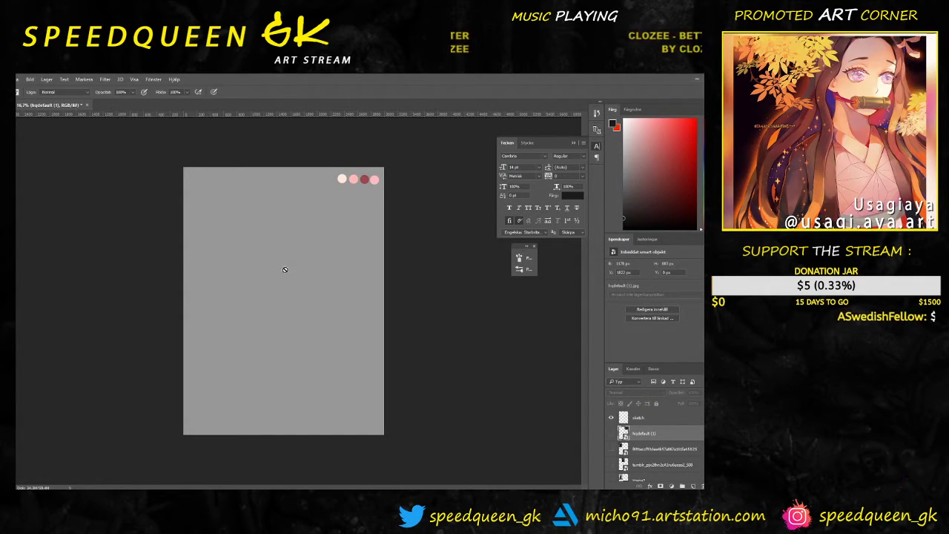
Step: Show the hqdefault (1) reference image and move it to the canvas's upper-left corner
{"action": "left_click", "coordinate": [648, 421]}
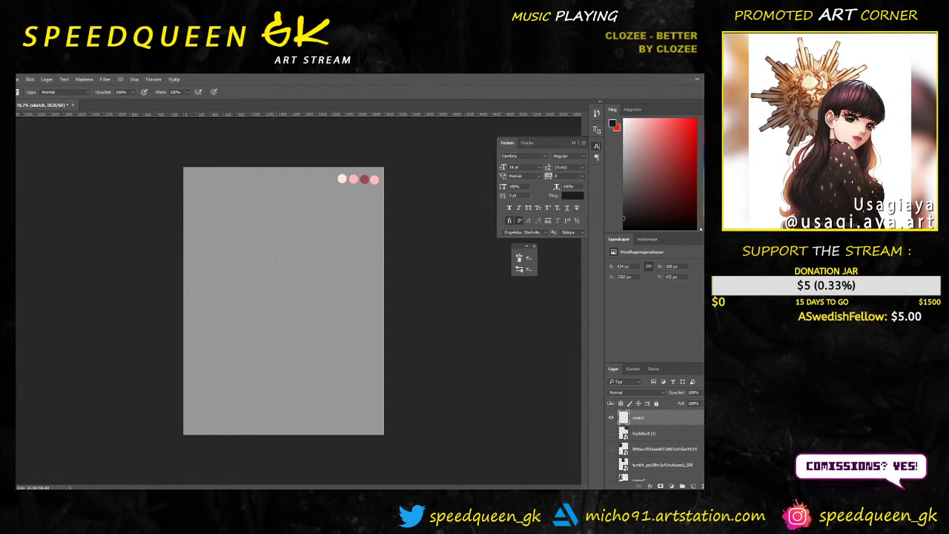
{"action": "key", "text": "ctrl+plus"}
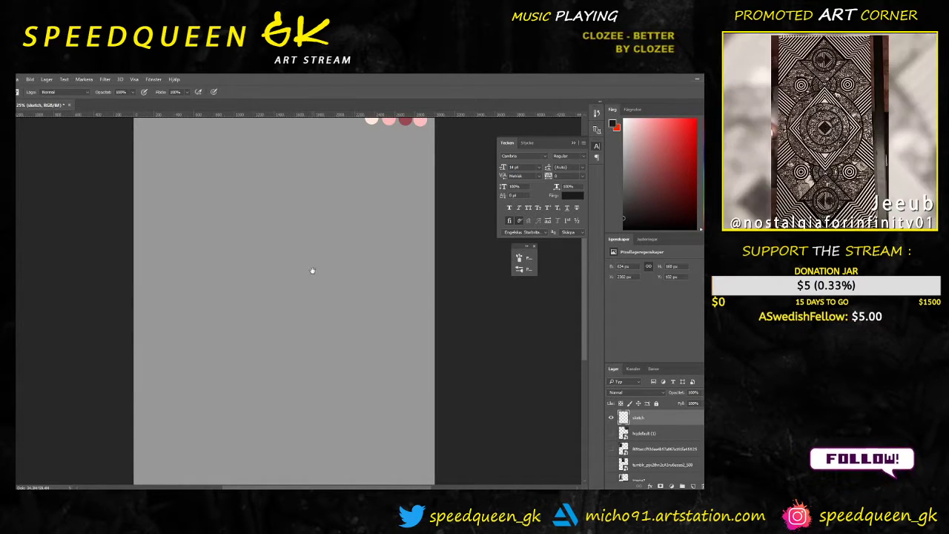
{"action": "left_click_drag", "start_coordinate": [314, 270], "coordinate": [332, 325]}
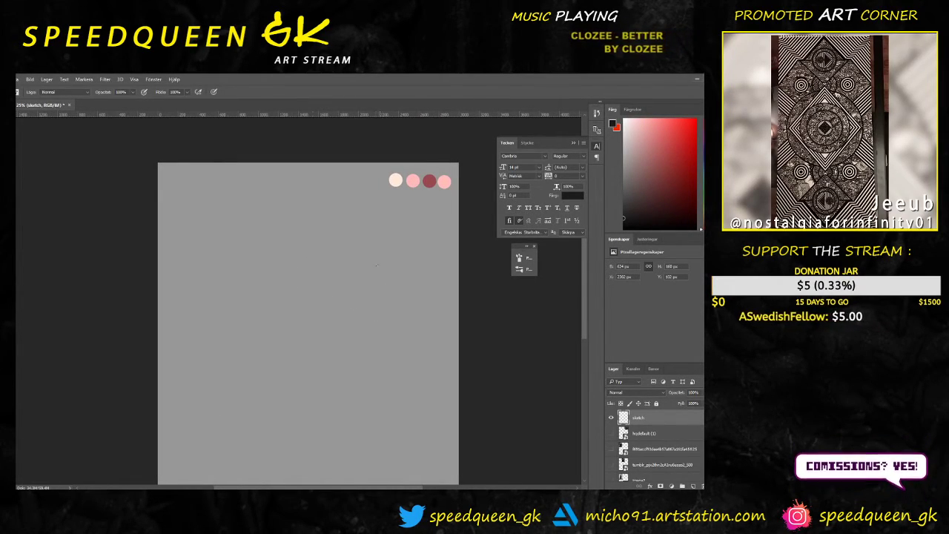
{"action": "left_click_drag", "start_coordinate": [405, 286], "coordinate": [369, 233]}
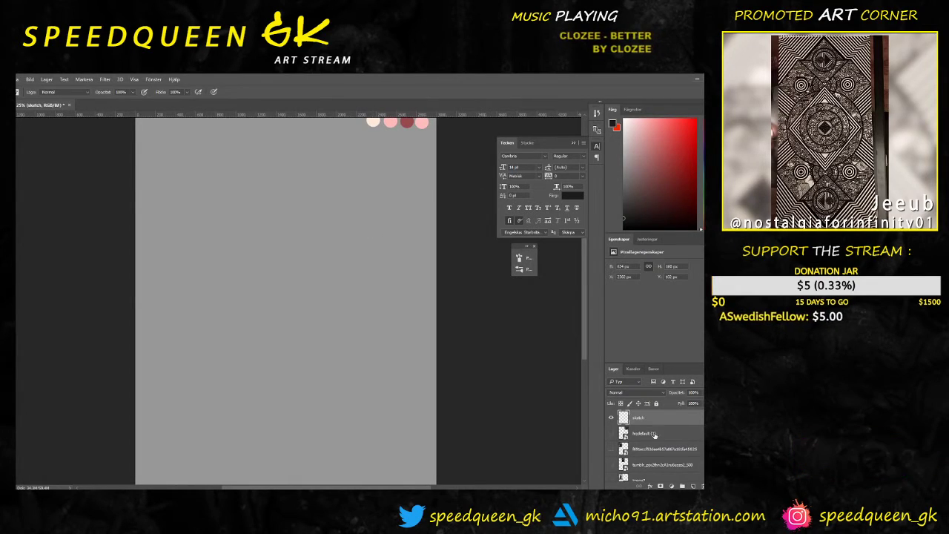
{"action": "left_click", "coordinate": [611, 434]}
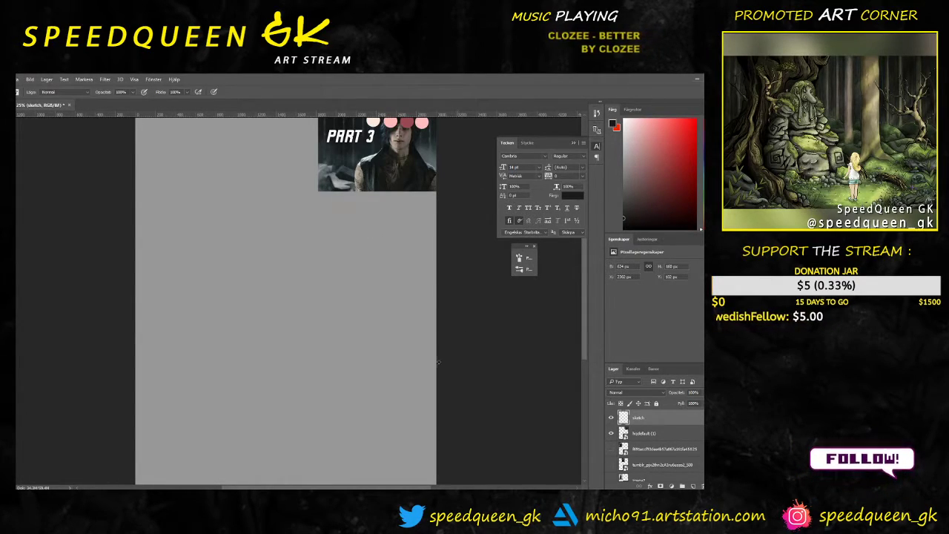
{"action": "left_click_drag", "start_coordinate": [365, 232], "coordinate": [351, 282]}
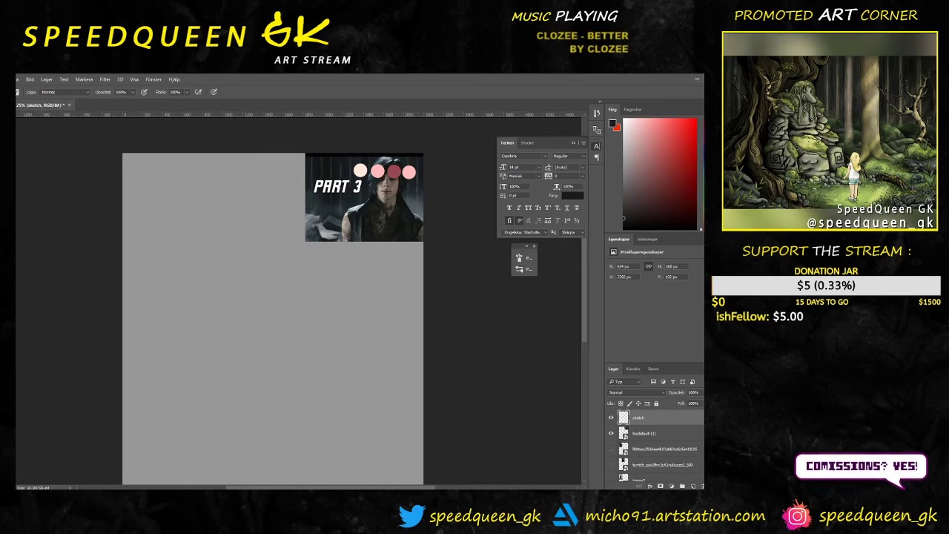
{"action": "key", "text": "v"}
{"action": "left_click_drag", "start_coordinate": [368, 210], "coordinate": [171, 195]}
{"action": "left_click_drag", "start_coordinate": [330, 286], "coordinate": [322, 240]}
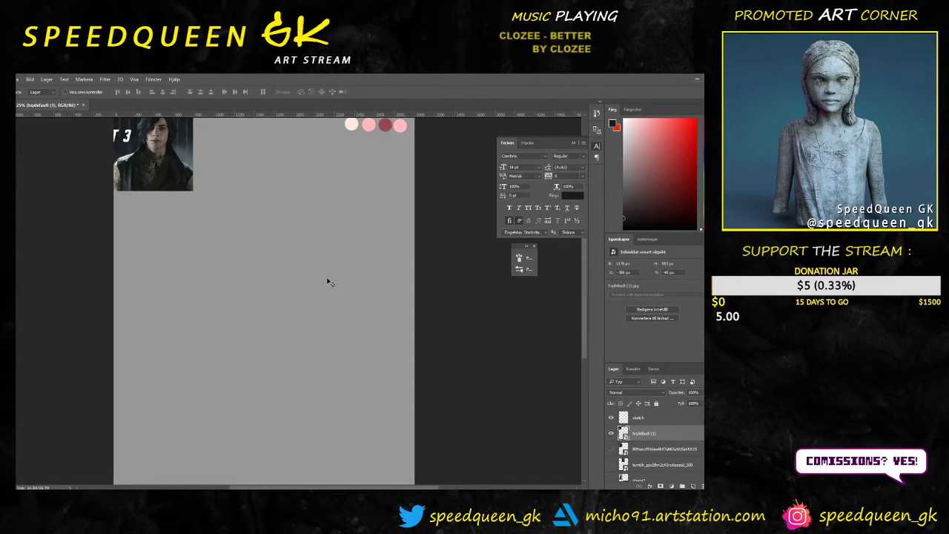
Step: Show the reference photo of the figure against the rocky background and place it beside the portrait reference
{"action": "left_click", "coordinate": [612, 450]}
{"action": "left_click", "coordinate": [613, 450]}
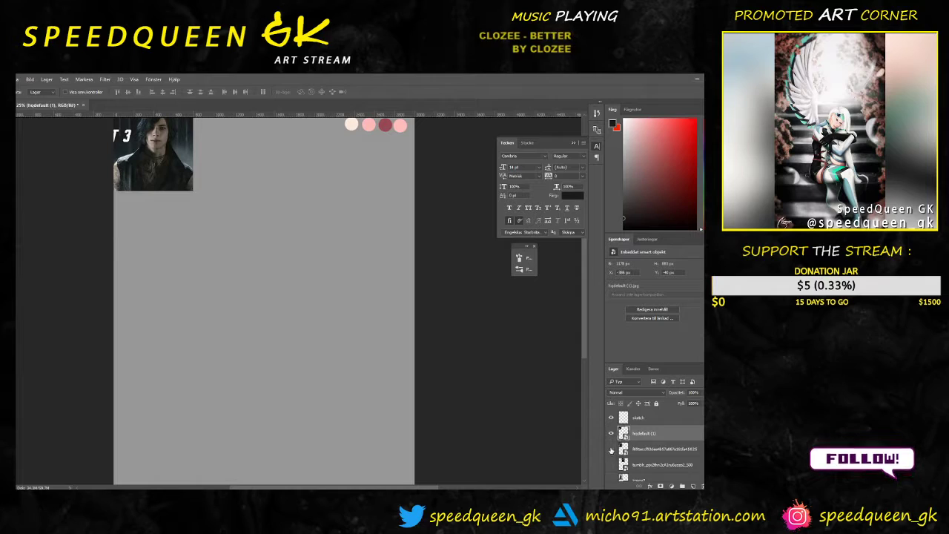
{"action": "left_click", "coordinate": [612, 449]}
{"action": "left_click_drag", "start_coordinate": [170, 227], "coordinate": [237, 193]}
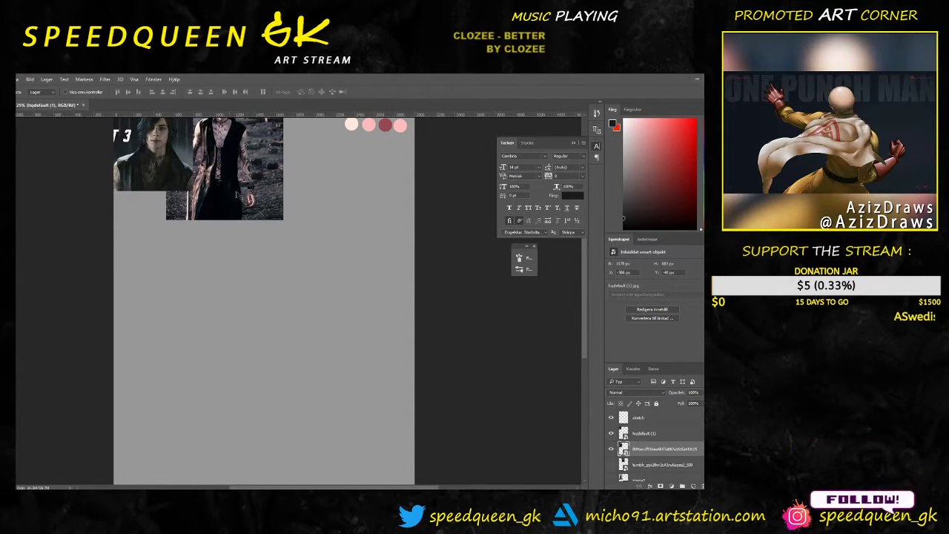
Step: Try placing the tumblr reference image beside the other two references
{"action": "left_click", "coordinate": [611, 465]}
{"action": "left_click_drag", "start_coordinate": [289, 171], "coordinate": [374, 195]}
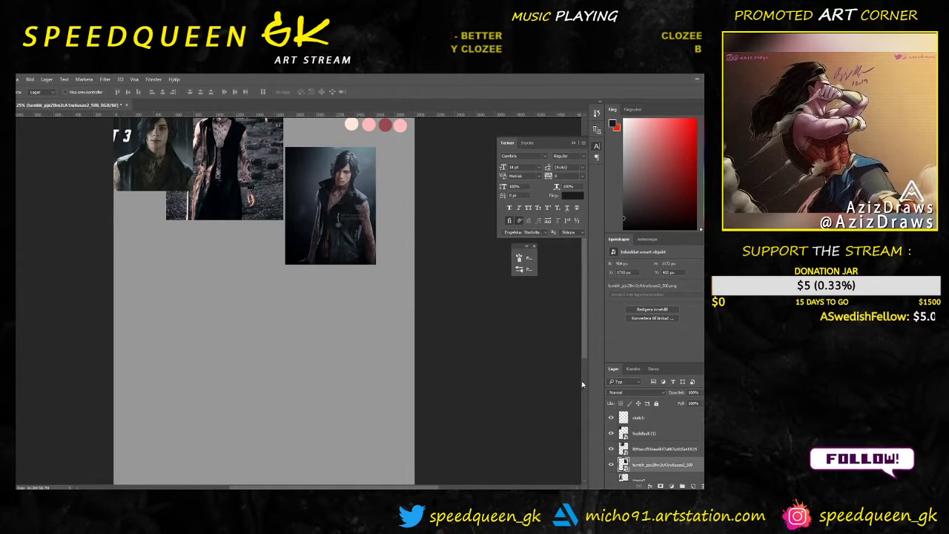
{"action": "left_click", "coordinate": [611, 465]}
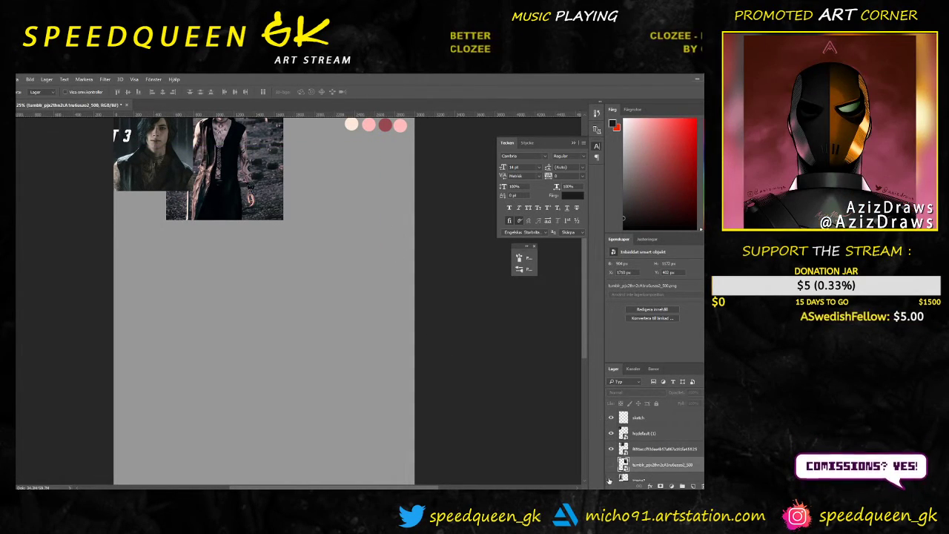
Step: Show the image2 full-body reference and place it along the canvas's upper edge, beside the rocky-background photo
{"action": "left_click", "coordinate": [611, 478]}
{"action": "left_click_drag", "start_coordinate": [210, 250], "coordinate": [189, 306]}
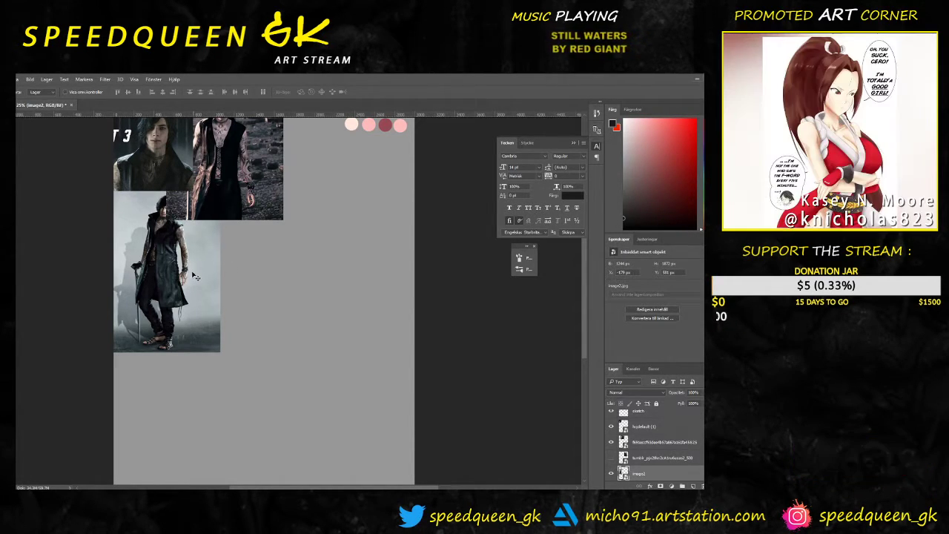
{"action": "left_click_drag", "start_coordinate": [197, 268], "coordinate": [344, 136]}
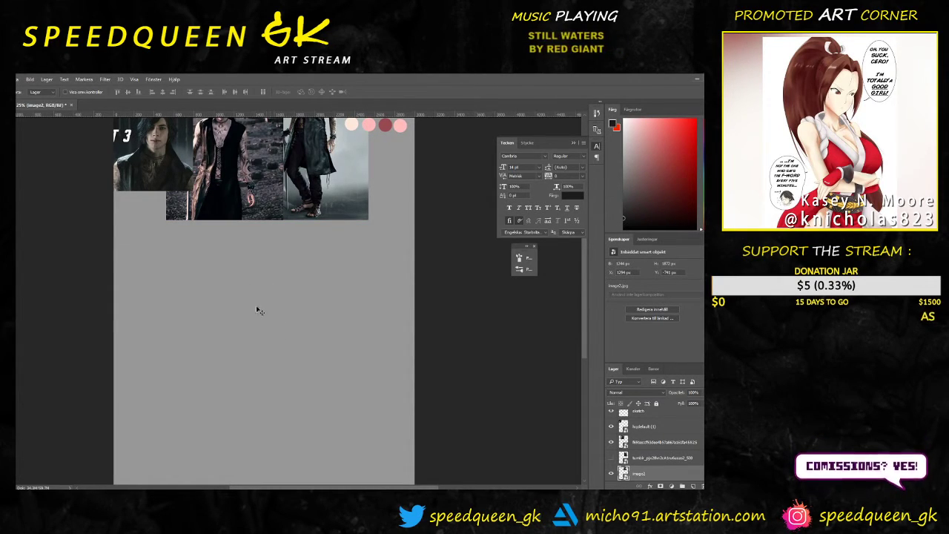
Step: Activate the sketch layer with the Brush tool and try a first curved head stroke below the references
{"action": "key", "text": "b"}
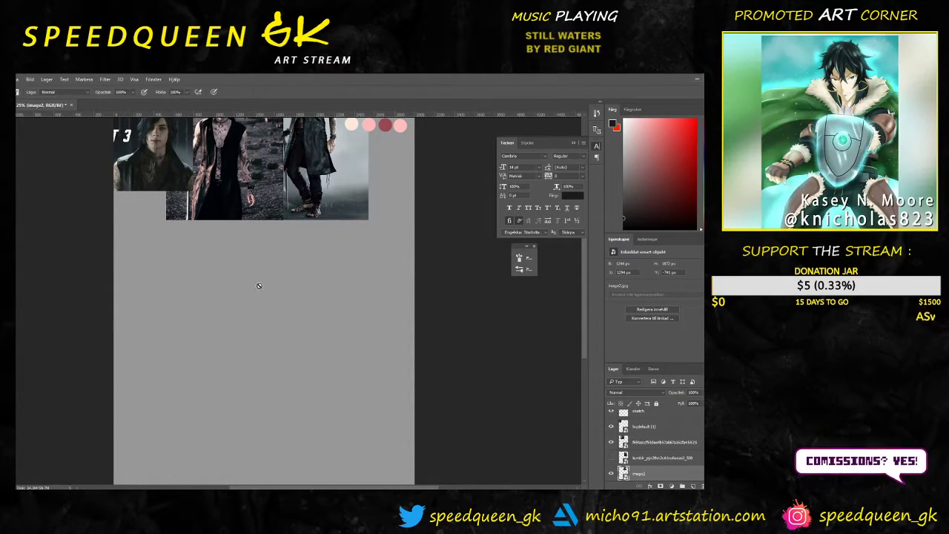
{"action": "left_click", "coordinate": [662, 414]}
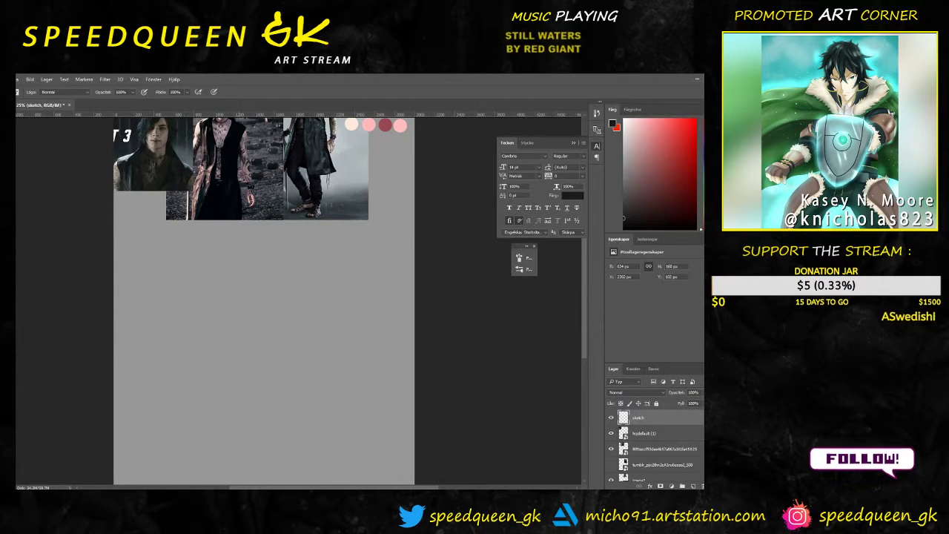
{"action": "left_click_drag", "start_coordinate": [227, 270], "coordinate": [217, 309]}
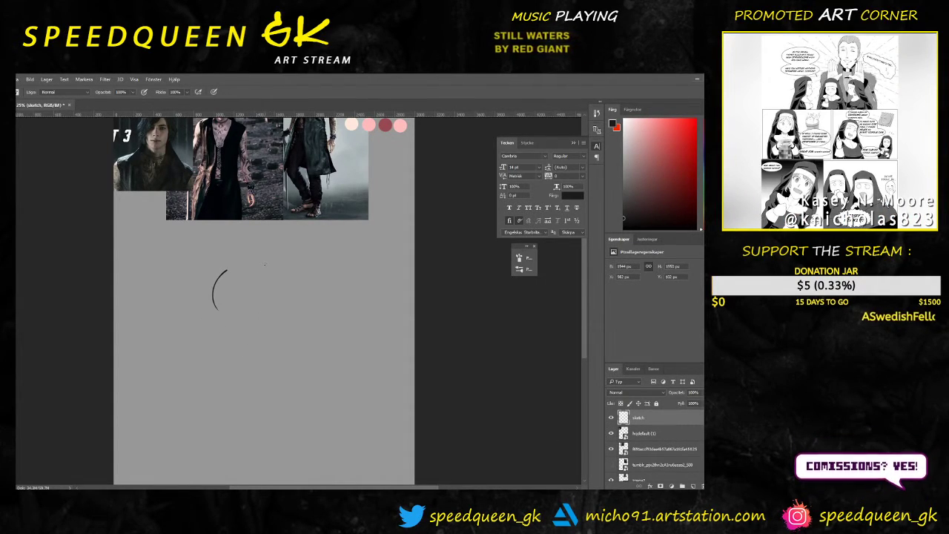
{"action": "key", "text": "ctrl+alt+z"}
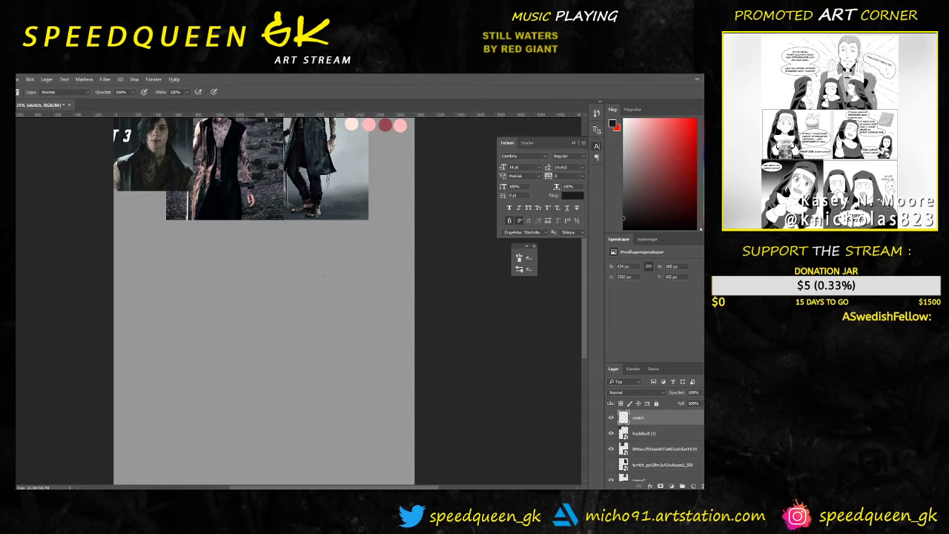
{"action": "left_click_drag", "start_coordinate": [363, 248], "coordinate": [357, 277]}
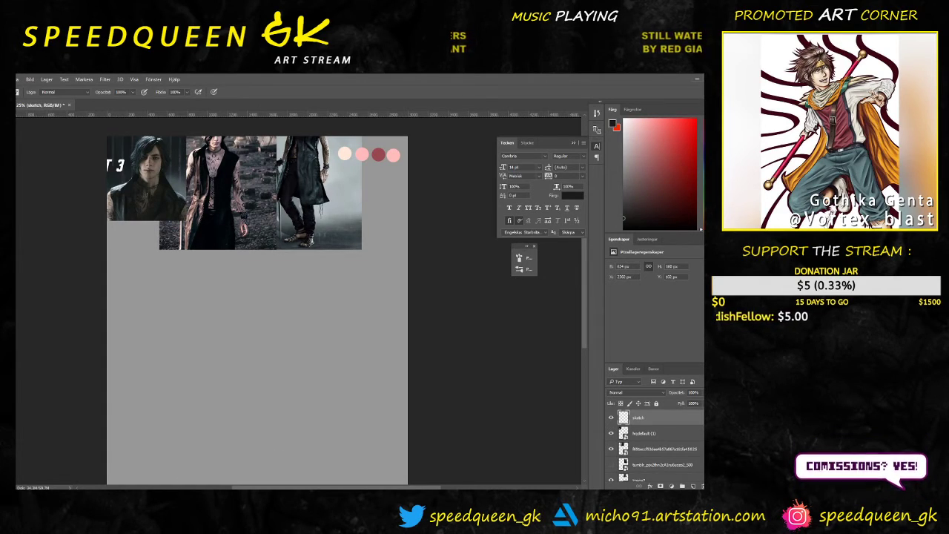
Step: Switch to Nightbot, skip to the next requested song, and minimise its window
{"action": "key", "text": "alt+Tab"}
{"action": "left_click", "coordinate": [284, 237]}
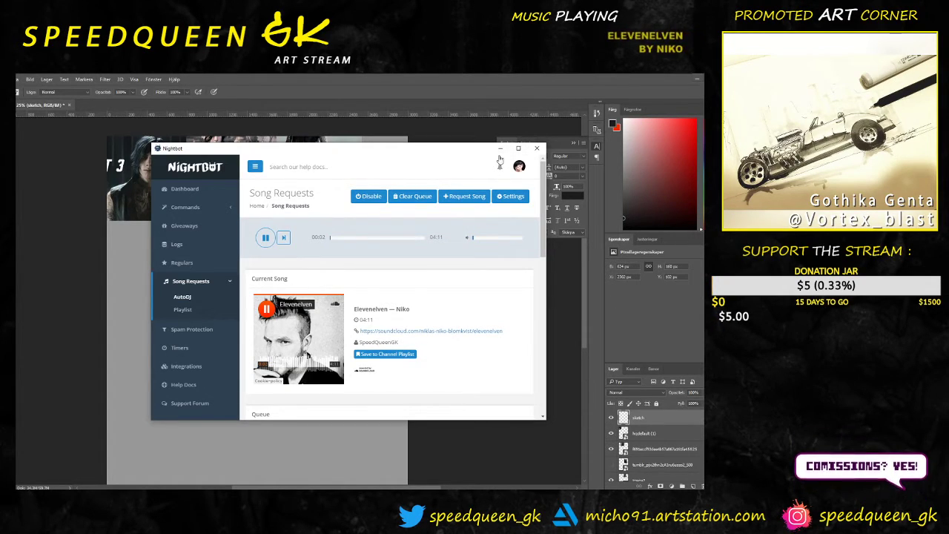
{"action": "left_click", "coordinate": [500, 149]}
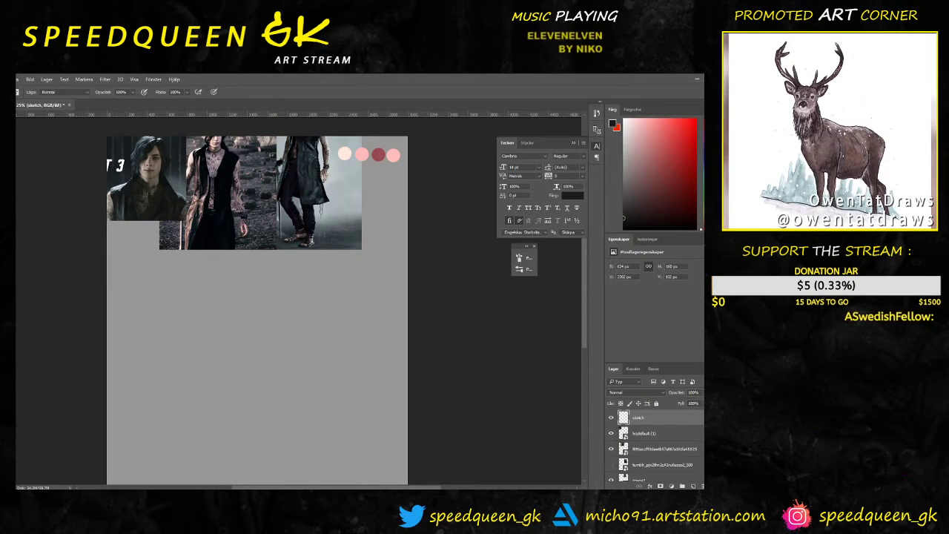
Step: Sketch a round head construction with cheek outlines, a chin line and an ear below the references
{"action": "mouse_move", "coordinate": [271, 268]}
{"action": "left_mouse_down"}
{"action": "mouse_move", "coordinate": [274, 326]}
{"action": "mouse_move", "coordinate": [264, 266]}
{"action": "mouse_move", "coordinate": [259, 322]}
{"action": "mouse_move", "coordinate": [237, 305]}
{"action": "mouse_move", "coordinate": [255, 279]}
{"action": "mouse_move", "coordinate": [232, 307]}
{"action": "mouse_move", "coordinate": [287, 338]}
{"action": "left_mouse_up"}
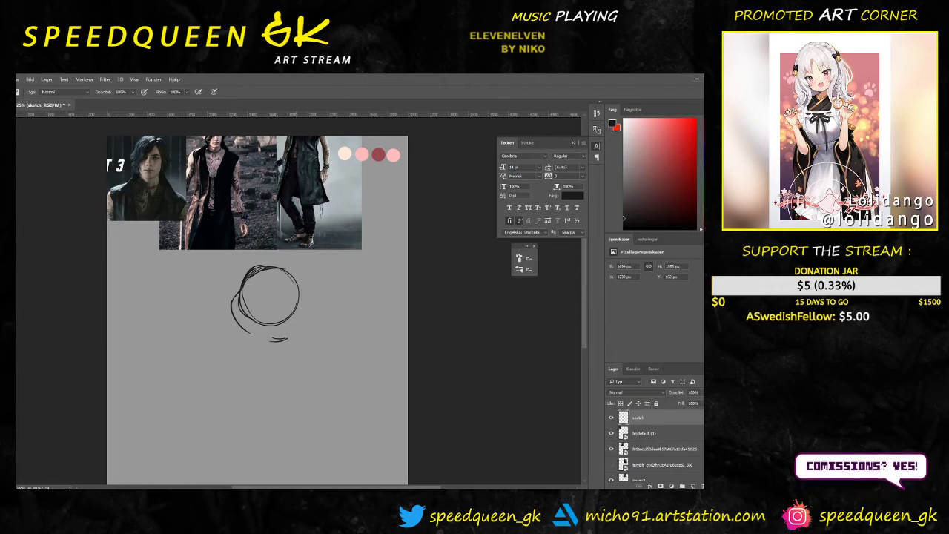
{"action": "mouse_move", "coordinate": [259, 268]}
{"action": "left_mouse_down"}
{"action": "mouse_move", "coordinate": [303, 286]}
{"action": "mouse_move", "coordinate": [310, 301]}
{"action": "mouse_move", "coordinate": [286, 338]}
{"action": "mouse_move", "coordinate": [257, 338]}
{"action": "left_mouse_up"}
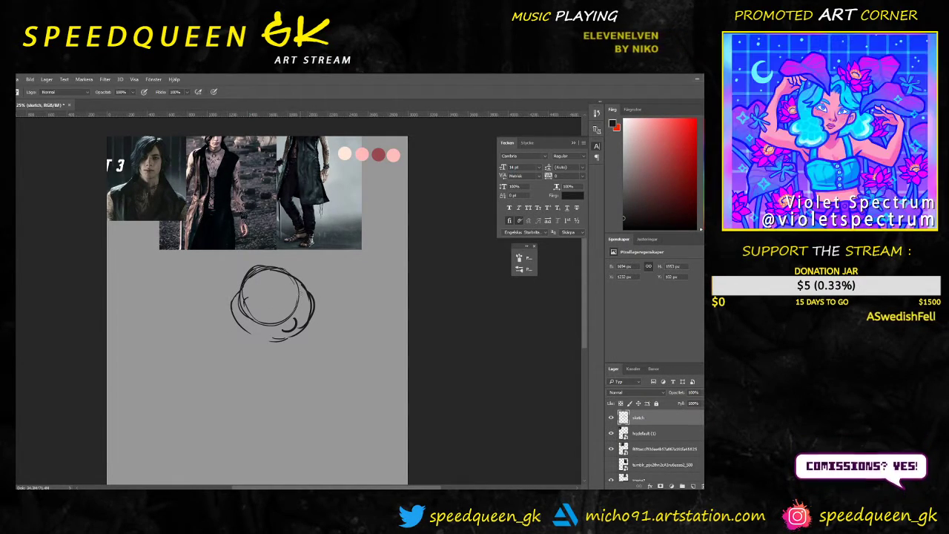
Step: Rotate the canvas and sketch the brows and eyes inside the head circle
{"action": "key", "text": "r"}
{"action": "left_click_drag", "start_coordinate": [323, 273], "coordinate": [349, 271]}
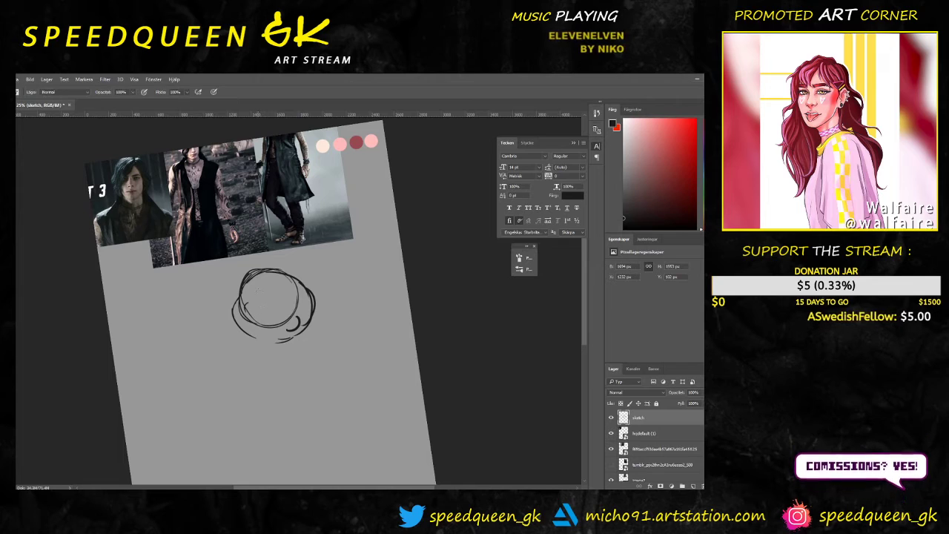
{"action": "left_click_drag", "start_coordinate": [338, 266], "coordinate": [304, 241]}
{"action": "key", "text": "b"}
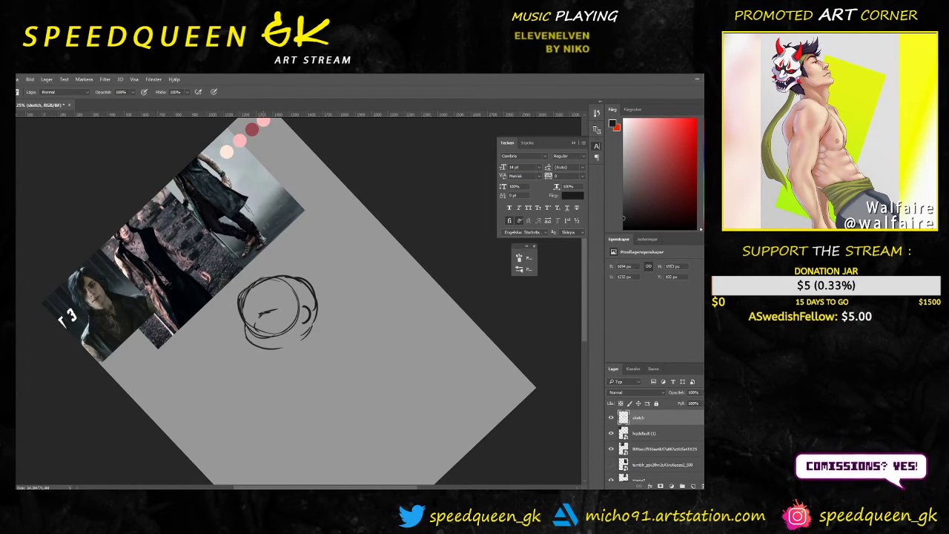
{"action": "left_click_drag", "start_coordinate": [259, 317], "coordinate": [274, 322]}
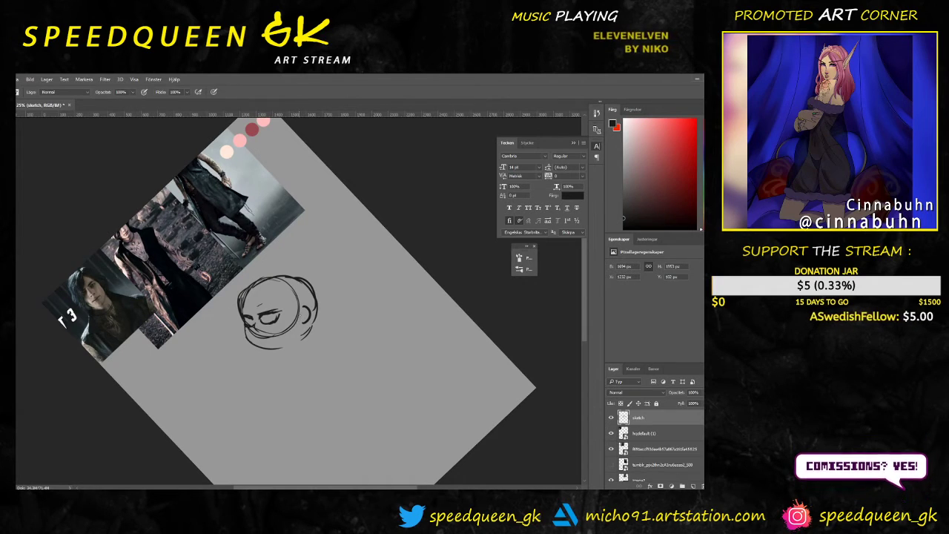
Step: Straighten the canvas, clean up the construction lines with the Eraser, and sketch hair strands framing the face
{"action": "key", "text": "r"}
{"action": "mouse_move", "coordinate": [348, 356]}
{"action": "left_mouse_down"}
{"action": "mouse_move", "coordinate": [361, 314]}
{"action": "mouse_move", "coordinate": [367, 329]}
{"action": "mouse_move", "coordinate": [344, 312]}
{"action": "left_mouse_up"}
{"action": "key", "text": "b"}
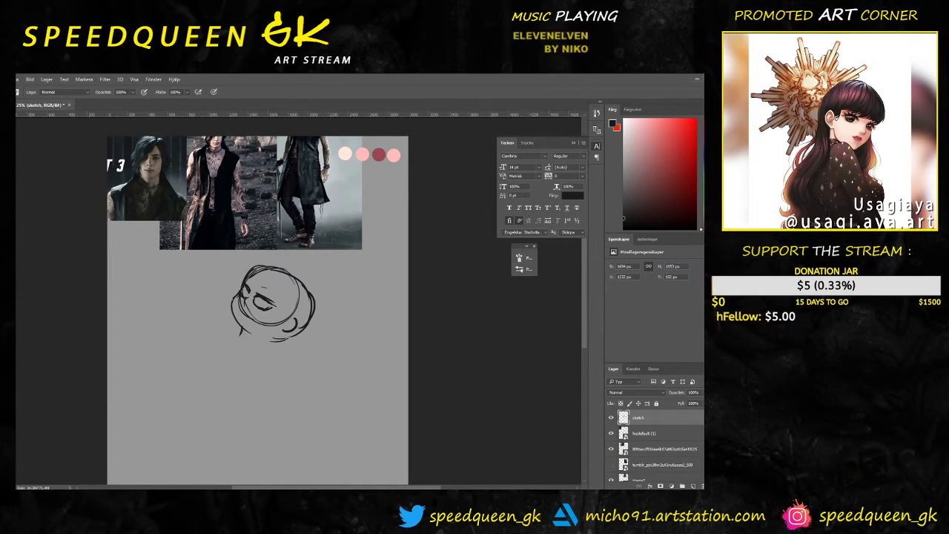
{"action": "key", "text": "e"}
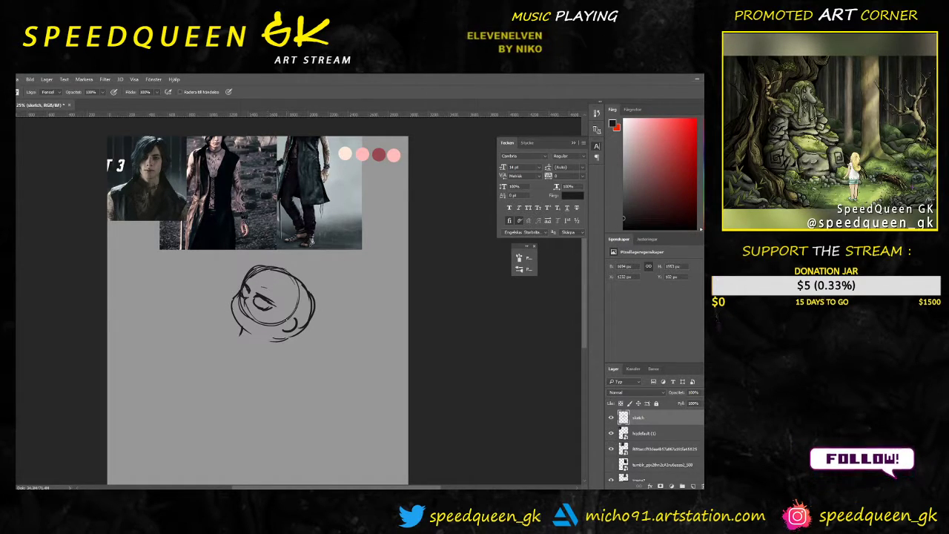
{"action": "key", "text": "b"}
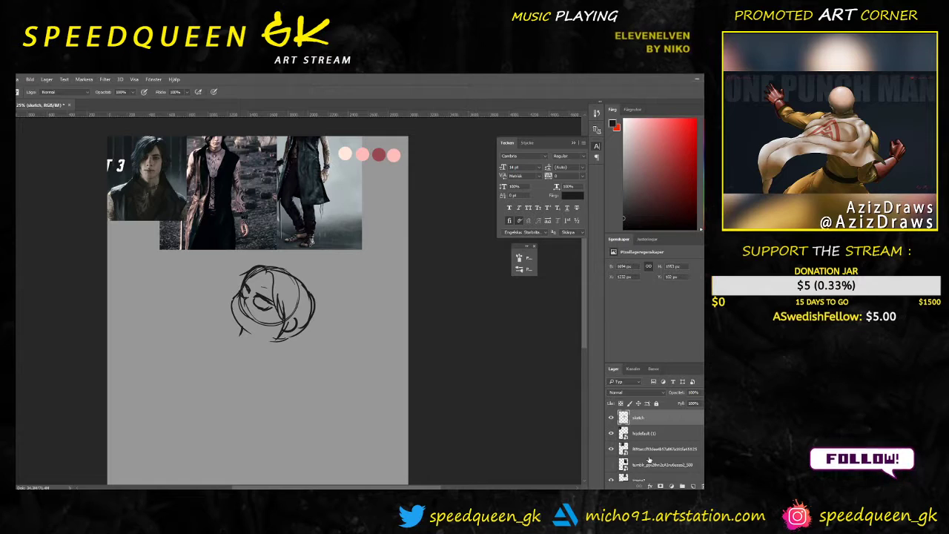
Step: Shift the image2 reference further right and the rocky-background reference slightly down so more of each figure shows
{"action": "key", "text": "v"}
{"action": "left_click_drag", "start_coordinate": [311, 170], "coordinate": [332, 170]}
{"action": "mouse_move", "coordinate": [231, 175]}
{"action": "left_mouse_down"}
{"action": "mouse_move", "coordinate": [232, 225]}
{"action": "mouse_move", "coordinate": [229, 187]}
{"action": "left_mouse_up"}
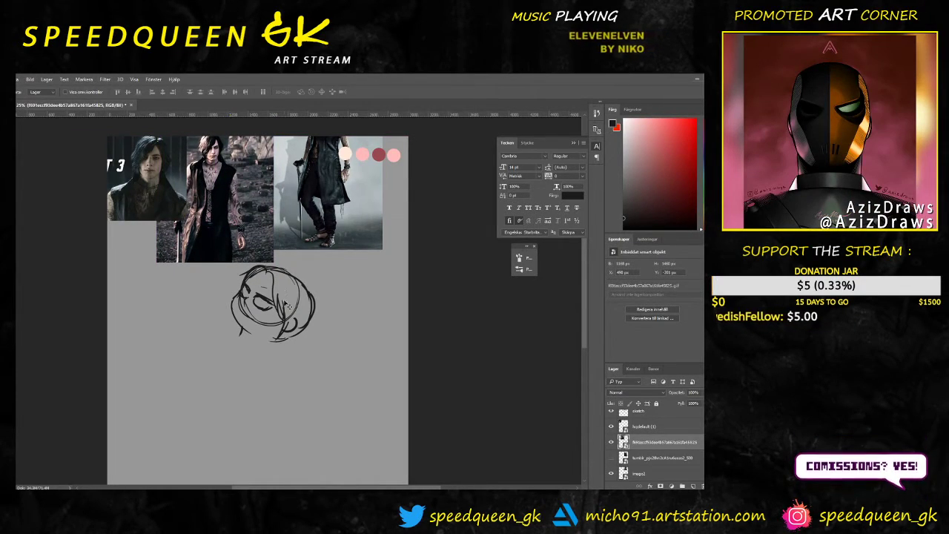
Step: Reactivate the sketch layer and draw the hair along the back of the head with jagged tips below the ear
{"action": "key", "text": "b"}
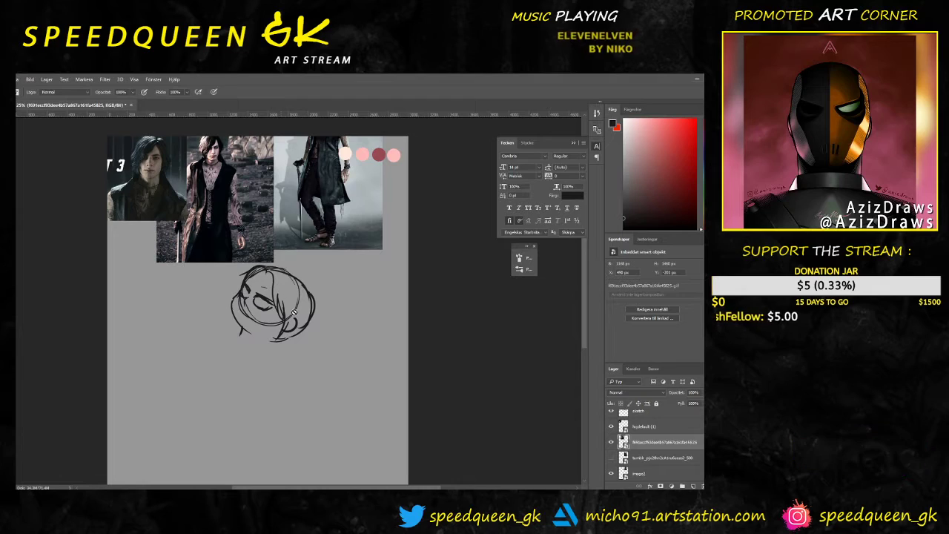
{"action": "key", "text": "e"}
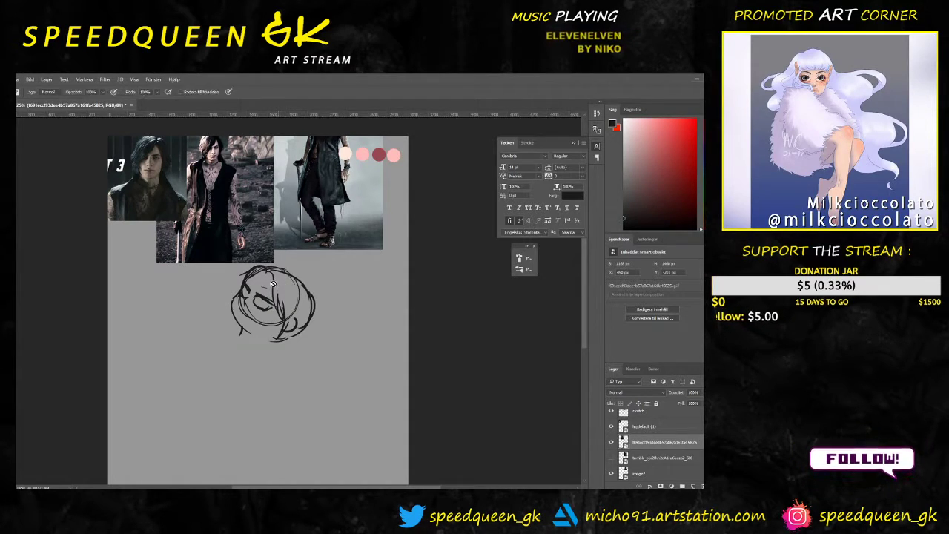
{"action": "key", "text": "b"}
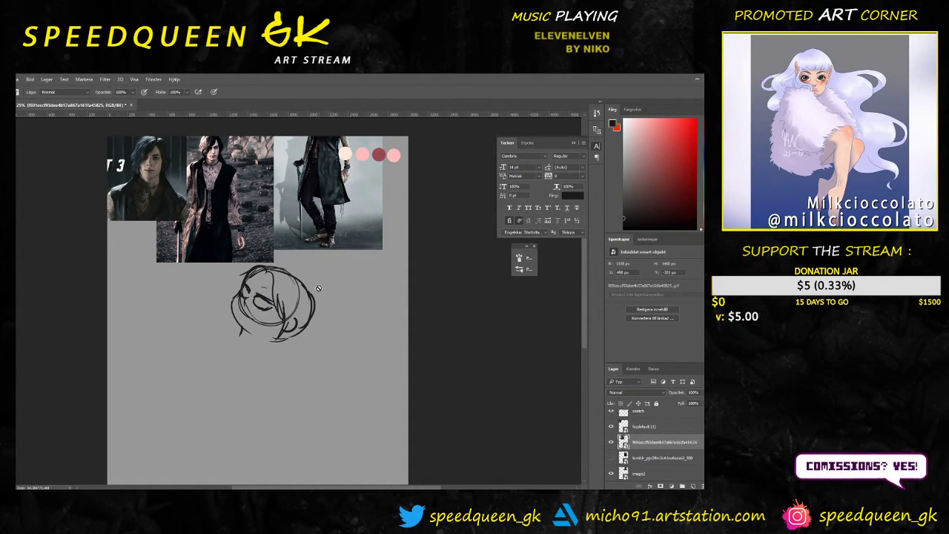
{"action": "scroll", "coordinate": [656, 428], "scroll_direction": "up", "scroll_amount": 1}
{"action": "left_click", "coordinate": [639, 417]}
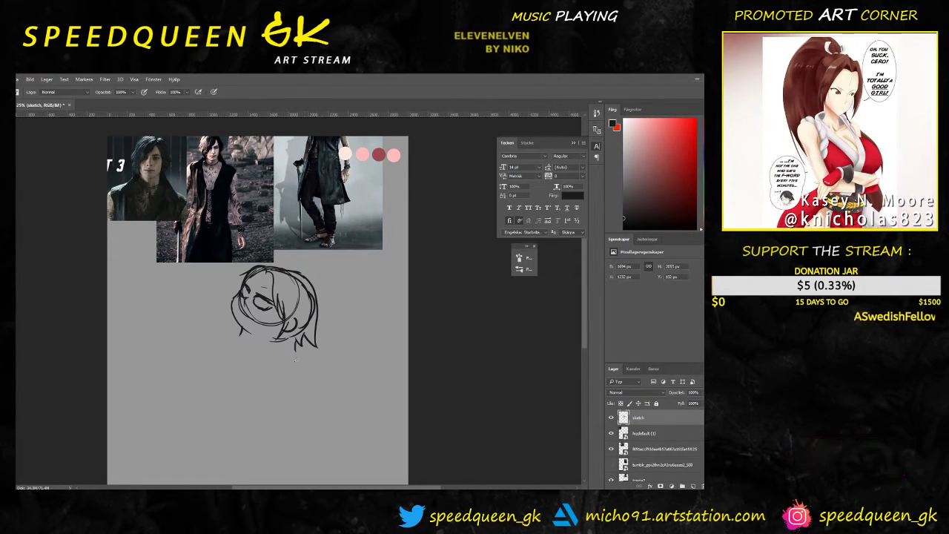
{"action": "mouse_move", "coordinate": [291, 341]}
{"action": "left_mouse_down"}
{"action": "mouse_move", "coordinate": [284, 354]}
{"action": "mouse_move", "coordinate": [292, 355]}
{"action": "left_mouse_up"}
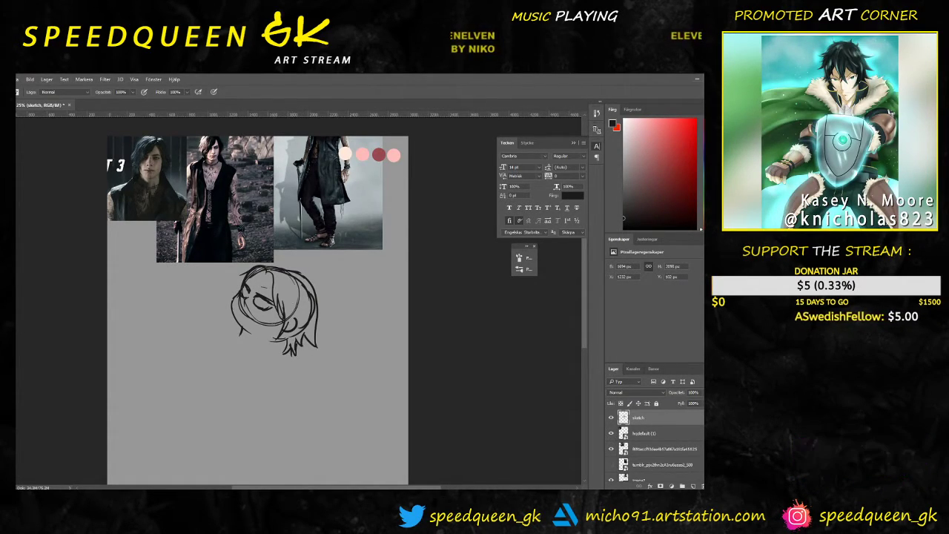
{"action": "key", "text": "ctrl+z"}
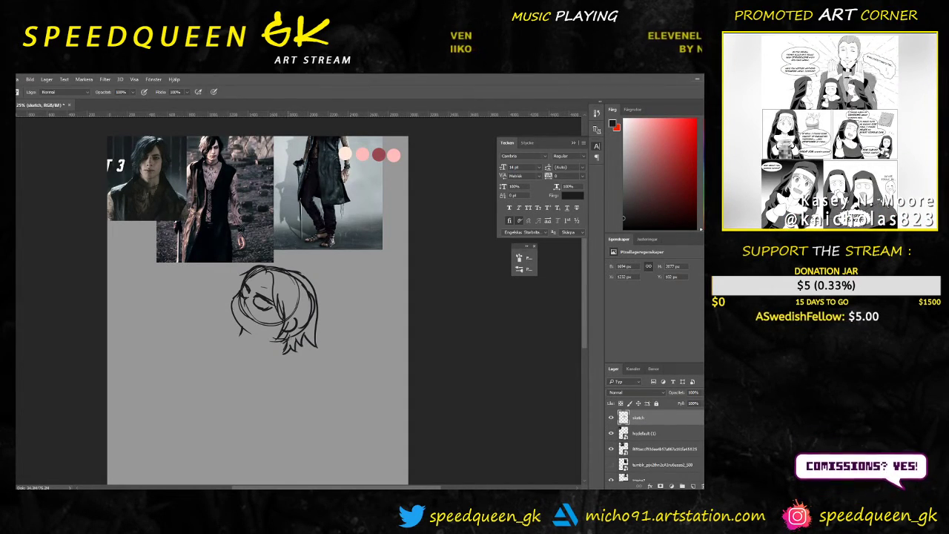
Step: Adjust the Eraser size and remove the overlapping inner strokes from the hair at the back of the head
{"action": "key", "text": "e"}
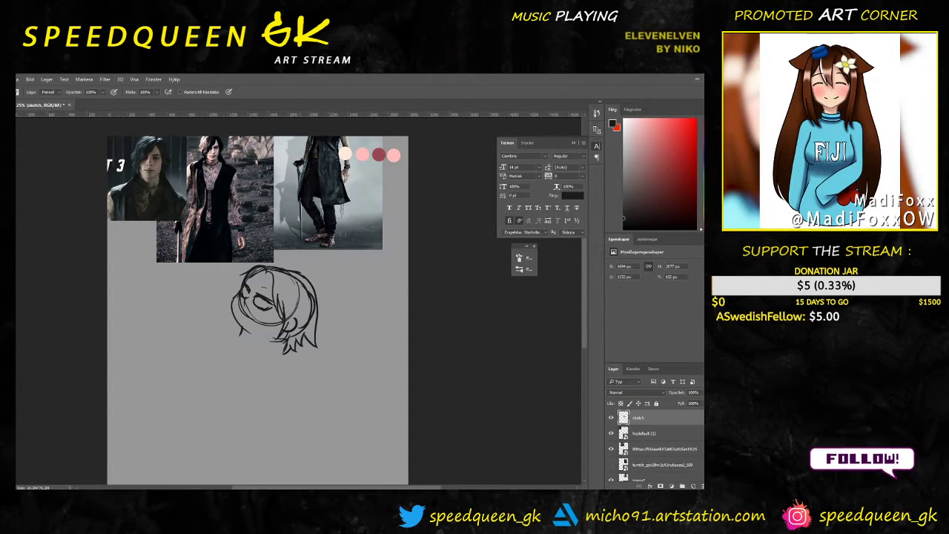
{"action": "right_click", "coordinate": [341, 318]}
{"action": "left_click_drag", "start_coordinate": [338, 310], "coordinate": [346, 310]}
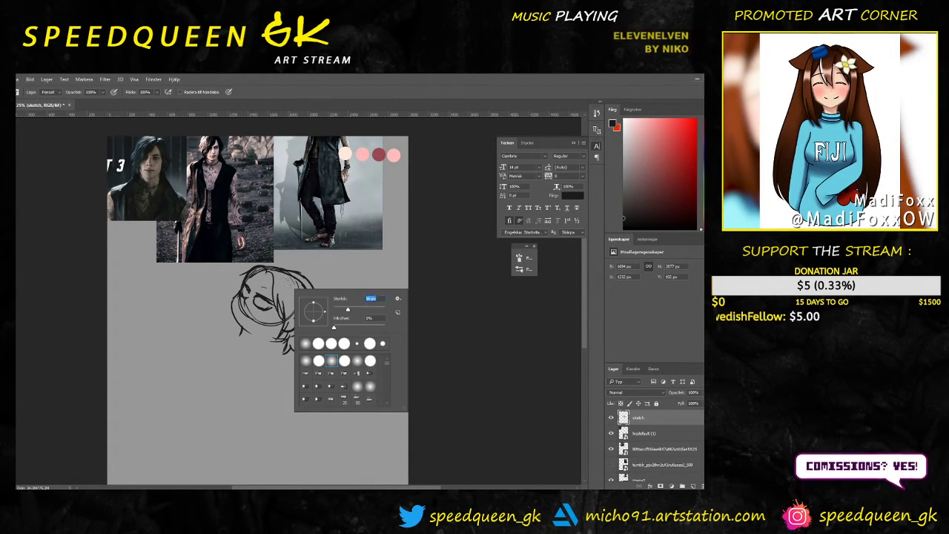
{"action": "left_click_drag", "start_coordinate": [291, 279], "coordinate": [309, 319]}
{"action": "right_click", "coordinate": [298, 312]}
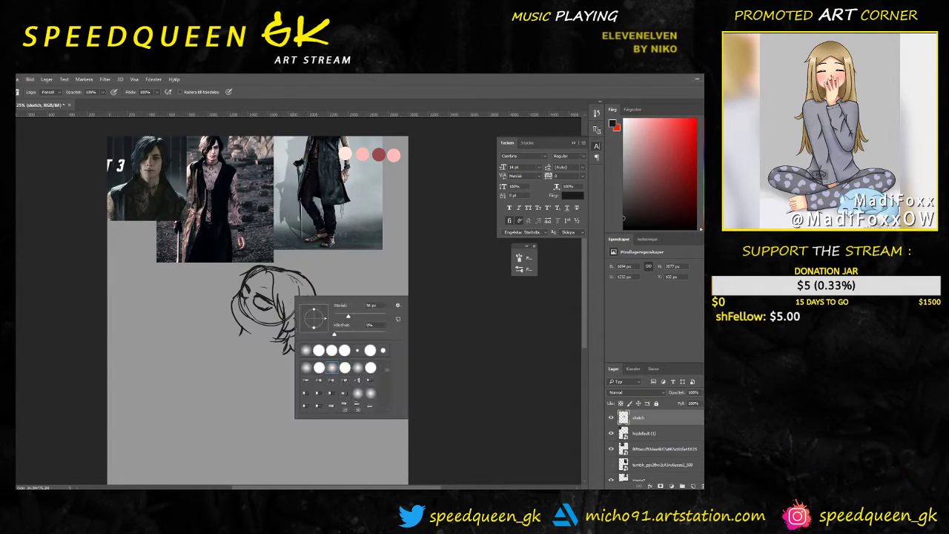
{"action": "key", "text": "Return"}
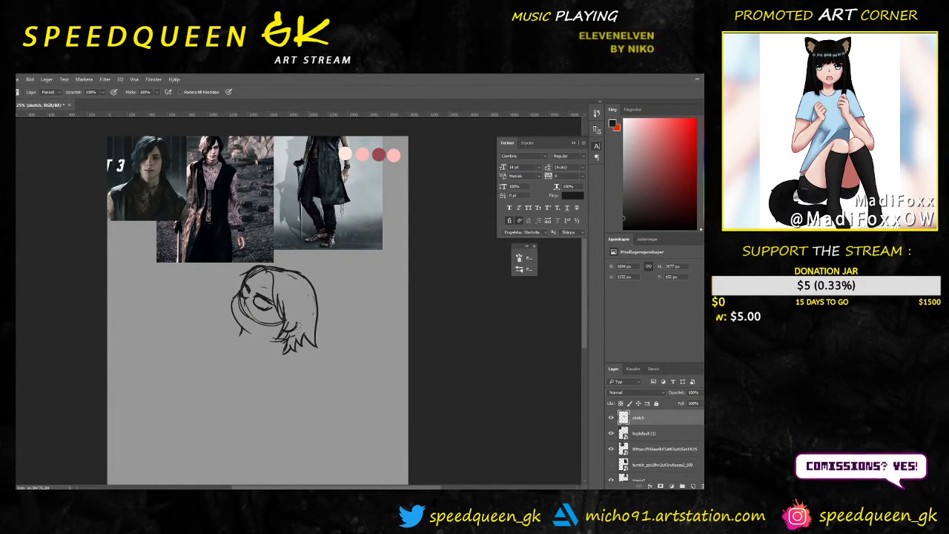
{"action": "key", "text": "v"}
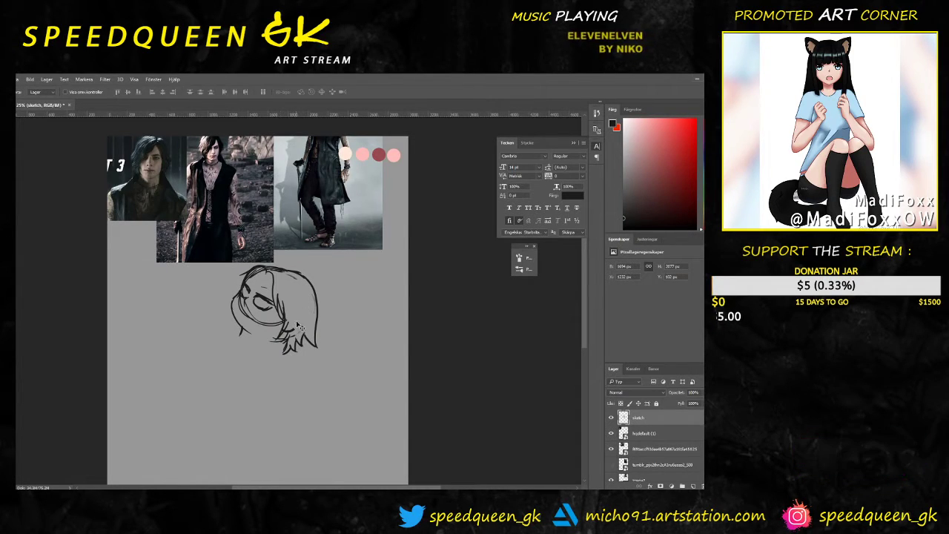
{"action": "key", "text": "b"}
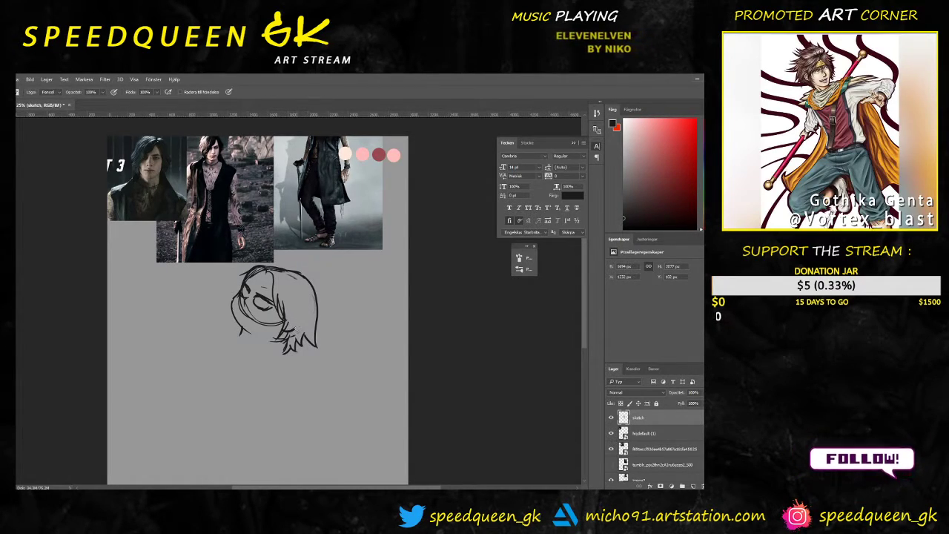
{"action": "key", "text": "b"}
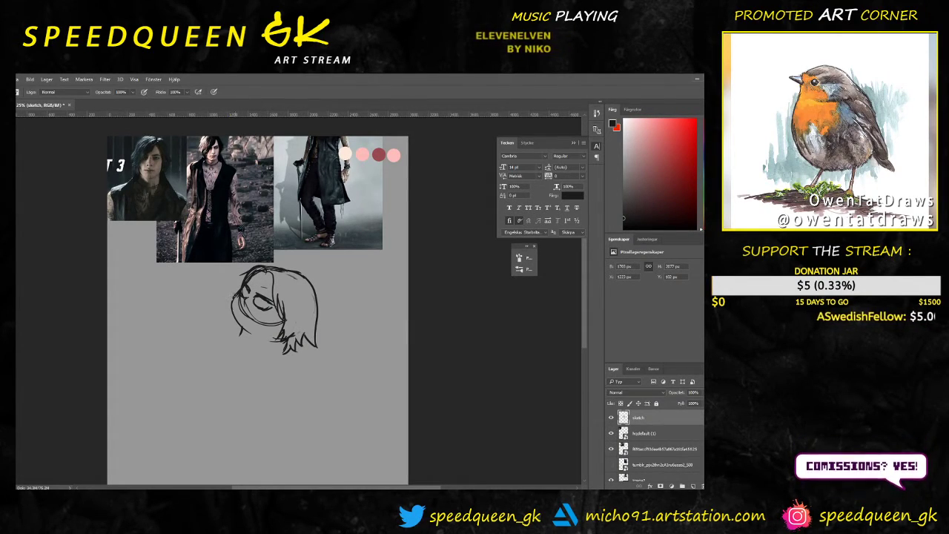
{"action": "left_click_drag", "start_coordinate": [236, 291], "coordinate": [230, 311]}
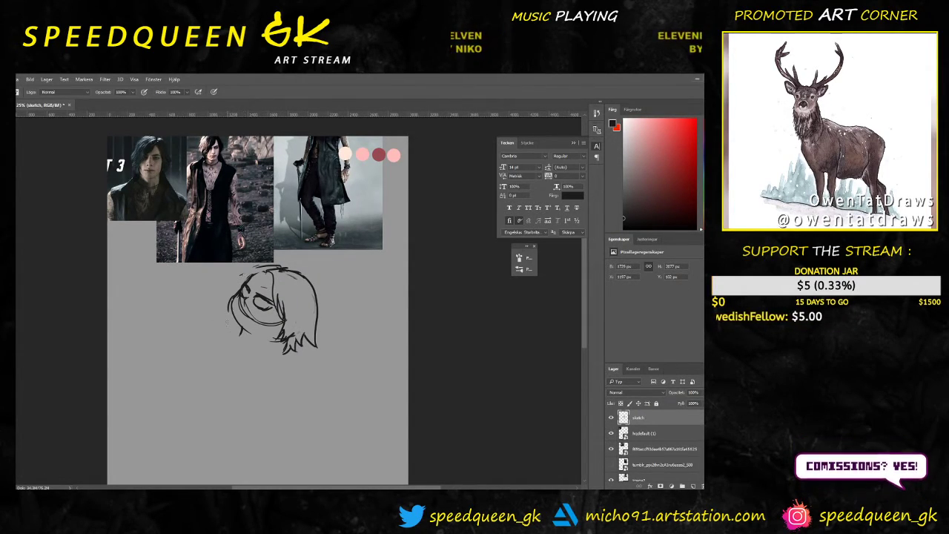
{"action": "left_click_drag", "start_coordinate": [232, 309], "coordinate": [225, 321]}
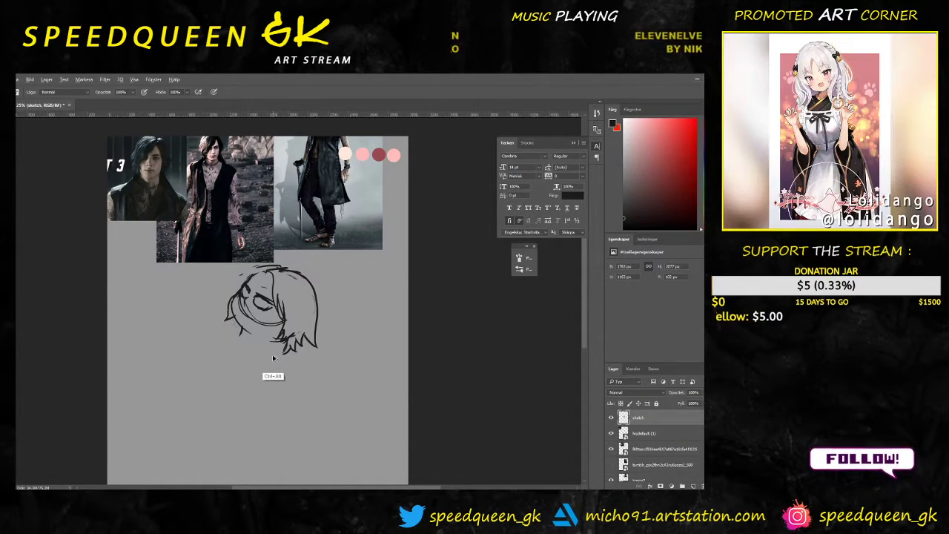
{"action": "key", "text": "ctrl+alt+z"}
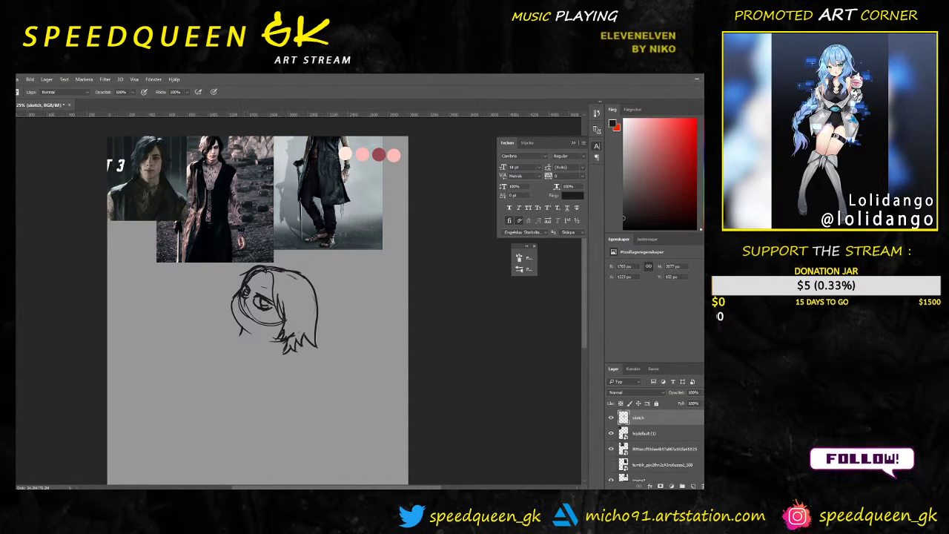
Step: Erase the guide curves crossing the face, redraw the jaw and chin cleanly, and sketch the small frowning mouth
{"action": "key", "text": "e"}
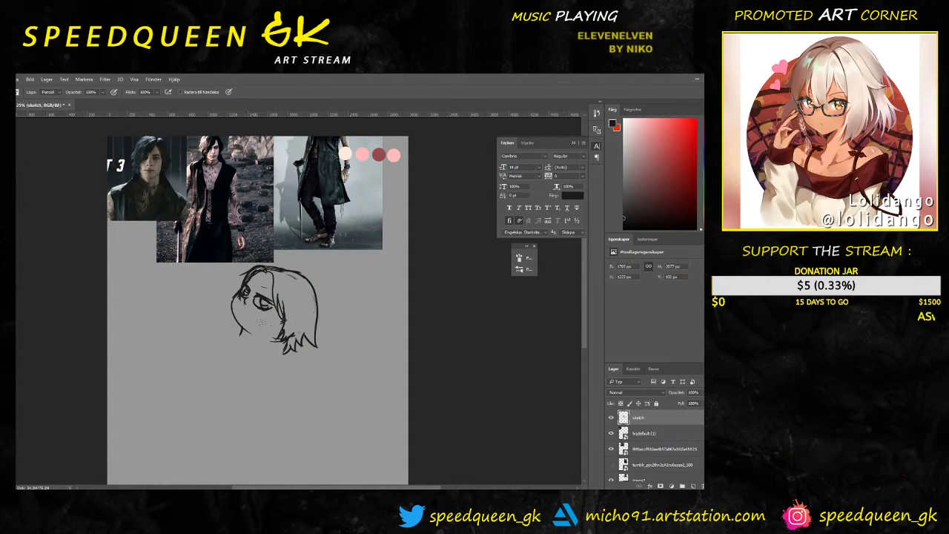
{"action": "key", "text": "b"}
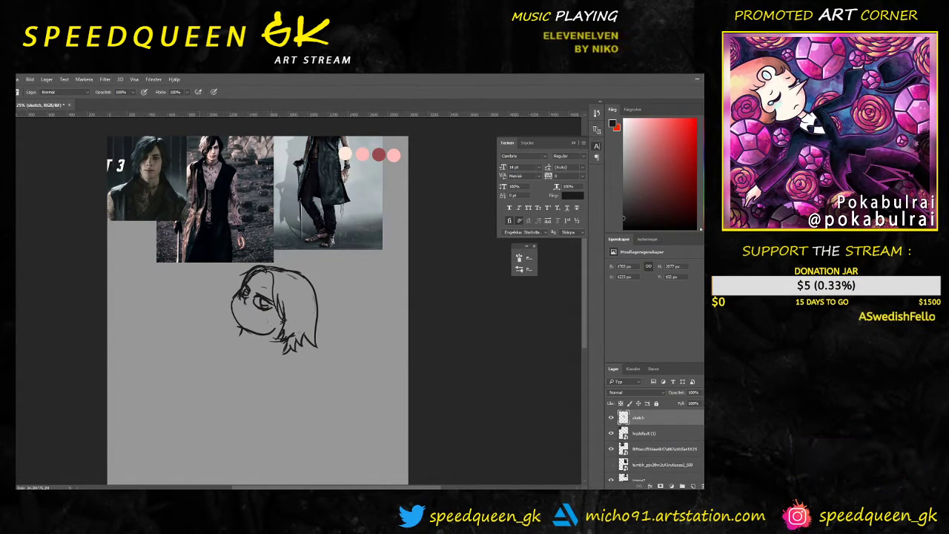
{"action": "key", "text": "e"}
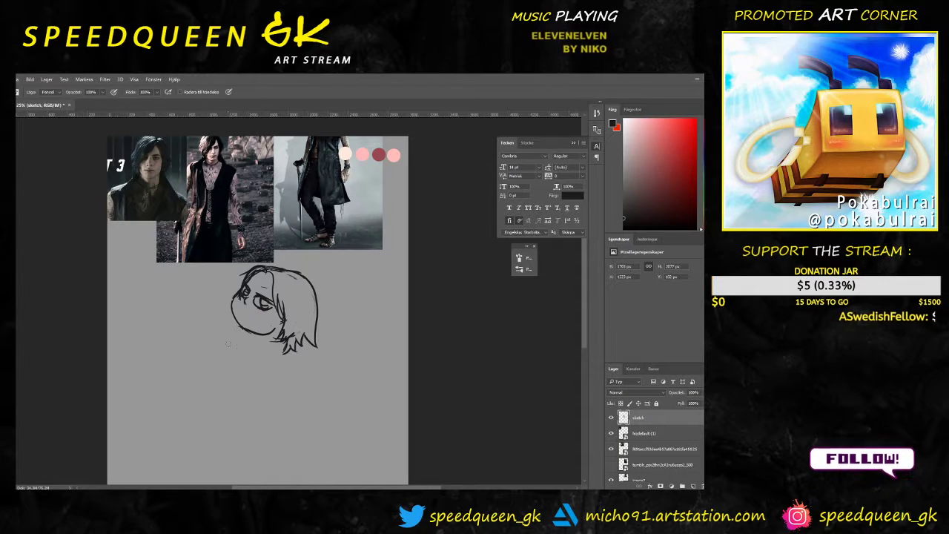
{"action": "key", "text": "b"}
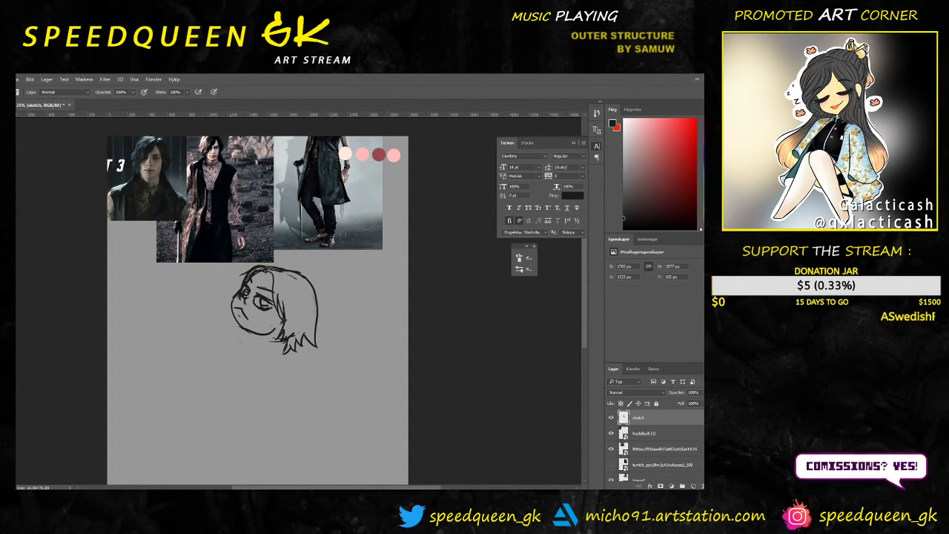
Step: Rotate the canvas and erase the hair outline, side strands and jagged tips at the back of the head
{"action": "key", "text": "r"}
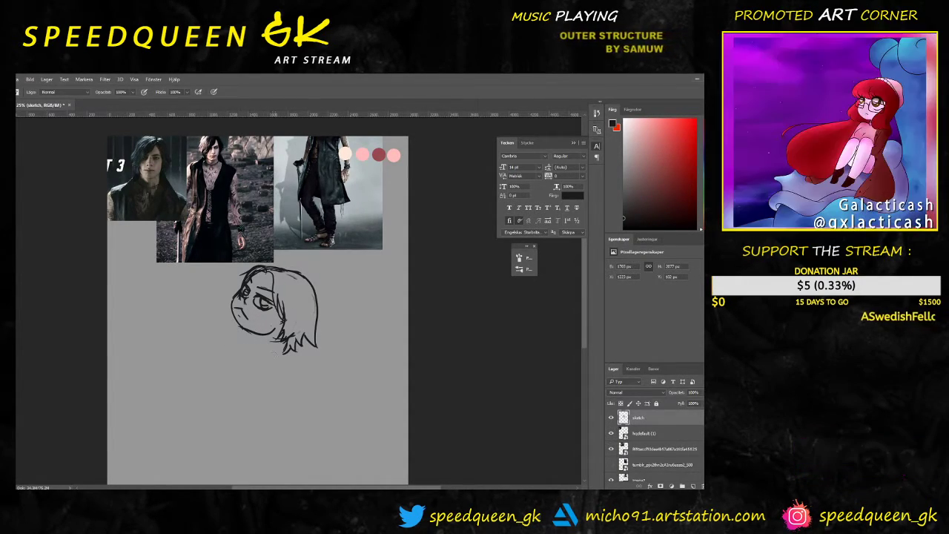
{"action": "mouse_move", "coordinate": [331, 296]}
{"action": "left_mouse_down"}
{"action": "mouse_move", "coordinate": [308, 272]}
{"action": "mouse_move", "coordinate": [324, 282]}
{"action": "left_mouse_up"}
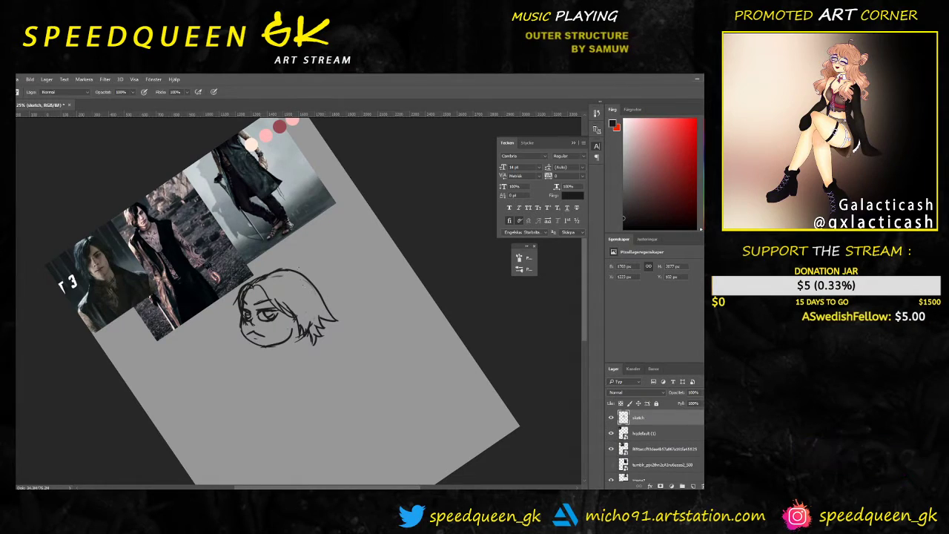
{"action": "key", "text": "e"}
{"action": "mouse_move", "coordinate": [276, 273]}
{"action": "left_mouse_down"}
{"action": "mouse_move", "coordinate": [323, 292]}
{"action": "mouse_move", "coordinate": [307, 277]}
{"action": "mouse_move", "coordinate": [337, 330]}
{"action": "mouse_move", "coordinate": [333, 313]}
{"action": "mouse_move", "coordinate": [327, 323]}
{"action": "mouse_move", "coordinate": [316, 310]}
{"action": "mouse_move", "coordinate": [322, 354]}
{"action": "mouse_move", "coordinate": [305, 313]}
{"action": "mouse_move", "coordinate": [306, 354]}
{"action": "mouse_move", "coordinate": [300, 313]}
{"action": "mouse_move", "coordinate": [313, 345]}
{"action": "mouse_move", "coordinate": [280, 293]}
{"action": "mouse_move", "coordinate": [299, 331]}
{"action": "left_mouse_up"}
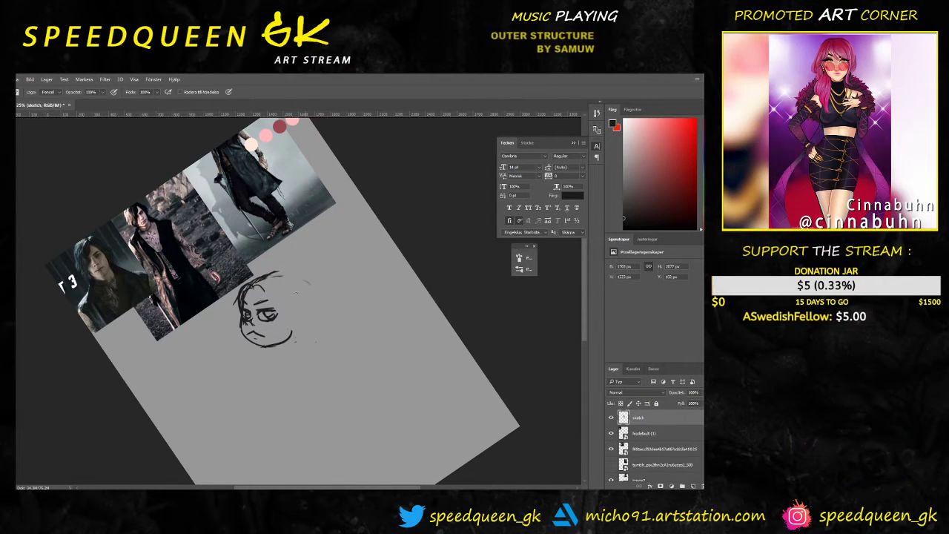
Step: Redraw the hair as a rounded curve around the back of the head with pointed strands beside the jaw
{"action": "key", "text": "b"}
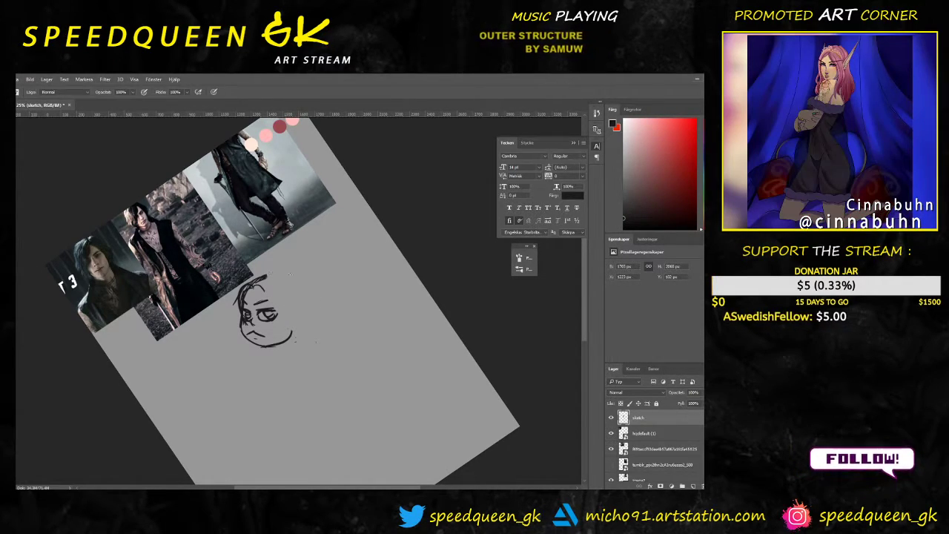
{"action": "mouse_move", "coordinate": [271, 274]}
{"action": "left_mouse_down"}
{"action": "mouse_move", "coordinate": [314, 302]}
{"action": "mouse_move", "coordinate": [317, 324]}
{"action": "mouse_move", "coordinate": [307, 323]}
{"action": "left_mouse_up"}
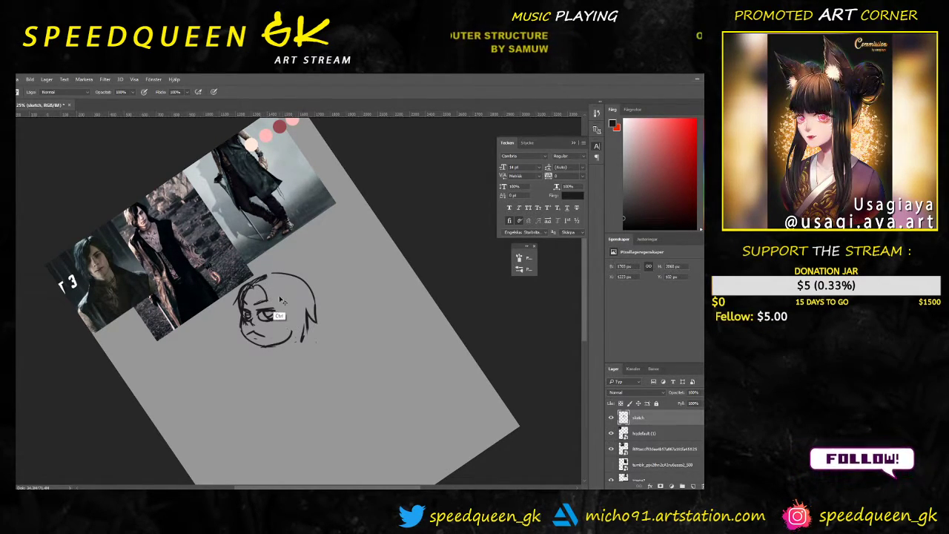
{"action": "key", "text": "ctrl+z"}
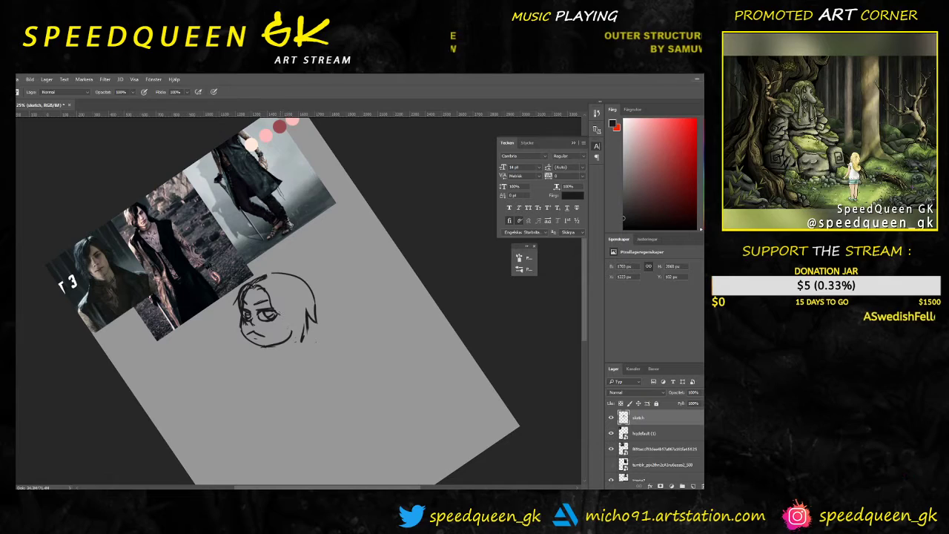
{"action": "left_click_drag", "start_coordinate": [278, 313], "coordinate": [288, 333]}
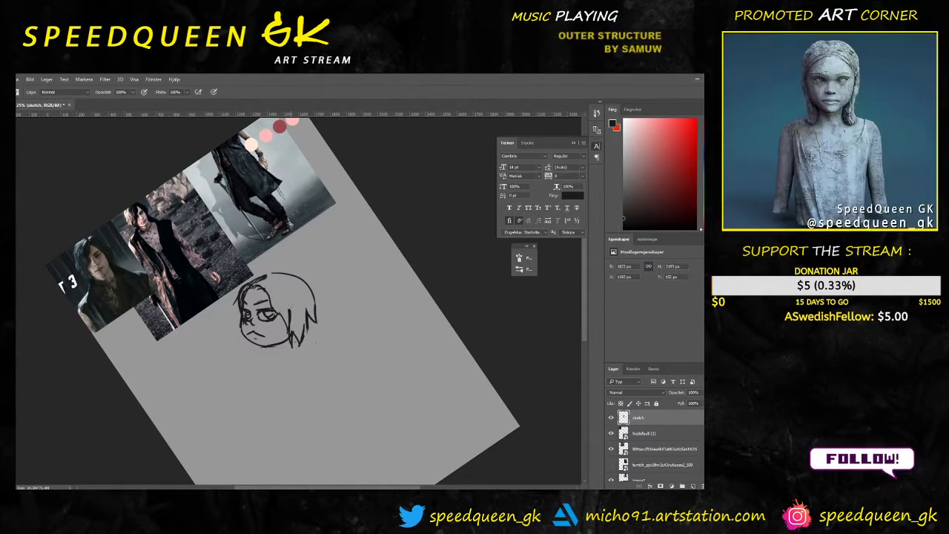
Step: Rework the jagged hair tips between the jaw and the back of the head by erasing and redrawing them
{"action": "key", "text": "e"}
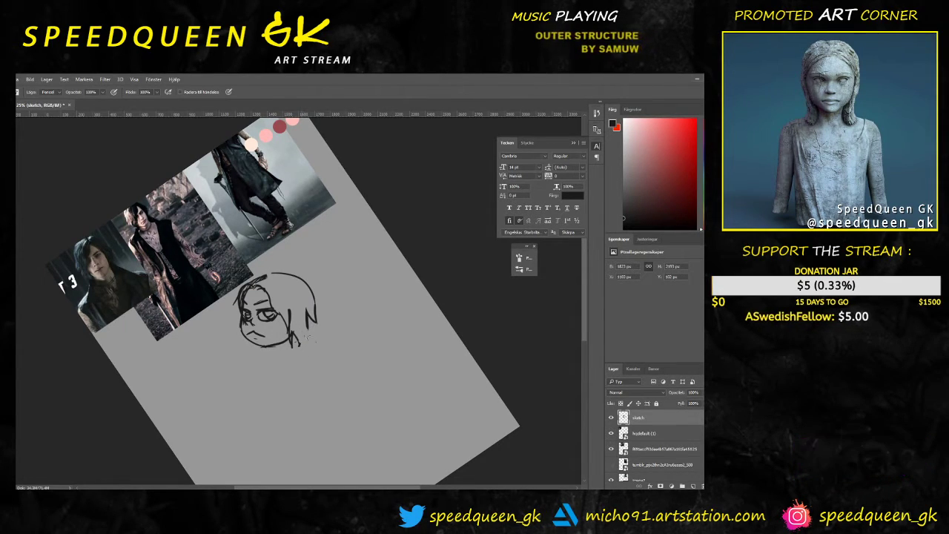
{"action": "key", "text": "b"}
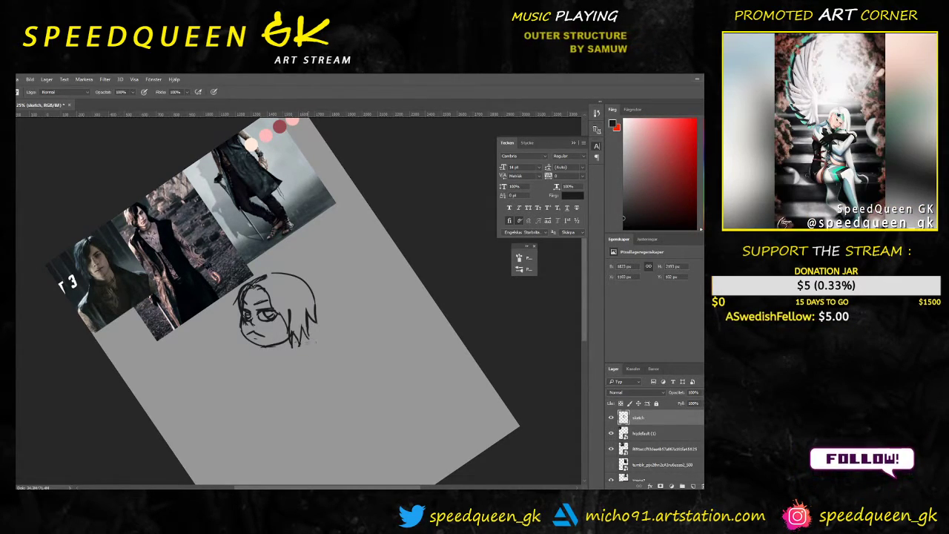
{"action": "key", "text": "e"}
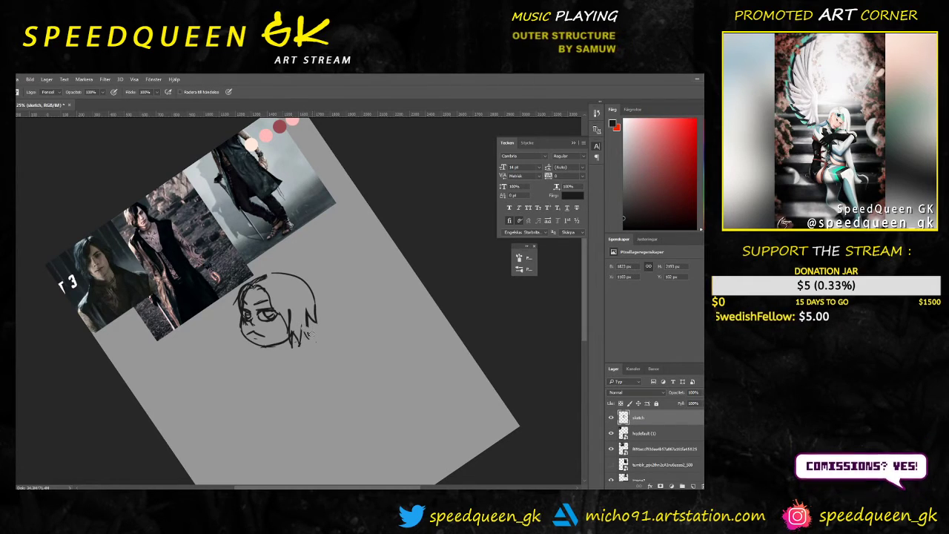
{"action": "key", "text": "b"}
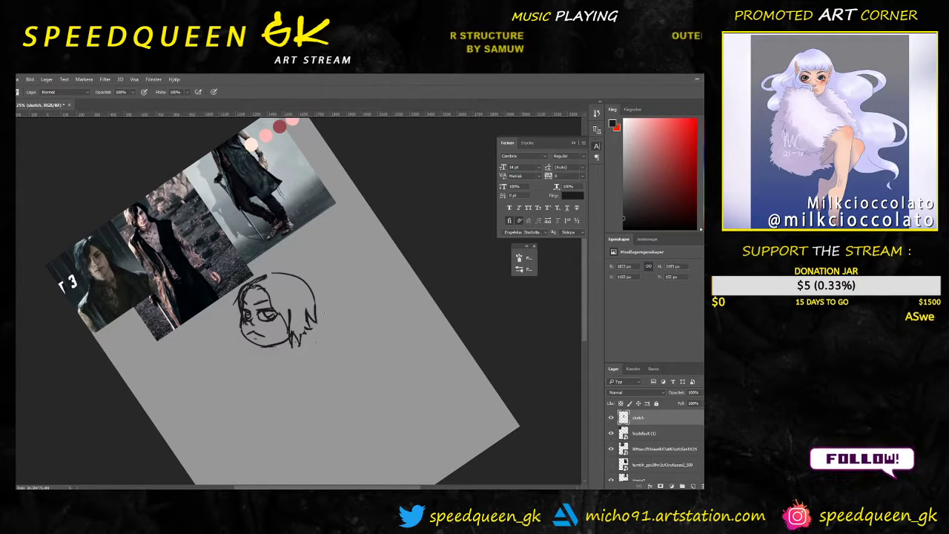
Step: Straighten the canvas and sketch two small collar circles with neckline strokes and a long diagonal line down from the chin
{"action": "key", "text": "r"}
{"action": "left_click_drag", "start_coordinate": [341, 305], "coordinate": [376, 312]}
{"action": "key", "text": "b"}
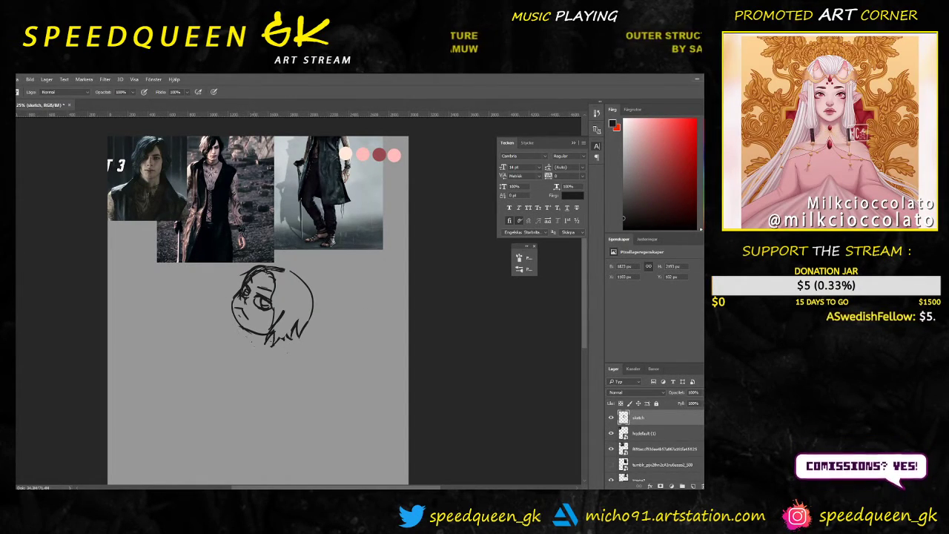
{"action": "mouse_move", "coordinate": [233, 322]}
{"action": "left_mouse_down"}
{"action": "mouse_move", "coordinate": [259, 354]}
{"action": "mouse_move", "coordinate": [204, 382]}
{"action": "left_mouse_up"}
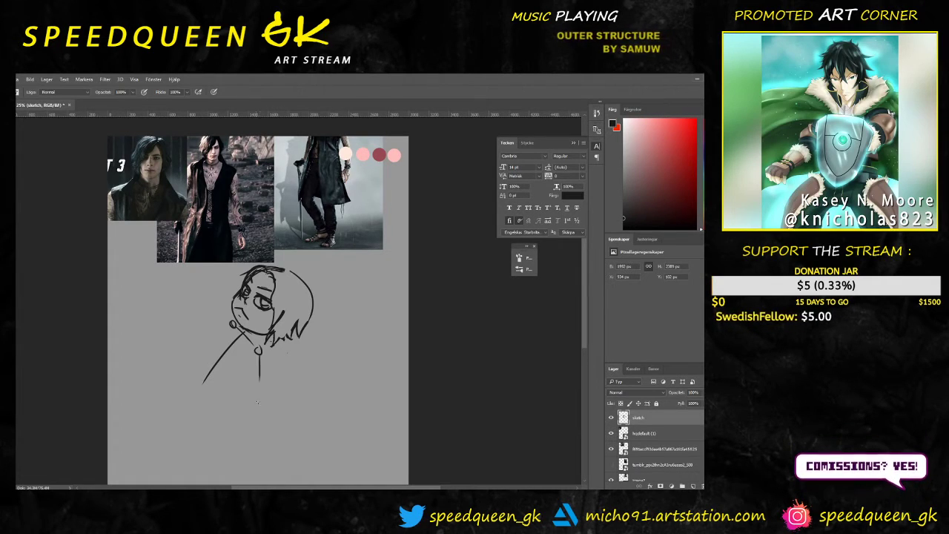
{"action": "left_click_drag", "start_coordinate": [259, 356], "coordinate": [259, 382]}
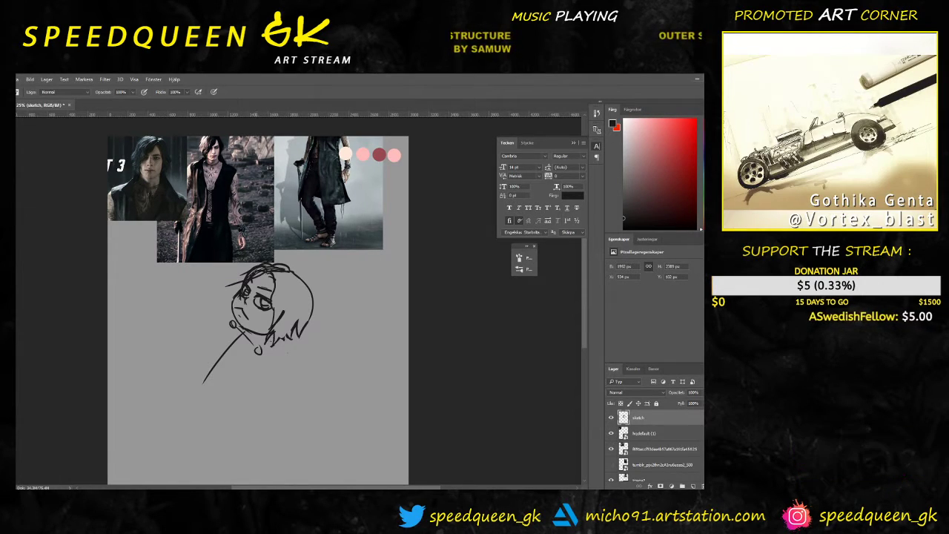
{"action": "key", "text": "ctrl+z"}
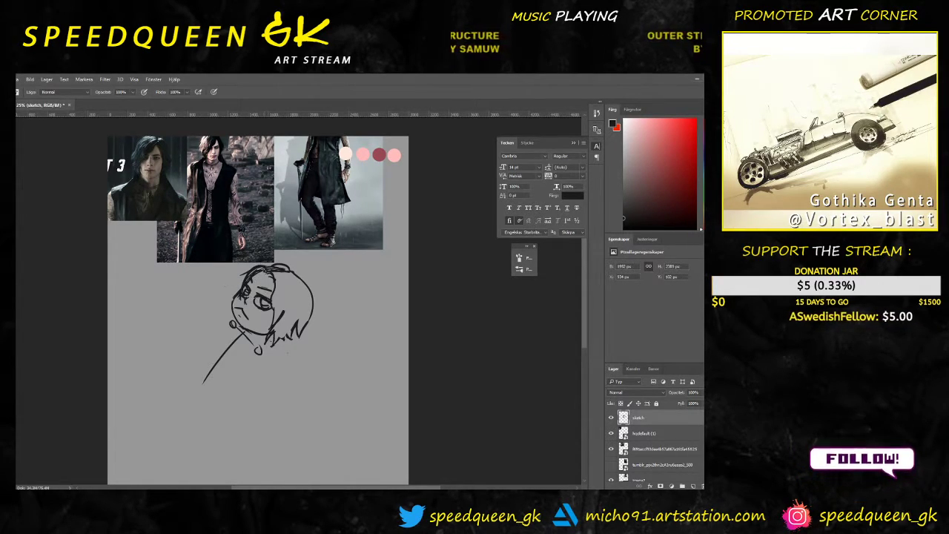
{"action": "key", "text": "alt+z"}
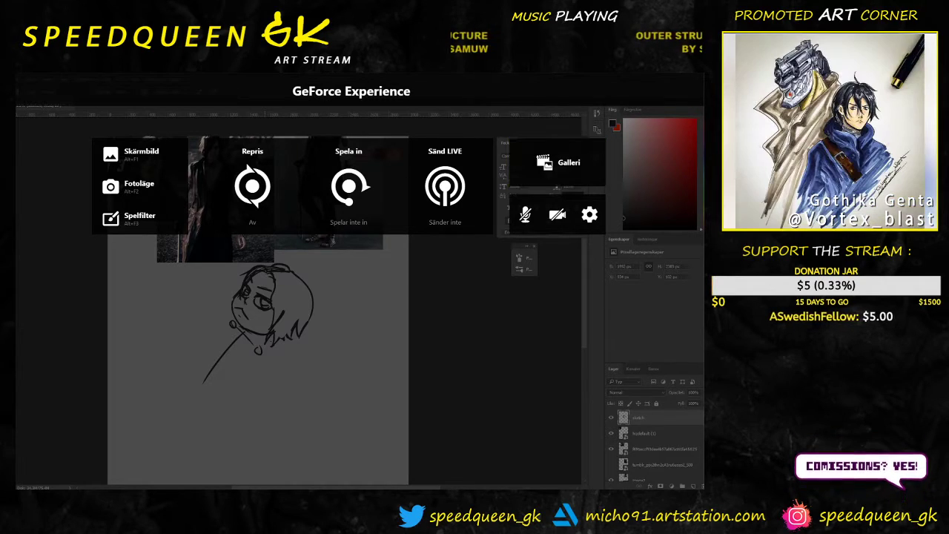
{"action": "key", "text": "alt+z"}
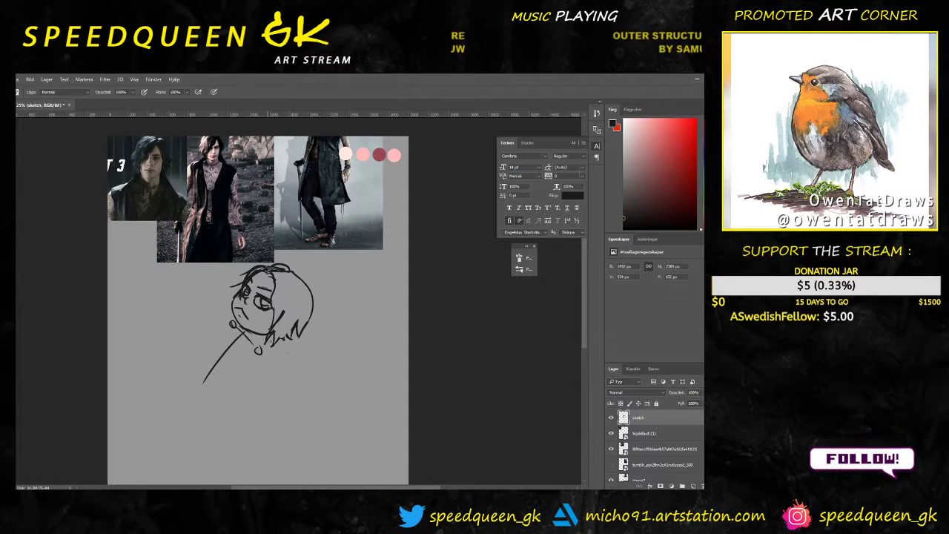
Step: Draw pointed hair strands sweeping outward from the forehead on the far side of the face
{"action": "left_click_drag", "start_coordinate": [243, 277], "coordinate": [221, 288]}
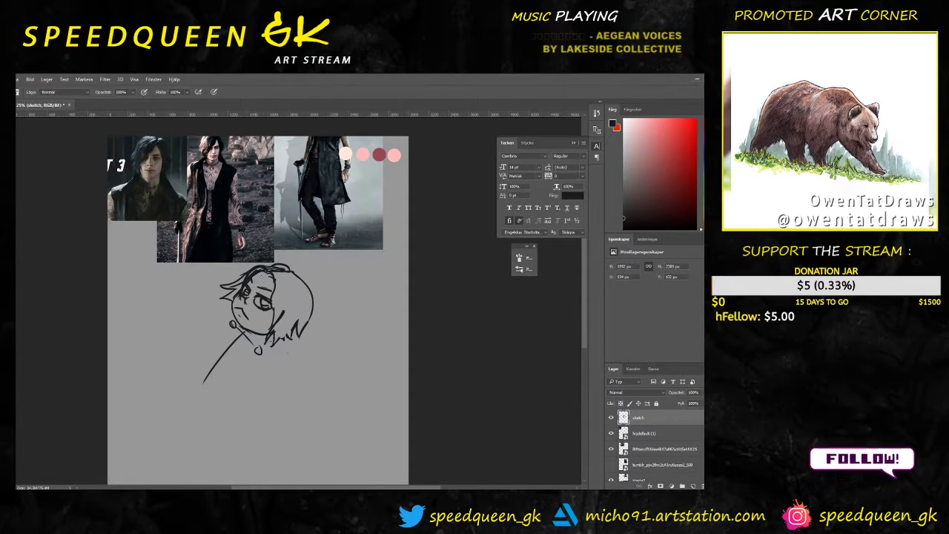
{"action": "key", "text": "e"}
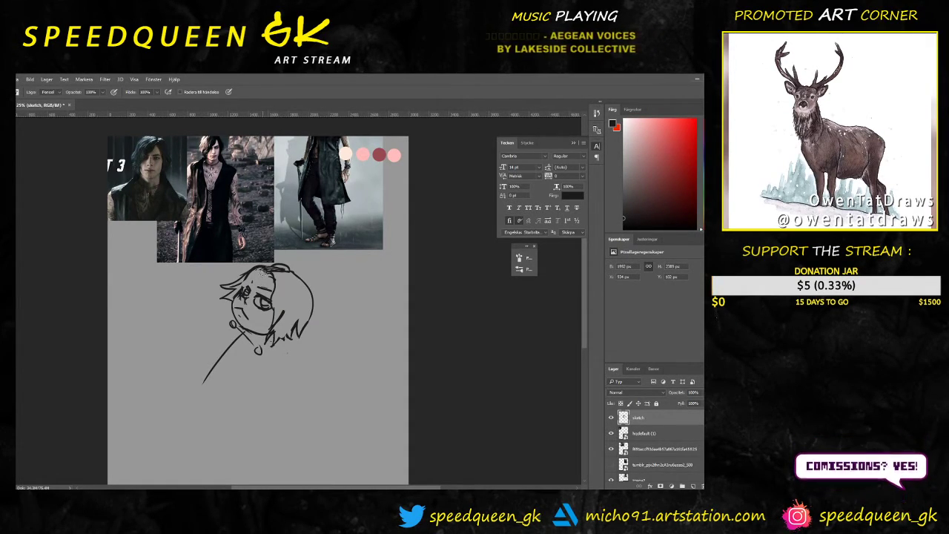
{"action": "key", "text": "b"}
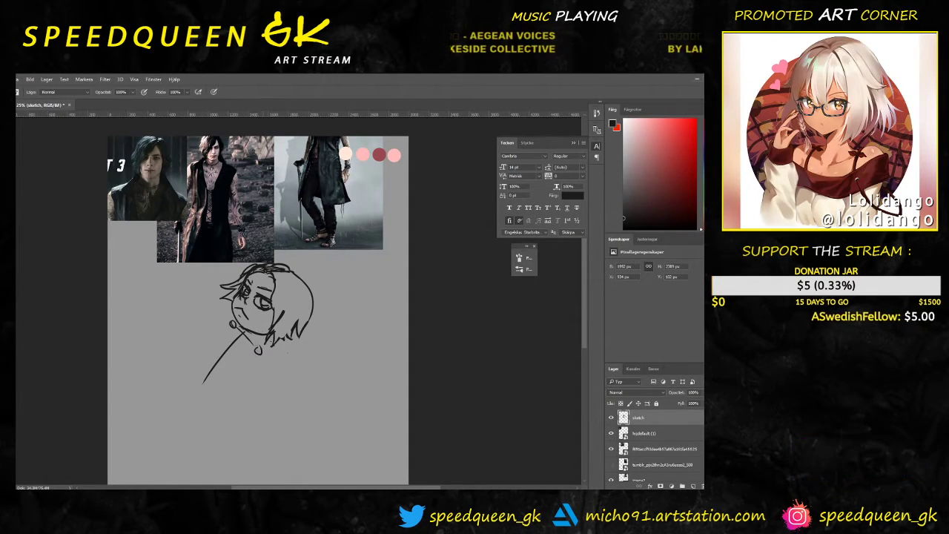
Step: Tilt the canvas slightly clockwise and erase the collar circles, neckline strokes and diagonal body line
{"action": "key", "text": "r"}
{"action": "mouse_move", "coordinate": [315, 327]}
{"action": "left_mouse_down"}
{"action": "mouse_move", "coordinate": [326, 286]}
{"action": "mouse_move", "coordinate": [341, 324]}
{"action": "mouse_move", "coordinate": [336, 345]}
{"action": "left_mouse_up"}
{"action": "key", "text": "b"}
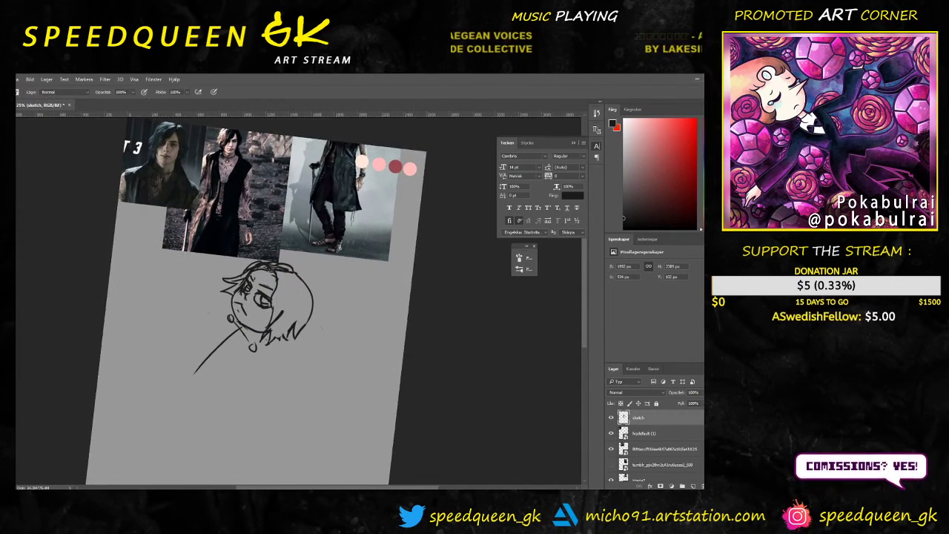
{"action": "key", "text": "e"}
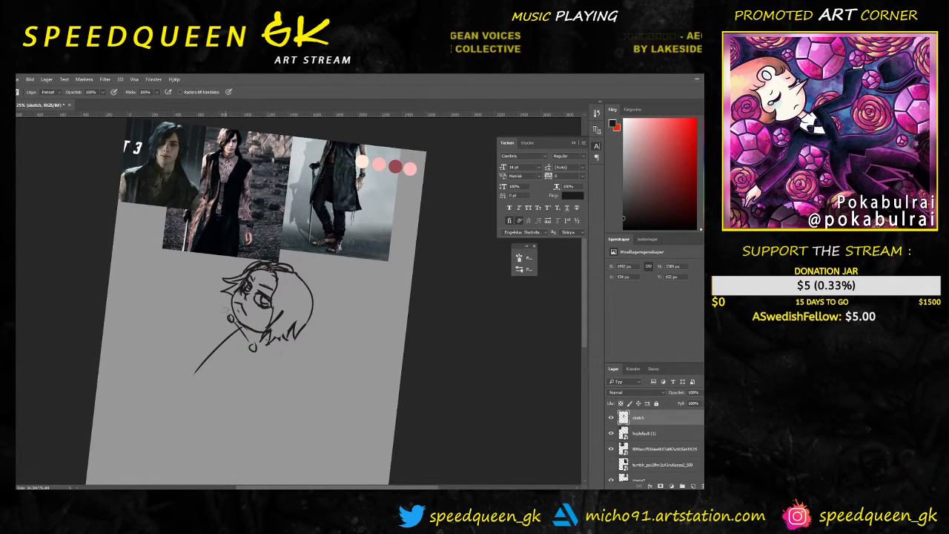
{"action": "left_click_drag", "start_coordinate": [235, 342], "coordinate": [195, 371]}
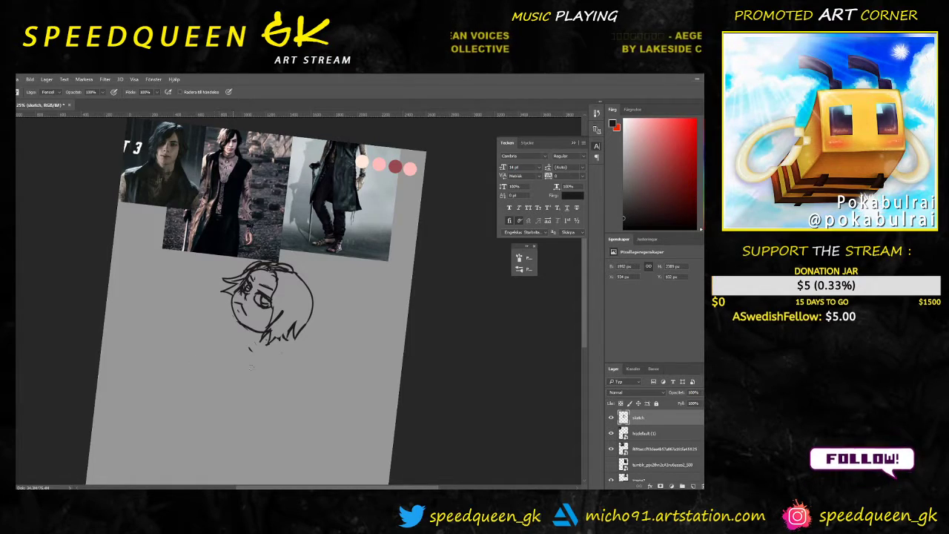
Step: Rework the jaw, chin and front neck line by alternately drawing and erasing short strokes
{"action": "key", "text": "b"}
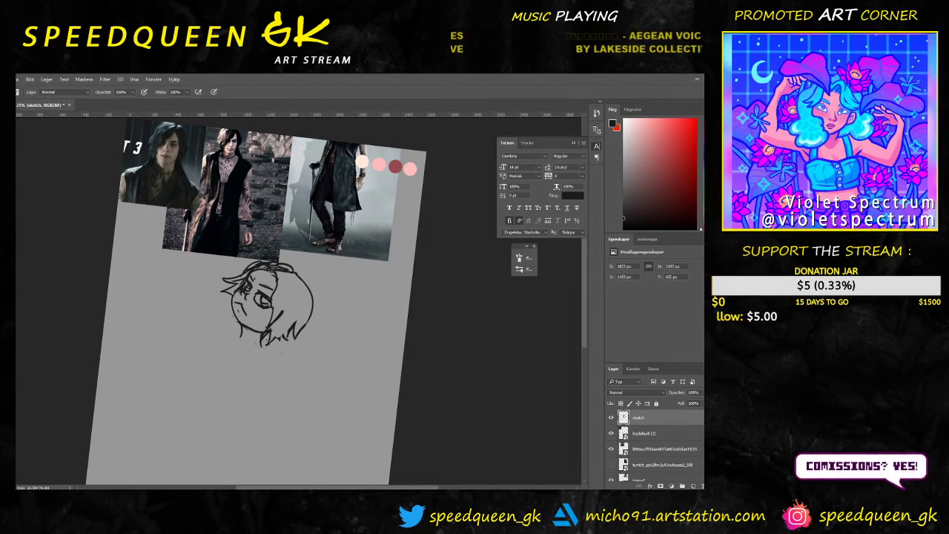
{"action": "key", "text": "e"}
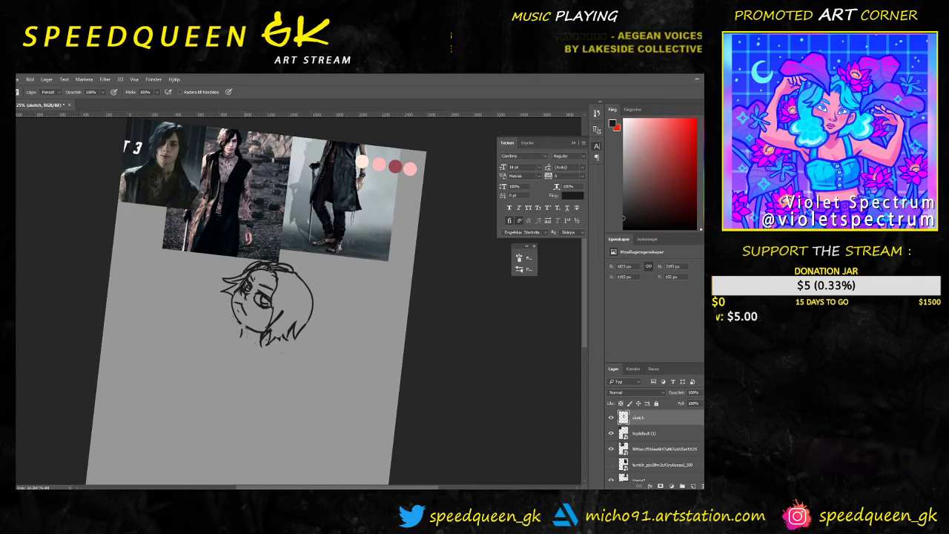
{"action": "key", "text": "b"}
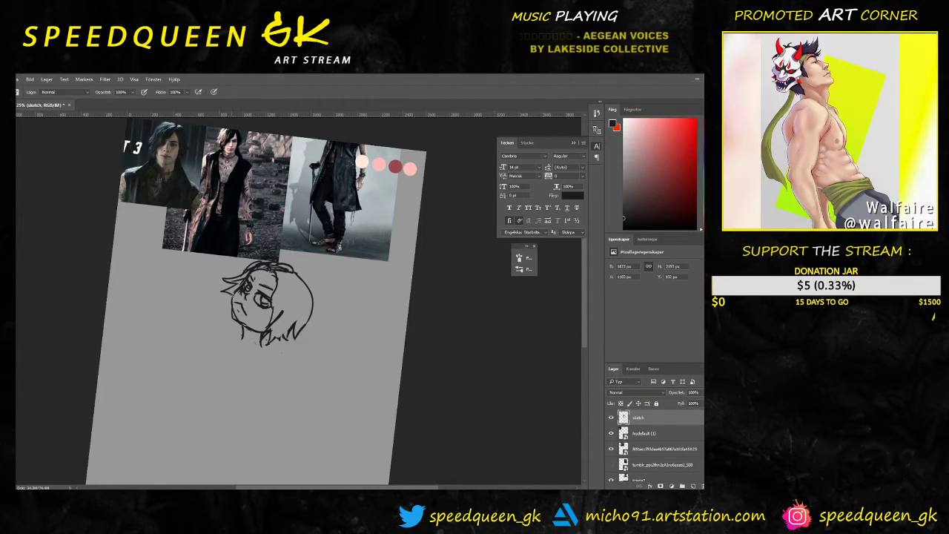
{"action": "key", "text": "e"}
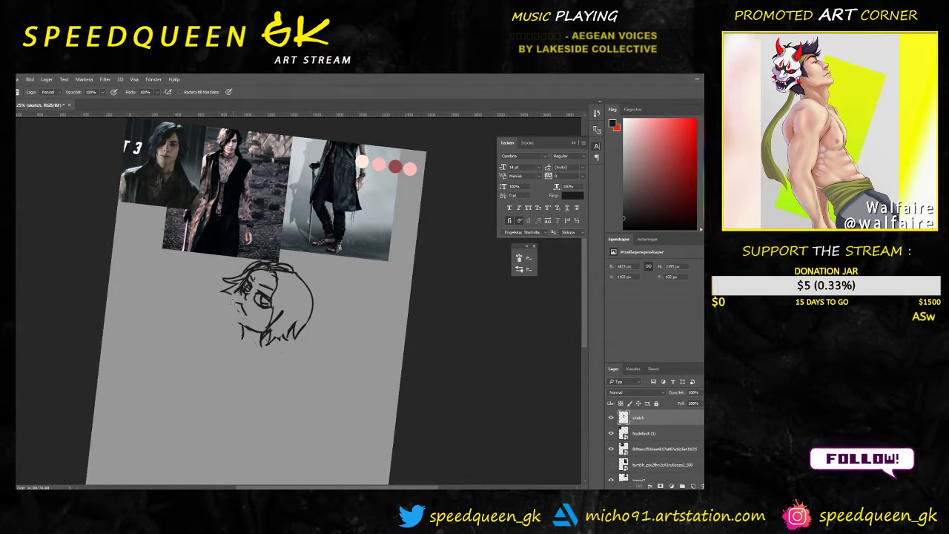
{"action": "key", "text": "b"}
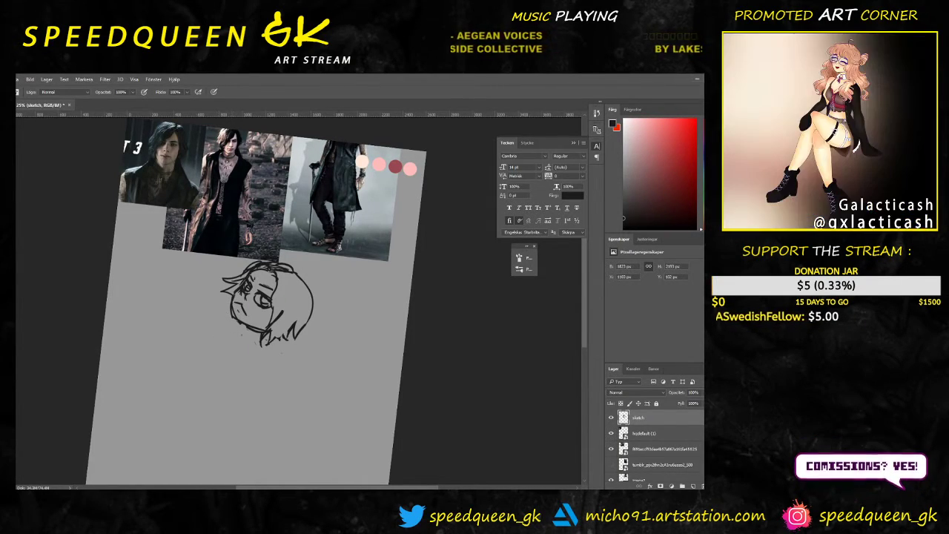
{"action": "key", "text": "e"}
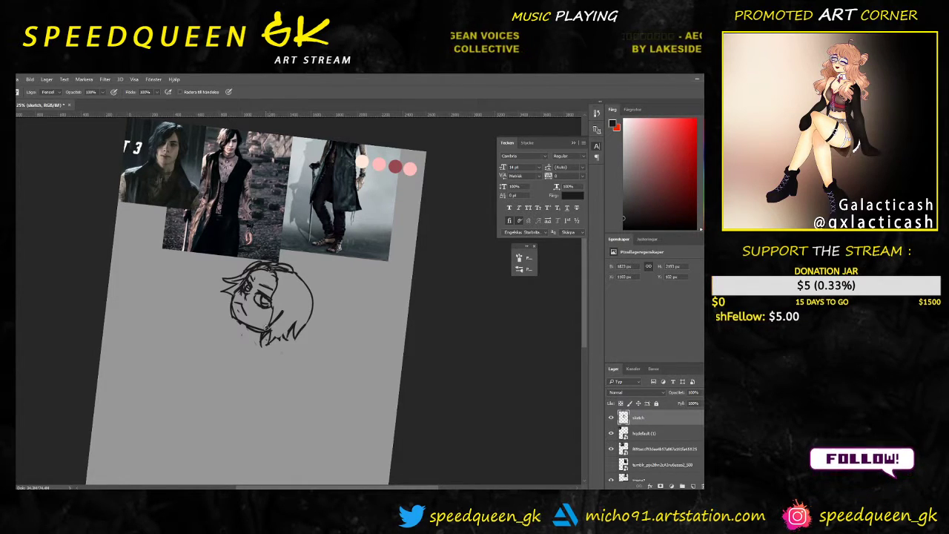
Step: Redraw the neck lines below the chin and fill the hair with curved inner strands, cleaning up strokes near the tips
{"action": "key", "text": "b"}
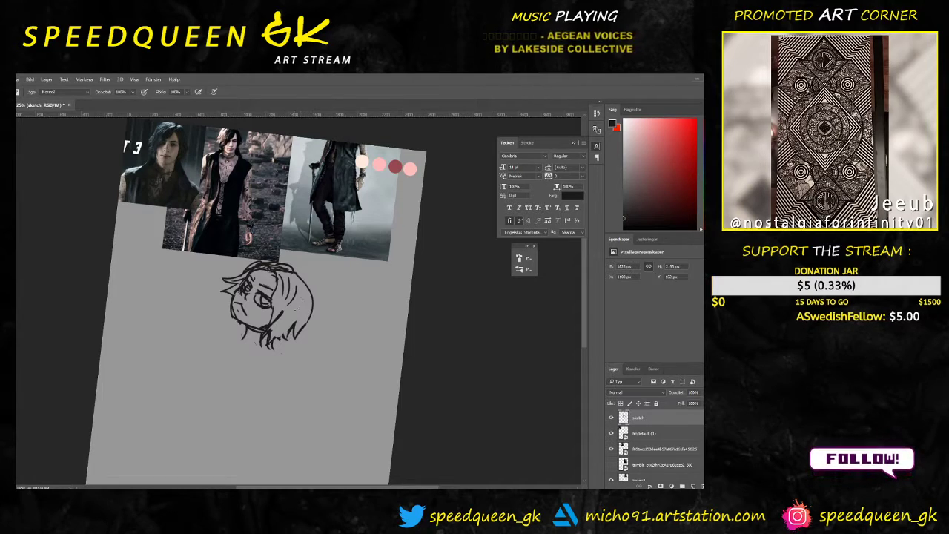
{"action": "right_click", "coordinate": [303, 292]}
{"action": "left_click", "coordinate": [299, 305]}
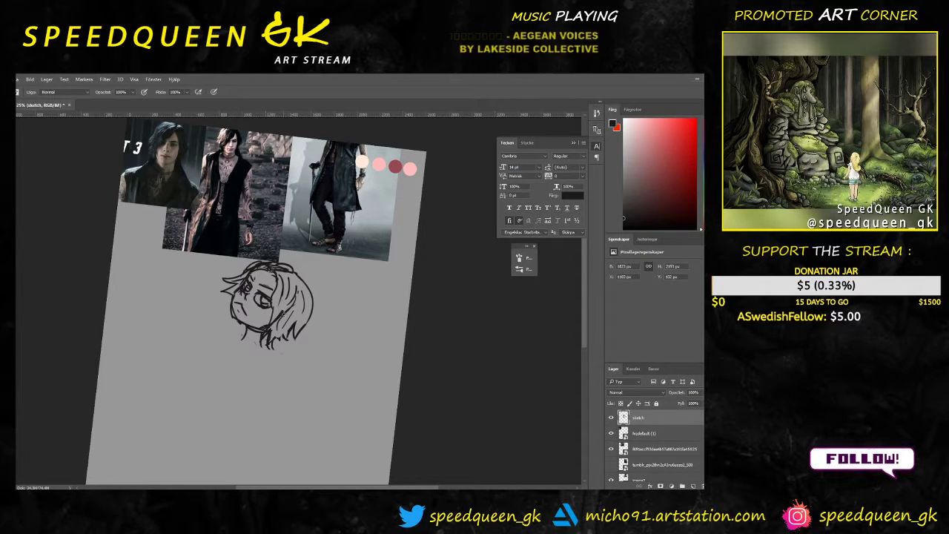
{"action": "key", "text": "e"}
{"action": "key", "text": "v"}
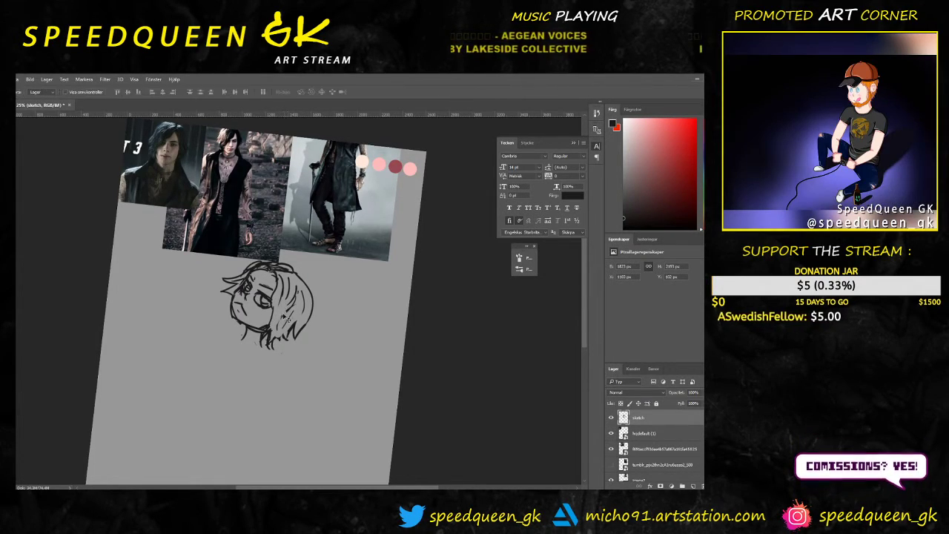
{"action": "key", "text": "b"}
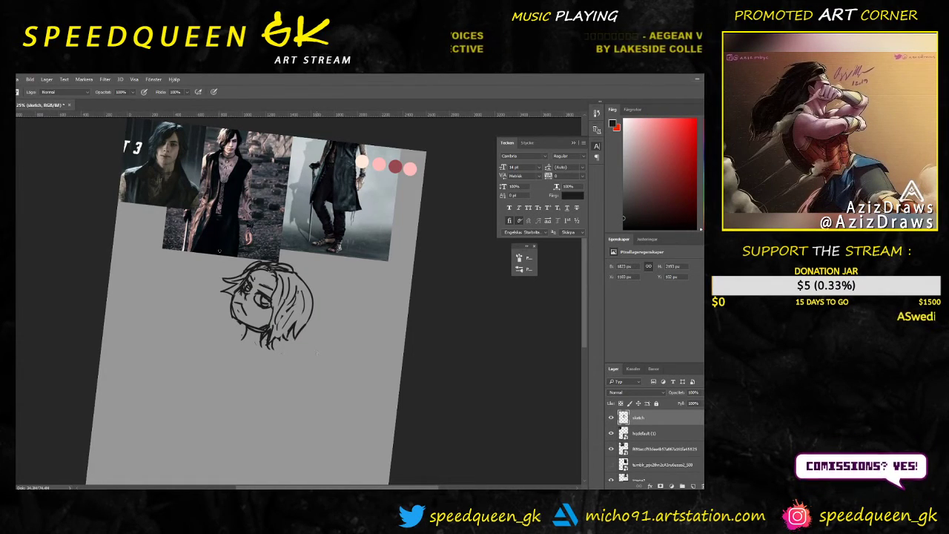
Step: Sketch two small collar circles and a short neckline dash below the neck, undoing the diagonal shoulder line
{"action": "key", "text": "ctrl+plus"}
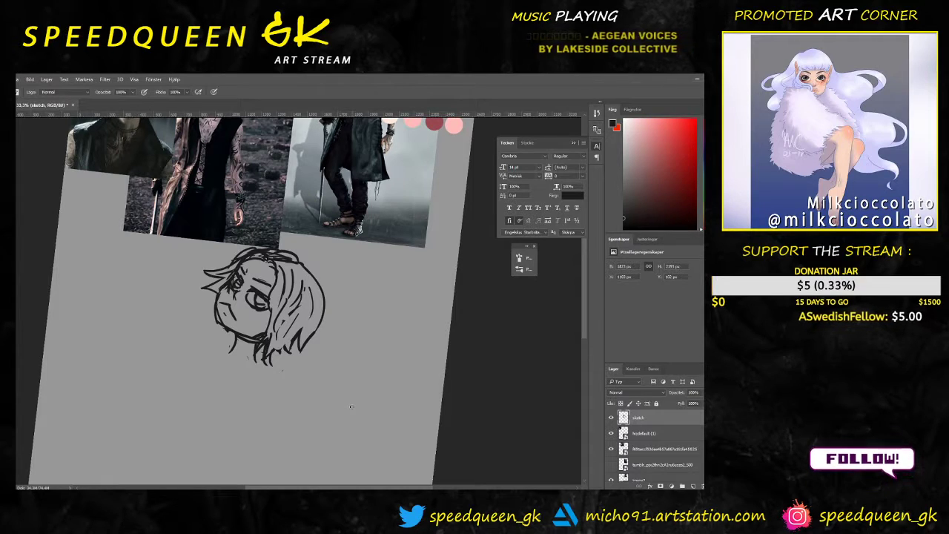
{"action": "key", "text": "ctrl+minus"}
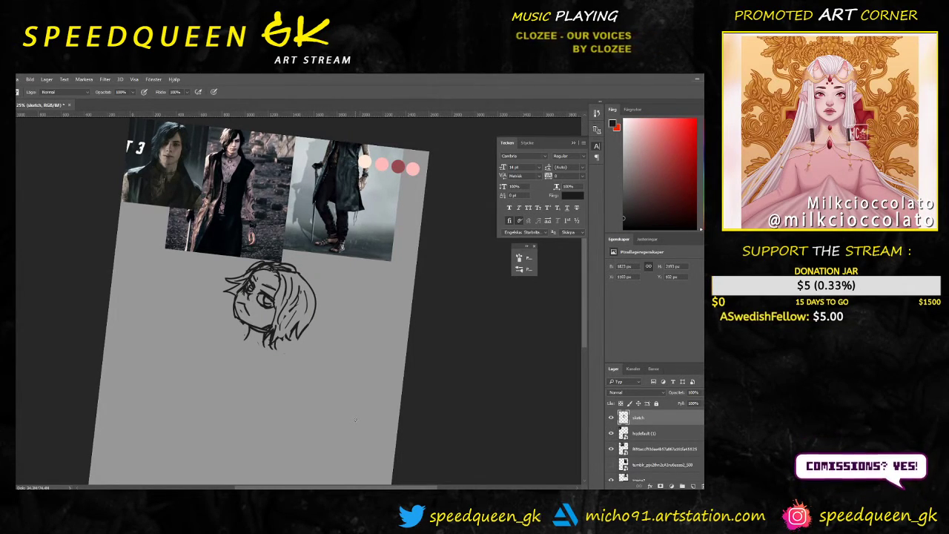
{"action": "key", "text": "ctrl+plus"}
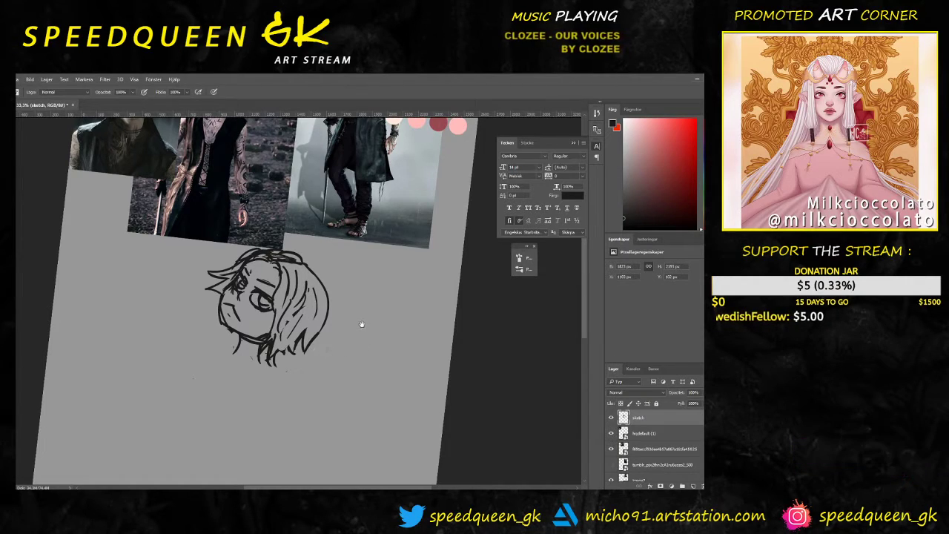
{"action": "scroll", "coordinate": [364, 327], "scroll_direction": "up", "scroll_amount": 2}
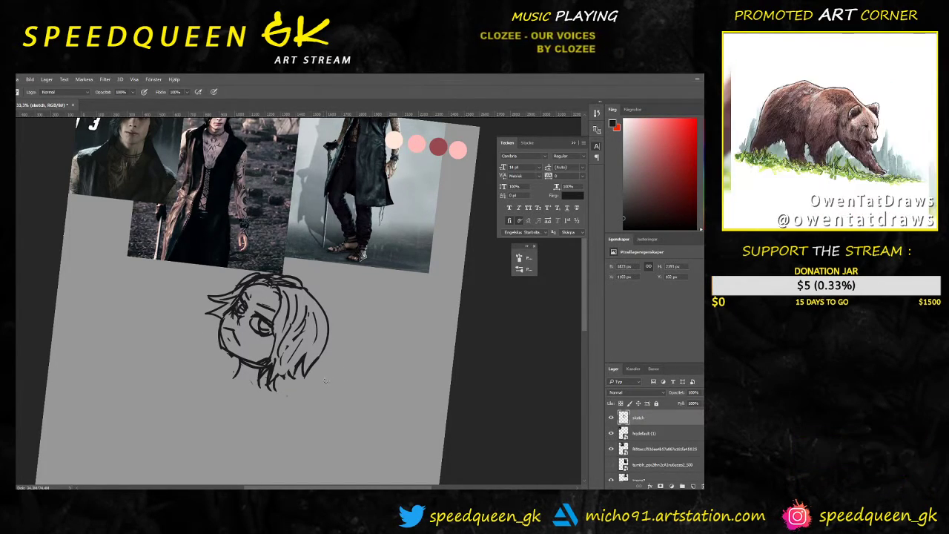
{"action": "left_click_drag", "start_coordinate": [332, 363], "coordinate": [353, 320]}
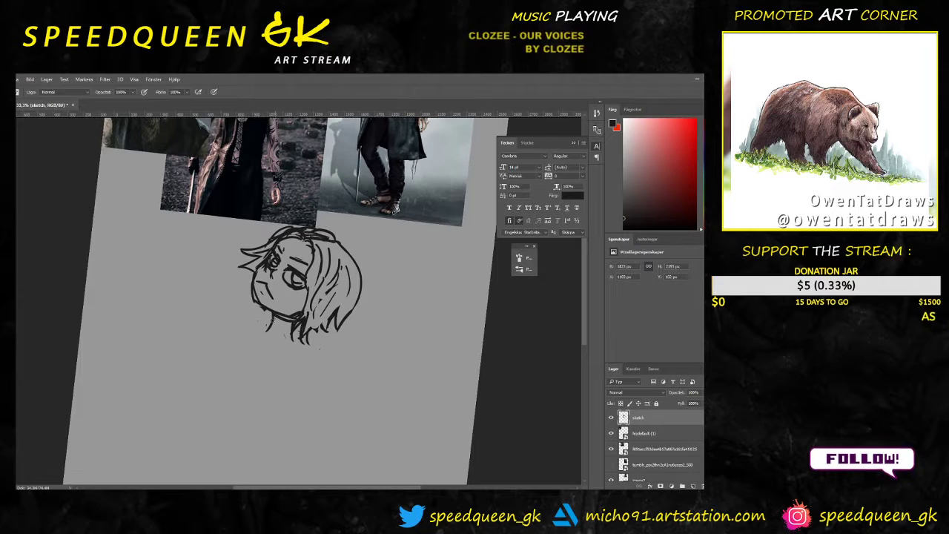
{"action": "left_click_drag", "start_coordinate": [246, 327], "coordinate": [209, 366]}
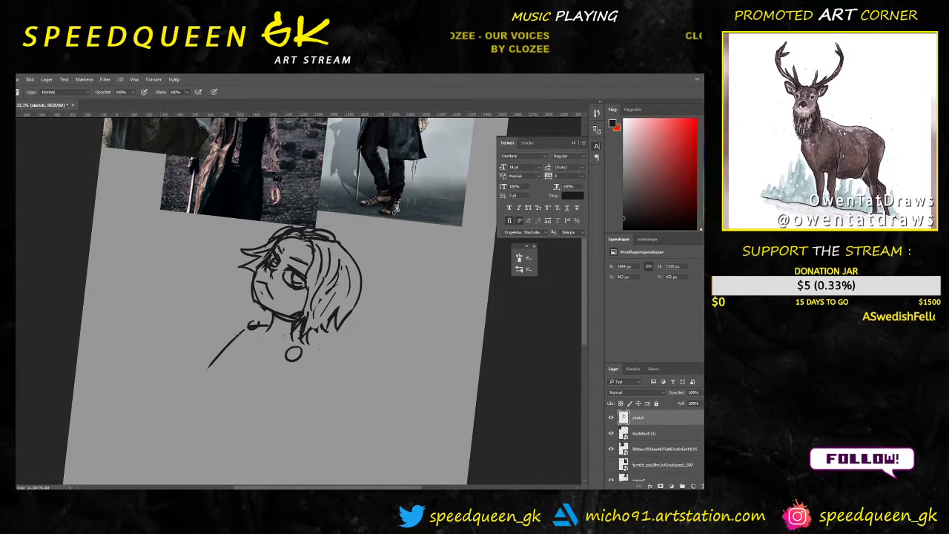
{"action": "key", "text": "ctrl+z"}
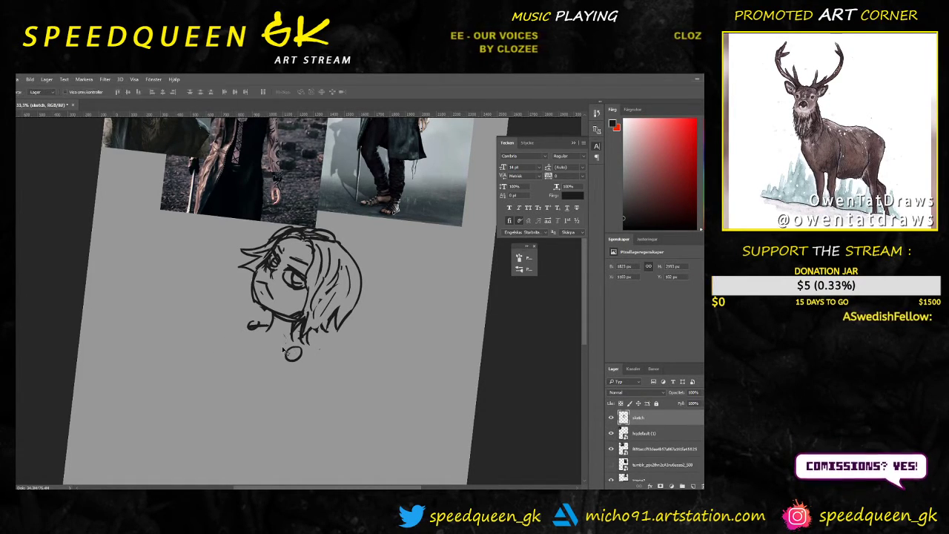
{"action": "key", "text": "b"}
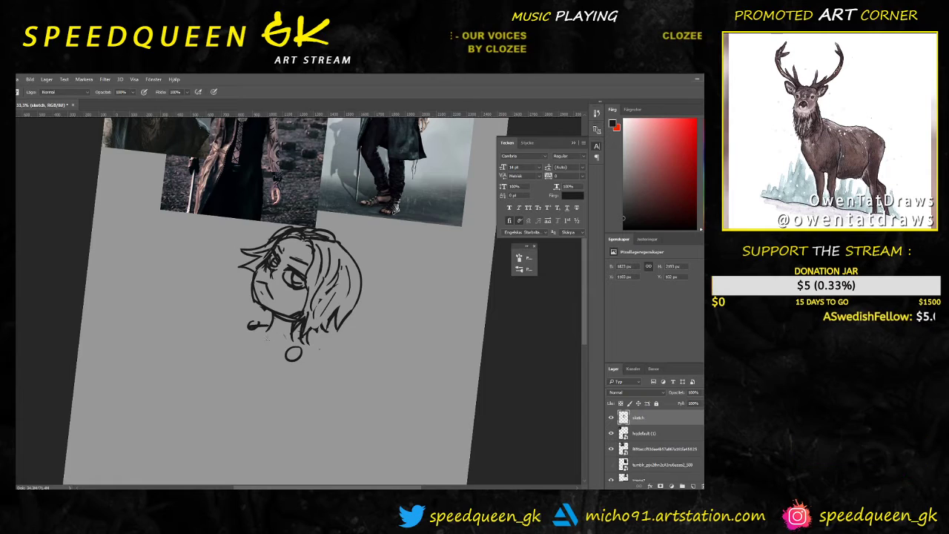
{"action": "left_click_drag", "start_coordinate": [270, 341], "coordinate": [277, 345]}
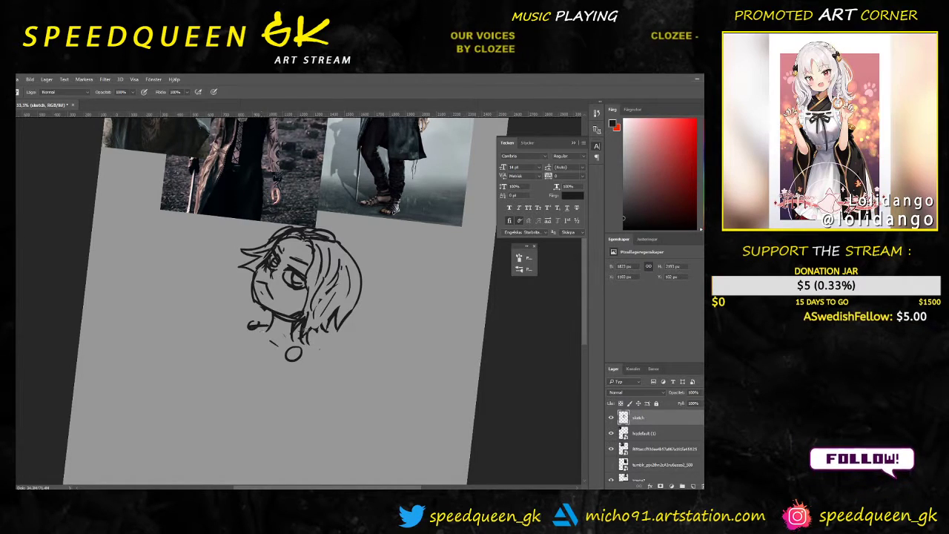
Step: Draw two near-vertical coat lines downward from either side of the lower collar circle, making the inner line longer
{"action": "key", "text": "ctrl+minus"}
{"action": "left_click_drag", "start_coordinate": [377, 314], "coordinate": [365, 332]}
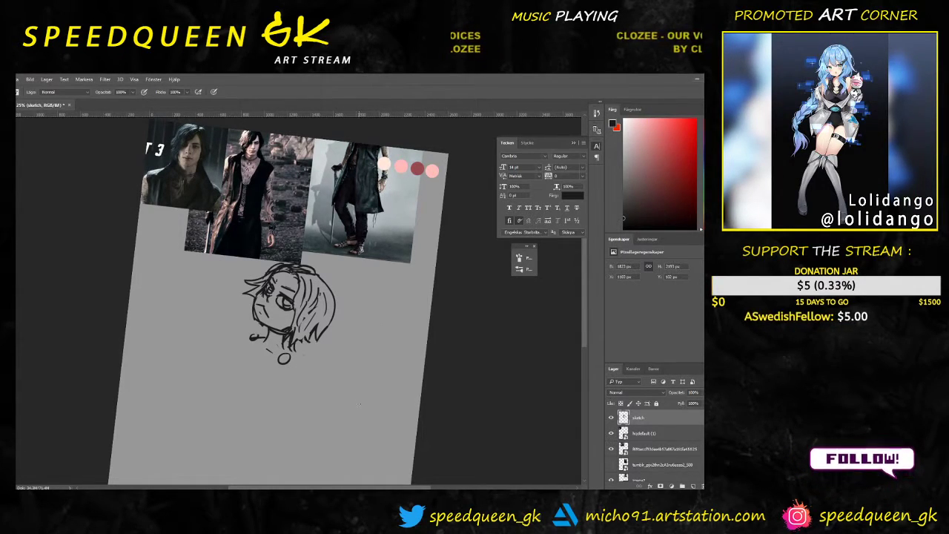
{"action": "left_click_drag", "start_coordinate": [337, 336], "coordinate": [358, 289]}
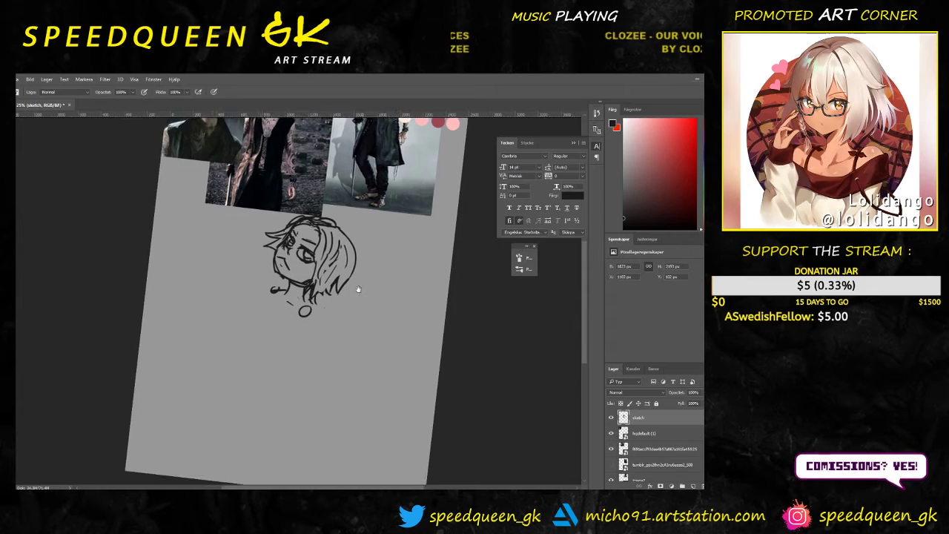
{"action": "key", "text": "ctrl+plus"}
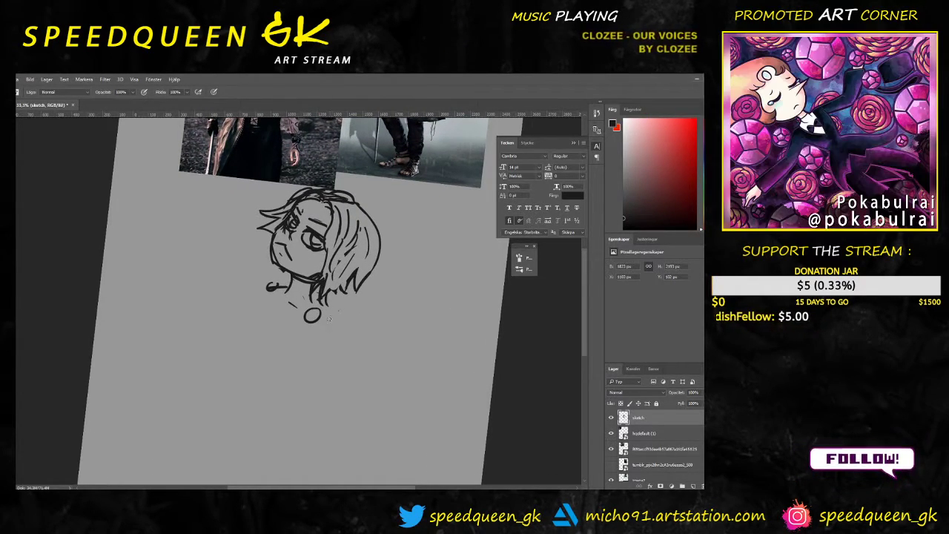
{"action": "left_click_drag", "start_coordinate": [301, 311], "coordinate": [299, 366]}
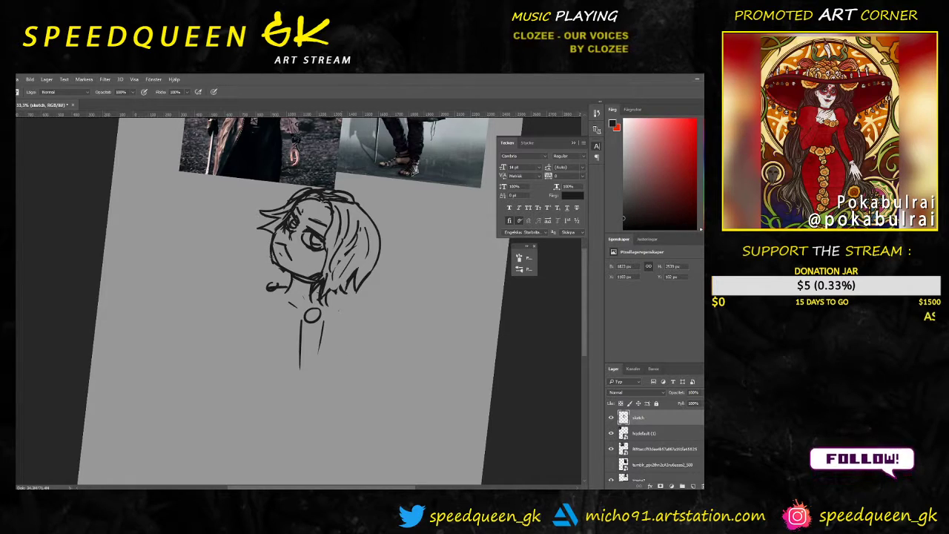
Step: Draw a slanted shoulder line below the upper collar circle, and undo the trial diagonal stroke at the long coat line's lower end
{"action": "scroll", "coordinate": [366, 321], "scroll_direction": "down", "scroll_amount": 3}
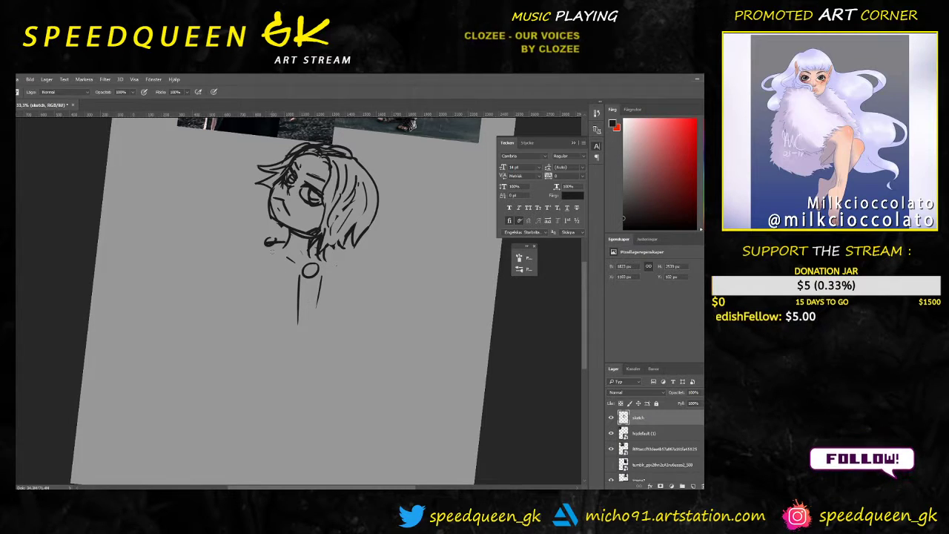
{"action": "left_click_drag", "start_coordinate": [381, 290], "coordinate": [343, 349]}
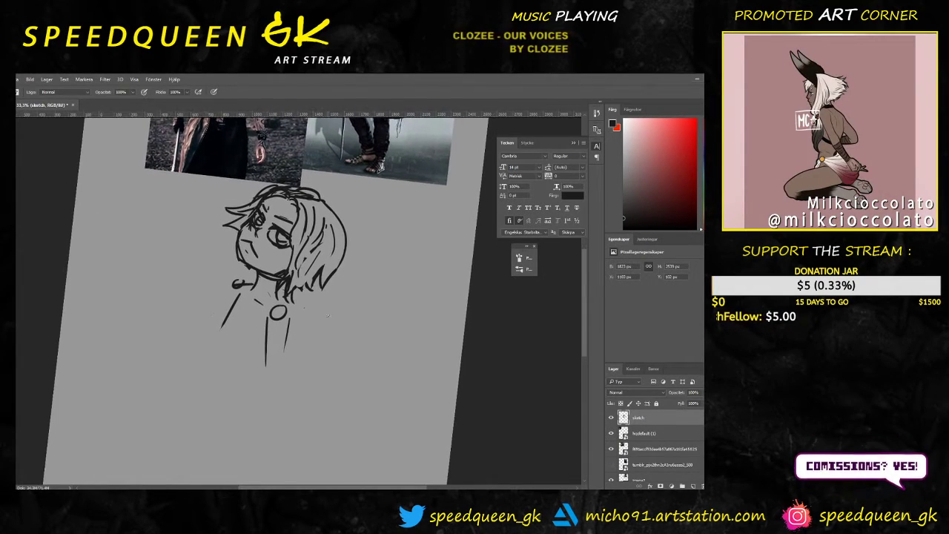
{"action": "key", "text": "ctrl+minus"}
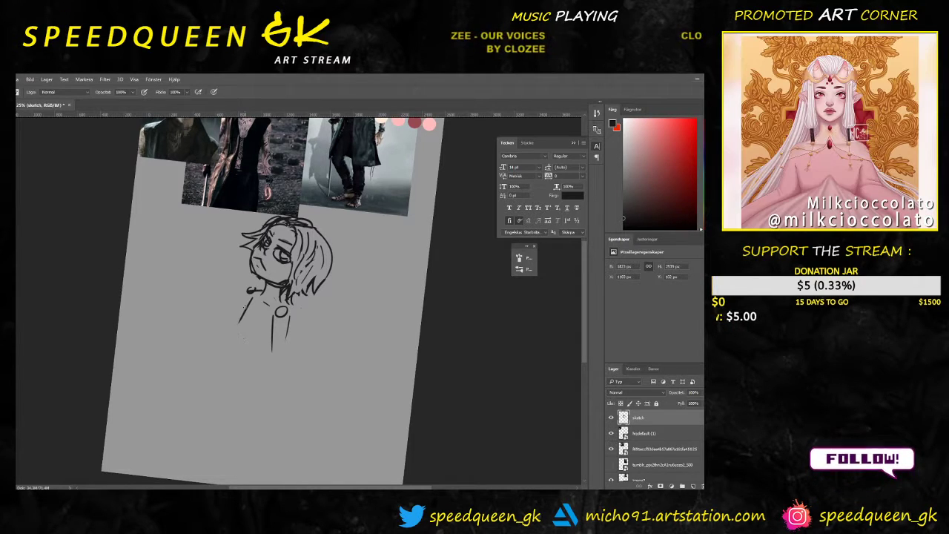
{"action": "left_click_drag", "start_coordinate": [382, 270], "coordinate": [357, 330]}
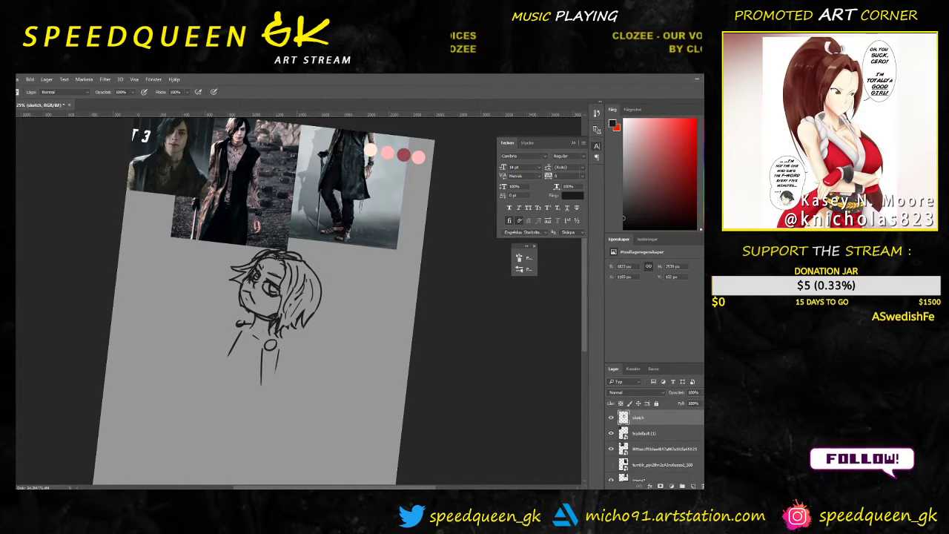
{"action": "mouse_move", "coordinate": [302, 364]}
{"action": "left_mouse_down"}
{"action": "mouse_move", "coordinate": [361, 293]}
{"action": "mouse_move", "coordinate": [297, 333]}
{"action": "left_mouse_up"}
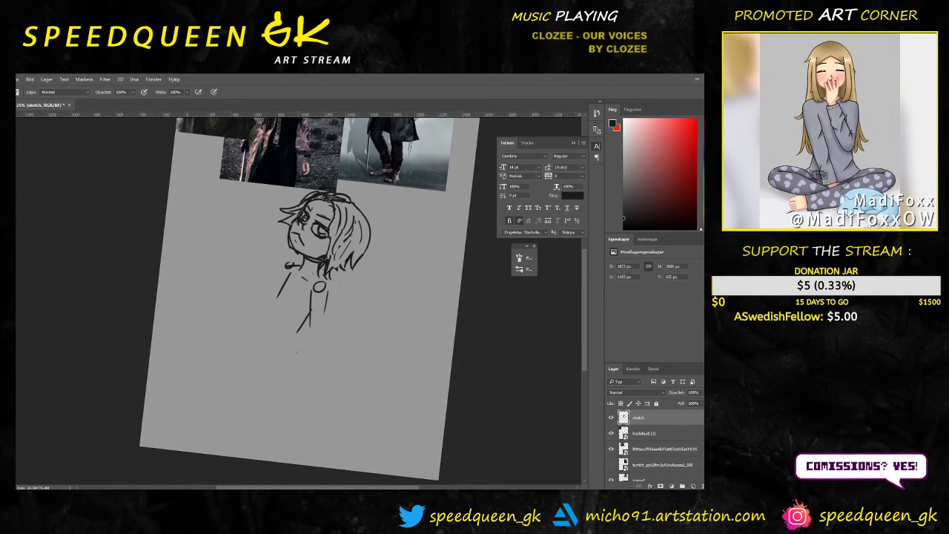
{"action": "key", "text": "ctrl+z"}
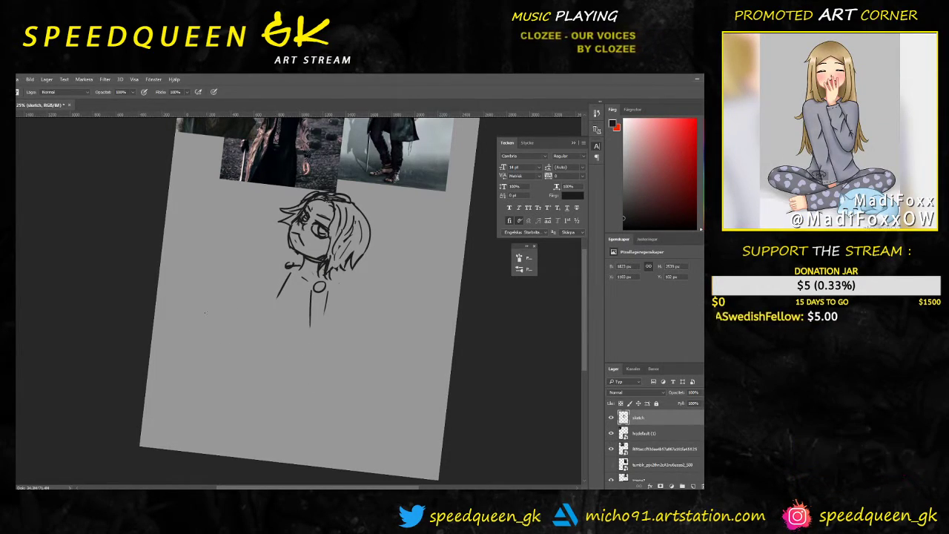
{"action": "mouse_move", "coordinate": [184, 319]}
{"action": "left_mouse_down"}
{"action": "mouse_move", "coordinate": [206, 336]}
{"action": "mouse_move", "coordinate": [241, 349]}
{"action": "mouse_move", "coordinate": [233, 320]}
{"action": "mouse_move", "coordinate": [250, 353]}
{"action": "mouse_move", "coordinate": [271, 360]}
{"action": "mouse_move", "coordinate": [212, 335]}
{"action": "mouse_move", "coordinate": [206, 368]}
{"action": "mouse_move", "coordinate": [288, 386]}
{"action": "mouse_move", "coordinate": [371, 375]}
{"action": "left_mouse_up"}
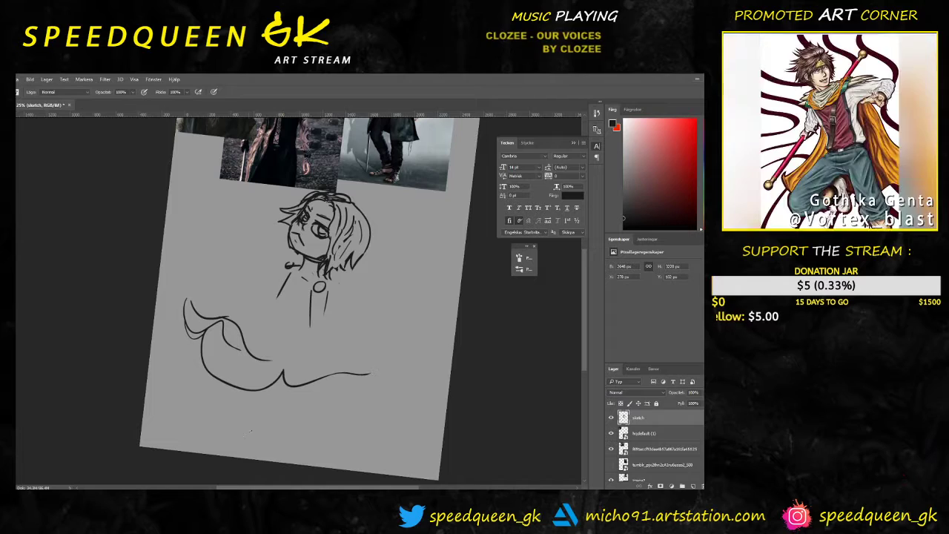
{"action": "key", "text": "ctrl+alt+z"}
{"action": "key", "text": "ctrl+alt+z"}
{"action": "key", "text": "ctrl+alt+z"}
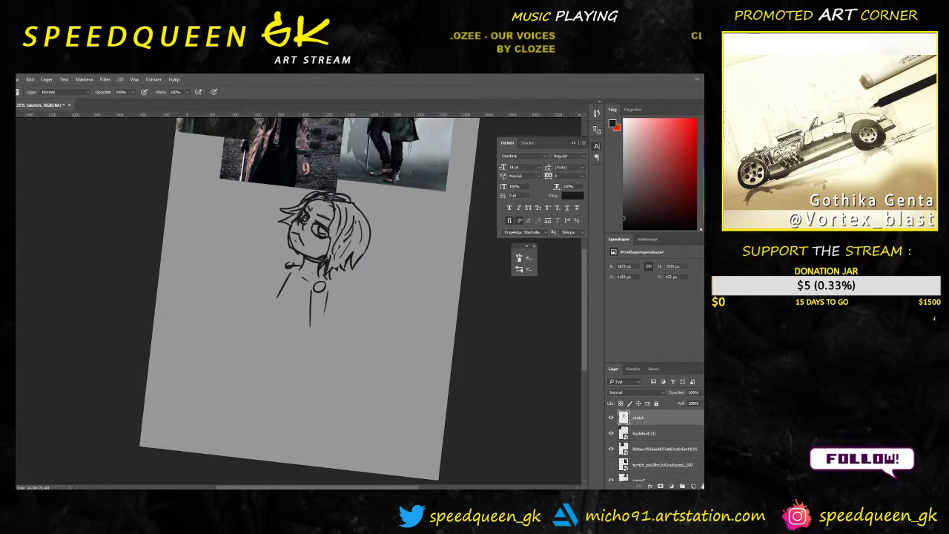
Step: Create a new layer above the sketch layer and try a small circle and curved shape at the long coat line's lower end, clearing them again
{"action": "left_click", "coordinate": [693, 486]}
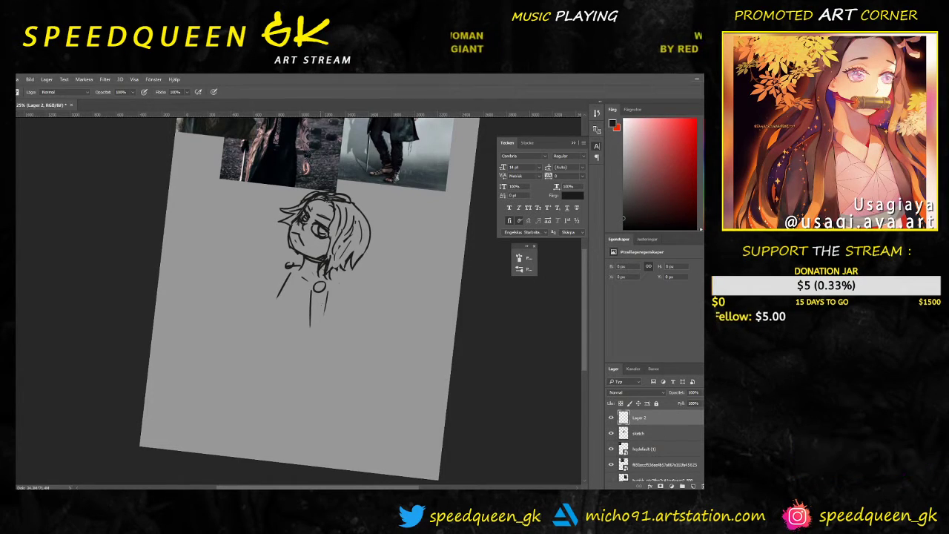
{"action": "left_click_drag", "start_coordinate": [316, 323], "coordinate": [314, 327]}
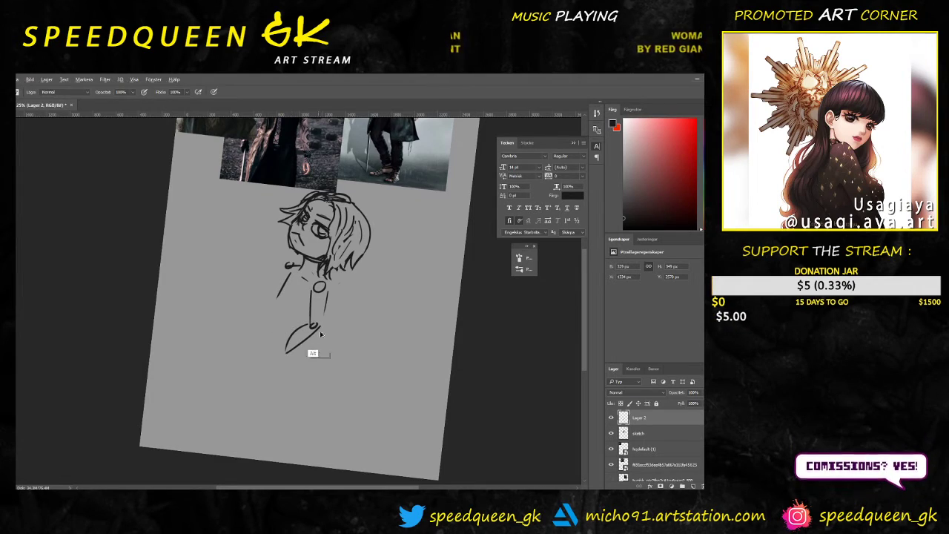
{"action": "key", "text": "ctrl+alt+z"}
{"action": "left_click_drag", "start_coordinate": [299, 339], "coordinate": [293, 348]}
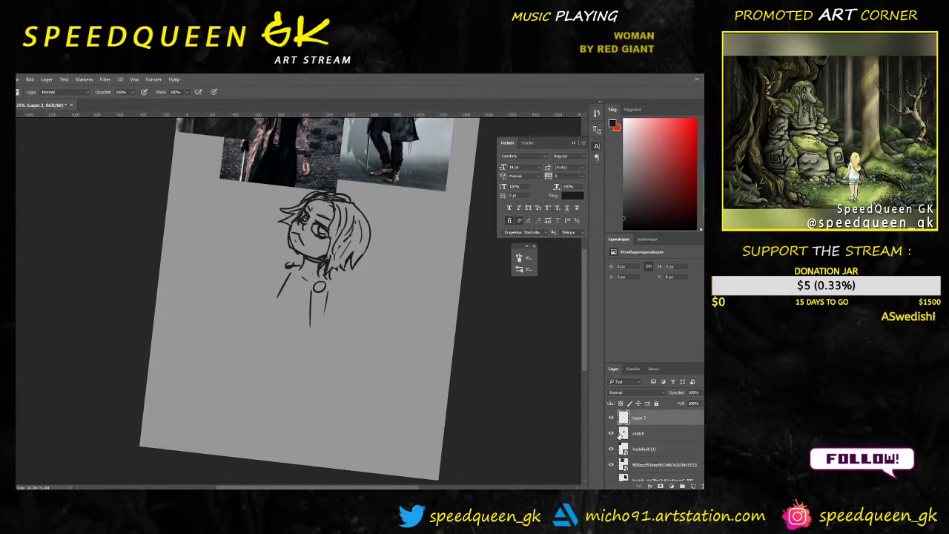
Step: Erase the slanted shoulder line and both coat lines from the sketch layer, keeping the collar circles and neckline dash
{"action": "left_click", "coordinate": [611, 434]}
{"action": "left_click", "coordinate": [611, 434]}
{"action": "left_click", "coordinate": [646, 437]}
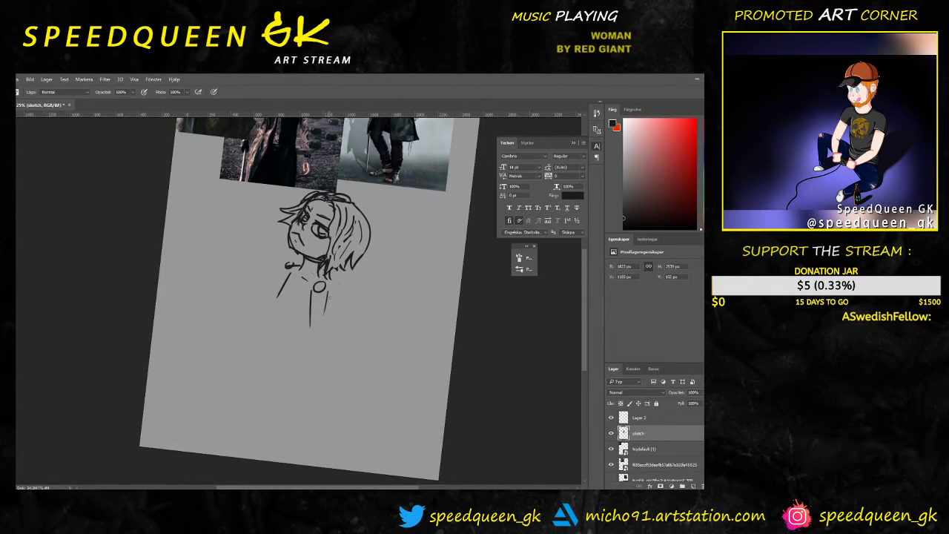
{"action": "key", "text": "e"}
{"action": "left_click_drag", "start_coordinate": [311, 290], "coordinate": [309, 329]}
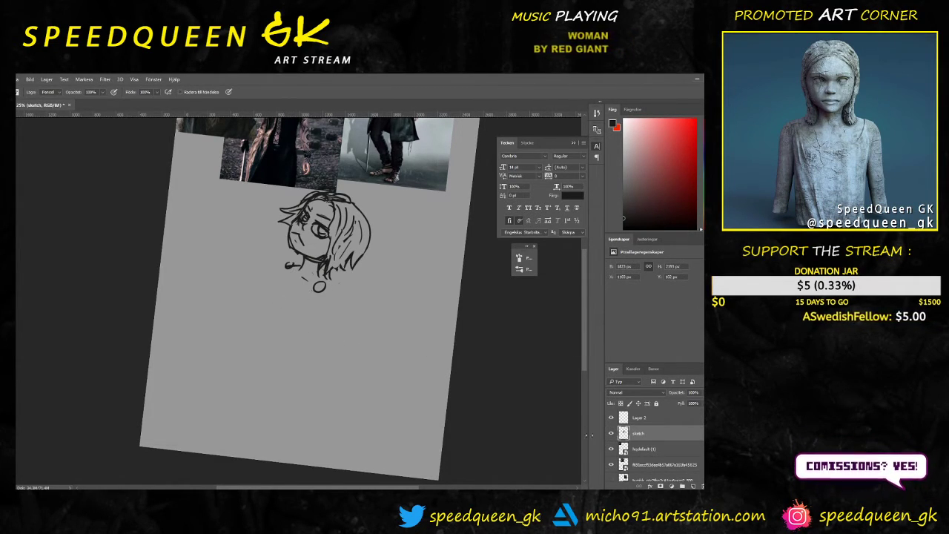
Step: Return to the new layer with the brush and try a few short curved strokes well below the hair
{"action": "left_click", "coordinate": [651, 421]}
{"action": "key", "text": "b"}
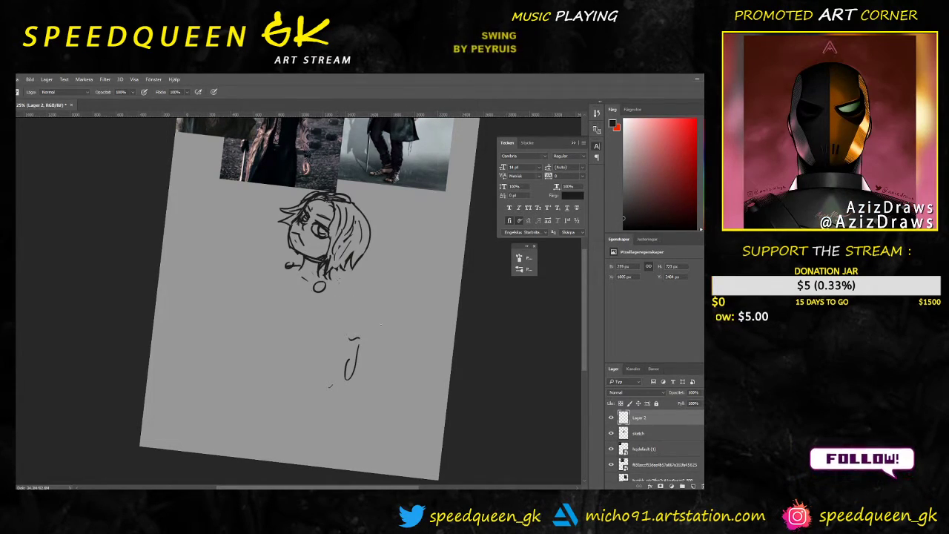
{"action": "left_click_drag", "start_coordinate": [396, 309], "coordinate": [378, 342]}
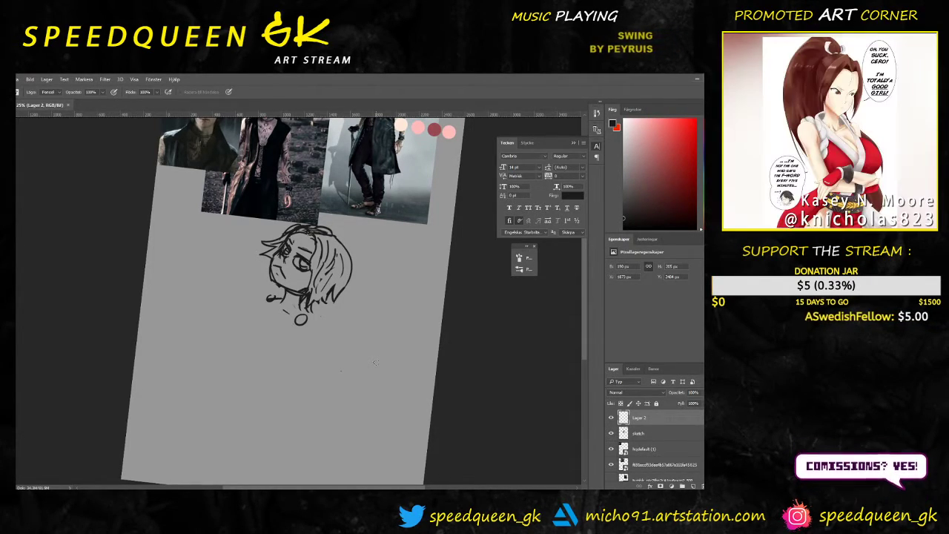
Step: Try a curved shoulder line running down below the upper collar circle and undo it
{"action": "key", "text": "ctrl+plus"}
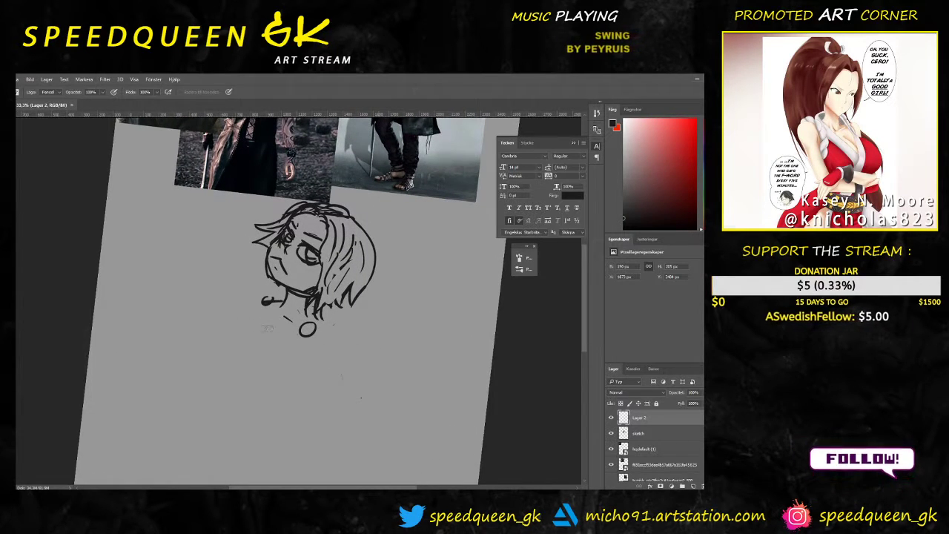
{"action": "scroll", "coordinate": [294, 342], "scroll_direction": "down", "scroll_amount": 1}
{"action": "key", "text": "b"}
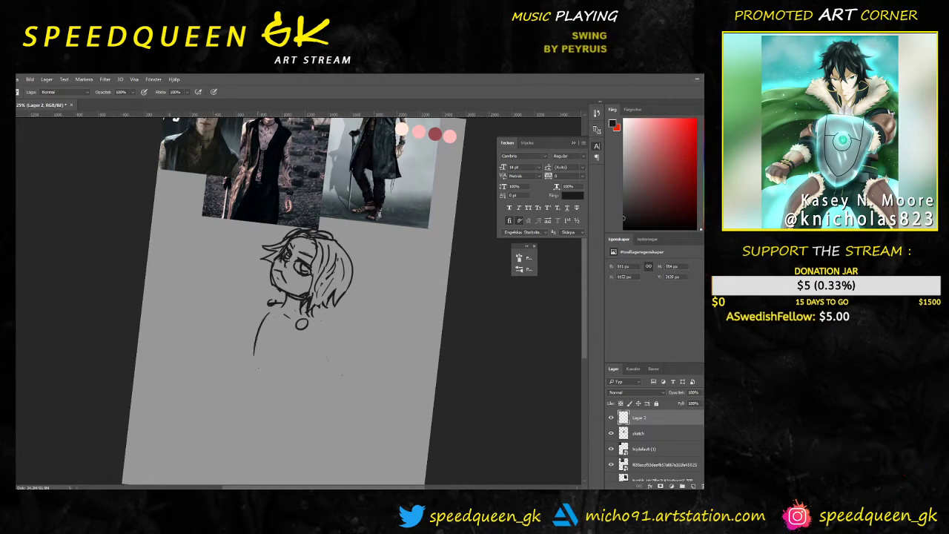
{"action": "scroll", "coordinate": [331, 335], "scroll_direction": "down", "scroll_amount": 1}
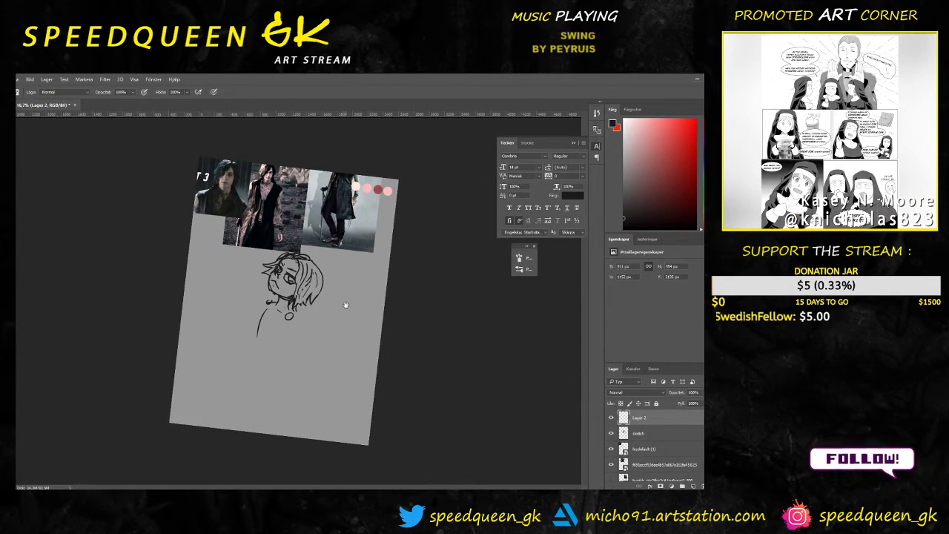
{"action": "scroll", "coordinate": [331, 336], "scroll_direction": "up", "scroll_amount": 1}
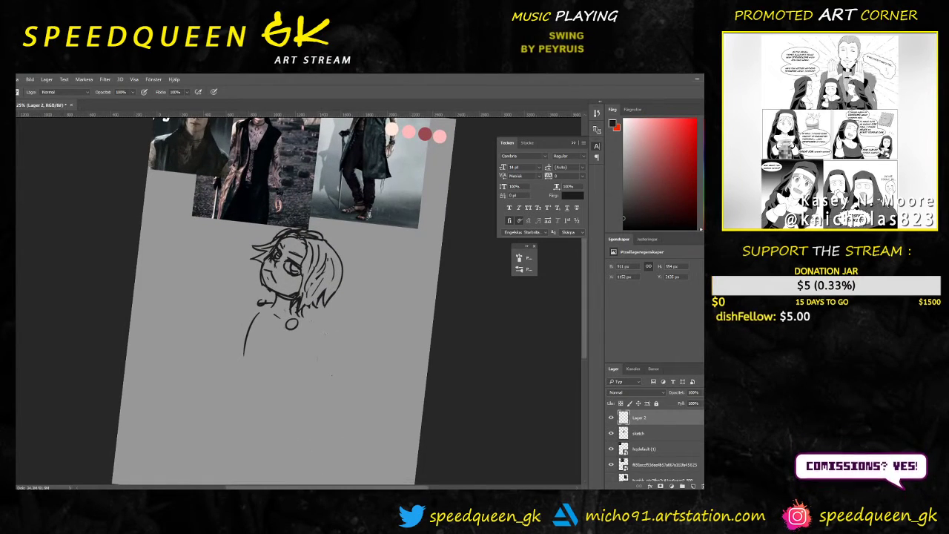
{"action": "key", "text": "ctrl+z"}
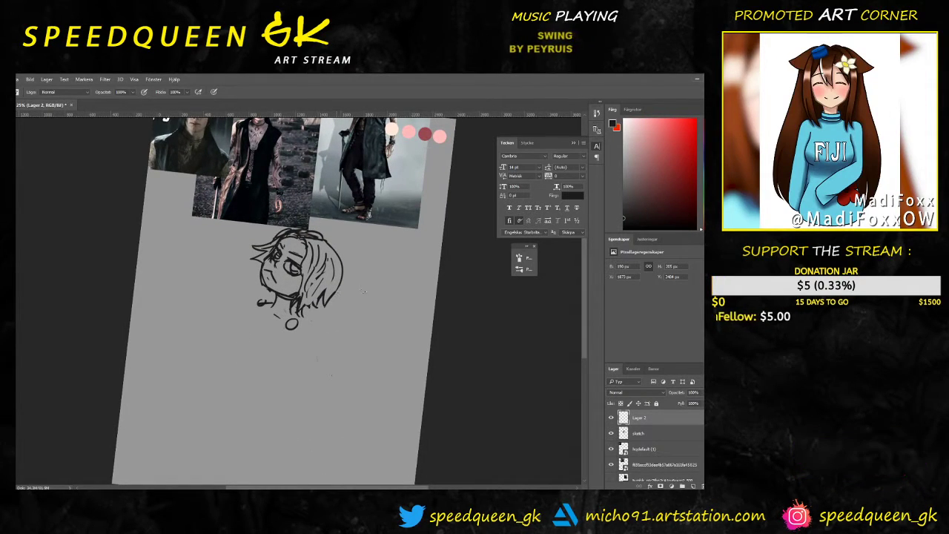
Step: Draw a large letter V beside the head, below the full-length reference image
{"action": "mouse_move", "coordinate": [364, 293]}
{"action": "left_mouse_down"}
{"action": "mouse_move", "coordinate": [348, 311]}
{"action": "mouse_move", "coordinate": [361, 322]}
{"action": "mouse_move", "coordinate": [362, 312]}
{"action": "left_mouse_up"}
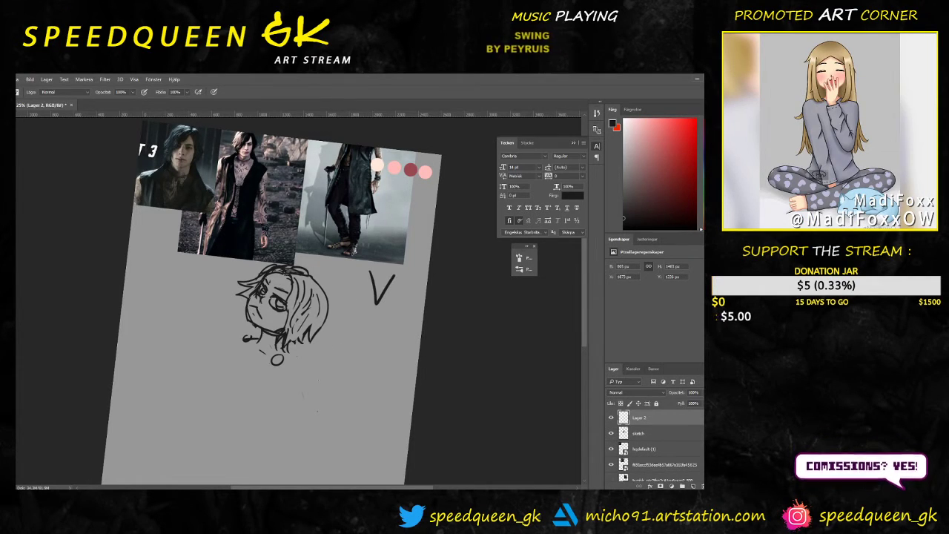
{"action": "left_click_drag", "start_coordinate": [367, 336], "coordinate": [378, 343]}
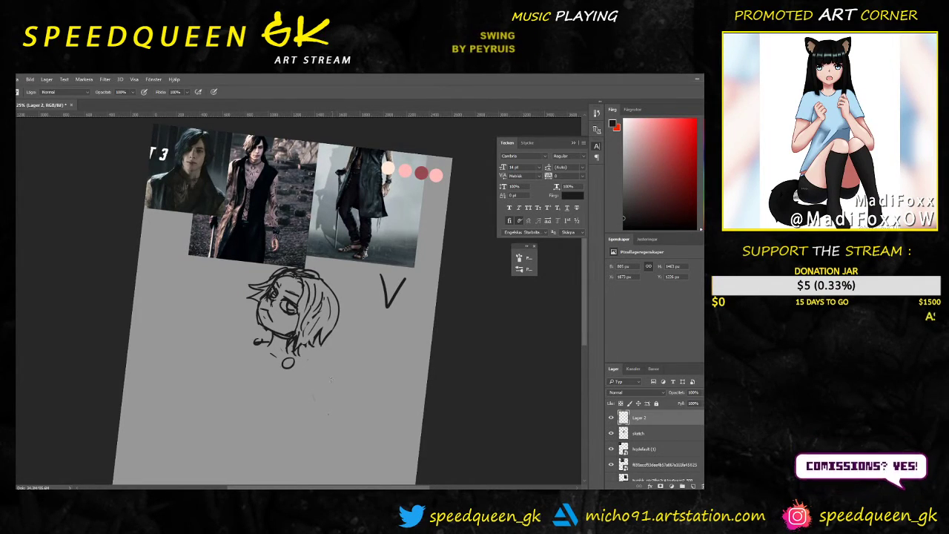
Step: Tilt the canvas and try two slanted arm lines running down from the upper collar circle, undoing both
{"action": "mouse_move", "coordinate": [336, 384]}
{"action": "left_mouse_down"}
{"action": "mouse_move", "coordinate": [348, 326]}
{"action": "mouse_move", "coordinate": [346, 345]}
{"action": "mouse_move", "coordinate": [364, 324]}
{"action": "mouse_move", "coordinate": [310, 339]}
{"action": "left_mouse_up"}
{"action": "key", "text": "r"}
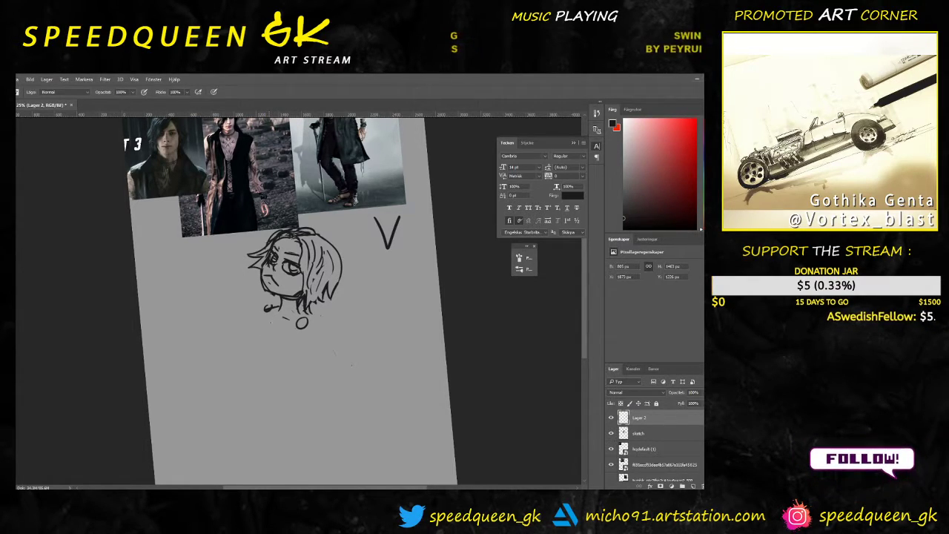
{"action": "left_click_drag", "start_coordinate": [265, 310], "coordinate": [247, 346]}
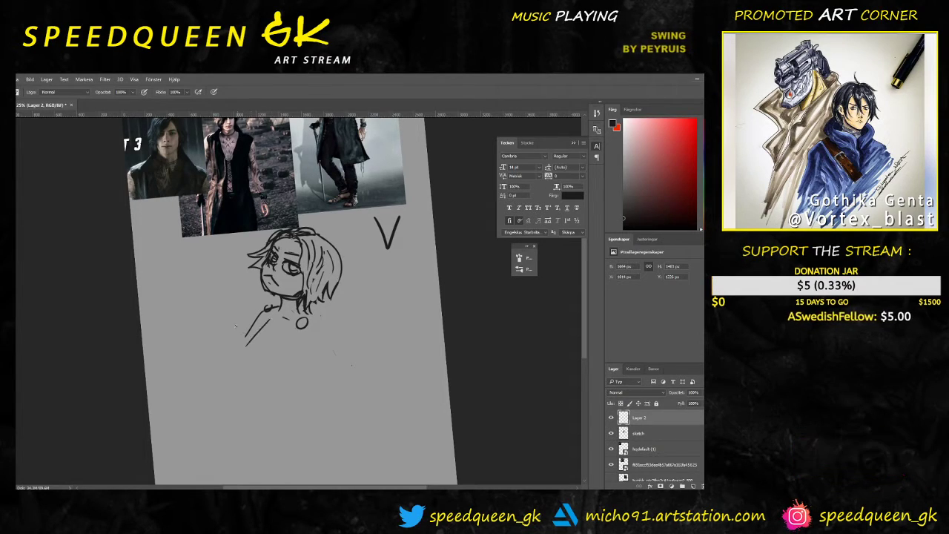
{"action": "key", "text": "ctrl+z"}
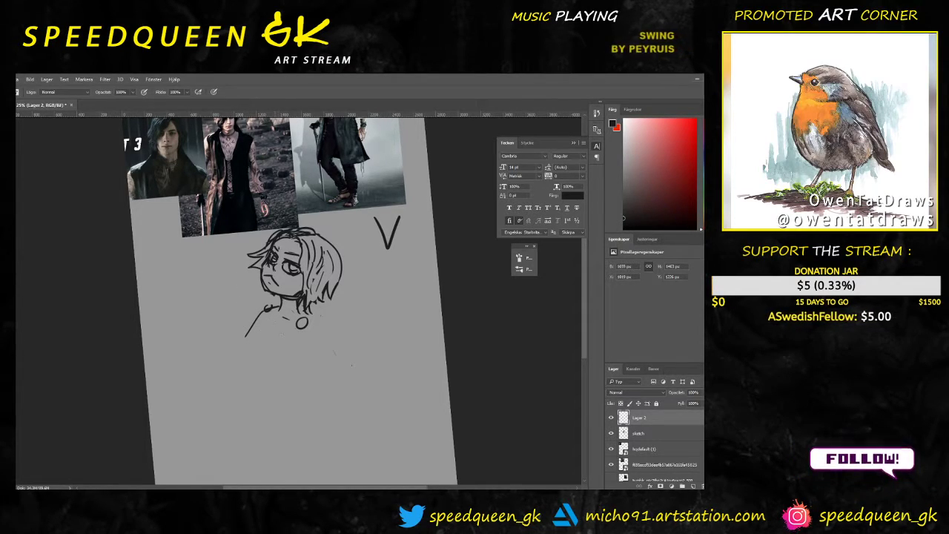
{"action": "key", "text": "ctrl+z"}
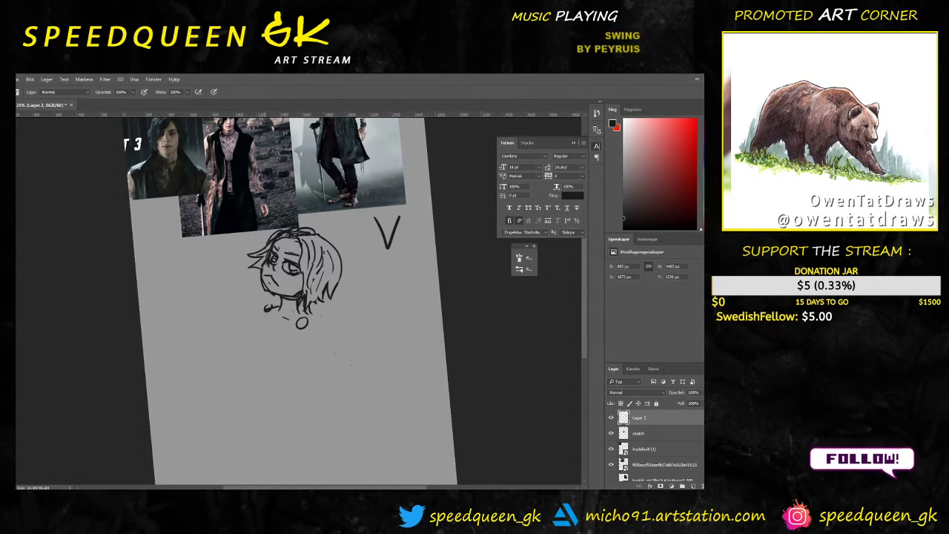
Step: Draw a bent arm from the upper collar circle with a slanted upper-arm line and a near-vertical forearm, redoing the first attempt
{"action": "left_click_drag", "start_coordinate": [267, 310], "coordinate": [230, 340]}
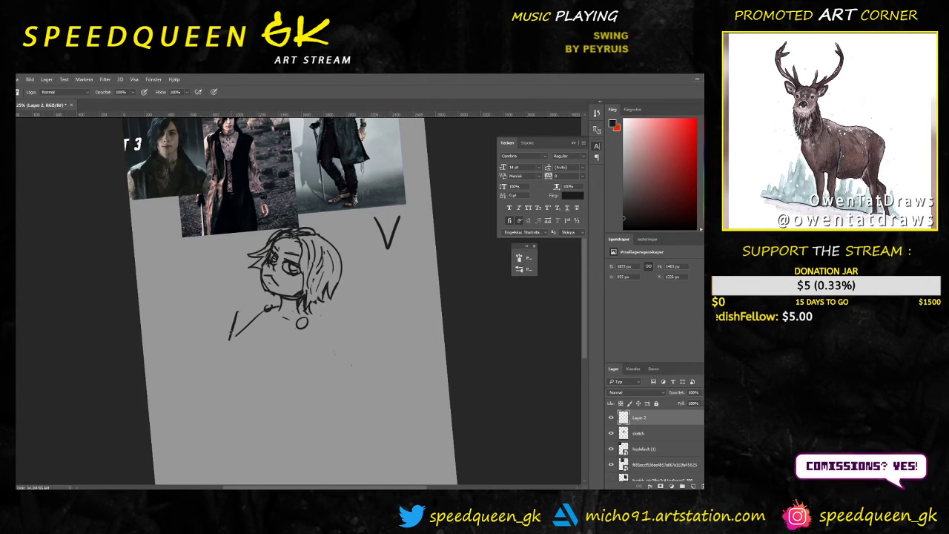
{"action": "key", "text": "ctrl+alt+z"}
{"action": "key", "text": "ctrl+alt+z"}
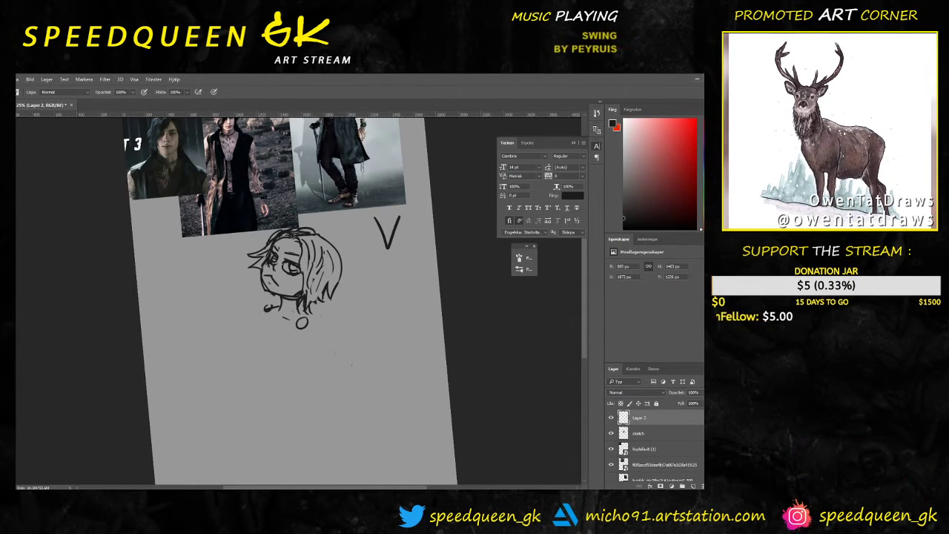
{"action": "left_click_drag", "start_coordinate": [268, 307], "coordinate": [231, 343]}
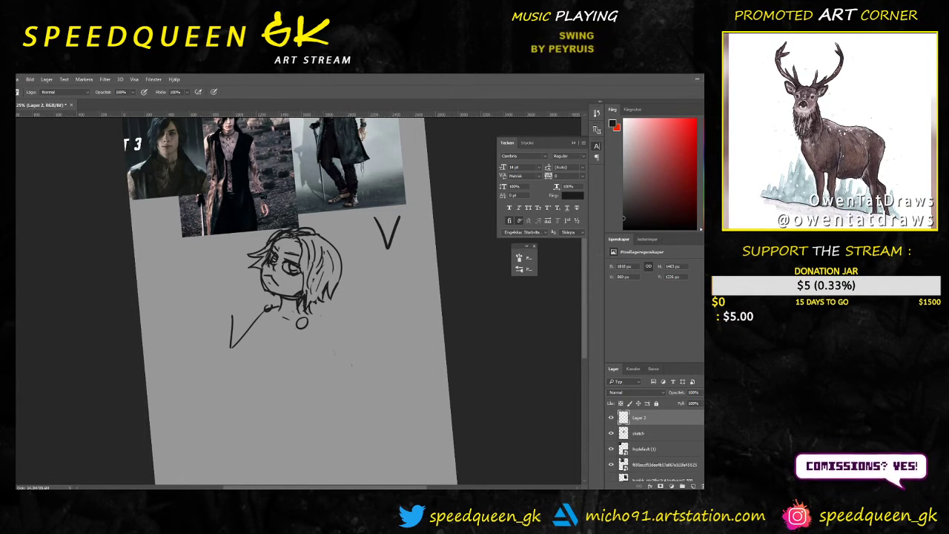
Step: Examine the character's coat, tattooed arms, legs and cane up close in the reference images
{"action": "left_click_drag", "start_coordinate": [334, 136], "coordinate": [313, 216]}
{"action": "key", "text": "ctrl+plus"}
{"action": "key", "text": "ctrl+plus"}
{"action": "key", "text": "ctrl+plus"}
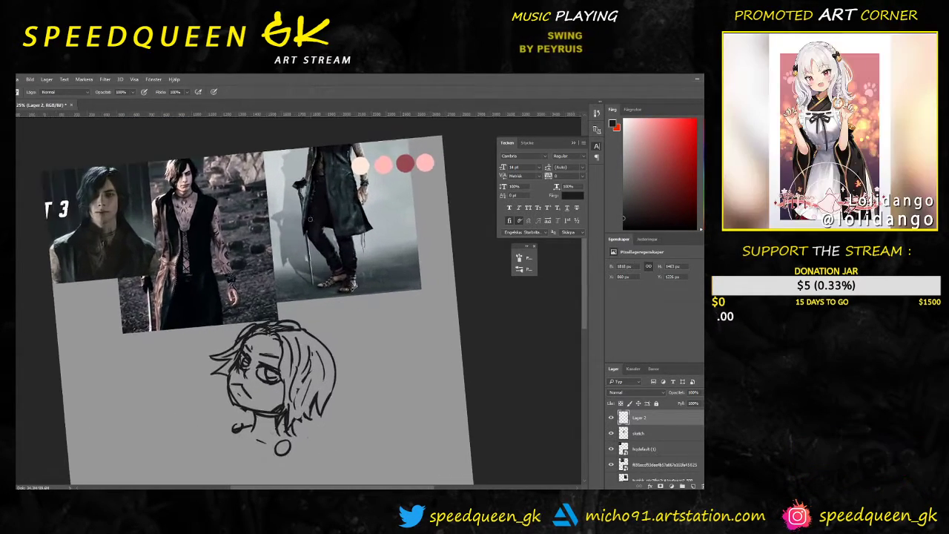
{"action": "key", "text": "ctrl+plus"}
{"action": "left_click_drag", "start_coordinate": [364, 167], "coordinate": [344, 327]}
{"action": "mouse_move", "coordinate": [121, 418]}
{"action": "left_mouse_down"}
{"action": "mouse_move", "coordinate": [233, 360]}
{"action": "mouse_move", "coordinate": [332, 255]}
{"action": "mouse_move", "coordinate": [193, 374]}
{"action": "mouse_move", "coordinate": [108, 429]}
{"action": "left_mouse_up"}
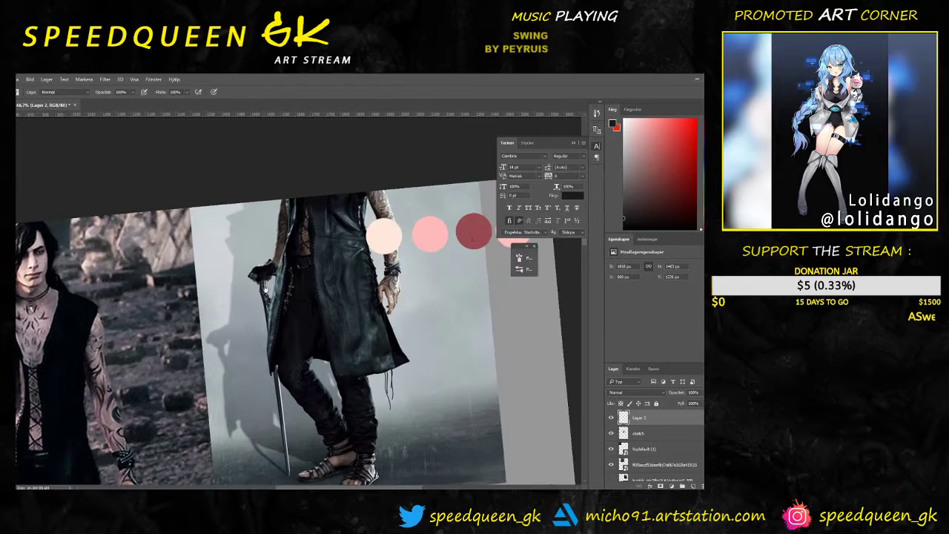
{"action": "mouse_move", "coordinate": [265, 325]}
{"action": "left_mouse_down"}
{"action": "mouse_move", "coordinate": [304, 242]}
{"action": "mouse_move", "coordinate": [301, 178]}
{"action": "mouse_move", "coordinate": [304, 196]}
{"action": "left_mouse_up"}
{"action": "left_click_drag", "start_coordinate": [335, 278], "coordinate": [331, 290]}
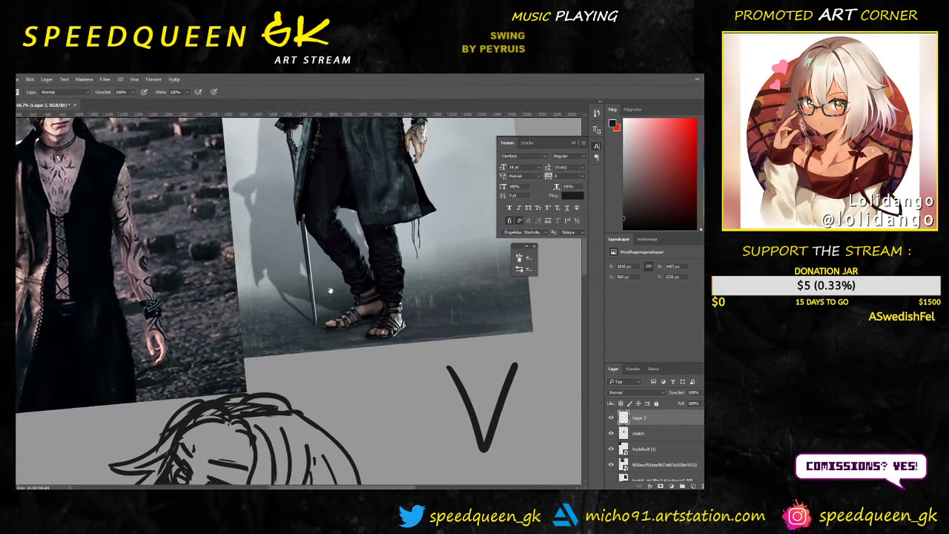
{"action": "key", "text": "ctrl+minus"}
{"action": "key", "text": "ctrl+minus"}
{"action": "left_click_drag", "start_coordinate": [292, 385], "coordinate": [353, 307]}
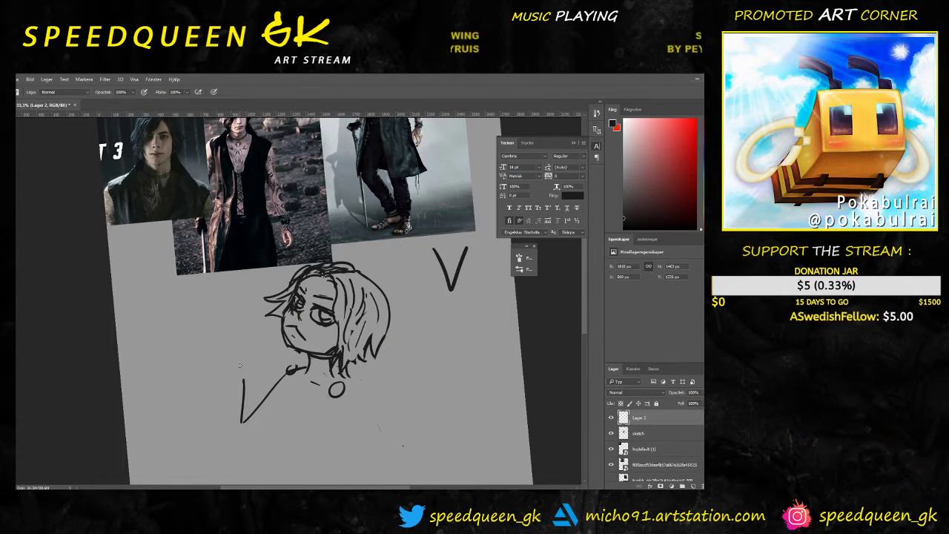
Step: Draw a long slanted line from under the chin out past the forearm, and sketch rounded hand shapes on it above the forearm
{"action": "scroll", "coordinate": [247, 322], "scroll_direction": "down", "scroll_amount": 3}
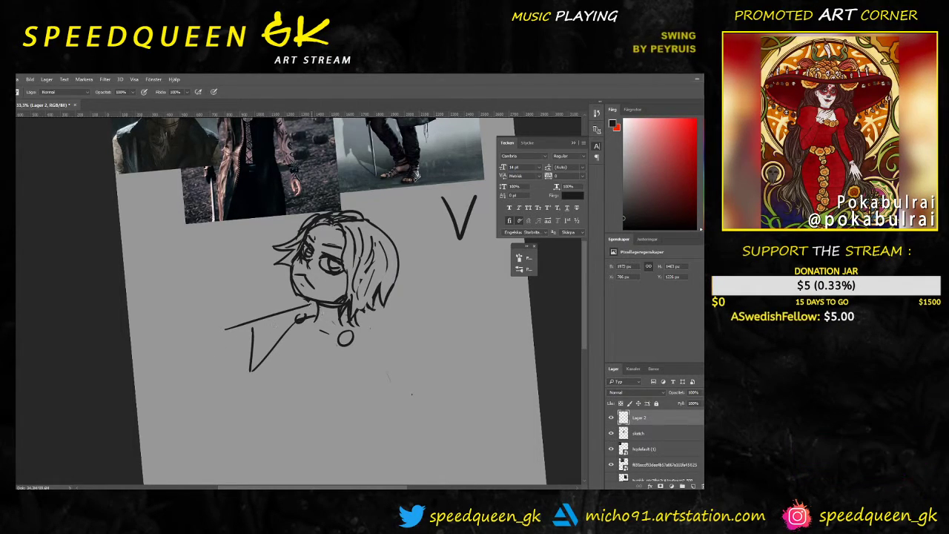
{"action": "left_click_drag", "start_coordinate": [224, 328], "coordinate": [295, 315]}
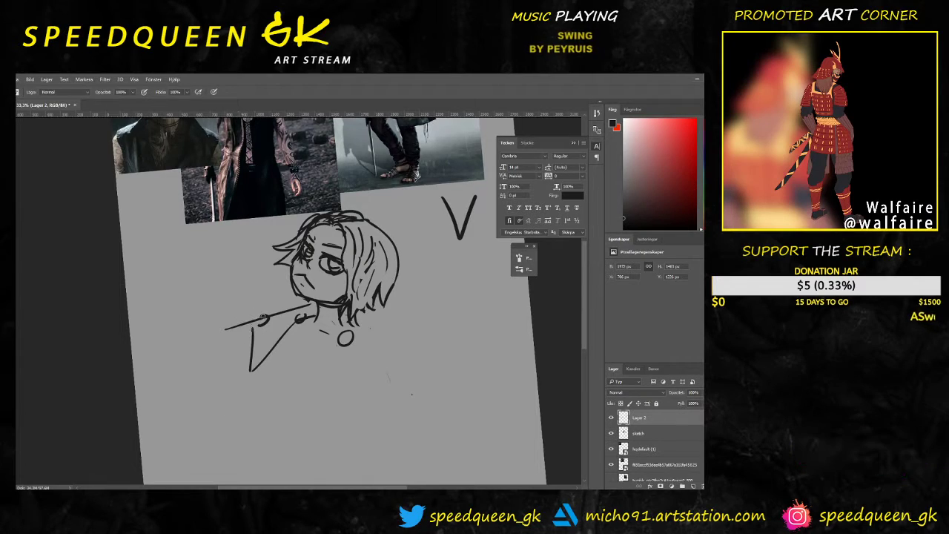
{"action": "left_click_drag", "start_coordinate": [241, 325], "coordinate": [260, 317]}
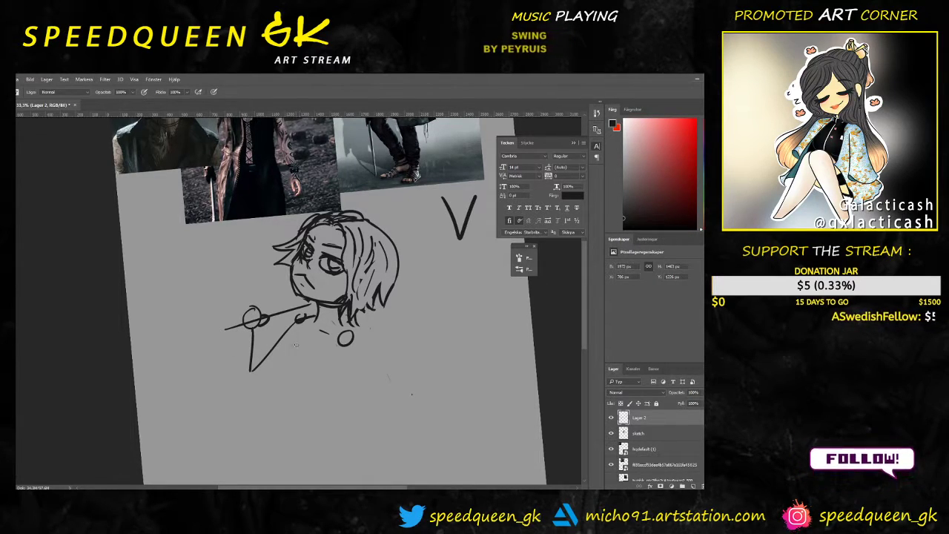
Step: Add the torso's side line, the underside of the upper arm, and extra strokes along the forearm
{"action": "left_click_drag", "start_coordinate": [299, 333], "coordinate": [289, 385]}
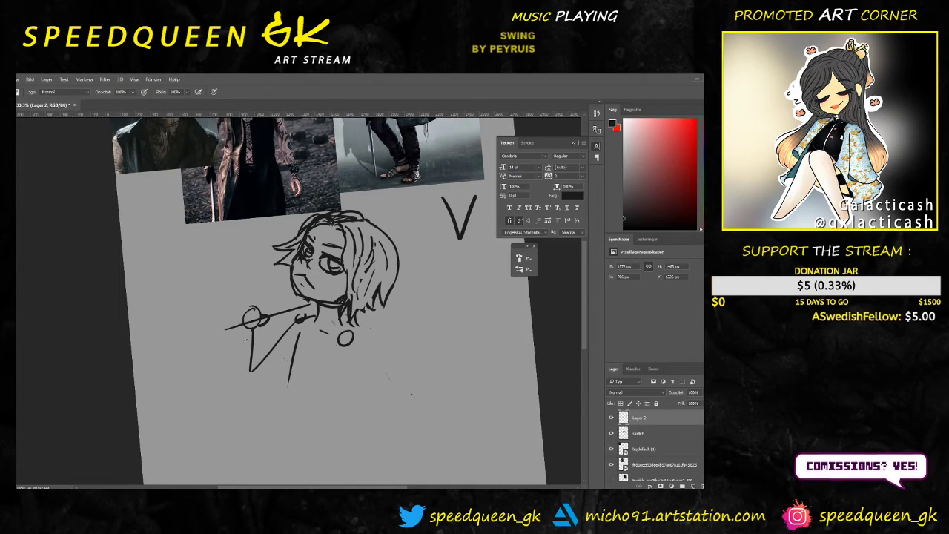
{"action": "left_click_drag", "start_coordinate": [295, 351], "coordinate": [253, 389]}
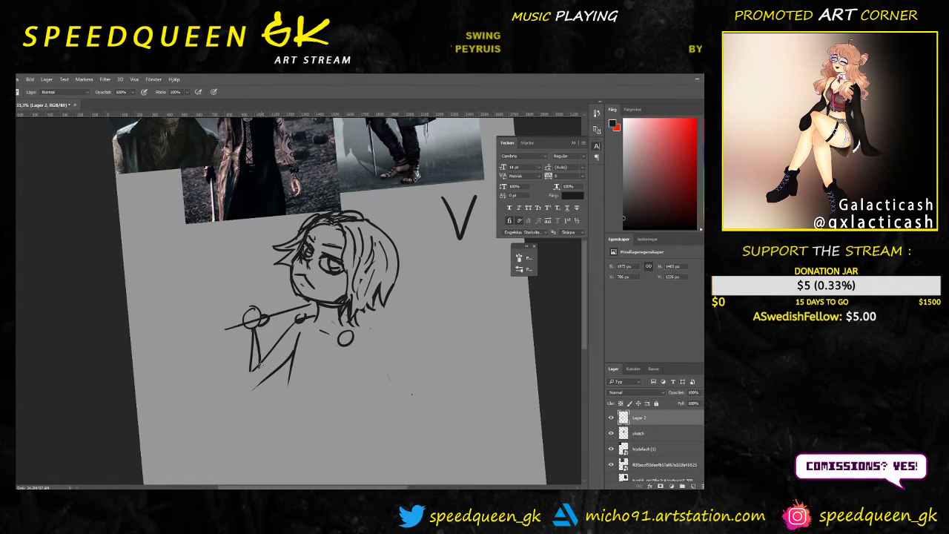
{"action": "left_click_drag", "start_coordinate": [245, 329], "coordinate": [252, 384]}
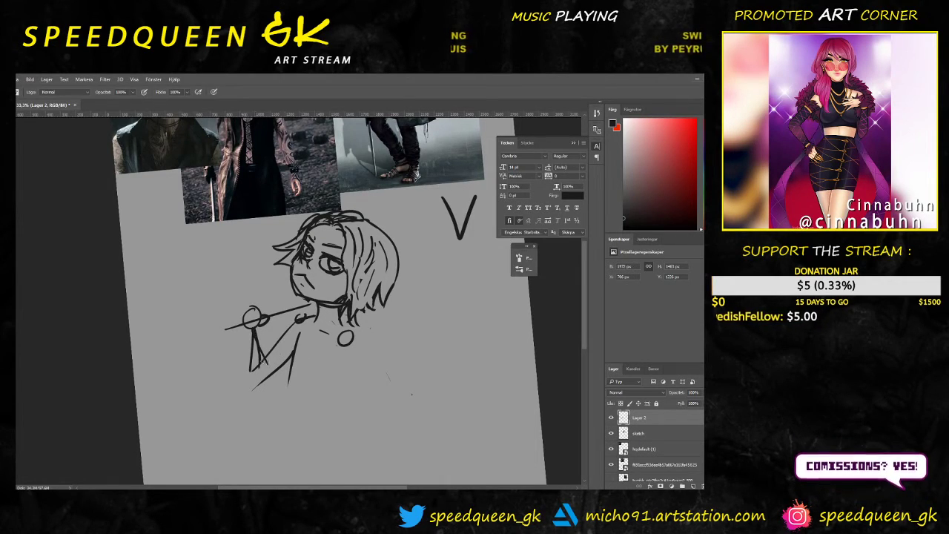
Step: Erase the forearm strokes and trim the lower ends of the upper-arm lines, keeping the hand shapes on the slanted line
{"action": "key", "text": "e"}
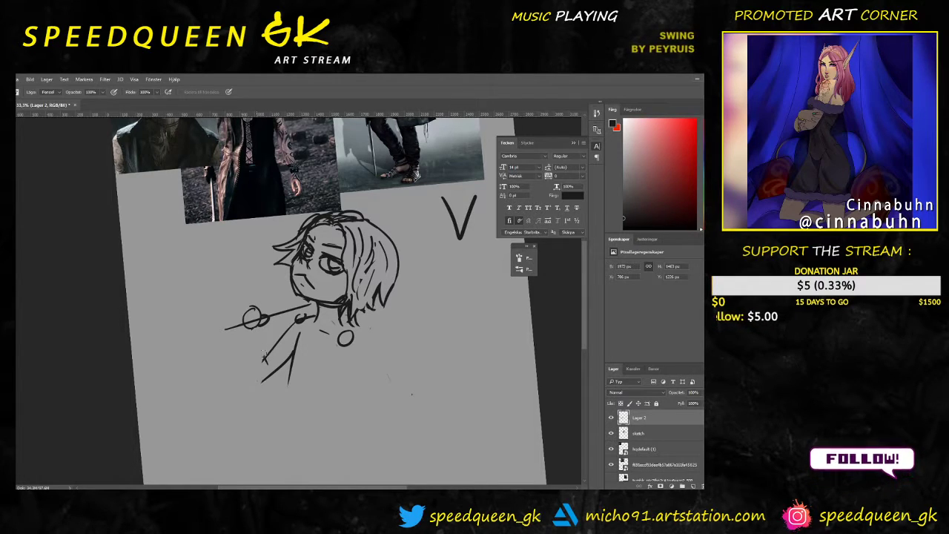
{"action": "key", "text": "v"}
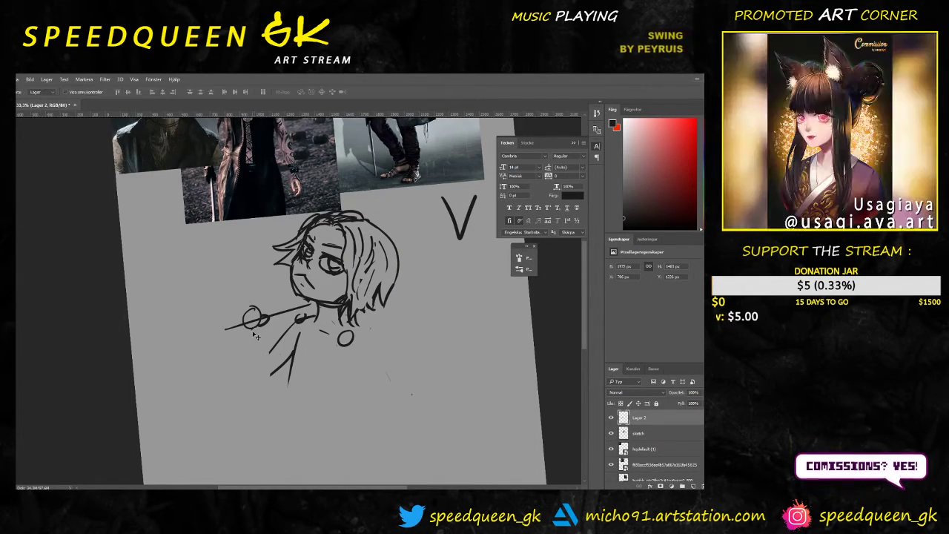
Step: Draw the forearm's two edges from the hand on the slanted line down to the bent arm's elbow
{"action": "key", "text": "b"}
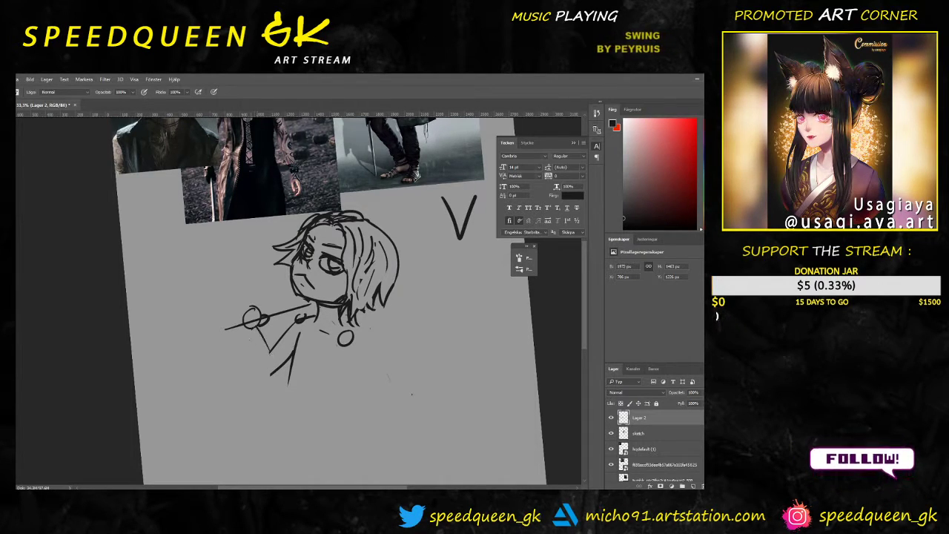
{"action": "left_click_drag", "start_coordinate": [250, 327], "coordinate": [270, 374]}
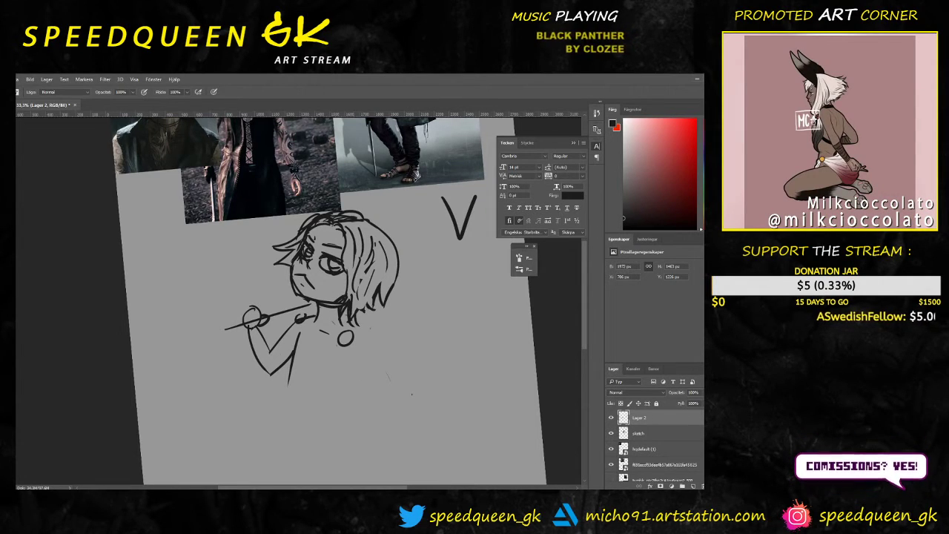
Step: Try a straight torso line running down from the second shoulder circle
{"action": "mouse_move", "coordinate": [420, 325]}
{"action": "left_mouse_down"}
{"action": "mouse_move", "coordinate": [386, 345]}
{"action": "mouse_move", "coordinate": [354, 398]}
{"action": "mouse_move", "coordinate": [369, 393]}
{"action": "mouse_move", "coordinate": [401, 343]}
{"action": "mouse_move", "coordinate": [401, 357]}
{"action": "left_mouse_up"}
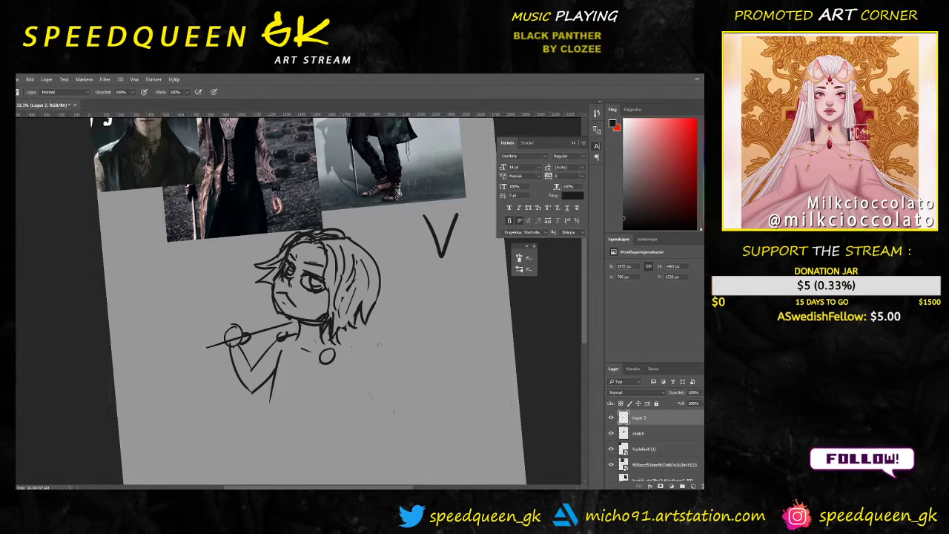
{"action": "key", "text": "ctrl+minus"}
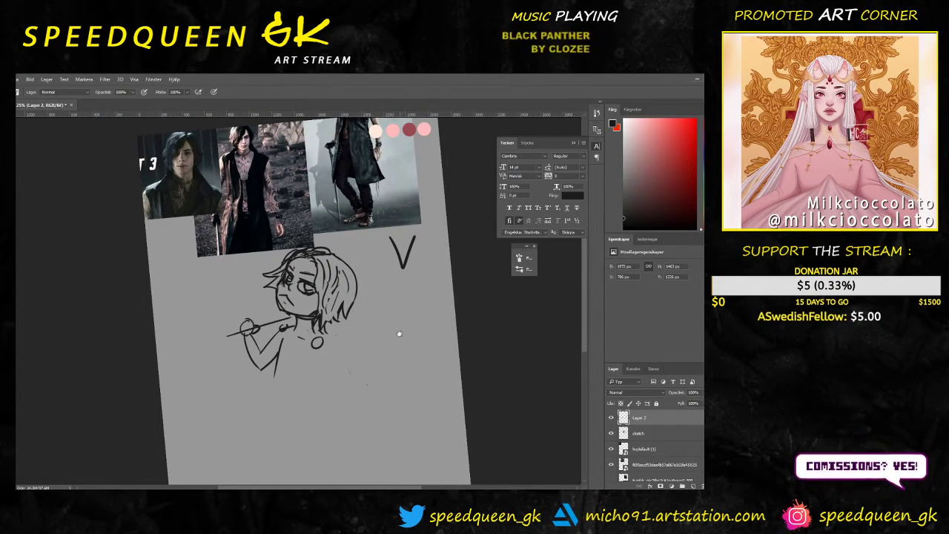
{"action": "key", "text": "ctrl+plus"}
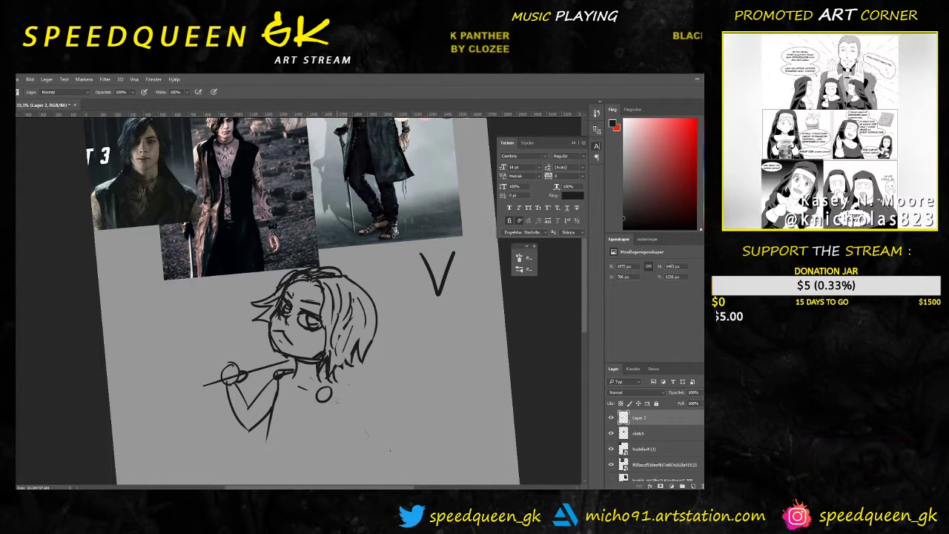
{"action": "left_click_drag", "start_coordinate": [331, 402], "coordinate": [335, 429]}
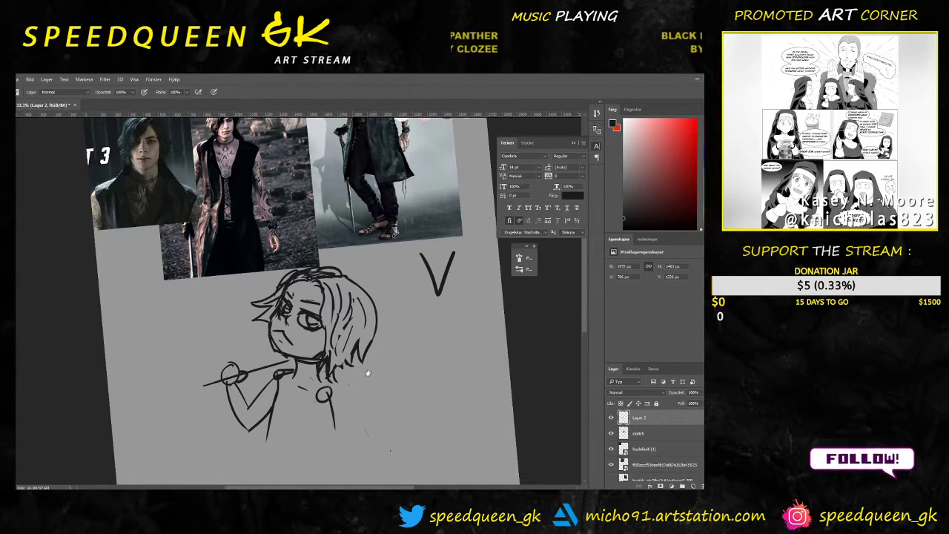
{"action": "left_click_drag", "start_coordinate": [368, 373], "coordinate": [345, 301]}
{"action": "key", "text": "ctrl+minus"}
{"action": "key", "text": "ctrl+minus"}
{"action": "key", "text": "ctrl+plus"}
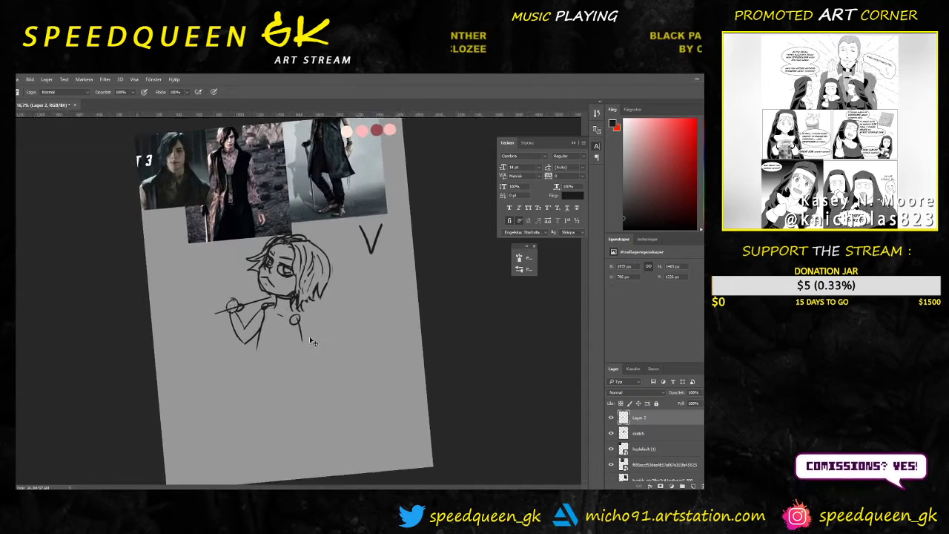
{"action": "key", "text": "ctrl+plus"}
{"action": "key", "text": "ctrl+plus"}
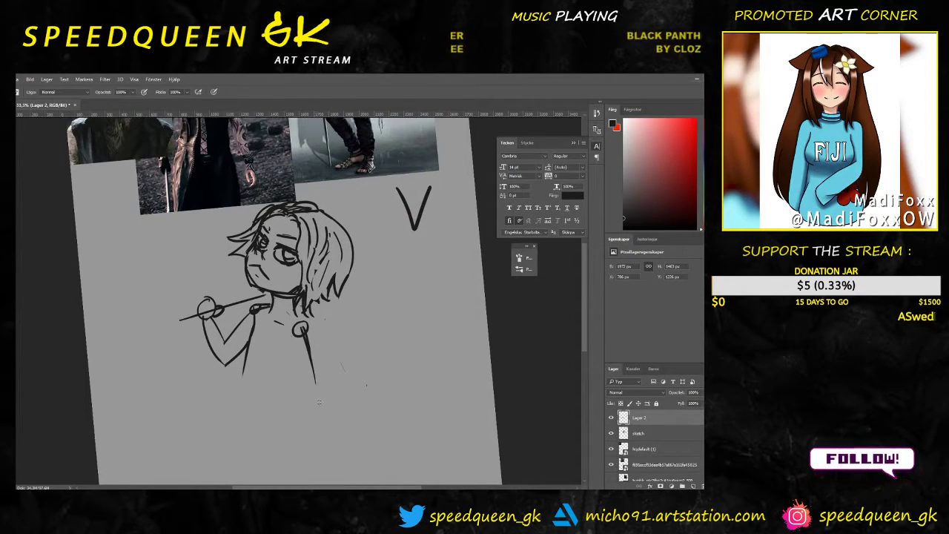
Step: Sketch the second upper arm below its shoulder circle and try forearm strokes angled back towards the waist
{"action": "mouse_move", "coordinate": [326, 371]}
{"action": "left_mouse_down"}
{"action": "mouse_move", "coordinate": [312, 333]}
{"action": "mouse_move", "coordinate": [296, 390]}
{"action": "left_mouse_up"}
{"action": "key", "text": "ctrl+z"}
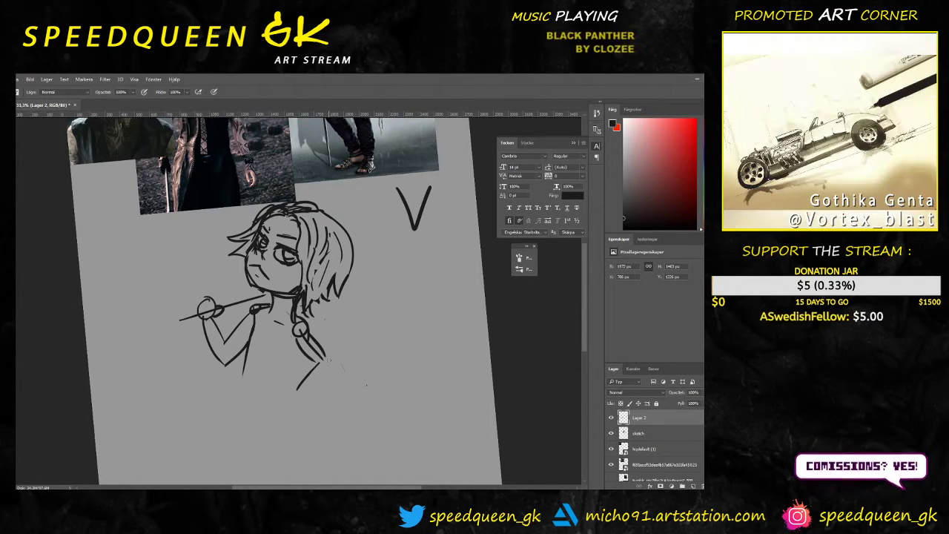
{"action": "left_click_drag", "start_coordinate": [312, 362], "coordinate": [287, 393]}
{"action": "left_click_drag", "start_coordinate": [327, 361], "coordinate": [300, 393]}
{"action": "key", "text": "ctrl+z"}
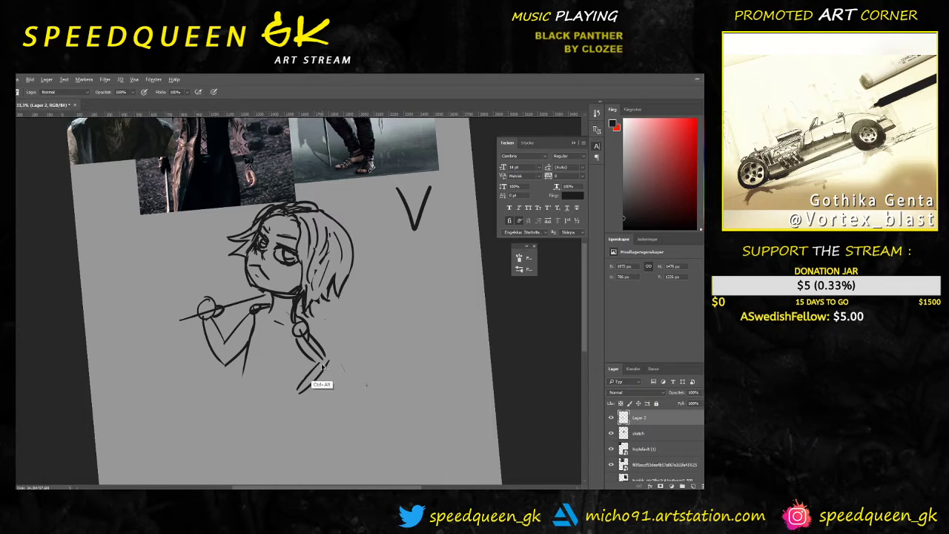
Step: Erase the second arm's forearm strokes and the doubled line inside its upper arm
{"action": "key", "text": "e"}
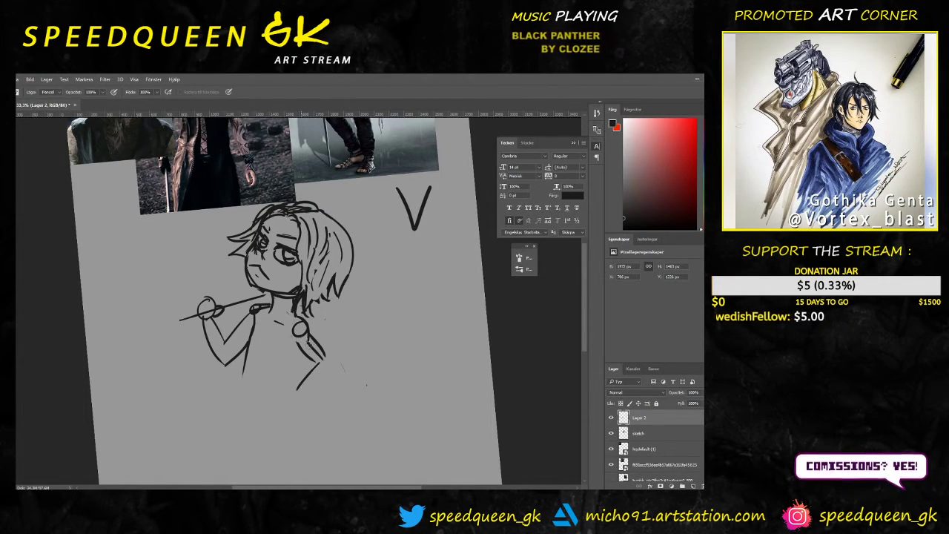
{"action": "key", "text": "v"}
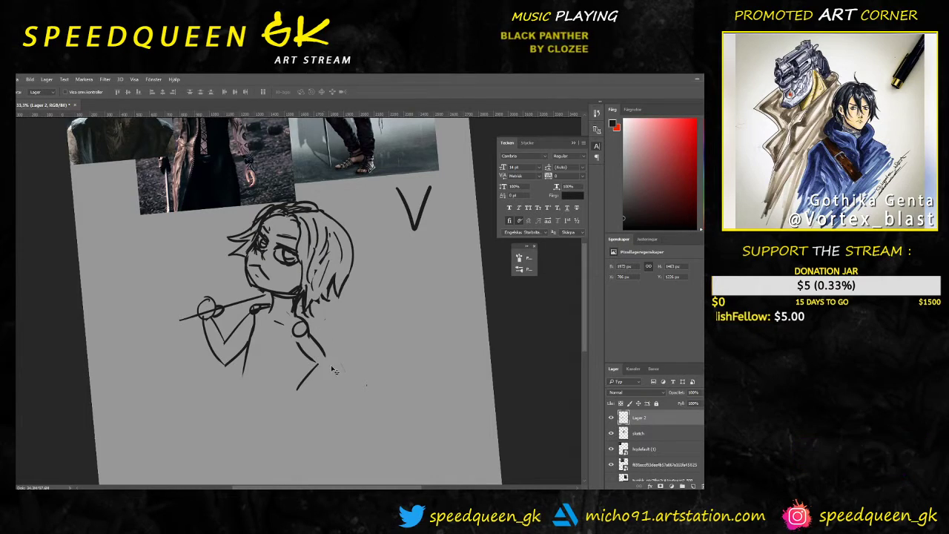
{"action": "key", "text": "e"}
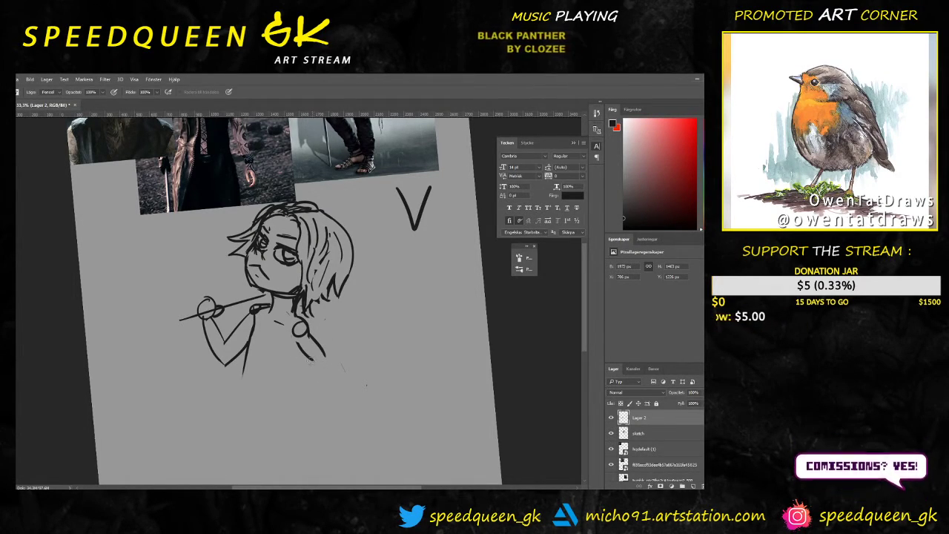
Step: Redraw both edges of the second forearm angled towards the hip and add a rounded hand with a thumb
{"action": "key", "text": "b"}
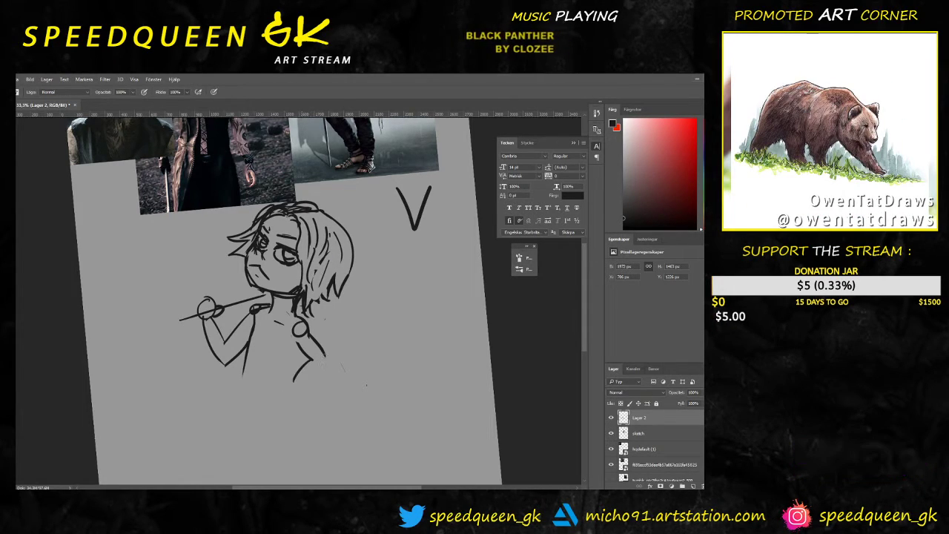
{"action": "left_click_drag", "start_coordinate": [324, 357], "coordinate": [297, 392]}
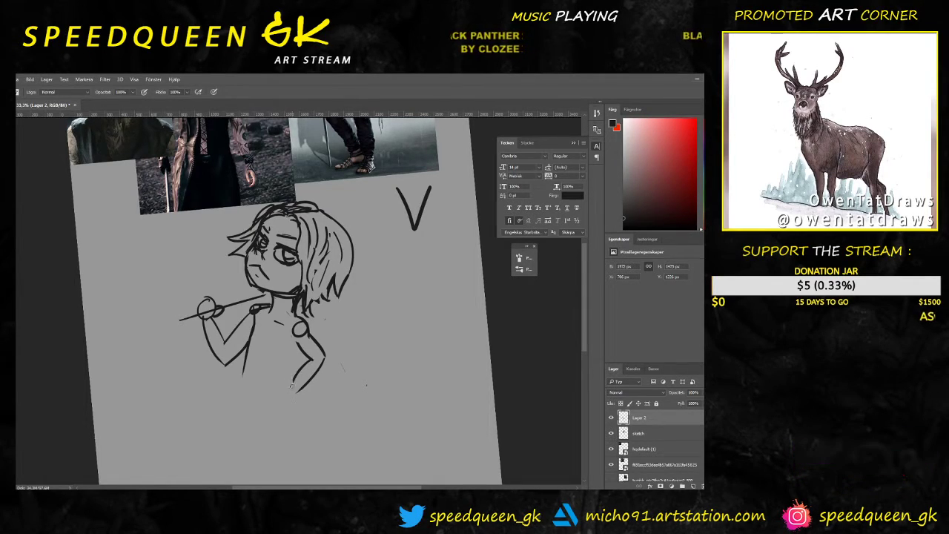
{"action": "left_click_drag", "start_coordinate": [291, 382], "coordinate": [299, 399]}
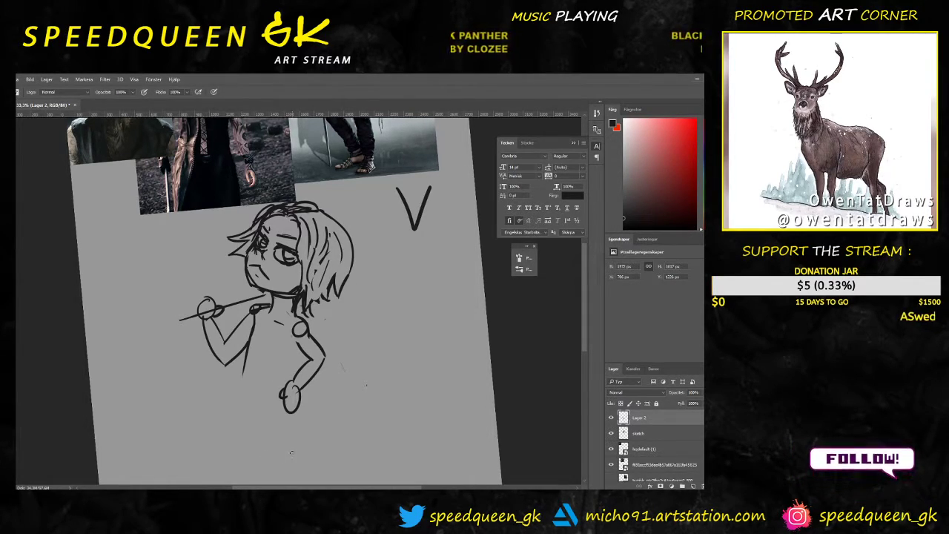
Step: Reduce the brush size and draw the sleeveless coat's armhole edge around the second shoulder circle
{"action": "key", "text": "ctrl+minus"}
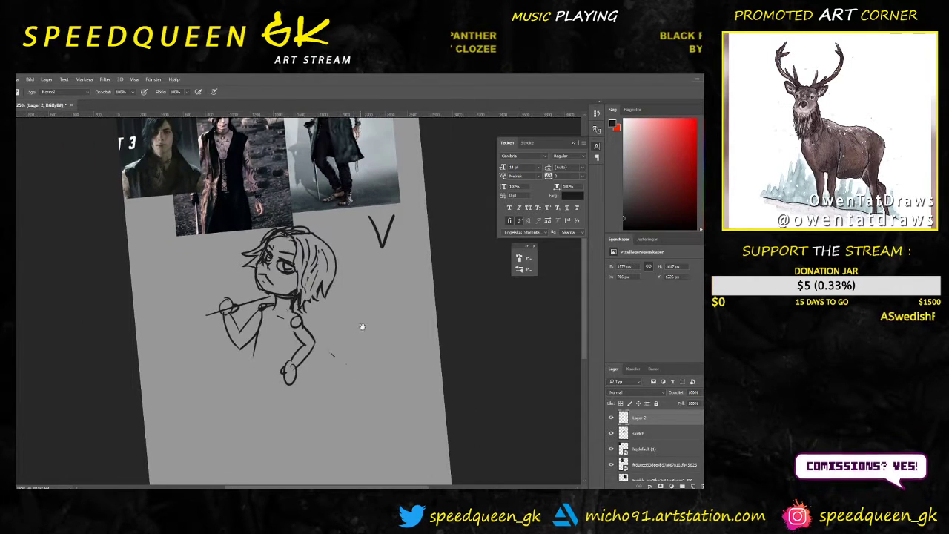
{"action": "left_click_drag", "start_coordinate": [362, 326], "coordinate": [351, 360]}
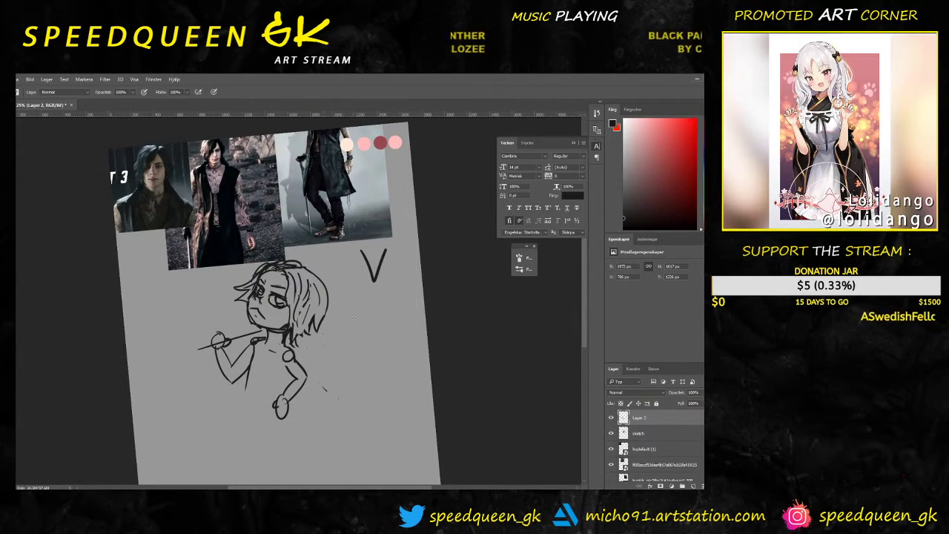
{"action": "key", "text": "r"}
{"action": "left_click_drag", "start_coordinate": [368, 302], "coordinate": [370, 316]}
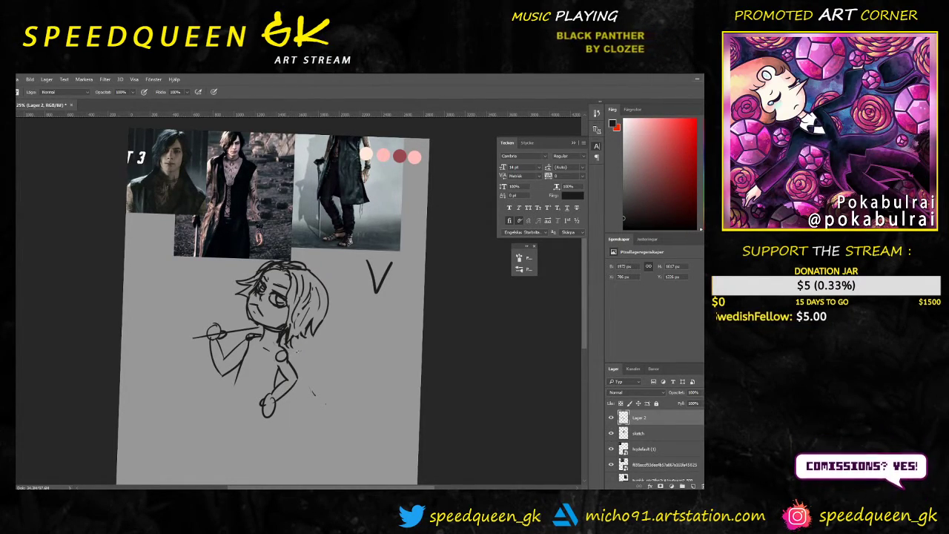
{"action": "scroll", "coordinate": [317, 399], "scroll_direction": "up", "scroll_amount": 2}
{"action": "scroll", "coordinate": [318, 399], "scroll_direction": "down", "scroll_amount": 1}
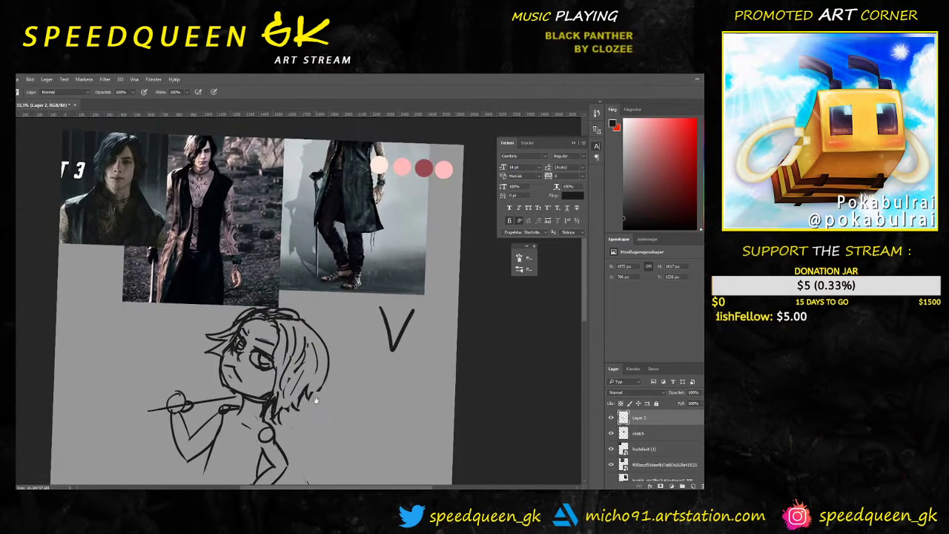
{"action": "left_click_drag", "start_coordinate": [316, 400], "coordinate": [324, 376]}
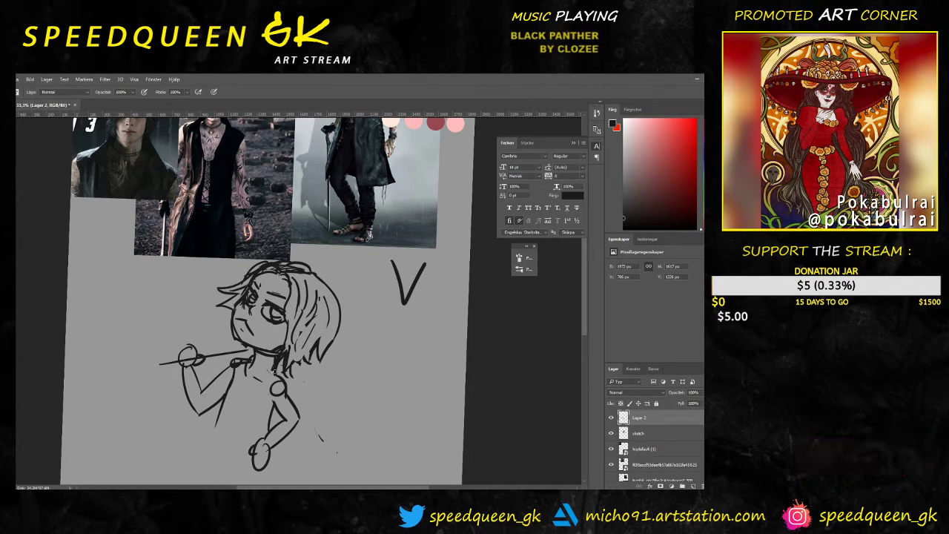
{"action": "right_click", "coordinate": [289, 369]}
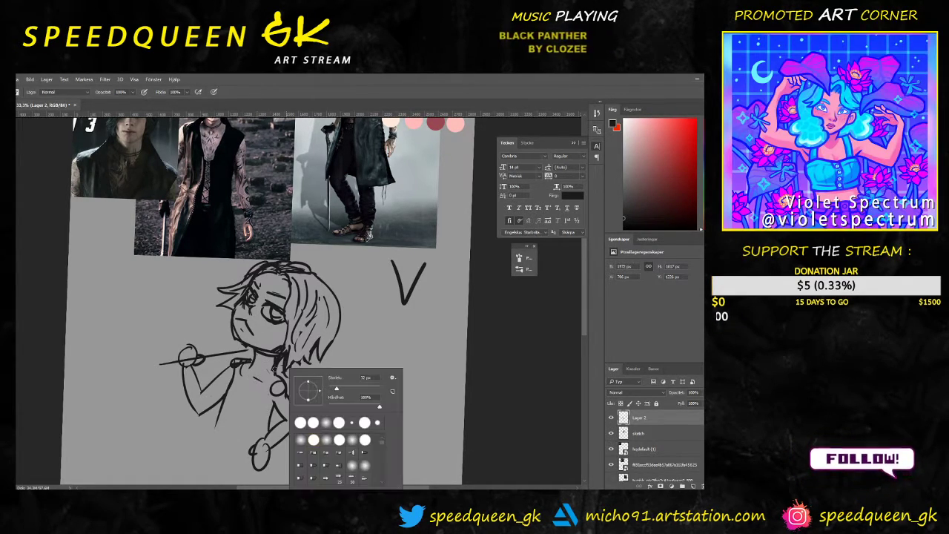
{"action": "left_click", "coordinate": [353, 354]}
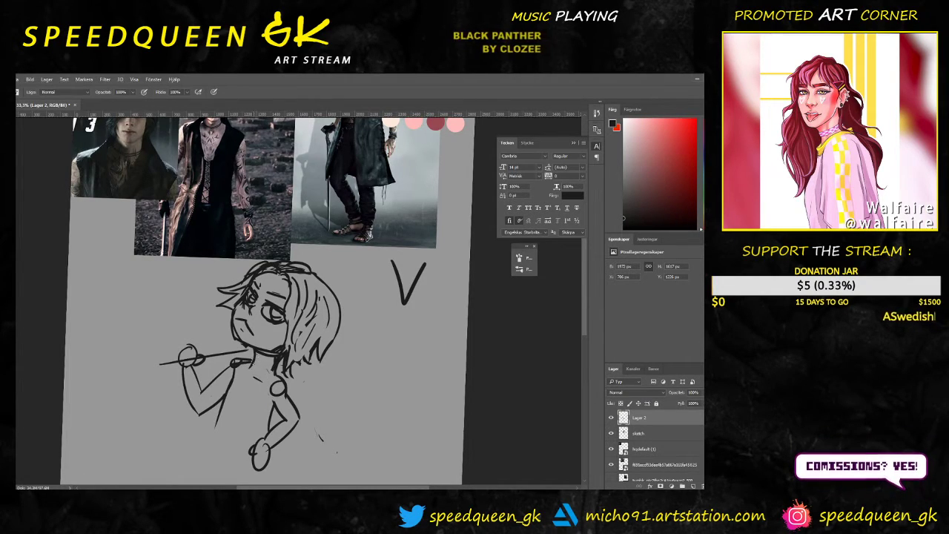
{"action": "right_click", "coordinate": [265, 362]}
{"action": "left_click", "coordinate": [366, 332]}
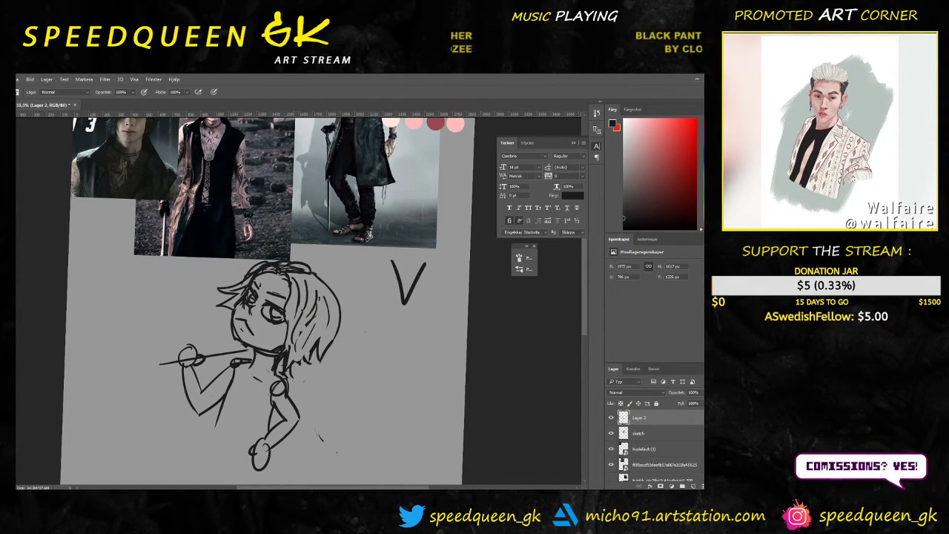
Step: Adjust the brush size again and add thin strokes around both shoulders
{"action": "key", "text": "e"}
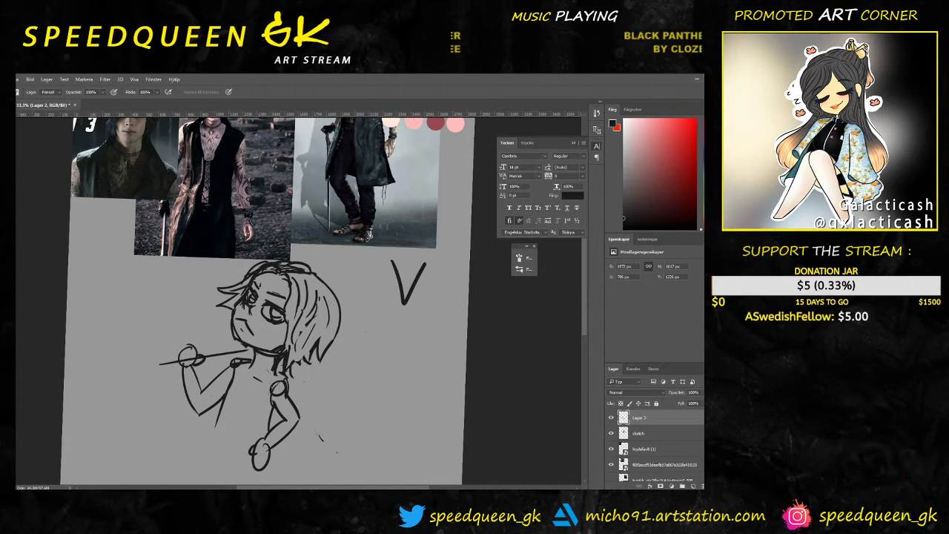
{"action": "key", "text": "b"}
{"action": "right_click", "coordinate": [278, 371]}
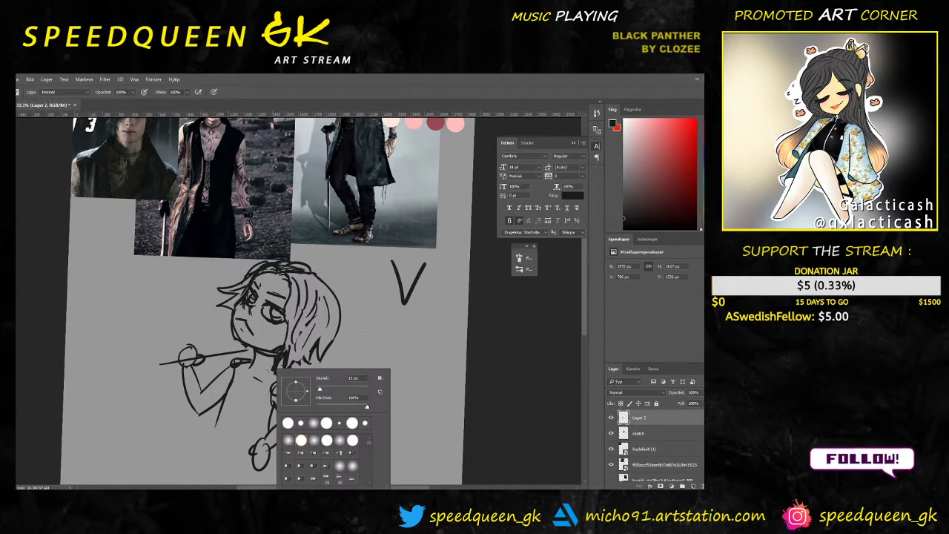
{"action": "left_click", "coordinate": [321, 389]}
{"action": "left_click", "coordinate": [345, 348]}
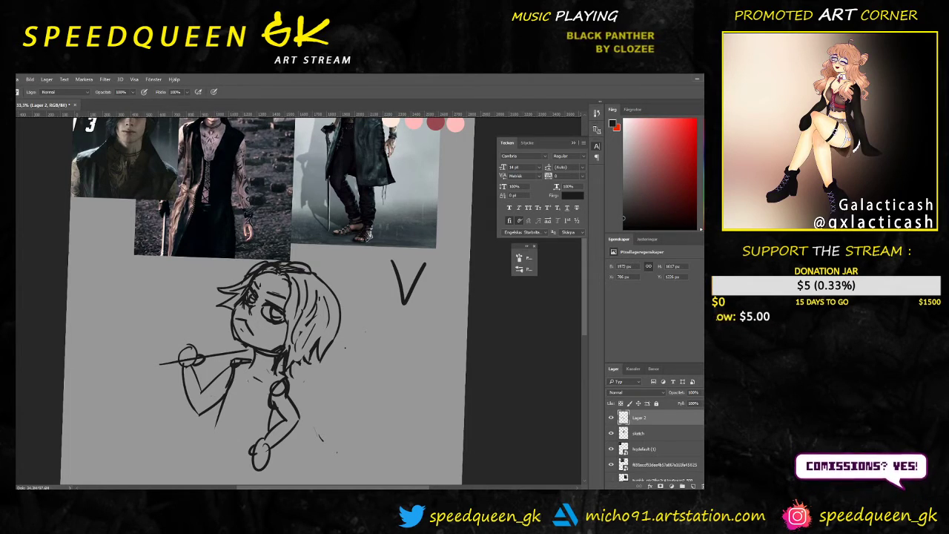
Step: Erase the line ends beneath the first shoulder and draw the coat's armhole, collar and side edge there
{"action": "key", "text": "e"}
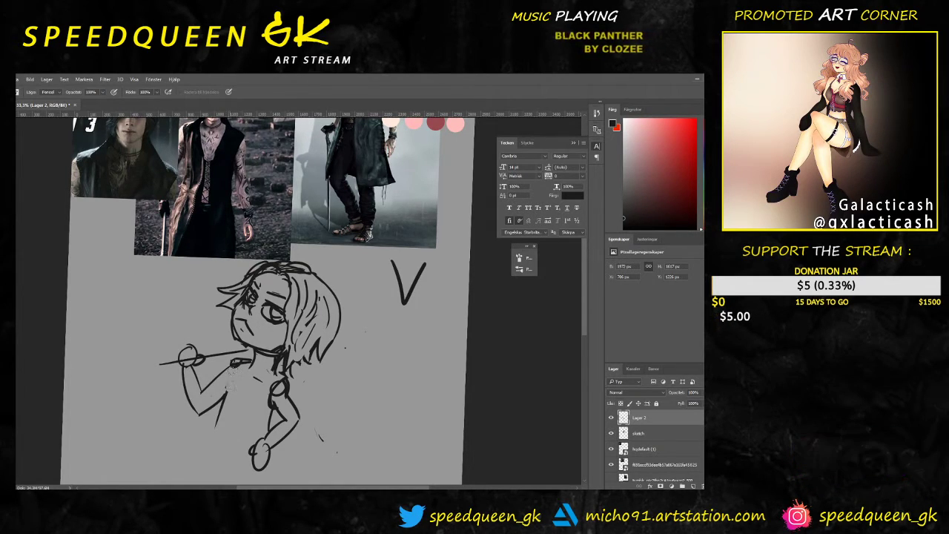
{"action": "key", "text": "v"}
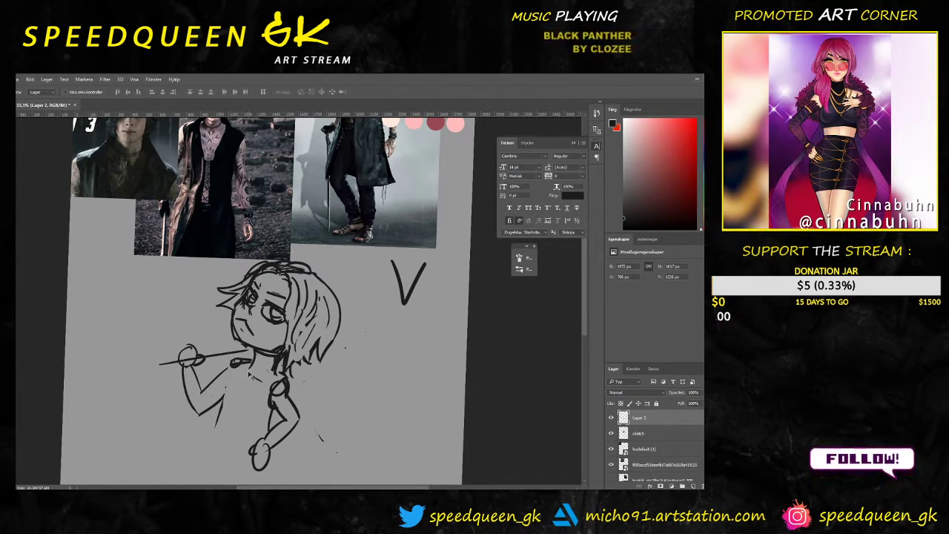
{"action": "key", "text": "b"}
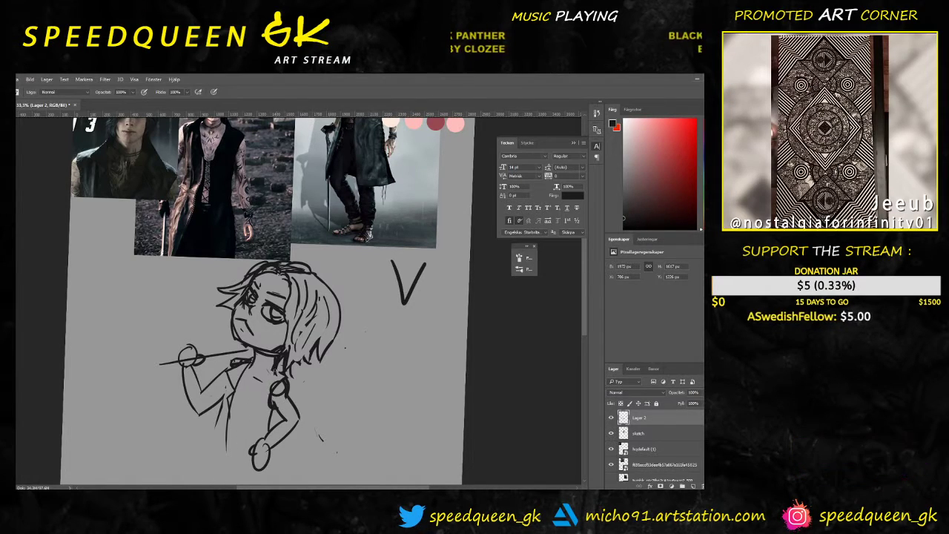
Step: Erase the coat's short side line and redraw it as a long curve falling below the waist, opposite the front edge
{"action": "key", "text": "e"}
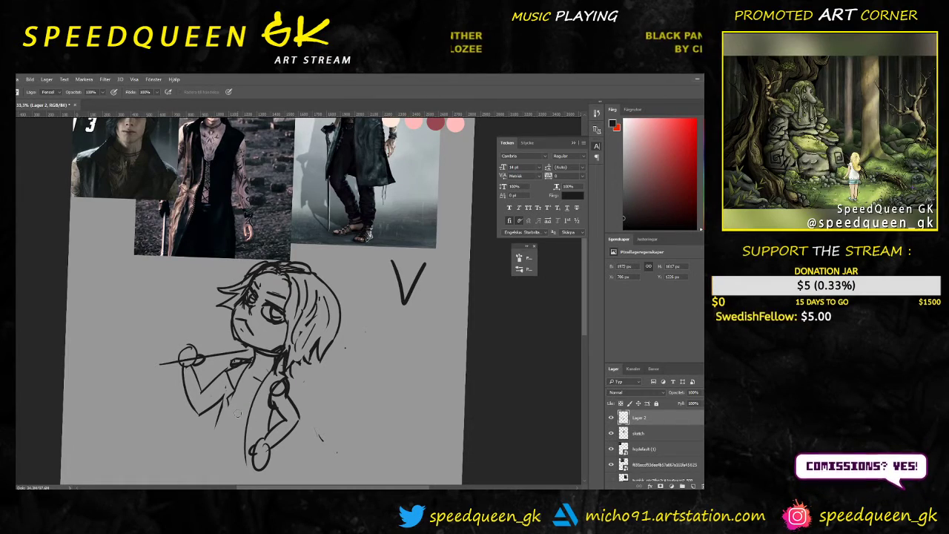
{"action": "key", "text": "b"}
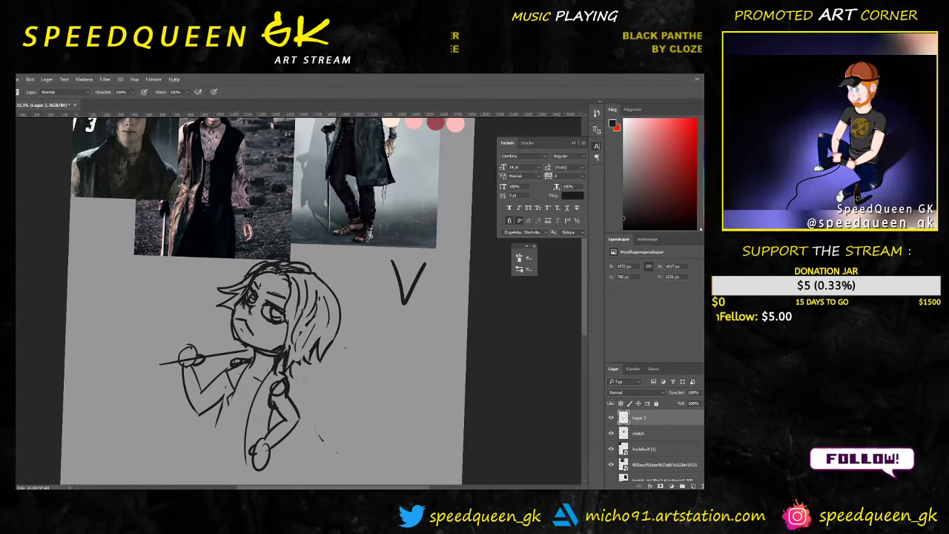
{"action": "left_click_drag", "start_coordinate": [231, 396], "coordinate": [218, 481]}
Step: Clean up and refine the coat's armhole lines where they meet the bent upper arm
{"action": "key", "text": "e"}
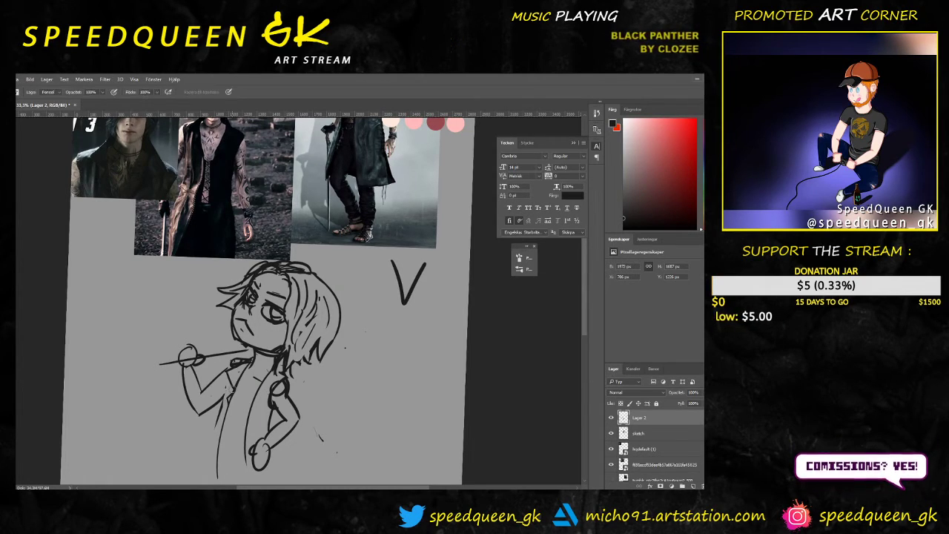
{"action": "key", "text": "b"}
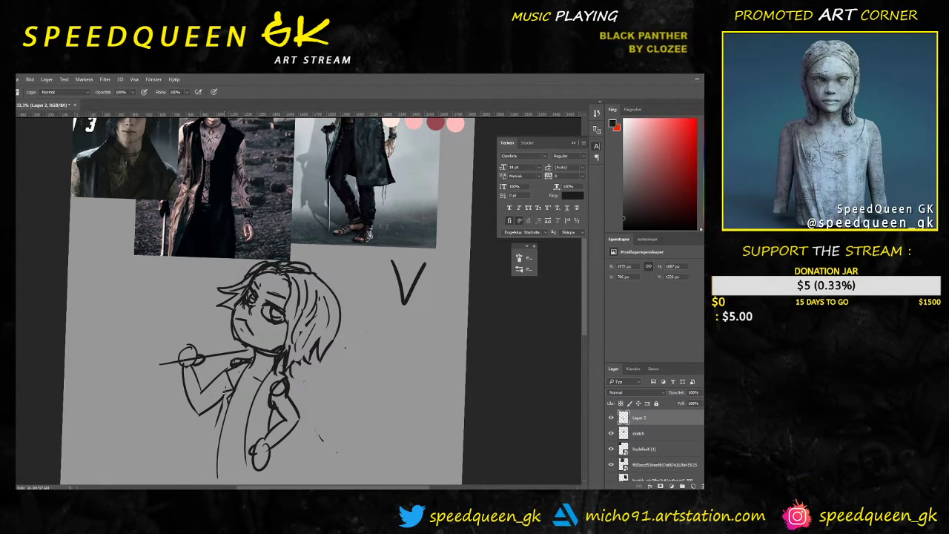
{"action": "key", "text": "e"}
{"action": "key", "text": "b"}
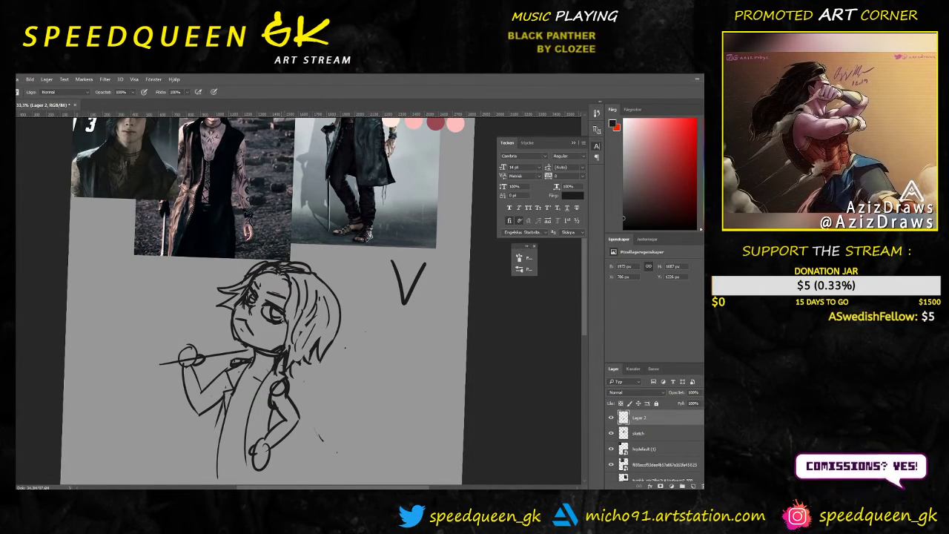
Step: Extend the coat's front and side edges well below the waist, close the slanted hem, and add cross-stitch marks down that panel
{"action": "key", "text": "ctrl+minus"}
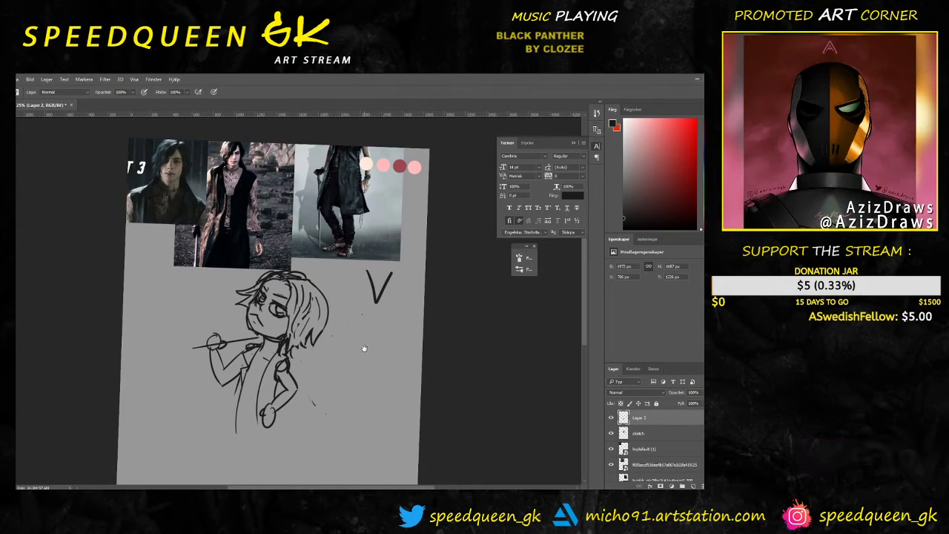
{"action": "left_click_drag", "start_coordinate": [364, 348], "coordinate": [360, 339]}
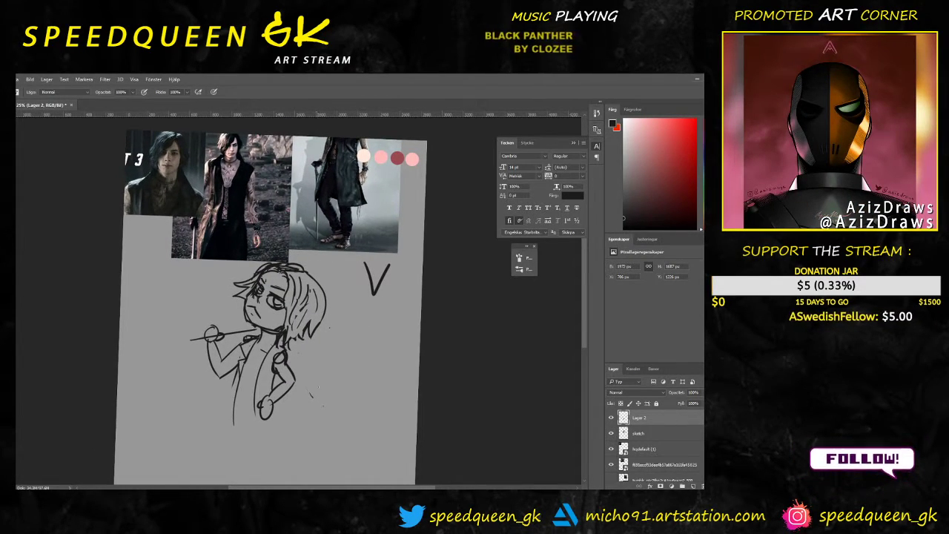
{"action": "key", "text": "ctrl+plus"}
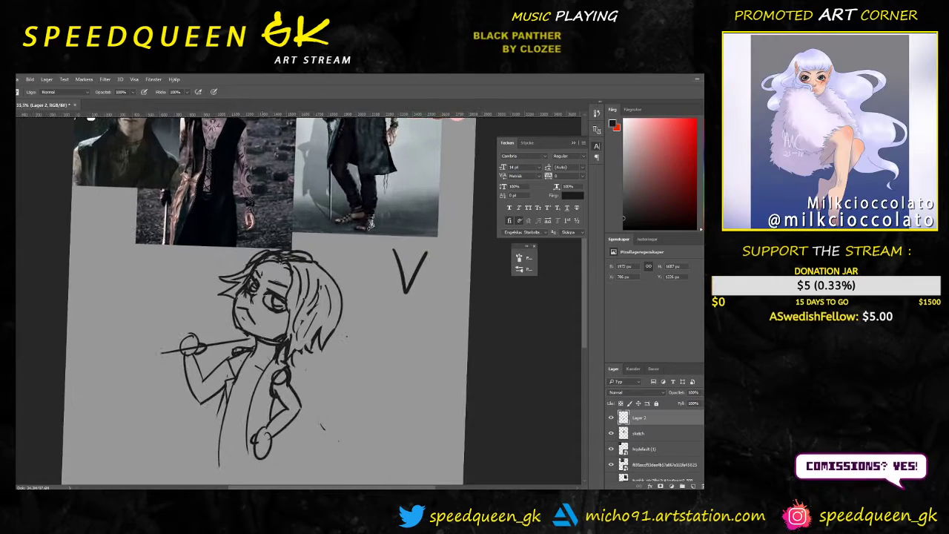
{"action": "left_click_drag", "start_coordinate": [320, 388], "coordinate": [361, 331]}
{"action": "key", "text": "ctrl+minus"}
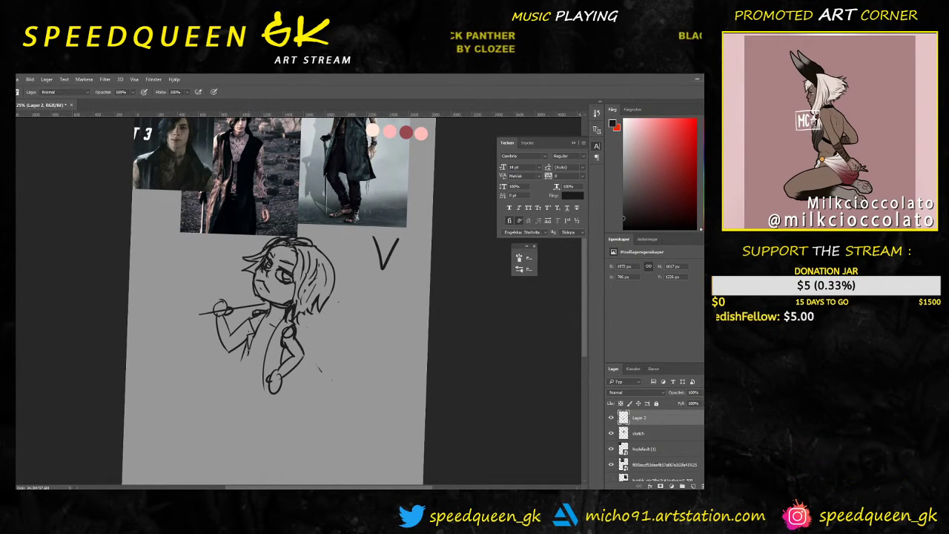
{"action": "left_click_drag", "start_coordinate": [249, 349], "coordinate": [235, 405]}
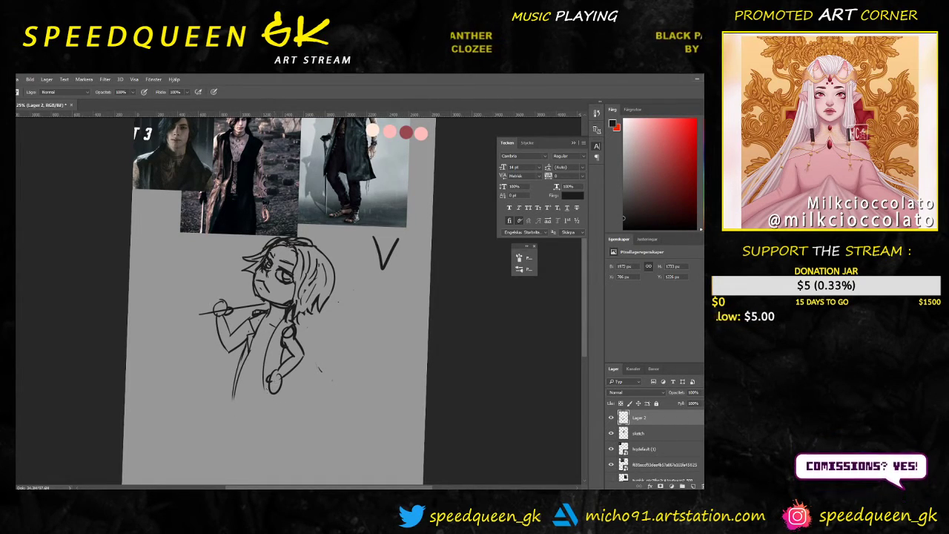
{"action": "left_click_drag", "start_coordinate": [269, 399], "coordinate": [273, 439]}
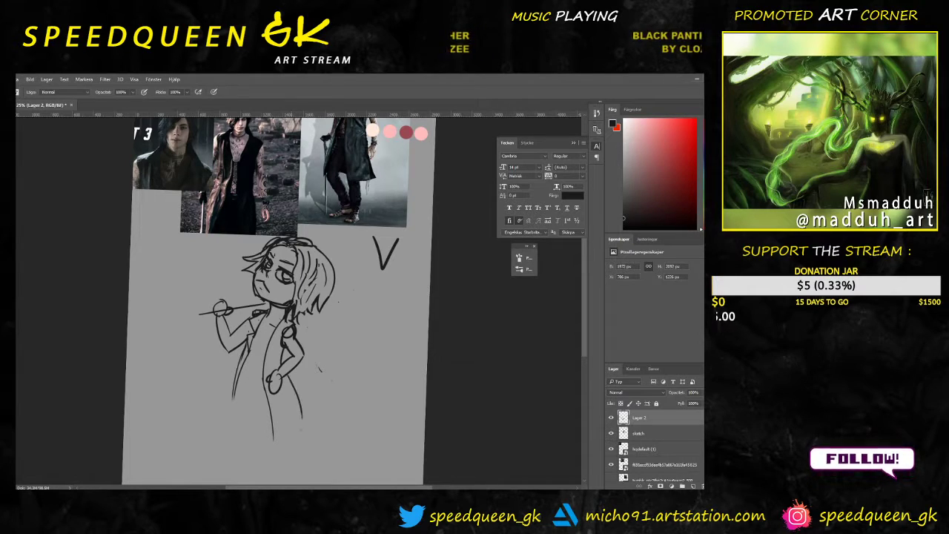
{"action": "left_click_drag", "start_coordinate": [304, 415], "coordinate": [275, 432]}
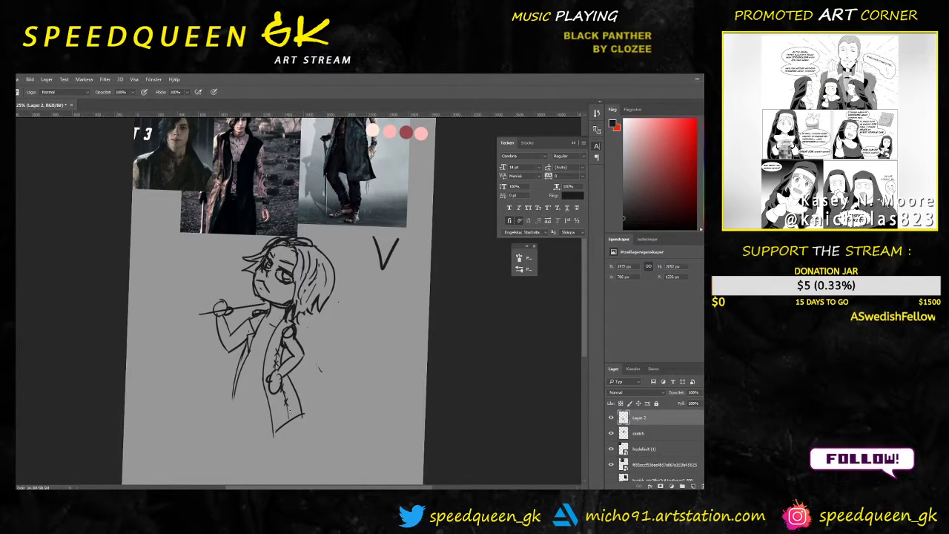
Step: Check the coat details in the reference photos and add stitch marks around the armhole and edge beside the raised arm
{"action": "left_click_drag", "start_coordinate": [353, 316], "coordinate": [320, 383]}
{"action": "key", "text": "ctrl+plus"}
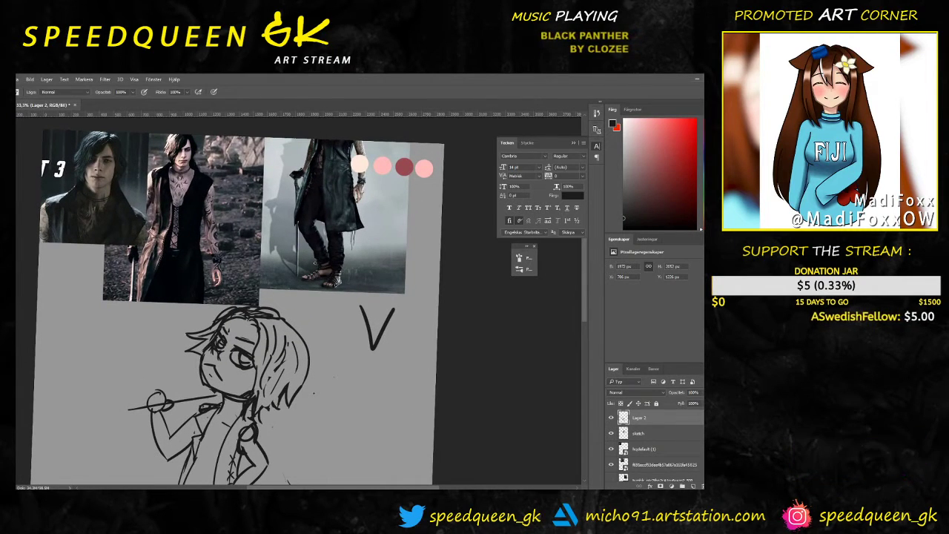
{"action": "key", "text": "ctrl+plus"}
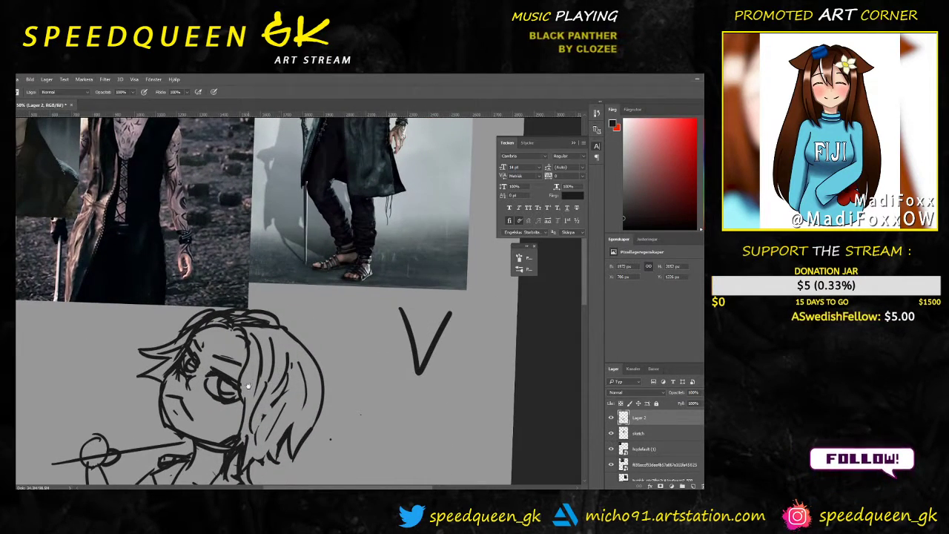
{"action": "mouse_move", "coordinate": [244, 389]}
{"action": "left_mouse_down"}
{"action": "mouse_move", "coordinate": [372, 339]}
{"action": "mouse_move", "coordinate": [349, 421]}
{"action": "mouse_move", "coordinate": [339, 293]}
{"action": "mouse_move", "coordinate": [309, 385]}
{"action": "left_mouse_up"}
{"action": "left_click_drag", "start_coordinate": [345, 152], "coordinate": [307, 366]}
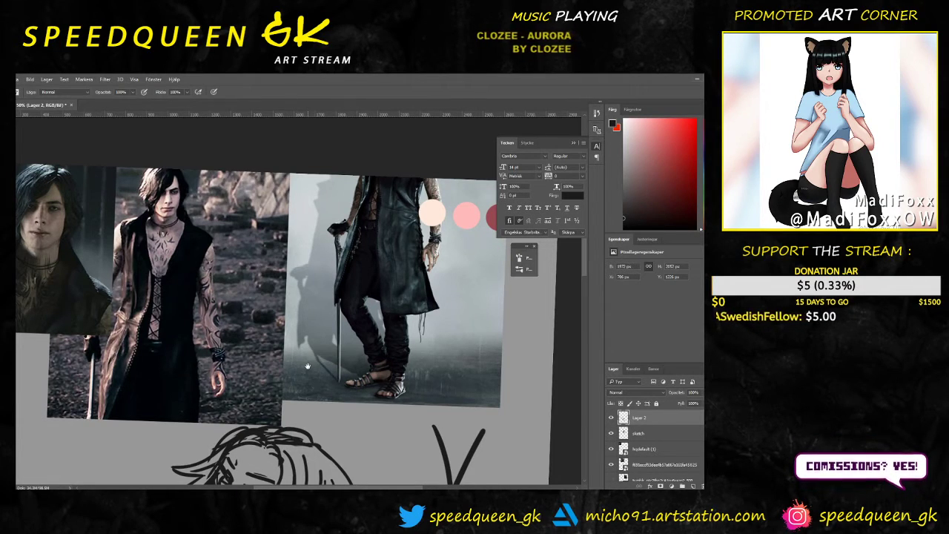
{"action": "mouse_move", "coordinate": [308, 366]}
{"action": "left_mouse_down"}
{"action": "mouse_move", "coordinate": [365, 214]}
{"action": "mouse_move", "coordinate": [348, 342]}
{"action": "mouse_move", "coordinate": [369, 375]}
{"action": "mouse_move", "coordinate": [346, 226]}
{"action": "left_mouse_up"}
{"action": "left_click_drag", "start_coordinate": [295, 368], "coordinate": [291, 305]}
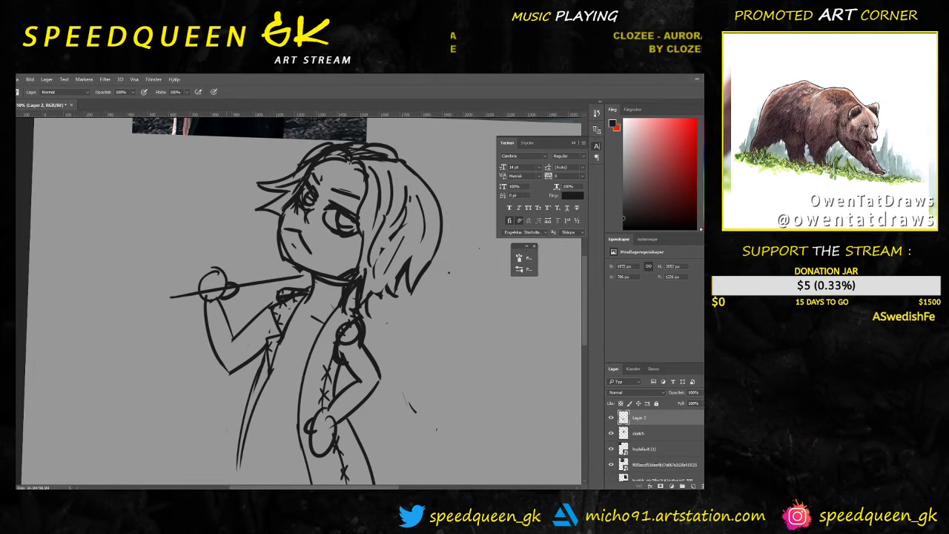
Step: Draw the coat's collar flap beside the hip-side arm and sharpen the hair ends into jagged points
{"action": "key", "text": "ctrl+minus"}
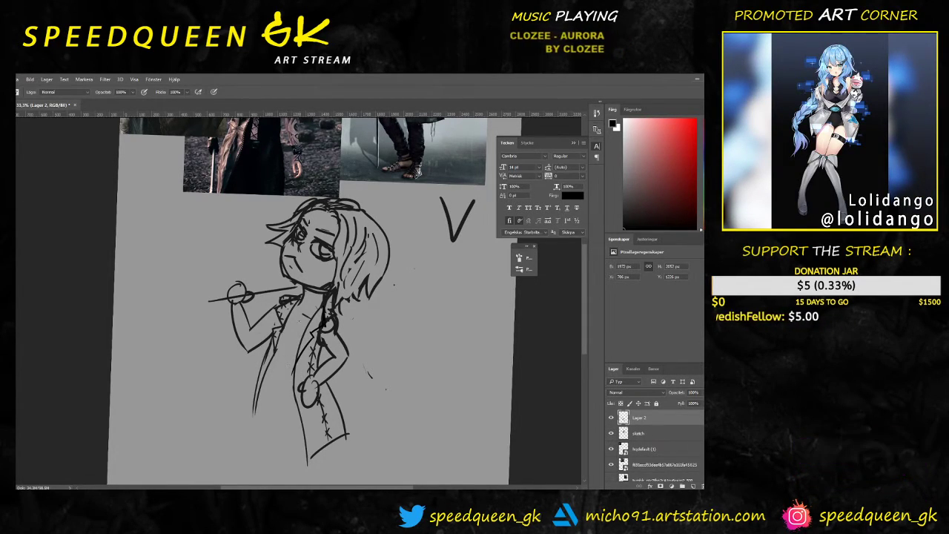
{"action": "key", "text": "e"}
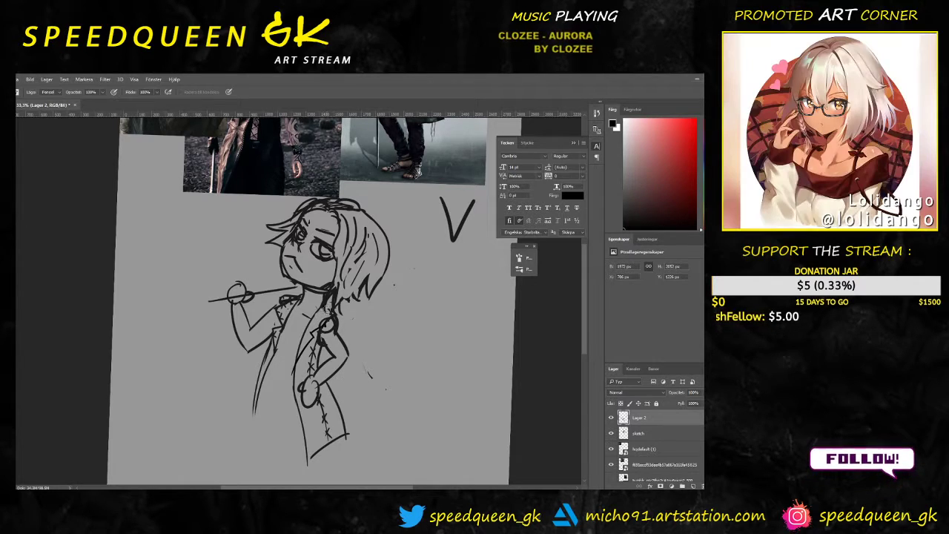
{"action": "key", "text": "b"}
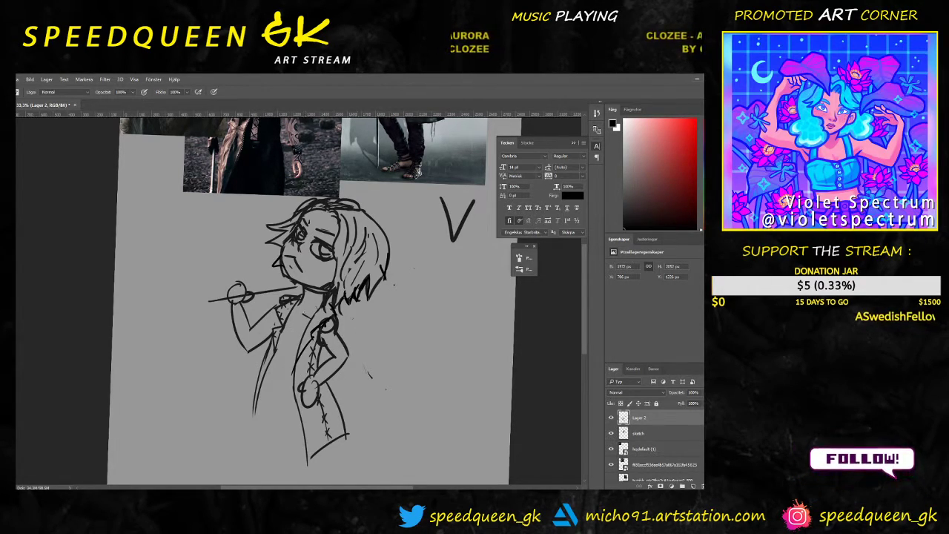
Step: Draw a choker with a small hanging pendant around the neck and undo the last pendant stroke
{"action": "mouse_move", "coordinate": [402, 299]}
{"action": "left_mouse_down"}
{"action": "mouse_move", "coordinate": [358, 384]}
{"action": "mouse_move", "coordinate": [386, 311]}
{"action": "mouse_move", "coordinate": [359, 368]}
{"action": "left_mouse_up"}
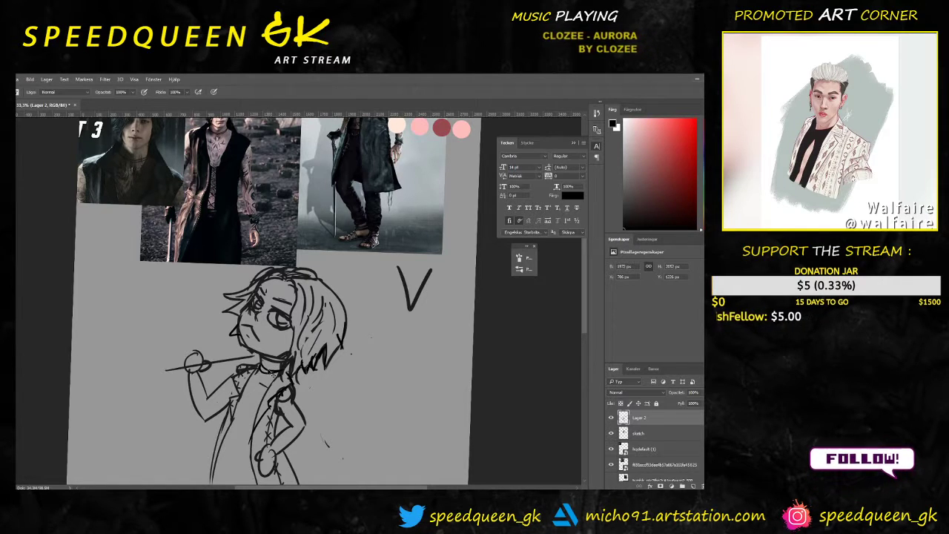
{"action": "key", "text": "ctrl+plus"}
{"action": "key", "text": "ctrl+plus"}
{"action": "left_click_drag", "start_coordinate": [257, 419], "coordinate": [299, 310]}
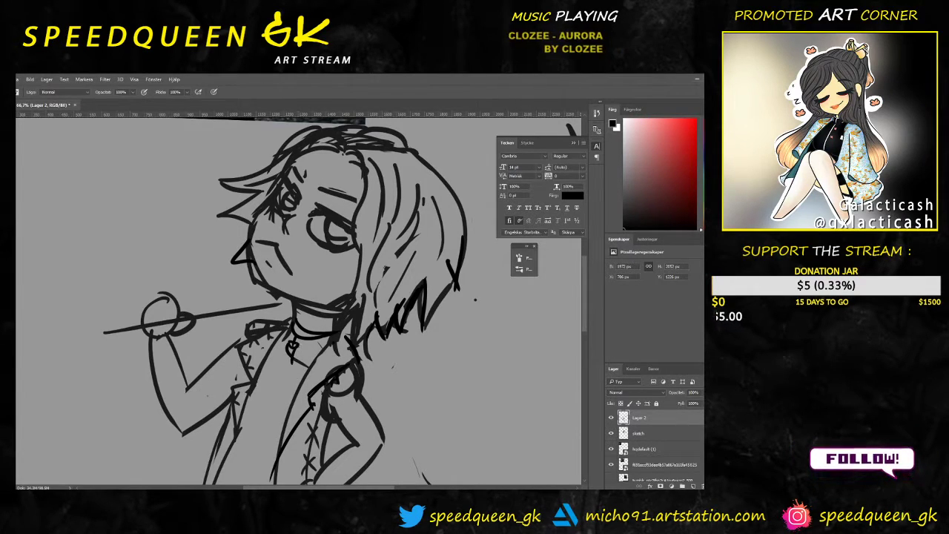
{"action": "key", "text": "ctrl+alt+z"}
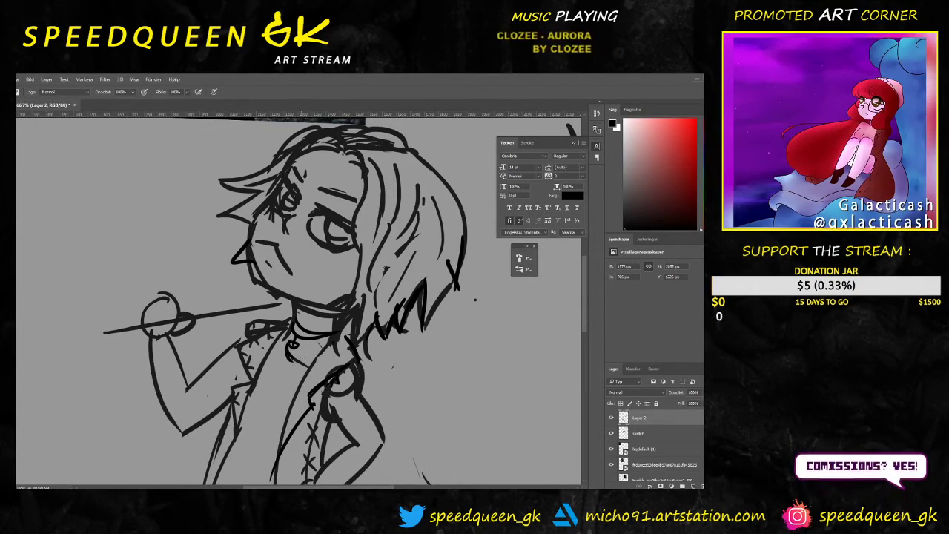
{"action": "key", "text": "ctrl+minus"}
{"action": "key", "text": "ctrl+minus"}
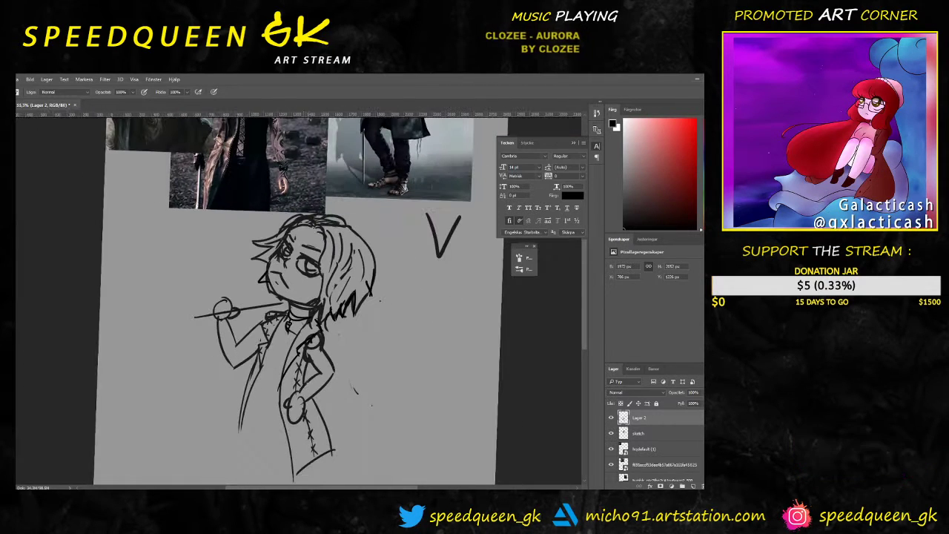
{"action": "left_click_drag", "start_coordinate": [382, 352], "coordinate": [365, 388]}
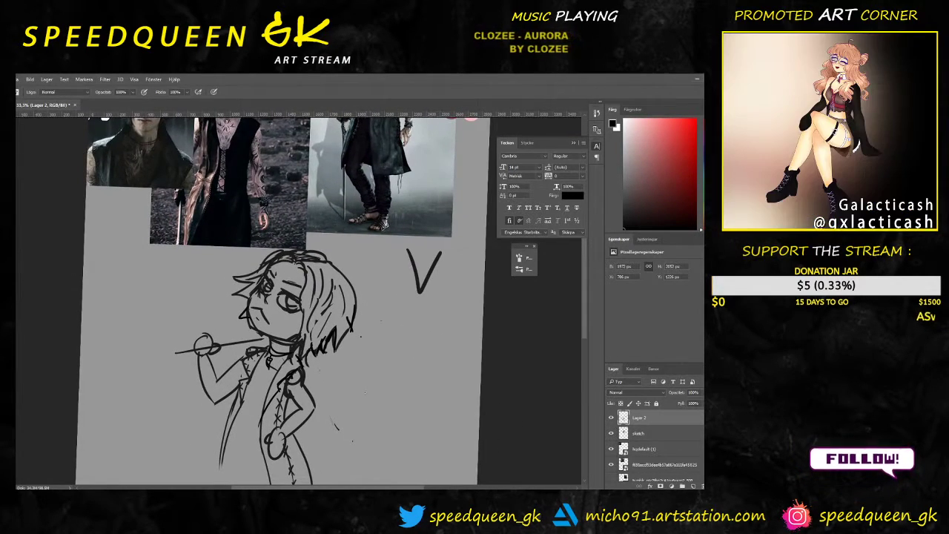
{"action": "key", "text": "ctrl+minus"}
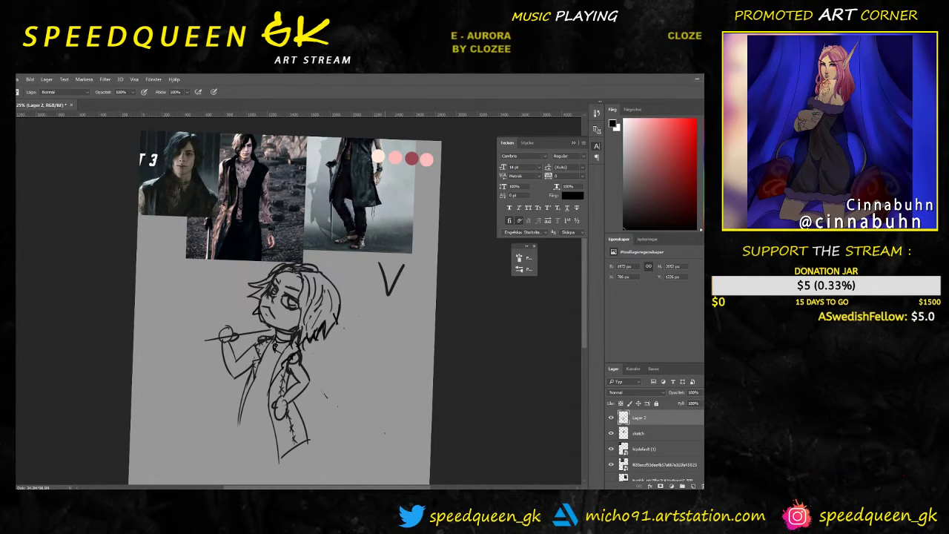
{"action": "key", "text": "ctrl+minus"}
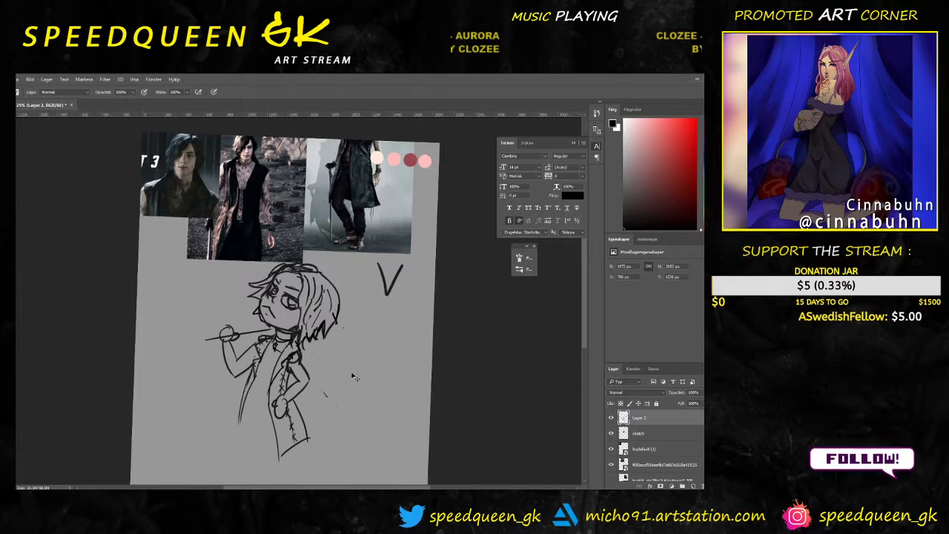
{"action": "key", "text": "ctrl+plus"}
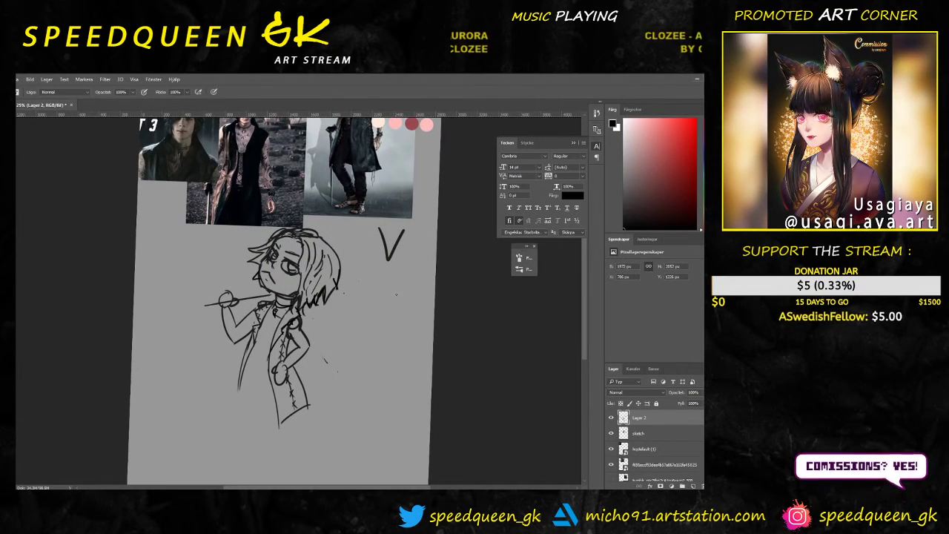
{"action": "mouse_move", "coordinate": [387, 288]}
{"action": "left_mouse_down"}
{"action": "mouse_move", "coordinate": [334, 337]}
{"action": "mouse_move", "coordinate": [378, 377]}
{"action": "mouse_move", "coordinate": [428, 345]}
{"action": "mouse_move", "coordinate": [386, 286]}
{"action": "left_mouse_up"}
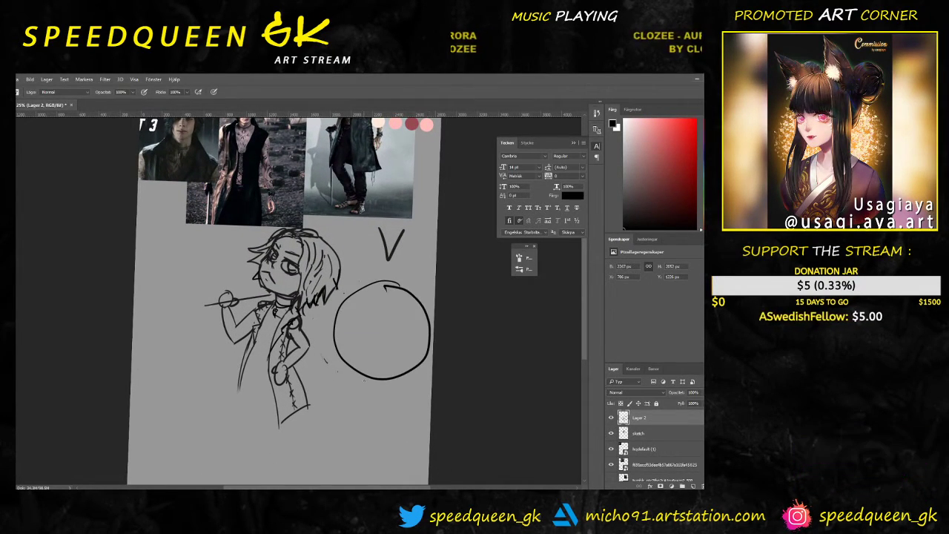
{"action": "mouse_move", "coordinate": [366, 377]}
{"action": "left_mouse_down"}
{"action": "mouse_move", "coordinate": [351, 395]}
{"action": "mouse_move", "coordinate": [402, 401]}
{"action": "mouse_move", "coordinate": [362, 432]}
{"action": "mouse_move", "coordinate": [389, 433]}
{"action": "mouse_move", "coordinate": [401, 403]}
{"action": "mouse_move", "coordinate": [362, 393]}
{"action": "left_mouse_up"}
{"action": "mouse_move", "coordinate": [362, 431]}
{"action": "left_mouse_down"}
{"action": "mouse_move", "coordinate": [376, 418]}
{"action": "mouse_move", "coordinate": [386, 433]}
{"action": "left_mouse_up"}
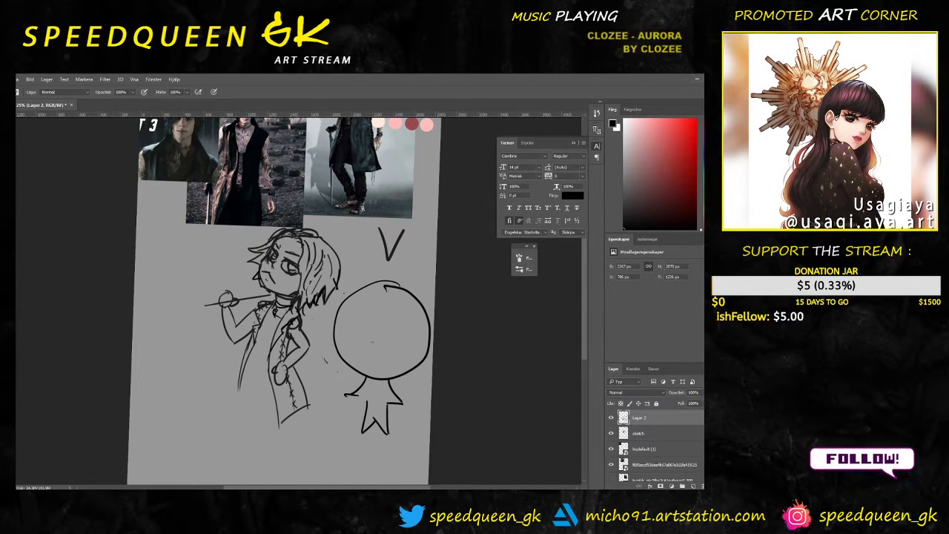
{"action": "left_click_drag", "start_coordinate": [412, 291], "coordinate": [354, 393]}
{"action": "left_click_drag", "start_coordinate": [353, 288], "coordinate": [378, 423]}
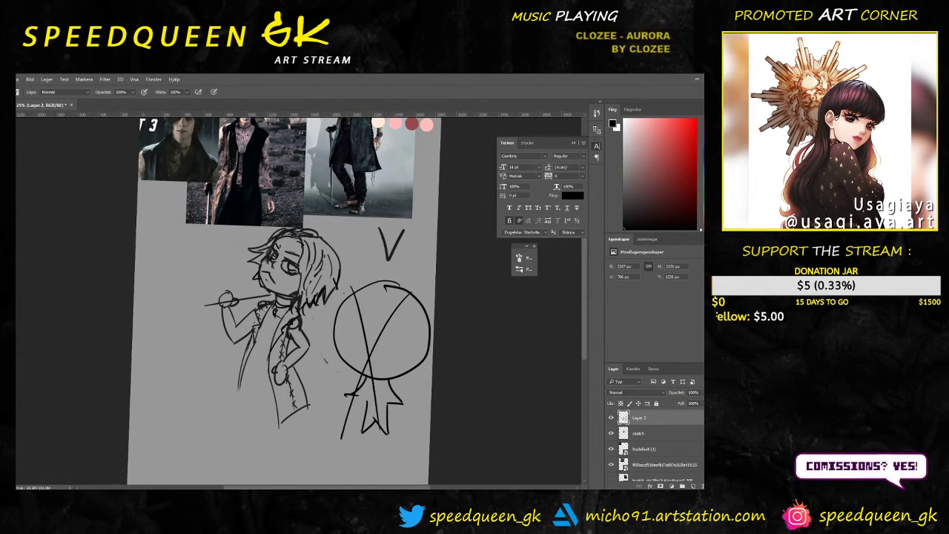
{"action": "key", "text": "ctrl+alt+z"}
{"action": "key", "text": "ctrl+alt+z"}
{"action": "key", "text": "ctrl+alt+z"}
{"action": "key", "text": "ctrl+alt+z"}
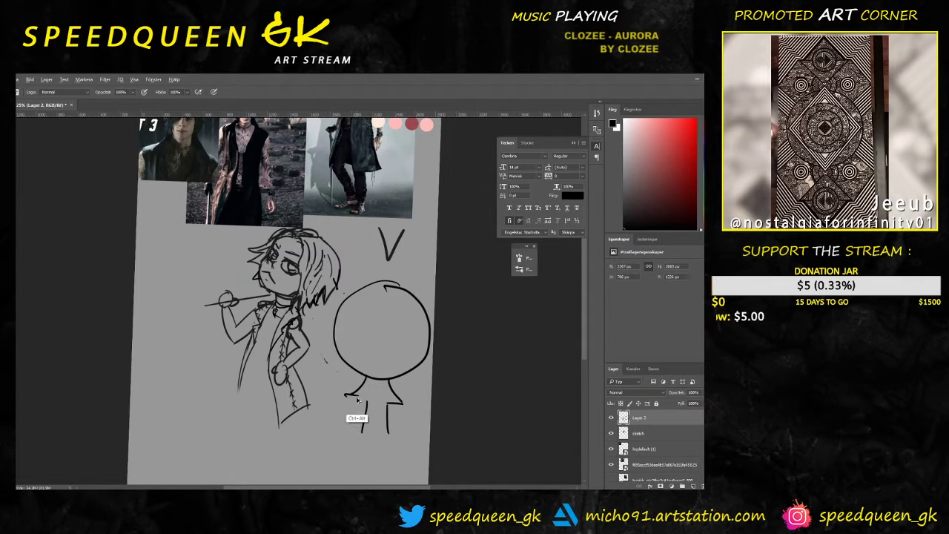
{"action": "key", "text": "ctrl+alt+z"}
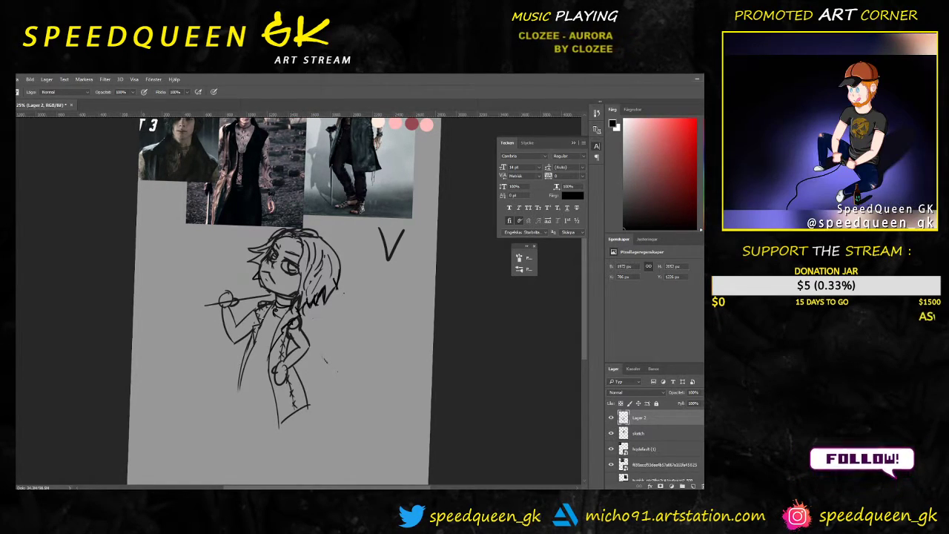
Step: Following the reference photos, draw the inner garment's vertical lines inside the open coat and short leg lines at the coat's hem
{"action": "left_click_drag", "start_coordinate": [347, 310], "coordinate": [354, 333]}
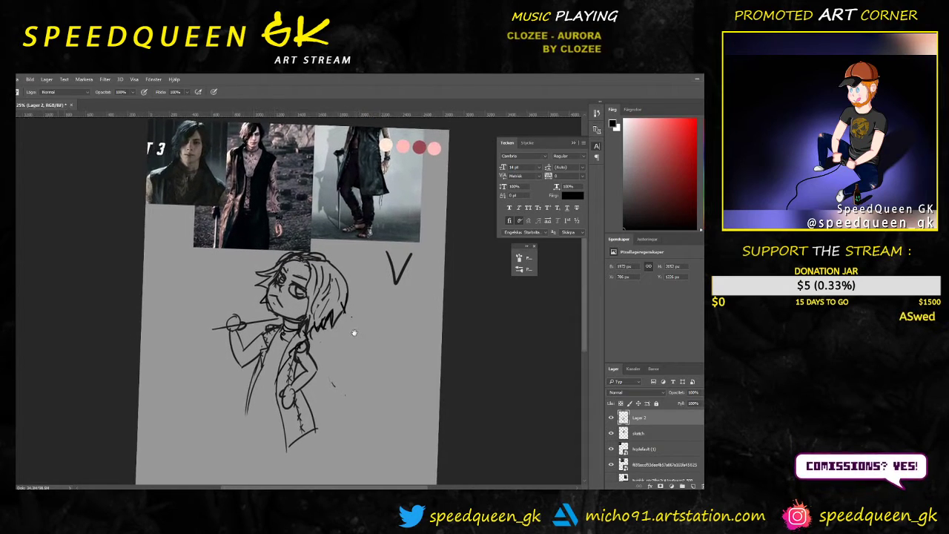
{"action": "key", "text": "ctrl+plus"}
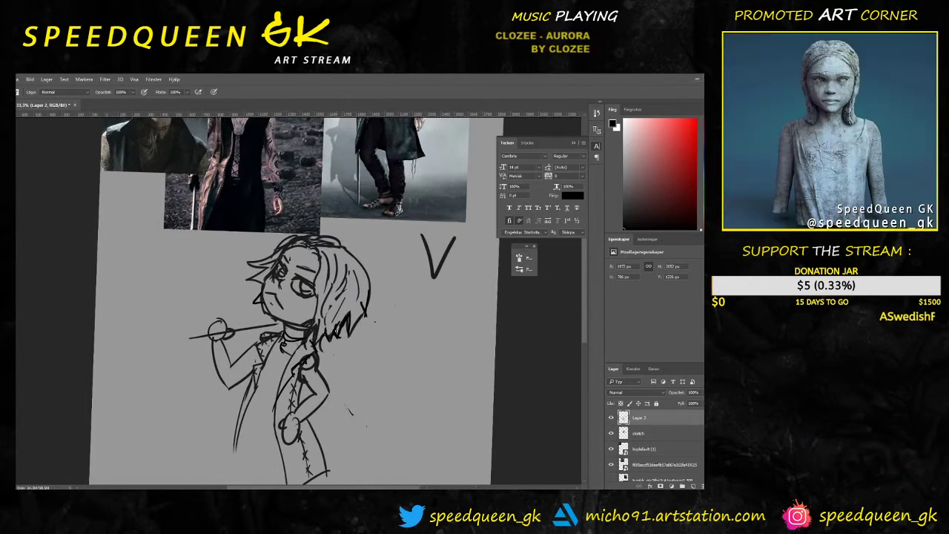
{"action": "left_click_drag", "start_coordinate": [295, 346], "coordinate": [307, 369]}
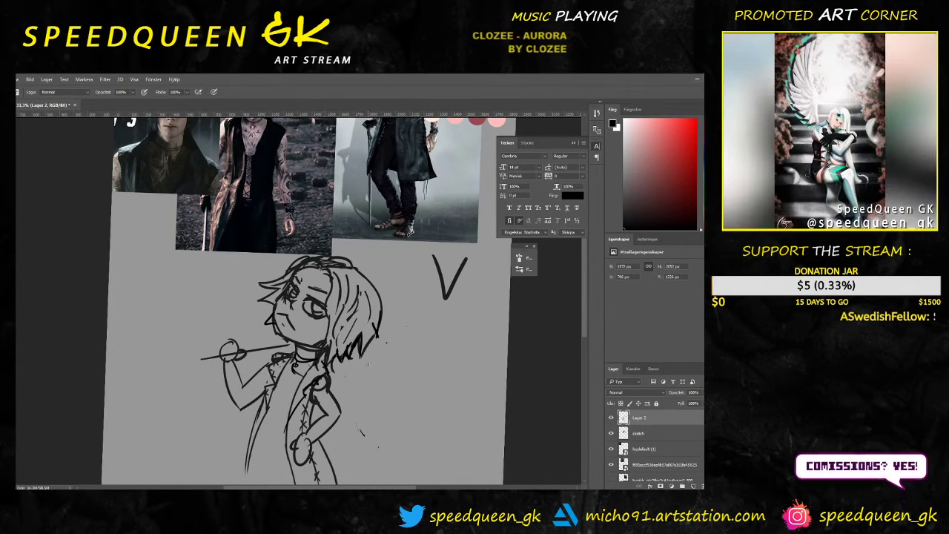
{"action": "left_click_drag", "start_coordinate": [404, 358], "coordinate": [392, 299]}
{"action": "mouse_move", "coordinate": [309, 436]}
{"action": "left_mouse_down"}
{"action": "mouse_move", "coordinate": [311, 459]}
{"action": "mouse_move", "coordinate": [321, 461]}
{"action": "left_mouse_up"}
{"action": "left_click_drag", "start_coordinate": [333, 380], "coordinate": [324, 445]}
{"action": "left_click_drag", "start_coordinate": [353, 368], "coordinate": [344, 403]}
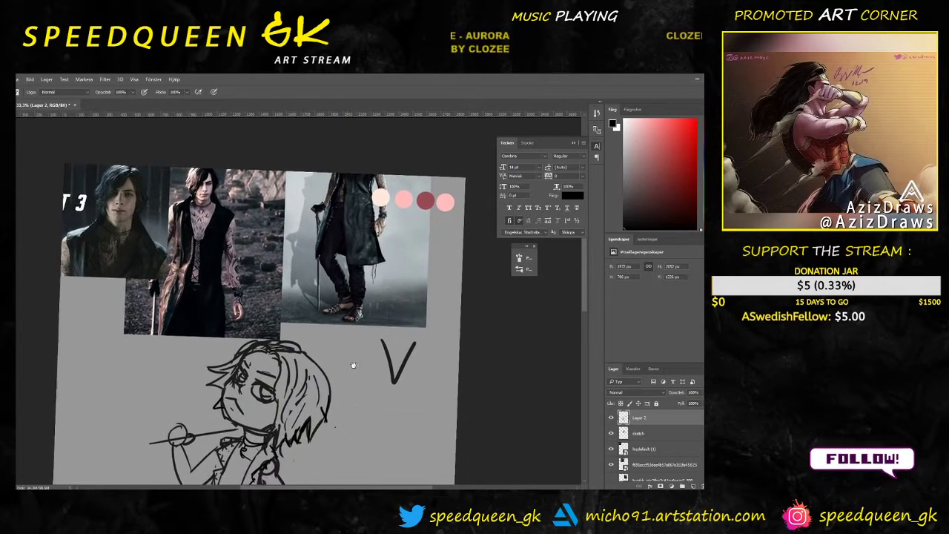
{"action": "left_click_drag", "start_coordinate": [325, 485], "coordinate": [367, 332]}
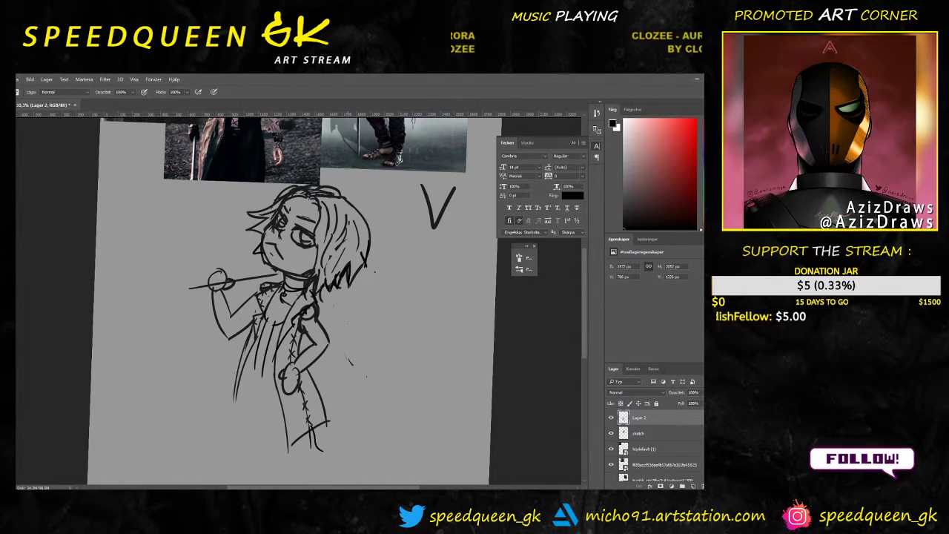
{"action": "mouse_move", "coordinate": [378, 279]}
{"action": "left_mouse_down"}
{"action": "mouse_move", "coordinate": [339, 420]}
{"action": "mouse_move", "coordinate": [367, 400]}
{"action": "mouse_move", "coordinate": [371, 274]}
{"action": "mouse_move", "coordinate": [382, 272]}
{"action": "left_mouse_up"}
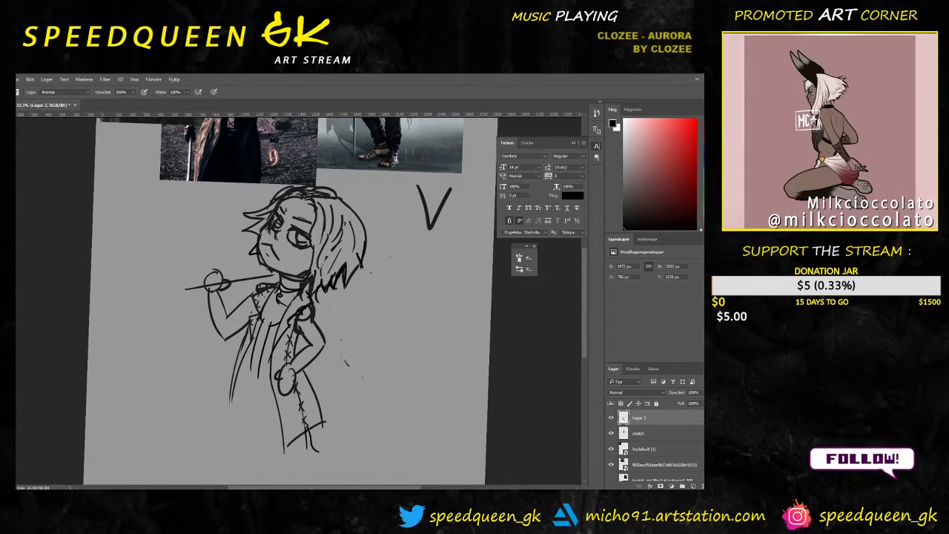
Step: Clean up the inner garment's lines on the chest and draw its lower edge across the torso
{"action": "key", "text": "e"}
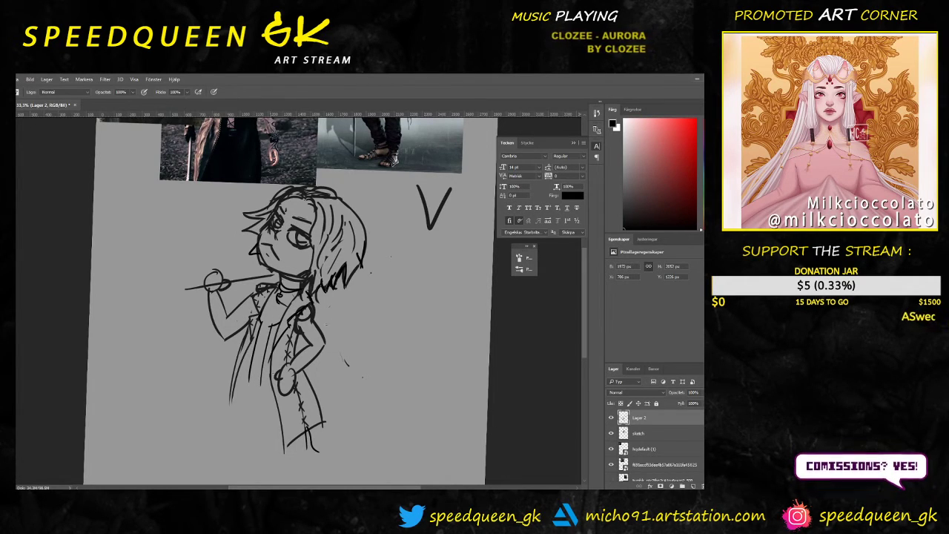
{"action": "key", "text": "ctrl+minus"}
{"action": "left_click_drag", "start_coordinate": [359, 317], "coordinate": [350, 346]}
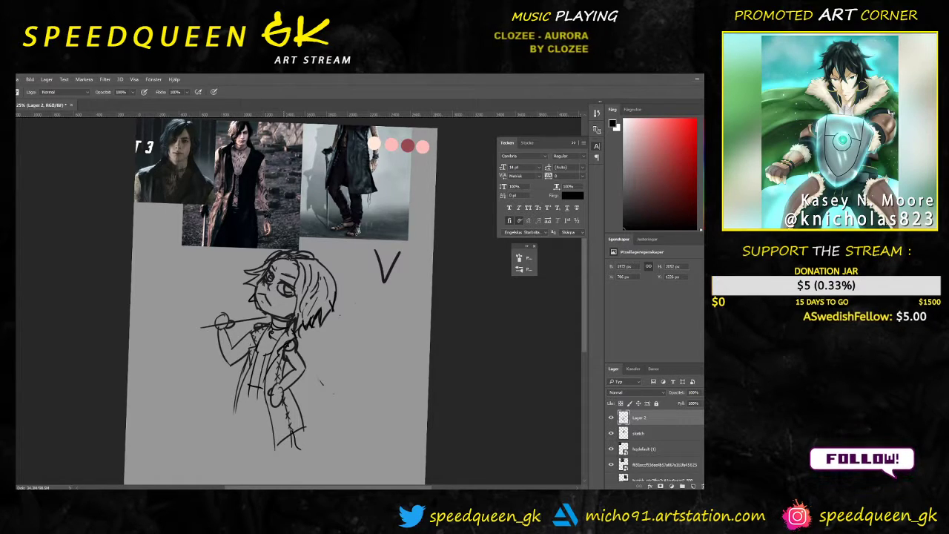
Step: Draw criss-cross lacing down the front of the inner garment and round off its lower edge at the waist
{"action": "key", "text": "ctrl+plus"}
{"action": "left_click_drag", "start_coordinate": [284, 393], "coordinate": [328, 305]}
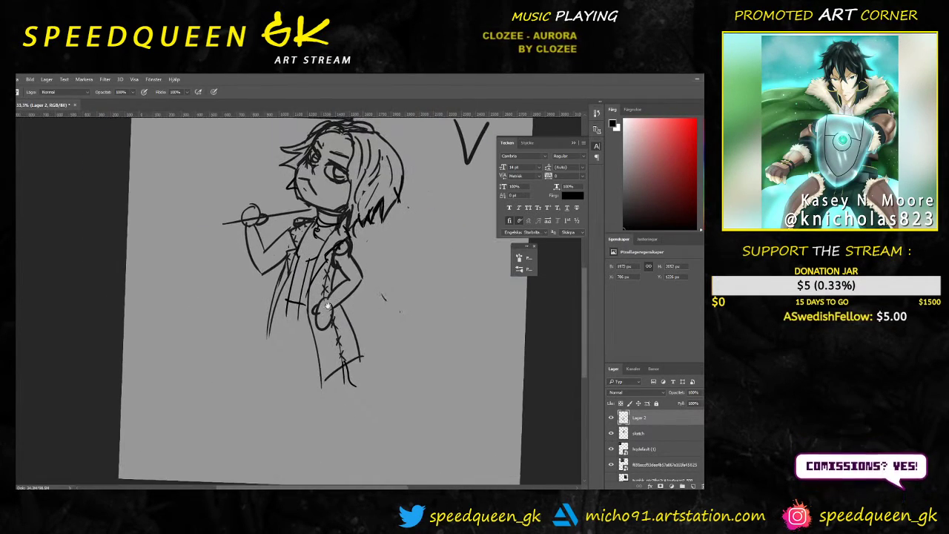
{"action": "key", "text": "ctrl+plus"}
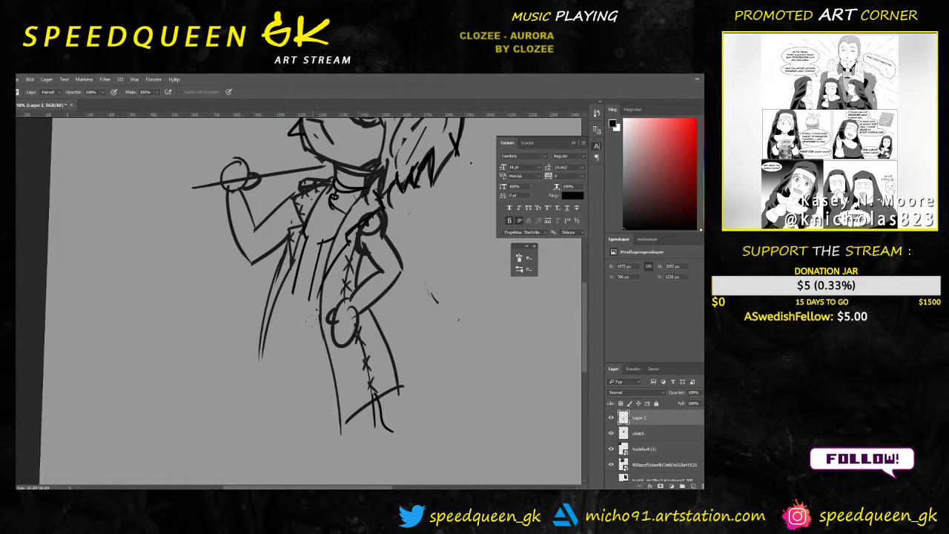
{"action": "left_click_drag", "start_coordinate": [282, 295], "coordinate": [319, 304]}
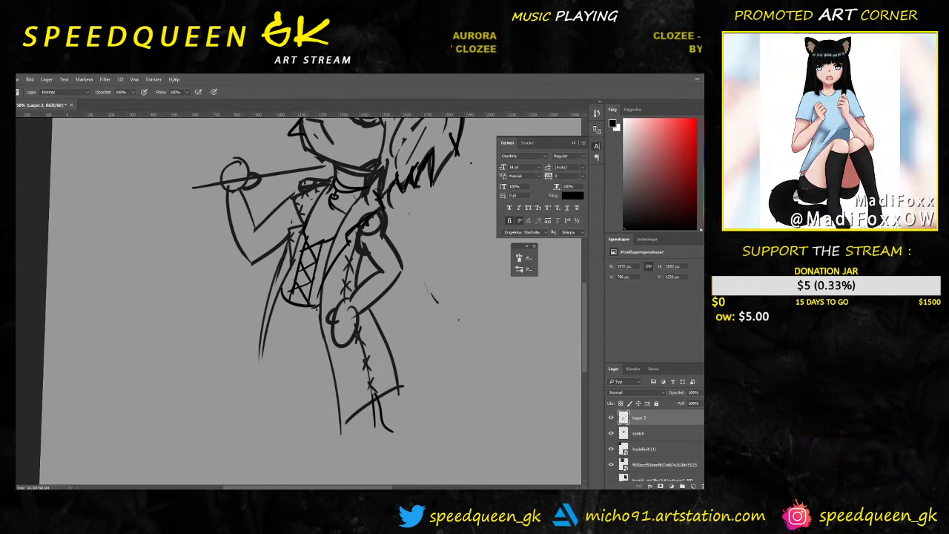
{"action": "key", "text": "ctrl+minus"}
{"action": "key", "text": "ctrl+minus"}
{"action": "key", "text": "ctrl+minus"}
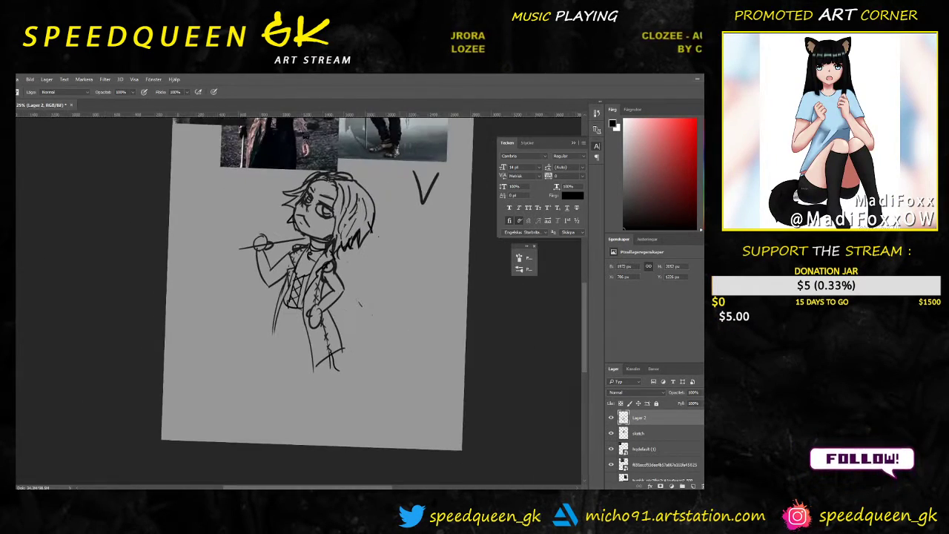
{"action": "mouse_move", "coordinate": [383, 281]}
{"action": "left_mouse_down"}
{"action": "mouse_move", "coordinate": [362, 330]}
{"action": "mouse_move", "coordinate": [407, 247]}
{"action": "left_mouse_up"}
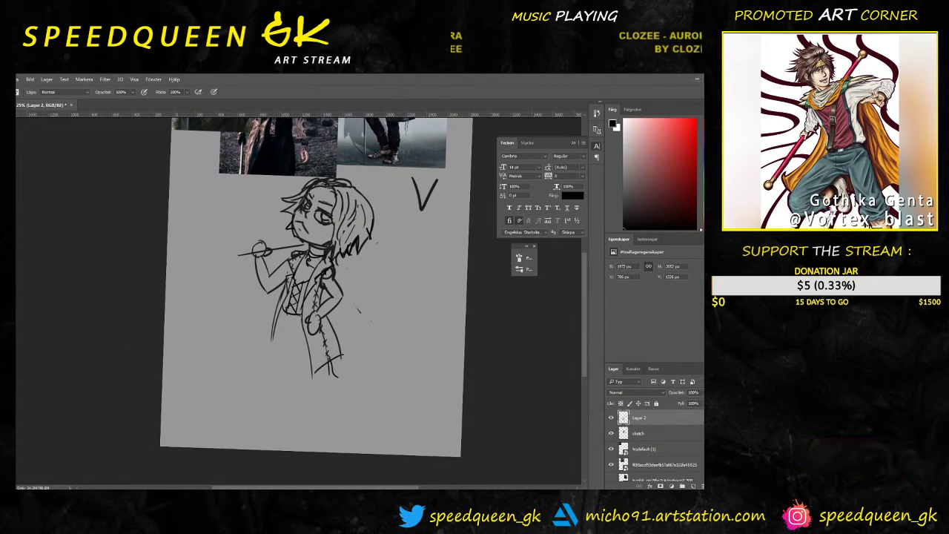
{"action": "left_click_drag", "start_coordinate": [371, 297], "coordinate": [342, 335]}
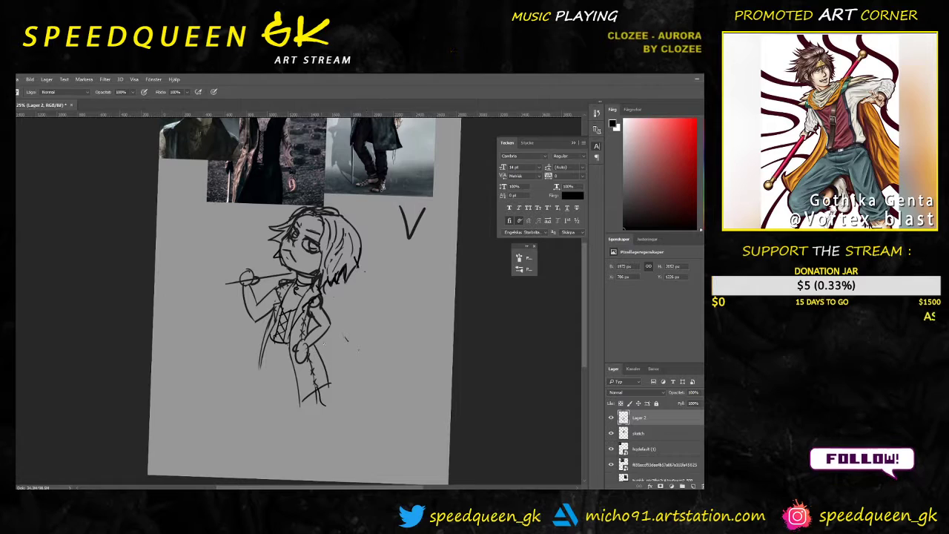
{"action": "key", "text": "ctrl+plus"}
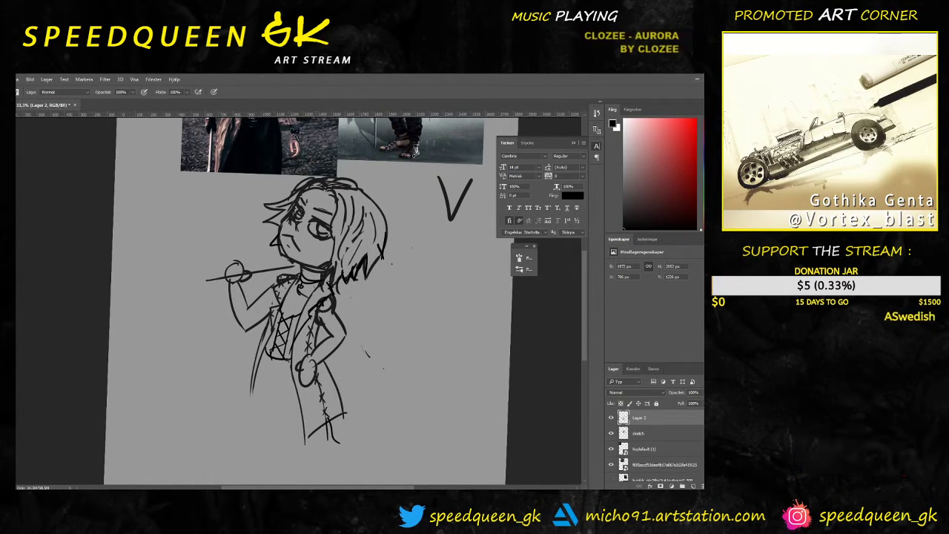
{"action": "key", "text": "ctrl+minus"}
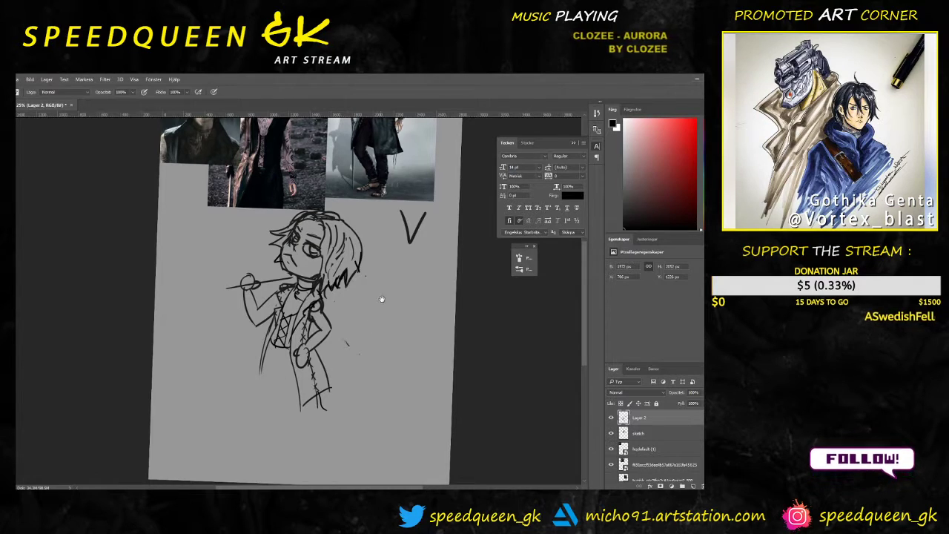
{"action": "left_click_drag", "start_coordinate": [382, 298], "coordinate": [361, 338]}
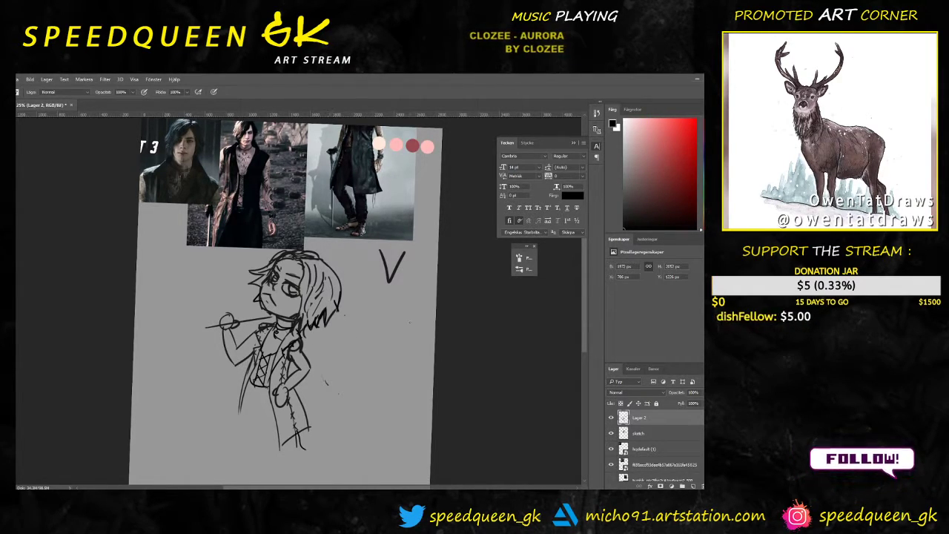
Step: Handwrite the note "Chibi = cuteness" on the empty canvas beside the character and erase it
{"action": "left_click_drag", "start_coordinate": [354, 317], "coordinate": [349, 346]}
{"action": "mouse_move", "coordinate": [361, 310]}
{"action": "left_mouse_down"}
{"action": "mouse_move", "coordinate": [360, 347]}
{"action": "mouse_move", "coordinate": [371, 346]}
{"action": "left_mouse_up"}
{"action": "left_click_drag", "start_coordinate": [376, 331], "coordinate": [375, 347]}
{"action": "mouse_move", "coordinate": [382, 311]}
{"action": "left_mouse_down"}
{"action": "mouse_move", "coordinate": [382, 347]}
{"action": "mouse_move", "coordinate": [401, 345]}
{"action": "mouse_move", "coordinate": [379, 374]}
{"action": "left_mouse_up"}
{"action": "left_click", "coordinate": [401, 326]}
{"action": "left_click_drag", "start_coordinate": [385, 359], "coordinate": [383, 376]}
{"action": "left_click_drag", "start_coordinate": [379, 368], "coordinate": [400, 374]}
{"action": "left_click_drag", "start_coordinate": [401, 365], "coordinate": [406, 369]}
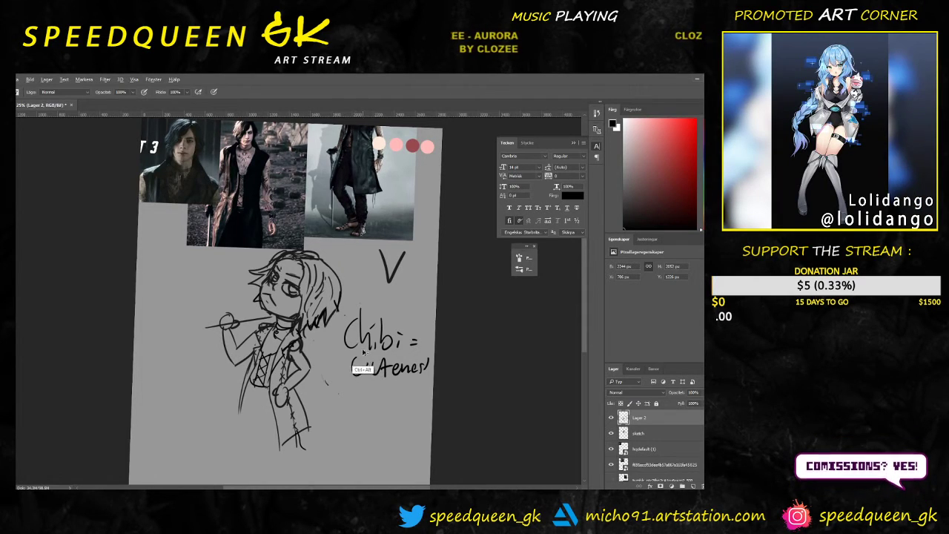
{"action": "key", "text": "e"}
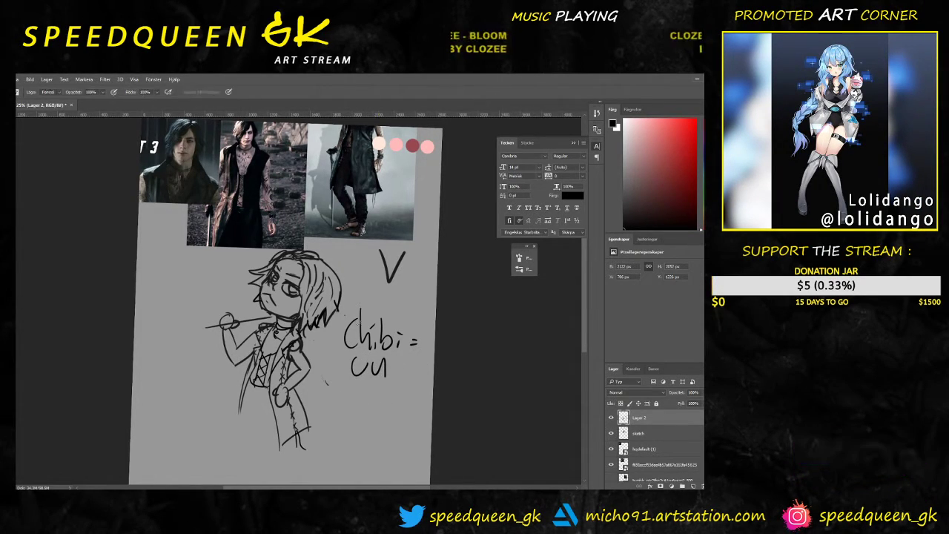
{"action": "left_click_drag", "start_coordinate": [352, 318], "coordinate": [367, 338]}
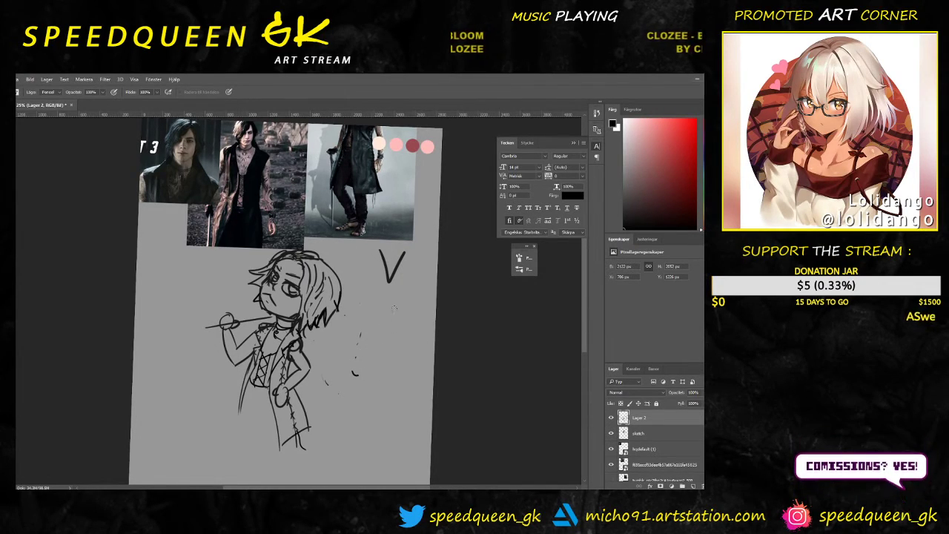
{"action": "key", "text": "b"}
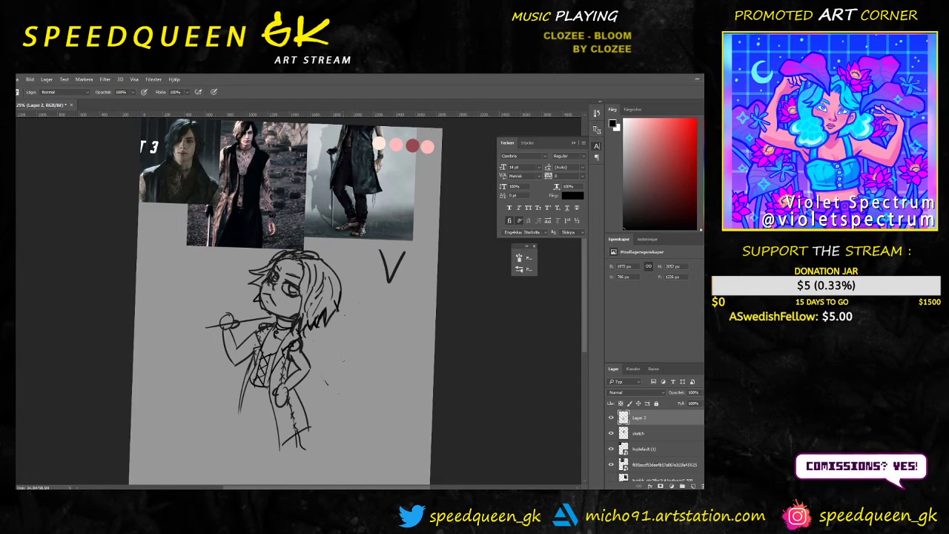
Step: Erase the round pendant on the choker and redraw it as a small pointed pendant
{"action": "key", "text": "ctrl+plus"}
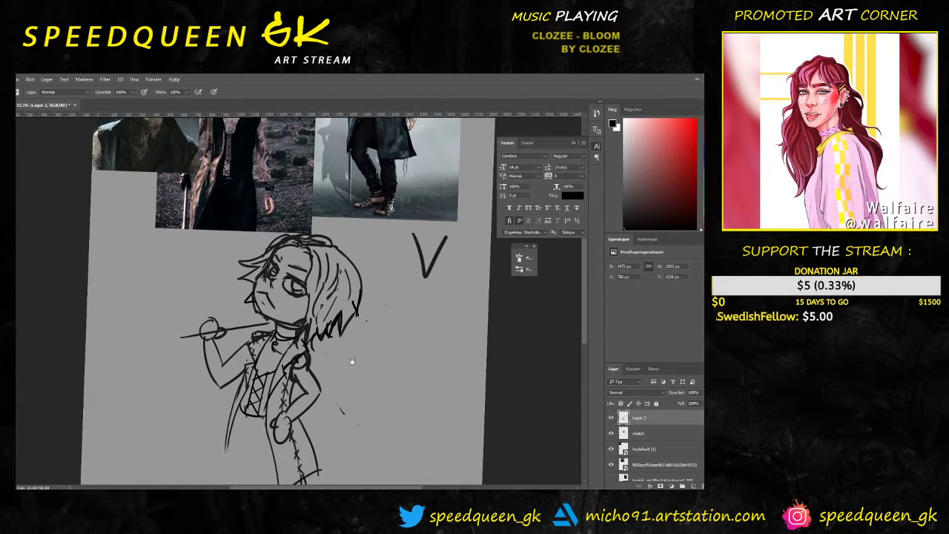
{"action": "left_click_drag", "start_coordinate": [351, 363], "coordinate": [389, 325]}
{"action": "key", "text": "ctrl+plus"}
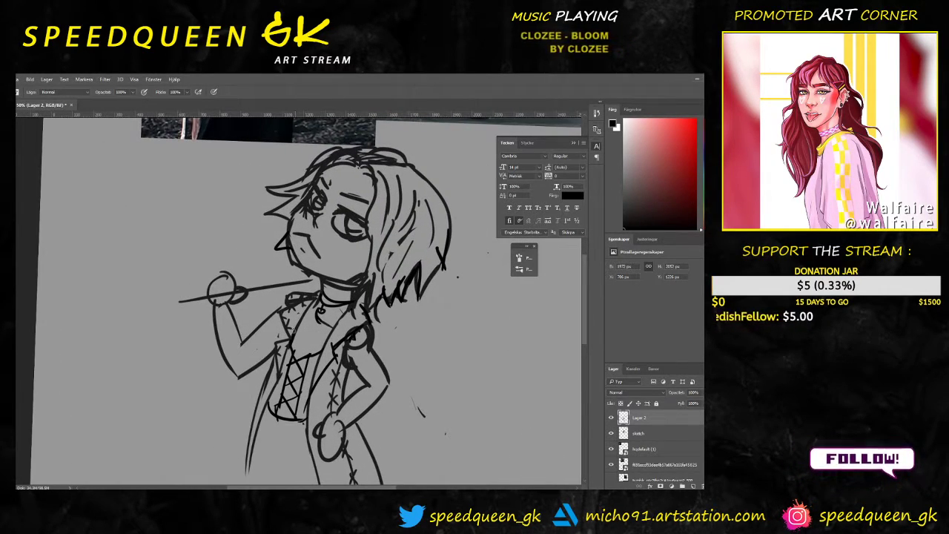
{"action": "key", "text": "e"}
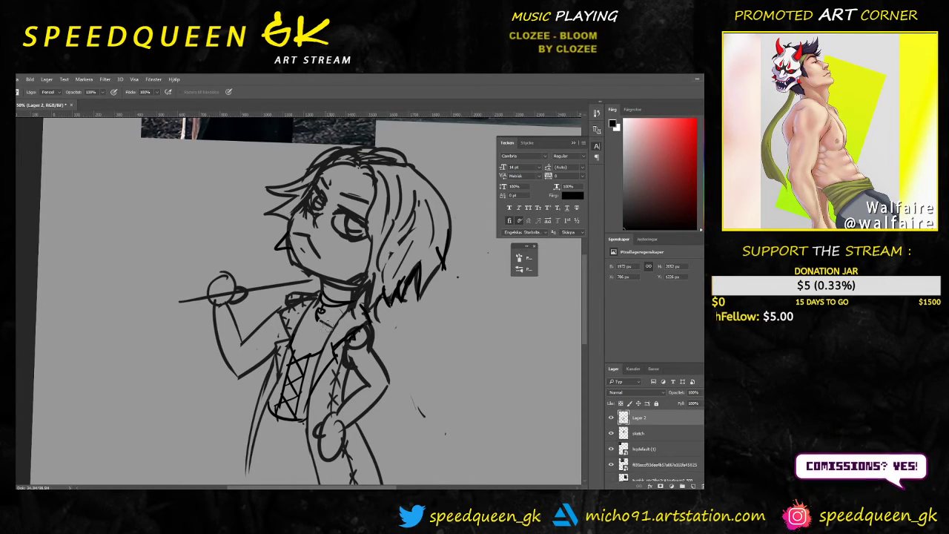
{"action": "key", "text": "b"}
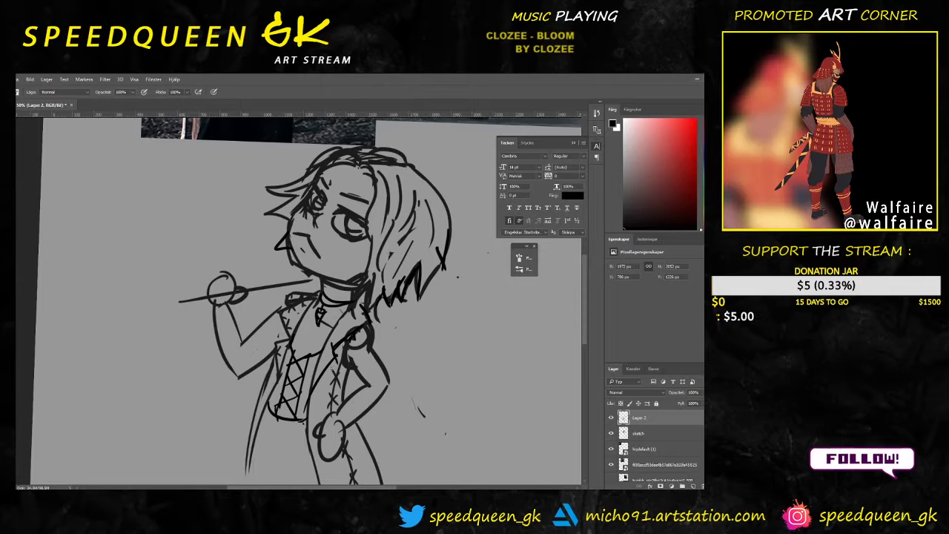
Step: Sketch leg lines below the laced garment inside the open coat and erase them
{"action": "key", "text": "ctrl+minus"}
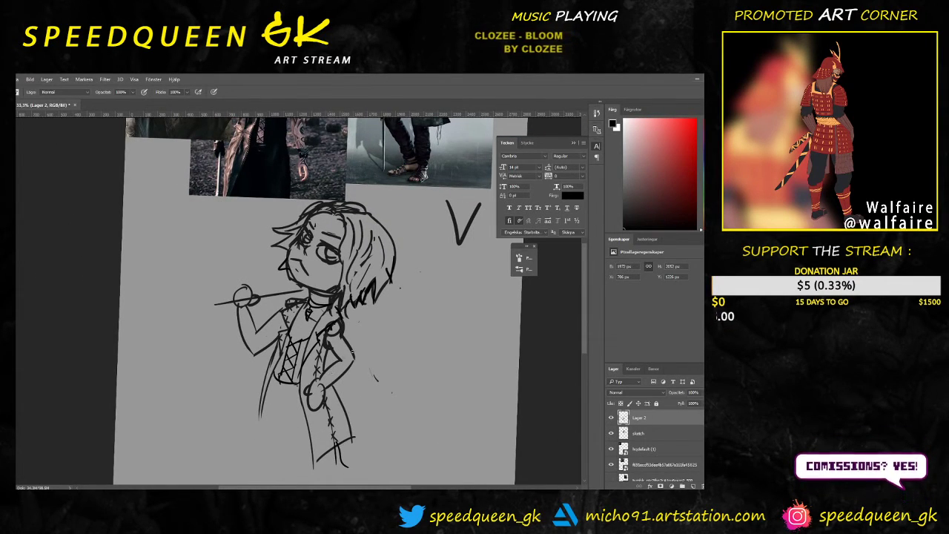
{"action": "key", "text": "ctrl+minus"}
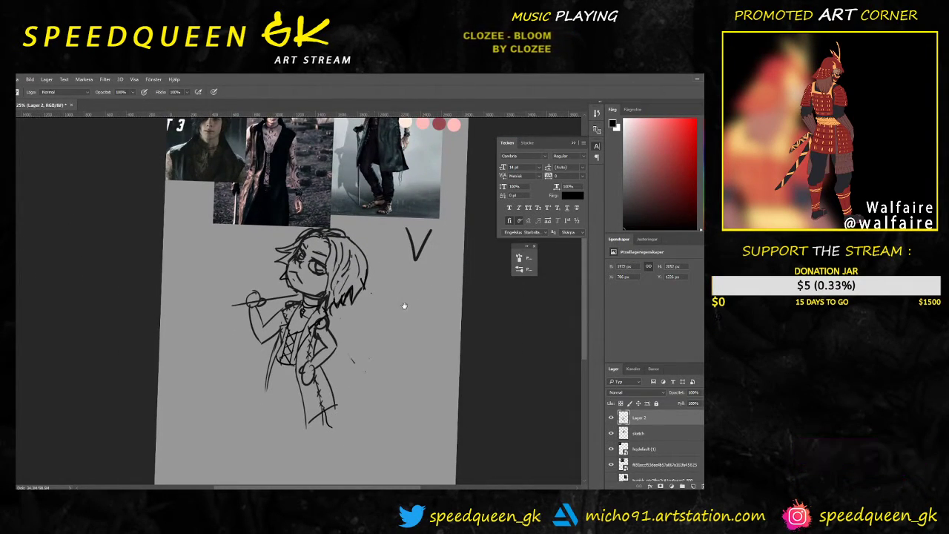
{"action": "left_click_drag", "start_coordinate": [405, 305], "coordinate": [392, 302]}
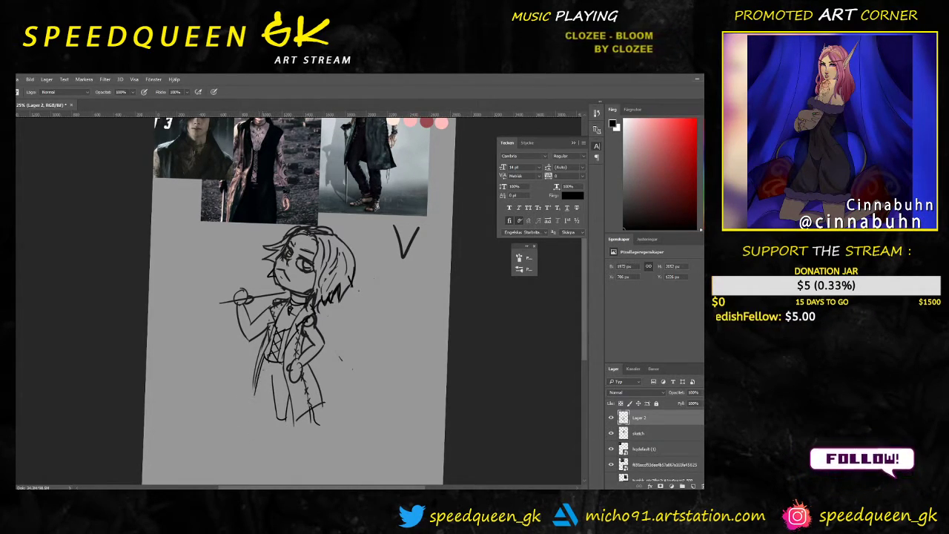
{"action": "key", "text": "e"}
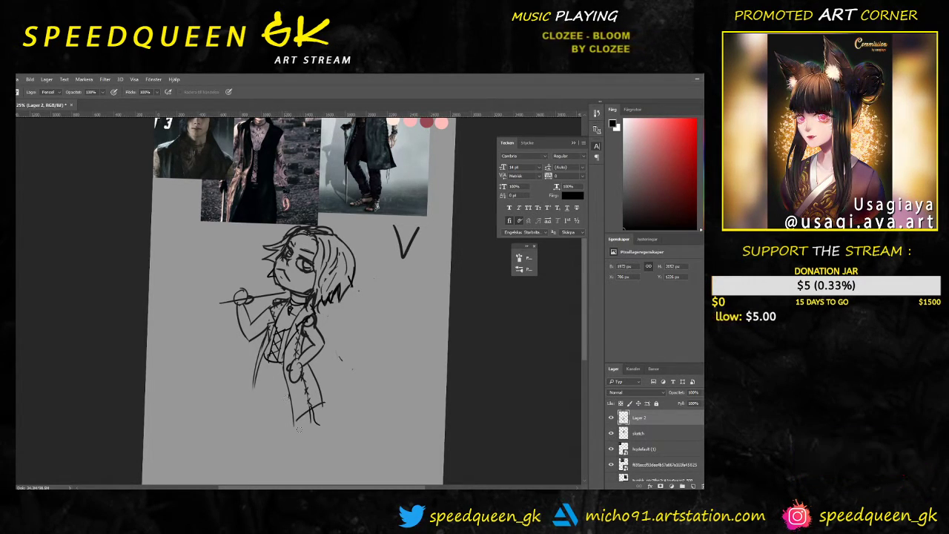
{"action": "key", "text": "v"}
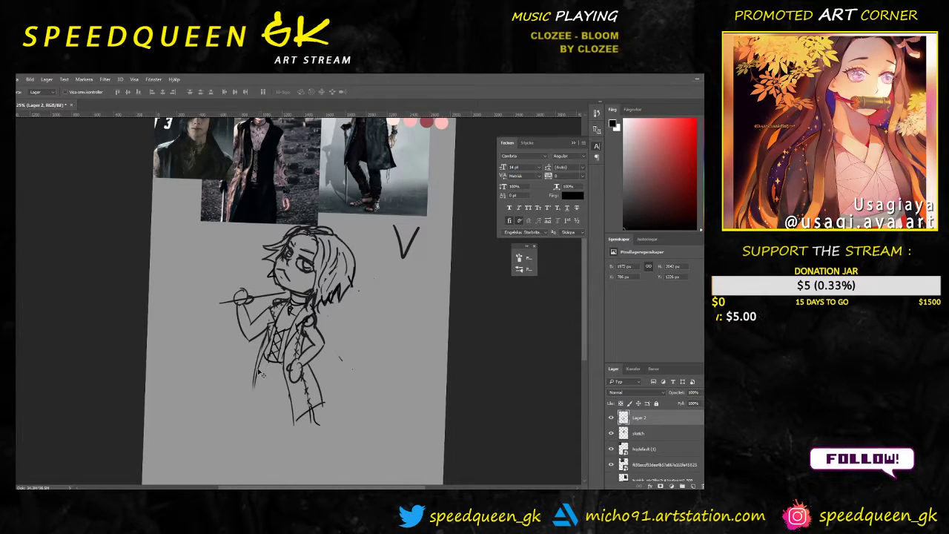
Step: Draw the coat's lower front below the waist with a slanted hem, undoing the overlong leg line and drawing a shorter one
{"action": "key", "text": "b"}
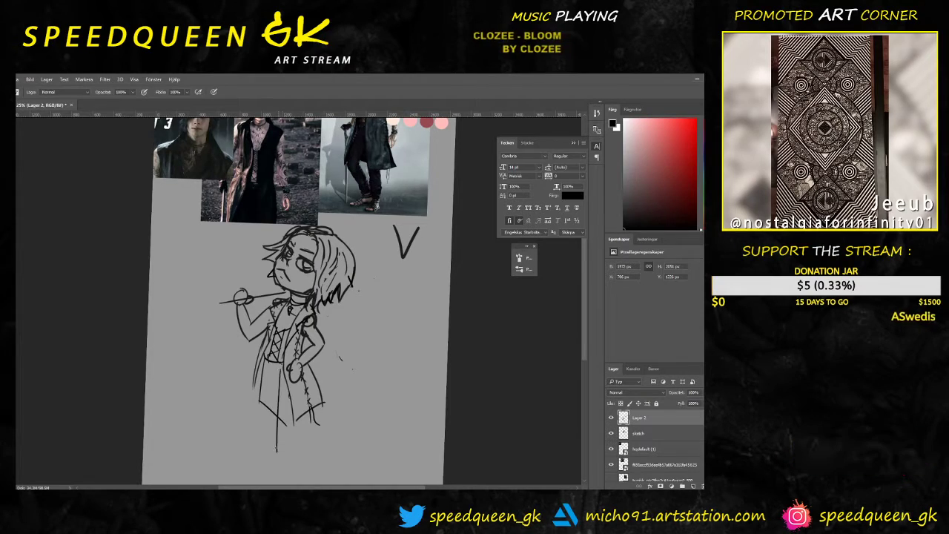
{"action": "key", "text": "ctrl+z"}
{"action": "left_click_drag", "start_coordinate": [280, 363], "coordinate": [274, 433]}
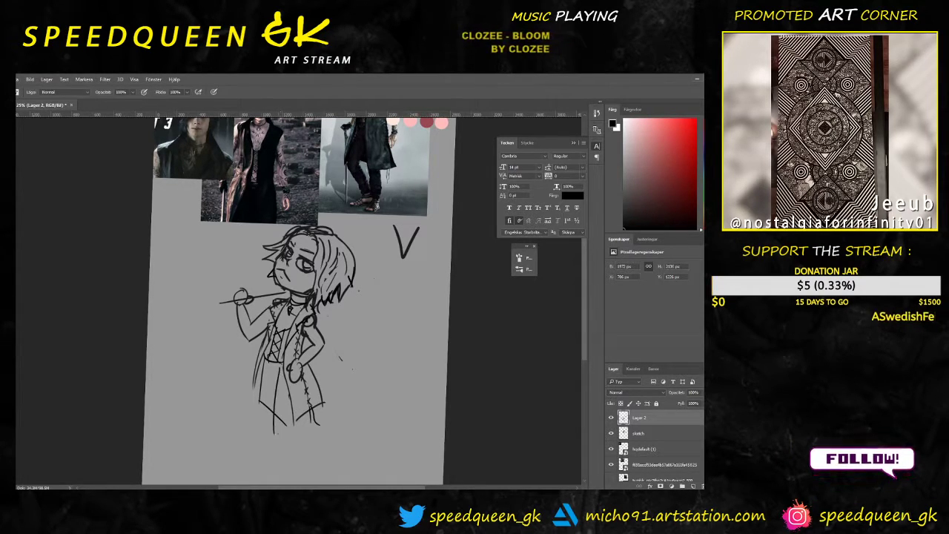
{"action": "key", "text": "e"}
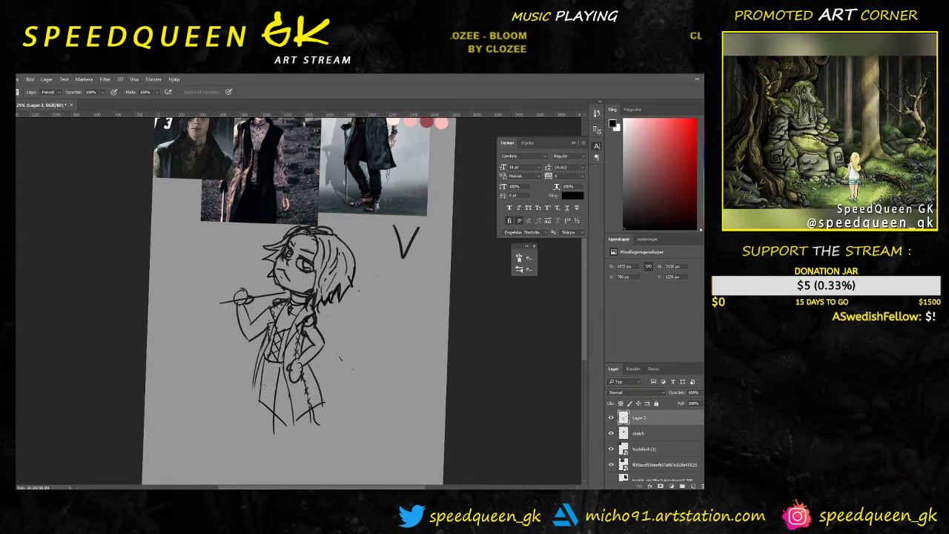
{"action": "key", "text": "b"}
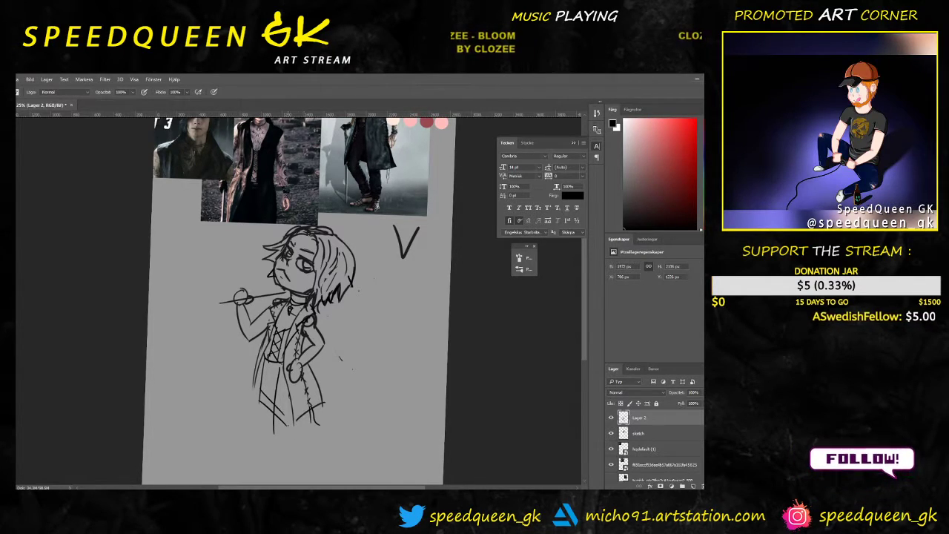
Step: Rework the supporting leg into one straight line below the coat and clean up the hem so it meets in a point
{"action": "key", "text": "e"}
{"action": "mouse_move", "coordinate": [287, 424]}
{"action": "left_mouse_down"}
{"action": "mouse_move", "coordinate": [277, 419]}
{"action": "mouse_move", "coordinate": [275, 441]}
{"action": "left_mouse_up"}
{"action": "key", "text": "b"}
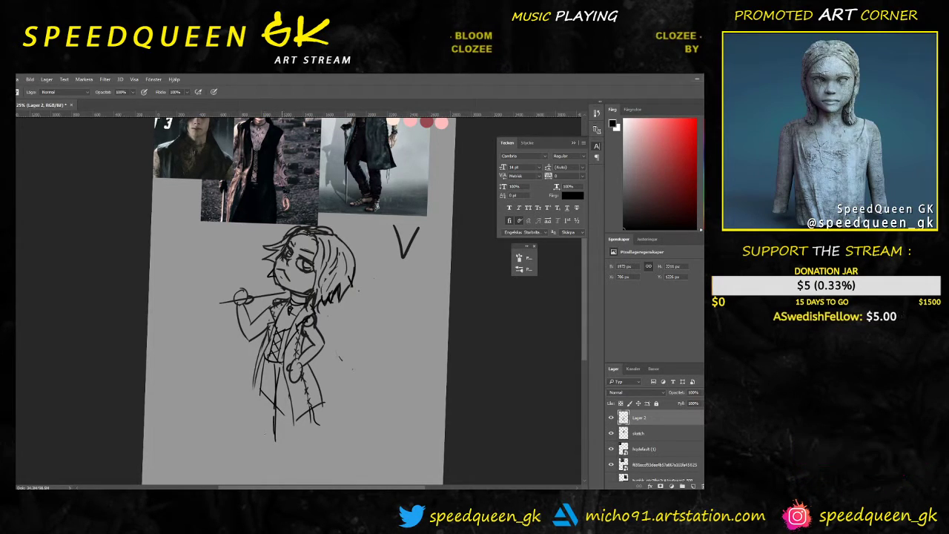
{"action": "left_click_drag", "start_coordinate": [282, 372], "coordinate": [280, 438]}
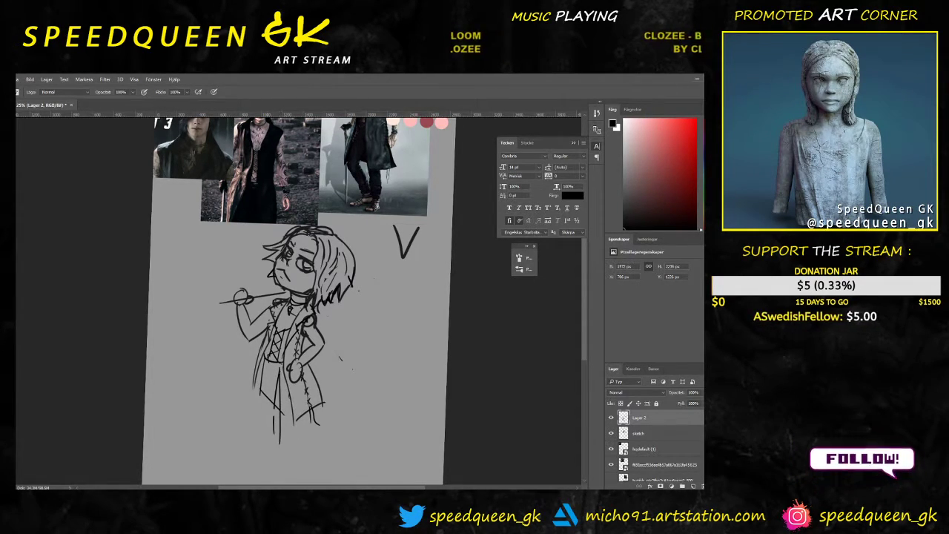
{"action": "key", "text": "e"}
{"action": "key", "text": "b"}
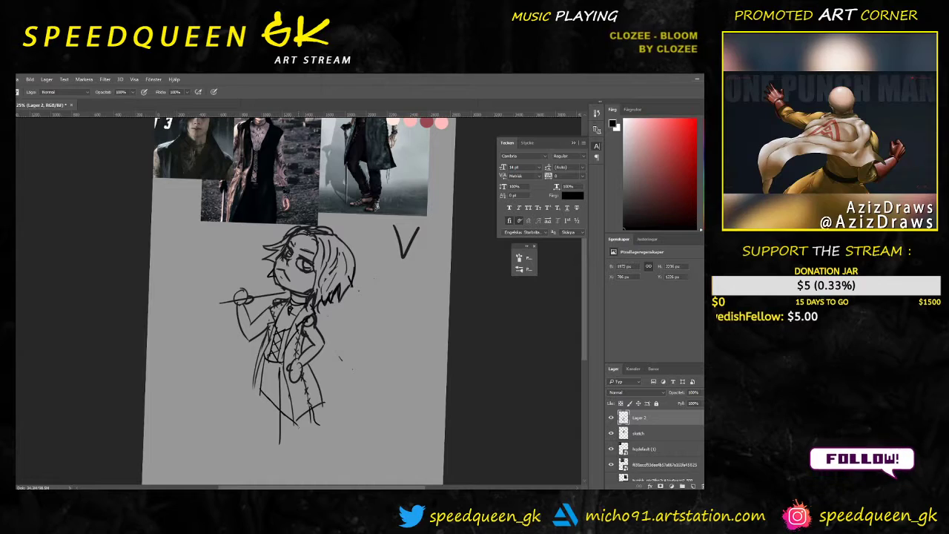
Step: Draw the foot and the lower leg strokes below the coat, and erase the stray marks beside the character
{"action": "mouse_move", "coordinate": [295, 424]}
{"action": "left_mouse_down"}
{"action": "mouse_move", "coordinate": [294, 445]}
{"action": "mouse_move", "coordinate": [260, 448]}
{"action": "left_mouse_up"}
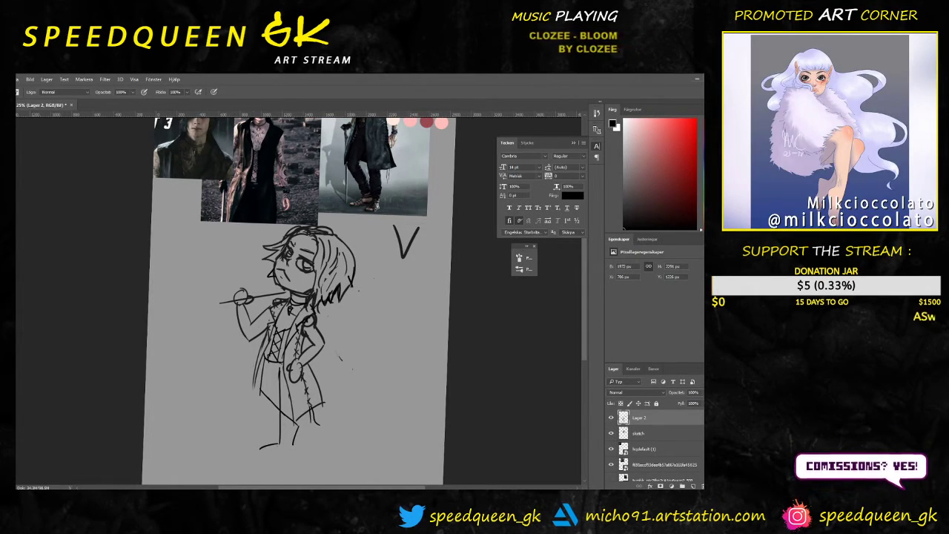
{"action": "key", "text": "e"}
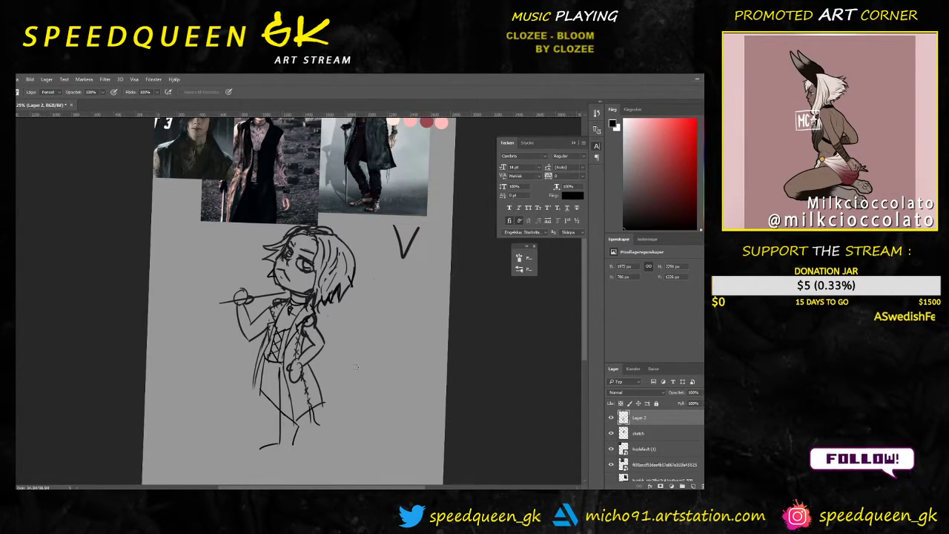
{"action": "key", "text": "b"}
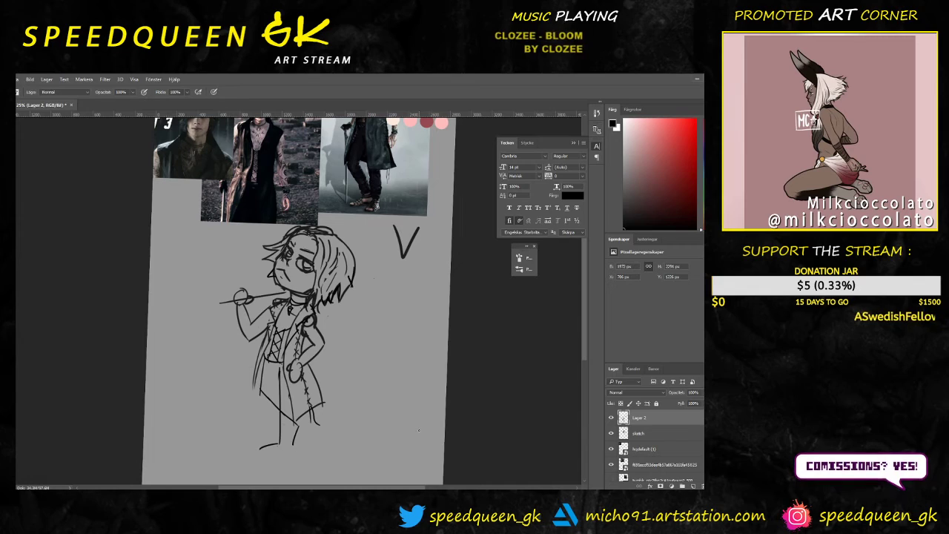
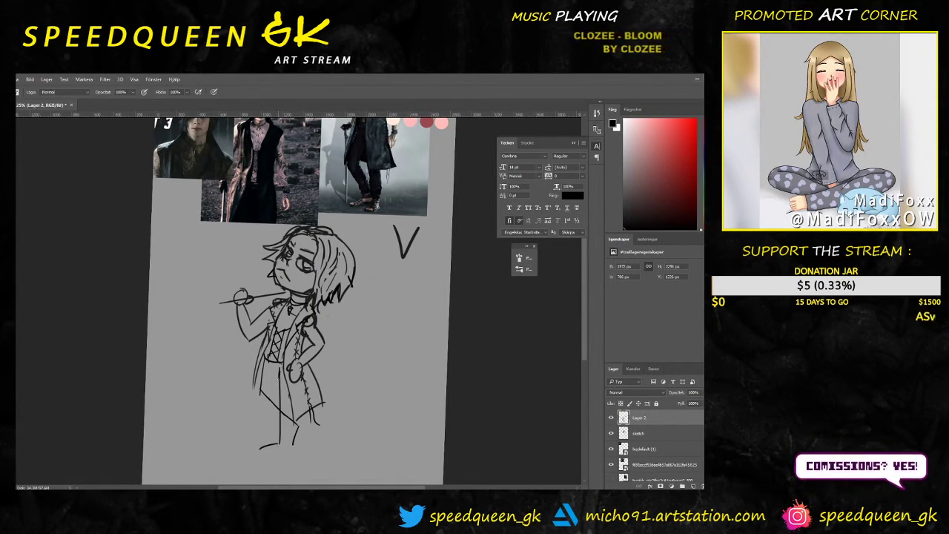
{"action": "key", "text": "ctrl+plus"}
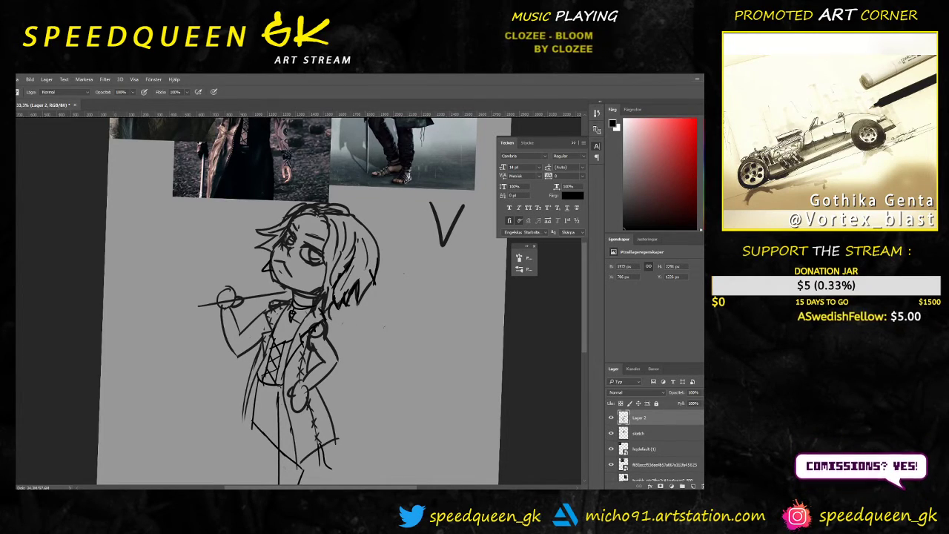
{"action": "left_click_drag", "start_coordinate": [383, 312], "coordinate": [373, 282]}
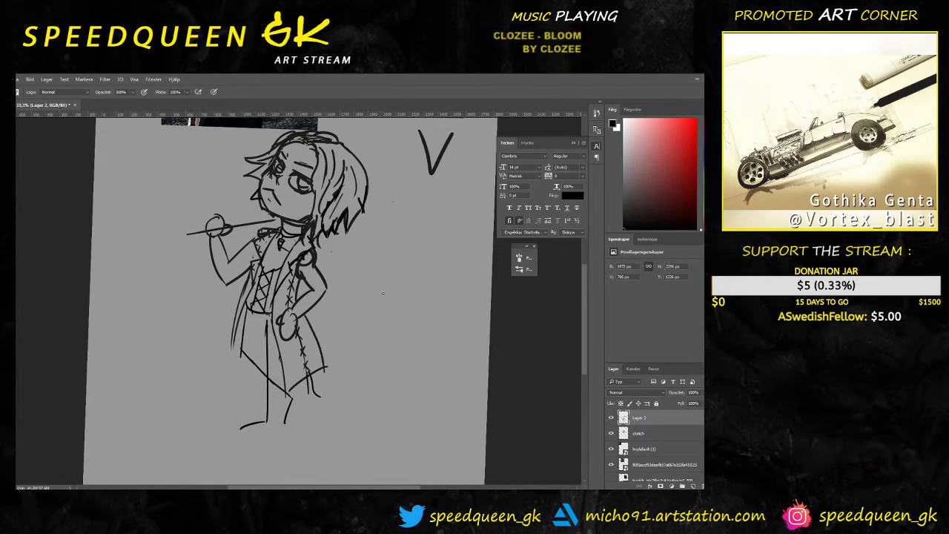
Step: Draw the front trouser leg tapering to a cuff below the bodice, and add the coat's edge and slanted hem on the cane-arm side
{"action": "key", "text": "ctrl+minus"}
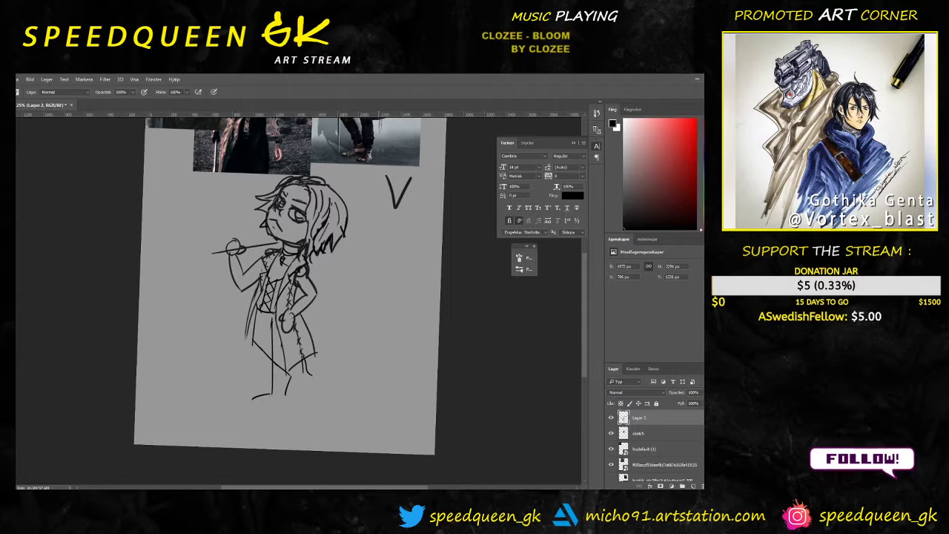
{"action": "key", "text": "ctrl+plus"}
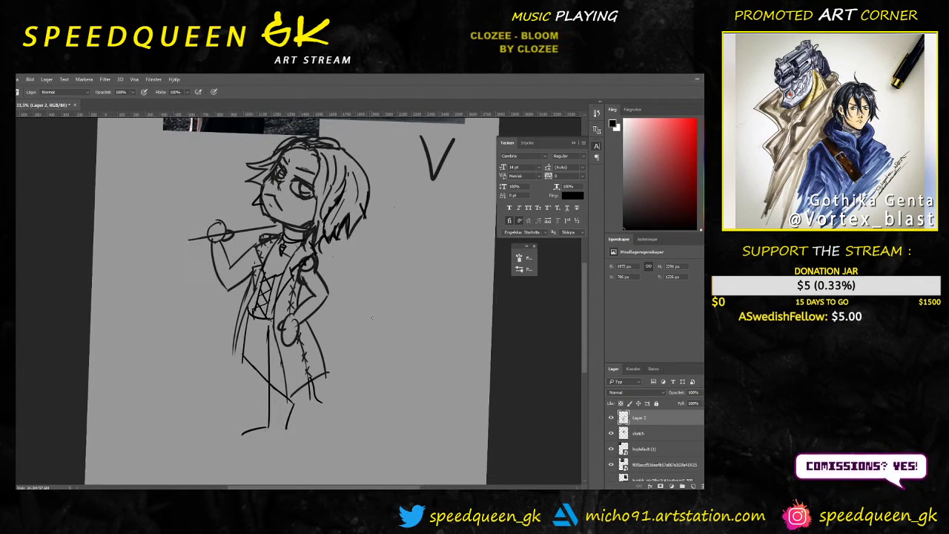
{"action": "left_click_drag", "start_coordinate": [390, 300], "coordinate": [412, 259]}
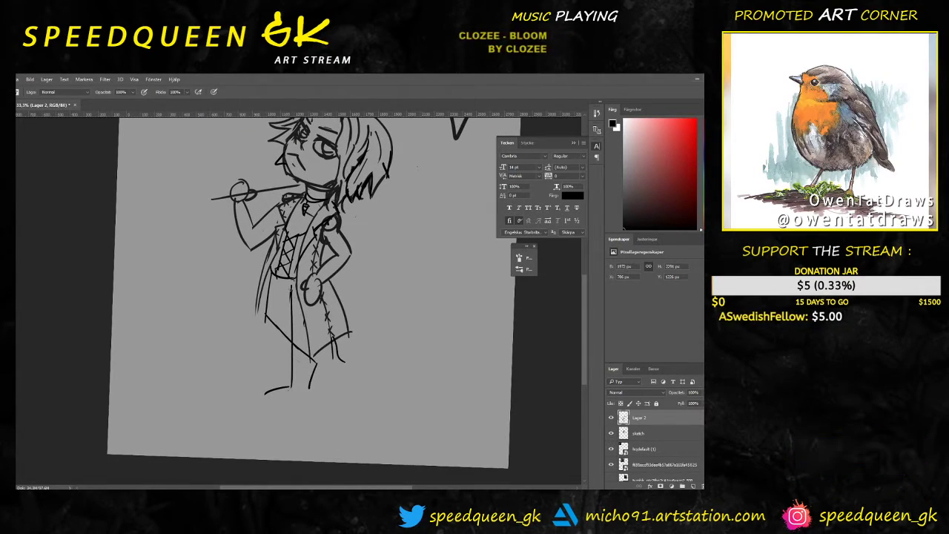
{"action": "key", "text": "ctrl+plus"}
{"action": "scroll", "coordinate": [263, 318], "scroll_direction": "up", "scroll_amount": 1}
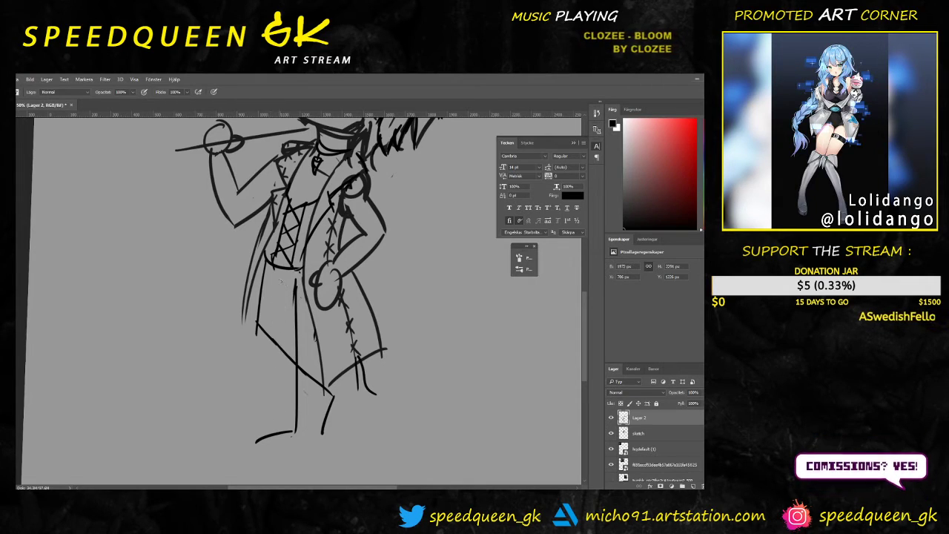
{"action": "left_click_drag", "start_coordinate": [280, 281], "coordinate": [288, 399]}
{"action": "left_click_drag", "start_coordinate": [318, 321], "coordinate": [308, 412]}
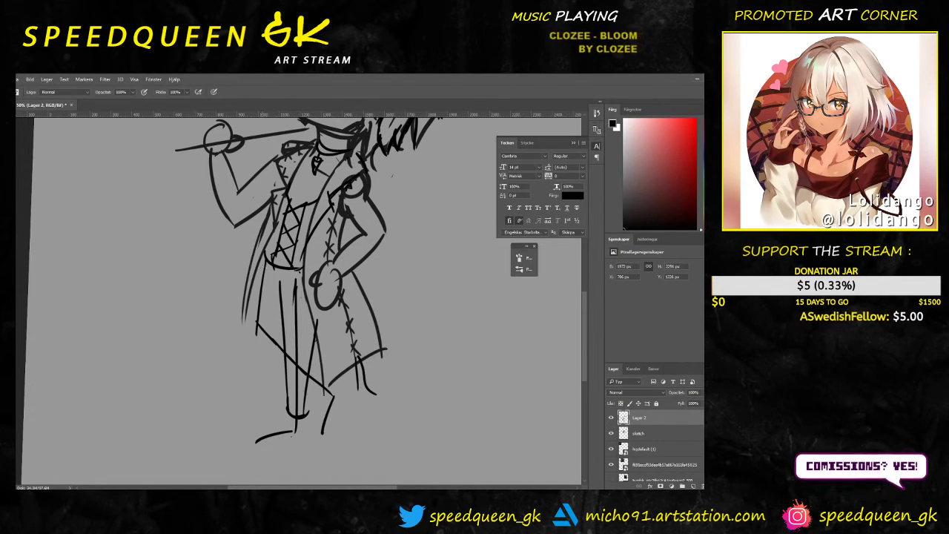
{"action": "left_click_drag", "start_coordinate": [266, 263], "coordinate": [251, 325]}
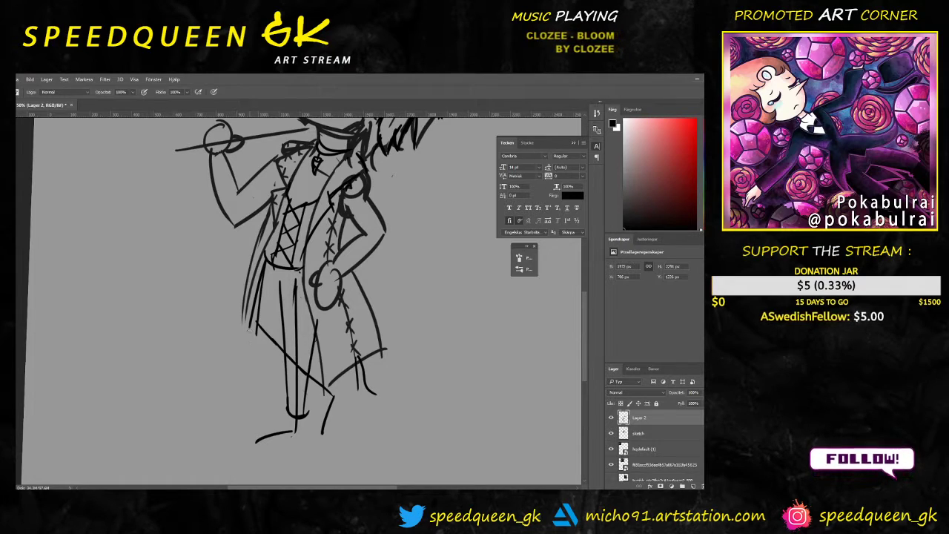
{"action": "left_click_drag", "start_coordinate": [247, 324], "coordinate": [288, 378]}
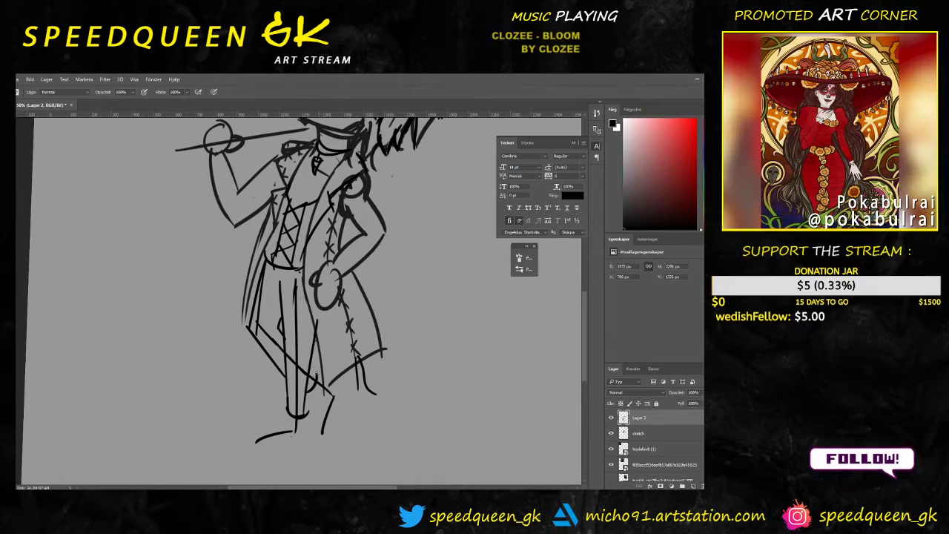
Step: Erase the old centre line and the hem lines that cross the front trouser leg
{"action": "key", "text": "ctrl+minus"}
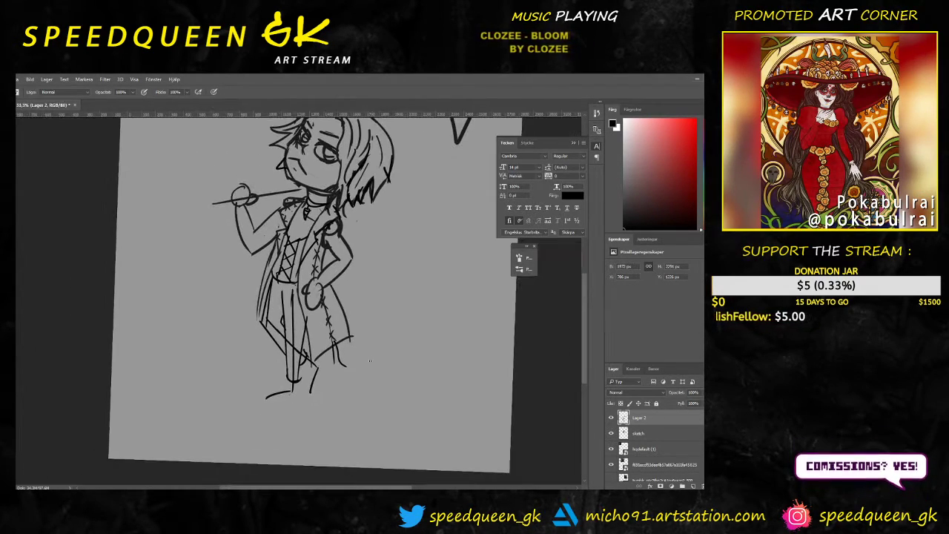
{"action": "left_click_drag", "start_coordinate": [413, 316], "coordinate": [401, 338]}
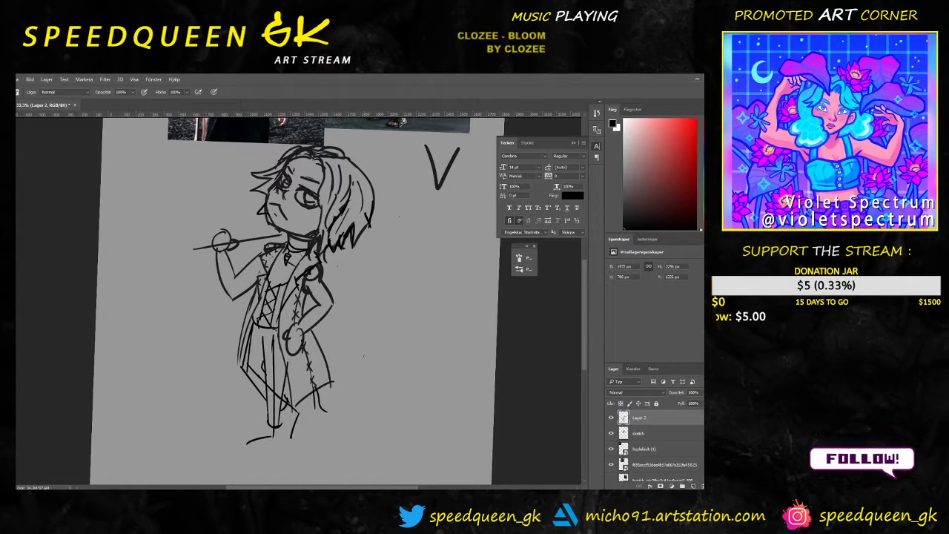
{"action": "key", "text": "ctrl+plus"}
{"action": "mouse_move", "coordinate": [375, 374]}
{"action": "left_mouse_down"}
{"action": "mouse_move", "coordinate": [415, 275]}
{"action": "mouse_move", "coordinate": [408, 284]}
{"action": "left_mouse_up"}
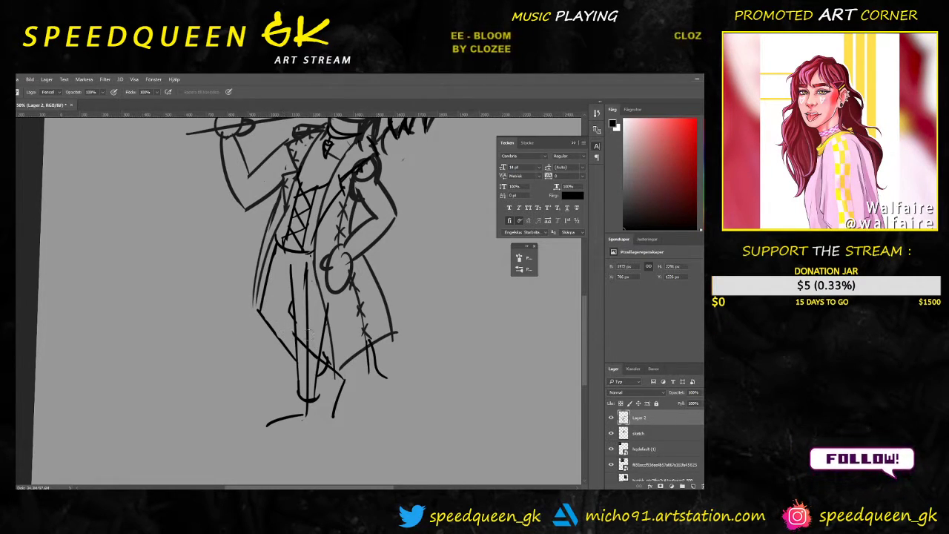
{"action": "key", "text": "ctrl+z"}
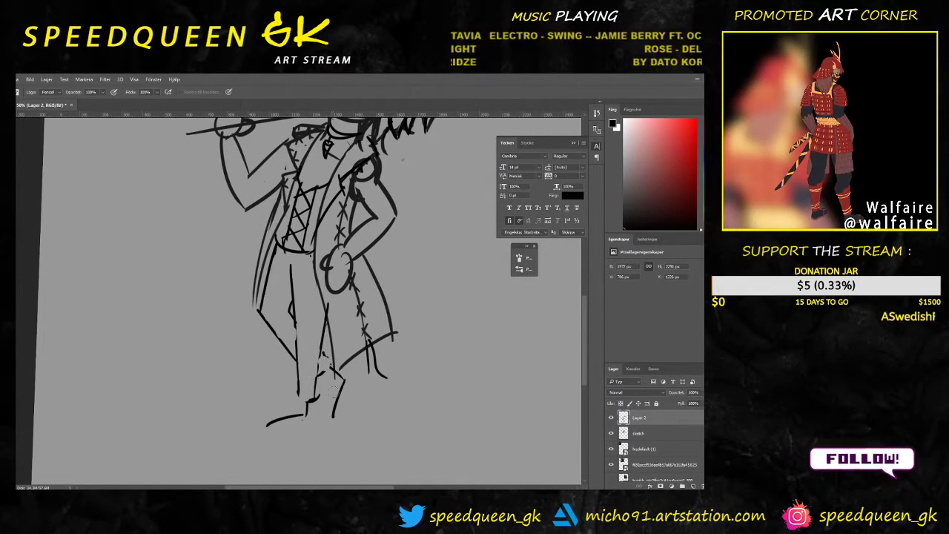
Step: Redraw the broken trouser edge, the ankle cuff and the short line behind the leg, and tidy the trouser top
{"action": "key", "text": "b"}
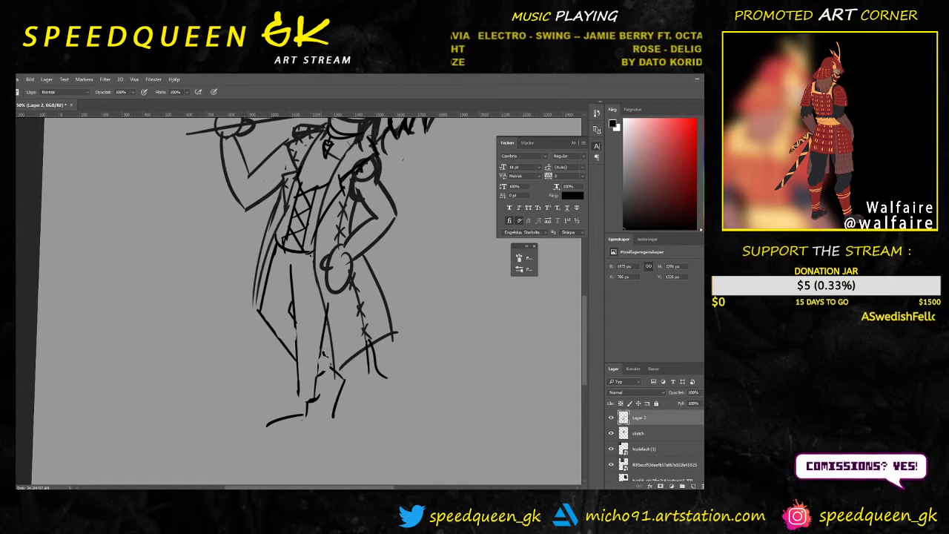
{"action": "left_click_drag", "start_coordinate": [324, 354], "coordinate": [332, 366]}
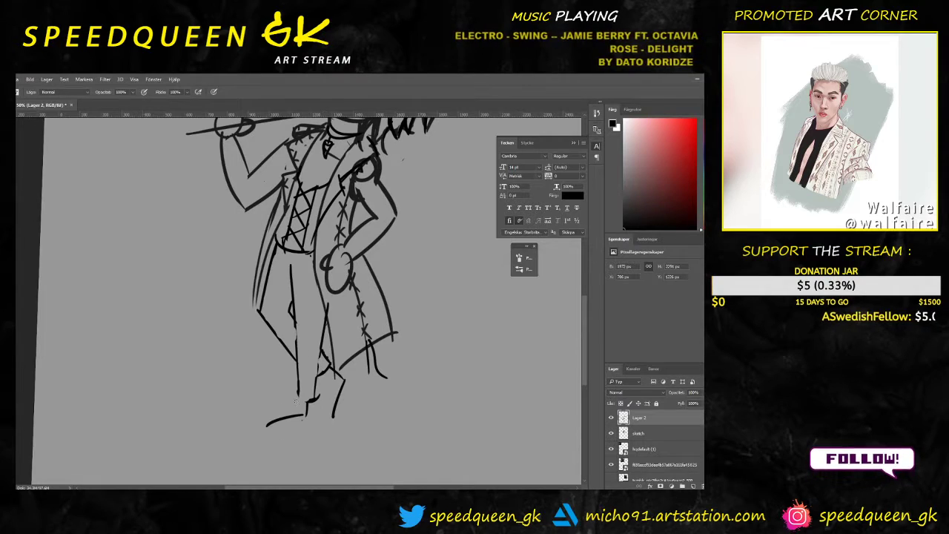
{"action": "left_click_drag", "start_coordinate": [310, 400], "coordinate": [298, 397]}
{"action": "left_click_drag", "start_coordinate": [295, 325], "coordinate": [296, 381]}
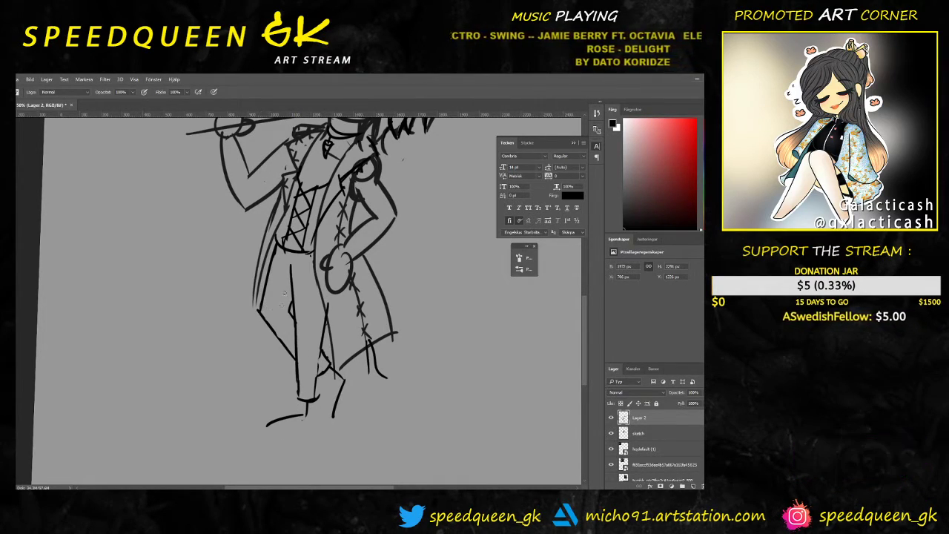
{"action": "key", "text": "e"}
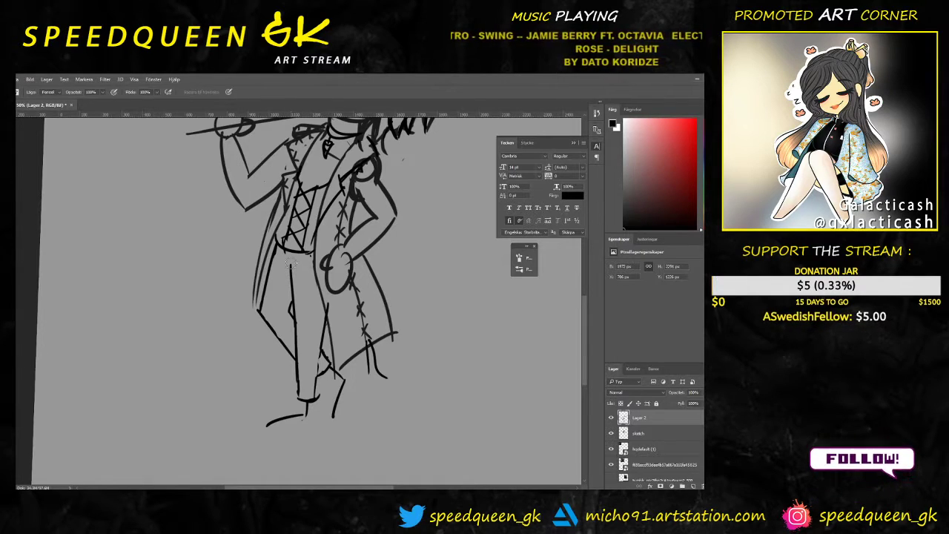
{"action": "key", "text": "b"}
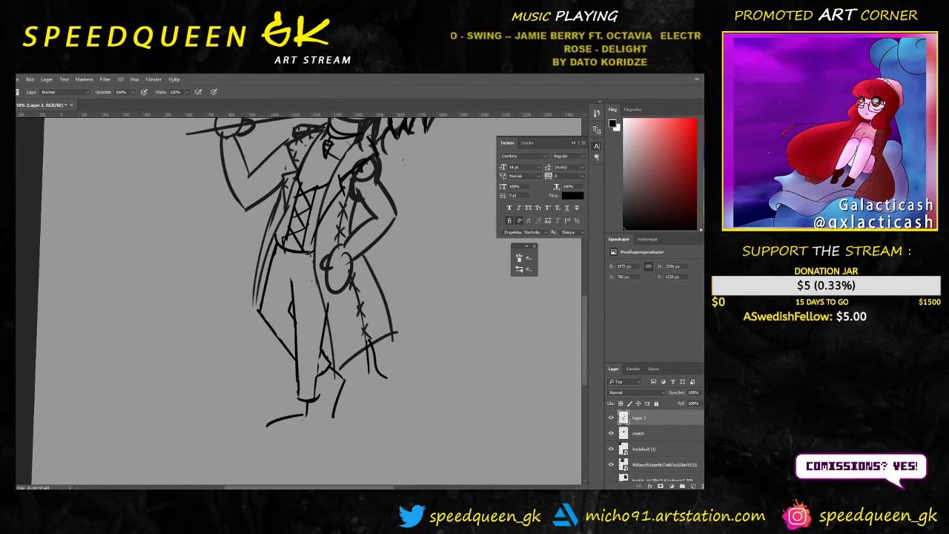
Step: Examine the reference photos for the coat, the bracelet on the wrist, the trousers and the sandals
{"action": "left_click_drag", "start_coordinate": [401, 185], "coordinate": [319, 392]}
{"action": "key", "text": "ctrl+minus"}
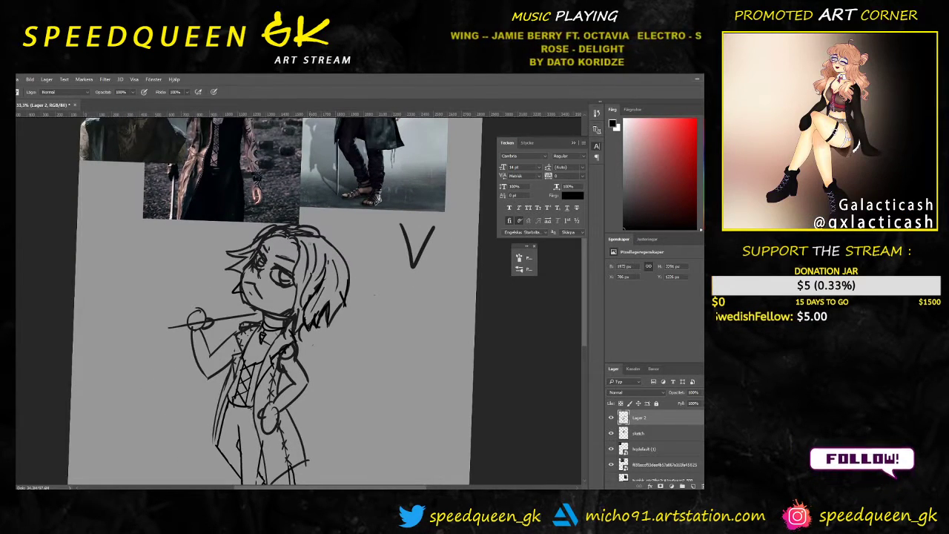
{"action": "left_click_drag", "start_coordinate": [326, 233], "coordinate": [355, 314]}
{"action": "left_click_drag", "start_coordinate": [276, 248], "coordinate": [303, 282]}
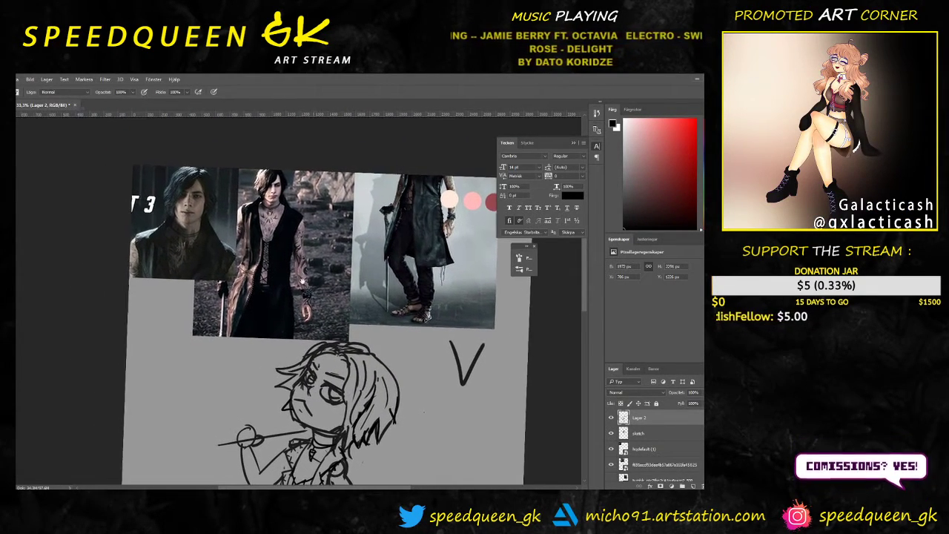
{"action": "key", "text": "ctrl+plus"}
{"action": "key", "text": "ctrl+plus"}
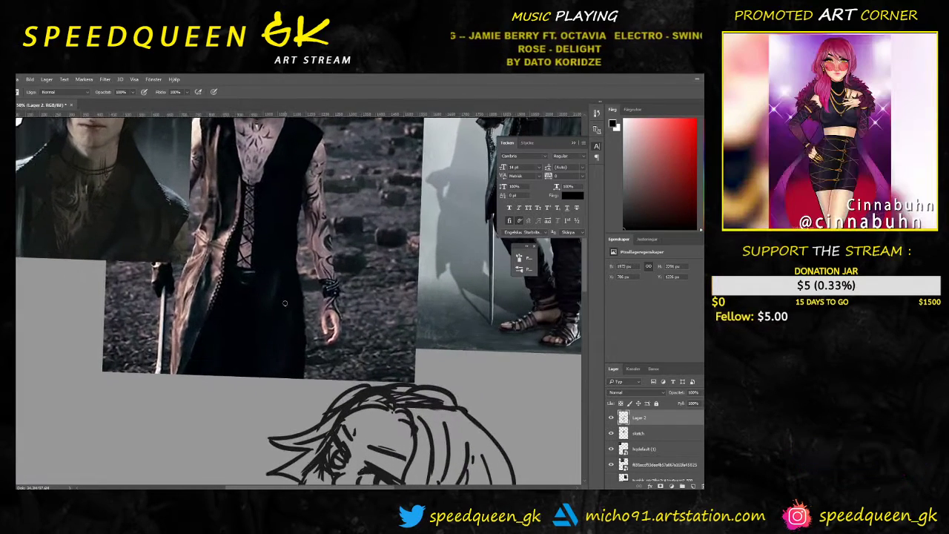
{"action": "key", "text": "ctrl+plus"}
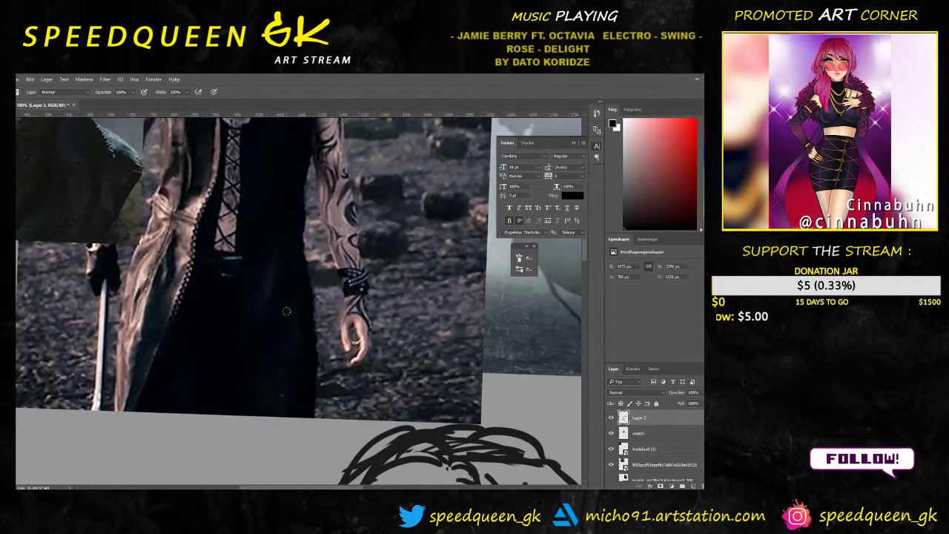
{"action": "key", "text": "ctrl+minus"}
{"action": "key", "text": "ctrl+minus"}
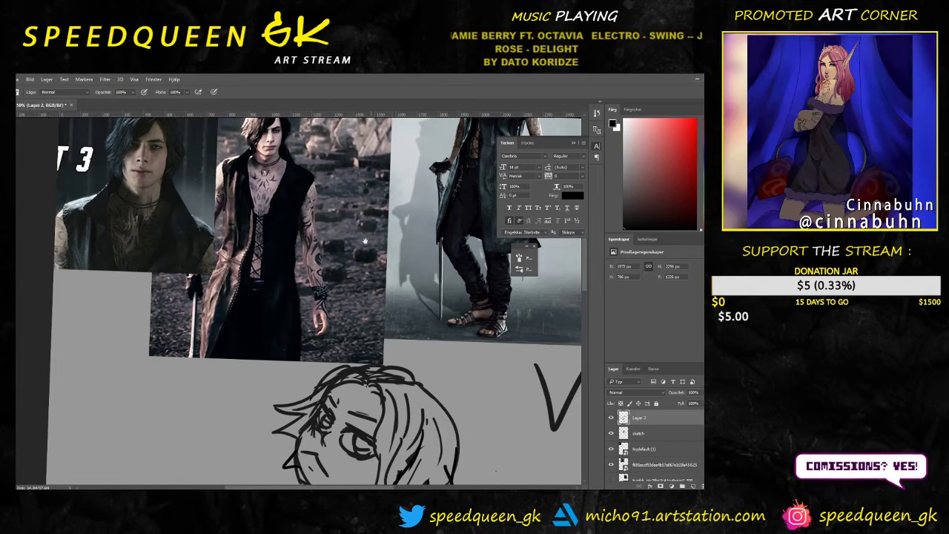
{"action": "left_click_drag", "start_coordinate": [364, 242], "coordinate": [254, 300]}
{"action": "left_click_drag", "start_coordinate": [315, 332], "coordinate": [328, 127]}
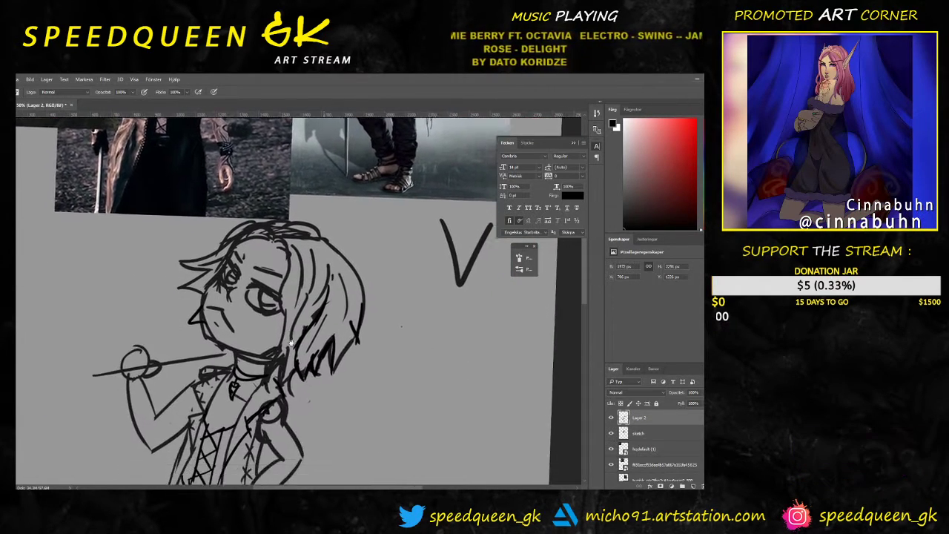
{"action": "scroll", "coordinate": [385, 192], "scroll_direction": "up", "scroll_amount": 5}
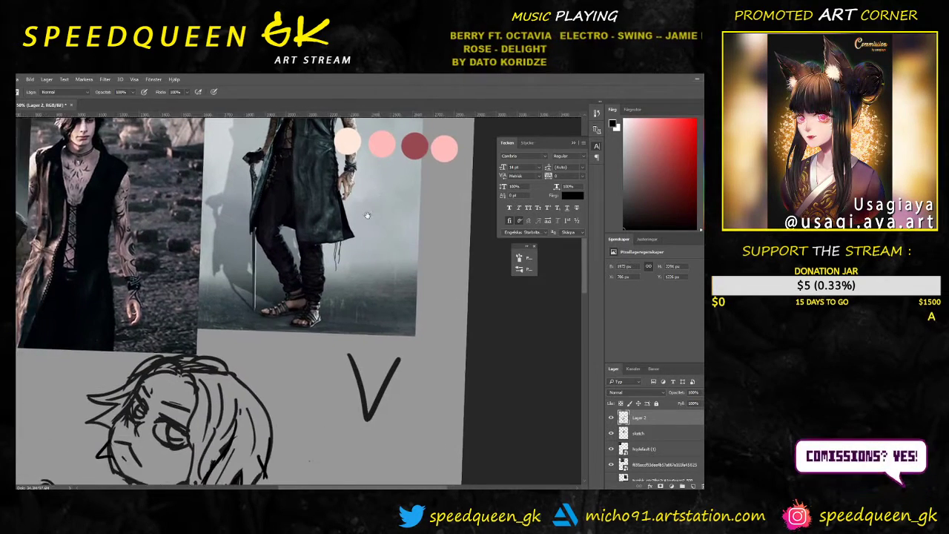
{"action": "mouse_move", "coordinate": [368, 215]}
{"action": "left_mouse_down"}
{"action": "mouse_move", "coordinate": [318, 321]}
{"action": "mouse_move", "coordinate": [396, 138]}
{"action": "left_mouse_up"}
Step: Draw a wrapped bracelet of short crossing strokes on the wrist of the arm resting on the hip
{"action": "scroll", "coordinate": [311, 299], "scroll_direction": "down", "scroll_amount": 5}
{"action": "scroll", "coordinate": [312, 299], "scroll_direction": "left", "scroll_amount": 2}
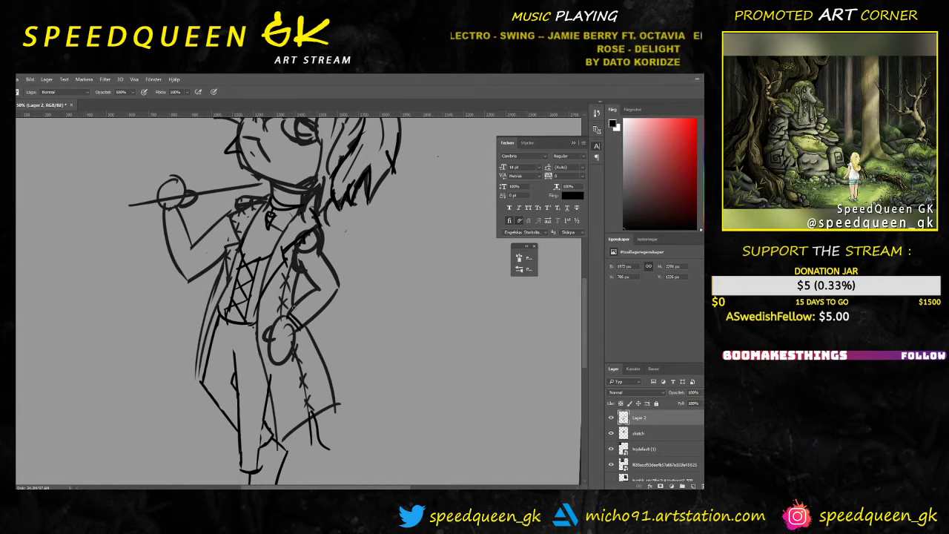
{"action": "left_click_drag", "start_coordinate": [295, 309], "coordinate": [309, 322]}
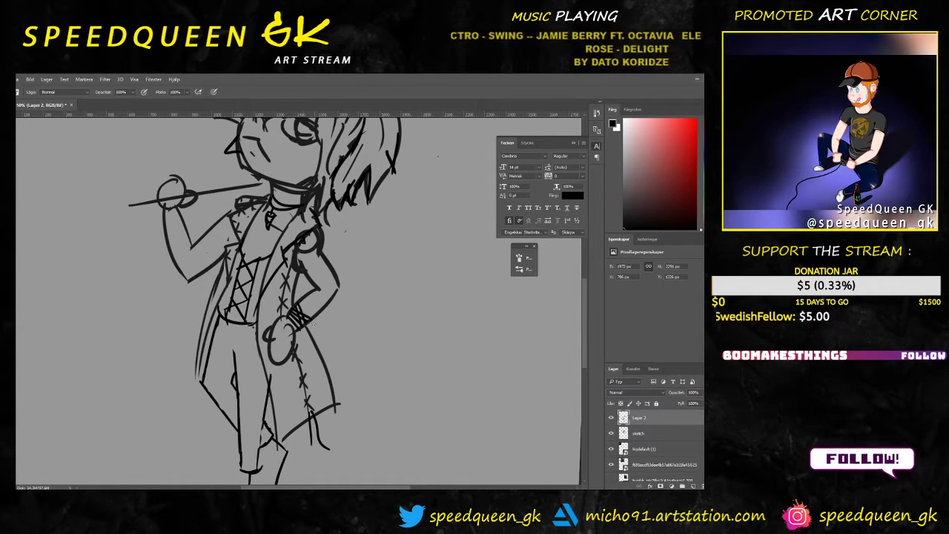
Step: Reduce the brush size and add fine crossing lines inside the bracelet
{"action": "key", "text": "ctrl+plus"}
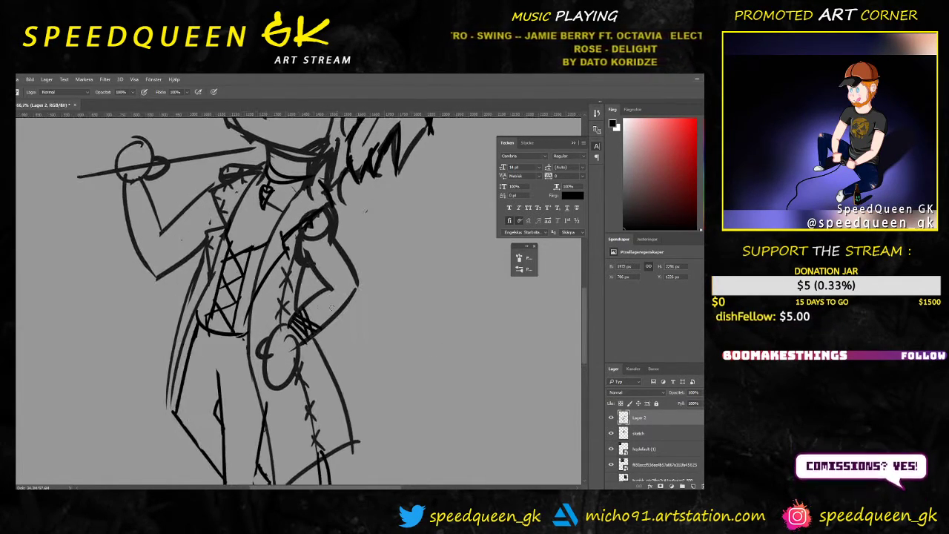
{"action": "key", "text": "ctrl+plus"}
{"action": "right_click", "coordinate": [393, 337]}
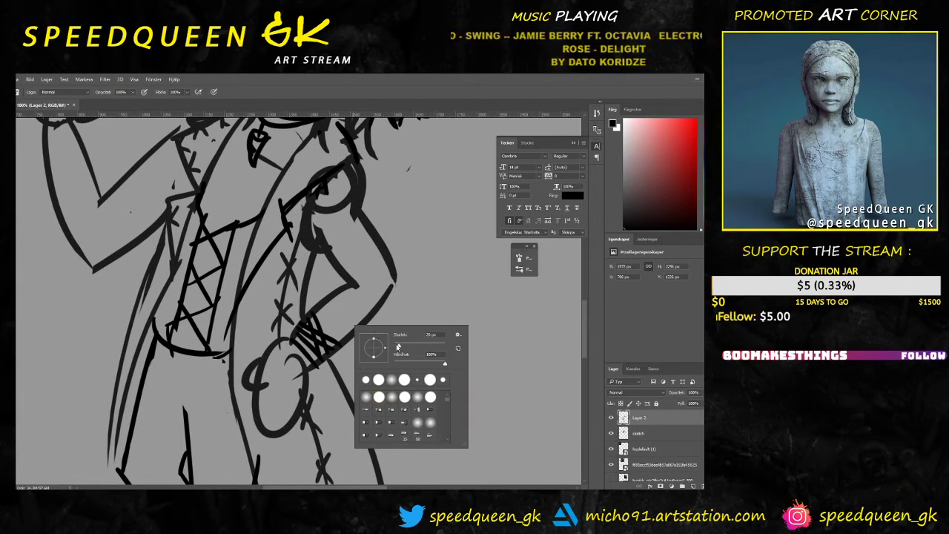
{"action": "left_click_drag", "start_coordinate": [397, 347], "coordinate": [396, 346]}
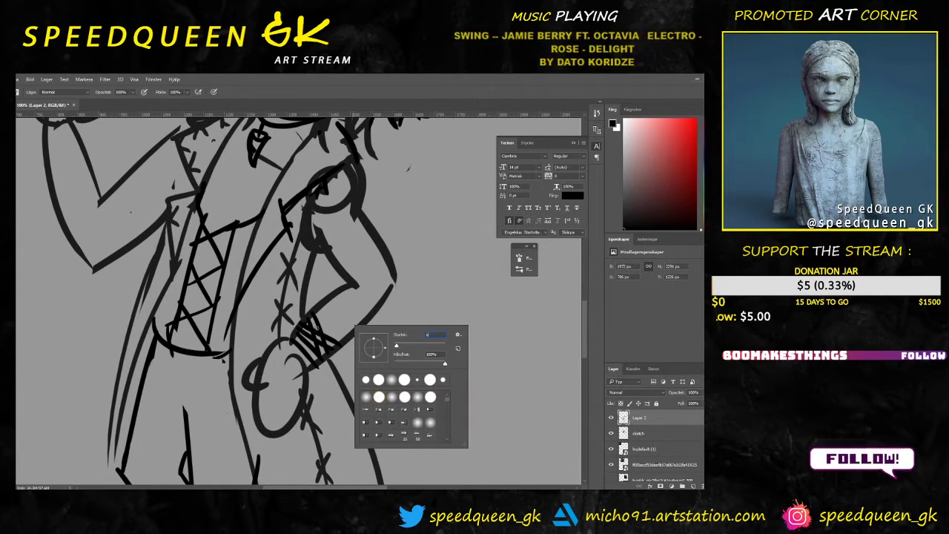
{"action": "left_click", "coordinate": [316, 328]}
{"action": "left_click", "coordinate": [350, 238]}
{"action": "left_click", "coordinate": [365, 308]}
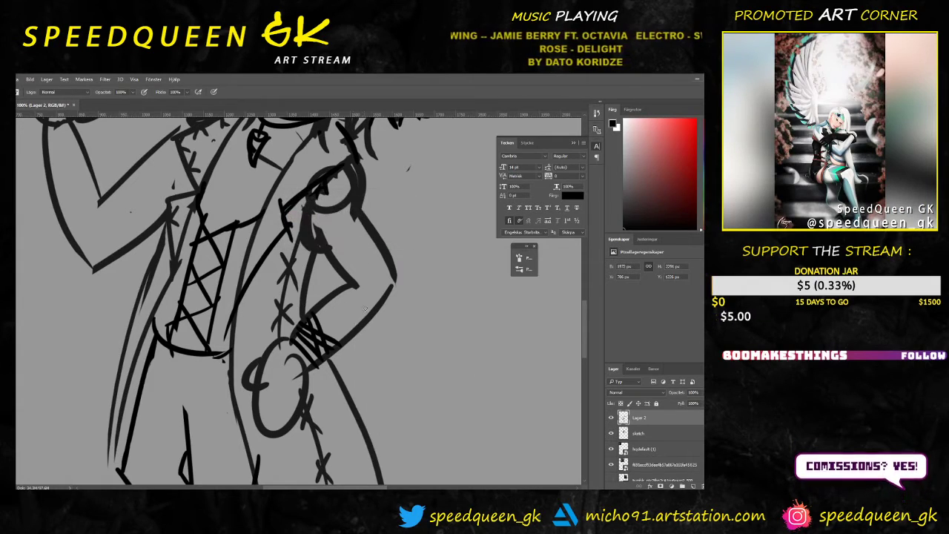
Step: Adjust the eraser size and clear gaps between the bracelet's crossing strands
{"action": "key", "text": "e"}
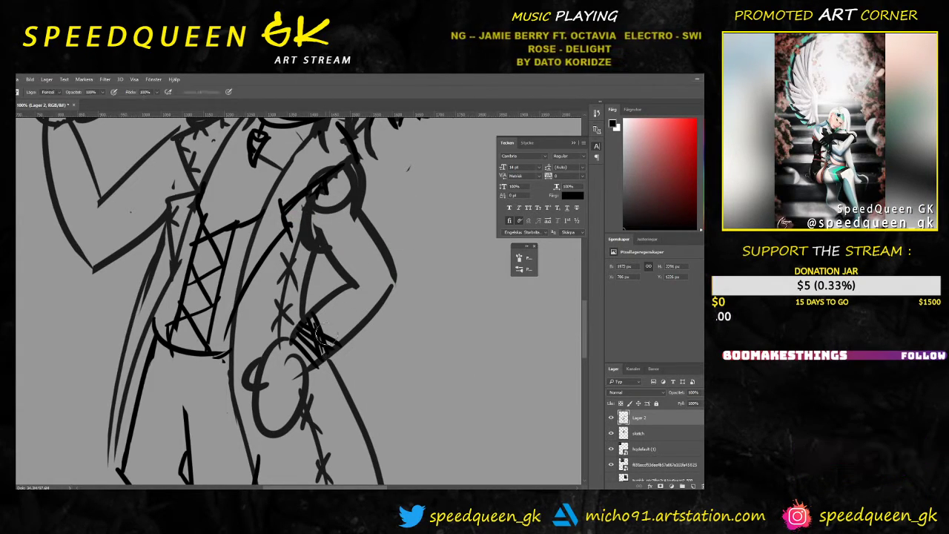
{"action": "right_click", "coordinate": [343, 319]}
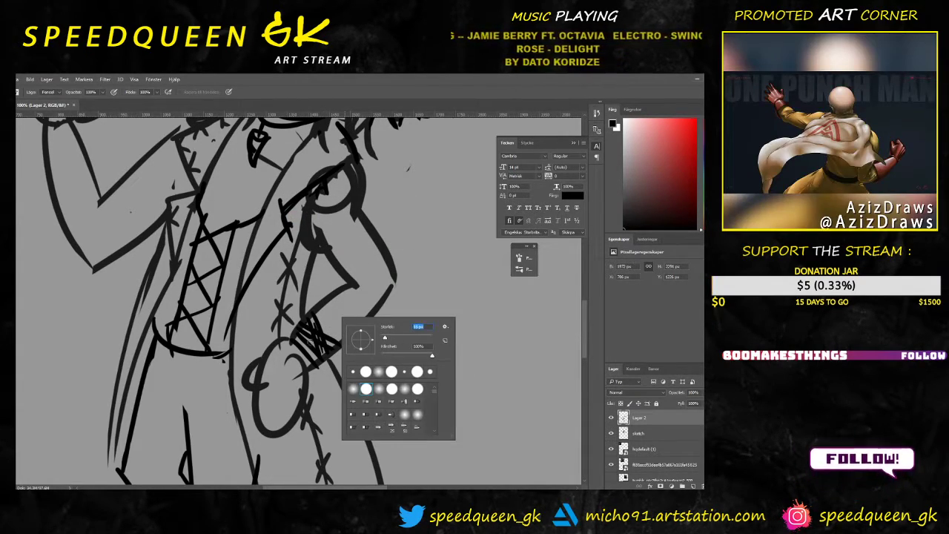
{"action": "left_click_drag", "start_coordinate": [313, 322], "coordinate": [322, 356]}
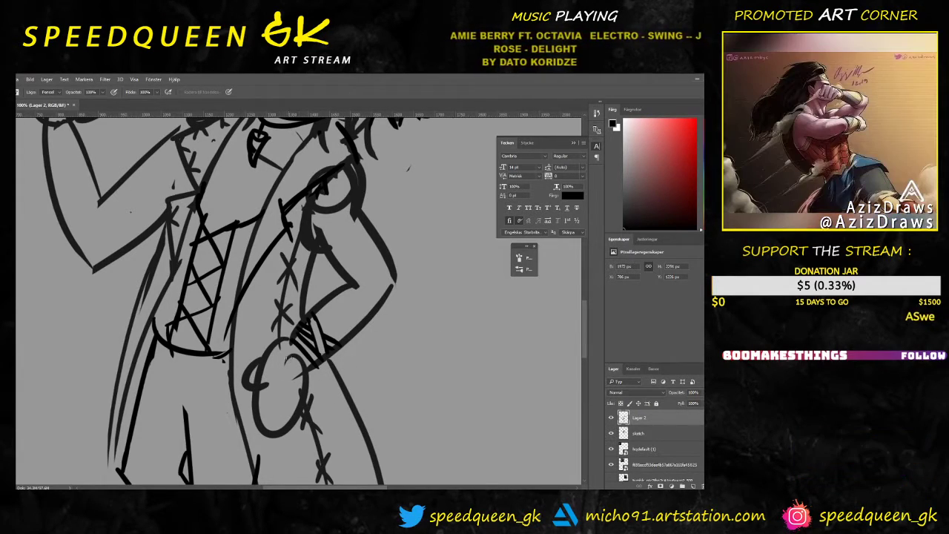
{"action": "key", "text": "ctrl+minus"}
{"action": "scroll", "coordinate": [300, 372], "scroll_direction": "down", "scroll_amount": 2}
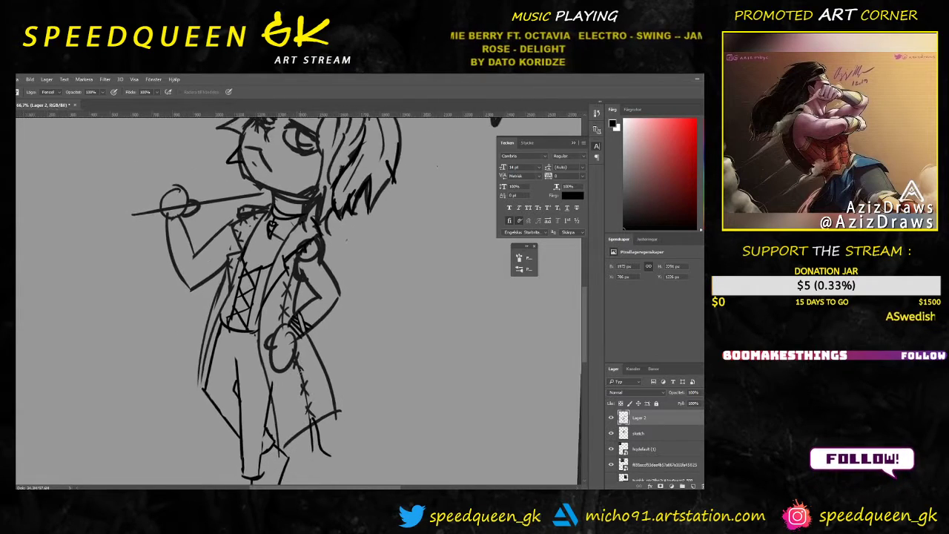
{"action": "left_click_drag", "start_coordinate": [383, 337], "coordinate": [384, 296]}
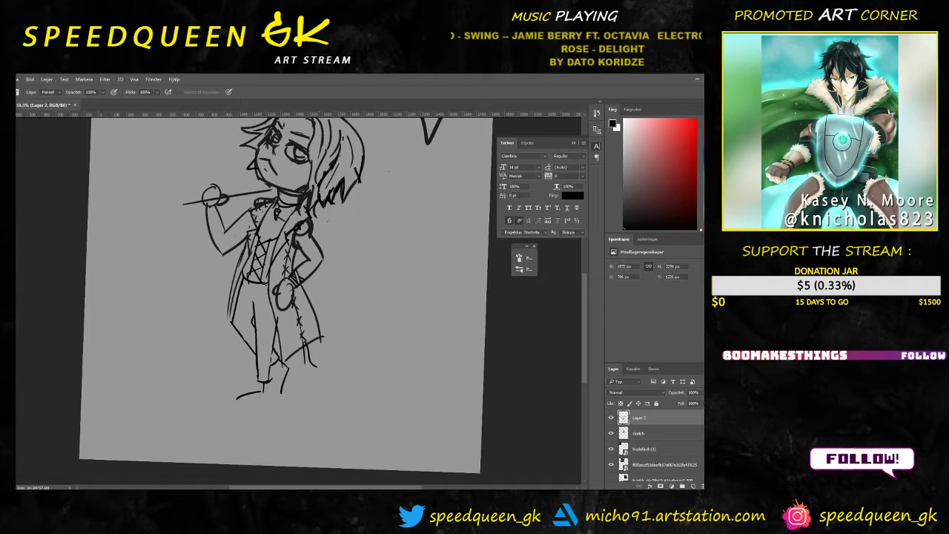
{"action": "key", "text": "ctrl+minus"}
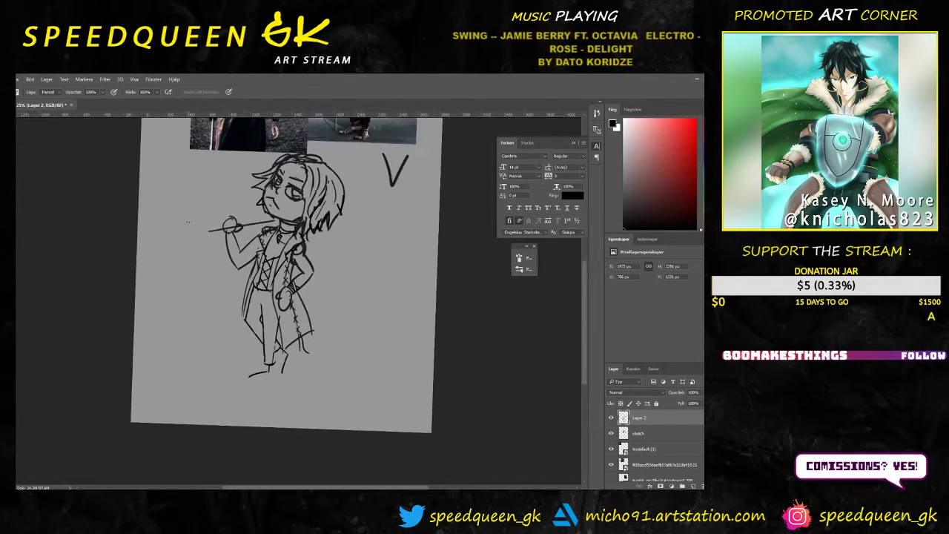
Step: Draw a belt with a small hanging chain across the waist of the trousers
{"action": "left_click_drag", "start_coordinate": [366, 184], "coordinate": [328, 349]}
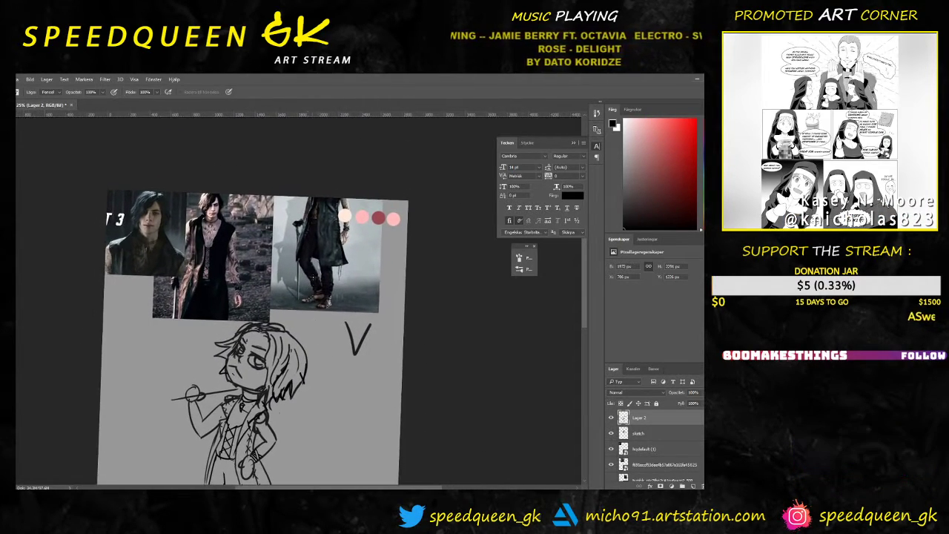
{"action": "key", "text": "ctrl+plus"}
{"action": "key", "text": "ctrl+plus"}
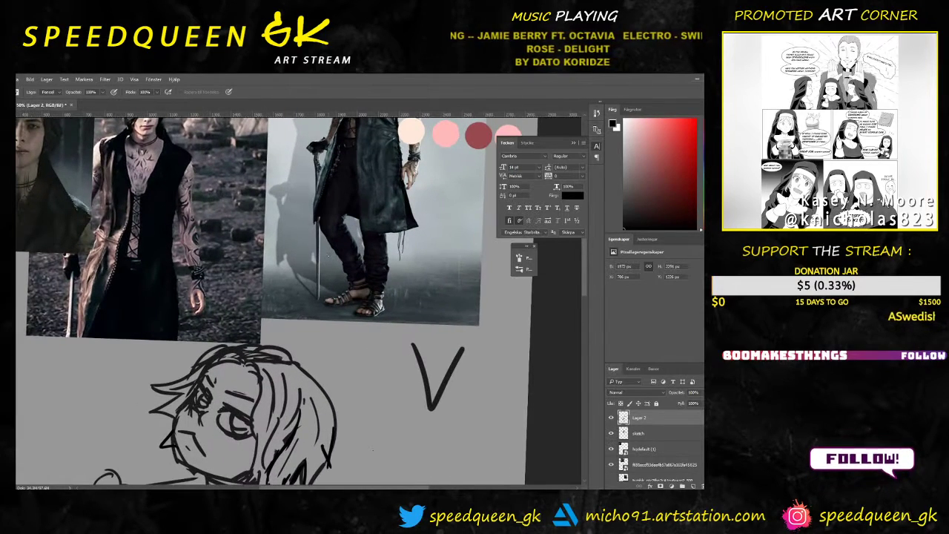
{"action": "mouse_move", "coordinate": [264, 358]}
{"action": "left_mouse_down"}
{"action": "mouse_move", "coordinate": [359, 170]}
{"action": "mouse_move", "coordinate": [278, 272]}
{"action": "mouse_move", "coordinate": [289, 191]}
{"action": "left_mouse_up"}
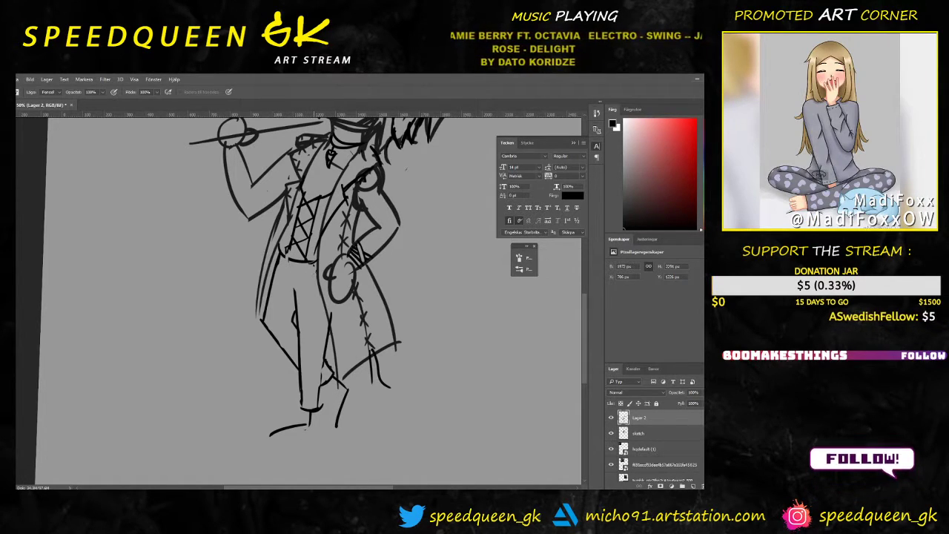
{"action": "key", "text": "b"}
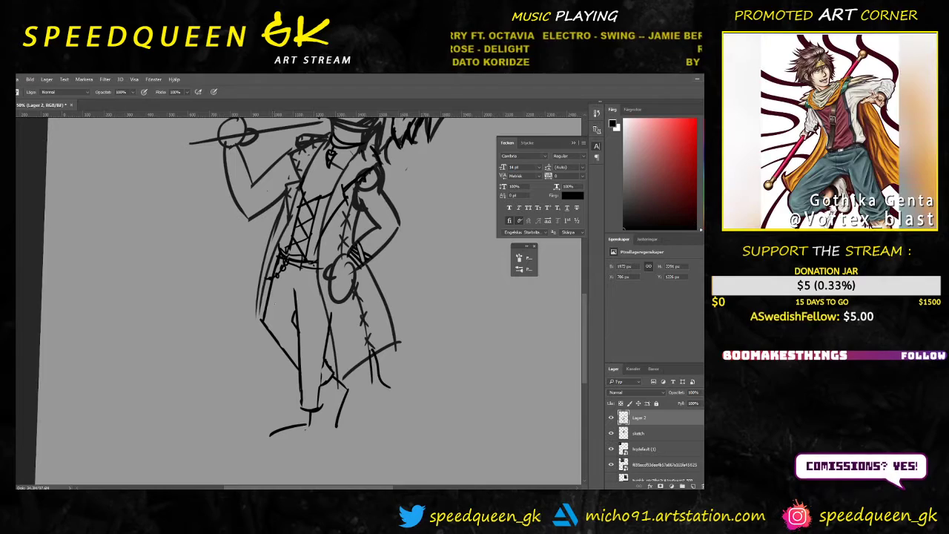
Step: Erase the rough foot lines below the trouser legs
{"action": "key", "text": "ctrl+minus"}
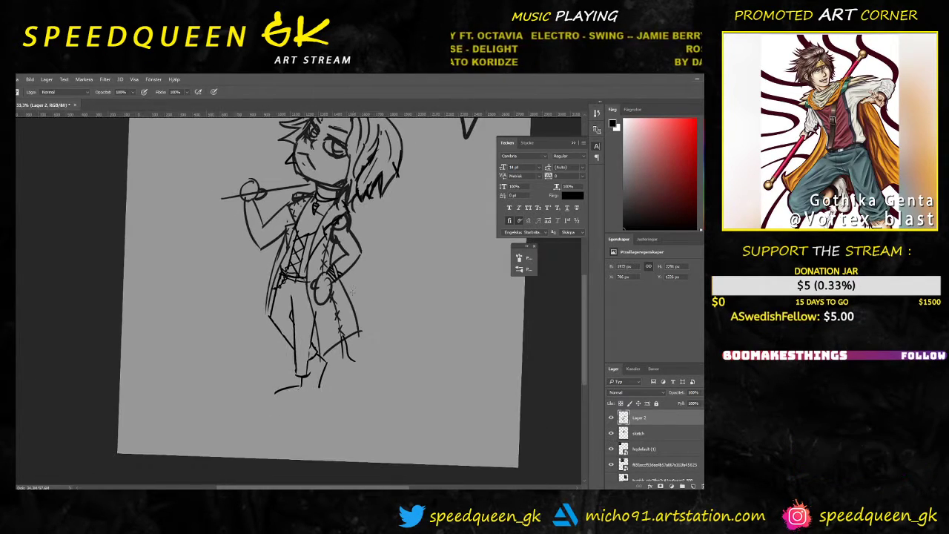
{"action": "left_click_drag", "start_coordinate": [365, 296], "coordinate": [319, 366]}
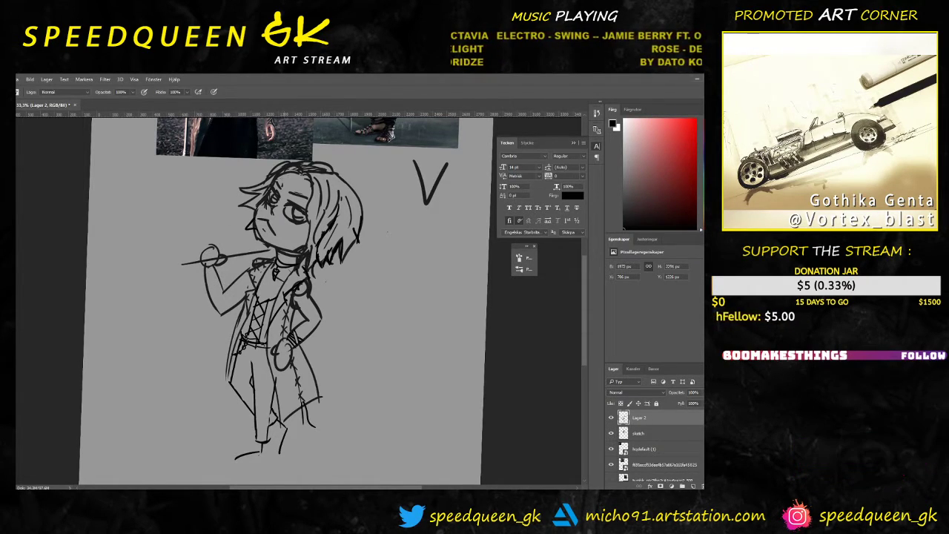
{"action": "mouse_move", "coordinate": [329, 170]}
{"action": "left_mouse_down"}
{"action": "mouse_move", "coordinate": [235, 407]}
{"action": "mouse_move", "coordinate": [334, 199]}
{"action": "mouse_move", "coordinate": [325, 213]}
{"action": "left_mouse_up"}
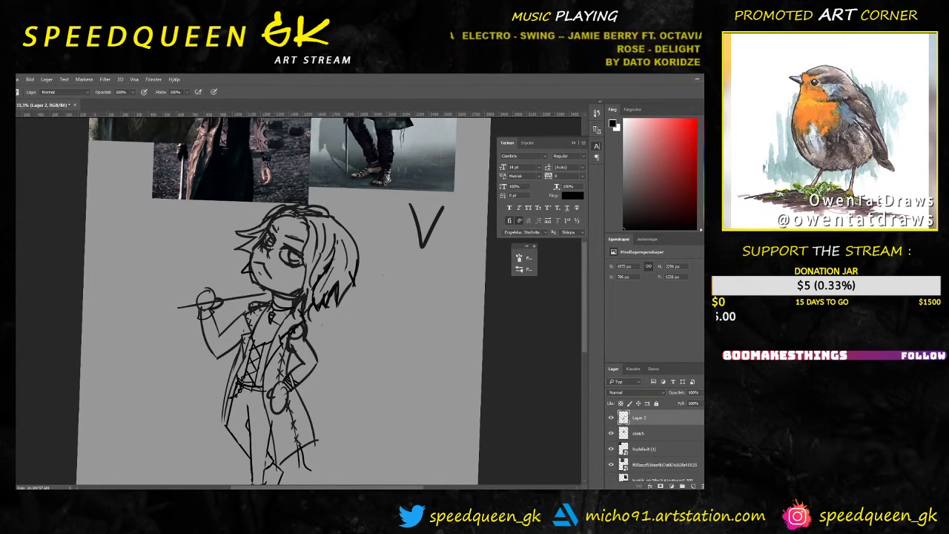
{"action": "key", "text": "ctrl+minus"}
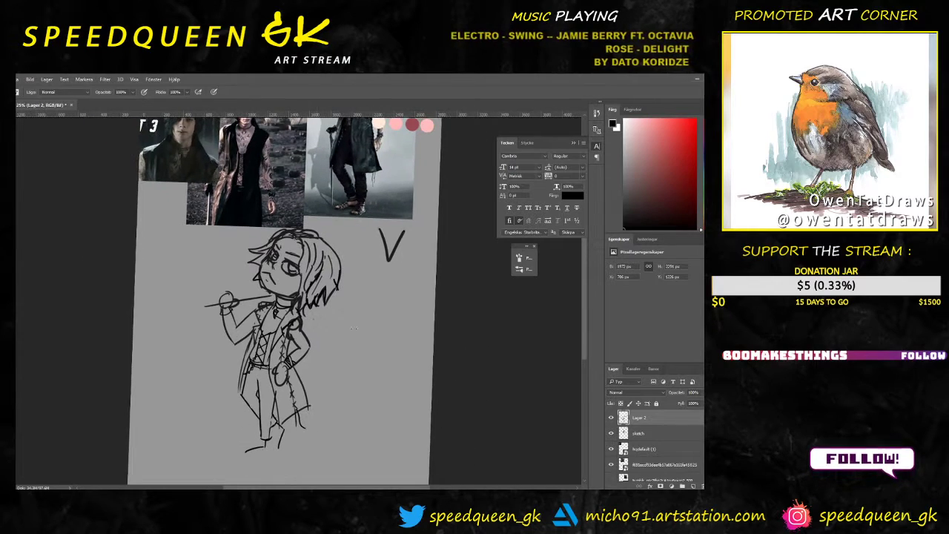
{"action": "mouse_move", "coordinate": [354, 328]}
{"action": "left_mouse_down"}
{"action": "mouse_move", "coordinate": [347, 264]}
{"action": "mouse_move", "coordinate": [363, 297]}
{"action": "mouse_move", "coordinate": [364, 286]}
{"action": "left_mouse_up"}
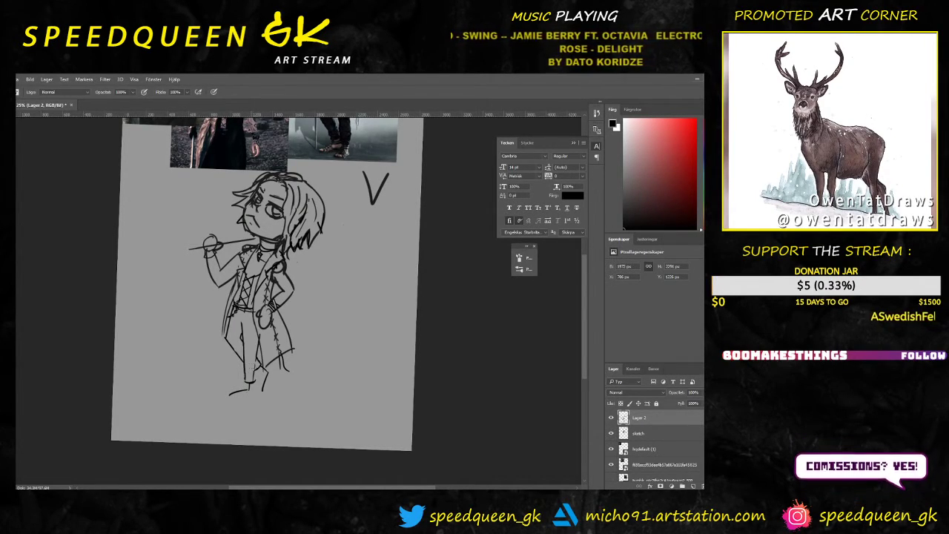
{"action": "key", "text": "e"}
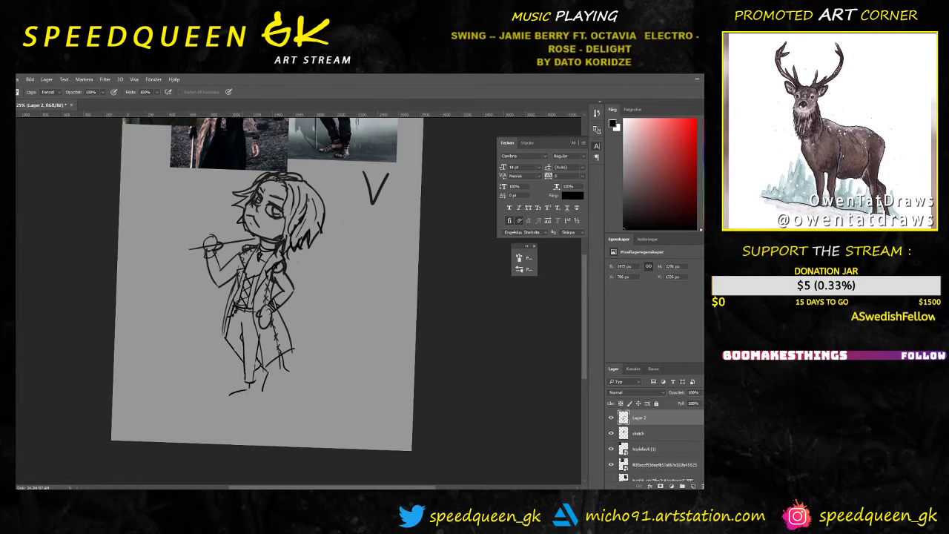
{"action": "left_click_drag", "start_coordinate": [232, 394], "coordinate": [263, 386]}
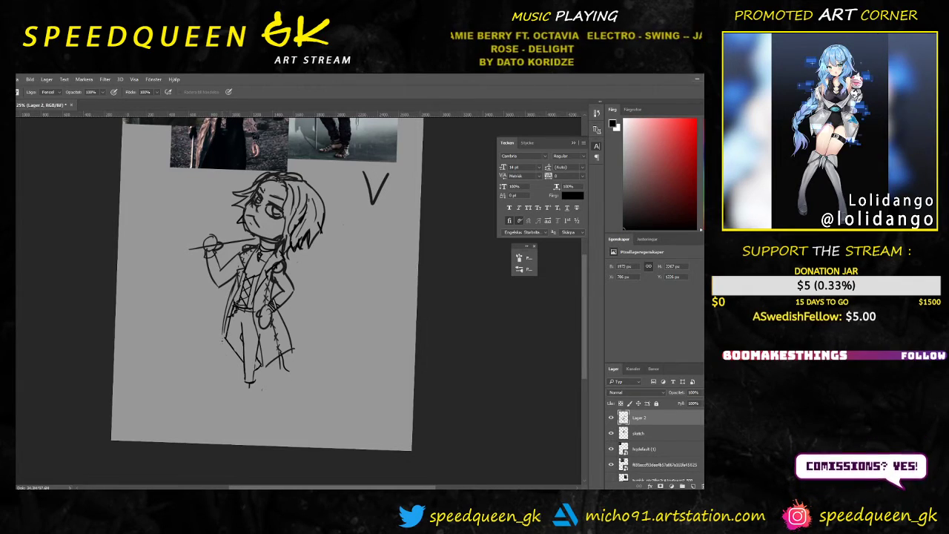
Step: Add a hem line to the coat flap beside the front leg and rough in the rear foot
{"action": "key", "text": "b"}
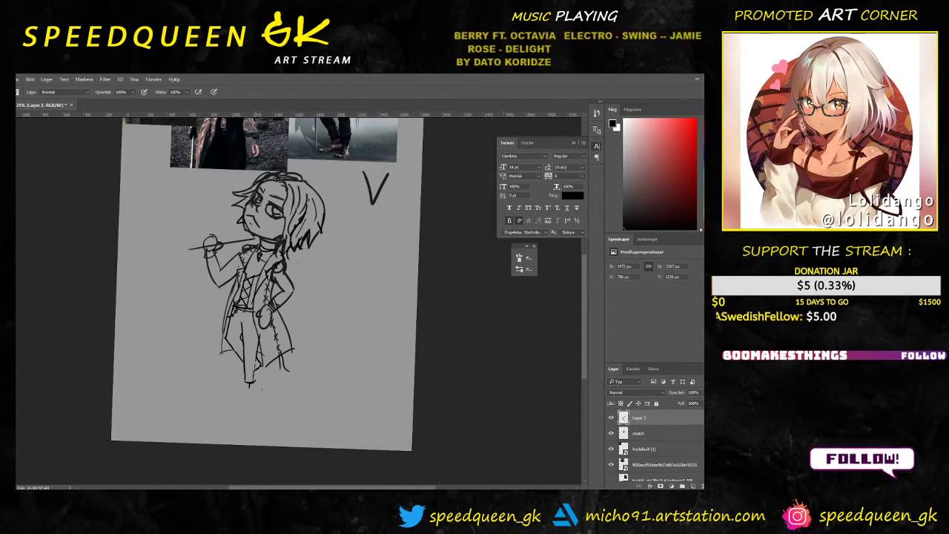
{"action": "key", "text": "e"}
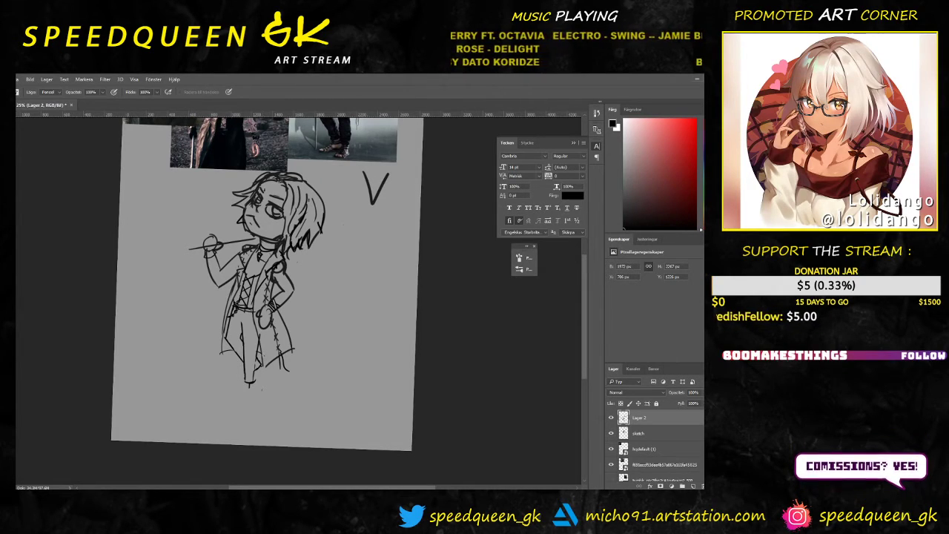
{"action": "key", "text": "b"}
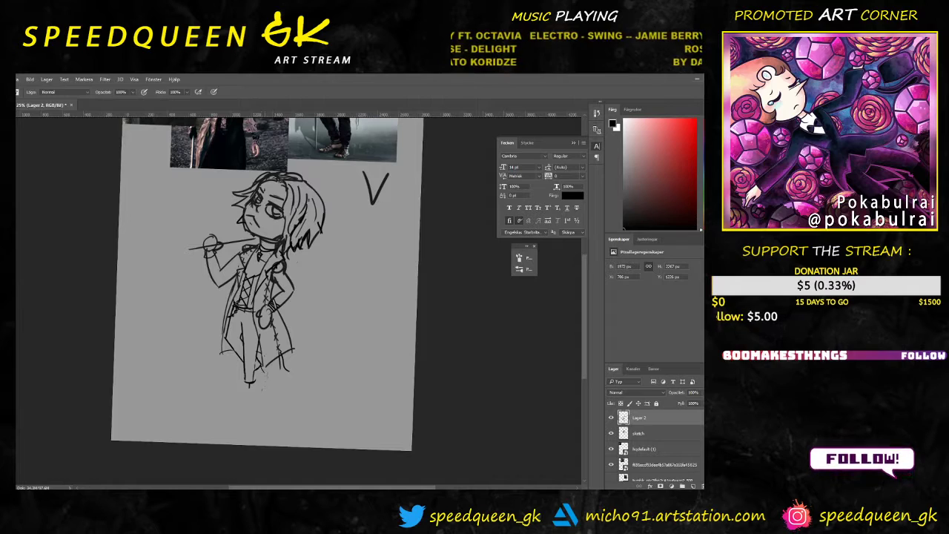
{"action": "key", "text": "ctrl"}
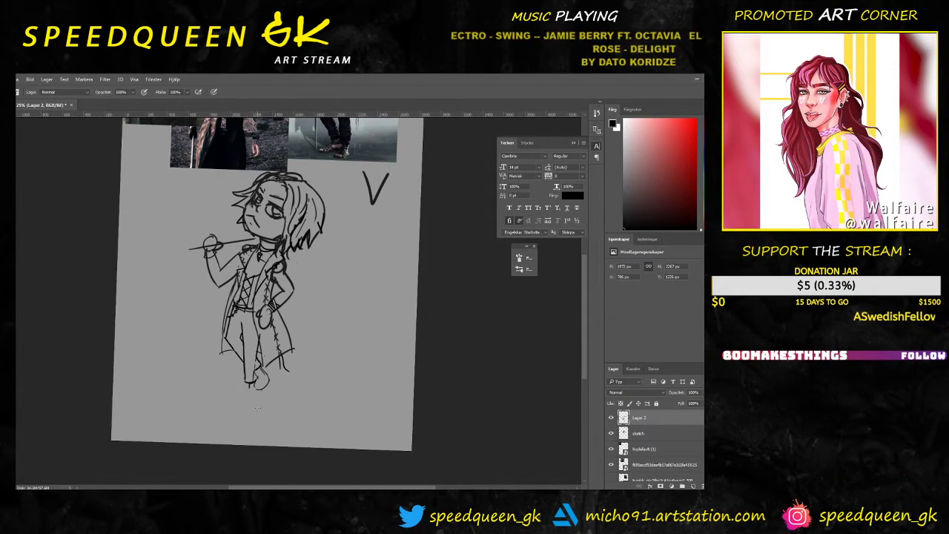
Step: Draw the ankle lines and a rounded outline for the rear foot under the bent leg
{"action": "key", "text": "ctrl+plus"}
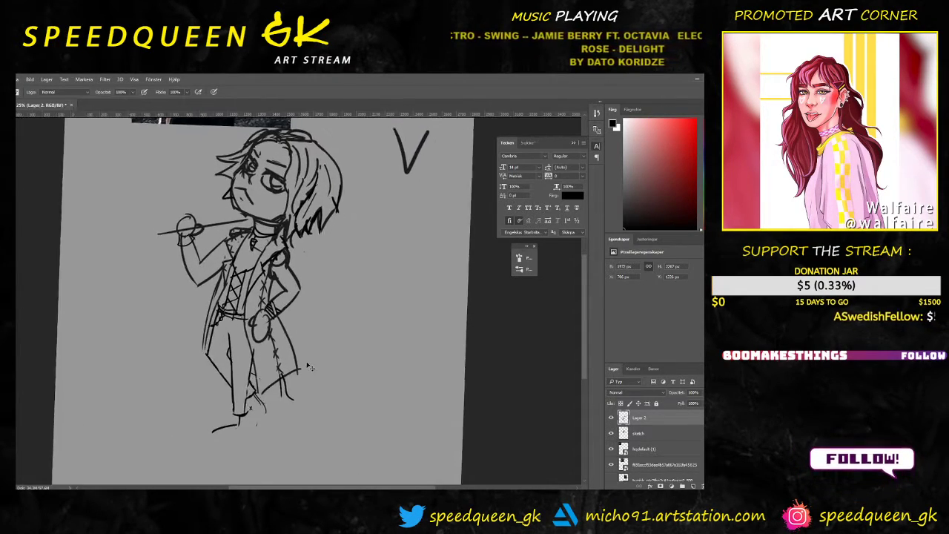
{"action": "key", "text": "ctrl+plus"}
{"action": "key", "text": "ctrl+plus"}
{"action": "left_click_drag", "start_coordinate": [279, 475], "coordinate": [309, 326]}
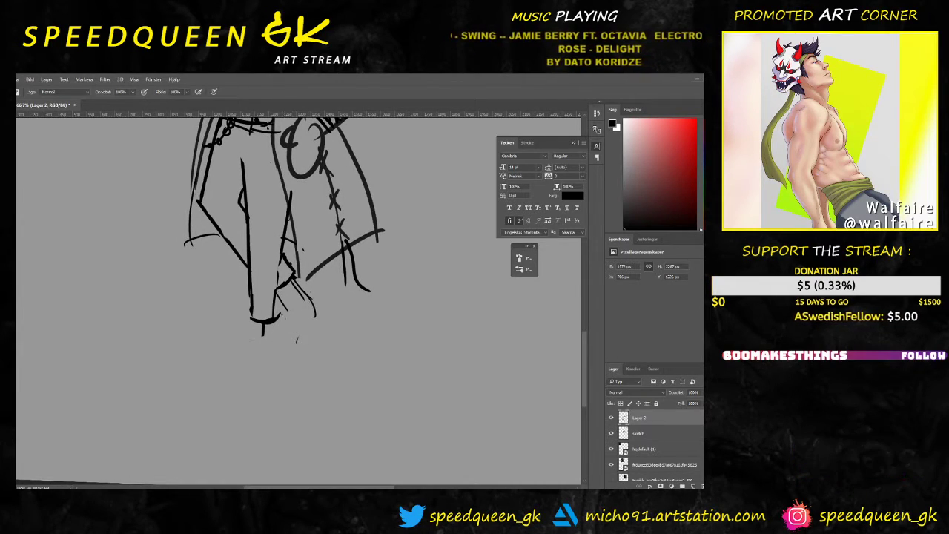
{"action": "mouse_move", "coordinate": [276, 320]}
{"action": "left_mouse_down"}
{"action": "mouse_move", "coordinate": [294, 346]}
{"action": "mouse_move", "coordinate": [314, 315]}
{"action": "left_mouse_up"}
{"action": "key", "text": "ctrl+z"}
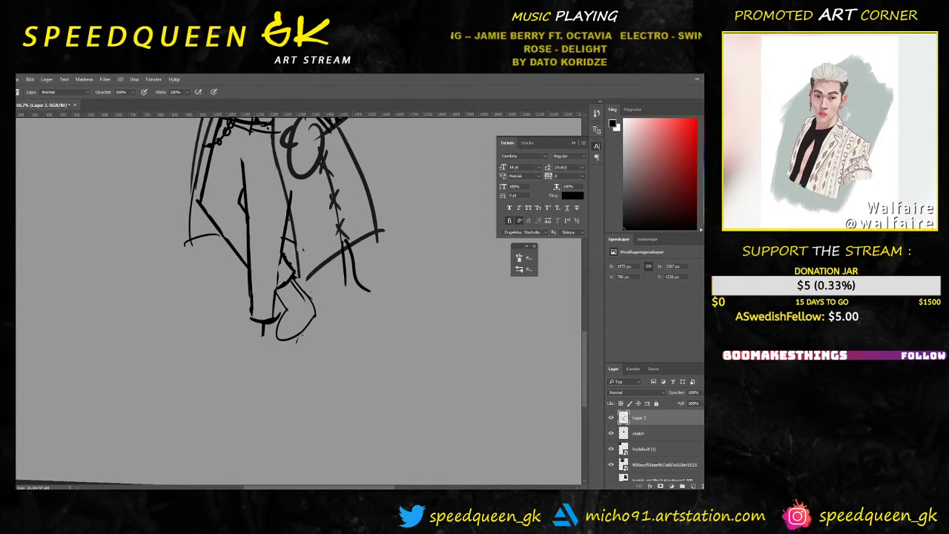
Step: Try to refine the rear foot by erasing its inner edge and adding a contour stroke inside it
{"action": "key", "text": "e"}
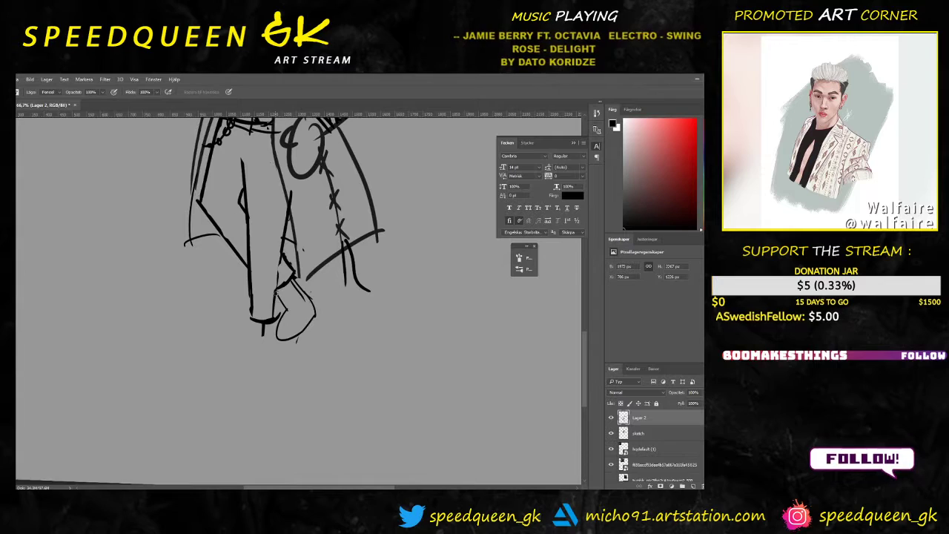
{"action": "left_click_drag", "start_coordinate": [276, 293], "coordinate": [288, 307]}
{"action": "left_click", "coordinate": [293, 311], "text": "ctrl"}
{"action": "key", "text": "b"}
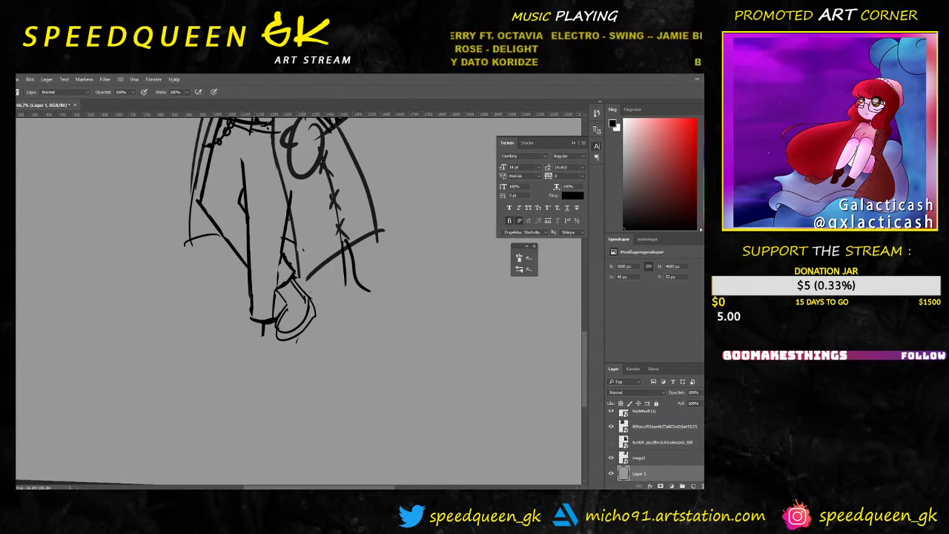
{"action": "key", "text": "e"}
{"action": "left_click_drag", "start_coordinate": [319, 293], "coordinate": [301, 344]}
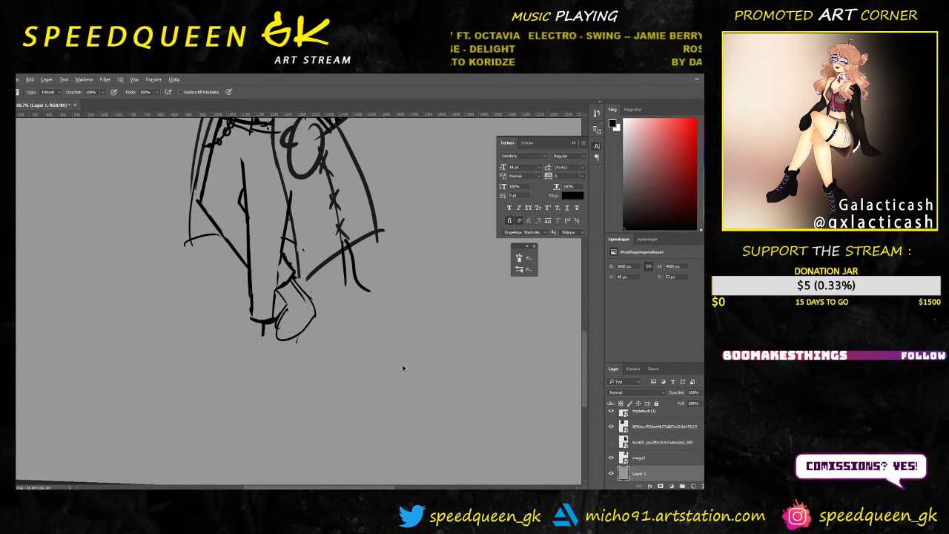
Step: On layer Lager 2, redraw the rear foot's inner edge and trim its outline into a smaller shape with the eraser
{"action": "scroll", "coordinate": [652, 435], "scroll_direction": "up", "scroll_amount": 3}
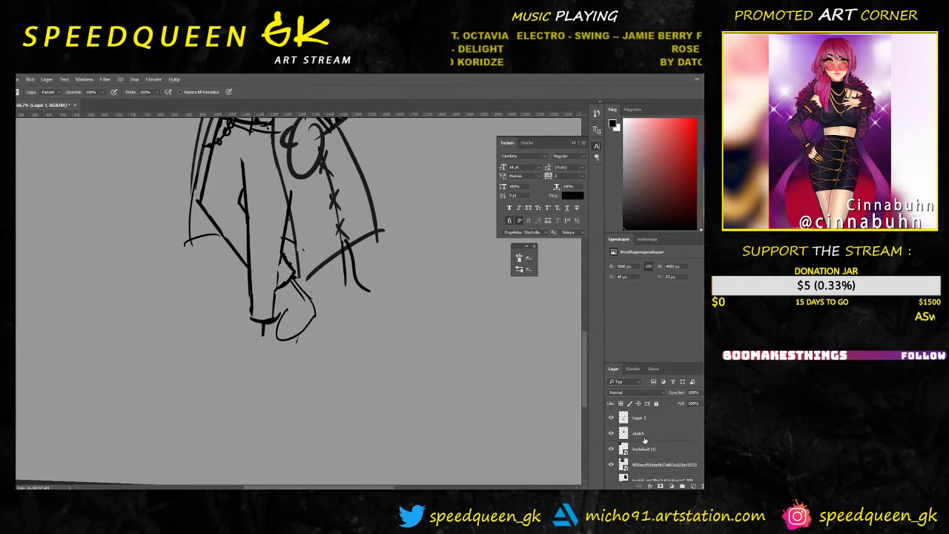
{"action": "left_click", "coordinate": [646, 419]}
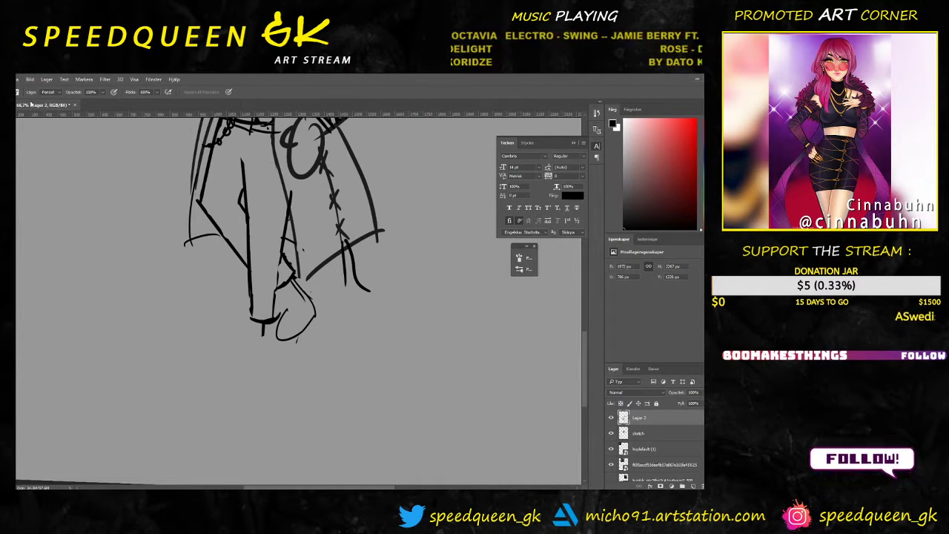
{"action": "key", "text": "v"}
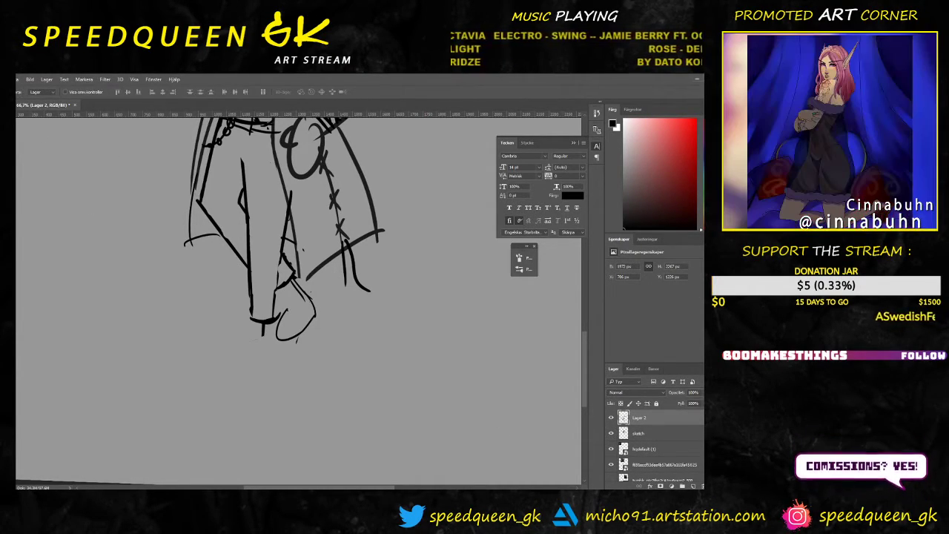
{"action": "left_click", "coordinate": [612, 418]}
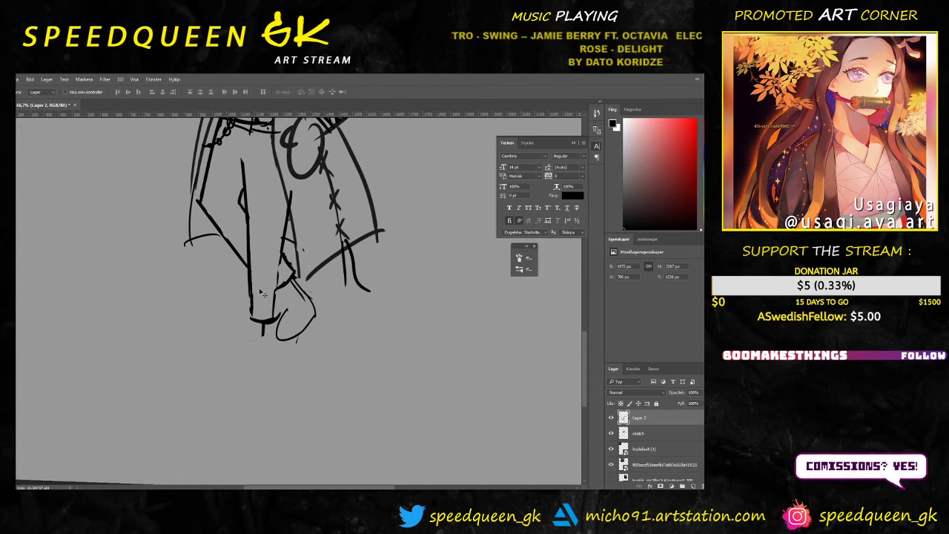
{"action": "key", "text": "b"}
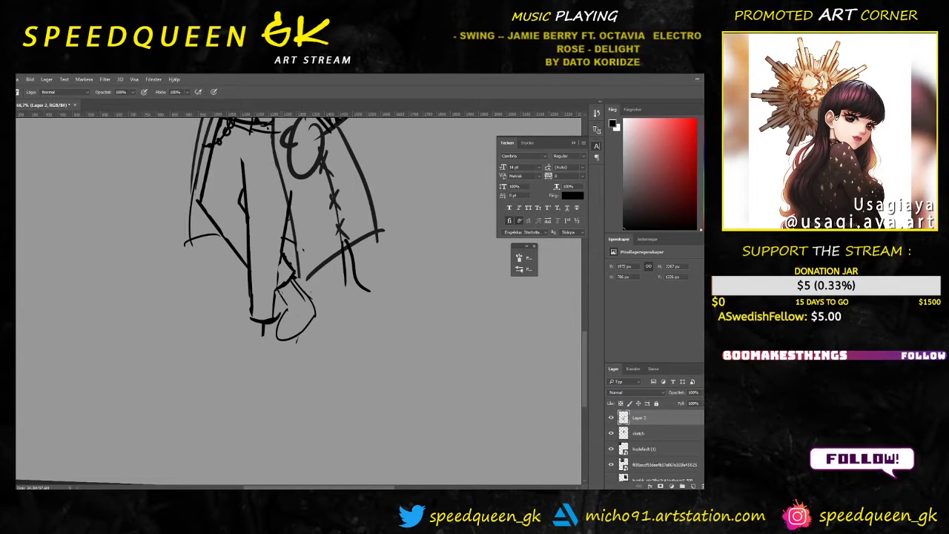
{"action": "mouse_move", "coordinate": [279, 290]}
{"action": "left_mouse_down"}
{"action": "mouse_move", "coordinate": [301, 331]}
{"action": "mouse_move", "coordinate": [313, 305]}
{"action": "mouse_move", "coordinate": [288, 339]}
{"action": "left_mouse_up"}
{"action": "key", "text": "e"}
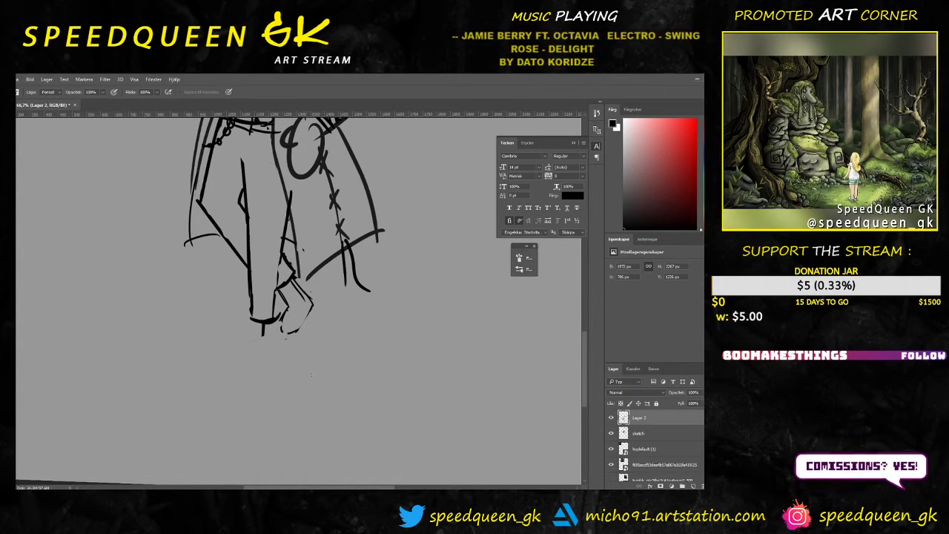
Step: Lasso the rear foot and move it slightly up towards the trouser leg with Free Transform
{"action": "key", "text": "ctrl+minus"}
{"action": "key", "text": "ctrl+minus"}
{"action": "mouse_move", "coordinate": [397, 274]}
{"action": "left_mouse_down"}
{"action": "mouse_move", "coordinate": [384, 341]}
{"action": "mouse_move", "coordinate": [390, 346]}
{"action": "mouse_move", "coordinate": [395, 333]}
{"action": "left_mouse_up"}
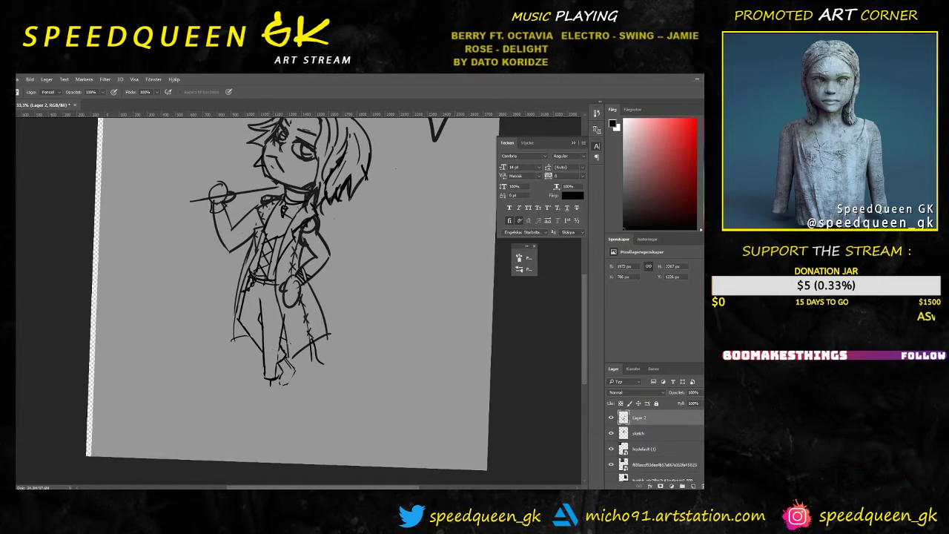
{"action": "key", "text": "l"}
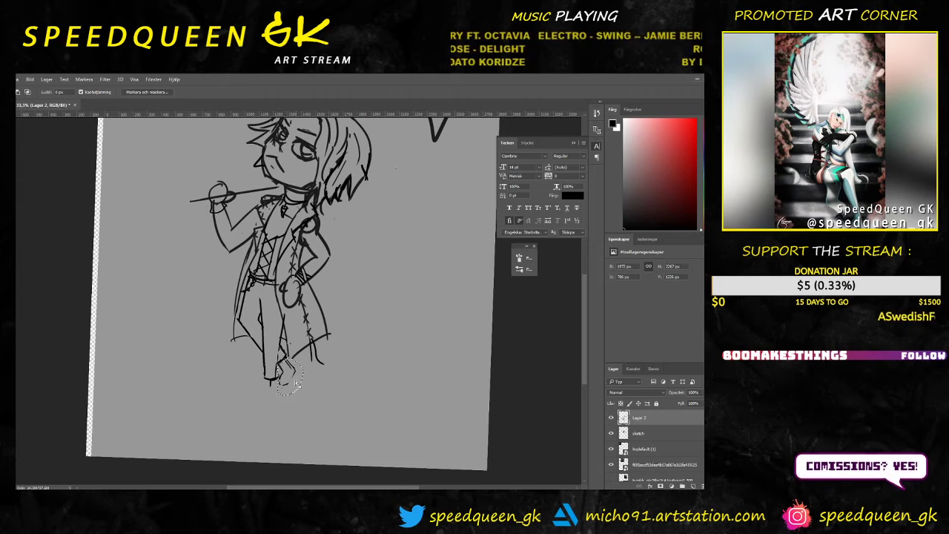
{"action": "key", "text": "ctrl+t"}
{"action": "key", "text": "ctrl+plus"}
{"action": "key", "text": "ctrl+plus"}
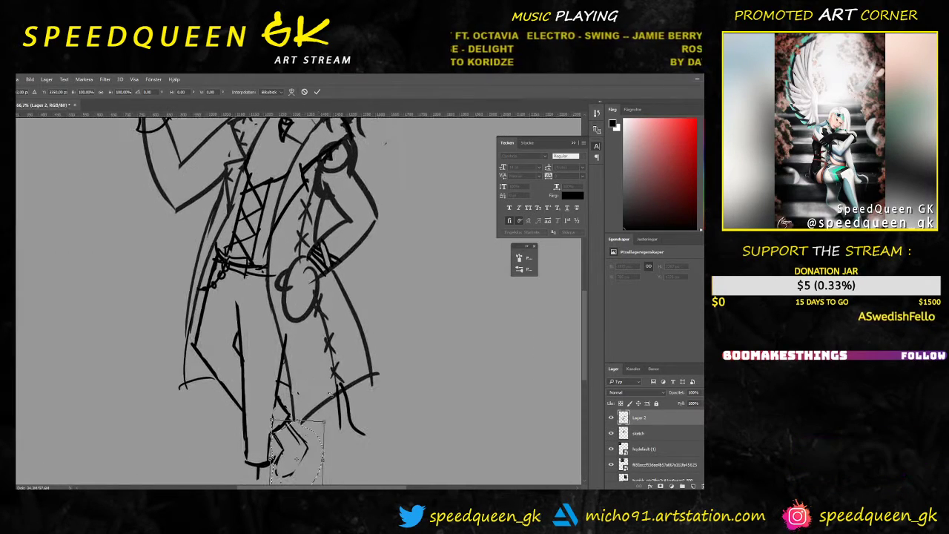
{"action": "left_click_drag", "start_coordinate": [330, 394], "coordinate": [337, 314]}
{"action": "left_click_drag", "start_coordinate": [304, 373], "coordinate": [300, 364]}
{"action": "key", "text": "ctrl+minus"}
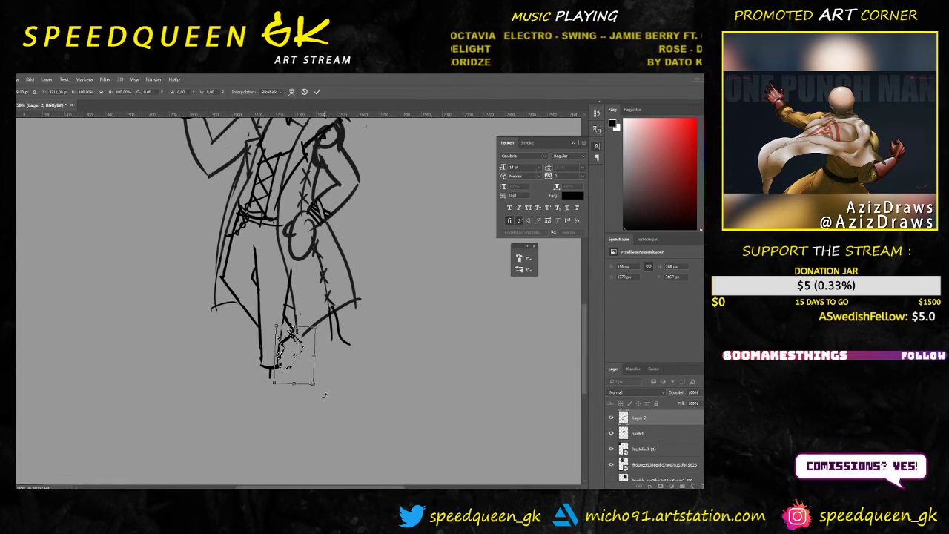
{"action": "key", "text": "Return"}
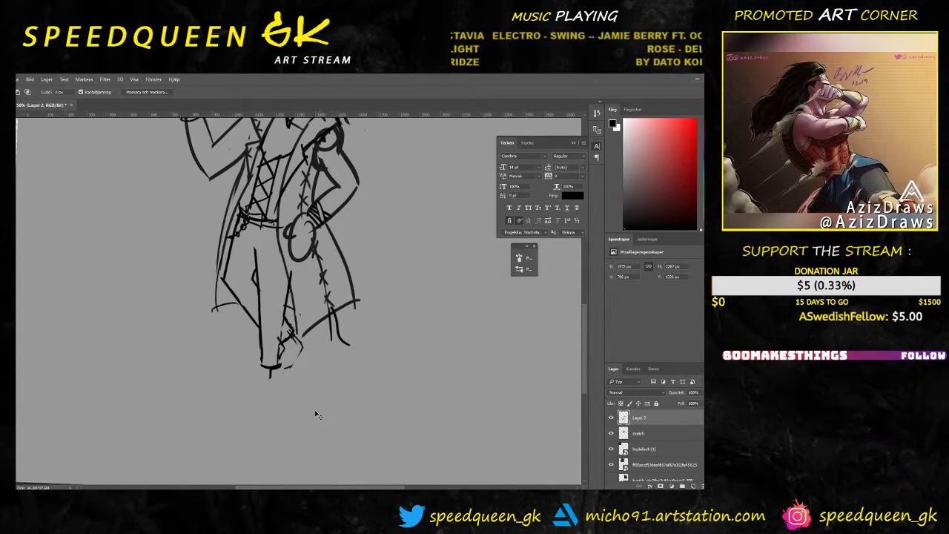
{"action": "key", "text": "ctrl+minus"}
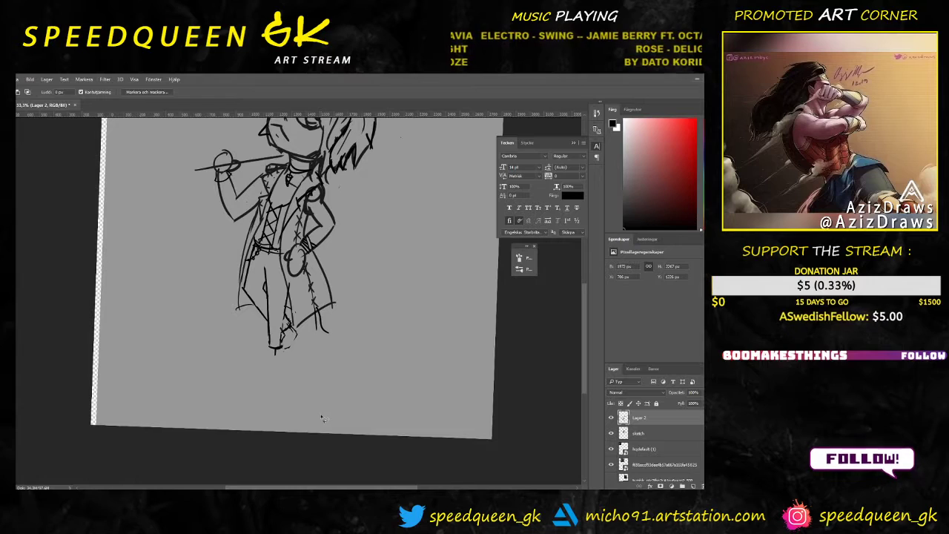
{"action": "left_click_drag", "start_coordinate": [371, 340], "coordinate": [366, 359]}
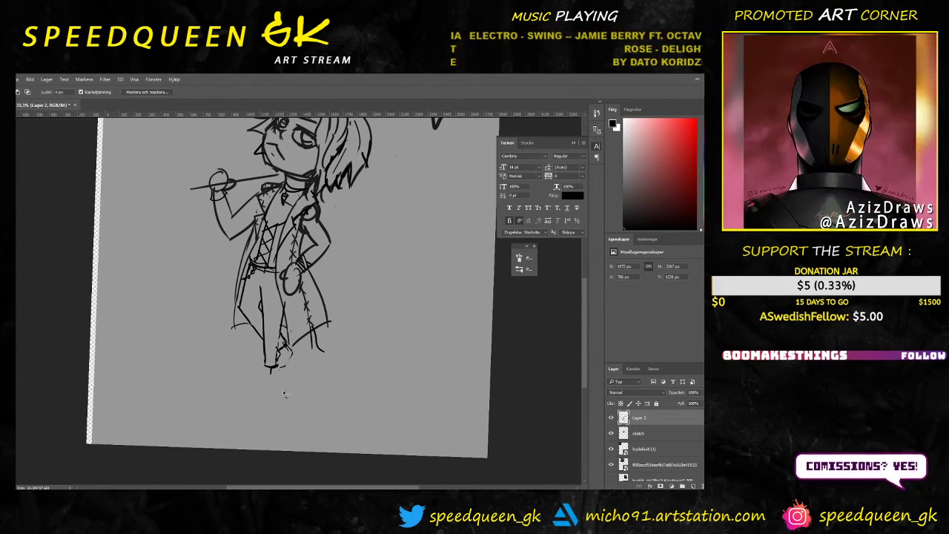
{"action": "key", "text": "b"}
{"action": "mouse_move", "coordinate": [371, 301]}
{"action": "left_mouse_down"}
{"action": "mouse_move", "coordinate": [295, 443]}
{"action": "mouse_move", "coordinate": [339, 334]}
{"action": "mouse_move", "coordinate": [298, 438]}
{"action": "mouse_move", "coordinate": [338, 322]}
{"action": "mouse_move", "coordinate": [303, 426]}
{"action": "mouse_move", "coordinate": [325, 328]}
{"action": "mouse_move", "coordinate": [348, 289]}
{"action": "left_mouse_up"}
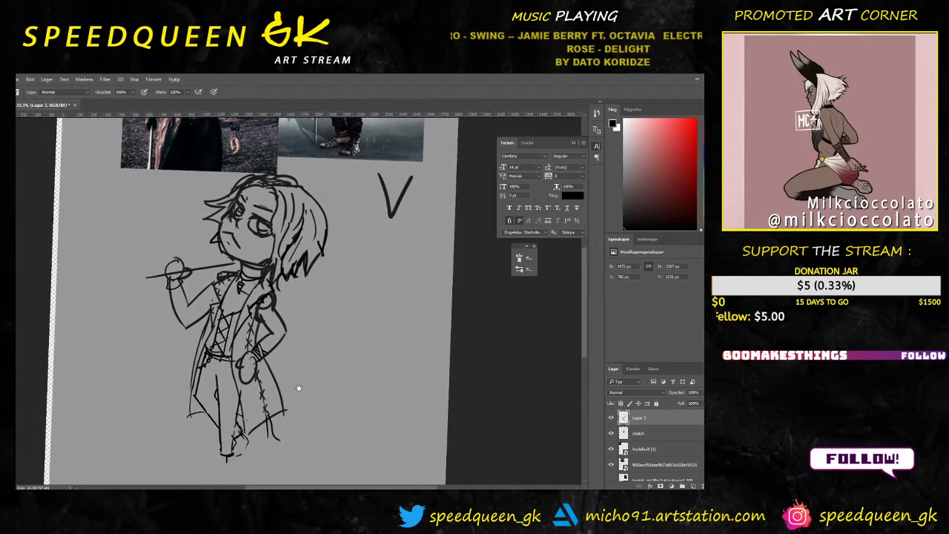
Step: Try to draw a rounded handle on the end of the cane beyond the raised fist
{"action": "left_click_drag", "start_coordinate": [299, 388], "coordinate": [341, 304]}
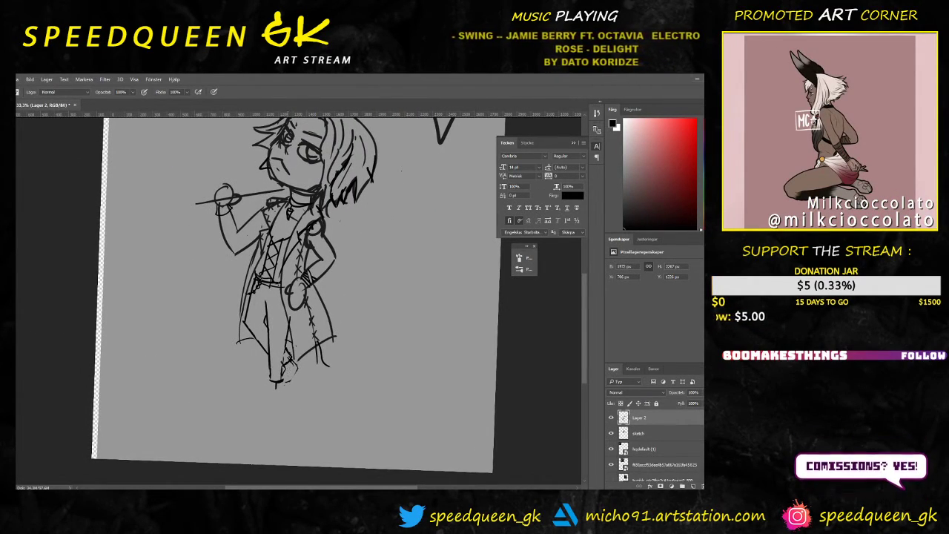
{"action": "mouse_move", "coordinate": [438, 252]}
{"action": "left_mouse_down"}
{"action": "mouse_move", "coordinate": [313, 377]}
{"action": "mouse_move", "coordinate": [307, 426]}
{"action": "mouse_move", "coordinate": [323, 342]}
{"action": "left_mouse_up"}
{"action": "mouse_move", "coordinate": [312, 381]}
{"action": "left_mouse_down"}
{"action": "mouse_move", "coordinate": [312, 372]}
{"action": "mouse_move", "coordinate": [320, 377]}
{"action": "left_mouse_up"}
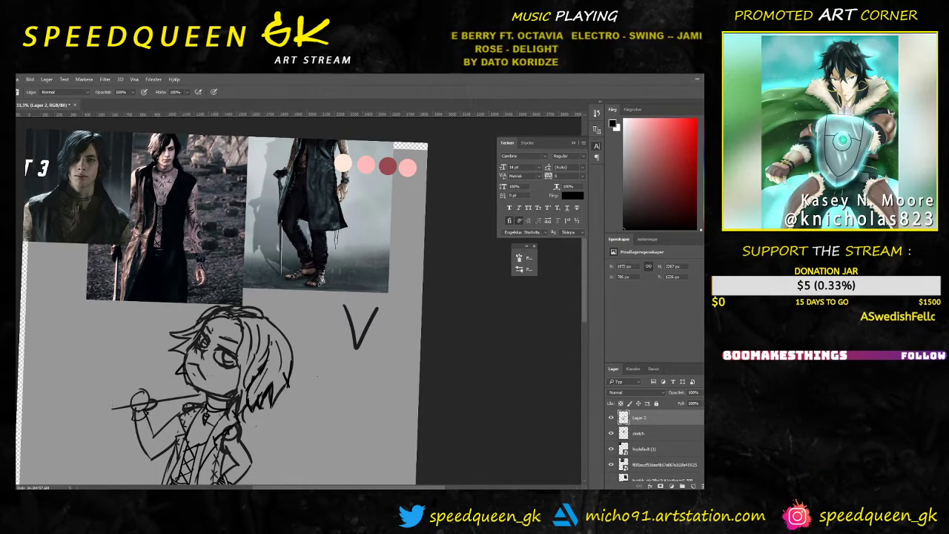
{"action": "left_click_drag", "start_coordinate": [112, 407], "coordinate": [112, 386]}
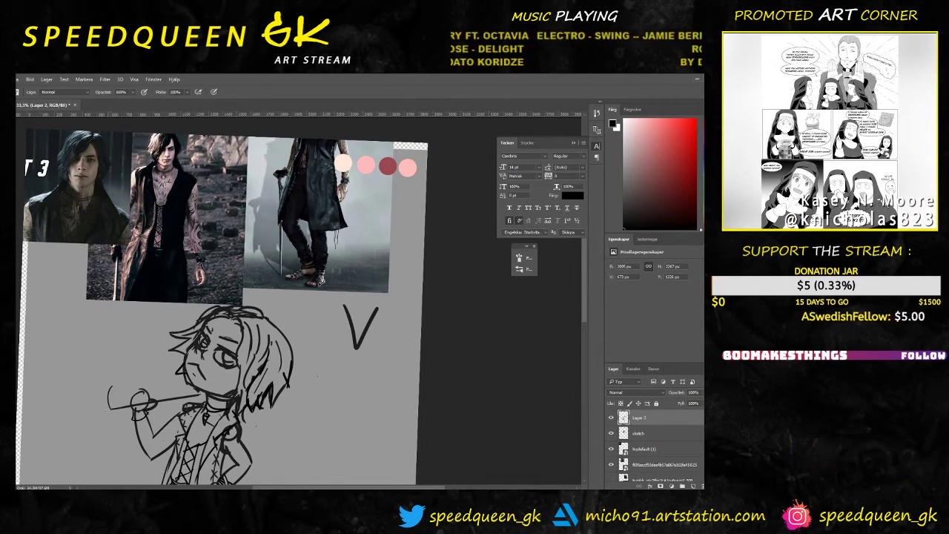
{"action": "left_click_drag", "start_coordinate": [112, 386], "coordinate": [115, 412]}
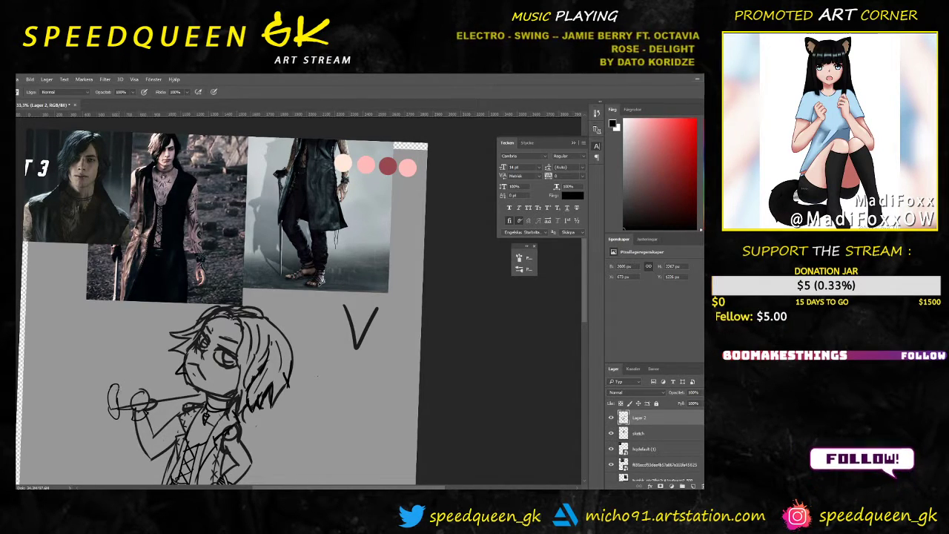
{"action": "key", "text": "e"}
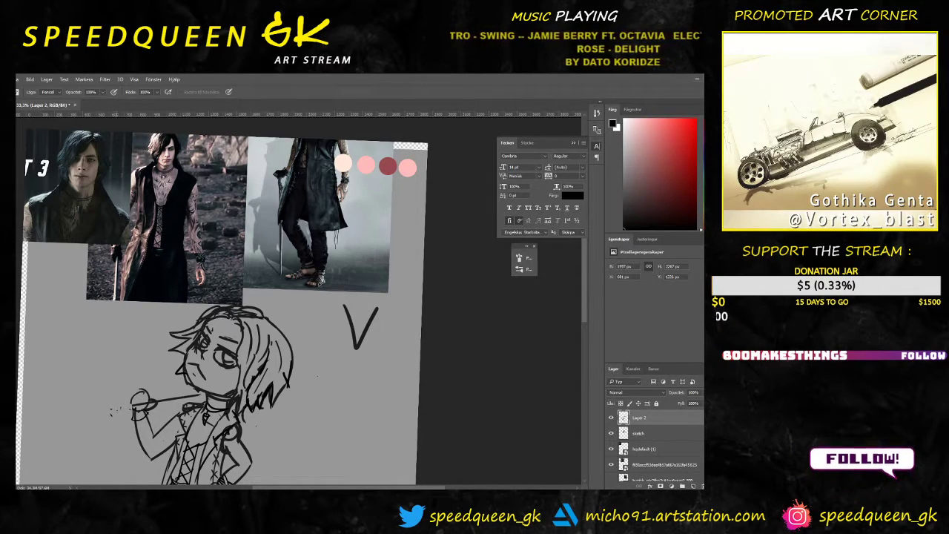
Step: Redraw the cane handle curving over the raised fist and sketch a second shaft line towards the shoulder
{"action": "key", "text": "b"}
{"action": "left_click_drag", "start_coordinate": [205, 433], "coordinate": [265, 317]}
{"action": "left_click_drag", "start_coordinate": [306, 342], "coordinate": [300, 332]}
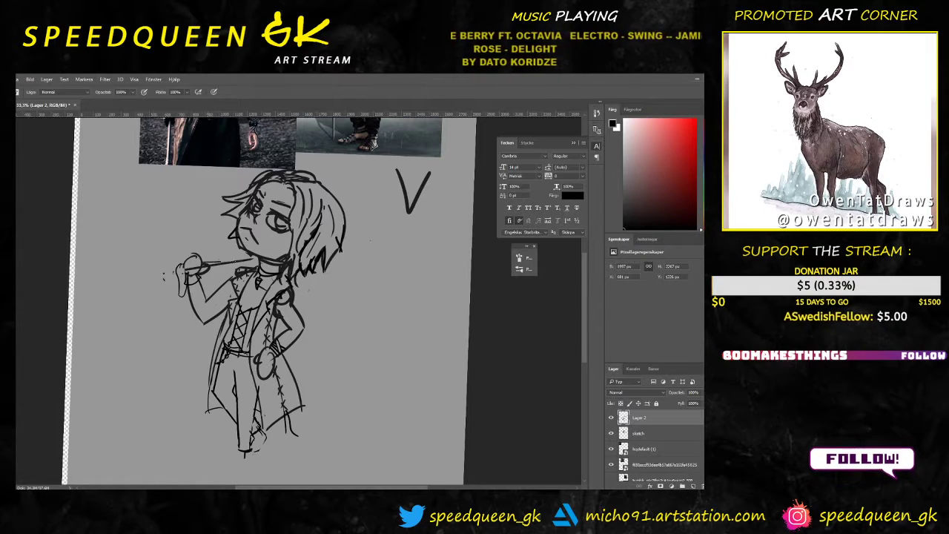
{"action": "left_click_drag", "start_coordinate": [199, 263], "coordinate": [257, 258]}
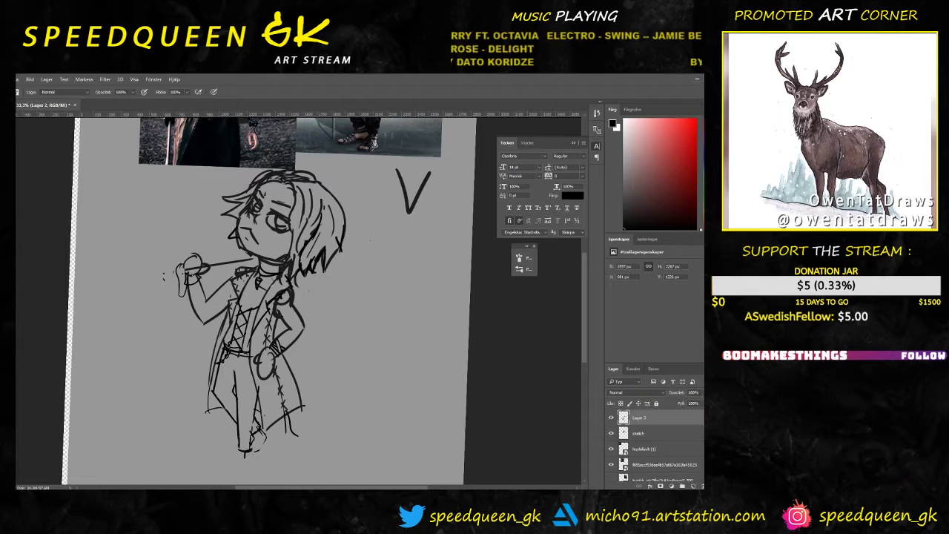
{"action": "left_click_drag", "start_coordinate": [207, 264], "coordinate": [255, 260]}
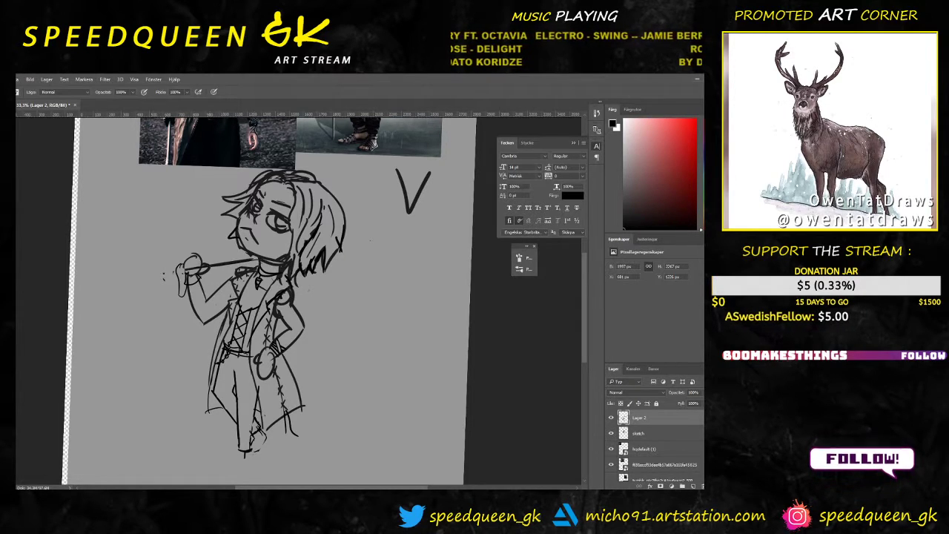
{"action": "key", "text": "ctrl+z"}
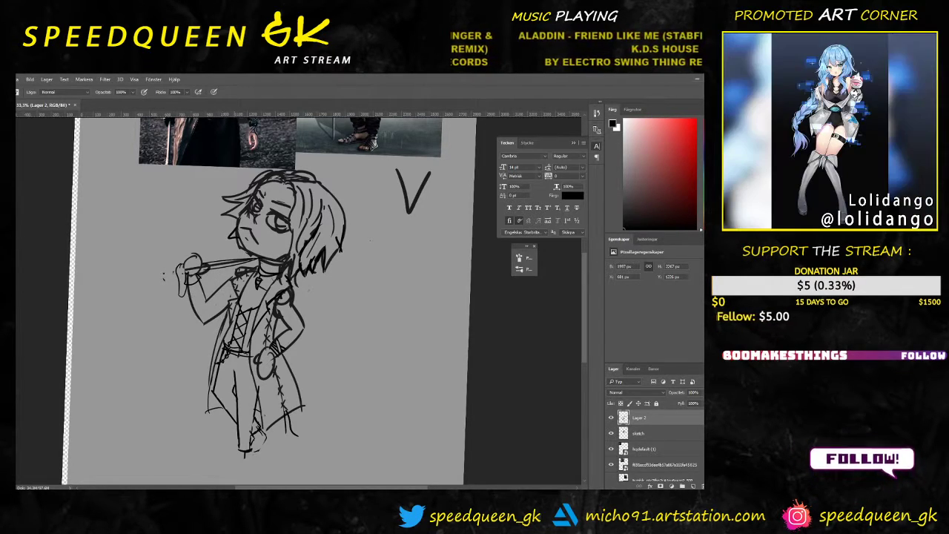
Step: Erase part of the rough cane shaft and redraw it as two parallel lines between the fist and the shoulder
{"action": "key", "text": "e"}
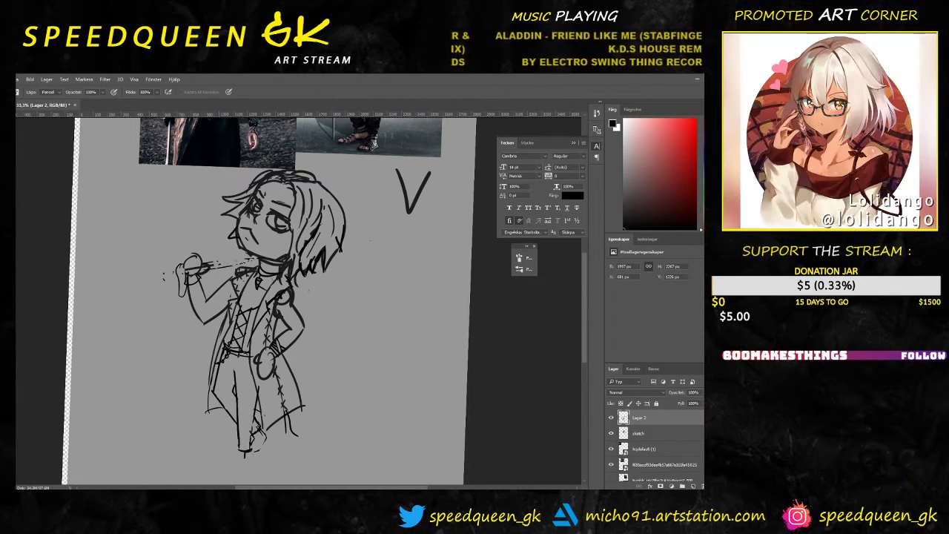
{"action": "key", "text": "b"}
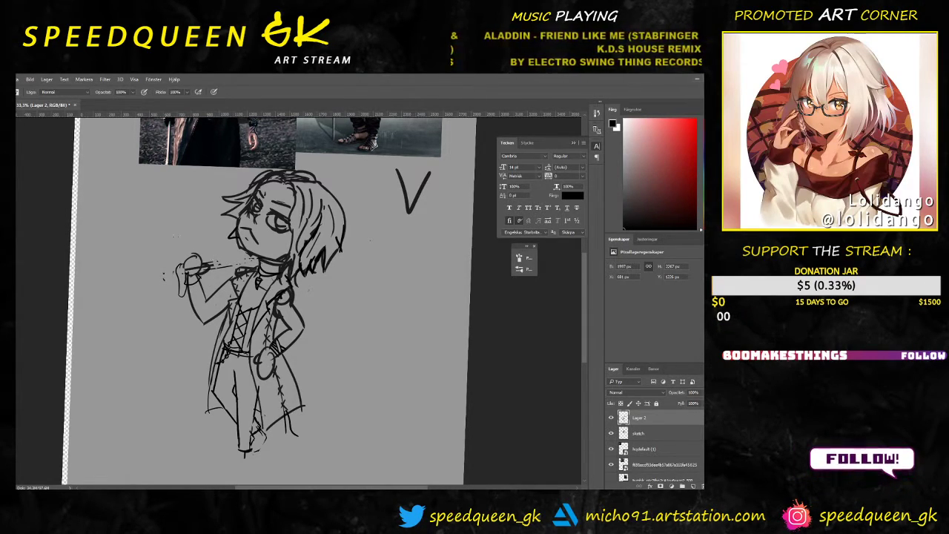
{"action": "key", "text": "r"}
{"action": "left_click_drag", "start_coordinate": [356, 245], "coordinate": [343, 380]}
{"action": "key", "text": "b"}
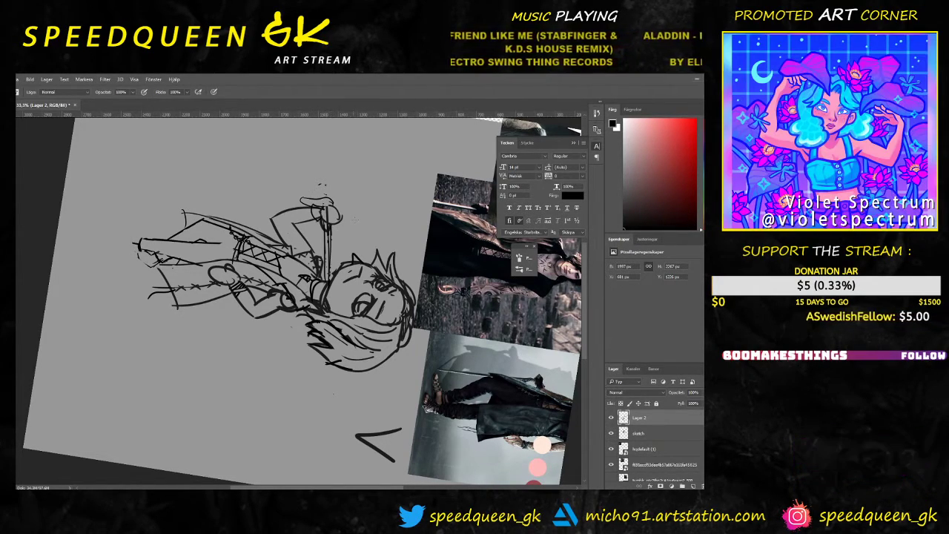
{"action": "key", "text": "r"}
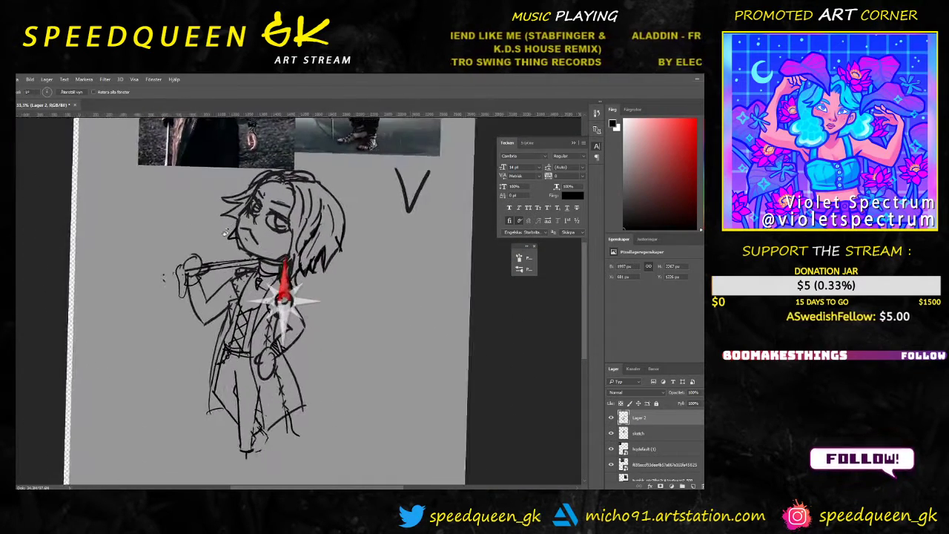
Step: Erase the cane handle outline and stray marks around the raised fist, and tidy the hand on the hip
{"action": "key", "text": "e"}
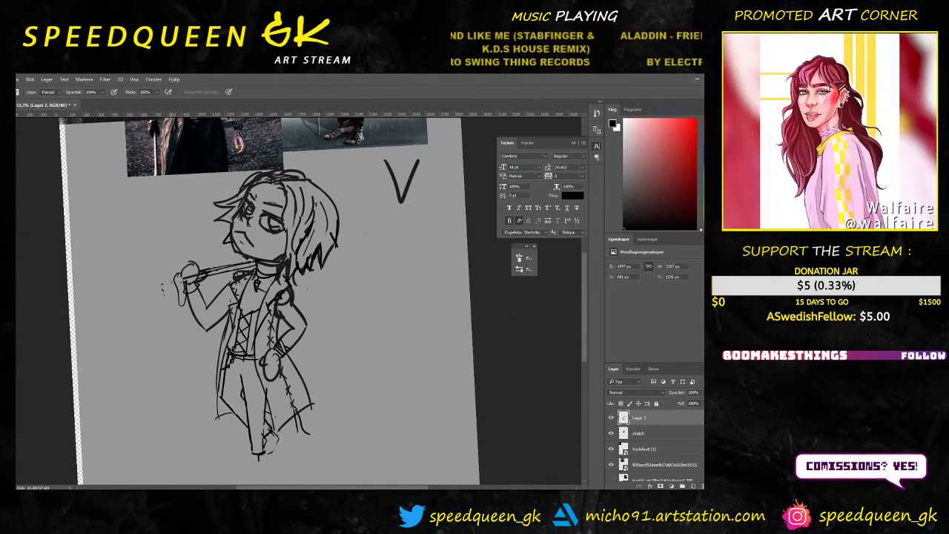
{"action": "right_click", "coordinate": [179, 277]}
{"action": "key", "text": "Escape"}
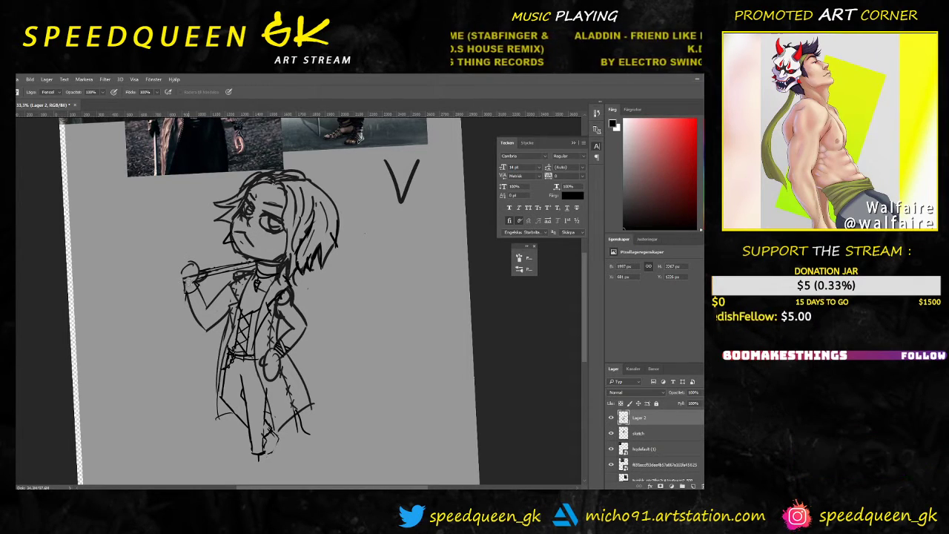
{"action": "key", "text": "b"}
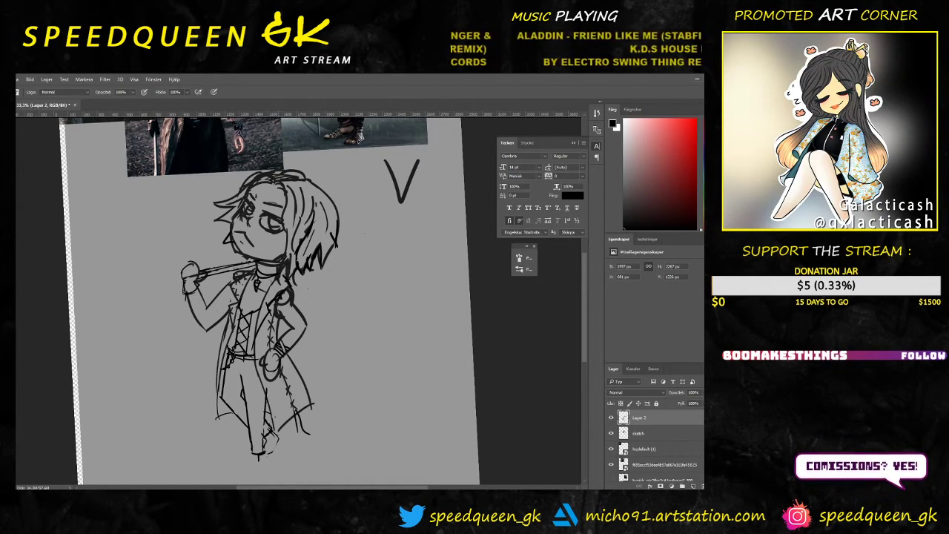
{"action": "key", "text": "e"}
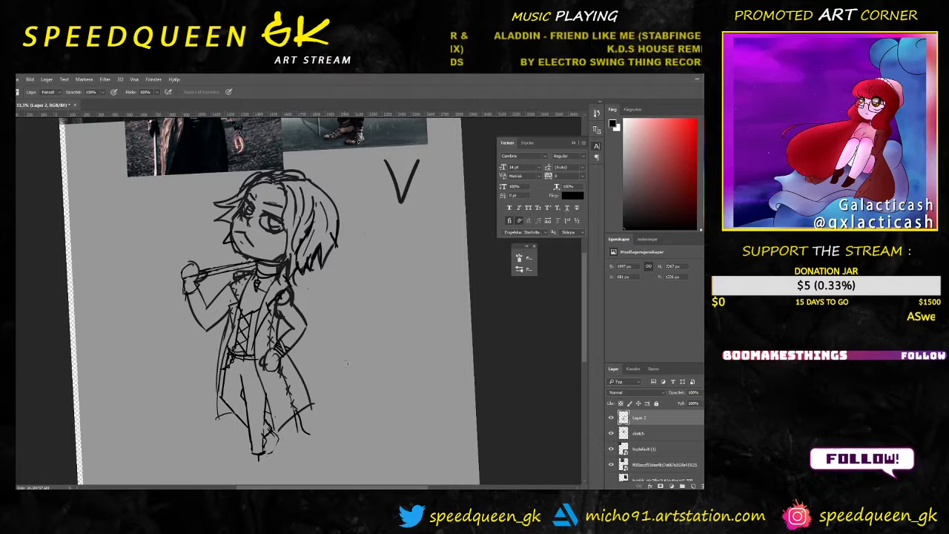
Step: Draw the front leg's ankle line, clear the old marks beneath it and outline a small rounded front foot
{"action": "left_click_drag", "start_coordinate": [357, 376], "coordinate": [352, 304]}
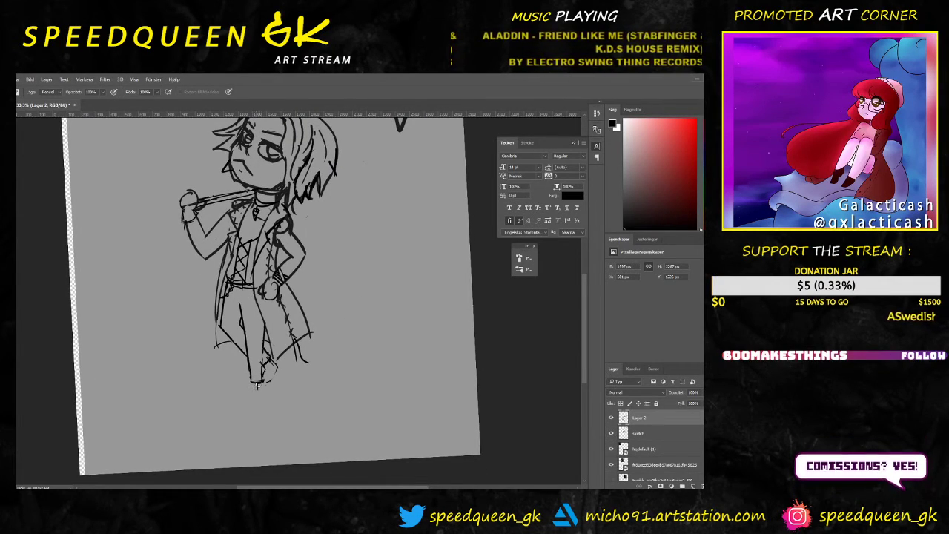
{"action": "key", "text": "b"}
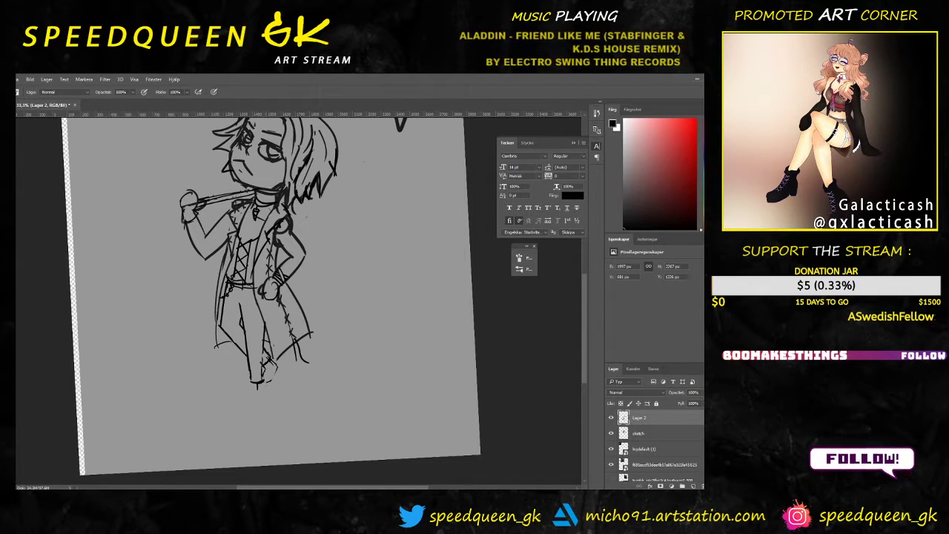
{"action": "key", "text": "e"}
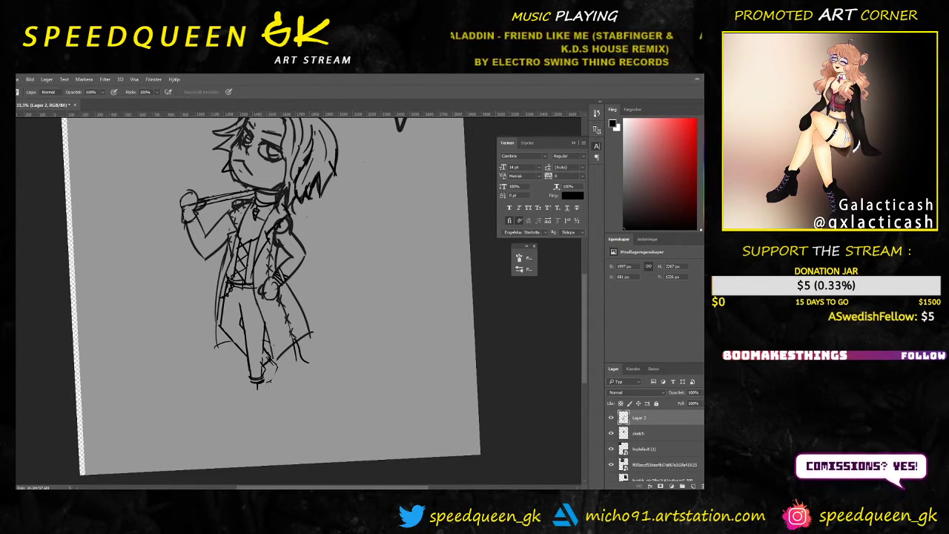
{"action": "key", "text": "b"}
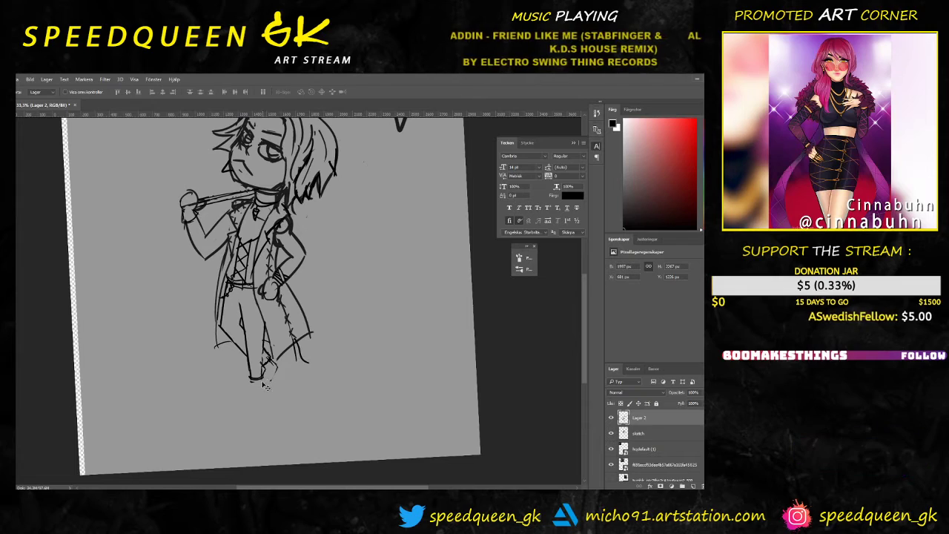
{"action": "mouse_move", "coordinate": [262, 378]}
{"action": "left_mouse_down"}
{"action": "mouse_move", "coordinate": [261, 390]}
{"action": "mouse_move", "coordinate": [246, 390]}
{"action": "left_mouse_up"}
{"action": "key", "text": "ctrl+z"}
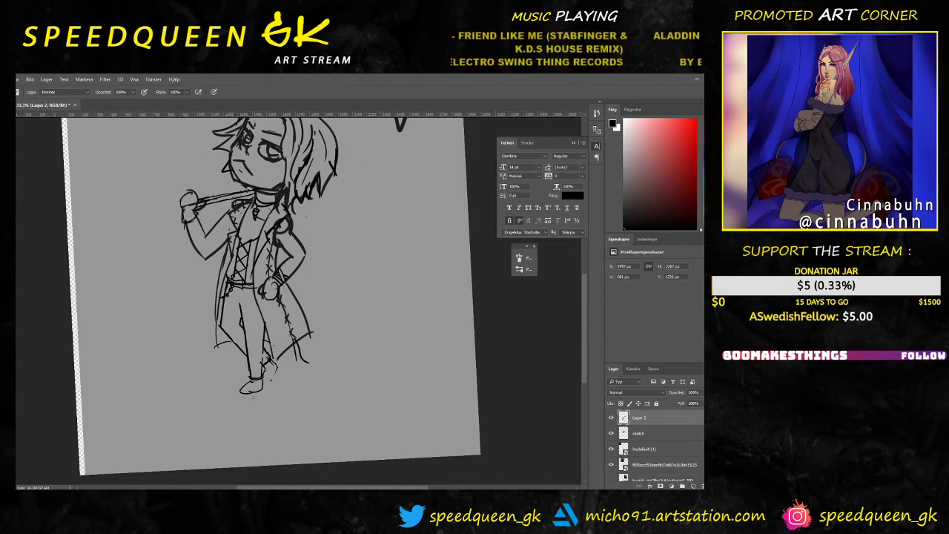
Step: Erase the rear foot's broken outline and redraw it as a cleaner rounded shape behind the front ankle
{"action": "key", "text": "e"}
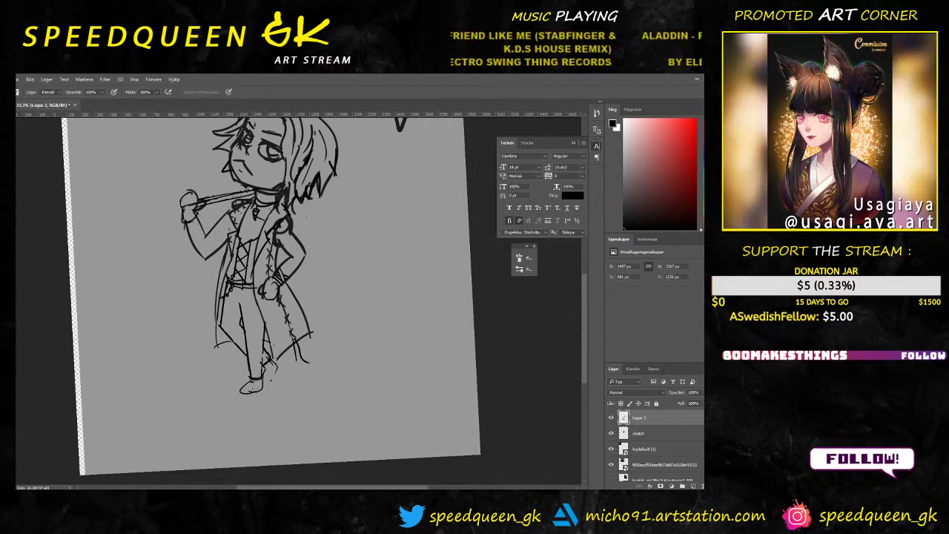
{"action": "key", "text": "v"}
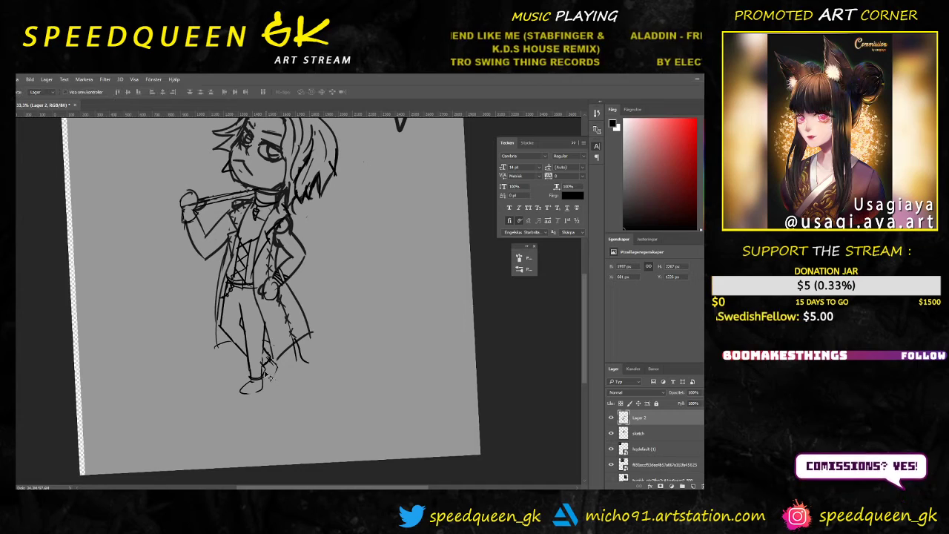
{"action": "key", "text": "b"}
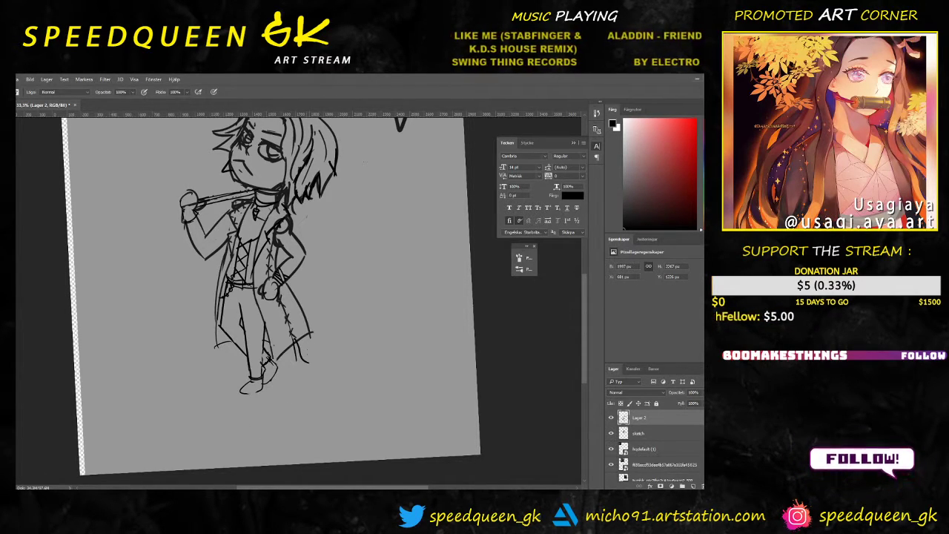
Step: Add short strokes to the outer tips of the long side hair
{"action": "key", "text": "ctrl+minus"}
{"action": "left_click_drag", "start_coordinate": [367, 299], "coordinate": [347, 341]}
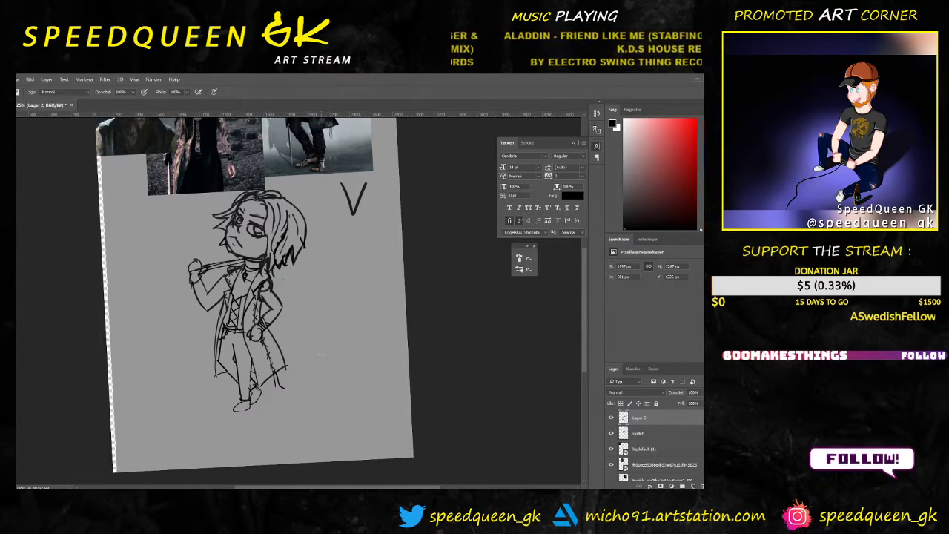
{"action": "key", "text": "ctrl+plus"}
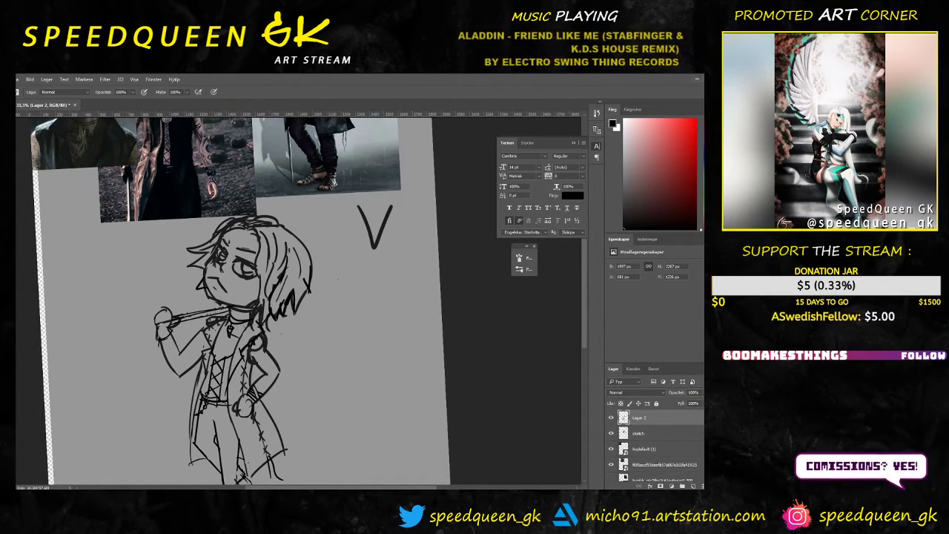
{"action": "left_click_drag", "start_coordinate": [304, 276], "coordinate": [311, 296]}
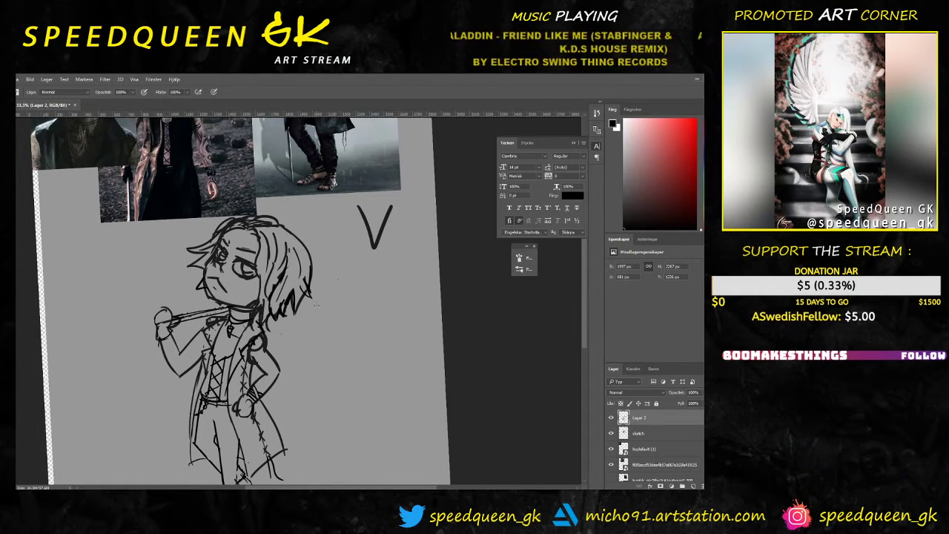
{"action": "key", "text": "ctrl+plus"}
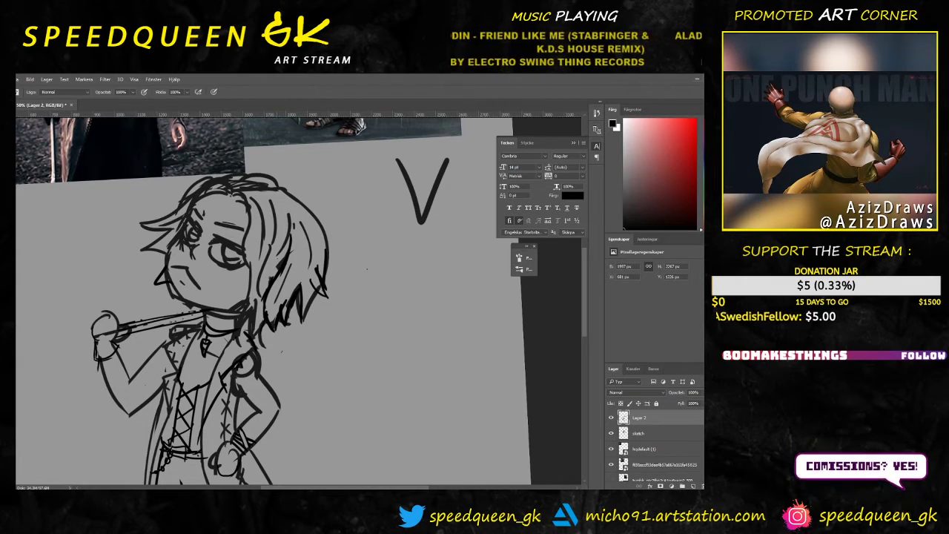
{"action": "key", "text": "ctrl+minus"}
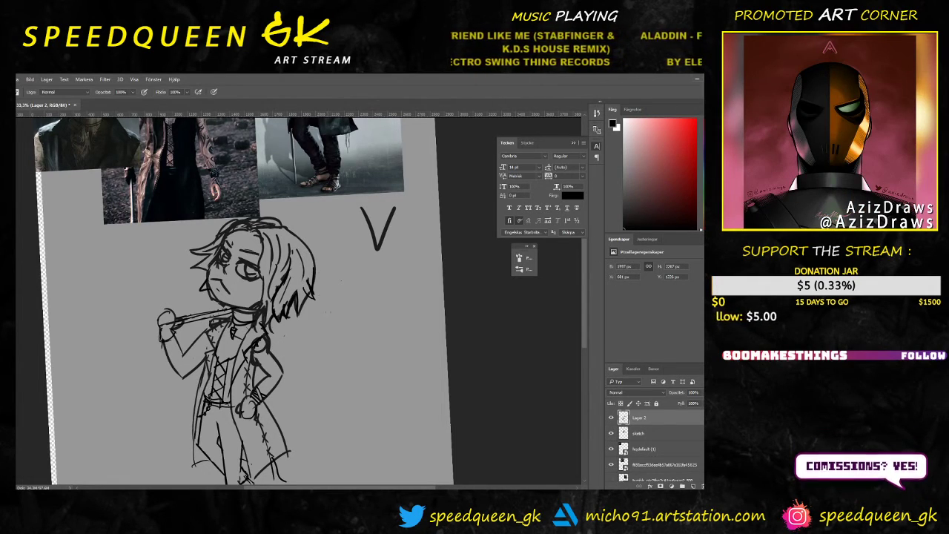
{"action": "key", "text": "ctrl+minus"}
{"action": "left_click_drag", "start_coordinate": [377, 295], "coordinate": [404, 308]}
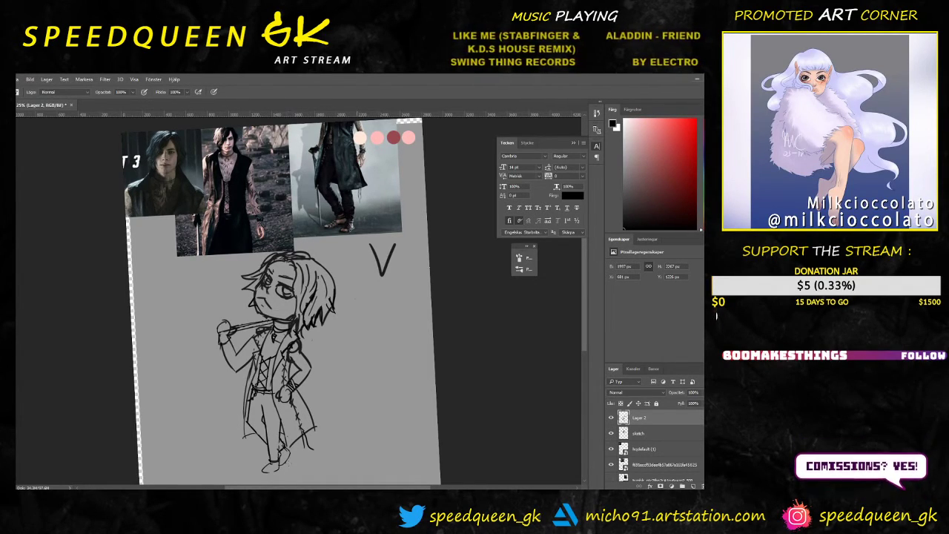
Step: Add sandal strap and sole lines to both feet, following the reference image
{"action": "left_click_drag", "start_coordinate": [347, 383], "coordinate": [348, 302]}
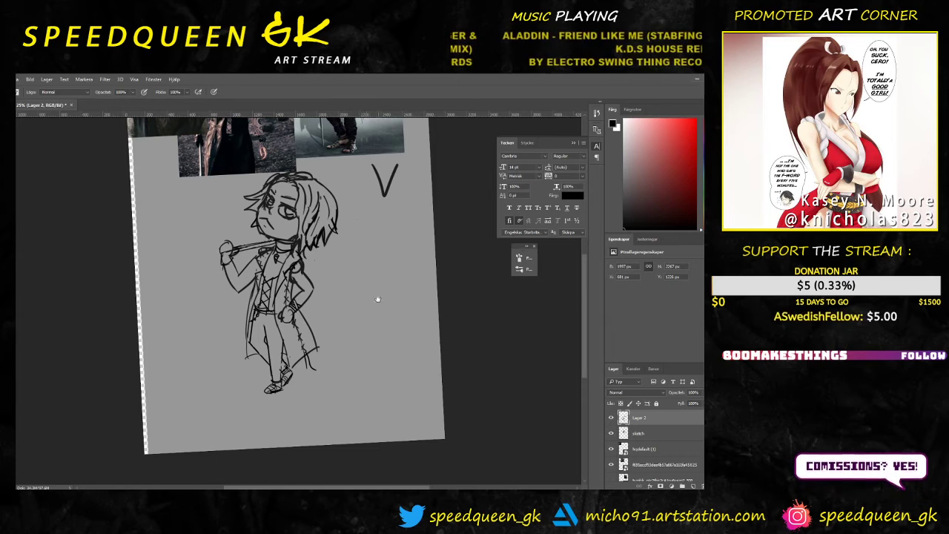
{"action": "left_click_drag", "start_coordinate": [378, 299], "coordinate": [361, 405]}
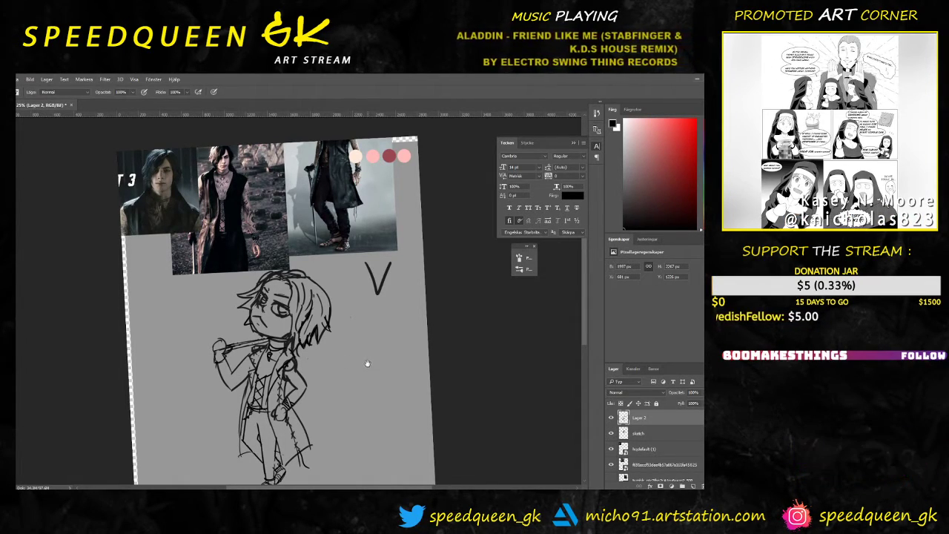
{"action": "mouse_move", "coordinate": [366, 365]}
{"action": "left_mouse_down"}
{"action": "mouse_move", "coordinate": [373, 396]}
{"action": "mouse_move", "coordinate": [372, 388]}
{"action": "left_mouse_up"}
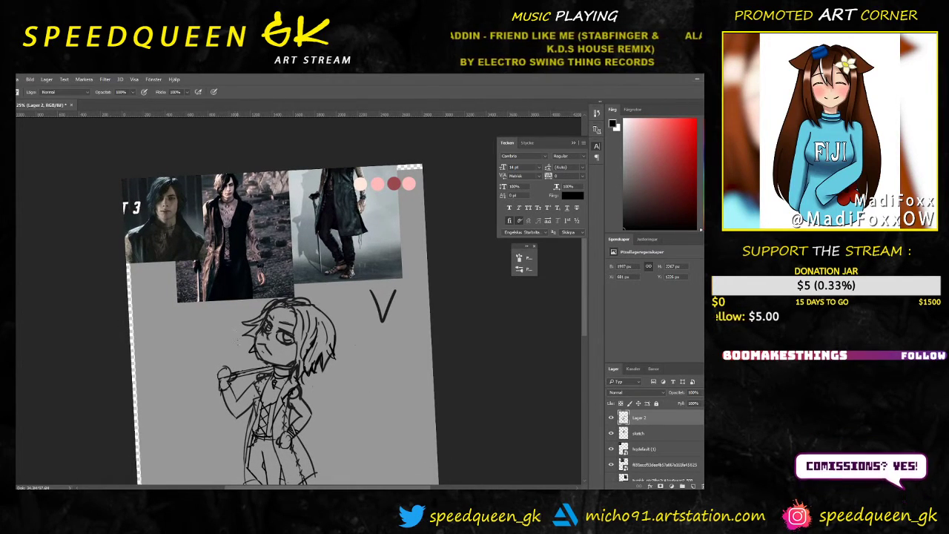
{"action": "key", "text": "e"}
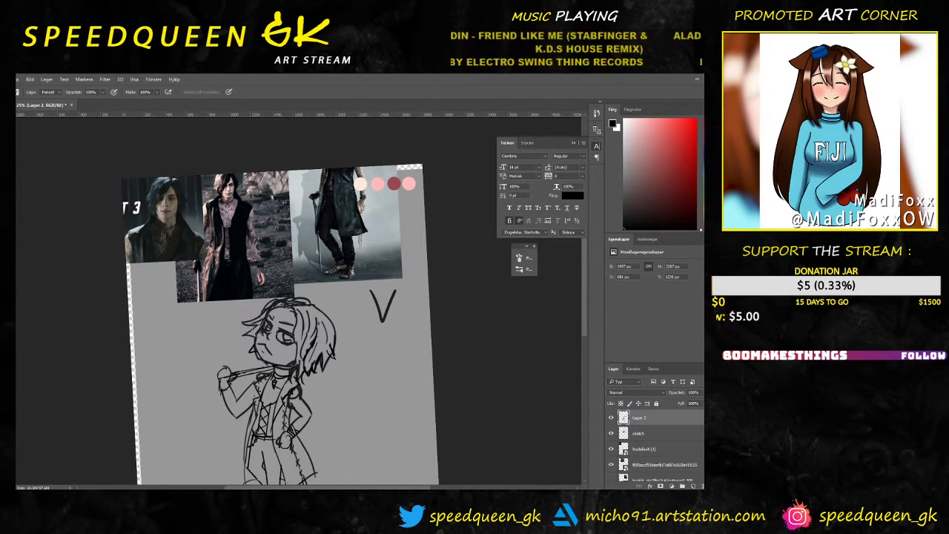
Step: Merge the sketch layer with Lager 2 so the whole chibi drawing sits on a single layer
{"action": "left_click", "coordinate": [623, 433]}
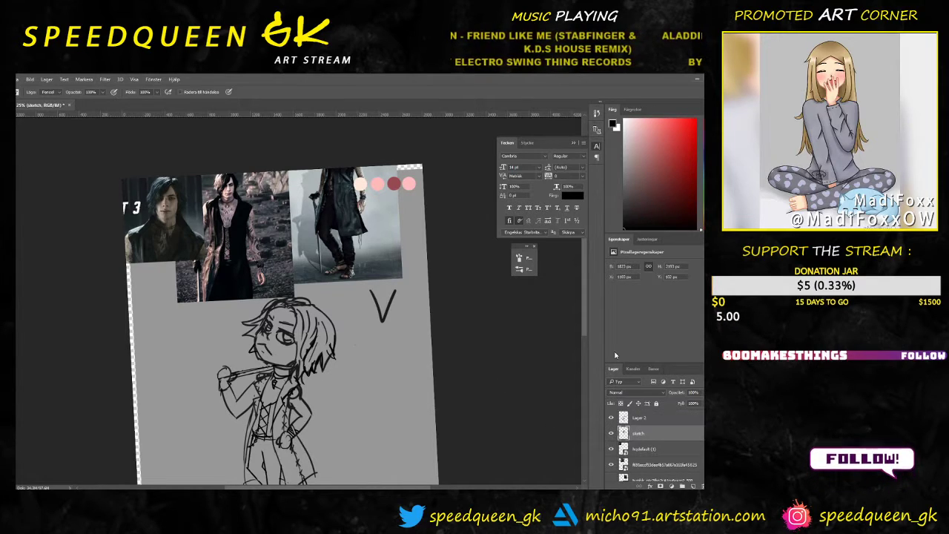
{"action": "right_click", "coordinate": [639, 430]}
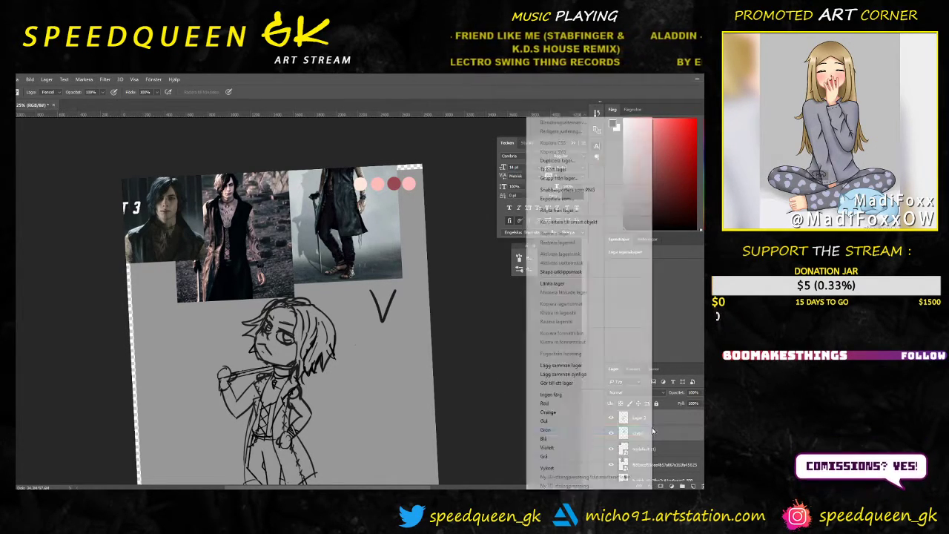
{"action": "left_click", "coordinate": [562, 365]}
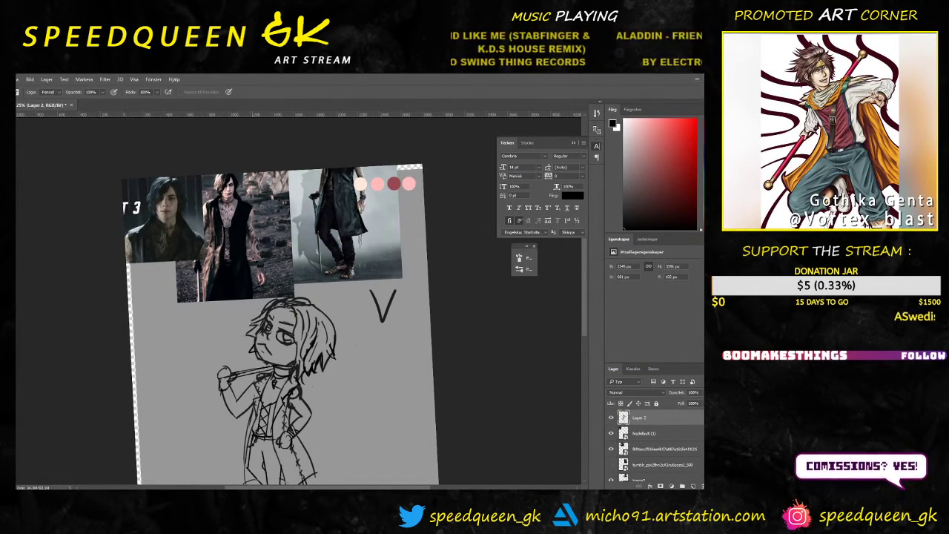
Step: Examine the reference photos of the character's hair and outfit up close and compare them with the chibi sketch
{"action": "key", "text": "b"}
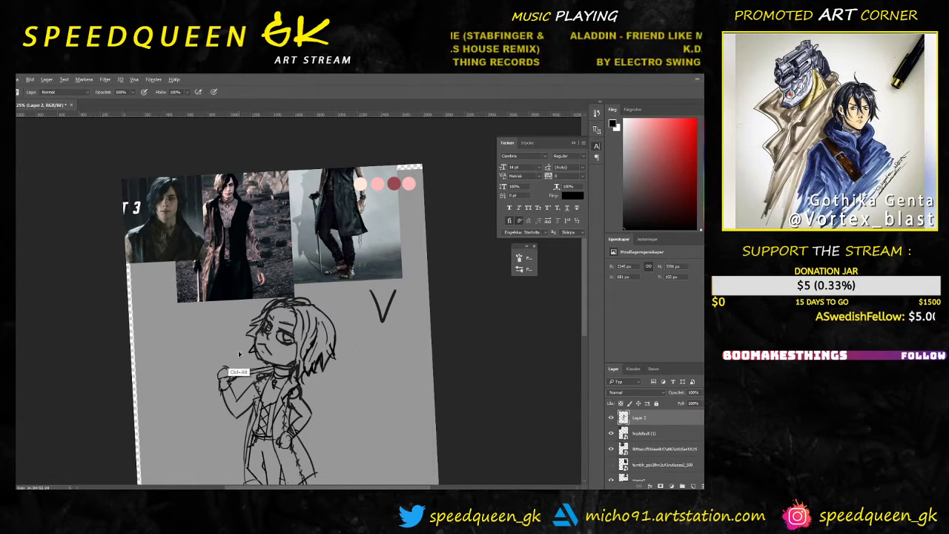
{"action": "key", "text": "ctrl+alt+z"}
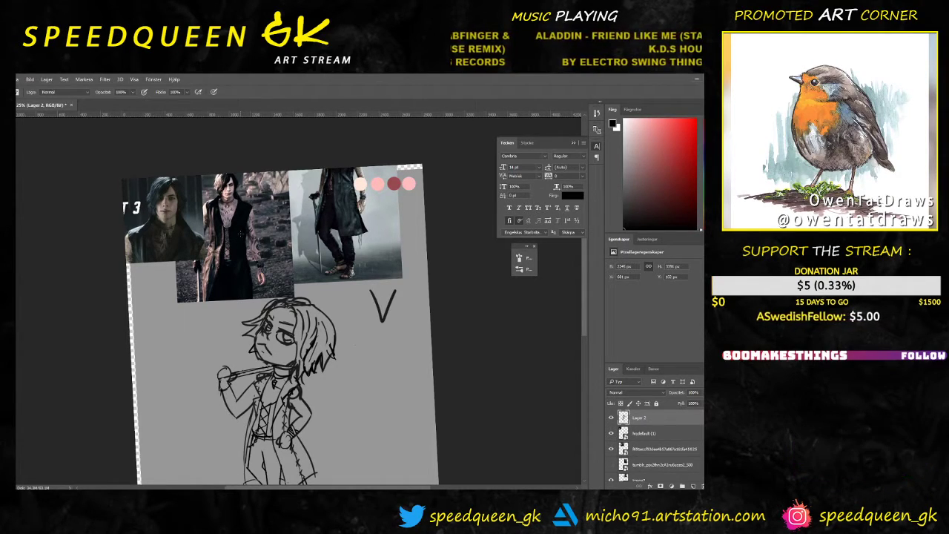
{"action": "key", "text": "ctrl+plus"}
{"action": "key", "text": "ctrl+plus"}
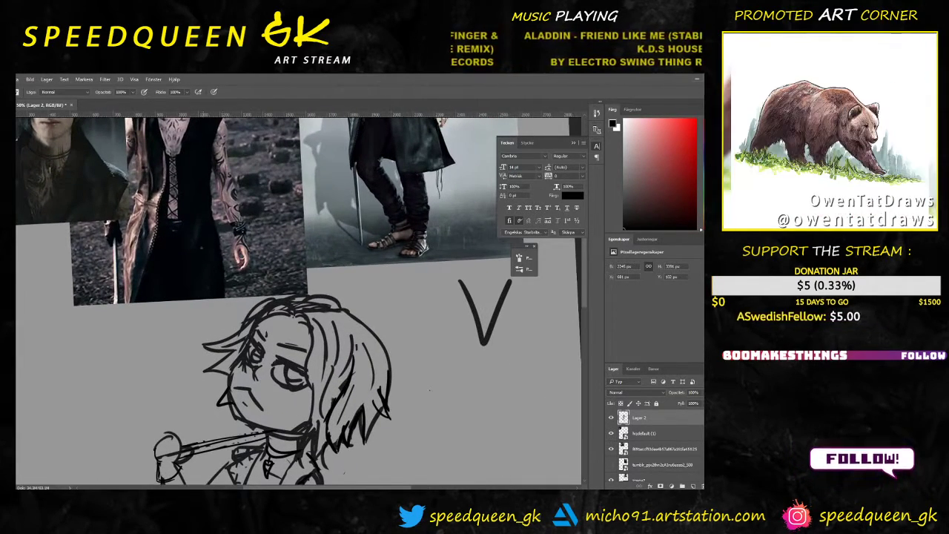
{"action": "left_click_drag", "start_coordinate": [180, 197], "coordinate": [315, 337]}
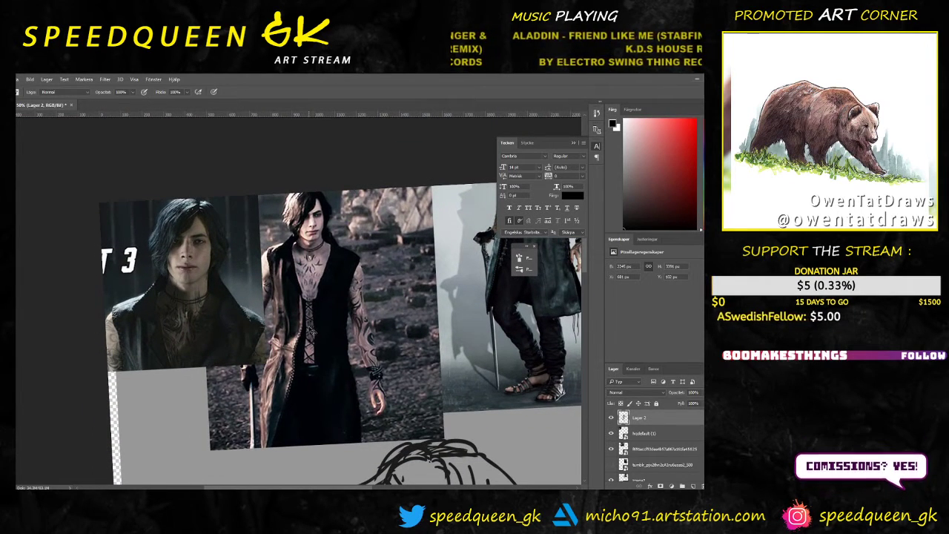
{"action": "key", "text": "ctrl+plus"}
{"action": "left_click_drag", "start_coordinate": [373, 349], "coordinate": [331, 333]}
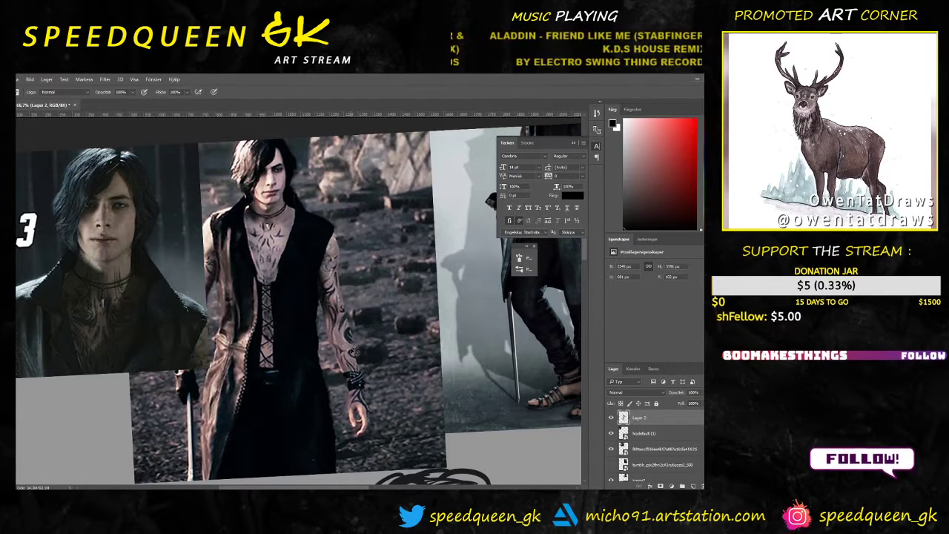
{"action": "key", "text": "ctrl+minus"}
{"action": "mouse_move", "coordinate": [421, 352]}
{"action": "left_mouse_down"}
{"action": "mouse_move", "coordinate": [393, 275]}
{"action": "mouse_move", "coordinate": [406, 303]}
{"action": "left_mouse_up"}
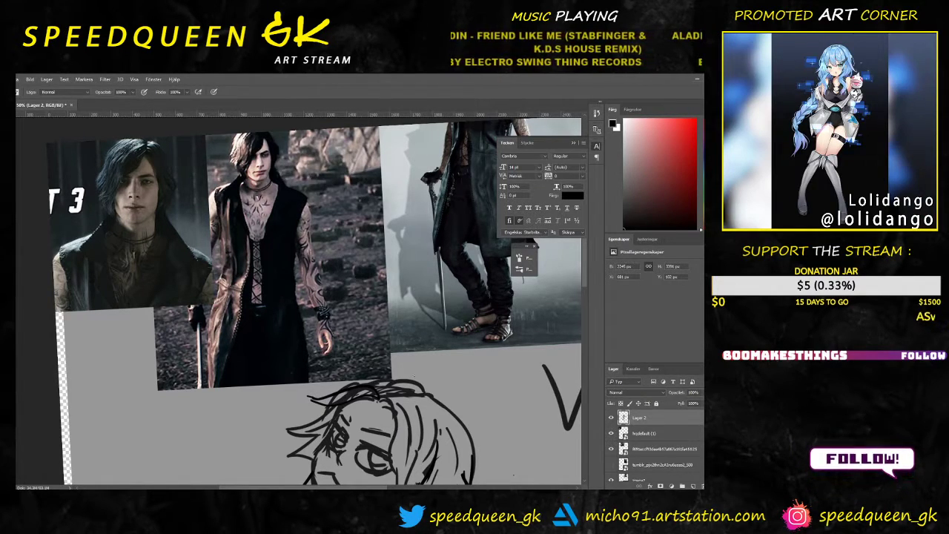
{"action": "key", "text": "ctrl+minus"}
{"action": "left_click_drag", "start_coordinate": [415, 379], "coordinate": [400, 332]}
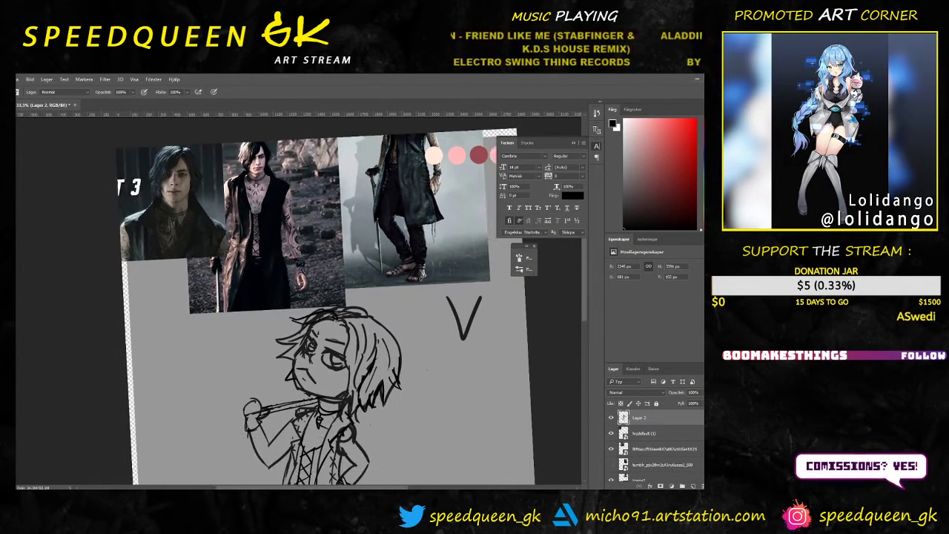
{"action": "scroll", "coordinate": [354, 331], "scroll_direction": "up", "scroll_amount": 1}
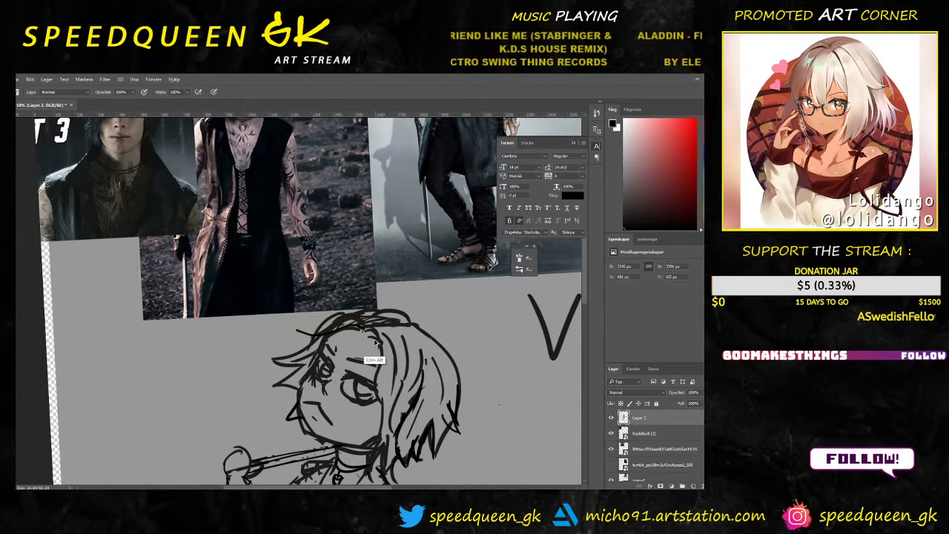
{"action": "key", "text": "alt+z"}
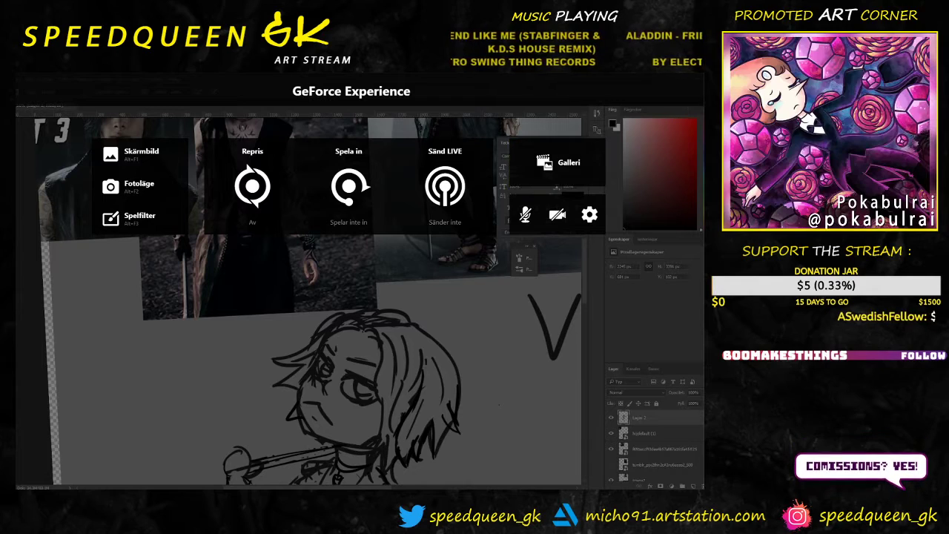
{"action": "key", "text": "alt+z"}
{"action": "mouse_move", "coordinate": [423, 295]}
{"action": "left_mouse_down"}
{"action": "mouse_move", "coordinate": [403, 380]}
{"action": "mouse_move", "coordinate": [414, 314]}
{"action": "left_mouse_up"}
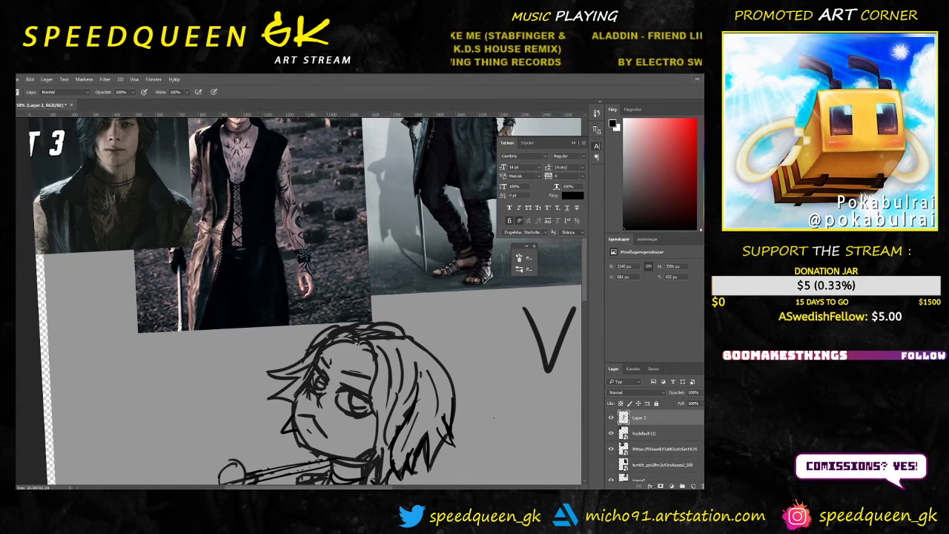
{"action": "key", "text": "l"}
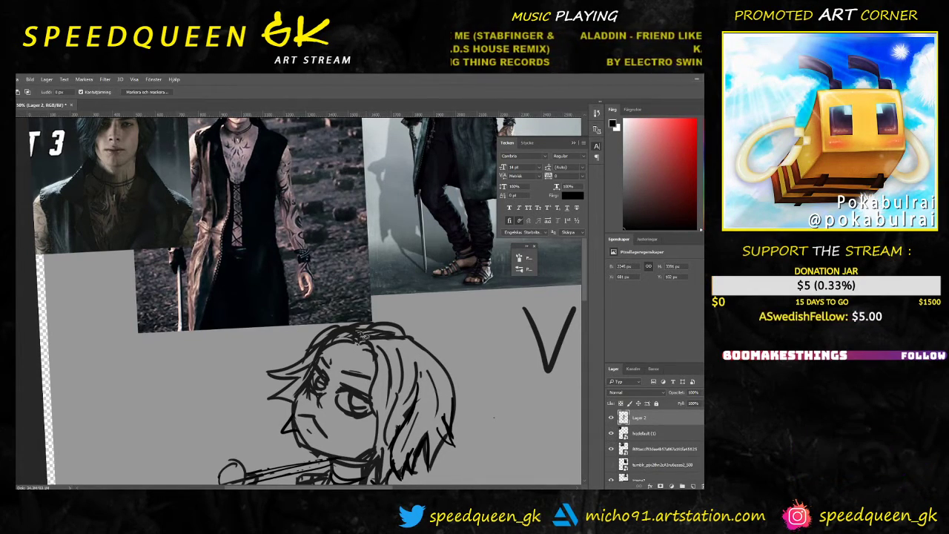
{"action": "mouse_move", "coordinate": [373, 363]}
{"action": "left_mouse_down"}
{"action": "mouse_move", "coordinate": [434, 347]}
{"action": "mouse_move", "coordinate": [343, 350]}
{"action": "left_mouse_up"}
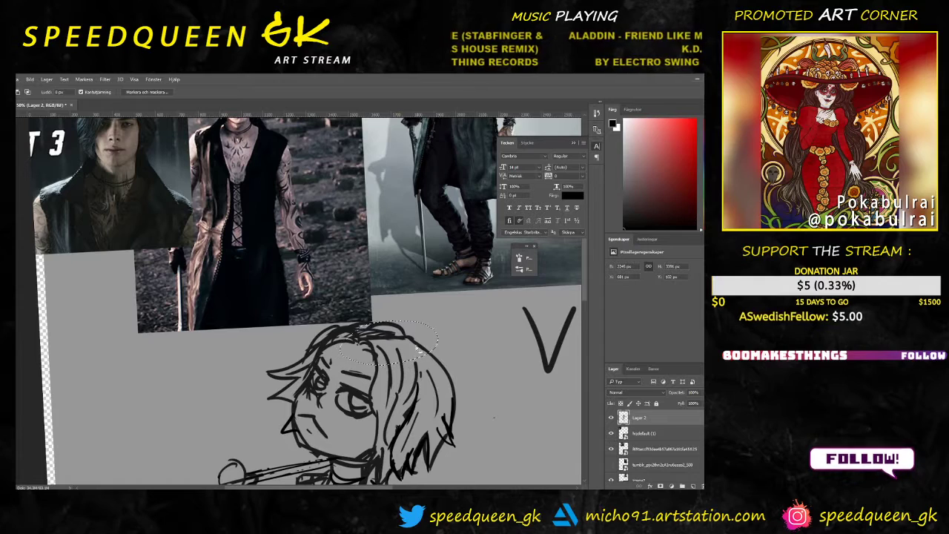
{"action": "right_click", "coordinate": [386, 334]}
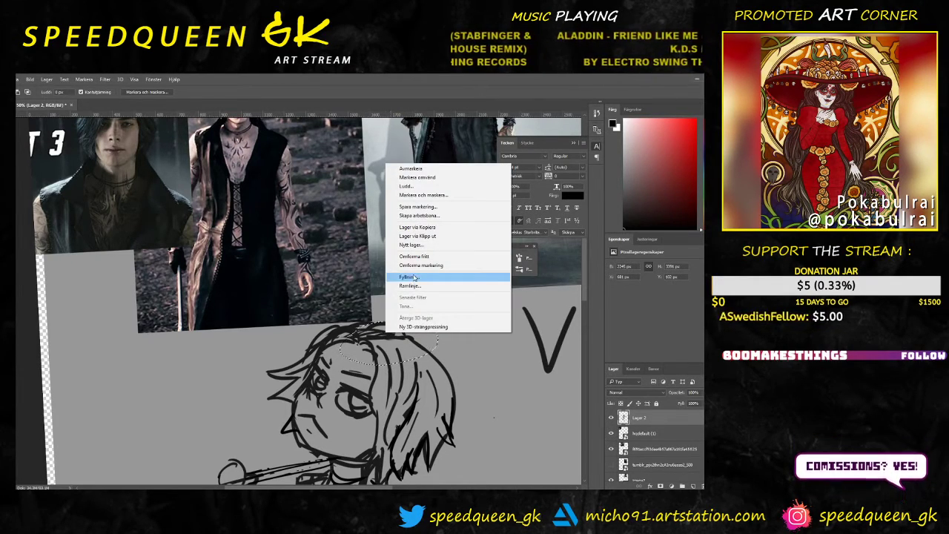
{"action": "left_click", "coordinate": [479, 387]}
{"action": "left_click", "coordinate": [478, 388]}
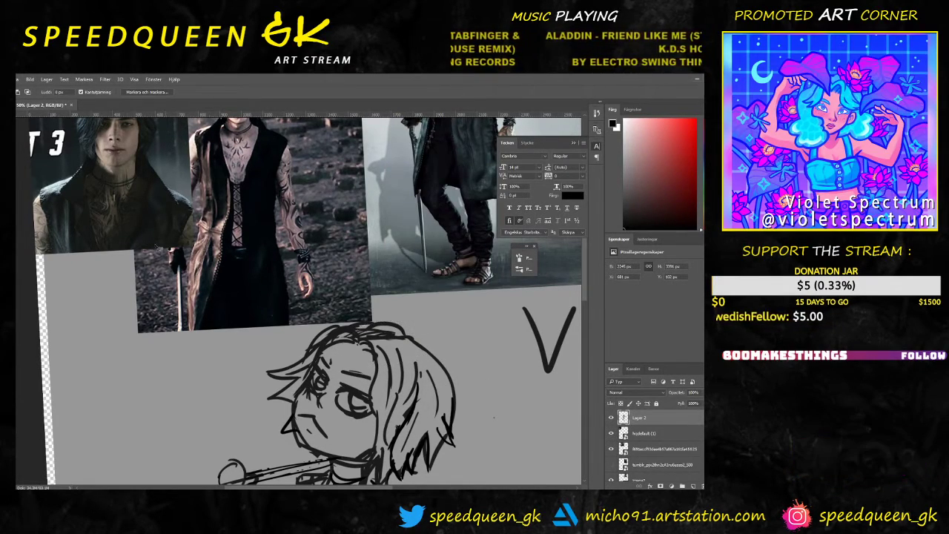
Step: Reshape the top of the chibi's hair with the Liquify filter, pushing the strands on the crown inward toward the parting
{"action": "left_click", "coordinate": [105, 80]}
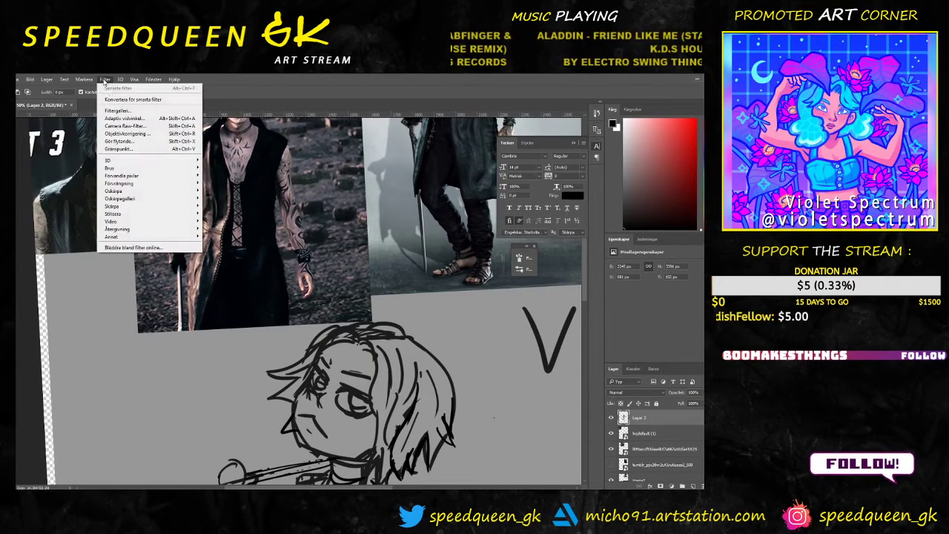
{"action": "left_click", "coordinate": [127, 142]}
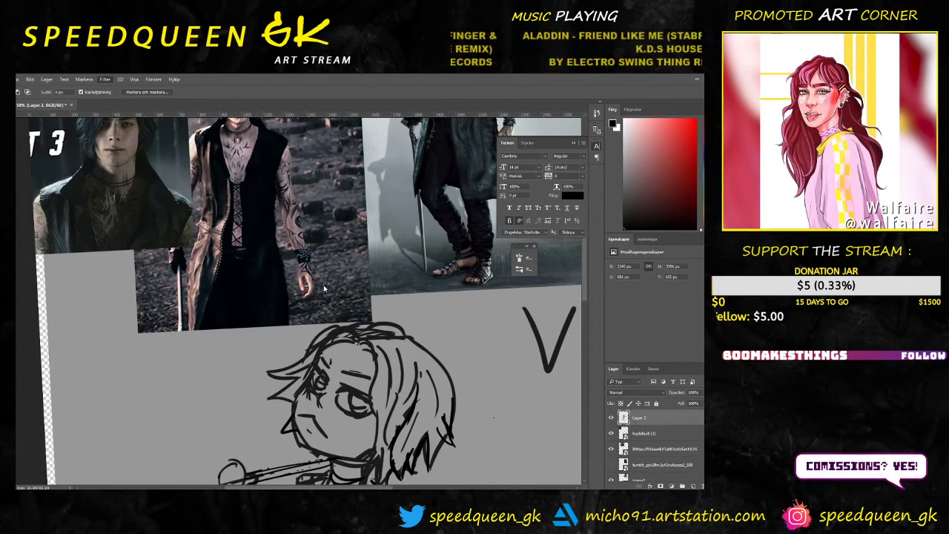
{"action": "scroll", "coordinate": [333, 241], "scroll_direction": "up", "scroll_amount": 3}
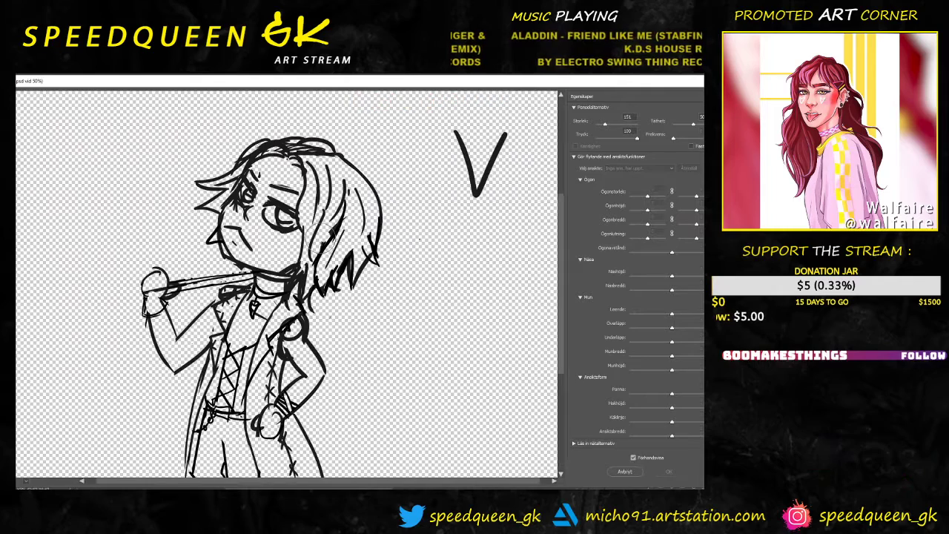
{"action": "left_click_drag", "start_coordinate": [408, 236], "coordinate": [385, 357]}
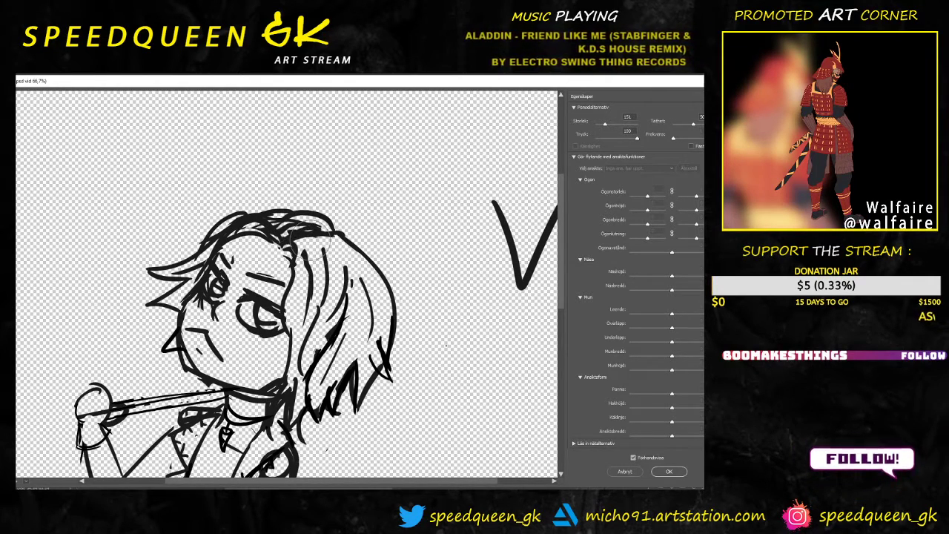
{"action": "mouse_move", "coordinate": [337, 236]}
{"action": "left_mouse_down"}
{"action": "mouse_move", "coordinate": [294, 210]}
{"action": "mouse_move", "coordinate": [317, 245]}
{"action": "mouse_move", "coordinate": [311, 217]}
{"action": "mouse_move", "coordinate": [295, 256]}
{"action": "mouse_move", "coordinate": [286, 245]}
{"action": "mouse_move", "coordinate": [312, 205]}
{"action": "left_mouse_up"}
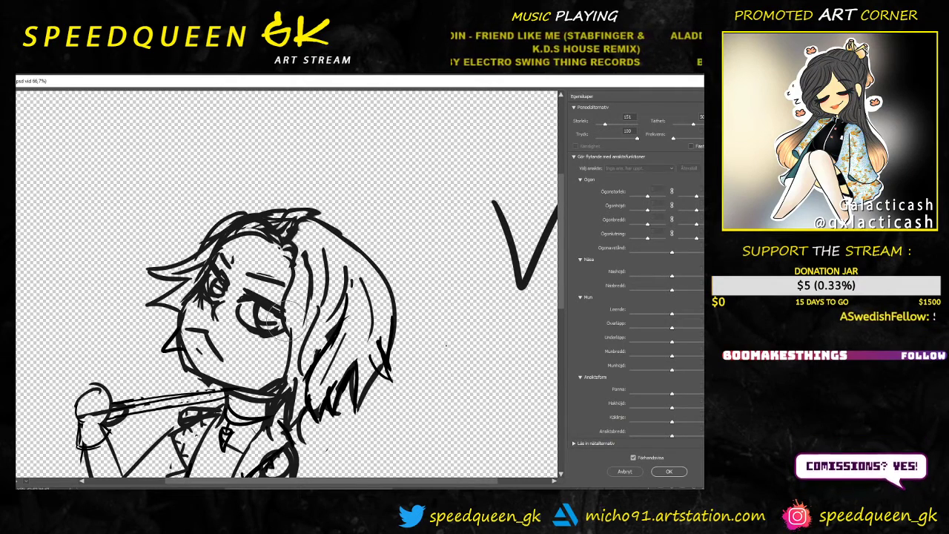
{"action": "key", "text": "ctrl+minus"}
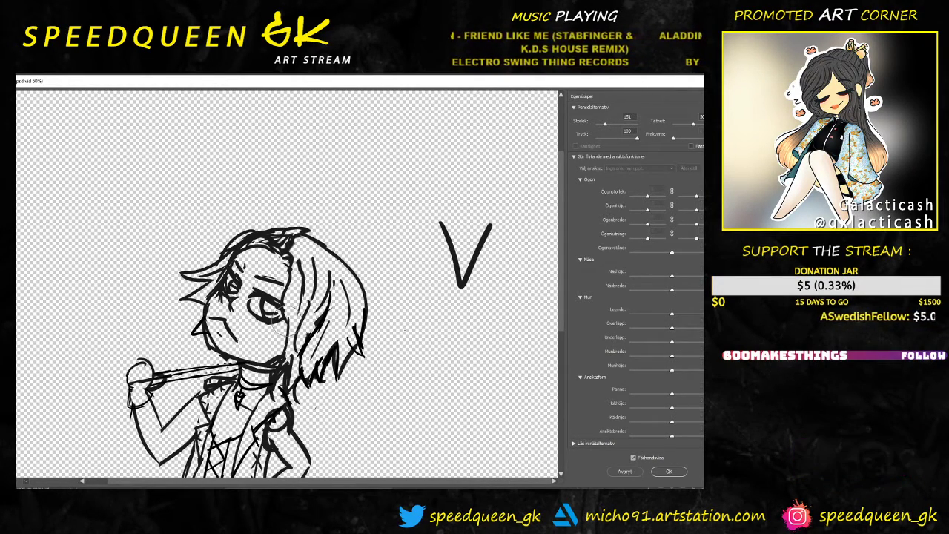
{"action": "key", "text": "ctrl+plus"}
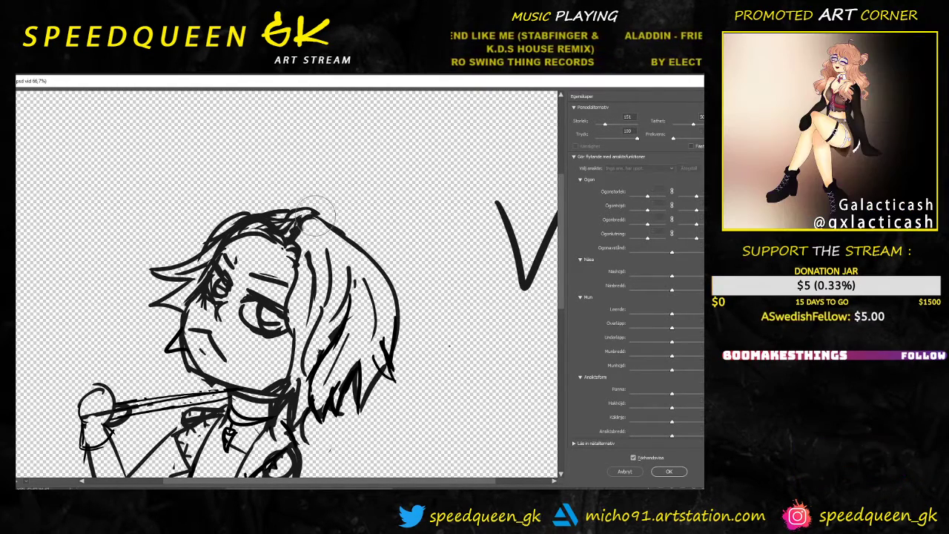
{"action": "key", "text": "Return"}
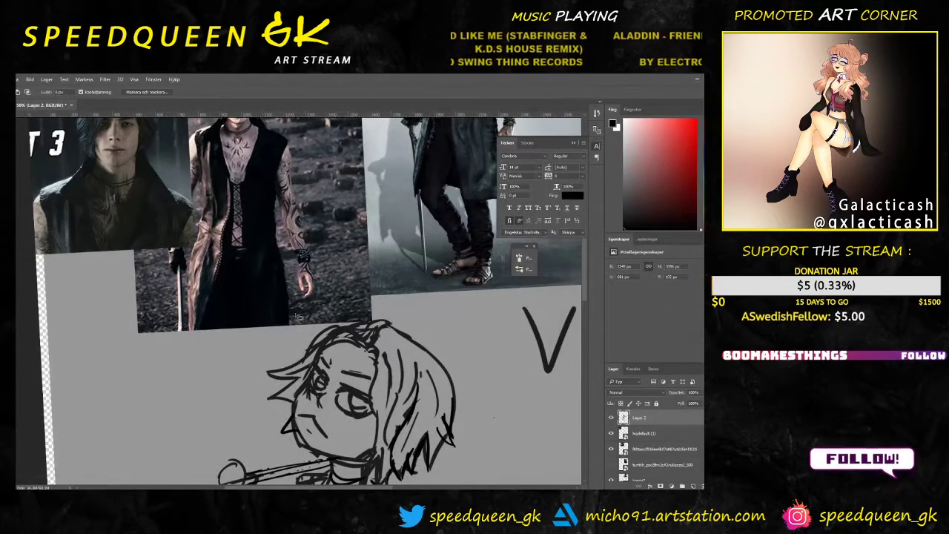
{"action": "left_click_drag", "start_coordinate": [466, 356], "coordinate": [407, 309]}
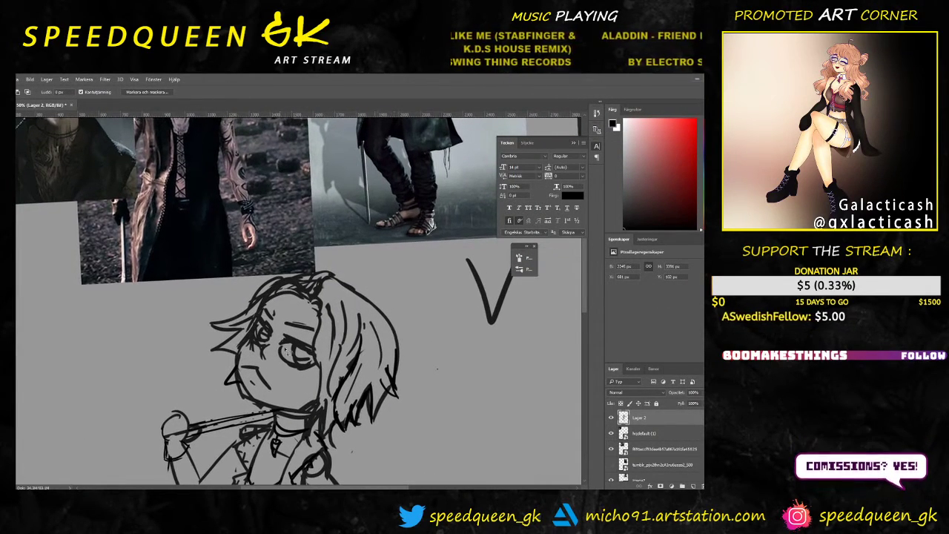
Step: Clean up and redraw the hair lines on the crown and around the parting of the sketched chibi head
{"action": "key", "text": "b"}
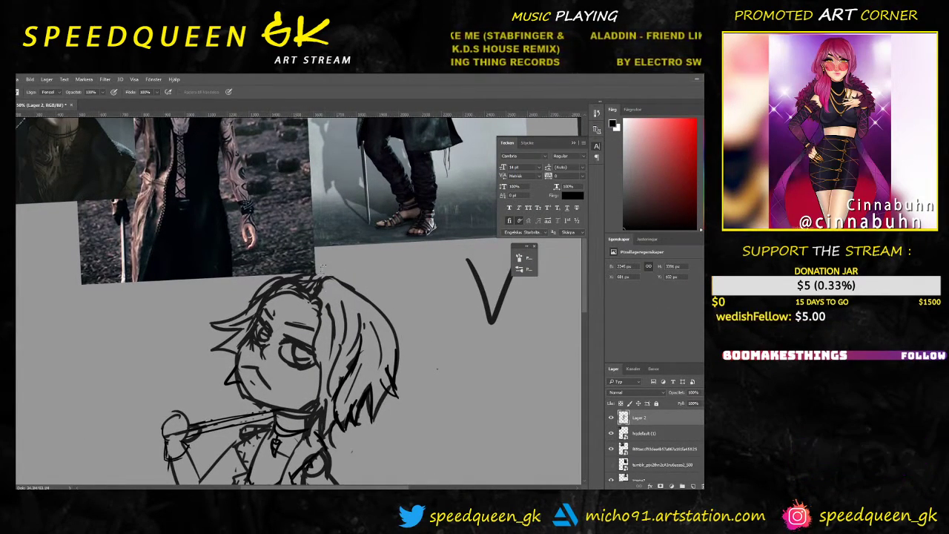
{"action": "key", "text": "b"}
{"action": "mouse_move", "coordinate": [312, 283]}
{"action": "left_mouse_down"}
{"action": "mouse_move", "coordinate": [320, 298]}
{"action": "mouse_move", "coordinate": [340, 285]}
{"action": "left_mouse_up"}
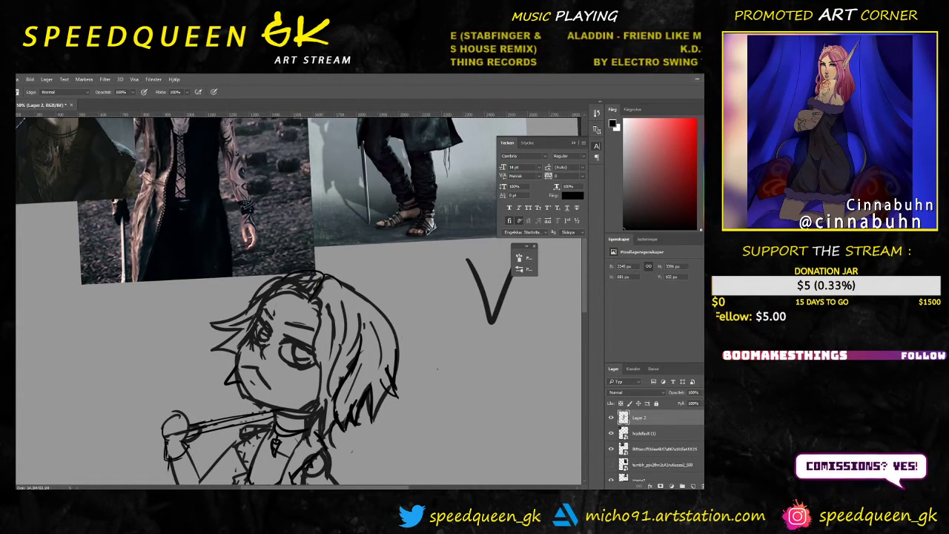
{"action": "key", "text": "e"}
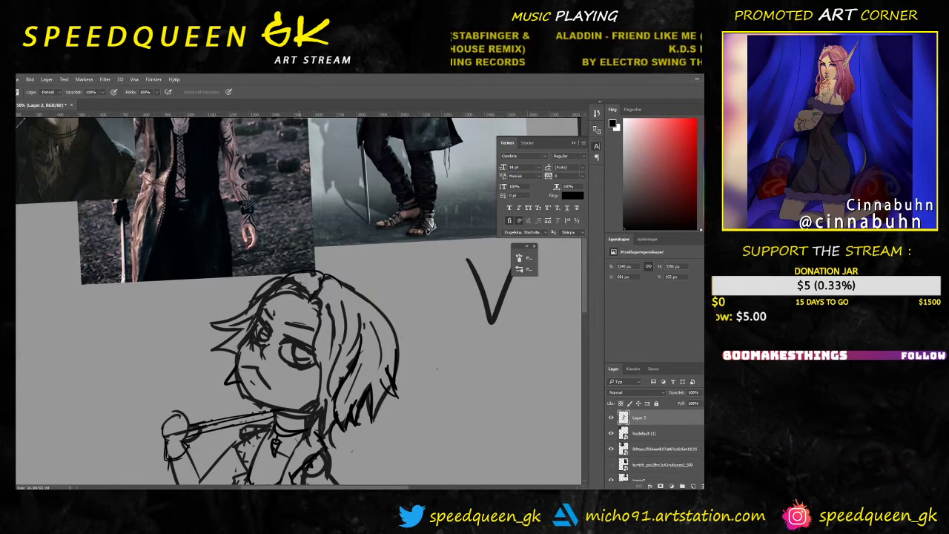
{"action": "key", "text": "b"}
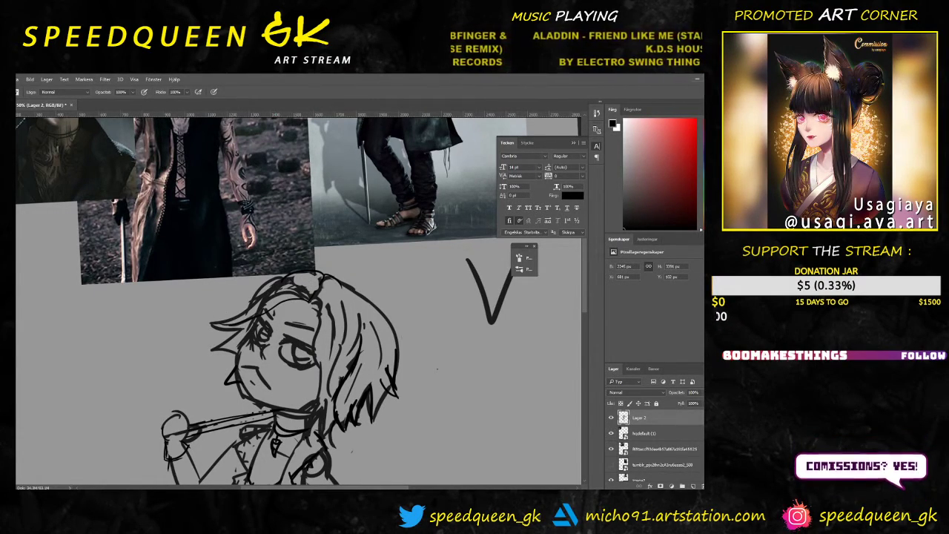
{"action": "key", "text": "e"}
{"action": "mouse_move", "coordinate": [300, 295]}
{"action": "left_mouse_down"}
{"action": "mouse_move", "coordinate": [279, 294]}
{"action": "mouse_move", "coordinate": [300, 288]}
{"action": "left_mouse_up"}
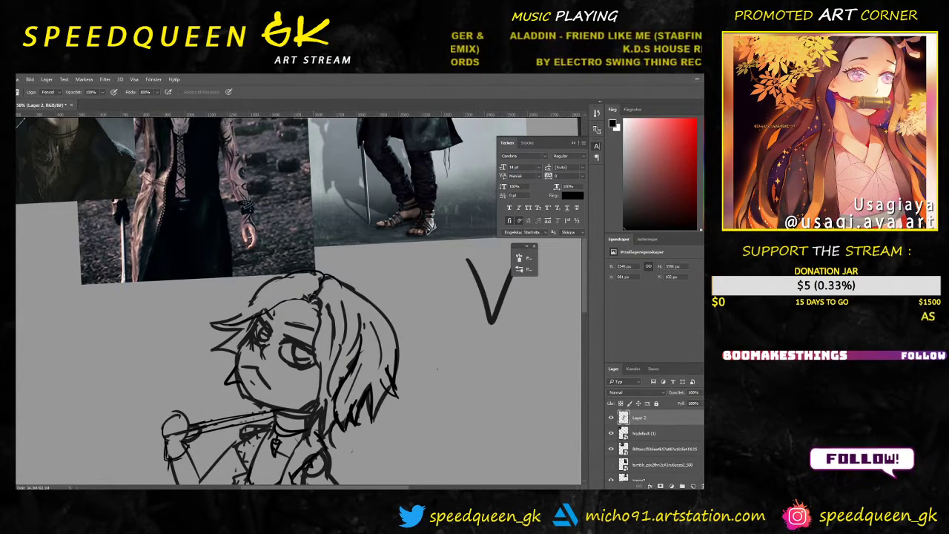
{"action": "key", "text": "b"}
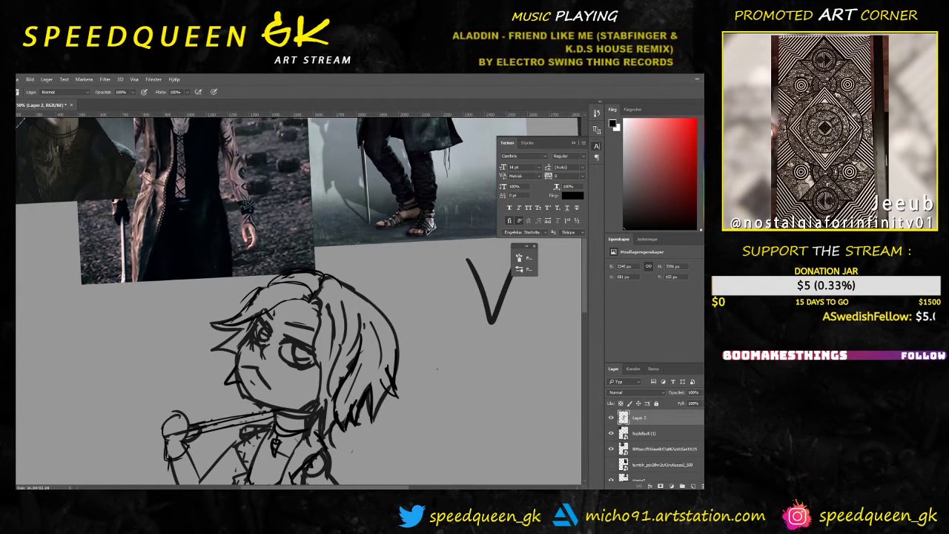
Step: Erase and redraw the pointed hair strands that stick out beside the face on the side of the raised arm
{"action": "key", "text": "e"}
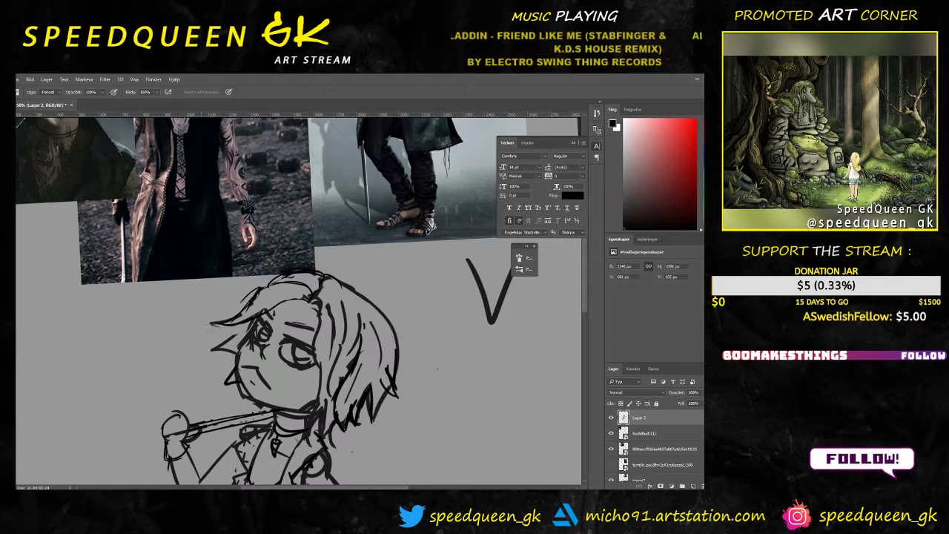
{"action": "key", "text": "b"}
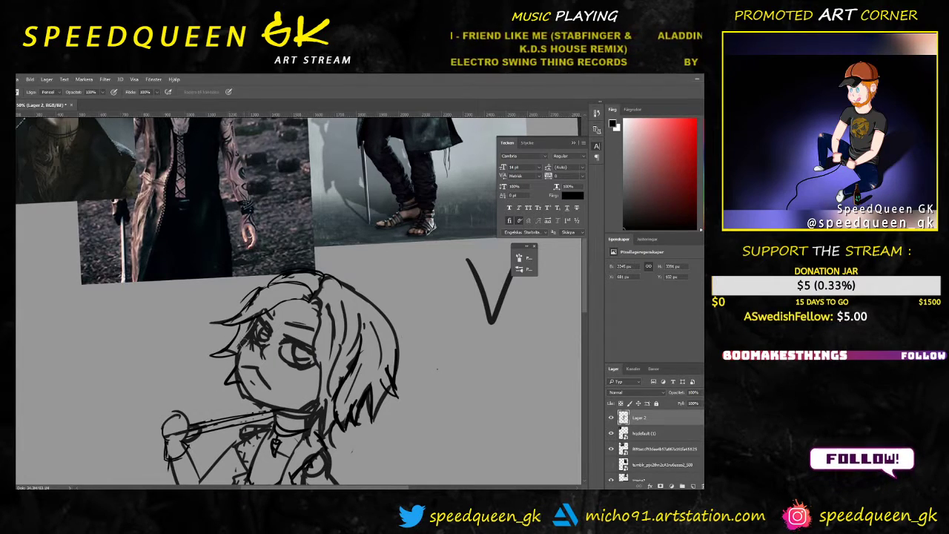
{"action": "key", "text": "e"}
{"action": "key", "text": "b"}
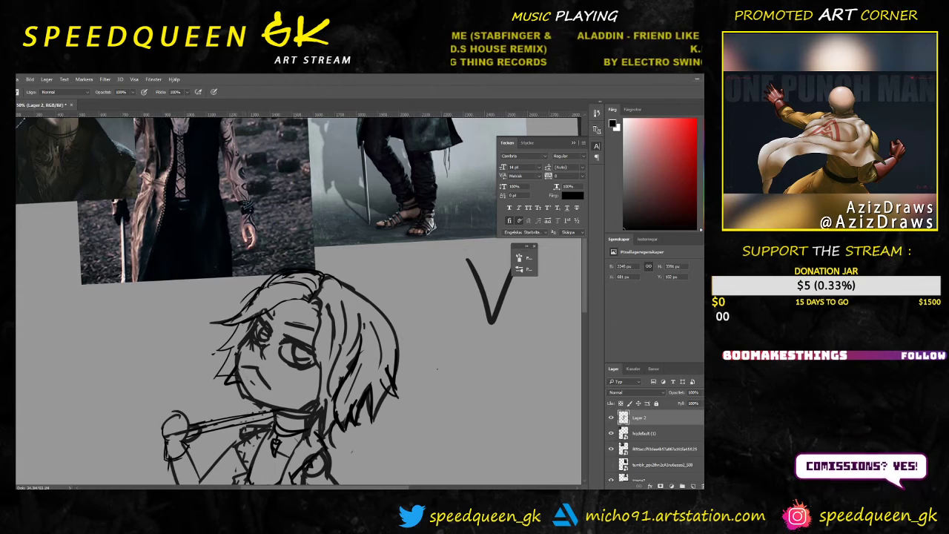
Step: Erase the doubled lines along the jaw and neck and redraw them as a cleaner outline above the choker
{"action": "key", "text": "e"}
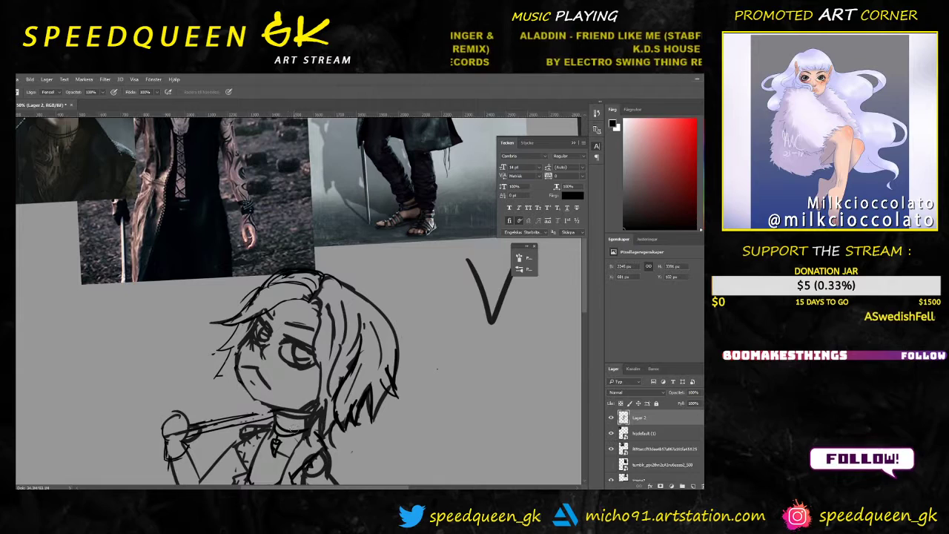
{"action": "left_click_drag", "start_coordinate": [315, 411], "coordinate": [290, 419]}
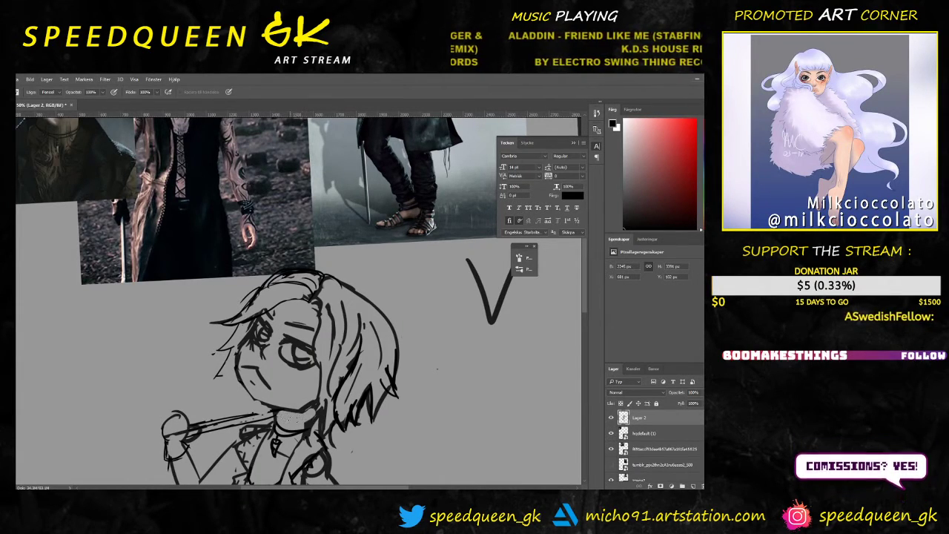
{"action": "key", "text": "b"}
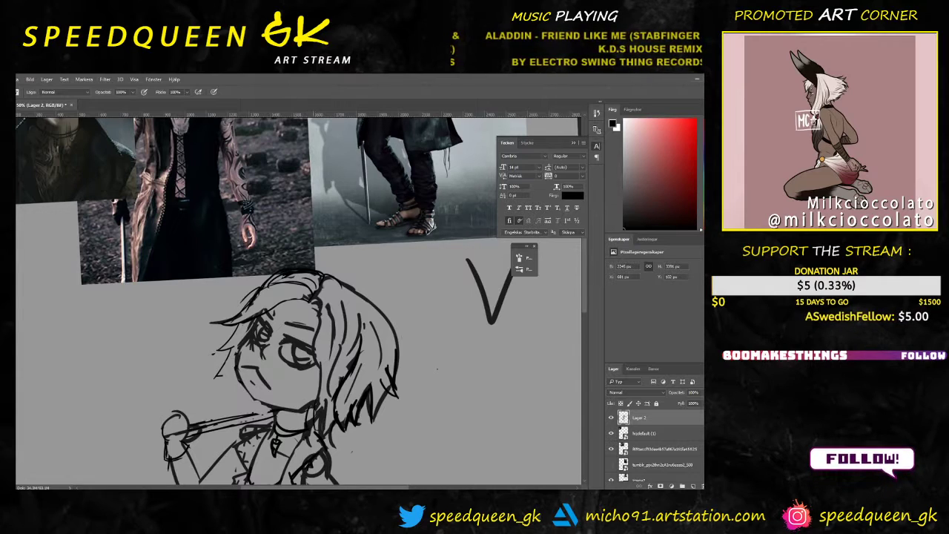
{"action": "key", "text": "e"}
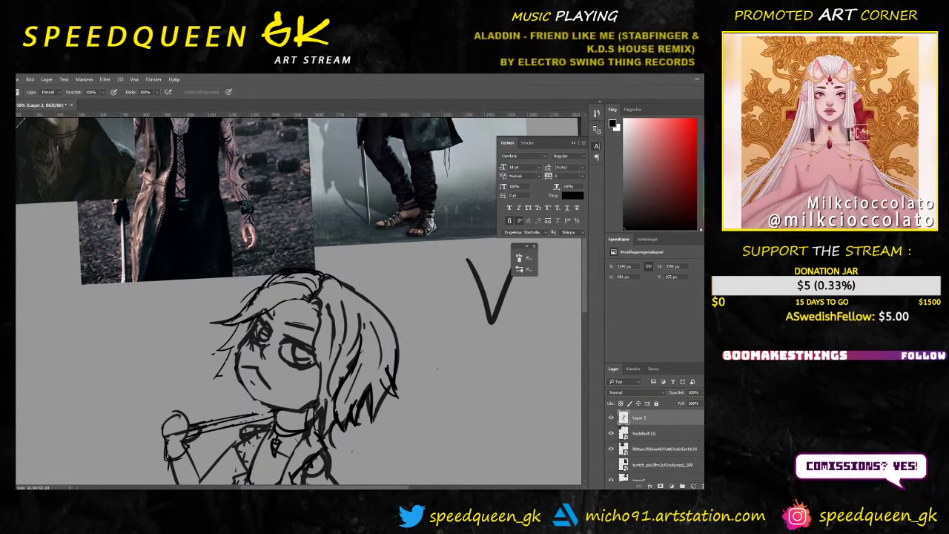
{"action": "left_click_drag", "start_coordinate": [317, 414], "coordinate": [310, 421]}
{"action": "key", "text": "b"}
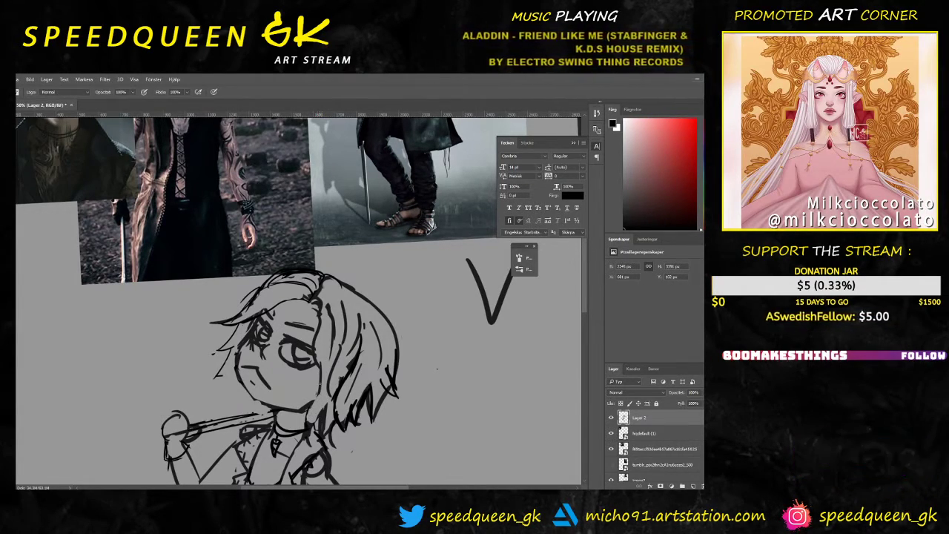
Step: Rework the hair strand falling between the cheek and the long side hair, and undo the last stroke
{"action": "mouse_move", "coordinate": [320, 386]}
{"action": "left_mouse_down"}
{"action": "mouse_move", "coordinate": [306, 419]}
{"action": "mouse_move", "coordinate": [327, 405]}
{"action": "left_mouse_up"}
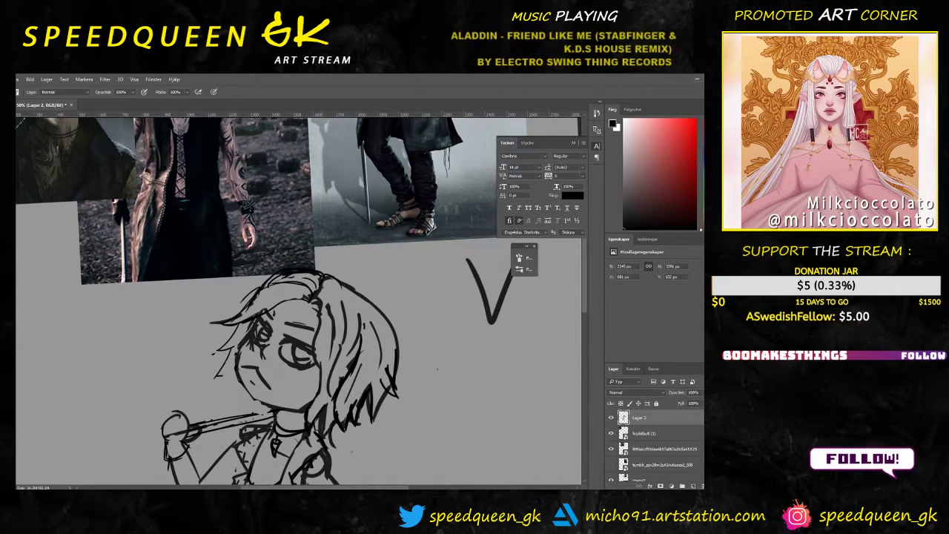
{"action": "key", "text": "e"}
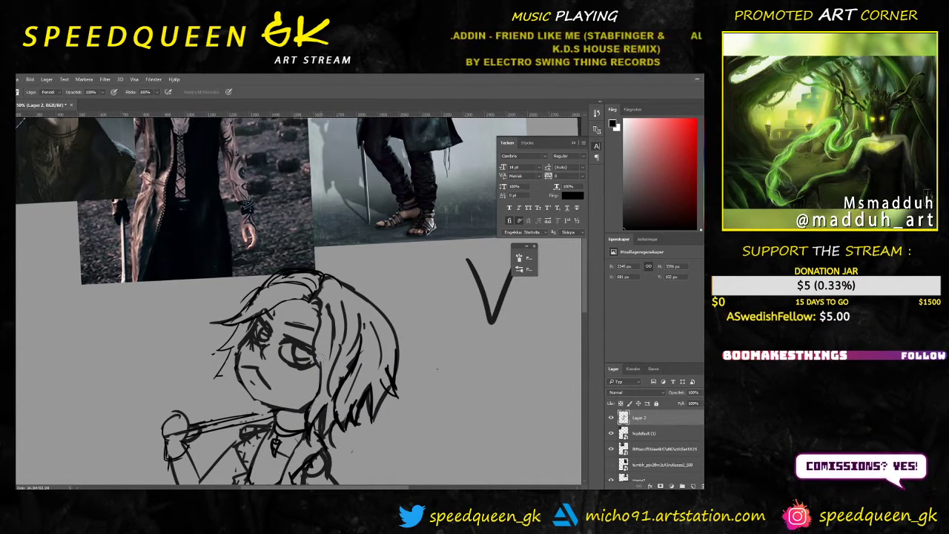
{"action": "left_click_drag", "start_coordinate": [319, 358], "coordinate": [319, 384]}
{"action": "key", "text": "b"}
{"action": "left_click_drag", "start_coordinate": [320, 345], "coordinate": [317, 394]}
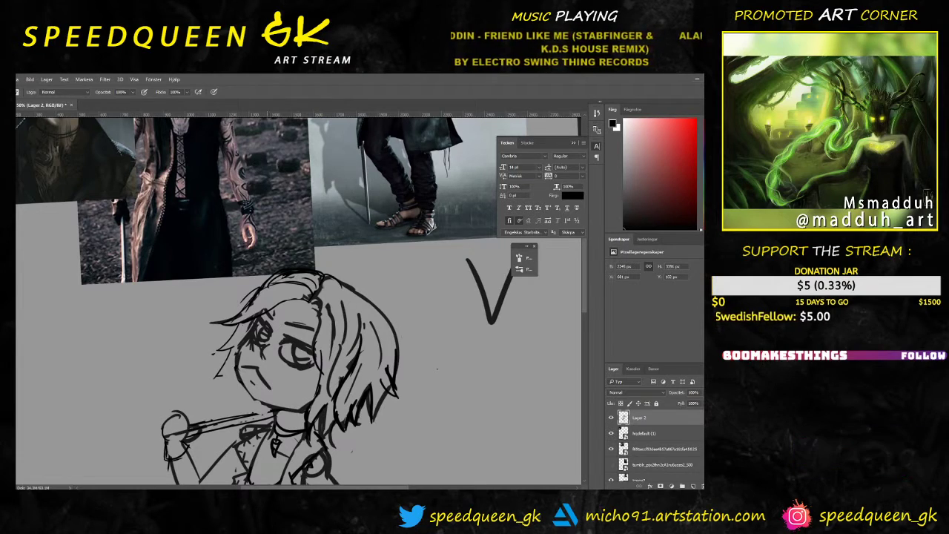
{"action": "key", "text": "ctrl+z"}
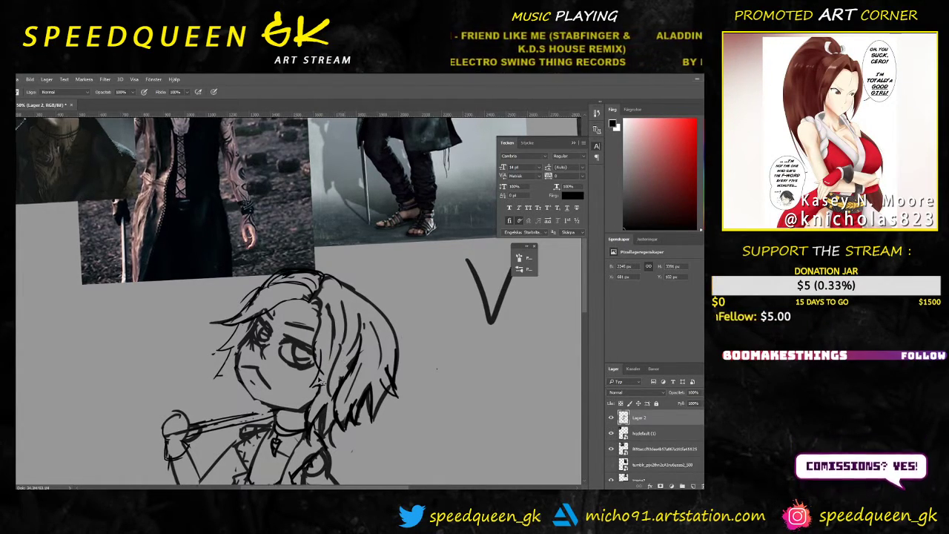
Step: Add a new layer above the sketch layer and sample the dark red palette swatch as the foreground colour
{"action": "key", "text": "ctrl+minus"}
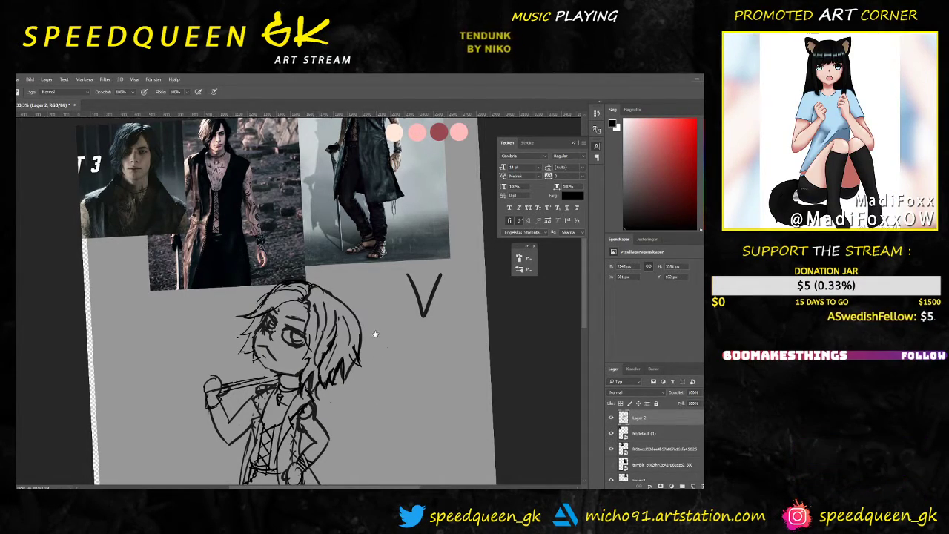
{"action": "left_click_drag", "start_coordinate": [360, 389], "coordinate": [366, 303]}
{"action": "key", "text": "ctrl+minus"}
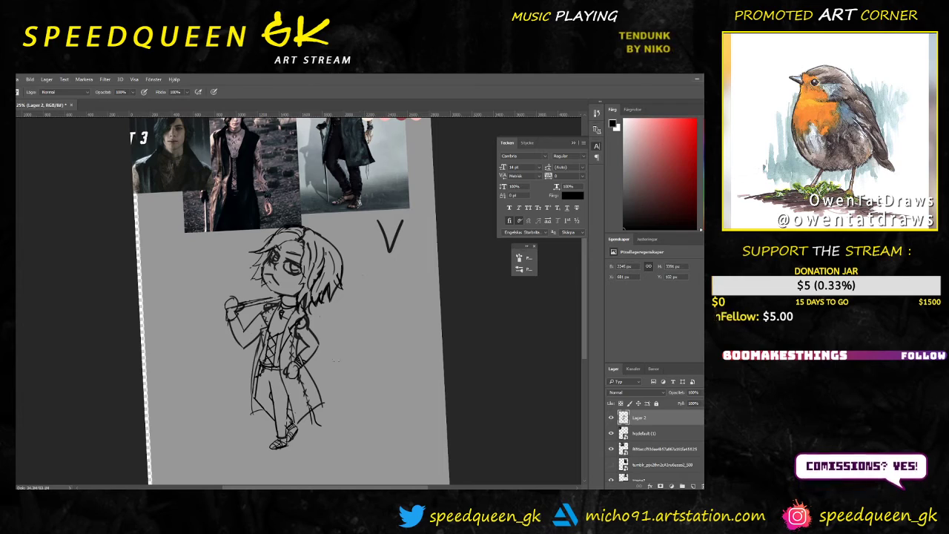
{"action": "key", "text": "ctrl+minus"}
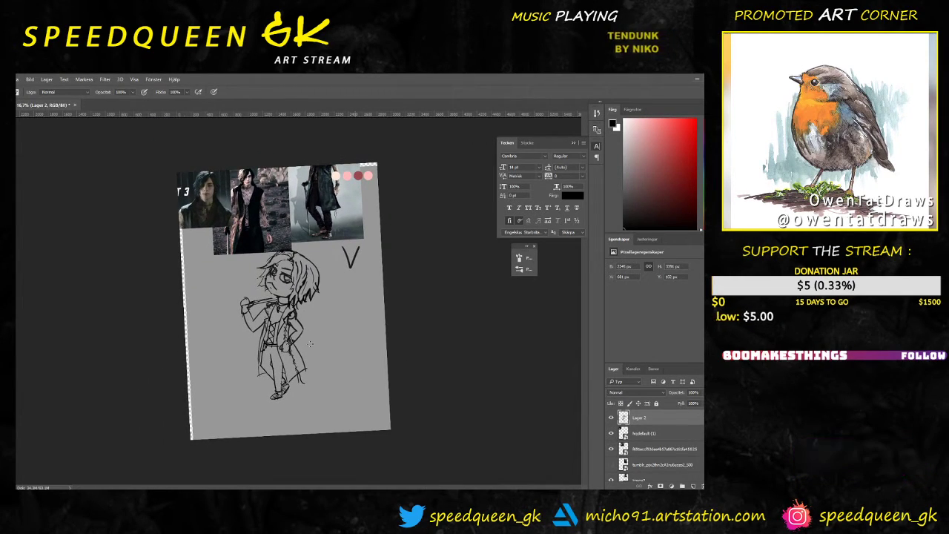
{"action": "key", "text": "ctrl+shift+alt+n"}
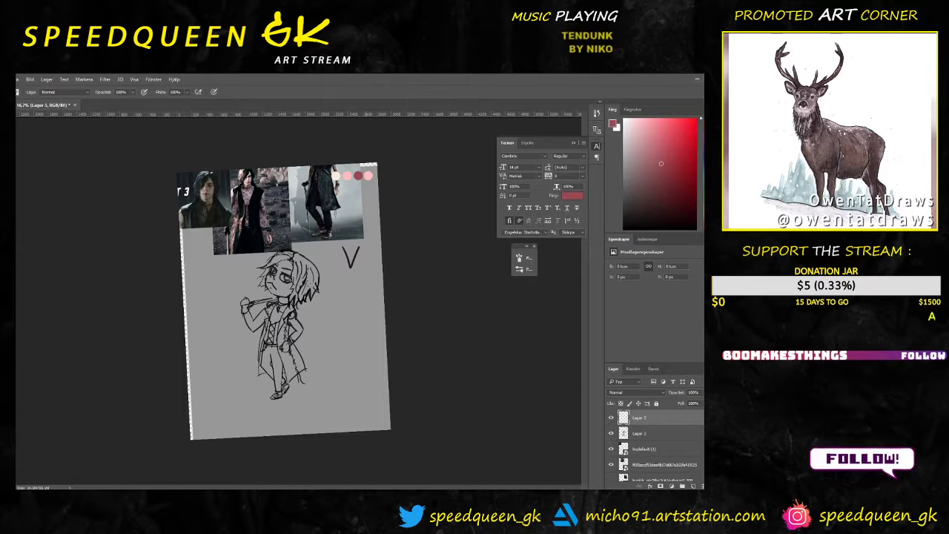
{"action": "key", "text": "ctrl+plus"}
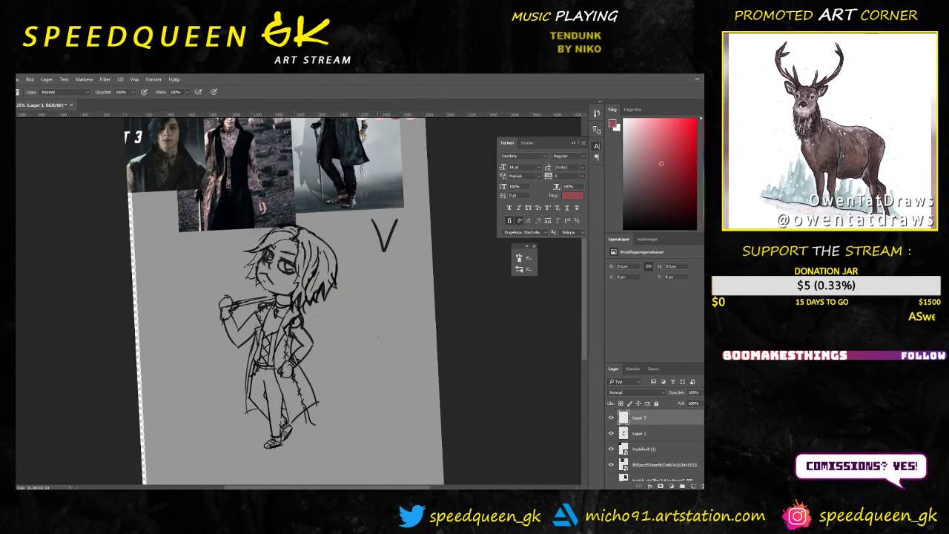
{"action": "key", "text": "ctrl+minus"}
{"action": "key", "text": "ctrl+plus"}
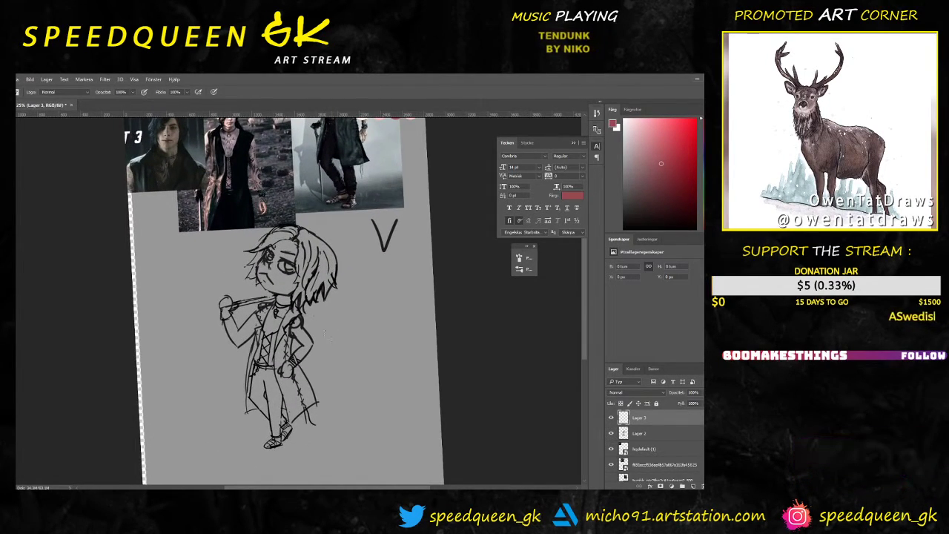
{"action": "mouse_move", "coordinate": [373, 322]}
{"action": "left_mouse_down"}
{"action": "mouse_move", "coordinate": [362, 333]}
{"action": "mouse_move", "coordinate": [373, 324]}
{"action": "left_mouse_up"}
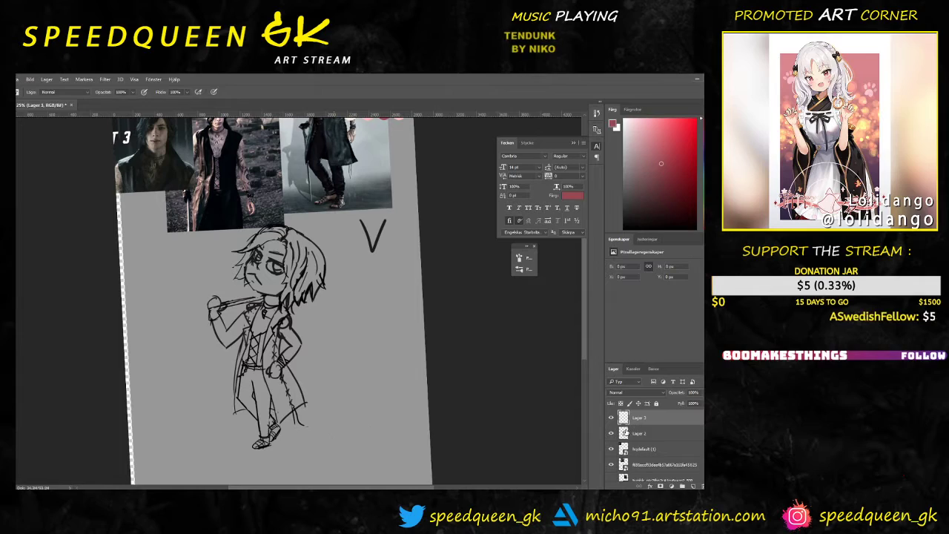
Step: Select Lager 2, set a dark grey colour and a larger brush, and undo a test stroke beside the feet
{"action": "left_click", "coordinate": [628, 434]}
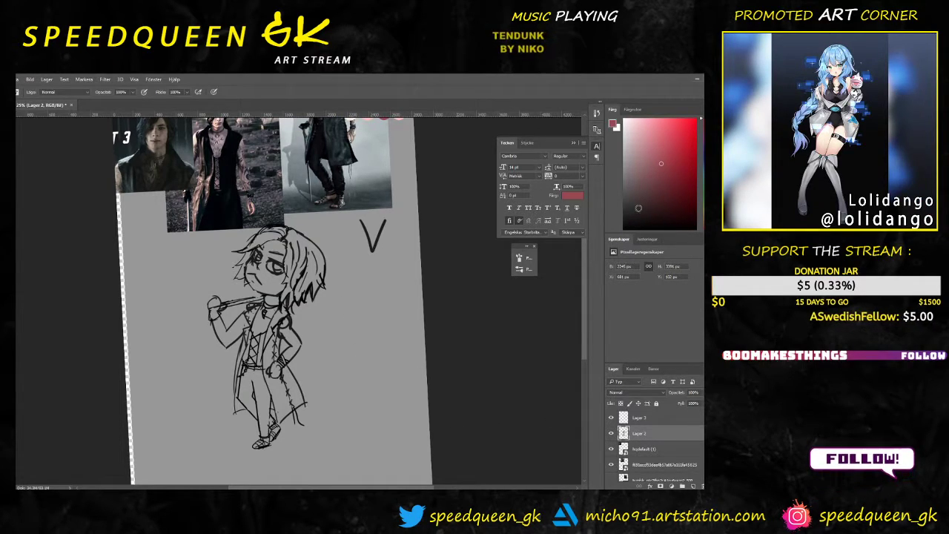
{"action": "right_click", "coordinate": [408, 391]}
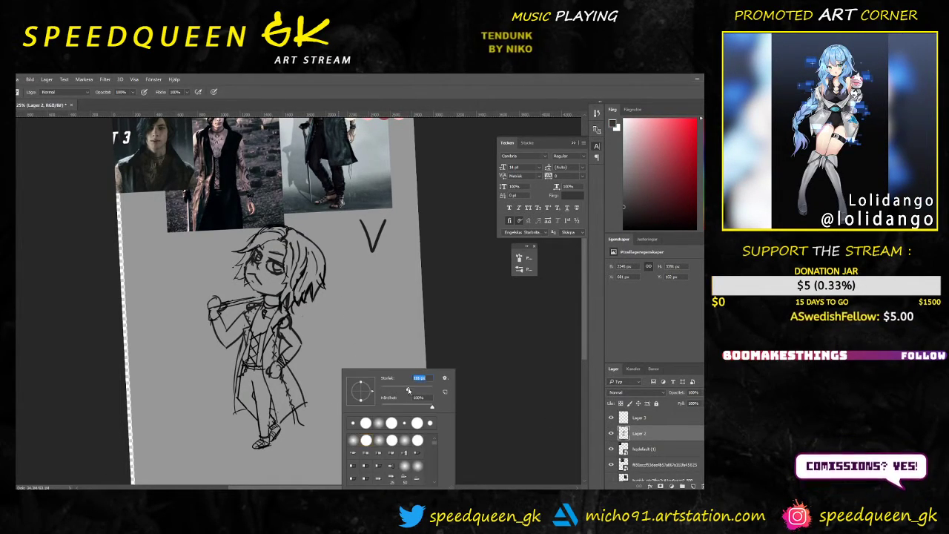
{"action": "left_click_drag", "start_coordinate": [409, 389], "coordinate": [412, 389]}
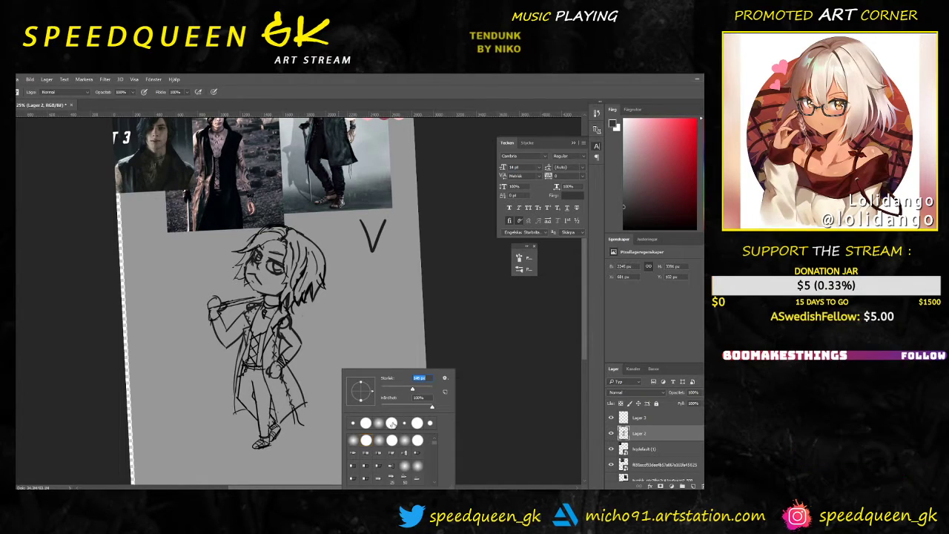
{"action": "mouse_move", "coordinate": [286, 439]}
{"action": "left_mouse_down"}
{"action": "mouse_move", "coordinate": [331, 425]}
{"action": "mouse_move", "coordinate": [358, 402]}
{"action": "left_mouse_up"}
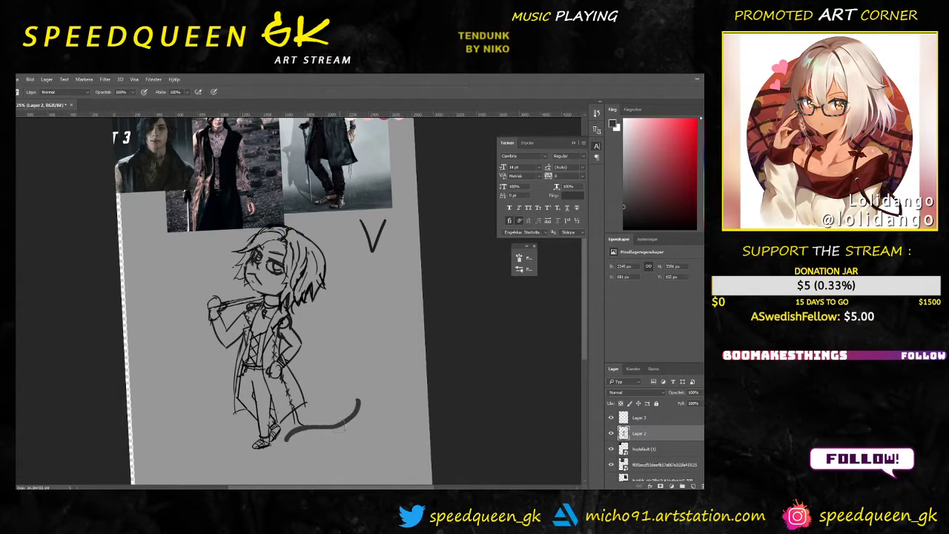
{"action": "key", "text": "ctrl+z"}
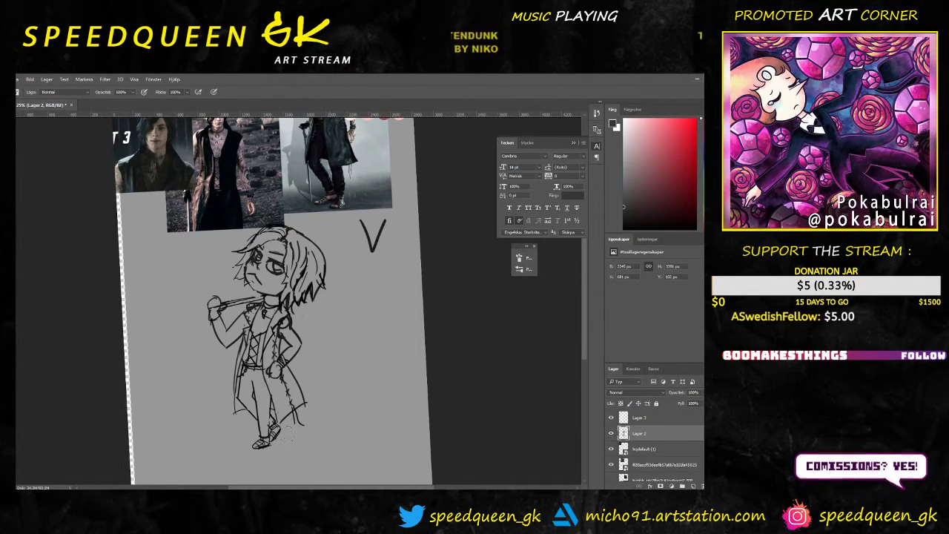
Step: Paint dark grey wavy strokes on the ground on both sides of the character's feet, with a spiral swirl above each side
{"action": "mouse_move", "coordinate": [293, 423]}
{"action": "left_mouse_down"}
{"action": "mouse_move", "coordinate": [339, 428]}
{"action": "mouse_move", "coordinate": [347, 416]}
{"action": "mouse_move", "coordinate": [383, 423]}
{"action": "left_mouse_up"}
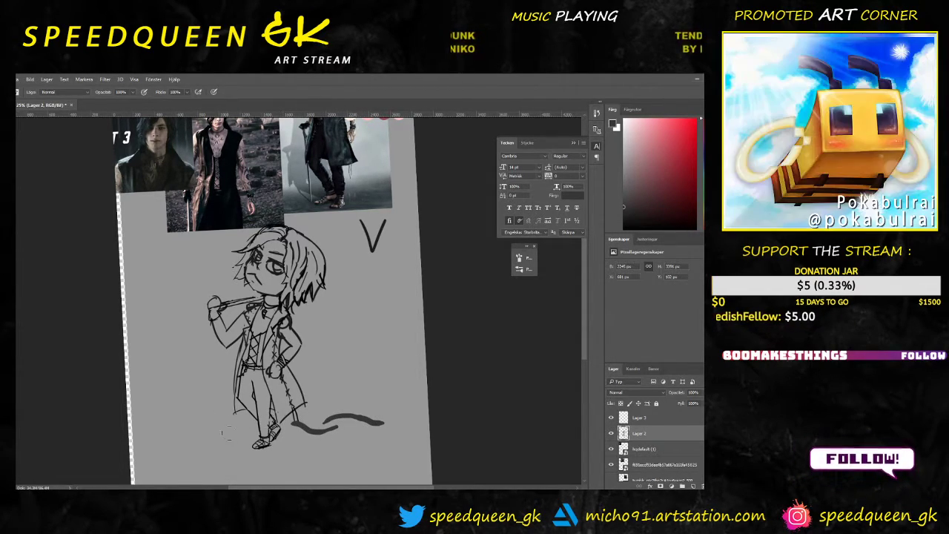
{"action": "mouse_move", "coordinate": [251, 425]}
{"action": "left_mouse_down"}
{"action": "mouse_move", "coordinate": [186, 426]}
{"action": "mouse_move", "coordinate": [197, 406]}
{"action": "left_mouse_up"}
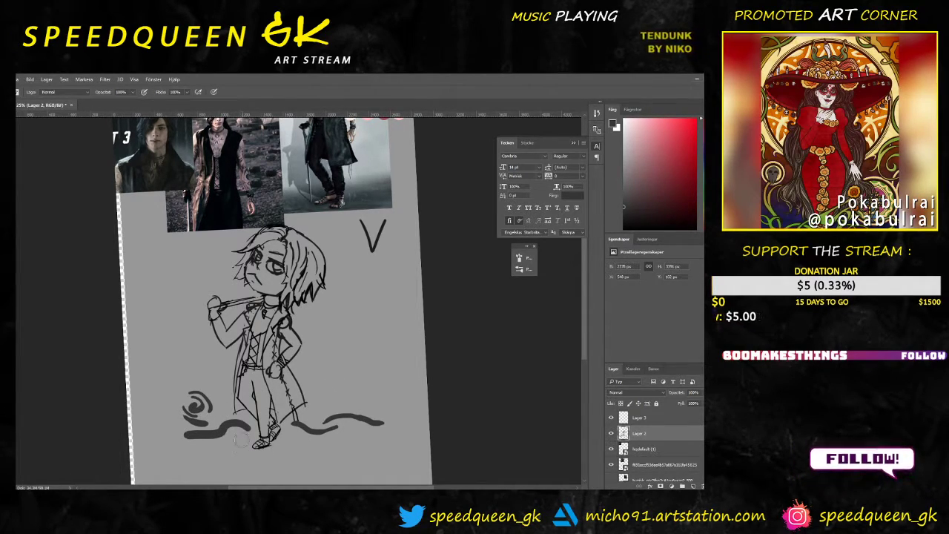
{"action": "left_click_drag", "start_coordinate": [230, 439], "coordinate": [209, 443]}
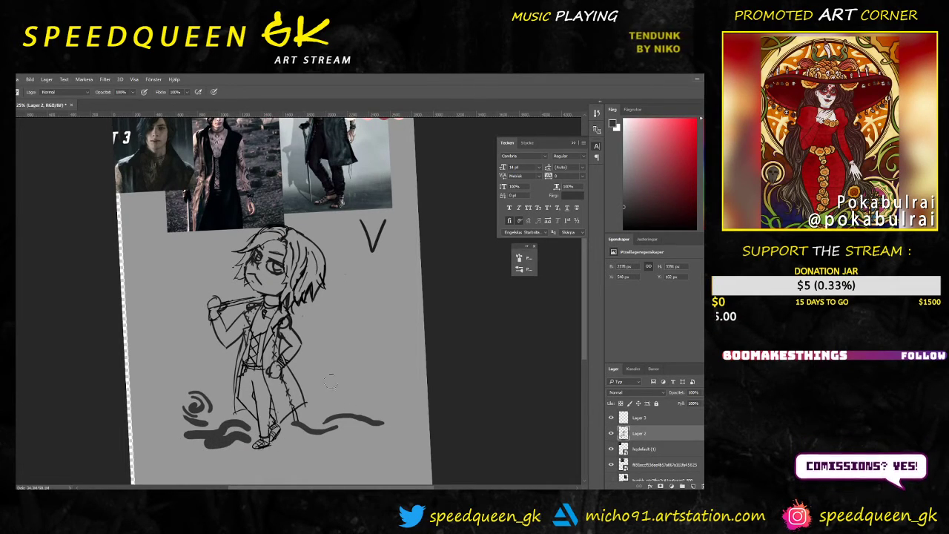
{"action": "left_click_drag", "start_coordinate": [331, 384], "coordinate": [340, 334]}
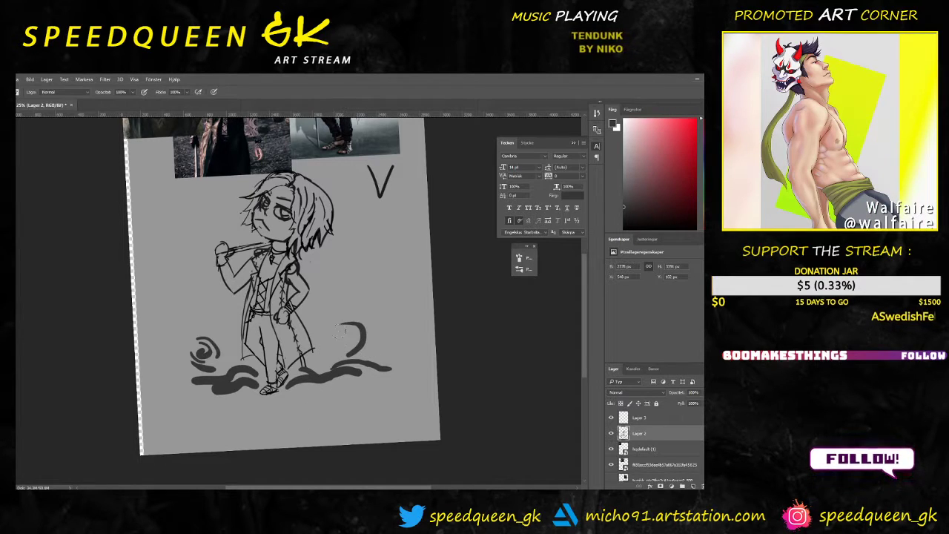
{"action": "mouse_move", "coordinate": [340, 331]}
{"action": "left_mouse_down"}
{"action": "mouse_move", "coordinate": [333, 344]}
{"action": "mouse_move", "coordinate": [343, 336]}
{"action": "left_mouse_up"}
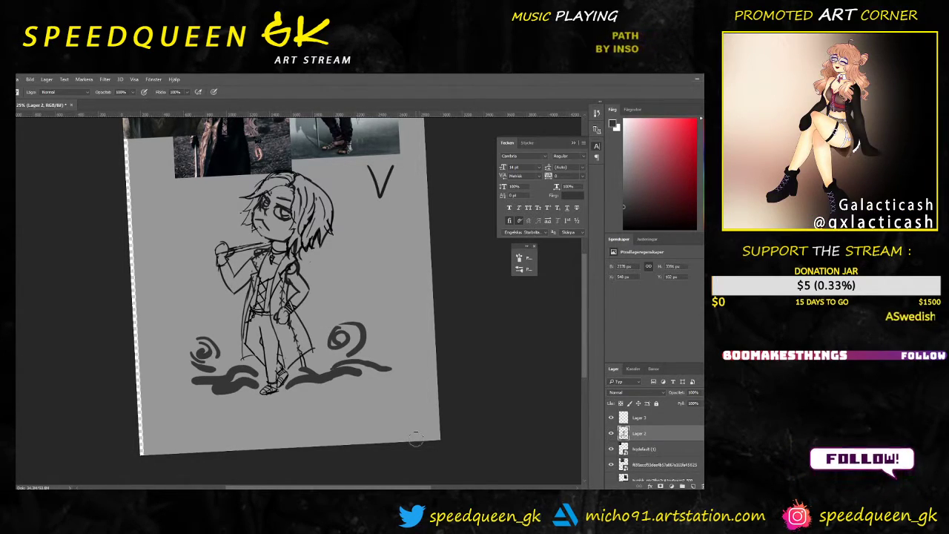
Step: Switch to the web browser, open youtube.com and search for "brexit cumberbatch"
{"action": "mouse_move", "coordinate": [209, 488]}
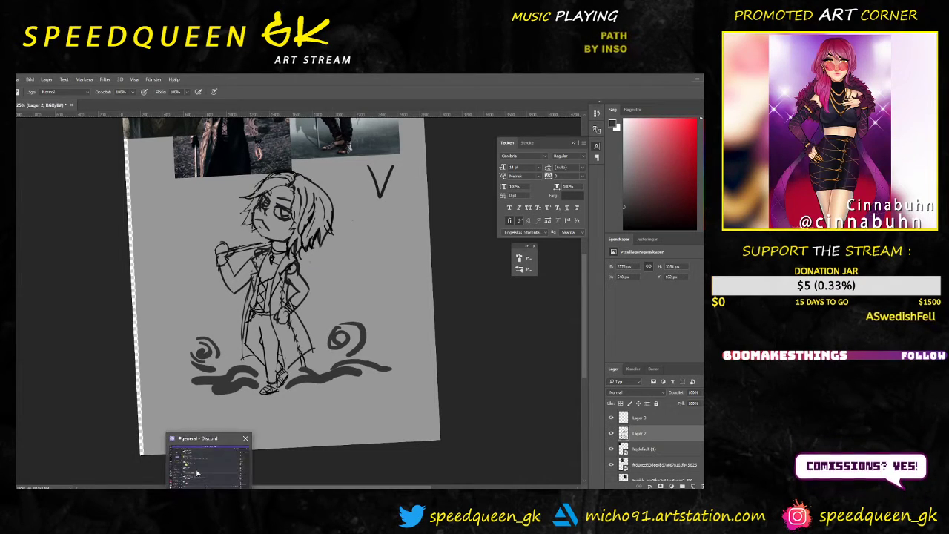
{"action": "left_click", "coordinate": [215, 461]}
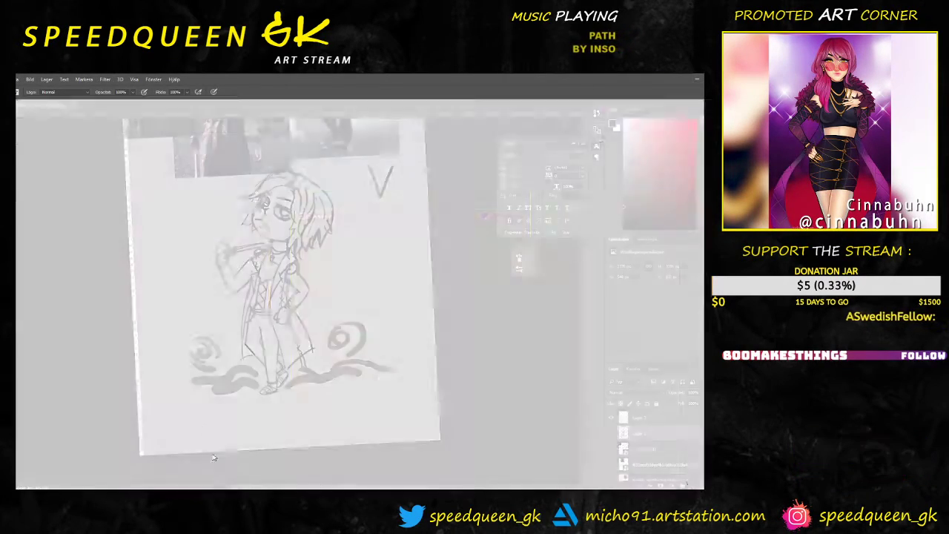
{"action": "left_click", "coordinate": [168, 82]}
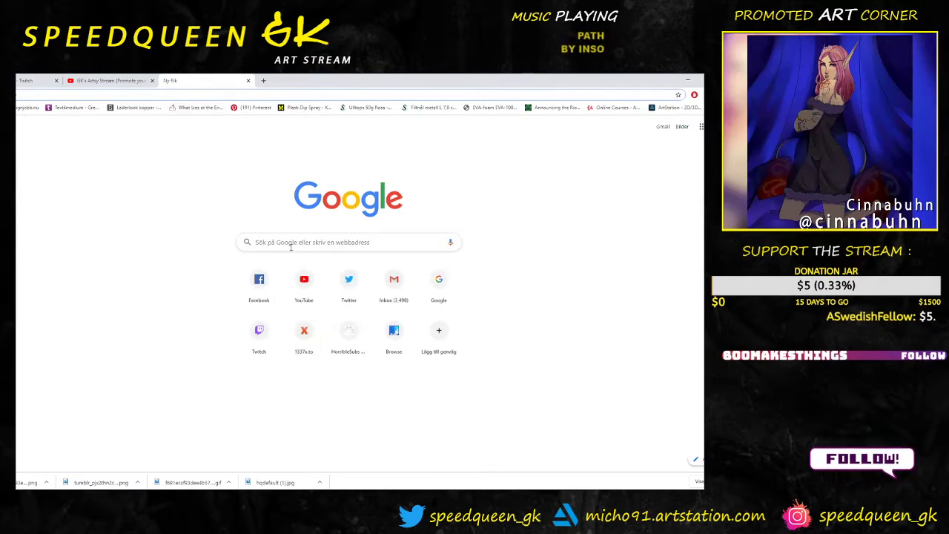
{"action": "type", "text": "youtube.com"}
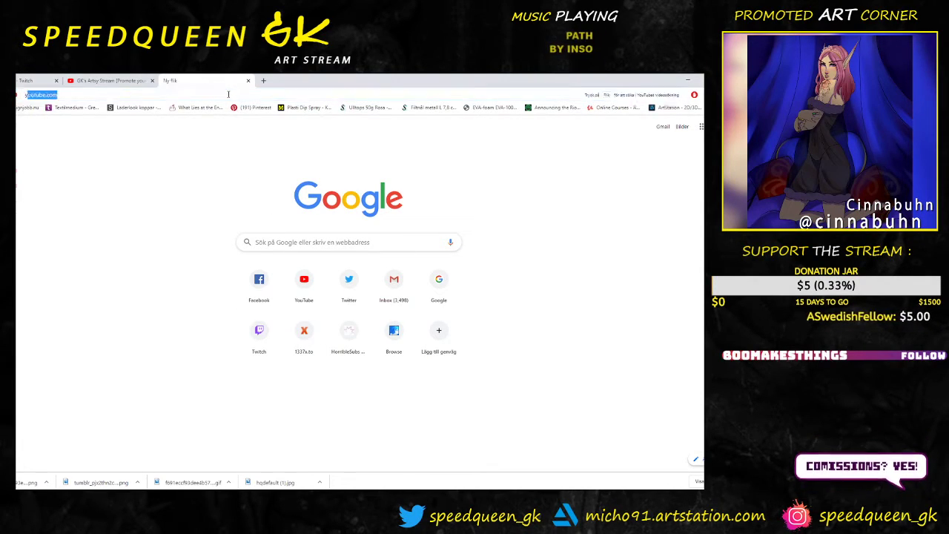
{"action": "key", "text": "Return"}
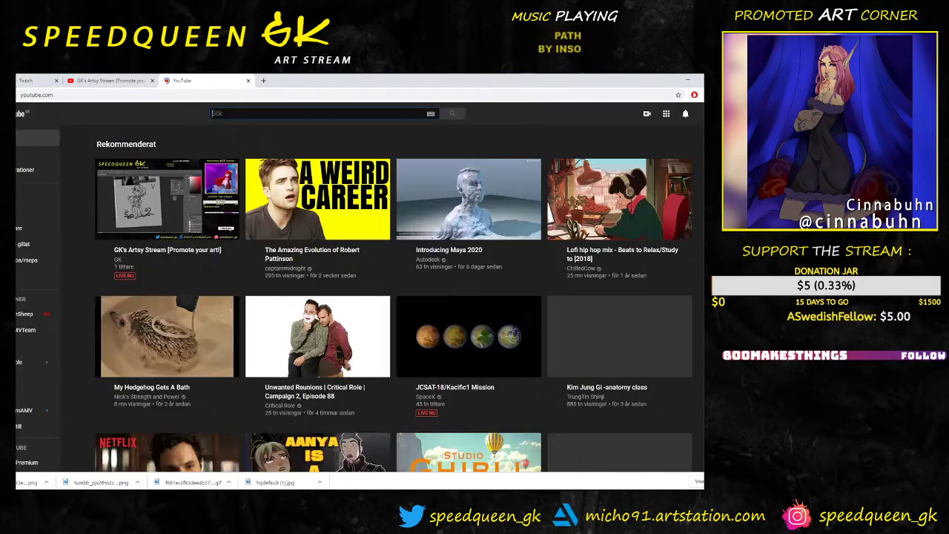
{"action": "left_click", "coordinate": [259, 112]}
{"action": "type", "text": "brexit "}
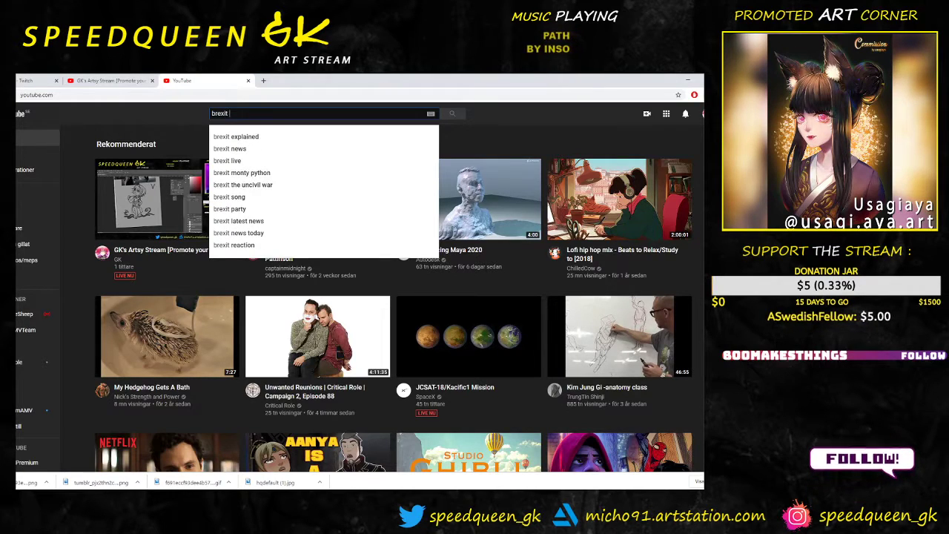
{"action": "type", "text": "cumberbatch"}
{"action": "key", "text": "Return"}
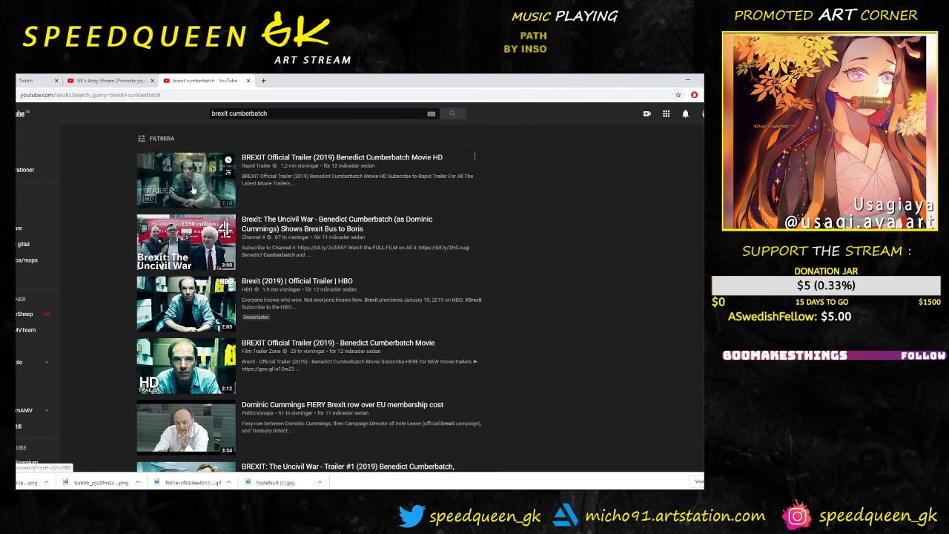
Step: Play the BREXIT Official Trailer (2019), pause it, check the live stream page, and return to Photoshop
{"action": "left_click", "coordinate": [197, 190]}
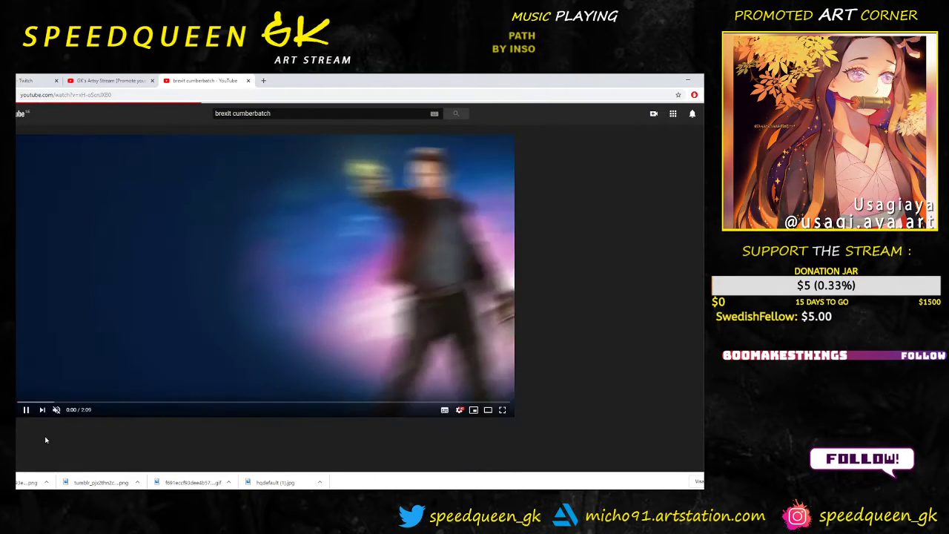
{"action": "left_click", "coordinate": [77, 405]}
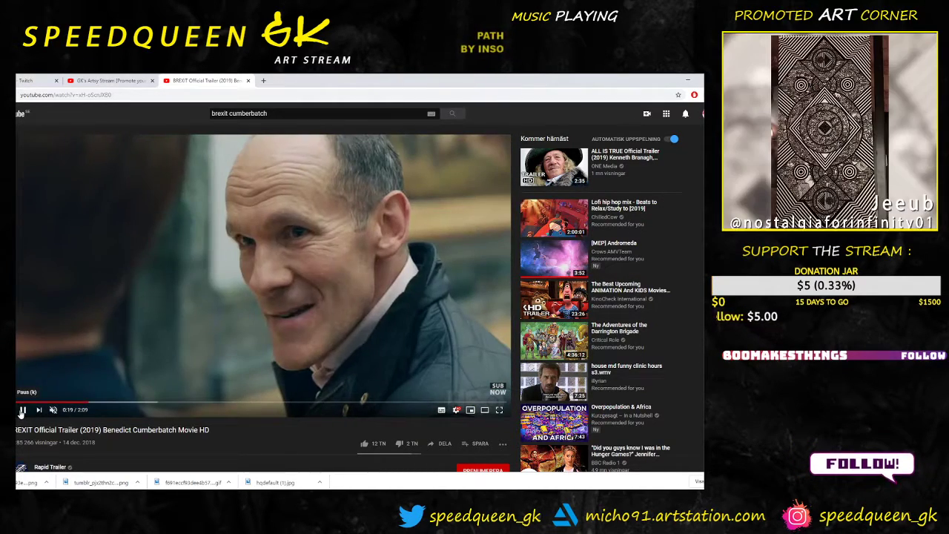
{"action": "left_click", "coordinate": [23, 412]}
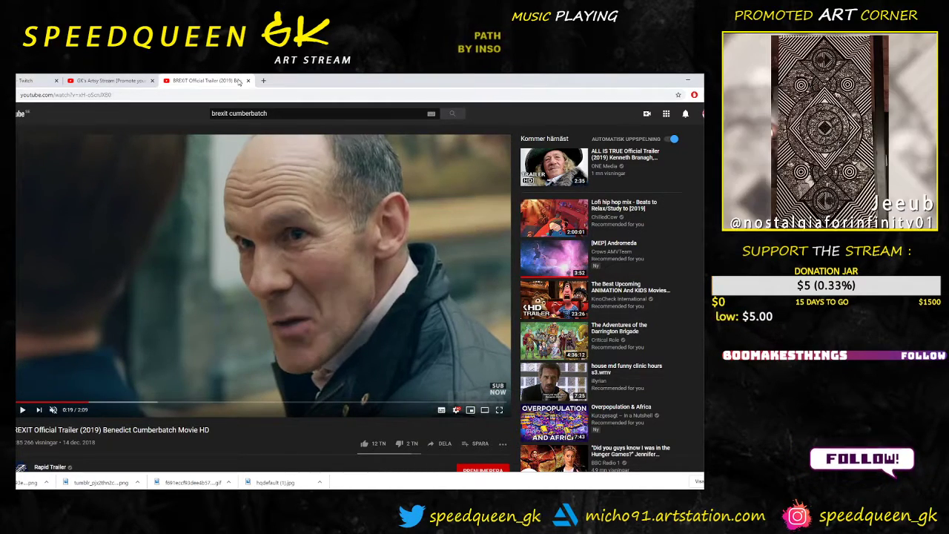
{"action": "left_click", "coordinate": [117, 81]}
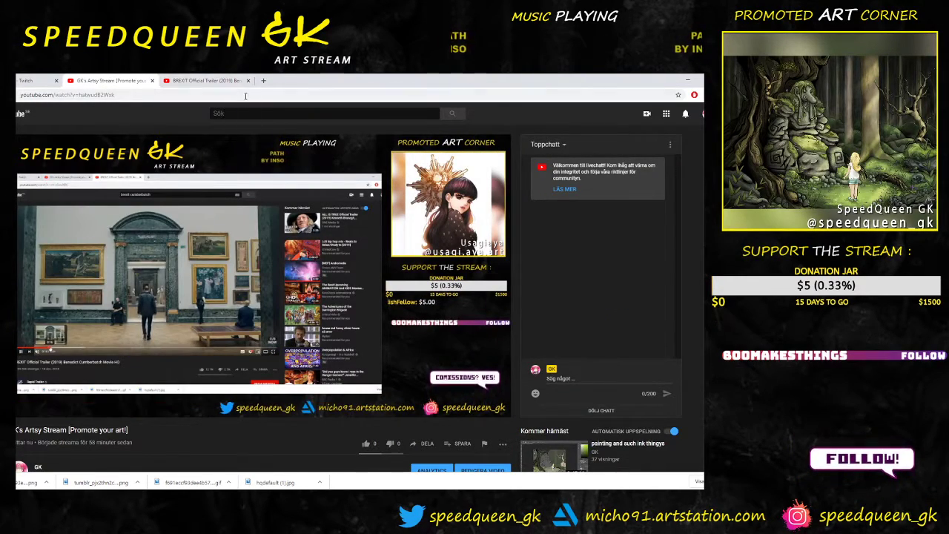
{"action": "left_click", "coordinate": [194, 80]}
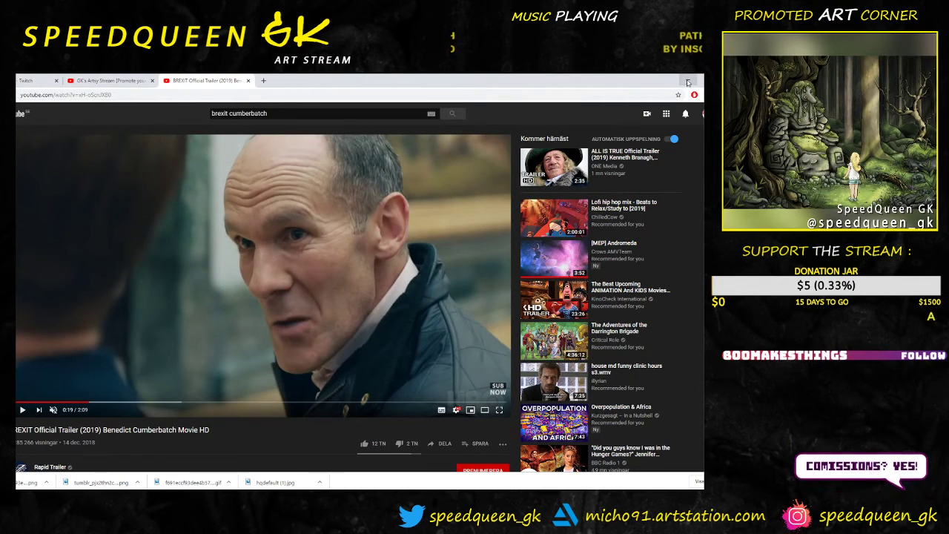
{"action": "left_click", "coordinate": [688, 83]}
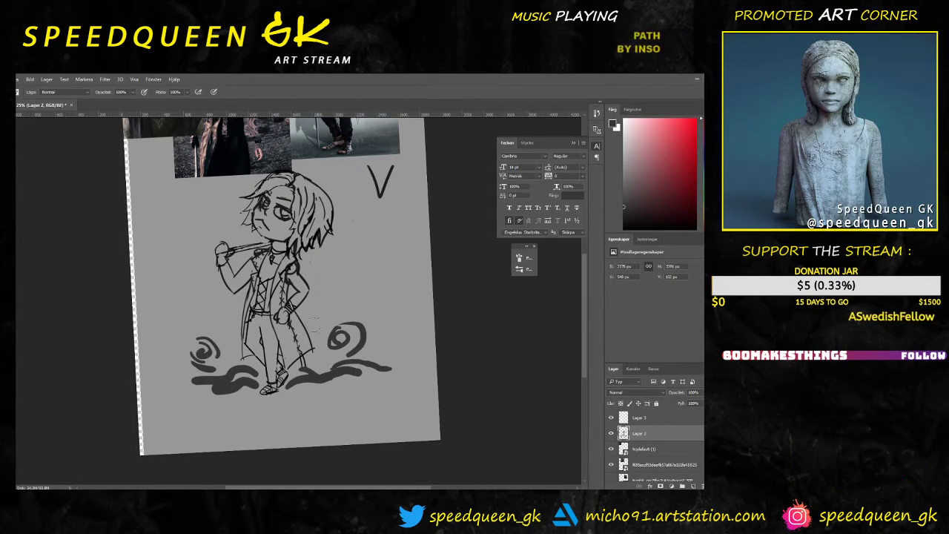
Step: Straighten the canvas rotation, select Lager 3, and sample the dark red palette swatch as the foreground colour
{"action": "key", "text": "ctrl+plus"}
{"action": "left_click_drag", "start_coordinate": [406, 332], "coordinate": [396, 408]}
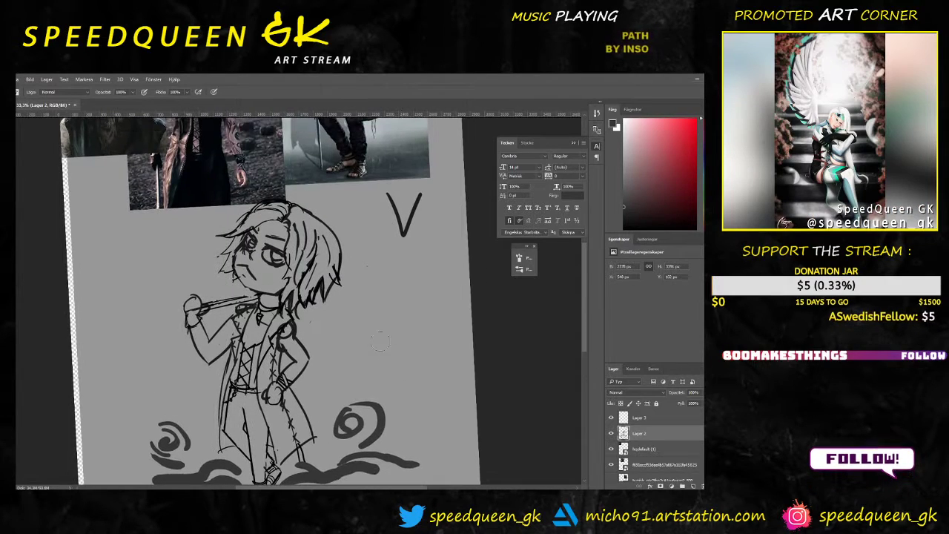
{"action": "key", "text": "r"}
{"action": "mouse_move", "coordinate": [364, 294]}
{"action": "left_mouse_down"}
{"action": "mouse_move", "coordinate": [384, 312]}
{"action": "mouse_move", "coordinate": [383, 300]}
{"action": "left_mouse_up"}
{"action": "key", "text": "b"}
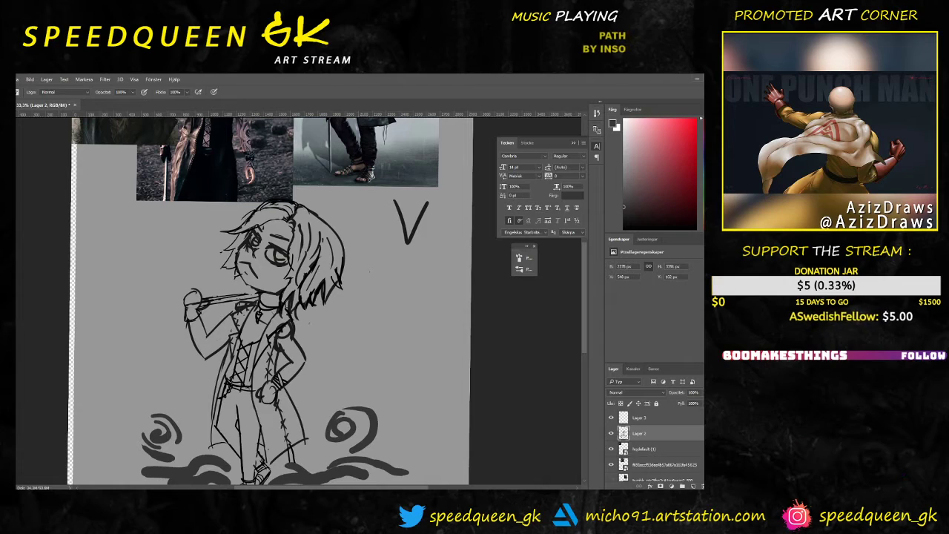
{"action": "key", "text": "ctrl+minus"}
{"action": "left_click", "coordinate": [640, 418]}
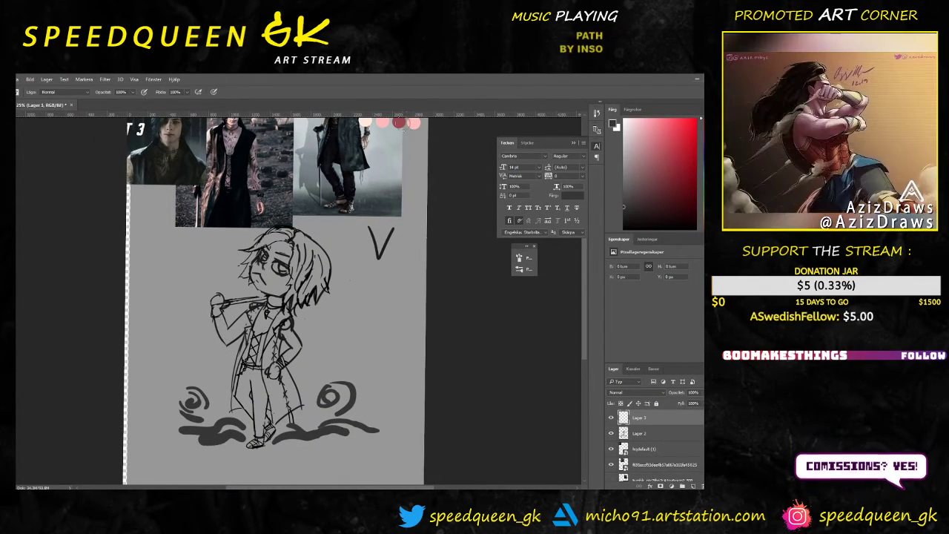
{"action": "left_click", "coordinate": [400, 123], "text": "alt"}
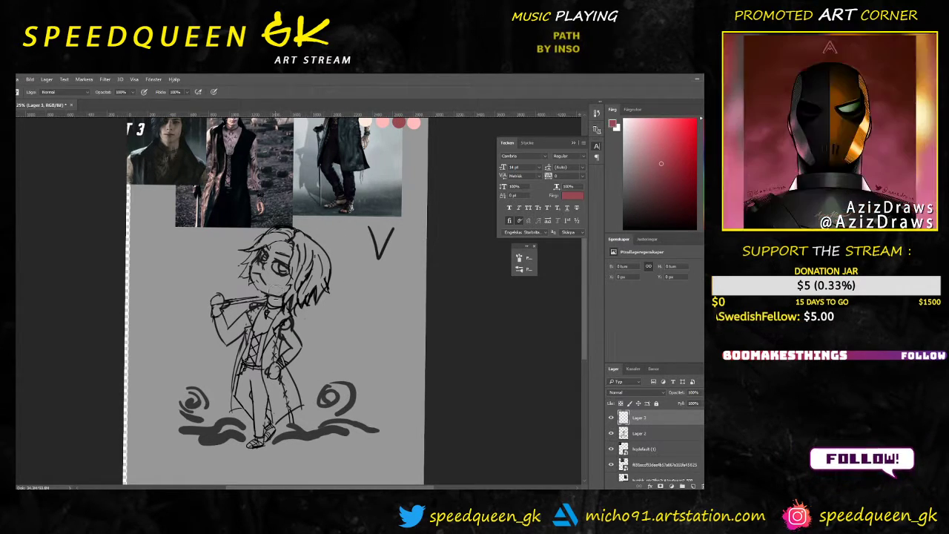
Step: Try a very thin brush for a dark red line along the face's edge beside the far eye
{"action": "mouse_move", "coordinate": [249, 307]}
{"action": "left_mouse_down"}
{"action": "mouse_move", "coordinate": [313, 327]}
{"action": "mouse_move", "coordinate": [391, 307]}
{"action": "mouse_move", "coordinate": [338, 354]}
{"action": "left_mouse_up"}
{"action": "right_click", "coordinate": [339, 354]}
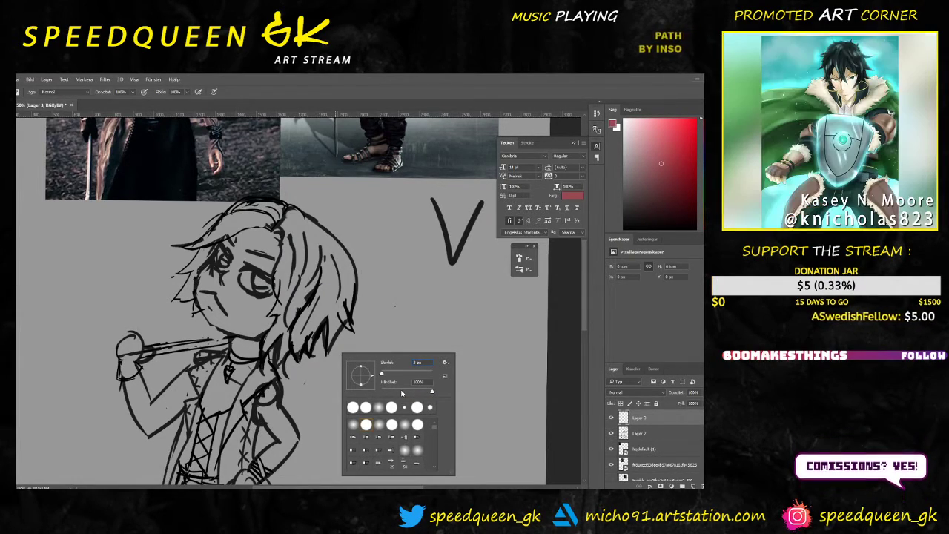
{"action": "key", "text": "Return"}
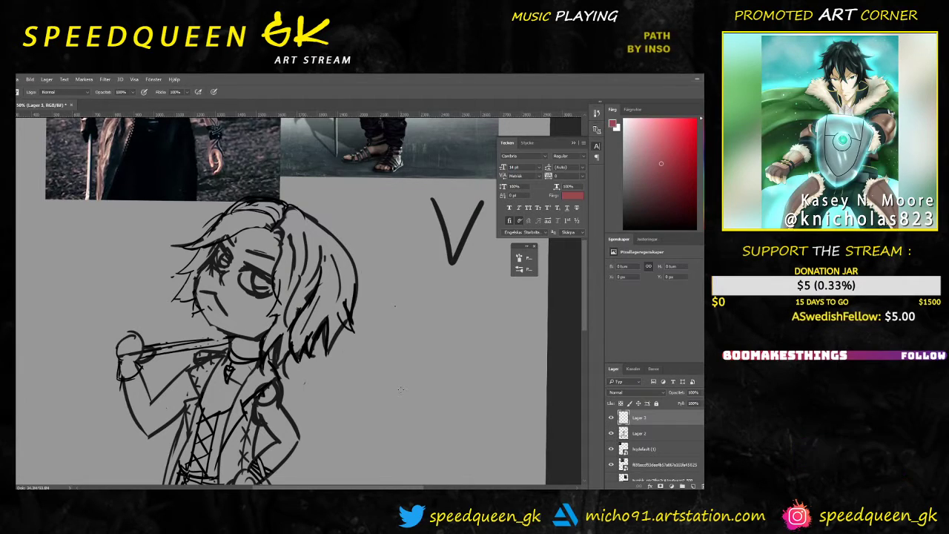
{"action": "key", "text": "ctrl+plus"}
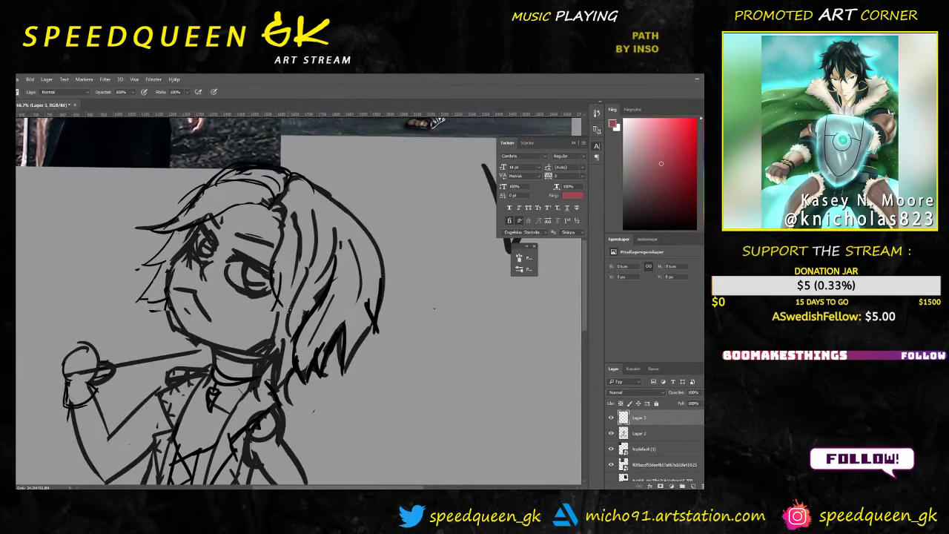
{"action": "left_click_drag", "start_coordinate": [254, 307], "coordinate": [300, 332]}
{"action": "right_click", "coordinate": [345, 340]}
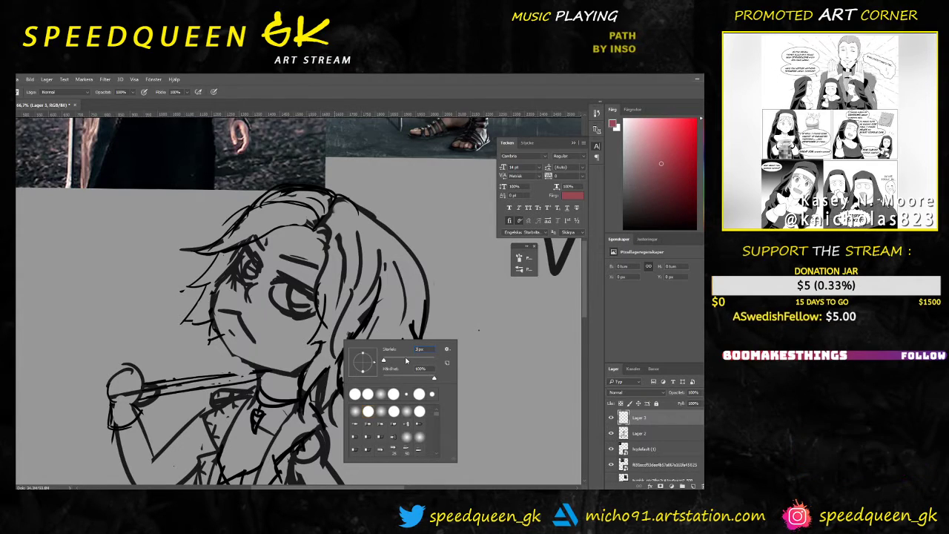
{"action": "key", "text": "Return"}
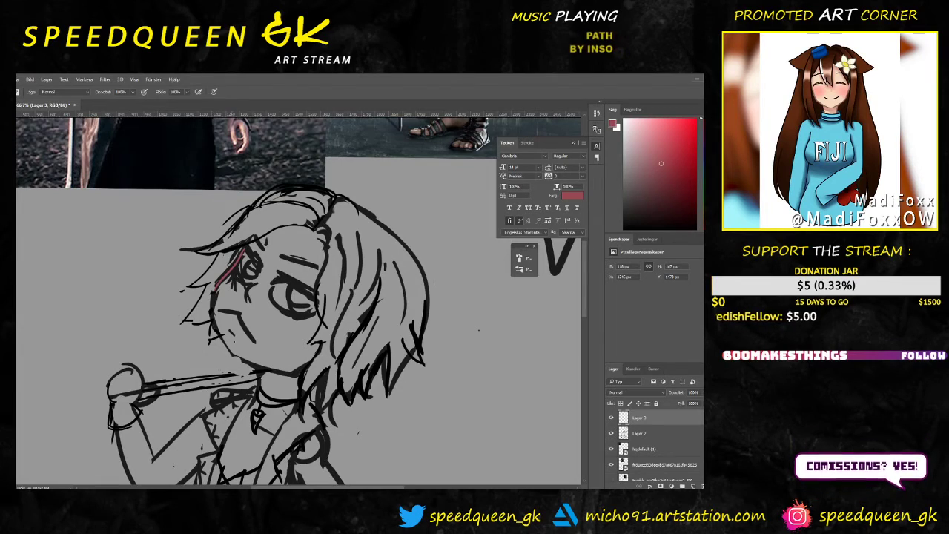
Step: Set a larger brush size and trace the face contour in dark red from the temple down the cheek towards the chin, redoing unsatisfactory strokes
{"action": "right_click", "coordinate": [399, 315]}
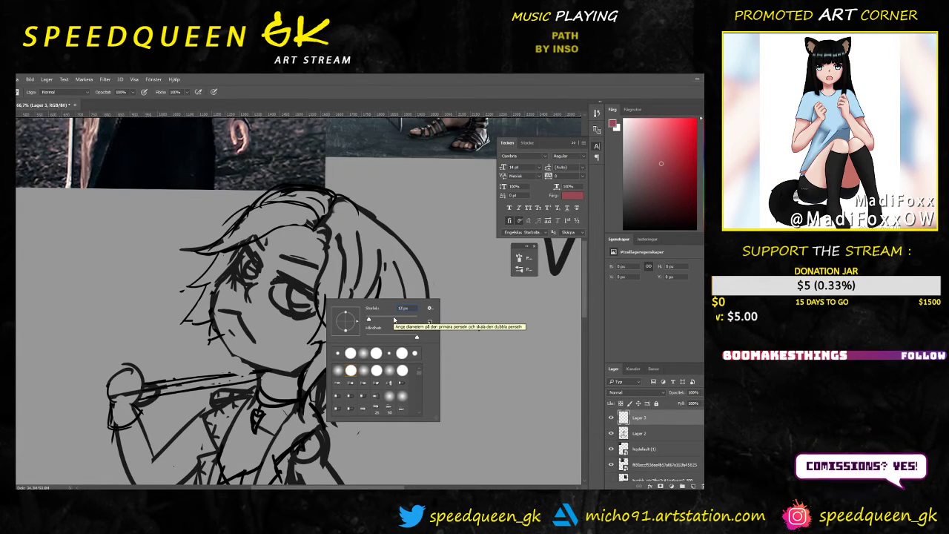
{"action": "key", "text": "Return"}
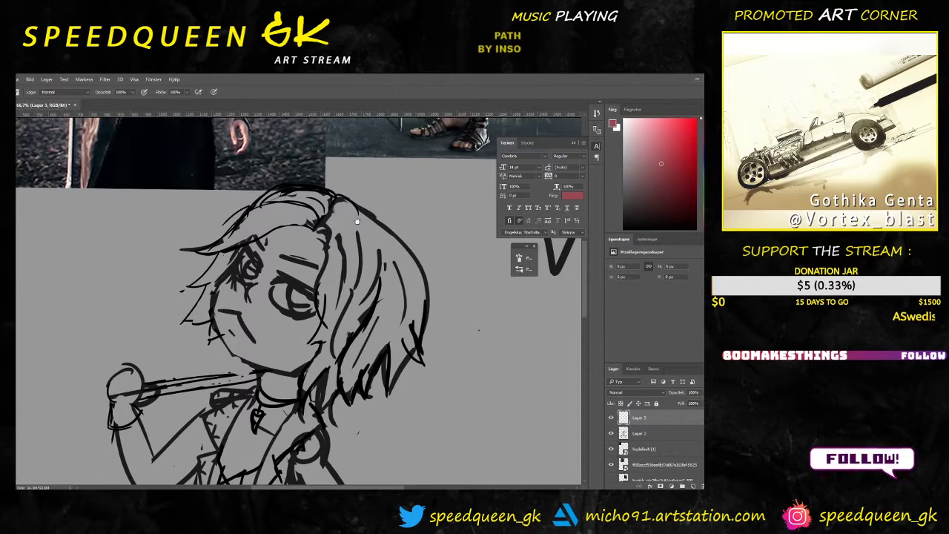
{"action": "left_click_drag", "start_coordinate": [357, 221], "coordinate": [370, 209]}
{"action": "key", "text": "ctrl+plus"}
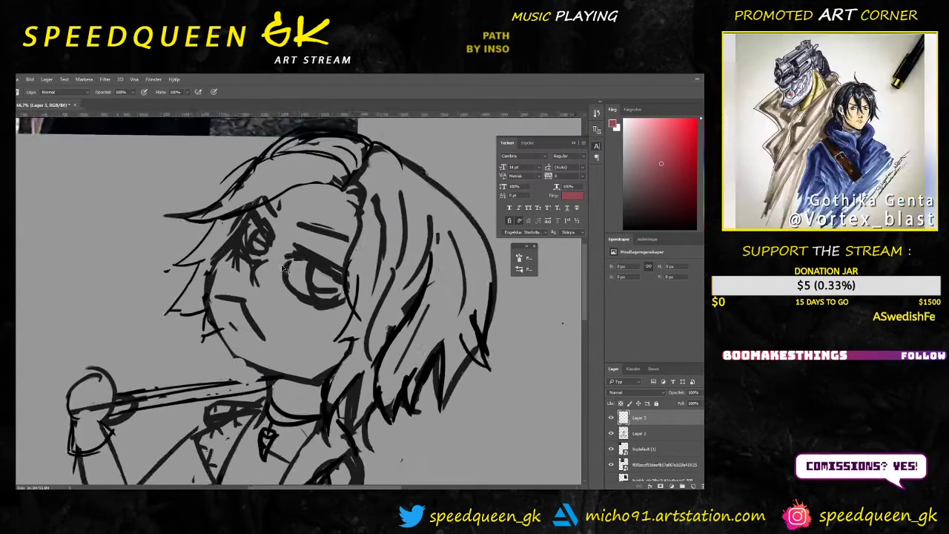
{"action": "left_click_drag", "start_coordinate": [400, 333], "coordinate": [456, 352]}
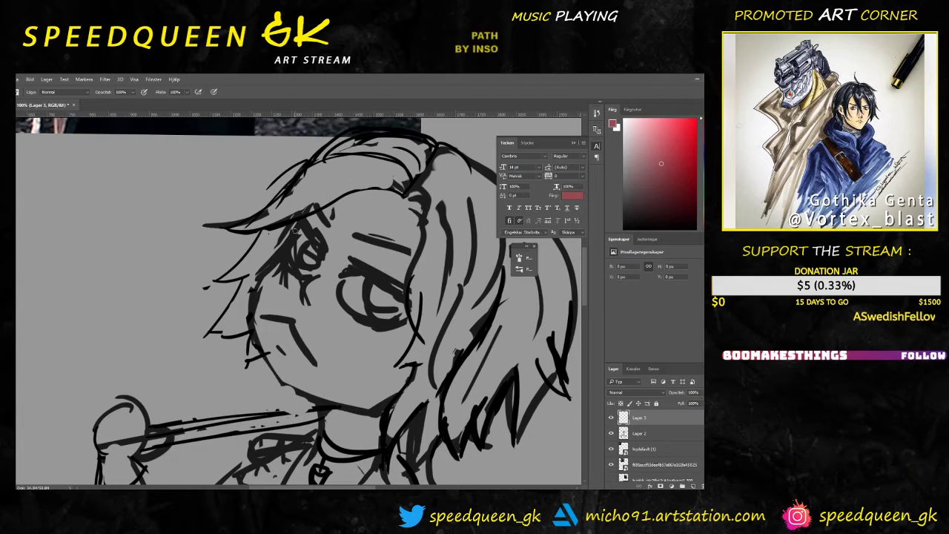
{"action": "left_click_drag", "start_coordinate": [299, 223], "coordinate": [254, 289]}
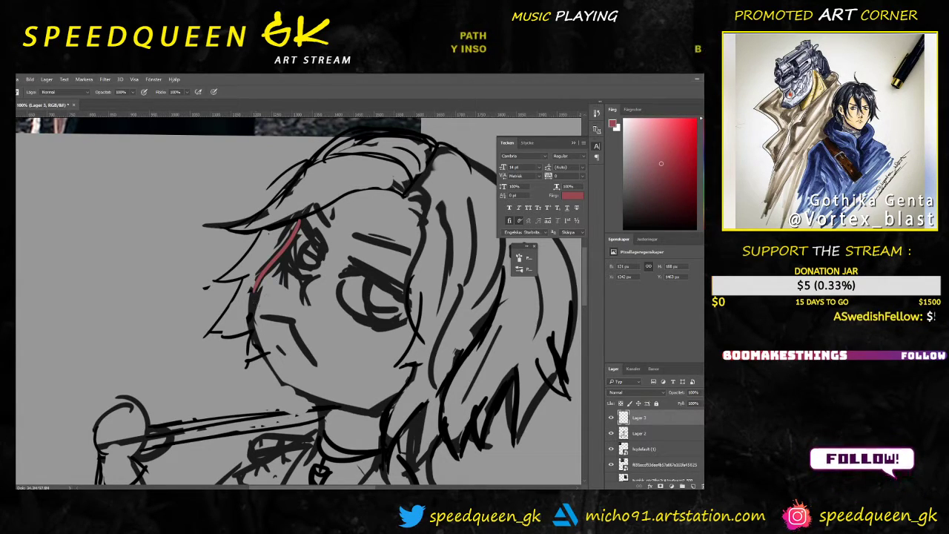
{"action": "key", "text": "ctrl+z"}
{"action": "mouse_move", "coordinate": [300, 216]}
{"action": "left_mouse_down"}
{"action": "mouse_move", "coordinate": [250, 298]}
{"action": "mouse_move", "coordinate": [278, 369]}
{"action": "left_mouse_up"}
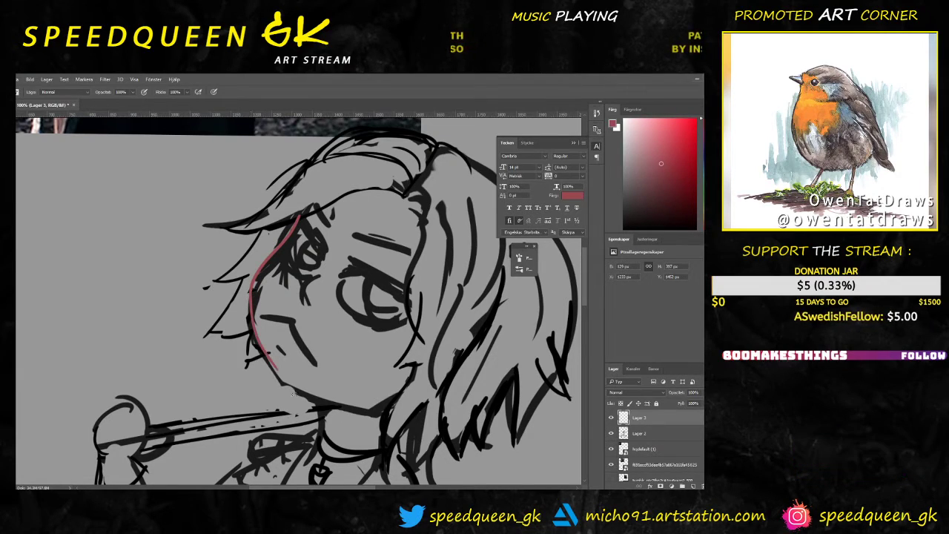
{"action": "key", "text": "ctrl+z"}
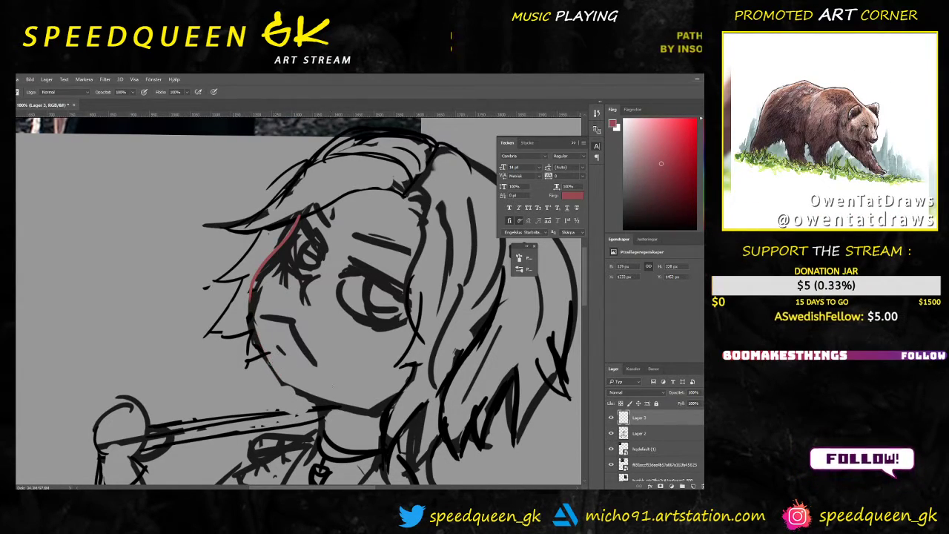
{"action": "left_click_drag", "start_coordinate": [252, 294], "coordinate": [276, 376]}
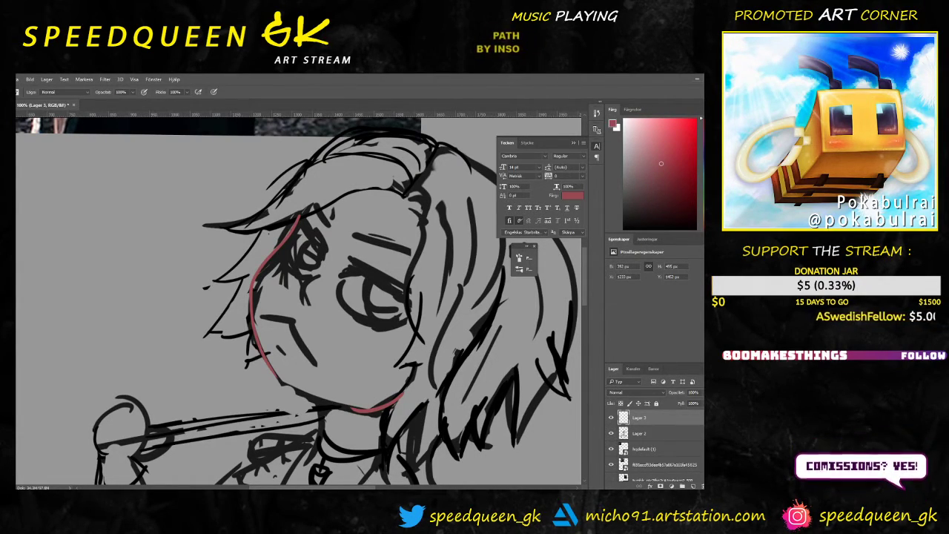
Step: Trace the chin line in dark red between the cheek contour and the jaw curve, undoing and redrawing the stroke until it joins both smoothly
{"action": "key", "text": "ctrl+plus"}
{"action": "left_click_drag", "start_coordinate": [363, 331], "coordinate": [276, 199]}
{"action": "left_click_drag", "start_coordinate": [198, 332], "coordinate": [347, 397]}
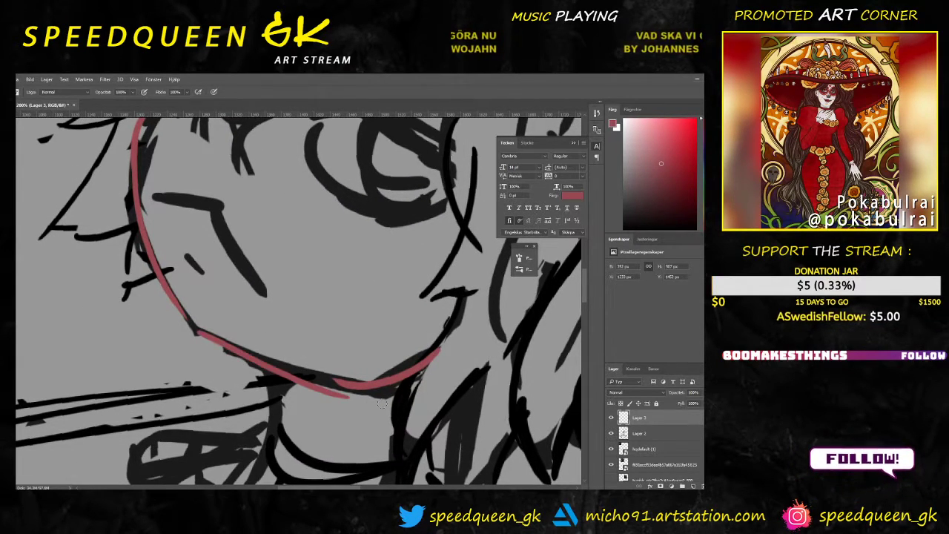
{"action": "key", "text": "ctrl+z"}
{"action": "left_click_drag", "start_coordinate": [196, 332], "coordinate": [369, 390]}
{"action": "key", "text": "ctrl+z"}
{"action": "left_click_drag", "start_coordinate": [194, 330], "coordinate": [328, 371]}
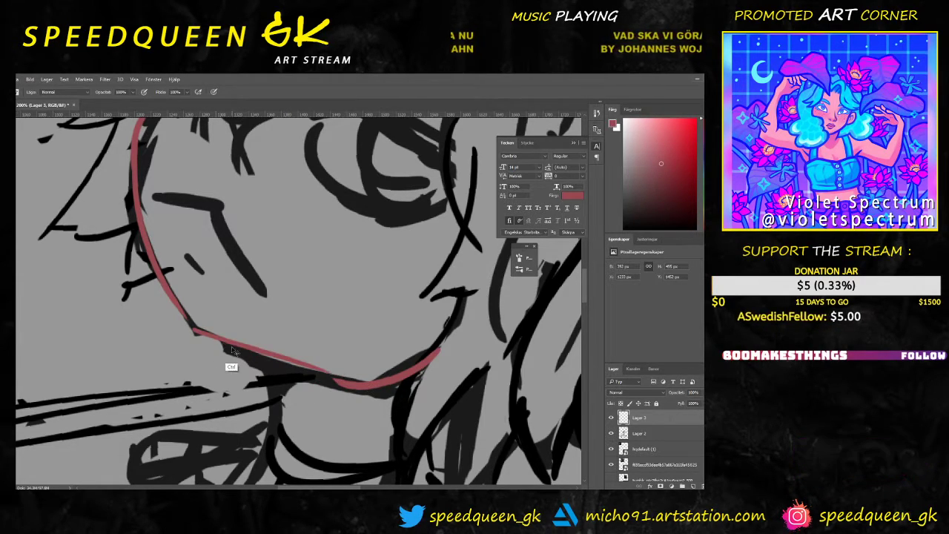
{"action": "key", "text": "ctrl+z"}
{"action": "left_click_drag", "start_coordinate": [197, 331], "coordinate": [331, 371]}
{"action": "key", "text": "ctrl+z"}
{"action": "left_click_drag", "start_coordinate": [203, 331], "coordinate": [379, 385]}
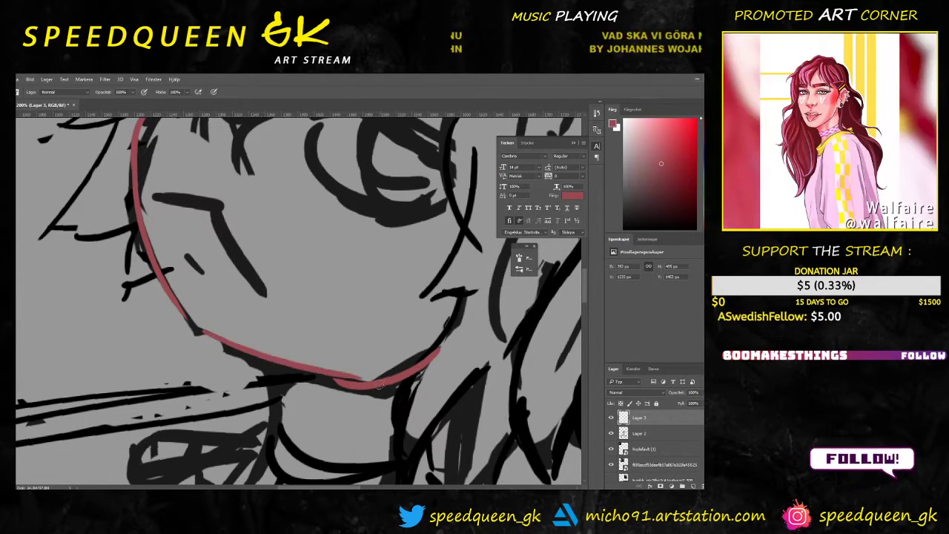
{"action": "key", "text": "ctrl+z"}
{"action": "key", "text": "ctrl+z"}
{"action": "key", "text": "ctrl+z"}
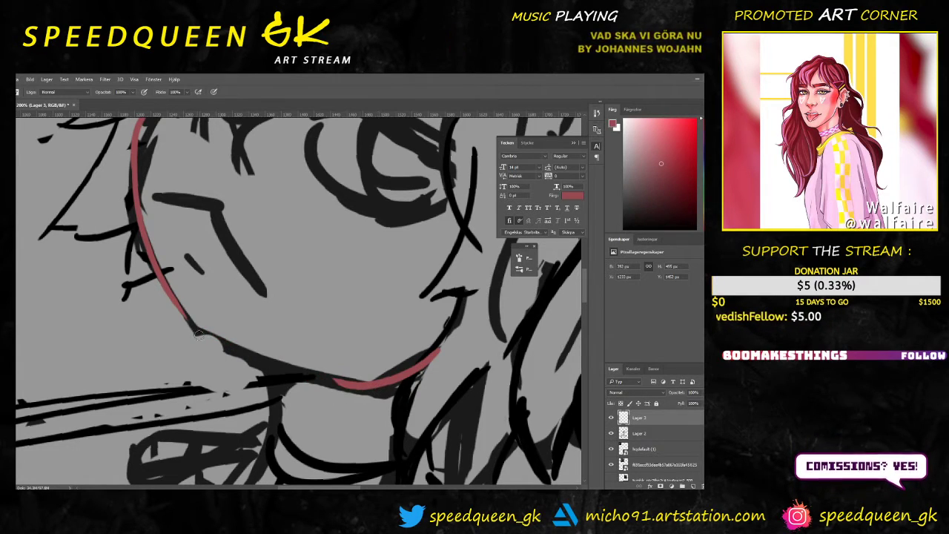
{"action": "left_click_drag", "start_coordinate": [199, 335], "coordinate": [386, 390]}
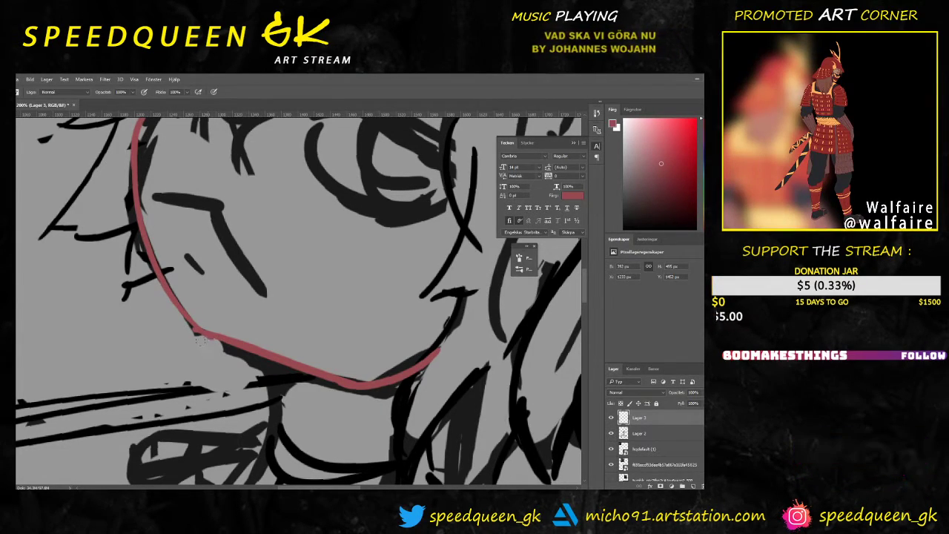
Step: Reduce the eraser's size and try thinning the dark red line around the chin corner, undoing the last erasure
{"action": "key", "text": "e"}
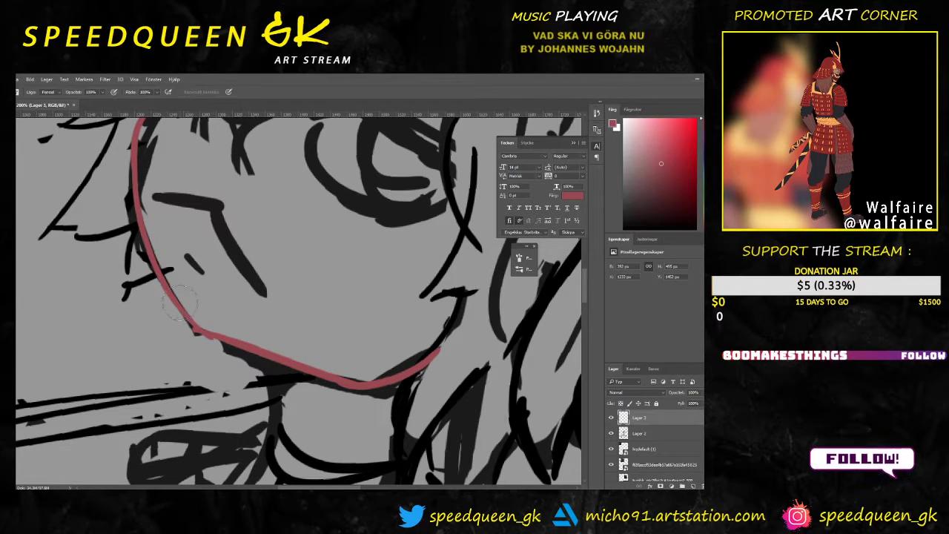
{"action": "right_click", "coordinate": [224, 267]}
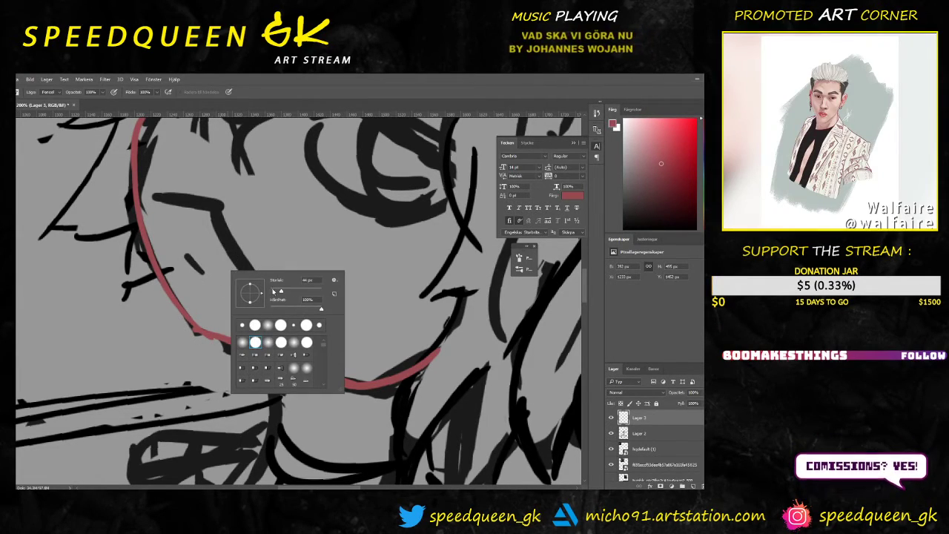
{"action": "left_click", "coordinate": [202, 283]}
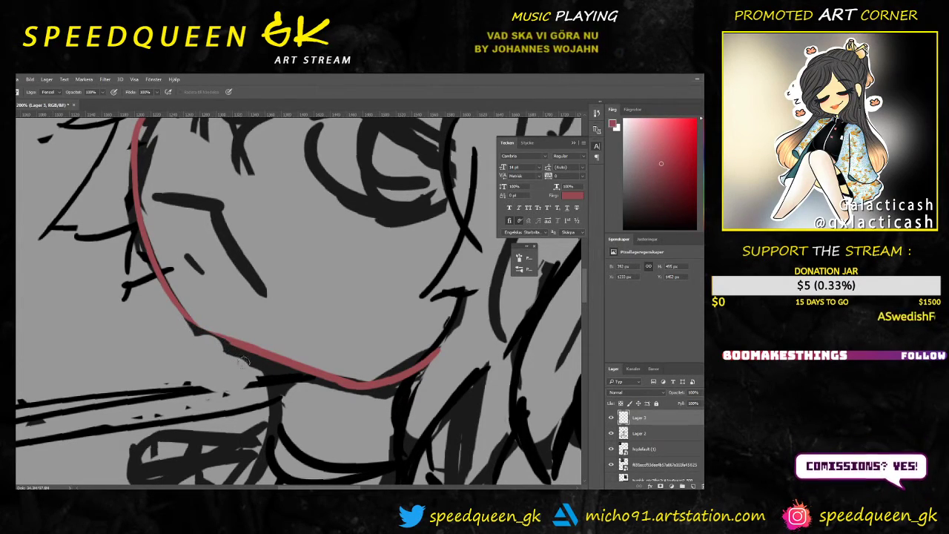
{"action": "key", "text": "ctrl+z"}
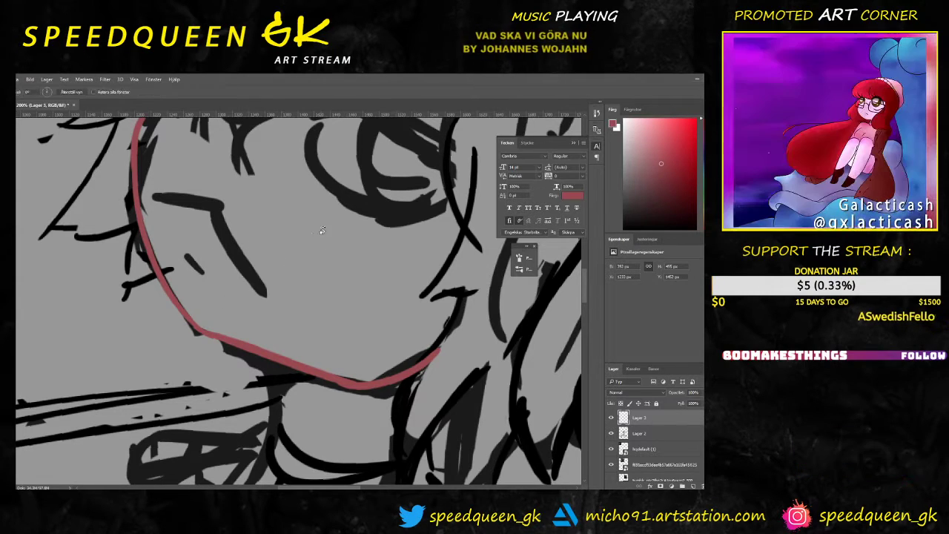
Step: Rotate the canvas and touch up the dark red line at the chin corner with the brush
{"action": "key", "text": "r"}
{"action": "left_click_drag", "start_coordinate": [305, 260], "coordinate": [369, 264]}
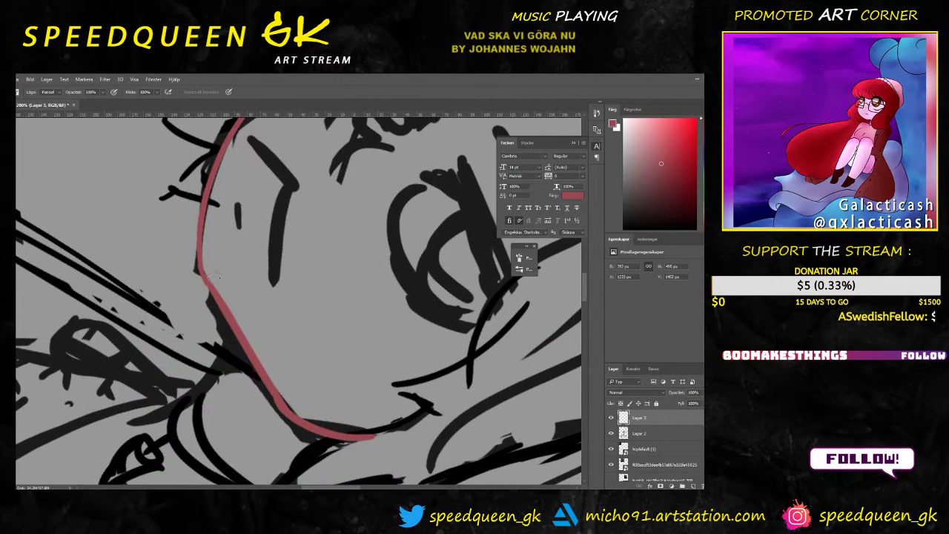
{"action": "key", "text": "b"}
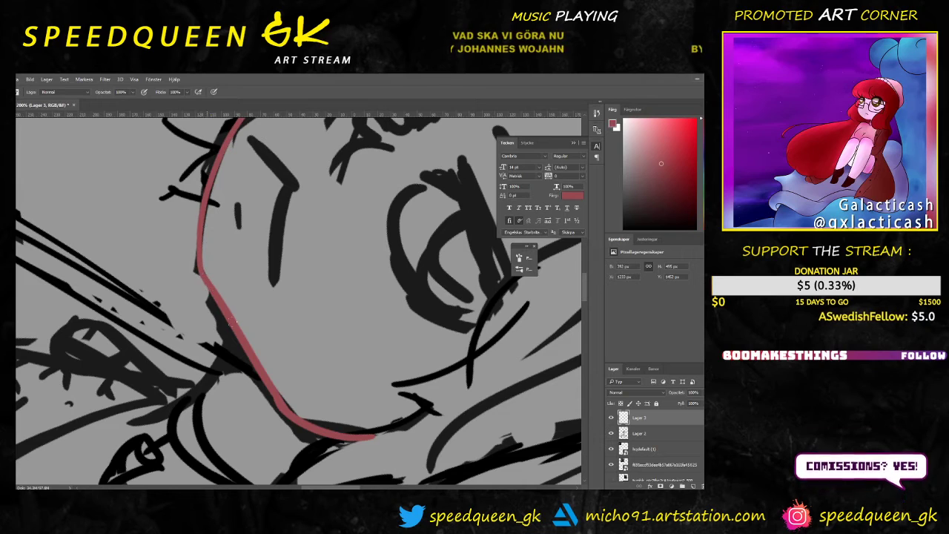
{"action": "key", "text": "r"}
{"action": "left_click_drag", "start_coordinate": [268, 401], "coordinate": [306, 385]}
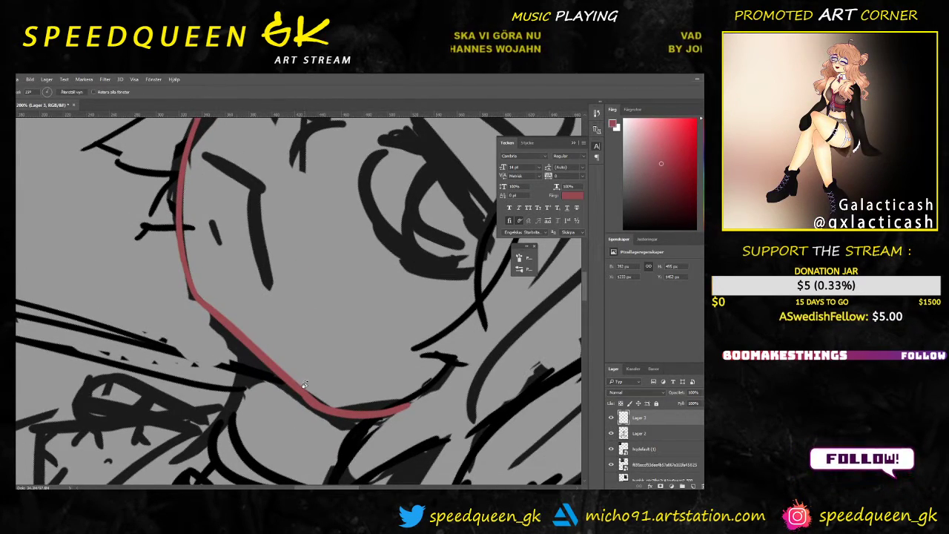
Step: Erase the uneven edges of the dark red jaw line beyond the chin corner, rotating the canvas to follow the contour
{"action": "key", "text": "e"}
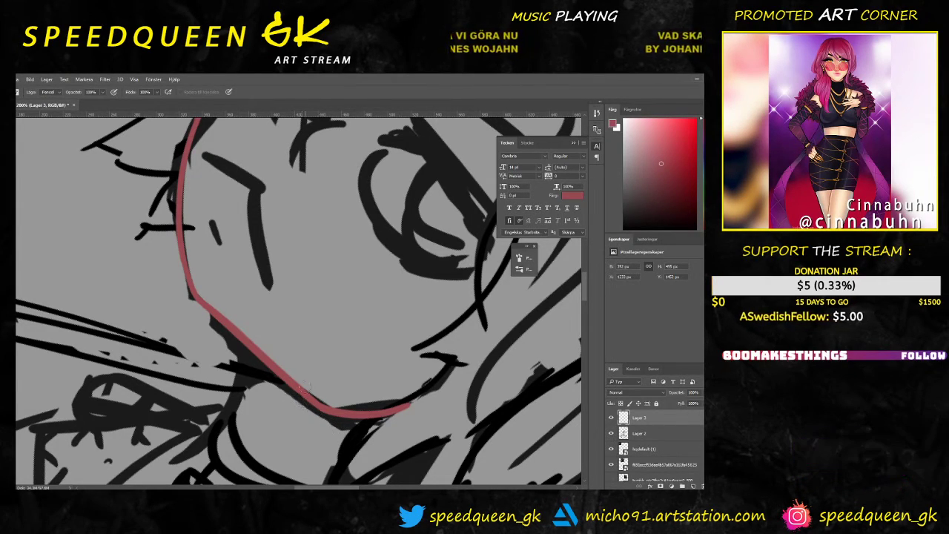
{"action": "key", "text": "r"}
{"action": "left_click_drag", "start_coordinate": [310, 281], "coordinate": [222, 367]}
{"action": "key", "text": "e"}
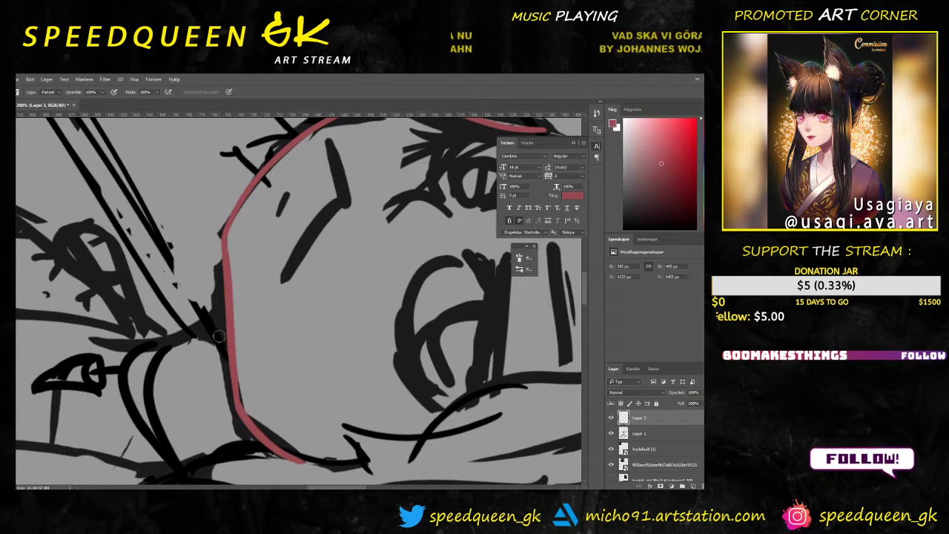
{"action": "key", "text": "r"}
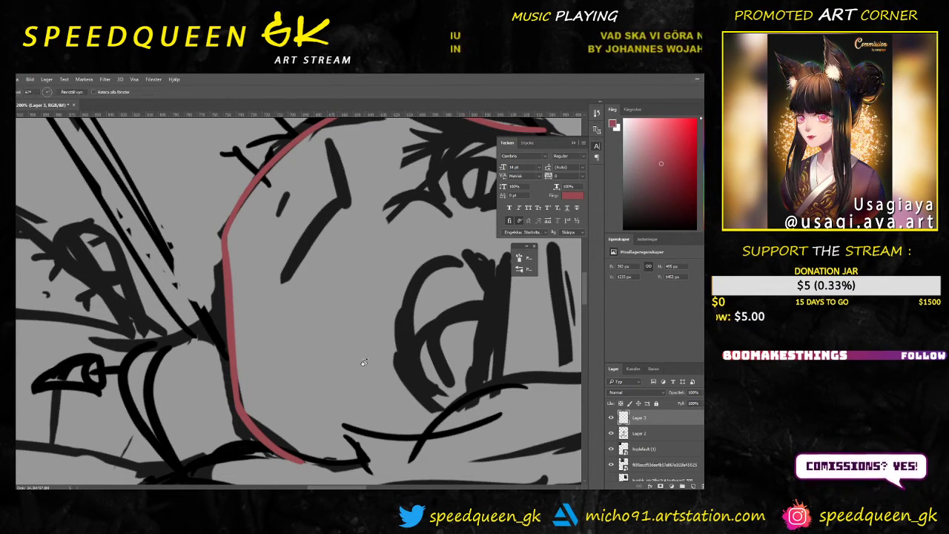
{"action": "left_click_drag", "start_coordinate": [365, 362], "coordinate": [220, 314]}
{"action": "mouse_move", "coordinate": [339, 316]}
{"action": "left_mouse_down"}
{"action": "mouse_move", "coordinate": [395, 361]}
{"action": "mouse_move", "coordinate": [337, 420]}
{"action": "mouse_move", "coordinate": [235, 418]}
{"action": "mouse_move", "coordinate": [216, 404]}
{"action": "left_mouse_up"}
{"action": "key", "text": "e"}
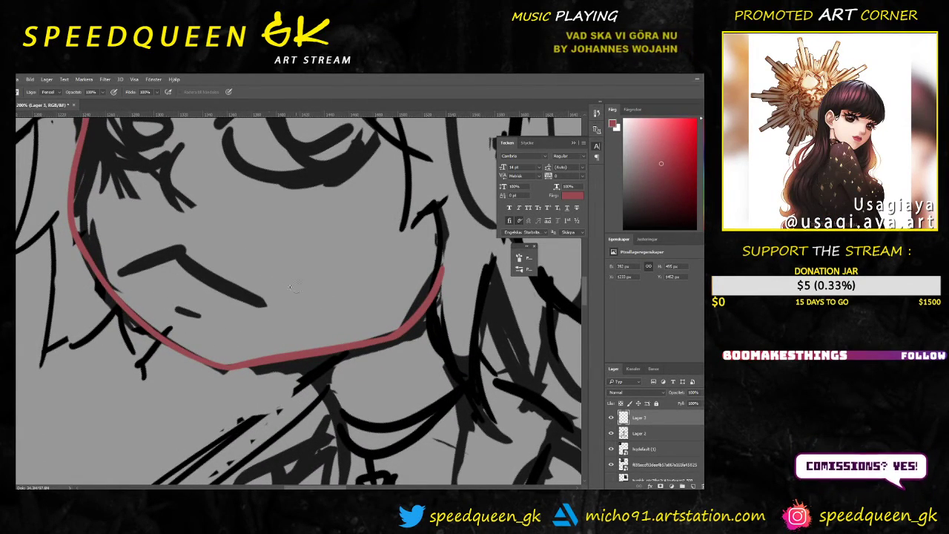
Step: Try tracing both halves of the mouth line in dark red at 100% zoom, undoing every stroke
{"action": "scroll", "coordinate": [289, 287], "scroll_direction": "down", "scroll_amount": 1}
{"action": "left_click_drag", "start_coordinate": [352, 223], "coordinate": [390, 251]}
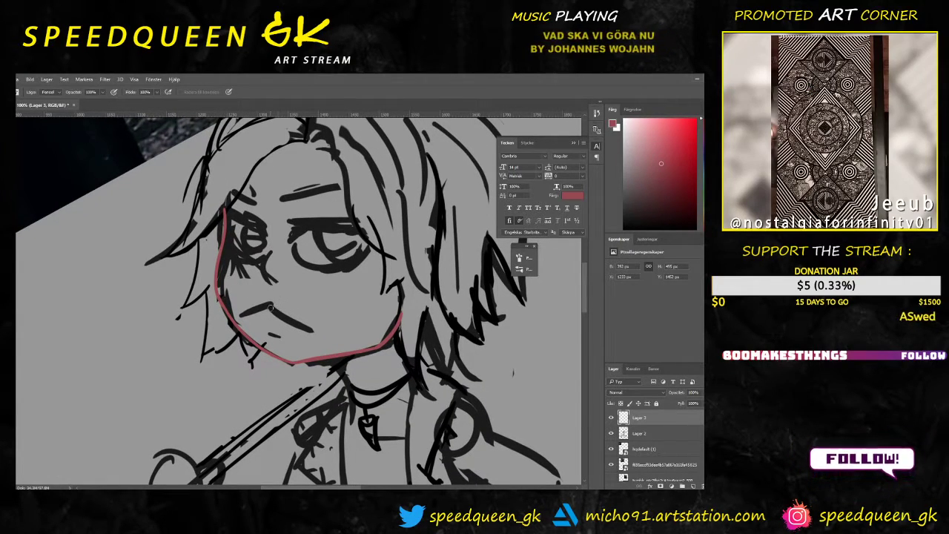
{"action": "key", "text": "b"}
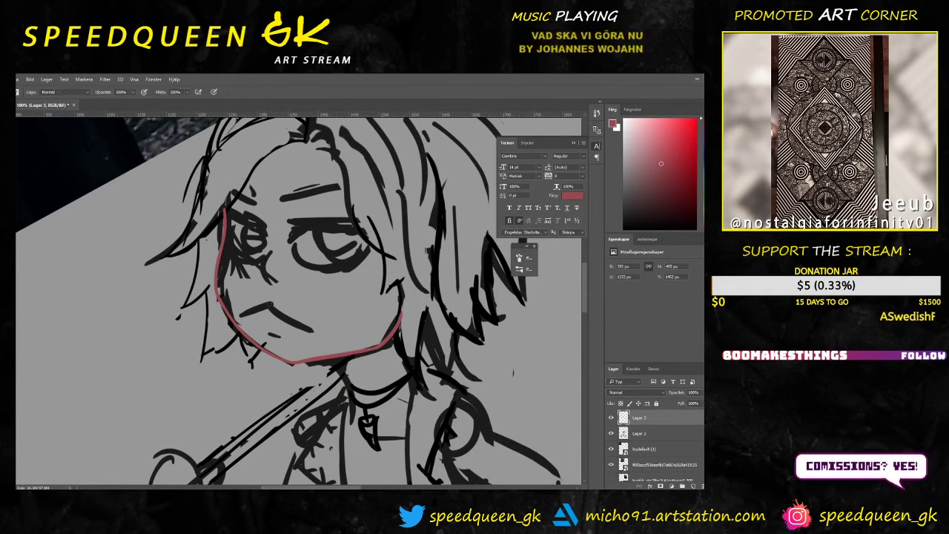
{"action": "key", "text": "ctrl+z"}
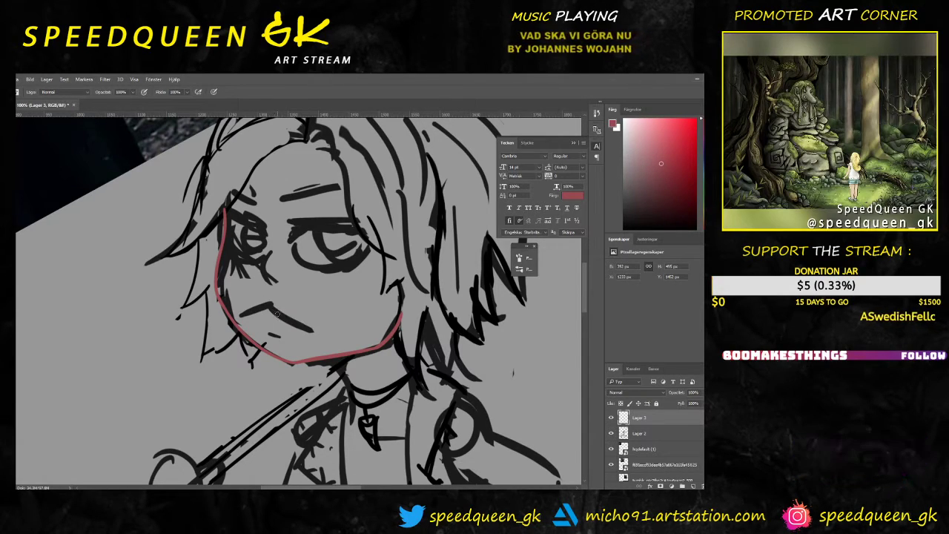
{"action": "left_click_drag", "start_coordinate": [271, 304], "coordinate": [299, 337]}
{"action": "key", "text": "ctrl+z"}
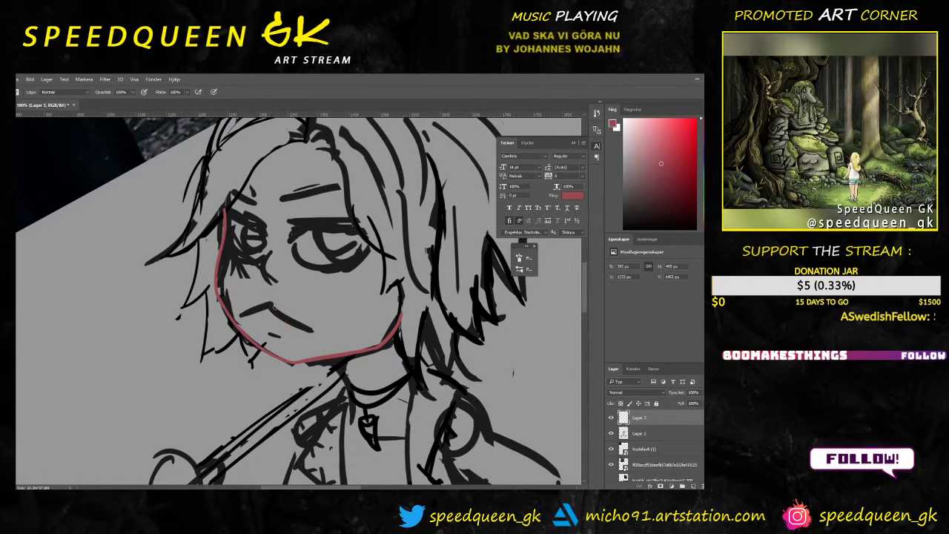
{"action": "key", "text": "ctrl+z"}
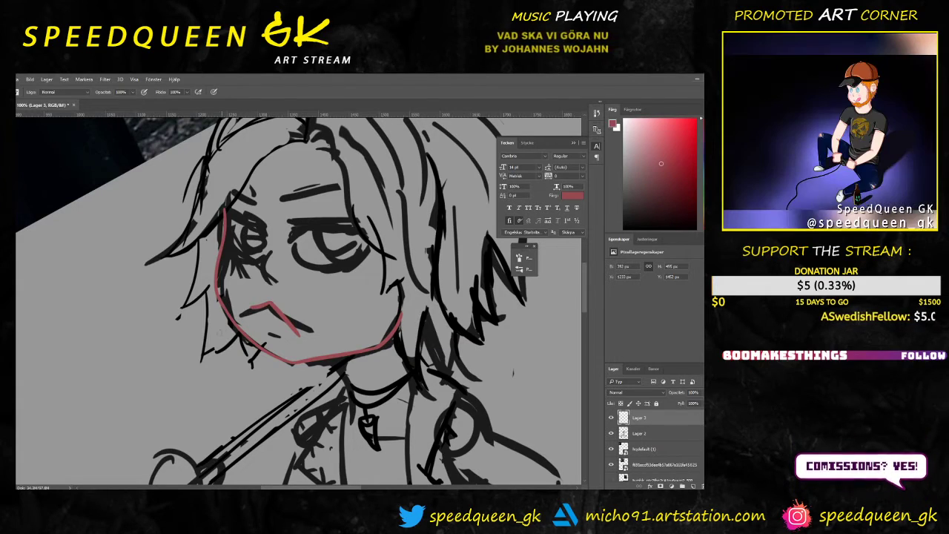
{"action": "mouse_move", "coordinate": [241, 316]}
{"action": "left_mouse_down"}
{"action": "mouse_move", "coordinate": [270, 303]}
{"action": "mouse_move", "coordinate": [248, 311]}
{"action": "left_mouse_up"}
{"action": "key", "text": "ctrl+z"}
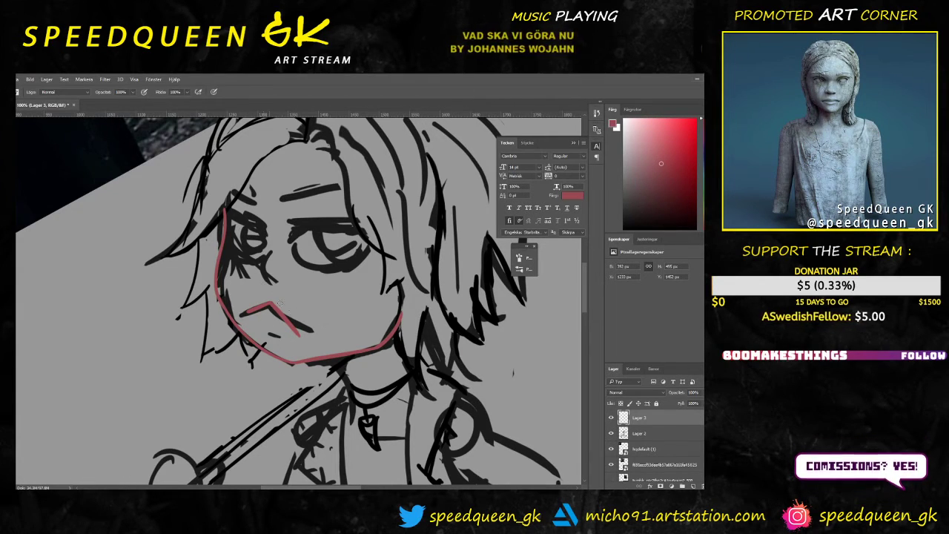
{"action": "key", "text": "ctrl+alt+z"}
{"action": "key", "text": "ctrl+alt+z"}
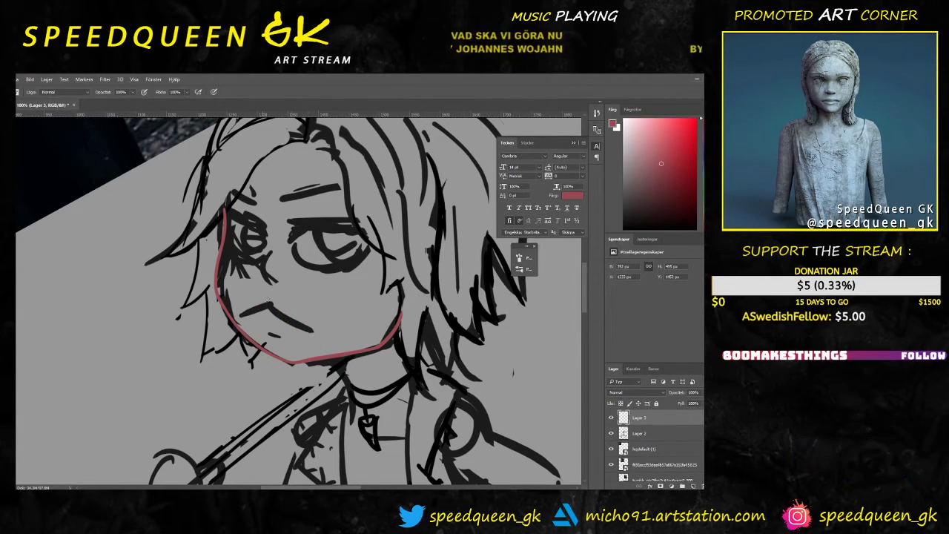
Step: Trace the mouth in dark red with a long downward-slanting stroke and a short stroke meeting it at the peak
{"action": "key", "text": "ctrl+z"}
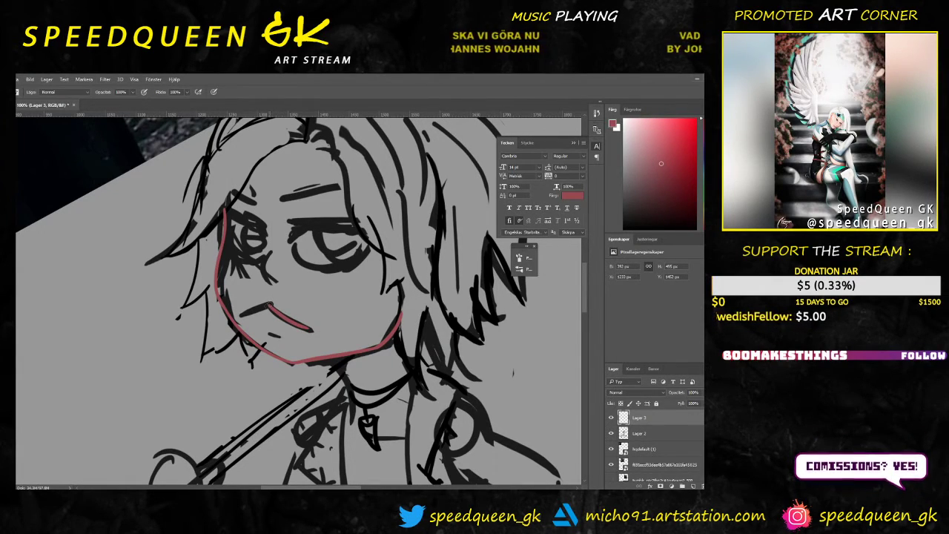
{"action": "mouse_move", "coordinate": [238, 315]}
{"action": "left_mouse_down"}
{"action": "mouse_move", "coordinate": [270, 304]}
{"action": "mouse_move", "coordinate": [239, 316]}
{"action": "left_mouse_up"}
{"action": "key", "text": "ctrl+z"}
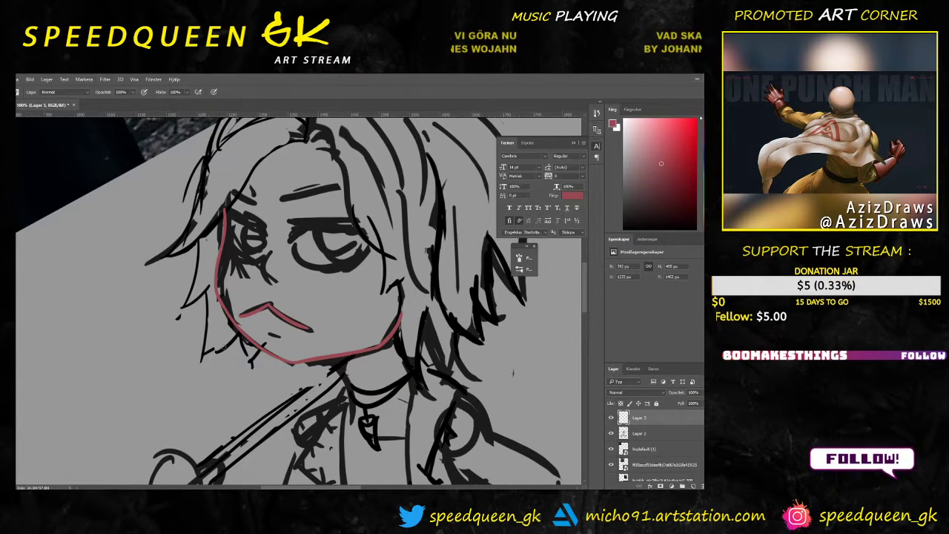
Step: Check the brush settings and trace the small curved nose line in dark red beside the far eye
{"action": "left_click", "coordinate": [523, 258]}
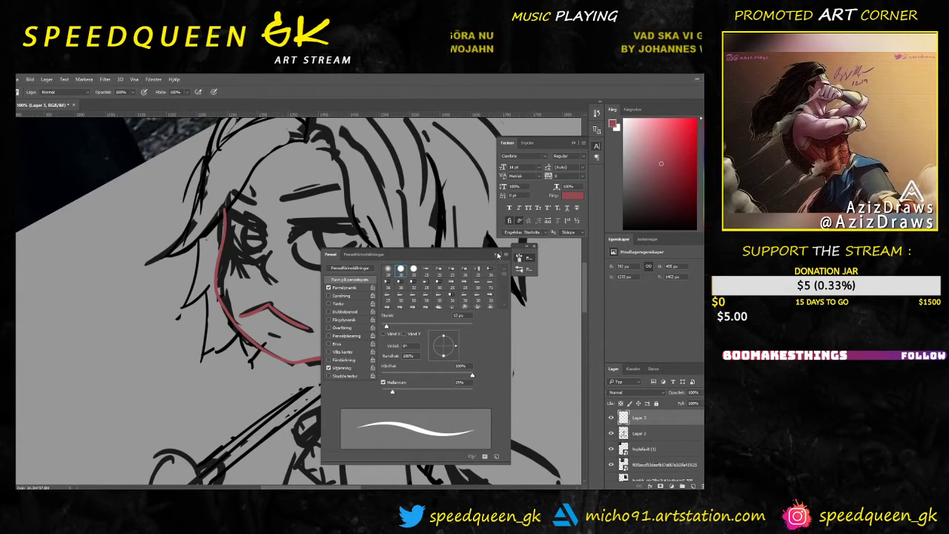
{"action": "left_click", "coordinate": [498, 253]}
{"action": "left_click_drag", "start_coordinate": [263, 252], "coordinate": [271, 279]}
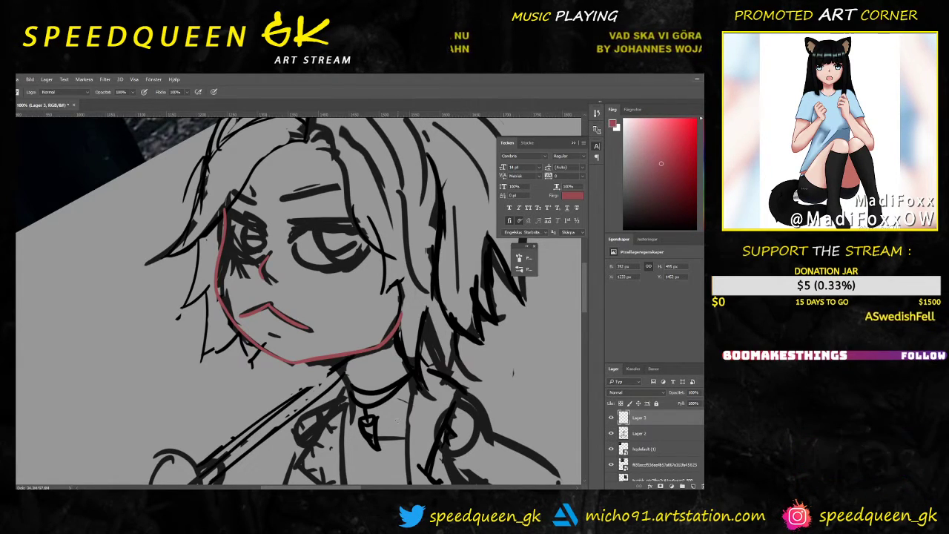
{"action": "key", "text": "ctrl+plus"}
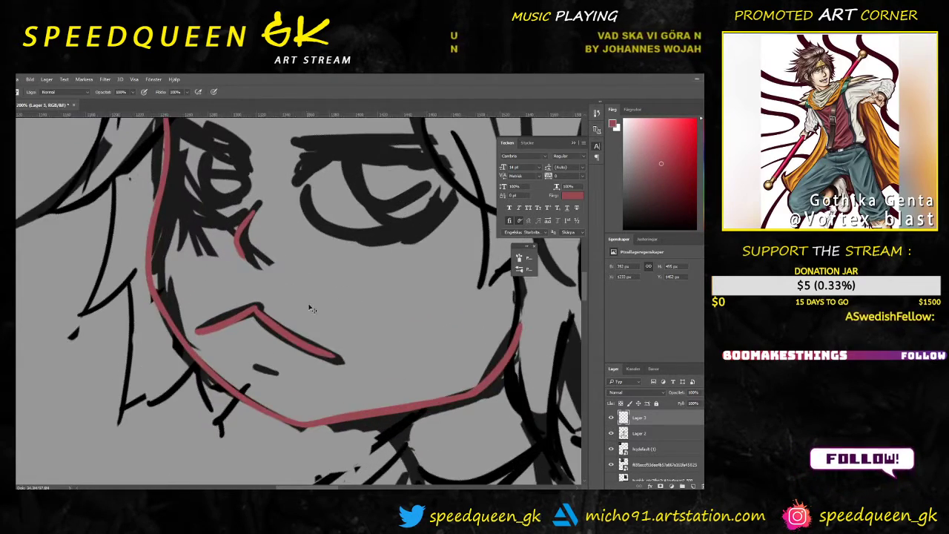
{"action": "key", "text": "ctrl+minus"}
Step: Try a dark red neck line from the jaw down to the collar, undo it, and rotate the canvas for another attempt
{"action": "left_click_drag", "start_coordinate": [418, 386], "coordinate": [391, 338]}
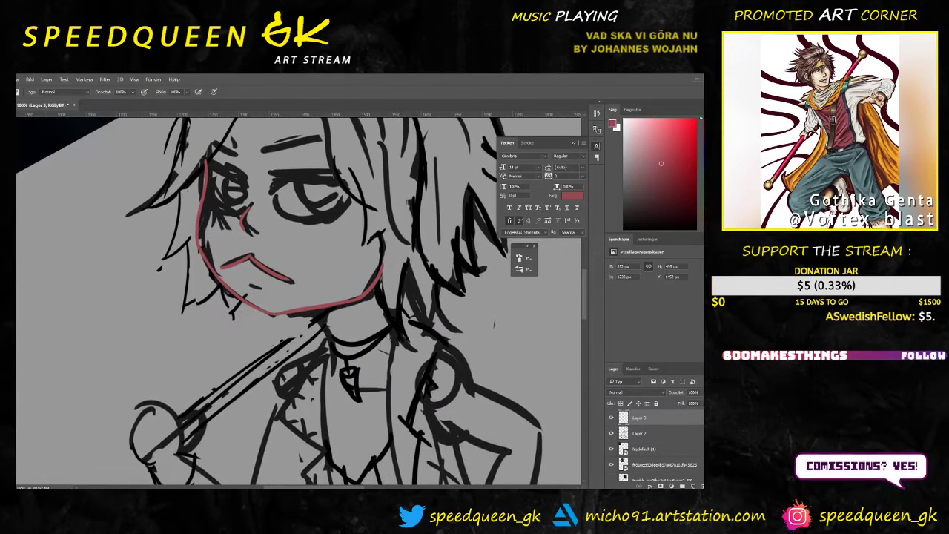
{"action": "left_click_drag", "start_coordinate": [312, 310], "coordinate": [338, 364]}
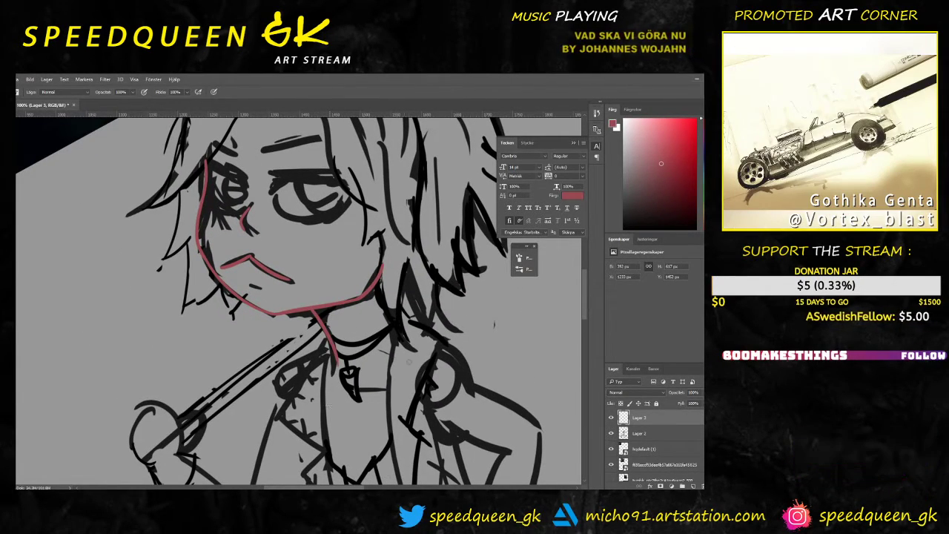
{"action": "key", "text": "ctrl+plus"}
{"action": "key", "text": "ctrl+plus"}
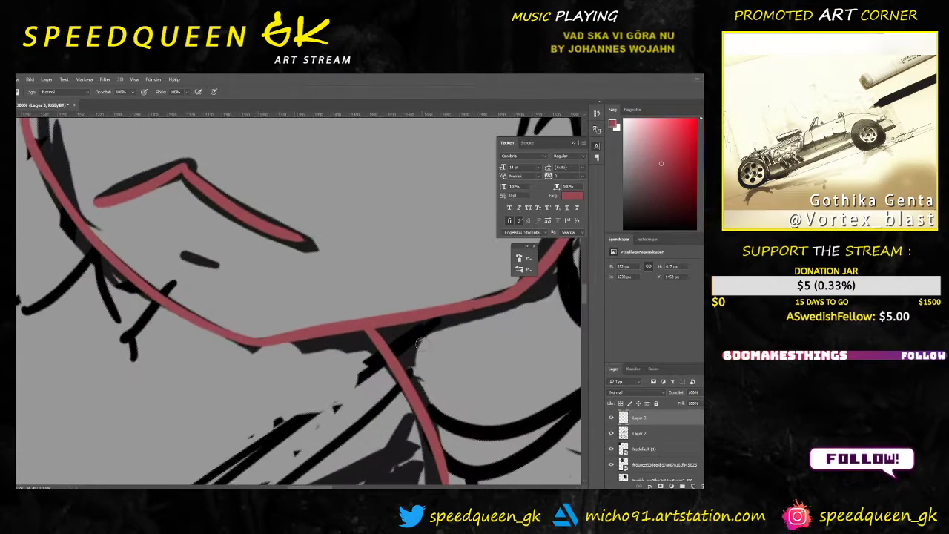
{"action": "key", "text": "ctrl+minus"}
{"action": "key", "text": "ctrl+minus"}
{"action": "key", "text": "r"}
{"action": "left_click_drag", "start_coordinate": [420, 343], "coordinate": [420, 344]}
{"action": "key", "text": "b"}
{"action": "key", "text": "ctrl+z"}
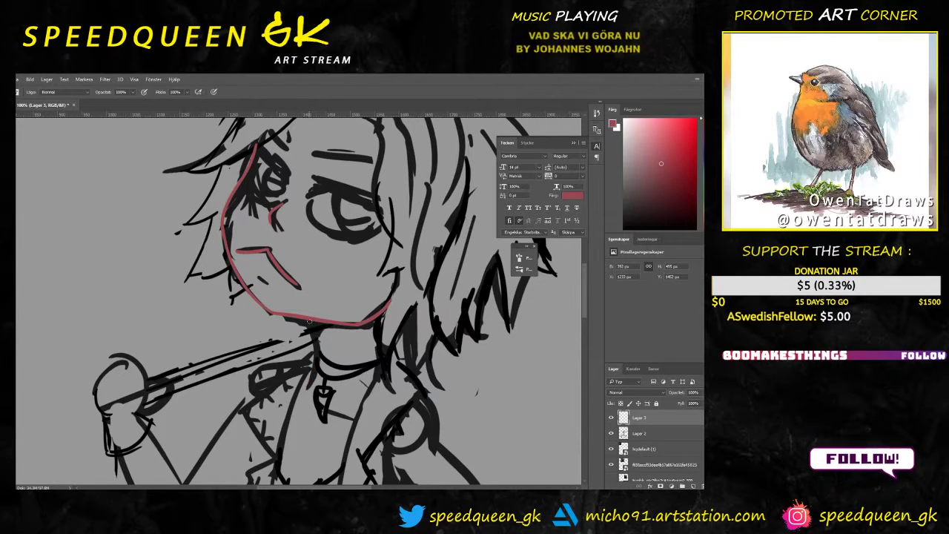
Step: Trace the neck's outer edge in dark red from below the chin line down past the choker
{"action": "left_click_drag", "start_coordinate": [309, 321], "coordinate": [311, 387]}
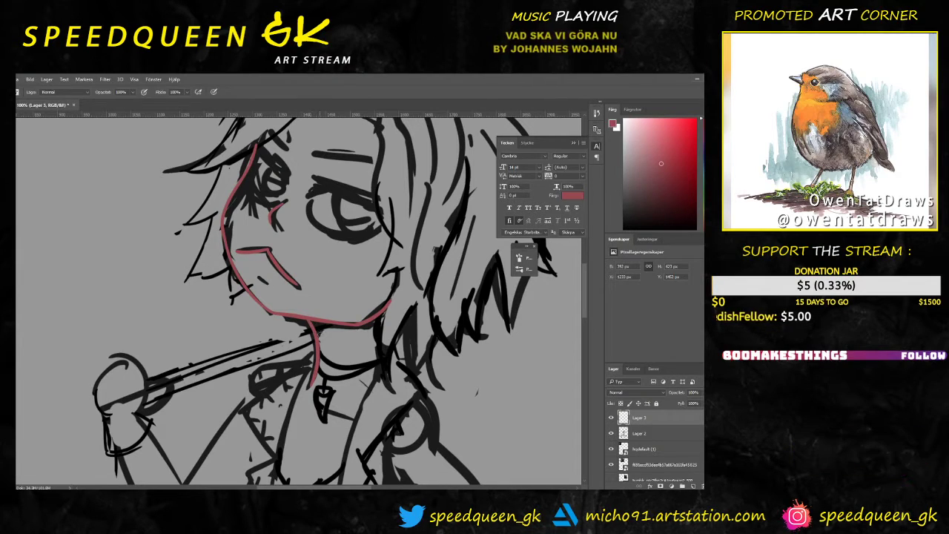
{"action": "key", "text": "ctrl+plus"}
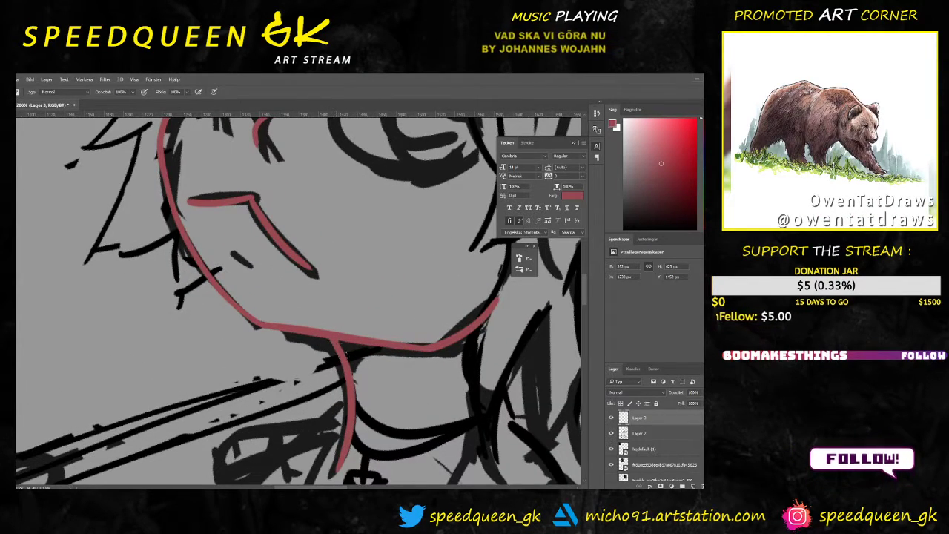
{"action": "key", "text": "ctrl+minus"}
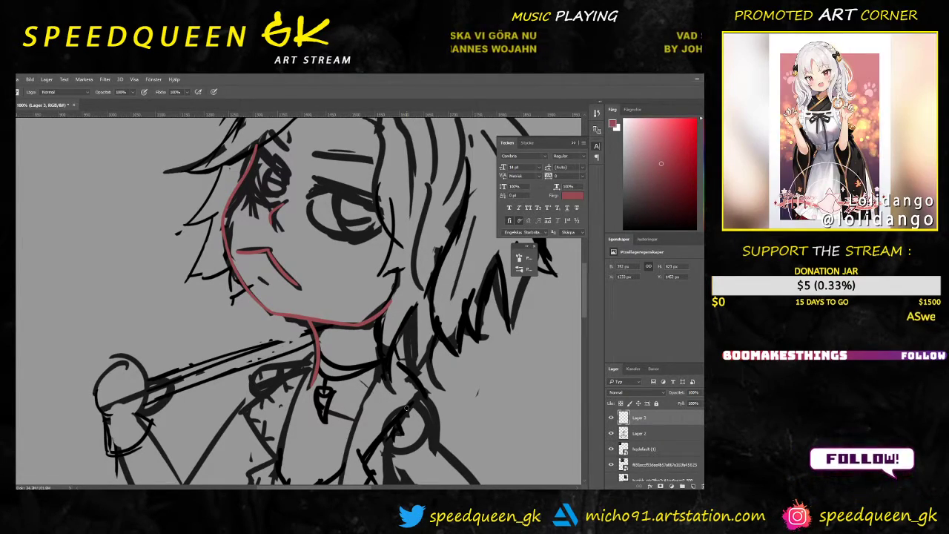
Step: Try tracing the inner edge of the raised arm from the shoulder to the elbow bend, and undo the stroke
{"action": "left_click_drag", "start_coordinate": [404, 354], "coordinate": [395, 315]}
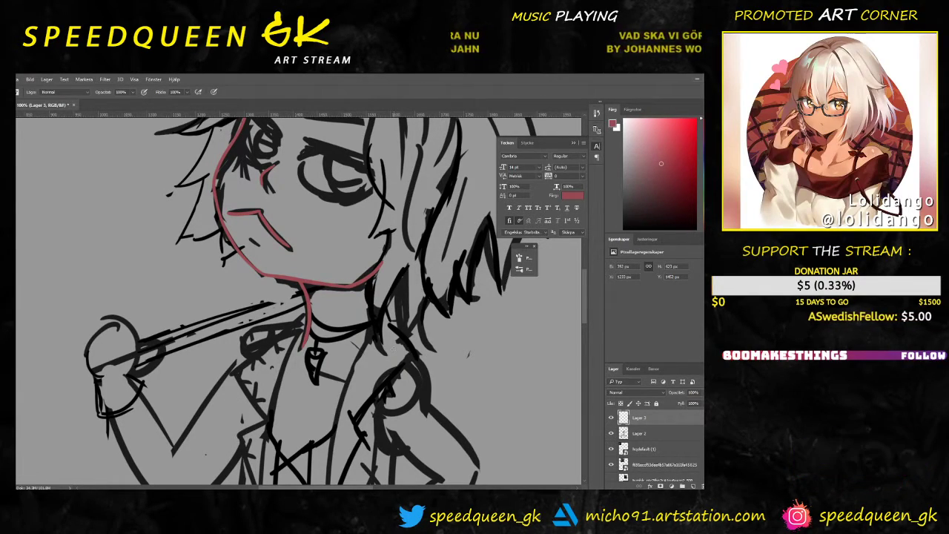
{"action": "mouse_move", "coordinate": [428, 403]}
{"action": "left_mouse_down"}
{"action": "mouse_move", "coordinate": [440, 340]}
{"action": "mouse_move", "coordinate": [426, 332]}
{"action": "left_mouse_up"}
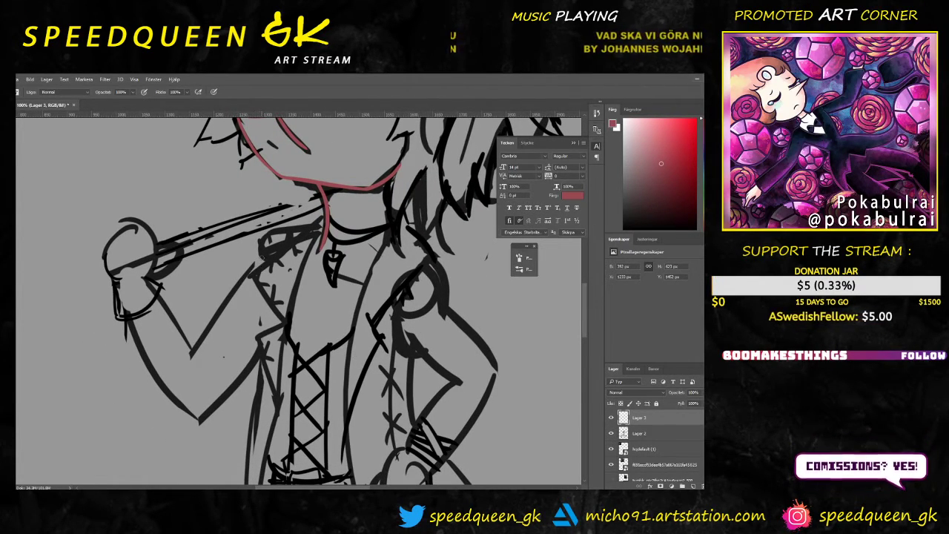
{"action": "left_click_drag", "start_coordinate": [261, 259], "coordinate": [193, 351]}
{"action": "key", "text": "ctrl+z"}
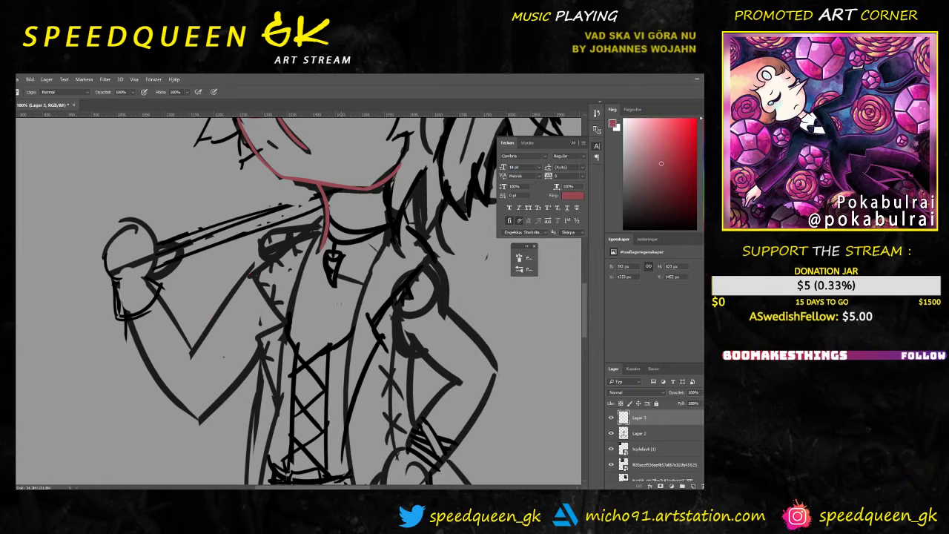
Step: Set the brush size to 10 px
{"action": "right_click", "coordinate": [341, 304]}
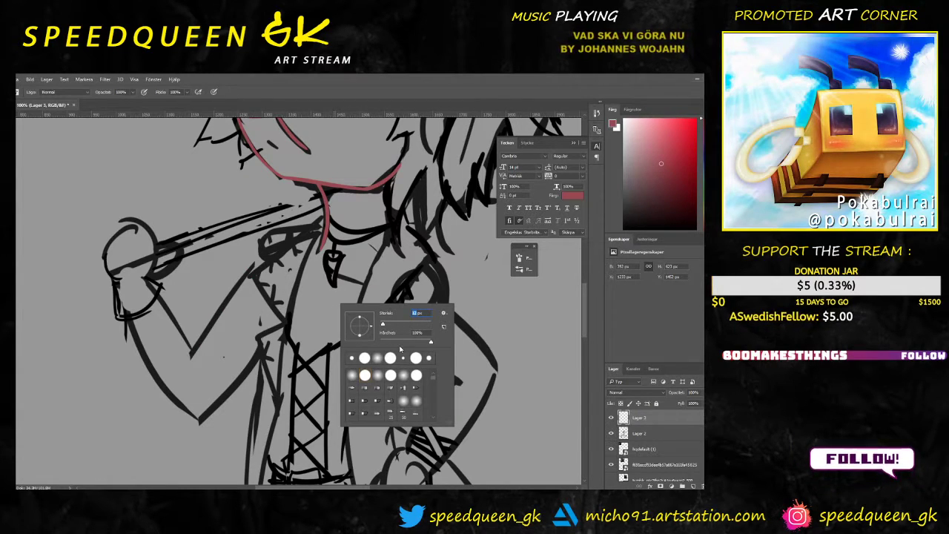
{"action": "type", "text": "10"}
{"action": "key", "text": "Return"}
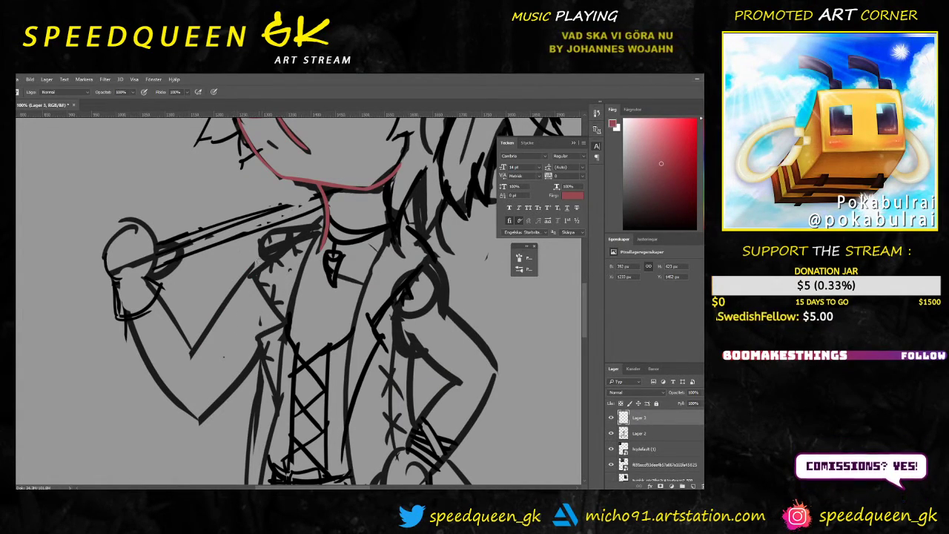
Step: Trace both edges of the raised upper arm in dark red, from the shoulder and armpit down to the elbow
{"action": "left_click_drag", "start_coordinate": [261, 257], "coordinate": [193, 351]}
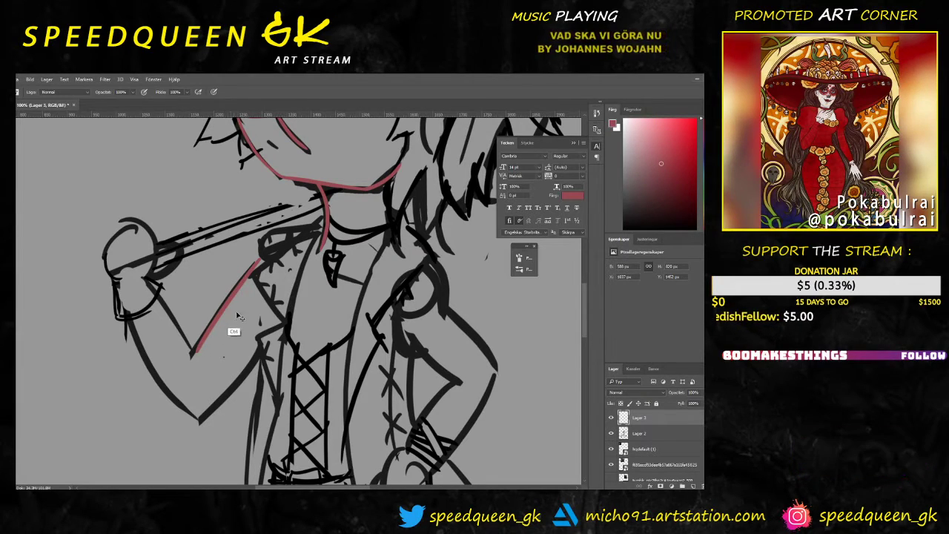
{"action": "key", "text": "ctrl+z"}
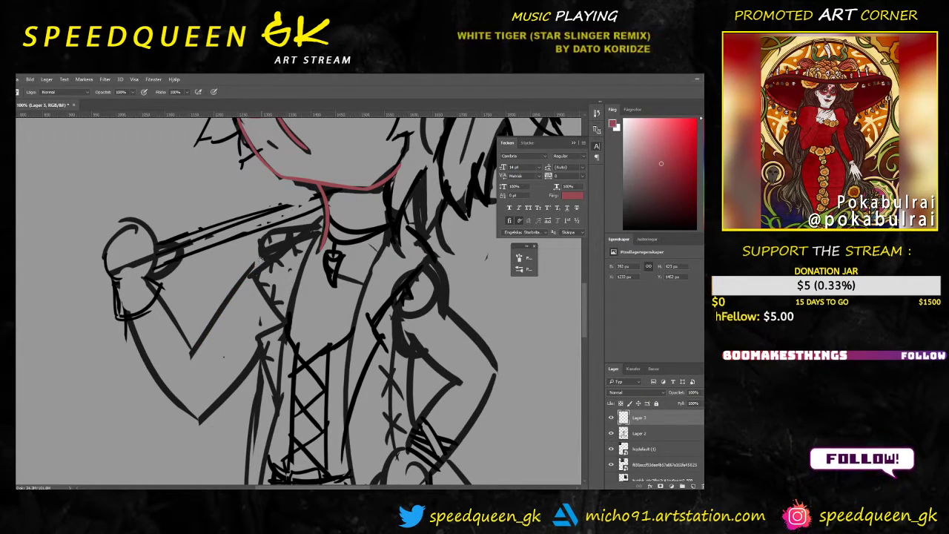
{"action": "key", "text": "ctrl+z"}
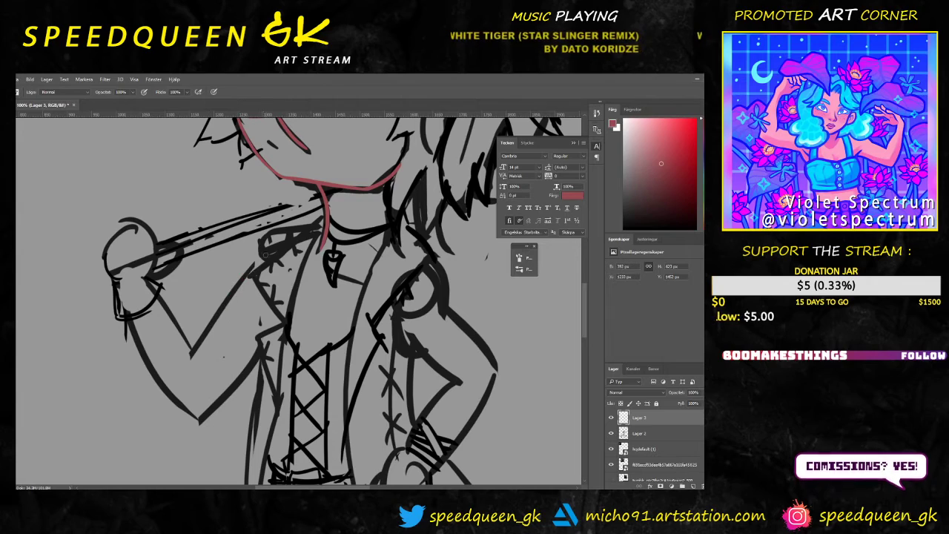
{"action": "left_click_drag", "start_coordinate": [261, 256], "coordinate": [190, 364]}
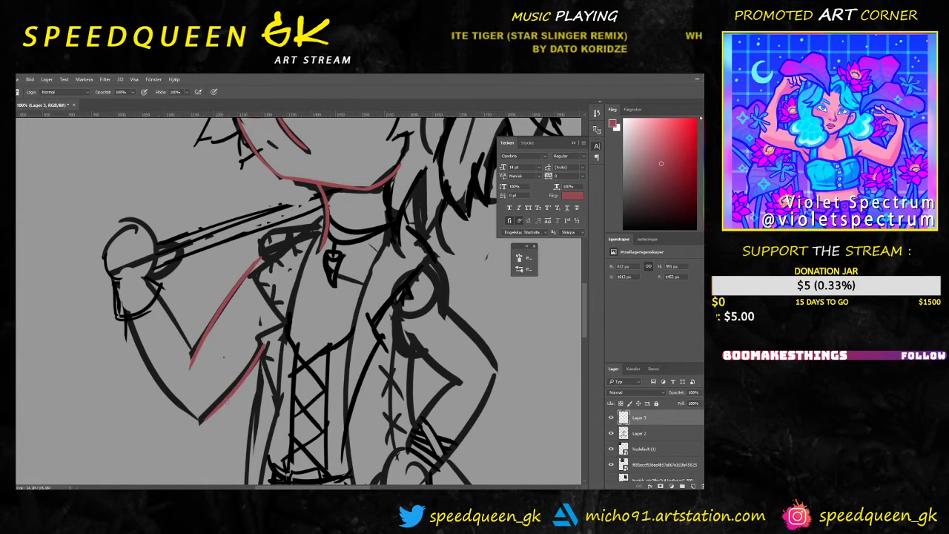
{"action": "key", "text": "ctrl+z"}
{"action": "left_click_drag", "start_coordinate": [264, 345], "coordinate": [230, 390]}
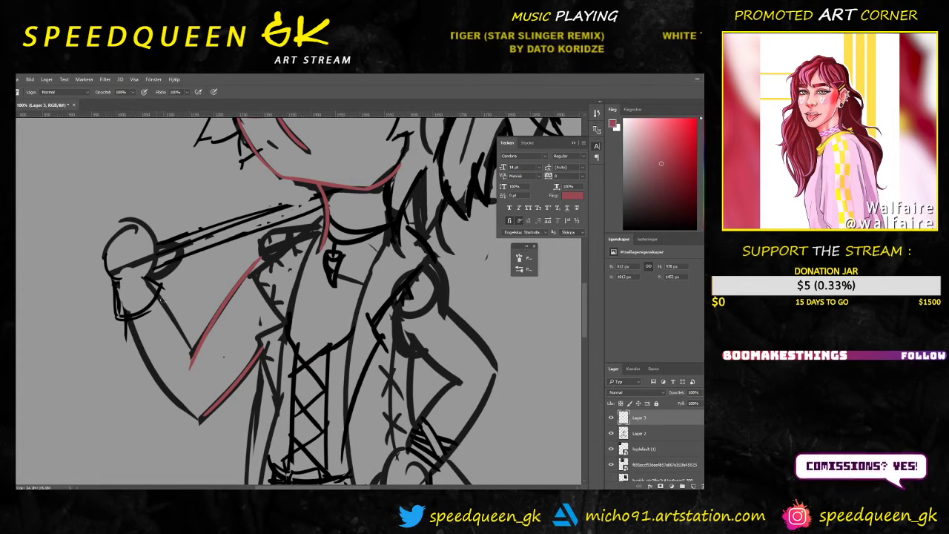
Step: Trace the inner edge of the raised forearm in dark red from the wrist to the elbow bend
{"action": "mouse_move", "coordinate": [156, 291]}
{"action": "left_mouse_down"}
{"action": "mouse_move", "coordinate": [197, 351]}
{"action": "mouse_move", "coordinate": [165, 295]}
{"action": "left_mouse_up"}
{"action": "key", "text": "ctrl+z"}
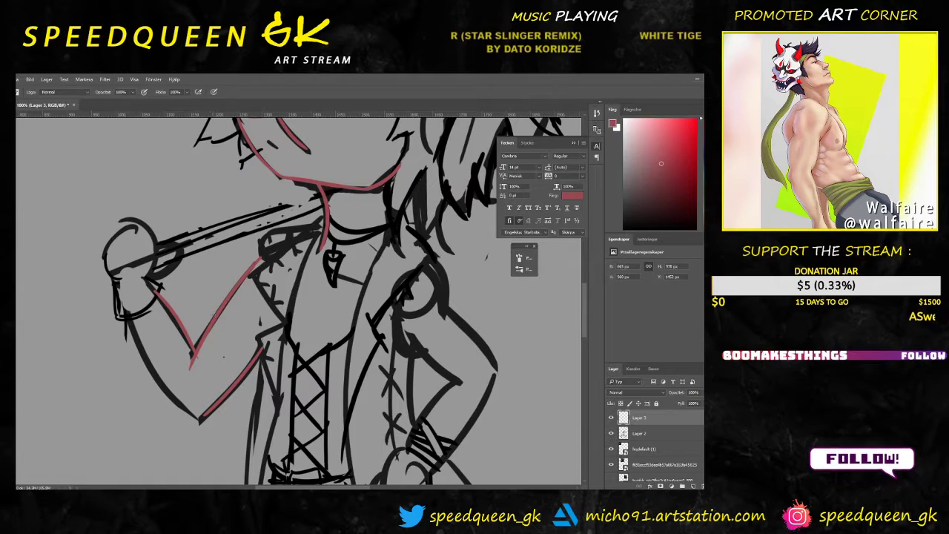
{"action": "key", "text": "e"}
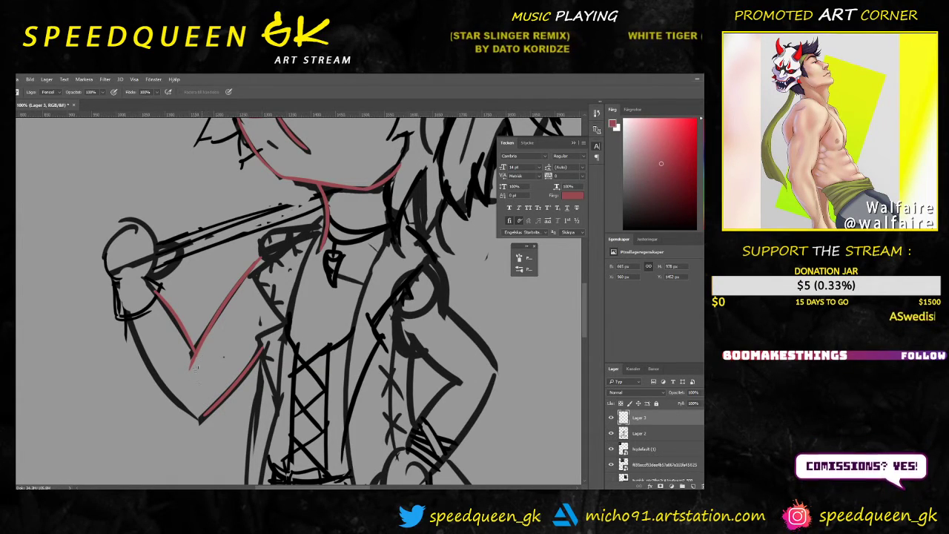
{"action": "key", "text": "b"}
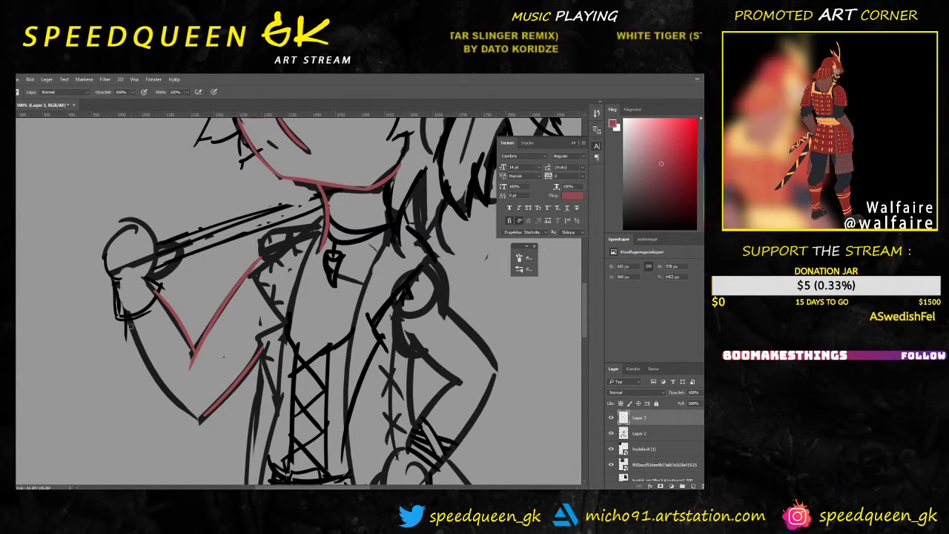
Step: Trace the raised forearm's outer edge in dark red between elbow and wrist, and erase the inner line's overshoot at the wrist
{"action": "mouse_move", "coordinate": [131, 323]}
{"action": "left_mouse_down"}
{"action": "mouse_move", "coordinate": [203, 419]}
{"action": "mouse_move", "coordinate": [135, 334]}
{"action": "left_mouse_up"}
{"action": "key", "text": "ctrl+z"}
{"action": "key", "text": "ctrl+z"}
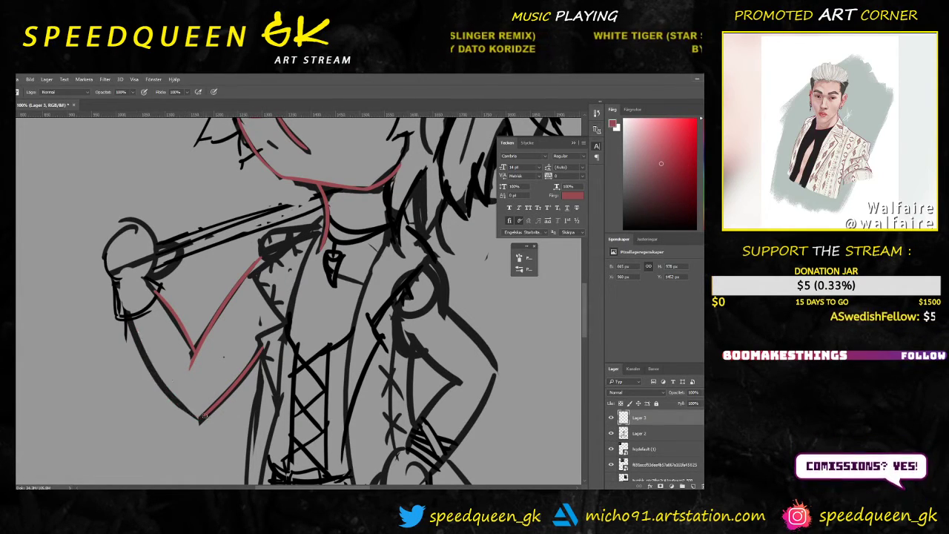
{"action": "left_click_drag", "start_coordinate": [201, 416], "coordinate": [134, 320]}
{"action": "key", "text": "ctrl+z"}
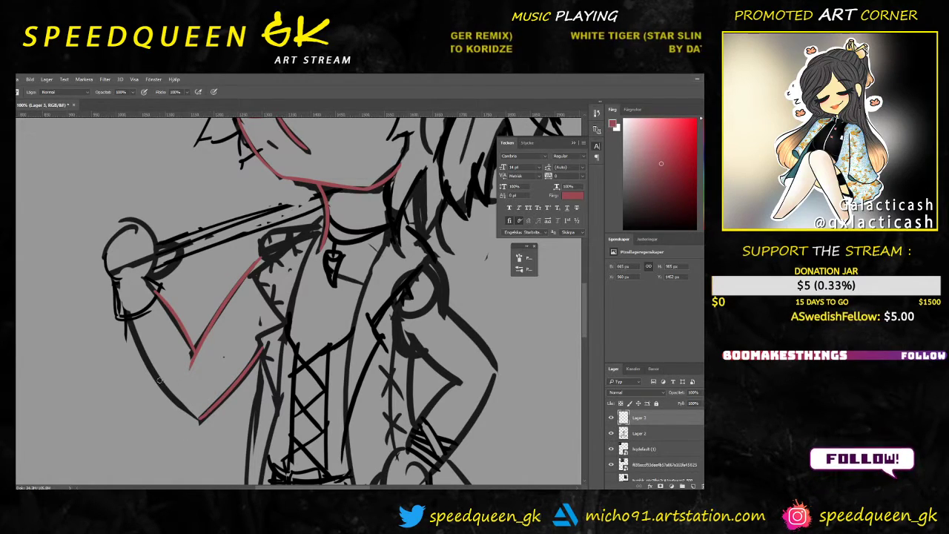
{"action": "key", "text": "ctrl+z"}
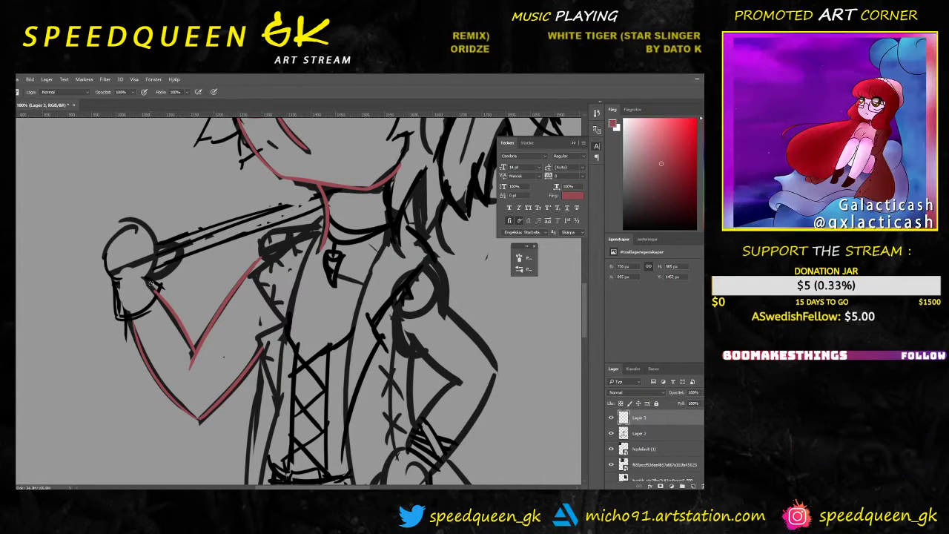
{"action": "key", "text": "e"}
{"action": "left_click_drag", "start_coordinate": [151, 289], "coordinate": [156, 295]}
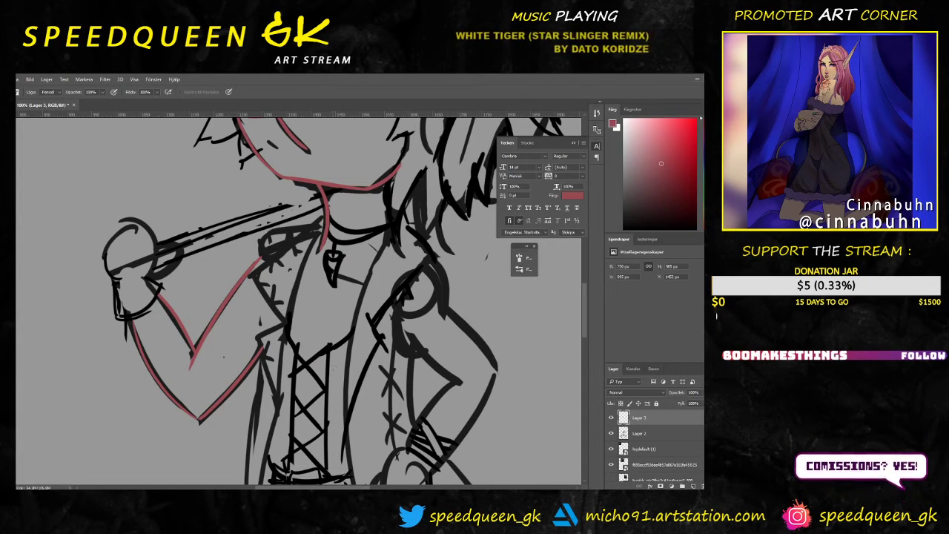
Step: Trace the inner edge of the other upper arm in dark red, from the armpit to the elbow bend
{"action": "key", "text": "ctrl+minus"}
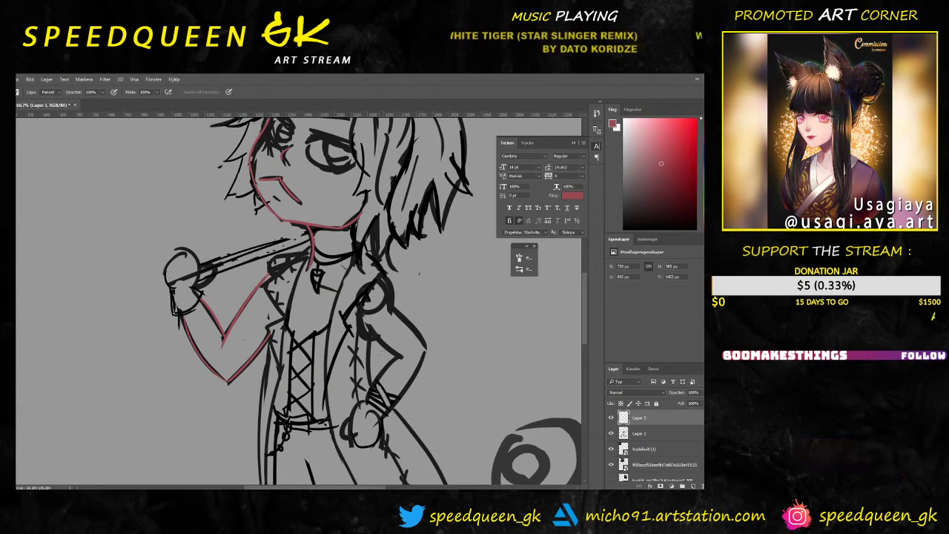
{"action": "mouse_move", "coordinate": [392, 307]}
{"action": "left_mouse_down"}
{"action": "mouse_move", "coordinate": [372, 322]}
{"action": "mouse_move", "coordinate": [371, 313]}
{"action": "left_mouse_up"}
{"action": "scroll", "coordinate": [388, 314], "scroll_direction": "down", "scroll_amount": 4}
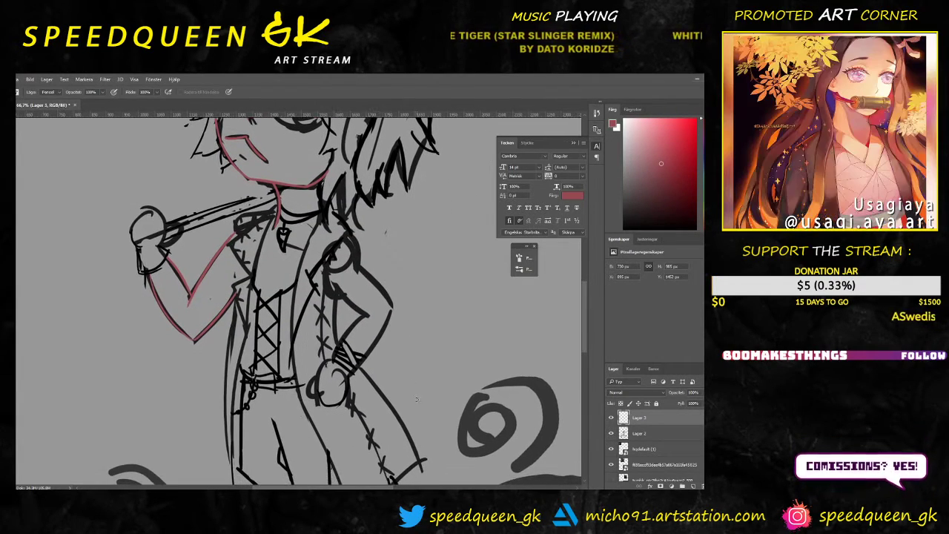
{"action": "left_click_drag", "start_coordinate": [410, 359], "coordinate": [391, 360]}
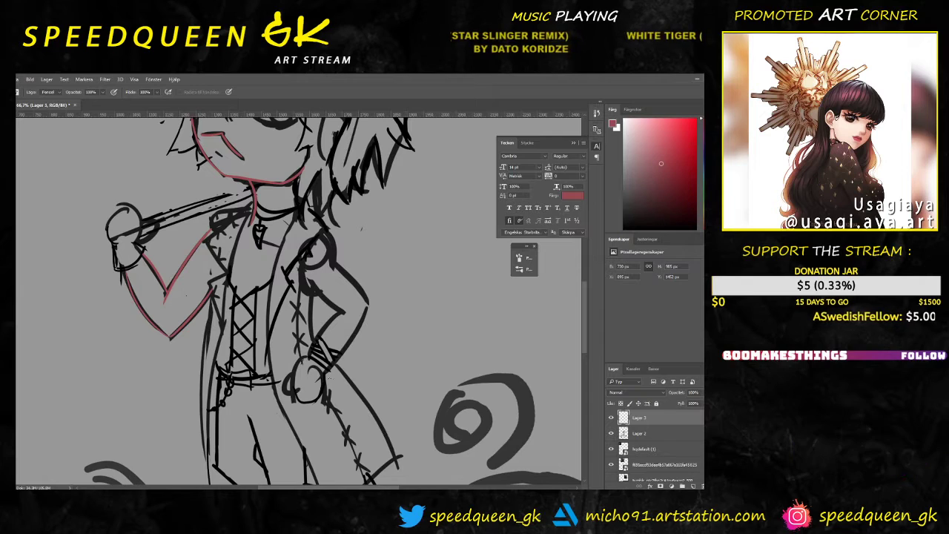
{"action": "scroll", "coordinate": [286, 326], "scroll_direction": "up", "scroll_amount": 2}
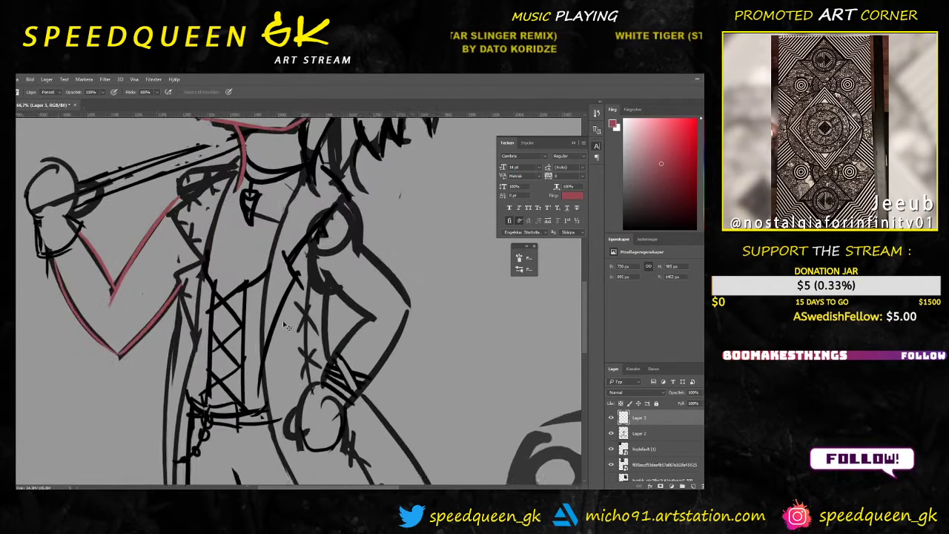
{"action": "left_click_drag", "start_coordinate": [269, 232], "coordinate": [335, 343]}
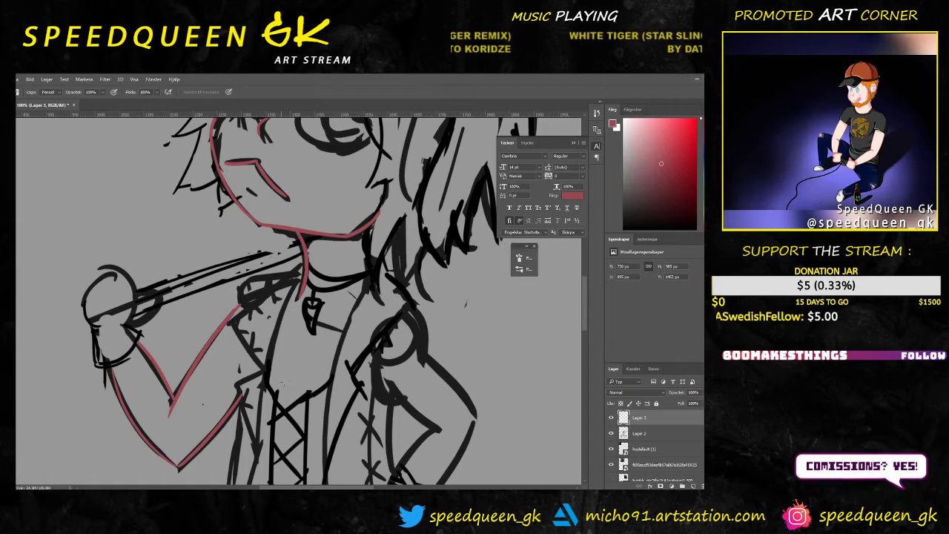
{"action": "left_click_drag", "start_coordinate": [440, 285], "coordinate": [399, 236]}
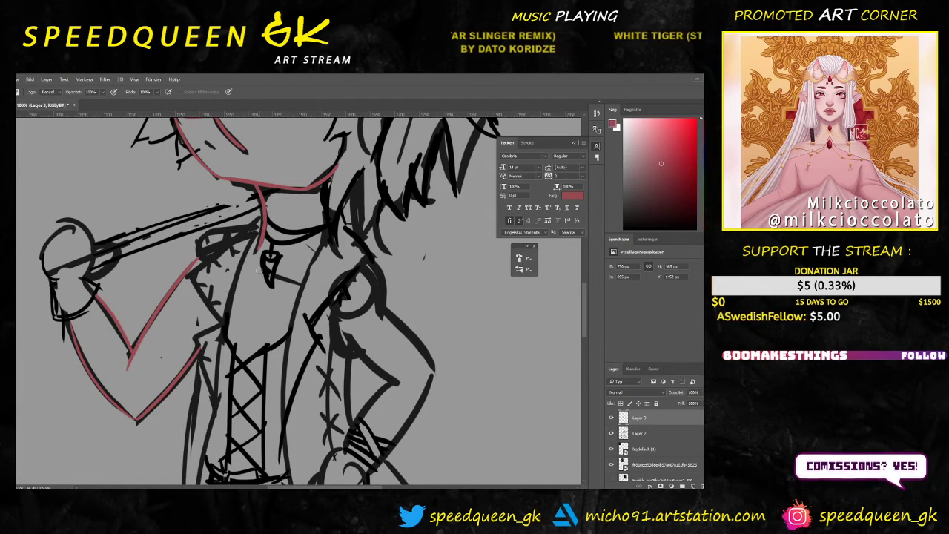
{"action": "left_click_drag", "start_coordinate": [391, 351], "coordinate": [386, 293]}
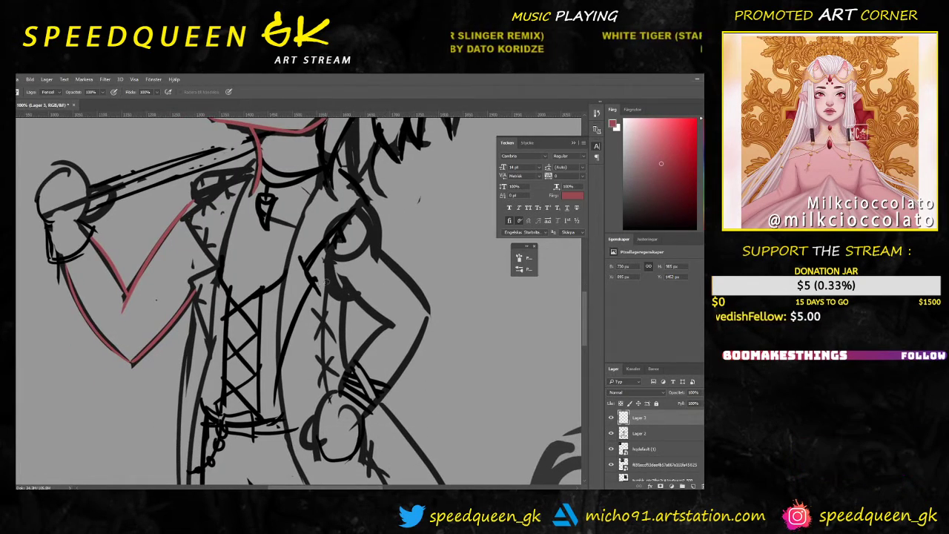
{"action": "key", "text": "b"}
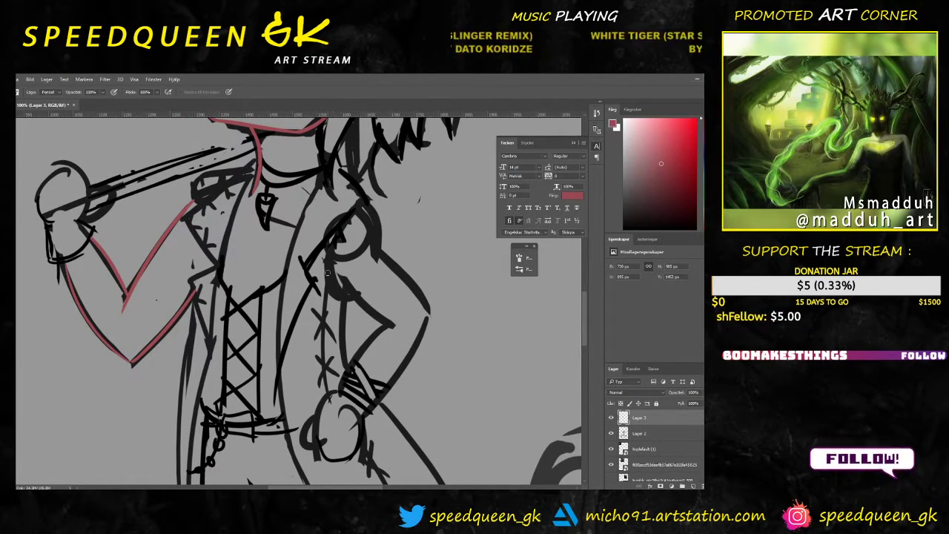
{"action": "left_click_drag", "start_coordinate": [338, 271], "coordinate": [398, 334]}
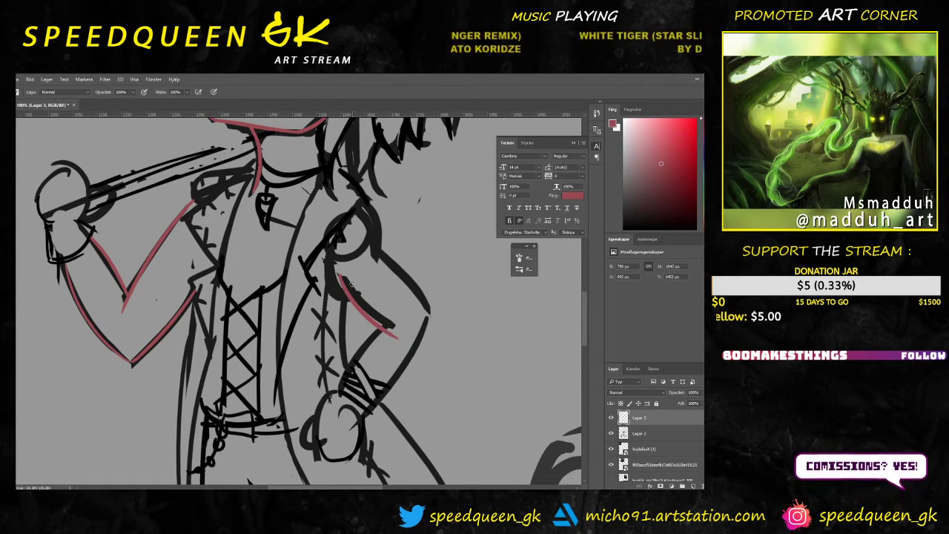
{"action": "key", "text": "ctrl+z"}
{"action": "left_click_drag", "start_coordinate": [338, 272], "coordinate": [390, 325]}
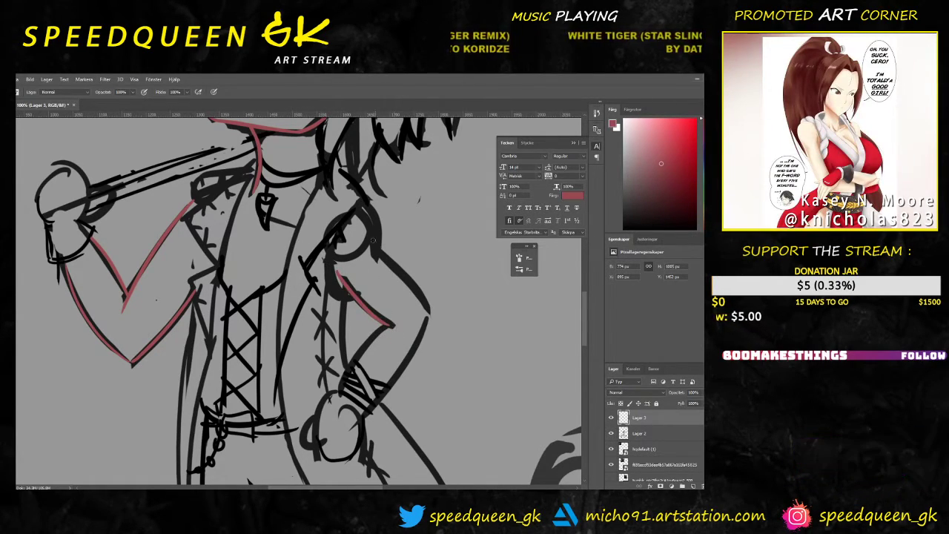
Step: Trace the outer edge of the arm resting on the hip in dark red, from the shoulder around the elbow to the wrist
{"action": "left_click_drag", "start_coordinate": [358, 215], "coordinate": [424, 305]}
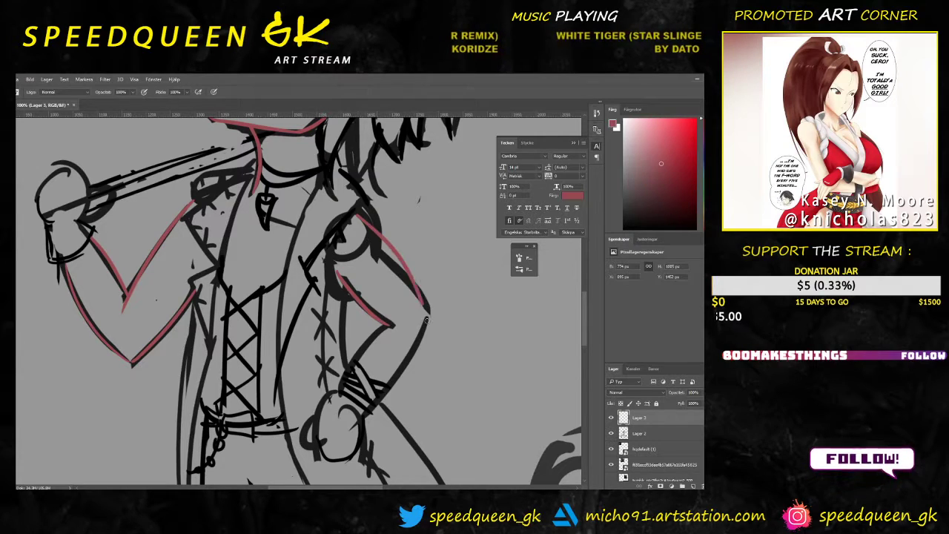
{"action": "key", "text": "ctrl+z"}
{"action": "key", "text": "ctrl+z"}
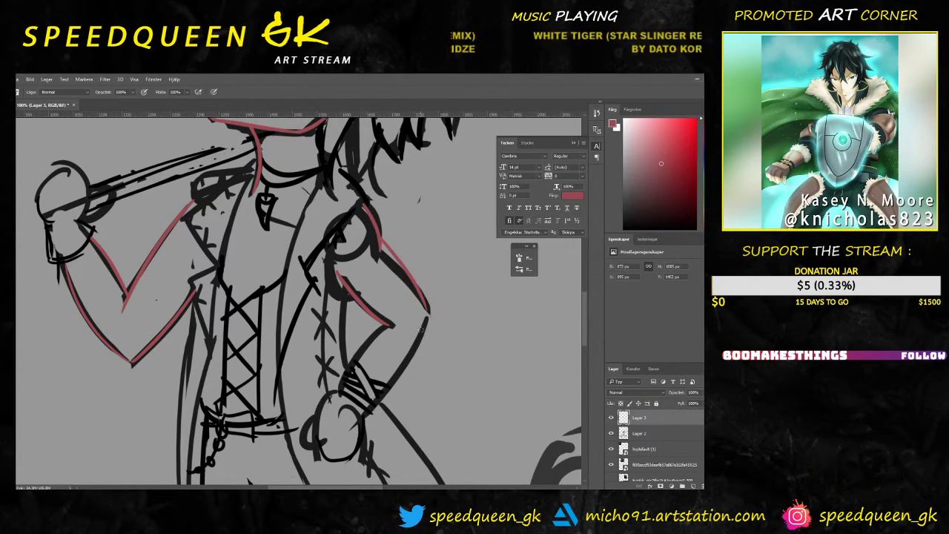
{"action": "left_click_drag", "start_coordinate": [373, 401], "coordinate": [357, 417]}
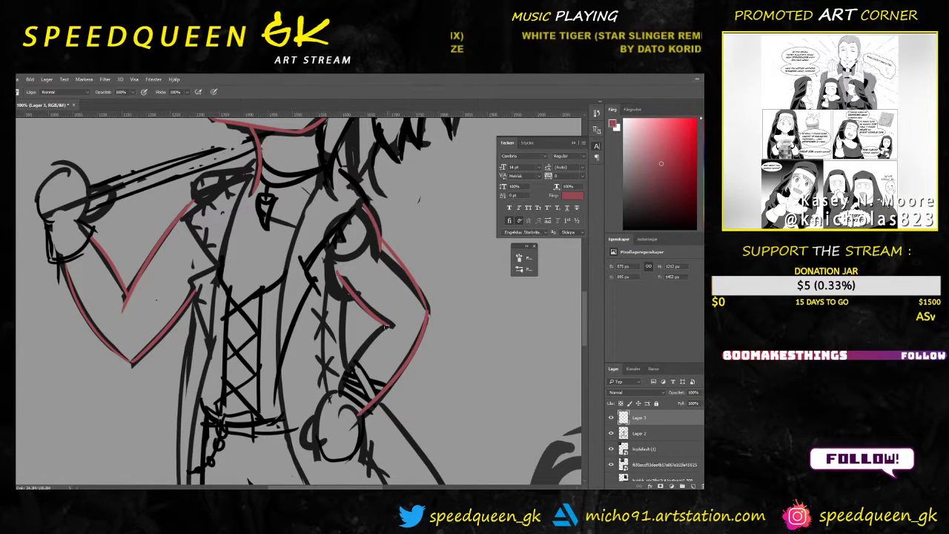
Step: Trace the inner edge of the hip arm's forearm in dark red, from the elbow bend to the wrist
{"action": "key", "text": "ctrl+z"}
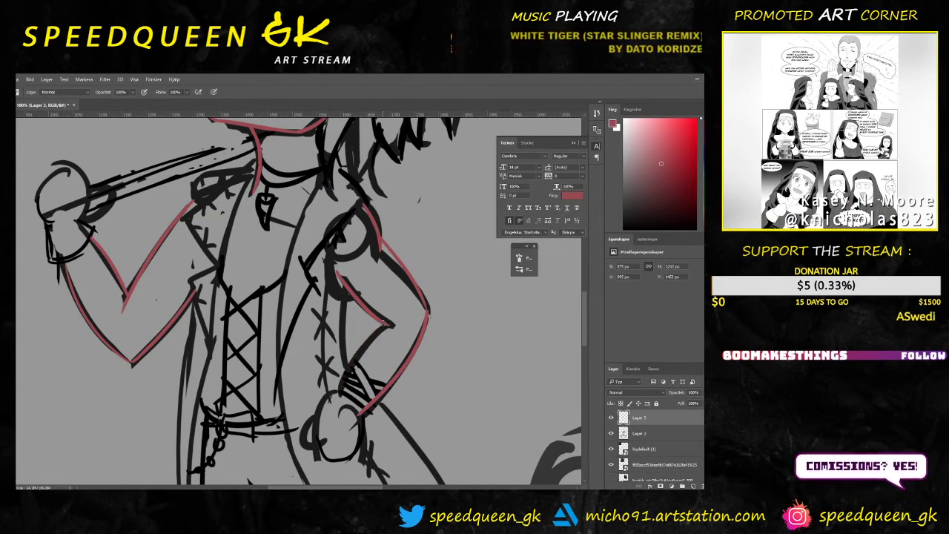
{"action": "left_click_drag", "start_coordinate": [384, 323], "coordinate": [335, 411]}
{"action": "key", "text": "ctrl+z"}
{"action": "left_click_drag", "start_coordinate": [384, 323], "coordinate": [340, 400]}
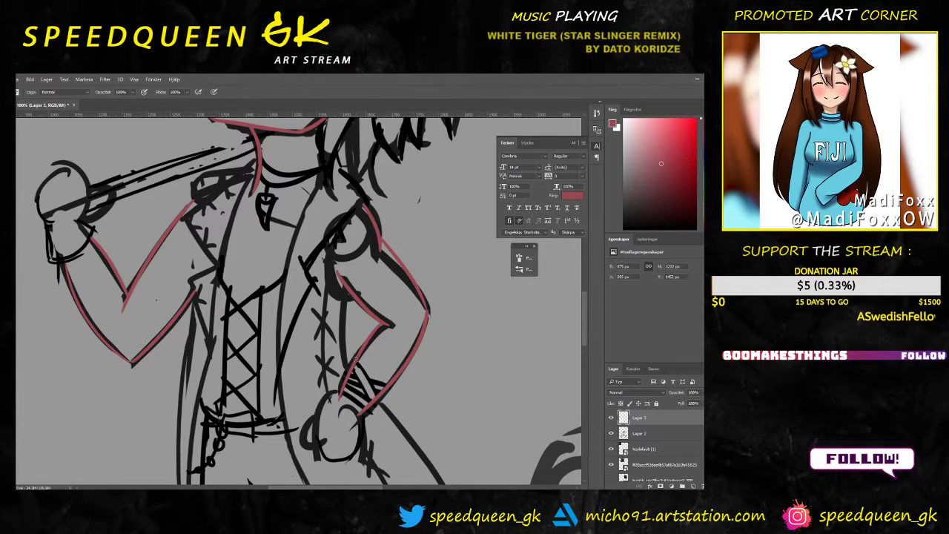
Step: Trace the outer curve and upper arc of the hand resting on the hip in dark red, starting at the wrist
{"action": "mouse_move", "coordinate": [468, 356]}
{"action": "left_mouse_down"}
{"action": "mouse_move", "coordinate": [473, 322]}
{"action": "mouse_move", "coordinate": [462, 360]}
{"action": "left_mouse_up"}
{"action": "left_click_drag", "start_coordinate": [432, 409], "coordinate": [437, 291]}
{"action": "mouse_move", "coordinate": [424, 339]}
{"action": "left_mouse_down"}
{"action": "mouse_move", "coordinate": [428, 386]}
{"action": "mouse_move", "coordinate": [423, 365]}
{"action": "left_mouse_up"}
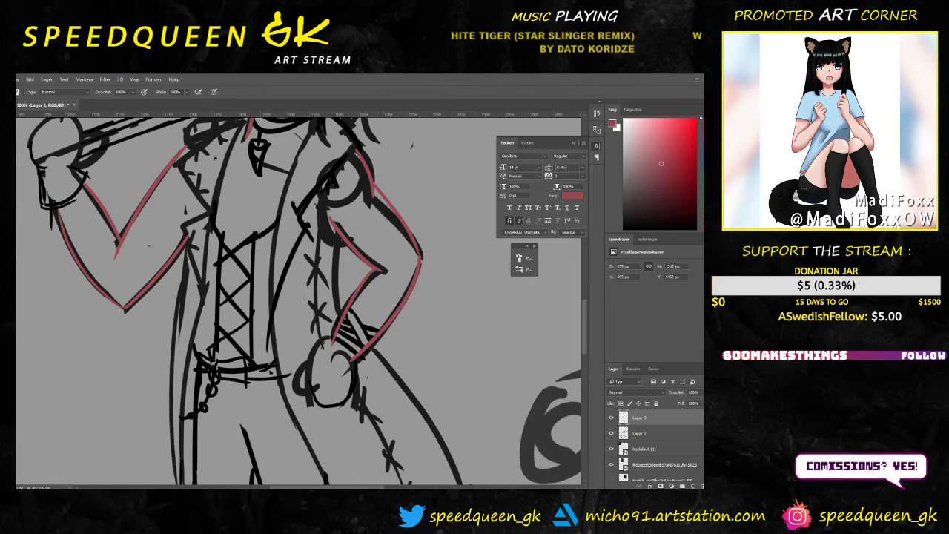
{"action": "left_click_drag", "start_coordinate": [353, 363], "coordinate": [340, 408]}
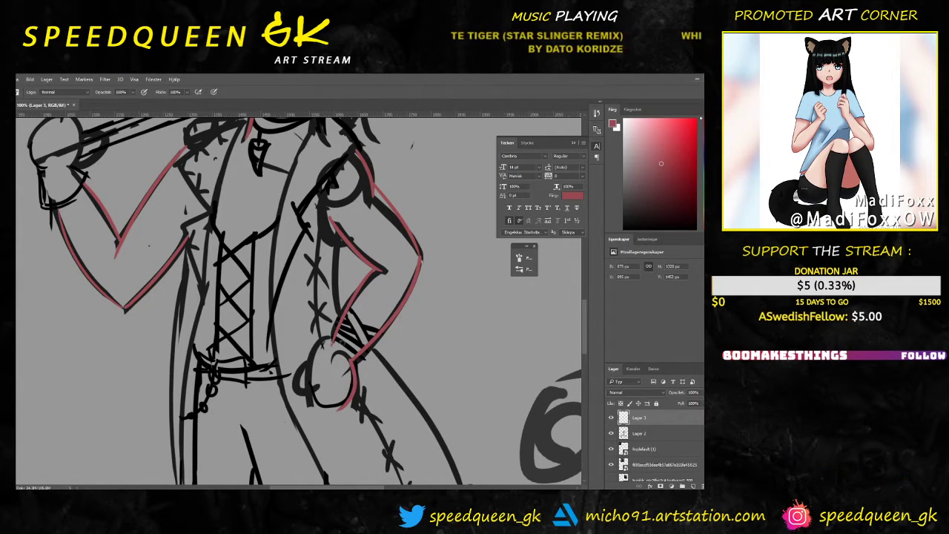
{"action": "key", "text": "ctrl+z"}
{"action": "mouse_move", "coordinate": [351, 360]}
{"action": "left_mouse_down"}
{"action": "mouse_move", "coordinate": [355, 387]}
{"action": "mouse_move", "coordinate": [329, 411]}
{"action": "left_mouse_up"}
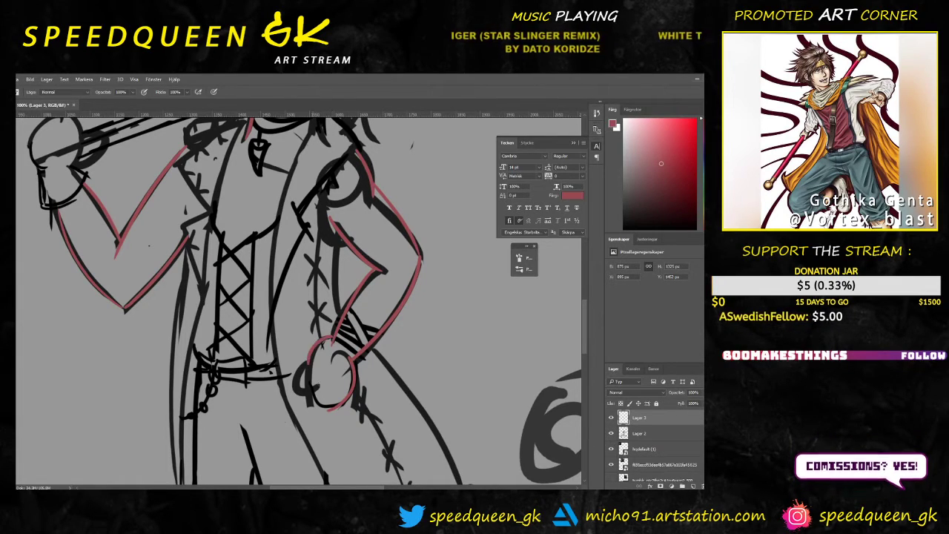
{"action": "left_click_drag", "start_coordinate": [310, 363], "coordinate": [310, 398]}
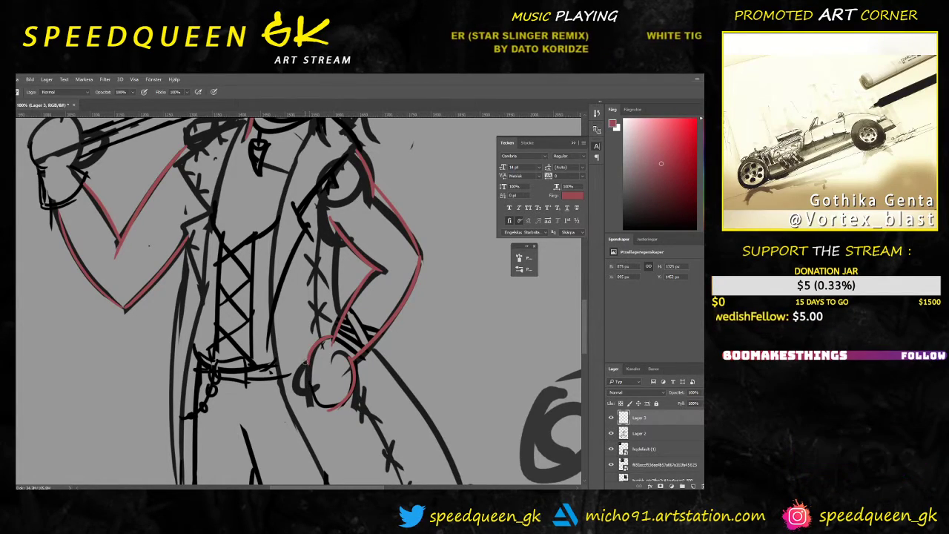
{"action": "key", "text": "ctrl+z"}
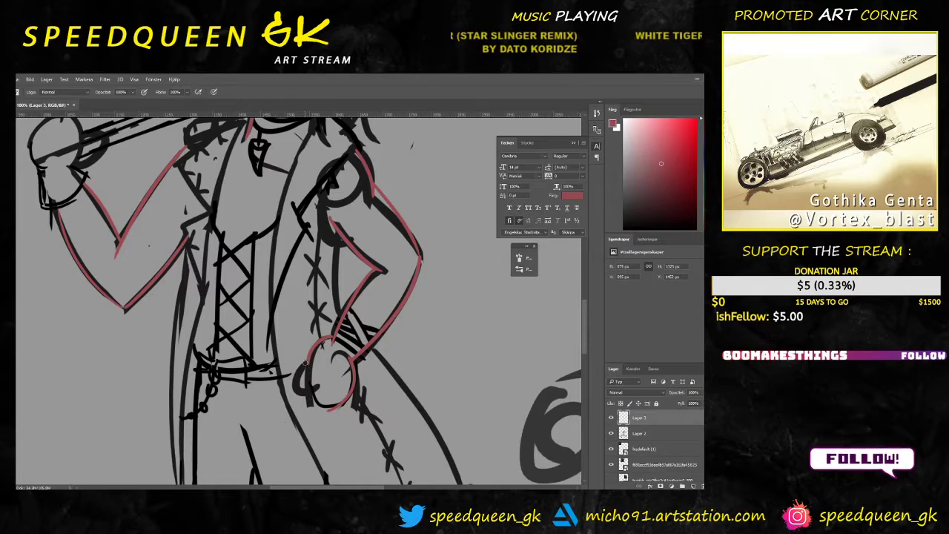
{"action": "left_click_drag", "start_coordinate": [307, 360], "coordinate": [308, 402]}
{"action": "key", "text": "ctrl+z"}
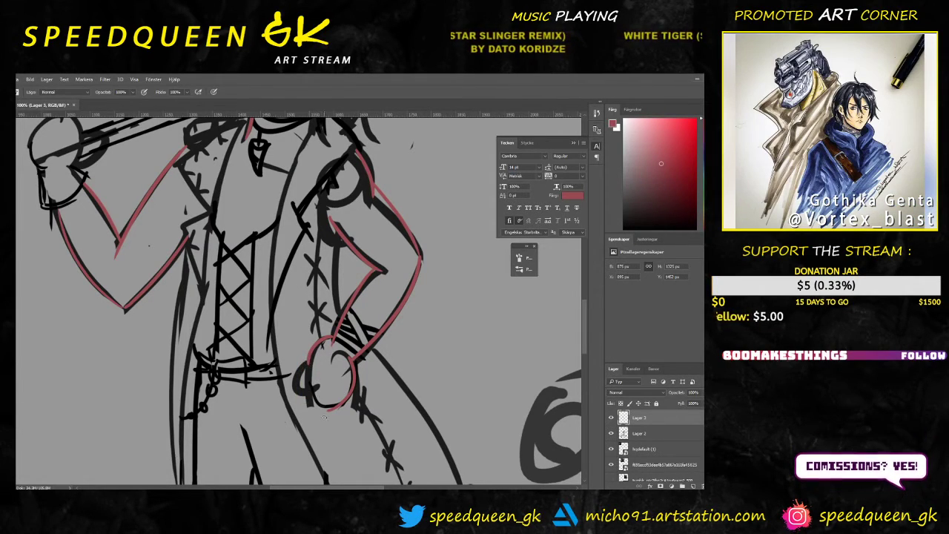
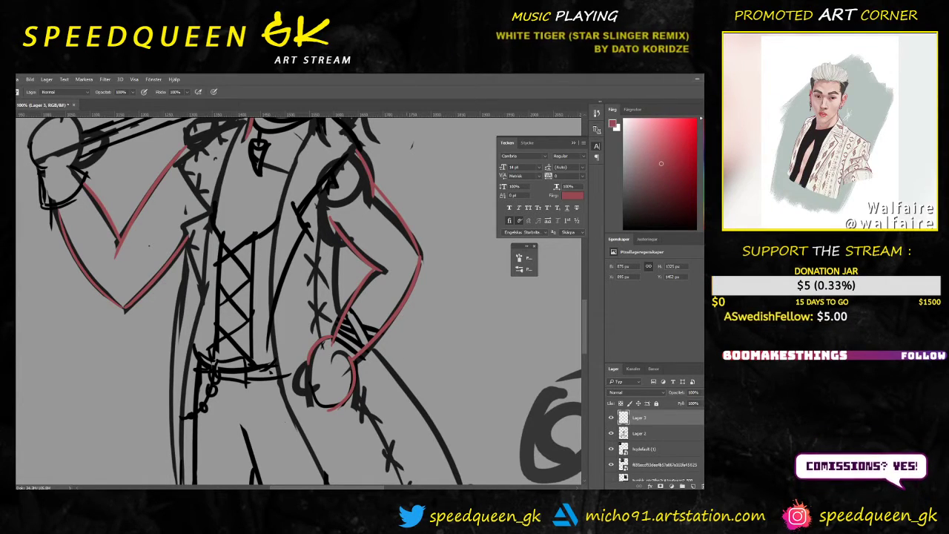
Step: Trace the lower curve of the hand on the hip in dark red and clean up the stroke's end
{"action": "scroll", "coordinate": [403, 363], "scroll_direction": "up", "scroll_amount": 3}
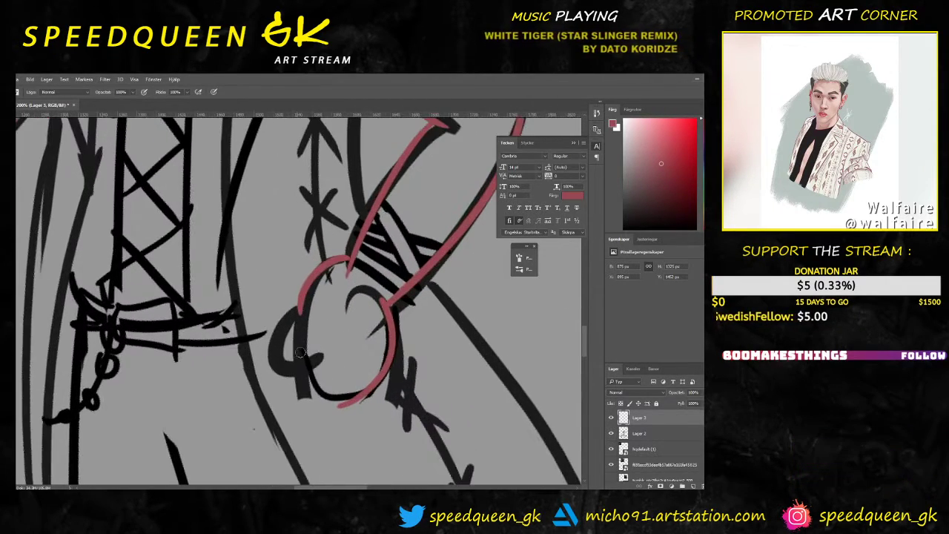
{"action": "left_click_drag", "start_coordinate": [300, 352], "coordinate": [361, 398]}
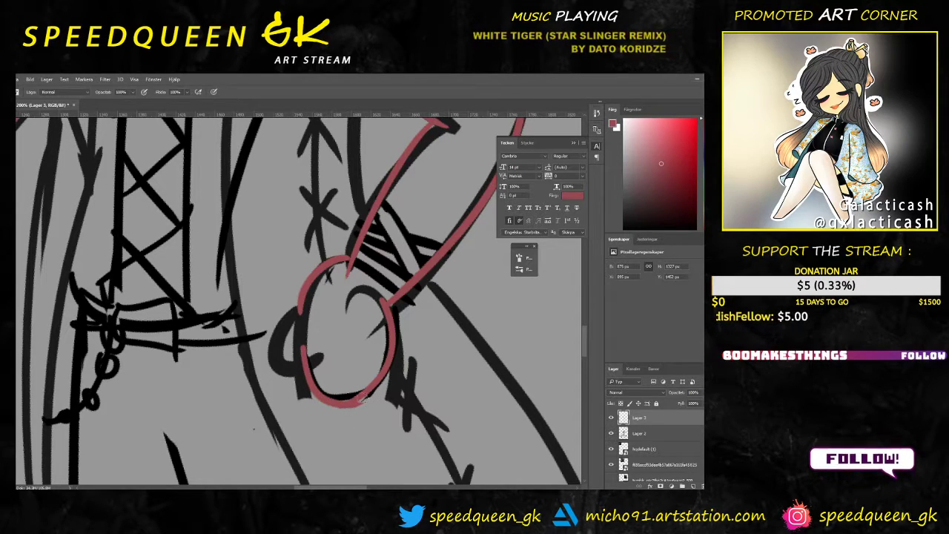
{"action": "key", "text": "e"}
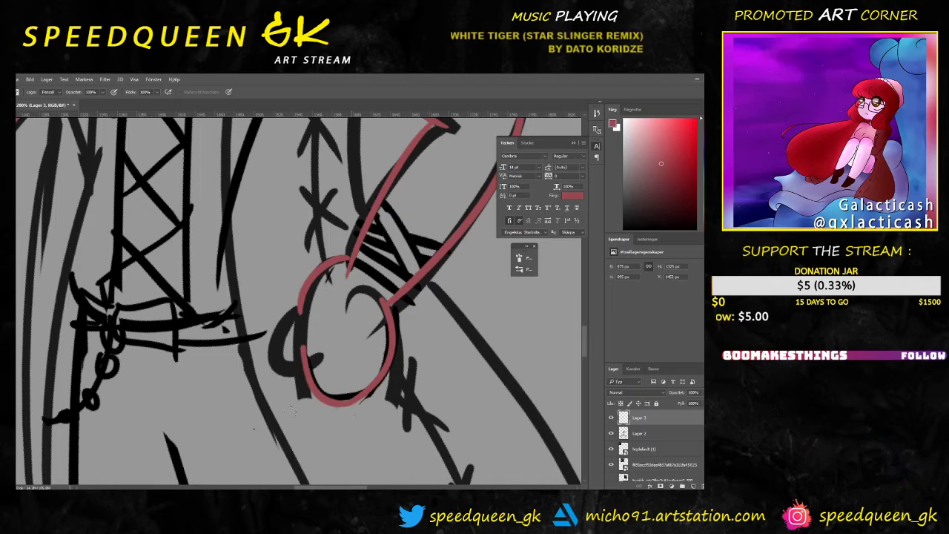
Step: Trace the thumb of the hip hand in dark red and tidy the line junctions between hand and wrist
{"action": "key", "text": "b"}
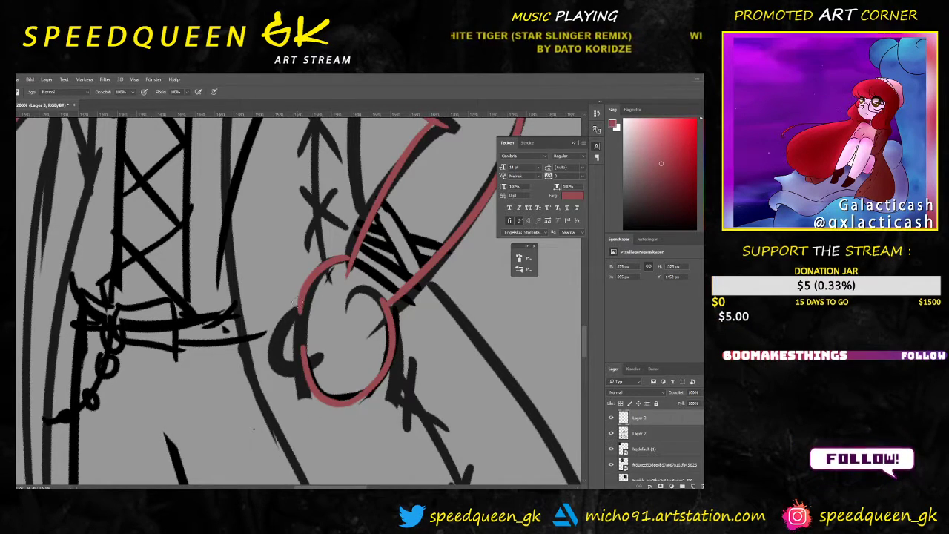
{"action": "key", "text": "ctrl+z"}
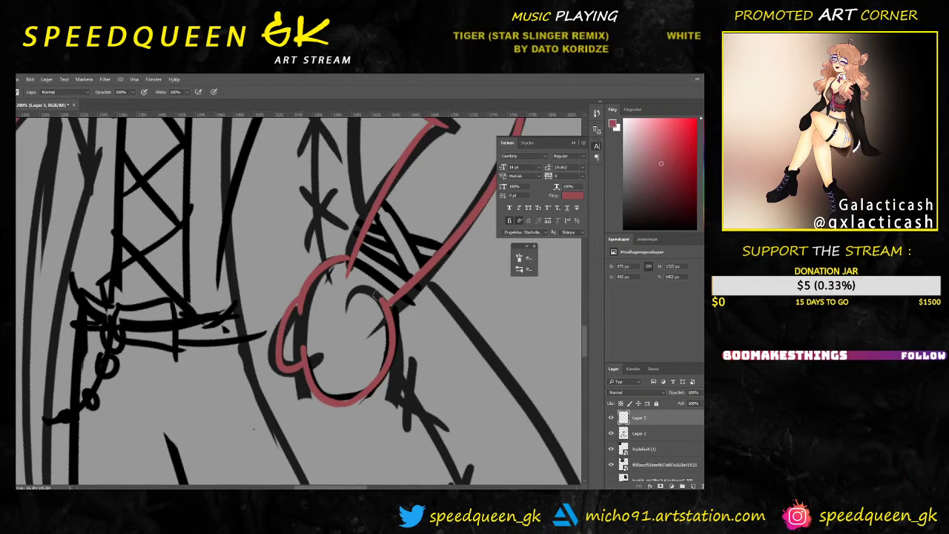
{"action": "key", "text": "e"}
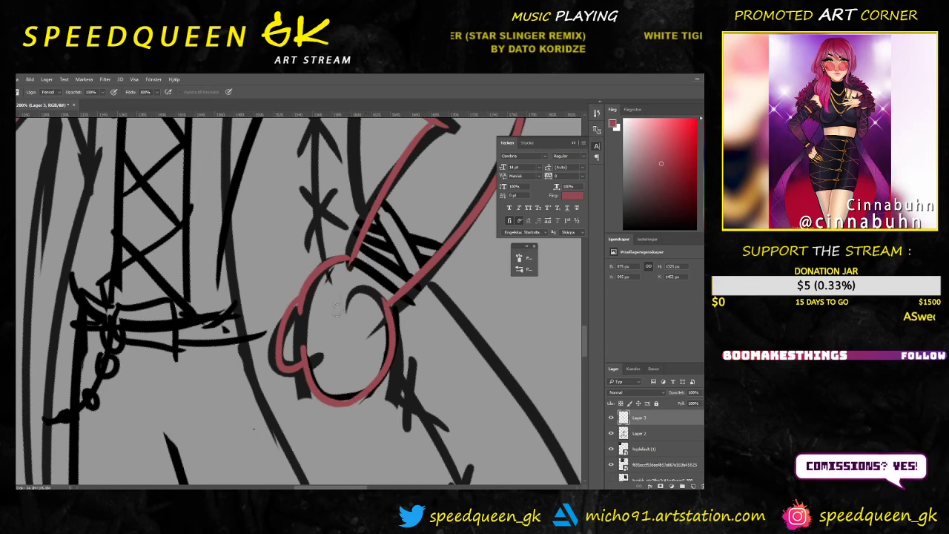
{"action": "key", "text": "b"}
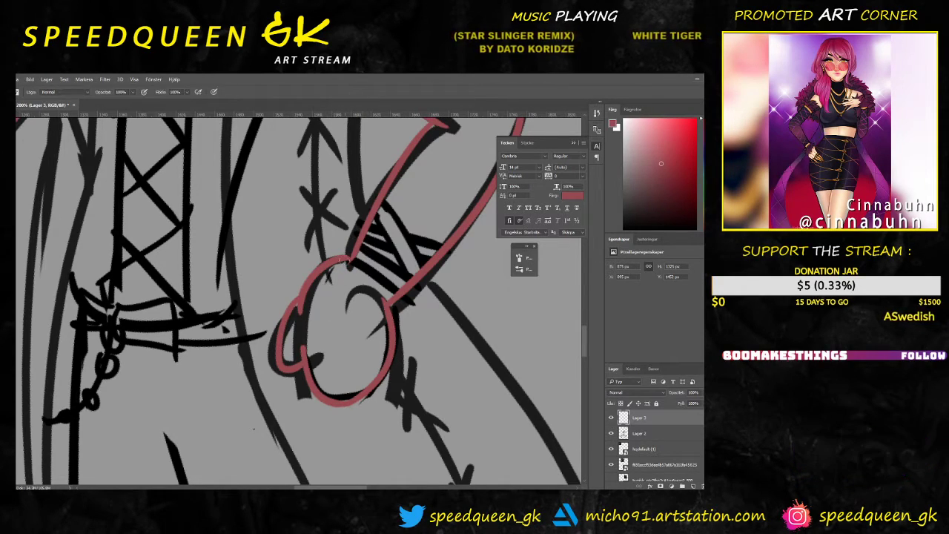
{"action": "key", "text": "e"}
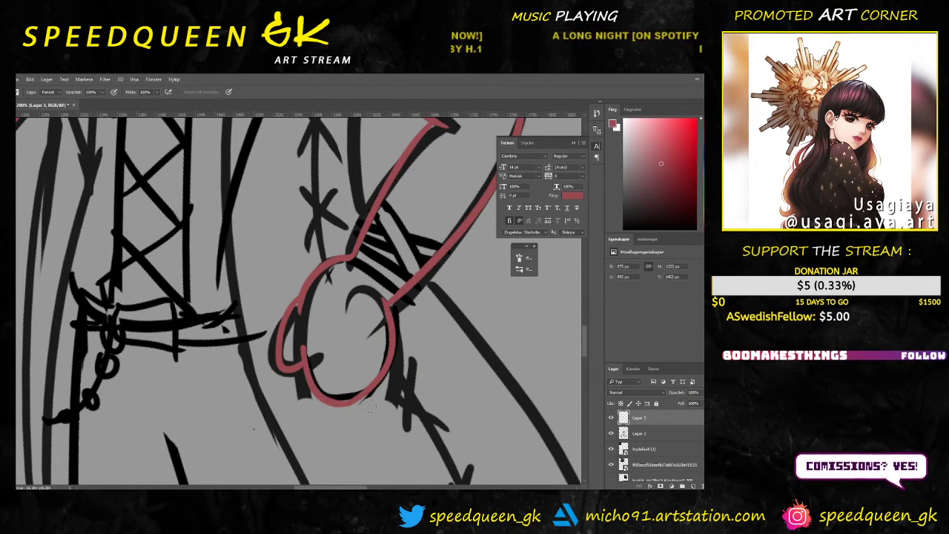
Step: Refine the hip arm's contour around the elbow and add a short dark red stroke on the inner upper arm near the armpit
{"action": "key", "text": "ctrl+minus"}
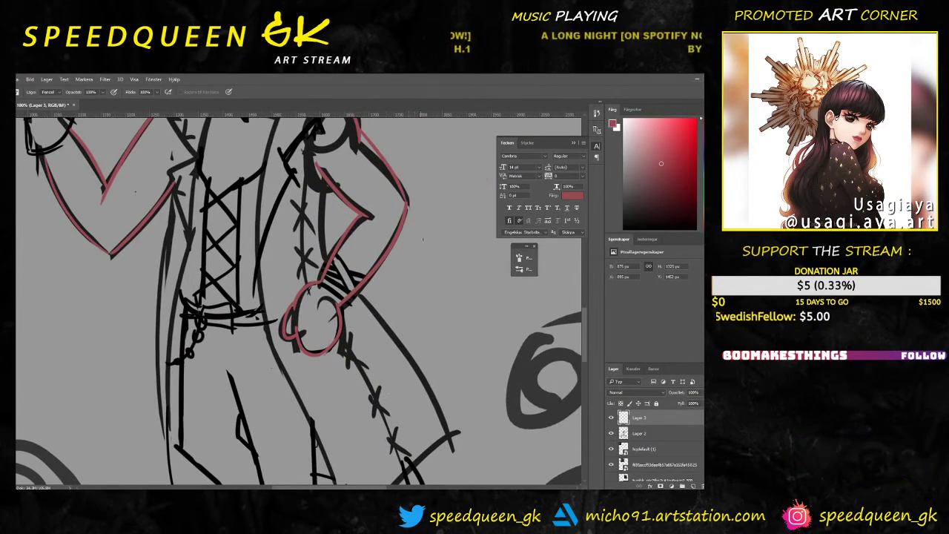
{"action": "left_click_drag", "start_coordinate": [432, 244], "coordinate": [355, 320]}
{"action": "key", "text": "ctrl+plus"}
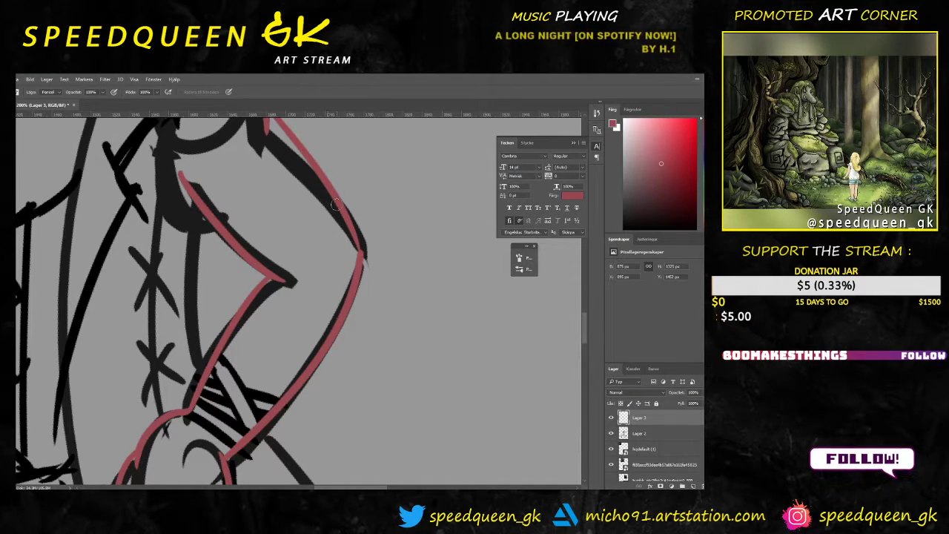
{"action": "key", "text": "b"}
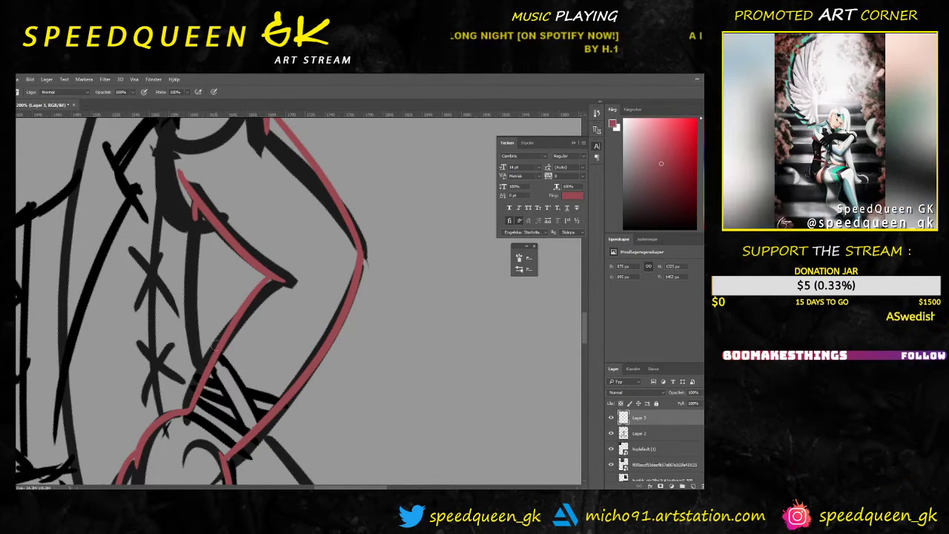
{"action": "key", "text": "ctrl+minus"}
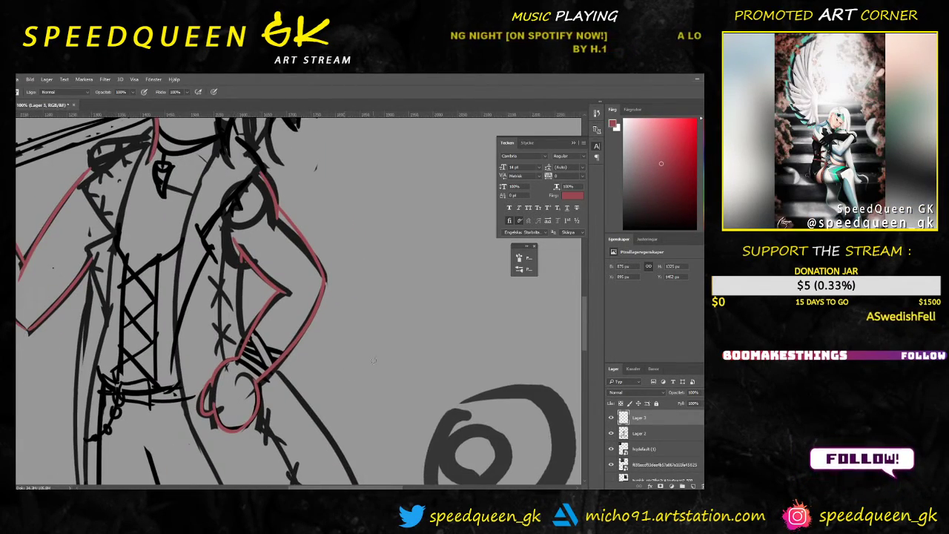
{"action": "left_click_drag", "start_coordinate": [375, 344], "coordinate": [420, 362]}
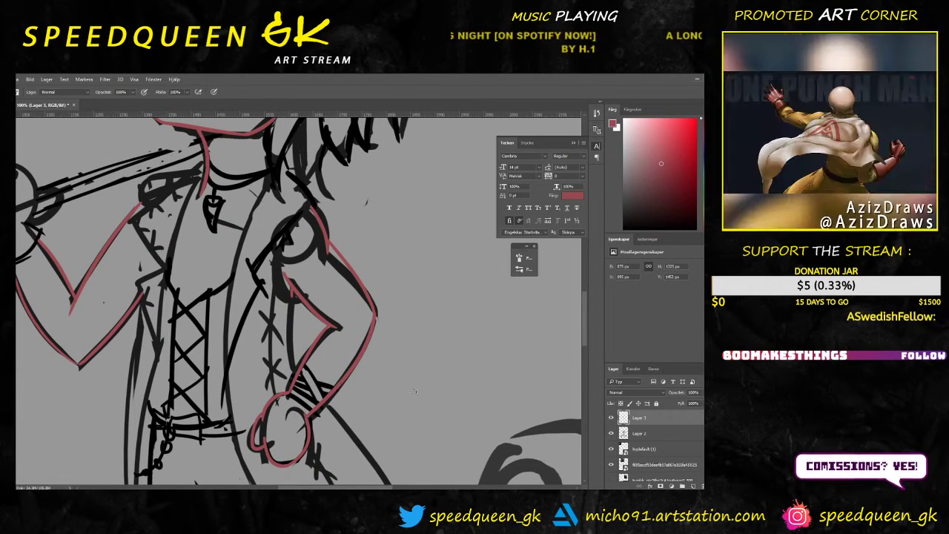
{"action": "left_click_drag", "start_coordinate": [409, 397], "coordinate": [448, 291]}
{"action": "mouse_move", "coordinate": [376, 387]}
{"action": "left_mouse_down"}
{"action": "mouse_move", "coordinate": [391, 423]}
{"action": "mouse_move", "coordinate": [343, 227]}
{"action": "left_mouse_up"}
{"action": "left_click_drag", "start_coordinate": [387, 356], "coordinate": [367, 292]}
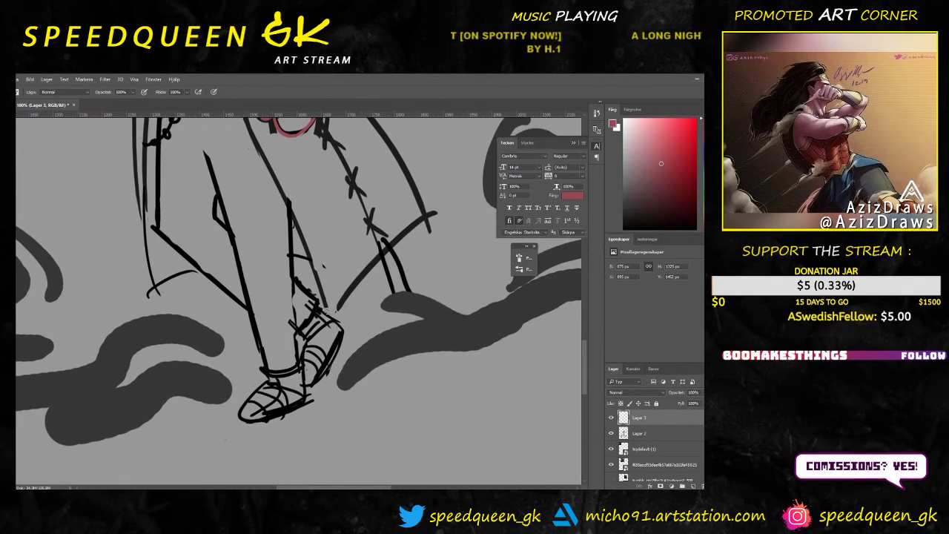
{"action": "left_click_drag", "start_coordinate": [316, 307], "coordinate": [342, 332]}
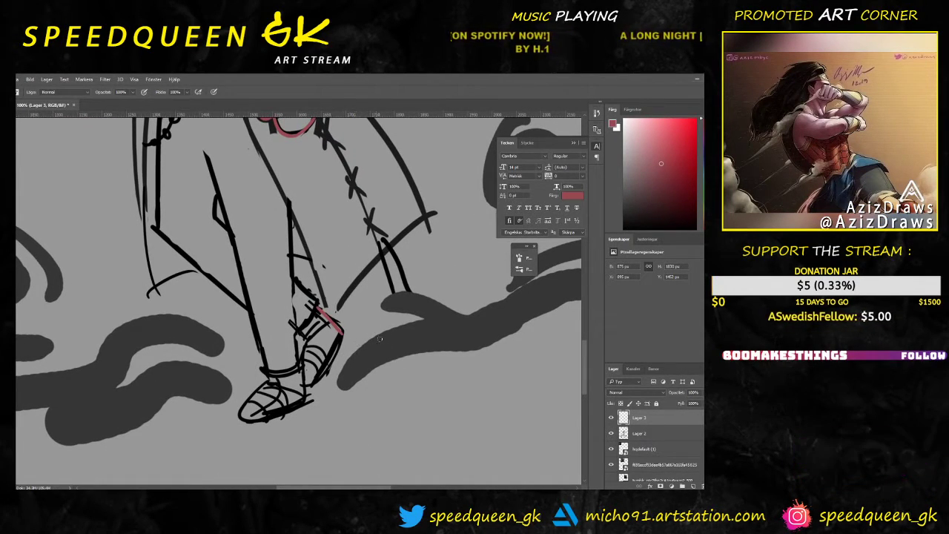
{"action": "key", "text": "ctrl+z"}
Step: Trace the front shoe's instep and toe in dark red, from the ankle around the tip to the start of the sole
{"action": "key", "text": "ctrl+plus"}
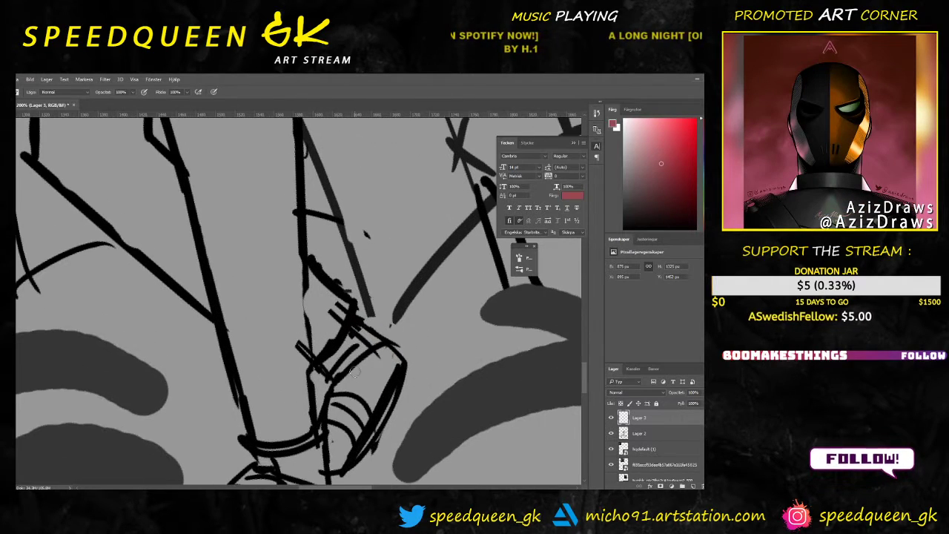
{"action": "left_click_drag", "start_coordinate": [355, 371], "coordinate": [388, 203]}
{"action": "mouse_move", "coordinate": [276, 293]}
{"action": "left_mouse_down"}
{"action": "mouse_move", "coordinate": [246, 318]}
{"action": "mouse_move", "coordinate": [235, 373]}
{"action": "left_mouse_up"}
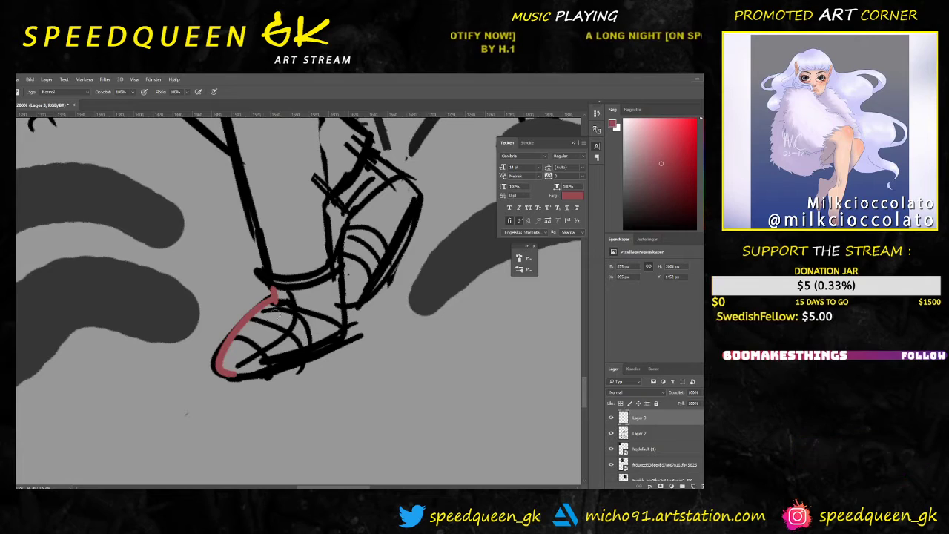
{"action": "key", "text": "ctrl+z"}
{"action": "mouse_move", "coordinate": [274, 293]}
{"action": "left_mouse_down"}
{"action": "mouse_move", "coordinate": [235, 331]}
{"action": "mouse_move", "coordinate": [256, 381]}
{"action": "left_mouse_up"}
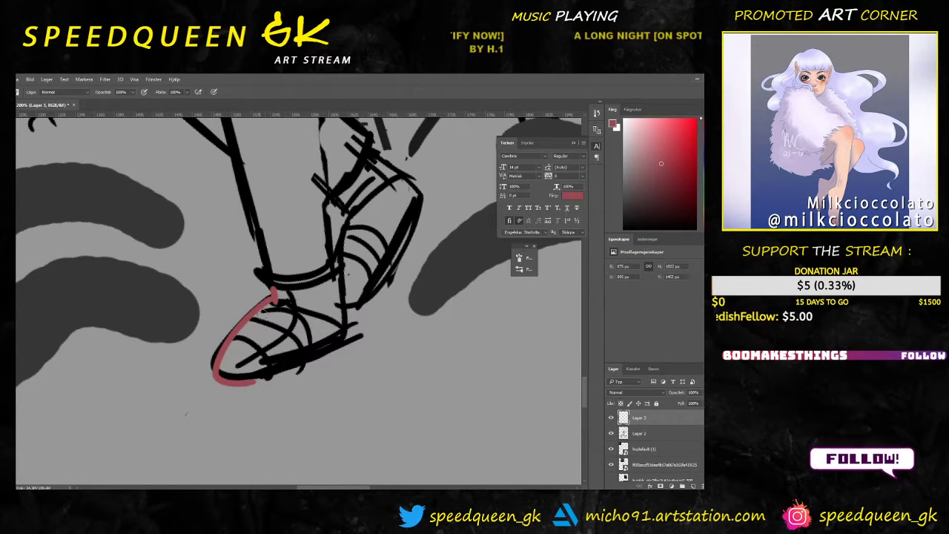
{"action": "key", "text": "ctrl+z"}
{"action": "left_click_drag", "start_coordinate": [272, 294], "coordinate": [245, 376]}
Step: Trace the front shoe's heel and sole in dark red, closing the outline at the toe
{"action": "mouse_move", "coordinate": [338, 272]}
{"action": "left_mouse_down"}
{"action": "mouse_move", "coordinate": [342, 336]}
{"action": "mouse_move", "coordinate": [303, 364]}
{"action": "mouse_move", "coordinate": [243, 381]}
{"action": "left_mouse_up"}
{"action": "key", "text": "ctrl+z"}
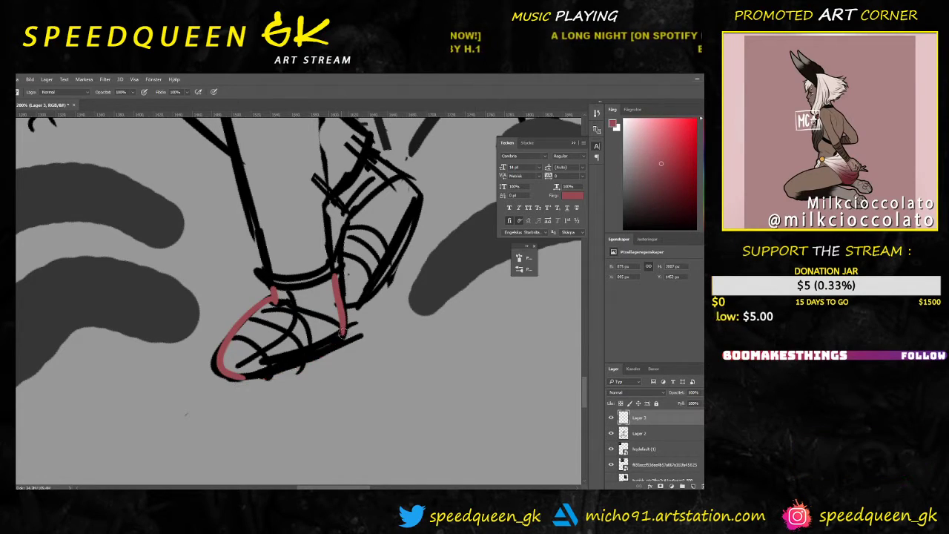
{"action": "mouse_move", "coordinate": [343, 329]}
{"action": "left_mouse_down"}
{"action": "mouse_move", "coordinate": [307, 359]}
{"action": "mouse_move", "coordinate": [234, 378]}
{"action": "left_mouse_up"}
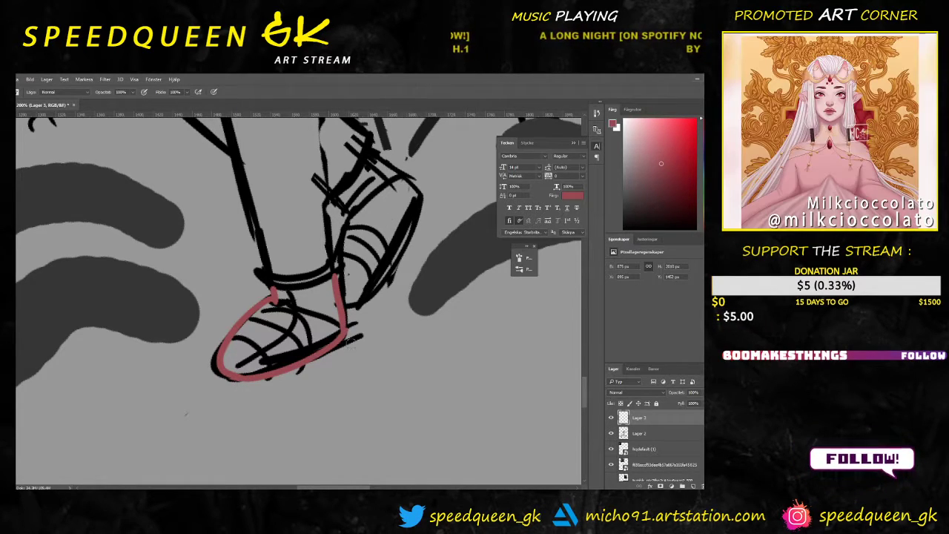
{"action": "key", "text": "e"}
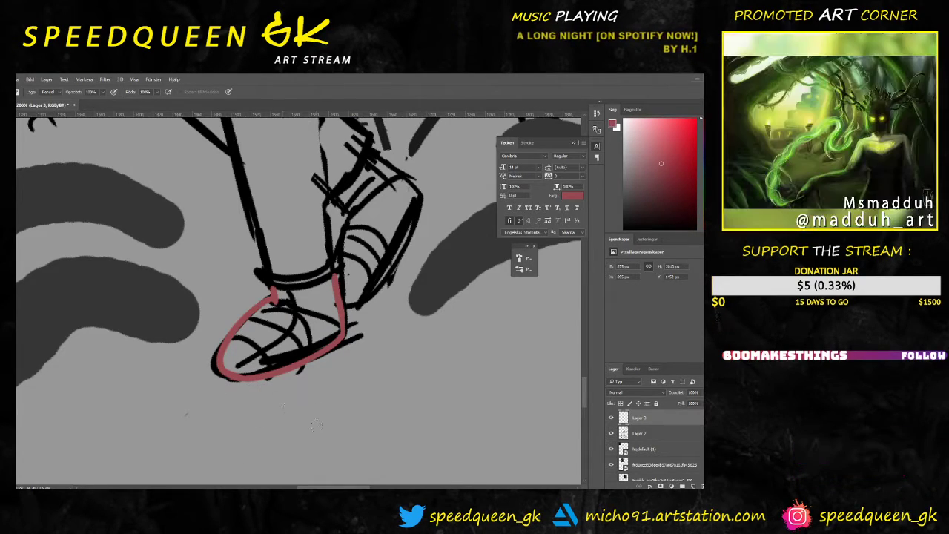
Step: Lower the opacity of the sketch layer Layer 2 to 46% so the red line art stands out
{"action": "left_click", "coordinate": [657, 436]}
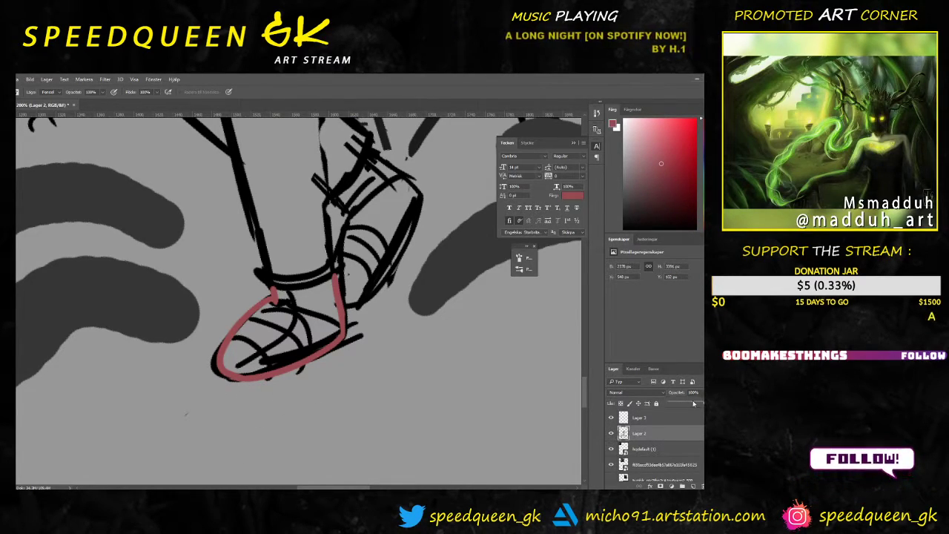
{"action": "left_click_drag", "start_coordinate": [694, 404], "coordinate": [676, 405]}
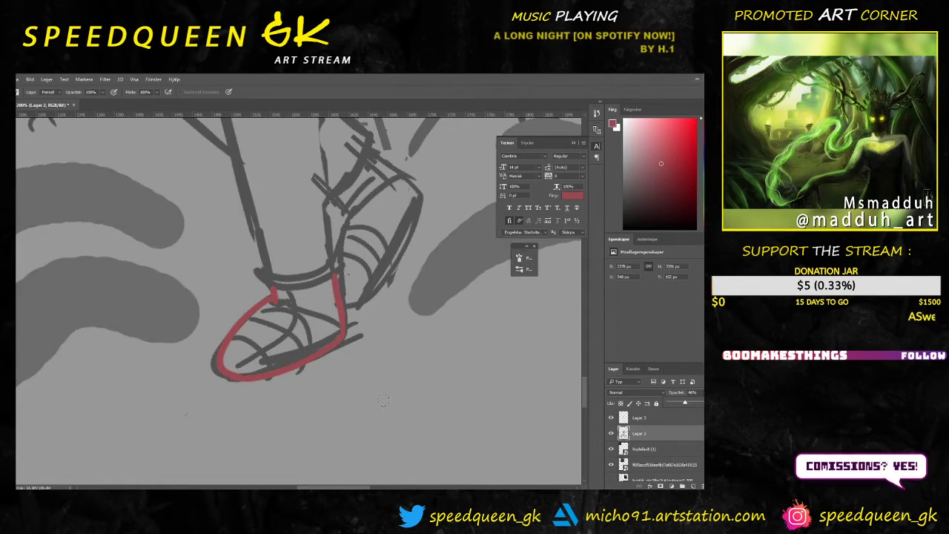
{"action": "scroll", "coordinate": [272, 329], "scroll_direction": "down", "scroll_amount": 3}
{"action": "scroll", "coordinate": [304, 213], "scroll_direction": "up", "scroll_amount": 8}
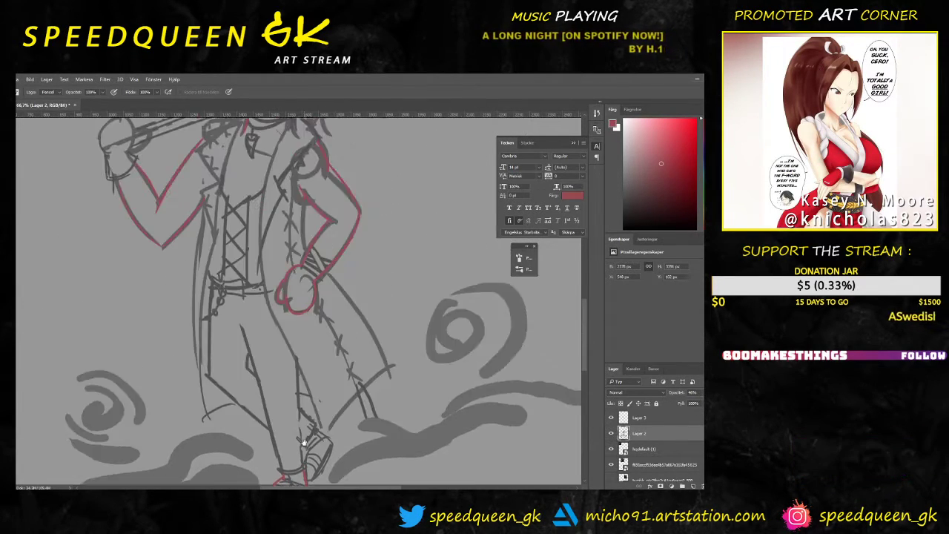
{"action": "scroll", "coordinate": [305, 271], "scroll_direction": "down", "scroll_amount": 6}
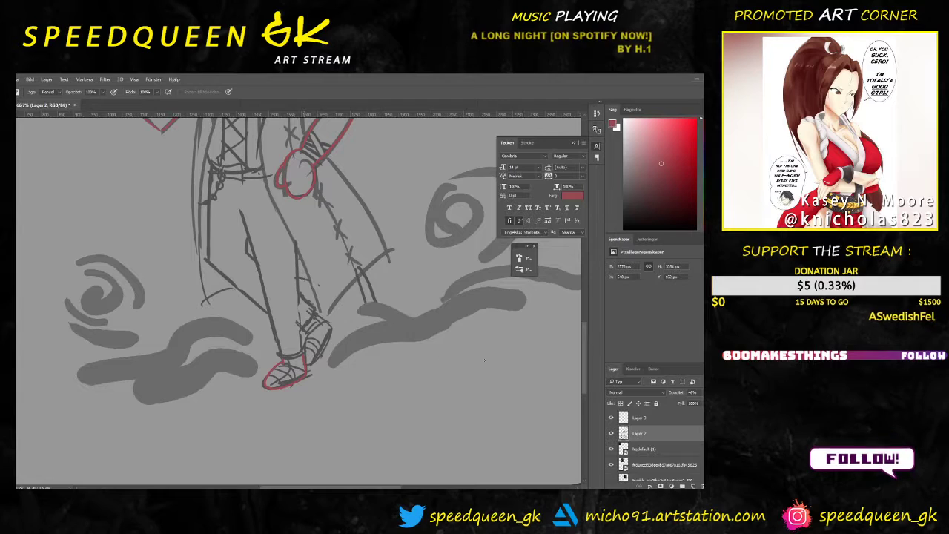
Step: Draw a short dark red line on Layer 3 along the ankle opening of the raised back shoe
{"action": "scroll", "coordinate": [484, 360], "scroll_direction": "up", "scroll_amount": 4}
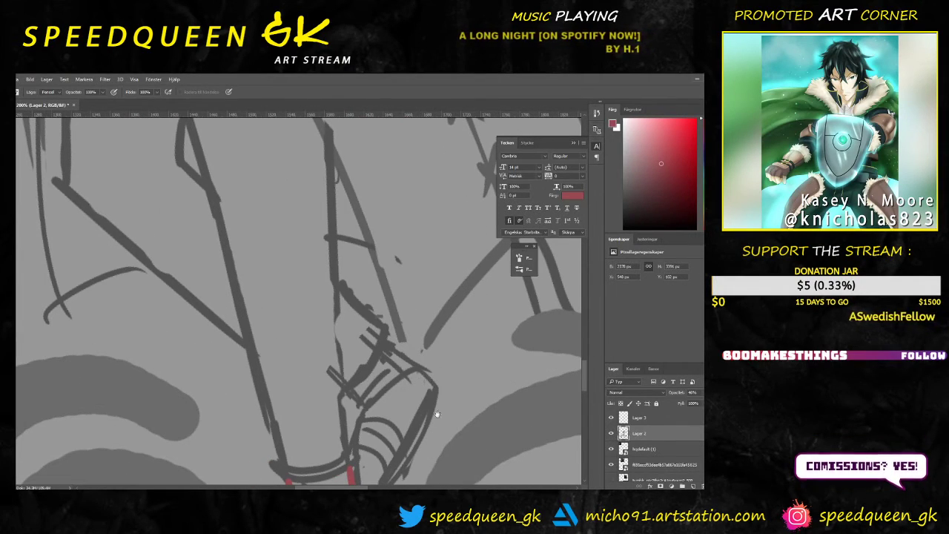
{"action": "left_click_drag", "start_coordinate": [437, 414], "coordinate": [357, 334]}
{"action": "mouse_move", "coordinate": [277, 310]}
{"action": "left_mouse_down"}
{"action": "mouse_move", "coordinate": [270, 312]}
{"action": "mouse_move", "coordinate": [288, 324]}
{"action": "left_mouse_up"}
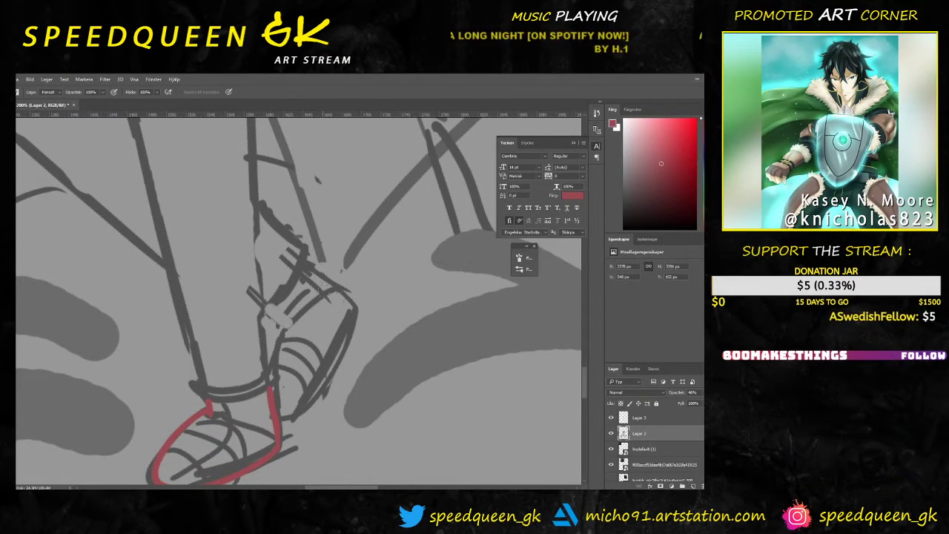
{"action": "key", "text": "b"}
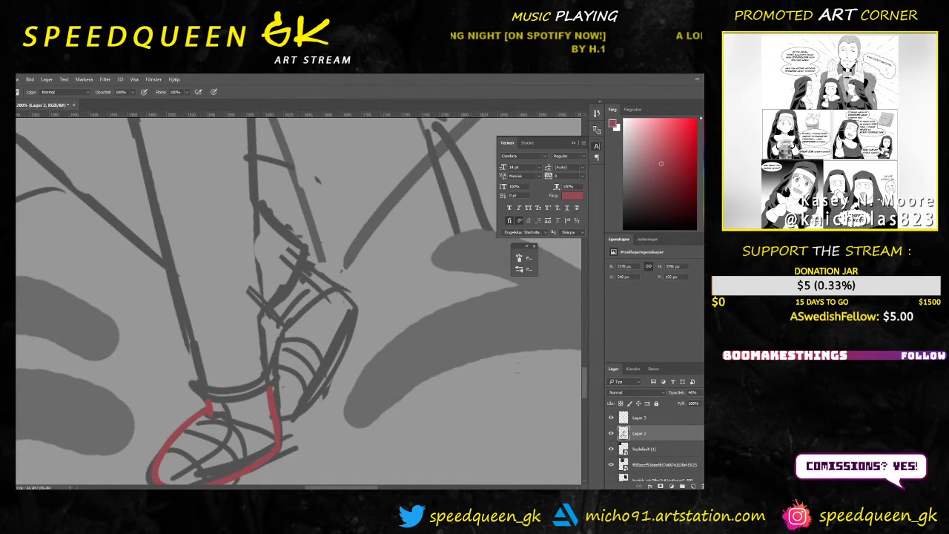
{"action": "left_click", "coordinate": [642, 418]}
{"action": "left_click_drag", "start_coordinate": [268, 310], "coordinate": [286, 326]}
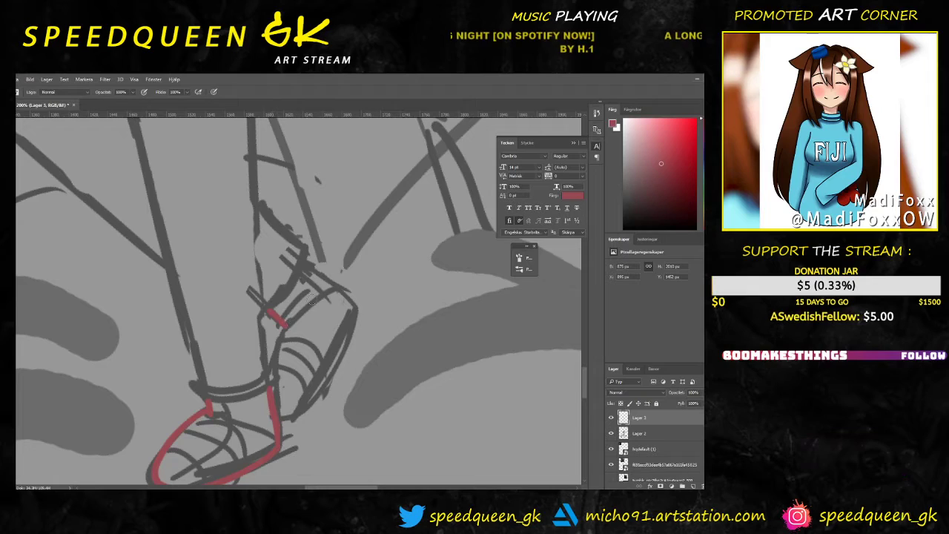
Step: Trace the back shoe's upper edge and its long outer curve in dark red, from the ankle down to the sole's tip
{"action": "mouse_move", "coordinate": [307, 265]}
{"action": "left_mouse_down"}
{"action": "mouse_move", "coordinate": [364, 324]}
{"action": "mouse_move", "coordinate": [301, 415]}
{"action": "left_mouse_up"}
{"action": "key", "text": "ctrl+z"}
{"action": "left_click_drag", "start_coordinate": [359, 310], "coordinate": [282, 424]}
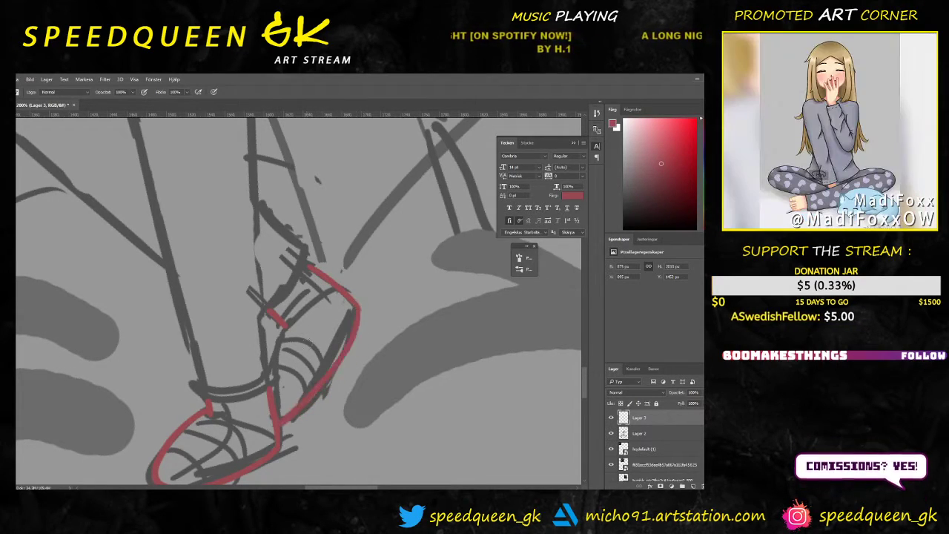
{"action": "key", "text": "ctrl+z"}
{"action": "left_click_drag", "start_coordinate": [358, 311], "coordinate": [294, 418]}
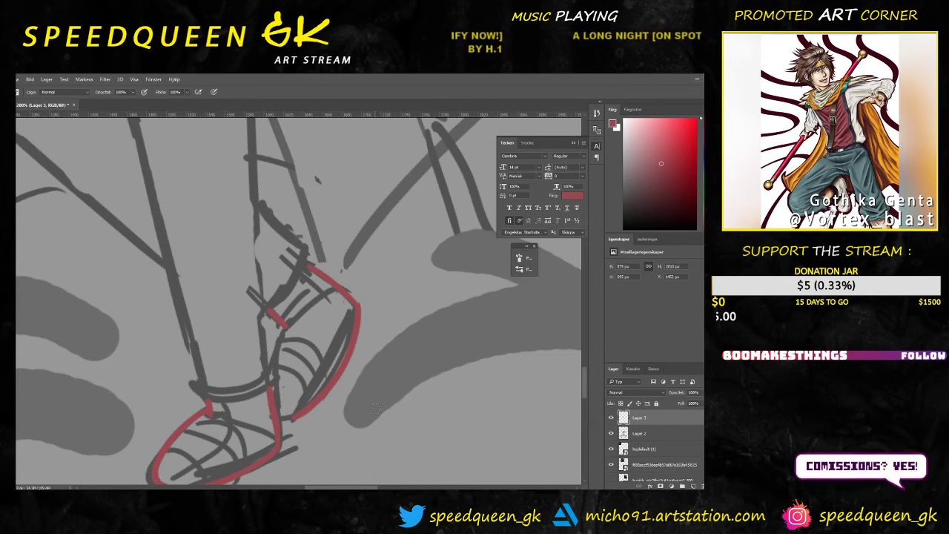
Step: Trace the back shoe's inner edge in dark red from the ankle opening down, closing the outline at the sole's tip, and clean up with the eraser
{"action": "key", "text": "e"}
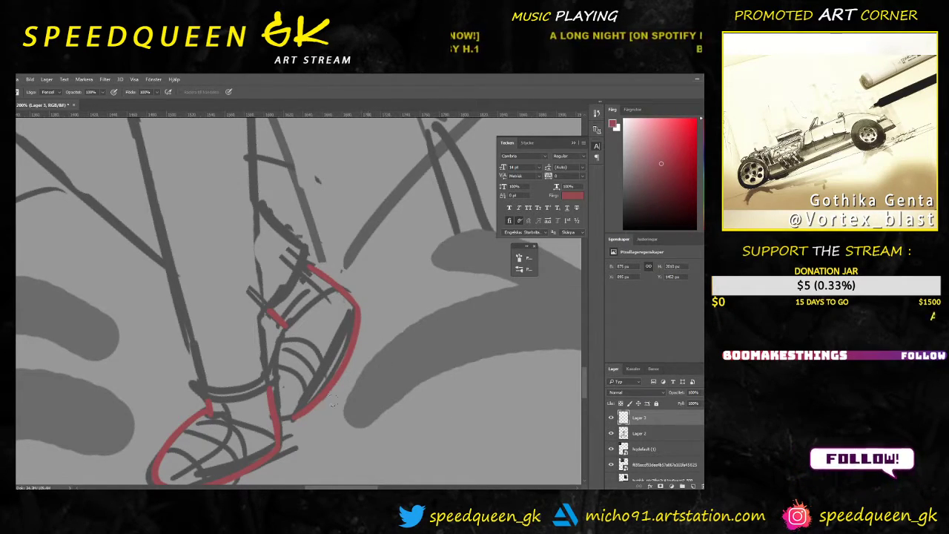
{"action": "key", "text": "b"}
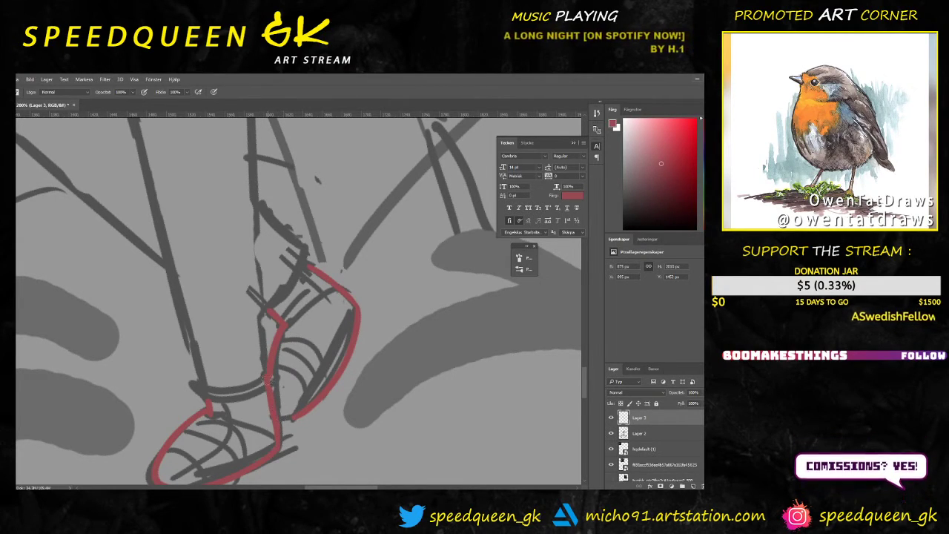
{"action": "mouse_move", "coordinate": [275, 413]}
{"action": "left_mouse_down"}
{"action": "mouse_move", "coordinate": [298, 416]}
{"action": "mouse_move", "coordinate": [291, 434]}
{"action": "mouse_move", "coordinate": [319, 414]}
{"action": "mouse_move", "coordinate": [301, 403]}
{"action": "mouse_move", "coordinate": [278, 414]}
{"action": "mouse_move", "coordinate": [308, 414]}
{"action": "left_mouse_up"}
{"action": "key", "text": "ctrl+z"}
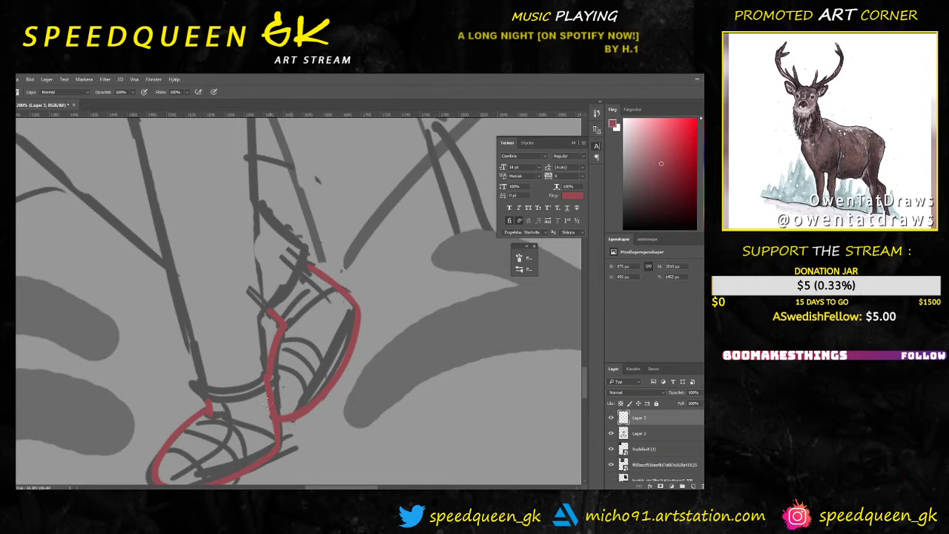
{"action": "key", "text": "e"}
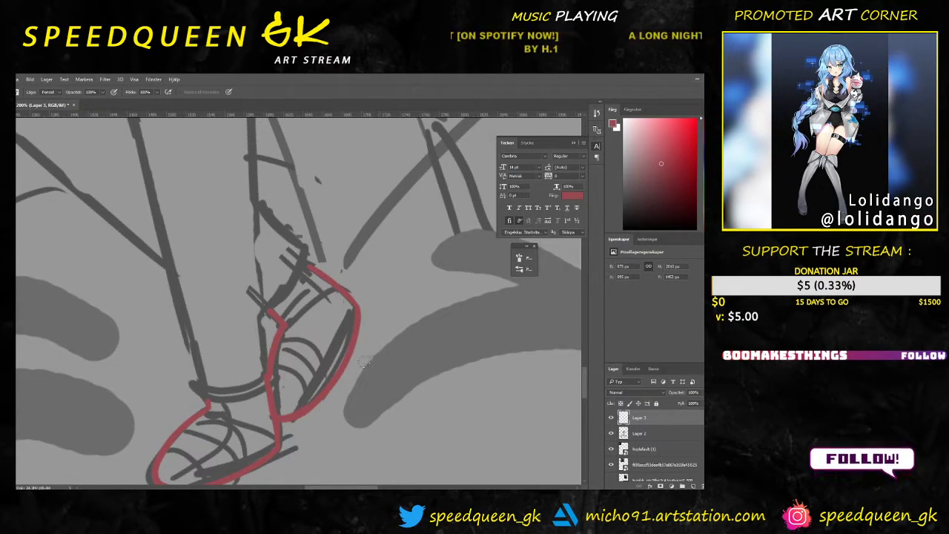
{"action": "key", "text": "b"}
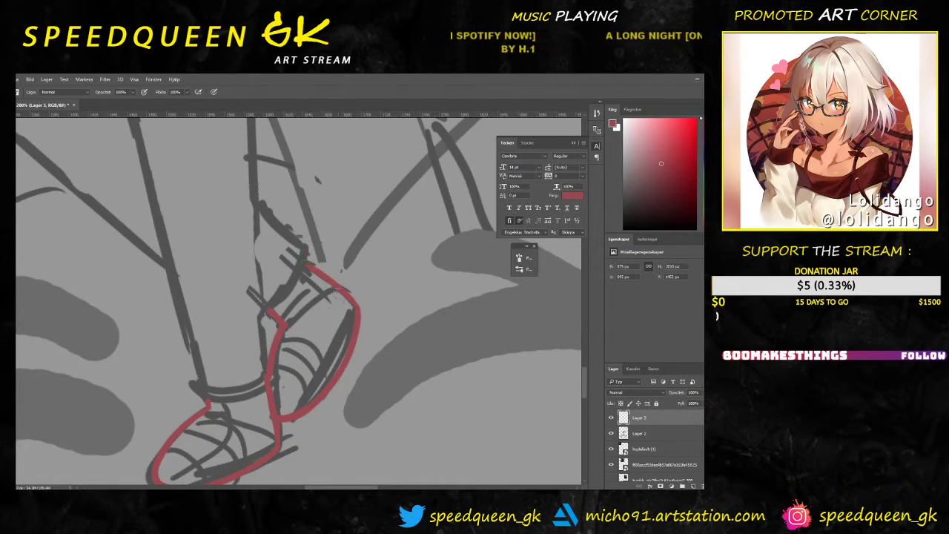
{"action": "key", "text": "ctrl+minus"}
{"action": "key", "text": "ctrl+minus"}
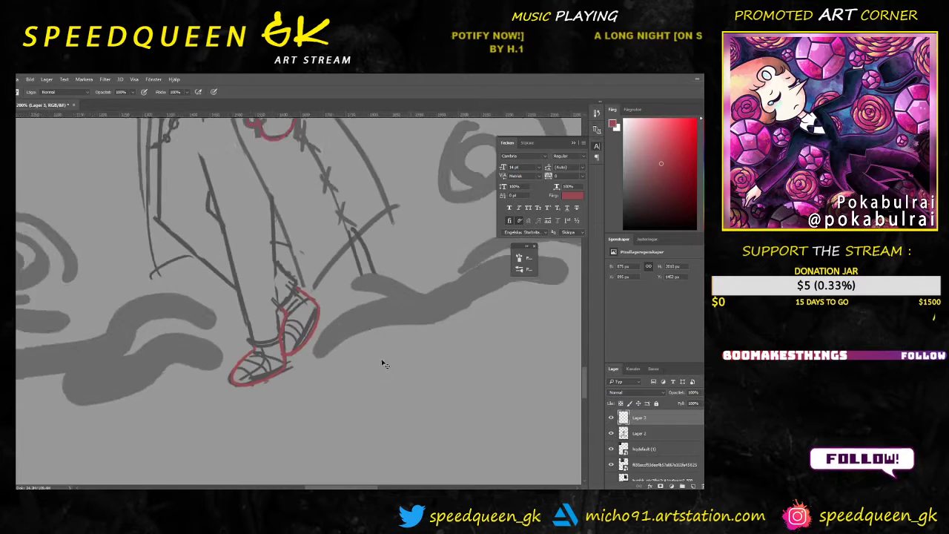
{"action": "left_click_drag", "start_coordinate": [411, 281], "coordinate": [333, 372]}
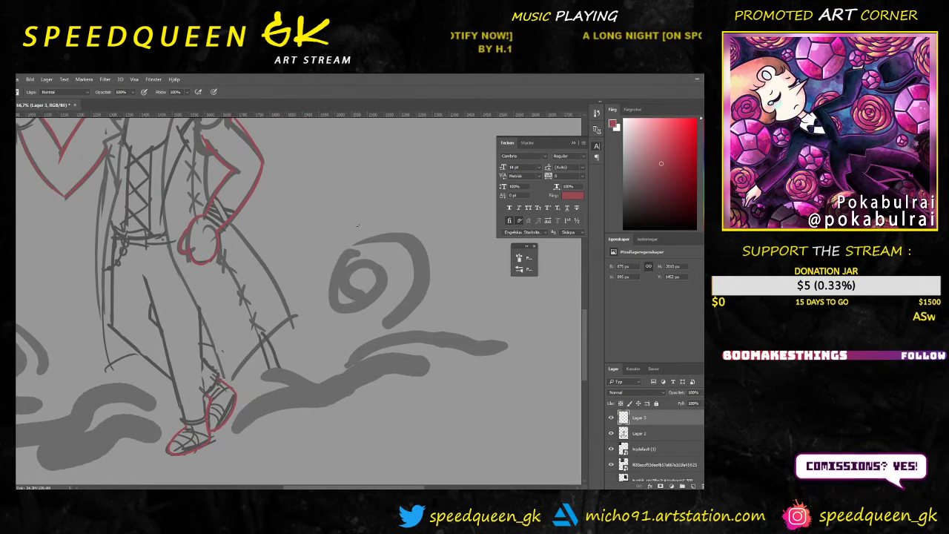
{"action": "key", "text": "ctrl+minus"}
{"action": "left_click_drag", "start_coordinate": [373, 216], "coordinate": [385, 244]}
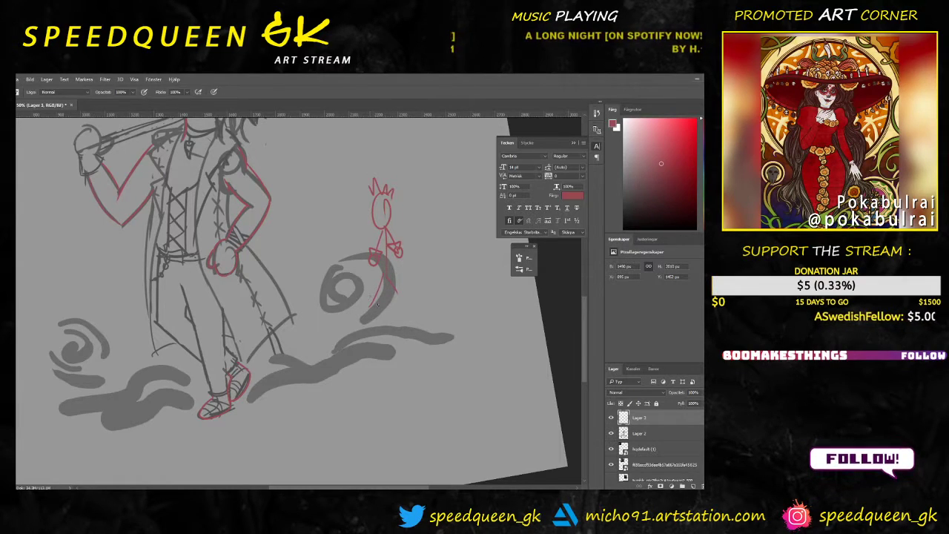
{"action": "left_click_drag", "start_coordinate": [378, 304], "coordinate": [371, 315]}
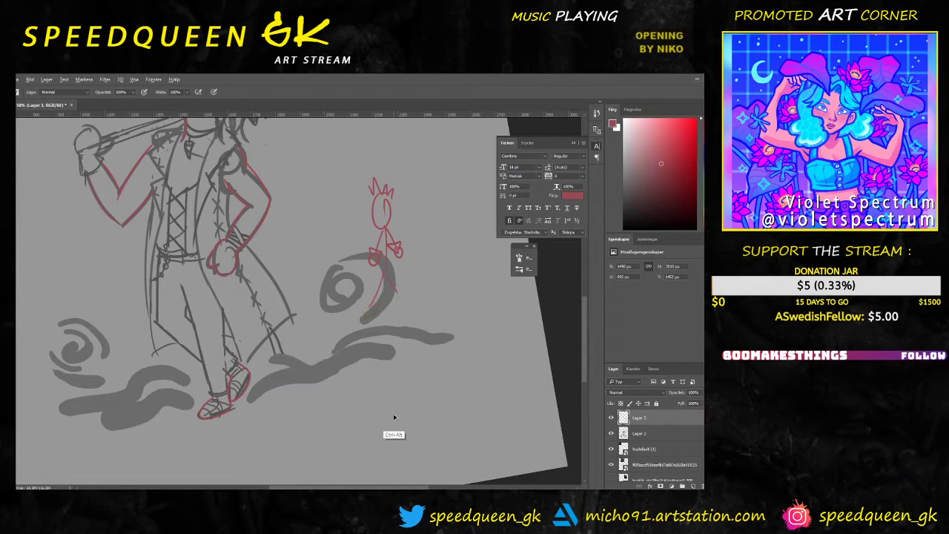
{"action": "key", "text": "ctrl+alt+z"}
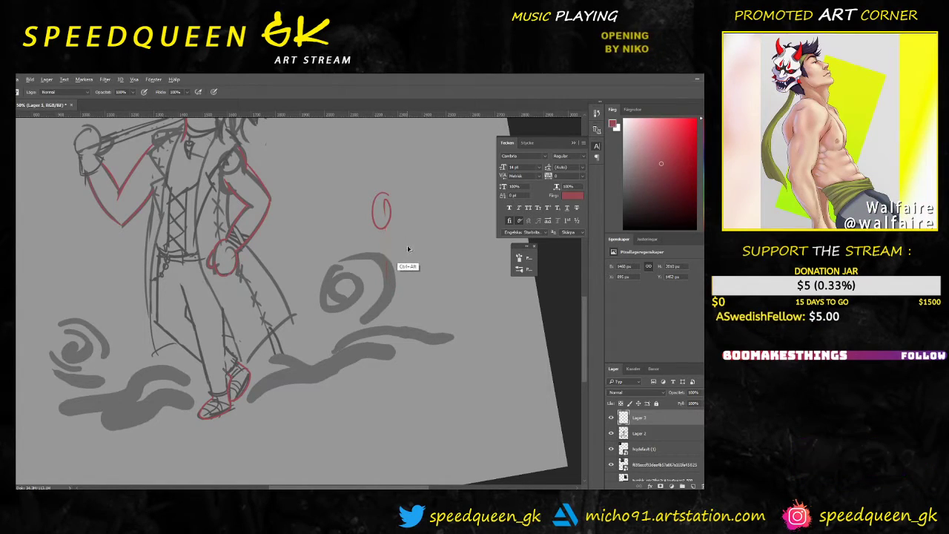
{"action": "key", "text": "ctrl+alt+z"}
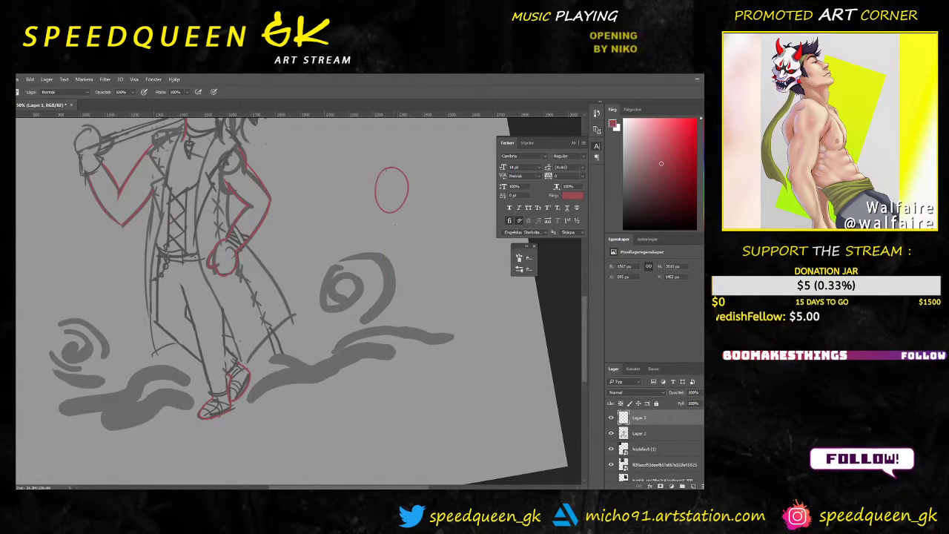
{"action": "key", "text": "ctrl+alt+z"}
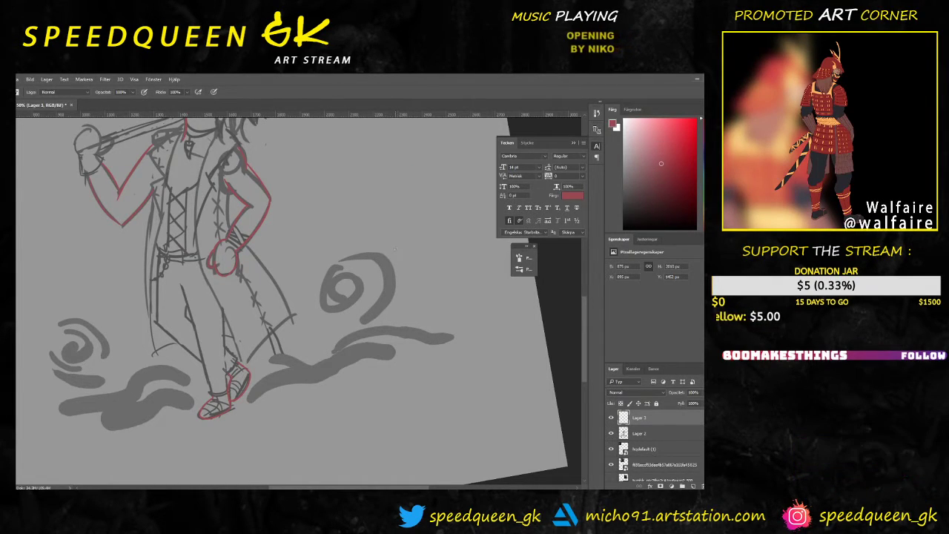
Step: Rotate the canvas view back to 0° so that the figure stands upright
{"action": "key", "text": "r"}
{"action": "left_click_drag", "start_coordinate": [364, 224], "coordinate": [376, 227]}
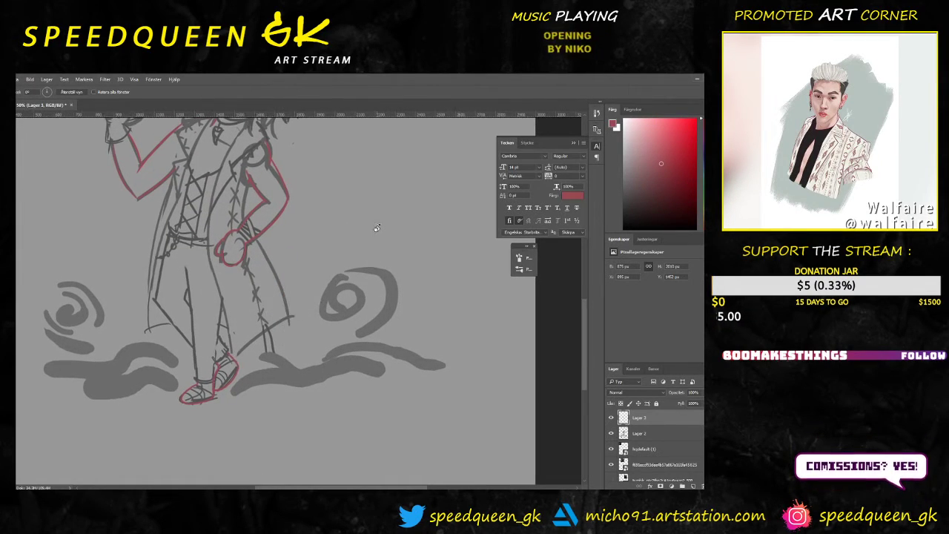
{"action": "key", "text": "b"}
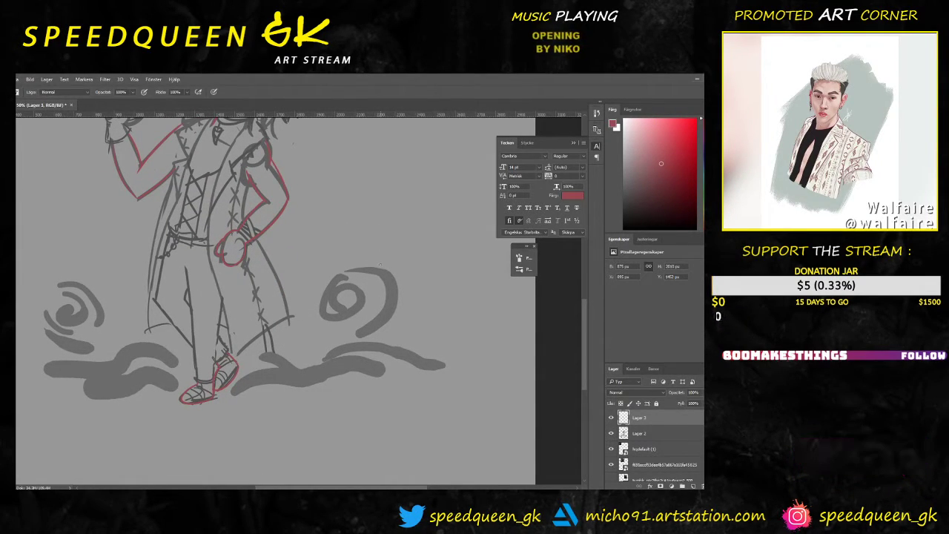
{"action": "left_click_drag", "start_coordinate": [309, 328], "coordinate": [359, 410]}
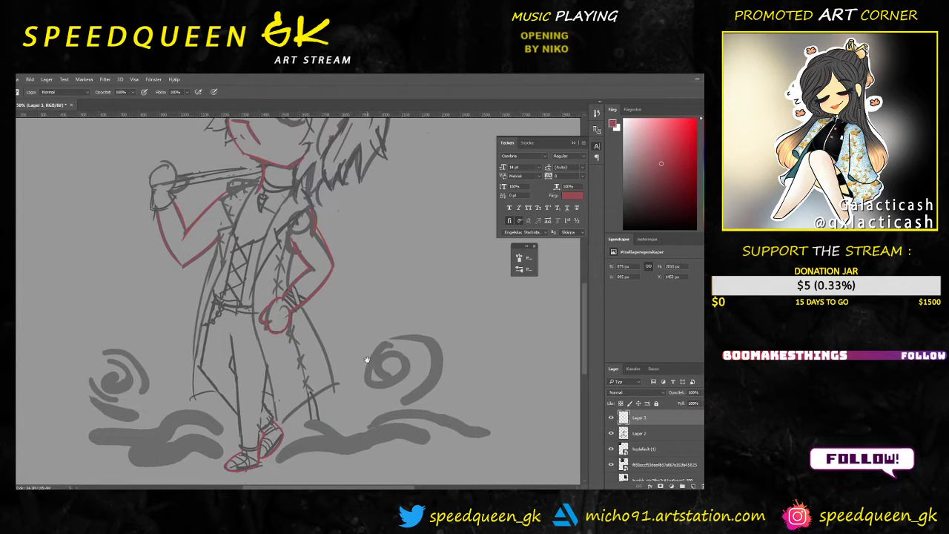
{"action": "mouse_move", "coordinate": [366, 361]}
{"action": "left_mouse_down"}
{"action": "mouse_move", "coordinate": [347, 402]}
{"action": "mouse_move", "coordinate": [356, 339]}
{"action": "left_mouse_up"}
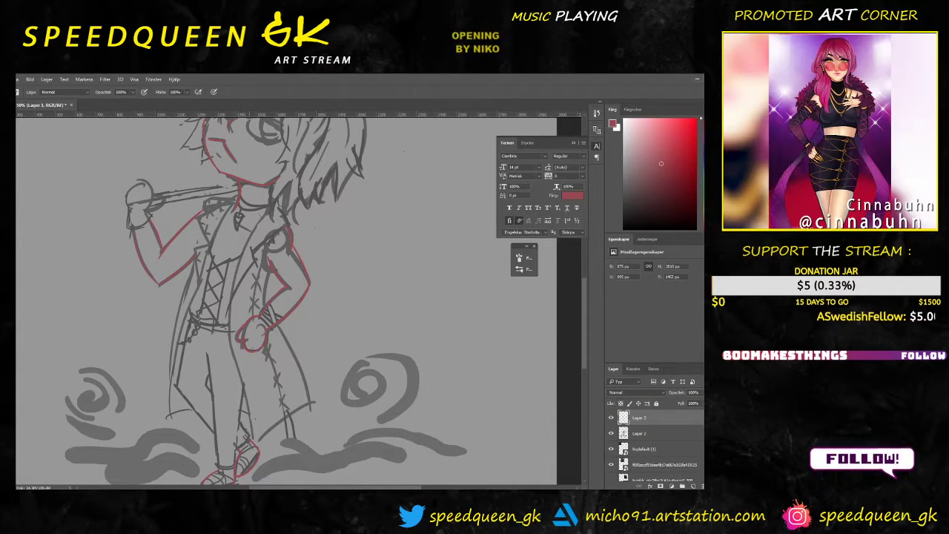
{"action": "key", "text": "ctrl+plus"}
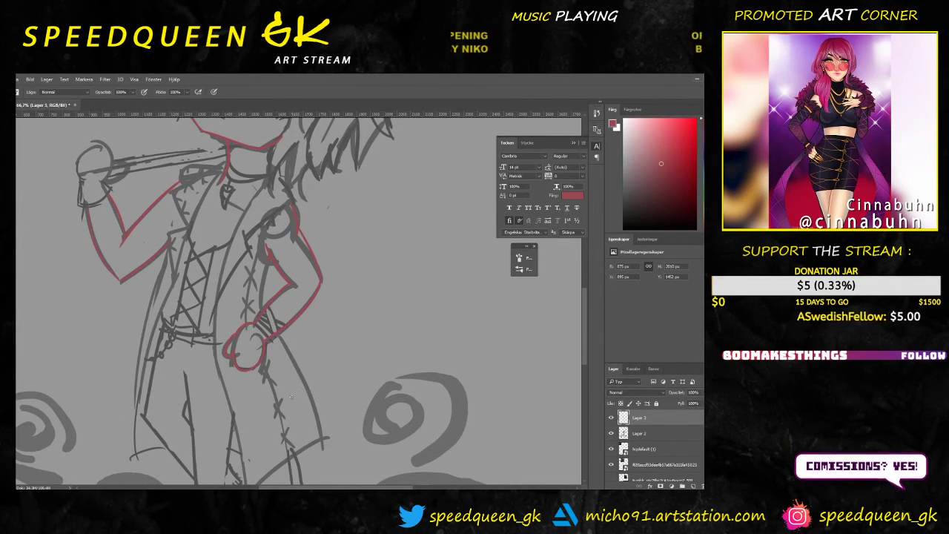
{"action": "left_click_drag", "start_coordinate": [315, 356], "coordinate": [380, 241]}
{"action": "mouse_move", "coordinate": [337, 381]}
{"action": "left_mouse_down"}
{"action": "mouse_move", "coordinate": [348, 336]}
{"action": "mouse_move", "coordinate": [344, 371]}
{"action": "left_mouse_up"}
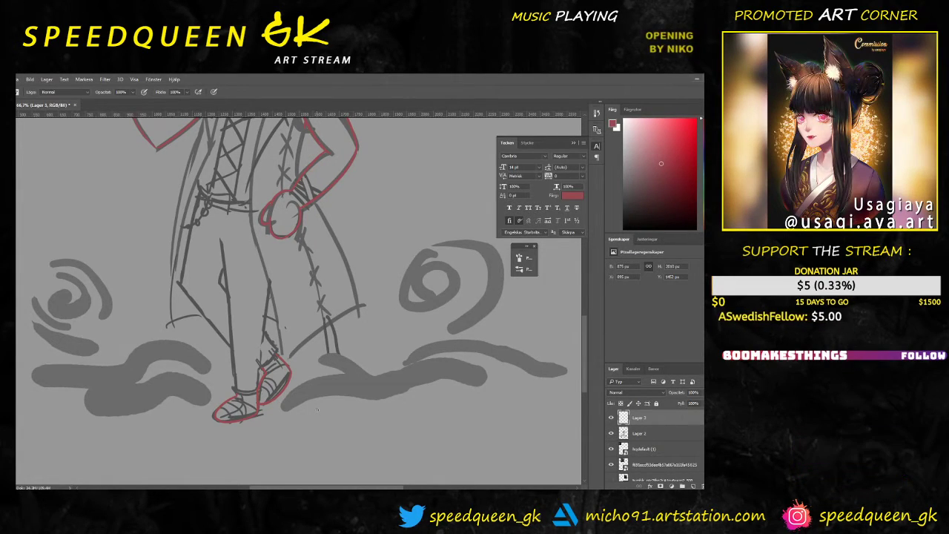
Step: Change the foreground colour from dark red to near-black for the brush
{"action": "key", "text": "ctrl+minus"}
{"action": "left_click_drag", "start_coordinate": [610, 229], "coordinate": [613, 215]}
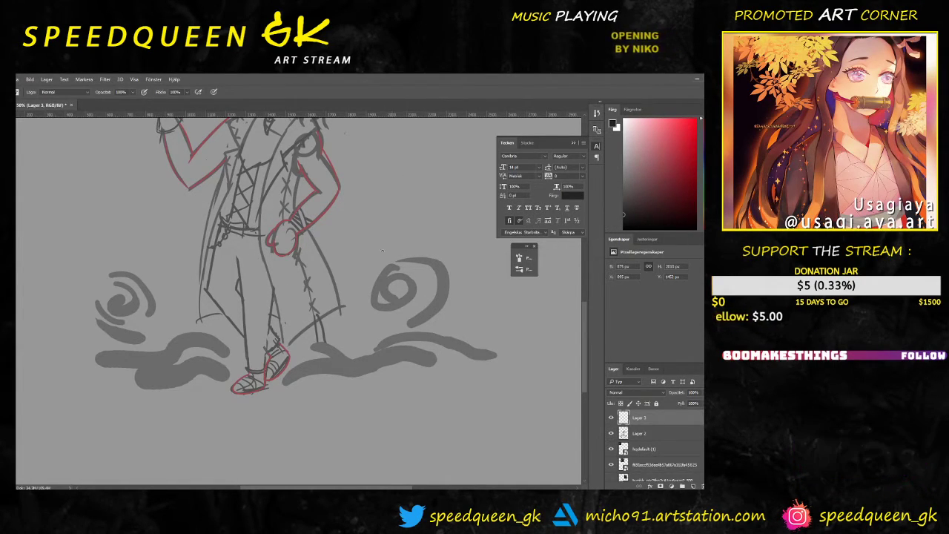
{"action": "scroll", "coordinate": [384, 251], "scroll_direction": "up", "scroll_amount": 3}
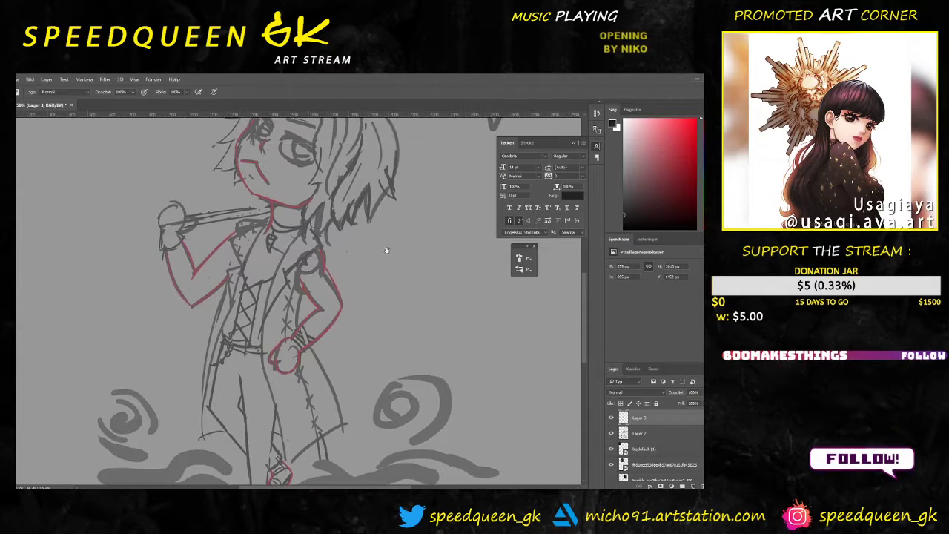
{"action": "left_click_drag", "start_coordinate": [386, 251], "coordinate": [361, 302]}
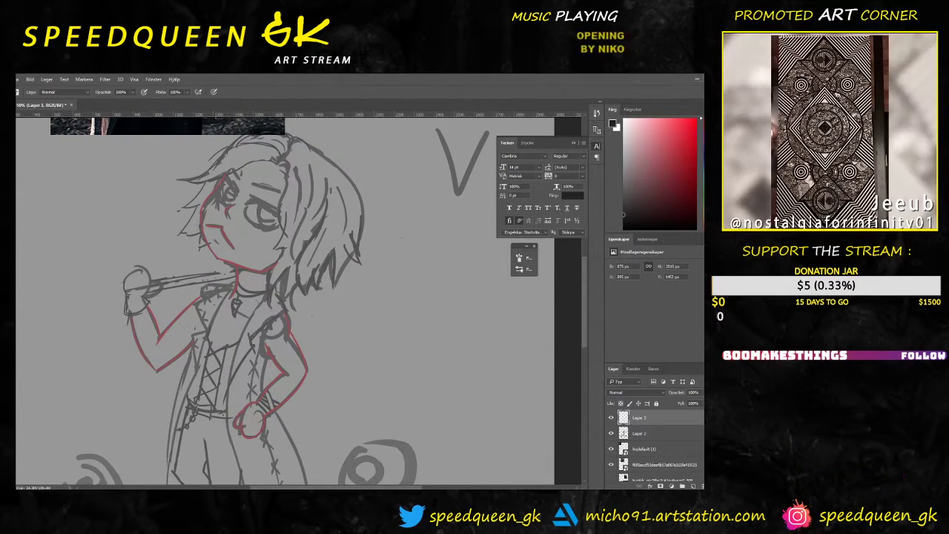
{"action": "scroll", "coordinate": [292, 326], "scroll_direction": "down", "scroll_amount": 1}
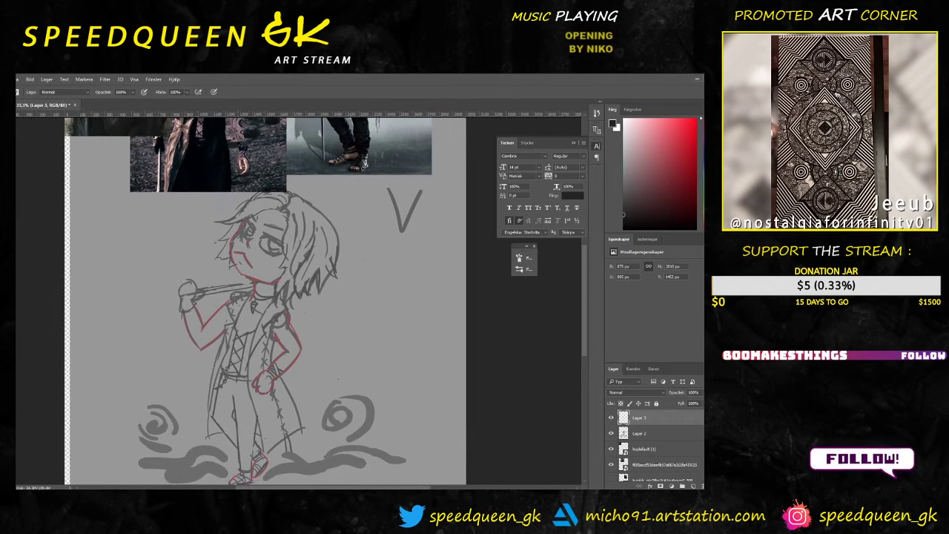
{"action": "scroll", "coordinate": [274, 247], "scroll_direction": "up", "scroll_amount": 1}
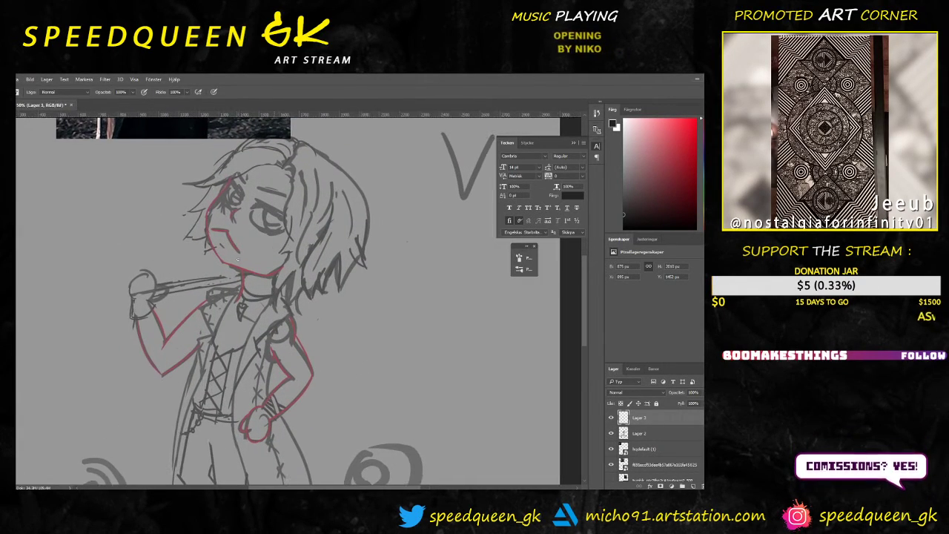
{"action": "scroll", "coordinate": [265, 252], "scroll_direction": "up", "scroll_amount": 1}
{"action": "left_click_drag", "start_coordinate": [323, 251], "coordinate": [321, 334]}
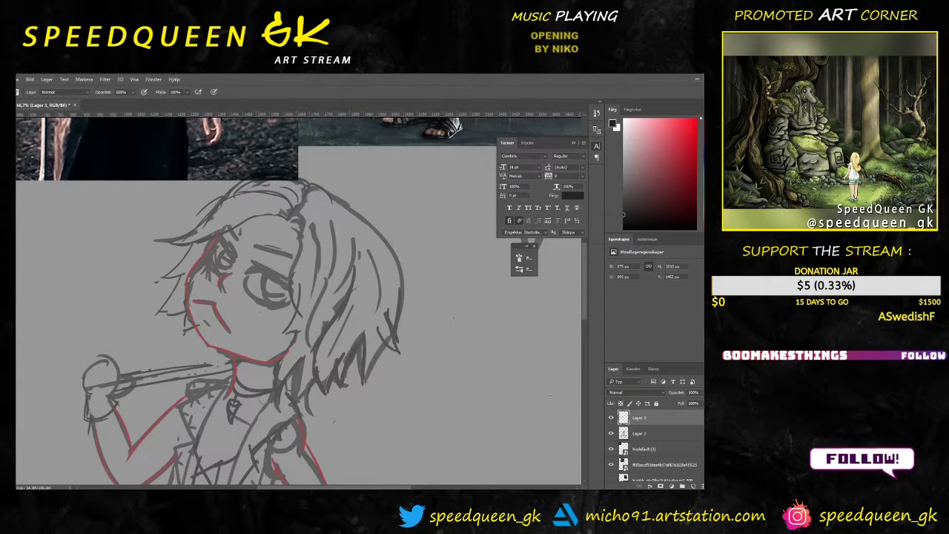
Step: Hide the sketch layer Layer 2 to check the red line art on its own
{"action": "left_click", "coordinate": [611, 433]}
{"action": "key", "text": "ctrl+minus"}
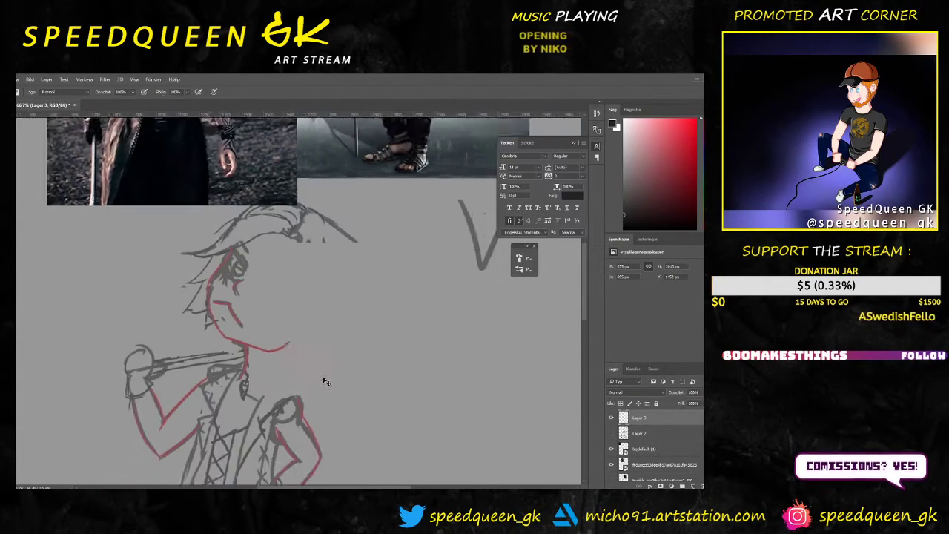
{"action": "scroll", "coordinate": [323, 381], "scroll_direction": "down", "scroll_amount": 1}
{"action": "scroll", "coordinate": [357, 403], "scroll_direction": "down", "scroll_amount": 1}
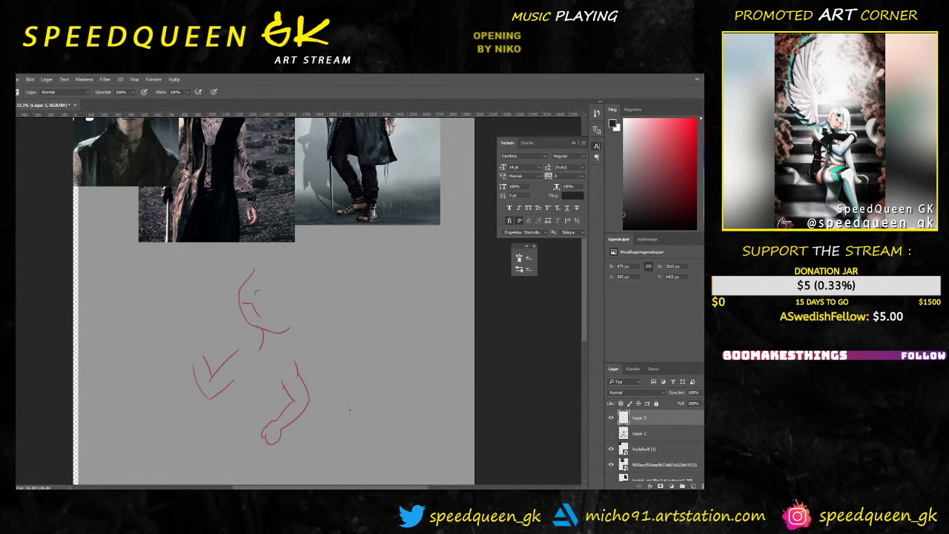
{"action": "scroll", "coordinate": [349, 409], "scroll_direction": "up", "scroll_amount": 1}
{"action": "scroll", "coordinate": [349, 409], "scroll_direction": "up", "scroll_amount": 1}
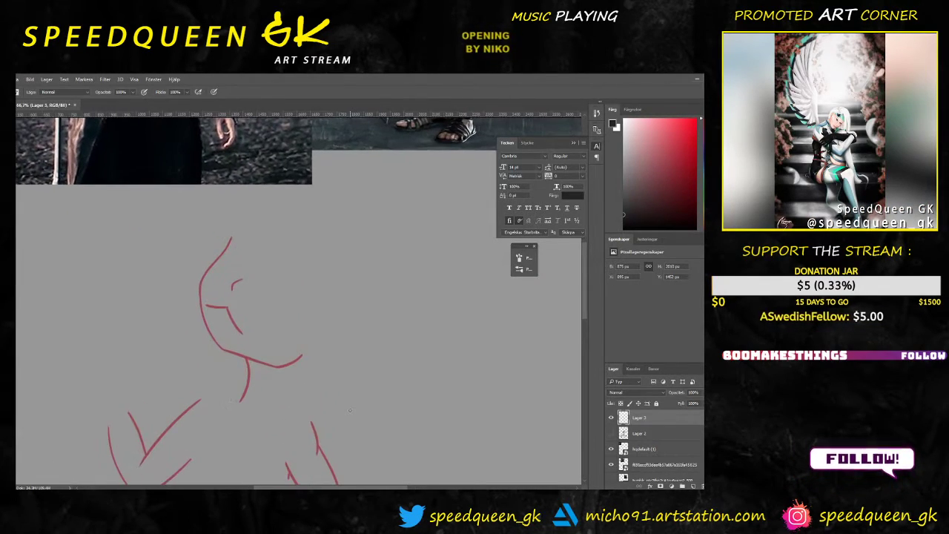
Step: Undo the near-black test stroke, sample the line art's dark red, and thicken the face outline along the cheek and the mouth's corner
{"action": "scroll", "coordinate": [349, 413], "scroll_direction": "up", "scroll_amount": 1}
{"action": "scroll", "coordinate": [346, 329], "scroll_direction": "up", "scroll_amount": 1}
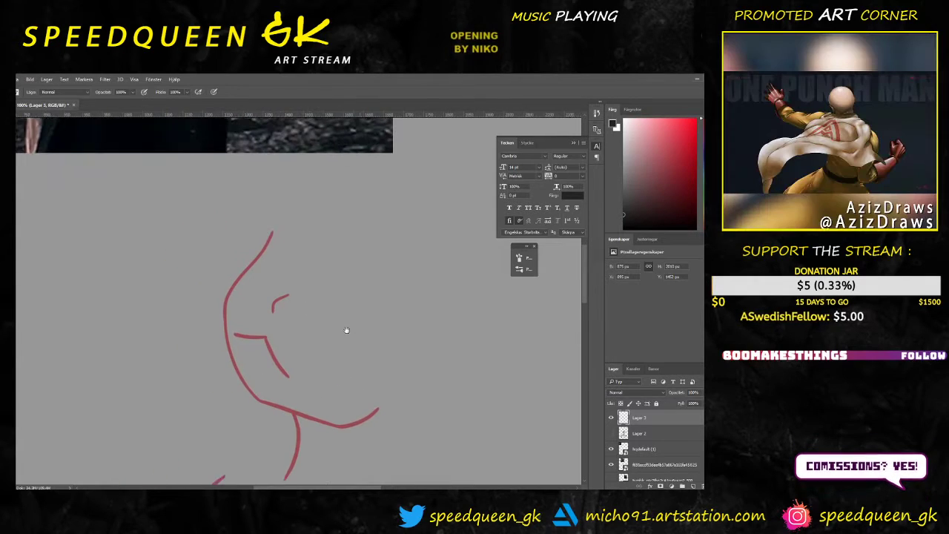
{"action": "scroll", "coordinate": [273, 359], "scroll_direction": "up", "scroll_amount": 1}
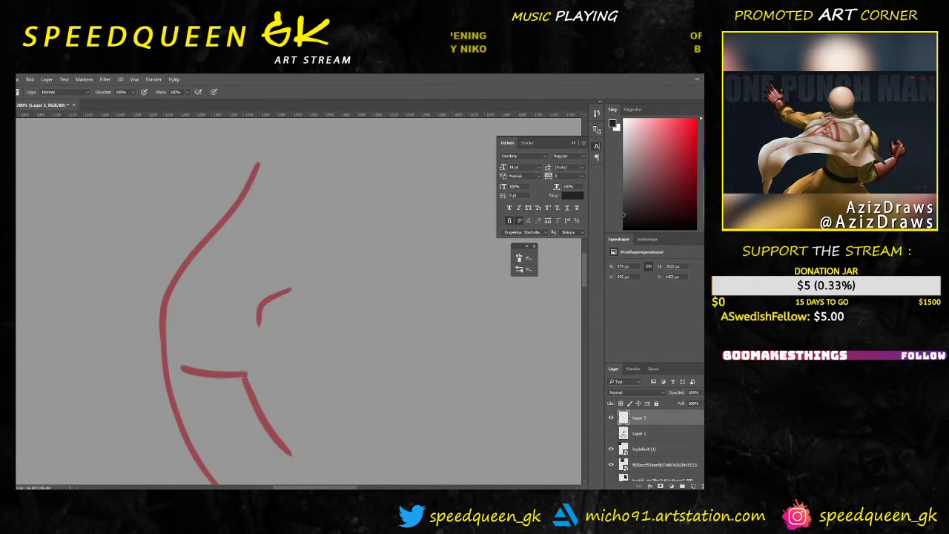
{"action": "left_click_drag", "start_coordinate": [243, 376], "coordinate": [251, 398]}
{"action": "key", "text": "ctrl+z"}
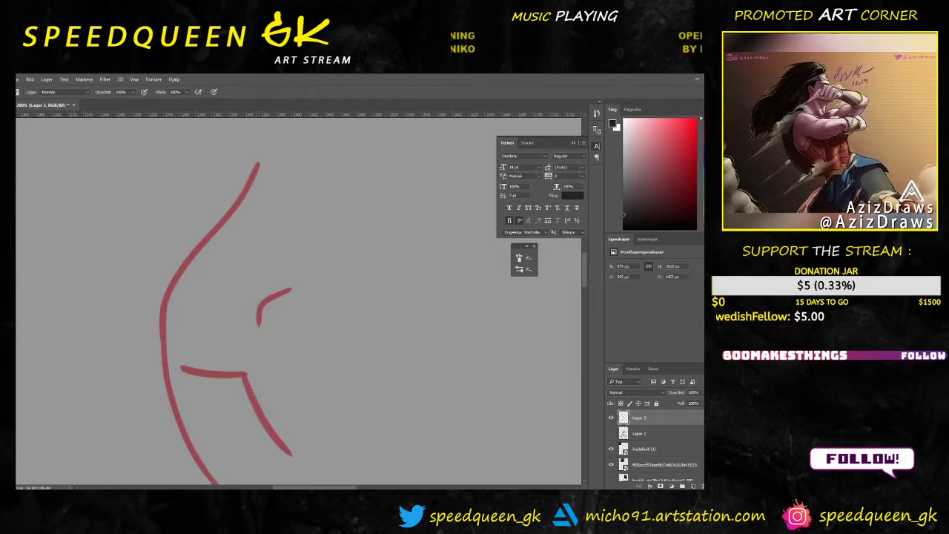
{"action": "left_click", "coordinate": [247, 378], "text": "alt"}
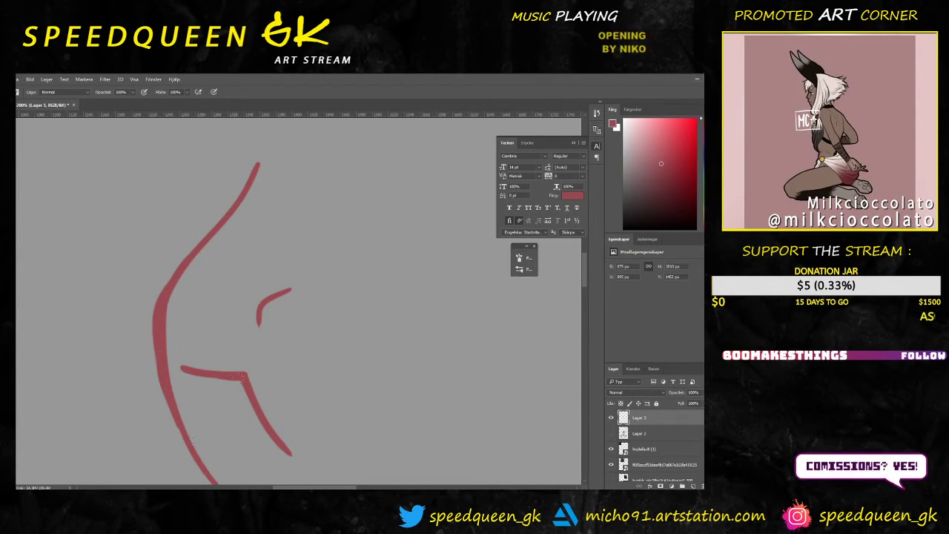
{"action": "key", "text": "ctrl+minus"}
{"action": "left_click_drag", "start_coordinate": [313, 350], "coordinate": [327, 290]}
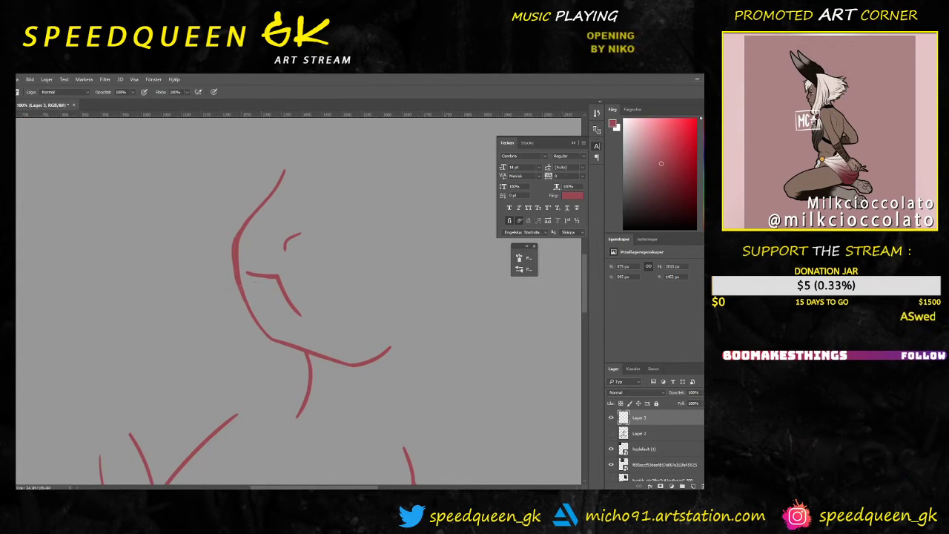
Step: Thicken the face outline down to the jaw corner and thin the short nose line with the eraser
{"action": "key", "text": "ctrl+plus"}
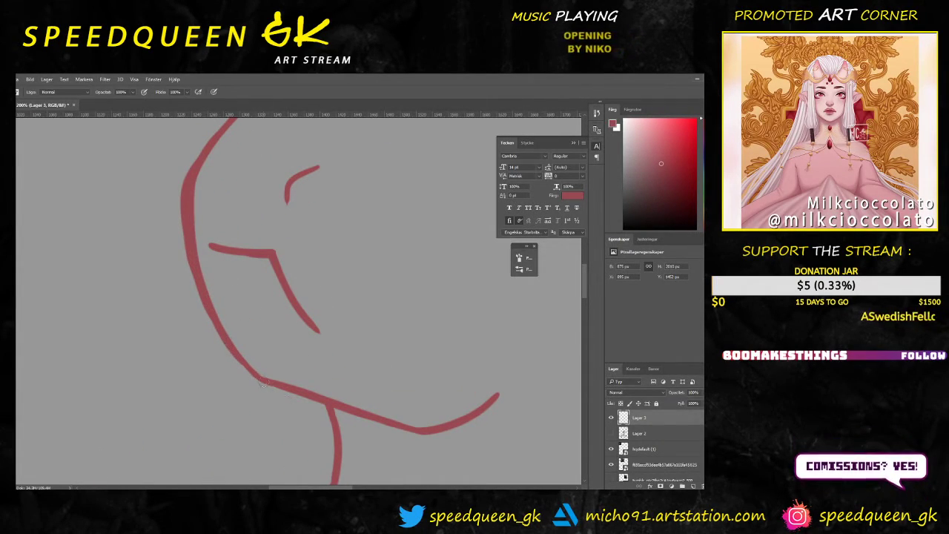
{"action": "key", "text": "ctrl+minus"}
{"action": "mouse_move", "coordinate": [430, 304]}
{"action": "left_mouse_down"}
{"action": "mouse_move", "coordinate": [397, 316]}
{"action": "mouse_move", "coordinate": [402, 305]}
{"action": "left_mouse_up"}
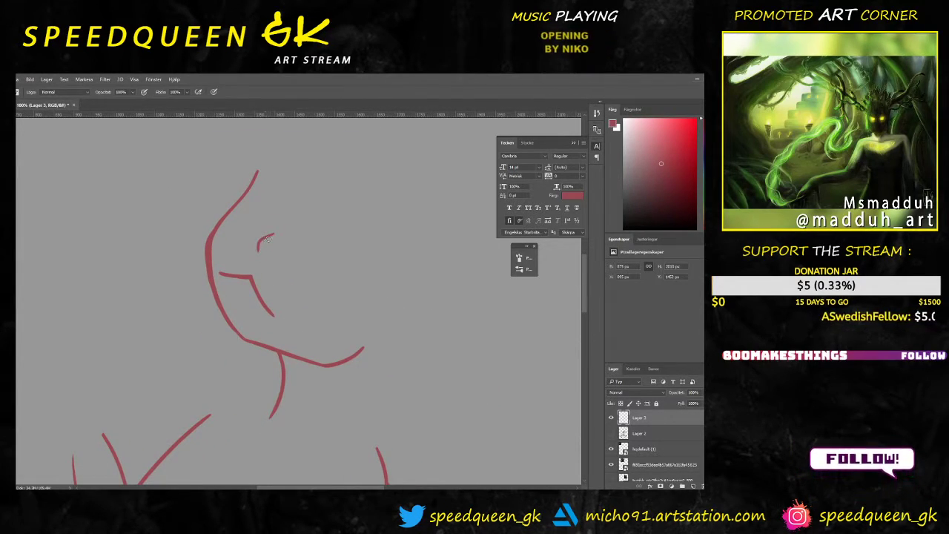
{"action": "key", "text": "e"}
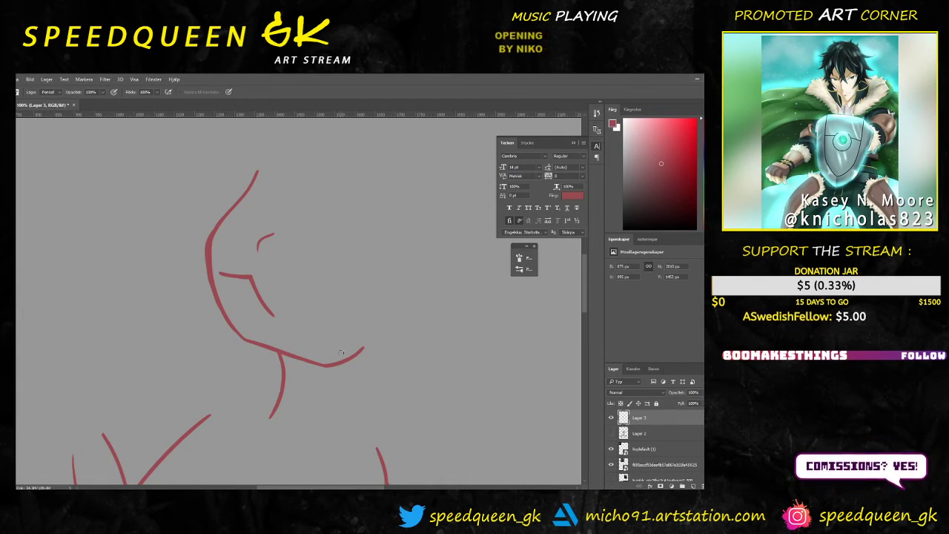
Step: Switch back to the brush and show the sketch layer Layer 2 under the red line art
{"action": "key", "text": "ctrl+minus"}
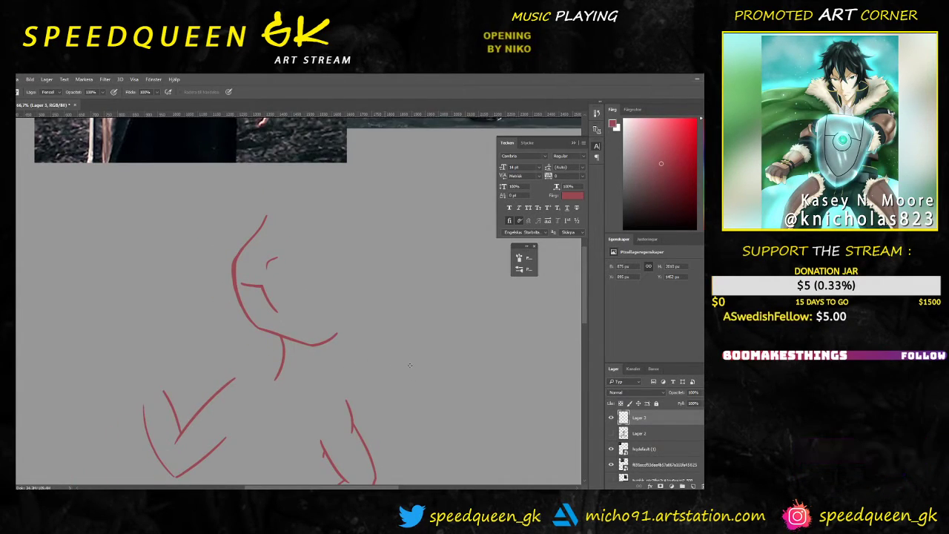
{"action": "key", "text": "b"}
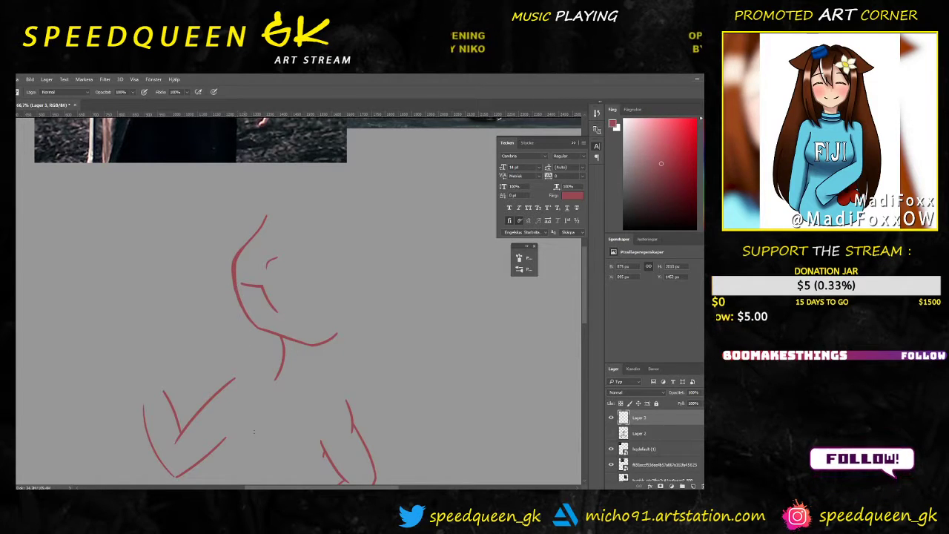
{"action": "left_click", "coordinate": [612, 433]}
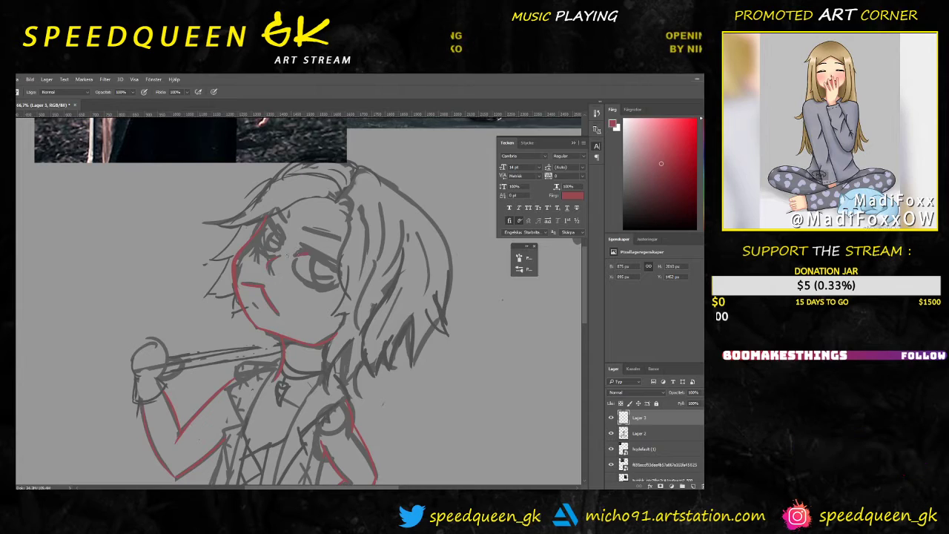
Step: Draw the outlines of both eyes in dark red over the sketch, redoing the larger eye's lower curve
{"action": "left_click_drag", "start_coordinate": [303, 246], "coordinate": [352, 278]}
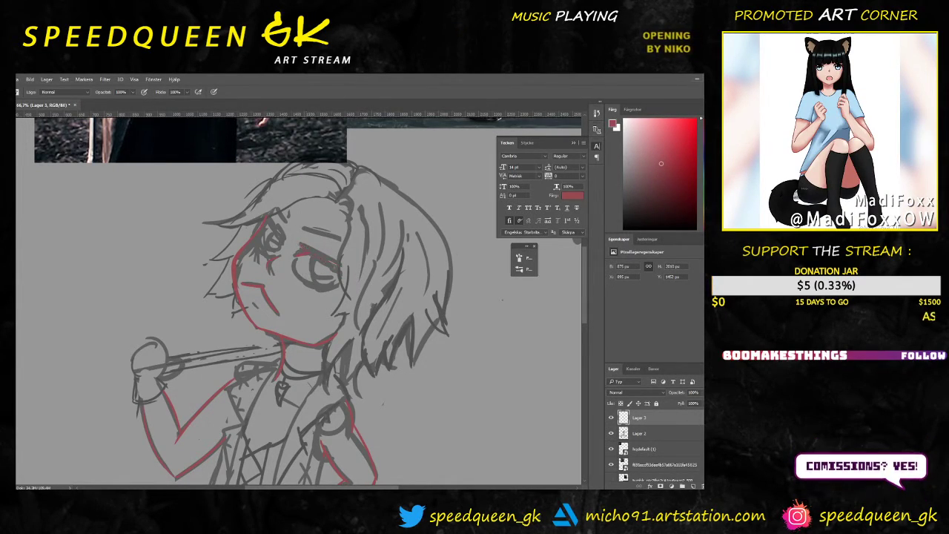
{"action": "mouse_move", "coordinate": [295, 259]}
{"action": "left_mouse_down"}
{"action": "mouse_move", "coordinate": [308, 288]}
{"action": "mouse_move", "coordinate": [329, 296]}
{"action": "left_mouse_up"}
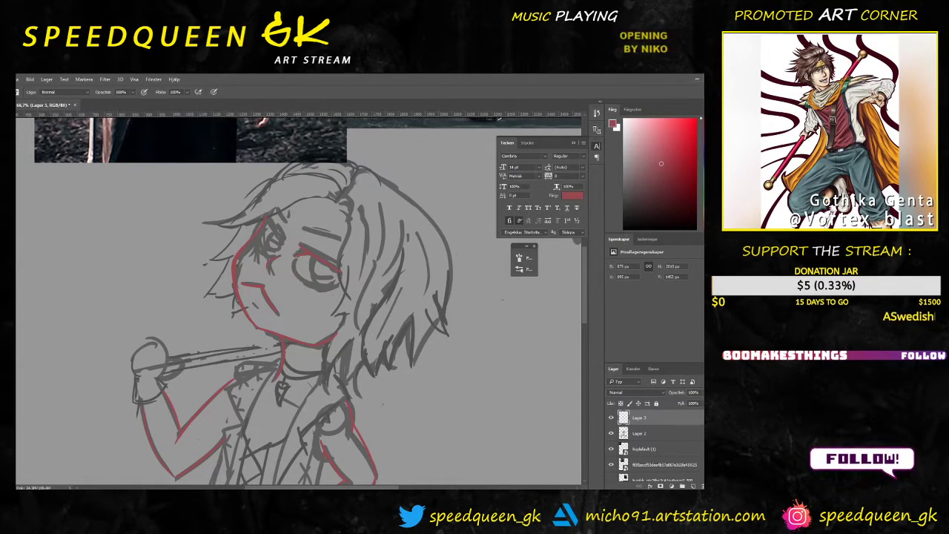
{"action": "key", "text": "ctrl+z"}
{"action": "key", "text": "ctrl+z"}
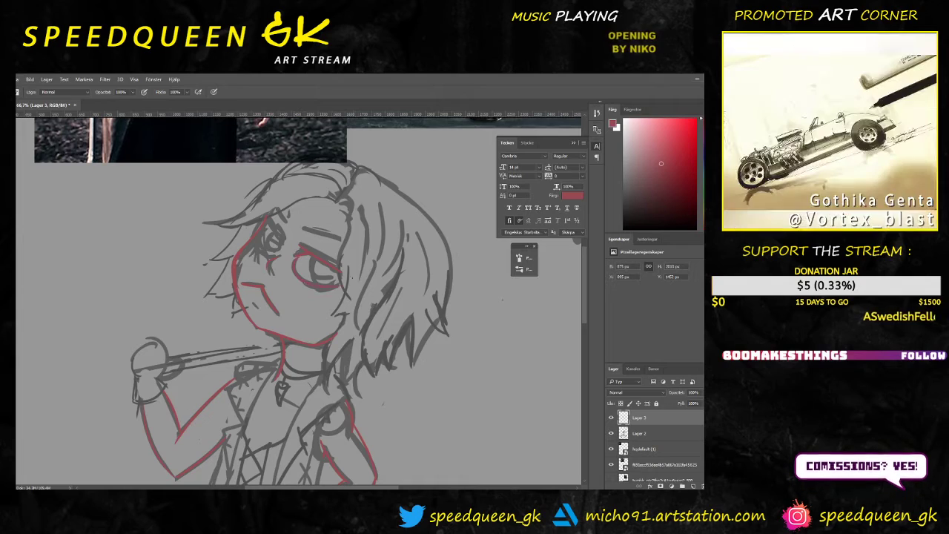
{"action": "mouse_move", "coordinate": [297, 257]}
{"action": "left_mouse_down"}
{"action": "mouse_move", "coordinate": [304, 279]}
{"action": "mouse_move", "coordinate": [334, 286]}
{"action": "left_mouse_up"}
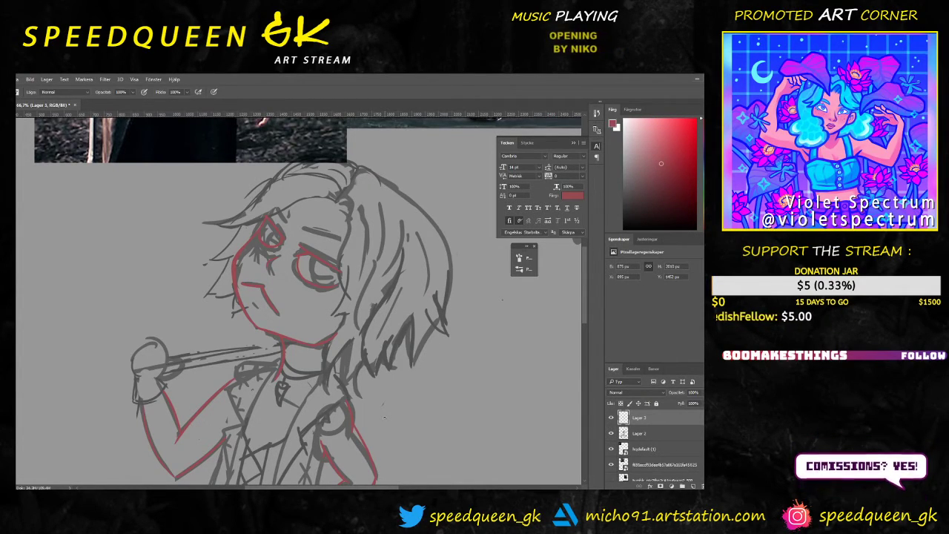
Step: Change the foreground colour from dark red to a very dark navy blue for the hair lines
{"action": "key", "text": "ctrl+minus"}
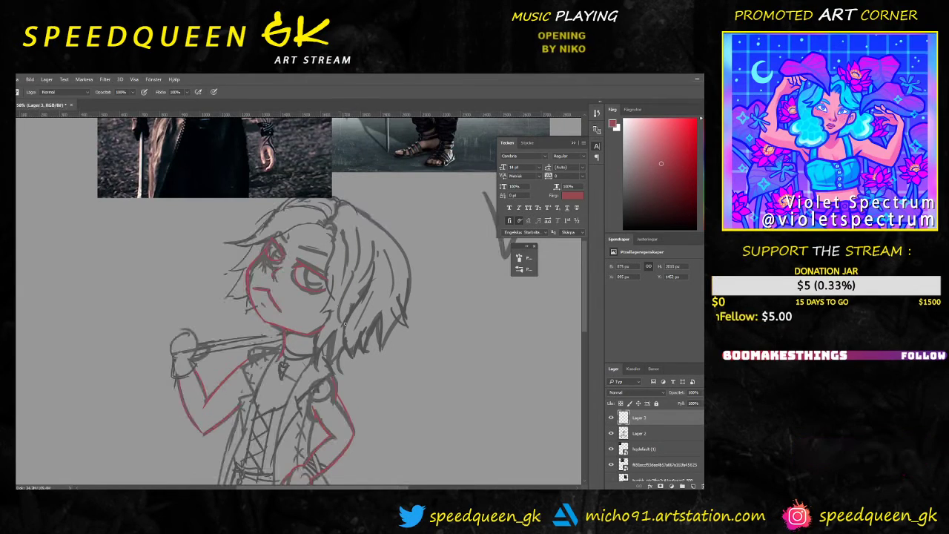
{"action": "key", "text": "ctrl+plus"}
{"action": "key", "text": "ctrl+plus"}
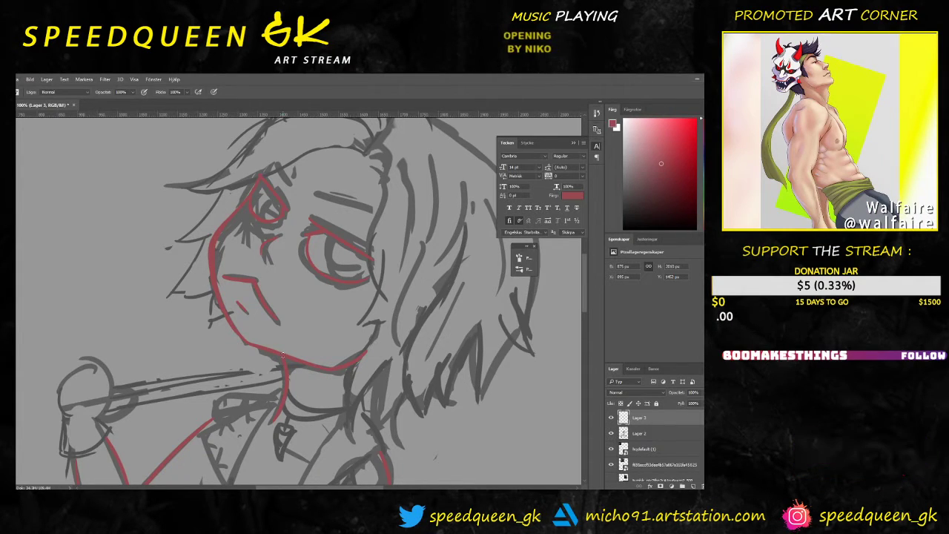
{"action": "key", "text": "ctrl+minus"}
{"action": "key", "text": "ctrl+minus"}
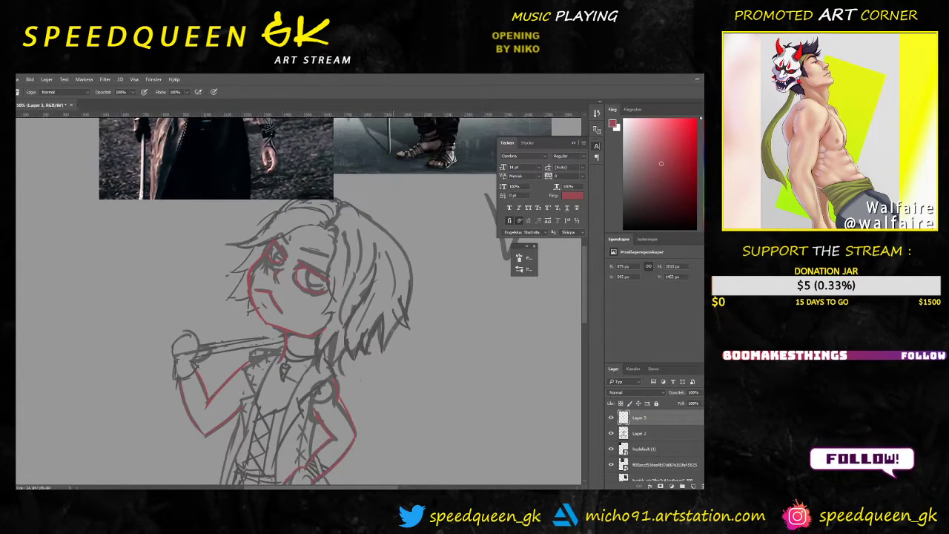
{"action": "scroll", "coordinate": [382, 348], "scroll_direction": "down", "scroll_amount": 5}
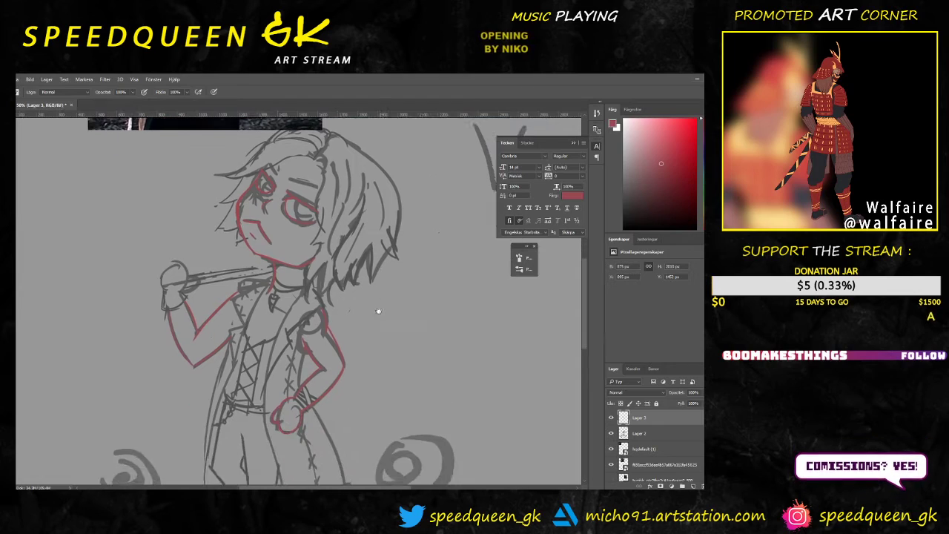
{"action": "scroll", "coordinate": [382, 348], "scroll_direction": "up", "scroll_amount": 2}
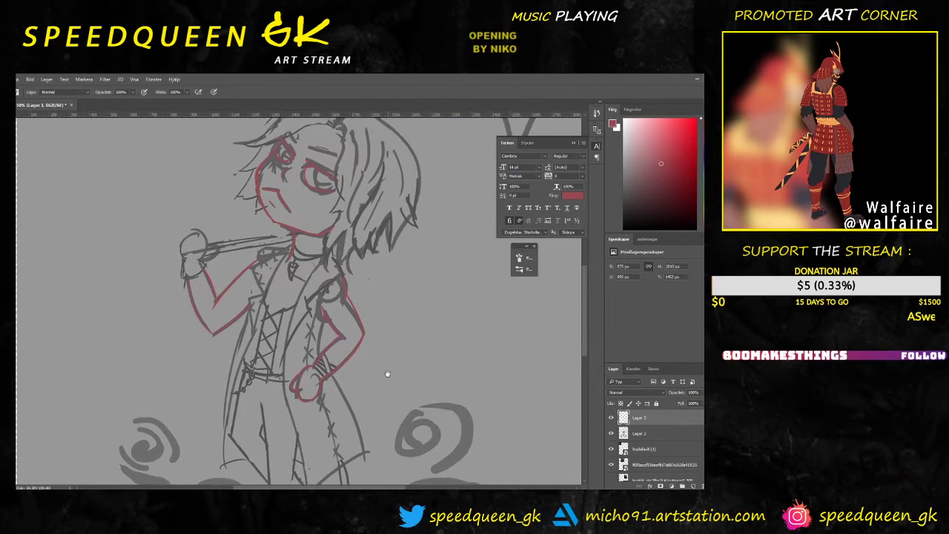
{"action": "left_click", "coordinate": [622, 216]}
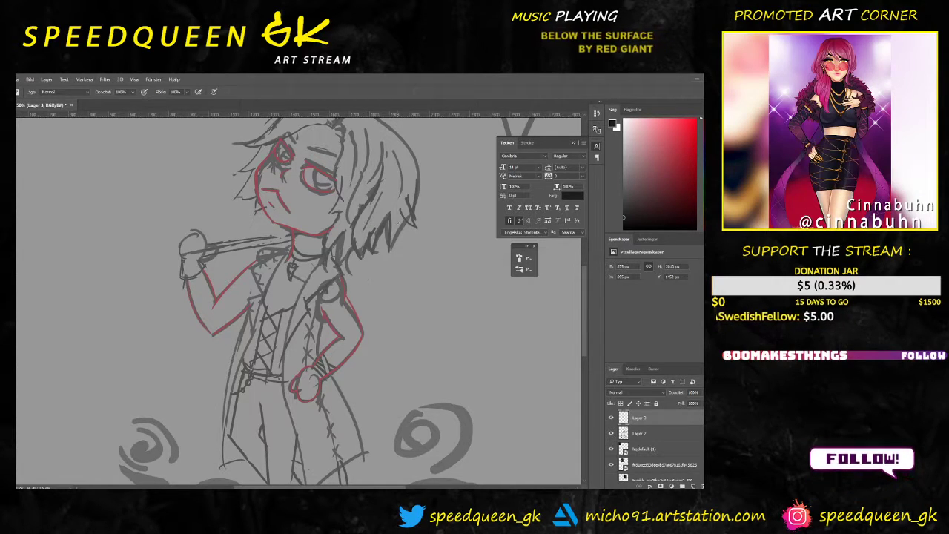
{"action": "left_click_drag", "start_coordinate": [394, 244], "coordinate": [371, 294]}
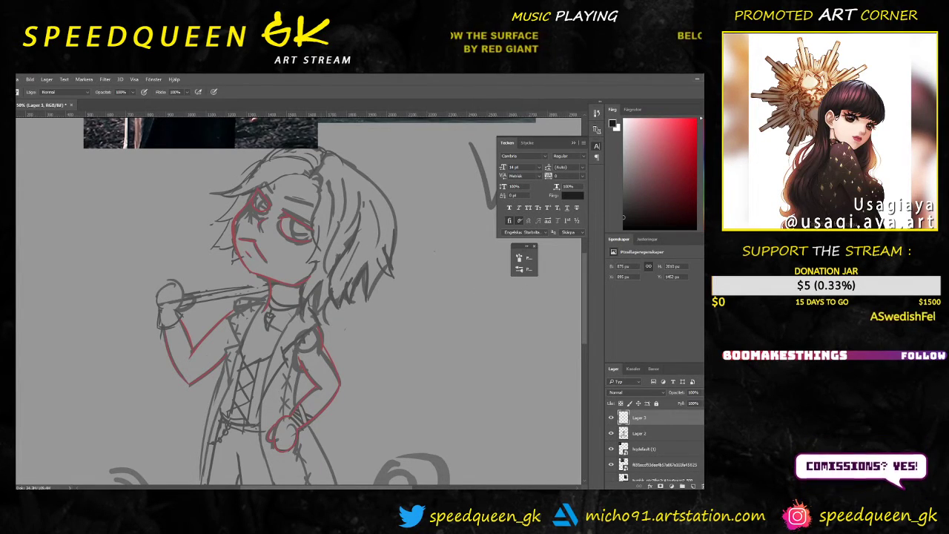
{"action": "left_click_drag", "start_coordinate": [403, 156], "coordinate": [385, 213]}
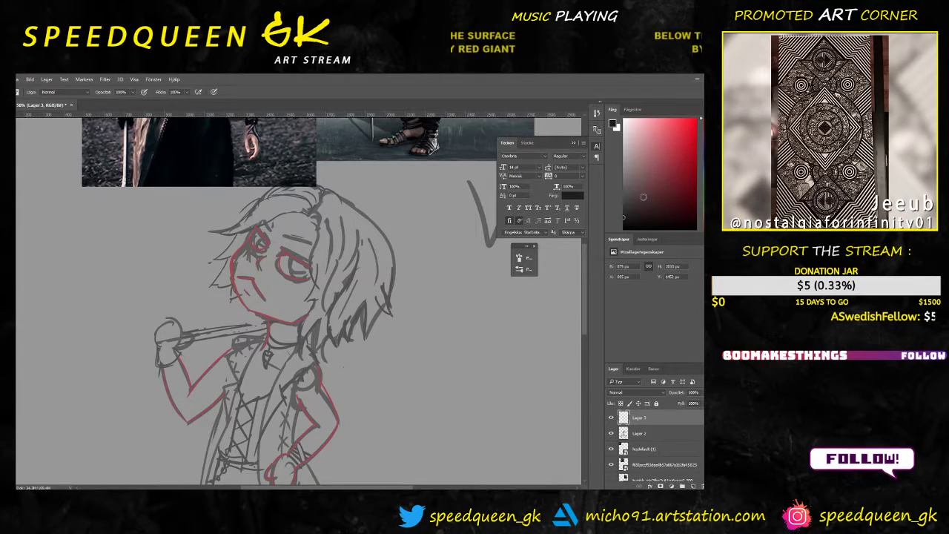
{"action": "left_click", "coordinate": [702, 158]}
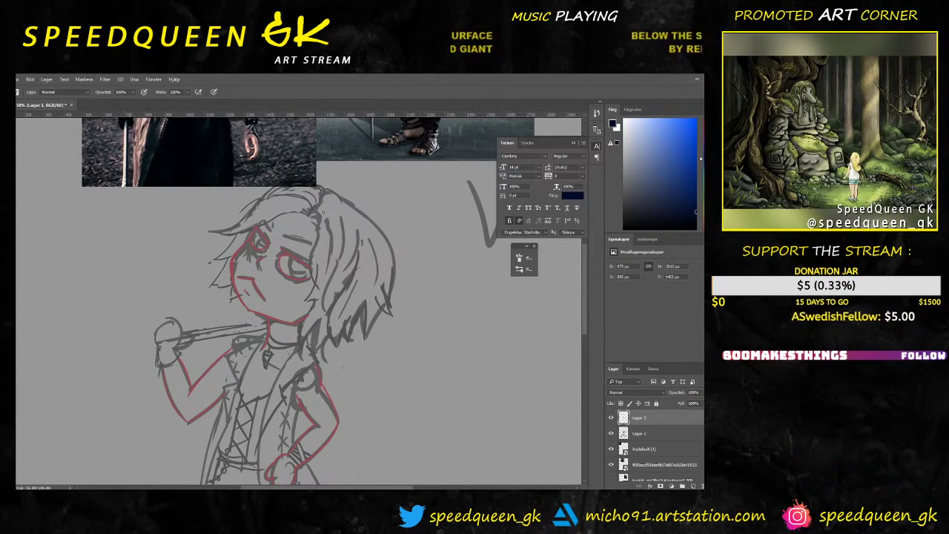
{"action": "left_click_drag", "start_coordinate": [311, 213], "coordinate": [318, 251]}
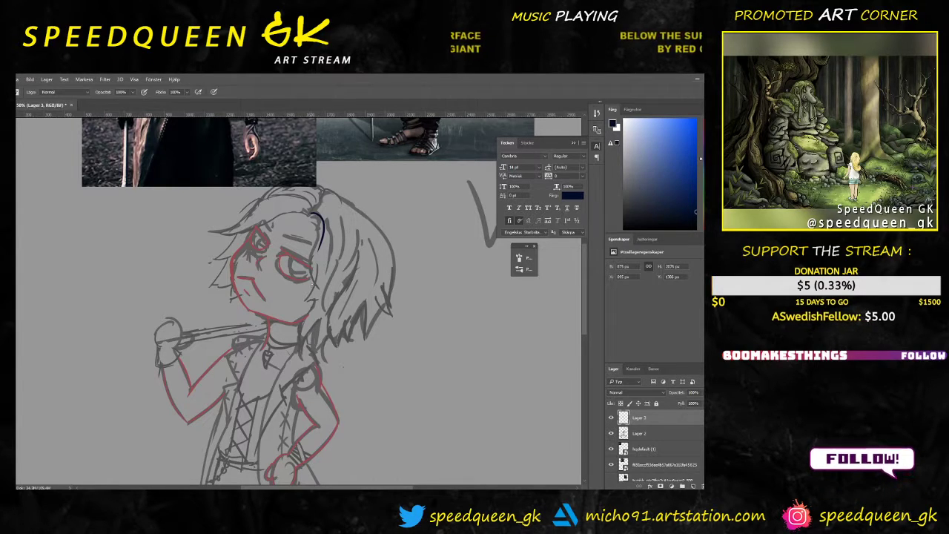
{"action": "key", "text": "ctrl+plus"}
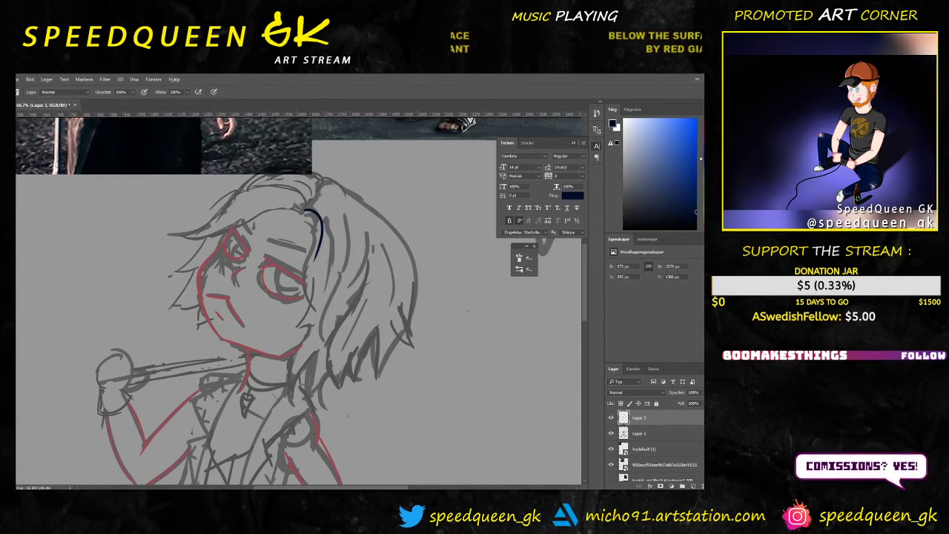
{"action": "key", "text": "ctrl+plus"}
{"action": "key", "text": "ctrl+z"}
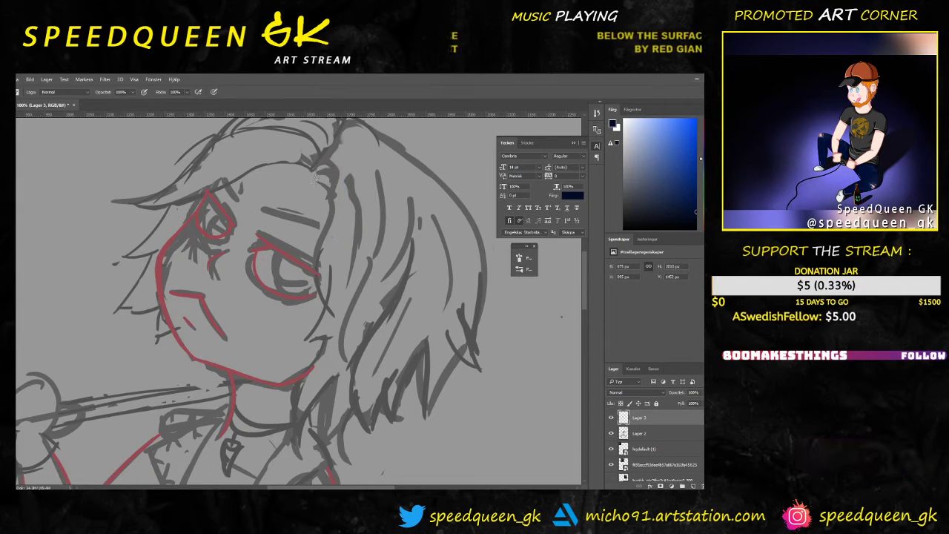
{"action": "left_click_drag", "start_coordinate": [332, 175], "coordinate": [333, 228]}
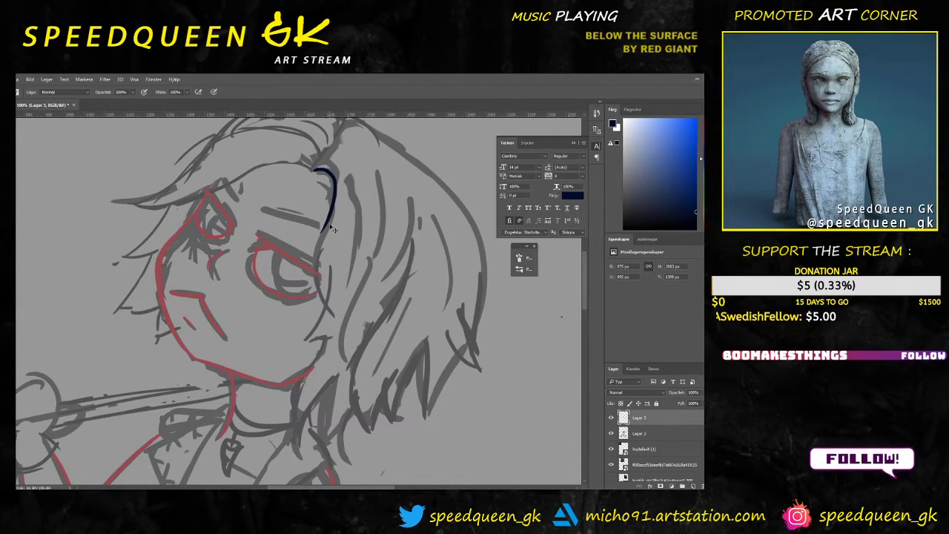
{"action": "key", "text": "ctrl+z"}
Step: Draw the hair's inner edge in dark navy from the forehead past the larger eye and jaw, ending in pointed strands beside the neck
{"action": "mouse_move", "coordinate": [315, 170]}
{"action": "left_mouse_down"}
{"action": "mouse_move", "coordinate": [334, 183]}
{"action": "mouse_move", "coordinate": [311, 275]}
{"action": "mouse_move", "coordinate": [318, 307]}
{"action": "left_mouse_up"}
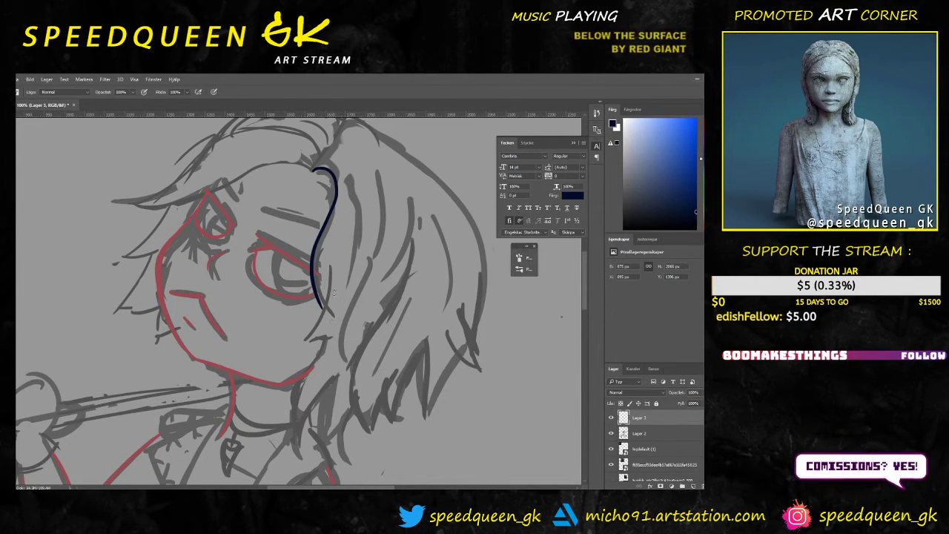
{"action": "mouse_move", "coordinate": [328, 267]}
{"action": "left_mouse_down"}
{"action": "mouse_move", "coordinate": [304, 343]}
{"action": "mouse_move", "coordinate": [343, 311]}
{"action": "left_mouse_up"}
{"action": "key", "text": "ctrl+z"}
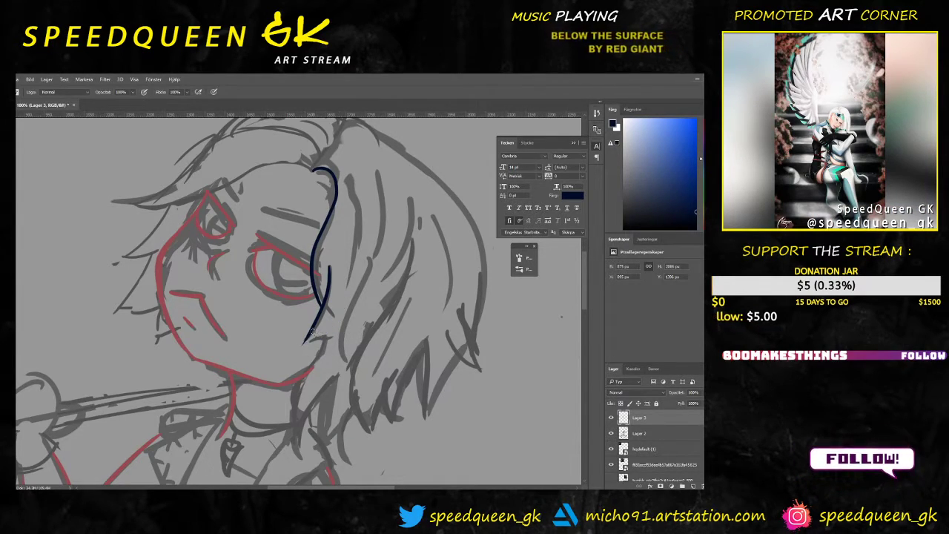
{"action": "left_click_drag", "start_coordinate": [302, 344], "coordinate": [342, 312]}
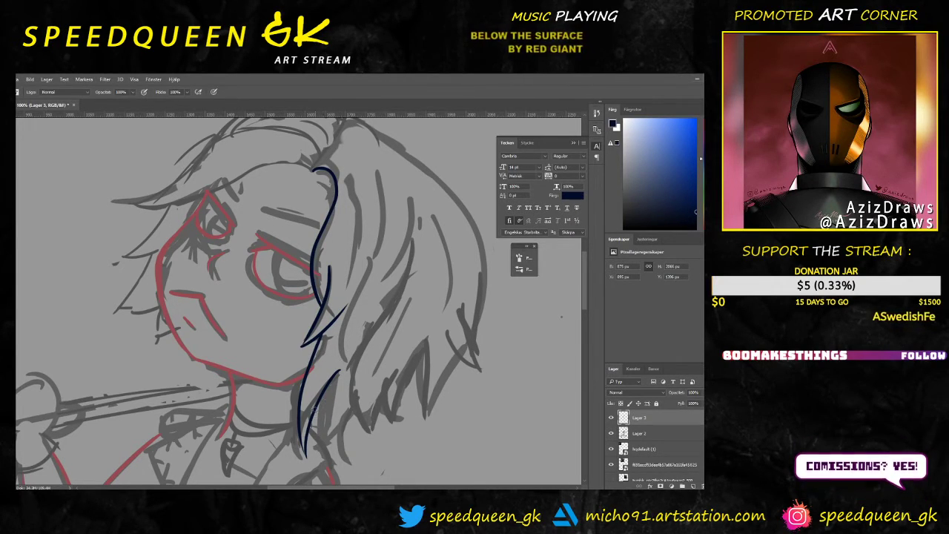
{"action": "left_click_drag", "start_coordinate": [316, 431], "coordinate": [323, 413]}
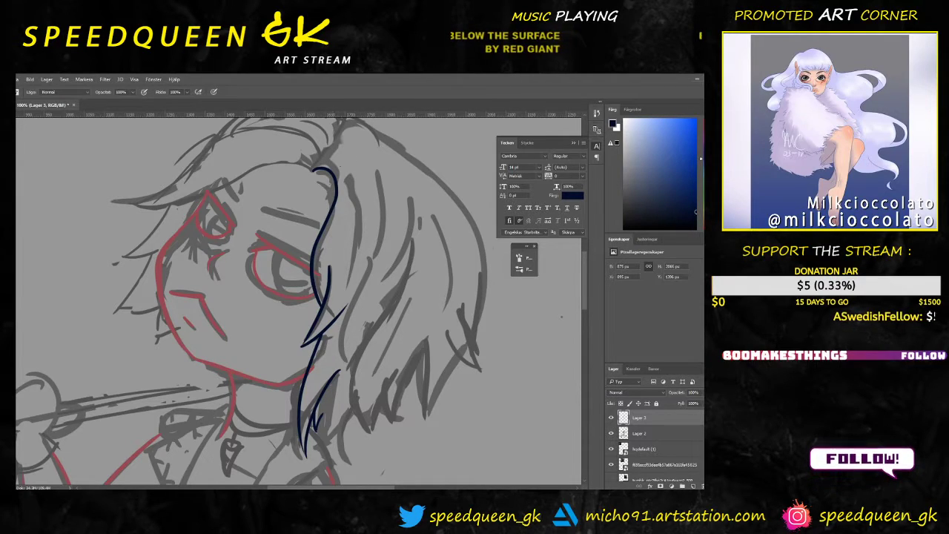
Step: Draw the hair parting line in dark navy from the top of the forehead up to the crown
{"action": "mouse_move", "coordinate": [347, 185]}
{"action": "left_mouse_down"}
{"action": "mouse_move", "coordinate": [324, 248]}
{"action": "mouse_move", "coordinate": [303, 220]}
{"action": "mouse_move", "coordinate": [314, 196]}
{"action": "left_mouse_up"}
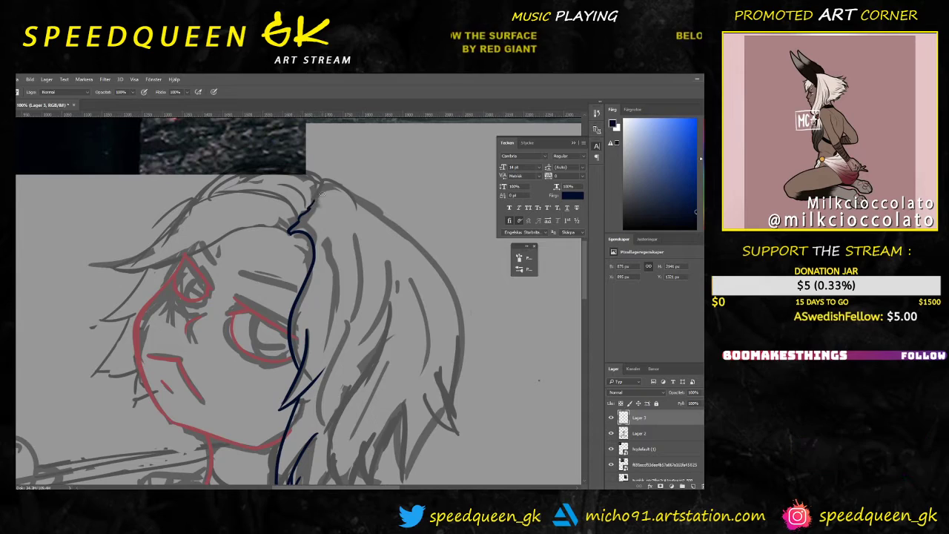
{"action": "key", "text": "ctrl+z"}
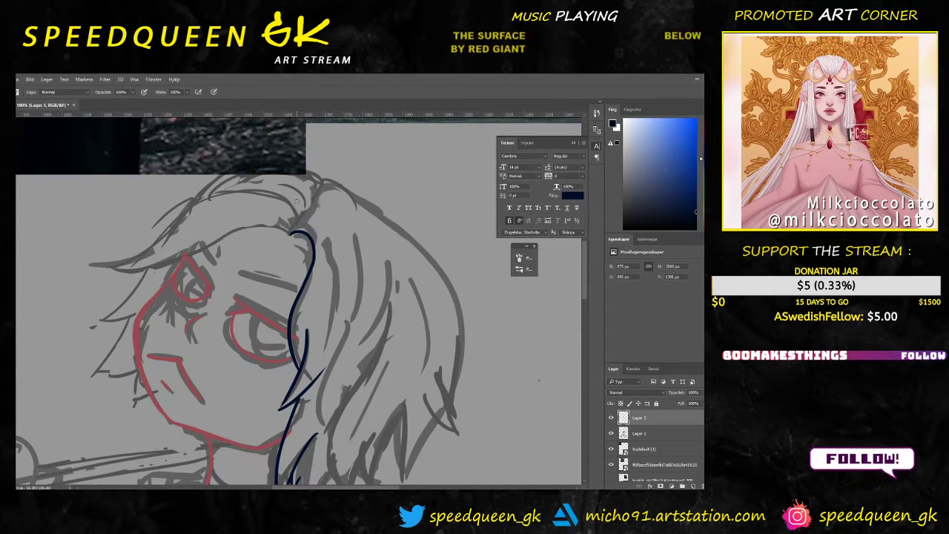
{"action": "left_click_drag", "start_coordinate": [289, 235], "coordinate": [300, 219]}
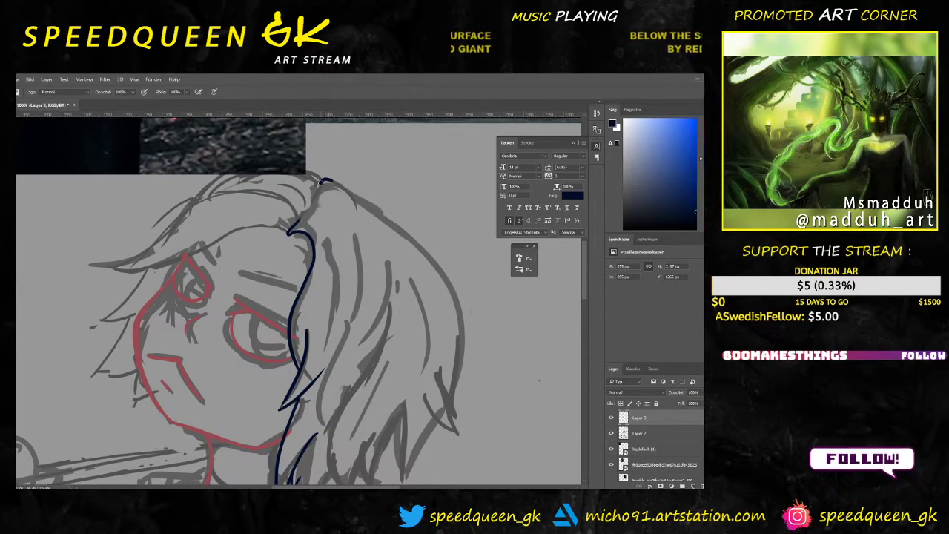
{"action": "left_click_drag", "start_coordinate": [321, 183], "coordinate": [298, 222]}
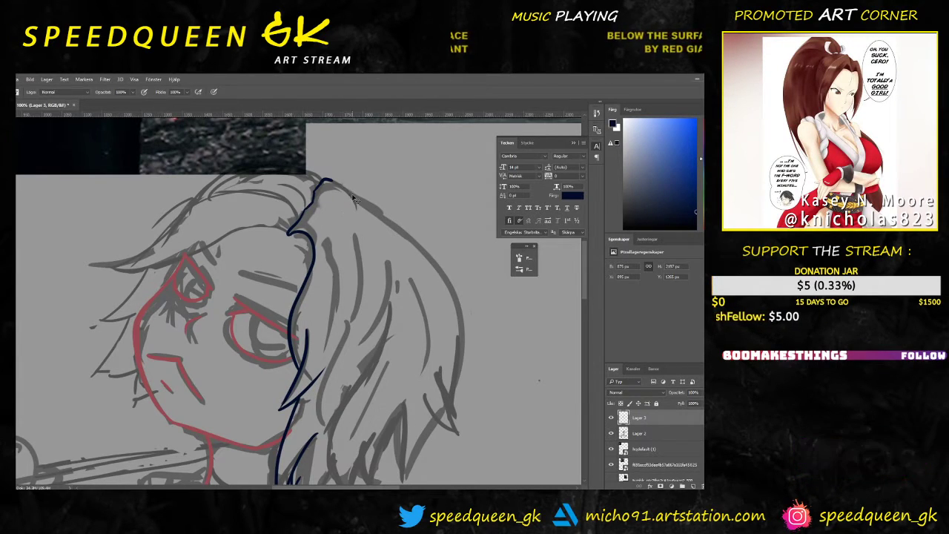
Step: Undo the thick tuft strokes at the hair parting and draw a short tapered strand branching off the parting line
{"action": "key", "text": "ctrl+minus"}
{"action": "left_click_drag", "start_coordinate": [379, 284], "coordinate": [342, 246]}
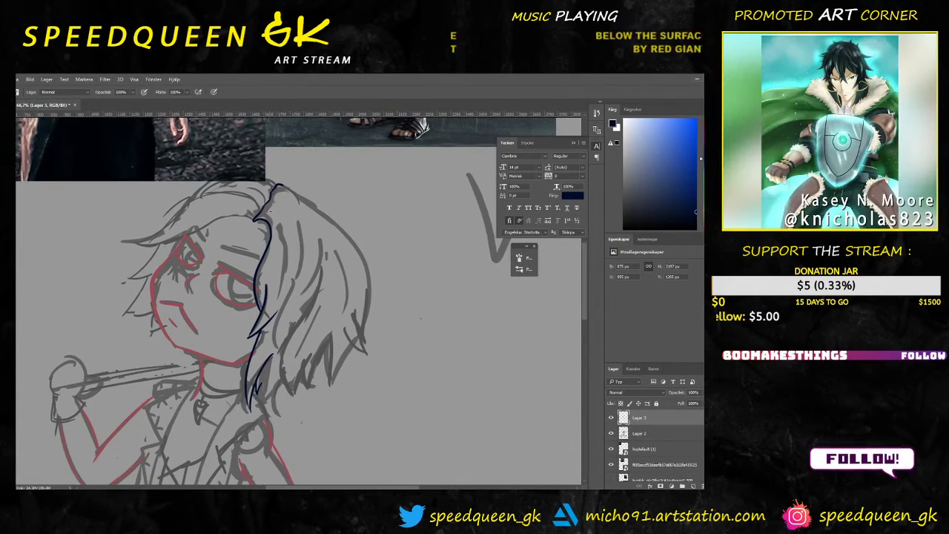
{"action": "key", "text": "ctrl+plus"}
{"action": "key", "text": "ctrl+plus"}
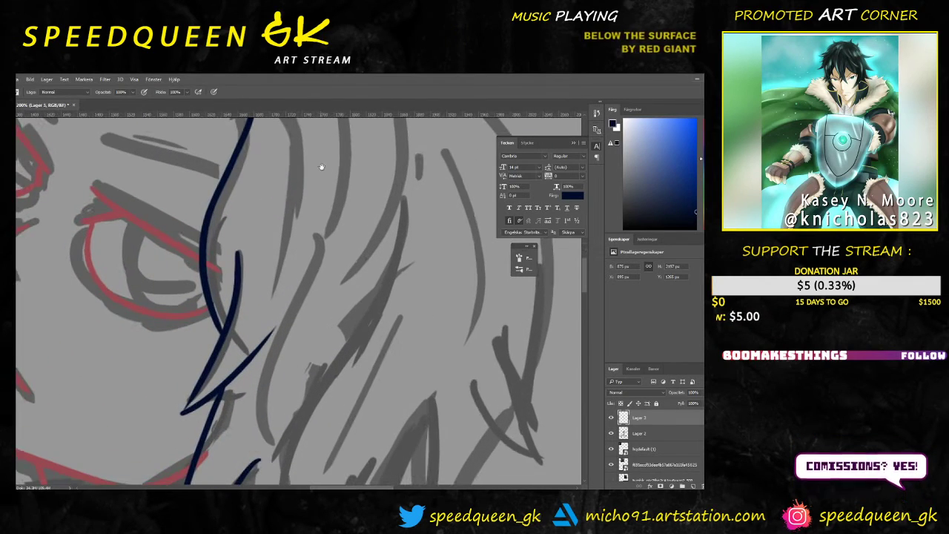
{"action": "left_click_drag", "start_coordinate": [322, 166], "coordinate": [345, 367]}
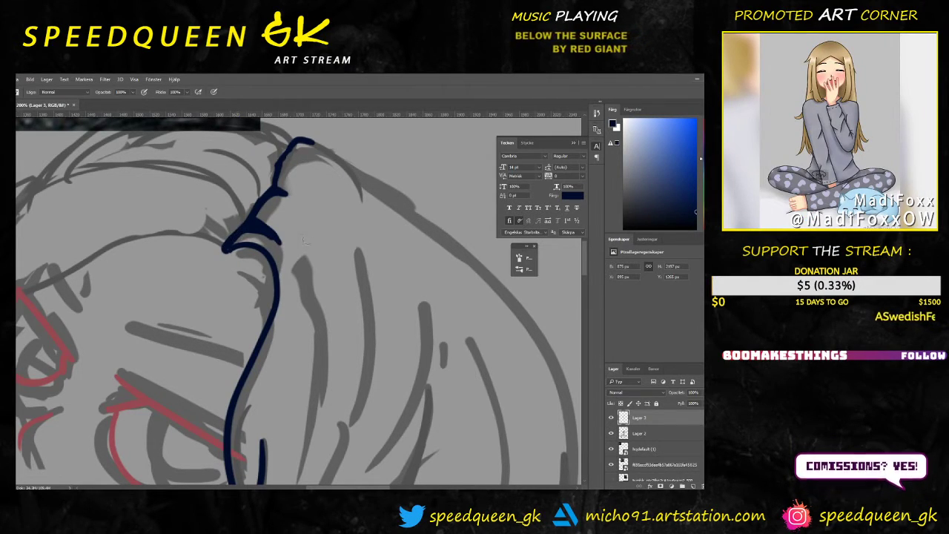
{"action": "key", "text": "ctrl+minus"}
{"action": "key", "text": "ctrl+minus"}
{"action": "key", "text": "ctrl+plus"}
{"action": "key", "text": "ctrl+plus"}
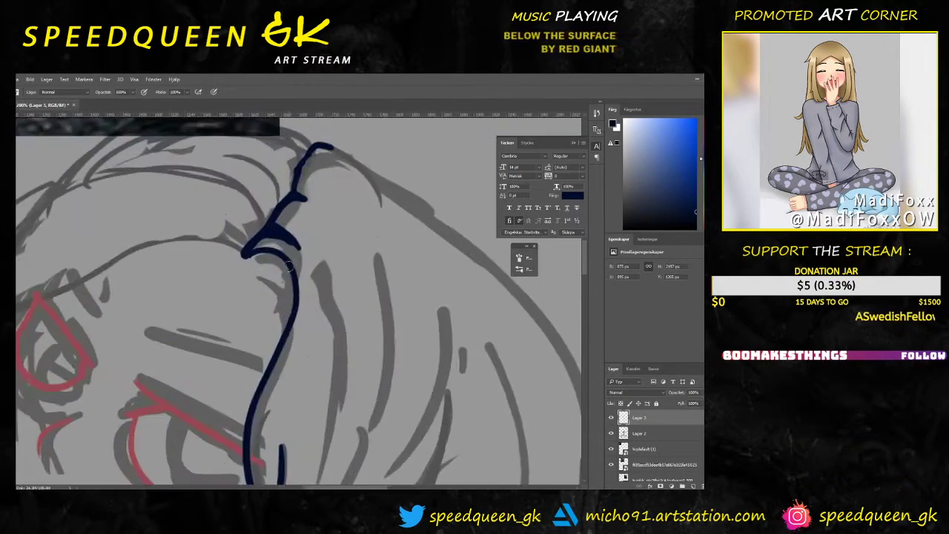
{"action": "key", "text": "ctrl+alt+z"}
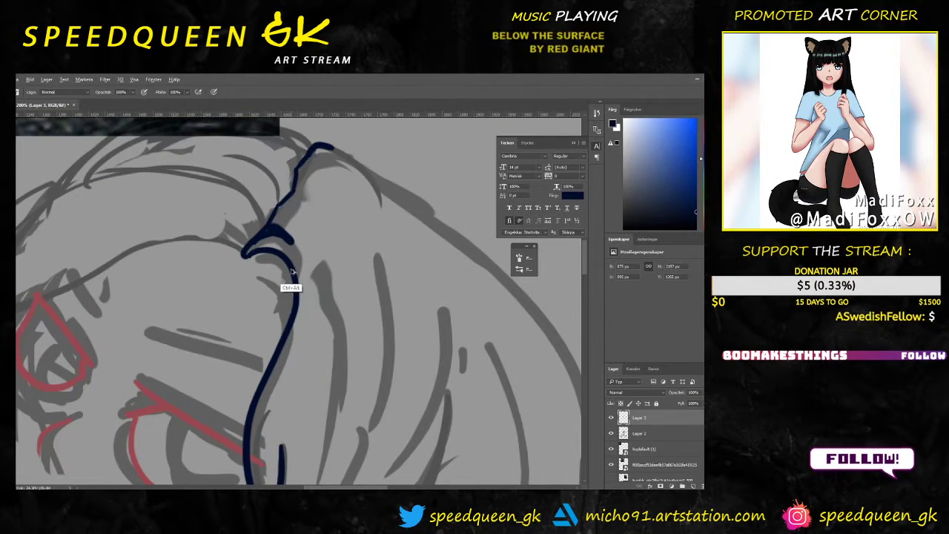
{"action": "key", "text": "ctrl+alt+z"}
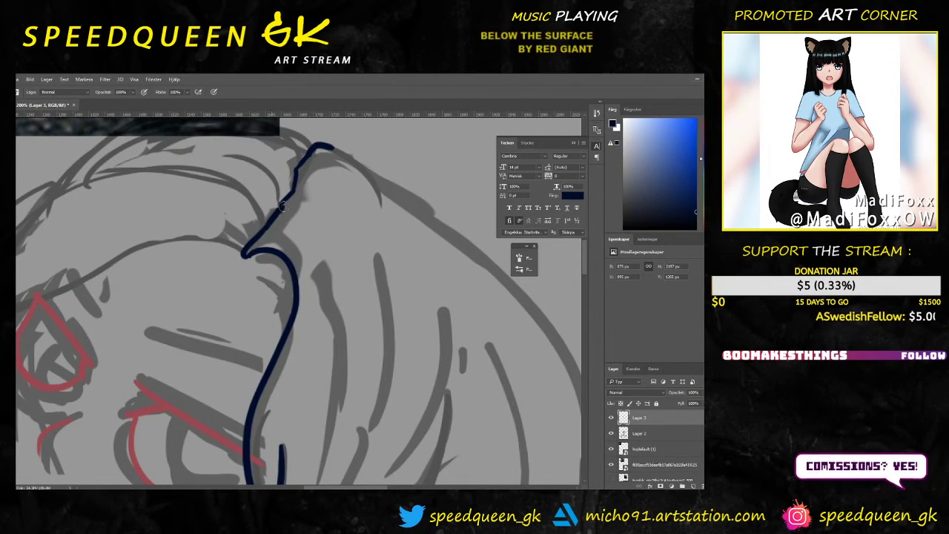
{"action": "left_click_drag", "start_coordinate": [282, 208], "coordinate": [310, 215]}
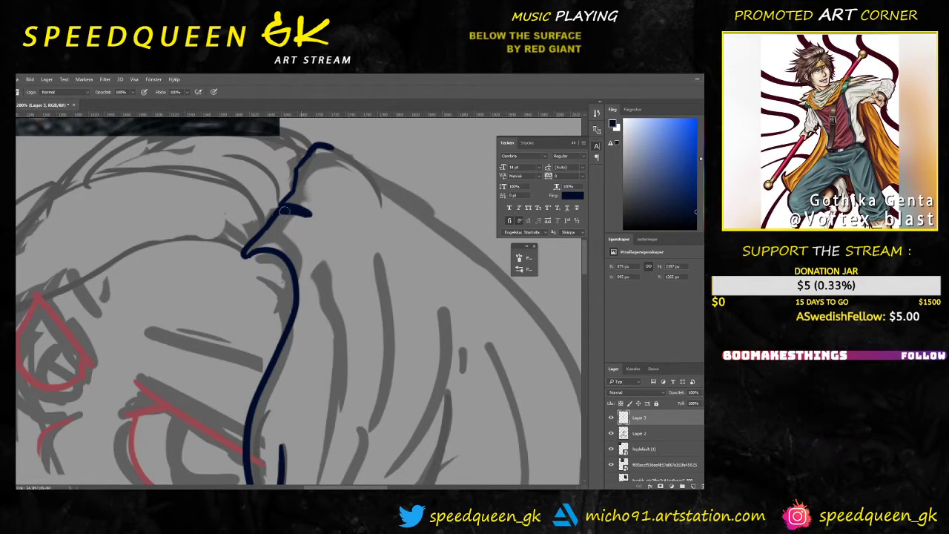
Step: Draw another short strand on the parting line and small curved strands inside the hair edge just below the parting in dark navy
{"action": "left_click_drag", "start_coordinate": [271, 217], "coordinate": [316, 148]}
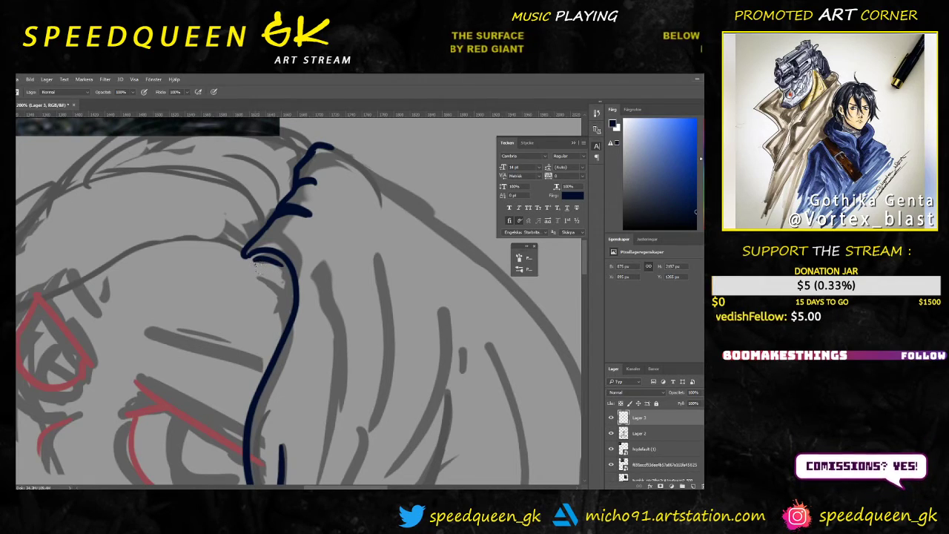
{"action": "left_click_drag", "start_coordinate": [255, 264], "coordinate": [289, 317]}
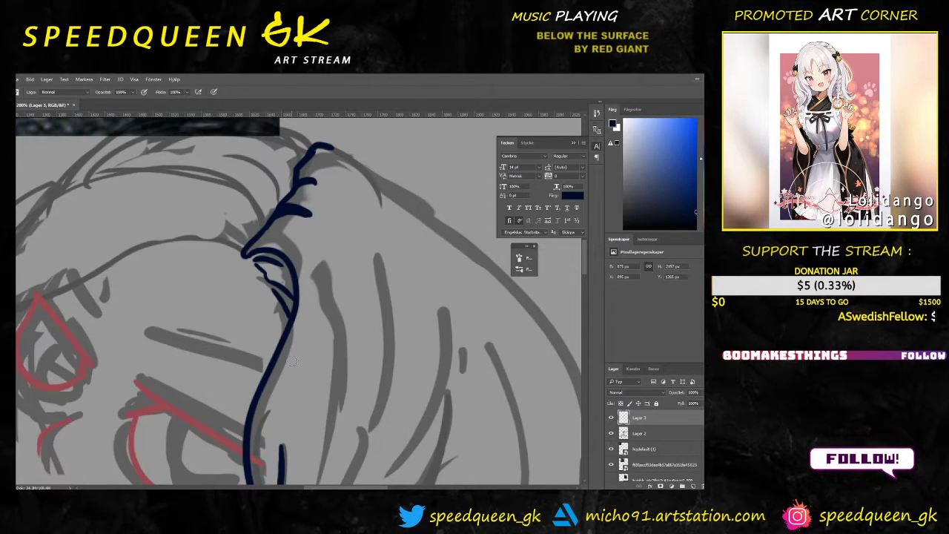
Step: Draw the hair's outer contour in dark navy from the crown around the back of the head, undoing the first attempts and redrawing it closer in
{"action": "key", "text": "ctrl+minus"}
{"action": "scroll", "coordinate": [337, 311], "scroll_direction": "down", "scroll_amount": 2}
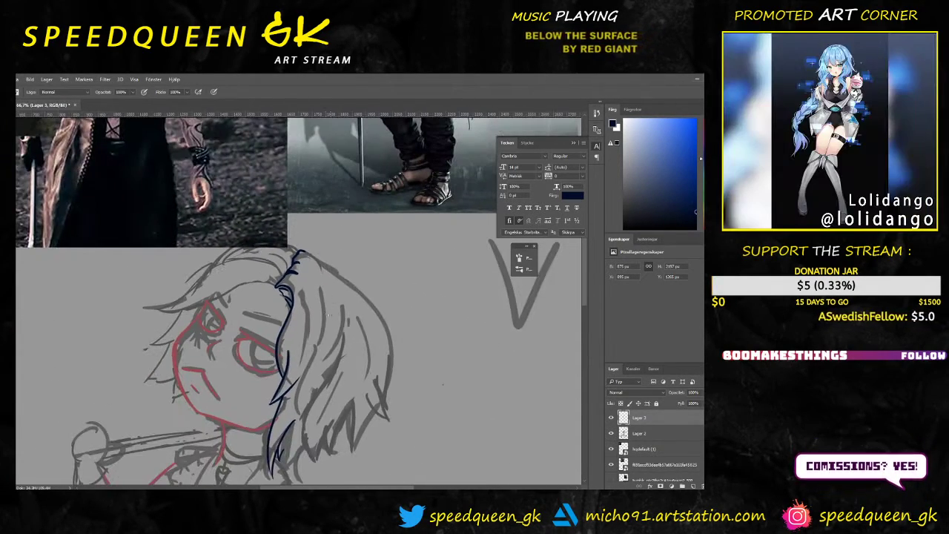
{"action": "scroll", "coordinate": [373, 332], "scroll_direction": "up", "scroll_amount": 3}
{"action": "scroll", "coordinate": [373, 332], "scroll_direction": "down", "scroll_amount": 3}
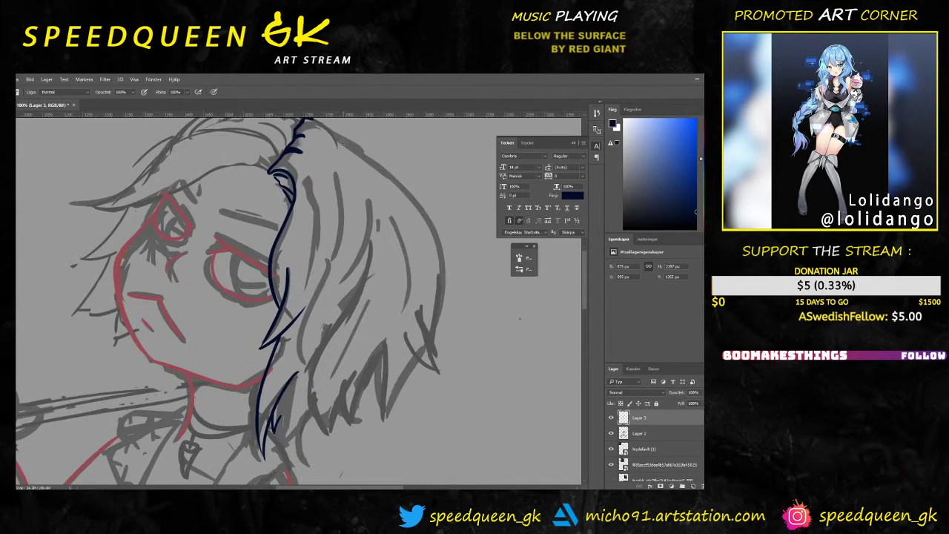
{"action": "key", "text": "e"}
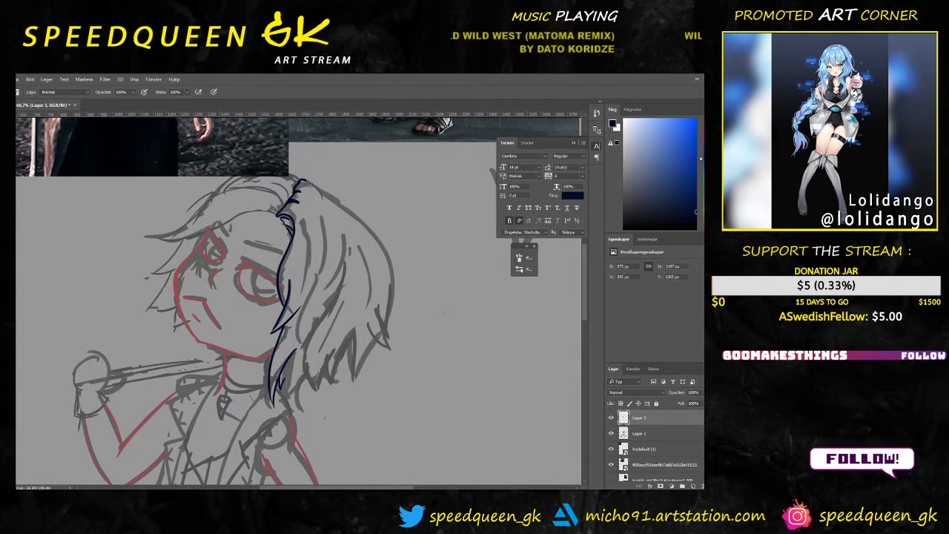
{"action": "key", "text": "b"}
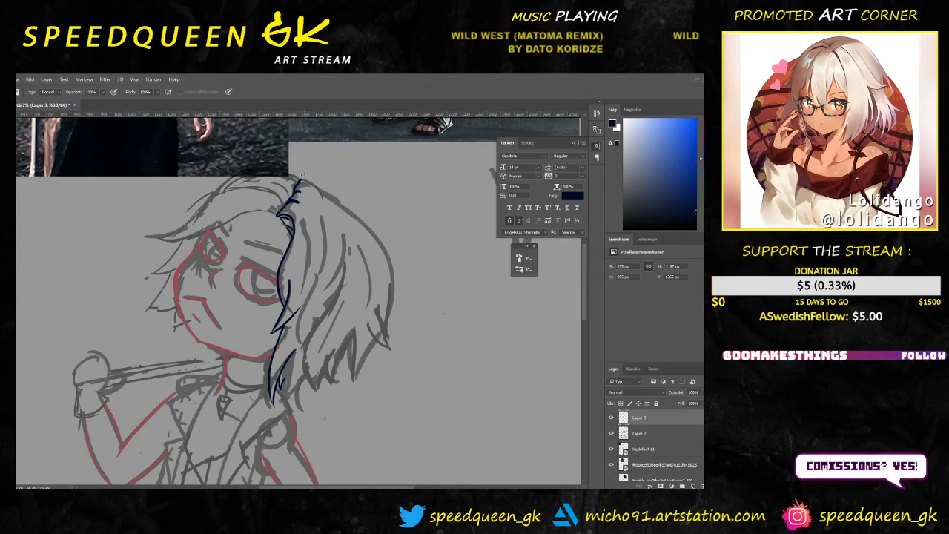
{"action": "left_click_drag", "start_coordinate": [301, 179], "coordinate": [389, 301]}
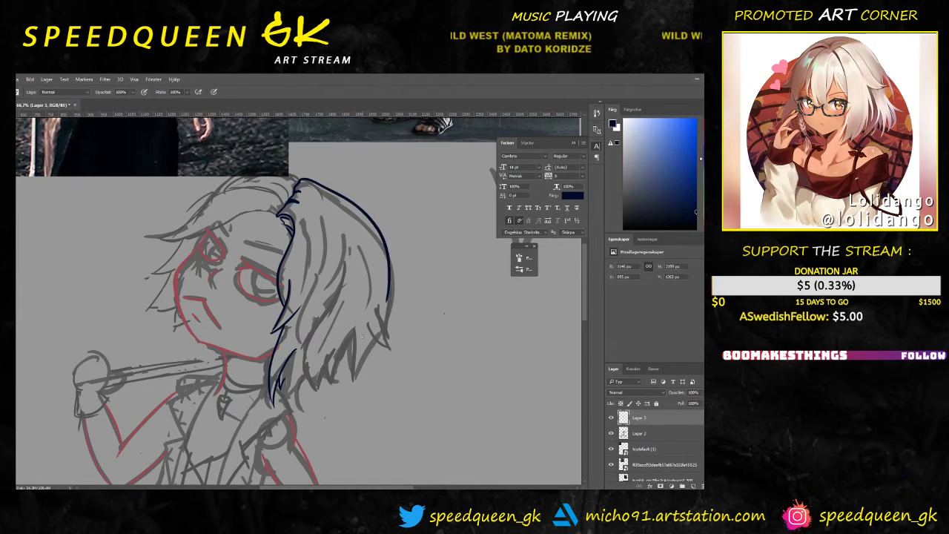
{"action": "key", "text": "ctrl+z"}
{"action": "left_click_drag", "start_coordinate": [302, 178], "coordinate": [385, 262]}
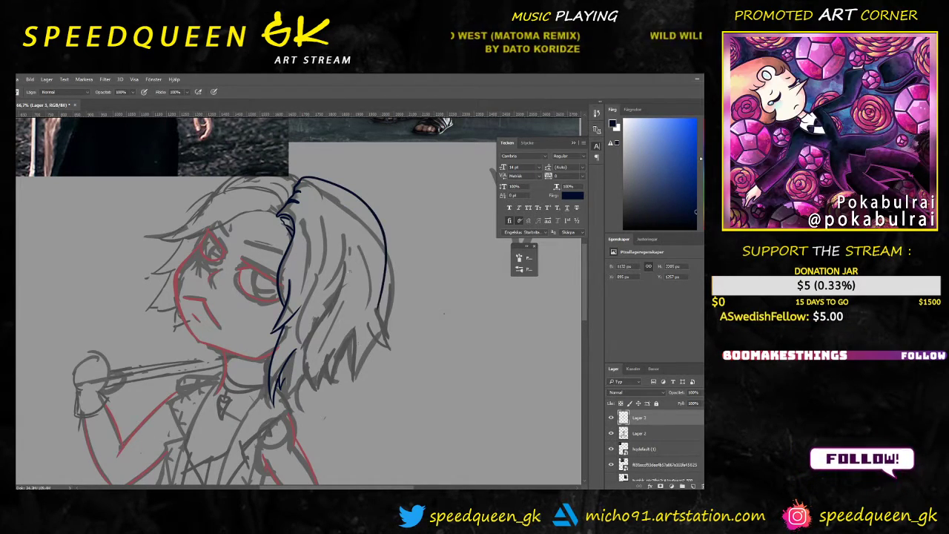
{"action": "key", "text": "ctrl+z"}
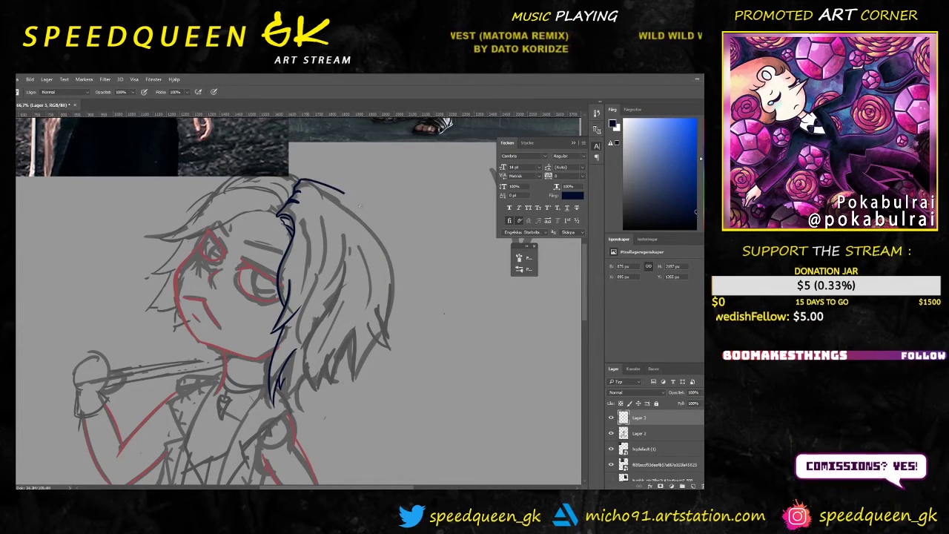
{"action": "left_click_drag", "start_coordinate": [299, 179], "coordinate": [371, 301]}
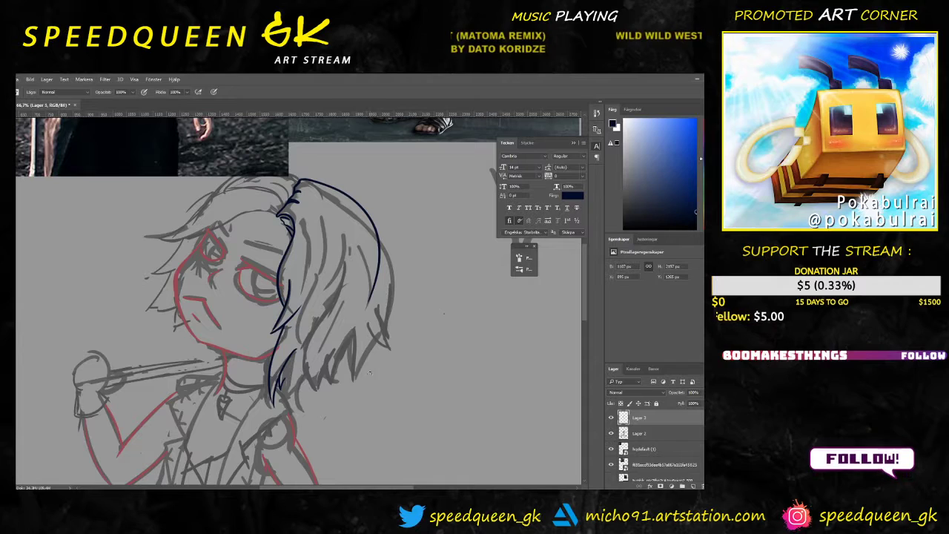
Step: Draw an inner strand and the jagged, pointed hair tips in dark navy along the lower hair edge from the neck to the outer contour
{"action": "key", "text": "ctrl+minus"}
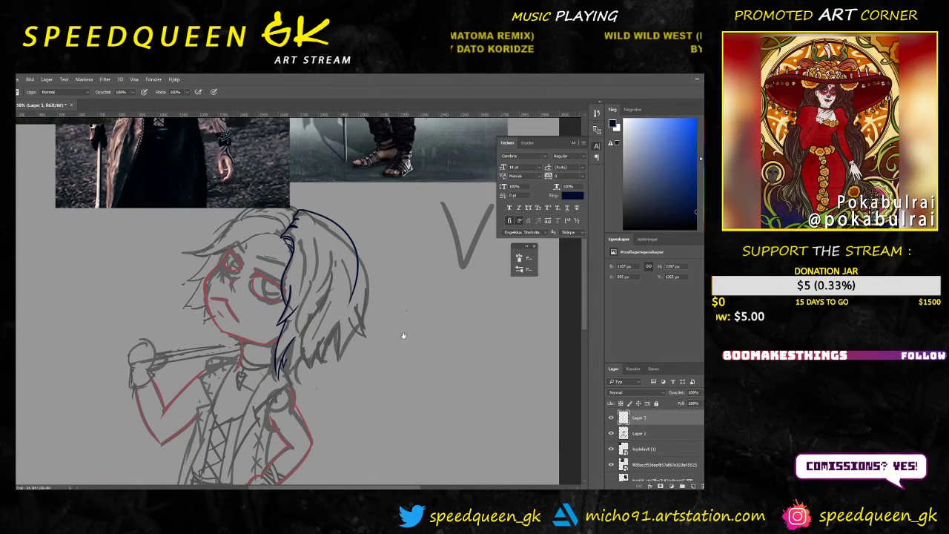
{"action": "left_click_drag", "start_coordinate": [403, 336], "coordinate": [425, 287]}
{"action": "key", "text": "ctrl+plus"}
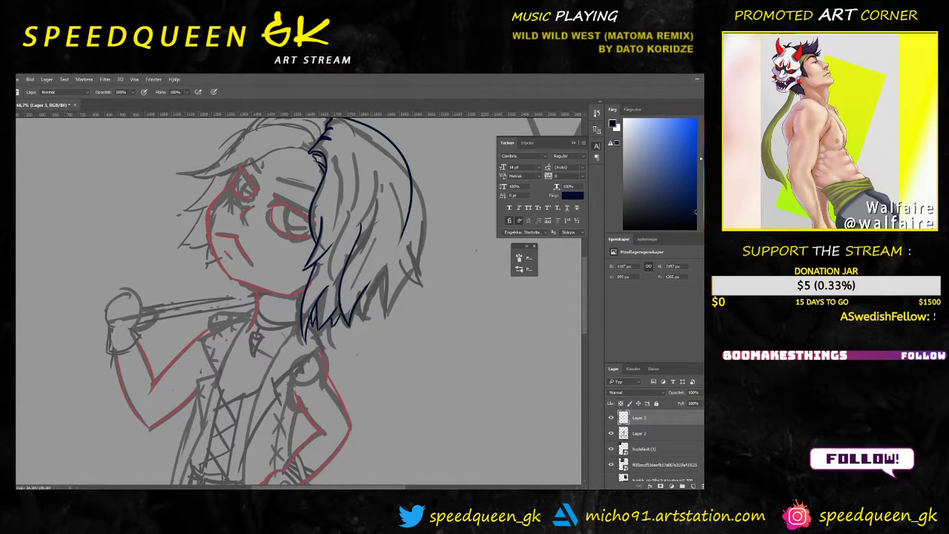
{"action": "left_click_drag", "start_coordinate": [386, 267], "coordinate": [359, 322]}
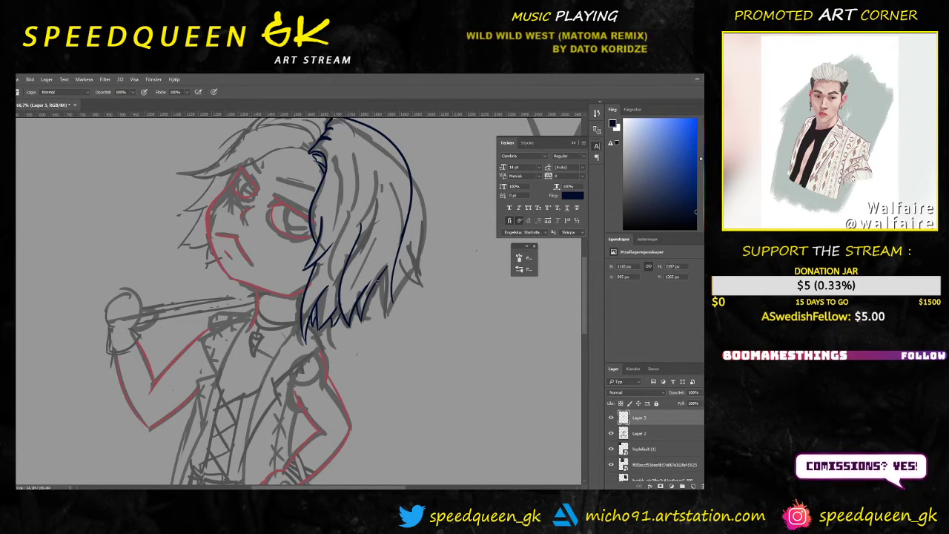
Step: Draw the lower edge of the front lock in dark navy, curving from the parting across the forehead to a point beyond the smaller eye
{"action": "key", "text": "ctrl+minus"}
{"action": "key", "text": "ctrl+minus"}
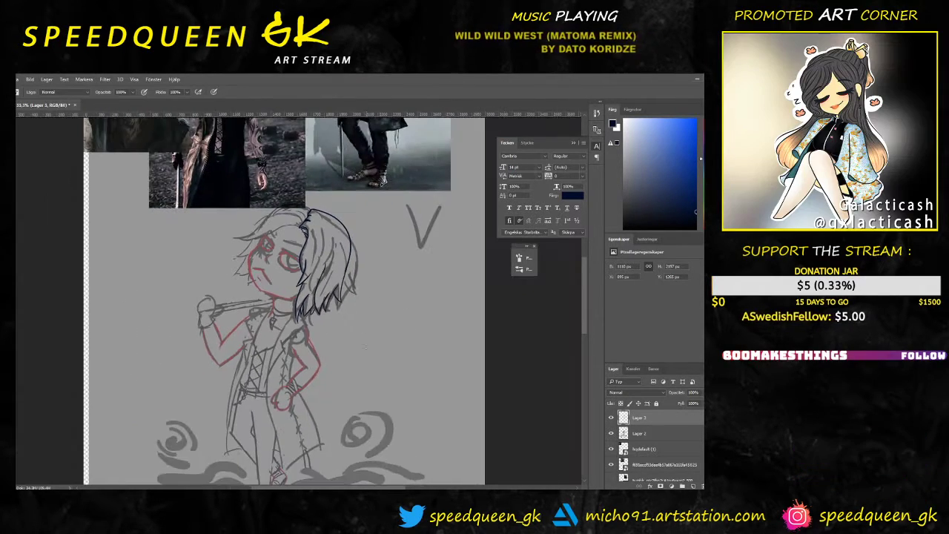
{"action": "left_click_drag", "start_coordinate": [418, 307], "coordinate": [396, 311]}
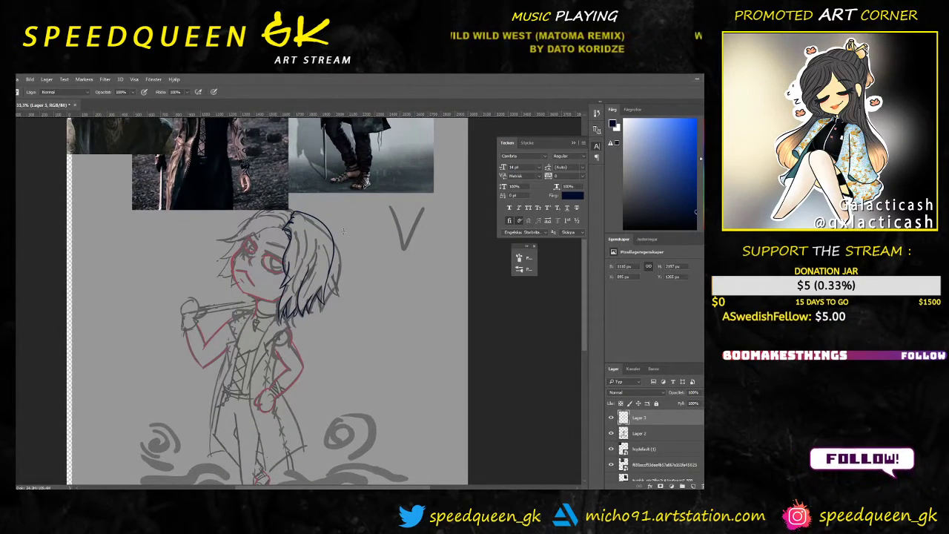
{"action": "key", "text": "ctrl+plus"}
{"action": "scroll", "coordinate": [397, 290], "scroll_direction": "up", "scroll_amount": 2}
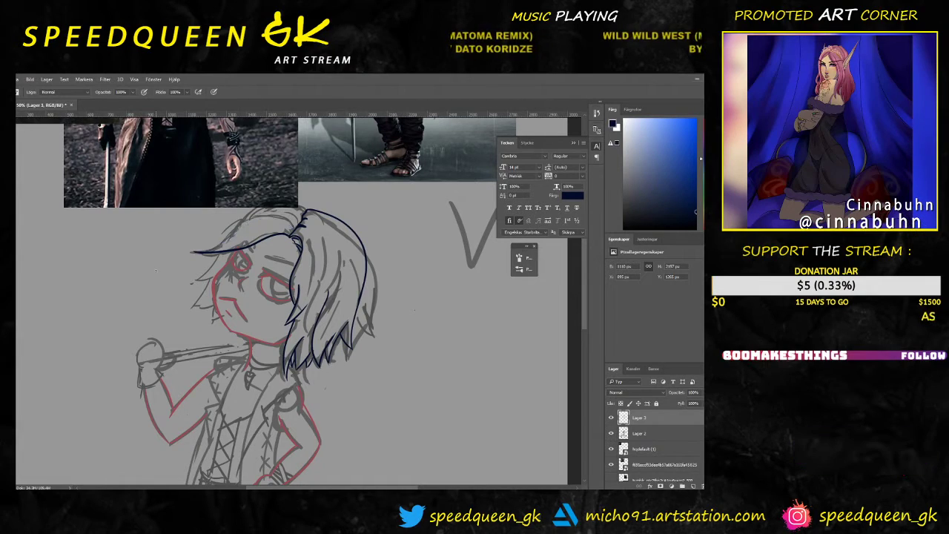
Step: Lower the opacity of the sketch on Layer 2 to 27%
{"action": "left_click", "coordinate": [657, 436]}
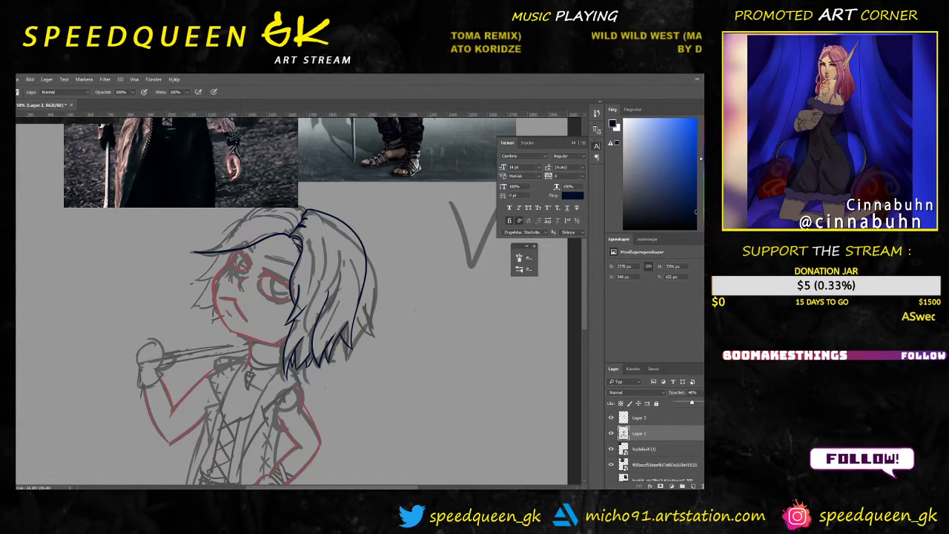
{"action": "left_click_drag", "start_coordinate": [689, 403], "coordinate": [685, 404]}
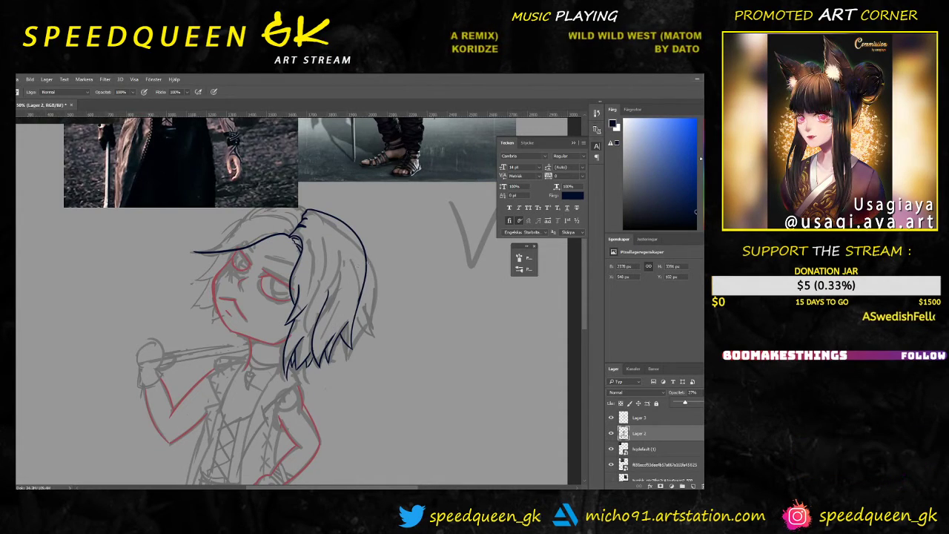
{"action": "key", "text": "e"}
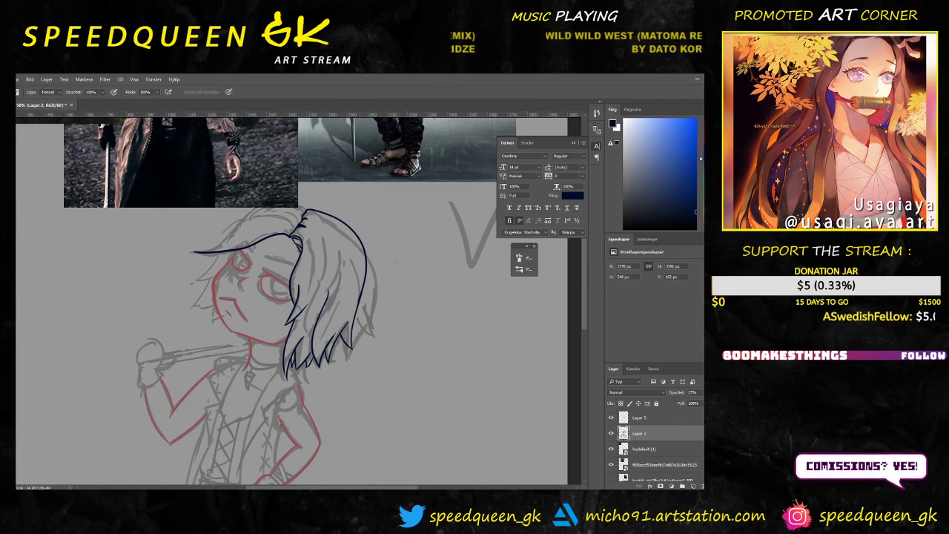
Step: Return to Layer 3 and draw a pointed dark navy strand joining the lower end of the outer hair contour to the jagged tips
{"action": "left_click", "coordinate": [634, 417]}
{"action": "key", "text": "b"}
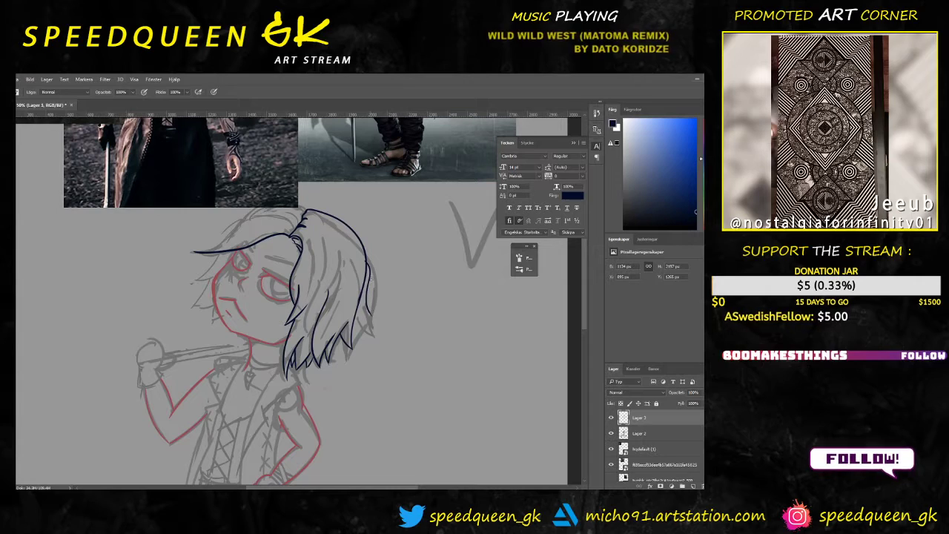
{"action": "left_click_drag", "start_coordinate": [357, 295], "coordinate": [361, 335]}
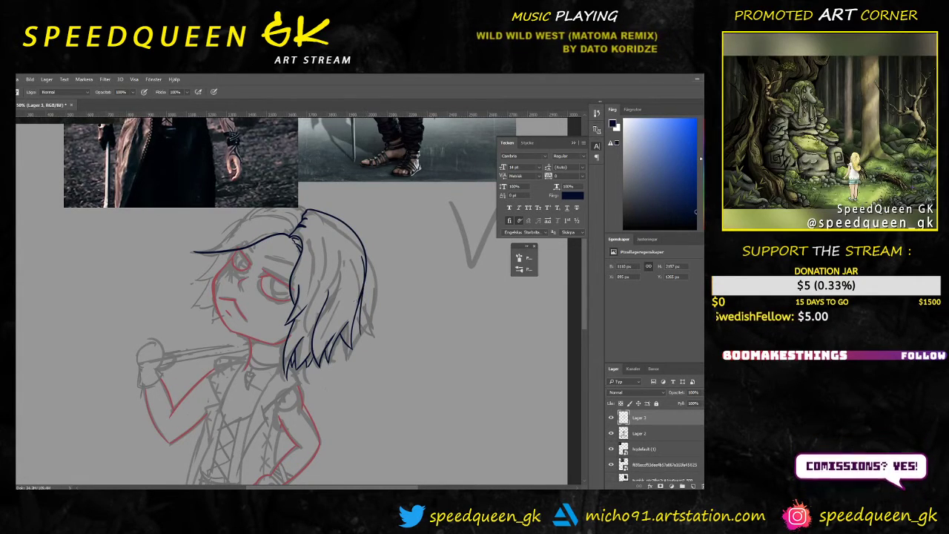
Step: Examine the overlapping strands and tips along the outer hair contour up close with the Eraser ready
{"action": "key", "text": "e"}
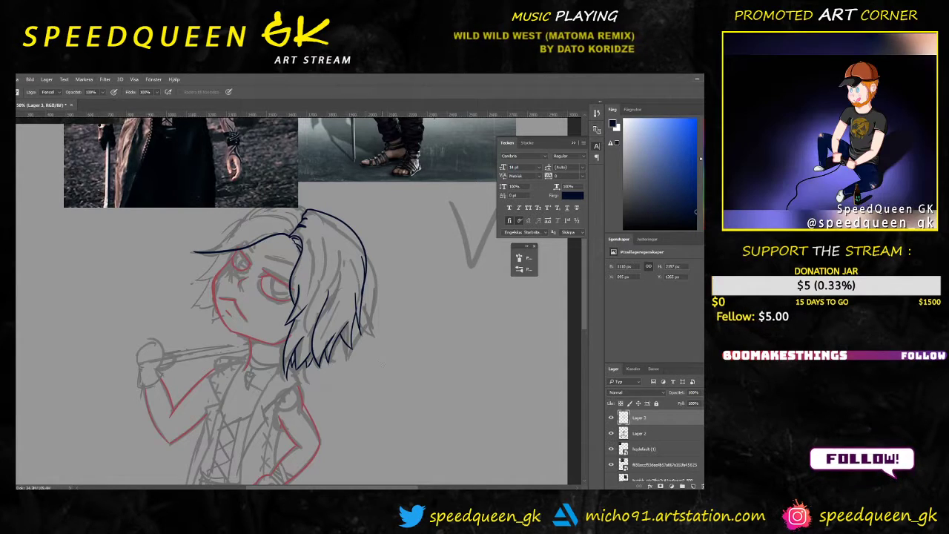
{"action": "key", "text": "ctrl+plus"}
{"action": "key", "text": "ctrl+plus"}
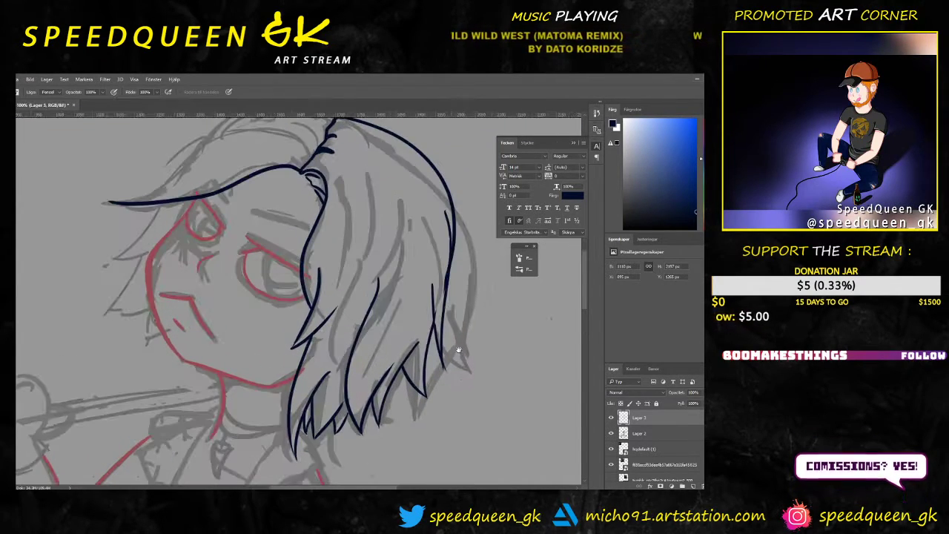
{"action": "mouse_move", "coordinate": [474, 328]}
{"action": "left_mouse_down"}
{"action": "mouse_move", "coordinate": [407, 318]}
{"action": "mouse_move", "coordinate": [381, 346]}
{"action": "mouse_move", "coordinate": [379, 375]}
{"action": "left_mouse_up"}
{"action": "key", "text": "ctrl+plus"}
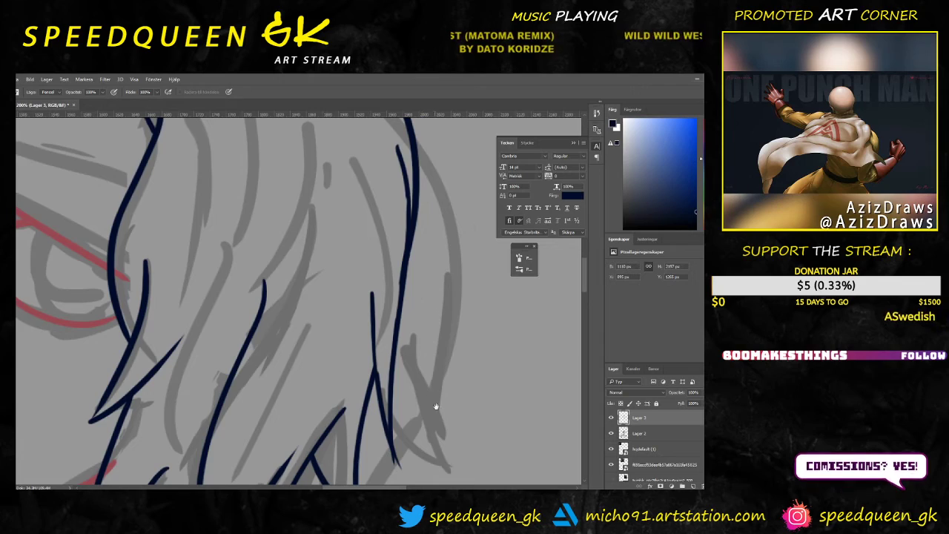
{"action": "scroll", "coordinate": [435, 407], "scroll_direction": "down", "scroll_amount": 3}
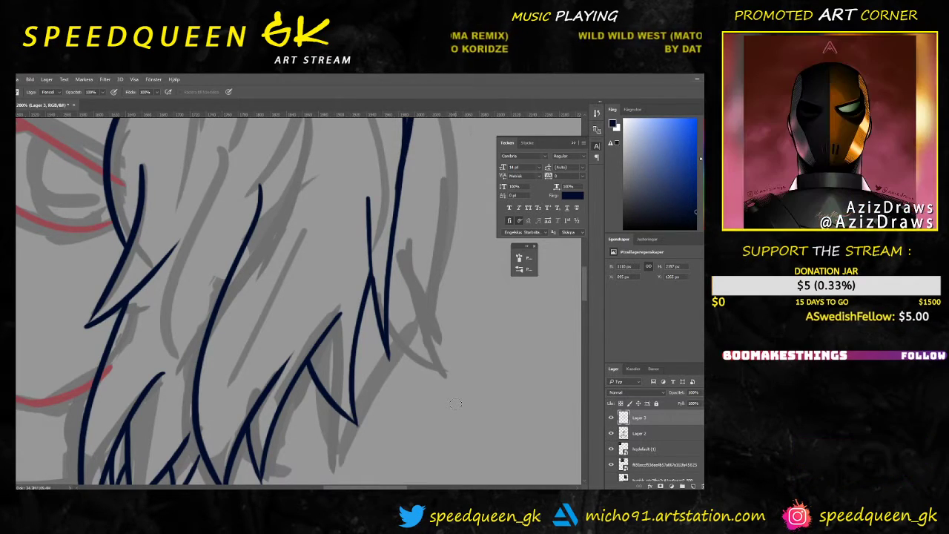
{"action": "key", "text": "ctrl+minus"}
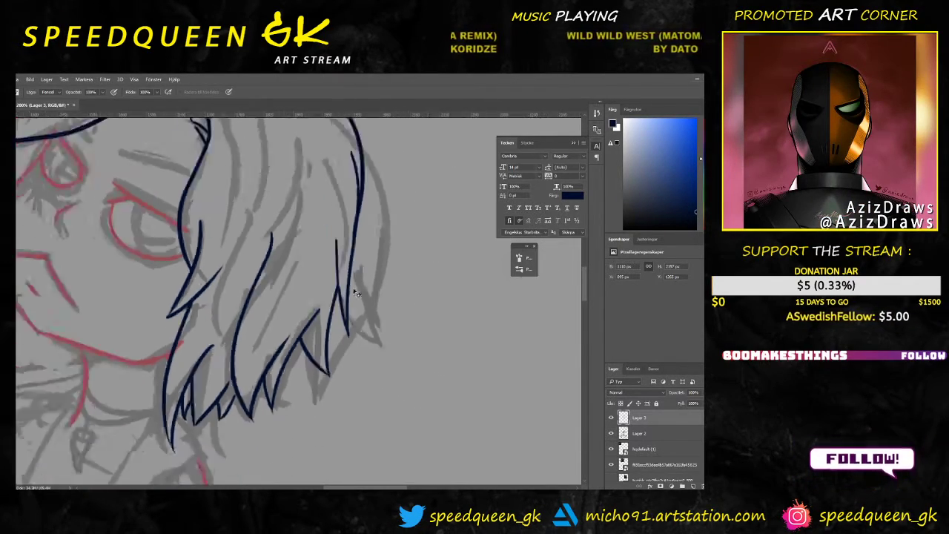
{"action": "left_click_drag", "start_coordinate": [386, 265], "coordinate": [405, 325]}
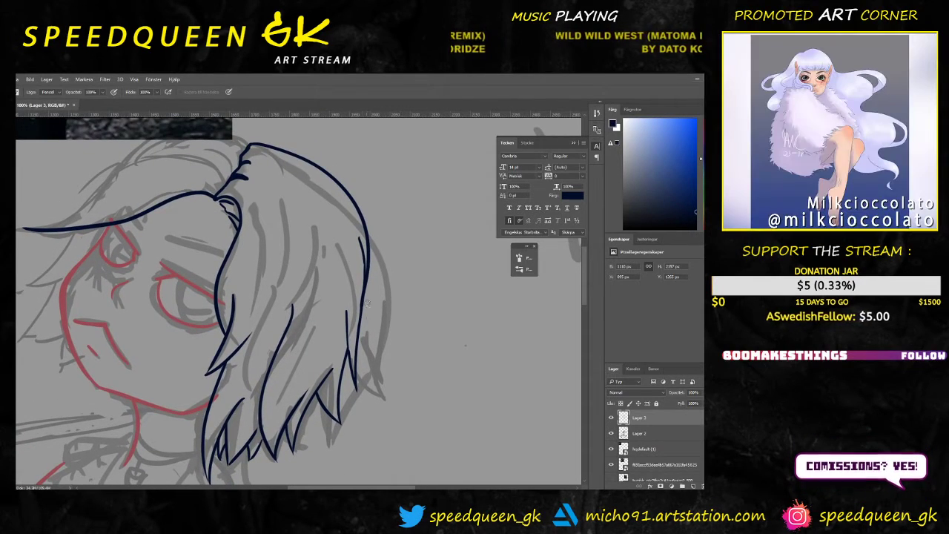
Step: Reduce the Eraser's brush size for fine cleanup where the short strand meets the outer hair contour
{"action": "key", "text": "ctrl+plus"}
{"action": "key", "text": "ctrl+plus"}
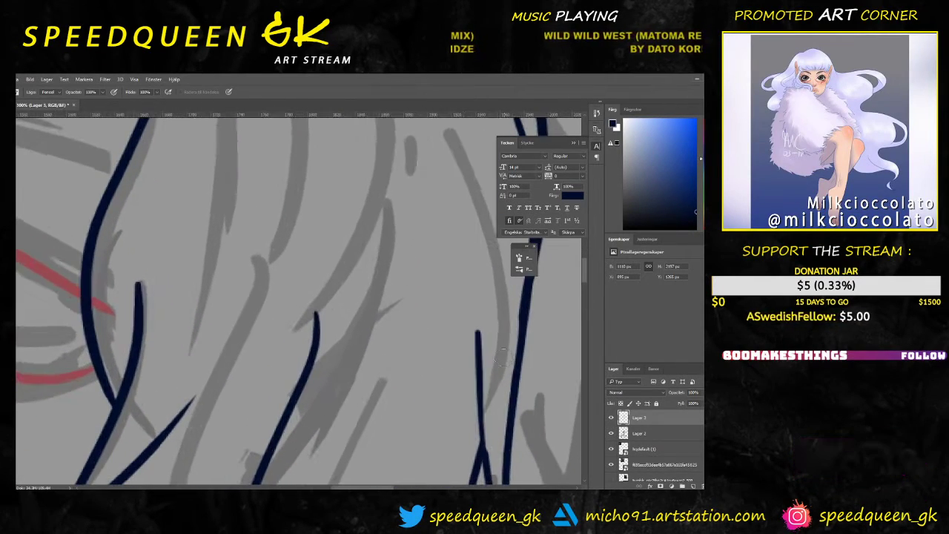
{"action": "left_click_drag", "start_coordinate": [483, 353], "coordinate": [356, 368]}
{"action": "right_click", "coordinate": [394, 326]}
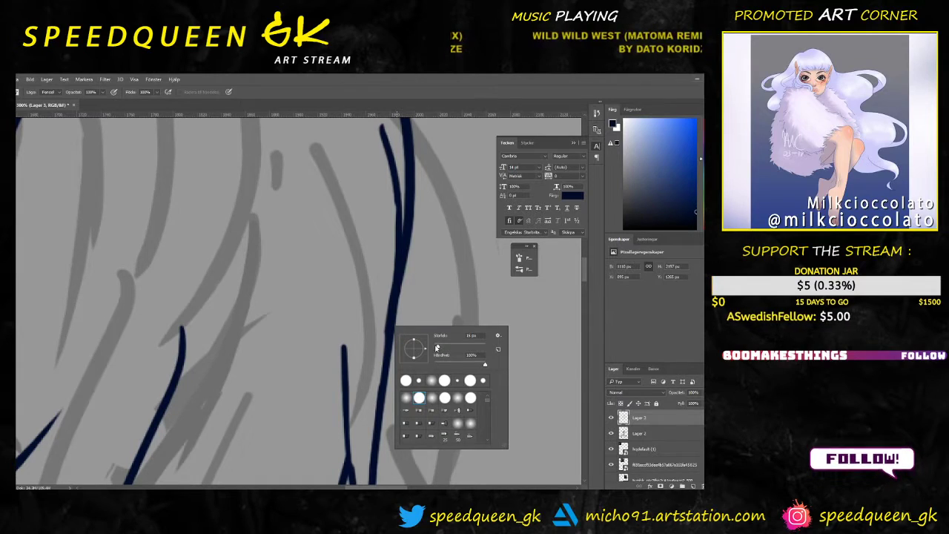
{"action": "left_click_drag", "start_coordinate": [438, 347], "coordinate": [434, 346]}
{"action": "key", "text": "Return"}
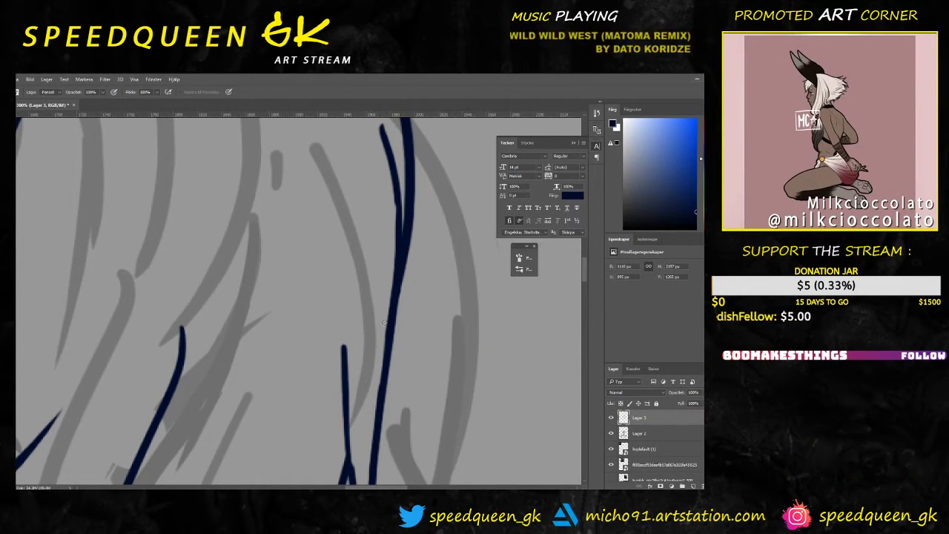
Step: Draw the upper edge of the front lock in dark navy, arching from the parting over the forehead down to the lock's pointed tip
{"action": "key", "text": "ctrl+minus"}
{"action": "key", "text": "ctrl+minus"}
{"action": "key", "text": "ctrl+minus"}
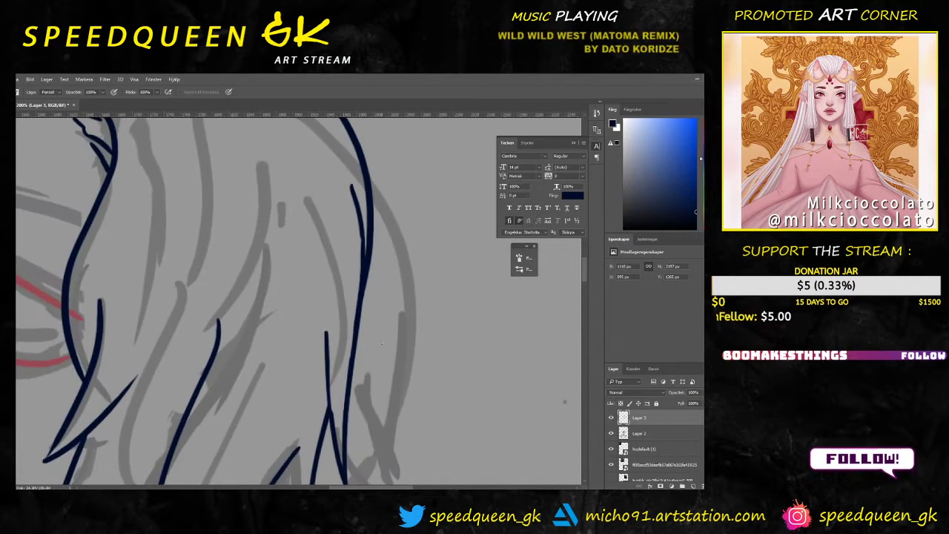
{"action": "left_click_drag", "start_coordinate": [378, 340], "coordinate": [435, 379]}
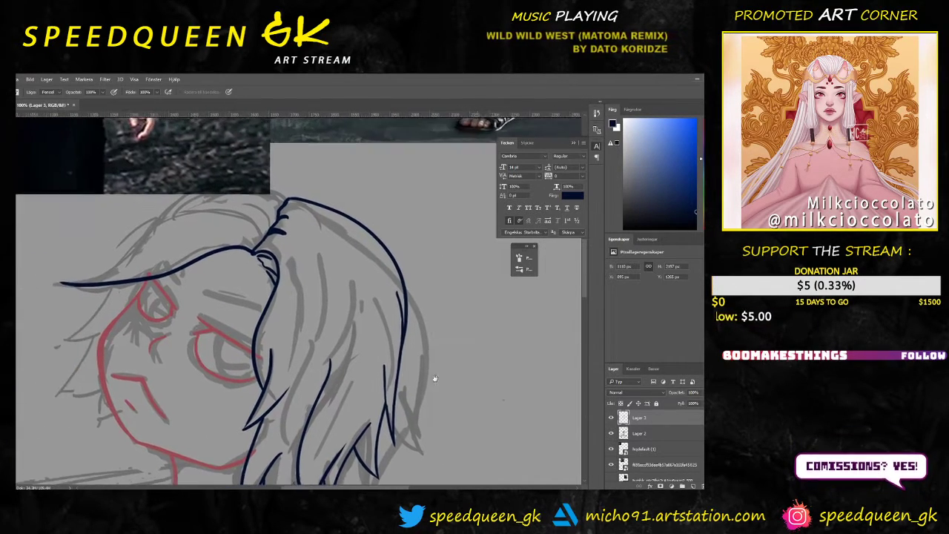
{"action": "left_click_drag", "start_coordinate": [326, 348], "coordinate": [405, 337]}
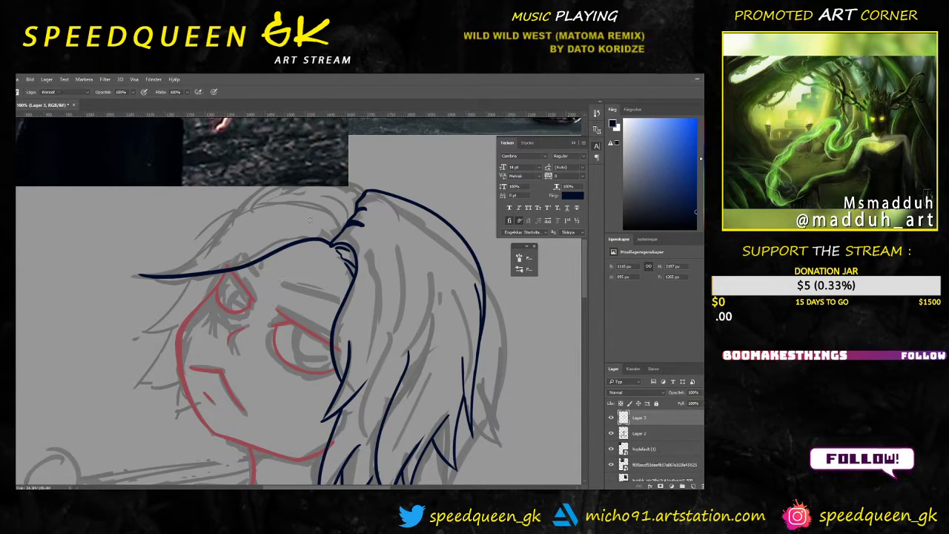
{"action": "left_click_drag", "start_coordinate": [343, 230], "coordinate": [323, 205]}
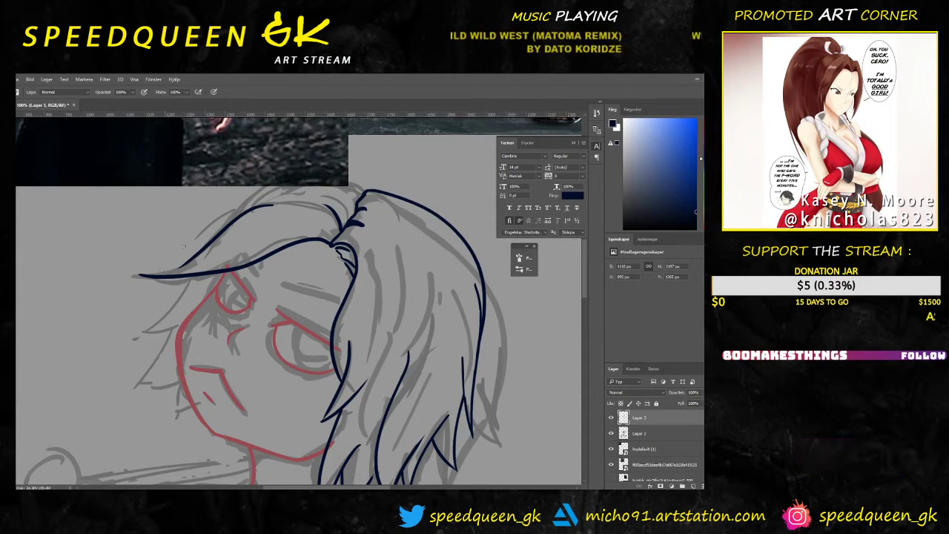
{"action": "left_click_drag", "start_coordinate": [186, 260], "coordinate": [141, 275]}
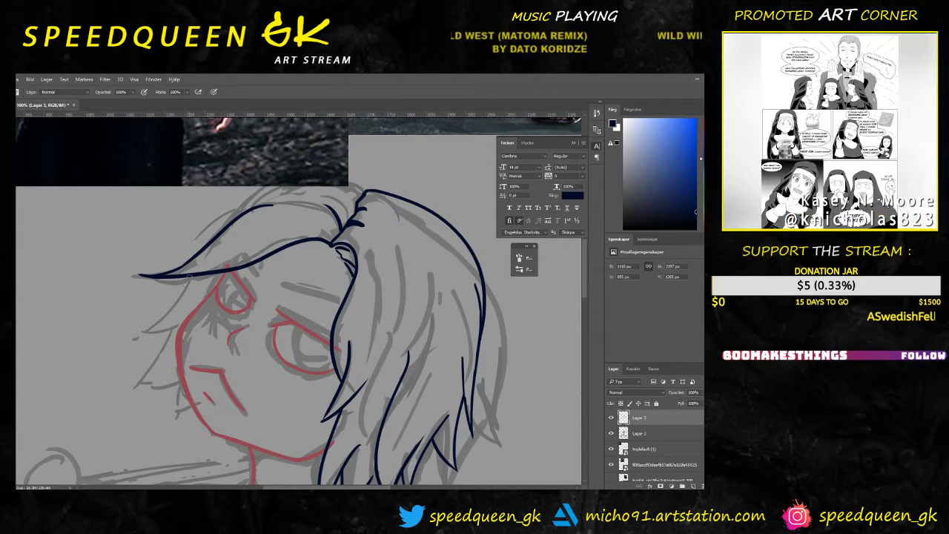
Step: Draw short jagged dark navy strands beneath the front lock's pointed tip, following the sketch beside the far eye
{"action": "left_click_drag", "start_coordinate": [190, 277], "coordinate": [152, 329]}
{"action": "key", "text": "ctrl+z"}
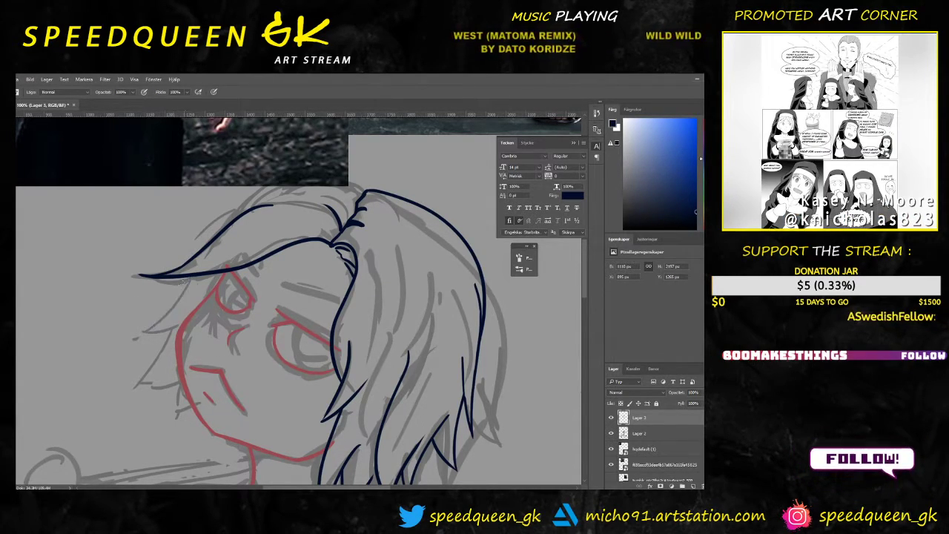
{"action": "left_click_drag", "start_coordinate": [187, 276], "coordinate": [160, 300]}
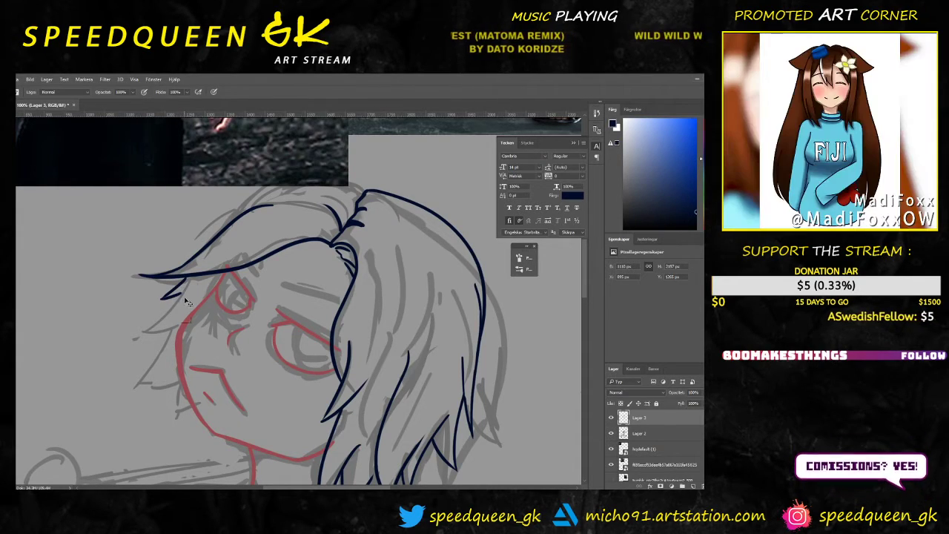
{"action": "key", "text": "ctrl+z"}
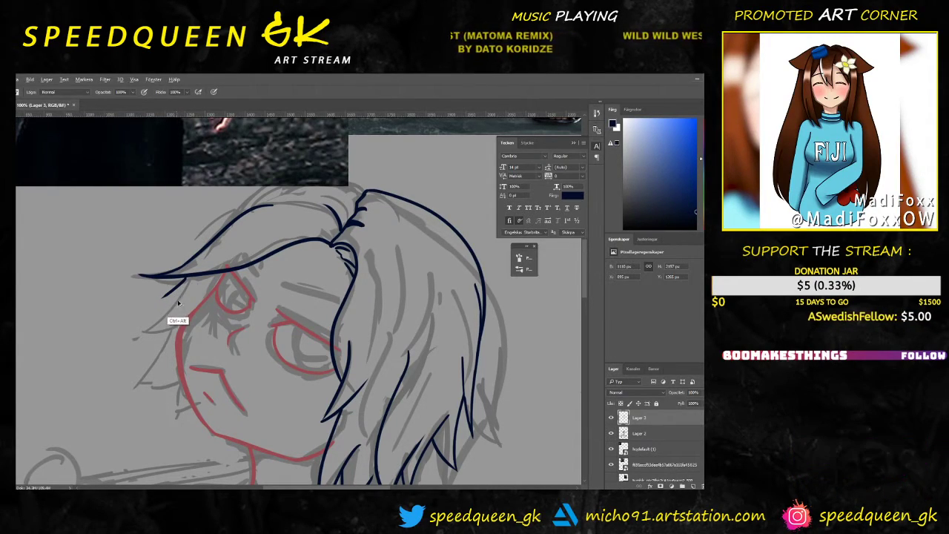
{"action": "key", "text": "ctrl+z"}
{"action": "mouse_move", "coordinate": [185, 278]}
{"action": "left_mouse_down"}
{"action": "mouse_move", "coordinate": [161, 298]}
{"action": "mouse_move", "coordinate": [179, 298]}
{"action": "mouse_move", "coordinate": [139, 332]}
{"action": "mouse_move", "coordinate": [175, 325]}
{"action": "mouse_move", "coordinate": [146, 332]}
{"action": "left_mouse_up"}
{"action": "key", "text": "ctrl+z"}
{"action": "key", "text": "ctrl+minus"}
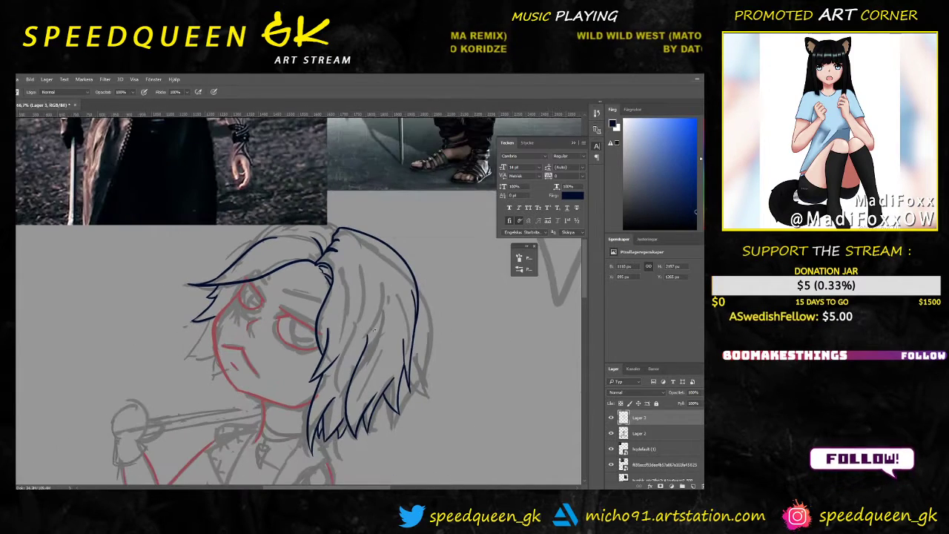
Step: Check the reference photos and draw a long pointed dark navy strand hanging beside the cheek below the short jagged strands
{"action": "left_click_drag", "start_coordinate": [414, 313], "coordinate": [415, 250]}
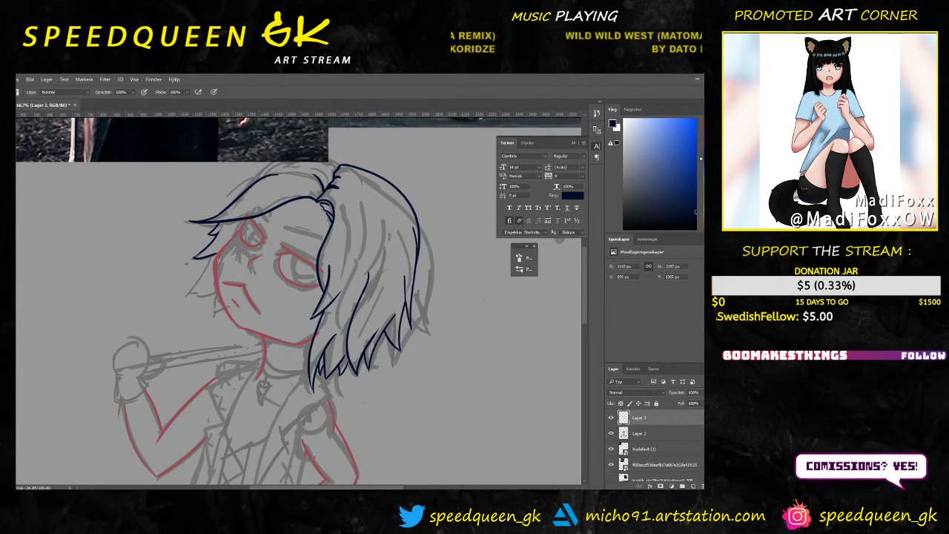
{"action": "scroll", "coordinate": [298, 338], "scroll_direction": "up", "scroll_amount": 7}
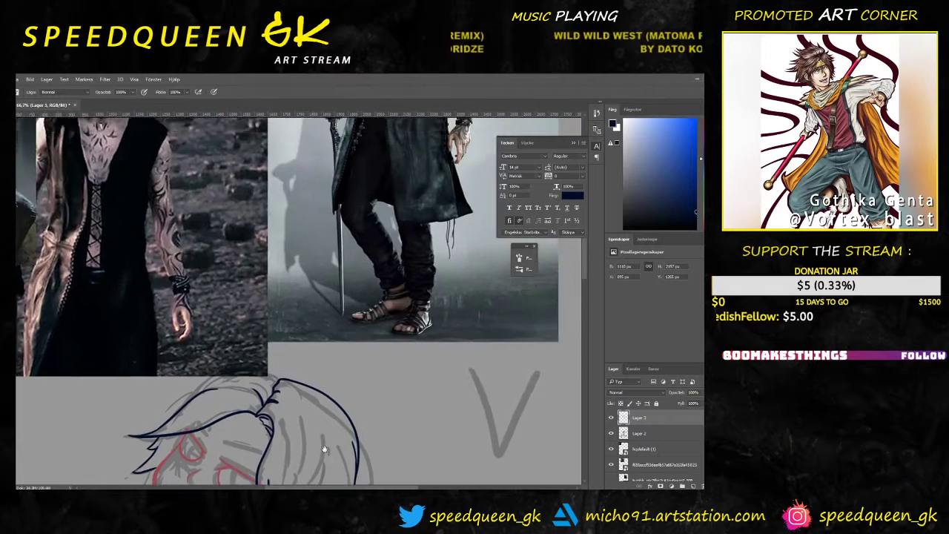
{"action": "scroll", "coordinate": [298, 338], "scroll_direction": "up", "scroll_amount": 5}
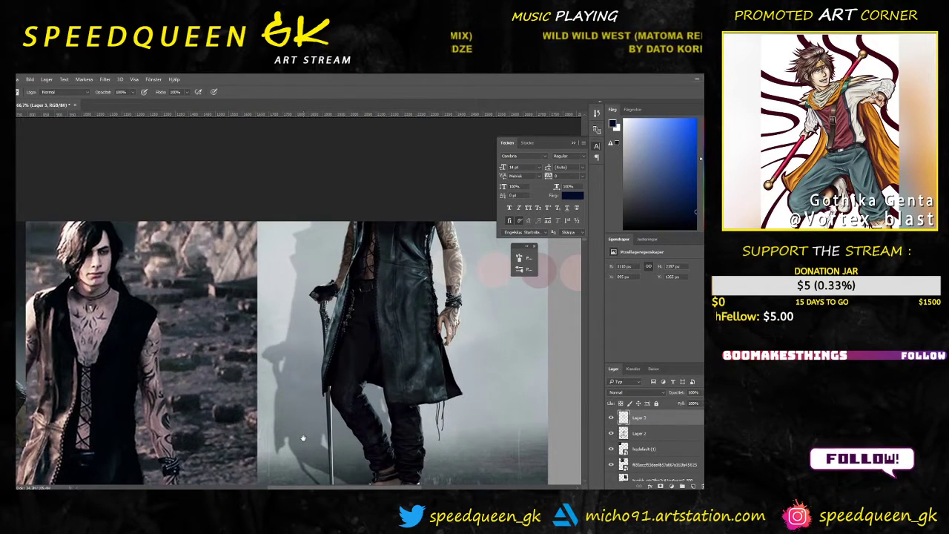
{"action": "scroll", "coordinate": [303, 438], "scroll_direction": "down", "scroll_amount": 10}
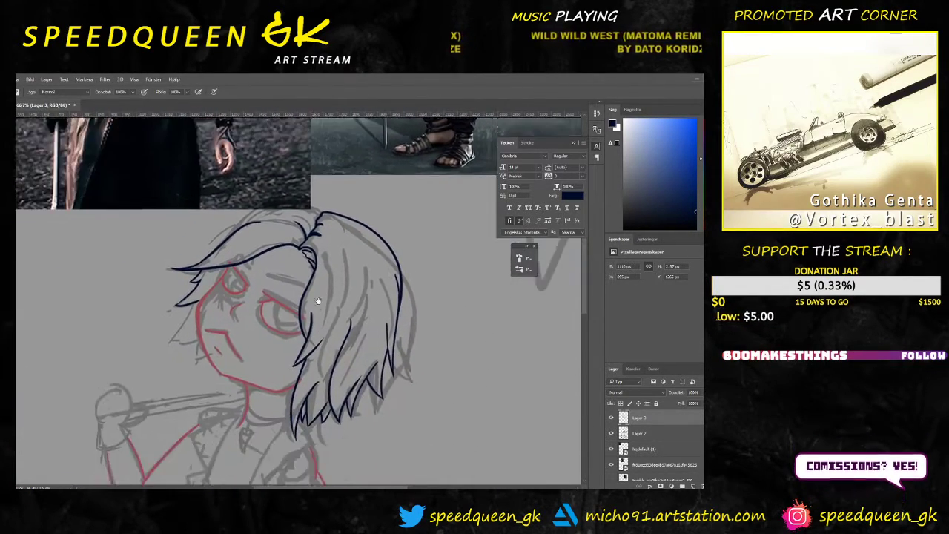
{"action": "scroll", "coordinate": [318, 300], "scroll_direction": "down", "scroll_amount": 2}
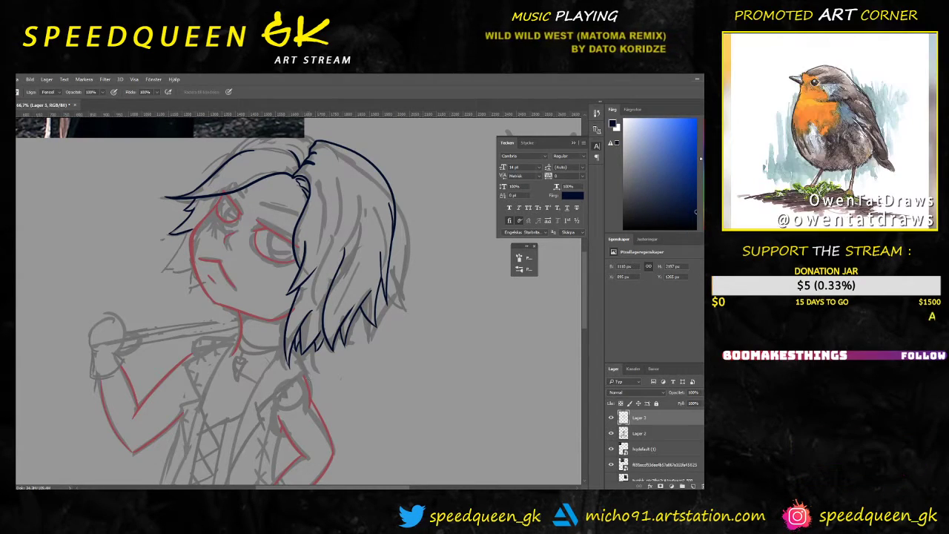
{"action": "key", "text": "b"}
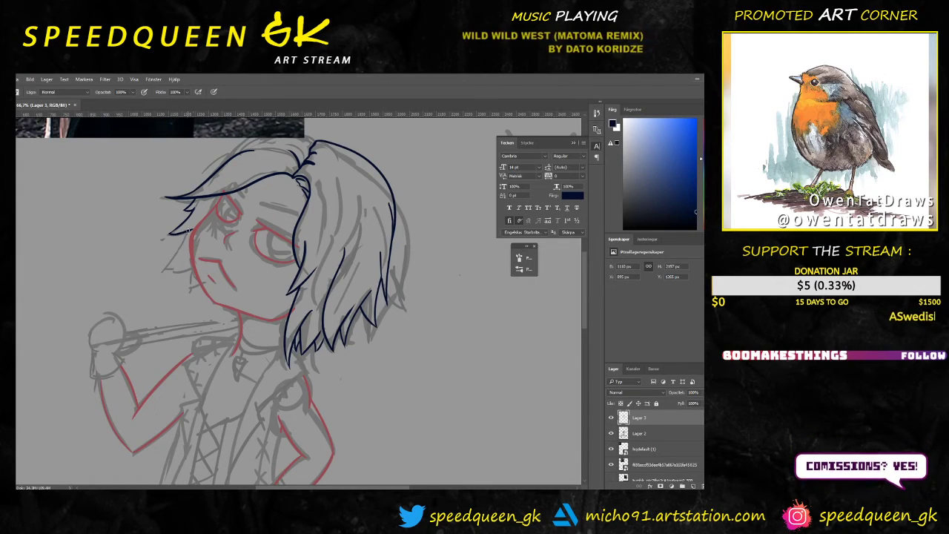
{"action": "mouse_move", "coordinate": [187, 233]}
{"action": "left_mouse_down"}
{"action": "mouse_move", "coordinate": [176, 256]}
{"action": "mouse_move", "coordinate": [175, 289]}
{"action": "left_mouse_up"}
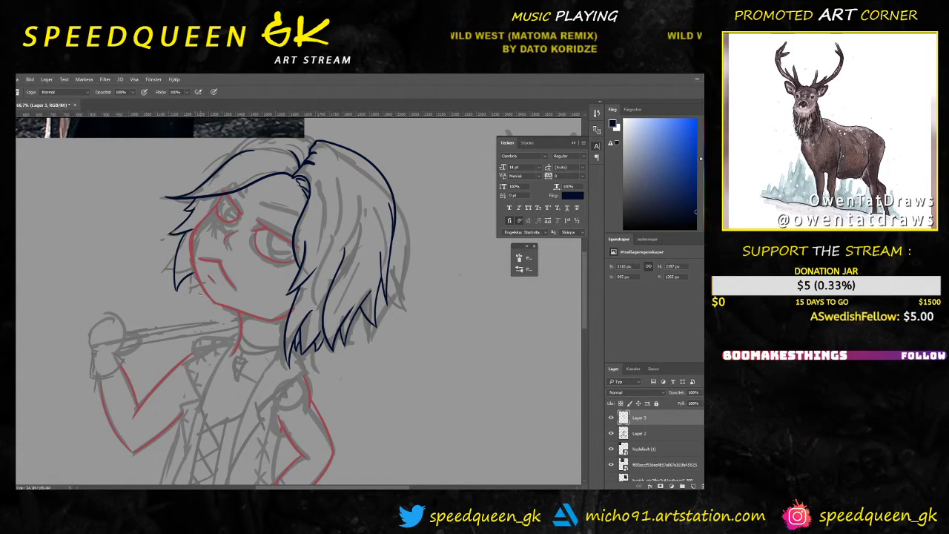
{"action": "key", "text": "ctrl+plus"}
{"action": "key", "text": "ctrl+plus"}
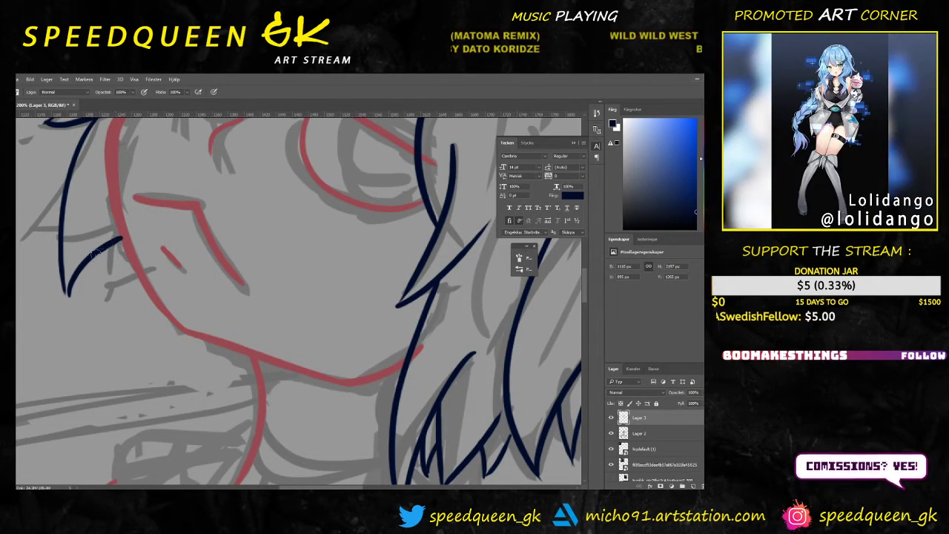
Step: Sample the face's red line colour and erase the jaw and eye line ends that overlap the hair beside the face
{"action": "left_click", "coordinate": [132, 244], "text": "alt"}
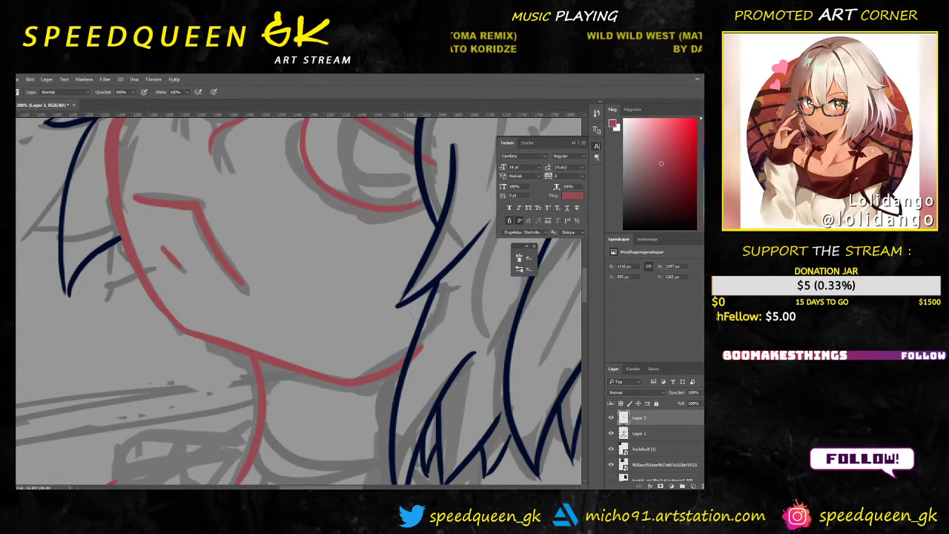
{"action": "left_click_drag", "start_coordinate": [437, 327], "coordinate": [396, 312]}
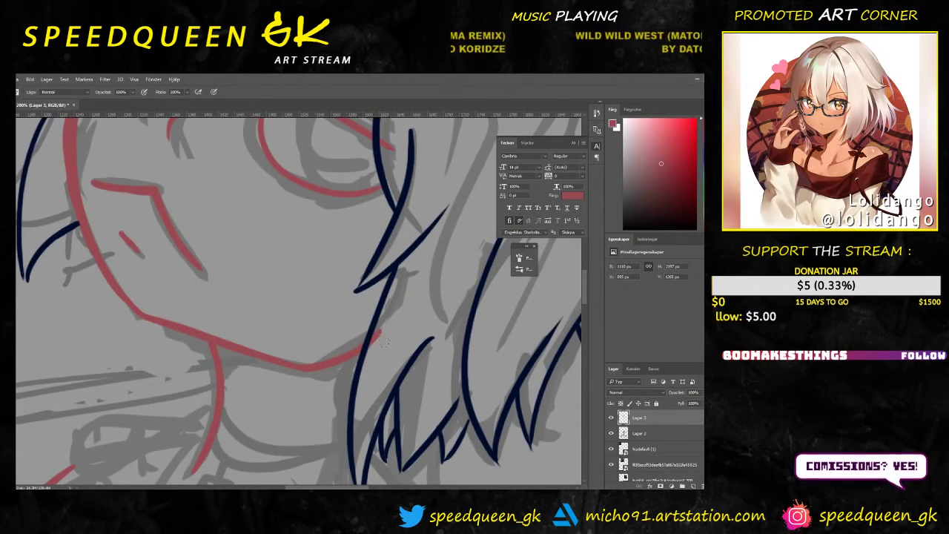
{"action": "key", "text": "e"}
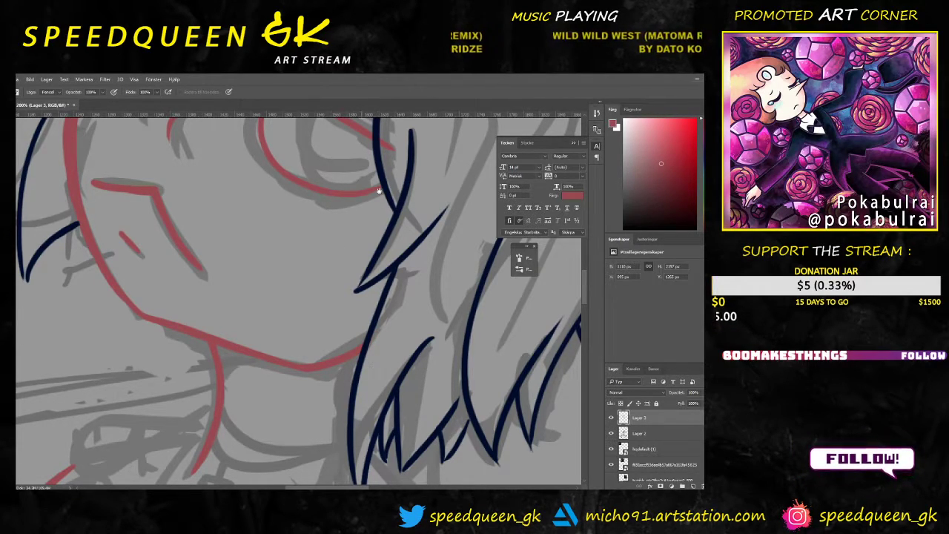
{"action": "left_click_drag", "start_coordinate": [379, 191], "coordinate": [327, 303]}
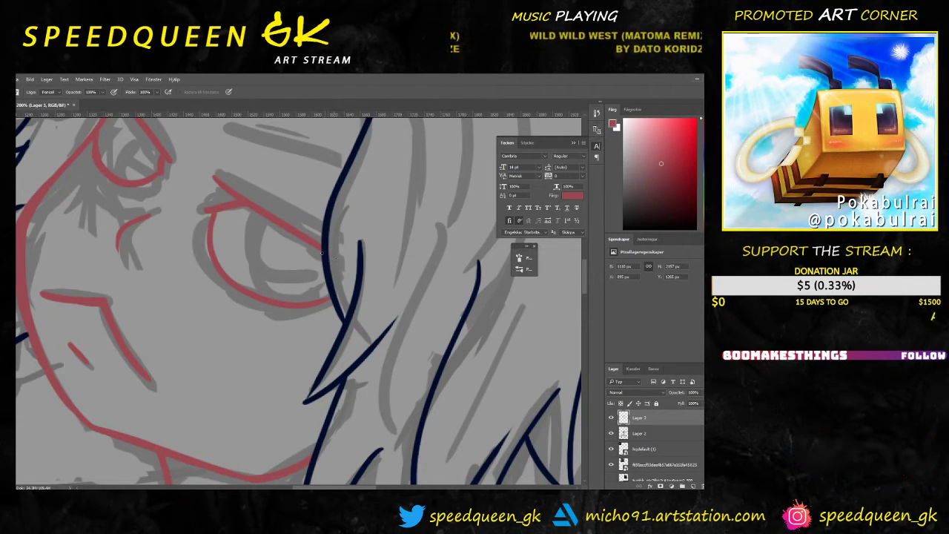
Step: Examine the inked front lock, the short strands beneath it and the face contour at different zoom levels
{"action": "scroll", "coordinate": [322, 253], "scroll_direction": "up", "scroll_amount": 10}
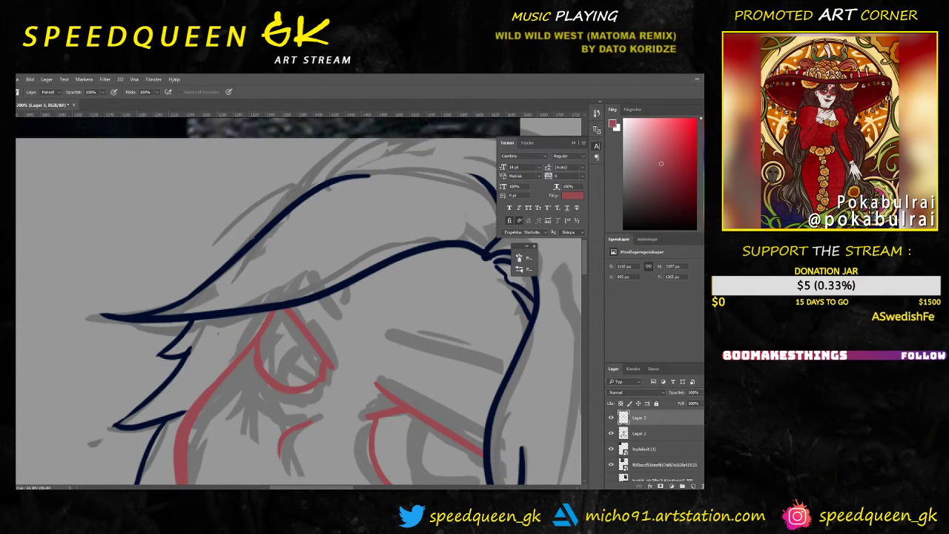
{"action": "key", "text": "ctrl+minus"}
{"action": "key", "text": "ctrl+minus"}
{"action": "key", "text": "ctrl+plus"}
{"action": "key", "text": "ctrl+plus"}
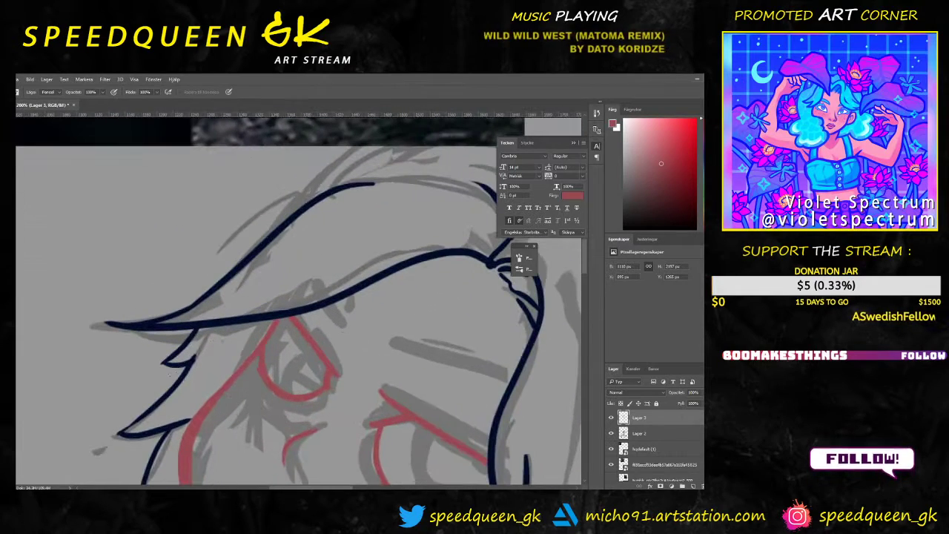
{"action": "key", "text": "ctrl+minus"}
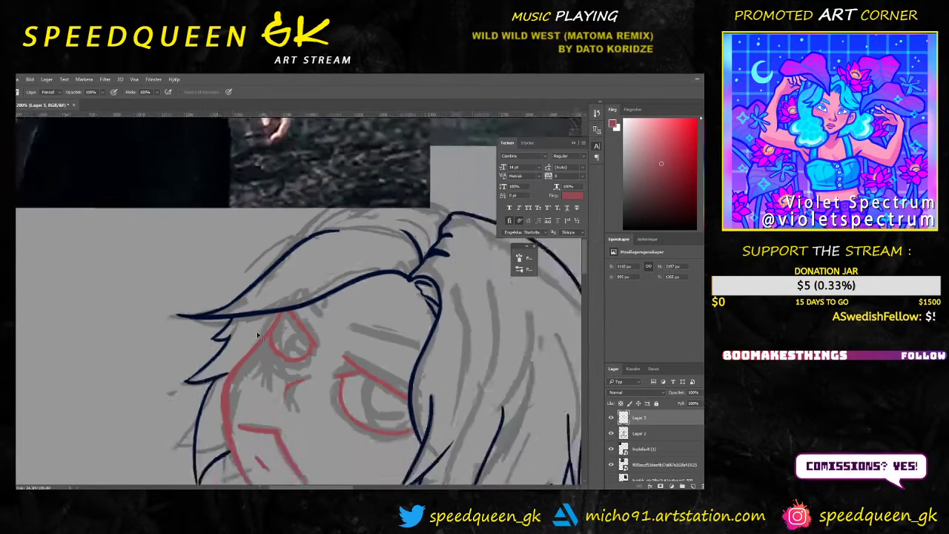
{"action": "left_click_drag", "start_coordinate": [424, 373], "coordinate": [381, 338]}
{"action": "scroll", "coordinate": [380, 337], "scroll_direction": "down", "scroll_amount": 1}
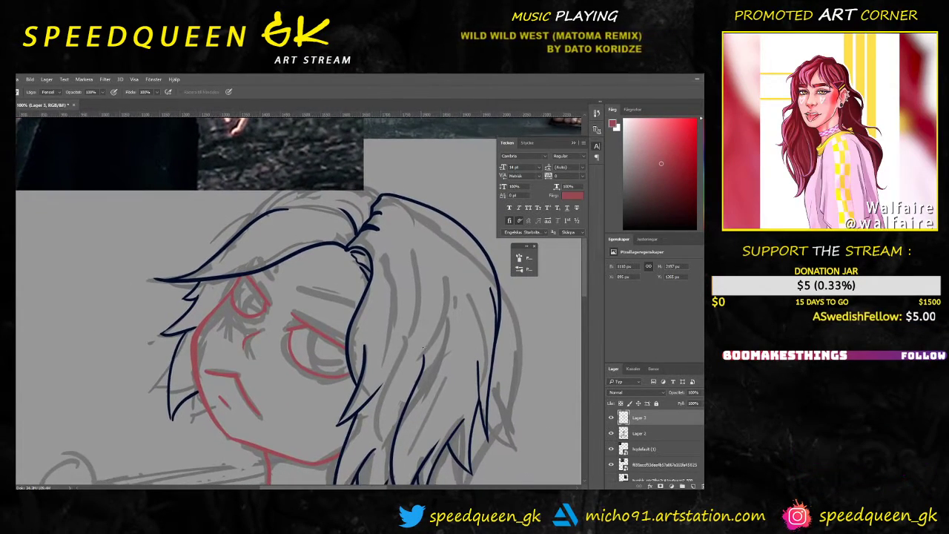
Step: Move the middle reference photo behind the portrait photo, clear of the area above the character's head
{"action": "scroll", "coordinate": [380, 338], "scroll_direction": "down", "scroll_amount": 2}
{"action": "scroll", "coordinate": [412, 333], "scroll_direction": "down", "scroll_amount": 2}
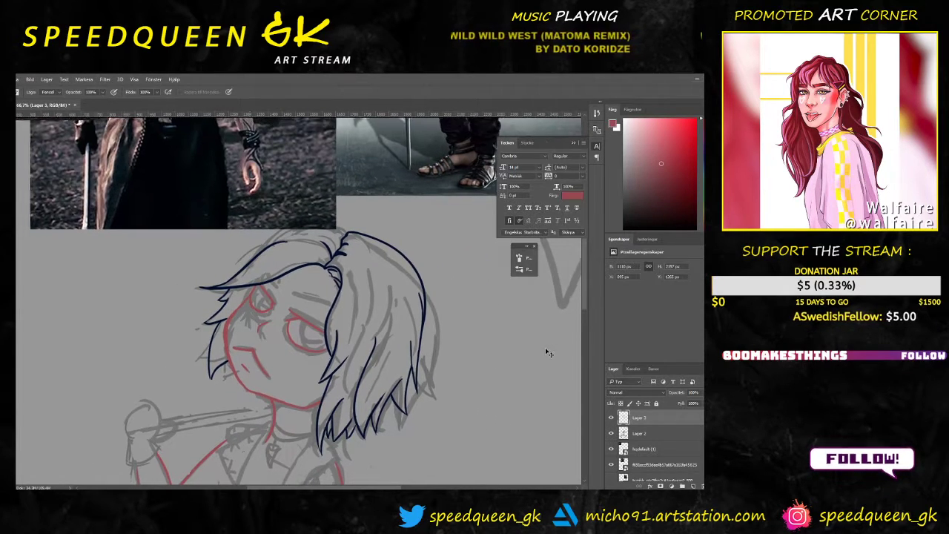
{"action": "scroll", "coordinate": [412, 334], "scroll_direction": "up", "scroll_amount": 1}
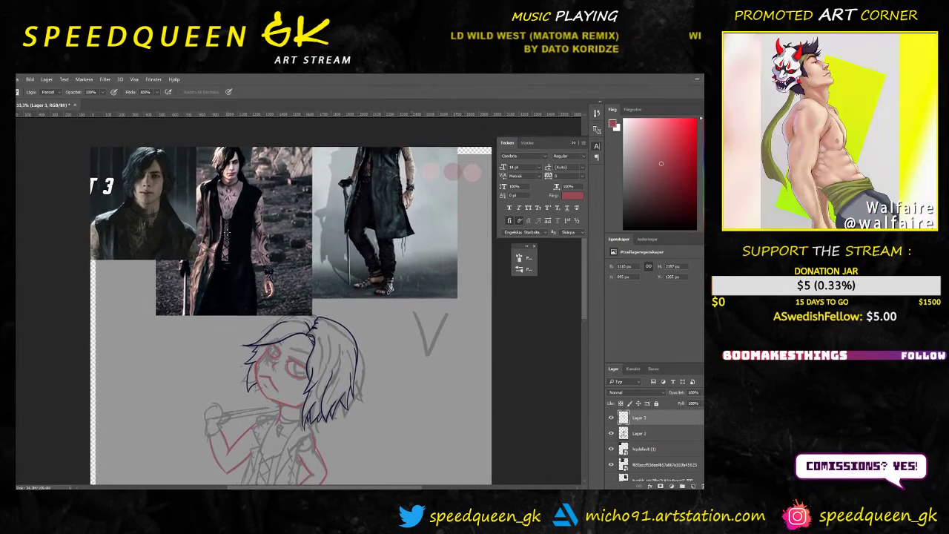
{"action": "key", "text": "v"}
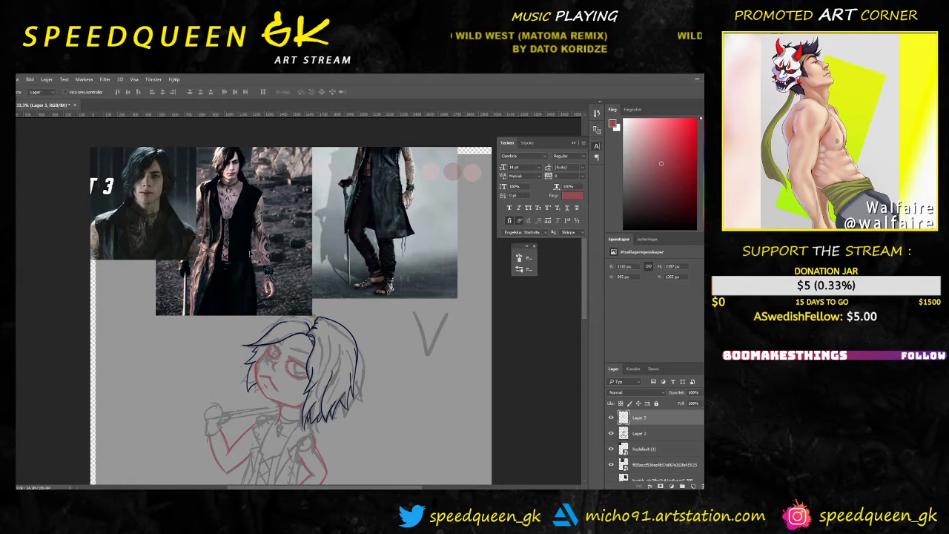
{"action": "mouse_move", "coordinate": [296, 356]}
{"action": "left_mouse_down"}
{"action": "mouse_move", "coordinate": [276, 349]}
{"action": "mouse_move", "coordinate": [291, 361]}
{"action": "left_mouse_up"}
{"action": "key", "text": "ctrl+z"}
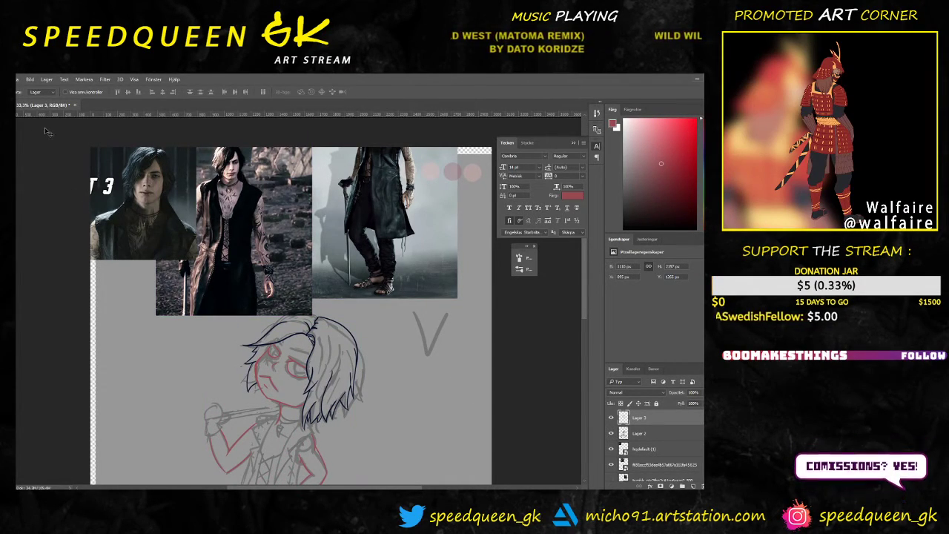
{"action": "left_click_drag", "start_coordinate": [261, 215], "coordinate": [169, 196]}
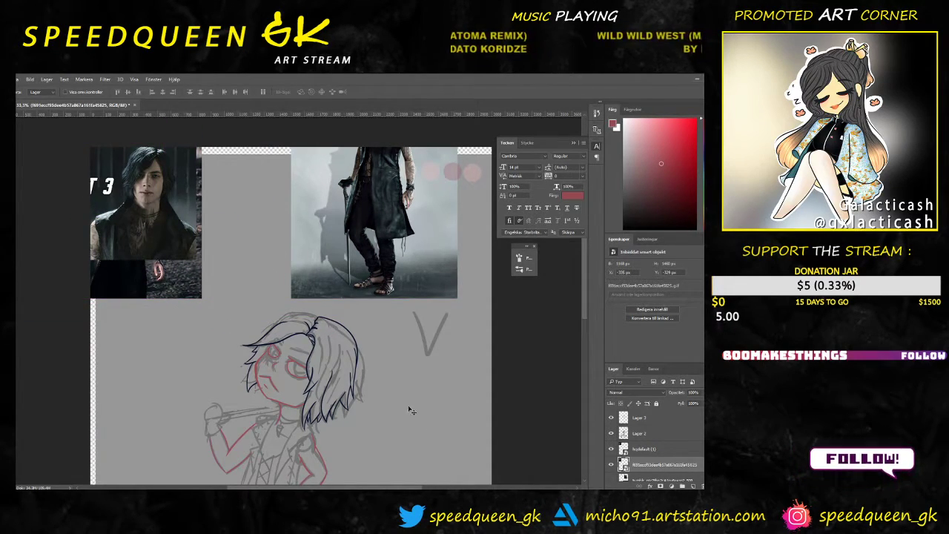
Step: Return to Layer 3 with the Brush set to the dark navy of the hair lines
{"action": "left_click_drag", "start_coordinate": [410, 410], "coordinate": [430, 236]}
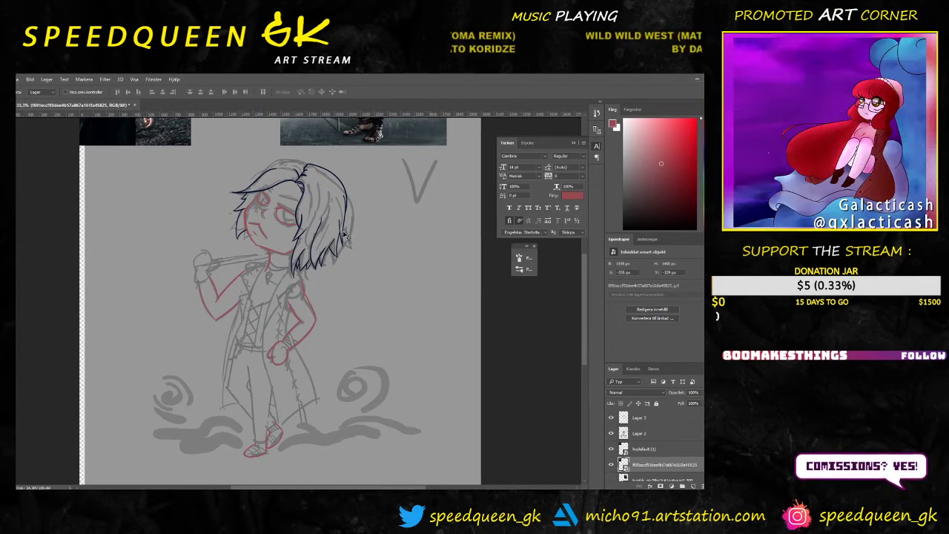
{"action": "key", "text": "ctrl+plus"}
{"action": "left_click_drag", "start_coordinate": [417, 299], "coordinate": [641, 414]}
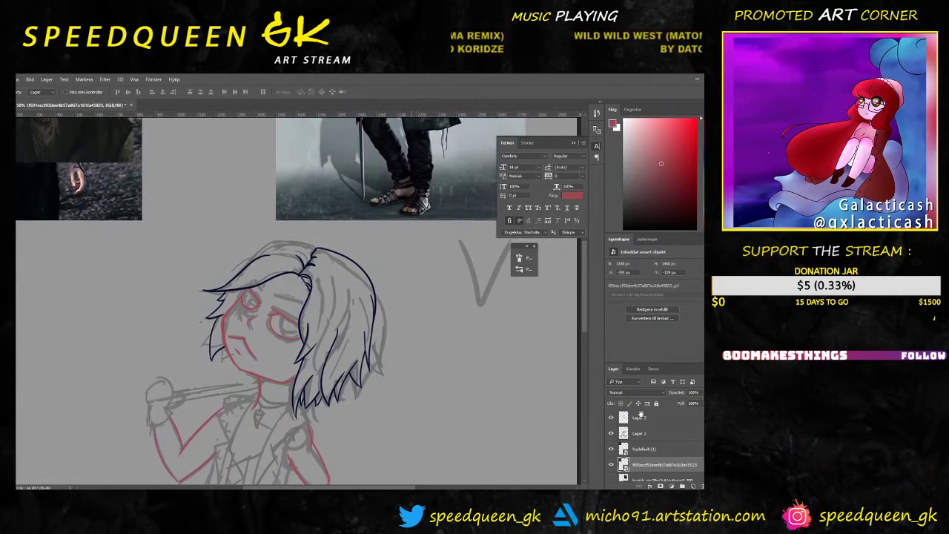
{"action": "left_click", "coordinate": [640, 416]}
{"action": "left_click", "coordinate": [611, 419]}
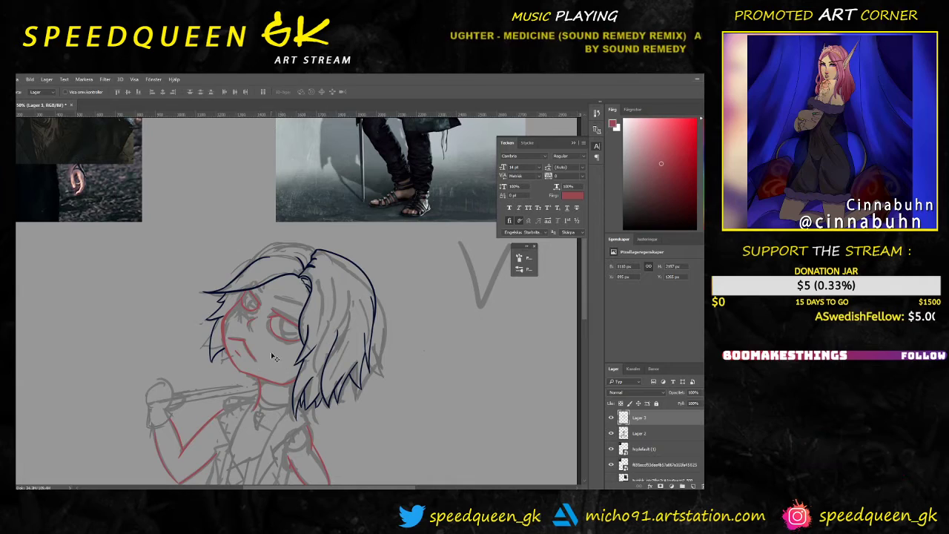
{"action": "key", "text": "b"}
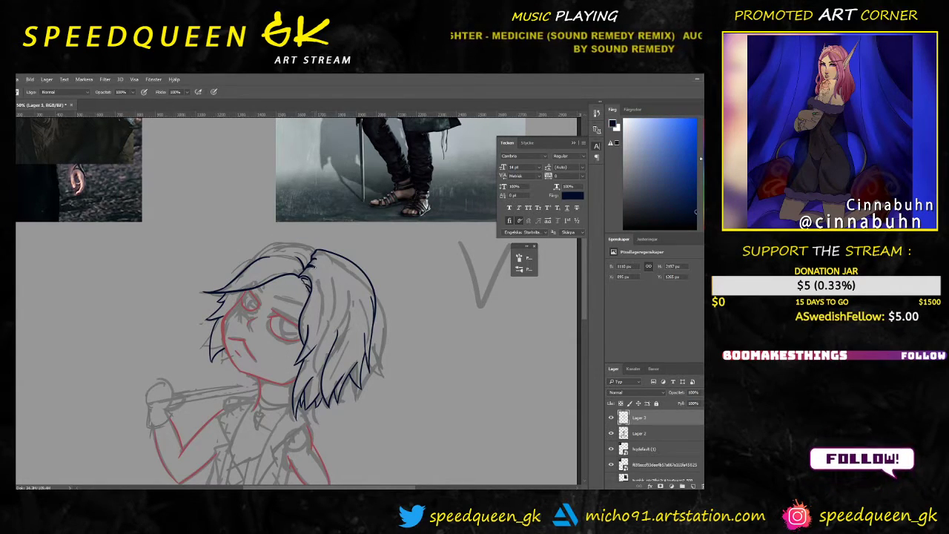
Step: Draw the crown's outer contour in dark navy, arching from the parting over the head down to the front lock's upper edge
{"action": "key", "text": "ctrl+plus"}
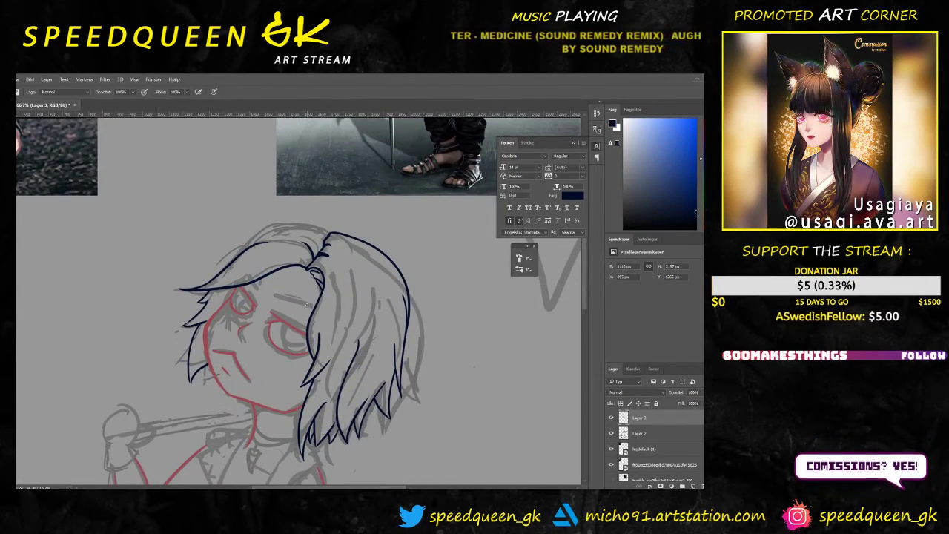
{"action": "key", "text": "ctrl+plus"}
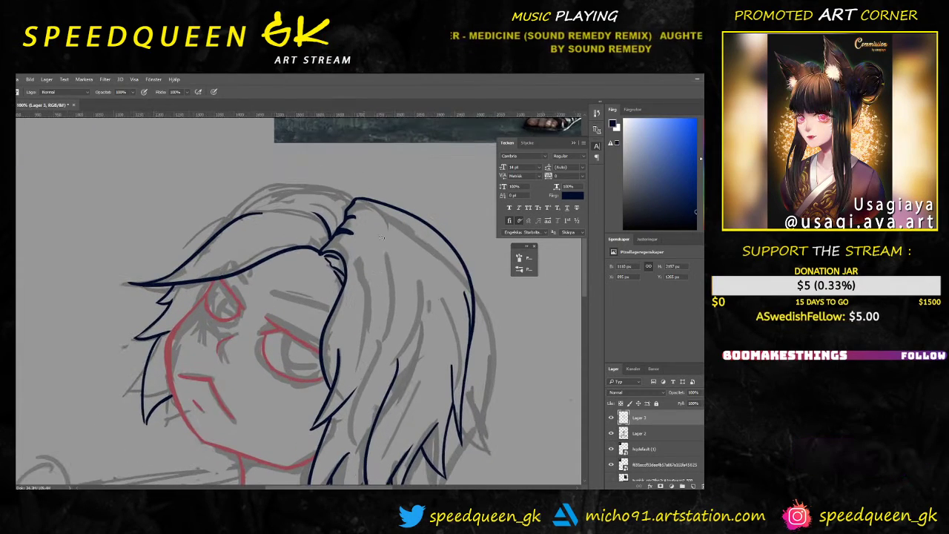
{"action": "left_click_drag", "start_coordinate": [382, 238], "coordinate": [364, 301]}
{"action": "left_click_drag", "start_coordinate": [338, 264], "coordinate": [213, 286]}
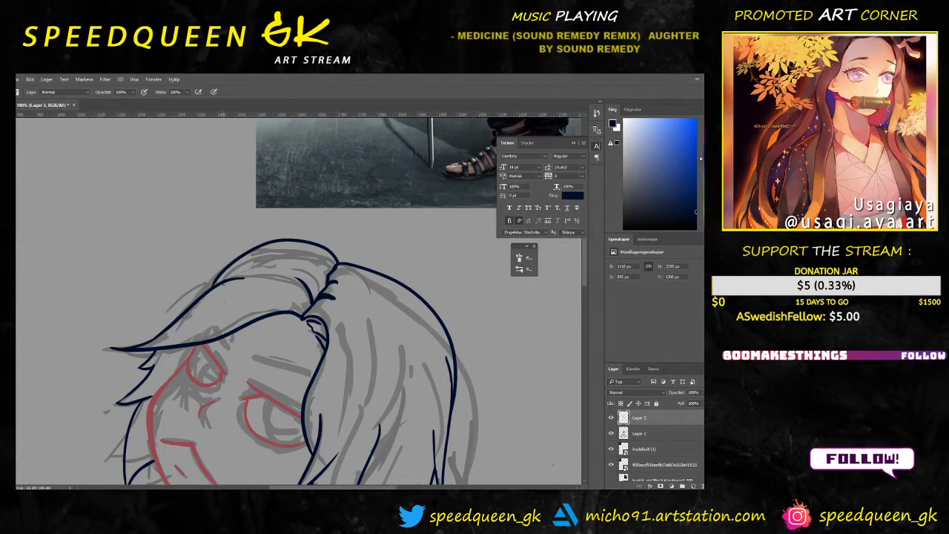
{"action": "key", "text": "ctrl+z"}
{"action": "left_click_drag", "start_coordinate": [339, 264], "coordinate": [210, 292]}
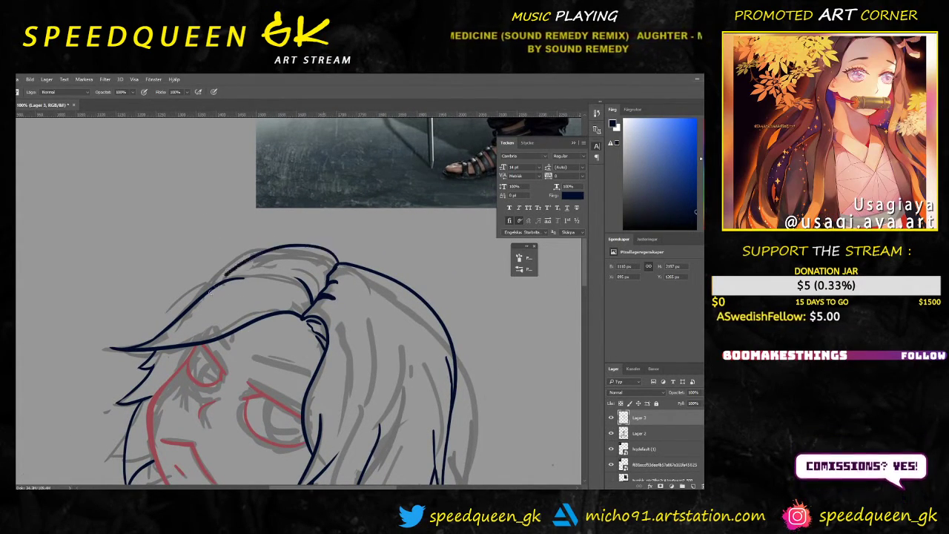
{"action": "key", "text": "ctrl+z"}
{"action": "left_click_drag", "start_coordinate": [337, 263], "coordinate": [200, 287]}
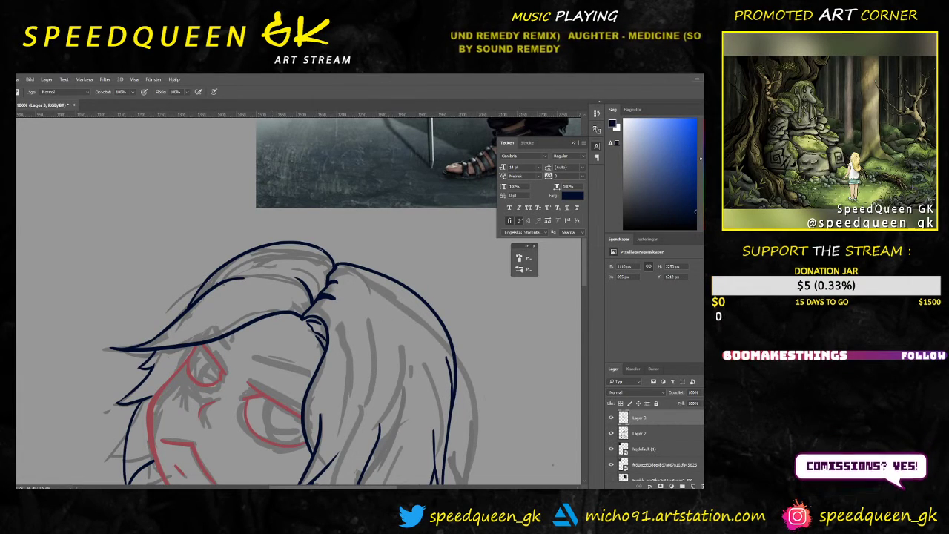
{"action": "key", "text": "ctrl+minus"}
{"action": "left_click_drag", "start_coordinate": [387, 356], "coordinate": [373, 265]}
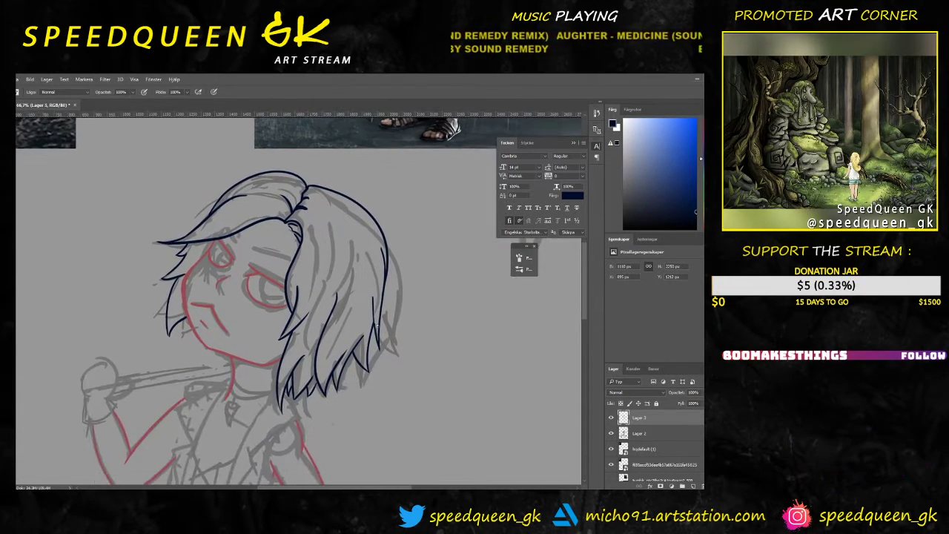
Step: Draw short jagged hair strands in dark navy beneath the jaw, just in front of the neck
{"action": "key", "text": "ctrl+minus"}
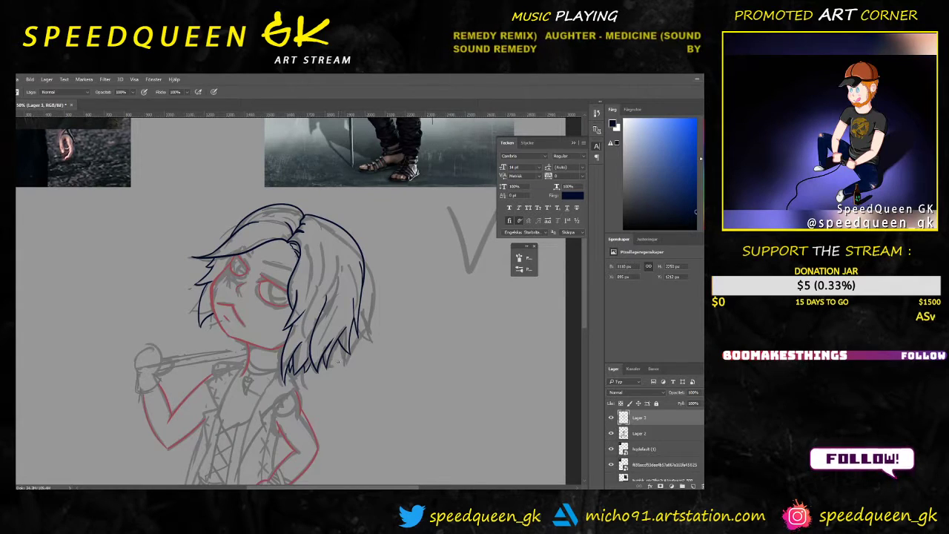
{"action": "key", "text": "ctrl+minus"}
{"action": "key", "text": "ctrl+plus"}
{"action": "key", "text": "ctrl+plus"}
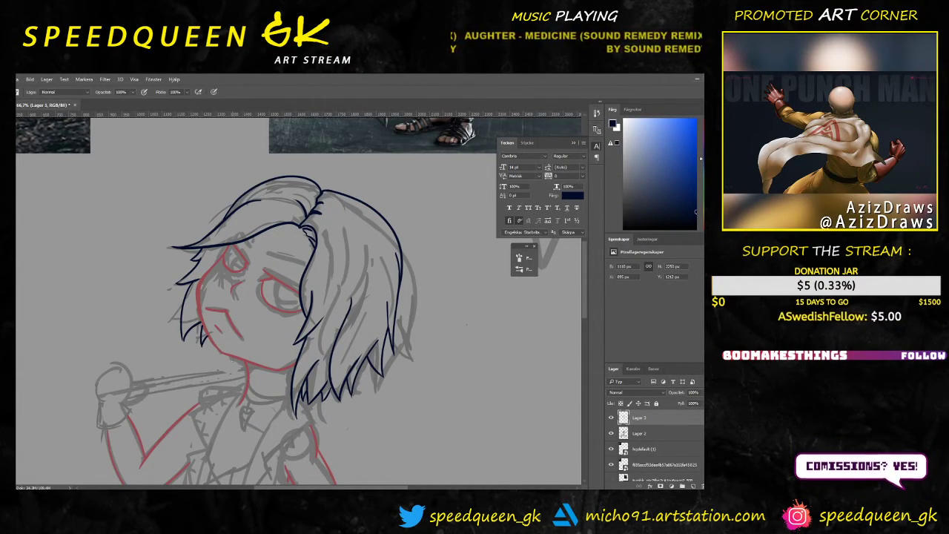
{"action": "left_click_drag", "start_coordinate": [233, 359], "coordinate": [230, 369]}
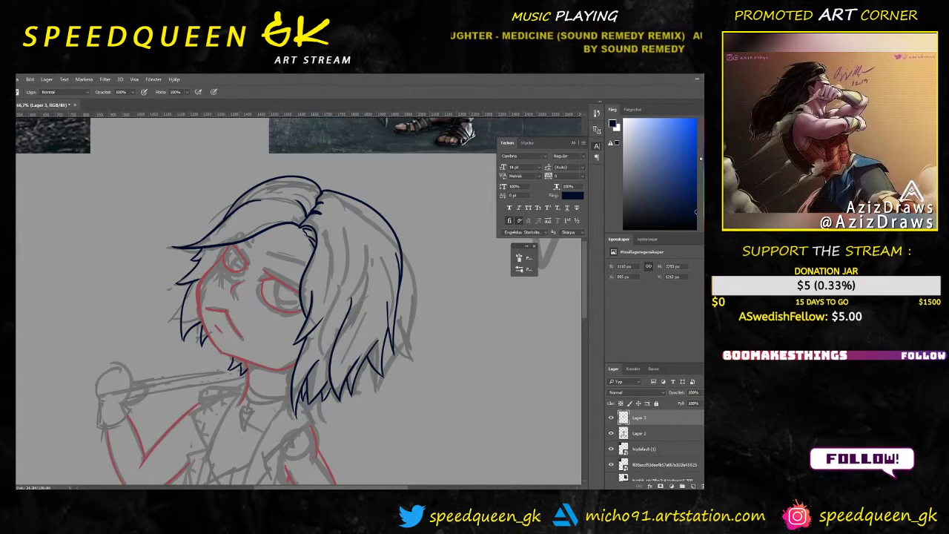
Step: Retouch the face contour in its own sampled red where the short cheek strand meets it
{"action": "key", "text": "ctrl+plus"}
{"action": "key", "text": "ctrl+plus"}
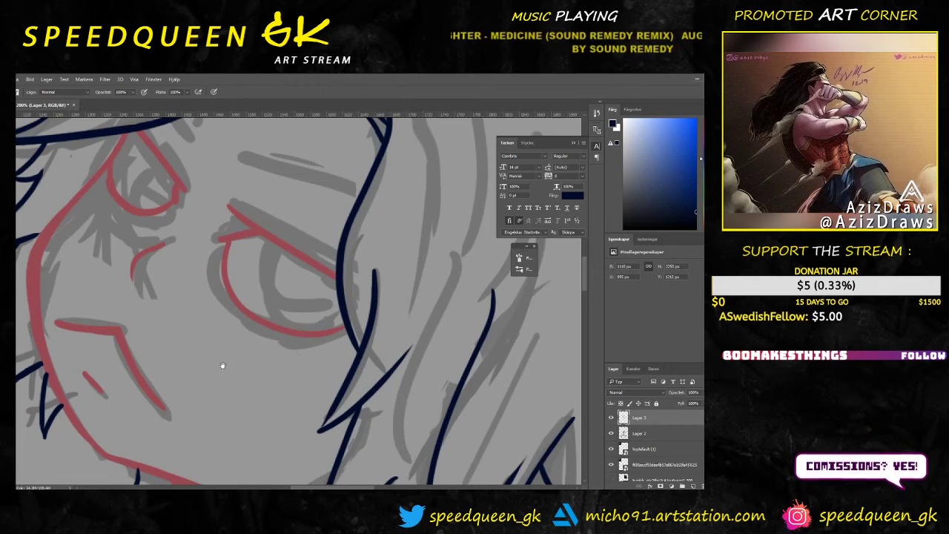
{"action": "left_click_drag", "start_coordinate": [223, 364], "coordinate": [358, 255]}
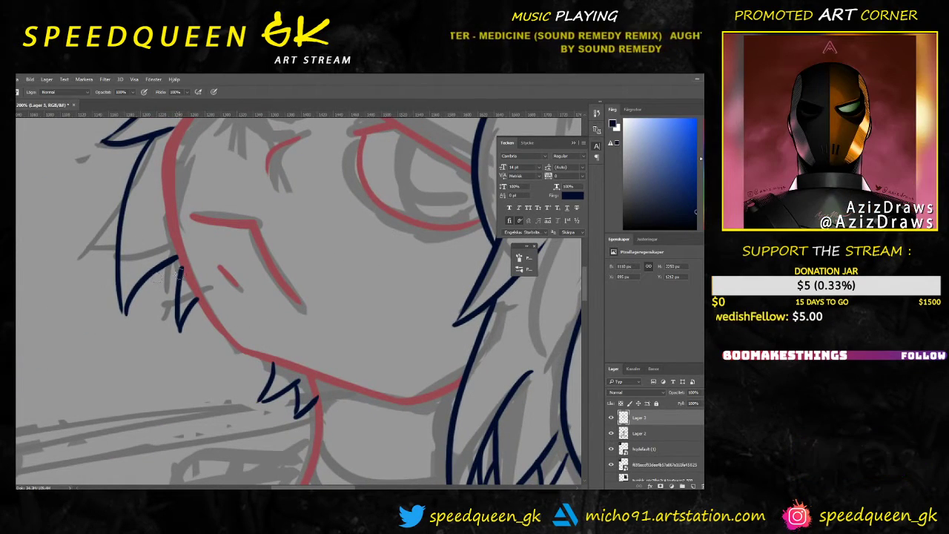
{"action": "left_click", "coordinate": [181, 261], "text": "alt"}
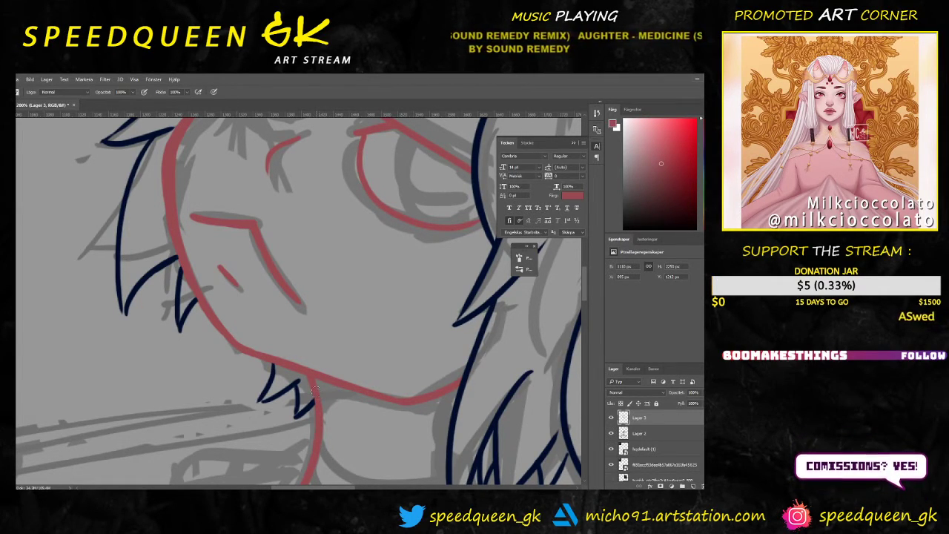
{"action": "key", "text": "e"}
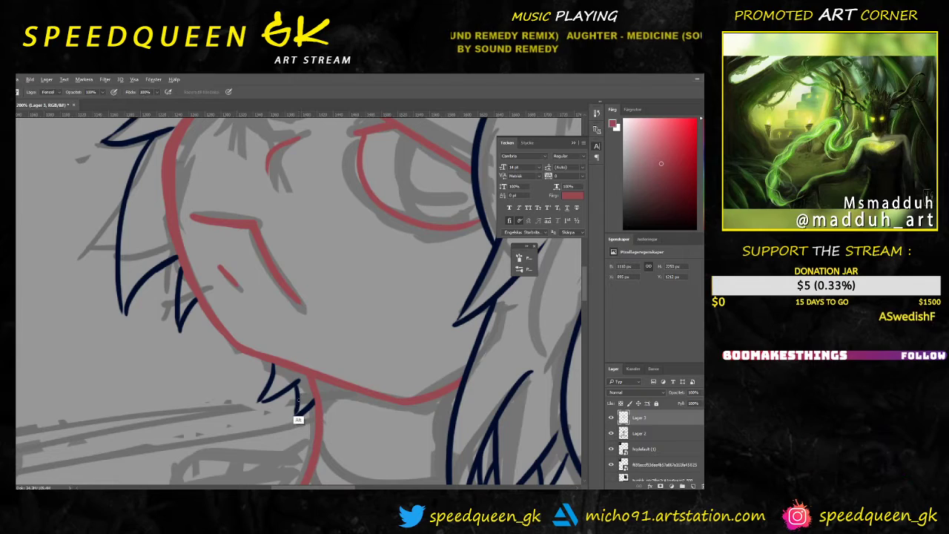
Step: Refine the short strands beneath the jaw in the hair's sampled dark navy and slightly reduce the brush size
{"action": "key", "text": "b"}
{"action": "left_click", "coordinate": [300, 411], "text": "alt"}
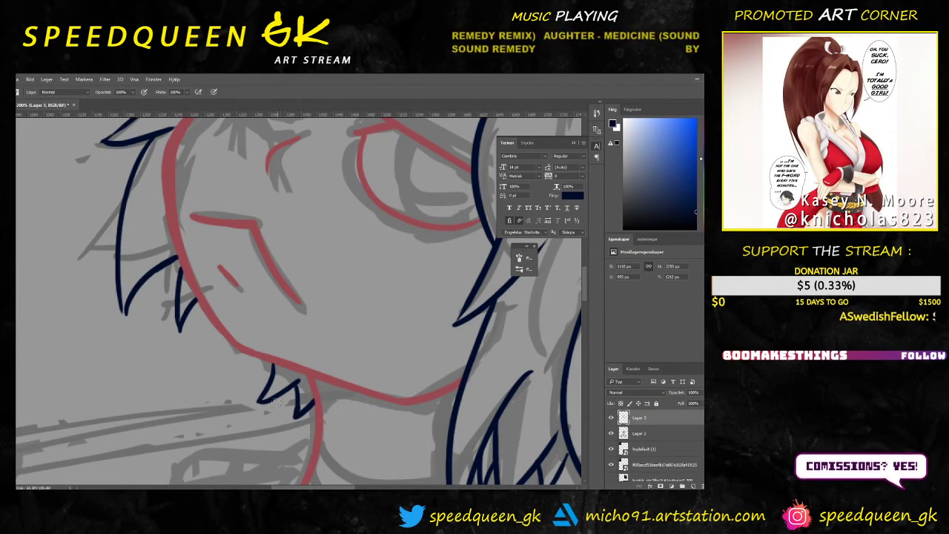
{"action": "key", "text": "e"}
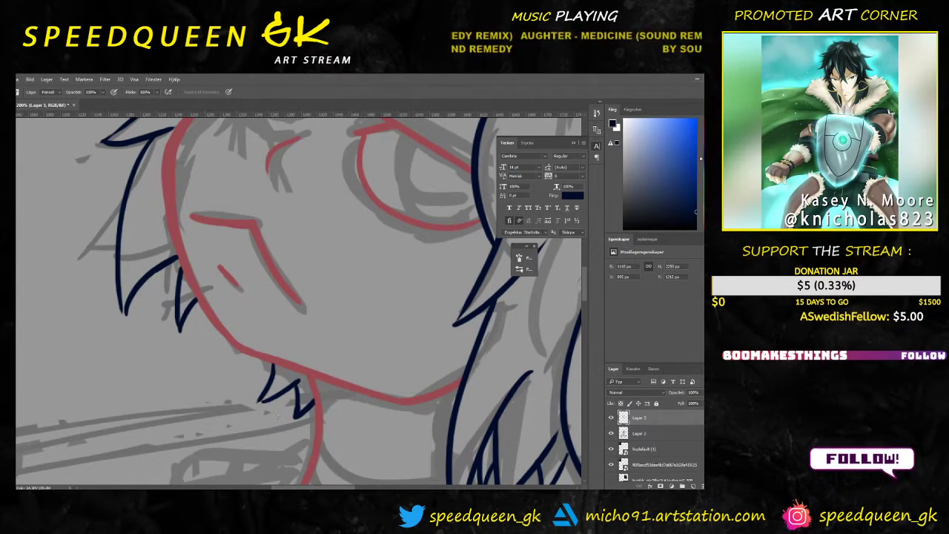
{"action": "key", "text": "b"}
{"action": "right_click", "coordinate": [275, 413]}
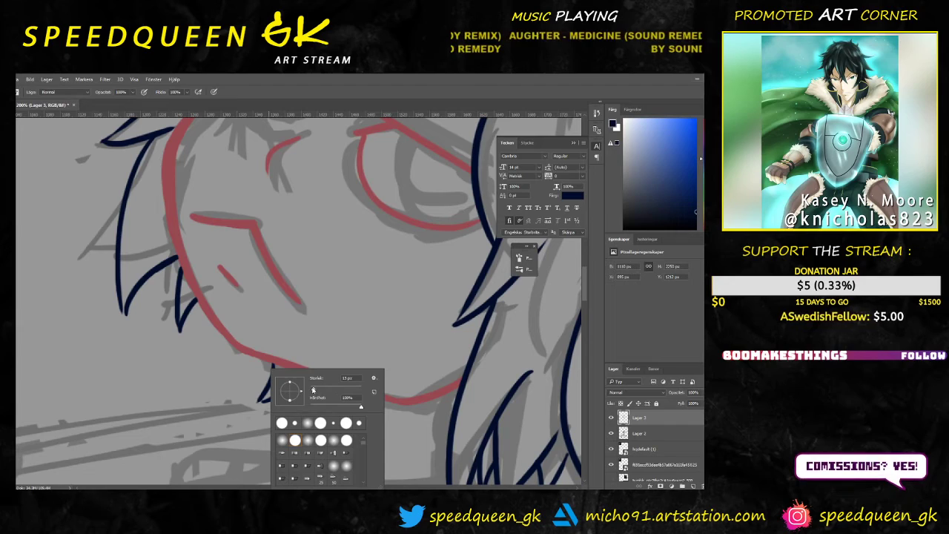
{"action": "left_click_drag", "start_coordinate": [314, 388], "coordinate": [312, 388]}
{"action": "key", "text": "Return"}
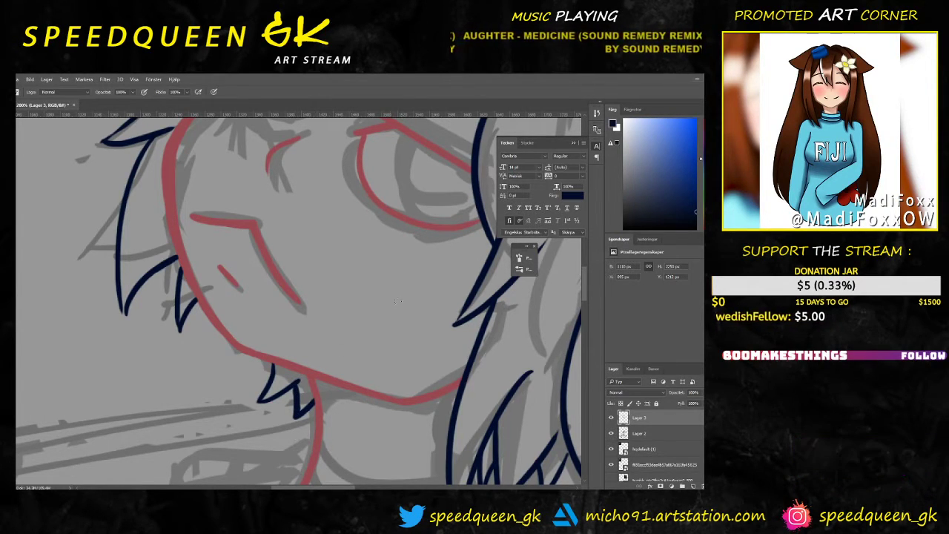
Step: Examine the face contour and the short strands around the cheek, jaw and front lock at different zoom levels
{"action": "key", "text": "ctrl+minus"}
{"action": "key", "text": "ctrl+plus"}
{"action": "scroll", "coordinate": [156, 286], "scroll_direction": "up", "scroll_amount": 1}
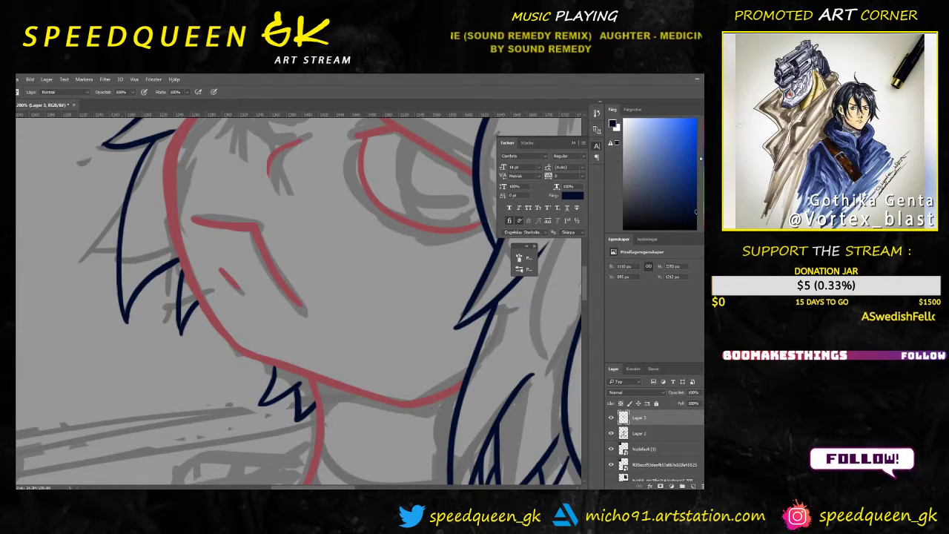
{"action": "key", "text": "ctrl+minus"}
{"action": "key", "text": "ctrl+minus"}
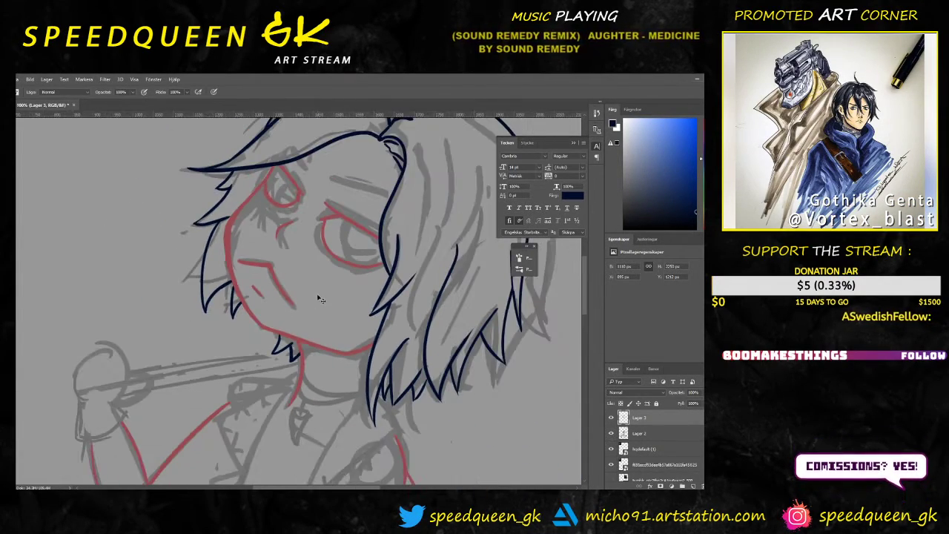
{"action": "key", "text": "ctrl+plus"}
{"action": "key", "text": "ctrl+plus"}
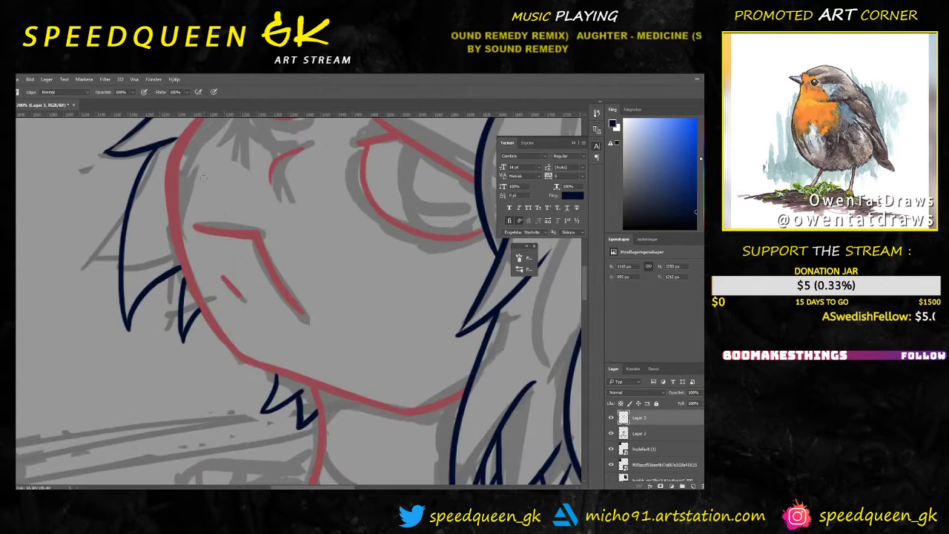
{"action": "left_click_drag", "start_coordinate": [281, 270], "coordinate": [307, 285]}
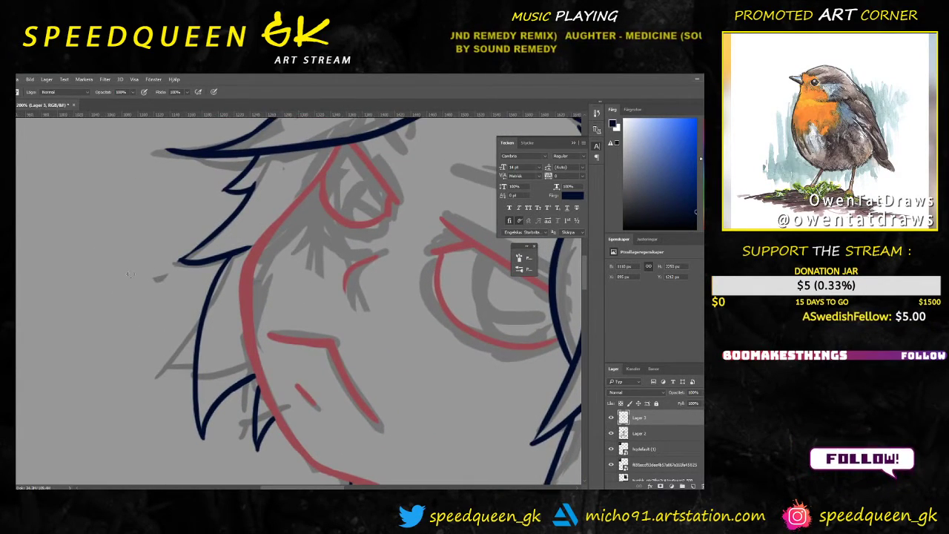
Step: Examine the inked head against the sketched body, comparing the neck, shoulders and overall figure at different zoom levels
{"action": "key", "text": "e"}
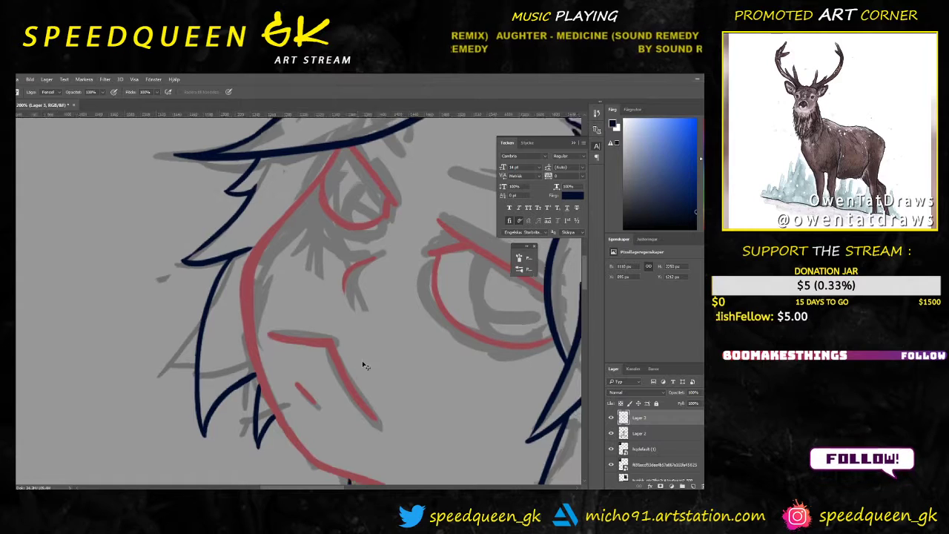
{"action": "key", "text": "ctrl+minus"}
{"action": "key", "text": "ctrl+minus"}
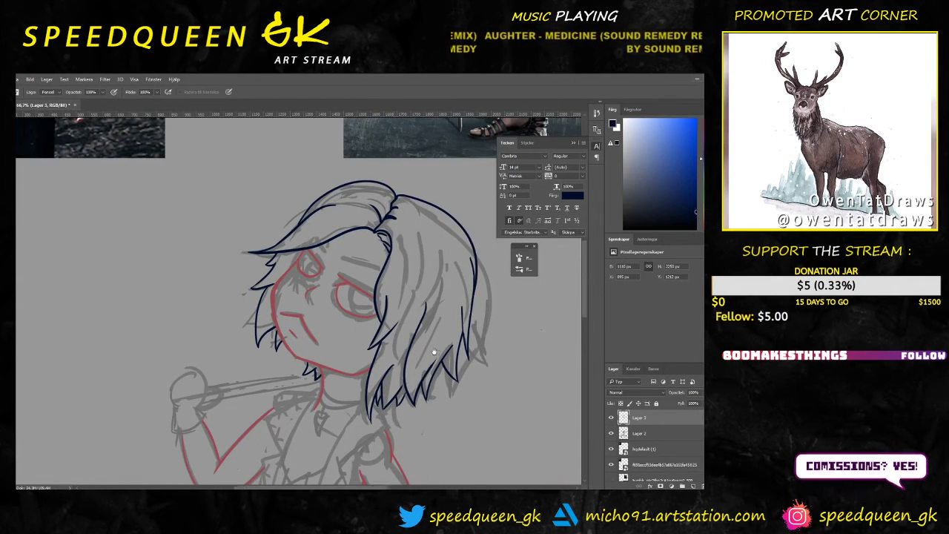
{"action": "key", "text": "ctrl+minus"}
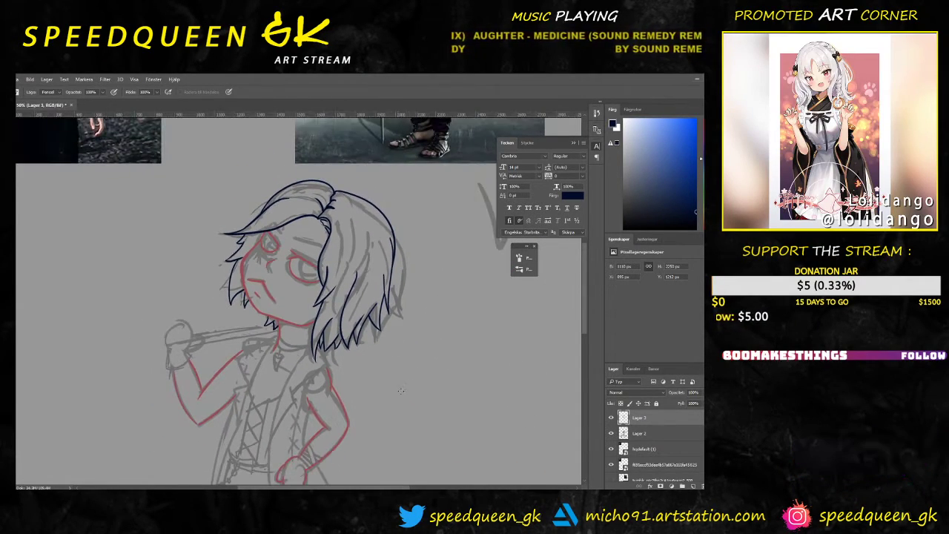
{"action": "scroll", "coordinate": [400, 391], "scroll_direction": "down", "scroll_amount": 3}
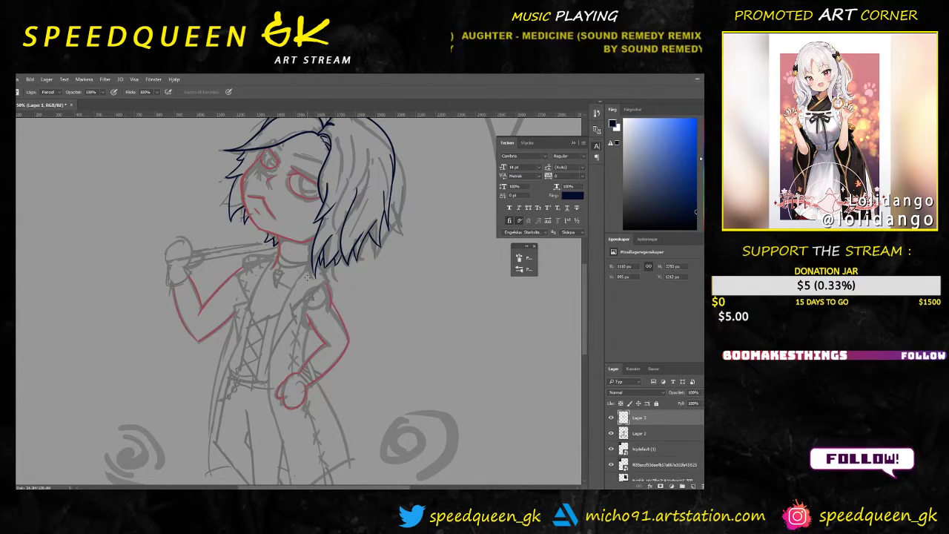
{"action": "key", "text": "ctrl+minus"}
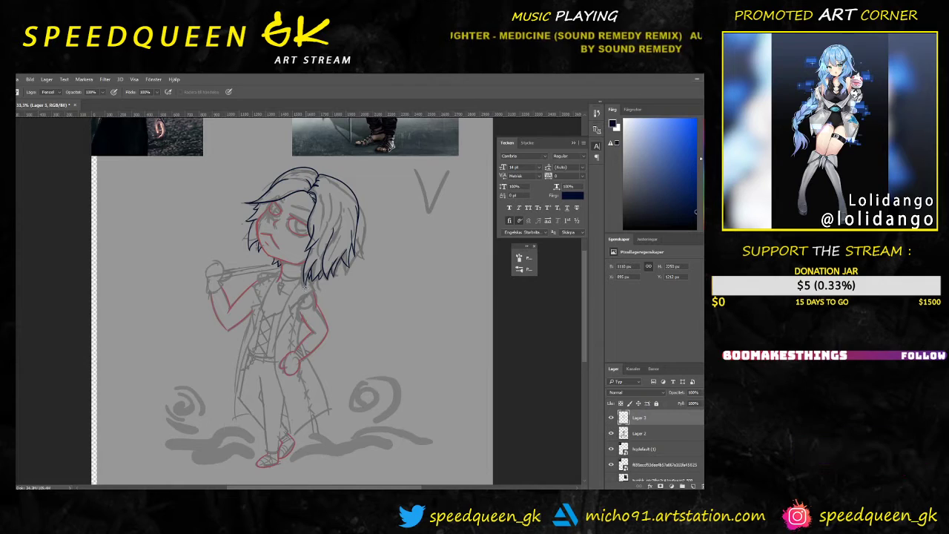
{"action": "key", "text": "ctrl+plus"}
{"action": "key", "text": "ctrl+plus"}
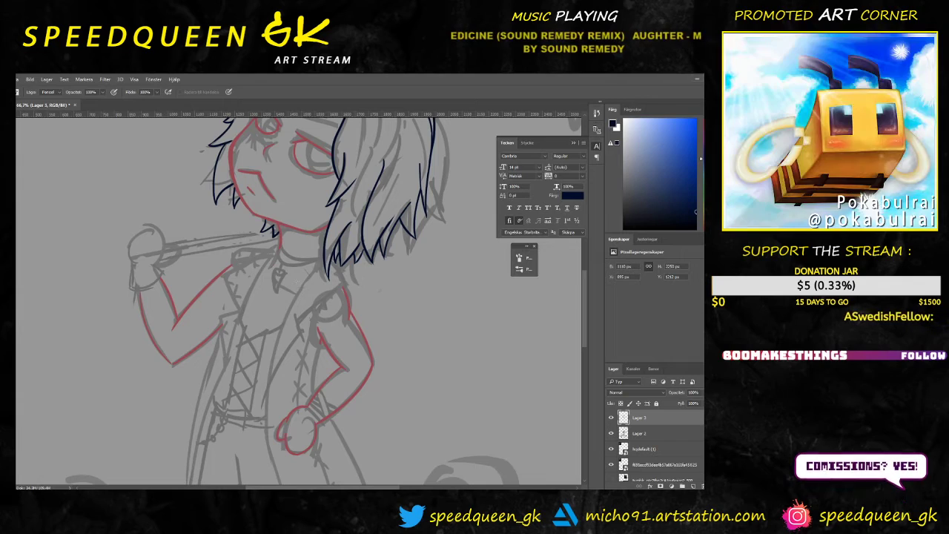
{"action": "scroll", "coordinate": [276, 265], "scroll_direction": "down", "scroll_amount": 1}
{"action": "key", "text": "ctrl+minus"}
{"action": "key", "text": "ctrl+minus"}
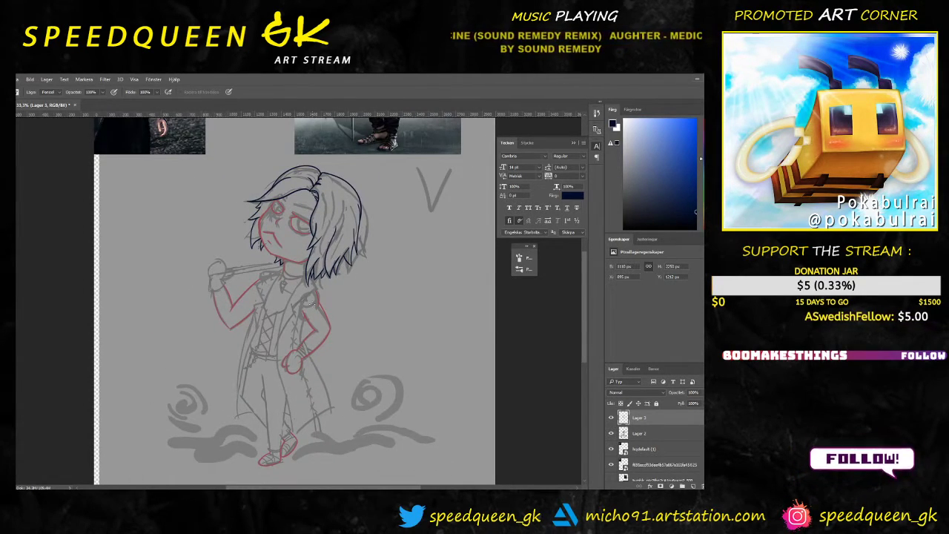
{"action": "scroll", "coordinate": [312, 303], "scroll_direction": "up", "scroll_amount": 1}
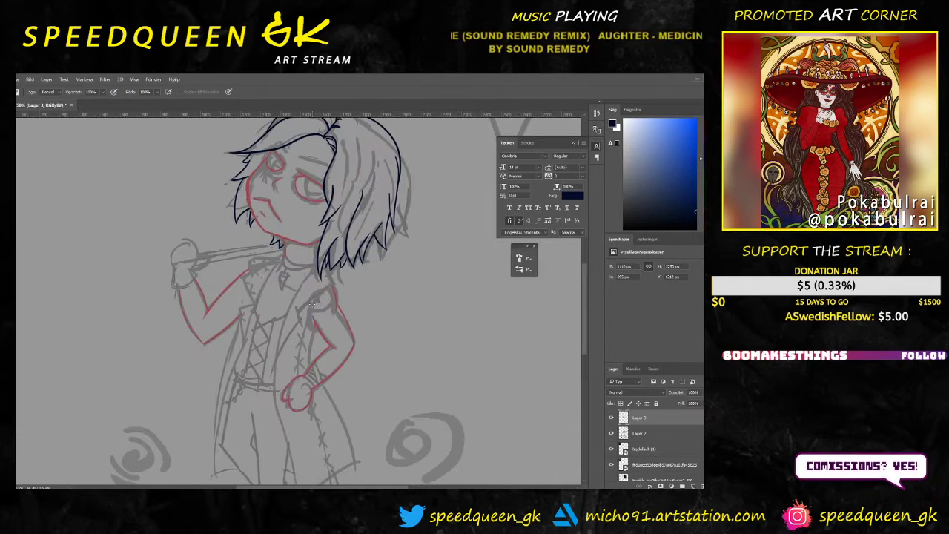
{"action": "scroll", "coordinate": [311, 302], "scroll_direction": "down", "scroll_amount": 1}
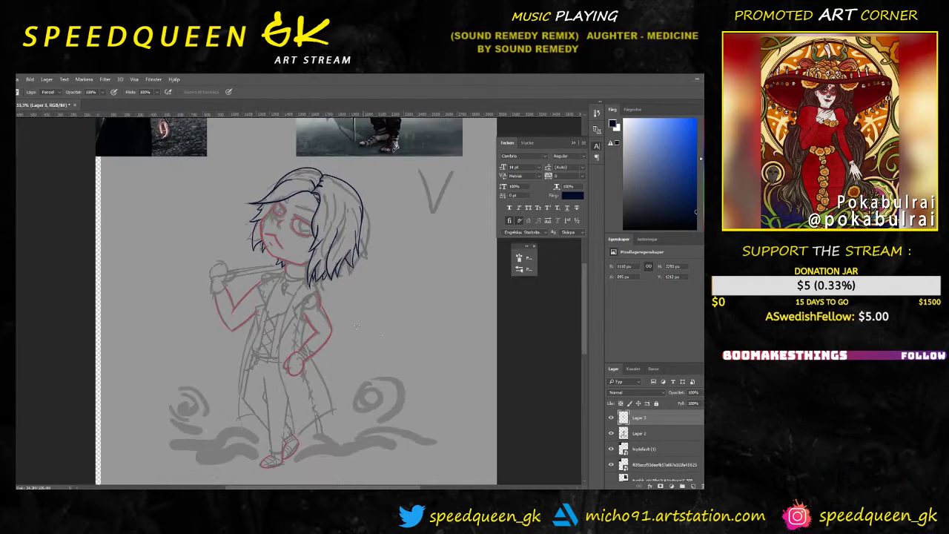
Step: Switch to the faded sketch on Layer 2 with the Lasso tool
{"action": "left_click", "coordinate": [642, 434]}
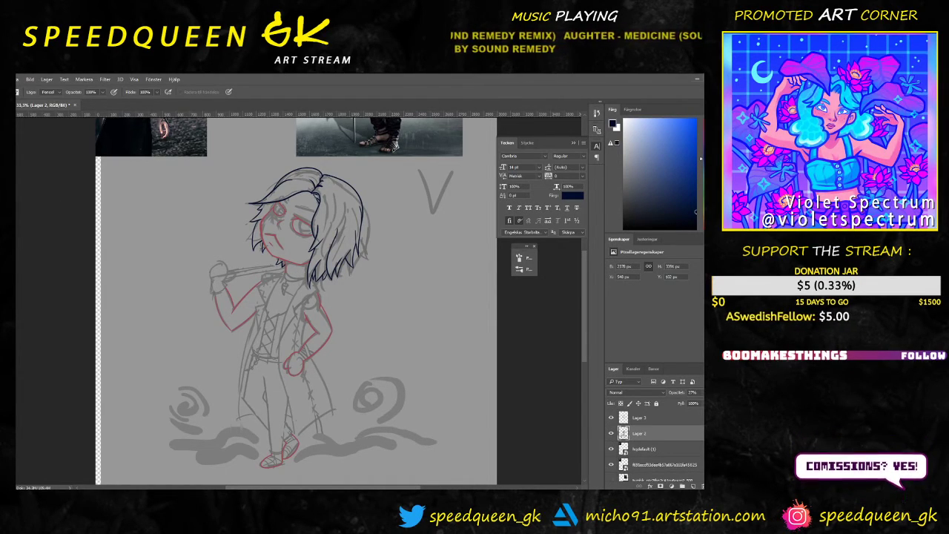
{"action": "key", "text": "l"}
{"action": "scroll", "coordinate": [262, 275], "scroll_direction": "up", "scroll_amount": 1}
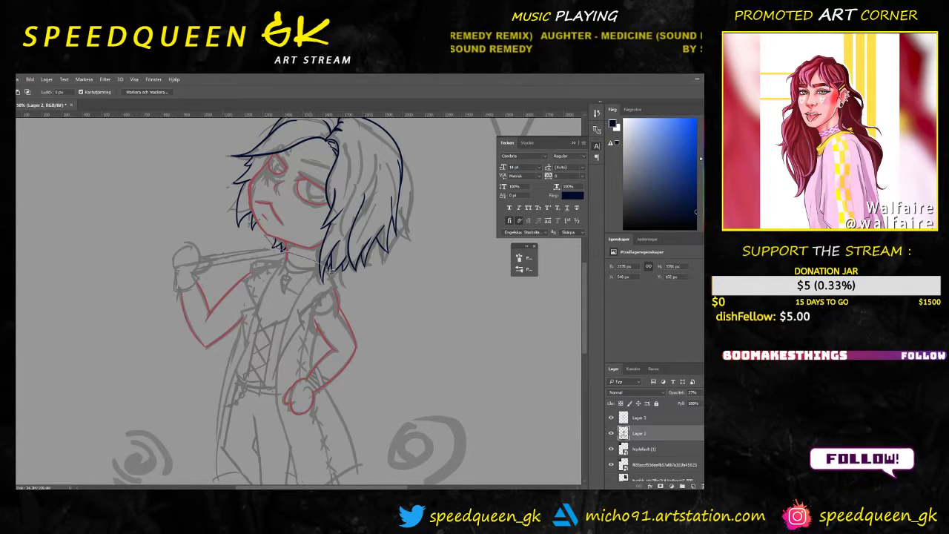
{"action": "mouse_move", "coordinate": [279, 249]}
{"action": "left_mouse_down"}
{"action": "mouse_move", "coordinate": [385, 361]}
{"action": "mouse_move", "coordinate": [391, 453]}
{"action": "mouse_move", "coordinate": [364, 468]}
{"action": "left_mouse_up"}
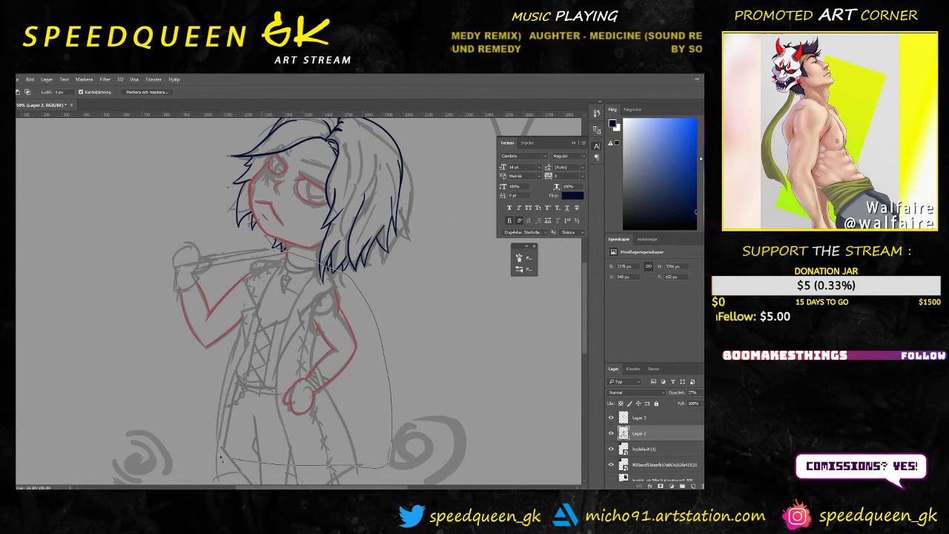
{"action": "mouse_move", "coordinate": [221, 458]}
{"action": "left_mouse_down"}
{"action": "mouse_move", "coordinate": [154, 414]}
{"action": "mouse_move", "coordinate": [140, 341]}
{"action": "left_mouse_up"}
{"action": "left_click_drag", "start_coordinate": [170, 231], "coordinate": [194, 232]}
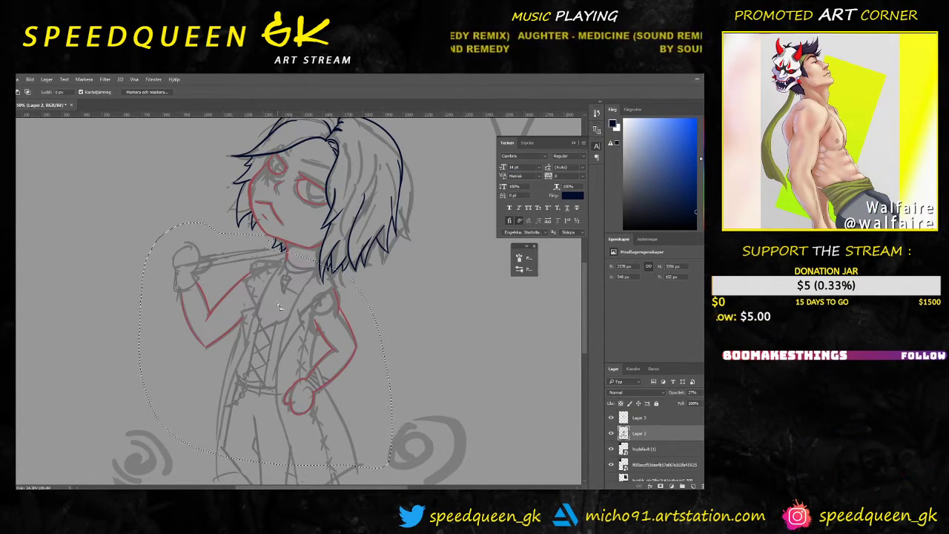
{"action": "key", "text": "ctrl+minus"}
{"action": "key", "text": "ctrl+d"}
{"action": "left_click_drag", "start_coordinate": [362, 303], "coordinate": [357, 248]}
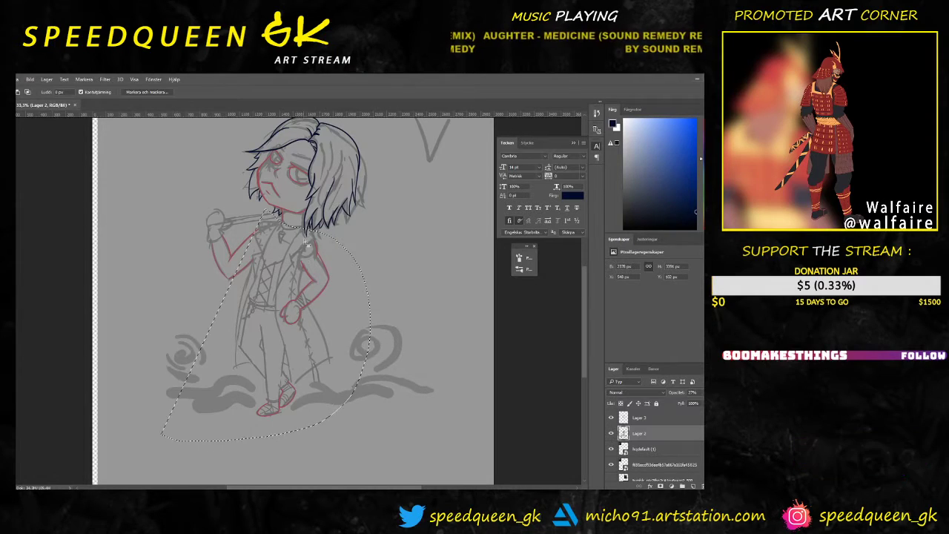
Step: Lasso the sketched body and ground swirls below the head on Layer 2, nudge them slightly up and right, and deselect
{"action": "left_click_drag", "start_coordinate": [279, 218], "coordinate": [382, 276]}
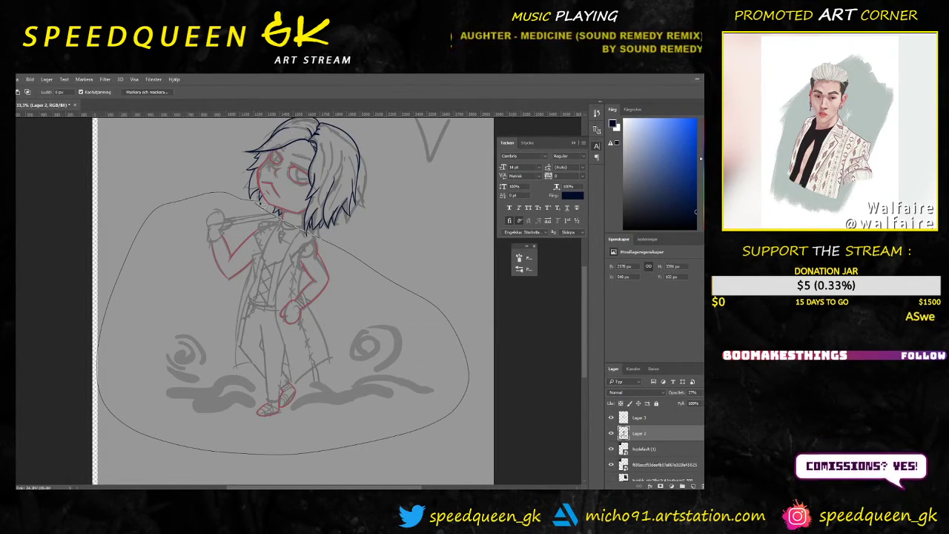
{"action": "left_click_drag", "start_coordinate": [258, 202], "coordinate": [259, 204]}
{"action": "key", "text": "ctrl+t"}
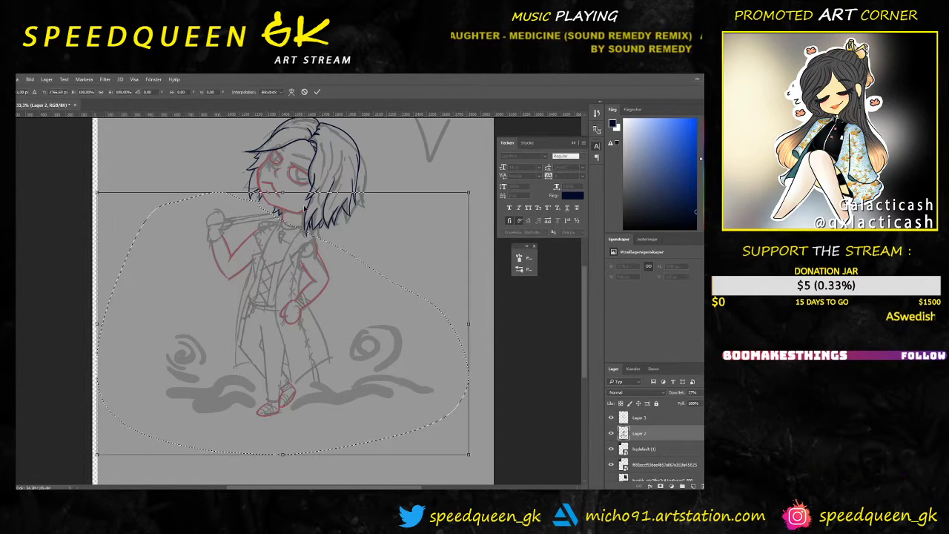
{"action": "key", "text": "Up"}
{"action": "key", "text": "Up"}
{"action": "key", "text": "Up"}
{"action": "key", "text": "Up"}
{"action": "key", "text": "Up"}
{"action": "key", "text": "Up"}
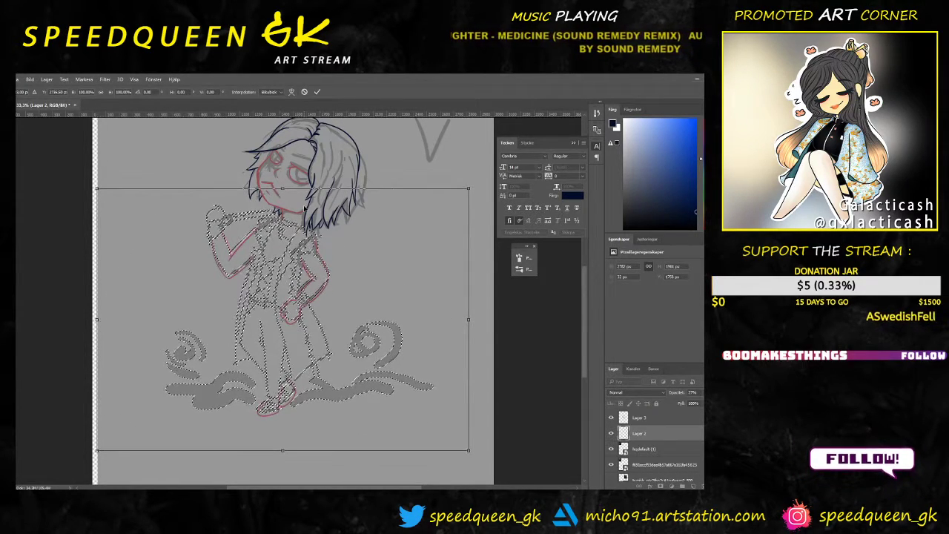
{"action": "key", "text": "Right"}
{"action": "key", "text": "Right"}
{"action": "key", "text": "Right"}
{"action": "key", "text": "Up"}
{"action": "key", "text": "Up"}
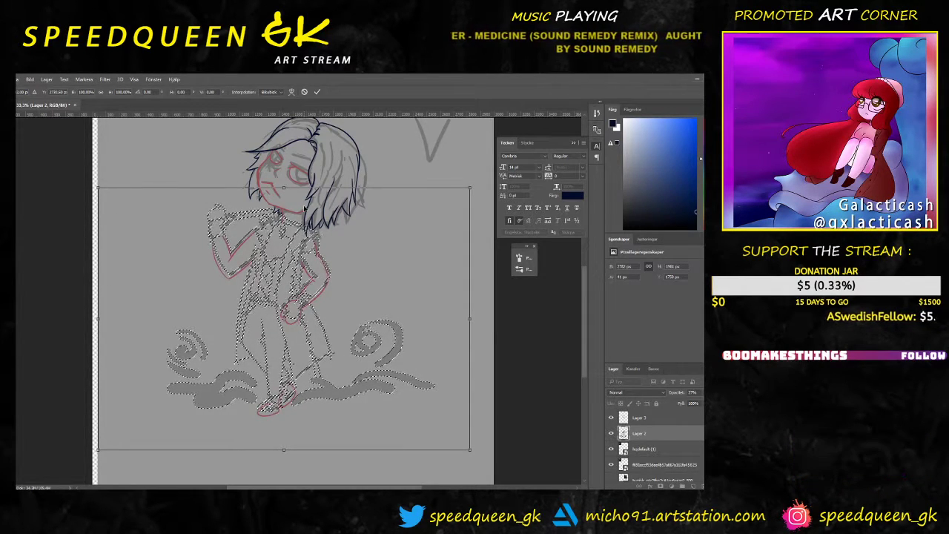
{"action": "key", "text": "Return"}
{"action": "key", "text": "ctrl+d"}
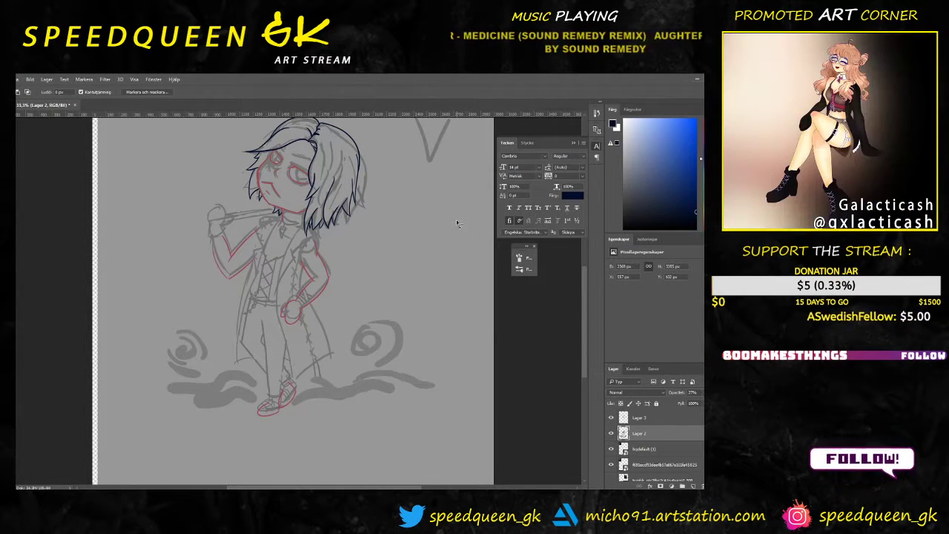
{"action": "key", "text": "ctrl+minus"}
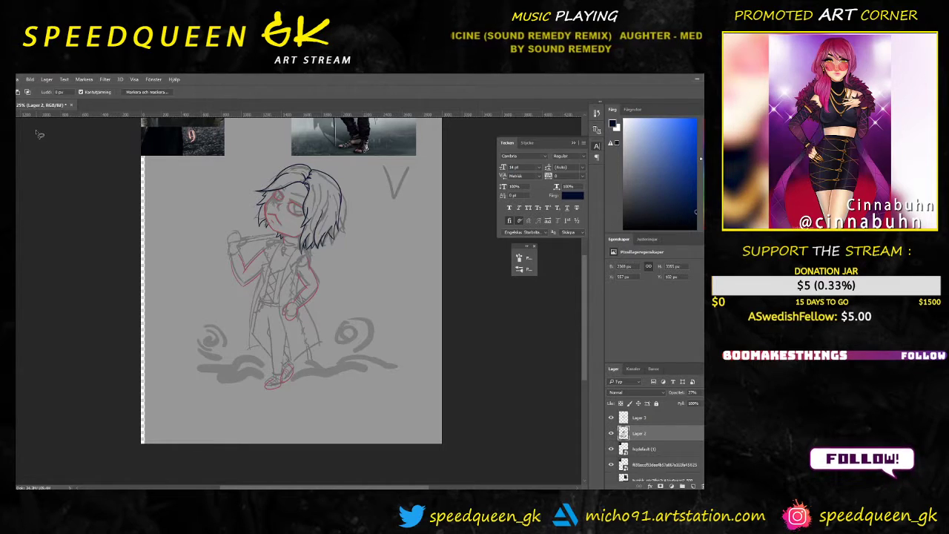
Step: Lasso the sketched body below the head on Layer 2, nudge it very slightly, and deselect
{"action": "key", "text": "ctrl+plus"}
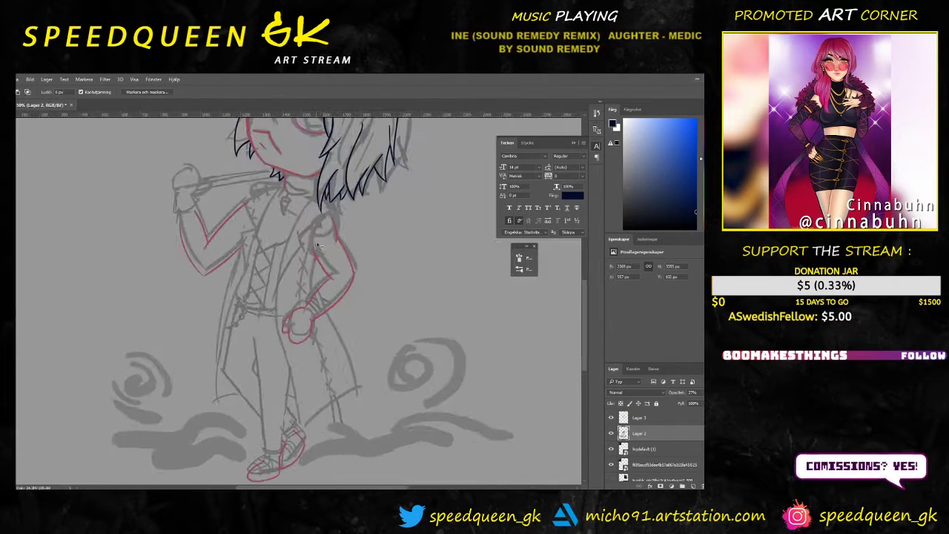
{"action": "left_click_drag", "start_coordinate": [377, 243], "coordinate": [370, 299]}
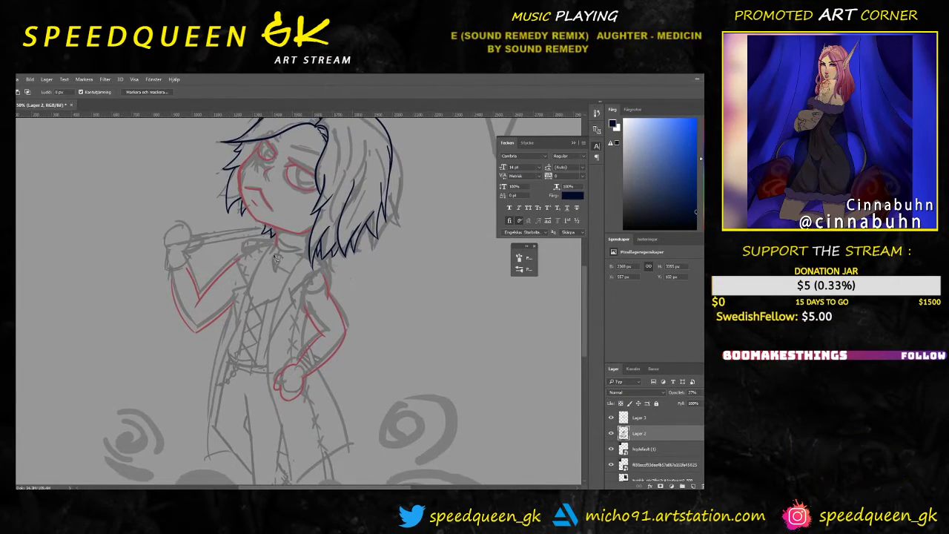
{"action": "key", "text": "ctrl+plus"}
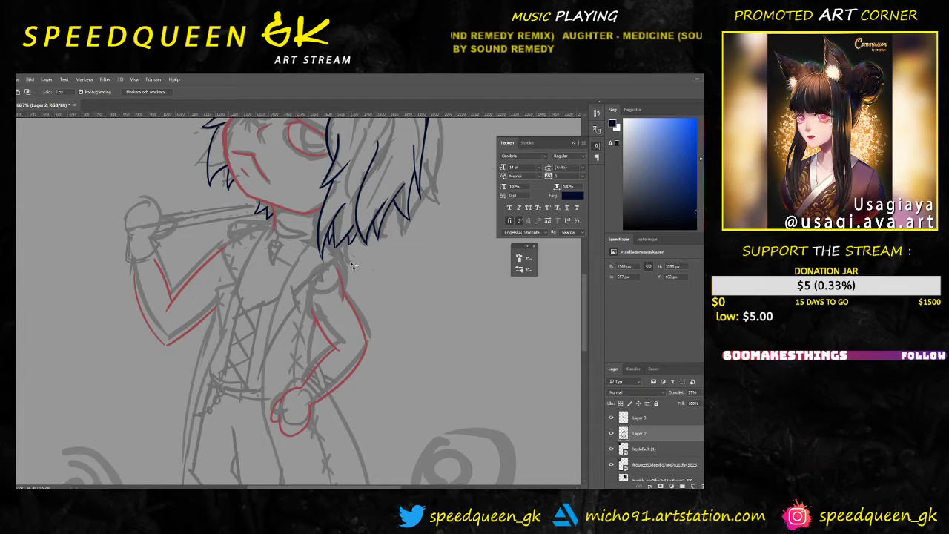
{"action": "left_click_drag", "start_coordinate": [351, 264], "coordinate": [351, 263]}
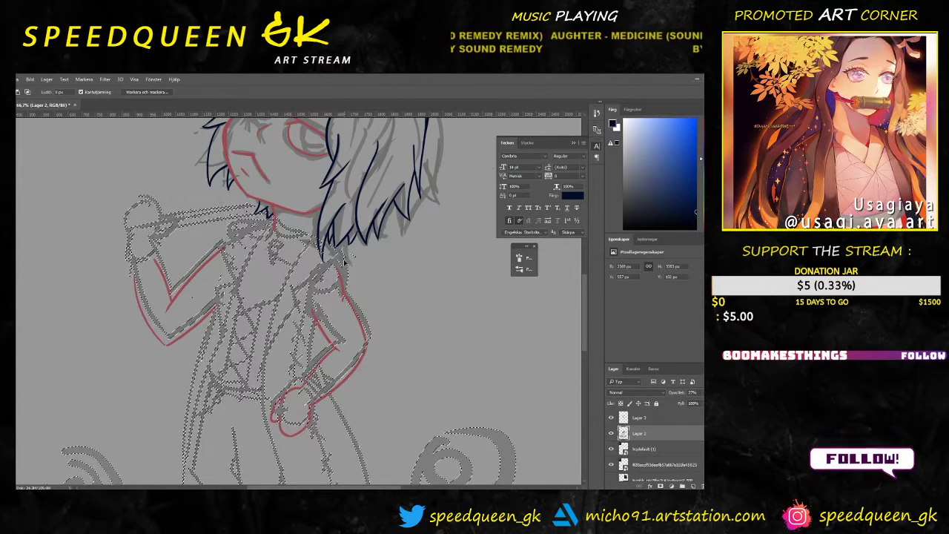
{"action": "key", "text": "ctrl+d"}
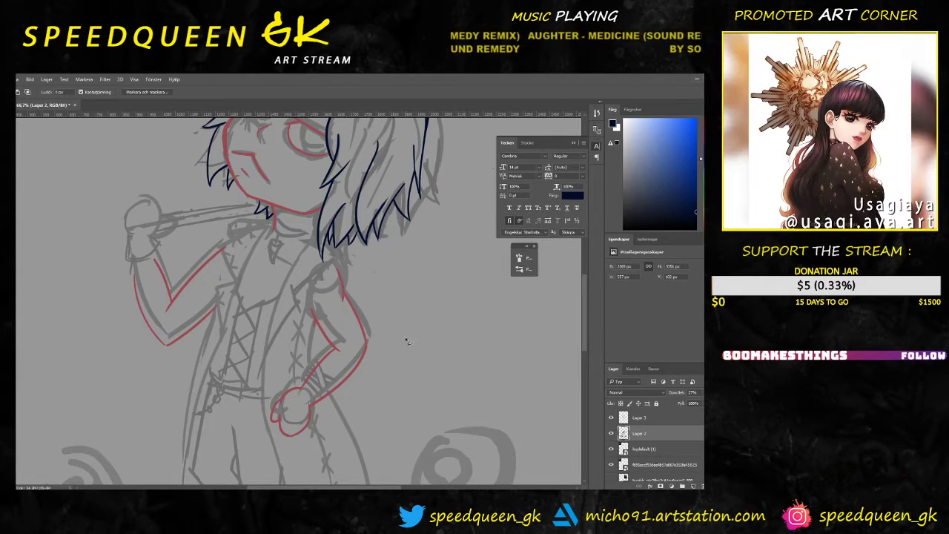
Step: Lasso the red arm and hand lines on Layer 3, nudge them up with Free Transform to match the sketched arms, apply, and deselect
{"action": "key", "text": "ctrl+minus"}
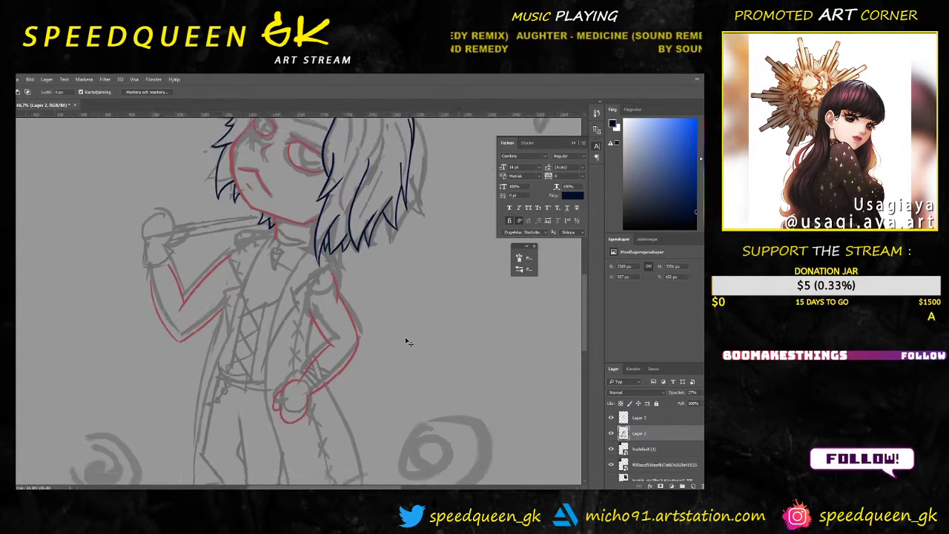
{"action": "left_click", "coordinate": [649, 419]}
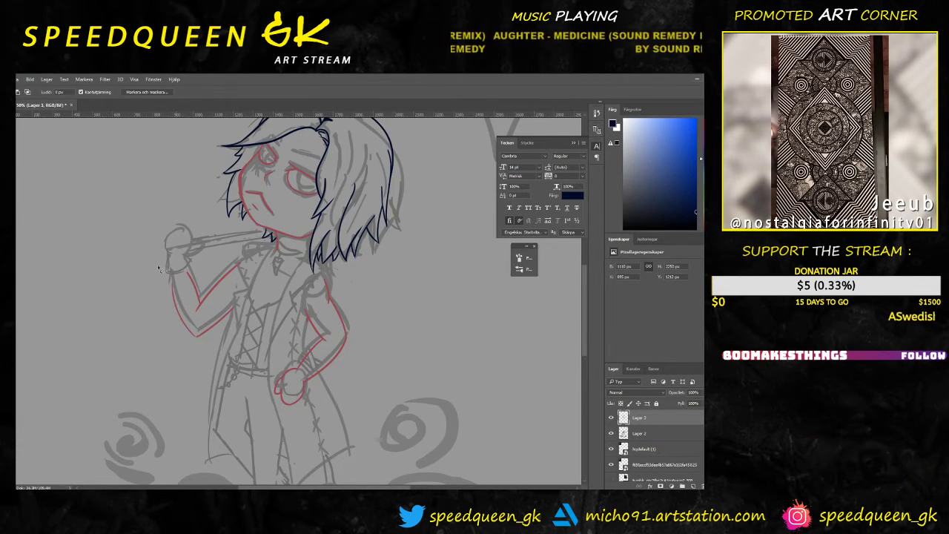
{"action": "mouse_move", "coordinate": [159, 269]}
{"action": "left_mouse_down"}
{"action": "mouse_move", "coordinate": [180, 393]}
{"action": "mouse_move", "coordinate": [288, 415]}
{"action": "mouse_move", "coordinate": [382, 401]}
{"action": "mouse_move", "coordinate": [414, 322]}
{"action": "left_mouse_up"}
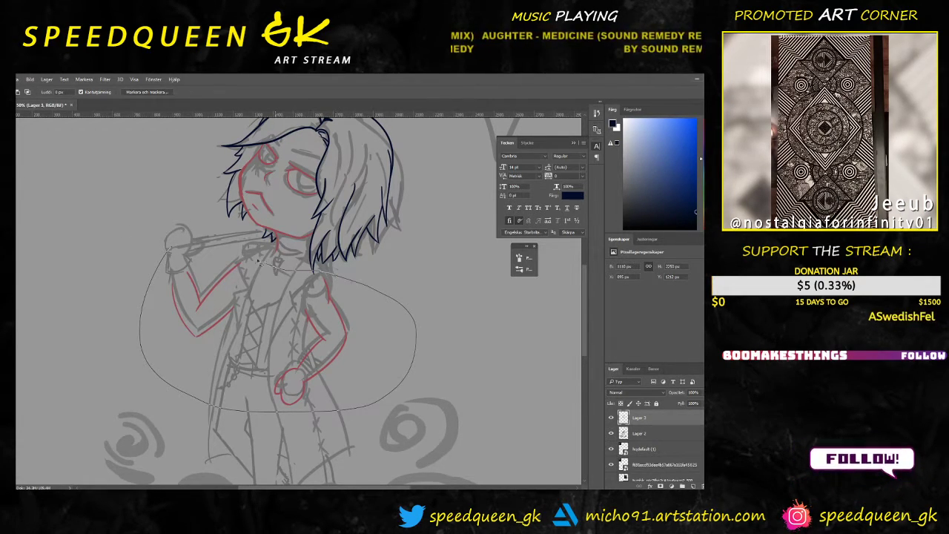
{"action": "left_click_drag", "start_coordinate": [258, 261], "coordinate": [170, 250]}
{"action": "key", "text": "ctrl+t"}
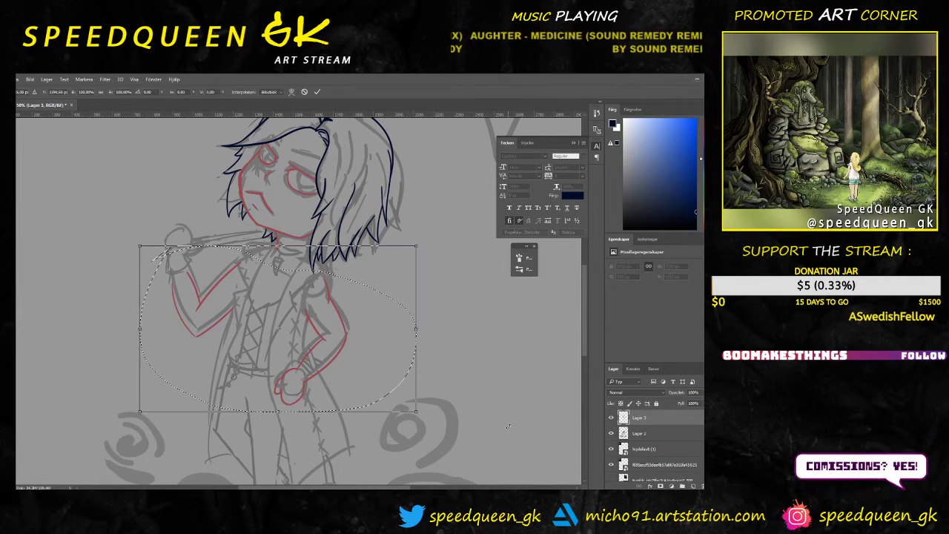
{"action": "key", "text": "ctrl+plus"}
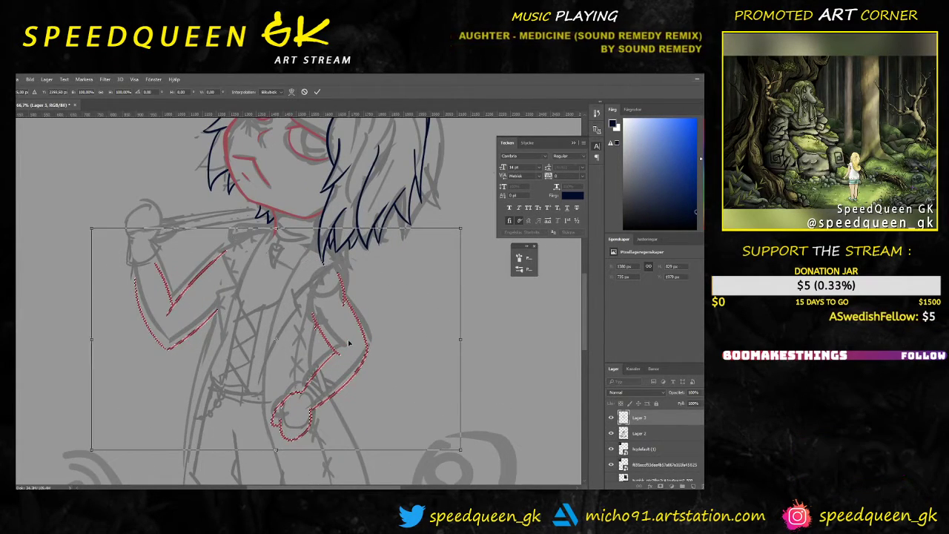
{"action": "key", "text": "Up"}
{"action": "key", "text": "Up"}
{"action": "key", "text": "Up"}
{"action": "key", "text": "Up"}
{"action": "key", "text": "Up"}
{"action": "key", "text": "Up"}
{"action": "key", "text": "Up"}
{"action": "key", "text": "Up"}
{"action": "key", "text": "Up"}
{"action": "key", "text": "Up"}
{"action": "key", "text": "Up"}
{"action": "key", "text": "Up"}
{"action": "key", "text": "Up"}
{"action": "key", "text": "Up"}
{"action": "key", "text": "Up"}
{"action": "key", "text": "Up"}
{"action": "key", "text": "Up"}
{"action": "key", "text": "Up"}
{"action": "key", "text": "Up"}
{"action": "key", "text": "Up"}
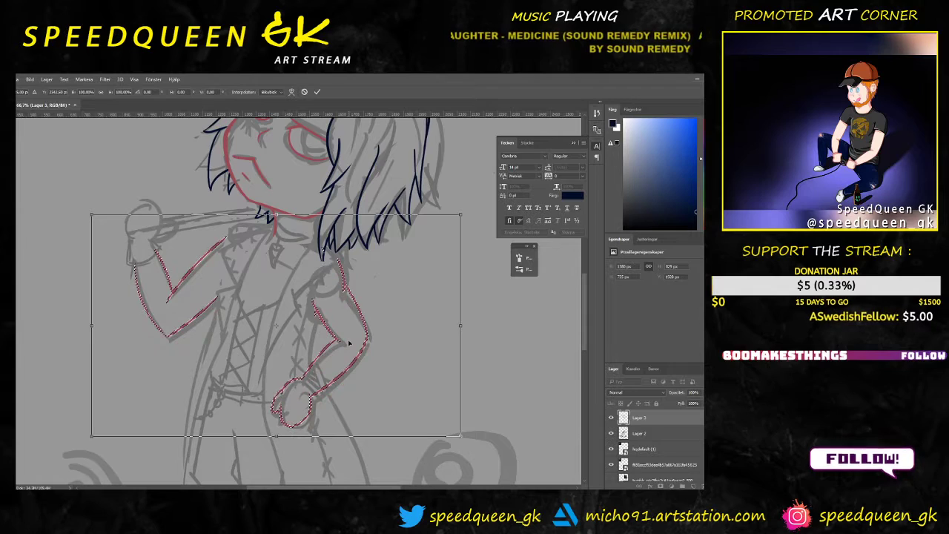
{"action": "key", "text": "Up"}
{"action": "key", "text": "Up"}
{"action": "key", "text": "Up"}
{"action": "key", "text": "Up"}
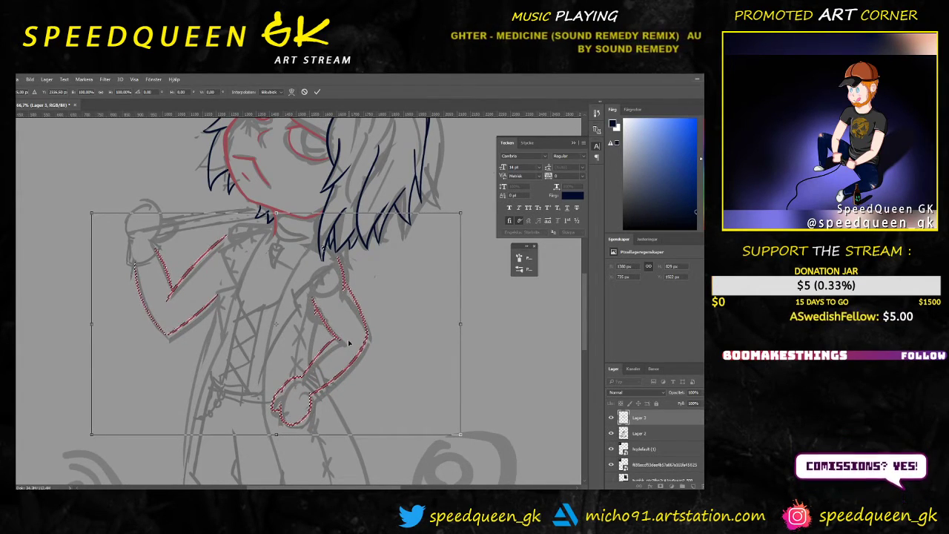
{"action": "key", "text": "Down"}
{"action": "key", "text": "Down"}
{"action": "key", "text": "Down"}
{"action": "key", "text": "Down"}
{"action": "key", "text": "Down"}
{"action": "key", "text": "Down"}
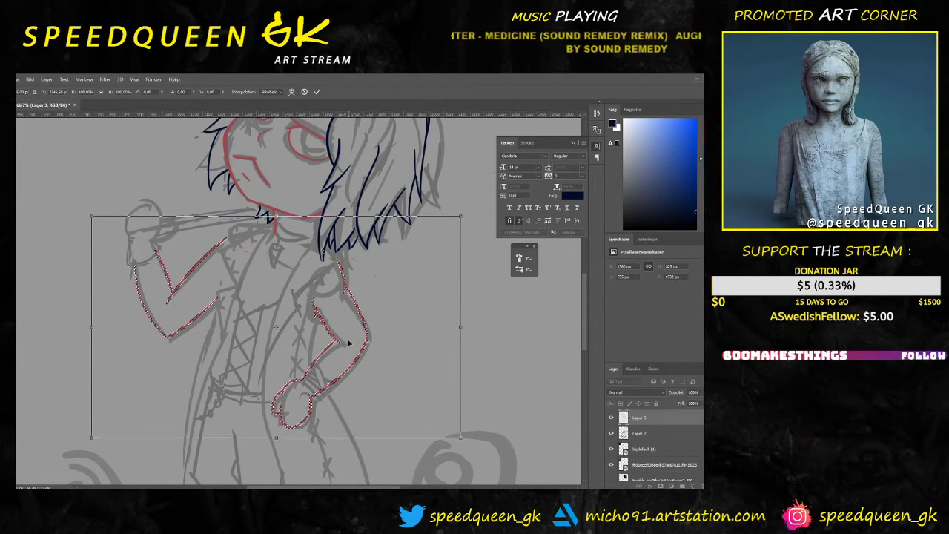
{"action": "key", "text": "Down"}
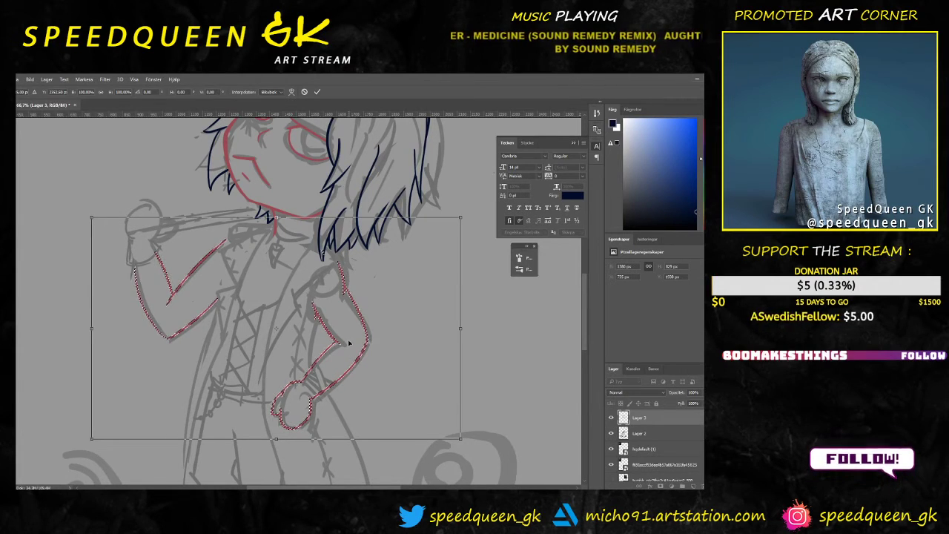
{"action": "key", "text": "Up"}
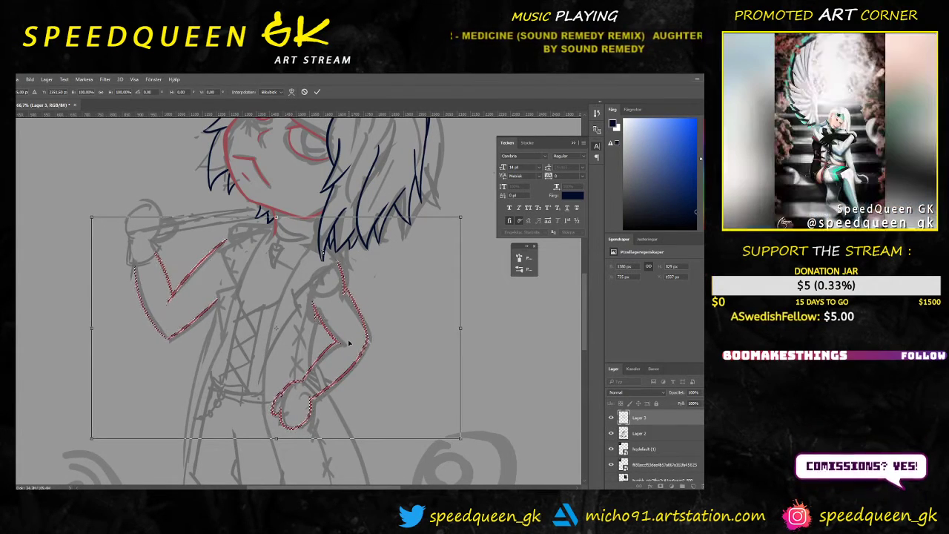
{"action": "key", "text": "Return"}
{"action": "key", "text": "ctrl+d"}
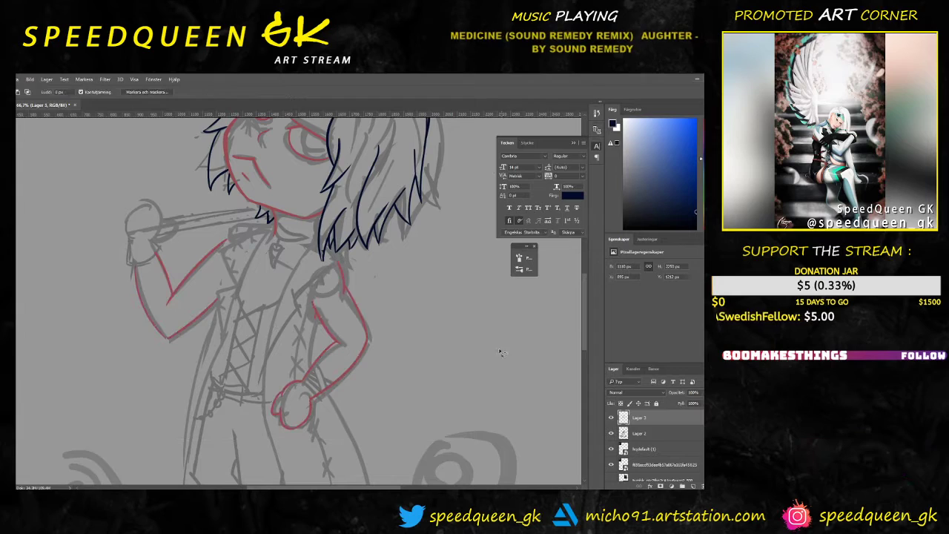
Step: Check the repositioned arms against the whole figure, and switch to the Brush tool with black as the foreground colour
{"action": "key", "text": "ctrl+minus"}
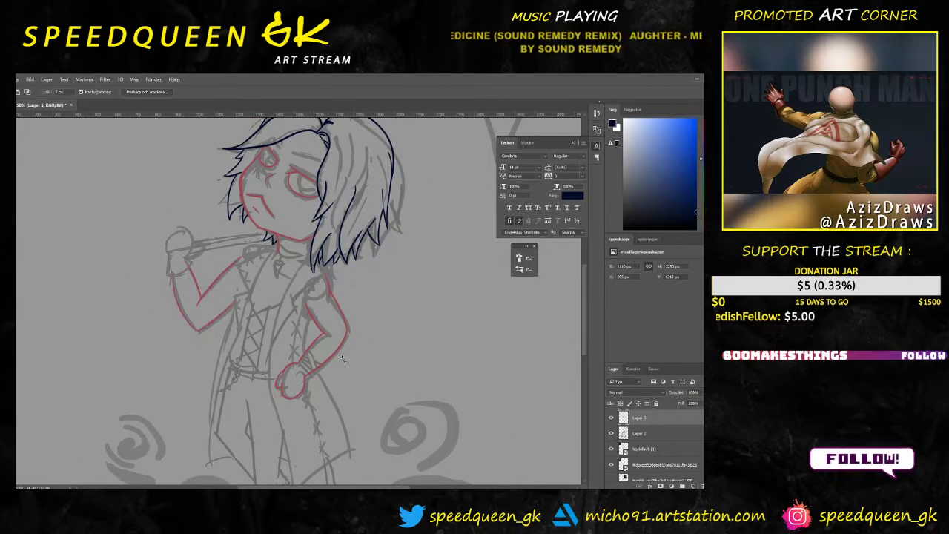
{"action": "left_click_drag", "start_coordinate": [410, 363], "coordinate": [380, 357]}
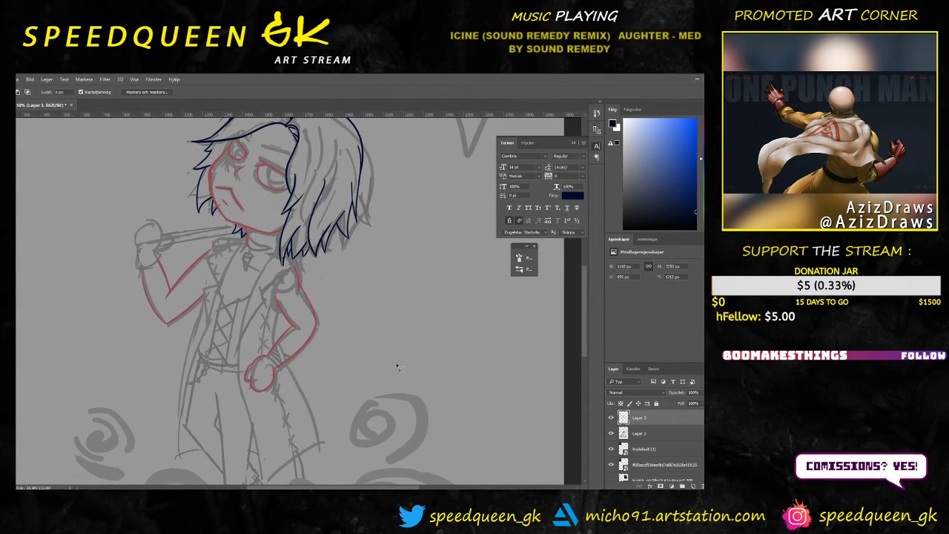
{"action": "key", "text": "ctrl+minus"}
{"action": "key", "text": "ctrl+plus"}
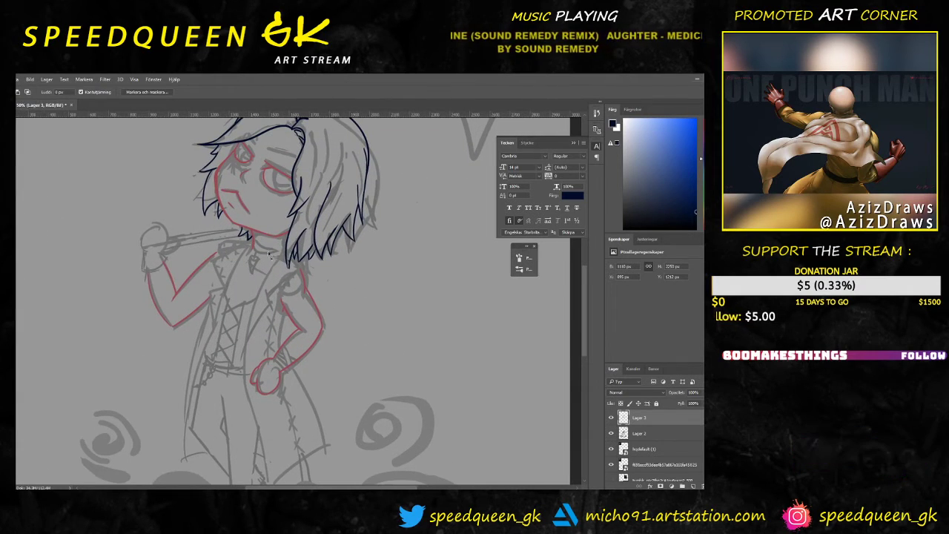
{"action": "mouse_move", "coordinate": [213, 168]}
{"action": "left_mouse_down"}
{"action": "mouse_move", "coordinate": [383, 486]}
{"action": "mouse_move", "coordinate": [218, 327]}
{"action": "mouse_move", "coordinate": [225, 372]}
{"action": "mouse_move", "coordinate": [239, 241]}
{"action": "left_mouse_up"}
{"action": "mouse_move", "coordinate": [363, 468]}
{"action": "left_mouse_down"}
{"action": "mouse_move", "coordinate": [368, 364]}
{"action": "mouse_move", "coordinate": [352, 436]}
{"action": "mouse_move", "coordinate": [353, 404]}
{"action": "left_mouse_up"}
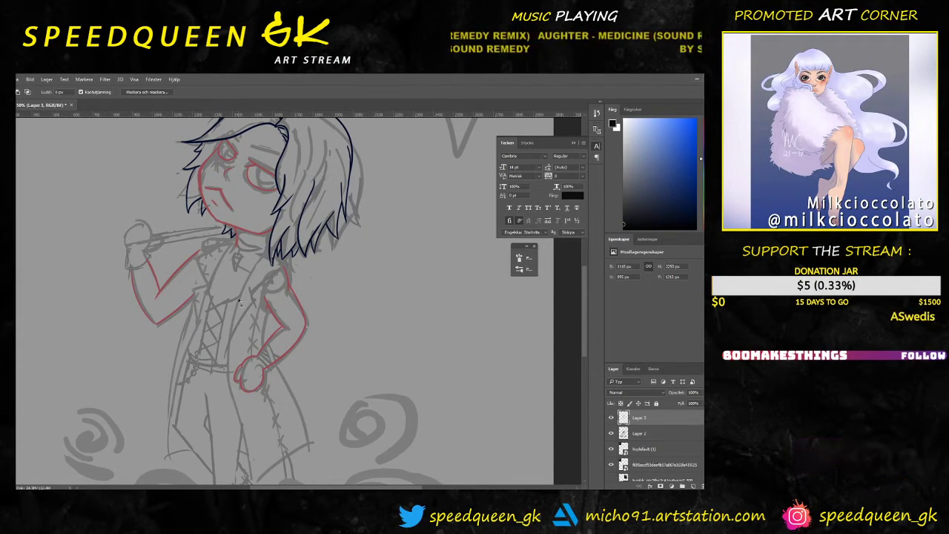
{"action": "key", "text": "b"}
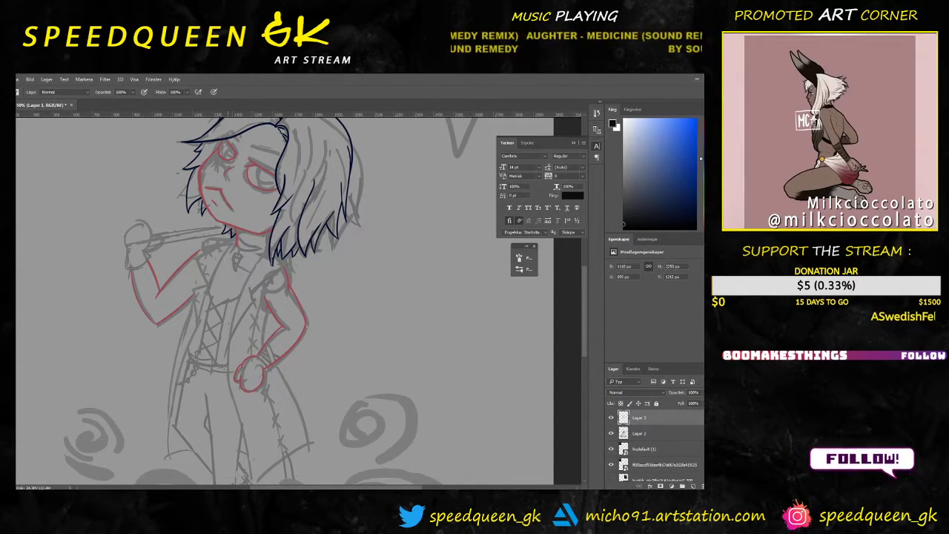
Step: Turn Layer 3 off and back on to check its lines around the neck and shoulder against the sketch
{"action": "key", "text": "ctrl+plus"}
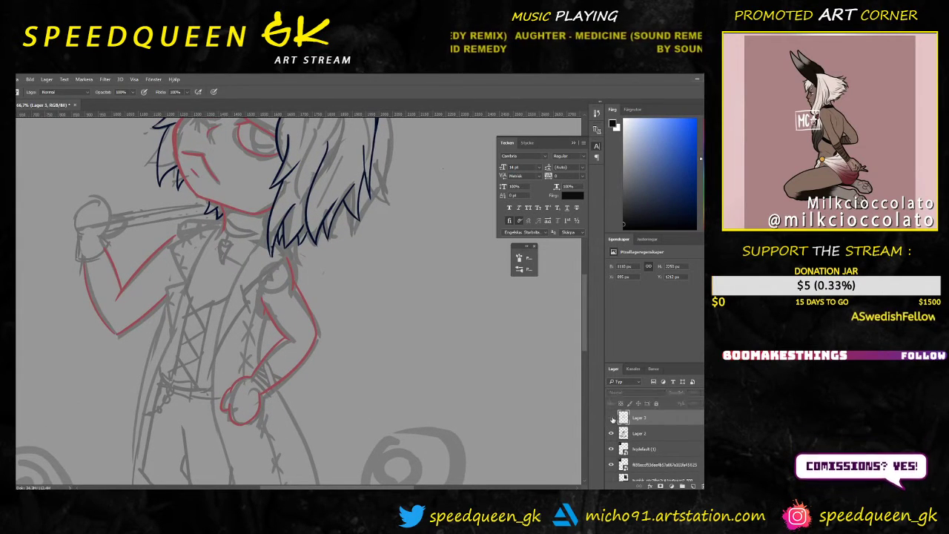
{"action": "left_click", "coordinate": [611, 418]}
{"action": "left_click", "coordinate": [610, 419]}
{"action": "key", "text": "ctrl+plus"}
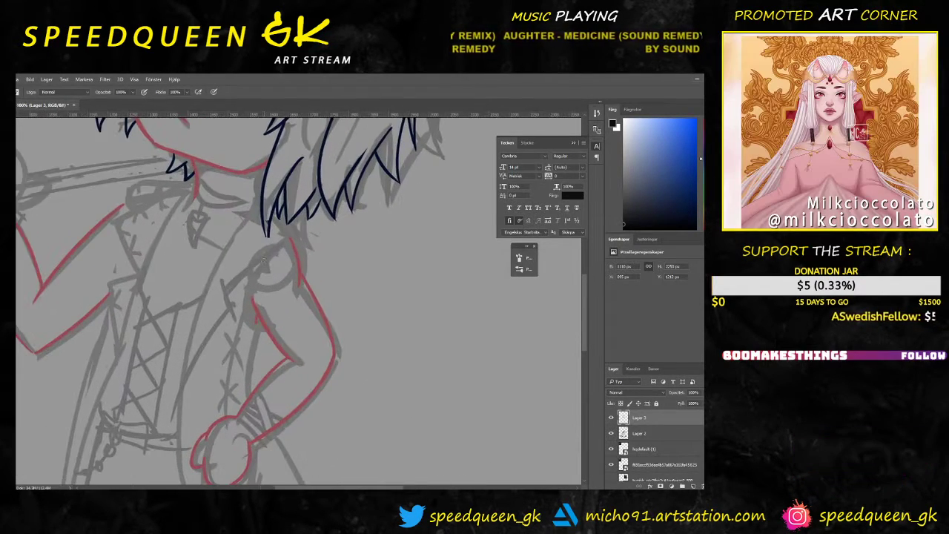
{"action": "scroll", "coordinate": [319, 309], "scroll_direction": "up", "scroll_amount": 3}
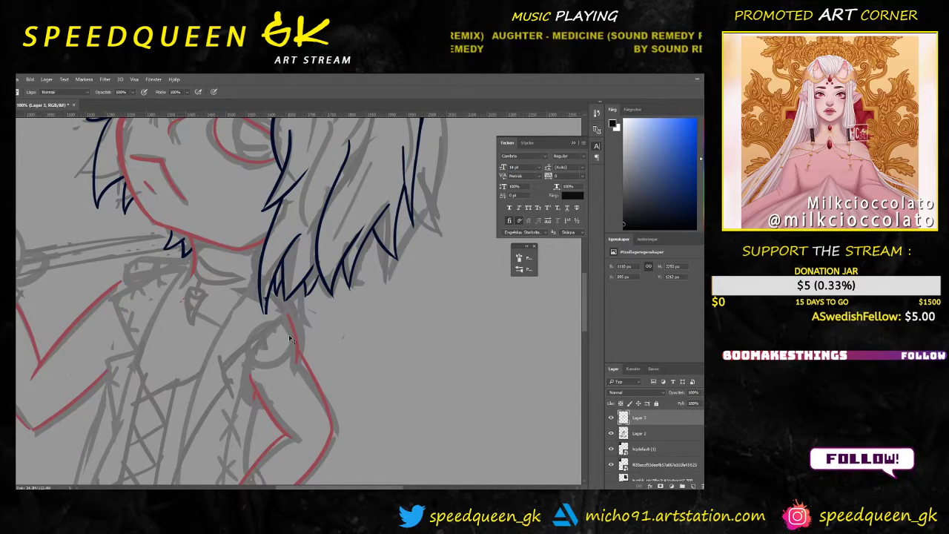
{"action": "key", "text": "ctrl+plus"}
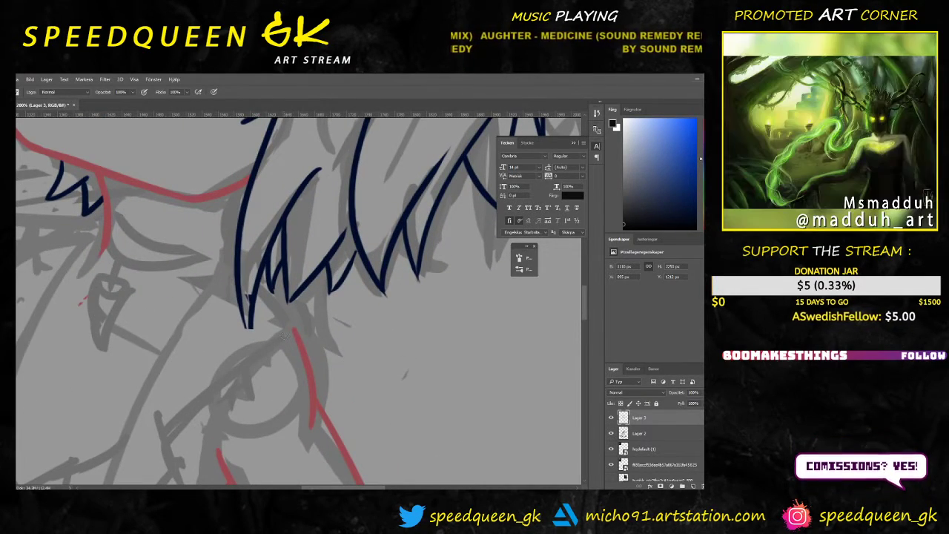
Step: Hide the Layer 2 sketch to view the head and arm line art on its own
{"action": "left_click", "coordinate": [610, 434]}
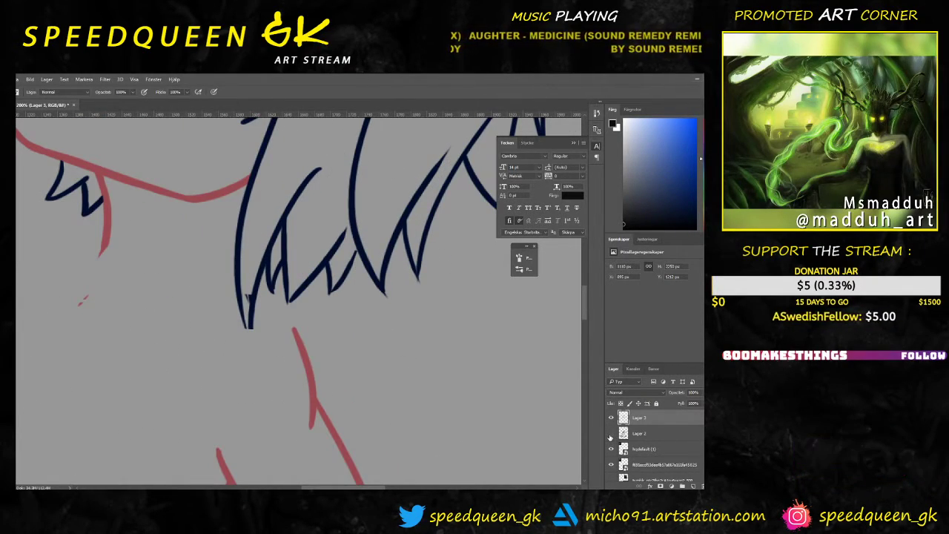
{"action": "key", "text": "ctrl+minus"}
{"action": "key", "text": "ctrl+minus"}
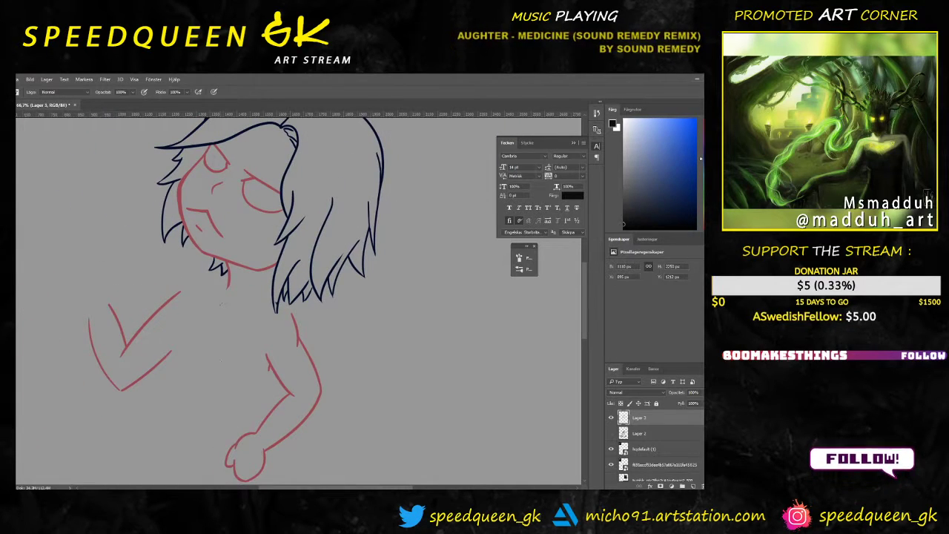
{"action": "key", "text": "ctrl+minus"}
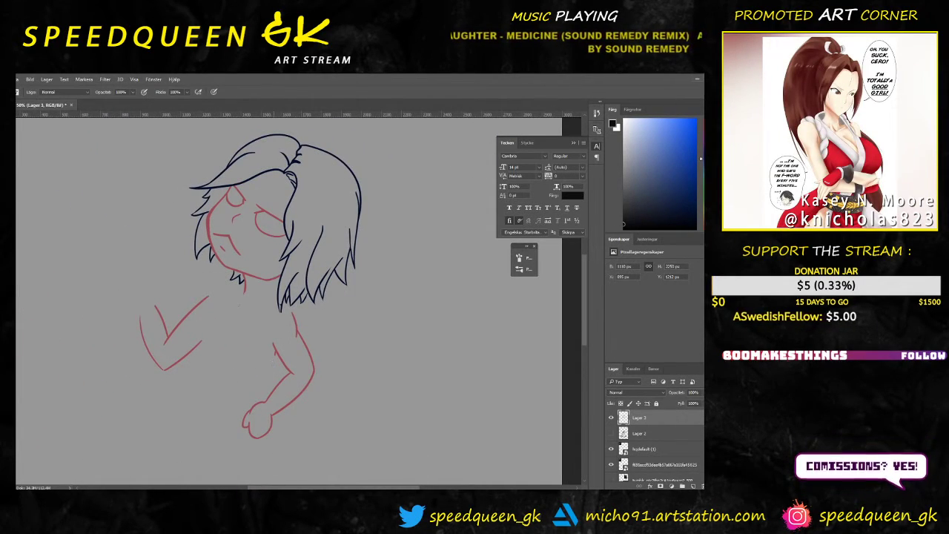
Step: Erase the stray marks below the neck on the line art layer
{"action": "key", "text": "ctrl+plus"}
{"action": "key", "text": "ctrl+plus"}
{"action": "key", "text": "ctrl+plus"}
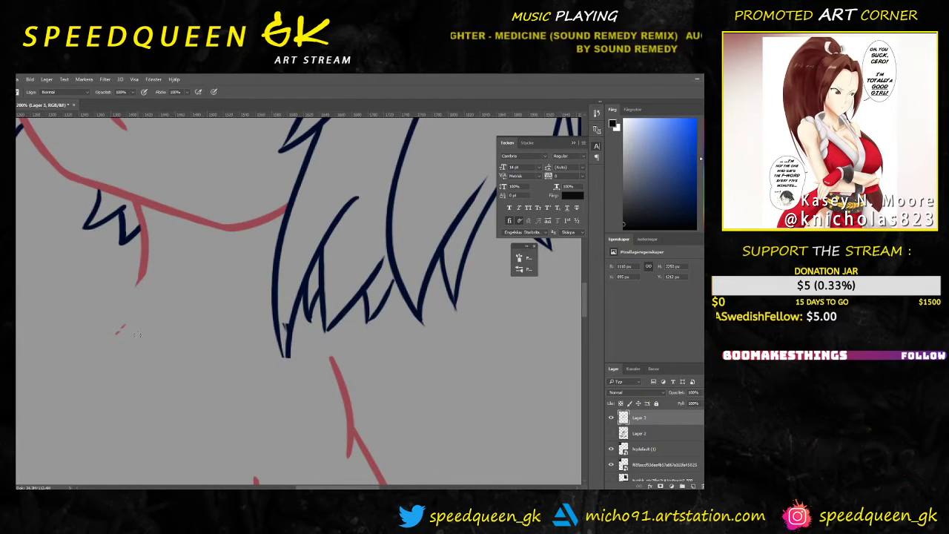
{"action": "key", "text": "e"}
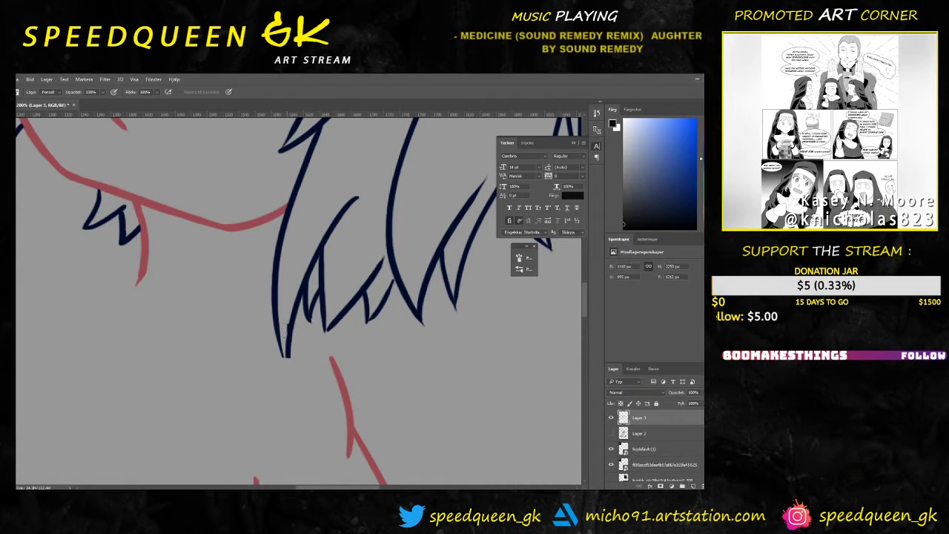
Step: Extend the front hair lock into a sharp tip in the sampled dark navy and clean up the neighbouring hair tips
{"action": "key", "text": "b"}
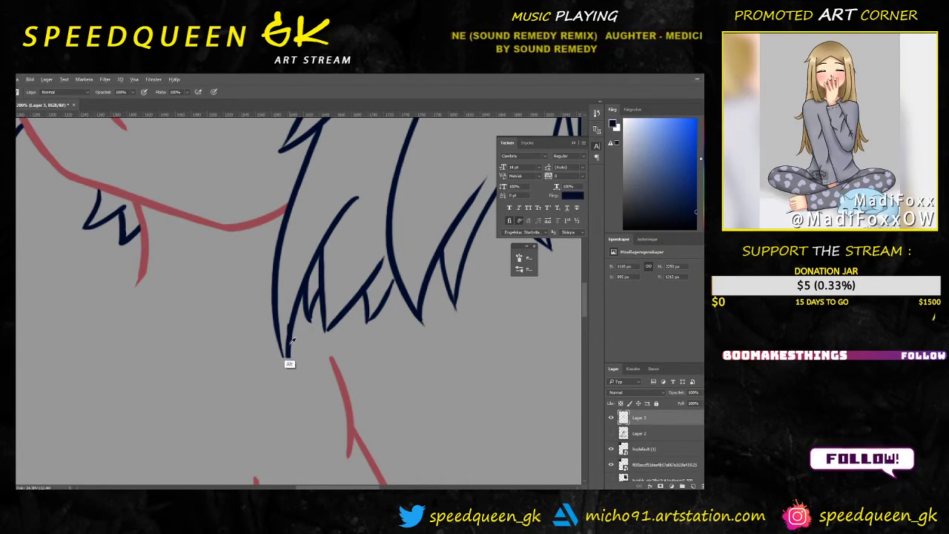
{"action": "left_click", "coordinate": [612, 418]}
{"action": "left_click", "coordinate": [612, 418]}
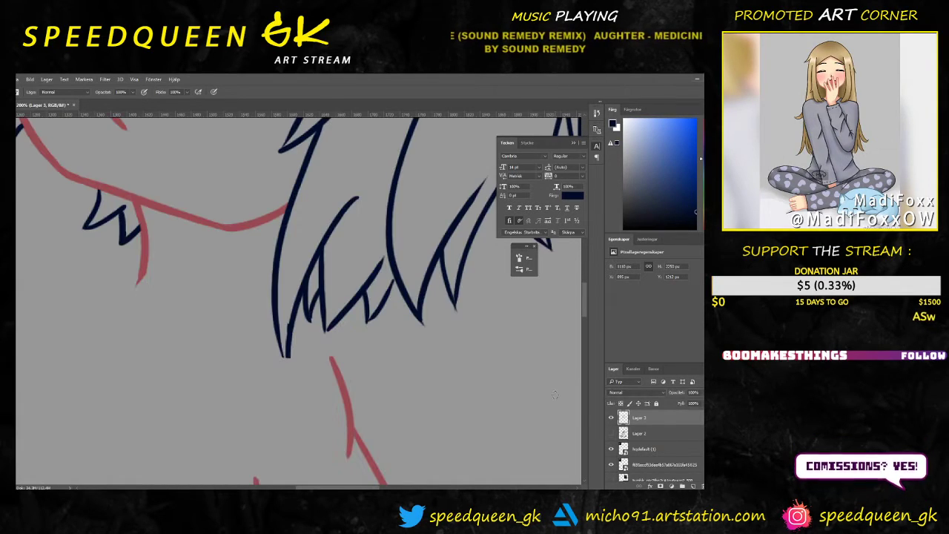
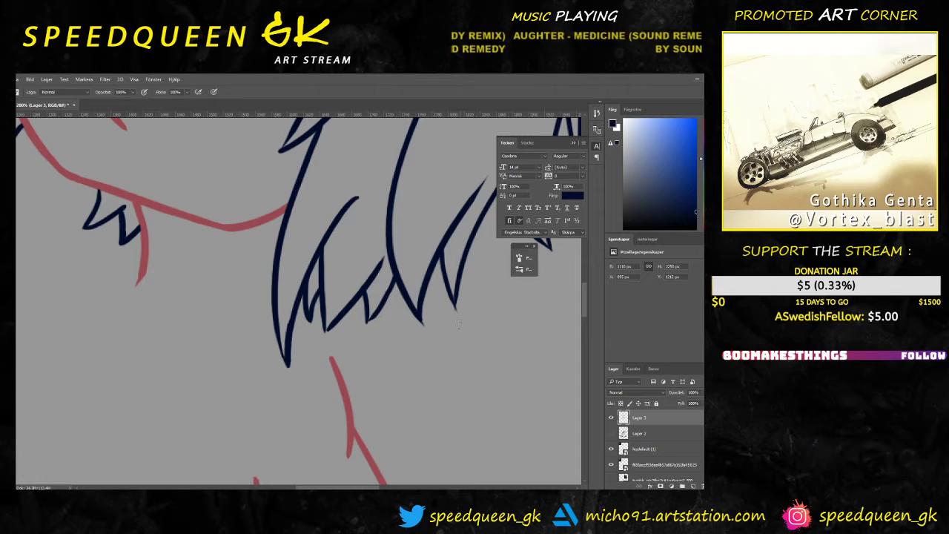
{"action": "key", "text": "e"}
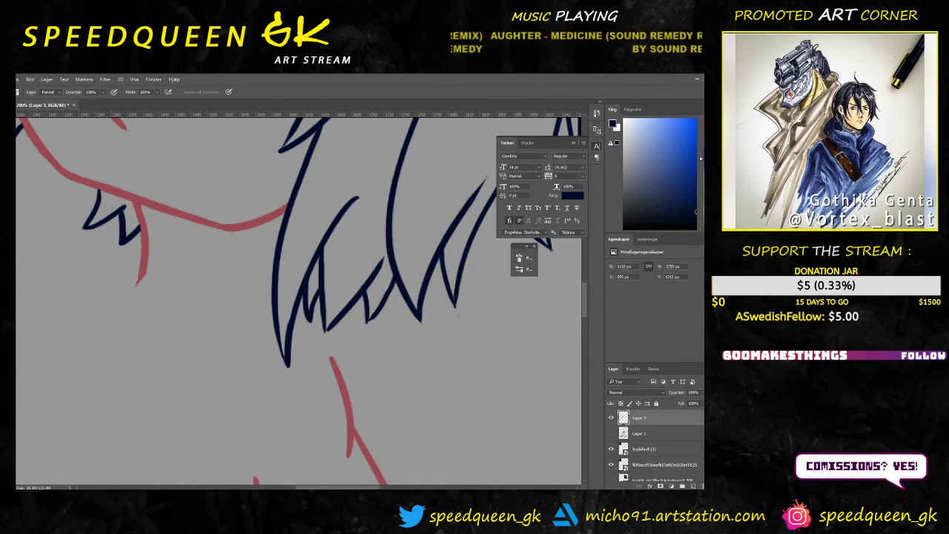
{"action": "key", "text": "ctrl+minus"}
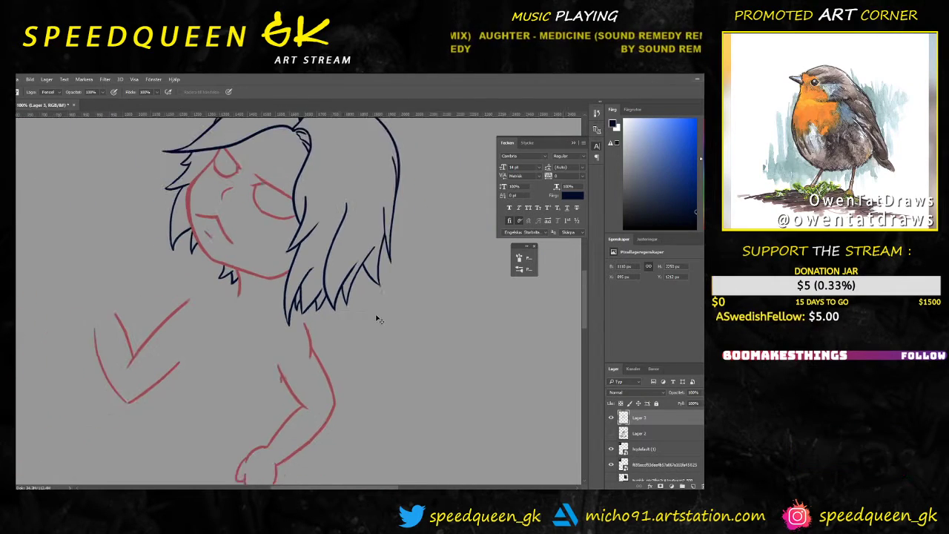
{"action": "left_click_drag", "start_coordinate": [406, 317], "coordinate": [427, 376]}
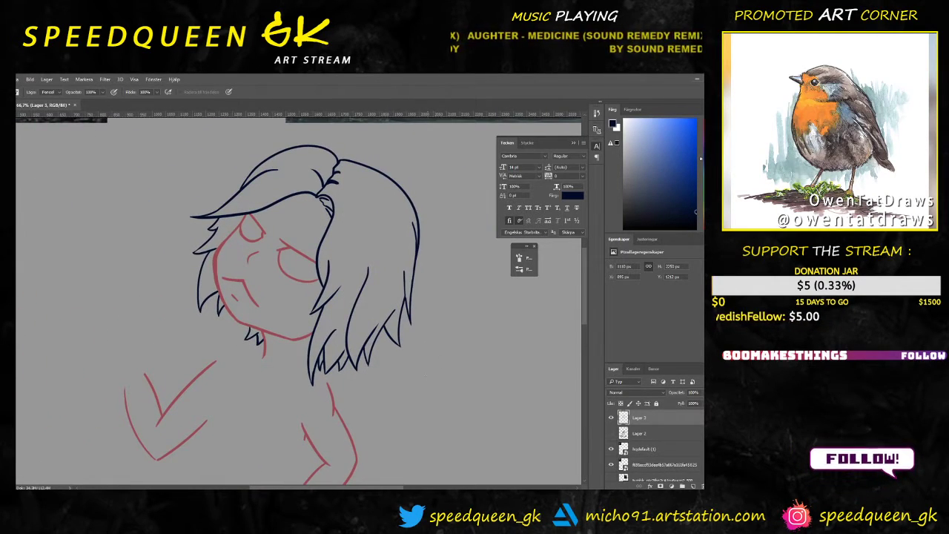
{"action": "key", "text": "ctrl+minus"}
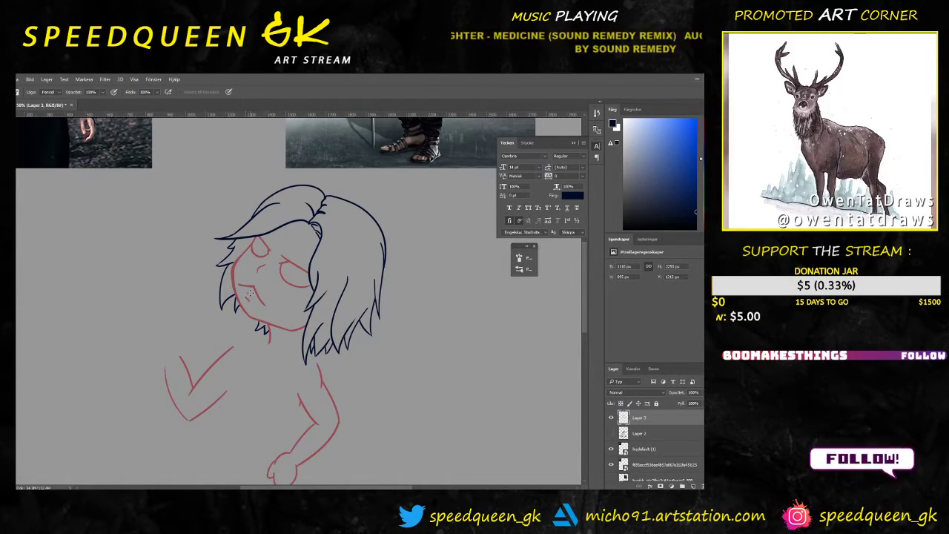
Step: Select the mouth lines with the Lasso, move them slightly upward on the face and deselect
{"action": "key", "text": "v"}
{"action": "key", "text": "w"}
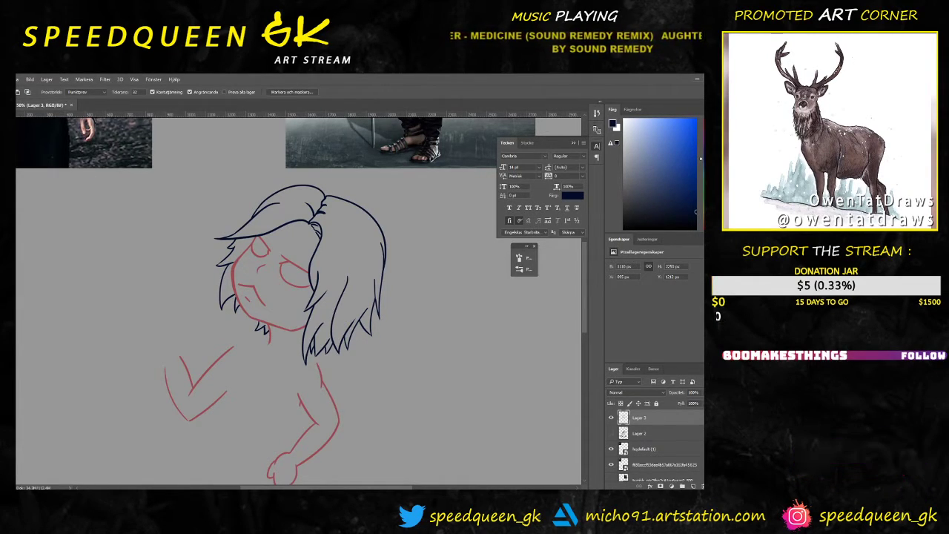
{"action": "key", "text": "l"}
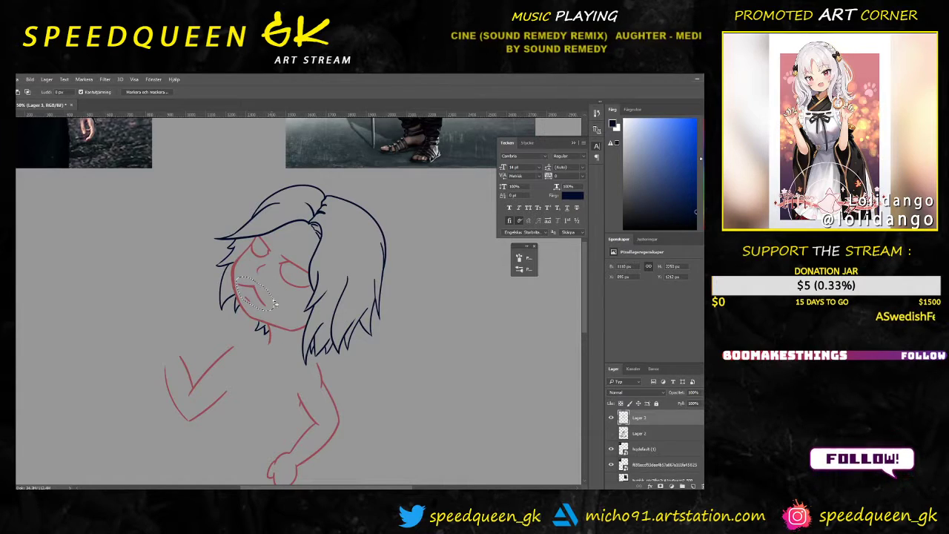
{"action": "key", "text": "ctrl+t"}
{"action": "left_click_drag", "start_coordinate": [261, 301], "coordinate": [260, 295]}
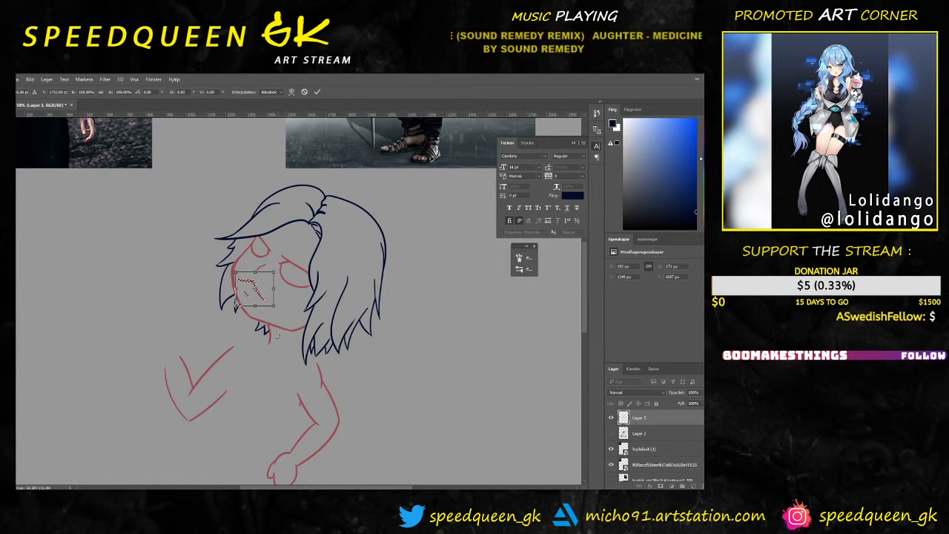
{"action": "key", "text": "Return"}
{"action": "key", "text": "ctrl+d"}
{"action": "key", "text": "ctrl+minus"}
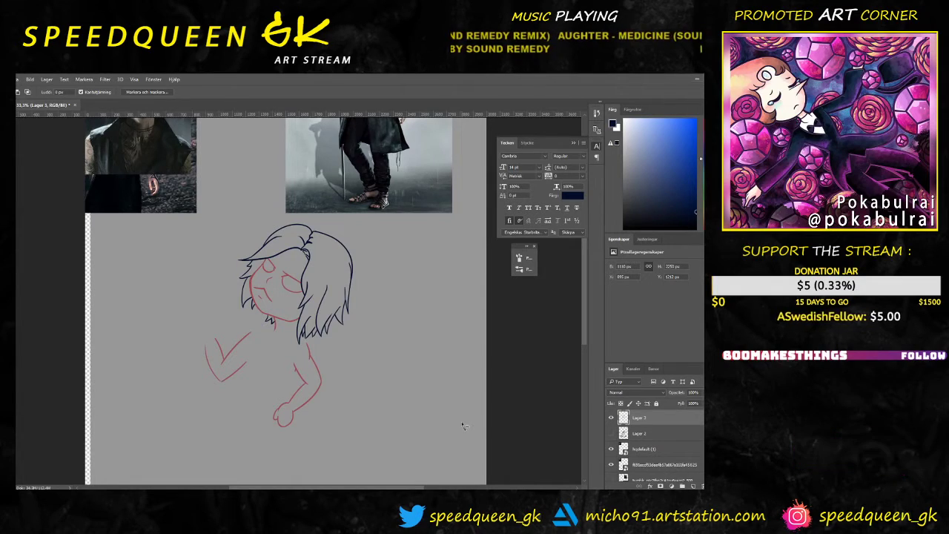
{"action": "key", "text": "ctrl+plus"}
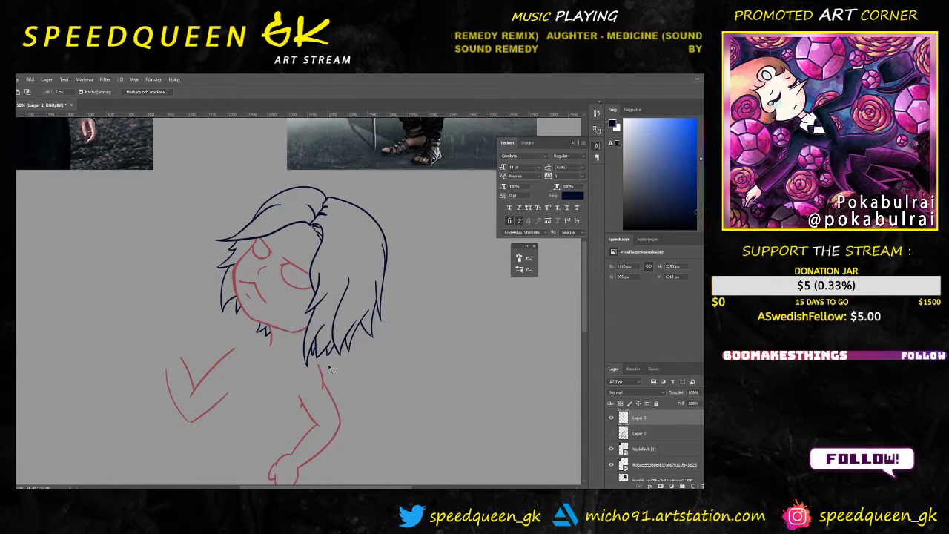
Step: Show the rough sketch on Lager 2 and draw the neck line beside the front hair lock in the sampled red
{"action": "key", "text": "b"}
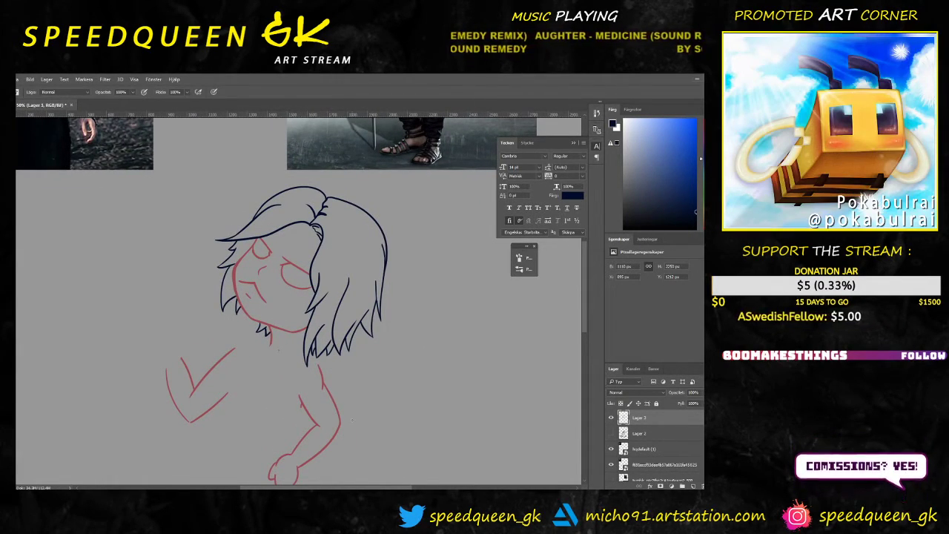
{"action": "left_click", "coordinate": [611, 433]}
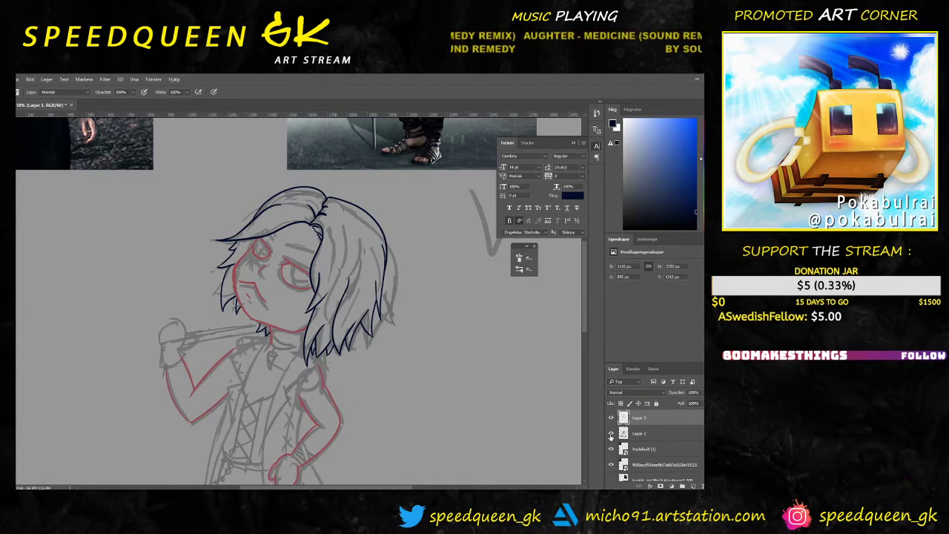
{"action": "scroll", "coordinate": [265, 346], "scroll_direction": "up", "scroll_amount": 1}
{"action": "scroll", "coordinate": [265, 346], "scroll_direction": "up", "scroll_amount": 2}
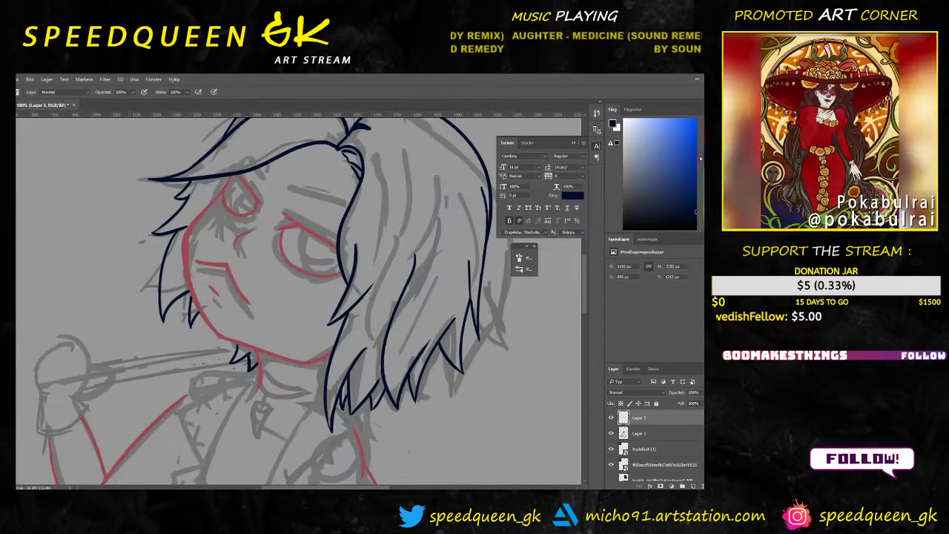
{"action": "left_click", "coordinate": [255, 361], "text": "alt"}
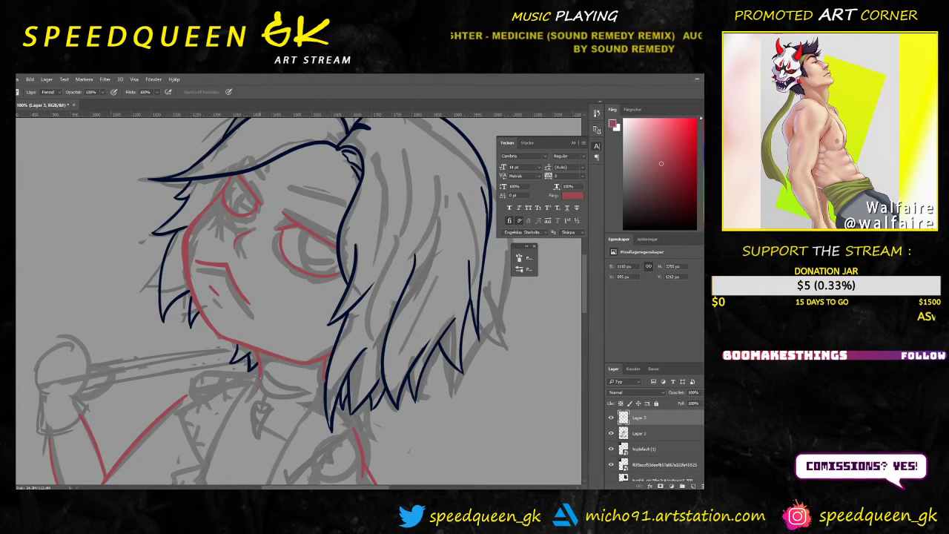
Step: Adjust the eraser size and erase the old neck line beside the small hair tuft under the chin
{"action": "right_click", "coordinate": [285, 393]}
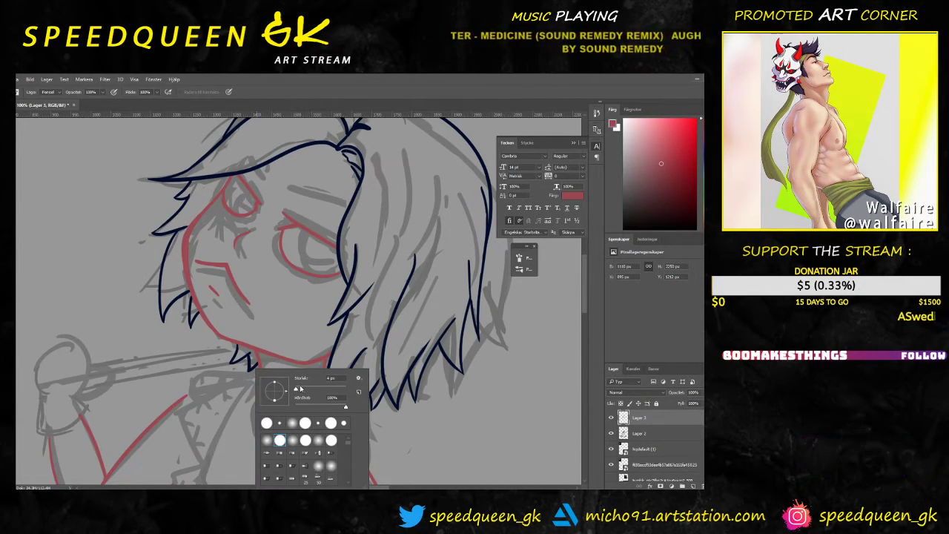
{"action": "left_click", "coordinate": [300, 387]}
{"action": "key", "text": "Return"}
{"action": "left_click_drag", "start_coordinate": [253, 363], "coordinate": [245, 370]}
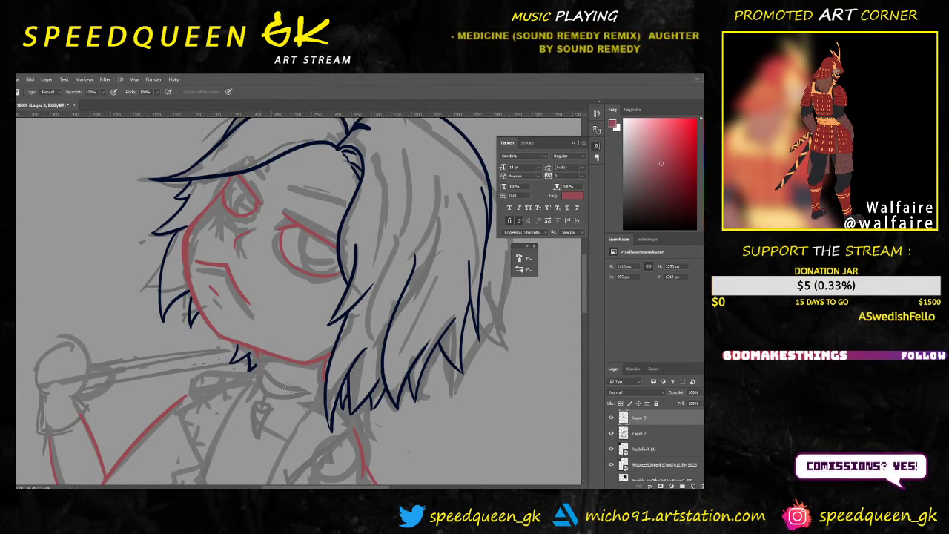
{"action": "scroll", "coordinate": [282, 396], "scroll_direction": "up", "scroll_amount": 5}
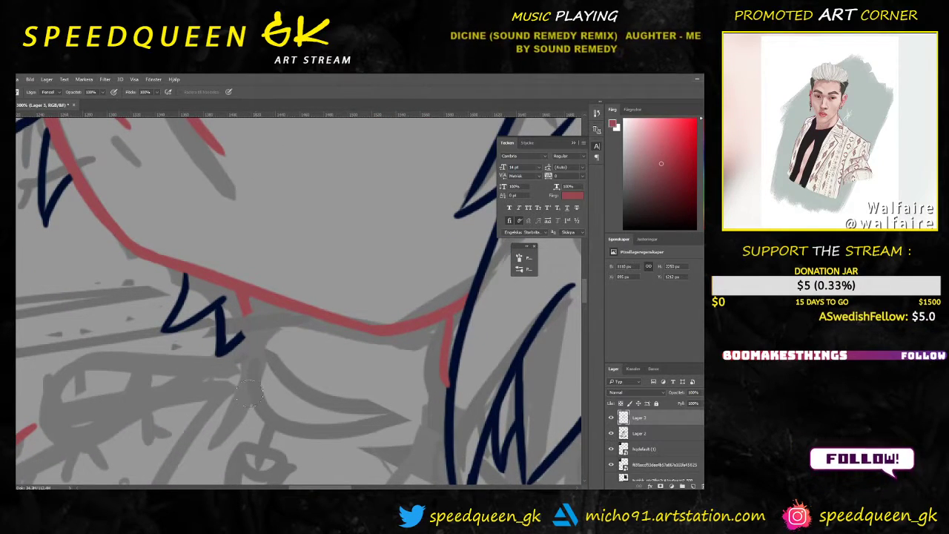
{"action": "right_click", "coordinate": [273, 341]}
{"action": "left_click_drag", "start_coordinate": [317, 344], "coordinate": [311, 344]}
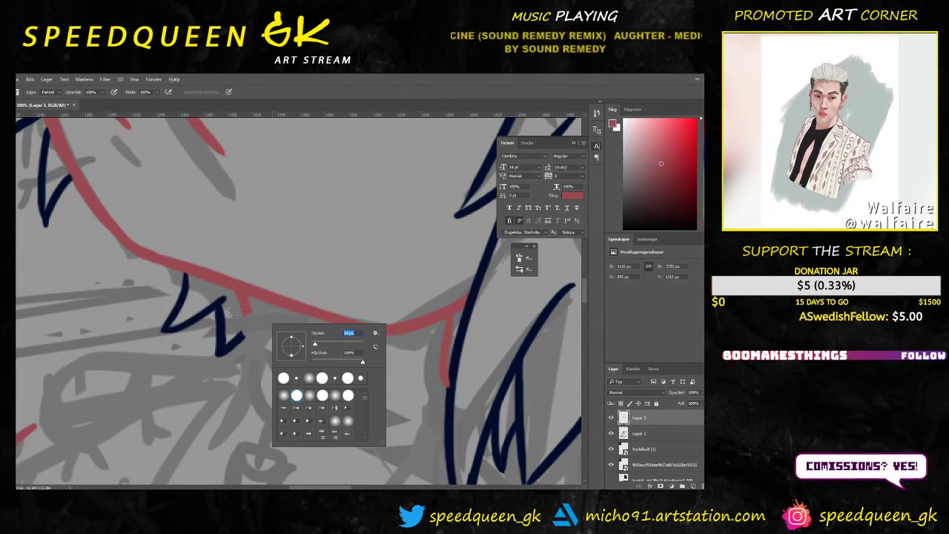
{"action": "left_click_drag", "start_coordinate": [247, 315], "coordinate": [233, 299]}
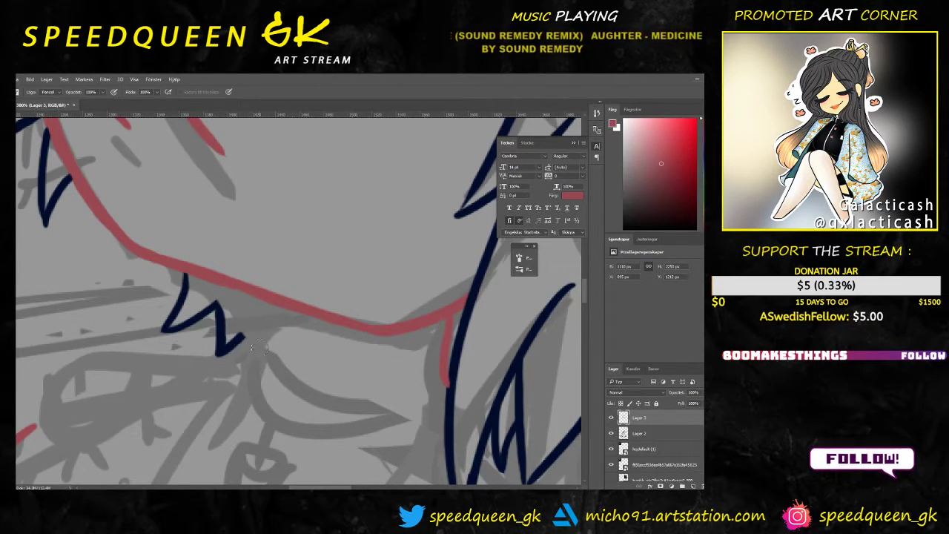
Step: Redraw the neck line beside the small hair tuft in red, curving down from the jaw, undoing strokes until it fits
{"action": "key", "text": "b"}
{"action": "left_click_drag", "start_coordinate": [253, 295], "coordinate": [222, 434]}
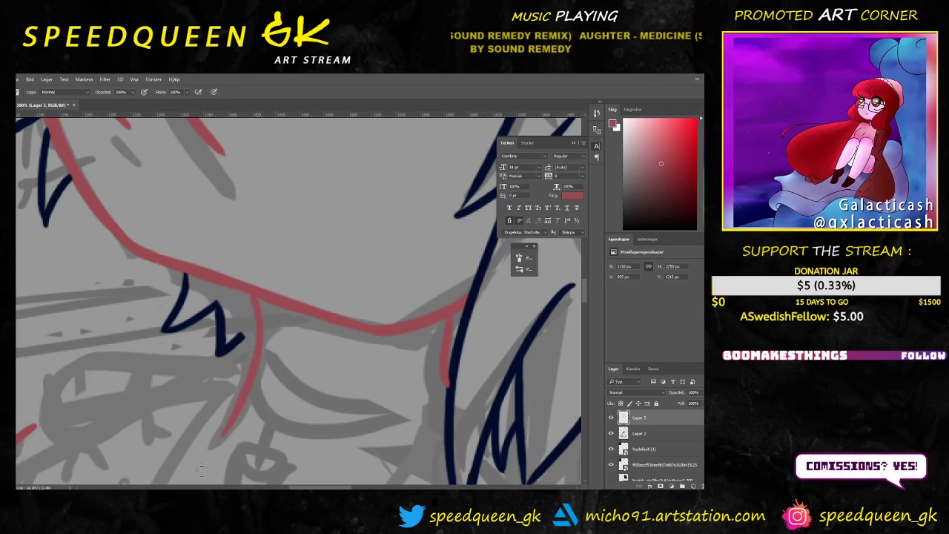
{"action": "key", "text": "ctrl+z"}
{"action": "left_click_drag", "start_coordinate": [256, 296], "coordinate": [238, 400]}
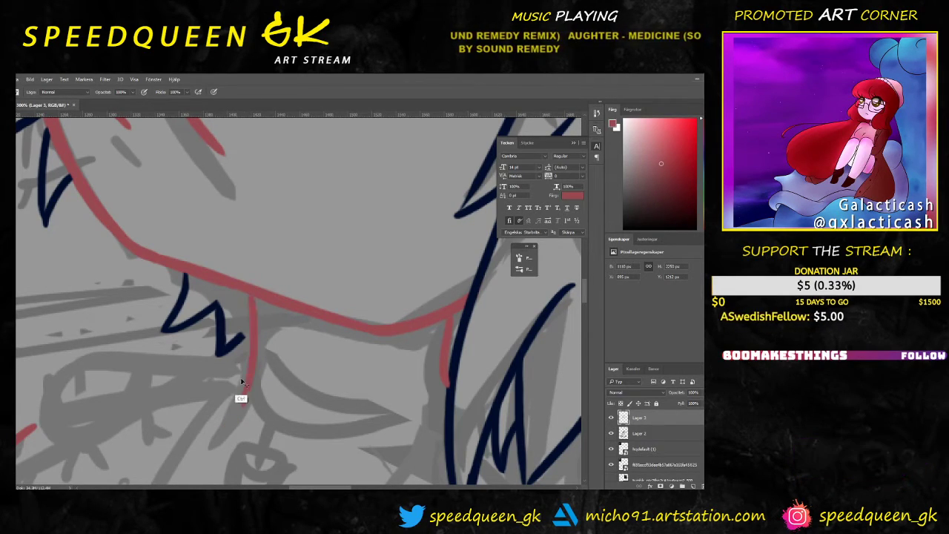
{"action": "key", "text": "ctrl+z"}
{"action": "left_click_drag", "start_coordinate": [252, 295], "coordinate": [239, 404]}
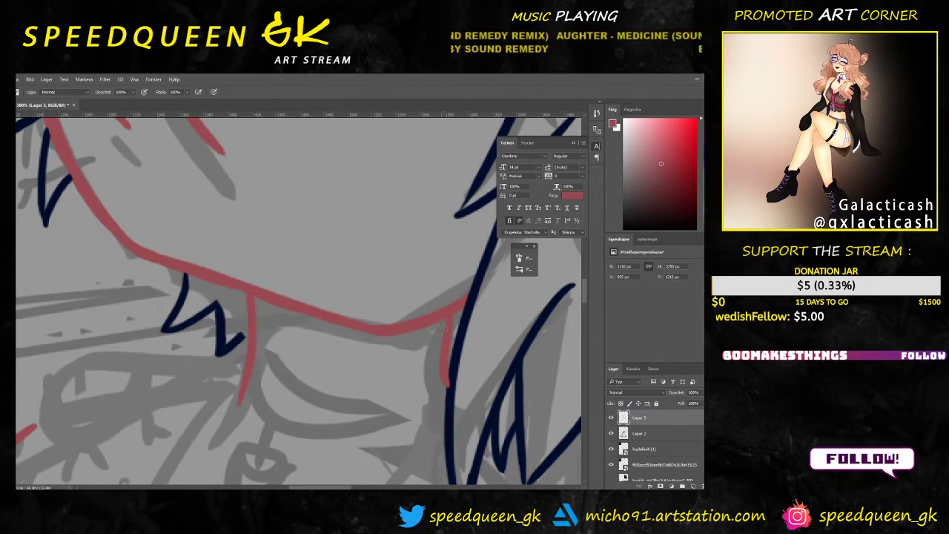
Step: Refine the short red neck line beside the front hair lock with the eraser and brush
{"action": "key", "text": "e"}
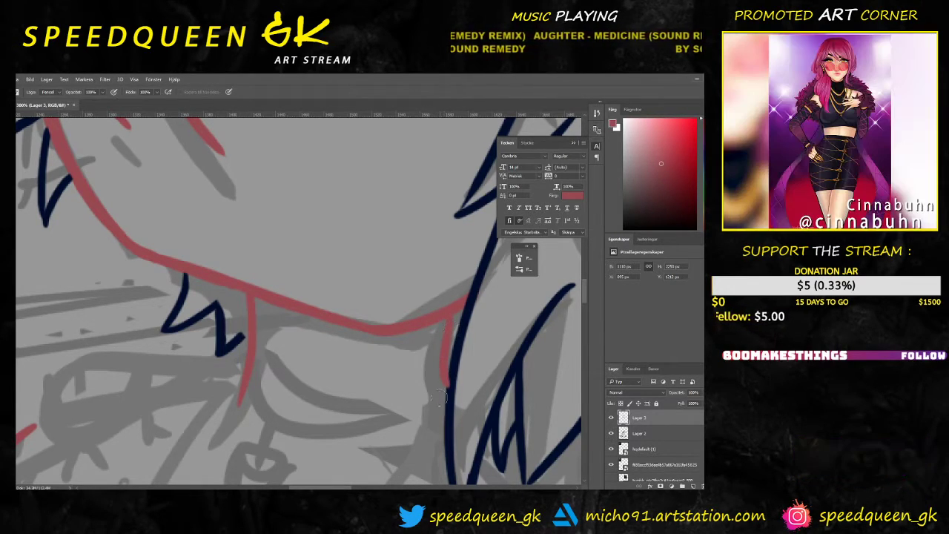
{"action": "key", "text": "b"}
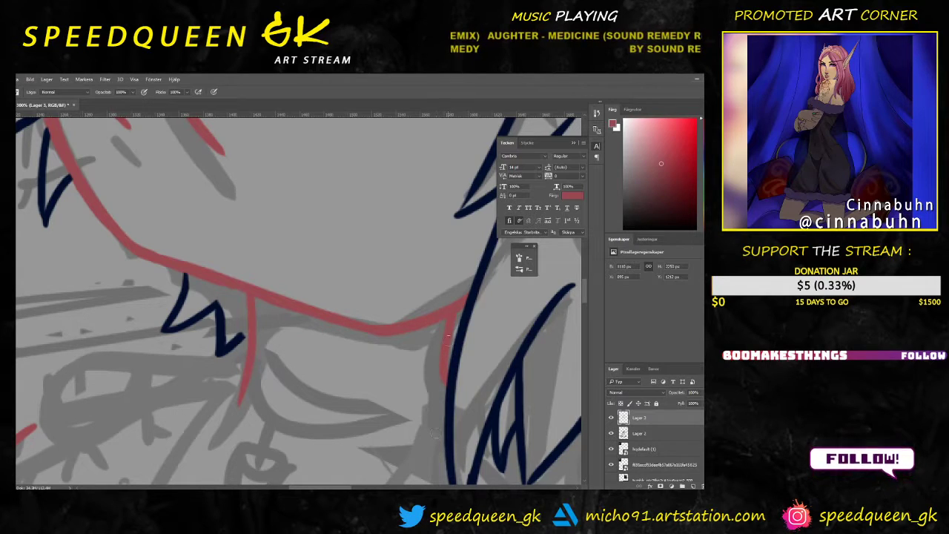
{"action": "key", "text": "ctrl+minus"}
{"action": "key", "text": "ctrl+minus"}
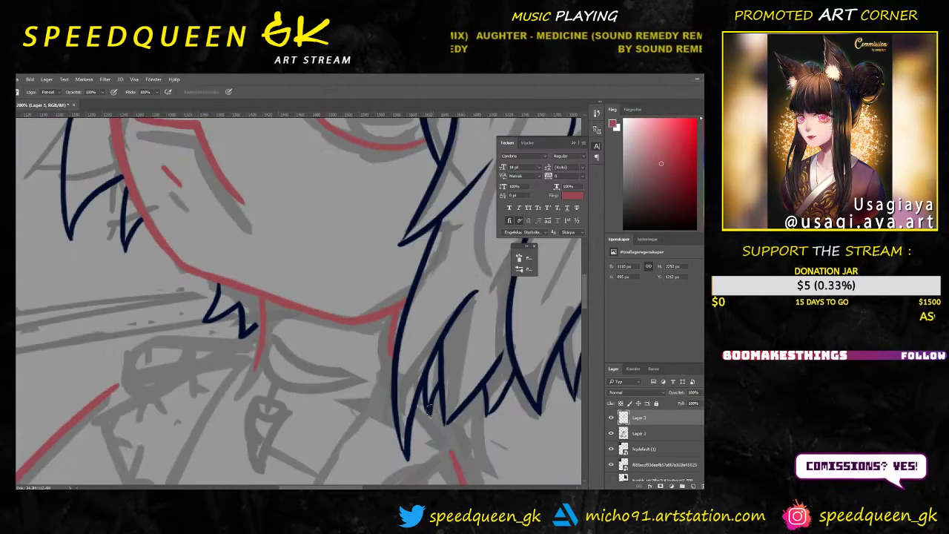
{"action": "key", "text": "e"}
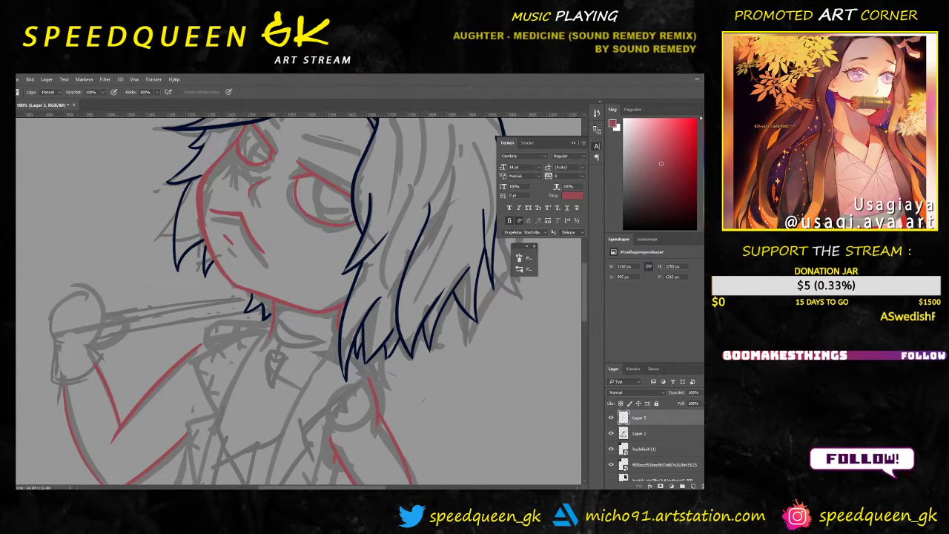
{"action": "key", "text": "ctrl+plus"}
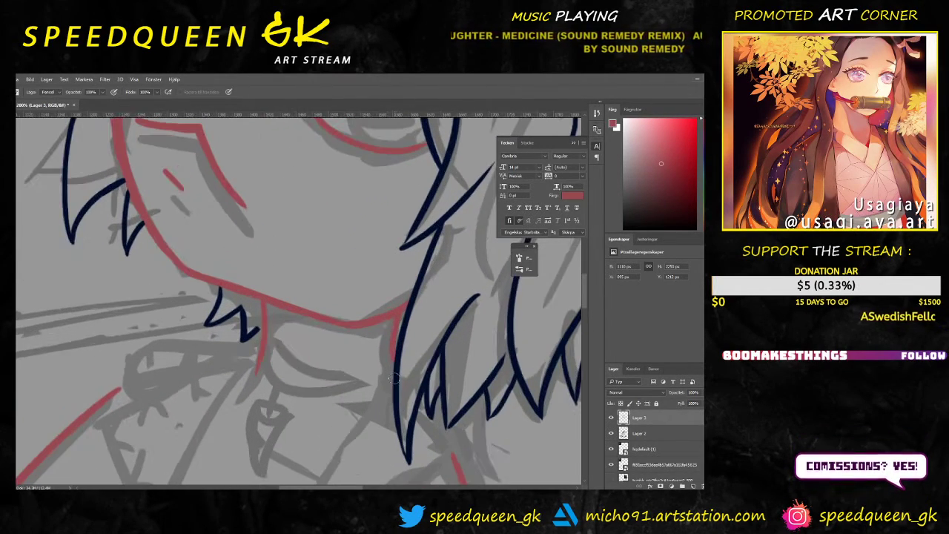
{"action": "key", "text": "ctrl+minus"}
Step: Set the foreground color to black and add a new layer above the line art
{"action": "left_click_drag", "start_coordinate": [630, 219], "coordinate": [619, 225]}
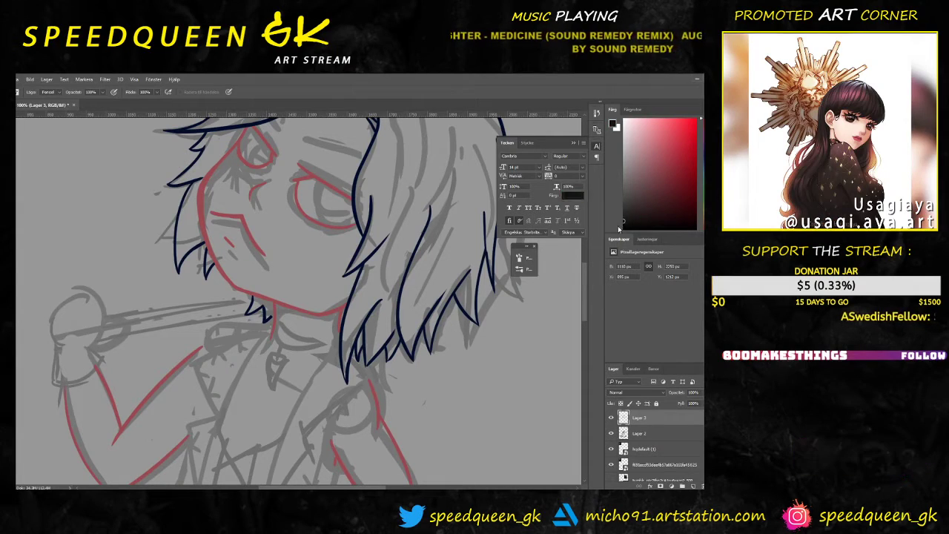
{"action": "left_click_drag", "start_coordinate": [392, 390], "coordinate": [384, 340]}
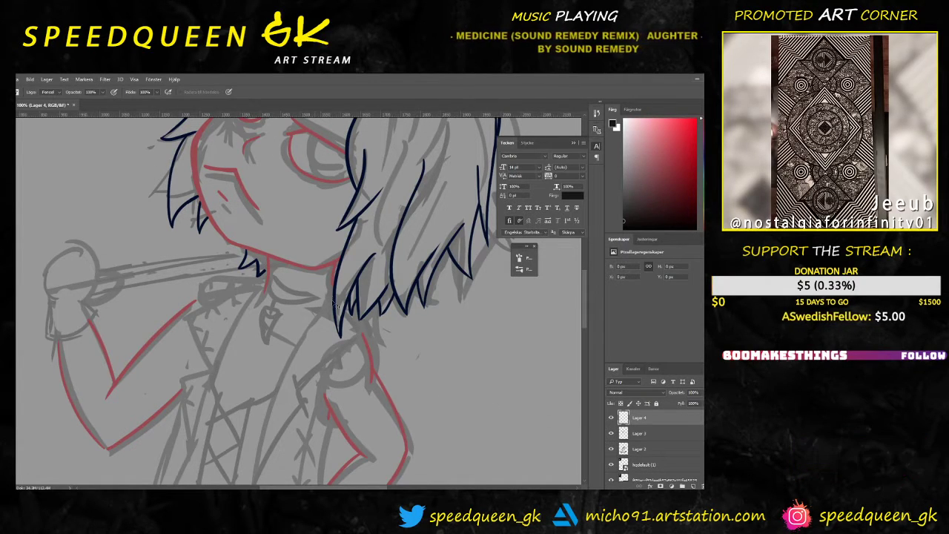
{"action": "key", "text": "ctrl+plus"}
{"action": "key", "text": "ctrl+minus"}
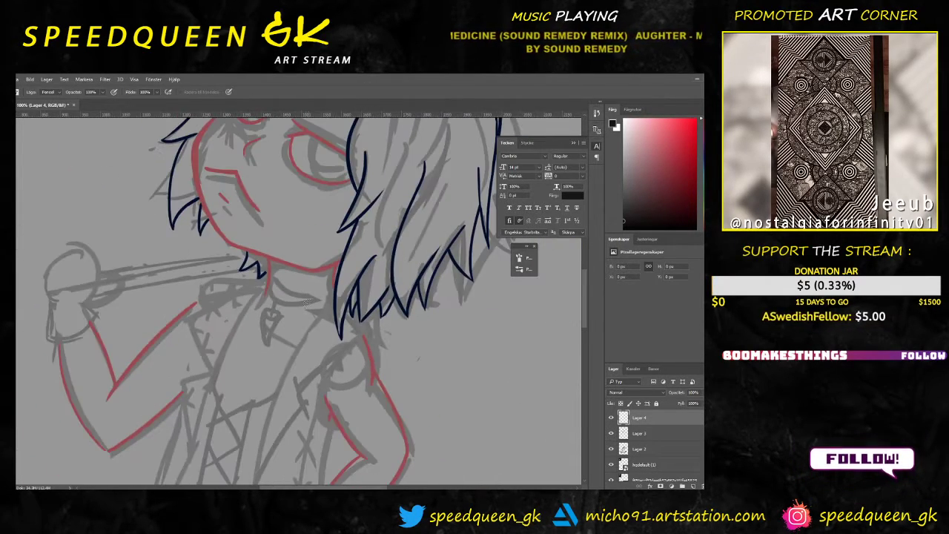
{"action": "key", "text": "ctrl+plus"}
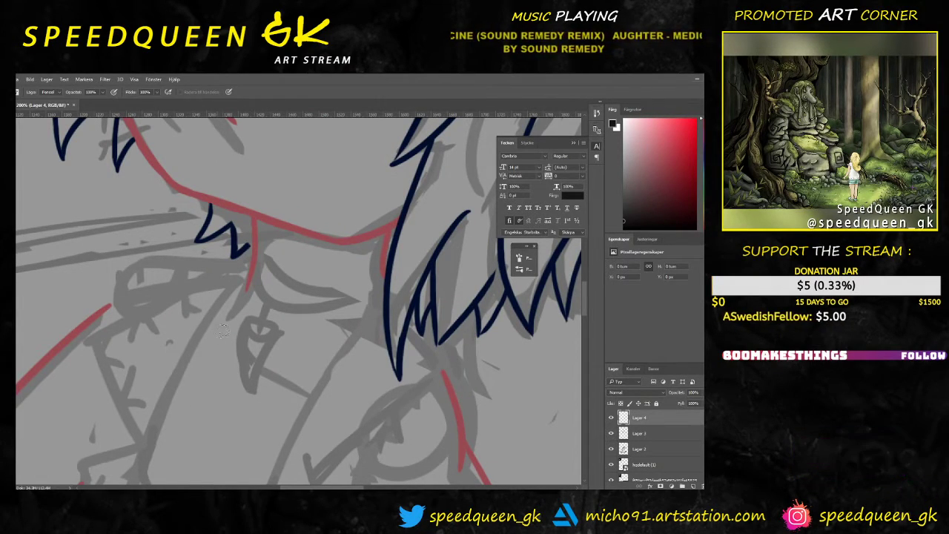
{"action": "key", "text": "b"}
{"action": "mouse_move", "coordinate": [254, 259]}
{"action": "left_mouse_down"}
{"action": "mouse_move", "coordinate": [216, 315]}
{"action": "mouse_move", "coordinate": [165, 419]}
{"action": "left_mouse_up"}
{"action": "key", "text": "ctrl+z"}
{"action": "key", "text": "ctrl+minus"}
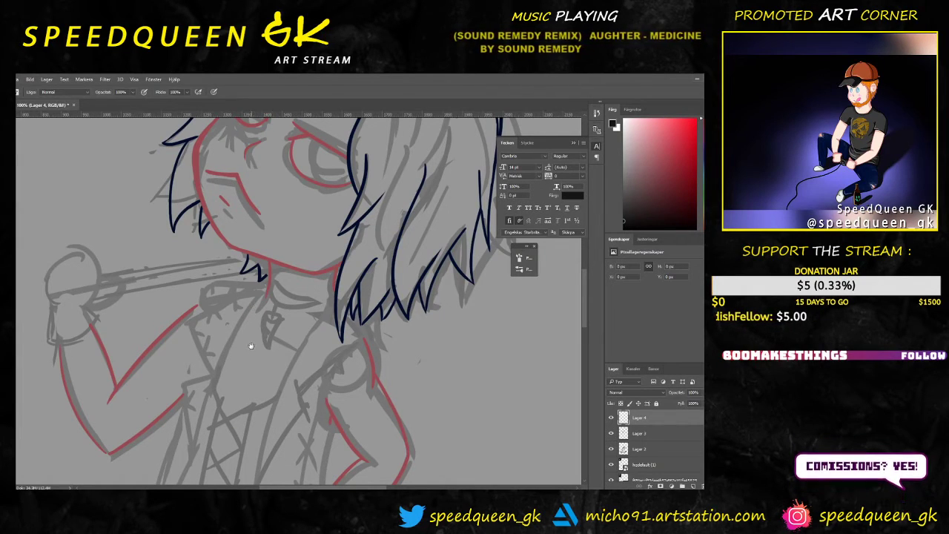
Step: On layer Lager 3, sample the hair's dark blue and extend the small hair tuft under the chin to the red neck line
{"action": "left_click_drag", "start_coordinate": [248, 343], "coordinate": [302, 264]}
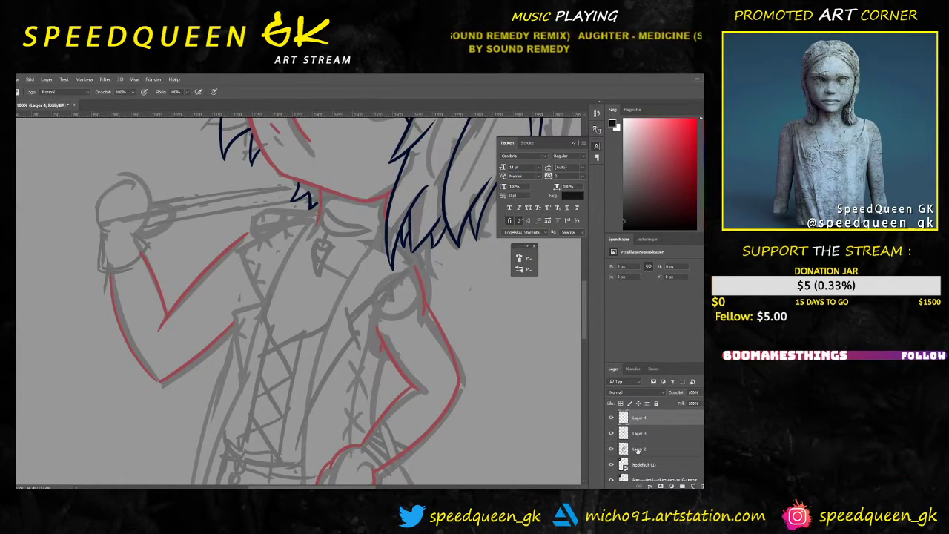
{"action": "left_click", "coordinate": [639, 433]}
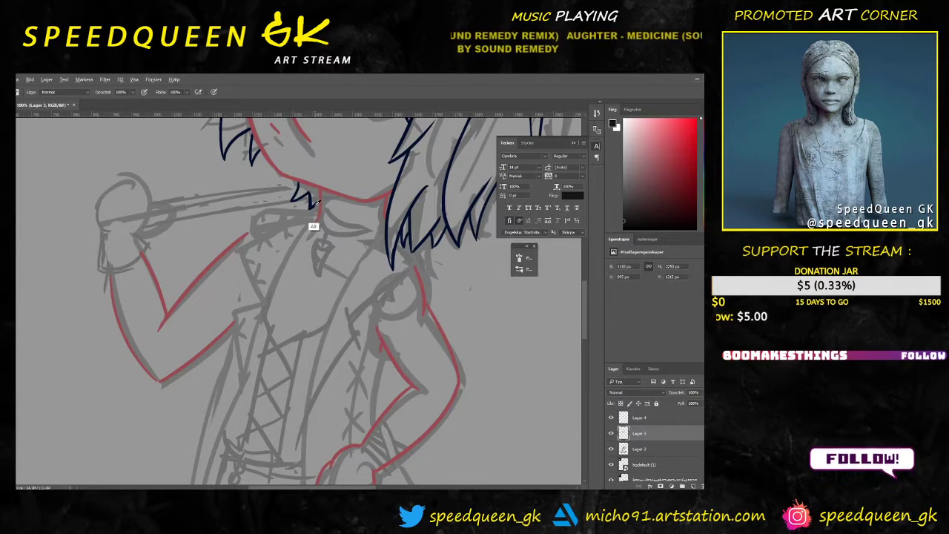
{"action": "key", "text": "ctrl+plus"}
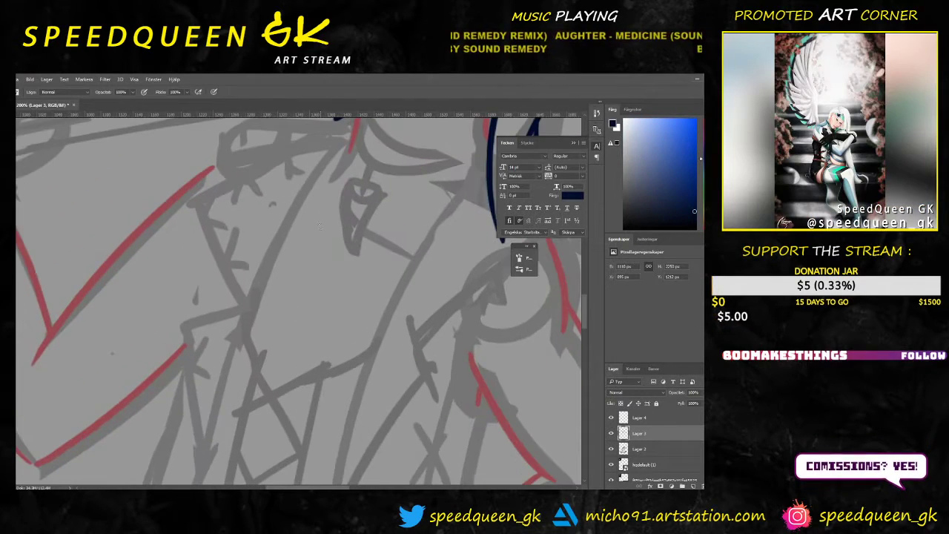
{"action": "left_click_drag", "start_coordinate": [351, 206], "coordinate": [295, 353]}
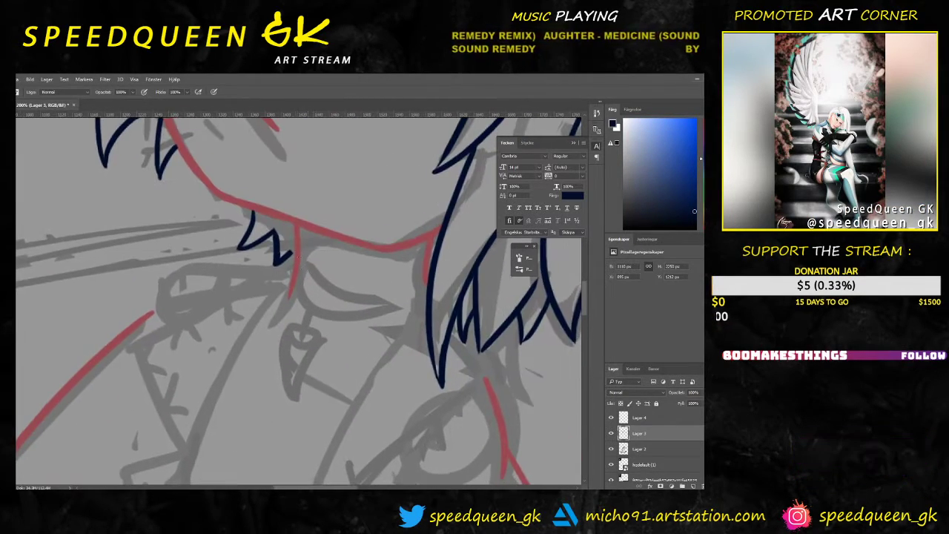
{"action": "key", "text": "ctrl+plus"}
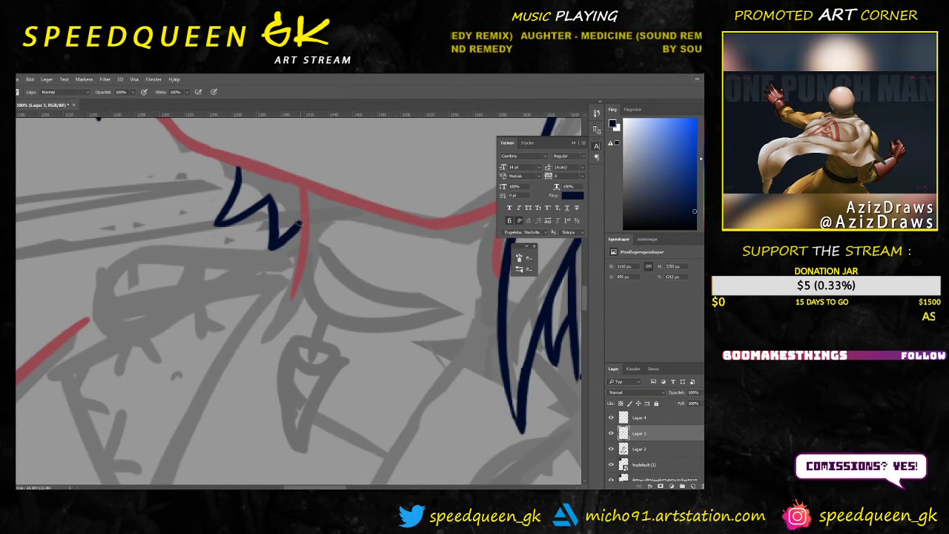
{"action": "key", "text": "ctrl+minus"}
{"action": "key", "text": "ctrl+minus"}
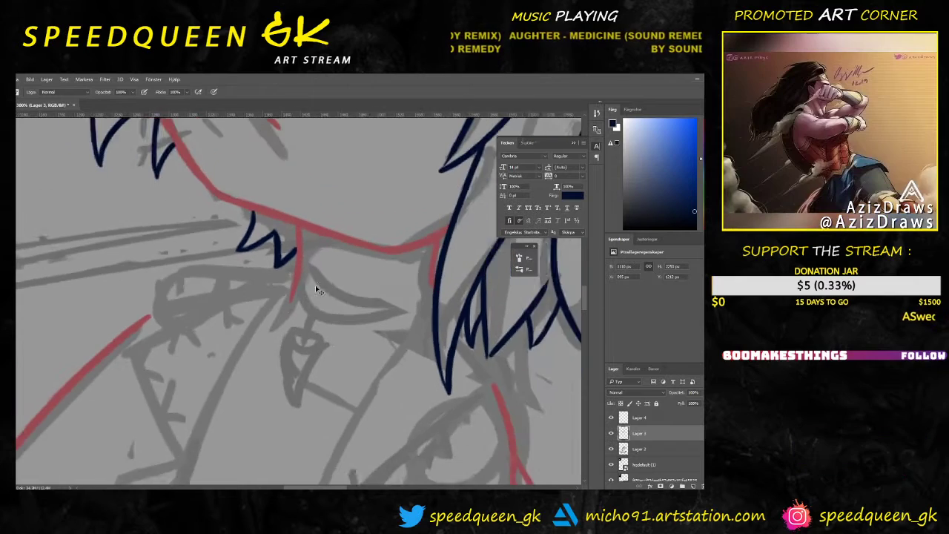
Step: Pick a slightly brighter navy blue and try a coat edge line curving from the neck to the waist
{"action": "left_click_drag", "start_coordinate": [303, 344], "coordinate": [348, 203]}
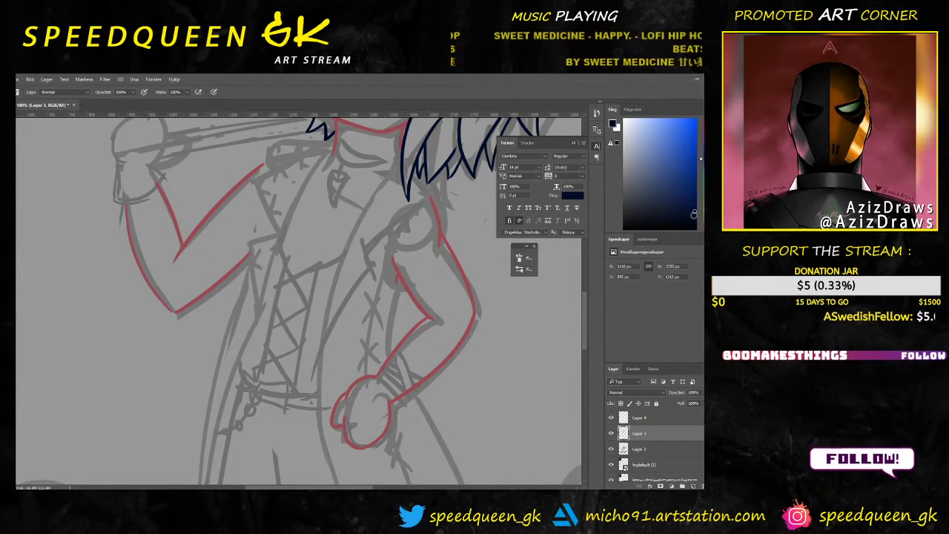
{"action": "mouse_move", "coordinate": [695, 211]}
{"action": "left_mouse_down"}
{"action": "mouse_move", "coordinate": [687, 197]}
{"action": "mouse_move", "coordinate": [697, 190]}
{"action": "left_mouse_up"}
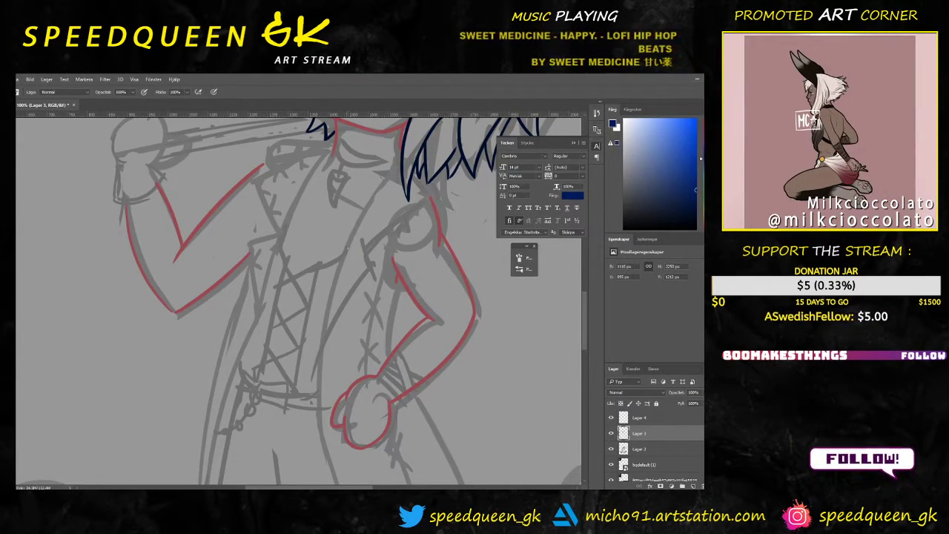
{"action": "key", "text": "ctrl+minus"}
{"action": "left_click_drag", "start_coordinate": [324, 197], "coordinate": [320, 357]}
{"action": "key", "text": "ctrl+minus"}
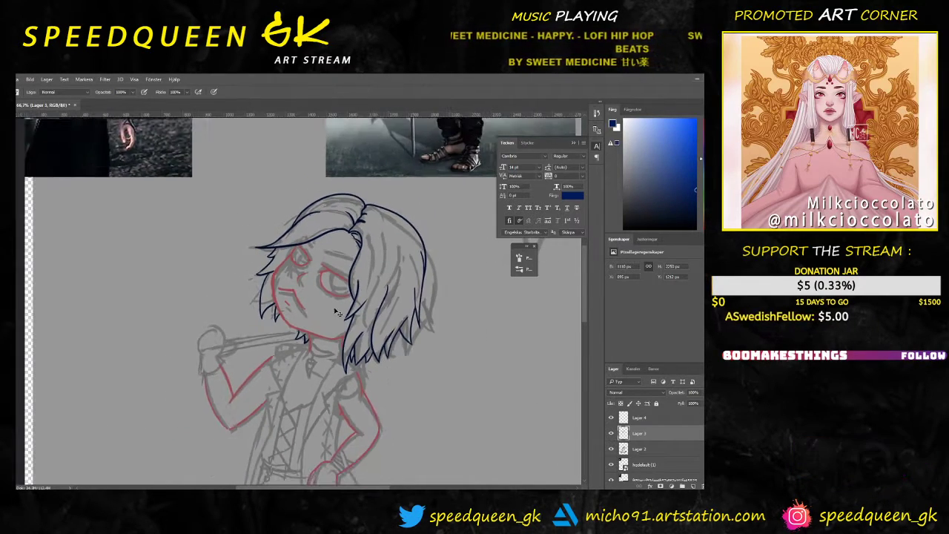
{"action": "mouse_move", "coordinate": [388, 198]}
{"action": "left_mouse_down"}
{"action": "mouse_move", "coordinate": [339, 345]}
{"action": "mouse_move", "coordinate": [361, 258]}
{"action": "left_mouse_up"}
{"action": "mouse_move", "coordinate": [343, 388]}
{"action": "left_mouse_down"}
{"action": "mouse_move", "coordinate": [365, 230]}
{"action": "mouse_move", "coordinate": [351, 322]}
{"action": "mouse_move", "coordinate": [355, 313]}
{"action": "left_mouse_up"}
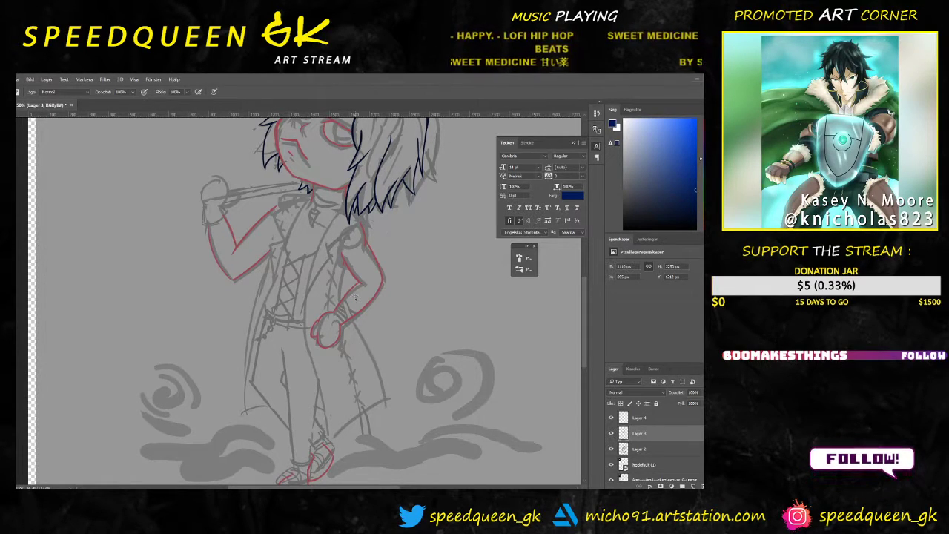
{"action": "key", "text": "ctrl+plus"}
{"action": "left_click_drag", "start_coordinate": [361, 218], "coordinate": [333, 255]}
{"action": "scroll", "coordinate": [324, 236], "scroll_direction": "up", "scroll_amount": 1}
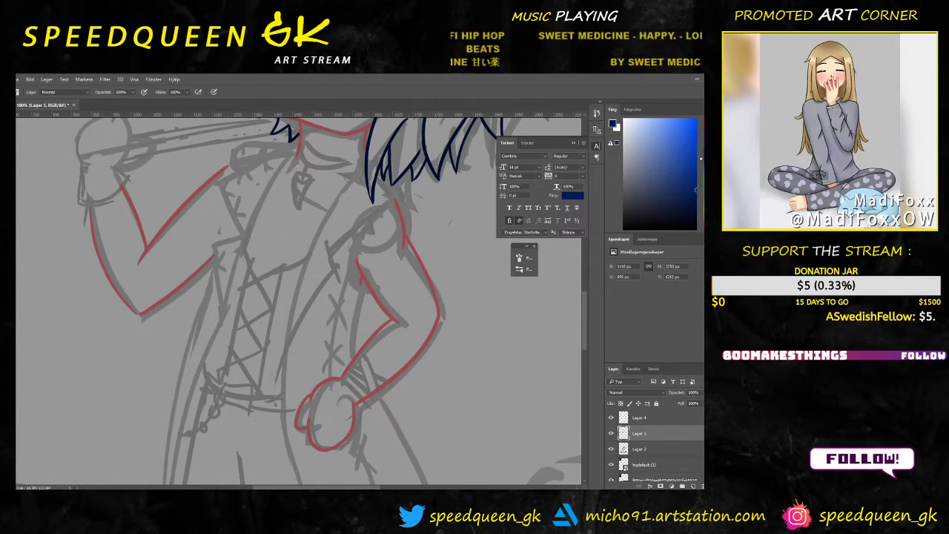
{"action": "left_click_drag", "start_coordinate": [299, 140], "coordinate": [239, 291]}
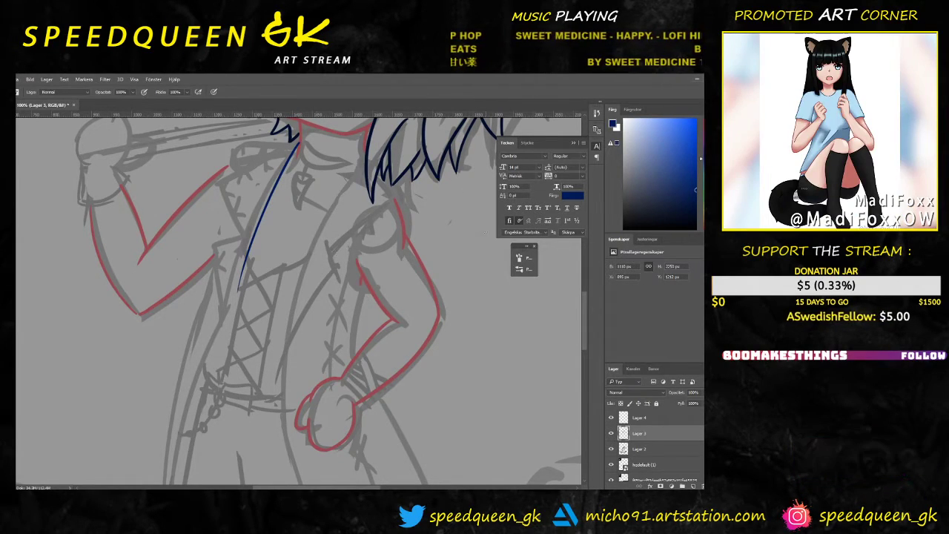
{"action": "key", "text": "ctrl+z"}
Step: Reset the foreground color to black and try long strokes for the coat's front edge from the neck past the waist
{"action": "key", "text": "d"}
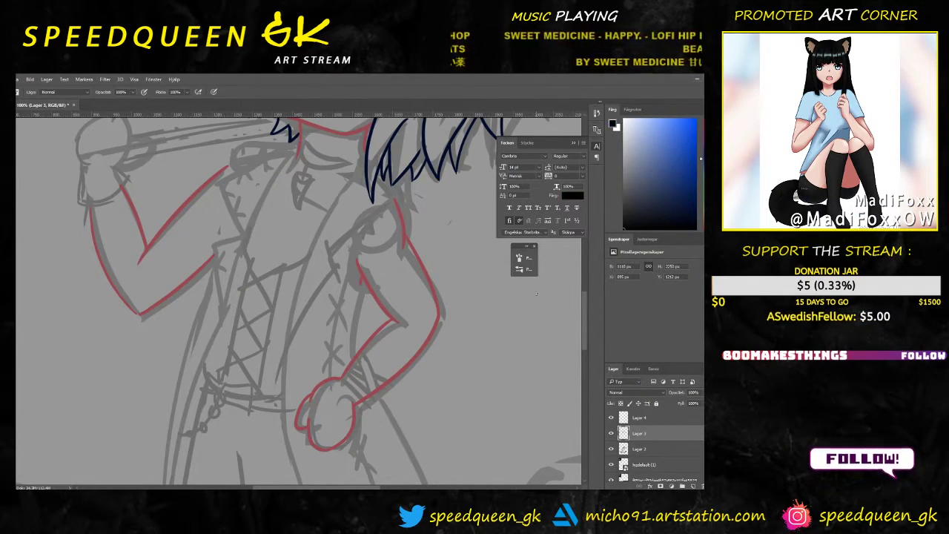
{"action": "left_click_drag", "start_coordinate": [299, 145], "coordinate": [222, 335]}
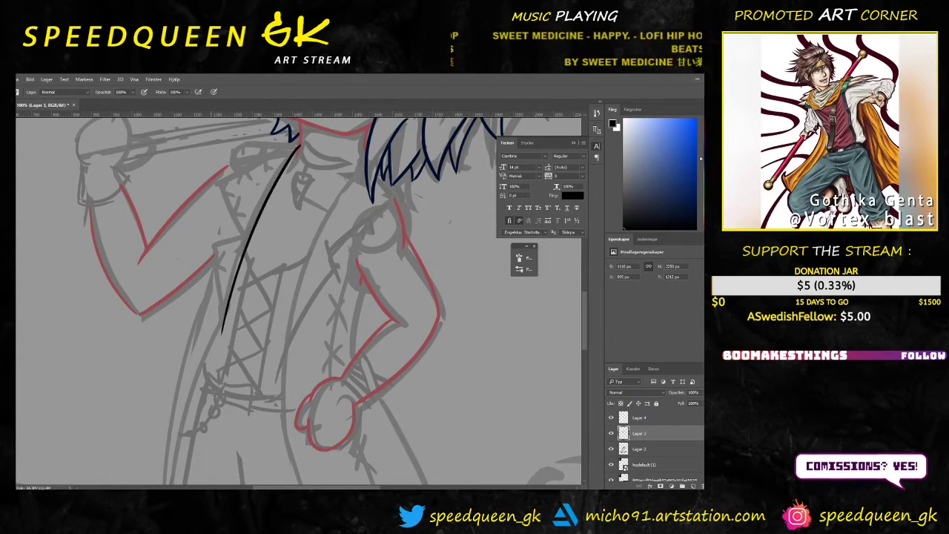
{"action": "key", "text": "ctrl+z"}
{"action": "left_click_drag", "start_coordinate": [298, 142], "coordinate": [220, 387]}
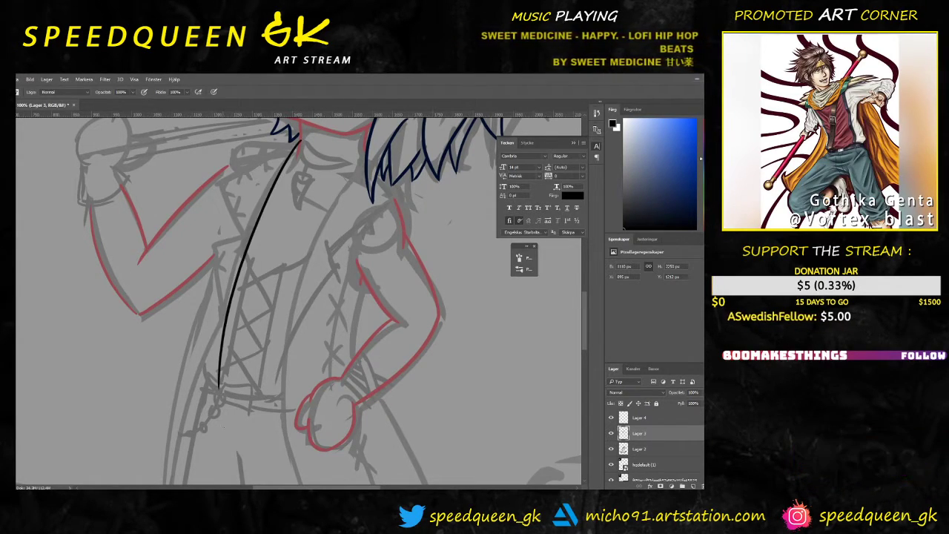
{"action": "key", "text": "ctrl+z"}
{"action": "key", "text": "ctrl+minus"}
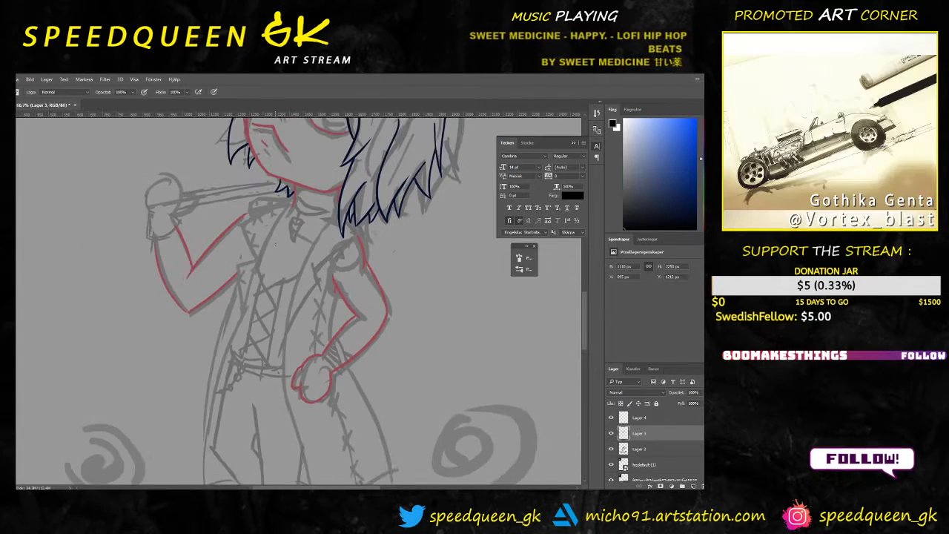
{"action": "mouse_move", "coordinate": [284, 279]}
{"action": "left_mouse_down"}
{"action": "mouse_move", "coordinate": [294, 214]}
{"action": "mouse_move", "coordinate": [274, 280]}
{"action": "left_mouse_up"}
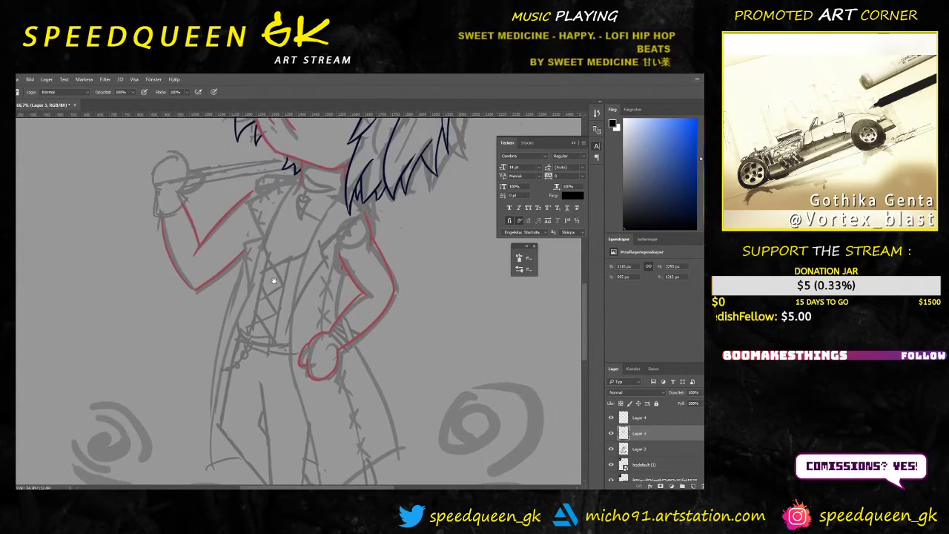
{"action": "left_click_drag", "start_coordinate": [301, 173], "coordinate": [235, 375]}
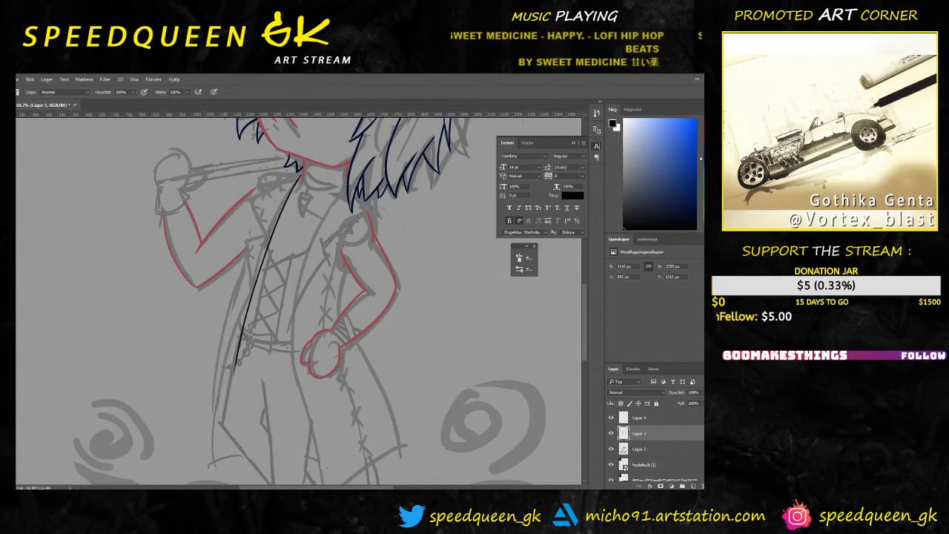
{"action": "key", "text": "ctrl+z"}
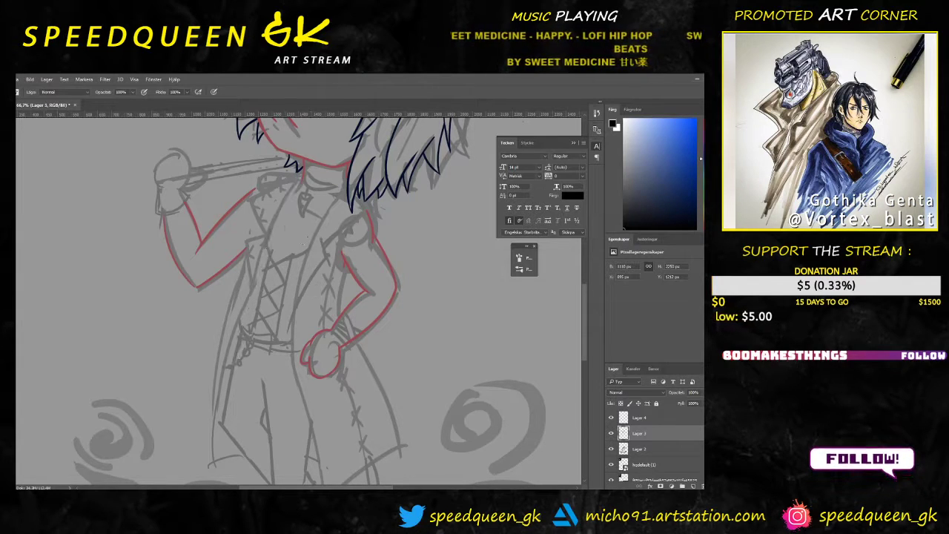
Step: Set the brush size to 10 px and test the coat's front edge line from the neck down over the hip
{"action": "right_click", "coordinate": [308, 276]}
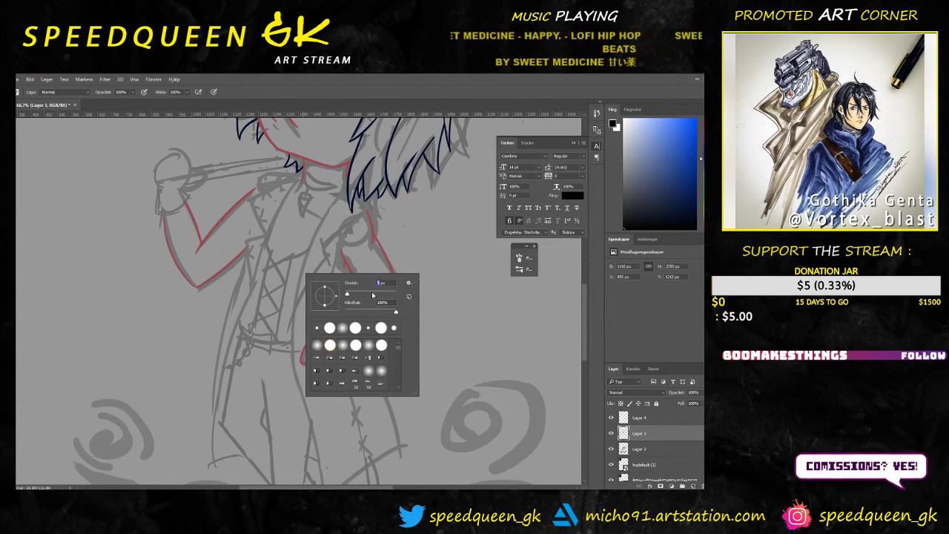
{"action": "type", "text": "10"}
{"action": "key", "text": "Return"}
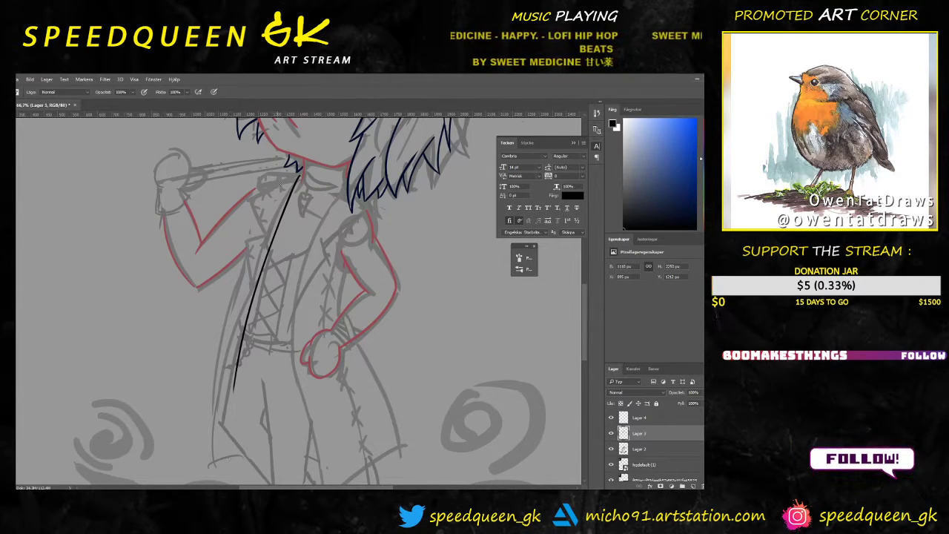
{"action": "key", "text": "ctrl+z"}
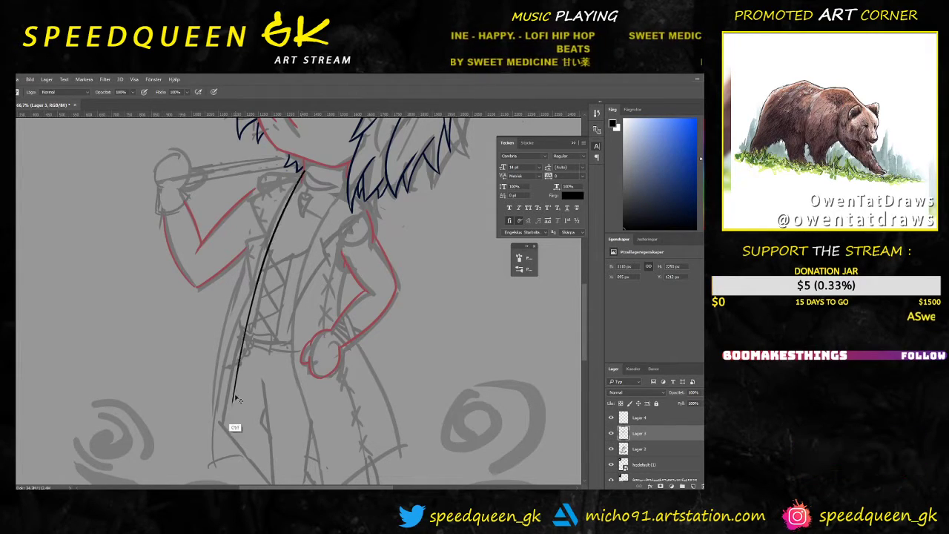
{"action": "key", "text": "ctrl+z"}
{"action": "key", "text": "ctrl+minus"}
{"action": "key", "text": "ctrl+minus"}
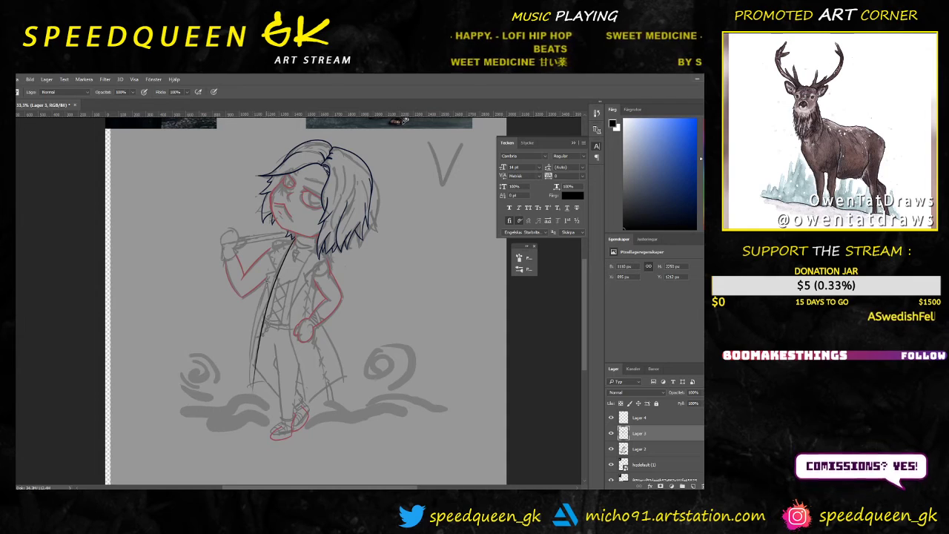
Step: Redraw the coat's front edge on the raised-arm side in black, from the neck to below the waist, undoing strokes until it fits
{"action": "key", "text": "ctrl+z"}
{"action": "left_click_drag", "start_coordinate": [295, 238], "coordinate": [253, 381]}
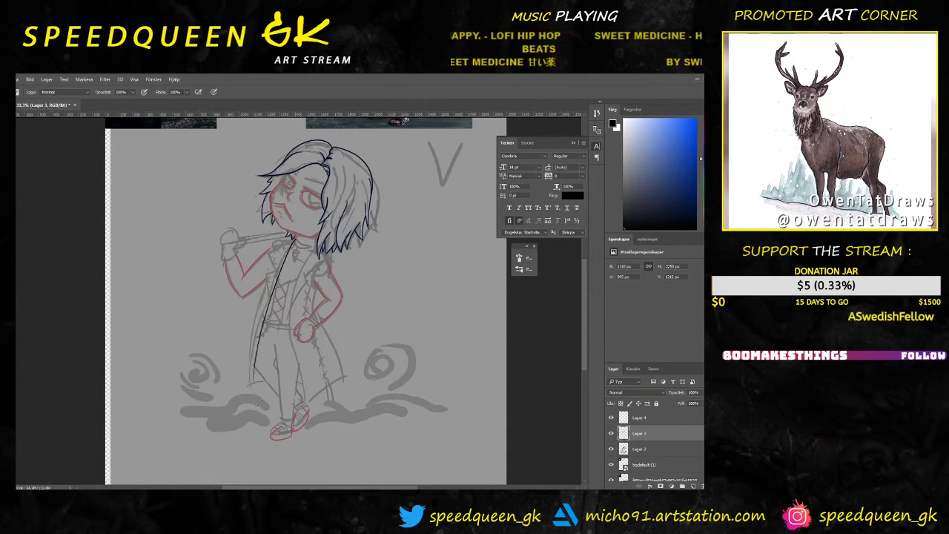
{"action": "key", "text": "ctrl+z"}
{"action": "left_click_drag", "start_coordinate": [294, 238], "coordinate": [249, 357]}
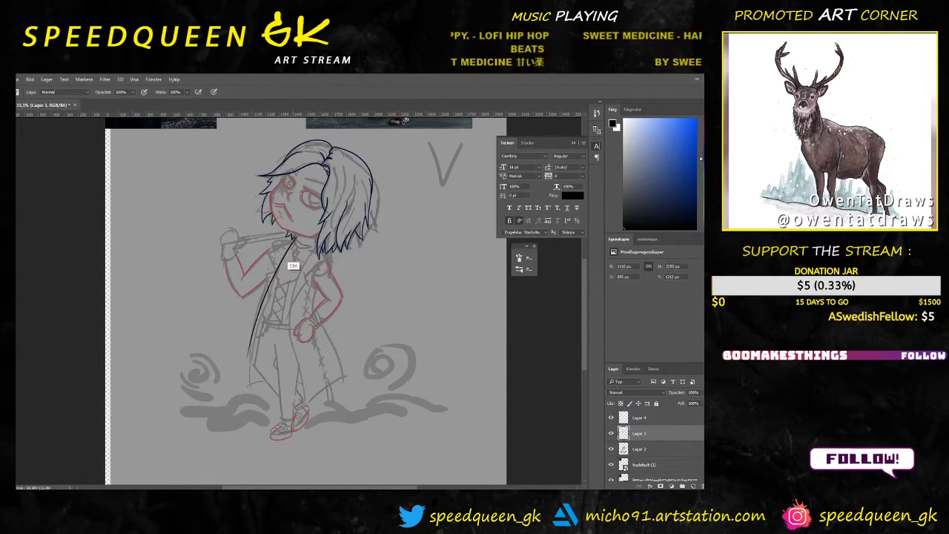
{"action": "key", "text": "ctrl+z"}
{"action": "left_click_drag", "start_coordinate": [287, 245], "coordinate": [252, 356]}
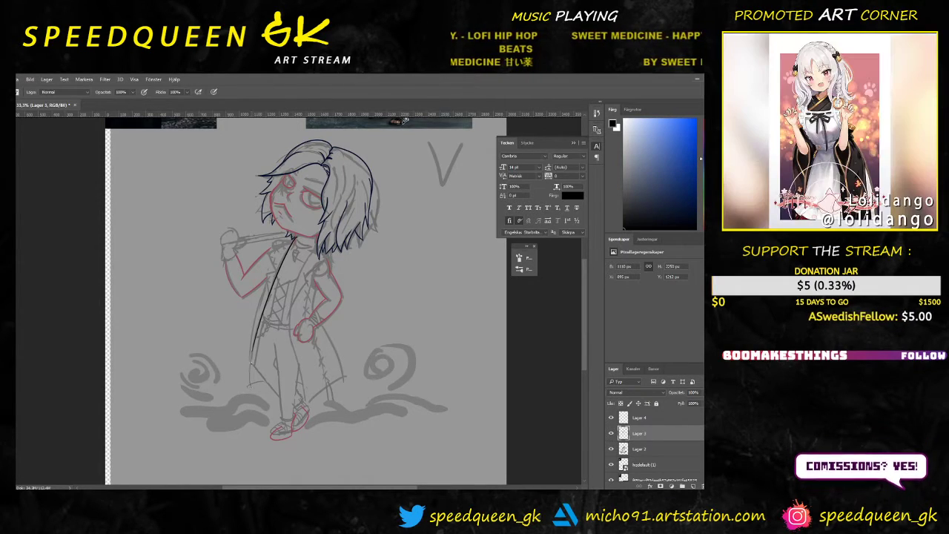
Step: Try a black line for the coat's opposite front edge, curving from the front hair lock to the waist
{"action": "key", "text": "ctrl+plus"}
{"action": "key", "text": "ctrl+plus"}
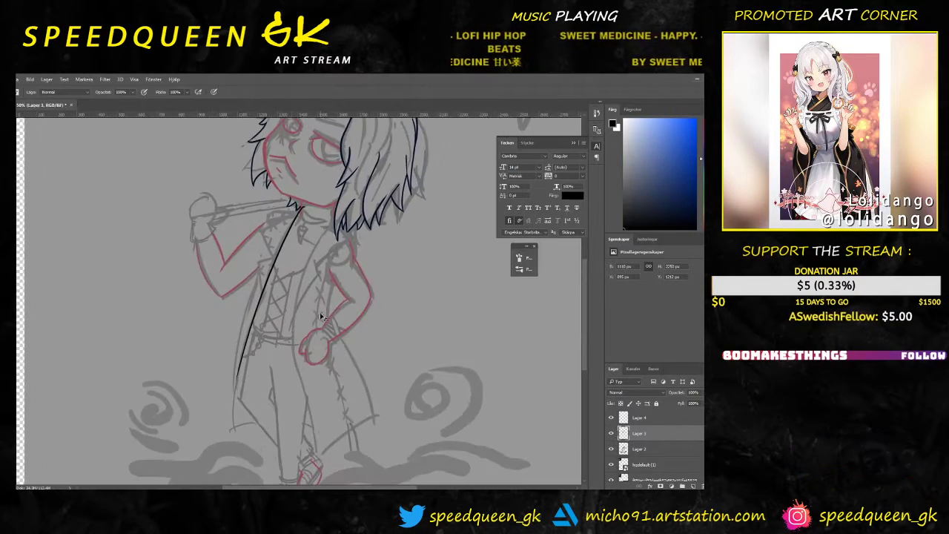
{"action": "left_click_drag", "start_coordinate": [350, 194], "coordinate": [294, 349]}
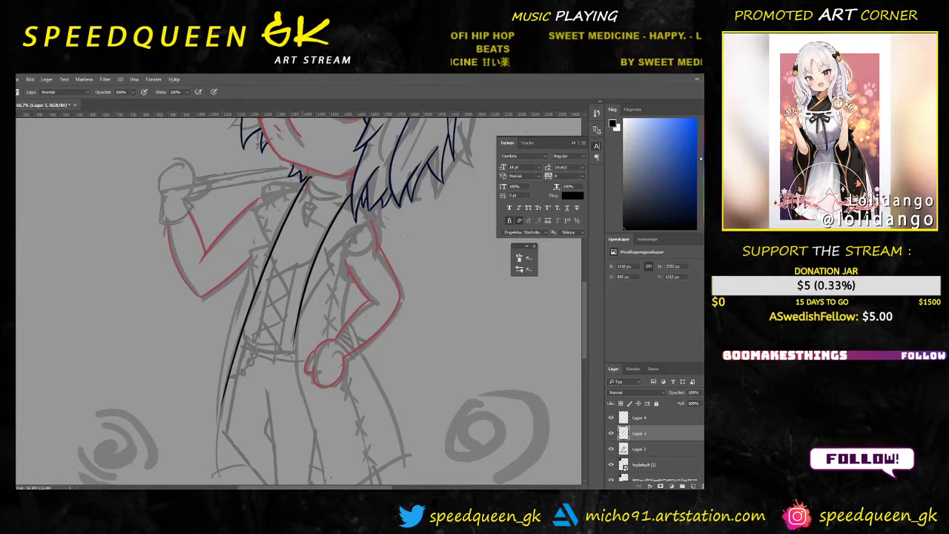
{"action": "key", "text": "ctrl+minus"}
{"action": "key", "text": "ctrl+z"}
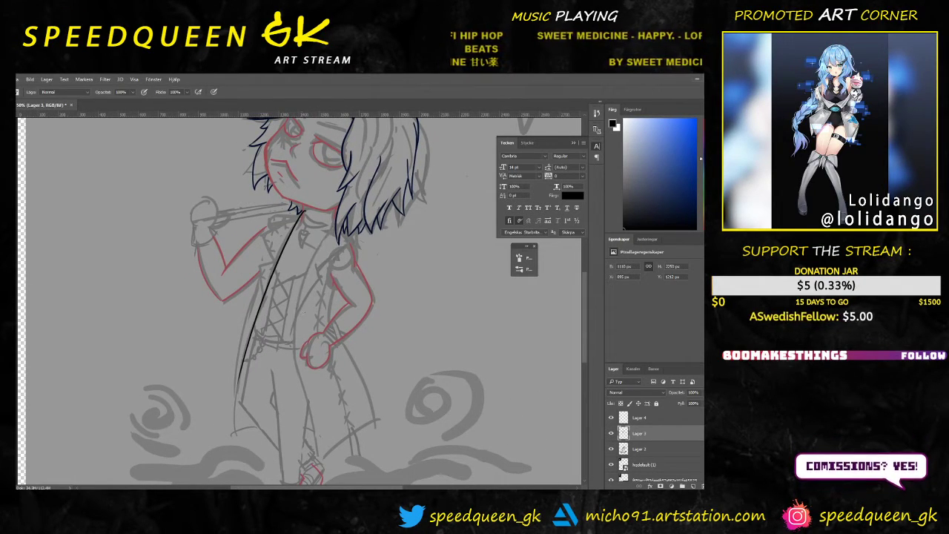
Step: Draw the coat's opposite front edge in black from under the front hair lock past the hand to the thigh, undoing strokes until it fits
{"action": "key", "text": "ctrl+minus"}
{"action": "key", "text": "ctrl+plus"}
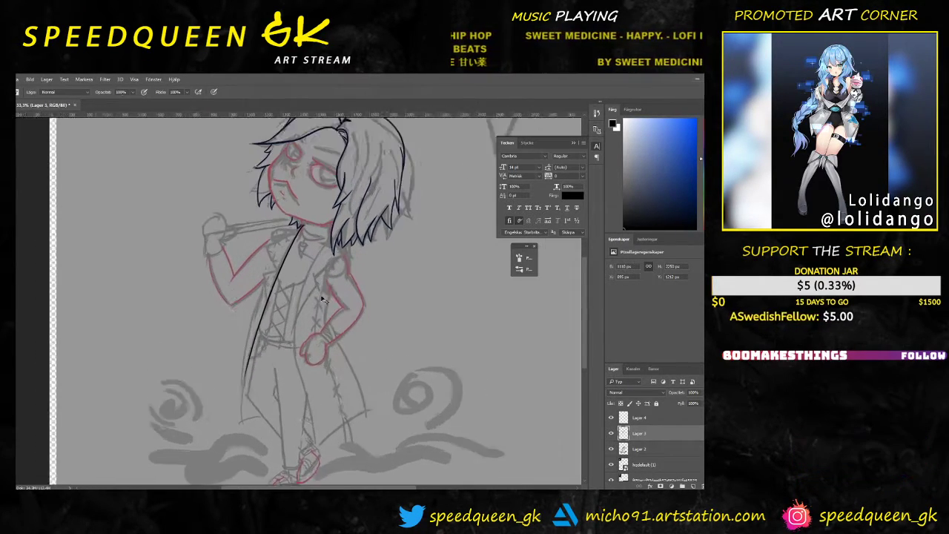
{"action": "mouse_move", "coordinate": [333, 234]}
{"action": "left_mouse_down"}
{"action": "mouse_move", "coordinate": [303, 230]}
{"action": "mouse_move", "coordinate": [301, 371]}
{"action": "left_mouse_up"}
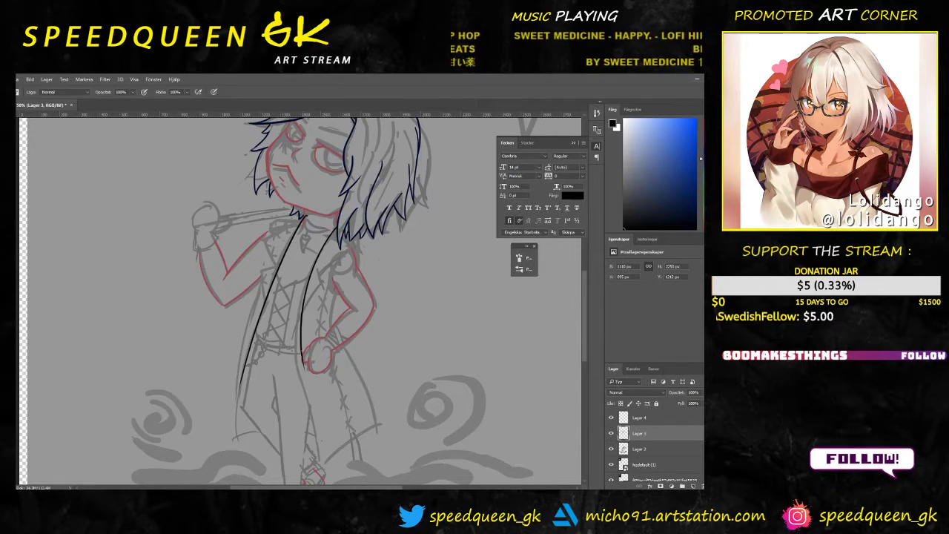
{"action": "key", "text": "ctrl+z"}
{"action": "left_click_drag", "start_coordinate": [338, 227], "coordinate": [310, 424]}
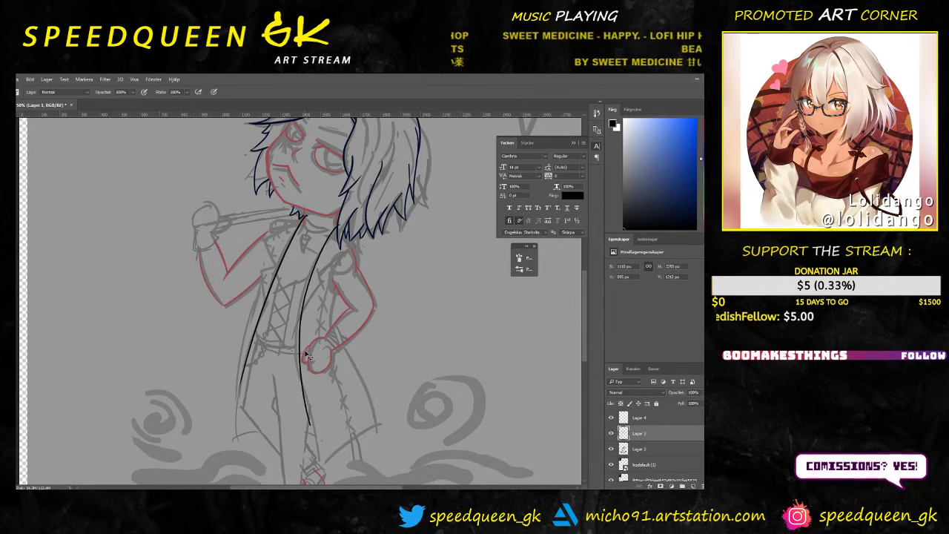
{"action": "key", "text": "ctrl+z"}
{"action": "left_click_drag", "start_coordinate": [324, 242], "coordinate": [304, 414]}
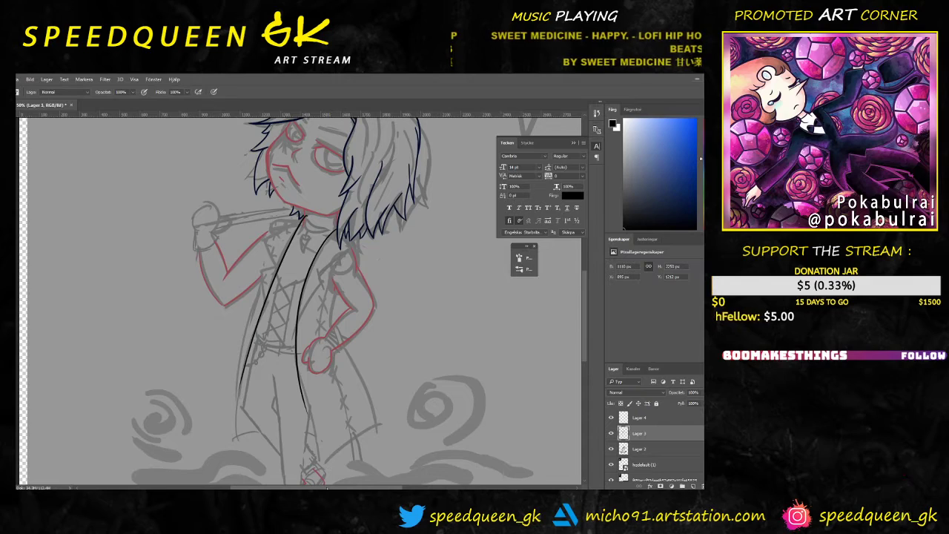
{"action": "key", "text": "ctrl+plus"}
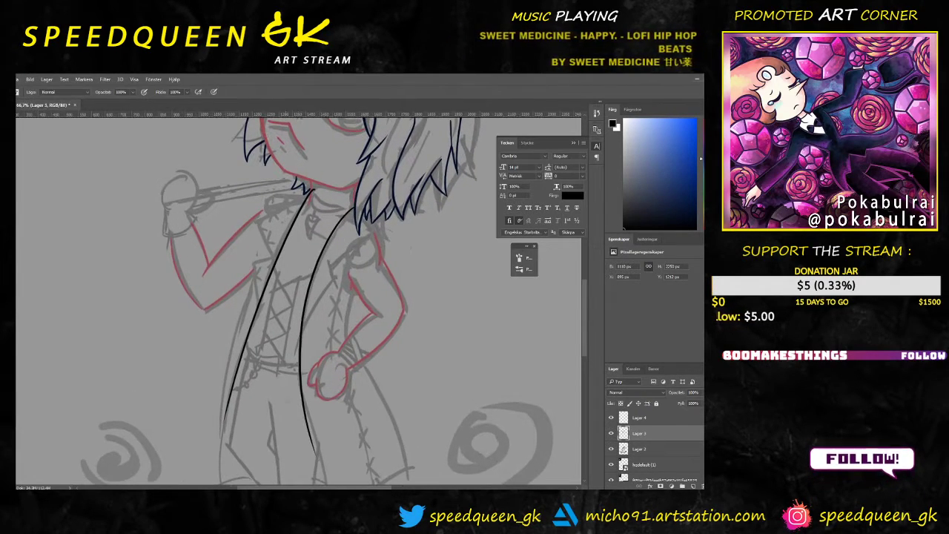
Step: Draw the lower lapel notch and the lapel's side edge in black on the raised-arm side of the coat
{"action": "left_click_drag", "start_coordinate": [299, 375], "coordinate": [309, 332]}
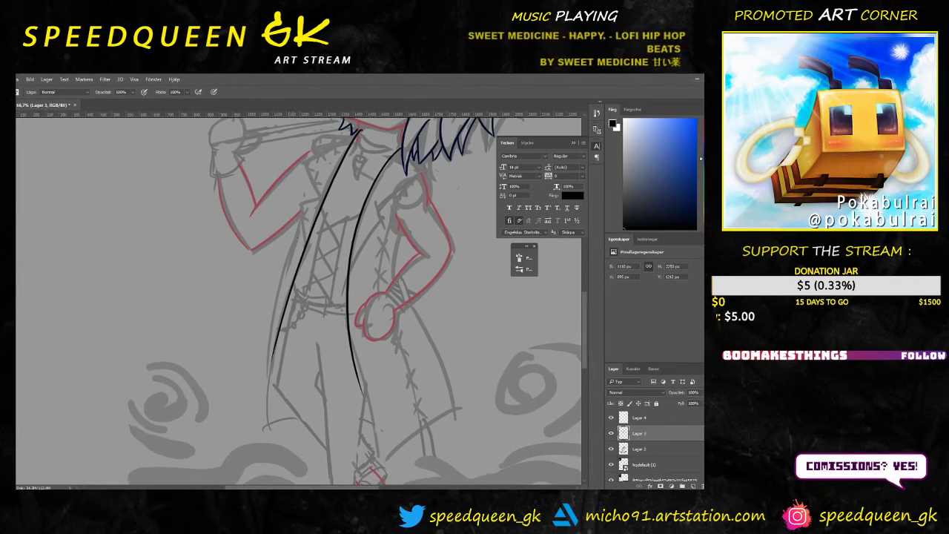
{"action": "key", "text": "ctrl+plus"}
{"action": "mouse_move", "coordinate": [344, 188]}
{"action": "left_mouse_down"}
{"action": "mouse_move", "coordinate": [319, 293]}
{"action": "mouse_move", "coordinate": [276, 331]}
{"action": "left_mouse_up"}
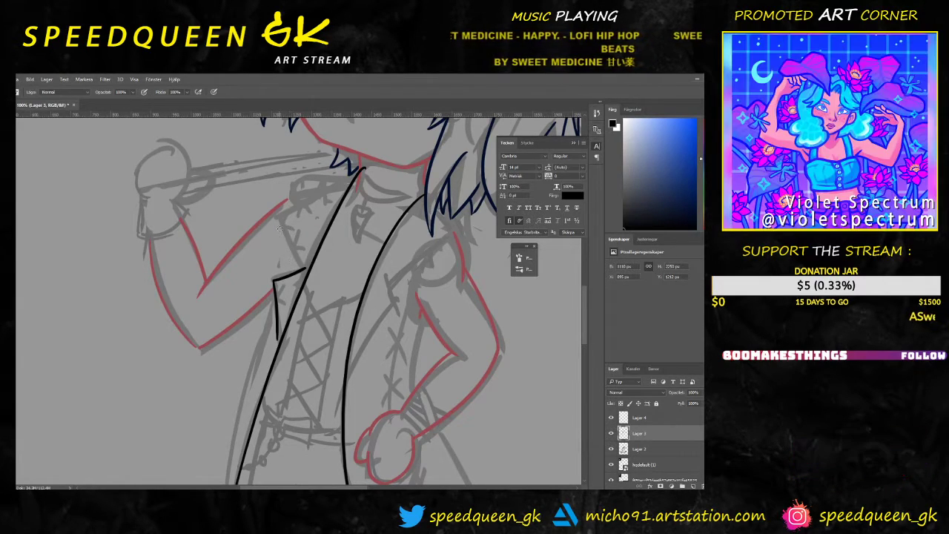
{"action": "left_click_drag", "start_coordinate": [280, 218], "coordinate": [280, 230]}
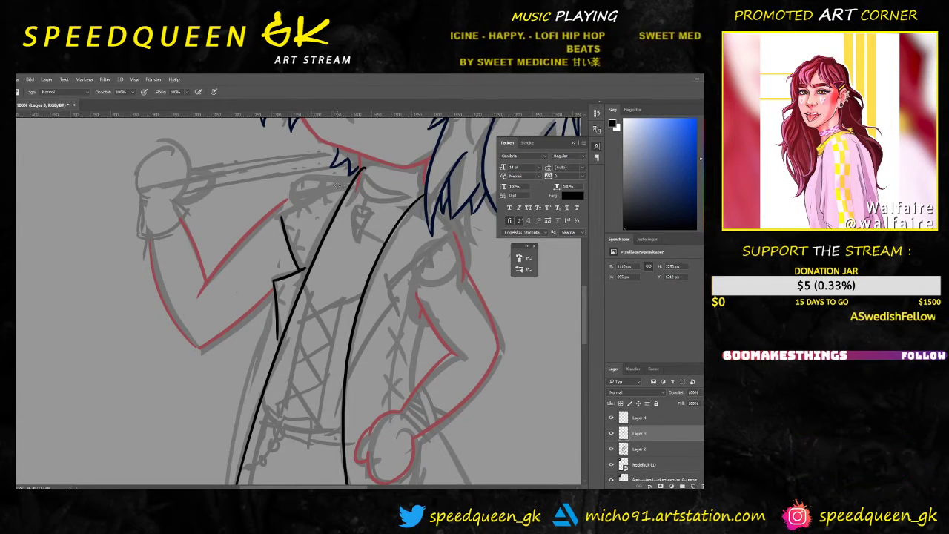
Step: Draw the lapel's slanted upper edge in black toward the neck, undoing and redrawing the stroke until it fits
{"action": "left_click_drag", "start_coordinate": [344, 172], "coordinate": [280, 221]}
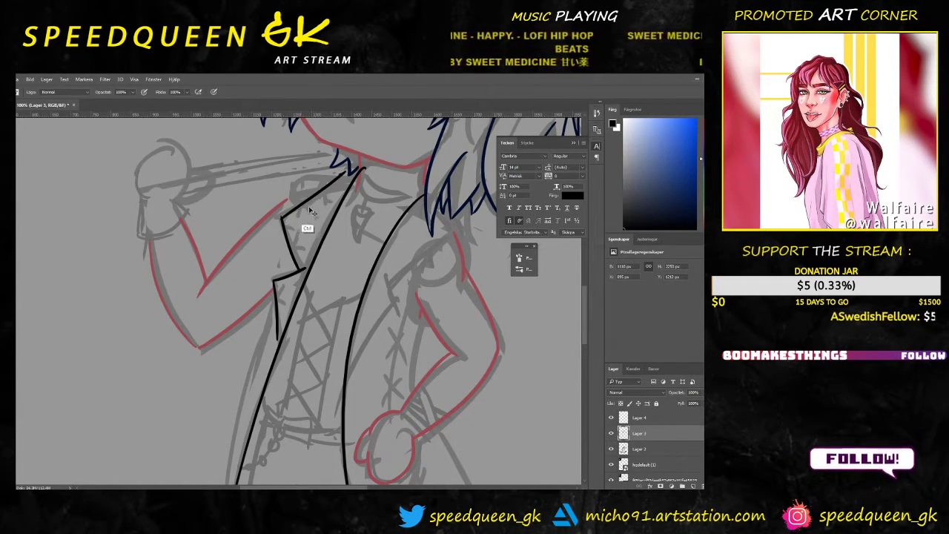
{"action": "key", "text": "ctrl+z"}
{"action": "key", "text": "ctrl+z"}
{"action": "key", "text": "ctrl+z"}
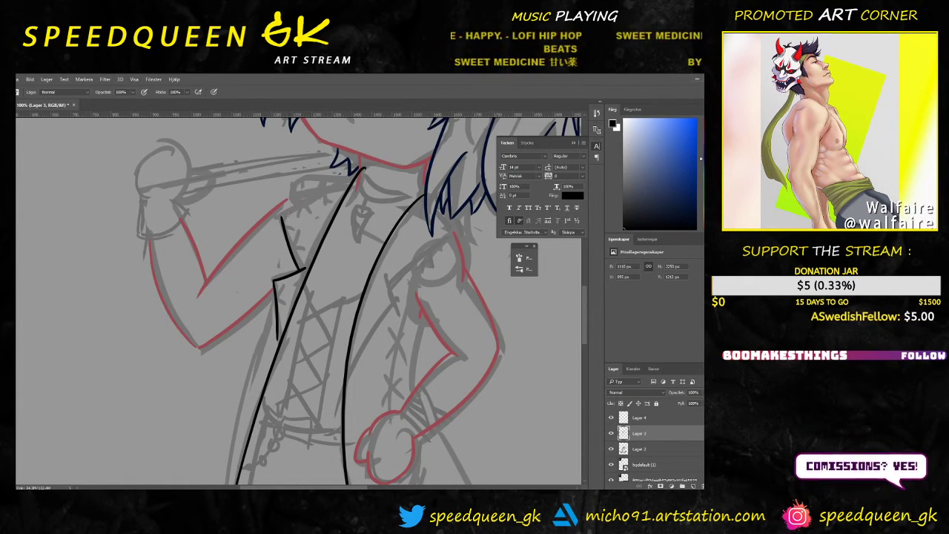
{"action": "key", "text": "ctrl+z"}
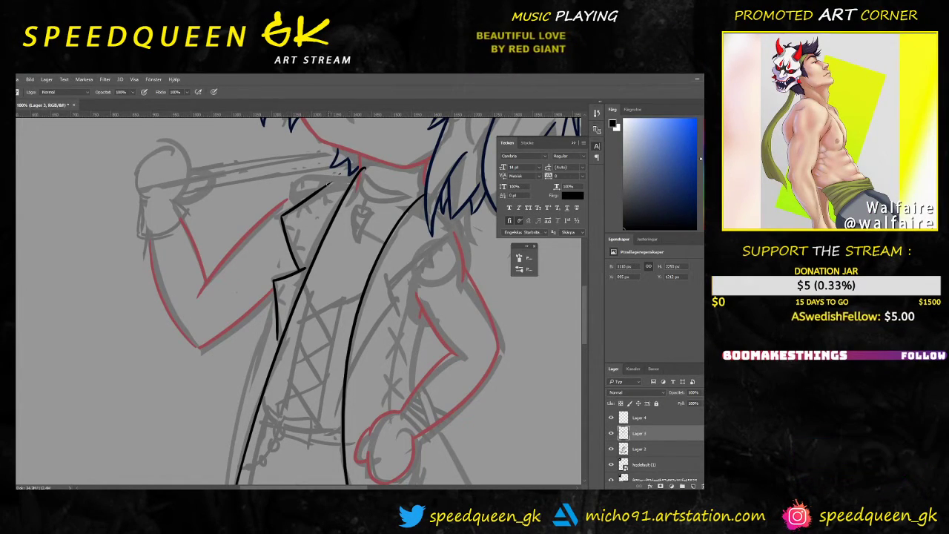
{"action": "mouse_move", "coordinate": [330, 184]}
{"action": "left_mouse_down"}
{"action": "mouse_move", "coordinate": [347, 173]}
{"action": "mouse_move", "coordinate": [320, 189]}
{"action": "left_mouse_up"}
{"action": "key", "text": "ctrl+z"}
{"action": "key", "text": "ctrl+z"}
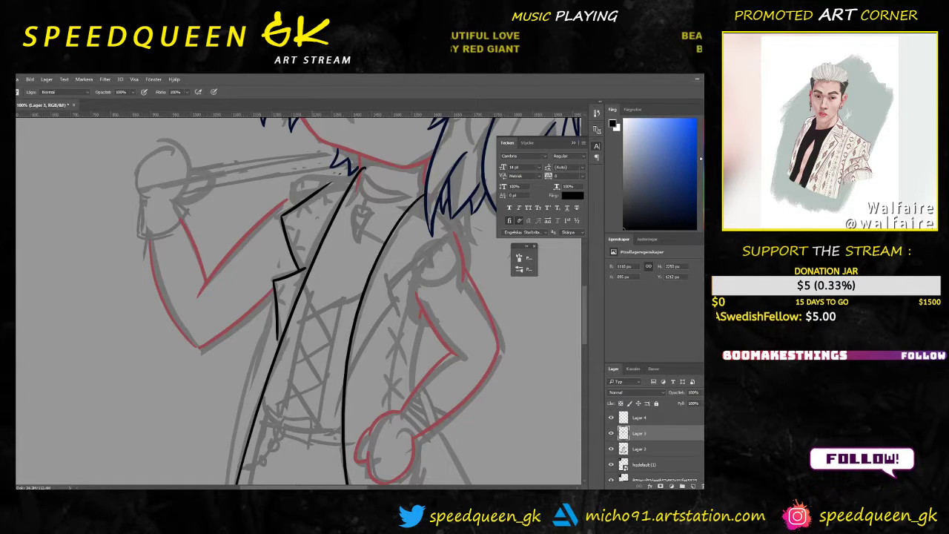
Step: Erase the overshooting tip of the coat's front edge where it meets the small hair lock at the neck
{"action": "scroll", "coordinate": [352, 170], "scroll_direction": "up", "scroll_amount": 2}
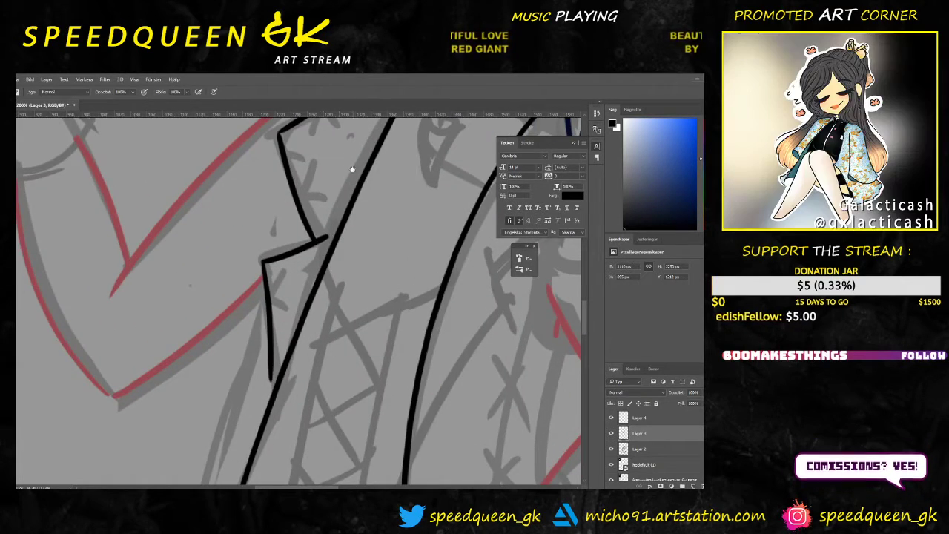
{"action": "left_click_drag", "start_coordinate": [352, 169], "coordinate": [309, 316]}
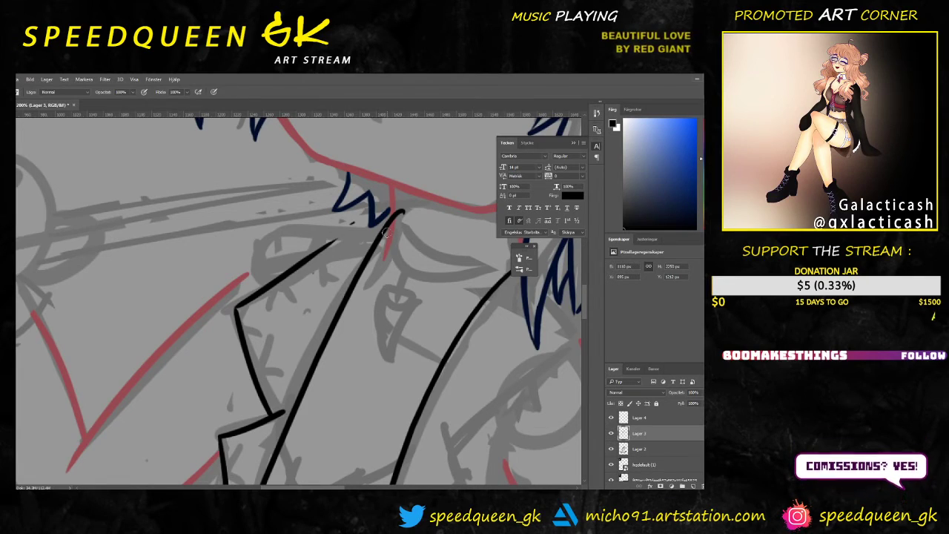
{"action": "key", "text": "e"}
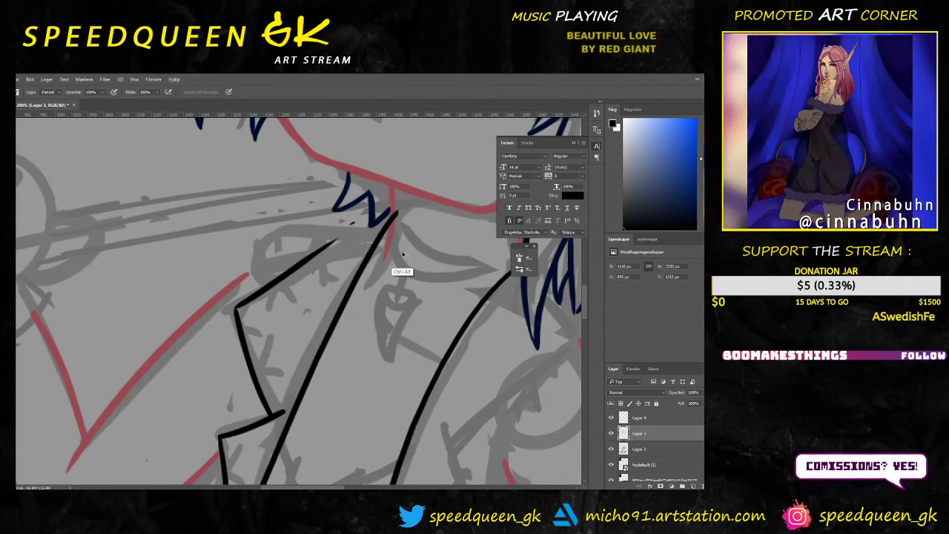
{"action": "key", "text": "alt+z"}
{"action": "key", "text": "alt+z"}
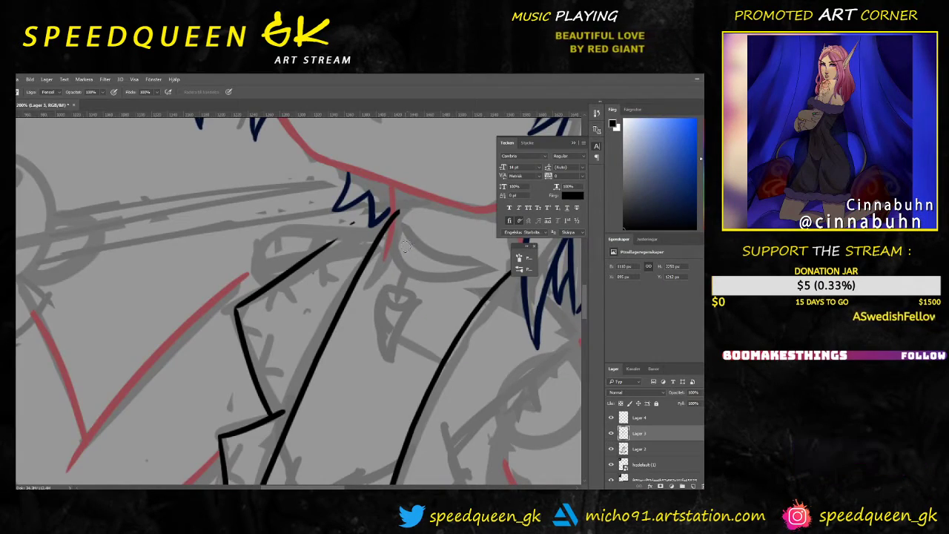
{"action": "key", "text": "ctrl+alt+z"}
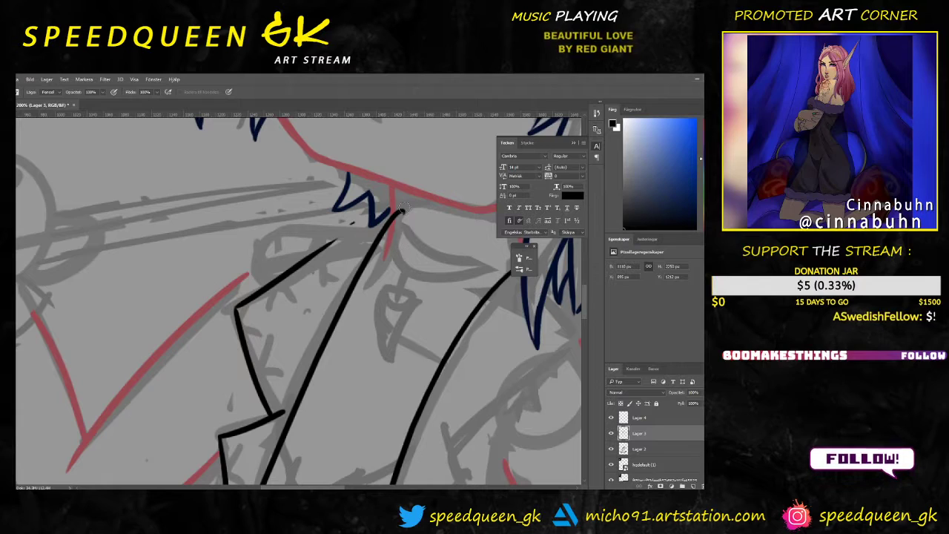
{"action": "left_click", "coordinate": [612, 435]}
{"action": "left_click", "coordinate": [609, 430]}
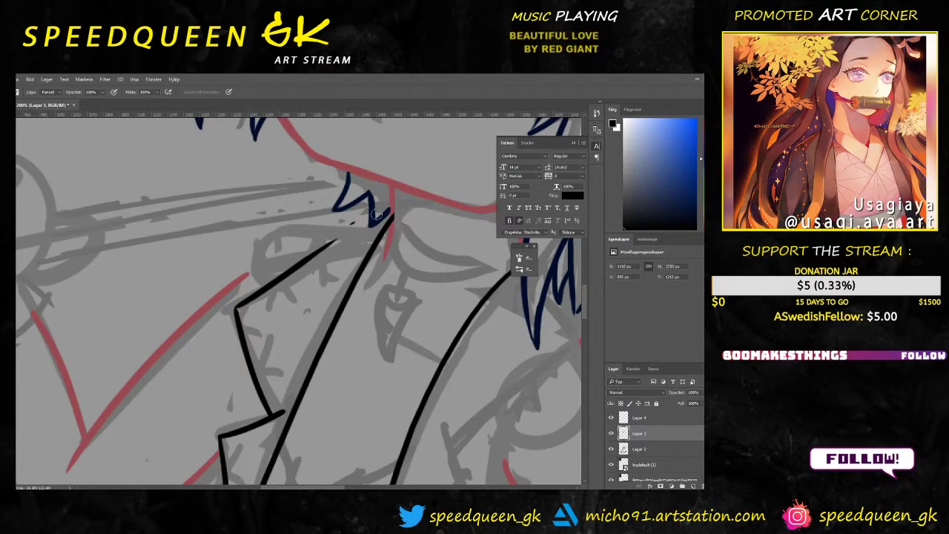
Step: Touch up the red neck line with its sampled color and extend the lapel's upper edge in black to the hair lock
{"action": "key", "text": "b"}
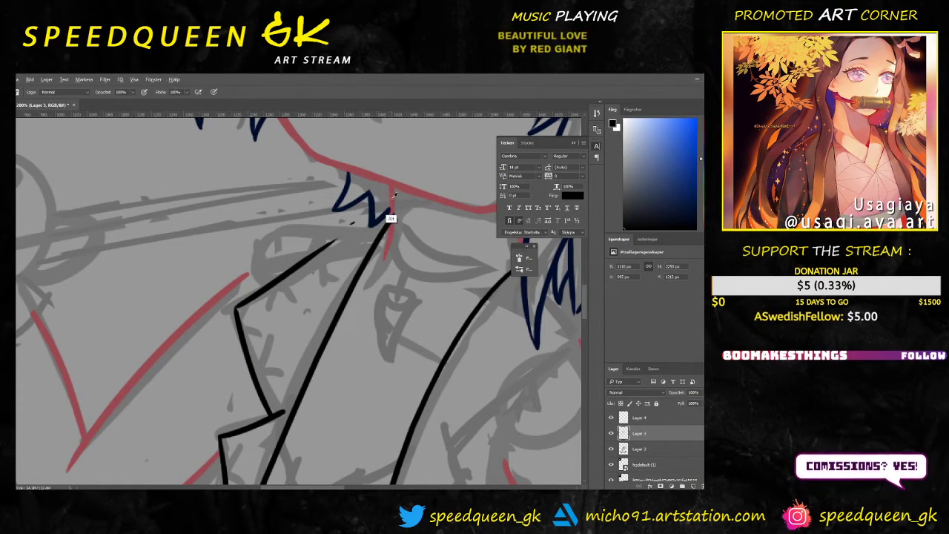
{"action": "left_click", "coordinate": [396, 194], "text": "alt"}
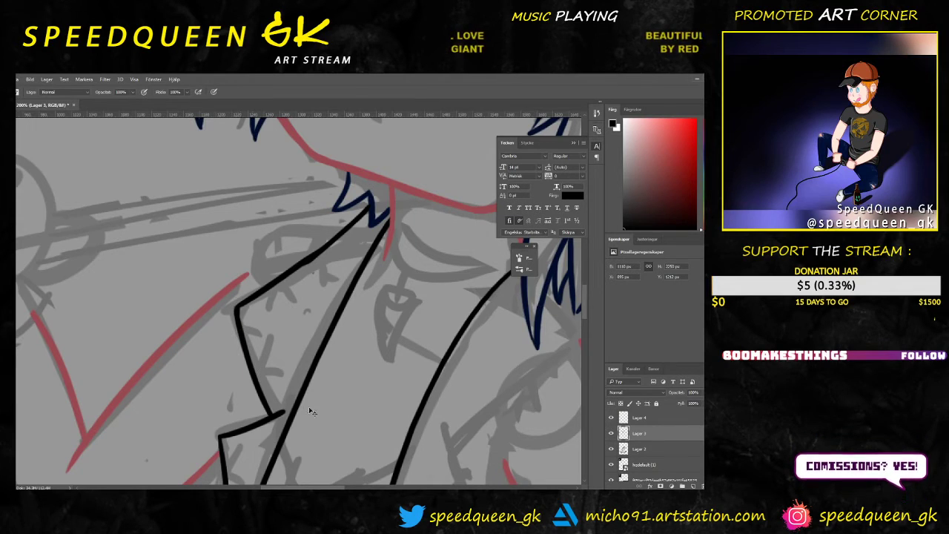
Step: Draw the coat's inner armhole curve and short shoulder edge in black on the bent-arm side, redoing the first curve
{"action": "key", "text": "ctrl+minus"}
{"action": "key", "text": "ctrl+minus"}
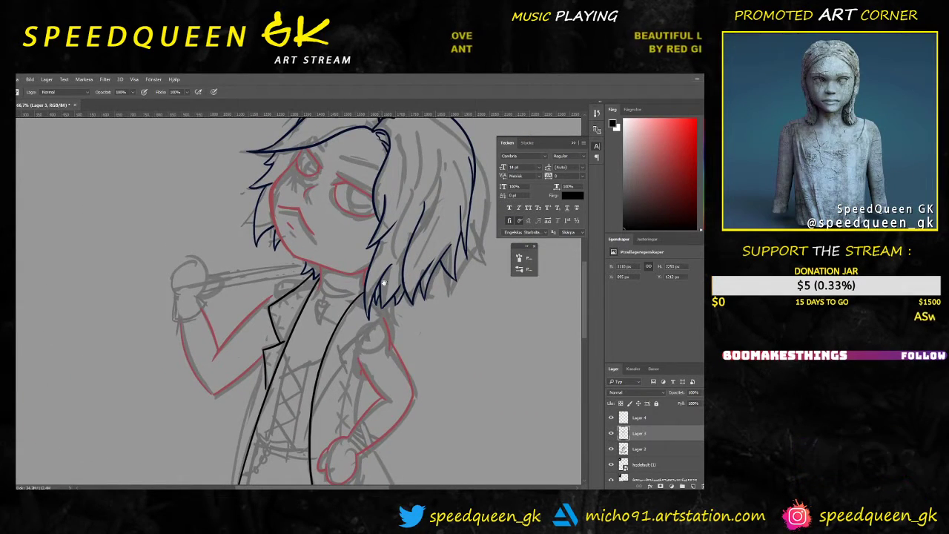
{"action": "left_click_drag", "start_coordinate": [383, 283], "coordinate": [387, 261]}
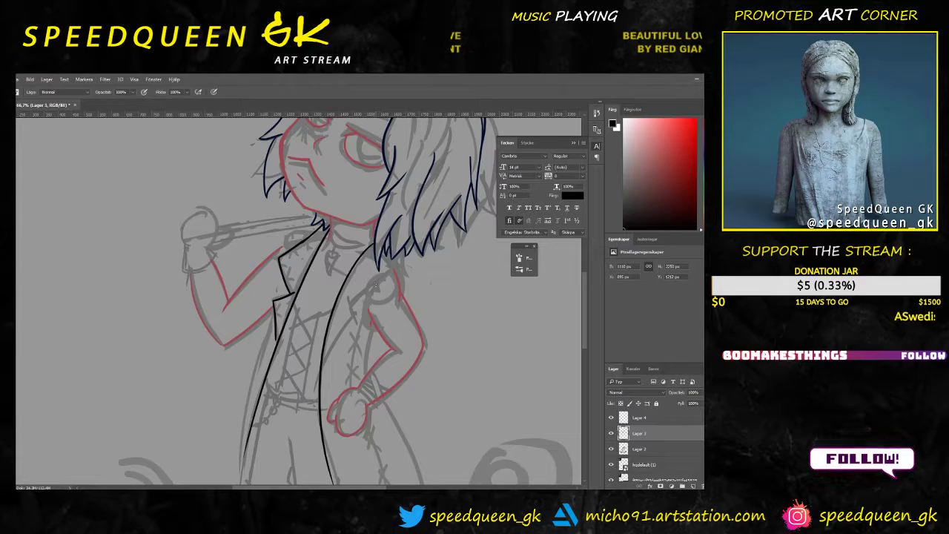
{"action": "key", "text": "ctrl+plus"}
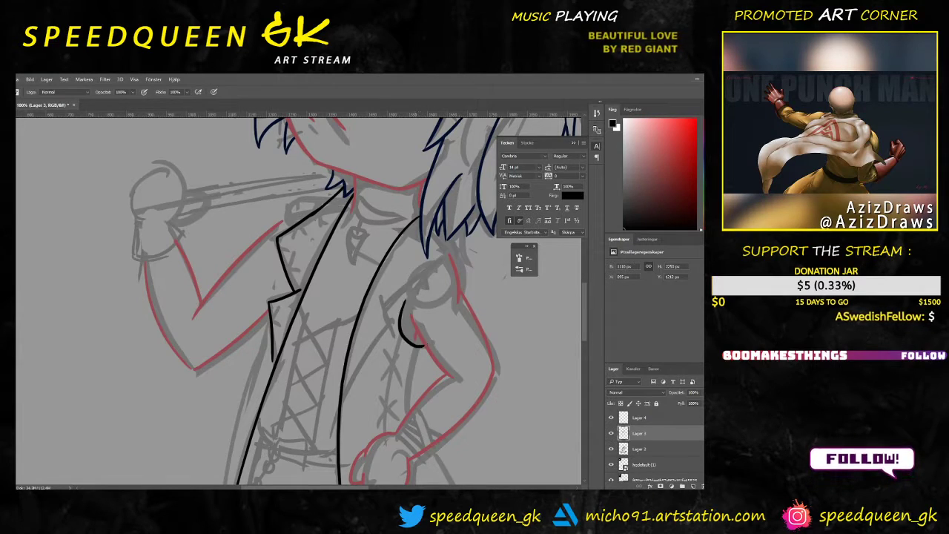
{"action": "key", "text": "ctrl+z"}
{"action": "left_click_drag", "start_coordinate": [423, 341], "coordinate": [401, 310]}
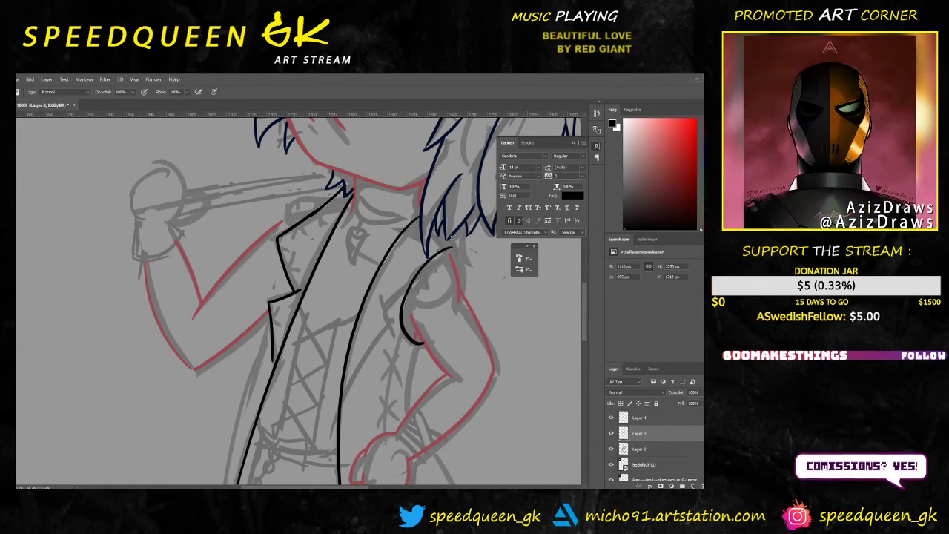
{"action": "left_click_drag", "start_coordinate": [452, 237], "coordinate": [464, 249]}
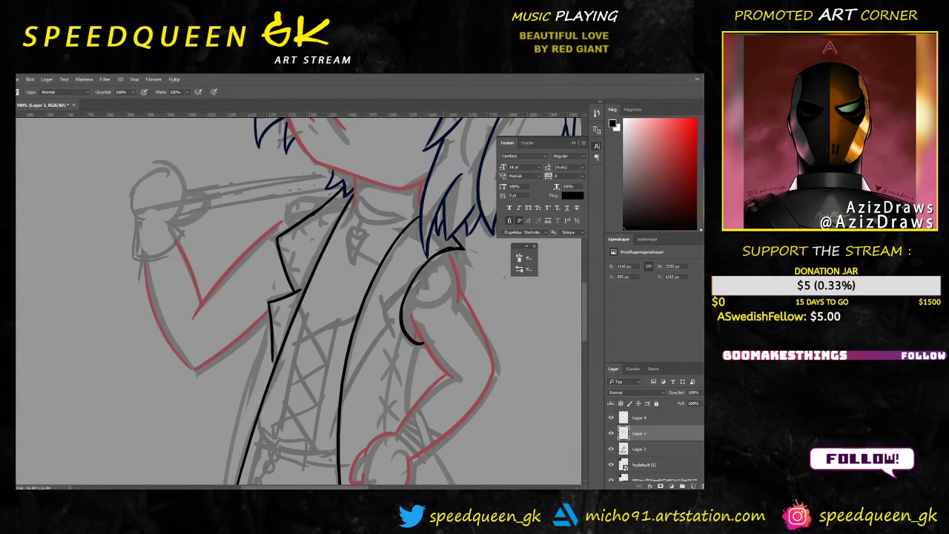
Step: Undo the erasing at the shoulder tip and draw the armhole's outer edge in black, curving down over the upper arm
{"action": "key", "text": "e"}
{"action": "left_click_drag", "start_coordinate": [462, 248], "coordinate": [441, 261]}
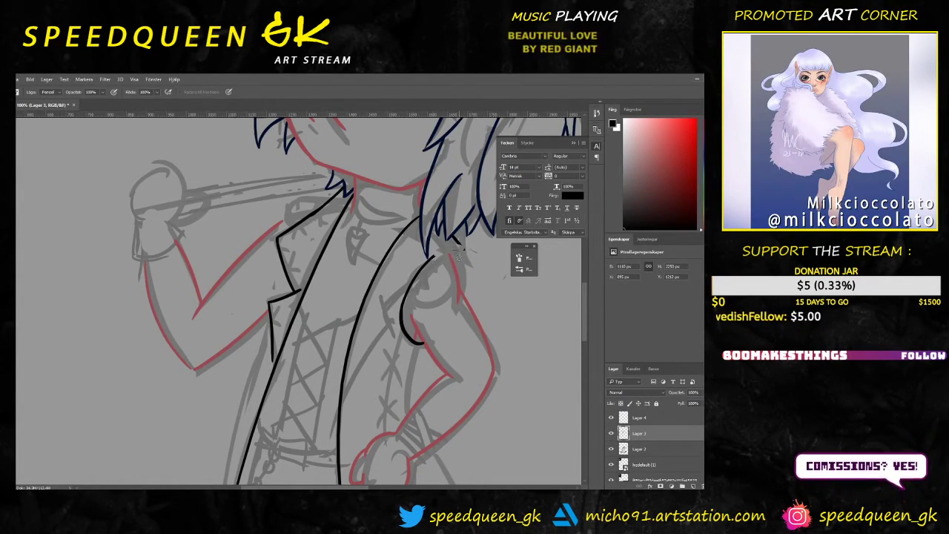
{"action": "key", "text": "ctrl+z"}
{"action": "key", "text": "b"}
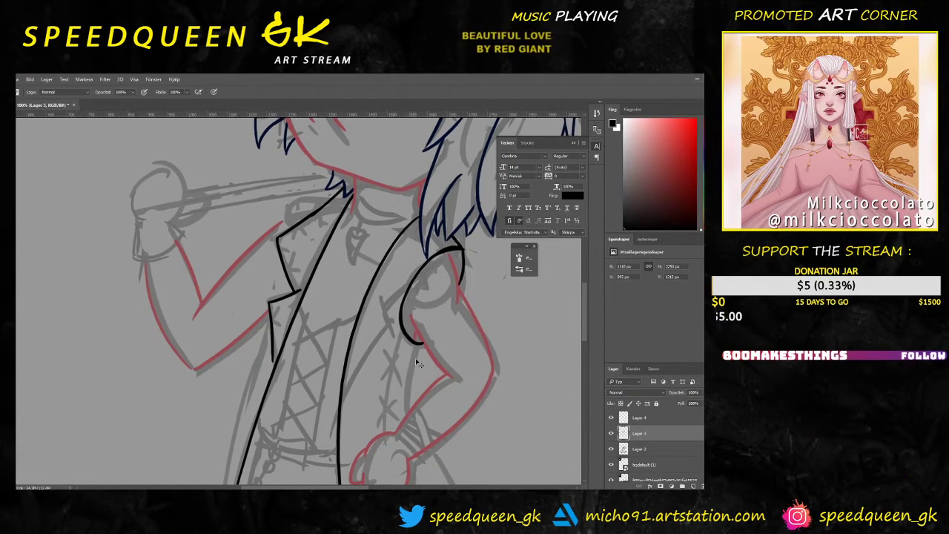
Step: Thicken the armhole outline in black and touch up the red arm line where they meet, sampling both colors from the drawing
{"action": "key", "text": "ctrl+minus"}
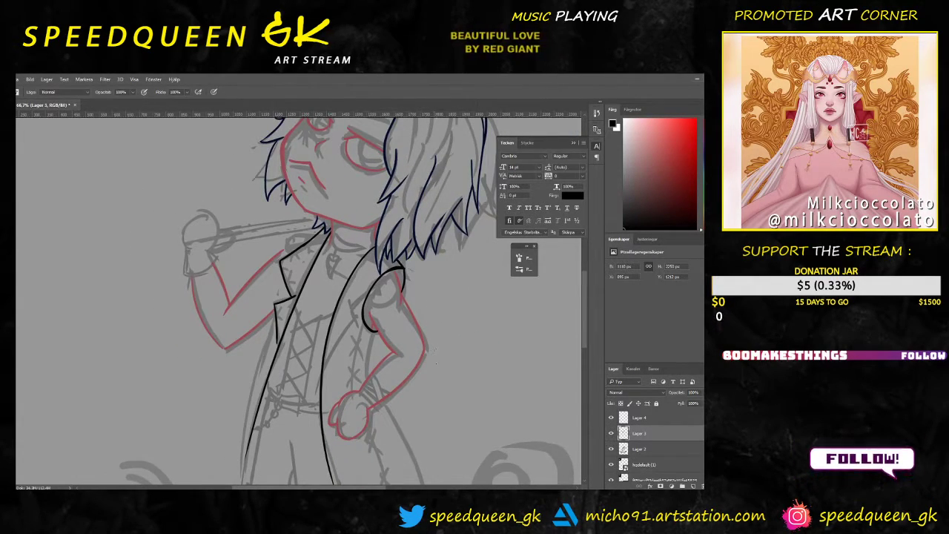
{"action": "key", "text": "ctrl+plus"}
{"action": "key", "text": "ctrl+plus"}
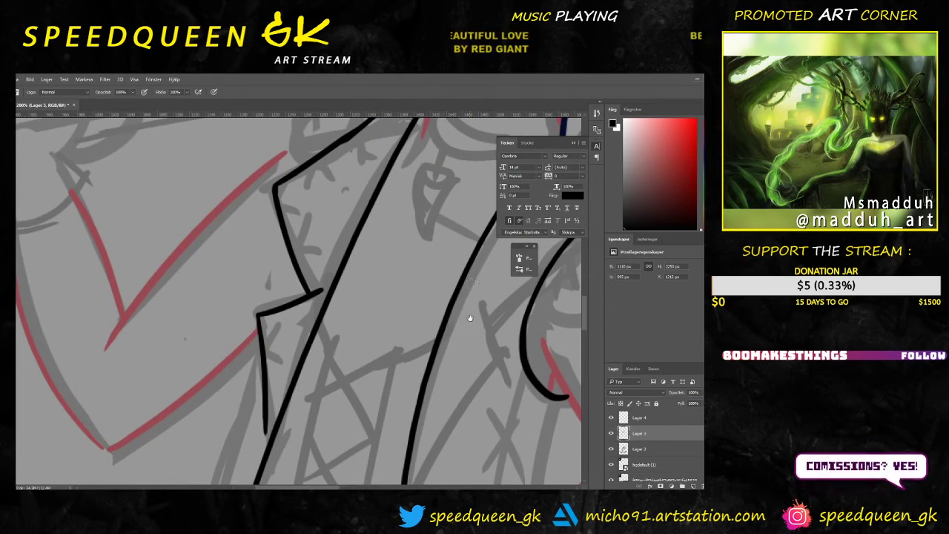
{"action": "left_click_drag", "start_coordinate": [469, 318], "coordinate": [368, 283]}
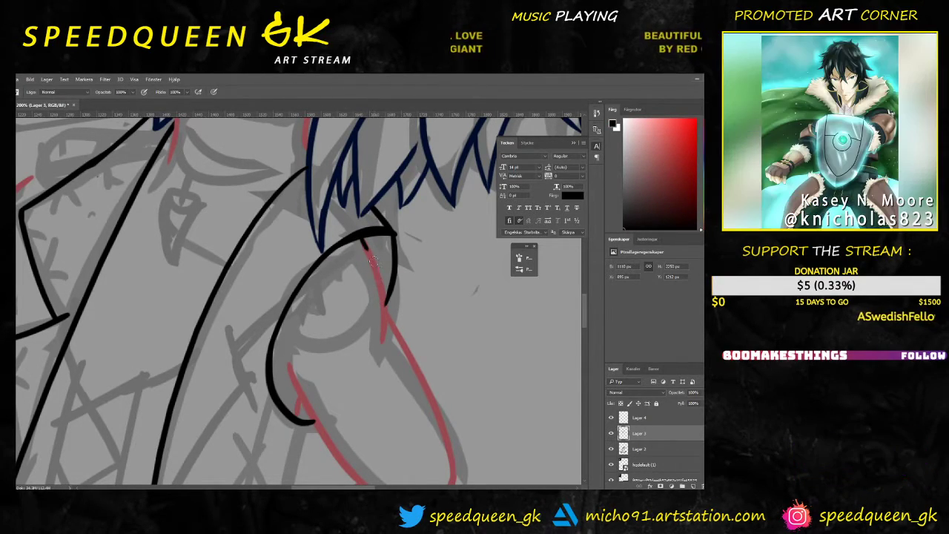
{"action": "left_click", "coordinate": [364, 242], "text": "alt"}
{"action": "left_click", "coordinate": [359, 237], "text": "alt"}
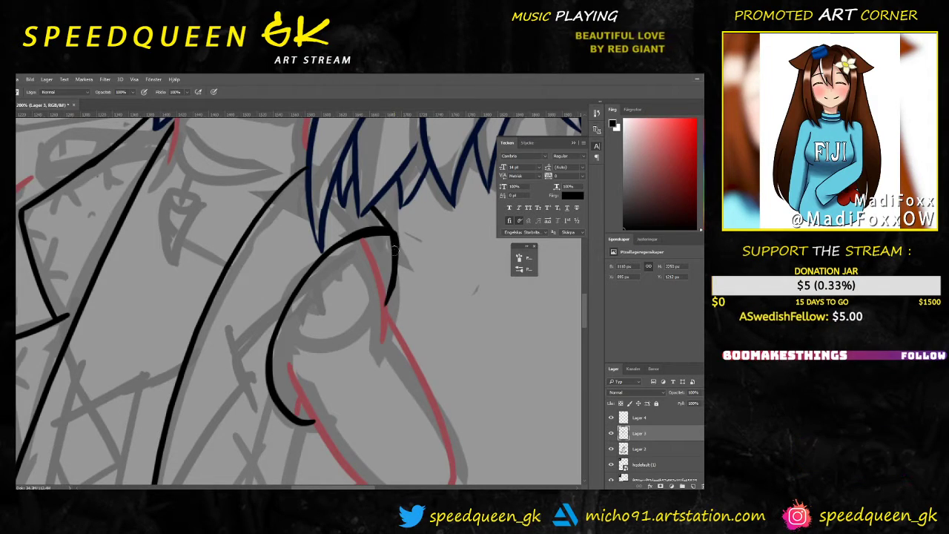
{"action": "left_click", "coordinate": [382, 285], "text": "alt"}
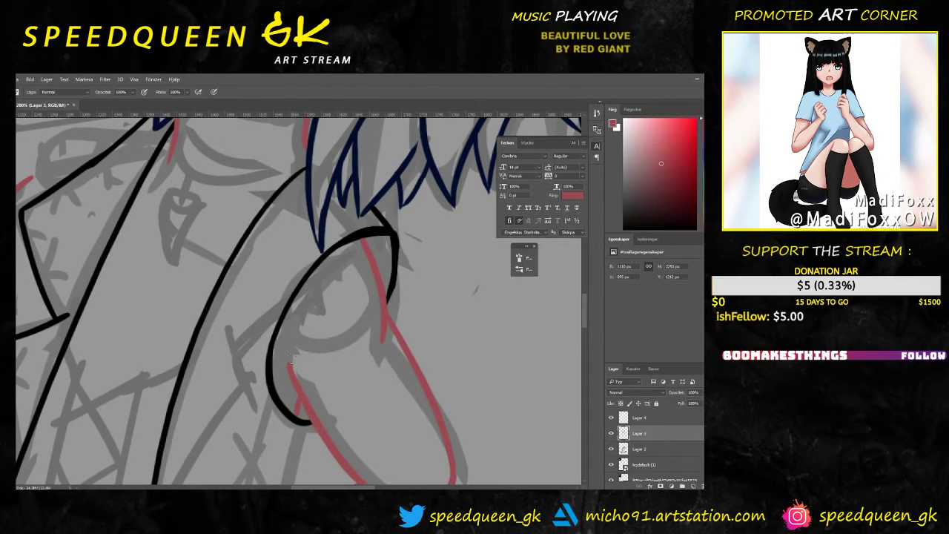
{"action": "left_click", "coordinate": [297, 415], "text": "alt"}
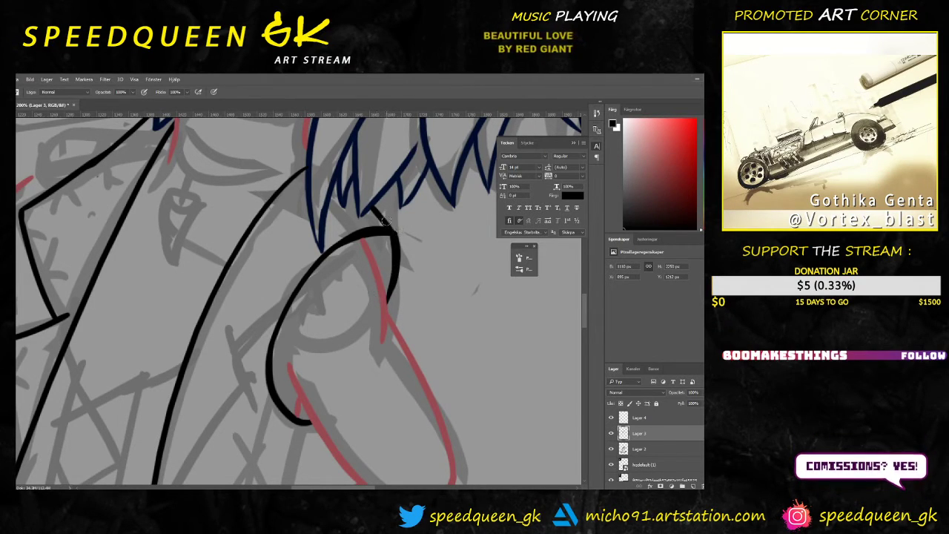
Step: Examine the character reference photos above the drawing for the coat's details
{"action": "scroll", "coordinate": [328, 281], "scroll_direction": "down", "scroll_amount": 5}
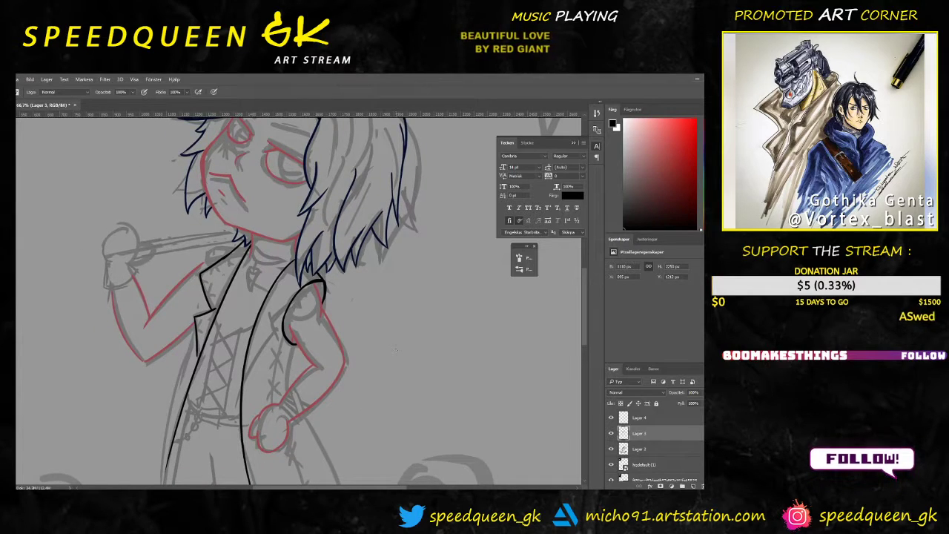
{"action": "scroll", "coordinate": [361, 316], "scroll_direction": "down", "scroll_amount": 1}
{"action": "left_click_drag", "start_coordinate": [398, 299], "coordinate": [366, 316]}
{"action": "mouse_move", "coordinate": [400, 148]}
{"action": "left_mouse_down"}
{"action": "mouse_move", "coordinate": [364, 288]}
{"action": "mouse_move", "coordinate": [438, 214]}
{"action": "left_mouse_up"}
{"action": "scroll", "coordinate": [399, 254], "scroll_direction": "up", "scroll_amount": 3}
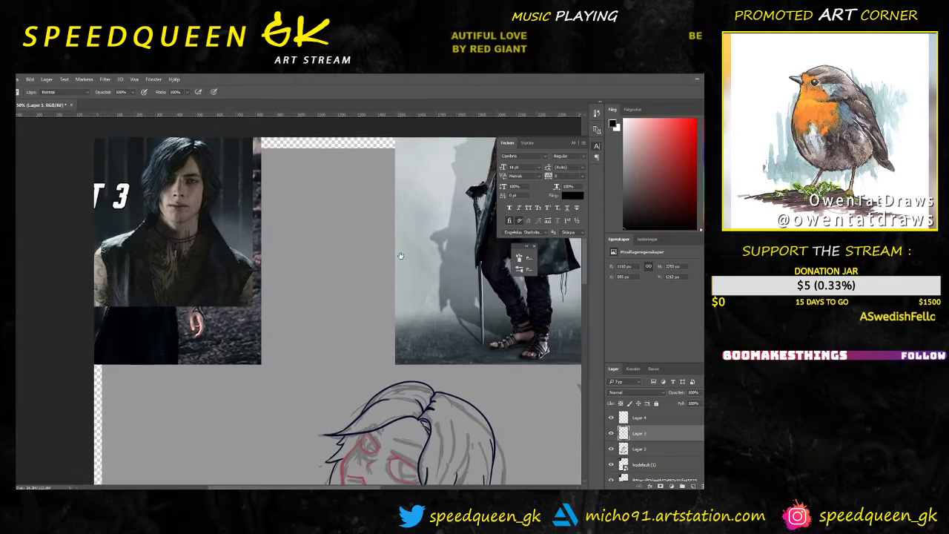
{"action": "left_click_drag", "start_coordinate": [399, 255], "coordinate": [343, 189]}
{"action": "left_click_drag", "start_coordinate": [369, 252], "coordinate": [349, 237]}
{"action": "mouse_move", "coordinate": [355, 480]}
{"action": "left_mouse_down"}
{"action": "mouse_move", "coordinate": [370, 284]}
{"action": "mouse_move", "coordinate": [421, 423]}
{"action": "left_mouse_up"}
{"action": "mouse_move", "coordinate": [331, 279]}
{"action": "left_mouse_down"}
{"action": "mouse_move", "coordinate": [375, 417]}
{"action": "mouse_move", "coordinate": [352, 408]}
{"action": "mouse_move", "coordinate": [309, 239]}
{"action": "mouse_move", "coordinate": [289, 208]}
{"action": "left_mouse_up"}
{"action": "left_click_drag", "start_coordinate": [355, 338], "coordinate": [299, 256]}
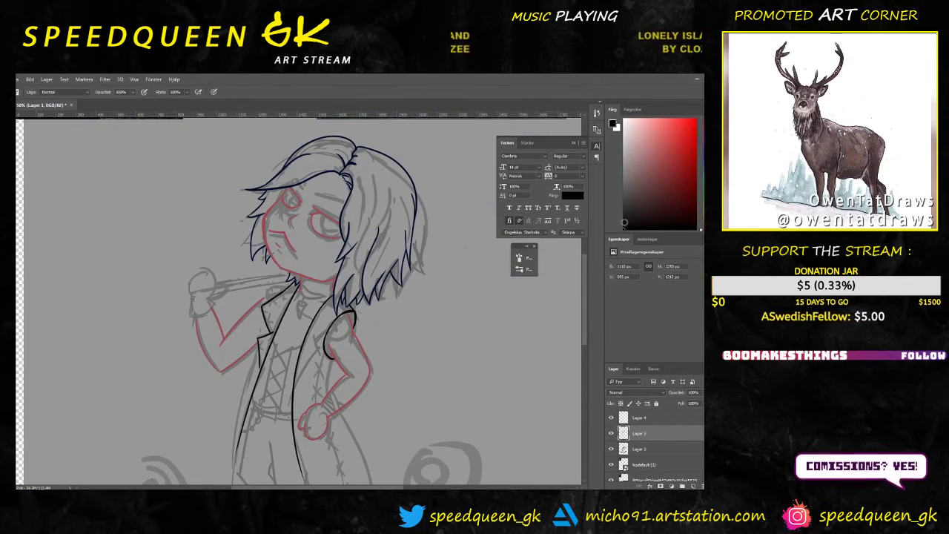
Step: Pick a dark grey, adjust the brush size and draw the first V-shaped stitch on the armhole's inner edge, redoing the initial stroke
{"action": "left_click_drag", "start_coordinate": [619, 200], "coordinate": [623, 207]}
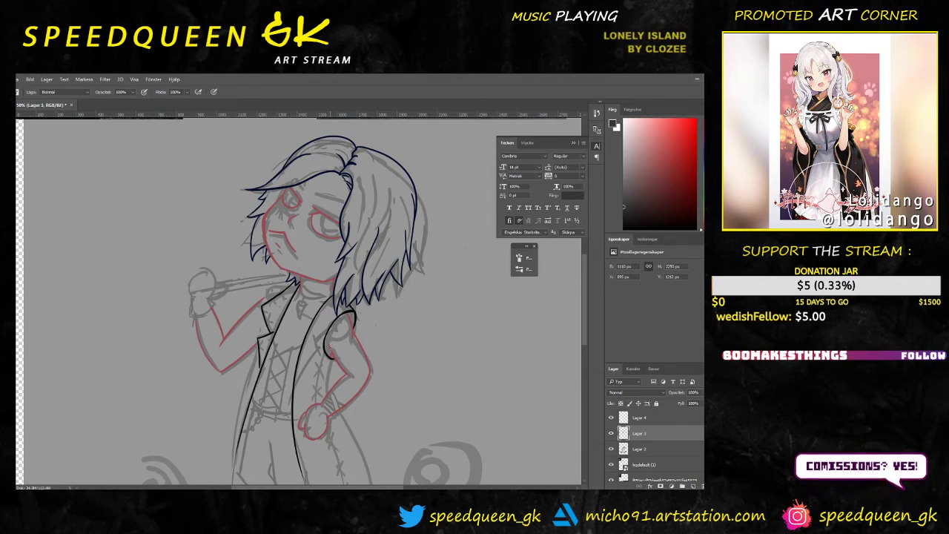
{"action": "key", "text": "ctrl+plus"}
{"action": "key", "text": "ctrl+plus"}
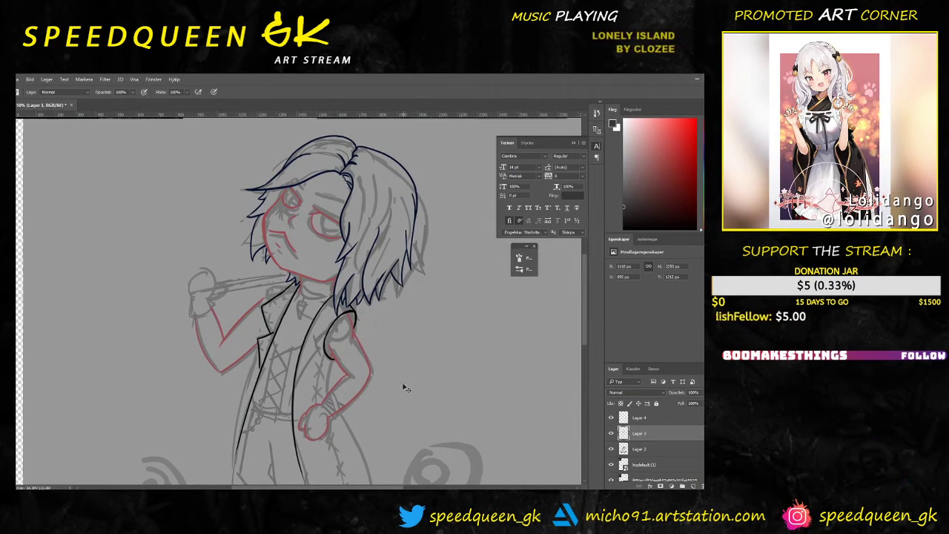
{"action": "key", "text": "ctrl+plus"}
{"action": "left_click_drag", "start_coordinate": [477, 415], "coordinate": [343, 333]}
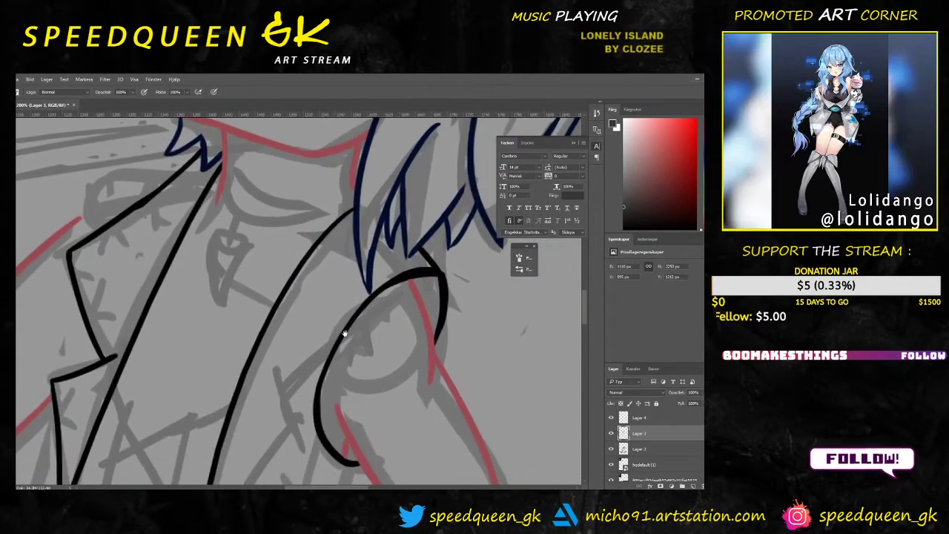
{"action": "right_click", "coordinate": [393, 359]}
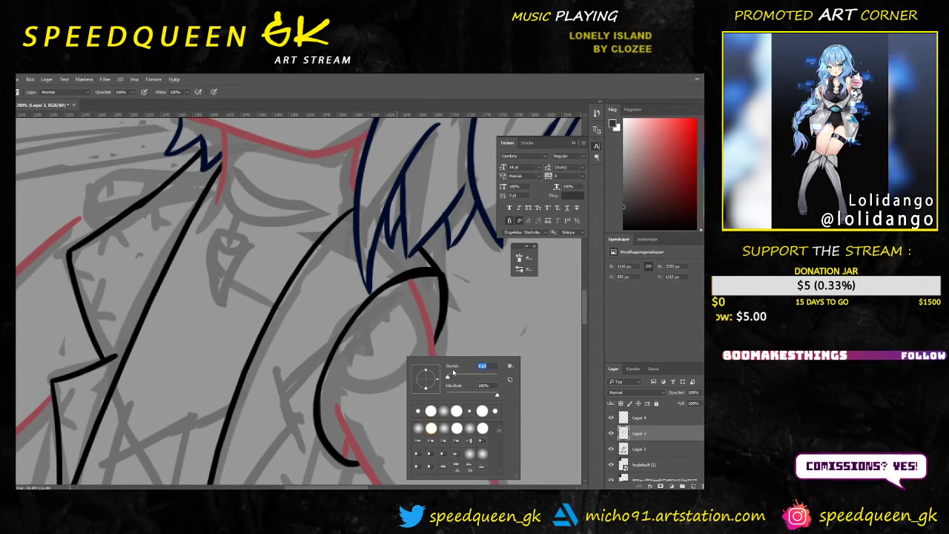
{"action": "key", "text": "Return"}
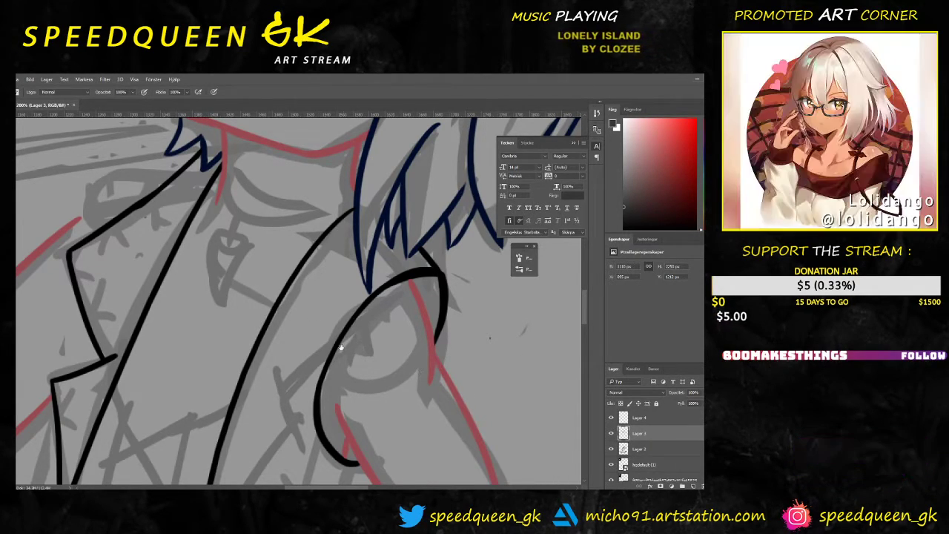
{"action": "left_click_drag", "start_coordinate": [335, 319], "coordinate": [320, 287]}
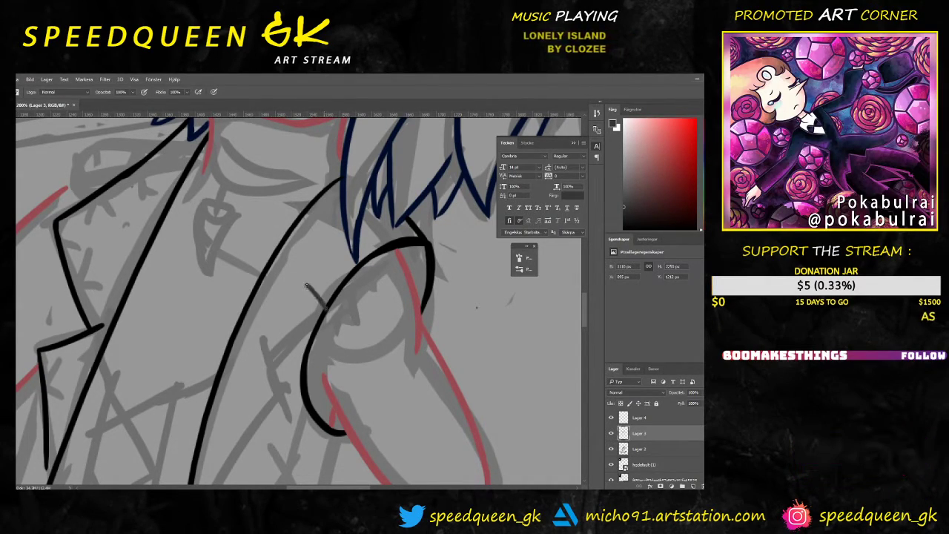
{"action": "mouse_move", "coordinate": [326, 310]}
{"action": "left_mouse_down"}
{"action": "mouse_move", "coordinate": [300, 313]}
{"action": "mouse_move", "coordinate": [326, 312]}
{"action": "left_mouse_up"}
{"action": "key", "text": "ctrl+alt+z"}
{"action": "right_click", "coordinate": [318, 286]}
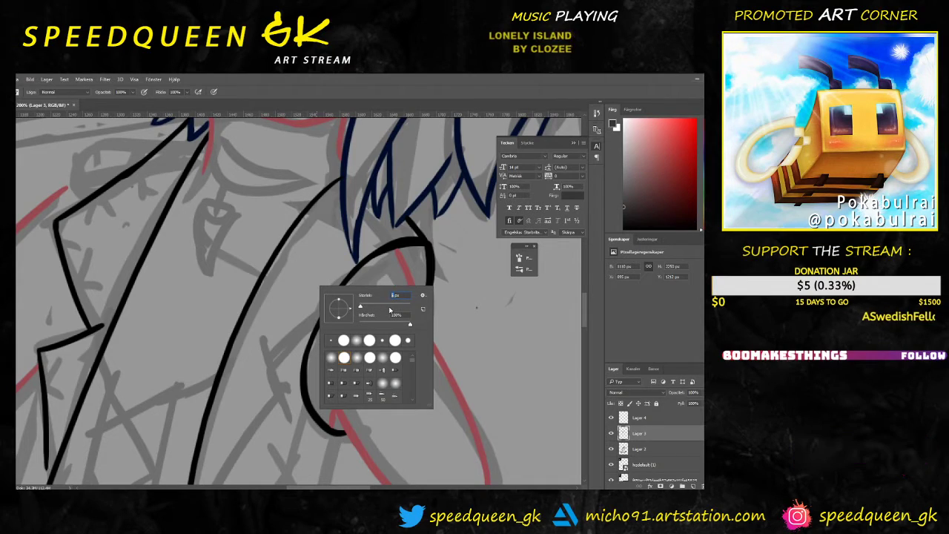
{"action": "key", "text": "Return"}
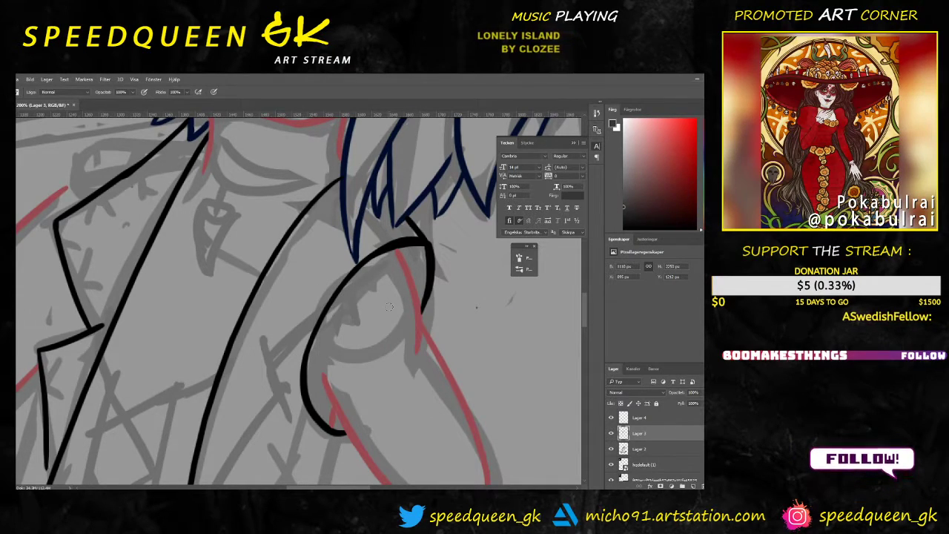
{"action": "mouse_move", "coordinate": [325, 311]}
{"action": "left_mouse_down"}
{"action": "mouse_move", "coordinate": [313, 291]}
{"action": "mouse_move", "coordinate": [325, 314]}
{"action": "left_mouse_up"}
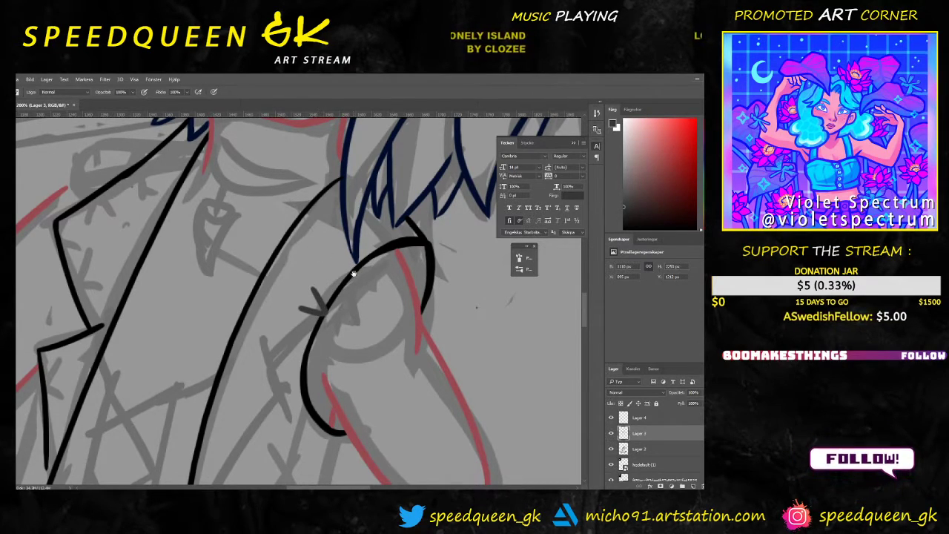
Step: Draw a second V-shaped dark grey stitch lower on the armhole's inner edge, undoing and redrawing its first version
{"action": "left_click_drag", "start_coordinate": [354, 275], "coordinate": [366, 211]}
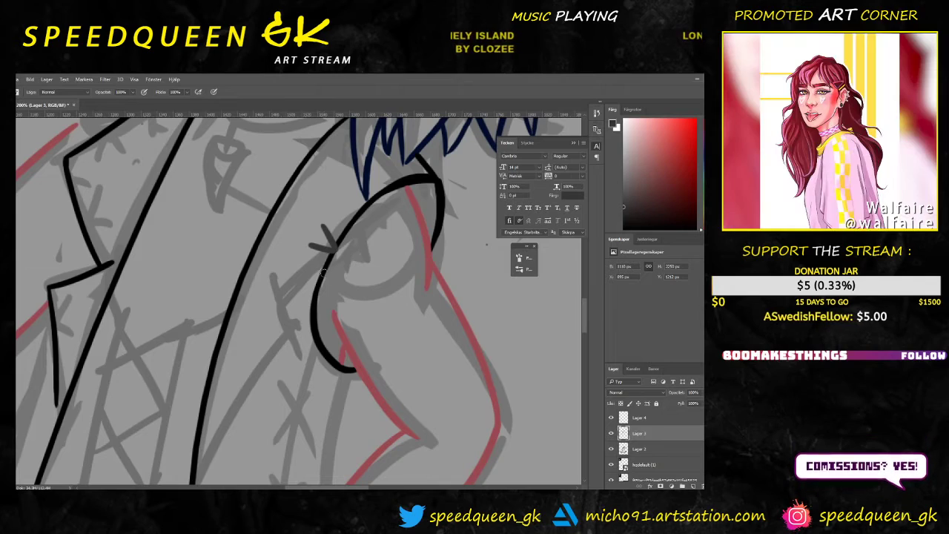
{"action": "left_click_drag", "start_coordinate": [300, 258], "coordinate": [326, 274]}
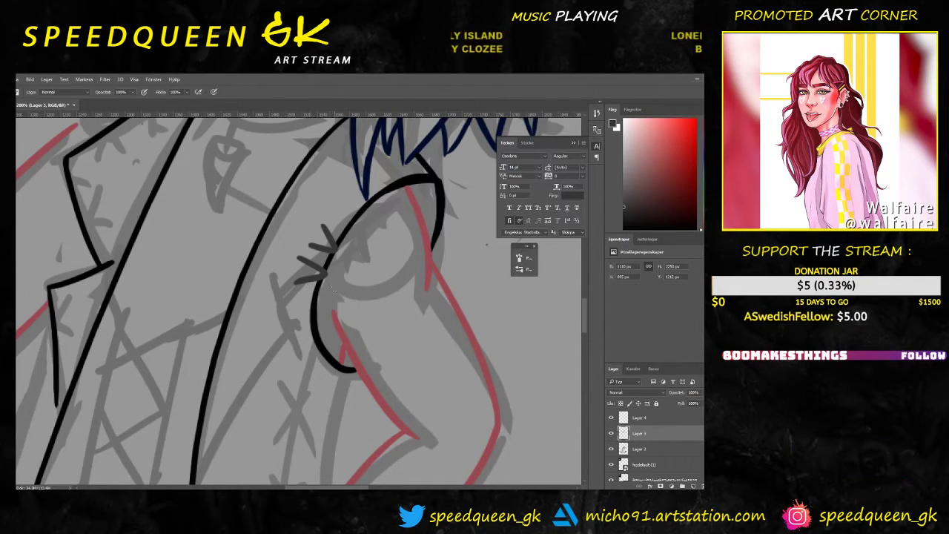
{"action": "key", "text": "ctrl+z"}
{"action": "key", "text": "ctrl+z"}
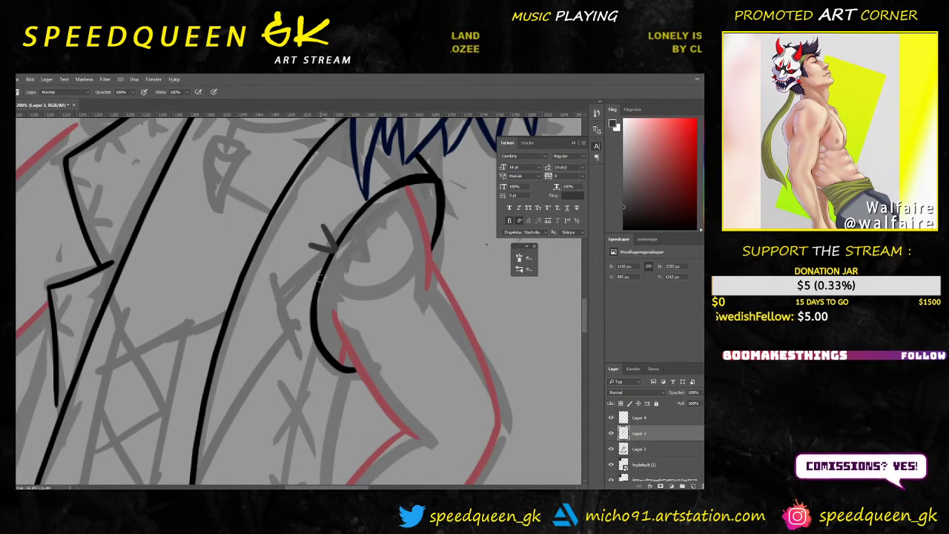
{"action": "mouse_move", "coordinate": [321, 275]}
{"action": "left_mouse_down"}
{"action": "mouse_move", "coordinate": [300, 264]}
{"action": "mouse_move", "coordinate": [296, 289]}
{"action": "left_mouse_up"}
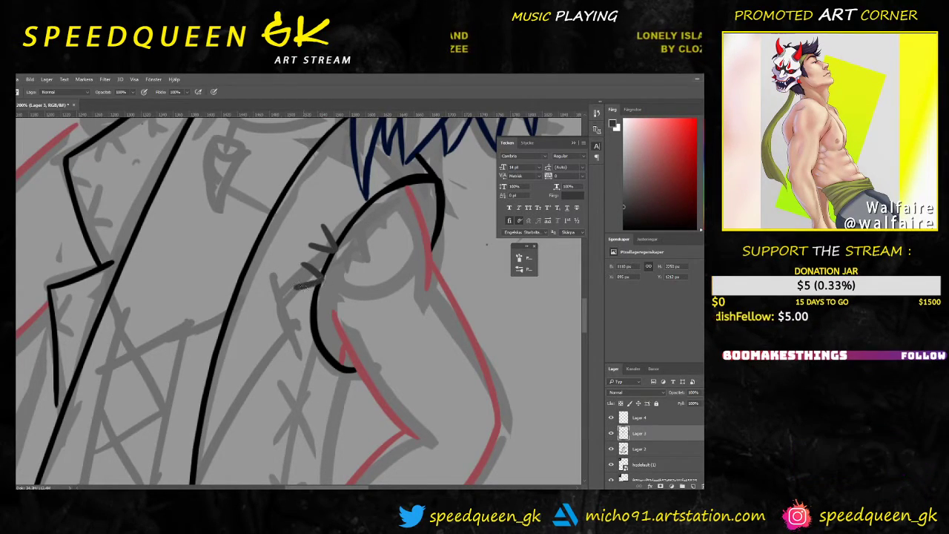
Step: Add dark grey V-shaped stitches between and above the first two on the armhole's inner edge
{"action": "key", "text": "ctrl+minus"}
{"action": "key", "text": "ctrl+minus"}
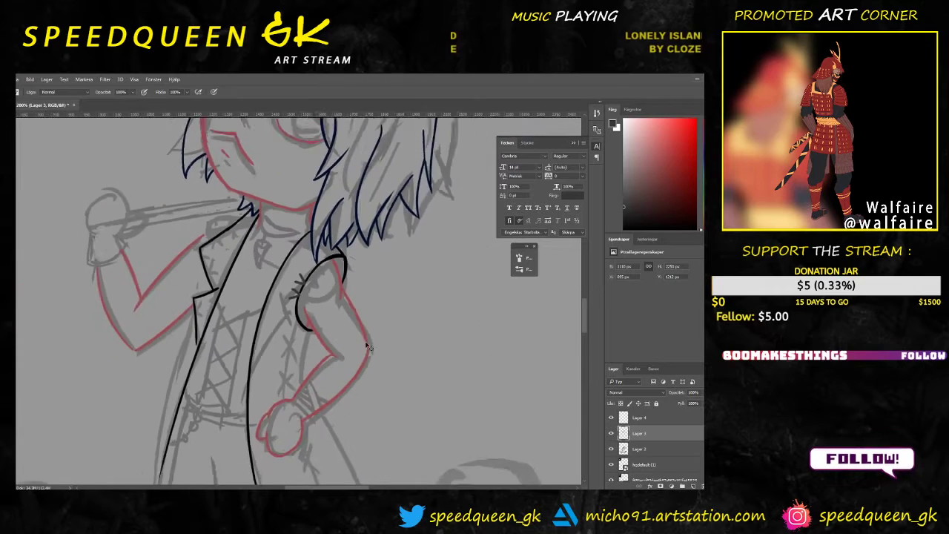
{"action": "key", "text": "ctrl+plus"}
{"action": "key", "text": "ctrl+plus"}
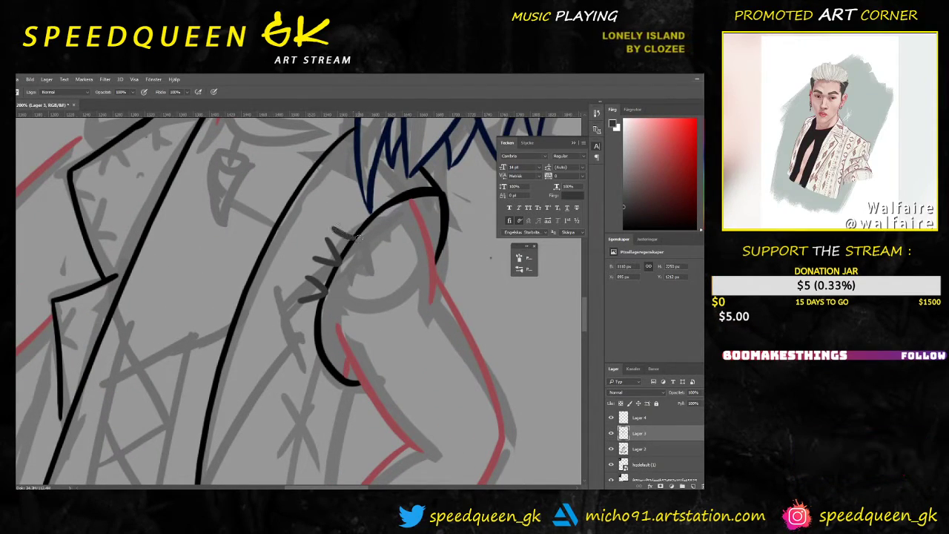
{"action": "left_click_drag", "start_coordinate": [349, 219], "coordinate": [357, 234]}
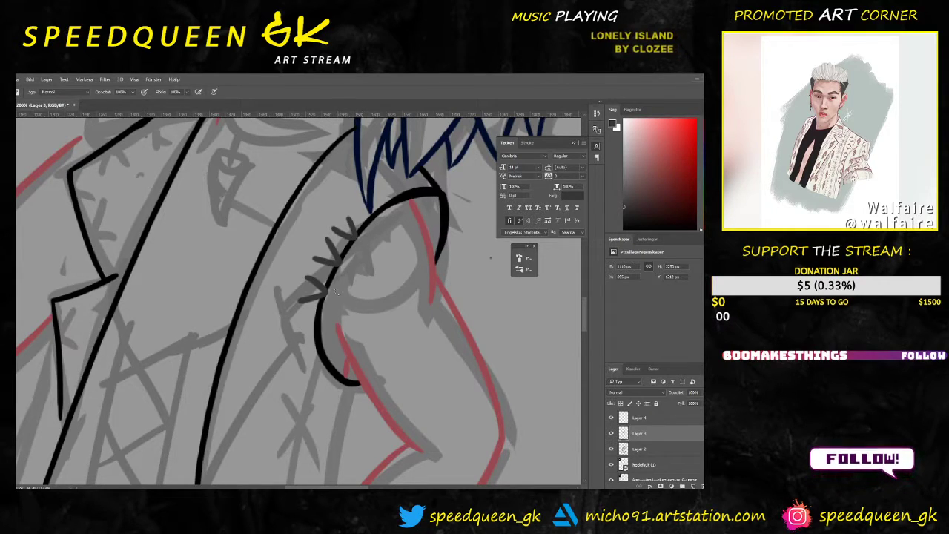
Step: Continue the row of dark grey V-shaped stitches up along the armhole's curve to the shoulder tip beneath the hair
{"action": "left_click_drag", "start_coordinate": [381, 293], "coordinate": [408, 241]}
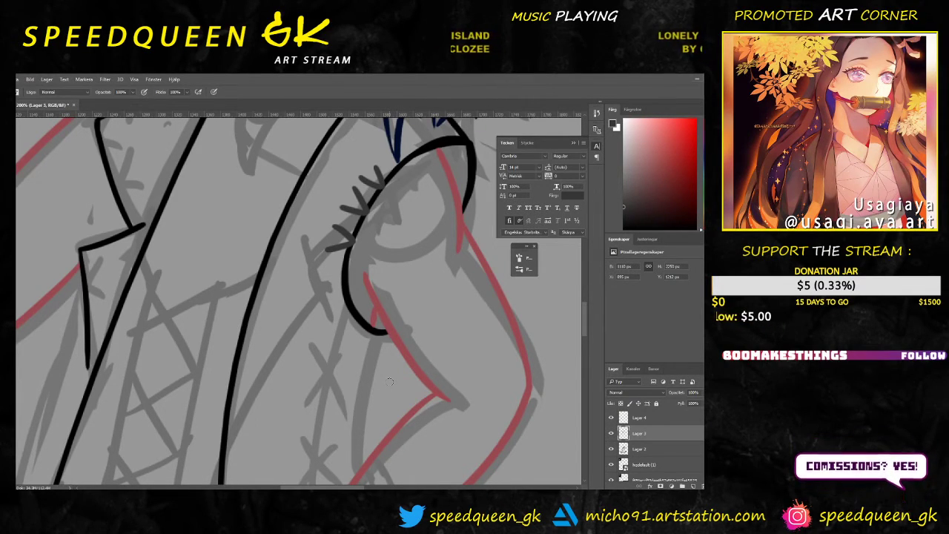
{"action": "key", "text": "ctrl+plus"}
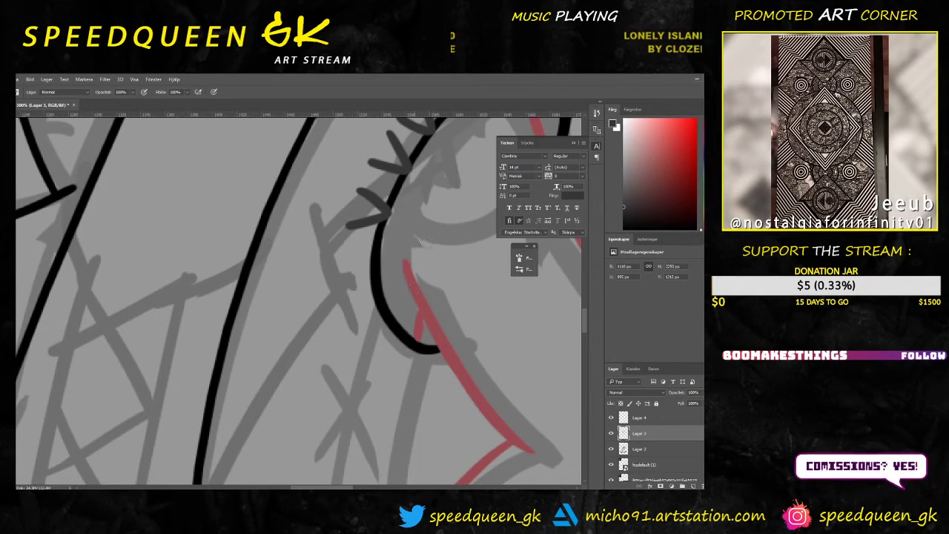
{"action": "left_click_drag", "start_coordinate": [424, 208], "coordinate": [362, 324]}
{"action": "left_click_drag", "start_coordinate": [397, 275], "coordinate": [369, 324]}
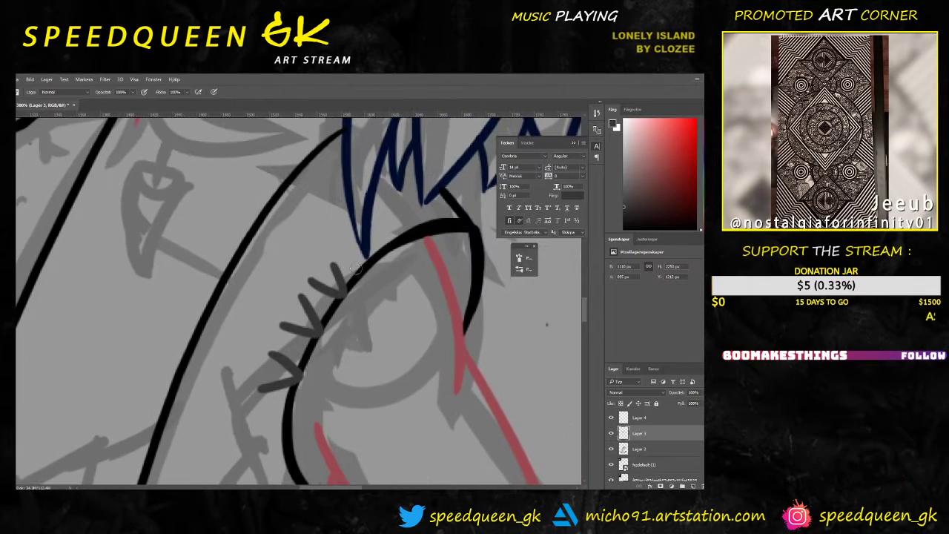
{"action": "left_click_drag", "start_coordinate": [345, 252], "coordinate": [371, 263]}
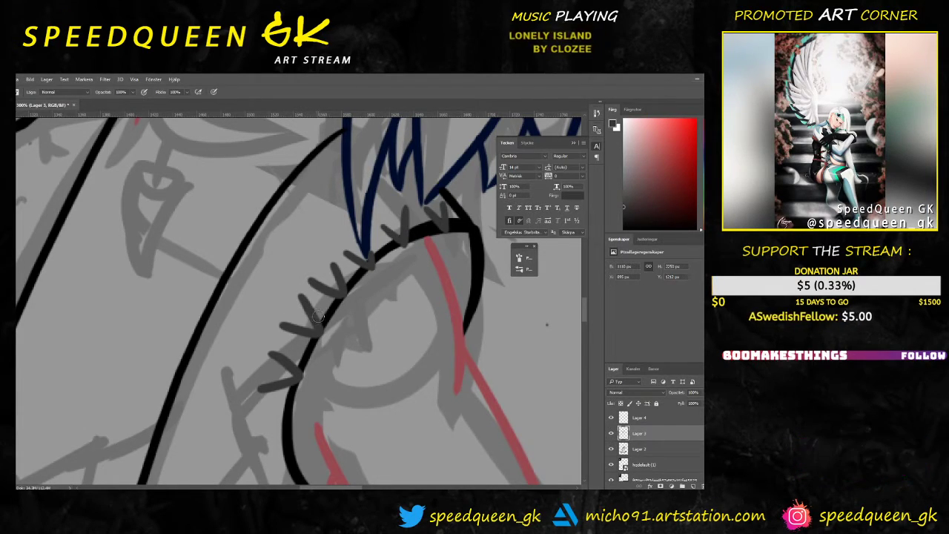
Step: Continue the dark grey stitches down around the armhole's lower curve to the underarm, redrawing the misplaced ones smaller
{"action": "left_click_drag", "start_coordinate": [354, 330], "coordinate": [414, 208]}
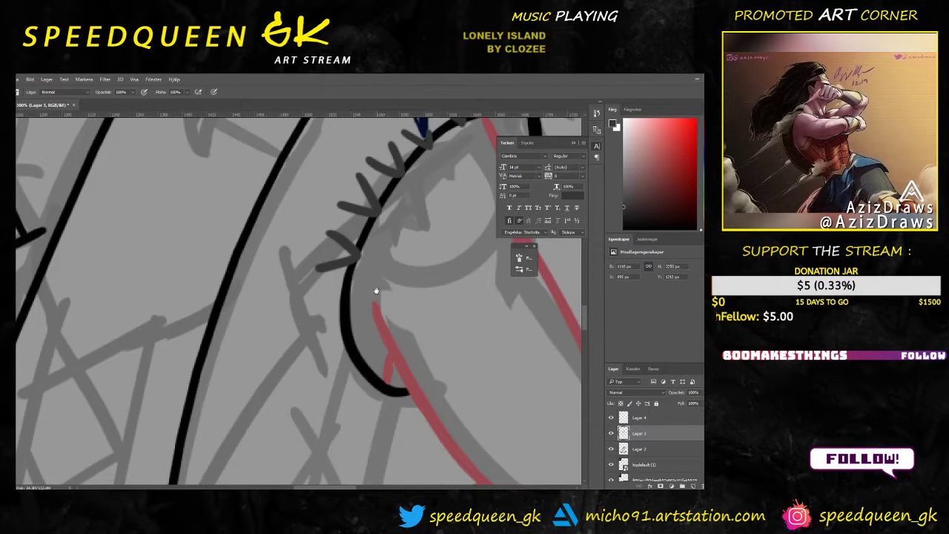
{"action": "mouse_move", "coordinate": [376, 289]}
{"action": "left_mouse_down"}
{"action": "mouse_move", "coordinate": [355, 318]}
{"action": "mouse_move", "coordinate": [315, 318]}
{"action": "mouse_move", "coordinate": [310, 327]}
{"action": "mouse_move", "coordinate": [328, 327]}
{"action": "mouse_move", "coordinate": [288, 349]}
{"action": "left_mouse_up"}
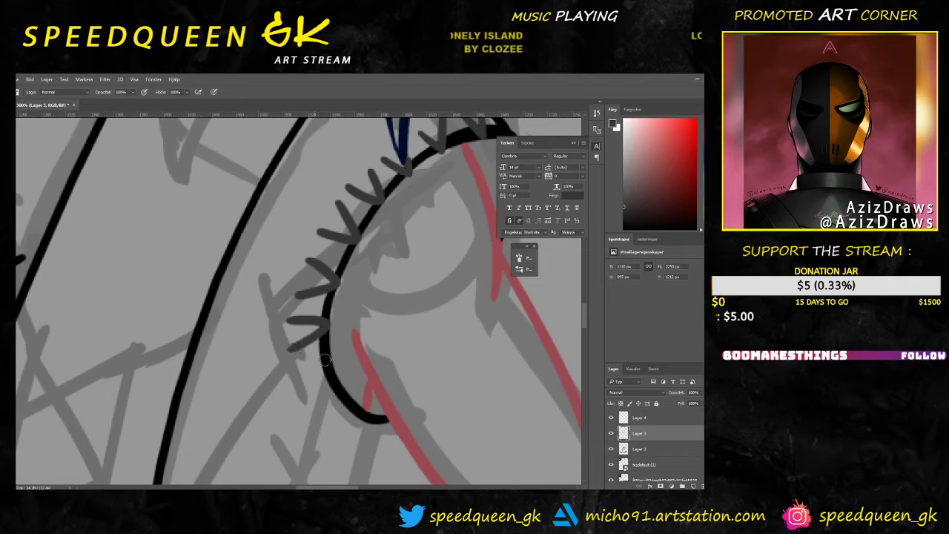
{"action": "key", "text": "ctrl+alt+z"}
{"action": "key", "text": "ctrl+alt+z"}
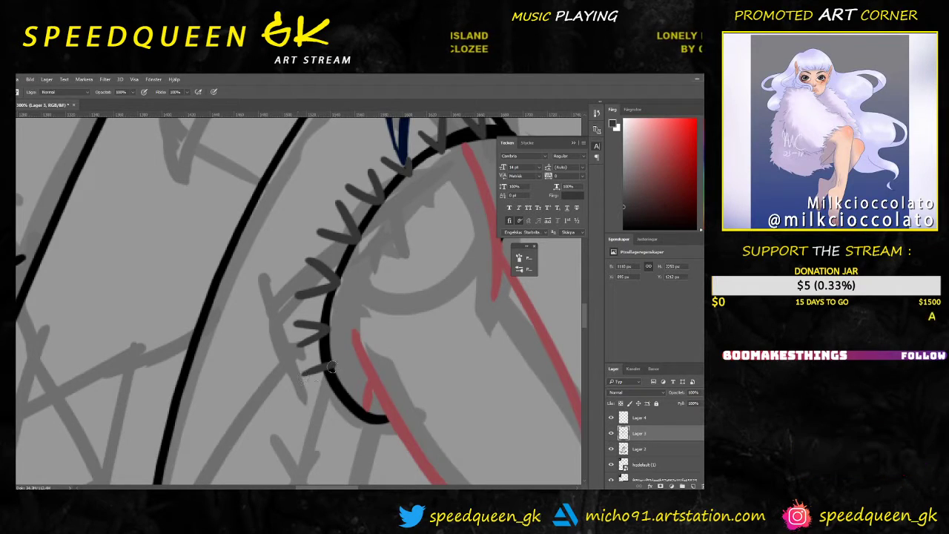
{"action": "left_click_drag", "start_coordinate": [331, 366], "coordinate": [330, 393]}
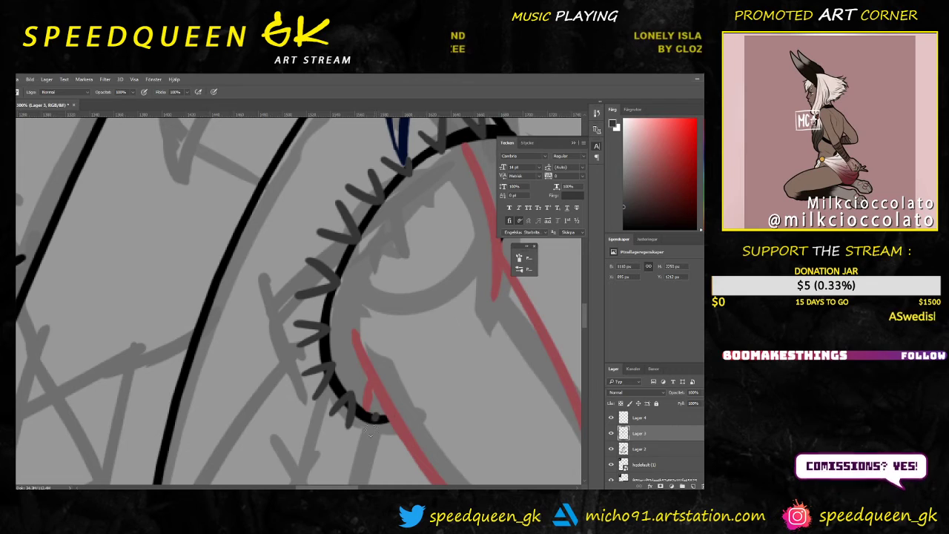
{"action": "left_click_drag", "start_coordinate": [367, 446], "coordinate": [378, 420]}
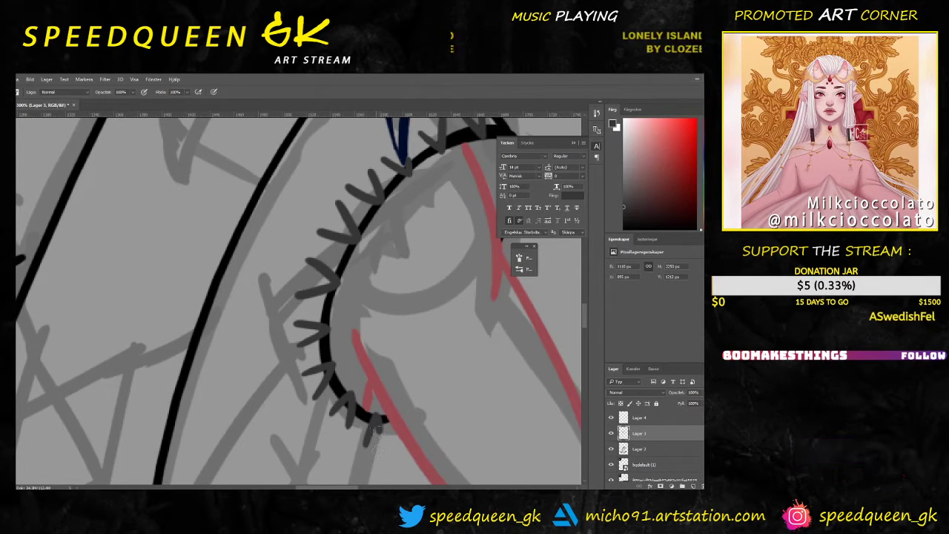
Step: Hide the rough sketch layer Lager 2 and check the clean line art against the reference photos
{"action": "scroll", "coordinate": [375, 430], "scroll_direction": "down", "scroll_amount": 8}
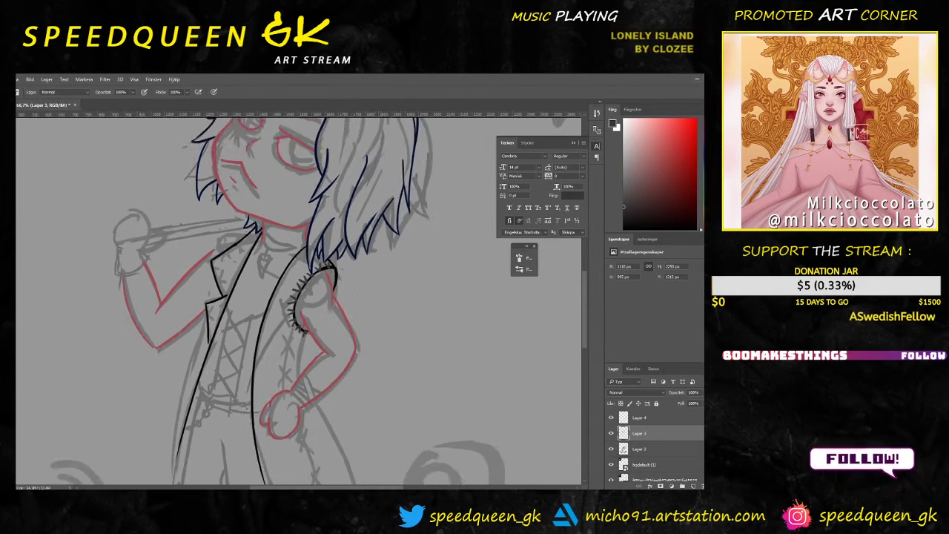
{"action": "scroll", "coordinate": [413, 417], "scroll_direction": "up", "scroll_amount": 3}
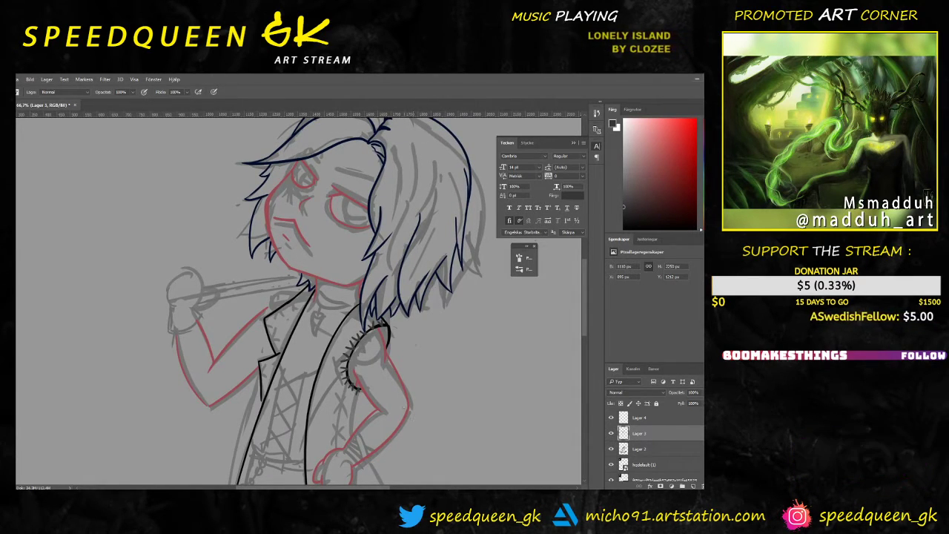
{"action": "left_click", "coordinate": [611, 450]}
{"action": "key", "text": "ctrl+minus"}
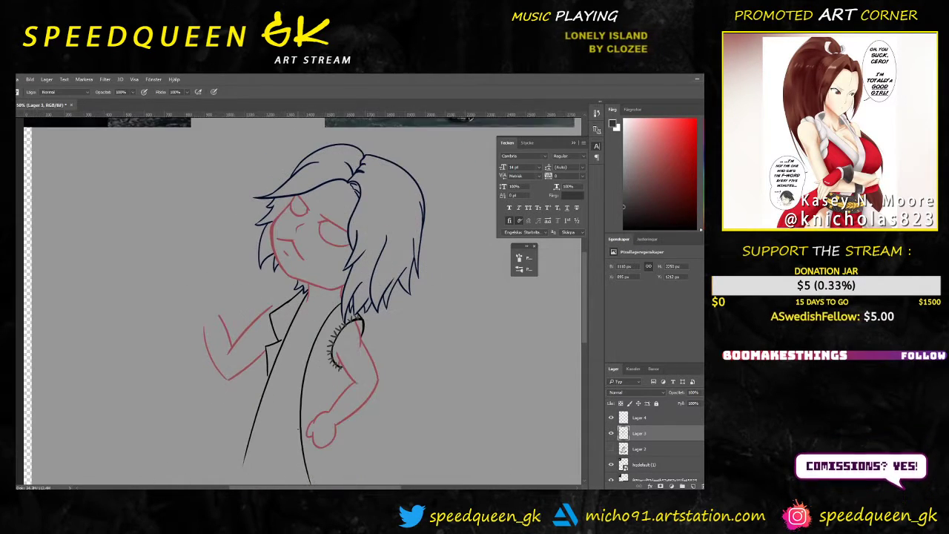
{"action": "scroll", "coordinate": [301, 432], "scroll_direction": "down", "scroll_amount": 1}
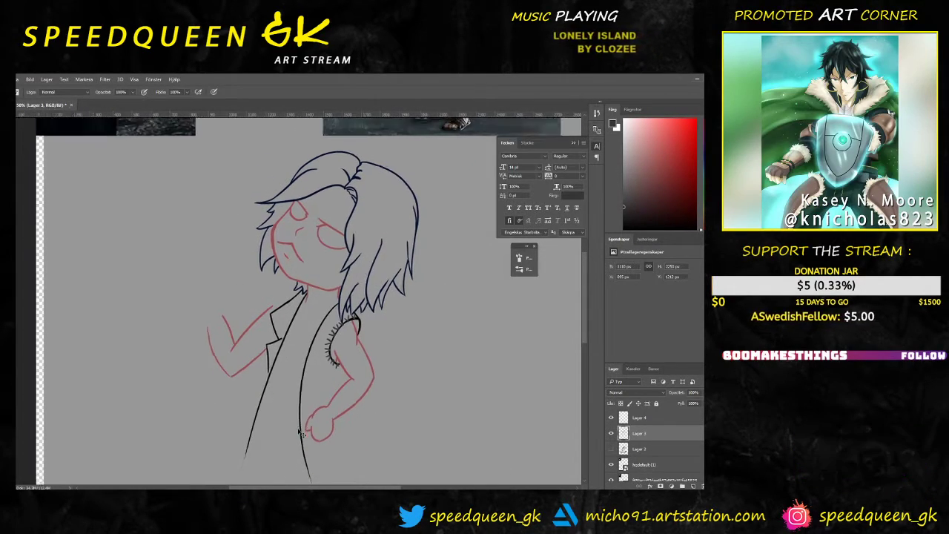
{"action": "scroll", "coordinate": [300, 433], "scroll_direction": "down", "scroll_amount": 1}
{"action": "left_click_drag", "start_coordinate": [240, 297], "coordinate": [262, 336]}
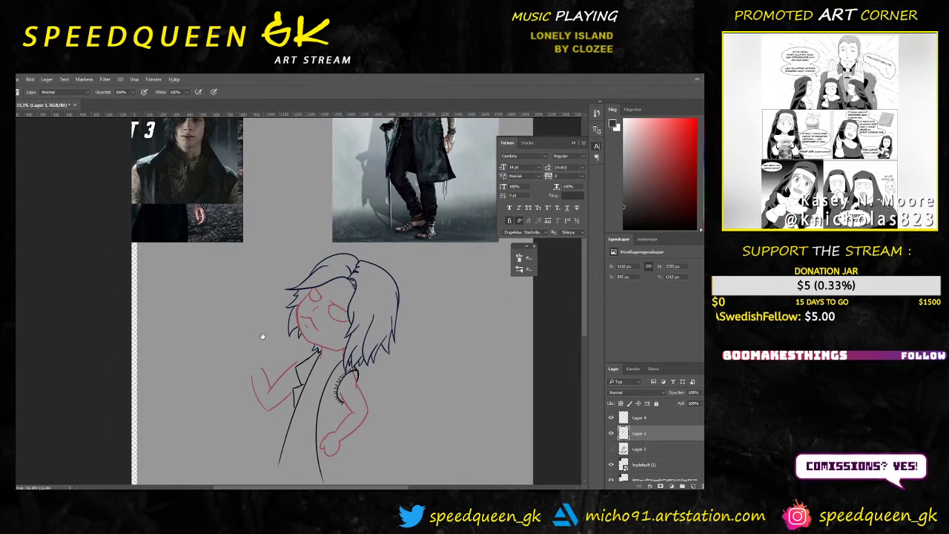
{"action": "left_click_drag", "start_coordinate": [391, 406], "coordinate": [371, 368]}
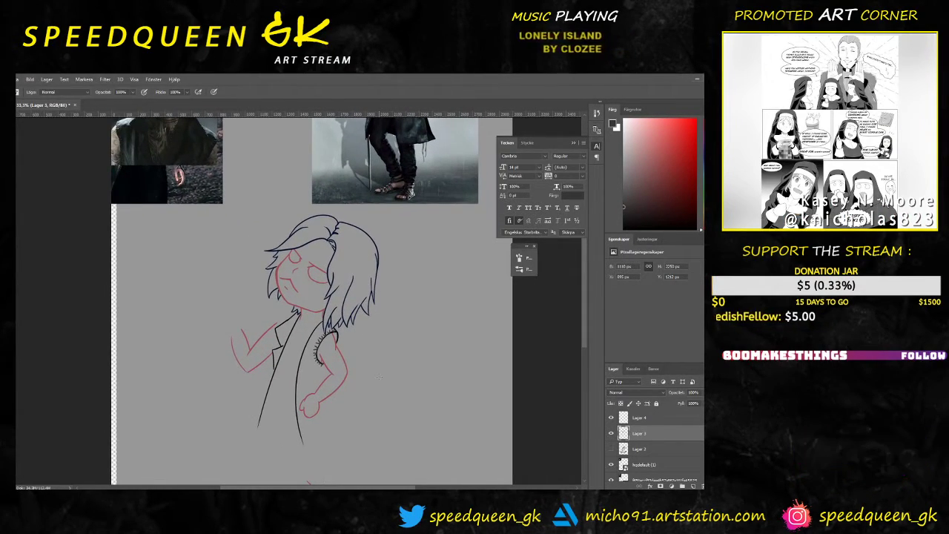
Step: Make Lager 4 the active layer, keeping the coat and bent arm in view
{"action": "key", "text": "ctrl+plus"}
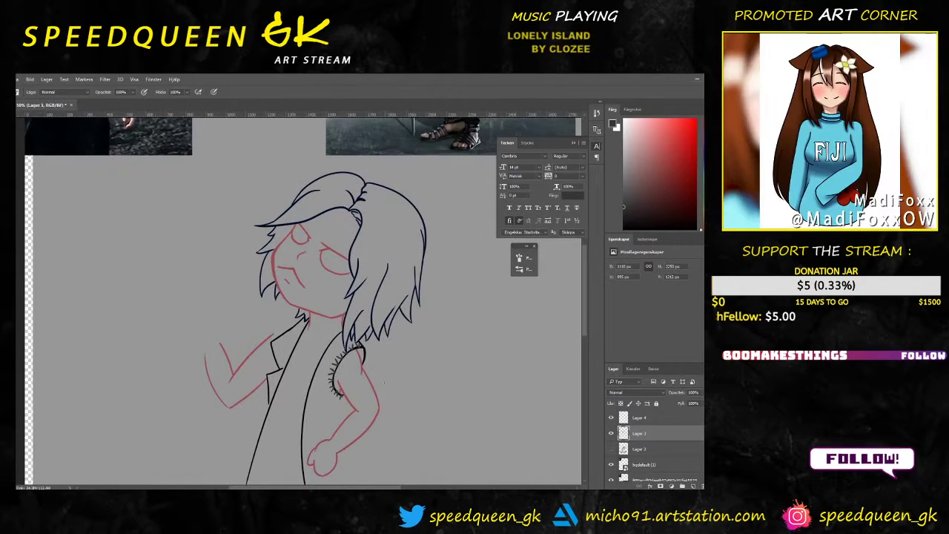
{"action": "key", "text": "ctrl+plus"}
{"action": "left_click_drag", "start_coordinate": [432, 384], "coordinate": [381, 335]}
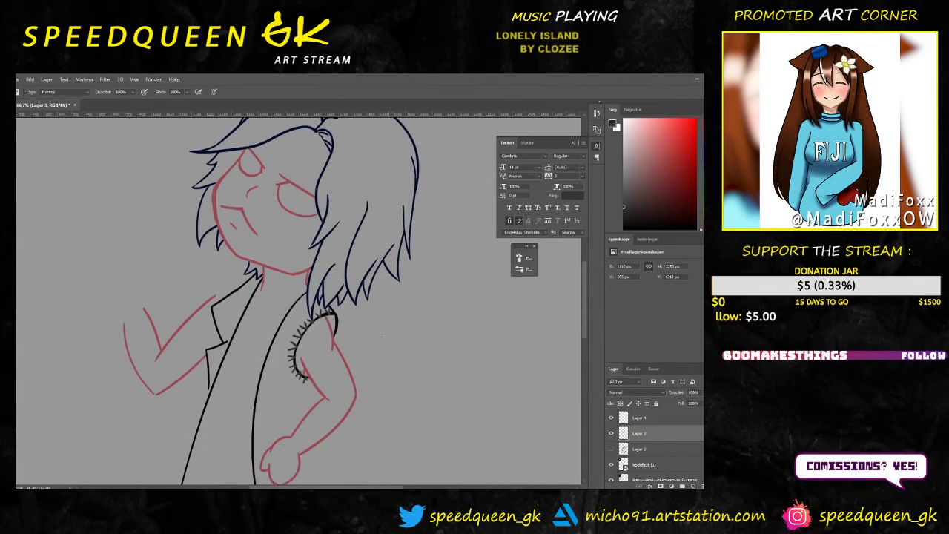
{"action": "key", "text": "ctrl+plus"}
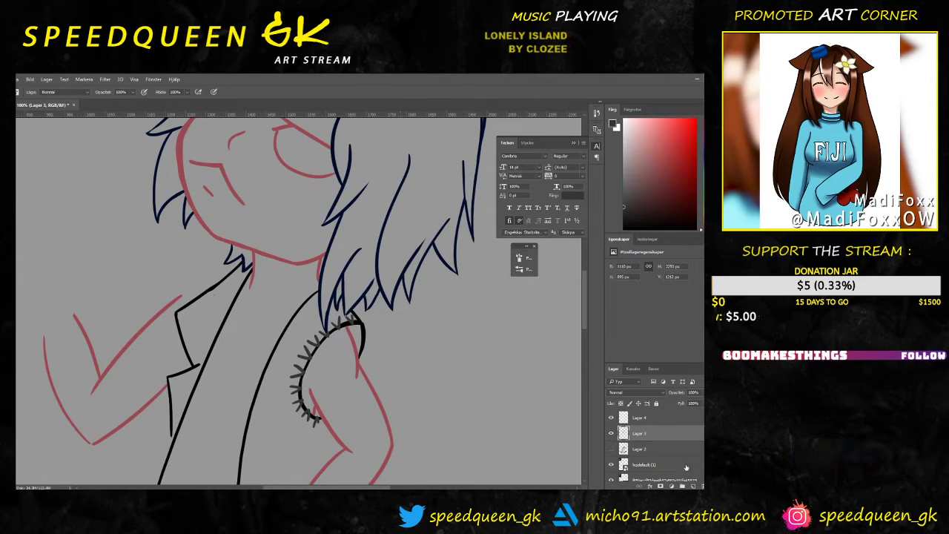
{"action": "left_click", "coordinate": [642, 419]}
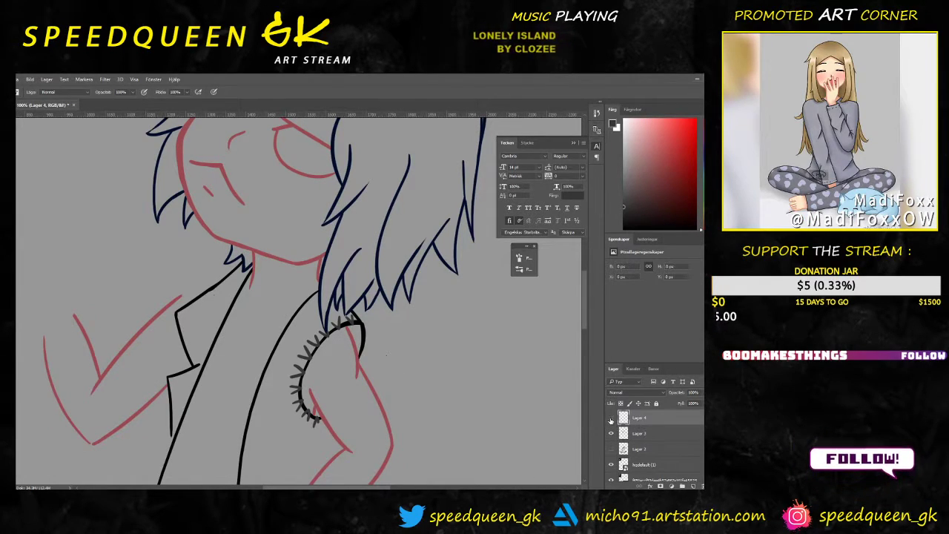
Step: Clip Lager 4 to the line art layer below and paint the stitches along the armhole's front curve black
{"action": "right_click", "coordinate": [656, 421]}
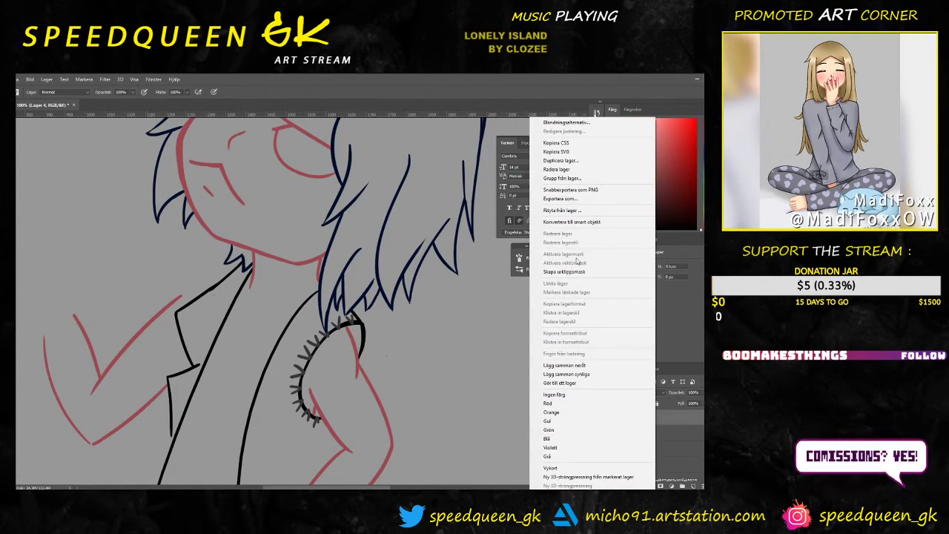
{"action": "left_click", "coordinate": [586, 273]}
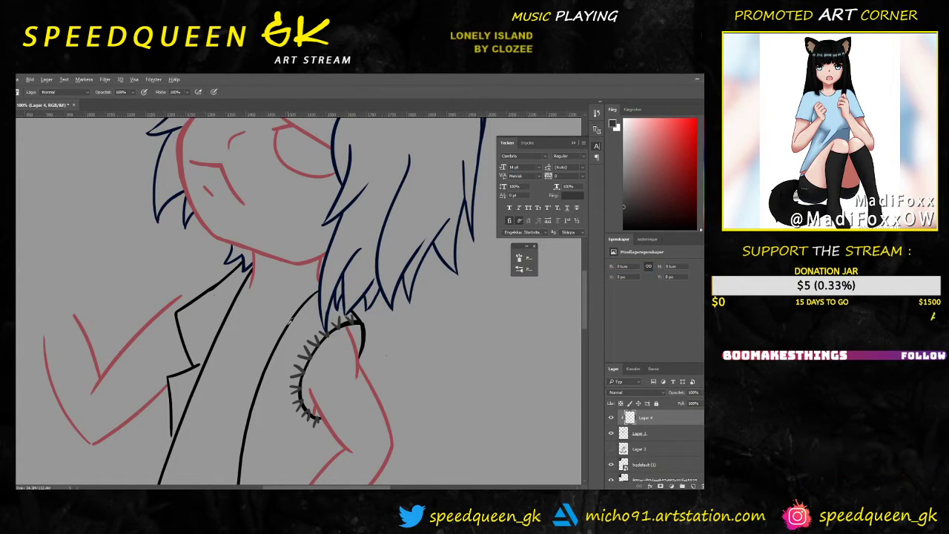
{"action": "right_click", "coordinate": [386, 355]}
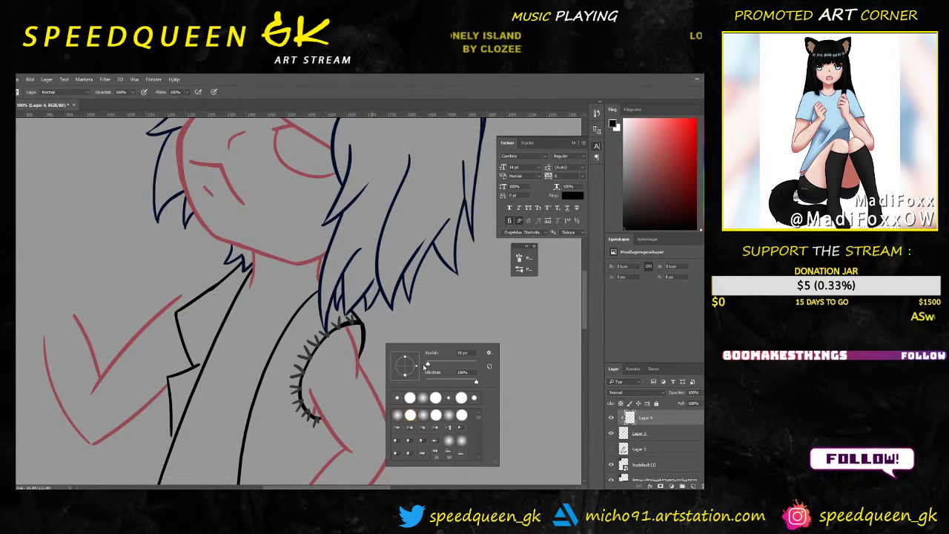
{"action": "key", "text": "Return"}
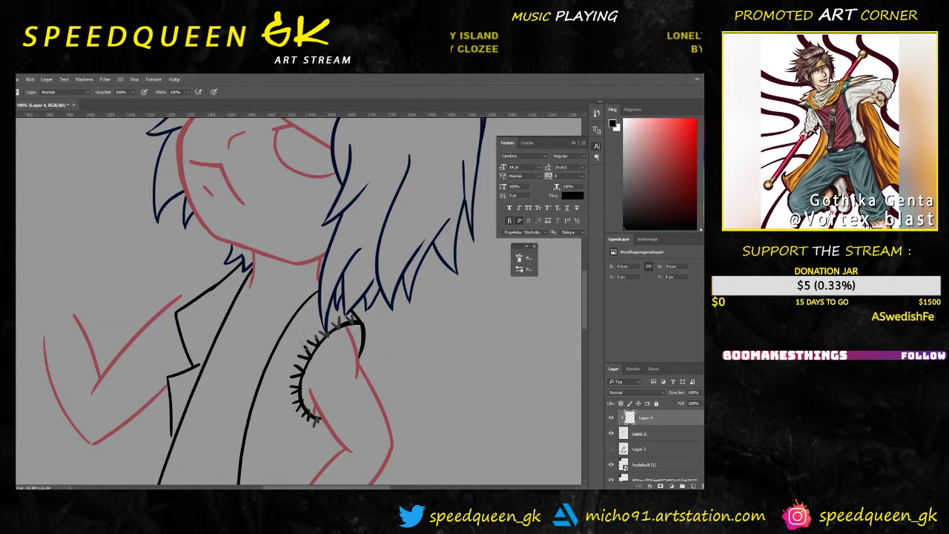
{"action": "key", "text": "ctrl+plus"}
{"action": "key", "text": "ctrl+plus"}
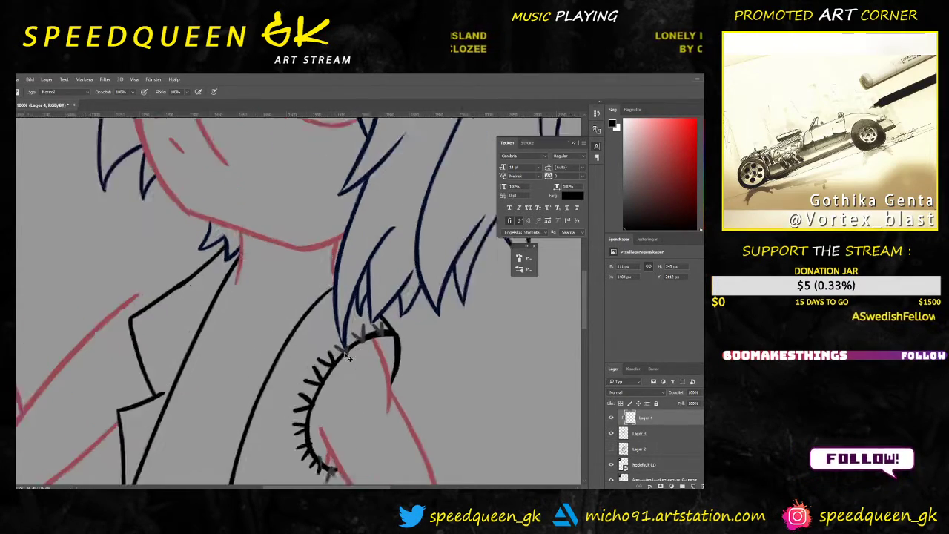
Step: Paint the remaining grey stitches black at the shoulder tip beneath the hair and at the underarm
{"action": "left_click_drag", "start_coordinate": [404, 406], "coordinate": [430, 417]}
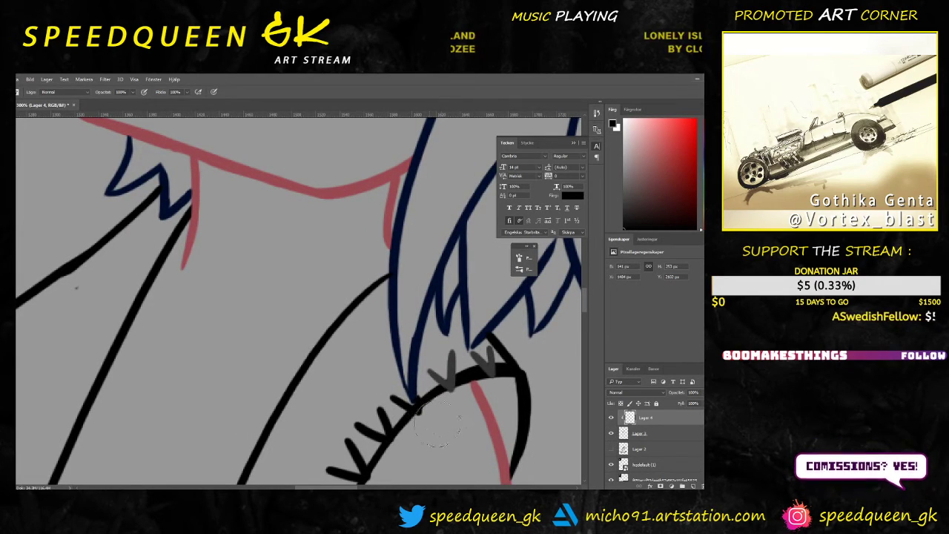
{"action": "left_click_drag", "start_coordinate": [448, 355], "coordinate": [455, 384]}
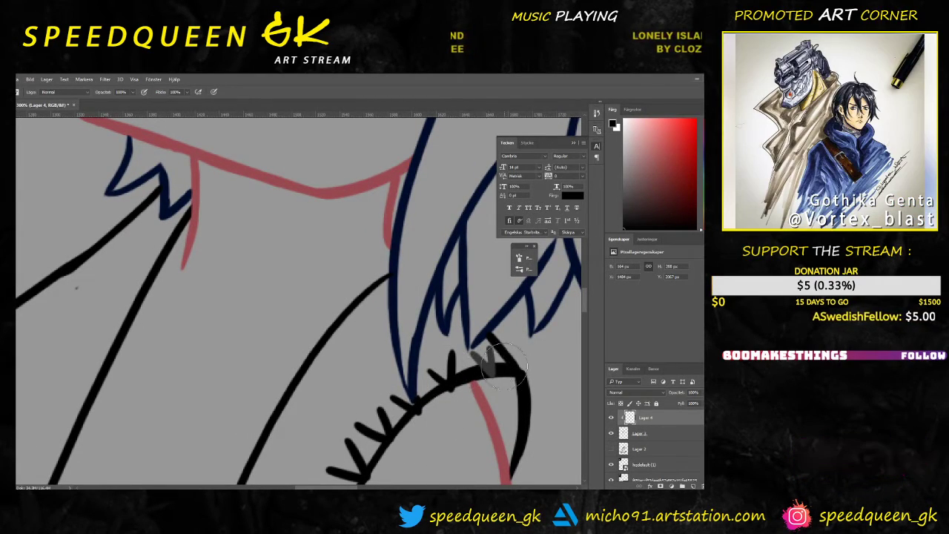
{"action": "left_click_drag", "start_coordinate": [484, 354], "coordinate": [491, 364]}
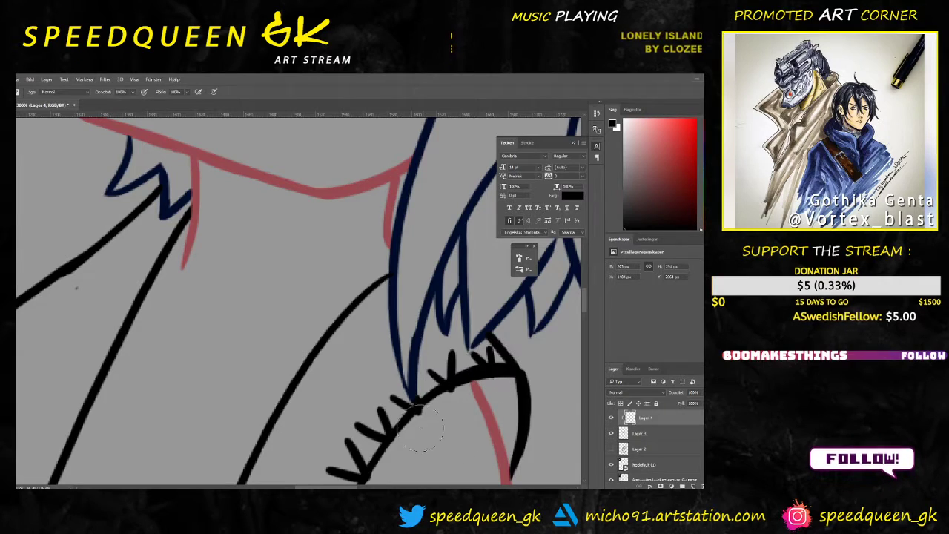
{"action": "left_click_drag", "start_coordinate": [398, 475], "coordinate": [427, 166]}
{"action": "left_click_drag", "start_coordinate": [409, 420], "coordinate": [370, 379]}
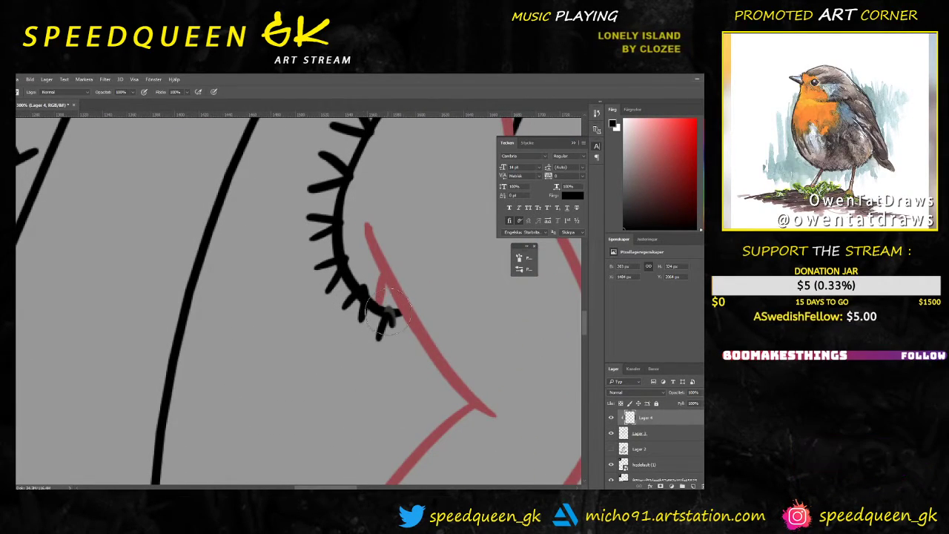
{"action": "key", "text": "ctrl+minus"}
{"action": "key", "text": "ctrl+minus"}
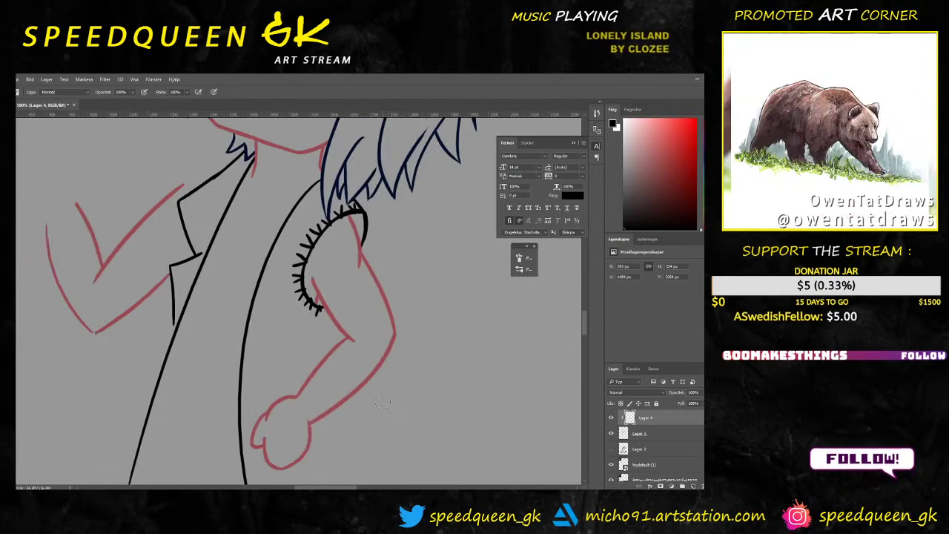
{"action": "key", "text": "ctrl+minus"}
{"action": "mouse_move", "coordinate": [420, 374]}
{"action": "left_mouse_down"}
{"action": "mouse_move", "coordinate": [447, 400]}
{"action": "mouse_move", "coordinate": [386, 380]}
{"action": "left_mouse_up"}
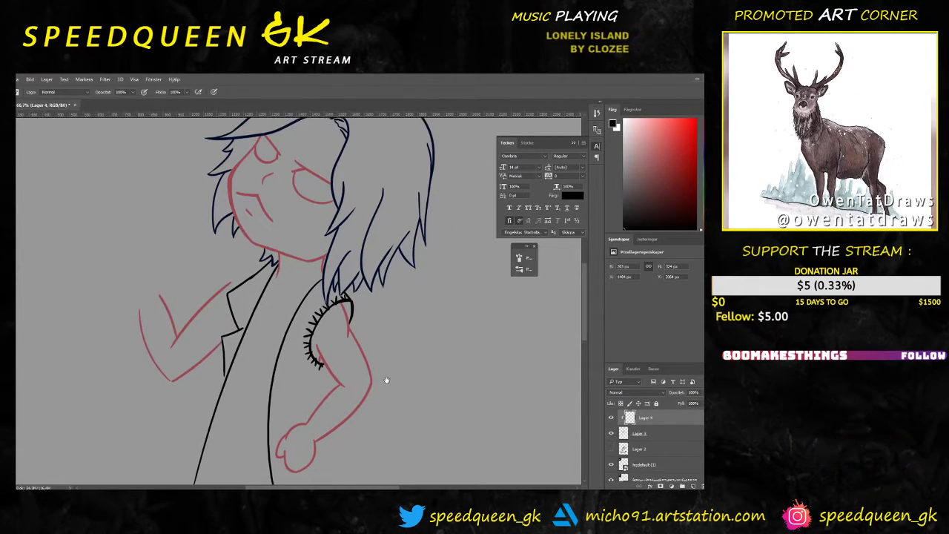
Step: Activate the line art layer below Lager 4 and draw small black stitches along the armhole's back edge with a smaller brush
{"action": "left_click", "coordinate": [647, 432]}
{"action": "key", "text": "ctrl+plus"}
{"action": "key", "text": "ctrl+plus"}
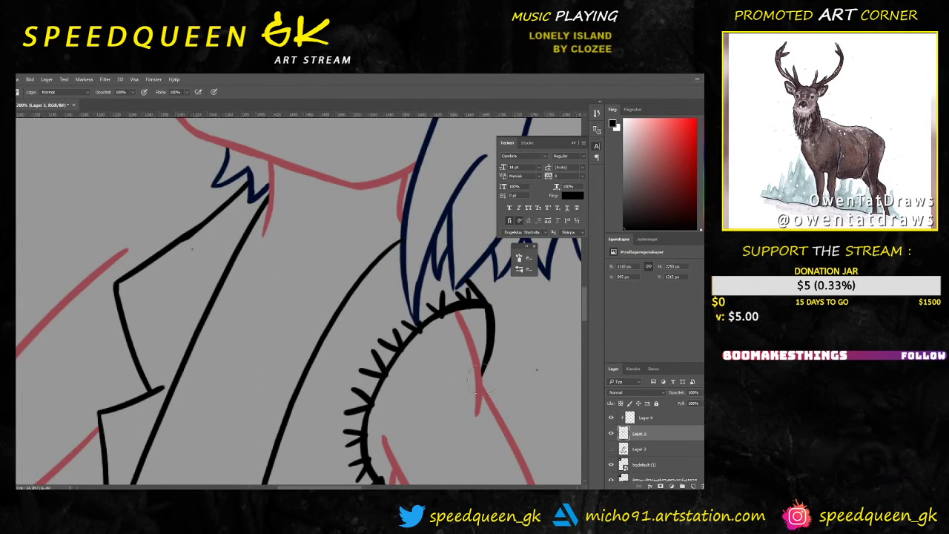
{"action": "right_click", "coordinate": [474, 331]}
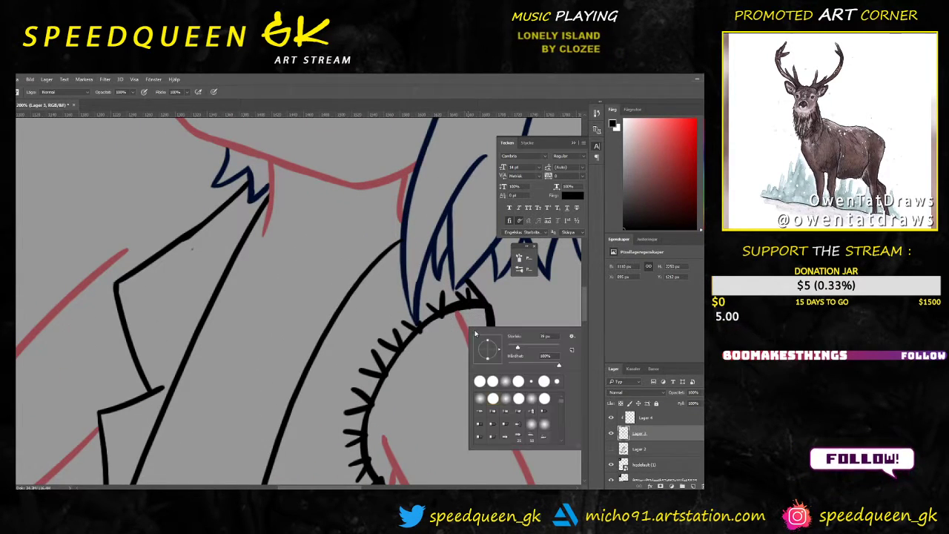
{"action": "left_click_drag", "start_coordinate": [517, 347], "coordinate": [386, 316]}
{"action": "left_click", "coordinate": [521, 306]}
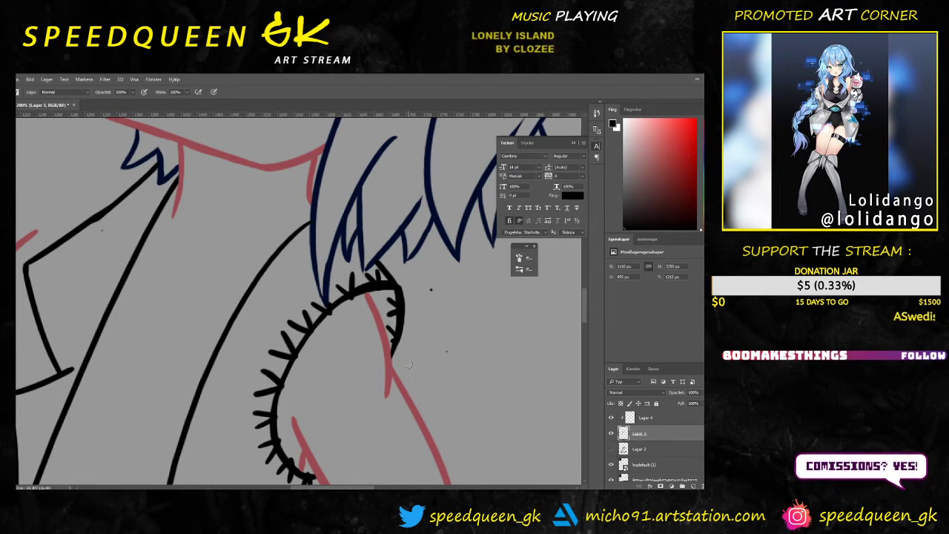
{"action": "scroll", "coordinate": [431, 289], "scroll_direction": "down", "scroll_amount": 4}
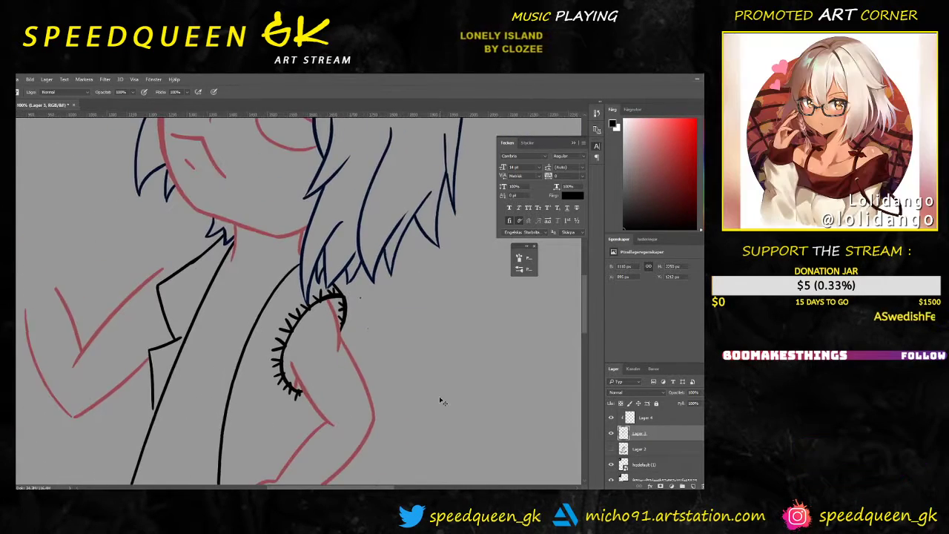
Step: Check the whole figure's line art and show the rough sketch layer Lager 2 again
{"action": "key", "text": "ctrl+minus"}
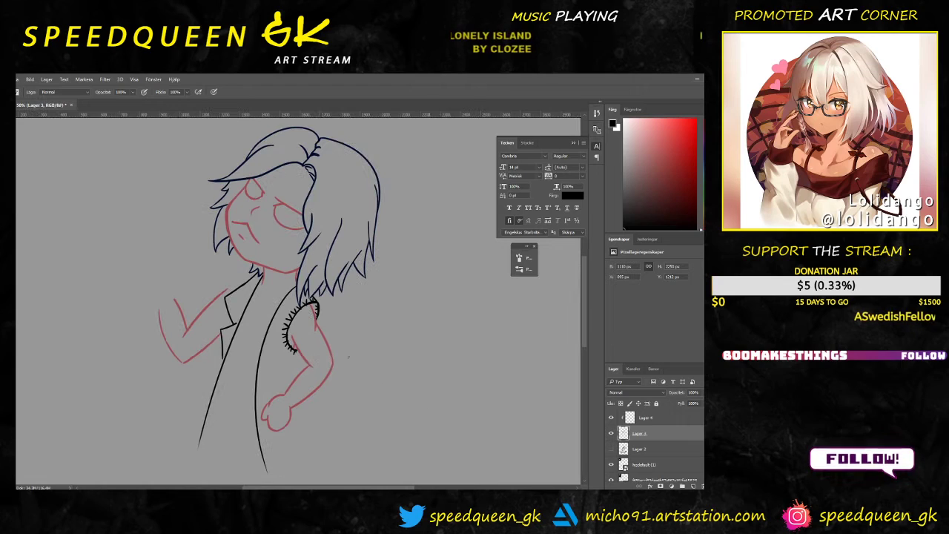
{"action": "left_click_drag", "start_coordinate": [311, 384], "coordinate": [366, 373]}
{"action": "scroll", "coordinate": [364, 373], "scroll_direction": "up", "scroll_amount": 1}
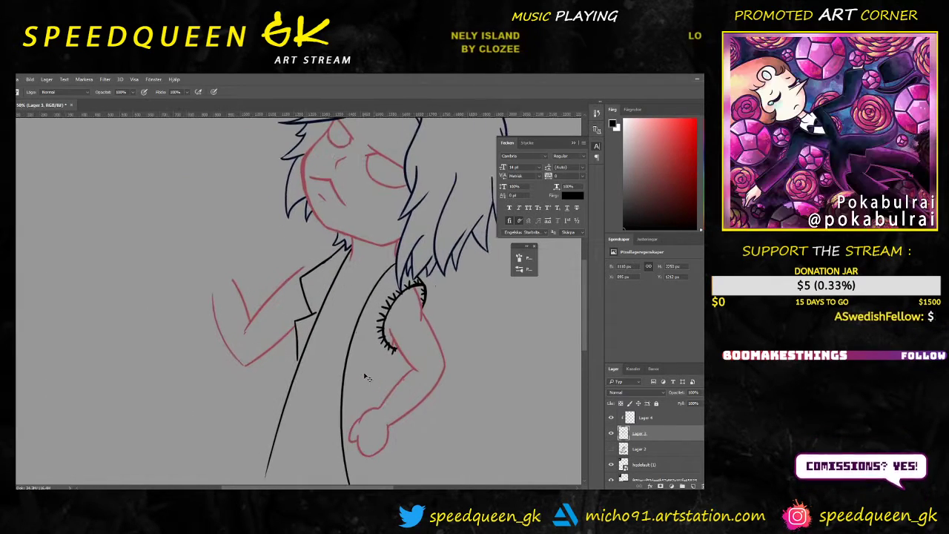
{"action": "scroll", "coordinate": [364, 373], "scroll_direction": "down", "scroll_amount": 2}
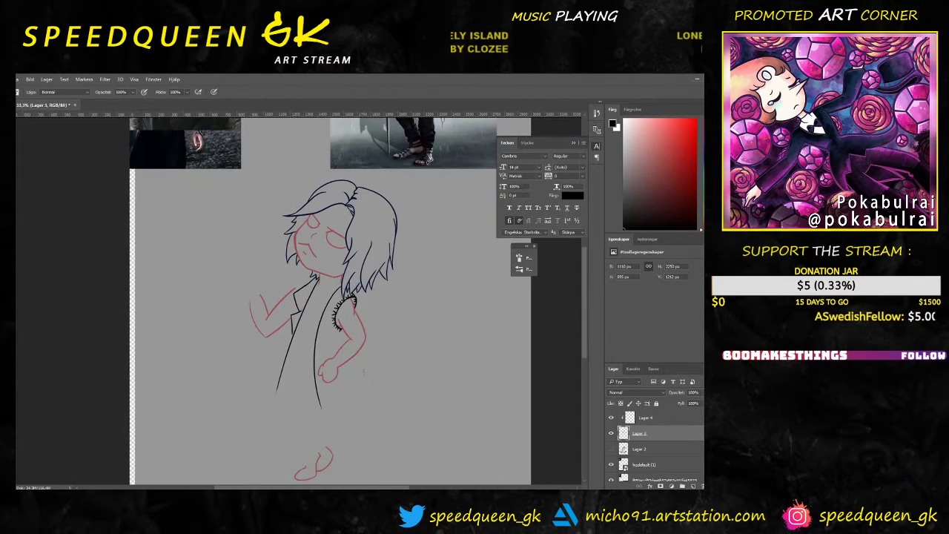
{"action": "mouse_move", "coordinate": [395, 256]}
{"action": "left_mouse_down"}
{"action": "mouse_move", "coordinate": [331, 375]}
{"action": "mouse_move", "coordinate": [324, 368]}
{"action": "mouse_move", "coordinate": [389, 256]}
{"action": "left_mouse_up"}
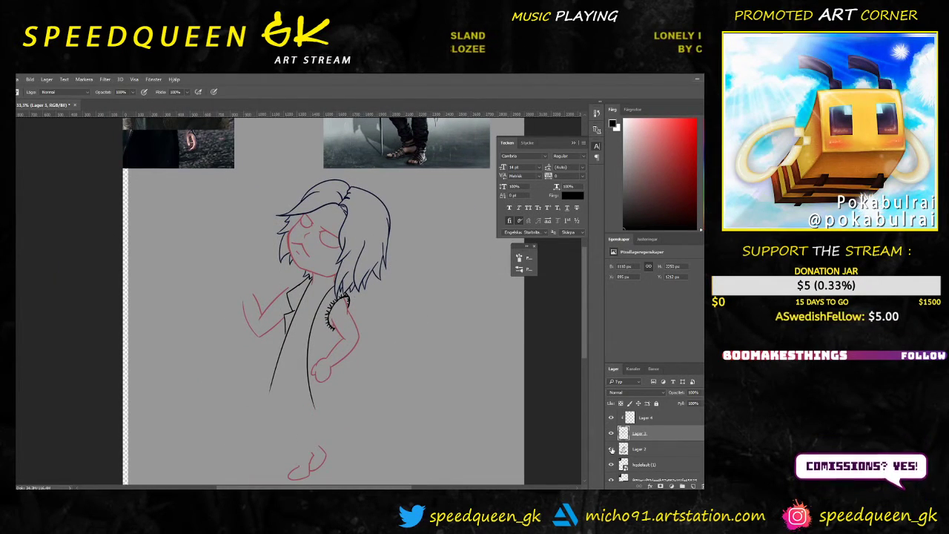
{"action": "left_click", "coordinate": [611, 449]}
{"action": "scroll", "coordinate": [304, 293], "scroll_direction": "up", "scroll_amount": 1}
{"action": "scroll", "coordinate": [304, 295], "scroll_direction": "up", "scroll_amount": 3}
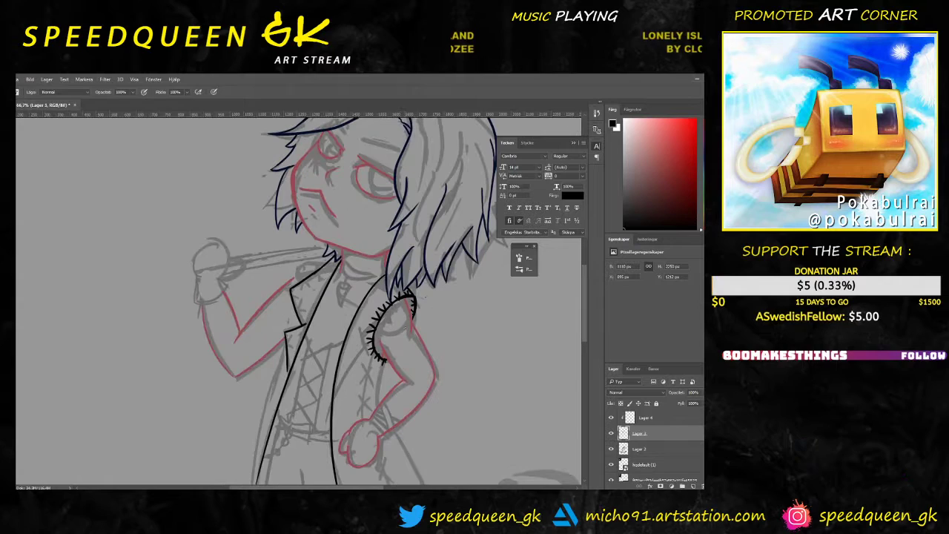
Step: Try to draw the coat's side seam from beside the armhole down to the front edge, following the sketch
{"action": "left_click_drag", "start_coordinate": [470, 313], "coordinate": [437, 277]}
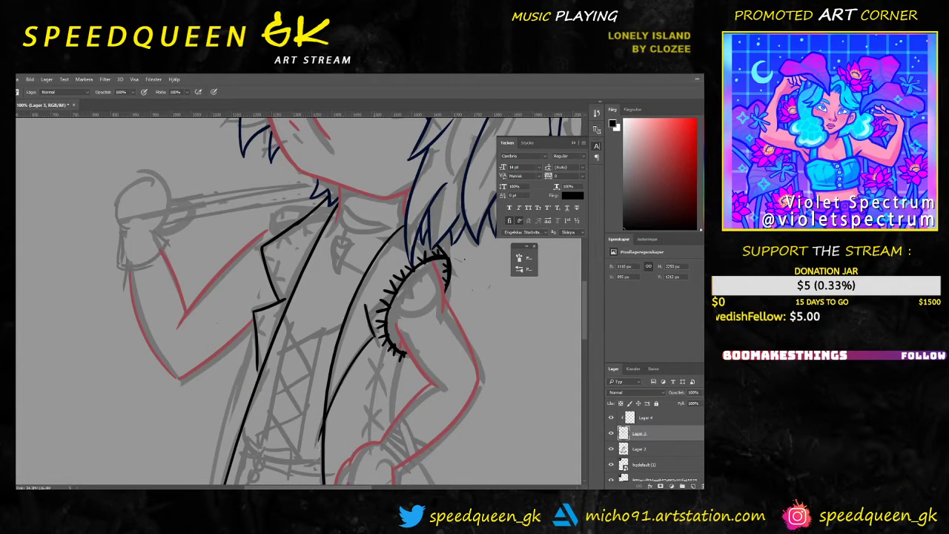
{"action": "left_click_drag", "start_coordinate": [375, 335], "coordinate": [321, 457]}
{"action": "key", "text": "e"}
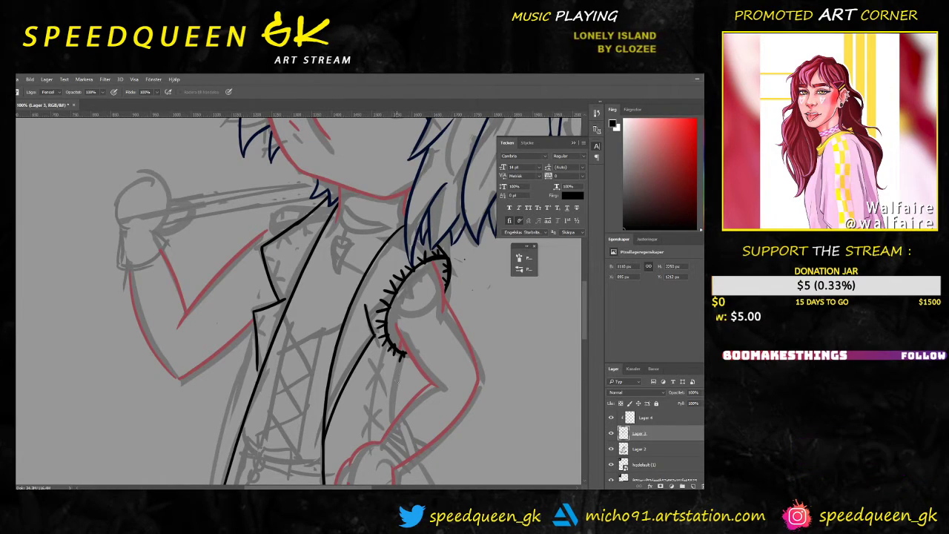
{"action": "left_click_drag", "start_coordinate": [379, 426], "coordinate": [388, 363]}
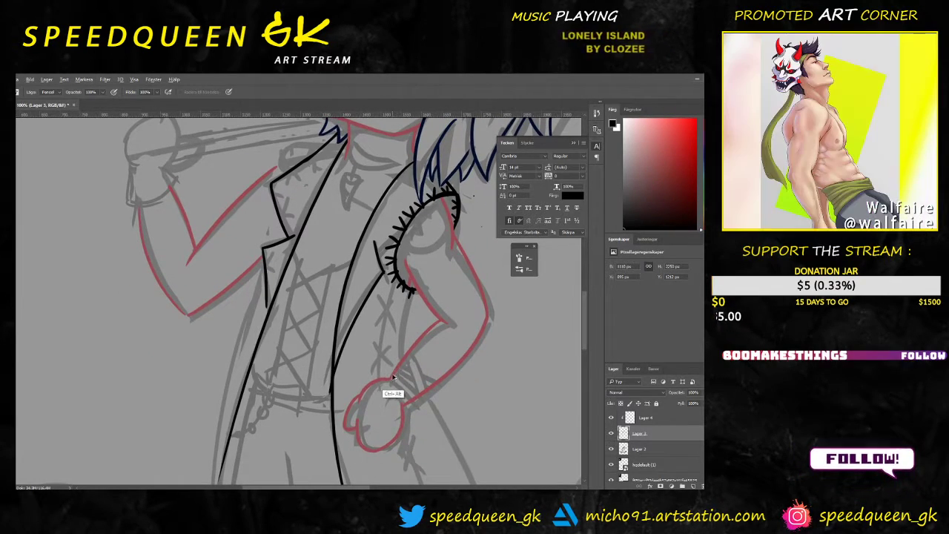
{"action": "key", "text": "ctrl+alt+z"}
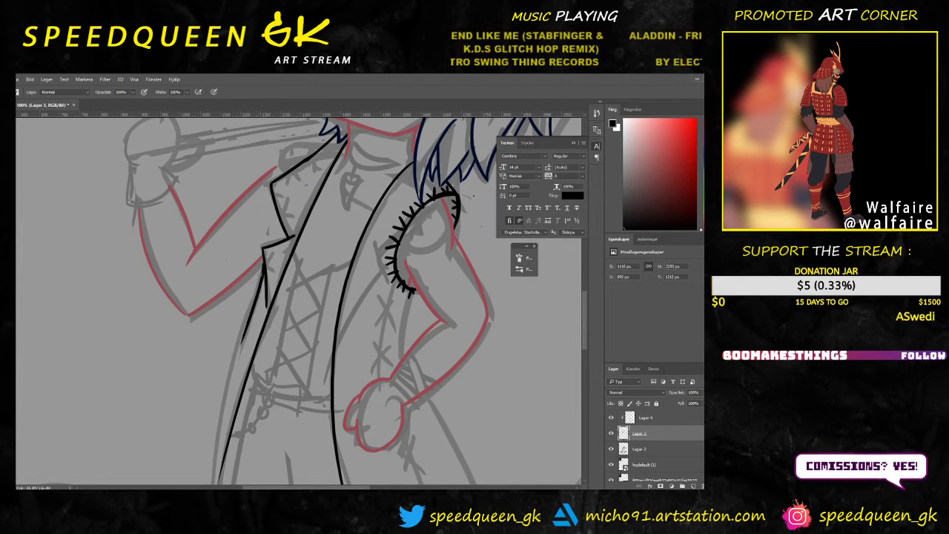
Step: Draw the coat's outer edge in black from below the lapel down to the hem, redoing uneven strokes, and add the short hem line
{"action": "left_click_drag", "start_coordinate": [264, 261], "coordinate": [256, 285]}
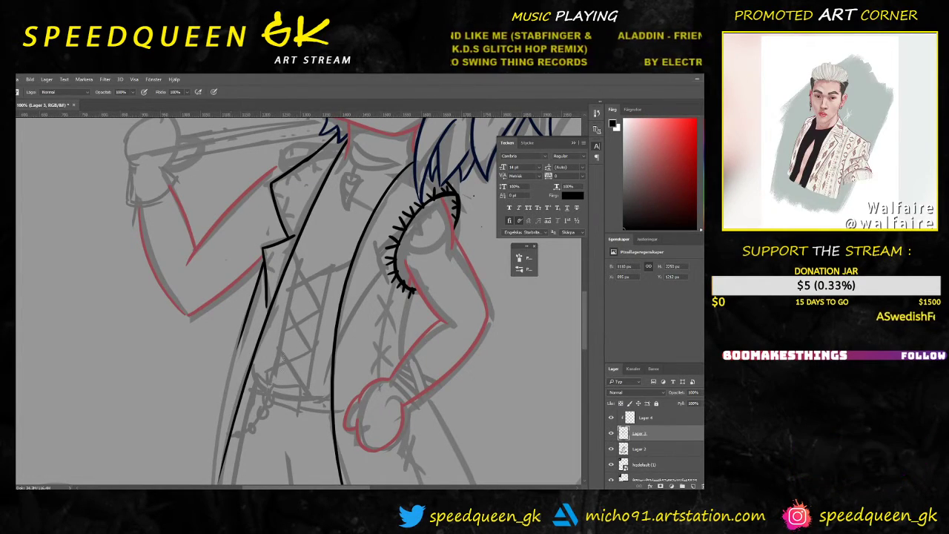
{"action": "mouse_move", "coordinate": [282, 359]}
{"action": "left_mouse_down"}
{"action": "mouse_move", "coordinate": [329, 218]}
{"action": "mouse_move", "coordinate": [262, 353]}
{"action": "left_mouse_up"}
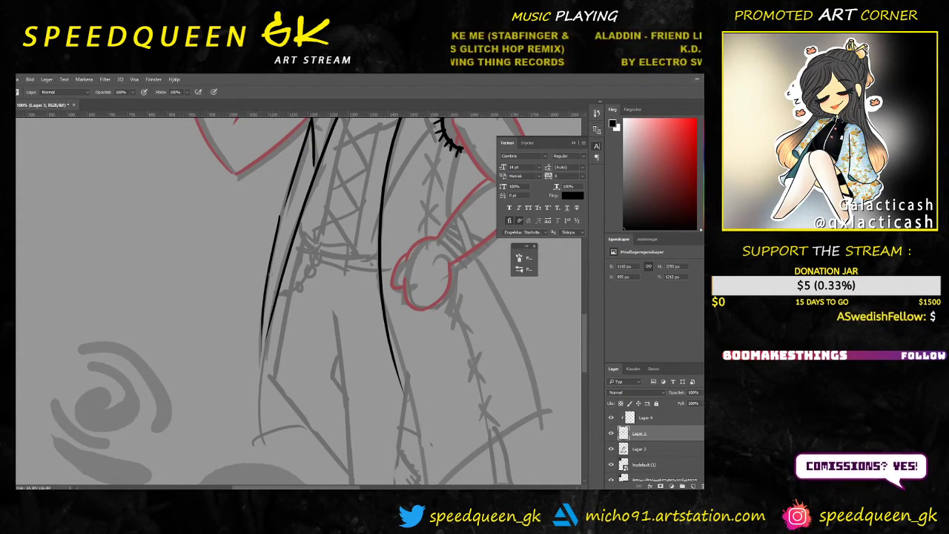
{"action": "key", "text": "ctrl+z"}
{"action": "left_click_drag", "start_coordinate": [282, 214], "coordinate": [264, 382]}
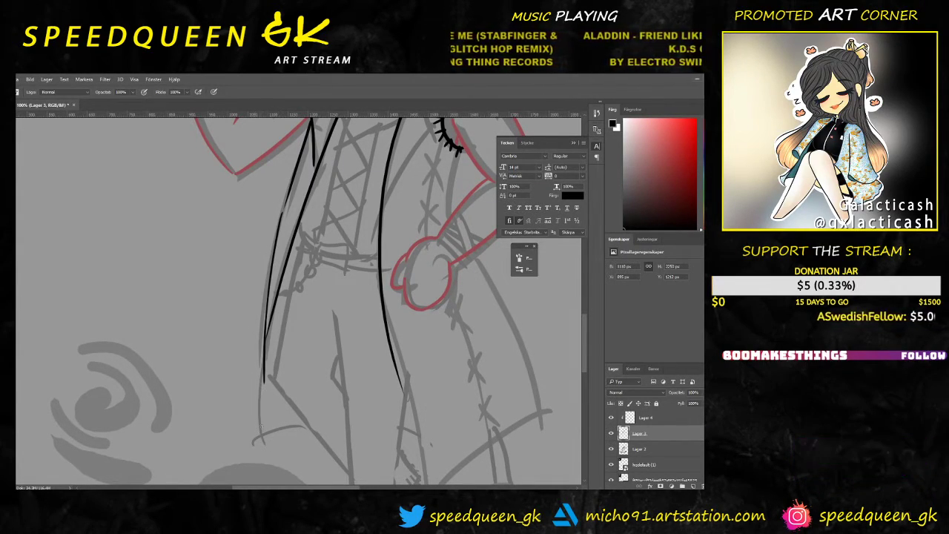
{"action": "key", "text": "ctrl+z"}
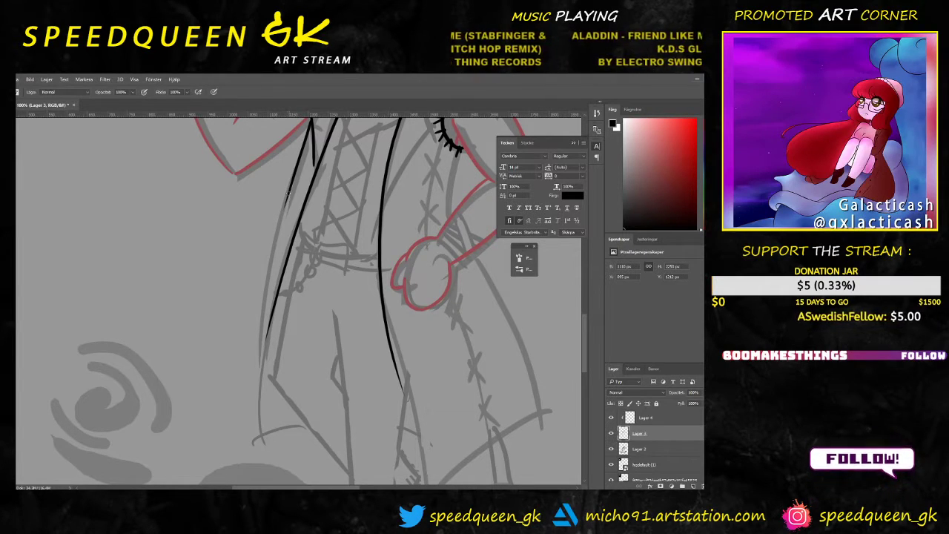
{"action": "left_click_drag", "start_coordinate": [289, 191], "coordinate": [263, 441]}
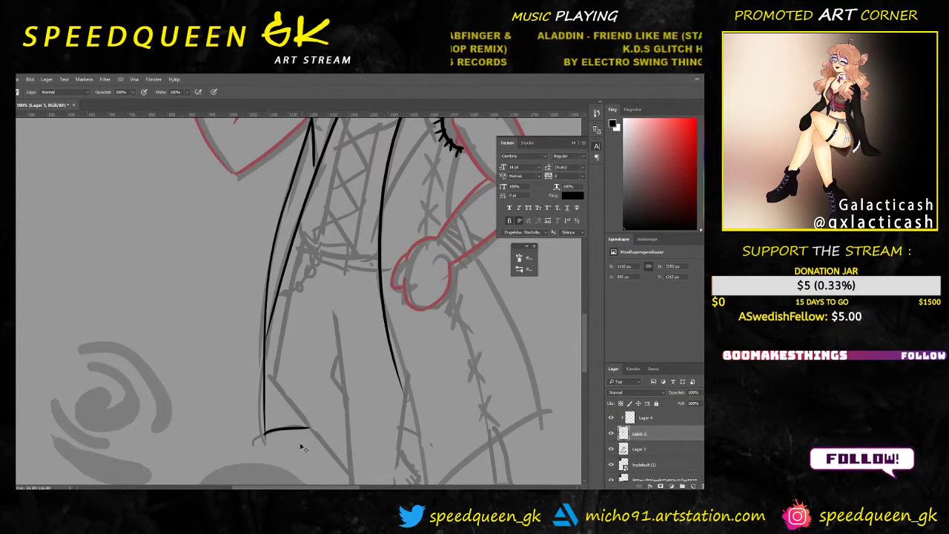
{"action": "left_click_drag", "start_coordinate": [264, 434], "coordinate": [309, 425]}
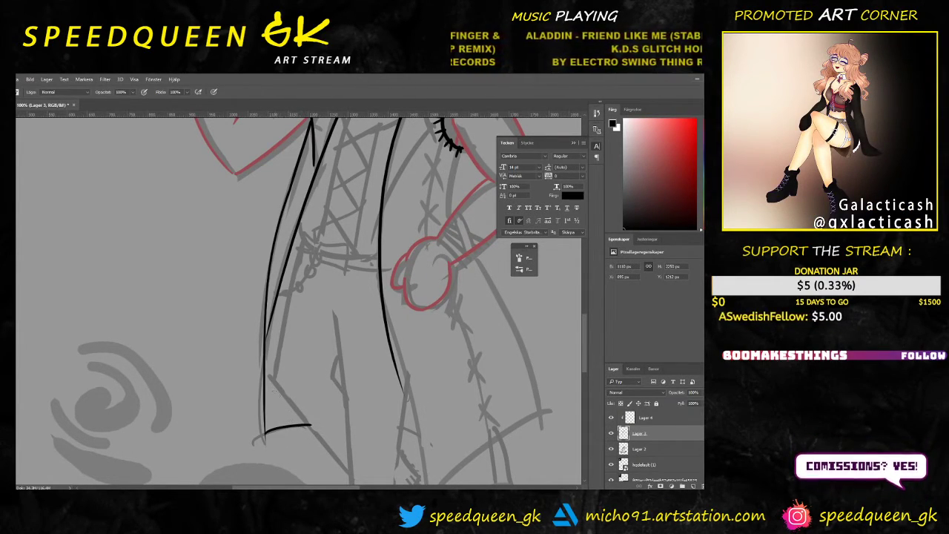
Step: Check the coat's outer edge and hem corner up close against the rough sketch and select the Eraser
{"action": "key", "text": "ctrl+minus"}
{"action": "key", "text": "ctrl+minus"}
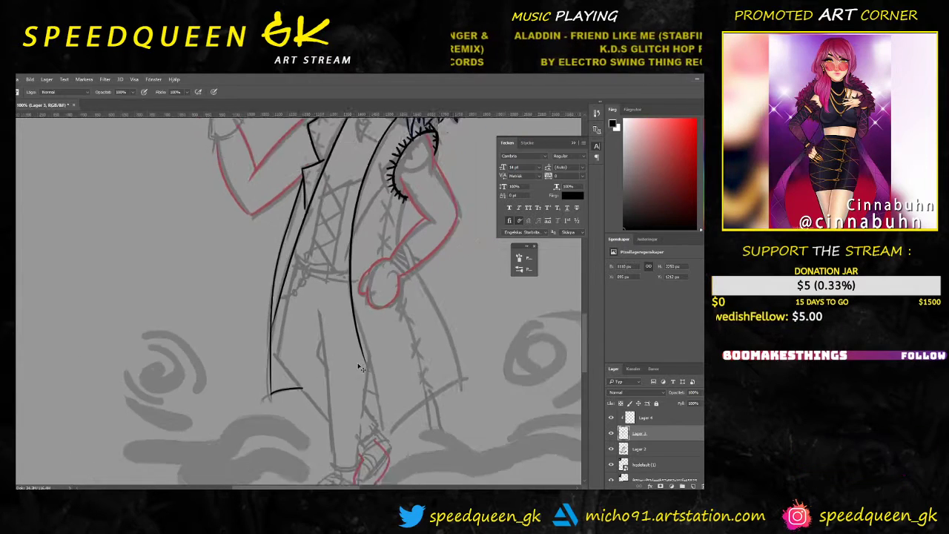
{"action": "scroll", "coordinate": [312, 304], "scroll_direction": "down", "scroll_amount": 2}
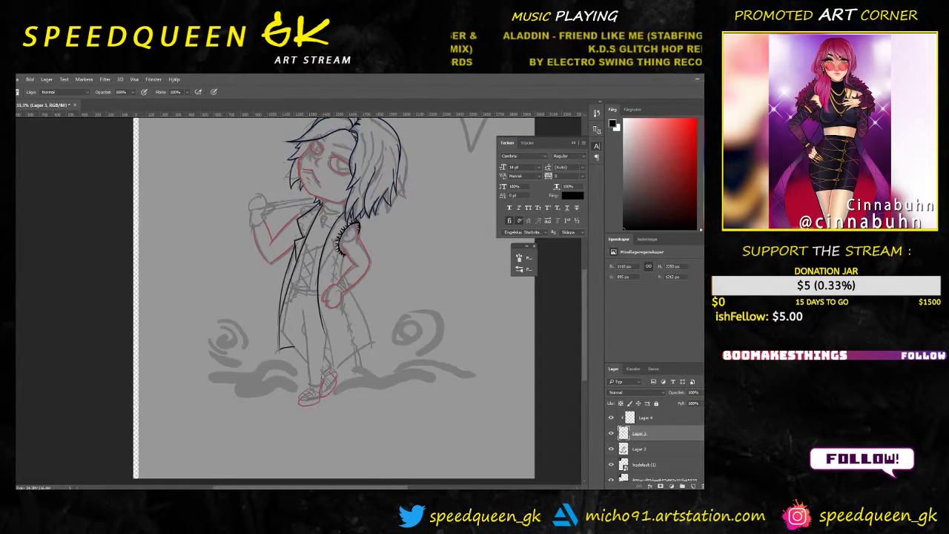
{"action": "scroll", "coordinate": [325, 246], "scroll_direction": "up", "scroll_amount": 5}
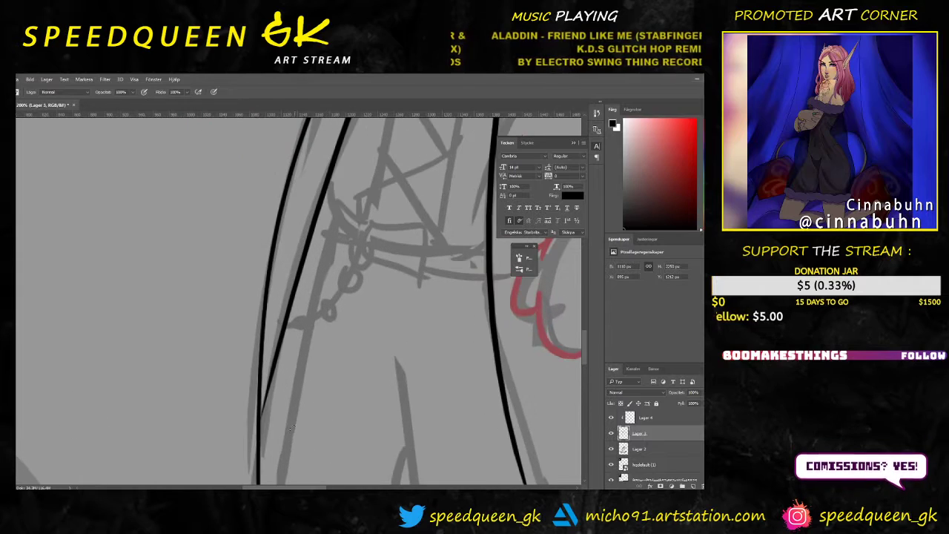
{"action": "left_click_drag", "start_coordinate": [325, 247], "coordinate": [316, 213]}
{"action": "key", "text": "e"}
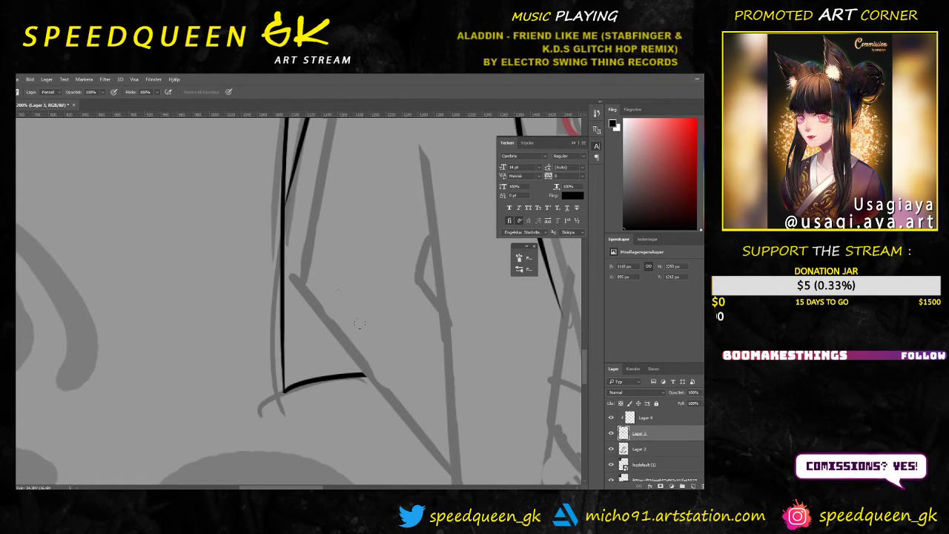
{"action": "key", "text": "ctrl+minus"}
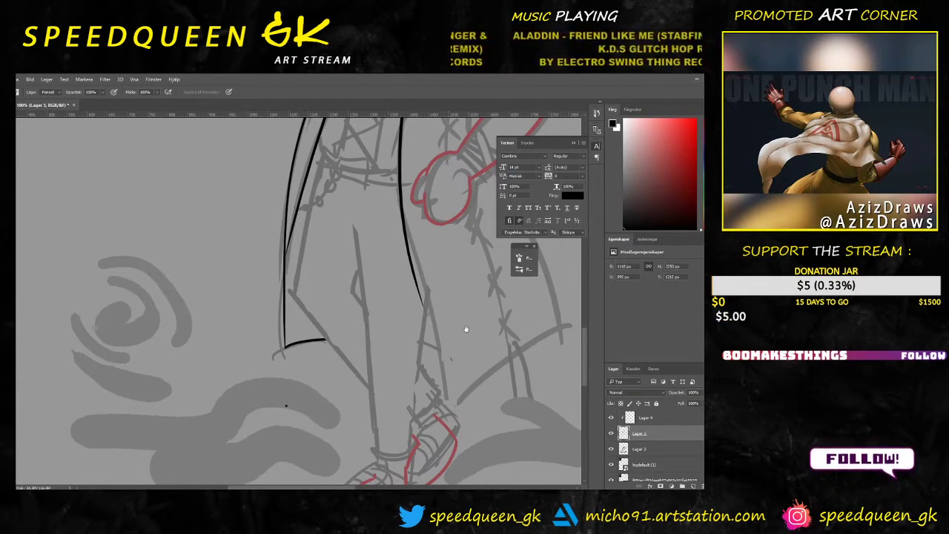
Step: Extend the coat's front edge in black down to the pointed hem corner above the shoe, redoing the first stroke
{"action": "left_click_drag", "start_coordinate": [466, 329], "coordinate": [391, 326]}
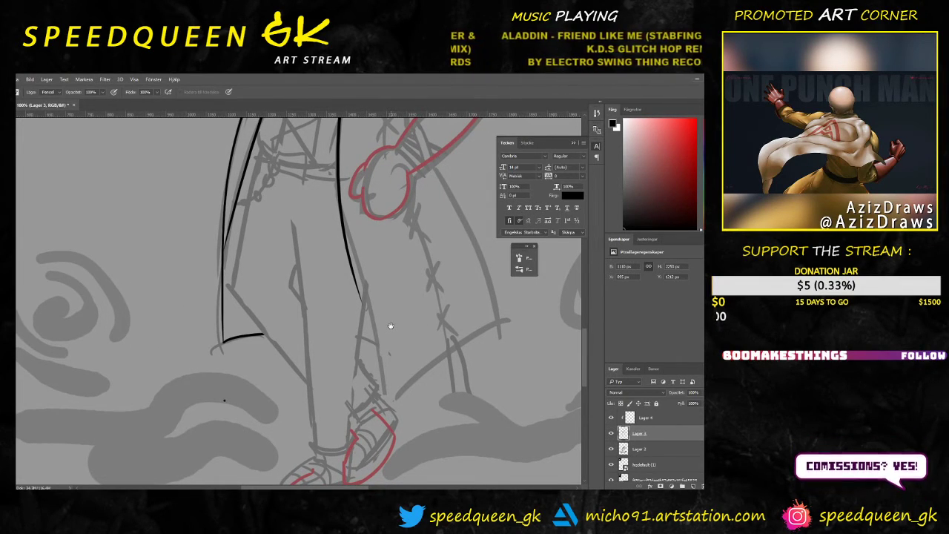
{"action": "left_click_drag", "start_coordinate": [444, 361], "coordinate": [398, 324]}
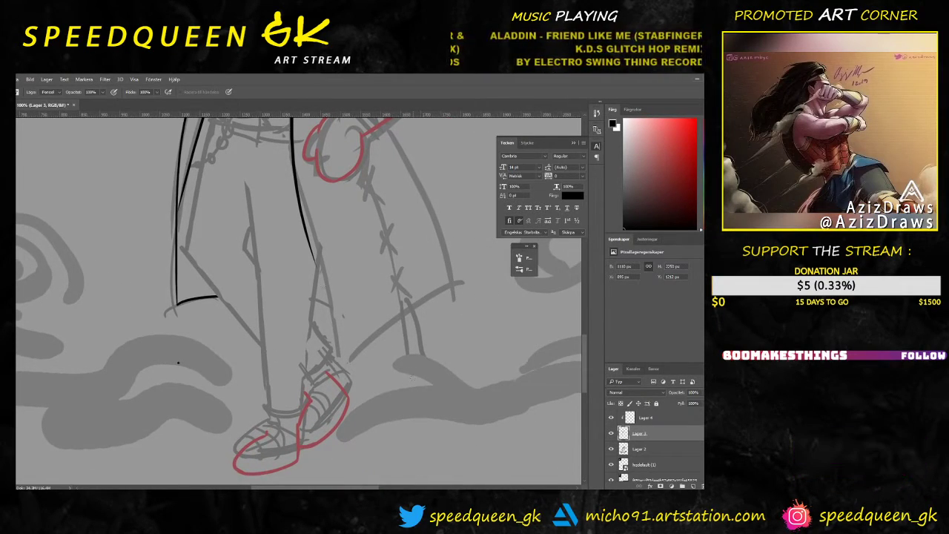
{"action": "key", "text": "ctrl+plus"}
{"action": "key", "text": "ctrl+minus"}
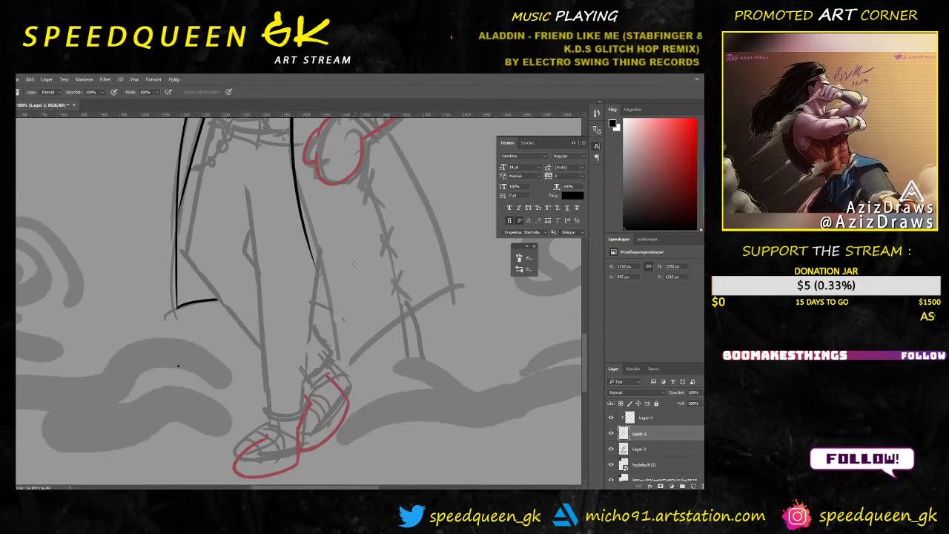
{"action": "key", "text": "ctrl+plus"}
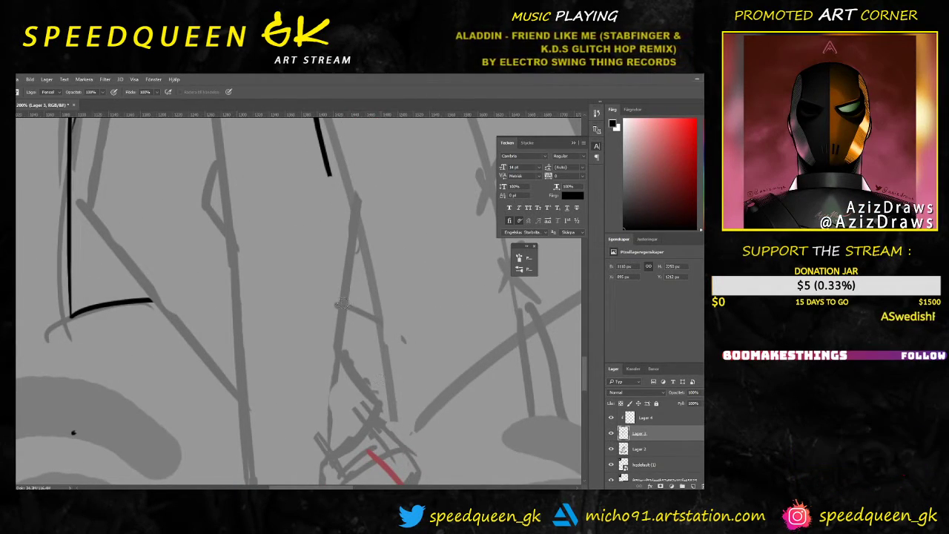
{"action": "key", "text": "b"}
{"action": "left_click_drag", "start_coordinate": [330, 176], "coordinate": [376, 345]}
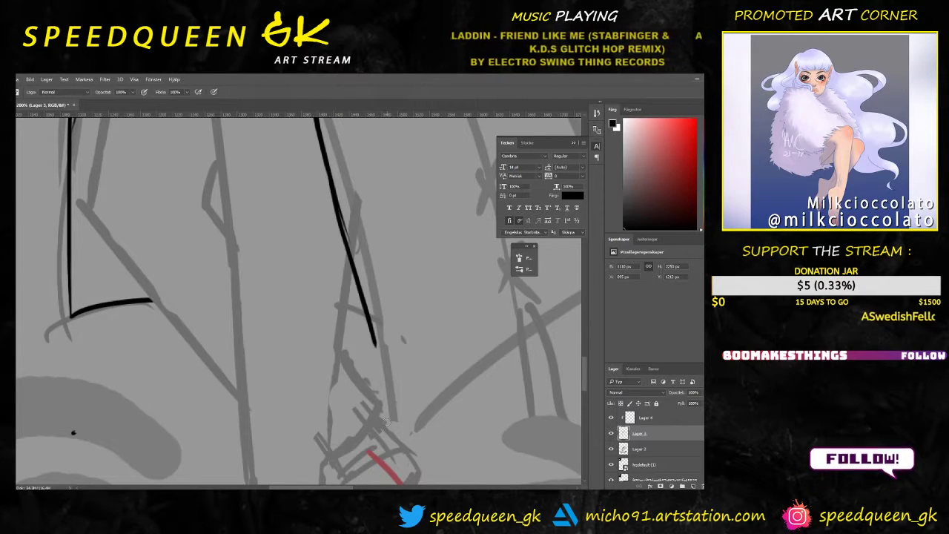
{"action": "key", "text": "ctrl+z"}
{"action": "left_click_drag", "start_coordinate": [326, 163], "coordinate": [397, 399]}
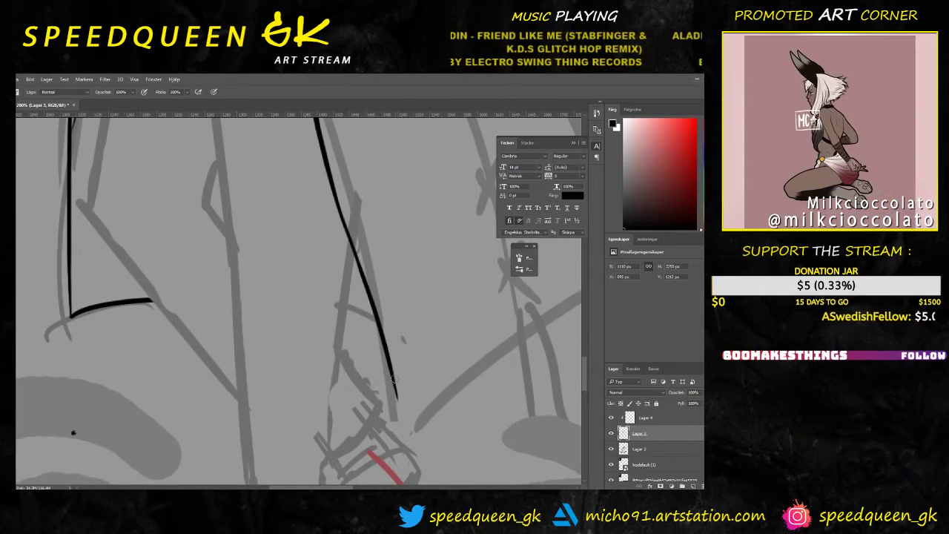
{"action": "left_click_drag", "start_coordinate": [386, 357], "coordinate": [401, 437]}
Step: Draw the coat's back edge from below the forearm and the hem with its narrow slit in black
{"action": "key", "text": "ctrl+minus"}
{"action": "key", "text": "ctrl+minus"}
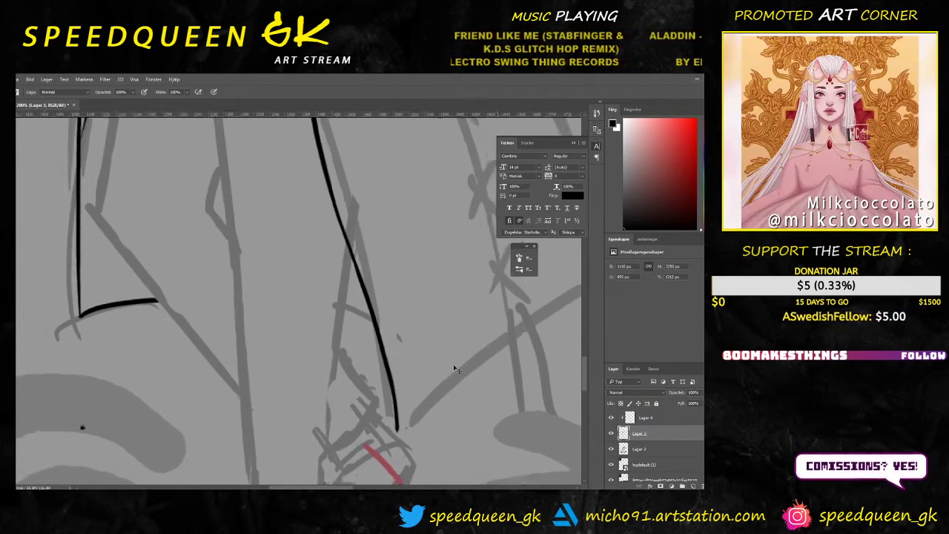
{"action": "left_click_drag", "start_coordinate": [215, 348], "coordinate": [167, 402]}
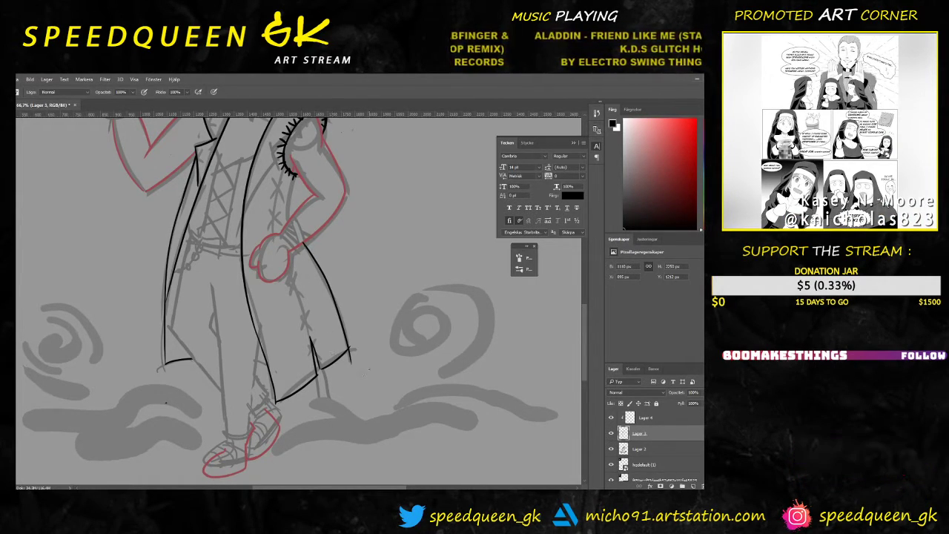
Step: Erase the overshooting line ends at the coat's back hem corner, the slit and the pointed front hem corner
{"action": "key", "text": "ctrl+plus"}
{"action": "key", "text": "ctrl+plus"}
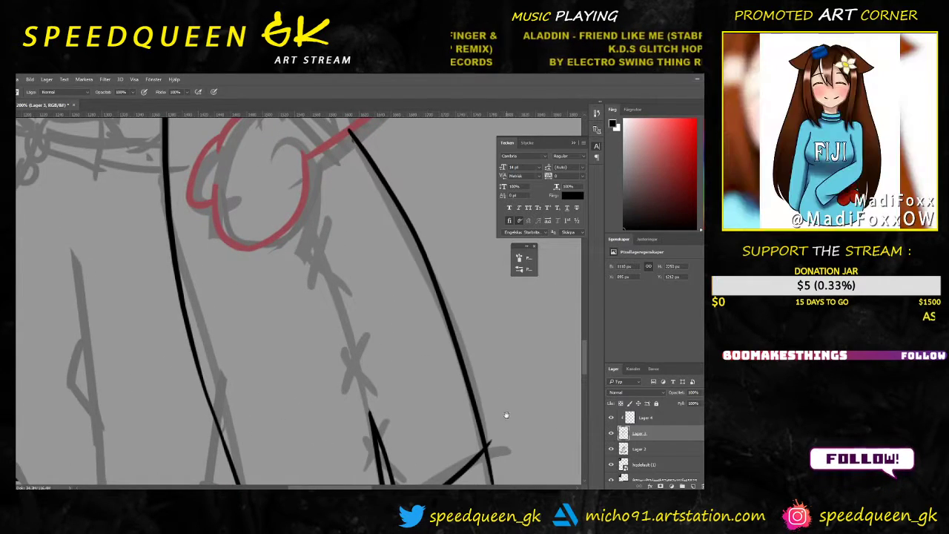
{"action": "left_click_drag", "start_coordinate": [507, 416], "coordinate": [421, 280]}
{"action": "key", "text": "e"}
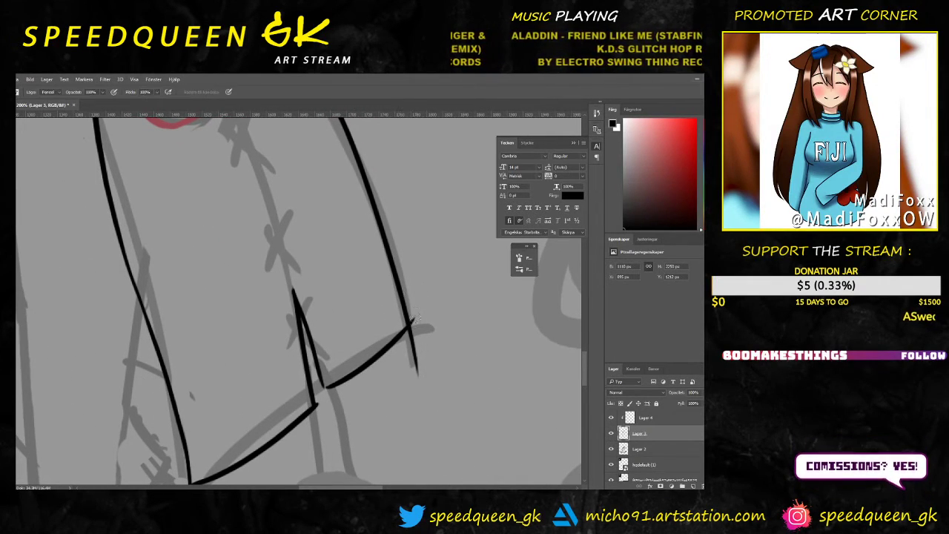
{"action": "left_click_drag", "start_coordinate": [418, 360], "coordinate": [410, 348]}
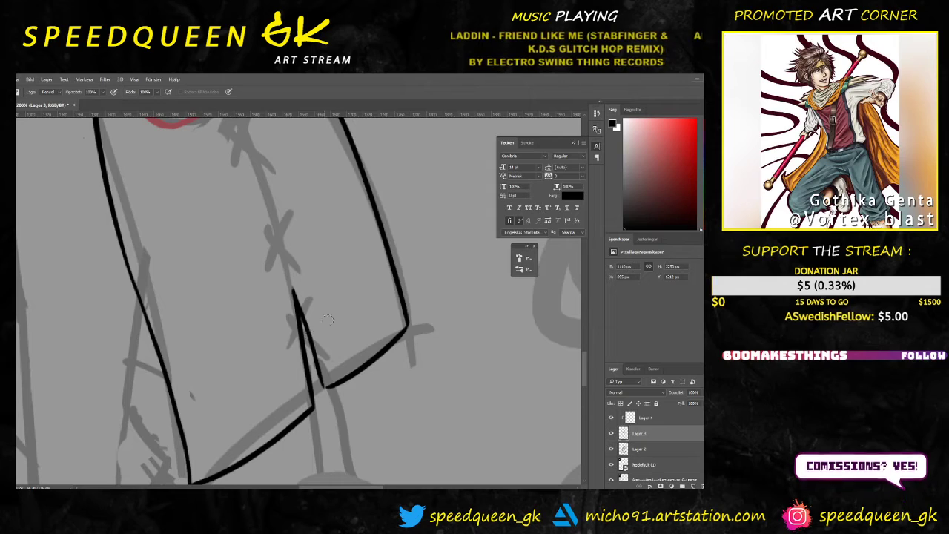
{"action": "key", "text": "ctrl+minus"}
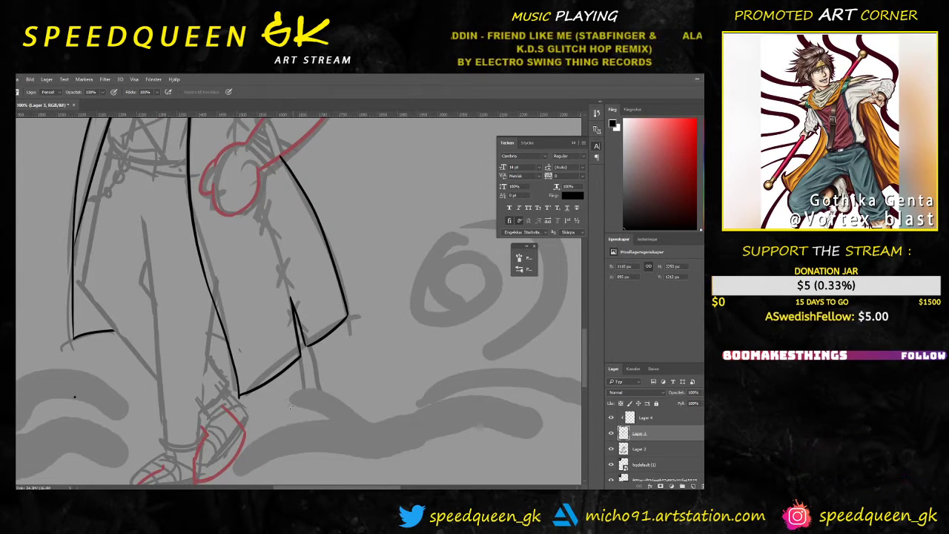
{"action": "left_click_drag", "start_coordinate": [317, 384], "coordinate": [402, 326]}
{"action": "key", "text": "ctrl+plus"}
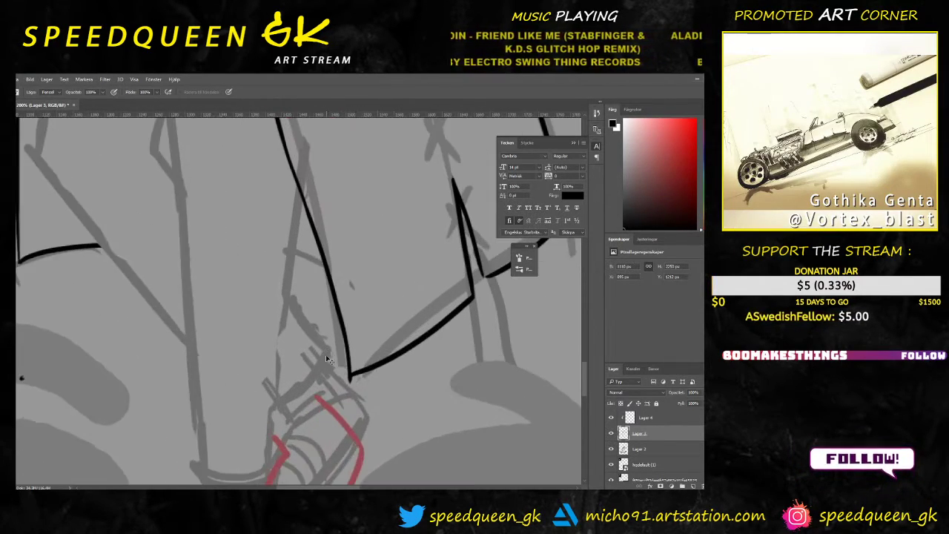
{"action": "key", "text": "ctrl+plus"}
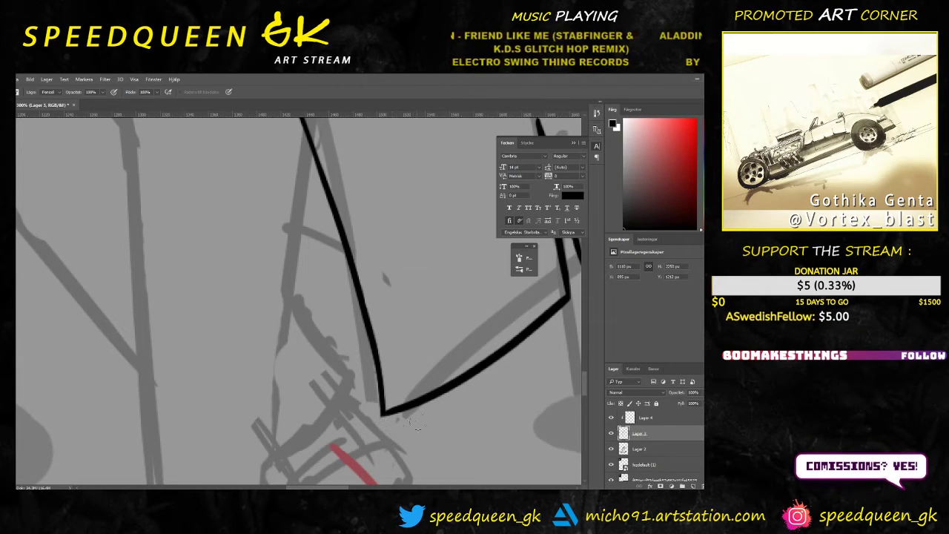
{"action": "key", "text": "ctrl+minus"}
{"action": "key", "text": "ctrl+minus"}
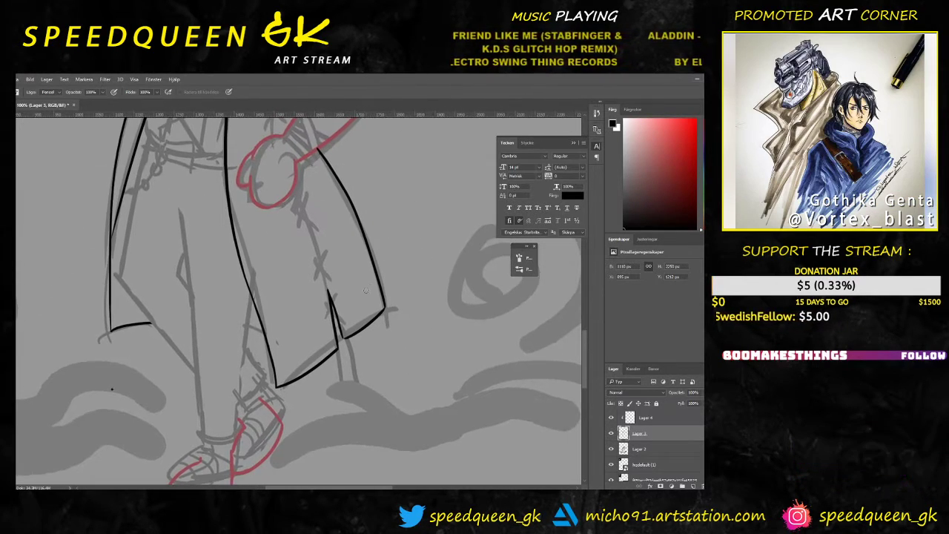
Step: Draw three black cross stitches along the coat's side seam, from the top of the slit up to below the hand
{"action": "key", "text": "ctrl+plus"}
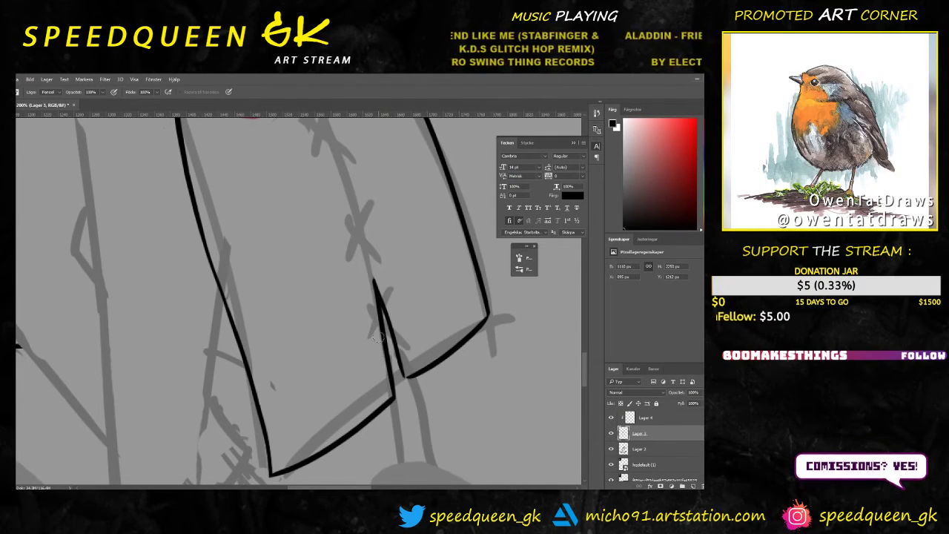
{"action": "key", "text": "b"}
{"action": "left_click_drag", "start_coordinate": [391, 287], "coordinate": [361, 345]}
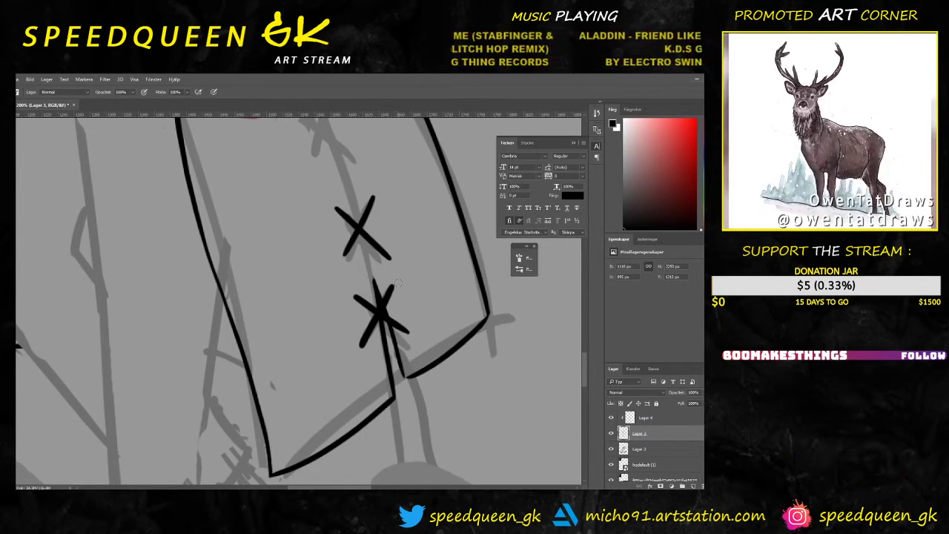
{"action": "key", "text": "ctrl+minus"}
{"action": "left_click_drag", "start_coordinate": [387, 275], "coordinate": [396, 373]}
{"action": "key", "text": "ctrl+plus"}
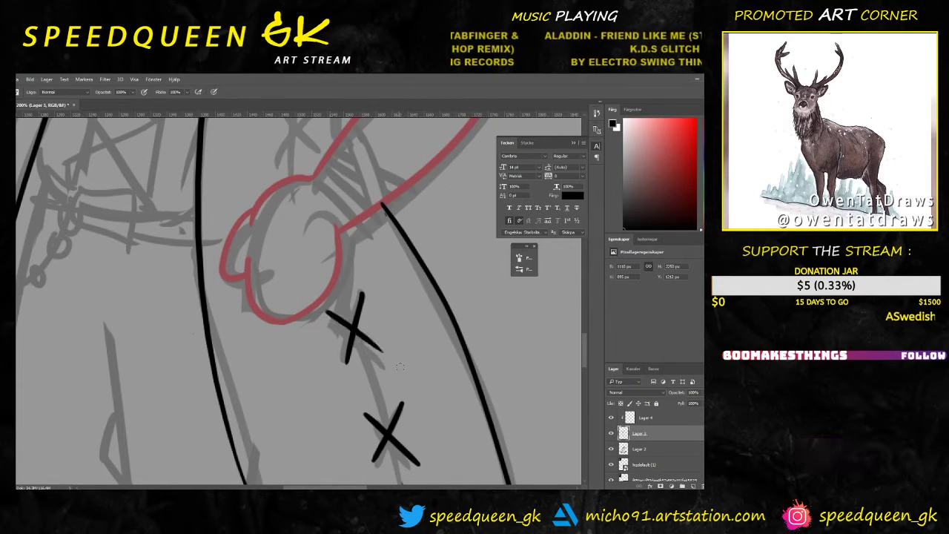
Step: Draw two black cross stitches on the side seam between the armhole and the hand, redoing one uneven stroke
{"action": "key", "text": "ctrl+minus"}
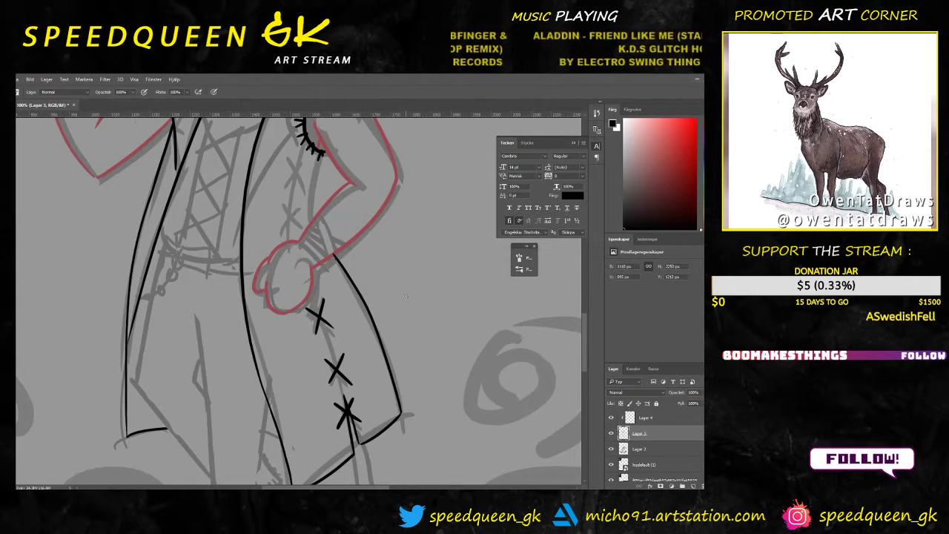
{"action": "left_click_drag", "start_coordinate": [393, 286], "coordinate": [405, 334]}
{"action": "key", "text": "ctrl+plus"}
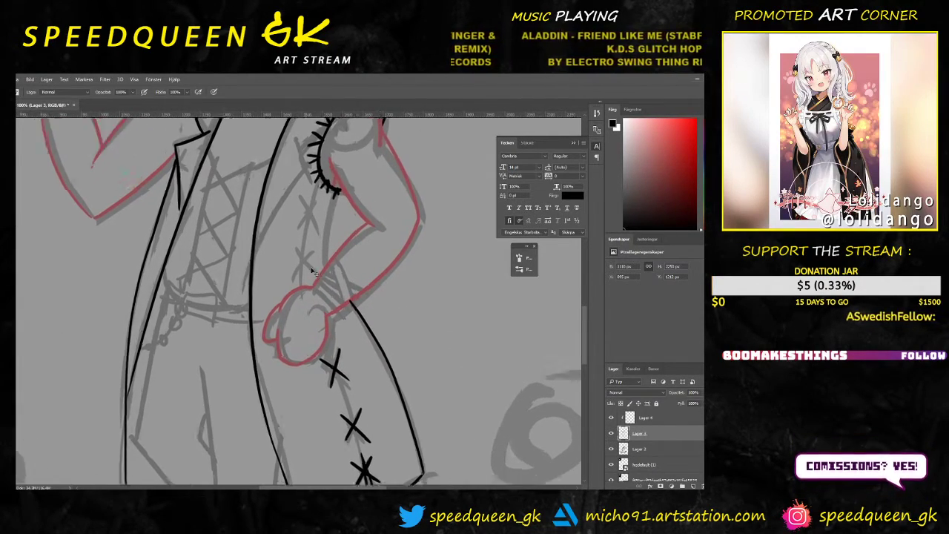
{"action": "key", "text": "ctrl+plus"}
{"action": "mouse_move", "coordinate": [292, 255]}
{"action": "left_mouse_down"}
{"action": "mouse_move", "coordinate": [338, 211]}
{"action": "mouse_move", "coordinate": [339, 256]}
{"action": "left_mouse_up"}
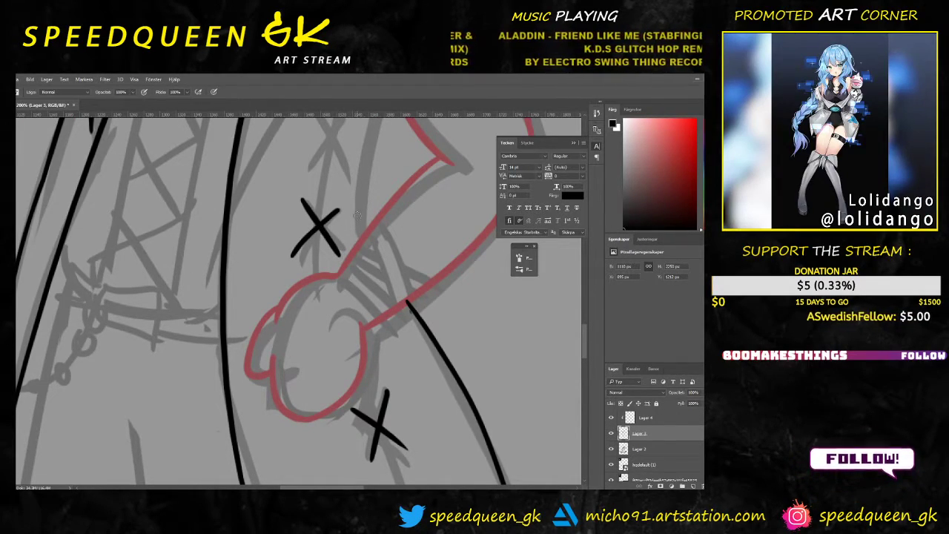
{"action": "left_click_drag", "start_coordinate": [359, 213], "coordinate": [350, 257]}
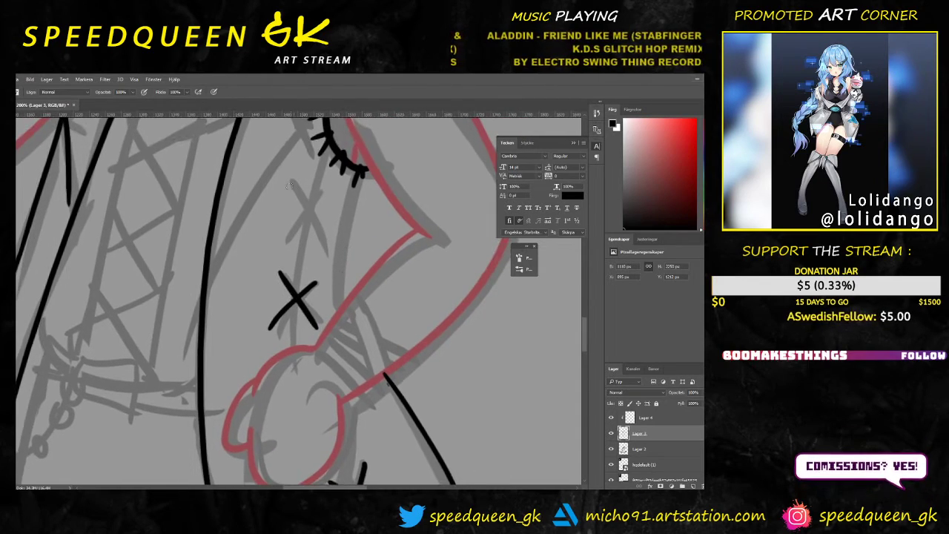
{"action": "left_click_drag", "start_coordinate": [292, 177], "coordinate": [326, 242]}
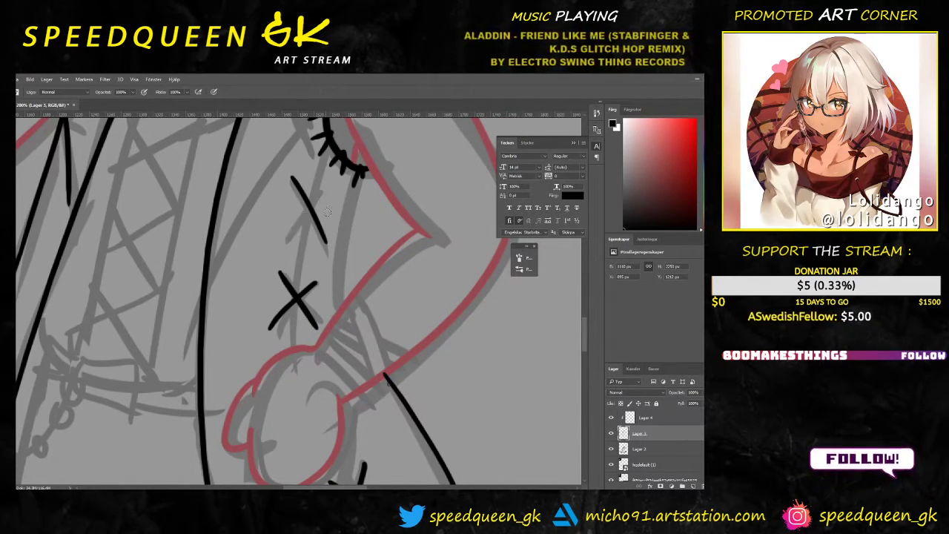
{"action": "left_click_drag", "start_coordinate": [279, 236], "coordinate": [335, 192]}
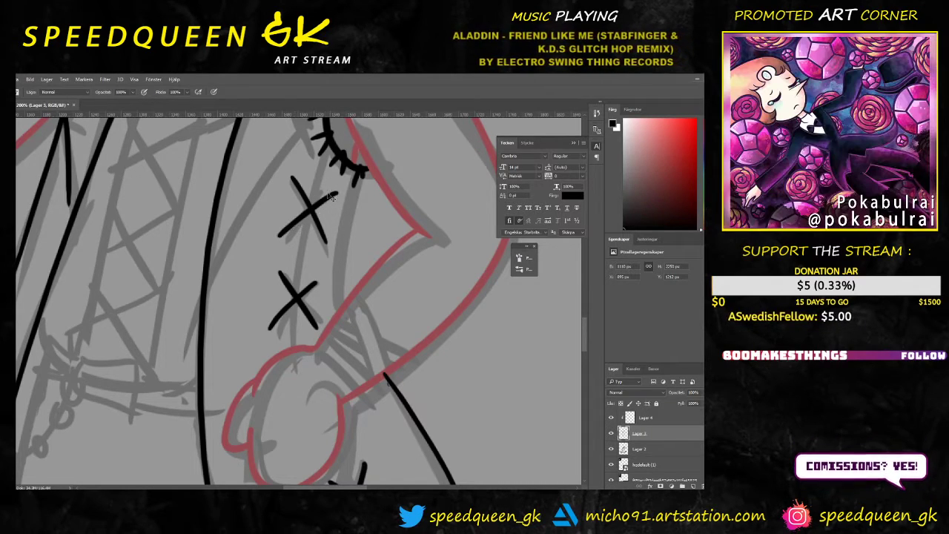
{"action": "key", "text": "ctrl+z"}
{"action": "left_click_drag", "start_coordinate": [283, 239], "coordinate": [338, 190]}
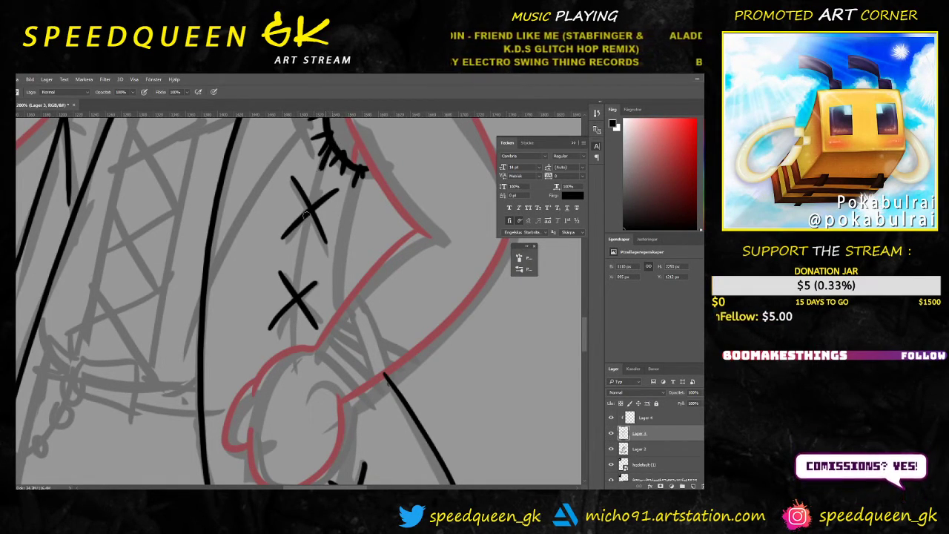
Step: Draw the black seam line through the two upper cross stitches down to the hand's outline
{"action": "left_click_drag", "start_coordinate": [305, 214], "coordinate": [297, 327]}
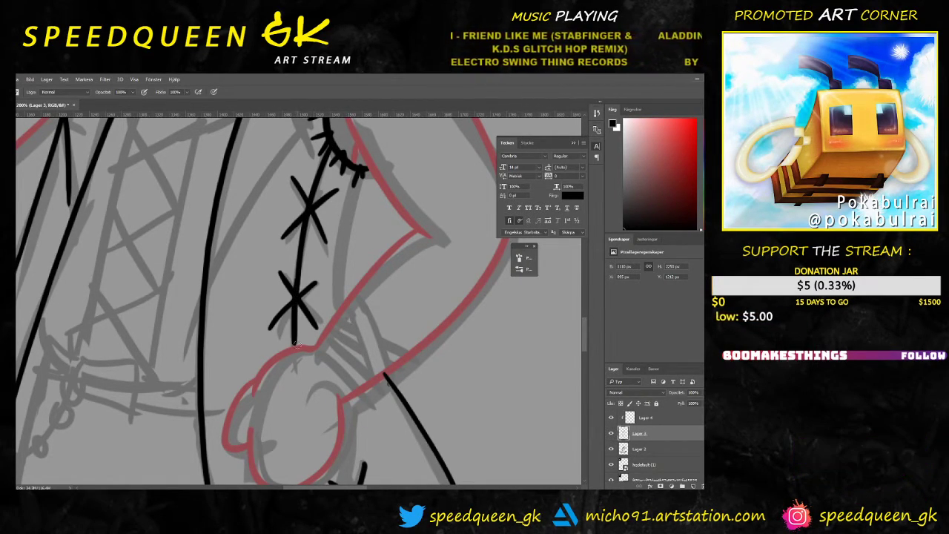
{"action": "scroll", "coordinate": [328, 286], "scroll_direction": "up", "scroll_amount": 3}
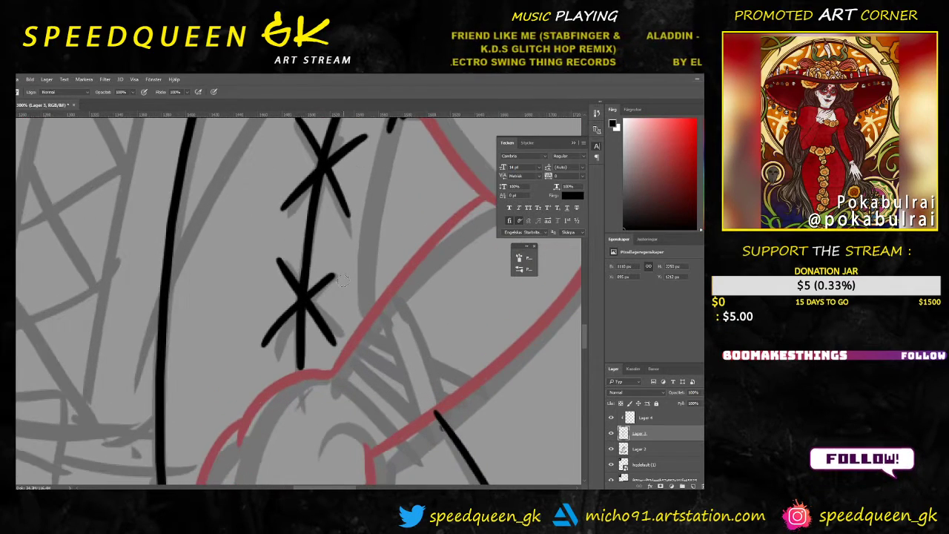
{"action": "scroll", "coordinate": [324, 230], "scroll_direction": "up", "scroll_amount": 2}
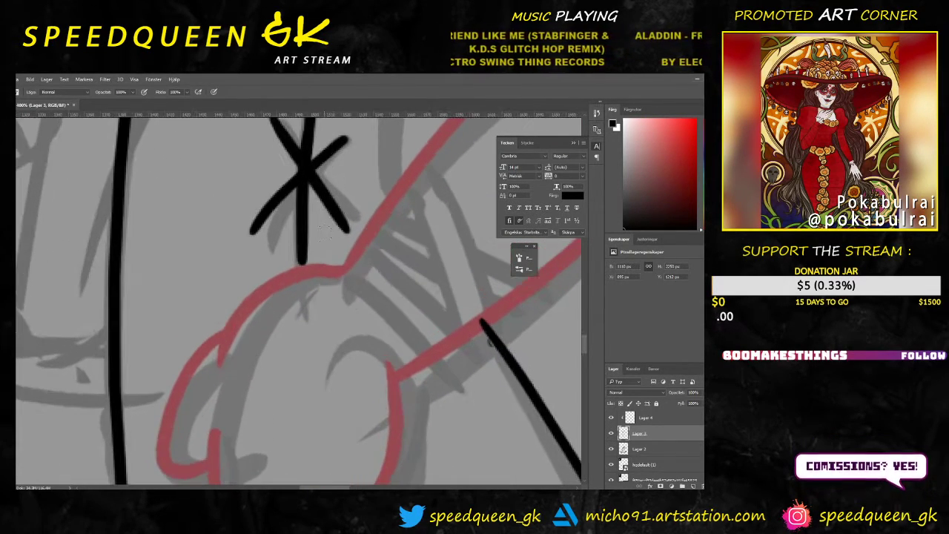
{"action": "right_click", "coordinate": [325, 231]}
{"action": "key", "text": "Escape"}
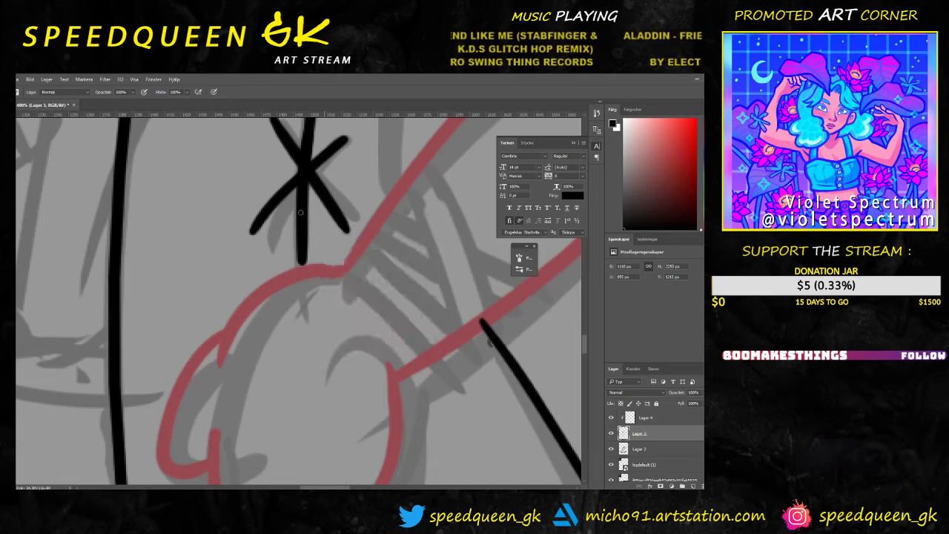
{"action": "scroll", "coordinate": [302, 256], "scroll_direction": "up", "scroll_amount": 1}
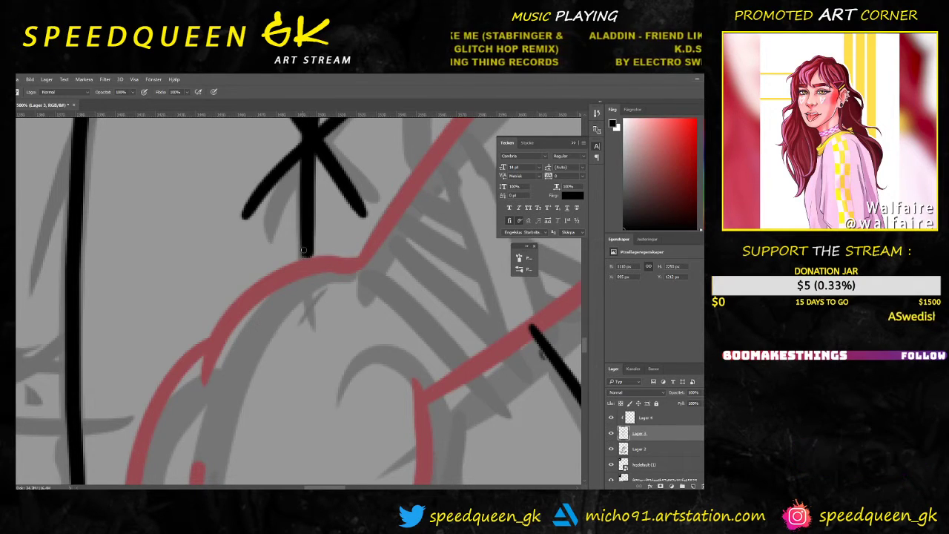
{"action": "key", "text": "ctrl+minus"}
{"action": "key", "text": "ctrl+minus"}
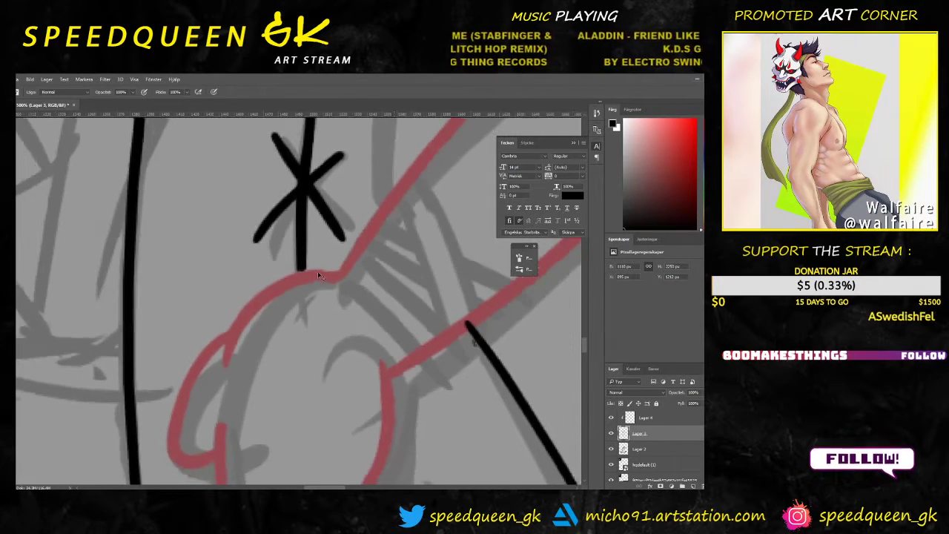
Step: Increase the brush size slightly and draw the seam line from below the hand through the first cross stitch to the second
{"action": "left_click_drag", "start_coordinate": [388, 372], "coordinate": [331, 267]}
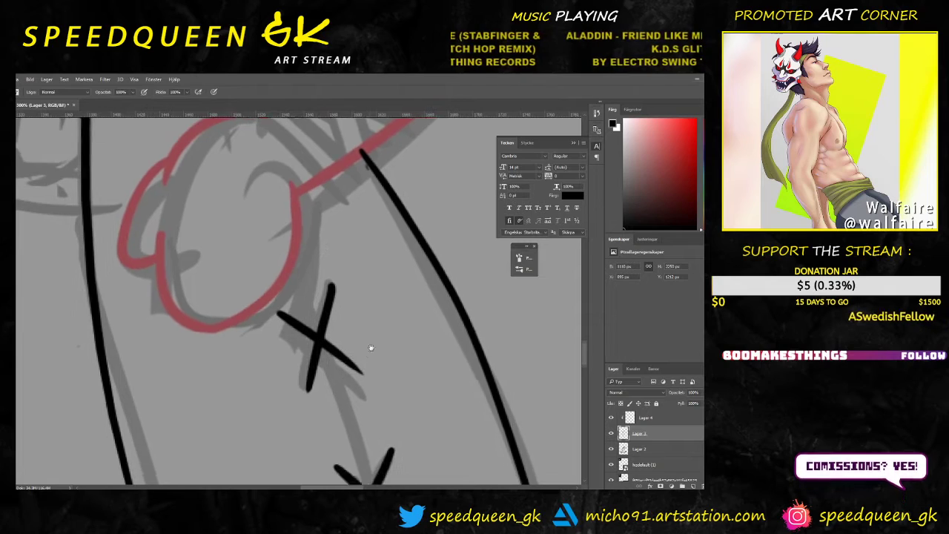
{"action": "left_click_drag", "start_coordinate": [370, 347], "coordinate": [360, 277]}
{"action": "key", "text": "ctrl+minus"}
{"action": "right_click", "coordinate": [343, 276]}
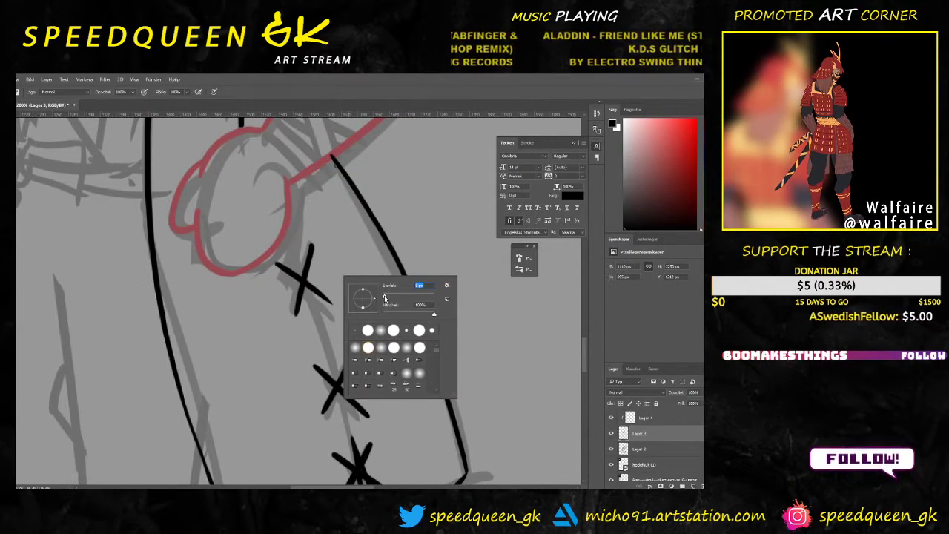
{"action": "left_click_drag", "start_coordinate": [384, 296], "coordinate": [385, 296]}
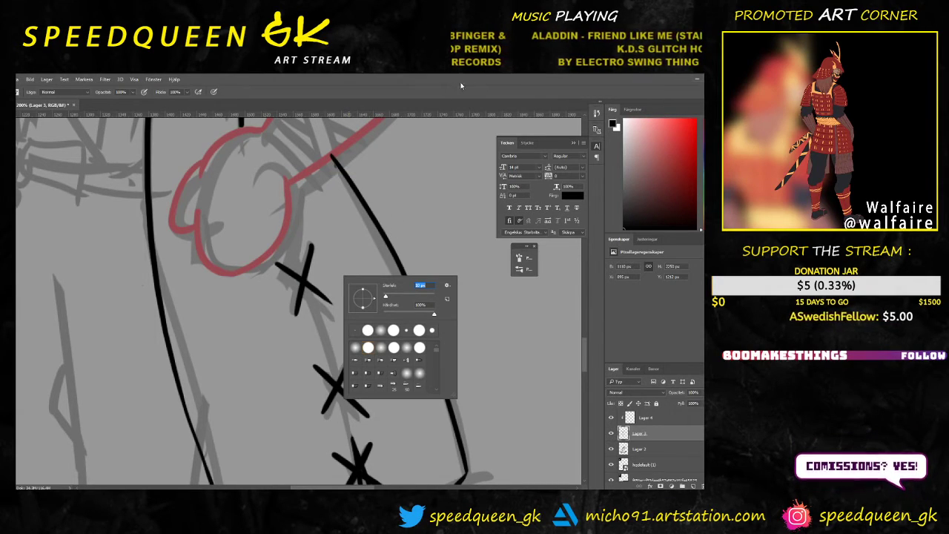
{"action": "key", "text": "Return"}
{"action": "left_click_drag", "start_coordinate": [309, 290], "coordinate": [343, 368]}
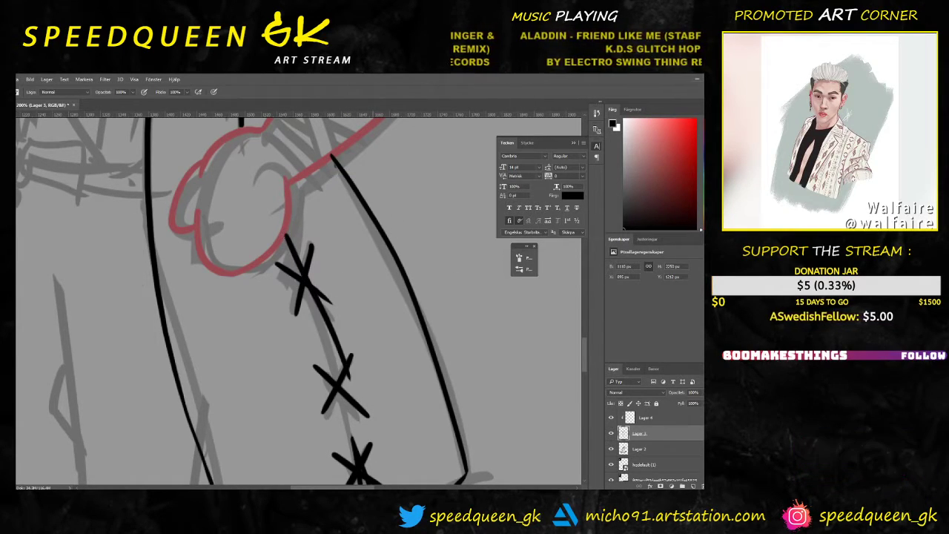
Step: Undo the seam line drawn from below the hand through the first two lower cross stitches
{"action": "key", "text": "ctrl+minus"}
{"action": "key", "text": "ctrl+minus"}
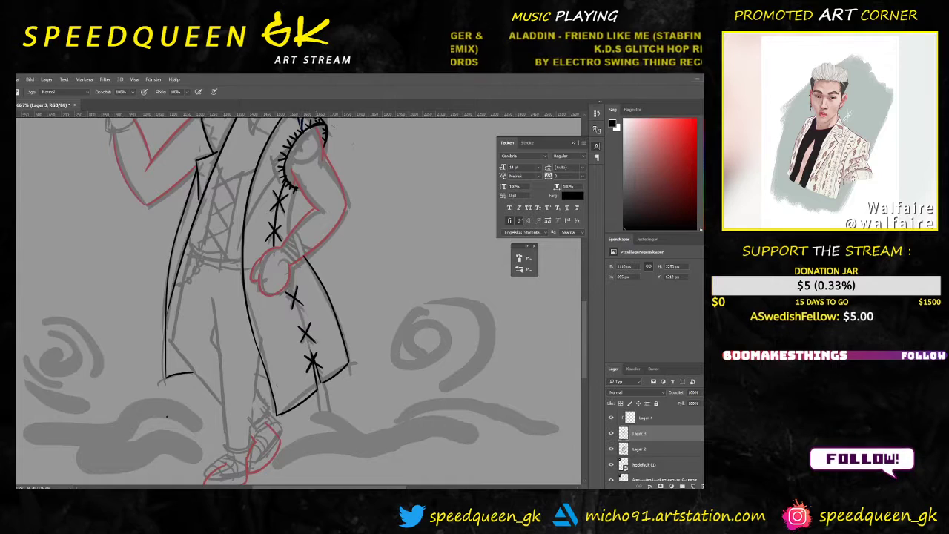
{"action": "key", "text": "ctrl+plus"}
{"action": "key", "text": "ctrl+z"}
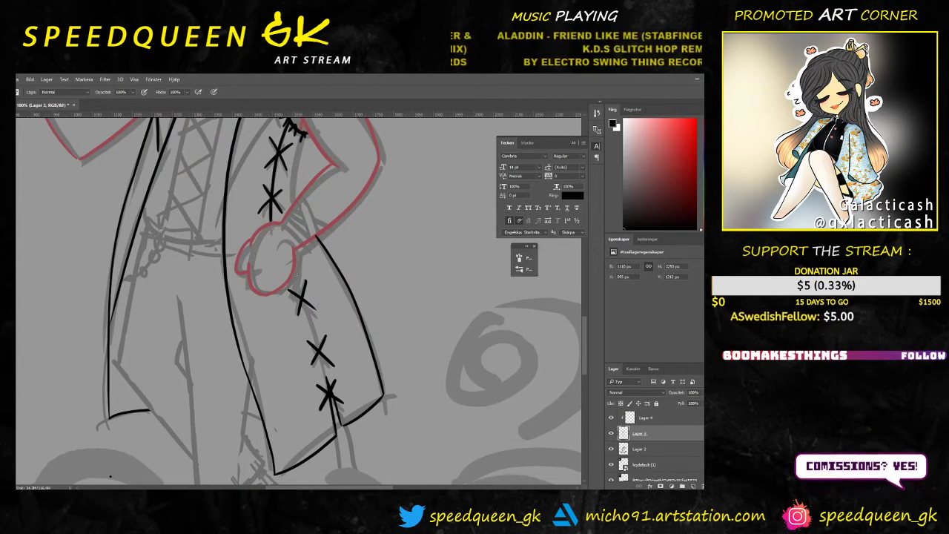
Step: Try to draw the black seam line in one smooth stroke from the hand through the three lower cross stitches
{"action": "left_click_drag", "start_coordinate": [293, 276], "coordinate": [334, 421]}
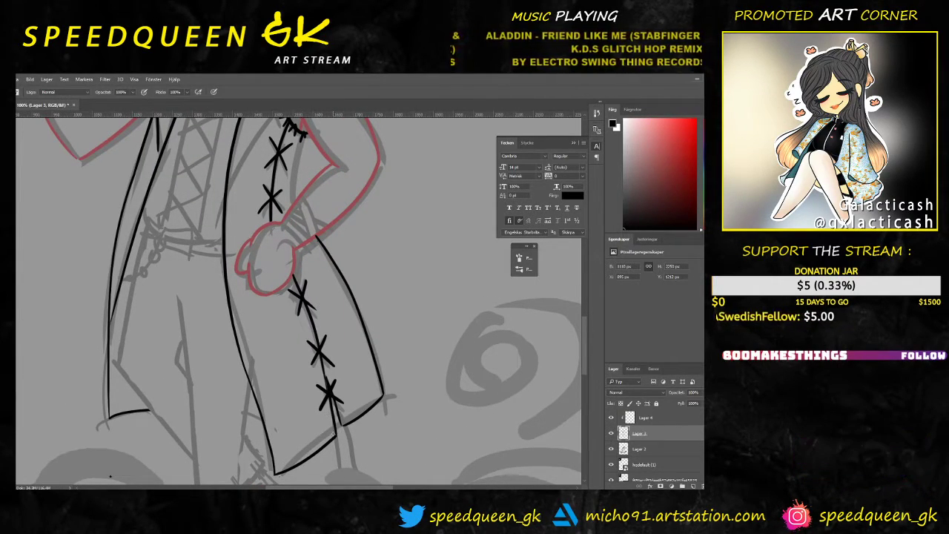
{"action": "key", "text": "ctrl+plus"}
{"action": "key", "text": "ctrl+z"}
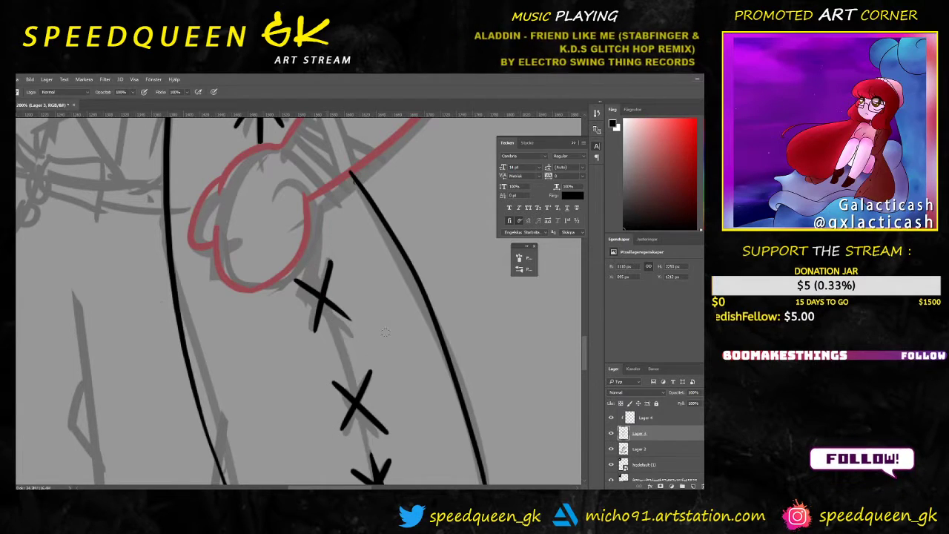
{"action": "left_click_drag", "start_coordinate": [411, 360], "coordinate": [366, 249]}
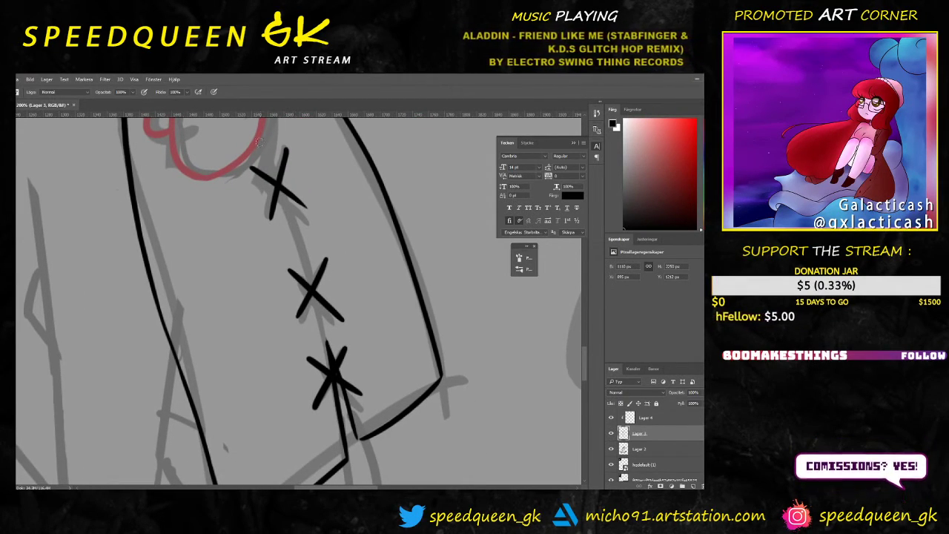
{"action": "left_click_drag", "start_coordinate": [272, 198], "coordinate": [315, 308]}
{"action": "key", "text": "ctrl+z"}
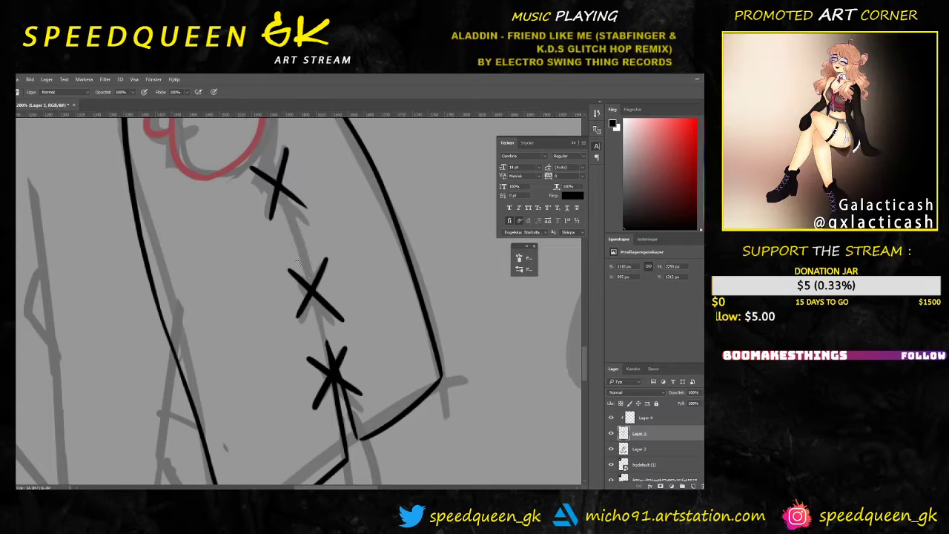
{"action": "left_click_drag", "start_coordinate": [280, 194], "coordinate": [299, 270]}
{"action": "key", "text": "ctrl+z"}
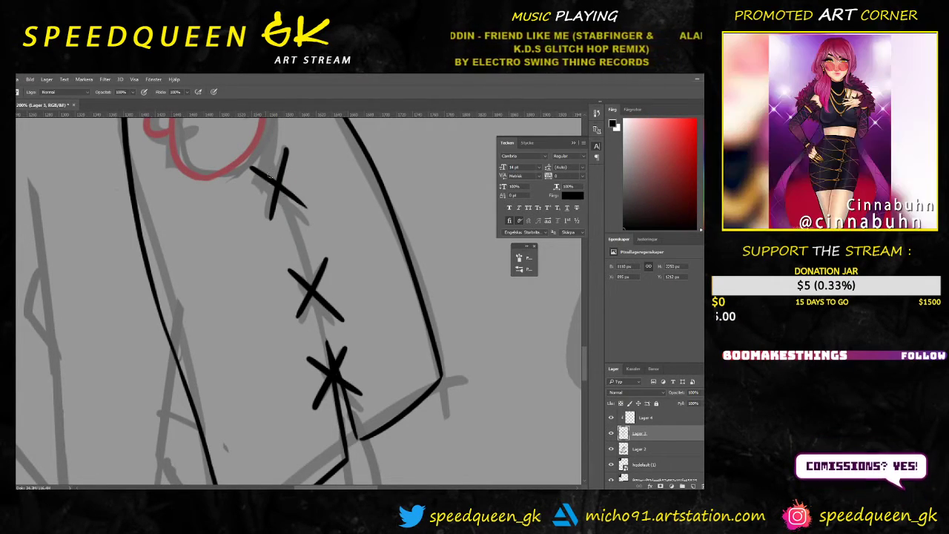
{"action": "left_click_drag", "start_coordinate": [282, 191], "coordinate": [340, 352]}
{"action": "key", "text": "ctrl+z"}
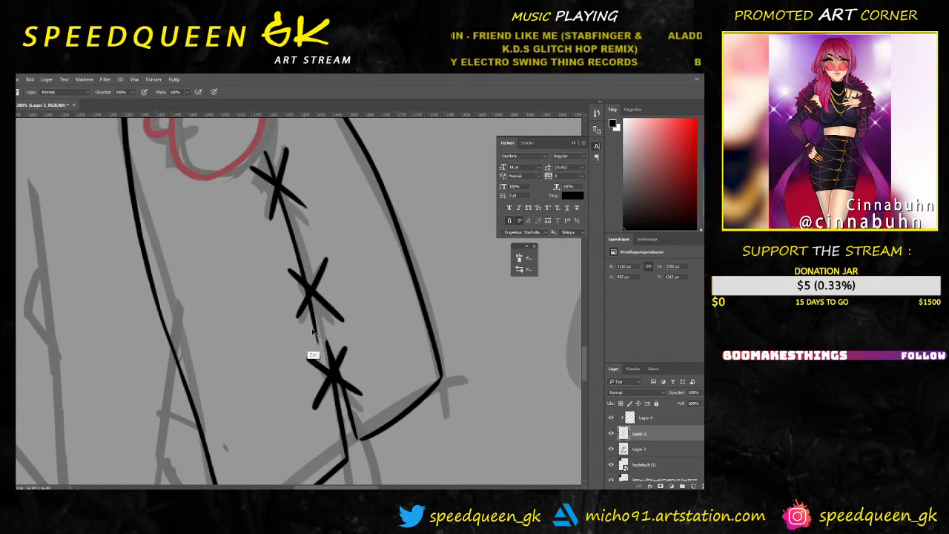
{"action": "key", "text": "ctrl+z"}
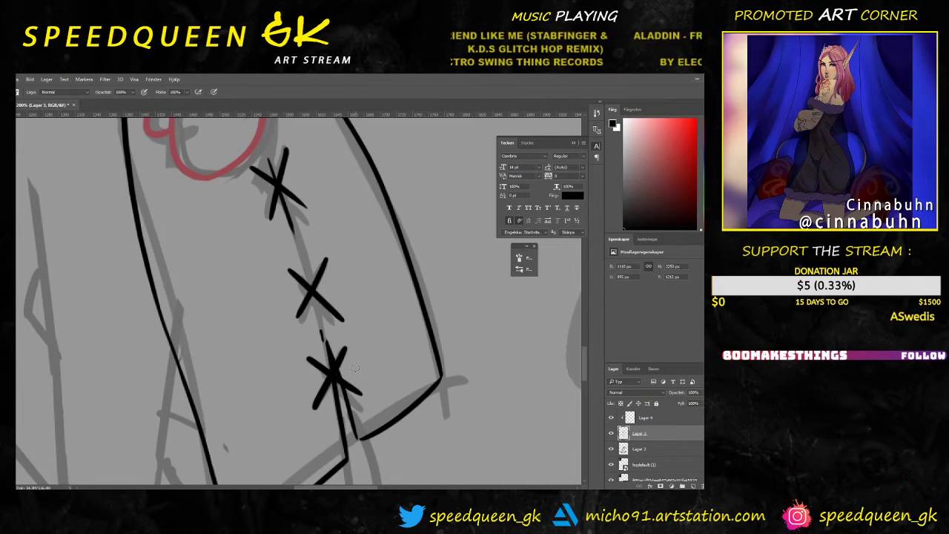
{"action": "key", "text": "alt+z"}
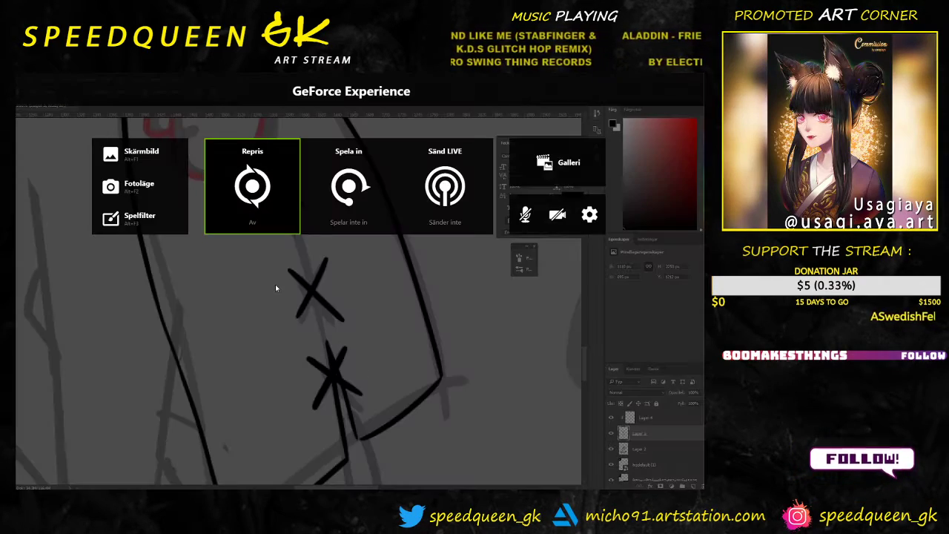
{"action": "key", "text": "alt+z"}
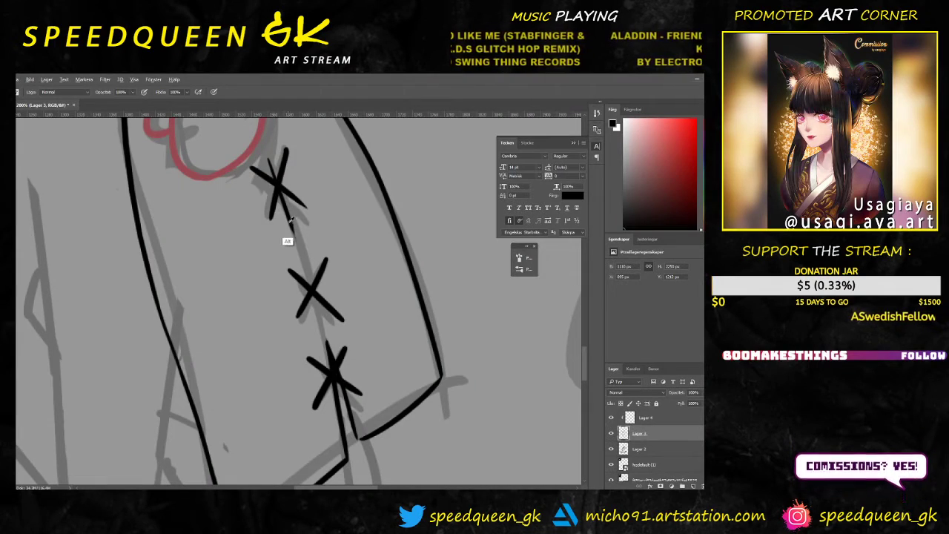
Step: Draw the black seam line from the hand's outline through the three lower cross stitches to the top of the slit
{"action": "left_click_drag", "start_coordinate": [281, 191], "coordinate": [312, 284]}
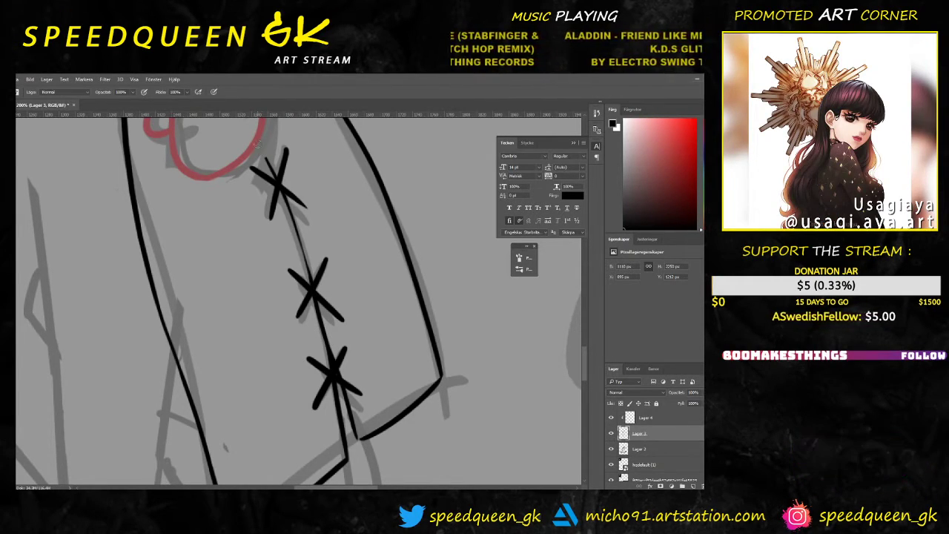
{"action": "left_click_drag", "start_coordinate": [259, 143], "coordinate": [279, 182]}
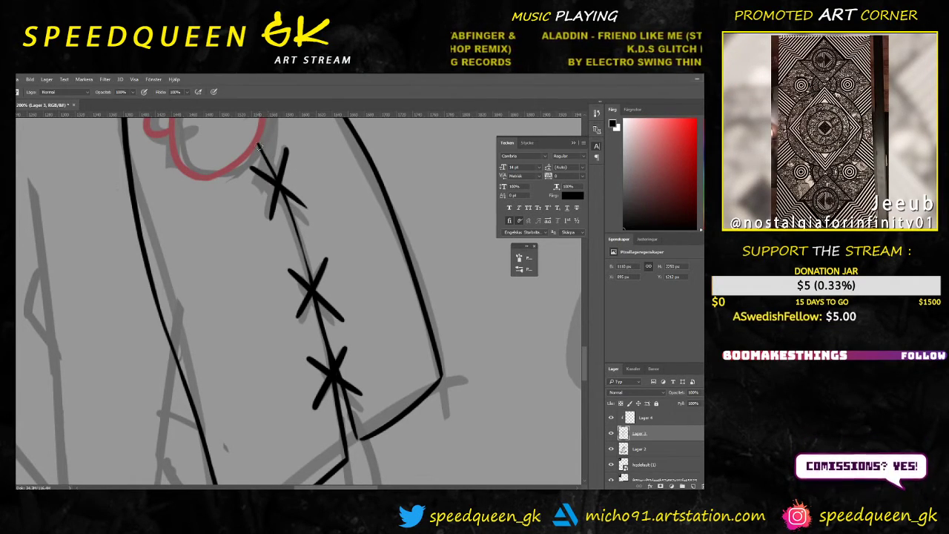
{"action": "left_click_drag", "start_coordinate": [258, 145], "coordinate": [276, 180]}
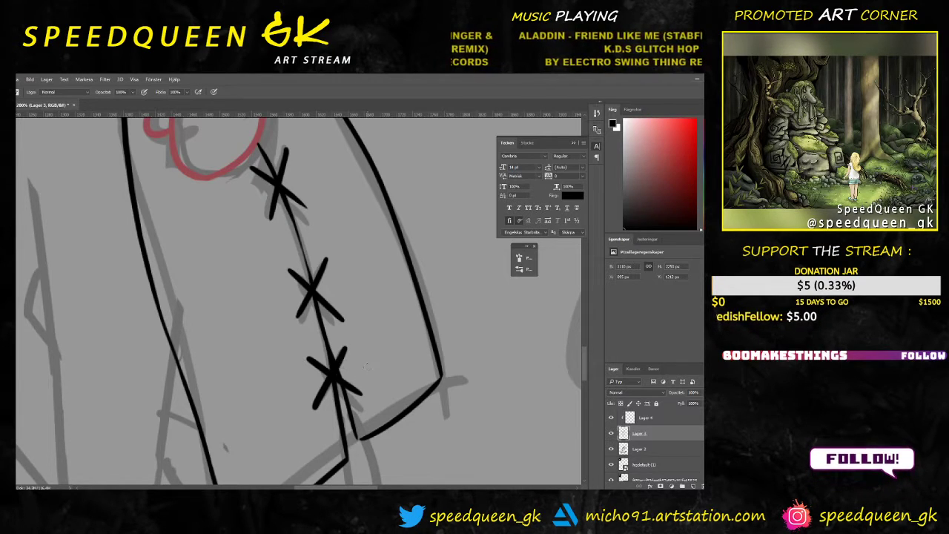
Step: Undo the stray stroke above the hand and draw the coat's back edge in black from the armhole stitching down to the forearm
{"action": "key", "text": "ctrl+minus"}
{"action": "key", "text": "ctrl+minus"}
{"action": "left_click_drag", "start_coordinate": [358, 298], "coordinate": [430, 359]}
{"action": "key", "text": "ctrl+plus"}
{"action": "key", "text": "ctrl+plus"}
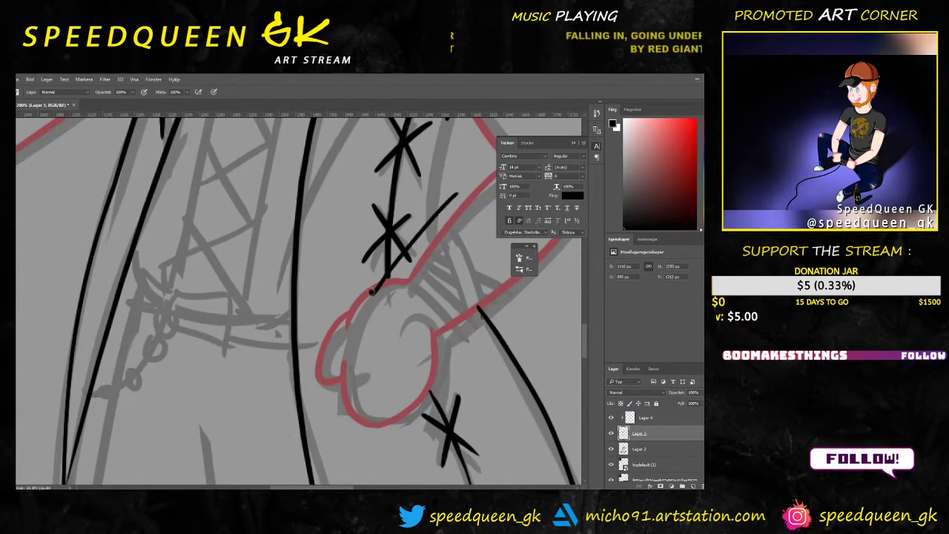
{"action": "key", "text": "ctrl+z"}
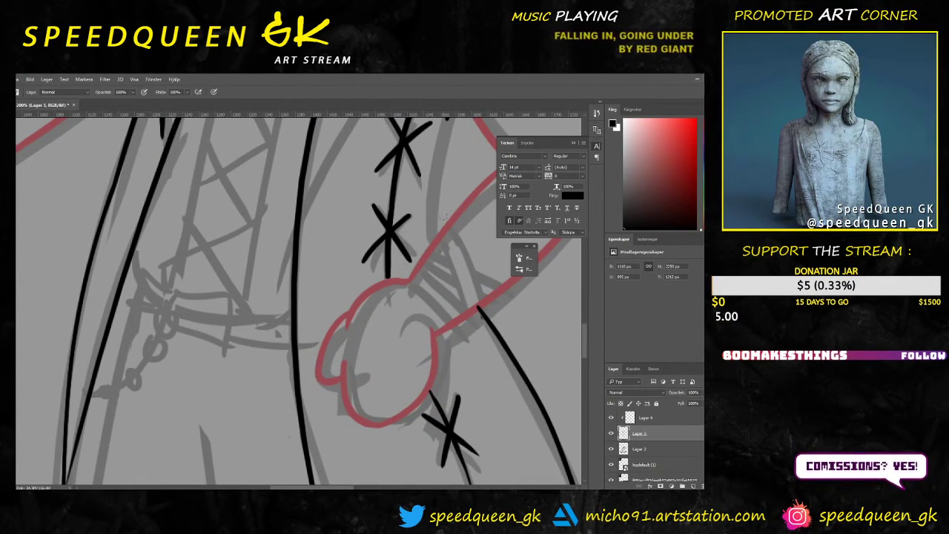
{"action": "left_click_drag", "start_coordinate": [444, 216], "coordinate": [349, 270]}
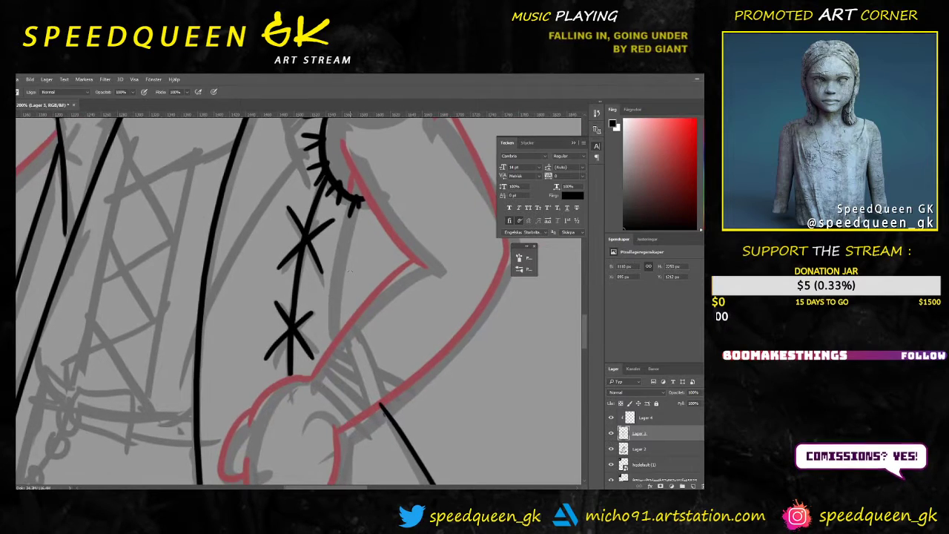
{"action": "right_click", "coordinate": [363, 208]}
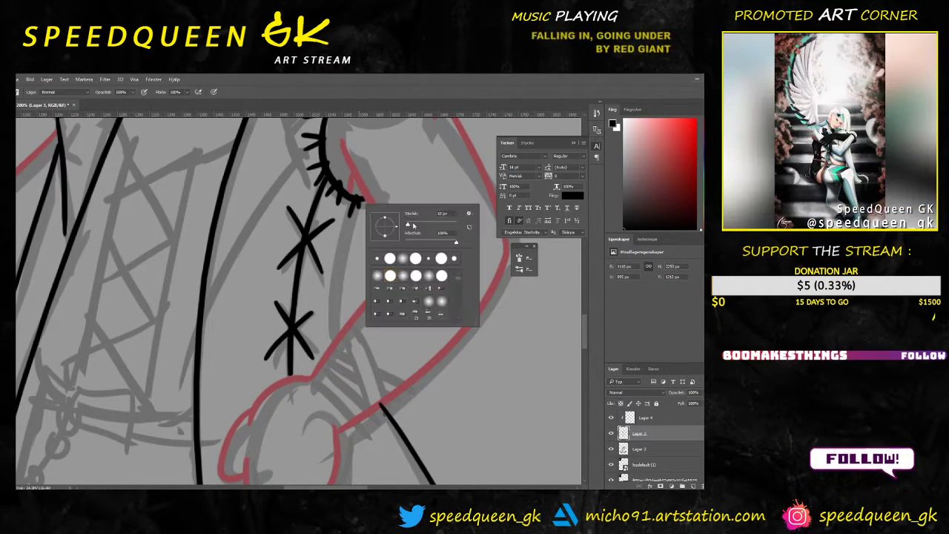
{"action": "left_click_drag", "start_coordinate": [358, 204], "coordinate": [335, 320]}
{"action": "key", "text": "ctrl+z"}
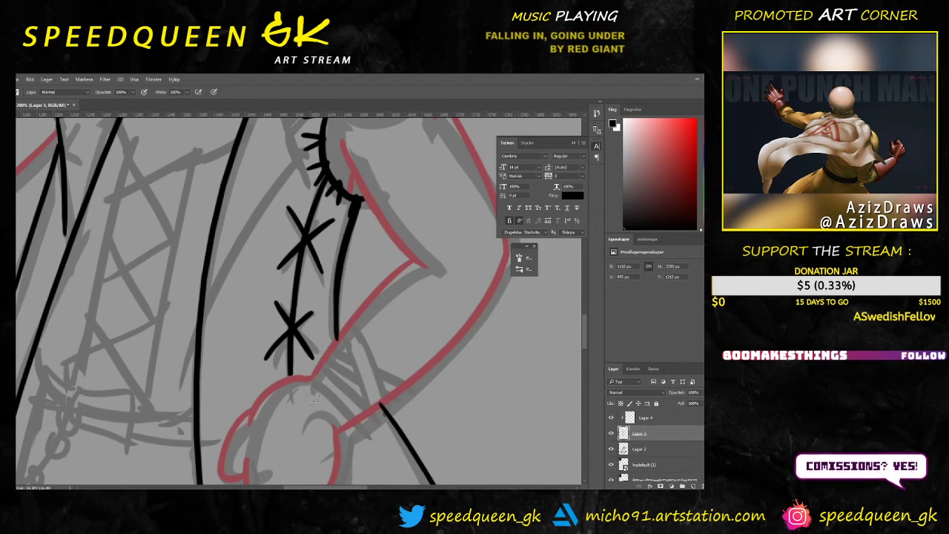
Step: Adjust the eraser size and sample the arm outline's red to clean up where the black coat edge meets the forearm
{"action": "right_click", "coordinate": [367, 215]}
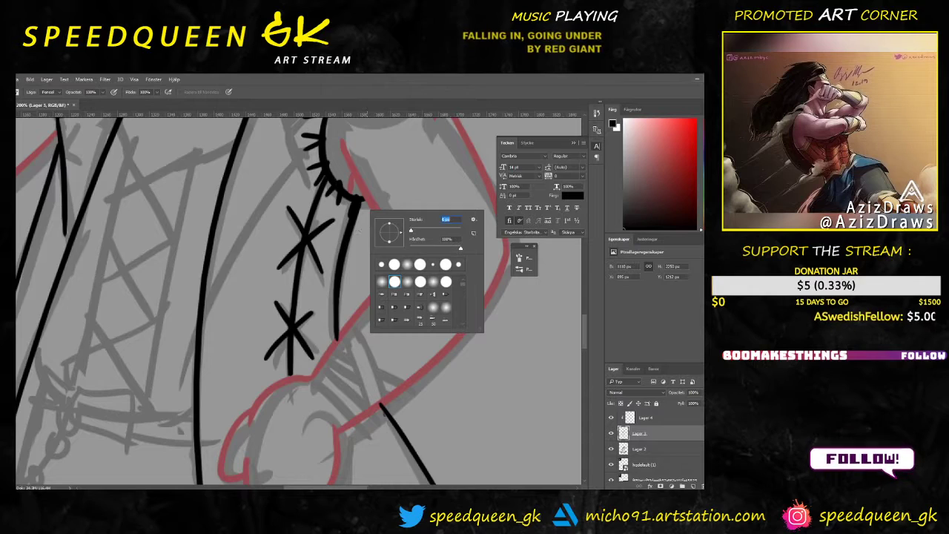
{"action": "key", "text": "Return"}
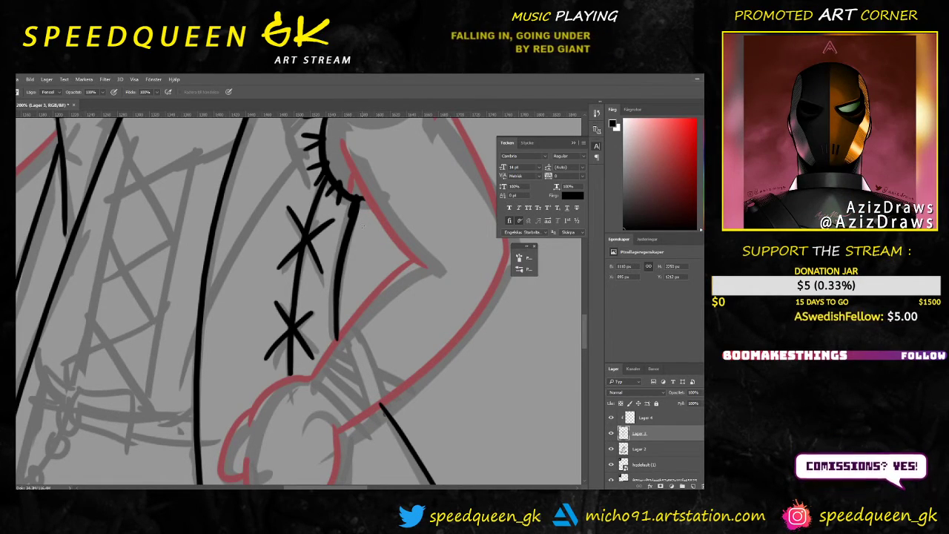
{"action": "left_click", "coordinate": [338, 335], "text": "alt"}
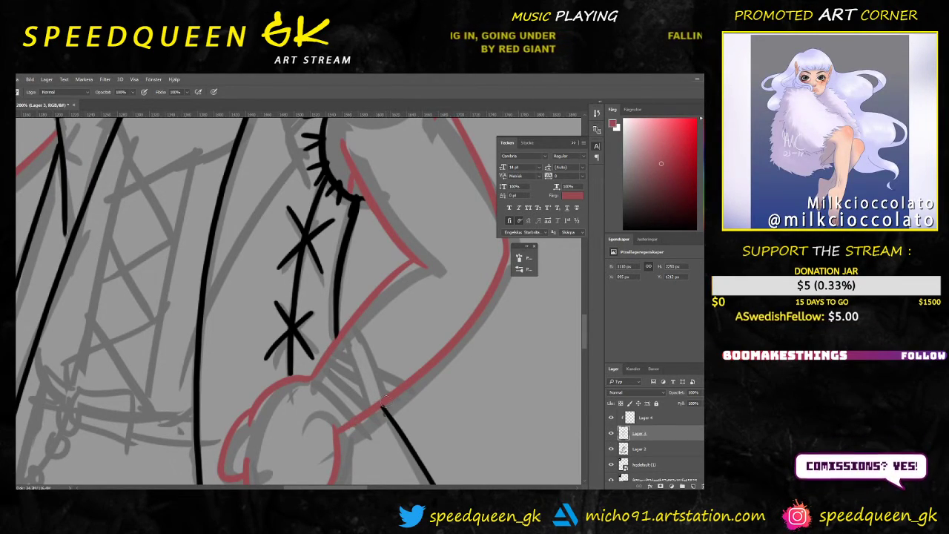
Step: Examine the line art of the whole figure and of the coat's lower part around the slit
{"action": "key", "text": "ctrl+minus"}
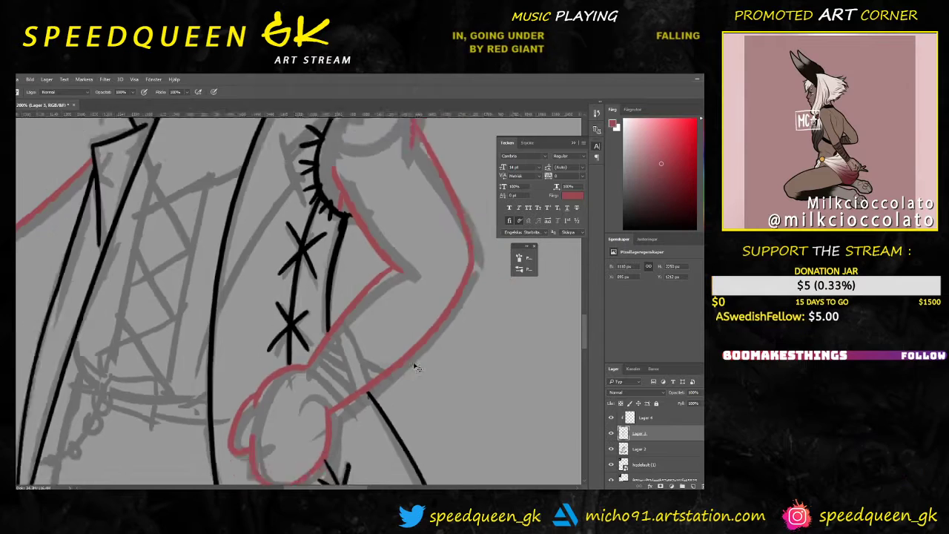
{"action": "key", "text": "ctrl+minus"}
{"action": "key", "text": "ctrl+minus"}
{"action": "key", "text": "ctrl+minus"}
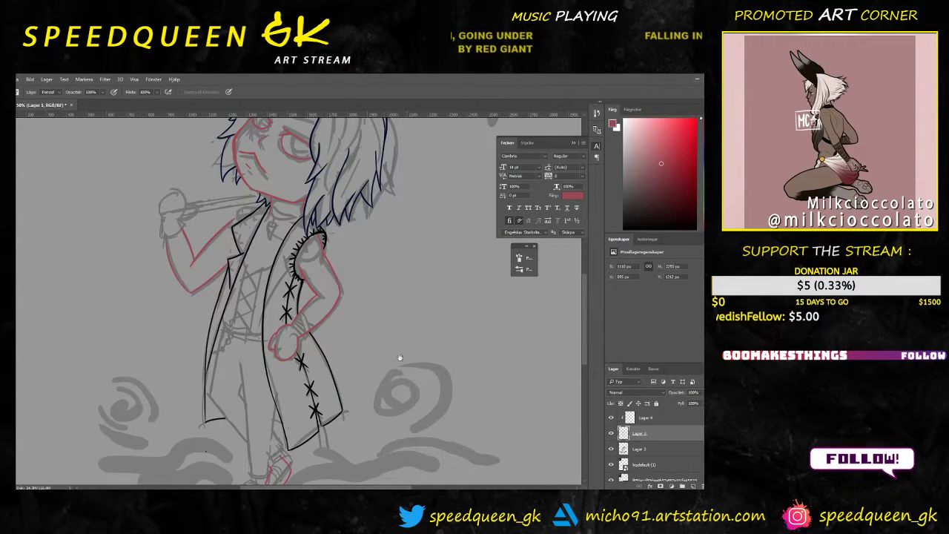
{"action": "left_click_drag", "start_coordinate": [358, 343], "coordinate": [390, 381]}
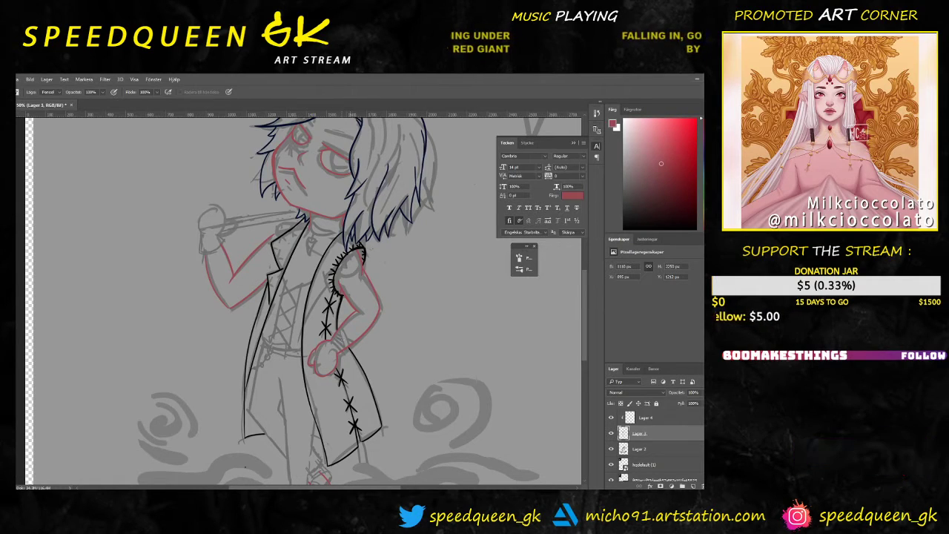
{"action": "key", "text": "ctrl+minus"}
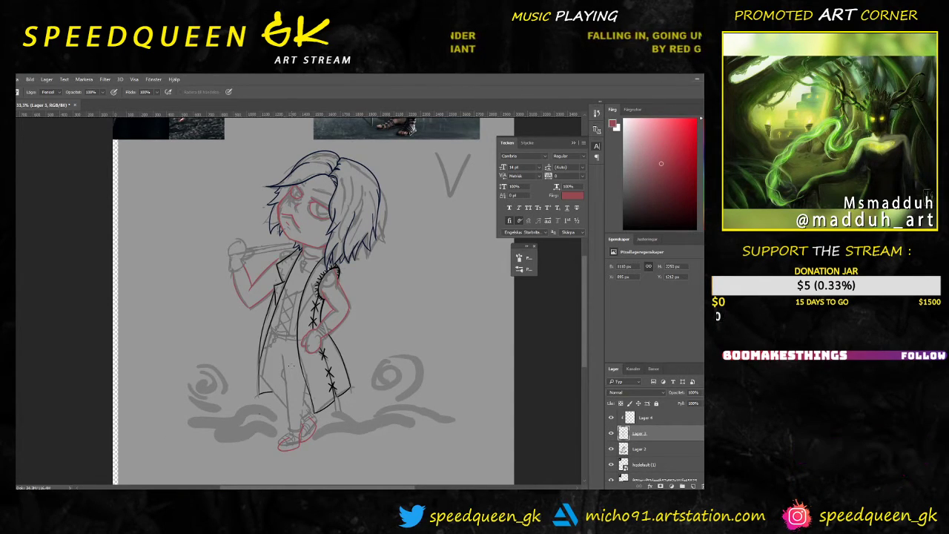
{"action": "key", "text": "ctrl+plus"}
{"action": "key", "text": "ctrl+plus"}
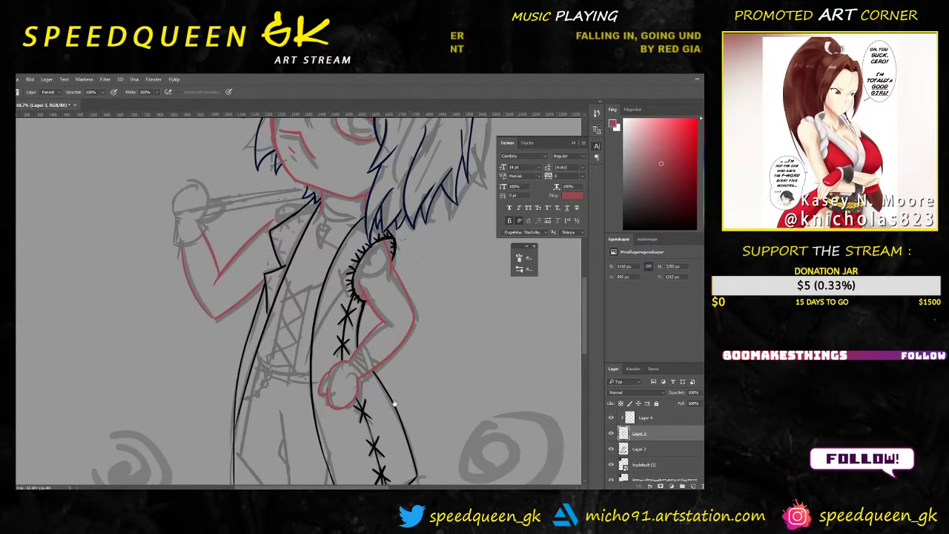
{"action": "left_click_drag", "start_coordinate": [394, 403], "coordinate": [371, 316]}
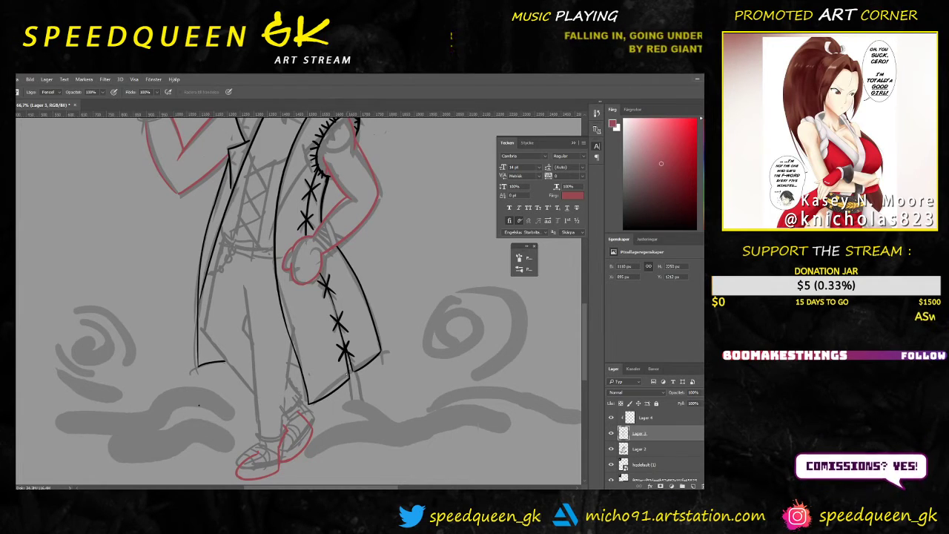
{"action": "key", "text": "ctrl+plus"}
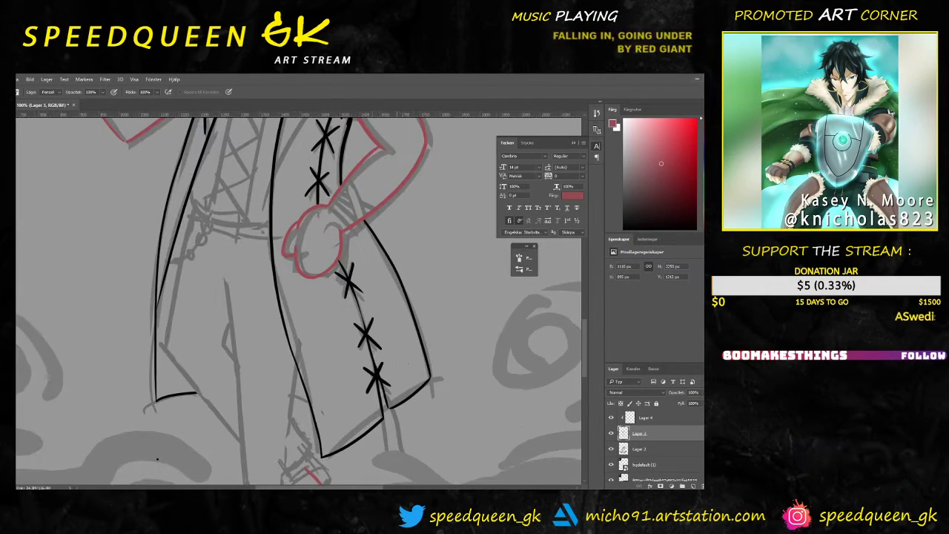
{"action": "left_click_drag", "start_coordinate": [401, 364], "coordinate": [363, 305]}
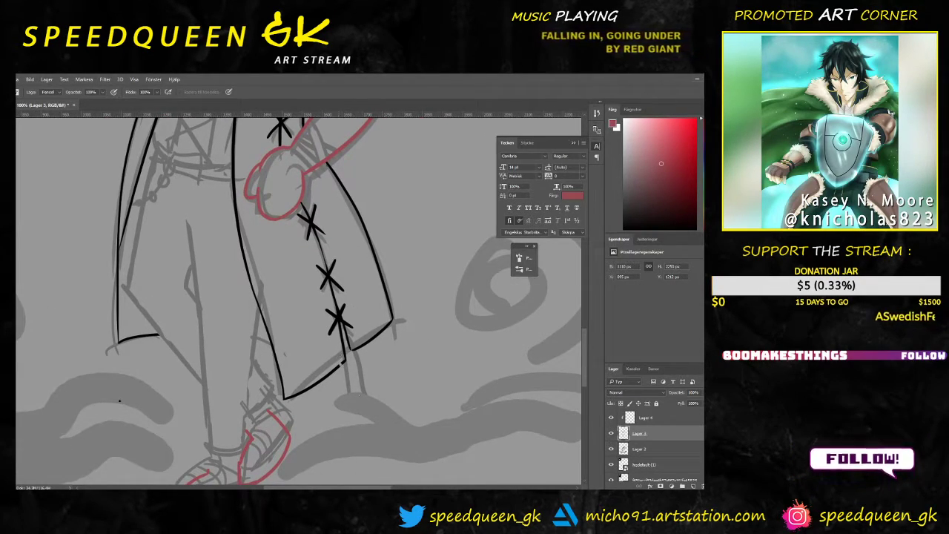
Step: Sample the coat's line colour, darken it to pure black, and dot an eyelet in each hem corner beside the slit
{"action": "key", "text": "b"}
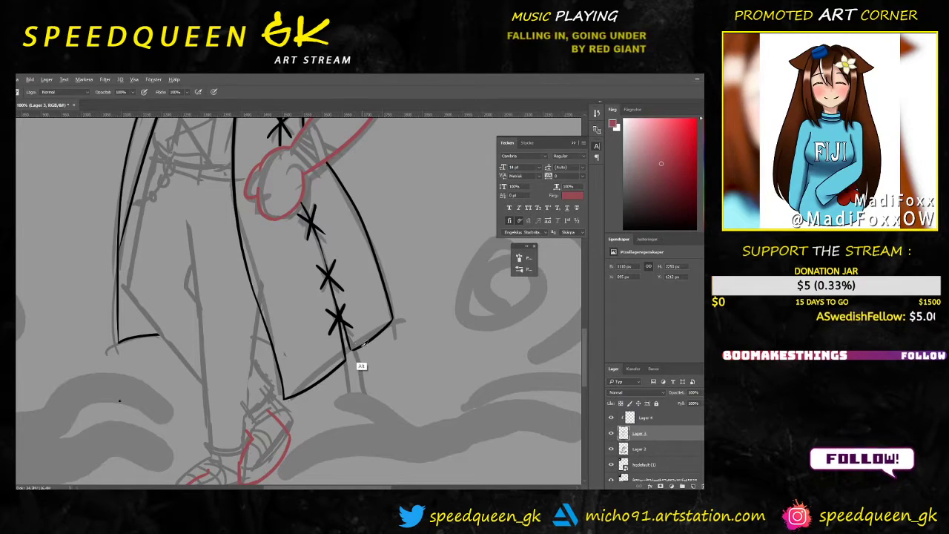
{"action": "left_click", "coordinate": [362, 344], "text": "alt"}
{"action": "left_click", "coordinate": [337, 357]}
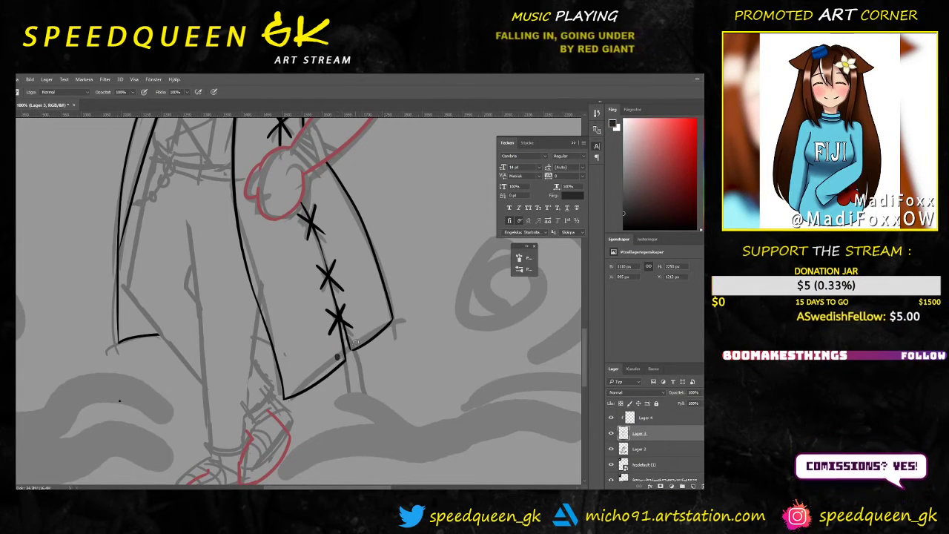
{"action": "left_click", "coordinate": [355, 342]}
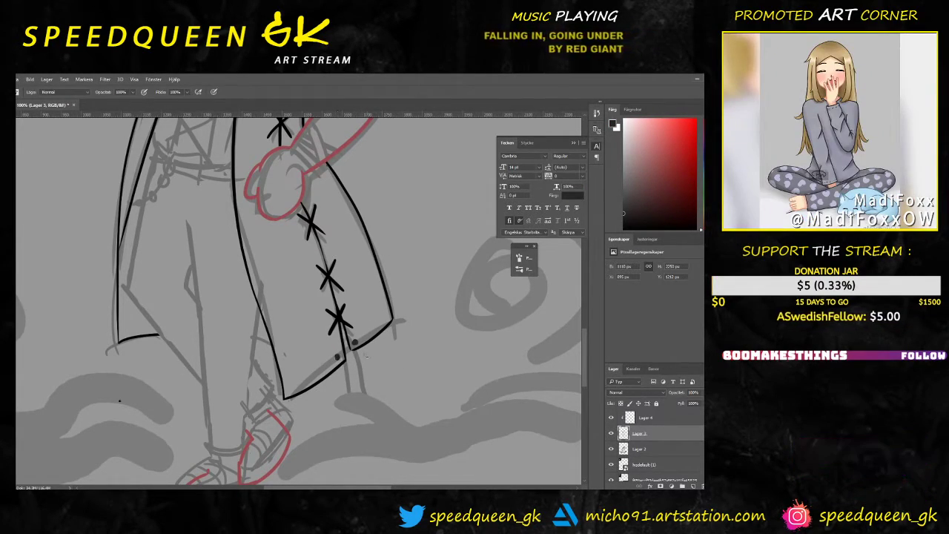
{"action": "left_click", "coordinate": [623, 228]}
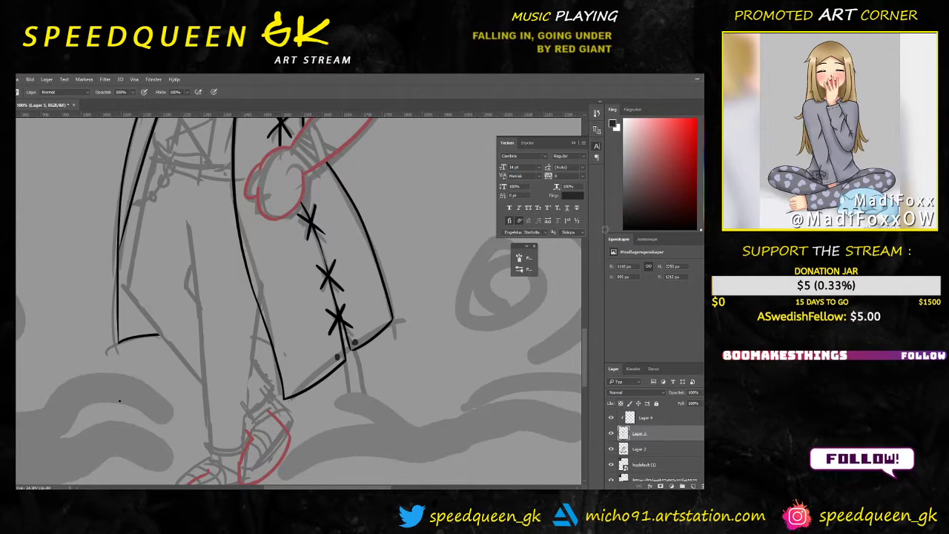
{"action": "left_click", "coordinate": [337, 357]}
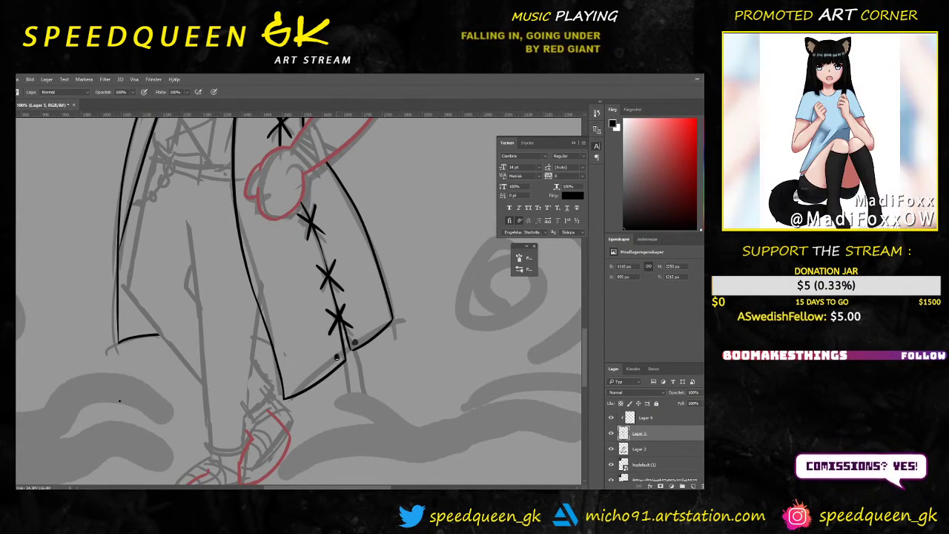
{"action": "left_click", "coordinate": [354, 342]}
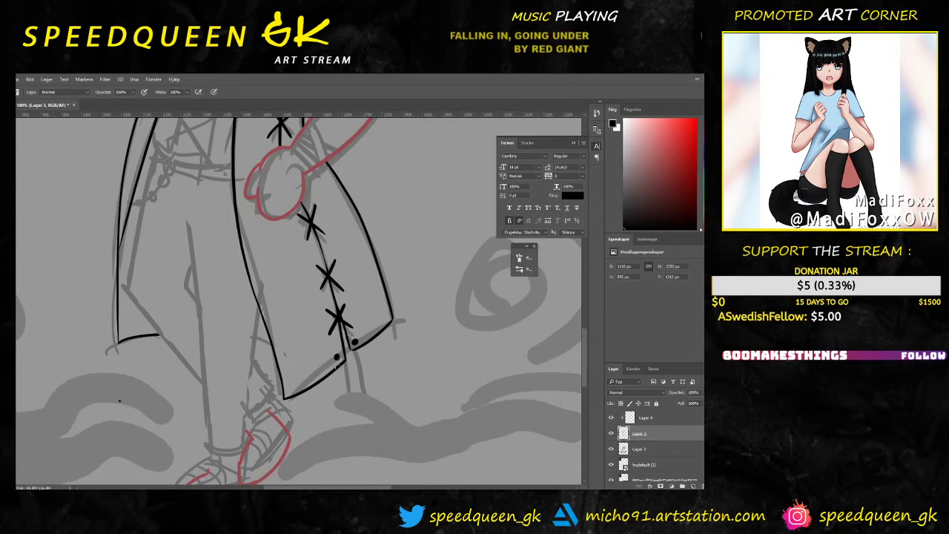
Step: Draw two curved black lace ends hanging from the eyelets below the slit, redoing the second one so they cross
{"action": "left_click_drag", "start_coordinate": [338, 358], "coordinate": [373, 393]}
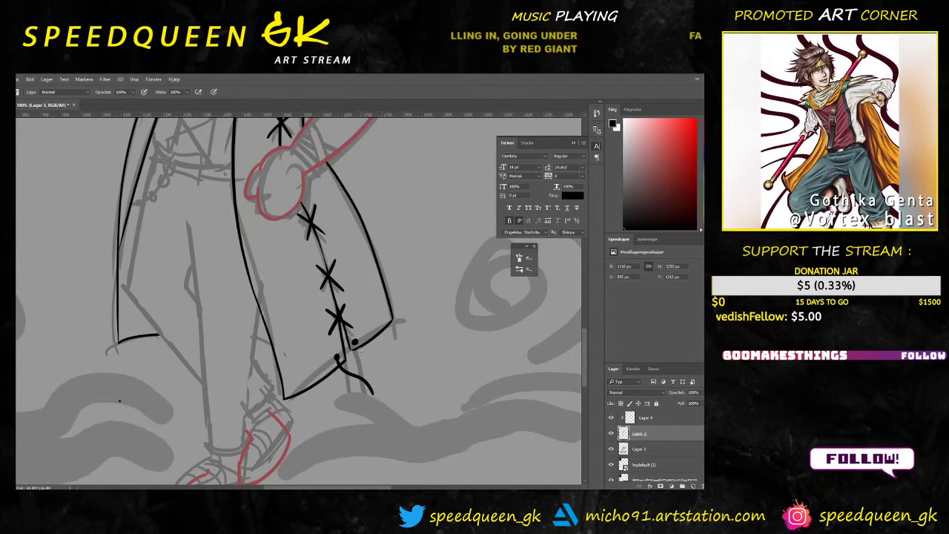
{"action": "left_click_drag", "start_coordinate": [355, 341], "coordinate": [381, 385]}
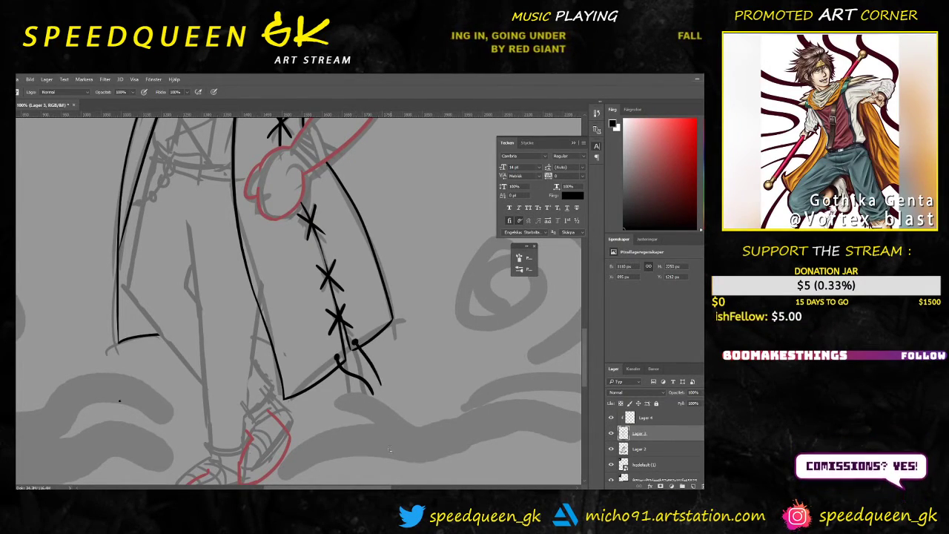
{"action": "key", "text": "ctrl+z"}
{"action": "left_click_drag", "start_coordinate": [355, 342], "coordinate": [369, 376]}
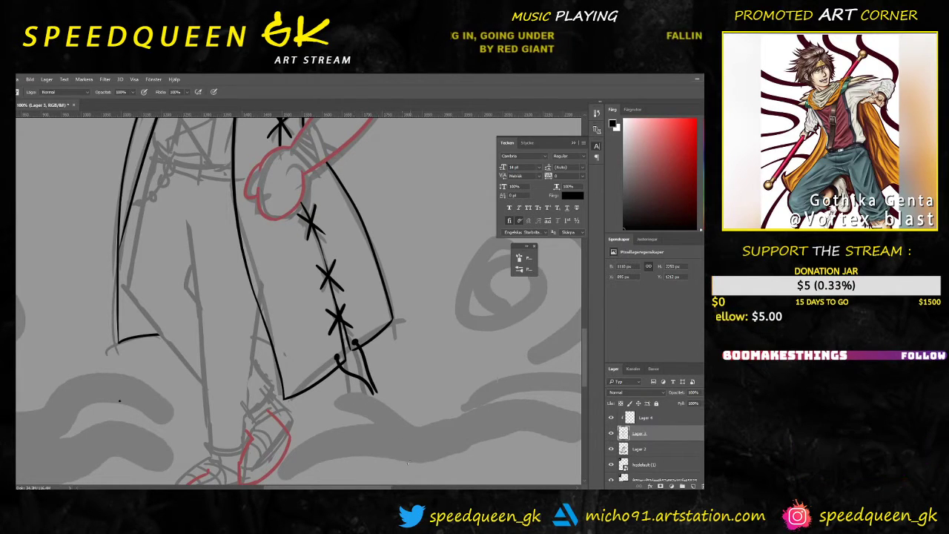
Step: Draw a short black hem line behind the coat's front edge above the ankle and trim its outer end
{"action": "key", "text": "ctrl+minus"}
{"action": "left_click_drag", "start_coordinate": [404, 327], "coordinate": [415, 373]}
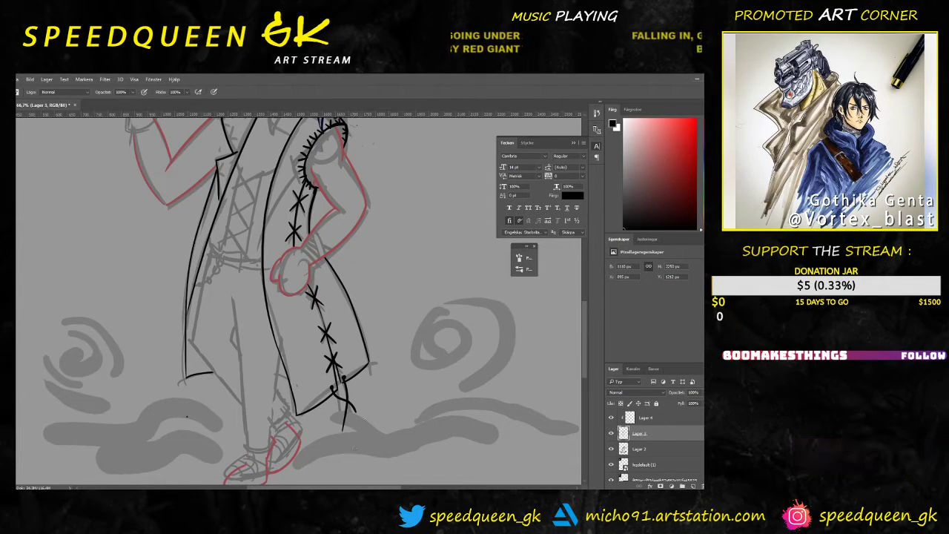
{"action": "key", "text": "ctrl+minus"}
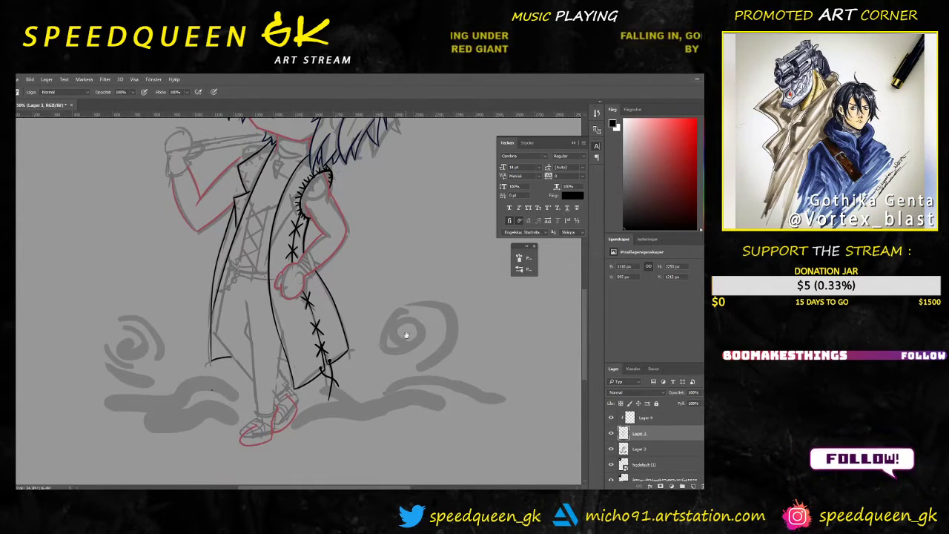
{"action": "mouse_move", "coordinate": [406, 335]}
{"action": "left_mouse_down"}
{"action": "mouse_move", "coordinate": [420, 333]}
{"action": "mouse_move", "coordinate": [408, 349]}
{"action": "left_mouse_up"}
{"action": "key", "text": "ctrl+plus"}
{"action": "key", "text": "ctrl+plus"}
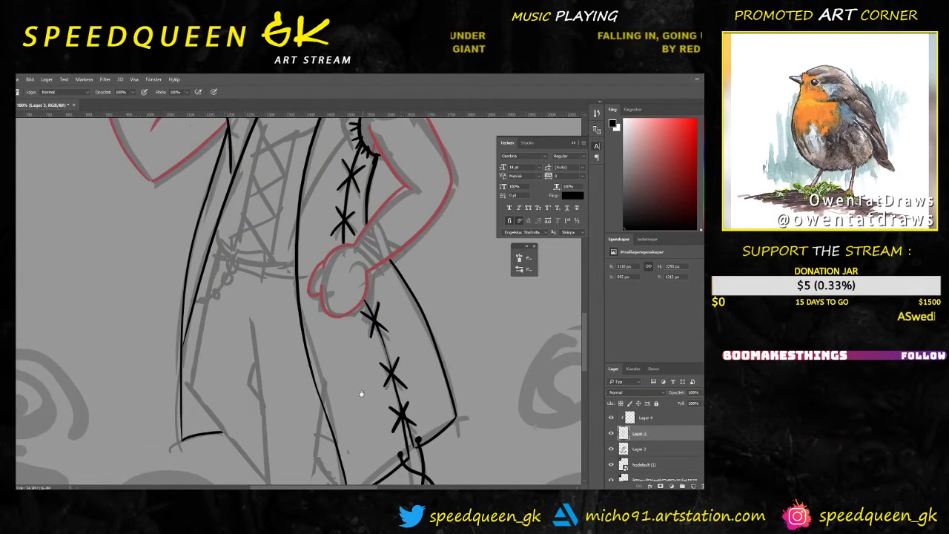
{"action": "left_click_drag", "start_coordinate": [361, 393], "coordinate": [380, 307]}
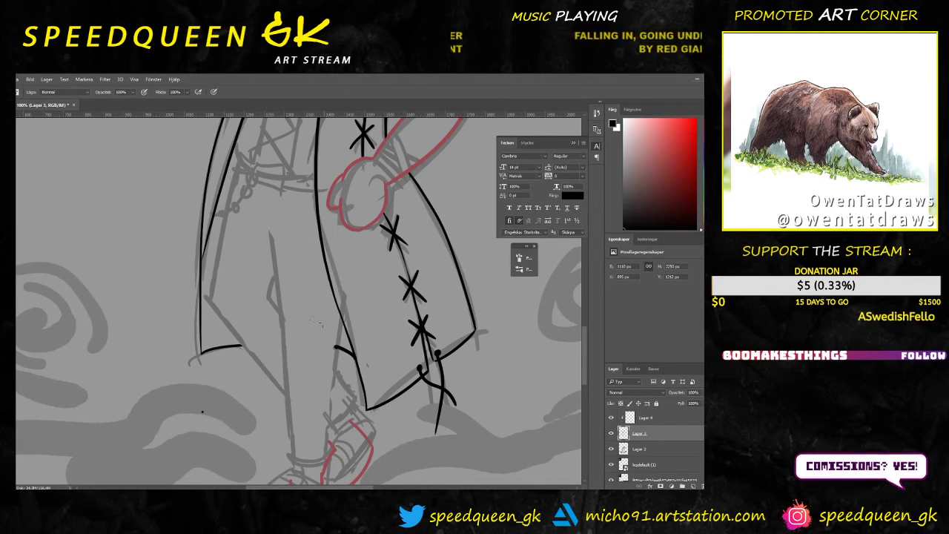
{"action": "key", "text": "e"}
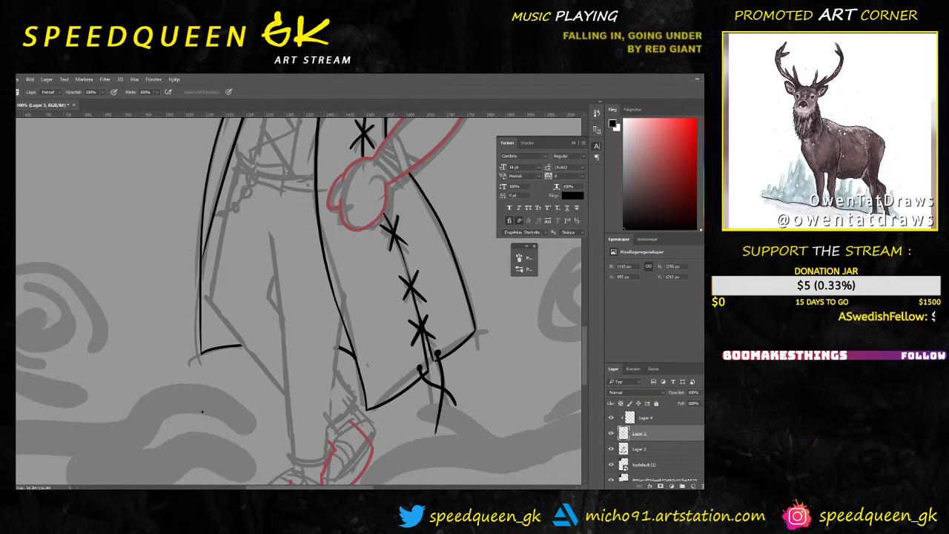
{"action": "key", "text": "b"}
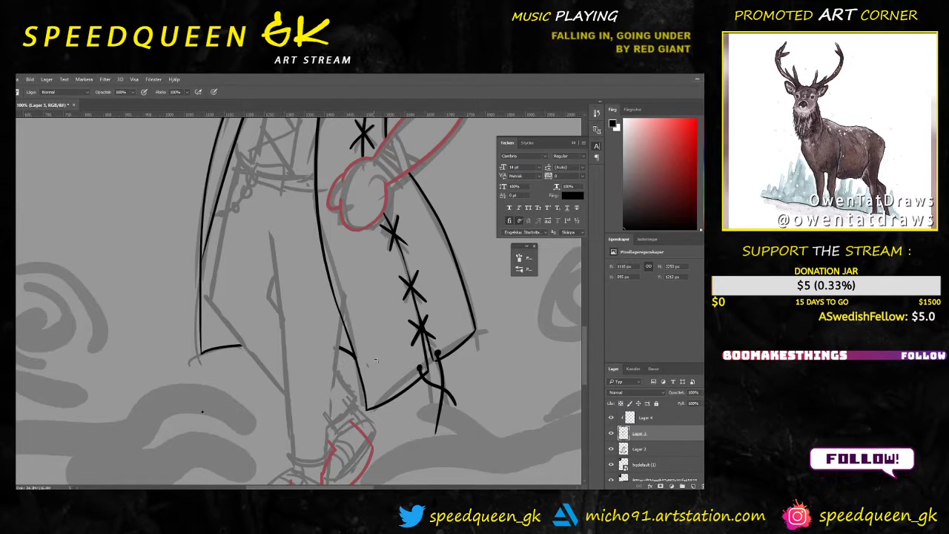
Step: Draw the short lower edge of the coat's second lapel in black, just in front of the armhole stitching
{"action": "key", "text": "ctrl+minus"}
{"action": "left_click_drag", "start_coordinate": [445, 284], "coordinate": [421, 382]}
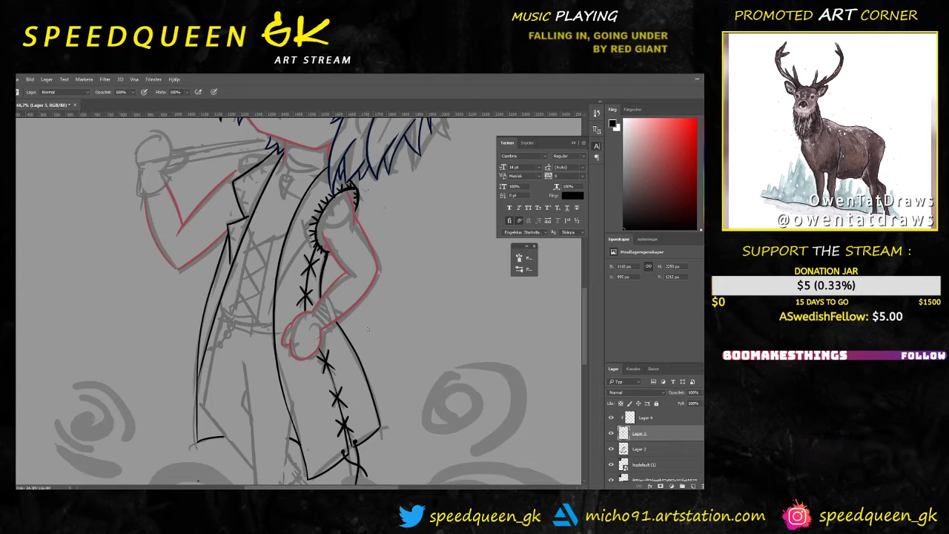
{"action": "key", "text": "ctrl+plus"}
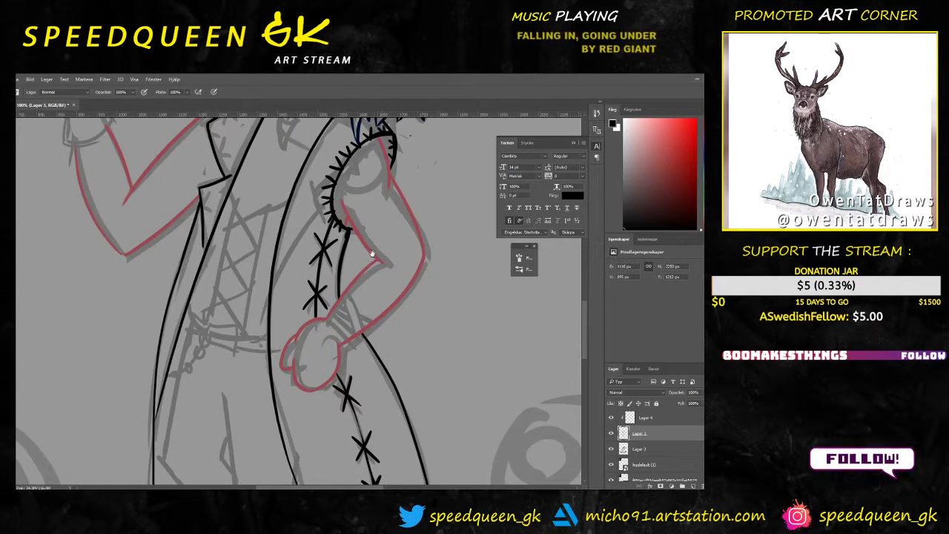
{"action": "left_click_drag", "start_coordinate": [397, 228], "coordinate": [388, 296]}
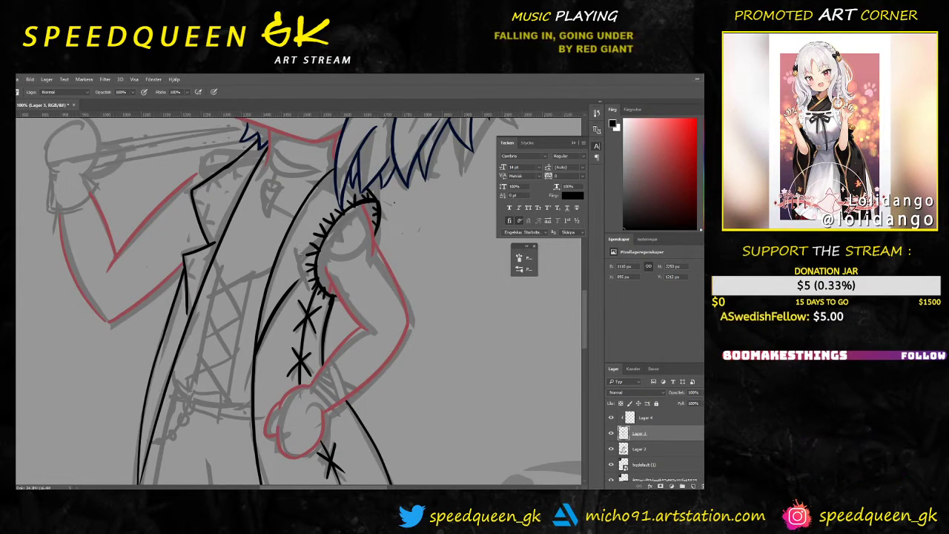
{"action": "left_click_drag", "start_coordinate": [294, 247], "coordinate": [303, 274]}
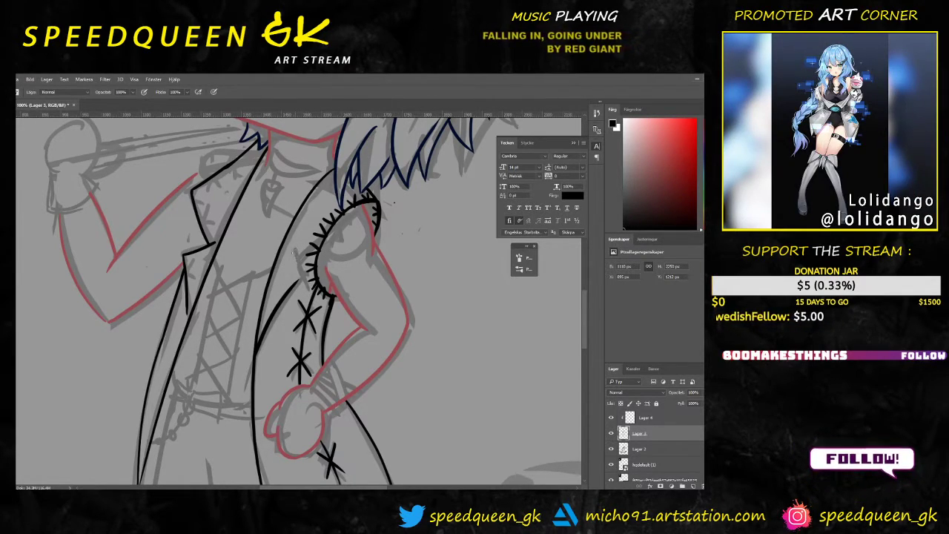
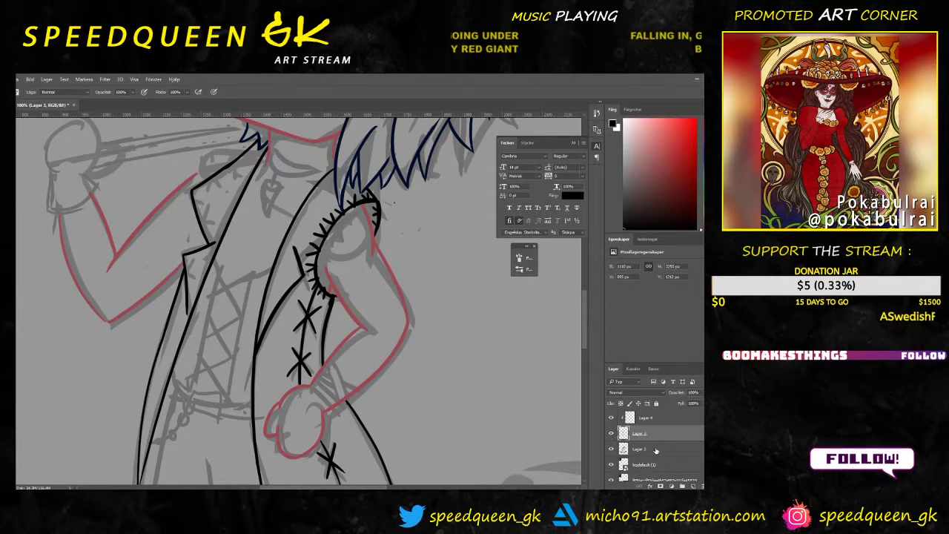
Step: Add a new layer beneath the coat line layer and draw the lapel's upper edge from the hair down to its pointed corner
{"action": "left_click", "coordinate": [656, 450]}
{"action": "left_click", "coordinate": [683, 485]}
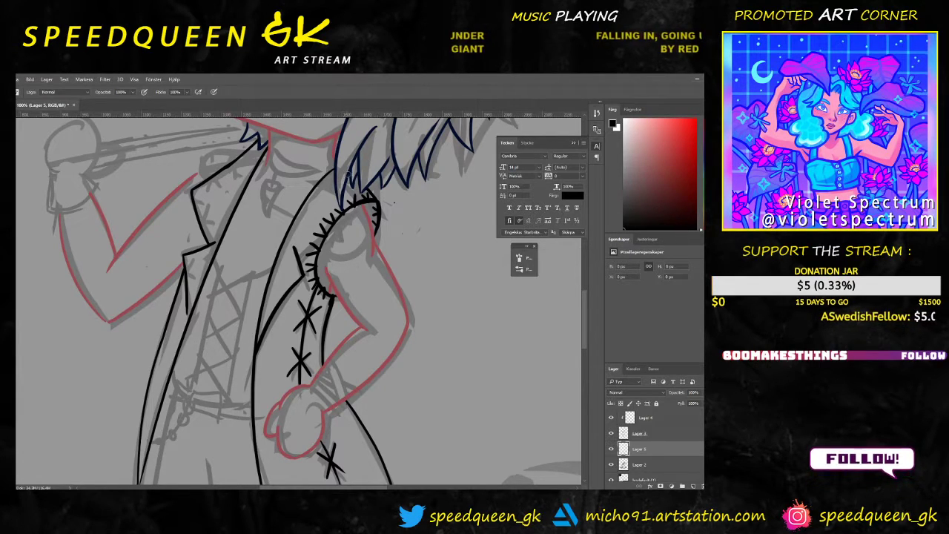
{"action": "left_click_drag", "start_coordinate": [349, 172], "coordinate": [346, 209]}
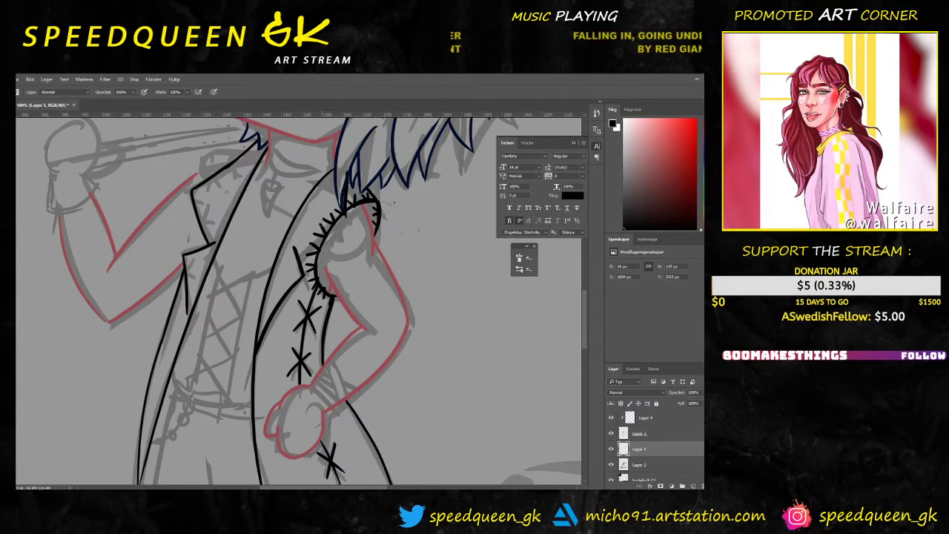
{"action": "key", "text": "ctrl+z"}
{"action": "mouse_move", "coordinate": [346, 179]}
{"action": "left_mouse_down"}
{"action": "mouse_move", "coordinate": [338, 242]}
{"action": "mouse_move", "coordinate": [295, 248]}
{"action": "left_mouse_up"}
{"action": "key", "text": "ctrl+z"}
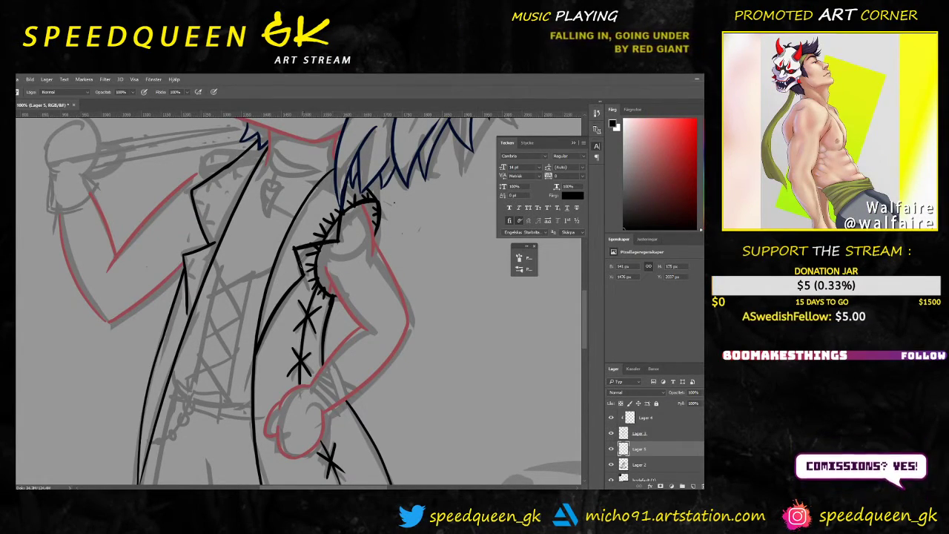
Step: Check the lapel against the whole figure and erase the line's overshoot at the inner corner beside the armhole
{"action": "key", "text": "ctrl+minus"}
{"action": "key", "text": "ctrl+minus"}
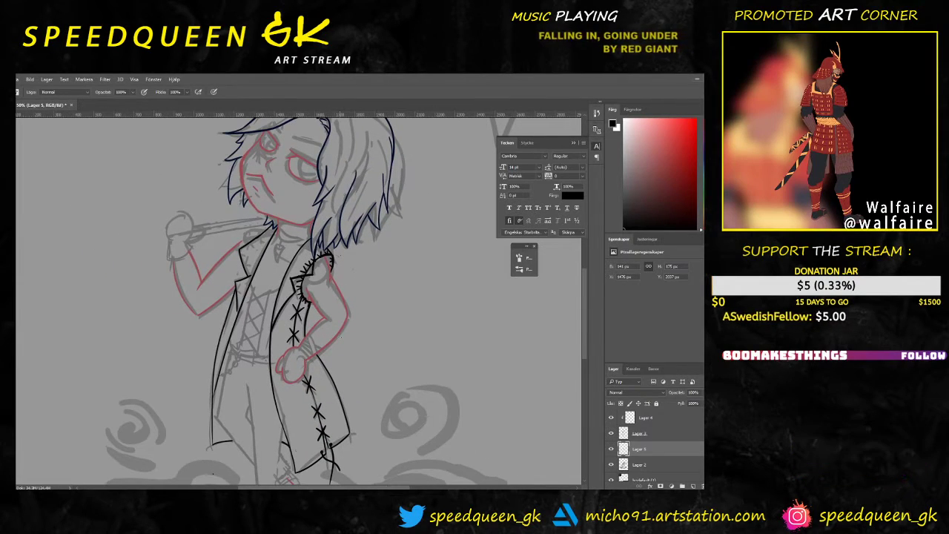
{"action": "key", "text": "ctrl+minus"}
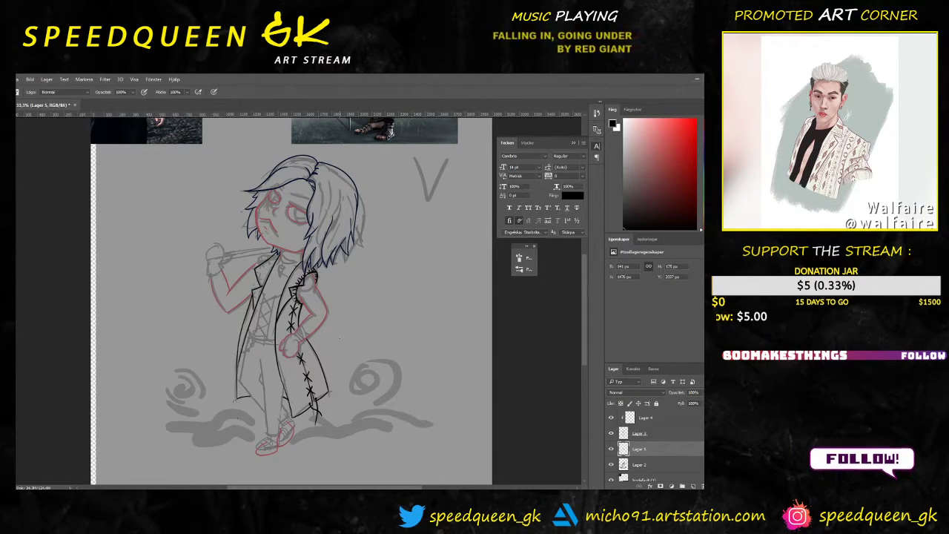
{"action": "key", "text": "ctrl+plus"}
{"action": "key", "text": "ctrl+plus"}
{"action": "key", "text": "ctrl+plus"}
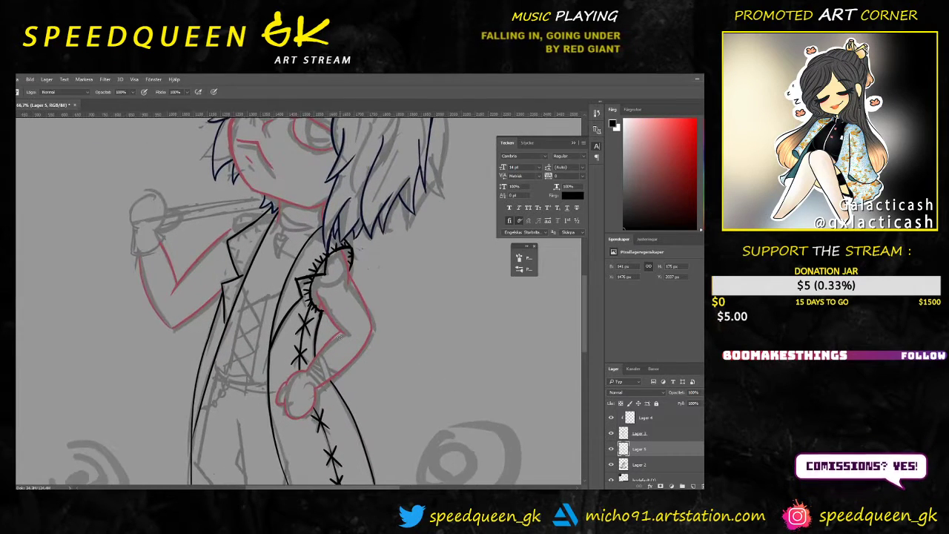
{"action": "key", "text": "ctrl+plus"}
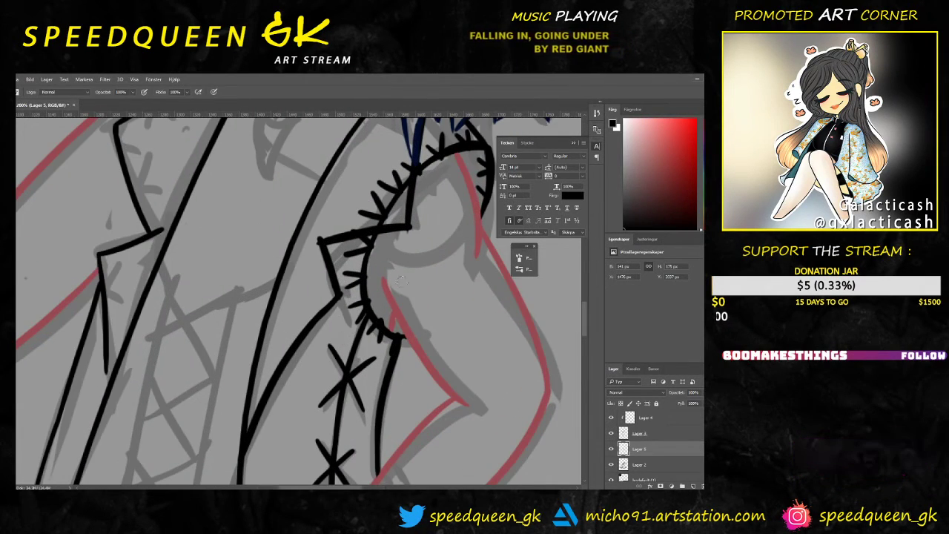
{"action": "key", "text": "e"}
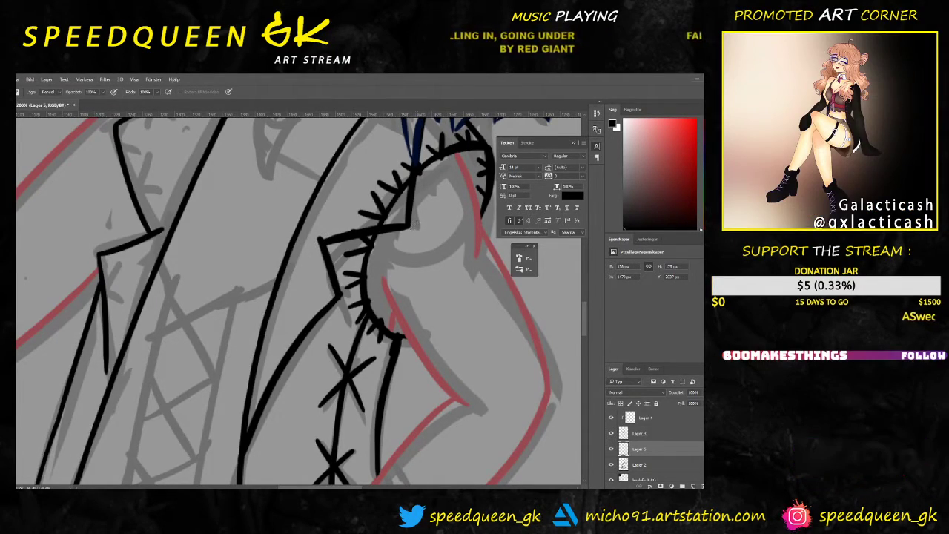
Step: On layer Lager 3, erase the armhole edge and stitches that the lapel covers, between the hair and the lapel's upper edge
{"action": "left_click_drag", "start_coordinate": [436, 197], "coordinate": [413, 229]}
{"action": "left_click", "coordinate": [635, 434]}
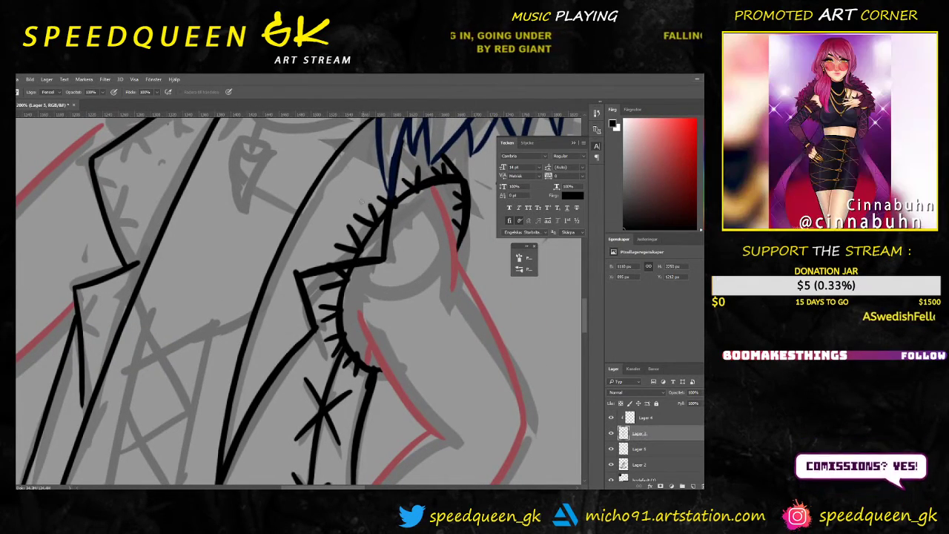
{"action": "left_click_drag", "start_coordinate": [375, 210], "coordinate": [376, 227]}
{"action": "left_click", "coordinate": [384, 200]}
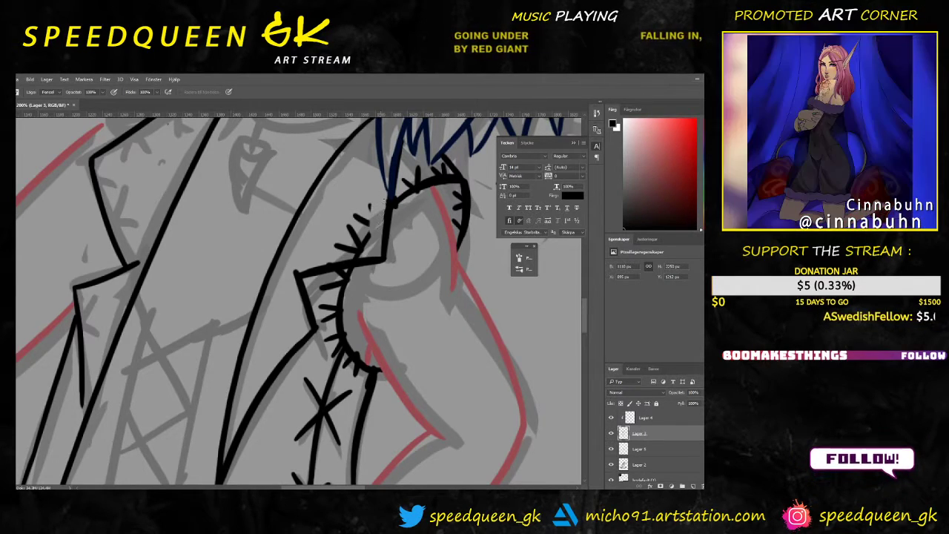
{"action": "left_click", "coordinate": [369, 222]}
{"action": "left_click", "coordinate": [371, 203]}
{"action": "left_click", "coordinate": [368, 236]}
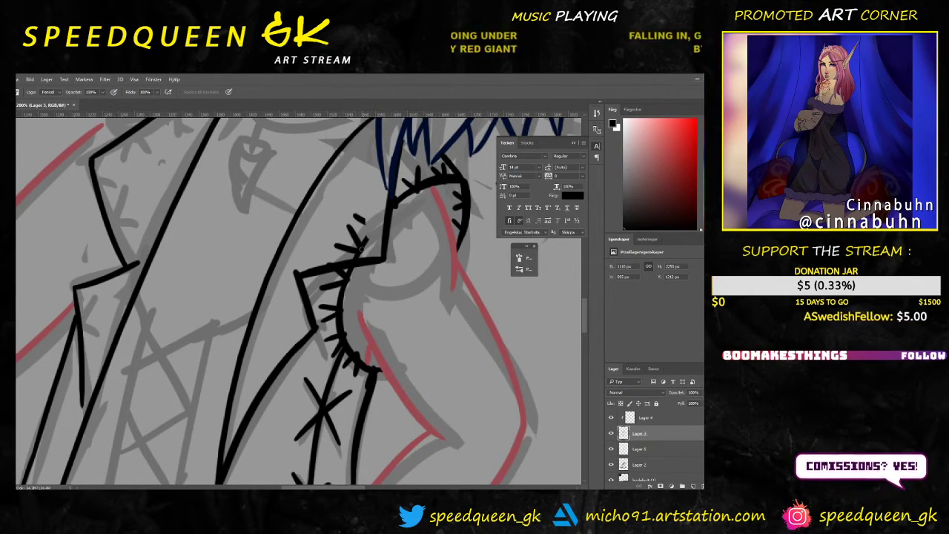
{"action": "left_click", "coordinate": [357, 256]}
{"action": "mouse_move", "coordinate": [360, 247]}
{"action": "left_mouse_down"}
{"action": "mouse_move", "coordinate": [359, 238]}
{"action": "mouse_move", "coordinate": [348, 252]}
{"action": "left_mouse_up"}
{"action": "left_click", "coordinate": [357, 219]}
{"action": "left_click", "coordinate": [339, 247]}
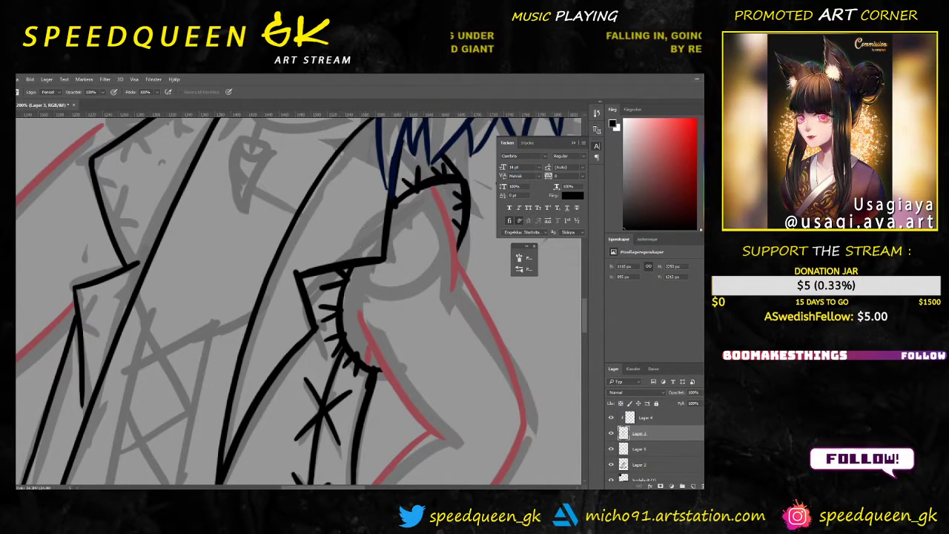
{"action": "key", "text": "ctrl+minus"}
{"action": "key", "text": "ctrl+minus"}
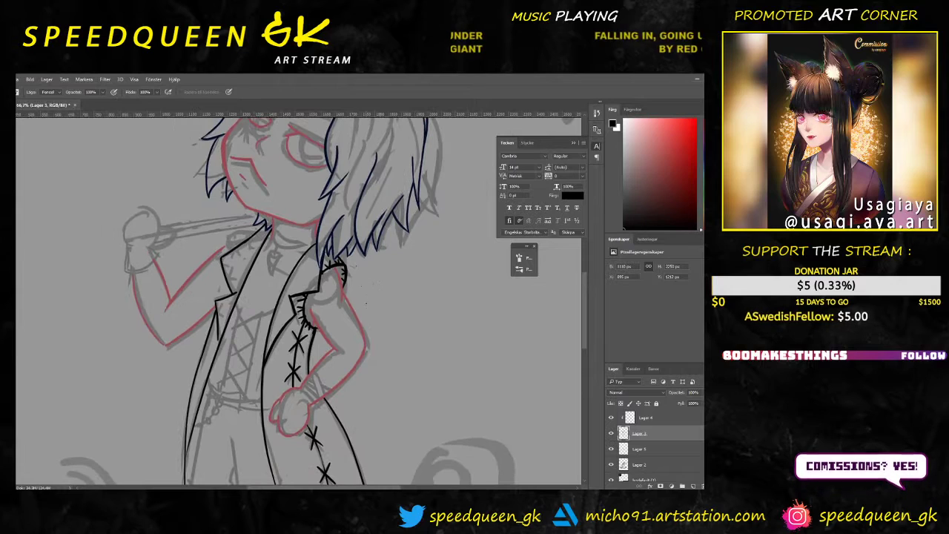
{"action": "key", "text": "ctrl+minus"}
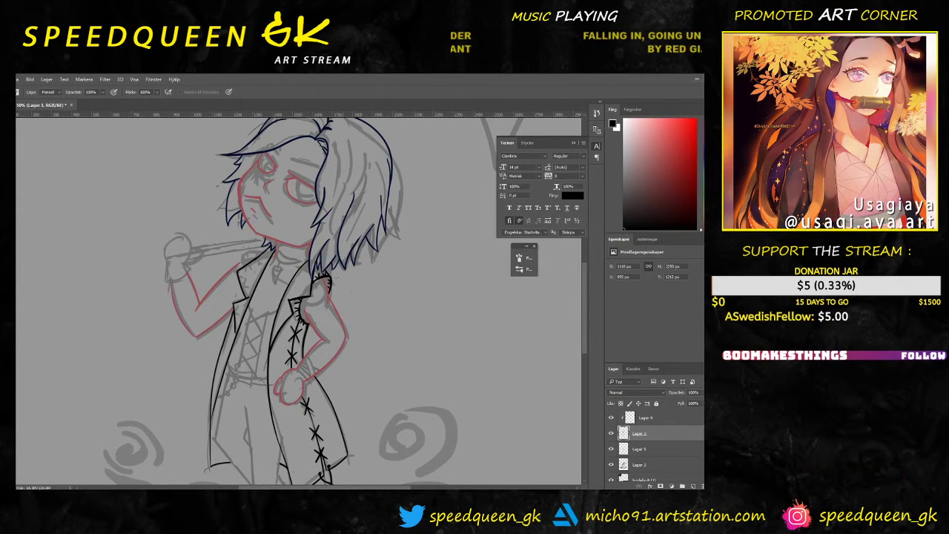
{"action": "key", "text": "ctrl+minus"}
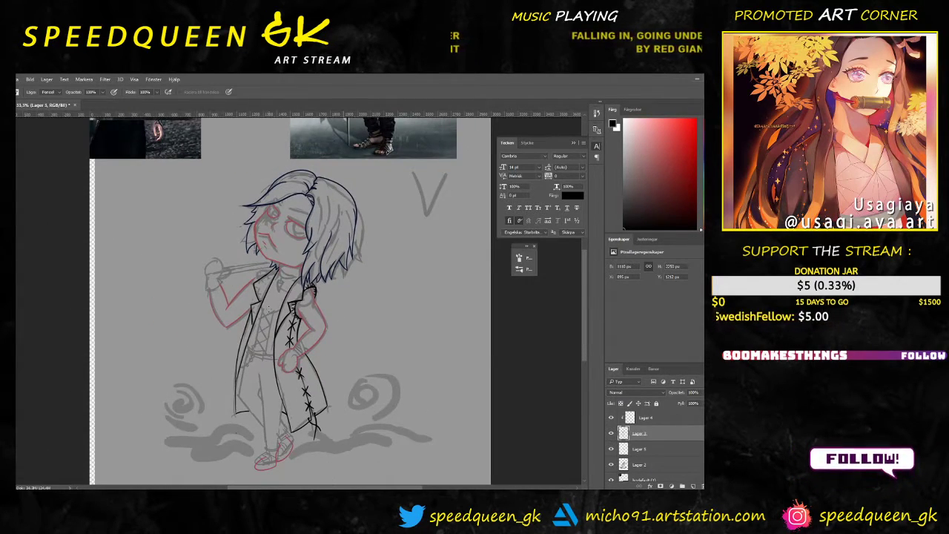
Step: Reshape the notch of the coat's far lapel, beside the raised arm, using Liquify with a brush size of 346
{"action": "key", "text": "ctrl+plus"}
{"action": "key", "text": "ctrl+plus"}
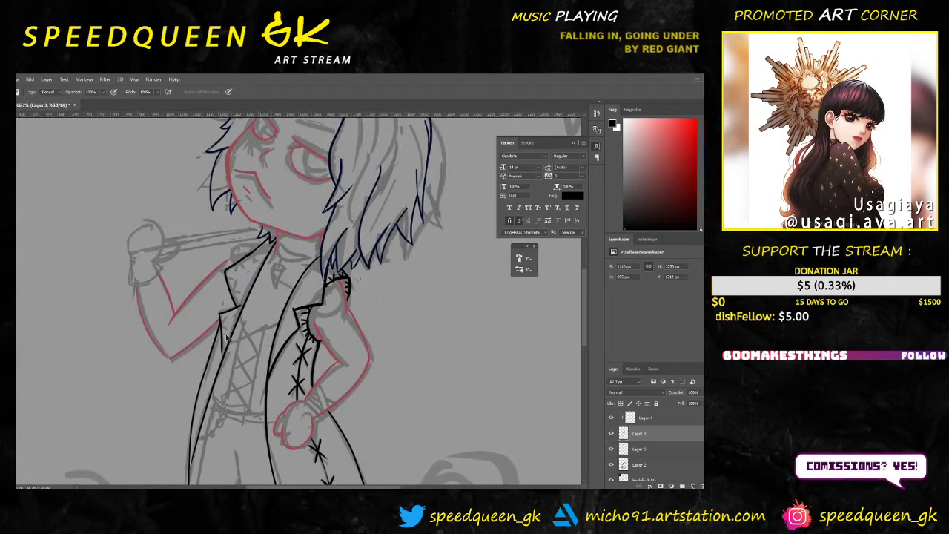
{"action": "key", "text": "ctrl+minus"}
{"action": "left_click", "coordinate": [106, 80]}
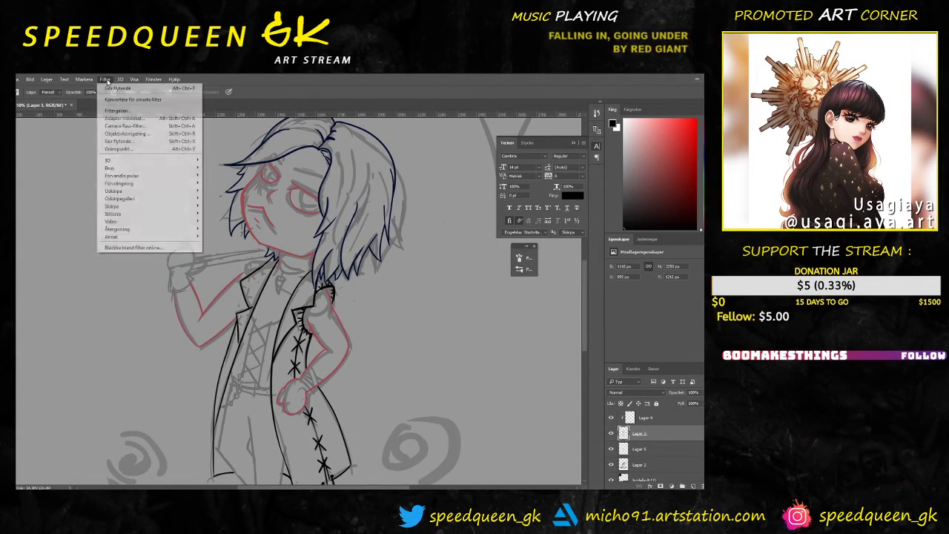
{"action": "left_click", "coordinate": [139, 141]}
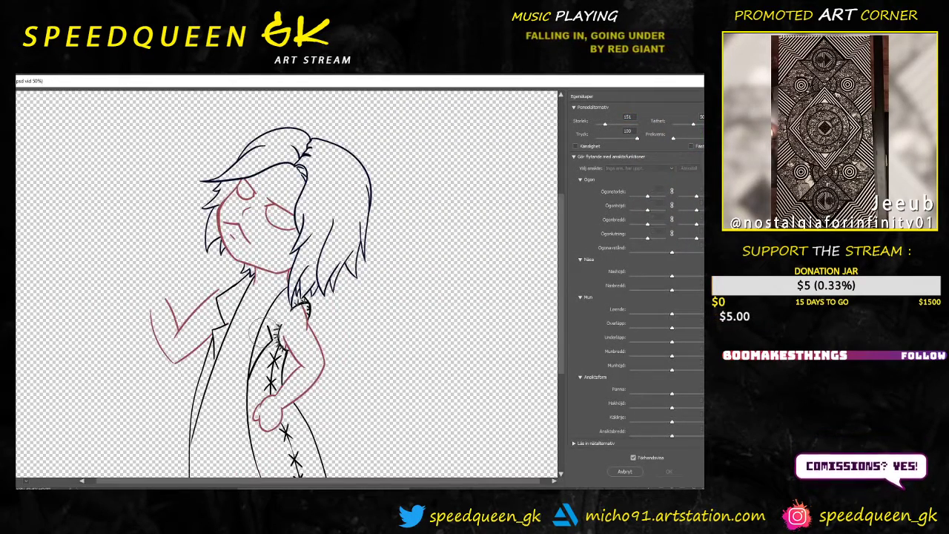
{"action": "key", "text": "ctrl+plus"}
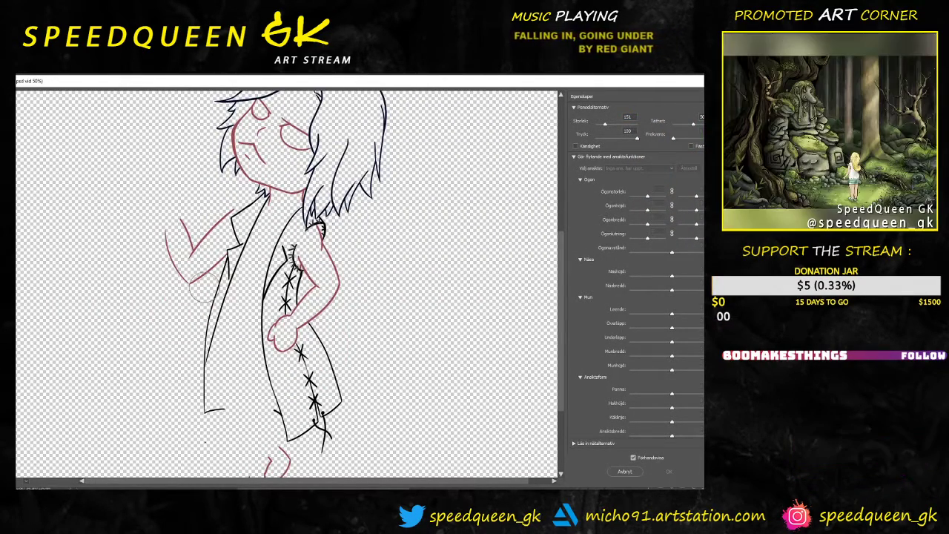
{"action": "scroll", "coordinate": [237, 253], "scroll_direction": "down", "scroll_amount": 2}
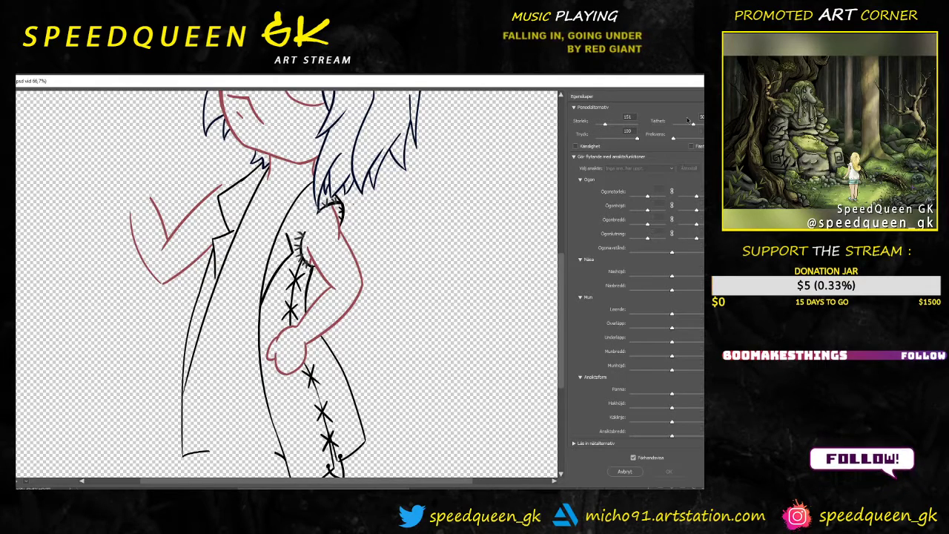
{"action": "left_click", "coordinate": [610, 124]}
{"action": "left_click_drag", "start_coordinate": [220, 238], "coordinate": [229, 211]}
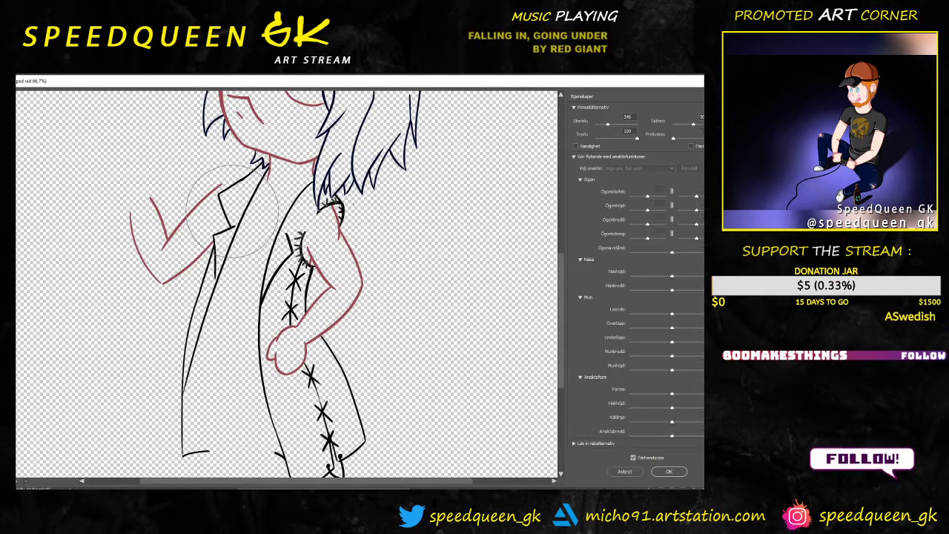
{"action": "left_click", "coordinate": [677, 474]}
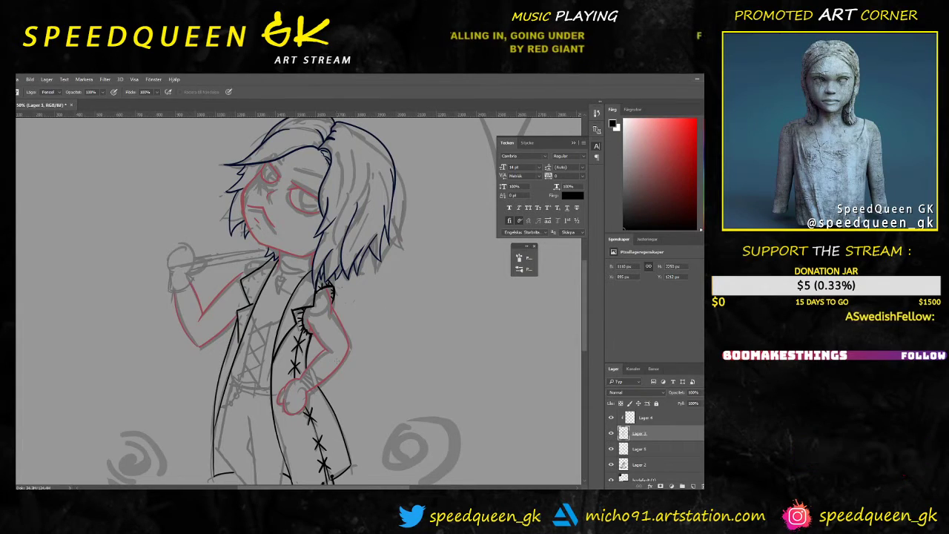
Step: Draw the upright collar above the far lapel in black, thicken its fold line, and clean up where it meets the hair tips
{"action": "key", "text": "ctrl+plus"}
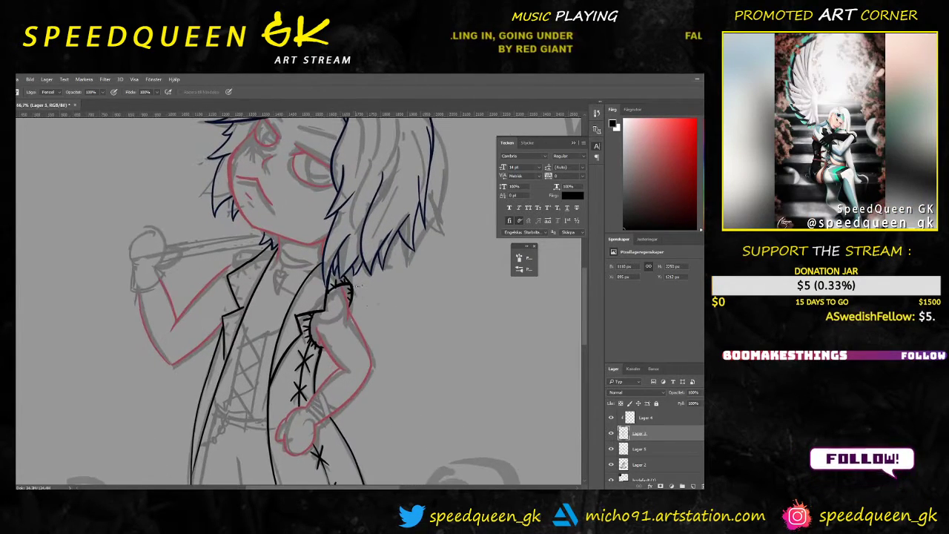
{"action": "key", "text": "ctrl+plus"}
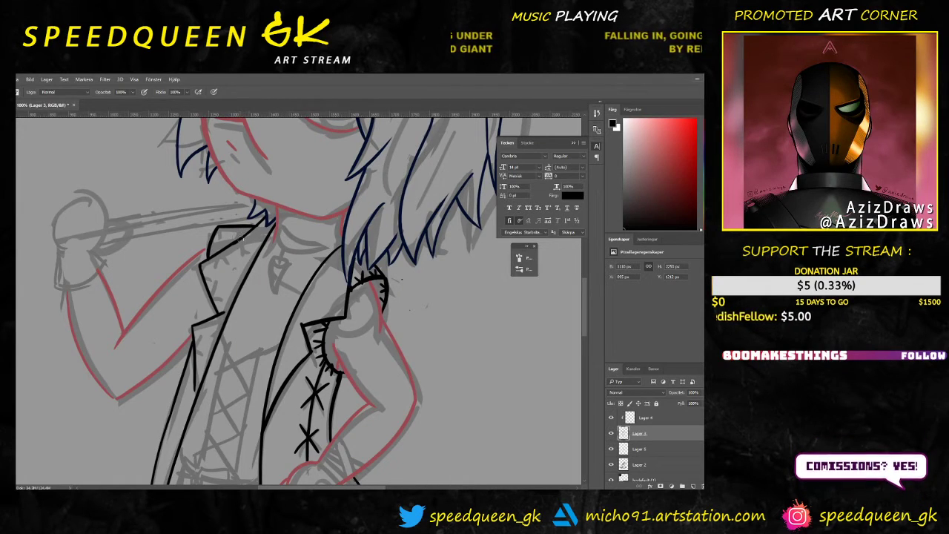
{"action": "scroll", "coordinate": [247, 236], "scroll_direction": "up", "scroll_amount": 3}
{"action": "left_click_drag", "start_coordinate": [280, 277], "coordinate": [287, 283]}
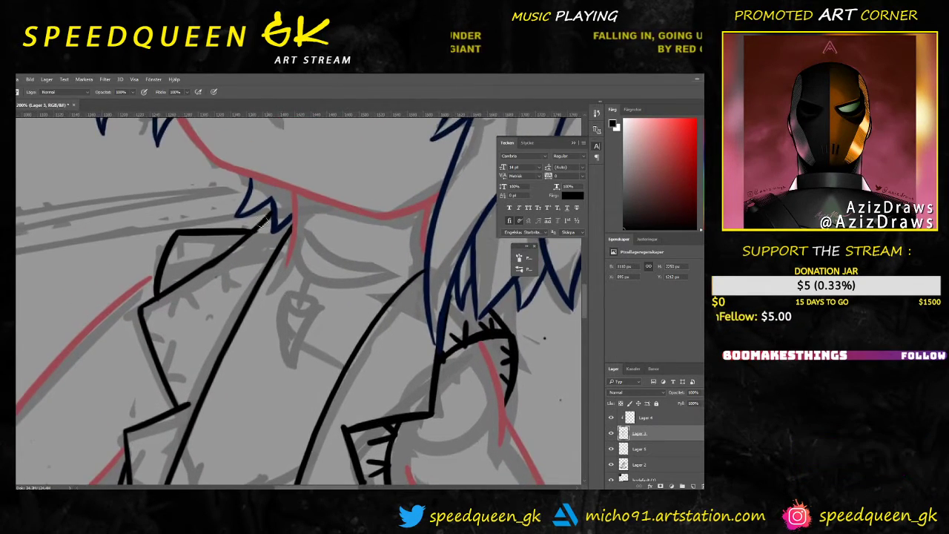
{"action": "left_click_drag", "start_coordinate": [263, 227], "coordinate": [204, 274]}
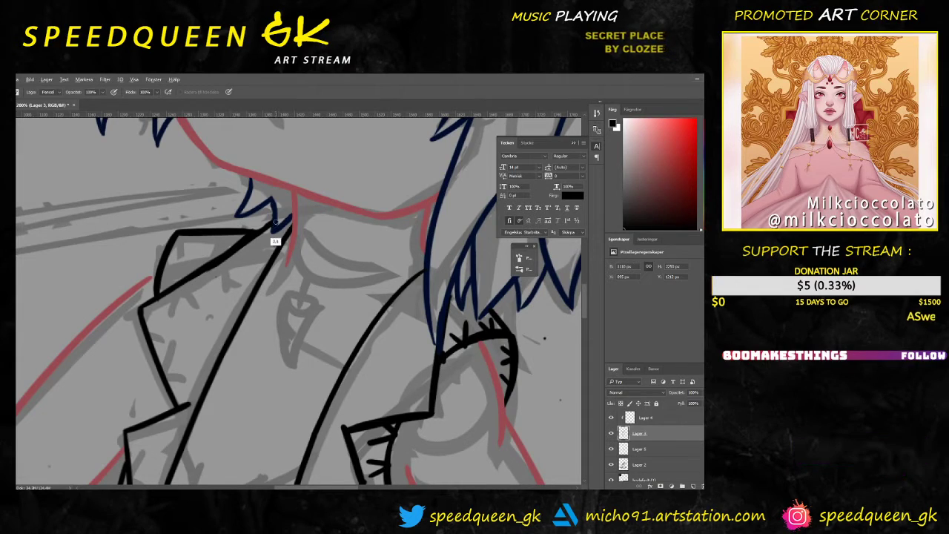
{"action": "key", "text": "b"}
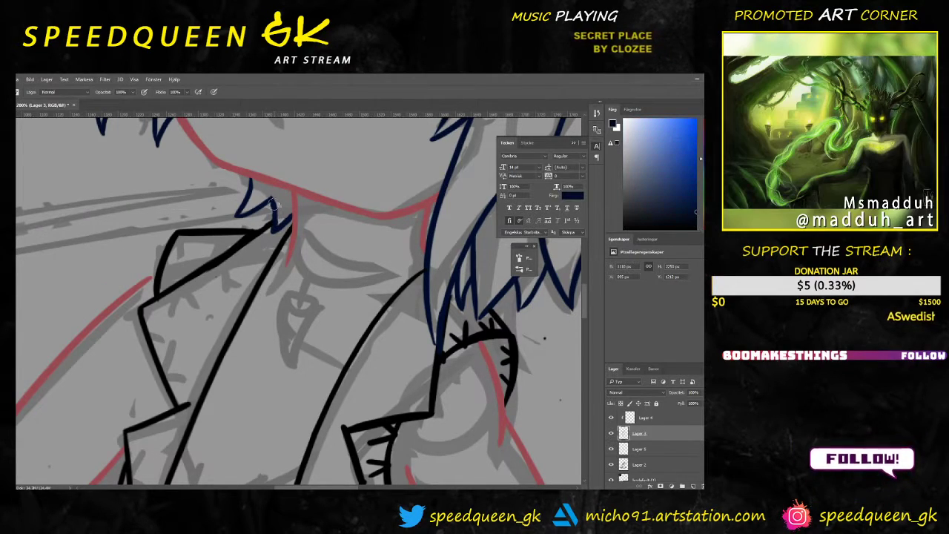
{"action": "left_click", "coordinate": [252, 237], "text": "alt"}
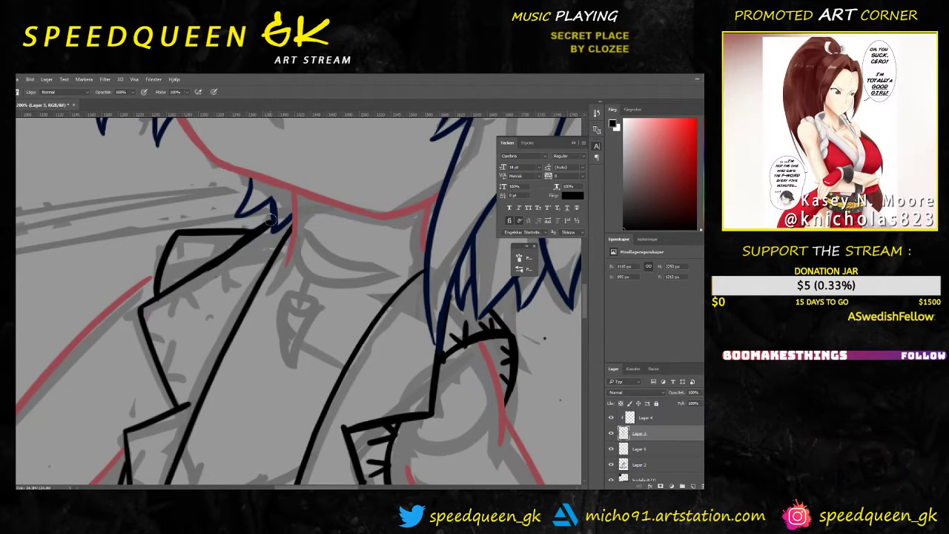
{"action": "key", "text": "e"}
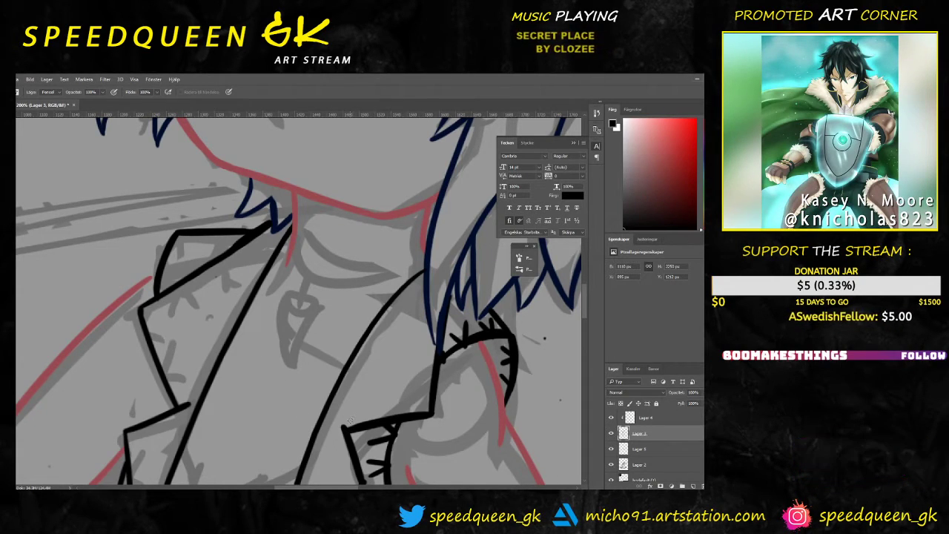
Step: Examine the coat's lapels, armhole stitching and side lacing up close and against the whole figure
{"action": "key", "text": "ctrl+minus"}
{"action": "scroll", "coordinate": [387, 402], "scroll_direction": "down", "scroll_amount": 2}
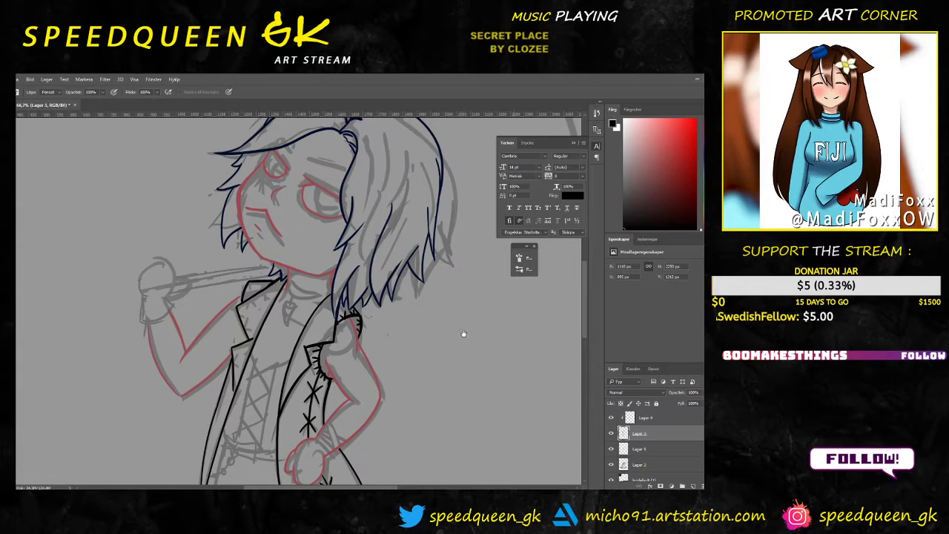
{"action": "left_click_drag", "start_coordinate": [411, 438], "coordinate": [405, 341]}
{"action": "left_click_drag", "start_coordinate": [437, 310], "coordinate": [424, 324]}
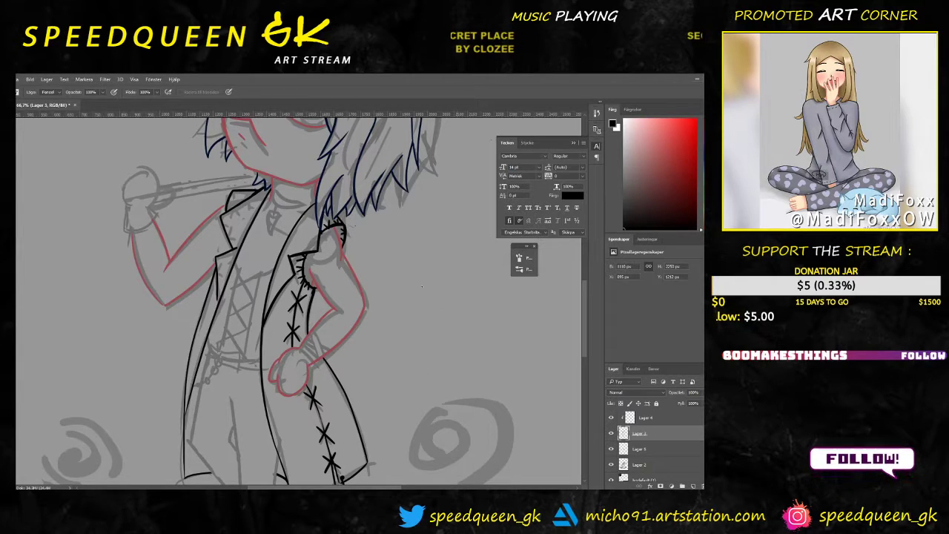
{"action": "key", "text": "ctrl+plus"}
{"action": "key", "text": "ctrl+plus"}
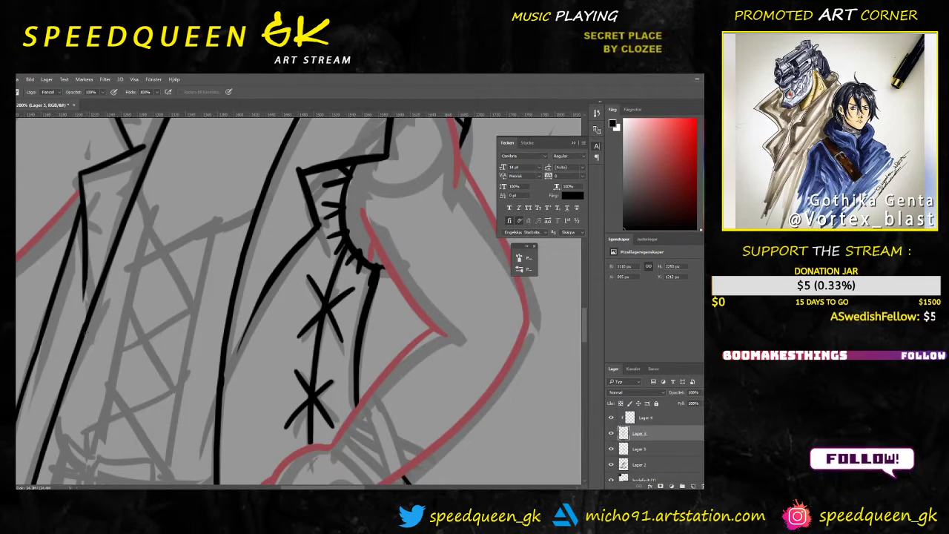
{"action": "key", "text": "ctrl+minus"}
{"action": "key", "text": "ctrl+minus"}
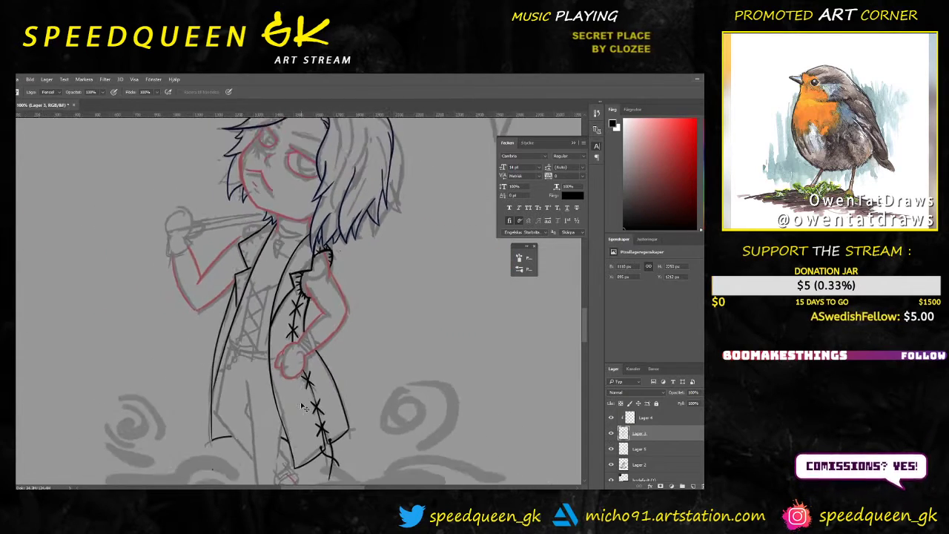
Step: Reposition the full-body reference photo on image2 to study the whole coat, then slide it back up above the drawing
{"action": "scroll", "coordinate": [304, 407], "scroll_direction": "down", "scroll_amount": 2}
{"action": "scroll", "coordinate": [327, 396], "scroll_direction": "up", "scroll_amount": 1}
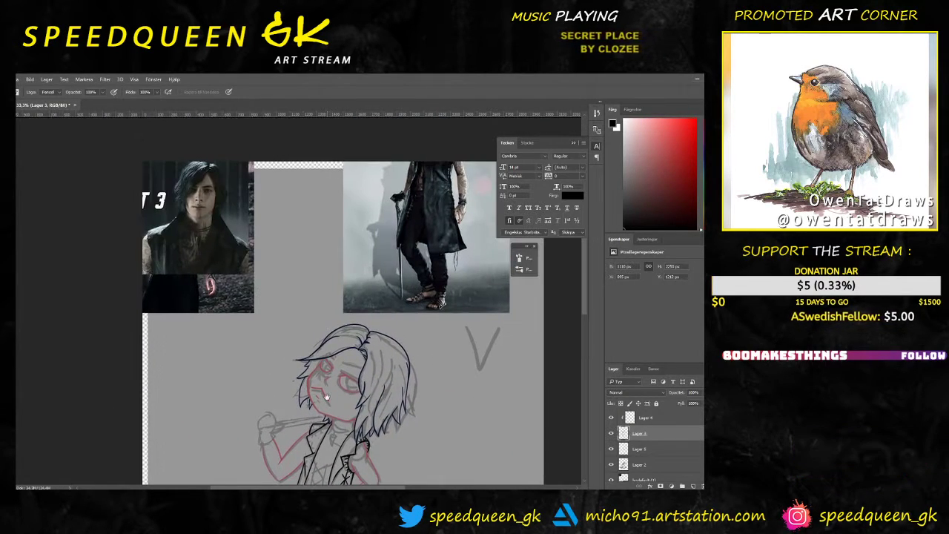
{"action": "left_click_drag", "start_coordinate": [327, 397], "coordinate": [254, 394]}
{"action": "left_click_drag", "start_coordinate": [392, 333], "coordinate": [348, 360]}
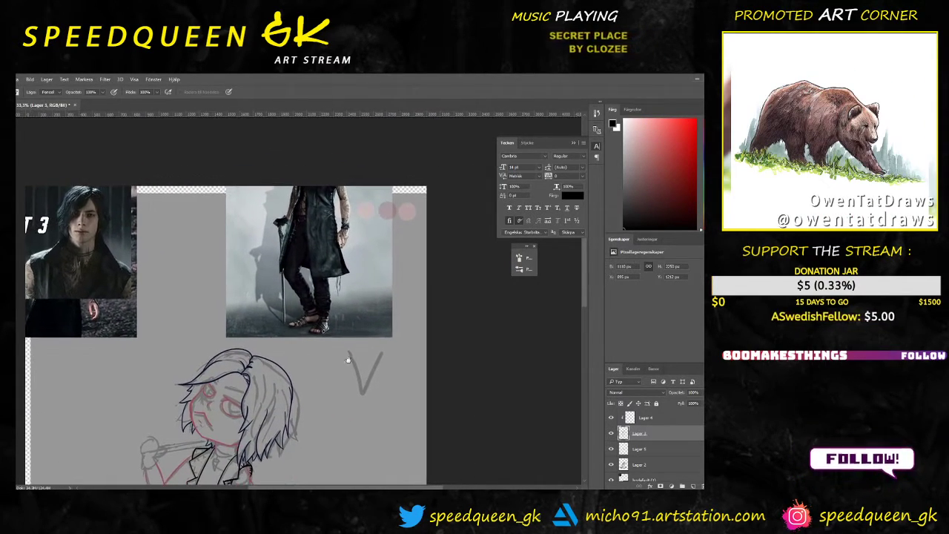
{"action": "scroll", "coordinate": [347, 360], "scroll_direction": "up", "scroll_amount": 1}
{"action": "scroll", "coordinate": [323, 252], "scroll_direction": "up", "scroll_amount": 1}
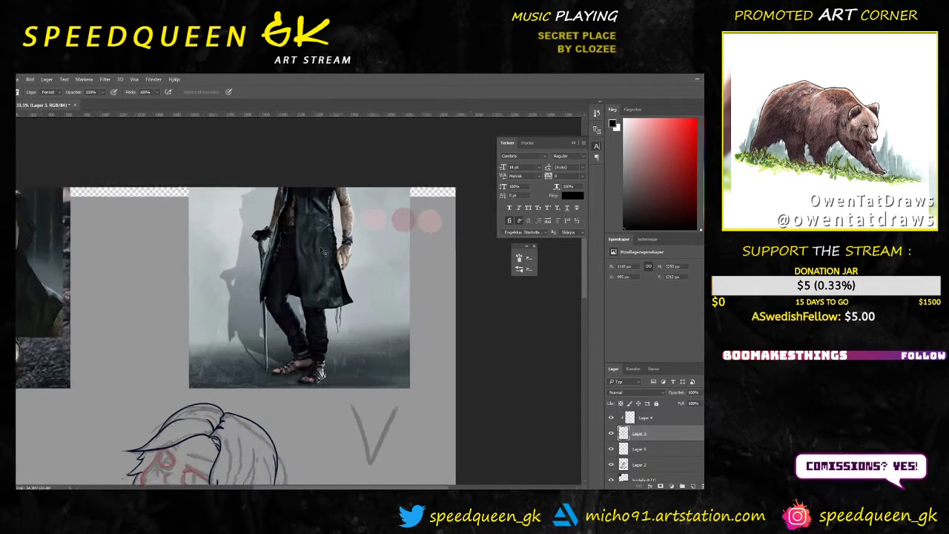
{"action": "scroll", "coordinate": [323, 252], "scroll_direction": "up", "scroll_amount": 1}
{"action": "key", "text": "v"}
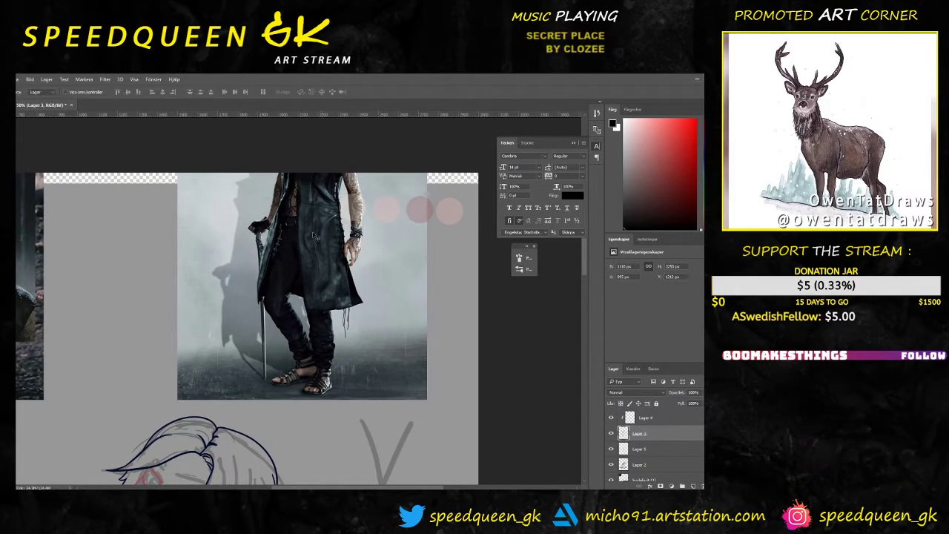
{"action": "left_click_drag", "start_coordinate": [315, 236], "coordinate": [392, 318]}
{"action": "left_click", "coordinate": [624, 415]}
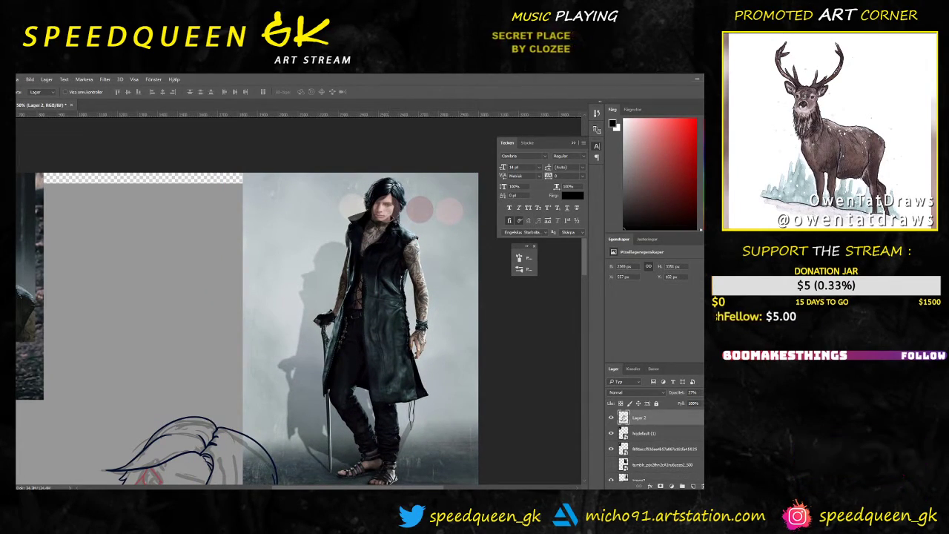
{"action": "left_click", "coordinate": [421, 368]}
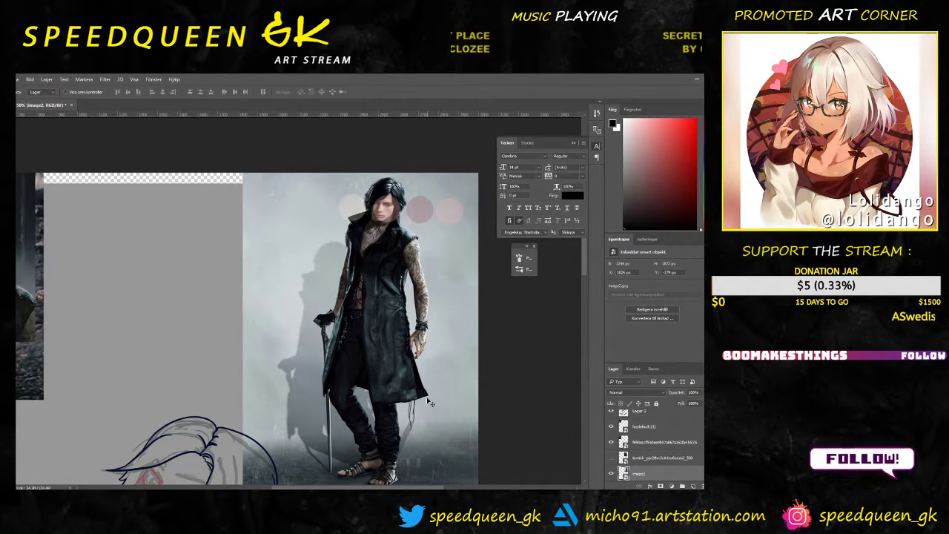
{"action": "mouse_move", "coordinate": [429, 403]}
{"action": "left_mouse_down"}
{"action": "mouse_move", "coordinate": [312, 264]}
{"action": "mouse_move", "coordinate": [299, 324]}
{"action": "left_mouse_up"}
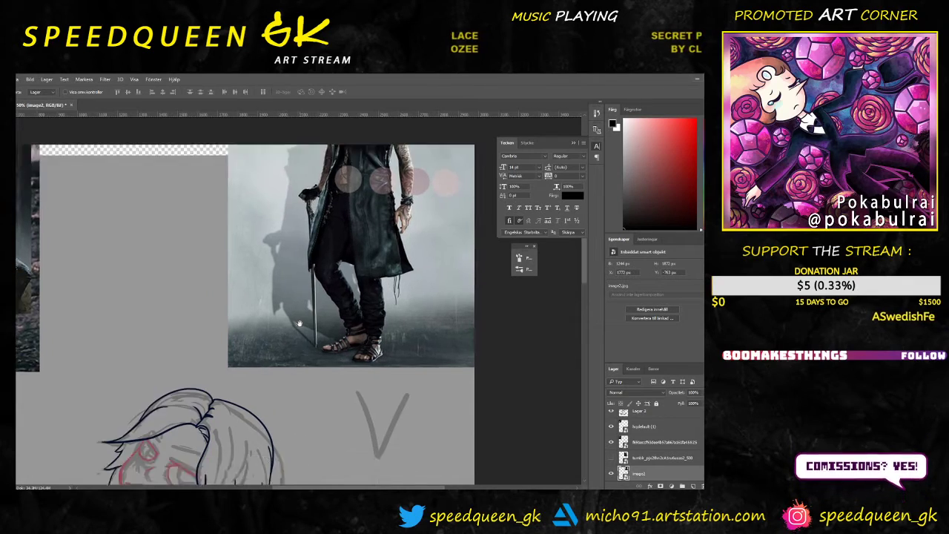
Step: Return to the figure with the brush, reselect layer Lager 3 and toggle its visibility to check the coat lines
{"action": "left_click_drag", "start_coordinate": [295, 425], "coordinate": [311, 152]}
{"action": "left_click_drag", "start_coordinate": [268, 296], "coordinate": [344, 231]}
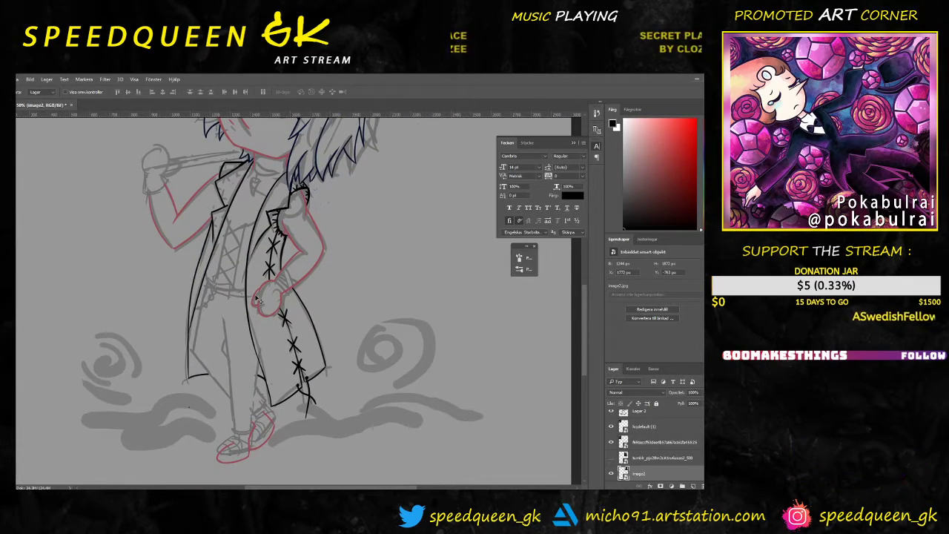
{"action": "scroll", "coordinate": [259, 301], "scroll_direction": "up", "scroll_amount": 1}
{"action": "key", "text": "b"}
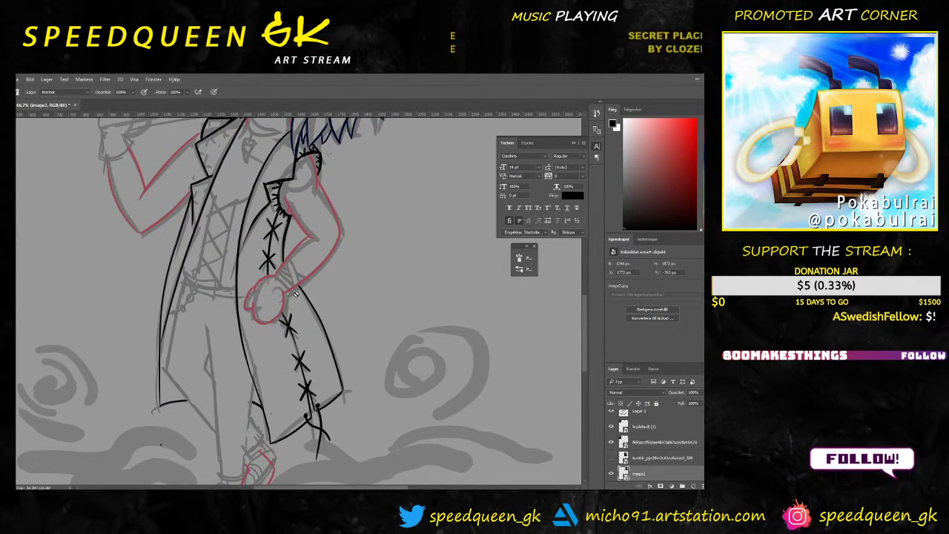
{"action": "key", "text": "ctrl+plus"}
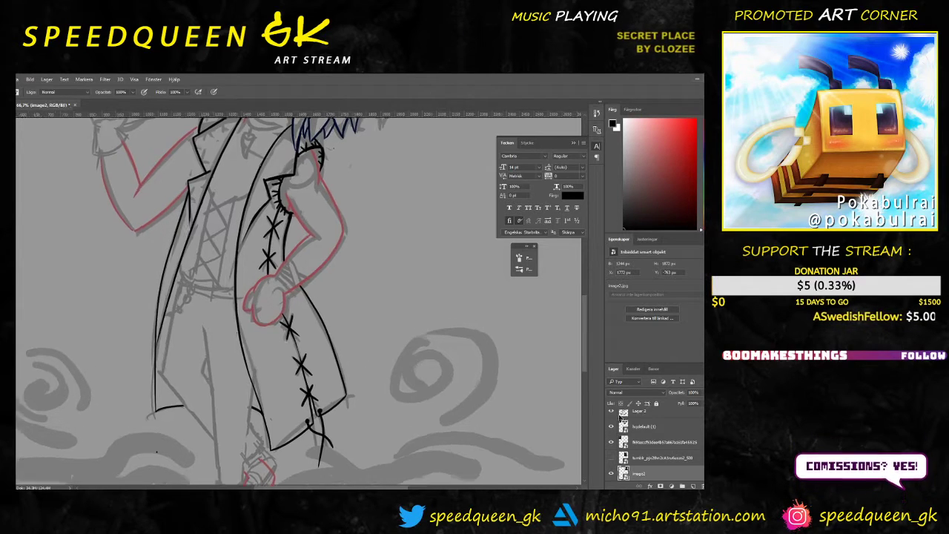
{"action": "scroll", "coordinate": [653, 437], "scroll_direction": "up", "scroll_amount": 2}
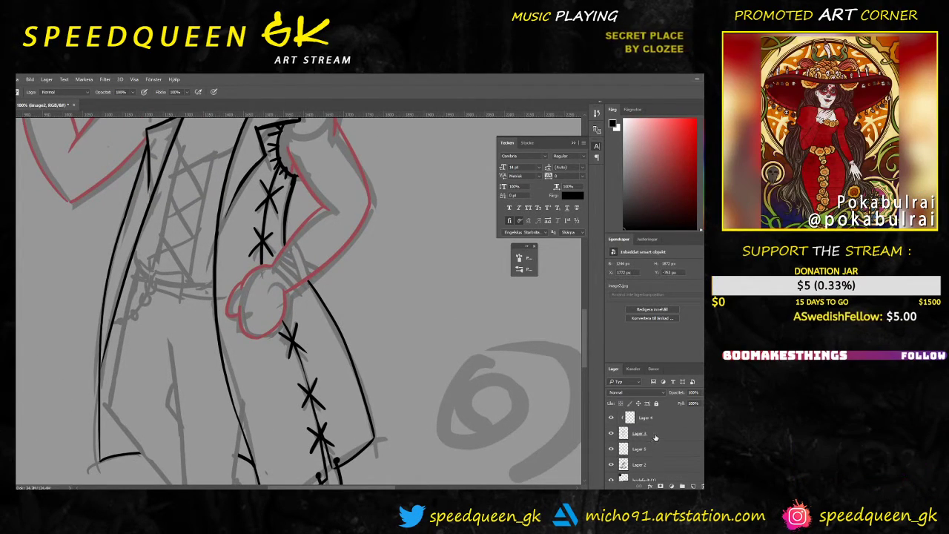
{"action": "left_click", "coordinate": [655, 438]}
{"action": "left_click", "coordinate": [611, 433]}
{"action": "left_click", "coordinate": [612, 433]}
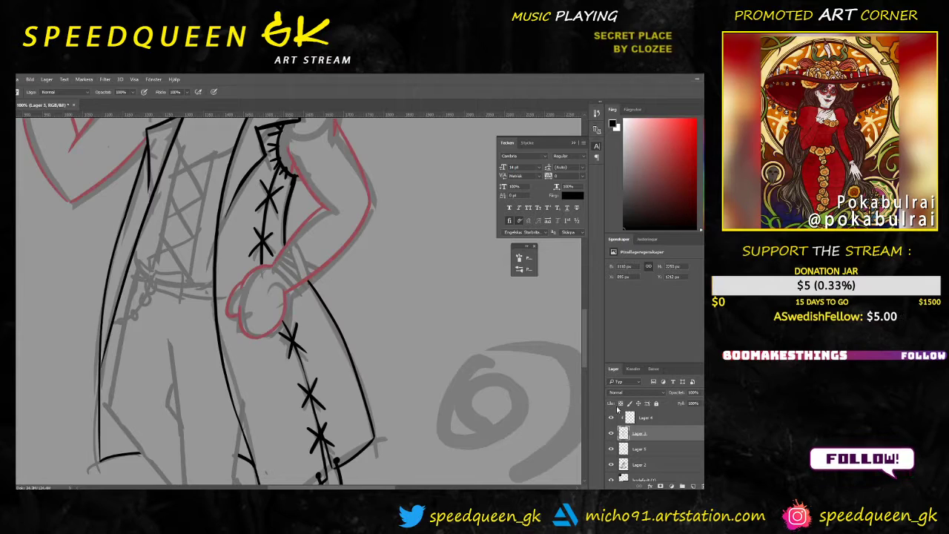
{"action": "key", "text": "ctrl+minus"}
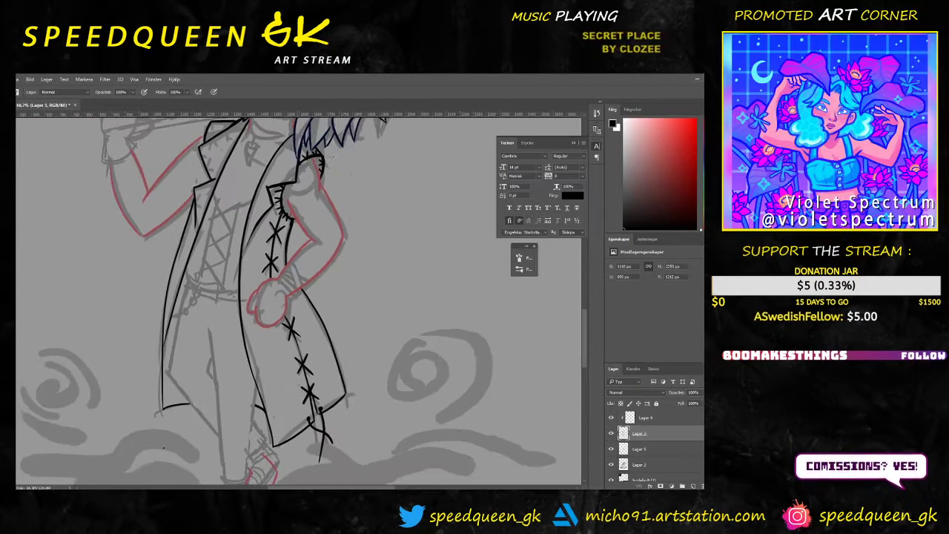
{"action": "key", "text": "ctrl+plus"}
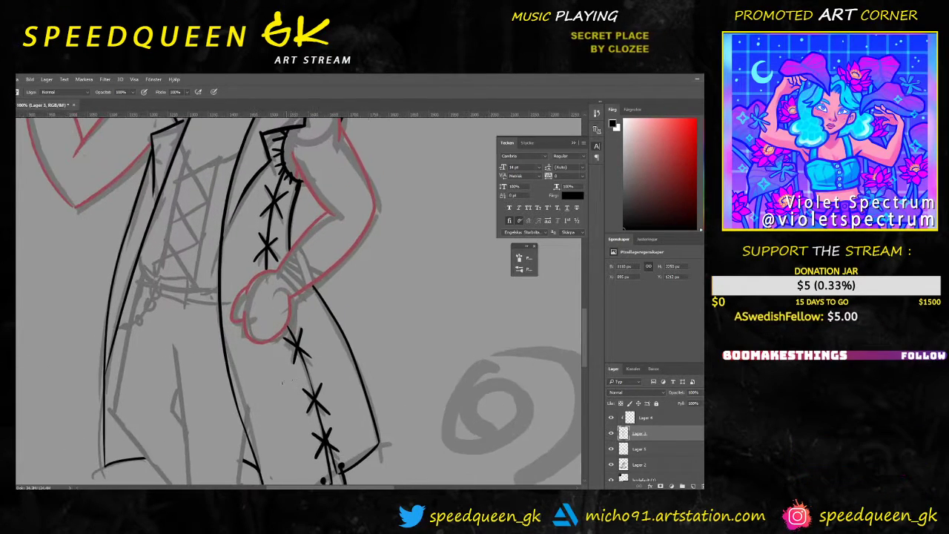
Step: Adjust the brush size and draw a small V-shaped tear mark on the coat's front edge below the hand
{"action": "left_click_drag", "start_coordinate": [276, 402], "coordinate": [291, 359]}
{"action": "right_click", "coordinate": [292, 359]}
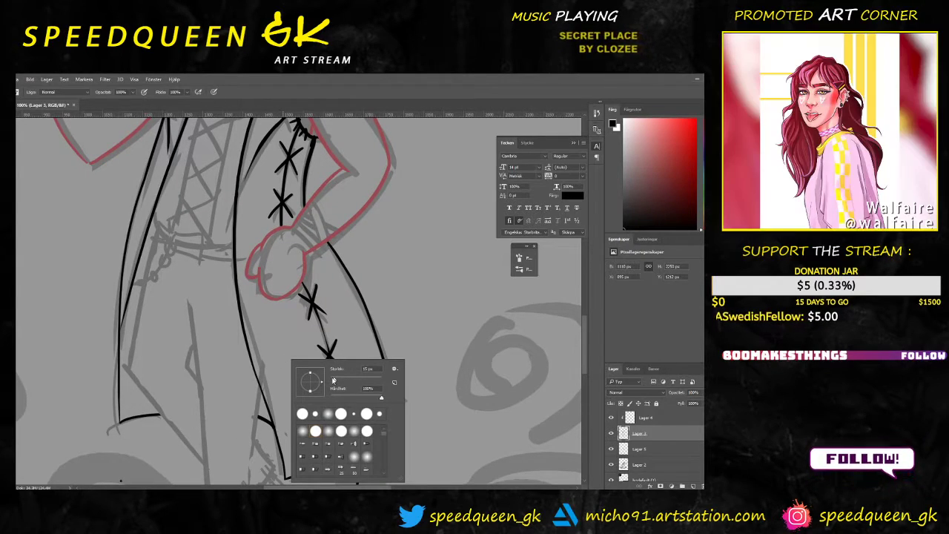
{"action": "left_click", "coordinate": [333, 380]}
{"action": "left_click_drag", "start_coordinate": [254, 373], "coordinate": [258, 360]}
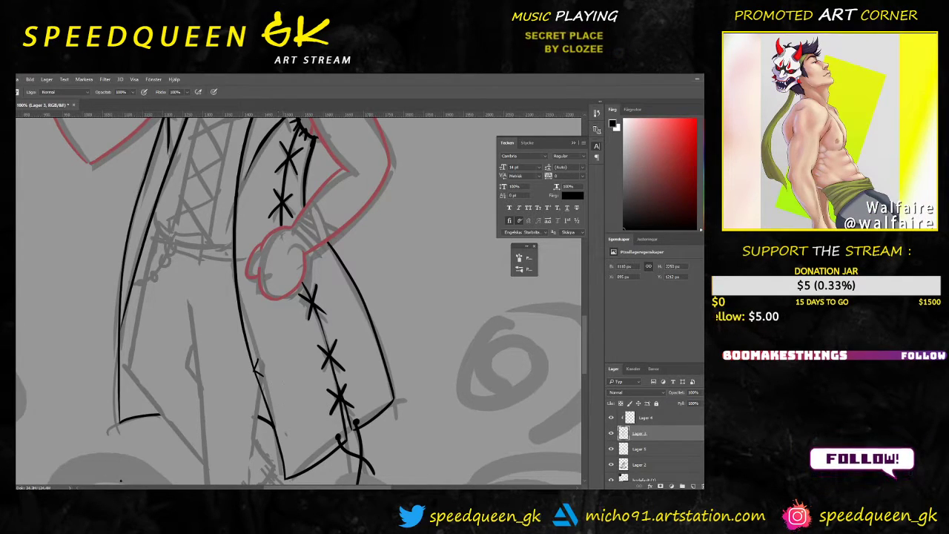
{"action": "key", "text": "ctrl+plus"}
{"action": "left_click_drag", "start_coordinate": [249, 430], "coordinate": [282, 339]}
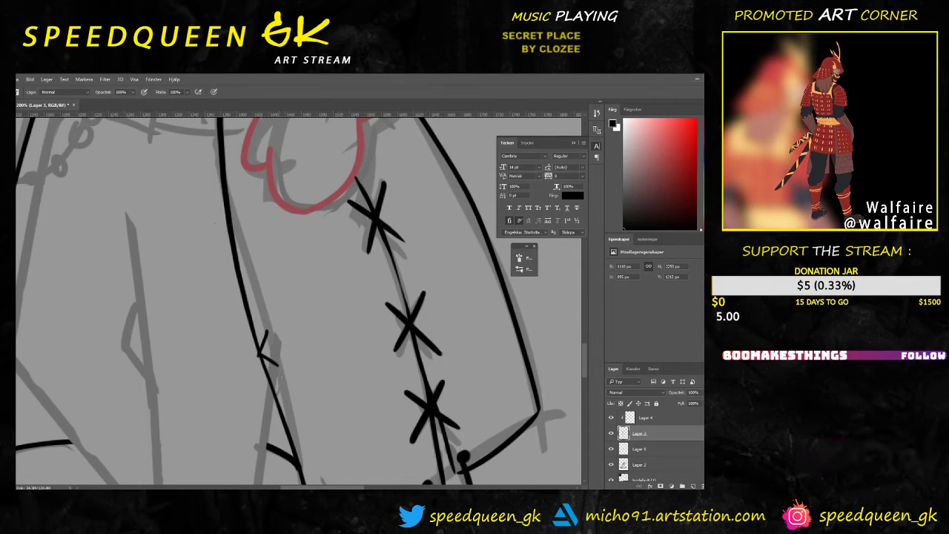
Step: Draw a row of small V-shaped stitches down the coat's front edge from below the hand to the hem corner
{"action": "left_click_drag", "start_coordinate": [315, 397], "coordinate": [316, 339]}
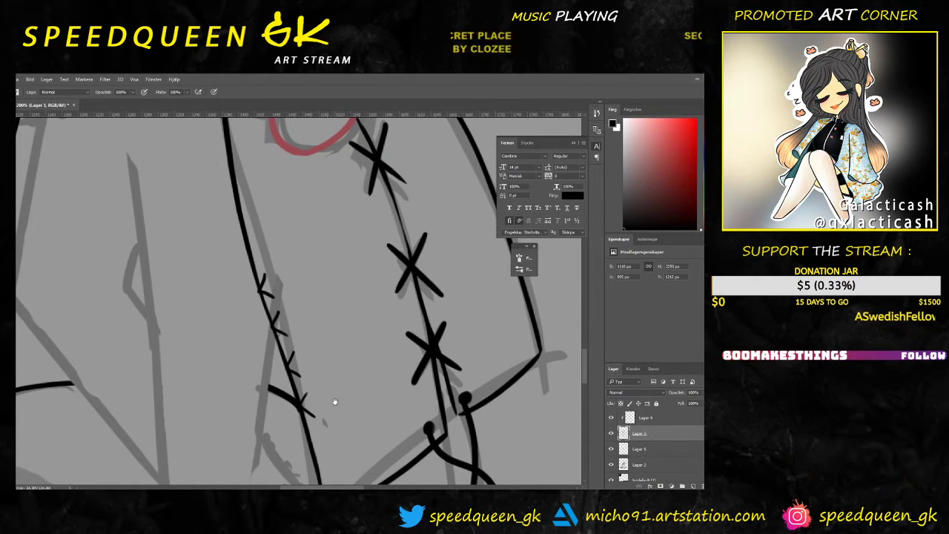
{"action": "left_click_drag", "start_coordinate": [335, 402], "coordinate": [345, 310]}
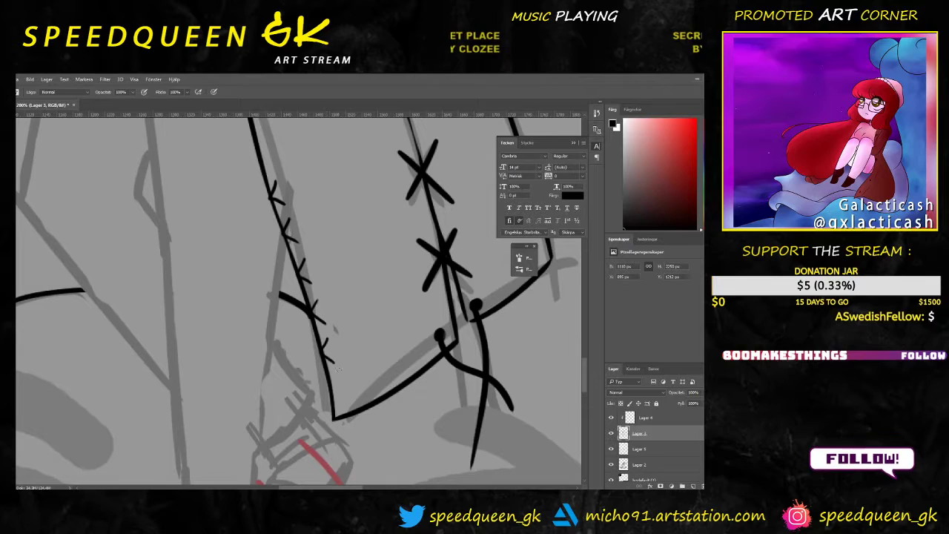
{"action": "mouse_move", "coordinate": [337, 376]}
{"action": "left_mouse_down"}
{"action": "mouse_move", "coordinate": [332, 385]}
{"action": "mouse_move", "coordinate": [342, 395]}
{"action": "left_mouse_up"}
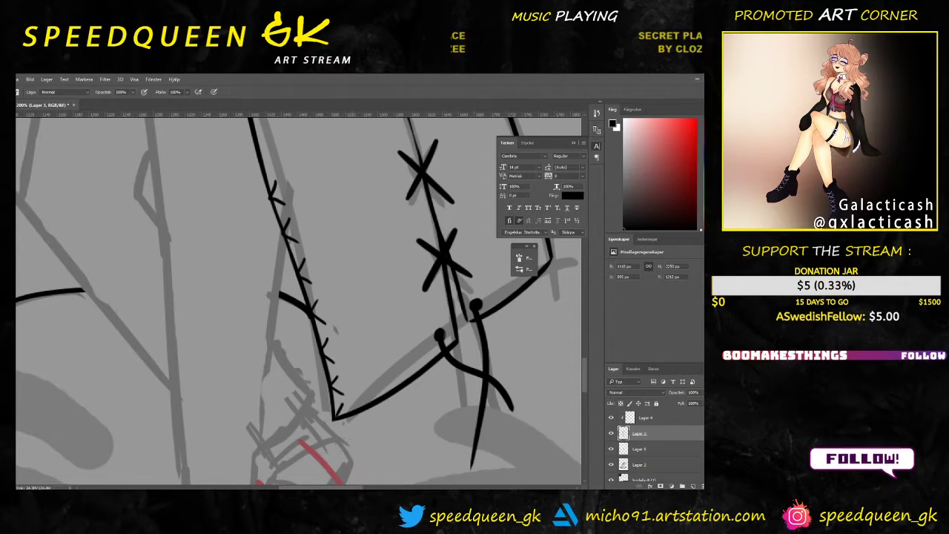
{"action": "scroll", "coordinate": [283, 417], "scroll_direction": "down", "scroll_amount": 1}
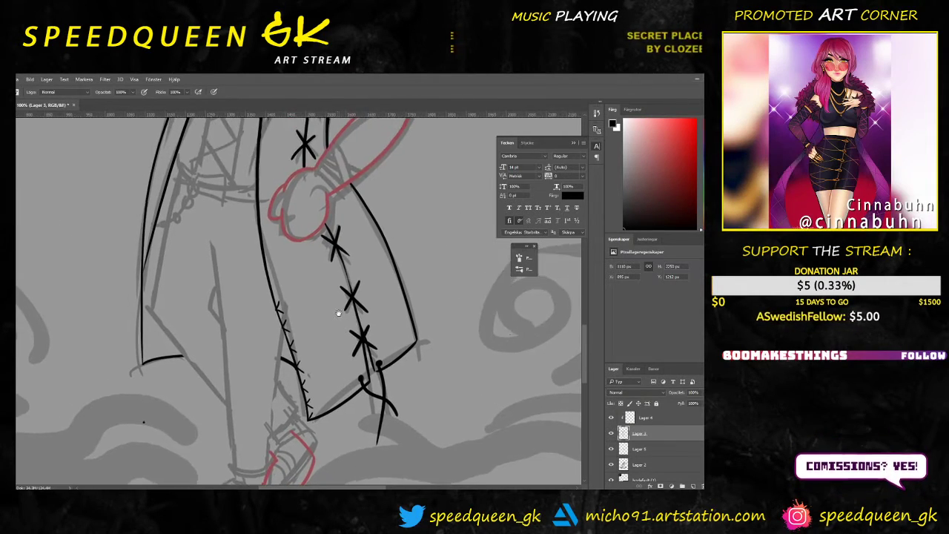
{"action": "left_click_drag", "start_coordinate": [338, 313], "coordinate": [340, 316]}
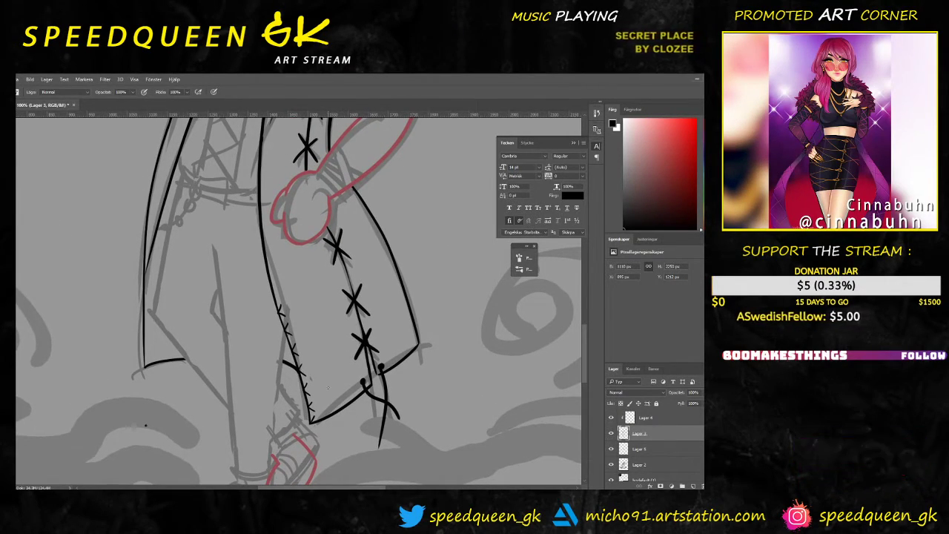
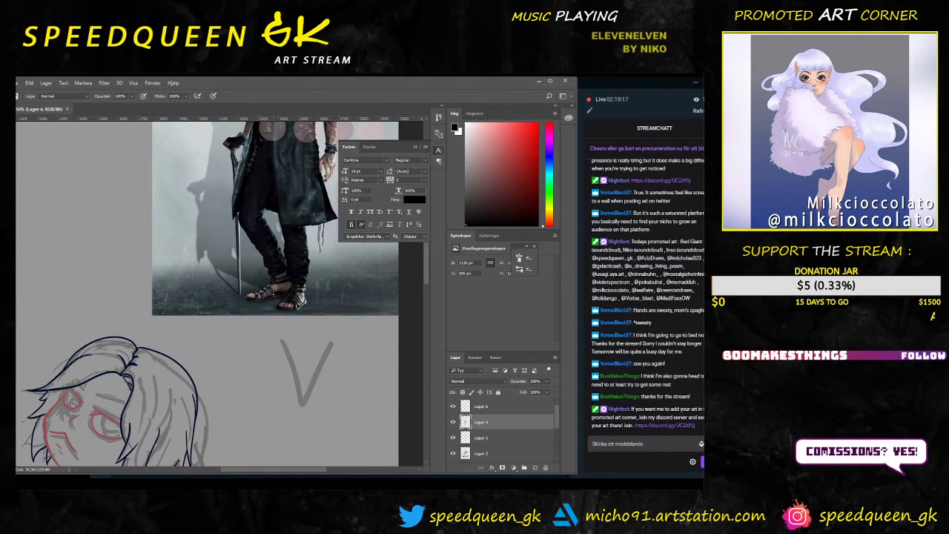
Step: Examine the strapped sandals in the reference photo and compare them with the sketched front foot
{"action": "left_click_drag", "start_coordinate": [222, 416], "coordinate": [278, 141]}
{"action": "mouse_move", "coordinate": [216, 415]}
{"action": "left_mouse_down"}
{"action": "mouse_move", "coordinate": [227, 318]}
{"action": "mouse_move", "coordinate": [269, 230]}
{"action": "mouse_move", "coordinate": [273, 241]}
{"action": "left_mouse_up"}
{"action": "left_click_drag", "start_coordinate": [213, 279], "coordinate": [260, 279]}
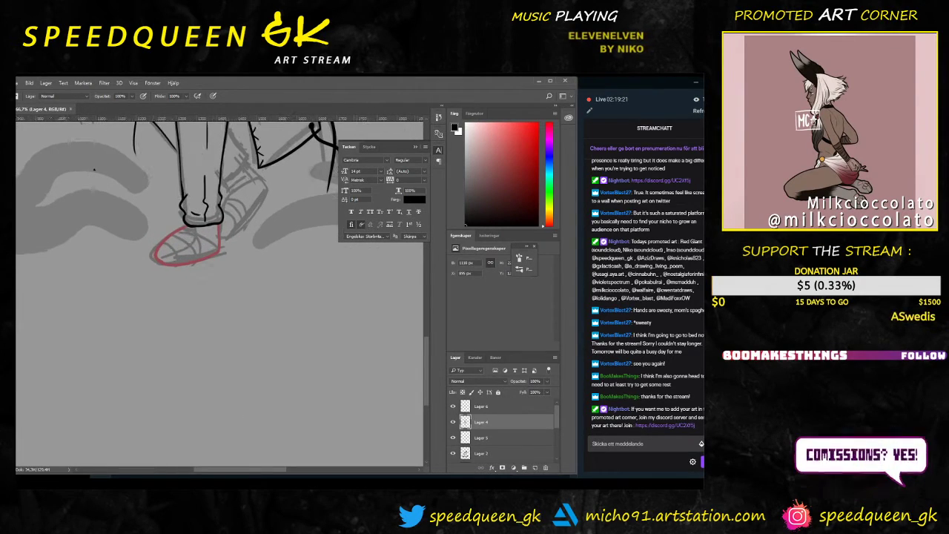
{"action": "scroll", "coordinate": [218, 250], "scroll_direction": "up", "scroll_amount": 3}
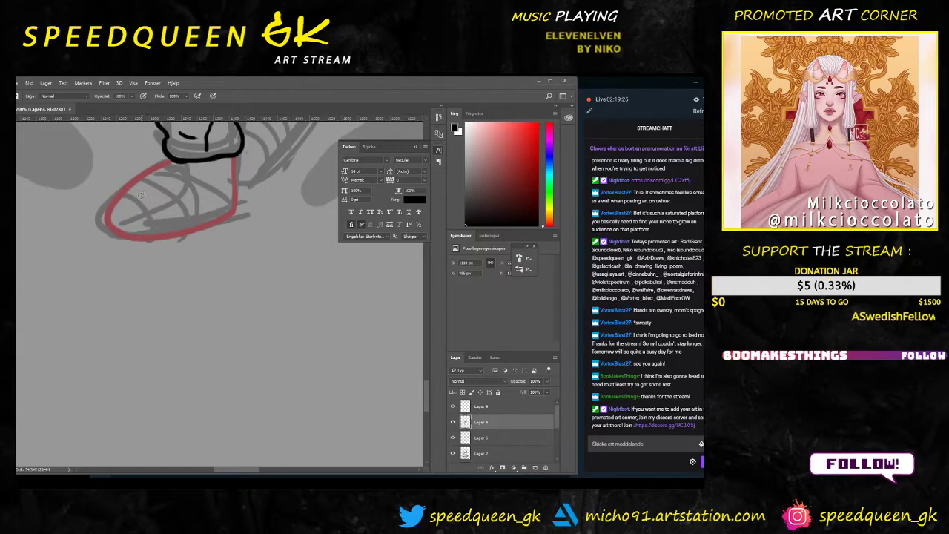
{"action": "scroll", "coordinate": [147, 196], "scroll_direction": "down", "scroll_amount": 3}
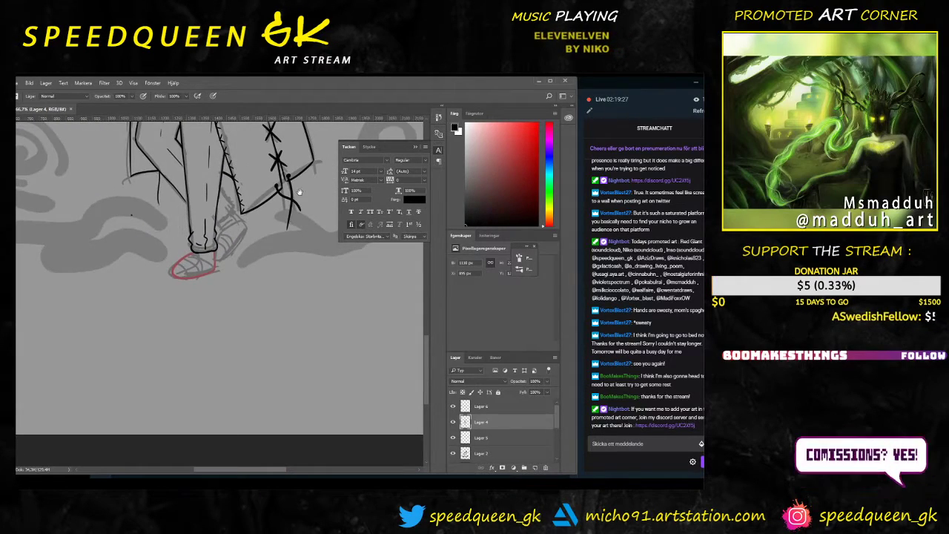
{"action": "scroll", "coordinate": [248, 313], "scroll_direction": "up", "scroll_amount": 10}
{"action": "scroll", "coordinate": [226, 295], "scroll_direction": "down", "scroll_amount": 8}
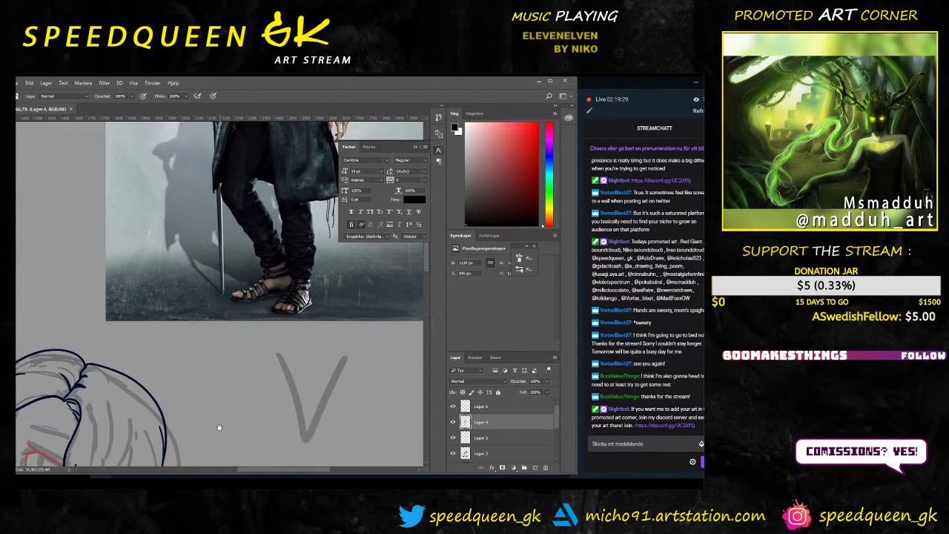
{"action": "scroll", "coordinate": [226, 295], "scroll_direction": "down", "scroll_amount": 5}
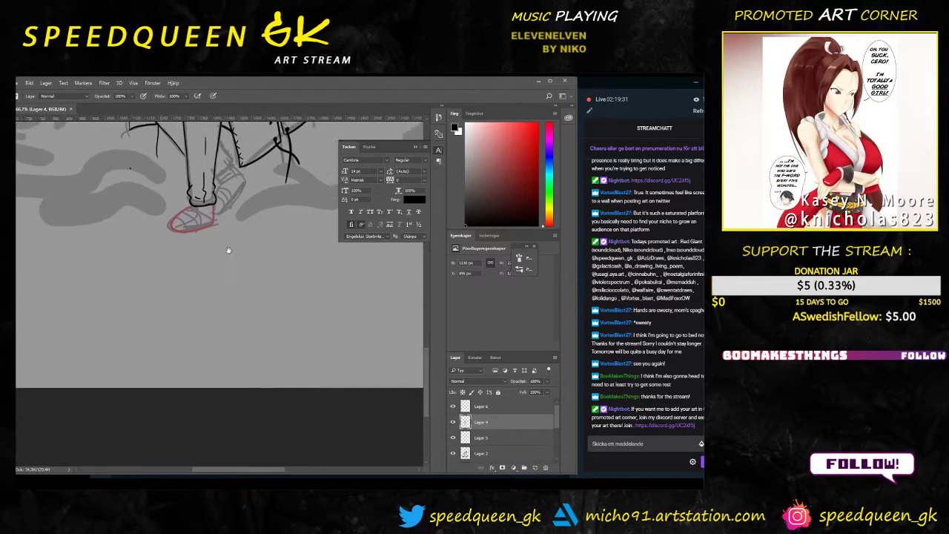
{"action": "scroll", "coordinate": [176, 270], "scroll_direction": "up", "scroll_amount": 5}
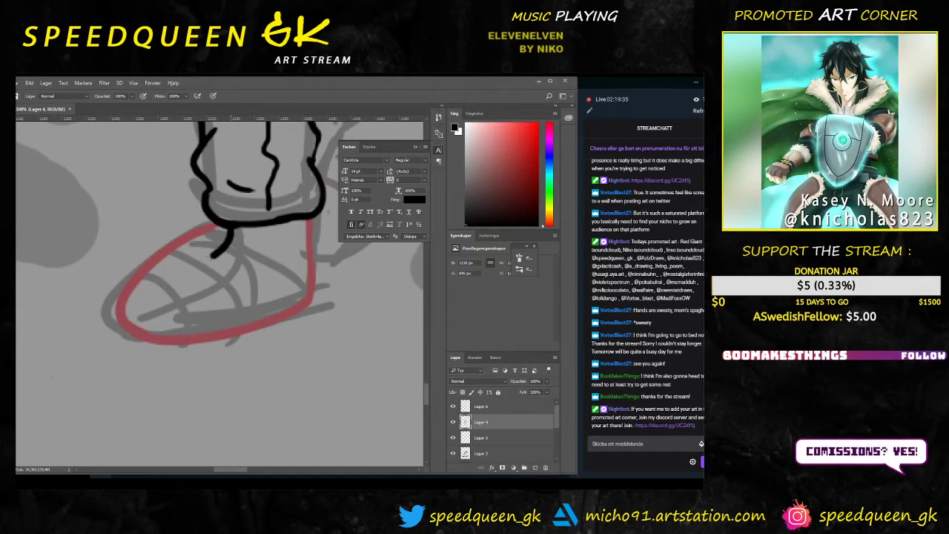
Step: Draw the front foot's upper outline in black from the trouser cuff down and around the toe tip
{"action": "left_click_drag", "start_coordinate": [231, 230], "coordinate": [143, 288]}
{"action": "key", "text": "ctrl+z"}
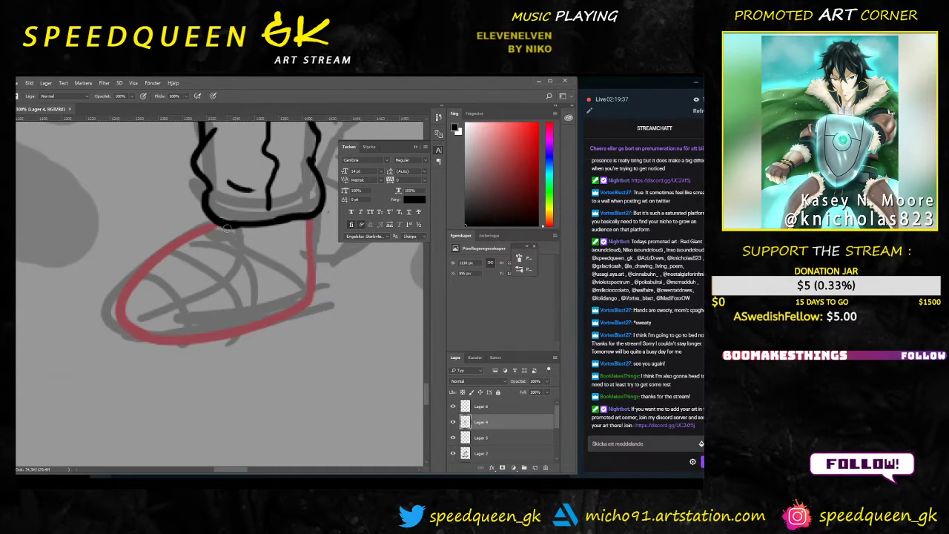
{"action": "left_click_drag", "start_coordinate": [232, 230], "coordinate": [138, 287]}
{"action": "key", "text": "ctrl+z"}
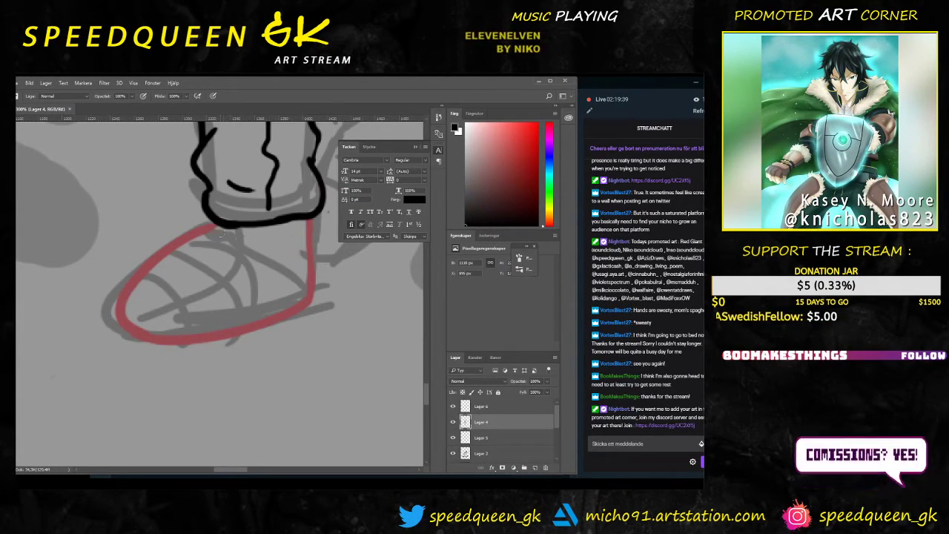
{"action": "mouse_move", "coordinate": [232, 229]}
{"action": "left_mouse_down"}
{"action": "mouse_move", "coordinate": [140, 284]}
{"action": "mouse_move", "coordinate": [127, 318]}
{"action": "left_mouse_up"}
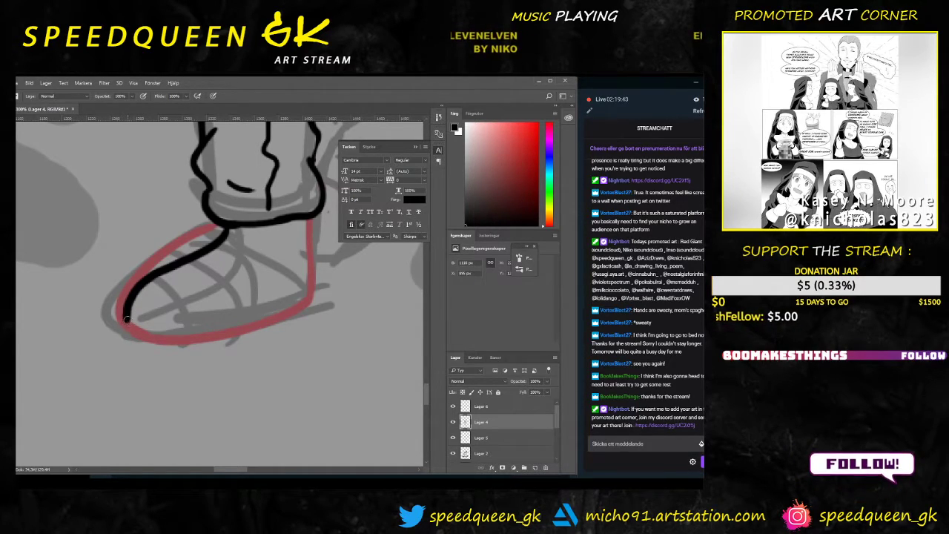
{"action": "left_click_drag", "start_coordinate": [127, 318], "coordinate": [141, 334]}
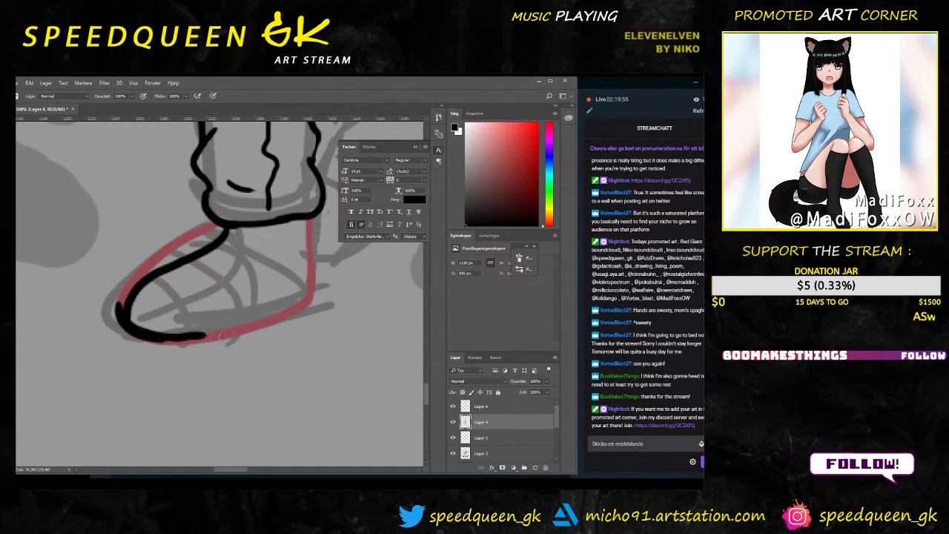
{"action": "left_click_drag", "start_coordinate": [157, 341], "coordinate": [252, 325]}
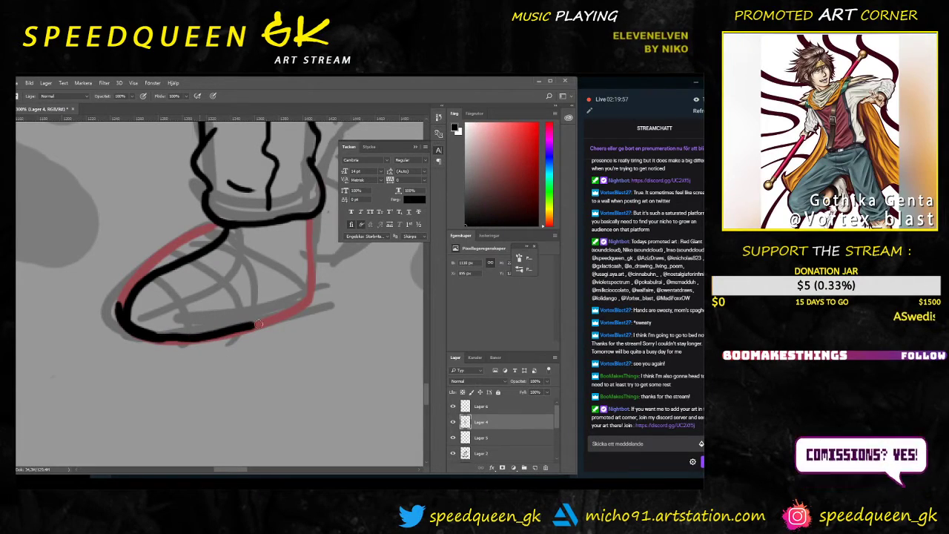
{"action": "key", "text": "ctrl+z"}
{"action": "left_click_drag", "start_coordinate": [312, 297], "coordinate": [215, 338]}
{"action": "key", "text": "ctrl+z"}
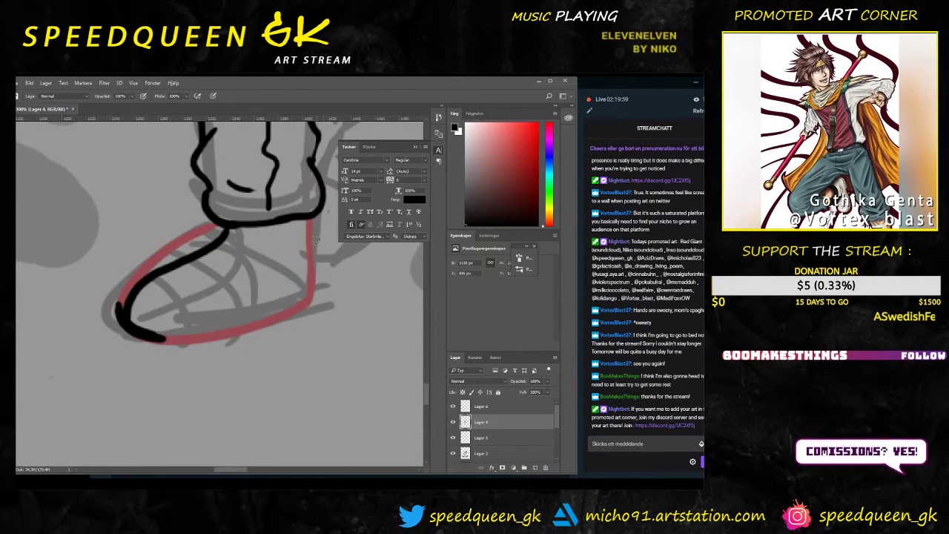
{"action": "mouse_move", "coordinate": [310, 273]}
{"action": "left_mouse_down"}
{"action": "mouse_move", "coordinate": [306, 301]}
{"action": "mouse_move", "coordinate": [276, 319]}
{"action": "mouse_move", "coordinate": [172, 341]}
{"action": "left_mouse_up"}
{"action": "key", "text": "ctrl+z"}
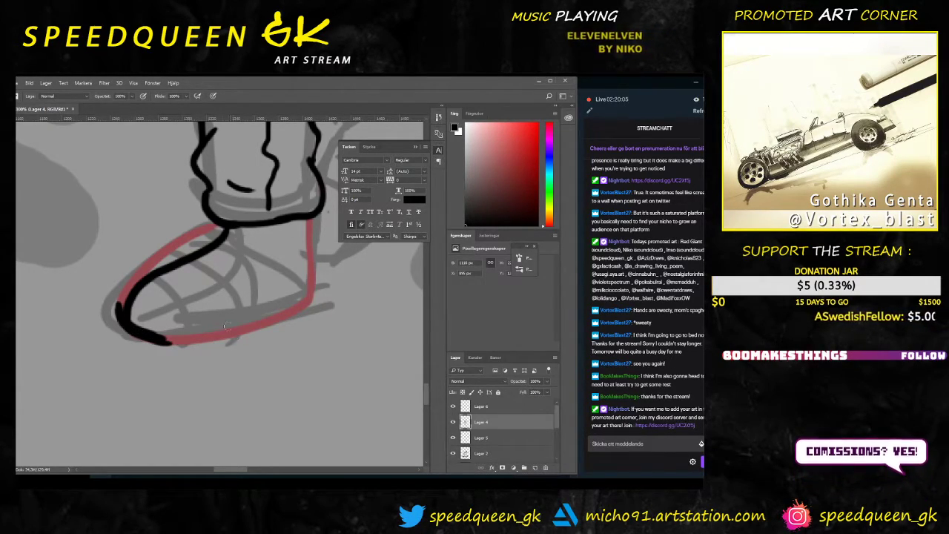
Step: Rotate the canvas to ink the front foot's sole line from toe to heel, and turn the view upright again
{"action": "key", "text": "r"}
{"action": "left_click_drag", "start_coordinate": [220, 270], "coordinate": [261, 276]}
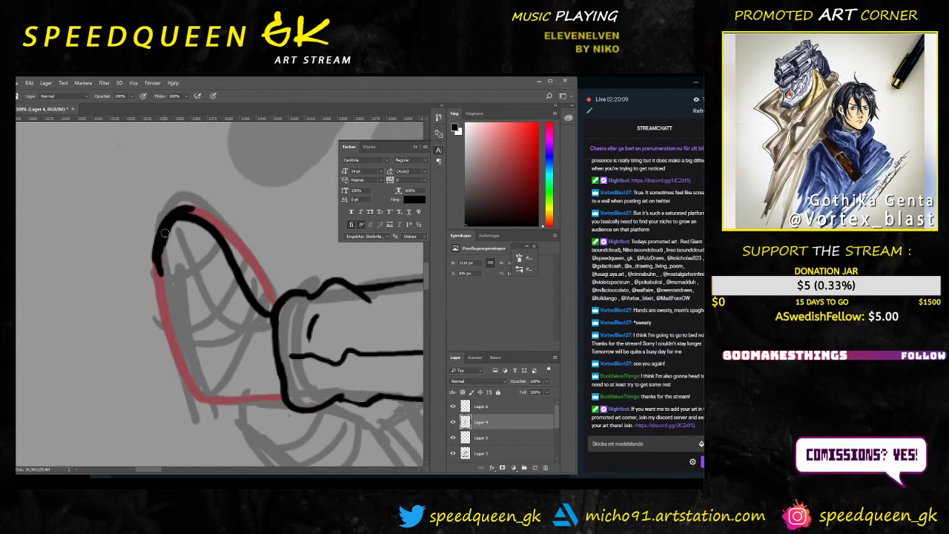
{"action": "left_click_drag", "start_coordinate": [161, 245], "coordinate": [163, 301]}
{"action": "mouse_move", "coordinate": [155, 264]}
{"action": "left_mouse_down"}
{"action": "mouse_move", "coordinate": [162, 295]}
{"action": "mouse_move", "coordinate": [159, 241]}
{"action": "mouse_move", "coordinate": [166, 322]}
{"action": "left_mouse_up"}
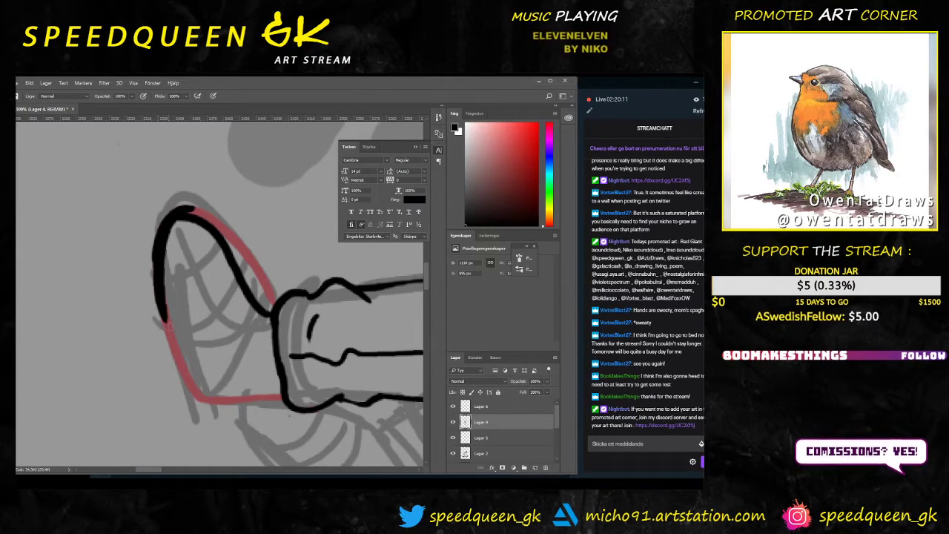
{"action": "left_click_drag", "start_coordinate": [155, 274], "coordinate": [180, 363]}
{"action": "left_click_drag", "start_coordinate": [167, 327], "coordinate": [187, 385]}
{"action": "left_click_drag", "start_coordinate": [165, 295], "coordinate": [185, 375]}
{"action": "left_click_drag", "start_coordinate": [172, 317], "coordinate": [191, 384]}
{"action": "left_click_drag", "start_coordinate": [168, 325], "coordinate": [199, 401]}
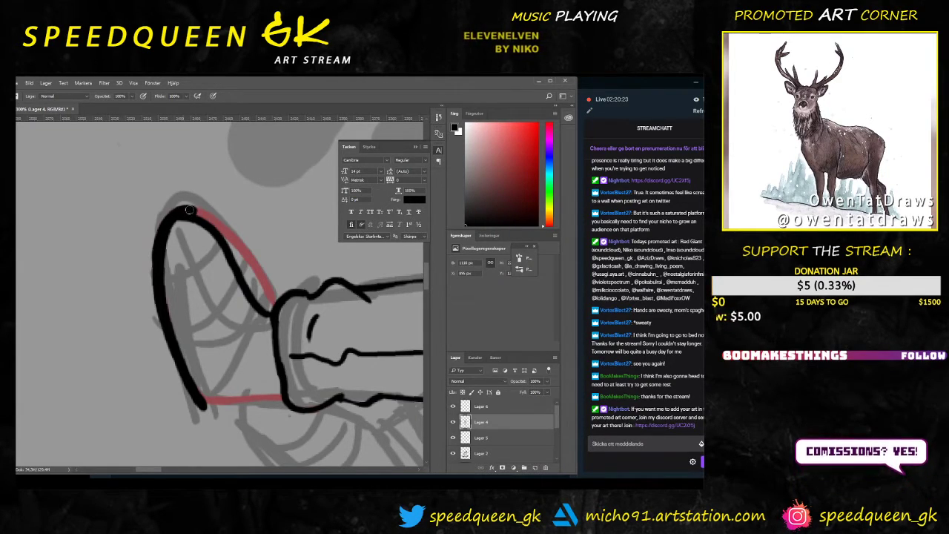
{"action": "key", "text": "r"}
{"action": "left_click_drag", "start_coordinate": [184, 219], "coordinate": [179, 240]}
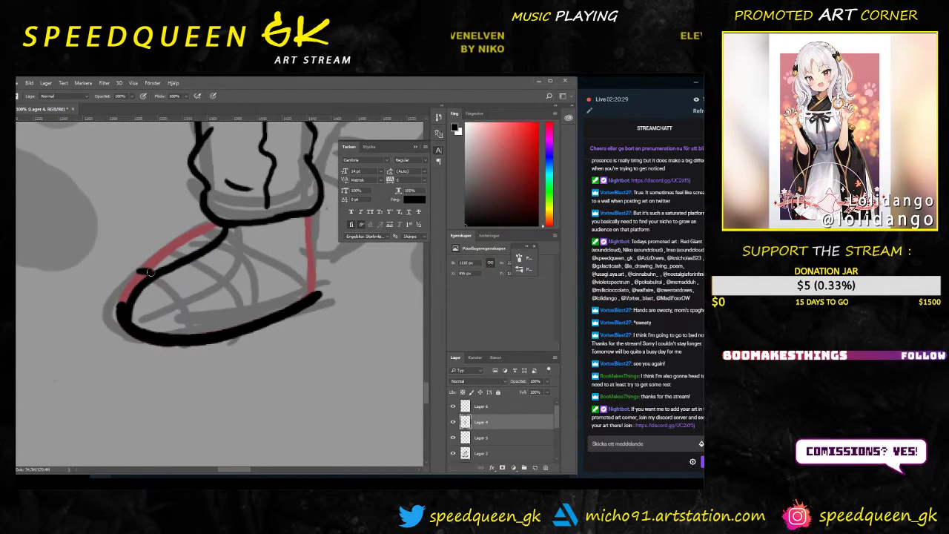
Step: Draw a curved sandal strap line across the toes and erase the stray black and red edges outside the foot
{"action": "left_click_drag", "start_coordinate": [170, 304], "coordinate": [178, 335]}
{"action": "key", "text": "ctrl+z"}
{"action": "left_click_drag", "start_coordinate": [154, 275], "coordinate": [175, 301]}
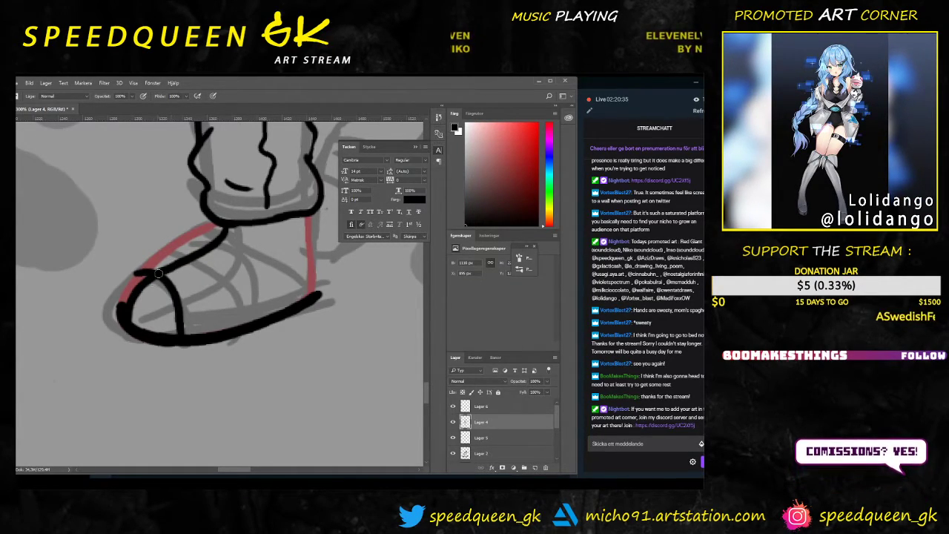
{"action": "key", "text": "ctrl+z"}
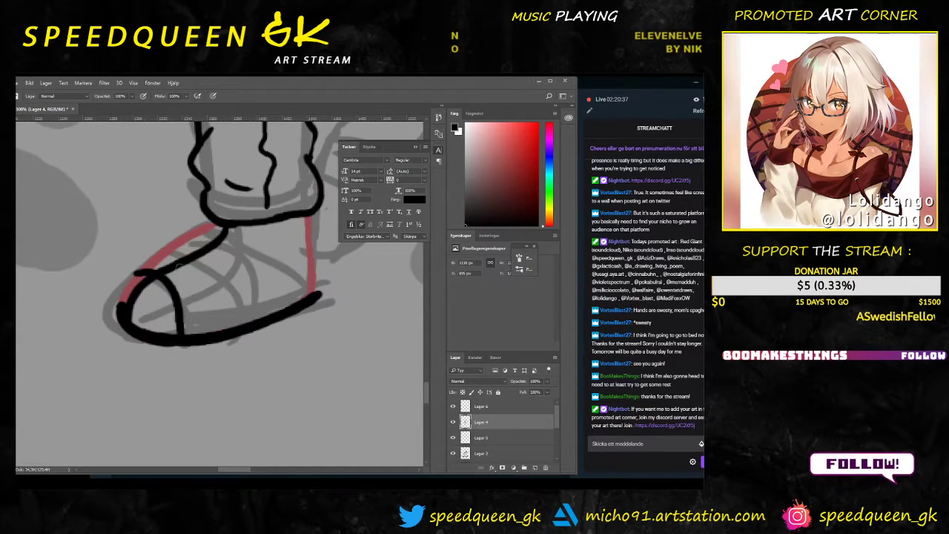
{"action": "key", "text": "e"}
{"action": "mouse_move", "coordinate": [137, 267]}
{"action": "left_mouse_down"}
{"action": "mouse_move", "coordinate": [113, 305]}
{"action": "mouse_move", "coordinate": [135, 263]}
{"action": "mouse_move", "coordinate": [121, 322]}
{"action": "left_mouse_up"}
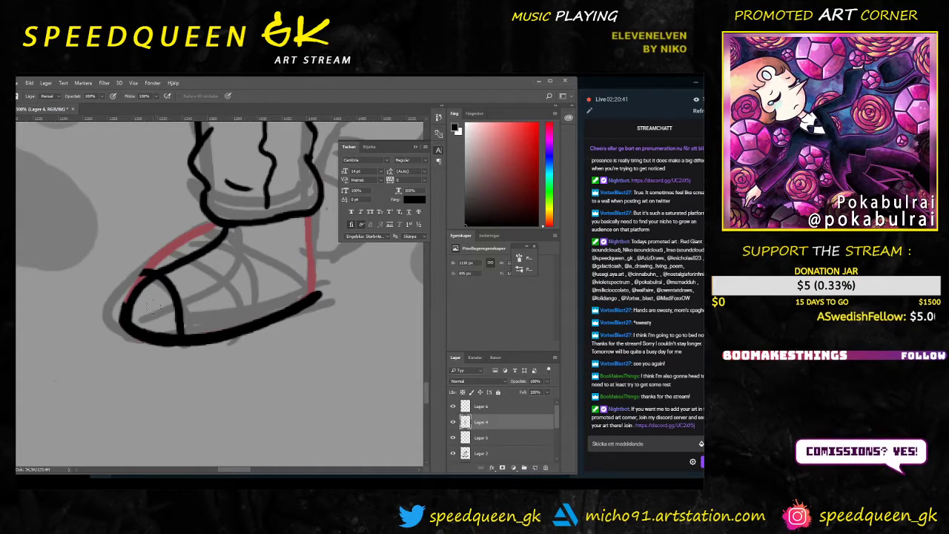
{"action": "left_click_drag", "start_coordinate": [139, 270], "coordinate": [185, 227]}
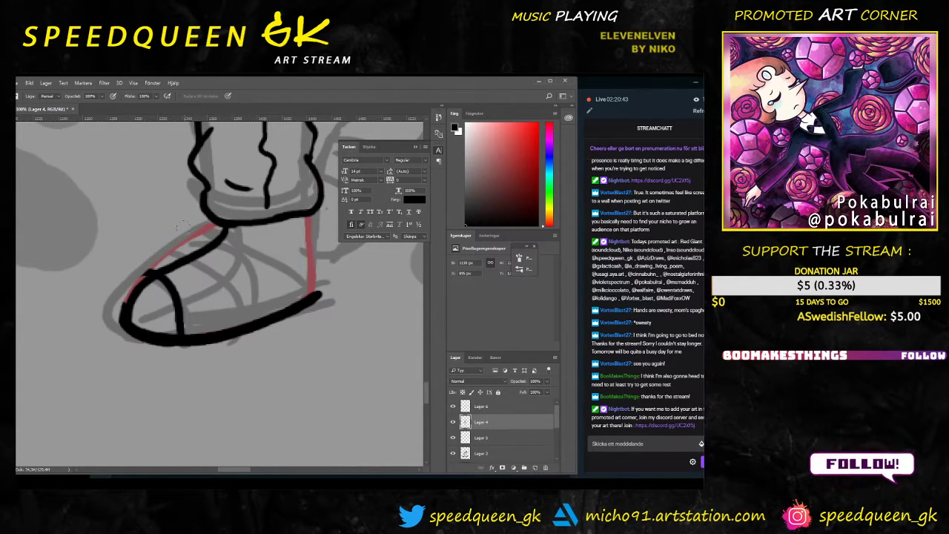
Step: Sample the red of the foot guide and repaint the red line along the instep toward the toe
{"action": "left_click", "coordinate": [314, 258], "text": "alt"}
{"action": "key", "text": "b"}
{"action": "left_click", "coordinate": [310, 271], "text": "alt"}
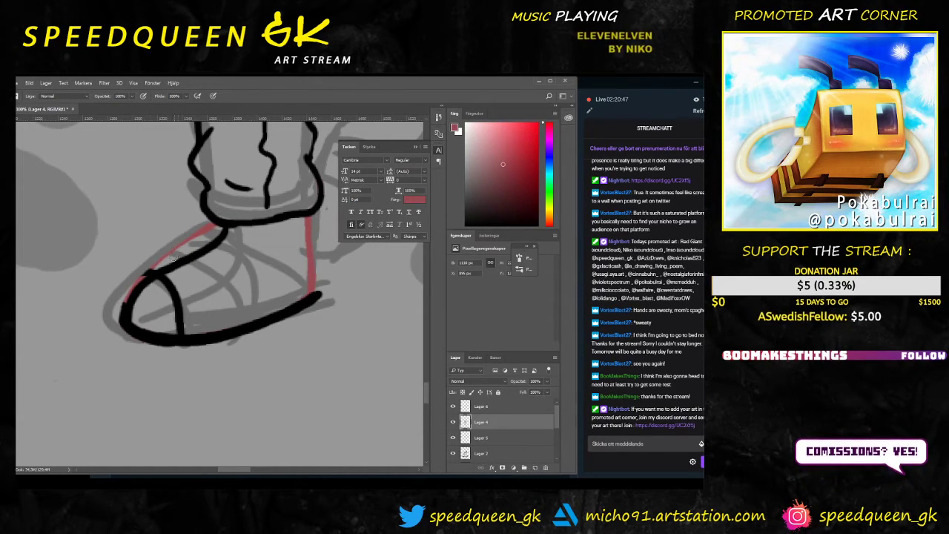
{"action": "left_click_drag", "start_coordinate": [194, 232], "coordinate": [130, 282]}
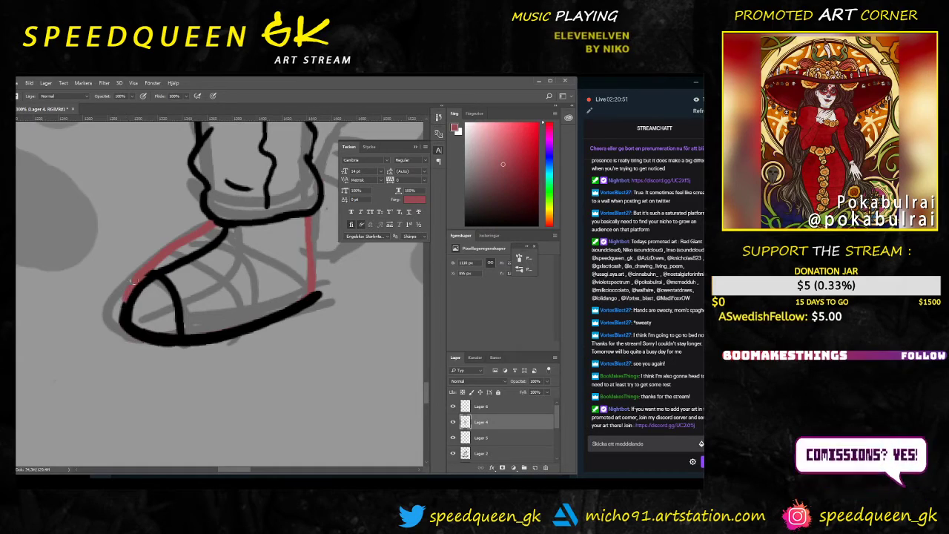
Step: Return to black, add a second curved strap line and thicken the foot's upper outline from toe to ankle
{"action": "left_click", "coordinate": [123, 326], "text": "alt"}
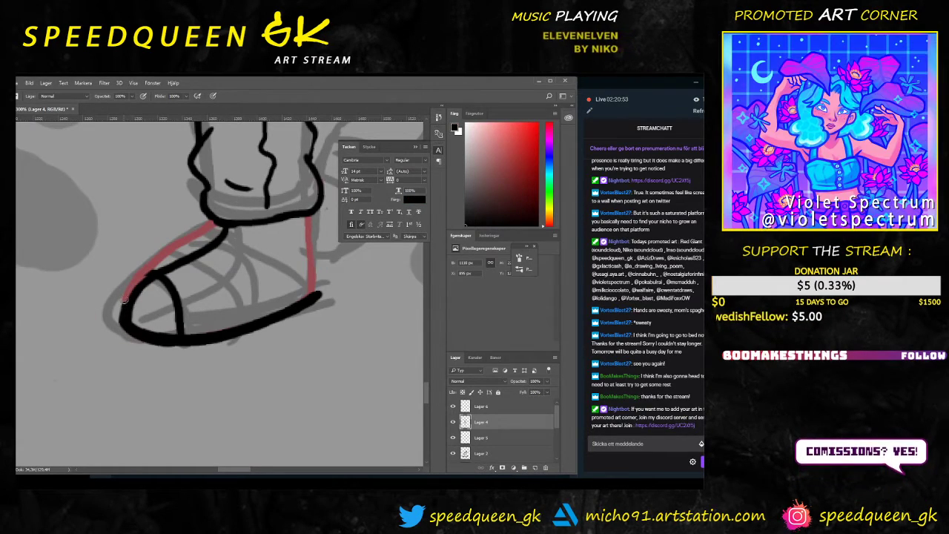
{"action": "key", "text": "e"}
{"action": "left_click_drag", "start_coordinate": [127, 302], "coordinate": [137, 332]}
{"action": "key", "text": "ctrl+z"}
{"action": "key", "text": "b"}
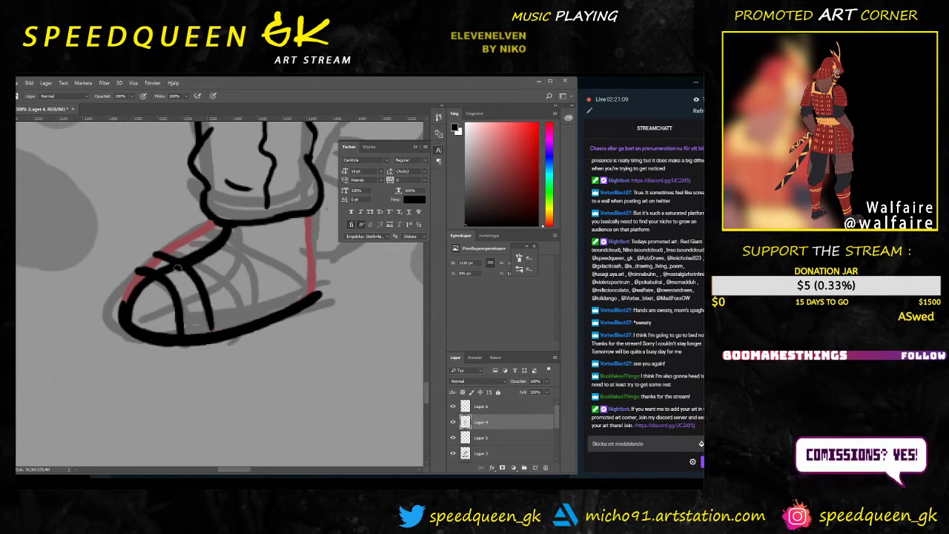
{"action": "left_click_drag", "start_coordinate": [134, 326], "coordinate": [158, 285]}
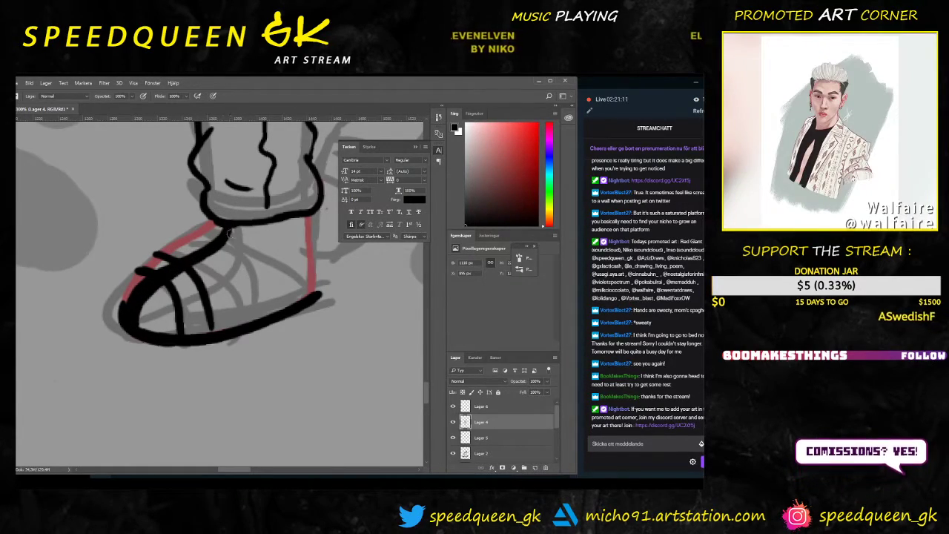
{"action": "left_click_drag", "start_coordinate": [231, 233], "coordinate": [175, 270]}
{"action": "left_click_drag", "start_coordinate": [223, 228], "coordinate": [180, 264]}
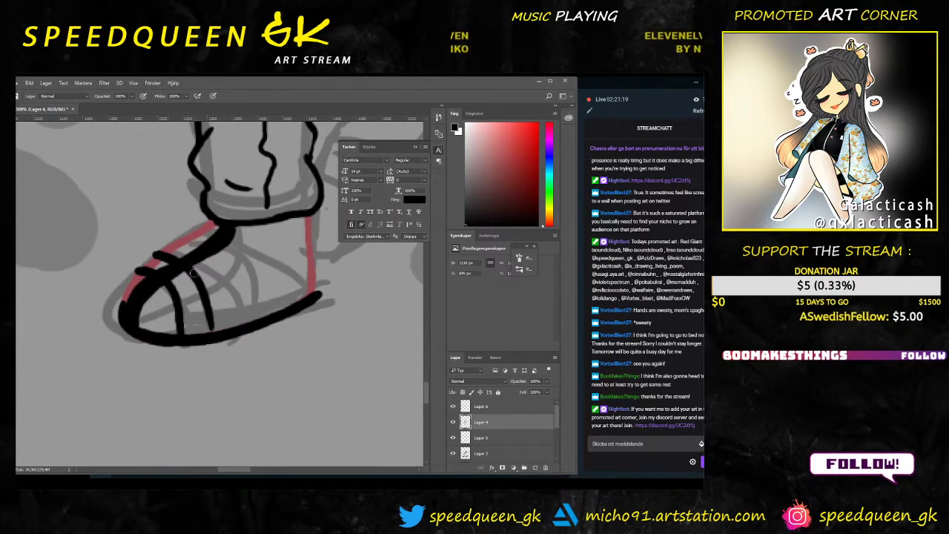
Step: Thicken the two sandal strap lines and draw a third curved strap line closer to the ankle
{"action": "left_click_drag", "start_coordinate": [203, 295], "coordinate": [213, 334]}
{"action": "left_click_drag", "start_coordinate": [169, 284], "coordinate": [181, 313]}
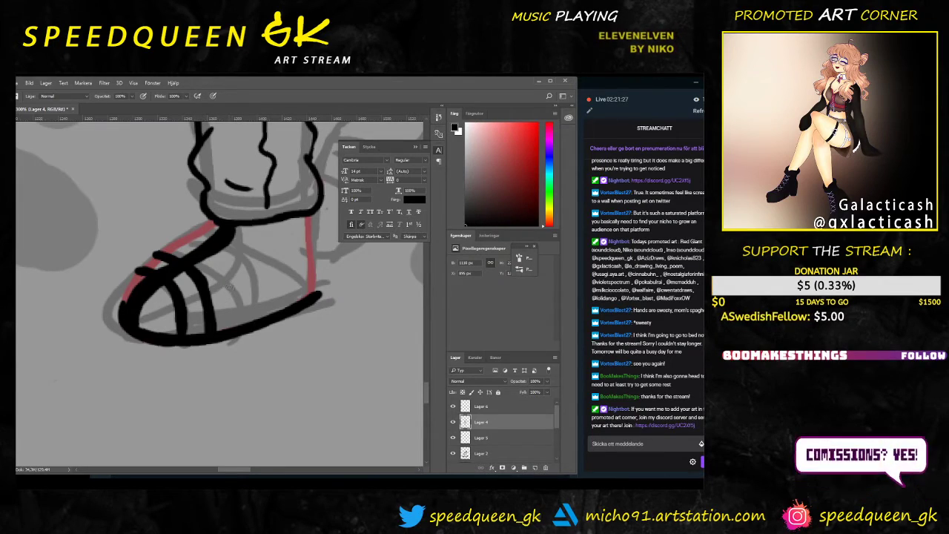
{"action": "mouse_move", "coordinate": [223, 271]}
{"action": "left_mouse_down"}
{"action": "mouse_move", "coordinate": [236, 334]}
{"action": "mouse_move", "coordinate": [231, 323]}
{"action": "left_mouse_up"}
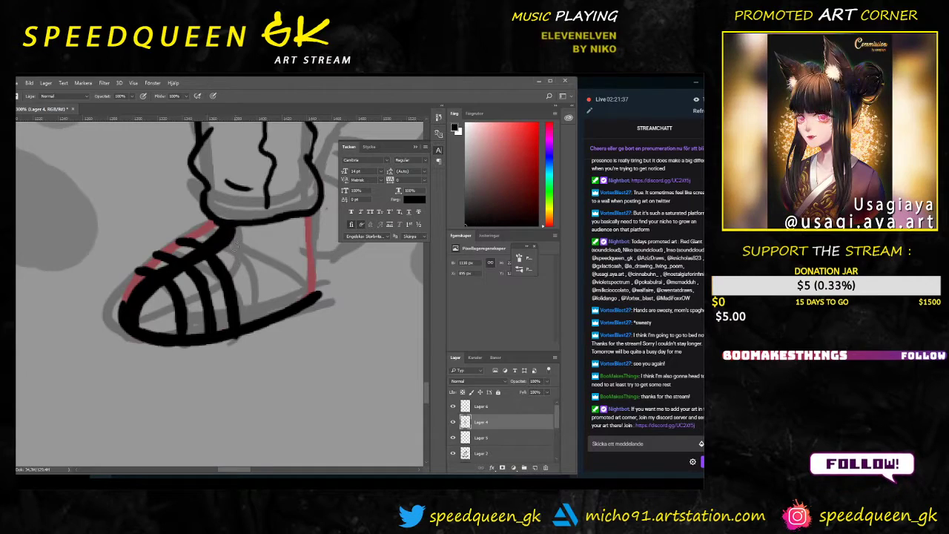
Step: Draw a fourth curved strap line on the front sandal, nearest the ankle
{"action": "left_click_drag", "start_coordinate": [228, 238], "coordinate": [265, 300]}
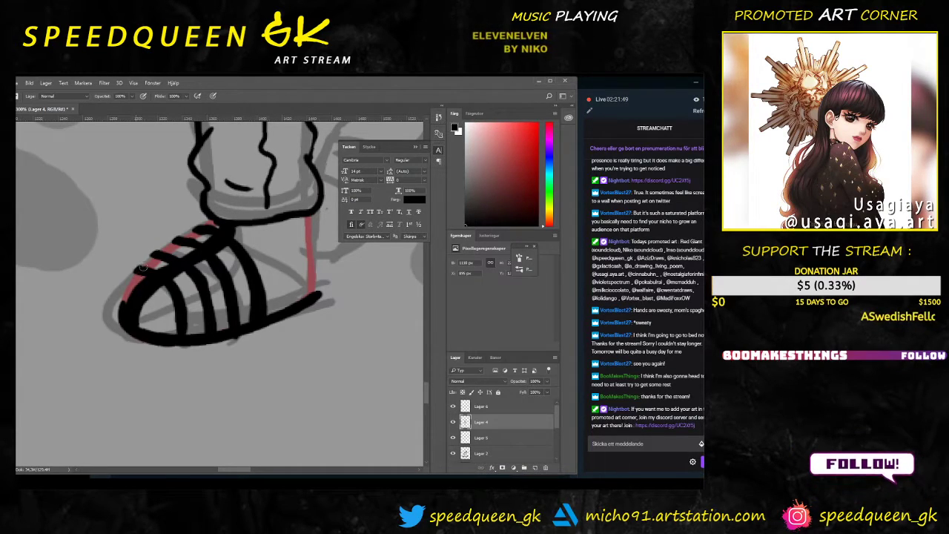
{"action": "key", "text": "ctrl+minus"}
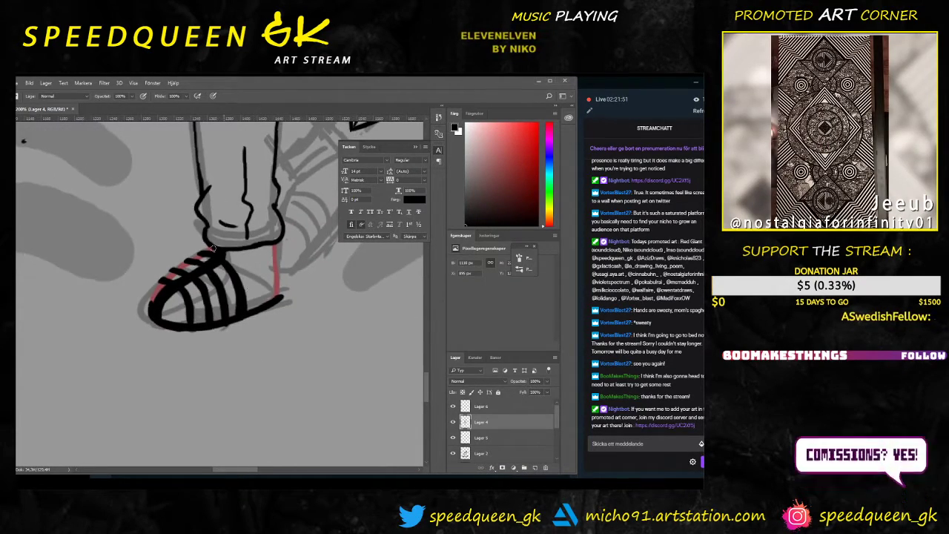
{"action": "key", "text": "ctrl+plus"}
{"action": "key", "text": "ctrl+z"}
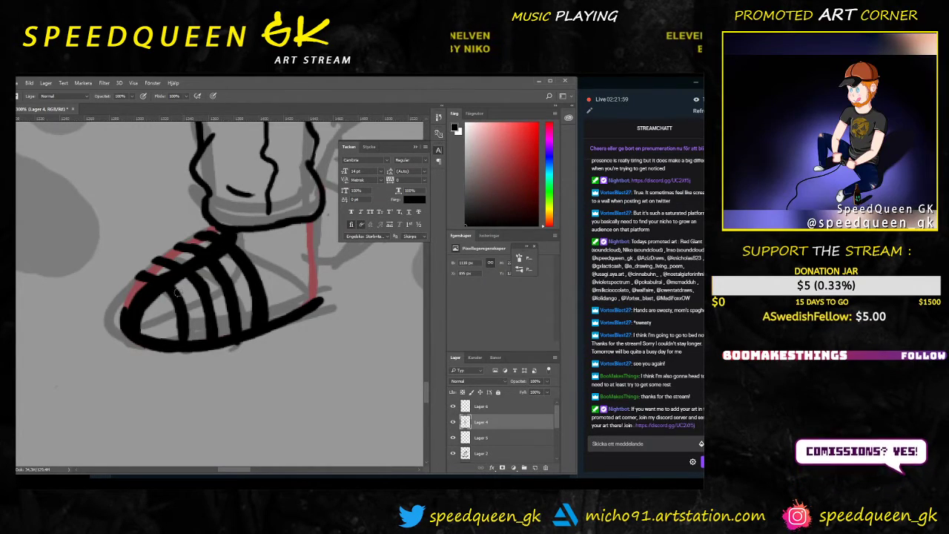
Step: Thicken the front sandal's toe and sole outline and add a thick black ankle strap running back to the heel
{"action": "scroll", "coordinate": [186, 336], "scroll_direction": "down", "scroll_amount": 4}
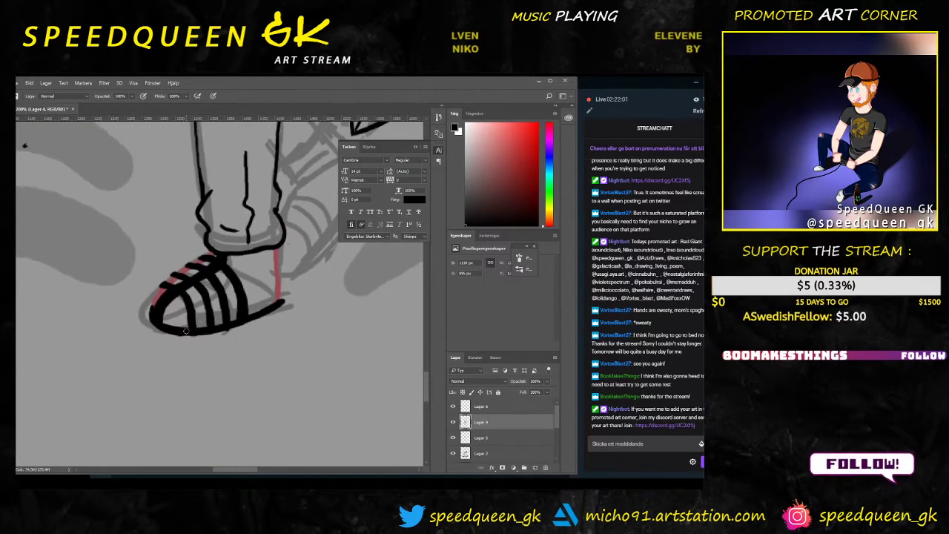
{"action": "scroll", "coordinate": [222, 344], "scroll_direction": "up", "scroll_amount": 2}
{"action": "scroll", "coordinate": [223, 344], "scroll_direction": "down", "scroll_amount": 6}
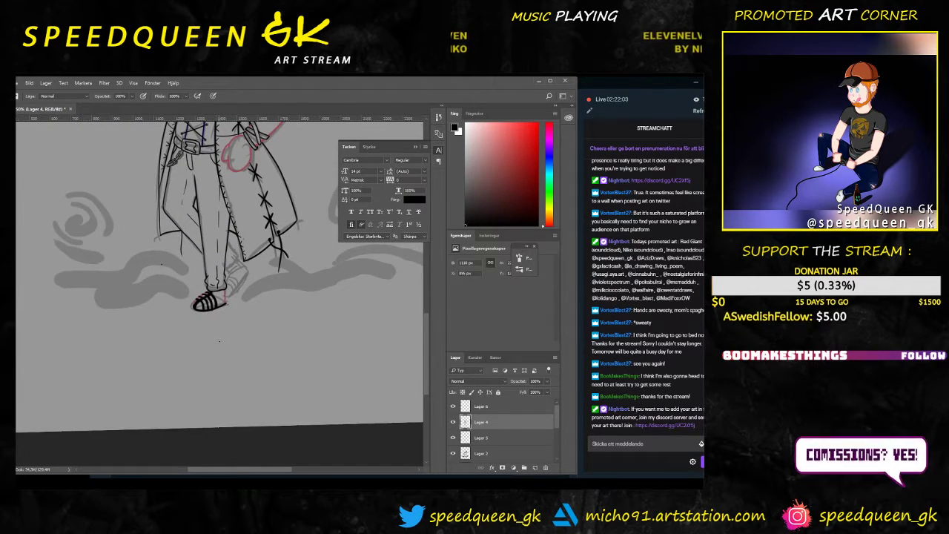
{"action": "scroll", "coordinate": [267, 319], "scroll_direction": "up", "scroll_amount": 3}
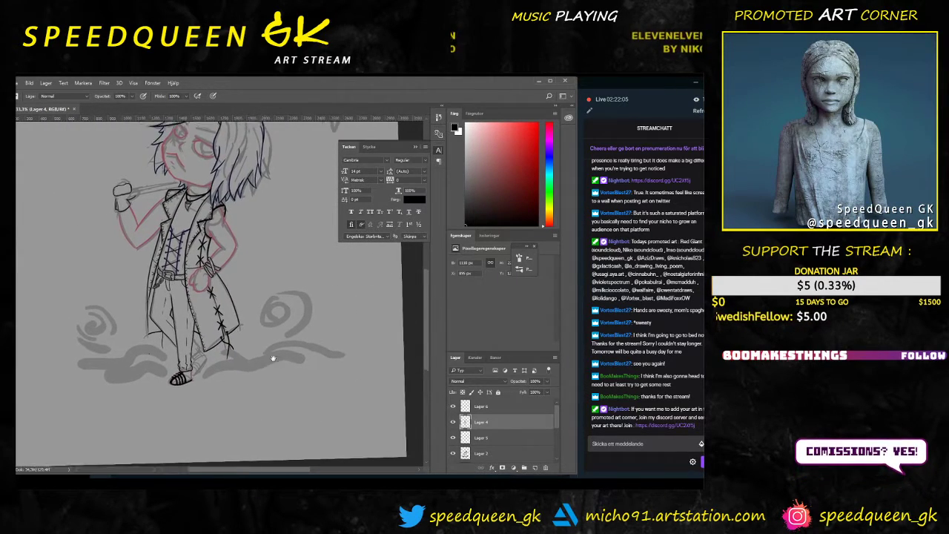
{"action": "scroll", "coordinate": [234, 309], "scroll_direction": "down", "scroll_amount": 3}
{"action": "scroll", "coordinate": [234, 309], "scroll_direction": "up", "scroll_amount": 8}
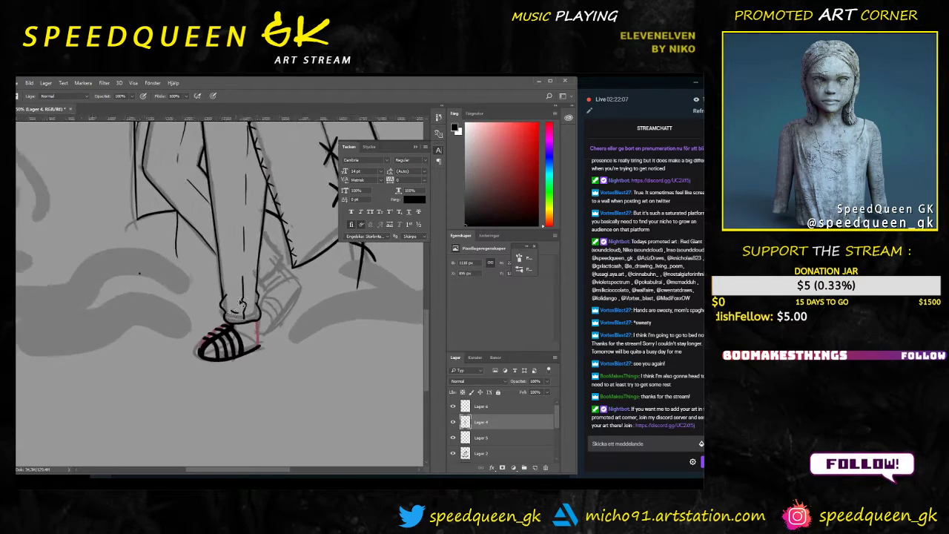
{"action": "left_click_drag", "start_coordinate": [290, 331], "coordinate": [259, 275]}
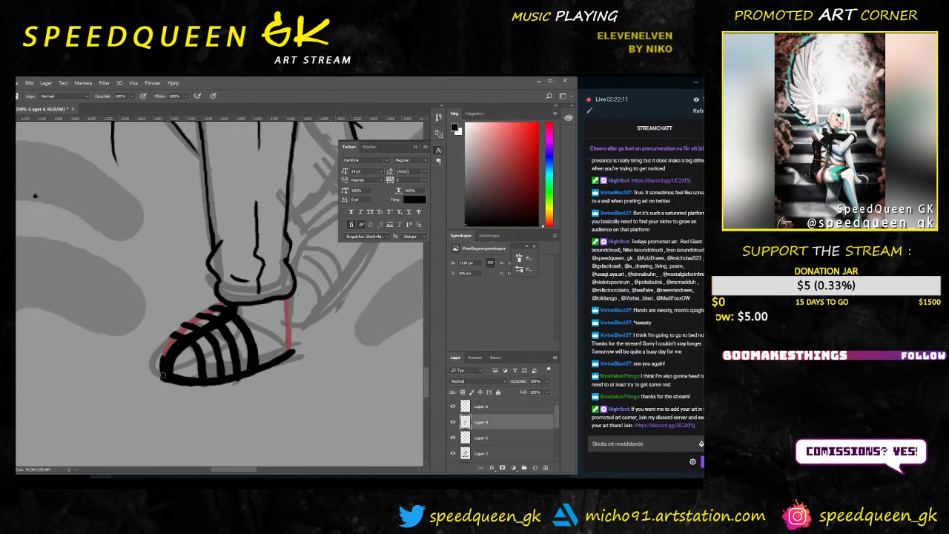
{"action": "left_click_drag", "start_coordinate": [161, 377], "coordinate": [198, 383]}
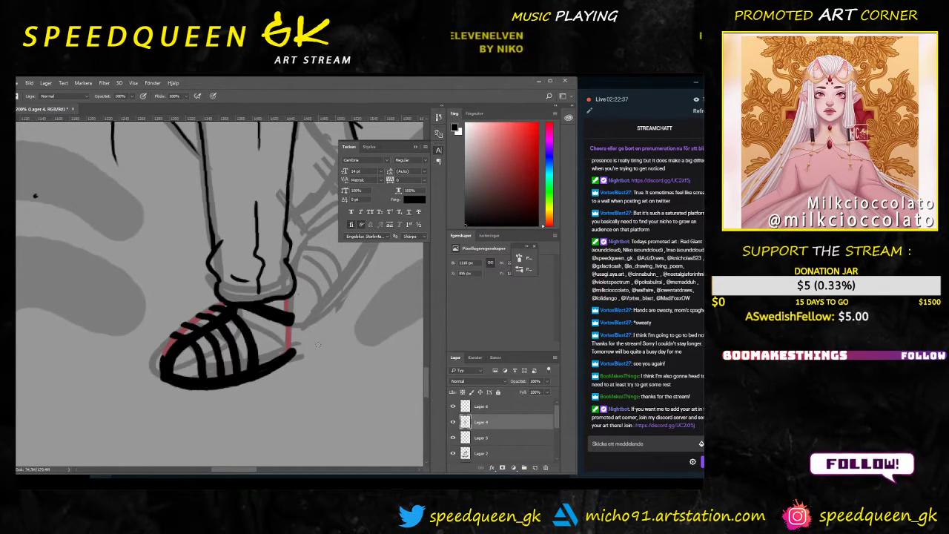
Step: Hide the rough sketch layer and check the line art of the whole figure
{"action": "key", "text": "ctrl+minus"}
{"action": "key", "text": "ctrl+minus"}
{"action": "key", "text": "ctrl+minus"}
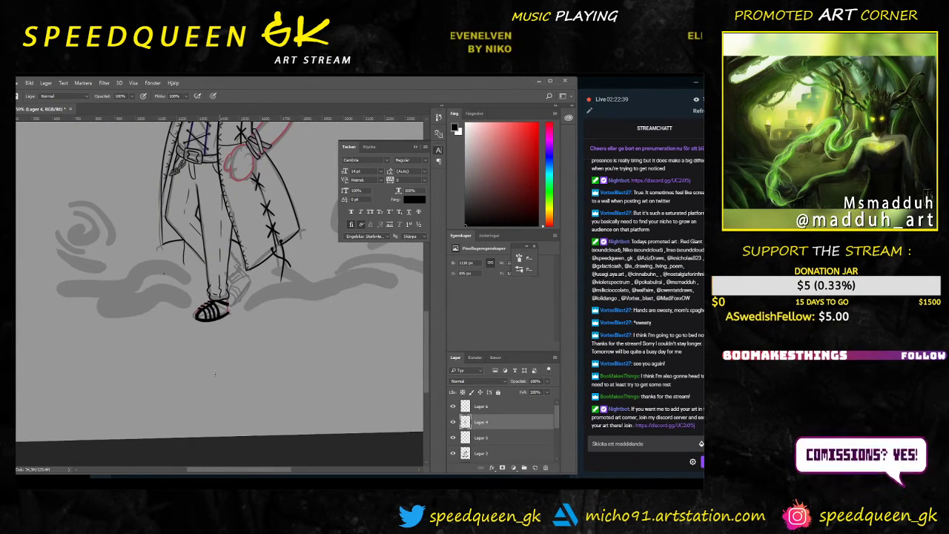
{"action": "left_click_drag", "start_coordinate": [300, 296], "coordinate": [266, 341]}
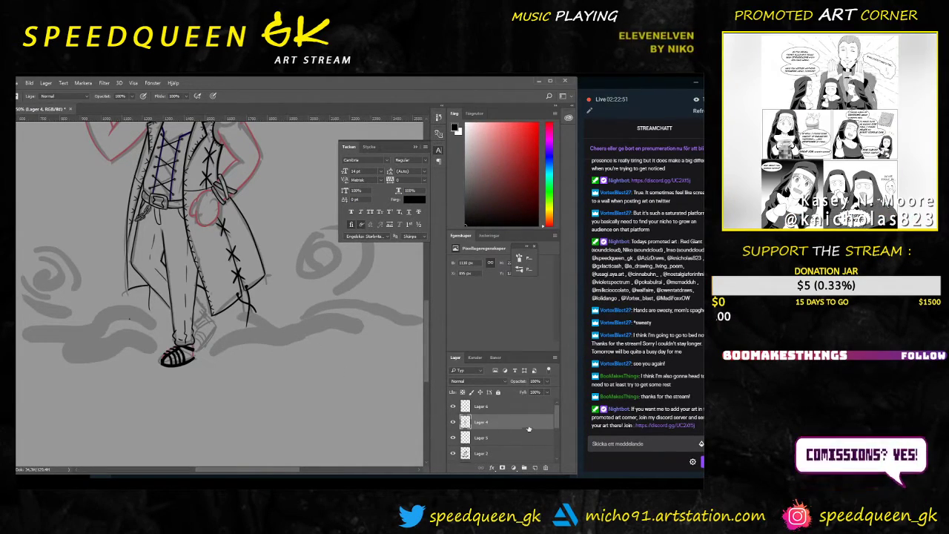
{"action": "left_click", "coordinate": [453, 454]}
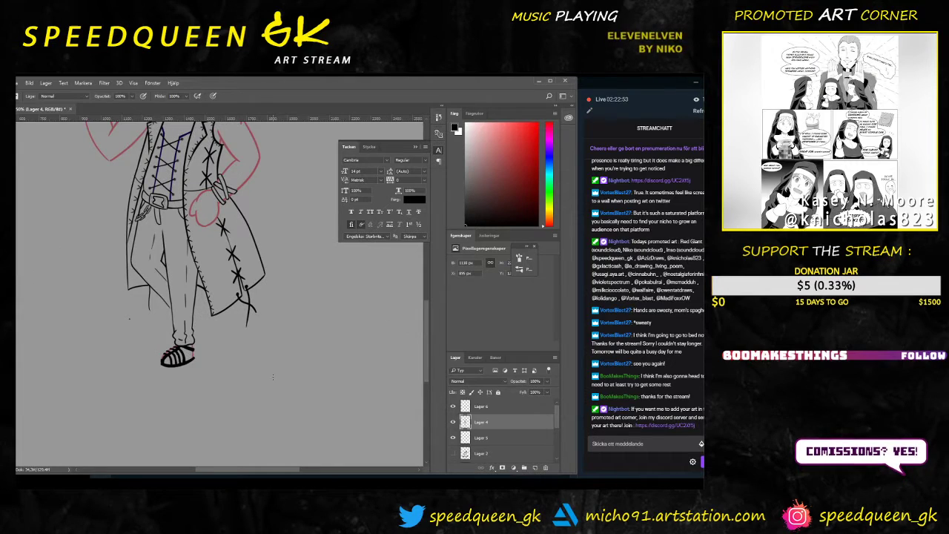
{"action": "key", "text": "ctrl+minus"}
{"action": "left_click_drag", "start_coordinate": [284, 291], "coordinate": [313, 367]}
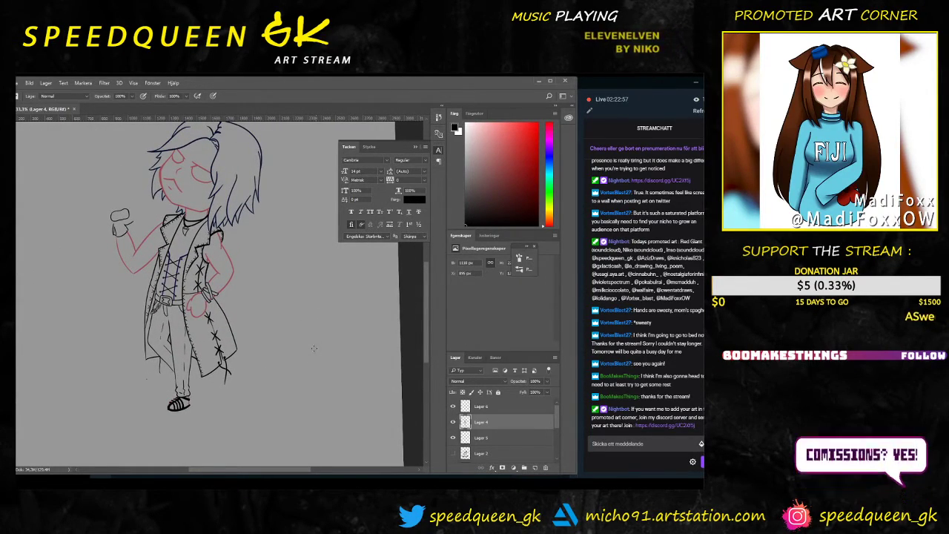
Step: Rotate the canvas view back to upright and save the document
{"action": "key", "text": "r"}
{"action": "mouse_move", "coordinate": [304, 310]}
{"action": "left_mouse_down"}
{"action": "mouse_move", "coordinate": [293, 338]}
{"action": "mouse_move", "coordinate": [299, 317]}
{"action": "left_mouse_up"}
{"action": "key", "text": "ctrl+s"}
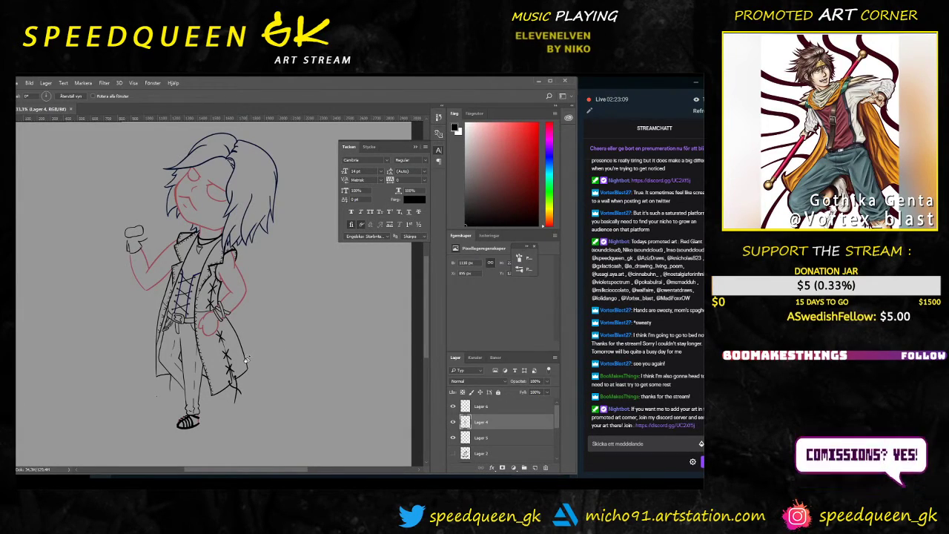
Step: Review the full figure beside the reference photos and show the rough sketch layer again at the back leg
{"action": "key", "text": "ctrl+minus"}
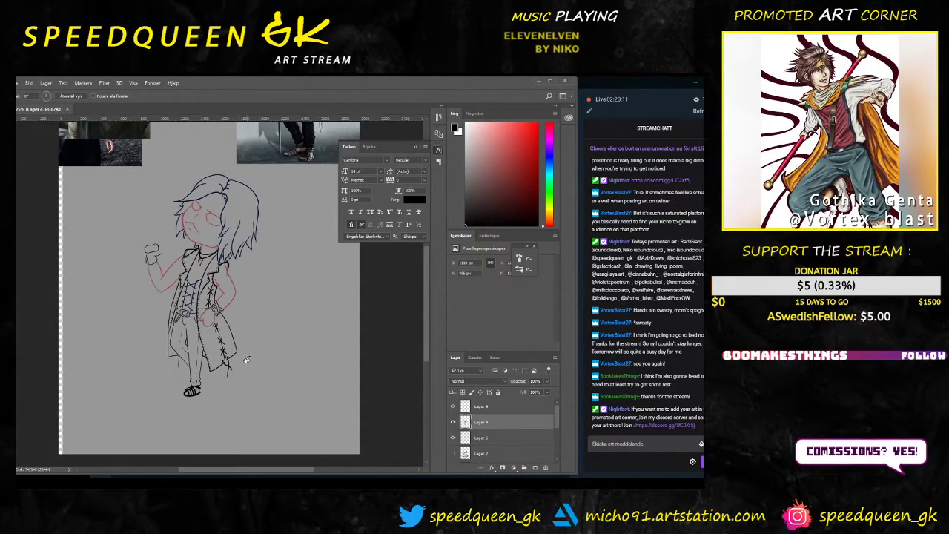
{"action": "key", "text": "ctrl+minus"}
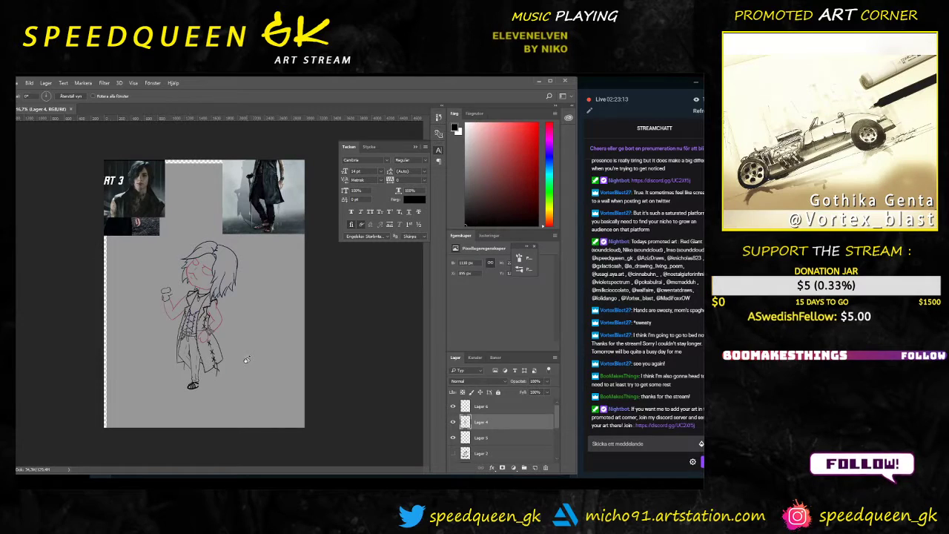
{"action": "scroll", "coordinate": [249, 362], "scroll_direction": "up", "scroll_amount": 1}
{"action": "scroll", "coordinate": [250, 363], "scroll_direction": "up", "scroll_amount": 1}
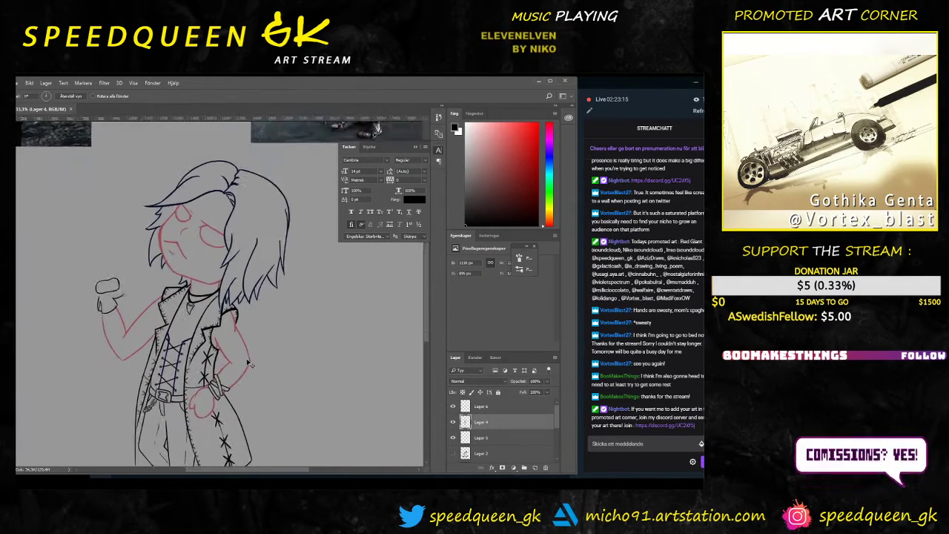
{"action": "scroll", "coordinate": [293, 242], "scroll_direction": "up", "scroll_amount": 1}
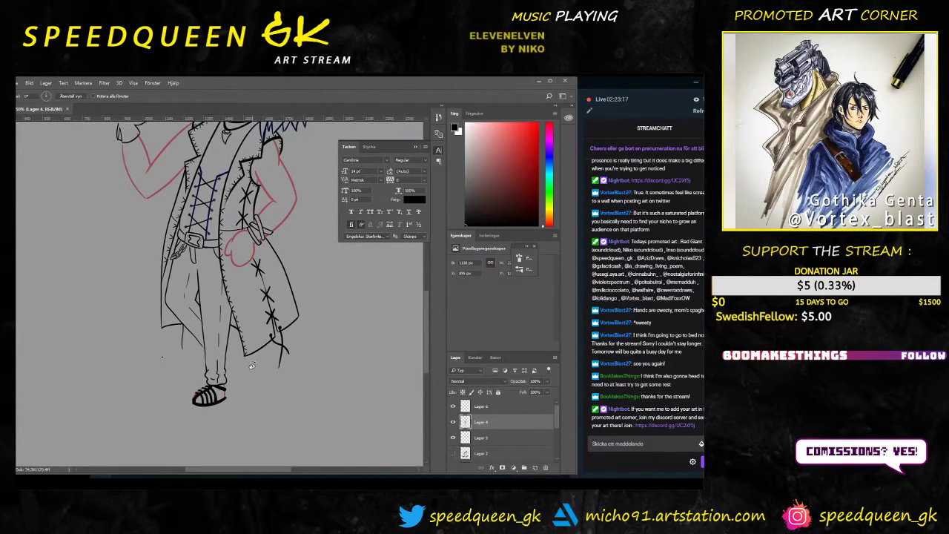
{"action": "scroll", "coordinate": [324, 399], "scroll_direction": "up", "scroll_amount": 2}
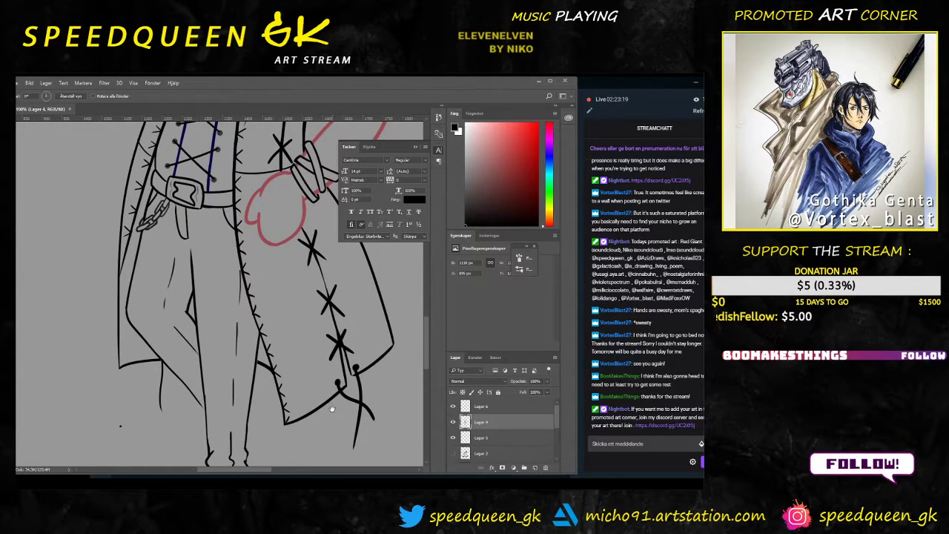
{"action": "left_click_drag", "start_coordinate": [325, 399], "coordinate": [290, 295]}
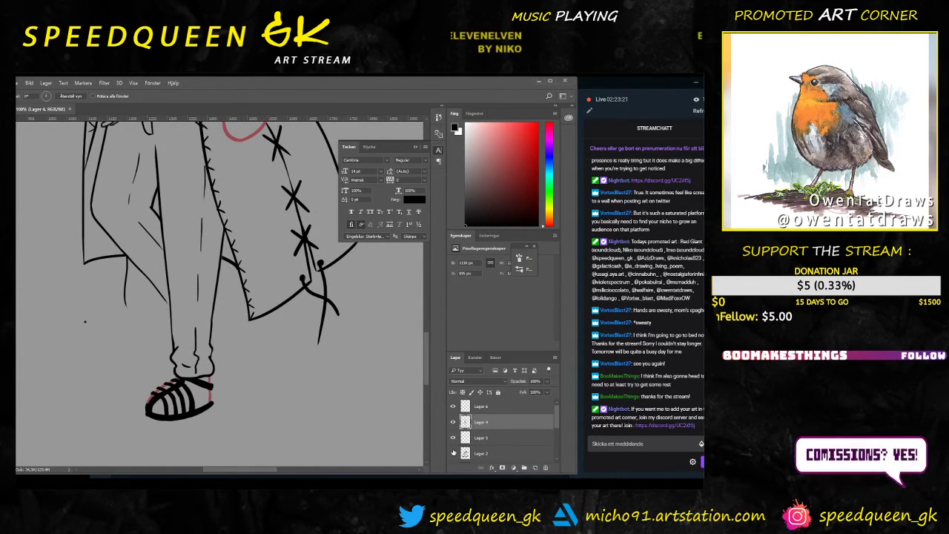
{"action": "left_click", "coordinate": [453, 437]}
{"action": "scroll", "coordinate": [241, 290], "scroll_direction": "up", "scroll_amount": 1}
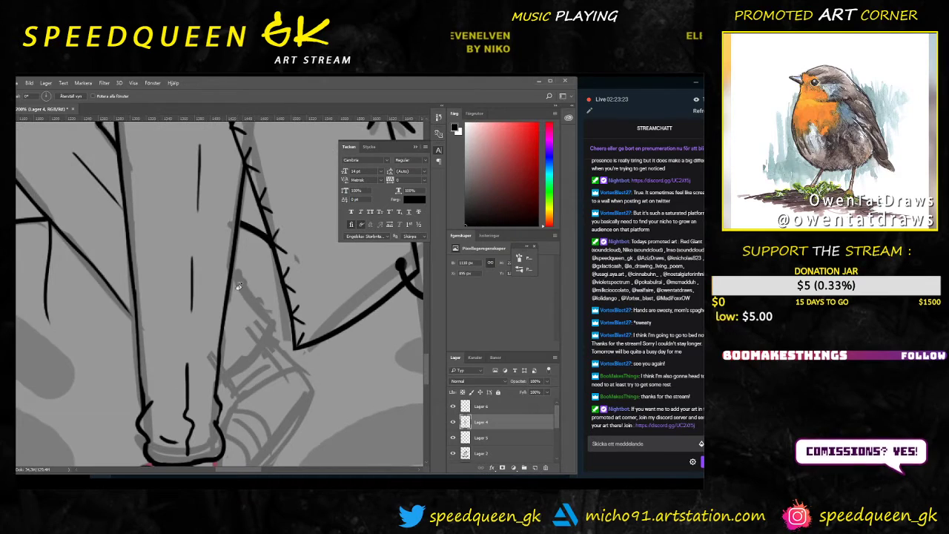
Step: Switch to the Brush and temporarily hide the line art layers to examine the back leg's sketch
{"action": "key", "text": "b"}
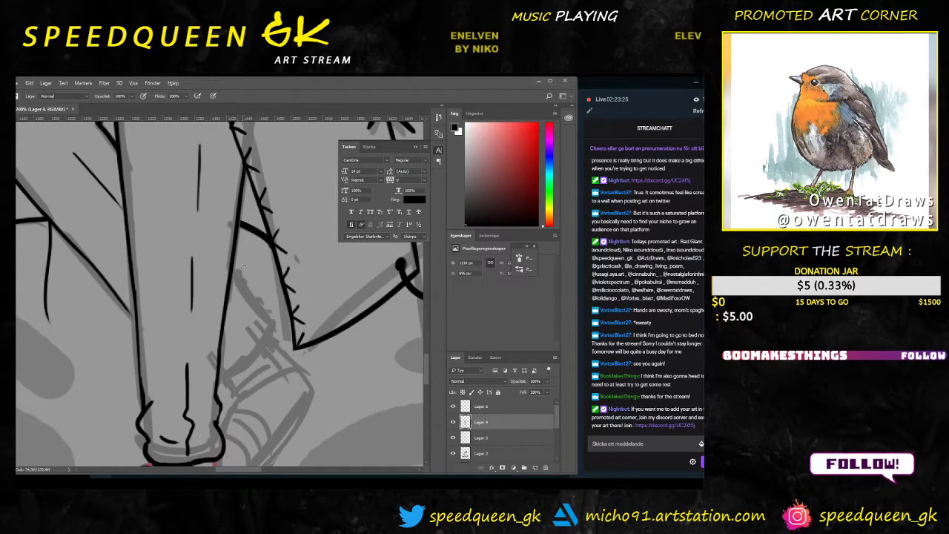
{"action": "left_click", "coordinate": [453, 422]}
{"action": "left_click", "coordinate": [453, 422]}
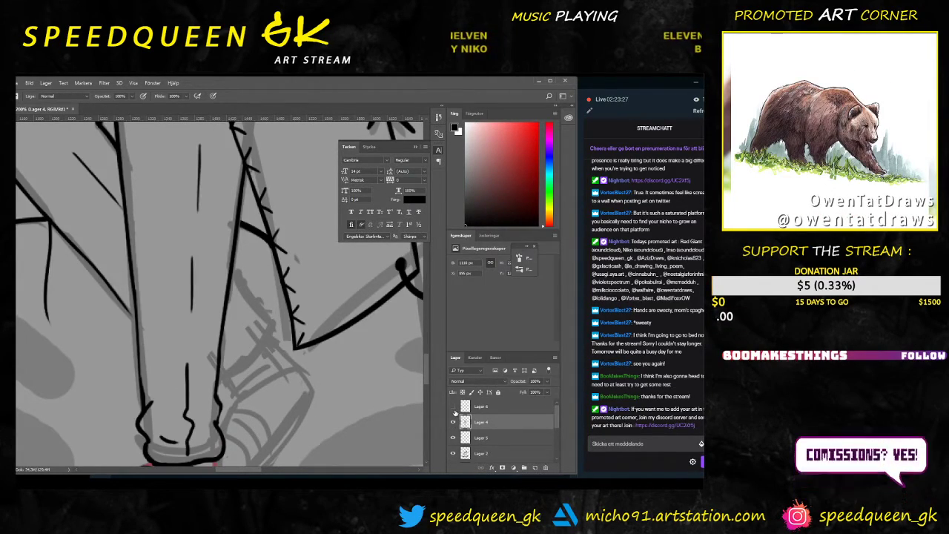
{"action": "left_click", "coordinate": [454, 422]}
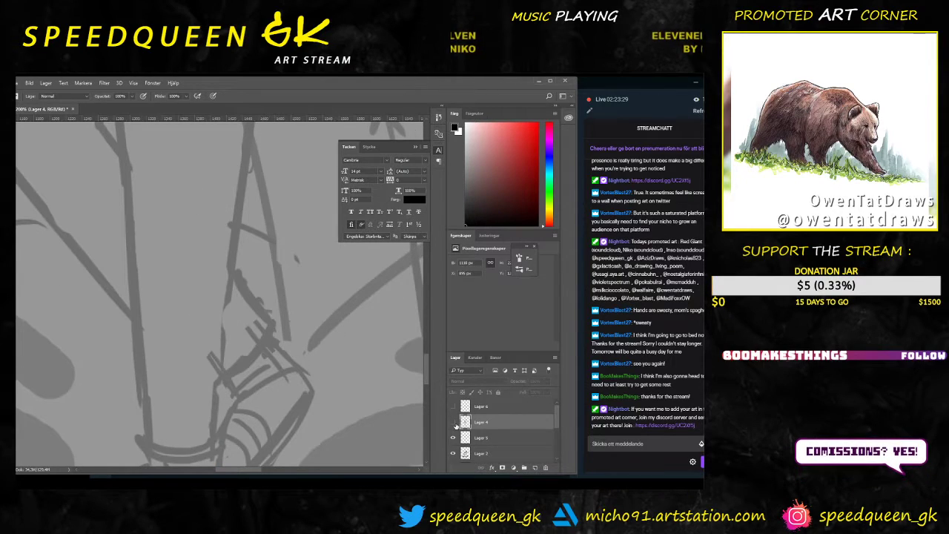
{"action": "left_click", "coordinate": [453, 422]}
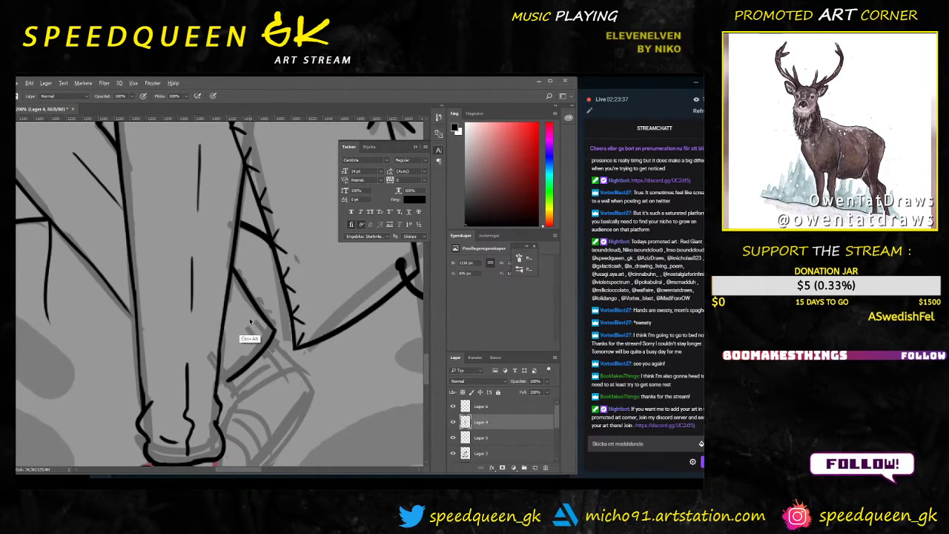
Step: Undo the back leg's straight trouser outline and redraw it with wrinkled folds and a curved cuff edge
{"action": "key", "text": "ctrl+alt+z"}
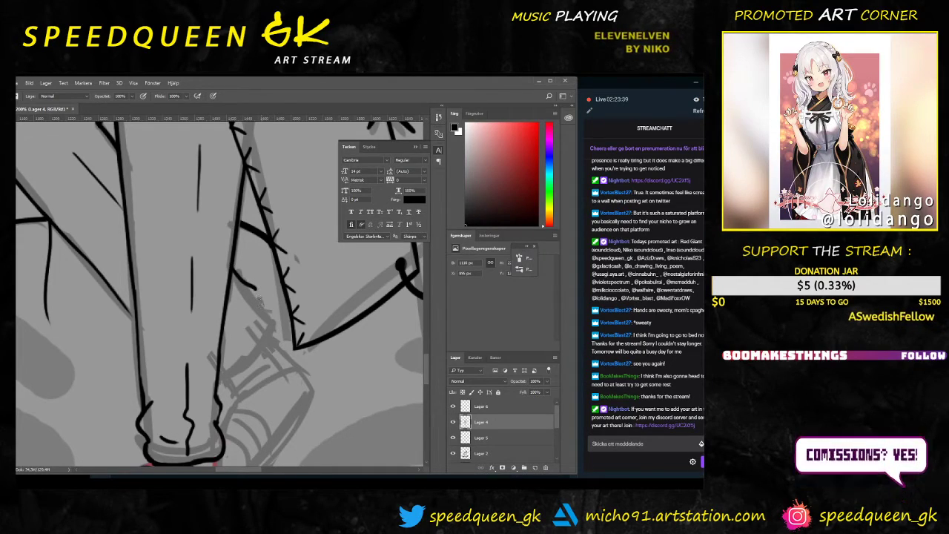
{"action": "mouse_move", "coordinate": [257, 292]}
{"action": "left_mouse_down"}
{"action": "mouse_move", "coordinate": [277, 327]}
{"action": "mouse_move", "coordinate": [267, 332]}
{"action": "mouse_move", "coordinate": [289, 327]}
{"action": "mouse_move", "coordinate": [274, 321]}
{"action": "mouse_move", "coordinate": [219, 382]}
{"action": "left_mouse_up"}
{"action": "left_click_drag", "start_coordinate": [259, 303], "coordinate": [257, 315]}
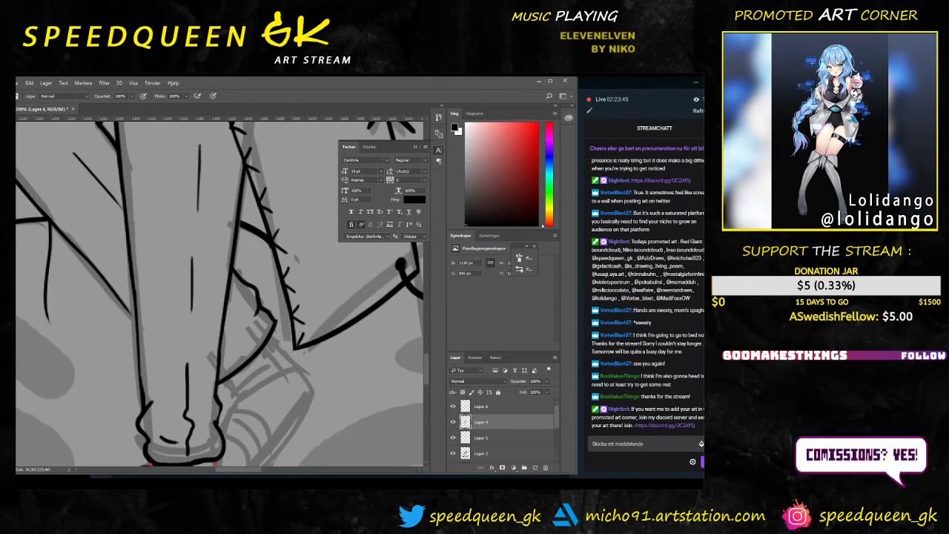
Step: Ink the raised back foot's sole with a thick black line from heel to toe and try a curved strap line
{"action": "left_click_drag", "start_coordinate": [299, 420], "coordinate": [282, 305]}
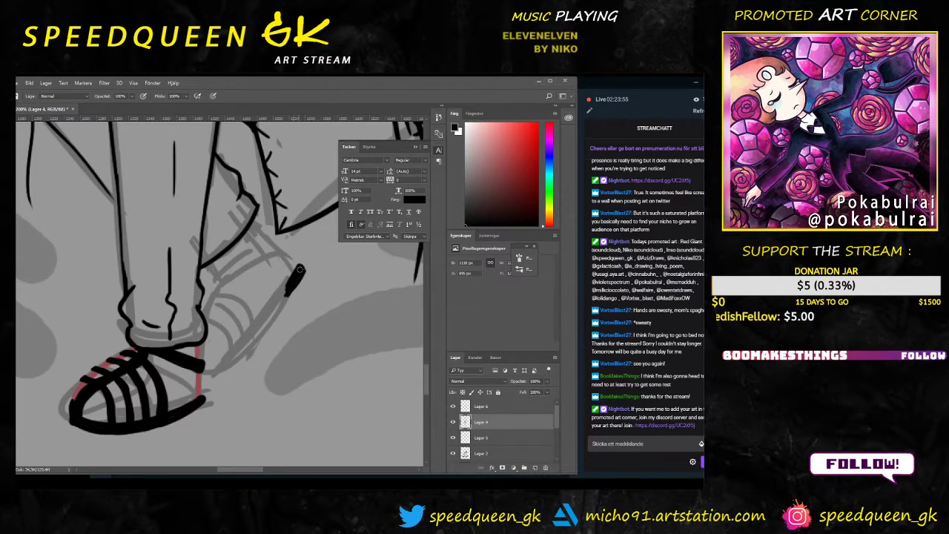
{"action": "left_click_drag", "start_coordinate": [298, 271], "coordinate": [247, 343]}
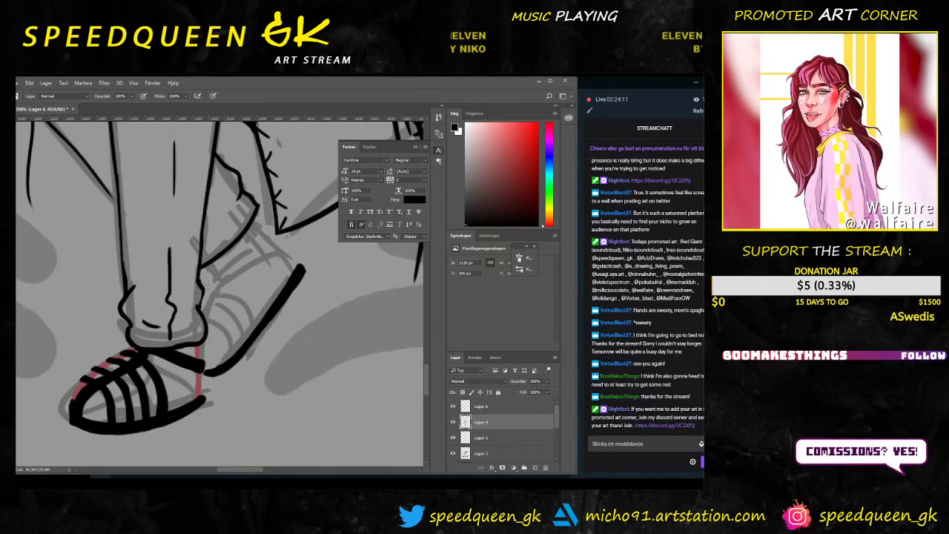
{"action": "left_click_drag", "start_coordinate": [211, 303], "coordinate": [246, 327]}
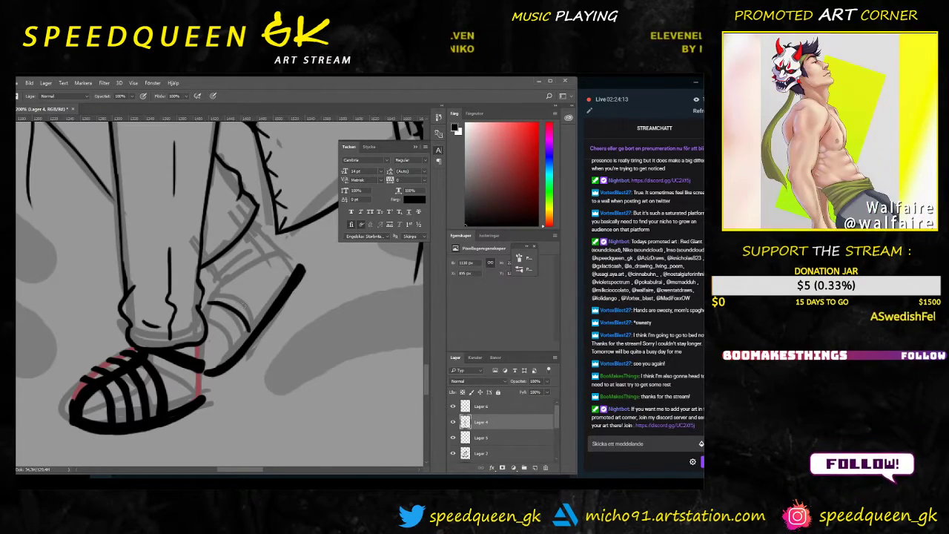
{"action": "key", "text": "ctrl+z"}
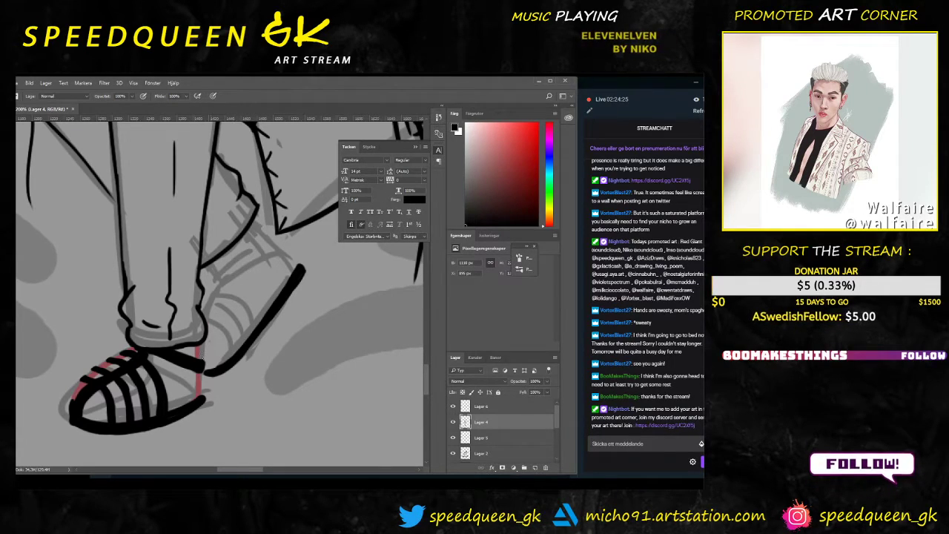
Step: Draw the rear foot's skin outlines at the instep and heel in the red sampled from the front foot
{"action": "left_click", "coordinate": [198, 397], "text": "alt"}
{"action": "mouse_move", "coordinate": [210, 266]}
{"action": "left_mouse_down"}
{"action": "mouse_move", "coordinate": [218, 282]}
{"action": "mouse_move", "coordinate": [209, 301]}
{"action": "left_mouse_up"}
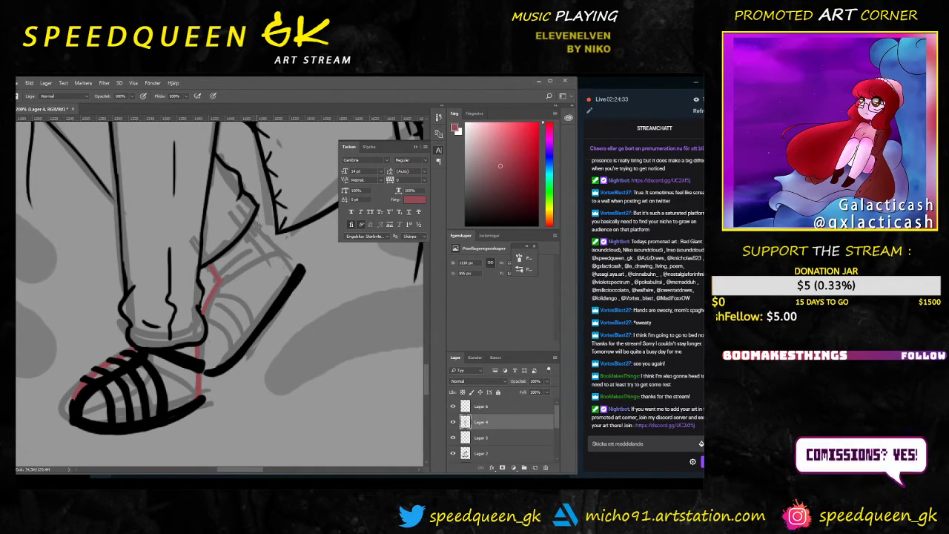
{"action": "left_click_drag", "start_coordinate": [253, 221], "coordinate": [289, 267]}
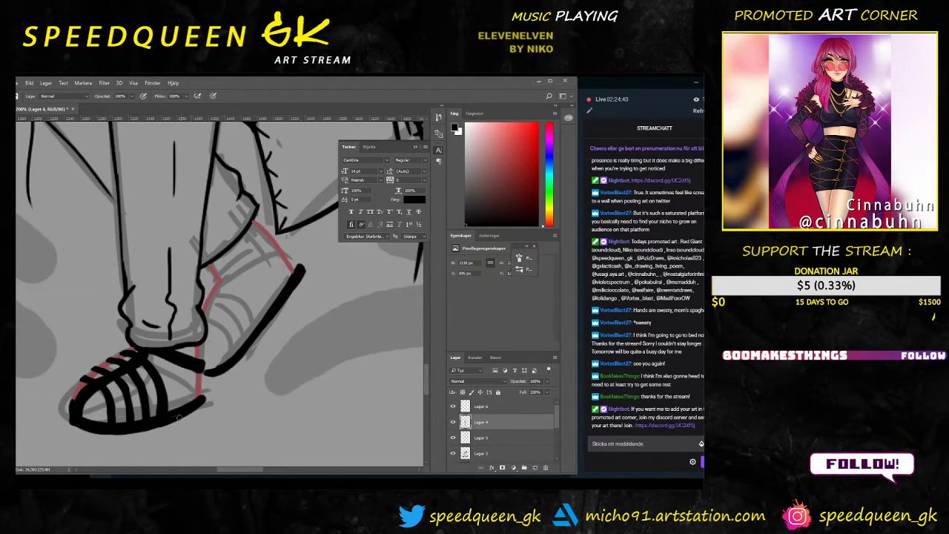
Step: Trim the ends of the black sole lines on both sandals with the eraser
{"action": "key", "text": "e"}
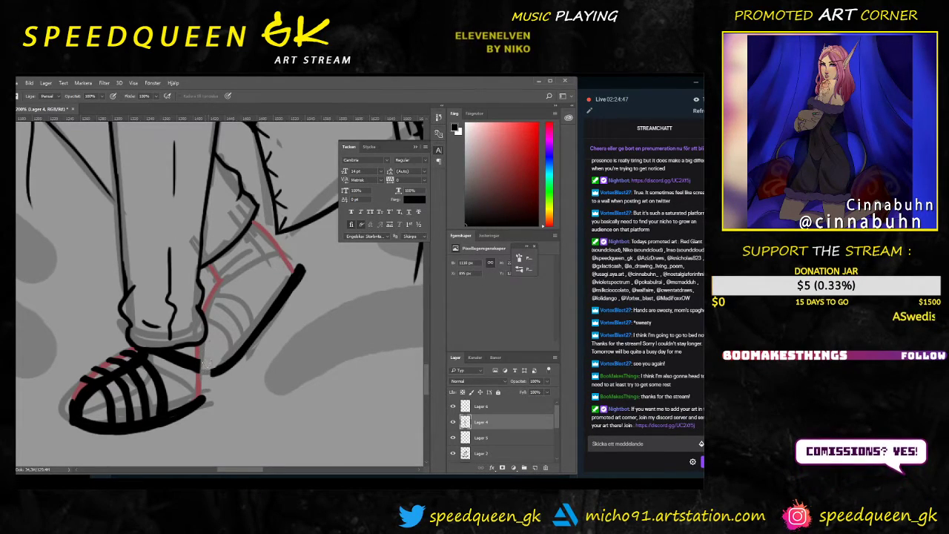
{"action": "key", "text": "b"}
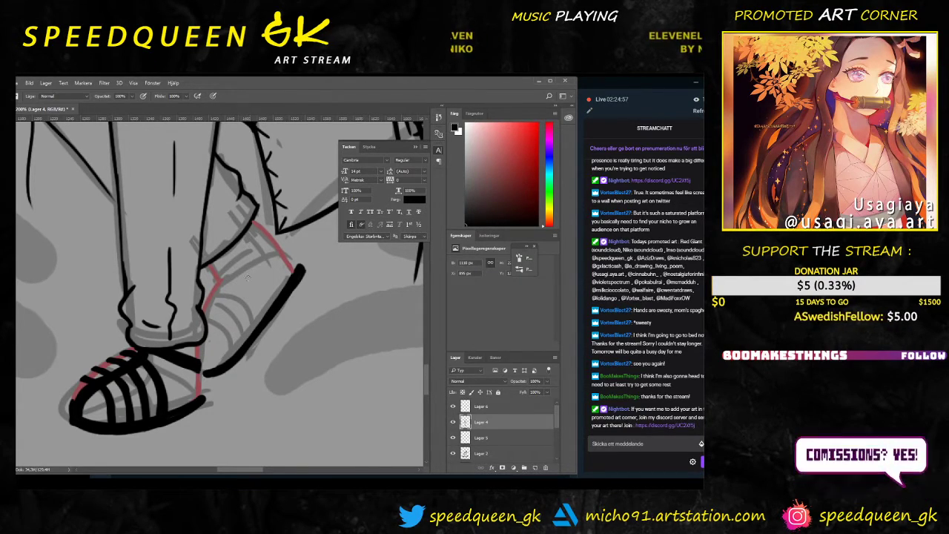
{"action": "key", "text": "e"}
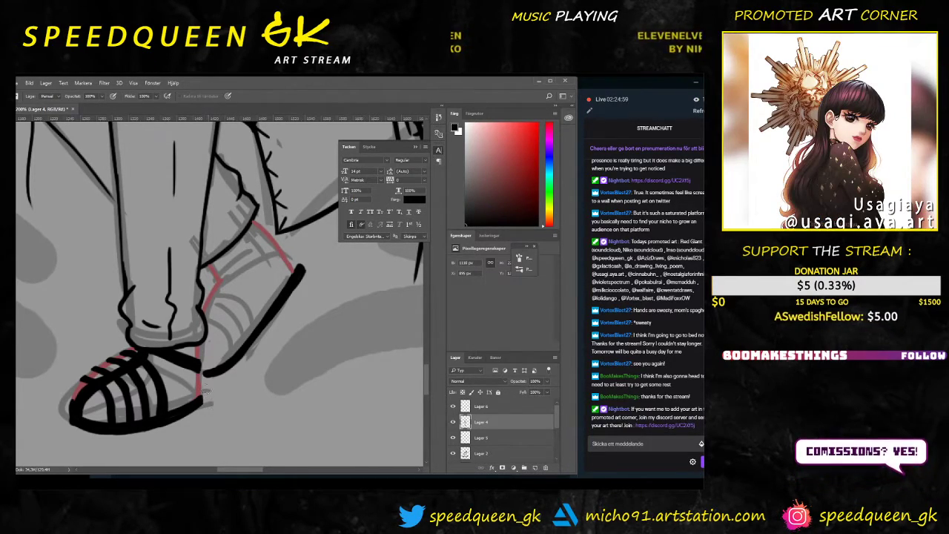
{"action": "key", "text": "b"}
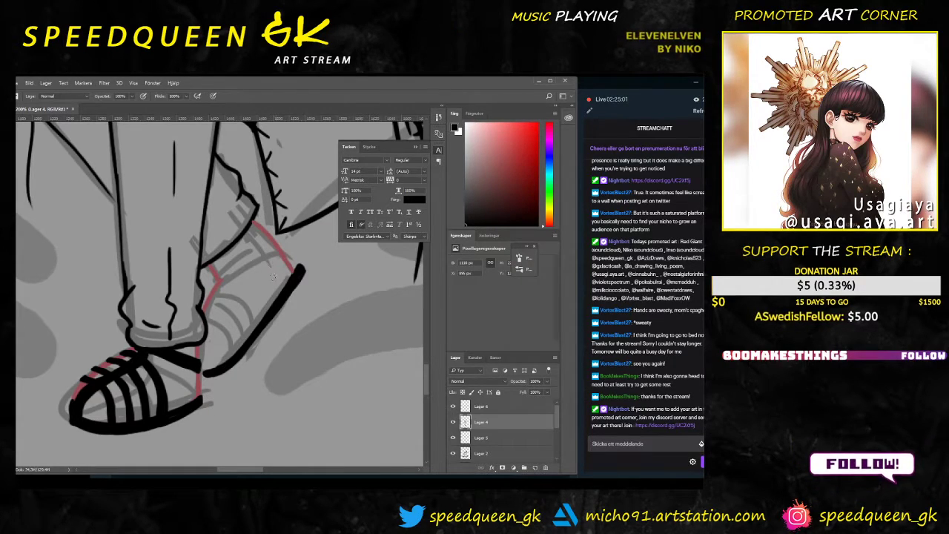
{"action": "key", "text": "e"}
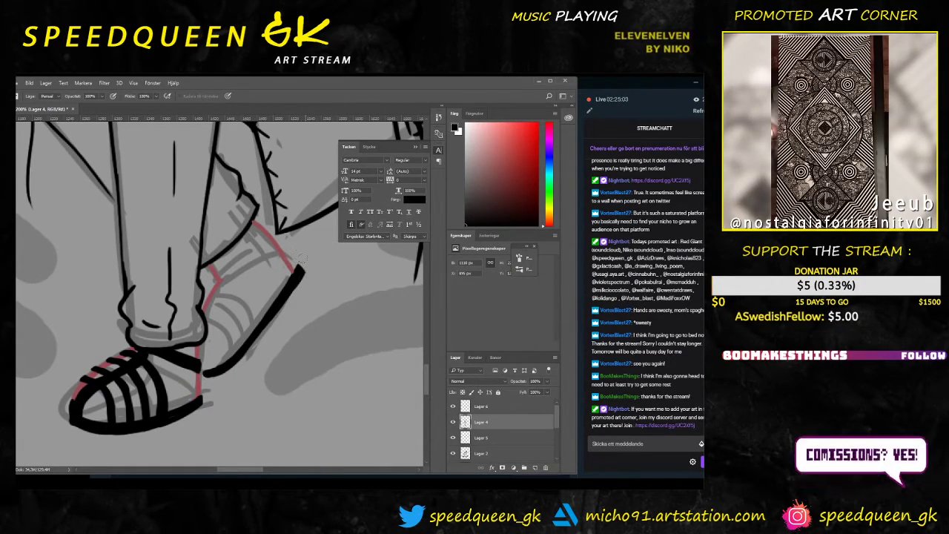
{"action": "key", "text": "b"}
Step: Draw thick black straps across the rear sandal, filling in the broad ankle strap
{"action": "left_click_drag", "start_coordinate": [216, 275], "coordinate": [274, 245]}
{"action": "left_click_drag", "start_coordinate": [226, 273], "coordinate": [275, 249]}
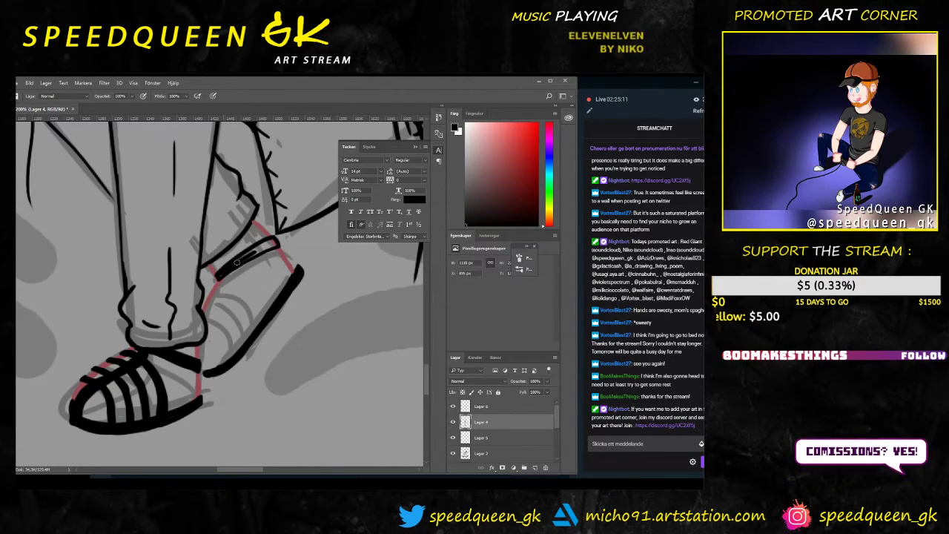
{"action": "left_click_drag", "start_coordinate": [220, 275], "coordinate": [252, 254]}
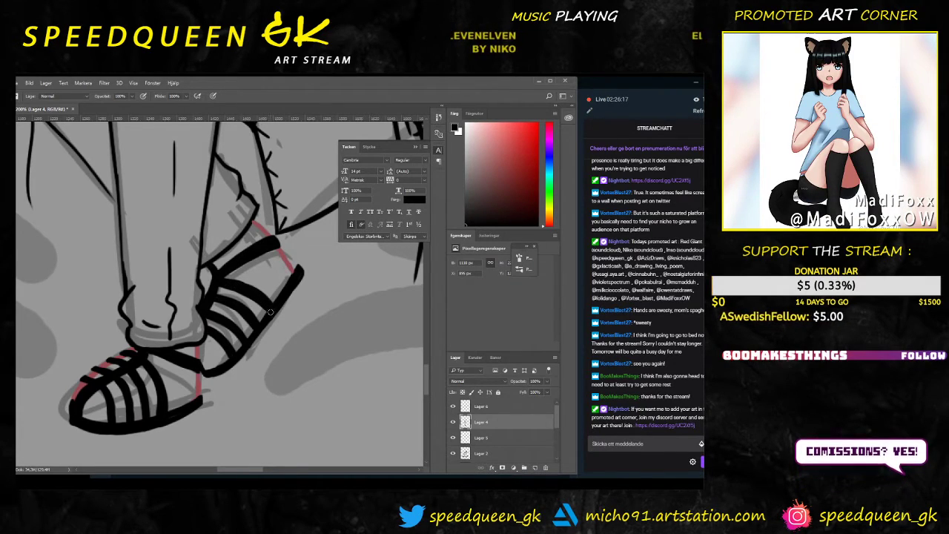
Step: Examine the whole character sketch from the finished sandals up to the face
{"action": "key", "text": "ctrl+minus"}
{"action": "key", "text": "ctrl+minus"}
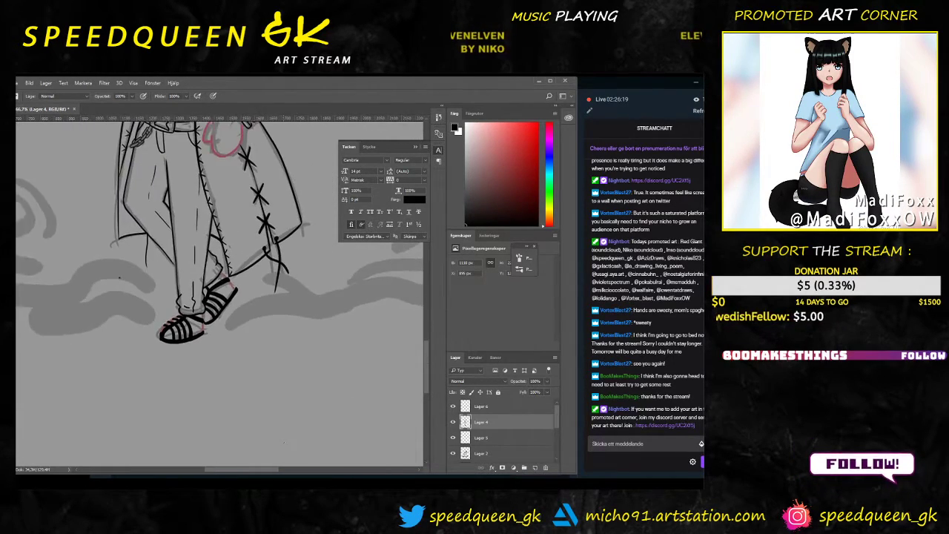
{"action": "key", "text": "ctrl+minus"}
{"action": "key", "text": "ctrl+minus"}
{"action": "left_click_drag", "start_coordinate": [281, 254], "coordinate": [267, 354]}
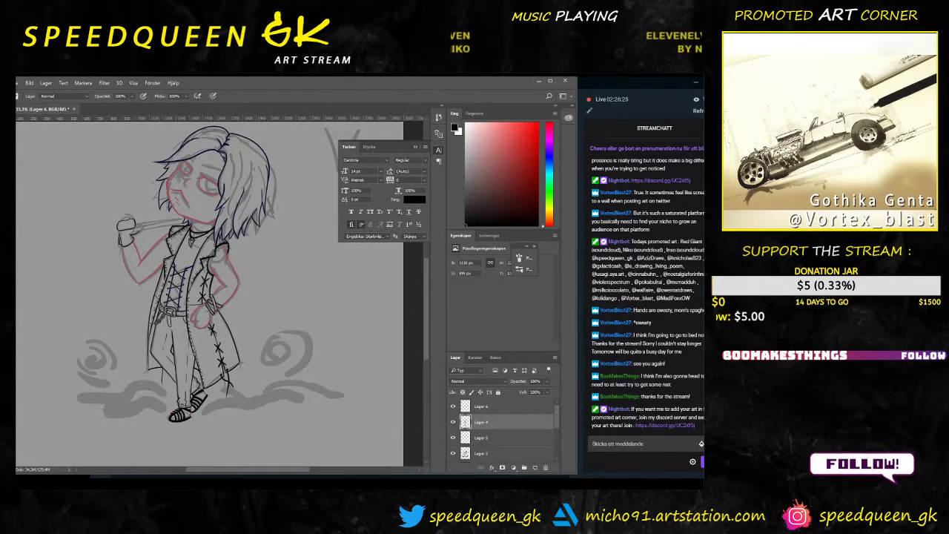
{"action": "scroll", "coordinate": [237, 242], "scroll_direction": "up", "scroll_amount": 5}
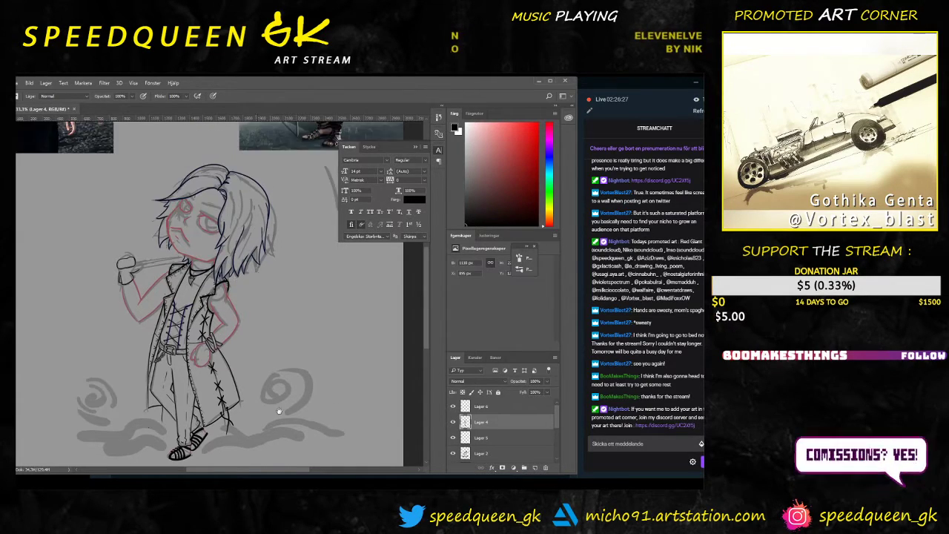
{"action": "left_click_drag", "start_coordinate": [290, 446], "coordinate": [244, 274]}
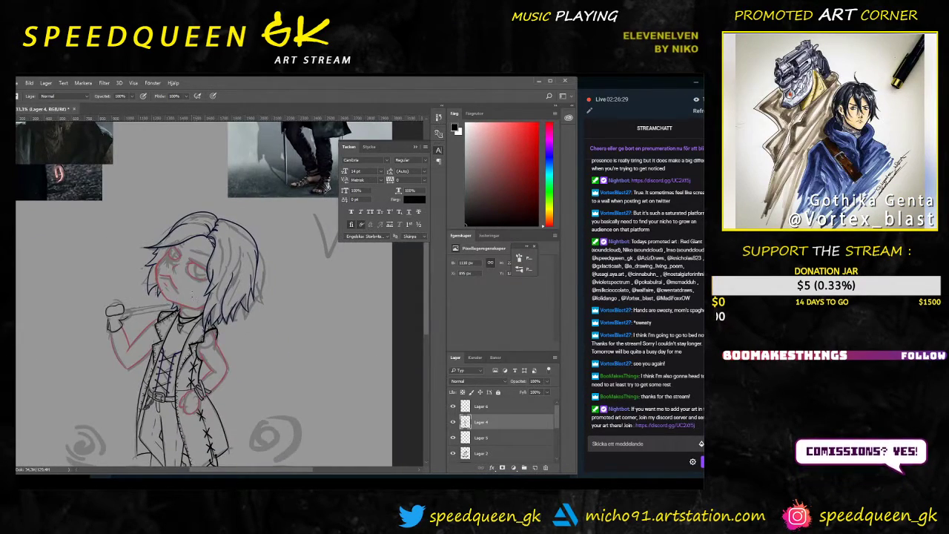
{"action": "scroll", "coordinate": [195, 296], "scroll_direction": "up", "scroll_amount": 3}
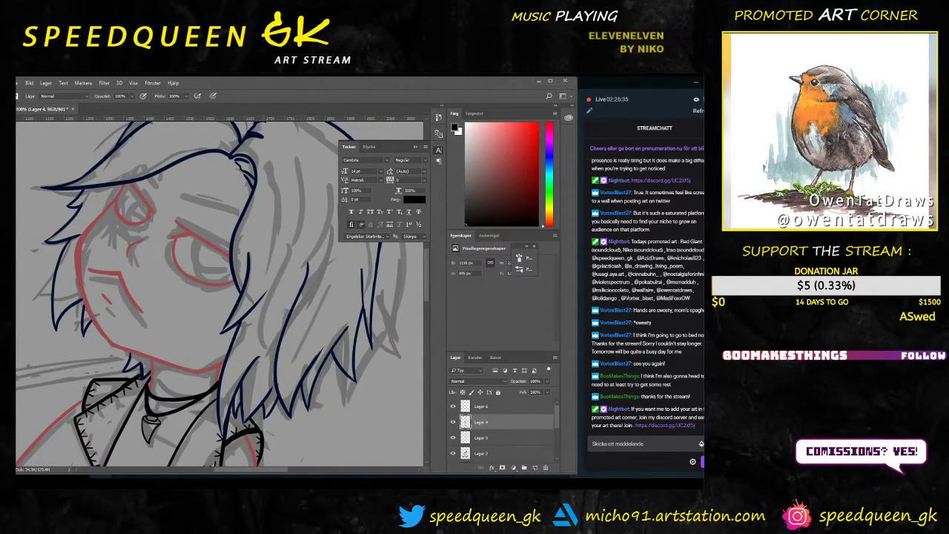
Step: Try to redraw the larger eye's upper eyelid as a black line in place of the red one
{"action": "right_click", "coordinate": [178, 234]}
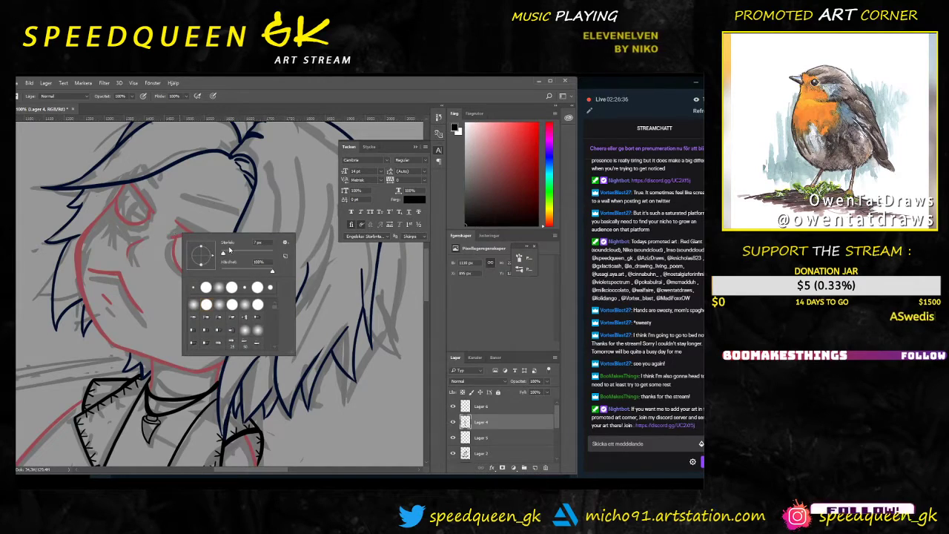
{"action": "left_click", "coordinate": [175, 219]}
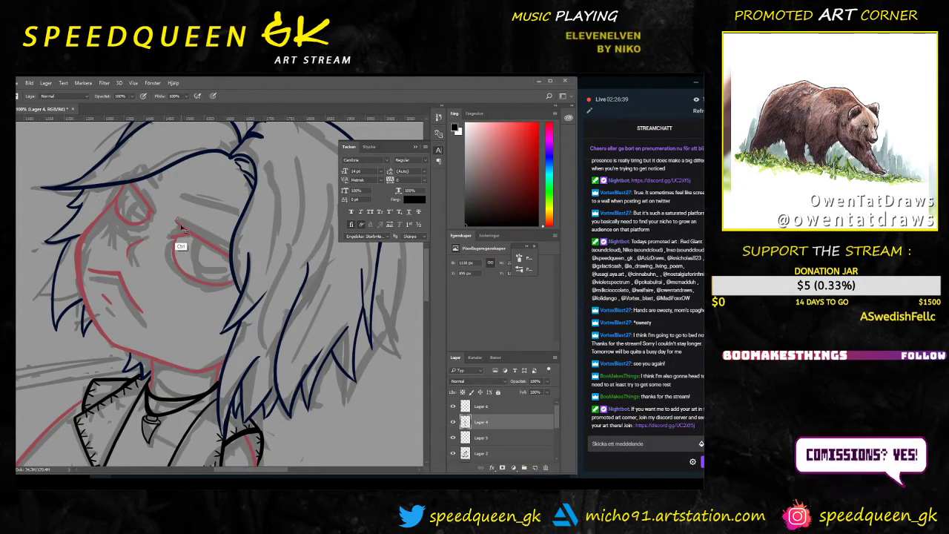
{"action": "left_click_drag", "start_coordinate": [176, 222], "coordinate": [228, 253]}
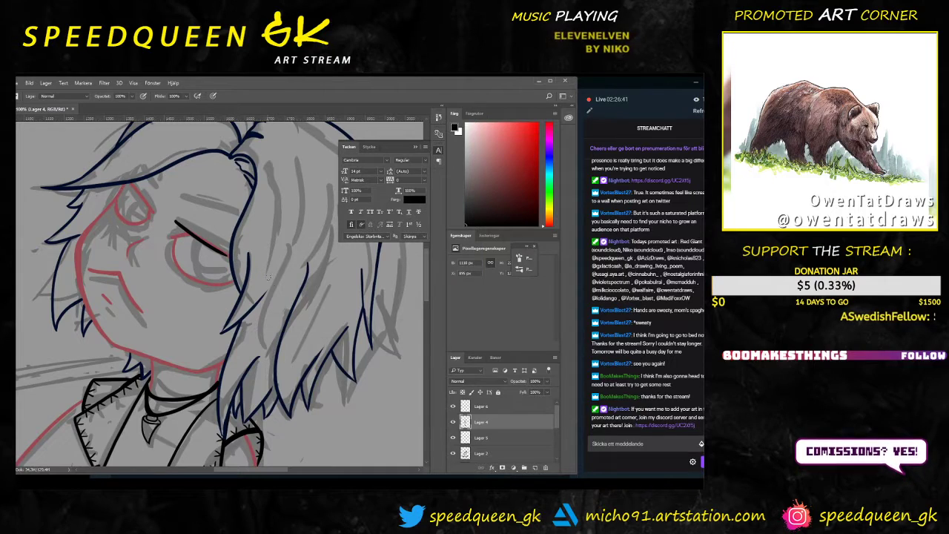
{"action": "key", "text": "ctrl+z"}
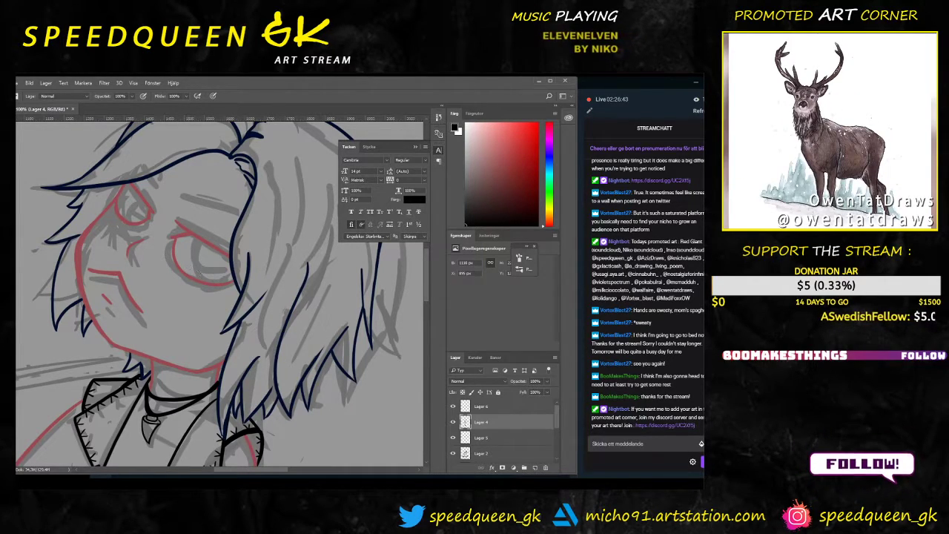
{"action": "key", "text": "e"}
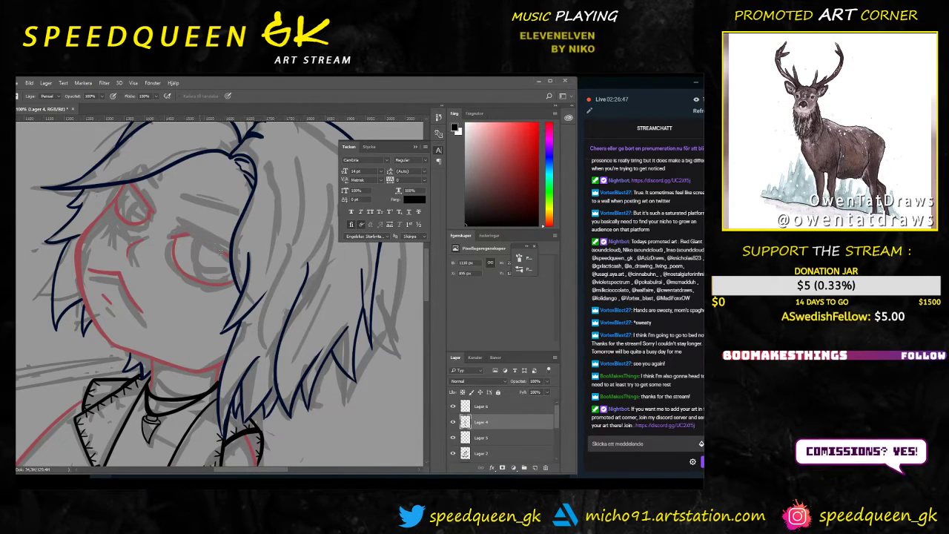
{"action": "key", "text": "b"}
{"action": "left_click_drag", "start_coordinate": [173, 224], "coordinate": [220, 247]}
{"action": "key", "text": "ctrl+z"}
{"action": "left_click_drag", "start_coordinate": [178, 224], "coordinate": [226, 250]}
{"action": "key", "text": "ctrl+z"}
{"action": "key", "text": "ctrl+alt+z"}
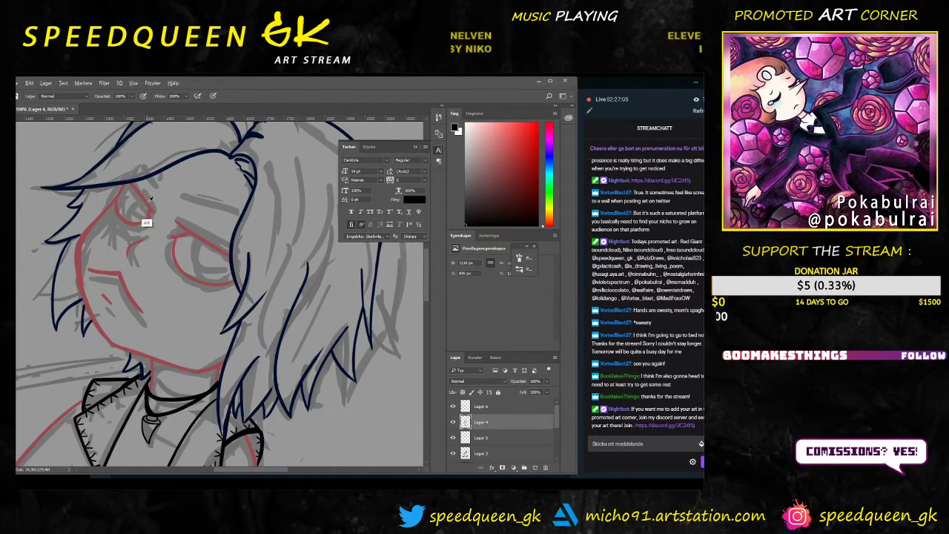
{"action": "left_click", "coordinate": [147, 222], "text": "alt"}
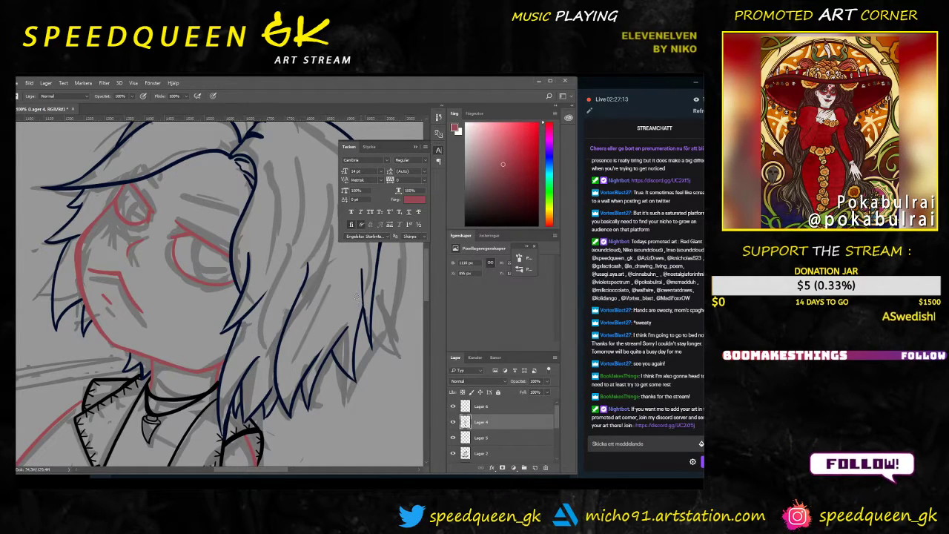
Step: Sample the dark blue of the hair outline and try an eyebrow stroke above the larger eye
{"action": "scroll", "coordinate": [315, 302], "scroll_direction": "down", "scroll_amount": 3}
{"action": "left_click_drag", "start_coordinate": [175, 240], "coordinate": [253, 299]}
{"action": "scroll", "coordinate": [253, 297], "scroll_direction": "up", "scroll_amount": 4}
{"action": "left_click_drag", "start_coordinate": [356, 307], "coordinate": [231, 323]}
{"action": "left_click", "coordinate": [244, 276], "text": "alt"}
{"action": "scroll", "coordinate": [269, 299], "scroll_direction": "up", "scroll_amount": 3}
{"action": "left_click_drag", "start_coordinate": [306, 324], "coordinate": [205, 273]}
{"action": "left_click_drag", "start_coordinate": [148, 299], "coordinate": [265, 335]}
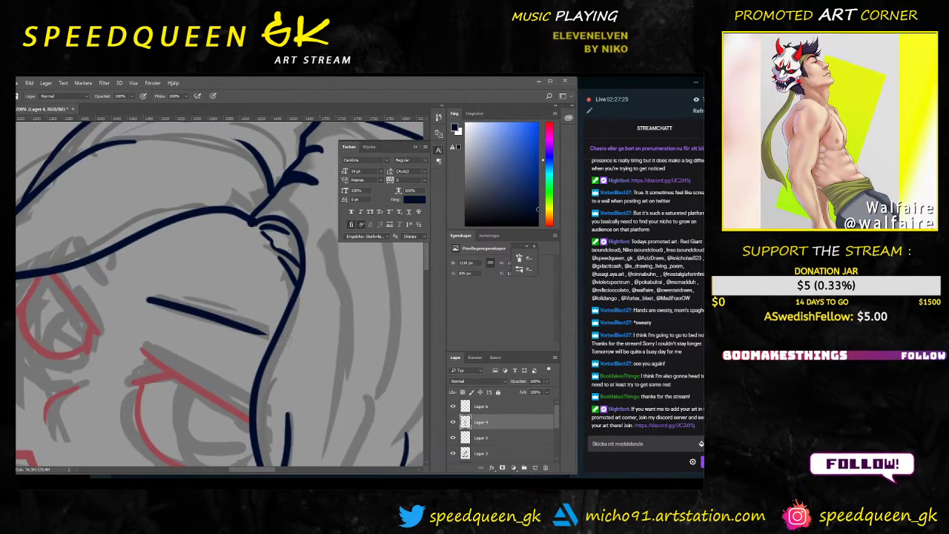
{"action": "key", "text": "ctrl+z"}
Step: Adjust the brush size and draw both eyebrows in dark blue, one over each eye
{"action": "right_click", "coordinate": [215, 319]}
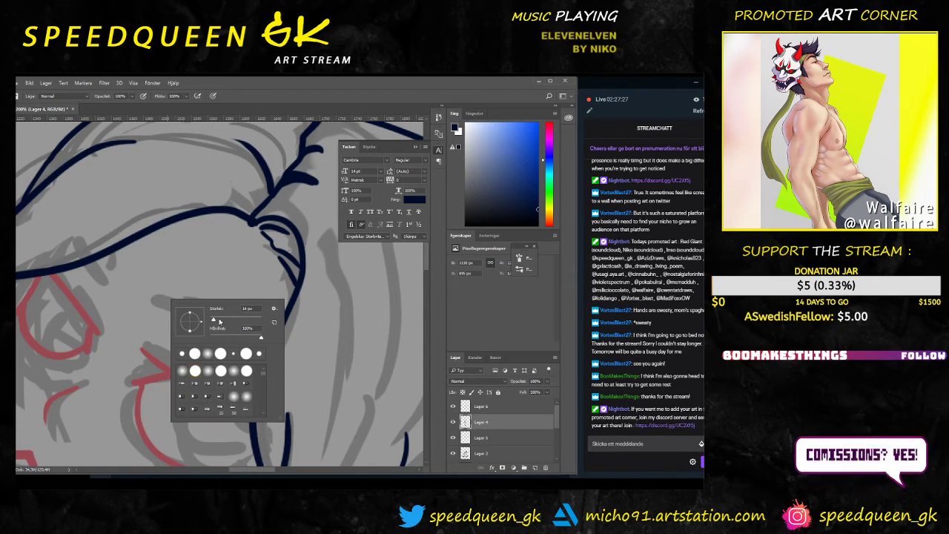
{"action": "left_click", "coordinate": [215, 319]}
{"action": "left_click_drag", "start_coordinate": [154, 299], "coordinate": [256, 338]}
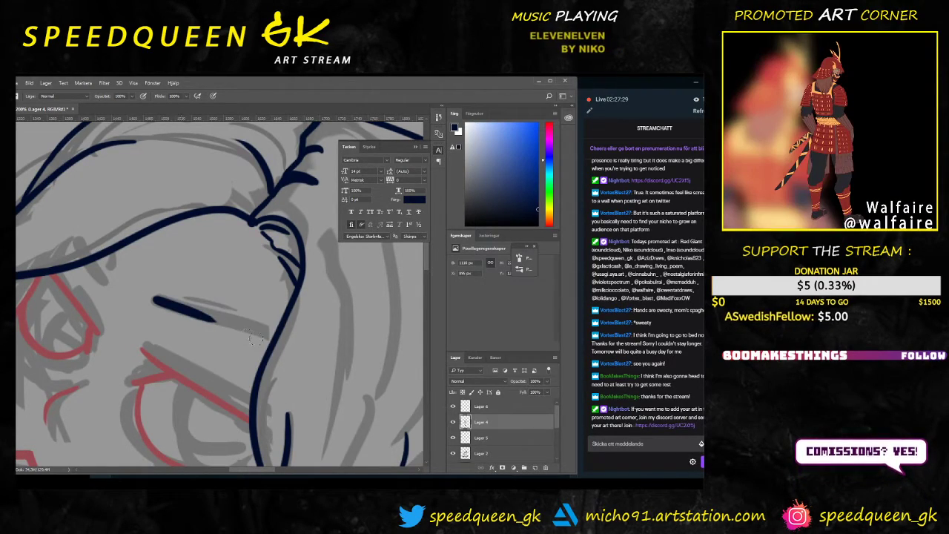
{"action": "key", "text": "ctrl+z"}
{"action": "left_click_drag", "start_coordinate": [156, 301], "coordinate": [272, 335]}
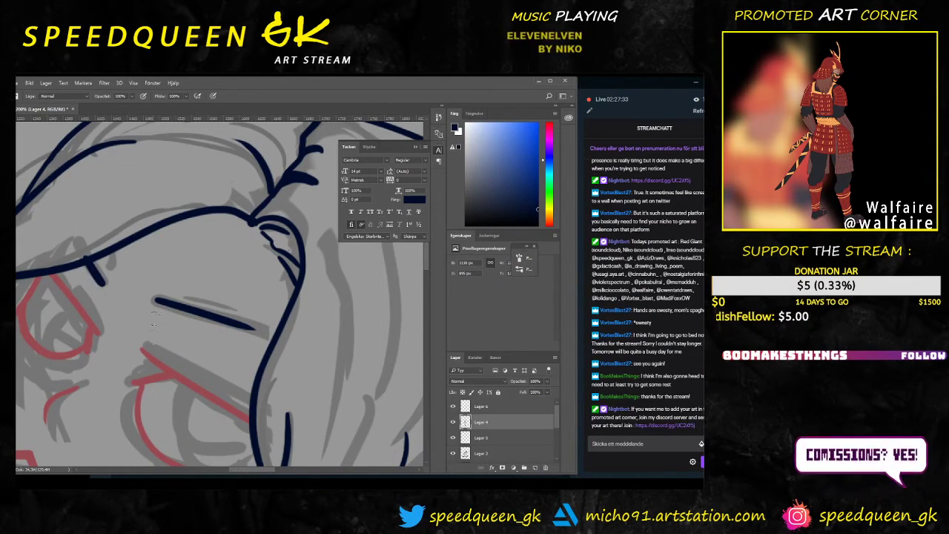
Step: Compare the sketch with the full-body reference photo, examining the cane and the long coat up close
{"action": "scroll", "coordinate": [154, 320], "scroll_direction": "down", "scroll_amount": 3}
{"action": "scroll", "coordinate": [191, 256], "scroll_direction": "up", "scroll_amount": 1}
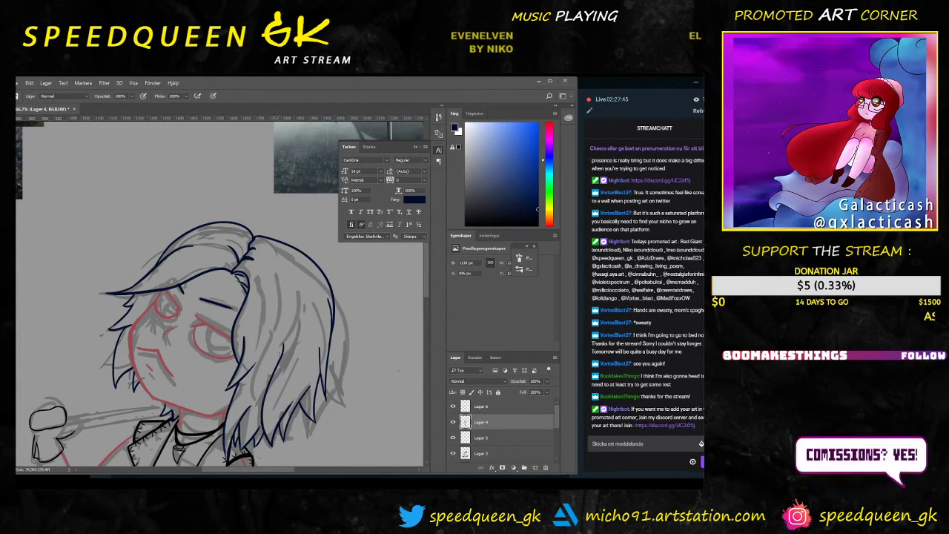
{"action": "key", "text": "ctrl+minus"}
{"action": "key", "text": "ctrl+minus"}
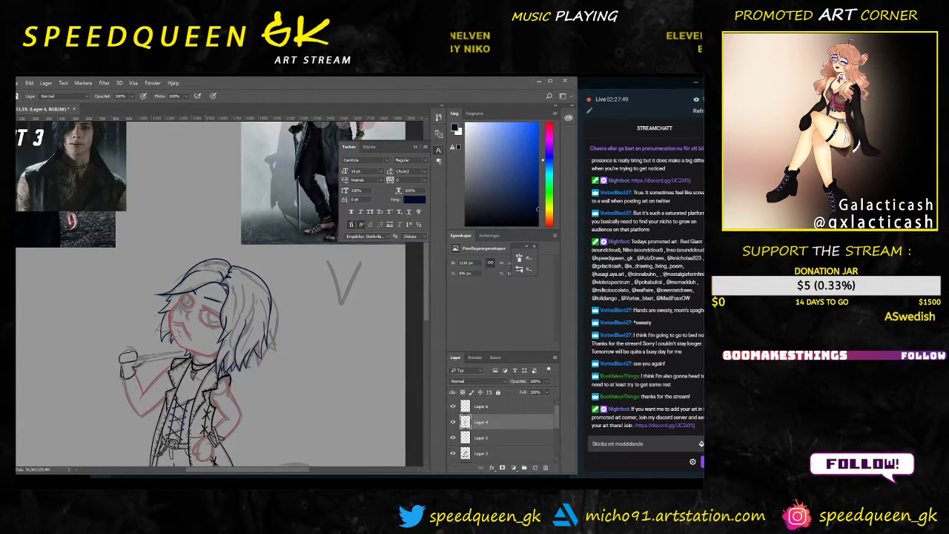
{"action": "key", "text": "ctrl+plus"}
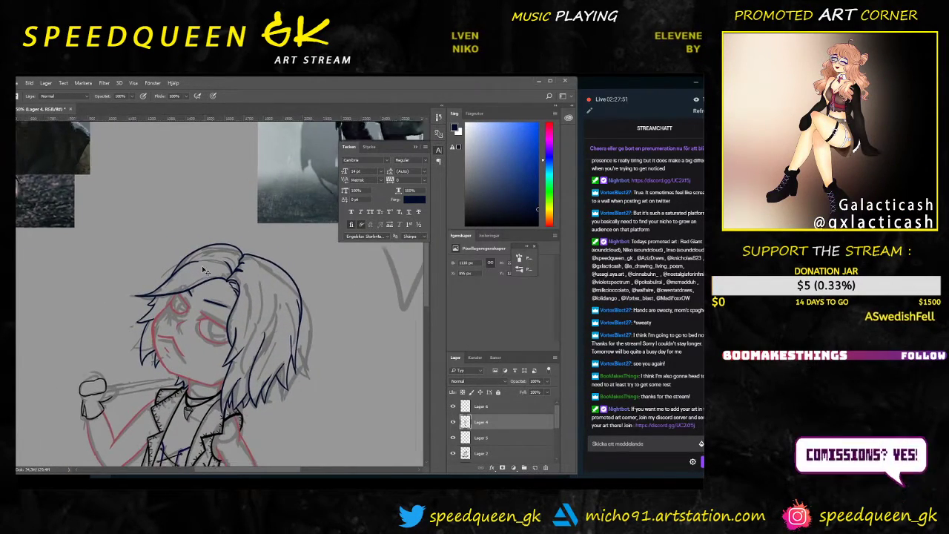
{"action": "key", "text": "ctrl+minus"}
{"action": "left_click_drag", "start_coordinate": [149, 270], "coordinate": [69, 319]}
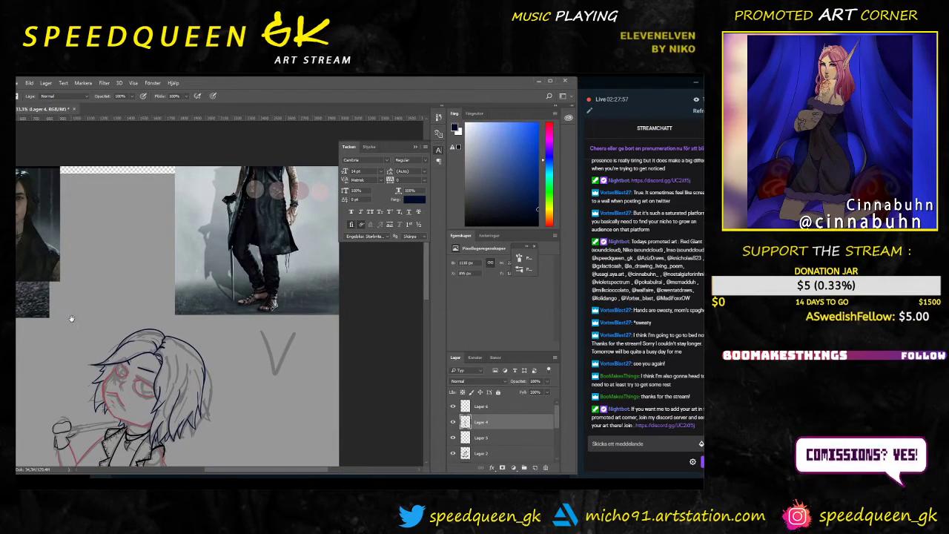
{"action": "key", "text": "ctrl+plus"}
{"action": "key", "text": "ctrl+plus"}
{"action": "key", "text": "ctrl+plus"}
{"action": "left_click_drag", "start_coordinate": [259, 227], "coordinate": [212, 364]}
{"action": "key", "text": "ctrl+plus"}
{"action": "left_click_drag", "start_coordinate": [241, 216], "coordinate": [245, 295]}
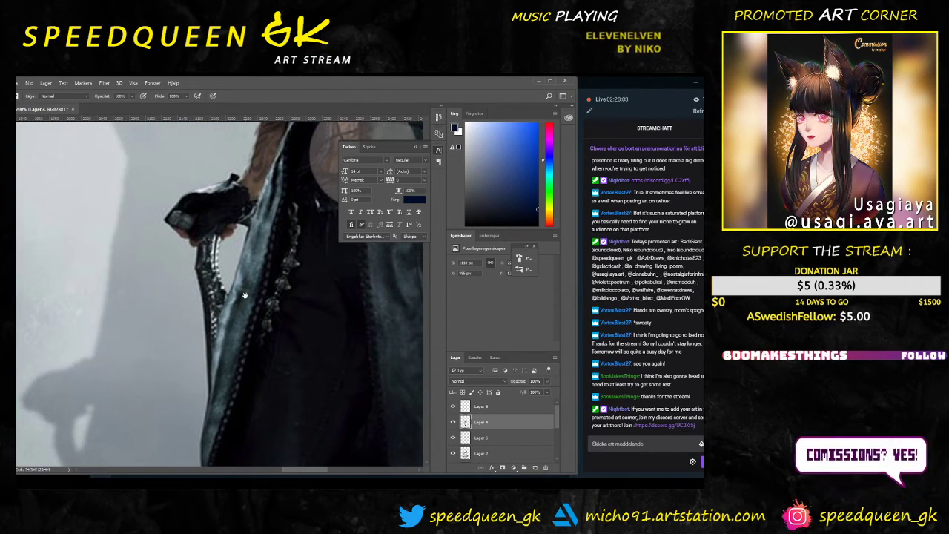
{"action": "key", "text": "ctrl+minus"}
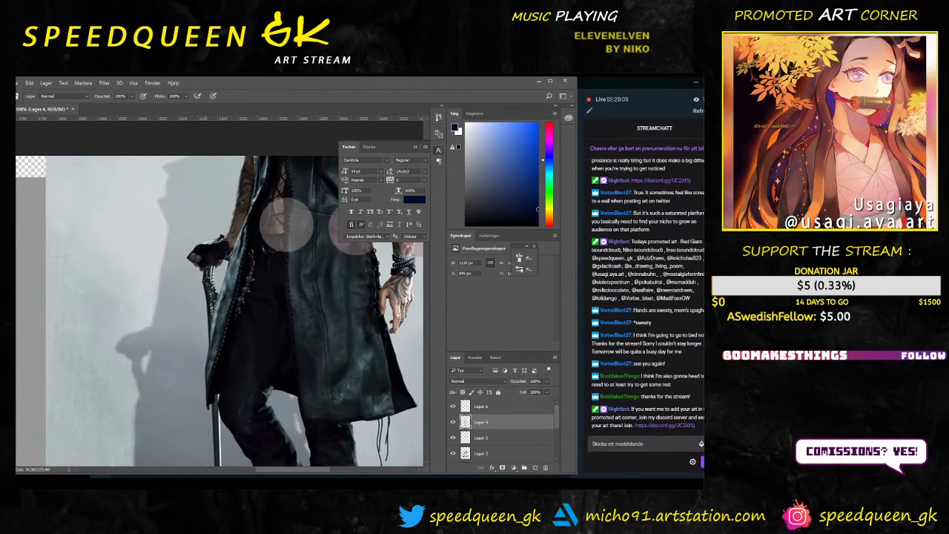
Step: Switch to the web browser and search Google for "devil may cry 5 V" in a new tab
{"action": "key", "text": "alt+Tab"}
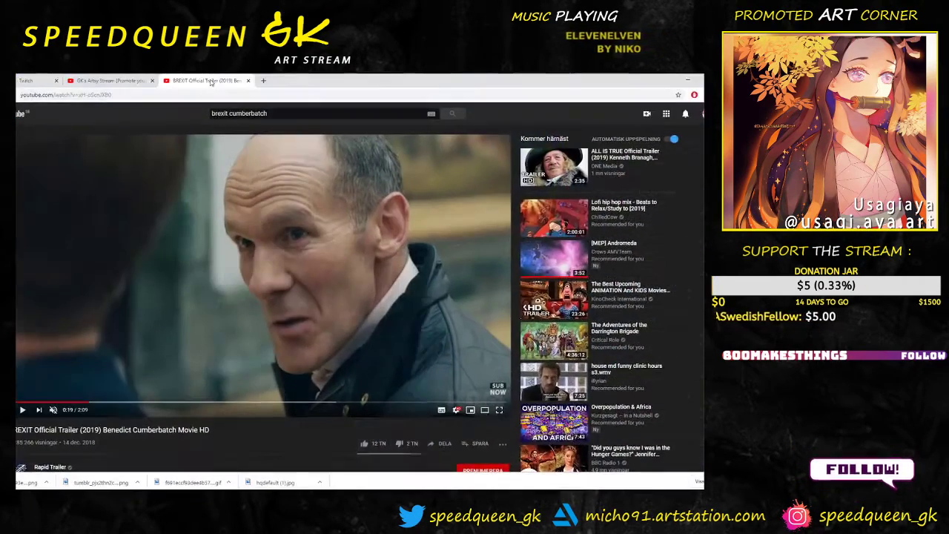
{"action": "left_click", "coordinate": [263, 80]}
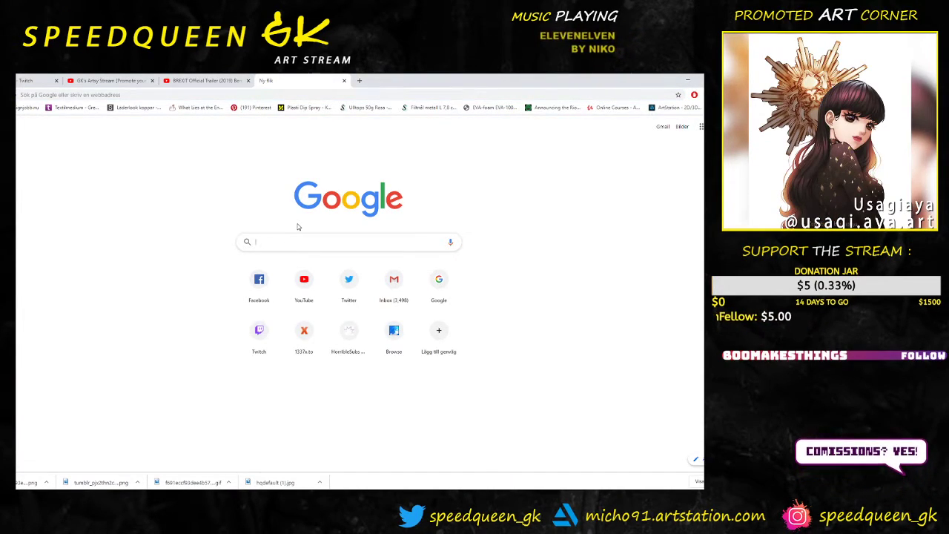
{"action": "type", "text": "devil may cr"}
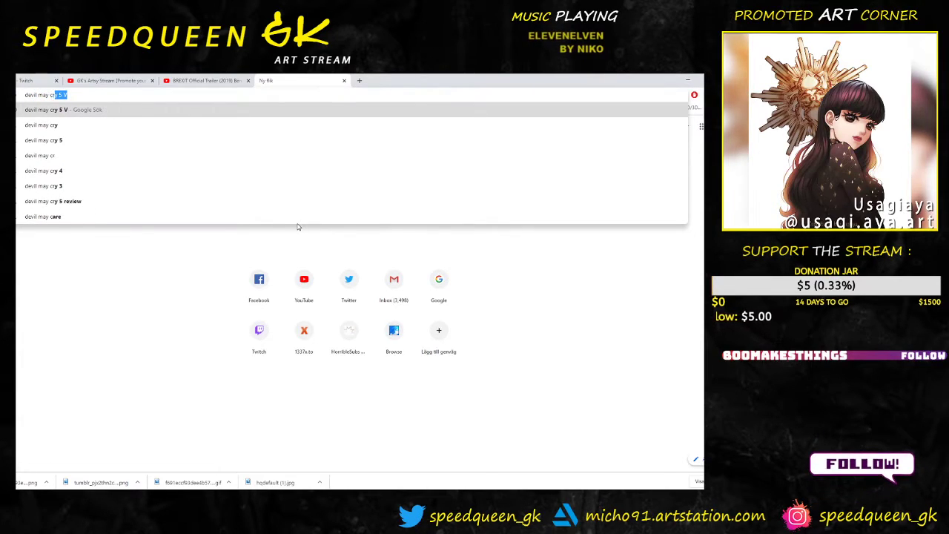
{"action": "type", "text": "y 5 V"}
{"action": "key", "text": "Return"}
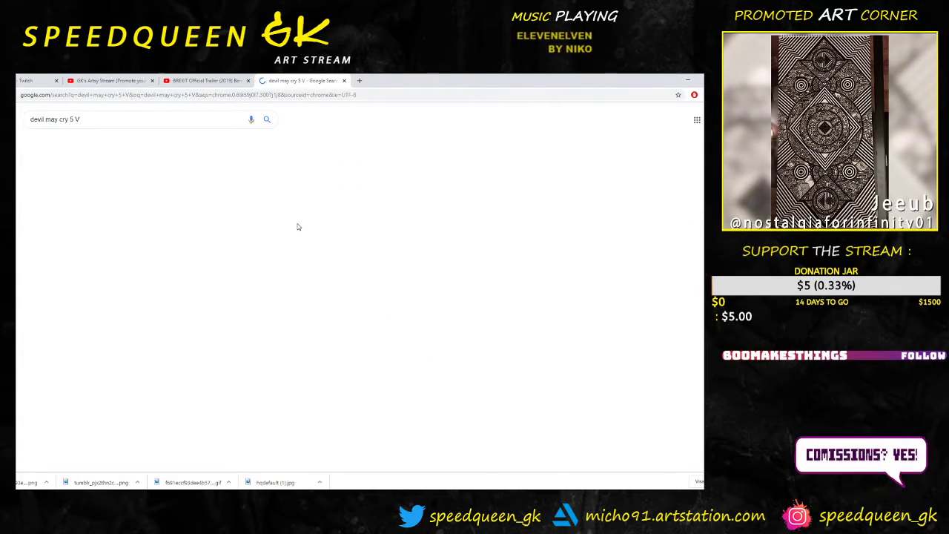
Step: Show the image results, open the dark picture of V holding out a sword to study his grip, and return to Photoshop
{"action": "left_click", "coordinate": [69, 143]}
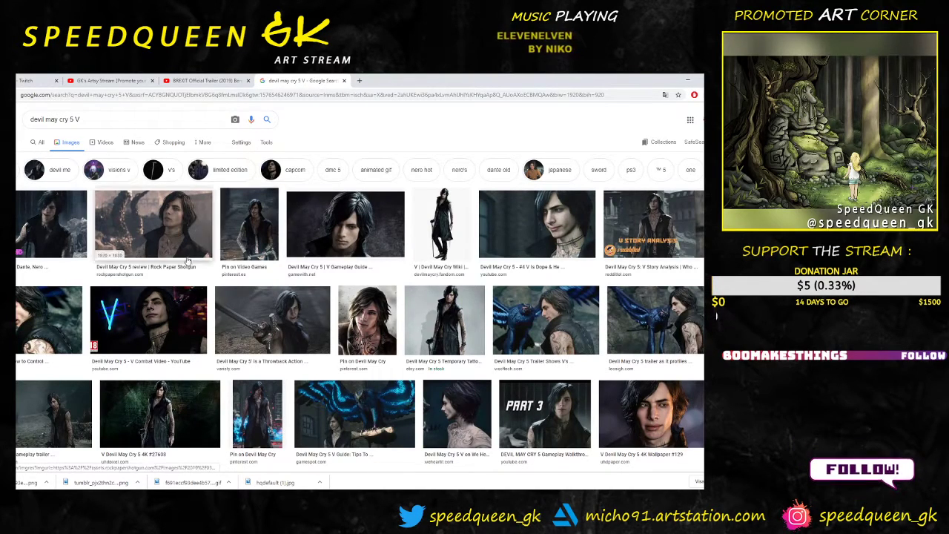
{"action": "left_click", "coordinate": [272, 319]}
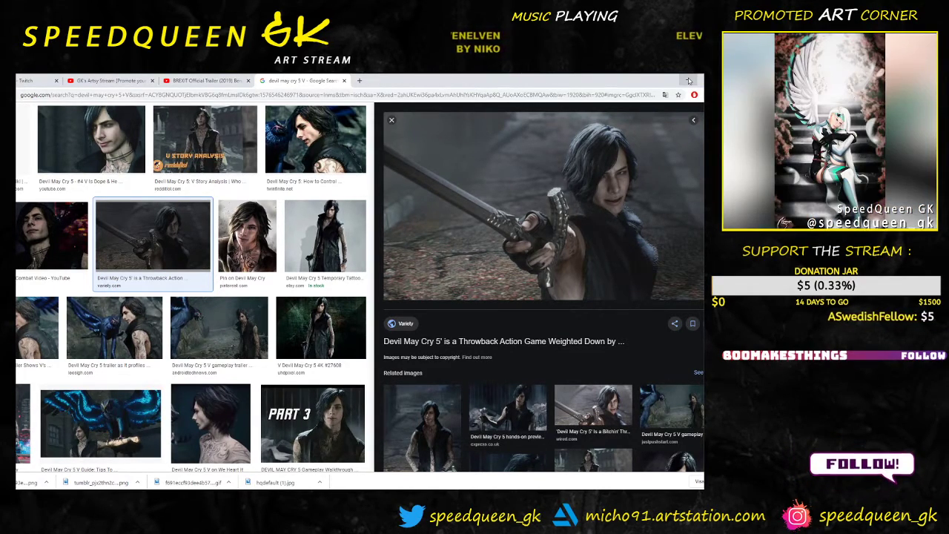
{"action": "left_click", "coordinate": [689, 80]}
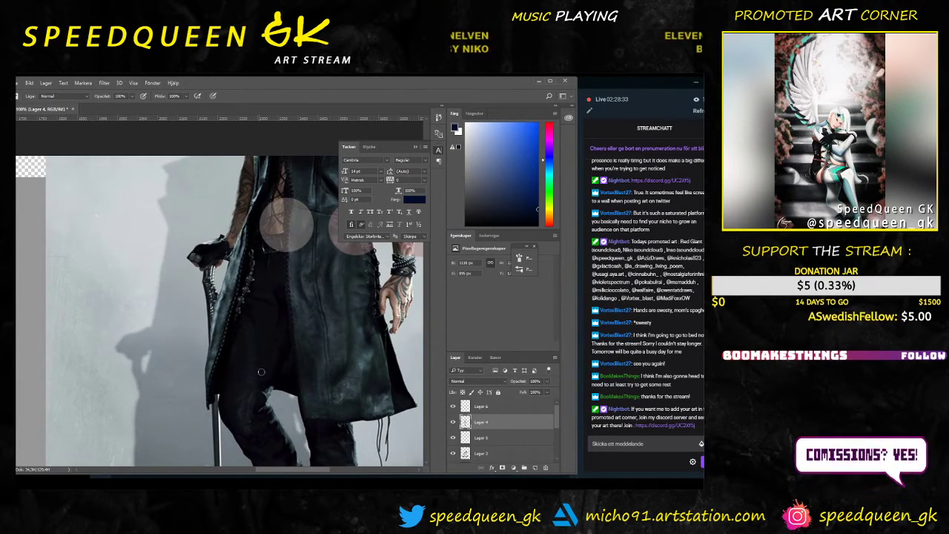
Step: Try a dark blue curve for the cane handle's outer edge beside the raised fist
{"action": "key", "text": "ctrl+minus"}
{"action": "key", "text": "ctrl+minus"}
{"action": "left_click_drag", "start_coordinate": [261, 378], "coordinate": [328, 261]}
{"action": "left_click_drag", "start_coordinate": [215, 460], "coordinate": [349, 268]}
{"action": "key", "text": "ctrl+plus"}
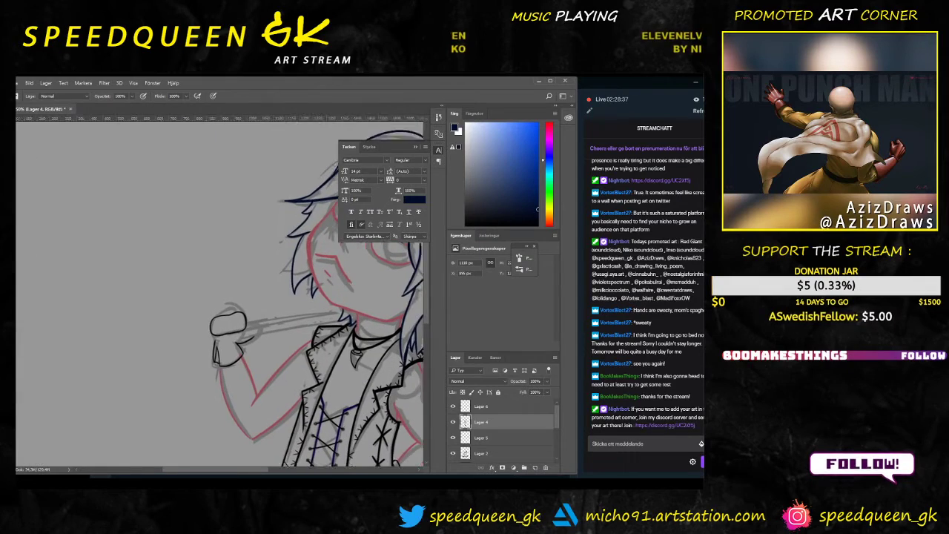
{"action": "left_click_drag", "start_coordinate": [192, 308], "coordinate": [207, 359]}
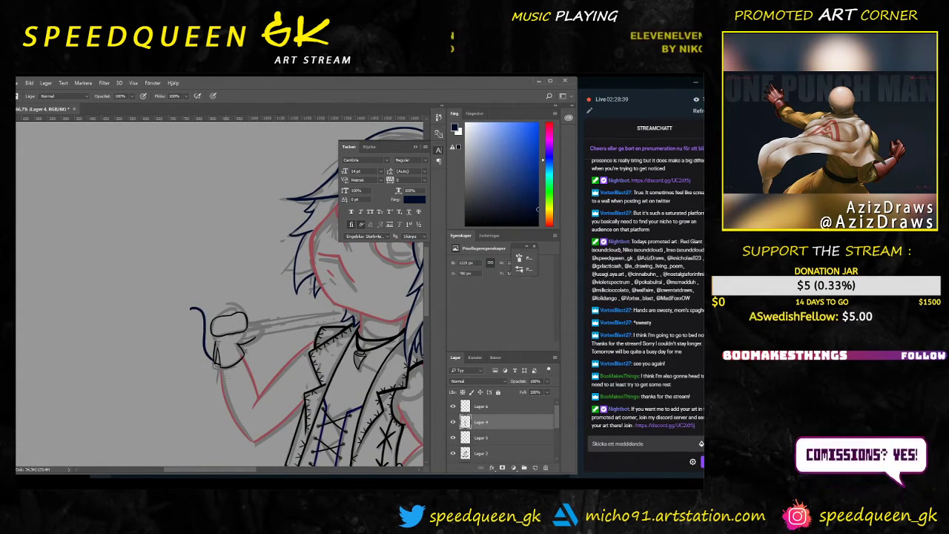
{"action": "key", "text": "ctrl+z"}
{"action": "left_click_drag", "start_coordinate": [188, 306], "coordinate": [202, 362]}
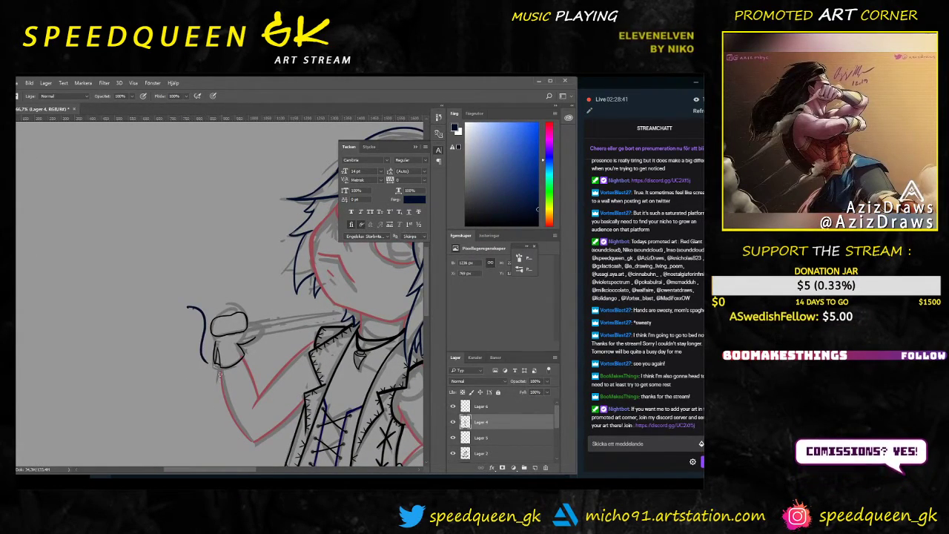
Step: Erase the dark blue curve and redraw the cane handle's outer edge as a longer near-black curve beside the raised fist
{"action": "key", "text": "ctrl+minus"}
{"action": "left_click_drag", "start_coordinate": [246, 339], "coordinate": [177, 283]}
{"action": "key", "text": "ctrl+plus"}
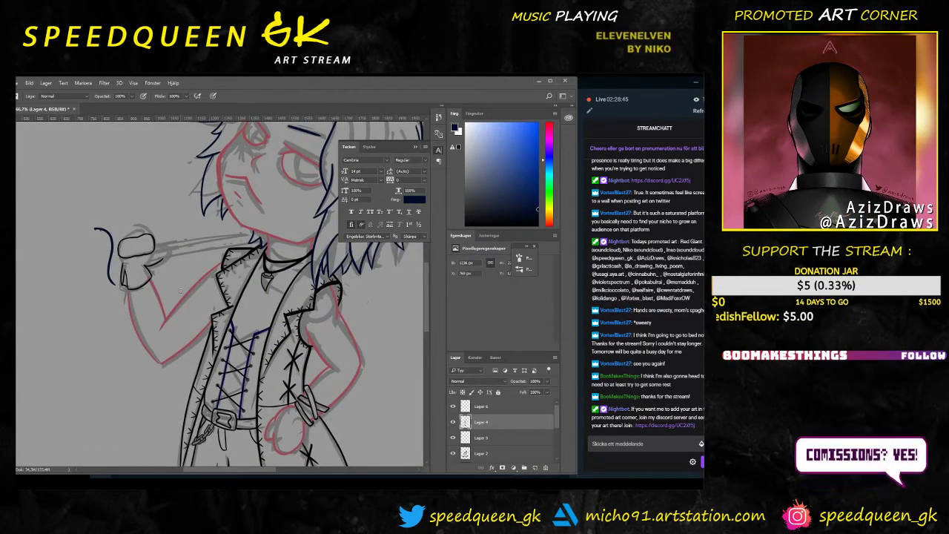
{"action": "key", "text": "ctrl+plus"}
{"action": "left_click", "coordinate": [453, 422]}
{"action": "left_click", "coordinate": [453, 422]}
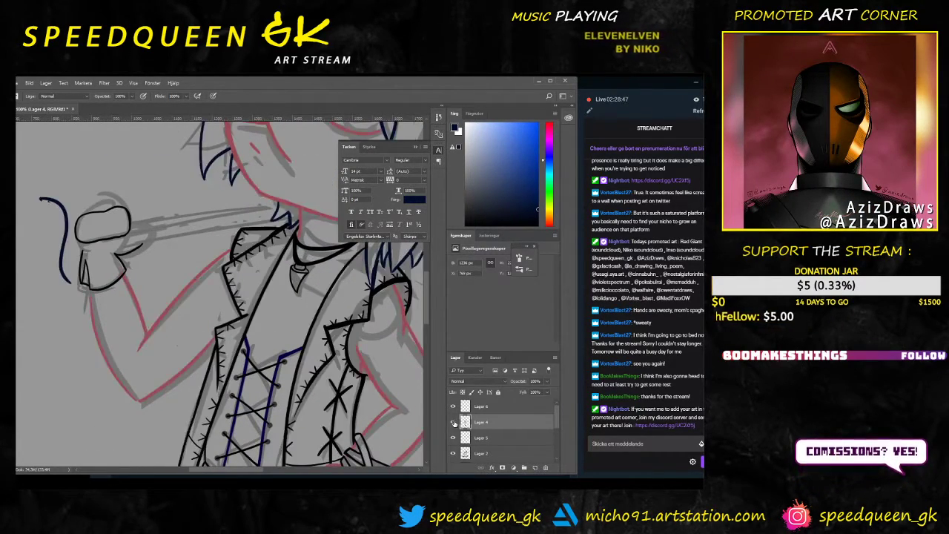
{"action": "left_click_drag", "start_coordinate": [63, 242], "coordinate": [189, 265]}
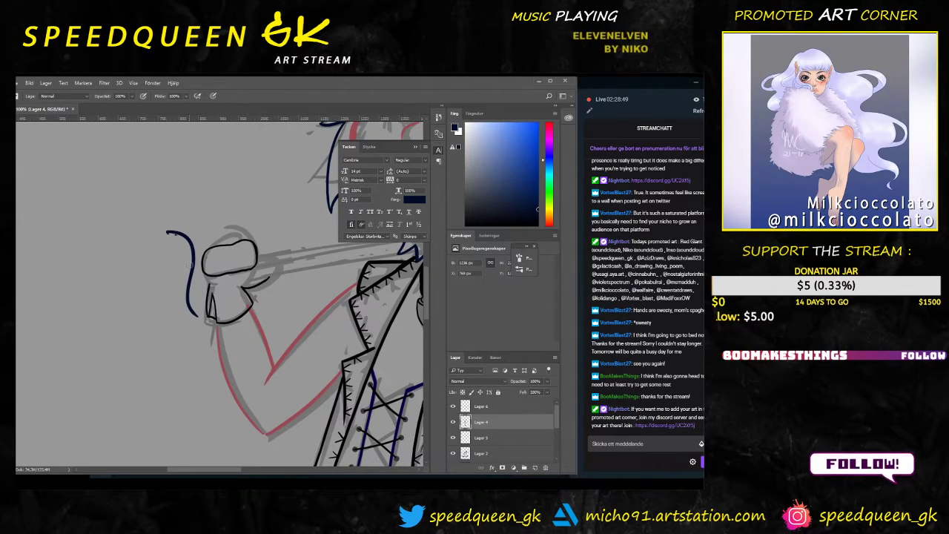
{"action": "key", "text": "e"}
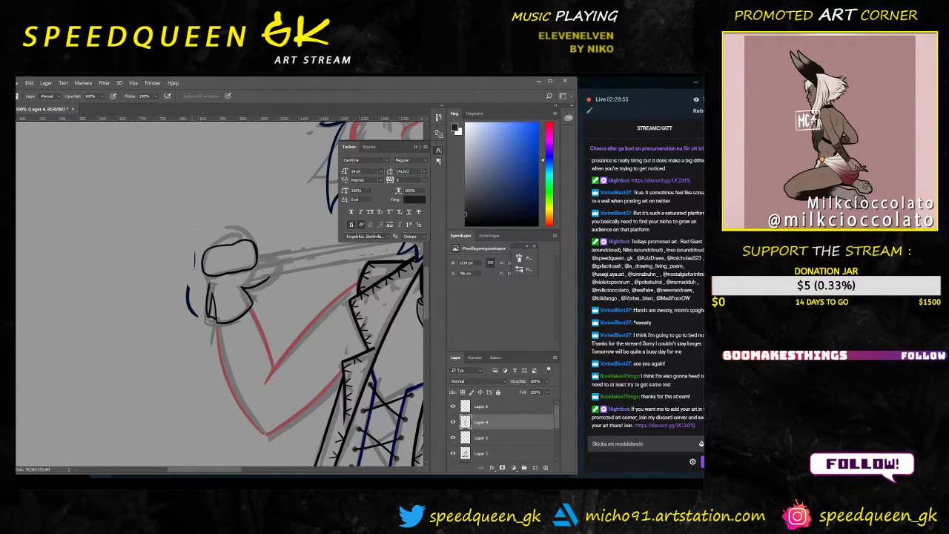
{"action": "key", "text": "b"}
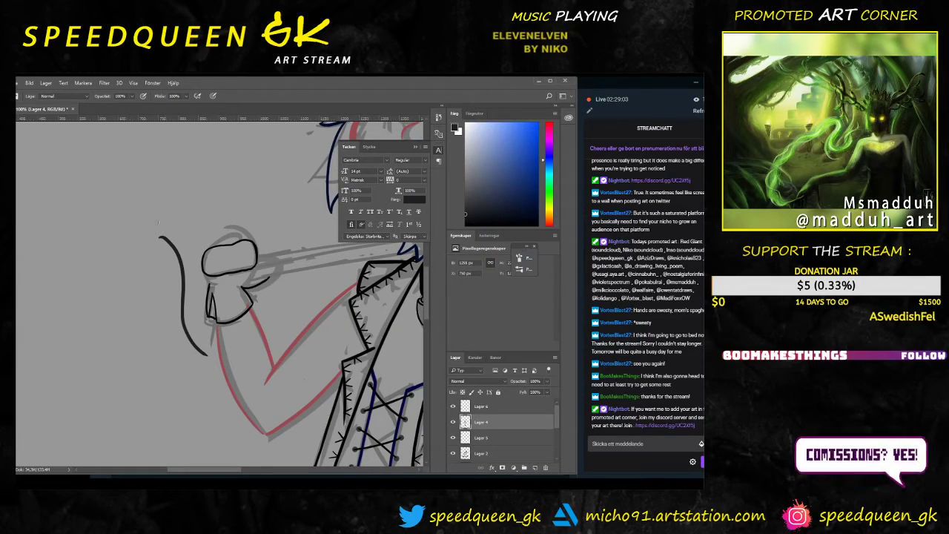
Step: Check the grip in the browser's reference picture and shorten the lower end of the cane handle's outer curve
{"action": "key", "text": "alt+Tab"}
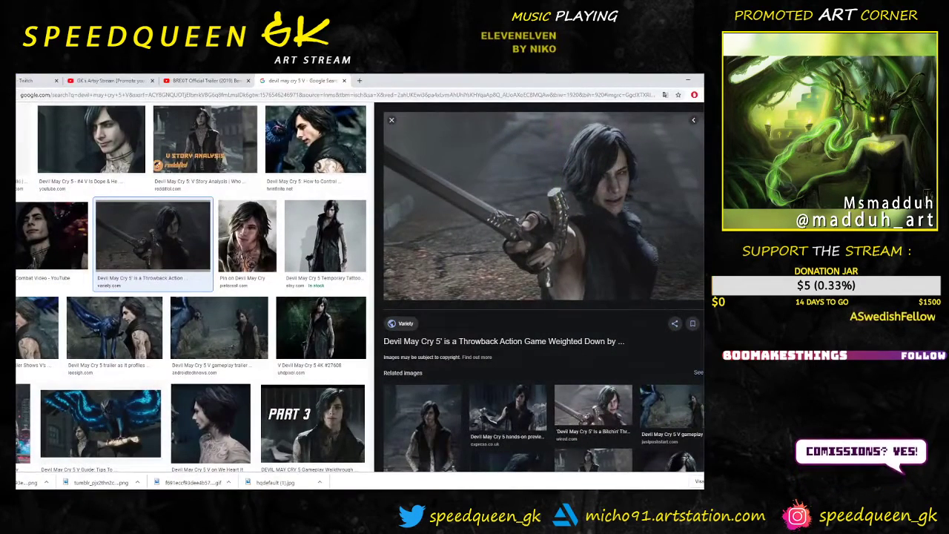
{"action": "key", "text": "alt+Tab"}
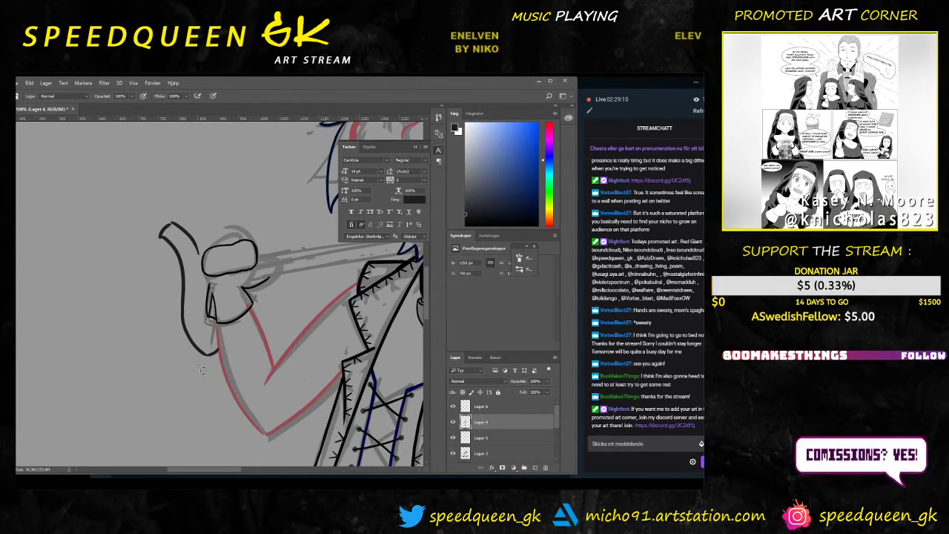
{"action": "key", "text": "e"}
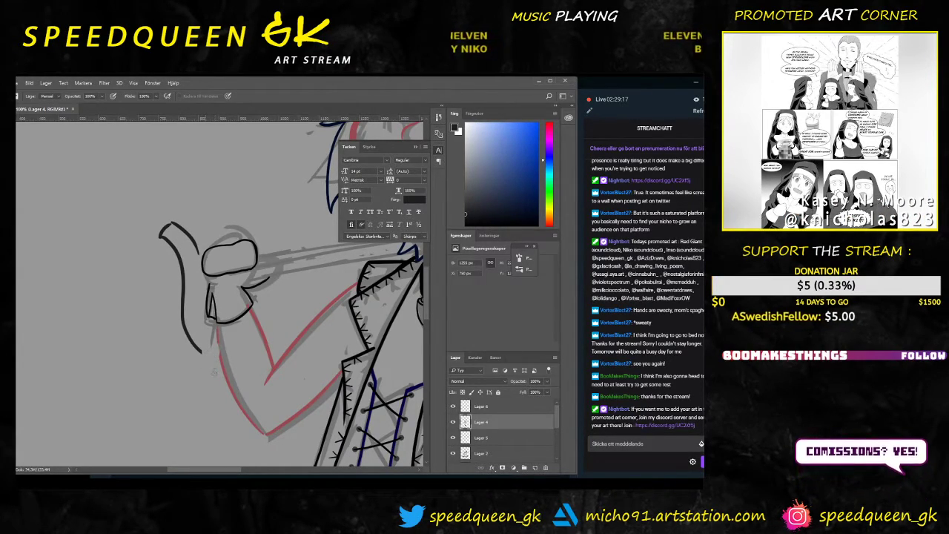
{"action": "key", "text": "ctrl+alt+z"}
{"action": "key", "text": "ctrl+alt+z"}
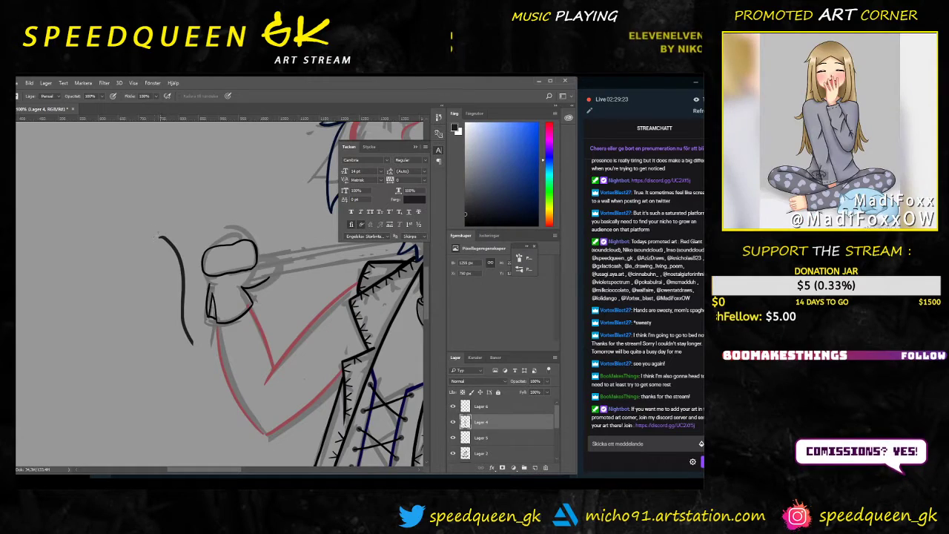
Step: Complete the cane handle's outline with an upper tip, inner edge and rounded lower end, cleaning up the stray line ends
{"action": "key", "text": "b"}
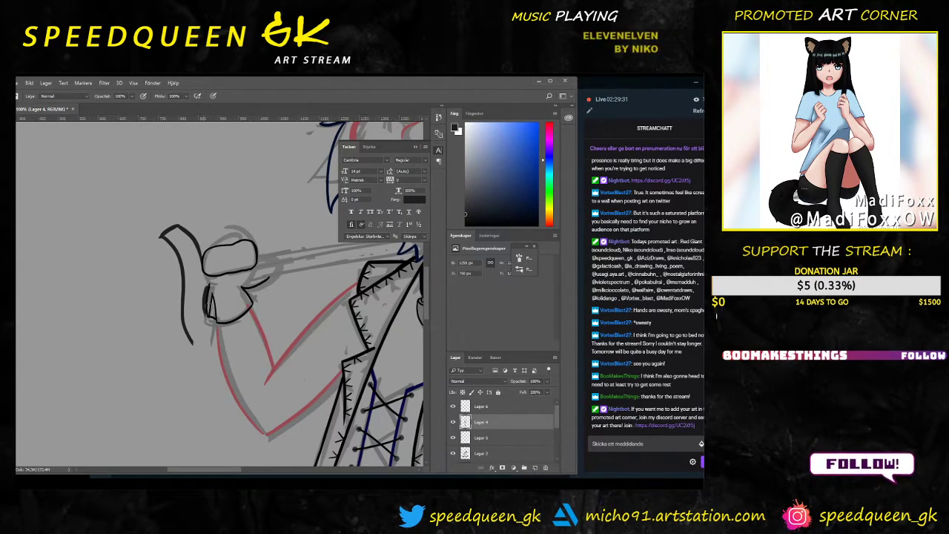
{"action": "key", "text": "ctrl+z"}
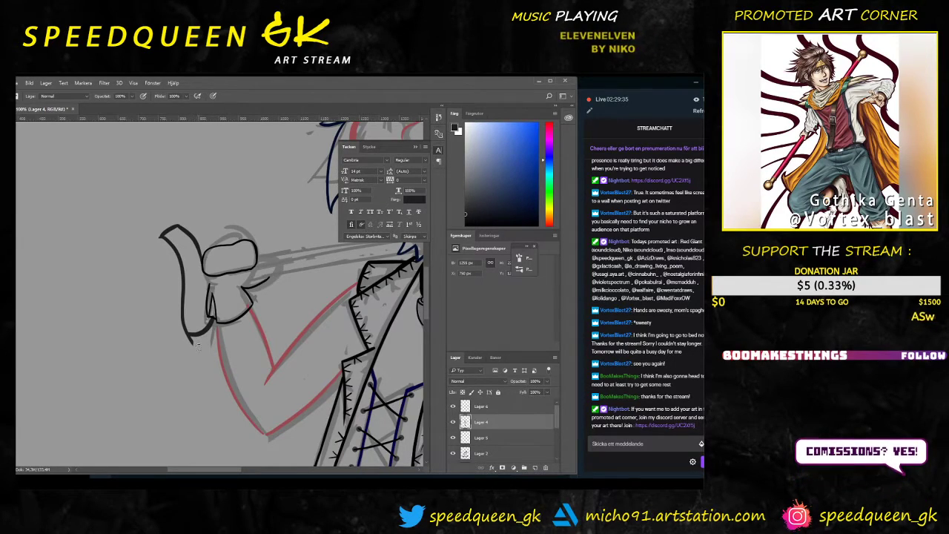
{"action": "key", "text": "e"}
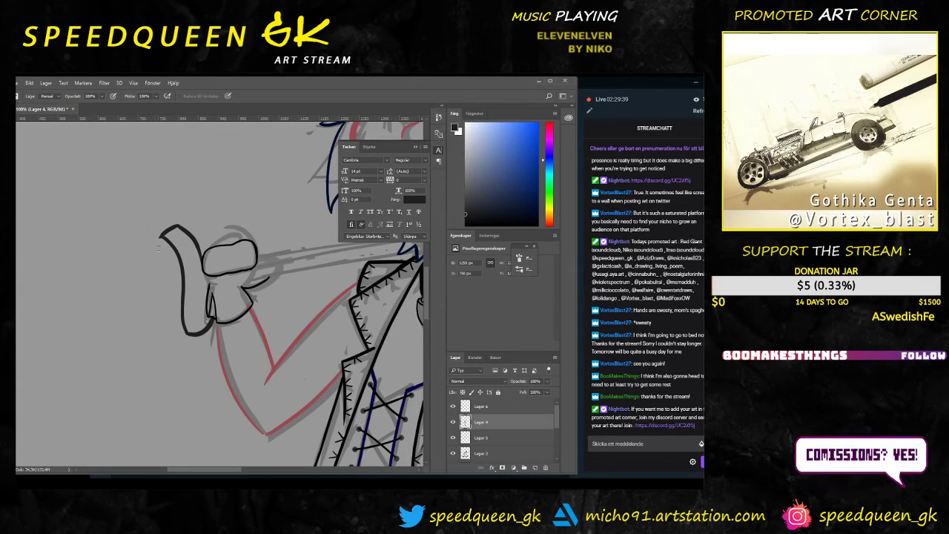
Step: Erase the overlapping glove lines and draw a small rounded joint where the cane handle meets the fist
{"action": "key", "text": "ctrl+minus"}
{"action": "key", "text": "ctrl+minus"}
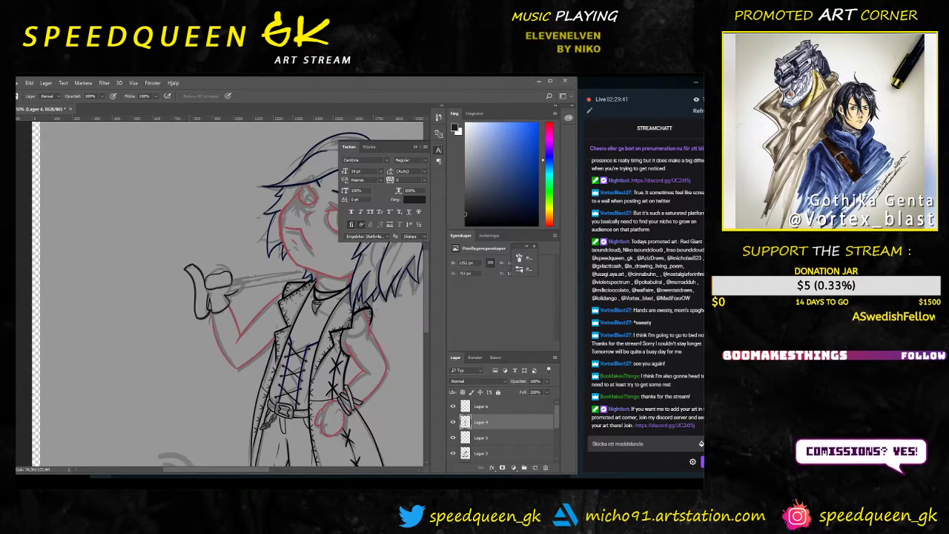
{"action": "key", "text": "ctrl+plus"}
{"action": "key", "text": "ctrl+plus"}
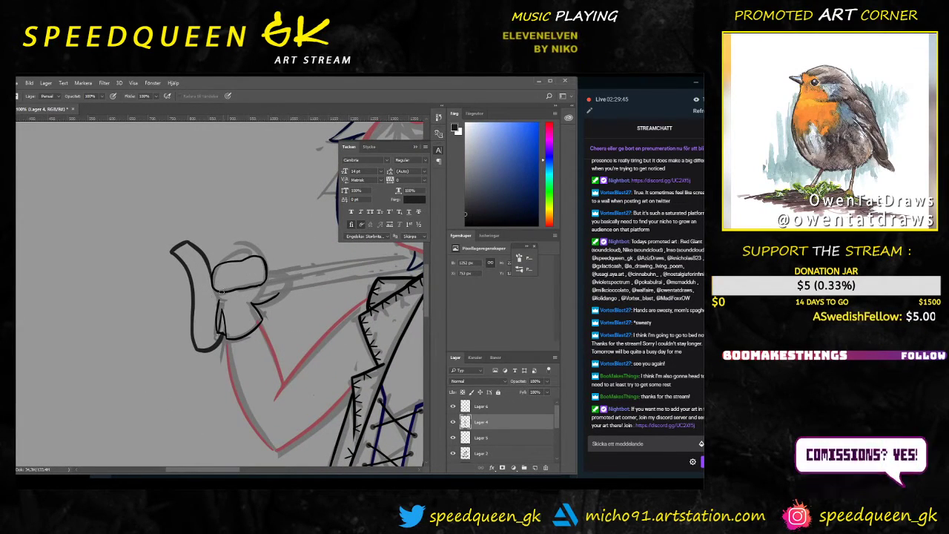
{"action": "key", "text": "b"}
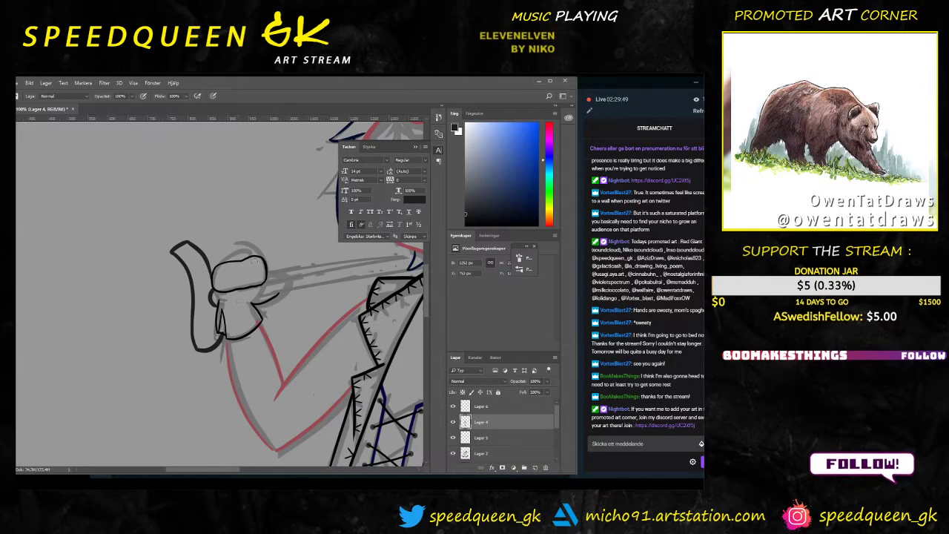
Step: Draw the first long edge of the cane's shaft from the rounded joint past the fist towards the coat collar
{"action": "left_click_drag", "start_coordinate": [213, 303], "coordinate": [328, 276]}
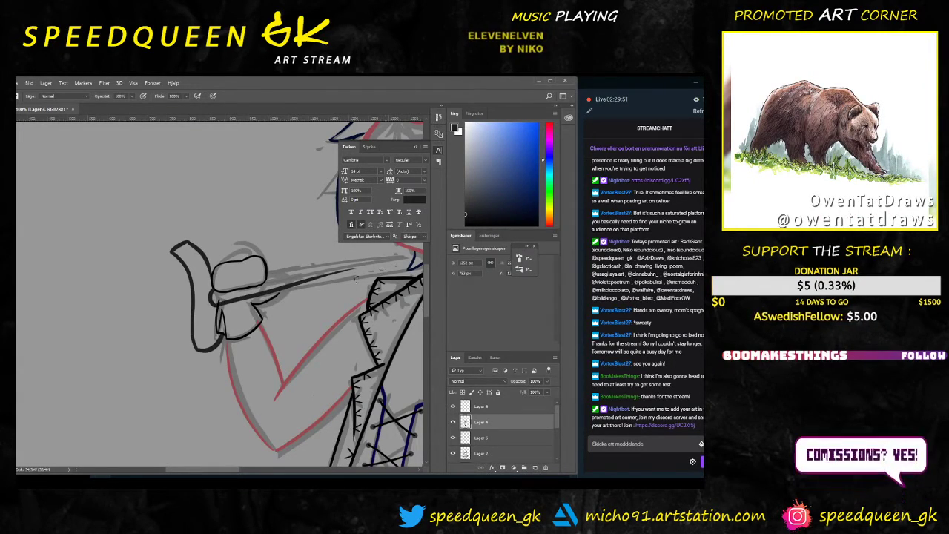
{"action": "key", "text": "ctrl+z"}
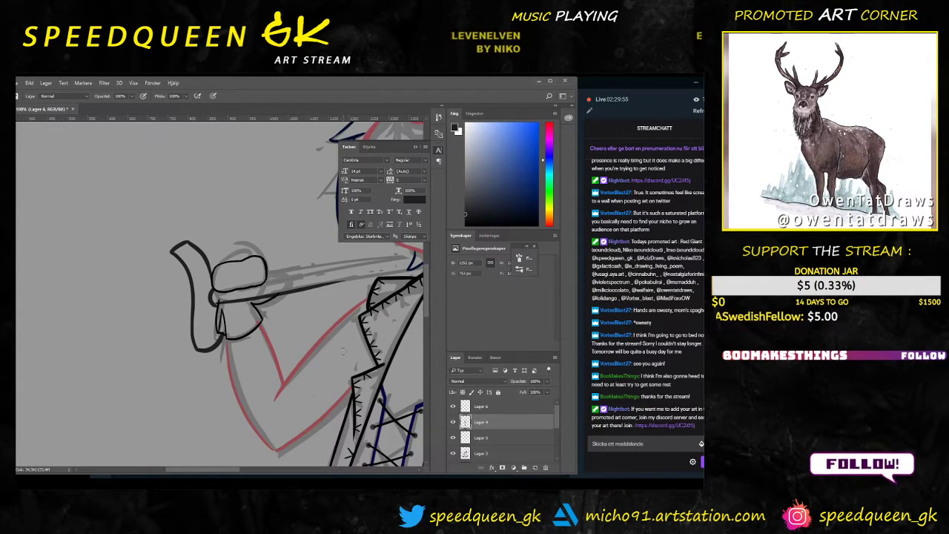
{"action": "key", "text": "r"}
{"action": "mouse_move", "coordinate": [309, 257]}
{"action": "left_mouse_down"}
{"action": "mouse_move", "coordinate": [314, 312]}
{"action": "mouse_move", "coordinate": [261, 389]}
{"action": "mouse_move", "coordinate": [225, 402]}
{"action": "left_mouse_up"}
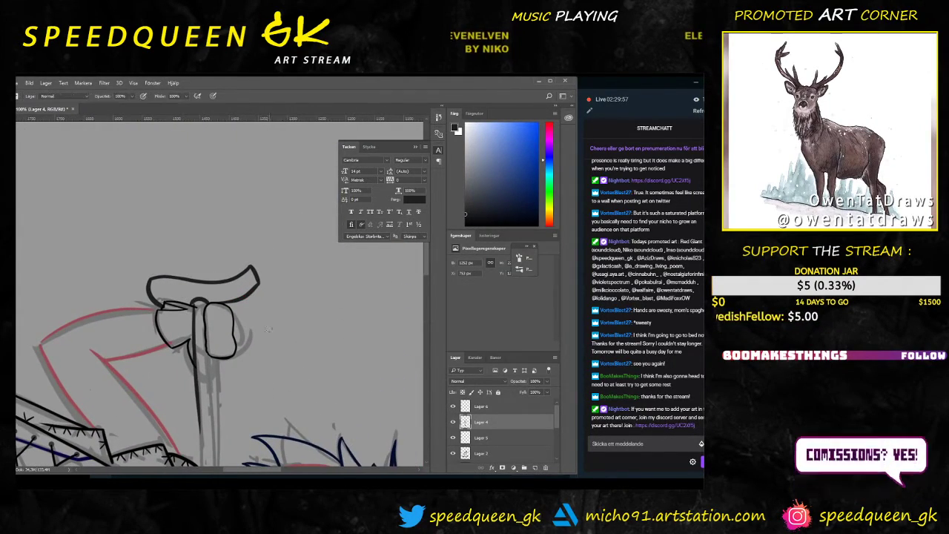
{"action": "key", "text": "ctrl+z"}
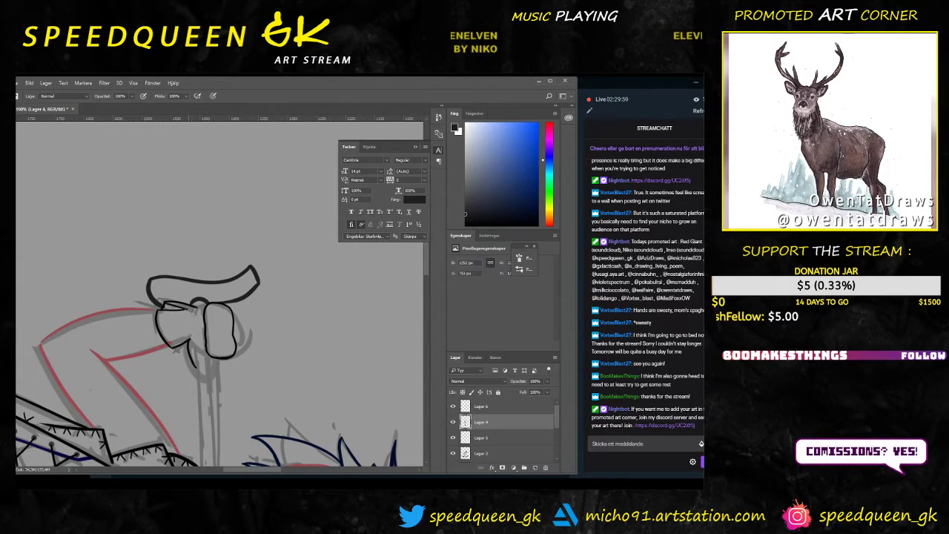
{"action": "left_click_drag", "start_coordinate": [191, 305], "coordinate": [198, 396]}
{"action": "key", "text": "ctrl+z"}
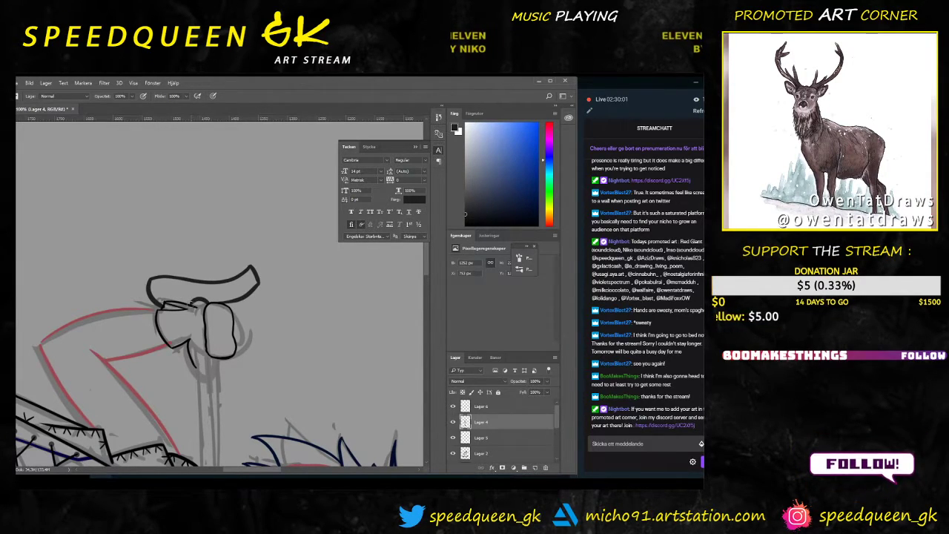
{"action": "left_click_drag", "start_coordinate": [191, 307], "coordinate": [198, 434]}
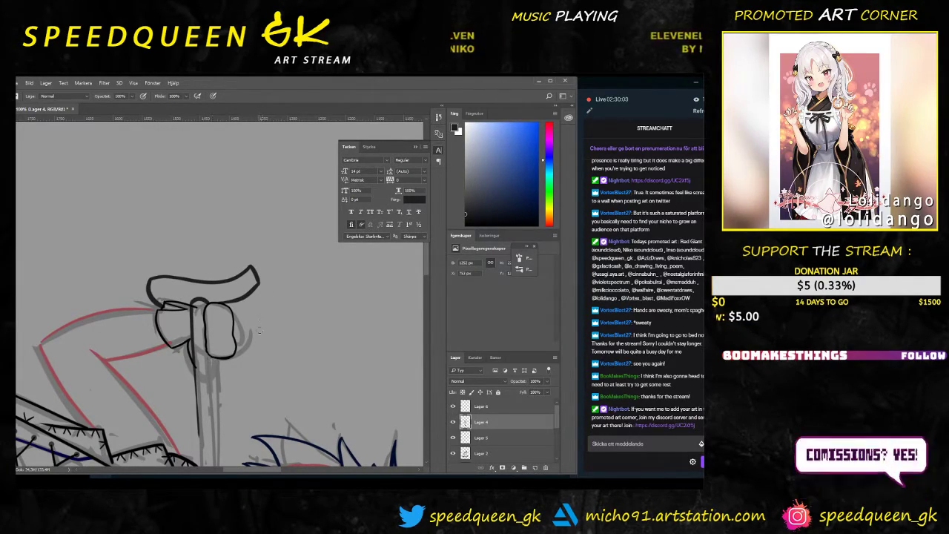
Step: Try freehand strokes for the second long edge of the cane's shaft, from the fist towards the hair
{"action": "scroll", "coordinate": [260, 332], "scroll_direction": "down", "scroll_amount": 3}
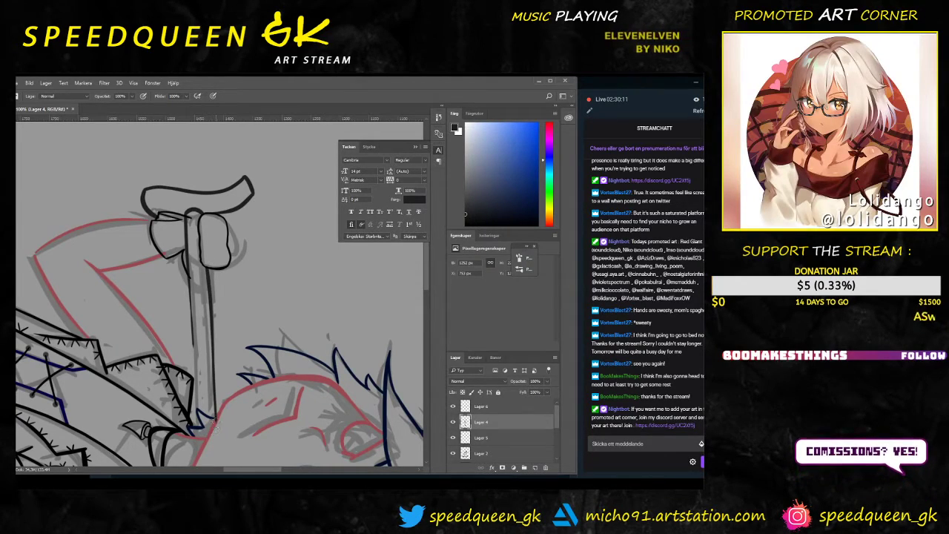
{"action": "key", "text": "ctrl+z"}
{"action": "left_click_drag", "start_coordinate": [208, 266], "coordinate": [209, 362]}
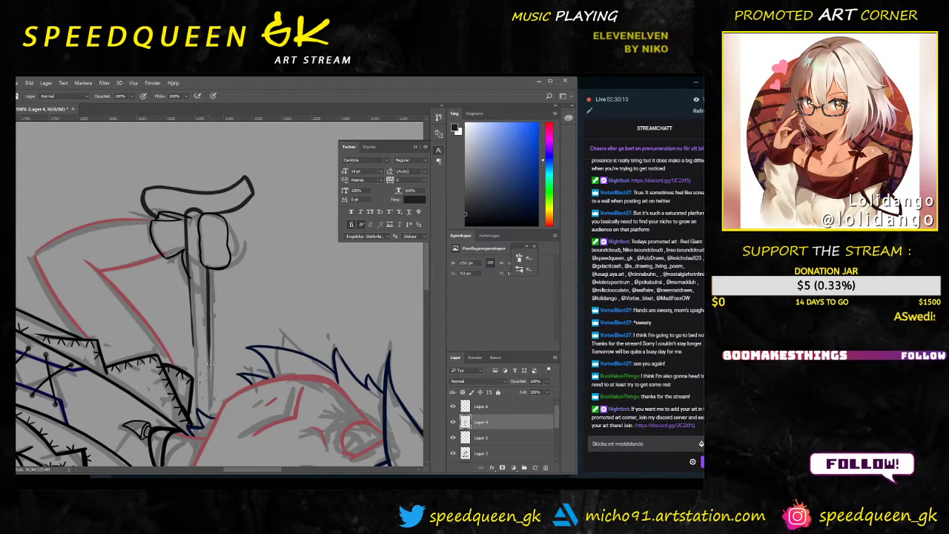
{"action": "key", "text": "ctrl+minus"}
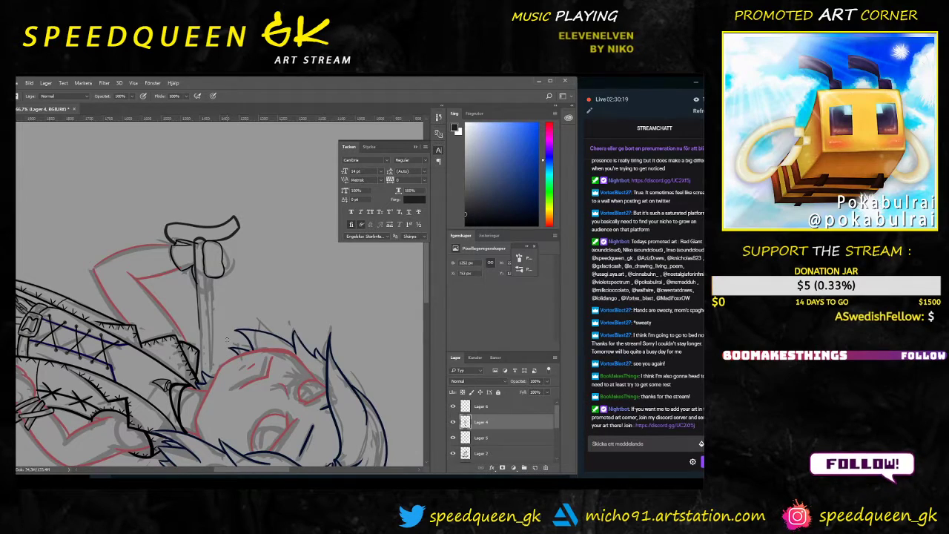
{"action": "scroll", "coordinate": [227, 338], "scroll_direction": "down", "scroll_amount": 3}
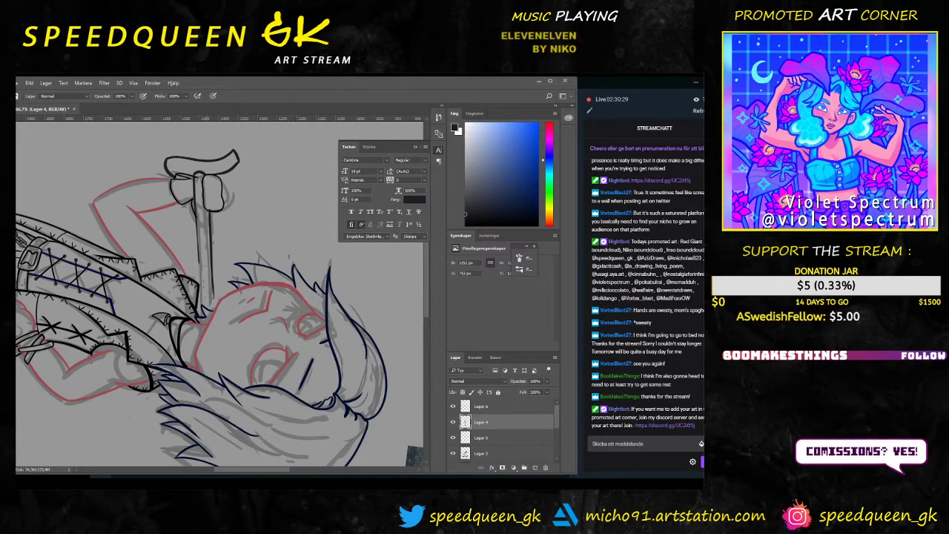
{"action": "left_click_drag", "start_coordinate": [208, 211], "coordinate": [209, 282]}
{"action": "key", "text": "ctrl+z"}
{"action": "left_click_drag", "start_coordinate": [210, 213], "coordinate": [212, 287]}
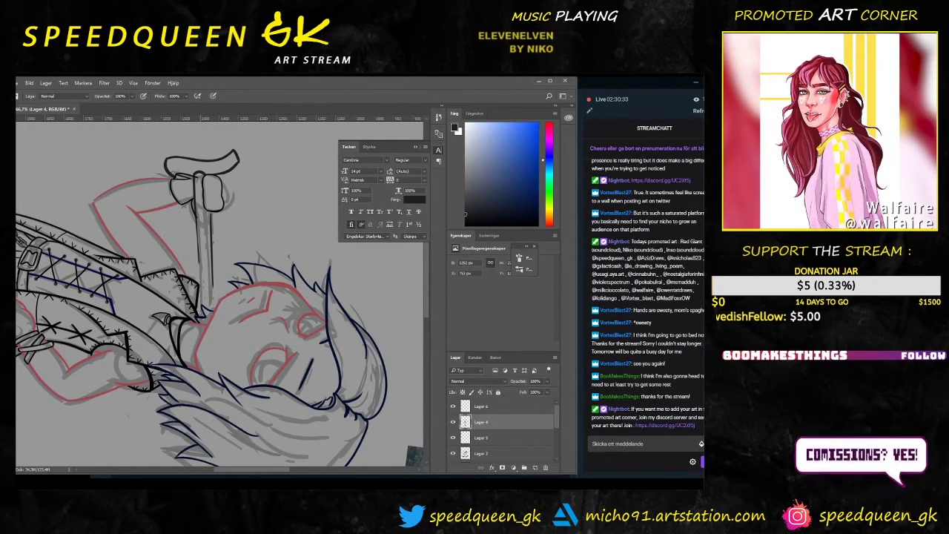
{"action": "scroll", "coordinate": [208, 232], "scroll_direction": "up", "scroll_amount": 1}
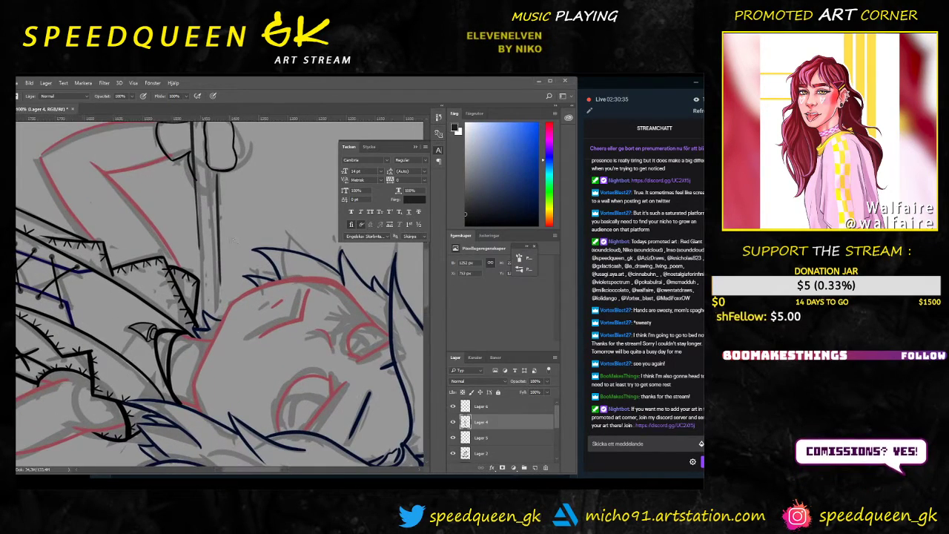
{"action": "left_click_drag", "start_coordinate": [217, 229], "coordinate": [224, 284]}
{"action": "key", "text": "ctrl+z"}
{"action": "left_click_drag", "start_coordinate": [221, 227], "coordinate": [227, 351]}
{"action": "key", "text": "ctrl+z"}
{"action": "left_click_drag", "start_coordinate": [219, 279], "coordinate": [227, 375]}
{"action": "key", "text": "ctrl+z"}
{"action": "left_click_drag", "start_coordinate": [218, 223], "coordinate": [231, 392]}
{"action": "key", "text": "ctrl+z"}
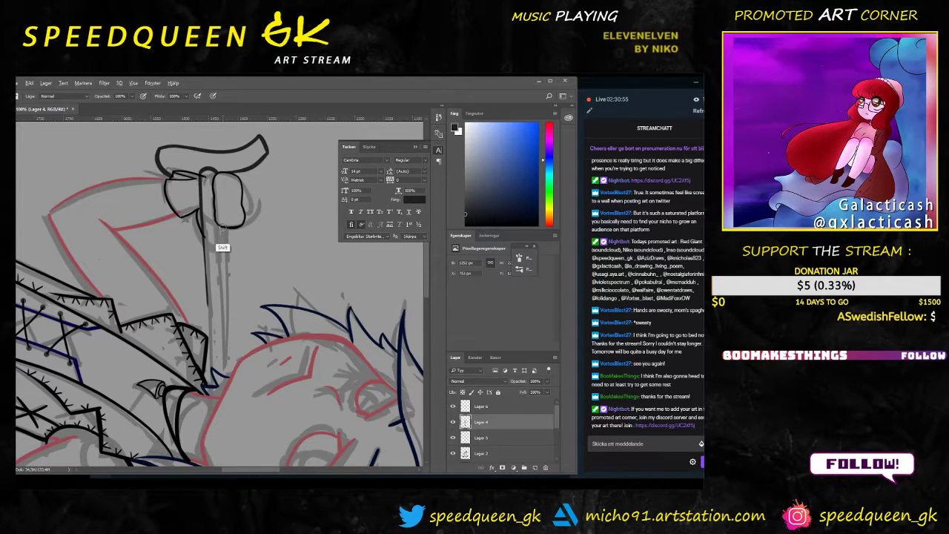
{"action": "left_click", "coordinate": [225, 331], "text": "shift"}
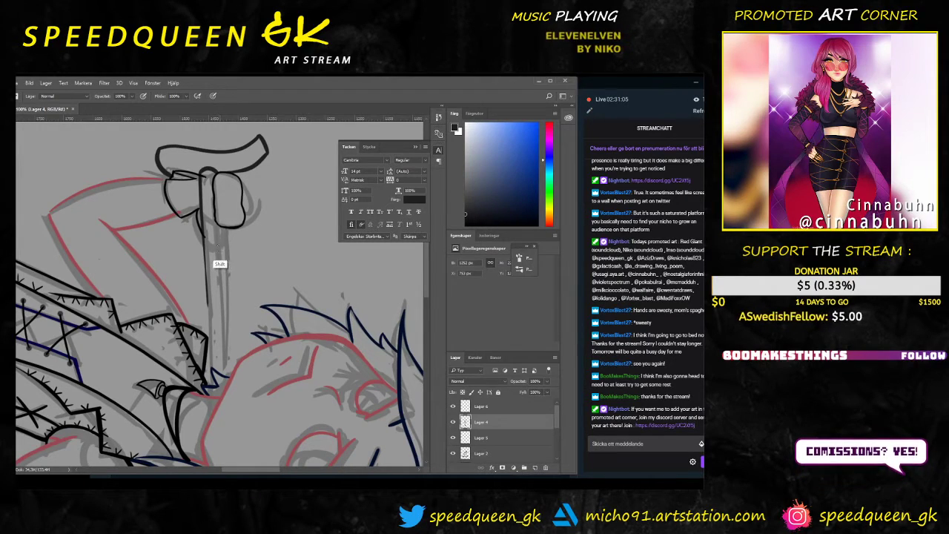
{"action": "left_click_drag", "start_coordinate": [221, 227], "coordinate": [222, 349]}
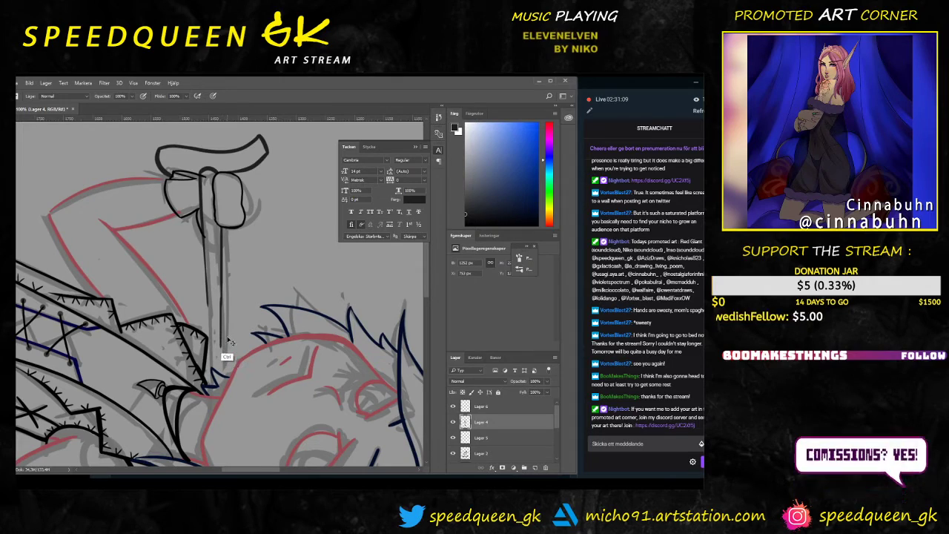
{"action": "key", "text": "ctrl+z"}
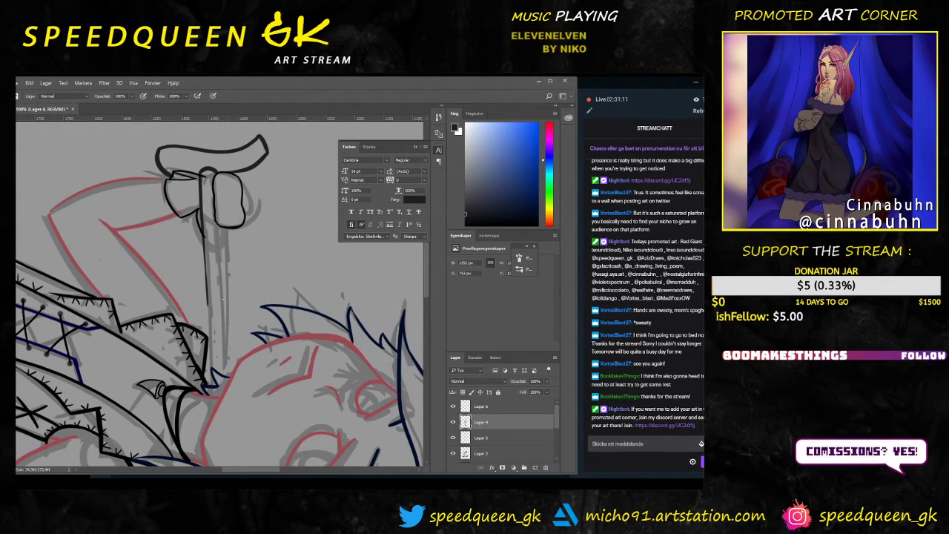
Step: Draw the cane shaft's second long edge from the fist to the hair, and redraw its first edge as a straight line down to the collar
{"action": "left_click_drag", "start_coordinate": [221, 228], "coordinate": [224, 370]}
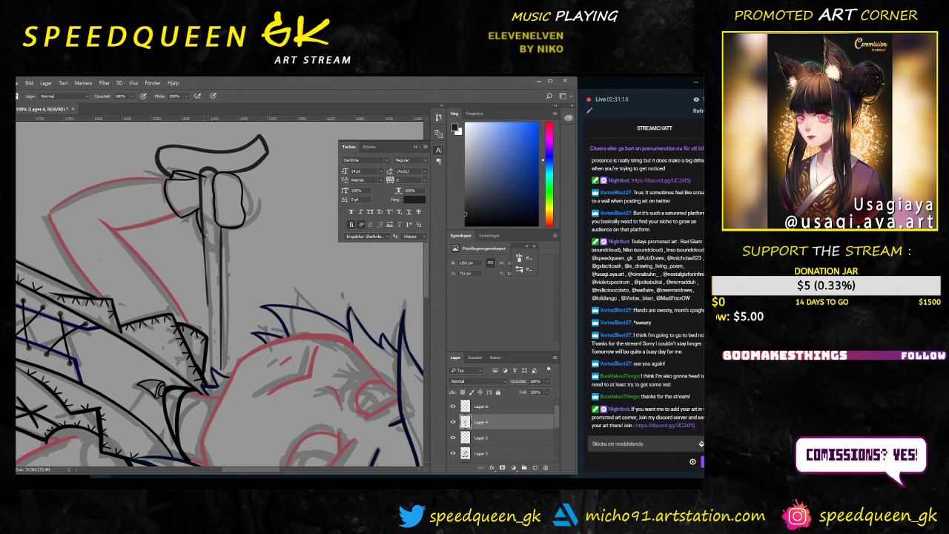
{"action": "key", "text": "e"}
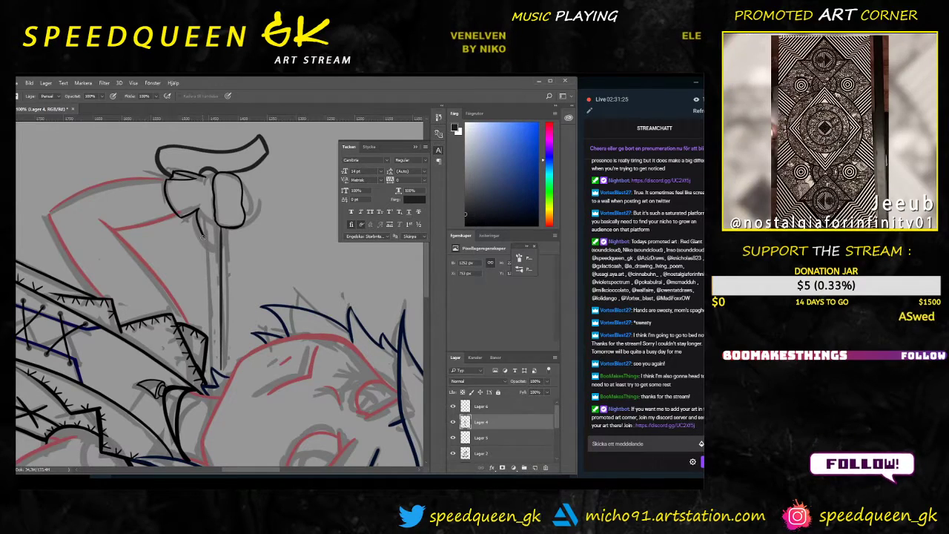
{"action": "key", "text": "b"}
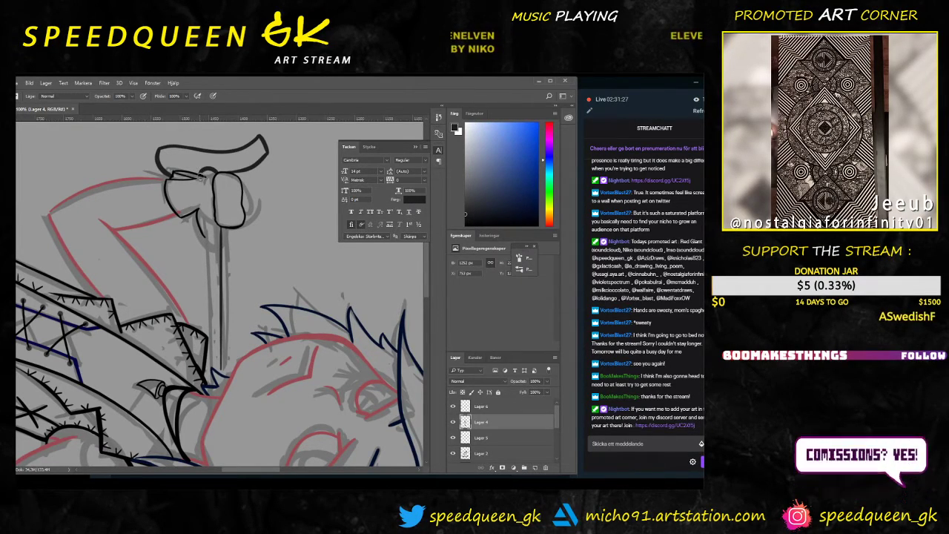
{"action": "left_click_drag", "start_coordinate": [201, 173], "coordinate": [206, 371]}
Step: Erase the end of the shaft's first edge where it overlaps the stitched coat collar, using a small eraser
{"action": "key", "text": "e"}
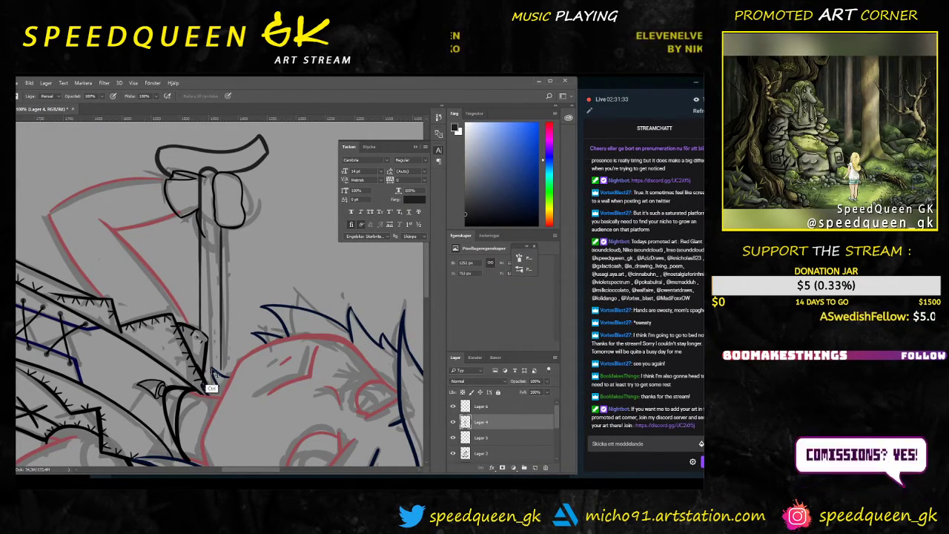
{"action": "key", "text": "ctrl+plus"}
{"action": "key", "text": "ctrl+plus"}
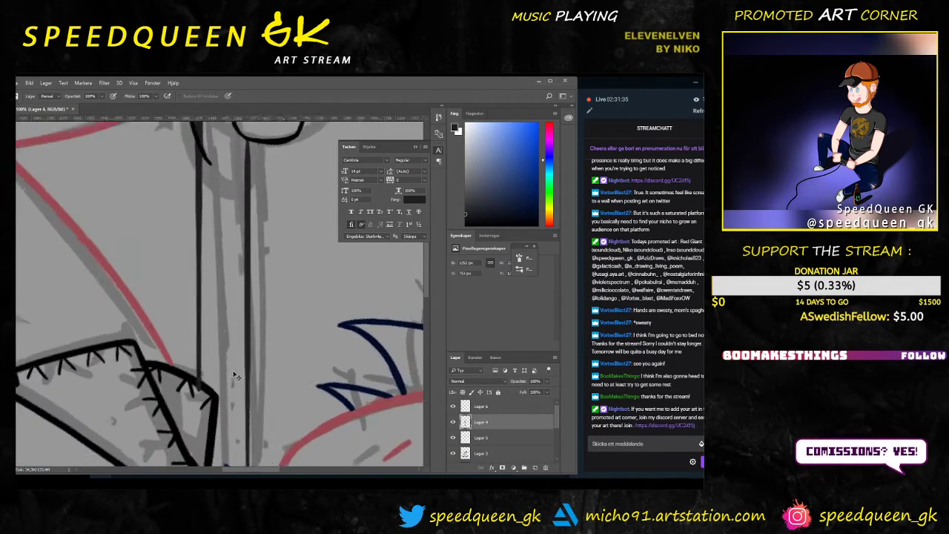
{"action": "key", "text": "ctrl+minus"}
{"action": "key", "text": "ctrl+minus"}
{"action": "key", "text": "ctrl+minus"}
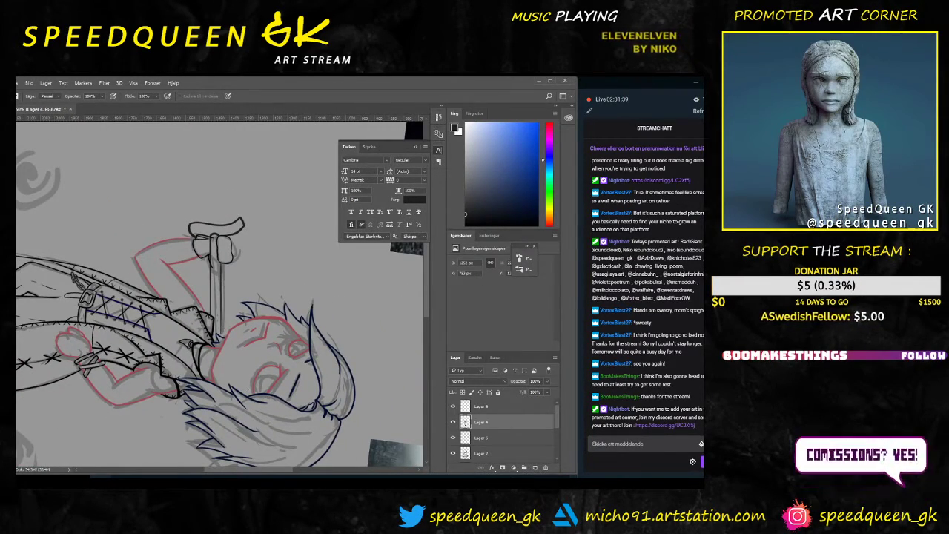
{"action": "key", "text": "ctrl+plus"}
{"action": "key", "text": "ctrl+plus"}
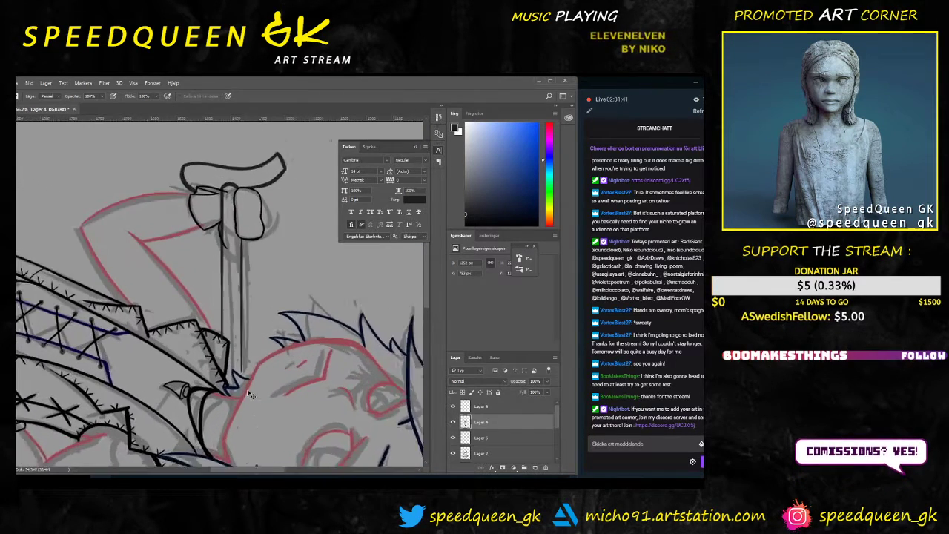
{"action": "key", "text": "ctrl+plus"}
{"action": "key", "text": "ctrl+plus"}
{"action": "key", "text": "ctrl+plus"}
{"action": "left_click_drag", "start_coordinate": [284, 401], "coordinate": [242, 309]}
{"action": "key", "text": "b"}
{"action": "left_click", "coordinate": [237, 377], "text": "alt"}
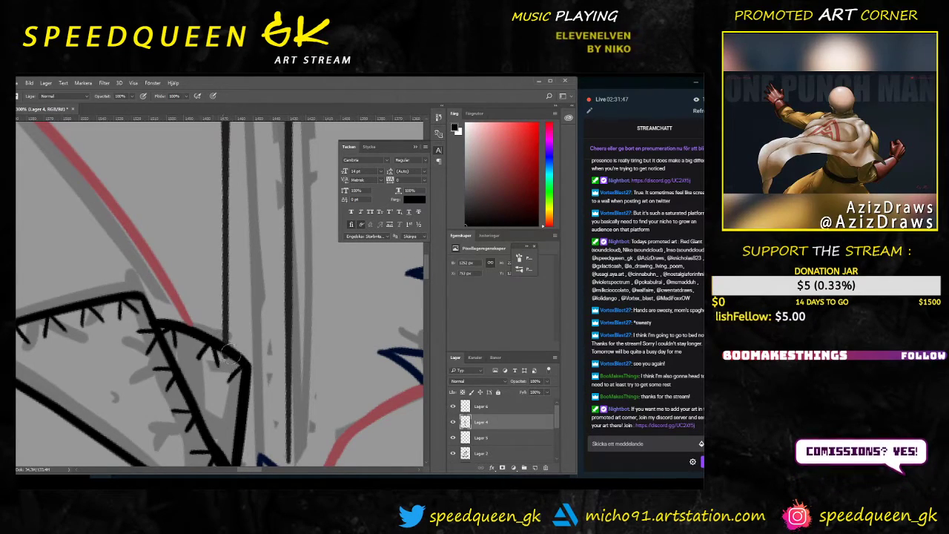
{"action": "key", "text": "e"}
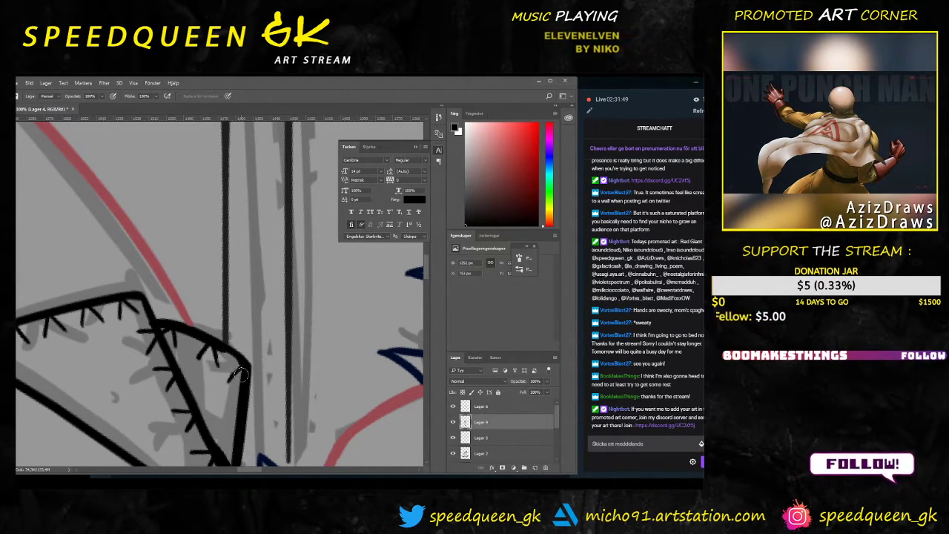
{"action": "right_click", "coordinate": [234, 267]}
{"action": "left_click_drag", "start_coordinate": [272, 274], "coordinate": [270, 274]}
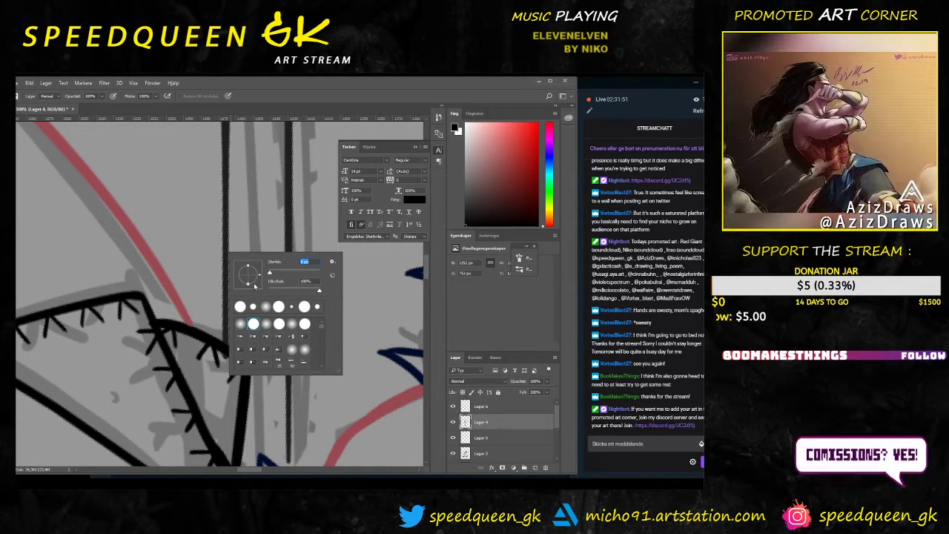
{"action": "left_click_drag", "start_coordinate": [225, 342], "coordinate": [223, 359]}
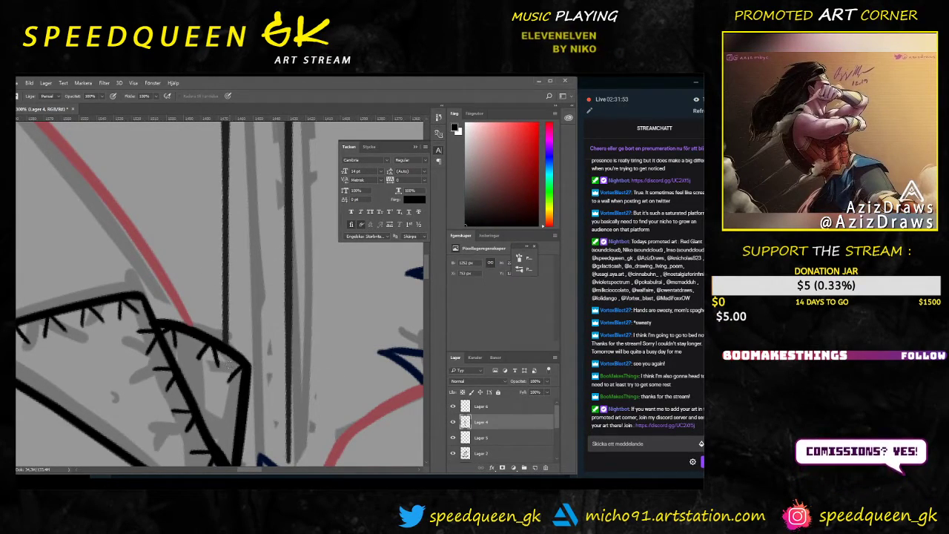
{"action": "key", "text": "ctrl+minus"}
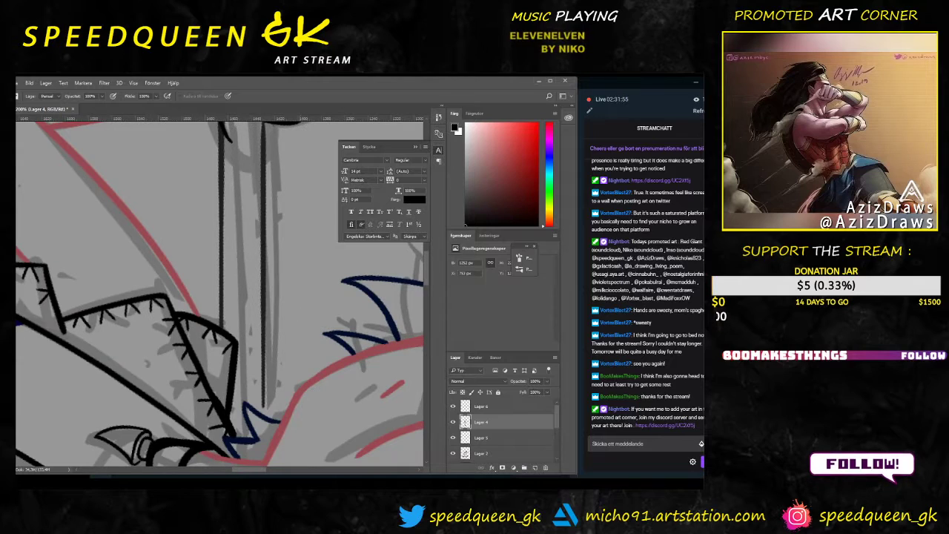
{"action": "left_click_drag", "start_coordinate": [303, 315], "coordinate": [281, 246]}
{"action": "key", "text": "b"}
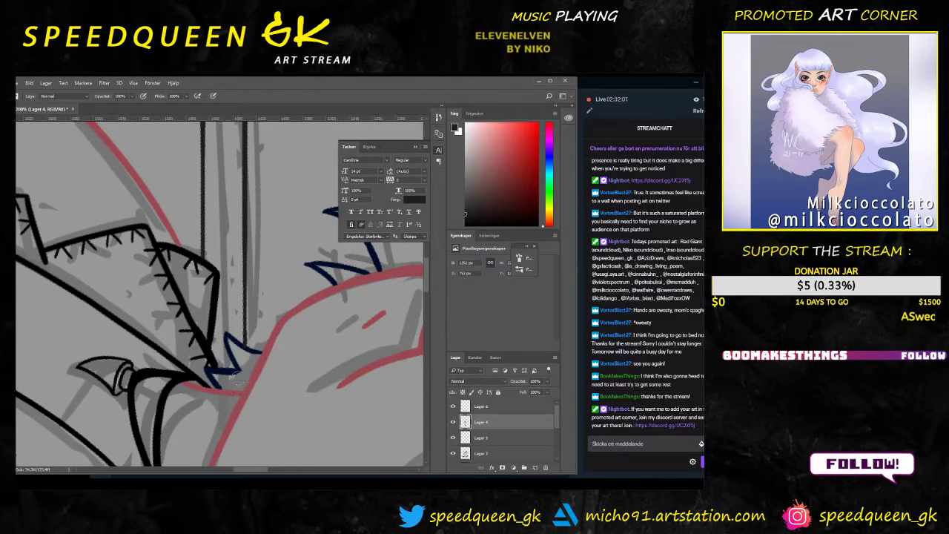
Step: Select Layer 6, check its contents by toggling its visibility, and erase the glove line ends crossing the cane shaft at the fist
{"action": "scroll", "coordinate": [240, 382], "scroll_direction": "down", "scroll_amount": 4}
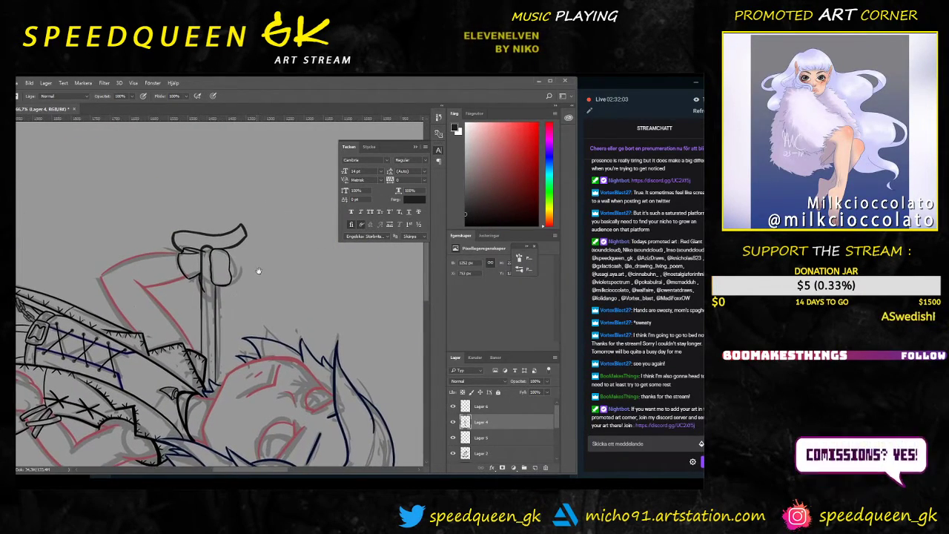
{"action": "scroll", "coordinate": [204, 276], "scroll_direction": "up", "scroll_amount": 4}
{"action": "key", "text": "e"}
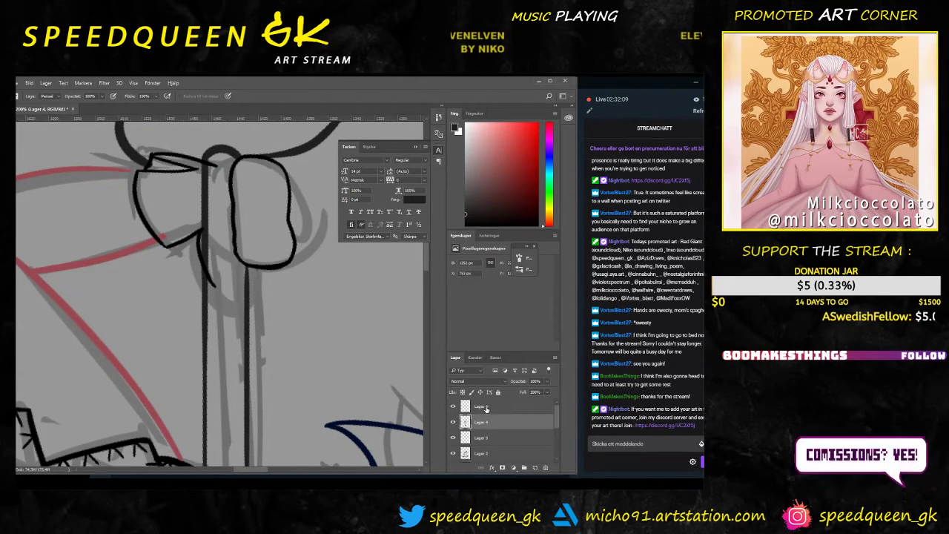
{"action": "left_click", "coordinate": [462, 405]}
{"action": "left_click", "coordinate": [453, 406]}
{"action": "left_click", "coordinate": [453, 407]}
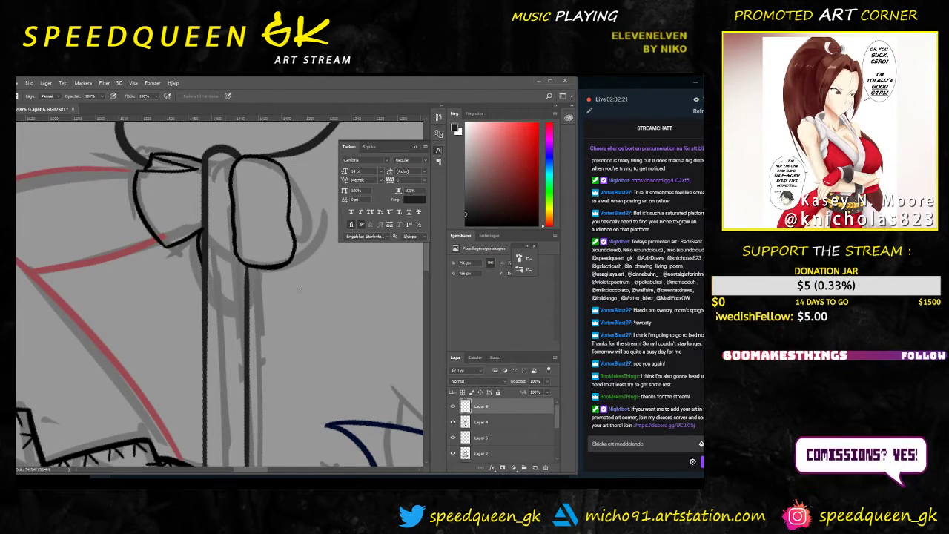
Step: Extend the arm's outlines on Layer 4 to the glove in the sampled red, and erase the red overshoot inside the glove
{"action": "key", "text": "alt+bracketleft"}
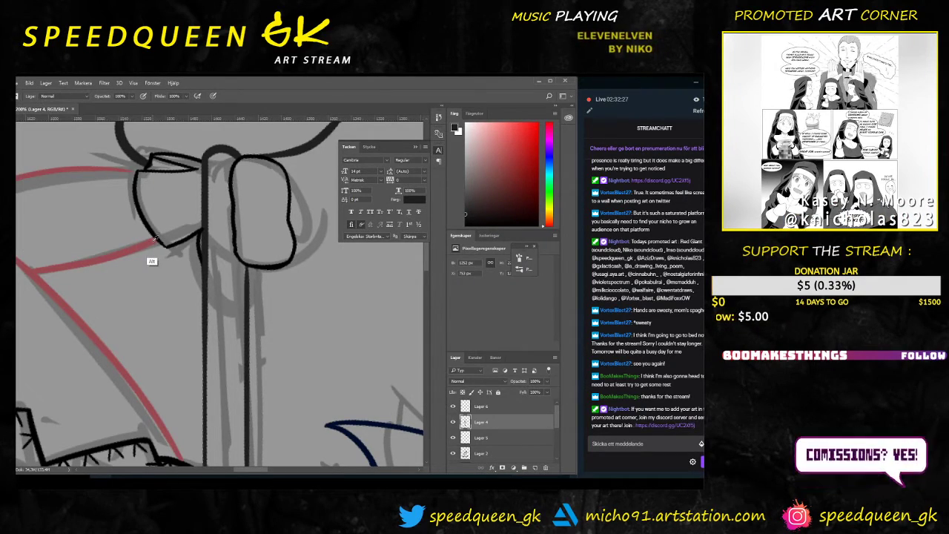
{"action": "right_click", "coordinate": [135, 194]}
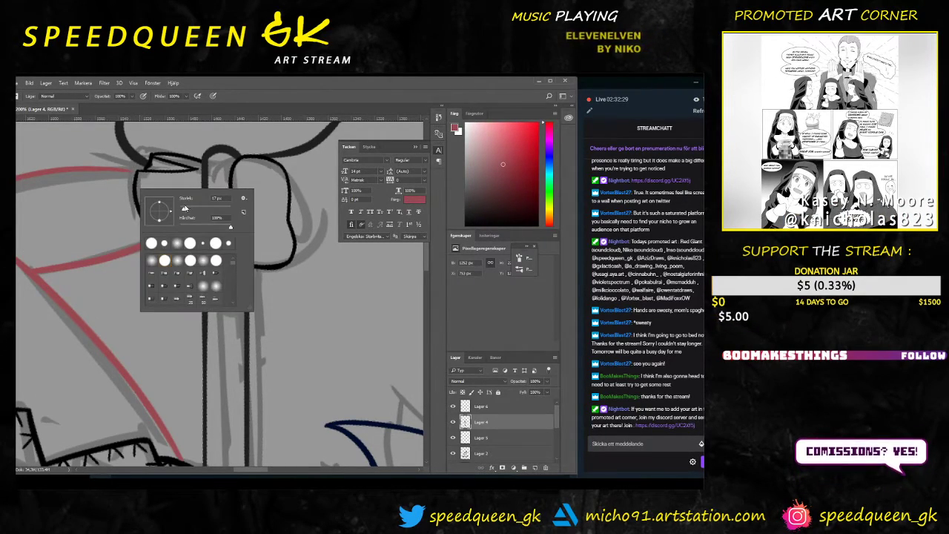
{"action": "key", "text": "Return"}
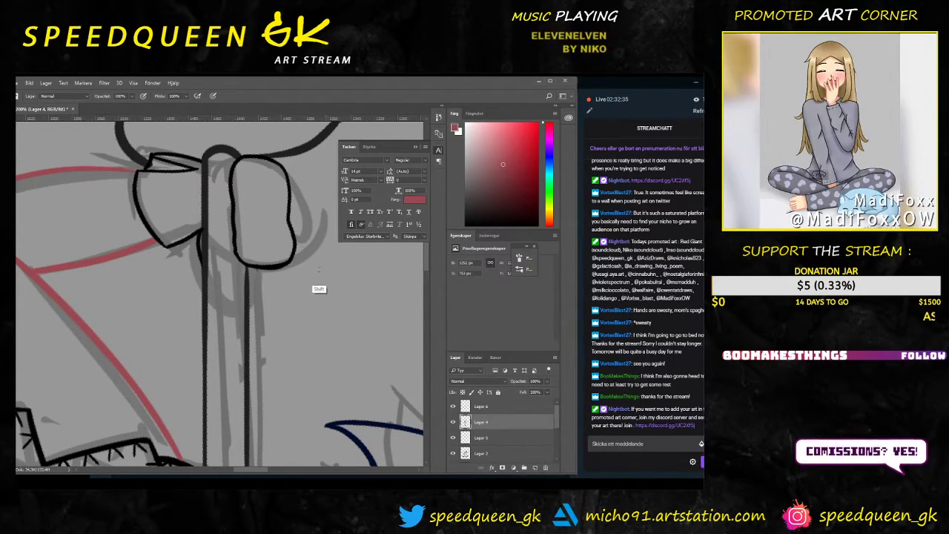
{"action": "left_click_drag", "start_coordinate": [336, 304], "coordinate": [329, 297]}
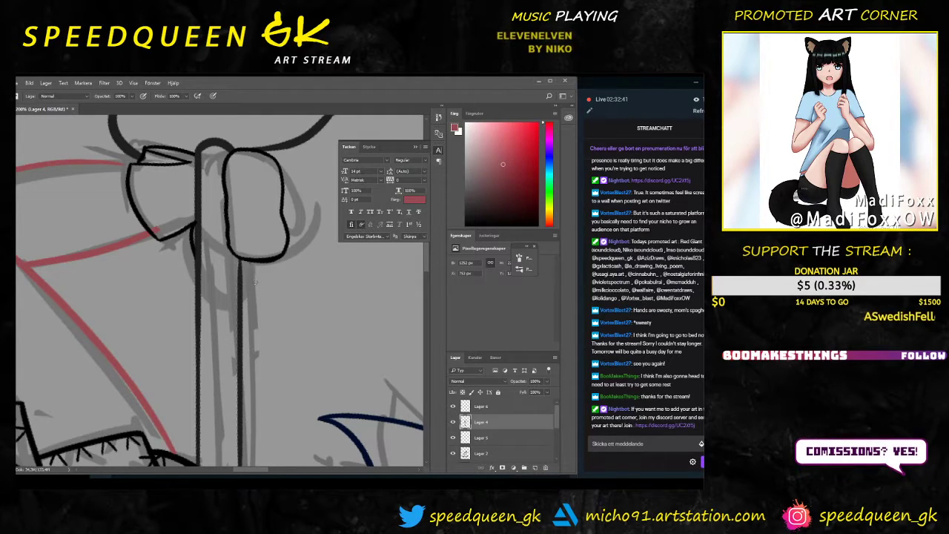
{"action": "scroll", "coordinate": [254, 282], "scroll_direction": "down", "scroll_amount": 2}
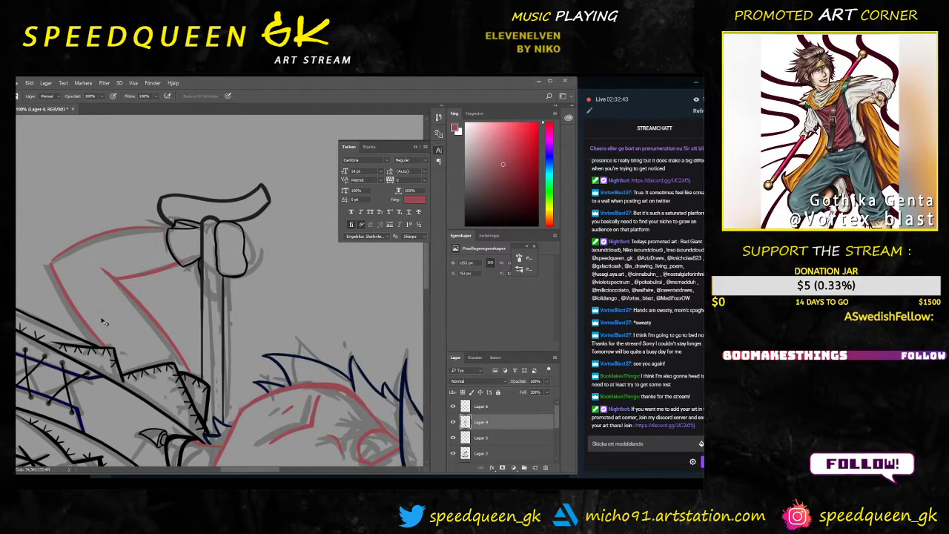
{"action": "scroll", "coordinate": [157, 276], "scroll_direction": "up", "scroll_amount": 3}
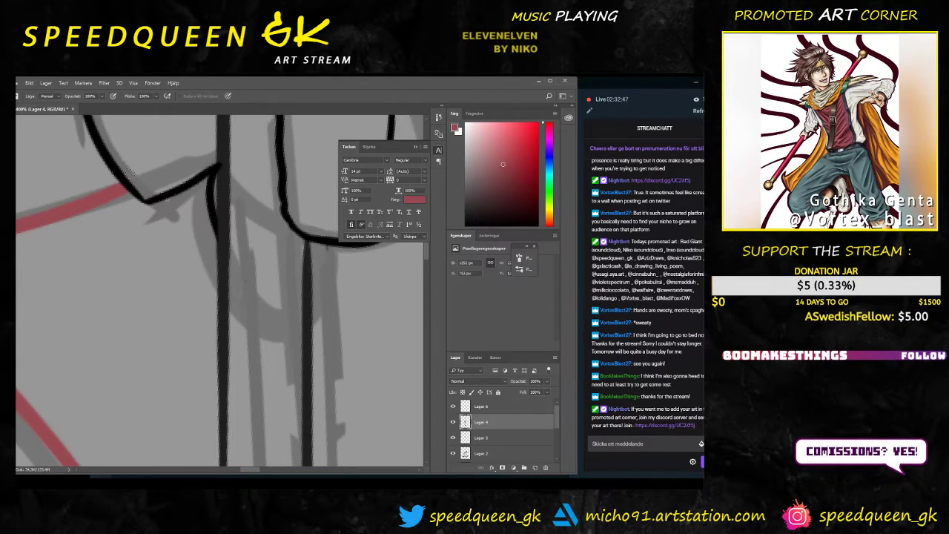
{"action": "scroll", "coordinate": [163, 172], "scroll_direction": "down", "scroll_amount": 2}
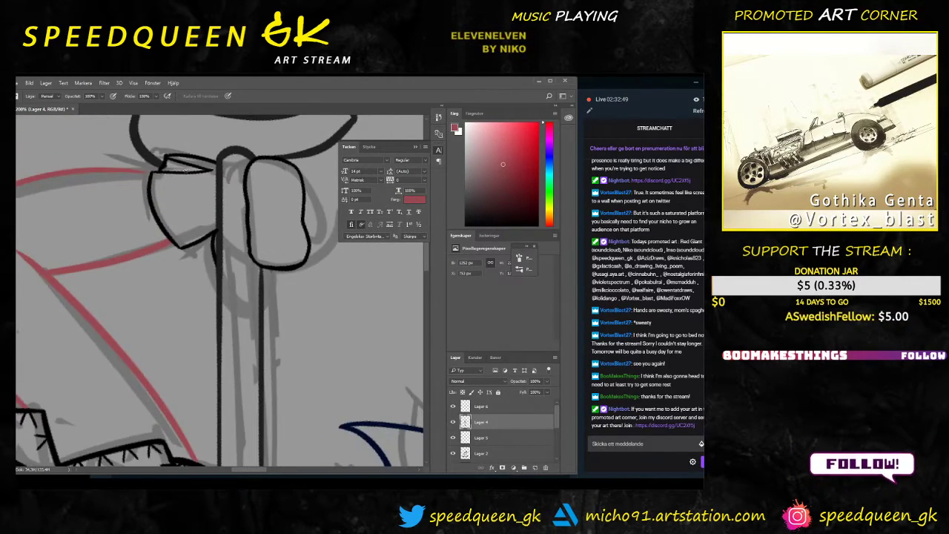
Step: Identify the layers by toggling Layer 4's visibility, and erase the glove's line tip that overlaps the cane shaft on Layer 6
{"action": "scroll", "coordinate": [232, 201], "scroll_direction": "up", "scroll_amount": 1}
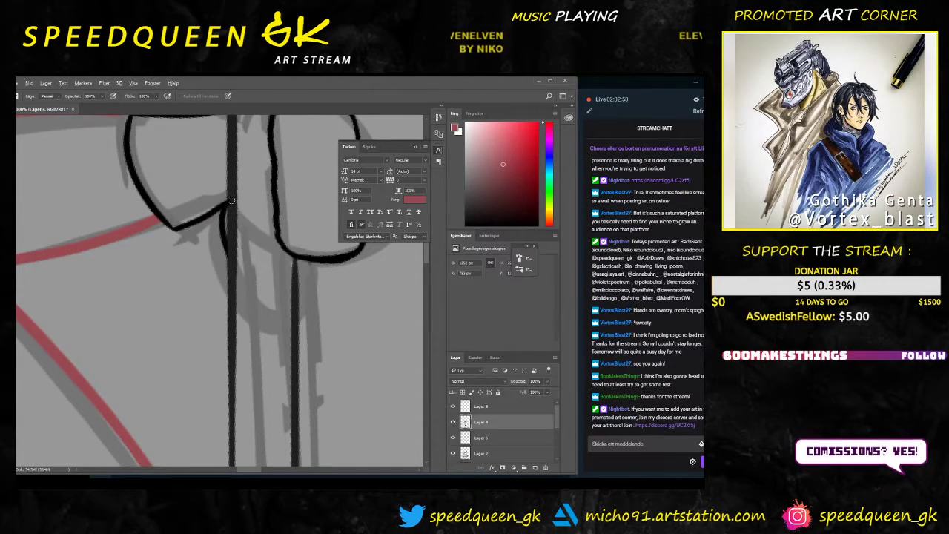
{"action": "key", "text": "b"}
{"action": "key", "text": "alt+b"}
{"action": "key", "text": "b"}
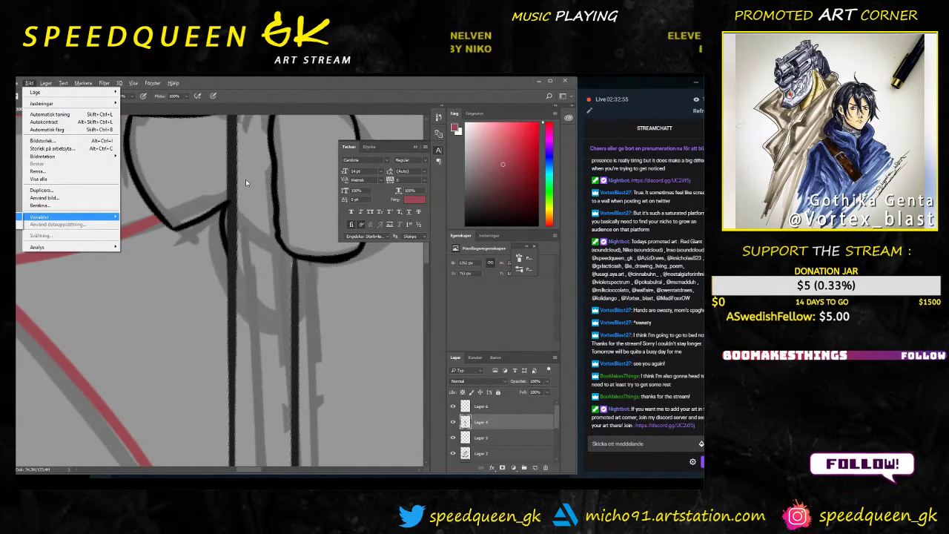
{"action": "left_click", "coordinate": [498, 410]}
{"action": "left_click", "coordinate": [453, 422]}
{"action": "left_click", "coordinate": [453, 422]}
{"action": "left_click", "coordinate": [453, 422]}
{"action": "left_click", "coordinate": [453, 422]}
{"action": "left_click", "coordinate": [483, 410]}
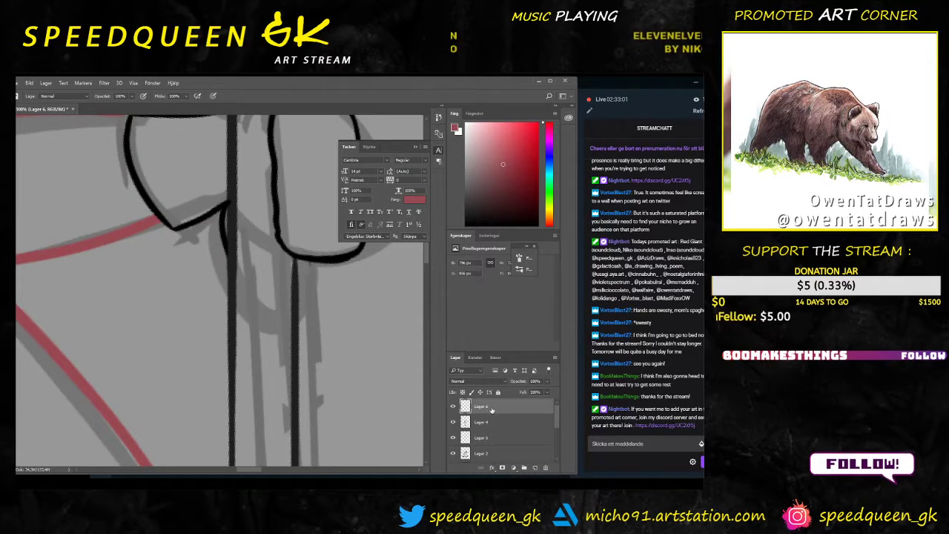
{"action": "key", "text": "e"}
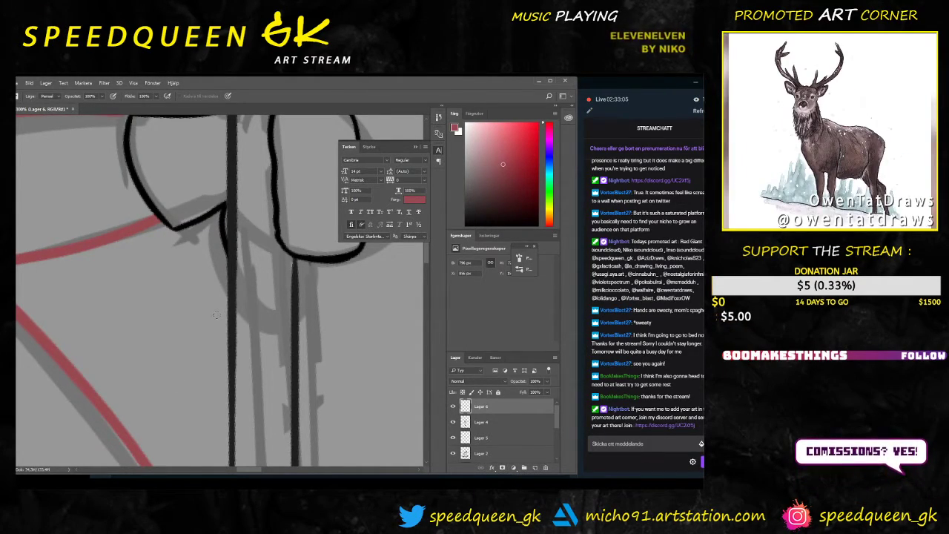
Step: Rotate the canvas view so the character stands upright and examine the whole figure with the cane
{"action": "scroll", "coordinate": [215, 315], "scroll_direction": "down", "scroll_amount": 3}
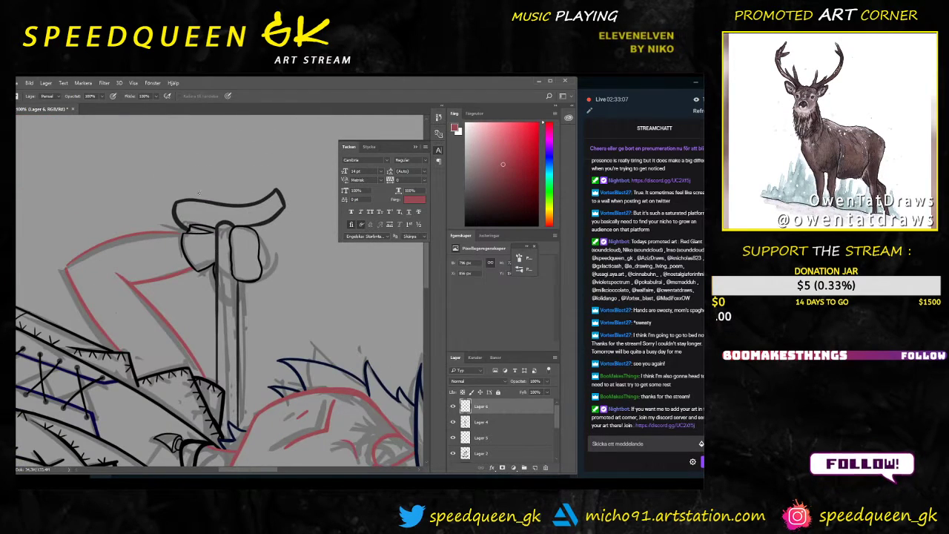
{"action": "key", "text": "r"}
{"action": "left_click_drag", "start_coordinate": [258, 237], "coordinate": [143, 195]}
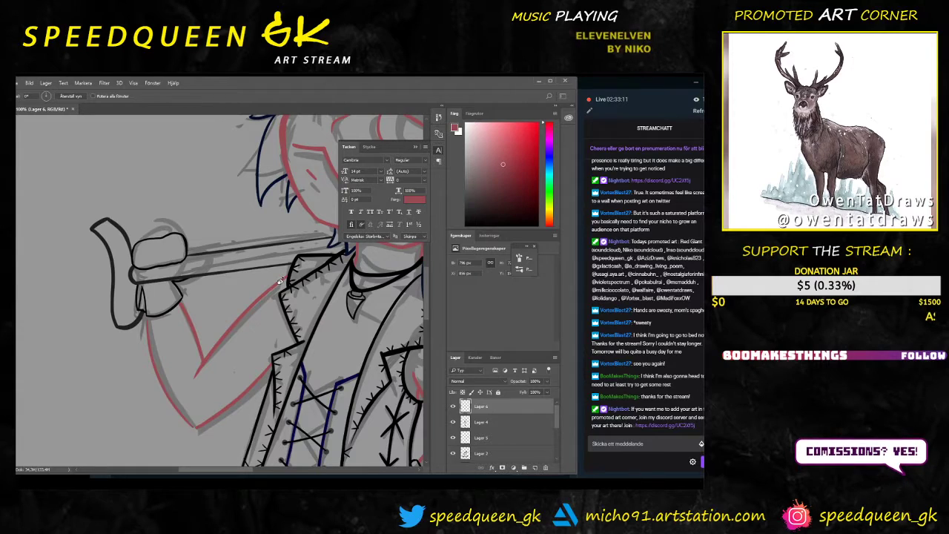
{"action": "scroll", "coordinate": [282, 281], "scroll_direction": "down", "scroll_amount": 3}
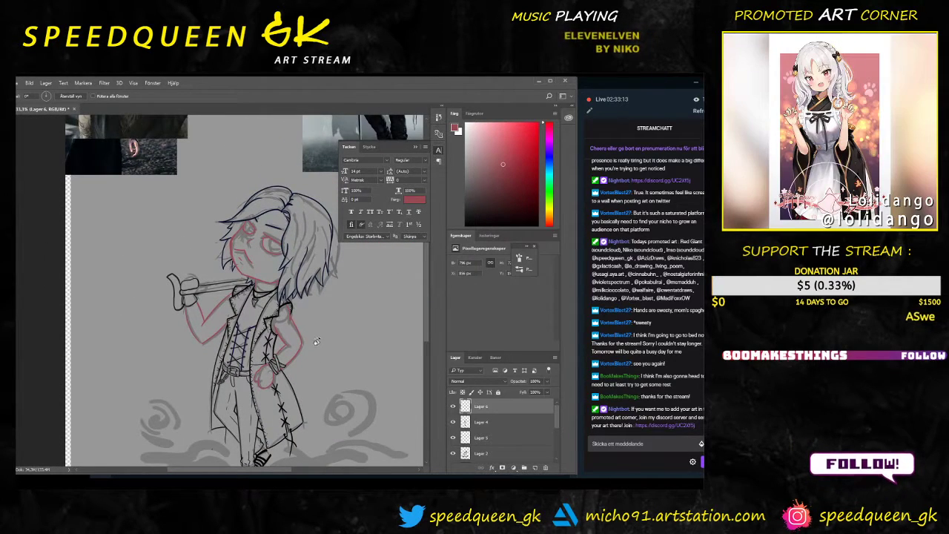
Step: Examine the whole figure and compare it with V's hand and cane handle in the reference photo in the browser
{"action": "left_click_drag", "start_coordinate": [344, 339], "coordinate": [278, 308]}
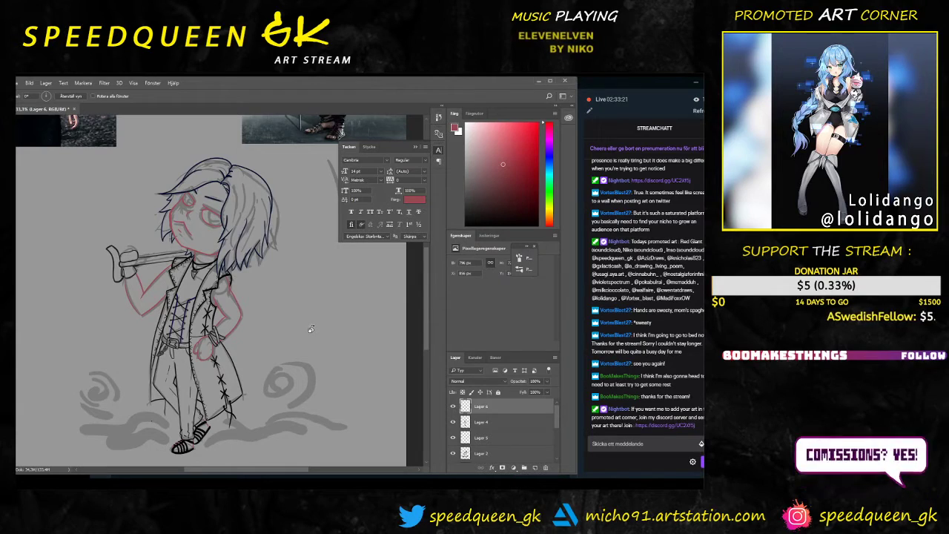
{"action": "key", "text": "ctrl+plus"}
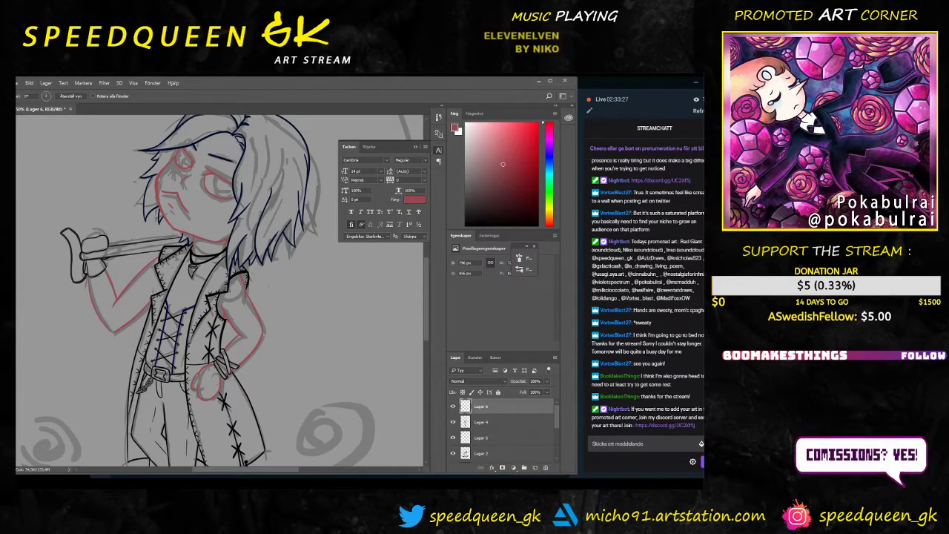
{"action": "left_click", "coordinate": [195, 488]}
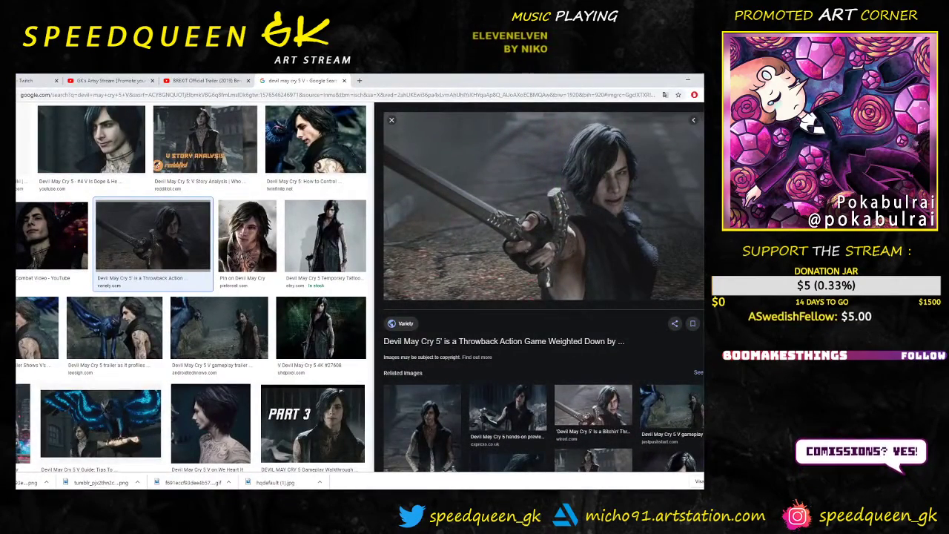
{"action": "key", "text": "alt+Tab"}
{"action": "key", "text": "ctrl+plus"}
{"action": "key", "text": "ctrl+plus"}
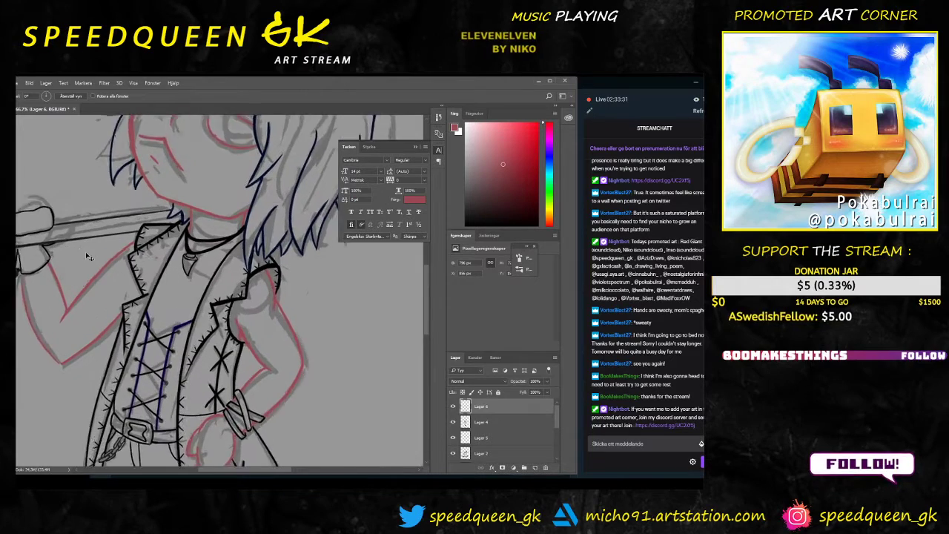
Step: Sample the cane's black and draw fine curved lines and cross lines across the cane handle on Layer 6
{"action": "mouse_move", "coordinate": [56, 261]}
{"action": "left_mouse_down"}
{"action": "mouse_move", "coordinate": [294, 290]}
{"action": "mouse_move", "coordinate": [268, 310]}
{"action": "mouse_move", "coordinate": [273, 325]}
{"action": "left_mouse_up"}
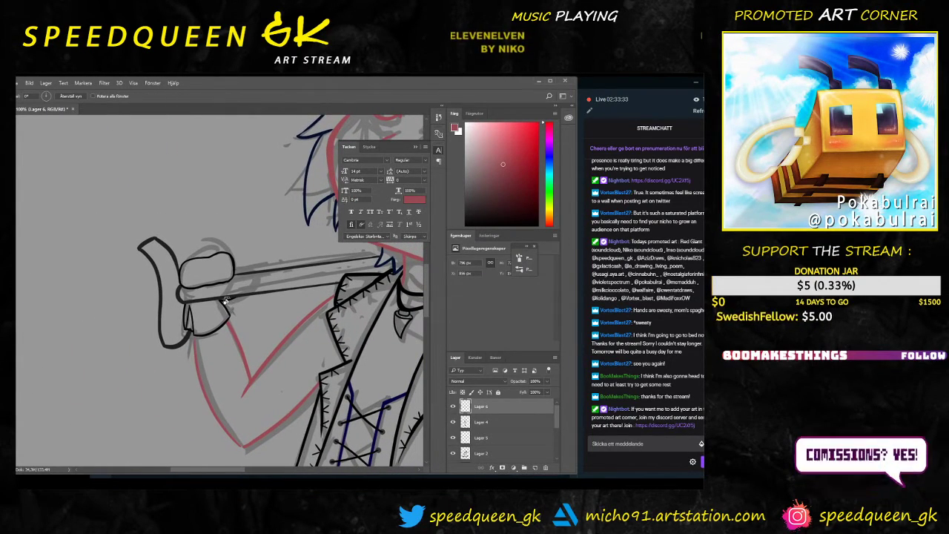
{"action": "left_click", "coordinate": [160, 292], "text": "alt"}
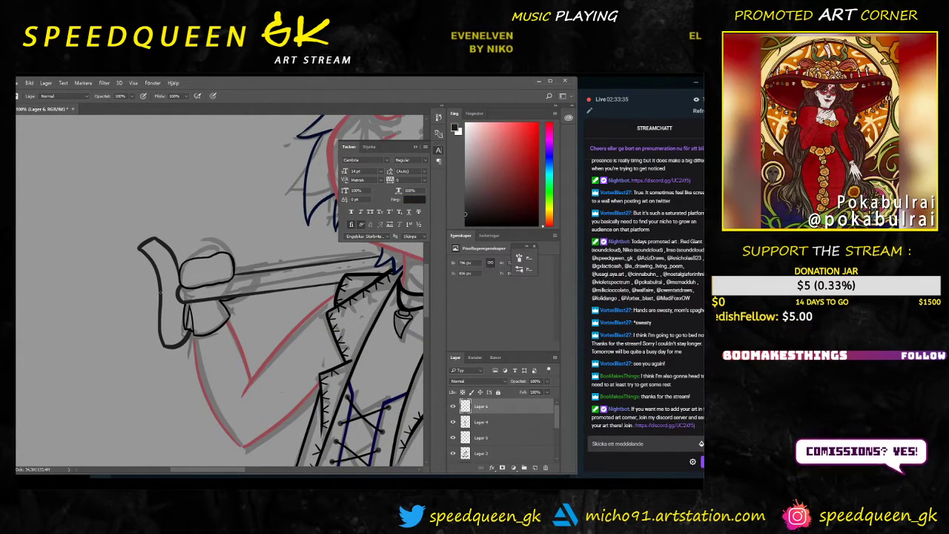
{"action": "right_click", "coordinate": [182, 274]}
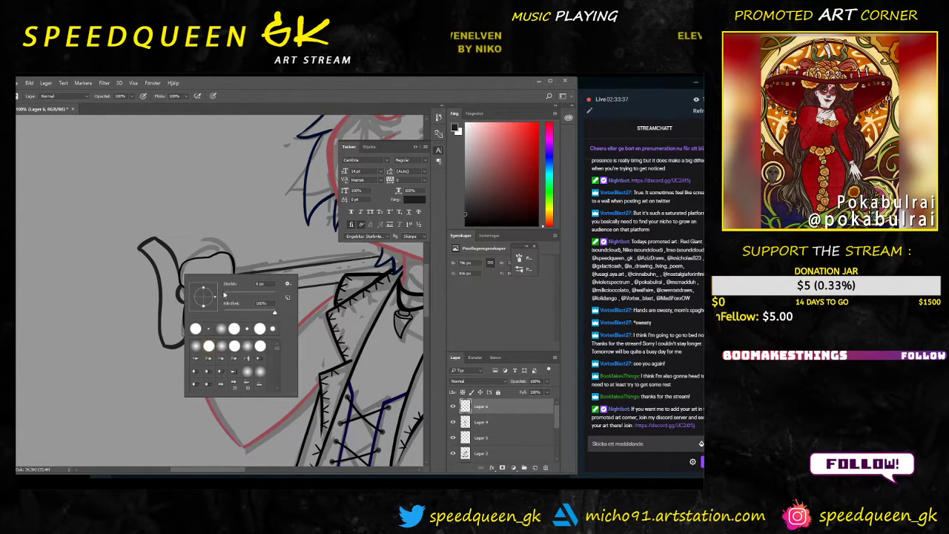
{"action": "left_click", "coordinate": [154, 246]}
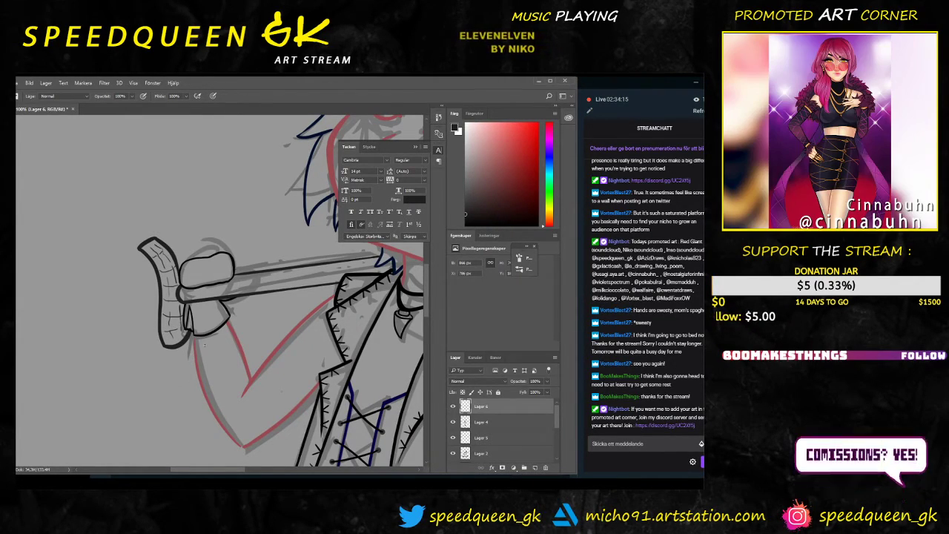
Step: Hide the grey rough sketch layer so only the clean line art of the whole figure shows
{"action": "scroll", "coordinate": [204, 344], "scroll_direction": "down", "scroll_amount": 2}
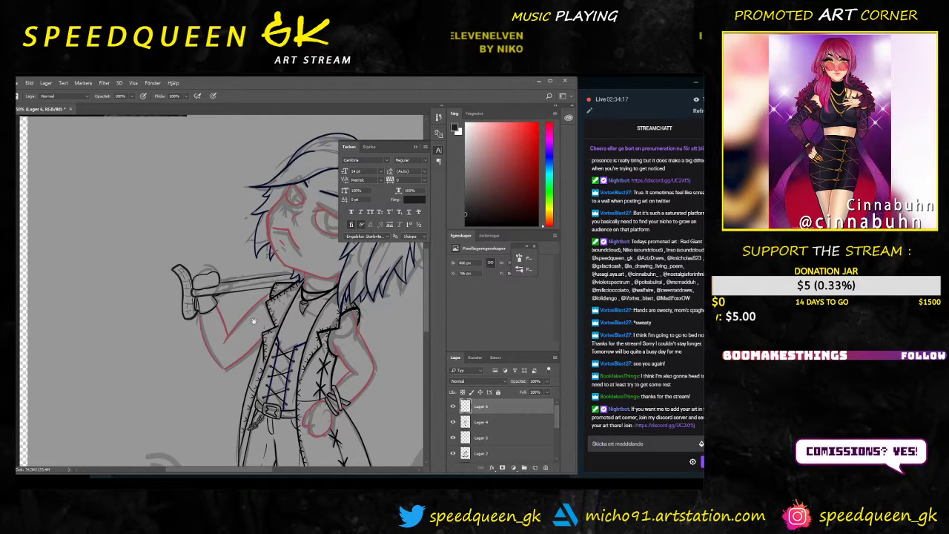
{"action": "scroll", "coordinate": [223, 293], "scroll_direction": "down", "scroll_amount": 2}
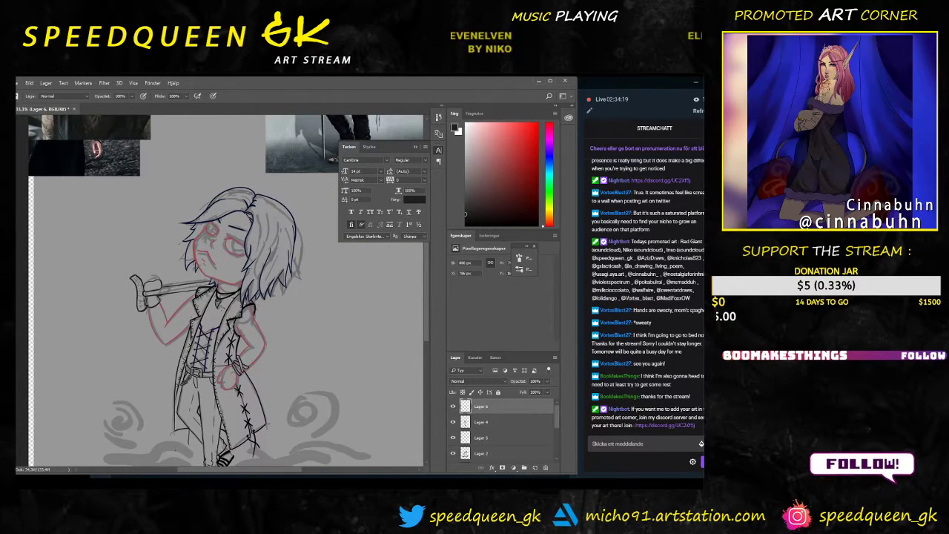
{"action": "left_click_drag", "start_coordinate": [304, 344], "coordinate": [271, 322]}
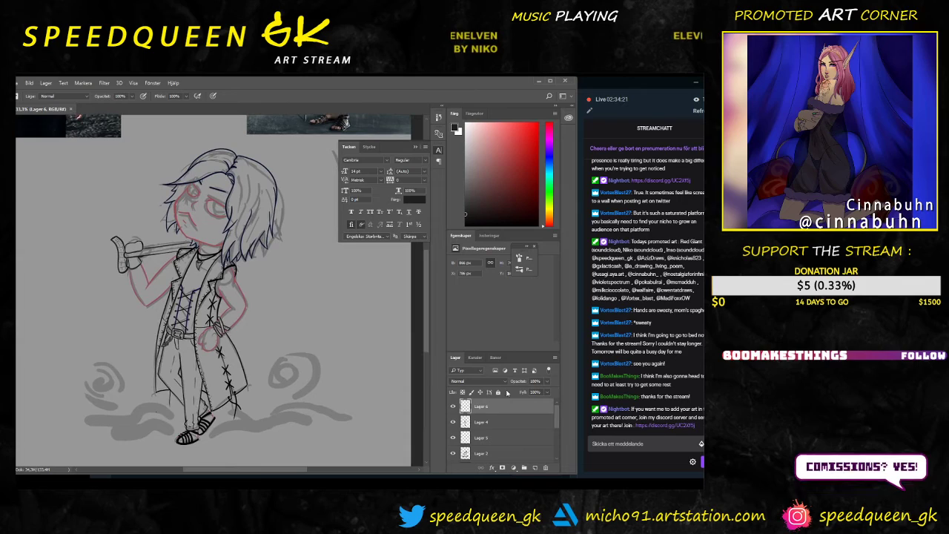
{"action": "left_click", "coordinate": [453, 453]}
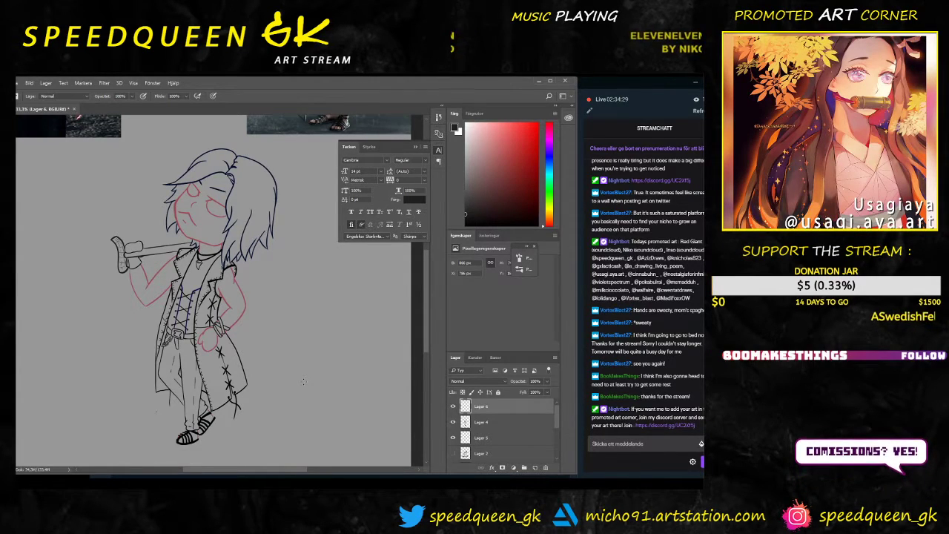
Step: Identify Layer 4 by toggling its visibility, and erase the raised forearm's outer outline together with the elbow tip
{"action": "key", "text": "ctrl+plus"}
{"action": "key", "text": "ctrl+plus"}
{"action": "left_click_drag", "start_coordinate": [160, 296], "coordinate": [247, 295]}
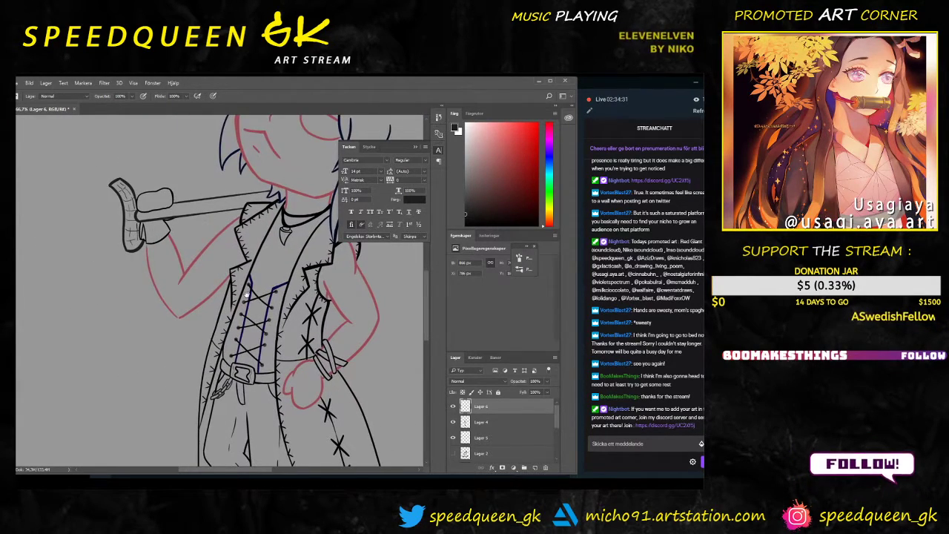
{"action": "key", "text": "ctrl+plus"}
{"action": "key", "text": "e"}
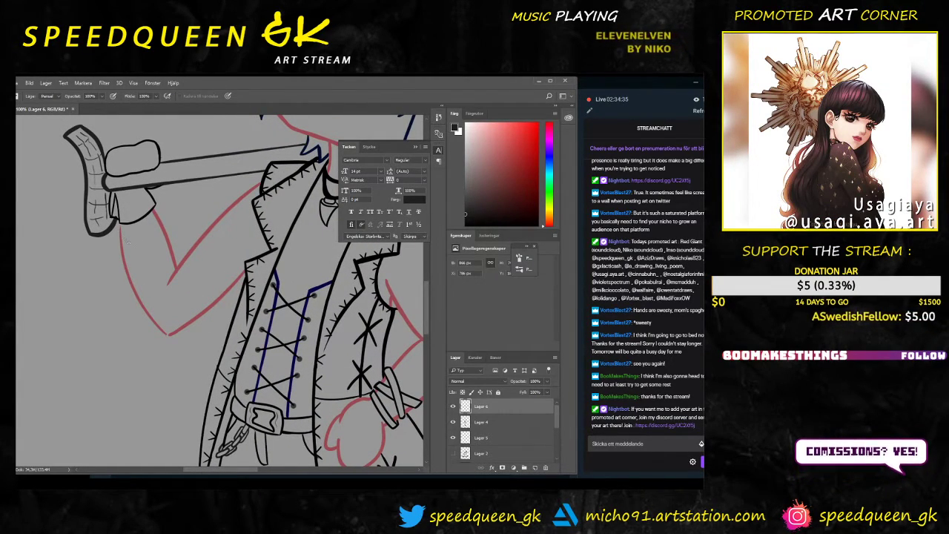
{"action": "left_click", "coordinate": [478, 422]}
{"action": "left_click", "coordinate": [453, 422]}
{"action": "left_click", "coordinate": [453, 422]}
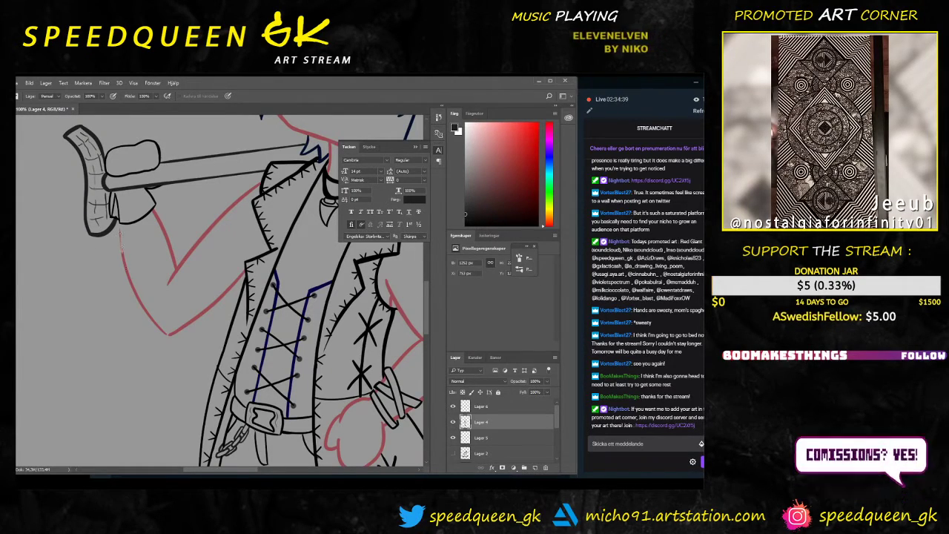
{"action": "right_click", "coordinate": [126, 265]}
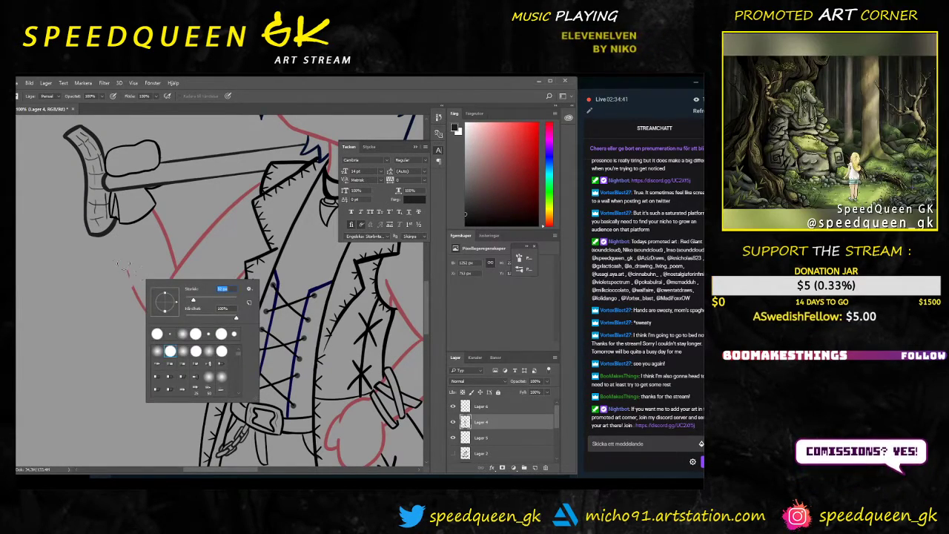
{"action": "key", "text": "Escape"}
{"action": "left_click_drag", "start_coordinate": [161, 329], "coordinate": [169, 334]}
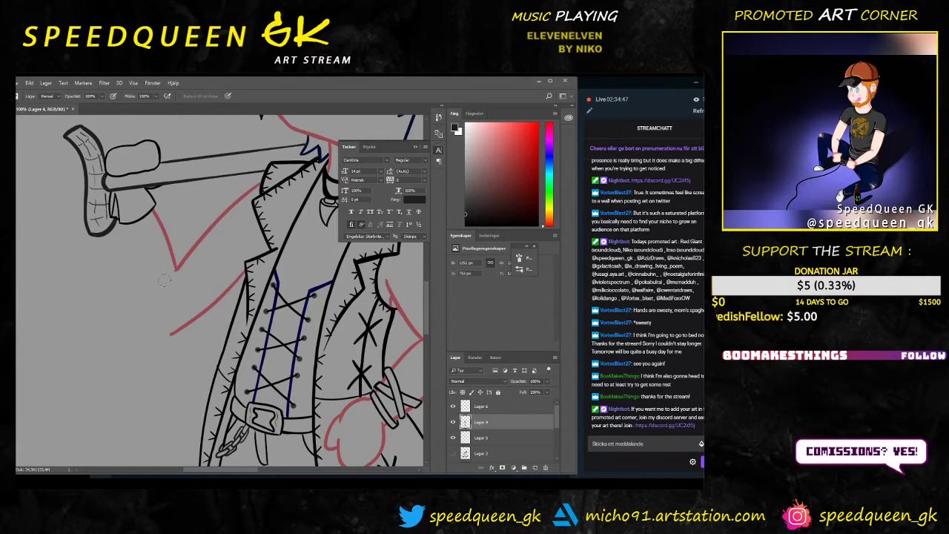
{"action": "left_click_drag", "start_coordinate": [167, 334], "coordinate": [180, 326]}
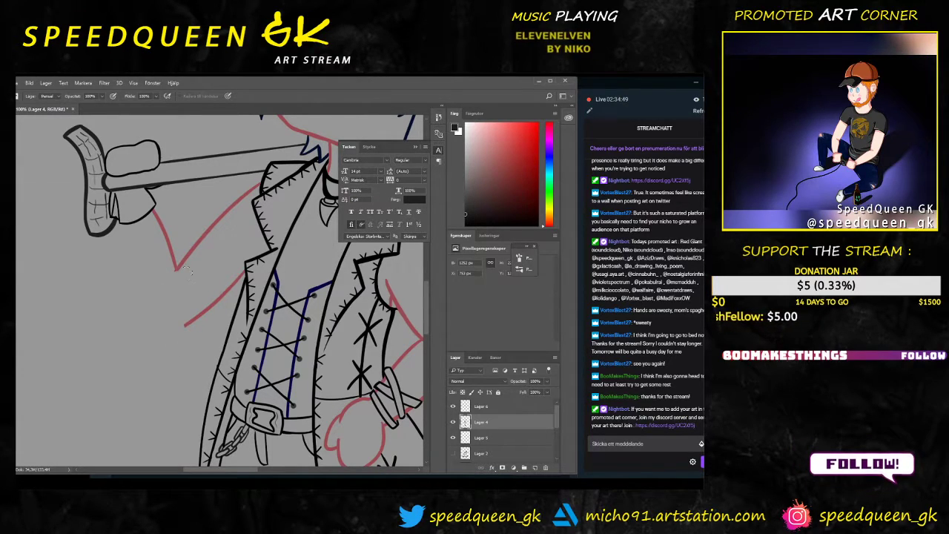
Step: Erase part of the raised upper arm's line near the vest and redraw the shoulder portion thicker in the sampled red
{"action": "key", "text": "b"}
{"action": "scroll", "coordinate": [210, 301], "scroll_direction": "down", "scroll_amount": 1}
{"action": "left_click_drag", "start_coordinate": [253, 262], "coordinate": [217, 269]}
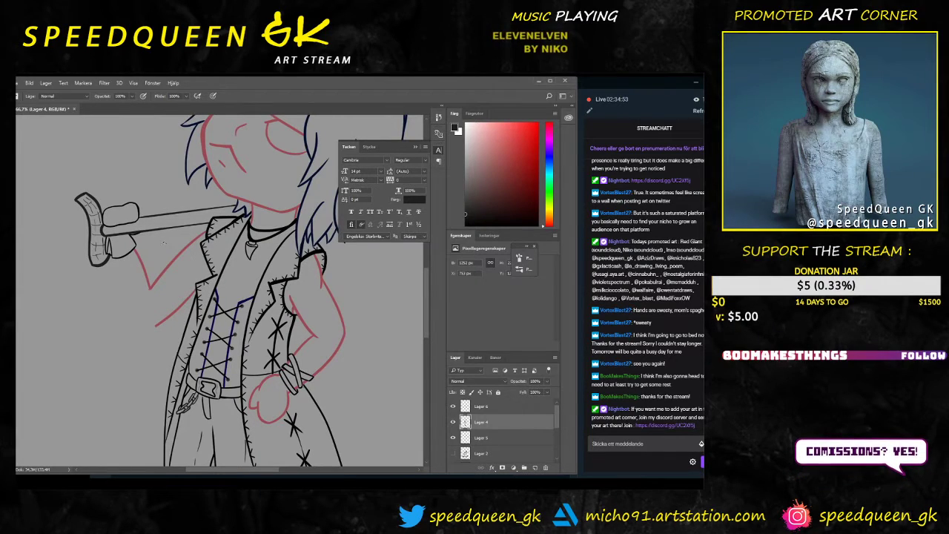
{"action": "key", "text": "e"}
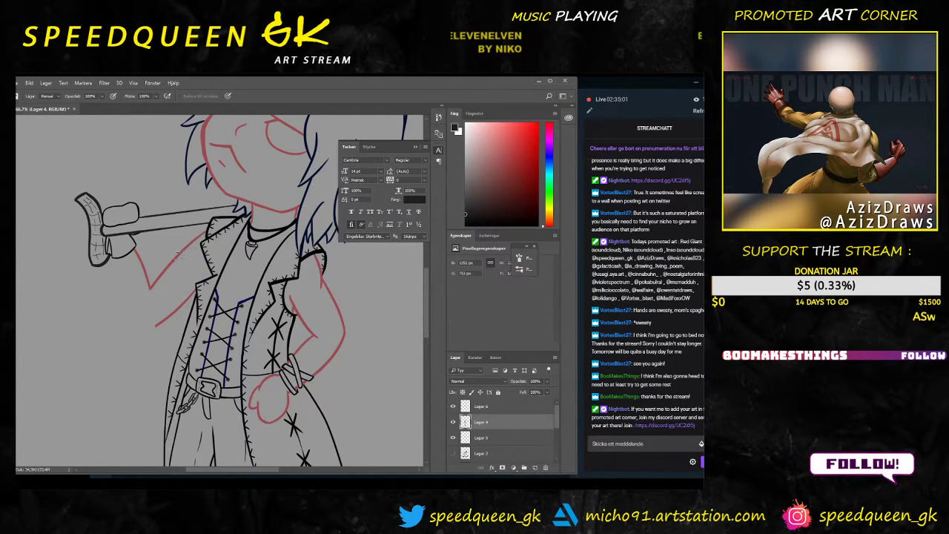
{"action": "key", "text": "b"}
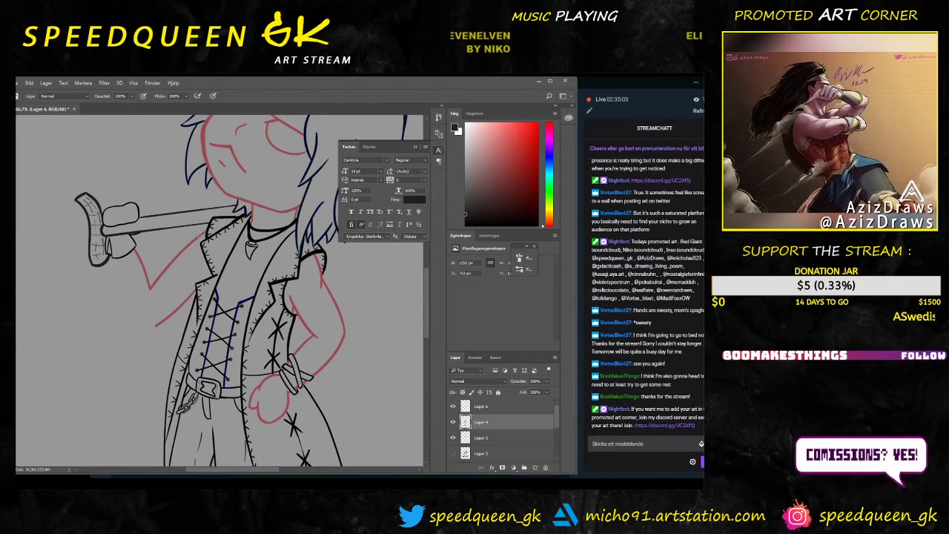
{"action": "left_click", "coordinate": [189, 245], "text": "alt"}
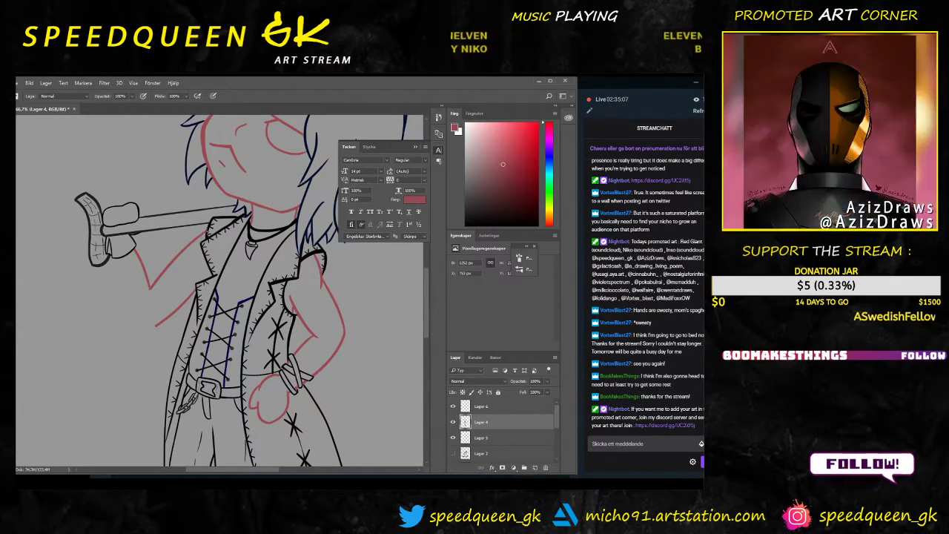
{"action": "key", "text": "e"}
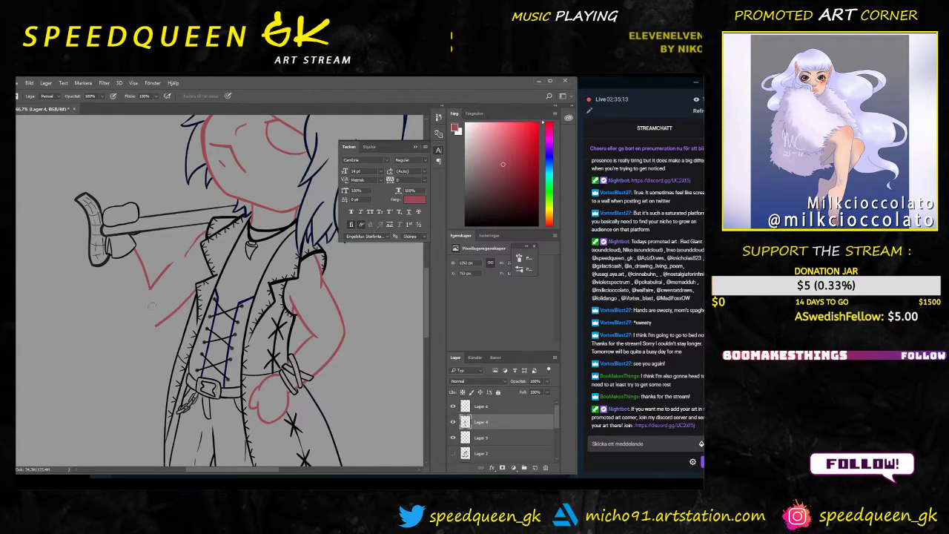
{"action": "key", "text": "b"}
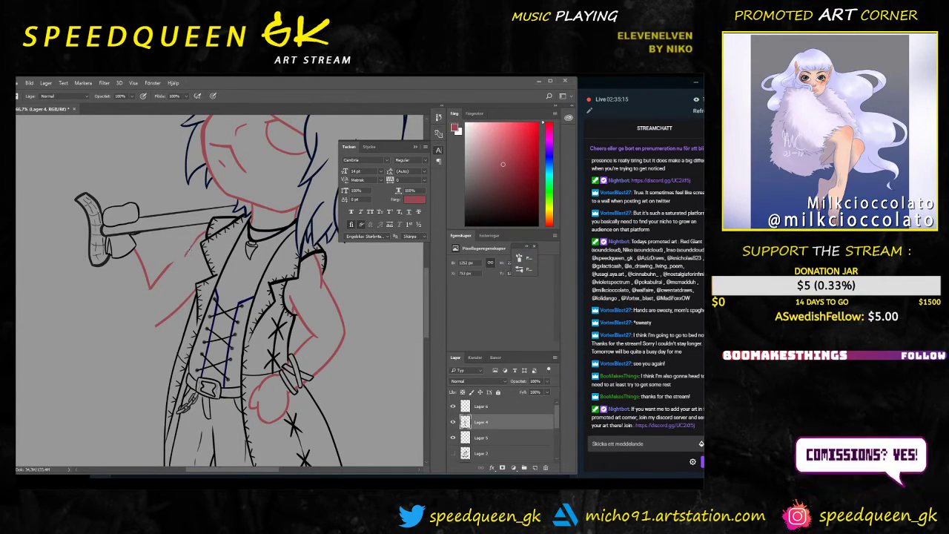
{"action": "right_click", "coordinate": [189, 270]}
{"action": "right_click", "coordinate": [189, 271]}
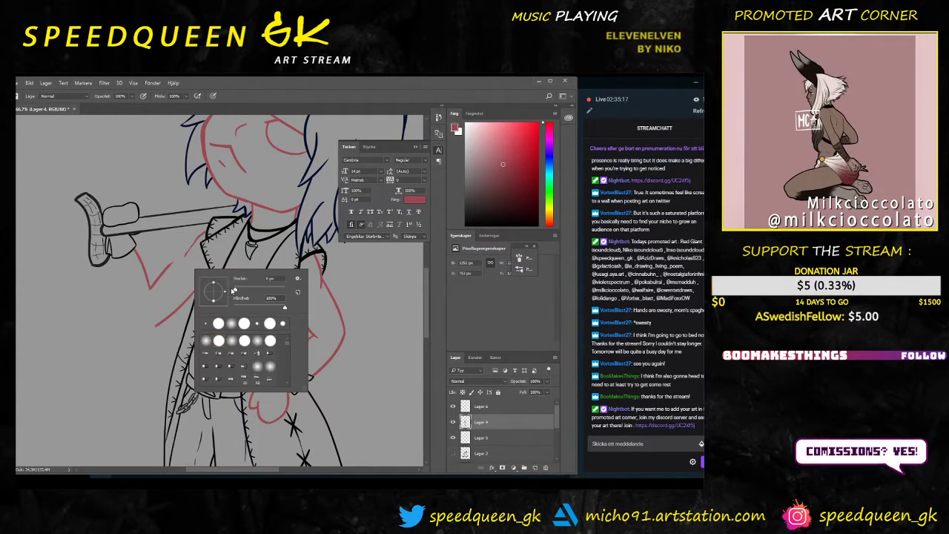
{"action": "key", "text": "Return"}
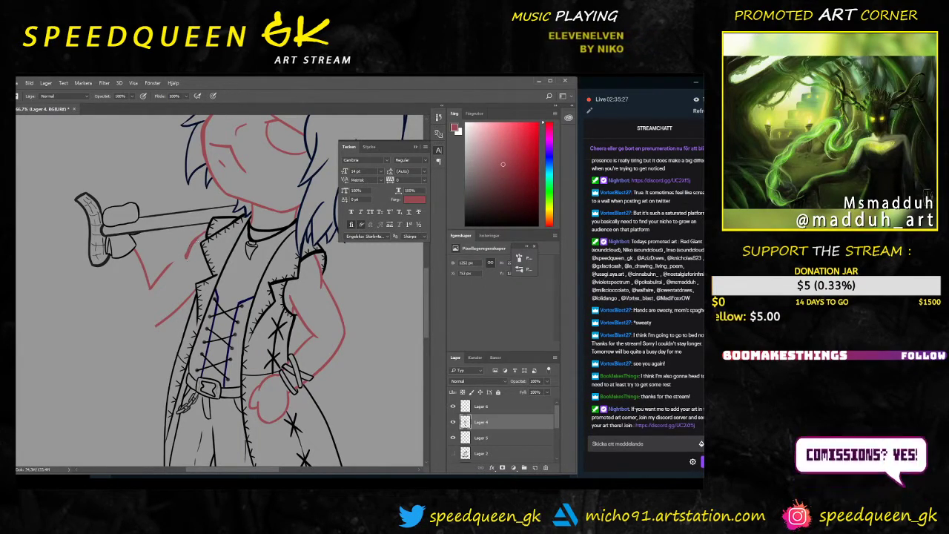
Step: Join the thick shoulder line to the rest of the raised upper arm's line with red strokes
{"action": "key", "text": "ctrl+minus"}
{"action": "key", "text": "ctrl+minus"}
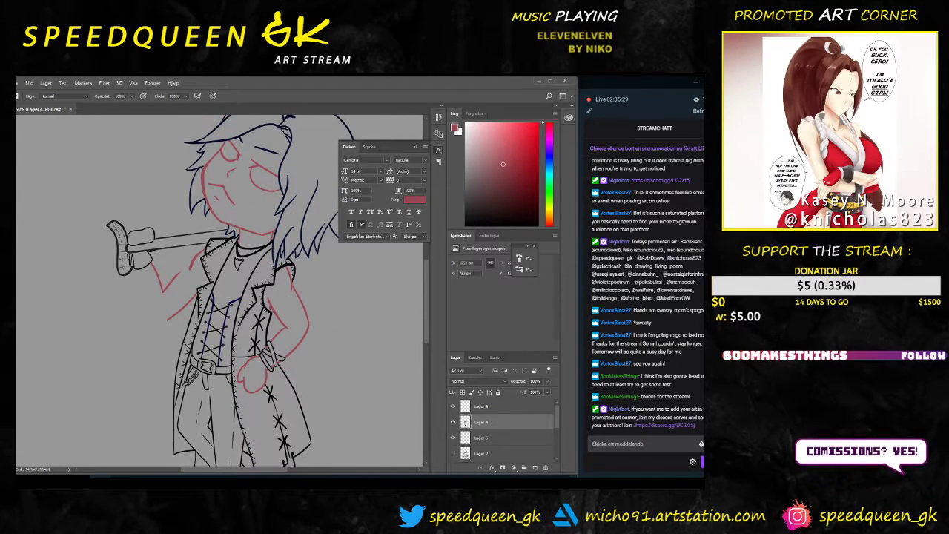
{"action": "key", "text": "ctrl+plus"}
{"action": "key", "text": "ctrl+plus"}
{"action": "key", "text": "ctrl+plus"}
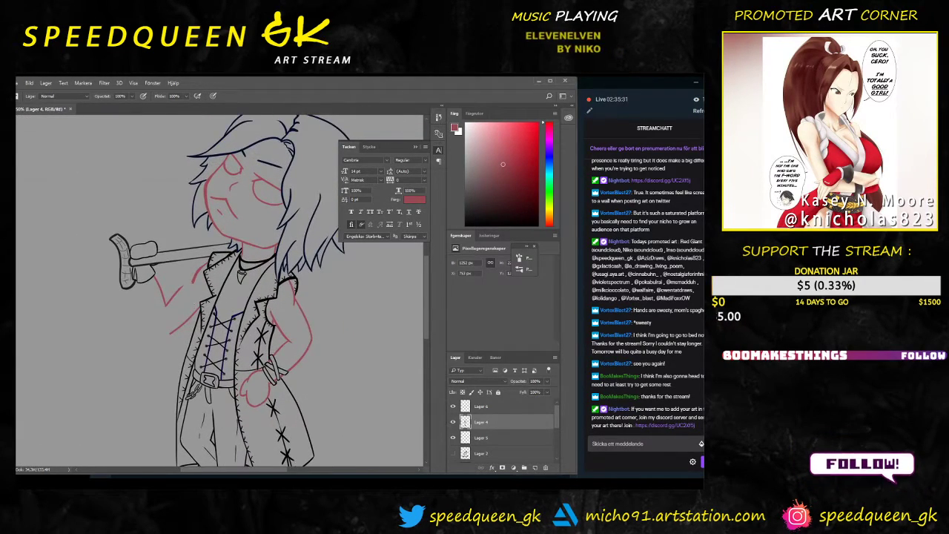
{"action": "key", "text": "ctrl+plus"}
{"action": "key", "text": "ctrl+plus"}
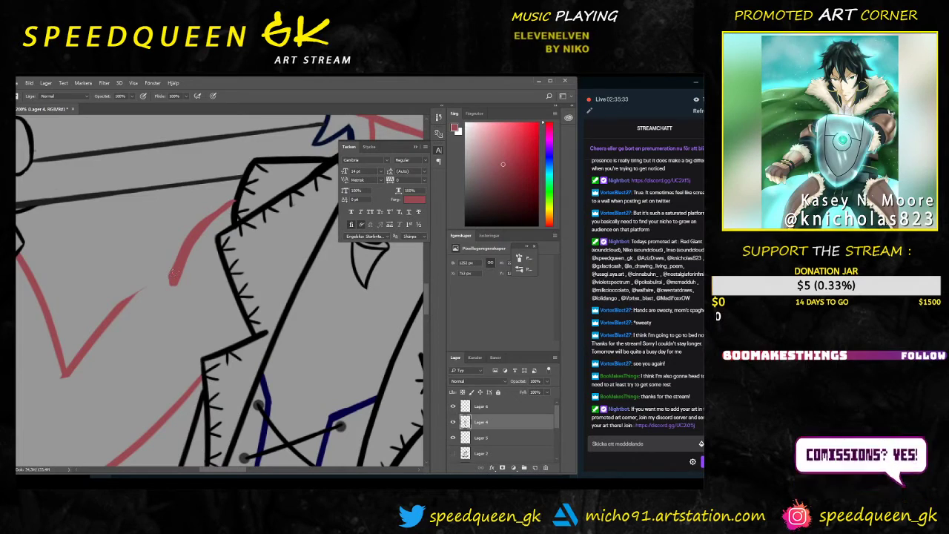
{"action": "key", "text": "ctrl+minus"}
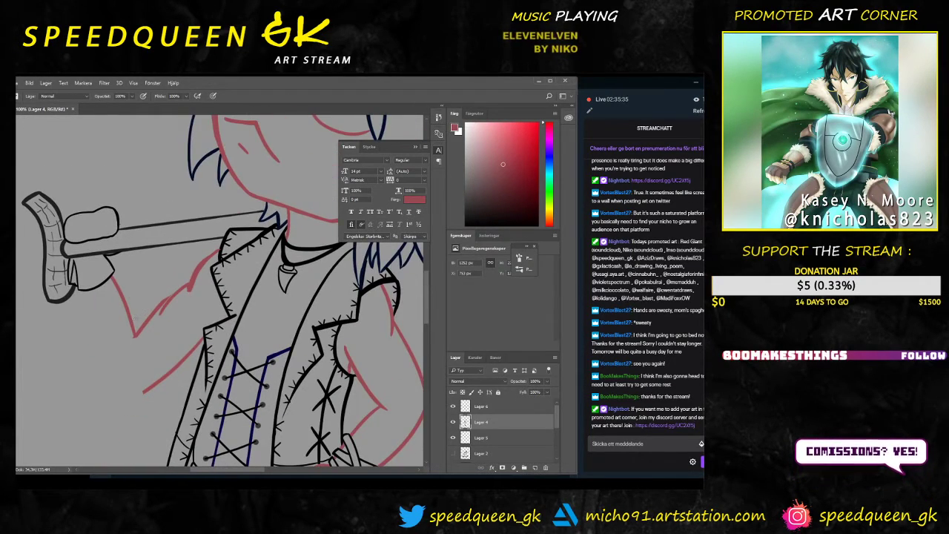
{"action": "left_click_drag", "start_coordinate": [162, 313], "coordinate": [184, 291]}
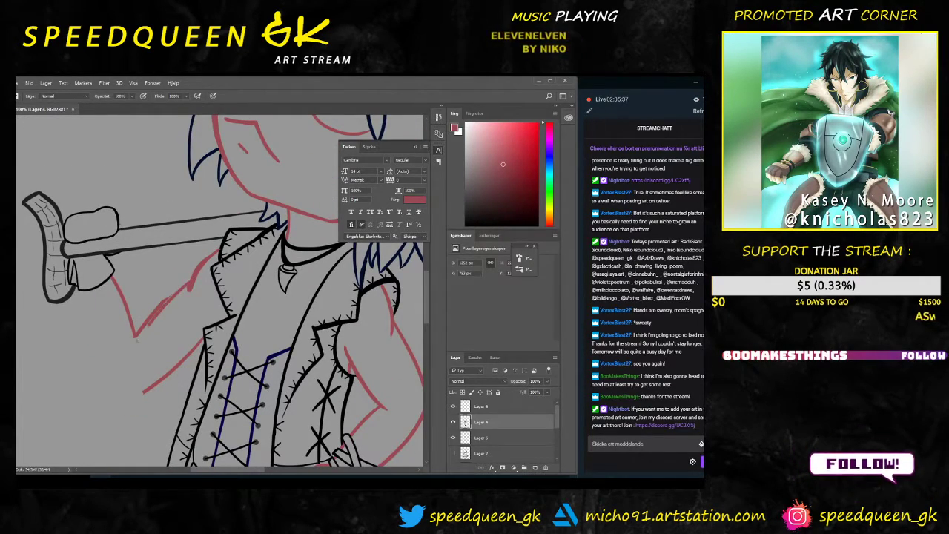
Step: Erase the raised arm's inner elbow corner, redraw the upper arm's top line, and draw the outer forearm line from hand to elbow in red
{"action": "key", "text": "e"}
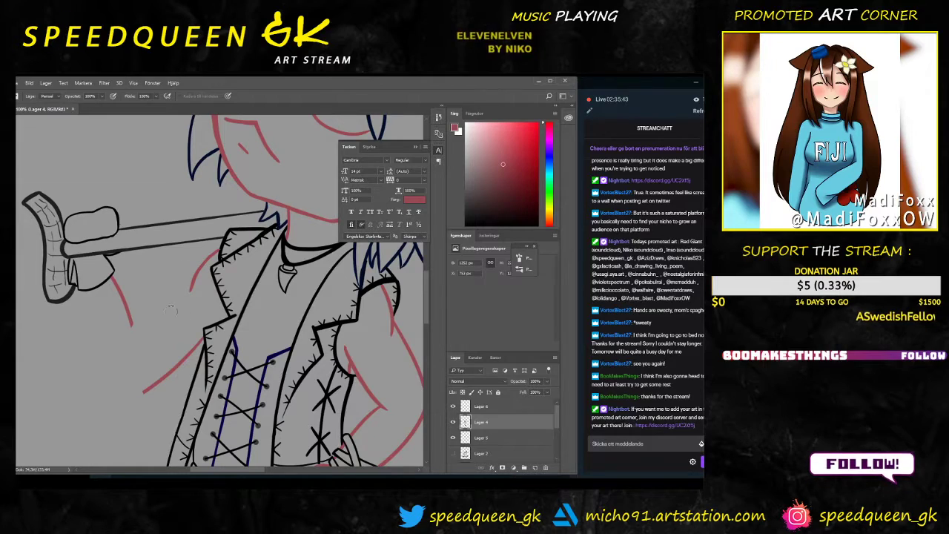
{"action": "key", "text": "b"}
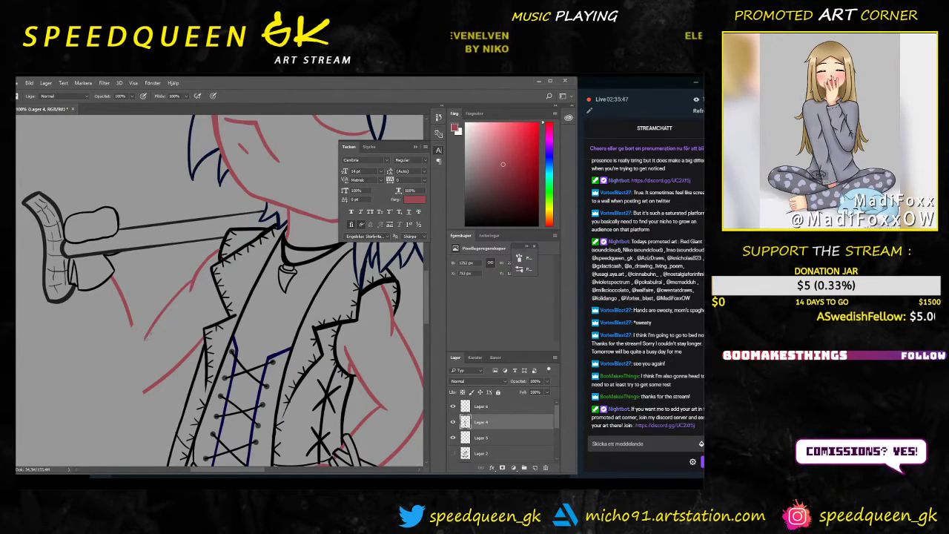
{"action": "left_click_drag", "start_coordinate": [191, 281], "coordinate": [137, 343]}
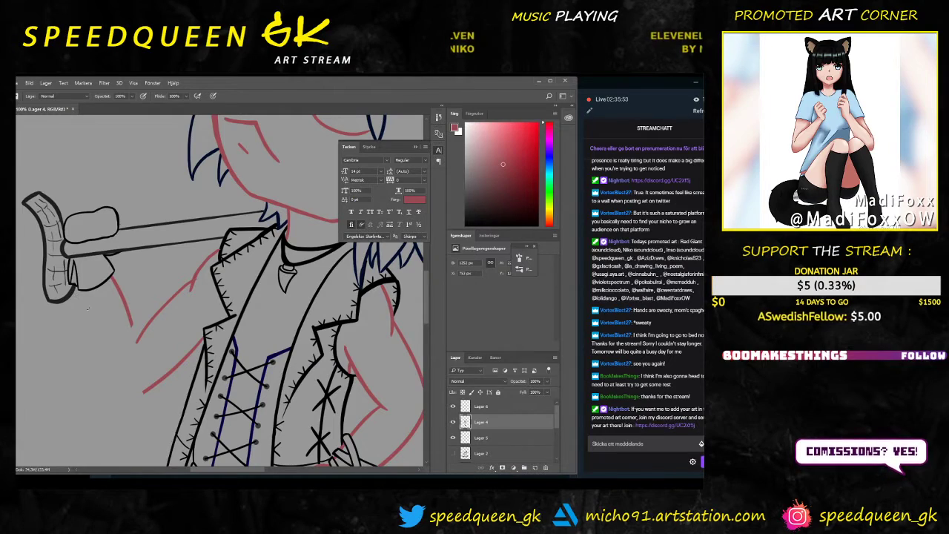
{"action": "left_click_drag", "start_coordinate": [74, 293], "coordinate": [97, 363]}
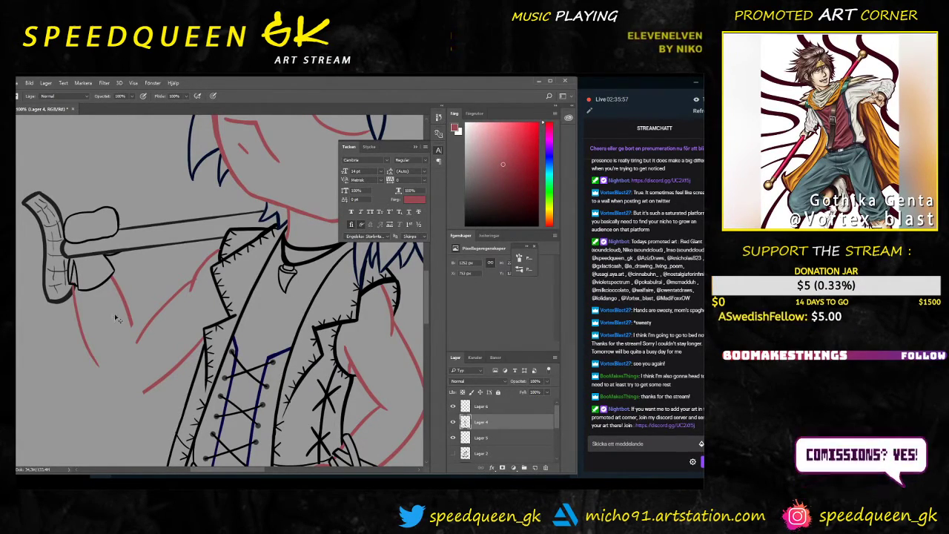
{"action": "left_click_drag", "start_coordinate": [81, 311], "coordinate": [120, 388]}
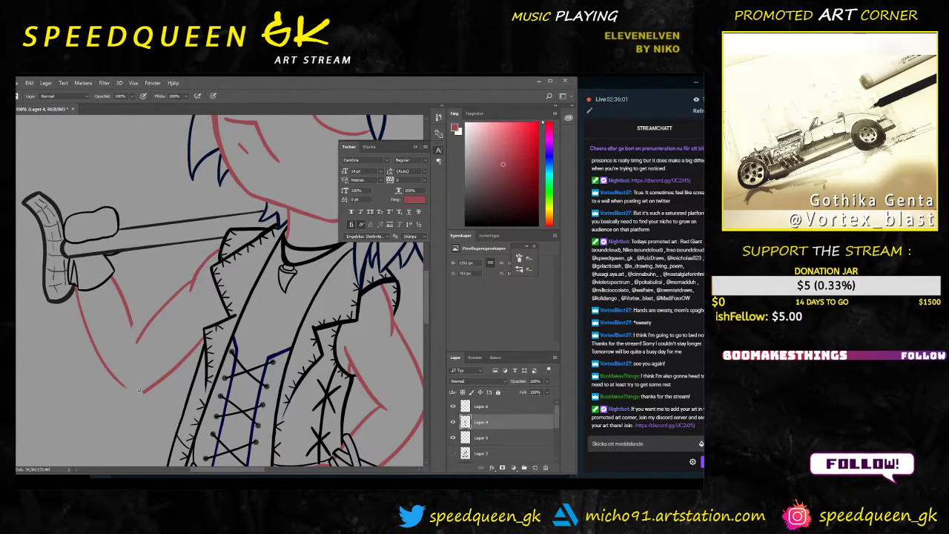
Step: Erase the raised upper arm's top line and most of its lower line, leaving the forearm lines in place
{"action": "key", "text": "e"}
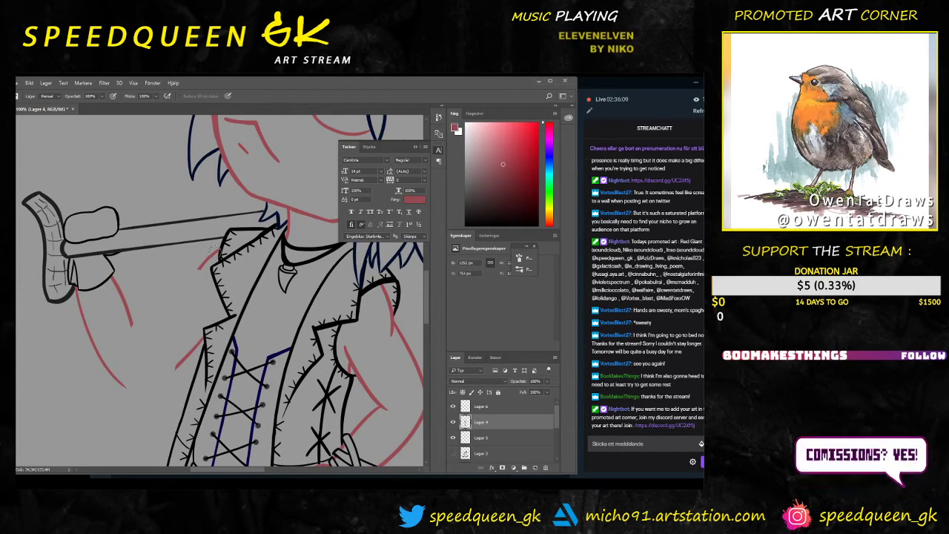
{"action": "key", "text": "b"}
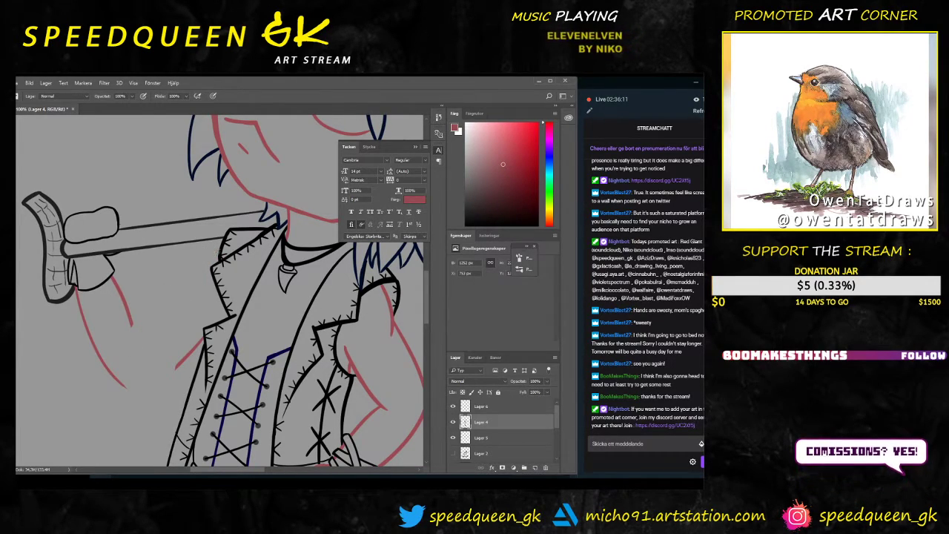
{"action": "left_click_drag", "start_coordinate": [214, 256], "coordinate": [134, 333]}
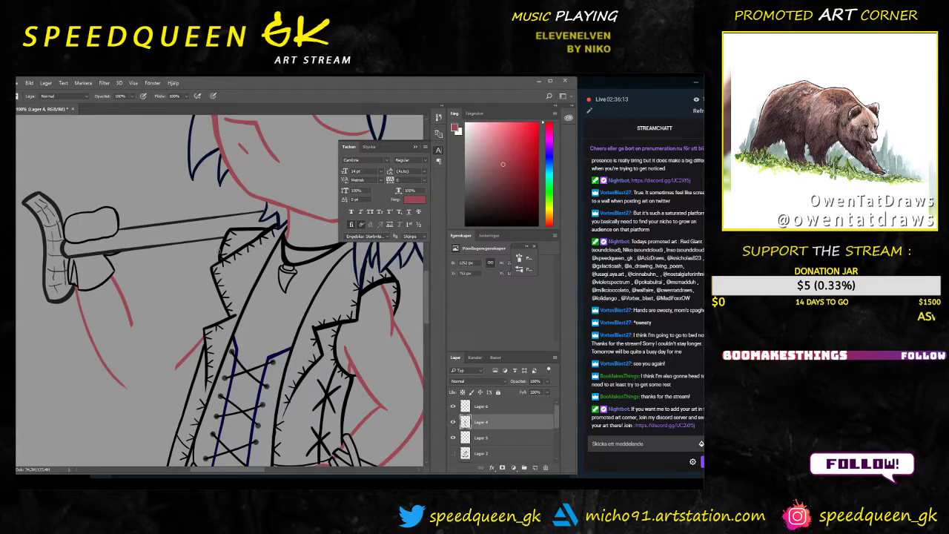
{"action": "key", "text": "ctrl+z"}
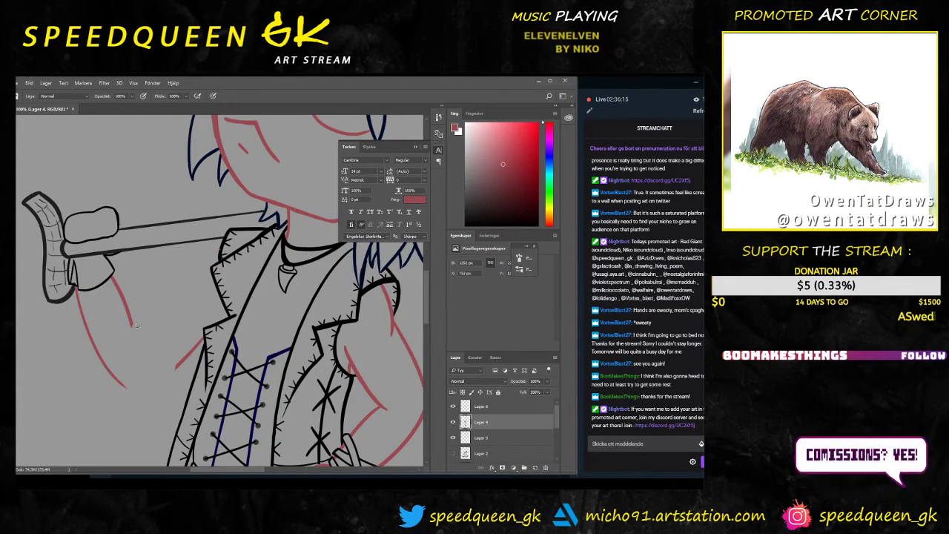
{"action": "left_click_drag", "start_coordinate": [222, 256], "coordinate": [160, 298]}
{"action": "left_click_drag", "start_coordinate": [193, 269], "coordinate": [135, 339]}
{"action": "key", "text": "ctrl+z"}
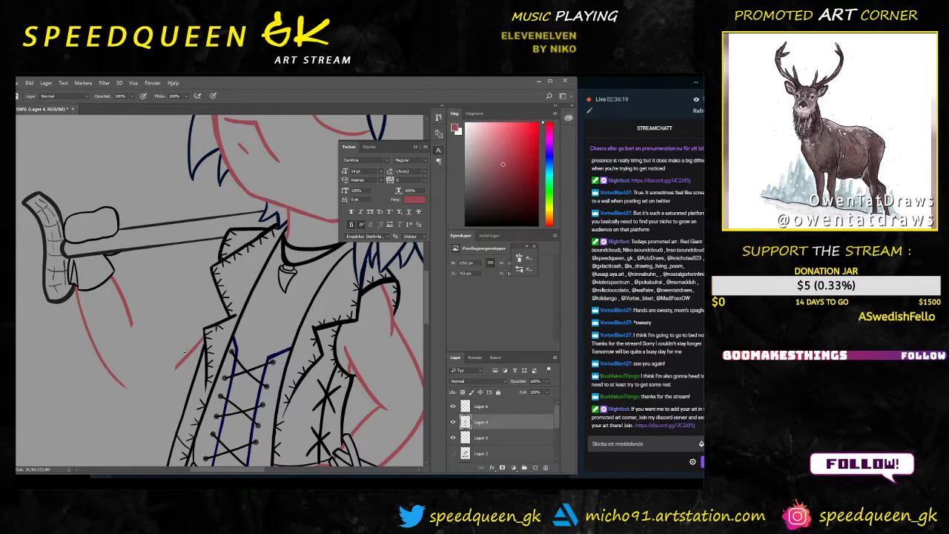
Step: Erase the rest of the raised upper arm's lower line and draw a new red top line curving from the vest collar towards the elbow
{"action": "key", "text": "e"}
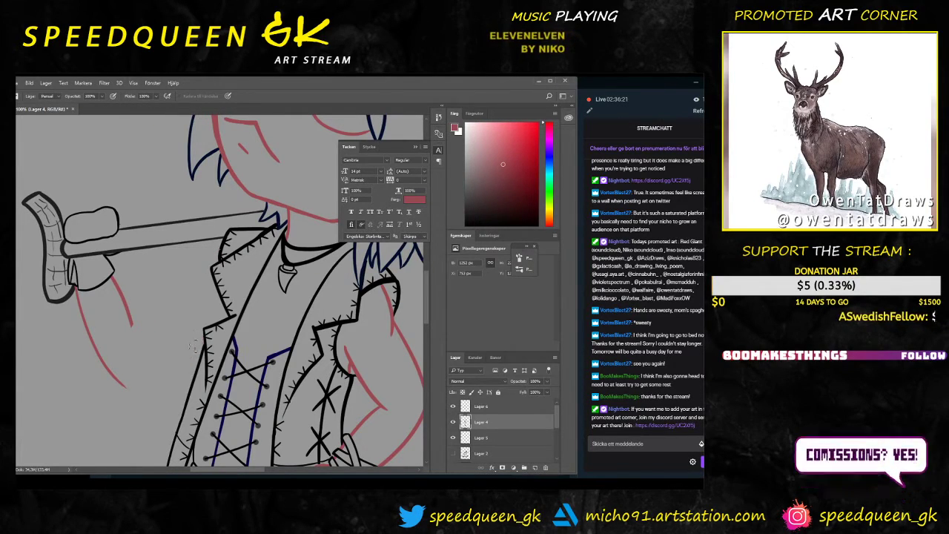
{"action": "key", "text": "ctrl+minus"}
{"action": "key", "text": "ctrl+minus"}
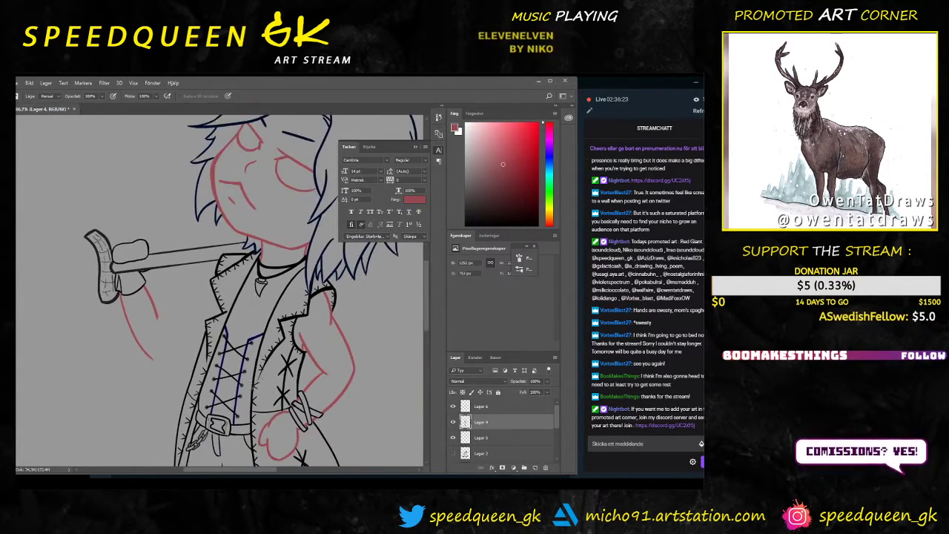
{"action": "left_click_drag", "start_coordinate": [328, 339], "coordinate": [296, 303]}
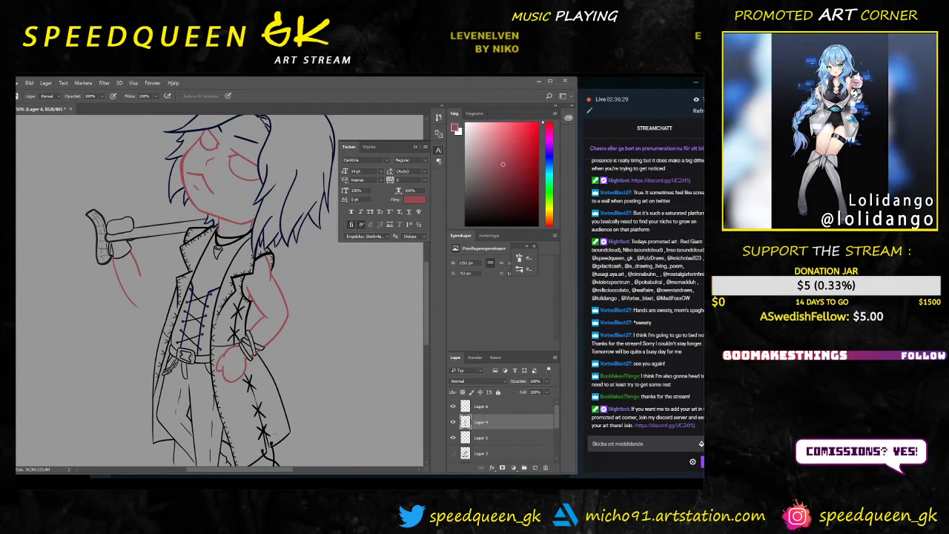
{"action": "key", "text": "ctrl+minus"}
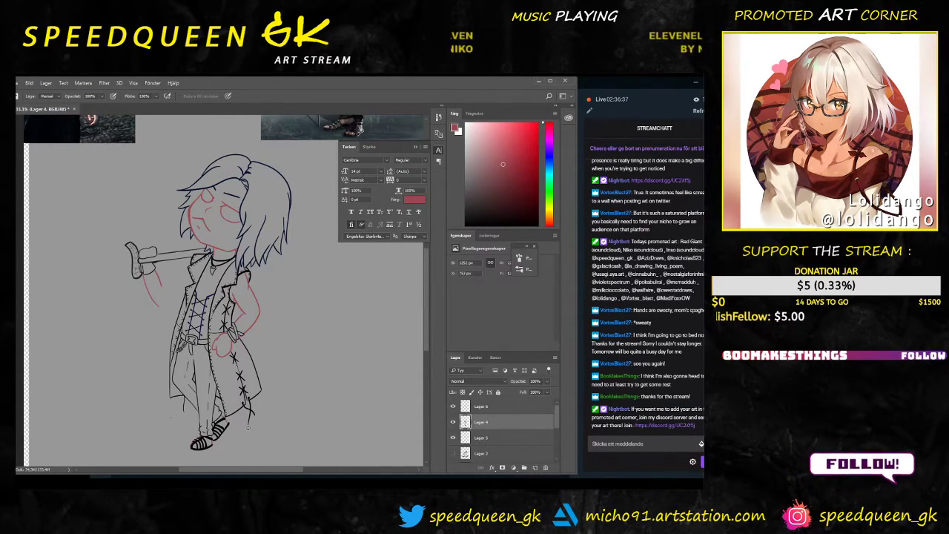
{"action": "key", "text": "ctrl+plus"}
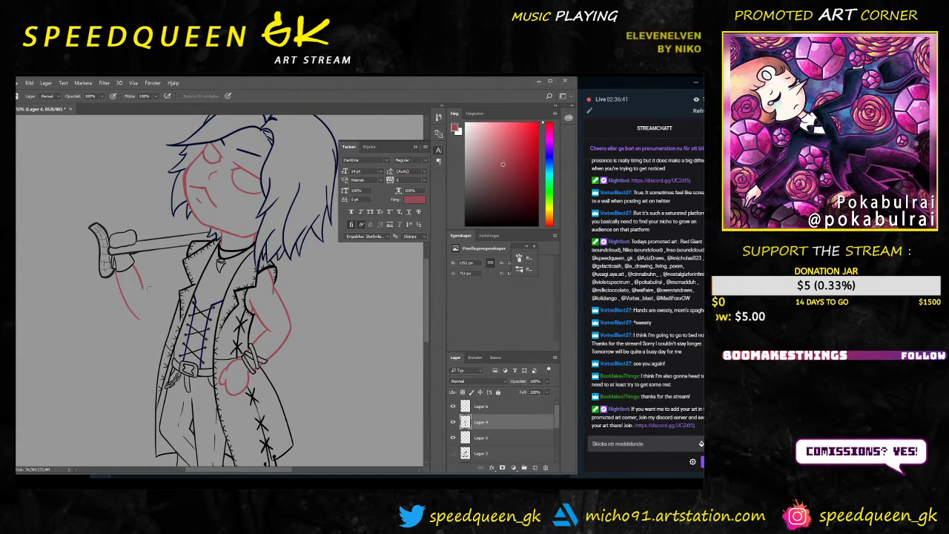
{"action": "key", "text": "ctrl+plus"}
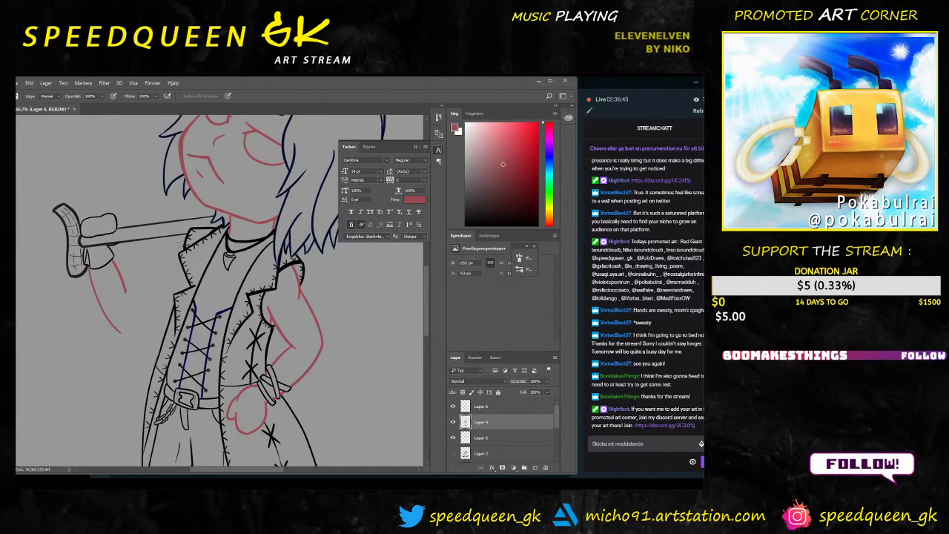
{"action": "key", "text": "b"}
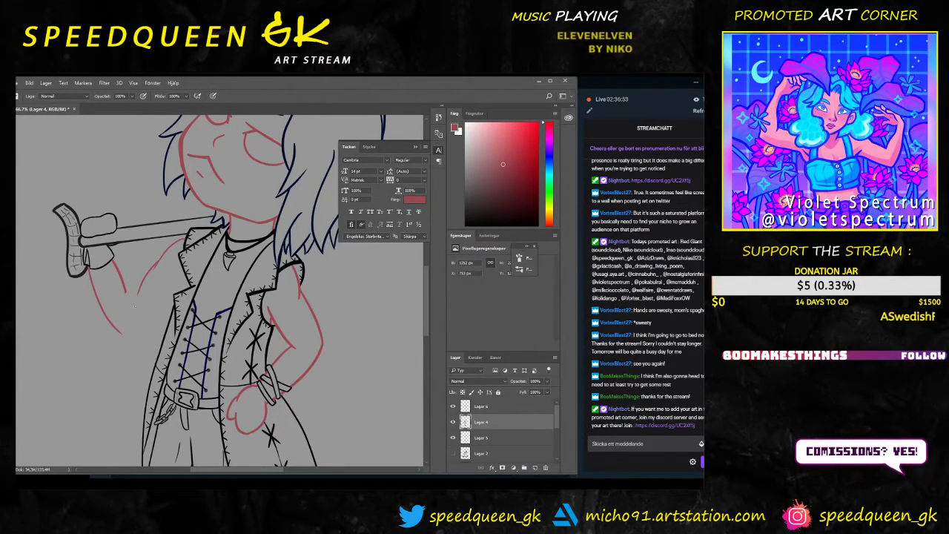
Step: Erase the raised forearm's inner line and redraw it in red from the hand down to the inner elbow
{"action": "key", "text": "e"}
{"action": "key", "text": "b"}
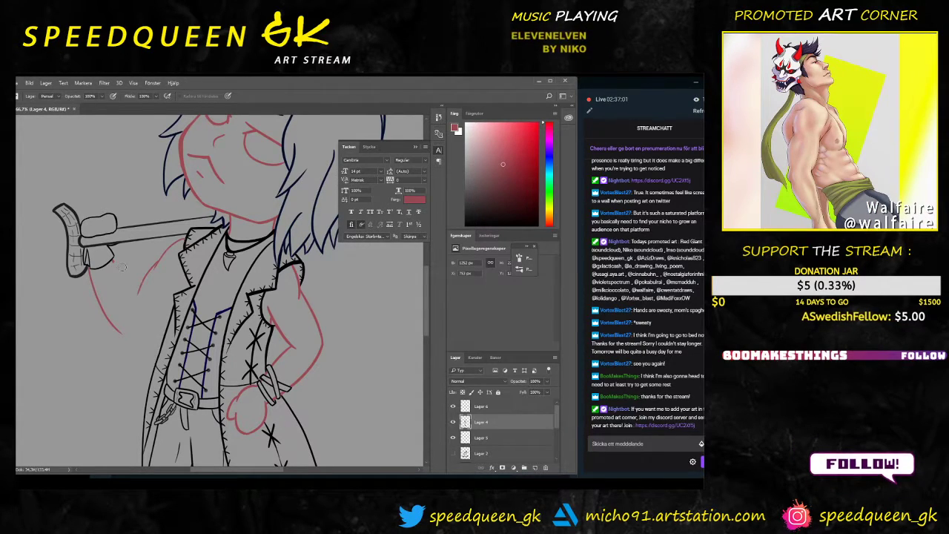
{"action": "left_click_drag", "start_coordinate": [114, 259], "coordinate": [138, 312]}
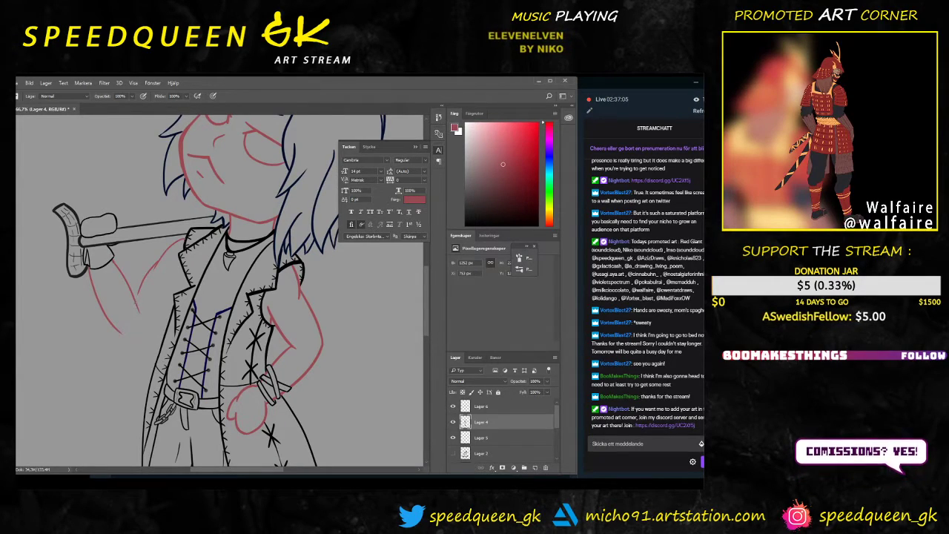
{"action": "key", "text": "v"}
{"action": "left_click", "coordinate": [140, 307]}
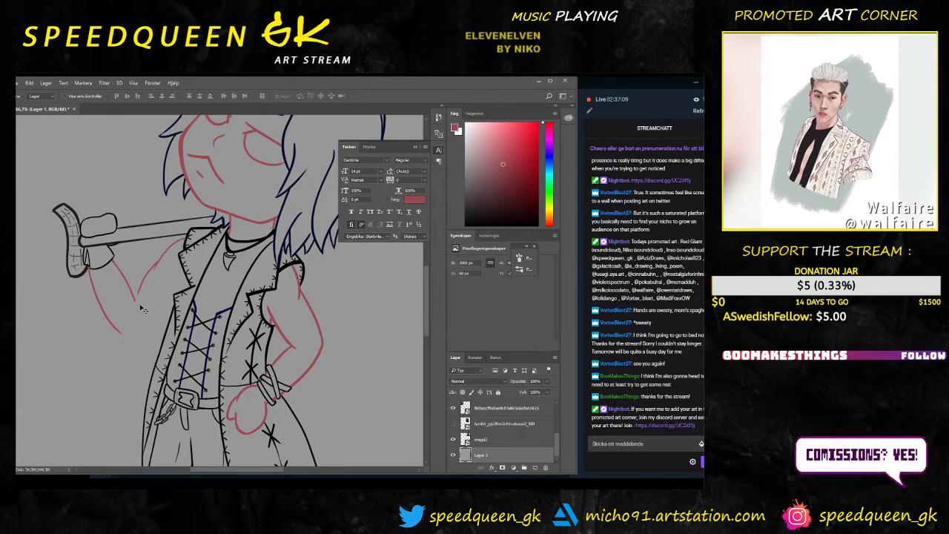
{"action": "key", "text": "b"}
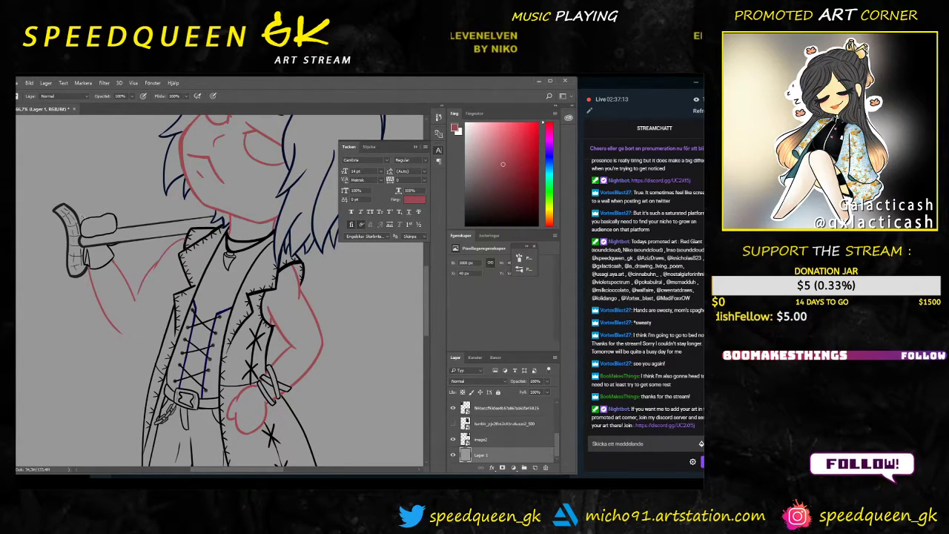
{"action": "scroll", "coordinate": [514, 421], "scroll_direction": "up", "scroll_amount": 3}
{"action": "left_click", "coordinate": [484, 422]}
{"action": "left_click", "coordinate": [452, 422]}
{"action": "left_click", "coordinate": [452, 422]}
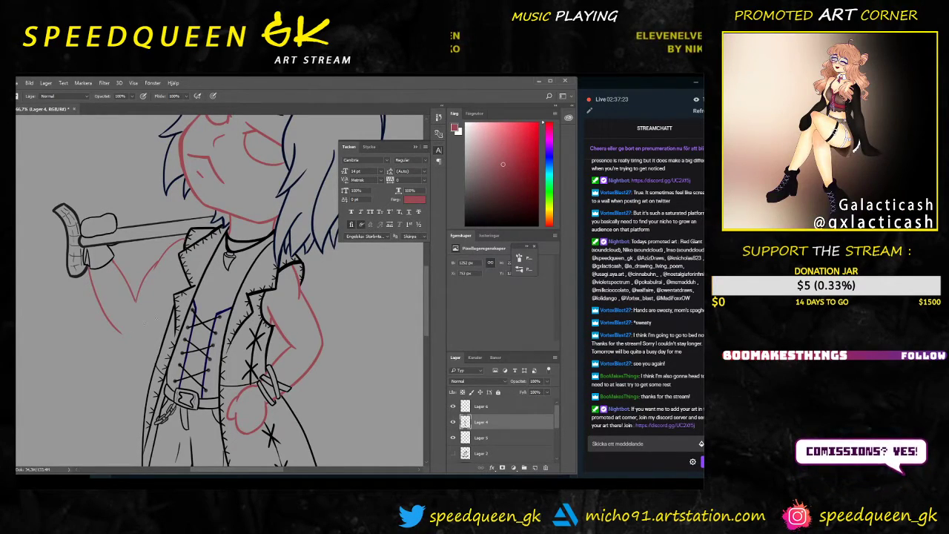
Step: Erase the raised arm's outer forearm line and redraw it around the elbow, continuing along the upper arm's underside to the vest
{"action": "key", "text": "e"}
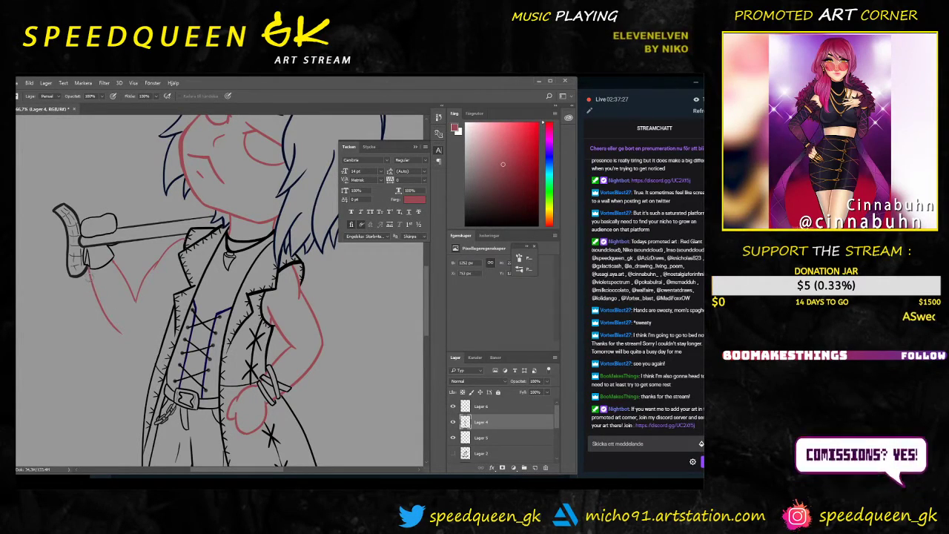
{"action": "key", "text": "b"}
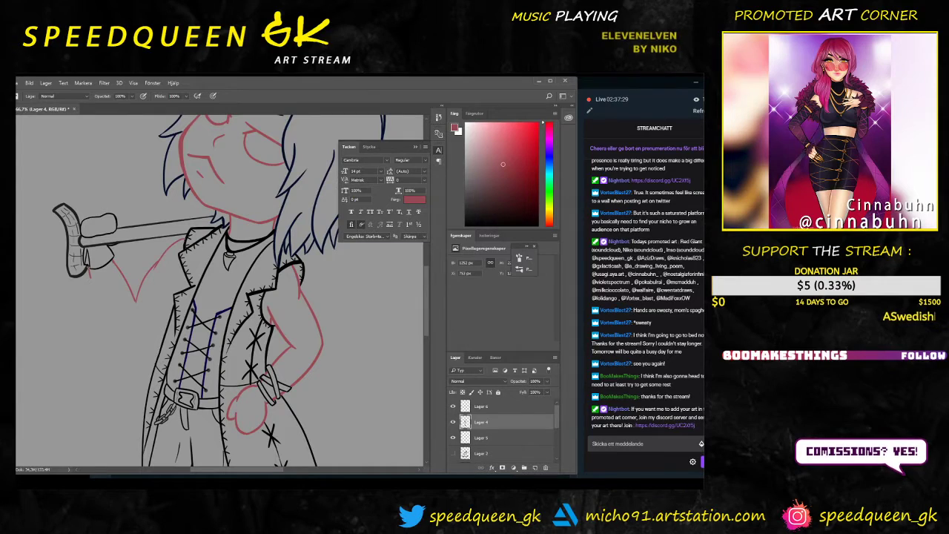
{"action": "left_click_drag", "start_coordinate": [117, 328], "coordinate": [129, 337]}
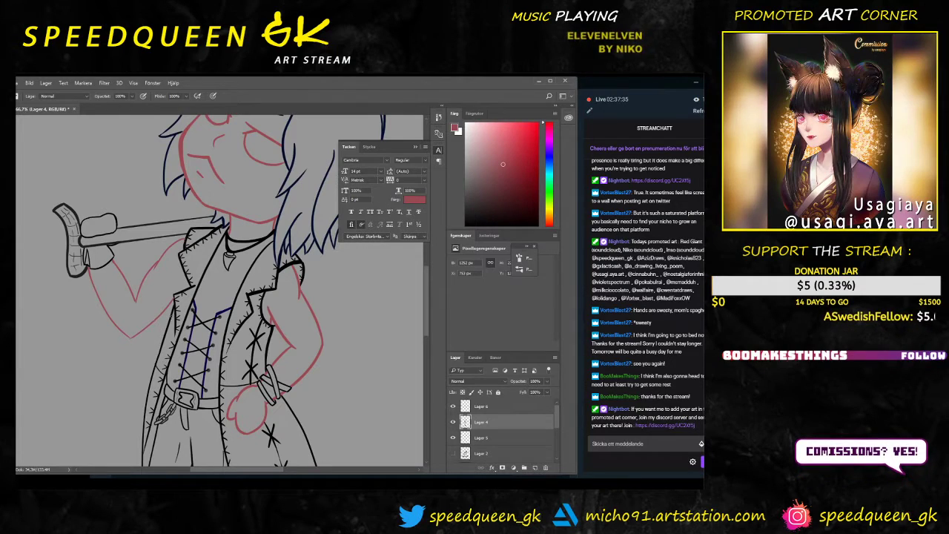
Step: Erase the raised upper arm's top line up to the collar and redraw it in red from the vest to the inner elbow
{"action": "key", "text": "e"}
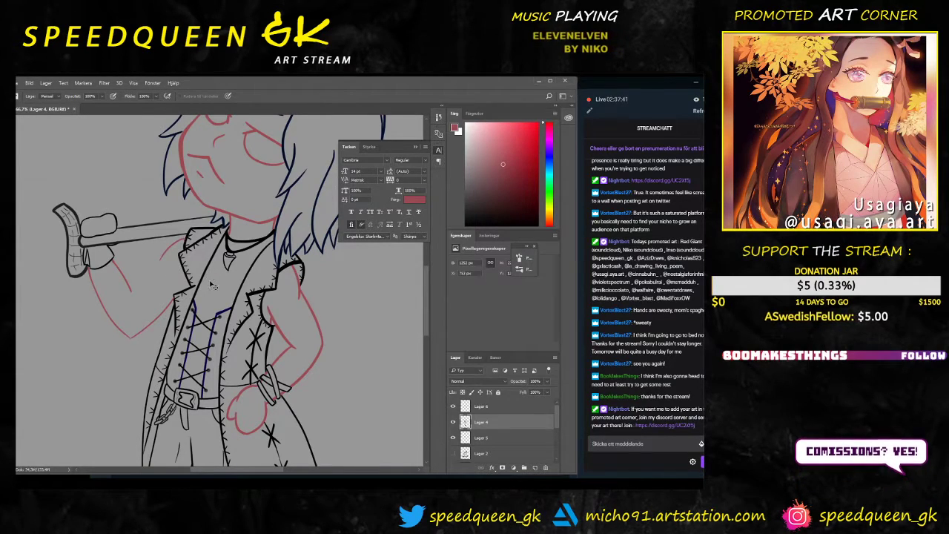
{"action": "scroll", "coordinate": [196, 276], "scroll_direction": "up", "scroll_amount": 2}
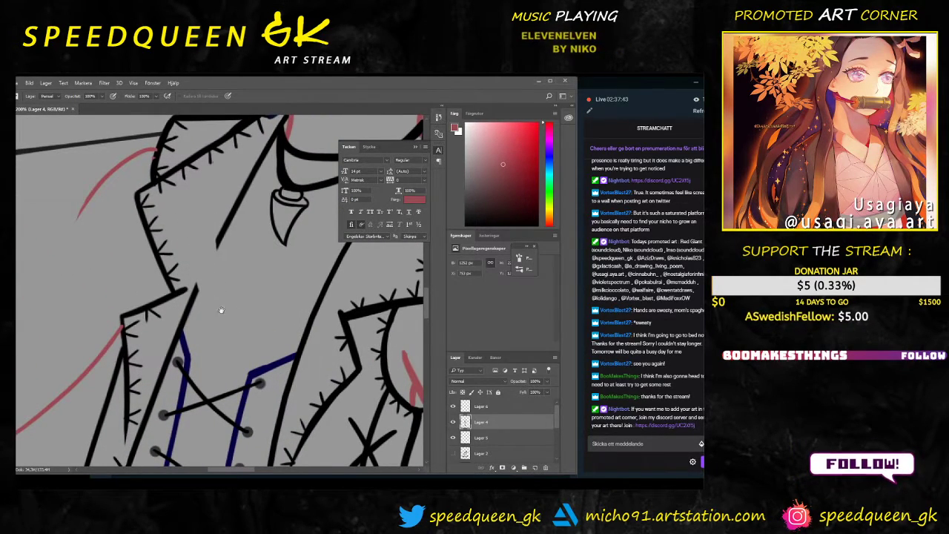
{"action": "left_click_drag", "start_coordinate": [208, 245], "coordinate": [240, 303]}
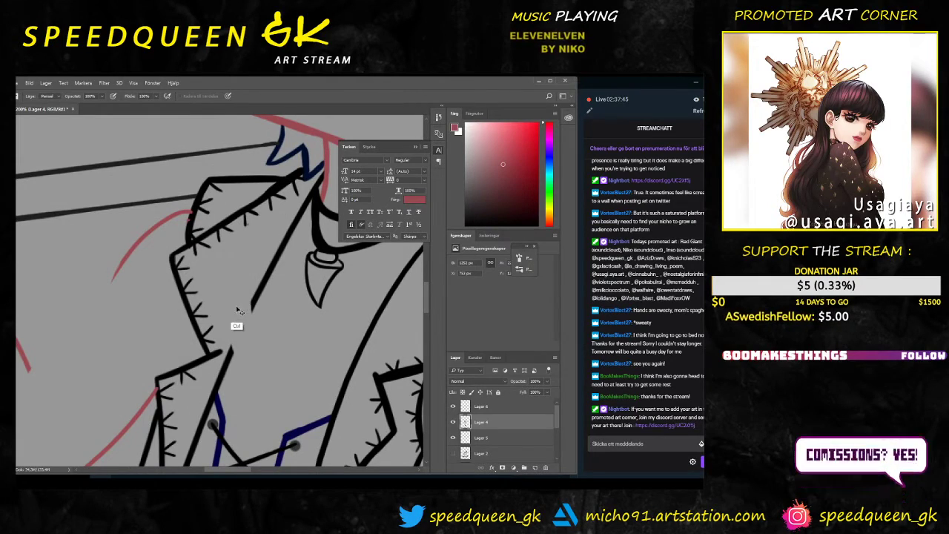
{"action": "left_click_drag", "start_coordinate": [206, 247], "coordinate": [254, 272]}
{"action": "left_click_drag", "start_coordinate": [164, 303], "coordinate": [198, 260]}
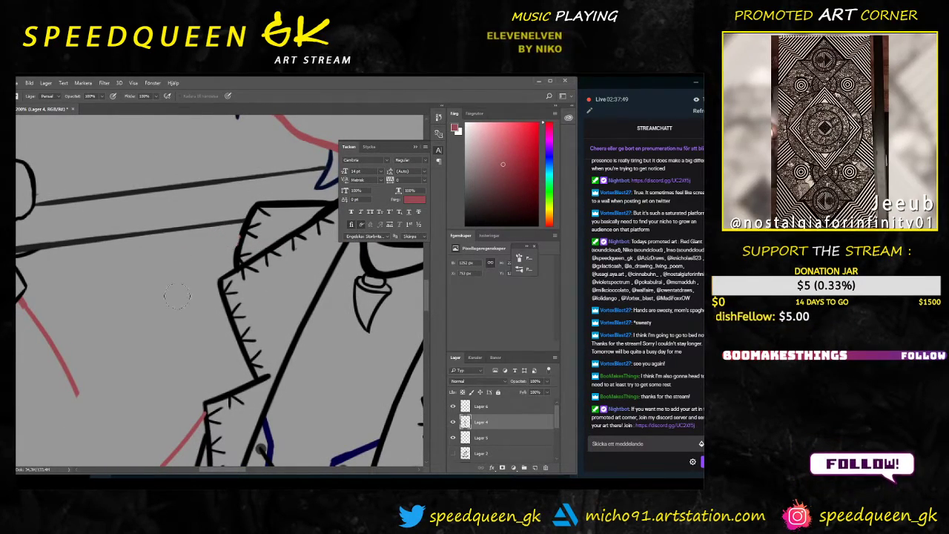
{"action": "key", "text": "ctrl+minus"}
{"action": "key", "text": "ctrl+minus"}
{"action": "key", "text": "b"}
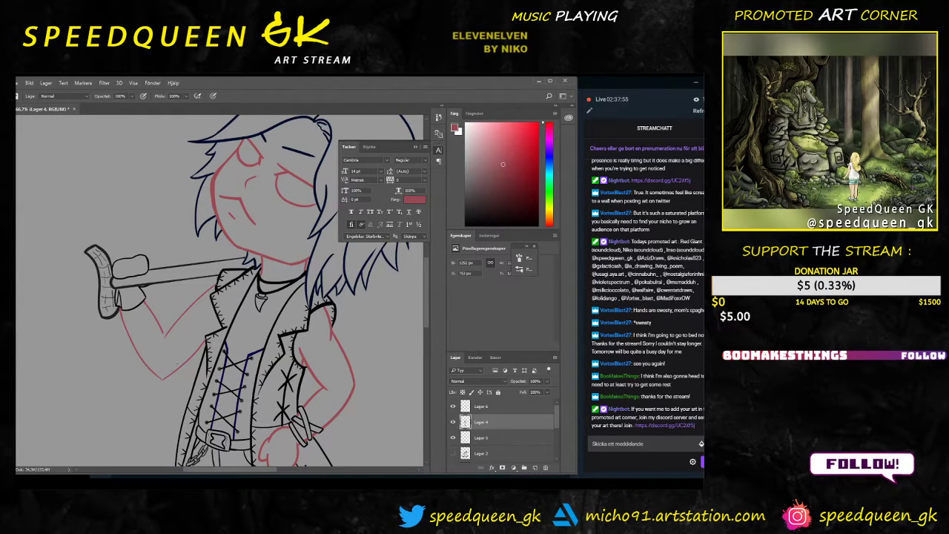
Step: Check the raised arm against the whole figure and undo the latest upper-arm line changes
{"action": "key", "text": "ctrl+minus"}
{"action": "key", "text": "ctrl+minus"}
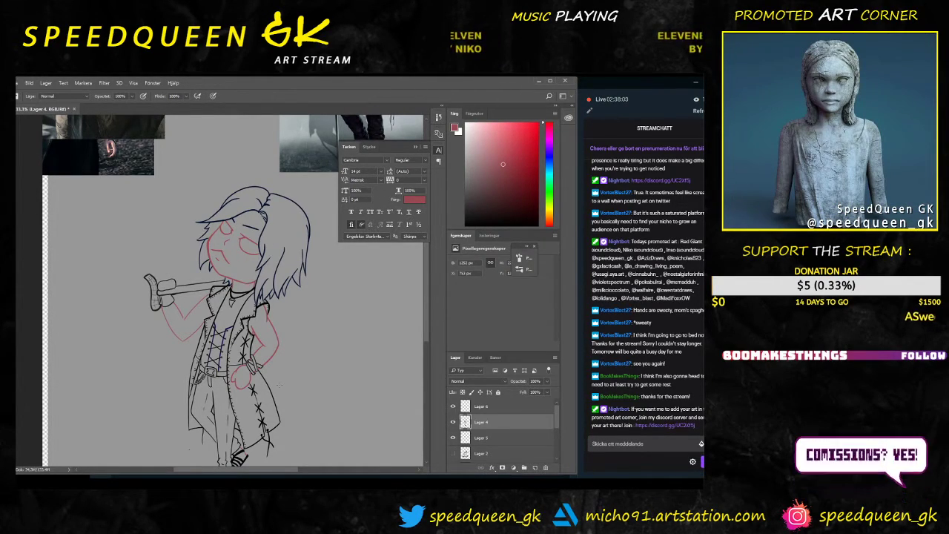
{"action": "key", "text": "ctrl+minus"}
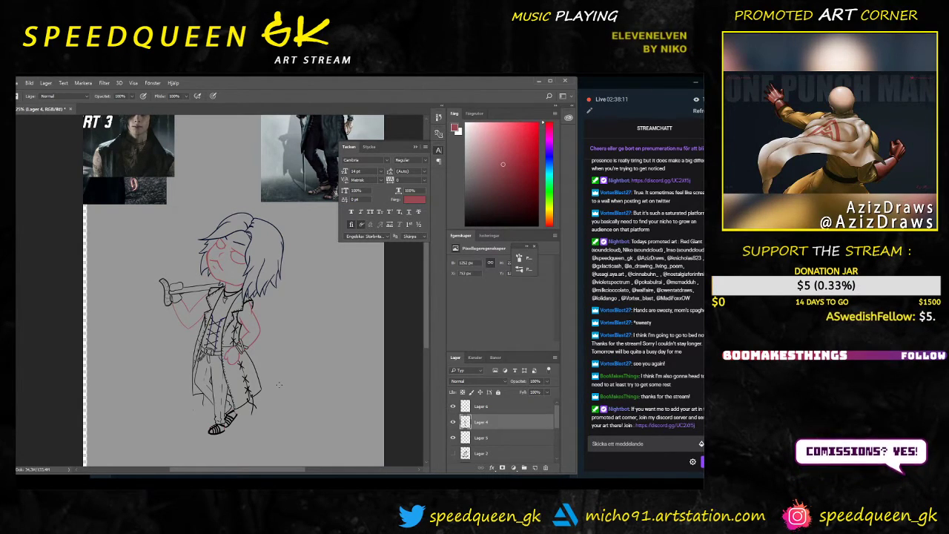
{"action": "key", "text": "ctrl+plus"}
{"action": "key", "text": "ctrl+plus"}
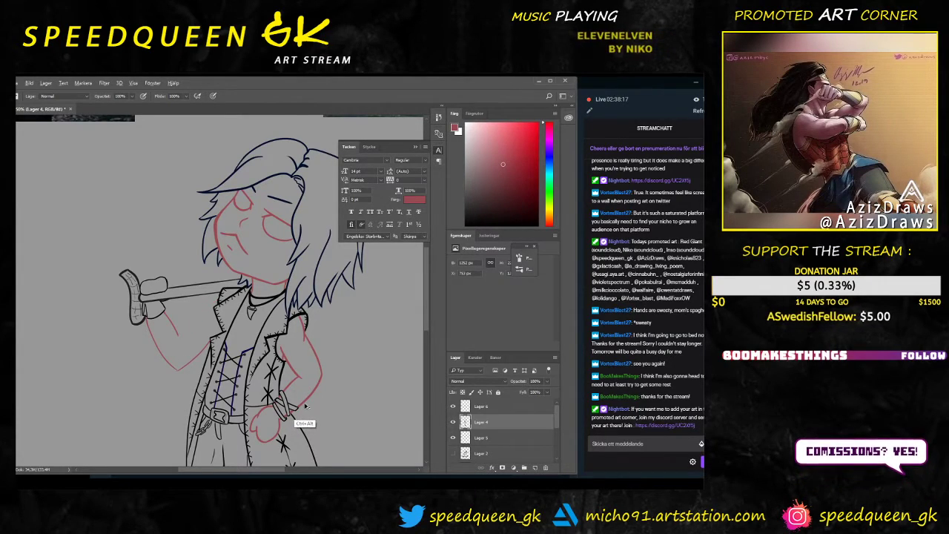
{"action": "key", "text": "ctrl+alt+z"}
{"action": "key", "text": "ctrl+alt+z"}
{"action": "key", "text": "ctrl+alt+z"}
{"action": "key", "text": "ctrl+alt+z"}
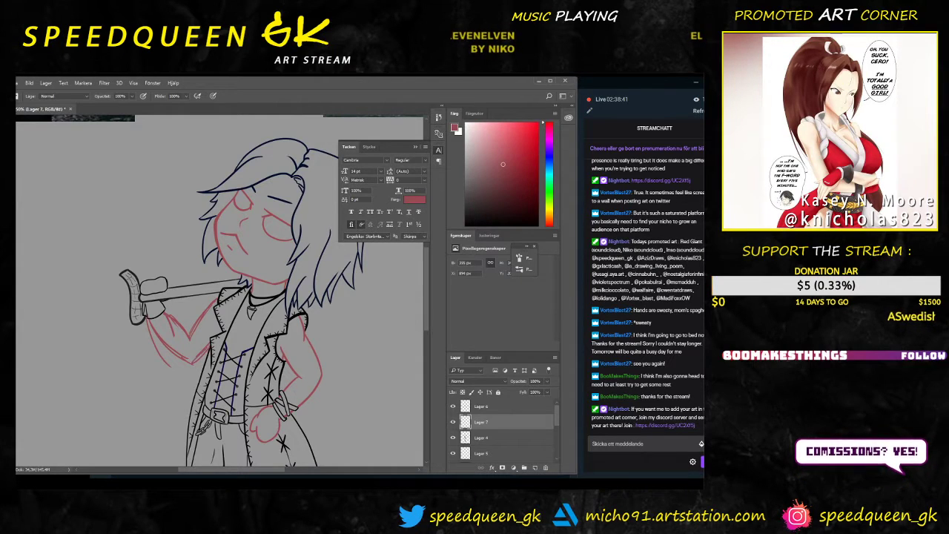
{"action": "key", "text": "ctrl+minus"}
{"action": "key", "text": "ctrl+minus"}
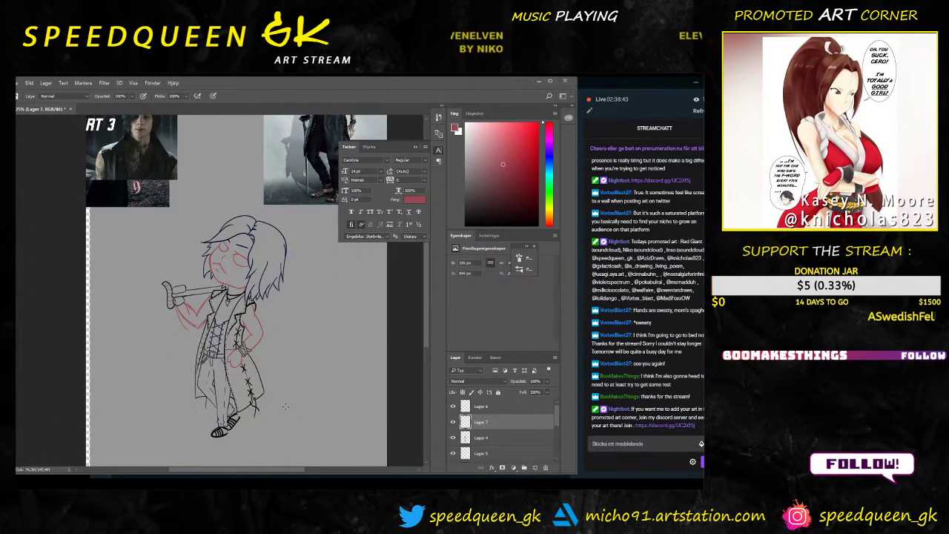
{"action": "key", "text": "ctrl+plus"}
{"action": "key", "text": "ctrl+plus"}
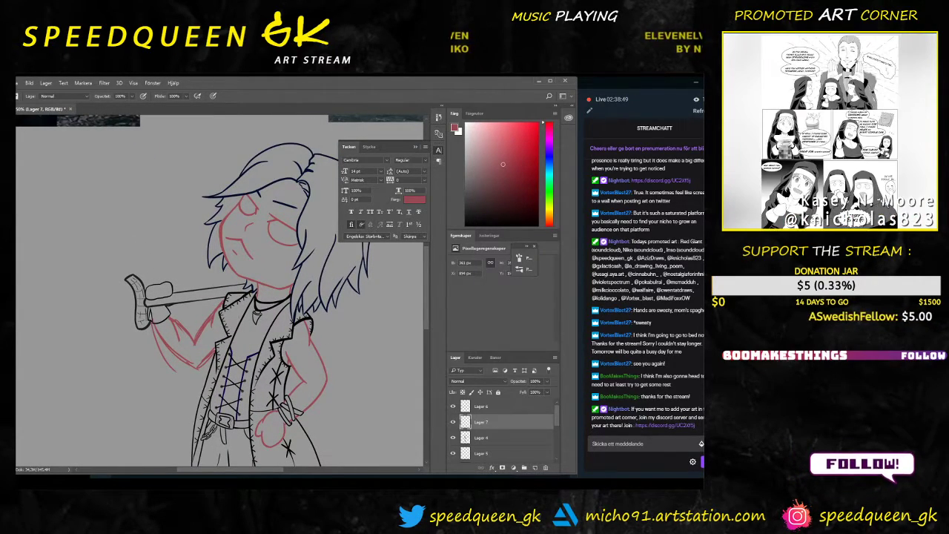
{"action": "key", "text": "ctrl+minus"}
{"action": "key", "text": "ctrl+plus"}
{"action": "key", "text": "ctrl+plus"}
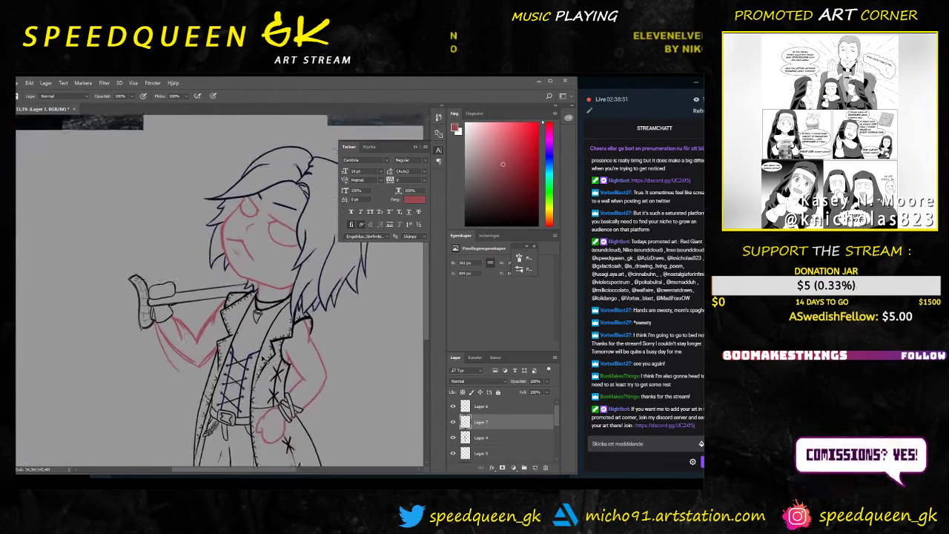
{"action": "key", "text": "e"}
{"action": "key", "text": "b"}
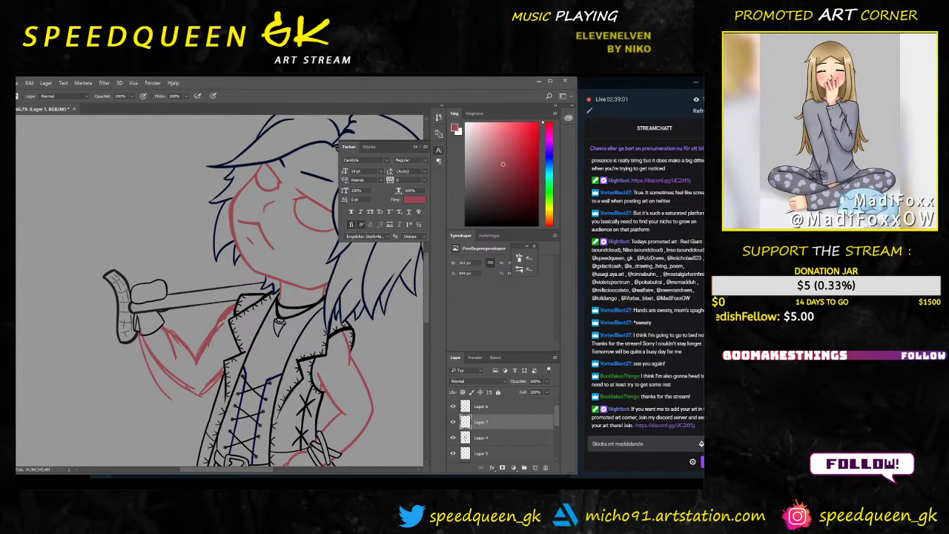
Step: Switch to Spotify, skip ahead several tracks in the amv playlist, and return to the drawing in Photoshop
{"action": "key", "text": "alt+Tab"}
{"action": "left_click", "coordinate": [367, 472]}
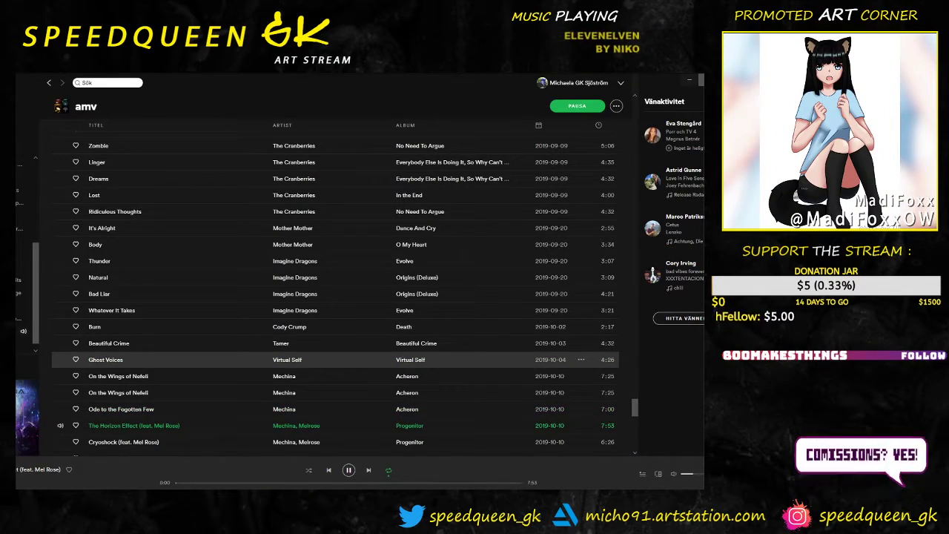
{"action": "left_click", "coordinate": [370, 470]}
{"action": "left_click", "coordinate": [370, 470]}
{"action": "left_click", "coordinate": [370, 471]}
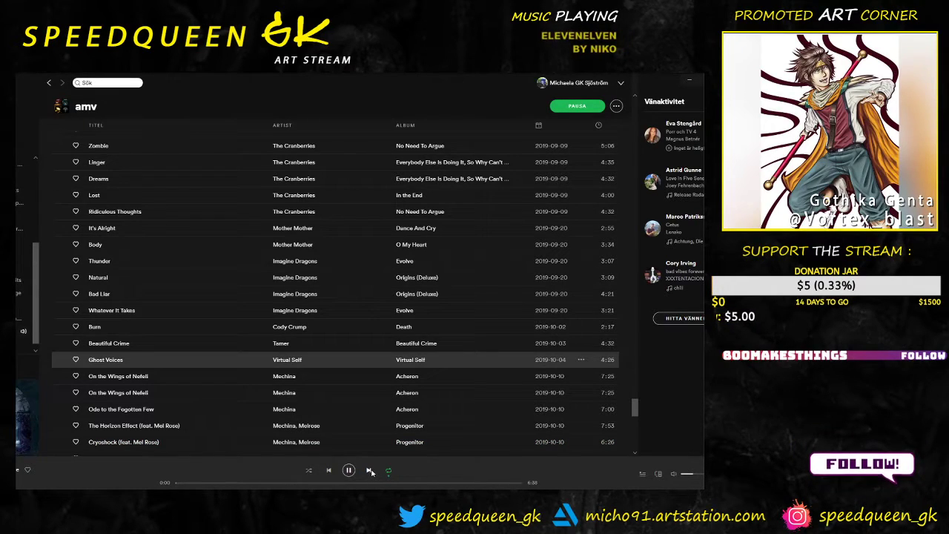
{"action": "left_click", "coordinate": [370, 471]}
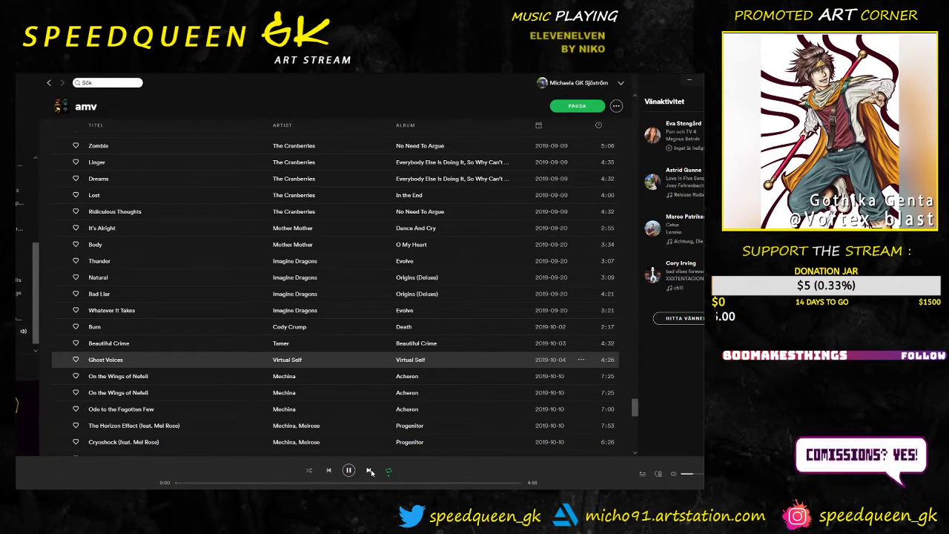
{"action": "left_click", "coordinate": [689, 80]}
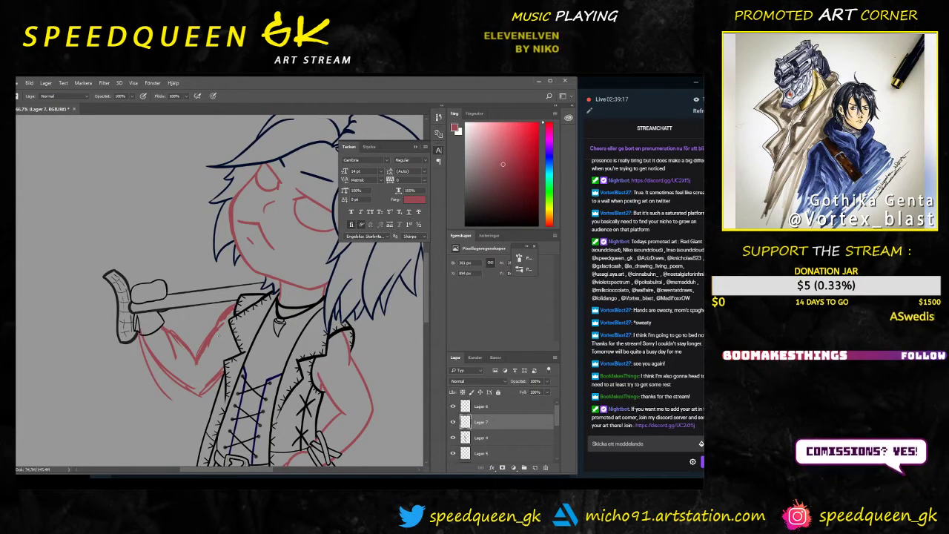
Step: Rework the raised arm's red sketch, strengthening the outer forearm line and correcting the lines around the elbow
{"action": "left_click_drag", "start_coordinate": [208, 328], "coordinate": [216, 274]}
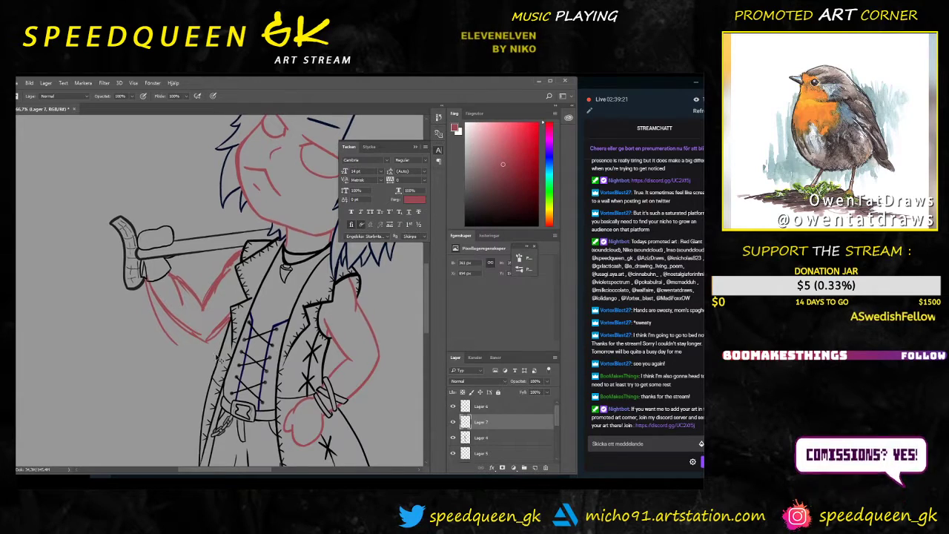
{"action": "key", "text": "ctrl+minus"}
{"action": "left_click_drag", "start_coordinate": [279, 393], "coordinate": [283, 405]}
{"action": "key", "text": "ctrl+minus"}
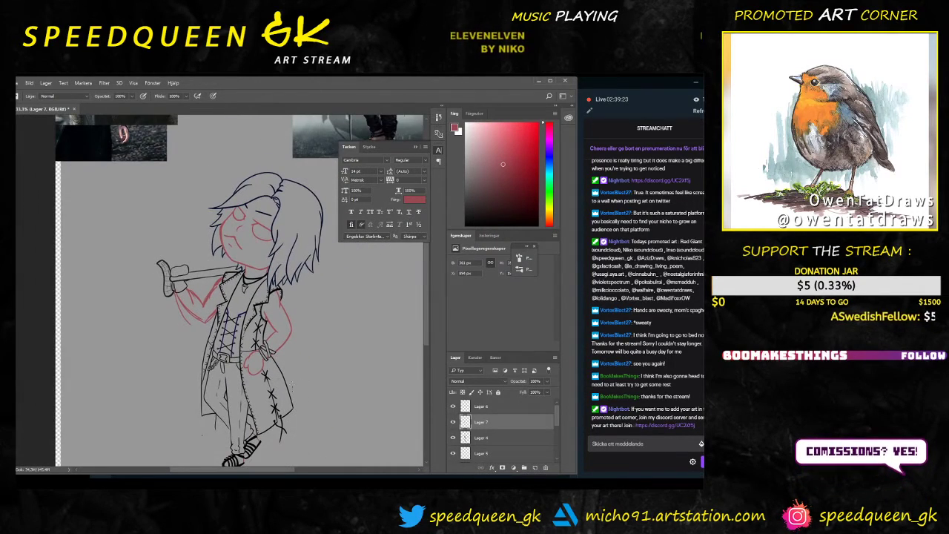
{"action": "key", "text": "ctrl+plus"}
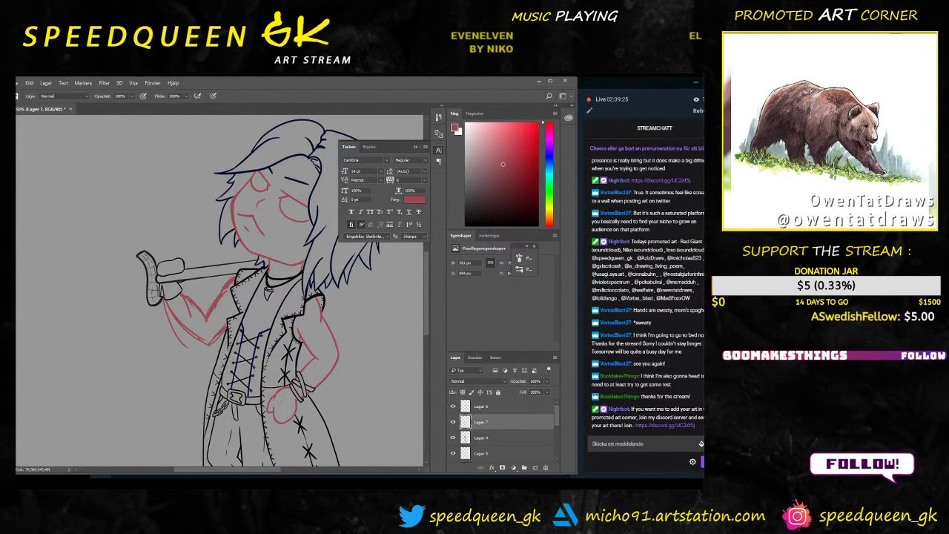
{"action": "key", "text": "ctrl+plus"}
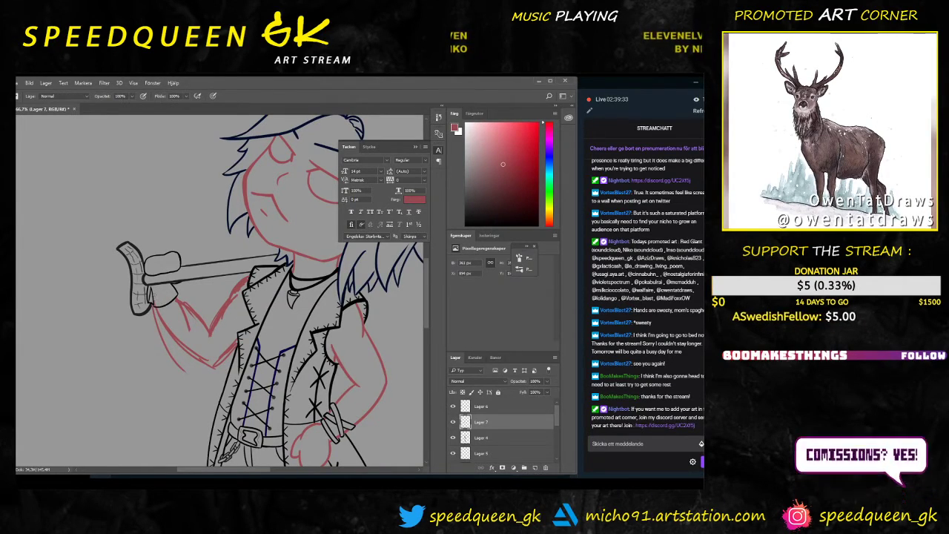
{"action": "left_click_drag", "start_coordinate": [153, 303], "coordinate": [178, 344]}
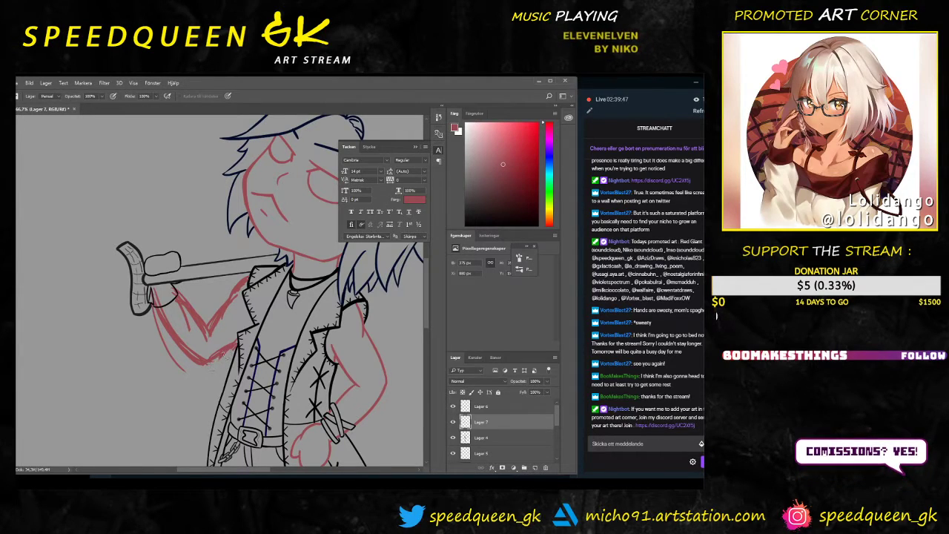
{"action": "key", "text": "b"}
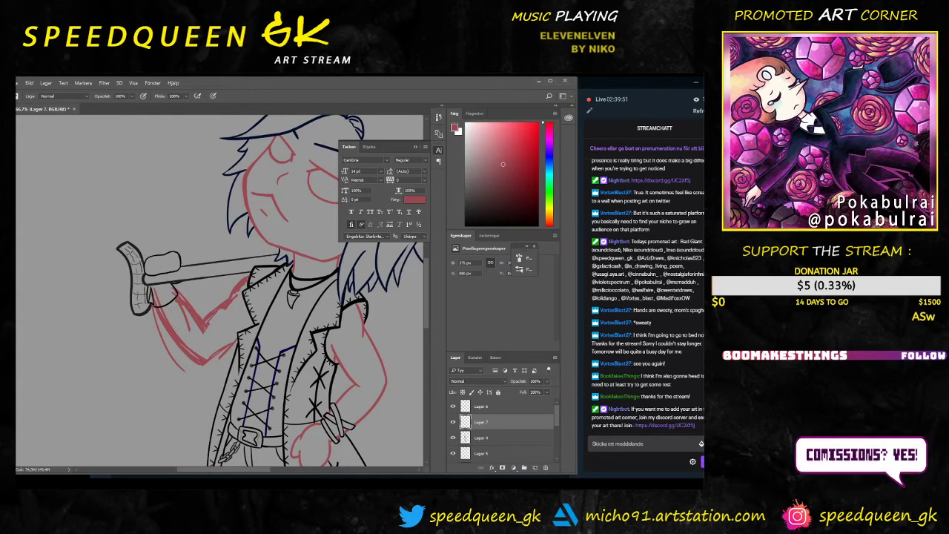
{"action": "key", "text": "e"}
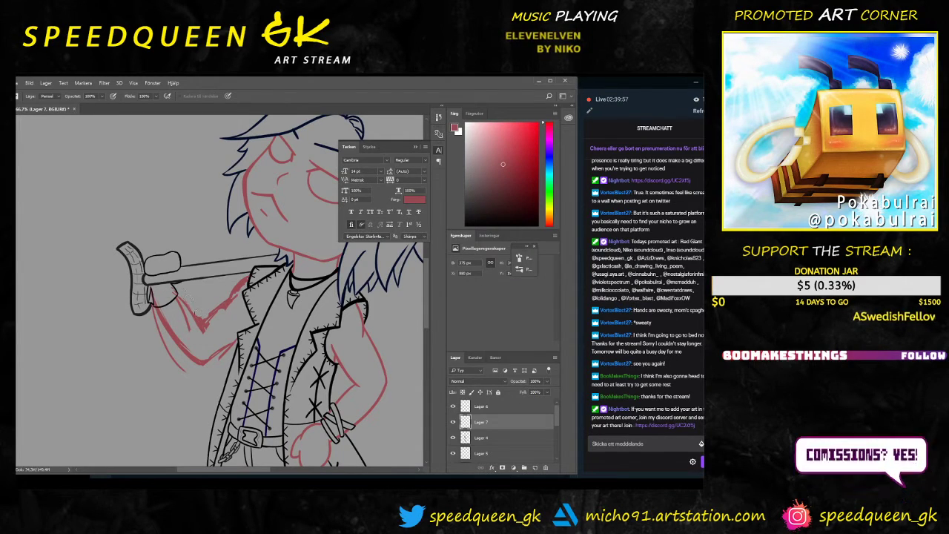
{"action": "key", "text": "b"}
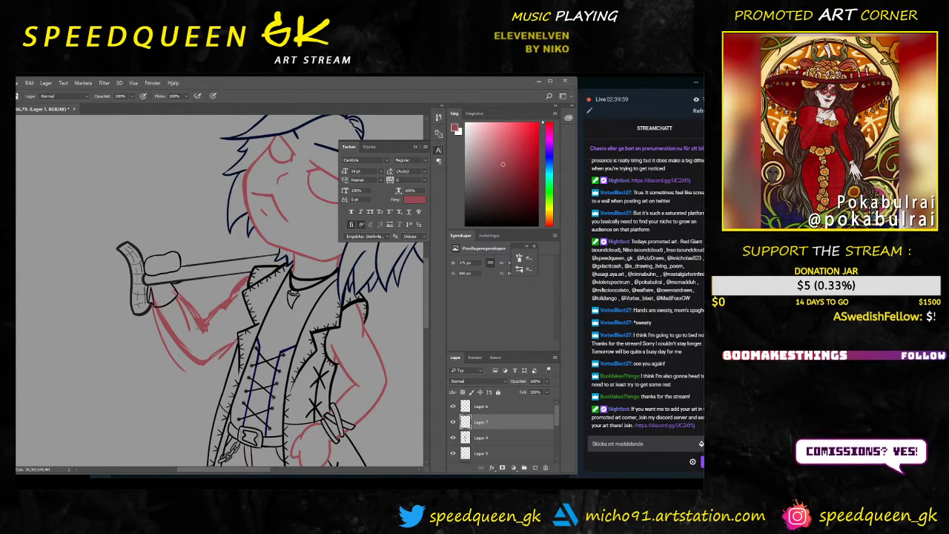
Step: Identify the layer holding the raised-arm sketch and lower the opacity of Layer 7 so it serves as a faint guide
{"action": "key", "text": "ctrl+minus"}
{"action": "key", "text": "ctrl+minus"}
{"action": "key", "text": "ctrl+minus"}
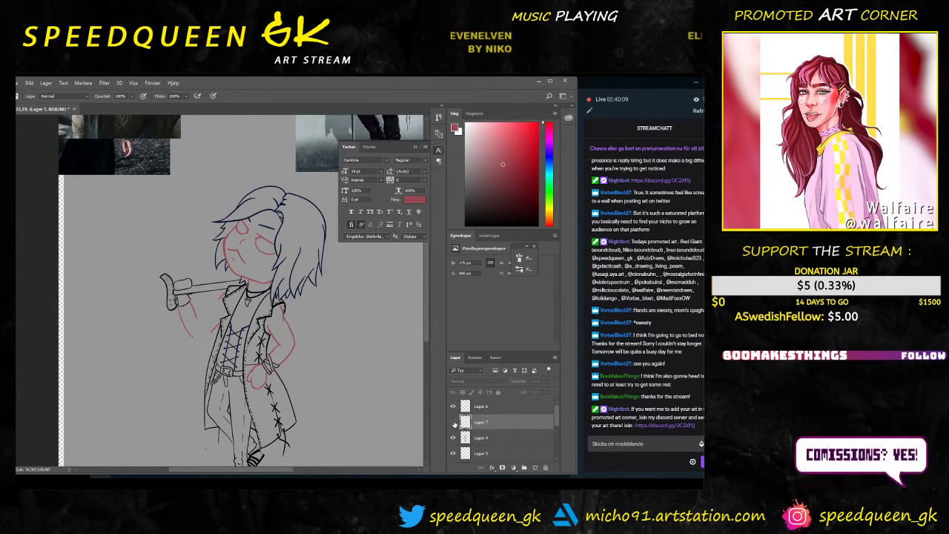
{"action": "left_click", "coordinate": [456, 439]}
{"action": "left_click", "coordinate": [453, 439], "text": "alt"}
{"action": "left_click", "coordinate": [453, 438], "text": "alt"}
{"action": "left_click", "coordinate": [475, 423]}
{"action": "left_click", "coordinate": [547, 382]}
{"action": "left_click_drag", "start_coordinate": [547, 391], "coordinate": [520, 392]}
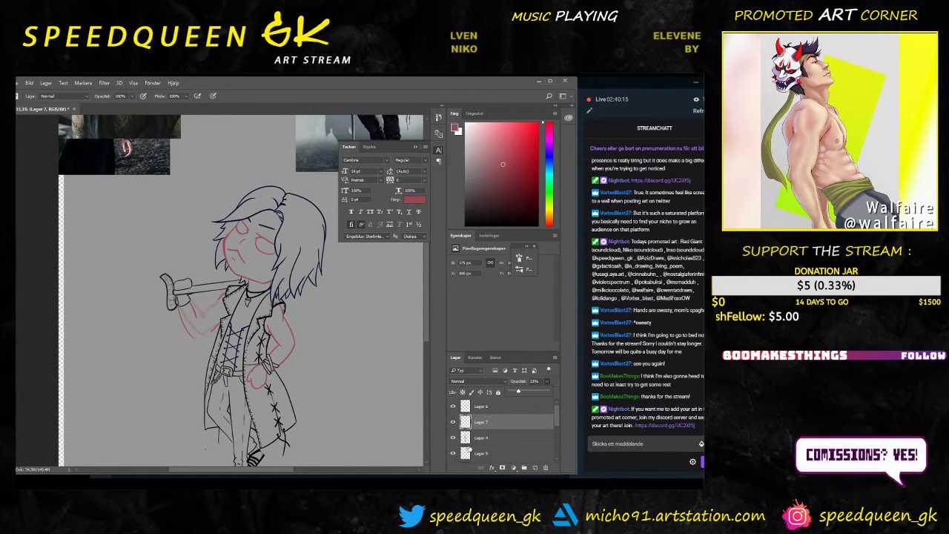
Step: Move Layer 4 above Layer 7, merge it with Layer 6, and check the merged layer's content by toggling its visibility
{"action": "left_click_drag", "start_coordinate": [479, 437], "coordinate": [489, 420]}
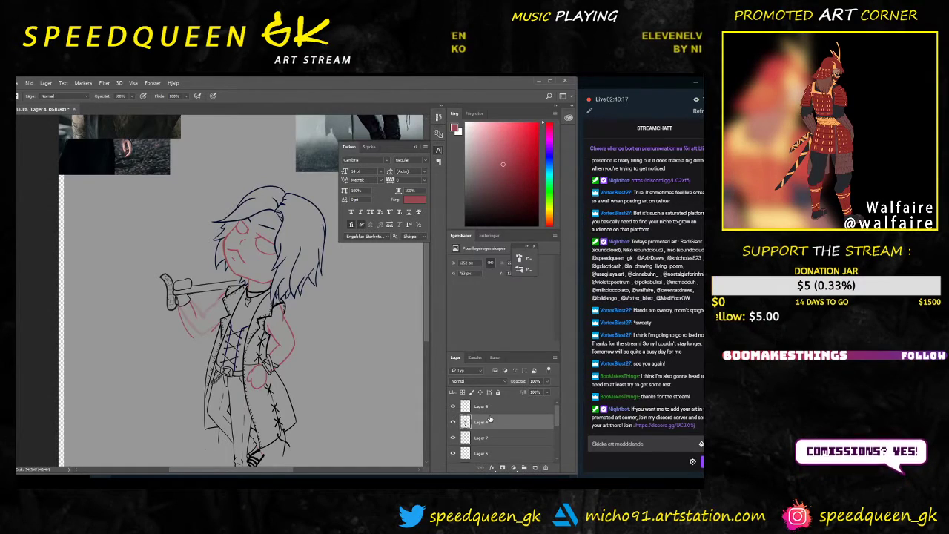
{"action": "left_click", "coordinate": [454, 422], "text": "alt"}
{"action": "left_click", "coordinate": [453, 422], "text": "alt"}
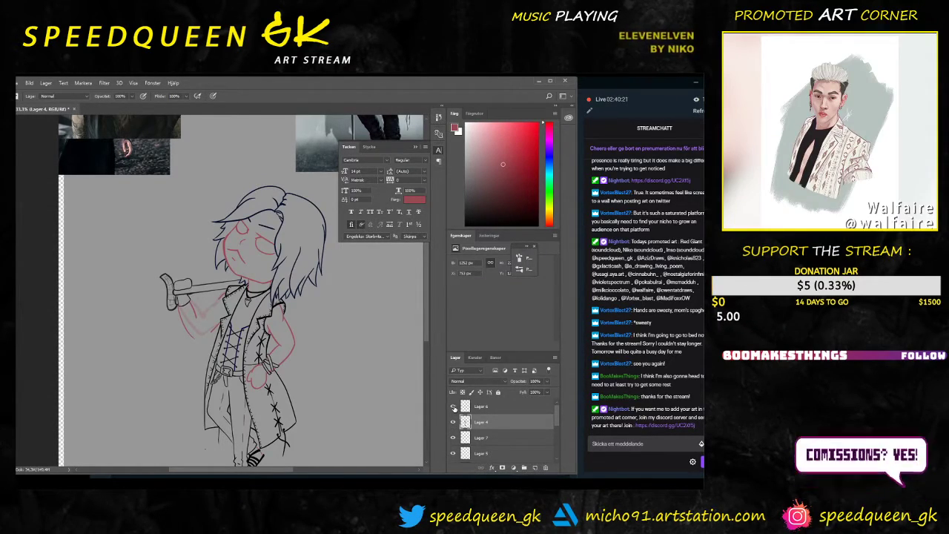
{"action": "right_click", "coordinate": [484, 422]}
{"action": "left_click", "coordinate": [520, 365]}
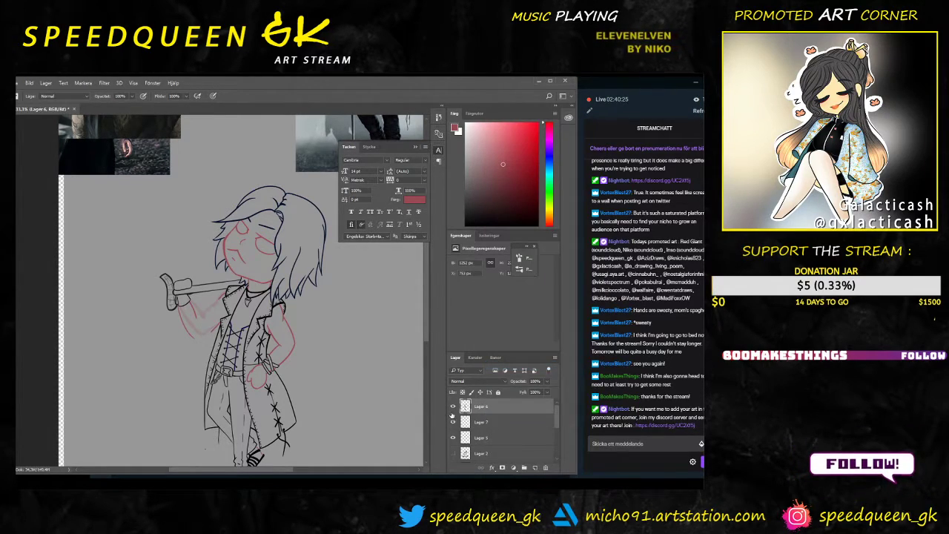
{"action": "left_click", "coordinate": [453, 407]}
{"action": "left_click", "coordinate": [453, 407]}
{"action": "left_click", "coordinate": [453, 407]}
{"action": "left_click", "coordinate": [454, 408]}
Step: Erase the old solid red inner and outer forearm lines of the raised arm on Layer 6
{"action": "scroll", "coordinate": [197, 290], "scroll_direction": "up", "scroll_amount": 3}
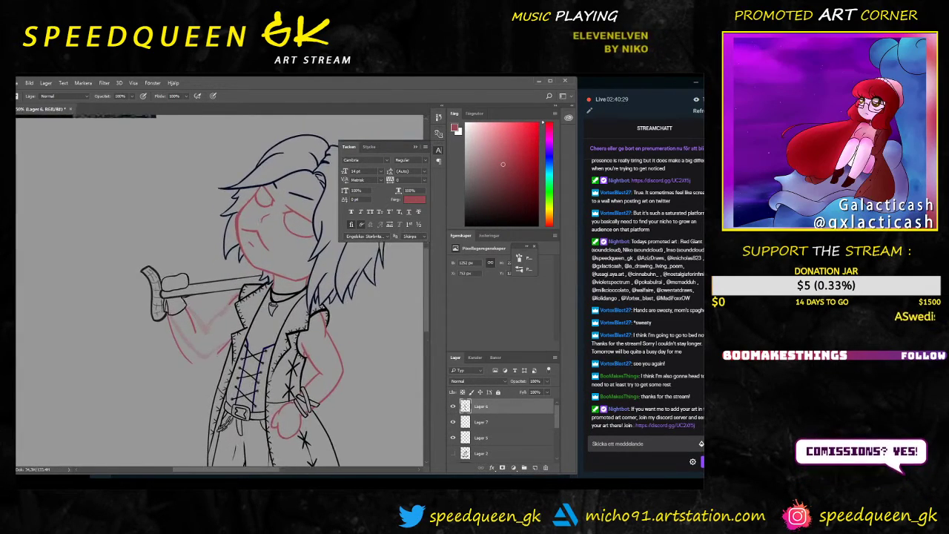
{"action": "left_click_drag", "start_coordinate": [213, 347], "coordinate": [237, 261]}
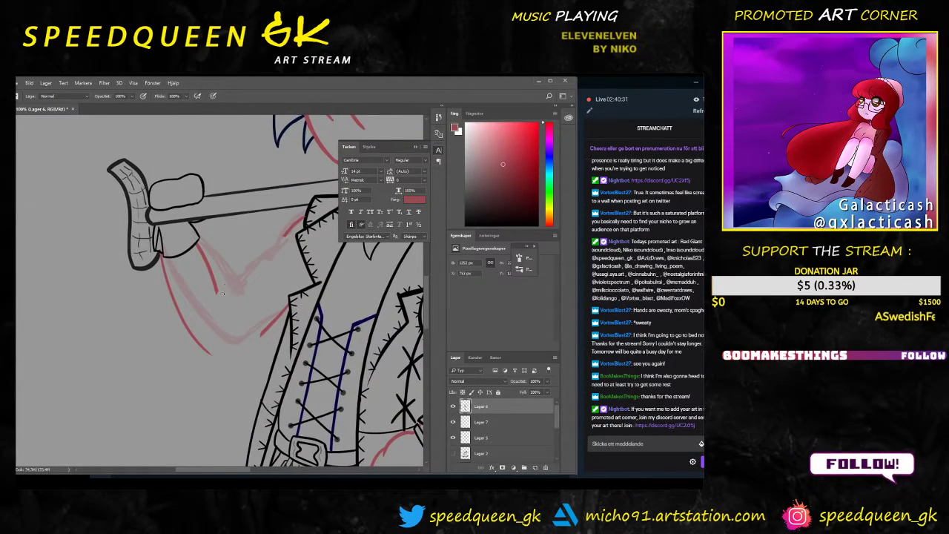
{"action": "key", "text": "e"}
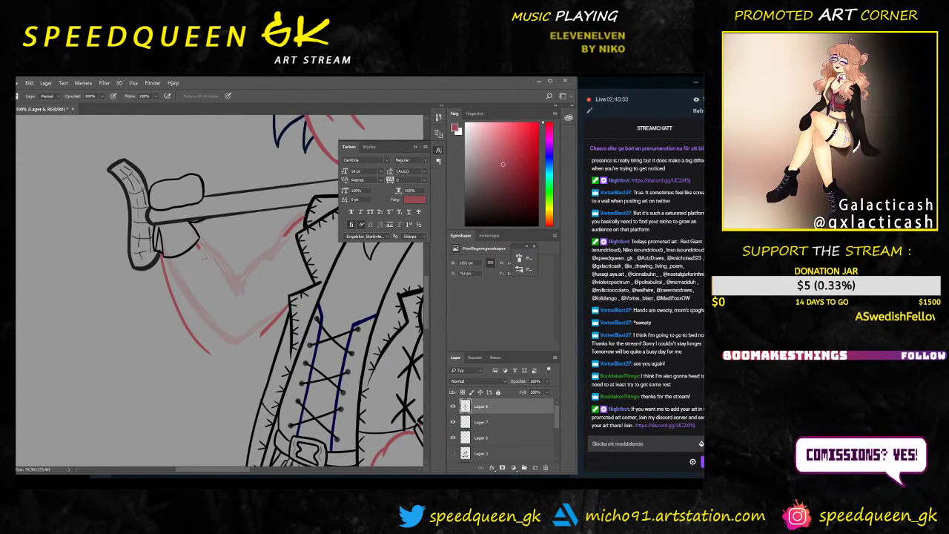
{"action": "left_click_drag", "start_coordinate": [176, 304], "coordinate": [211, 353]}
{"action": "left_click_drag", "start_coordinate": [160, 260], "coordinate": [172, 298]}
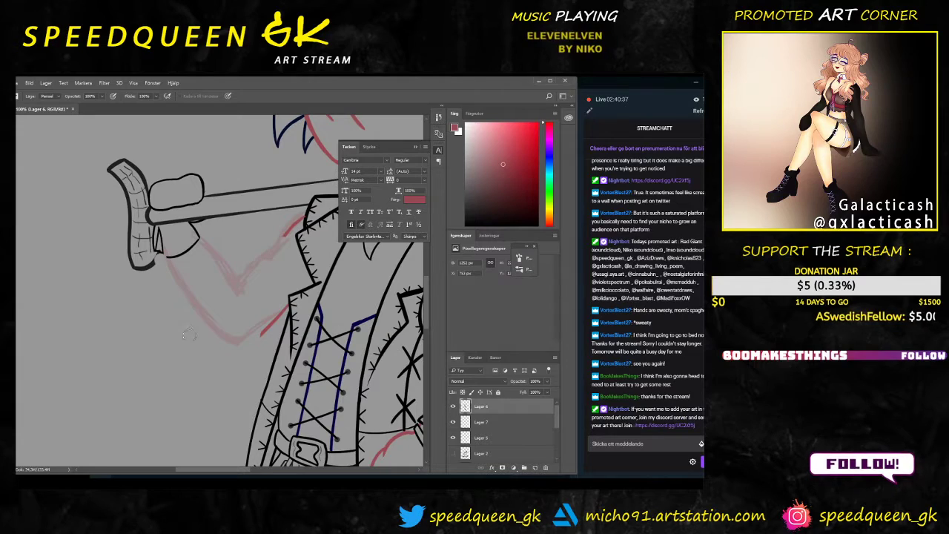
Step: Turn on shape dynamics for the eraser and set its size to be controlled by pen pressure
{"action": "right_click", "coordinate": [241, 243]}
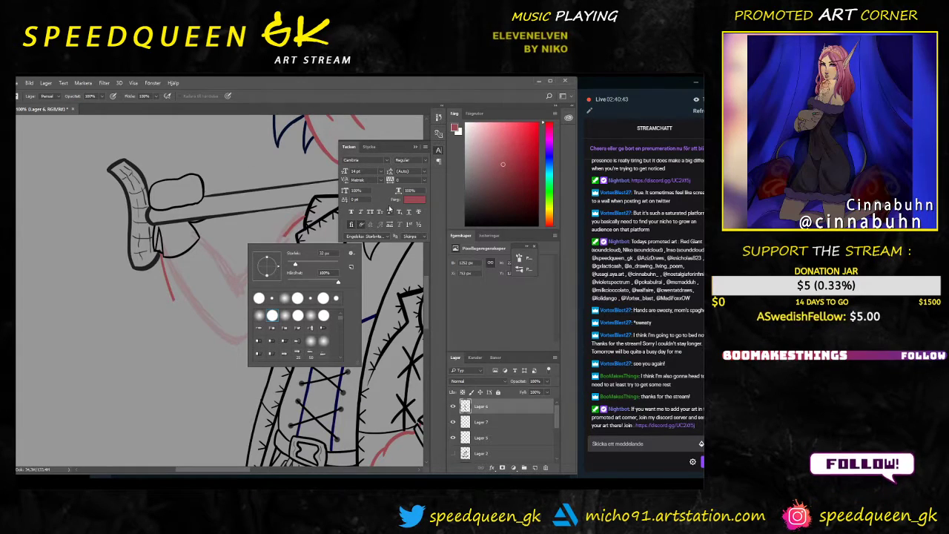
{"action": "left_click", "coordinate": [426, 262]}
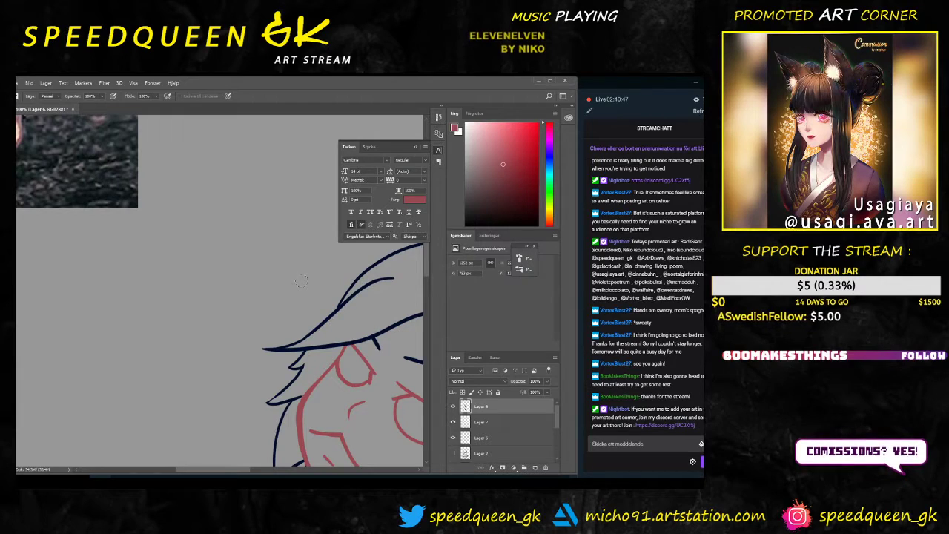
{"action": "scroll", "coordinate": [303, 285], "scroll_direction": "down", "scroll_amount": 3}
{"action": "scroll", "coordinate": [303, 284], "scroll_direction": "up", "scroll_amount": 1}
{"action": "left_click_drag", "start_coordinate": [330, 339], "coordinate": [224, 197]}
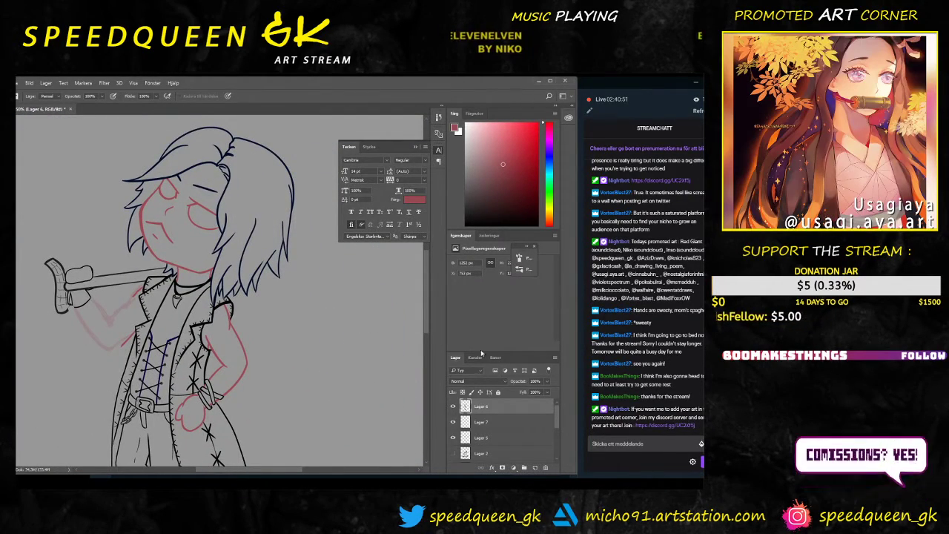
{"action": "key", "text": "F5"}
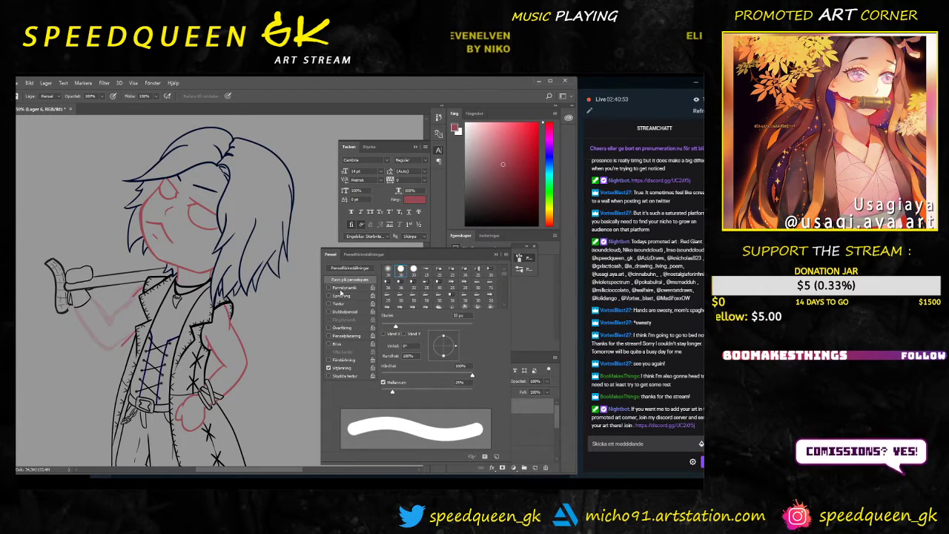
{"action": "left_click", "coordinate": [344, 287]}
{"action": "left_click", "coordinate": [434, 284]}
{"action": "left_click", "coordinate": [435, 304]}
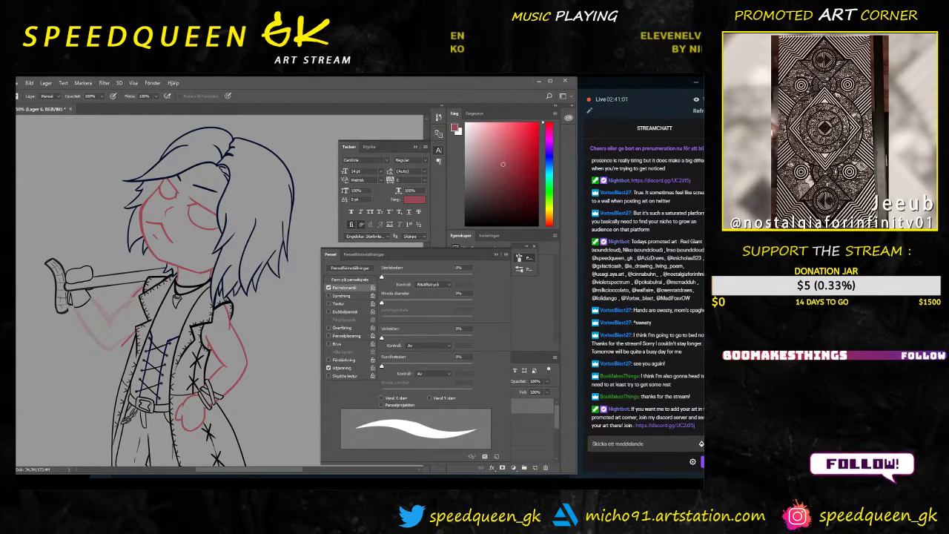
Step: Erase the remaining solid red upper-arm lines beside the vest's collar and front edge on Layer 6
{"action": "key", "text": "ctrl+plus"}
{"action": "key", "text": "ctrl+plus"}
{"action": "key", "text": "ctrl+plus"}
{"action": "left_click_drag", "start_coordinate": [59, 270], "coordinate": [256, 254]}
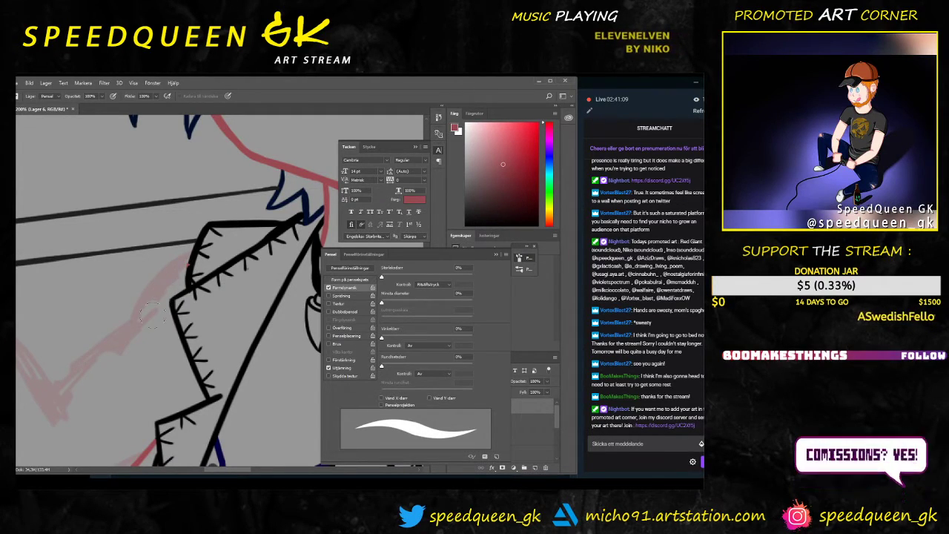
{"action": "left_click_drag", "start_coordinate": [150, 371], "coordinate": [185, 229]}
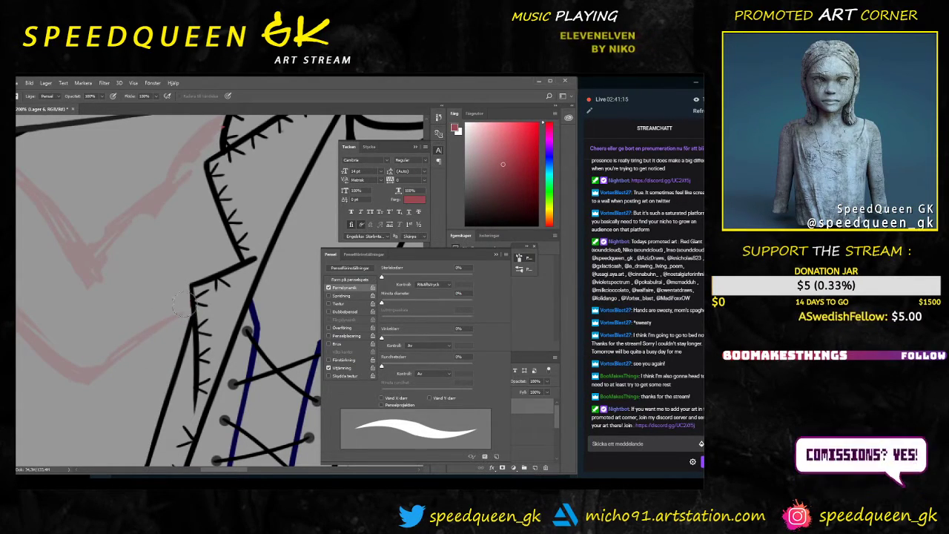
{"action": "key", "text": "ctrl+minus"}
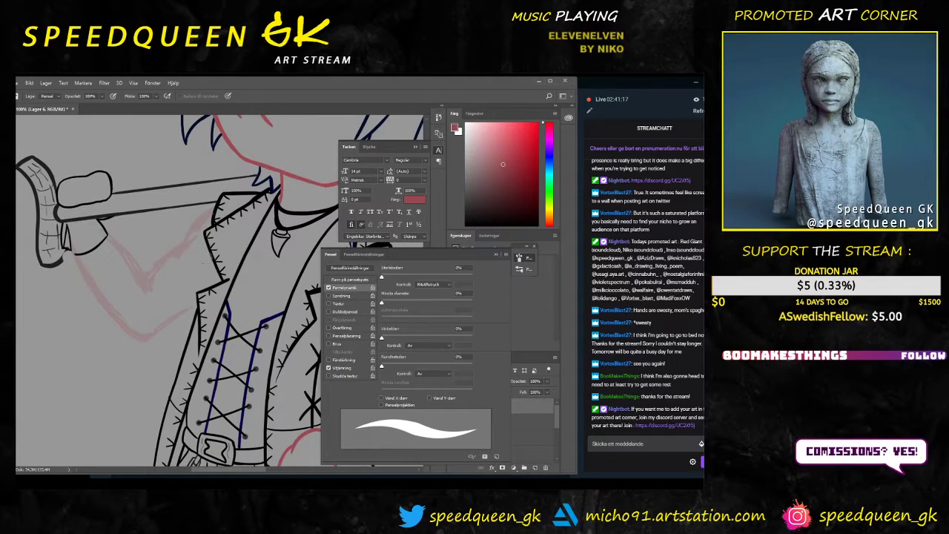
Step: Sample the black of the vest outline as the brush colour for inking the raised arm
{"action": "key", "text": "b"}
{"action": "key", "text": "ctrl+plus"}
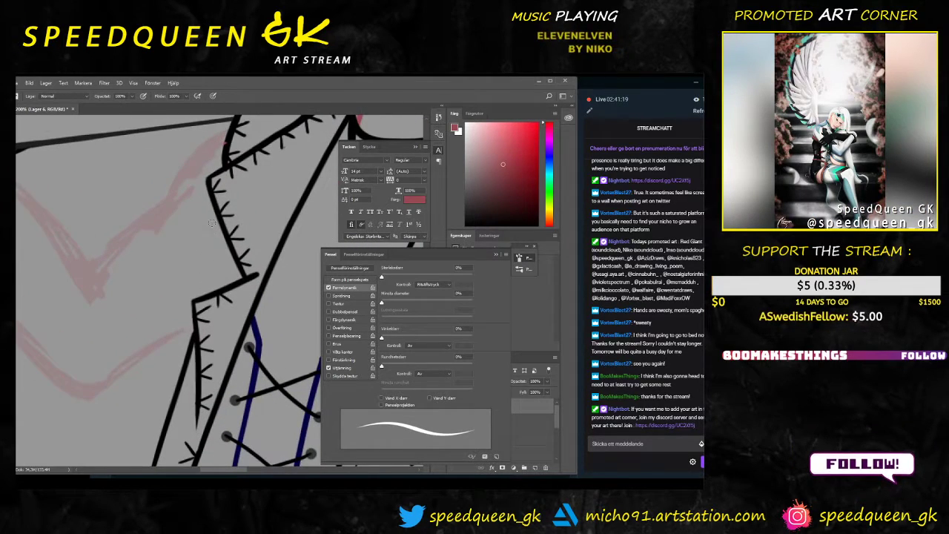
{"action": "left_click", "coordinate": [218, 192], "text": "alt"}
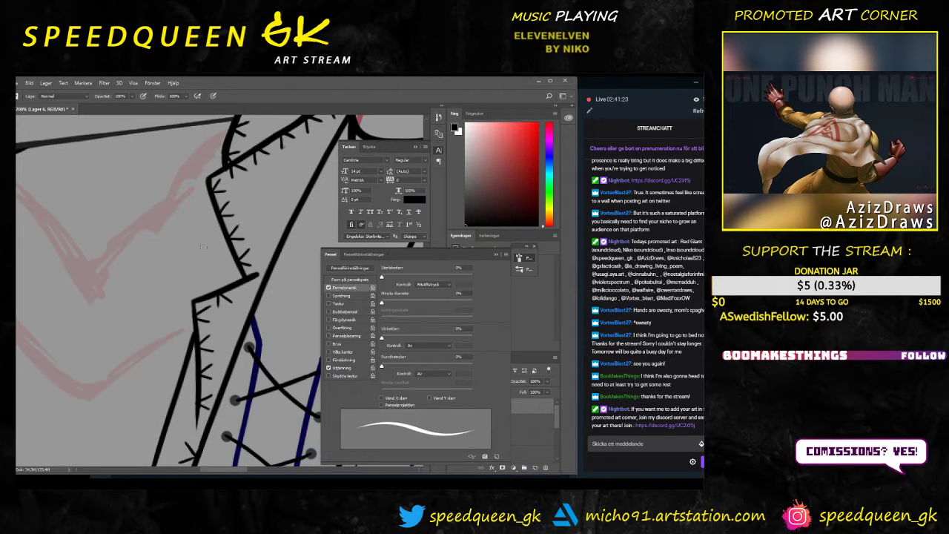
{"action": "key", "text": "ctrl+minus"}
{"action": "left_click_drag", "start_coordinate": [160, 234], "coordinate": [221, 249]}
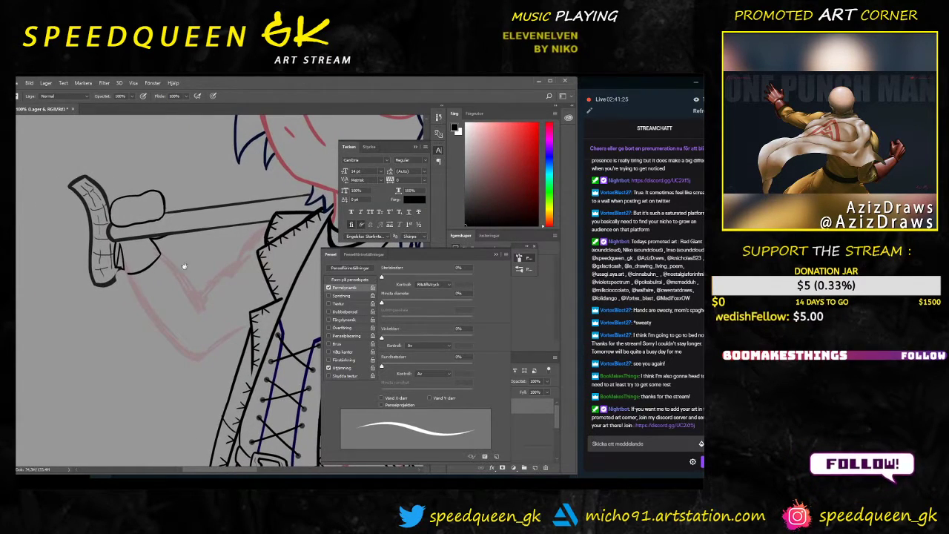
Step: Collapse the brush settings and add a new empty layer above Layer 6 for the raised arm's line art
{"action": "key", "text": "ctrl+plus"}
{"action": "left_click_drag", "start_coordinate": [43, 254], "coordinate": [84, 264]}
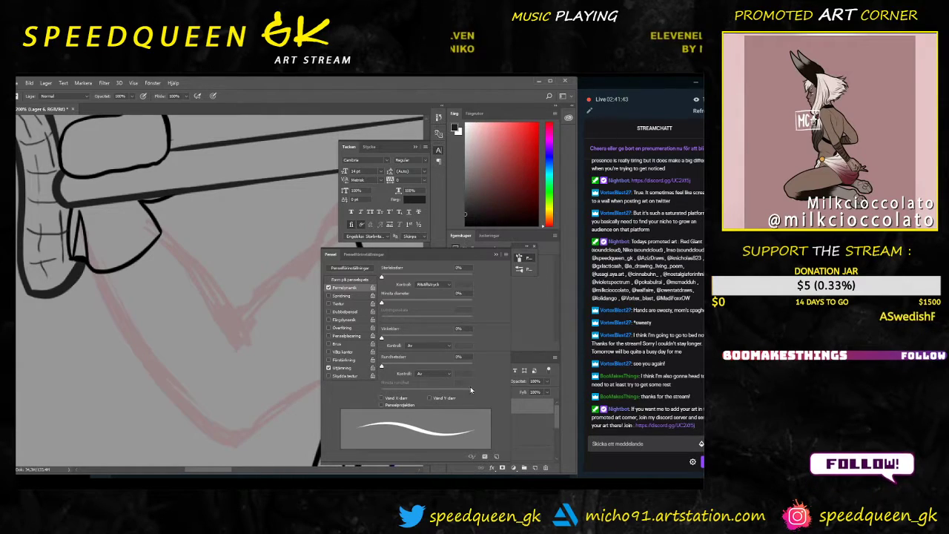
{"action": "left_click", "coordinate": [497, 254]}
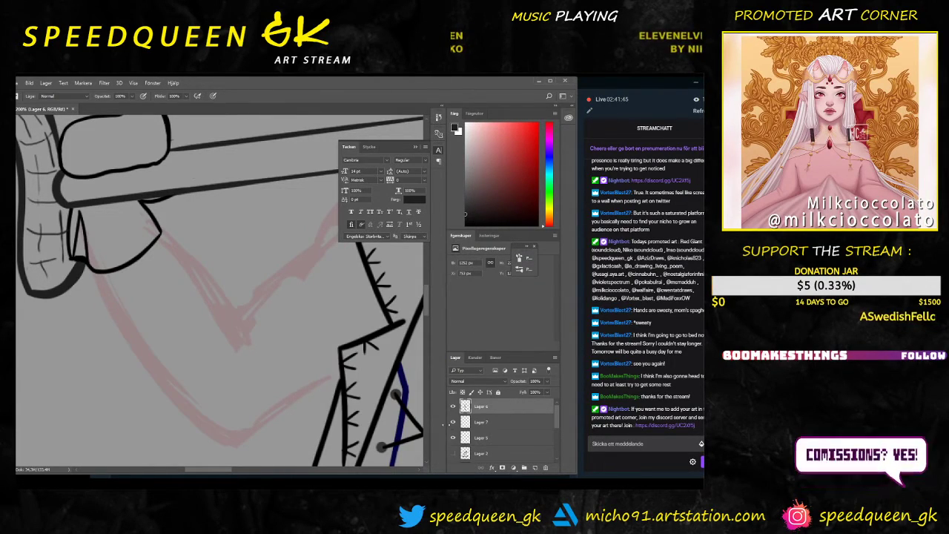
{"action": "key", "text": "ctrl+minus"}
{"action": "key", "text": "ctrl+minus"}
{"action": "key", "text": "ctrl+minus"}
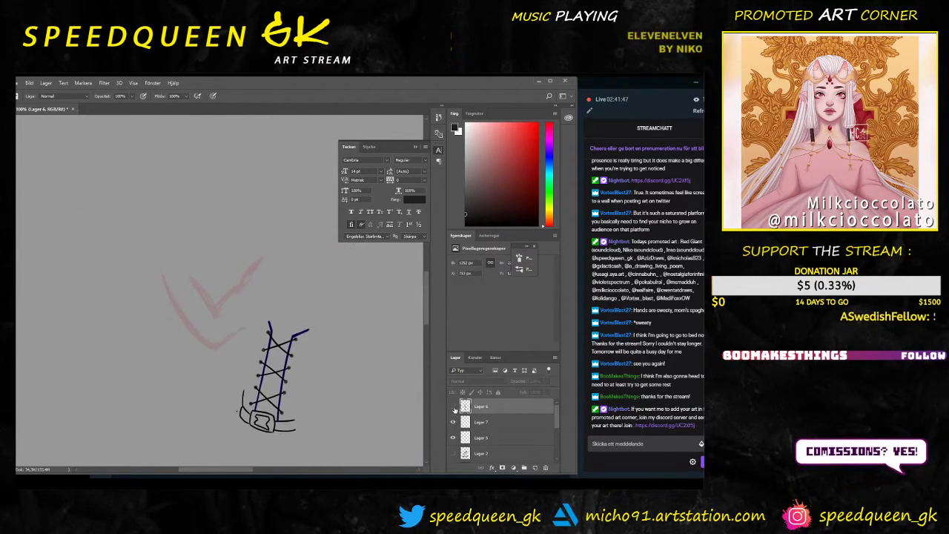
{"action": "key", "text": "ctrl+minus"}
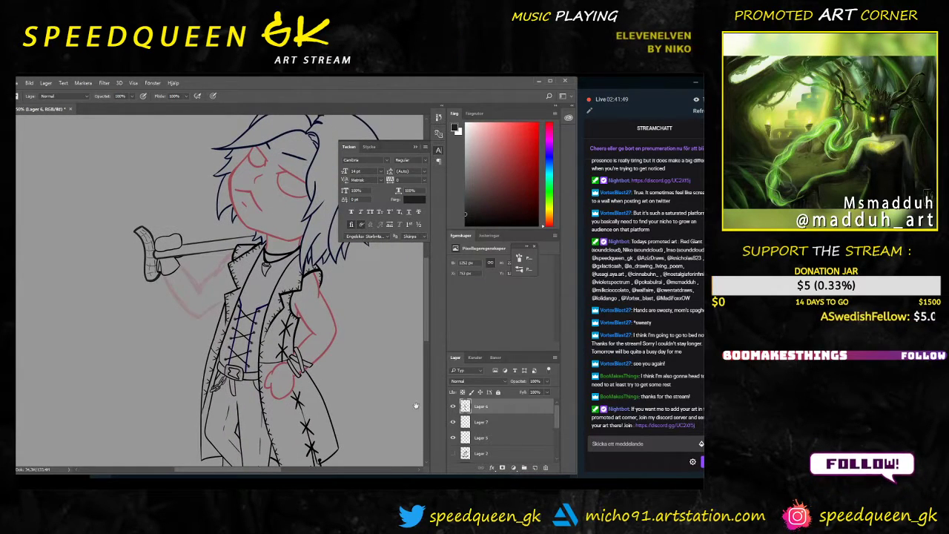
{"action": "left_click", "coordinate": [535, 467]}
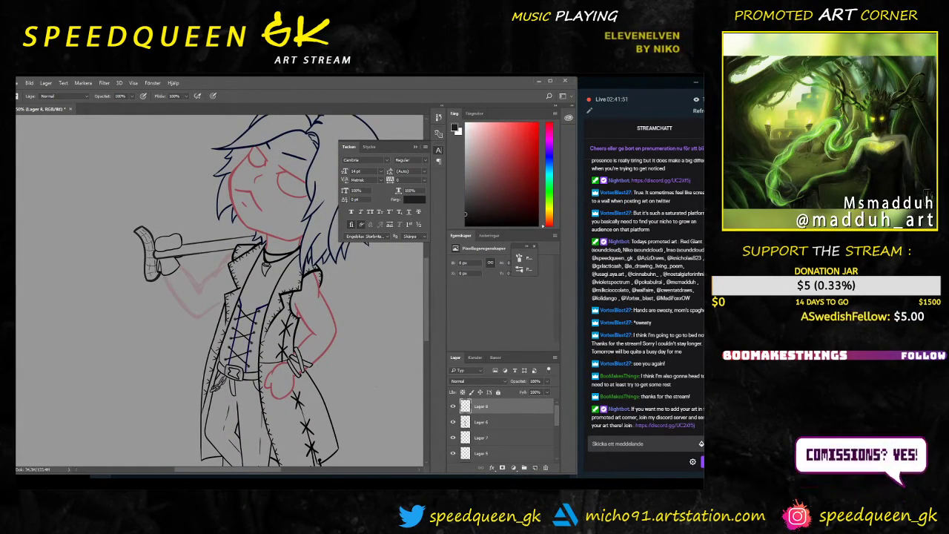
Step: Sample the red of the face outline and draw the raised arm's forearm and upper-arm lines over the faded sketch
{"action": "key", "text": "ctrl+plus"}
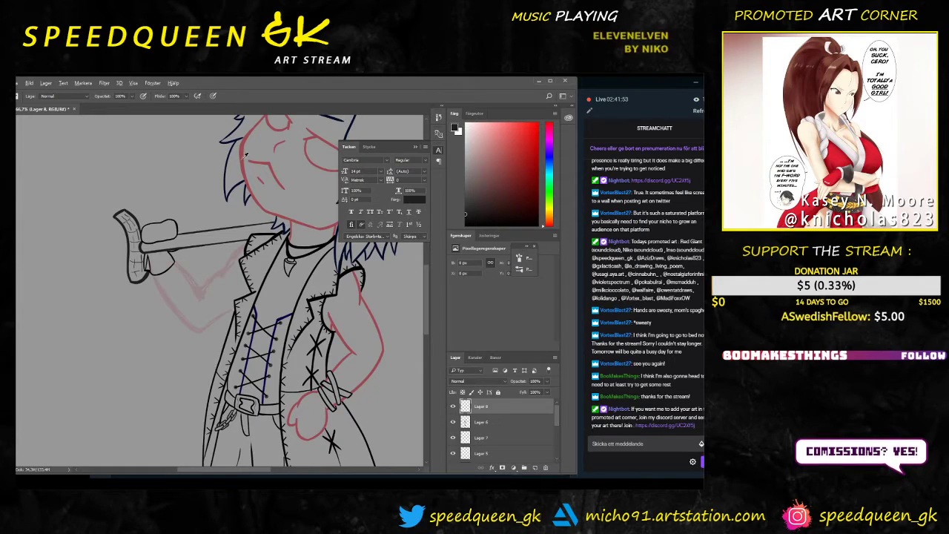
{"action": "left_click", "coordinate": [245, 174], "text": "alt"}
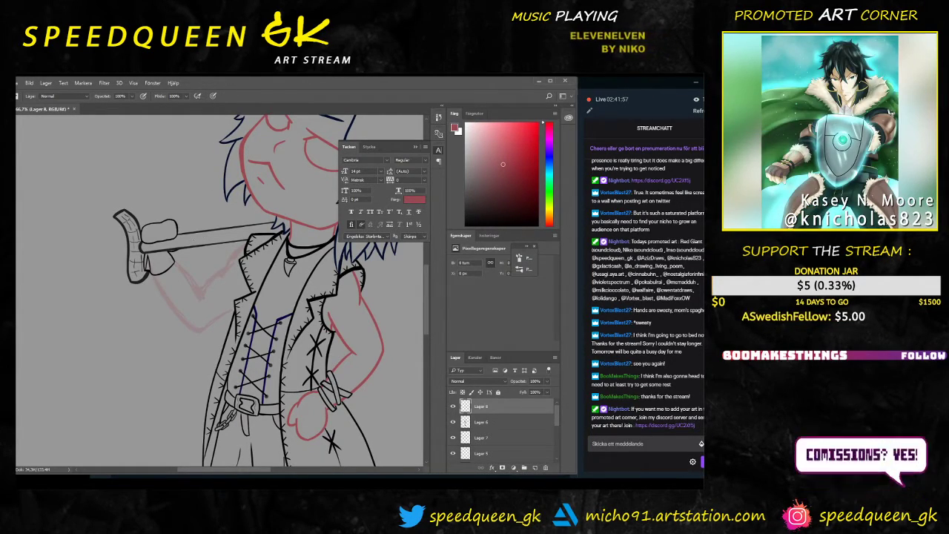
{"action": "key", "text": "ctrl+plus"}
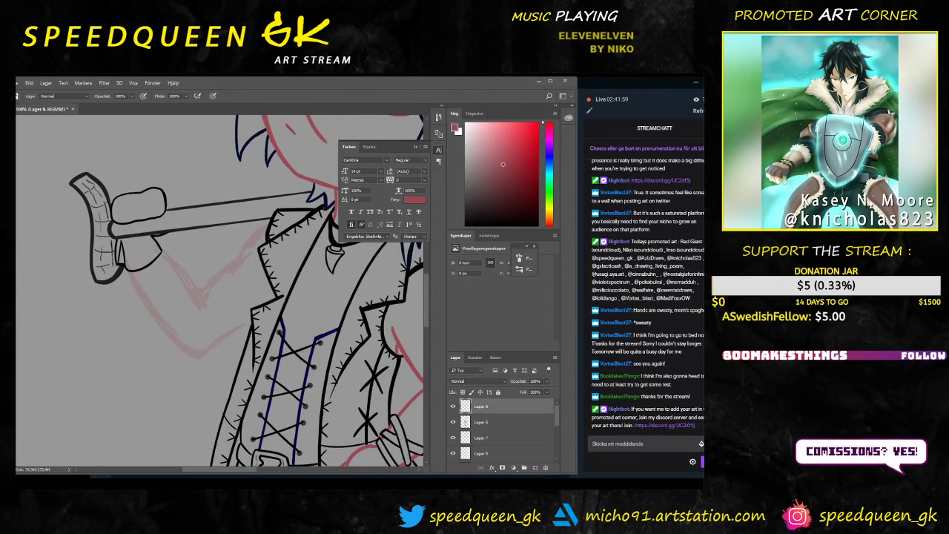
{"action": "left_click_drag", "start_coordinate": [204, 280], "coordinate": [211, 230]}
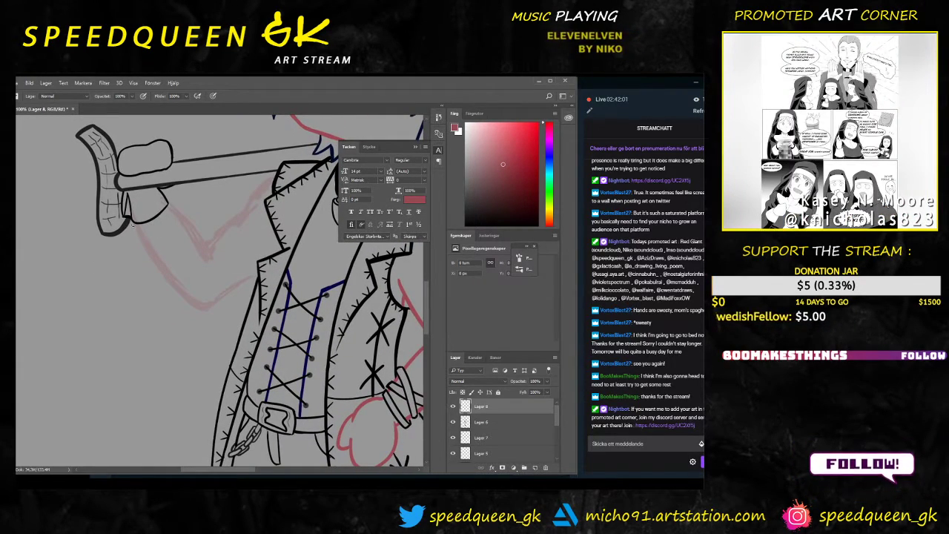
{"action": "left_click_drag", "start_coordinate": [133, 222], "coordinate": [202, 310]}
{"action": "key", "text": "ctrl+z"}
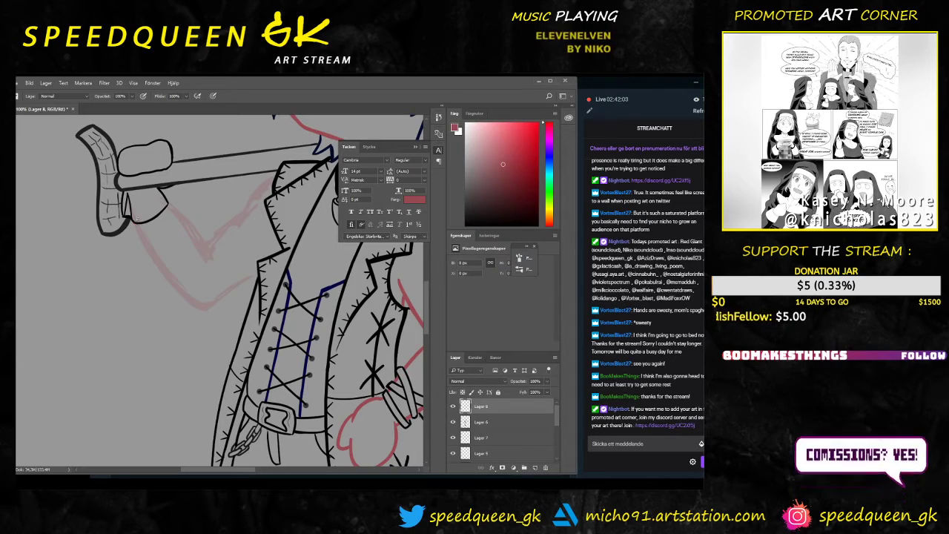
{"action": "left_click_drag", "start_coordinate": [135, 223], "coordinate": [199, 305]}
{"action": "left_click_drag", "start_coordinate": [167, 205], "coordinate": [209, 257]}
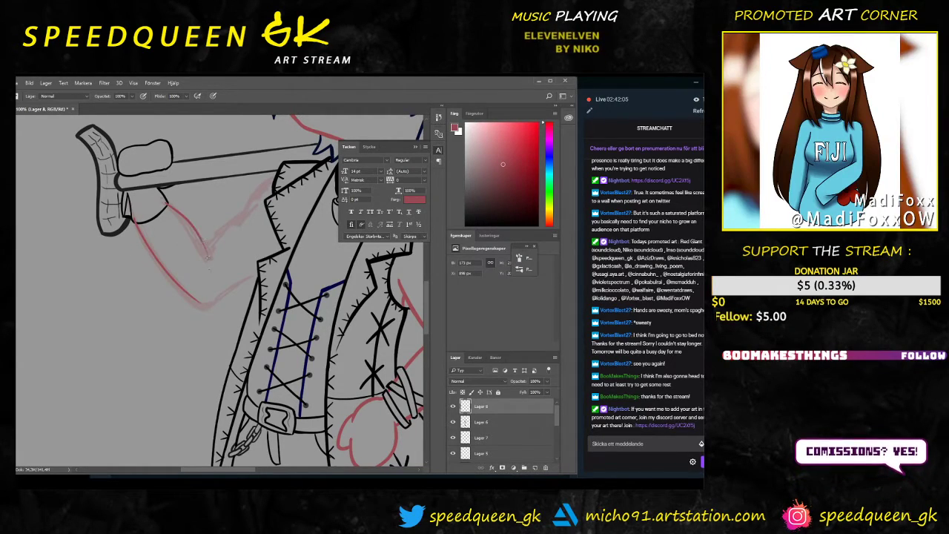
{"action": "key", "text": "ctrl+z"}
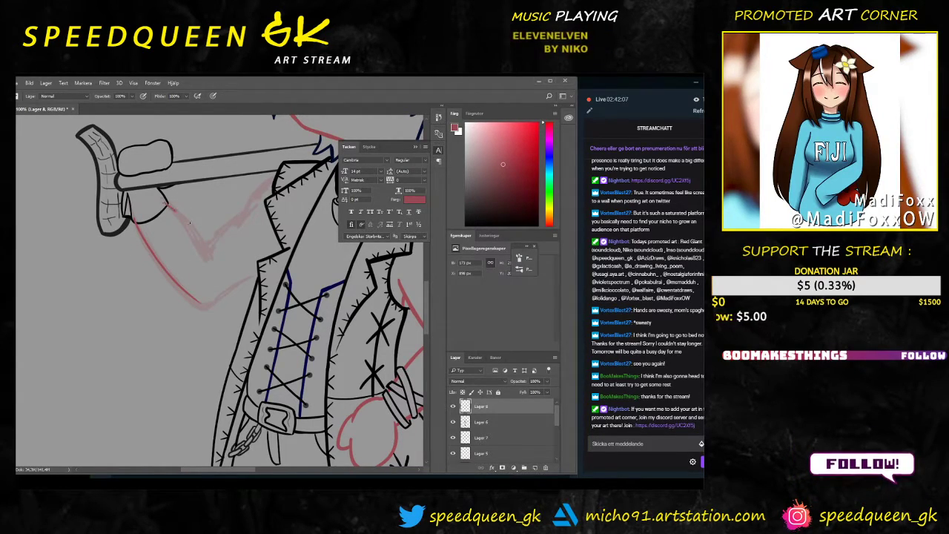
{"action": "left_click_drag", "start_coordinate": [257, 278], "coordinate": [206, 309]}
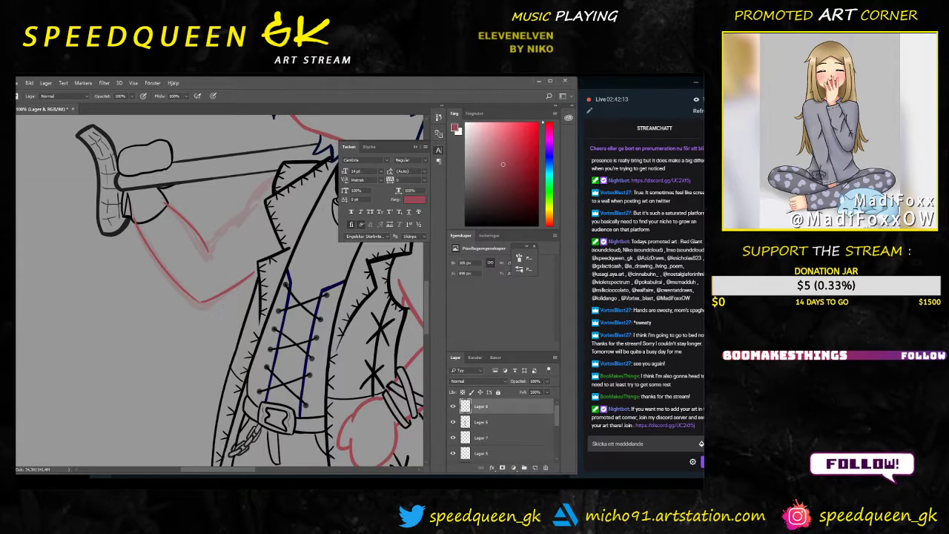
{"action": "key", "text": "ctrl+z"}
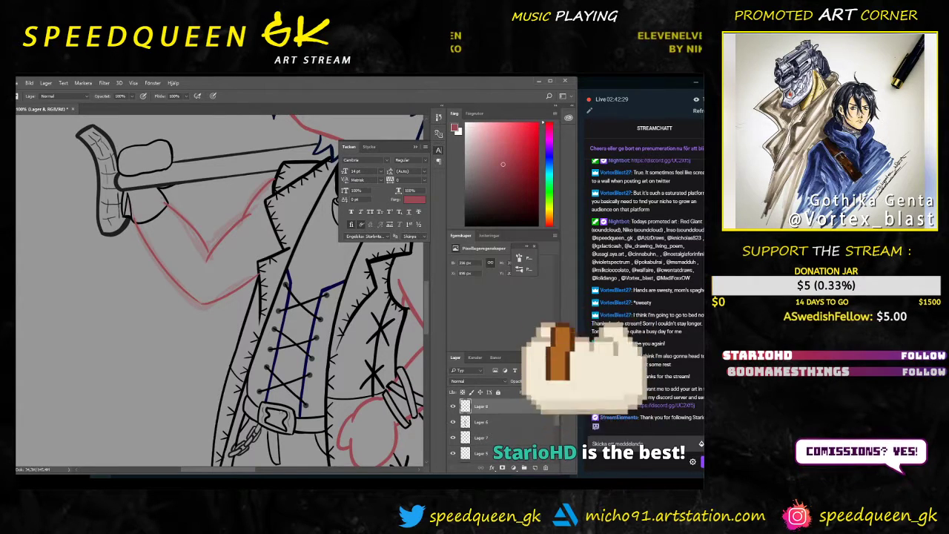
{"action": "key", "text": "alt+Tab"}
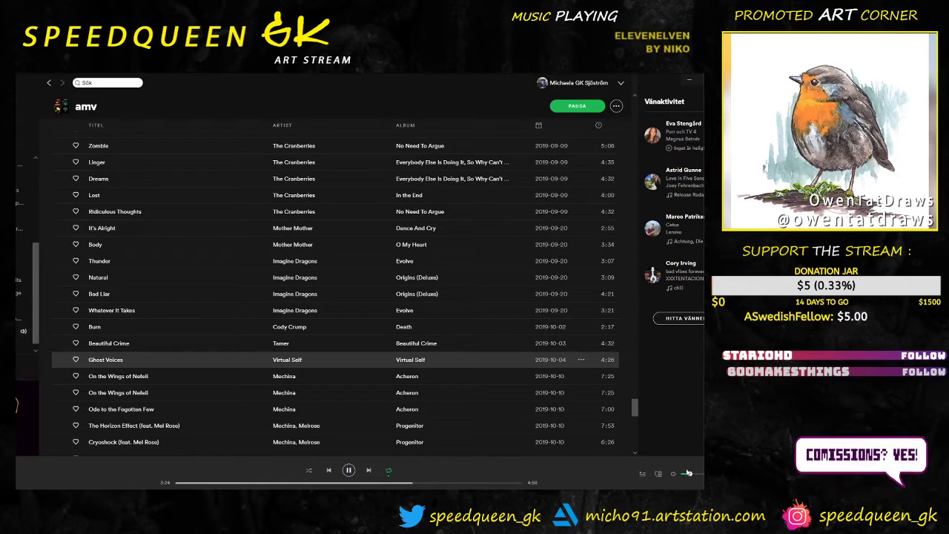
{"action": "left_click", "coordinate": [687, 82]}
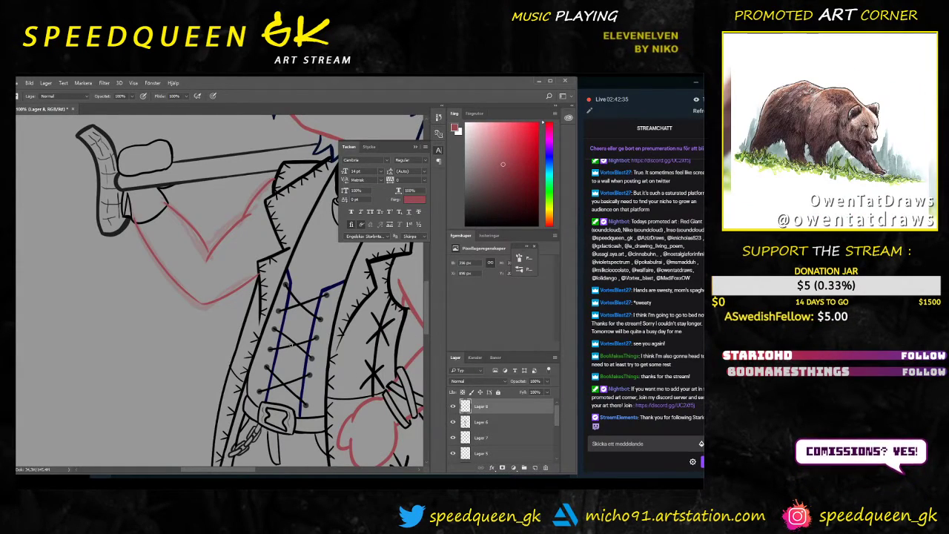
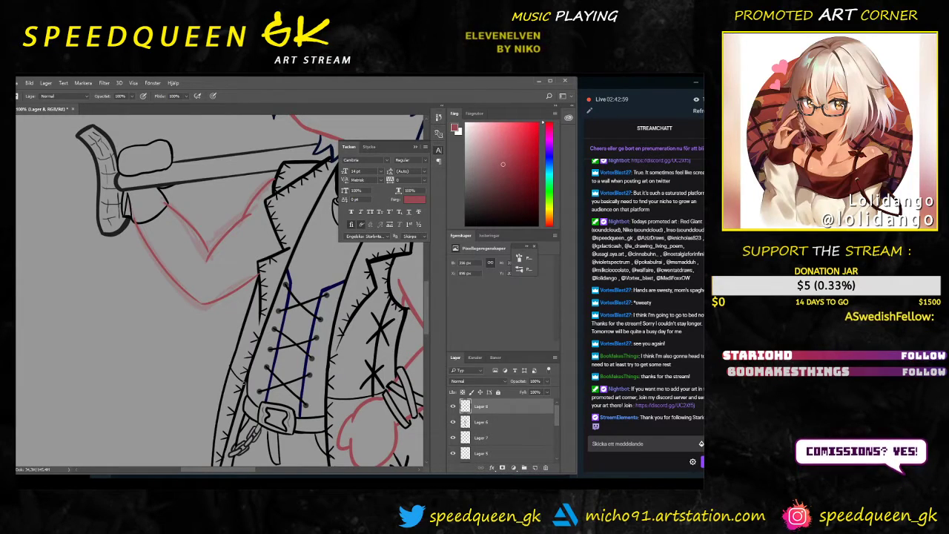
Step: Erase the red arm line ends overlapping the hand and vest outlines, then resample the red as the brush colour
{"action": "key", "text": "ctrl+plus"}
{"action": "left_click_drag", "start_coordinate": [187, 231], "coordinate": [301, 390]}
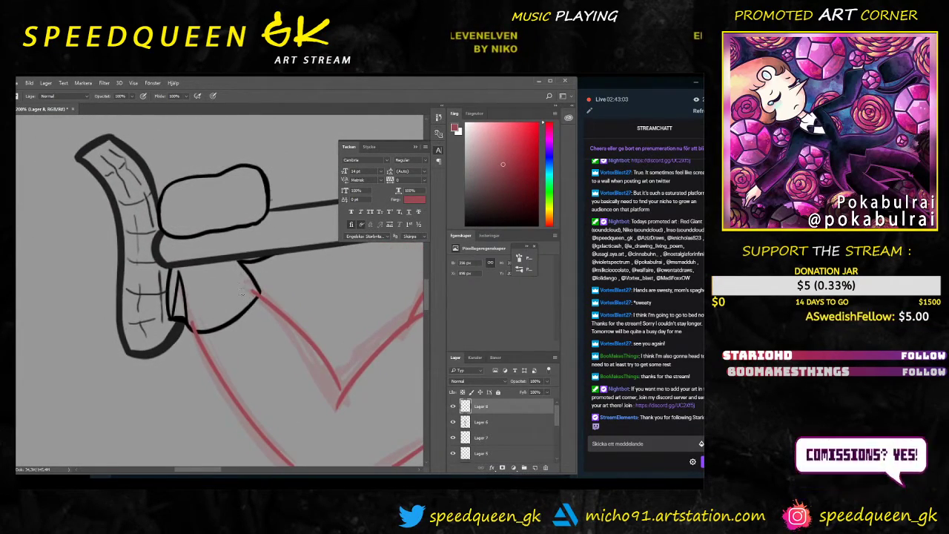
{"action": "mouse_move", "coordinate": [318, 307]}
{"action": "left_mouse_down"}
{"action": "mouse_move", "coordinate": [237, 265]}
{"action": "mouse_move", "coordinate": [218, 277]}
{"action": "mouse_move", "coordinate": [227, 278]}
{"action": "mouse_move", "coordinate": [210, 263]}
{"action": "left_mouse_up"}
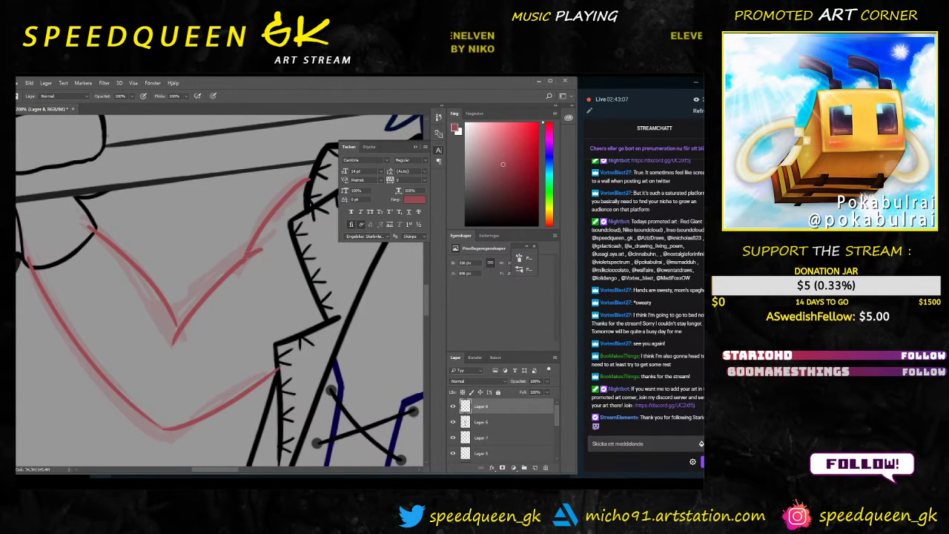
{"action": "key", "text": "e"}
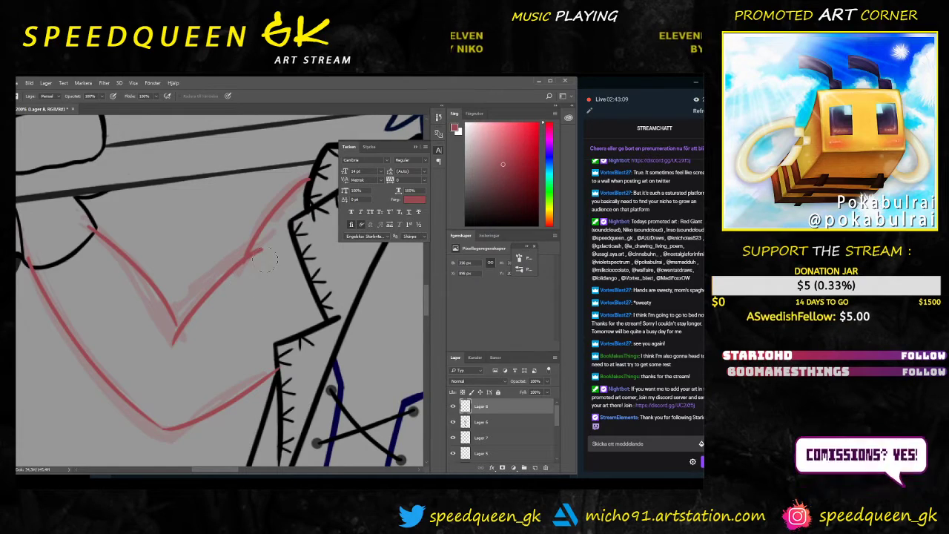
{"action": "key", "text": "b"}
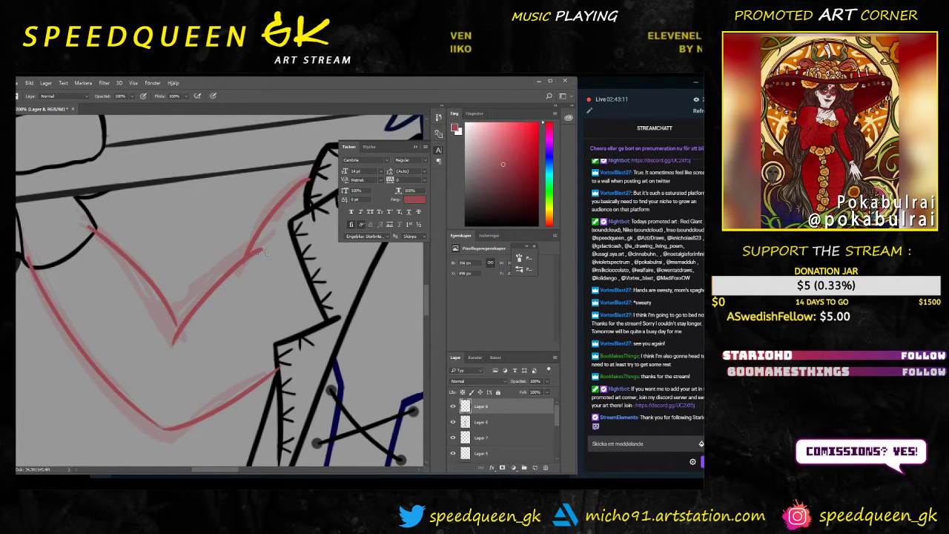
{"action": "left_click_drag", "start_coordinate": [265, 249], "coordinate": [247, 276]}
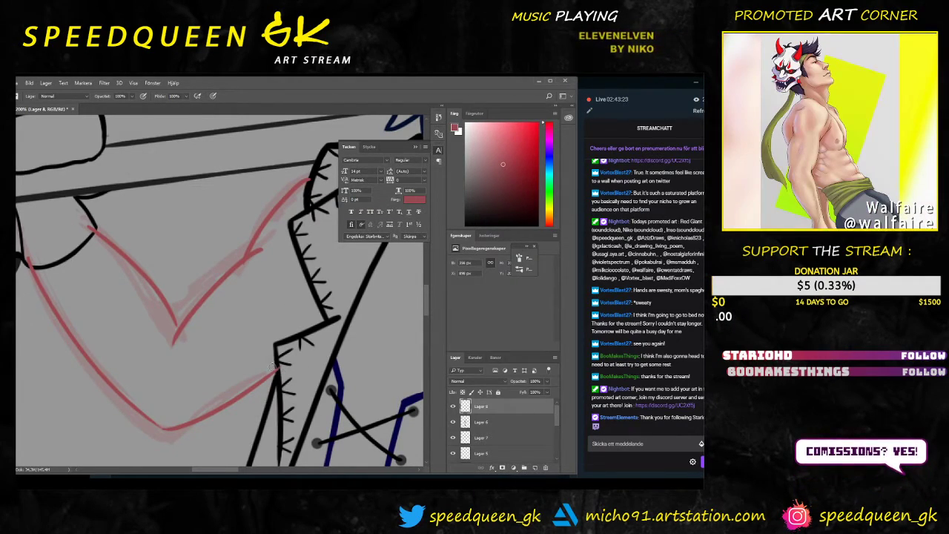
{"action": "key", "text": "e"}
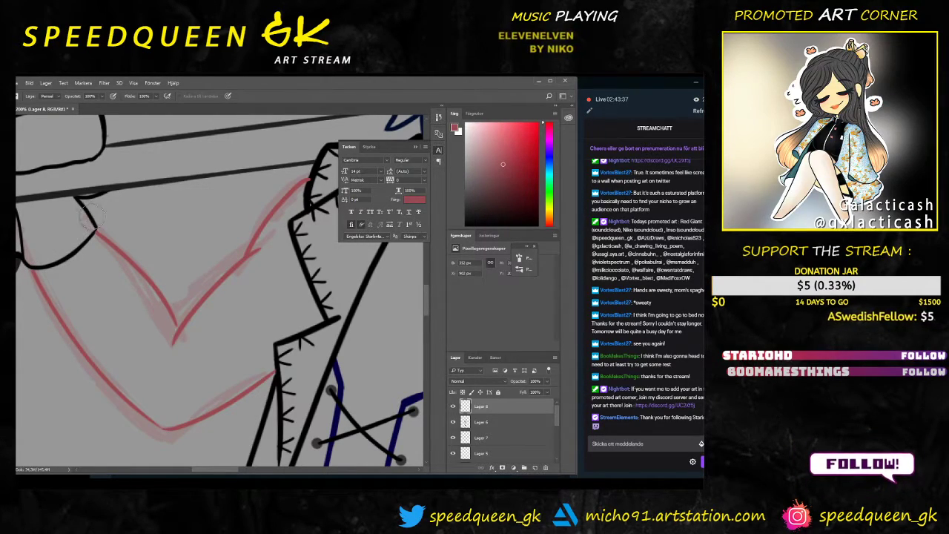
{"action": "key", "text": "b"}
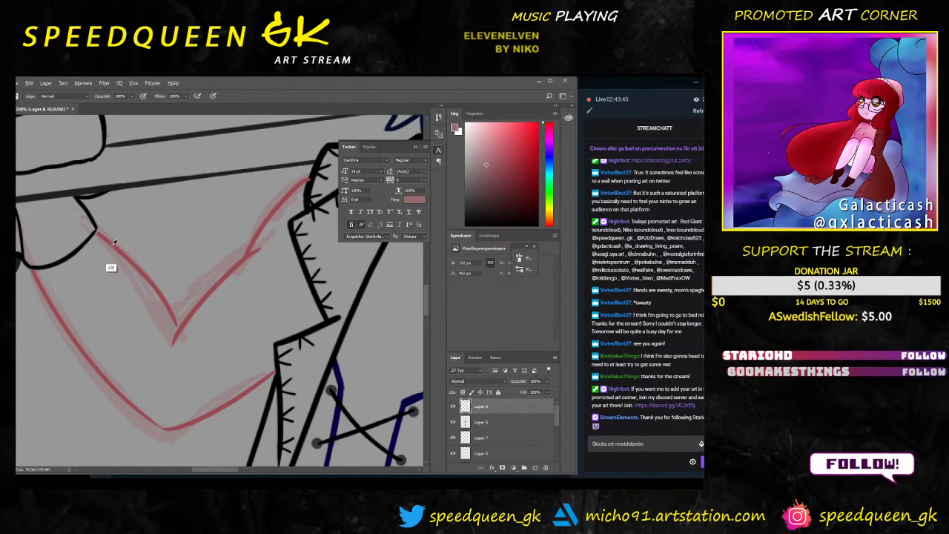
{"action": "left_click", "coordinate": [114, 267], "text": "alt"}
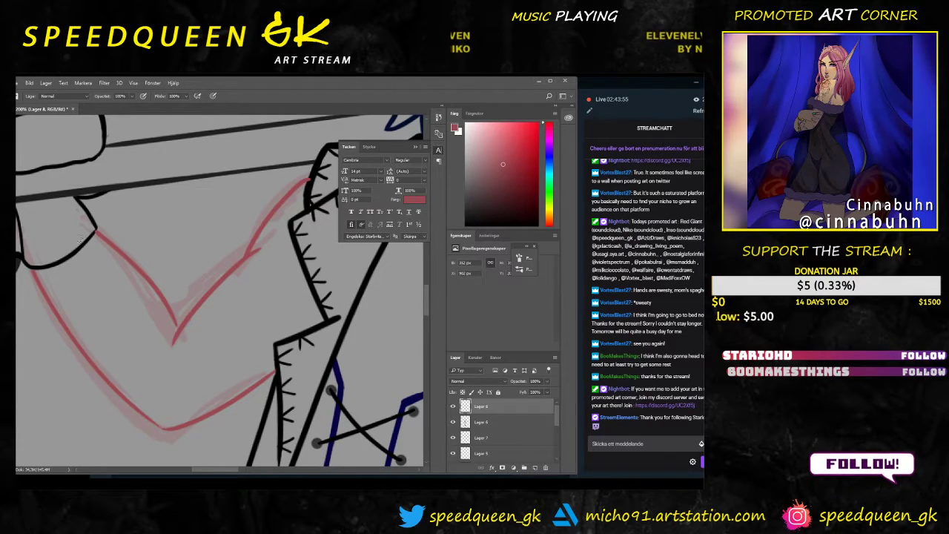
{"action": "key", "text": "v"}
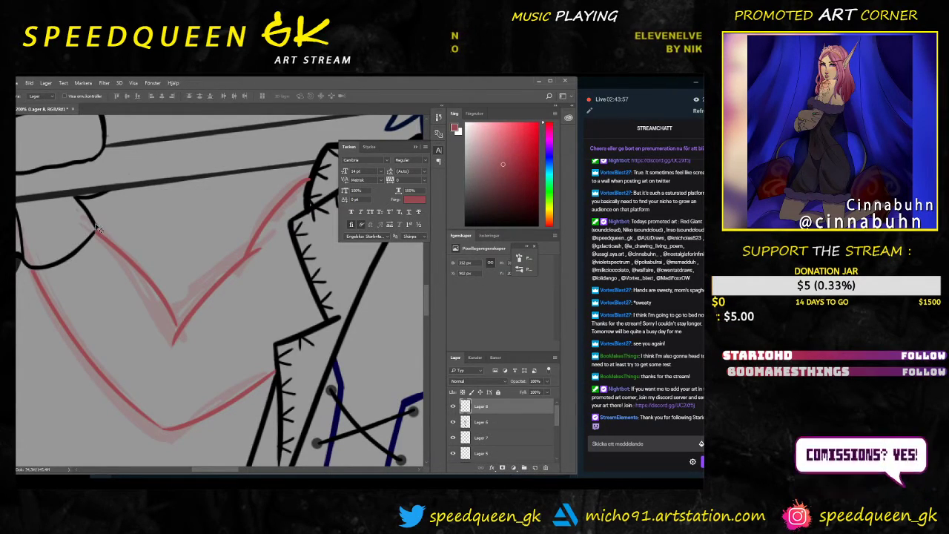
{"action": "key", "text": "b"}
{"action": "key", "text": "v"}
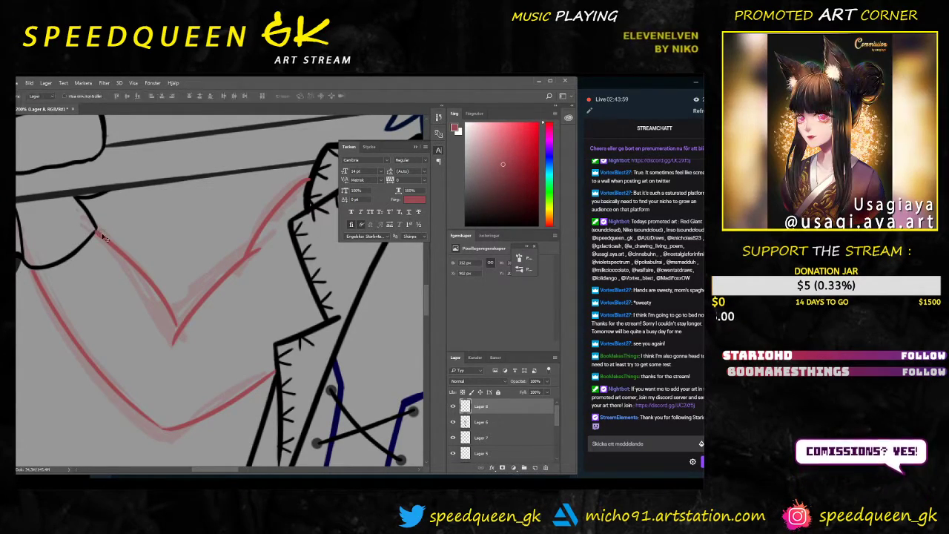
{"action": "key", "text": "b"}
{"action": "key", "text": "alt+b"}
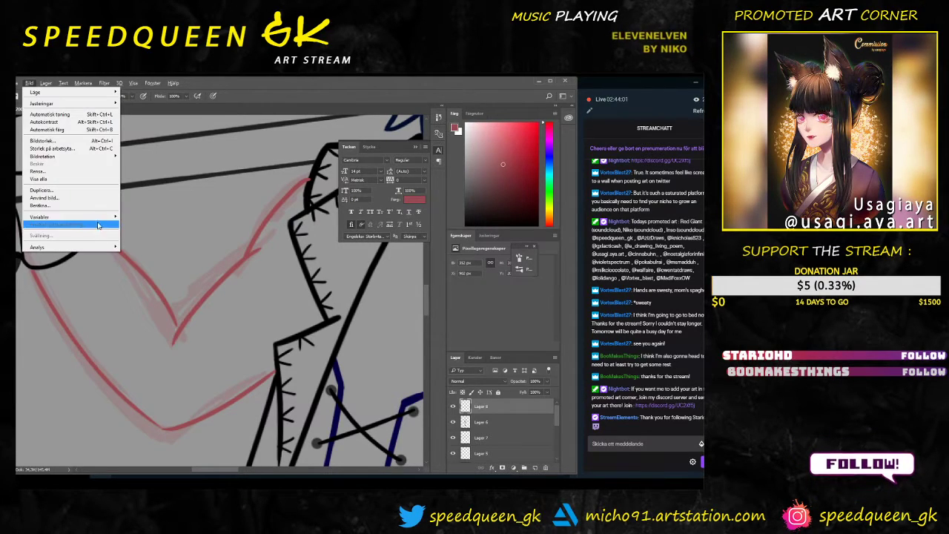
{"action": "key", "text": "Escape"}
{"action": "key", "text": "v"}
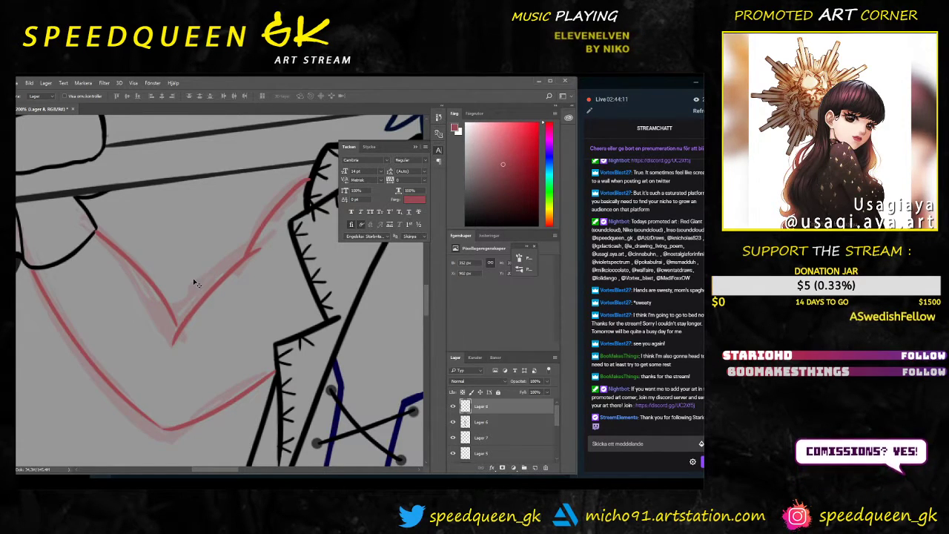
Step: Erase the tip of the red upper-arm line where it overlaps the vest collar's black outline
{"action": "scroll", "coordinate": [194, 280], "scroll_direction": "up", "scroll_amount": 1}
{"action": "scroll", "coordinate": [194, 280], "scroll_direction": "down", "scroll_amount": 3}
{"action": "scroll", "coordinate": [248, 250], "scroll_direction": "up", "scroll_amount": 5}
{"action": "left_click_drag", "start_coordinate": [292, 230], "coordinate": [168, 297]}
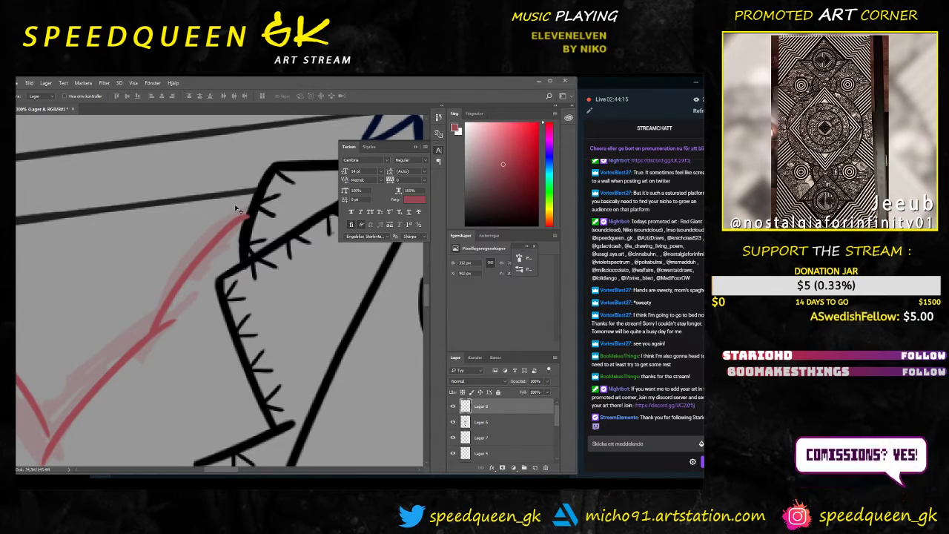
{"action": "key", "text": "b"}
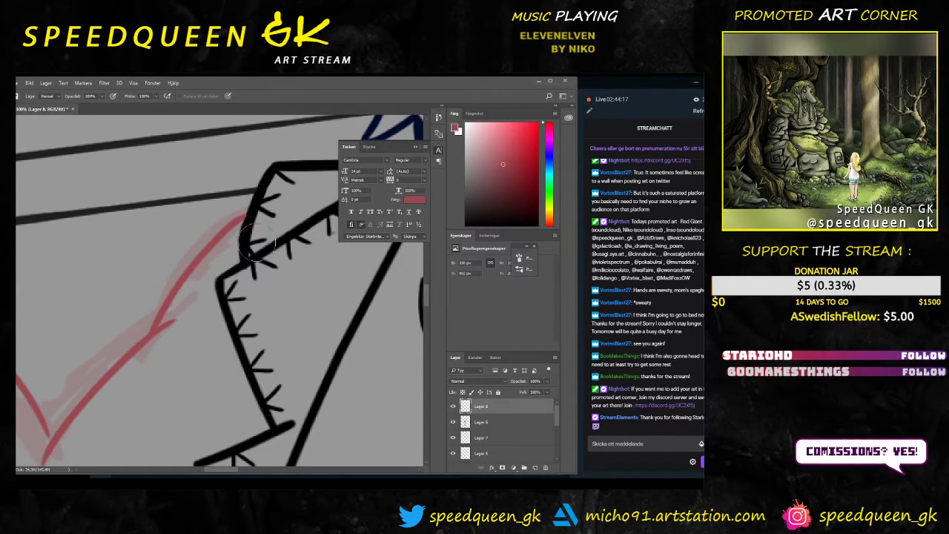
{"action": "scroll", "coordinate": [204, 297], "scroll_direction": "down", "scroll_amount": 1}
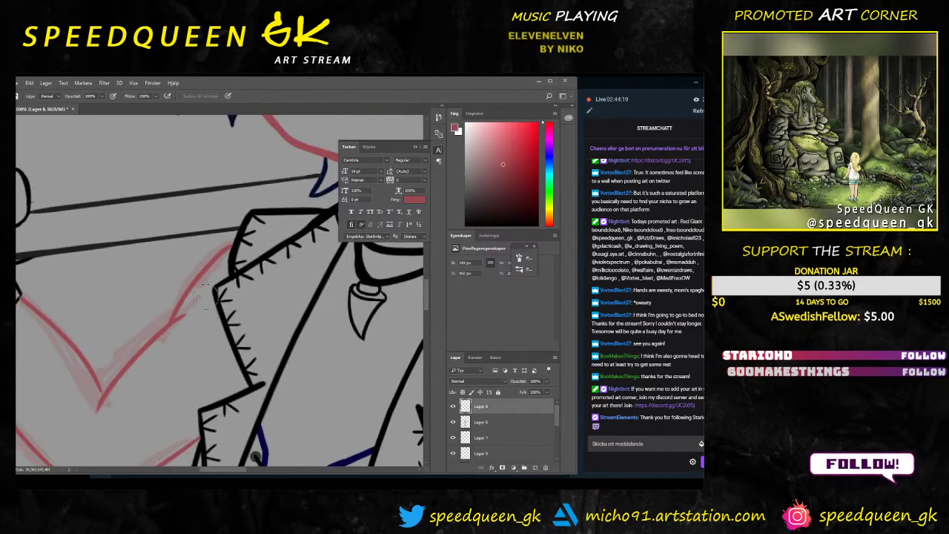
{"action": "left_click_drag", "start_coordinate": [85, 413], "coordinate": [189, 294]}
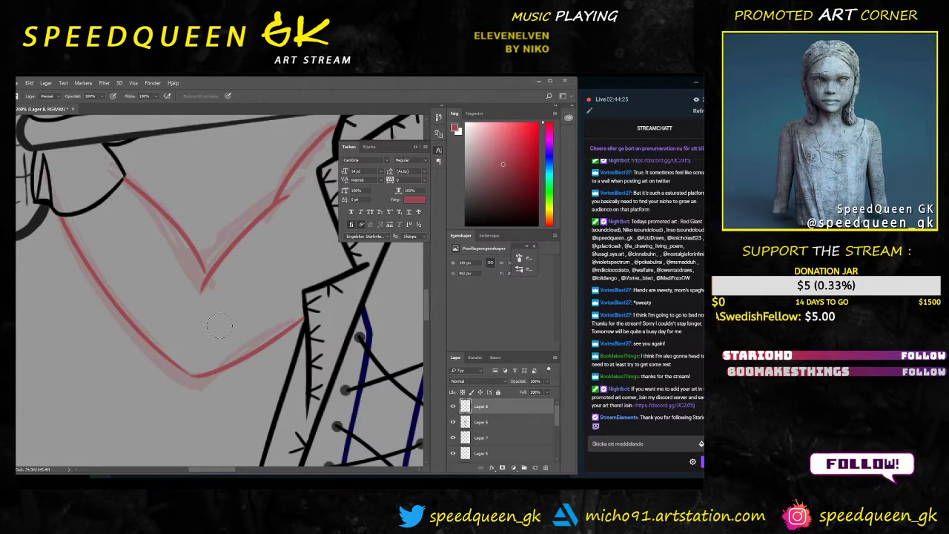
Step: Erase the red forearm line's end inside the black hand outline and redraw it to meet the outline's pointed corner
{"action": "key", "text": "b"}
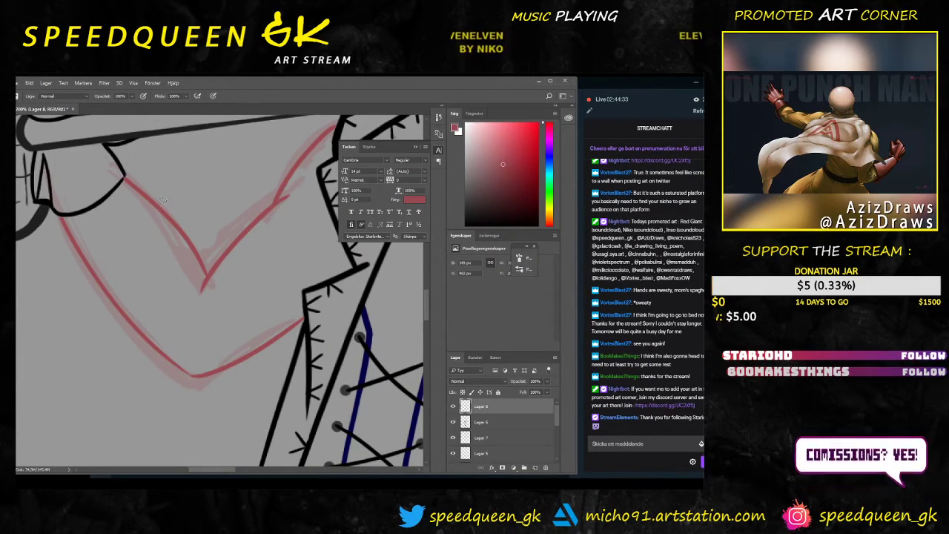
{"action": "key", "text": "ctrl+plus"}
{"action": "left_click_drag", "start_coordinate": [115, 203], "coordinate": [223, 303]}
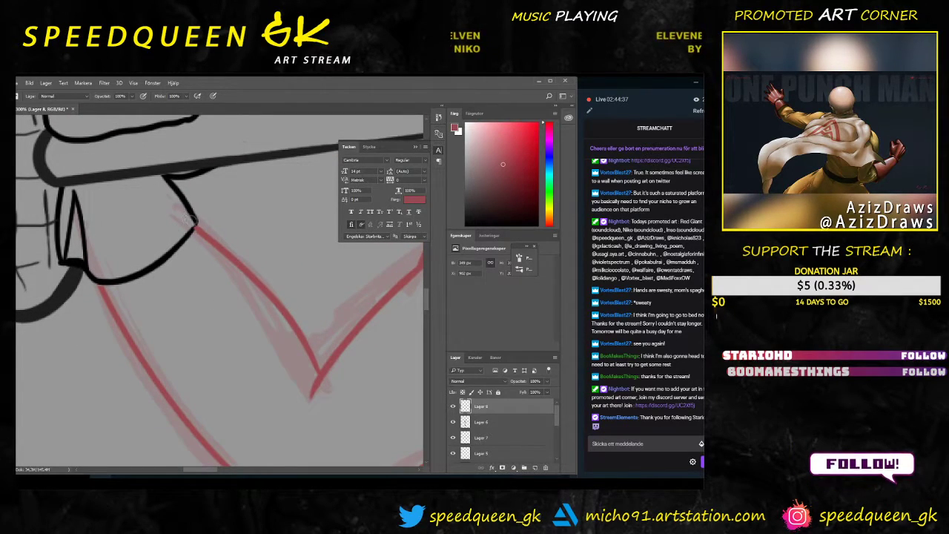
{"action": "key", "text": "e"}
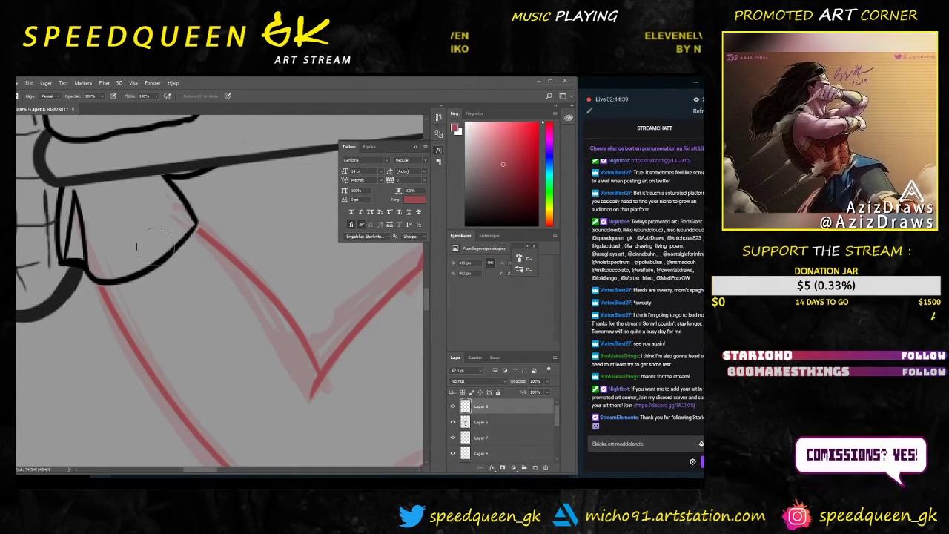
{"action": "key", "text": "b"}
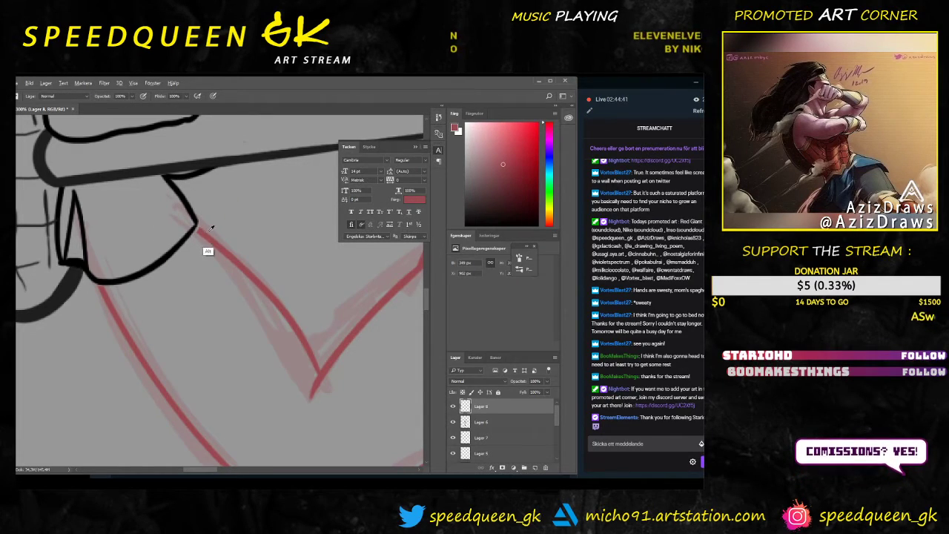
{"action": "right_click", "coordinate": [191, 190]}
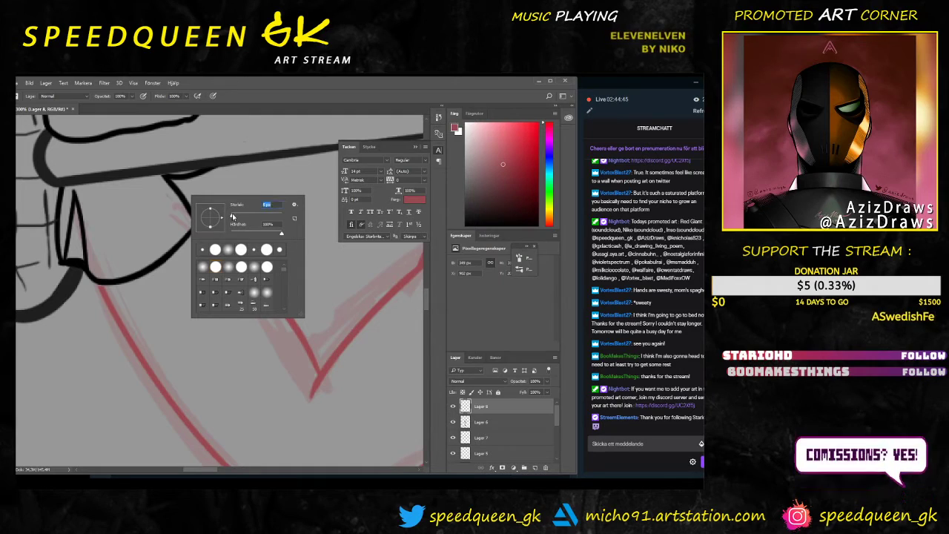
{"action": "key", "text": "Return"}
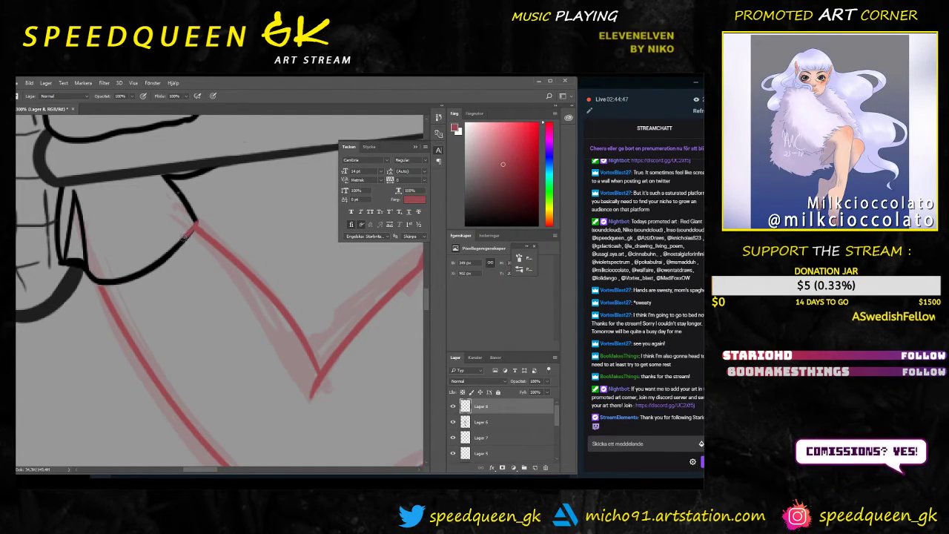
Step: Adjust the eraser size and trim the red forearm line's tip where it overlaps the hand's black outline
{"action": "key", "text": "v"}
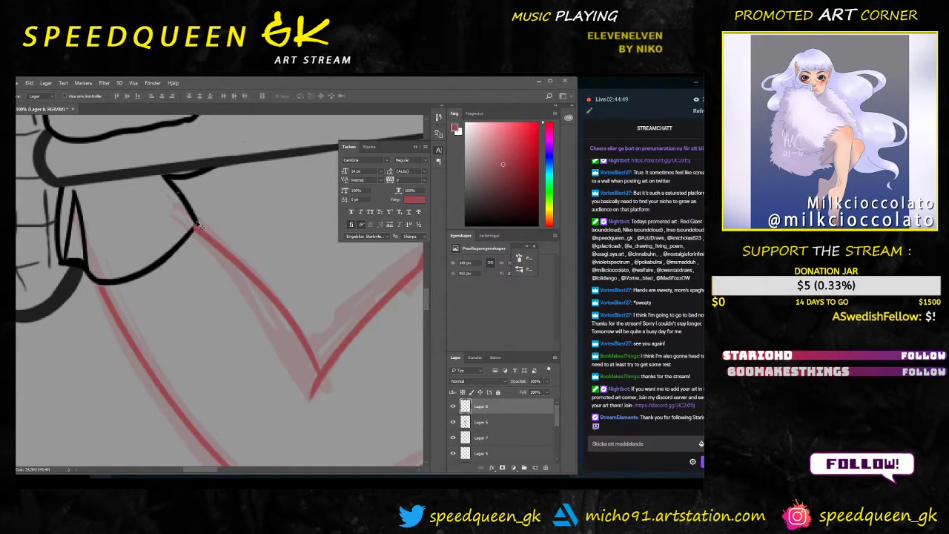
{"action": "key", "text": "e"}
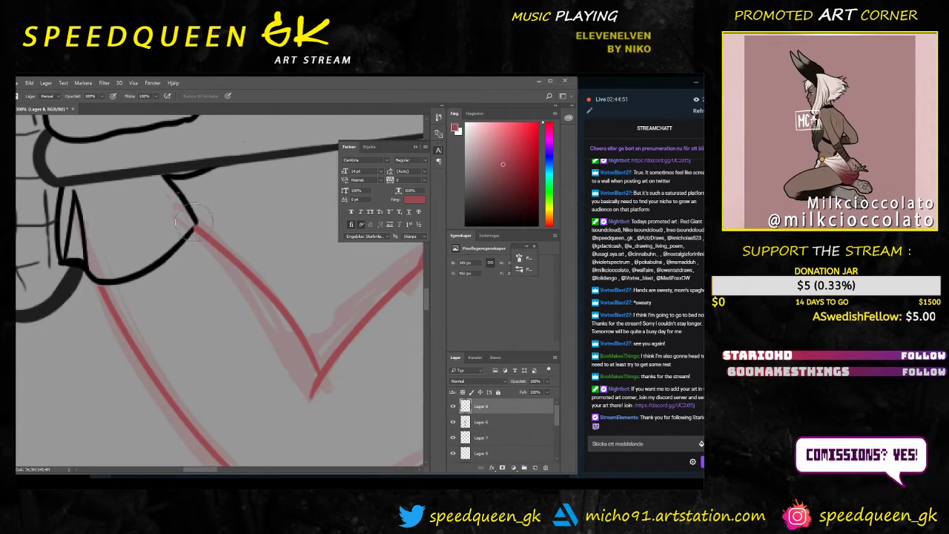
{"action": "right_click", "coordinate": [181, 201]}
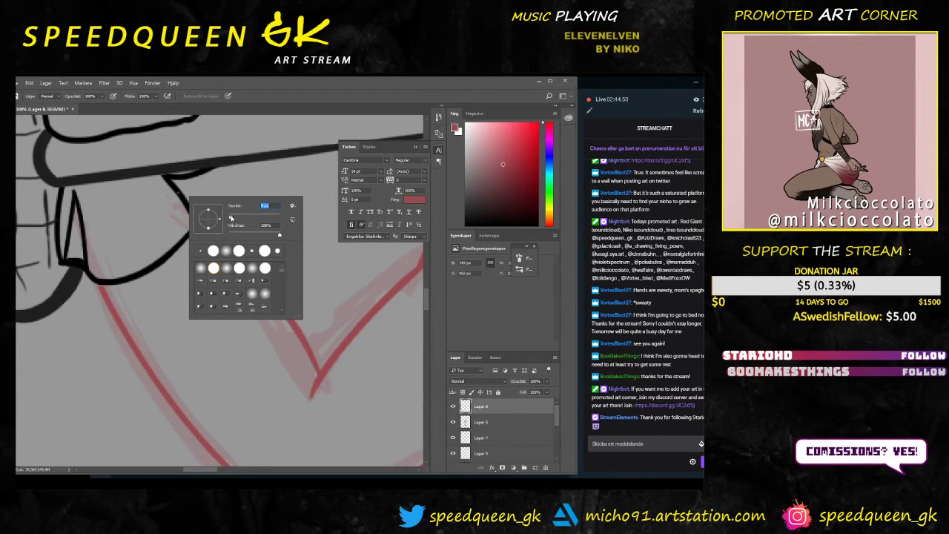
{"action": "key", "text": "Return"}
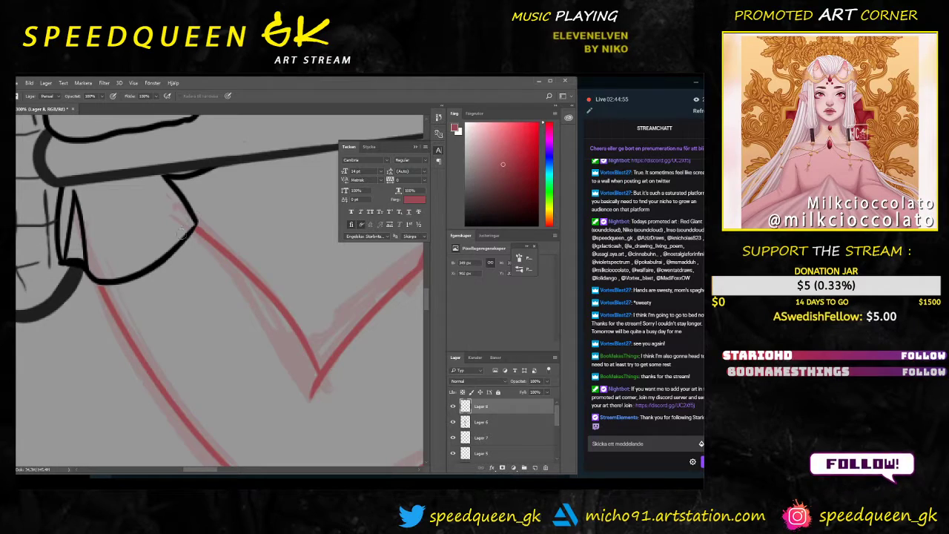
Step: Examine the whole figure's line art at several magnifications, comparing the inked raised arm with the head, vest and other arm
{"action": "key", "text": "ctrl+minus"}
{"action": "key", "text": "ctrl+minus"}
{"action": "key", "text": "ctrl+minus"}
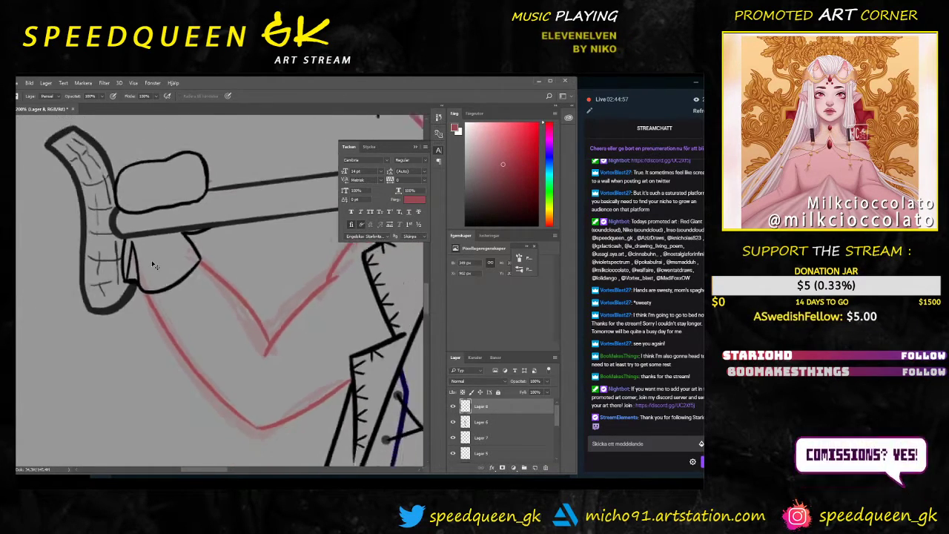
{"action": "key", "text": "ctrl+minus"}
{"action": "key", "text": "ctrl+minus"}
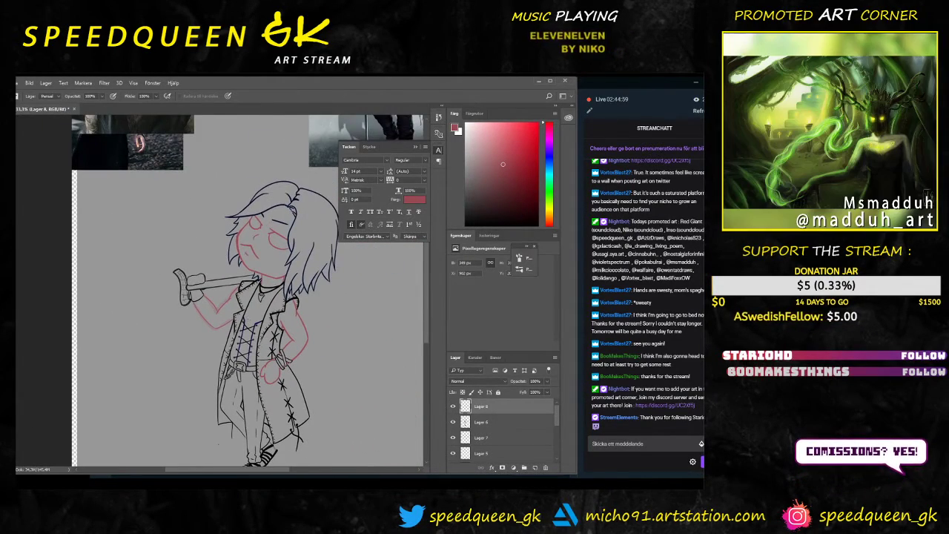
{"action": "left_click_drag", "start_coordinate": [275, 254], "coordinate": [247, 264]}
{"action": "left_click_drag", "start_coordinate": [240, 350], "coordinate": [256, 294]}
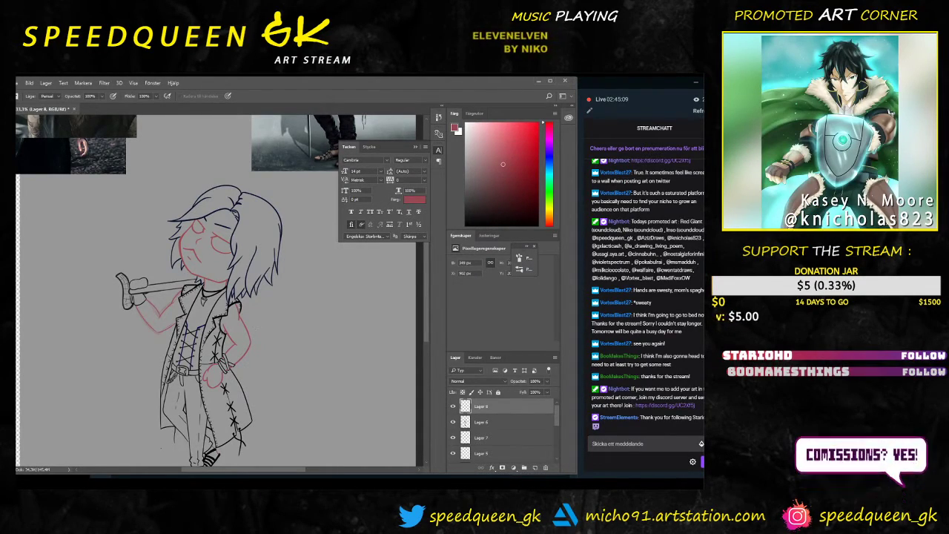
{"action": "key", "text": "ctrl+plus"}
{"action": "mouse_move", "coordinate": [207, 258]}
{"action": "left_mouse_down"}
{"action": "mouse_move", "coordinate": [257, 355]}
{"action": "mouse_move", "coordinate": [266, 399]}
{"action": "left_mouse_up"}
{"action": "mouse_move", "coordinate": [161, 259]}
{"action": "left_mouse_down"}
{"action": "mouse_move", "coordinate": [209, 356]}
{"action": "mouse_move", "coordinate": [139, 201]}
{"action": "left_mouse_up"}
{"action": "left_click_drag", "start_coordinate": [338, 424], "coordinate": [299, 287]}
{"action": "key", "text": "ctrl+minus"}
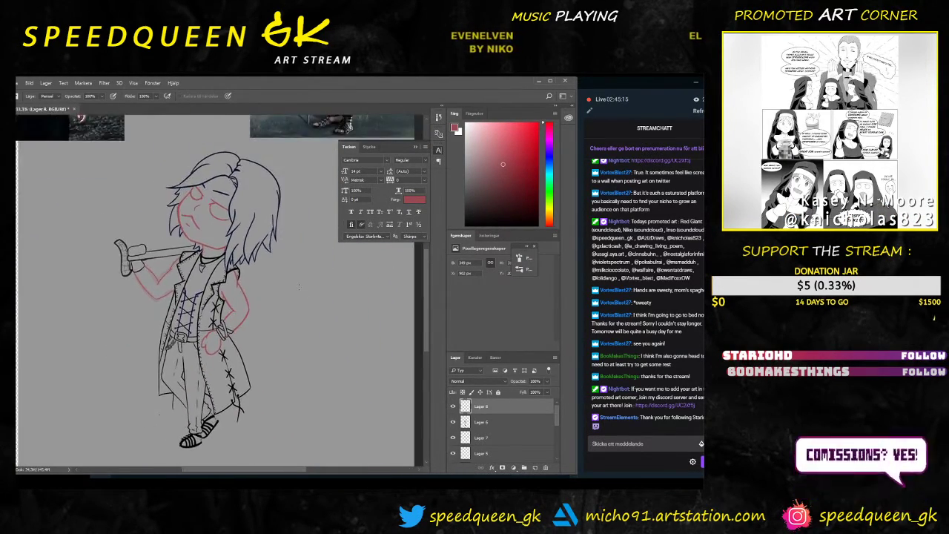
{"action": "key", "text": "ctrl+minus"}
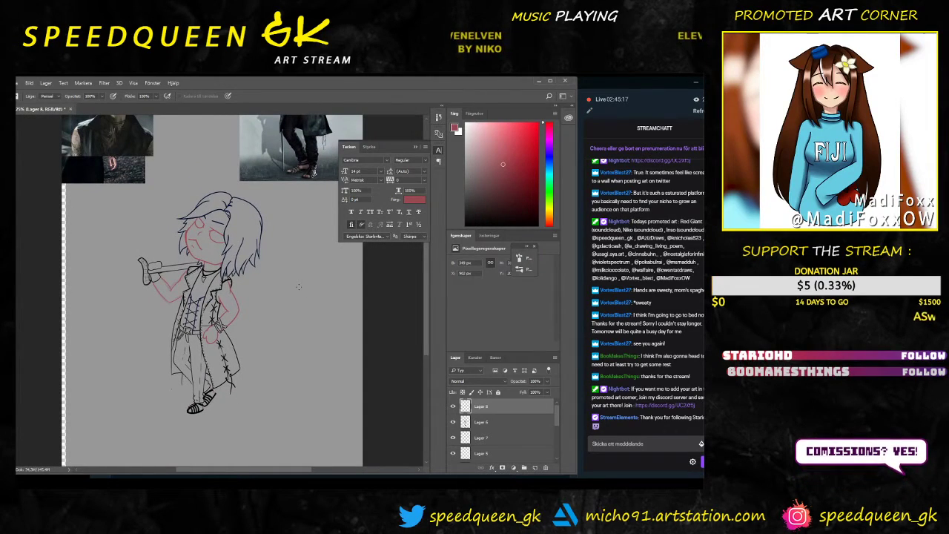
{"action": "key", "text": "ctrl+plus"}
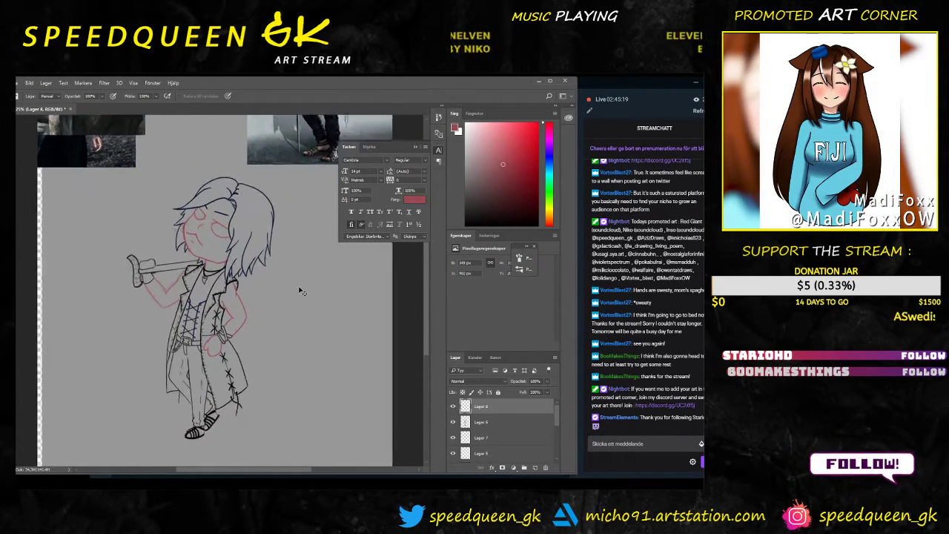
{"action": "key", "text": "ctrl+plus"}
{"action": "key", "text": "ctrl+plus"}
{"action": "key", "text": "ctrl+minus"}
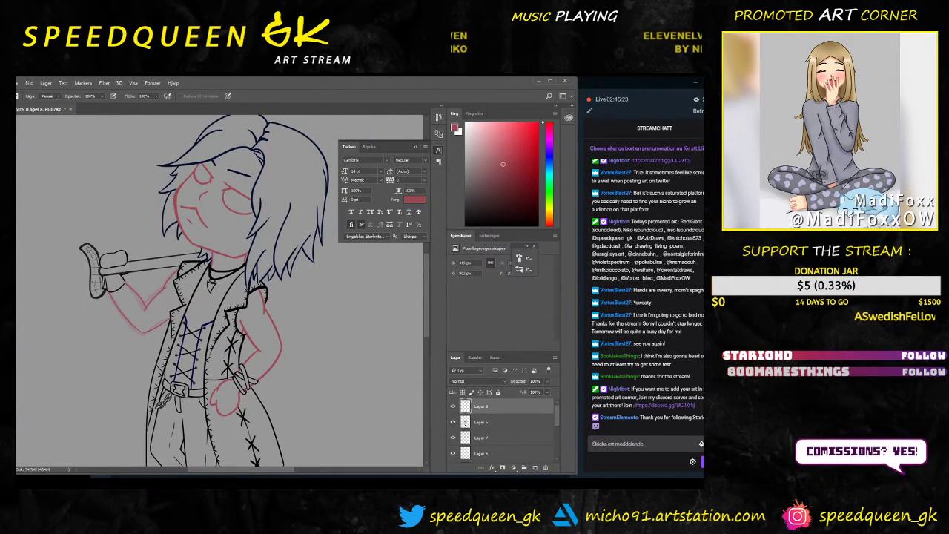
{"action": "key", "text": "ctrl+minus"}
{"action": "key", "text": "ctrl+minus"}
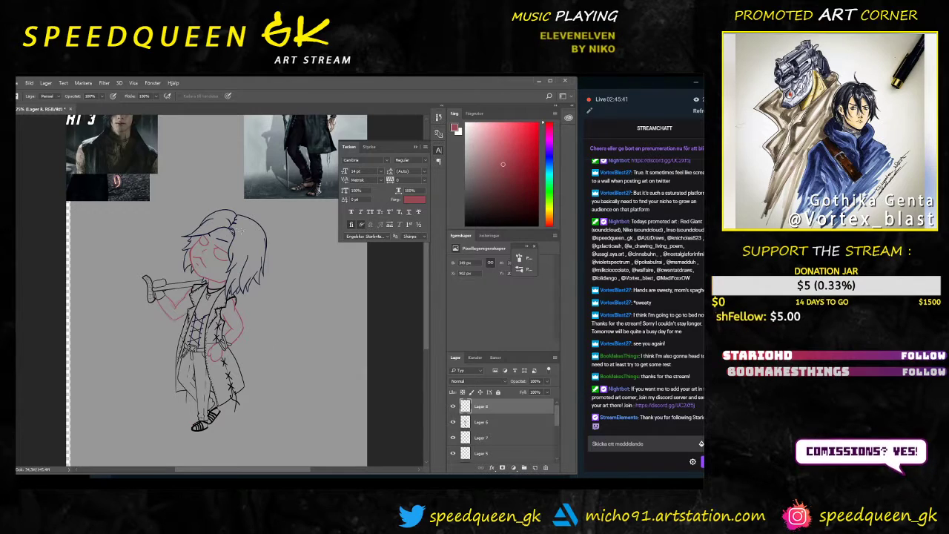
Step: Save the drawing and review the line art of the upper body and the full figure
{"action": "scroll", "coordinate": [237, 227], "scroll_direction": "up", "scroll_amount": 3}
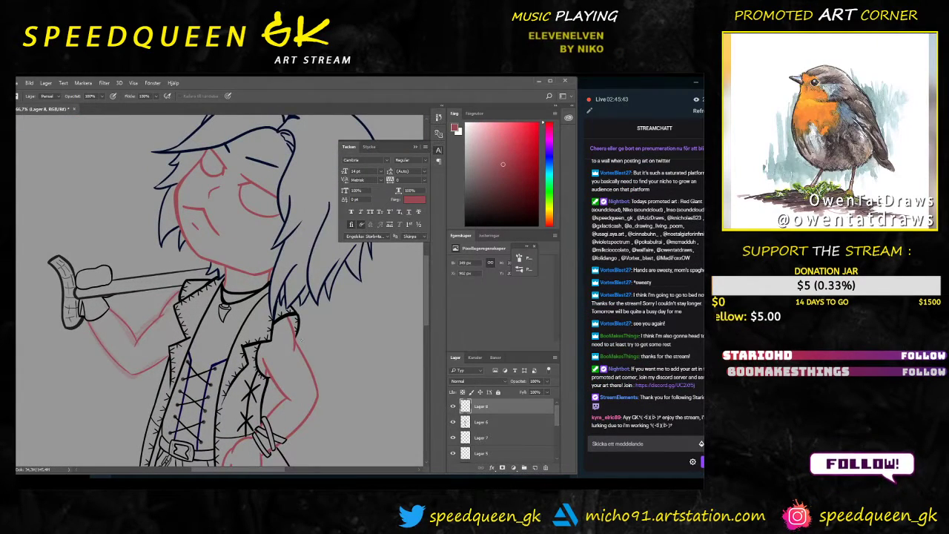
{"action": "left_click_drag", "start_coordinate": [323, 315], "coordinate": [280, 336]}
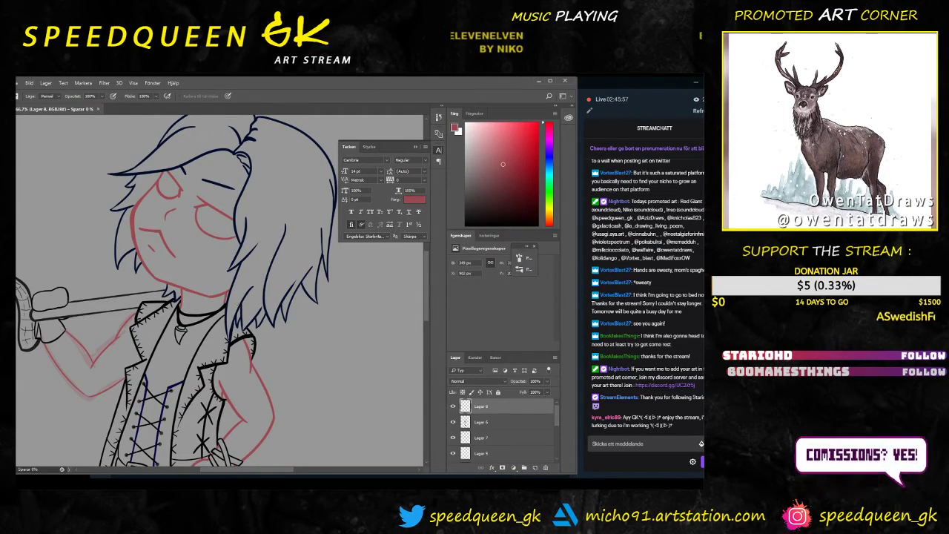
{"action": "key", "text": "ctrl+minus"}
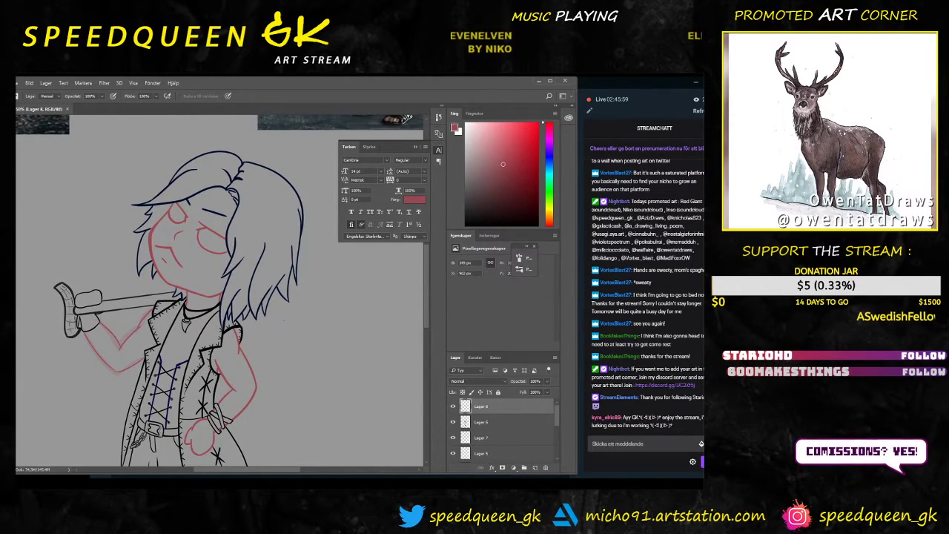
{"action": "mouse_move", "coordinate": [284, 304]}
{"action": "left_mouse_down"}
{"action": "mouse_move", "coordinate": [312, 332]}
{"action": "mouse_move", "coordinate": [282, 282]}
{"action": "left_mouse_up"}
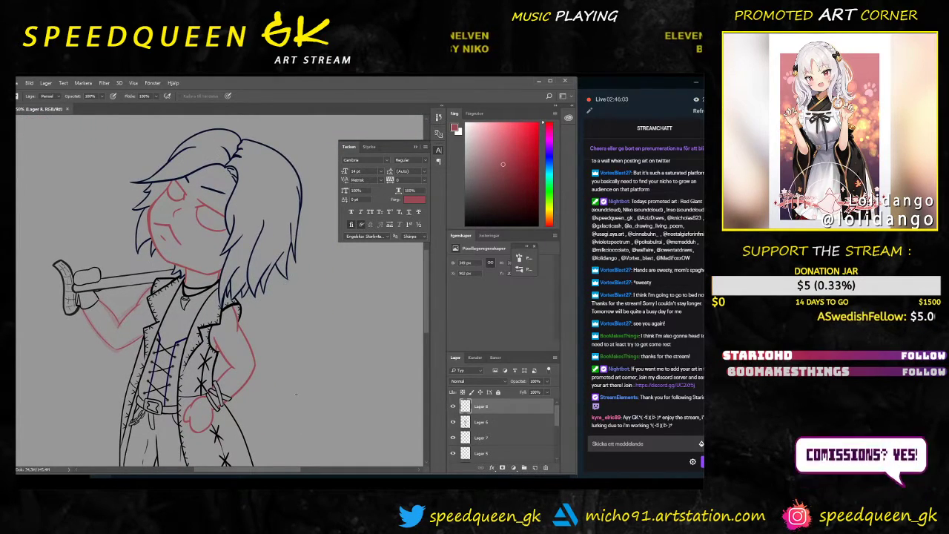
{"action": "key", "text": "ctrl+minus"}
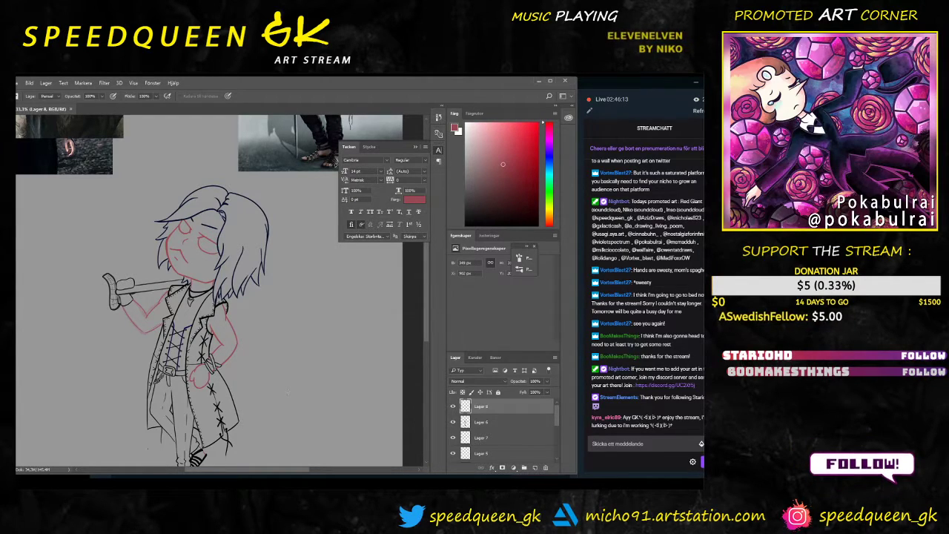
{"action": "key", "text": "ctrl+plus"}
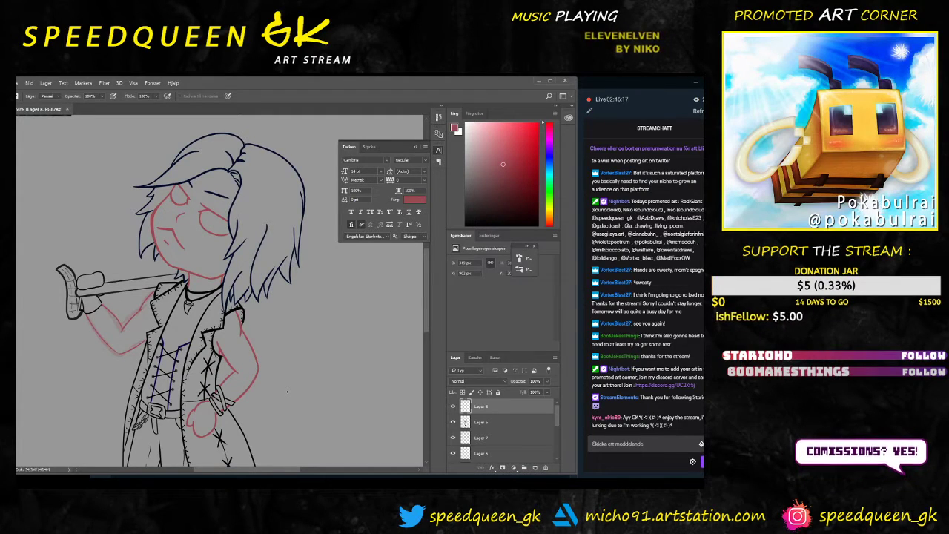
{"action": "key", "text": "ctrl+minus"}
{"action": "mouse_move", "coordinate": [294, 428]}
{"action": "left_mouse_down"}
{"action": "mouse_move", "coordinate": [300, 391]}
{"action": "mouse_move", "coordinate": [299, 413]}
{"action": "left_mouse_up"}
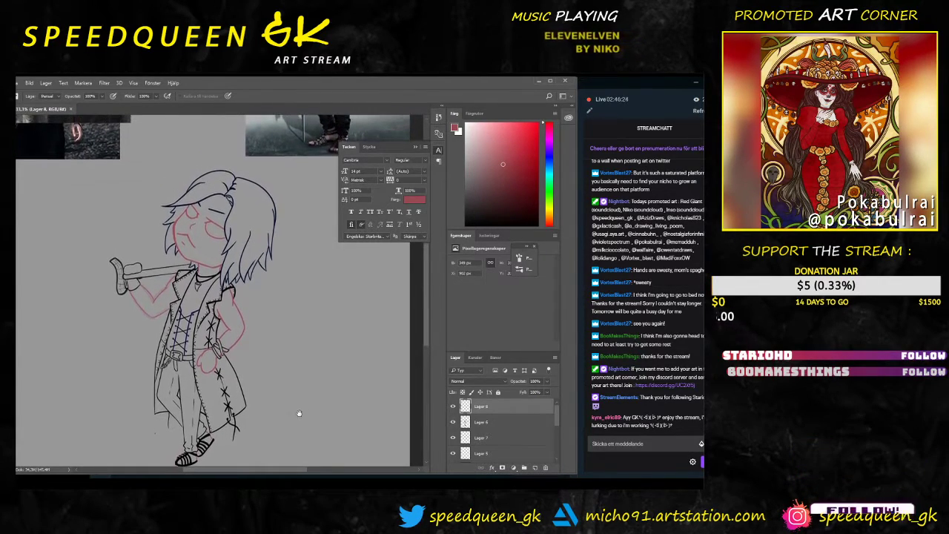
Step: Toggle the raised arm's line layer and Layer 6 off and on to check which lines each one holds
{"action": "left_click", "coordinate": [453, 407]}
{"action": "key", "text": "ctrl+plus"}
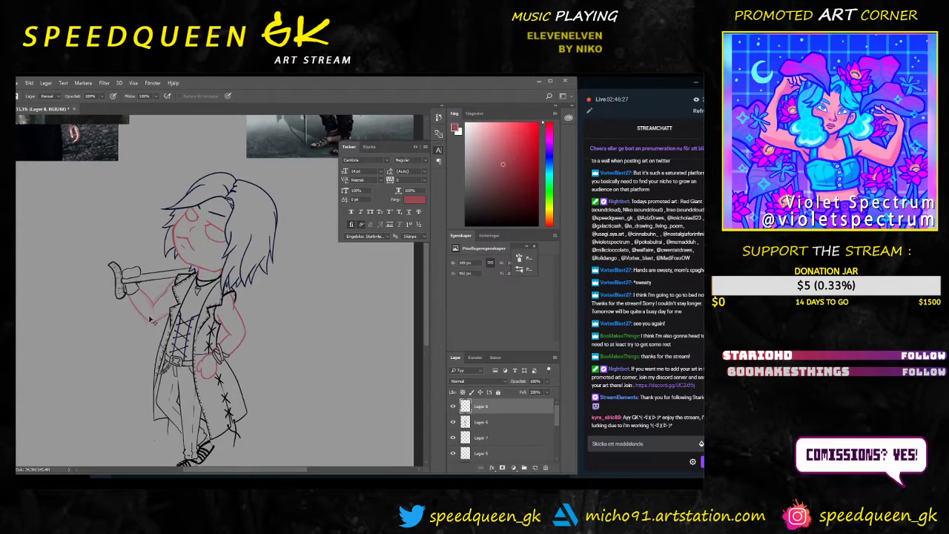
{"action": "left_click", "coordinate": [454, 422]}
{"action": "left_click", "coordinate": [453, 422]}
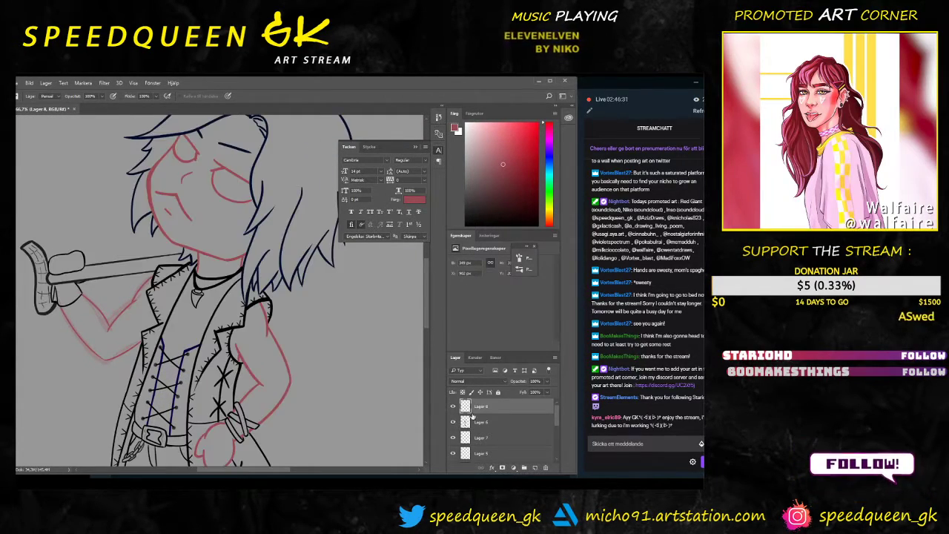
{"action": "left_click", "coordinate": [453, 407]}
{"action": "left_click", "coordinate": [454, 408]}
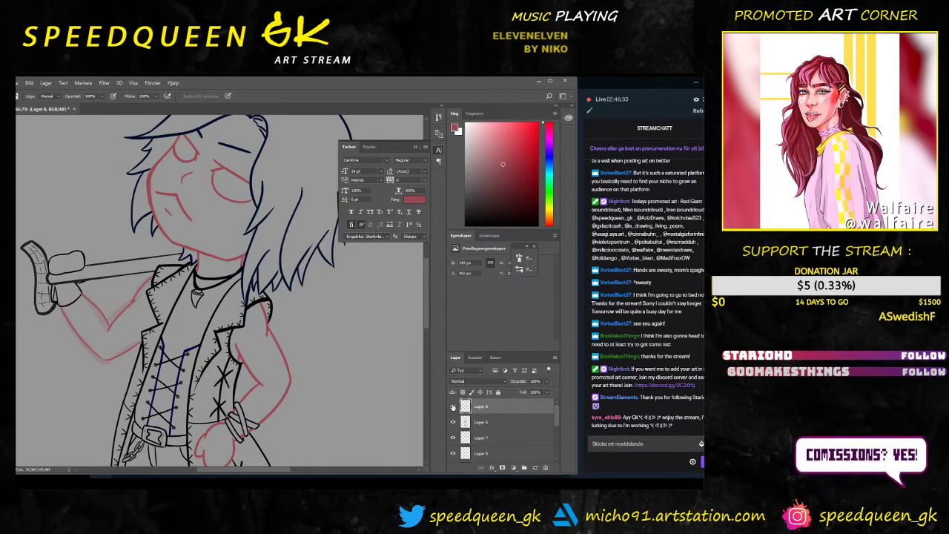
{"action": "key", "text": "ctrl+minus"}
Step: Hide Layer 7 with the faded arm sketch so only the clean line art shows
{"action": "left_click", "coordinate": [462, 441]}
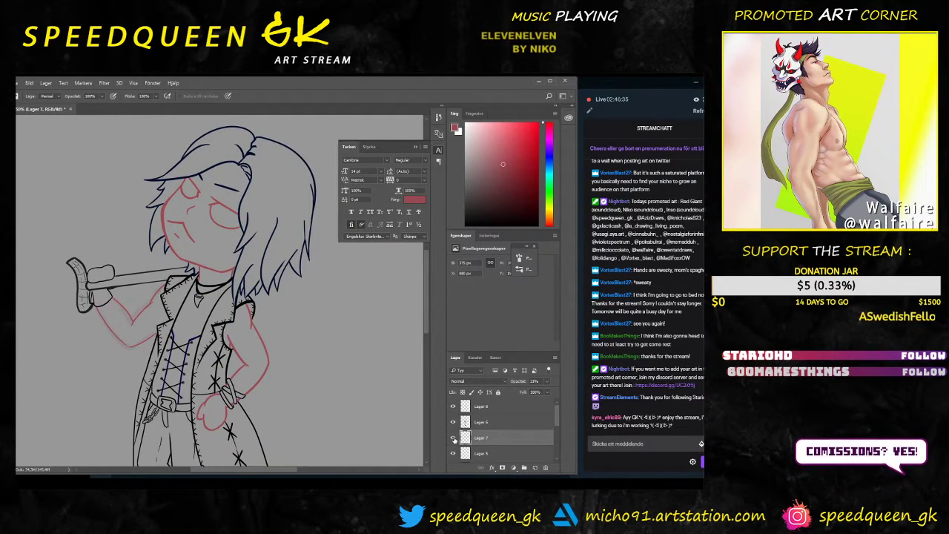
{"action": "left_click", "coordinate": [453, 437]}
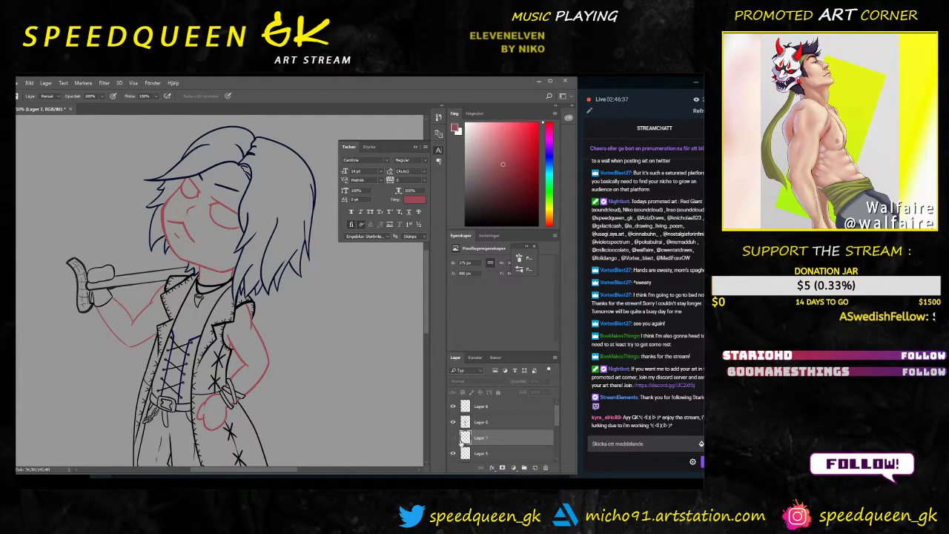
{"action": "key", "text": "ctrl+minus"}
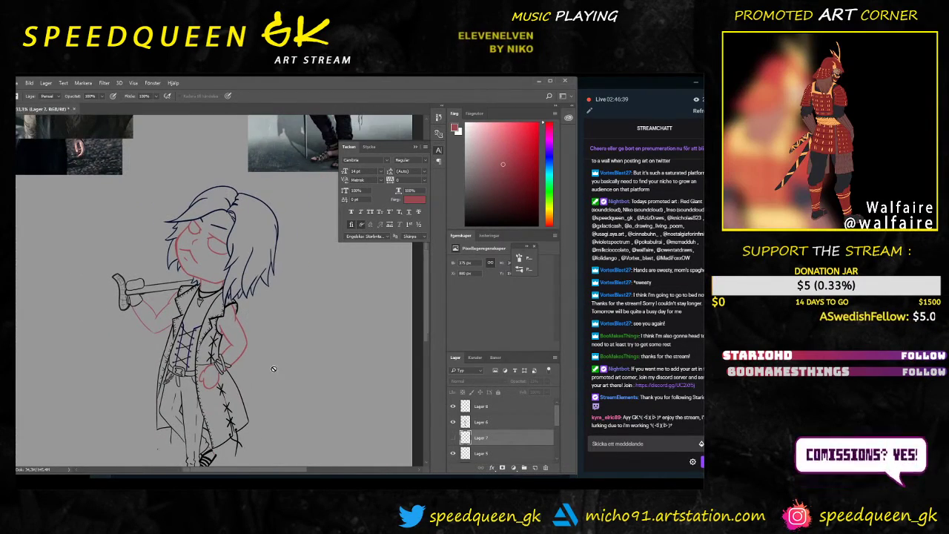
{"action": "left_click", "coordinate": [269, 339]}
{"action": "key", "text": "Return"}
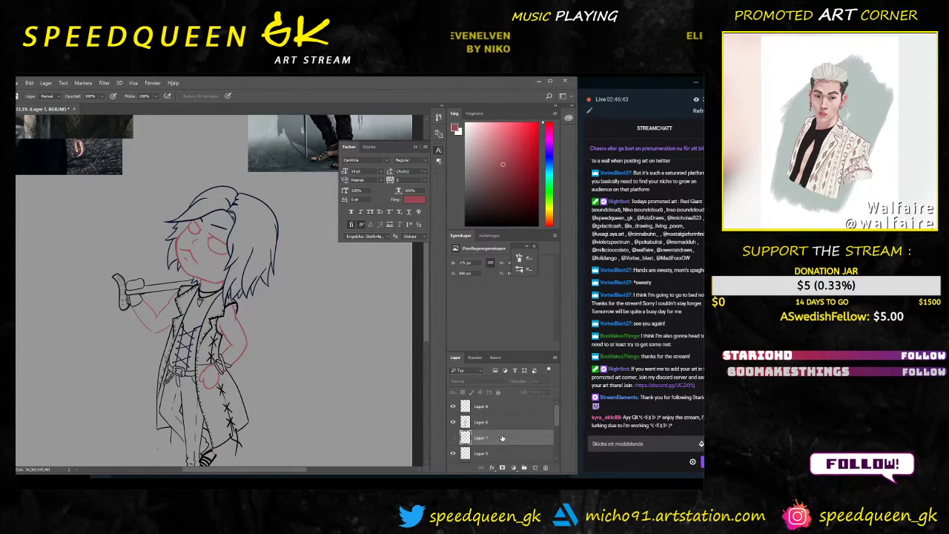
Step: Check the contents of Layer 6 by switching its visibility off and on
{"action": "left_click", "coordinate": [481, 422]}
{"action": "left_click", "coordinate": [453, 422]}
{"action": "left_click", "coordinate": [453, 421]}
{"action": "left_click", "coordinate": [491, 439]}
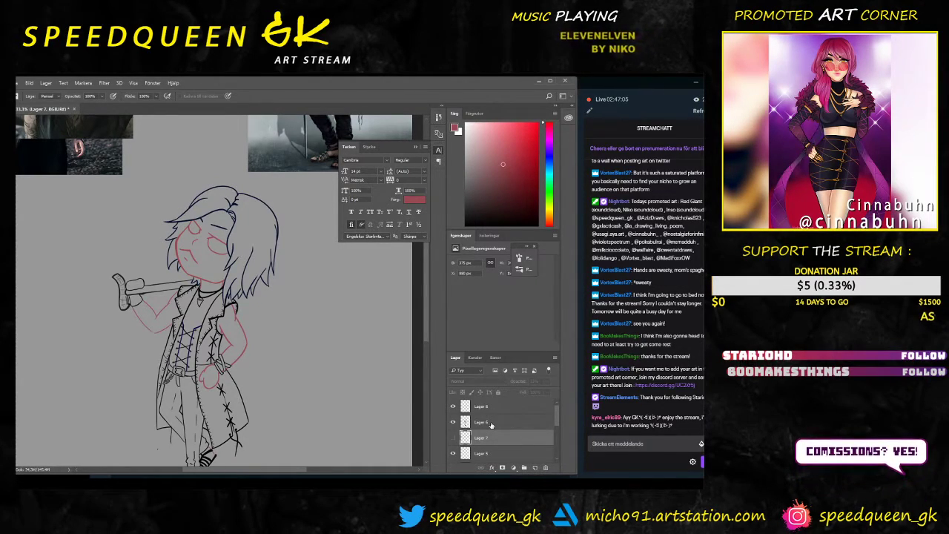
{"action": "left_click", "coordinate": [453, 423]}
{"action": "left_click", "coordinate": [454, 423]}
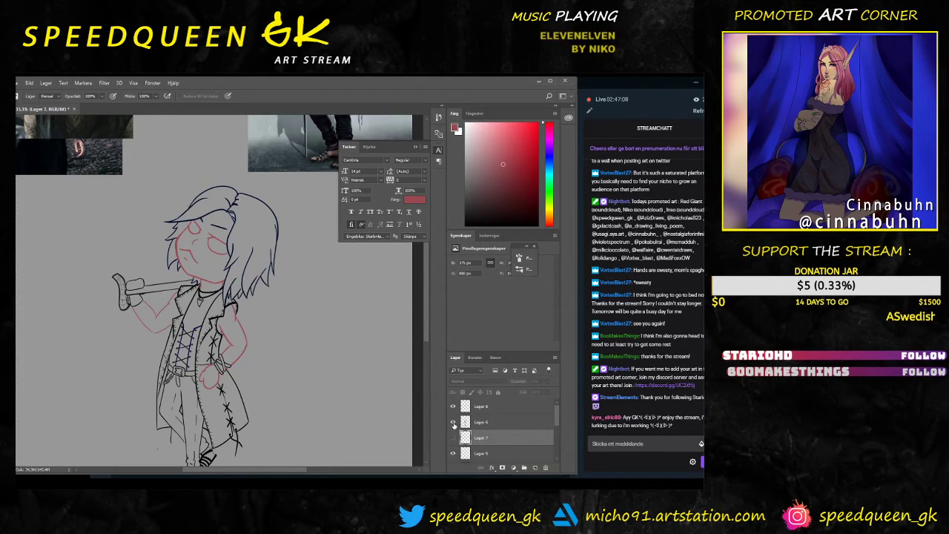
Step: Delete Layer 7 with the old arm sketch from the line art layers
{"action": "left_click", "coordinate": [491, 426]}
{"action": "left_click", "coordinate": [484, 409], "text": "shift"}
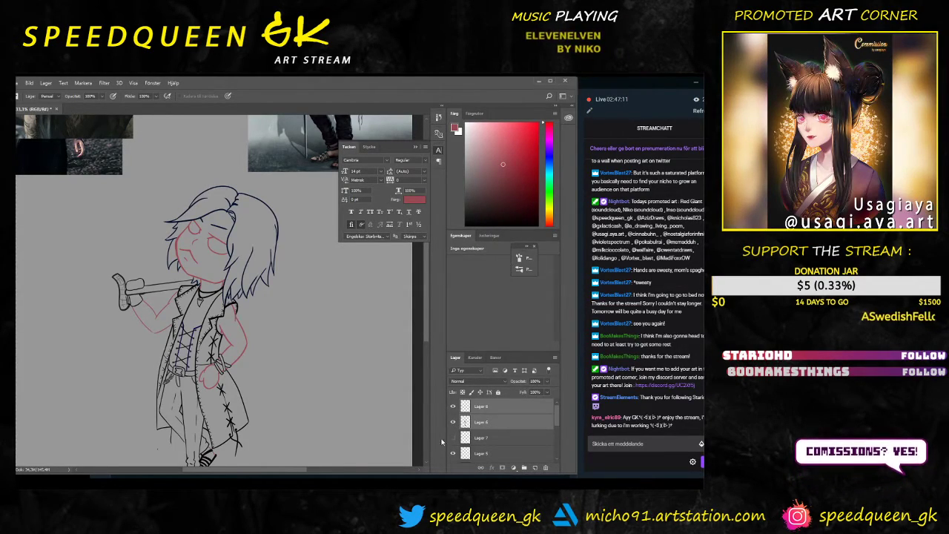
{"action": "left_click", "coordinate": [488, 440]}
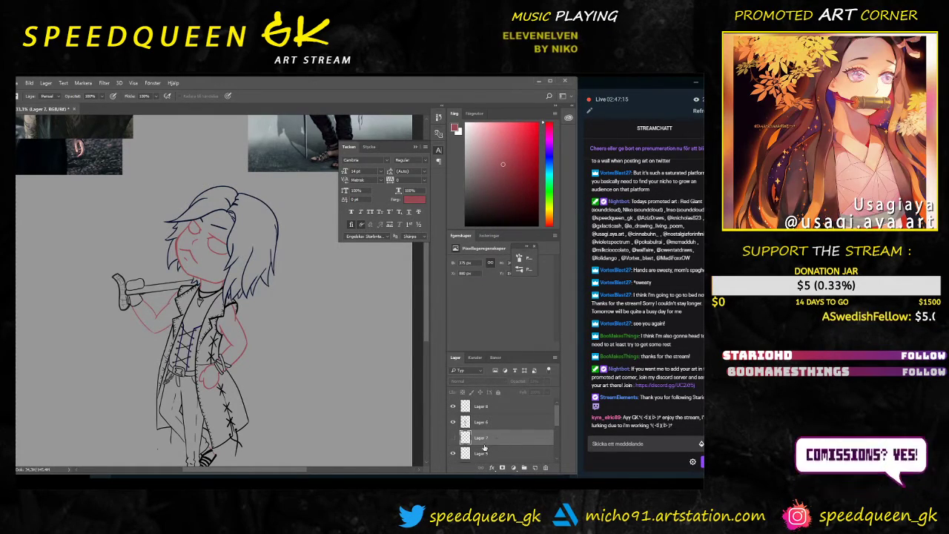
{"action": "left_click_drag", "start_coordinate": [485, 445], "coordinate": [490, 415]}
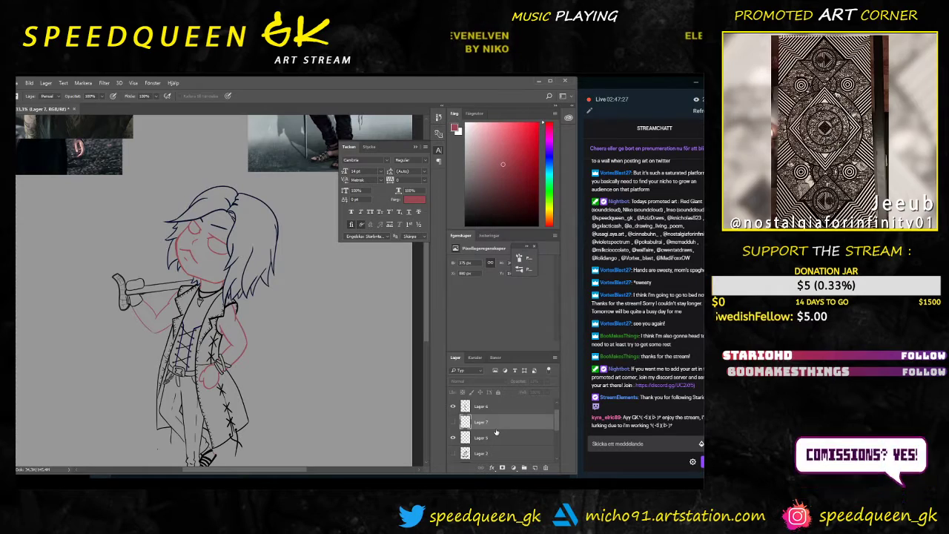
{"action": "left_click", "coordinate": [496, 434]}
{"action": "left_click", "coordinate": [495, 424]}
{"action": "key", "text": "Delete"}
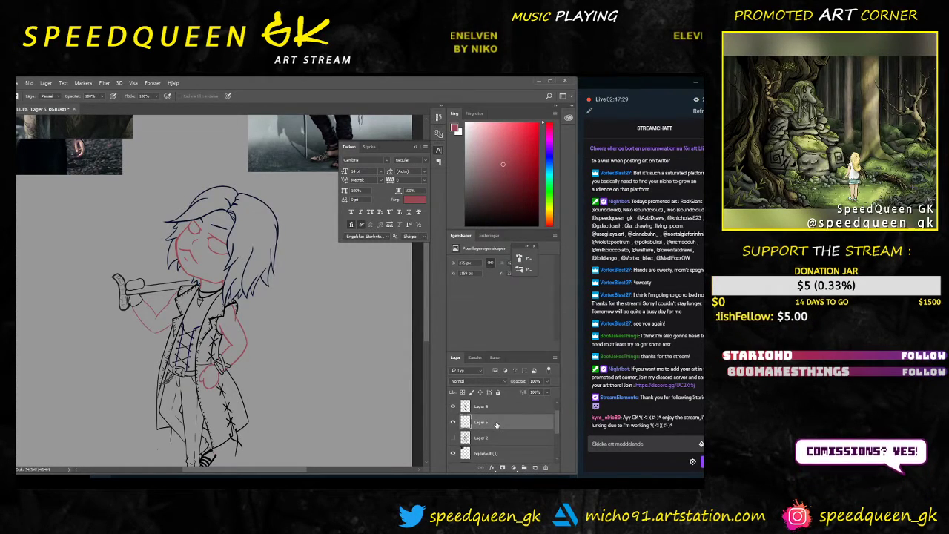
Step: Merge the three visible line art layers into one layer and check its contents by toggling its visibility
{"action": "left_click", "coordinate": [453, 423]}
{"action": "left_click", "coordinate": [453, 423]}
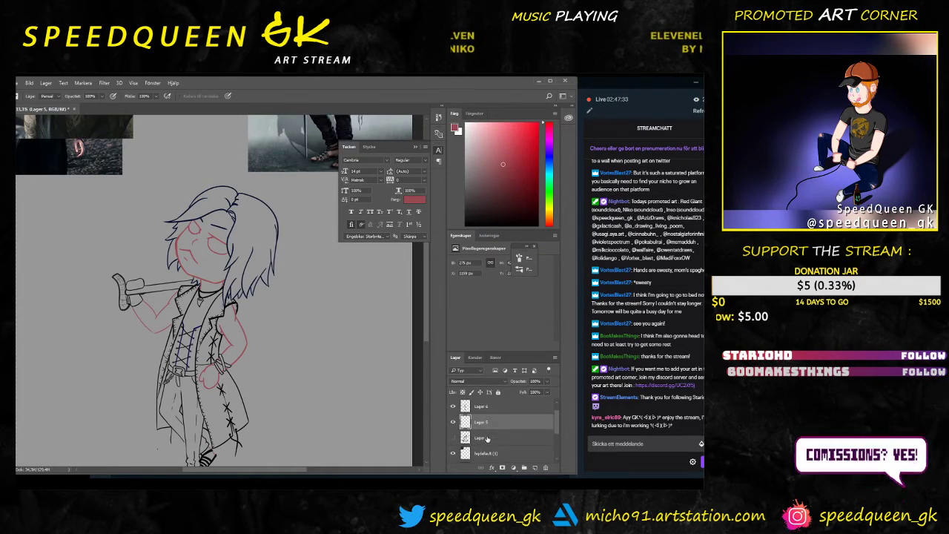
{"action": "scroll", "coordinate": [486, 439], "scroll_direction": "up", "scroll_amount": 1}
{"action": "right_click", "coordinate": [494, 414]}
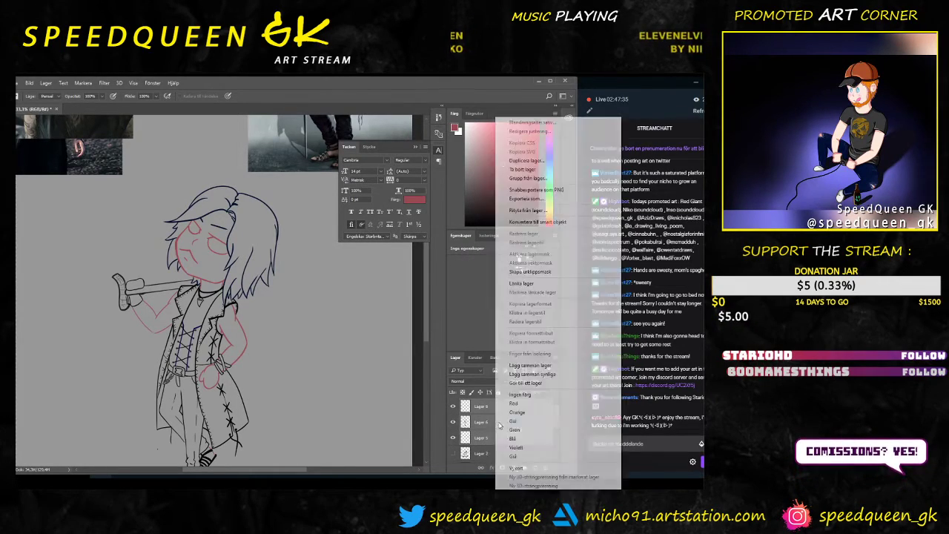
{"action": "left_click", "coordinate": [456, 459]}
{"action": "left_click", "coordinate": [454, 453]}
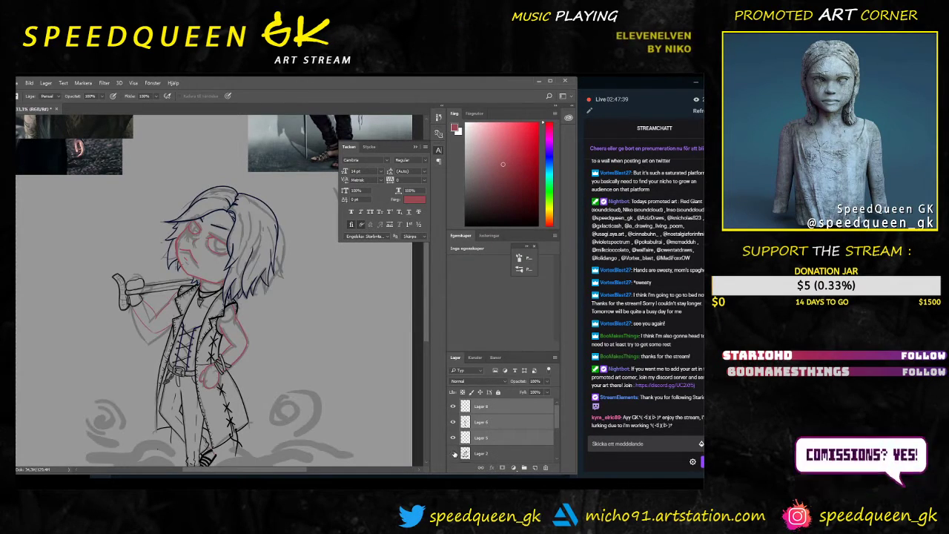
{"action": "left_click", "coordinate": [454, 453]}
{"action": "right_click", "coordinate": [488, 423]}
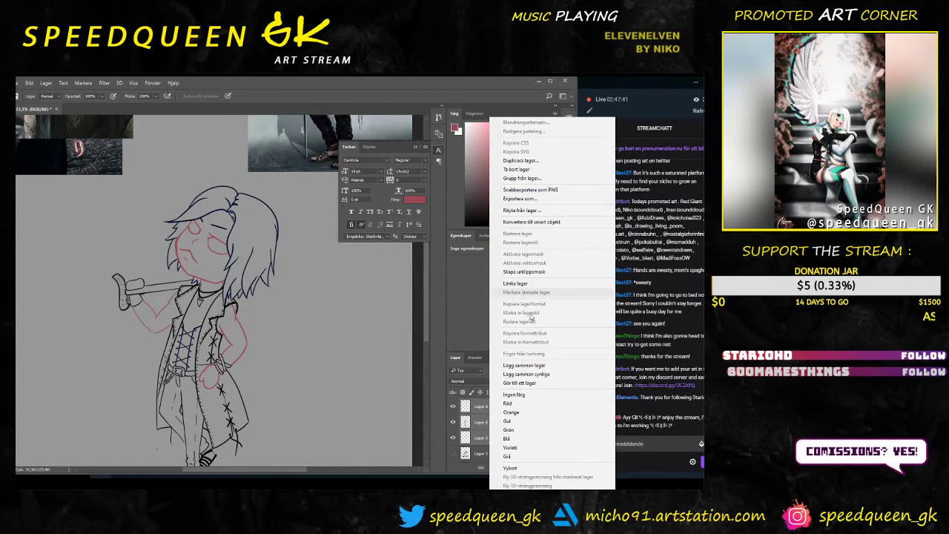
{"action": "left_click", "coordinate": [519, 366]}
{"action": "left_click", "coordinate": [453, 406]}
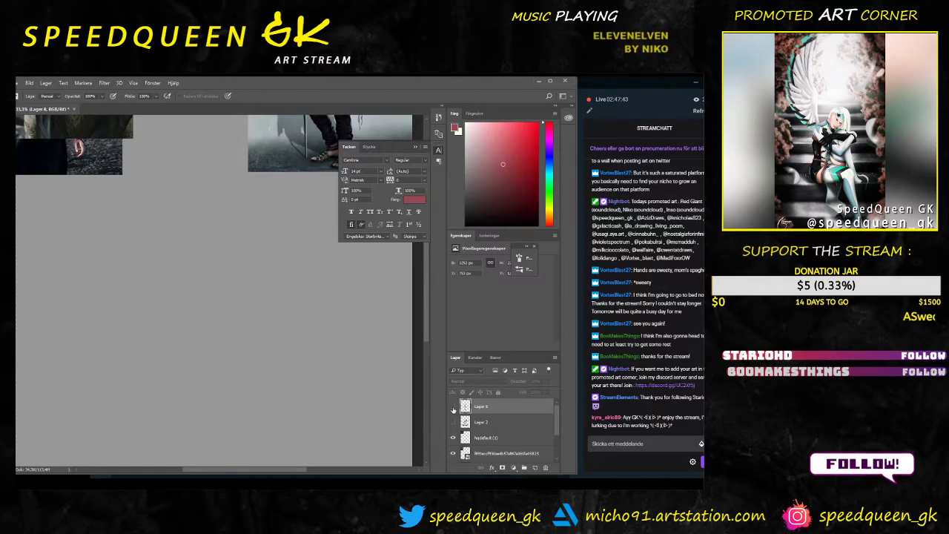
{"action": "left_click", "coordinate": [453, 406]}
Step: Create a new layer directly below the merged line art and name it color
{"action": "left_click_drag", "start_coordinate": [312, 384], "coordinate": [265, 327]}
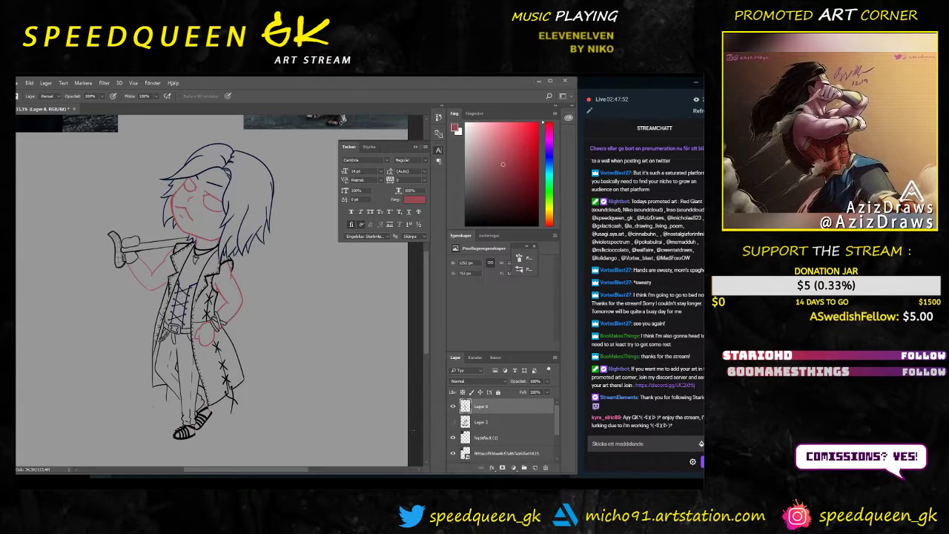
{"action": "left_click", "coordinate": [482, 423]}
{"action": "left_click", "coordinate": [492, 408]}
{"action": "left_click", "coordinate": [483, 423]}
{"action": "left_click", "coordinate": [535, 468]}
{"action": "double_click", "coordinate": [482, 422]}
{"action": "type", "text": "color"}
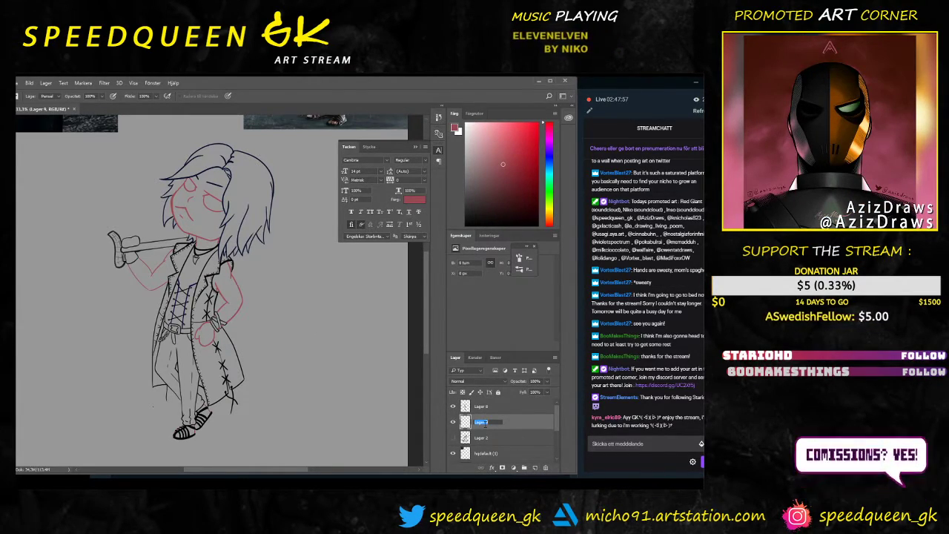
{"action": "key", "text": "Return"}
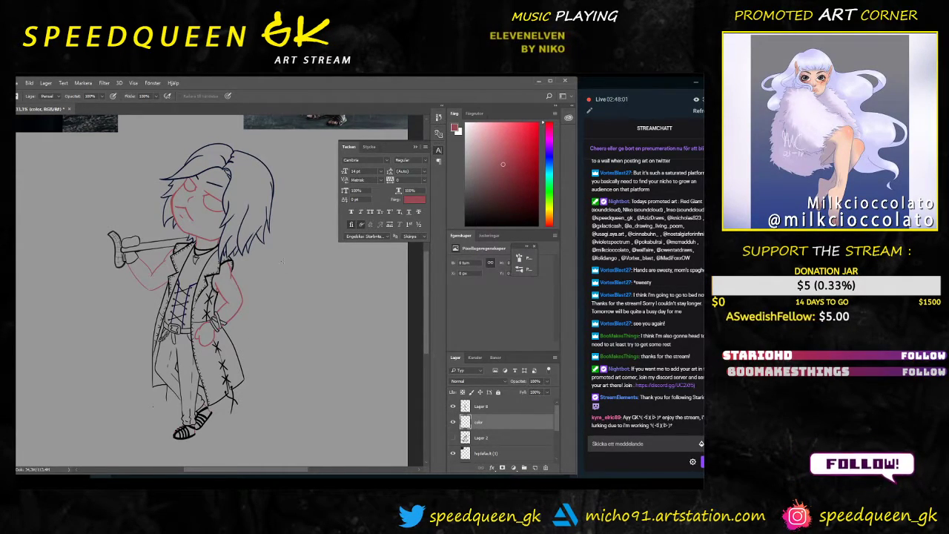
Step: Move the full-body reference photo on the image2 layer left so it tucks behind the portrait reference
{"action": "mouse_move", "coordinate": [210, 242]}
{"action": "left_mouse_down"}
{"action": "mouse_move", "coordinate": [250, 418]}
{"action": "mouse_move", "coordinate": [132, 305]}
{"action": "mouse_move", "coordinate": [153, 384]}
{"action": "left_mouse_up"}
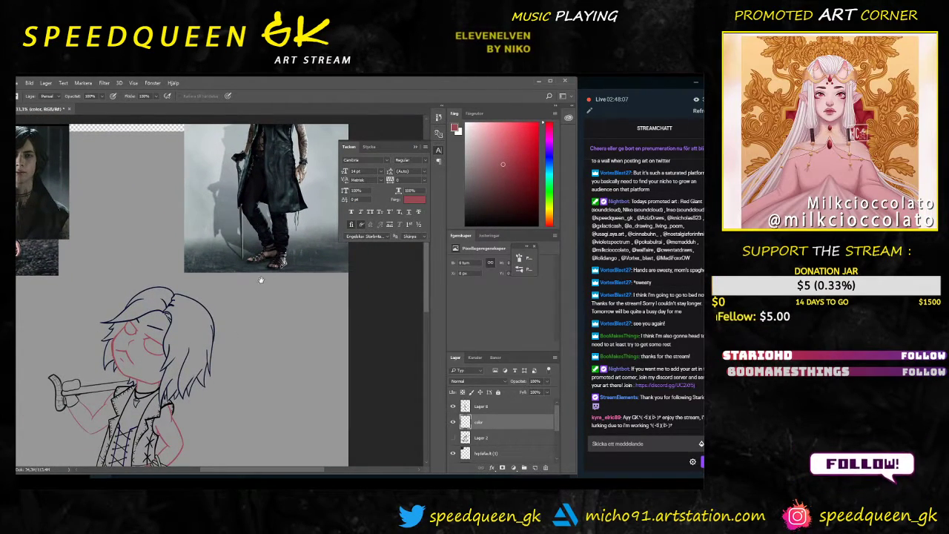
{"action": "left_click_drag", "start_coordinate": [262, 279], "coordinate": [264, 306]}
{"action": "key", "text": "v"}
{"action": "left_click_drag", "start_coordinate": [318, 271], "coordinate": [132, 268]}
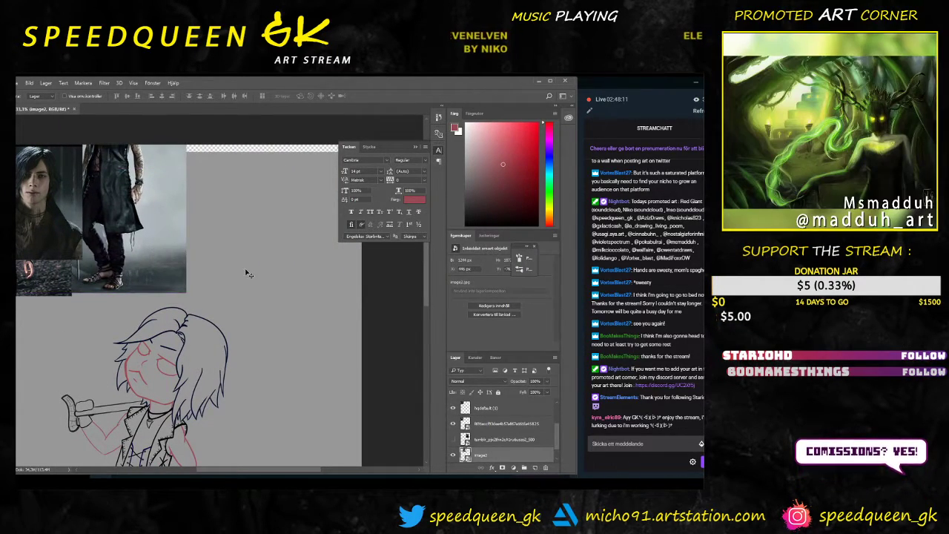
{"action": "key", "text": "ctrl+minus"}
{"action": "key", "text": "ctrl+minus"}
{"action": "key", "text": "ctrl+plus"}
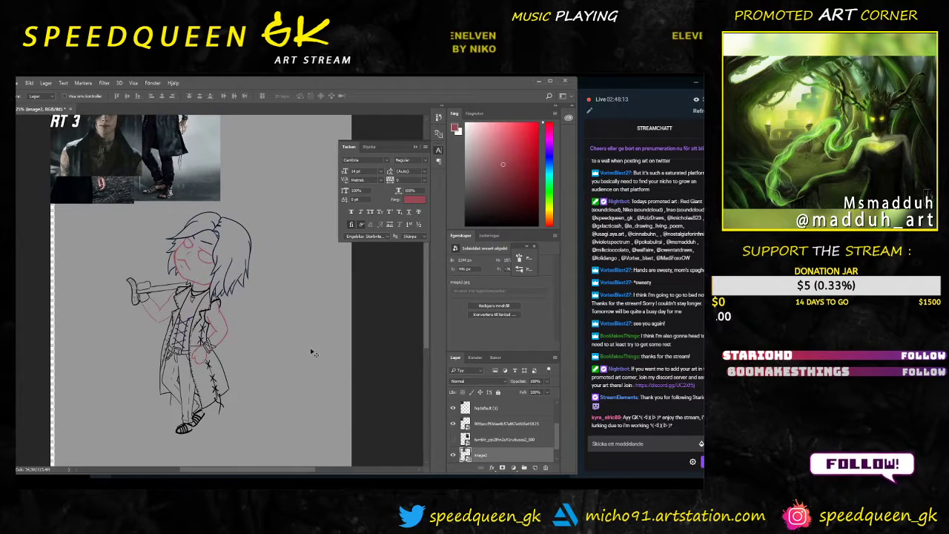
Step: Toggle the merged line art layer to check it, and show the rough sketch on Layer 2
{"action": "scroll", "coordinate": [504, 448], "scroll_direction": "up", "scroll_amount": 2}
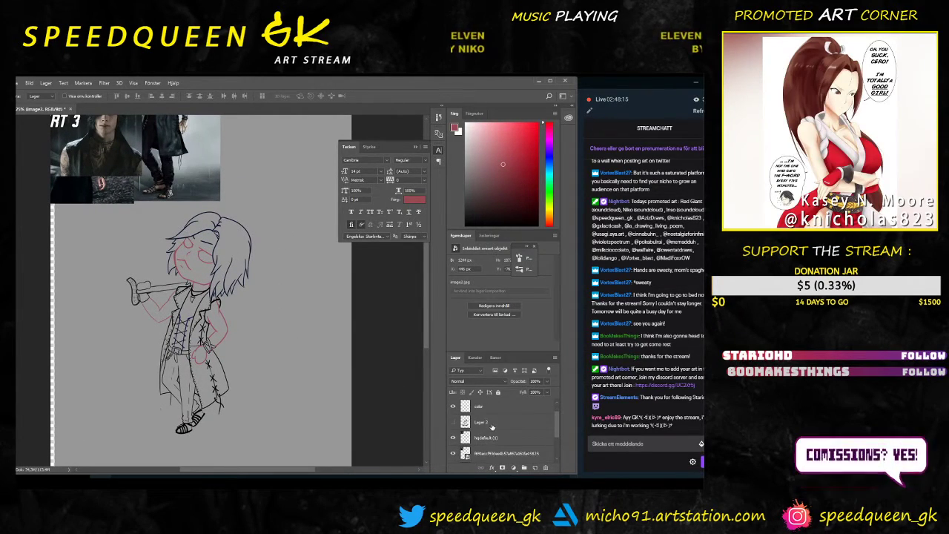
{"action": "left_click", "coordinate": [483, 406]}
{"action": "left_click", "coordinate": [453, 406]}
{"action": "left_click", "coordinate": [453, 406]}
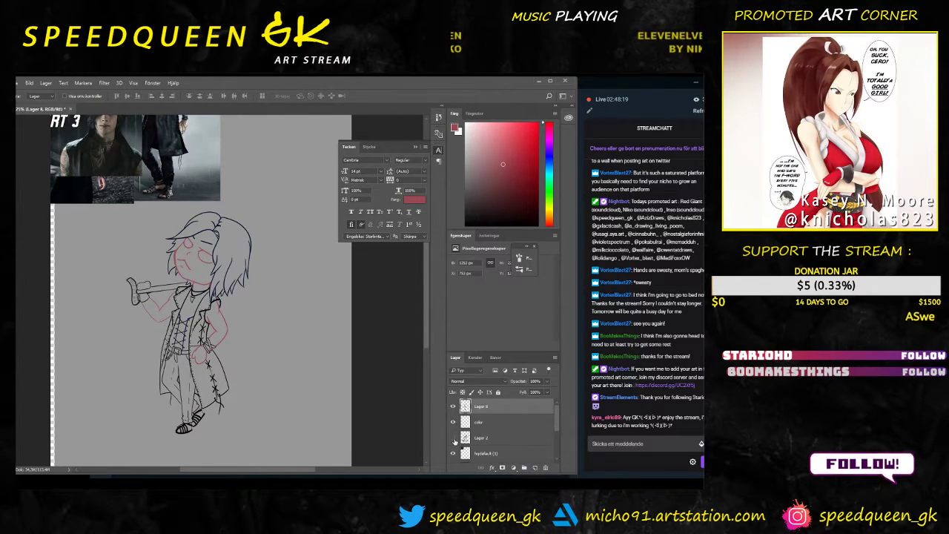
{"action": "left_click", "coordinate": [453, 437]}
{"action": "left_click_drag", "start_coordinate": [281, 249], "coordinate": [280, 282]}
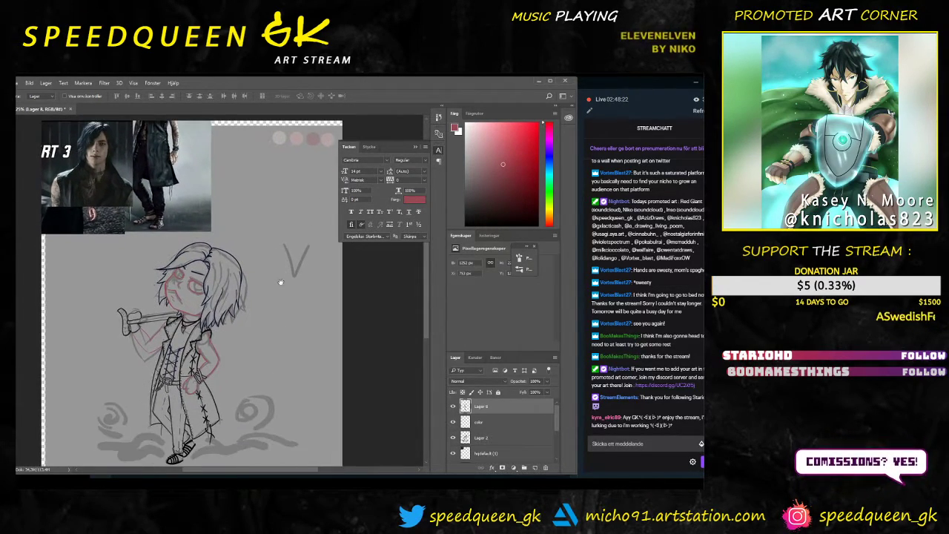
Step: Toggle the rough sketch off and on, and undo the accidental shift of the grey background layer
{"action": "left_click", "coordinate": [487, 437]}
{"action": "left_click", "coordinate": [453, 437]}
{"action": "left_click", "coordinate": [453, 437]}
{"action": "mouse_move", "coordinate": [259, 336]}
{"action": "left_mouse_down"}
{"action": "mouse_move", "coordinate": [182, 349]}
{"action": "mouse_move", "coordinate": [269, 348]}
{"action": "left_mouse_up"}
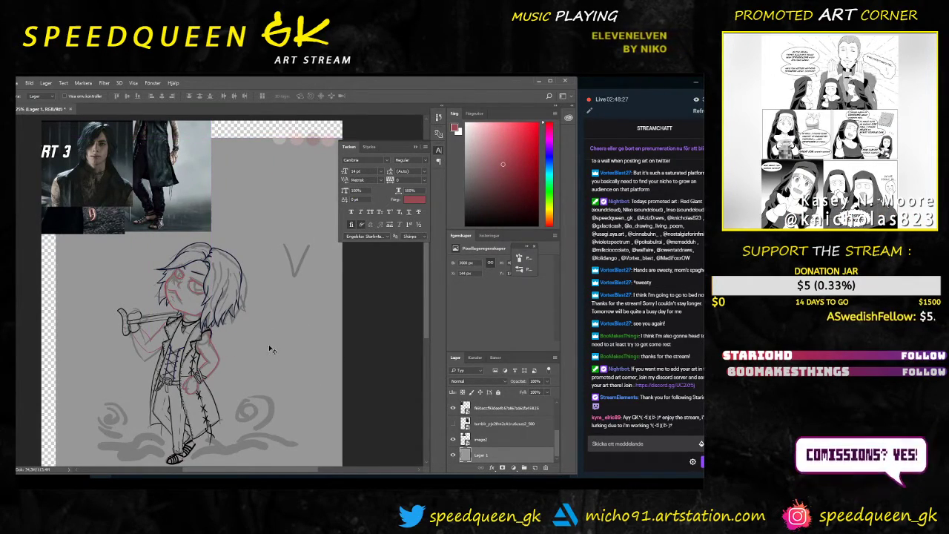
{"action": "key", "text": "ctrl+z"}
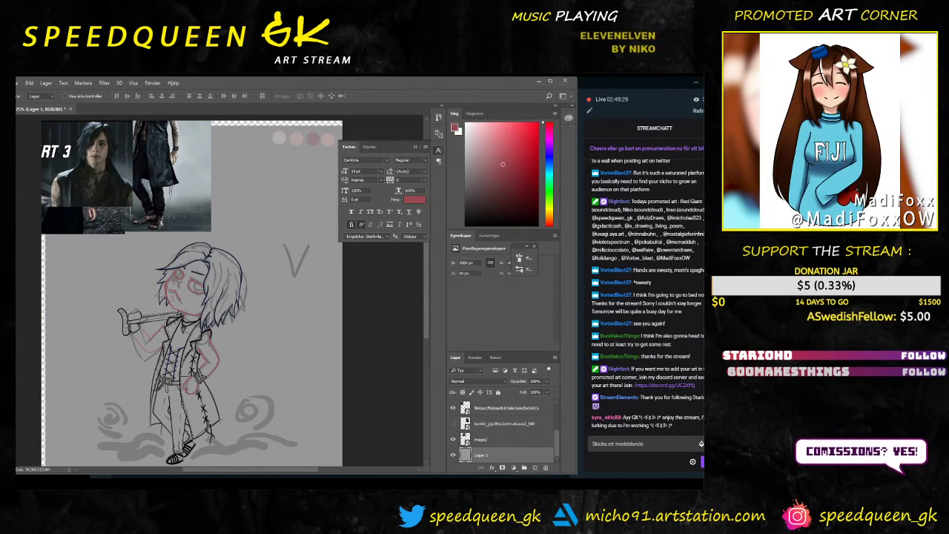
Step: Look through the reference image layers and check the sketch on Layer 2 by toggling its visibility
{"action": "left_click", "coordinate": [456, 441]}
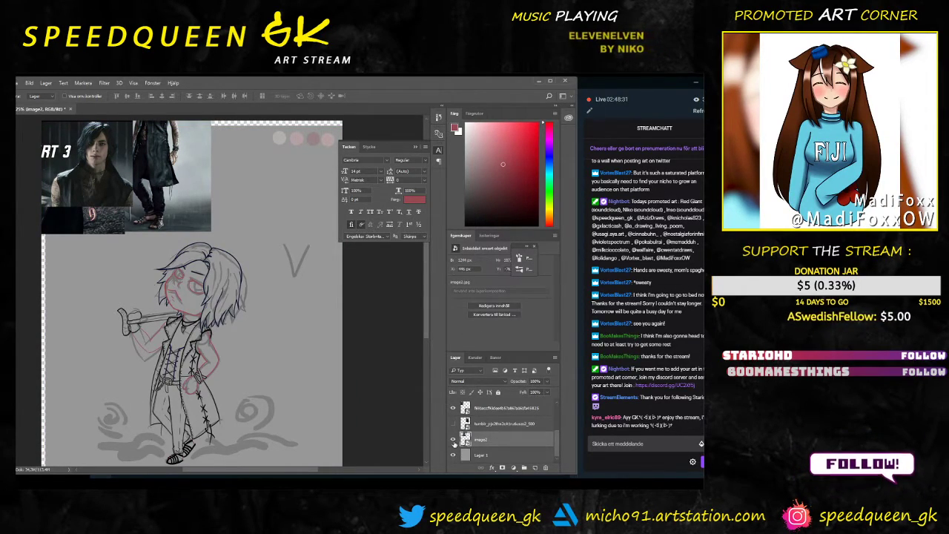
{"action": "scroll", "coordinate": [489, 445], "scroll_direction": "up", "scroll_amount": 2}
{"action": "scroll", "coordinate": [493, 444], "scroll_direction": "down", "scroll_amount": 2}
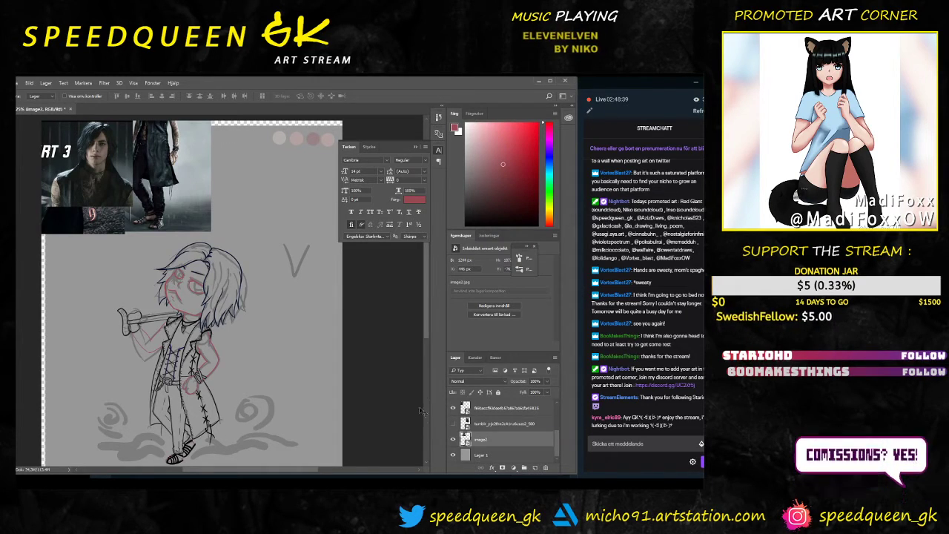
{"action": "left_click_drag", "start_coordinate": [247, 392], "coordinate": [252, 341]}
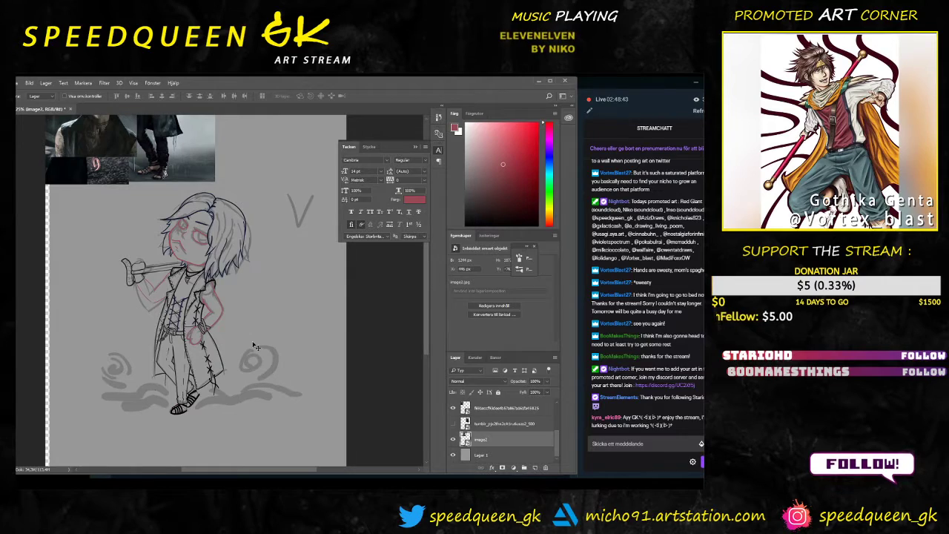
{"action": "scroll", "coordinate": [483, 425], "scroll_direction": "up", "scroll_amount": 1}
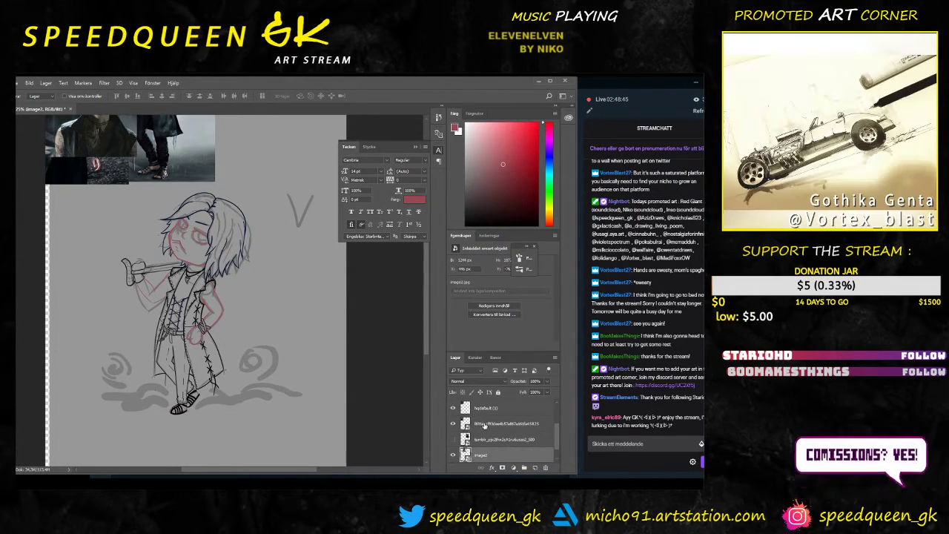
{"action": "left_click", "coordinate": [497, 426]}
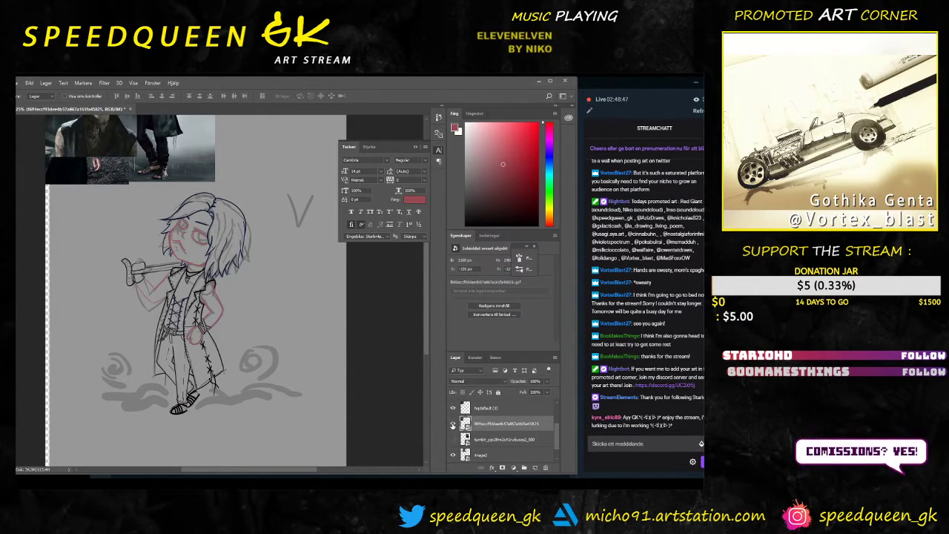
{"action": "scroll", "coordinate": [495, 434], "scroll_direction": "up", "scroll_amount": 1}
{"action": "scroll", "coordinate": [490, 430], "scroll_direction": "up", "scroll_amount": 1}
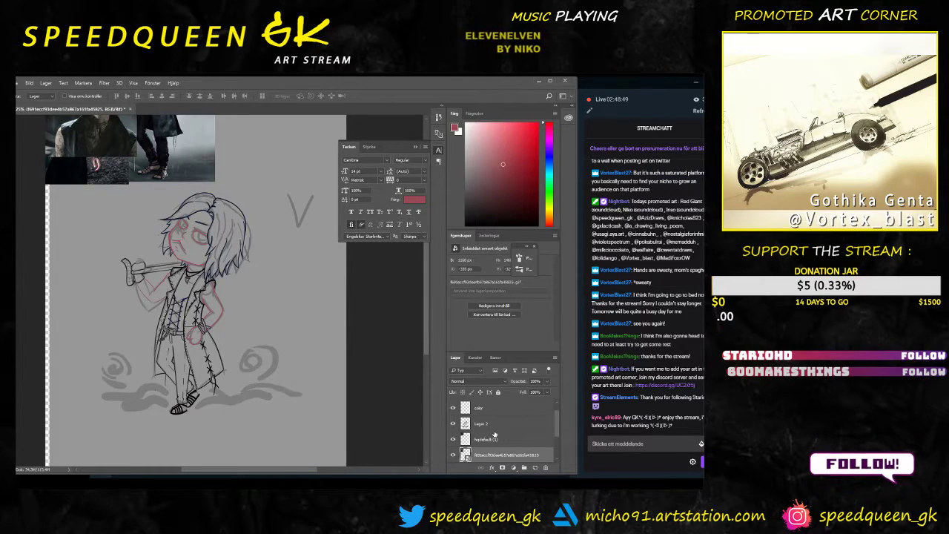
{"action": "left_click", "coordinate": [460, 423]}
{"action": "left_click", "coordinate": [453, 424]}
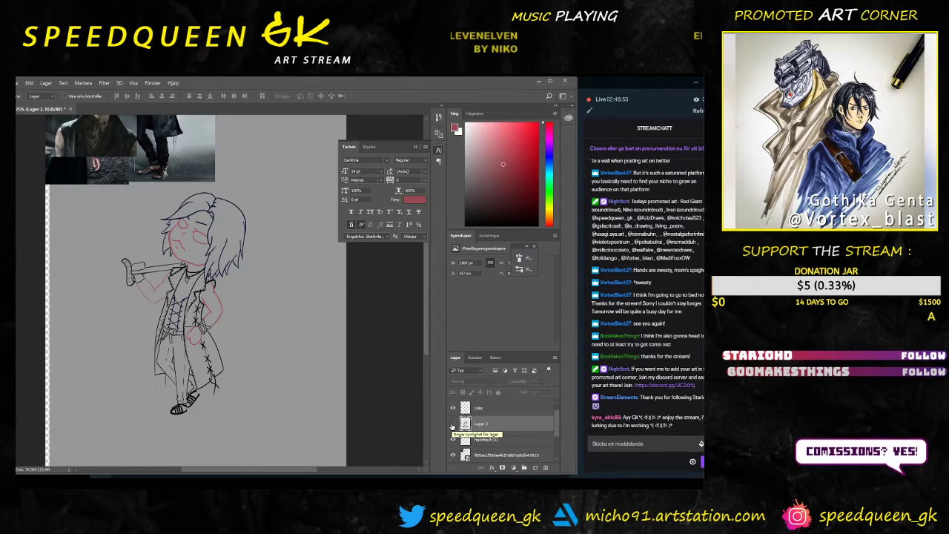
{"action": "left_click", "coordinate": [454, 424]}
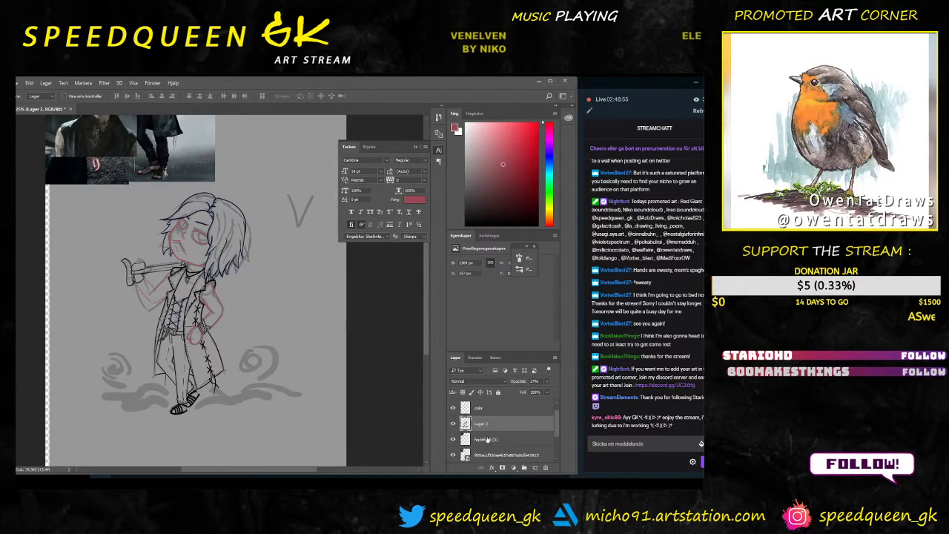
Step: Toggle the hqdefault (1) layer and the reference image layer below it to identify them, leaving both hidden
{"action": "scroll", "coordinate": [489, 440], "scroll_direction": "down", "scroll_amount": 2}
{"action": "left_click", "coordinate": [453, 408]}
{"action": "left_click", "coordinate": [453, 424]}
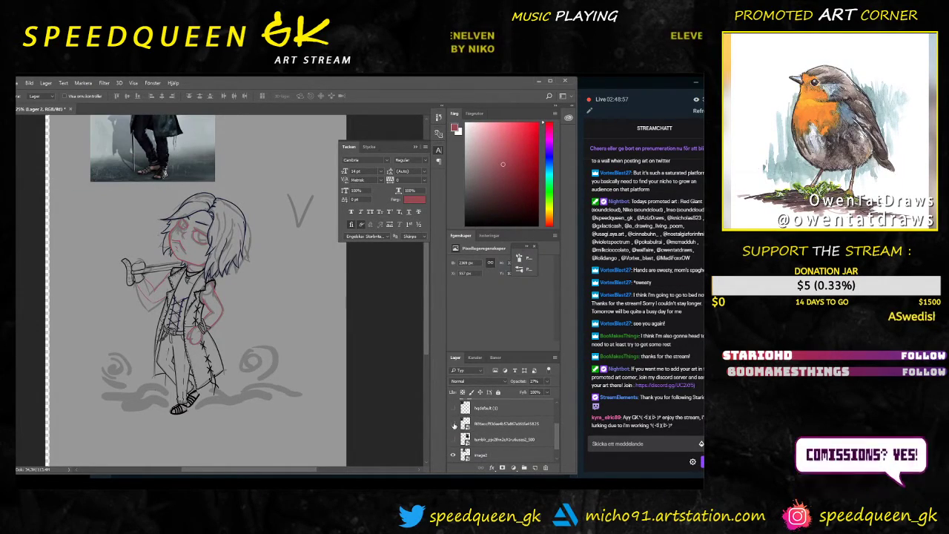
{"action": "left_click", "coordinate": [453, 424]}
{"action": "left_click", "coordinate": [453, 408]}
{"action": "left_click", "coordinate": [454, 424]}
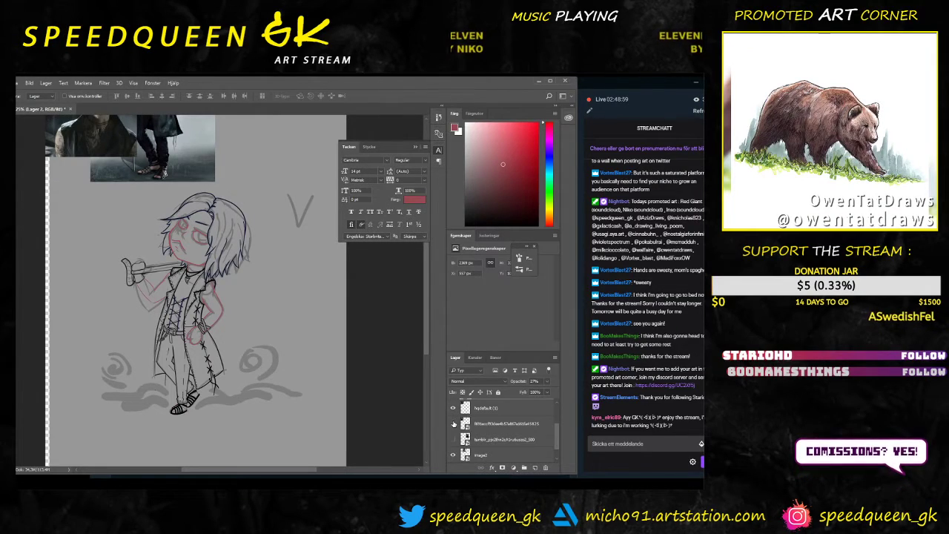
{"action": "scroll", "coordinate": [453, 435], "scroll_direction": "up", "scroll_amount": 1}
{"action": "left_click", "coordinate": [453, 426]}
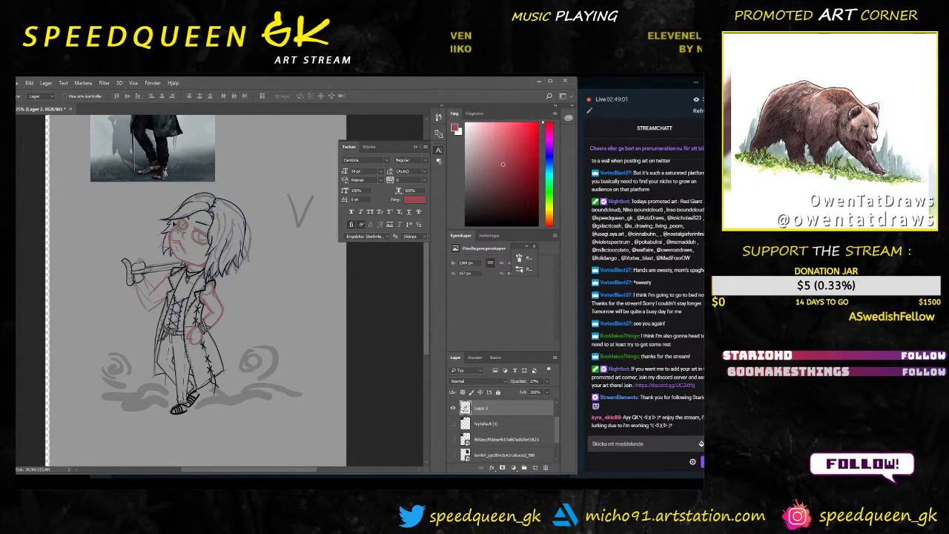
Step: Delete the three hidden reference image layers between Layer 2 and image2
{"action": "scroll", "coordinate": [511, 439], "scroll_direction": "down", "scroll_amount": 1}
{"action": "left_click", "coordinate": [491, 442]}
{"action": "scroll", "coordinate": [487, 448], "scroll_direction": "down", "scroll_amount": 1}
{"action": "scroll", "coordinate": [485, 449], "scroll_direction": "up", "scroll_amount": 2}
{"action": "left_click", "coordinate": [497, 429]}
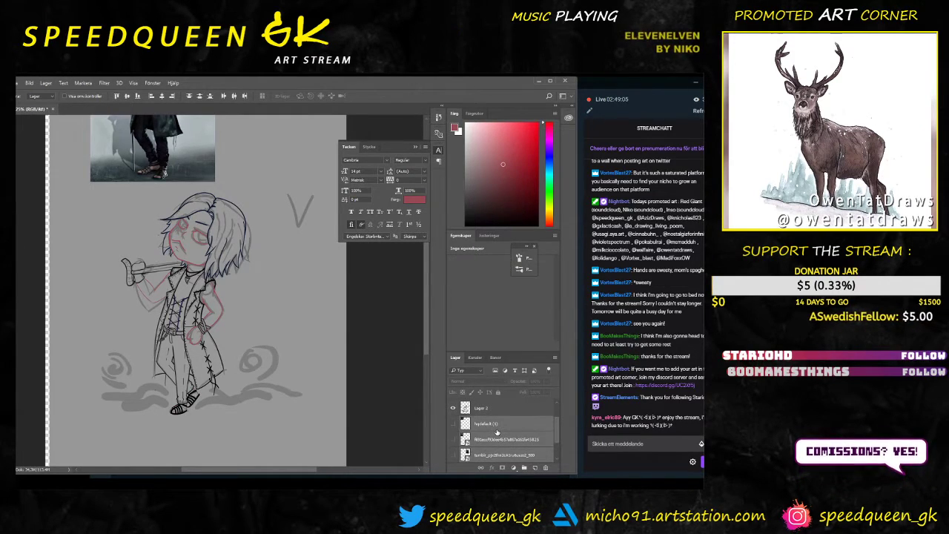
{"action": "key", "text": "Delete"}
Step: Hide the merged line art layer above the color layer to view the rough sketch alone
{"action": "left_click", "coordinate": [483, 429]}
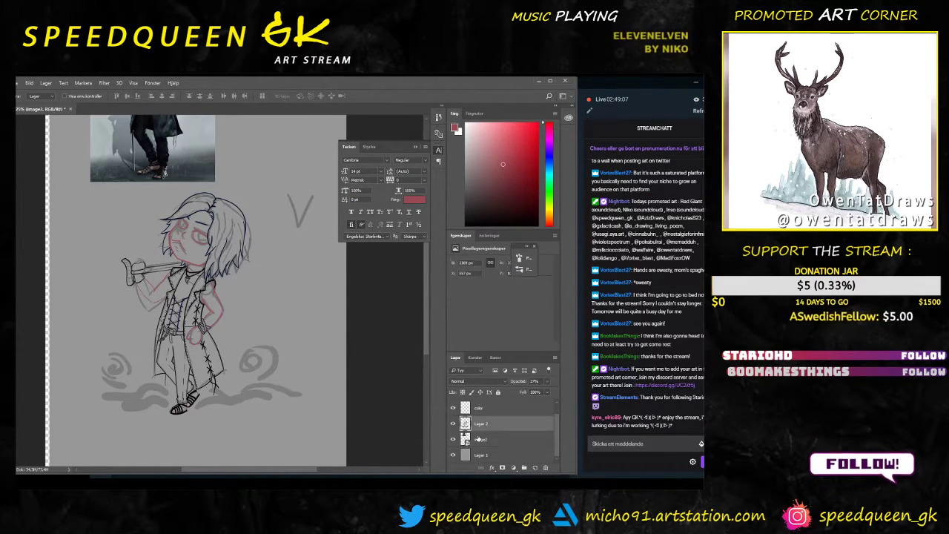
{"action": "left_click", "coordinate": [488, 456]}
{"action": "left_click", "coordinate": [482, 438]}
{"action": "scroll", "coordinate": [483, 434], "scroll_direction": "up", "scroll_amount": 1}
{"action": "left_click", "coordinate": [487, 424]}
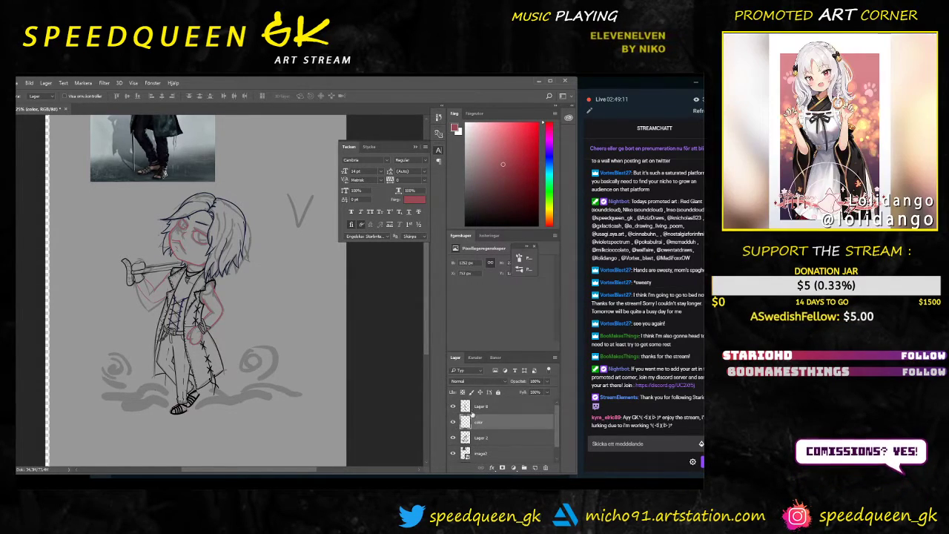
{"action": "left_click", "coordinate": [457, 407]}
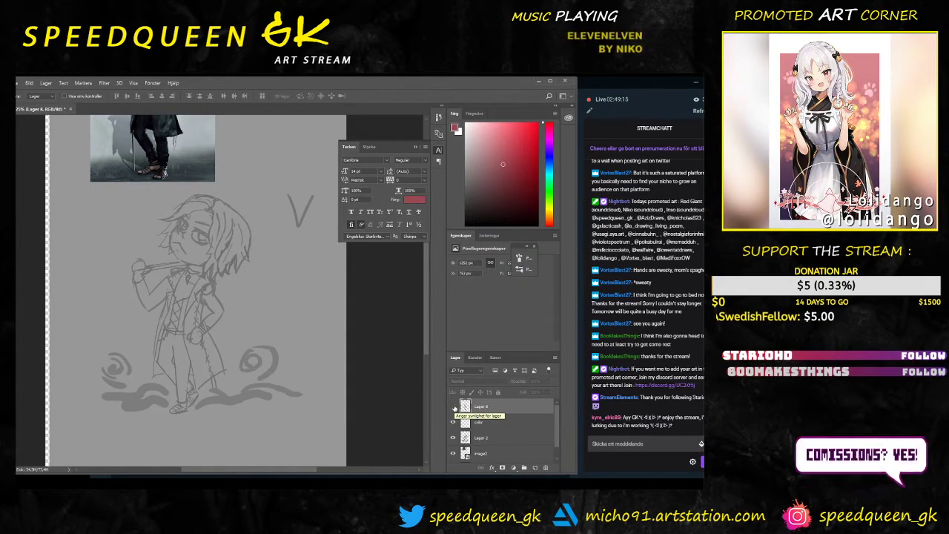
Step: Show the merged line art layer again, toggling its visibility to compare it with the rough sketch
{"action": "left_click", "coordinate": [453, 407]}
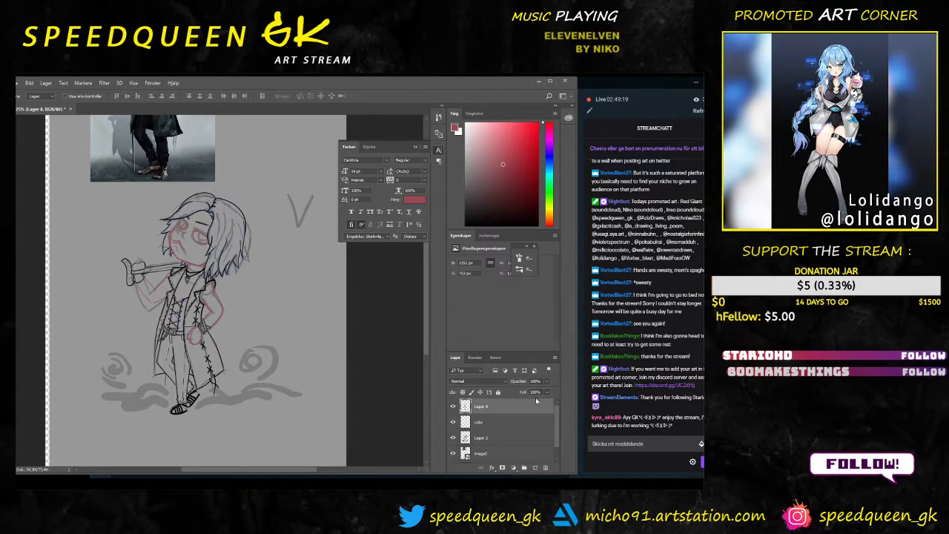
{"action": "left_click", "coordinate": [454, 407]}
{"action": "left_click", "coordinate": [453, 407]}
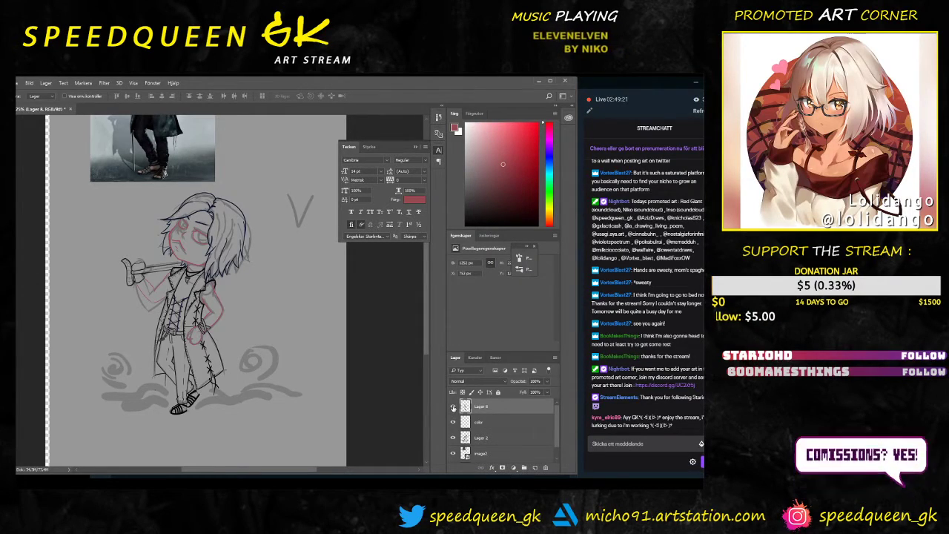
Step: Raise the rough sketch on Layer 2 to 100% opacity to check it against the line art
{"action": "left_click", "coordinate": [481, 426]}
{"action": "left_click", "coordinate": [481, 438]}
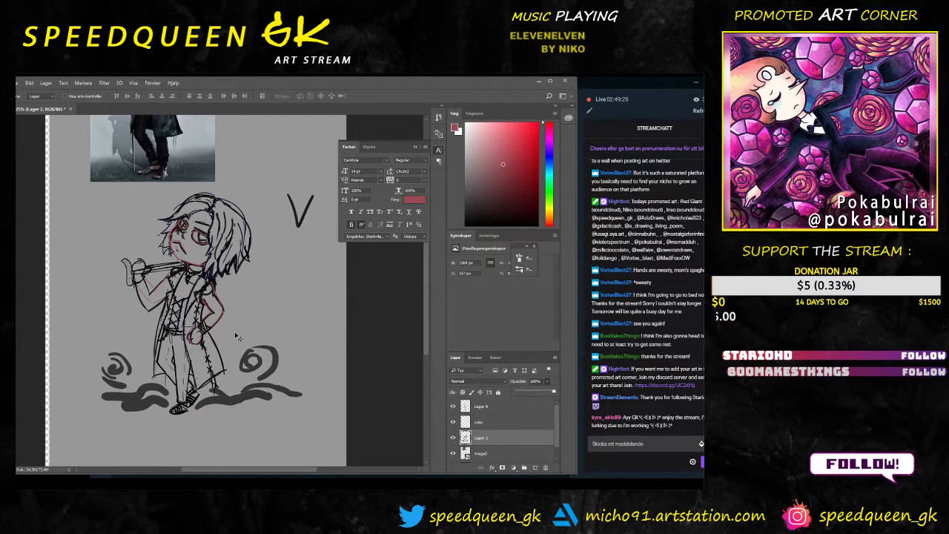
{"action": "left_click_drag", "start_coordinate": [263, 327], "coordinate": [241, 388]}
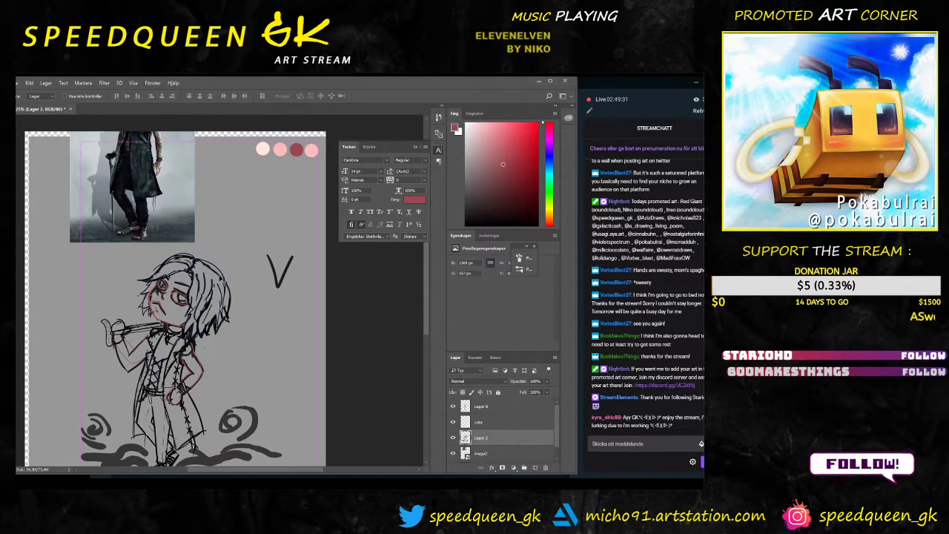
{"action": "key", "text": "ctrl+t"}
{"action": "mouse_move", "coordinate": [222, 280]}
{"action": "left_mouse_down"}
{"action": "mouse_move", "coordinate": [165, 214]}
{"action": "mouse_move", "coordinate": [239, 331]}
{"action": "mouse_move", "coordinate": [160, 359]}
{"action": "mouse_move", "coordinate": [46, 359]}
{"action": "mouse_move", "coordinate": [26, 419]}
{"action": "mouse_move", "coordinate": [276, 328]}
{"action": "mouse_move", "coordinate": [201, 311]}
{"action": "mouse_move", "coordinate": [137, 326]}
{"action": "mouse_move", "coordinate": [219, 276]}
{"action": "left_mouse_up"}
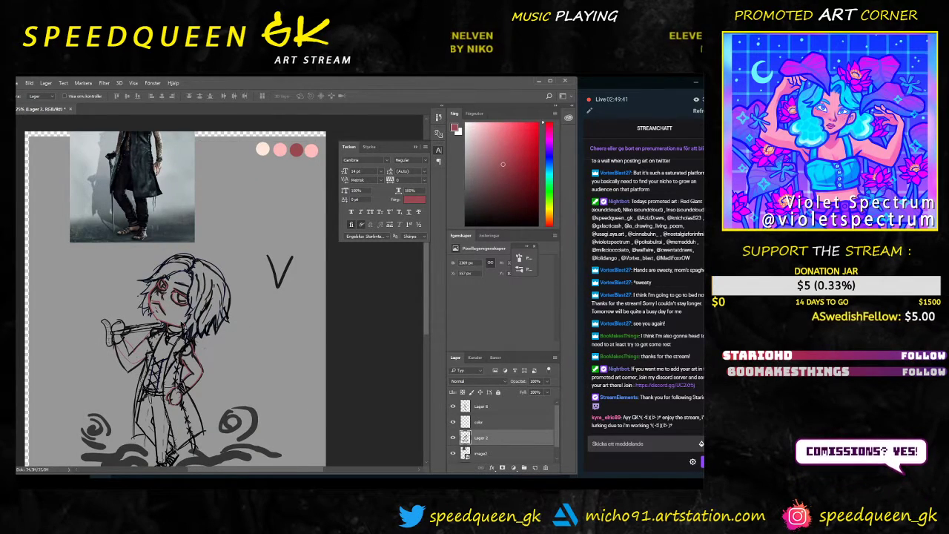
{"action": "key", "text": "Return"}
{"action": "mouse_move", "coordinate": [209, 345]}
{"action": "left_mouse_down"}
{"action": "mouse_move", "coordinate": [206, 371]}
{"action": "mouse_move", "coordinate": [206, 354]}
{"action": "left_mouse_up"}
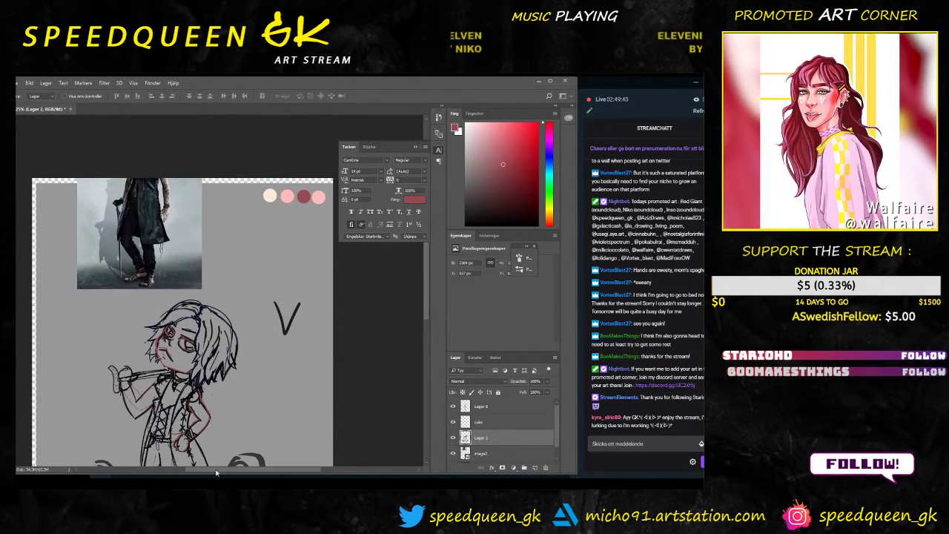
Step: Switch to the browser and preview several image results of V to study his face and eyes
{"action": "left_click", "coordinate": [209, 486]}
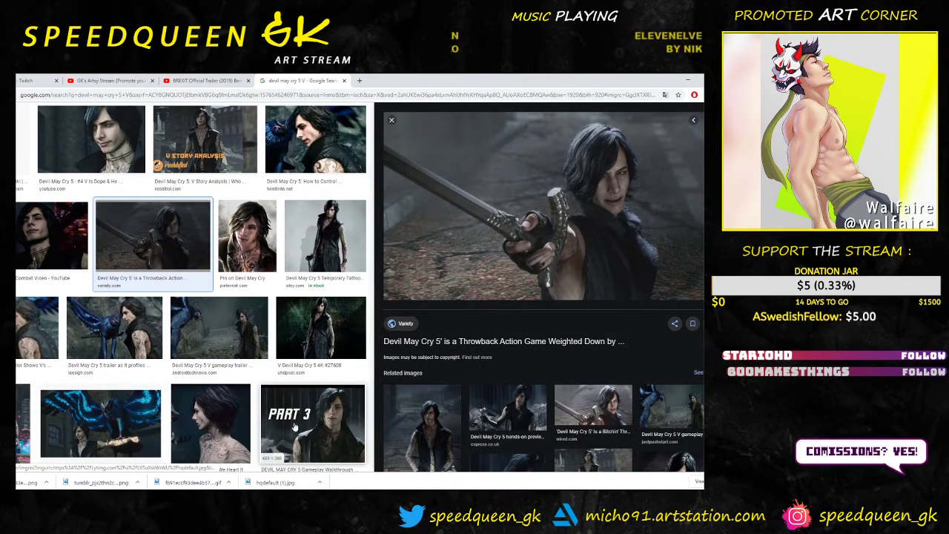
{"action": "left_click", "coordinate": [256, 239]}
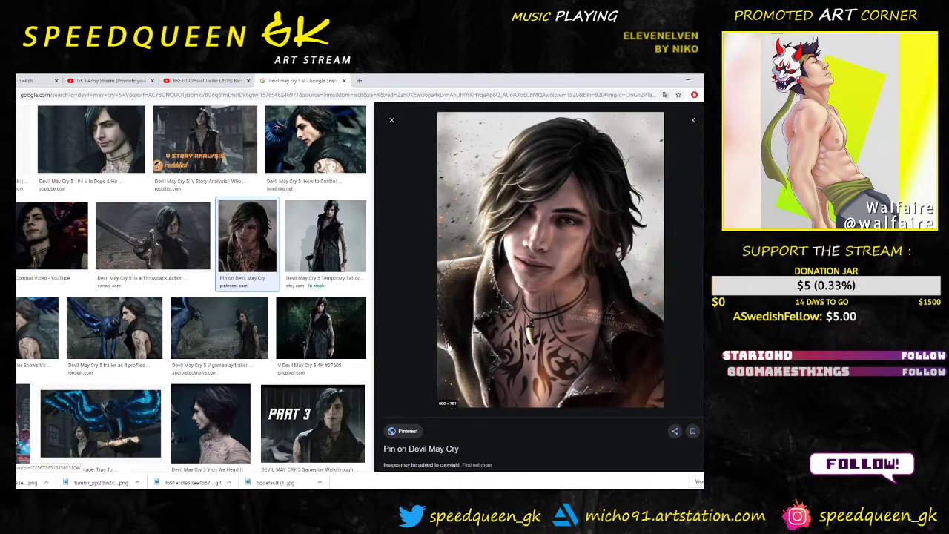
{"action": "left_click", "coordinate": [343, 252]}
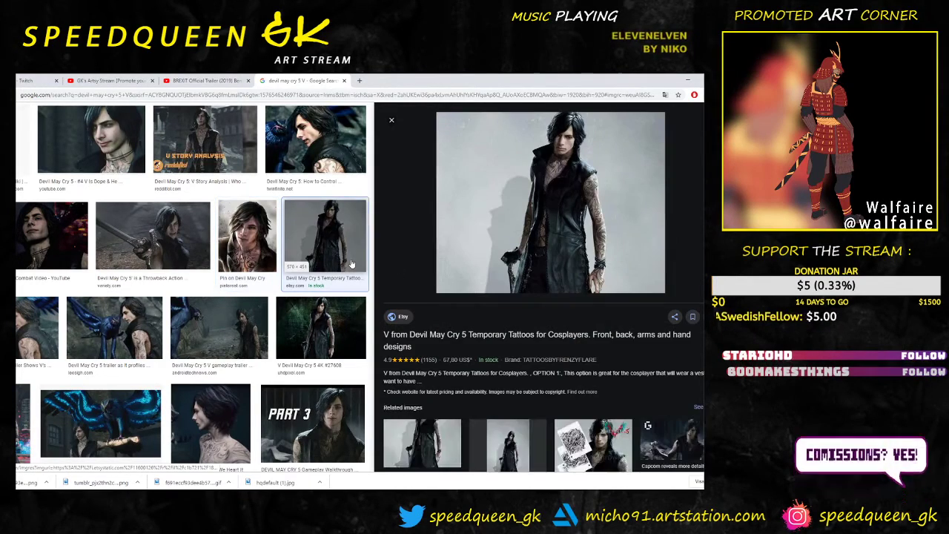
{"action": "left_click", "coordinate": [311, 164]}
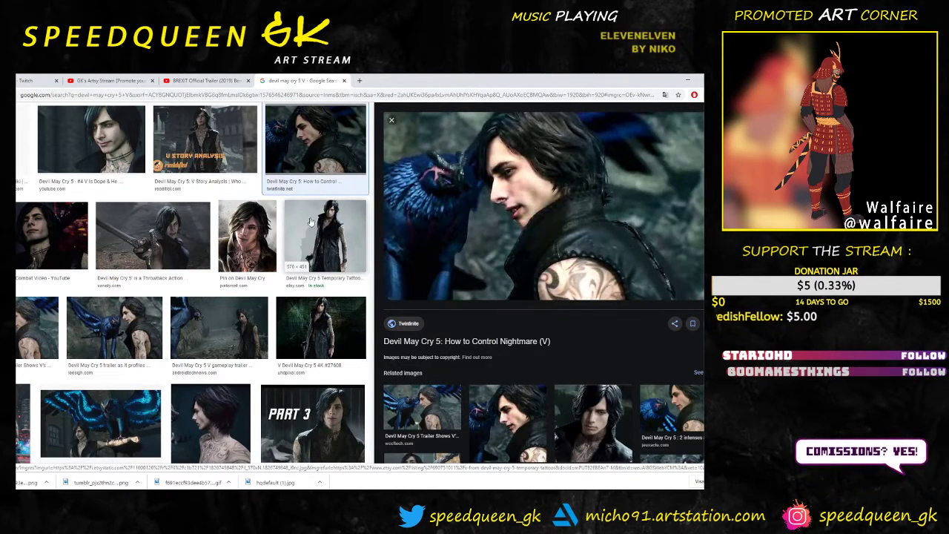
{"action": "left_click", "coordinate": [205, 145]}
{"action": "left_click", "coordinate": [116, 144]}
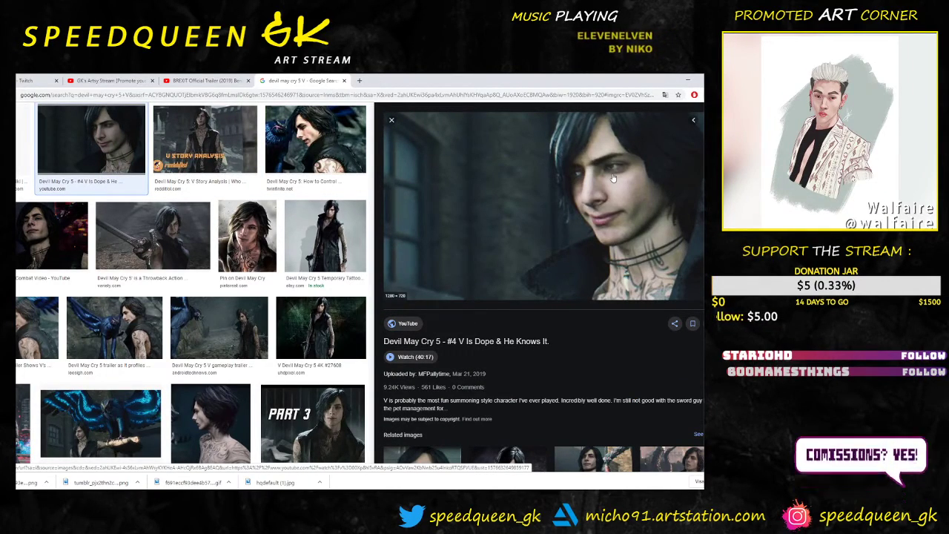
{"action": "left_click", "coordinate": [45, 236]}
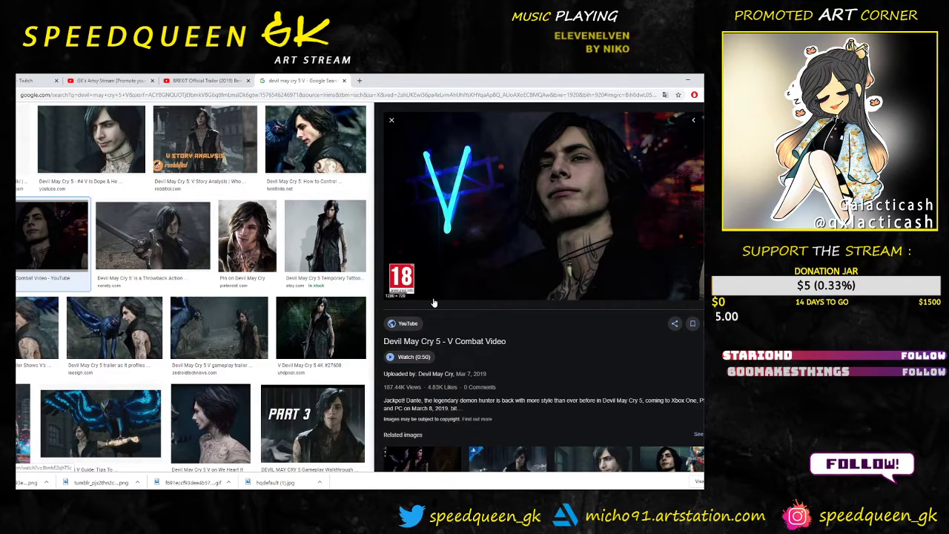
Step: Preview more images of V further down the search results, including portraits, group art and wallpapers
{"action": "scroll", "coordinate": [112, 326], "scroll_direction": "down", "scroll_amount": 5}
{"action": "left_click", "coordinate": [54, 328]}
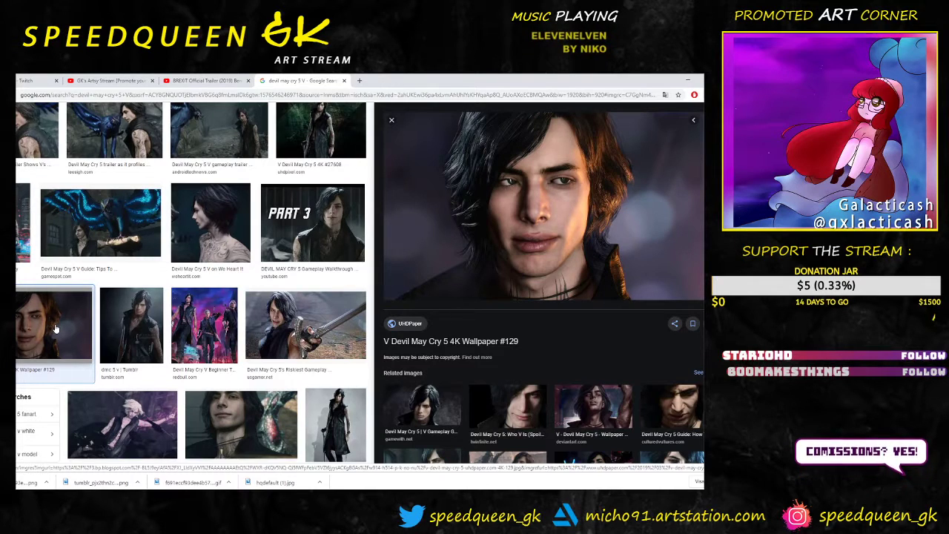
{"action": "left_click", "coordinate": [151, 321]}
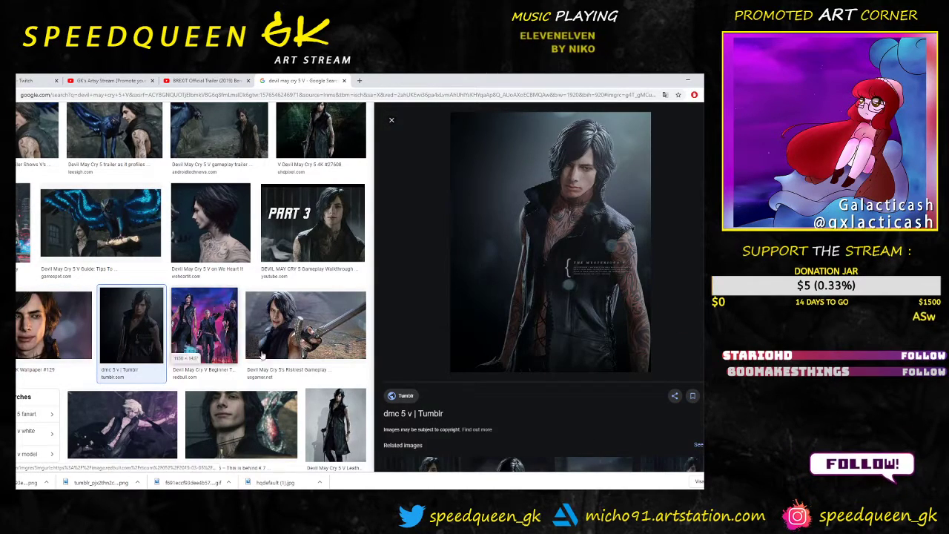
{"action": "left_click", "coordinate": [203, 326]}
{"action": "scroll", "coordinate": [231, 400], "scroll_direction": "down", "scroll_amount": 1}
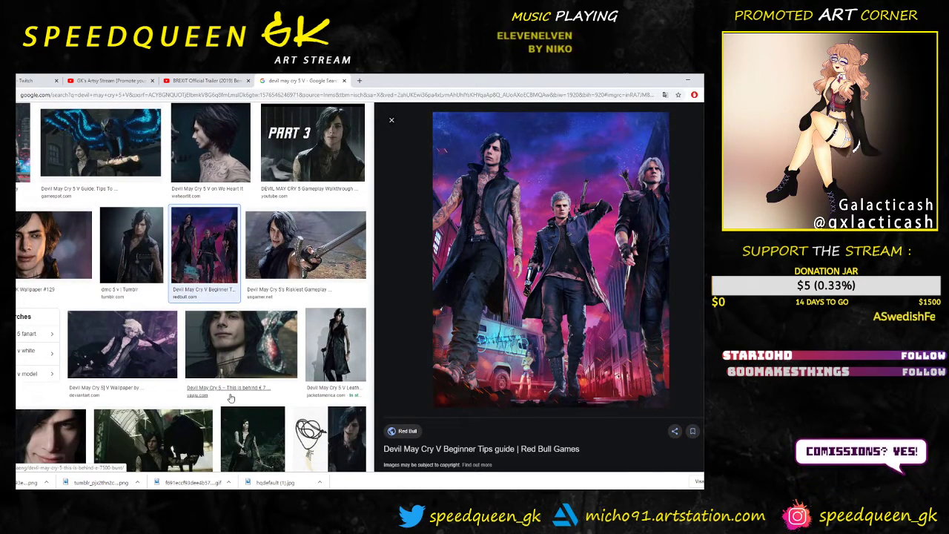
{"action": "left_click", "coordinate": [138, 362]}
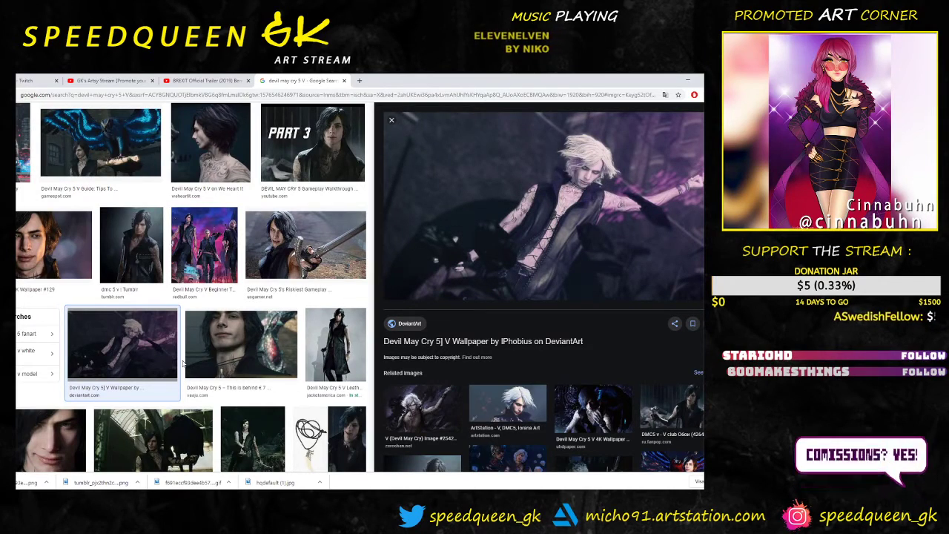
{"action": "left_click", "coordinate": [235, 348]}
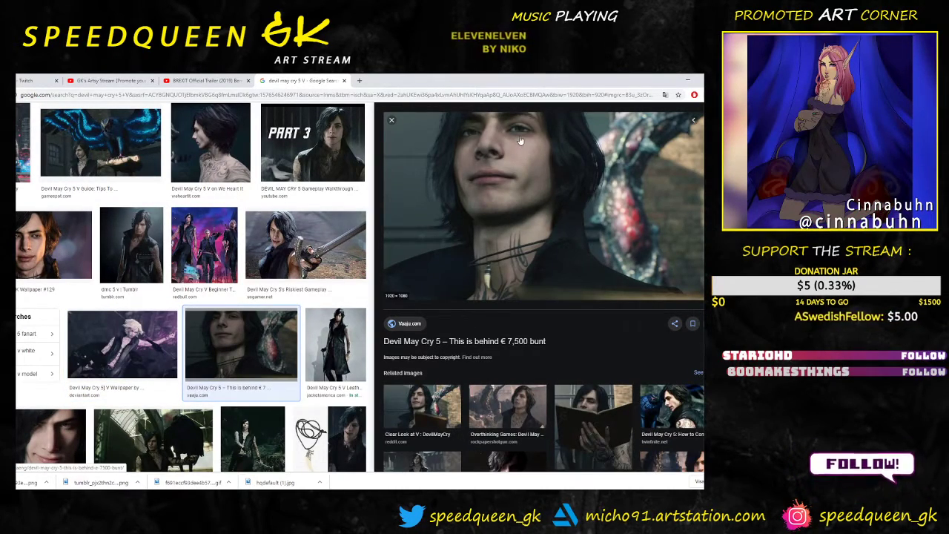
{"action": "left_click", "coordinate": [344, 80]}
Step: Return to the Photoshop drawing, recheck the line art layer's visibility and add a new layer above it
{"action": "key", "text": "alt+Tab"}
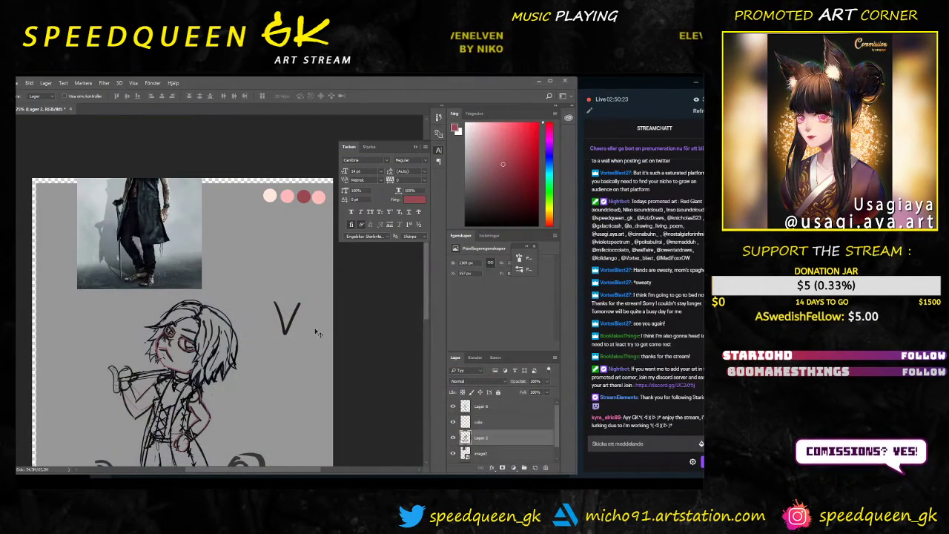
{"action": "key", "text": "ctrl+plus"}
{"action": "left_click_drag", "start_coordinate": [171, 410], "coordinate": [176, 303]}
{"action": "key", "text": "ctrl+plus"}
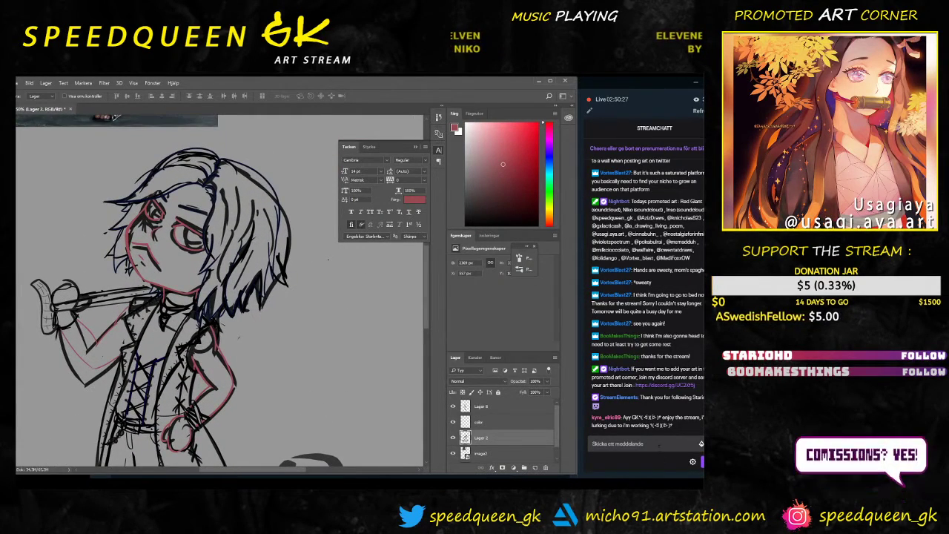
{"action": "left_click", "coordinate": [481, 407]}
{"action": "left_click", "coordinate": [453, 407]}
{"action": "left_click", "coordinate": [453, 406]}
{"action": "left_click", "coordinate": [524, 468]}
Step: Choose a very dark green as the foreground colour and activate the Brush tool
{"action": "left_click_drag", "start_coordinate": [551, 181], "coordinate": [548, 194]}
{"action": "left_click", "coordinate": [524, 201]}
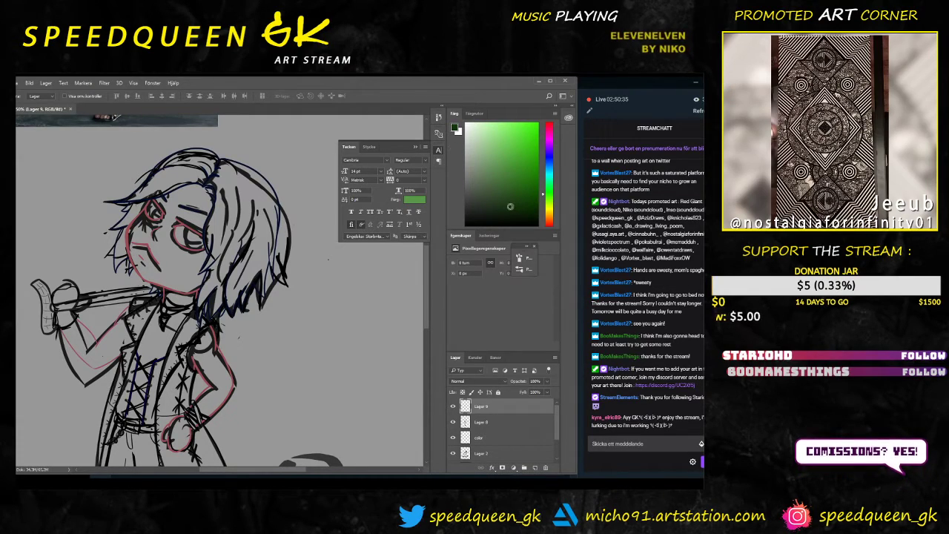
{"action": "scroll", "coordinate": [194, 244], "scroll_direction": "up", "scroll_amount": 1}
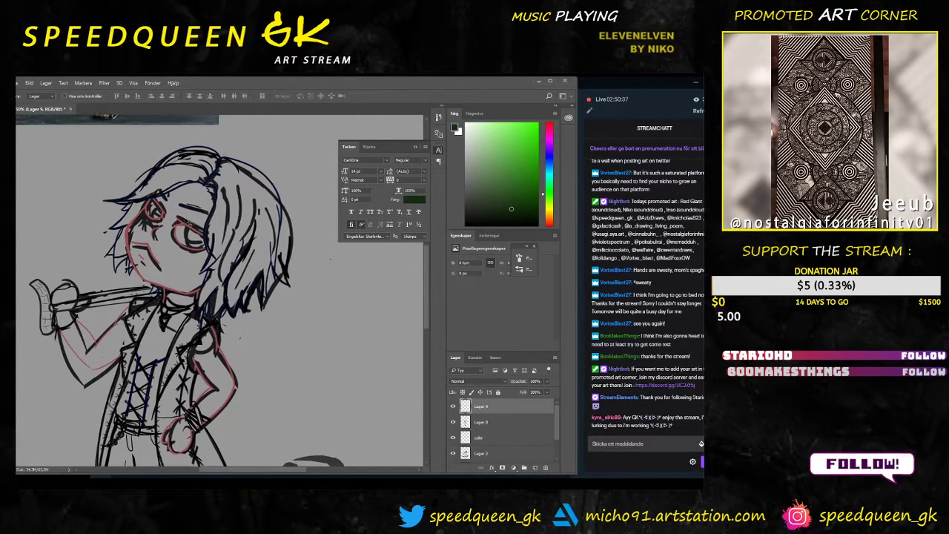
{"action": "key", "text": "b"}
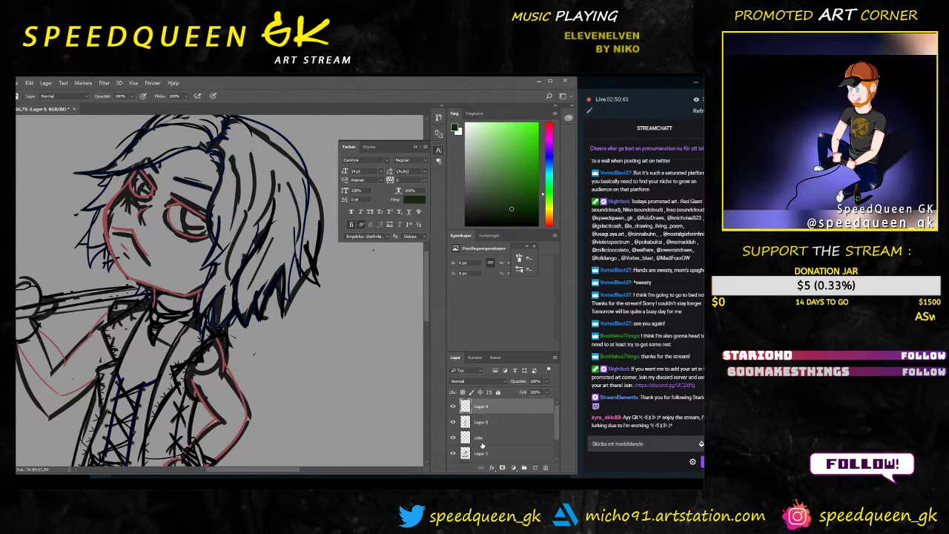
Step: Lower the sketch on Layer 2 to 29% opacity and make the new top layer active again
{"action": "left_click", "coordinate": [492, 455]}
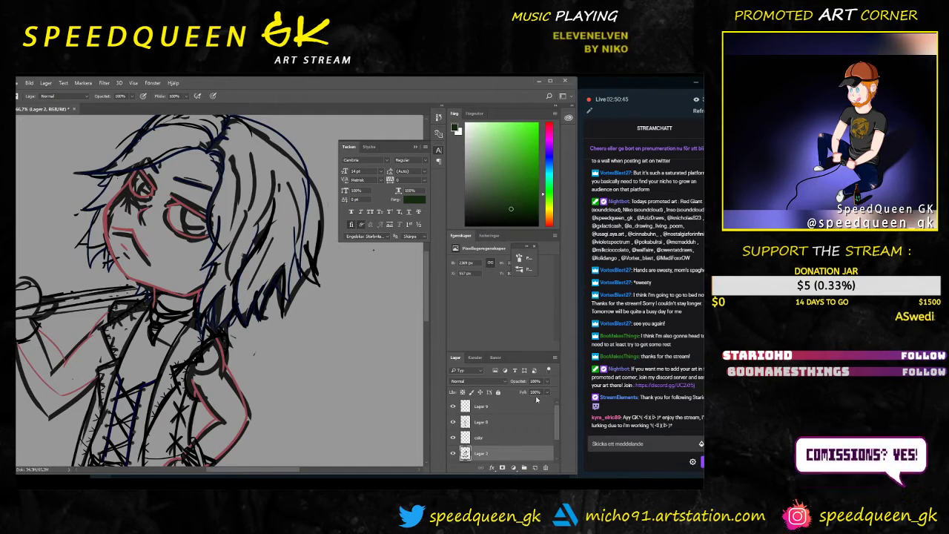
{"action": "left_click", "coordinate": [522, 391]}
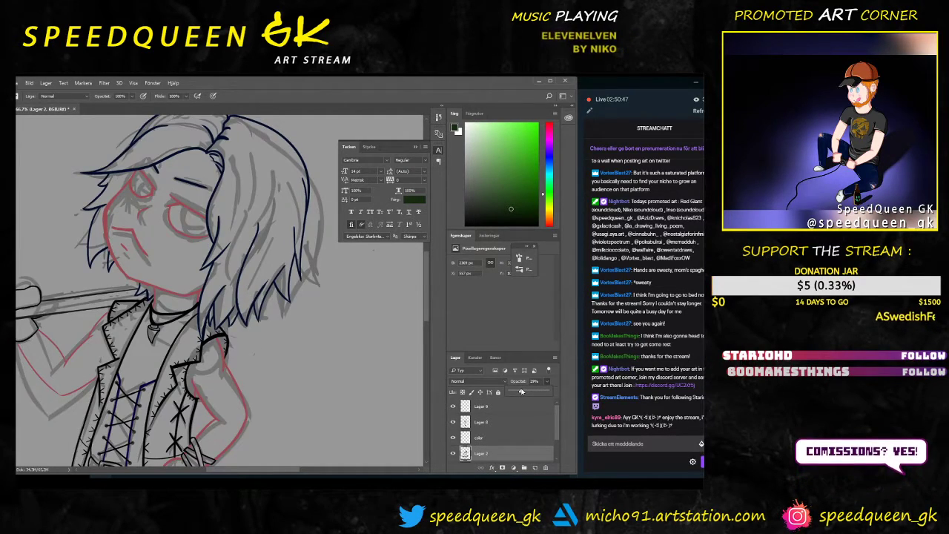
{"action": "left_click", "coordinate": [488, 420]}
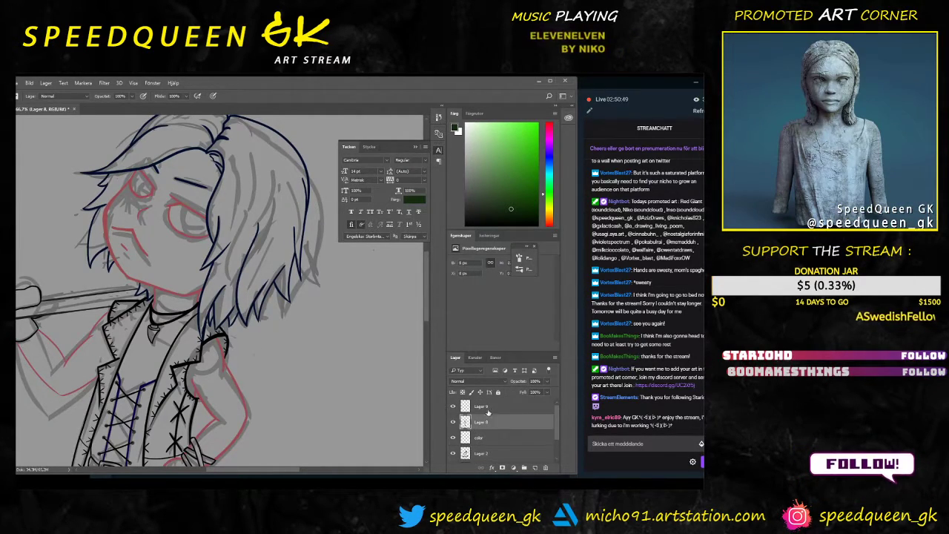
{"action": "left_click", "coordinate": [491, 408]}
Step: Test strokes on the character's larger eye and check the brush size for the iris lines
{"action": "key", "text": "ctrl+plus"}
{"action": "left_click_drag", "start_coordinate": [201, 195], "coordinate": [224, 248]}
{"action": "left_click_drag", "start_coordinate": [188, 220], "coordinate": [197, 262]}
{"action": "right_click", "coordinate": [209, 245]}
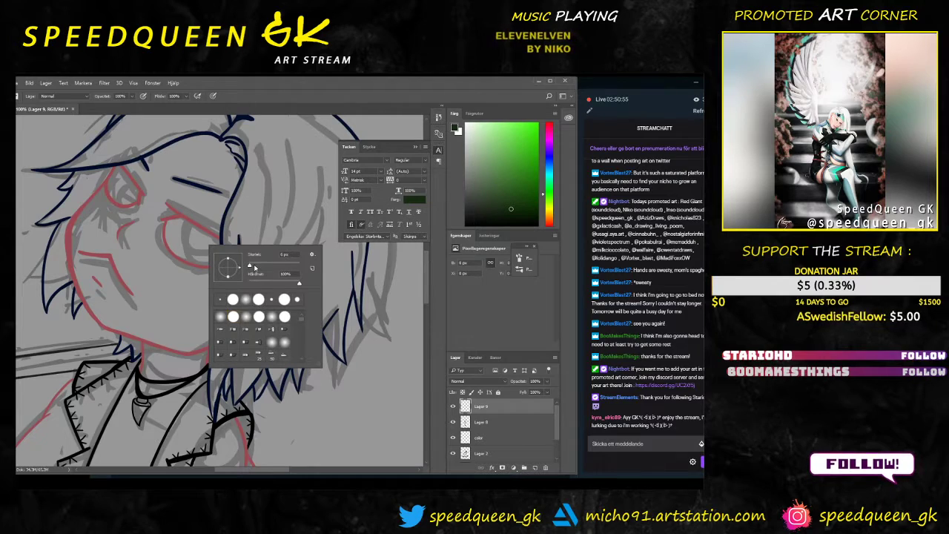
{"action": "key", "text": "Return"}
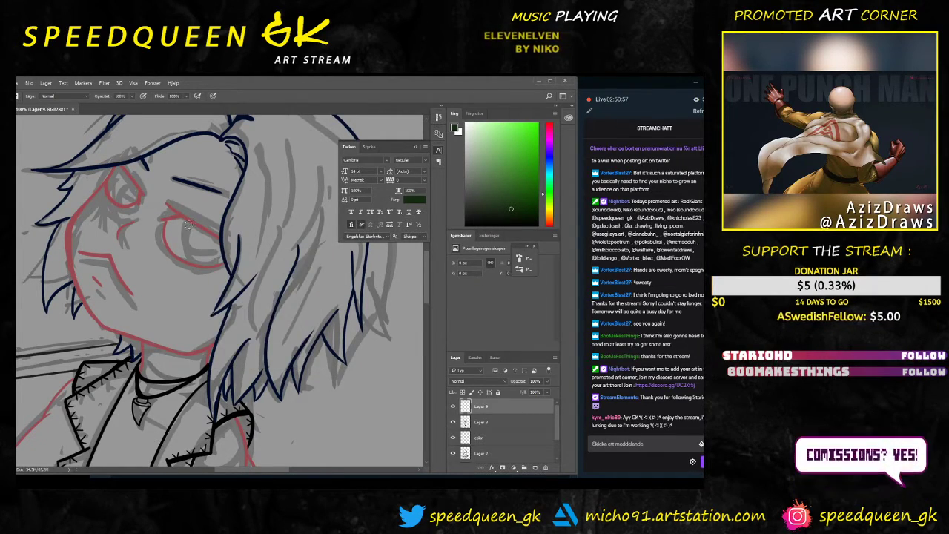
Step: Draw curved dark green iris outlines inside both of the character's eyes, undoing and redrawing strokes that miss the sketch
{"action": "mouse_move", "coordinate": [183, 222]}
{"action": "left_mouse_down"}
{"action": "mouse_move", "coordinate": [197, 265]}
{"action": "mouse_move", "coordinate": [222, 264]}
{"action": "left_mouse_up"}
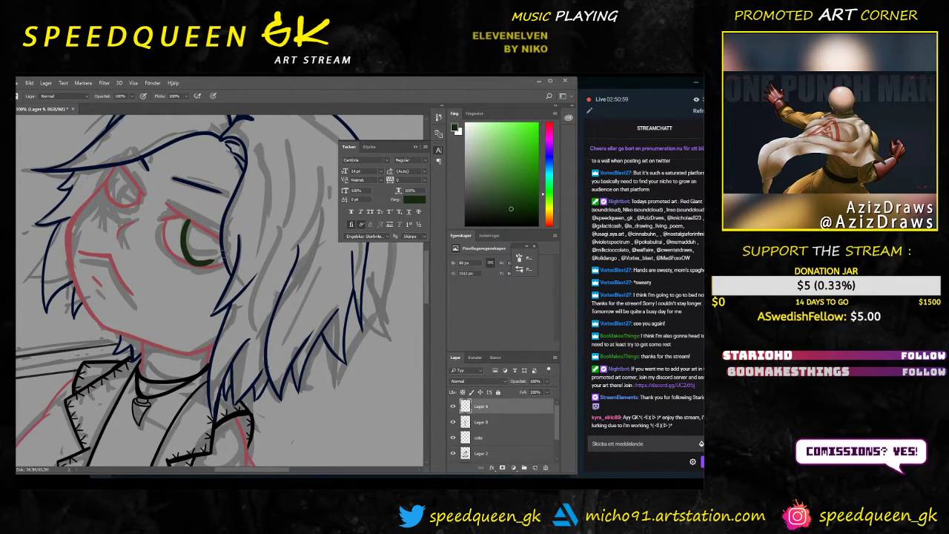
{"action": "key", "text": "ctrl+z"}
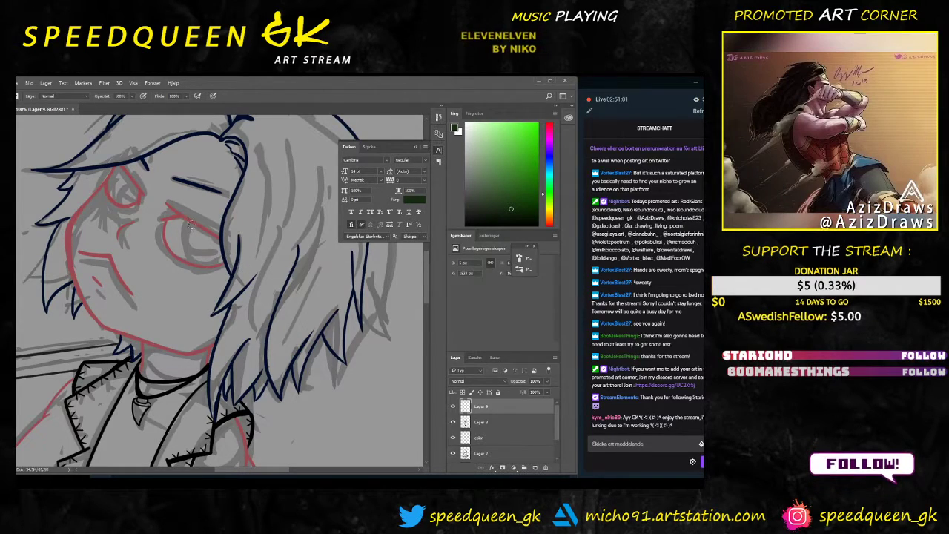
{"action": "left_click_drag", "start_coordinate": [191, 221], "coordinate": [216, 264]}
{"action": "key", "text": "ctrl+z"}
{"action": "left_click_drag", "start_coordinate": [185, 227], "coordinate": [221, 264]}
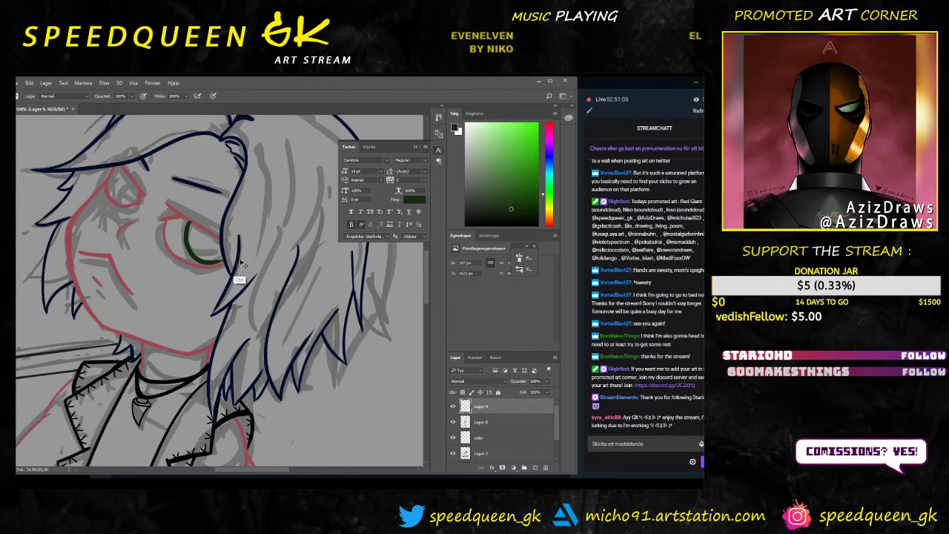
{"action": "key", "text": "ctrl+z"}
{"action": "left_click_drag", "start_coordinate": [190, 250], "coordinate": [229, 258]}
{"action": "key", "text": "ctrl+z"}
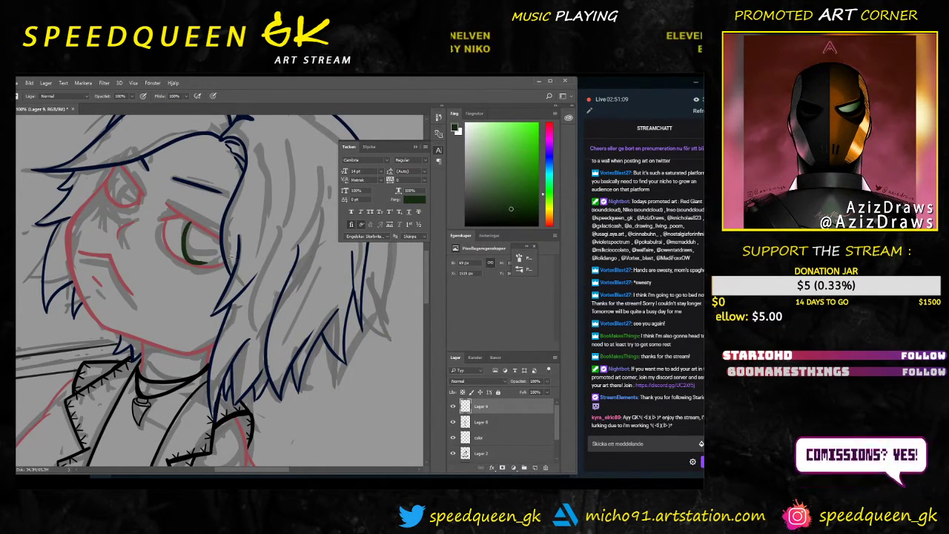
{"action": "key", "text": "ctrl+z"}
{"action": "left_click_drag", "start_coordinate": [189, 222], "coordinate": [227, 263]}
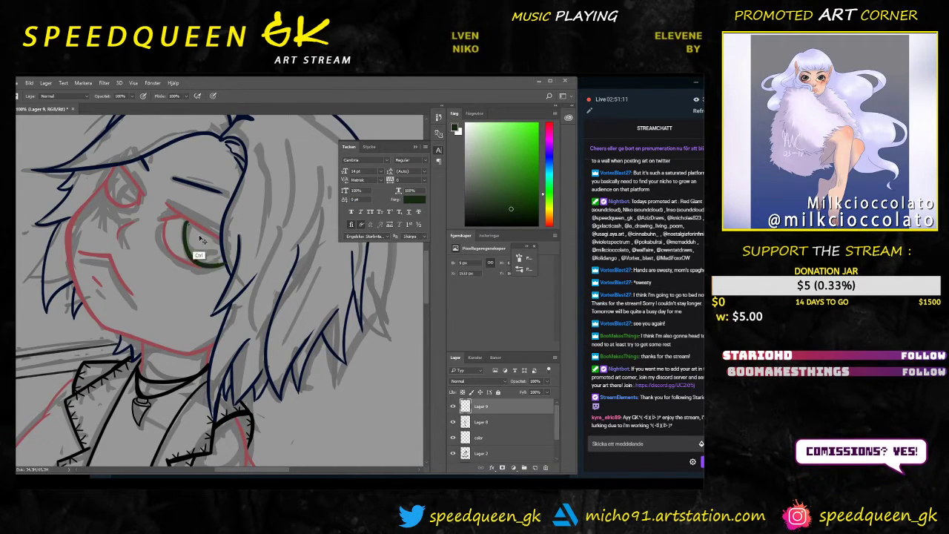
{"action": "key", "text": "ctrl+z"}
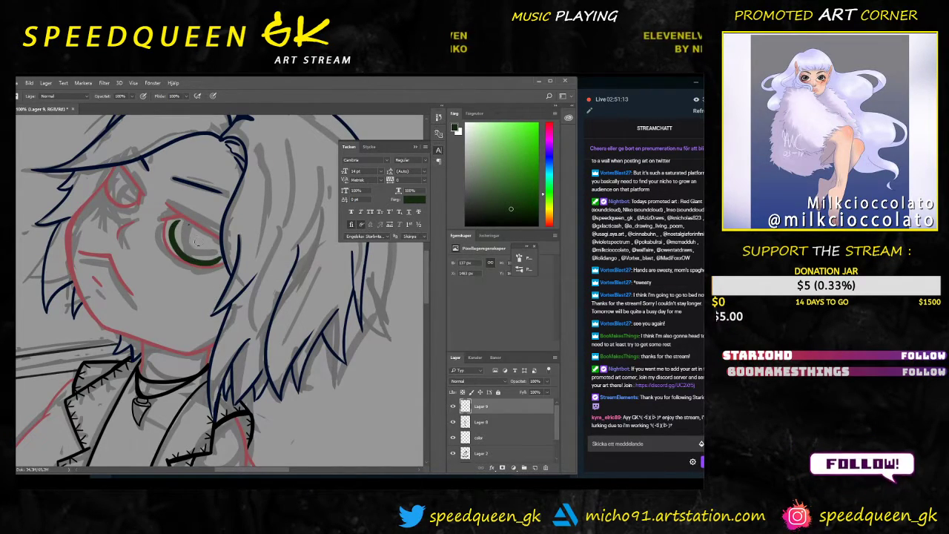
{"action": "key", "text": "ctrl+z"}
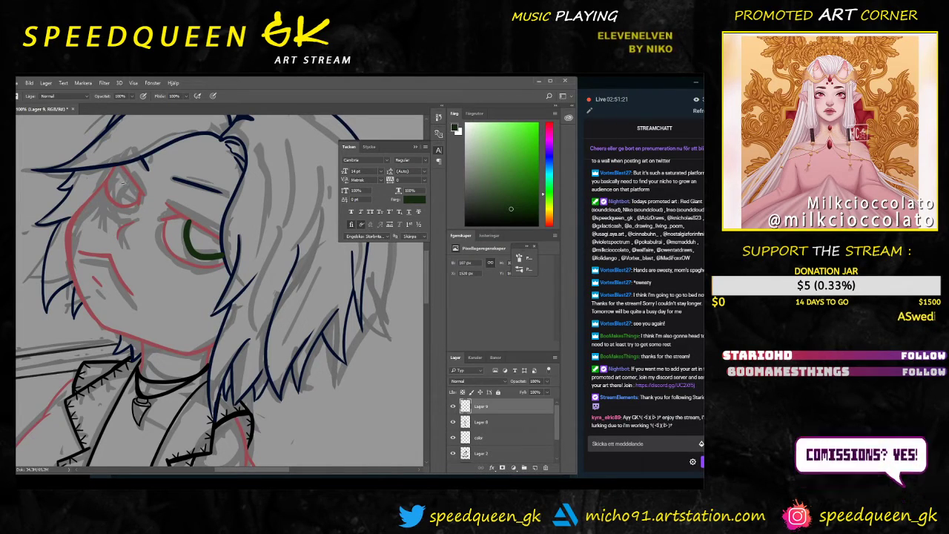
{"action": "left_click_drag", "start_coordinate": [127, 178], "coordinate": [130, 202]}
{"action": "key", "text": "ctrl+z"}
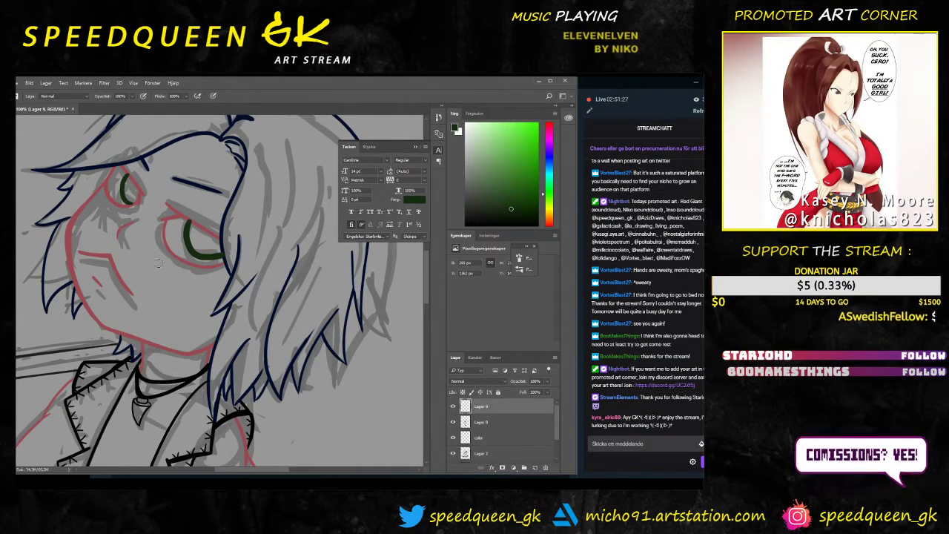
Step: Hide the sketch on Layer 2 and check the clean line art without it
{"action": "key", "text": "ctrl+minus"}
{"action": "key", "text": "ctrl+minus"}
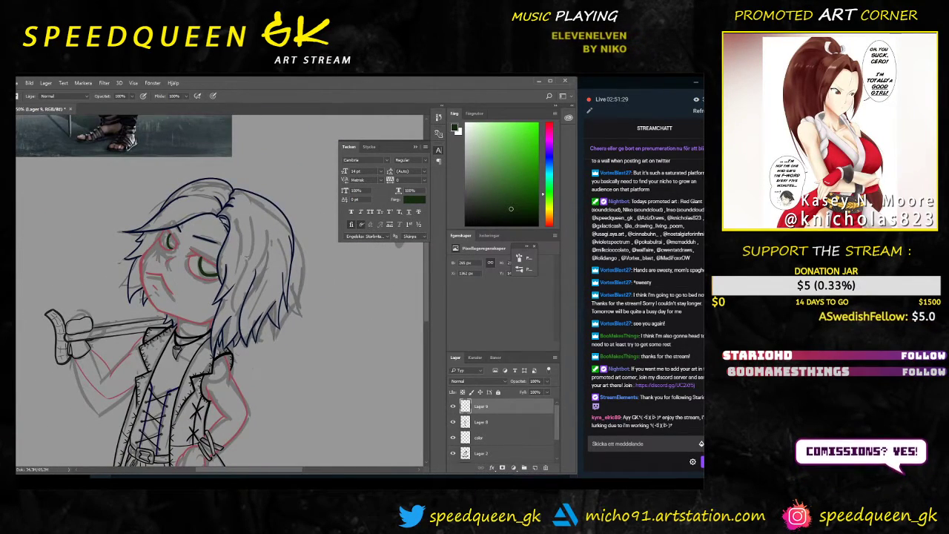
{"action": "left_click", "coordinate": [453, 453]}
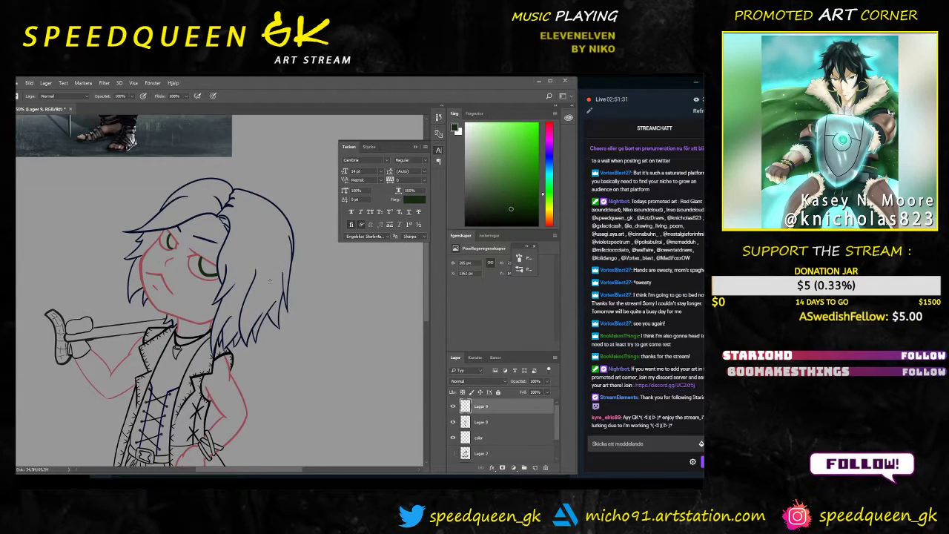
{"action": "key", "text": "ctrl+minus"}
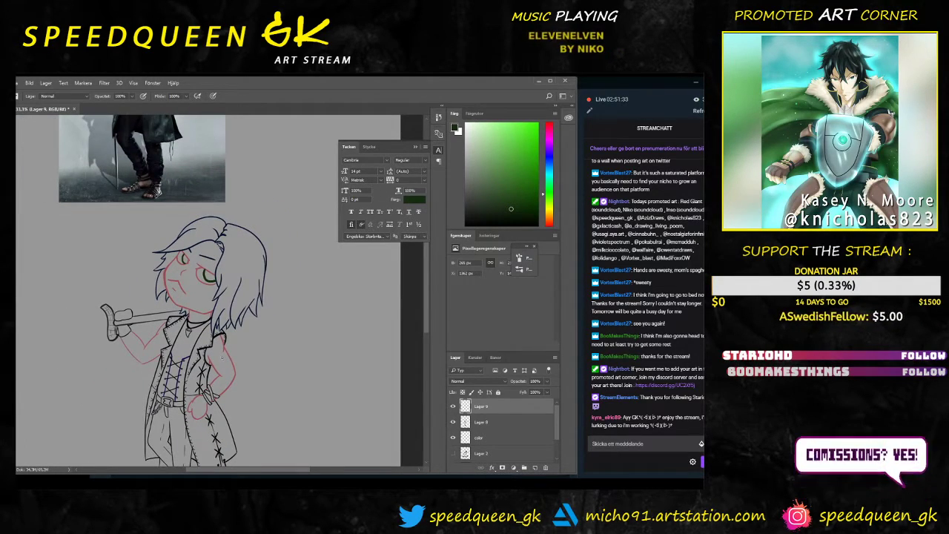
Step: Fill the irises of both eyes with solid dark green inside their outlines
{"action": "key", "text": "ctrl+plus"}
{"action": "key", "text": "ctrl+plus"}
{"action": "key", "text": "ctrl+plus"}
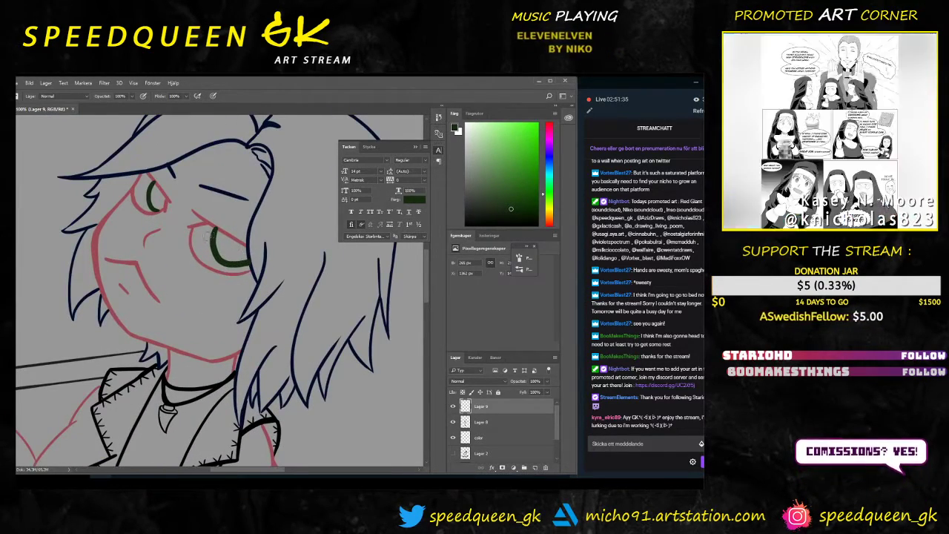
{"action": "left_click_drag", "start_coordinate": [219, 236], "coordinate": [239, 259]}
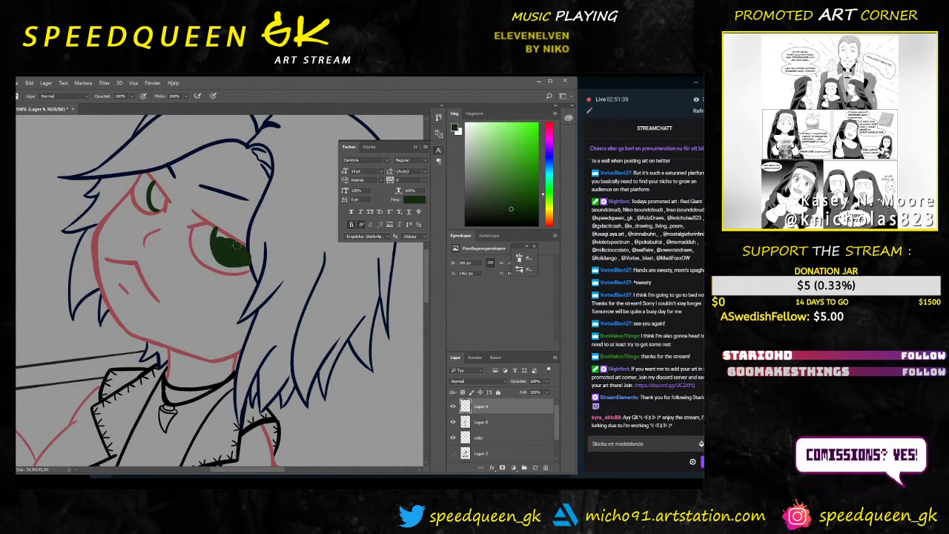
{"action": "left_click_drag", "start_coordinate": [220, 236], "coordinate": [239, 245]}
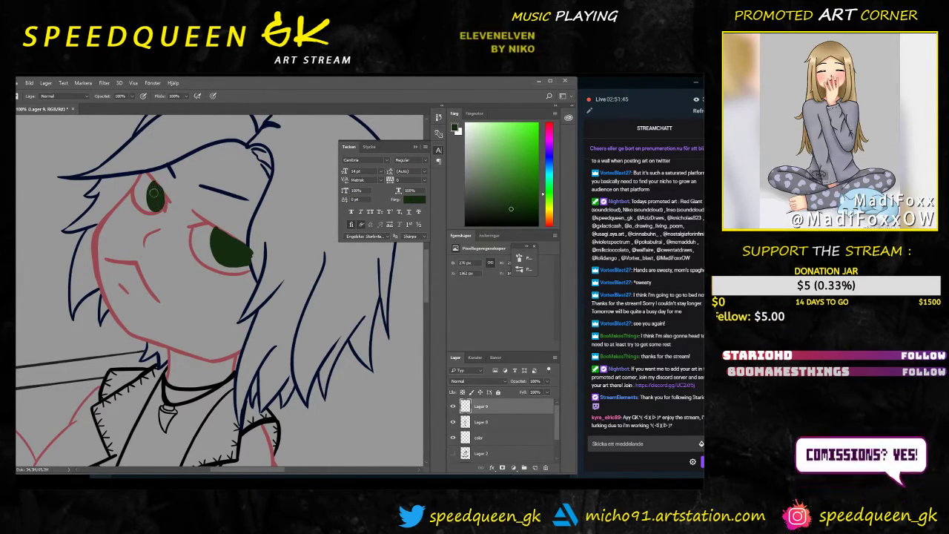
Step: Erase the dark green that spills past the eye outlines and into the hair strand beside the larger eye
{"action": "key", "text": "e"}
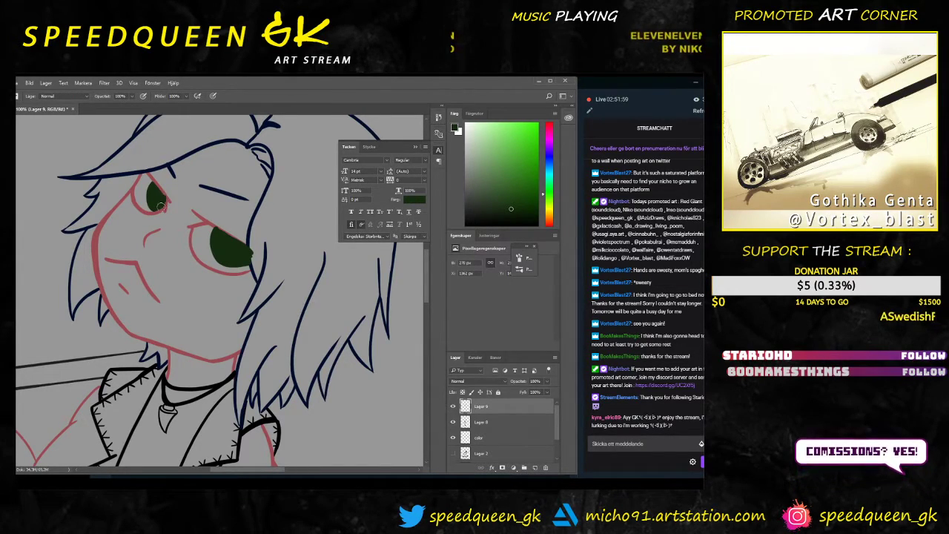
{"action": "key", "text": "w"}
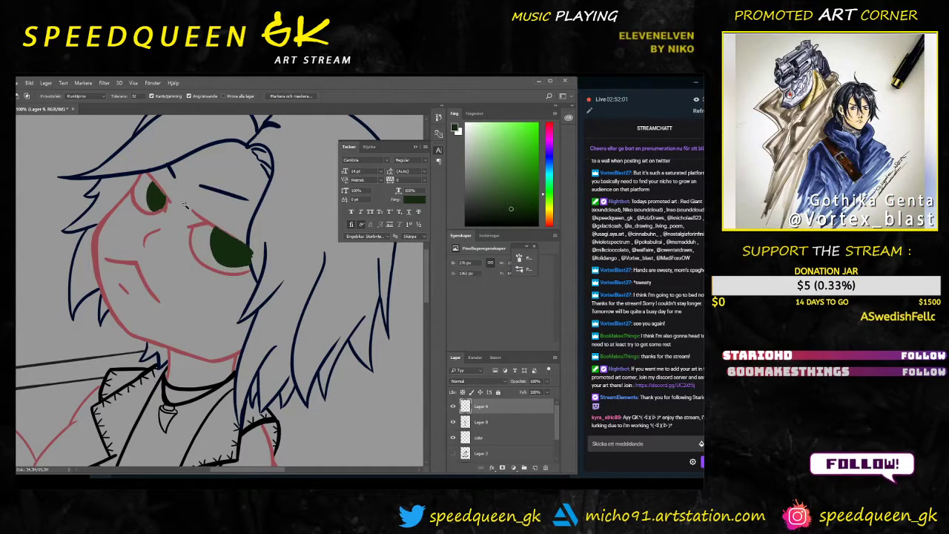
{"action": "key", "text": "ctrl+d"}
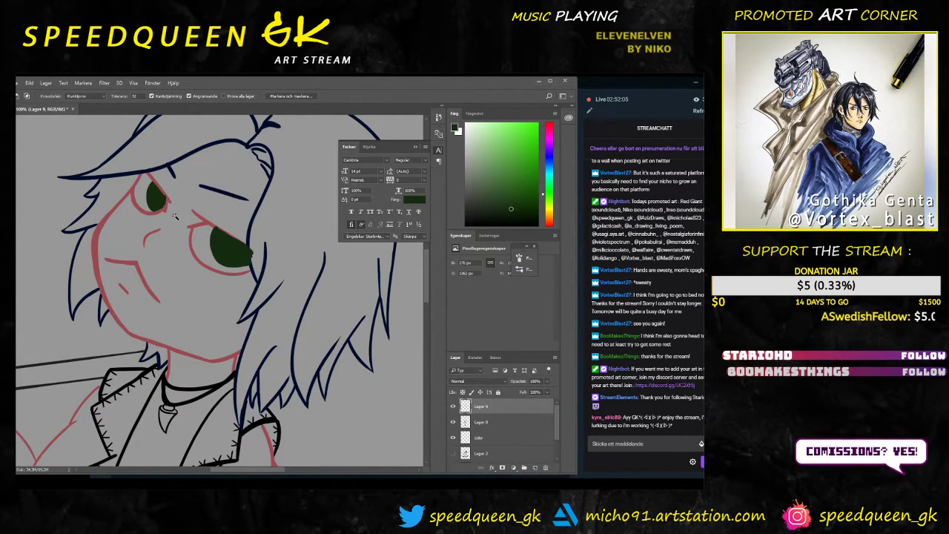
{"action": "key", "text": "b"}
{"action": "key", "text": "e"}
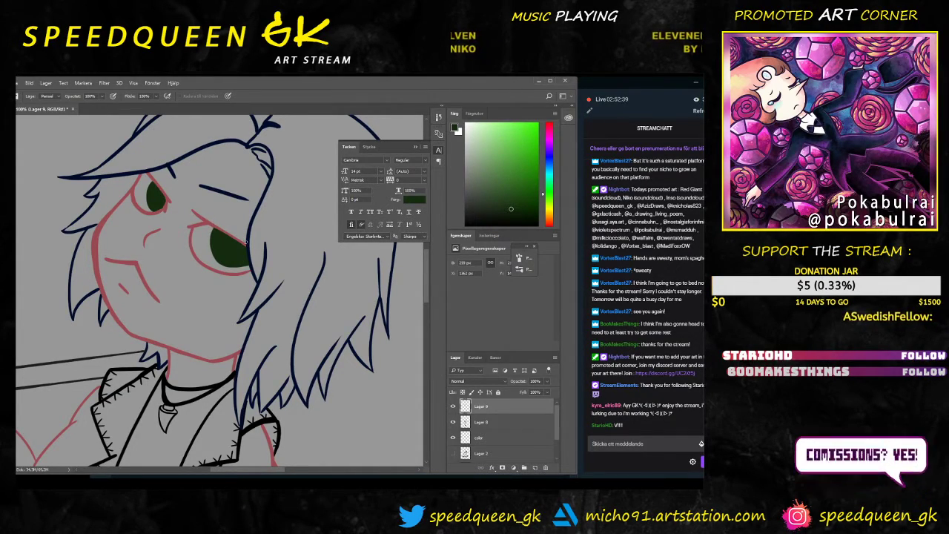
Step: Examine how the filled green eyes look within the face and the whole figure
{"action": "key", "text": "ctrl+minus"}
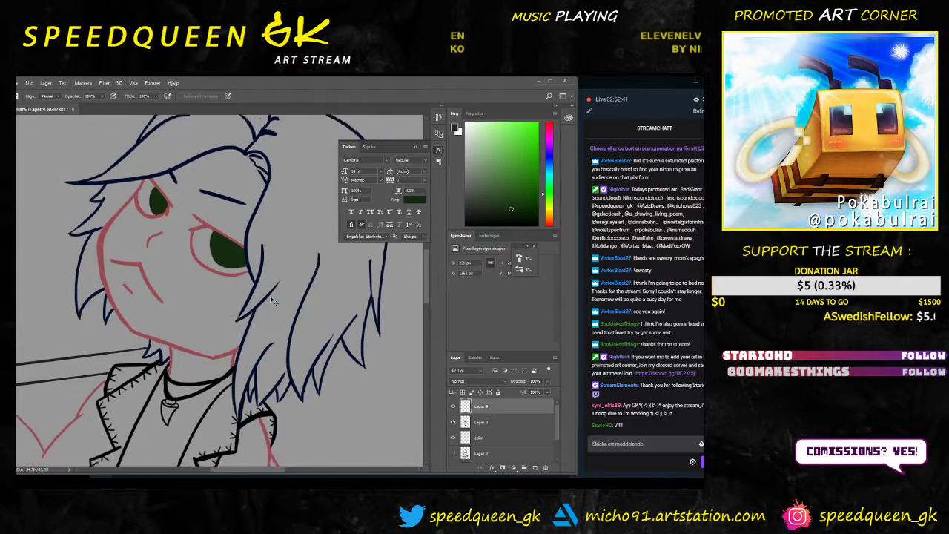
{"action": "key", "text": "ctrl+minus"}
{"action": "key", "text": "ctrl+minus"}
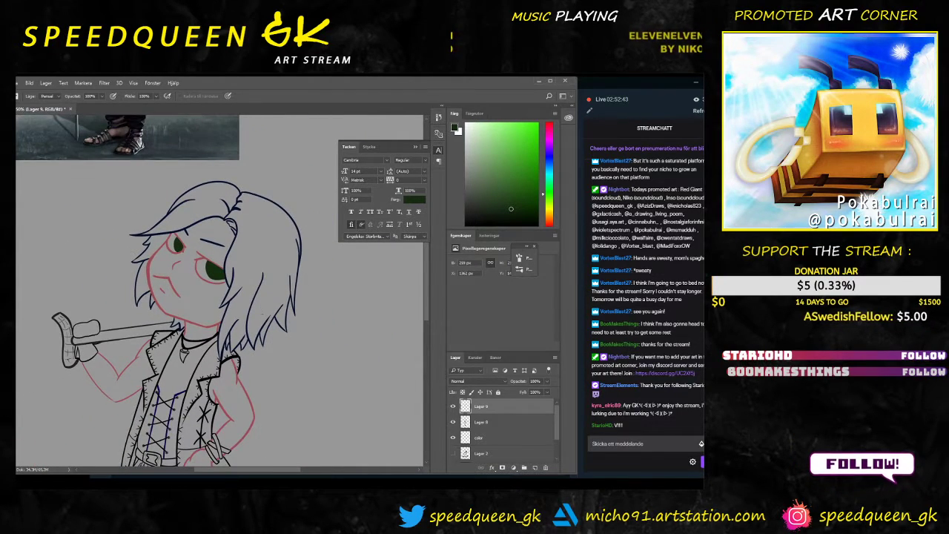
{"action": "key", "text": "ctrl+plus"}
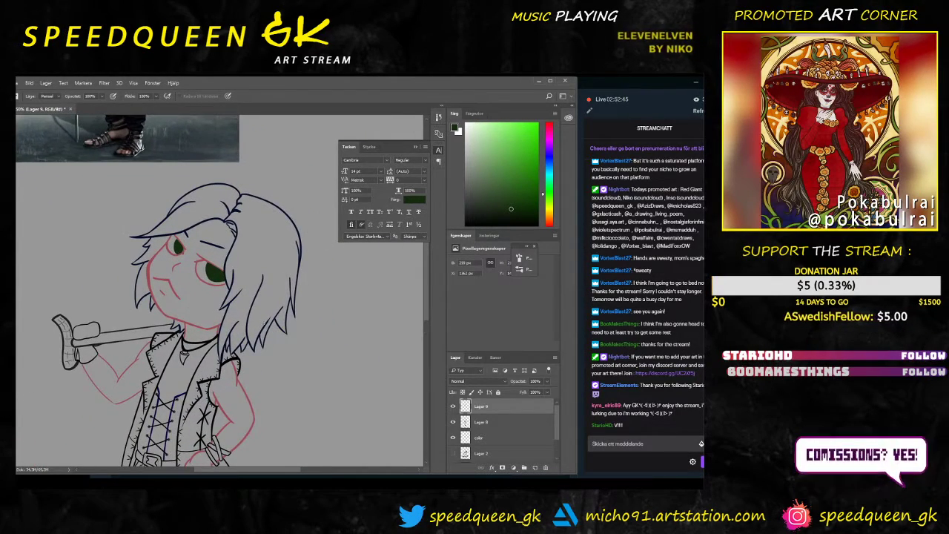
{"action": "key", "text": "ctrl+plus"}
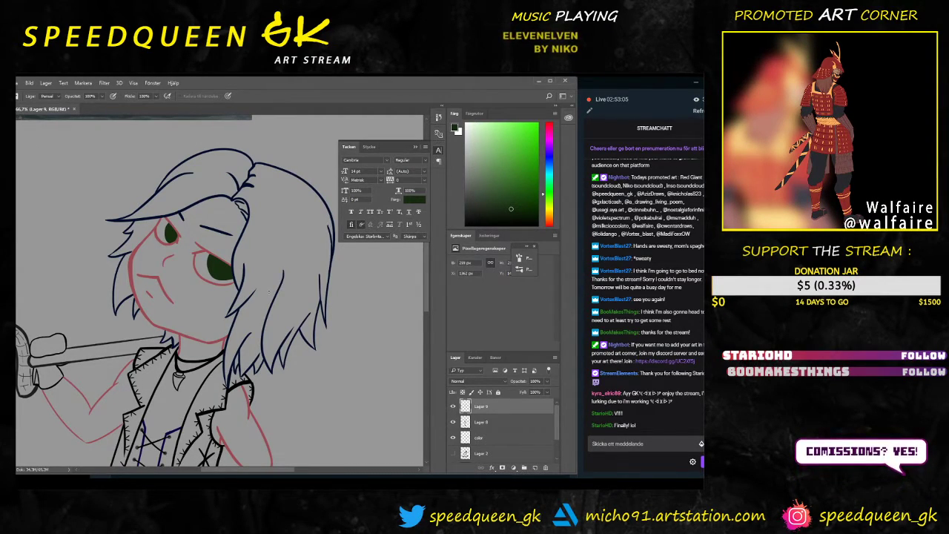
{"action": "scroll", "coordinate": [270, 291], "scroll_direction": "down", "scroll_amount": 5}
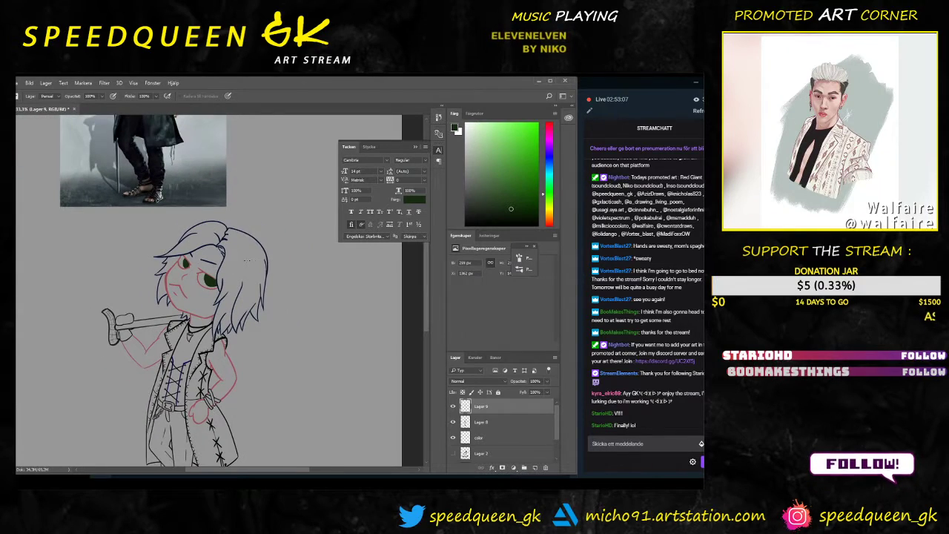
{"action": "mouse_move", "coordinate": [267, 229]}
{"action": "left_mouse_down"}
{"action": "mouse_move", "coordinate": [276, 284]}
{"action": "mouse_move", "coordinate": [281, 239]}
{"action": "mouse_move", "coordinate": [285, 256]}
{"action": "mouse_move", "coordinate": [275, 254]}
{"action": "mouse_move", "coordinate": [269, 210]}
{"action": "left_mouse_up"}
{"action": "left_click_drag", "start_coordinate": [288, 299], "coordinate": [281, 271]}
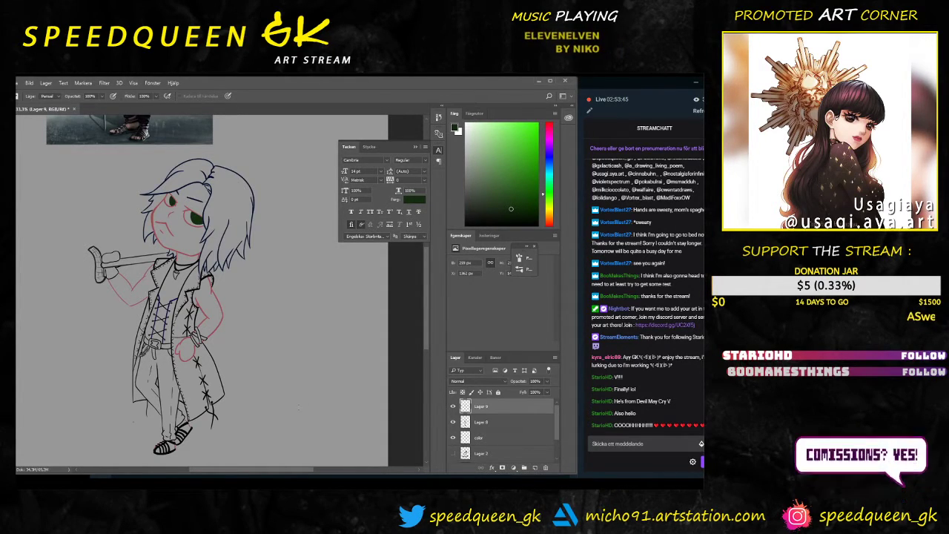
Step: Switch to Spotify, adjust the playback volume and return to the drawing in Photoshop
{"action": "key", "text": "alt+Tab"}
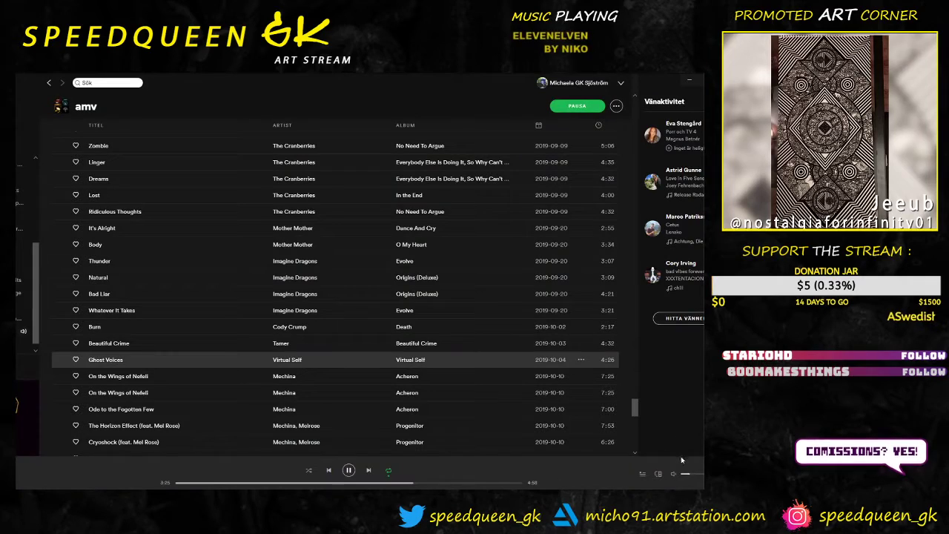
{"action": "left_click", "coordinate": [688, 474]}
{"action": "left_click", "coordinate": [689, 80]}
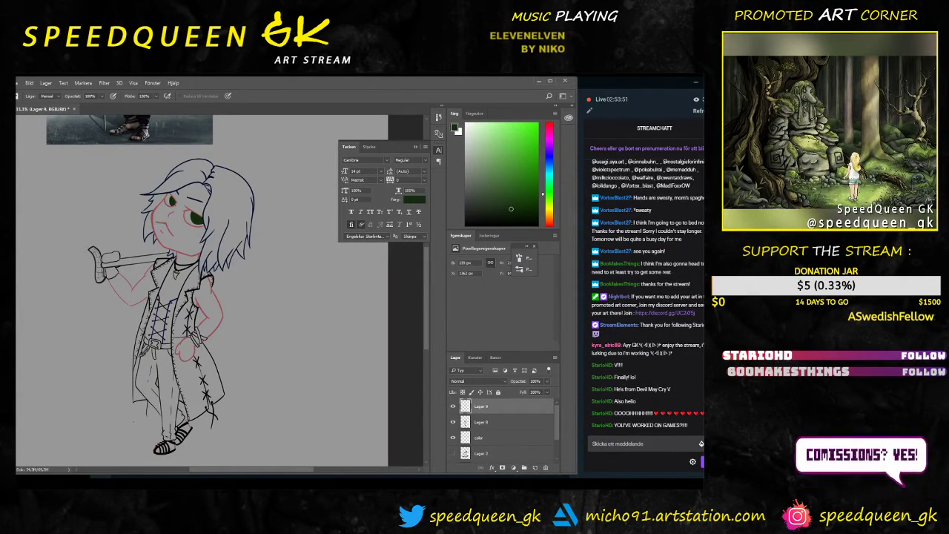
Step: Inspect the line art of the arms, coat, trousers and shoes up close and at full-figure size
{"action": "key", "text": "ctrl+plus"}
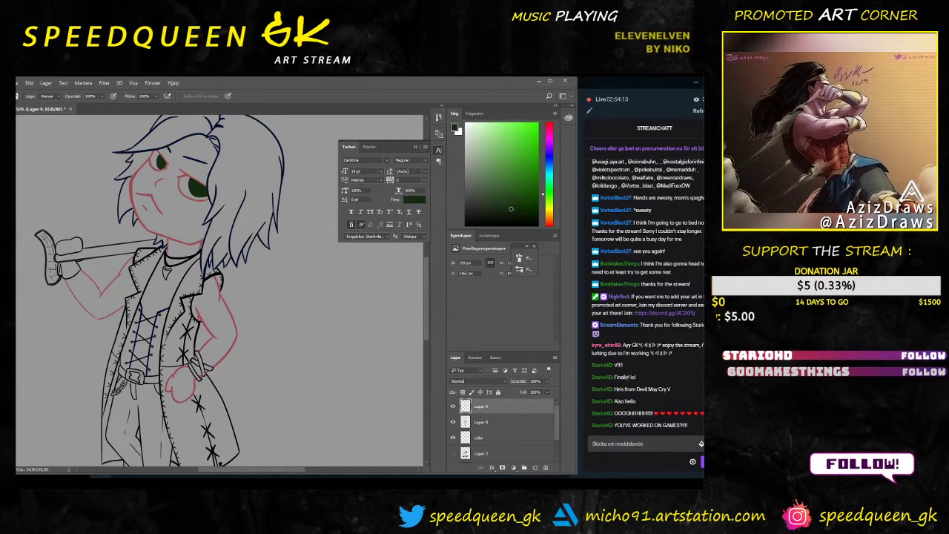
{"action": "key", "text": "ctrl+minus"}
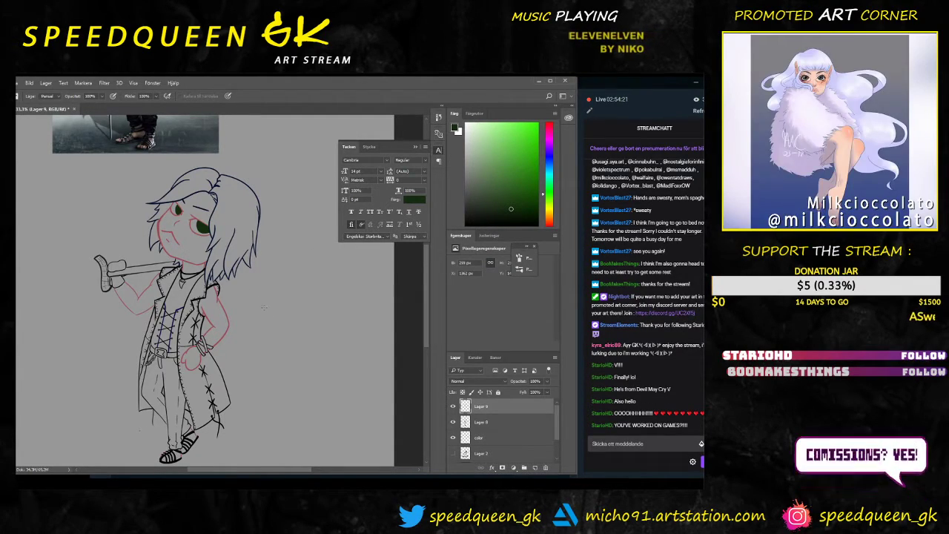
{"action": "key", "text": "ctrl+plus"}
{"action": "key", "text": "ctrl+plus"}
{"action": "key", "text": "ctrl+minus"}
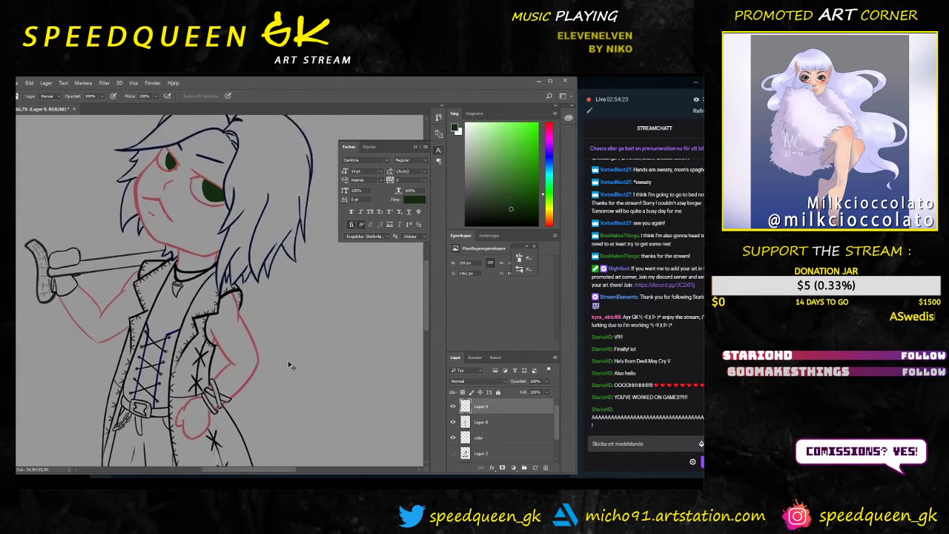
{"action": "mouse_move", "coordinate": [278, 338]}
{"action": "left_mouse_down"}
{"action": "mouse_move", "coordinate": [281, 294]}
{"action": "mouse_move", "coordinate": [280, 321]}
{"action": "left_mouse_up"}
{"action": "key", "text": "ctrl+minus"}
{"action": "key", "text": "ctrl+minus"}
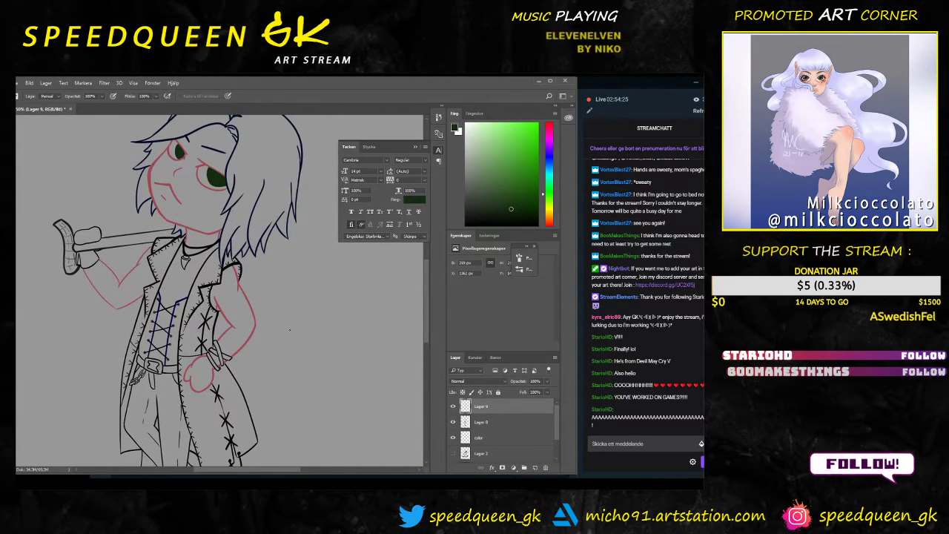
{"action": "key", "text": "ctrl+plus"}
{"action": "key", "text": "ctrl+plus"}
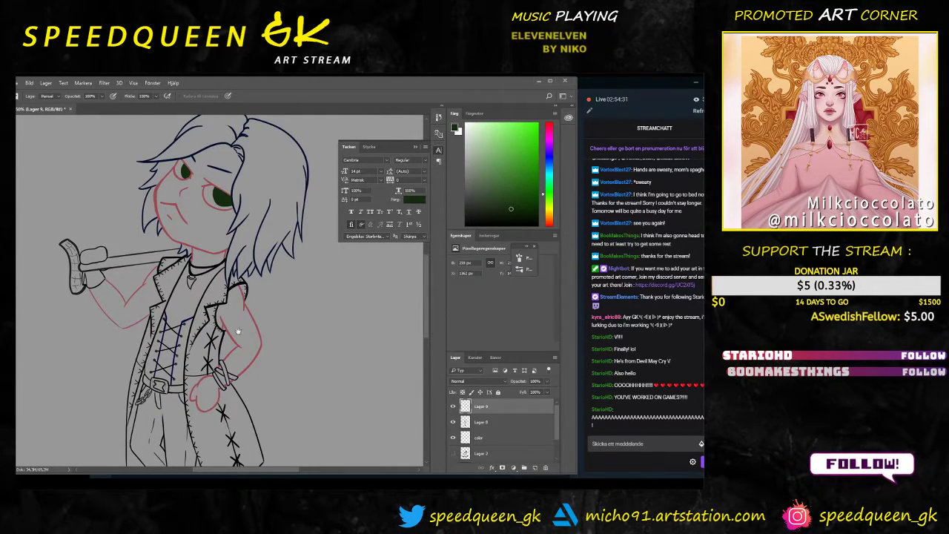
{"action": "left_click_drag", "start_coordinate": [290, 370], "coordinate": [275, 300]}
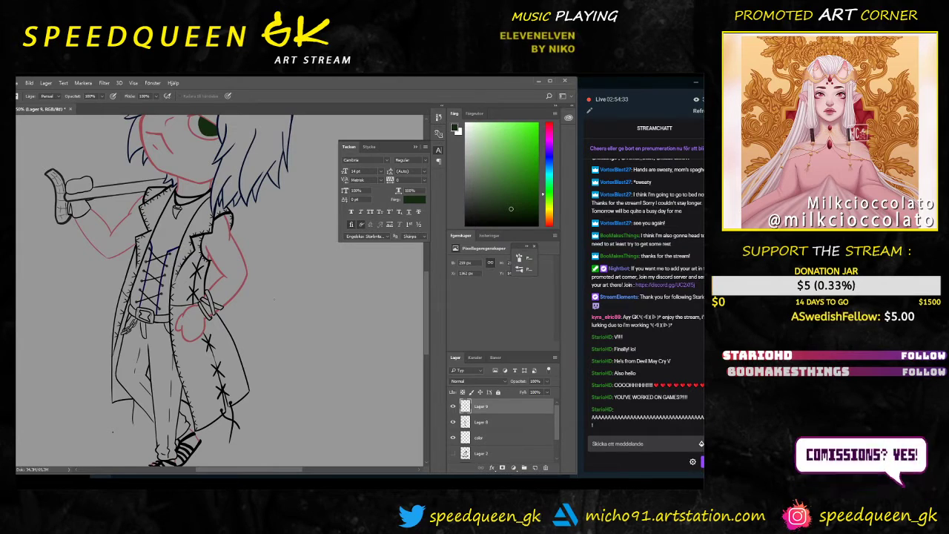
{"action": "key", "text": "ctrl+minus"}
{"action": "key", "text": "ctrl+0"}
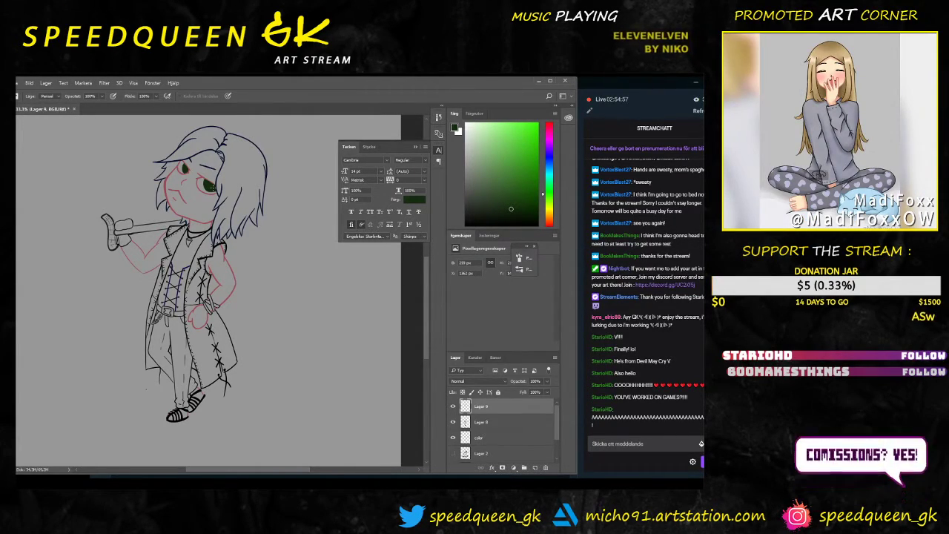
Step: Check the line-art layers, Layer 8 and the one above it, and make the color layer active
{"action": "left_click", "coordinate": [500, 428]}
{"action": "left_click", "coordinate": [453, 422], "text": "alt"}
{"action": "left_click", "coordinate": [453, 422], "text": "alt"}
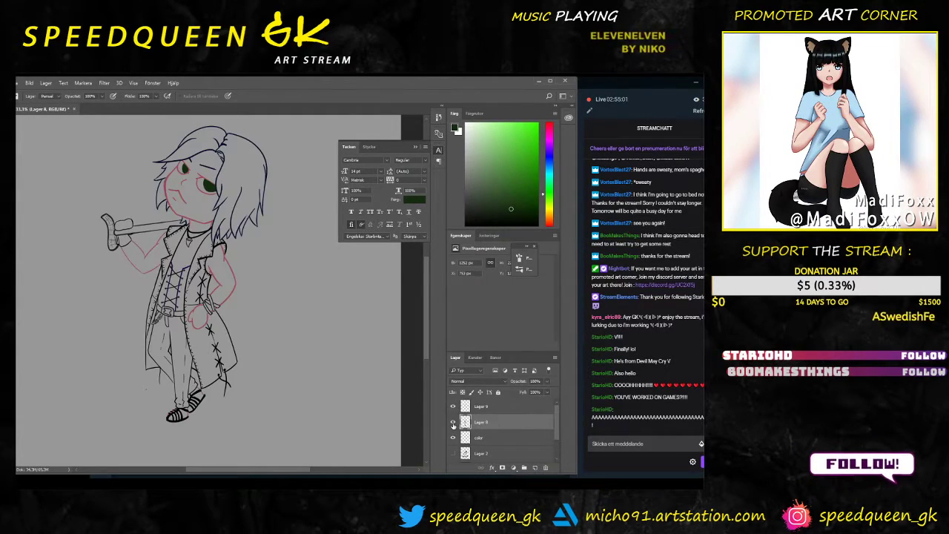
{"action": "left_click", "coordinate": [489, 411]}
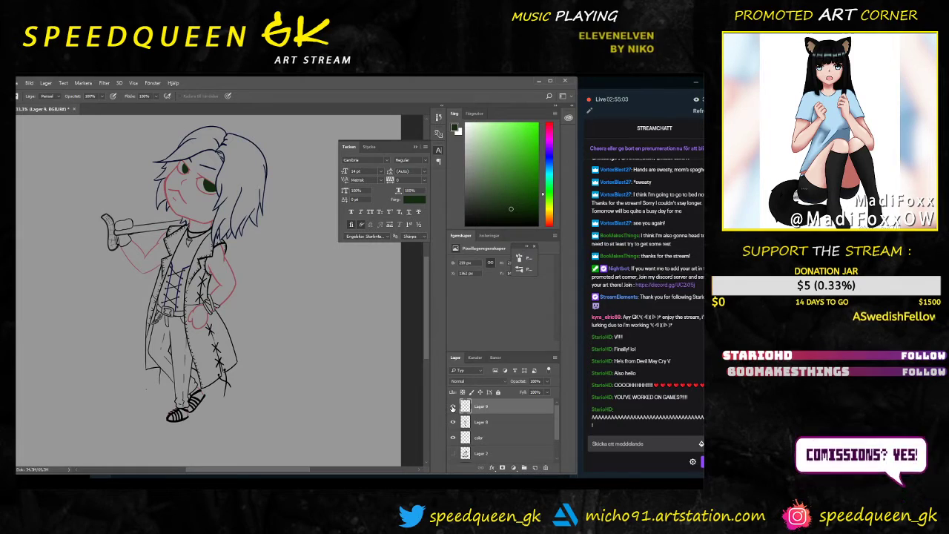
{"action": "left_click", "coordinate": [475, 423]}
{"action": "left_click", "coordinate": [482, 441]}
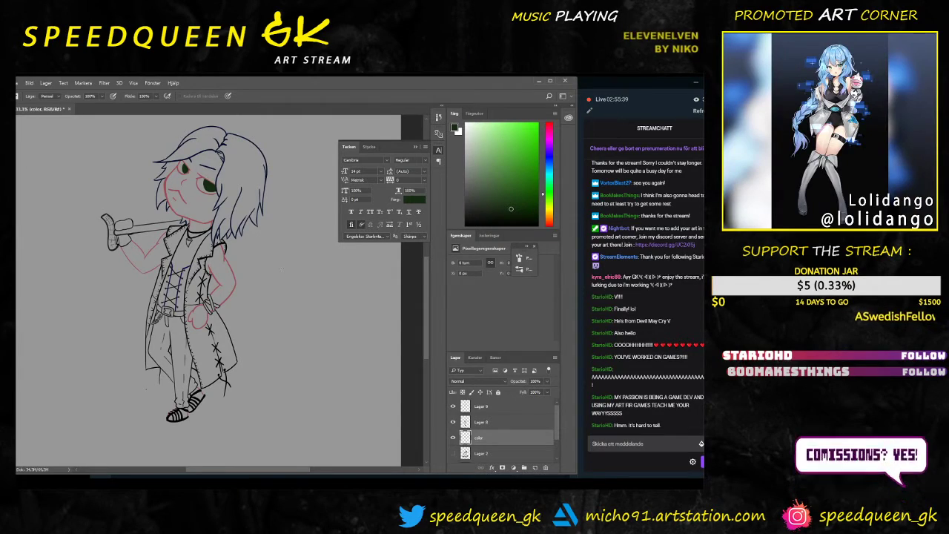
{"action": "scroll", "coordinate": [505, 437], "scroll_direction": "down", "scroll_amount": 2}
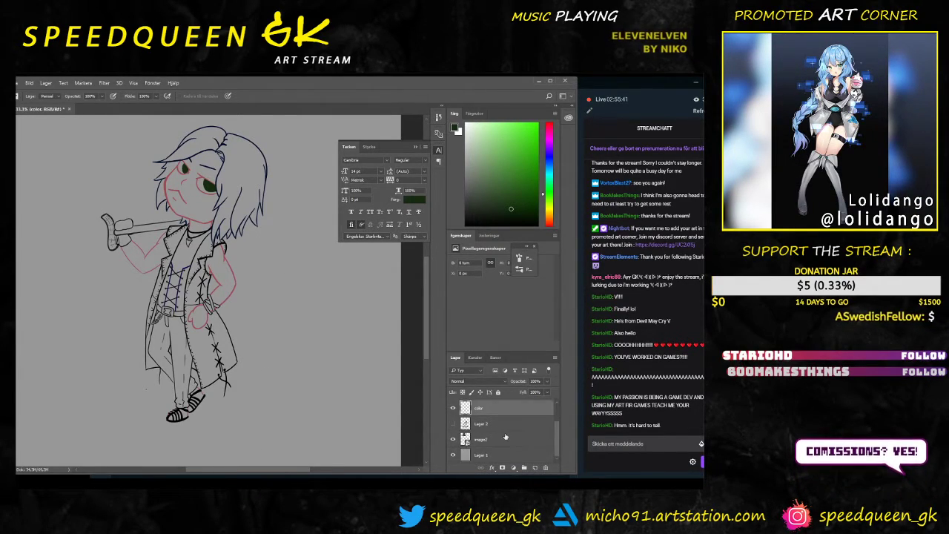
{"action": "scroll", "coordinate": [486, 430], "scroll_direction": "up", "scroll_amount": 1}
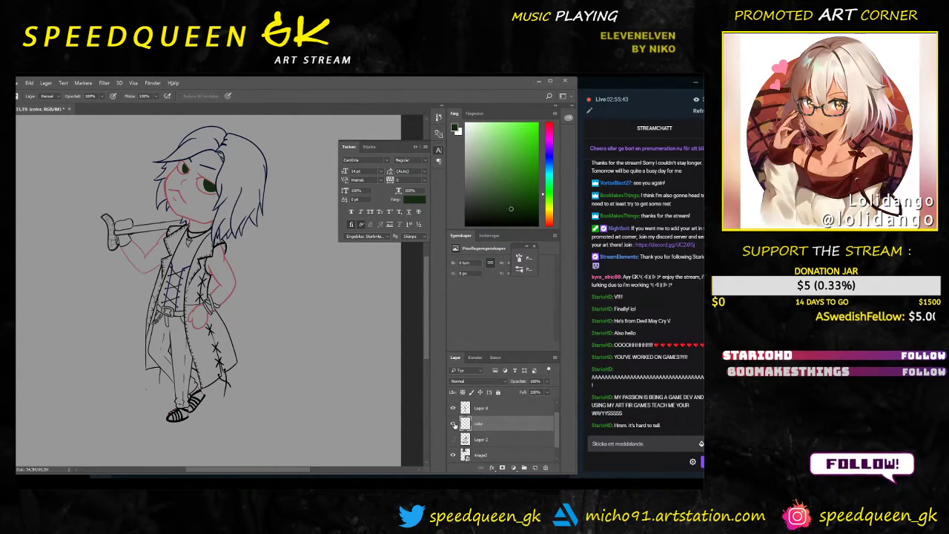
{"action": "scroll", "coordinate": [201, 267], "scroll_direction": "up", "scroll_amount": 1}
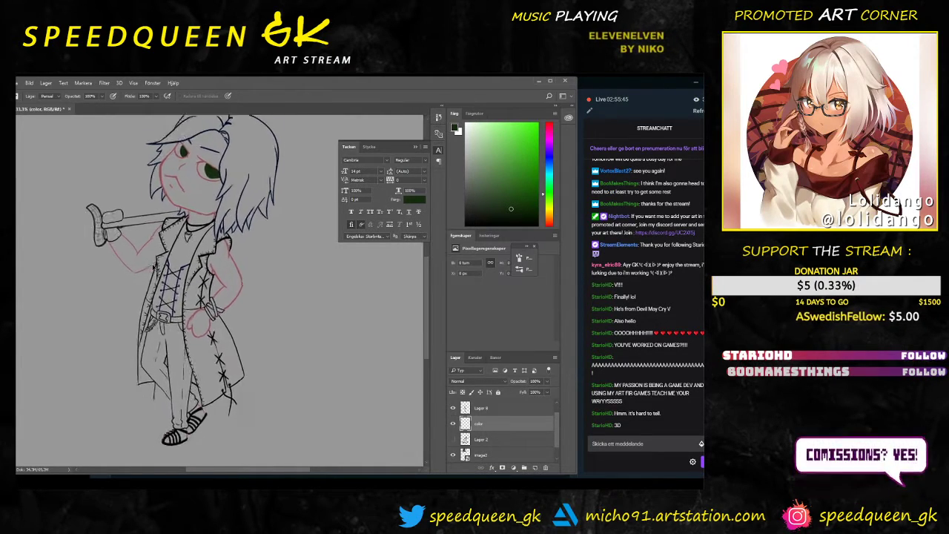
{"action": "scroll", "coordinate": [204, 304], "scroll_direction": "down", "scroll_amount": 1}
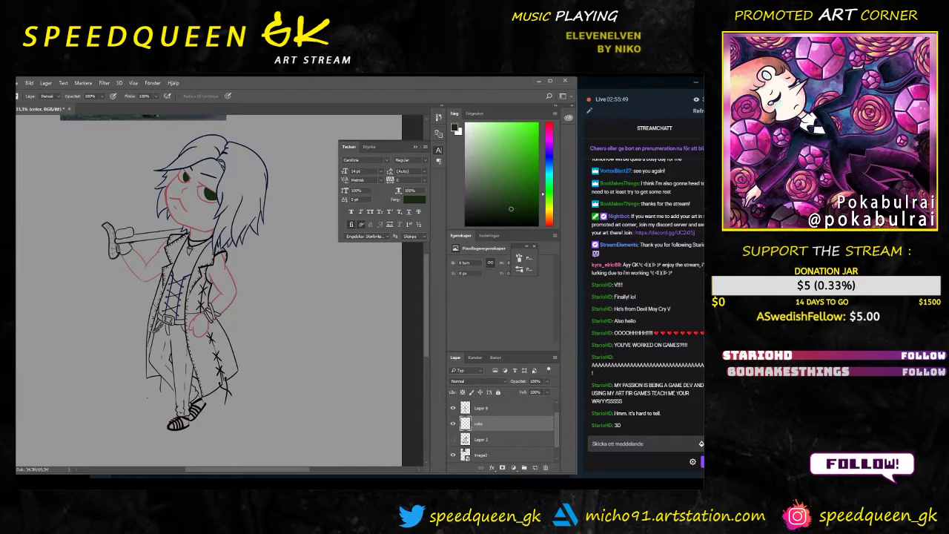
Step: Inspect the character's line art up close and as a full figure
{"action": "scroll", "coordinate": [230, 297], "scroll_direction": "up", "scroll_amount": 4}
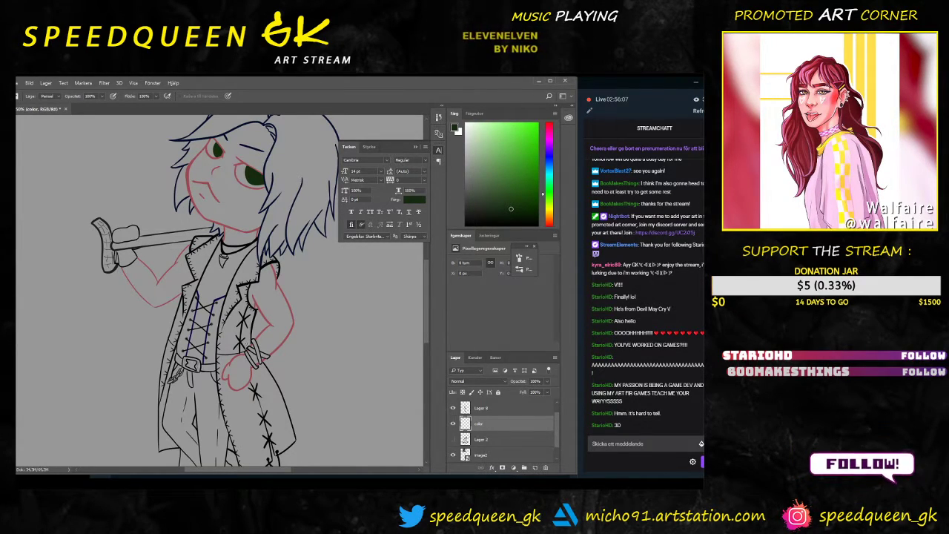
{"action": "key", "text": "ctrl+plus"}
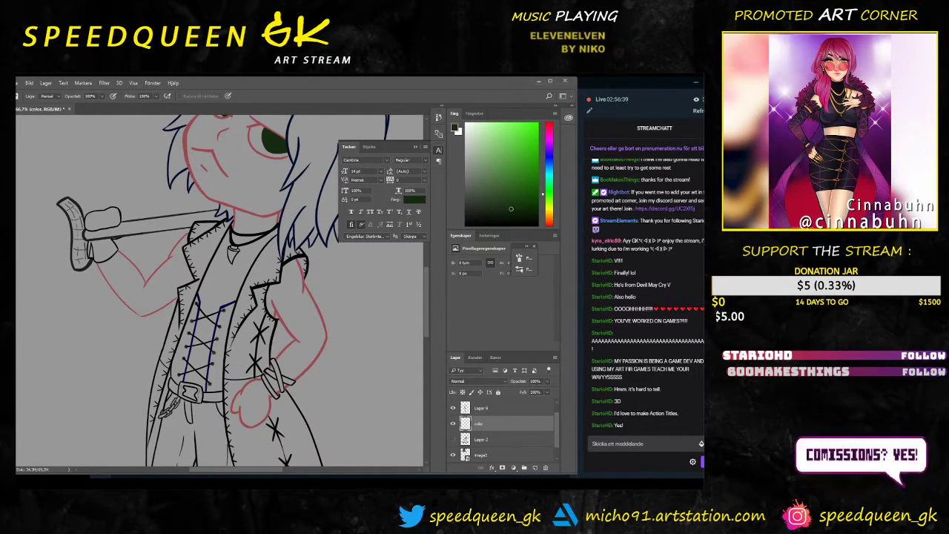
{"action": "key", "text": "ctrl+plus"}
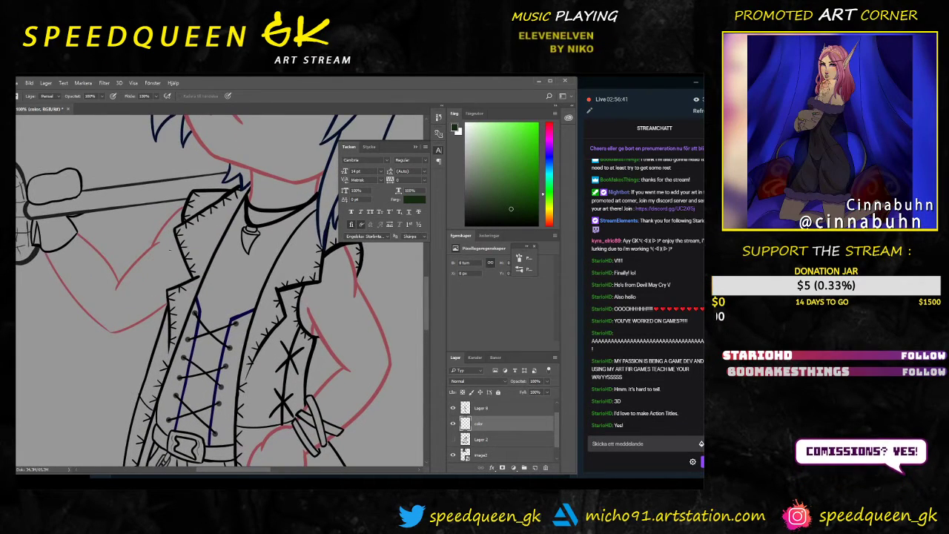
{"action": "left_click_drag", "start_coordinate": [170, 241], "coordinate": [272, 345]}
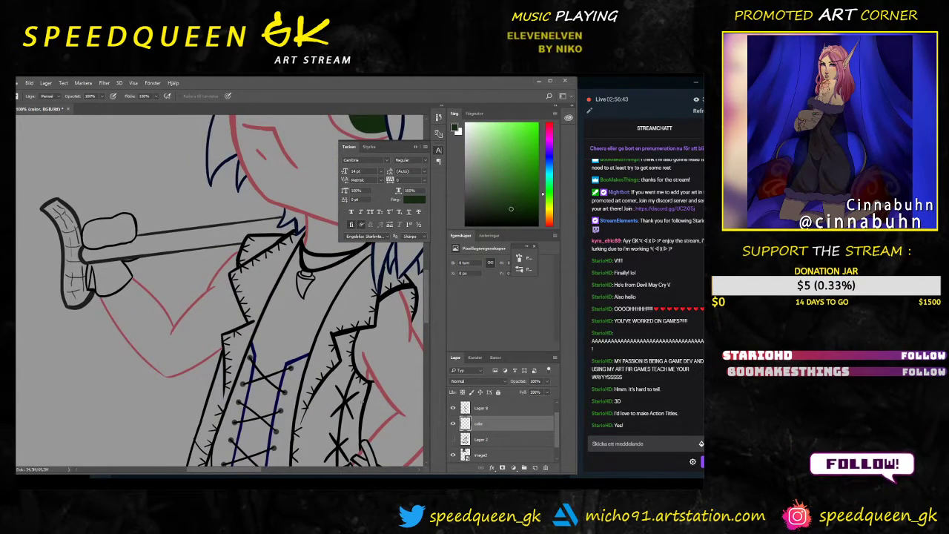
{"action": "key", "text": "ctrl+minus"}
{"action": "key", "text": "ctrl+minus"}
{"action": "key", "text": "ctrl+minus"}
{"action": "key", "text": "ctrl+minus"}
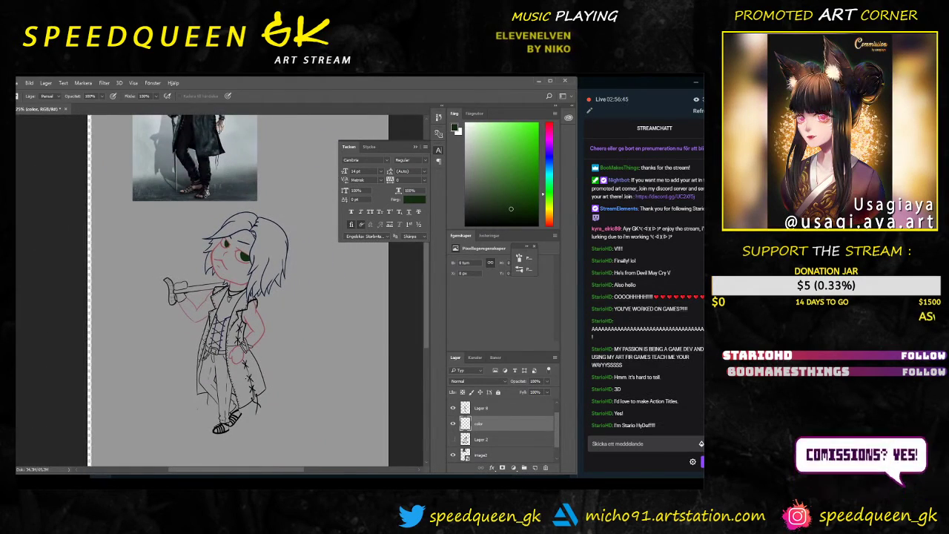
{"action": "mouse_move", "coordinate": [296, 357]}
{"action": "left_mouse_down"}
{"action": "mouse_move", "coordinate": [271, 343]}
{"action": "mouse_move", "coordinate": [281, 352]}
{"action": "left_mouse_up"}
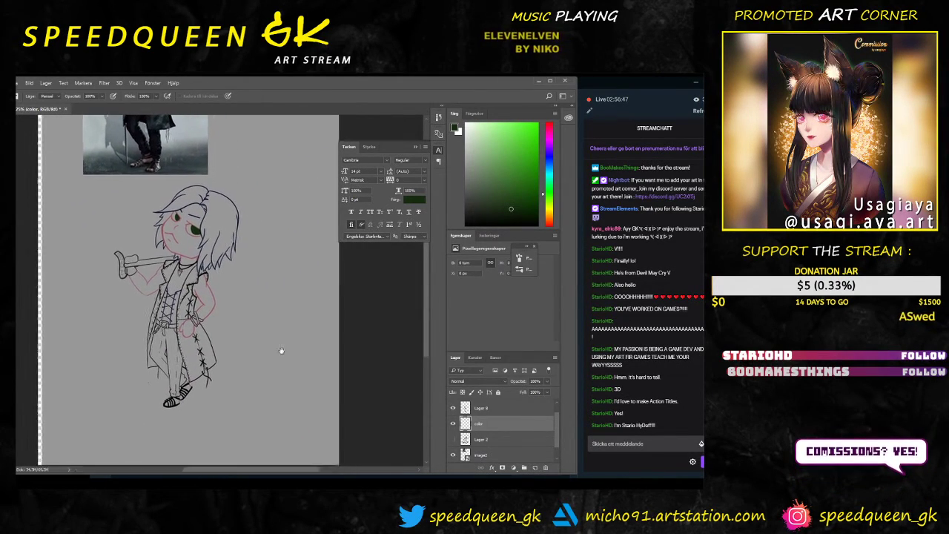
Step: Show the hidden Layer 2 rough sketch, select that layer and set its opacity to 100%
{"action": "left_click", "coordinate": [476, 408]}
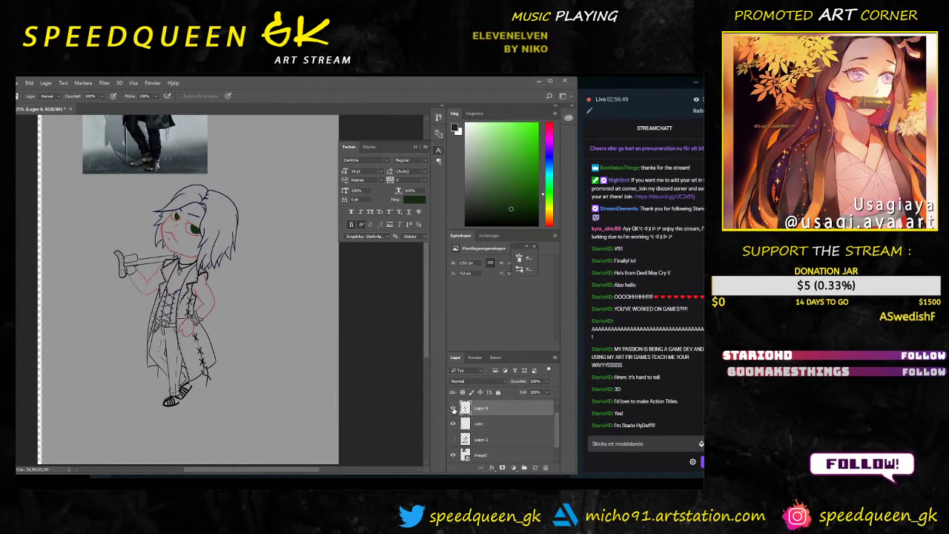
{"action": "scroll", "coordinate": [478, 435], "scroll_direction": "down", "scroll_amount": 1}
{"action": "scroll", "coordinate": [479, 438], "scroll_direction": "up", "scroll_amount": 2}
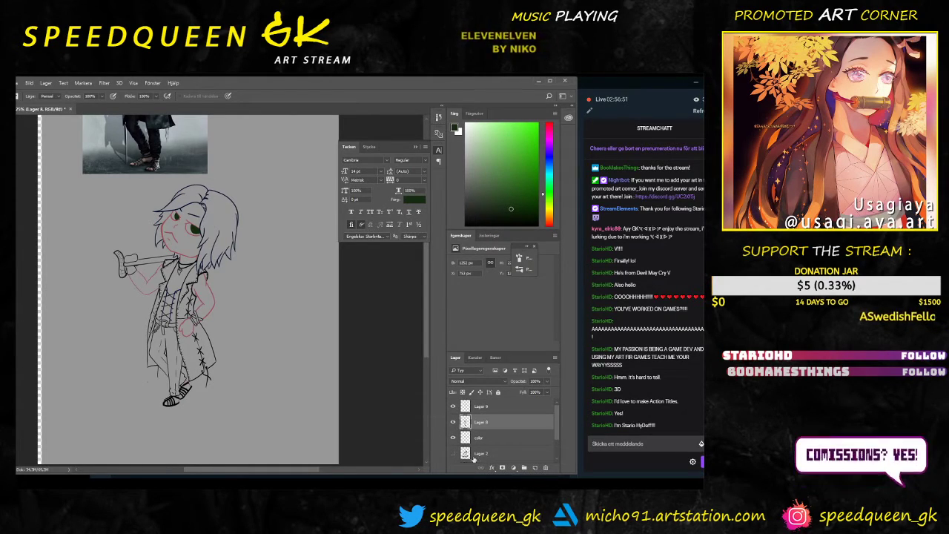
{"action": "left_click", "coordinate": [454, 453]}
{"action": "left_click_drag", "start_coordinate": [302, 227], "coordinate": [283, 323]}
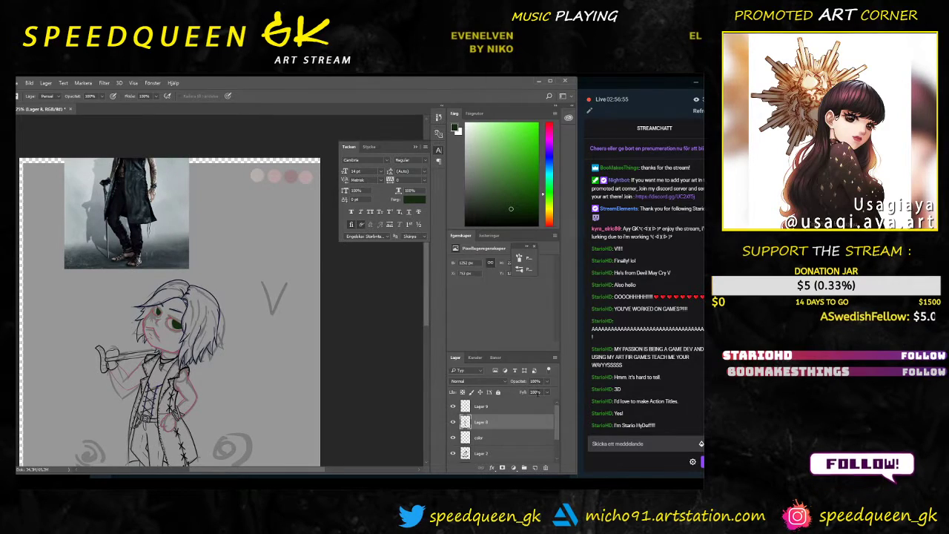
{"action": "left_click", "coordinate": [493, 438]}
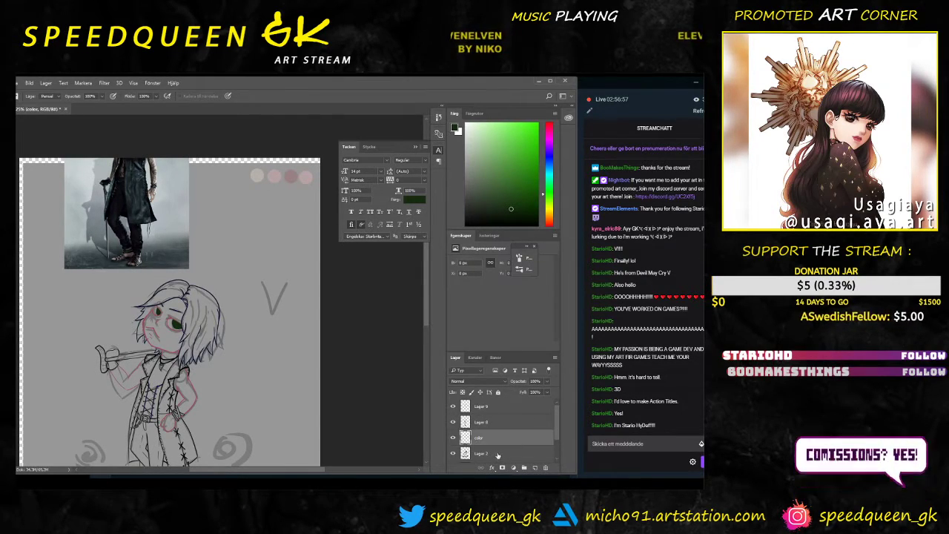
{"action": "left_click", "coordinate": [496, 454]}
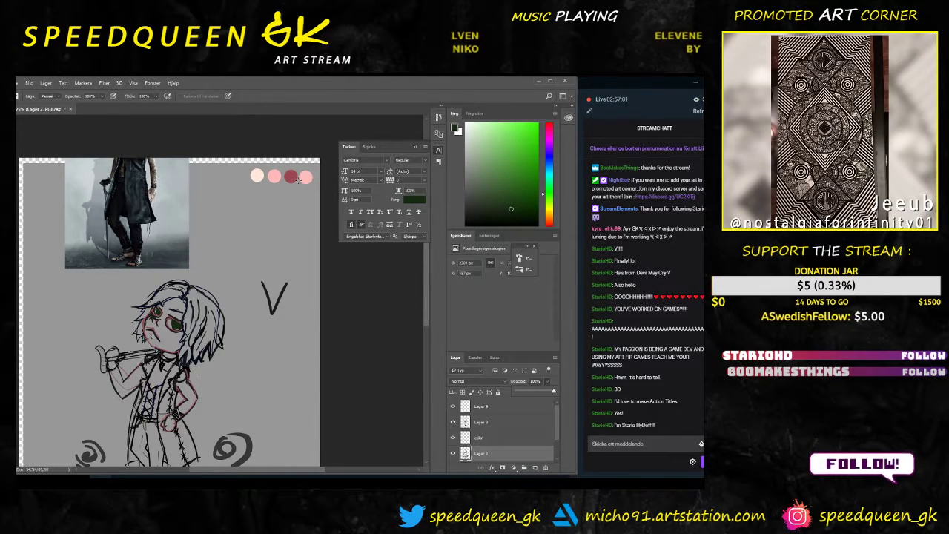
Step: Sample the pale skin tone from the palette swatches as the brush colour and hide the Layer 2 sketch
{"action": "key", "text": "alt+b"}
{"action": "key", "text": "Escape"}
{"action": "key", "text": "b"}
{"action": "left_click", "coordinate": [256, 176], "text": "alt"}
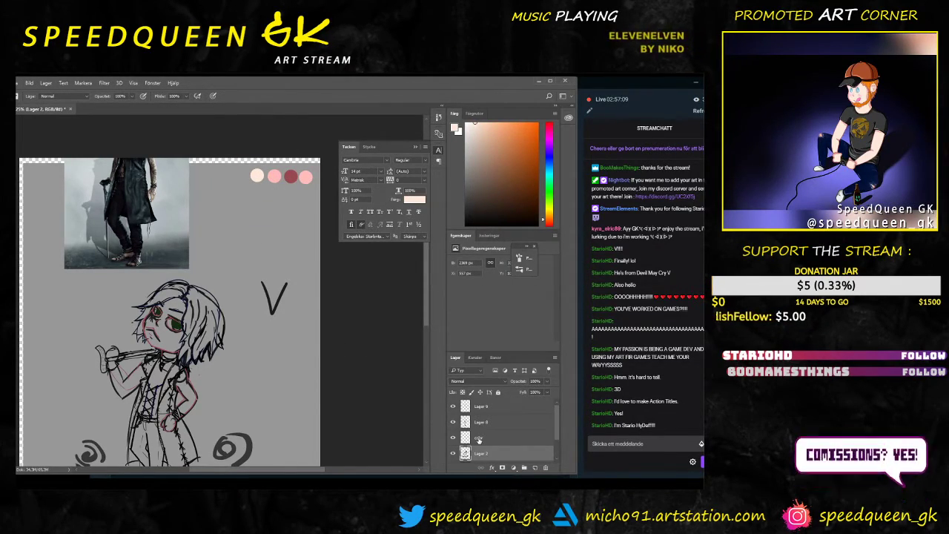
{"action": "left_click_drag", "start_coordinate": [479, 439], "coordinate": [483, 439]}
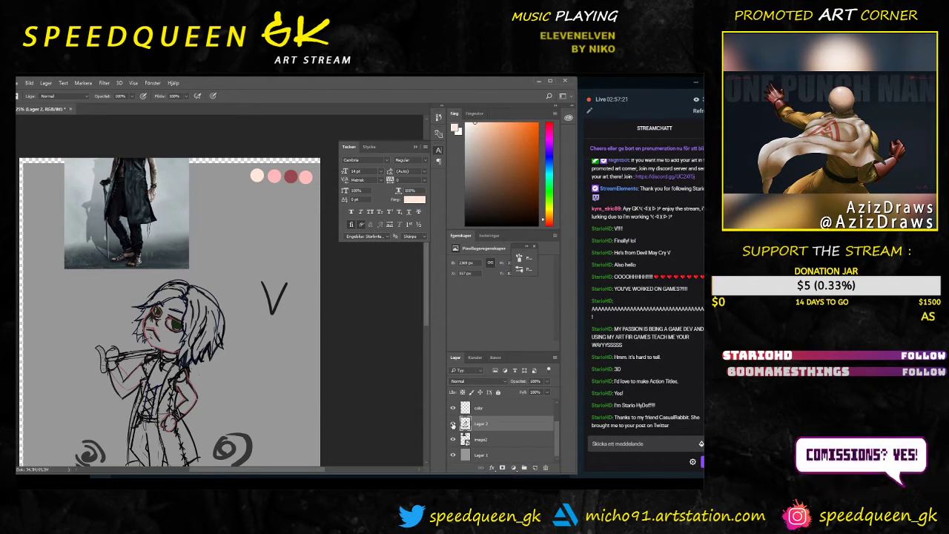
{"action": "left_click", "coordinate": [453, 424]}
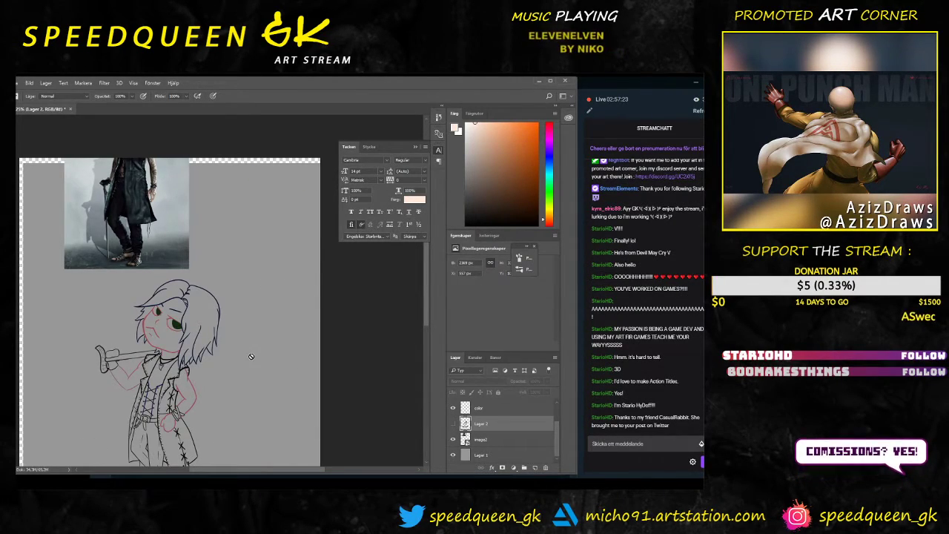
Step: Examine the line art of the coat, the bent arm and the hand resting on the hip
{"action": "left_click_drag", "start_coordinate": [217, 360], "coordinate": [289, 293]}
{"action": "key", "text": "e"}
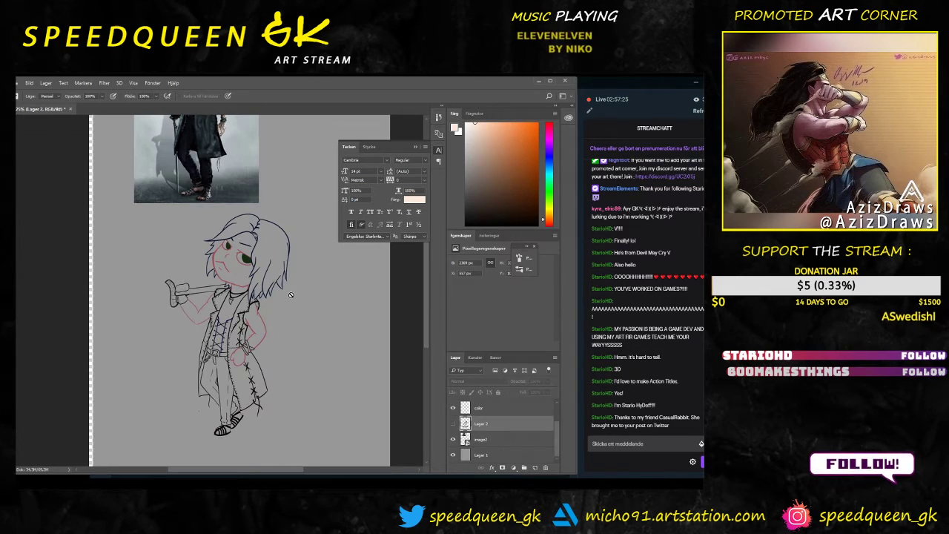
{"action": "key", "text": "ctrl+plus"}
{"action": "scroll", "coordinate": [290, 294], "scroll_direction": "up", "scroll_amount": 1}
{"action": "left_click", "coordinate": [347, 347]}
{"action": "left_click", "coordinate": [350, 235]}
{"action": "left_click_drag", "start_coordinate": [343, 341], "coordinate": [280, 237]}
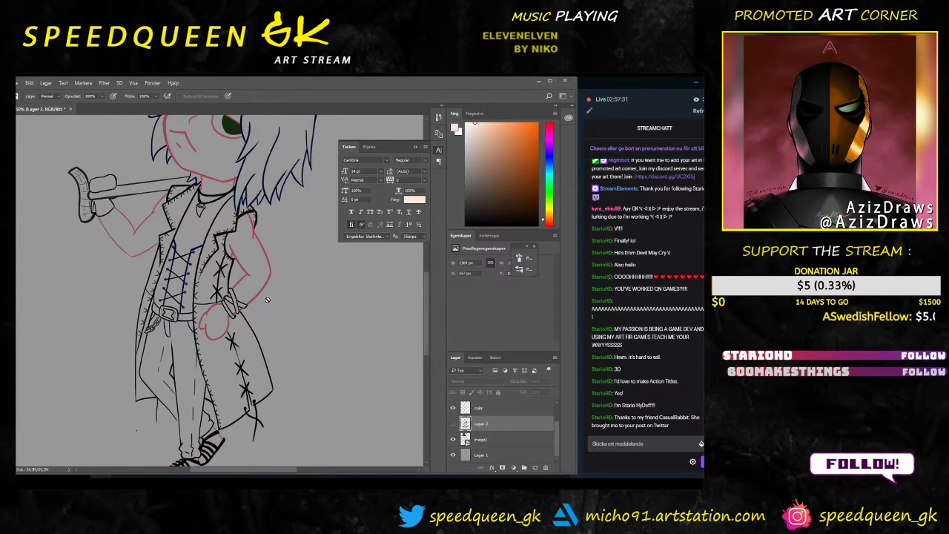
{"action": "scroll", "coordinate": [267, 300], "scroll_direction": "down", "scroll_amount": 1}
{"action": "scroll", "coordinate": [262, 295], "scroll_direction": "up", "scroll_amount": 1}
{"action": "scroll", "coordinate": [262, 295], "scroll_direction": "up", "scroll_amount": 1}
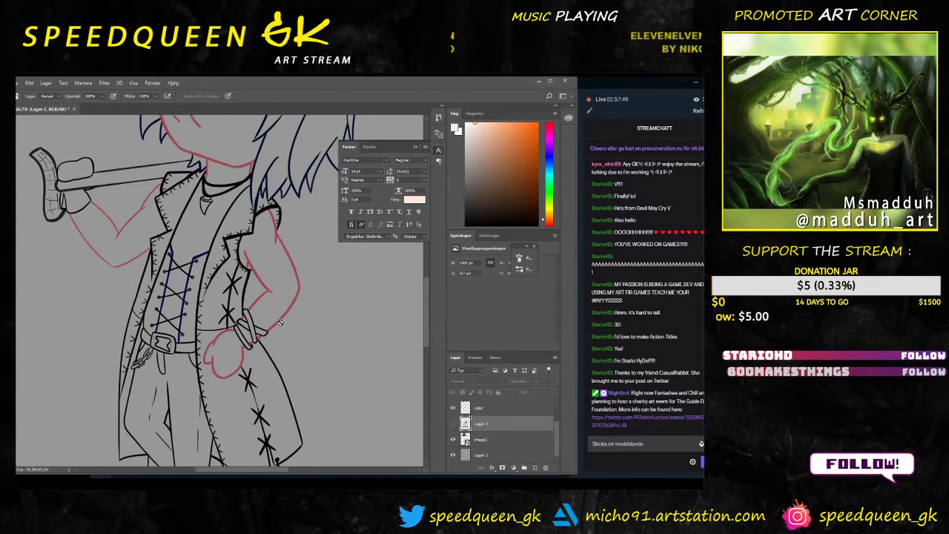
{"action": "key", "text": "ctrl+plus"}
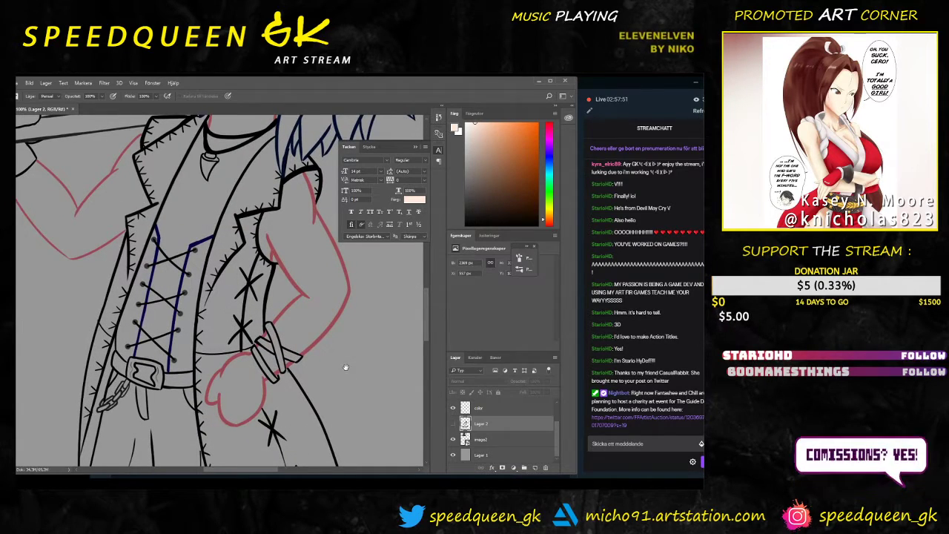
{"action": "left_click_drag", "start_coordinate": [345, 368], "coordinate": [307, 300]}
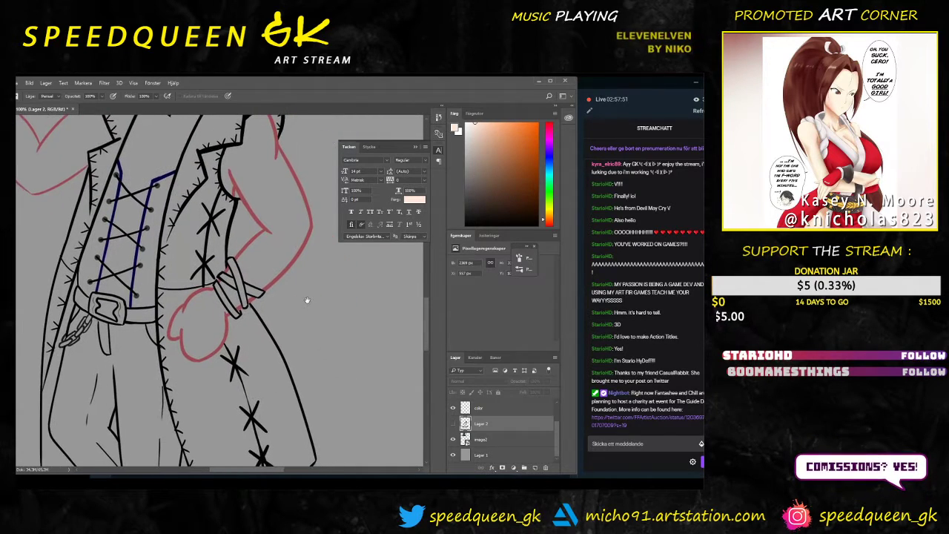
Step: Select the color layer and enlarge the eraser tip
{"action": "left_click", "coordinate": [484, 409]}
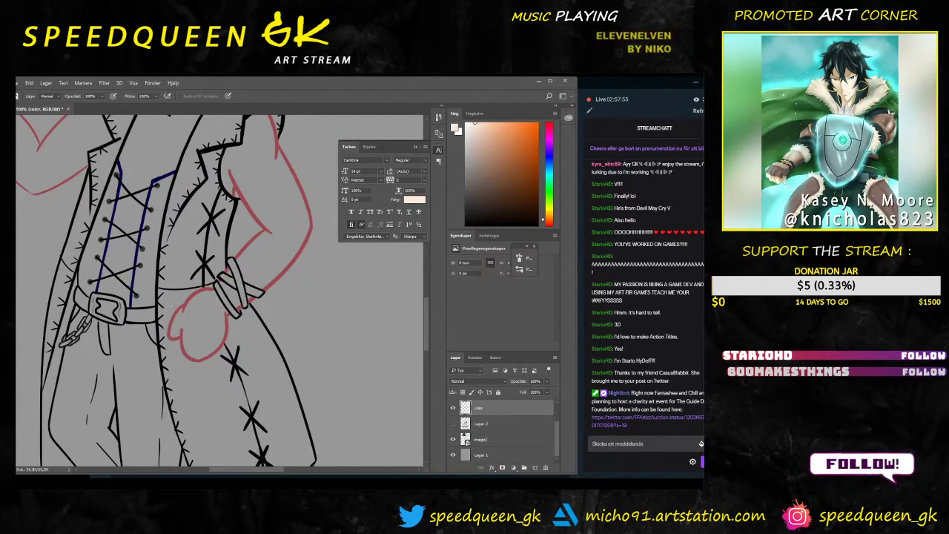
{"action": "key", "text": "ctrl+plus"}
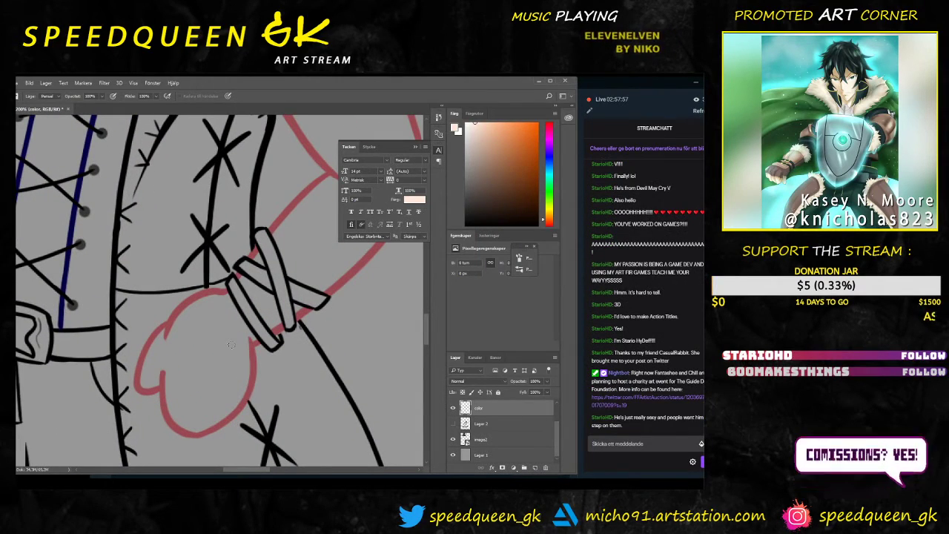
{"action": "right_click", "coordinate": [254, 362]}
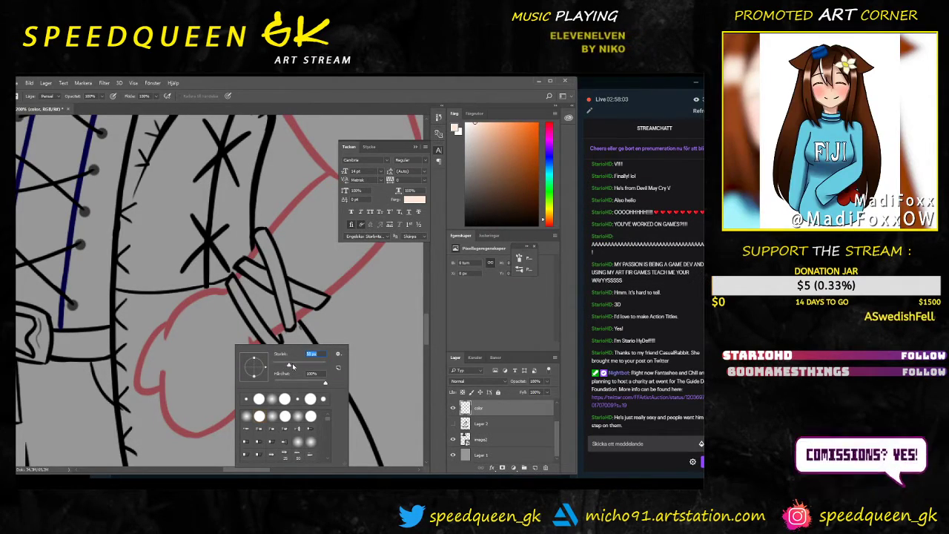
{"action": "left_click", "coordinate": [225, 317]}
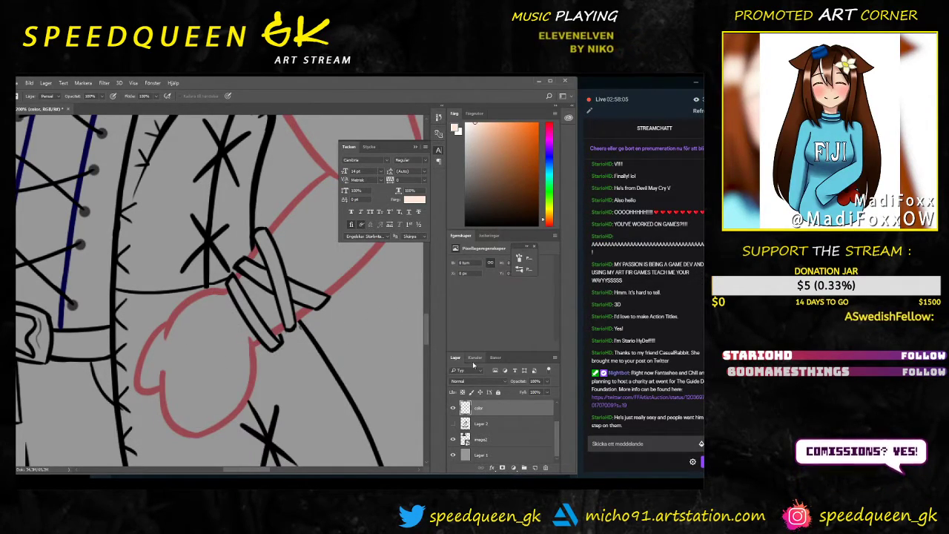
{"action": "key", "text": "ctrl+minus"}
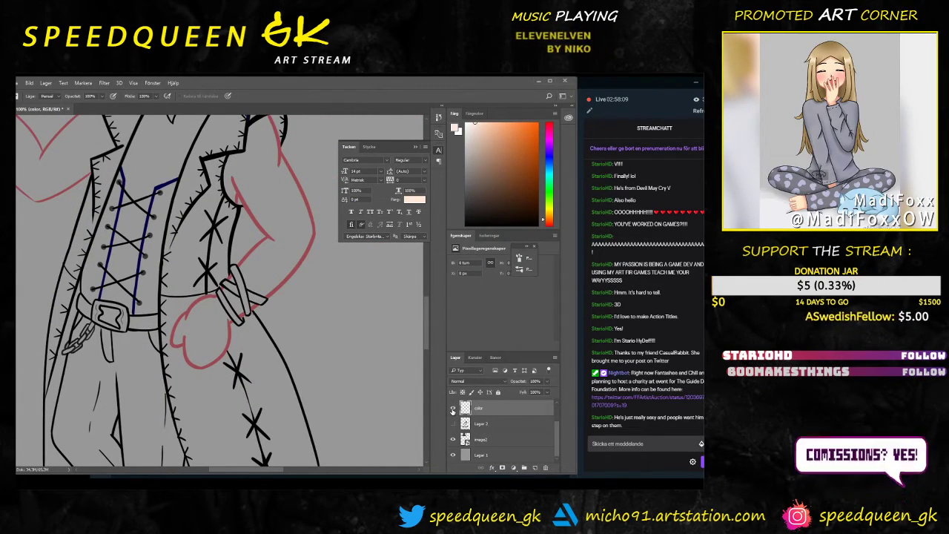
{"action": "scroll", "coordinate": [453, 409], "scroll_direction": "up", "scroll_amount": 1}
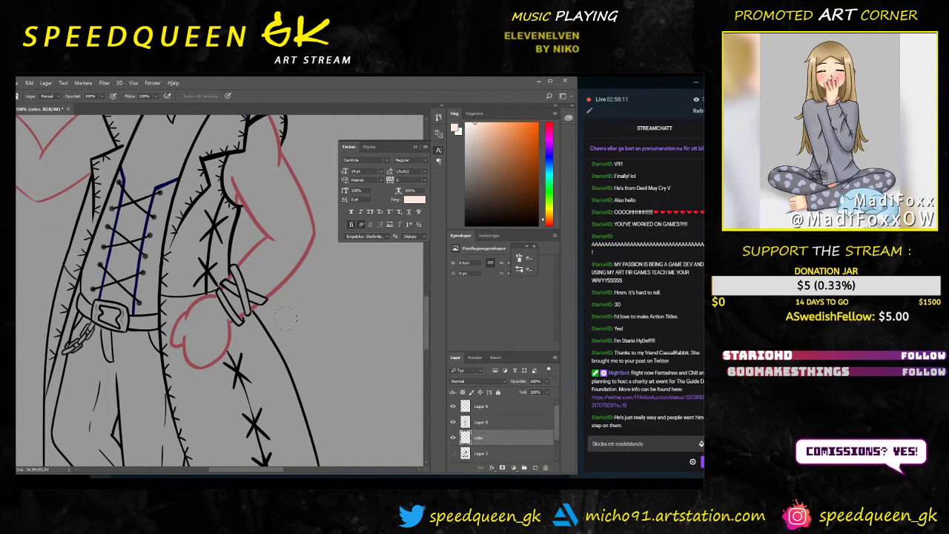
Step: Brush the pale skin tone inside the outline of the hand on the hip, including the thumb and fingers
{"action": "key", "text": "b"}
{"action": "left_click_drag", "start_coordinate": [217, 309], "coordinate": [197, 350]}
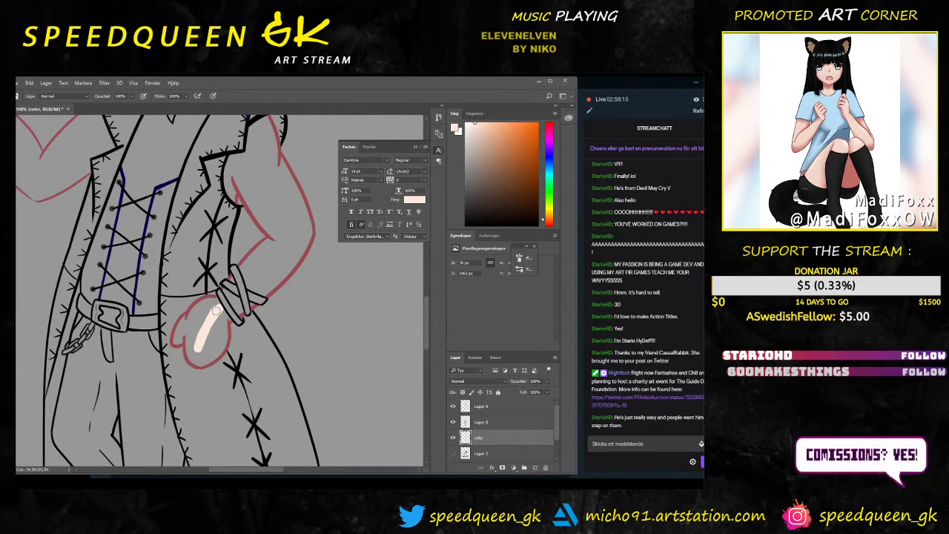
{"action": "scroll", "coordinate": [219, 311], "scroll_direction": "up", "scroll_amount": 1}
{"action": "mouse_move", "coordinate": [242, 324]}
{"action": "left_mouse_down"}
{"action": "mouse_move", "coordinate": [213, 356]}
{"action": "mouse_move", "coordinate": [234, 317]}
{"action": "mouse_move", "coordinate": [181, 362]}
{"action": "mouse_move", "coordinate": [182, 375]}
{"action": "mouse_move", "coordinate": [222, 326]}
{"action": "left_mouse_up"}
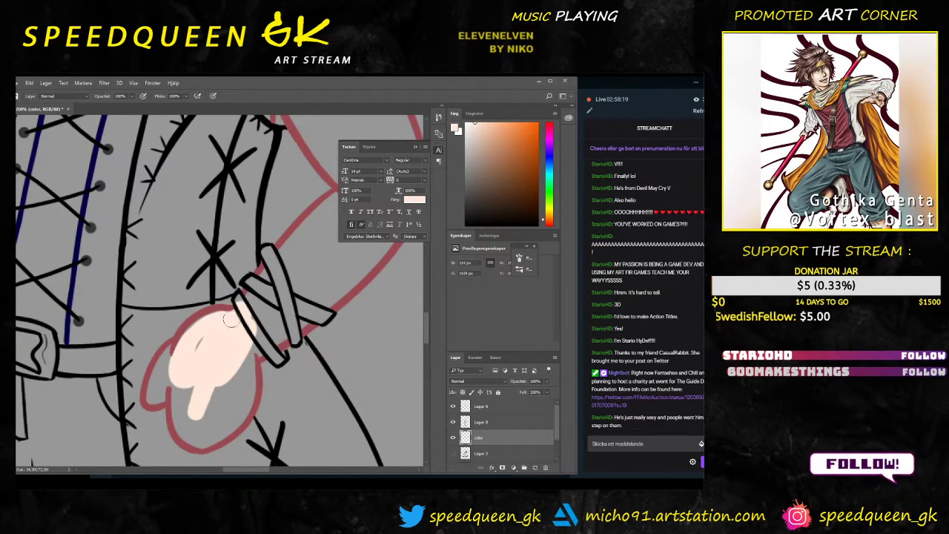
{"action": "mouse_move", "coordinate": [166, 347]}
{"action": "left_mouse_down"}
{"action": "mouse_move", "coordinate": [153, 393]}
{"action": "mouse_move", "coordinate": [172, 378]}
{"action": "mouse_move", "coordinate": [178, 414]}
{"action": "mouse_move", "coordinate": [190, 387]}
{"action": "mouse_move", "coordinate": [209, 419]}
{"action": "left_mouse_up"}
{"action": "left_click_drag", "start_coordinate": [235, 367], "coordinate": [244, 391]}
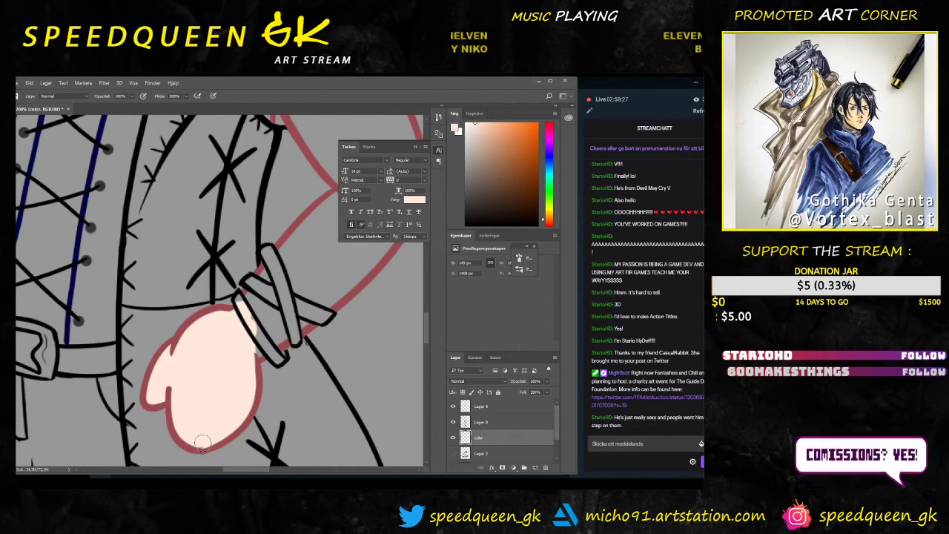
Step: Paint the skin tone under the crossed wrist straps and touch up the edges with a smaller brush
{"action": "mouse_move", "coordinate": [261, 340]}
{"action": "left_mouse_down"}
{"action": "mouse_move", "coordinate": [316, 307]}
{"action": "mouse_move", "coordinate": [257, 350]}
{"action": "mouse_move", "coordinate": [326, 300]}
{"action": "mouse_move", "coordinate": [260, 347]}
{"action": "mouse_move", "coordinate": [308, 271]}
{"action": "left_mouse_up"}
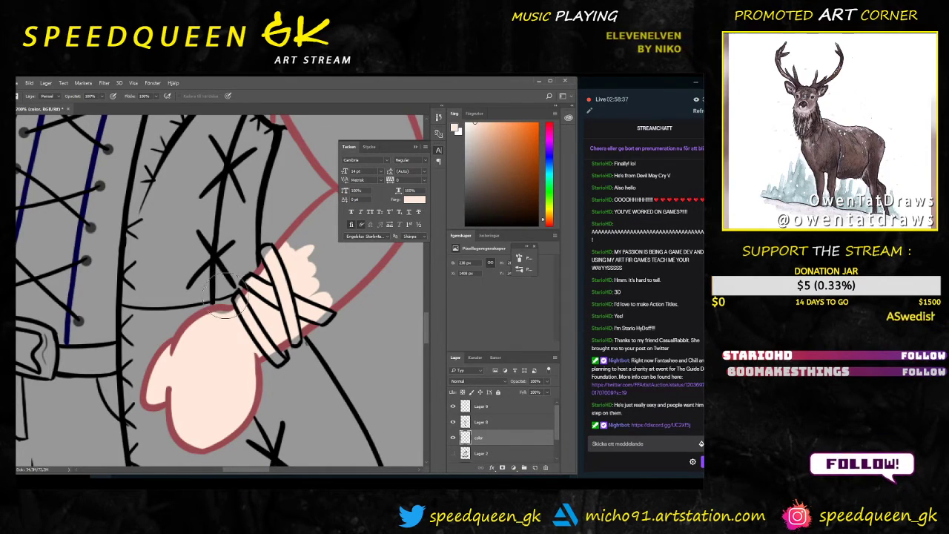
{"action": "key", "text": "b"}
{"action": "right_click", "coordinate": [232, 320]}
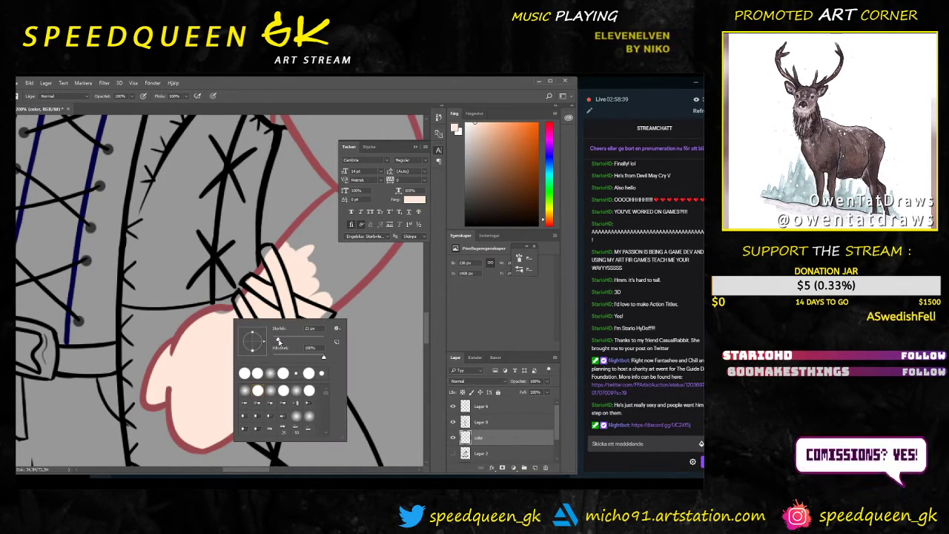
{"action": "left_click_drag", "start_coordinate": [226, 313], "coordinate": [233, 315]}
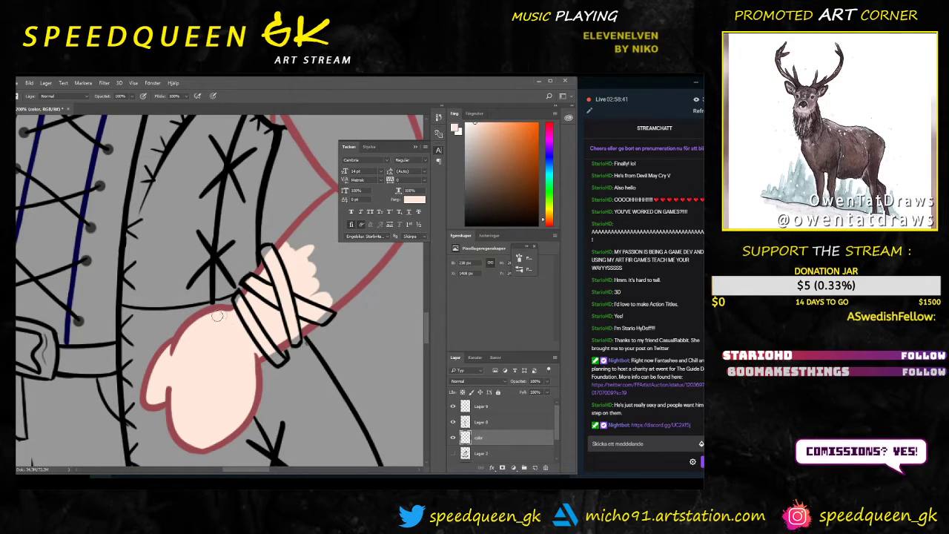
{"action": "left_click_drag", "start_coordinate": [290, 244], "coordinate": [306, 233]}
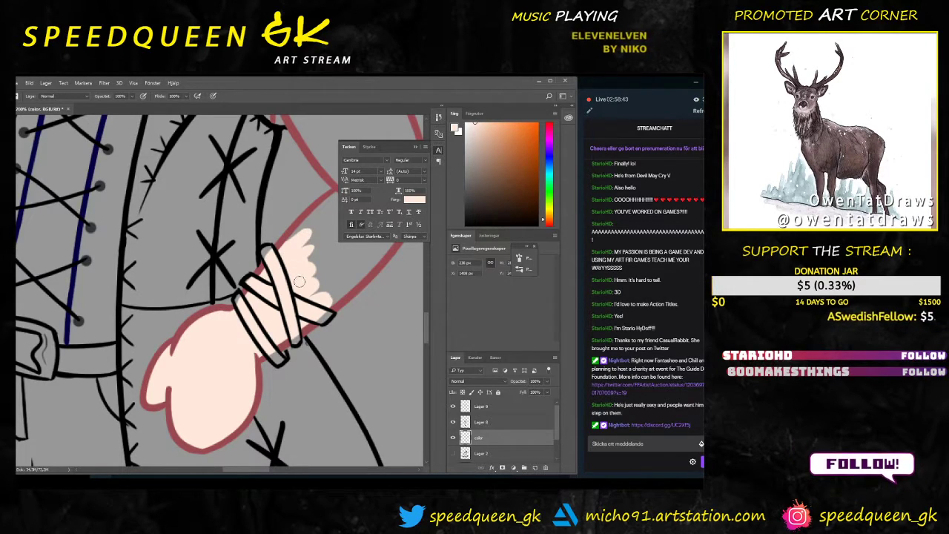
Step: Brush the pale skin tone over the forearm, from the crossed wrist straps up along the outer edge to the elbow
{"action": "key", "text": "ctrl+minus"}
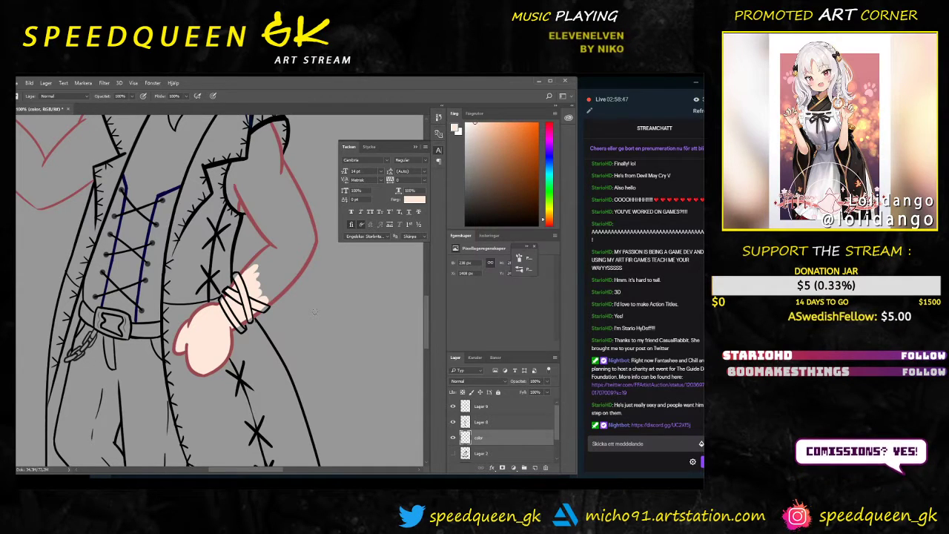
{"action": "mouse_move", "coordinate": [304, 304]}
{"action": "left_mouse_down"}
{"action": "mouse_move", "coordinate": [286, 329]}
{"action": "mouse_move", "coordinate": [296, 290]}
{"action": "mouse_move", "coordinate": [322, 257]}
{"action": "mouse_move", "coordinate": [253, 318]}
{"action": "mouse_move", "coordinate": [268, 301]}
{"action": "mouse_move", "coordinate": [287, 311]}
{"action": "mouse_move", "coordinate": [279, 334]}
{"action": "left_mouse_up"}
{"action": "key", "text": "ctrl+plus"}
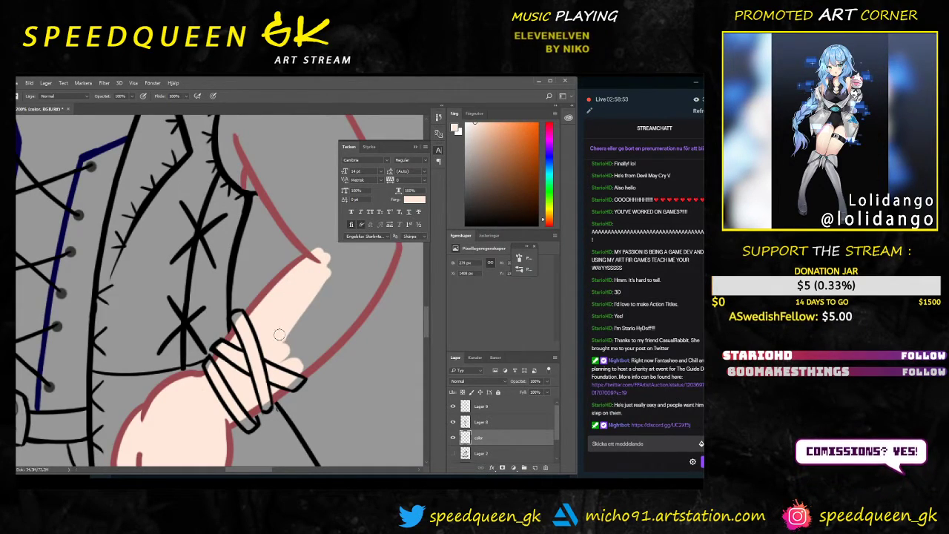
{"action": "left_click_drag", "start_coordinate": [311, 286], "coordinate": [287, 338]}
{"action": "left_click_drag", "start_coordinate": [341, 295], "coordinate": [292, 353]}
{"action": "left_click_drag", "start_coordinate": [332, 316], "coordinate": [304, 363]}
{"action": "left_click_drag", "start_coordinate": [356, 309], "coordinate": [310, 362]}
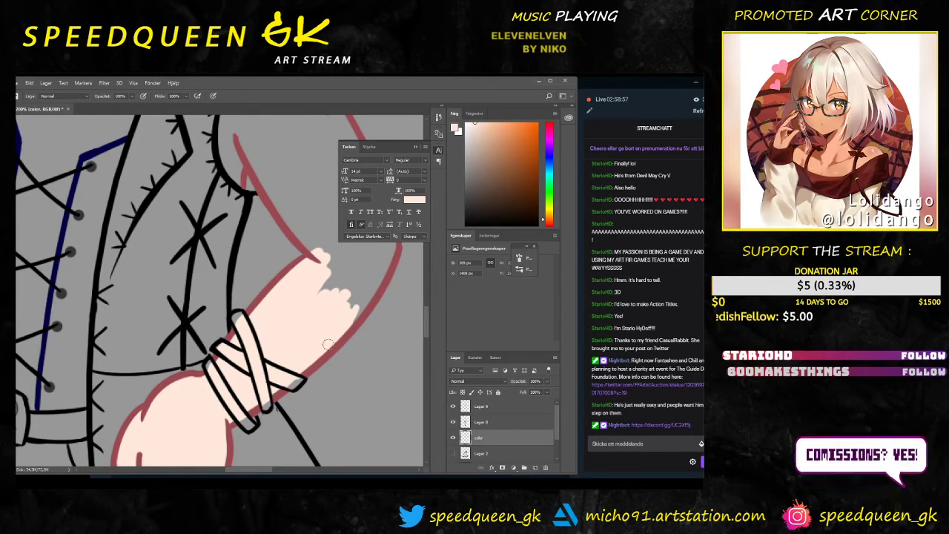
{"action": "left_click_drag", "start_coordinate": [366, 303], "coordinate": [300, 353]}
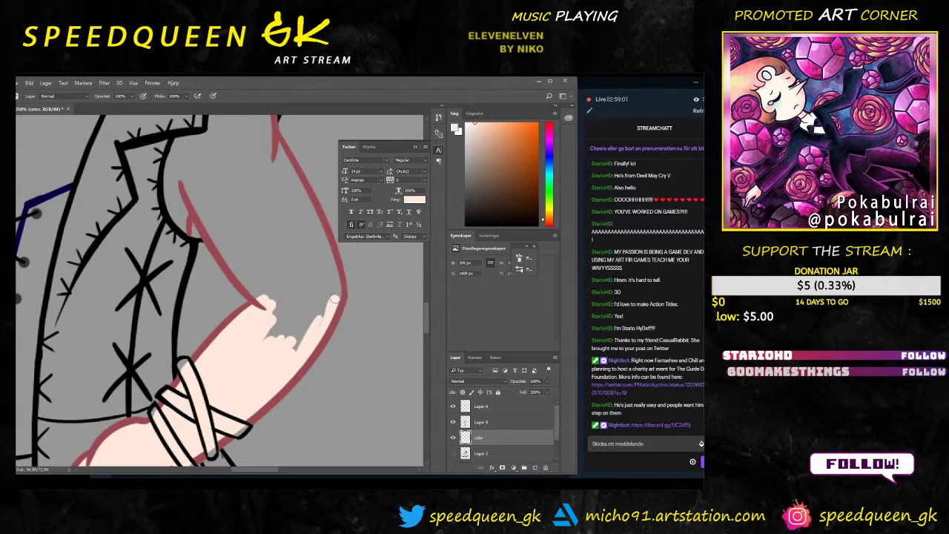
Step: Paint the skin tone along the edges of the hip-side upper arm, from the coat's armhole down to the elbow
{"action": "key", "text": "ctrl+minus"}
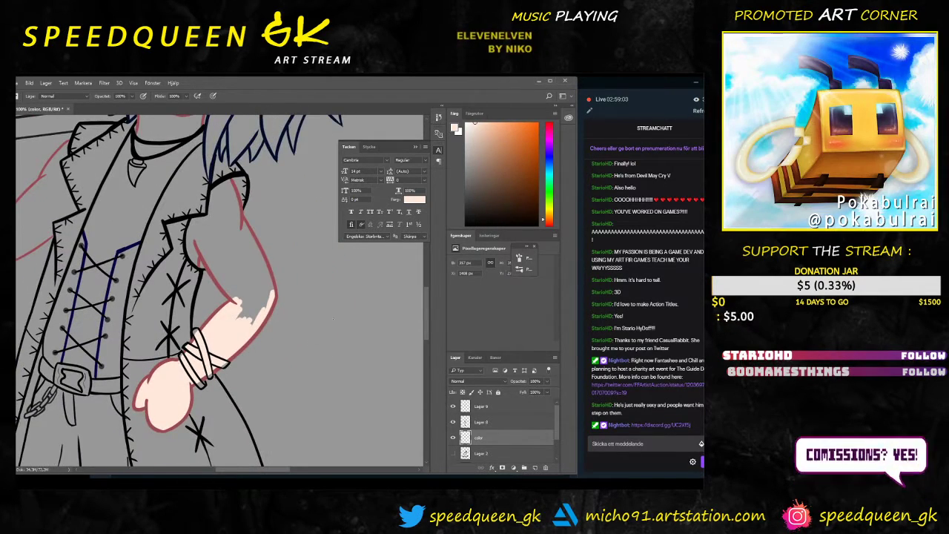
{"action": "left_click_drag", "start_coordinate": [341, 310], "coordinate": [315, 360]}
{"action": "right_click", "coordinate": [251, 345]}
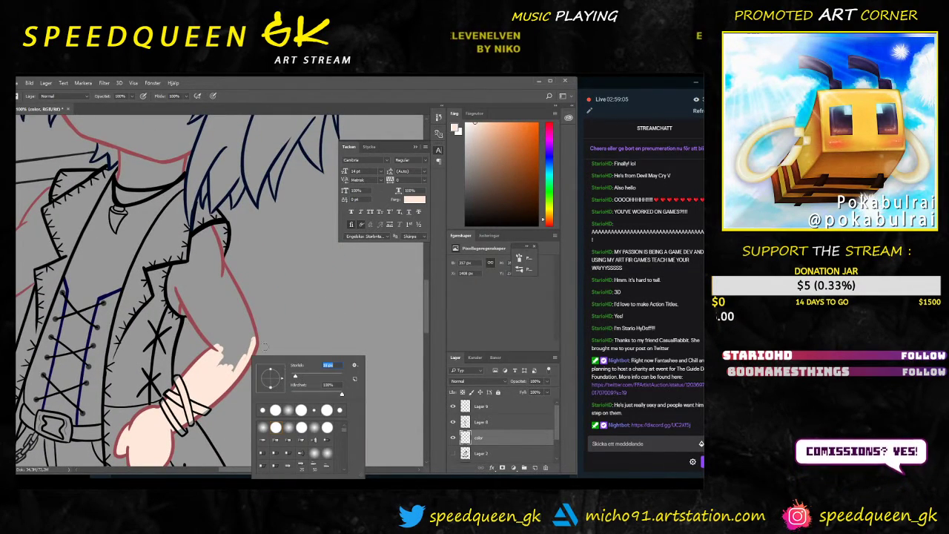
{"action": "left_click", "coordinate": [176, 310]}
{"action": "left_click_drag", "start_coordinate": [176, 310], "coordinate": [178, 259]}
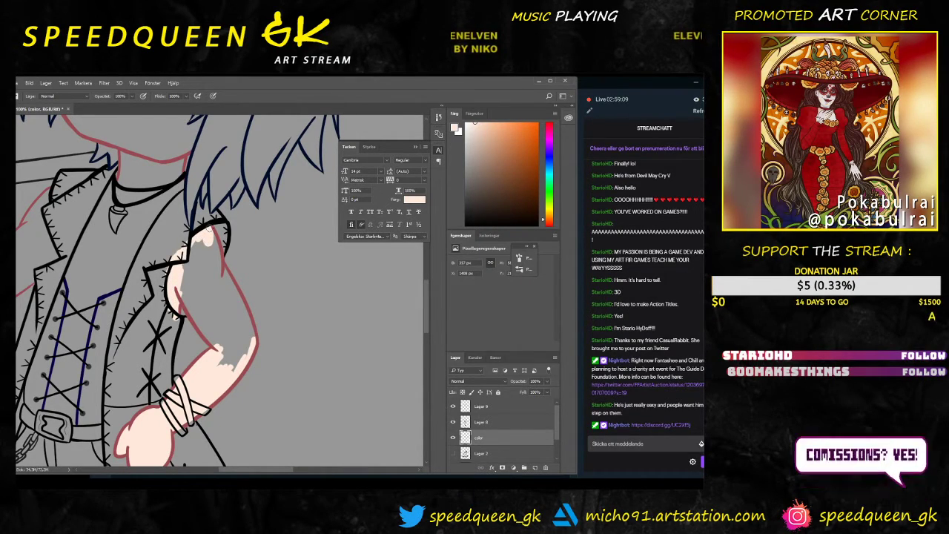
{"action": "left_click_drag", "start_coordinate": [217, 254], "coordinate": [216, 298]}
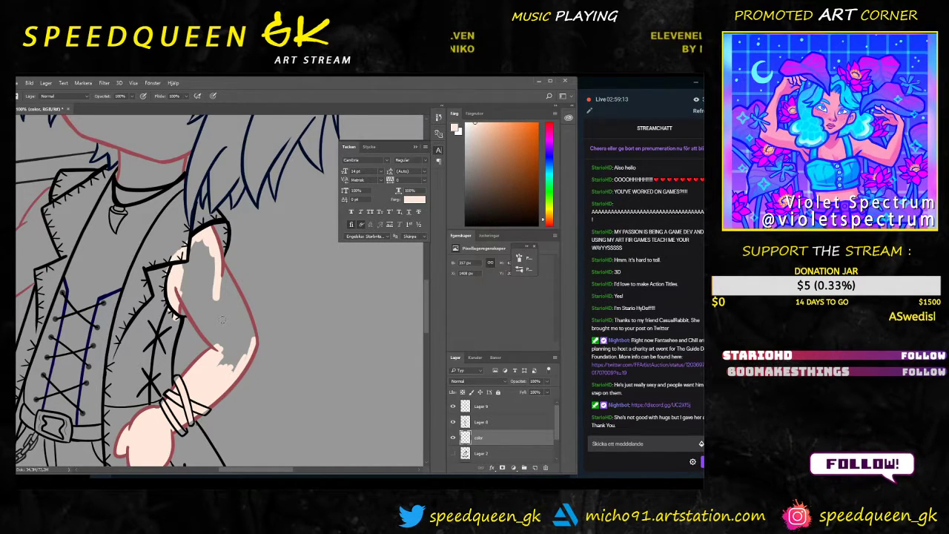
{"action": "left_click_drag", "start_coordinate": [247, 290], "coordinate": [229, 248]}
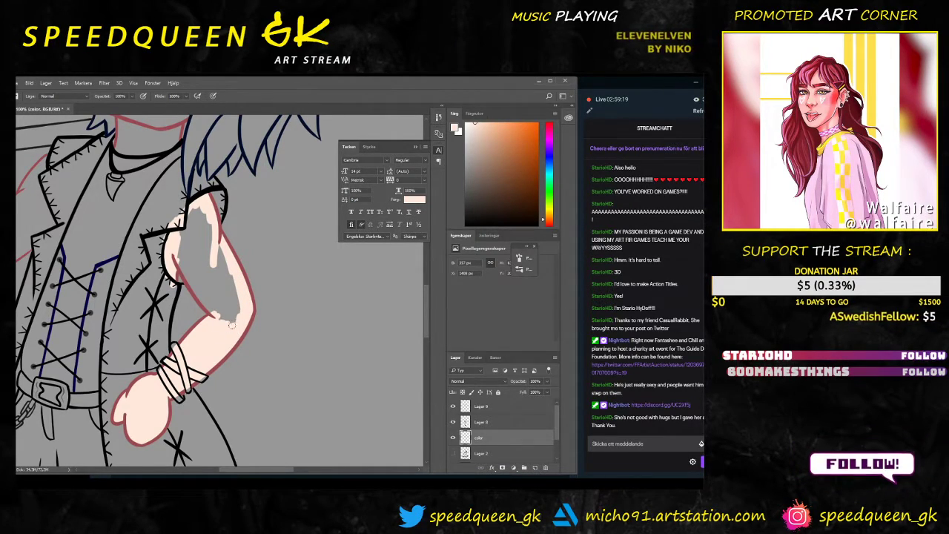
Step: Fill the remaining unpainted interior of the hip-side upper arm with the skin tone using a resized brush
{"action": "mouse_move", "coordinate": [233, 313]}
{"action": "left_mouse_down"}
{"action": "mouse_move", "coordinate": [181, 252]}
{"action": "mouse_move", "coordinate": [206, 302]}
{"action": "mouse_move", "coordinate": [188, 273]}
{"action": "left_mouse_up"}
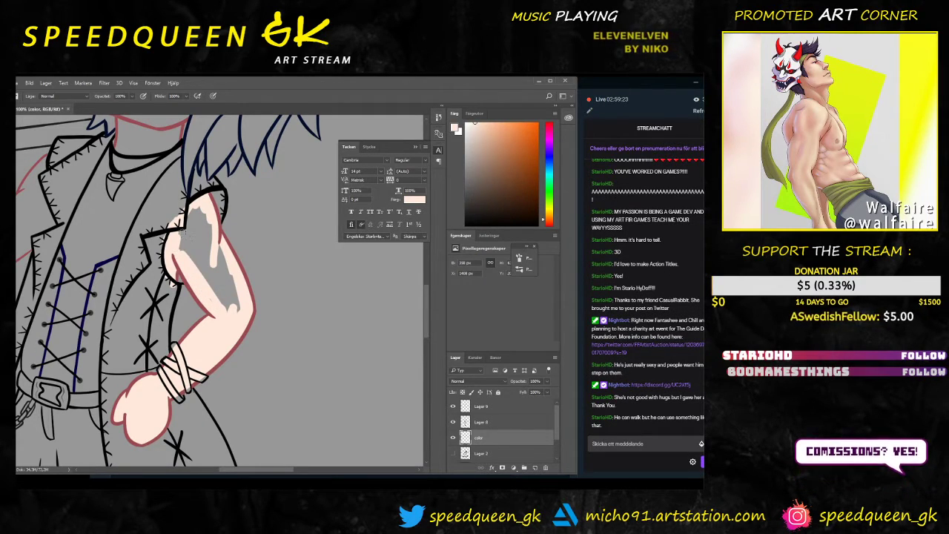
{"action": "right_click", "coordinate": [227, 270]}
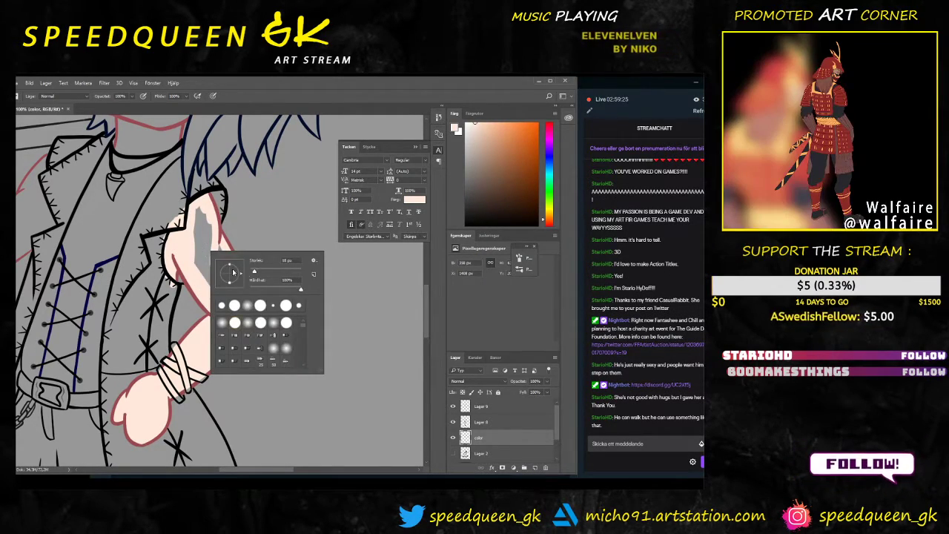
{"action": "left_click_drag", "start_coordinate": [187, 221], "coordinate": [194, 214]}
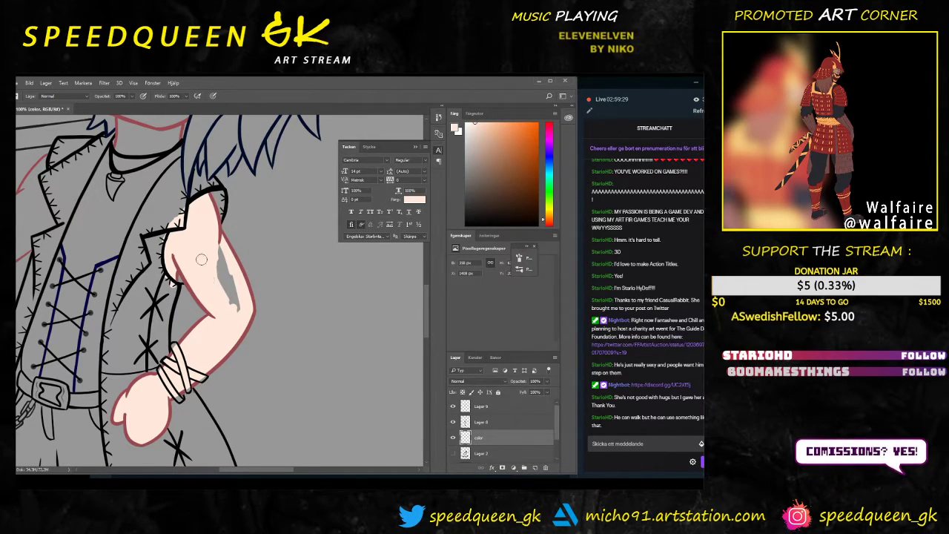
{"action": "left_click_drag", "start_coordinate": [204, 270], "coordinate": [232, 290]}
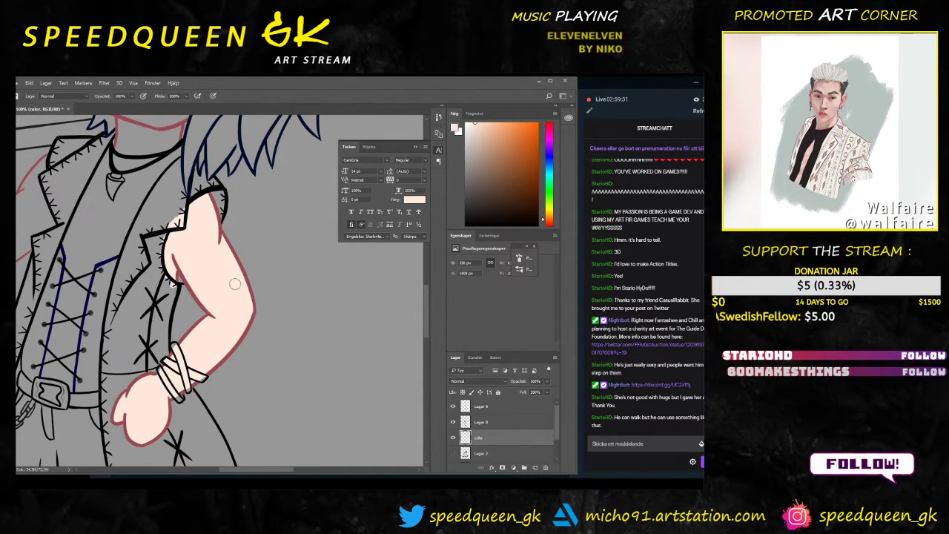
Step: Paint the skin tone on the cane-side upper arm down to the elbow, clean up its edge and save the document
{"action": "key", "text": "ctrl+minus"}
{"action": "left_click_drag", "start_coordinate": [191, 275], "coordinate": [311, 286]}
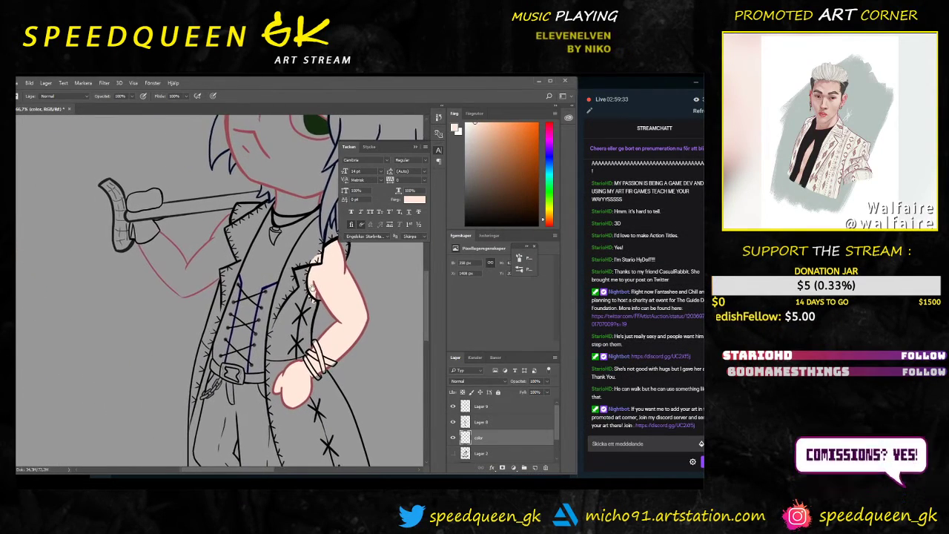
{"action": "key", "text": "ctrl+plus"}
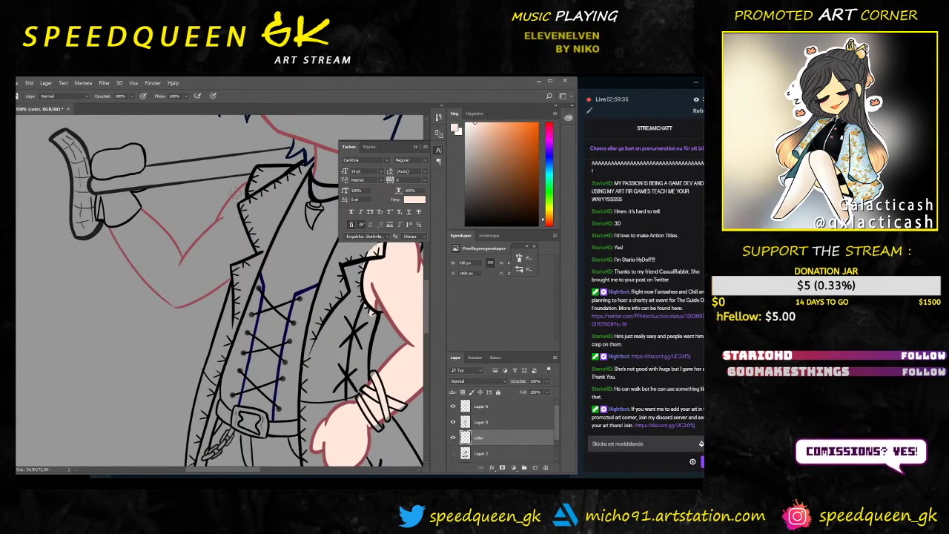
{"action": "mouse_move", "coordinate": [253, 187]}
{"action": "left_mouse_down"}
{"action": "mouse_move", "coordinate": [224, 241]}
{"action": "mouse_move", "coordinate": [242, 192]}
{"action": "left_mouse_up"}
{"action": "mouse_move", "coordinate": [220, 230]}
{"action": "left_mouse_down"}
{"action": "mouse_move", "coordinate": [251, 254]}
{"action": "mouse_move", "coordinate": [264, 242]}
{"action": "mouse_move", "coordinate": [207, 281]}
{"action": "mouse_move", "coordinate": [219, 280]}
{"action": "mouse_move", "coordinate": [239, 248]}
{"action": "mouse_move", "coordinate": [218, 241]}
{"action": "mouse_move", "coordinate": [209, 270]}
{"action": "mouse_move", "coordinate": [205, 258]}
{"action": "mouse_move", "coordinate": [186, 272]}
{"action": "left_mouse_up"}
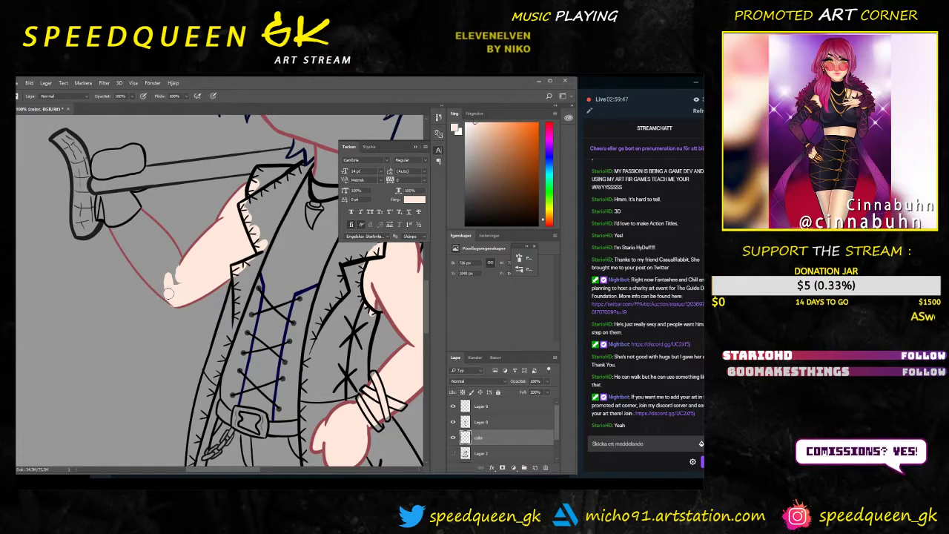
{"action": "key", "text": "e"}
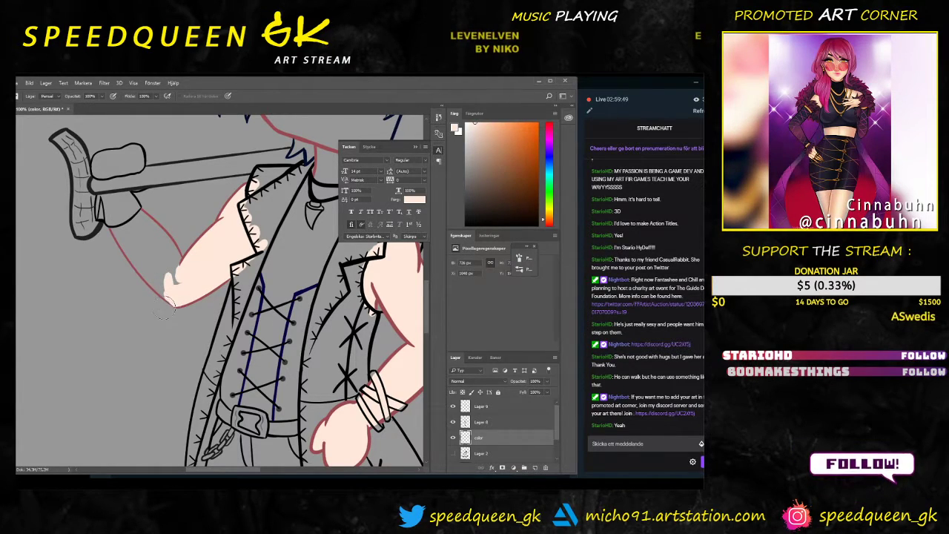
{"action": "key", "text": "b"}
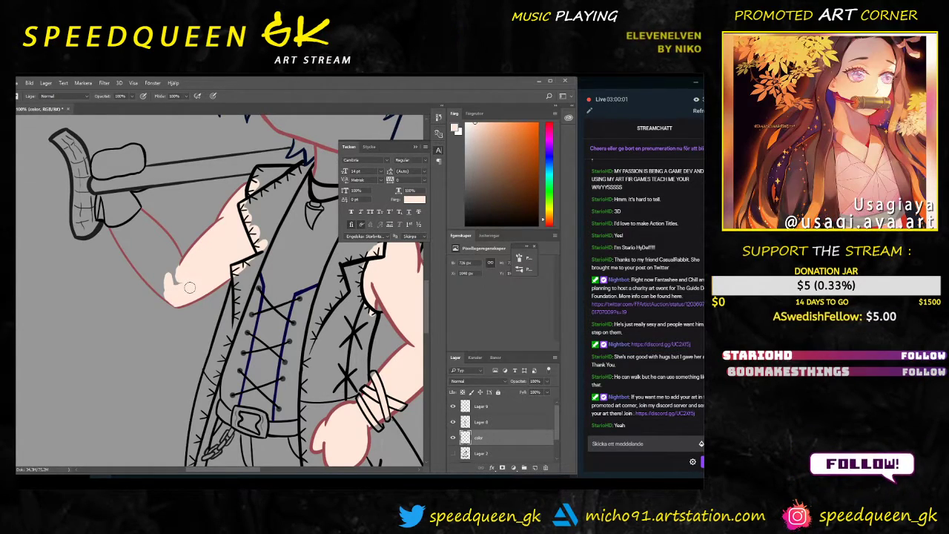
{"action": "key", "text": "ctrl+s"}
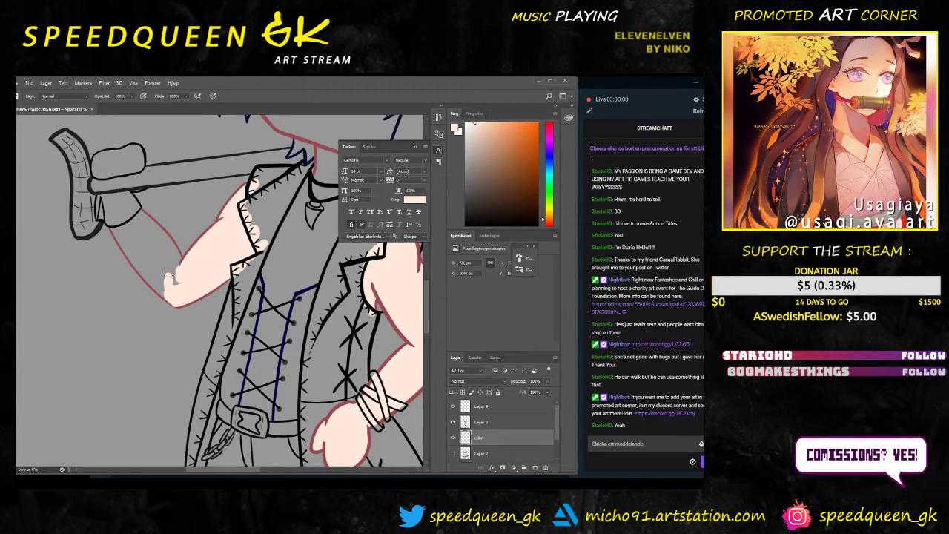
Step: Fill the raised forearm with the skin tone up to the cuff below the cane and erase the overspill
{"action": "left_click_drag", "start_coordinate": [153, 257], "coordinate": [172, 279]}
{"action": "mouse_move", "coordinate": [141, 232]}
{"action": "left_mouse_down"}
{"action": "mouse_move", "coordinate": [175, 270]}
{"action": "mouse_move", "coordinate": [112, 206]}
{"action": "mouse_move", "coordinate": [163, 271]}
{"action": "mouse_move", "coordinate": [160, 246]}
{"action": "mouse_move", "coordinate": [131, 217]}
{"action": "mouse_move", "coordinate": [179, 274]}
{"action": "mouse_move", "coordinate": [136, 217]}
{"action": "left_mouse_up"}
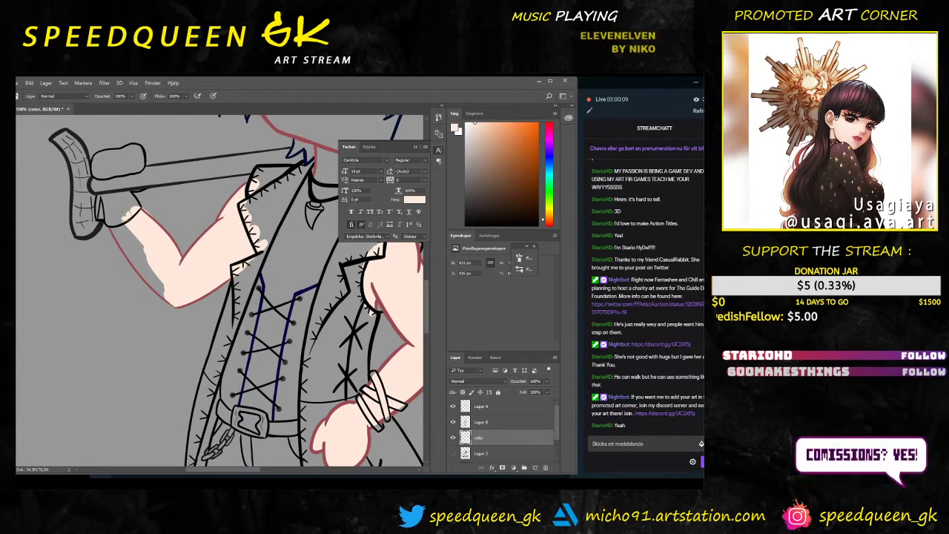
{"action": "mouse_move", "coordinate": [141, 258]}
{"action": "left_mouse_down"}
{"action": "mouse_move", "coordinate": [177, 301]}
{"action": "mouse_move", "coordinate": [115, 229]}
{"action": "mouse_move", "coordinate": [156, 286]}
{"action": "left_mouse_up"}
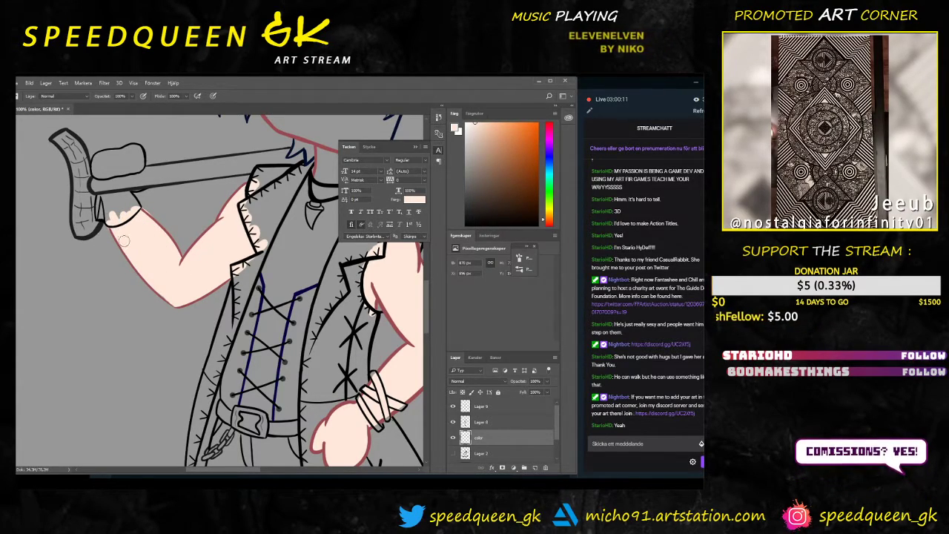
{"action": "key", "text": "e"}
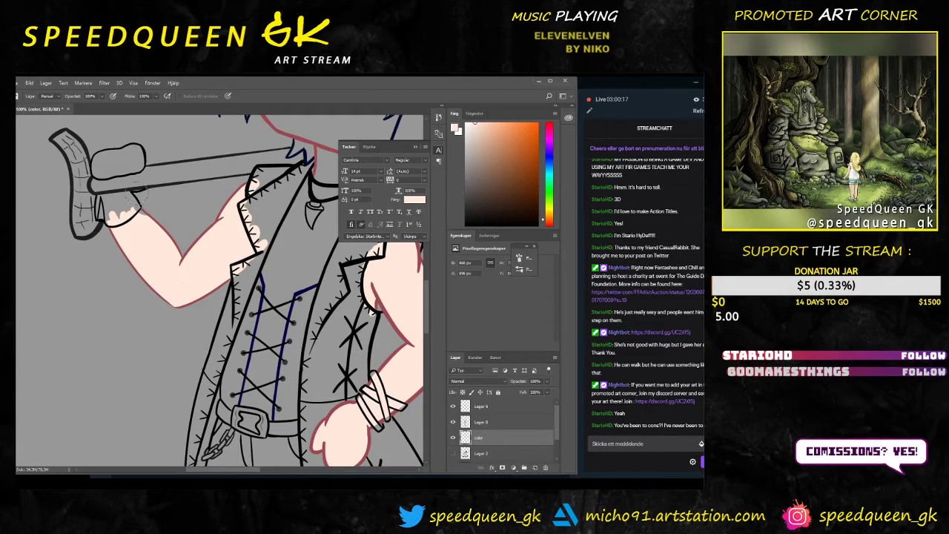
{"action": "key", "text": "b"}
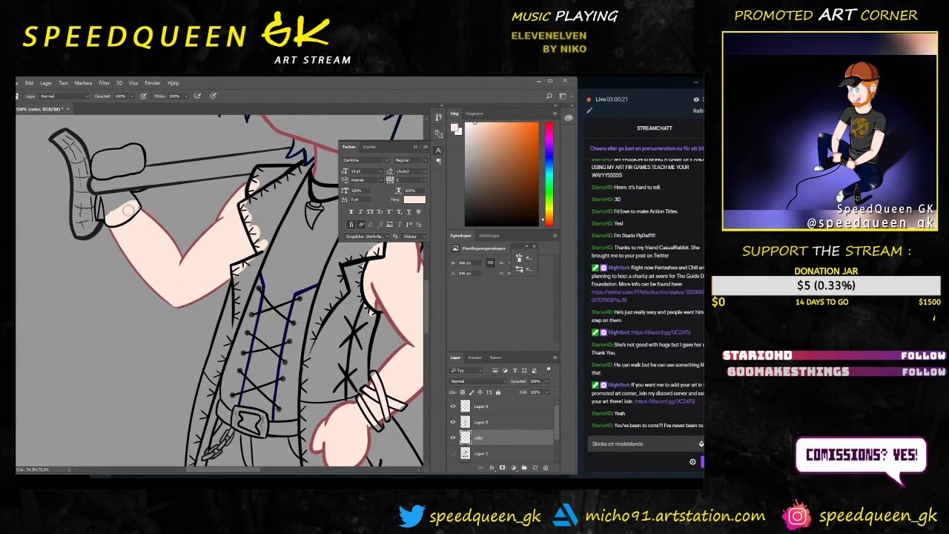
{"action": "key", "text": "e"}
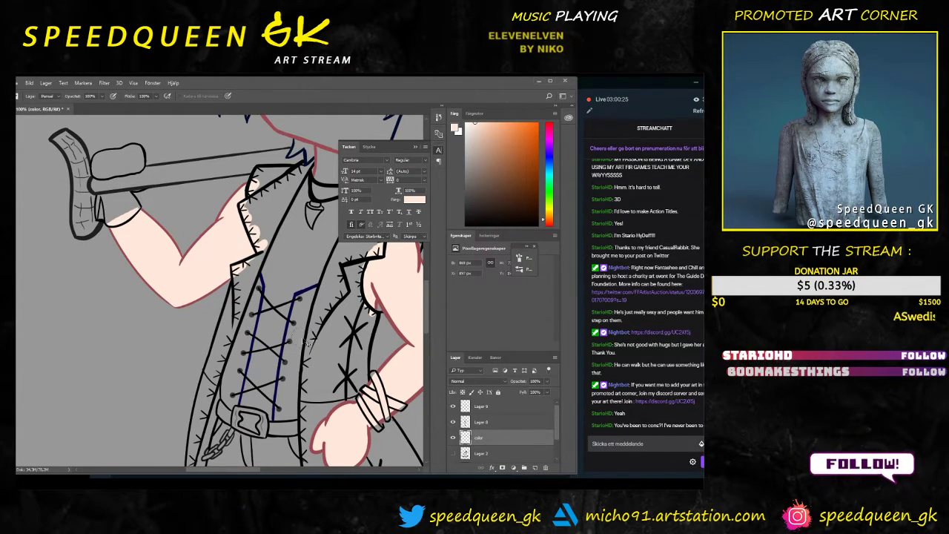
Step: Paint the skin tone on both feet between the sandal straps and erase the excess around the outlines
{"action": "key", "text": "ctrl+minus"}
{"action": "key", "text": "ctrl+minus"}
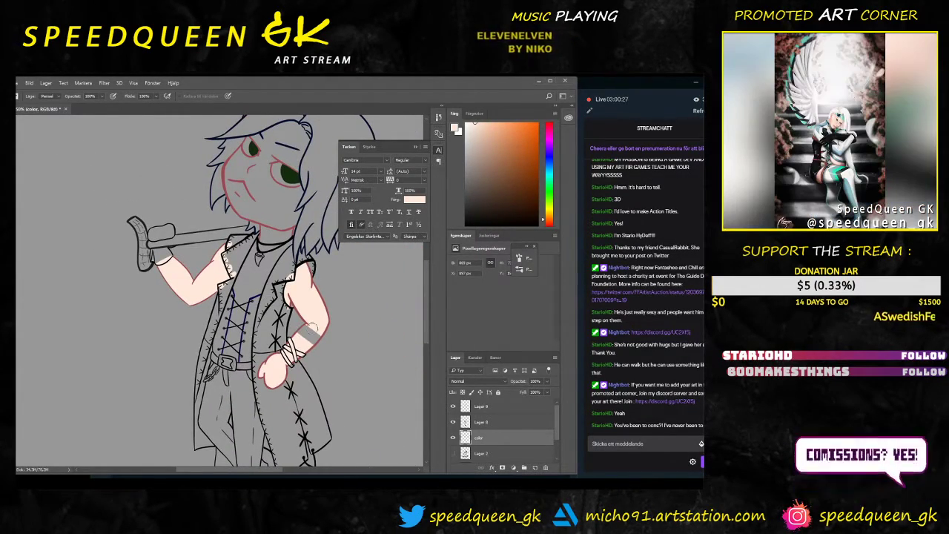
{"action": "left_click_drag", "start_coordinate": [300, 399], "coordinate": [360, 248]}
{"action": "key", "text": "ctrl+plus"}
{"action": "key", "text": "ctrl+plus"}
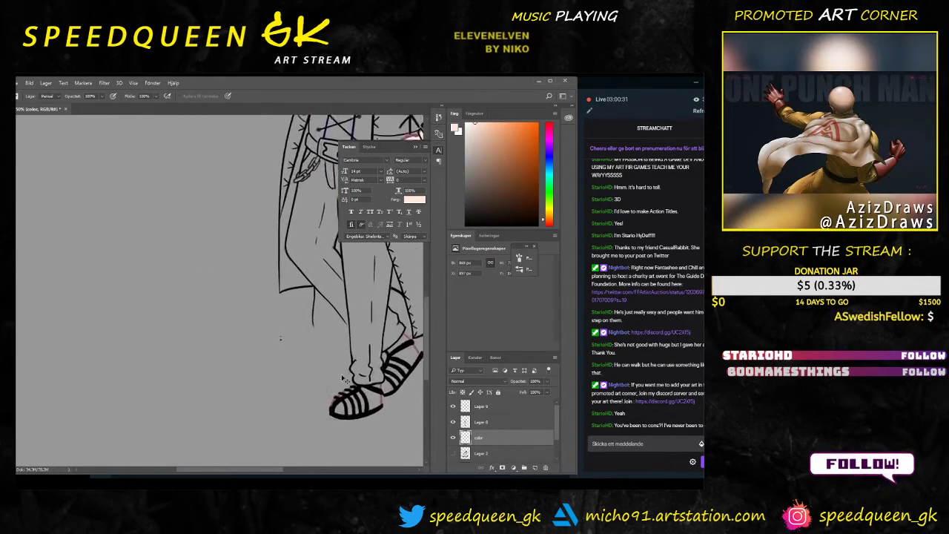
{"action": "left_click_drag", "start_coordinate": [374, 415], "coordinate": [220, 320]}
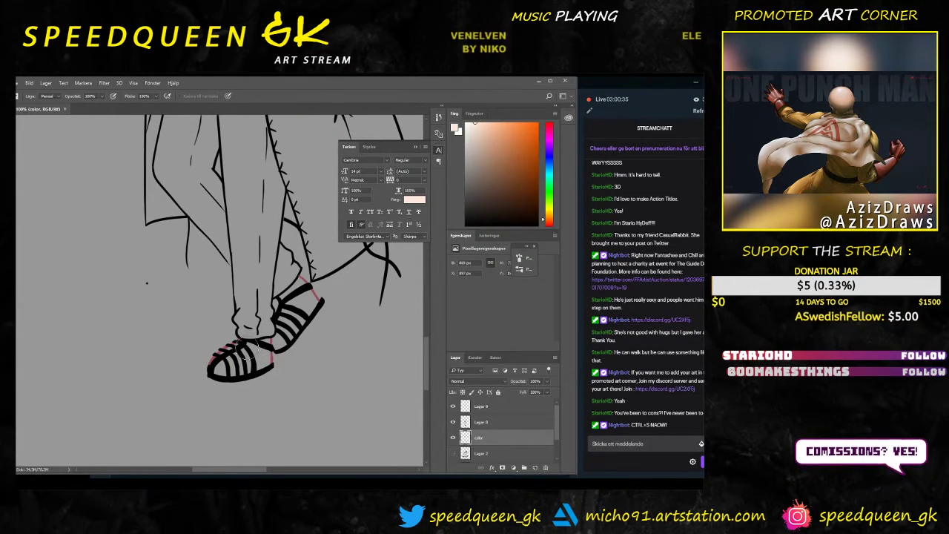
{"action": "key", "text": "b"}
{"action": "mouse_move", "coordinate": [261, 345]}
{"action": "left_mouse_down"}
{"action": "mouse_move", "coordinate": [261, 364]}
{"action": "mouse_move", "coordinate": [259, 337]}
{"action": "mouse_move", "coordinate": [257, 367]}
{"action": "mouse_move", "coordinate": [233, 371]}
{"action": "mouse_move", "coordinate": [247, 345]}
{"action": "left_mouse_up"}
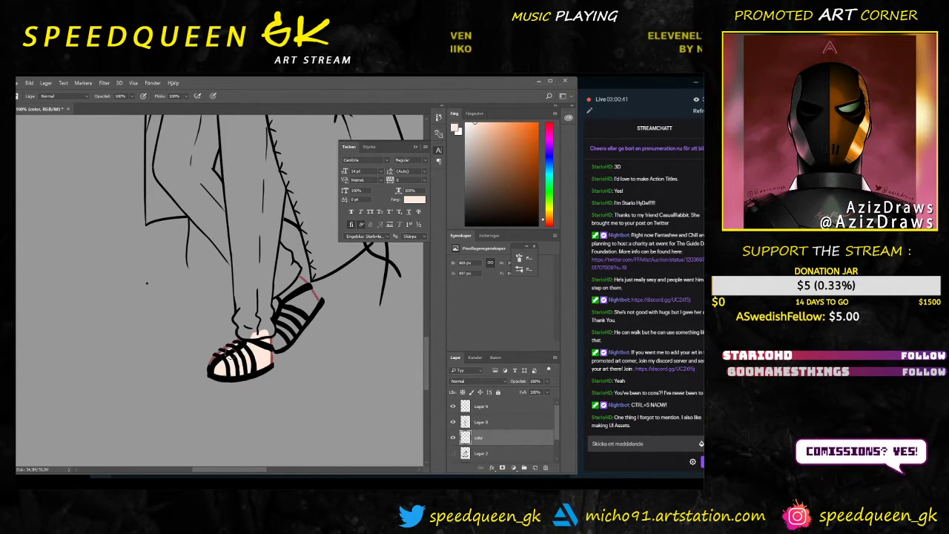
{"action": "mouse_move", "coordinate": [281, 290]}
{"action": "left_mouse_down"}
{"action": "mouse_move", "coordinate": [313, 302]}
{"action": "mouse_move", "coordinate": [286, 340]}
{"action": "mouse_move", "coordinate": [303, 304]}
{"action": "mouse_move", "coordinate": [276, 343]}
{"action": "left_mouse_up"}
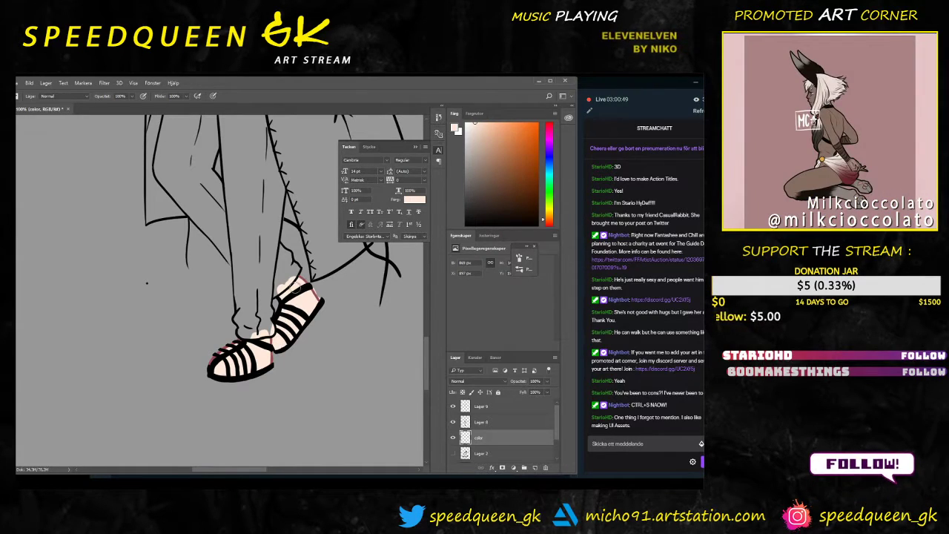
{"action": "key", "text": "e"}
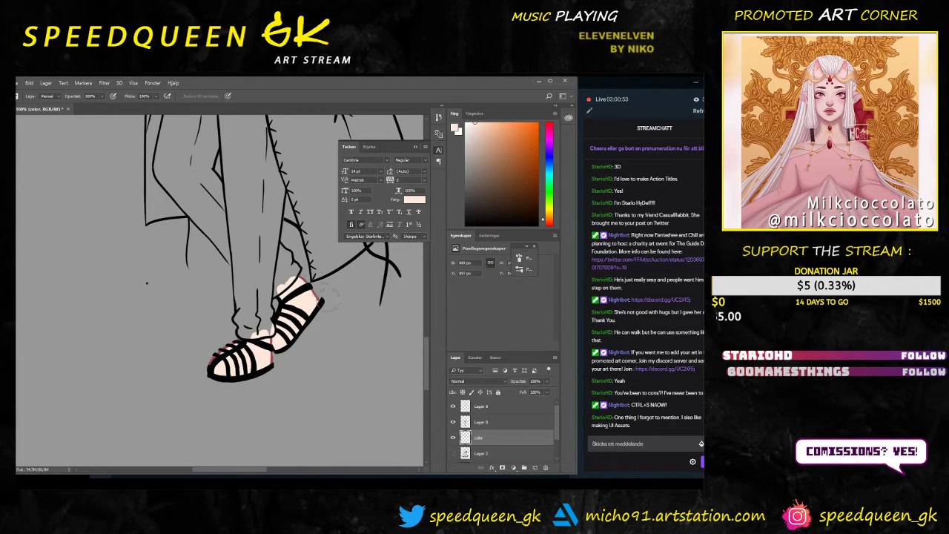
Step: Adjust the brush size and paint the skin tone over the laced torso, the open chest and the neck
{"action": "key", "text": "ctrl+minus"}
{"action": "key", "text": "ctrl+minus"}
{"action": "left_click_drag", "start_coordinate": [307, 289], "coordinate": [237, 350]}
{"action": "scroll", "coordinate": [287, 342], "scroll_direction": "up", "scroll_amount": 5}
{"action": "key", "text": "ctrl+plus"}
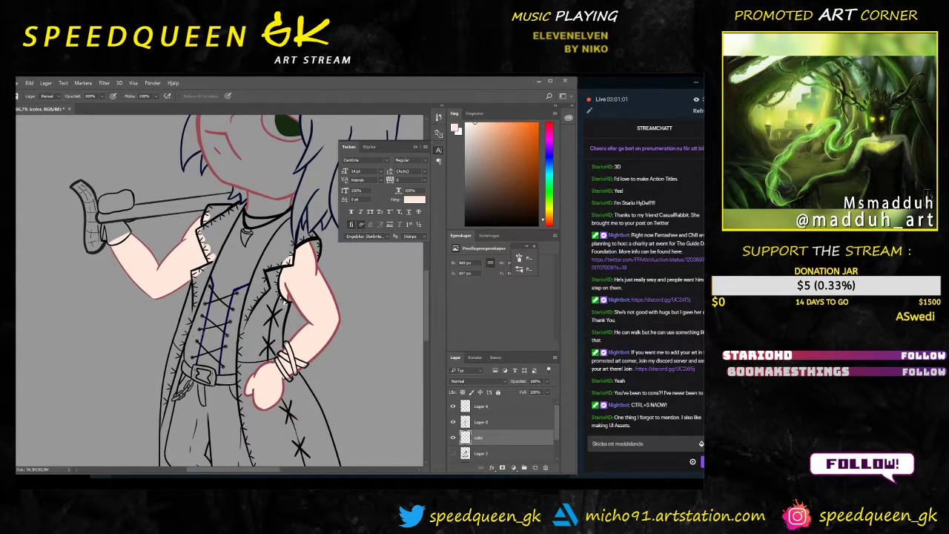
{"action": "key", "text": "b"}
{"action": "left_click_drag", "start_coordinate": [219, 288], "coordinate": [211, 346]}
{"action": "right_click", "coordinate": [225, 313]}
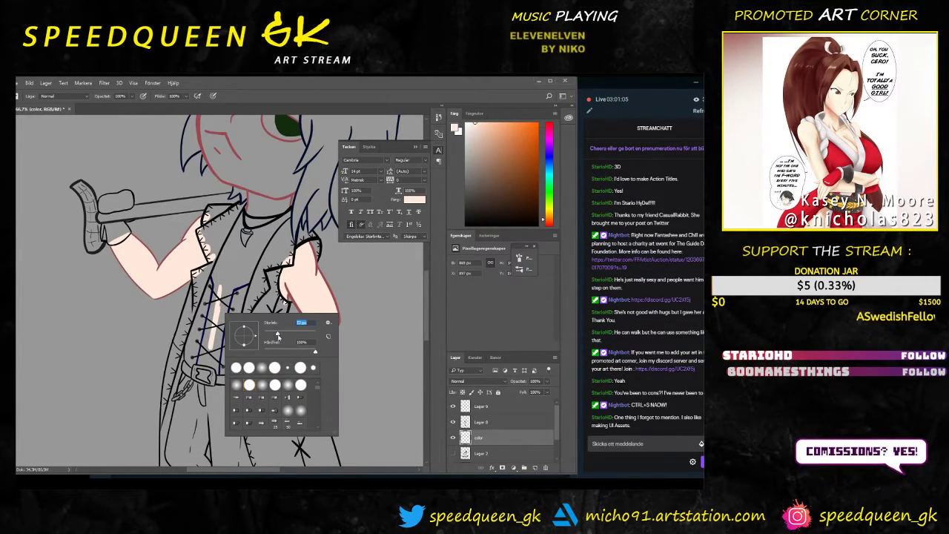
{"action": "key", "text": "Return"}
{"action": "mouse_move", "coordinate": [226, 288]}
{"action": "left_mouse_down"}
{"action": "mouse_move", "coordinate": [224, 309]}
{"action": "mouse_move", "coordinate": [214, 276]}
{"action": "mouse_move", "coordinate": [243, 218]}
{"action": "left_mouse_up"}
{"action": "mouse_move", "coordinate": [243, 256]}
{"action": "left_mouse_down"}
{"action": "mouse_move", "coordinate": [245, 278]}
{"action": "mouse_move", "coordinate": [255, 182]}
{"action": "mouse_move", "coordinate": [291, 191]}
{"action": "mouse_move", "coordinate": [291, 183]}
{"action": "mouse_move", "coordinate": [283, 231]}
{"action": "left_mouse_up"}
{"action": "mouse_move", "coordinate": [285, 194]}
{"action": "left_mouse_down"}
{"action": "mouse_move", "coordinate": [279, 226]}
{"action": "mouse_move", "coordinate": [257, 236]}
{"action": "left_mouse_up"}
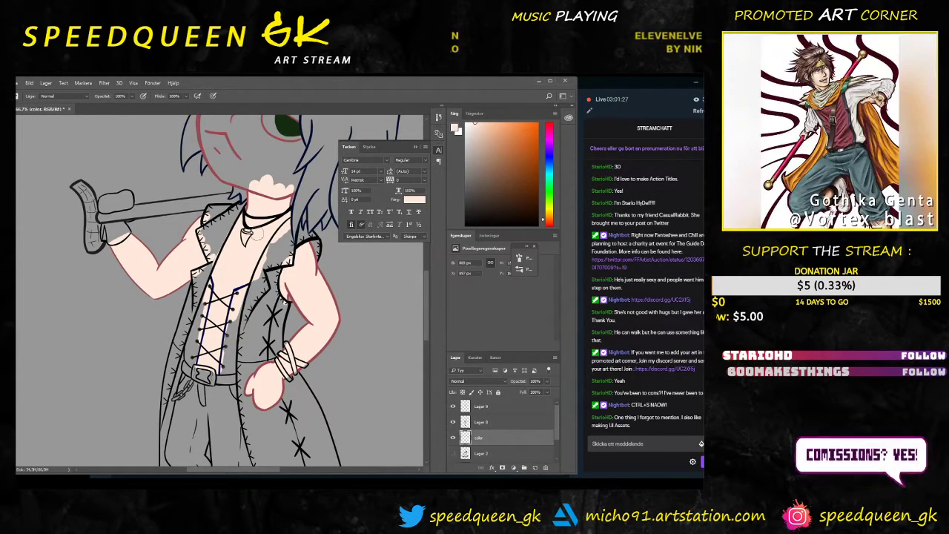
Step: Paint the flat skin tone over the whole face, covering the nose, cheeks, chin, forehead and the area around the eyes
{"action": "left_click_drag", "start_coordinate": [274, 236], "coordinate": [270, 323]}
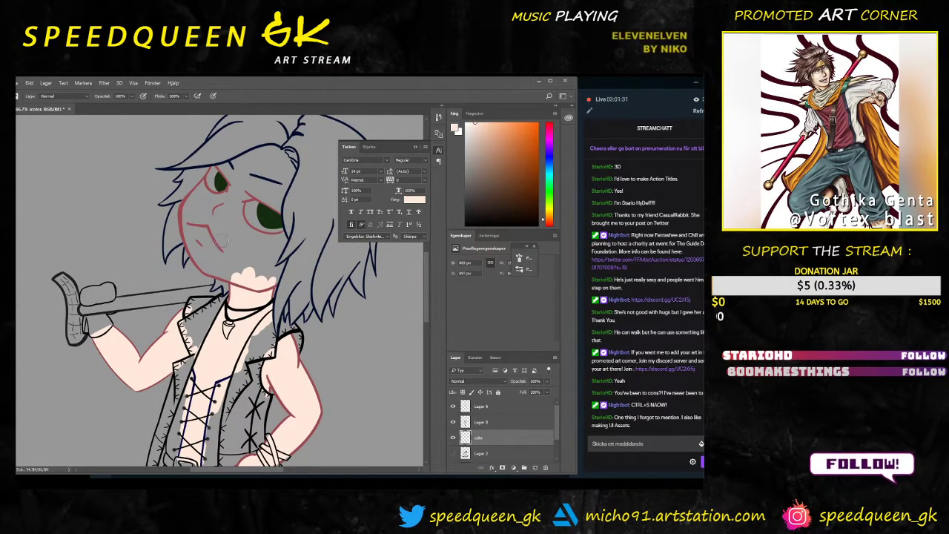
{"action": "left_click_drag", "start_coordinate": [239, 185], "coordinate": [225, 215]}
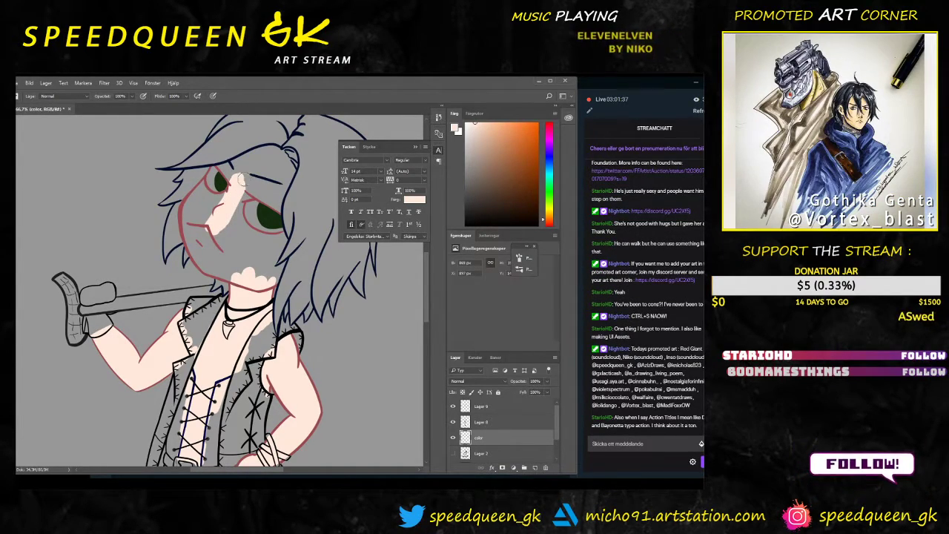
{"action": "mouse_move", "coordinate": [235, 213]}
{"action": "left_mouse_down"}
{"action": "mouse_move", "coordinate": [232, 189]}
{"action": "mouse_move", "coordinate": [219, 256]}
{"action": "mouse_move", "coordinate": [215, 242]}
{"action": "mouse_move", "coordinate": [193, 234]}
{"action": "mouse_move", "coordinate": [208, 265]}
{"action": "mouse_move", "coordinate": [194, 247]}
{"action": "mouse_move", "coordinate": [208, 263]}
{"action": "mouse_move", "coordinate": [193, 216]}
{"action": "left_mouse_up"}
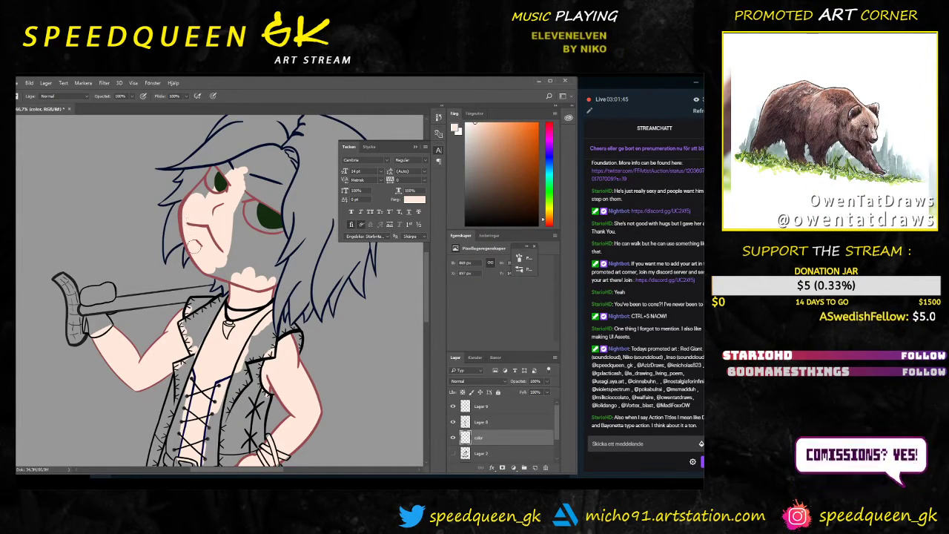
{"action": "mouse_move", "coordinate": [205, 197]}
{"action": "left_mouse_down"}
{"action": "mouse_move", "coordinate": [225, 159]}
{"action": "mouse_move", "coordinate": [263, 149]}
{"action": "mouse_move", "coordinate": [282, 160]}
{"action": "mouse_move", "coordinate": [289, 194]}
{"action": "left_mouse_up"}
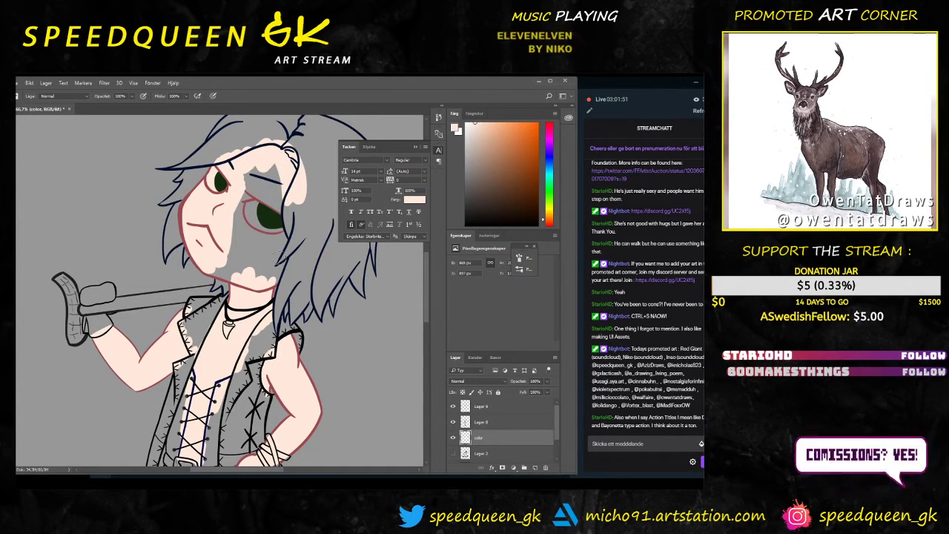
{"action": "mouse_move", "coordinate": [291, 266]}
{"action": "left_mouse_down"}
{"action": "mouse_move", "coordinate": [286, 219]}
{"action": "mouse_move", "coordinate": [277, 216]}
{"action": "mouse_move", "coordinate": [255, 241]}
{"action": "mouse_move", "coordinate": [255, 211]}
{"action": "mouse_move", "coordinate": [238, 194]}
{"action": "mouse_move", "coordinate": [247, 209]}
{"action": "mouse_move", "coordinate": [252, 178]}
{"action": "mouse_move", "coordinate": [244, 174]}
{"action": "mouse_move", "coordinate": [273, 191]}
{"action": "left_mouse_up"}
{"action": "mouse_move", "coordinate": [248, 278]}
{"action": "left_mouse_down"}
{"action": "mouse_move", "coordinate": [238, 251]}
{"action": "mouse_move", "coordinate": [235, 261]}
{"action": "mouse_move", "coordinate": [201, 242]}
{"action": "mouse_move", "coordinate": [242, 278]}
{"action": "mouse_move", "coordinate": [205, 266]}
{"action": "left_mouse_up"}
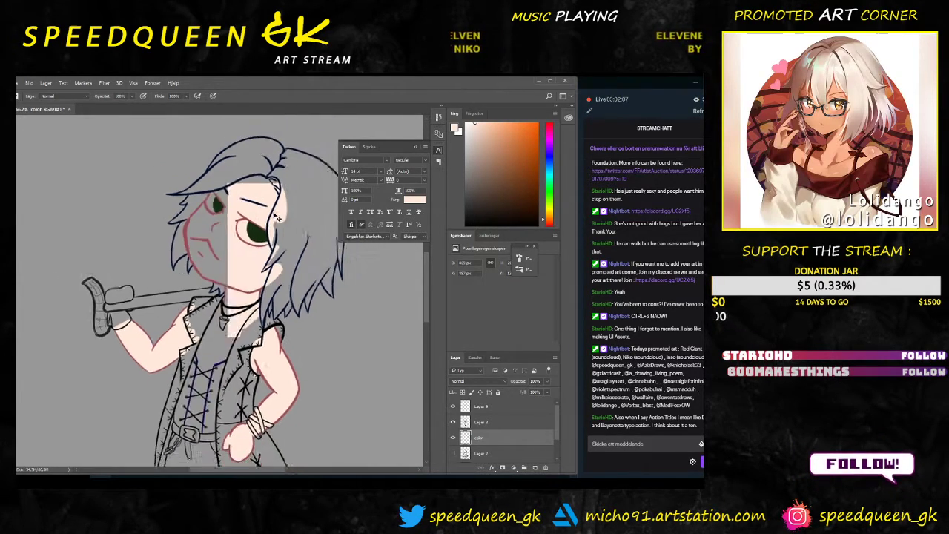
Step: Examine the flat skin tone on the face, neck, torso, arms and hand for missed or uneven areas
{"action": "key", "text": "ctrl+minus"}
{"action": "key", "text": "ctrl+minus"}
{"action": "left_click_drag", "start_coordinate": [269, 221], "coordinate": [268, 247]}
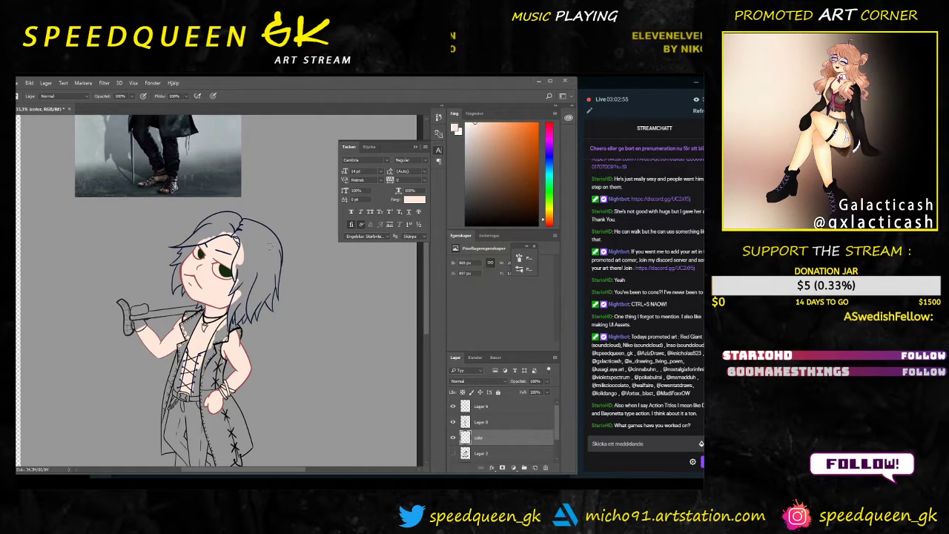
{"action": "key", "text": "ctrl+plus"}
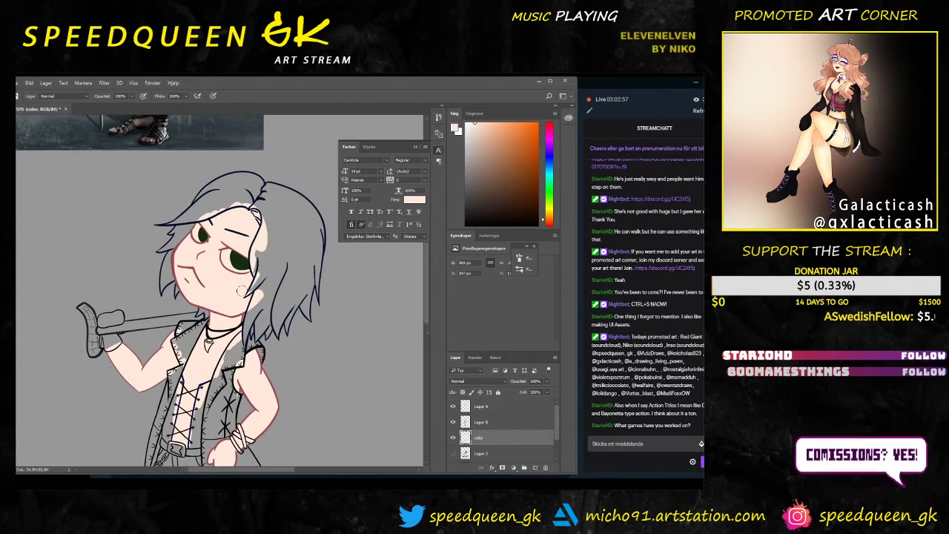
{"action": "left_click_drag", "start_coordinate": [256, 320], "coordinate": [277, 241]}
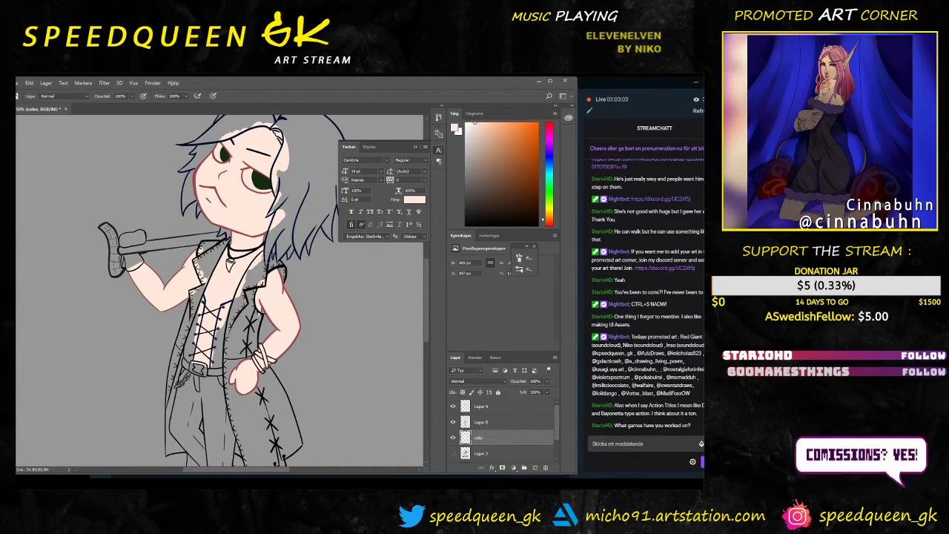
{"action": "key", "text": "ctrl+plus"}
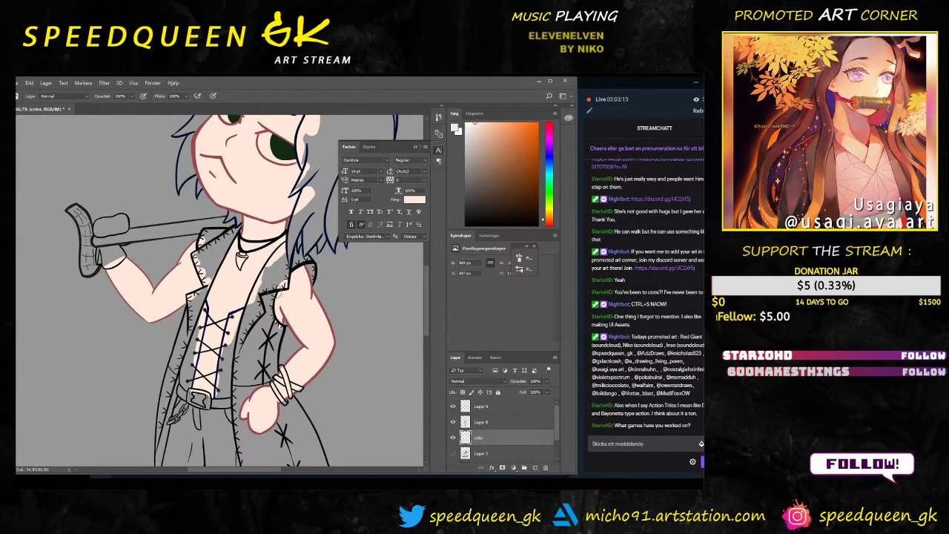
{"action": "left_click_drag", "start_coordinate": [256, 359], "coordinate": [266, 257]}
{"action": "left_click_drag", "start_coordinate": [287, 360], "coordinate": [262, 362]}
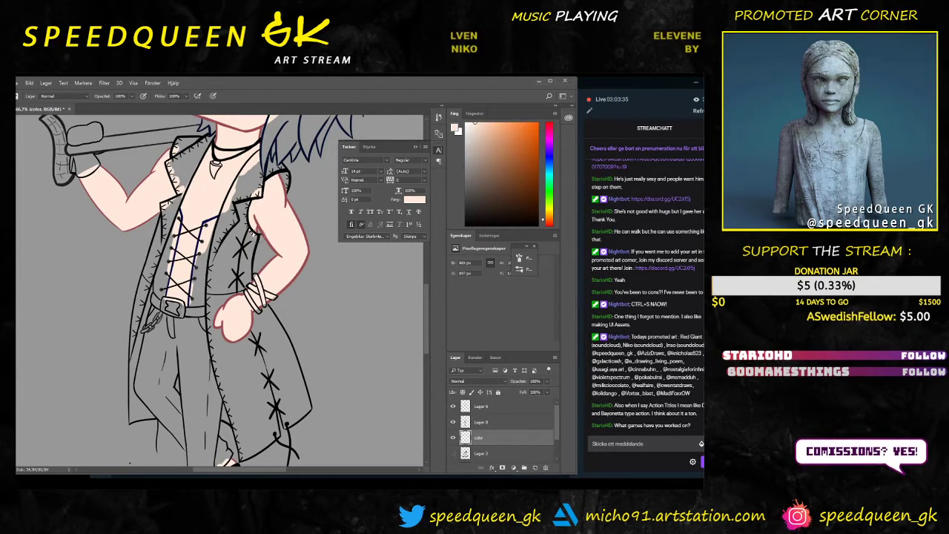
{"action": "left_click_drag", "start_coordinate": [287, 184], "coordinate": [251, 349]}
{"action": "left_click_drag", "start_coordinate": [234, 401], "coordinate": [277, 239]}
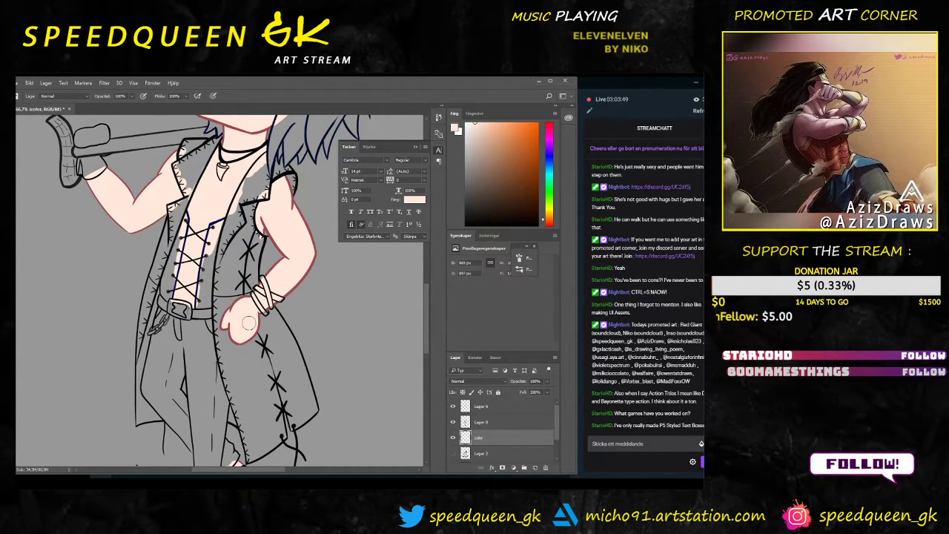
{"action": "left_click_drag", "start_coordinate": [264, 198], "coordinate": [219, 344]}
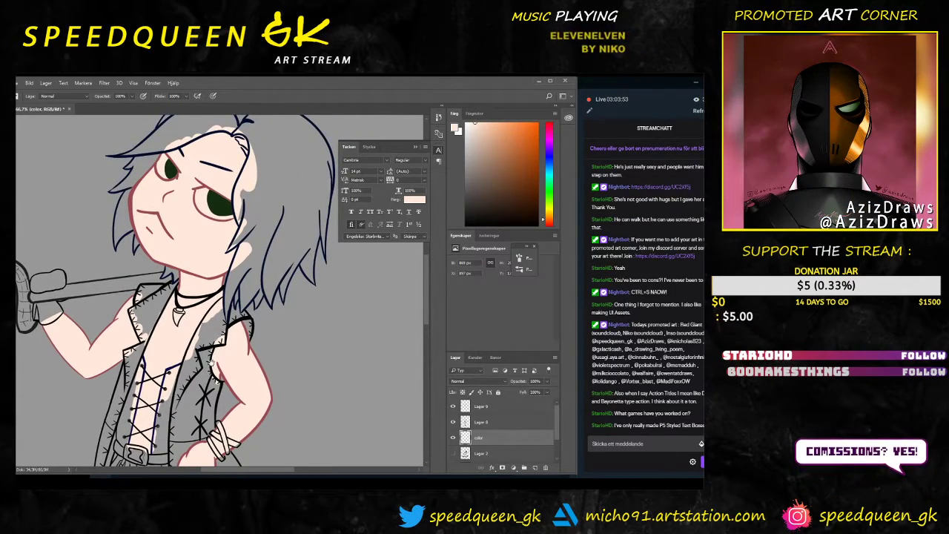
{"action": "scroll", "coordinate": [210, 362], "scroll_direction": "down", "scroll_amount": 3}
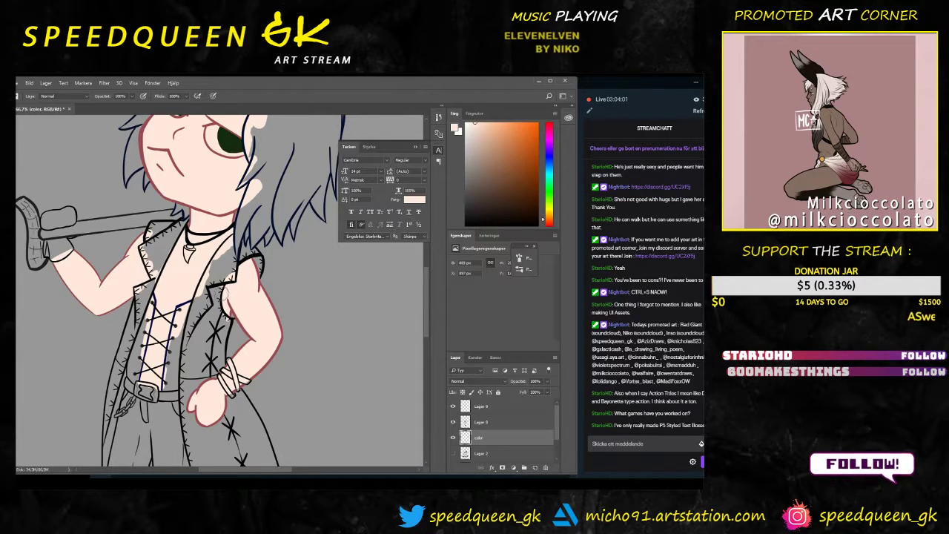
{"action": "left_click_drag", "start_coordinate": [213, 361], "coordinate": [238, 323]}
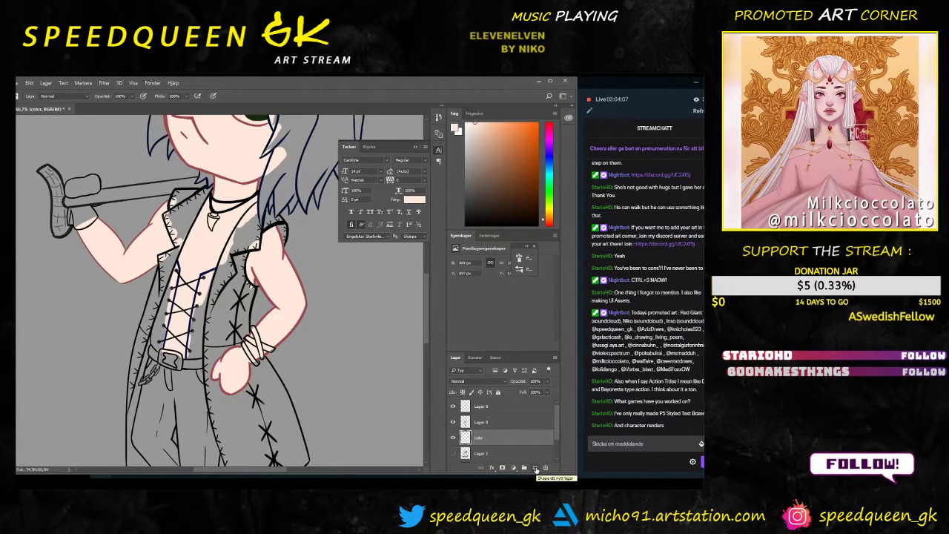
Step: Create a new layer above the color layer, choose a dark grey and paint the vest's collar and the stitched chest panel beside the lacing
{"action": "left_click", "coordinate": [535, 469]}
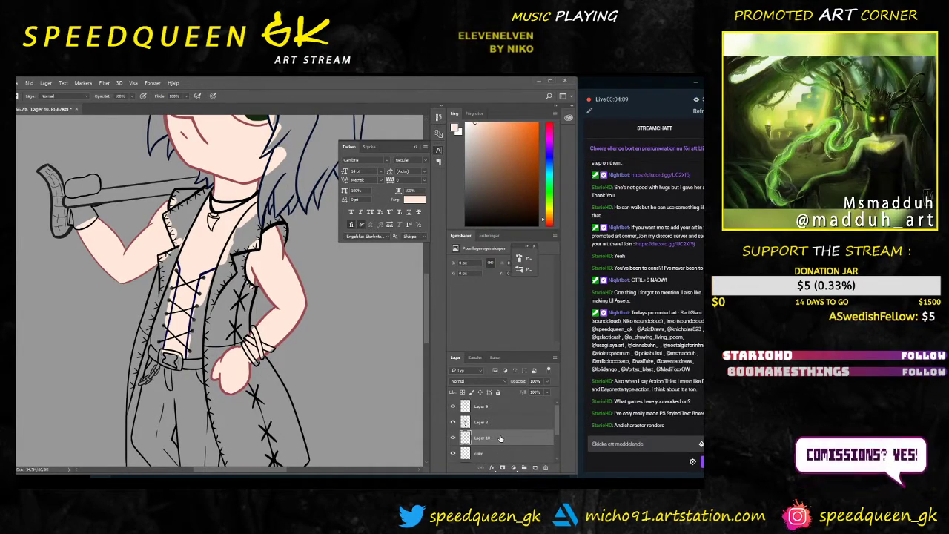
{"action": "left_click", "coordinate": [466, 208]}
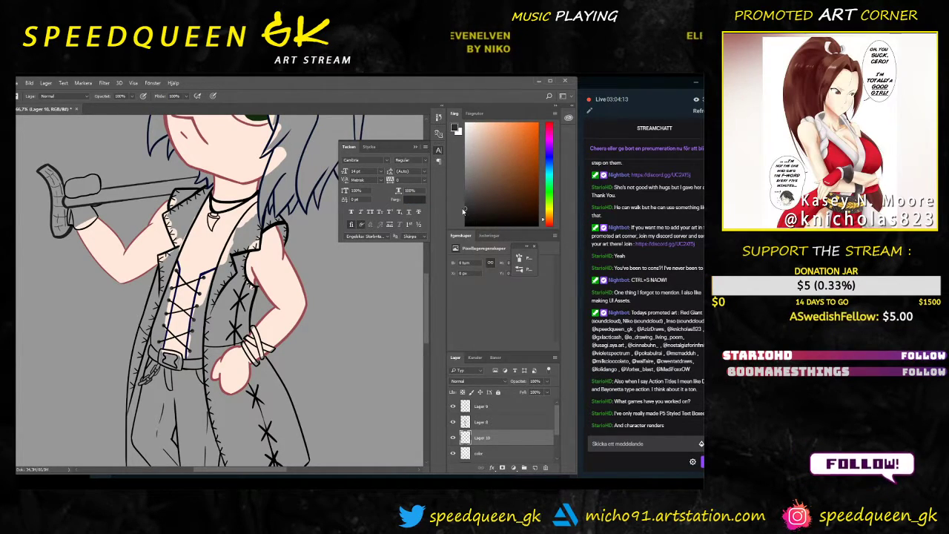
{"action": "mouse_move", "coordinate": [258, 207]}
{"action": "left_mouse_down"}
{"action": "mouse_move", "coordinate": [228, 259]}
{"action": "mouse_move", "coordinate": [276, 202]}
{"action": "mouse_move", "coordinate": [221, 307]}
{"action": "left_mouse_up"}
{"action": "left_click_drag", "start_coordinate": [227, 271], "coordinate": [215, 320]}
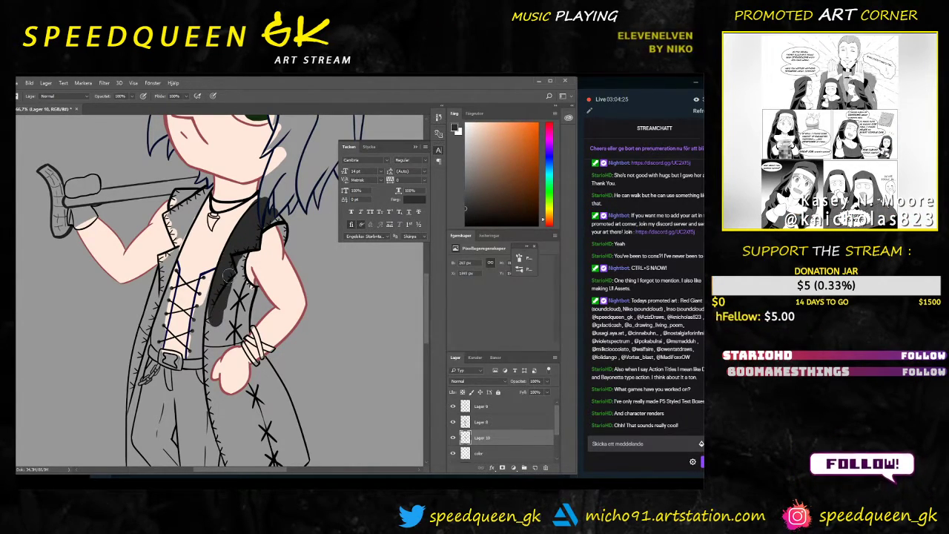
{"action": "left_click_drag", "start_coordinate": [227, 297], "coordinate": [213, 336]}
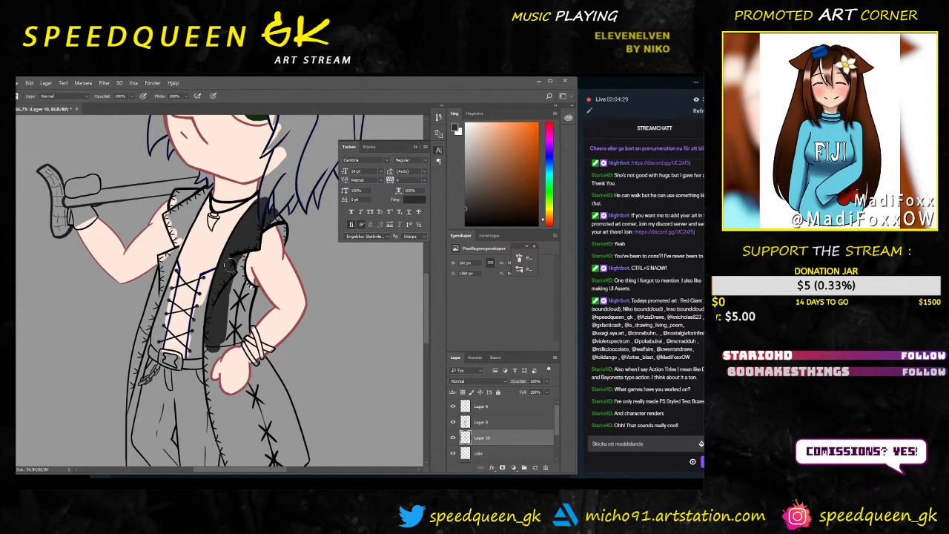
{"action": "mouse_move", "coordinate": [238, 257]}
{"action": "left_mouse_down"}
{"action": "mouse_move", "coordinate": [236, 295]}
{"action": "mouse_move", "coordinate": [242, 256]}
{"action": "left_mouse_up"}
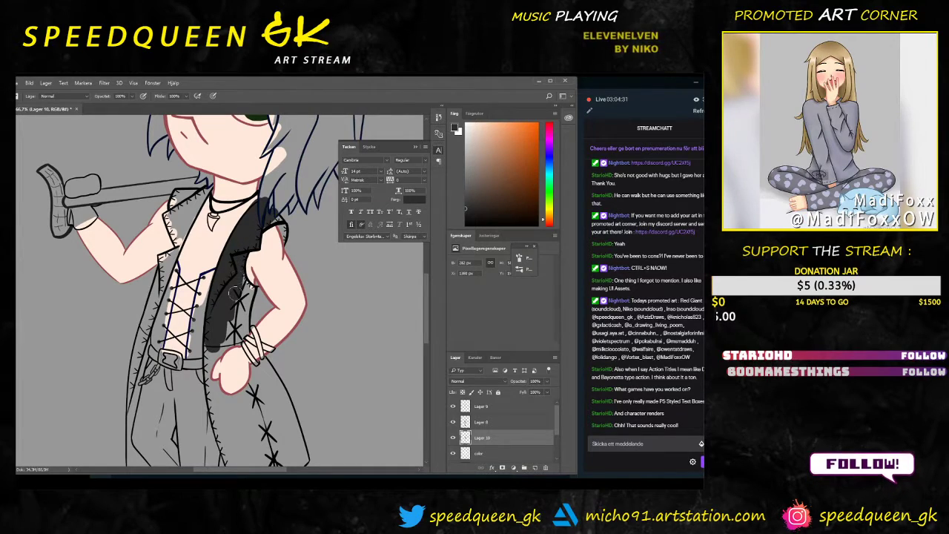
{"action": "left_click_drag", "start_coordinate": [246, 289], "coordinate": [240, 276]}
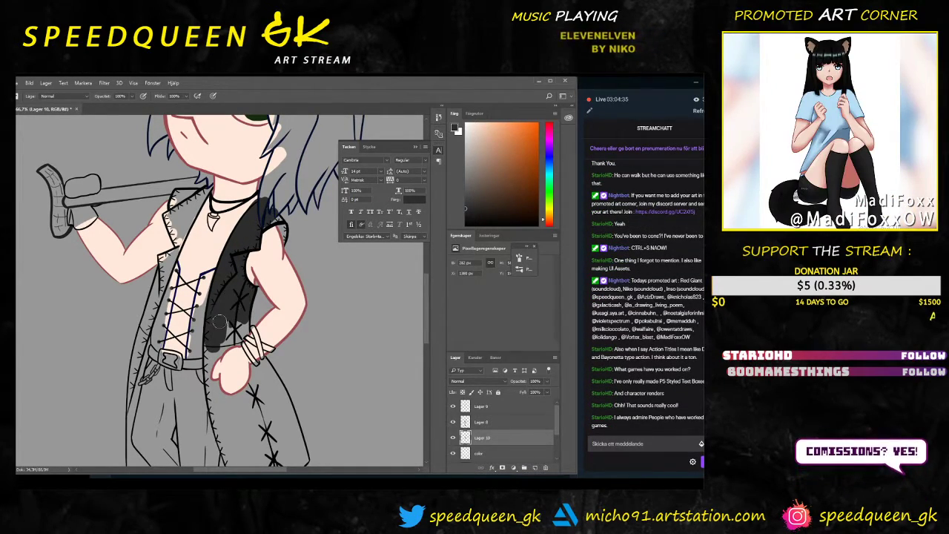
Step: Adjust the brush size, paint the wrist straps dark grey and fill the rest of the vest panel down to the waist seam
{"action": "scroll", "coordinate": [224, 317], "scroll_direction": "up", "scroll_amount": 3}
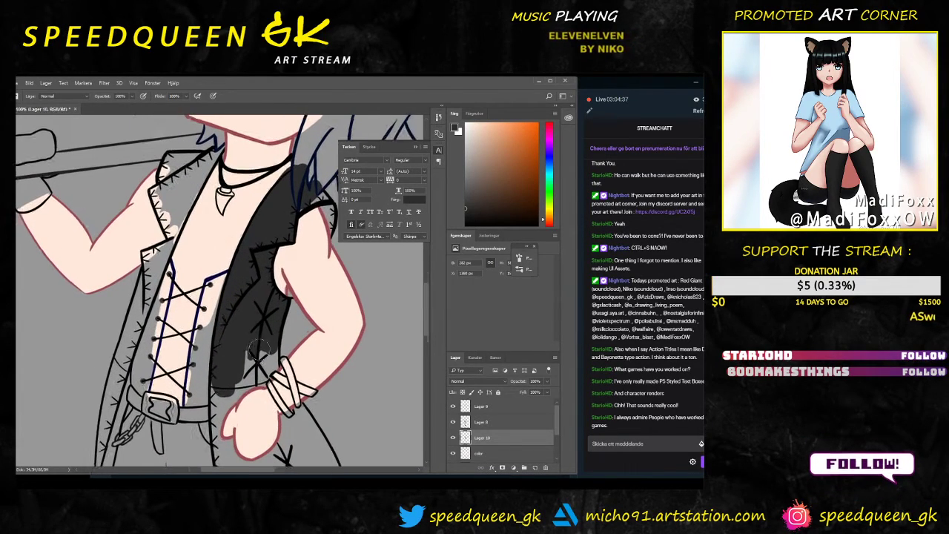
{"action": "left_click_drag", "start_coordinate": [261, 327], "coordinate": [232, 243]}
{"action": "right_click", "coordinate": [256, 300]}
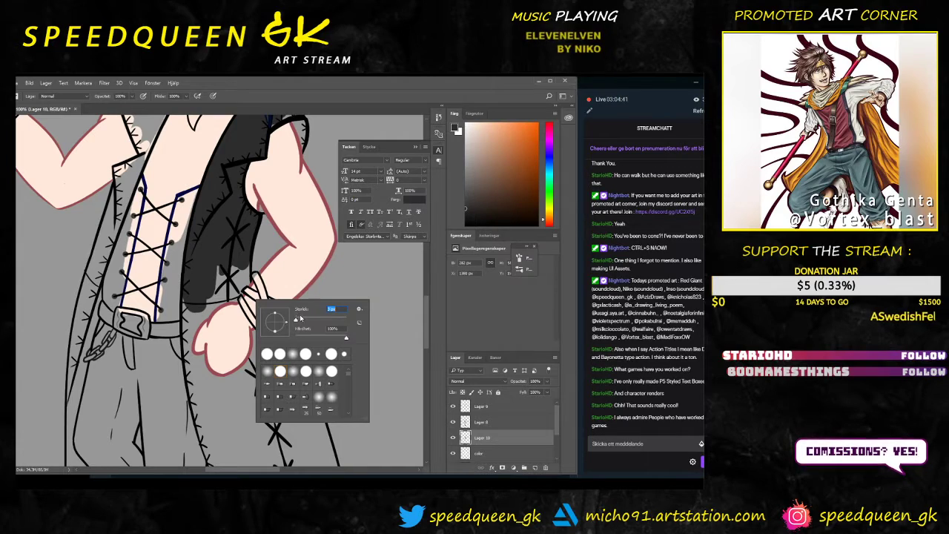
{"action": "left_click_drag", "start_coordinate": [257, 277], "coordinate": [263, 296]}
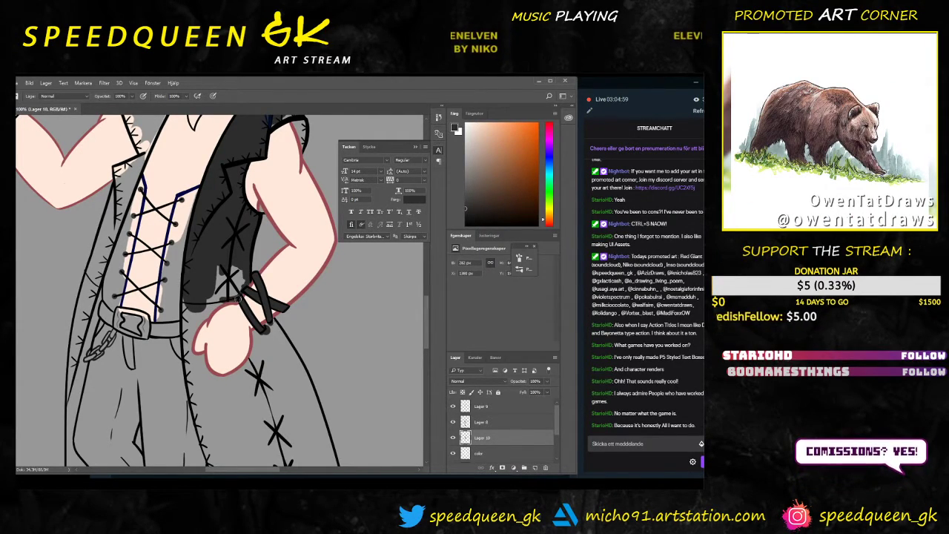
{"action": "left_click_drag", "start_coordinate": [221, 302], "coordinate": [208, 307]}
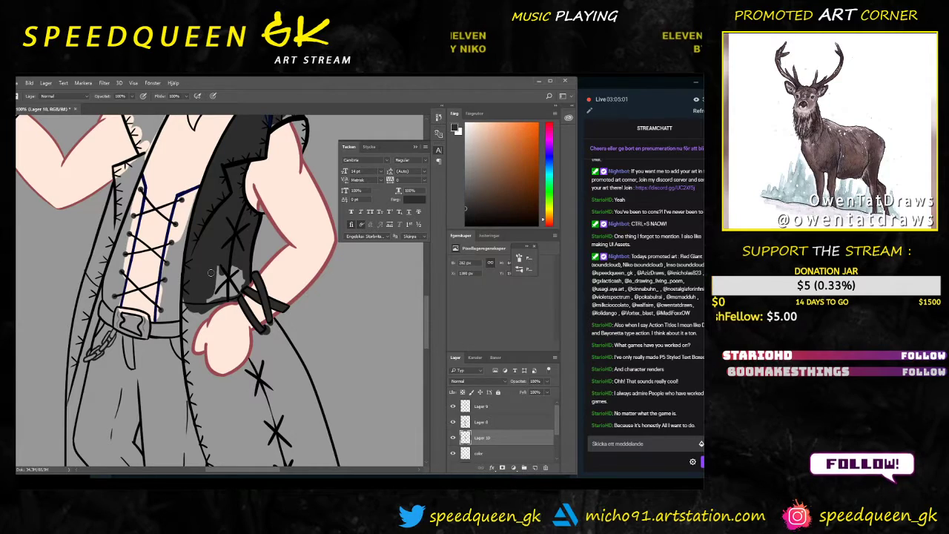
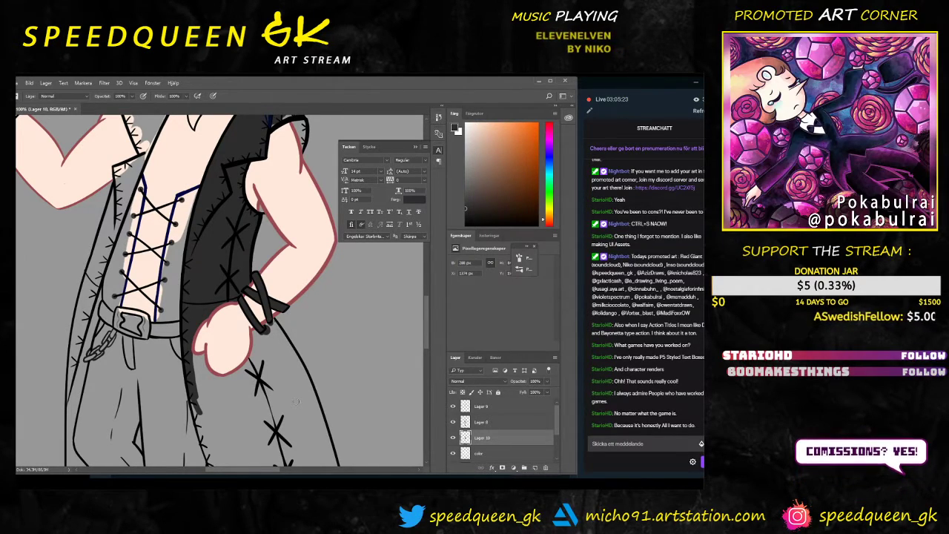
Step: Paint the coat dark grey around the hand on the hip, following its outline from the wrist straps to the stitched front edge
{"action": "left_click_drag", "start_coordinate": [264, 316], "coordinate": [240, 256]}
{"action": "scroll", "coordinate": [241, 270], "scroll_direction": "up", "scroll_amount": 1}
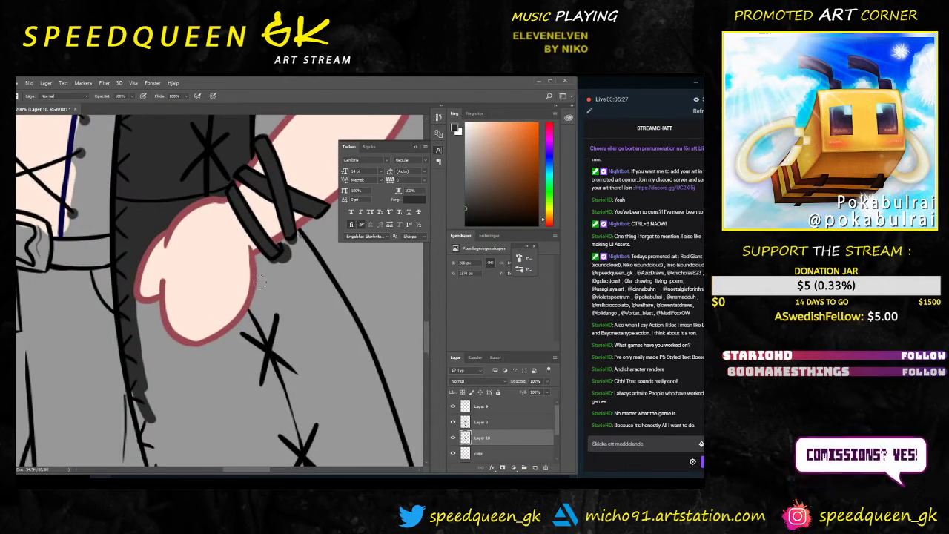
{"action": "mouse_move", "coordinate": [268, 268]}
{"action": "left_mouse_down"}
{"action": "mouse_move", "coordinate": [297, 237]}
{"action": "mouse_move", "coordinate": [288, 228]}
{"action": "mouse_move", "coordinate": [293, 261]}
{"action": "mouse_move", "coordinate": [298, 239]}
{"action": "left_mouse_up"}
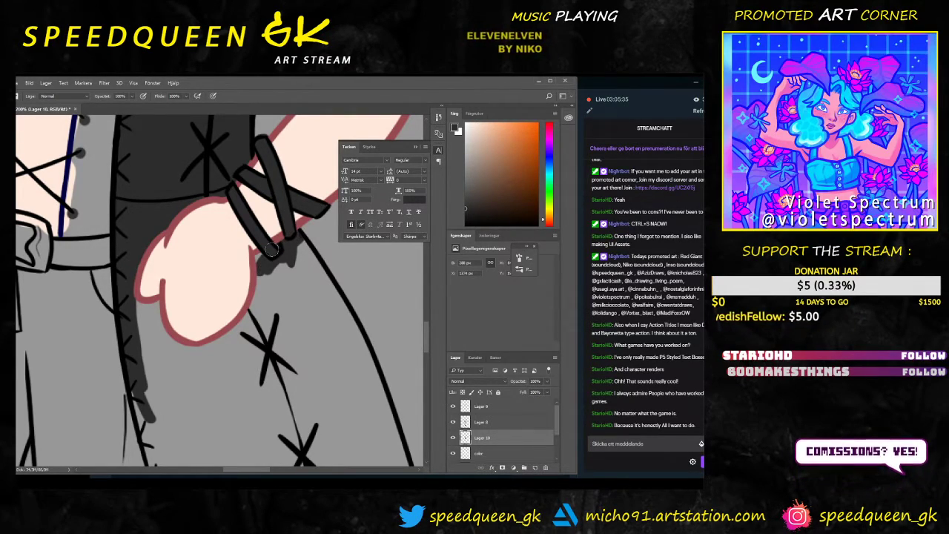
{"action": "left_click_drag", "start_coordinate": [259, 297], "coordinate": [269, 263]}
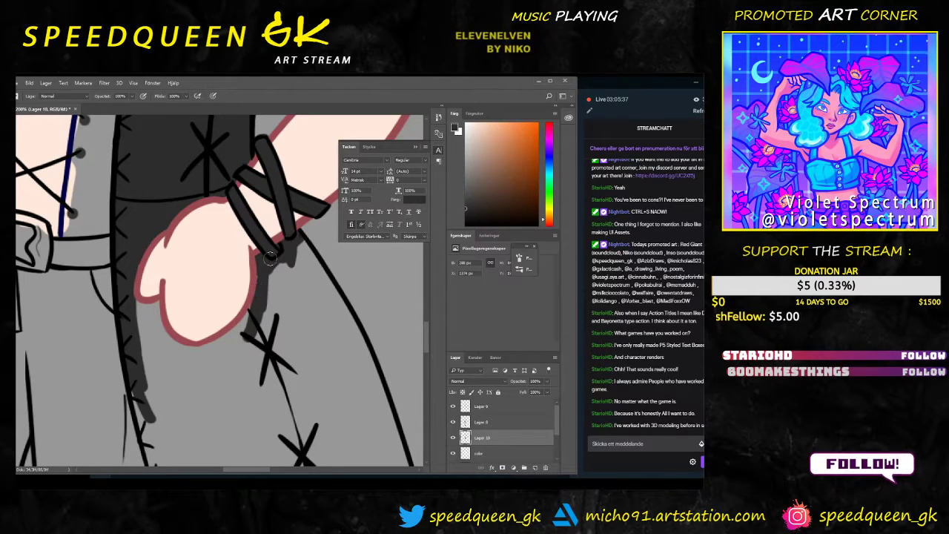
{"action": "mouse_move", "coordinate": [243, 336]}
{"action": "left_mouse_down"}
{"action": "mouse_move", "coordinate": [223, 347]}
{"action": "mouse_move", "coordinate": [248, 319]}
{"action": "mouse_move", "coordinate": [226, 339]}
{"action": "mouse_move", "coordinate": [179, 354]}
{"action": "left_mouse_up"}
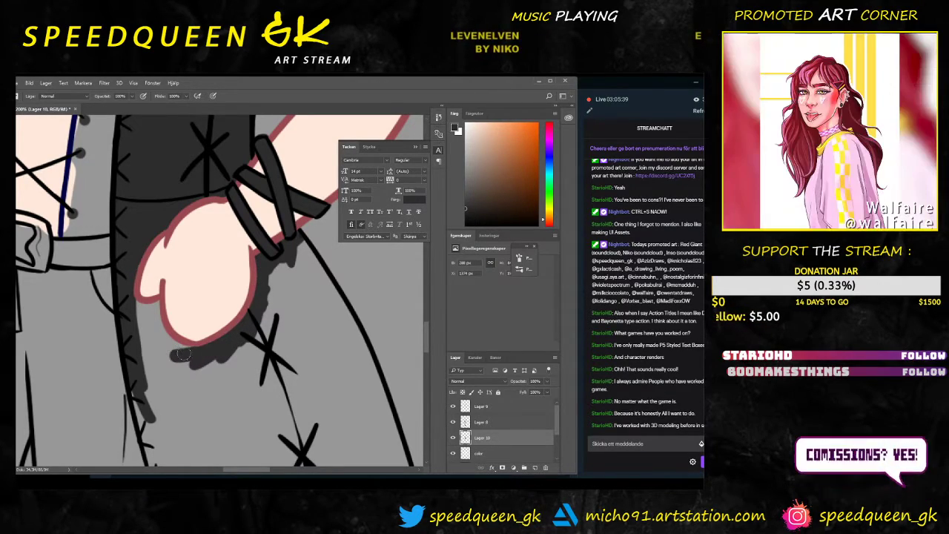
{"action": "left_click_drag", "start_coordinate": [157, 310], "coordinate": [169, 332]}
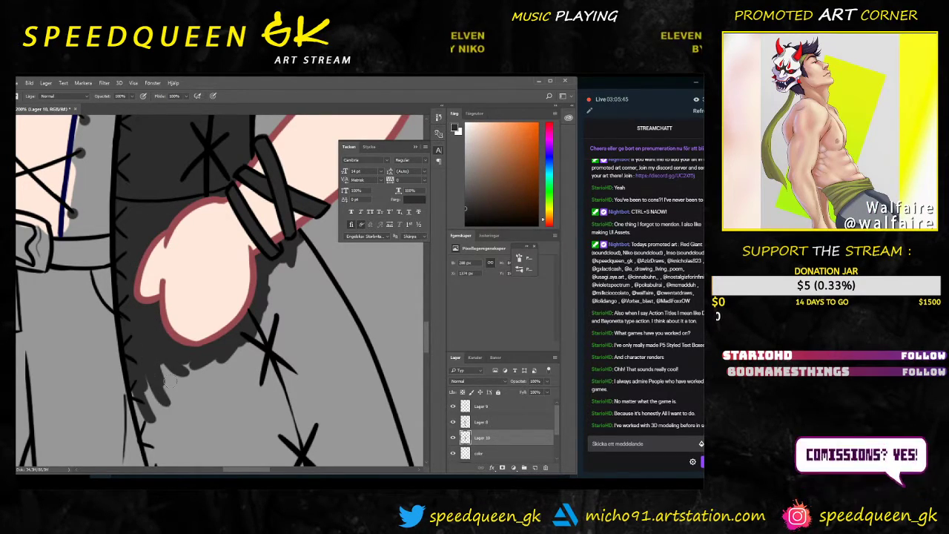
Step: Paint a dark grey band down the coat's stitched front edge, from below the hand to the hem corner above the foot
{"action": "key", "text": "ctrl+minus"}
{"action": "left_click_drag", "start_coordinate": [255, 317], "coordinate": [237, 259]}
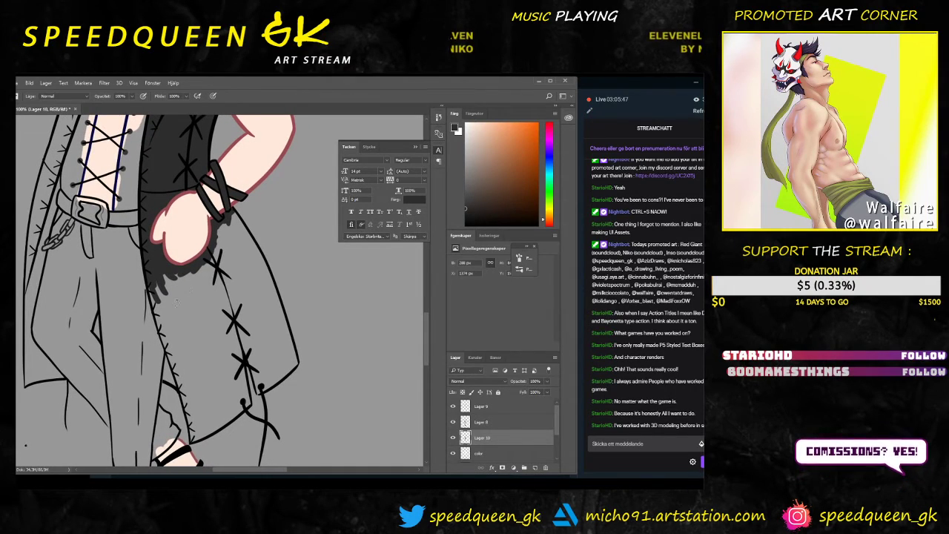
{"action": "key", "text": "ctrl+plus"}
{"action": "mouse_move", "coordinate": [169, 316]}
{"action": "left_mouse_down"}
{"action": "mouse_move", "coordinate": [183, 248]}
{"action": "mouse_move", "coordinate": [164, 229]}
{"action": "left_mouse_up"}
{"action": "key", "text": "ctrl+minus"}
{"action": "left_click_drag", "start_coordinate": [173, 264], "coordinate": [197, 330]}
{"action": "key", "text": "ctrl+plus"}
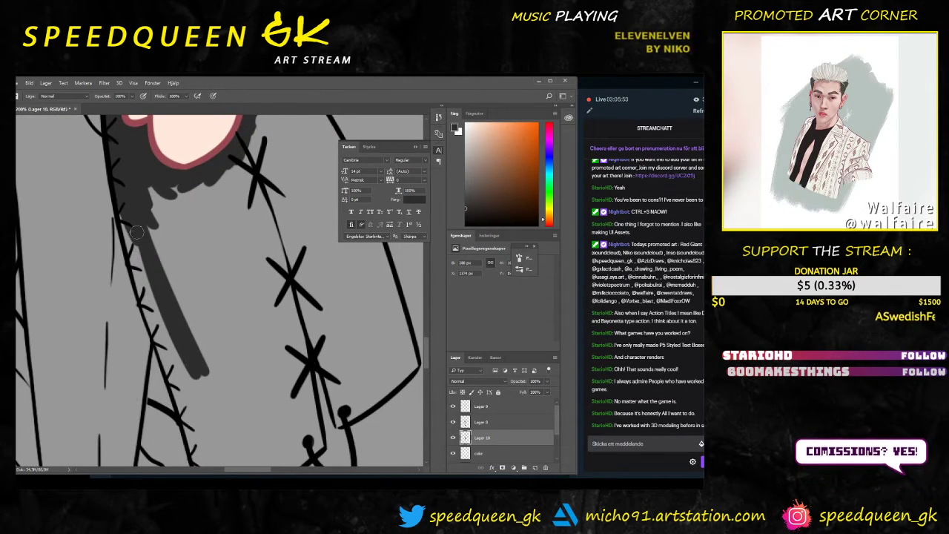
{"action": "left_click_drag", "start_coordinate": [156, 305], "coordinate": [125, 217]}
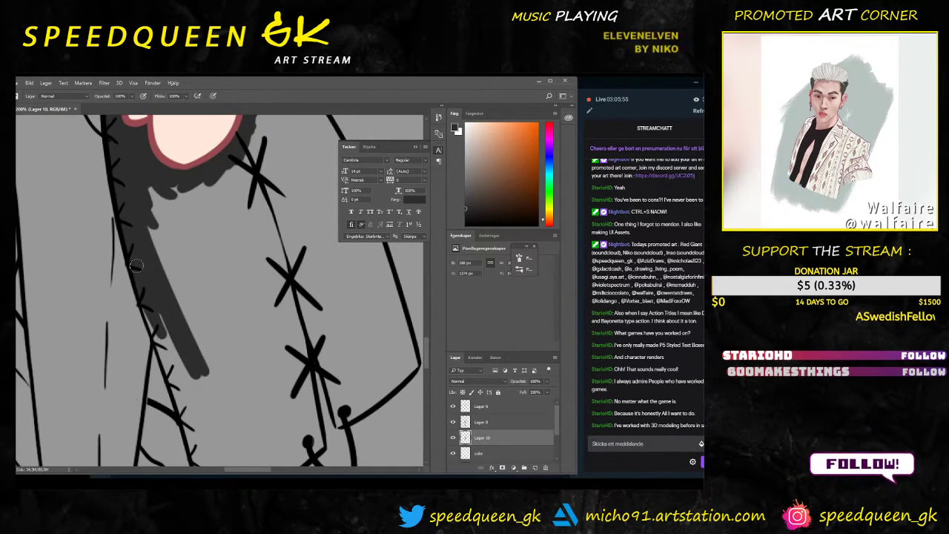
{"action": "scroll", "coordinate": [194, 315], "scroll_direction": "down", "scroll_amount": 3}
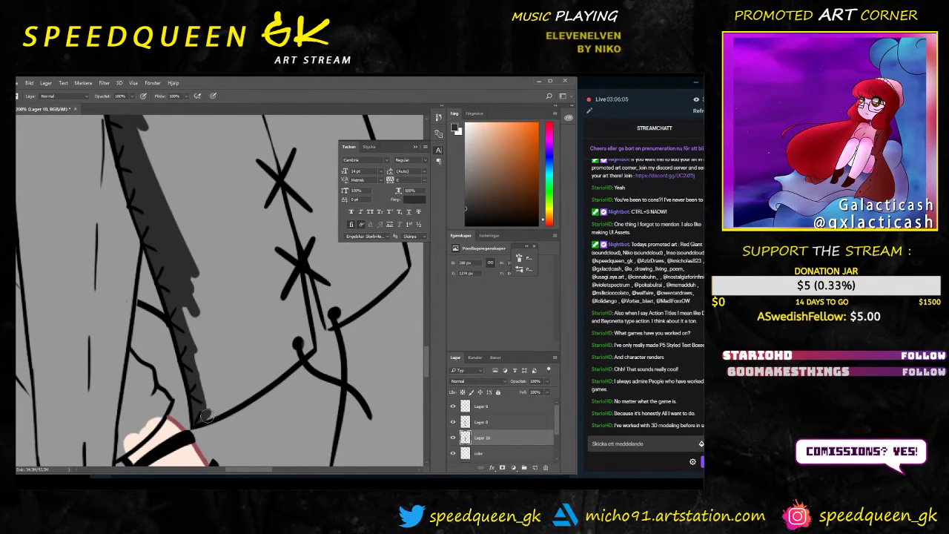
Step: Paint the front panel's hem dark grey up to the lowest cross stitches and thicken the band at the front corner
{"action": "left_click_drag", "start_coordinate": [230, 404], "coordinate": [273, 370]}
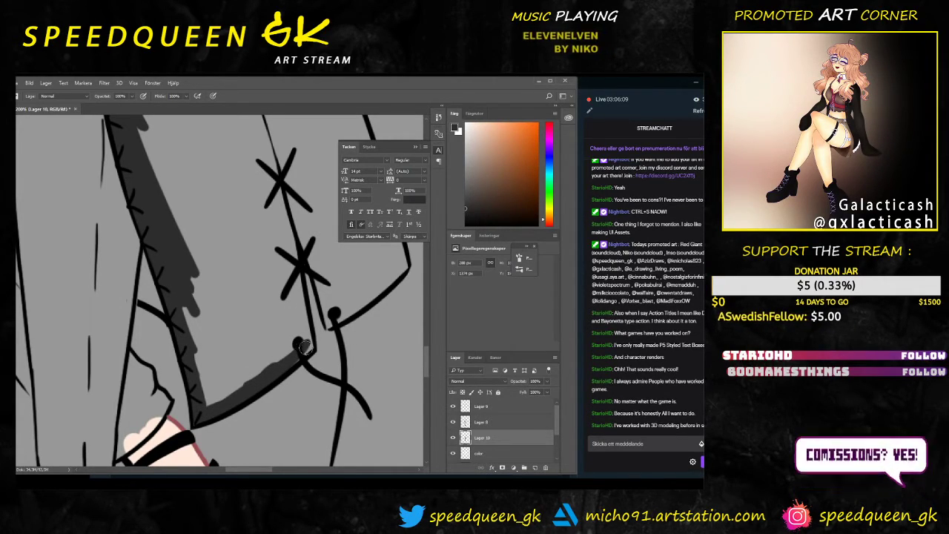
{"action": "mouse_move", "coordinate": [295, 337]}
{"action": "left_mouse_down"}
{"action": "mouse_move", "coordinate": [282, 262]}
{"action": "mouse_move", "coordinate": [275, 303]}
{"action": "mouse_move", "coordinate": [298, 327]}
{"action": "mouse_move", "coordinate": [285, 345]}
{"action": "mouse_move", "coordinate": [279, 330]}
{"action": "mouse_move", "coordinate": [267, 364]}
{"action": "mouse_move", "coordinate": [272, 317]}
{"action": "left_mouse_up"}
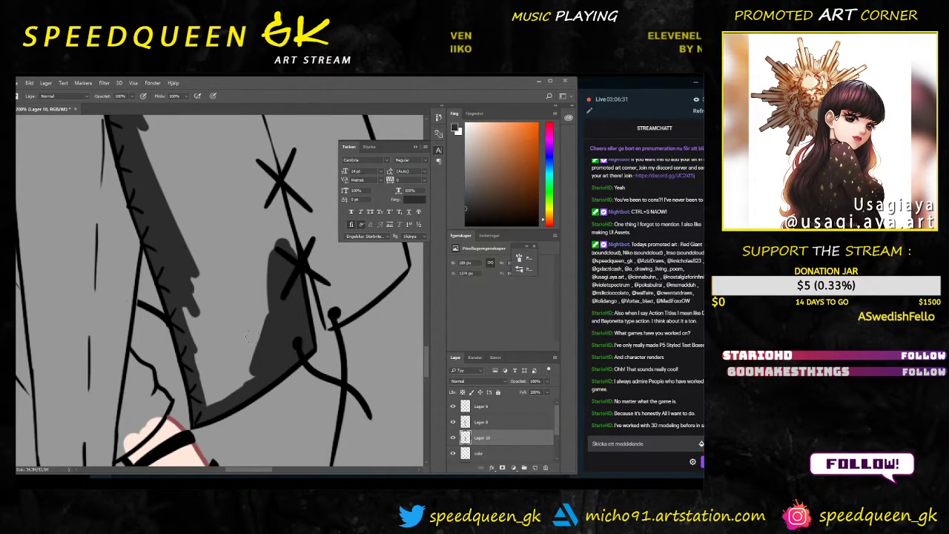
{"action": "mouse_move", "coordinate": [176, 299]}
{"action": "left_mouse_down"}
{"action": "mouse_move", "coordinate": [211, 394]}
{"action": "mouse_move", "coordinate": [216, 370]}
{"action": "mouse_move", "coordinate": [206, 398]}
{"action": "left_mouse_up"}
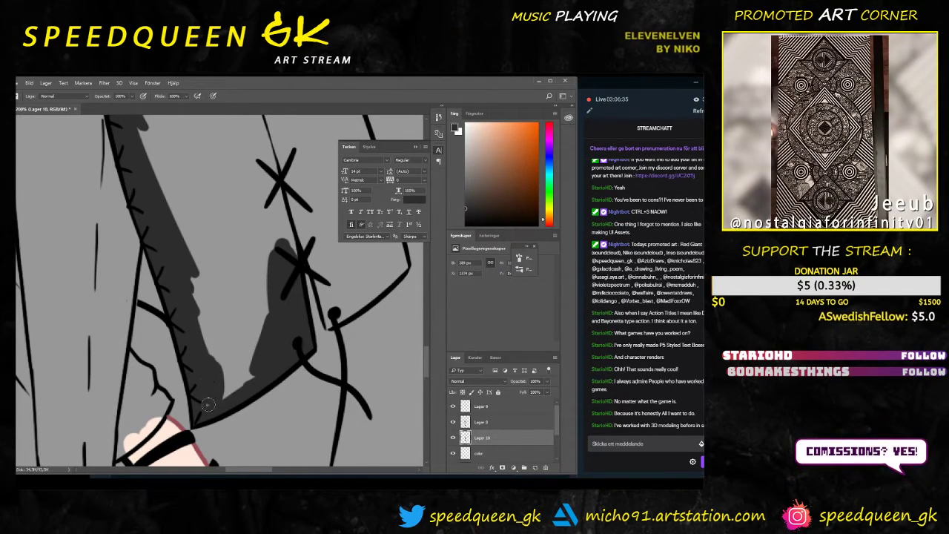
Step: Adjust the brush size and paint the coat dark grey beside the hand and down the upper part of its outer edge
{"action": "key", "text": "ctrl+minus"}
{"action": "right_click", "coordinate": [227, 300]}
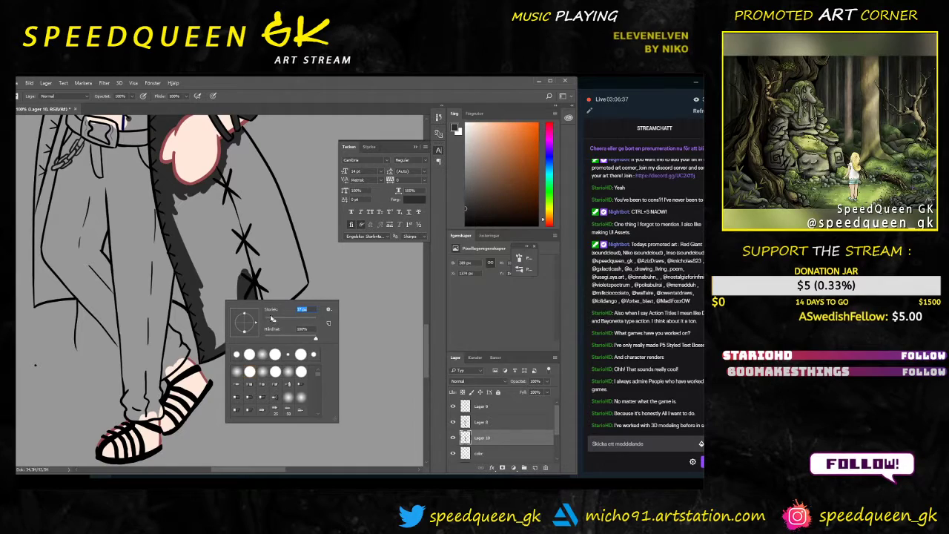
{"action": "mouse_move", "coordinate": [175, 196]}
{"action": "left_mouse_down"}
{"action": "mouse_move", "coordinate": [188, 256]}
{"action": "mouse_move", "coordinate": [178, 194]}
{"action": "mouse_move", "coordinate": [205, 190]}
{"action": "mouse_move", "coordinate": [184, 210]}
{"action": "mouse_move", "coordinate": [211, 202]}
{"action": "mouse_move", "coordinate": [236, 217]}
{"action": "mouse_move", "coordinate": [236, 201]}
{"action": "mouse_move", "coordinate": [231, 247]}
{"action": "left_mouse_up"}
{"action": "mouse_move", "coordinate": [224, 209]}
{"action": "left_mouse_down"}
{"action": "mouse_move", "coordinate": [211, 249]}
{"action": "mouse_move", "coordinate": [221, 221]}
{"action": "left_mouse_up"}
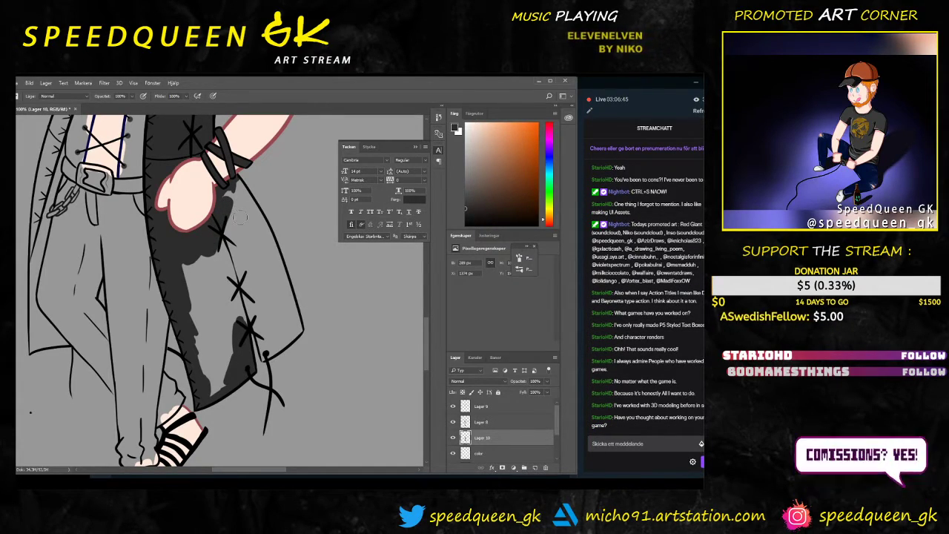
{"action": "mouse_move", "coordinate": [229, 202]}
{"action": "left_mouse_down"}
{"action": "mouse_move", "coordinate": [245, 191]}
{"action": "mouse_move", "coordinate": [264, 244]}
{"action": "left_mouse_up"}
{"action": "left_click_drag", "start_coordinate": [250, 193], "coordinate": [280, 271]}
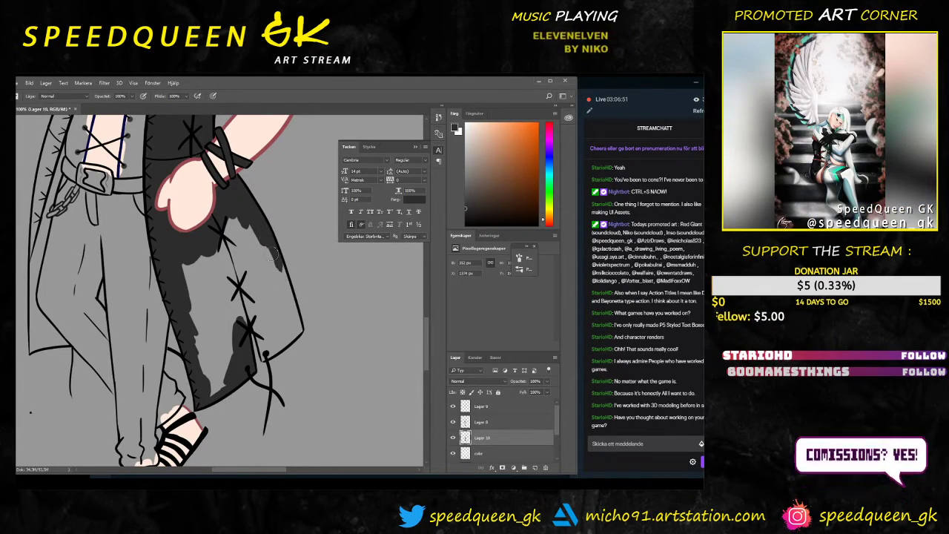
Step: Fill the remaining bare areas on both sides of the coat's cross-stitched seam with dark grey, down toward the hem
{"action": "mouse_move", "coordinate": [293, 316]}
{"action": "left_mouse_down"}
{"action": "mouse_move", "coordinate": [257, 226]}
{"action": "mouse_move", "coordinate": [199, 293]}
{"action": "left_mouse_up"}
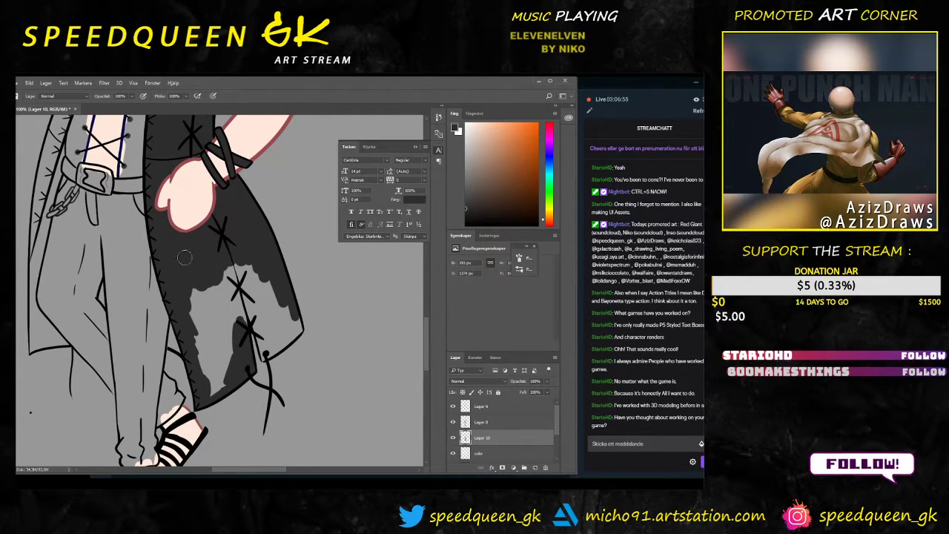
{"action": "left_click_drag", "start_coordinate": [185, 260], "coordinate": [204, 355]}
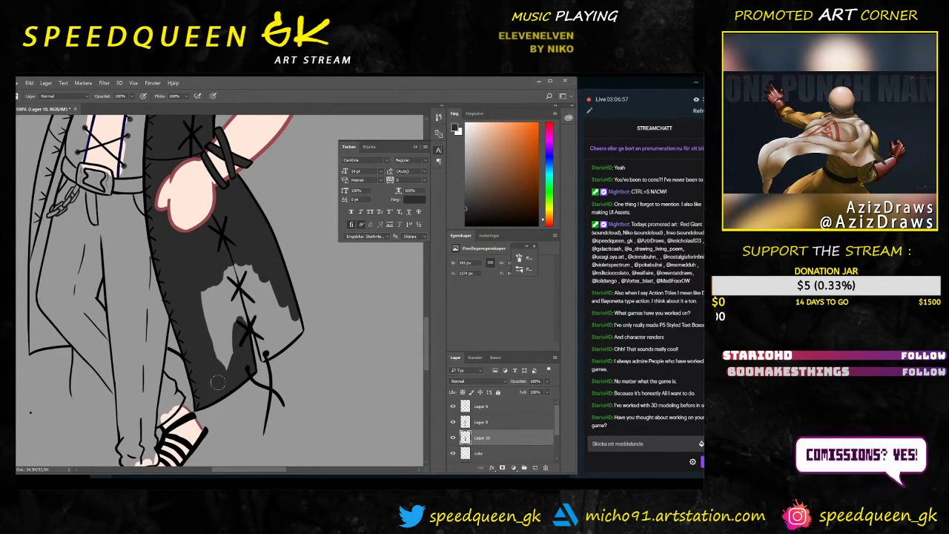
{"action": "left_click_drag", "start_coordinate": [216, 387], "coordinate": [227, 326]}
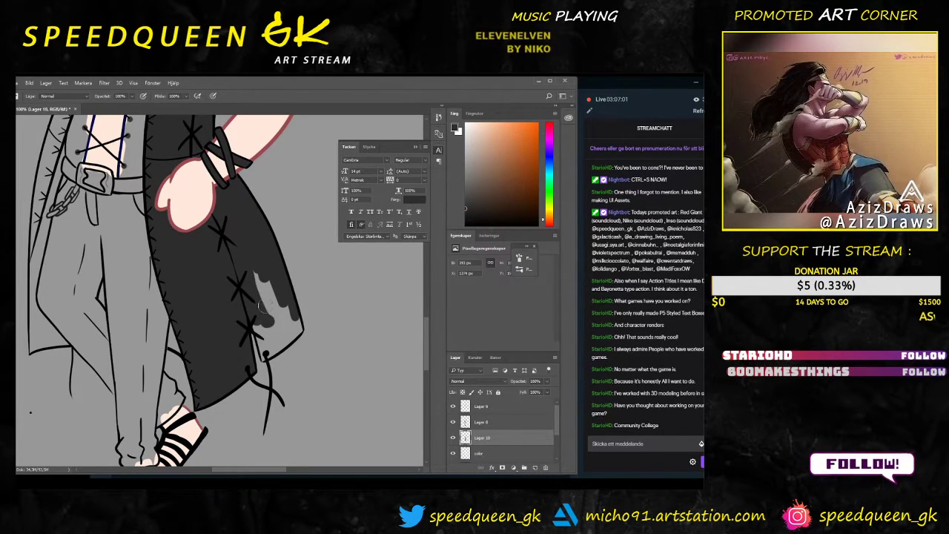
{"action": "left_click_drag", "start_coordinate": [276, 341], "coordinate": [261, 315]}
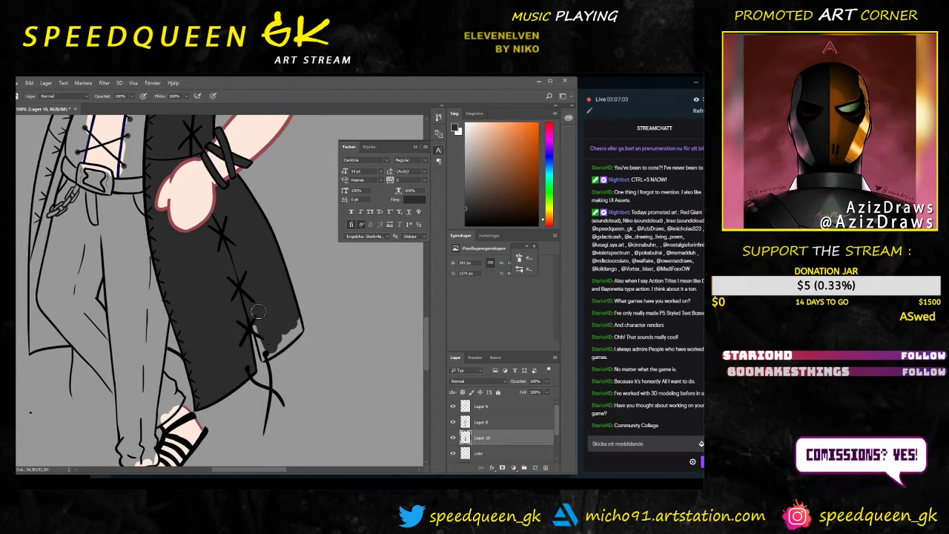
Step: Adjust the brush size and fill the outer coat panel's lower corner with dark grey up to the hem line
{"action": "key", "text": "ctrl+plus"}
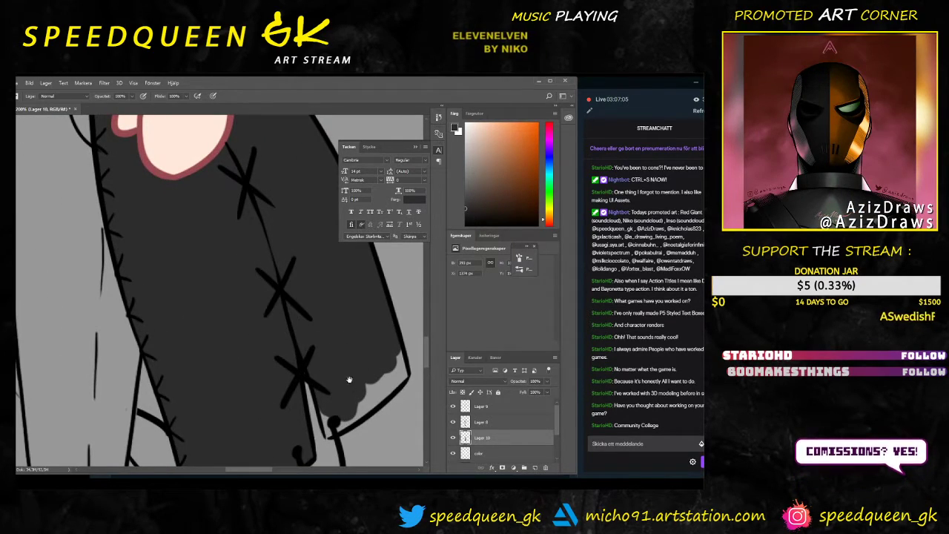
{"action": "left_click_drag", "start_coordinate": [351, 384], "coordinate": [323, 349]}
{"action": "right_click", "coordinate": [322, 315]}
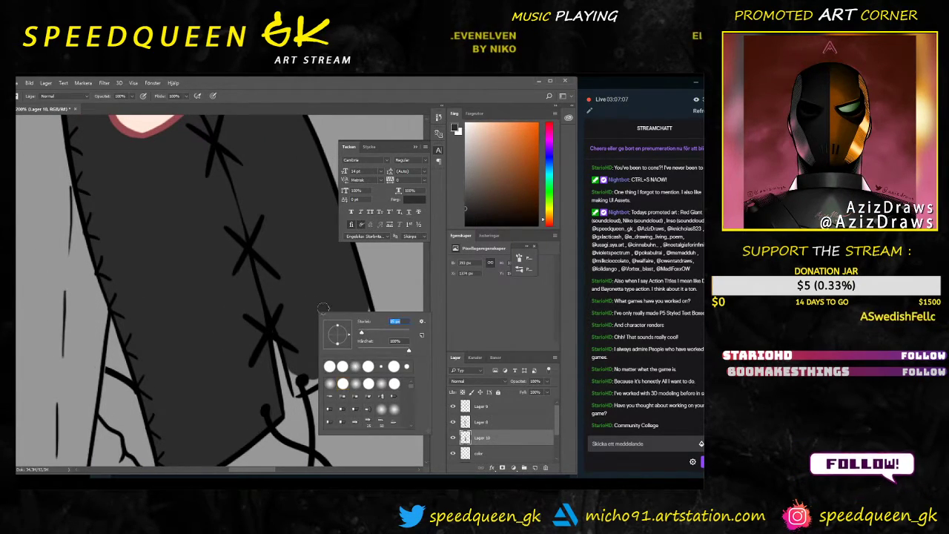
{"action": "left_click", "coordinate": [307, 332]}
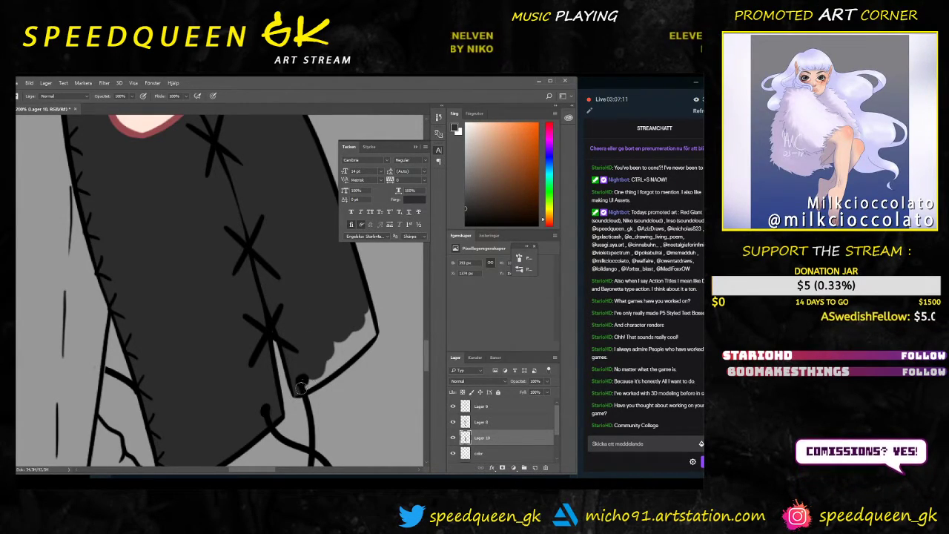
{"action": "mouse_move", "coordinate": [299, 395]}
{"action": "left_mouse_down"}
{"action": "mouse_move", "coordinate": [373, 332]}
{"action": "mouse_move", "coordinate": [340, 357]}
{"action": "mouse_move", "coordinate": [368, 335]}
{"action": "mouse_move", "coordinate": [327, 352]}
{"action": "mouse_move", "coordinate": [371, 327]}
{"action": "left_mouse_up"}
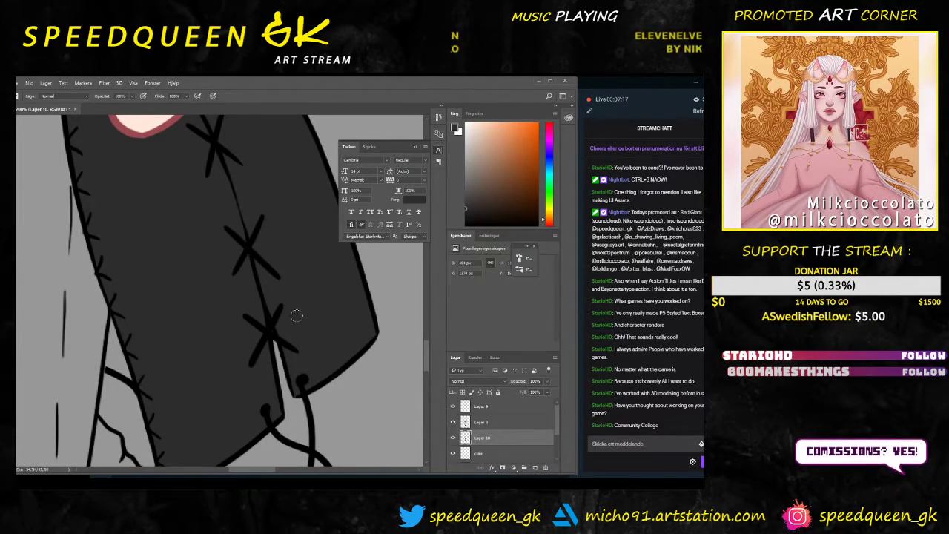
Step: Paint the small gap between the coat's stitched front edge and the trouser leg dark grey
{"action": "key", "text": "ctrl+minus"}
{"action": "key", "text": "ctrl+minus"}
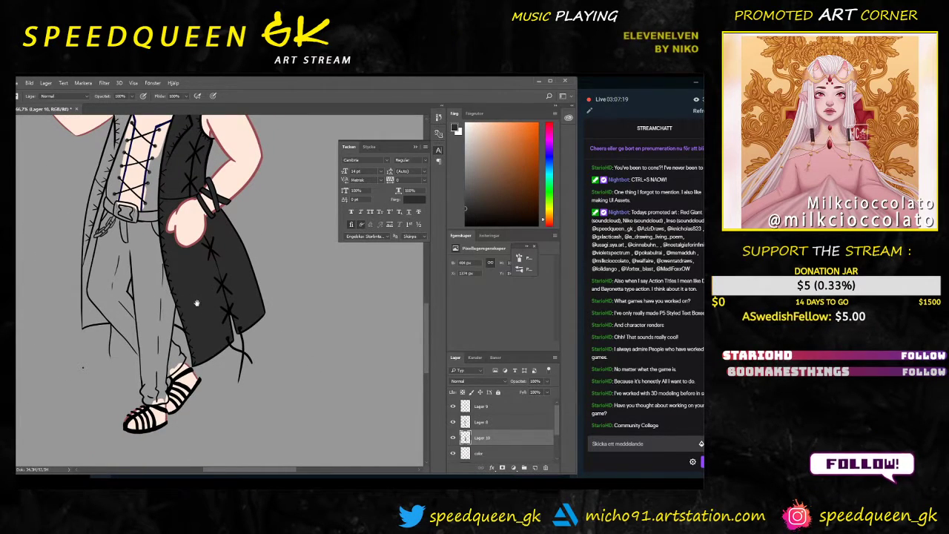
{"action": "key", "text": "ctrl+plus"}
{"action": "key", "text": "ctrl+plus"}
{"action": "mouse_move", "coordinate": [221, 377]}
{"action": "left_mouse_down"}
{"action": "mouse_move", "coordinate": [223, 329]}
{"action": "mouse_move", "coordinate": [241, 343]}
{"action": "left_mouse_up"}
{"action": "key", "text": "ctrl+minus"}
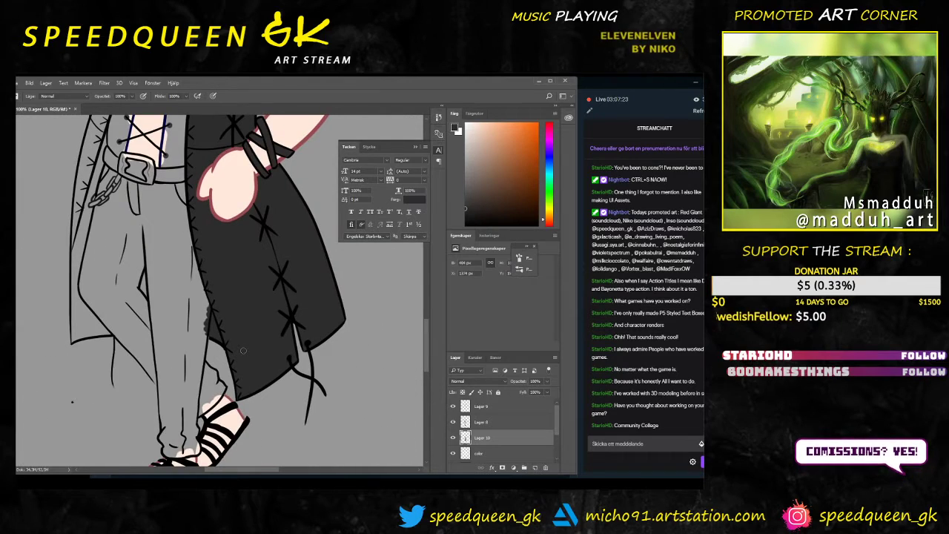
Step: Paint the belt's short end and the buckle dark grey
{"action": "left_click_drag", "start_coordinate": [150, 275], "coordinate": [228, 307]}
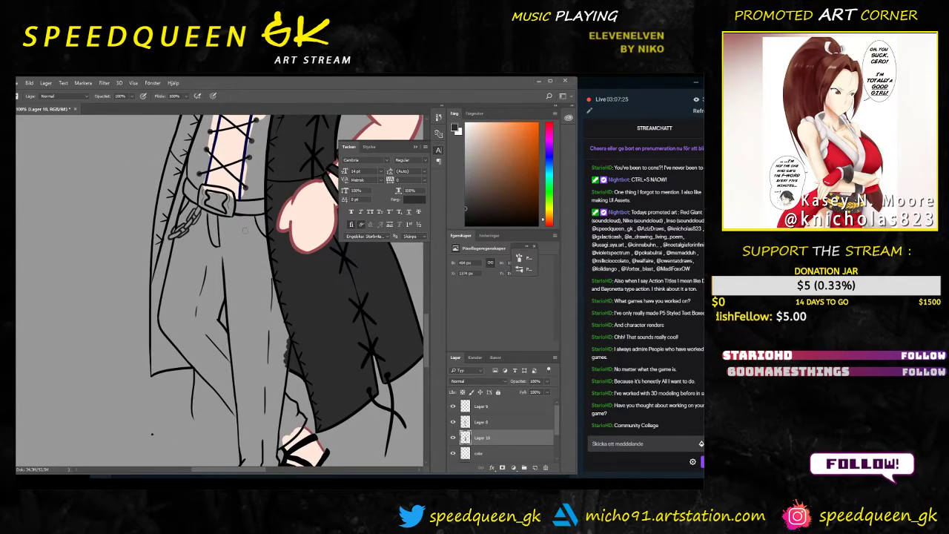
{"action": "key", "text": "ctrl+plus"}
{"action": "left_click_drag", "start_coordinate": [239, 229], "coordinate": [211, 349]}
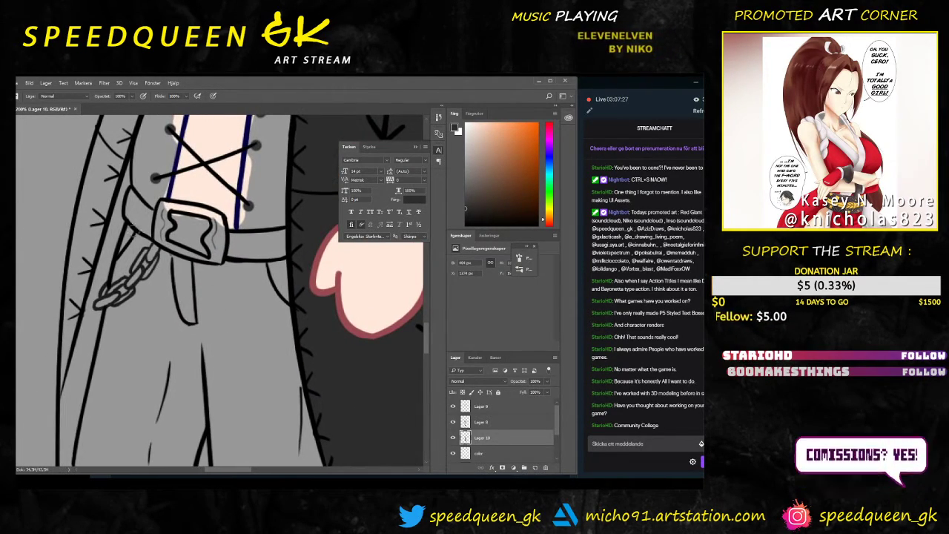
{"action": "mouse_move", "coordinate": [130, 192]}
{"action": "left_mouse_down"}
{"action": "mouse_move", "coordinate": [161, 221]}
{"action": "mouse_move", "coordinate": [130, 198]}
{"action": "mouse_move", "coordinate": [164, 239]}
{"action": "mouse_move", "coordinate": [129, 211]}
{"action": "mouse_move", "coordinate": [214, 252]}
{"action": "mouse_move", "coordinate": [176, 227]}
{"action": "left_mouse_up"}
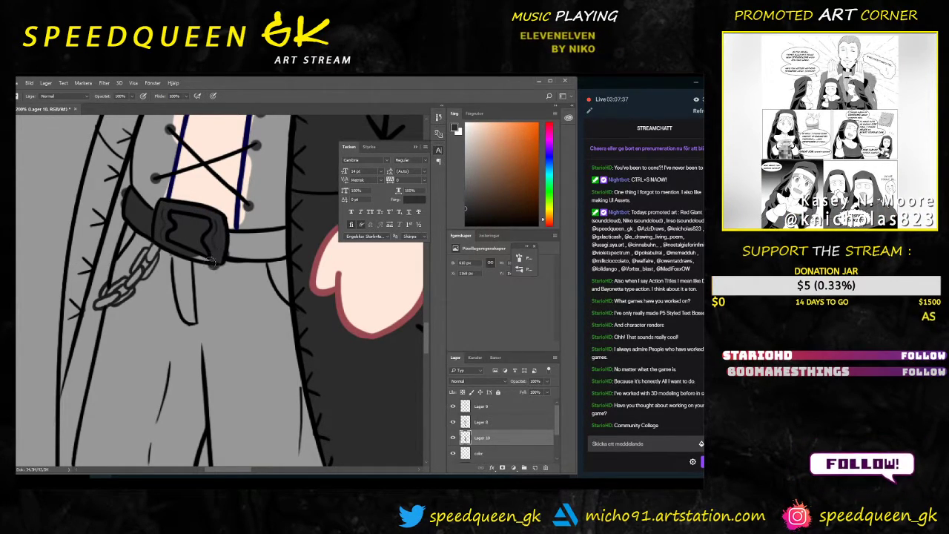
Step: Paint the rest of the belt dark grey from the buckle to the coat's stitched edge
{"action": "key", "text": "ctrl+minus"}
{"action": "key", "text": "ctrl+minus"}
{"action": "left_click_drag", "start_coordinate": [253, 240], "coordinate": [205, 240]}
{"action": "key", "text": "ctrl+minus"}
{"action": "key", "text": "ctrl+plus"}
{"action": "key", "text": "ctrl+plus"}
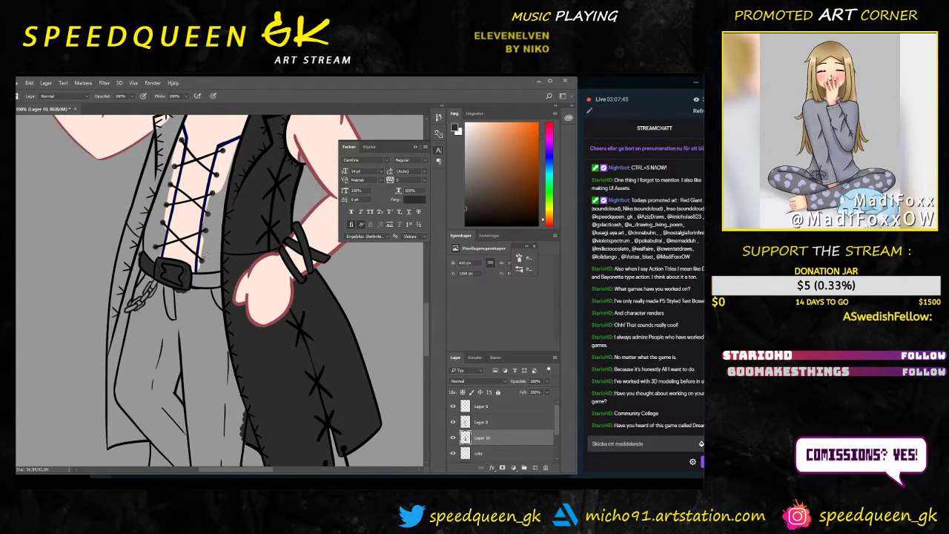
{"action": "key", "text": "ctrl+plus"}
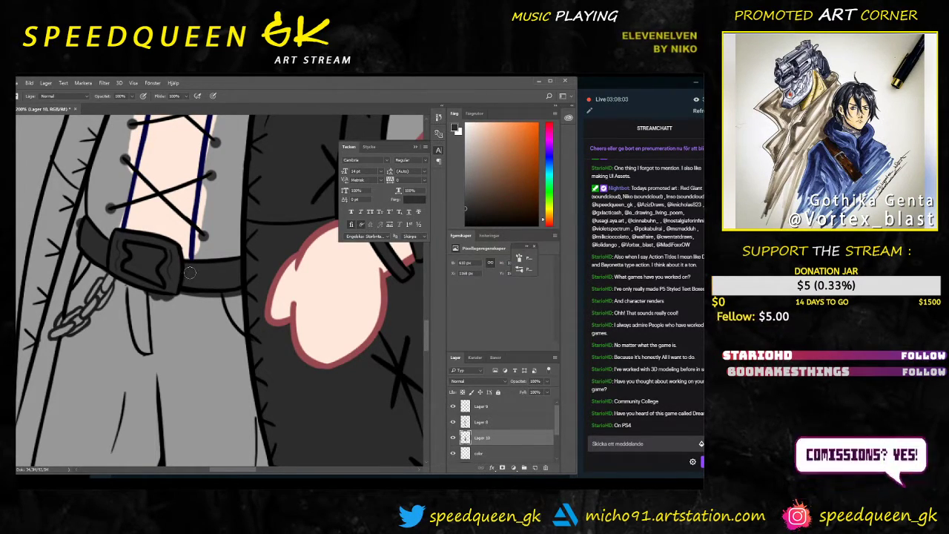
{"action": "scroll", "coordinate": [190, 273], "scroll_direction": "down", "scroll_amount": 2}
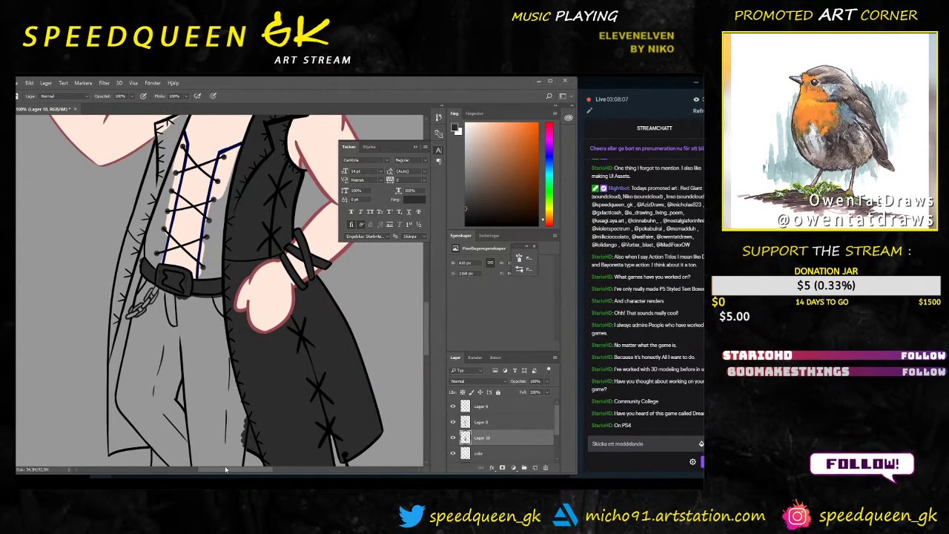
Step: Switch to YouTube in the browser, search for "dreams ps4" and open the video "Dreams PS4: Top 5 Best Creations In November"
{"action": "key", "text": "alt+Tab"}
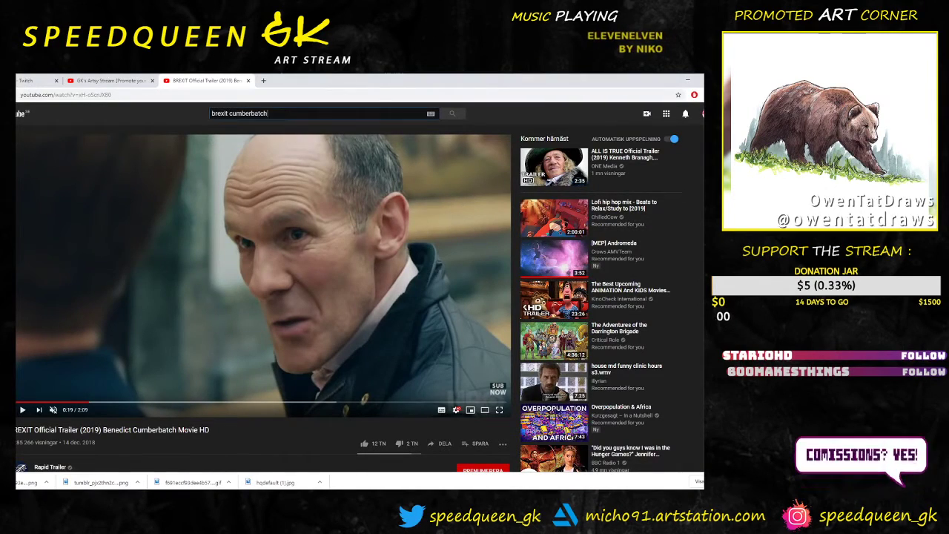
{"action": "type", "text": "dreams ps4"}
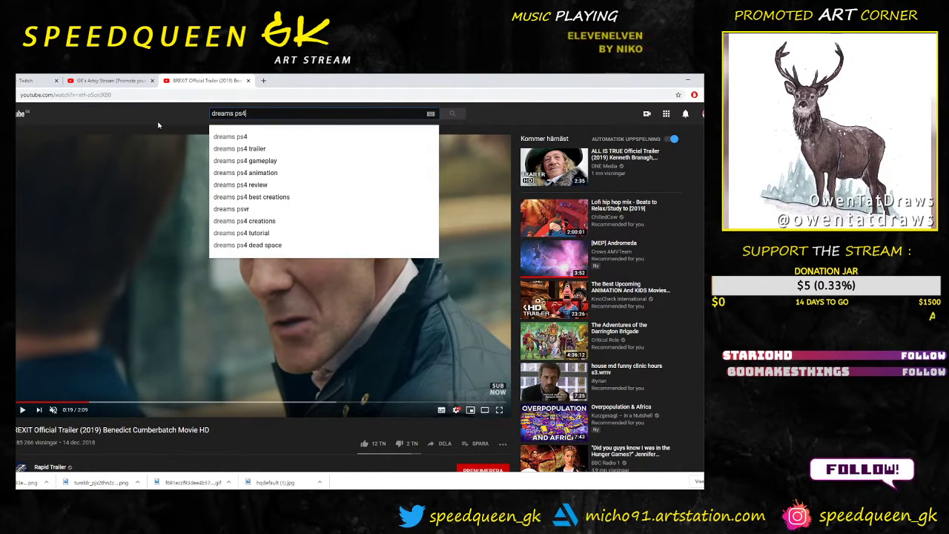
{"action": "key", "text": "Return"}
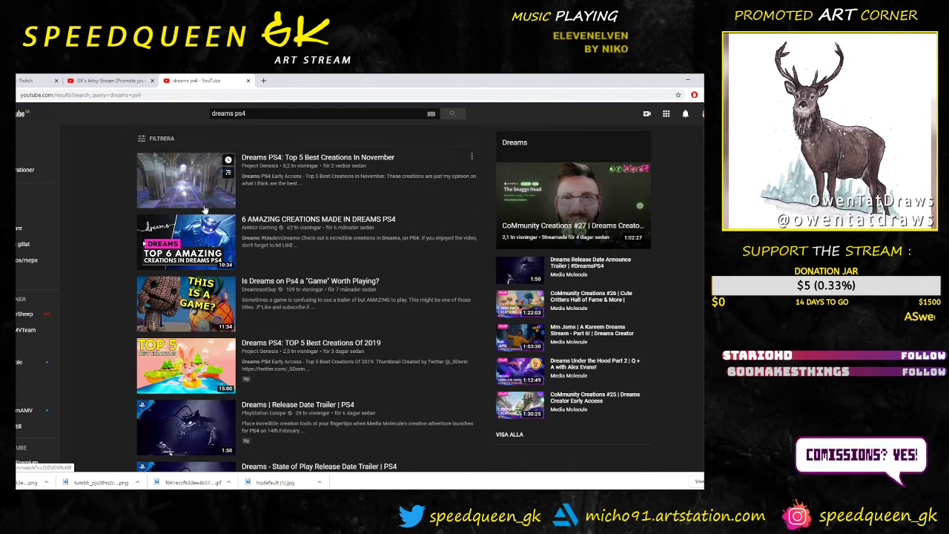
{"action": "left_click", "coordinate": [205, 206]}
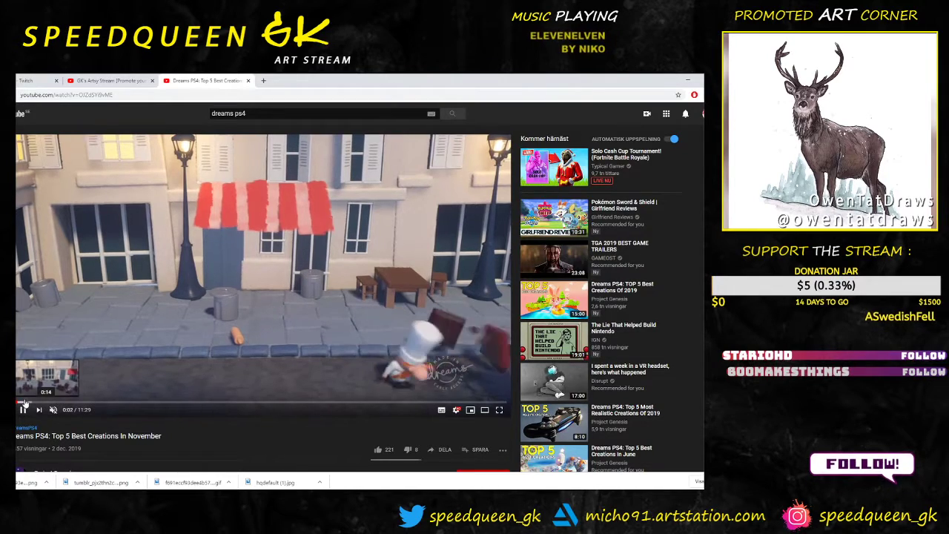
Step: Skim through the first two minutes of the Dreams video to look at the showcased creations
{"action": "left_click", "coordinate": [32, 403]}
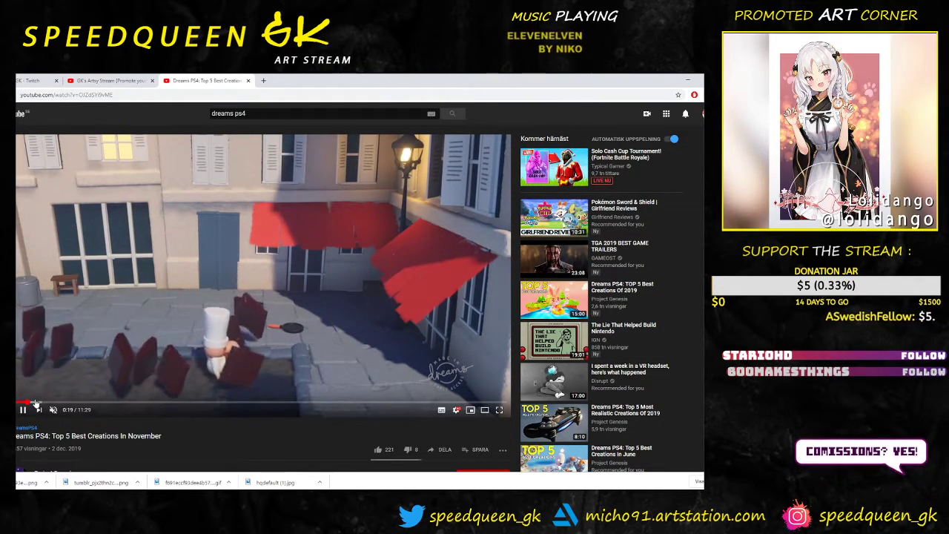
{"action": "left_click", "coordinate": [48, 403]}
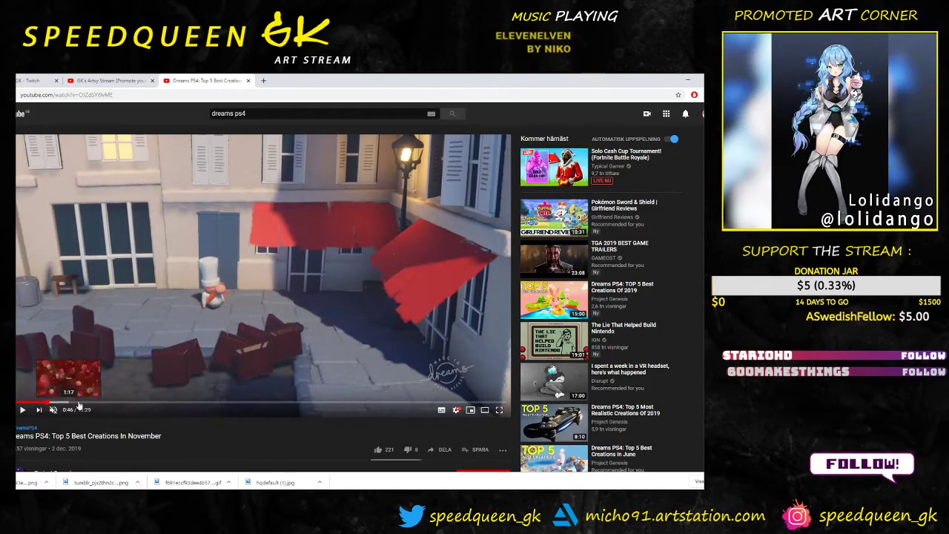
{"action": "left_click_drag", "start_coordinate": [75, 404], "coordinate": [75, 405]}
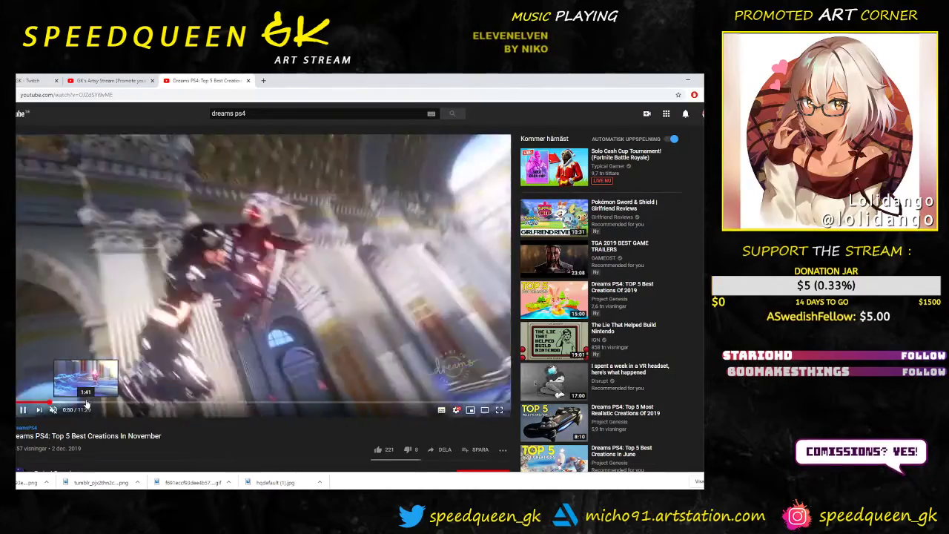
{"action": "left_click_drag", "start_coordinate": [86, 403], "coordinate": [31, 403]}
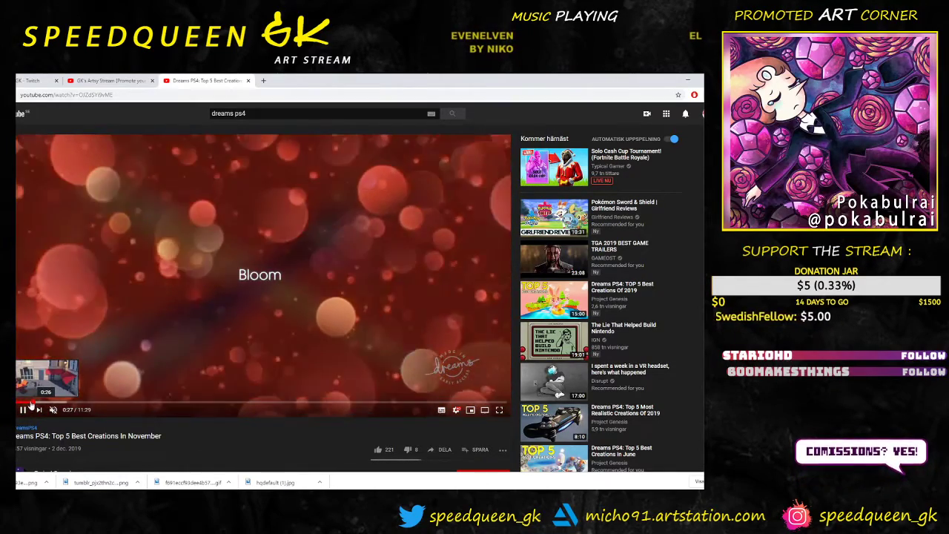
{"action": "left_click_drag", "start_coordinate": [32, 404], "coordinate": [60, 403]}
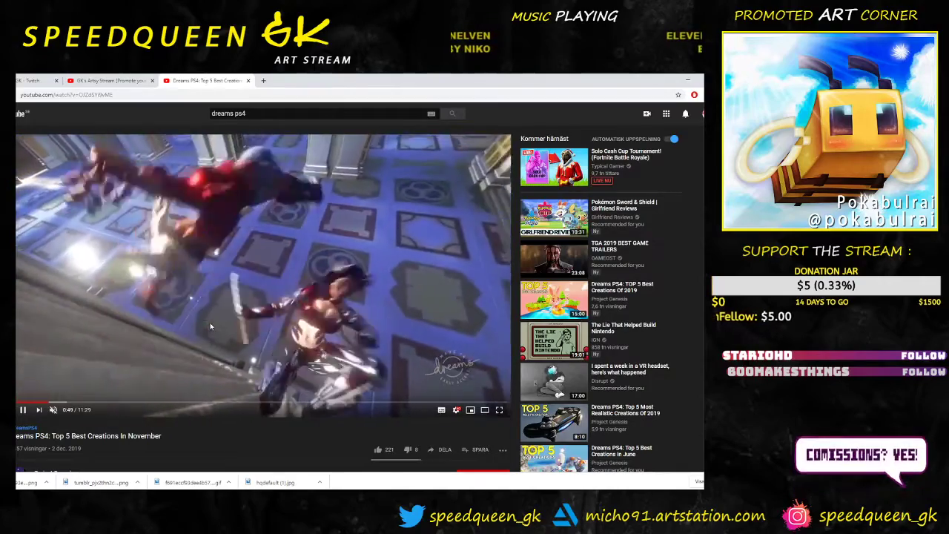
Step: Skip ahead in the Dreams video to about two and a half minutes, view the creations, and pause it
{"action": "left_click_drag", "start_coordinate": [63, 403], "coordinate": [82, 403]}
{"action": "left_click", "coordinate": [81, 403]}
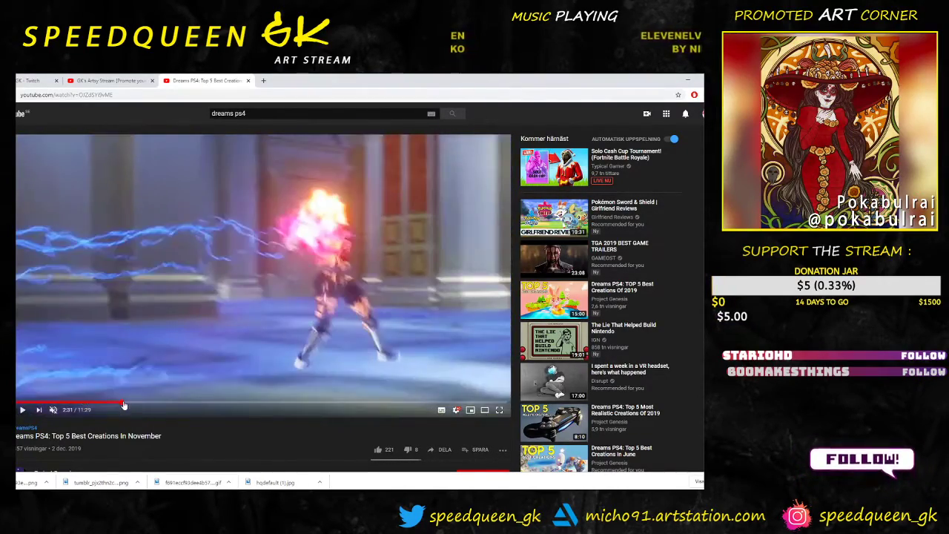
{"action": "left_click", "coordinate": [122, 404]}
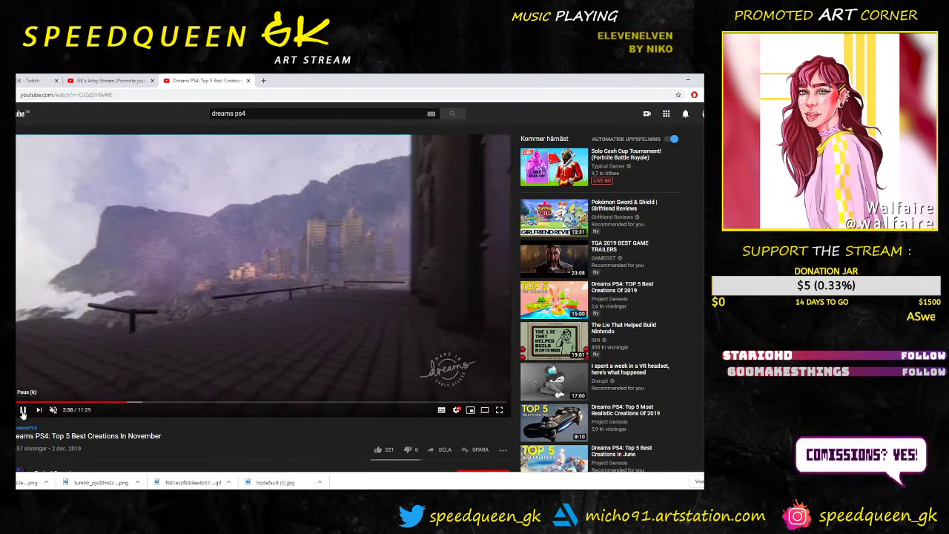
{"action": "left_click", "coordinate": [23, 410]}
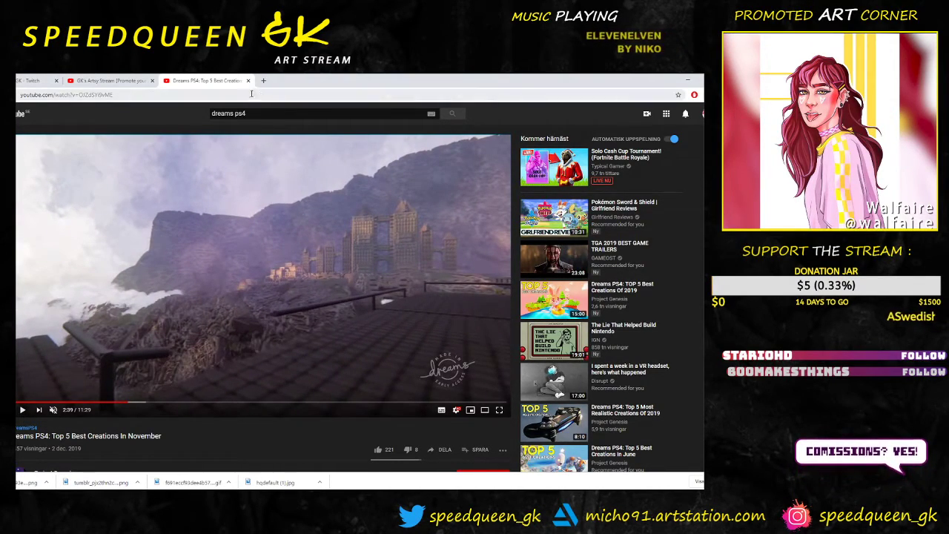
Step: Switch back to the drawing in Photoshop and paint the belt's hanging end below the buckle dark grey
{"action": "key", "text": "alt+Tab"}
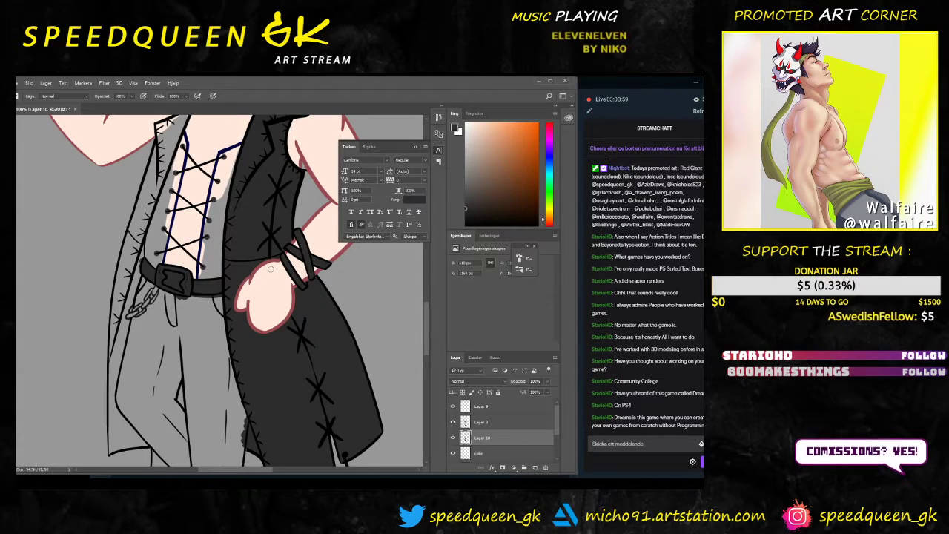
{"action": "scroll", "coordinate": [207, 290], "scroll_direction": "up", "scroll_amount": 2}
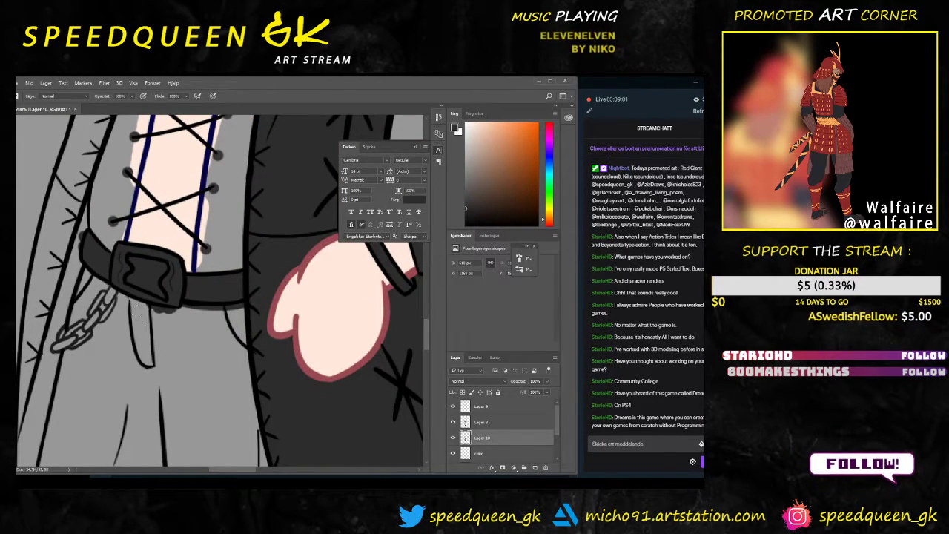
{"action": "left_click_drag", "start_coordinate": [134, 296], "coordinate": [144, 320]}
{"action": "scroll", "coordinate": [160, 338], "scroll_direction": "down", "scroll_amount": 2}
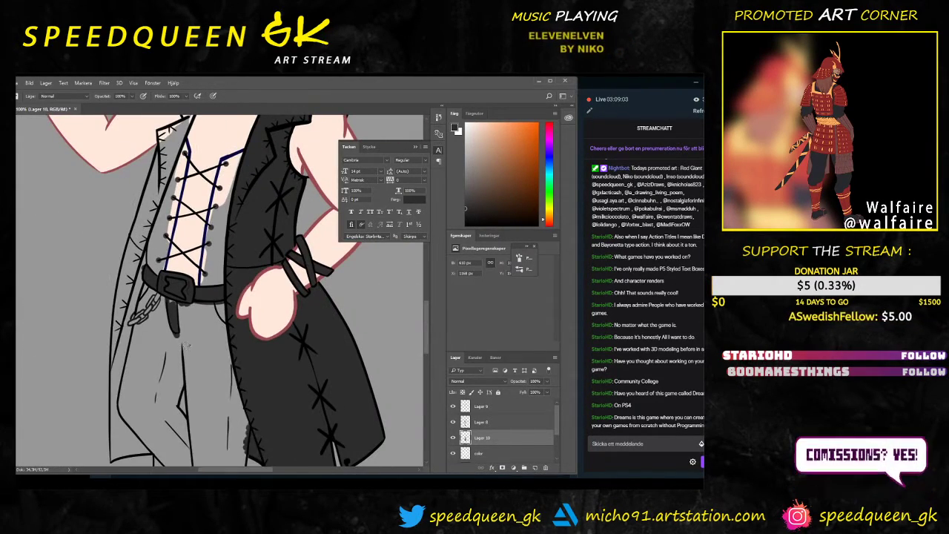
Step: Adjust the brush and paint the upper part of the trousers just below the belt dark grey
{"action": "right_click", "coordinate": [241, 364]}
{"action": "key", "text": "Return"}
{"action": "mouse_move", "coordinate": [152, 293]}
{"action": "left_mouse_down"}
{"action": "mouse_move", "coordinate": [178, 311]}
{"action": "mouse_move", "coordinate": [152, 334]}
{"action": "mouse_move", "coordinate": [136, 311]}
{"action": "mouse_move", "coordinate": [226, 308]}
{"action": "mouse_move", "coordinate": [223, 256]}
{"action": "mouse_move", "coordinate": [199, 213]}
{"action": "left_mouse_up"}
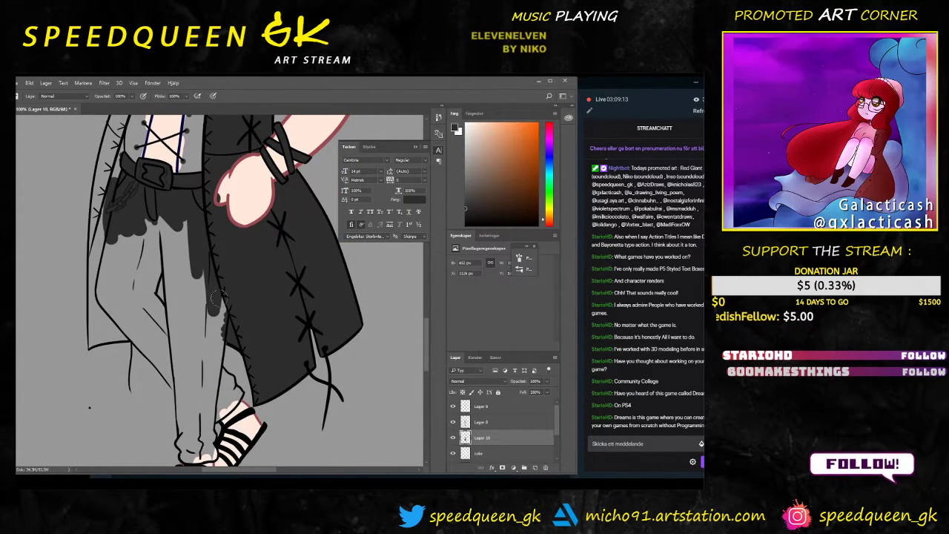
Step: Paint the coat's collar flap and upper lapel dark grey on the side of the arm holding the cane
{"action": "scroll", "coordinate": [235, 297], "scroll_direction": "down", "scroll_amount": 1}
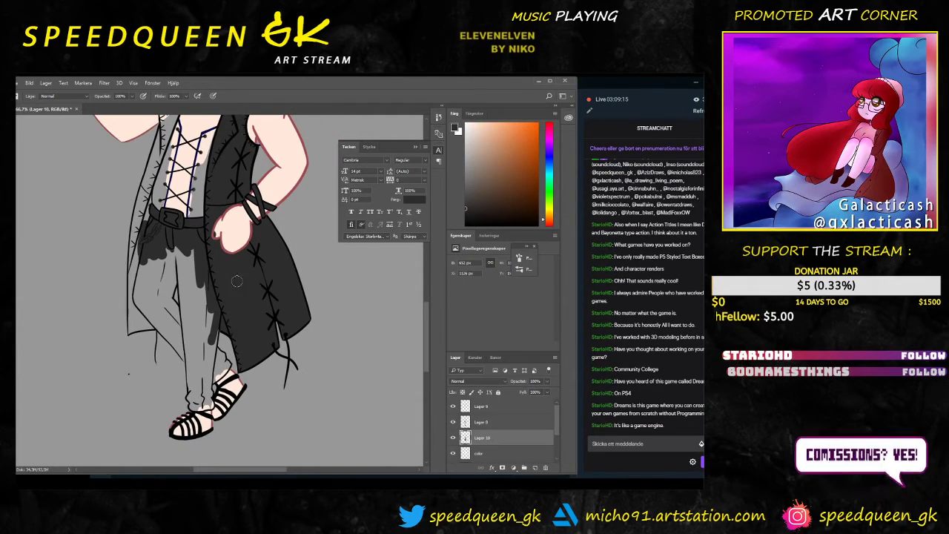
{"action": "left_click_drag", "start_coordinate": [244, 218], "coordinate": [233, 357]}
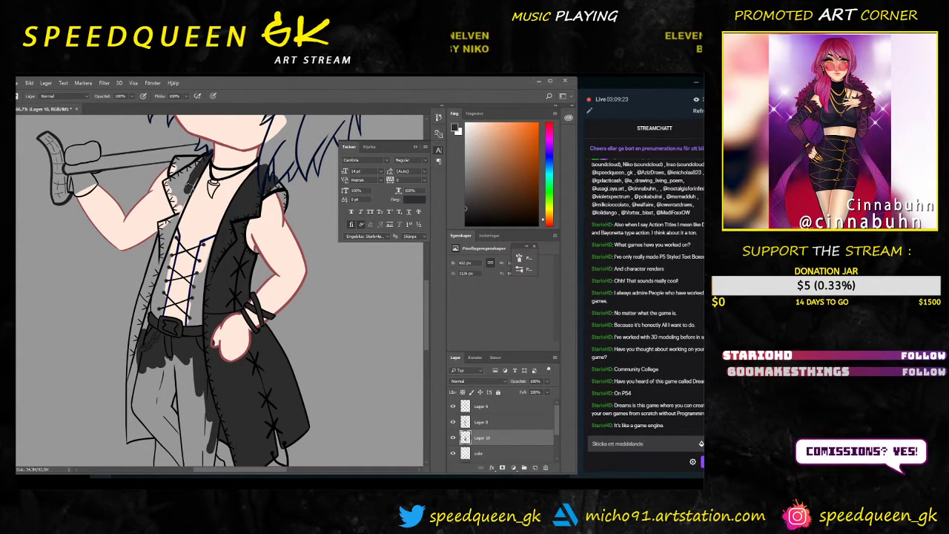
{"action": "scroll", "coordinate": [188, 197], "scroll_direction": "up", "scroll_amount": 2}
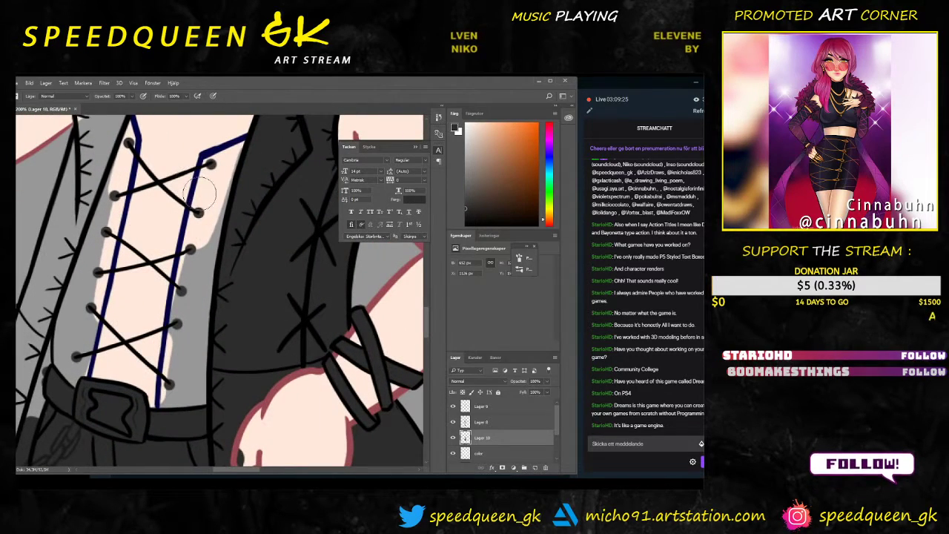
{"action": "scroll", "coordinate": [204, 169], "scroll_direction": "up", "scroll_amount": 10}
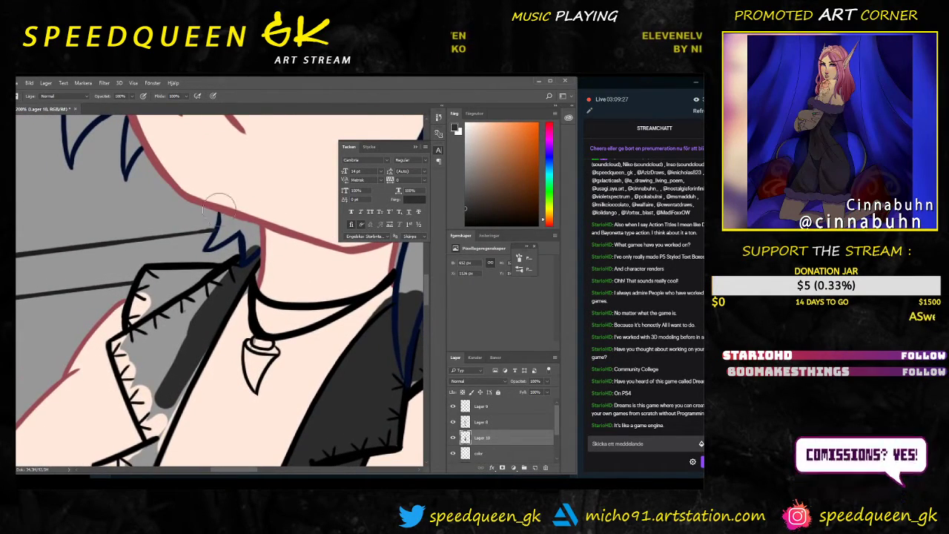
{"action": "left_click_drag", "start_coordinate": [232, 274], "coordinate": [193, 324]}
{"action": "mouse_move", "coordinate": [206, 285]}
{"action": "left_mouse_down"}
{"action": "mouse_move", "coordinate": [184, 325]}
{"action": "mouse_move", "coordinate": [168, 331]}
{"action": "mouse_move", "coordinate": [161, 291]}
{"action": "left_mouse_up"}
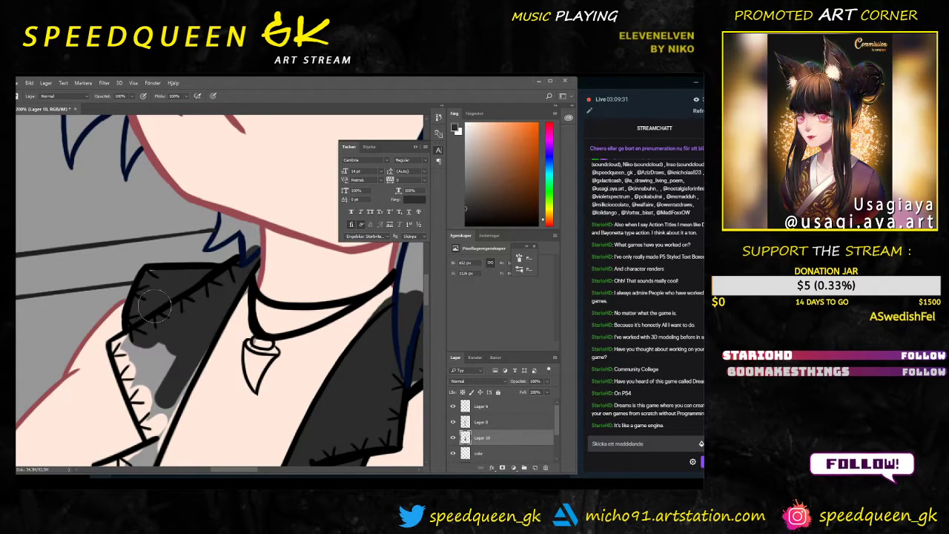
{"action": "scroll", "coordinate": [188, 321], "scroll_direction": "down", "scroll_amount": 3}
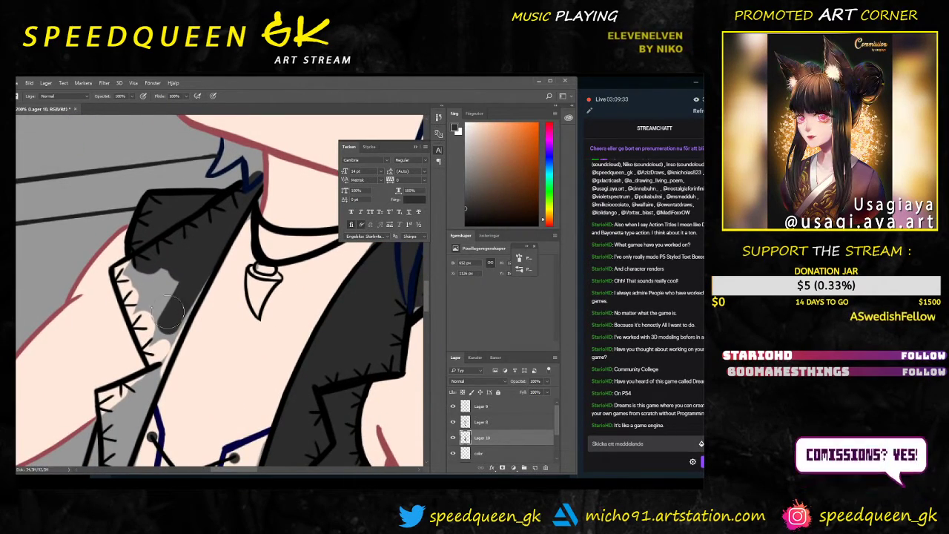
{"action": "right_click", "coordinate": [211, 304]}
{"action": "left_click_drag", "start_coordinate": [168, 270], "coordinate": [158, 301]}
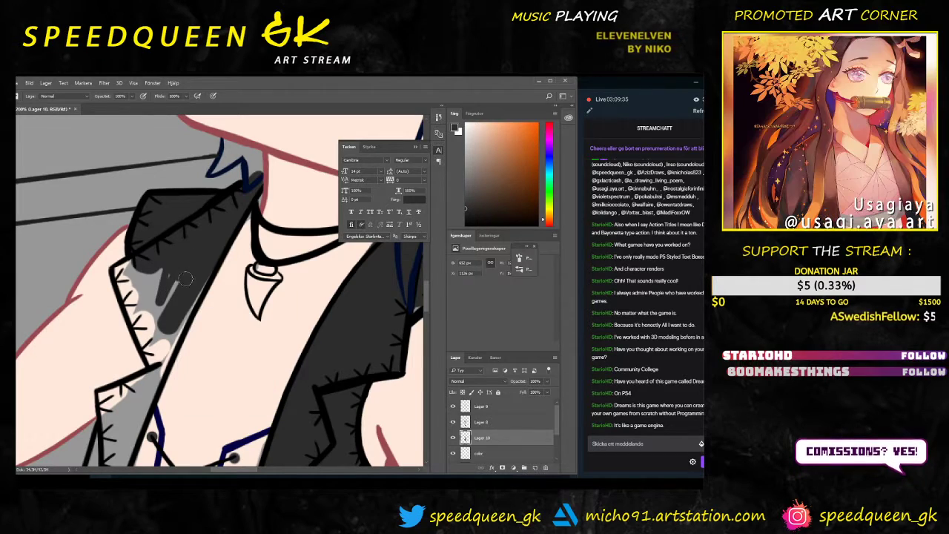
{"action": "mouse_move", "coordinate": [206, 281]}
{"action": "left_mouse_down"}
{"action": "mouse_move", "coordinate": [163, 362]}
{"action": "mouse_move", "coordinate": [173, 263]}
{"action": "mouse_move", "coordinate": [167, 304]}
{"action": "mouse_move", "coordinate": [157, 268]}
{"action": "mouse_move", "coordinate": [161, 323]}
{"action": "mouse_move", "coordinate": [134, 268]}
{"action": "mouse_move", "coordinate": [121, 274]}
{"action": "mouse_move", "coordinate": [123, 284]}
{"action": "mouse_move", "coordinate": [116, 271]}
{"action": "mouse_move", "coordinate": [152, 361]}
{"action": "mouse_move", "coordinate": [145, 301]}
{"action": "mouse_move", "coordinate": [188, 305]}
{"action": "mouse_move", "coordinate": [216, 215]}
{"action": "mouse_move", "coordinate": [144, 303]}
{"action": "mouse_move", "coordinate": [160, 286]}
{"action": "left_mouse_up"}
Step: Paint the coat's other shoulder dark grey, beneath the hair strands and down to the stitched armhole edge
{"action": "key", "text": "ctrl+minus"}
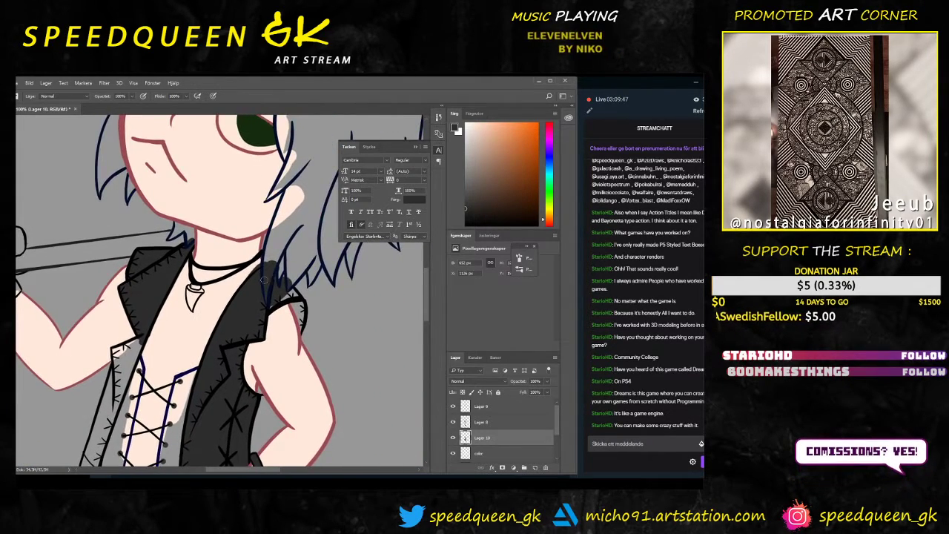
{"action": "key", "text": "ctrl+plus"}
{"action": "left_click_drag", "start_coordinate": [355, 326], "coordinate": [249, 373]}
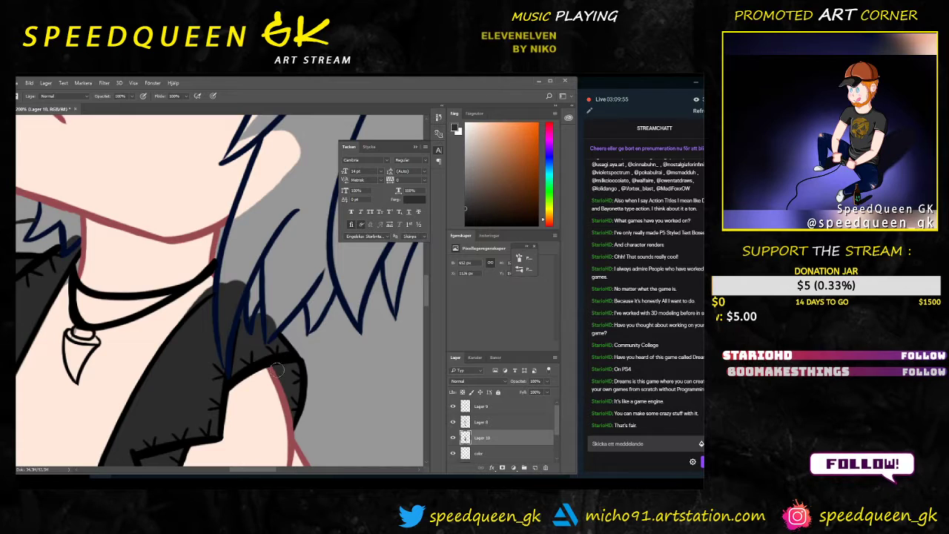
{"action": "key", "text": "ctrl+minus"}
{"action": "key", "text": "ctrl+plus"}
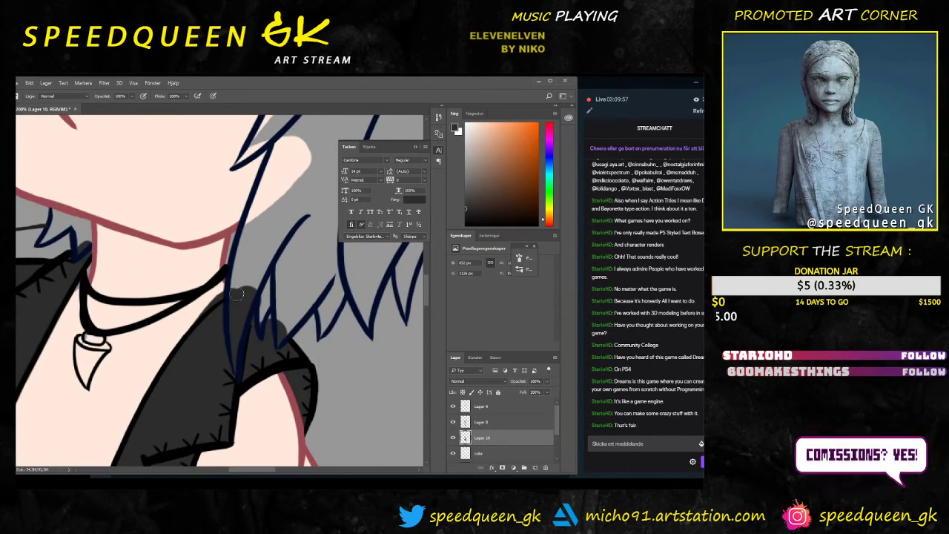
Step: Erase the dark grey spill on the neck between the necklace and the coat's edge
{"action": "key", "text": "e"}
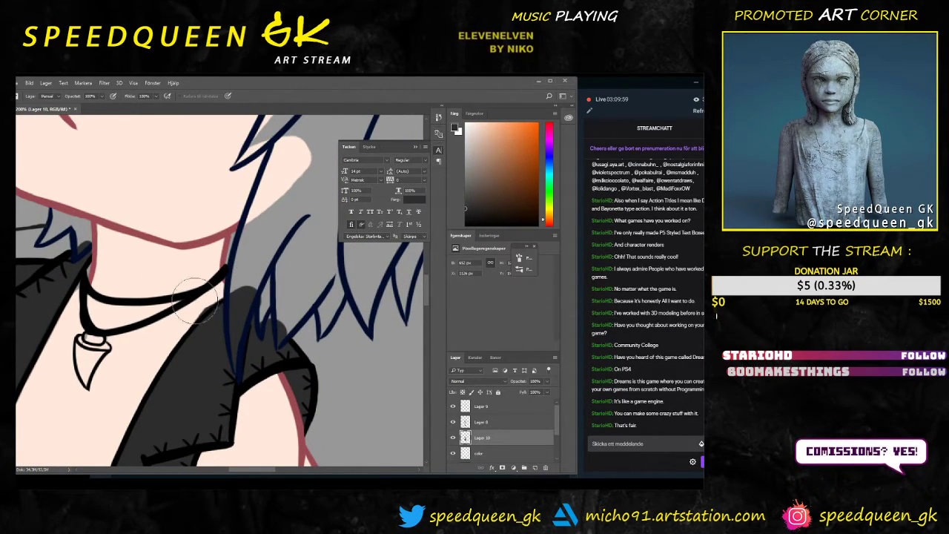
{"action": "left_click_drag", "start_coordinate": [197, 301], "coordinate": [228, 276]}
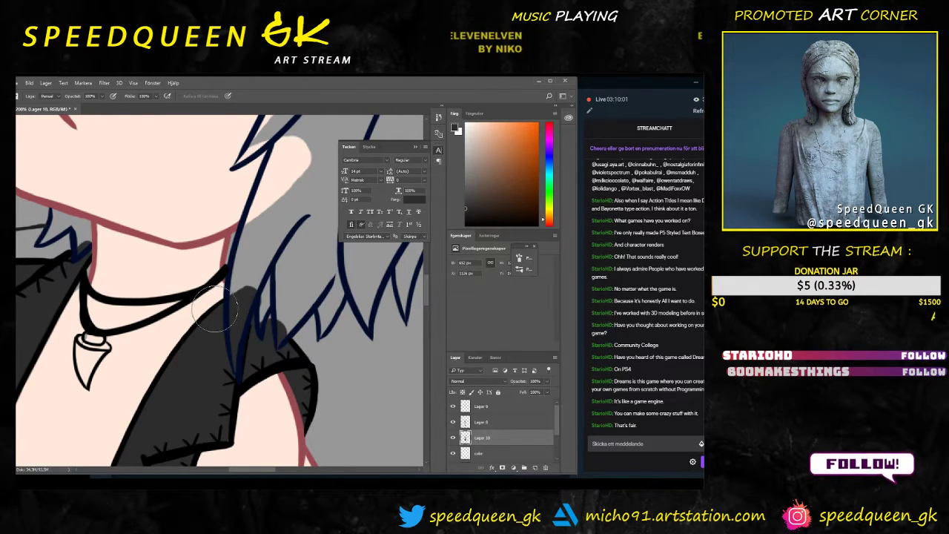
{"action": "key", "text": "b"}
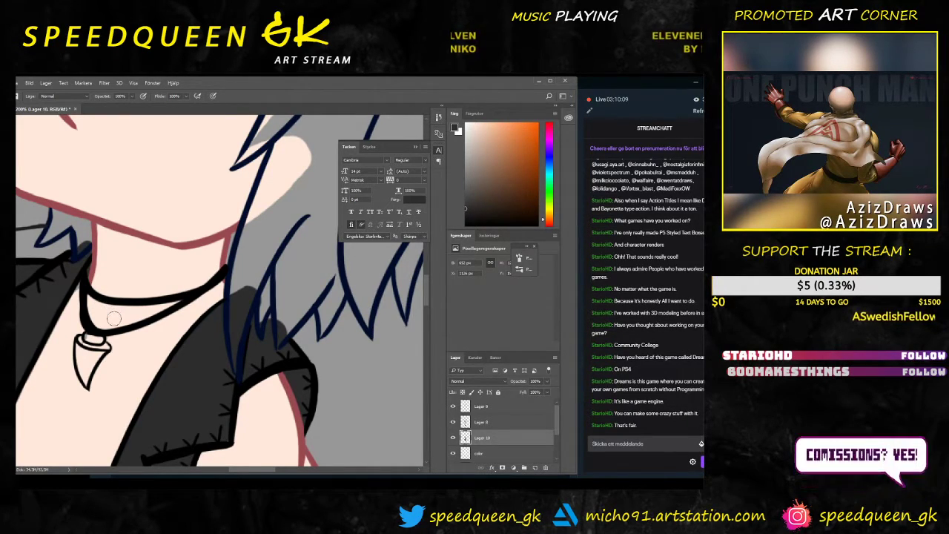
Step: Paint the coat's lower lapel, beside the top of the lacing on the cane-arm side, dark grey
{"action": "key", "text": "ctrl+minus"}
{"action": "left_click_drag", "start_coordinate": [188, 408], "coordinate": [269, 312]}
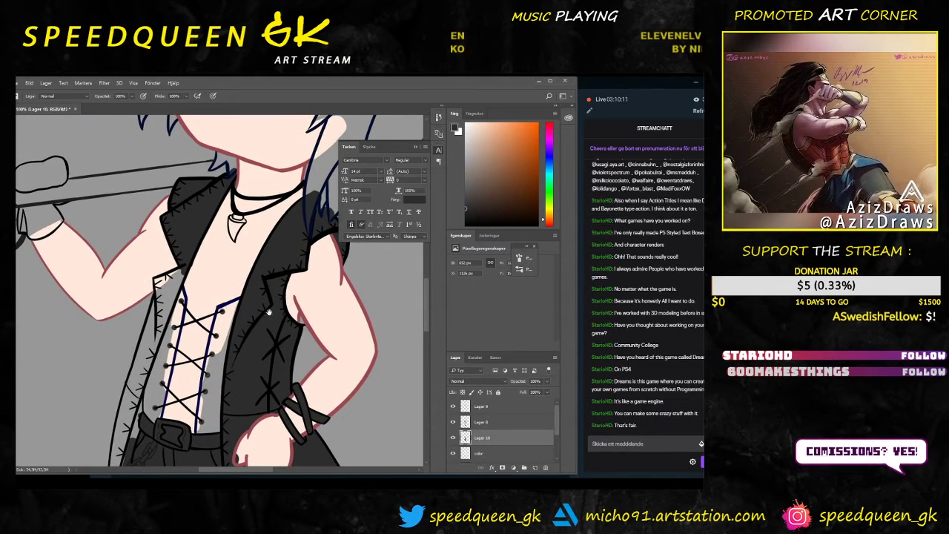
{"action": "left_click_drag", "start_coordinate": [179, 270], "coordinate": [159, 309]}
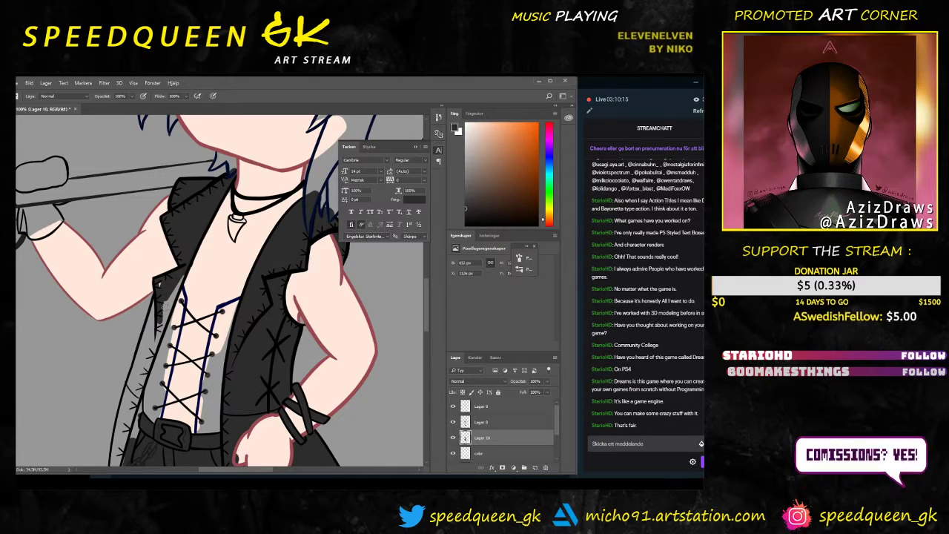
{"action": "key", "text": "ctrl+plus"}
{"action": "key", "text": "ctrl+plus"}
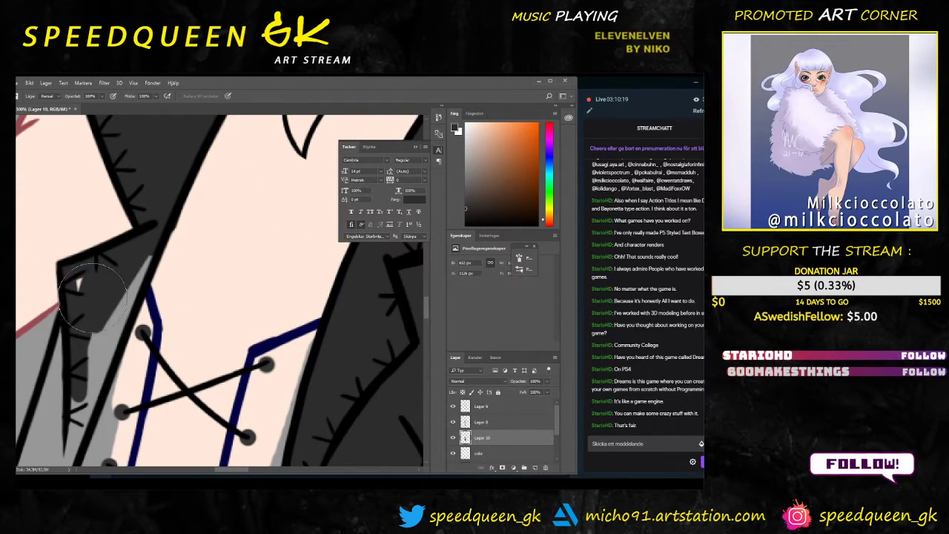
{"action": "key", "text": "b"}
{"action": "left_click_drag", "start_coordinate": [141, 260], "coordinate": [92, 364]}
{"action": "key", "text": "ctrl+minus"}
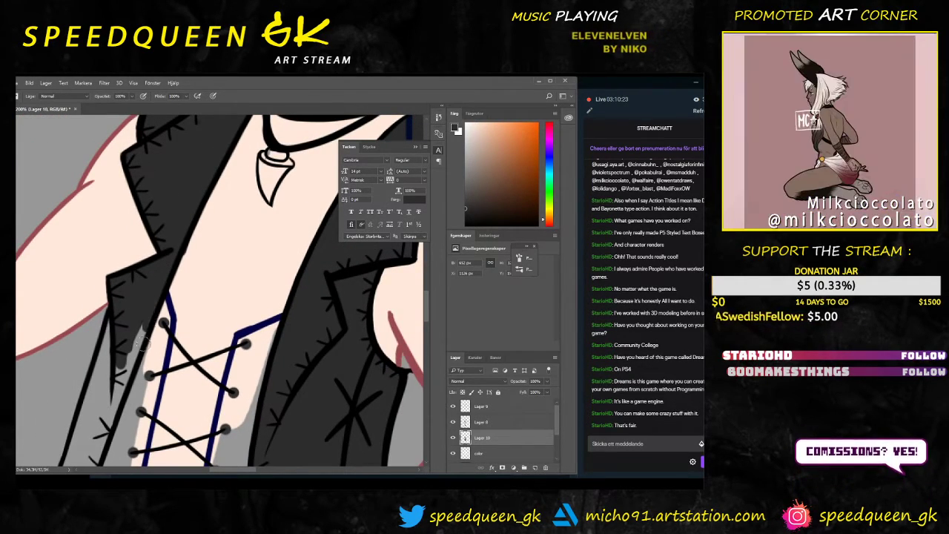
{"action": "key", "text": "ctrl+minus"}
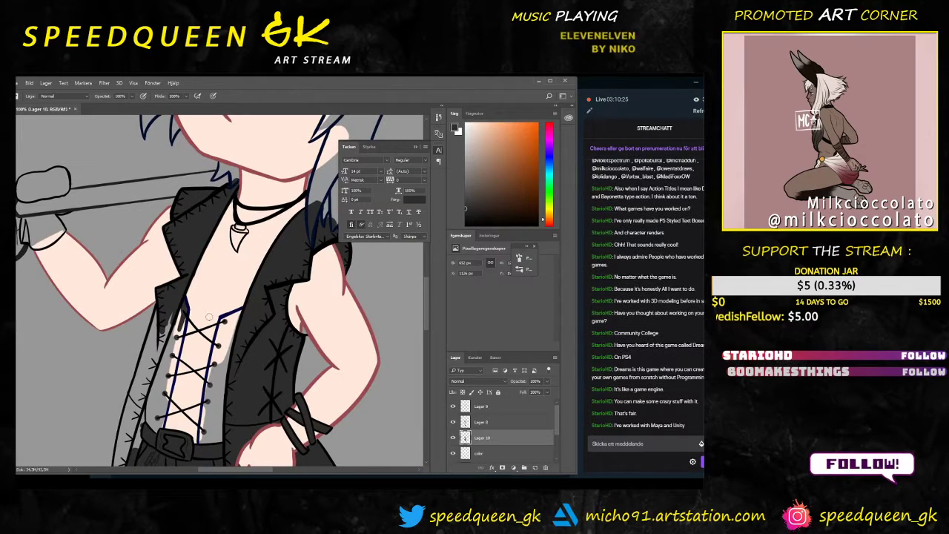
Step: Adjust the brush size and paint the coat front beside the lacing dark grey down to the belt
{"action": "right_click", "coordinate": [219, 363]}
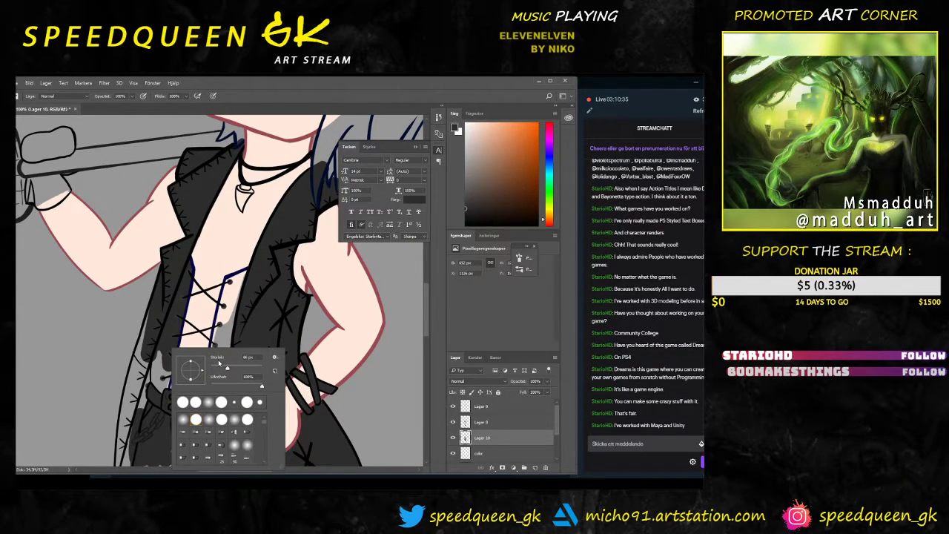
{"action": "key", "text": "Return"}
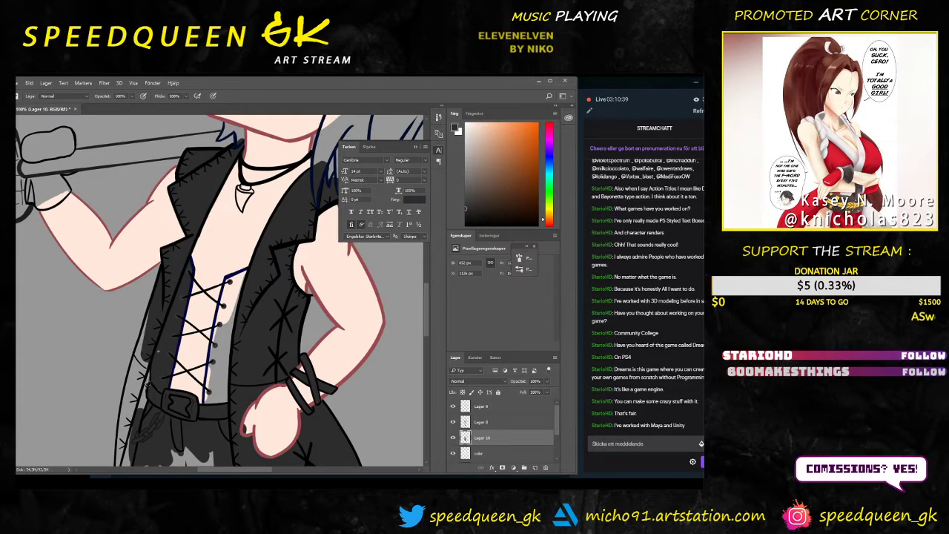
{"action": "key", "text": "ctrl+minus"}
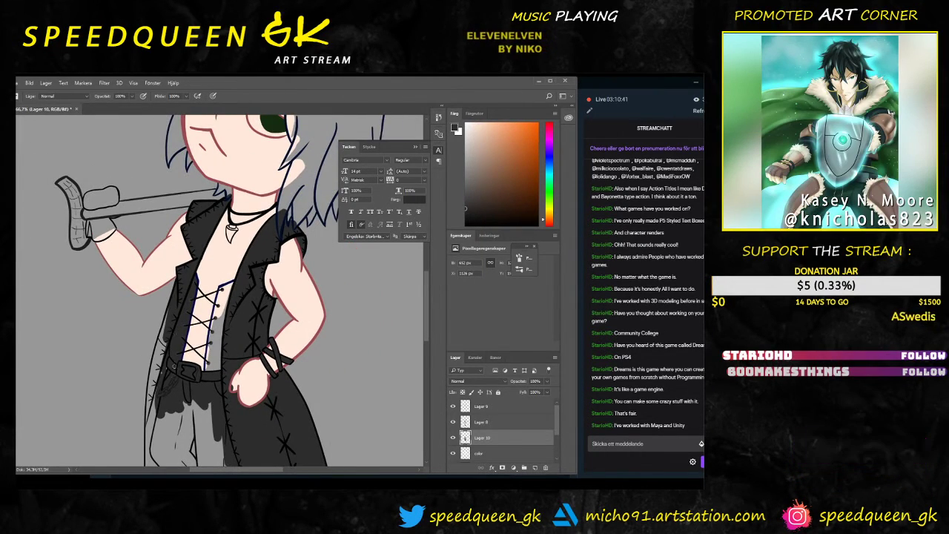
Step: Paint the coat's lower front panel on the cane-arm side and the trousers past the knees dark grey
{"action": "left_click_drag", "start_coordinate": [235, 387], "coordinate": [231, 293]}
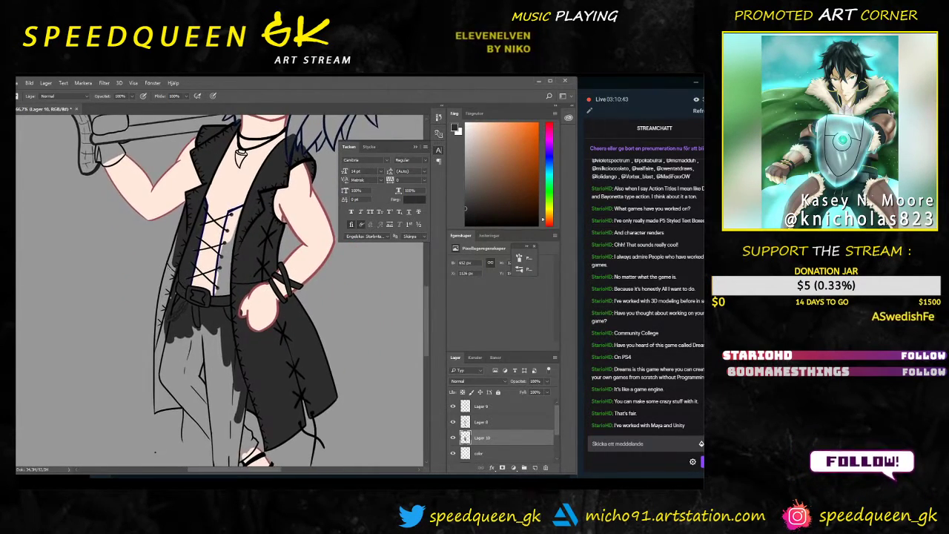
{"action": "key", "text": "ctrl+plus"}
{"action": "left_click_drag", "start_coordinate": [152, 275], "coordinate": [184, 302]}
{"action": "right_click", "coordinate": [172, 300]}
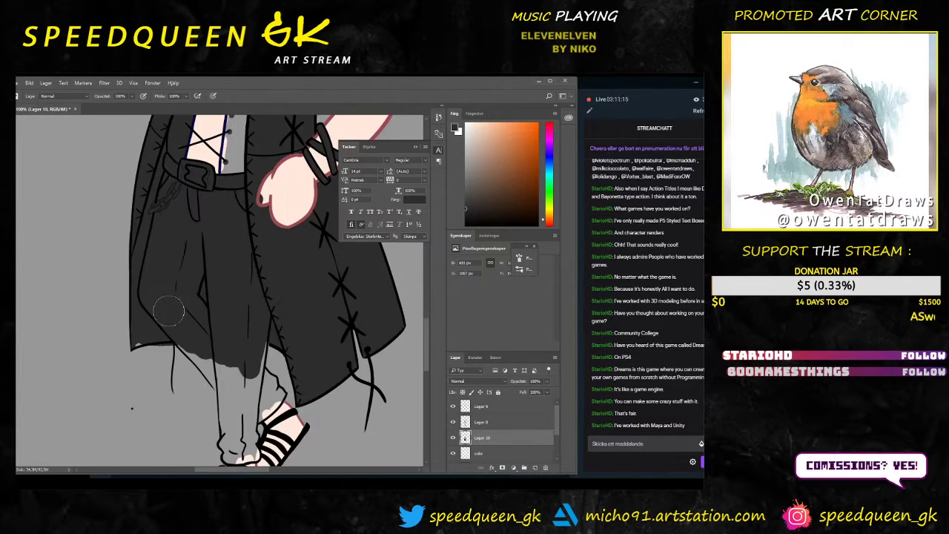
Step: Reduce the brush size and paint the coat's outer edge just above its hem corner dark grey
{"action": "key", "text": "ctrl+plus"}
{"action": "key", "text": "ctrl+plus"}
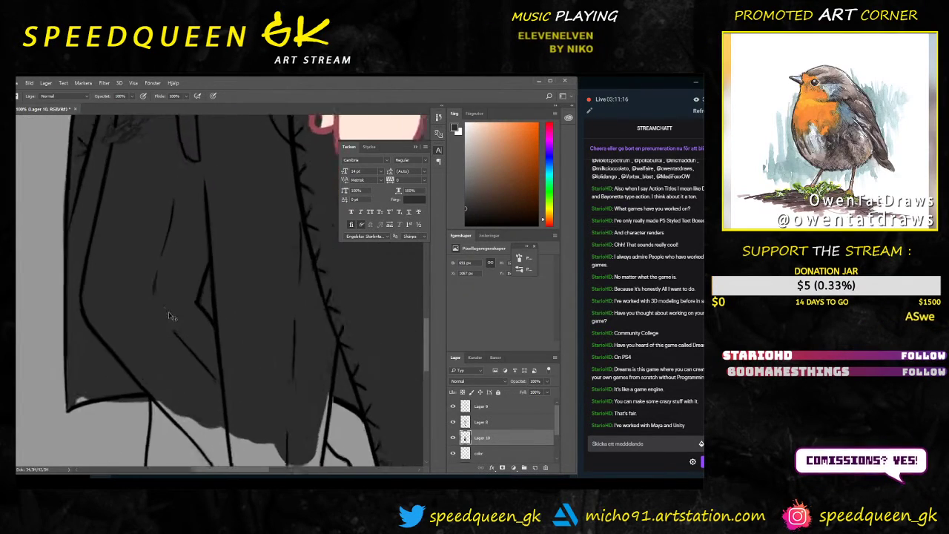
{"action": "key", "text": "ctrl+minus"}
{"action": "right_click", "coordinate": [185, 263]}
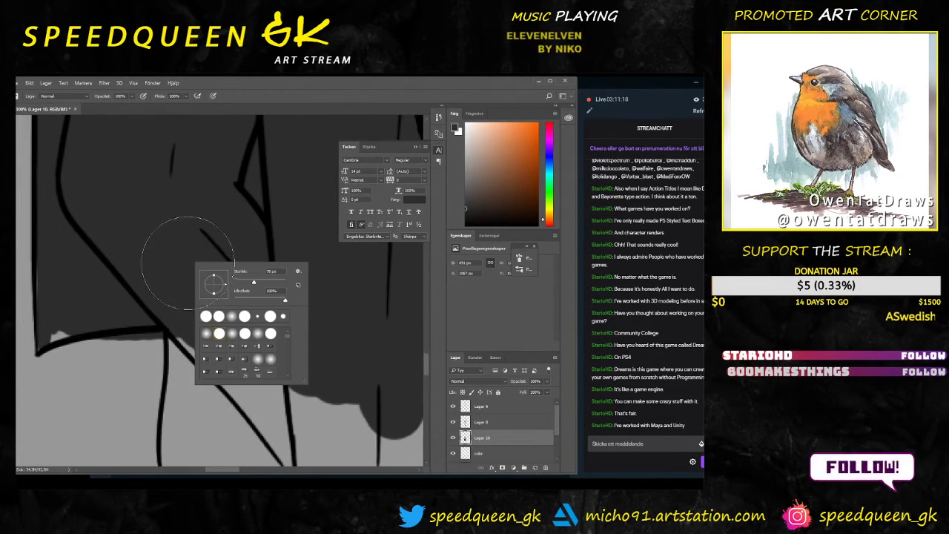
{"action": "left_click", "coordinate": [239, 281]}
{"action": "left_click_drag", "start_coordinate": [42, 266], "coordinate": [39, 310]}
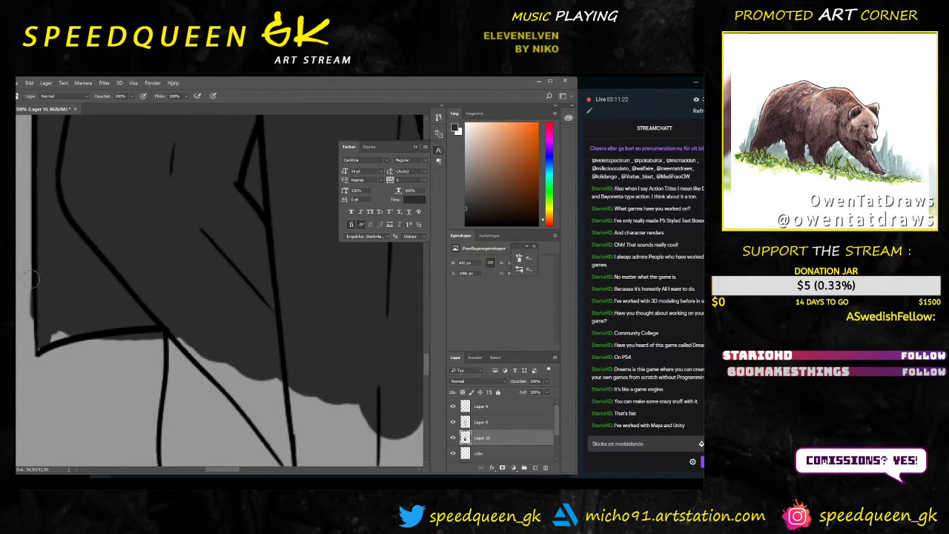
Step: Erase the spill outside the coat's outer line and fill the hem corner with dark grey
{"action": "key", "text": "e"}
{"action": "left_click_drag", "start_coordinate": [20, 261], "coordinate": [21, 334]}
{"action": "key", "text": "b"}
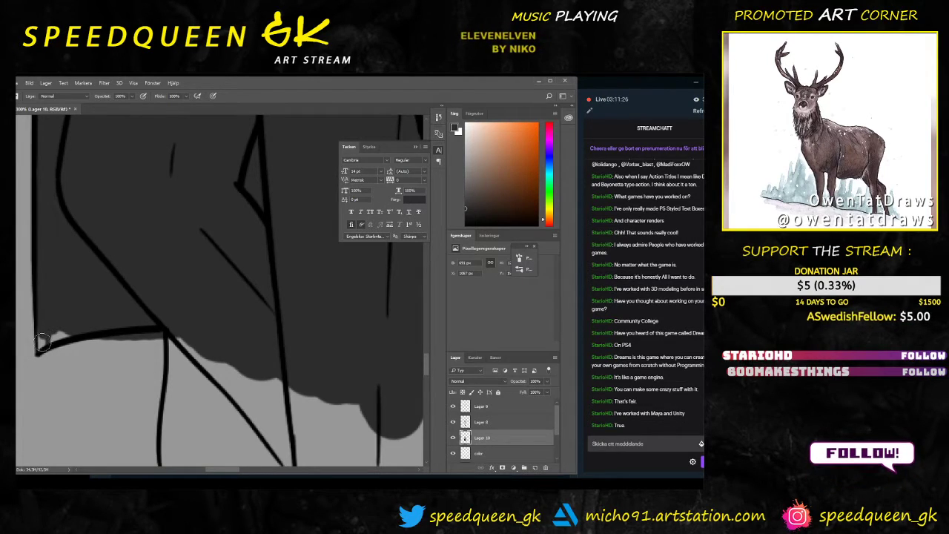
{"action": "left_click_drag", "start_coordinate": [48, 325], "coordinate": [41, 345]}
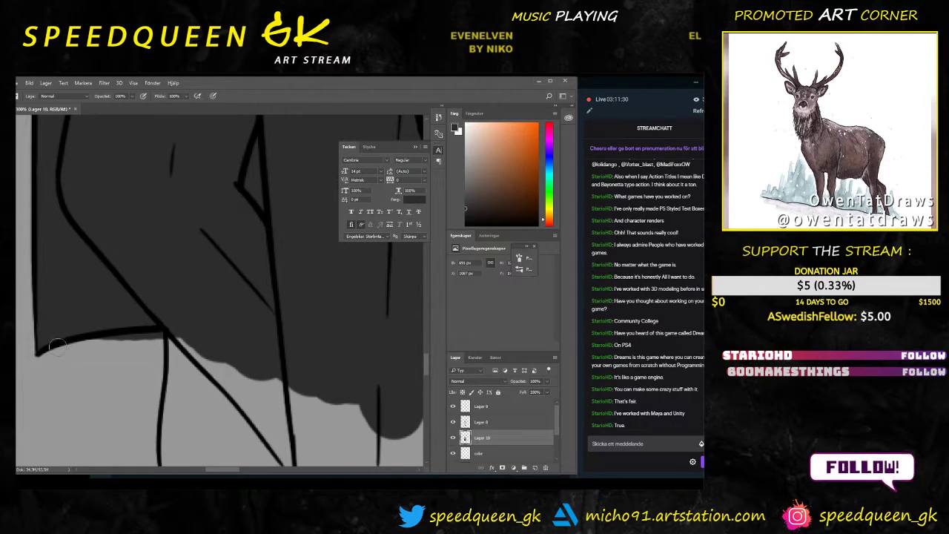
Step: Adjust the eraser size and erase the dark grey spill below the coat's hem line near the trouser leg
{"action": "key", "text": "e"}
{"action": "right_click", "coordinate": [135, 366]}
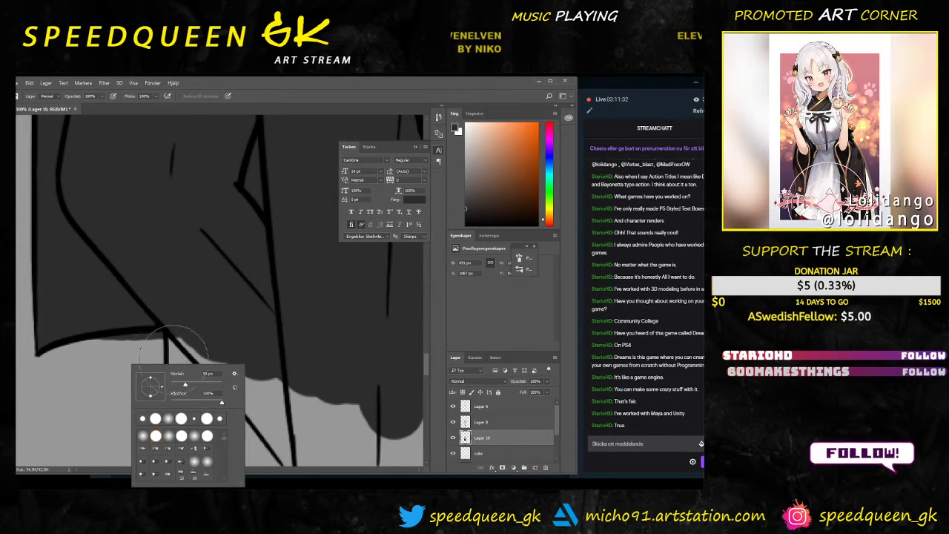
{"action": "left_click", "coordinate": [178, 383]}
{"action": "left_click", "coordinate": [147, 347]}
{"action": "mouse_move", "coordinate": [148, 347]}
{"action": "left_mouse_down"}
{"action": "mouse_move", "coordinate": [102, 348]}
{"action": "mouse_move", "coordinate": [165, 350]}
{"action": "mouse_move", "coordinate": [101, 348]}
{"action": "mouse_move", "coordinate": [157, 347]}
{"action": "left_mouse_up"}
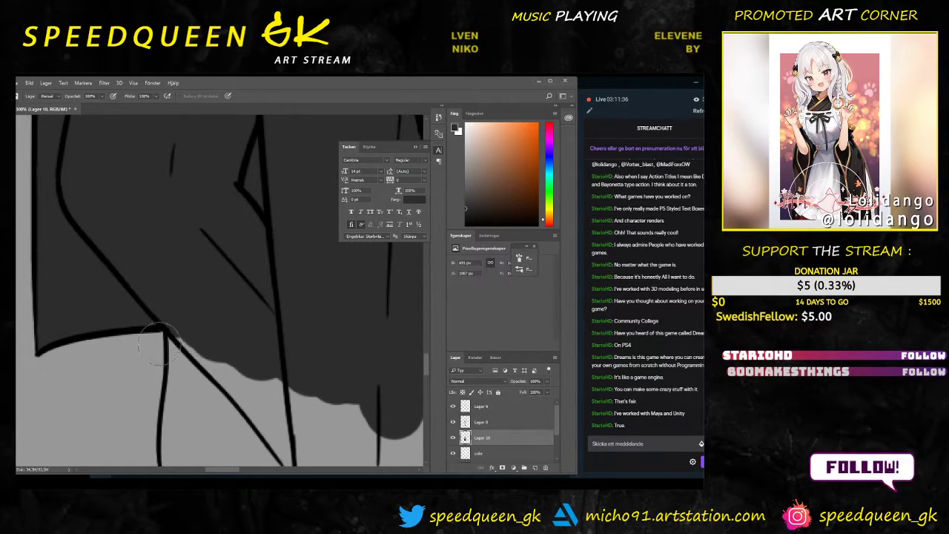
{"action": "key", "text": "ctrl+minus"}
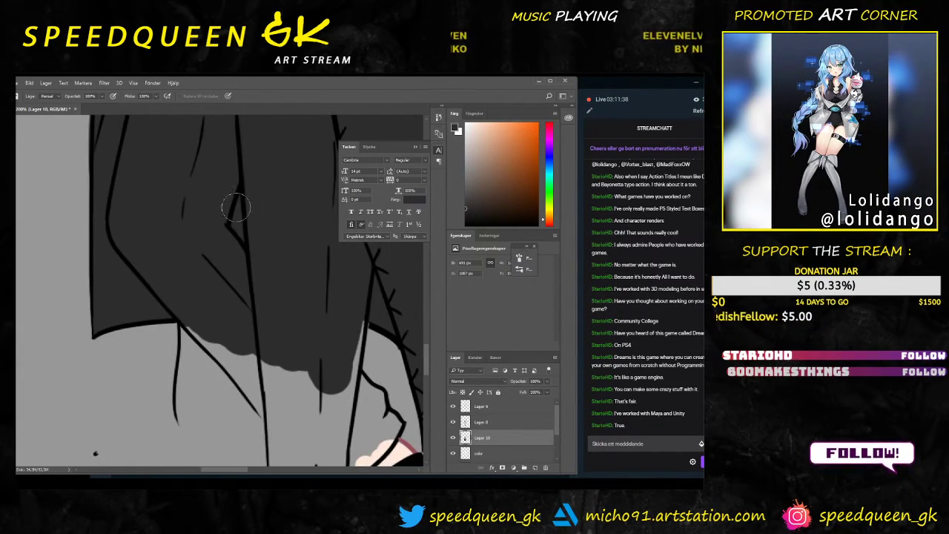
Step: Try to erase the dark grey inside the small triangular gap along the trouser leg's outline with a smaller eraser
{"action": "key", "text": "ctrl+plus"}
{"action": "mouse_move", "coordinate": [244, 198]}
{"action": "left_mouse_down"}
{"action": "mouse_move", "coordinate": [237, 248]}
{"action": "mouse_move", "coordinate": [206, 290]}
{"action": "mouse_move", "coordinate": [212, 237]}
{"action": "mouse_move", "coordinate": [214, 282]}
{"action": "left_mouse_up"}
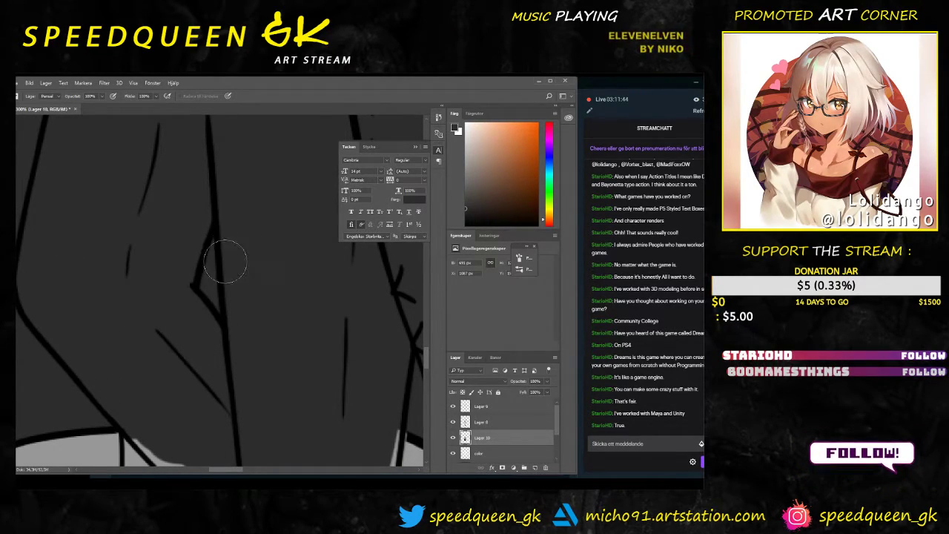
{"action": "right_click", "coordinate": [223, 254]}
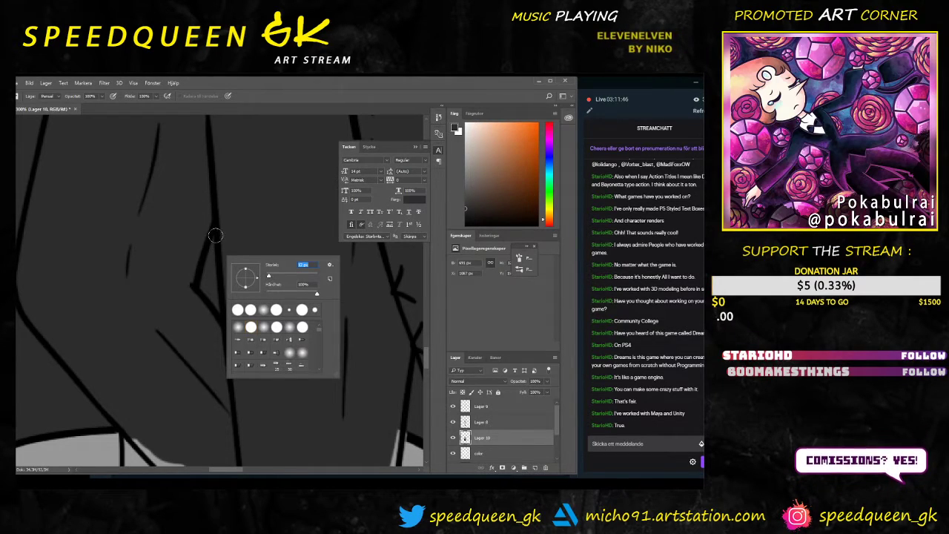
{"action": "left_click_drag", "start_coordinate": [215, 236], "coordinate": [205, 294]}
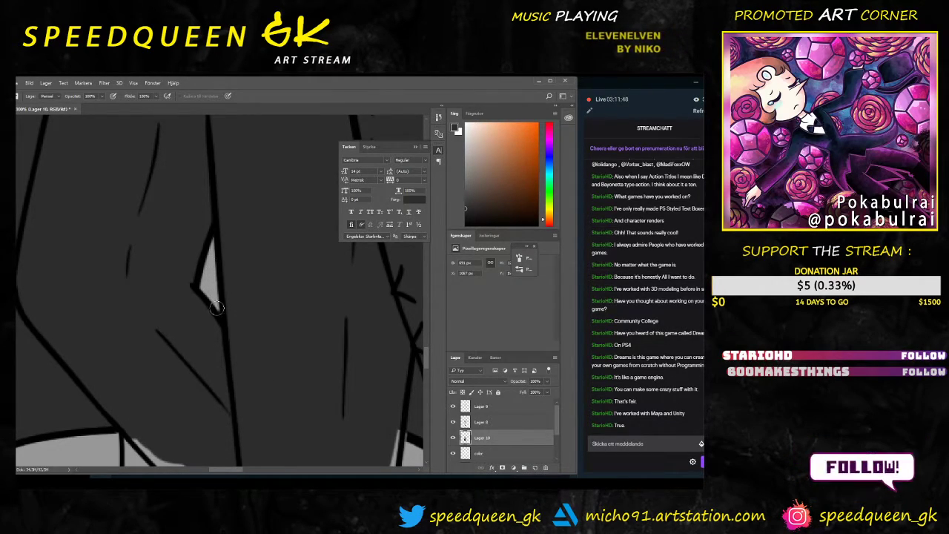
Step: Extend the dark grey down the front trouser leg below the knee and along the back leg's outer line
{"action": "key", "text": "ctrl+minus"}
{"action": "key", "text": "ctrl+minus"}
{"action": "key", "text": "ctrl+minus"}
{"action": "mouse_move", "coordinate": [247, 300]}
{"action": "left_mouse_down"}
{"action": "mouse_move", "coordinate": [247, 310]}
{"action": "mouse_move", "coordinate": [242, 216]}
{"action": "mouse_move", "coordinate": [254, 311]}
{"action": "left_mouse_up"}
{"action": "key", "text": "b"}
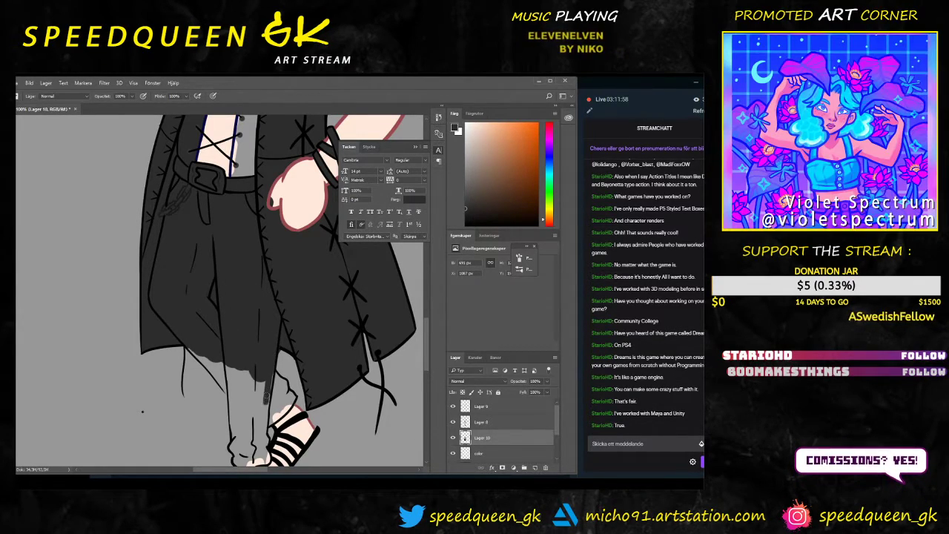
{"action": "key", "text": "ctrl+plus"}
{"action": "left_click_drag", "start_coordinate": [333, 378], "coordinate": [259, 282]}
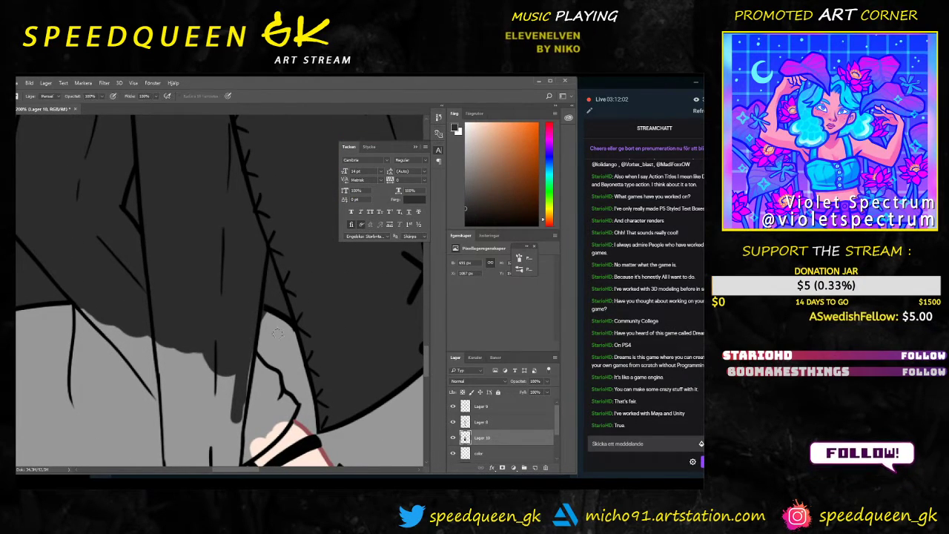
{"action": "key", "text": "e"}
{"action": "key", "text": "b"}
{"action": "mouse_move", "coordinate": [252, 346]}
{"action": "left_mouse_down"}
{"action": "mouse_move", "coordinate": [237, 416]}
{"action": "mouse_move", "coordinate": [230, 365]}
{"action": "mouse_move", "coordinate": [197, 383]}
{"action": "left_mouse_up"}
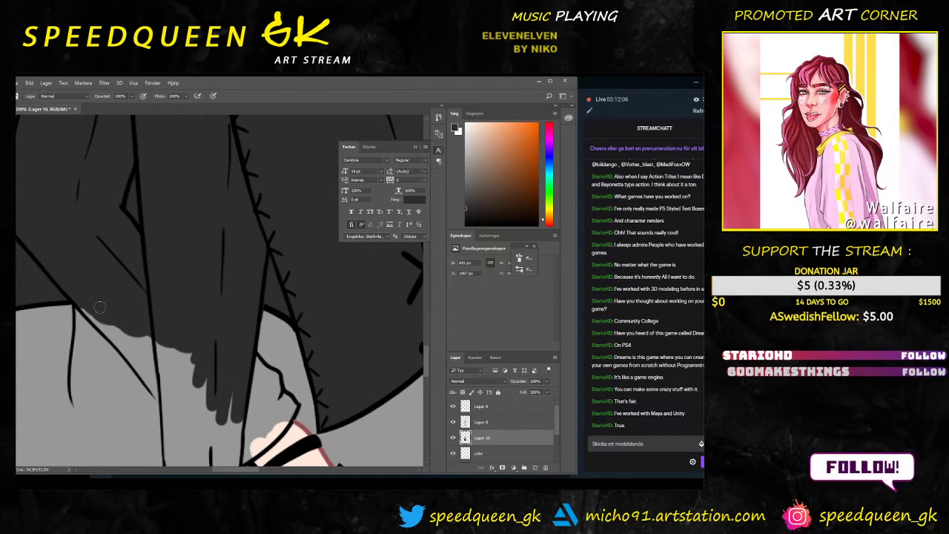
{"action": "mouse_move", "coordinate": [115, 330]}
{"action": "left_mouse_down"}
{"action": "mouse_move", "coordinate": [84, 302]}
{"action": "mouse_move", "coordinate": [148, 371]}
{"action": "mouse_move", "coordinate": [126, 330]}
{"action": "mouse_move", "coordinate": [175, 370]}
{"action": "left_mouse_up"}
Step: Paint dark grey along the front shin's outer line and around the back trouser leg's cuff above the sandal
{"action": "key", "text": "ctrl+minus"}
{"action": "left_click_drag", "start_coordinate": [206, 289], "coordinate": [188, 248]}
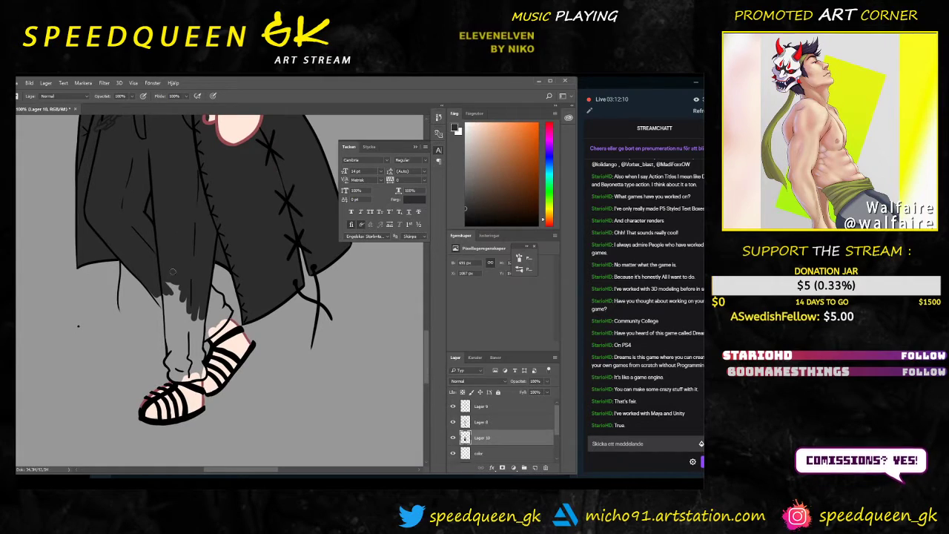
{"action": "key", "text": "ctrl+plus"}
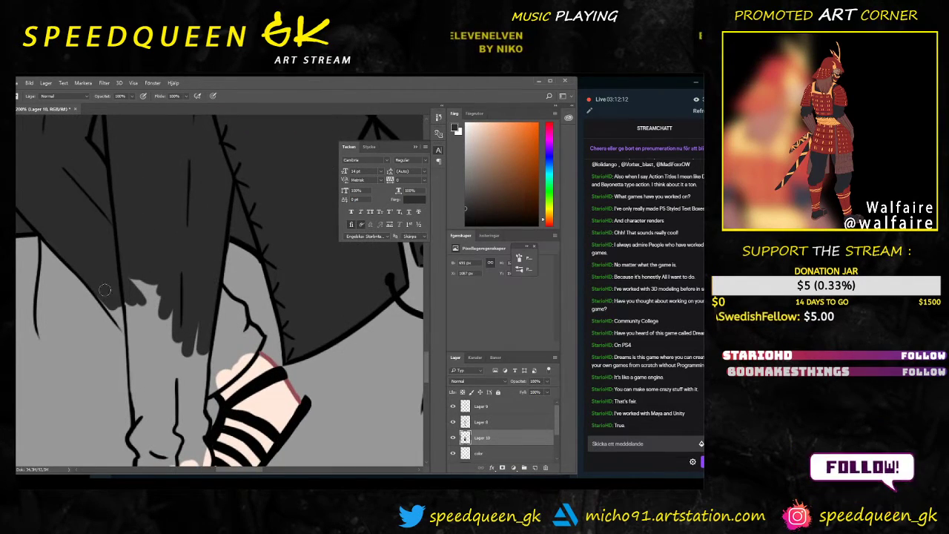
{"action": "mouse_move", "coordinate": [134, 334]}
{"action": "left_mouse_down"}
{"action": "mouse_move", "coordinate": [158, 371]}
{"action": "mouse_move", "coordinate": [147, 367]}
{"action": "left_mouse_up"}
{"action": "left_click_drag", "start_coordinate": [218, 286], "coordinate": [254, 332]}
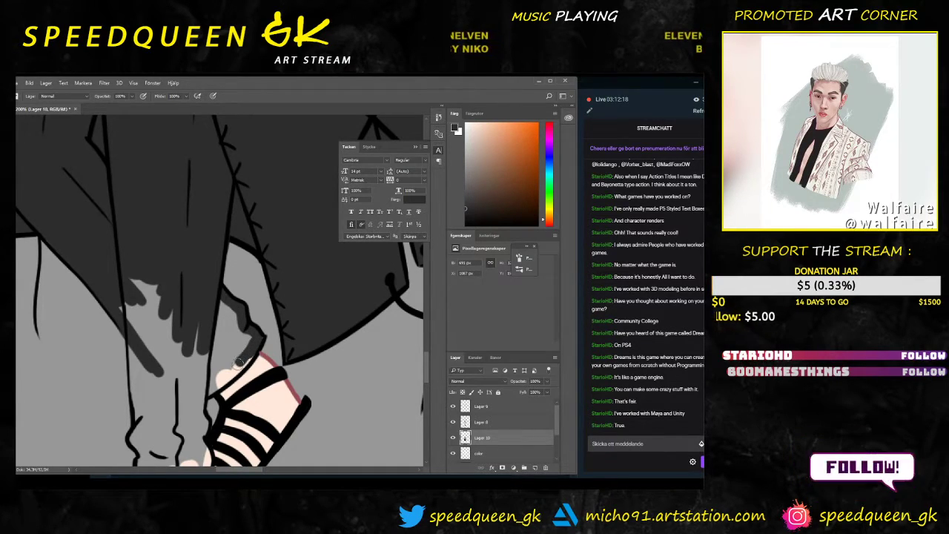
{"action": "left_click_drag", "start_coordinate": [252, 351], "coordinate": [220, 381]}
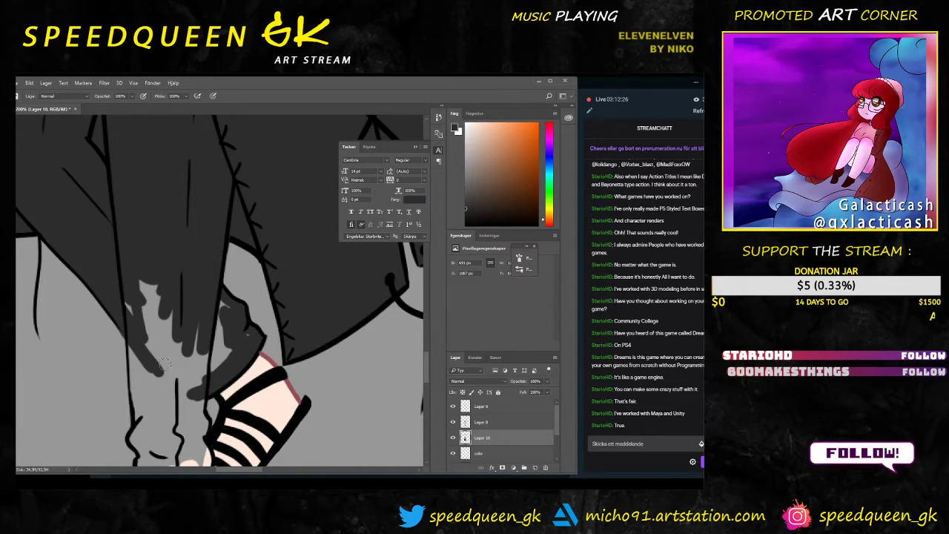
Step: Paint the front trouser leg's shin and gathered ankle cuff dark grey down to the sandal
{"action": "left_click_drag", "start_coordinate": [202, 343], "coordinate": [214, 277]}
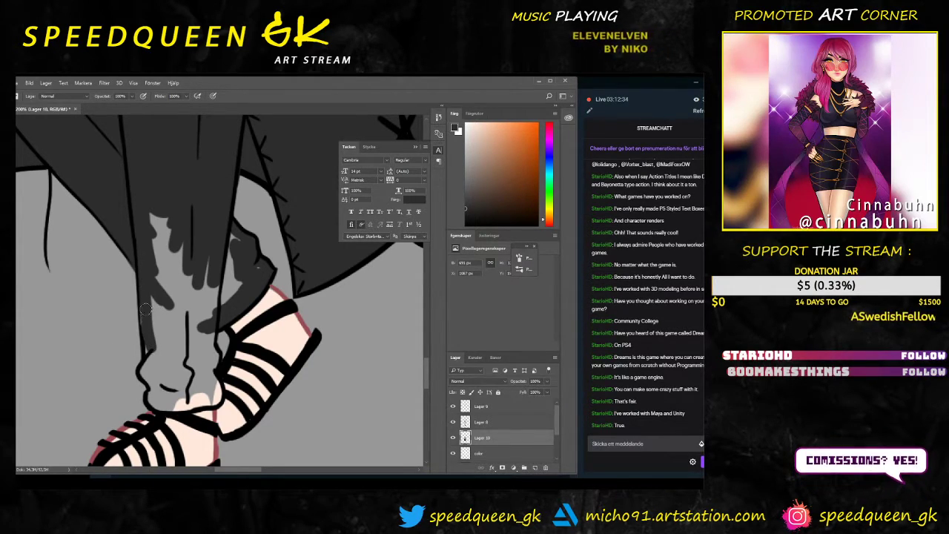
{"action": "mouse_move", "coordinate": [151, 381]}
{"action": "left_mouse_down"}
{"action": "mouse_move", "coordinate": [176, 407]}
{"action": "mouse_move", "coordinate": [209, 395]}
{"action": "mouse_move", "coordinate": [193, 387]}
{"action": "mouse_move", "coordinate": [202, 389]}
{"action": "mouse_move", "coordinate": [198, 400]}
{"action": "mouse_move", "coordinate": [217, 400]}
{"action": "mouse_move", "coordinate": [203, 361]}
{"action": "mouse_move", "coordinate": [218, 394]}
{"action": "mouse_move", "coordinate": [211, 372]}
{"action": "mouse_move", "coordinate": [213, 403]}
{"action": "mouse_move", "coordinate": [207, 324]}
{"action": "mouse_move", "coordinate": [193, 391]}
{"action": "mouse_move", "coordinate": [196, 321]}
{"action": "mouse_move", "coordinate": [185, 390]}
{"action": "mouse_move", "coordinate": [170, 396]}
{"action": "mouse_move", "coordinate": [158, 382]}
{"action": "mouse_move", "coordinate": [175, 399]}
{"action": "mouse_move", "coordinate": [189, 350]}
{"action": "mouse_move", "coordinate": [176, 387]}
{"action": "mouse_move", "coordinate": [173, 375]}
{"action": "mouse_move", "coordinate": [155, 373]}
{"action": "mouse_move", "coordinate": [155, 300]}
{"action": "mouse_move", "coordinate": [169, 349]}
{"action": "left_mouse_up"}
{"action": "left_click_drag", "start_coordinate": [178, 301], "coordinate": [189, 351]}
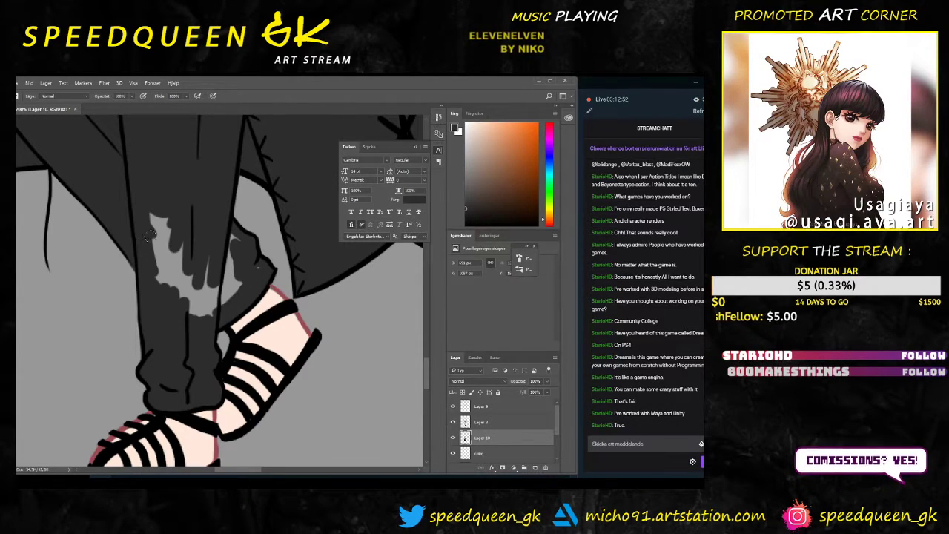
Step: Enlarge the brush and fill the remaining unpainted patches on both trouser legs with dark grey
{"action": "right_click", "coordinate": [167, 255]}
{"action": "left_click", "coordinate": [227, 272]}
{"action": "mouse_move", "coordinate": [170, 216]}
{"action": "left_mouse_down"}
{"action": "mouse_move", "coordinate": [176, 242]}
{"action": "mouse_move", "coordinate": [166, 289]}
{"action": "mouse_move", "coordinate": [168, 193]}
{"action": "mouse_move", "coordinate": [184, 299]}
{"action": "mouse_move", "coordinate": [204, 274]}
{"action": "mouse_move", "coordinate": [222, 281]}
{"action": "mouse_move", "coordinate": [230, 253]}
{"action": "left_mouse_up"}
{"action": "right_click", "coordinate": [195, 245]}
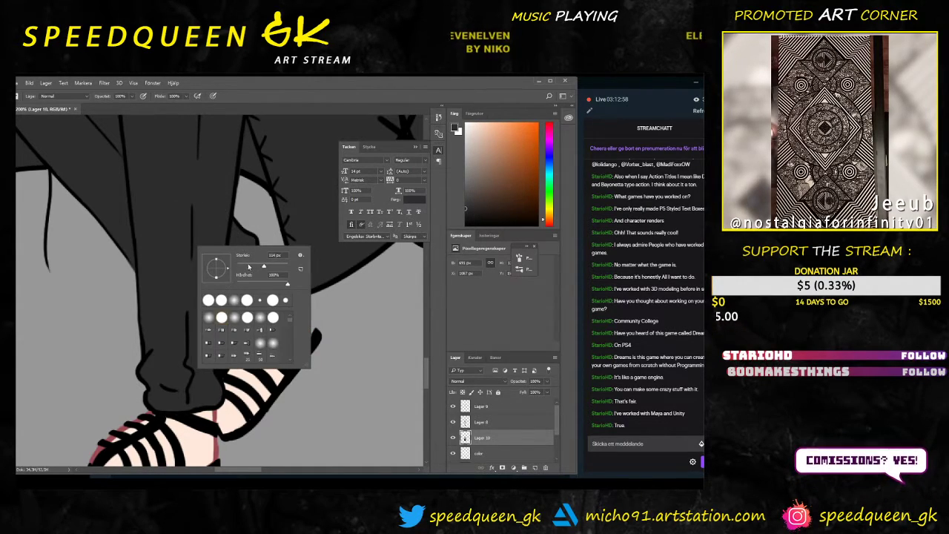
{"action": "key", "text": "Return"}
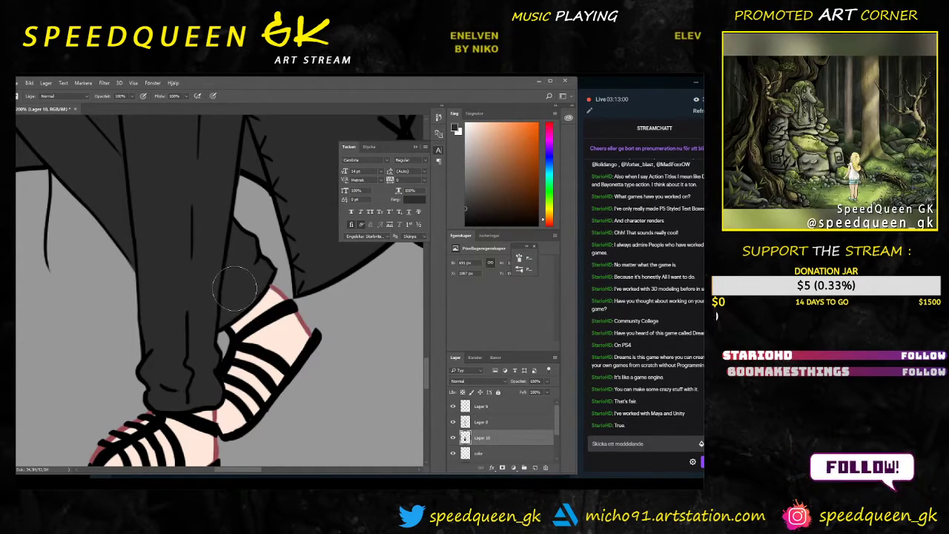
Step: Paint the vest strip between the lacing and the coat's stitched edge dark grey from chest to belt
{"action": "key", "text": "ctrl+minus"}
{"action": "key", "text": "ctrl+minus"}
{"action": "left_click_drag", "start_coordinate": [266, 205], "coordinate": [250, 344]}
{"action": "key", "text": "ctrl+plus"}
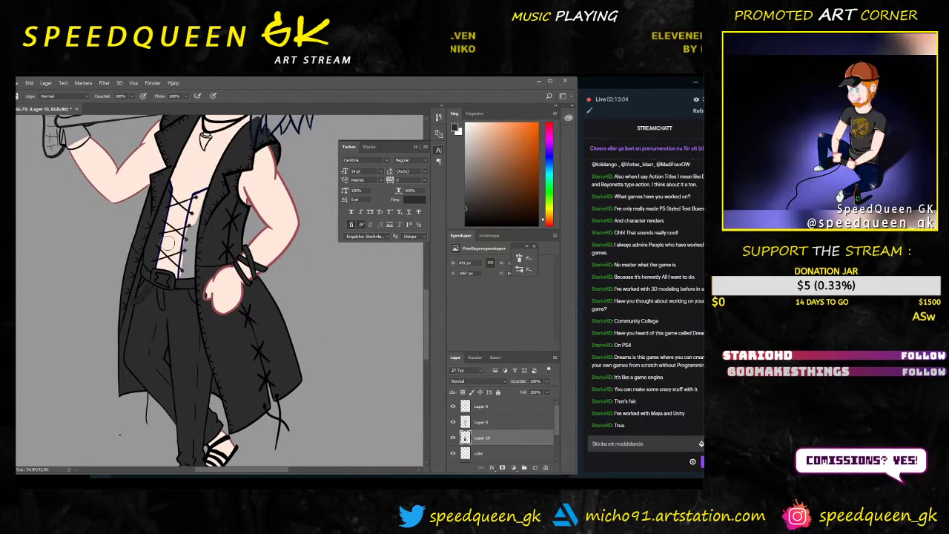
{"action": "left_click_drag", "start_coordinate": [217, 185], "coordinate": [227, 247]}
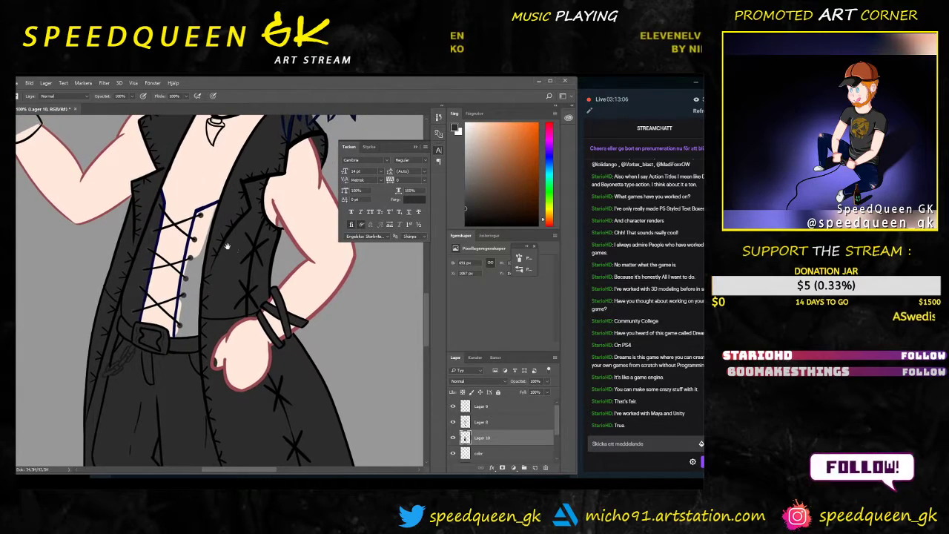
{"action": "key", "text": "ctrl+plus"}
{"action": "scroll", "coordinate": [222, 215], "scroll_direction": "up", "scroll_amount": 2}
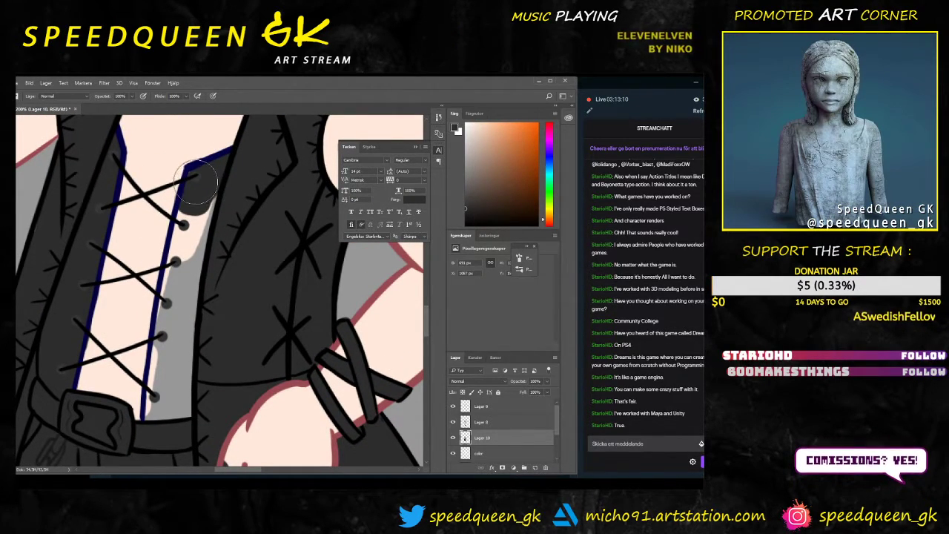
{"action": "mouse_move", "coordinate": [211, 186]}
{"action": "left_mouse_down"}
{"action": "mouse_move", "coordinate": [196, 338]}
{"action": "mouse_move", "coordinate": [208, 256]}
{"action": "mouse_move", "coordinate": [191, 235]}
{"action": "mouse_move", "coordinate": [201, 231]}
{"action": "mouse_move", "coordinate": [197, 213]}
{"action": "mouse_move", "coordinate": [175, 313]}
{"action": "mouse_move", "coordinate": [198, 192]}
{"action": "mouse_move", "coordinate": [175, 389]}
{"action": "left_mouse_up"}
{"action": "mouse_move", "coordinate": [185, 371]}
{"action": "left_mouse_down"}
{"action": "mouse_move", "coordinate": [190, 283]}
{"action": "mouse_move", "coordinate": [162, 427]}
{"action": "mouse_move", "coordinate": [183, 285]}
{"action": "left_mouse_up"}
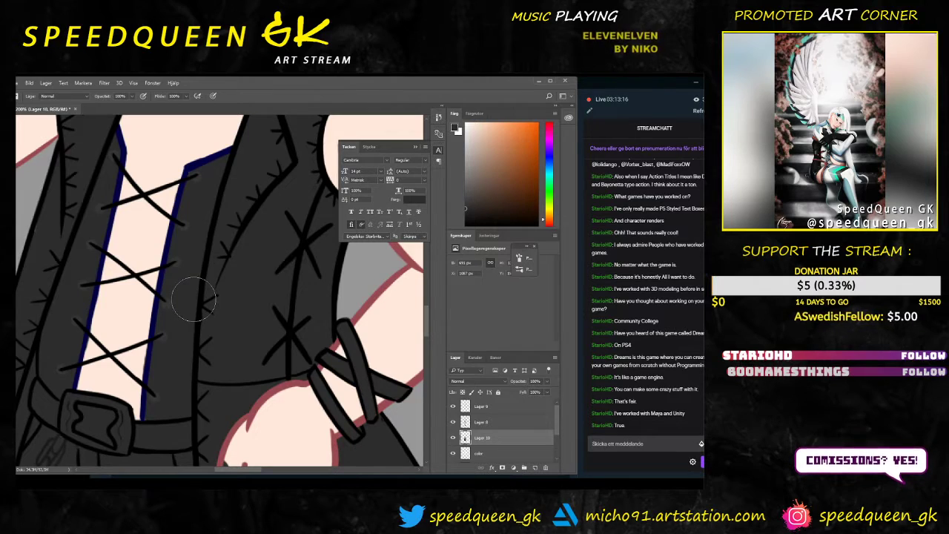
Step: Adjust the brush size and paint the palm and wrist part of the cane hand's glove dark grey
{"action": "key", "text": "ctrl+minus"}
{"action": "key", "text": "ctrl+minus"}
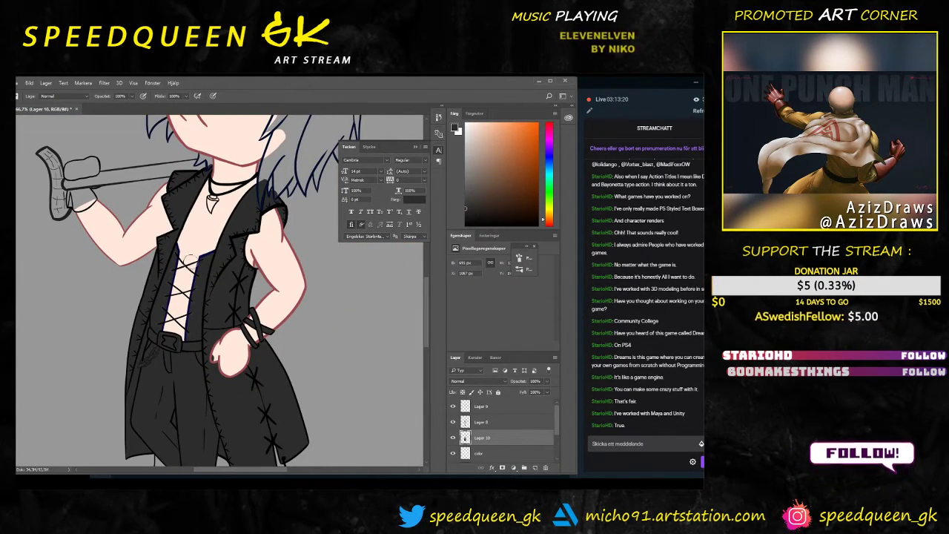
{"action": "left_click_drag", "start_coordinate": [99, 272], "coordinate": [210, 367]}
{"action": "right_click", "coordinate": [186, 292]}
{"action": "key", "text": "ctrl+plus"}
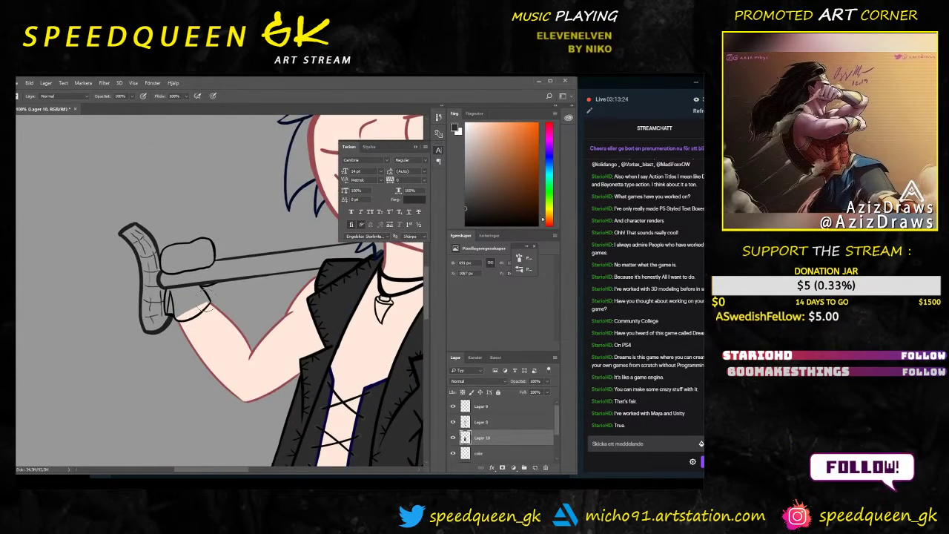
{"action": "key", "text": "ctrl+plus"}
{"action": "right_click", "coordinate": [210, 298]}
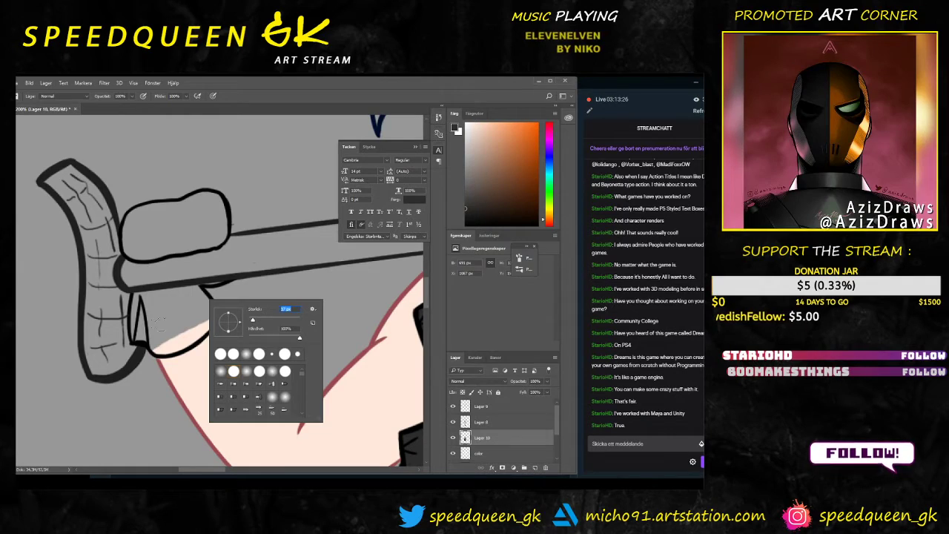
{"action": "left_click", "coordinate": [138, 298]}
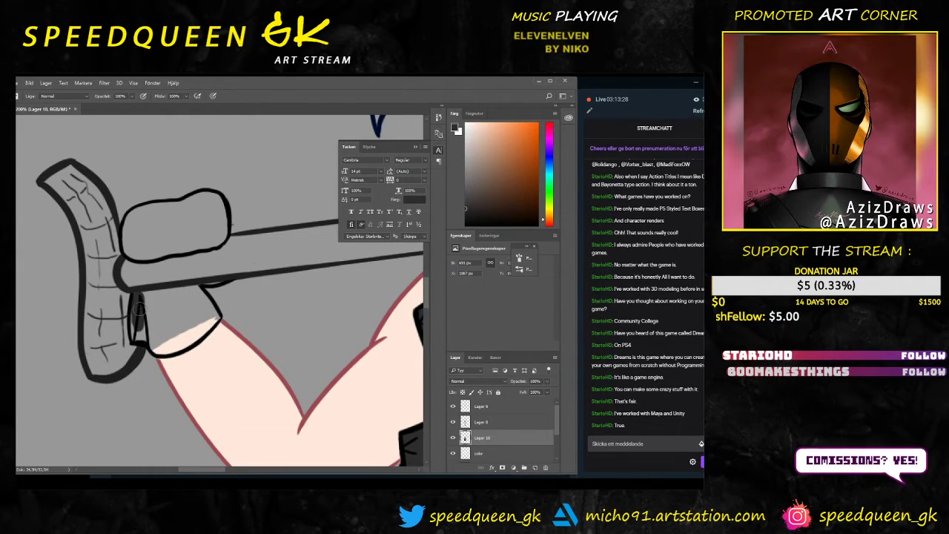
{"action": "left_click_drag", "start_coordinate": [145, 300], "coordinate": [140, 332]}
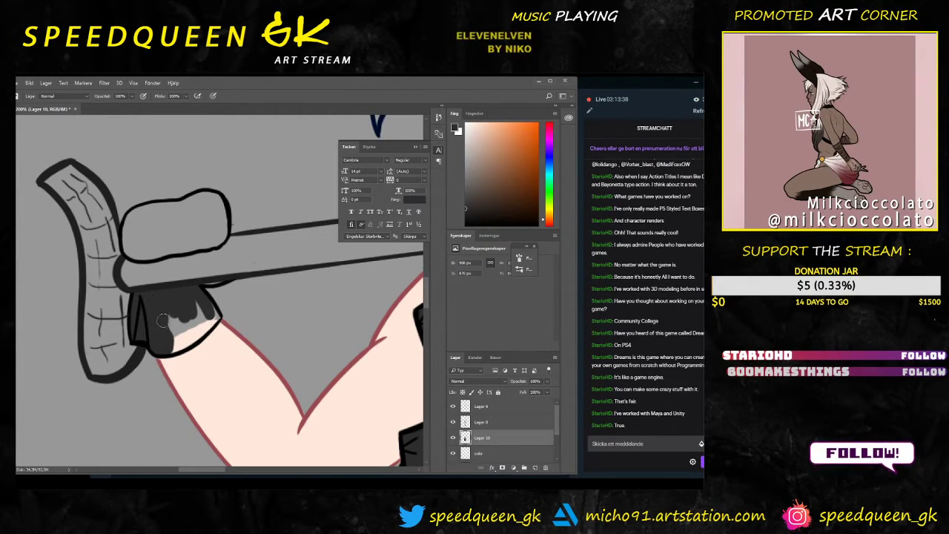
{"action": "left_click_drag", "start_coordinate": [177, 301], "coordinate": [203, 307]}
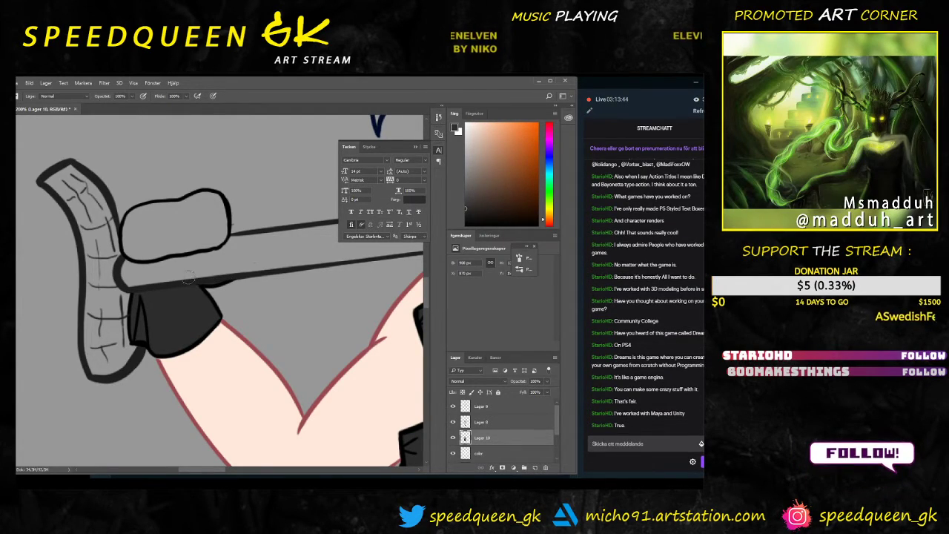
Step: Fill the gloved fingers gripping the cane above the shaft with dark grey
{"action": "right_click", "coordinate": [159, 236]}
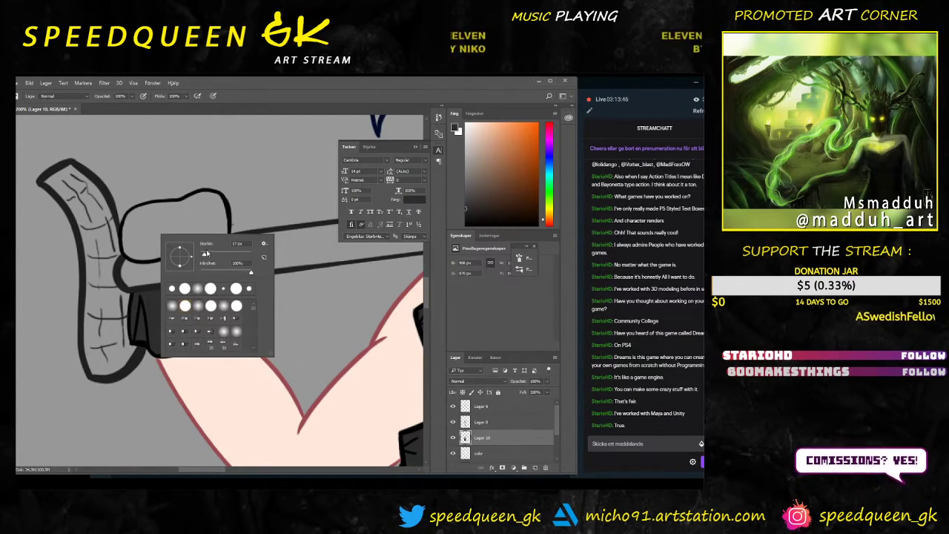
{"action": "key", "text": "Return"}
{"action": "mouse_move", "coordinate": [152, 215]}
{"action": "left_mouse_down"}
{"action": "mouse_move", "coordinate": [147, 216]}
{"action": "mouse_move", "coordinate": [150, 248]}
{"action": "mouse_move", "coordinate": [130, 244]}
{"action": "mouse_move", "coordinate": [141, 232]}
{"action": "mouse_move", "coordinate": [132, 250]}
{"action": "mouse_move", "coordinate": [133, 230]}
{"action": "mouse_move", "coordinate": [179, 208]}
{"action": "mouse_move", "coordinate": [129, 224]}
{"action": "mouse_move", "coordinate": [201, 198]}
{"action": "mouse_move", "coordinate": [182, 208]}
{"action": "mouse_move", "coordinate": [217, 208]}
{"action": "mouse_move", "coordinate": [206, 196]}
{"action": "mouse_move", "coordinate": [219, 236]}
{"action": "mouse_move", "coordinate": [145, 253]}
{"action": "mouse_move", "coordinate": [196, 244]}
{"action": "mouse_move", "coordinate": [160, 241]}
{"action": "mouse_move", "coordinate": [194, 217]}
{"action": "mouse_move", "coordinate": [202, 228]}
{"action": "mouse_move", "coordinate": [212, 222]}
{"action": "mouse_move", "coordinate": [198, 206]}
{"action": "left_mouse_up"}
{"action": "key", "text": "e"}
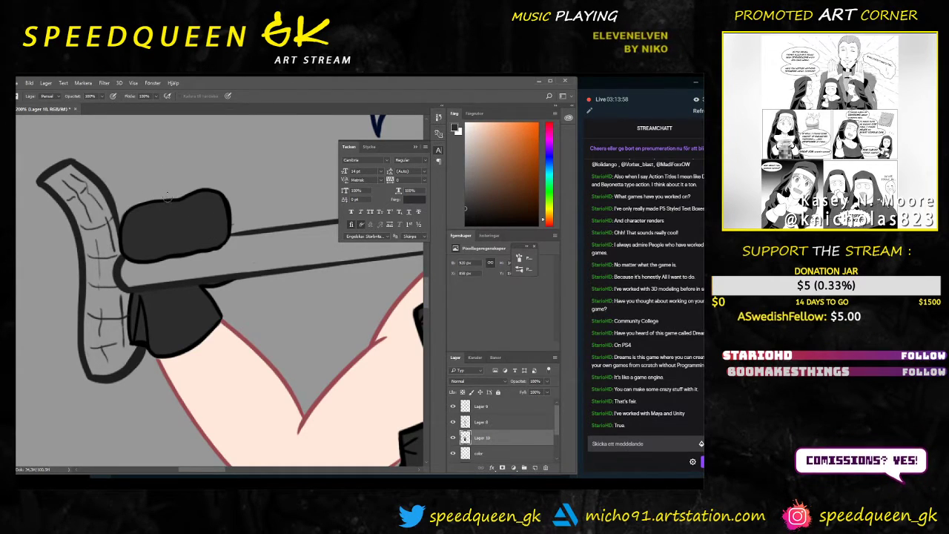
Step: Add a new layer for the hair above the dark grey clothing layer and choose a very dark blue as the paint colour
{"action": "key", "text": "ctrl+minus"}
{"action": "key", "text": "ctrl+minus"}
{"action": "key", "text": "ctrl+minus"}
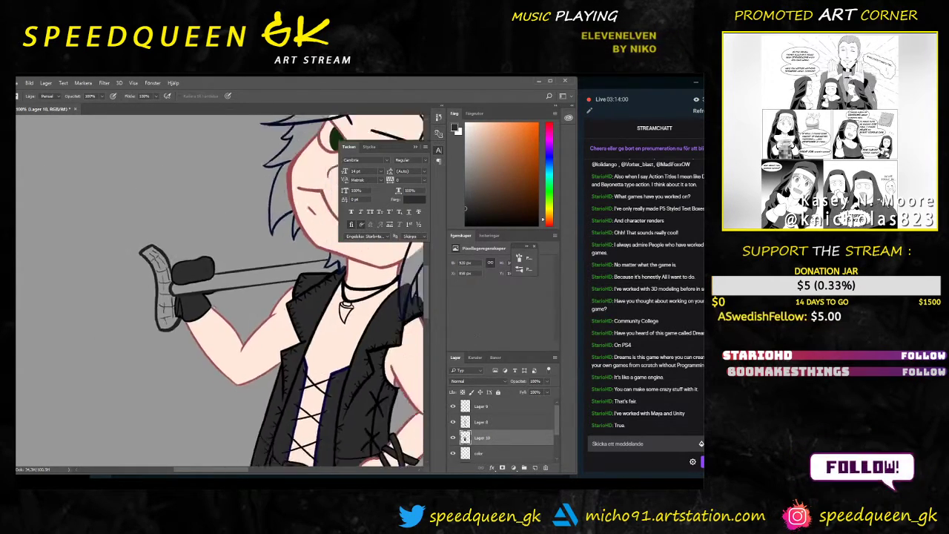
{"action": "left_click_drag", "start_coordinate": [359, 371], "coordinate": [259, 260]}
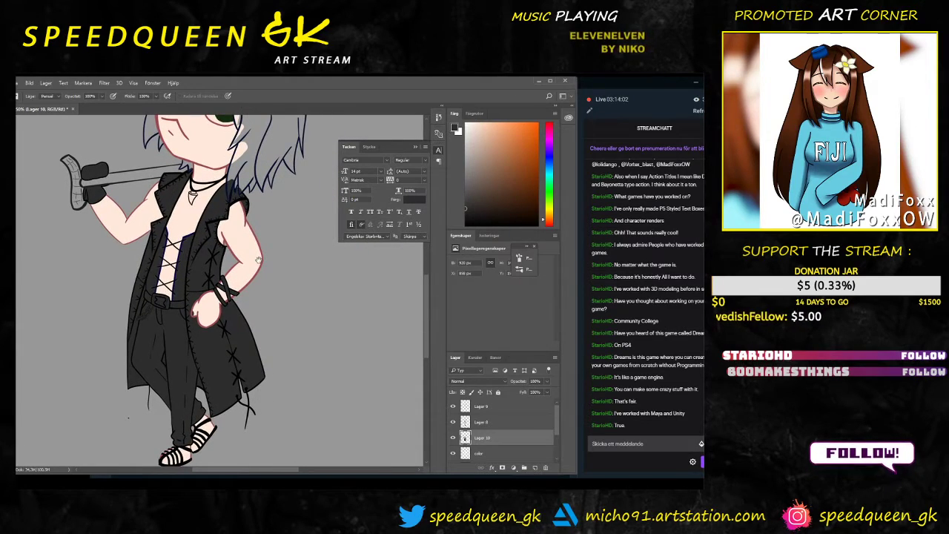
{"action": "left_click_drag", "start_coordinate": [242, 218], "coordinate": [218, 301]}
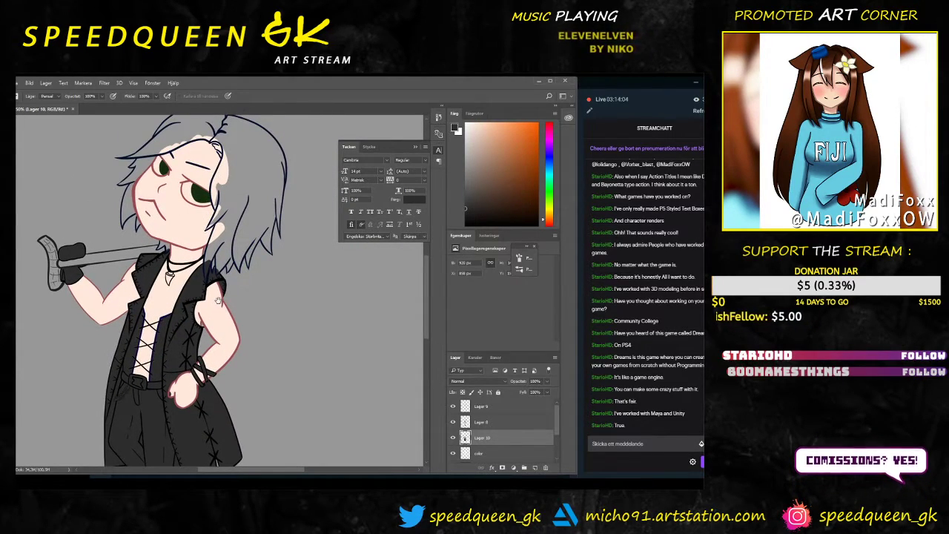
{"action": "key", "text": "ctrl+plus"}
{"action": "left_click_drag", "start_coordinate": [265, 195], "coordinate": [258, 259]}
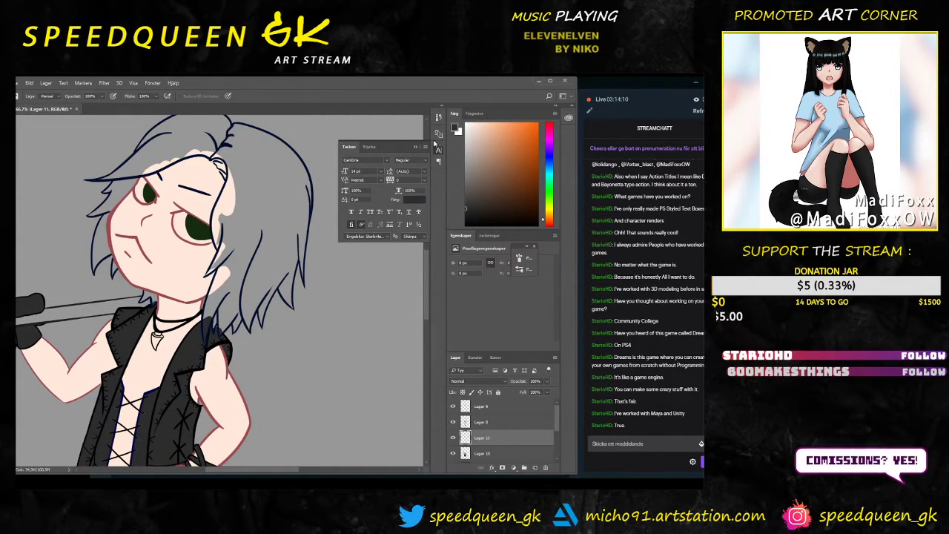
{"action": "left_click_drag", "start_coordinate": [560, 207], "coordinate": [542, 154]}
{"action": "left_click", "coordinate": [538, 209]}
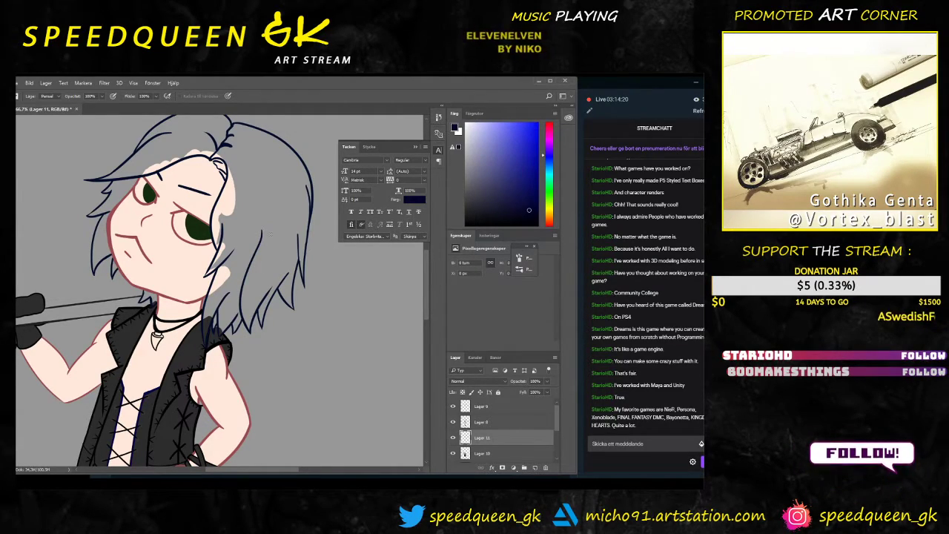
Step: Switch to the Brush tool, enlarge the brush and paint a dark blue patch in the hair beside the face
{"action": "right_click", "coordinate": [325, 261]}
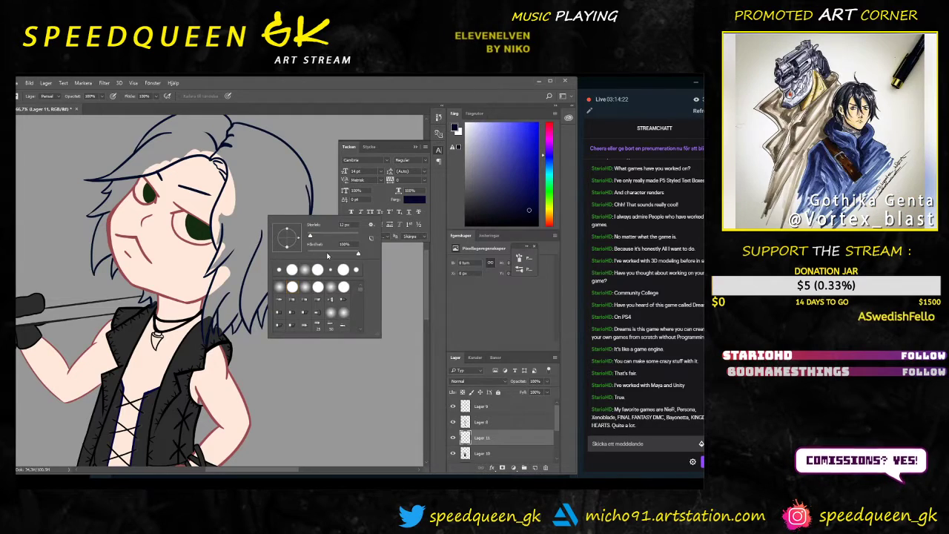
{"action": "left_click", "coordinate": [264, 217]}
{"action": "key", "text": "b"}
{"action": "mouse_move", "coordinate": [255, 182]}
{"action": "left_mouse_down"}
{"action": "mouse_move", "coordinate": [255, 252]}
{"action": "mouse_move", "coordinate": [258, 241]}
{"action": "left_mouse_up"}
{"action": "right_click", "coordinate": [276, 221]}
{"action": "left_click", "coordinate": [343, 240]}
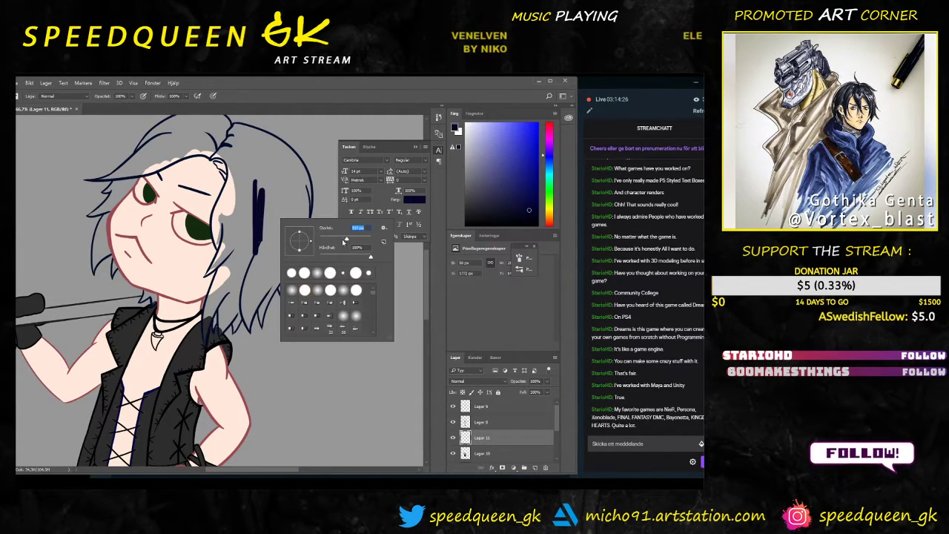
{"action": "mouse_move", "coordinate": [254, 175]}
{"action": "left_mouse_down"}
{"action": "mouse_move", "coordinate": [282, 202]}
{"action": "mouse_move", "coordinate": [279, 247]}
{"action": "mouse_move", "coordinate": [255, 259]}
{"action": "left_mouse_up"}
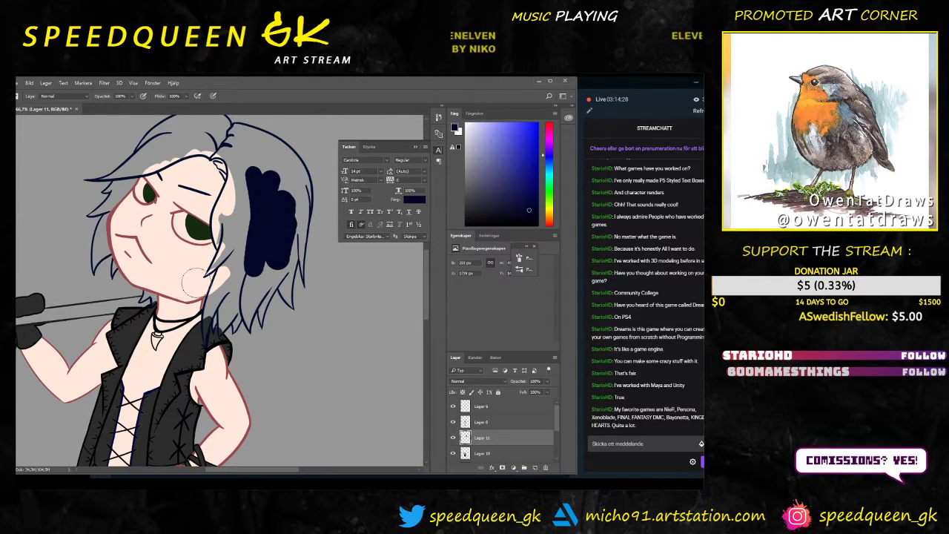
Step: Compare the drawing with the hair layer hidden and shown, and overpaint the hair patch with a slightly lighter dark blue
{"action": "left_click", "coordinate": [454, 437]}
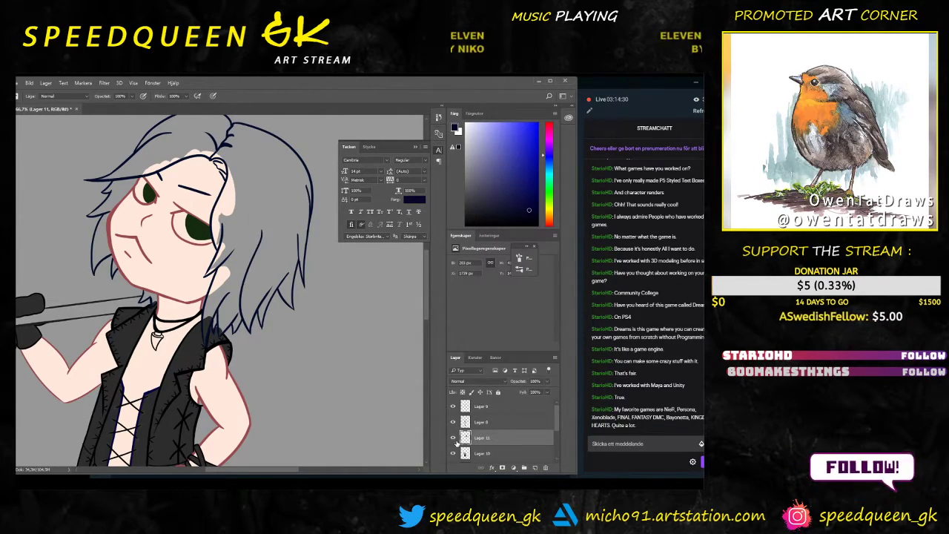
{"action": "left_click", "coordinate": [453, 437]}
{"action": "left_click", "coordinate": [526, 196]}
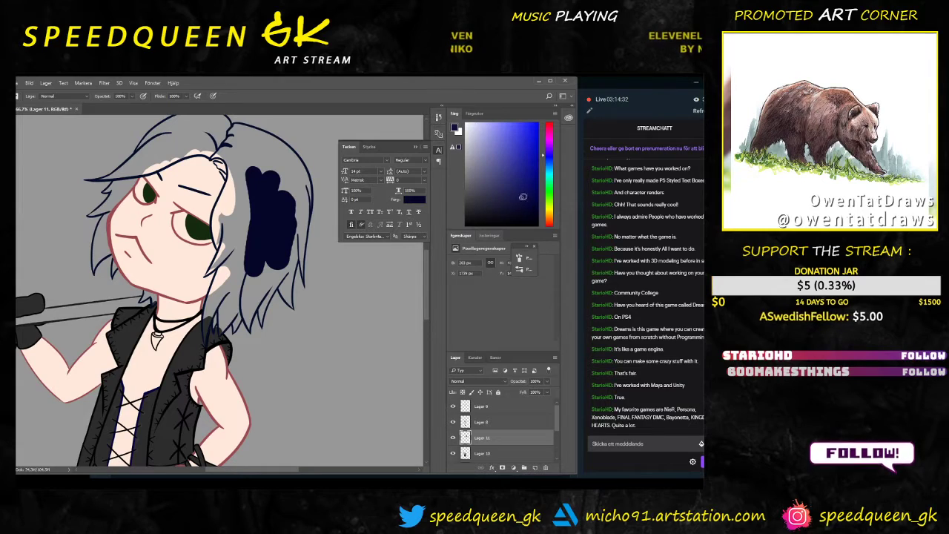
{"action": "left_click_drag", "start_coordinate": [255, 209], "coordinate": [254, 222]}
{"action": "mouse_move", "coordinate": [249, 266]}
{"action": "left_mouse_down"}
{"action": "mouse_move", "coordinate": [267, 252]}
{"action": "mouse_move", "coordinate": [264, 198]}
{"action": "mouse_move", "coordinate": [279, 233]}
{"action": "left_mouse_up"}
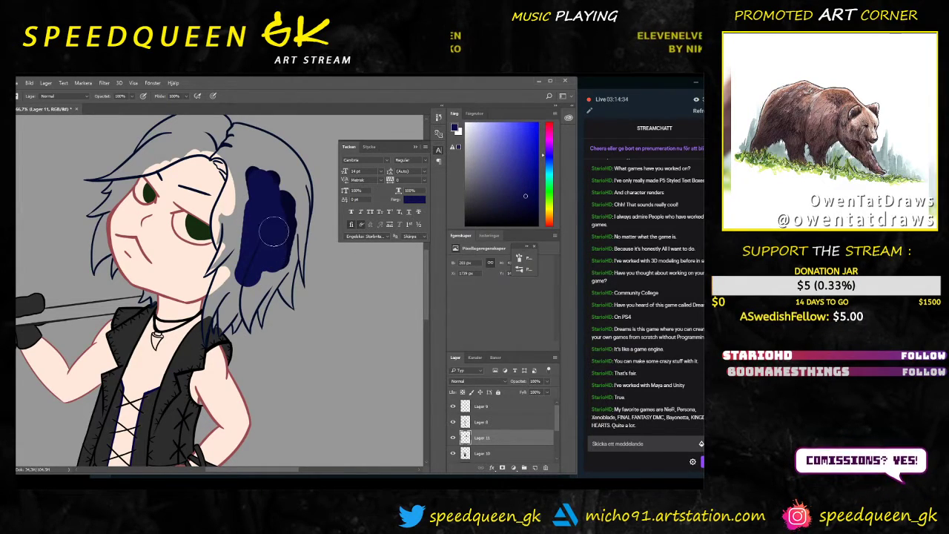
Step: Test a near-black blue and a deep navy on the hair patch and judge them against the whole figure
{"action": "left_click", "coordinate": [502, 216]}
{"action": "mouse_move", "coordinate": [259, 185]}
{"action": "left_mouse_down"}
{"action": "mouse_move", "coordinate": [252, 254]}
{"action": "mouse_move", "coordinate": [260, 245]}
{"action": "mouse_move", "coordinate": [279, 251]}
{"action": "mouse_move", "coordinate": [265, 176]}
{"action": "mouse_move", "coordinate": [255, 255]}
{"action": "mouse_move", "coordinate": [245, 259]}
{"action": "mouse_move", "coordinate": [246, 180]}
{"action": "mouse_move", "coordinate": [269, 240]}
{"action": "left_mouse_up"}
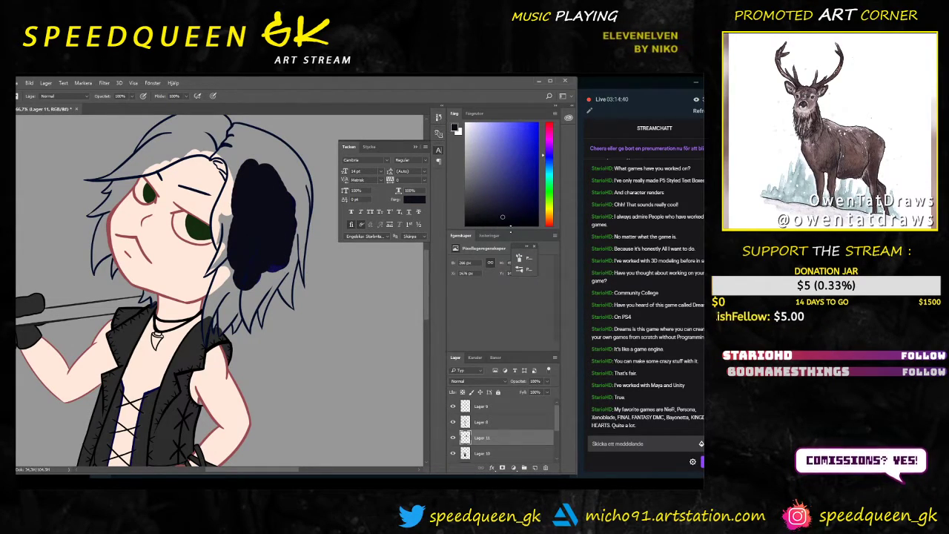
{"action": "mouse_move", "coordinate": [289, 209]}
{"action": "left_mouse_down"}
{"action": "mouse_move", "coordinate": [247, 238]}
{"action": "mouse_move", "coordinate": [276, 235]}
{"action": "mouse_move", "coordinate": [289, 256]}
{"action": "left_mouse_up"}
{"action": "key", "text": "ctrl+minus"}
{"action": "key", "text": "ctrl+minus"}
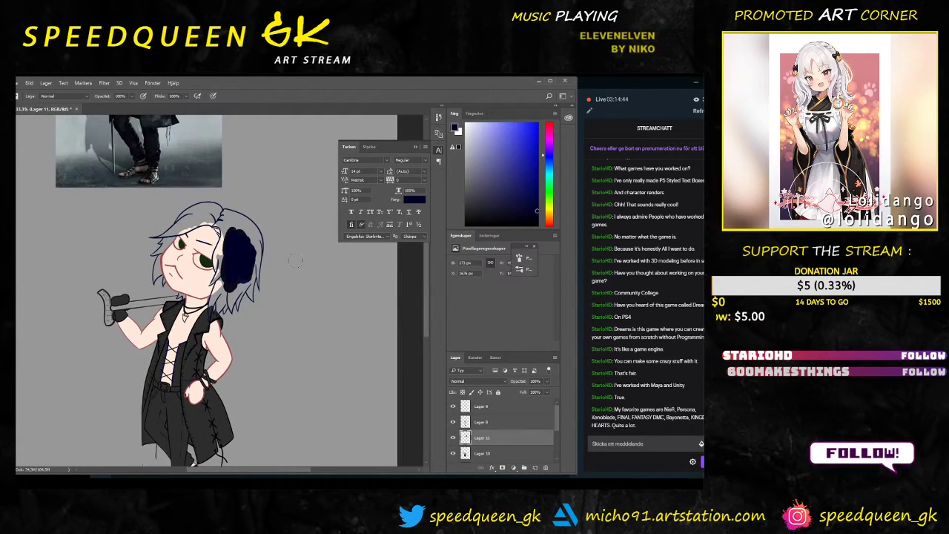
{"action": "key", "text": "ctrl+plus"}
{"action": "key", "text": "ctrl+plus"}
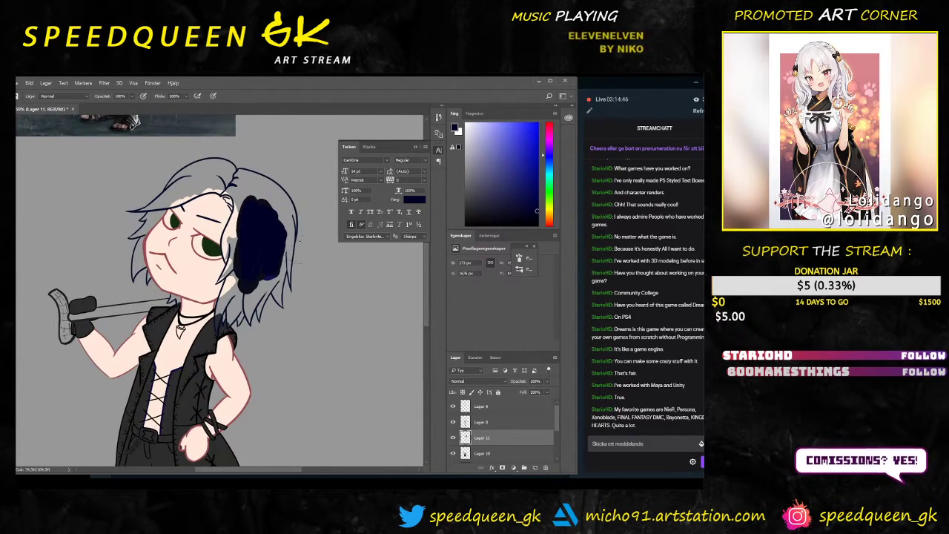
{"action": "key", "text": "ctrl+minus"}
{"action": "key", "text": "ctrl+plus"}
Step: Choose a neutral dark grey and paint it over the test patch in the hair
{"action": "left_click", "coordinate": [464, 212]}
{"action": "mouse_move", "coordinate": [266, 216]}
{"action": "left_mouse_down"}
{"action": "mouse_move", "coordinate": [295, 258]}
{"action": "mouse_move", "coordinate": [269, 248]}
{"action": "mouse_move", "coordinate": [256, 265]}
{"action": "mouse_move", "coordinate": [284, 260]}
{"action": "left_mouse_up"}
{"action": "key", "text": "ctrl+plus"}
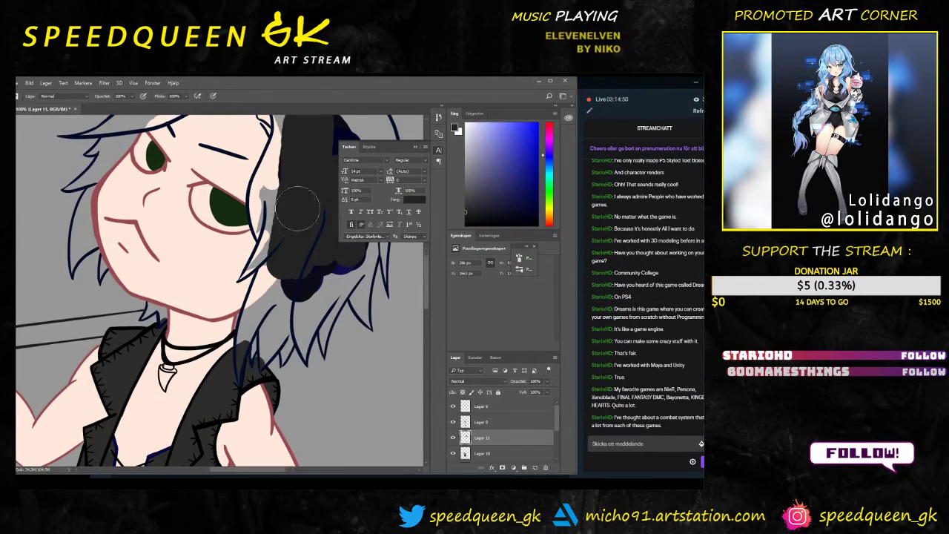
{"action": "left_click", "coordinate": [465, 207]}
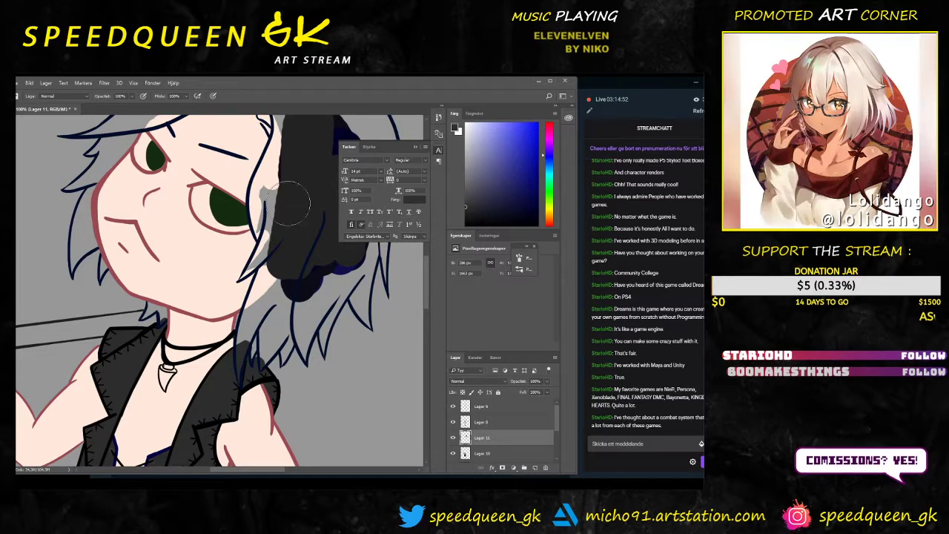
{"action": "left_click_drag", "start_coordinate": [297, 178], "coordinate": [313, 269]}
{"action": "key", "text": "ctrl+minus"}
{"action": "mouse_move", "coordinate": [272, 187]}
{"action": "left_mouse_down"}
{"action": "mouse_move", "coordinate": [271, 248]}
{"action": "mouse_move", "coordinate": [275, 177]}
{"action": "mouse_move", "coordinate": [285, 261]}
{"action": "left_mouse_up"}
{"action": "key", "text": "ctrl+plus"}
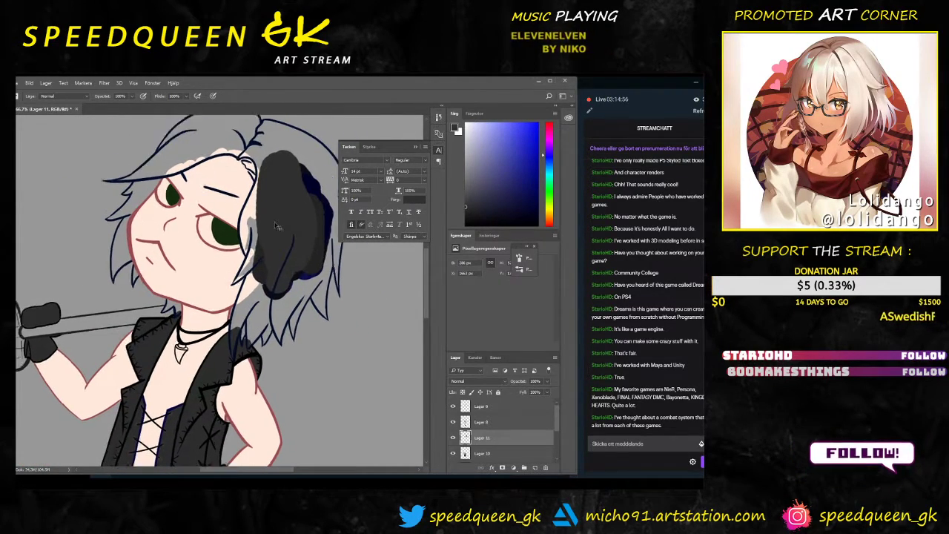
Step: Examine how the dark grey hair patch looks against the clothing and the rest of the figure
{"action": "mouse_move", "coordinate": [282, 204]}
{"action": "left_mouse_down"}
{"action": "mouse_move", "coordinate": [280, 273]}
{"action": "mouse_move", "coordinate": [293, 238]}
{"action": "mouse_move", "coordinate": [293, 249]}
{"action": "mouse_move", "coordinate": [272, 285]}
{"action": "mouse_move", "coordinate": [260, 412]}
{"action": "mouse_move", "coordinate": [288, 249]}
{"action": "mouse_move", "coordinate": [287, 240]}
{"action": "mouse_move", "coordinate": [241, 240]}
{"action": "mouse_move", "coordinate": [292, 221]}
{"action": "mouse_move", "coordinate": [218, 339]}
{"action": "left_mouse_up"}
{"action": "key", "text": "ctrl+minus"}
{"action": "key", "text": "ctrl+minus"}
{"action": "key", "text": "ctrl+minus"}
{"action": "key", "text": "ctrl+minus"}
{"action": "key", "text": "ctrl+plus"}
{"action": "key", "text": "ctrl+plus"}
{"action": "key", "text": "ctrl+plus"}
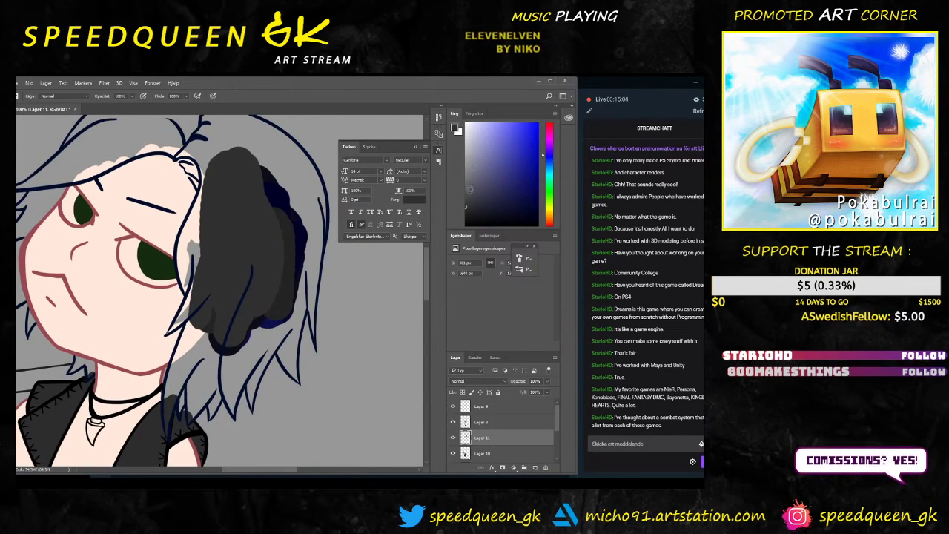
Step: Pick a muted, greyish dark blue, enlarge the brush and repaint the whole hair patch with it
{"action": "left_click", "coordinate": [486, 211]}
{"action": "mouse_move", "coordinate": [245, 201]}
{"action": "left_mouse_down"}
{"action": "mouse_move", "coordinate": [240, 310]}
{"action": "mouse_move", "coordinate": [254, 228]}
{"action": "mouse_move", "coordinate": [277, 211]}
{"action": "mouse_move", "coordinate": [261, 283]}
{"action": "mouse_move", "coordinate": [234, 289]}
{"action": "mouse_move", "coordinate": [227, 192]}
{"action": "mouse_move", "coordinate": [237, 319]}
{"action": "left_mouse_up"}
{"action": "right_click", "coordinate": [267, 259]}
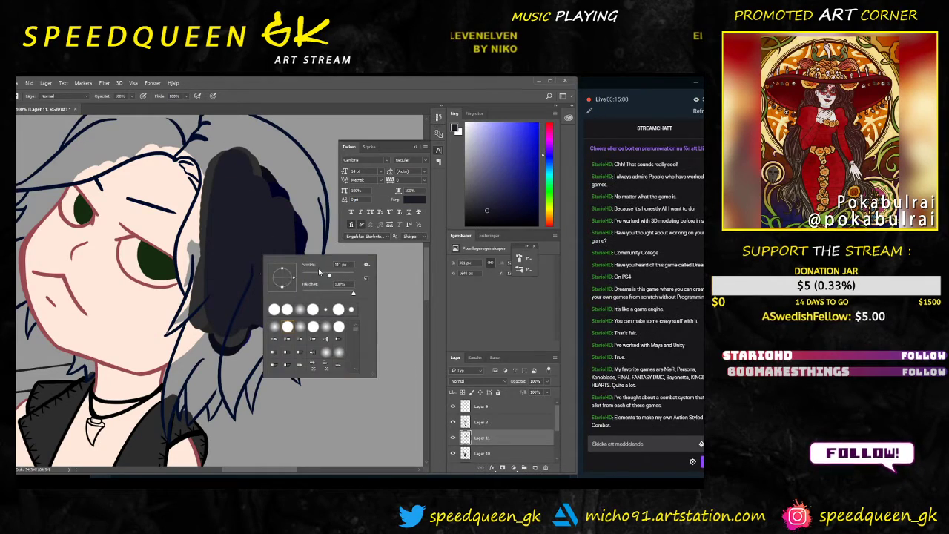
{"action": "mouse_move", "coordinate": [236, 202]}
{"action": "left_mouse_down"}
{"action": "mouse_move", "coordinate": [254, 181]}
{"action": "mouse_move", "coordinate": [269, 276]}
{"action": "mouse_move", "coordinate": [235, 332]}
{"action": "mouse_move", "coordinate": [223, 199]}
{"action": "mouse_move", "coordinate": [218, 236]}
{"action": "left_mouse_up"}
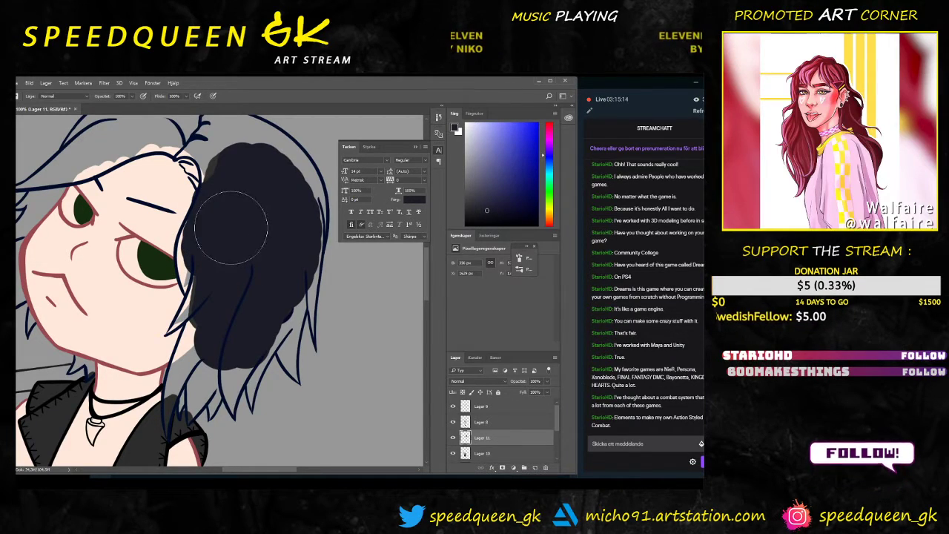
Step: Reduce the brush size and fill the hair up to its outline along the face, including the pointed lock below the eye
{"action": "right_click", "coordinate": [236, 232]}
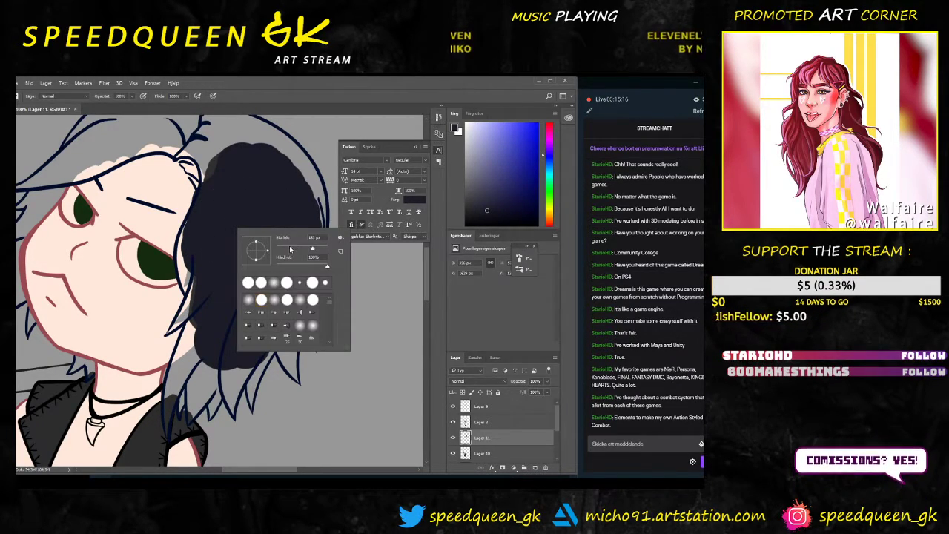
{"action": "key", "text": "Return"}
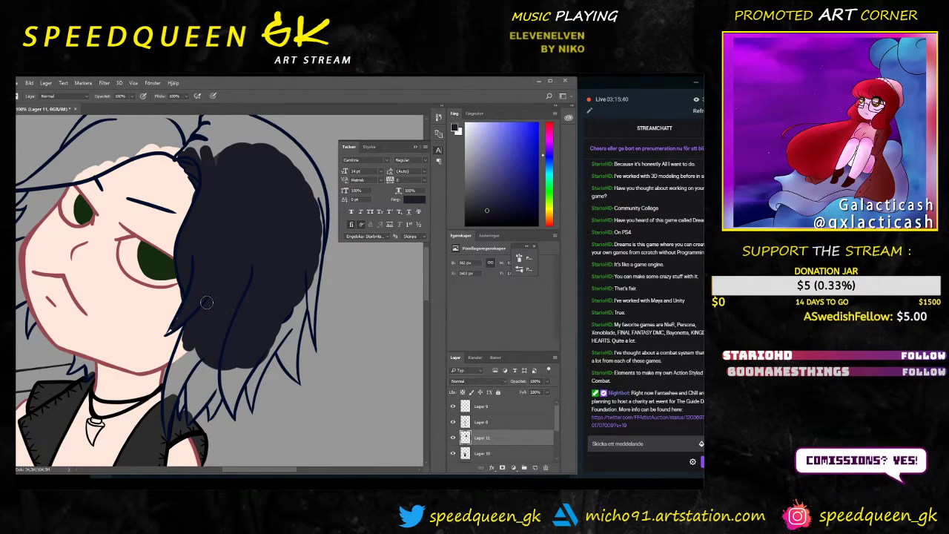
{"action": "scroll", "coordinate": [185, 311], "scroll_direction": "up", "scroll_amount": 1}
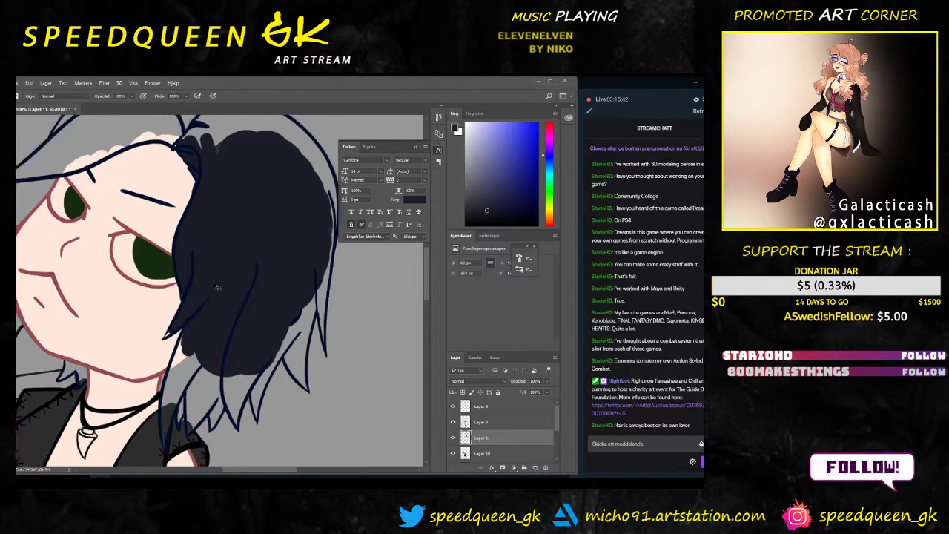
{"action": "right_click", "coordinate": [236, 320]}
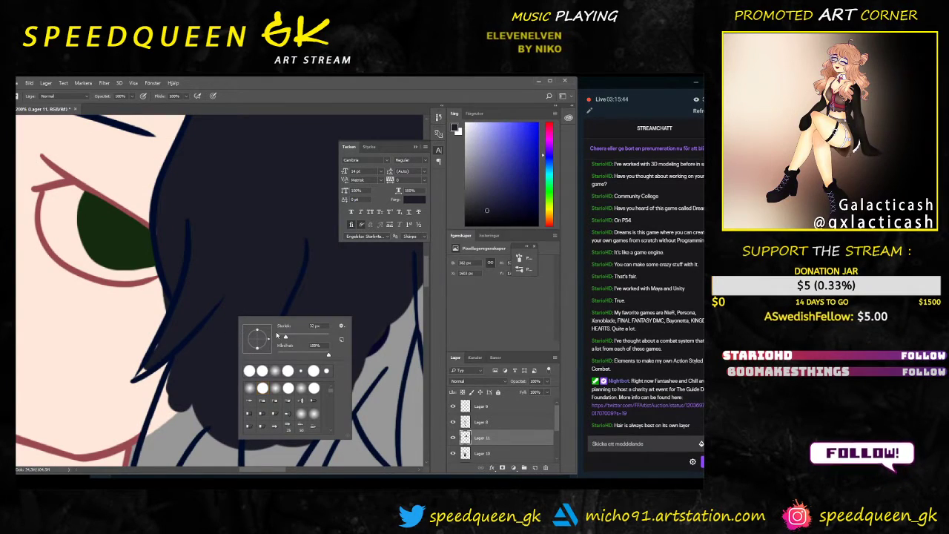
{"action": "left_click_drag", "start_coordinate": [283, 339], "coordinate": [280, 338]}
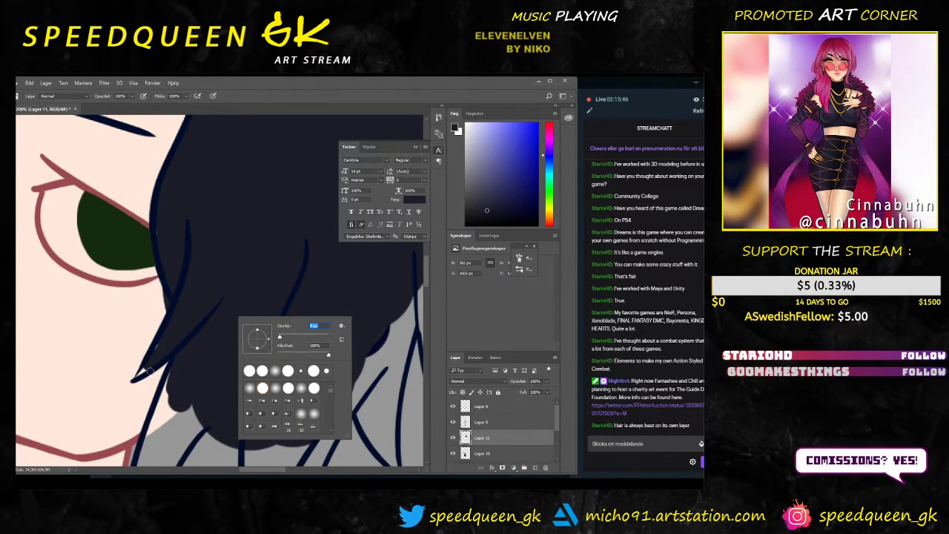
{"action": "left_click_drag", "start_coordinate": [136, 376], "coordinate": [151, 356]}
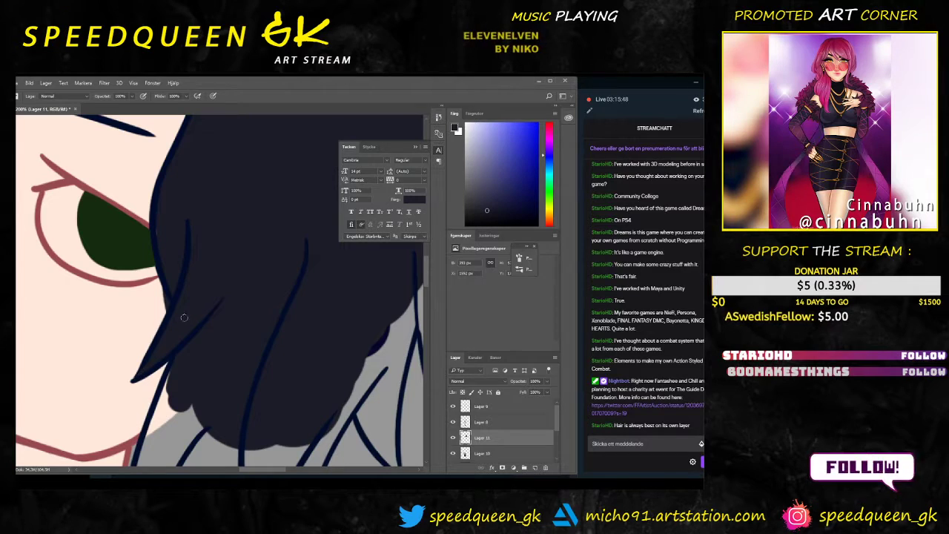
Step: Switch to a smaller eraser and clean the hair colour that spills past the outline beside the large eye
{"action": "key", "text": "ctrl+minus"}
{"action": "key", "text": "ctrl+minus"}
{"action": "key", "text": "ctrl+plus"}
{"action": "key", "text": "ctrl+plus"}
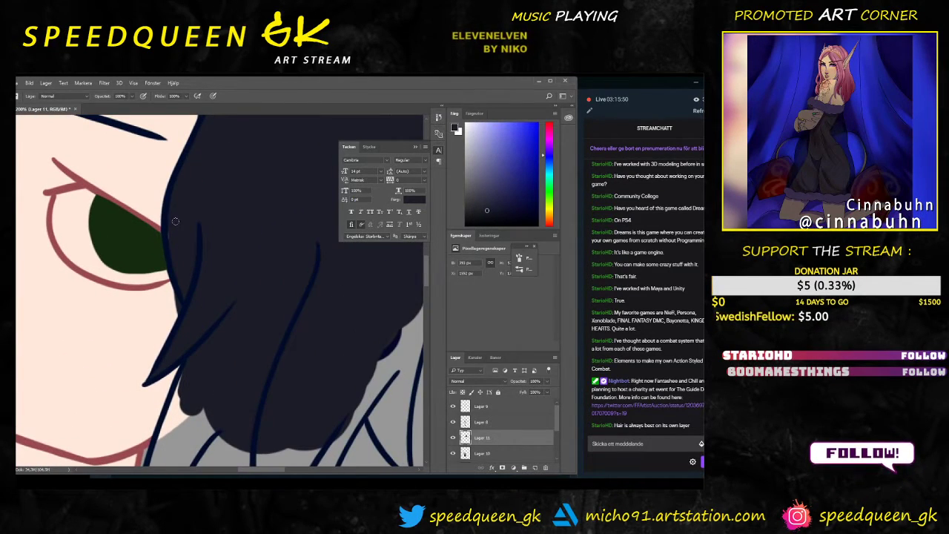
{"action": "scroll", "coordinate": [212, 277], "scroll_direction": "down", "scroll_amount": 5}
{"action": "scroll", "coordinate": [169, 308], "scroll_direction": "up", "scroll_amount": 5}
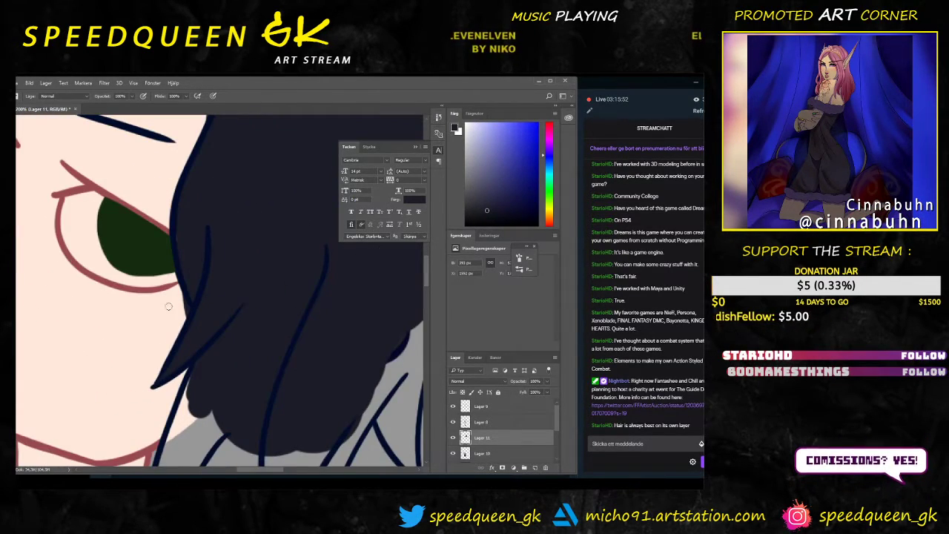
{"action": "key", "text": "e"}
{"action": "right_click", "coordinate": [184, 291]}
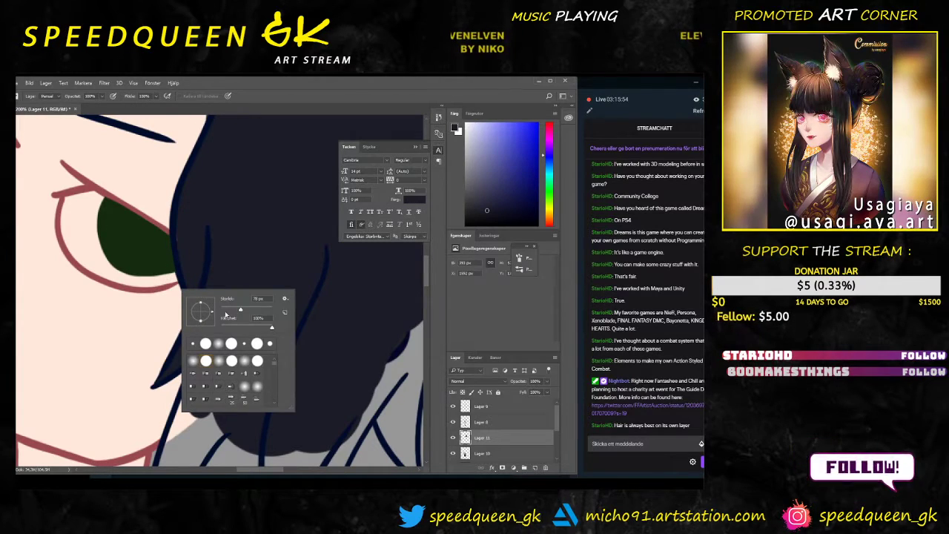
{"action": "left_click", "coordinate": [168, 291]}
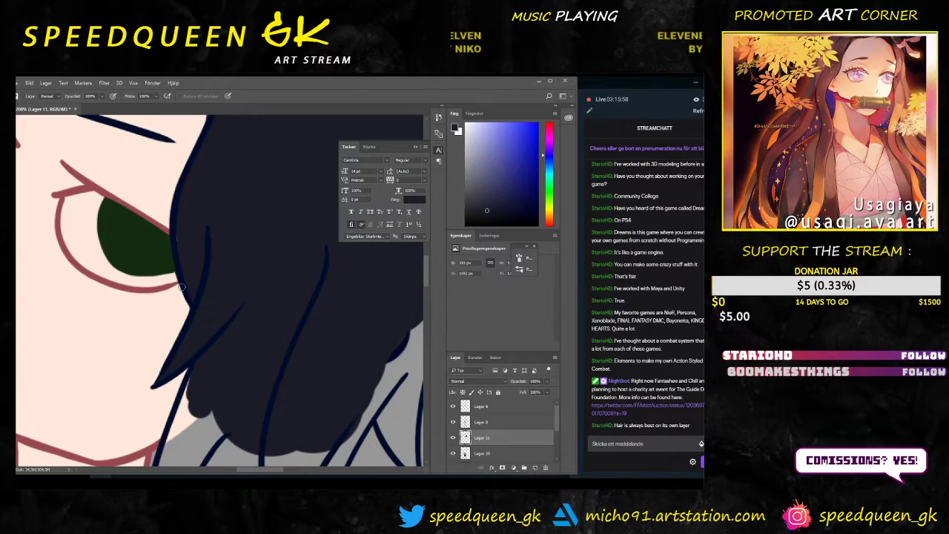
Step: Paint the crown and the back of the head dark blue from the parting to the outer hair outline, using a larger brush
{"action": "key", "text": "ctrl+minus"}
{"action": "mouse_move", "coordinate": [242, 279]}
{"action": "left_mouse_down"}
{"action": "mouse_move", "coordinate": [250, 247]}
{"action": "mouse_move", "coordinate": [229, 333]}
{"action": "mouse_move", "coordinate": [245, 328]}
{"action": "left_mouse_up"}
{"action": "key", "text": "ctrl+plus"}
{"action": "left_click_drag", "start_coordinate": [237, 219], "coordinate": [224, 365]}
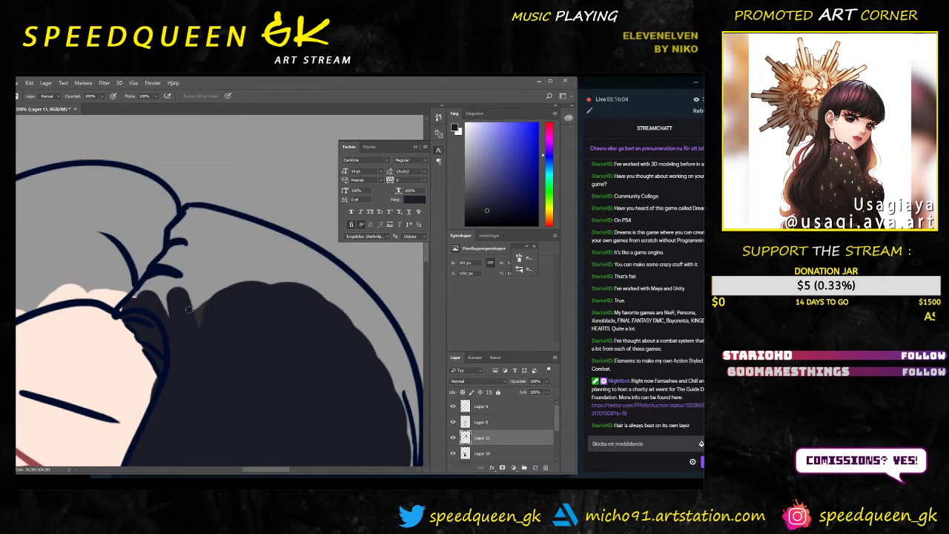
{"action": "key", "text": "b"}
{"action": "mouse_move", "coordinate": [199, 288]}
{"action": "left_mouse_down"}
{"action": "mouse_move", "coordinate": [204, 318]}
{"action": "mouse_move", "coordinate": [273, 323]}
{"action": "mouse_move", "coordinate": [167, 305]}
{"action": "mouse_move", "coordinate": [172, 298]}
{"action": "mouse_move", "coordinate": [155, 316]}
{"action": "mouse_move", "coordinate": [124, 291]}
{"action": "mouse_move", "coordinate": [132, 270]}
{"action": "mouse_move", "coordinate": [165, 302]}
{"action": "mouse_move", "coordinate": [190, 269]}
{"action": "mouse_move", "coordinate": [164, 242]}
{"action": "mouse_move", "coordinate": [181, 262]}
{"action": "mouse_move", "coordinate": [221, 253]}
{"action": "mouse_move", "coordinate": [215, 234]}
{"action": "mouse_move", "coordinate": [187, 234]}
{"action": "mouse_move", "coordinate": [207, 248]}
{"action": "mouse_move", "coordinate": [232, 233]}
{"action": "mouse_move", "coordinate": [191, 222]}
{"action": "mouse_move", "coordinate": [189, 248]}
{"action": "mouse_move", "coordinate": [224, 252]}
{"action": "mouse_move", "coordinate": [209, 247]}
{"action": "mouse_move", "coordinate": [238, 292]}
{"action": "mouse_move", "coordinate": [257, 282]}
{"action": "mouse_move", "coordinate": [258, 295]}
{"action": "mouse_move", "coordinate": [230, 250]}
{"action": "mouse_move", "coordinate": [321, 315]}
{"action": "mouse_move", "coordinate": [255, 246]}
{"action": "mouse_move", "coordinate": [308, 270]}
{"action": "mouse_move", "coordinate": [250, 237]}
{"action": "mouse_move", "coordinate": [338, 305]}
{"action": "mouse_move", "coordinate": [293, 277]}
{"action": "left_mouse_up"}
{"action": "right_click", "coordinate": [211, 309]}
{"action": "key", "text": "Return"}
{"action": "left_click_drag", "start_coordinate": [351, 343], "coordinate": [236, 263]}
{"action": "mouse_move", "coordinate": [212, 207]}
{"action": "left_mouse_down"}
{"action": "mouse_move", "coordinate": [197, 198]}
{"action": "mouse_move", "coordinate": [233, 212]}
{"action": "mouse_move", "coordinate": [278, 267]}
{"action": "mouse_move", "coordinate": [272, 293]}
{"action": "mouse_move", "coordinate": [211, 129]}
{"action": "left_mouse_up"}
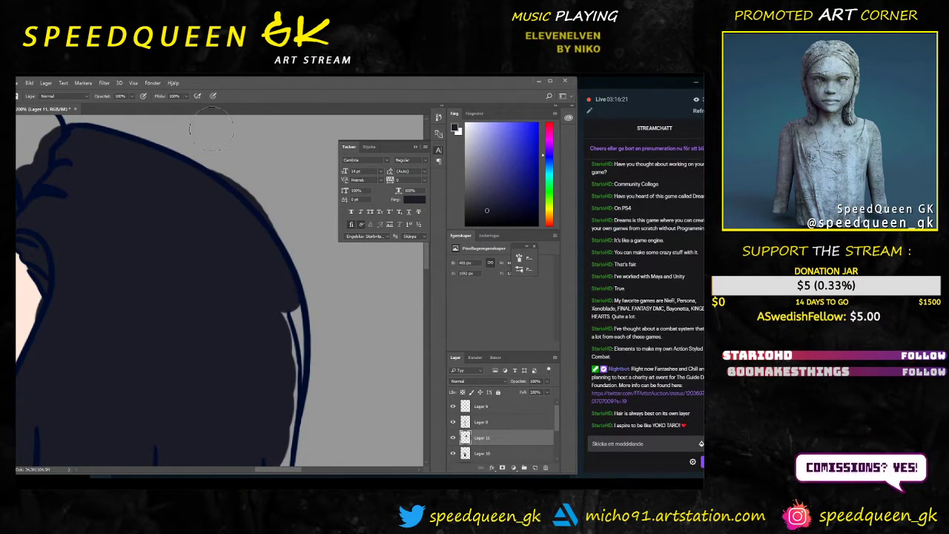
Step: Erase the hair colour spilling past the back-of-head outline and fill the gap along that edge with dark blue
{"action": "right_click", "coordinate": [278, 163]}
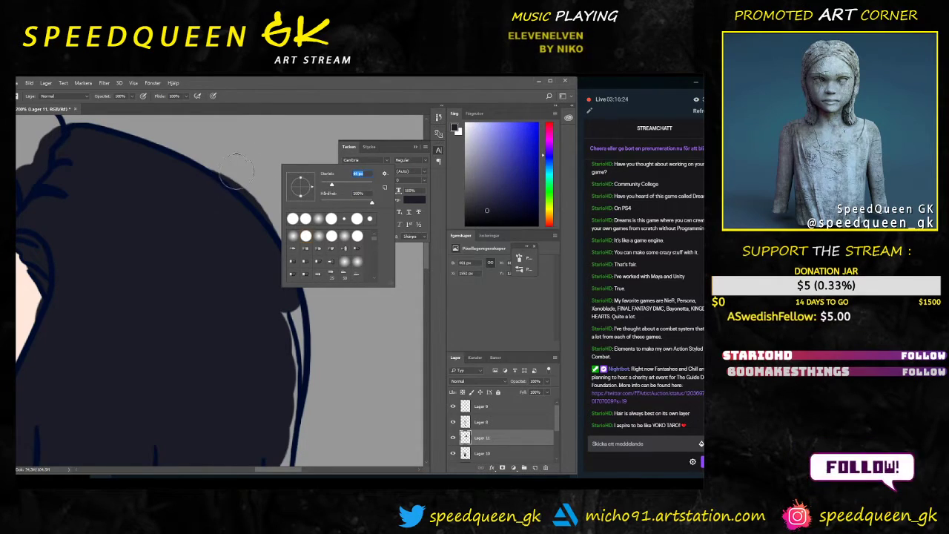
{"action": "left_click_drag", "start_coordinate": [202, 156], "coordinate": [252, 193]}
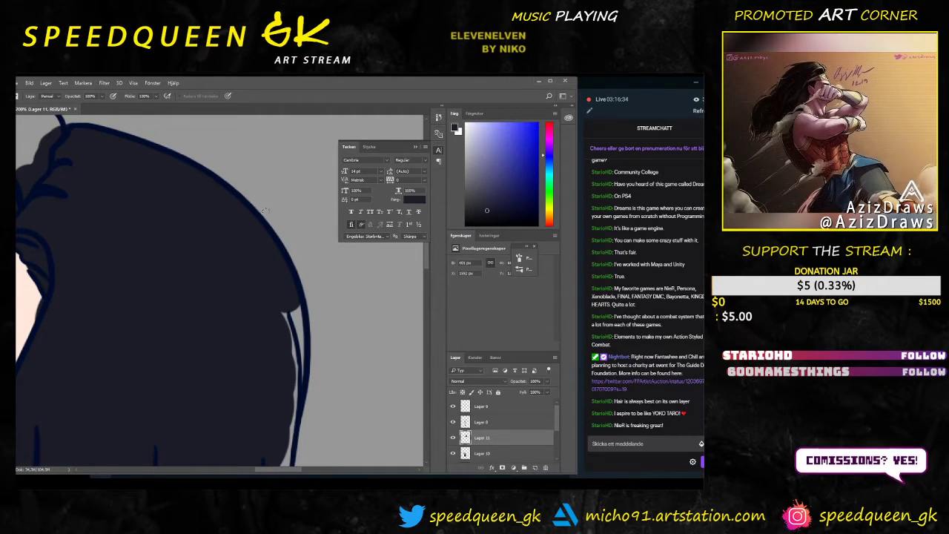
{"action": "key", "text": "b"}
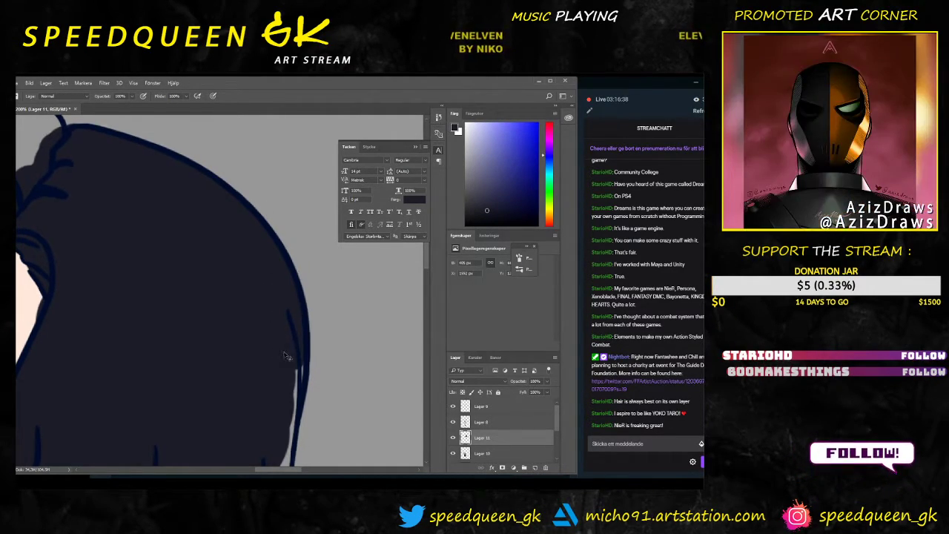
{"action": "key", "text": "ctrl+minus"}
{"action": "left_click_drag", "start_coordinate": [233, 352], "coordinate": [236, 282]}
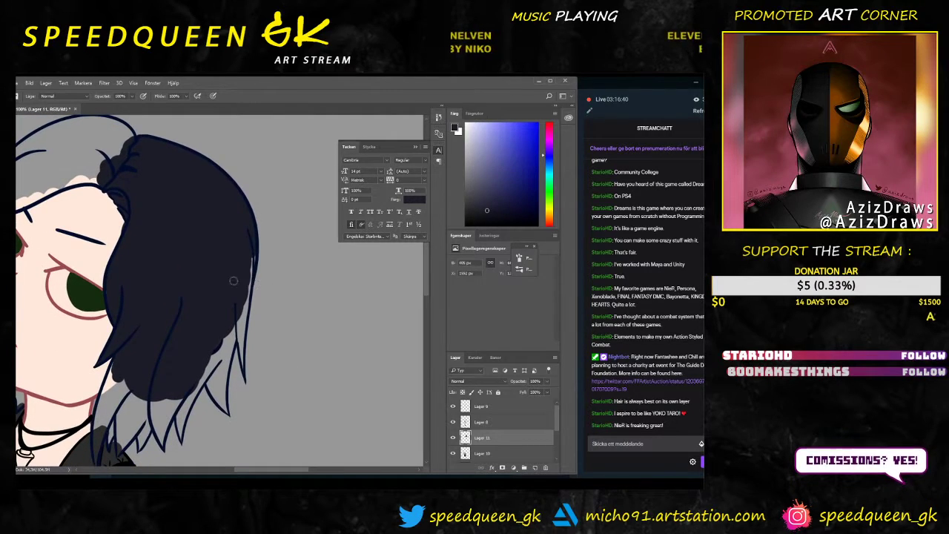
{"action": "key", "text": "ctrl+plus"}
{"action": "left_click_drag", "start_coordinate": [306, 227], "coordinate": [299, 320]}
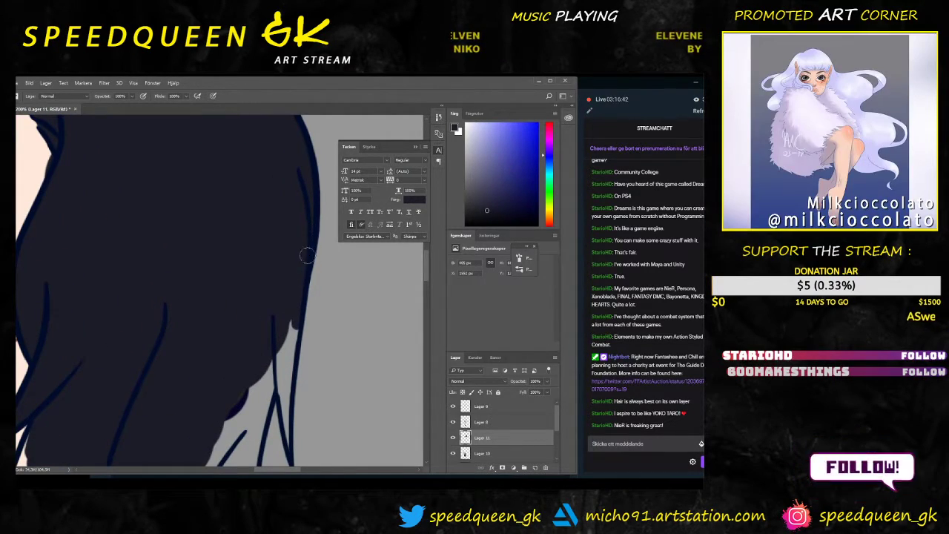
Step: Adjust the brush size and fill the two outermost pointed locks at the back of the hair with dark blue
{"action": "scroll", "coordinate": [299, 374], "scroll_direction": "down", "scroll_amount": 5}
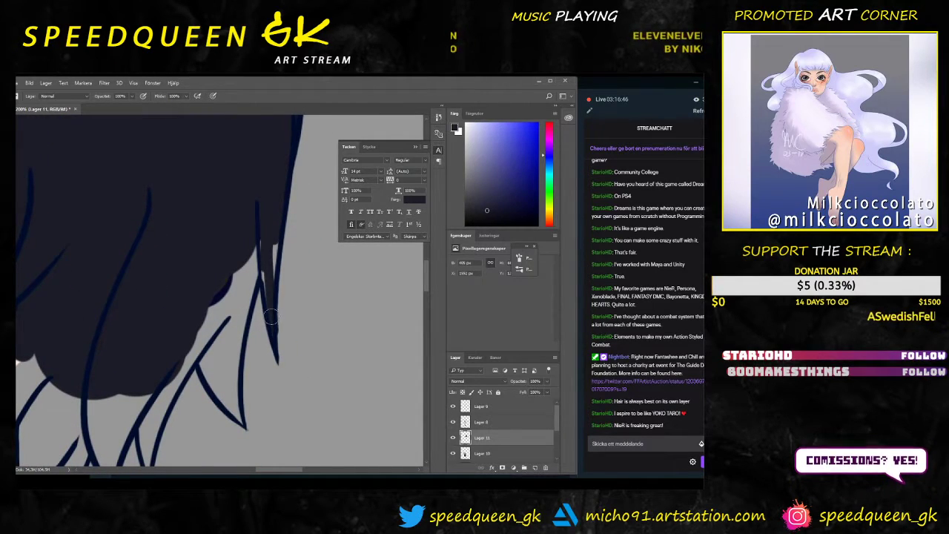
{"action": "right_click", "coordinate": [287, 265]}
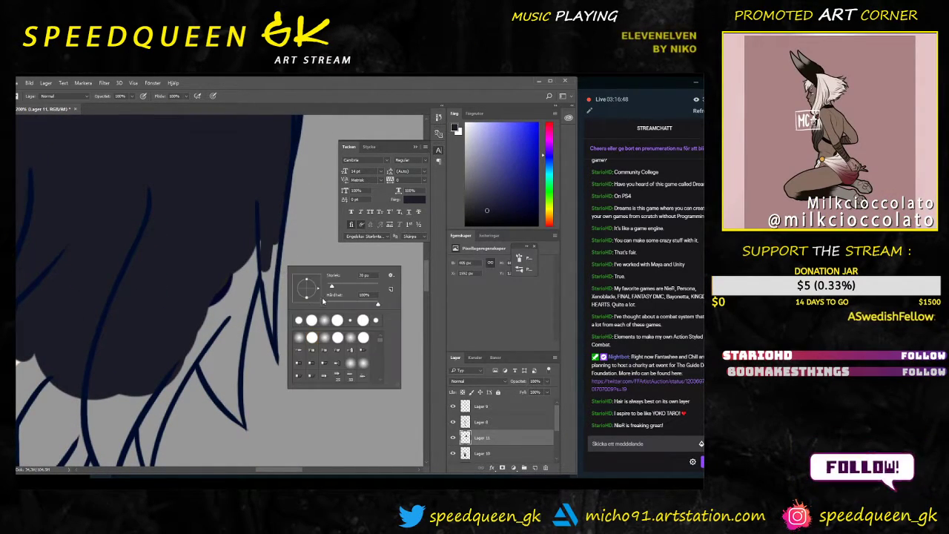
{"action": "mouse_move", "coordinate": [274, 333]}
{"action": "left_mouse_down"}
{"action": "mouse_move", "coordinate": [263, 227]}
{"action": "mouse_move", "coordinate": [274, 221]}
{"action": "mouse_move", "coordinate": [270, 301]}
{"action": "mouse_move", "coordinate": [279, 229]}
{"action": "mouse_move", "coordinate": [269, 270]}
{"action": "mouse_move", "coordinate": [218, 300]}
{"action": "mouse_move", "coordinate": [242, 257]}
{"action": "mouse_move", "coordinate": [215, 296]}
{"action": "mouse_move", "coordinate": [248, 255]}
{"action": "mouse_move", "coordinate": [210, 333]}
{"action": "left_mouse_up"}
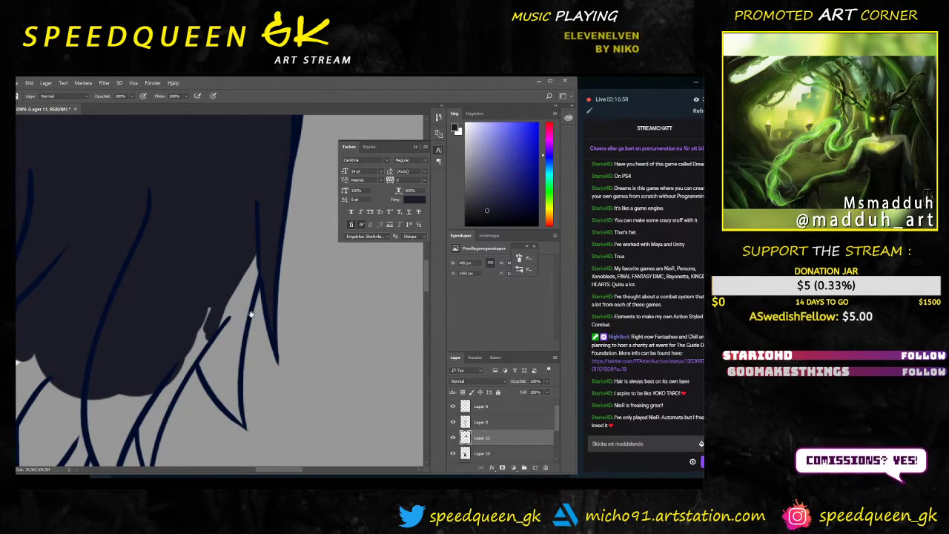
{"action": "scroll", "coordinate": [245, 312], "scroll_direction": "down", "scroll_amount": 2}
{"action": "mouse_move", "coordinate": [232, 288]}
{"action": "left_mouse_down"}
{"action": "mouse_move", "coordinate": [254, 224]}
{"action": "mouse_move", "coordinate": [240, 233]}
{"action": "mouse_move", "coordinate": [231, 297]}
{"action": "mouse_move", "coordinate": [236, 371]}
{"action": "left_mouse_up"}
{"action": "mouse_move", "coordinate": [198, 303]}
{"action": "left_mouse_down"}
{"action": "mouse_move", "coordinate": [222, 360]}
{"action": "mouse_move", "coordinate": [201, 279]}
{"action": "mouse_move", "coordinate": [211, 321]}
{"action": "mouse_move", "coordinate": [229, 297]}
{"action": "mouse_move", "coordinate": [224, 358]}
{"action": "left_mouse_up"}
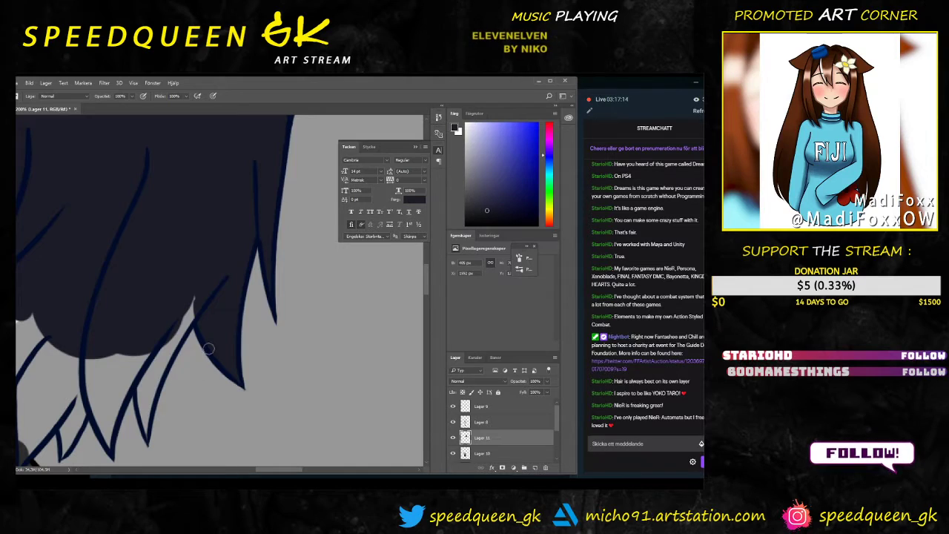
Step: Fill the narrow pointed lock and the wide central lock at the lower hair edge with dark blue
{"action": "mouse_move", "coordinate": [217, 337]}
{"action": "left_mouse_down"}
{"action": "mouse_move", "coordinate": [258, 315]}
{"action": "mouse_move", "coordinate": [231, 295]}
{"action": "left_mouse_up"}
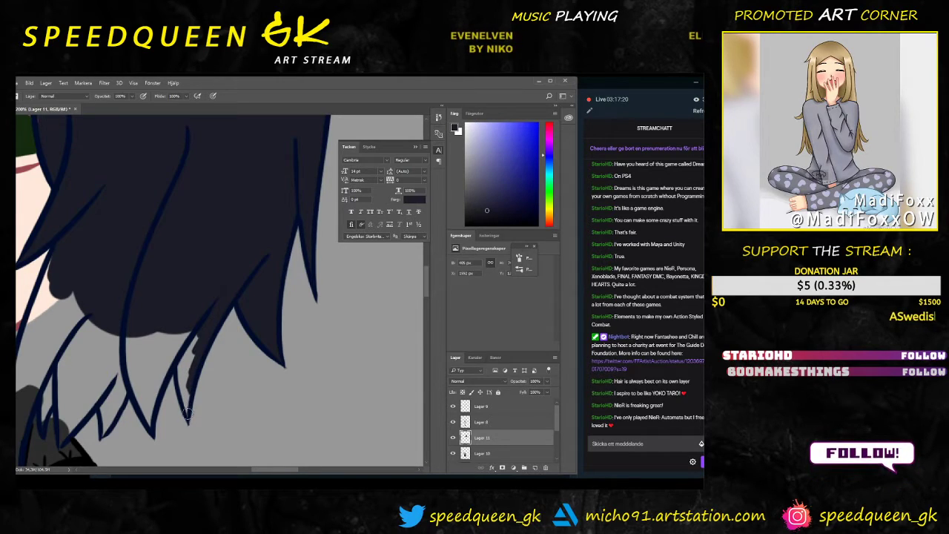
{"action": "left_click_drag", "start_coordinate": [187, 415], "coordinate": [192, 335]}
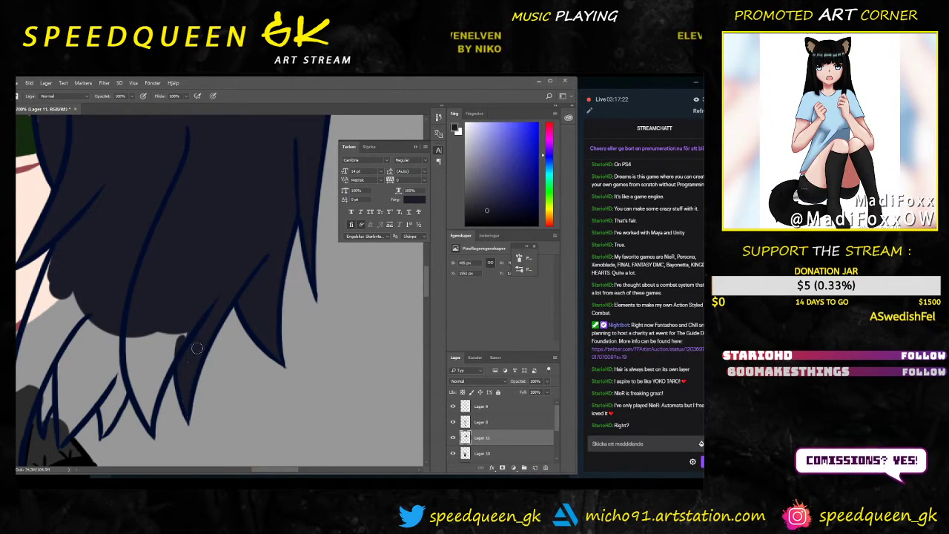
{"action": "mouse_move", "coordinate": [184, 336]}
{"action": "left_mouse_down"}
{"action": "mouse_move", "coordinate": [169, 354]}
{"action": "mouse_move", "coordinate": [151, 425]}
{"action": "mouse_move", "coordinate": [177, 347]}
{"action": "mouse_move", "coordinate": [153, 374]}
{"action": "left_mouse_up"}
{"action": "mouse_move", "coordinate": [152, 332]}
{"action": "left_mouse_down"}
{"action": "mouse_move", "coordinate": [140, 365]}
{"action": "mouse_move", "coordinate": [132, 334]}
{"action": "mouse_move", "coordinate": [128, 348]}
{"action": "mouse_move", "coordinate": [154, 431]}
{"action": "mouse_move", "coordinate": [146, 405]}
{"action": "left_mouse_up"}
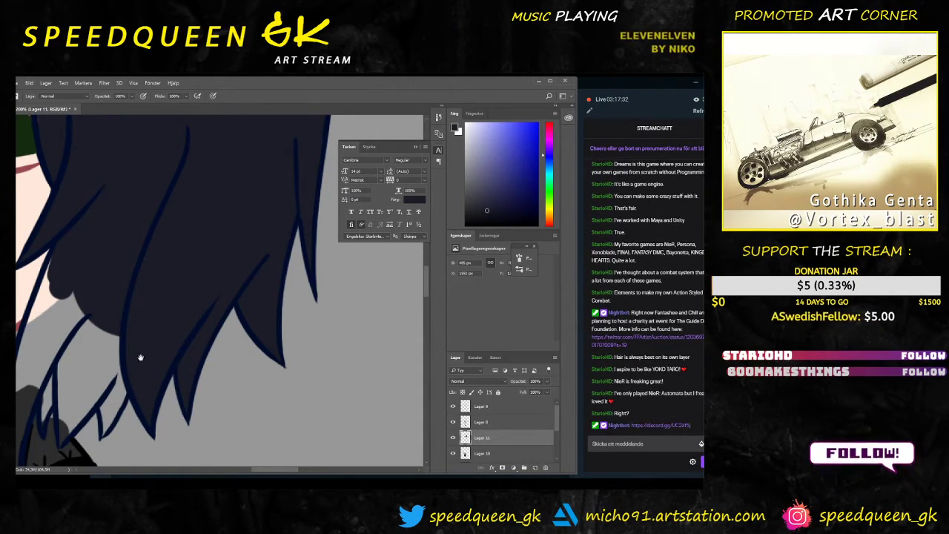
Step: Fill the short pointed locks above the shoulder with dark blue up to their outlines, adjusting the brush size on the way
{"action": "left_click_drag", "start_coordinate": [137, 358], "coordinate": [211, 325]}
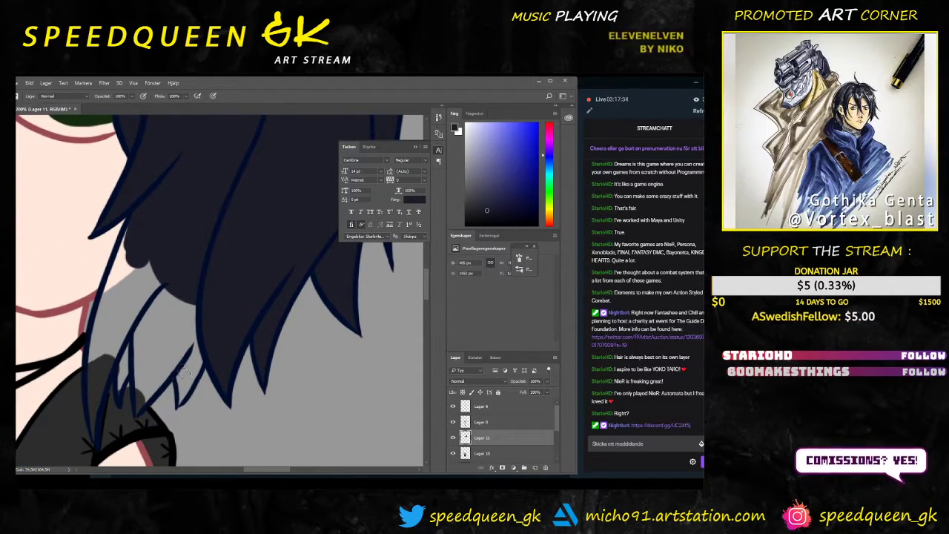
{"action": "left_click_drag", "start_coordinate": [189, 360], "coordinate": [176, 406]}
{"action": "mouse_move", "coordinate": [199, 340]}
{"action": "left_mouse_down"}
{"action": "mouse_move", "coordinate": [179, 374]}
{"action": "mouse_move", "coordinate": [184, 353]}
{"action": "left_mouse_up"}
{"action": "right_click", "coordinate": [213, 309]}
{"action": "left_click", "coordinate": [256, 330]}
{"action": "key", "text": "Return"}
{"action": "left_click_drag", "start_coordinate": [185, 304], "coordinate": [169, 356]}
{"action": "mouse_move", "coordinate": [140, 413]}
{"action": "left_mouse_down"}
{"action": "mouse_move", "coordinate": [184, 347]}
{"action": "mouse_move", "coordinate": [151, 388]}
{"action": "mouse_move", "coordinate": [194, 304]}
{"action": "mouse_move", "coordinate": [174, 328]}
{"action": "left_mouse_up"}
{"action": "mouse_move", "coordinate": [134, 410]}
{"action": "left_mouse_down"}
{"action": "mouse_move", "coordinate": [147, 368]}
{"action": "mouse_move", "coordinate": [138, 405]}
{"action": "mouse_move", "coordinate": [135, 326]}
{"action": "left_mouse_up"}
{"action": "left_click_drag", "start_coordinate": [169, 296], "coordinate": [165, 328]}
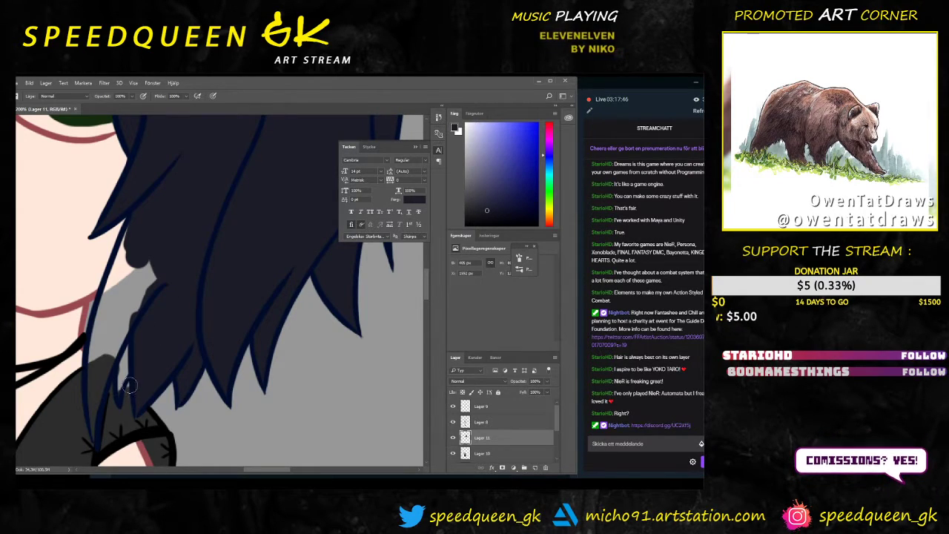
Step: Paint the thin strands over the vest's shoulder and the gap beside the neck and jaw dark blue
{"action": "left_click_drag", "start_coordinate": [121, 393], "coordinate": [125, 365]}
{"action": "mouse_move", "coordinate": [92, 439]}
{"action": "left_mouse_down"}
{"action": "mouse_move", "coordinate": [119, 315]}
{"action": "mouse_move", "coordinate": [98, 421]}
{"action": "mouse_move", "coordinate": [118, 349]}
{"action": "left_mouse_up"}
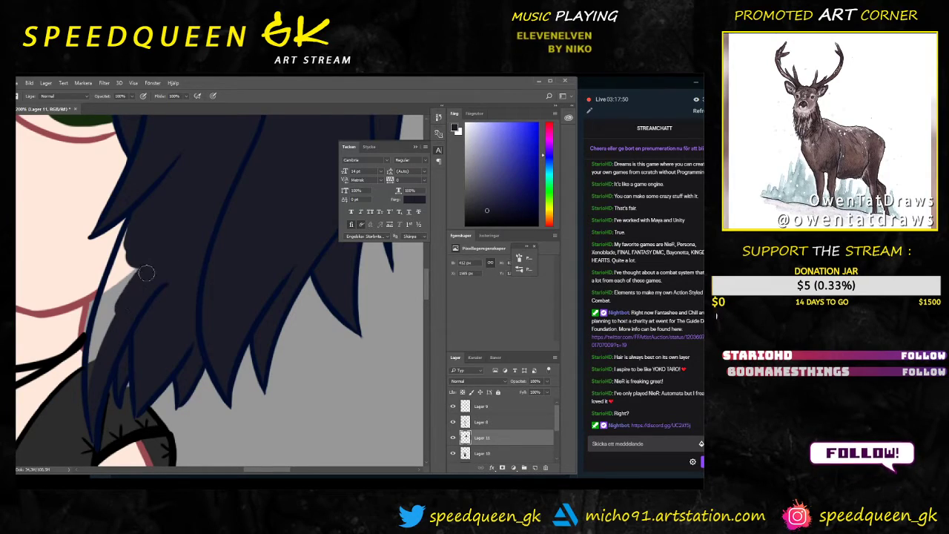
{"action": "left_click_drag", "start_coordinate": [117, 314], "coordinate": [107, 320]}
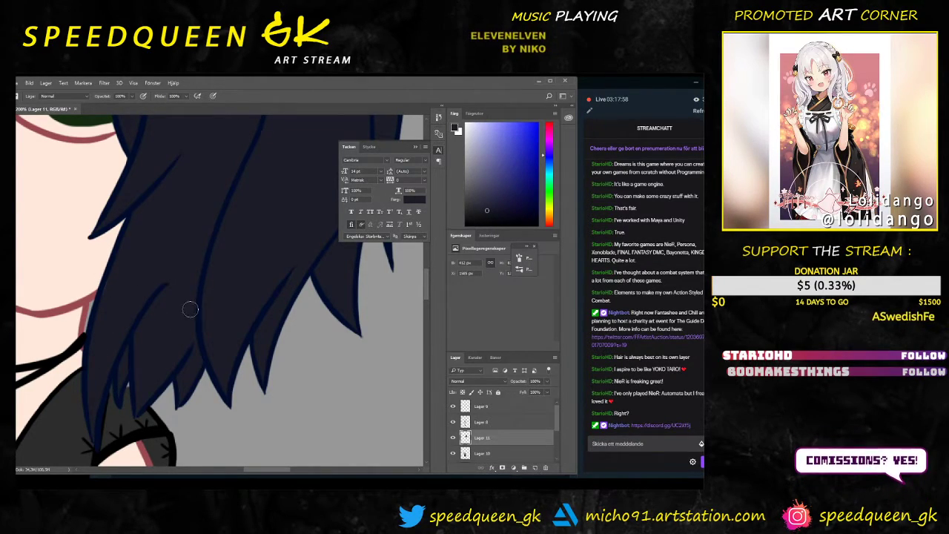
Step: Paint a dark blue band along the lower edge of the fringe, from the parting across the forehead to above the small eye
{"action": "scroll", "coordinate": [189, 311], "scroll_direction": "down", "scroll_amount": 2}
{"action": "left_click_drag", "start_coordinate": [211, 247], "coordinate": [252, 362]}
{"action": "left_click_drag", "start_coordinate": [180, 245], "coordinate": [243, 328]}
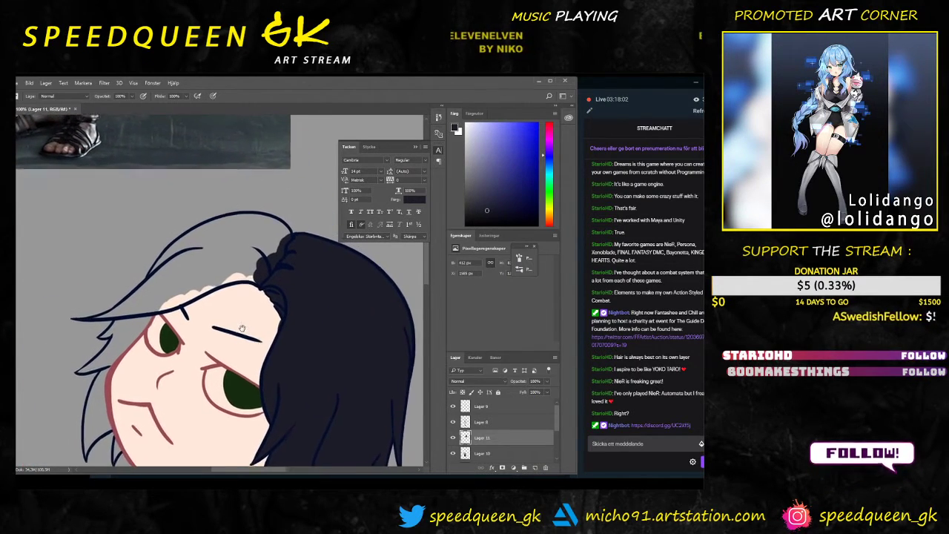
{"action": "scroll", "coordinate": [242, 329], "scroll_direction": "up", "scroll_amount": 1}
{"action": "scroll", "coordinate": [341, 279], "scroll_direction": "up", "scroll_amount": 1}
{"action": "mouse_move", "coordinate": [341, 279]}
{"action": "left_mouse_down"}
{"action": "mouse_move", "coordinate": [297, 298]}
{"action": "mouse_move", "coordinate": [159, 305]}
{"action": "left_mouse_up"}
{"action": "left_click_drag", "start_coordinate": [293, 283], "coordinate": [146, 334]}
{"action": "left_click_drag", "start_coordinate": [237, 300], "coordinate": [135, 328]}
{"action": "left_click_drag", "start_coordinate": [195, 321], "coordinate": [108, 343]}
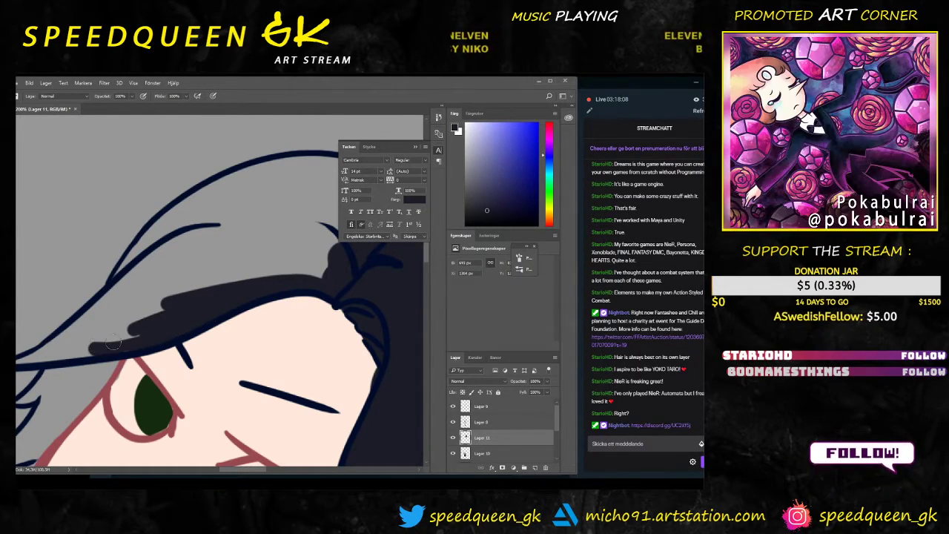
Step: Fill the small hair tuft under the jaw, beside the neck, with dark blue
{"action": "scroll", "coordinate": [282, 378], "scroll_direction": "down", "scroll_amount": 2}
{"action": "left_click_drag", "start_coordinate": [283, 378], "coordinate": [250, 259]}
{"action": "mouse_move", "coordinate": [251, 327]}
{"action": "left_mouse_down"}
{"action": "mouse_move", "coordinate": [236, 327]}
{"action": "mouse_move", "coordinate": [247, 326]}
{"action": "left_mouse_up"}
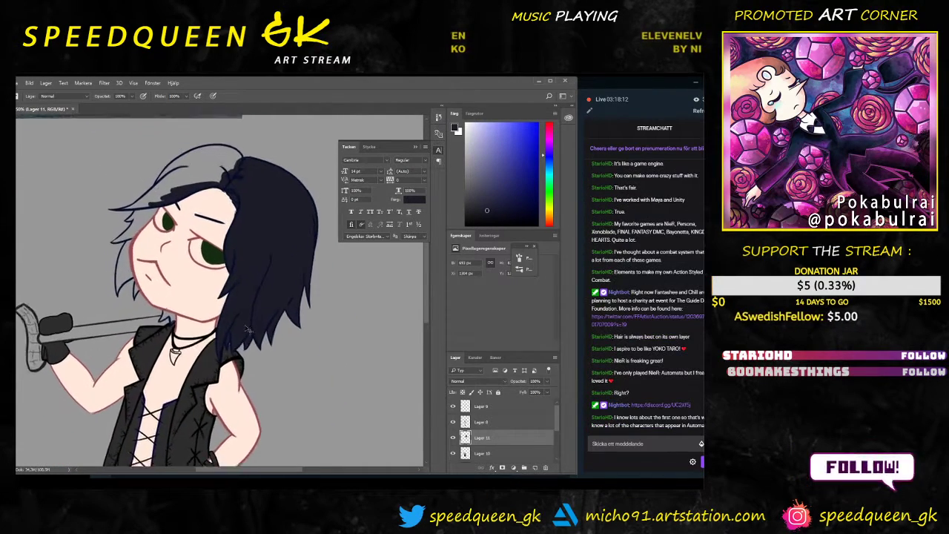
{"action": "scroll", "coordinate": [247, 327], "scroll_direction": "up", "scroll_amount": 4}
{"action": "left_click_drag", "start_coordinate": [311, 371], "coordinate": [285, 333]}
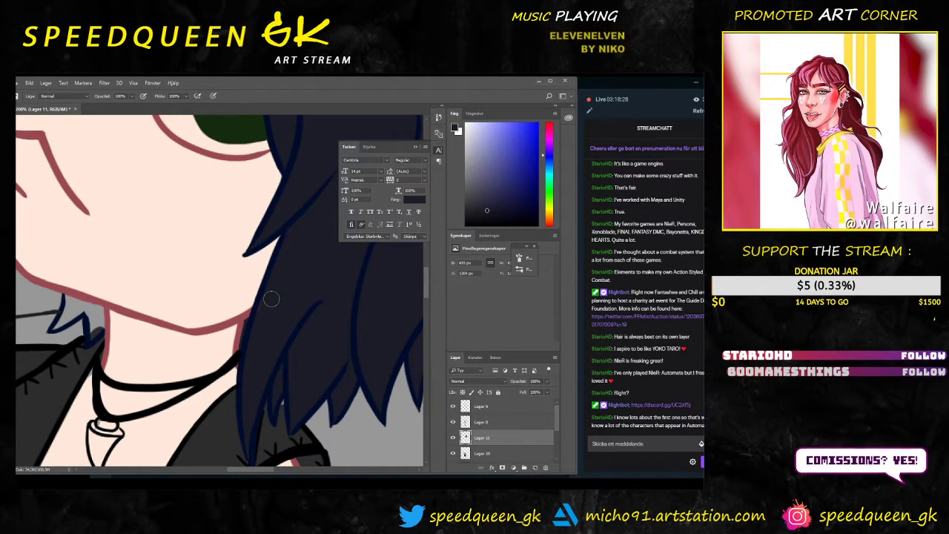
{"action": "key", "text": "ctrl+minus"}
{"action": "left_click_drag", "start_coordinate": [145, 284], "coordinate": [194, 301]}
{"action": "scroll", "coordinate": [193, 300], "scroll_direction": "up", "scroll_amount": 2}
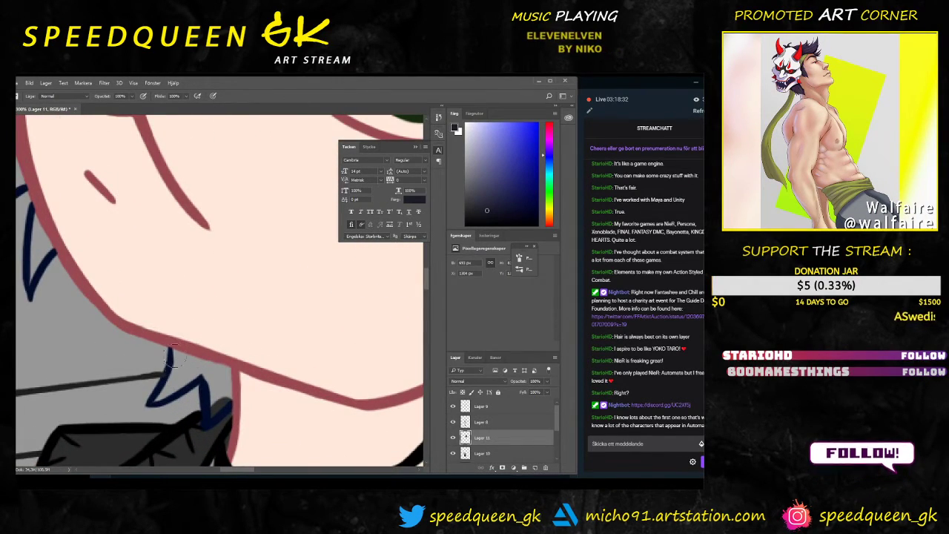
{"action": "mouse_move", "coordinate": [163, 396]}
{"action": "left_mouse_down"}
{"action": "mouse_move", "coordinate": [195, 369]}
{"action": "mouse_move", "coordinate": [160, 400]}
{"action": "left_mouse_up"}
{"action": "mouse_move", "coordinate": [195, 369]}
{"action": "left_mouse_down"}
{"action": "mouse_move", "coordinate": [211, 375]}
{"action": "mouse_move", "coordinate": [216, 408]}
{"action": "mouse_move", "coordinate": [226, 396]}
{"action": "left_mouse_up"}
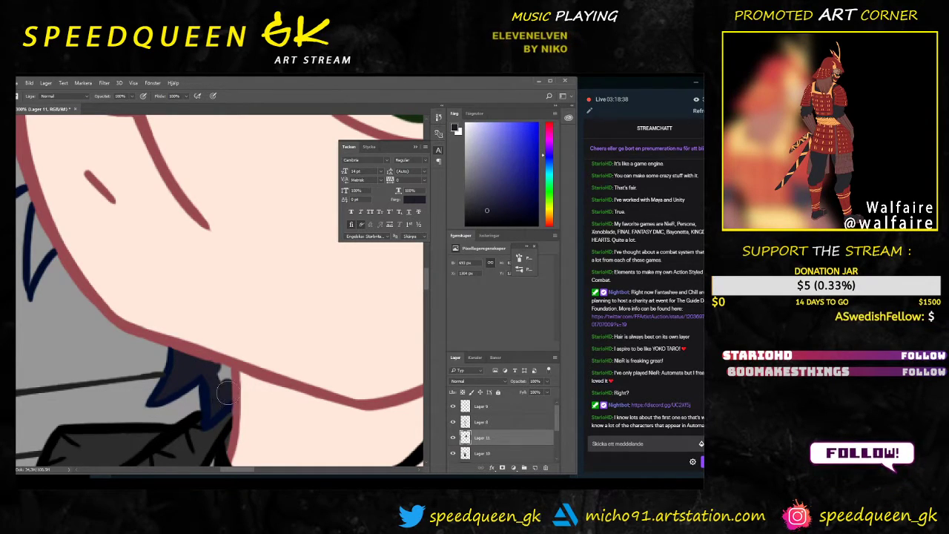
Step: Select the iris colour layer, sample its dark green and touch up the small eye's iris edge with a resized brush
{"action": "key", "text": "ctrl+minus"}
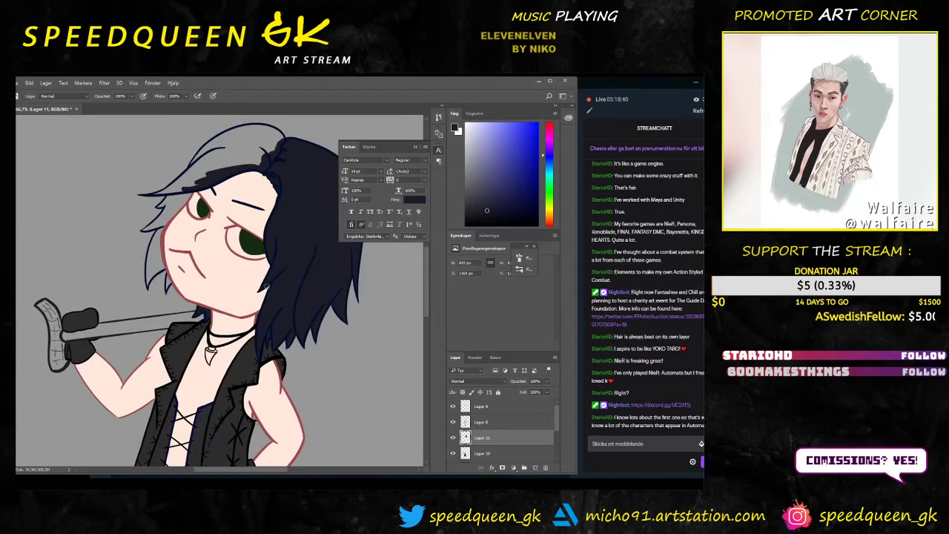
{"action": "scroll", "coordinate": [269, 370], "scroll_direction": "up", "scroll_amount": 3}
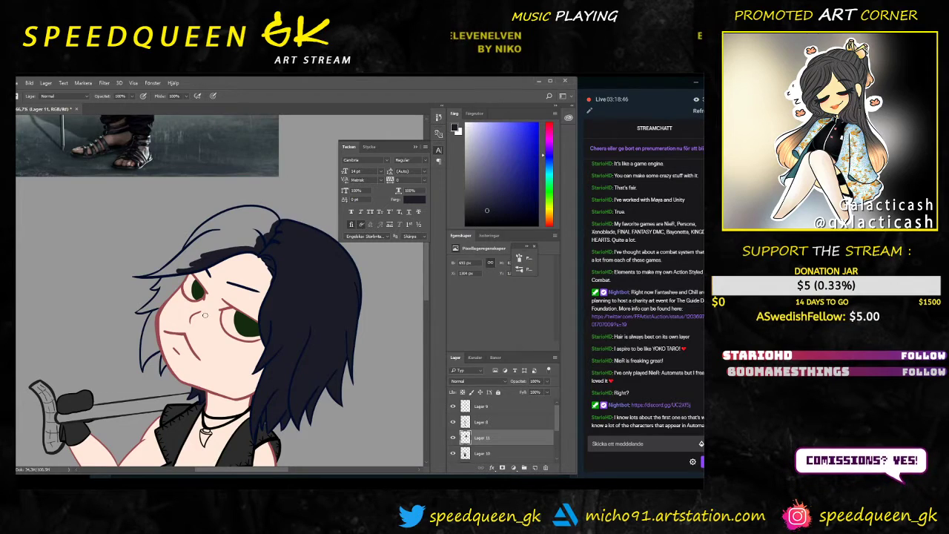
{"action": "scroll", "coordinate": [205, 315], "scroll_direction": "up", "scroll_amount": 1}
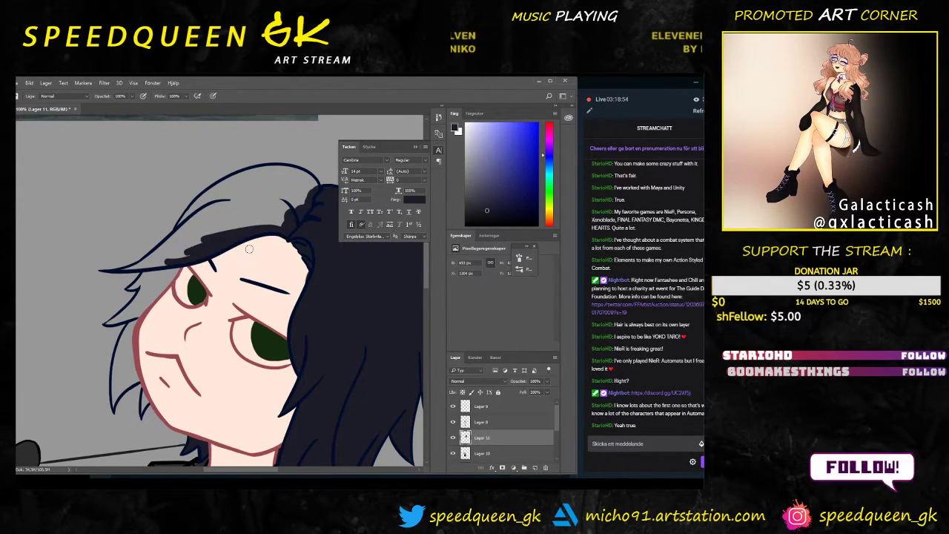
{"action": "key", "text": "ctrl+plus"}
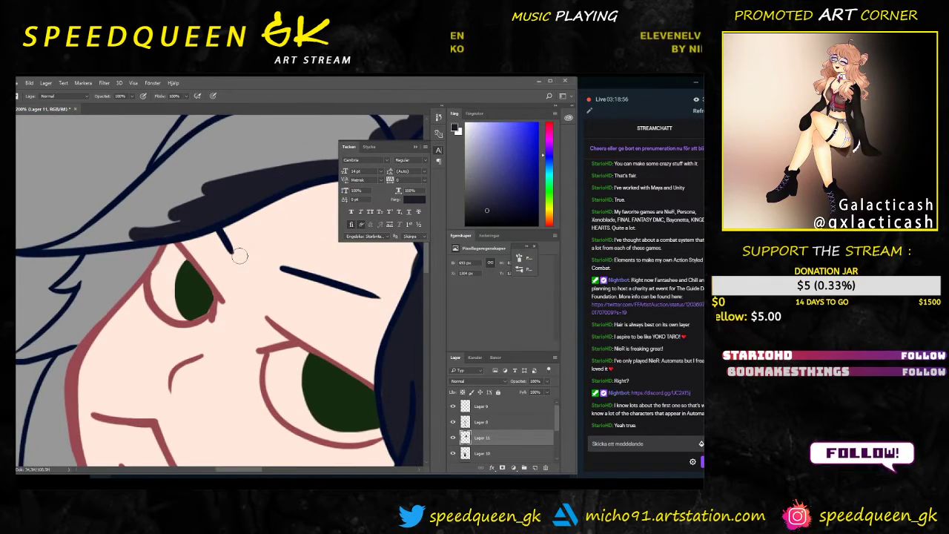
{"action": "mouse_move", "coordinate": [274, 254]}
{"action": "left_mouse_down"}
{"action": "mouse_move", "coordinate": [236, 266]}
{"action": "mouse_move", "coordinate": [236, 248]}
{"action": "left_mouse_up"}
{"action": "left_click_drag", "start_coordinate": [223, 302], "coordinate": [244, 261]}
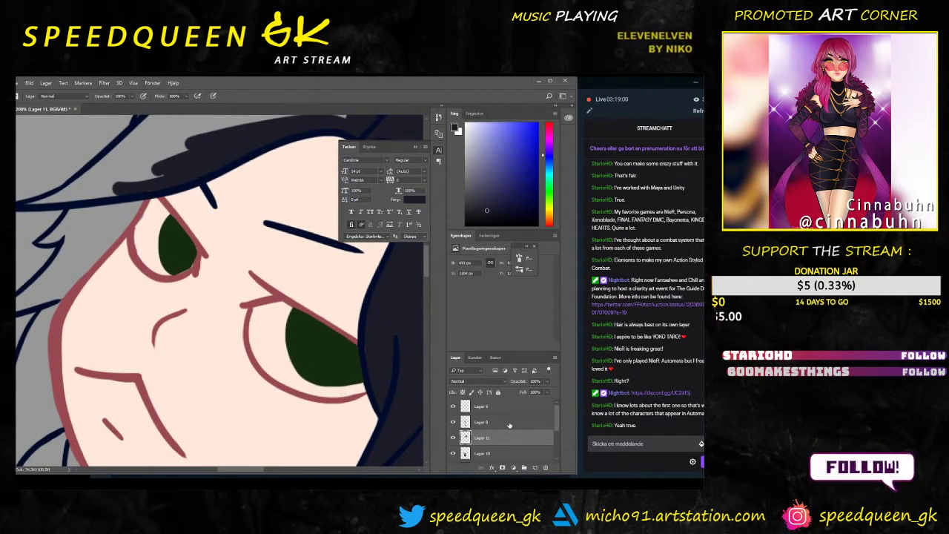
{"action": "left_click", "coordinate": [486, 407]}
{"action": "left_click", "coordinate": [453, 406]}
{"action": "left_click", "coordinate": [453, 406]}
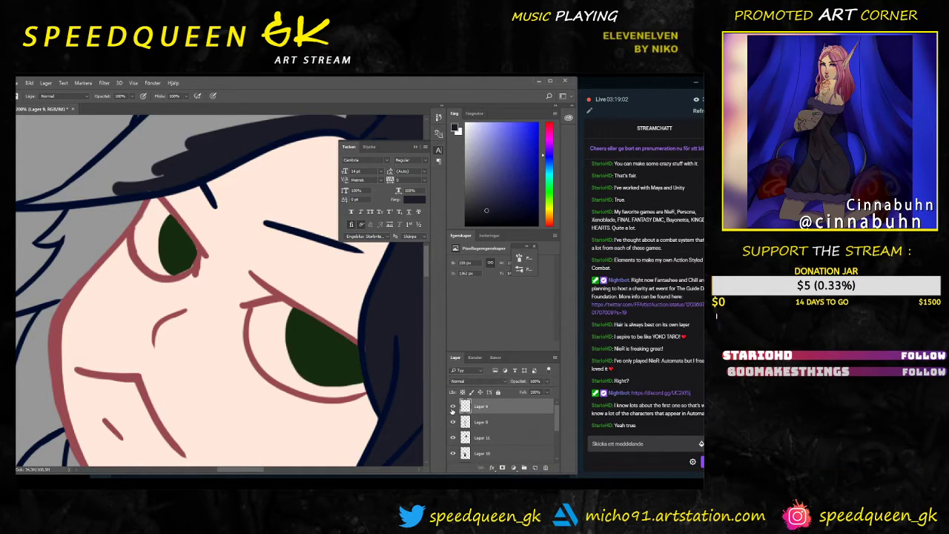
{"action": "left_click", "coordinate": [184, 251], "text": "alt"}
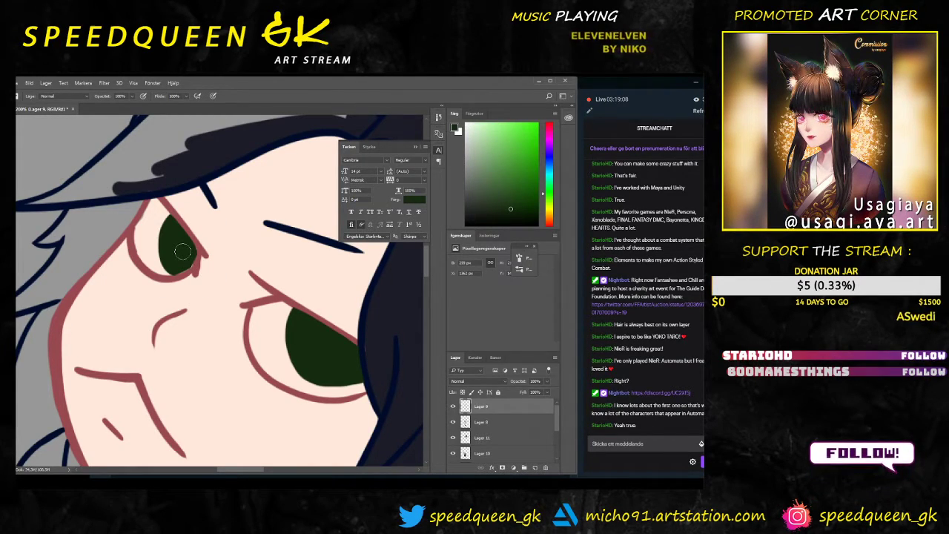
{"action": "right_click", "coordinate": [205, 270]}
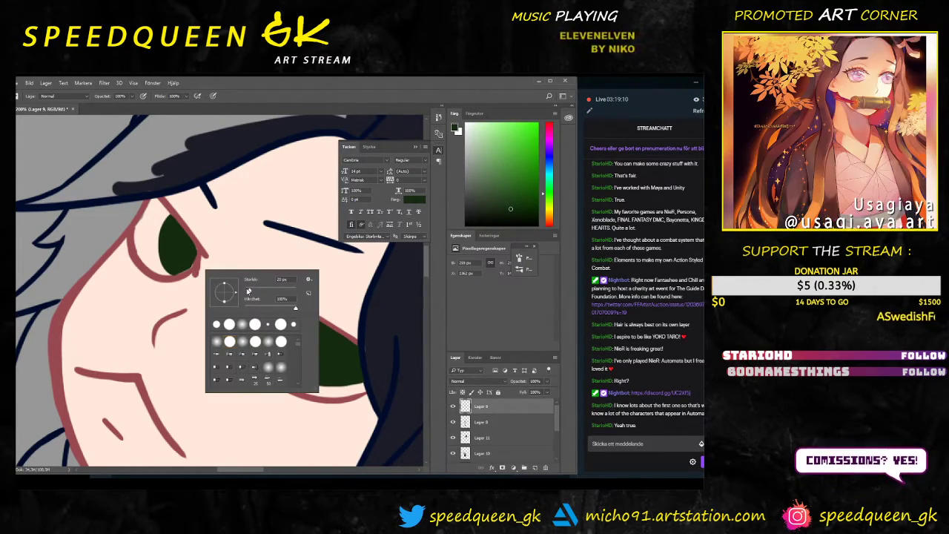
{"action": "left_click", "coordinate": [195, 250]}
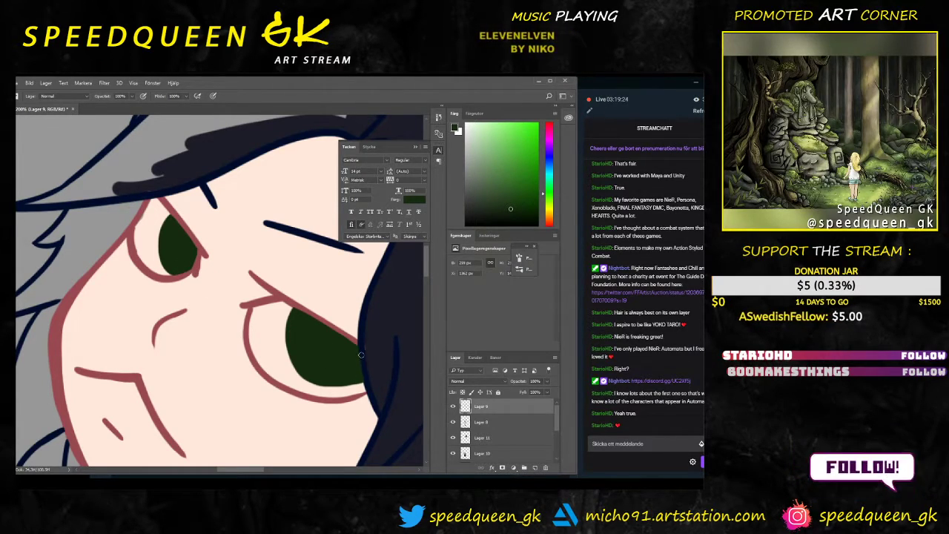
Step: Switch to the eraser, select the hair colour layer and toggle its visibility off and on to check its contents
{"action": "key", "text": "e"}
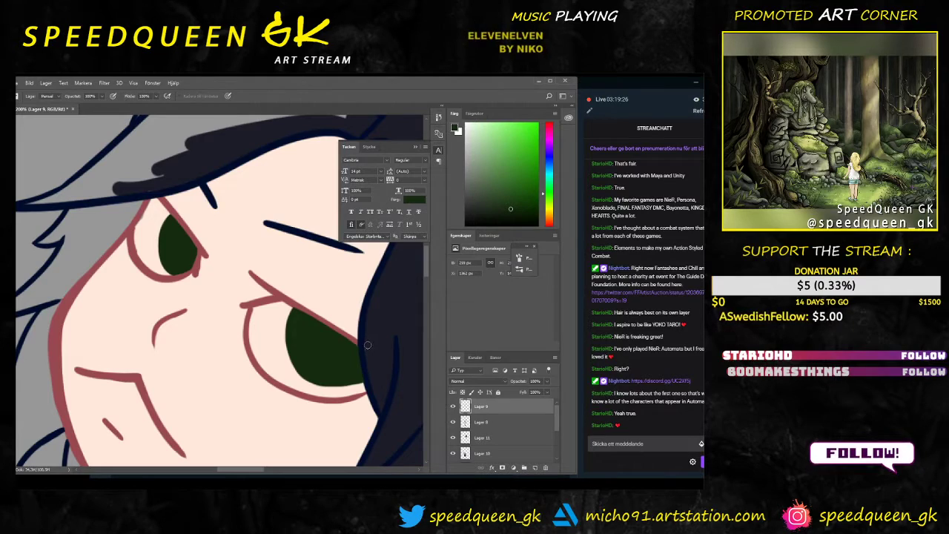
{"action": "left_click", "coordinate": [466, 423]}
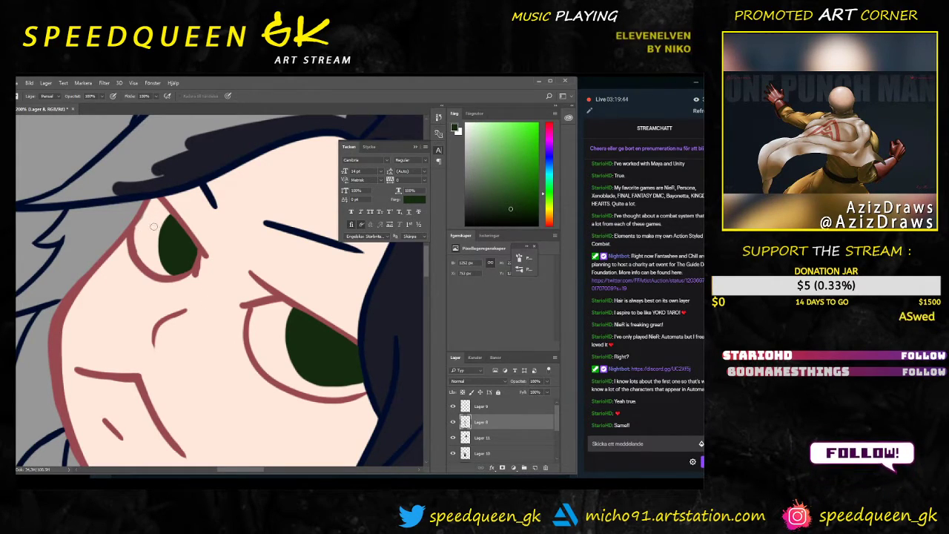
{"action": "left_click", "coordinate": [482, 439]}
{"action": "left_click", "coordinate": [453, 439]}
{"action": "left_click", "coordinate": [454, 438]}
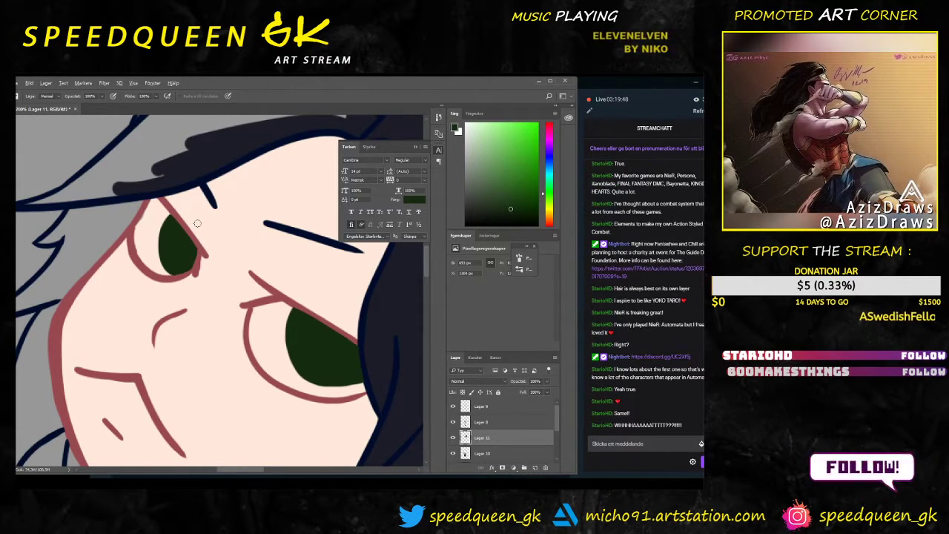
{"action": "key", "text": "v"}
{"action": "key", "text": "alt+v"}
{"action": "key", "text": "Escape"}
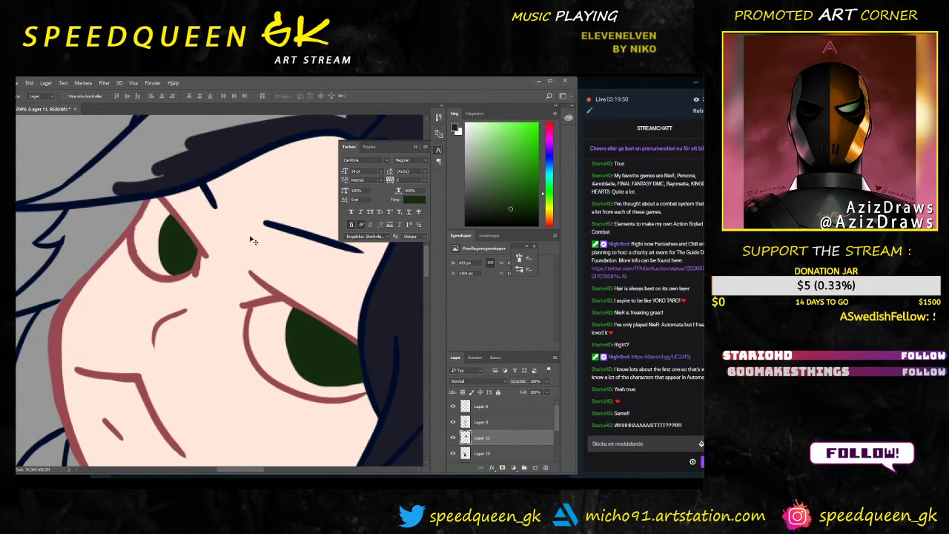
Step: Activate the eraser and make Layer 8 the active layer, checking its visibility
{"action": "key", "text": "e"}
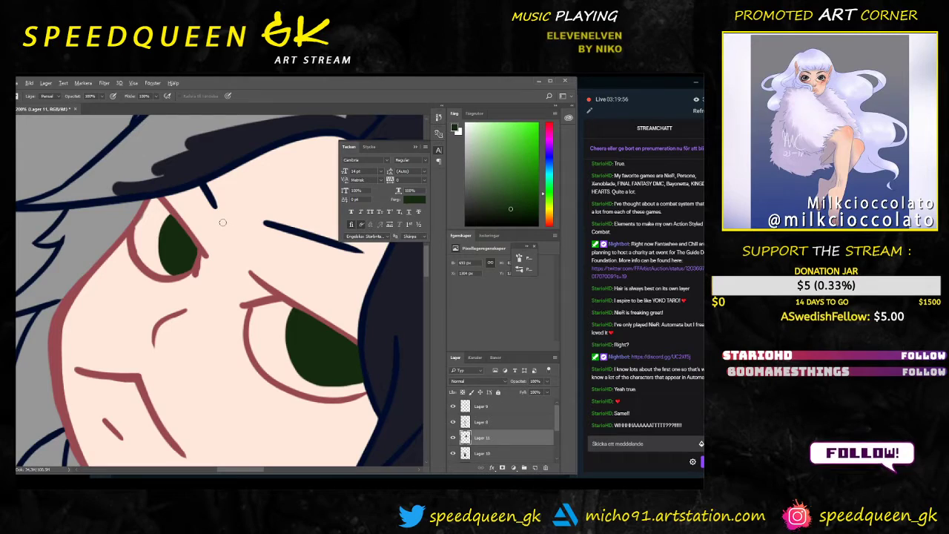
{"action": "left_click", "coordinate": [475, 422]}
{"action": "left_click", "coordinate": [453, 422]}
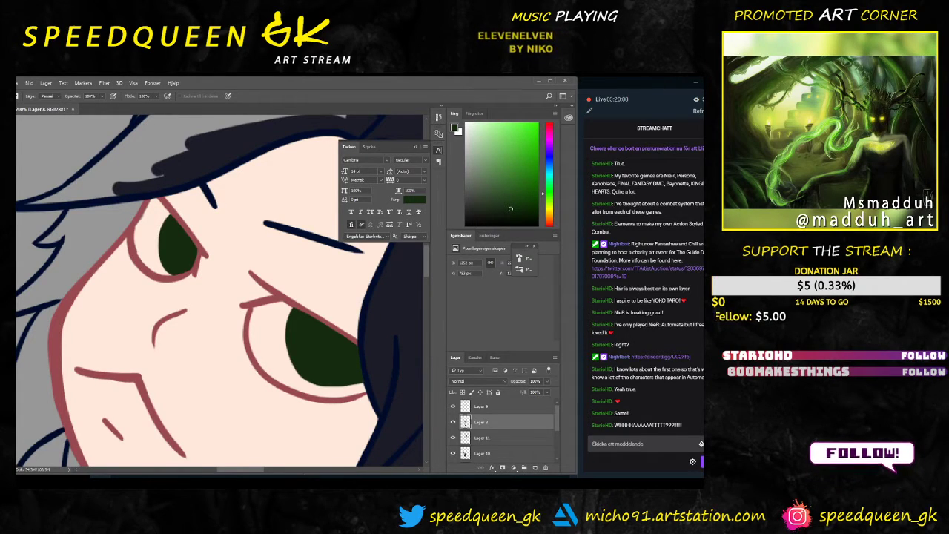
Step: Switch to the browser, open Twitter in a new tab and bring up the own profile's follower list
{"action": "key", "text": "alt+Tab"}
{"action": "key", "text": "ctrl+t"}
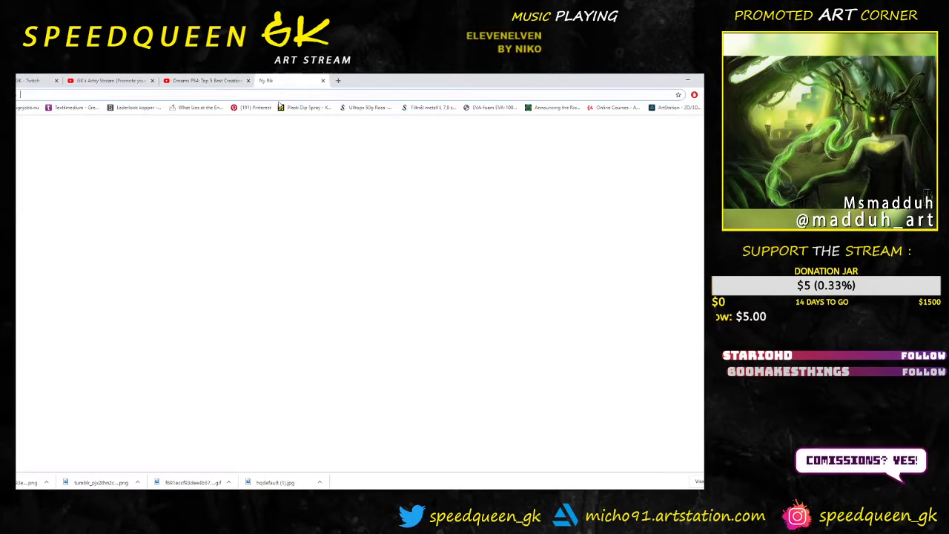
{"action": "type", "text": "twitter"}
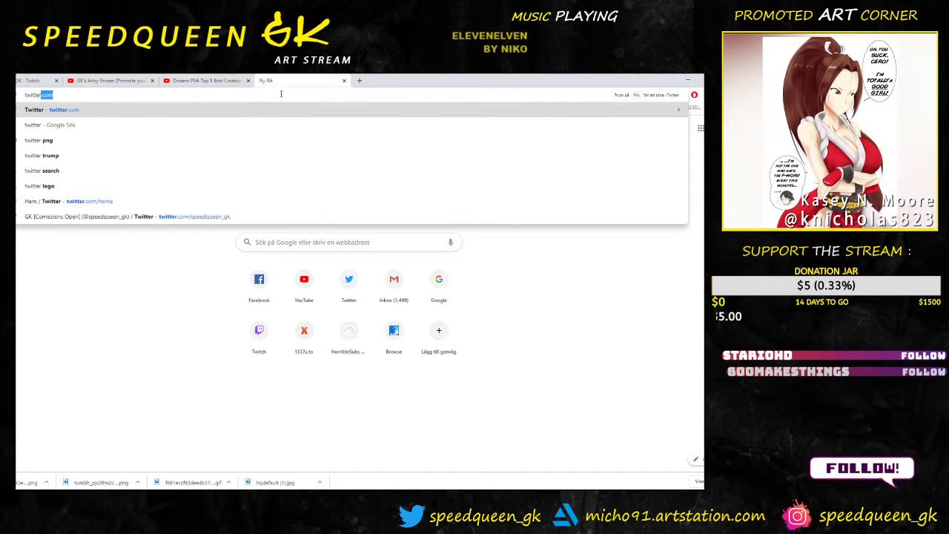
{"action": "key", "text": "Return"}
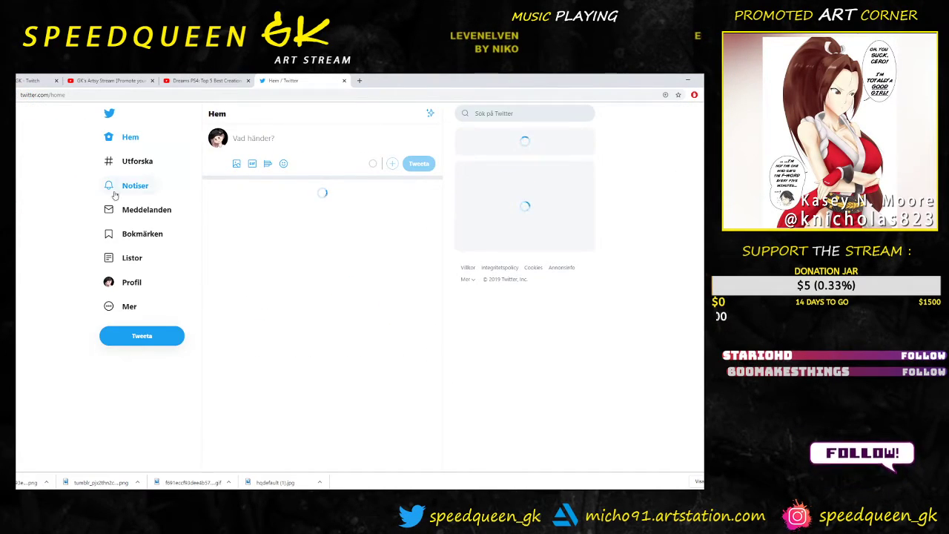
{"action": "left_click", "coordinate": [122, 283]}
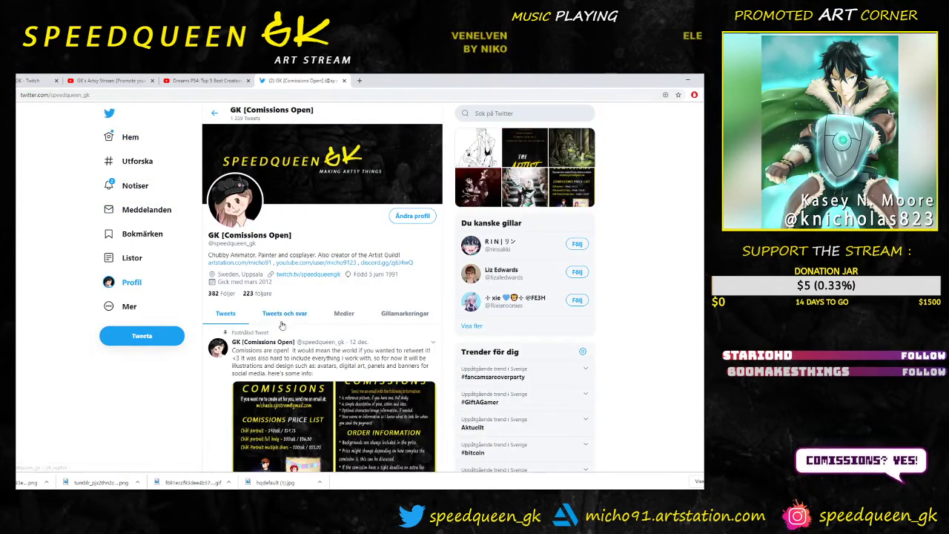
{"action": "left_click", "coordinate": [256, 293]}
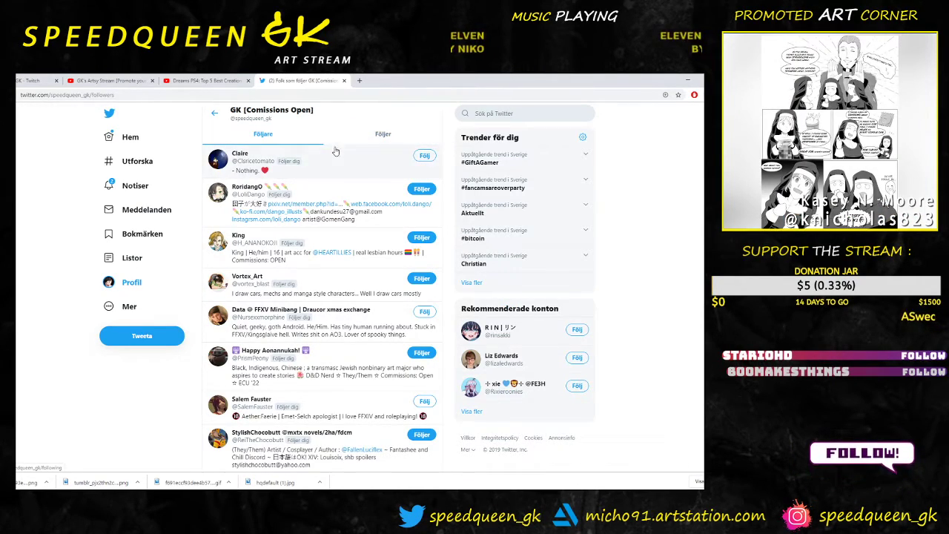
Step: Search the loaded follower list for "yoko", loading more followers while the page search is active
{"action": "scroll", "coordinate": [304, 288], "scroll_direction": "down", "scroll_amount": 5}
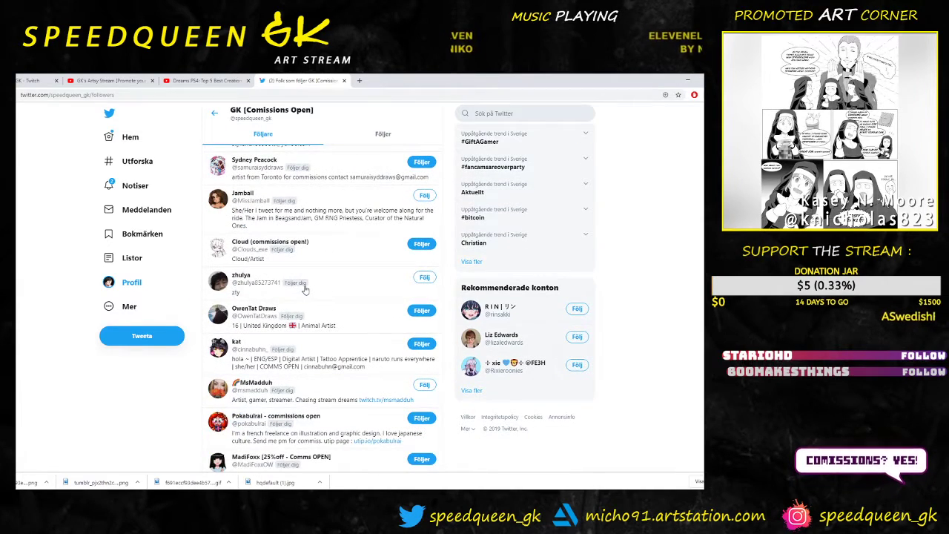
{"action": "scroll", "coordinate": [304, 289], "scroll_direction": "down", "scroll_amount": 2}
{"action": "scroll", "coordinate": [304, 289], "scroll_direction": "down", "scroll_amount": 1}
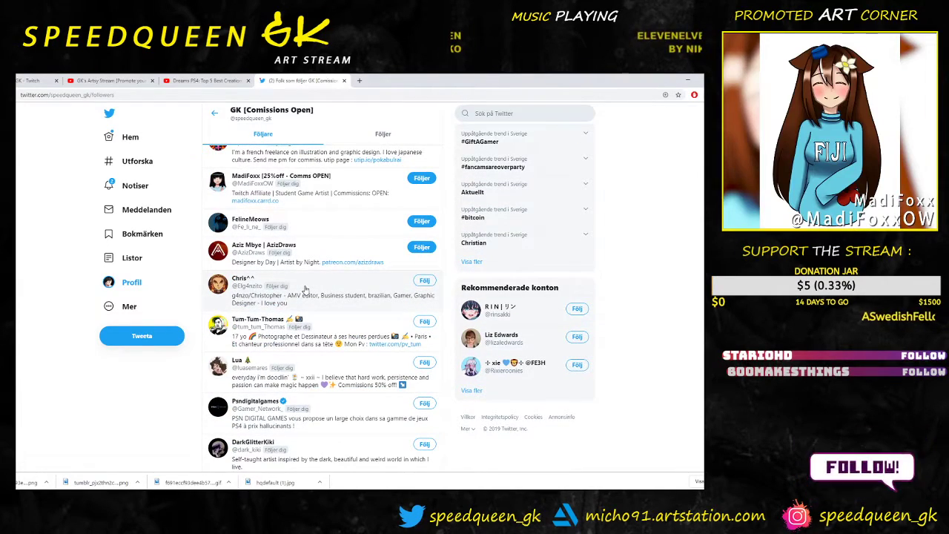
{"action": "key", "text": "ctrl+f"}
{"action": "type", "text": "yoko"}
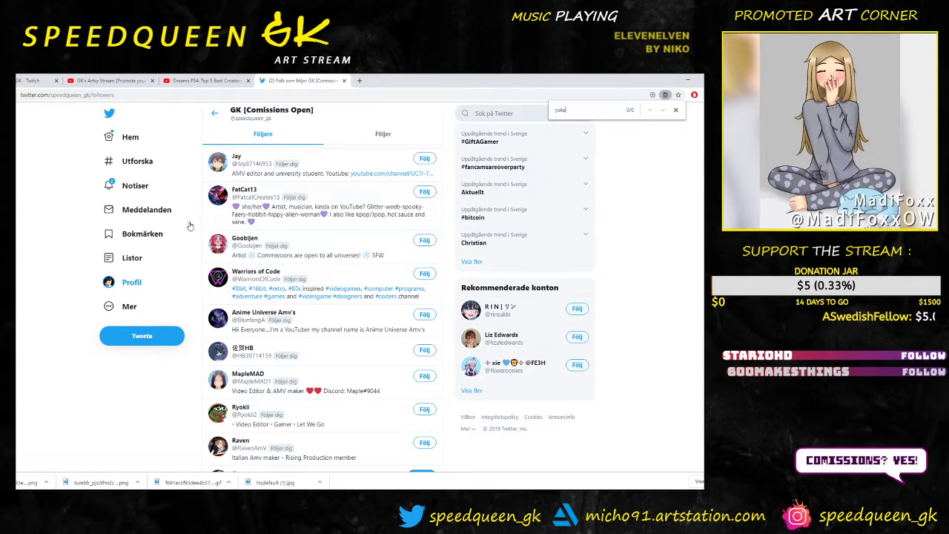
{"action": "scroll", "coordinate": [304, 290], "scroll_direction": "down", "scroll_amount": 6}
{"action": "scroll", "coordinate": [315, 336], "scroll_direction": "down", "scroll_amount": 3}
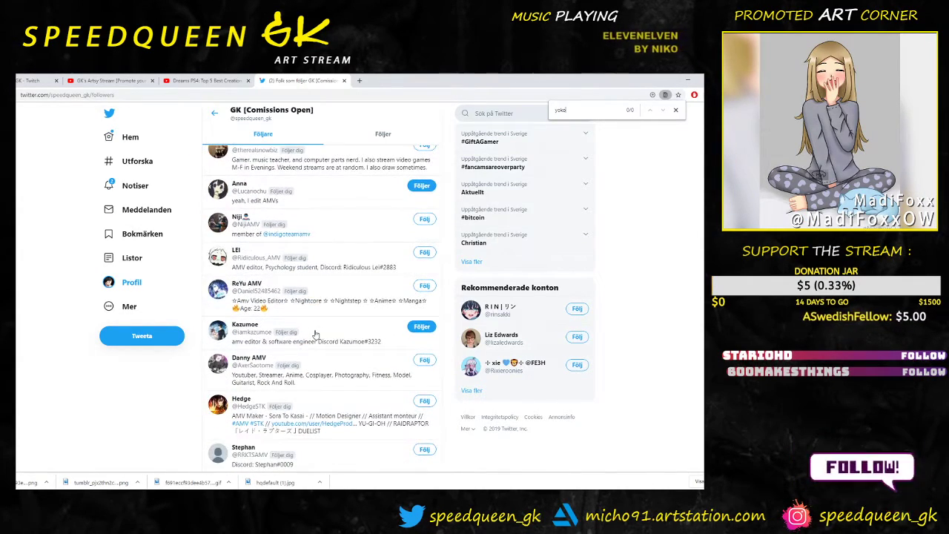
{"action": "scroll", "coordinate": [316, 335], "scroll_direction": "down", "scroll_amount": 3}
{"action": "scroll", "coordinate": [316, 336], "scroll_direction": "down", "scroll_amount": 2}
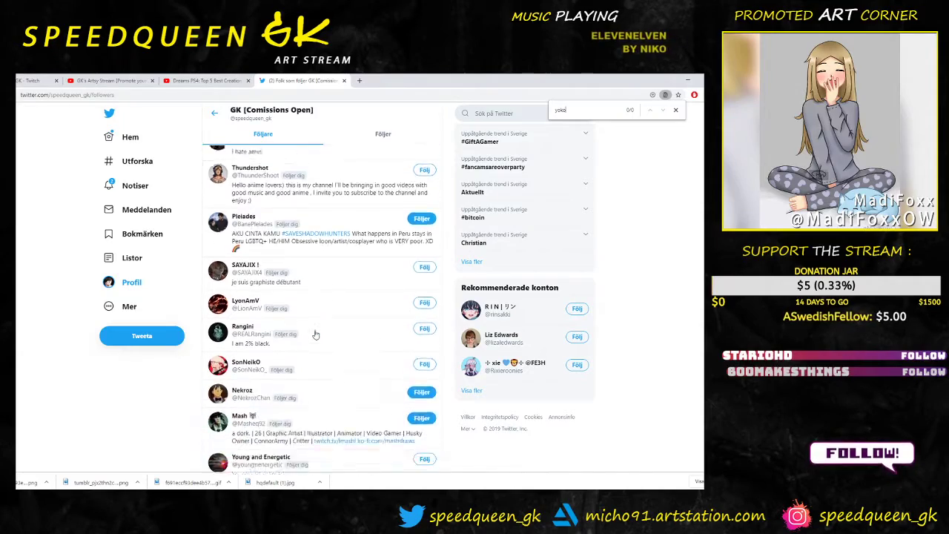
{"action": "key", "text": "Escape"}
Step: Look through the follower list again from its start, briefly switching to the followed accounts and back
{"action": "scroll", "coordinate": [380, 305], "scroll_direction": "down", "scroll_amount": 10}
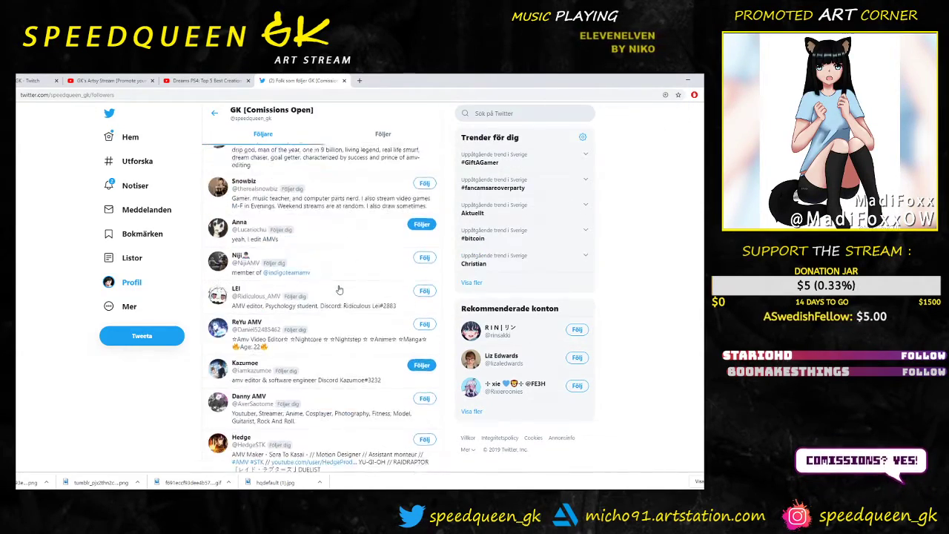
{"action": "scroll", "coordinate": [337, 290], "scroll_direction": "up", "scroll_amount": 8}
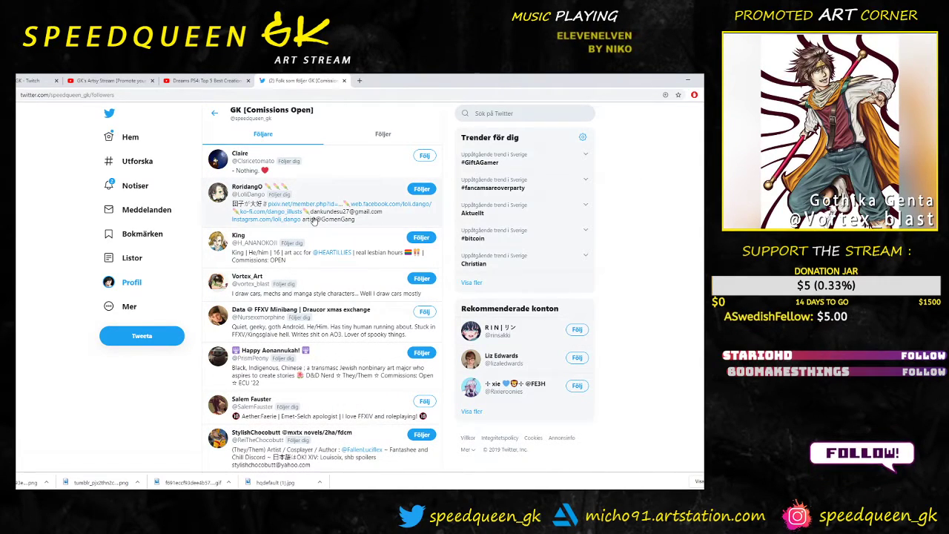
{"action": "scroll", "coordinate": [315, 221], "scroll_direction": "down", "scroll_amount": 1}
{"action": "scroll", "coordinate": [315, 221], "scroll_direction": "down", "scroll_amount": 6}
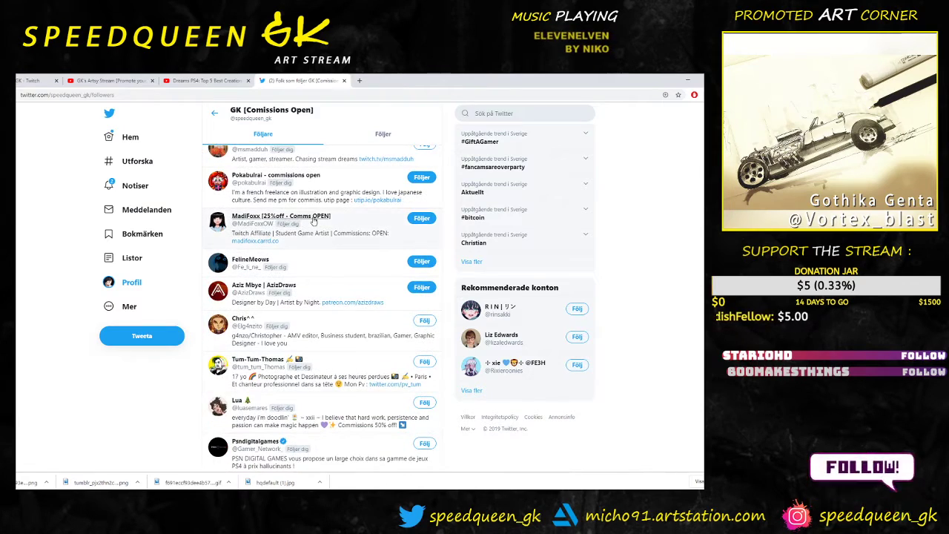
{"action": "scroll", "coordinate": [315, 221], "scroll_direction": "down", "scroll_amount": 2}
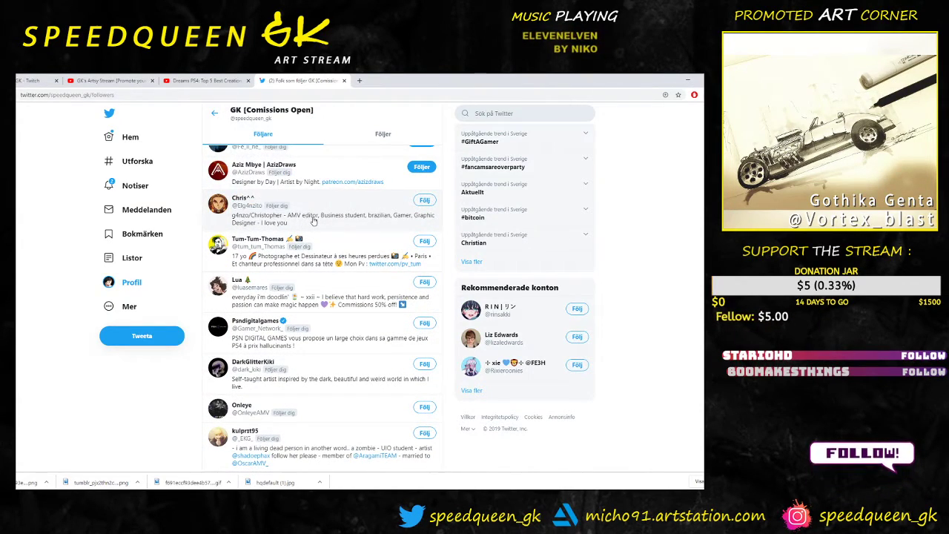
{"action": "scroll", "coordinate": [315, 221], "scroll_direction": "down", "scroll_amount": 3}
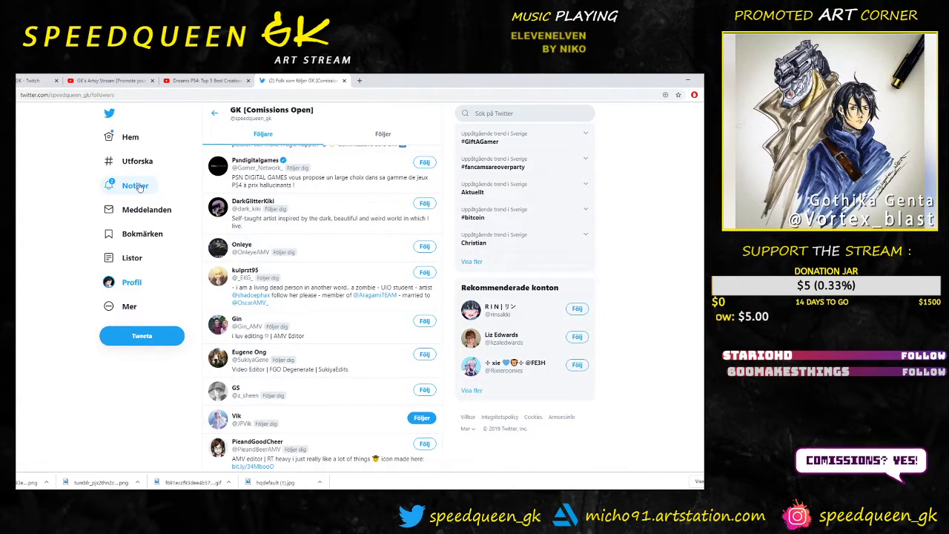
{"action": "left_click", "coordinate": [330, 140]}
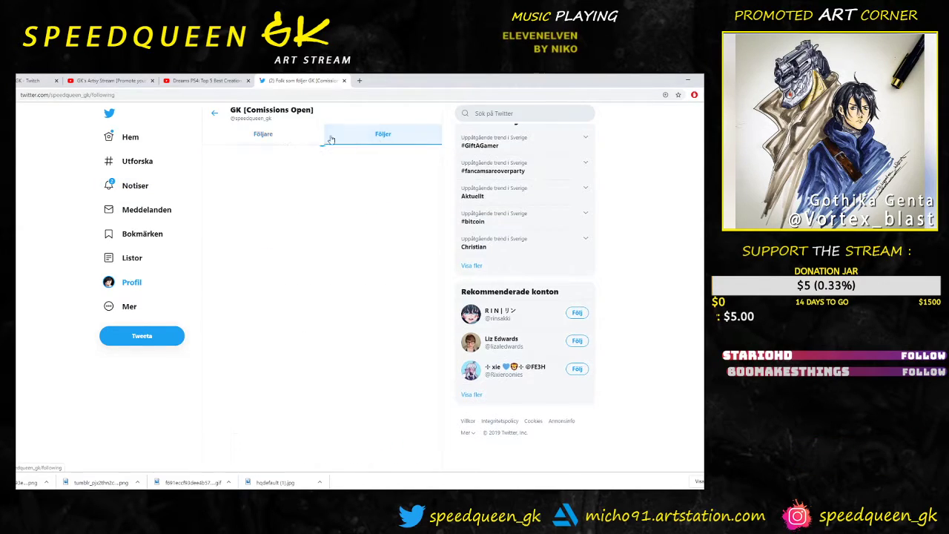
{"action": "left_click", "coordinate": [281, 140]}
Step: Look through the older entries of the follower list for the yokotaro account
{"action": "scroll", "coordinate": [361, 320], "scroll_direction": "down", "scroll_amount": 10}
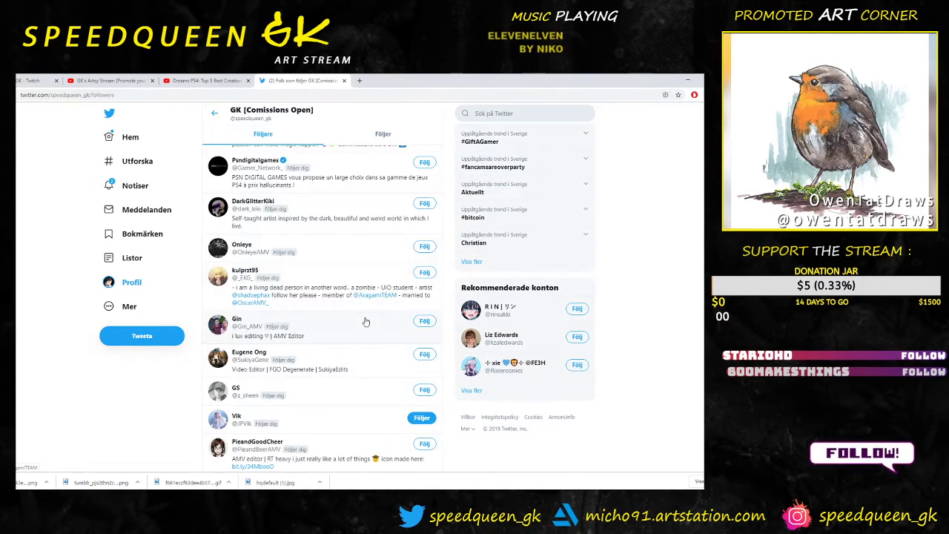
{"action": "scroll", "coordinate": [362, 320], "scroll_direction": "down", "scroll_amount": 15}
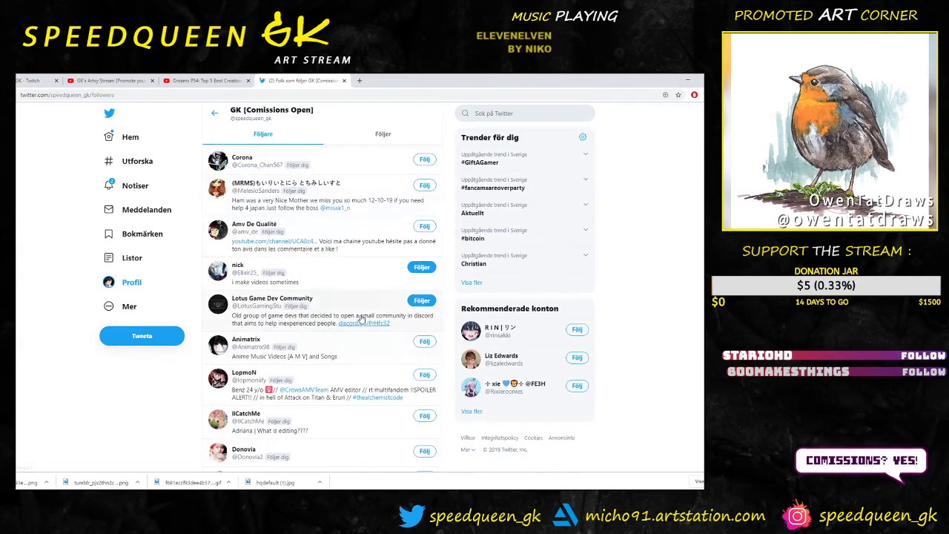
{"action": "scroll", "coordinate": [362, 318], "scroll_direction": "down", "scroll_amount": 10}
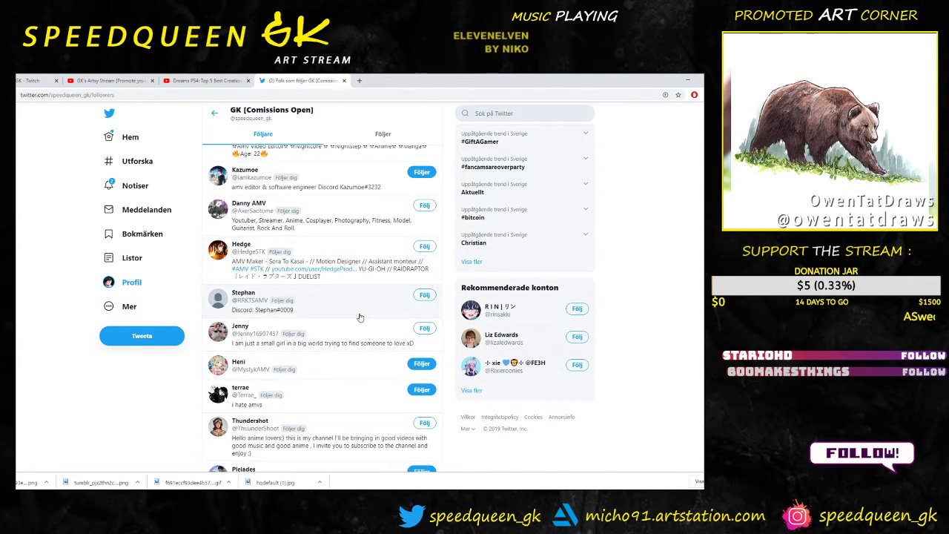
{"action": "scroll", "coordinate": [361, 317], "scroll_direction": "down", "scroll_amount": 3}
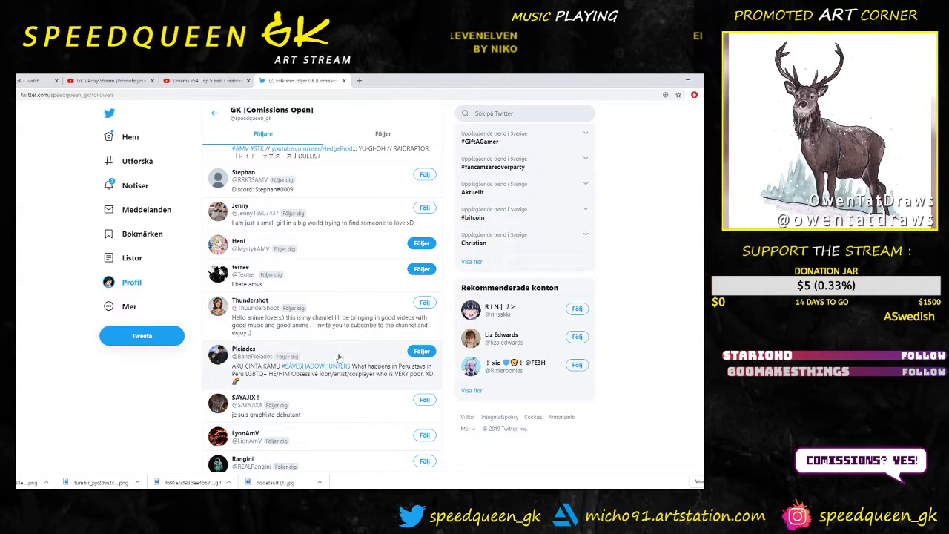
{"action": "scroll", "coordinate": [312, 361], "scroll_direction": "down", "scroll_amount": 2}
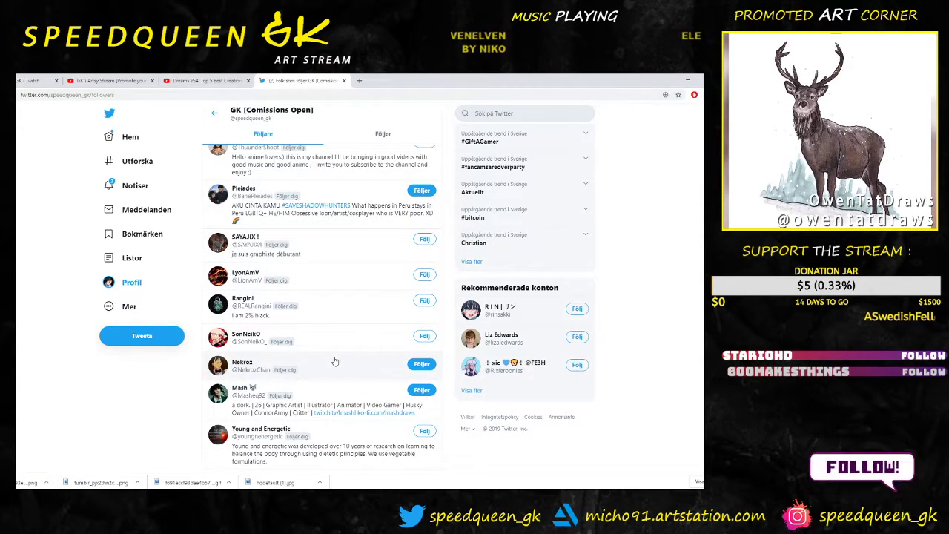
{"action": "scroll", "coordinate": [334, 361], "scroll_direction": "down", "scroll_amount": 4}
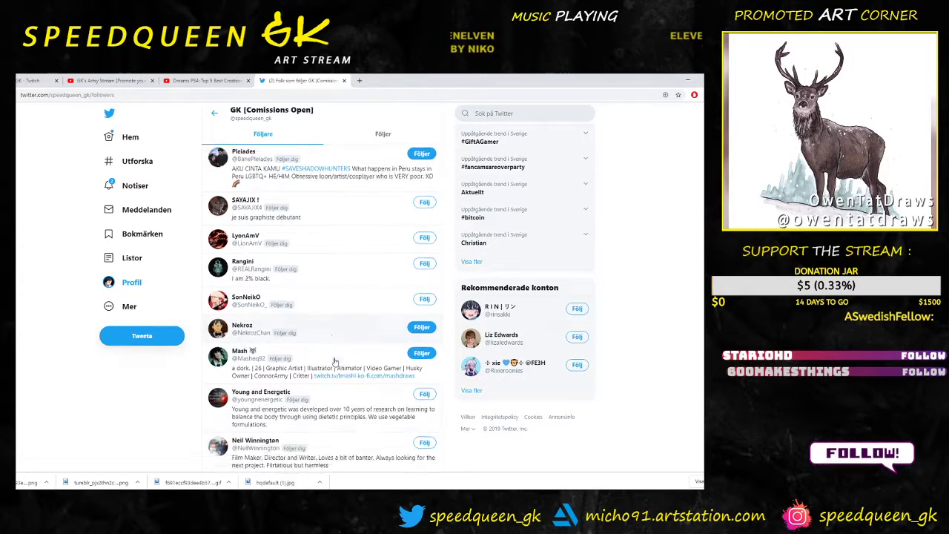
{"action": "scroll", "coordinate": [333, 363], "scroll_direction": "down", "scroll_amount": 1}
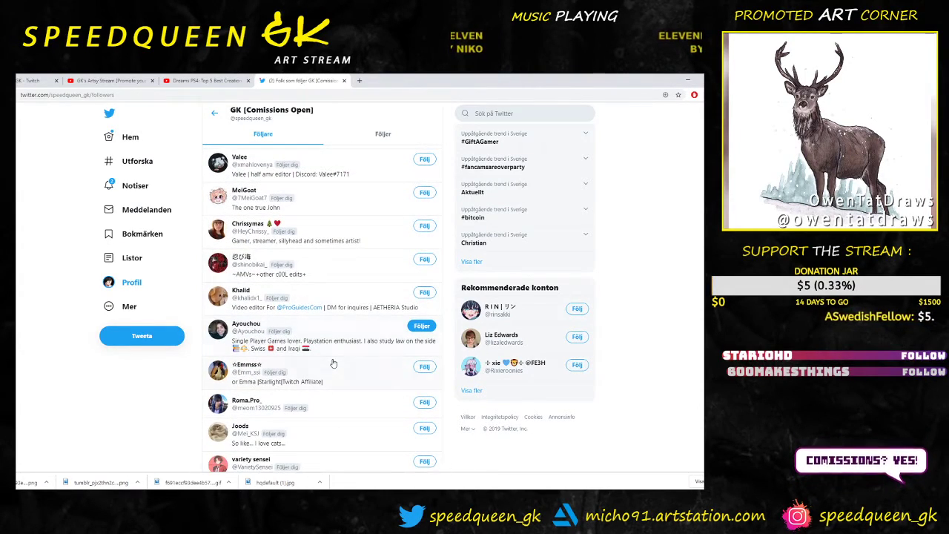
{"action": "scroll", "coordinate": [333, 363], "scroll_direction": "down", "scroll_amount": 2}
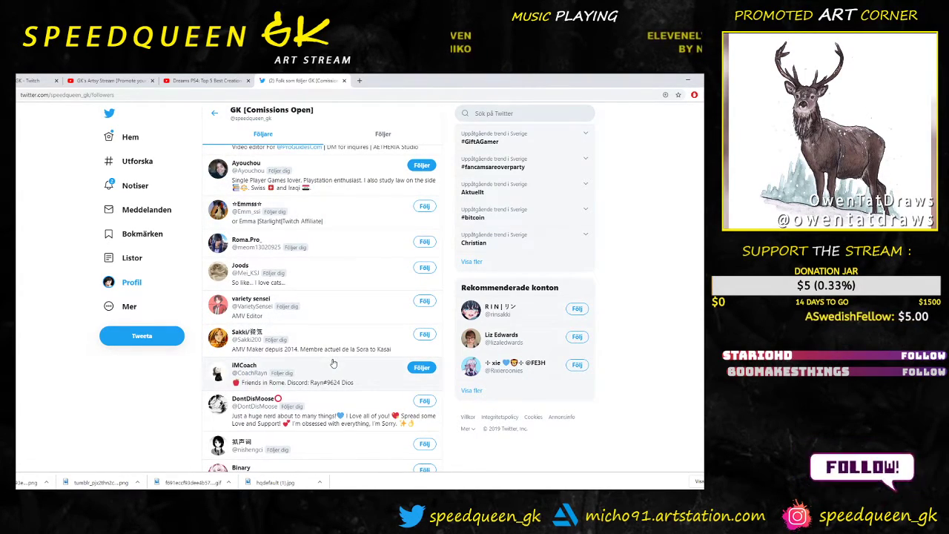
{"action": "scroll", "coordinate": [333, 363], "scroll_direction": "down", "scroll_amount": 2}
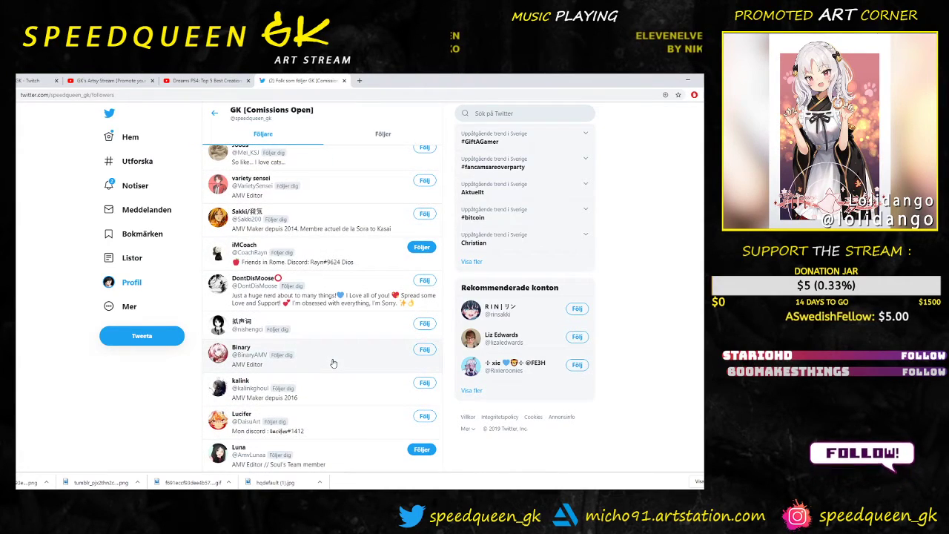
{"action": "scroll", "coordinate": [333, 364], "scroll_direction": "down", "scroll_amount": 5}
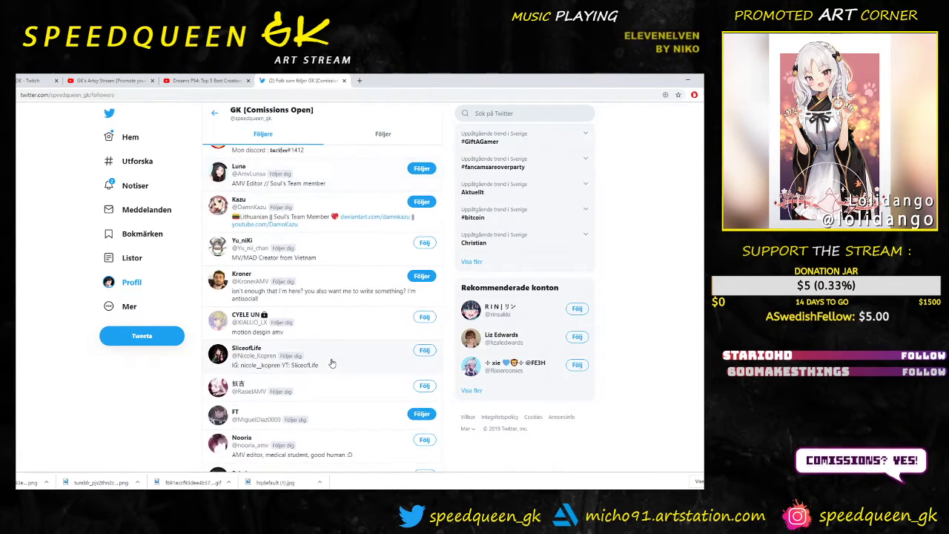
{"action": "scroll", "coordinate": [332, 363], "scroll_direction": "down", "scroll_amount": 3}
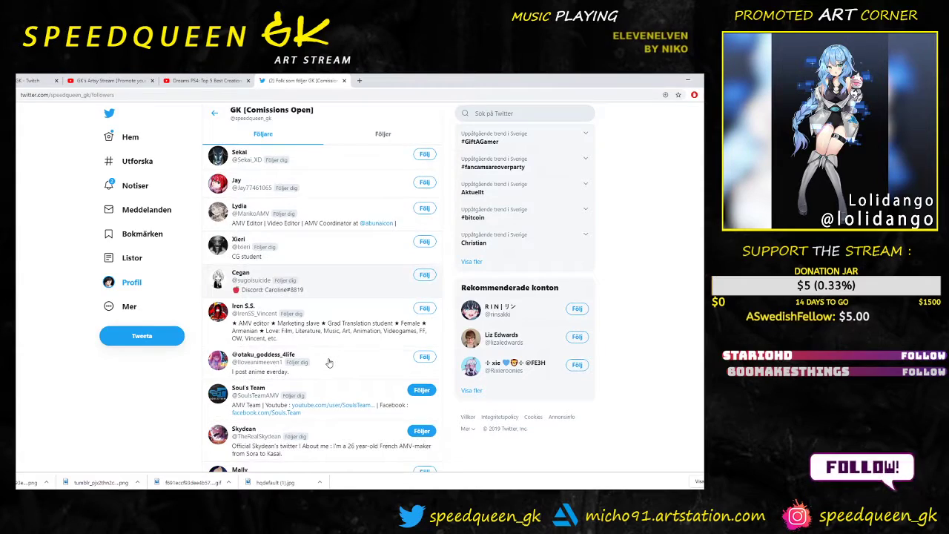
{"action": "scroll", "coordinate": [329, 362], "scroll_direction": "down", "scroll_amount": 10}
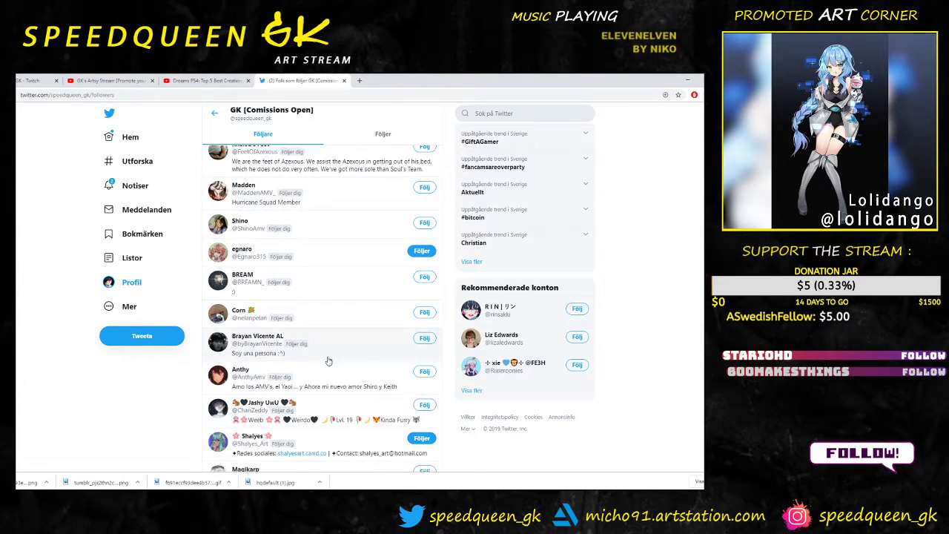
{"action": "scroll", "coordinate": [329, 361], "scroll_direction": "down", "scroll_amount": 8}
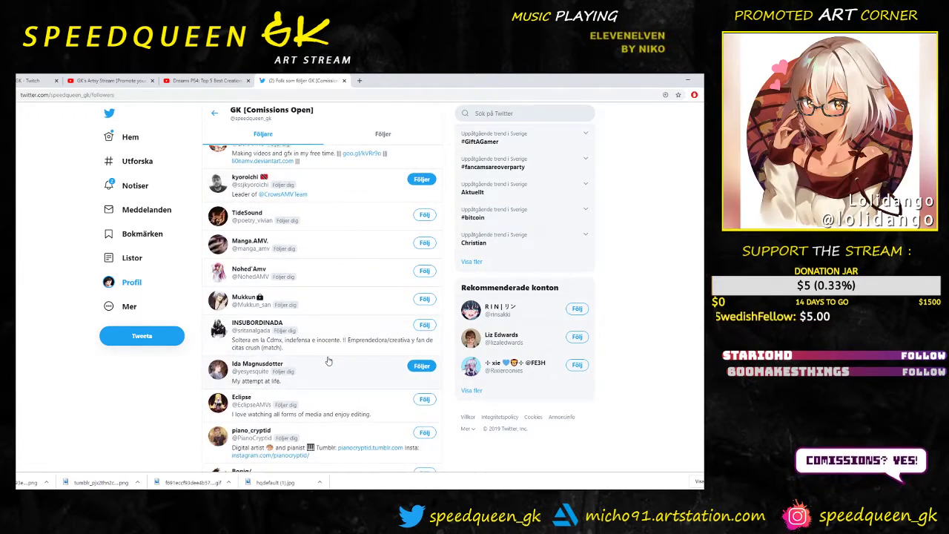
{"action": "scroll", "coordinate": [329, 361], "scroll_direction": "down", "scroll_amount": 1}
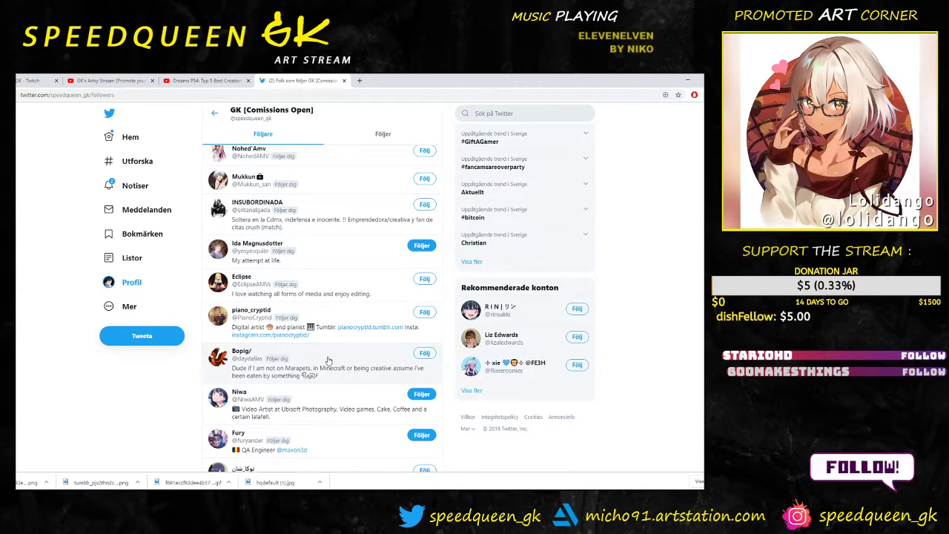
{"action": "scroll", "coordinate": [329, 361], "scroll_direction": "down", "scroll_amount": 3}
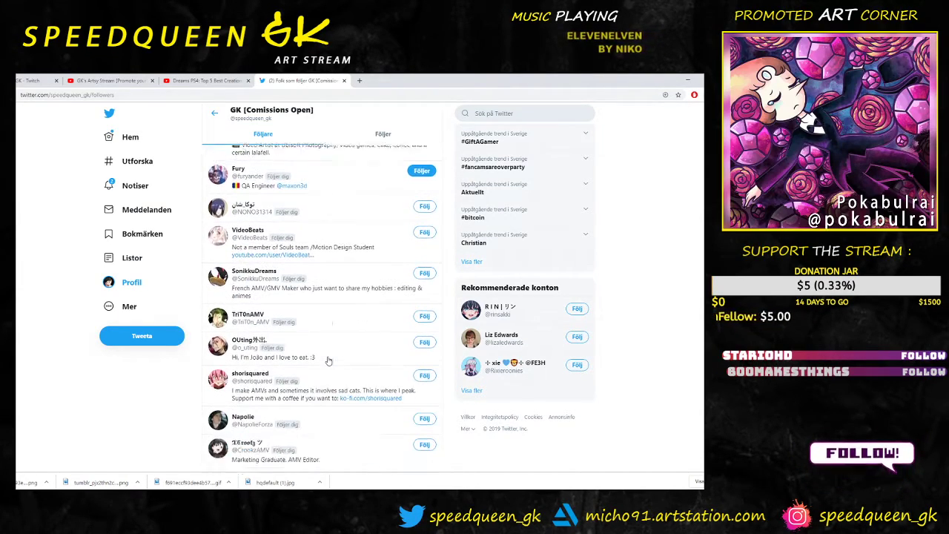
{"action": "scroll", "coordinate": [328, 362], "scroll_direction": "down", "scroll_amount": 5}
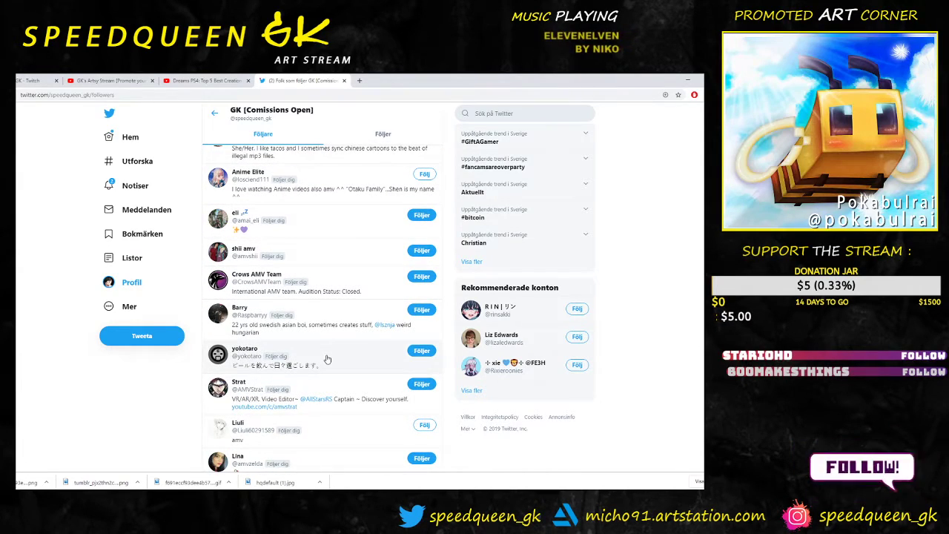
{"action": "scroll", "coordinate": [323, 354], "scroll_direction": "down", "scroll_amount": 1}
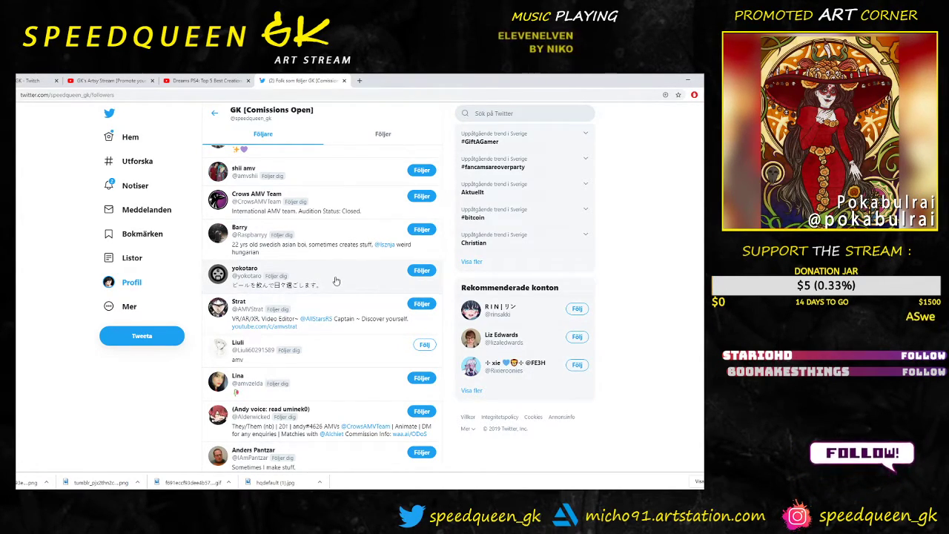
Step: Enlarge the follower list around the yokotaro entry, restore the page zoom and open that account's profile
{"action": "key", "text": "ctrl+plus"}
{"action": "key", "text": "ctrl+plus"}
{"action": "key", "text": "ctrl+plus"}
{"action": "key", "text": "ctrl+plus"}
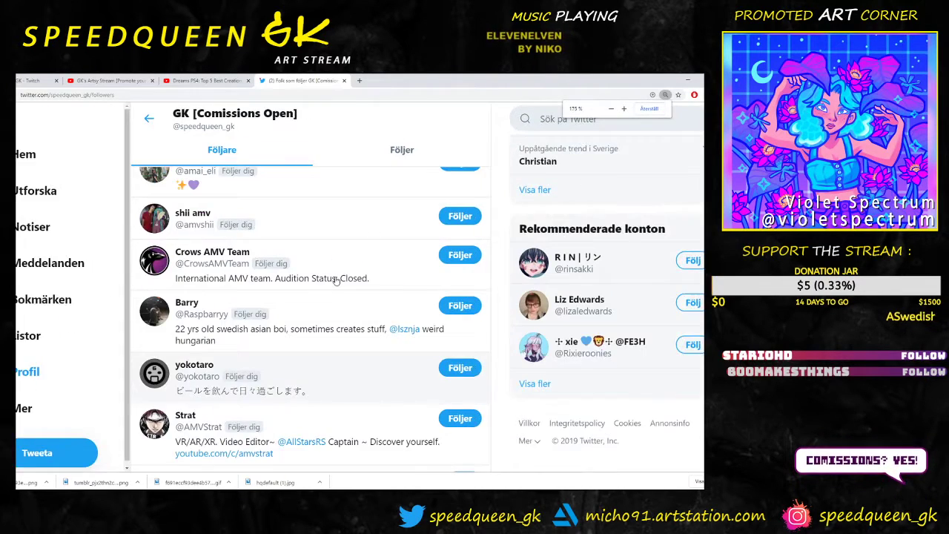
{"action": "scroll", "coordinate": [145, 386], "scroll_direction": "down", "scroll_amount": 2}
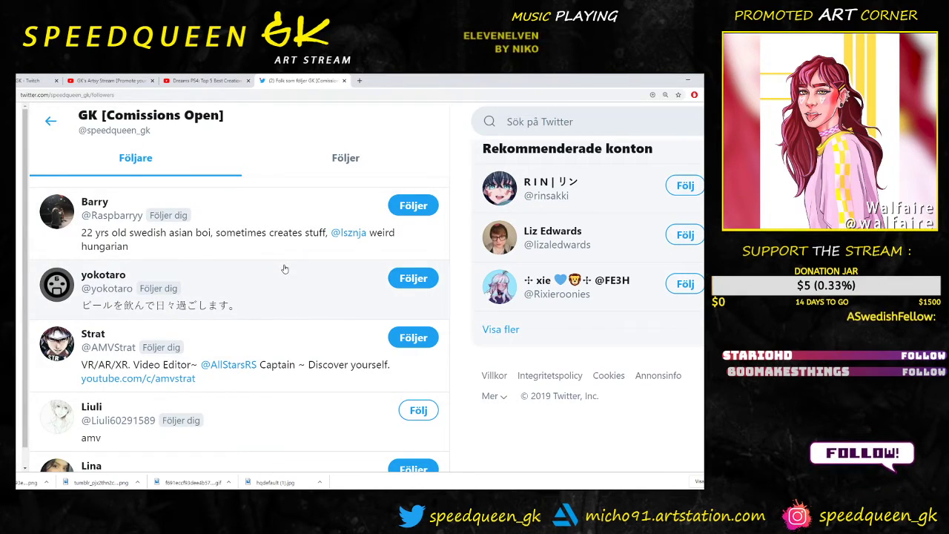
{"action": "key", "text": "ctrl+minus"}
{"action": "key", "text": "ctrl+minus"}
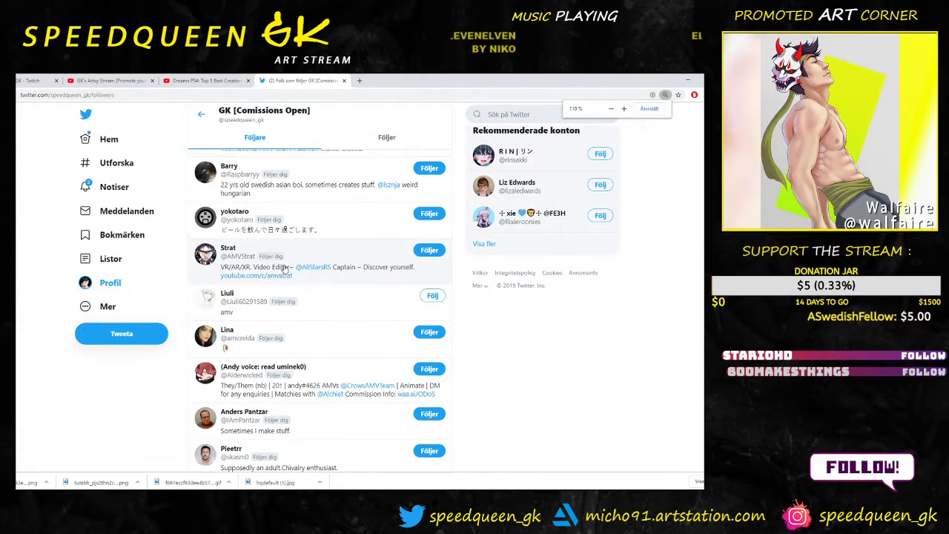
{"action": "key", "text": "ctrl+minus"}
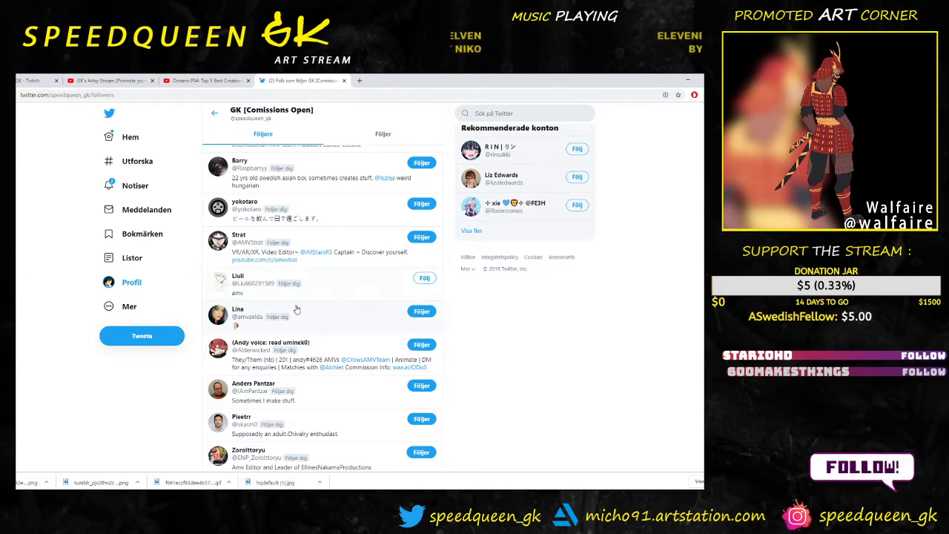
{"action": "left_click", "coordinate": [244, 214]}
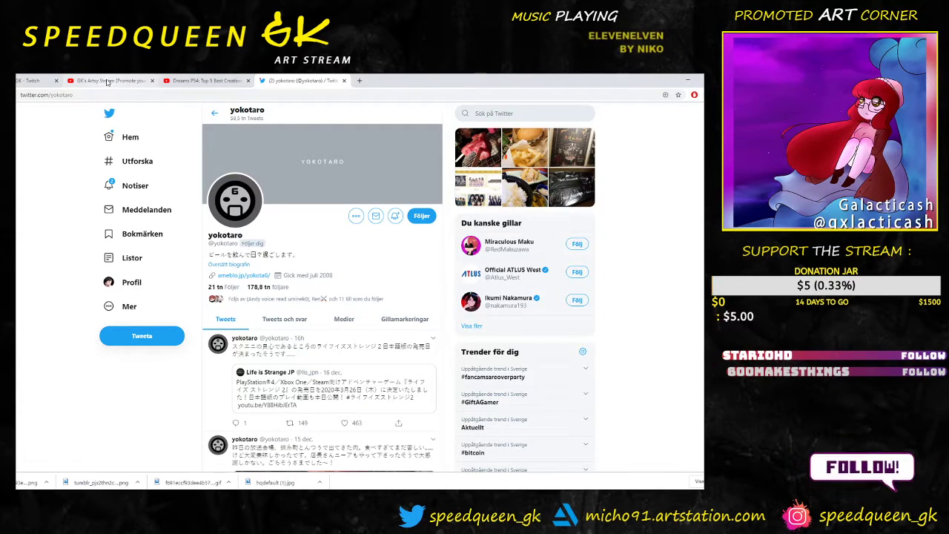
Step: Switch back to Photoshop and toggle the visibility of Layer 8, Layer 11 and the color layer to check what each contains
{"action": "left_click", "coordinate": [688, 80]}
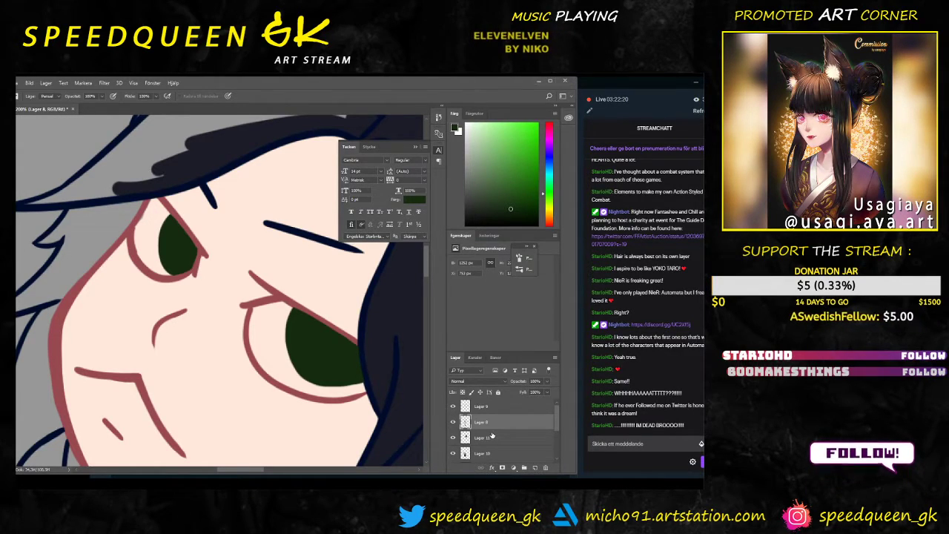
{"action": "left_click", "coordinate": [453, 422]}
{"action": "left_click", "coordinate": [453, 422]}
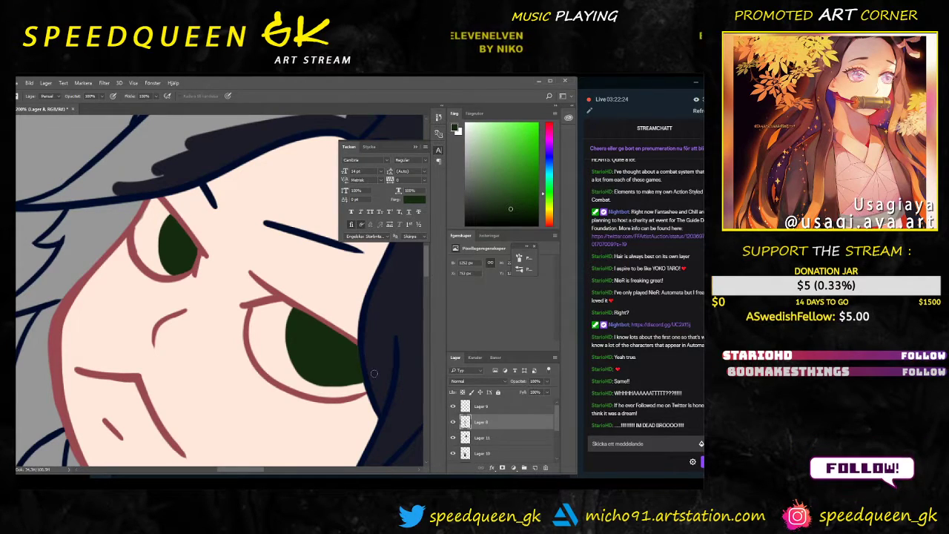
{"action": "left_click", "coordinate": [464, 439]}
{"action": "left_click", "coordinate": [454, 438]}
{"action": "left_click", "coordinate": [453, 438]}
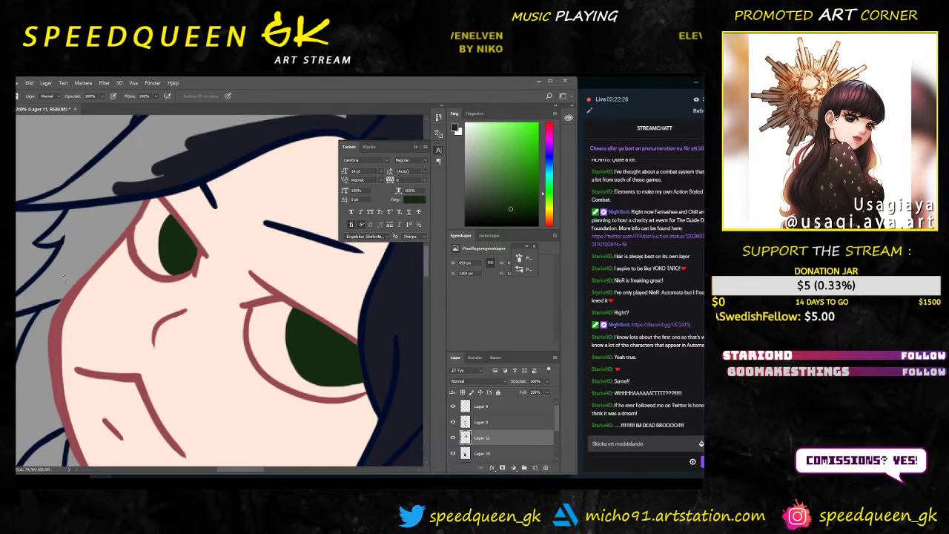
{"action": "key", "text": "v"}
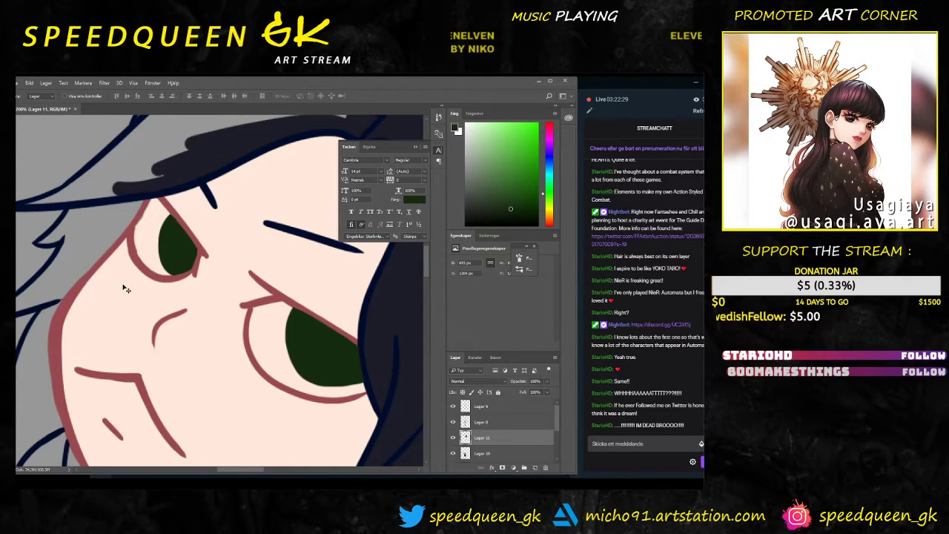
{"action": "left_click", "coordinate": [454, 438]}
{"action": "left_click", "coordinate": [453, 437]}
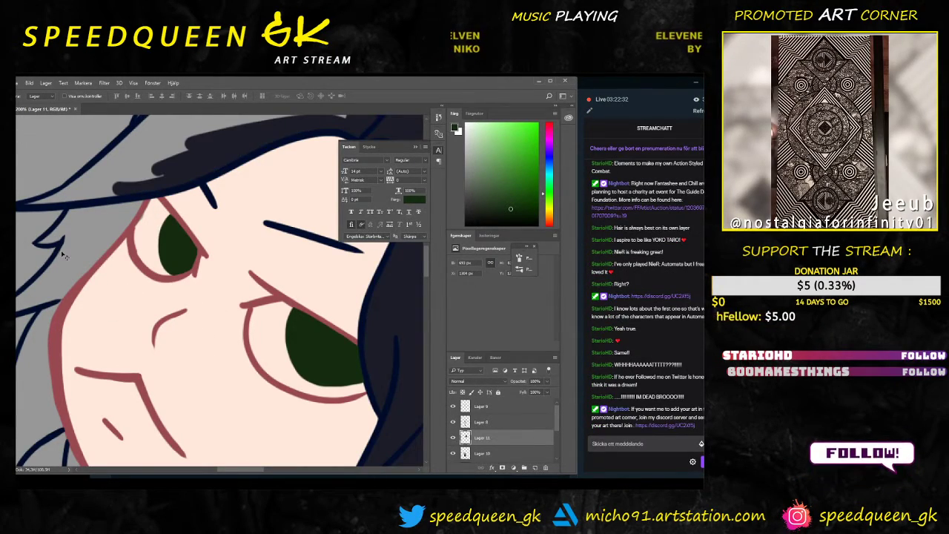
{"action": "left_click", "coordinate": [154, 337]}
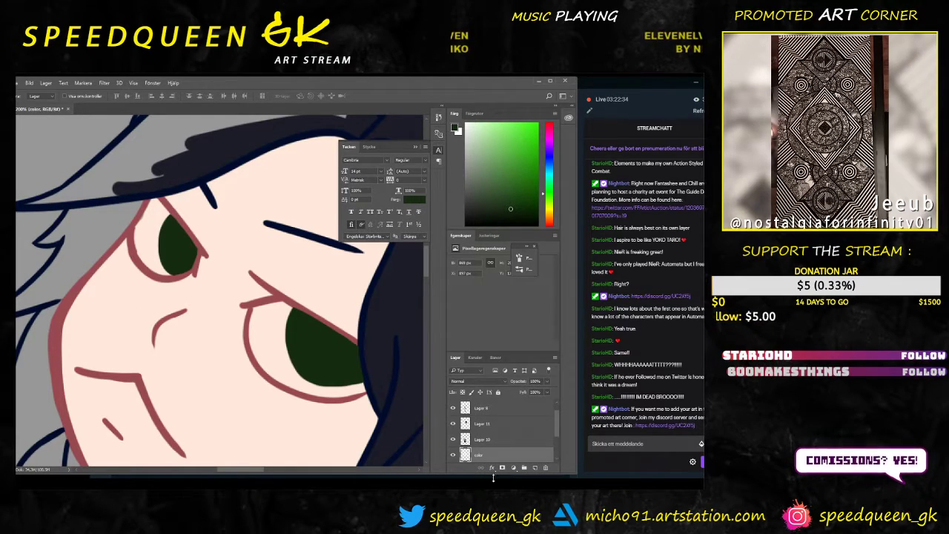
{"action": "left_click", "coordinate": [453, 455]}
{"action": "left_click", "coordinate": [453, 454]}
Step: Sample the face's skin colour for the Brush tool with the color layer active
{"action": "key", "text": "b"}
{"action": "left_click", "coordinate": [192, 288], "text": "alt"}
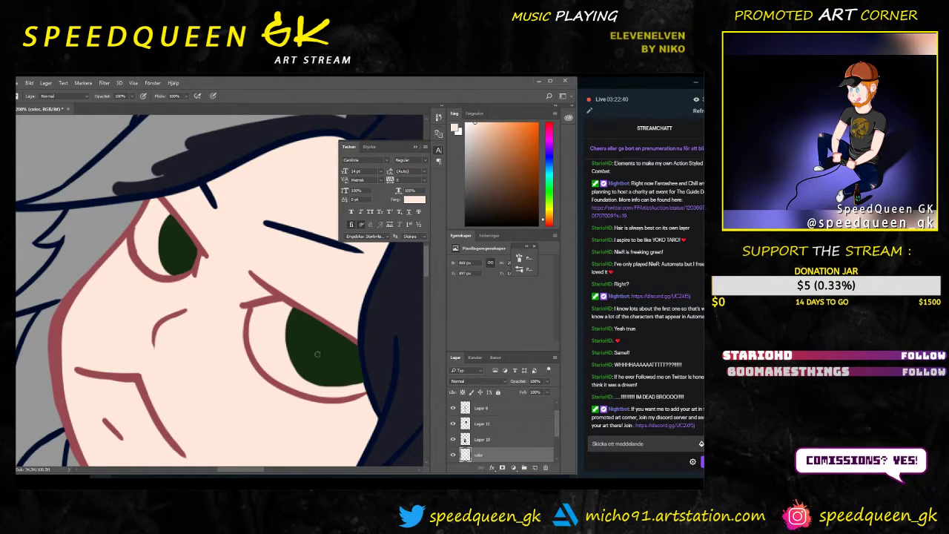
{"action": "scroll", "coordinate": [491, 440], "scroll_direction": "up", "scroll_amount": 1}
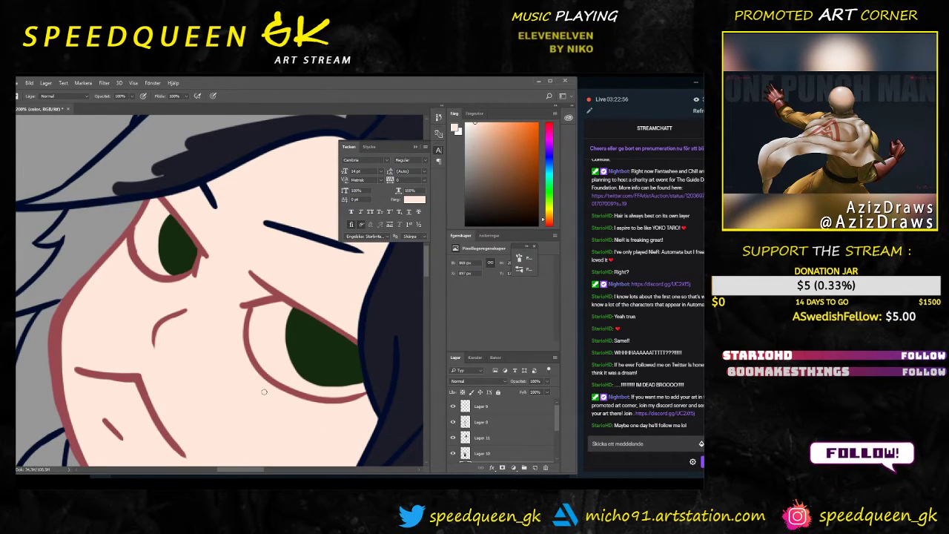
{"action": "key", "text": "ctrl+minus"}
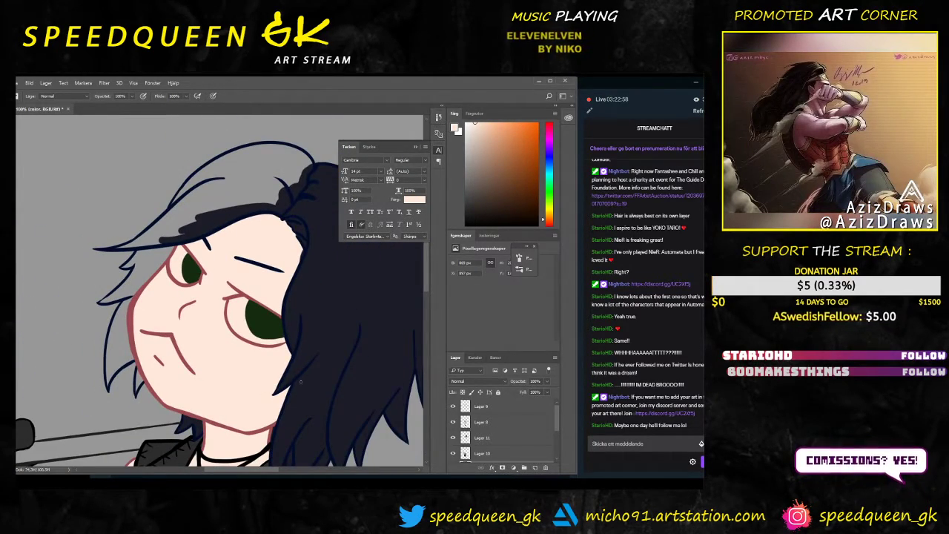
{"action": "key", "text": "ctrl+plus"}
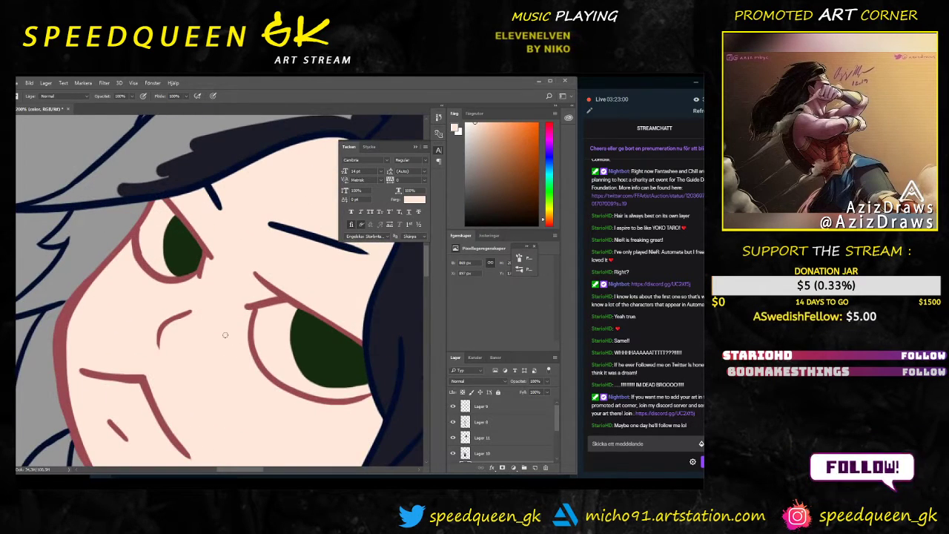
{"action": "key", "text": "ctrl+plus"}
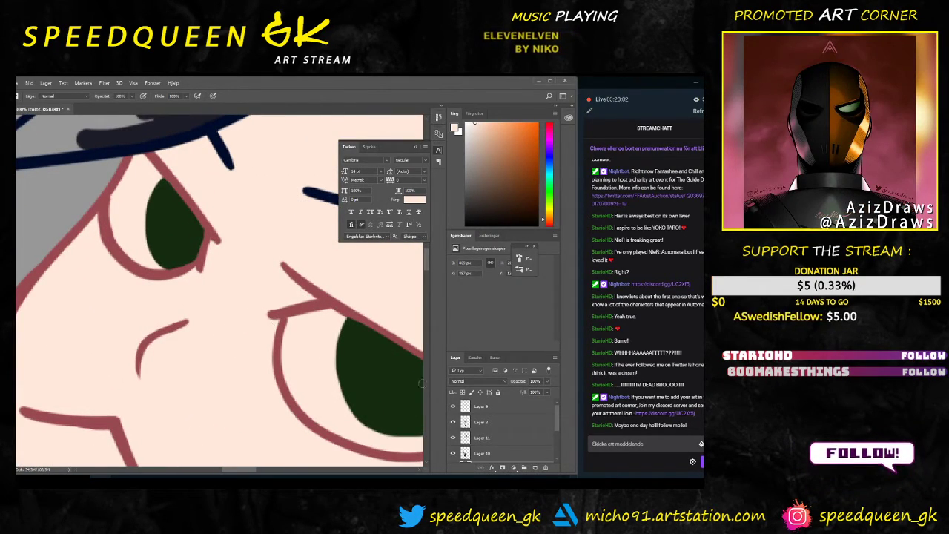
Step: Select Layer 8 and toggle its visibility to check which part of the drawing it holds
{"action": "mouse_move", "coordinate": [557, 417]}
{"action": "left_mouse_down"}
{"action": "mouse_move", "coordinate": [557, 437]}
{"action": "mouse_move", "coordinate": [556, 426]}
{"action": "left_mouse_up"}
{"action": "left_click", "coordinate": [517, 422]}
{"action": "scroll", "coordinate": [498, 438], "scroll_direction": "up", "scroll_amount": 2}
{"action": "left_click", "coordinate": [498, 426]}
{"action": "left_click", "coordinate": [453, 422]}
{"action": "left_click", "coordinate": [453, 422]}
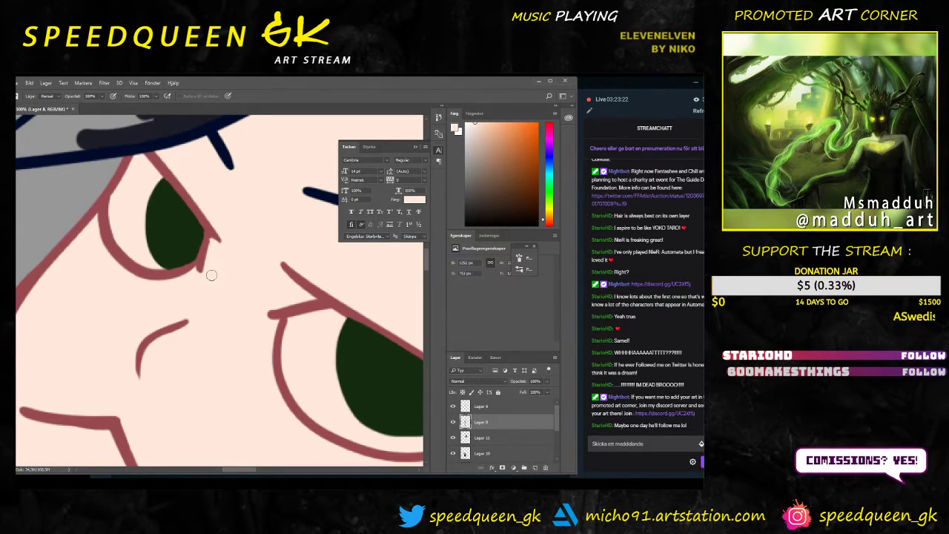
{"action": "scroll", "coordinate": [284, 344], "scroll_direction": "down", "scroll_amount": 2}
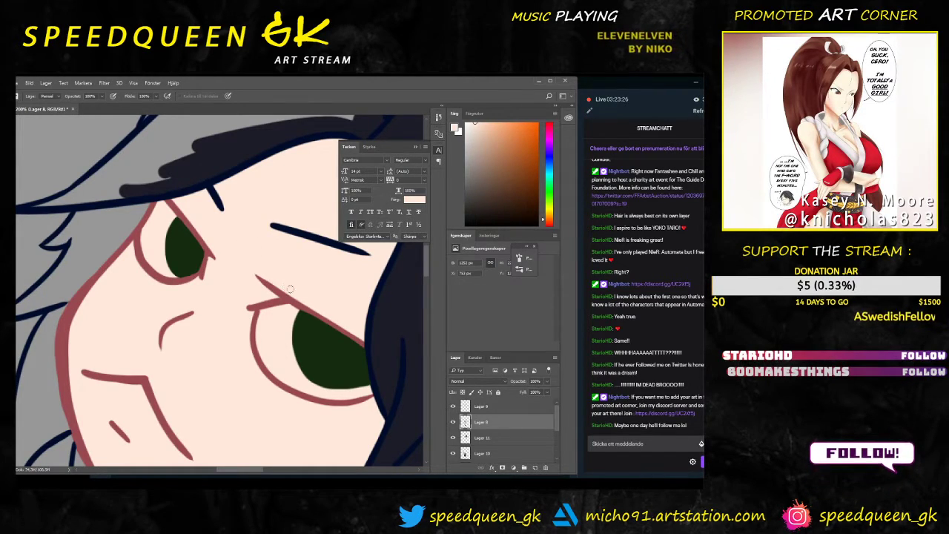
{"action": "key", "text": "ctrl+minus"}
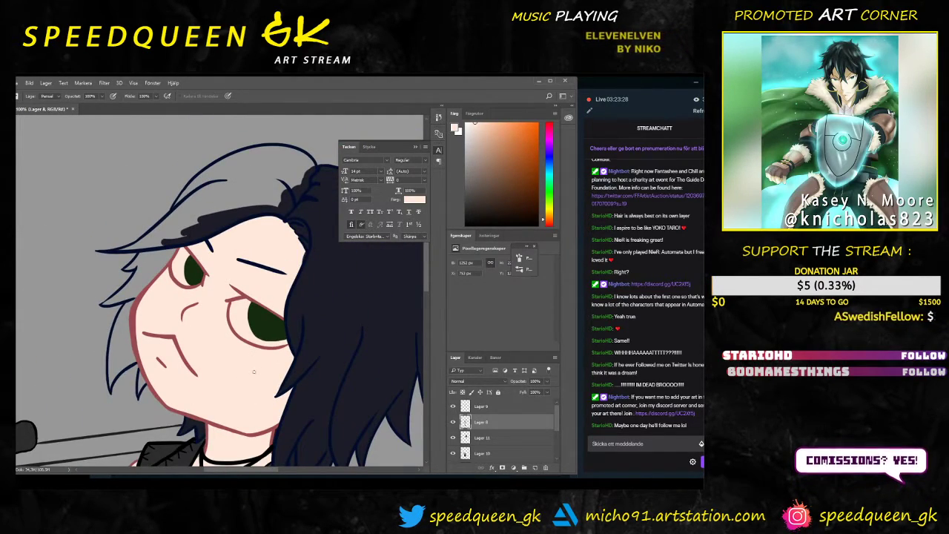
{"action": "key", "text": "ctrl+minus"}
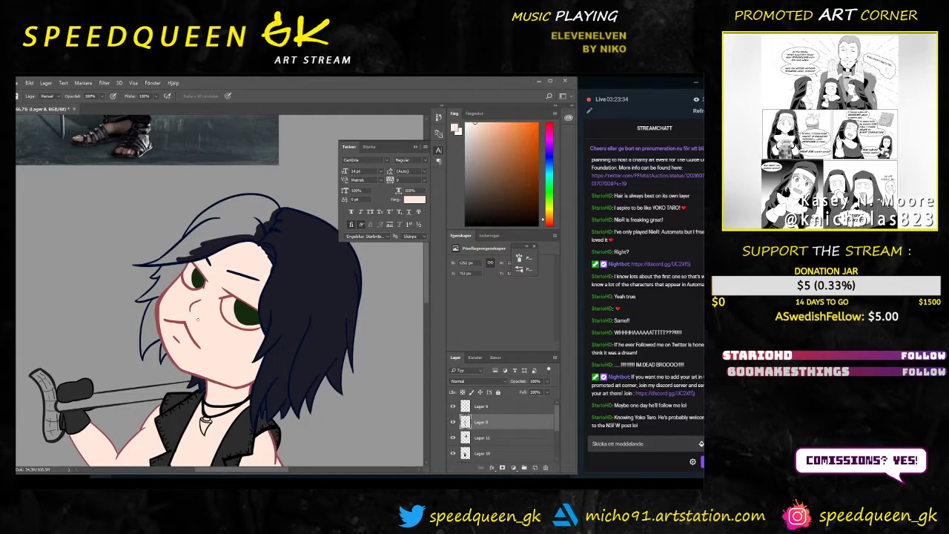
{"action": "key", "text": "ctrl+plus"}
Step: Sample the dark hair colour for the Brush tool and paint the small hair lock beside the jaw on Layer 11
{"action": "key", "text": "b"}
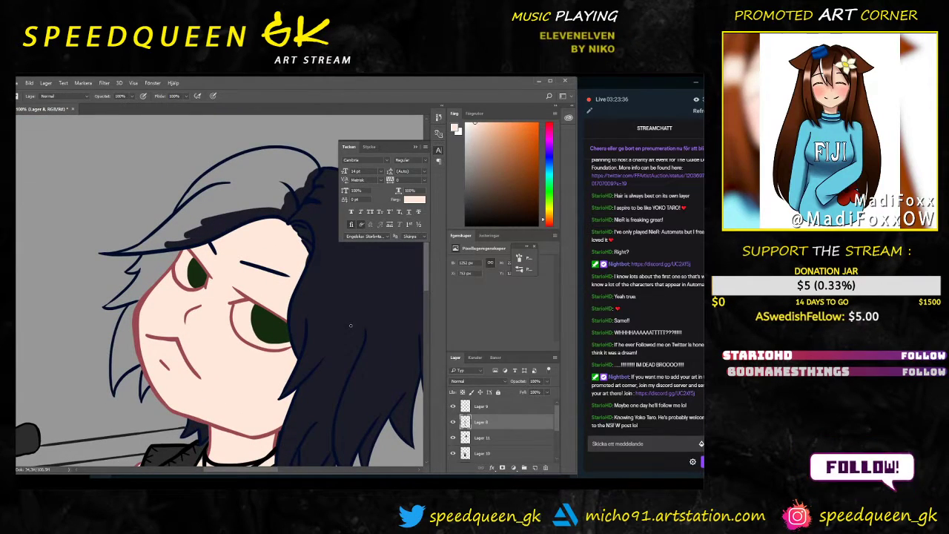
{"action": "left_click", "coordinate": [351, 295], "text": "alt"}
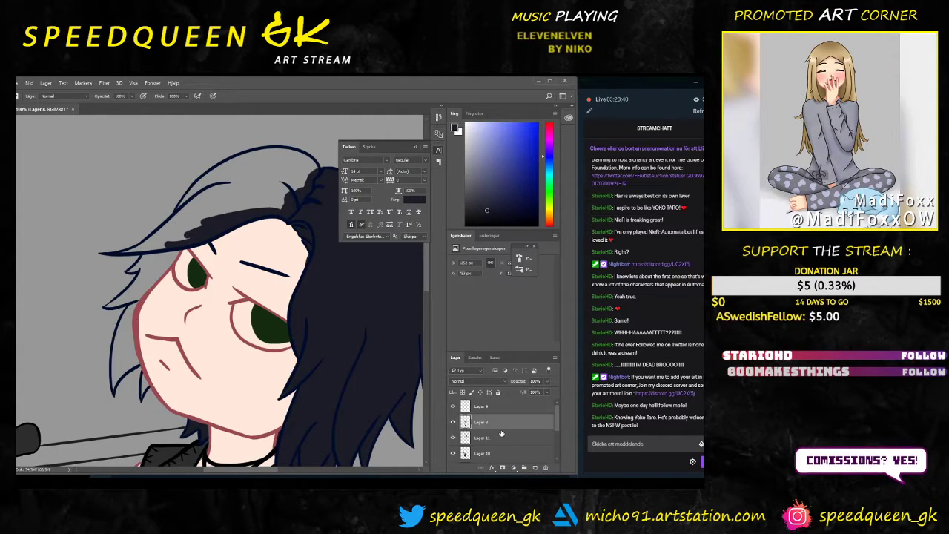
{"action": "left_click", "coordinate": [346, 294], "text": "ctrl"}
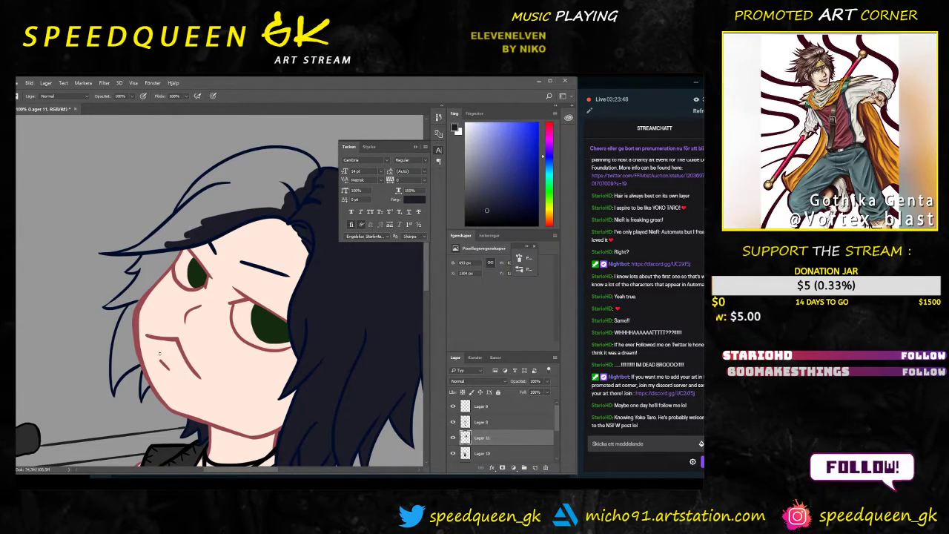
{"action": "key", "text": "ctrl+plus"}
{"action": "key", "text": "ctrl+plus"}
{"action": "left_click_drag", "start_coordinate": [165, 421], "coordinate": [305, 287]}
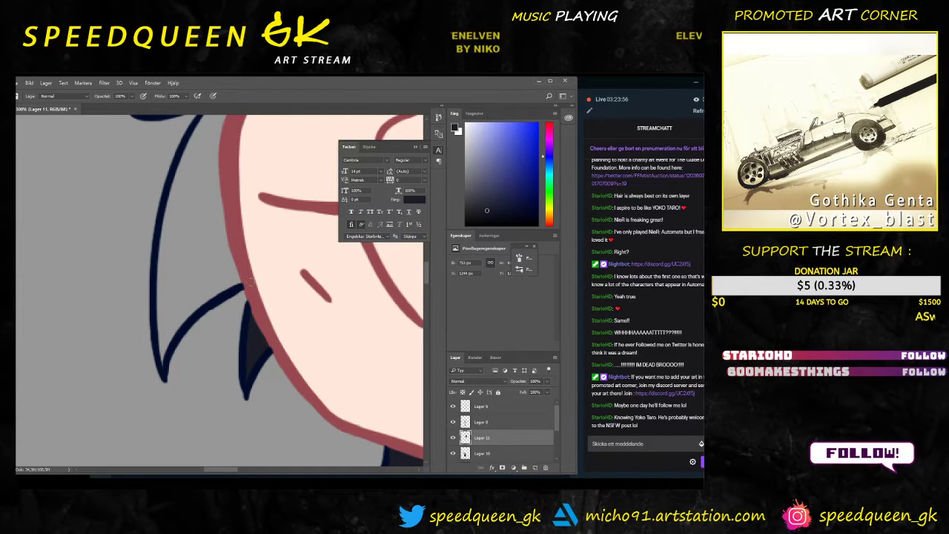
Step: Fill the long hair lock beside the cheek with the dark hair colour, enlarging the brush for its interior
{"action": "mouse_move", "coordinate": [240, 283]}
{"action": "left_mouse_down"}
{"action": "mouse_move", "coordinate": [178, 324]}
{"action": "mouse_move", "coordinate": [164, 364]}
{"action": "mouse_move", "coordinate": [174, 286]}
{"action": "left_mouse_up"}
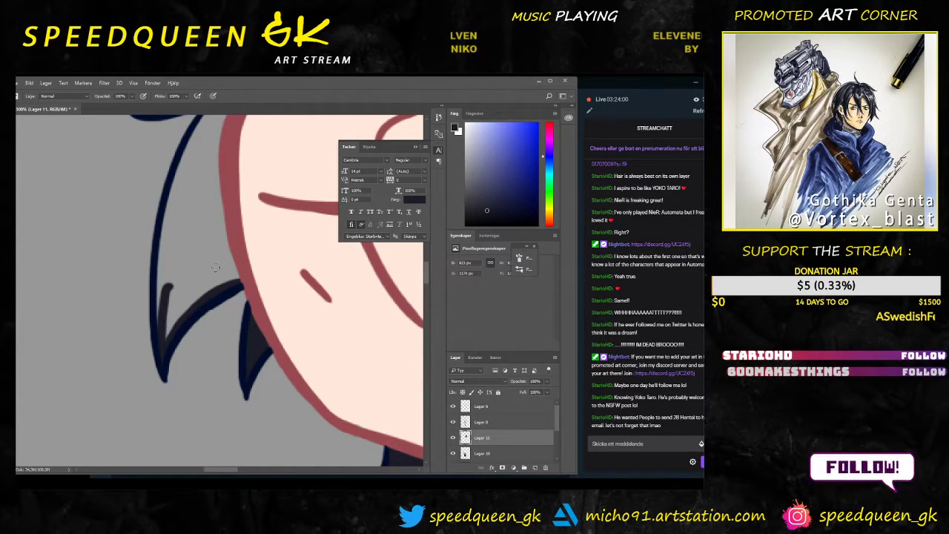
{"action": "left_click_drag", "start_coordinate": [240, 246], "coordinate": [226, 305]}
{"action": "right_click", "coordinate": [208, 308]}
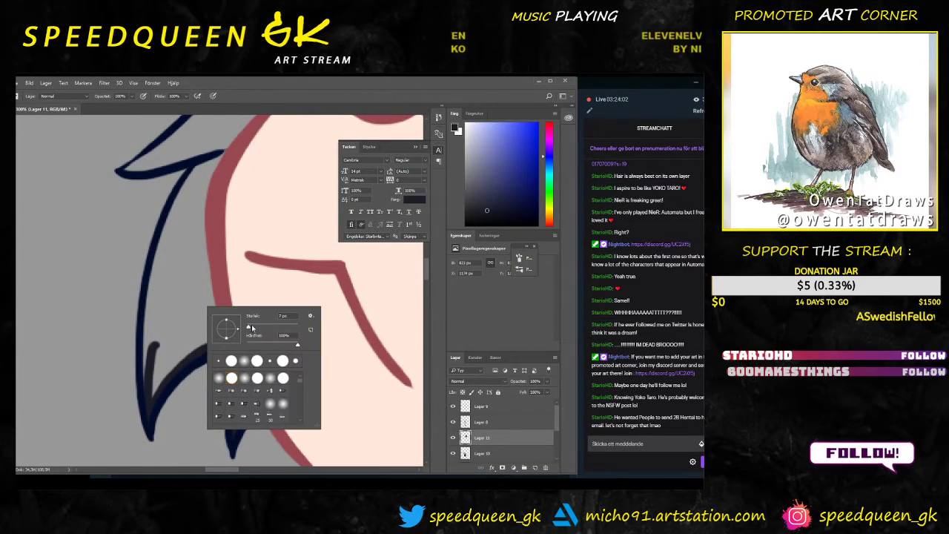
{"action": "left_click", "coordinate": [146, 334]}
{"action": "left_click_drag", "start_coordinate": [150, 363], "coordinate": [202, 216]}
{"action": "mouse_move", "coordinate": [221, 156]}
{"action": "left_mouse_down"}
{"action": "mouse_move", "coordinate": [165, 296]}
{"action": "mouse_move", "coordinate": [199, 179]}
{"action": "mouse_move", "coordinate": [153, 305]}
{"action": "mouse_move", "coordinate": [207, 166]}
{"action": "mouse_move", "coordinate": [153, 335]}
{"action": "mouse_move", "coordinate": [156, 399]}
{"action": "mouse_move", "coordinate": [149, 375]}
{"action": "mouse_move", "coordinate": [162, 317]}
{"action": "mouse_move", "coordinate": [169, 365]}
{"action": "mouse_move", "coordinate": [216, 330]}
{"action": "mouse_move", "coordinate": [226, 334]}
{"action": "mouse_move", "coordinate": [203, 235]}
{"action": "mouse_move", "coordinate": [204, 334]}
{"action": "left_mouse_up"}
{"action": "left_click_drag", "start_coordinate": [194, 267], "coordinate": [182, 326]}
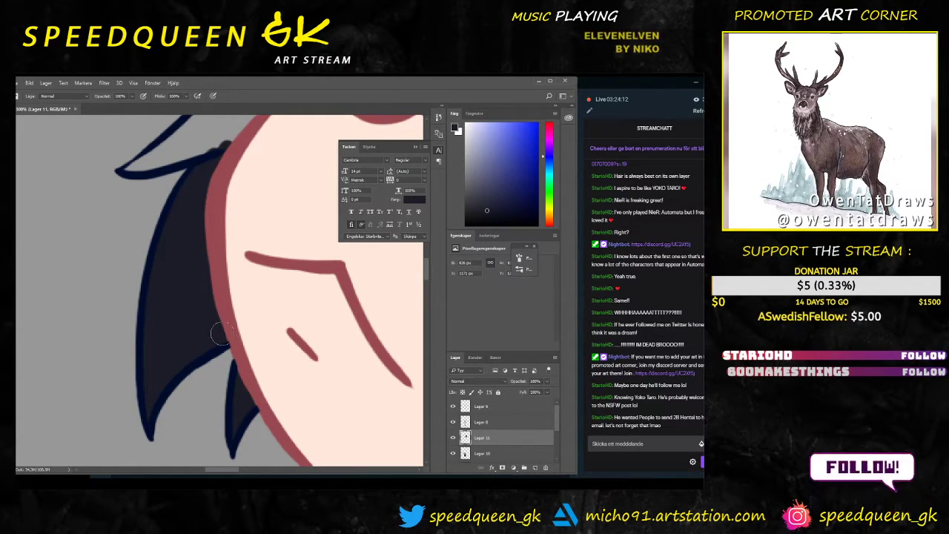
Step: Paint the spiky hair locks between the upper cheek and the fringe with the dark hair colour
{"action": "left_click_drag", "start_coordinate": [245, 220], "coordinate": [204, 362]}
{"action": "mouse_move", "coordinate": [215, 159]}
{"action": "left_mouse_down"}
{"action": "mouse_move", "coordinate": [152, 212]}
{"action": "mouse_move", "coordinate": [182, 187]}
{"action": "mouse_move", "coordinate": [182, 202]}
{"action": "mouse_move", "coordinate": [172, 201]}
{"action": "mouse_move", "coordinate": [224, 175]}
{"action": "mouse_move", "coordinate": [186, 226]}
{"action": "left_mouse_up"}
{"action": "mouse_move", "coordinate": [89, 319]}
{"action": "left_mouse_down"}
{"action": "mouse_move", "coordinate": [172, 264]}
{"action": "mouse_move", "coordinate": [171, 253]}
{"action": "mouse_move", "coordinate": [107, 314]}
{"action": "mouse_move", "coordinate": [143, 280]}
{"action": "mouse_move", "coordinate": [85, 317]}
{"action": "mouse_move", "coordinate": [154, 297]}
{"action": "mouse_move", "coordinate": [141, 299]}
{"action": "mouse_move", "coordinate": [195, 268]}
{"action": "mouse_move", "coordinate": [181, 291]}
{"action": "mouse_move", "coordinate": [201, 243]}
{"action": "left_mouse_up"}
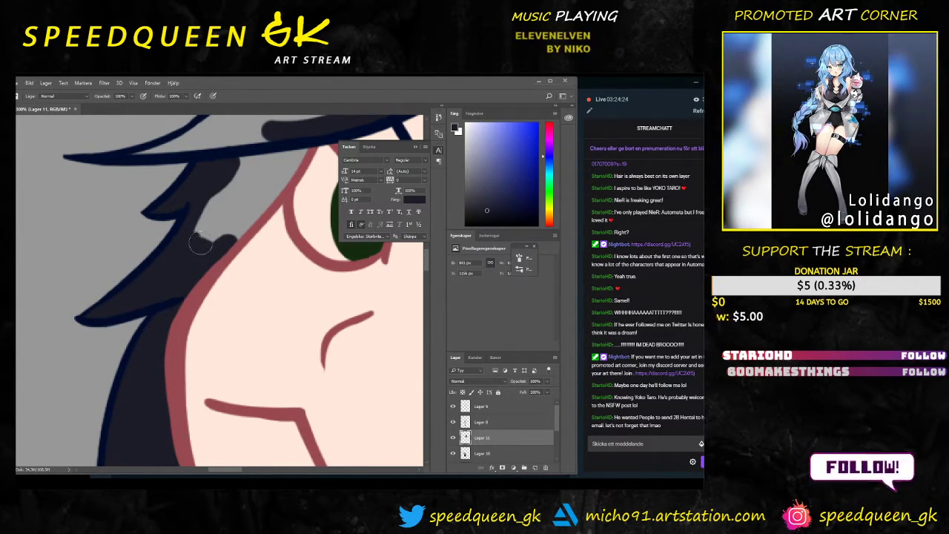
{"action": "left_click_drag", "start_coordinate": [249, 199], "coordinate": [191, 284]}
{"action": "mouse_move", "coordinate": [148, 315]}
{"action": "left_mouse_down"}
{"action": "mouse_move", "coordinate": [172, 265]}
{"action": "mouse_move", "coordinate": [162, 323]}
{"action": "left_mouse_up"}
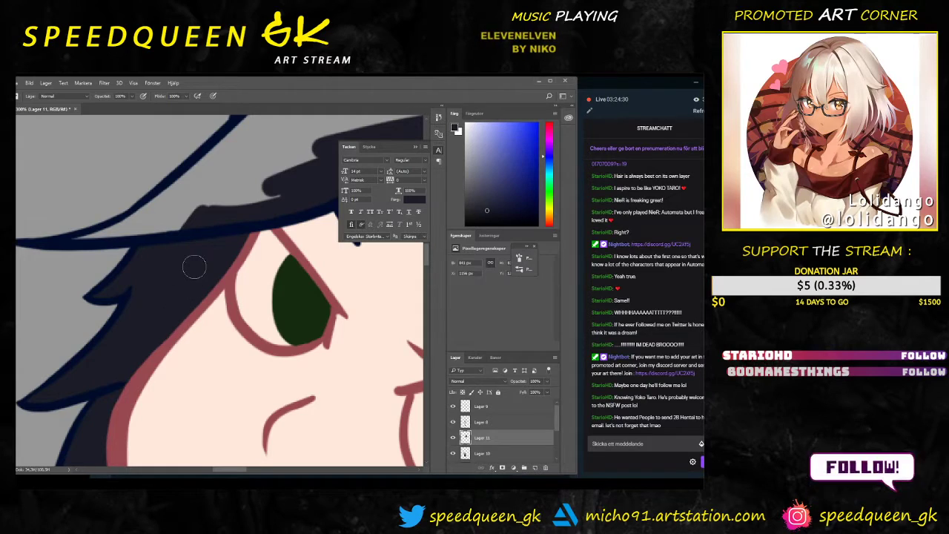
Step: Adjust the brush size and paint dark hair colour around the inner strand line of the fringe above the forehead
{"action": "key", "text": "ctrl+minus"}
{"action": "left_click_drag", "start_coordinate": [313, 295], "coordinate": [267, 354]}
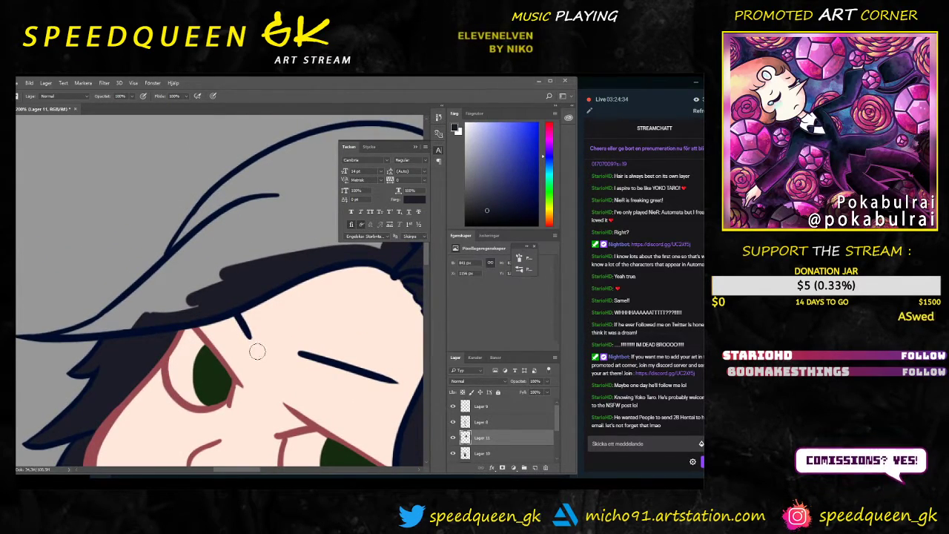
{"action": "right_click", "coordinate": [191, 322]}
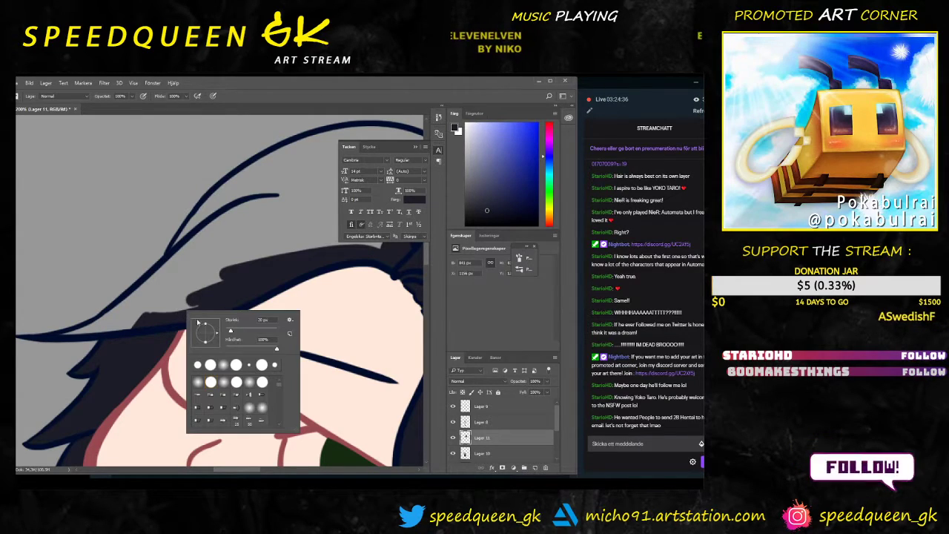
{"action": "mouse_move", "coordinate": [269, 227]}
{"action": "left_mouse_down"}
{"action": "mouse_move", "coordinate": [209, 260]}
{"action": "mouse_move", "coordinate": [276, 212]}
{"action": "mouse_move", "coordinate": [190, 263]}
{"action": "mouse_move", "coordinate": [265, 186]}
{"action": "mouse_move", "coordinate": [184, 256]}
{"action": "mouse_move", "coordinate": [240, 188]}
{"action": "mouse_move", "coordinate": [203, 238]}
{"action": "mouse_move", "coordinate": [224, 222]}
{"action": "mouse_move", "coordinate": [228, 236]}
{"action": "mouse_move", "coordinate": [224, 219]}
{"action": "mouse_move", "coordinate": [235, 230]}
{"action": "mouse_move", "coordinate": [208, 236]}
{"action": "mouse_move", "coordinate": [219, 237]}
{"action": "mouse_move", "coordinate": [197, 230]}
{"action": "left_mouse_up"}
{"action": "mouse_move", "coordinate": [239, 183]}
{"action": "left_mouse_down"}
{"action": "mouse_move", "coordinate": [172, 272]}
{"action": "mouse_move", "coordinate": [224, 199]}
{"action": "mouse_move", "coordinate": [200, 255]}
{"action": "mouse_move", "coordinate": [233, 251]}
{"action": "mouse_move", "coordinate": [206, 255]}
{"action": "left_mouse_up"}
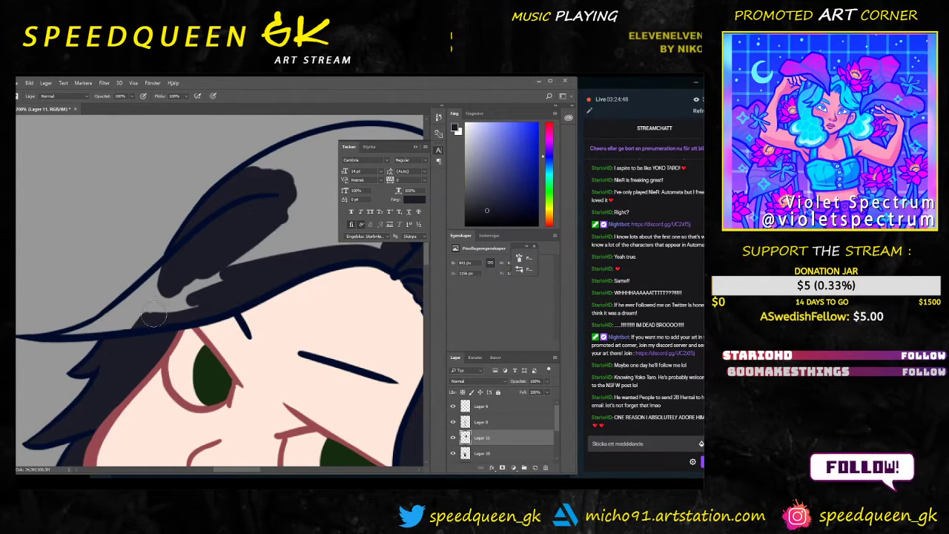
Step: Fill the pointed tip of the fringe with the dark hair colour, redoing the first stroke along its outline
{"action": "right_click", "coordinate": [209, 281]}
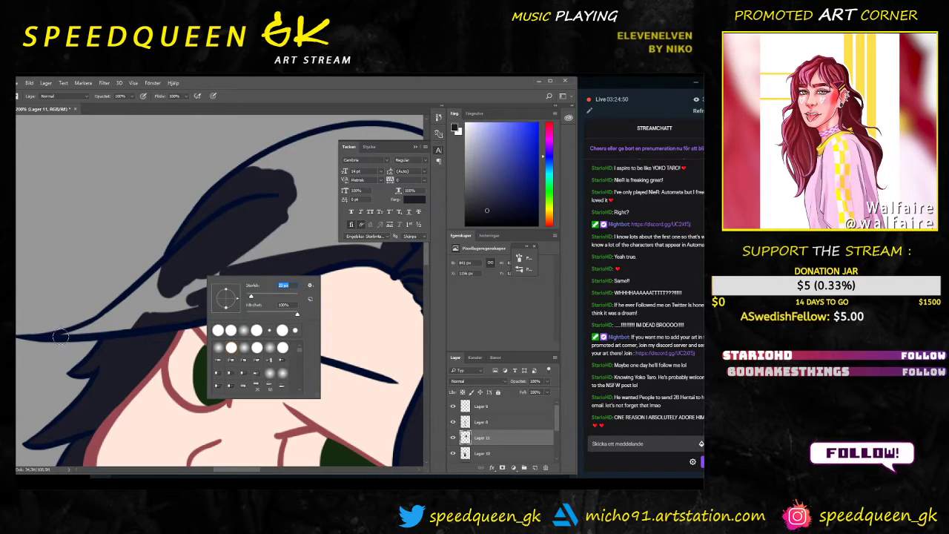
{"action": "key", "text": "Return"}
{"action": "left_click_drag", "start_coordinate": [63, 335], "coordinate": [165, 278]}
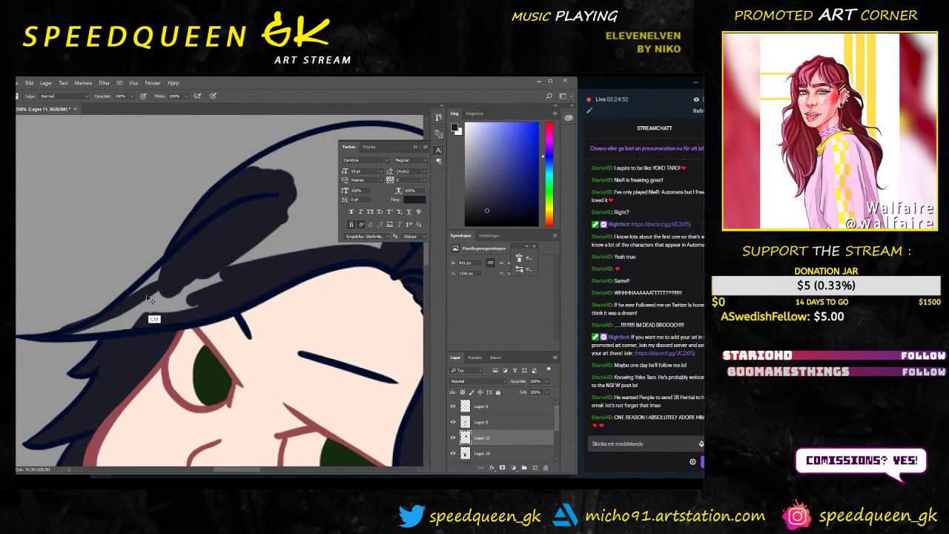
{"action": "key", "text": "ctrl+z"}
{"action": "mouse_move", "coordinate": [64, 335]}
{"action": "left_mouse_down"}
{"action": "mouse_move", "coordinate": [136, 301]}
{"action": "mouse_move", "coordinate": [97, 324]}
{"action": "mouse_move", "coordinate": [169, 266]}
{"action": "left_mouse_up"}
{"action": "mouse_move", "coordinate": [92, 329]}
{"action": "left_mouse_down"}
{"action": "mouse_move", "coordinate": [165, 315]}
{"action": "mouse_move", "coordinate": [113, 328]}
{"action": "mouse_move", "coordinate": [176, 303]}
{"action": "left_mouse_up"}
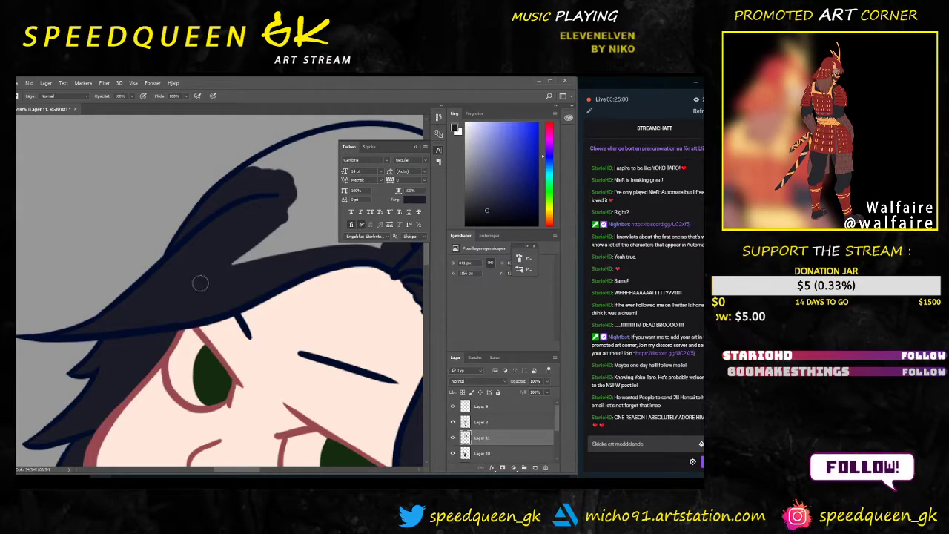
Step: Adjust the brush size and fill the rest of the fringe and the crown of the head with the dark hair colour
{"action": "left_click_drag", "start_coordinate": [260, 246], "coordinate": [286, 223]}
{"action": "key", "text": "ctrl+minus"}
{"action": "left_click_drag", "start_coordinate": [370, 271], "coordinate": [235, 303]}
{"action": "scroll", "coordinate": [235, 303], "scroll_direction": "down", "scroll_amount": 1}
{"action": "right_click", "coordinate": [239, 305]}
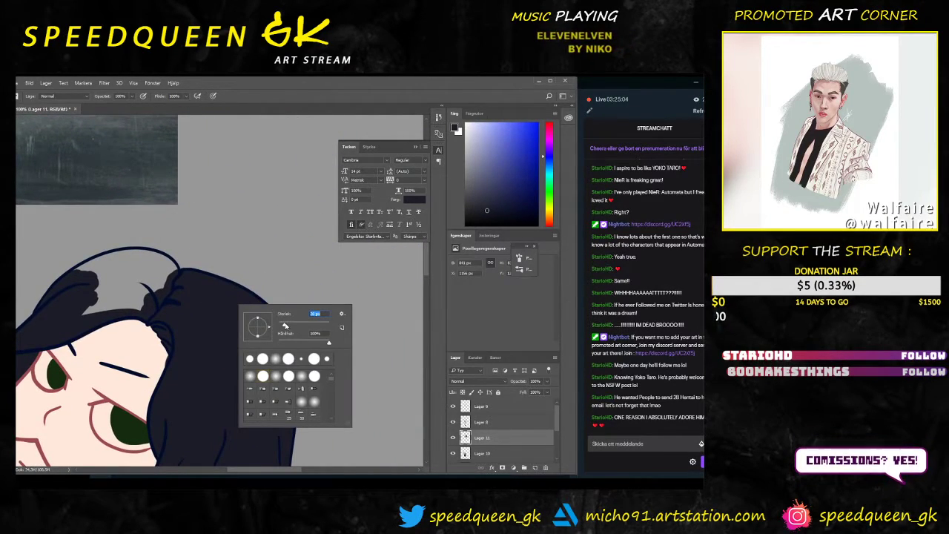
{"action": "key", "text": "ctrl+plus"}
{"action": "left_click_drag", "start_coordinate": [135, 269], "coordinate": [231, 274]}
{"action": "mouse_move", "coordinate": [86, 348]}
{"action": "left_mouse_down"}
{"action": "mouse_move", "coordinate": [212, 327]}
{"action": "mouse_move", "coordinate": [152, 323]}
{"action": "mouse_move", "coordinate": [182, 337]}
{"action": "mouse_move", "coordinate": [118, 324]}
{"action": "mouse_move", "coordinate": [157, 322]}
{"action": "mouse_move", "coordinate": [128, 318]}
{"action": "mouse_move", "coordinate": [136, 296]}
{"action": "mouse_move", "coordinate": [183, 316]}
{"action": "mouse_move", "coordinate": [116, 305]}
{"action": "mouse_move", "coordinate": [189, 307]}
{"action": "mouse_move", "coordinate": [133, 293]}
{"action": "mouse_move", "coordinate": [203, 305]}
{"action": "mouse_move", "coordinate": [146, 278]}
{"action": "mouse_move", "coordinate": [195, 287]}
{"action": "mouse_move", "coordinate": [244, 326]}
{"action": "mouse_move", "coordinate": [225, 257]}
{"action": "mouse_move", "coordinate": [262, 272]}
{"action": "mouse_move", "coordinate": [246, 246]}
{"action": "mouse_move", "coordinate": [250, 267]}
{"action": "mouse_move", "coordinate": [192, 239]}
{"action": "mouse_move", "coordinate": [211, 231]}
{"action": "mouse_move", "coordinate": [230, 256]}
{"action": "mouse_move", "coordinate": [152, 258]}
{"action": "mouse_move", "coordinate": [220, 247]}
{"action": "mouse_move", "coordinate": [179, 270]}
{"action": "mouse_move", "coordinate": [157, 258]}
{"action": "mouse_move", "coordinate": [216, 238]}
{"action": "mouse_move", "coordinate": [167, 285]}
{"action": "mouse_move", "coordinate": [150, 245]}
{"action": "mouse_move", "coordinate": [217, 244]}
{"action": "mouse_move", "coordinate": [139, 278]}
{"action": "mouse_move", "coordinate": [199, 225]}
{"action": "mouse_move", "coordinate": [192, 280]}
{"action": "mouse_move", "coordinate": [145, 287]}
{"action": "mouse_move", "coordinate": [166, 280]}
{"action": "mouse_move", "coordinate": [161, 259]}
{"action": "mouse_move", "coordinate": [182, 237]}
{"action": "mouse_move", "coordinate": [139, 235]}
{"action": "mouse_move", "coordinate": [138, 266]}
{"action": "mouse_move", "coordinate": [101, 264]}
{"action": "left_mouse_up"}
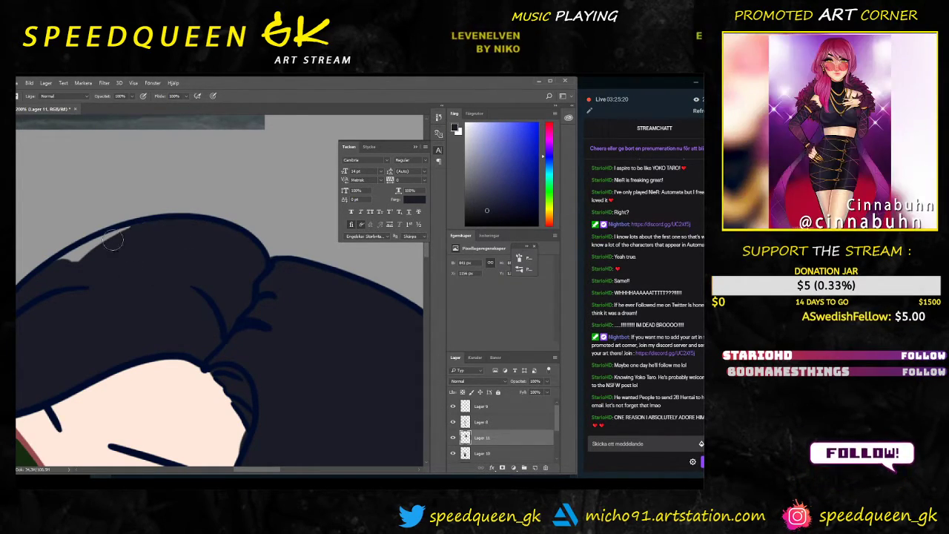
{"action": "mouse_move", "coordinate": [125, 235]}
{"action": "left_mouse_down"}
{"action": "mouse_move", "coordinate": [104, 266]}
{"action": "mouse_move", "coordinate": [67, 259]}
{"action": "left_mouse_up"}
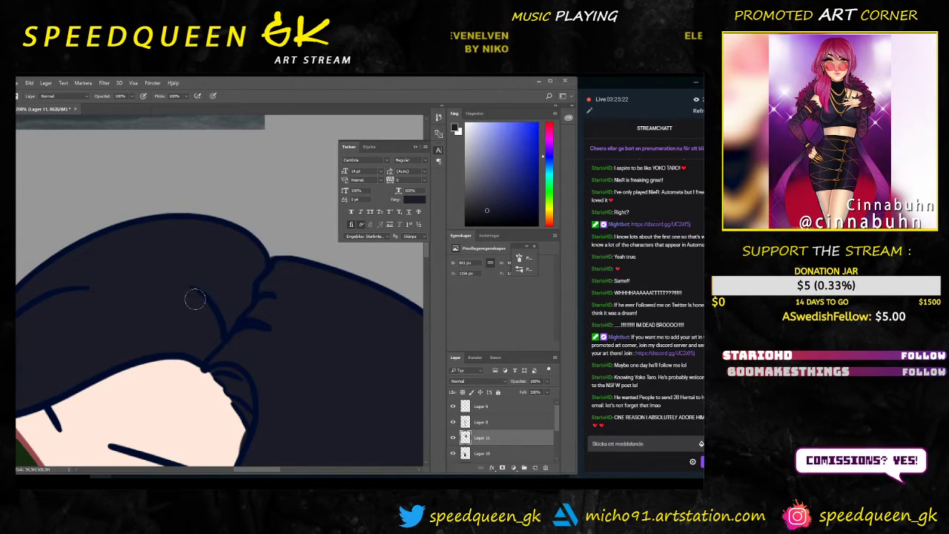
Step: Examine the filled hair, face and upper body at several zoom levels for missed spots
{"action": "key", "text": "ctrl+minus"}
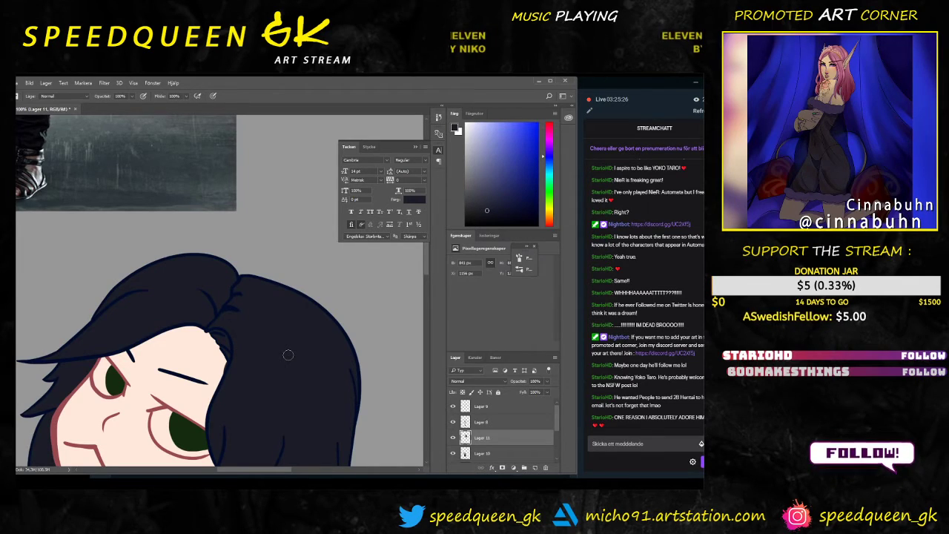
{"action": "left_click_drag", "start_coordinate": [245, 396], "coordinate": [247, 276]}
{"action": "left_click_drag", "start_coordinate": [260, 454], "coordinate": [272, 379]}
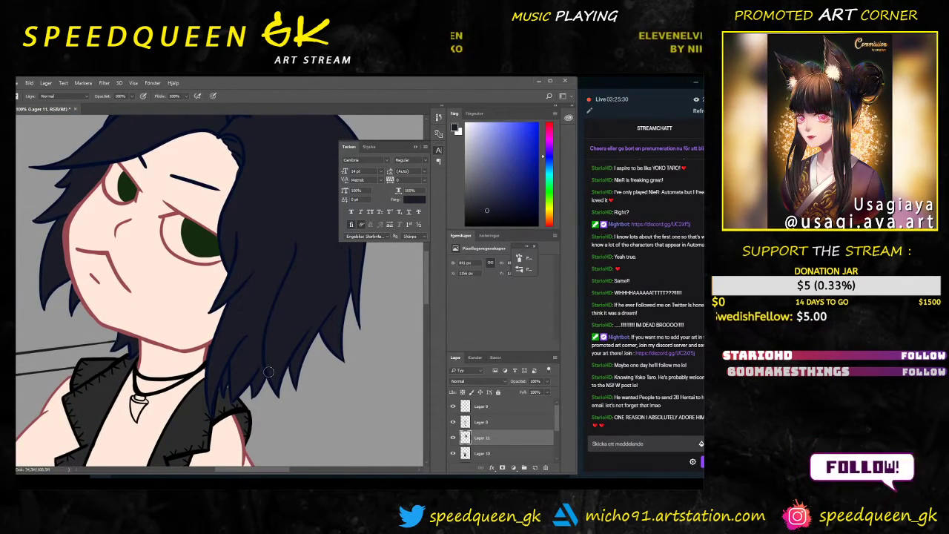
{"action": "key", "text": "ctrl+minus"}
{"action": "key", "text": "ctrl+minus"}
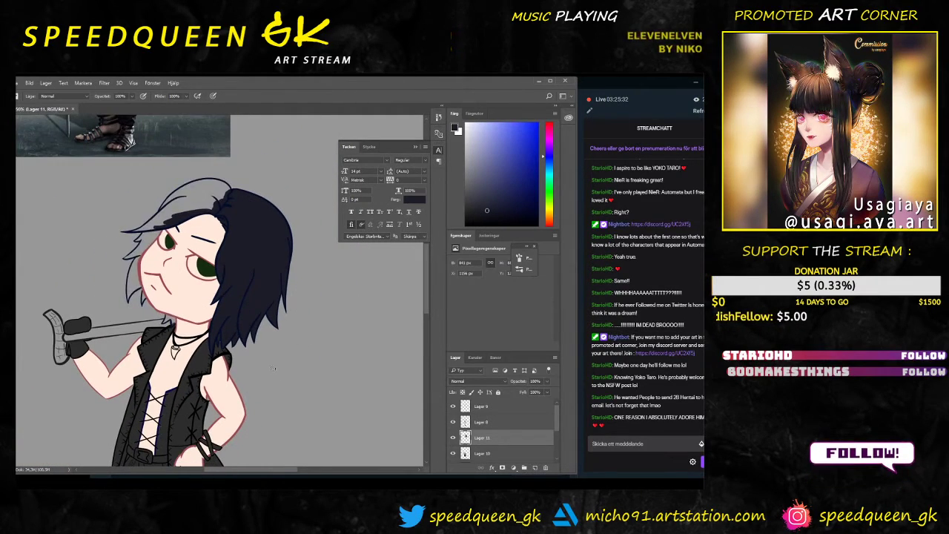
{"action": "key", "text": "ctrl+plus"}
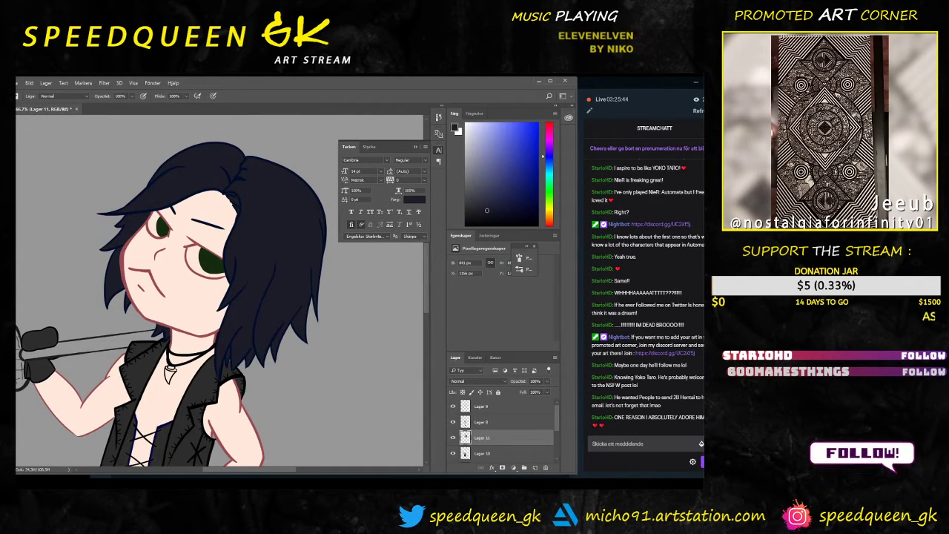
{"action": "left_click_drag", "start_coordinate": [250, 381], "coordinate": [292, 279]}
{"action": "key", "text": "ctrl+minus"}
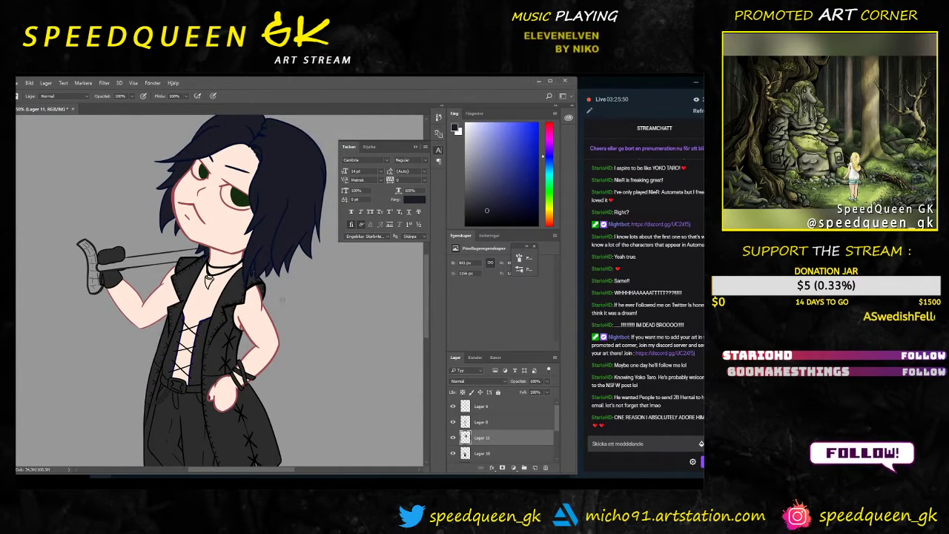
{"action": "key", "text": "ctrl+plus"}
{"action": "key", "text": "ctrl+plus"}
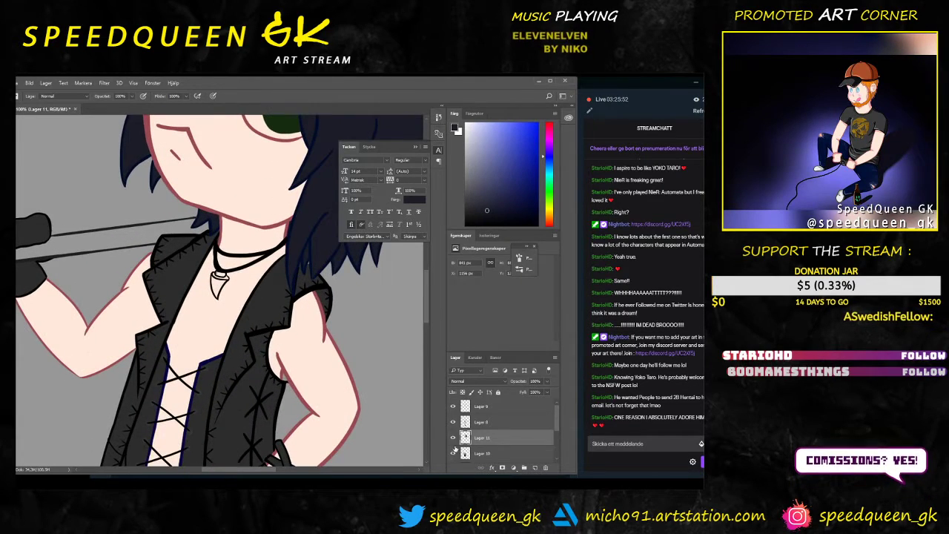
{"action": "key", "text": "ctrl+minus"}
{"action": "key", "text": "ctrl+minus"}
{"action": "left_click_drag", "start_coordinate": [339, 339], "coordinate": [296, 365]}
Step: Create a new layer clipped to the hair layer and choose a dark navy blue for the shadows
{"action": "left_click", "coordinate": [534, 468]}
{"action": "right_click", "coordinate": [508, 438]}
{"action": "left_click", "coordinate": [541, 272]}
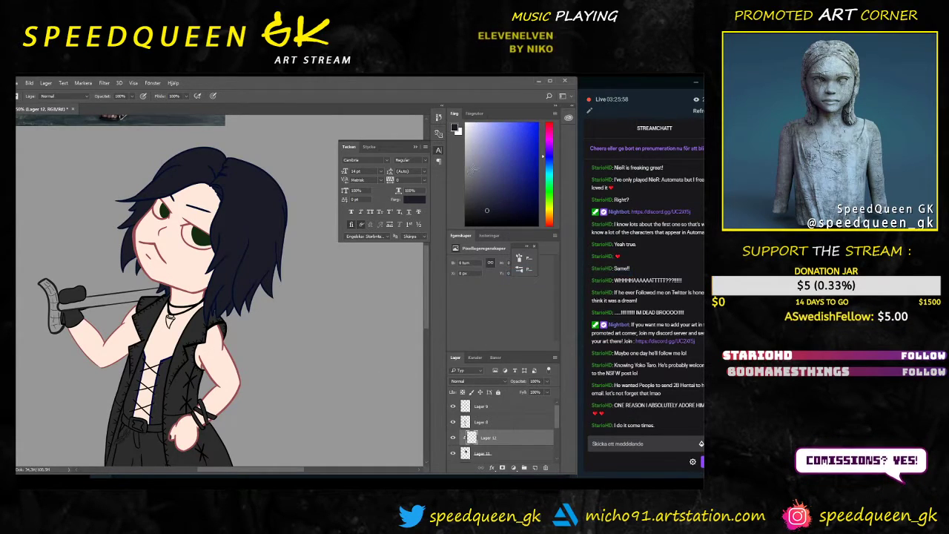
{"action": "left_click", "coordinate": [539, 212]}
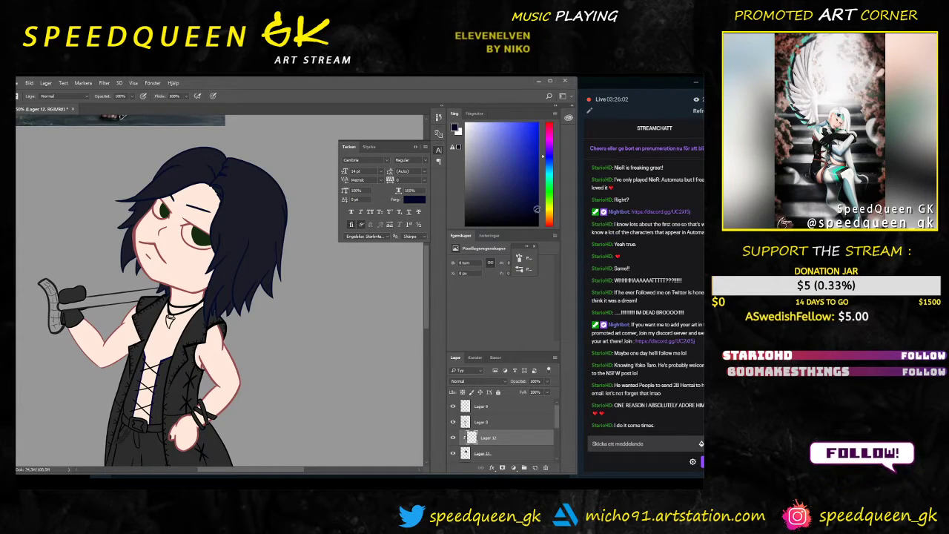
Step: Adjust the brush size and paint navy shadows down the long hair strands beside the cheek and neck
{"action": "right_click", "coordinate": [261, 252]}
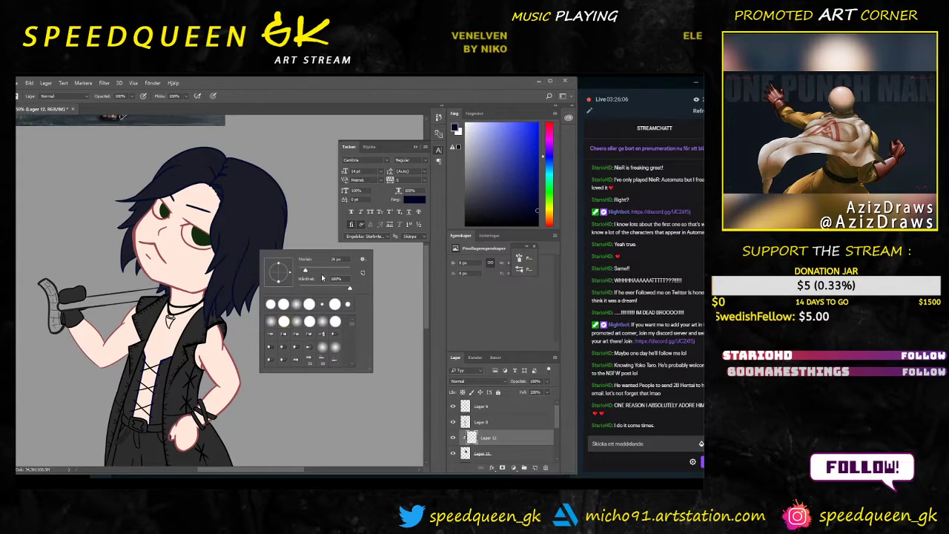
{"action": "left_click", "coordinate": [250, 243]}
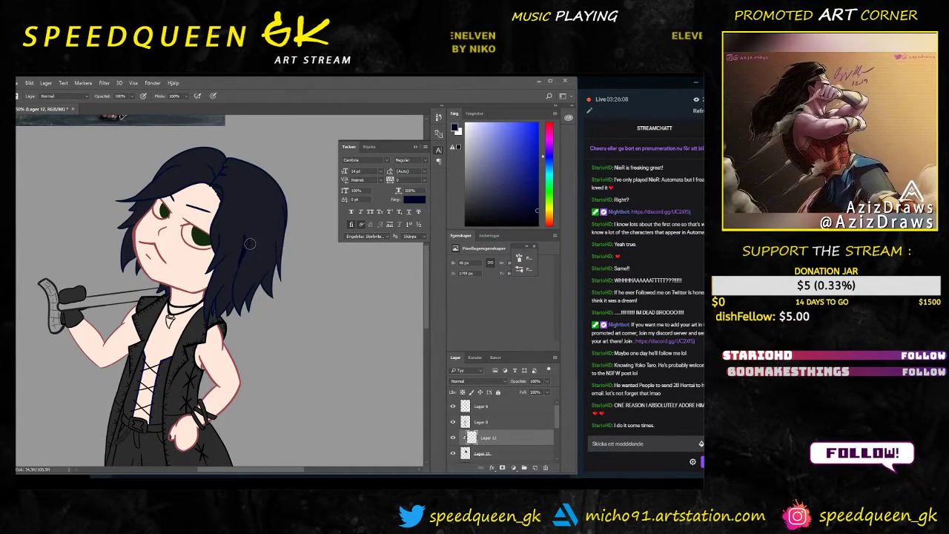
{"action": "left_click_drag", "start_coordinate": [250, 243], "coordinate": [231, 313]}
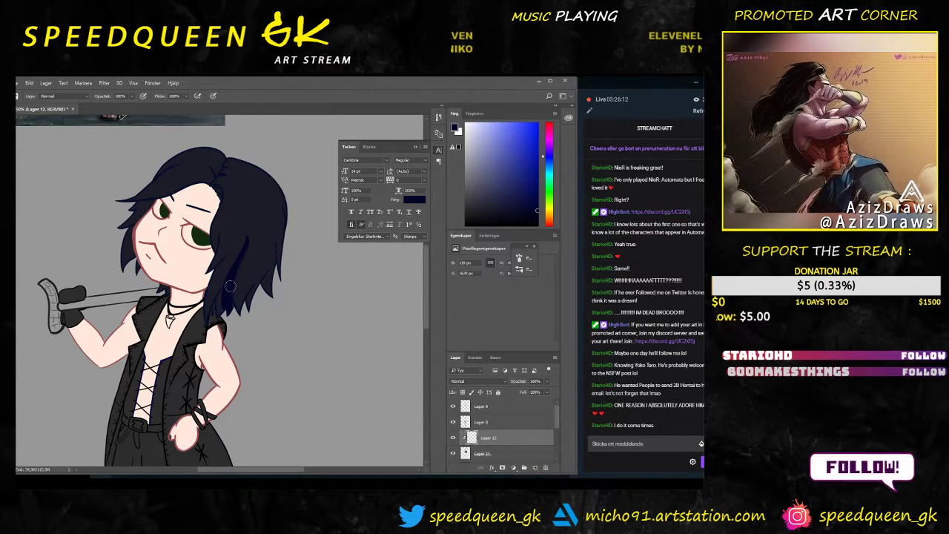
{"action": "key", "text": "ctrl+plus"}
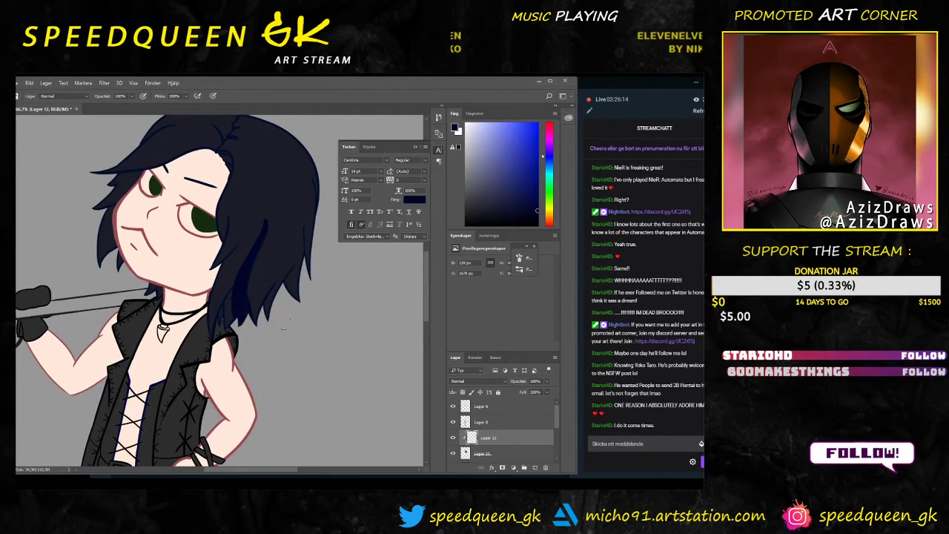
{"action": "key", "text": "ctrl+plus"}
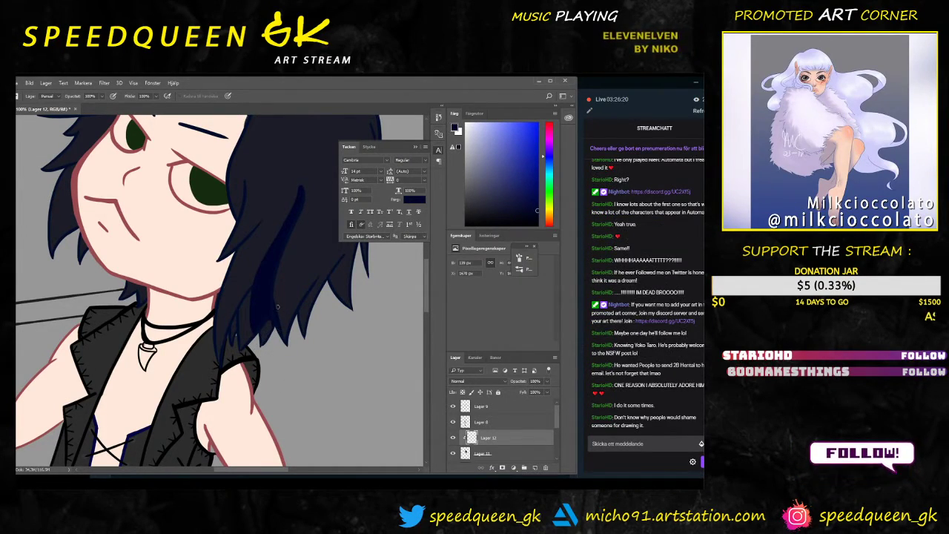
{"action": "key", "text": "b"}
{"action": "right_click", "coordinate": [294, 282]}
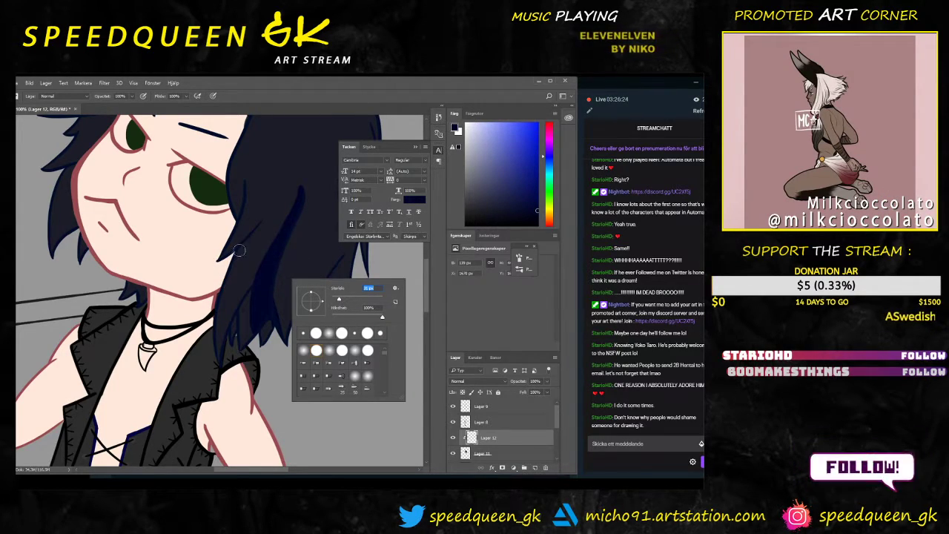
{"action": "left_click_drag", "start_coordinate": [238, 251], "coordinate": [220, 350]}
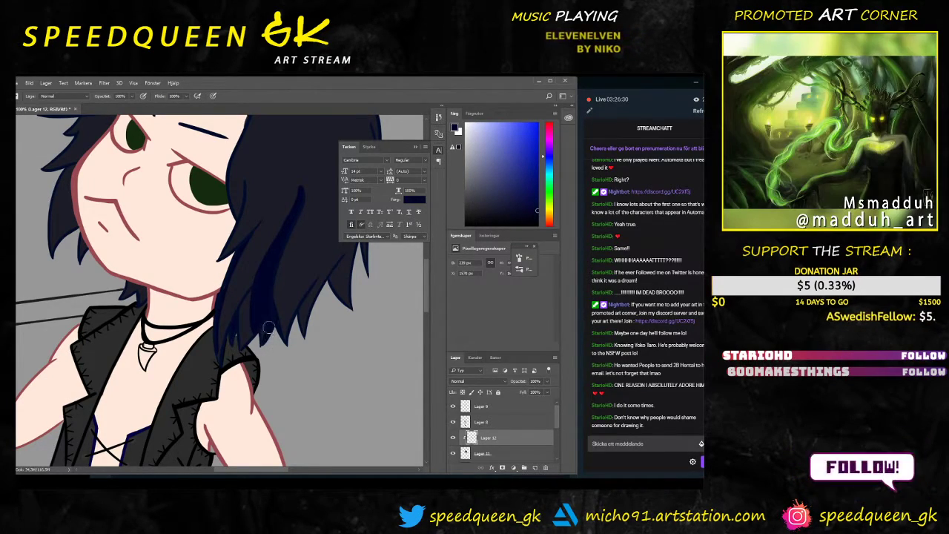
Step: Trim the navy shadows beside the neck with a resized eraser and refine the strand edges with the brush
{"action": "key", "text": "e"}
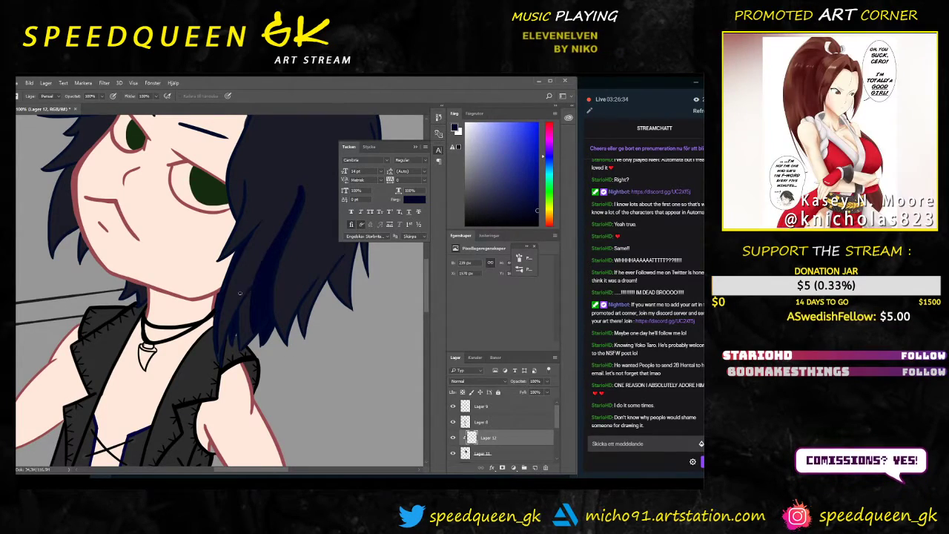
{"action": "right_click", "coordinate": [280, 276]}
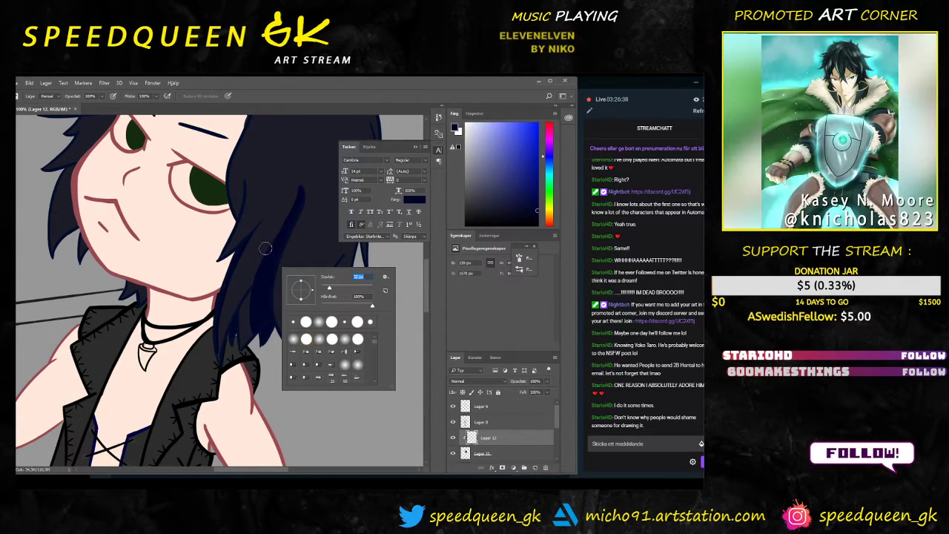
{"action": "left_click_drag", "start_coordinate": [275, 222], "coordinate": [252, 326]}
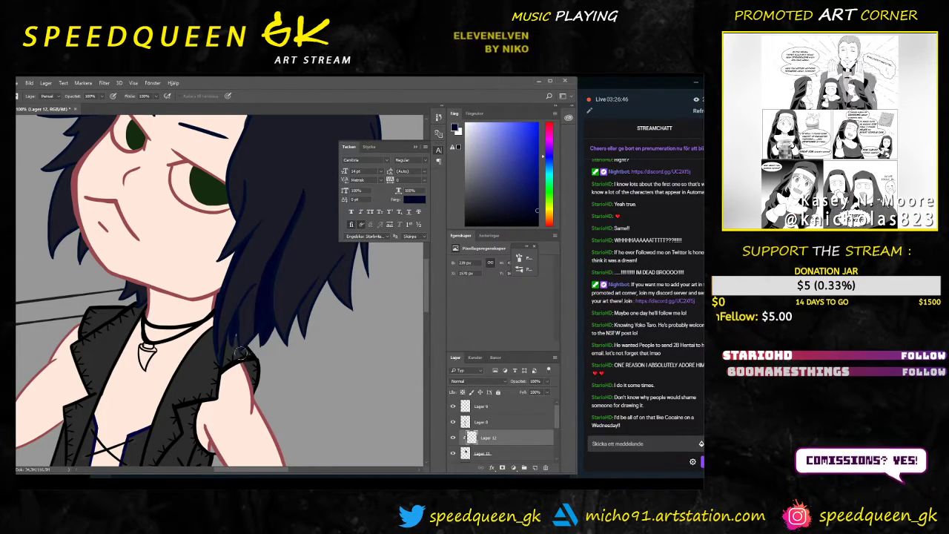
{"action": "key", "text": "b"}
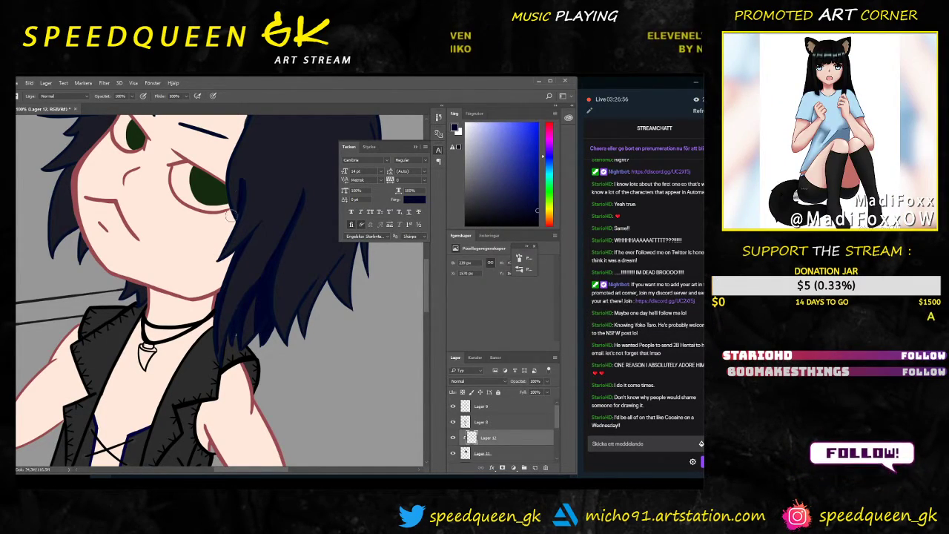
{"action": "key", "text": "e"}
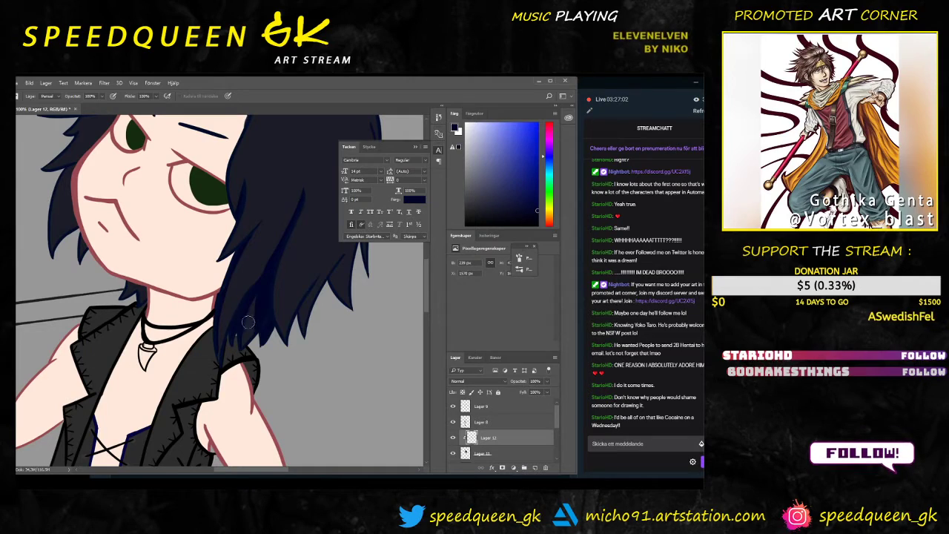
{"action": "key", "text": "b"}
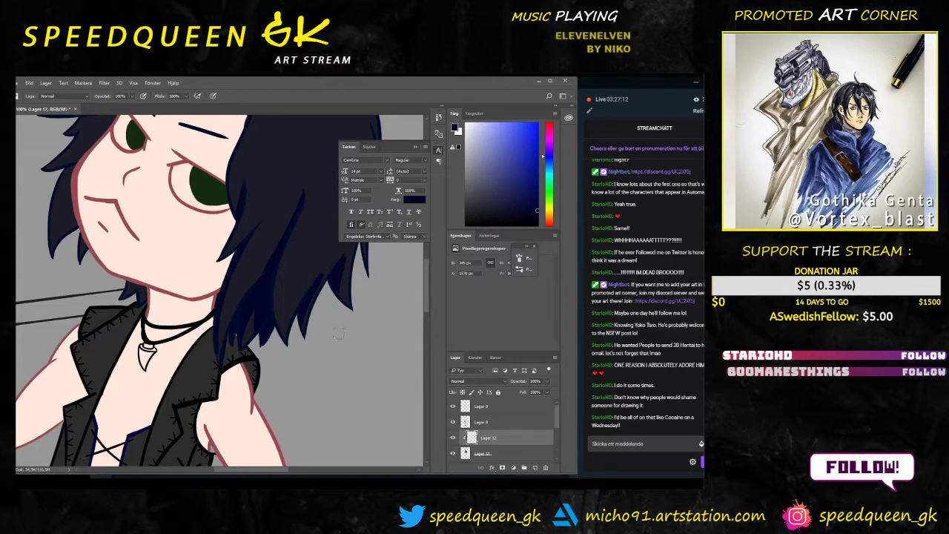
Step: Check the shaded lock tips from further out and close up, and save the drawing
{"action": "key", "text": "ctrl+minus"}
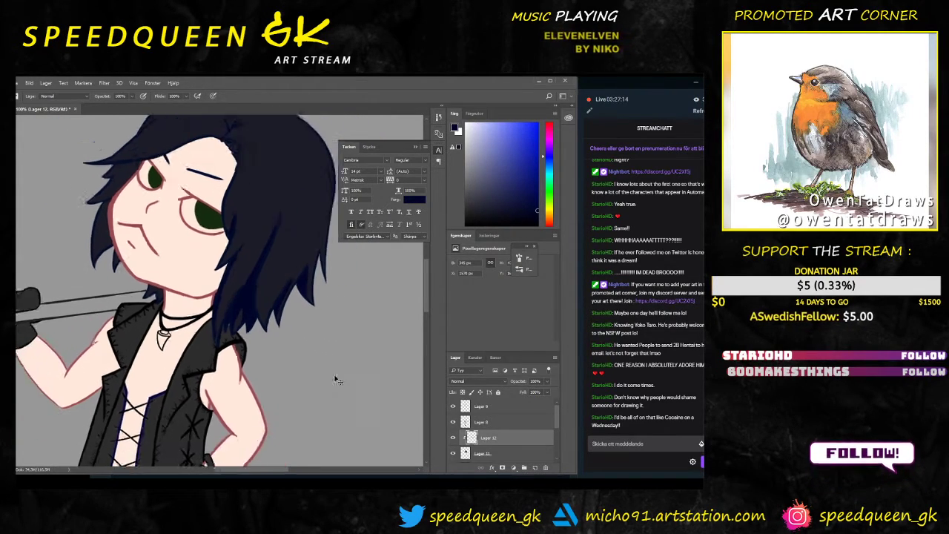
{"action": "left_click_drag", "start_coordinate": [340, 316], "coordinate": [316, 336]}
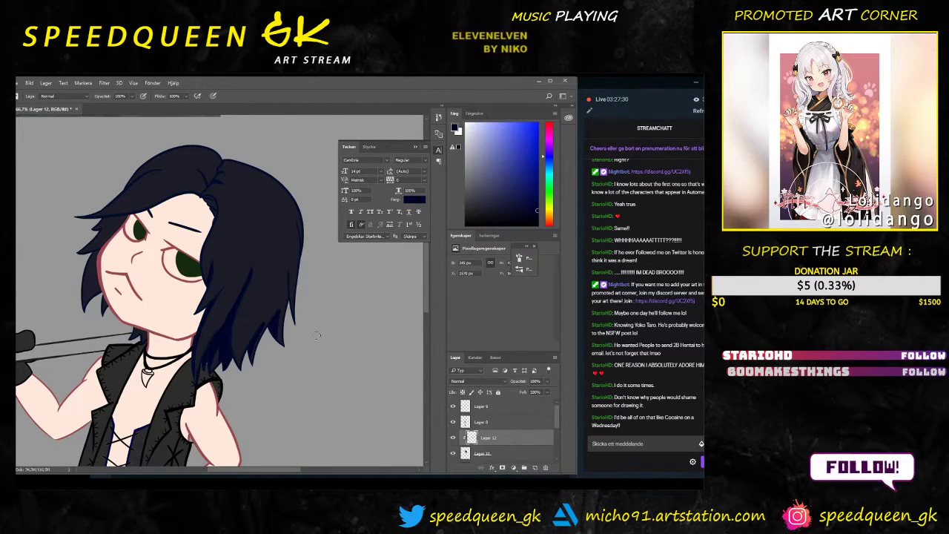
{"action": "key", "text": "ctrl+plus"}
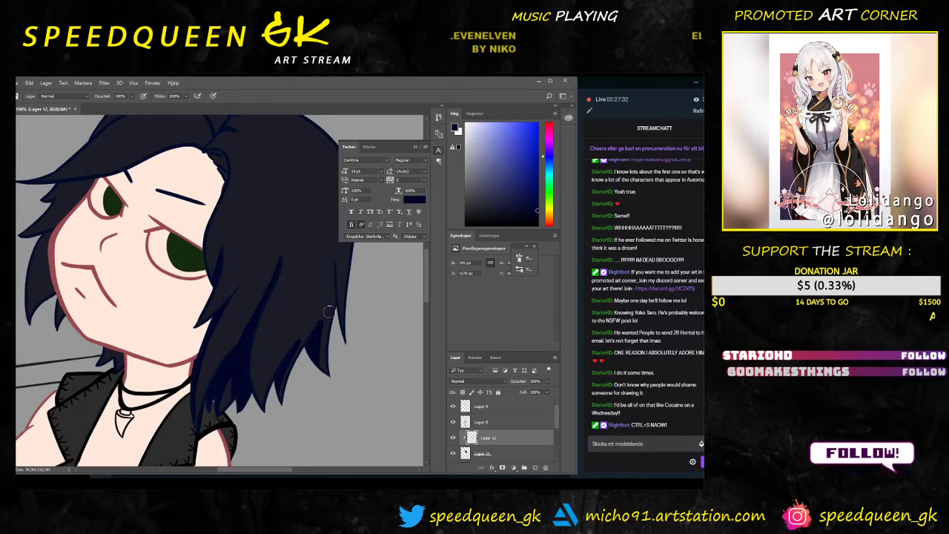
{"action": "left_click_drag", "start_coordinate": [324, 312], "coordinate": [285, 318]}
{"action": "key", "text": "ctrl+s"}
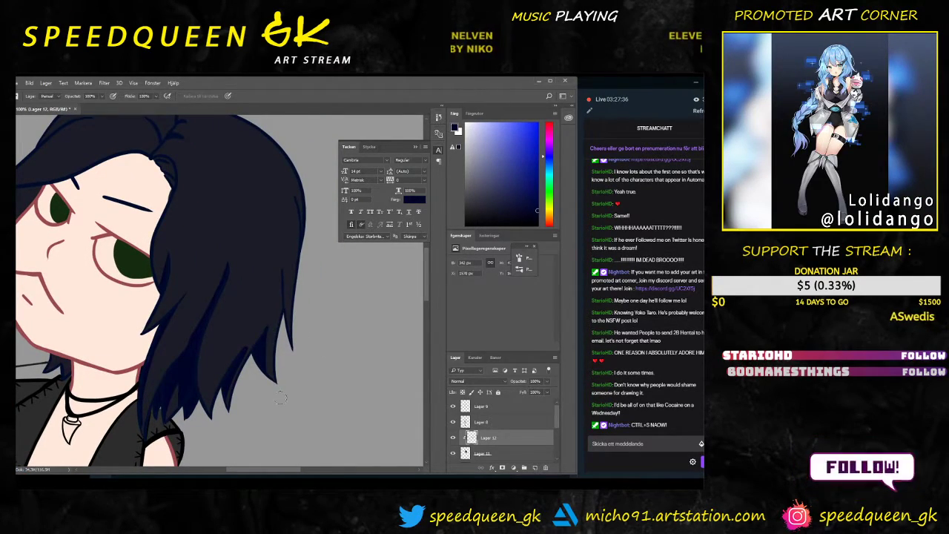
Step: Paint a navy shadow along the outermost hair lock, refining its shape with eraser and brush
{"action": "key", "text": "b"}
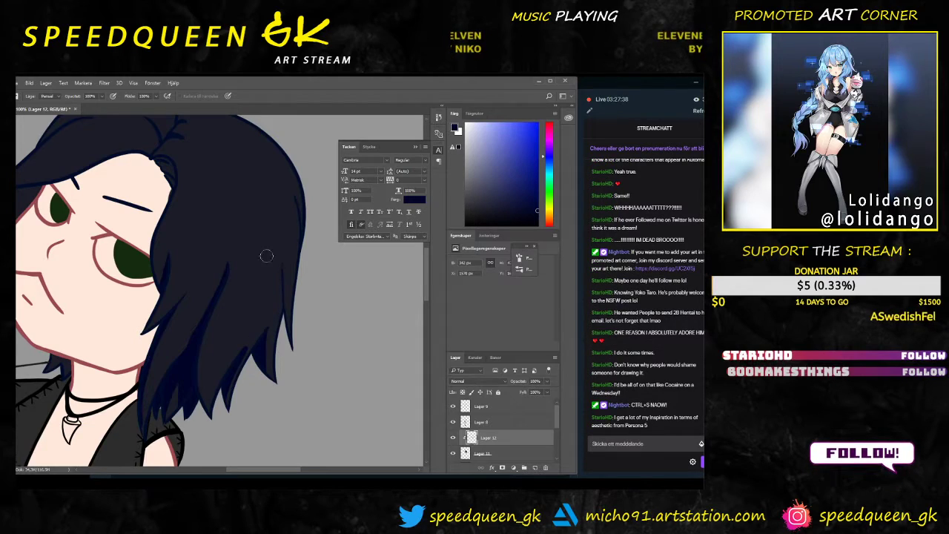
{"action": "left_click_drag", "start_coordinate": [279, 273], "coordinate": [293, 346]}
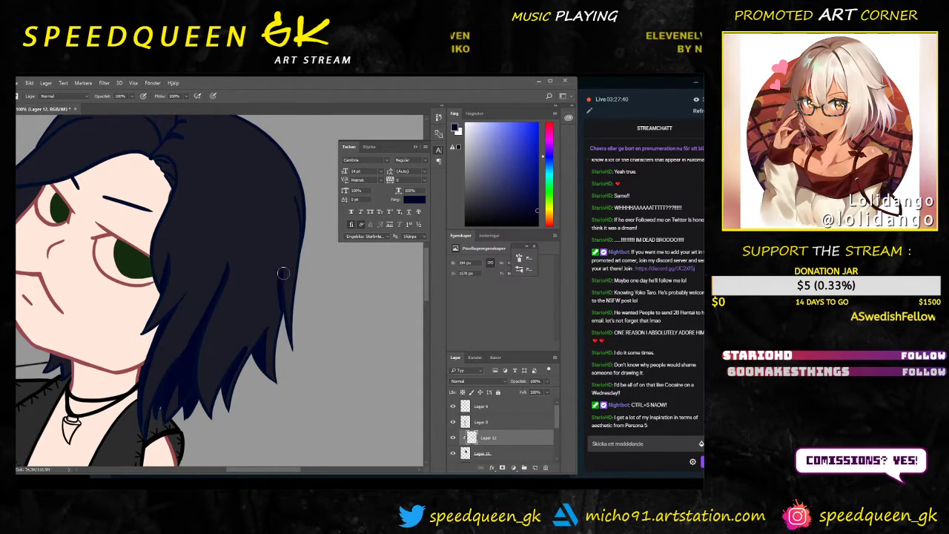
{"action": "left_click_drag", "start_coordinate": [281, 284], "coordinate": [284, 323]}
{"action": "key", "text": "e"}
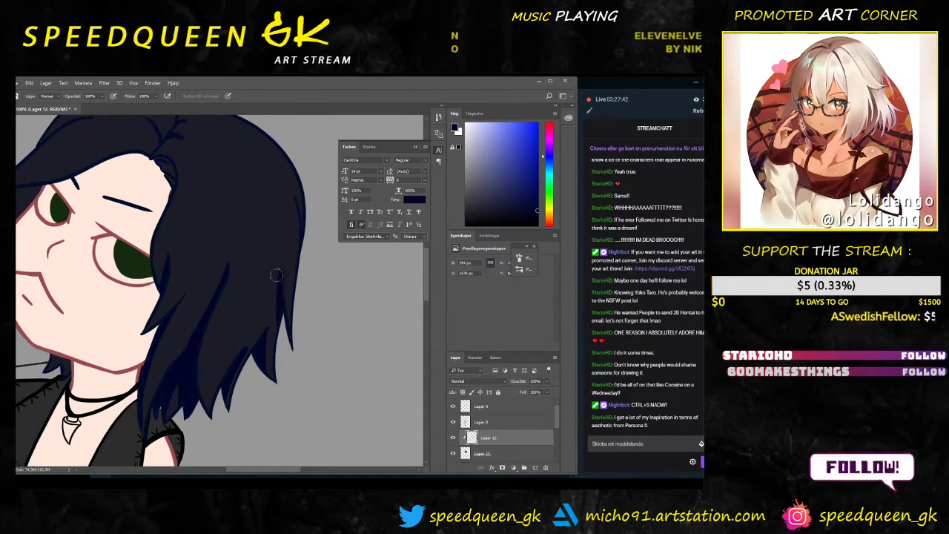
{"action": "key", "text": "b"}
{"action": "key", "text": "e"}
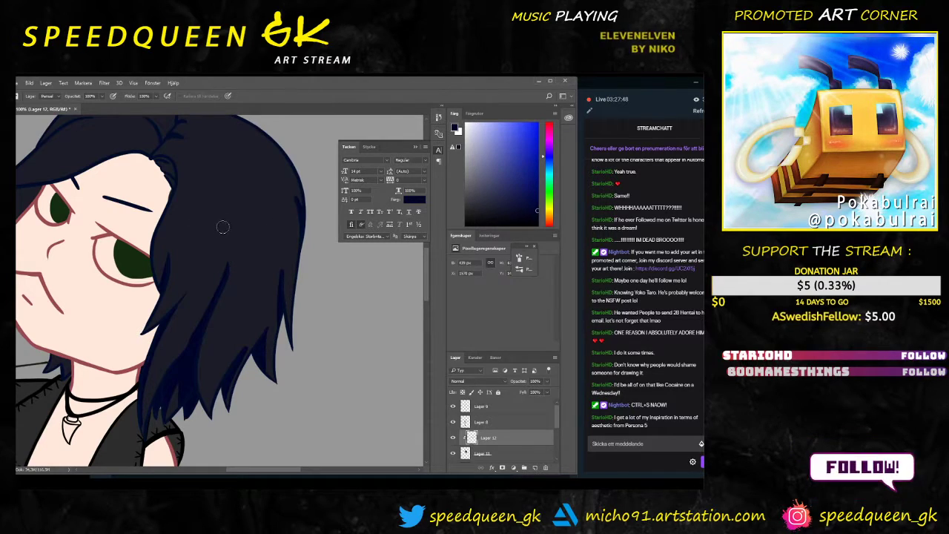
{"action": "key", "text": "b"}
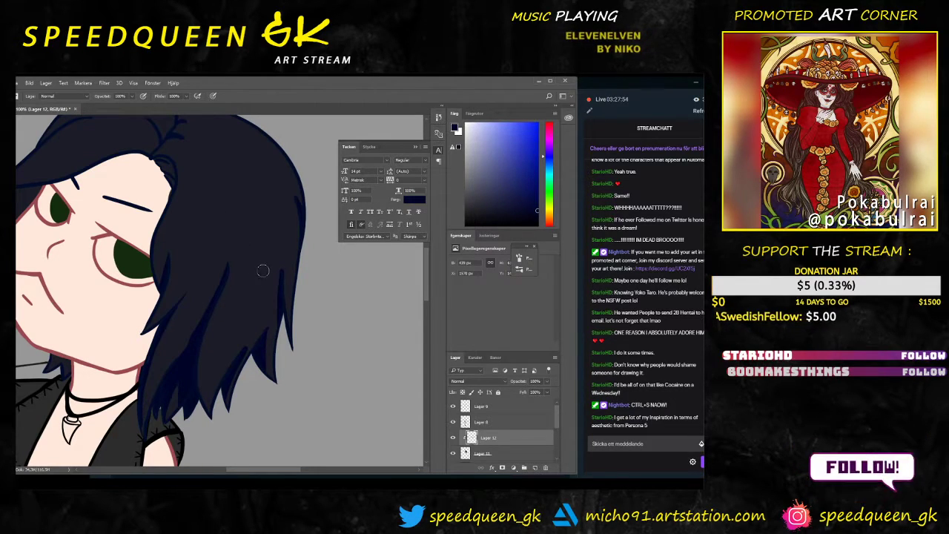
Step: Reduce the eraser size for trimming the navy shadows on the short hair locks beside the far cheek
{"action": "key", "text": "ctrl+minus"}
{"action": "left_click_drag", "start_coordinate": [207, 233], "coordinate": [292, 285]}
{"action": "key", "text": "ctrl+plus"}
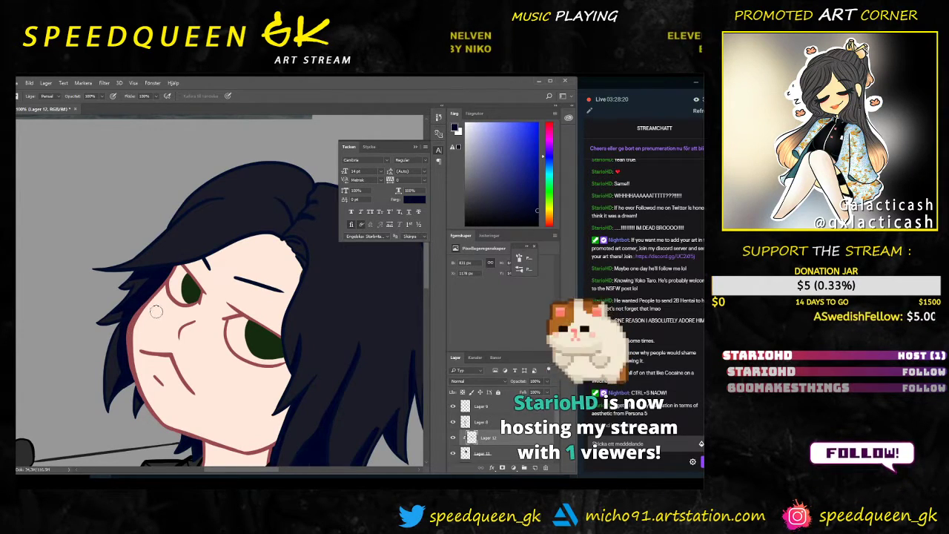
{"action": "key", "text": "ctrl+plus"}
{"action": "mouse_move", "coordinate": [147, 348]}
{"action": "left_mouse_down"}
{"action": "mouse_move", "coordinate": [241, 382]}
{"action": "mouse_move", "coordinate": [276, 289]}
{"action": "left_mouse_up"}
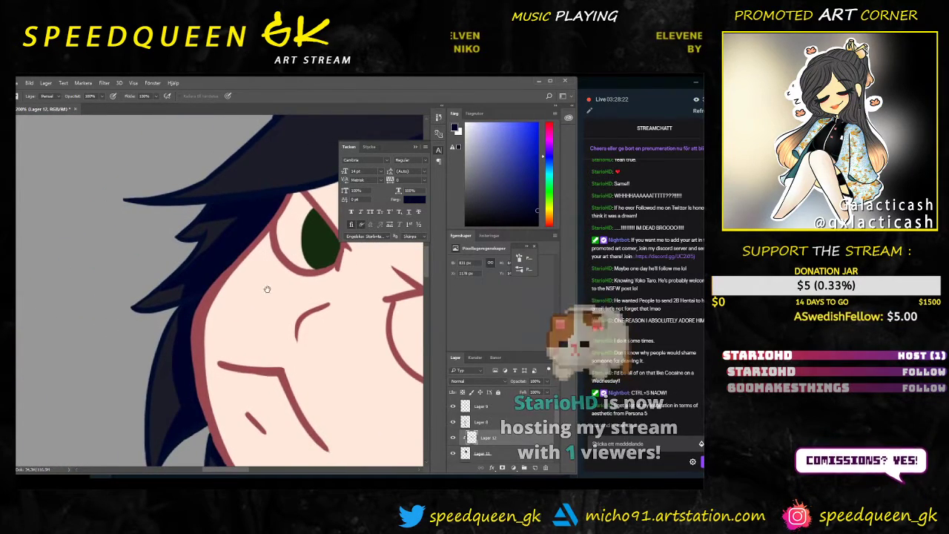
{"action": "right_click", "coordinate": [252, 243]}
{"action": "left_click_drag", "start_coordinate": [310, 258], "coordinate": [304, 258]}
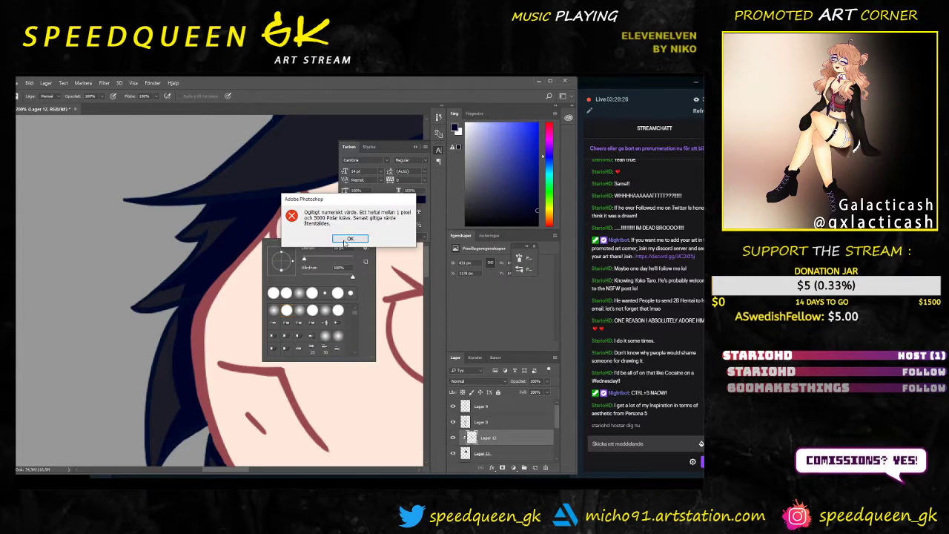
{"action": "left_click", "coordinate": [350, 238]}
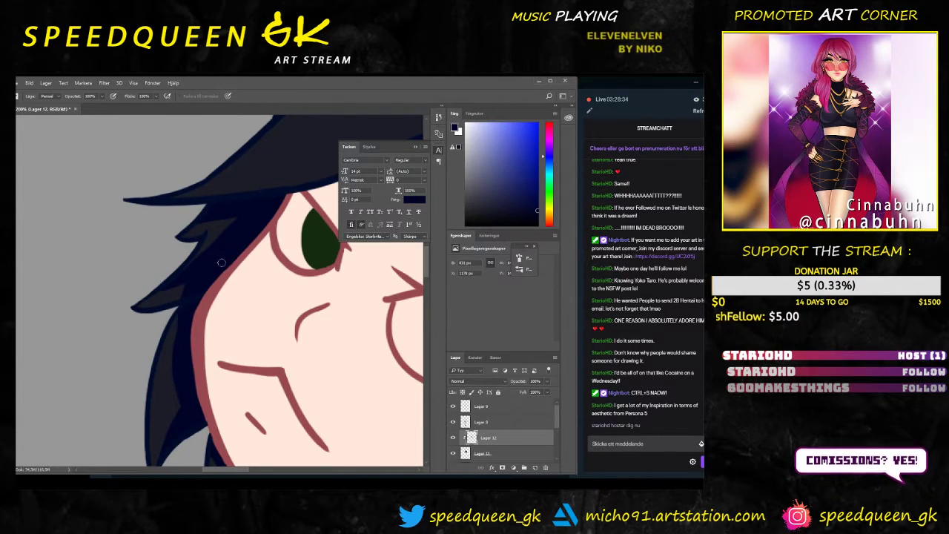
Step: Paint navy shadows on the short locks between the far eye and cheek, refining their edges with eraser and brush
{"action": "key", "text": "b"}
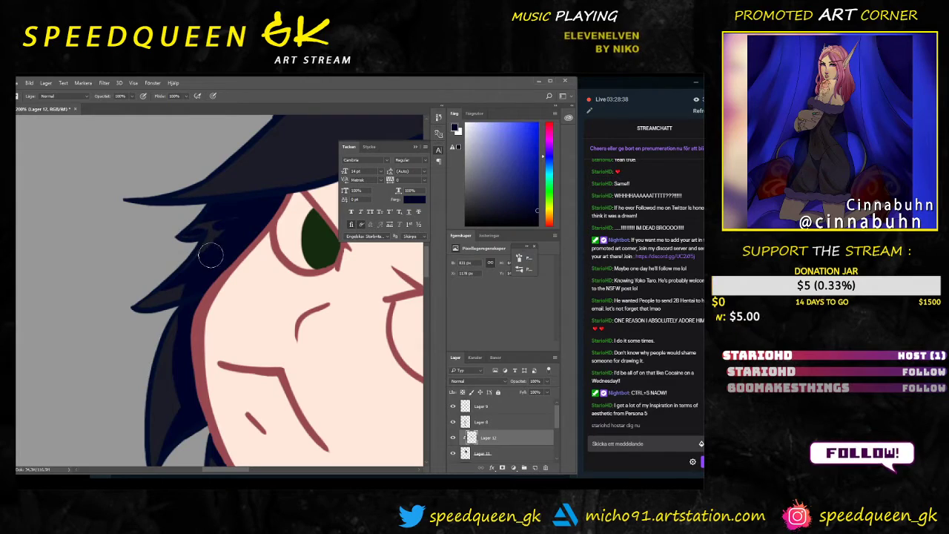
{"action": "key", "text": "e"}
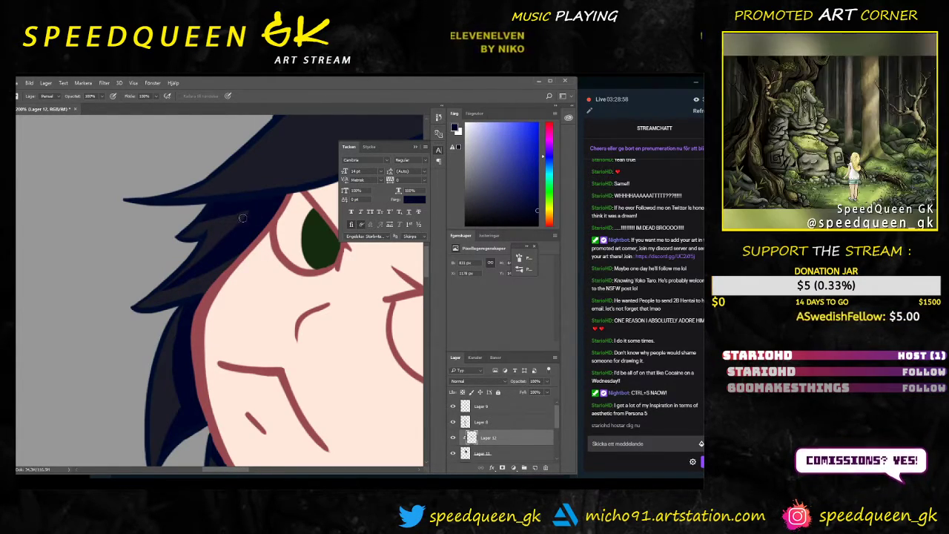
{"action": "key", "text": "b"}
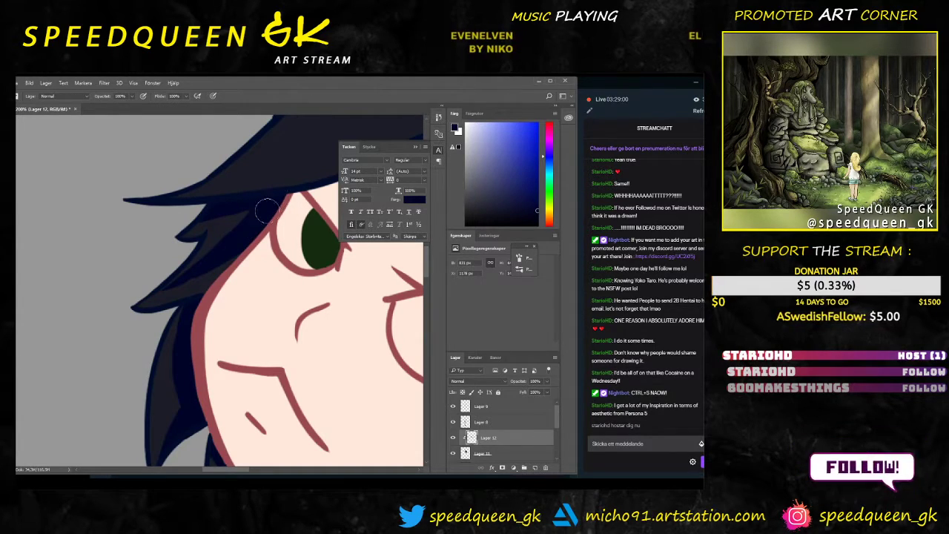
{"action": "left_click_drag", "start_coordinate": [182, 283], "coordinate": [257, 238]}
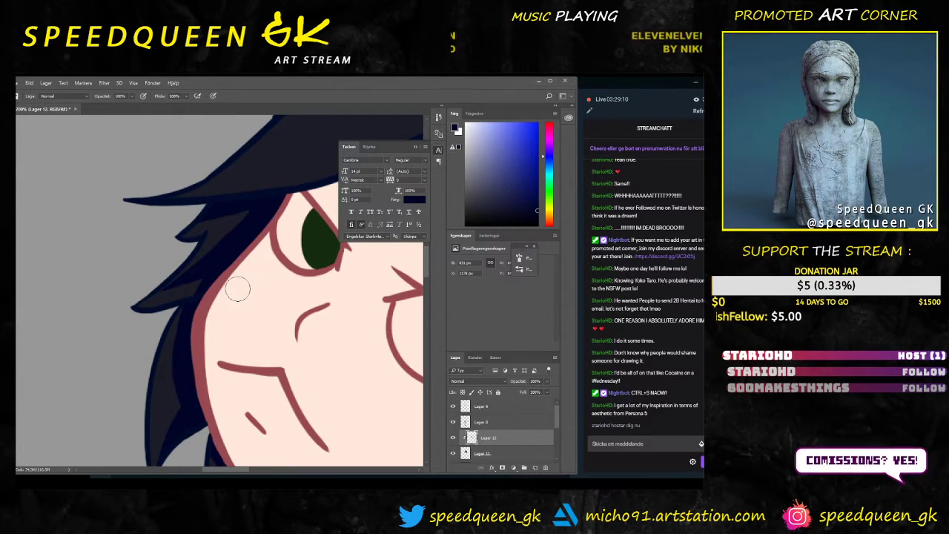
{"action": "key", "text": "ctrl+minus"}
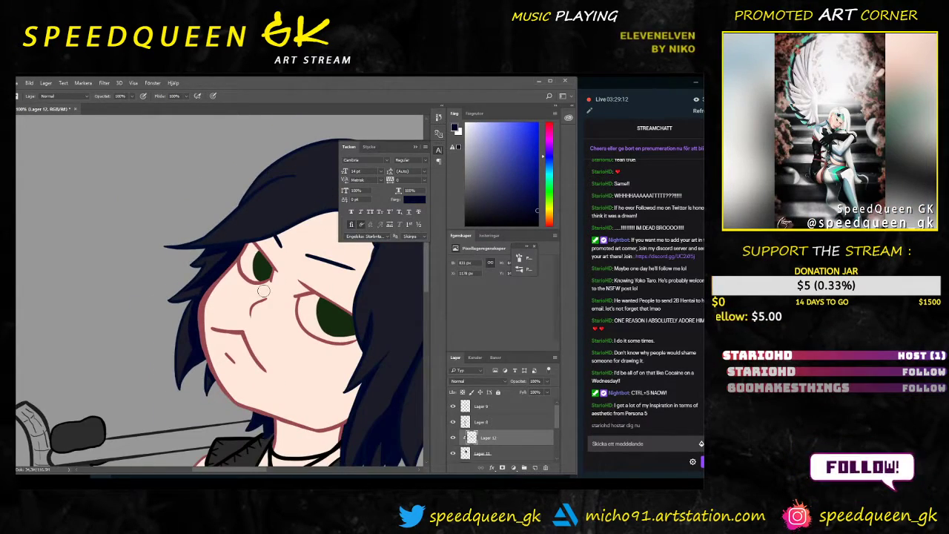
Step: Paint the hair line art dark blue around the parting, fringe and upper crown on Layer 12
{"action": "key", "text": "ctrl+plus"}
{"action": "key", "text": "ctrl+minus"}
{"action": "left_click_drag", "start_coordinate": [344, 343], "coordinate": [288, 266]}
{"action": "mouse_move", "coordinate": [270, 201]}
{"action": "left_mouse_down"}
{"action": "mouse_move", "coordinate": [271, 256]}
{"action": "mouse_move", "coordinate": [249, 264]}
{"action": "left_mouse_up"}
{"action": "left_click_drag", "start_coordinate": [252, 221], "coordinate": [268, 236]}
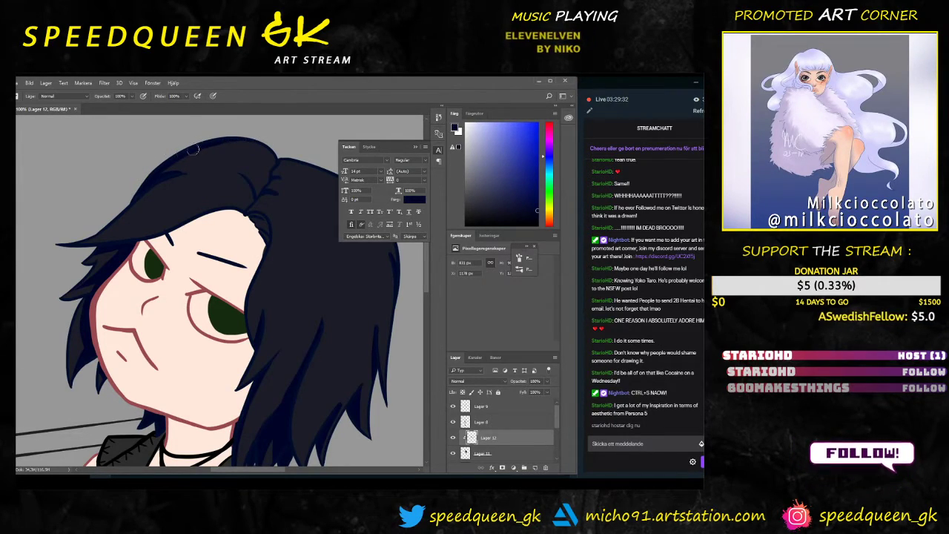
{"action": "mouse_move", "coordinate": [245, 215]}
{"action": "left_mouse_down"}
{"action": "mouse_move", "coordinate": [209, 208]}
{"action": "mouse_move", "coordinate": [135, 233]}
{"action": "left_mouse_up"}
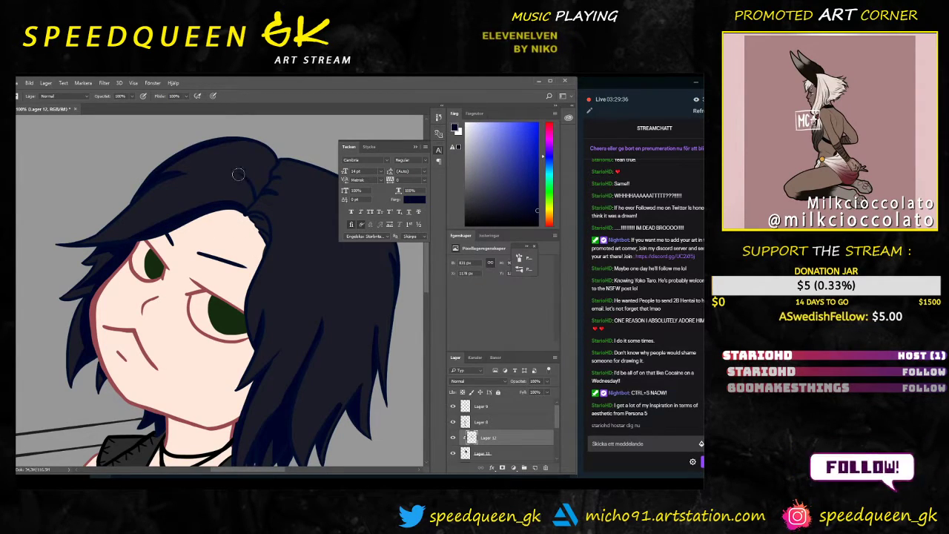
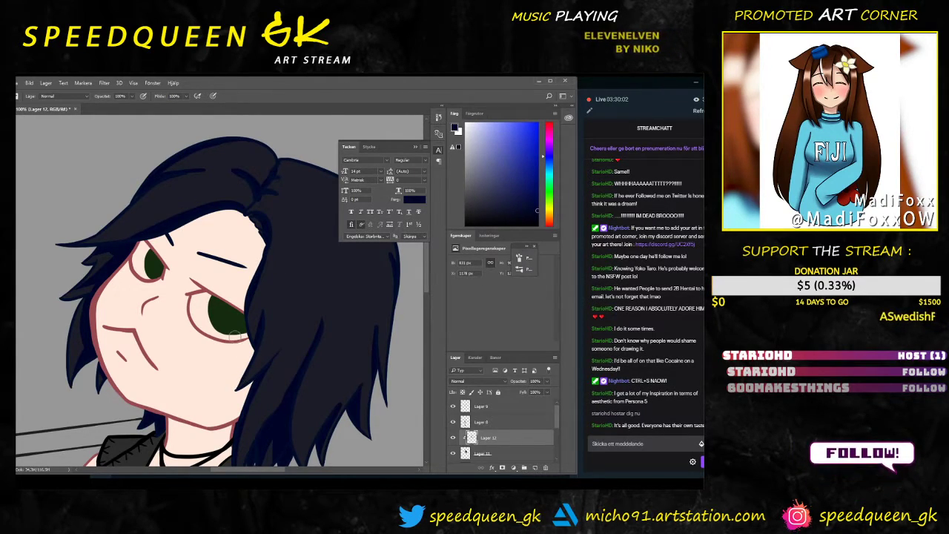
Step: Enlarge the brush to 57 px and colour the hair's outer outline on the upper back of the head dark blue
{"action": "key", "text": "ctrl+minus"}
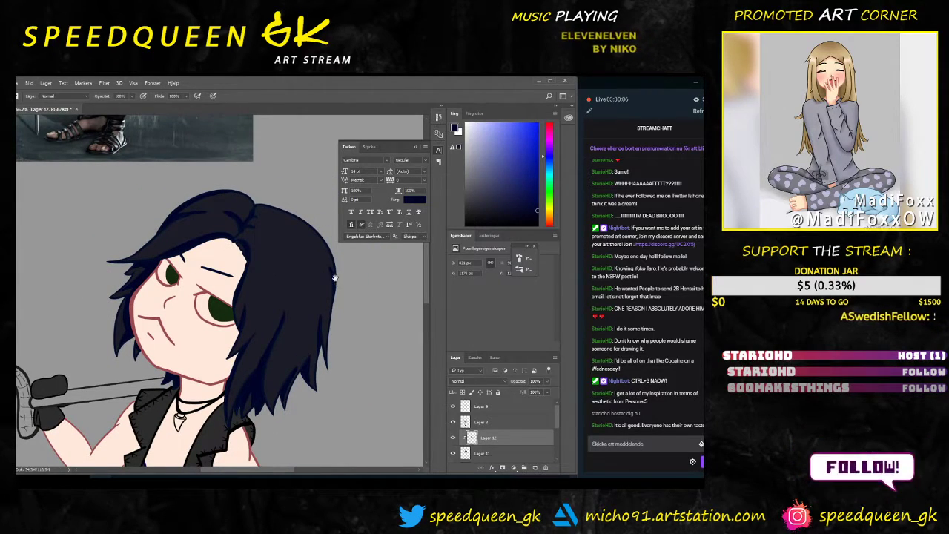
{"action": "left_click_drag", "start_coordinate": [334, 278], "coordinate": [304, 266]}
{"action": "right_click", "coordinate": [307, 261]}
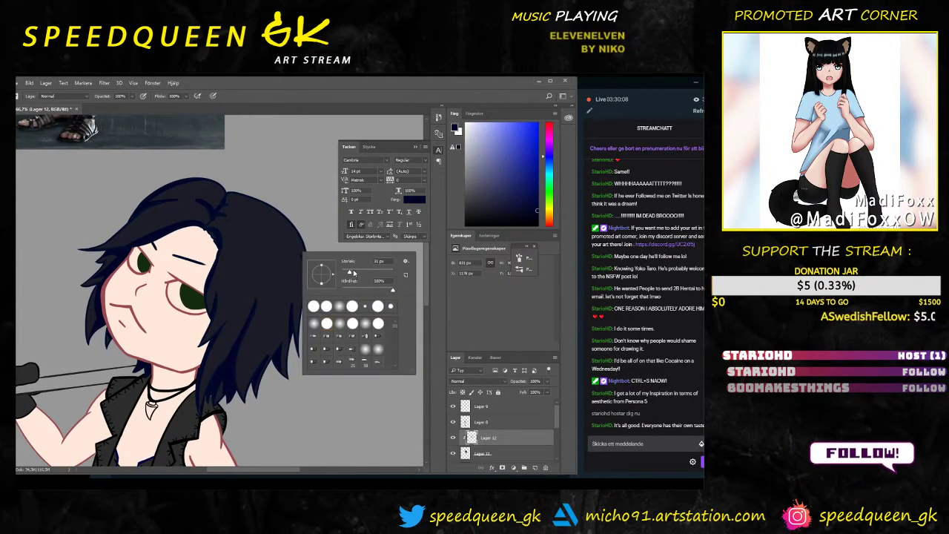
{"action": "mouse_move", "coordinate": [307, 211]}
{"action": "left_mouse_down"}
{"action": "mouse_move", "coordinate": [290, 228]}
{"action": "mouse_move", "coordinate": [264, 217]}
{"action": "left_mouse_up"}
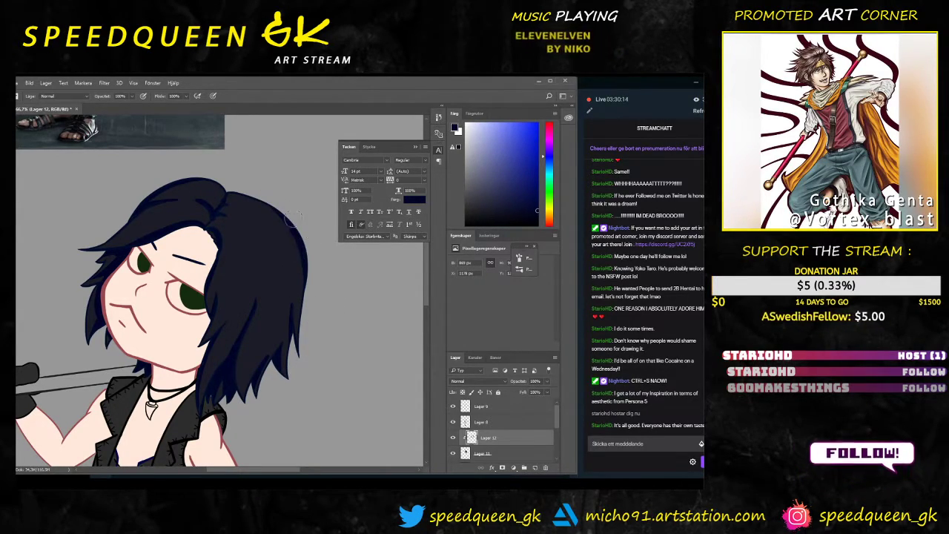
Step: Increase the brush size further and add a new layer above Layer 12 as a clipping mask
{"action": "right_click", "coordinate": [268, 250]}
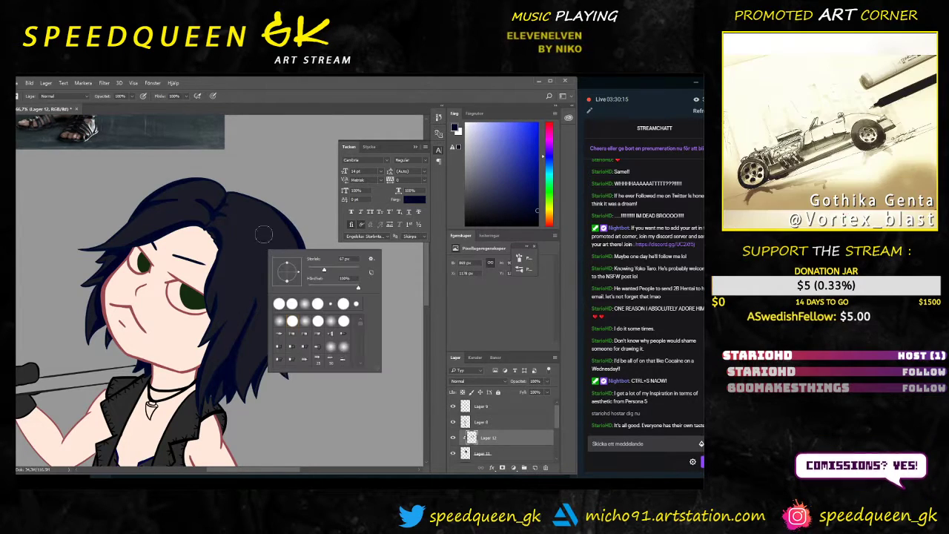
{"action": "left_click", "coordinate": [332, 271]}
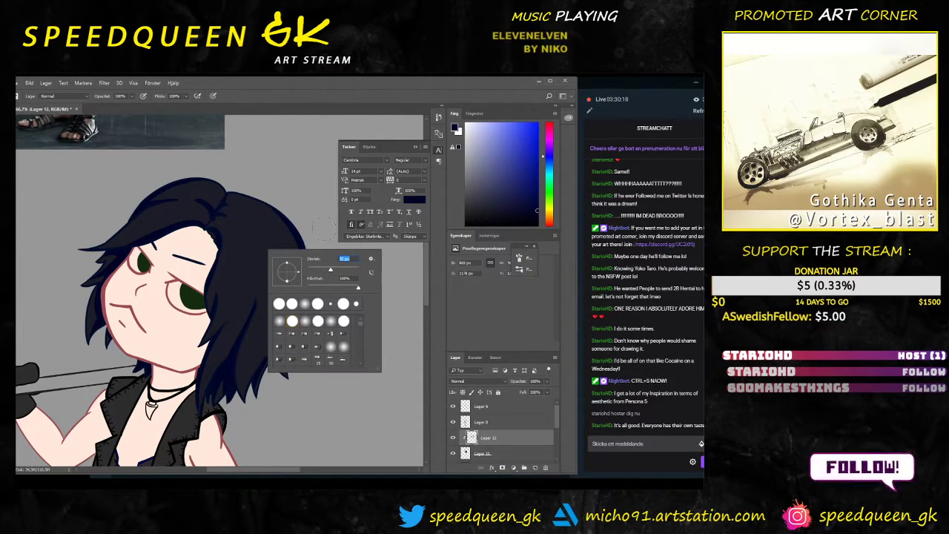
{"action": "key", "text": "Return"}
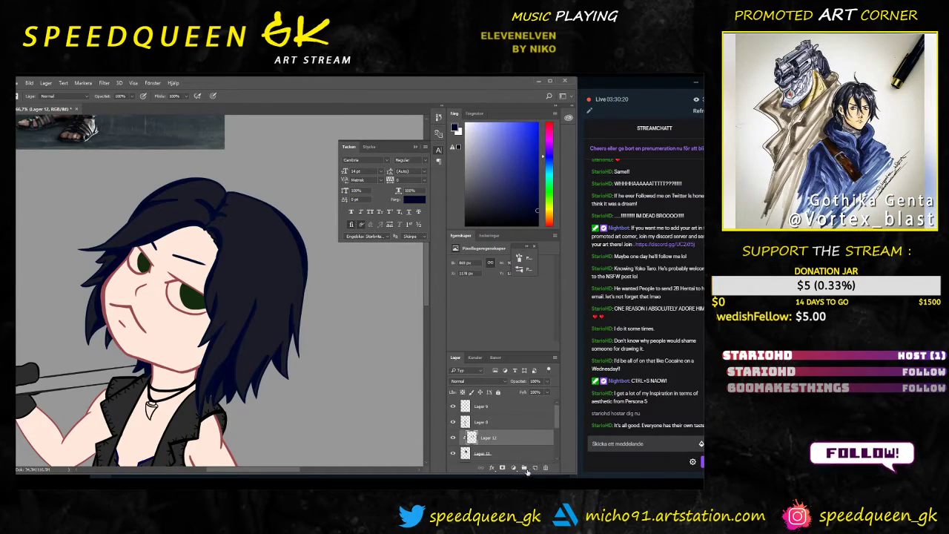
{"action": "left_click", "coordinate": [534, 468]}
{"action": "right_click", "coordinate": [508, 437]}
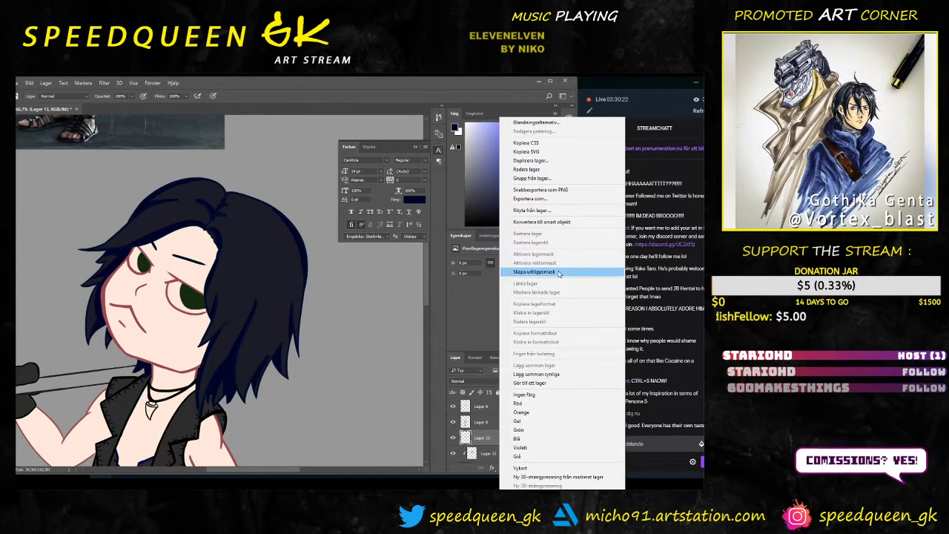
{"action": "left_click", "coordinate": [552, 272]}
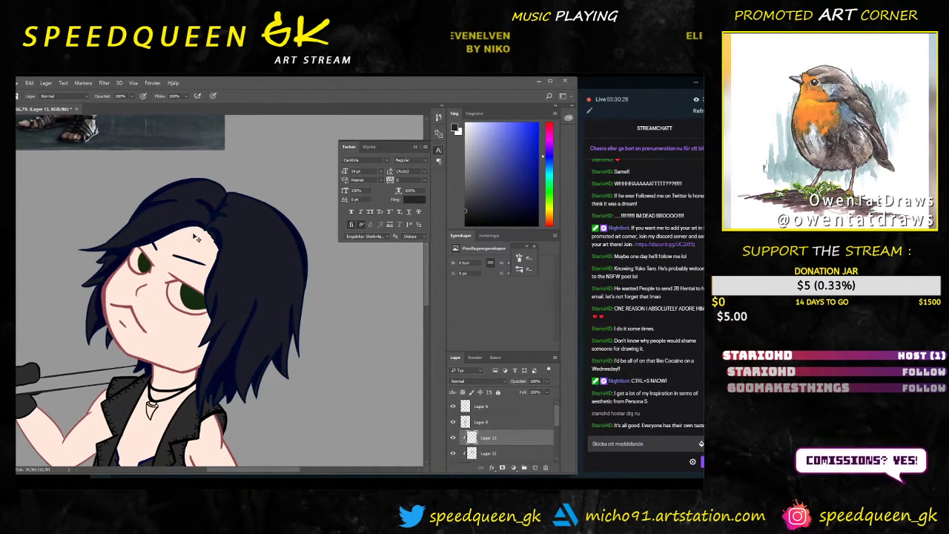
Step: Try shading the crown of the hair dark grey with a large brush, and undo the strokes
{"action": "key", "text": "ctrl+minus"}
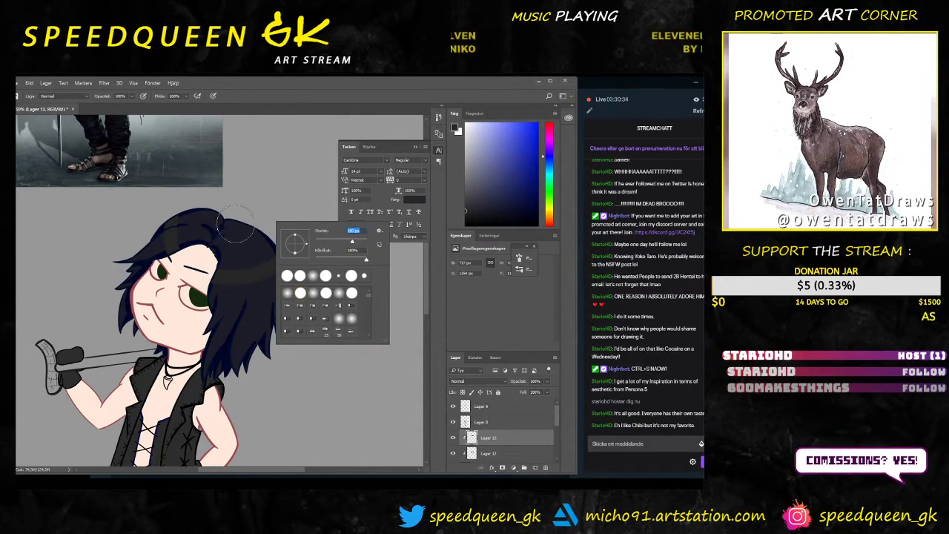
{"action": "mouse_move", "coordinate": [191, 221]}
{"action": "left_mouse_down"}
{"action": "mouse_move", "coordinate": [204, 200]}
{"action": "mouse_move", "coordinate": [224, 202]}
{"action": "mouse_move", "coordinate": [241, 265]}
{"action": "mouse_move", "coordinate": [237, 253]}
{"action": "mouse_move", "coordinate": [267, 238]}
{"action": "left_mouse_up"}
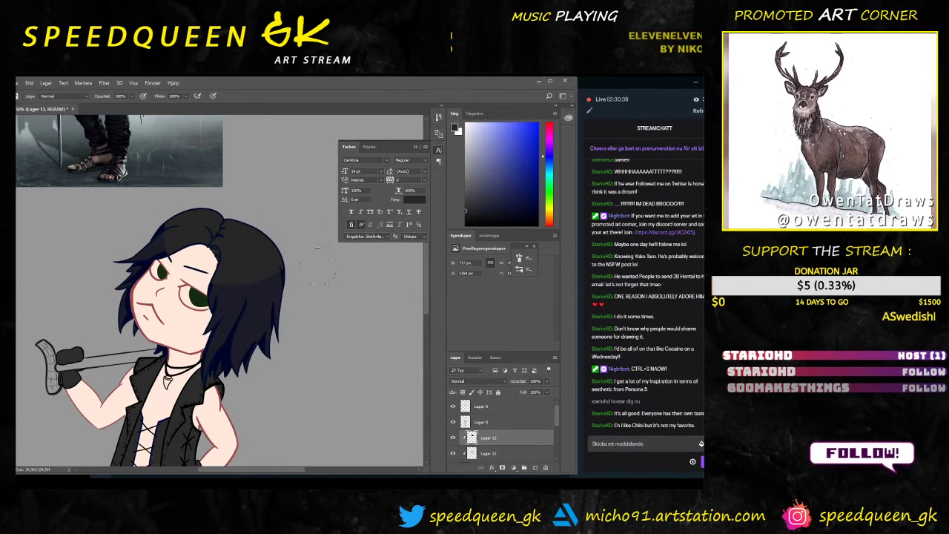
{"action": "key", "text": "ctrl+alt+z"}
{"action": "key", "text": "ctrl+alt+z"}
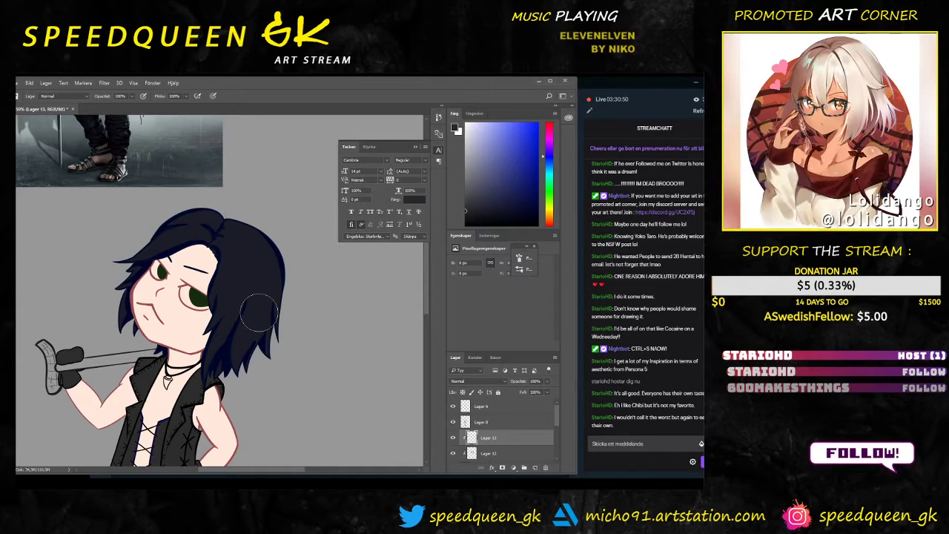
Step: Save the chibi drawing
{"action": "left_click", "coordinate": [16, 83]}
{"action": "left_click", "coordinate": [16, 83]}
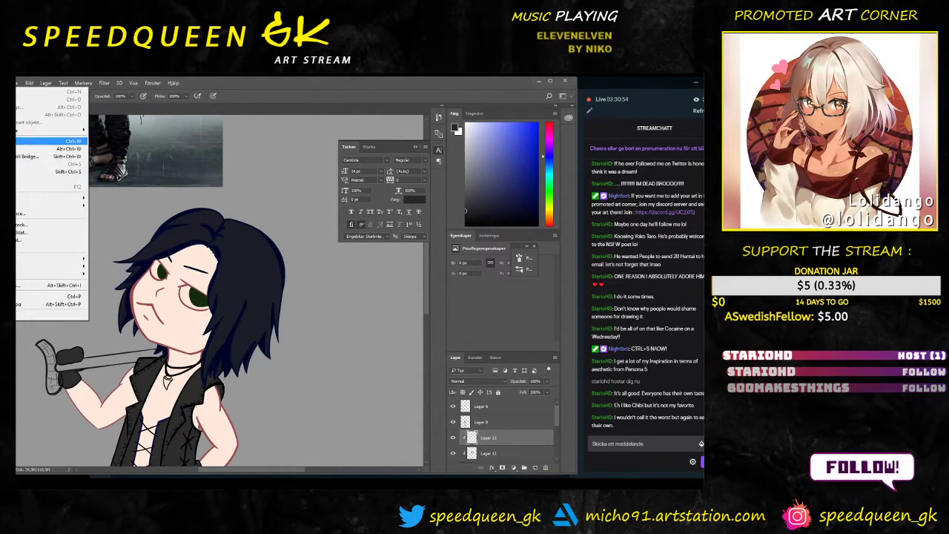
{"action": "left_click", "coordinate": [242, 85]}
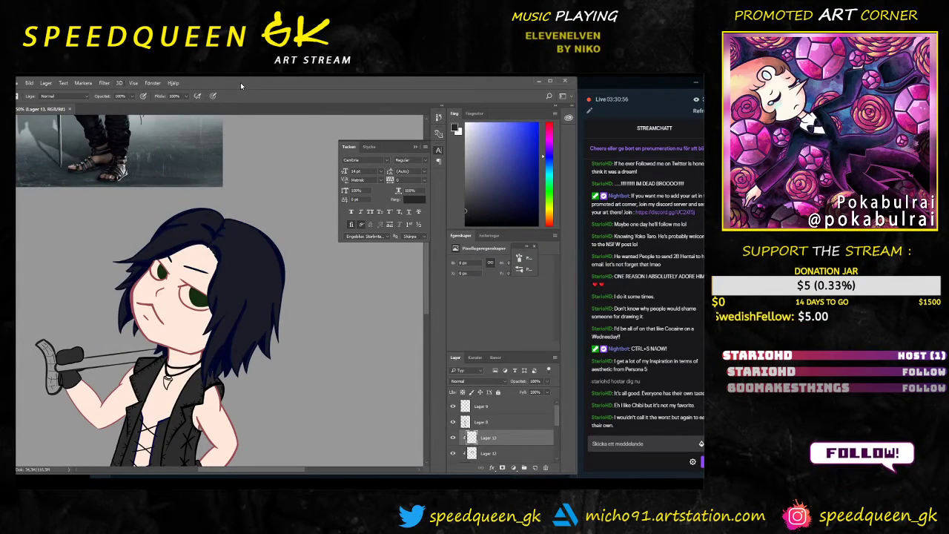
Step: Browse the art folder in the open-file dialog for an earlier painting
{"action": "left_click", "coordinate": [16, 83]}
{"action": "left_click", "coordinate": [45, 99]}
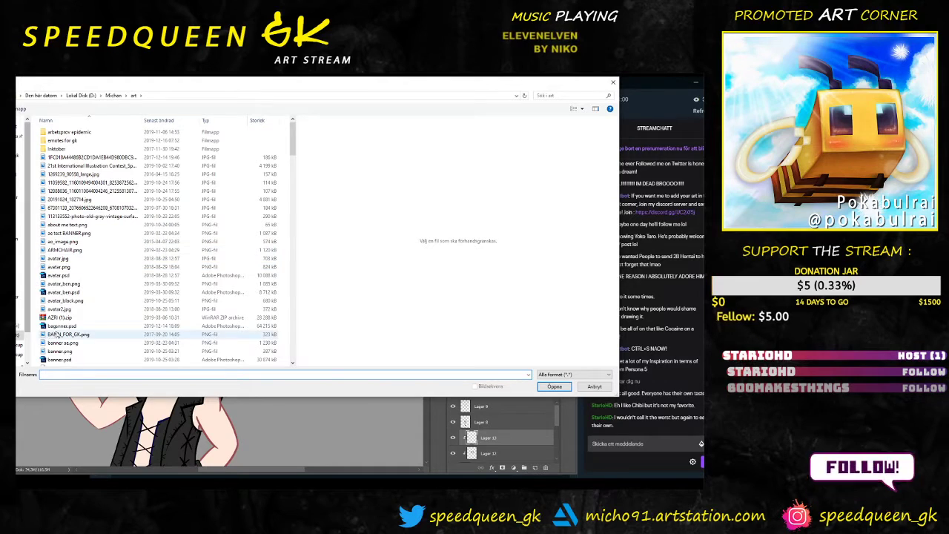
{"action": "scroll", "coordinate": [61, 335], "scroll_direction": "down", "scroll_amount": 3}
{"action": "scroll", "coordinate": [61, 335], "scroll_direction": "down", "scroll_amount": 1}
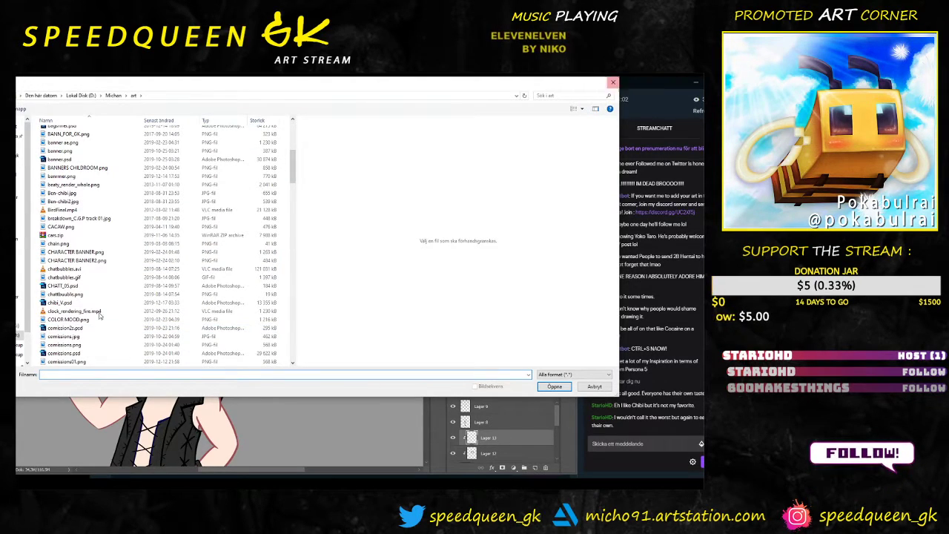
{"action": "scroll", "coordinate": [115, 298], "scroll_direction": "down", "scroll_amount": 15}
{"action": "scroll", "coordinate": [89, 323], "scroll_direction": "down", "scroll_amount": 10}
{"action": "scroll", "coordinate": [89, 315], "scroll_direction": "down", "scroll_amount": 12}
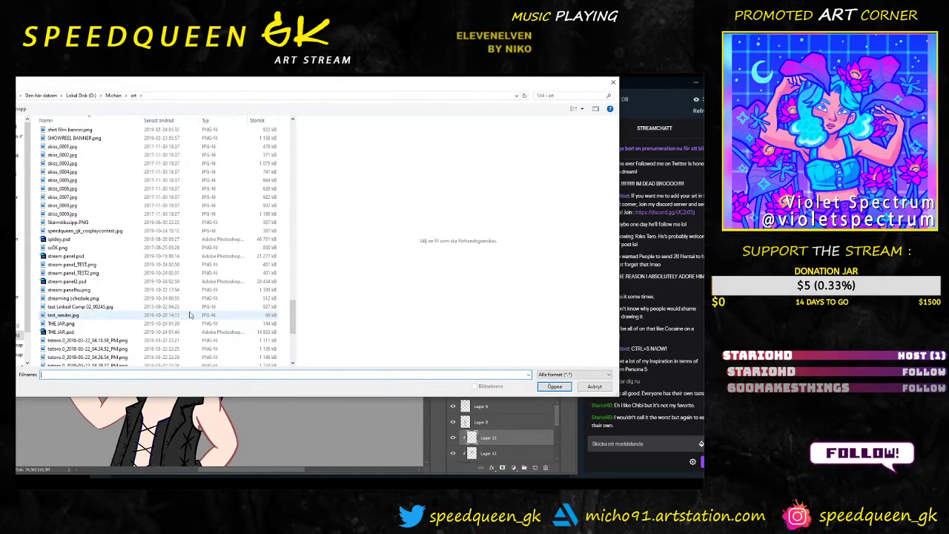
{"action": "left_click_drag", "start_coordinate": [293, 317], "coordinate": [296, 138]}
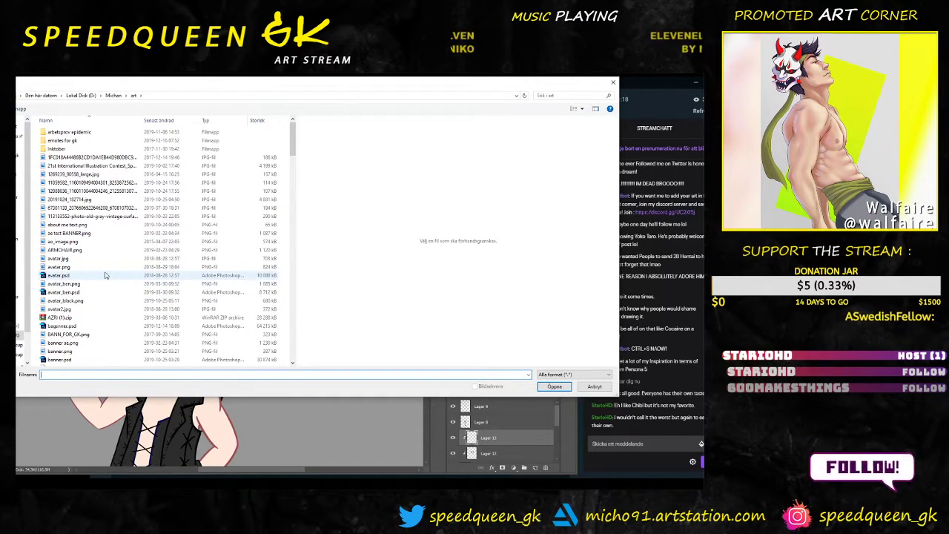
Step: Search the art folder for "psd" and open spidey.psd
{"action": "left_click", "coordinate": [569, 96]}
{"action": "type", "text": "psd"}
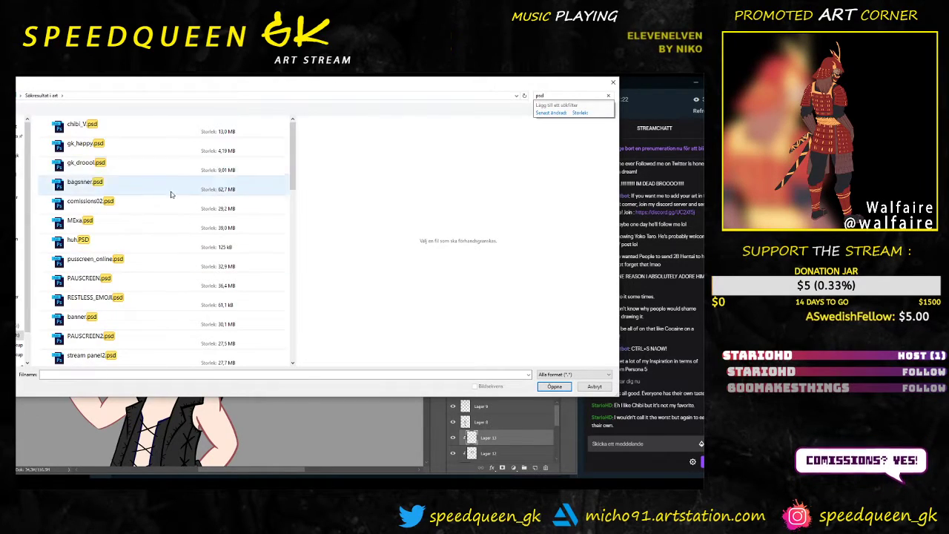
{"action": "left_click_drag", "start_coordinate": [294, 154], "coordinate": [295, 315]}
{"action": "left_click", "coordinate": [144, 241]}
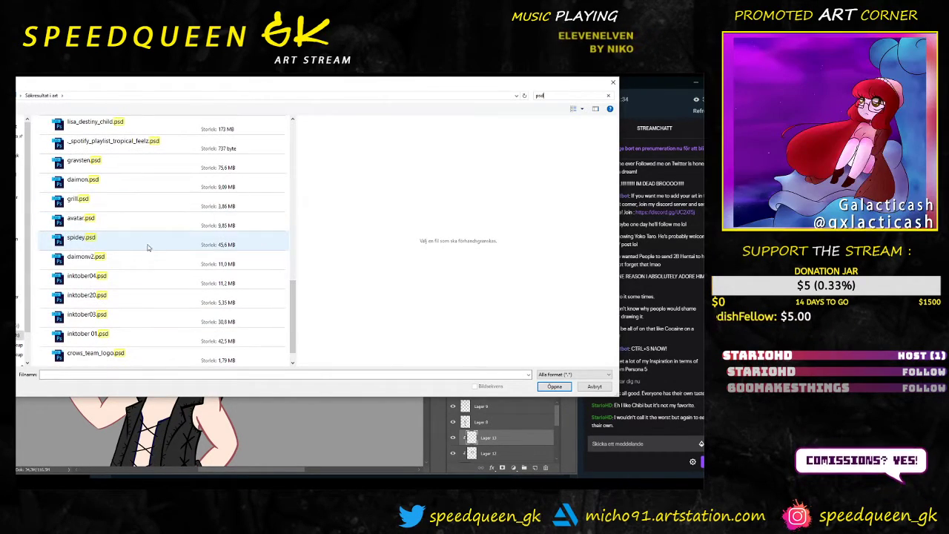
{"action": "left_click", "coordinate": [555, 387]}
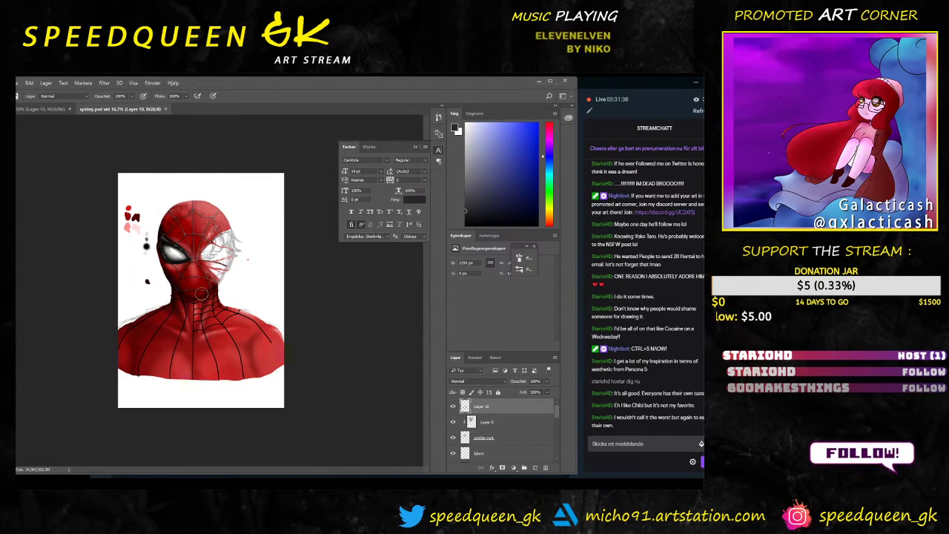
Step: Examine the Spider-Man painting up close, including the mask, eye, neck webbing and torn side of the face
{"action": "scroll", "coordinate": [201, 294], "scroll_direction": "up", "scroll_amount": 3}
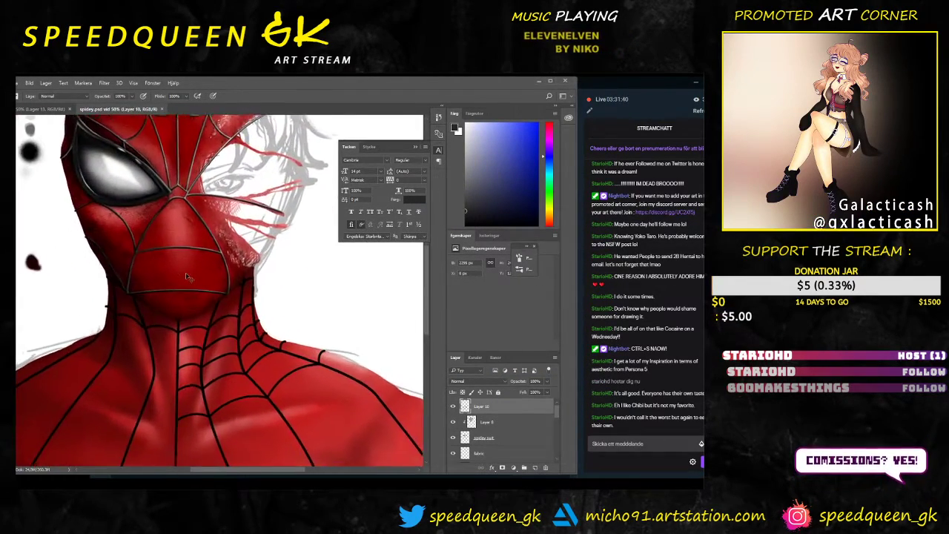
{"action": "key", "text": "ctrl+plus"}
{"action": "key", "text": "ctrl+plus"}
{"action": "left_click_drag", "start_coordinate": [182, 242], "coordinate": [195, 415]}
{"action": "key", "text": "ctrl+minus"}
{"action": "key", "text": "ctrl+minus"}
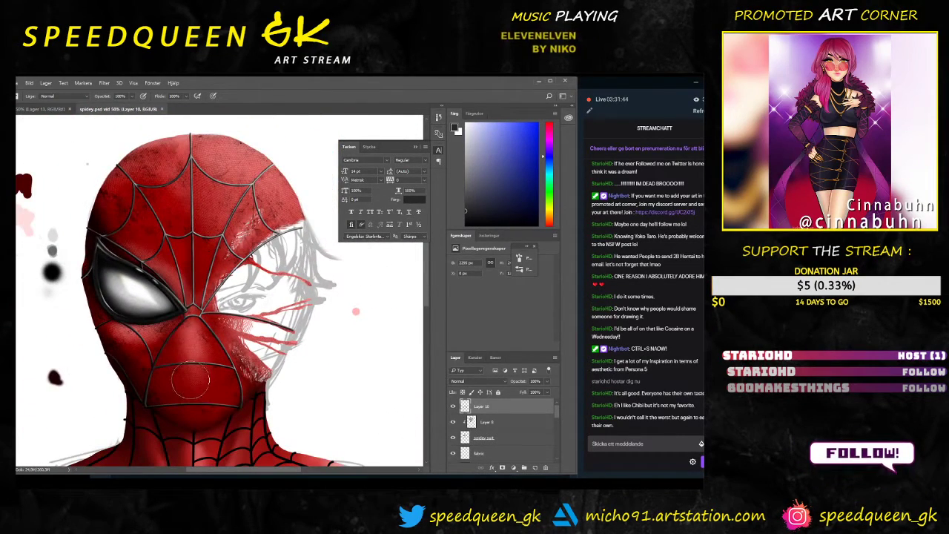
{"action": "scroll", "coordinate": [189, 382], "scroll_direction": "up", "scroll_amount": 1}
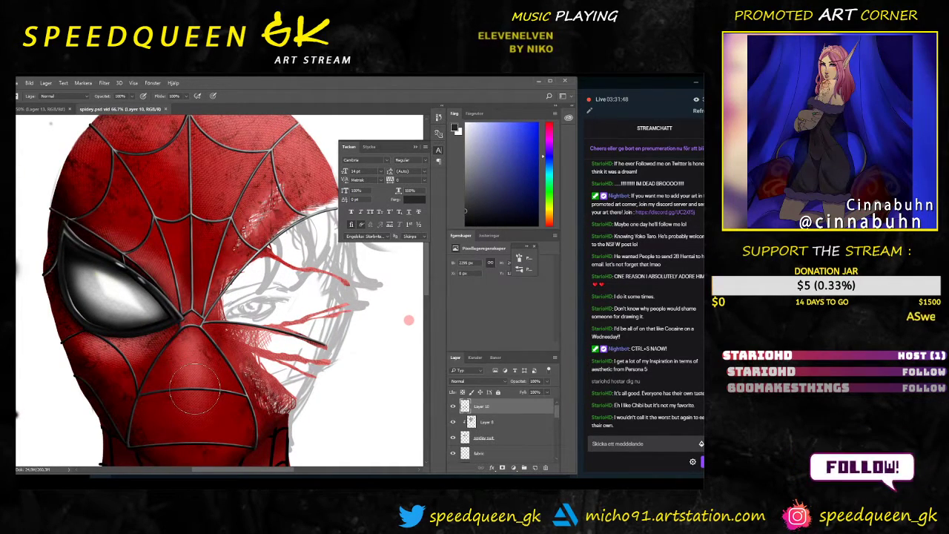
{"action": "scroll", "coordinate": [194, 388], "scroll_direction": "down", "scroll_amount": 1}
{"action": "scroll", "coordinate": [195, 388], "scroll_direction": "up", "scroll_amount": 1}
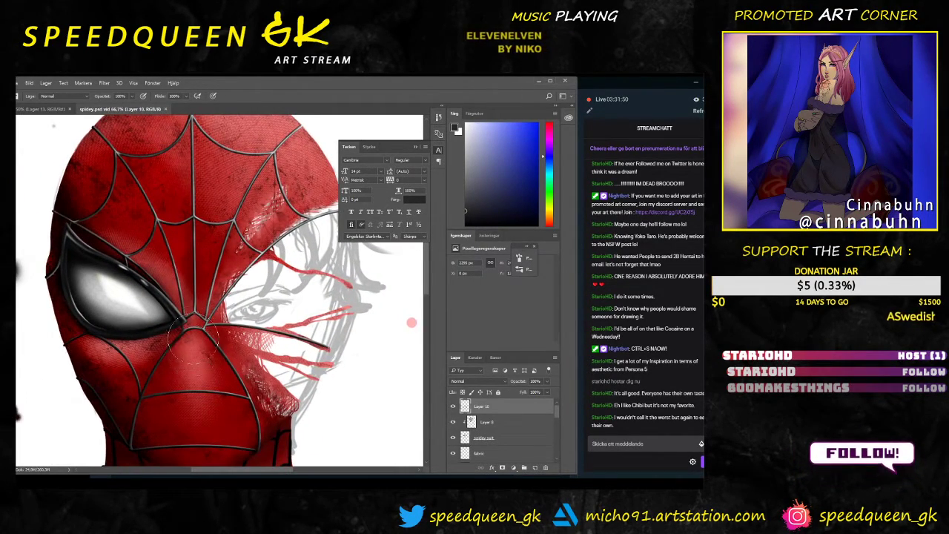
{"action": "left_click_drag", "start_coordinate": [194, 382], "coordinate": [200, 306]}
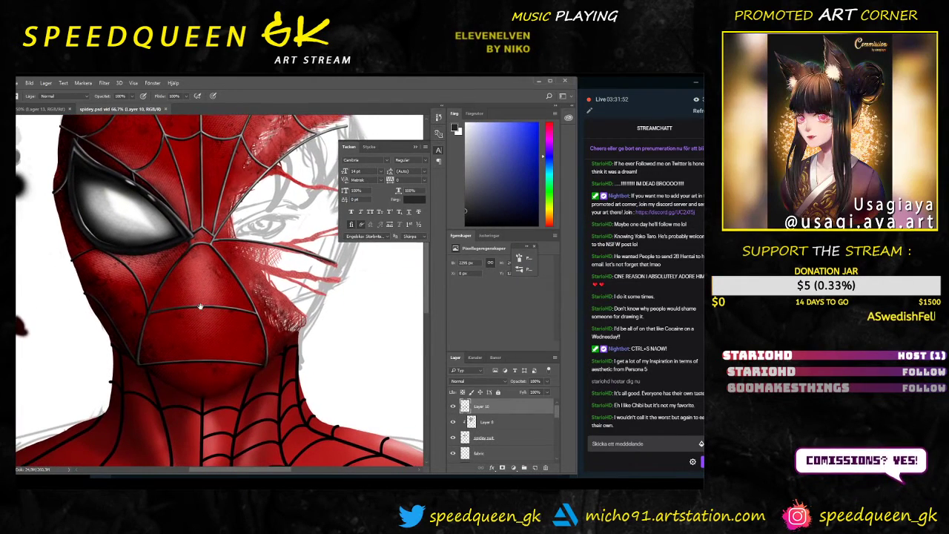
{"action": "mouse_move", "coordinate": [268, 416]}
{"action": "left_mouse_down"}
{"action": "mouse_move", "coordinate": [230, 195]}
{"action": "mouse_move", "coordinate": [283, 255]}
{"action": "mouse_move", "coordinate": [288, 394]}
{"action": "left_mouse_up"}
{"action": "mouse_move", "coordinate": [266, 268]}
{"action": "left_mouse_down"}
{"action": "mouse_move", "coordinate": [208, 373]}
{"action": "mouse_move", "coordinate": [206, 259]}
{"action": "mouse_move", "coordinate": [239, 319]}
{"action": "left_mouse_up"}
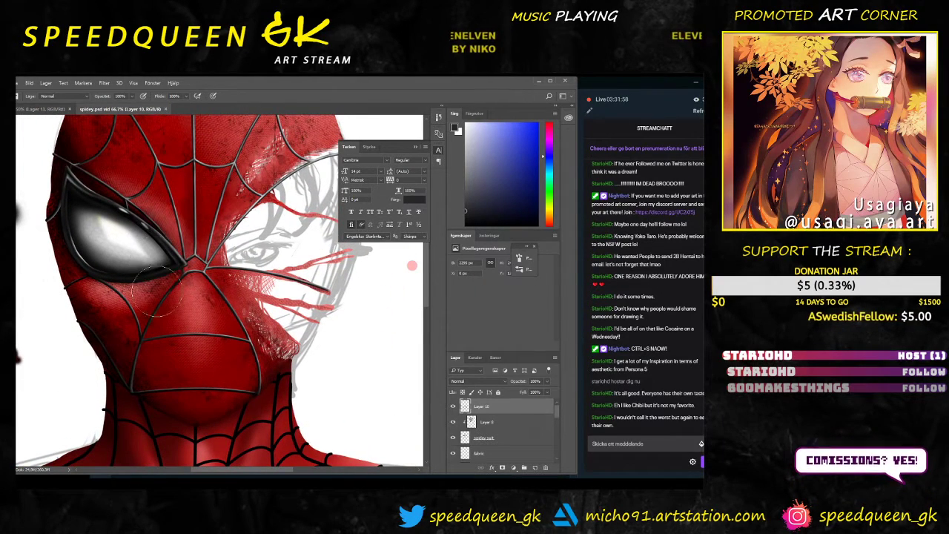
{"action": "left_click_drag", "start_coordinate": [154, 314], "coordinate": [129, 295]}
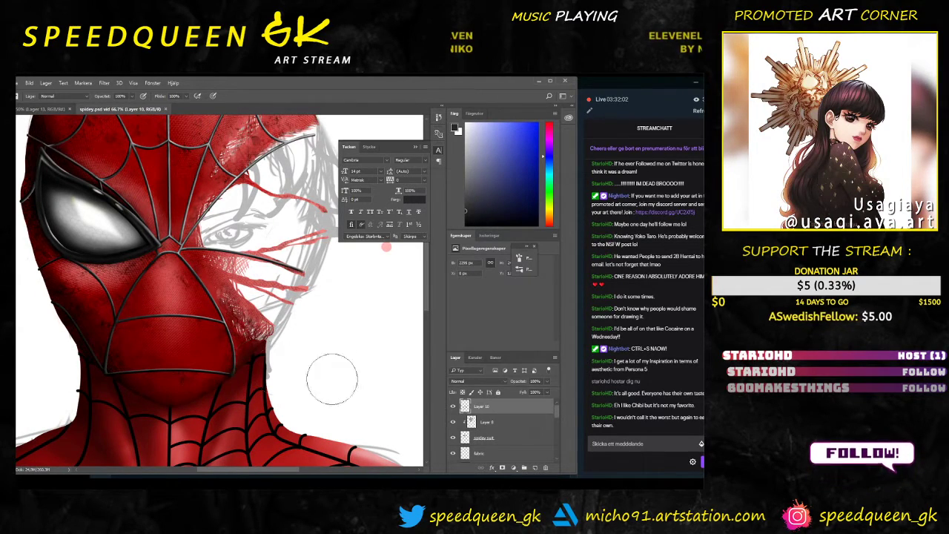
Step: Toggle the visibility of Layer 5 repeatedly to compare the red suit painting with the sketch beneath, leaving the layer shown
{"action": "scroll", "coordinate": [522, 454], "scroll_direction": "down", "scroll_amount": 5}
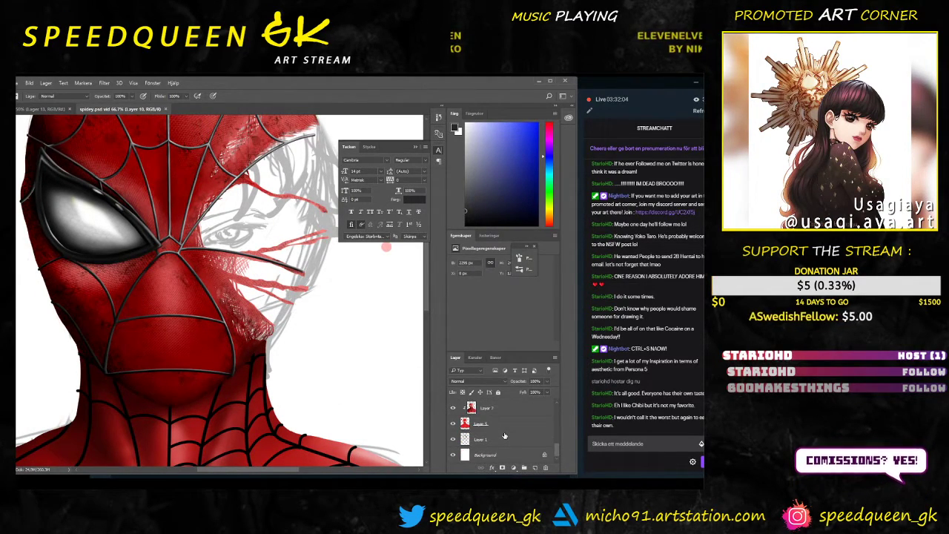
{"action": "left_click", "coordinate": [492, 425]}
{"action": "left_click", "coordinate": [453, 424]}
{"action": "left_click", "coordinate": [453, 423]}
{"action": "left_click", "coordinate": [453, 423]}
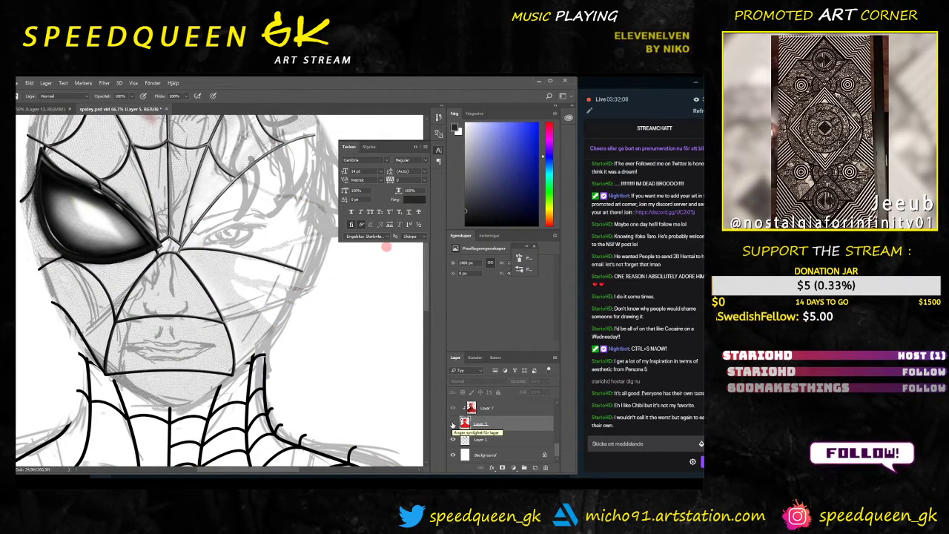
{"action": "left_click", "coordinate": [453, 424]}
{"action": "left_click", "coordinate": [453, 424]}
{"action": "left_click", "coordinate": [453, 424]}
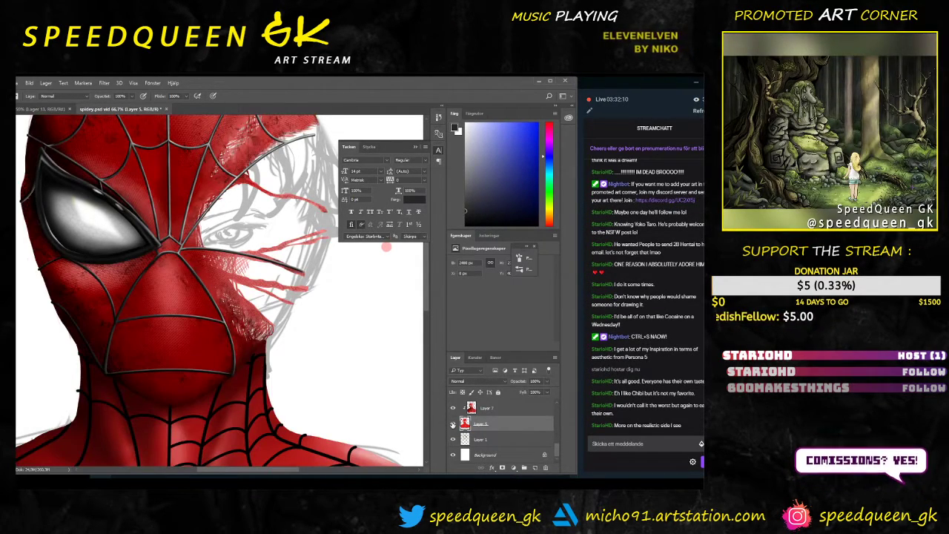
{"action": "left_click", "coordinate": [453, 424]}
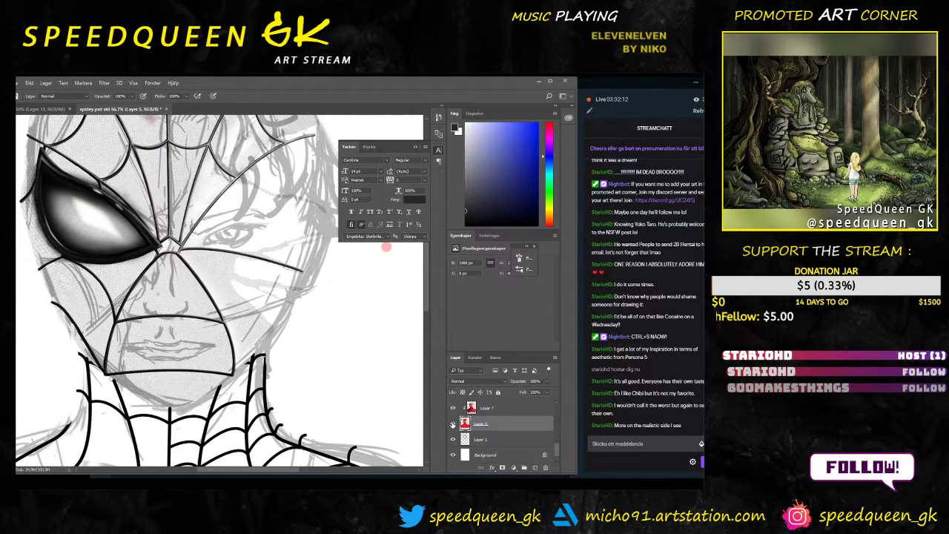
{"action": "left_click", "coordinate": [453, 423]}
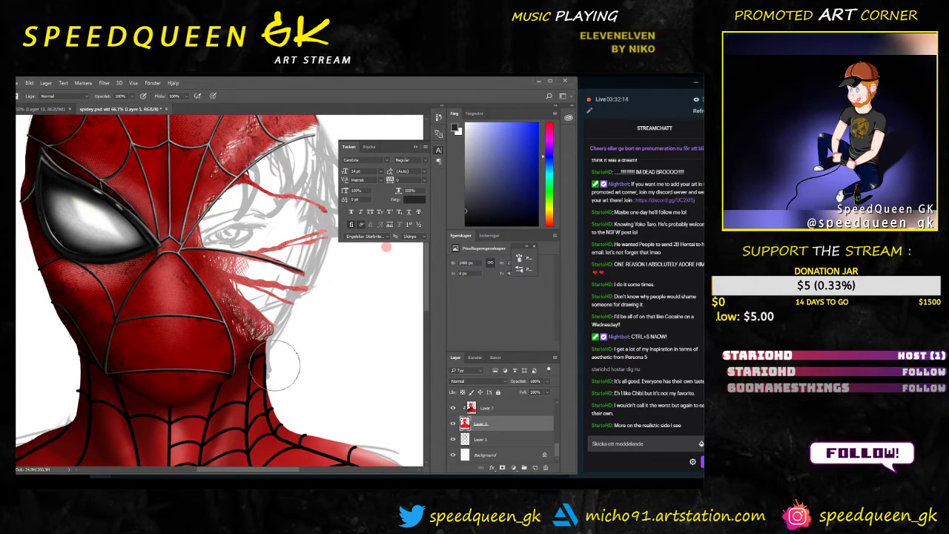
Step: Return from the Spider-Man painting to the chibi drawing and bring the character's head and torso into view
{"action": "key", "text": "ctrl+minus"}
{"action": "key", "text": "ctrl+minus"}
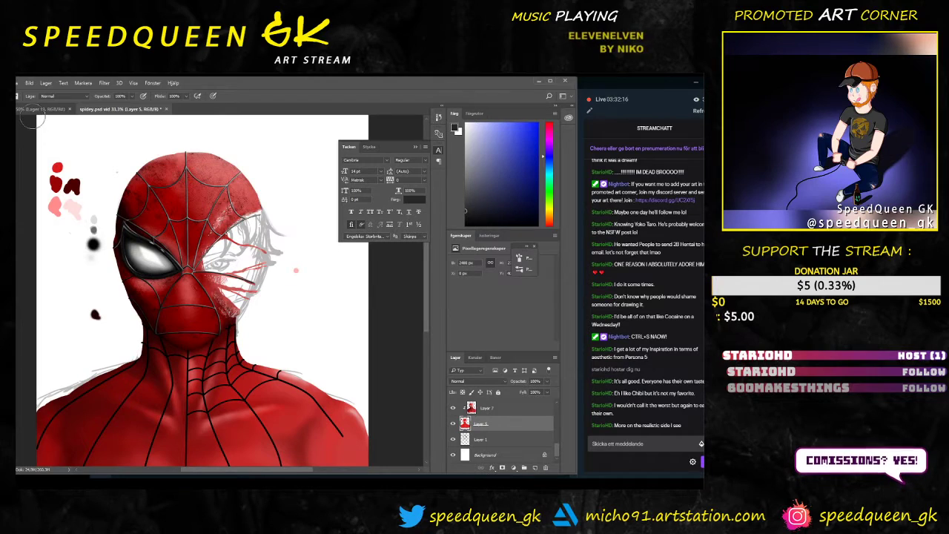
{"action": "left_click", "coordinate": [32, 111]}
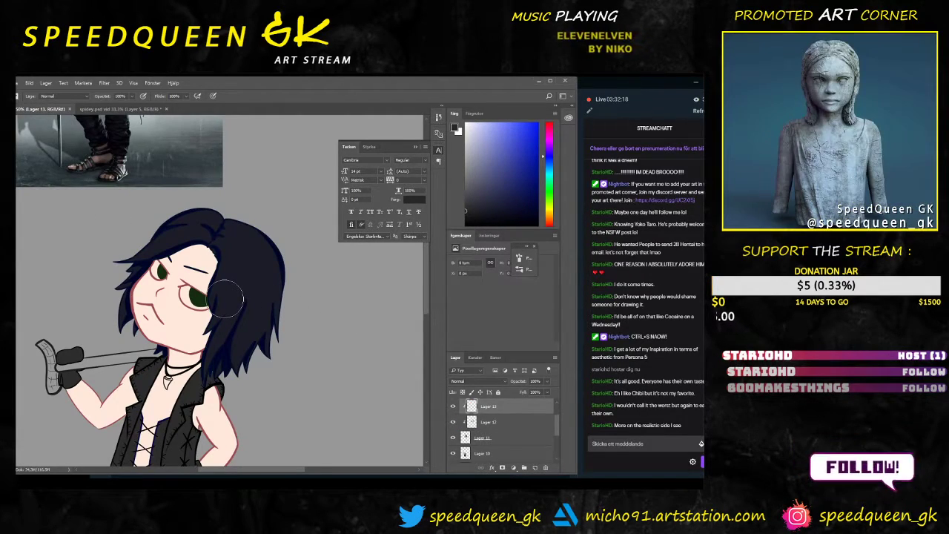
{"action": "scroll", "coordinate": [264, 261], "scroll_direction": "down", "scroll_amount": 3}
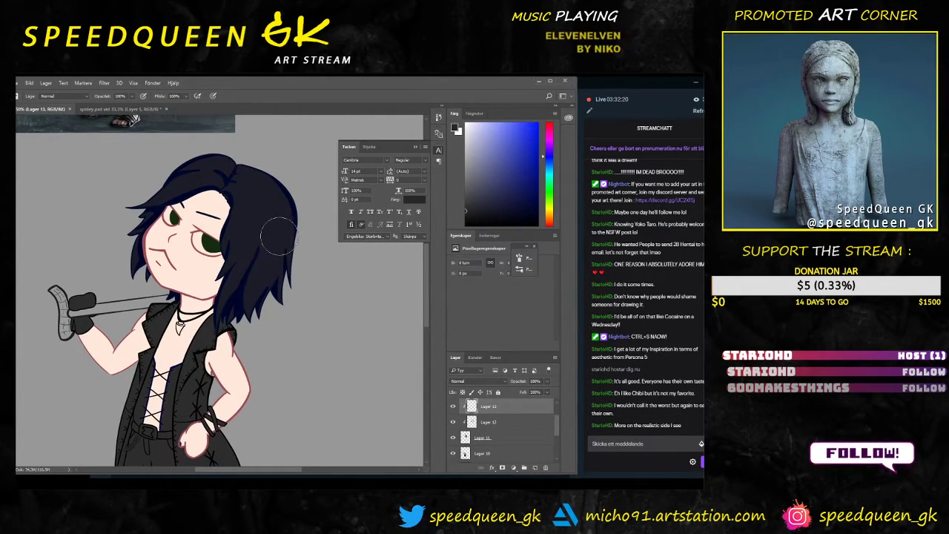
Step: Reduce the brush size and inspect the chibi character's dark hair up close
{"action": "right_click", "coordinate": [279, 248]}
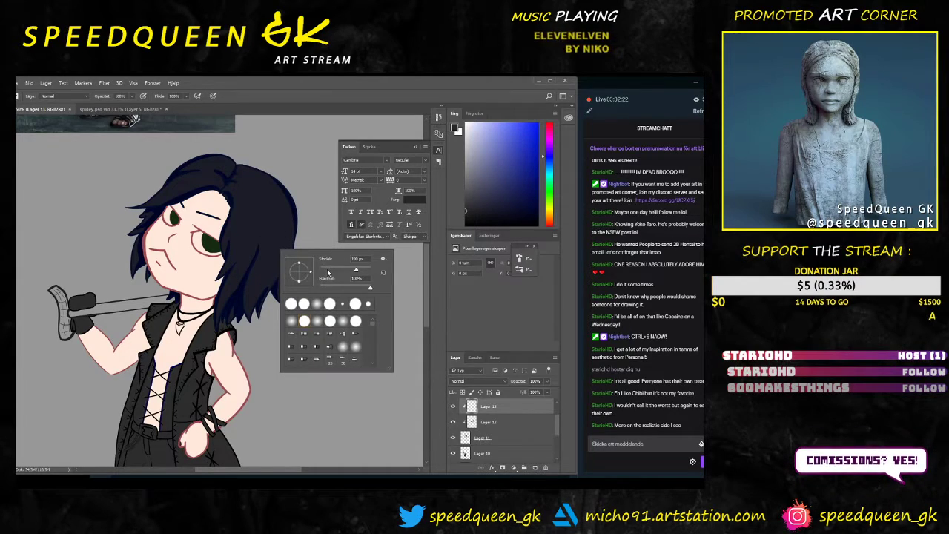
{"action": "left_click", "coordinate": [327, 271]}
{"action": "left_click", "coordinate": [317, 213]}
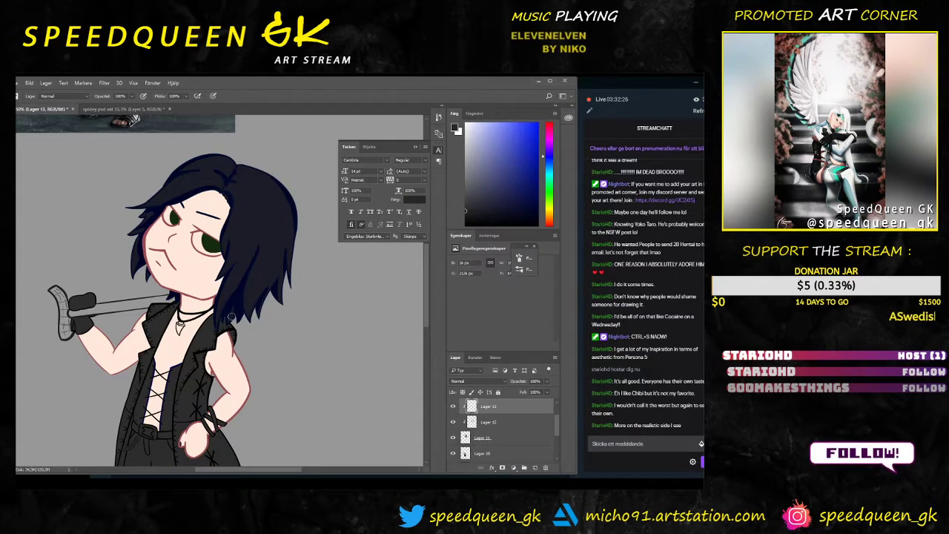
{"action": "key", "text": "ctrl+plus"}
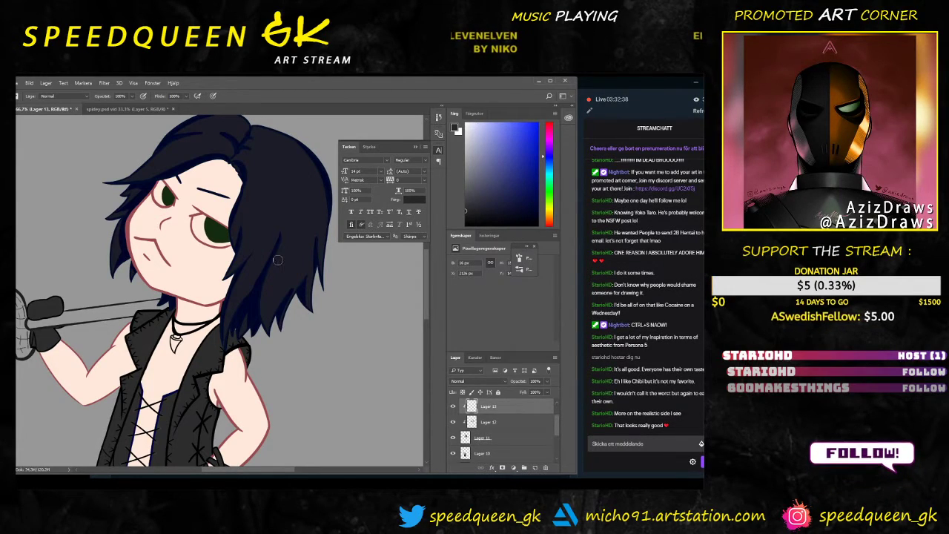
{"action": "left_click_drag", "start_coordinate": [315, 273], "coordinate": [278, 248]}
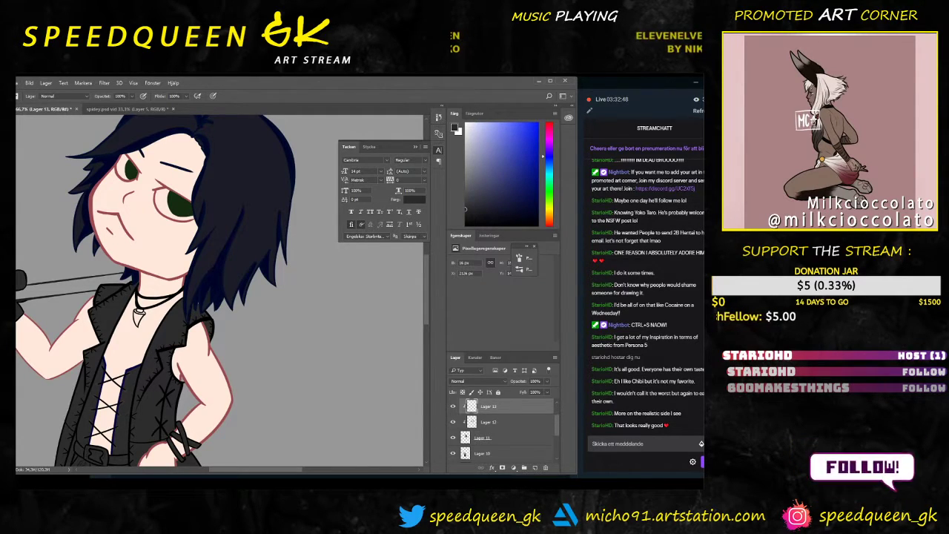
{"action": "key", "text": "ctrl+minus"}
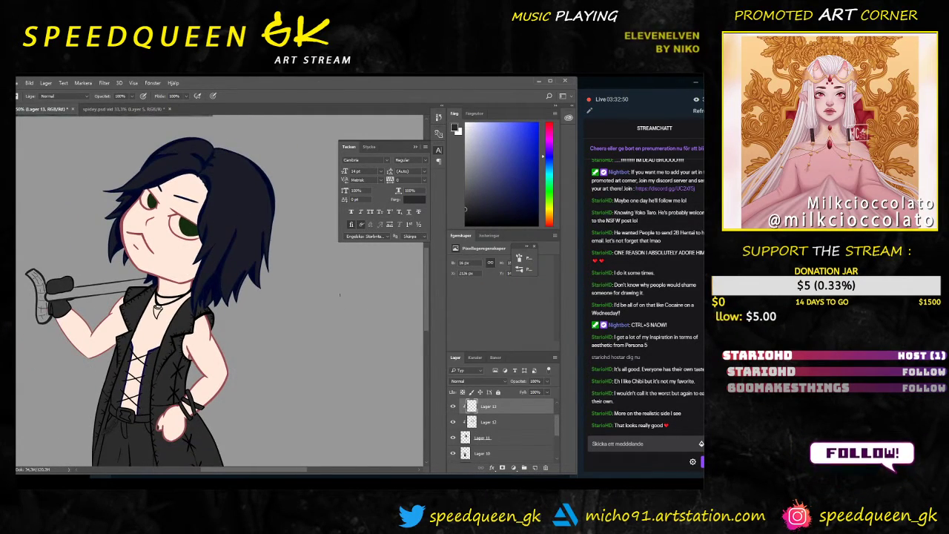
{"action": "scroll", "coordinate": [244, 242], "scroll_direction": "up", "scroll_amount": 2}
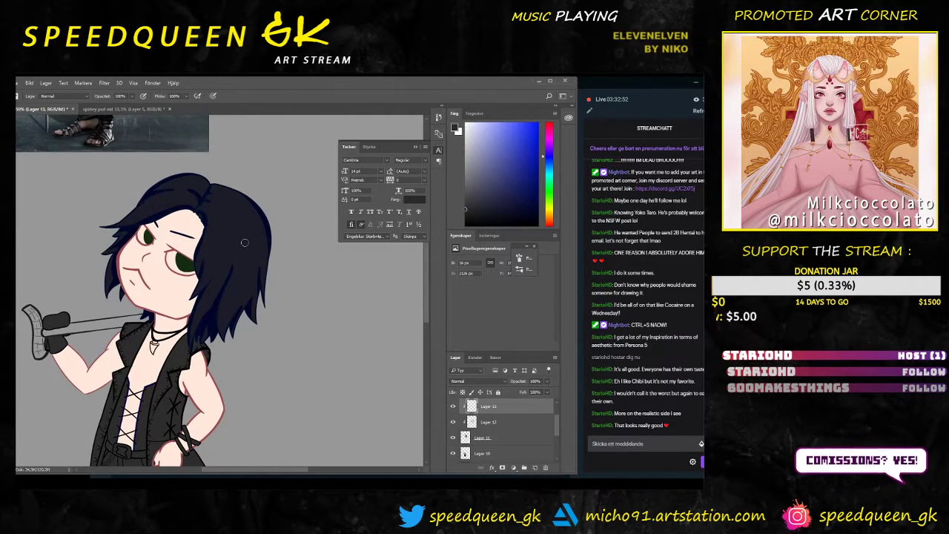
Step: Switch to Spotify and minimise it to return to the chibi drawing
{"action": "key", "text": "alt+Tab"}
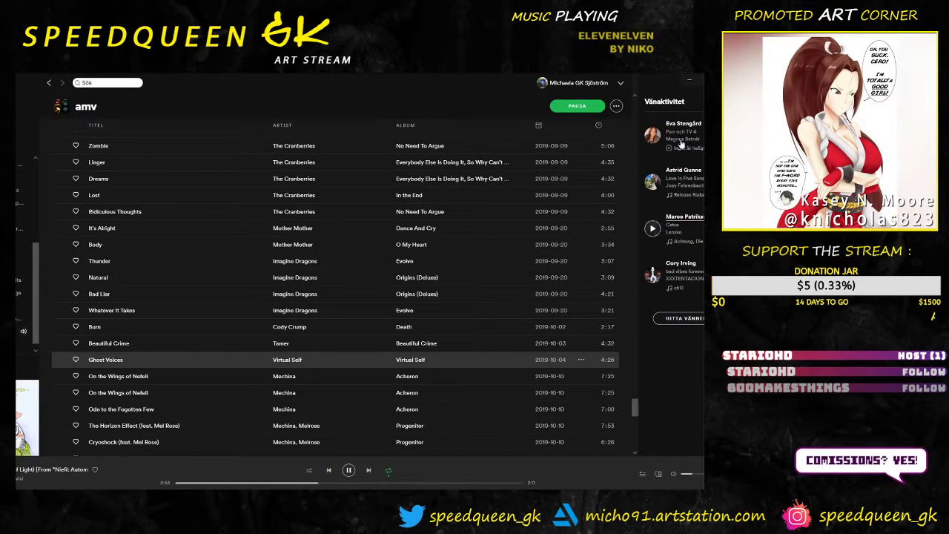
{"action": "left_click", "coordinate": [691, 82]}
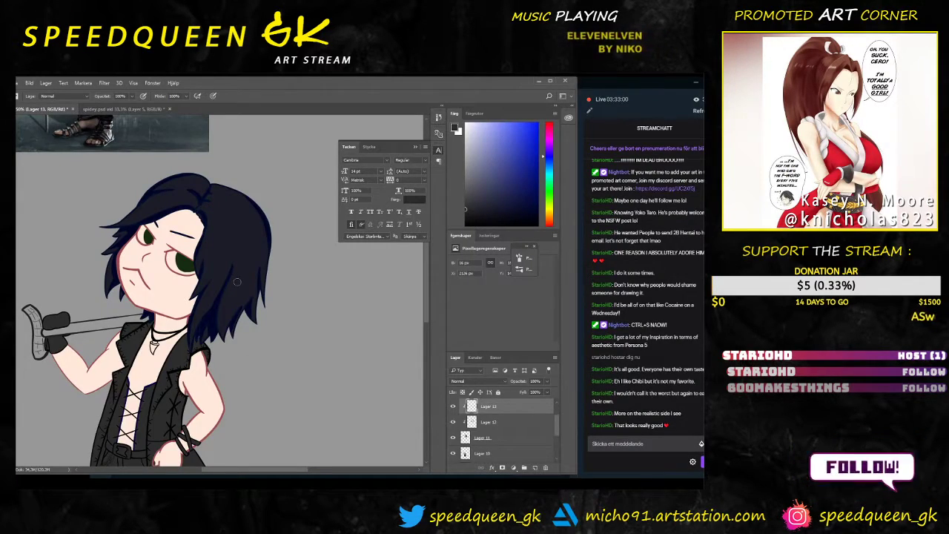
Step: Enlarge the brush and paint a lighter navy highlight over the crown of the hair on Layer 13
{"action": "right_click", "coordinate": [251, 255]}
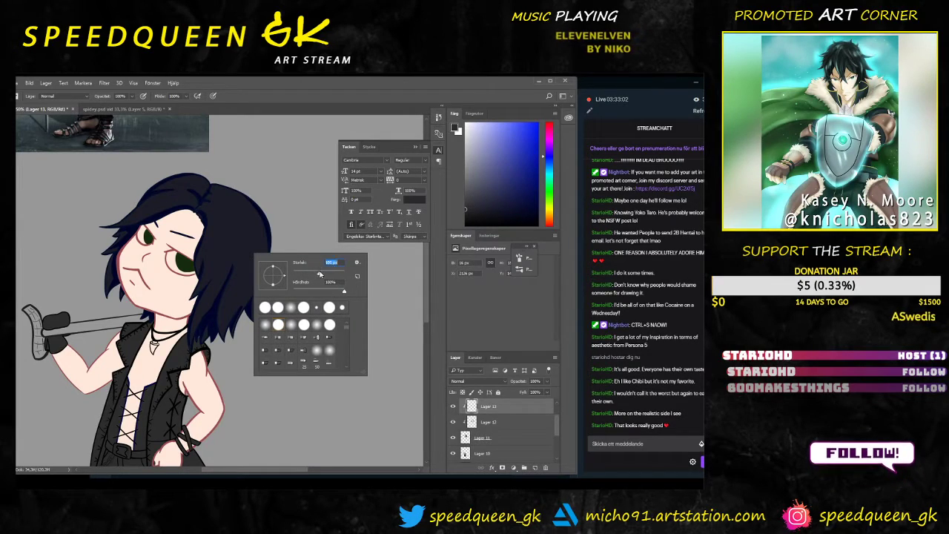
{"action": "left_click", "coordinate": [189, 190]}
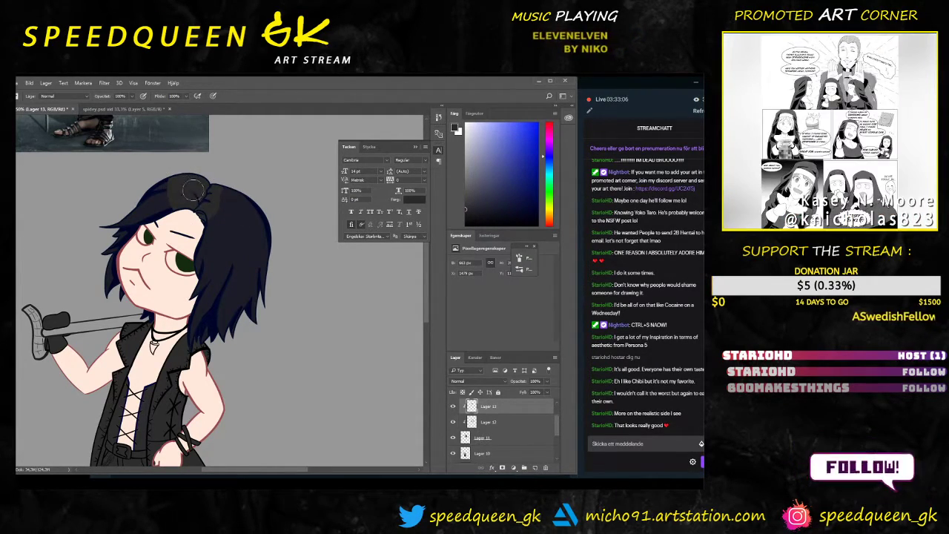
{"action": "key", "text": "ctrl+z"}
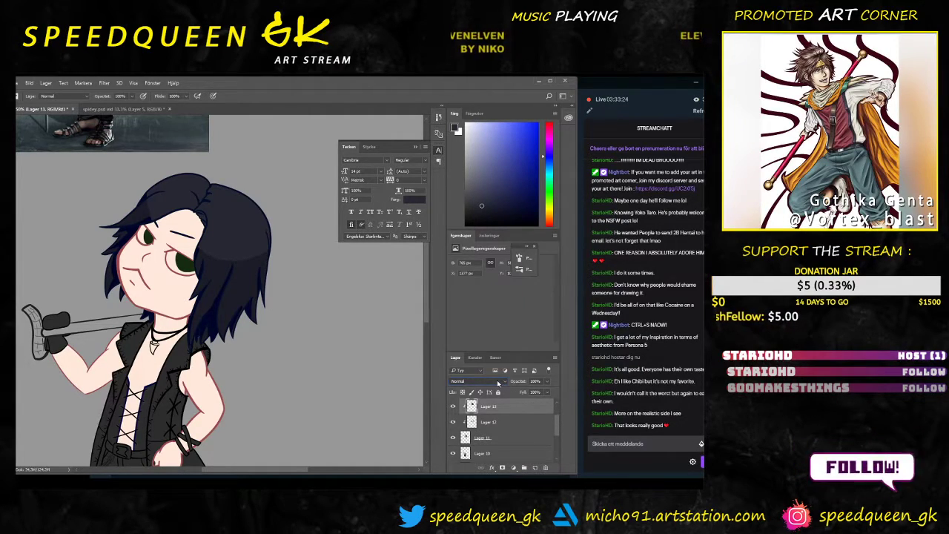
Step: Cycle through the blend modes of Layer 13 and settle on Linjär skugga (Lägg till) for the hair highlight
{"action": "key", "text": "alt+shift+m"}
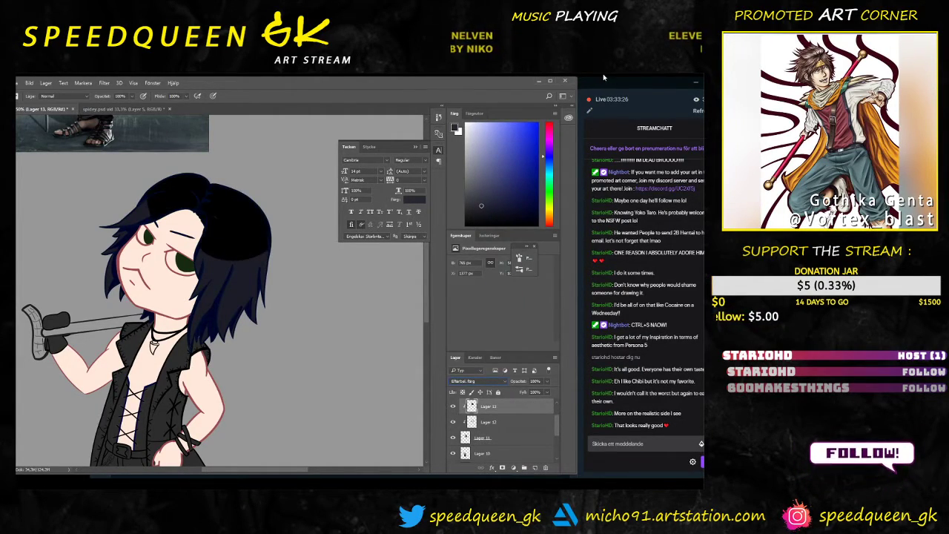
{"action": "key", "text": "Down"}
{"action": "key", "text": "Down"}
{"action": "key", "text": "Down"}
{"action": "key", "text": "shift+plus"}
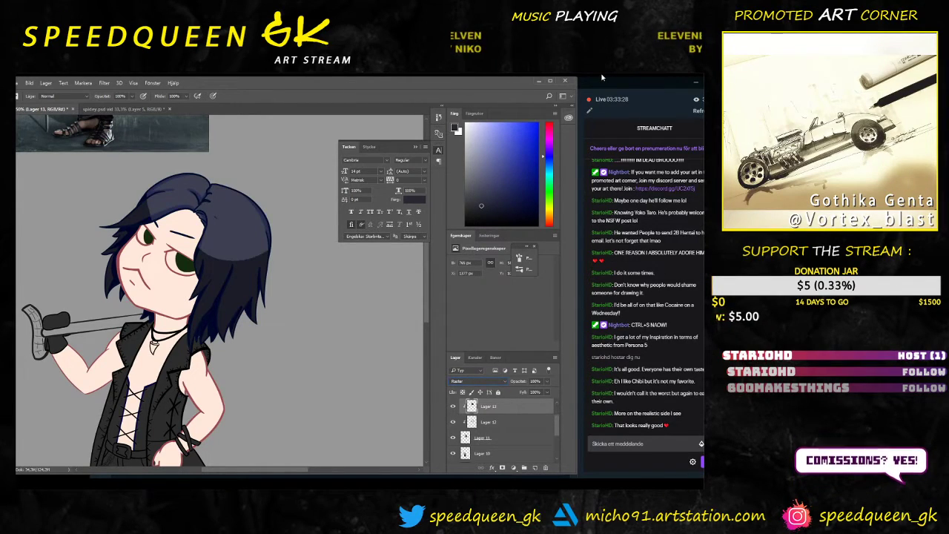
{"action": "key", "text": "shift+plus"}
{"action": "key", "text": "shift+plus"}
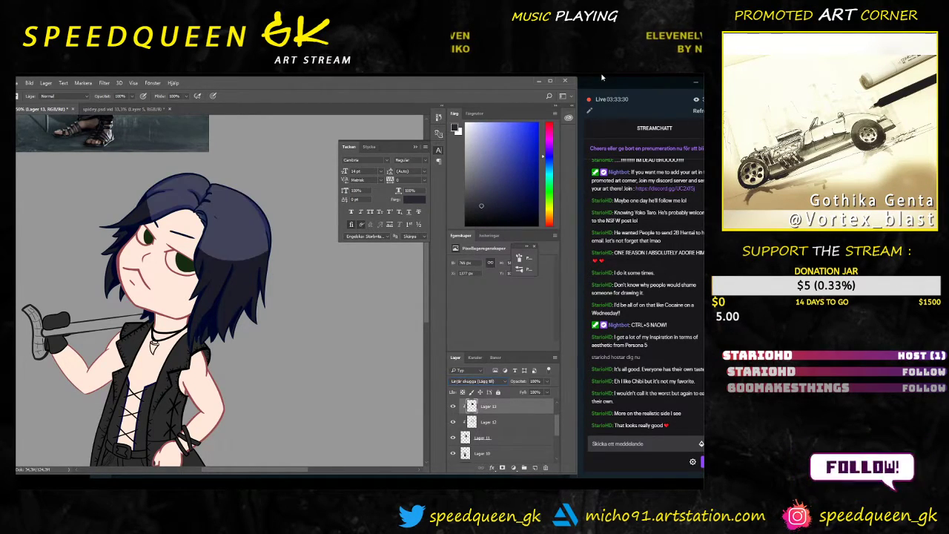
{"action": "key", "text": "shift+plus"}
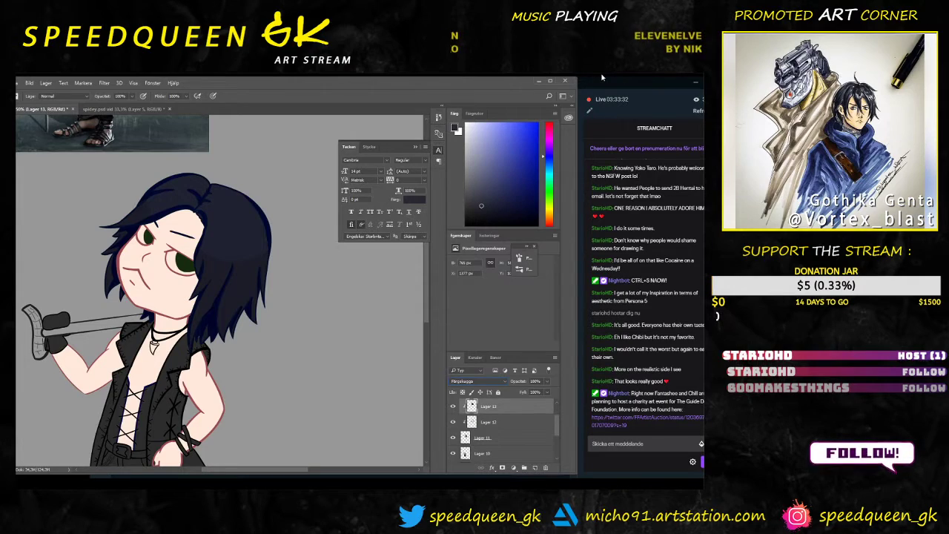
{"action": "key", "text": "shift+plus"}
{"action": "key", "text": "shift+plus"}
{"action": "key", "text": "shift+plus"}
{"action": "key", "text": "shift+plus"}
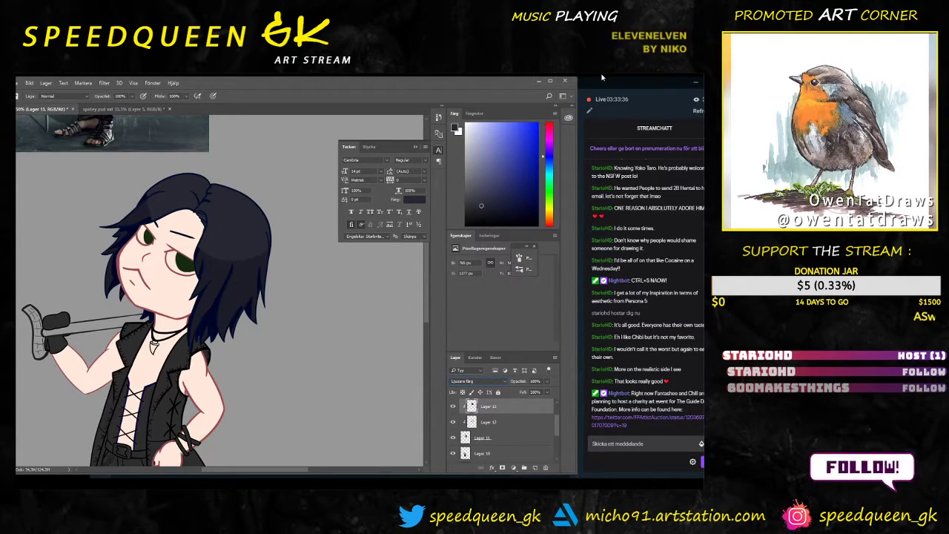
{"action": "key", "text": "shift+plus"}
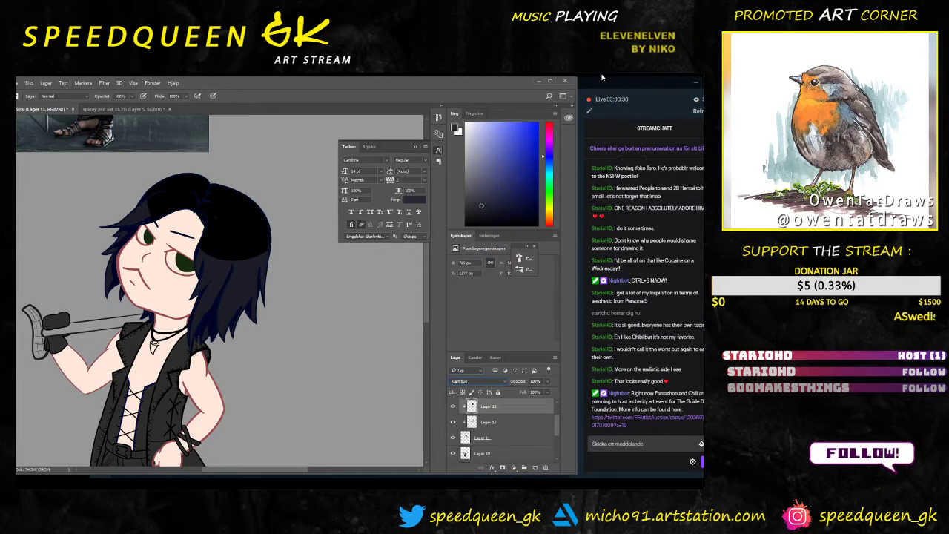
{"action": "key", "text": "shift+plus"}
{"action": "key", "text": "shift+plus"}
{"action": "key", "text": "shift+plus"}
{"action": "key", "text": "shift+plus"}
{"action": "key", "text": "shift+plus"}
{"action": "key", "text": "shift+plus"}
{"action": "key", "text": "shift+plus"}
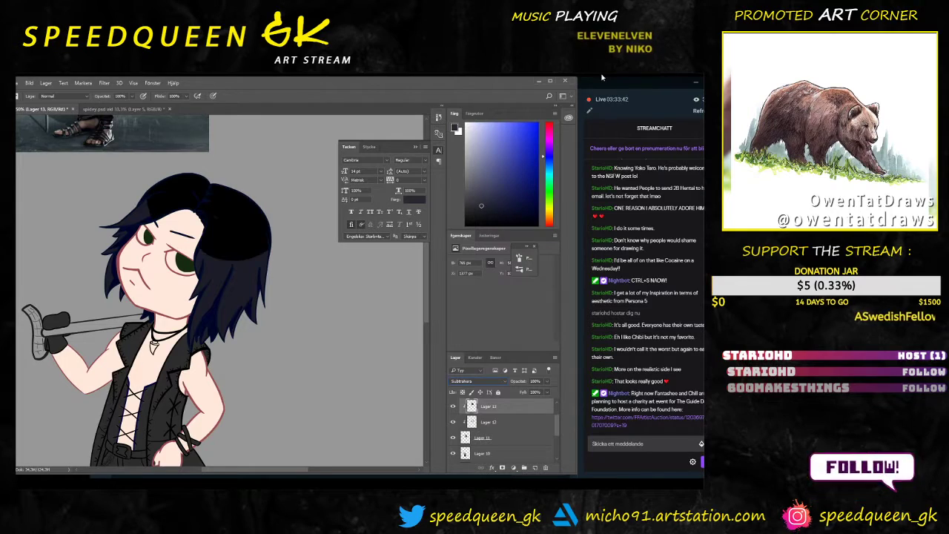
{"action": "key", "text": "shift+plus"}
{"action": "key", "text": "shift+minus"}
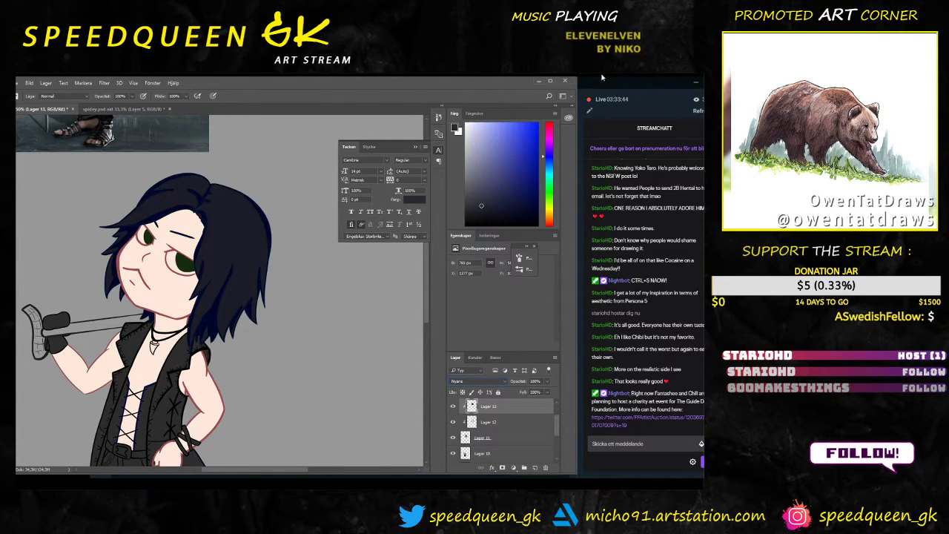
{"action": "key", "text": "shift+minus"}
{"action": "key", "text": "shift+minus"}
{"action": "key", "text": "shift+minus"}
{"action": "key", "text": "shift+minus"}
{"action": "key", "text": "shift+minus"}
{"action": "key", "text": "shift+minus"}
{"action": "key", "text": "shift+minus"}
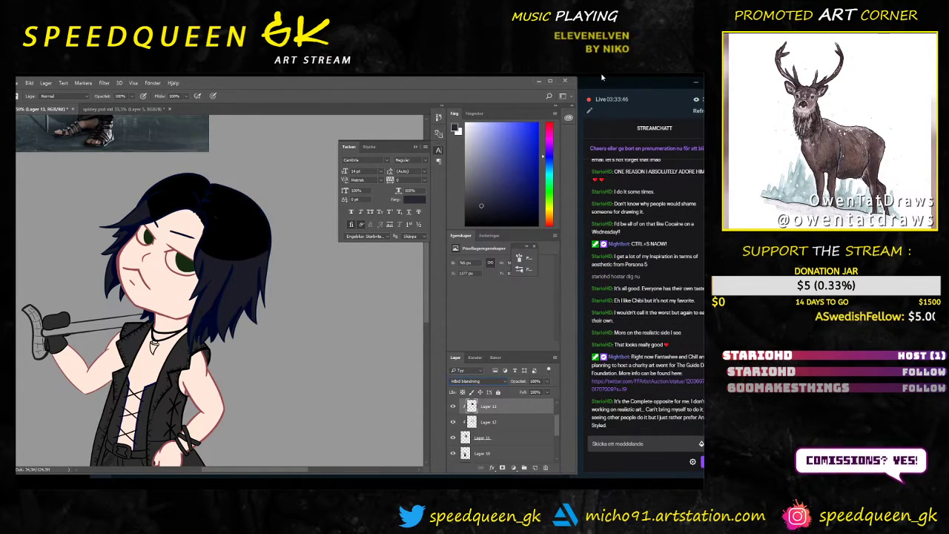
{"action": "key", "text": "shift+minus"}
{"action": "key", "text": "shift+minus"}
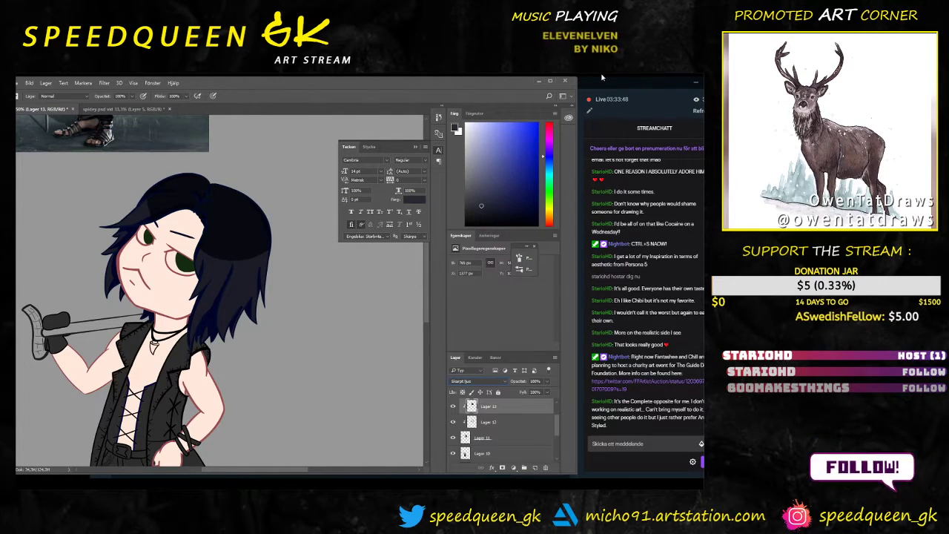
{"action": "key", "text": "shift+minus"}
{"action": "key", "text": "shift+minus"}
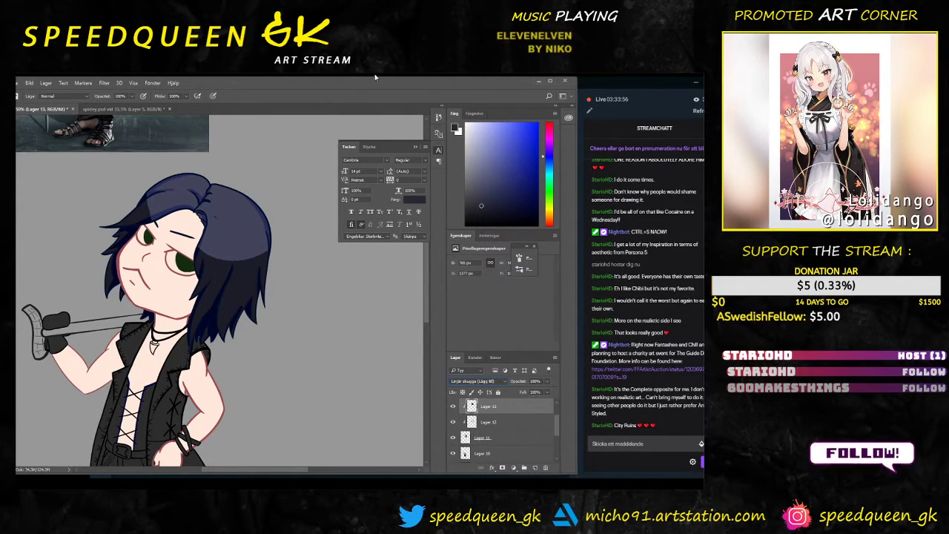
Step: Adjust the brush and soften the lower edge of the hair highlight across the side of the head on Layer 13
{"action": "right_click", "coordinate": [222, 236]}
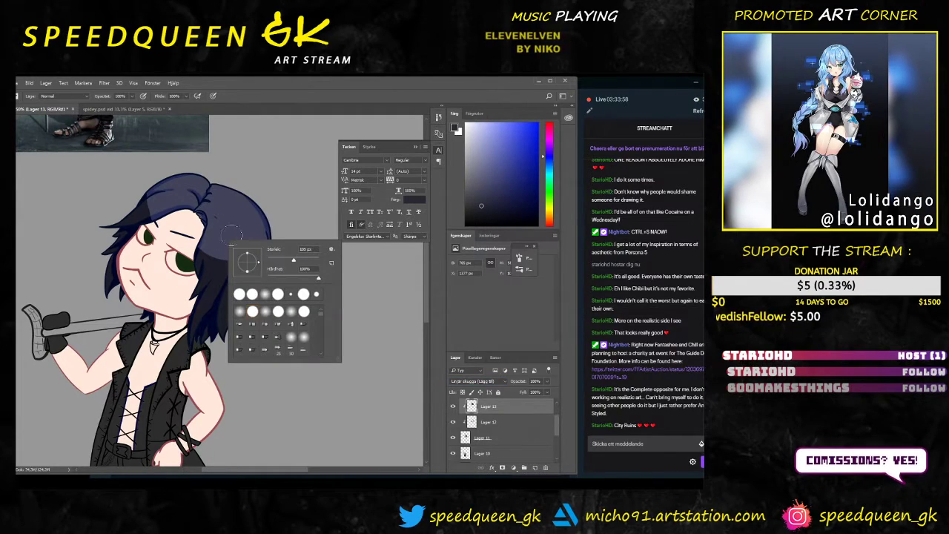
{"action": "left_click", "coordinate": [227, 233]}
{"action": "left_click_drag", "start_coordinate": [201, 246], "coordinate": [261, 257]}
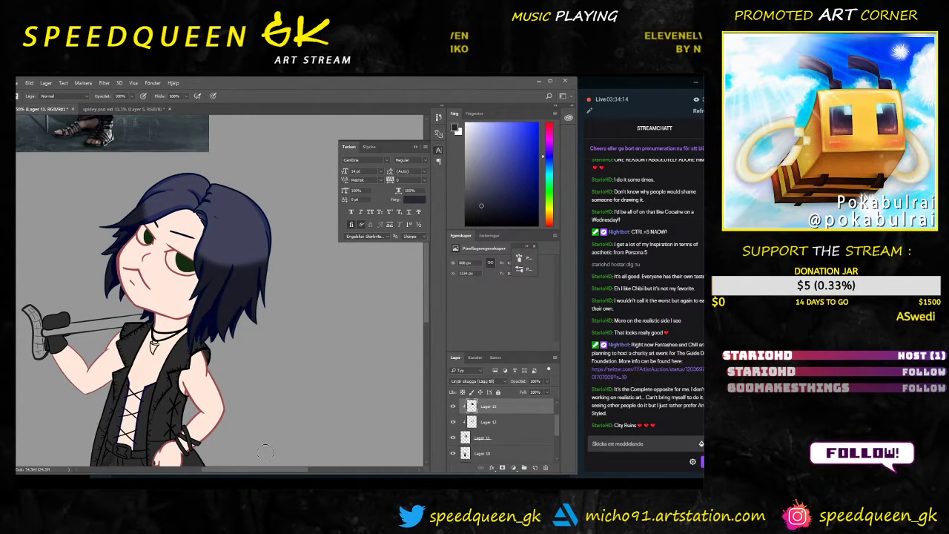
Step: Compare the hair with Layer 13 hidden and shown, and lower that layer's opacity to about 26%
{"action": "left_click", "coordinate": [453, 407]}
{"action": "left_click", "coordinate": [453, 407]}
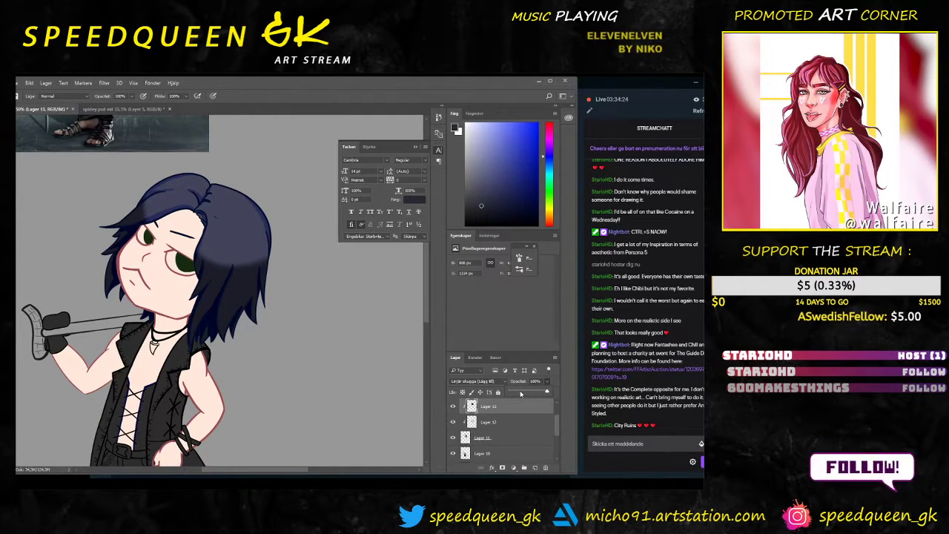
{"action": "left_click", "coordinate": [520, 391]}
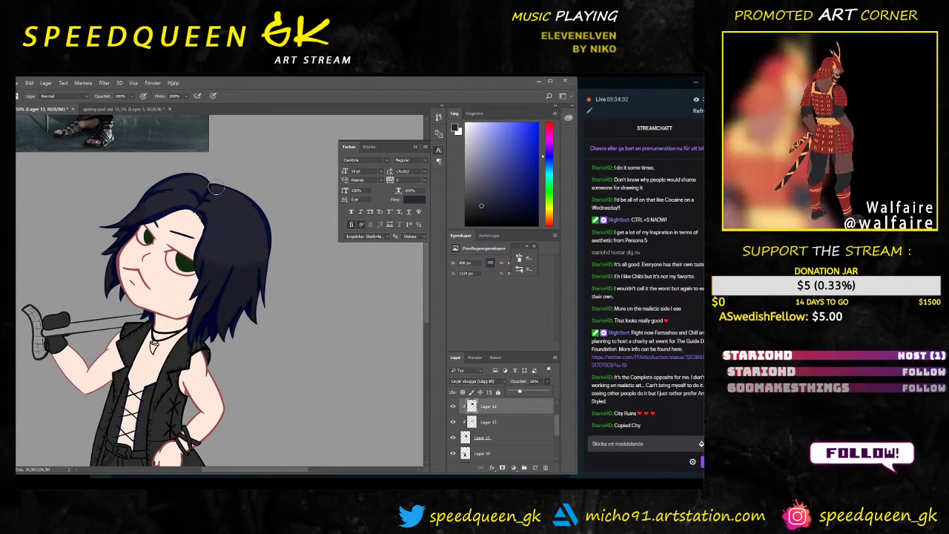
Step: Try a hard eraser on the crown highlight, undo it, and fade the highlight's upper part with a soft eraser
{"action": "key", "text": "e"}
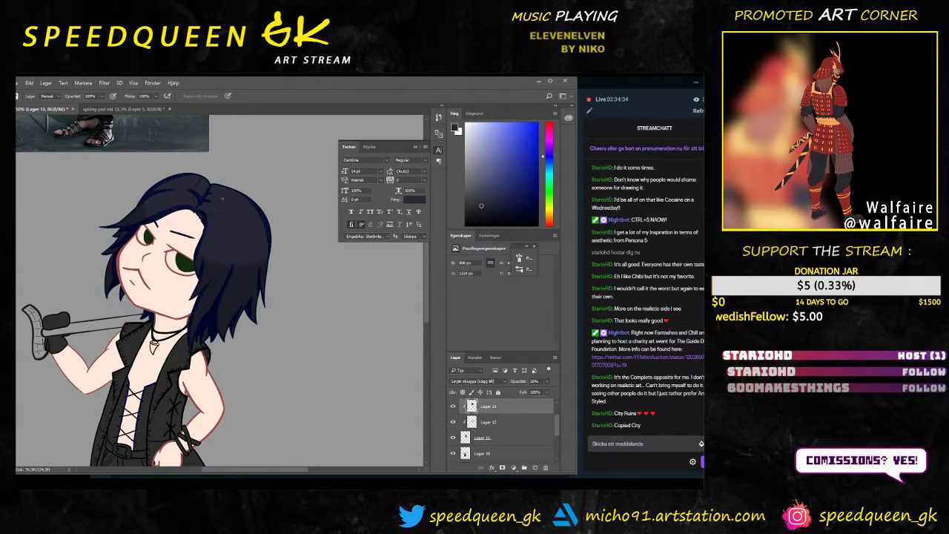
{"action": "right_click", "coordinate": [222, 193]}
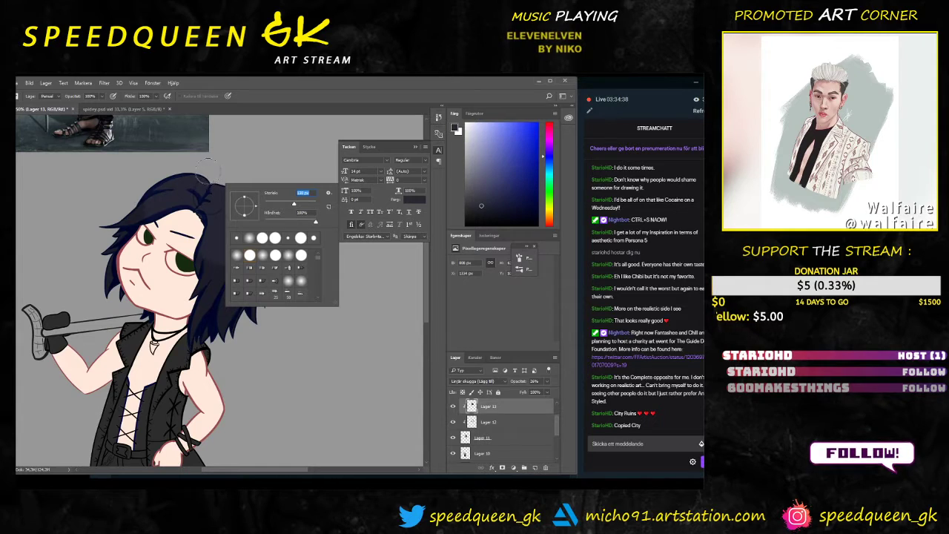
{"action": "left_click", "coordinate": [221, 206]}
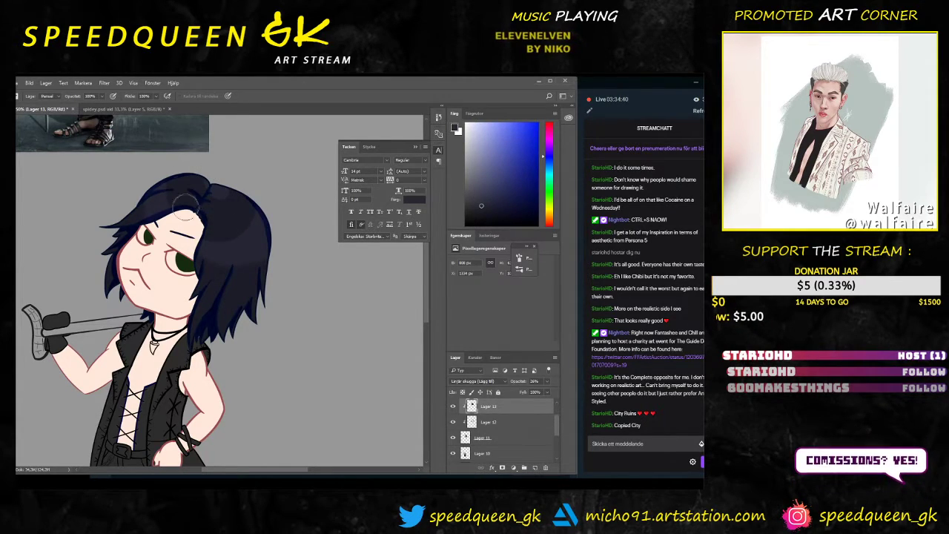
{"action": "key", "text": "ctrl+alt+z"}
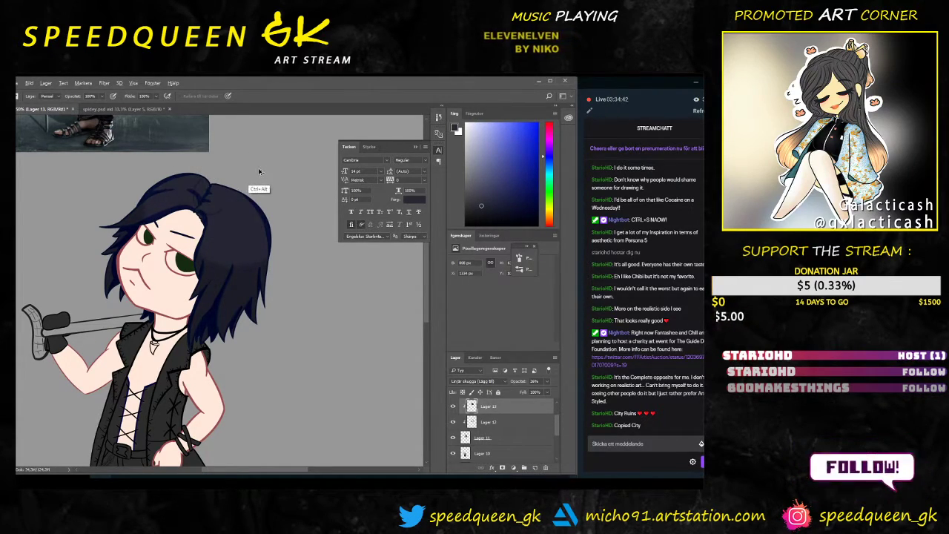
{"action": "right_click", "coordinate": [267, 250]}
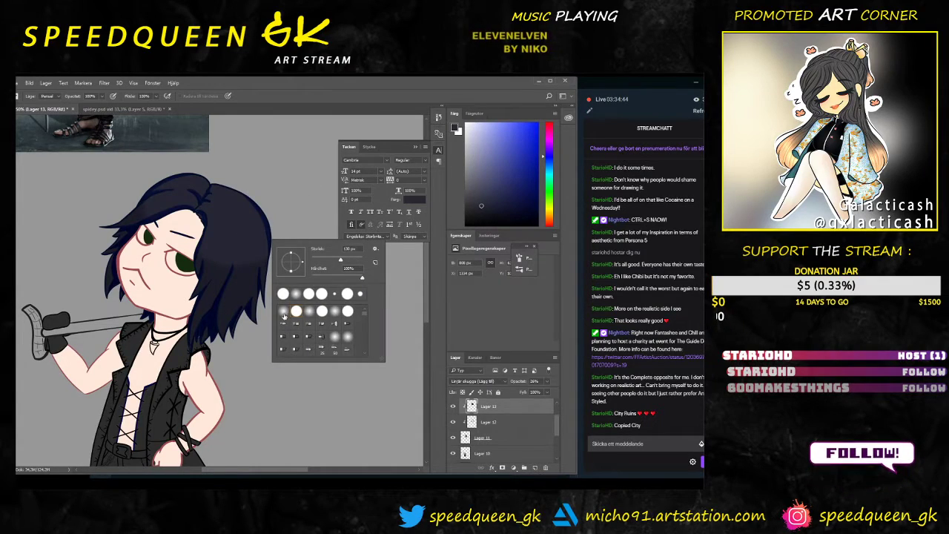
{"action": "left_click", "coordinate": [245, 204]}
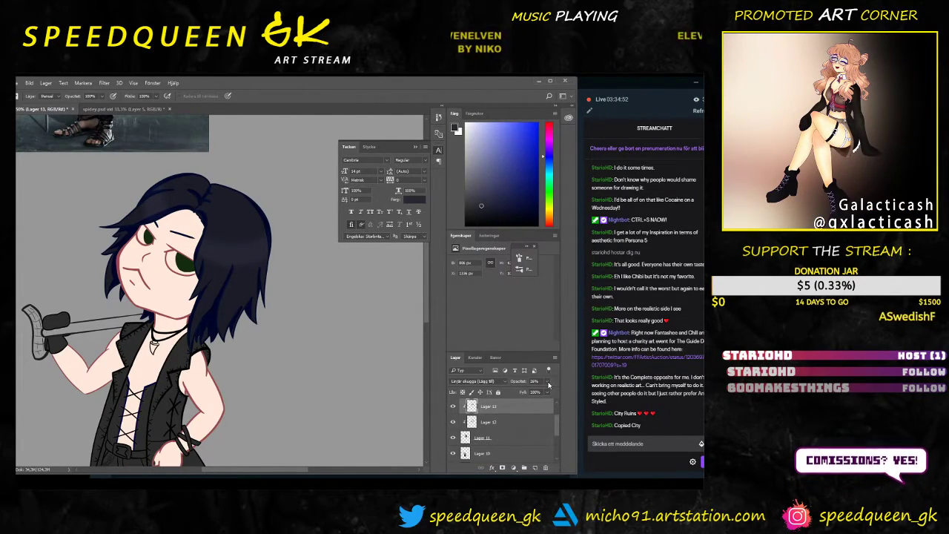
Step: Pick a hard round eraser and dab the hair highlight with Layer 13 at about 70% opacity, then return the layer to 26%
{"action": "left_click_drag", "start_coordinate": [545, 392], "coordinate": [539, 397]}
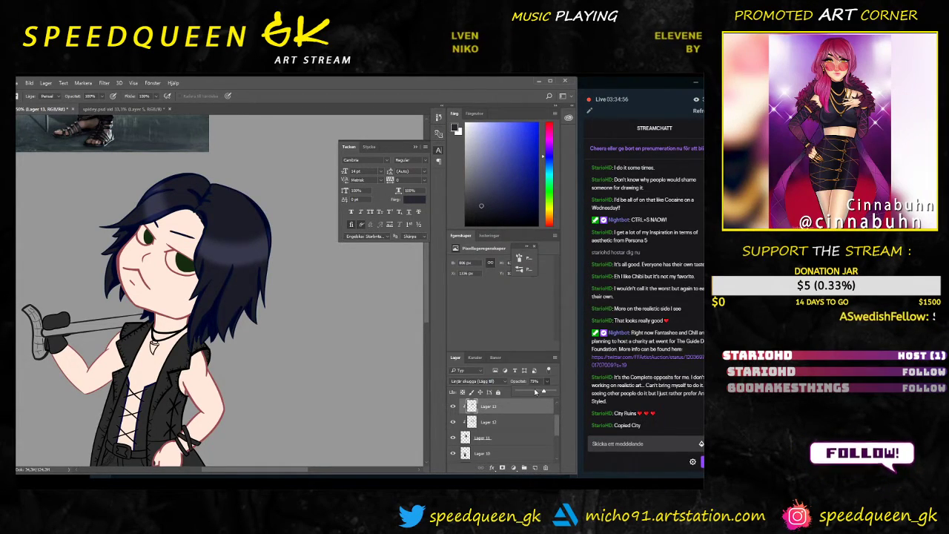
{"action": "key", "text": "b"}
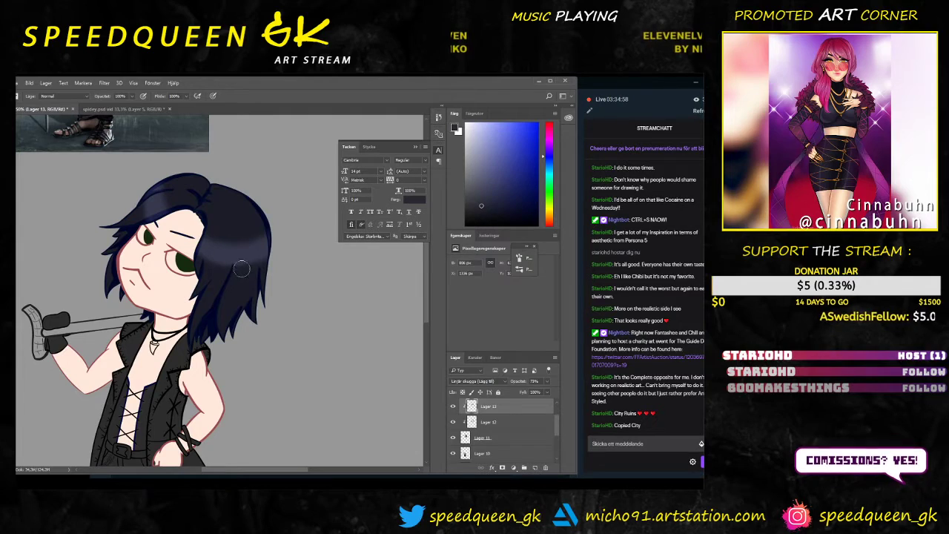
{"action": "key", "text": "e"}
{"action": "right_click", "coordinate": [242, 267]}
{"action": "left_click", "coordinate": [267, 337]}
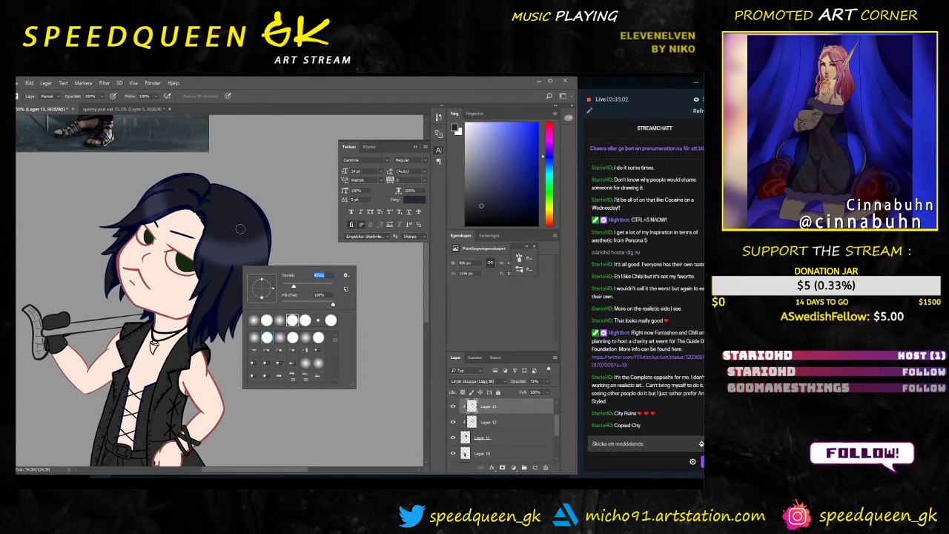
{"action": "key", "text": "Return"}
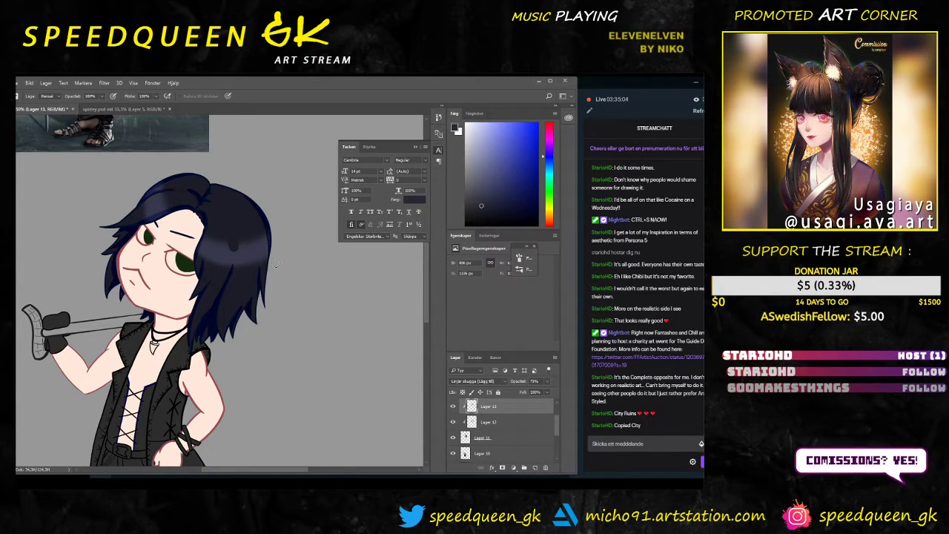
{"action": "key", "text": "alt+z"}
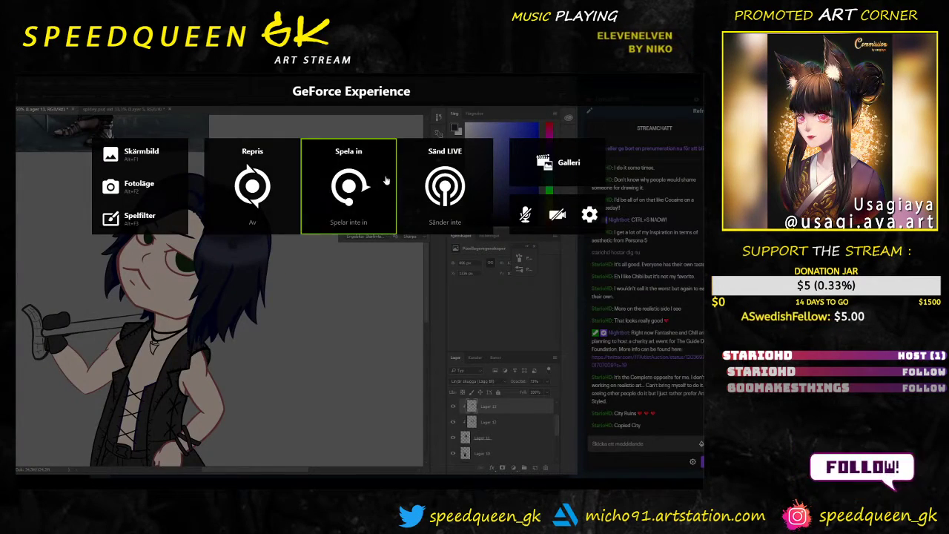
{"action": "key", "text": "alt+z"}
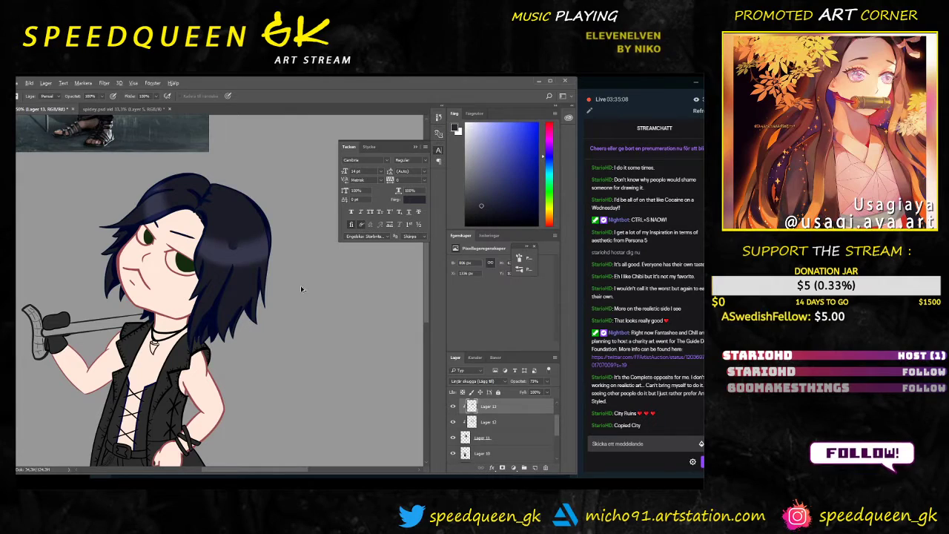
{"action": "key", "text": "2"}
{"action": "key", "text": "6"}
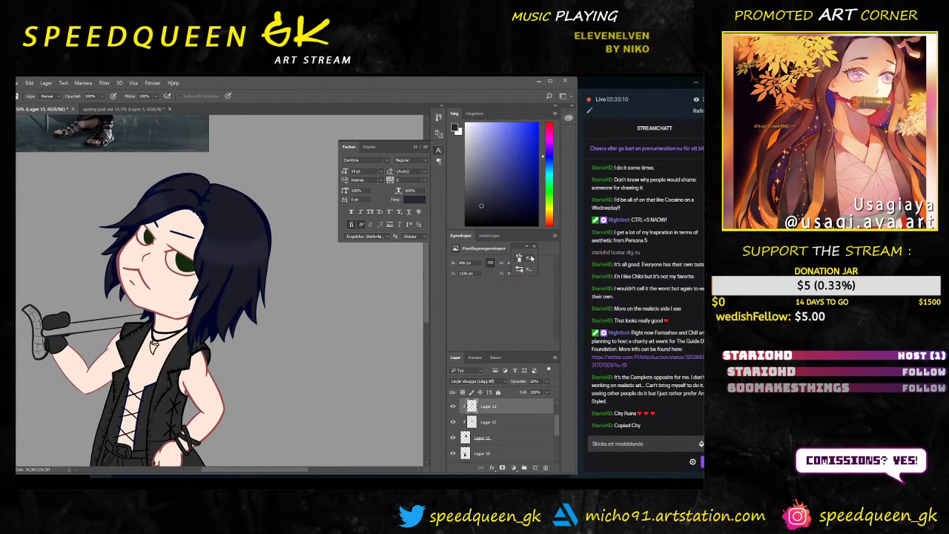
Step: Enable shape dynamics for the eraser and set its size control to Ritstiftstryck
{"action": "left_click_drag", "start_coordinate": [523, 247], "coordinate": [378, 255]}
{"action": "left_click", "coordinate": [375, 267]}
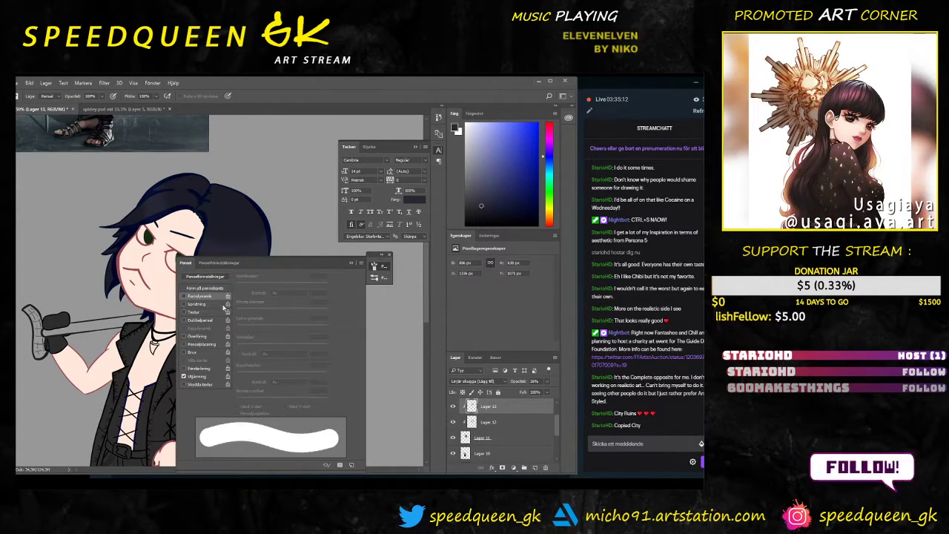
{"action": "left_click", "coordinate": [200, 298]}
{"action": "left_click", "coordinate": [283, 293]}
{"action": "left_click", "coordinate": [286, 312]}
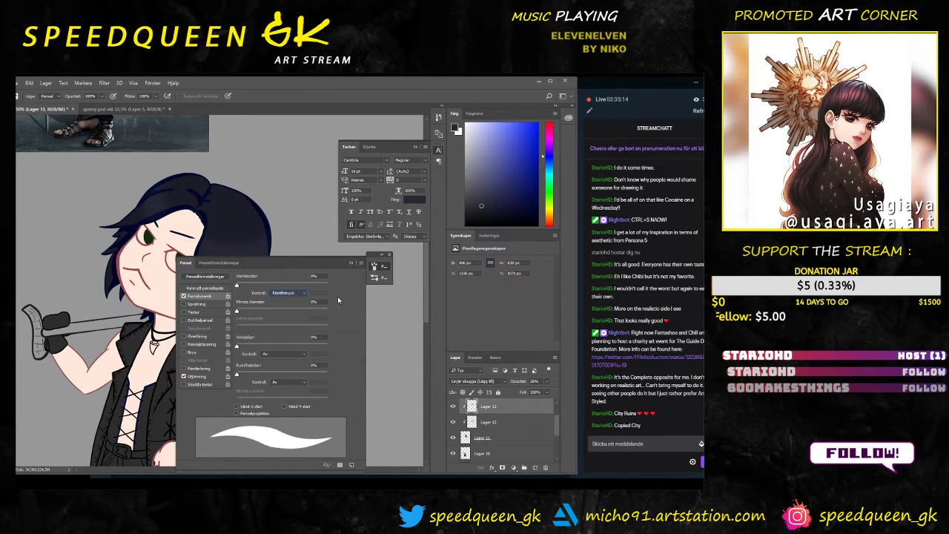
{"action": "left_click_drag", "start_coordinate": [339, 267], "coordinate": [484, 233]}
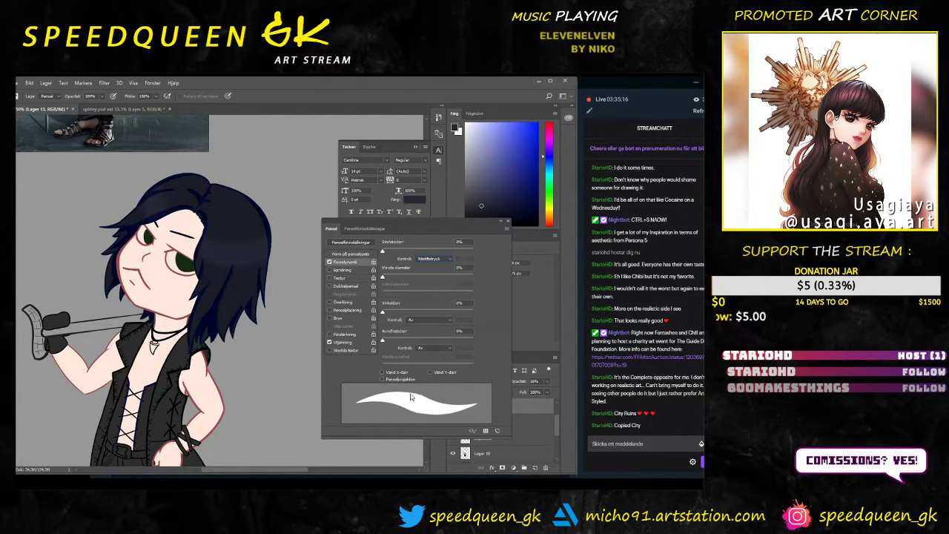
Step: Try the pressure-sensitive eraser on the highlight at the side of the head, undo it, and collapse the brush settings
{"action": "right_click", "coordinate": [243, 250]}
{"action": "key", "text": "Escape"}
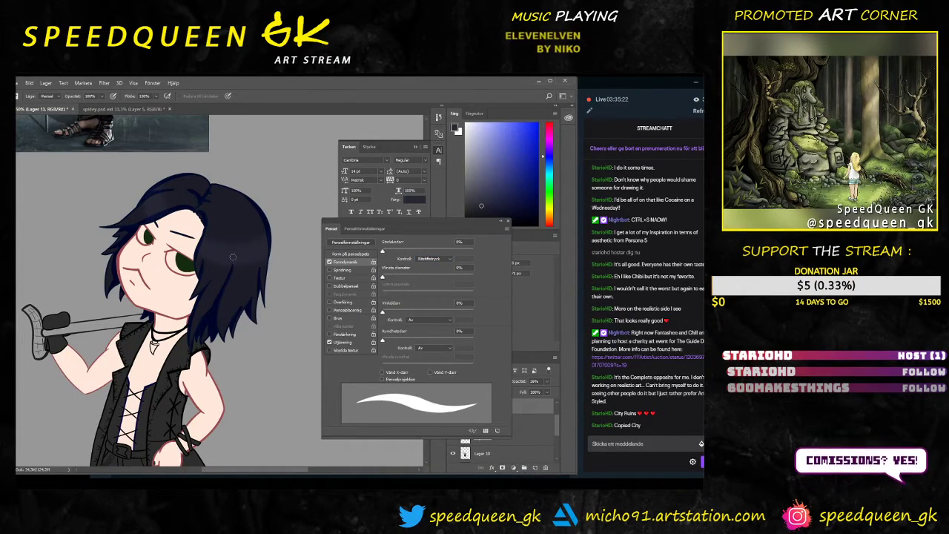
{"action": "key", "text": "ctrl+z"}
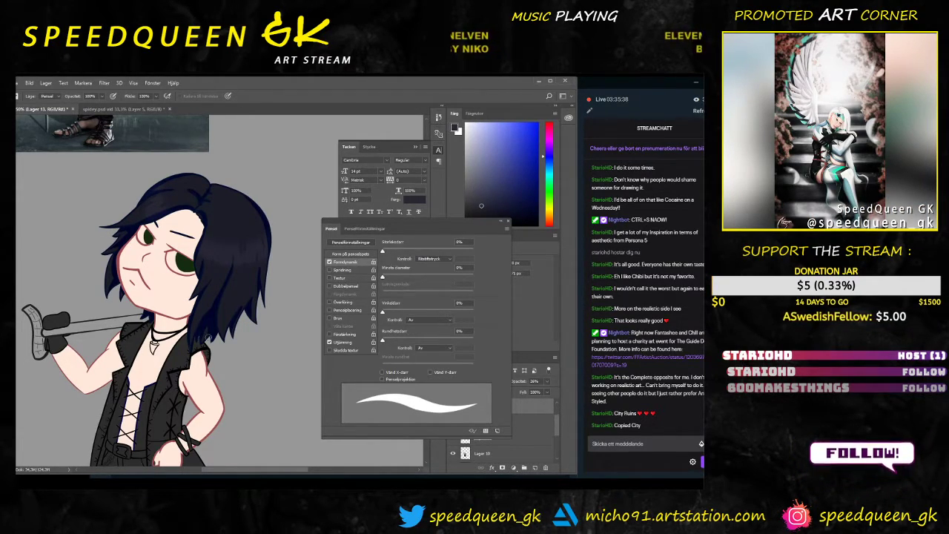
{"action": "key", "text": "ctrl+minus"}
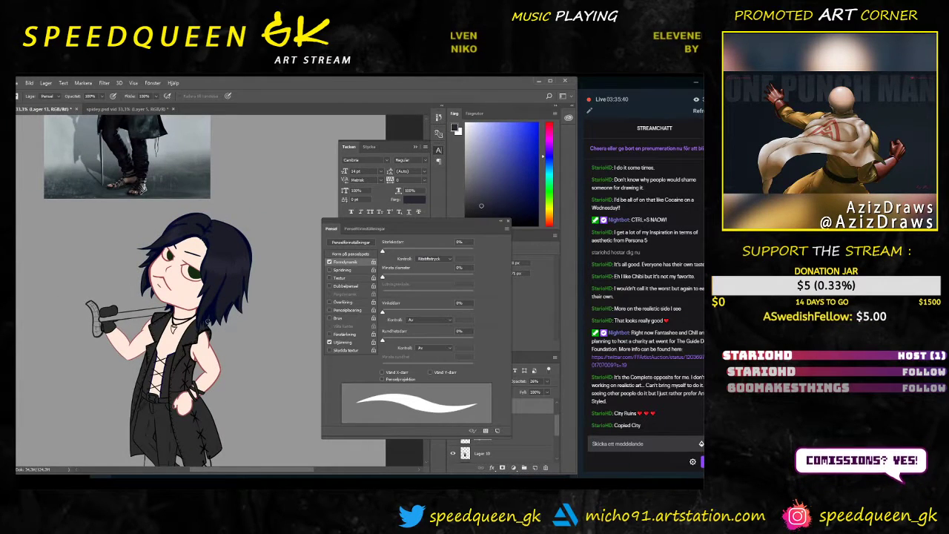
{"action": "key", "text": "ctrl+plus"}
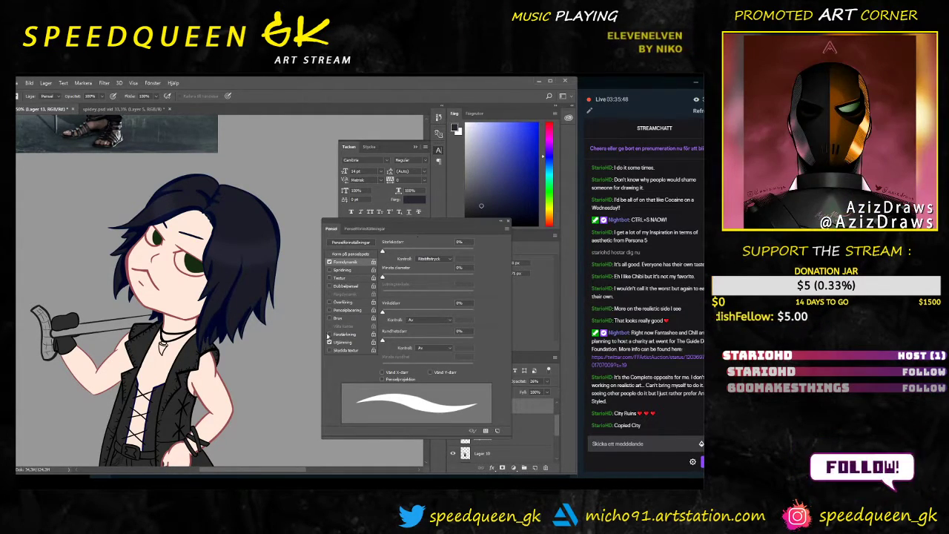
{"action": "left_click", "coordinate": [501, 223]}
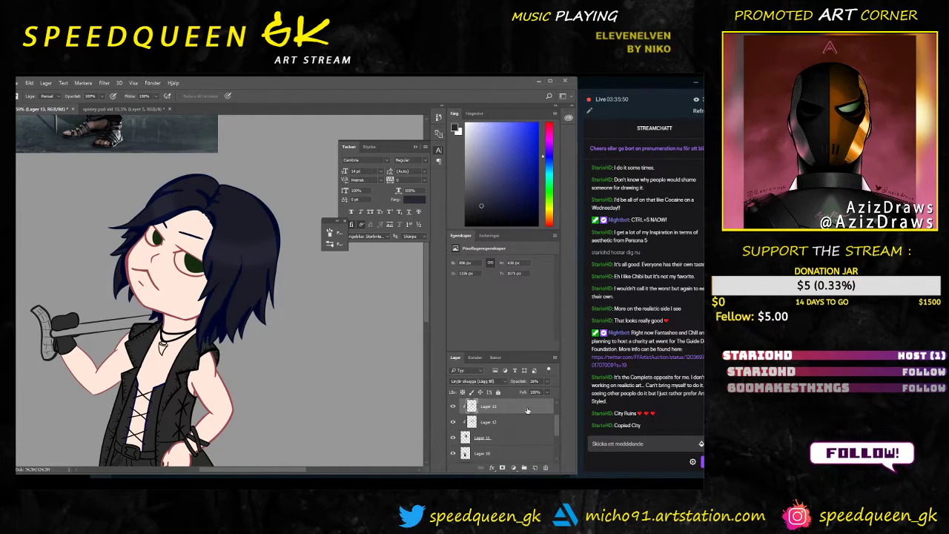
Step: Add an empty layer above Layer 13, then select Layer 12 and choose a hard round brush at 100% hardness
{"action": "left_click", "coordinate": [535, 468]}
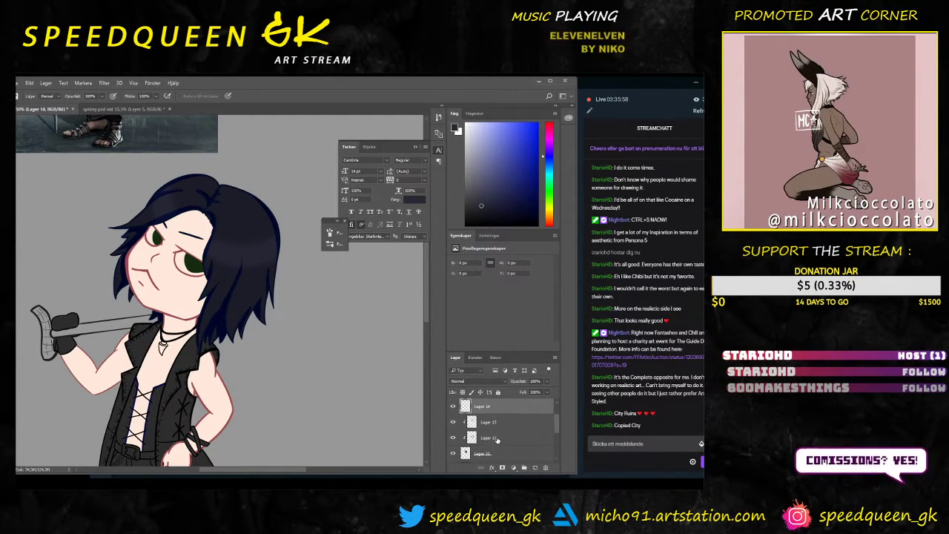
{"action": "left_click", "coordinate": [495, 439]}
{"action": "key", "text": "b"}
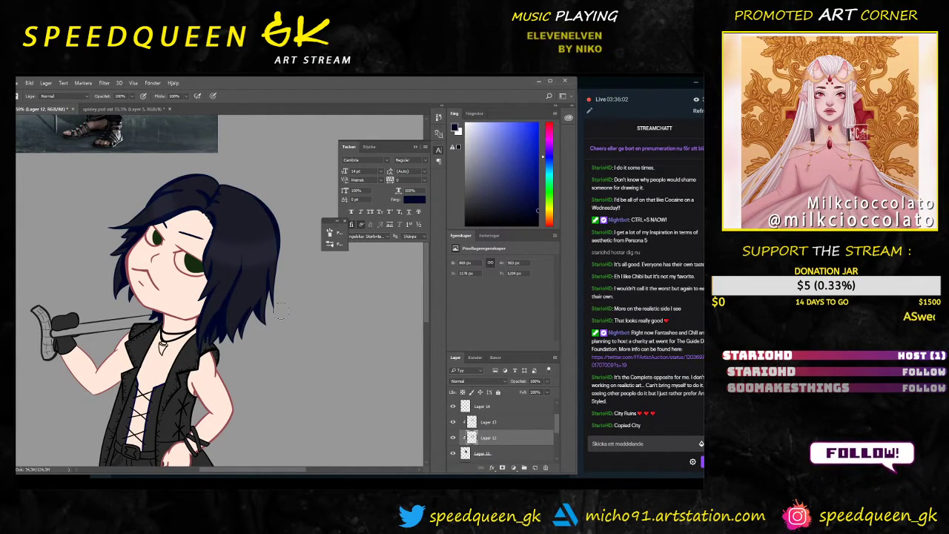
{"action": "right_click", "coordinate": [250, 238]}
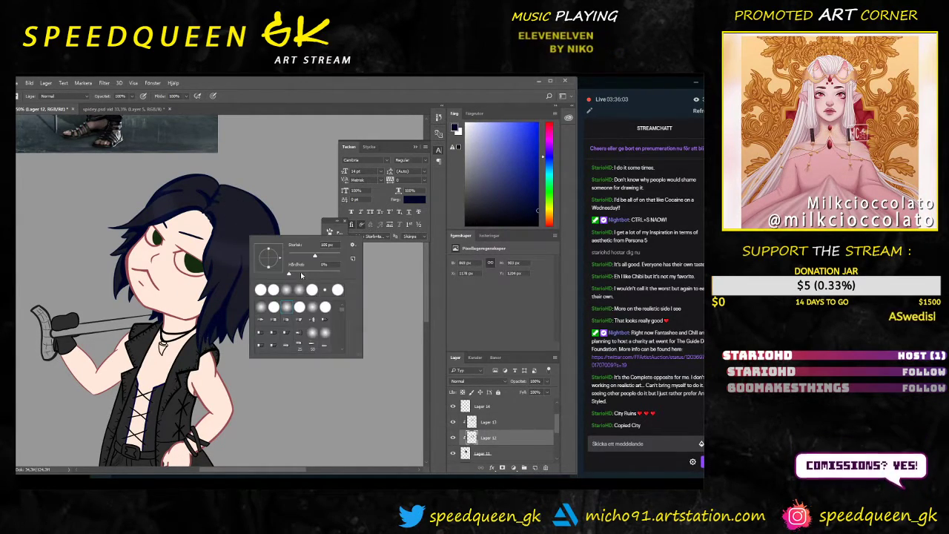
{"action": "left_click", "coordinate": [273, 308]}
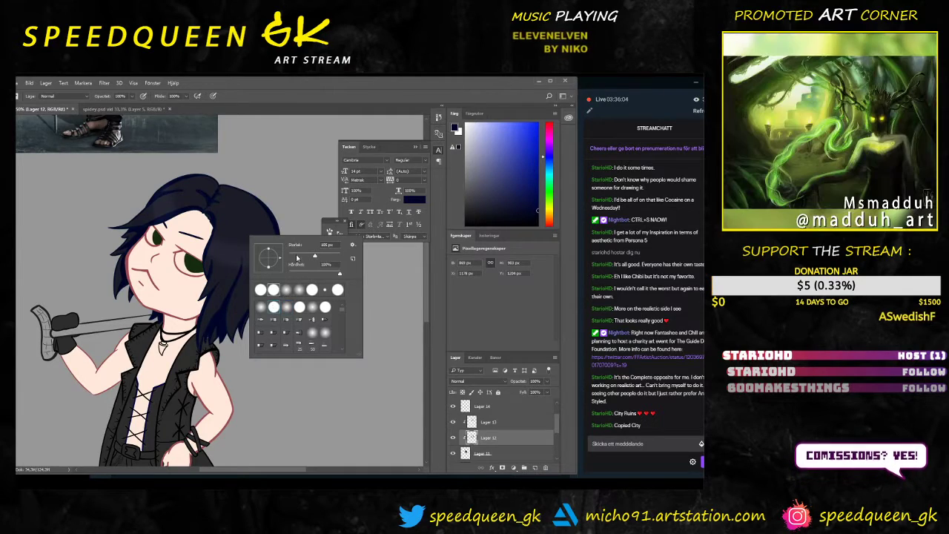
Step: Set the brush's shape dynamics size control to Ritstiftstryck and collapse the brush settings
{"action": "left_click", "coordinate": [332, 230]}
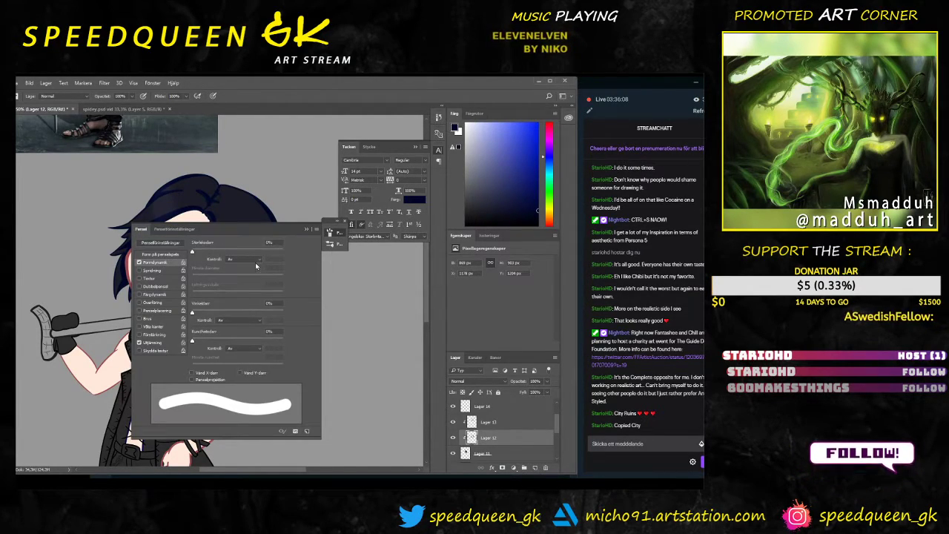
{"action": "left_click", "coordinate": [255, 261]}
{"action": "left_click", "coordinate": [238, 271]}
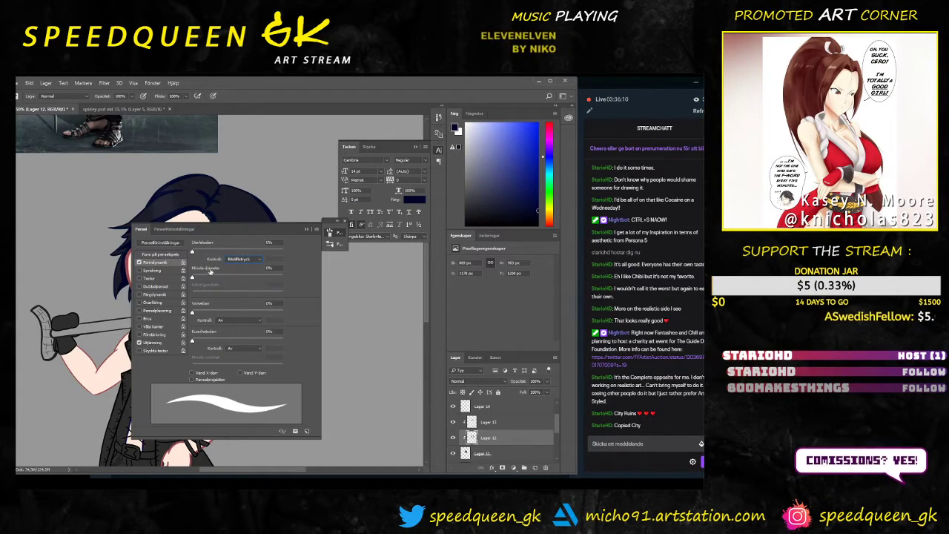
{"action": "left_click", "coordinate": [307, 229]}
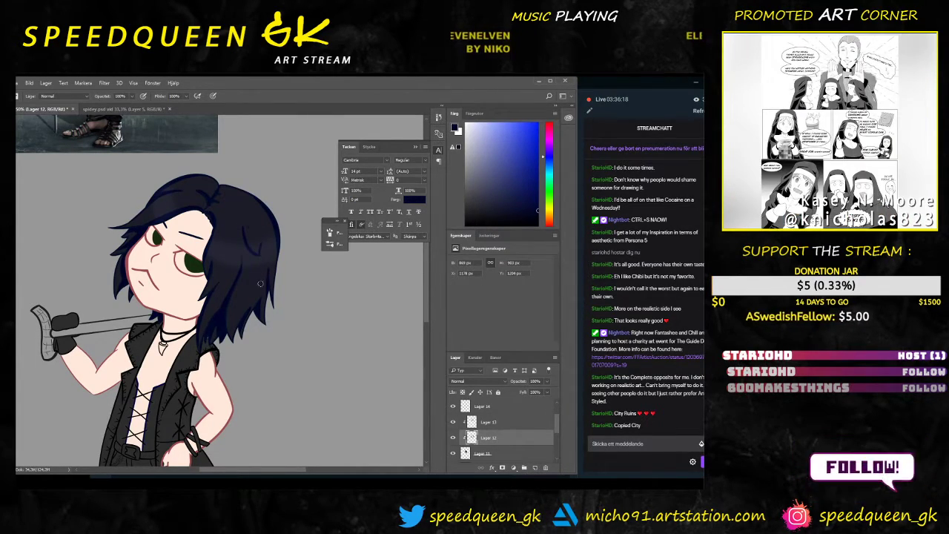
Step: Paint dark navy strand lines down the side of the hair on Layer 12, adjusting the brush between strokes
{"action": "key", "text": "alt+z"}
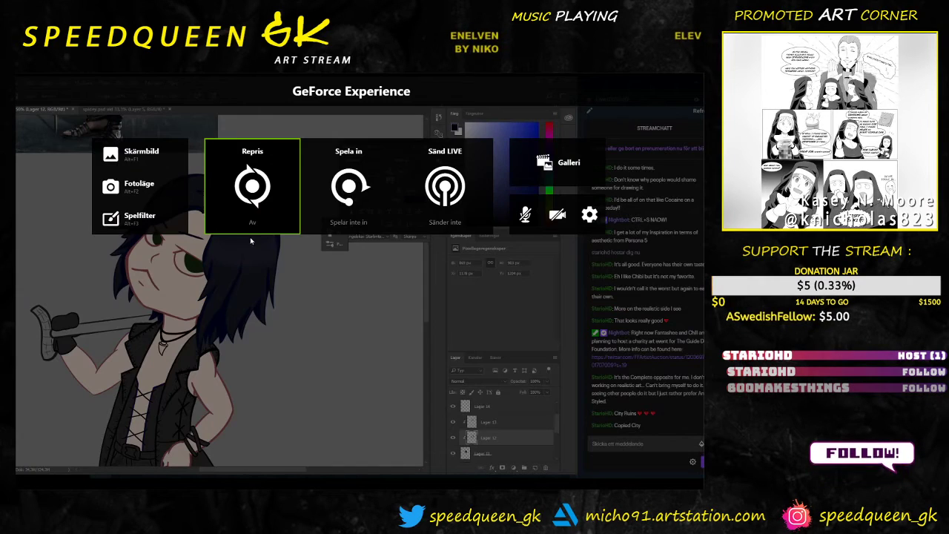
{"action": "left_click", "coordinate": [505, 112]}
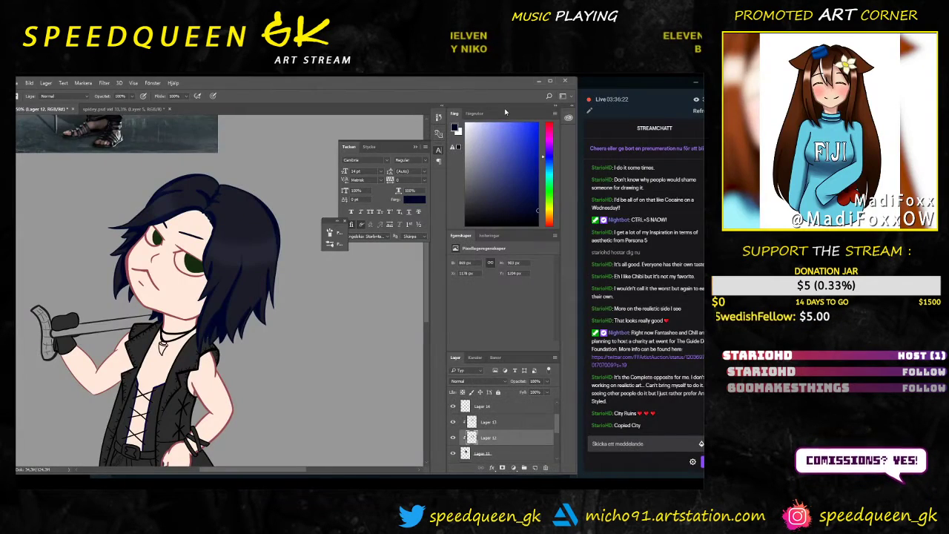
{"action": "key", "text": "ctrl+plus"}
{"action": "left_click_drag", "start_coordinate": [287, 246], "coordinate": [255, 276]}
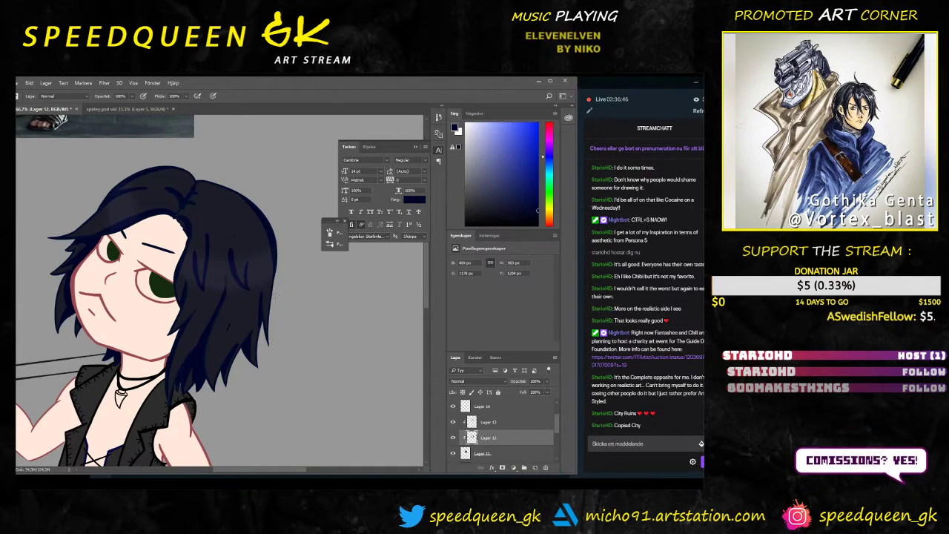
{"action": "right_click", "coordinate": [251, 308]}
{"action": "left_click", "coordinate": [295, 331]}
{"action": "left_click", "coordinate": [233, 331]}
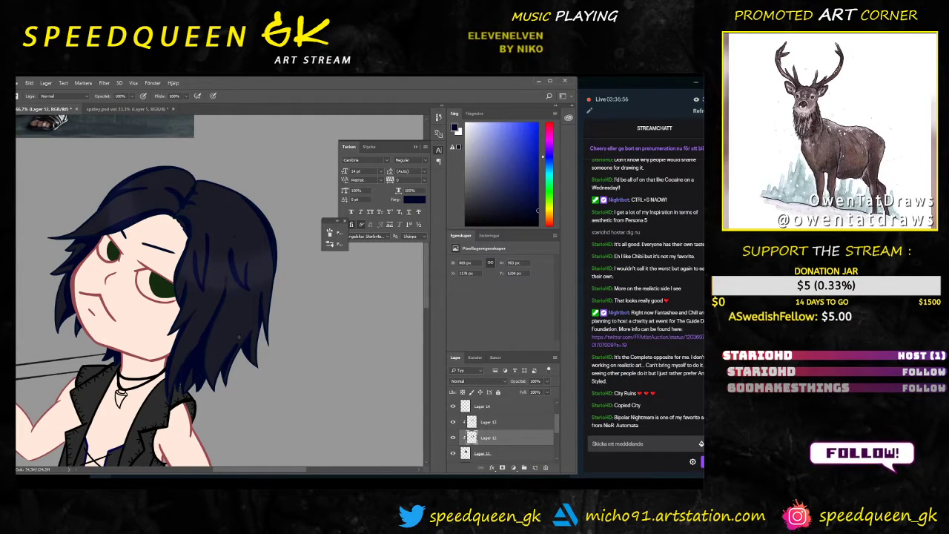
Step: Extend the dark strand lines on Layer 12 through the lower side hair toward the tips
{"action": "key", "text": "ctrl+plus"}
{"action": "mouse_move", "coordinate": [269, 371]}
{"action": "left_mouse_down"}
{"action": "mouse_move", "coordinate": [286, 306]}
{"action": "mouse_move", "coordinate": [273, 335]}
{"action": "left_mouse_up"}
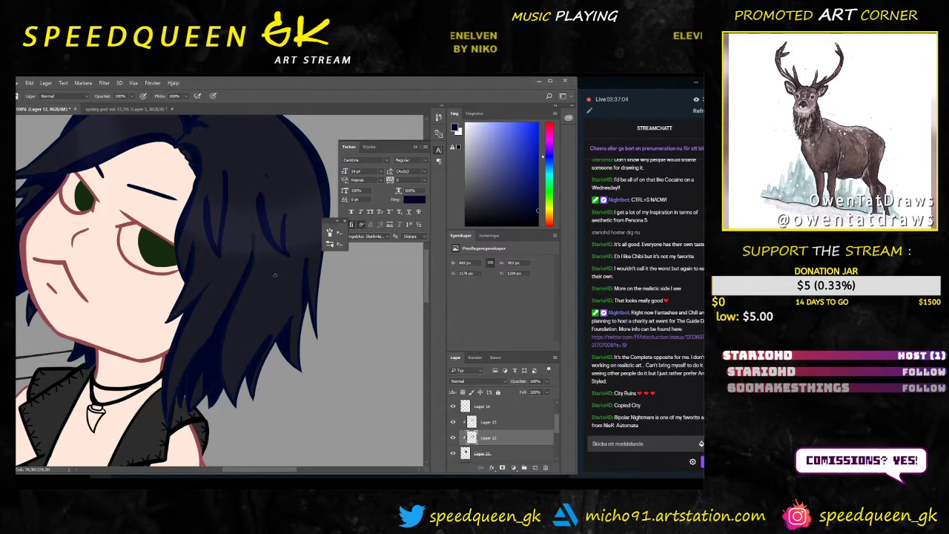
{"action": "scroll", "coordinate": [275, 275], "scroll_direction": "up", "scroll_amount": 3}
{"action": "key", "text": "e"}
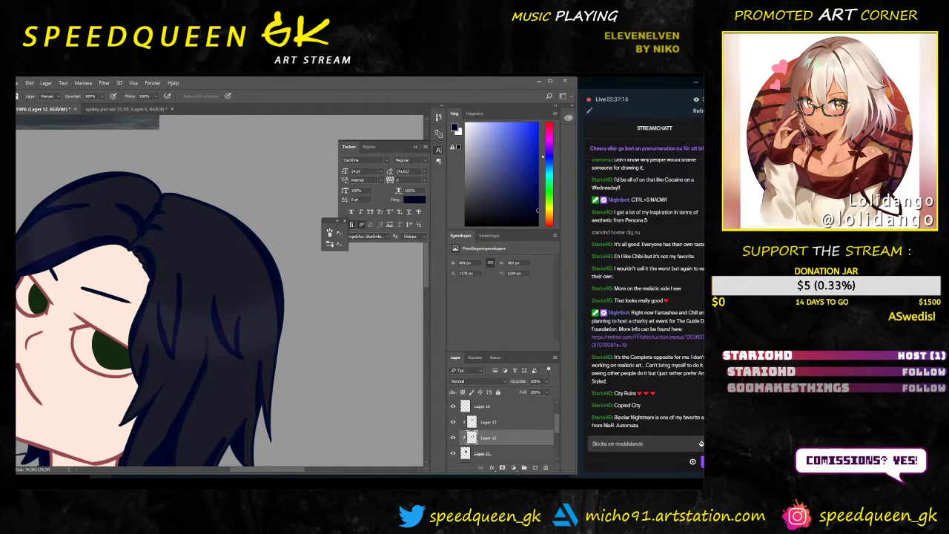
{"action": "key", "text": "alt+Tab"}
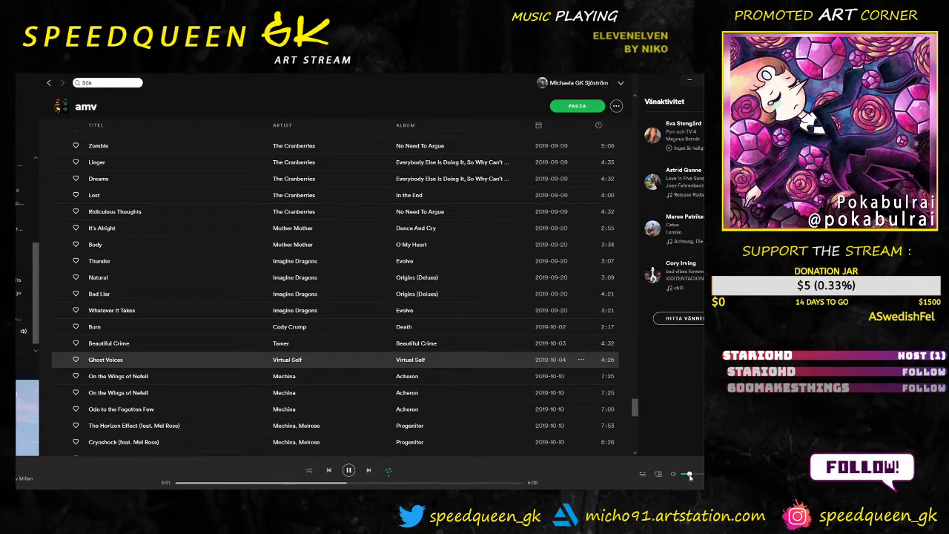
{"action": "key", "text": "alt+Tab"}
Step: Refine the side strands on Layer 12 with the eraser and brush, and paint fine dark strands over the crown
{"action": "left_click_drag", "start_coordinate": [205, 301], "coordinate": [294, 305]}
{"action": "scroll", "coordinate": [309, 353], "scroll_direction": "down", "scroll_amount": 3}
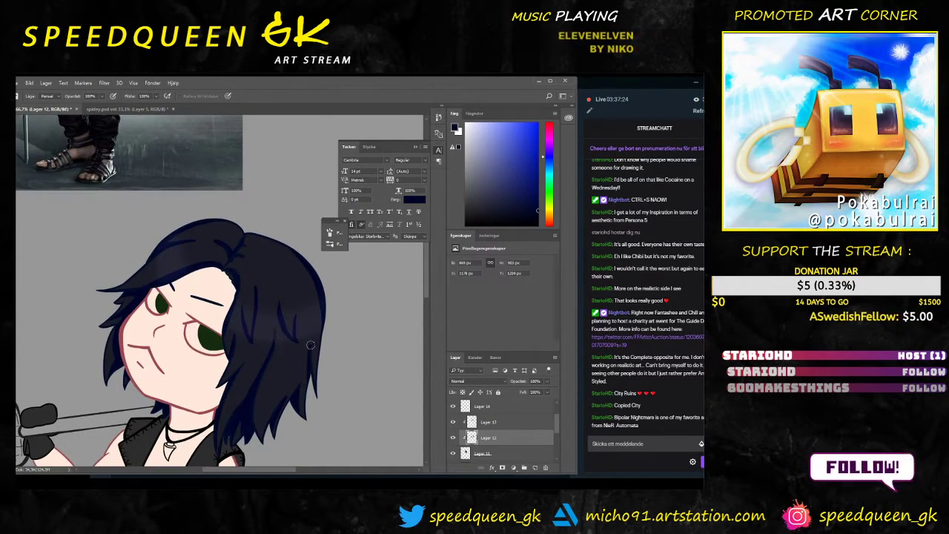
{"action": "key", "text": "b"}
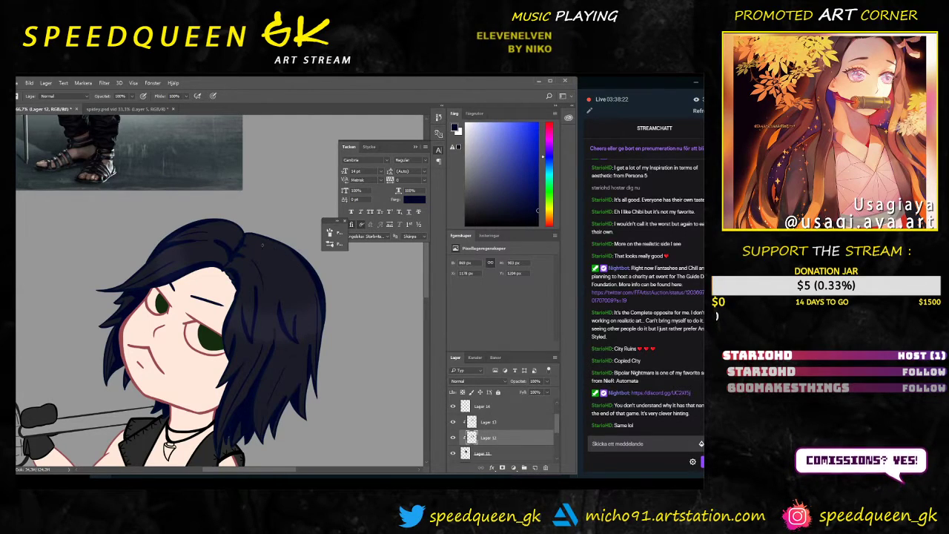
{"action": "right_click", "coordinate": [231, 254]}
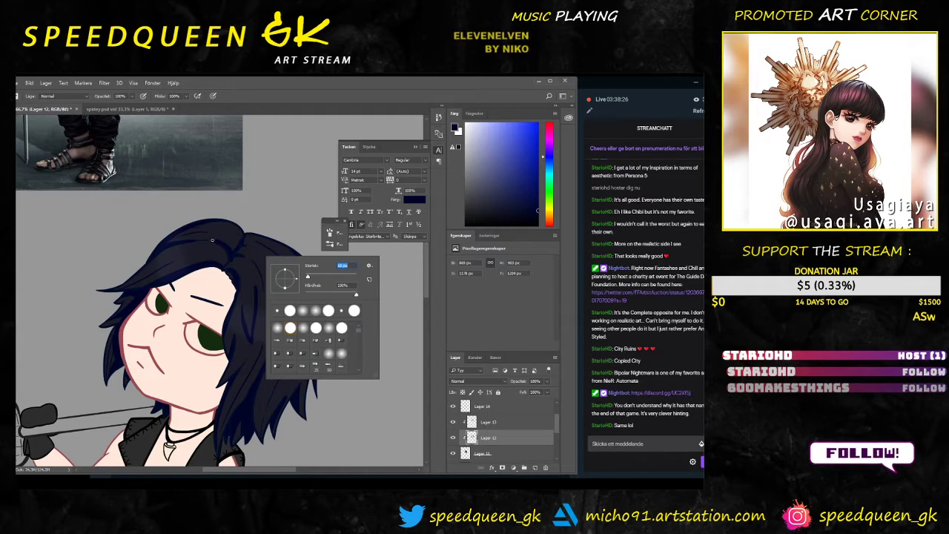
{"action": "left_click", "coordinate": [213, 240]}
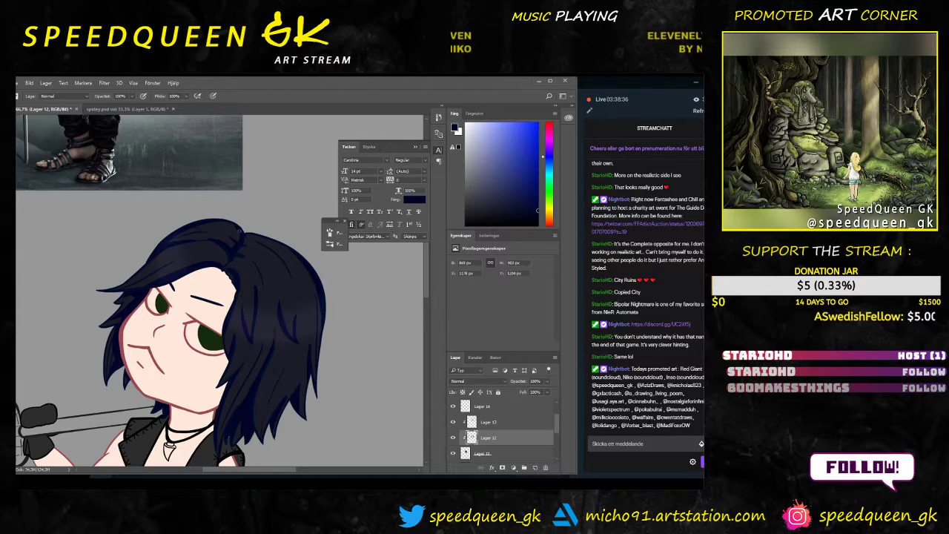
Step: Rework the dark navy strands on the crown beside the parting on Layer 12, alternating between eraser and brush
{"action": "key", "text": "ctrl+plus"}
{"action": "key", "text": "ctrl+plus"}
{"action": "key", "text": "ctrl+plus"}
{"action": "key", "text": "ctrl+plus"}
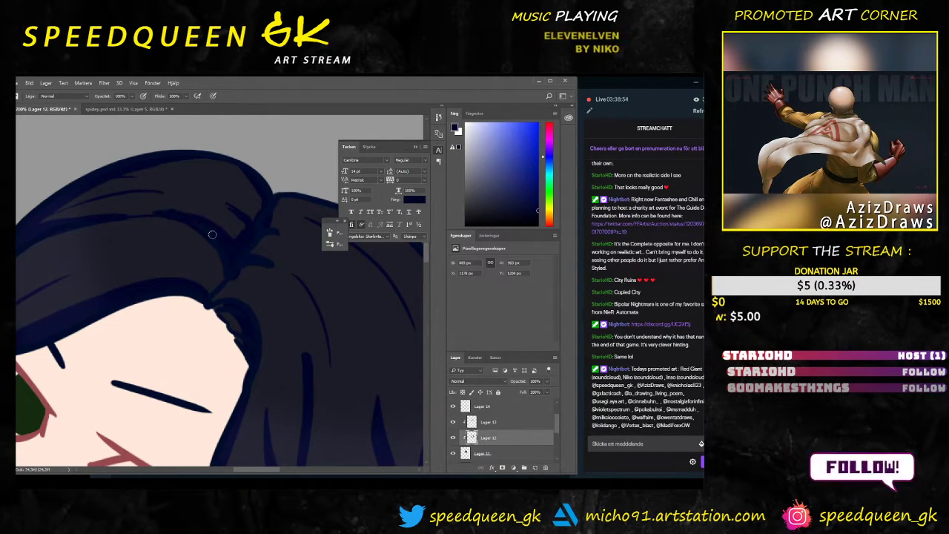
{"action": "key", "text": "e"}
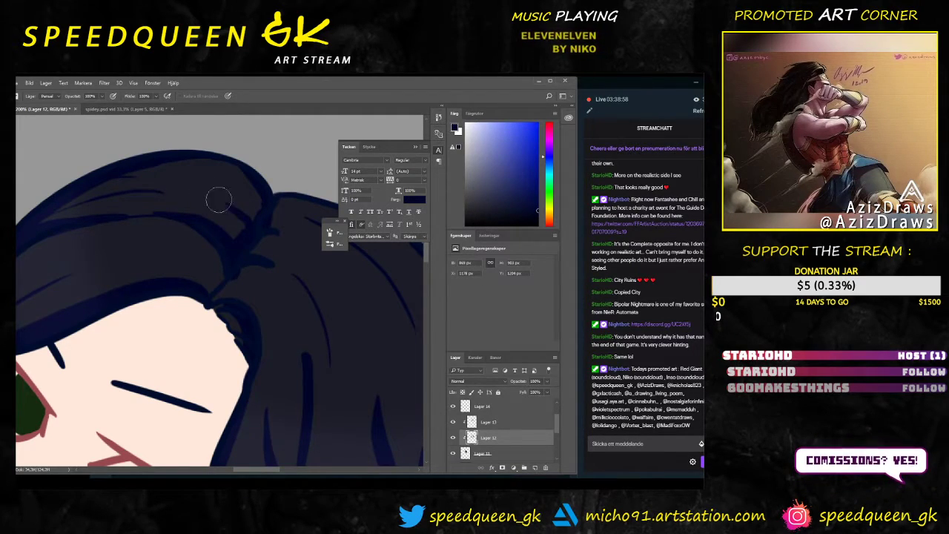
{"action": "key", "text": "b"}
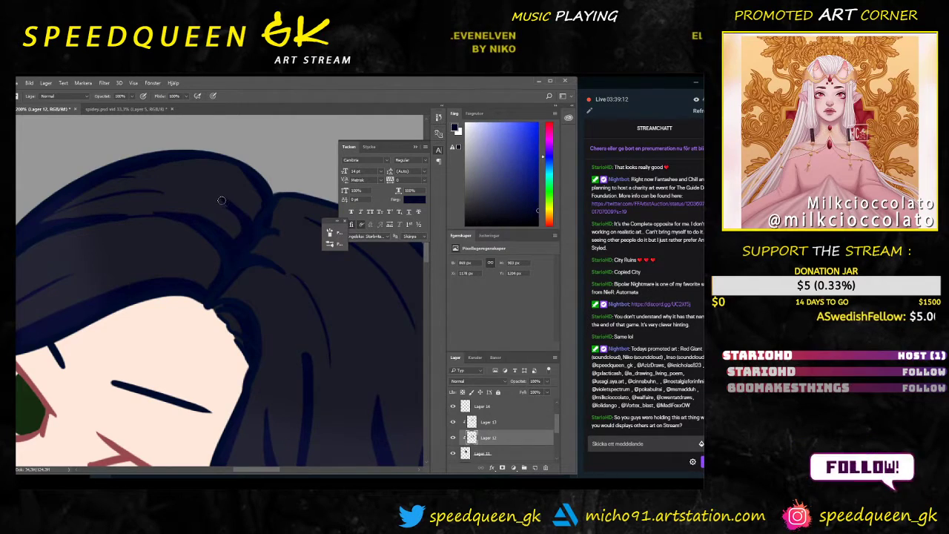
{"action": "key", "text": "e"}
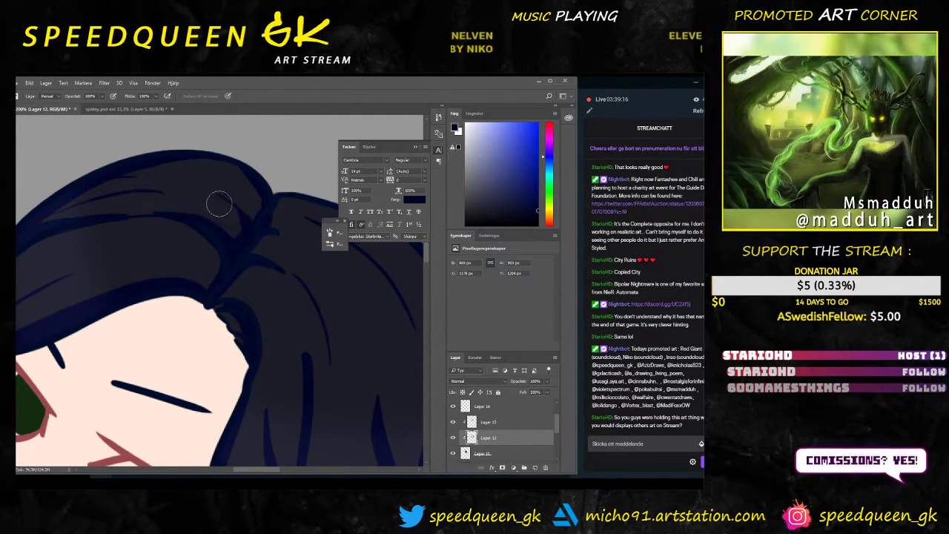
{"action": "key", "text": "b"}
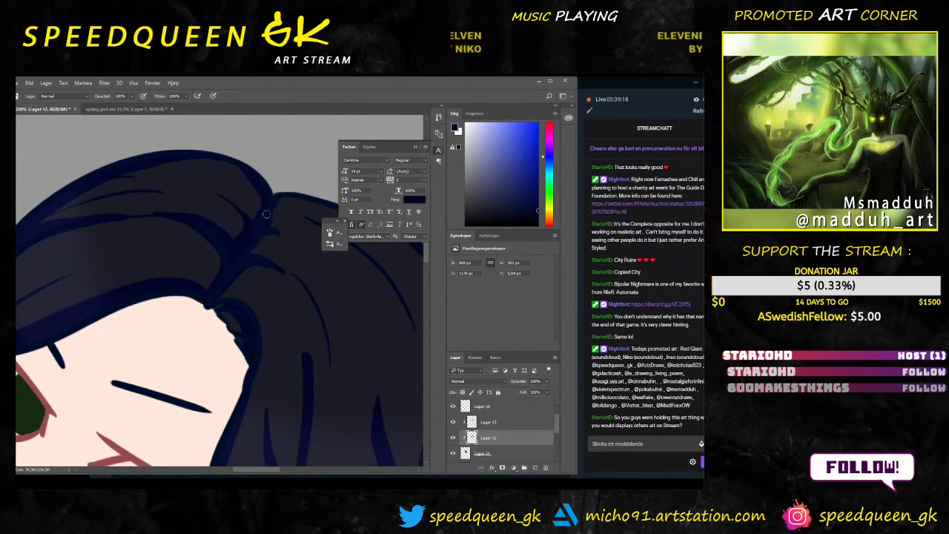
{"action": "key", "text": "e"}
{"action": "key", "text": "b"}
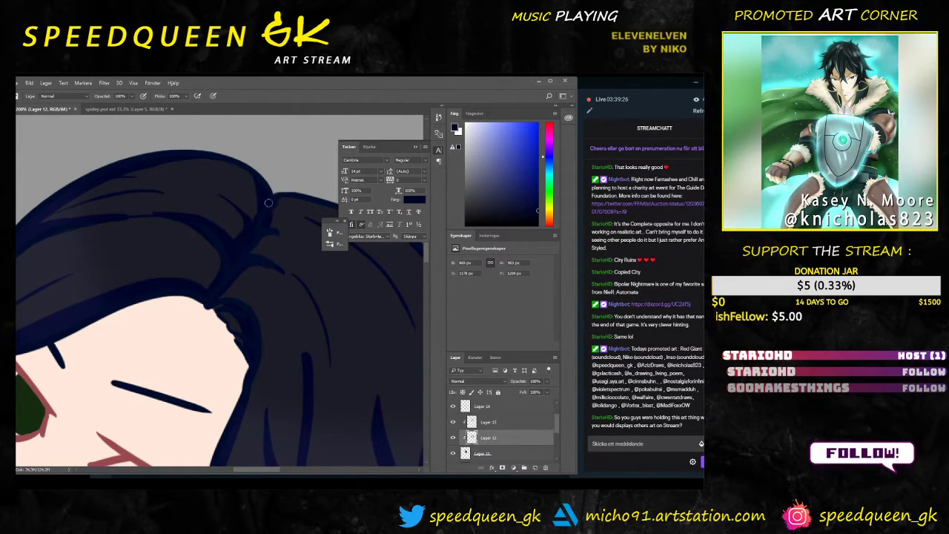
Step: Enlarge the brush and paint thicker dark strands across the front of the crown on Layer 12, thinning them with the eraser
{"action": "right_click", "coordinate": [284, 215]}
{"action": "left_click", "coordinate": [327, 233]}
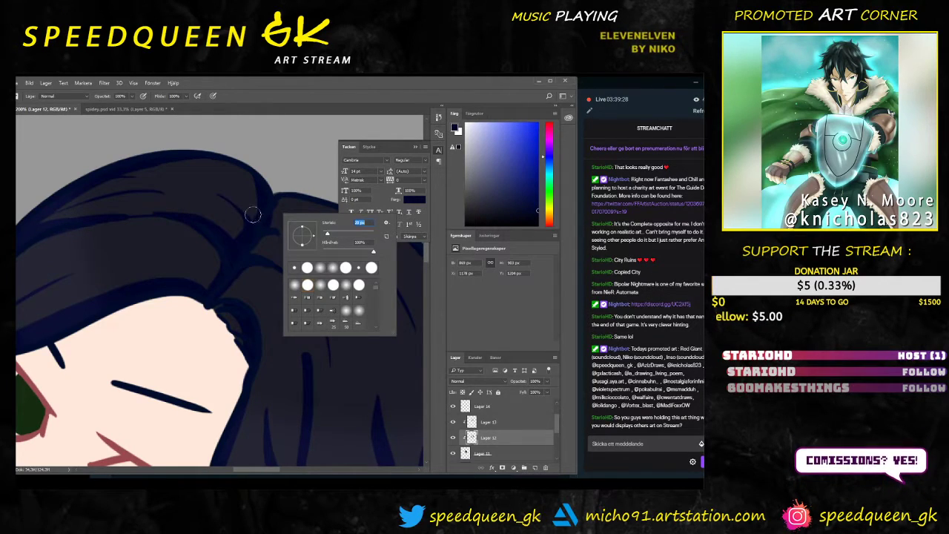
{"action": "left_click_drag", "start_coordinate": [205, 290], "coordinate": [214, 248]}
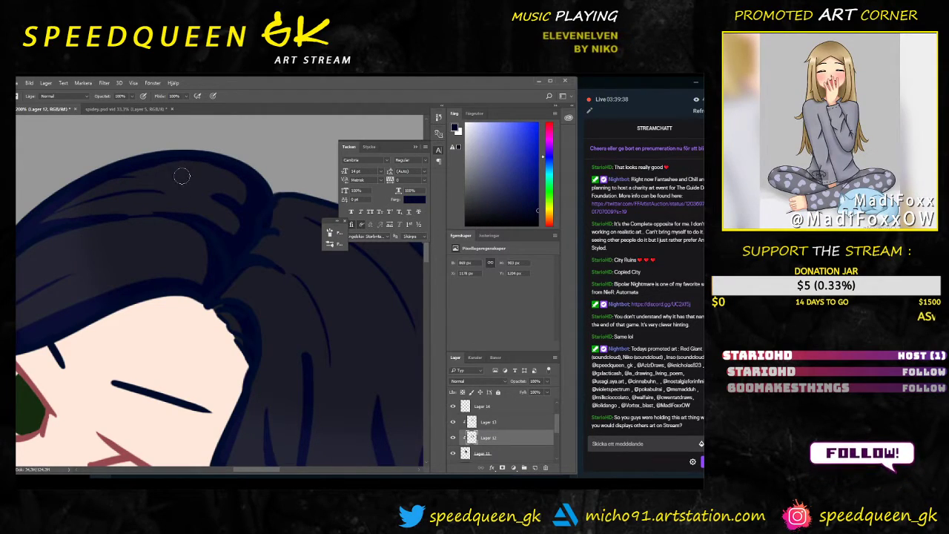
{"action": "key", "text": "e"}
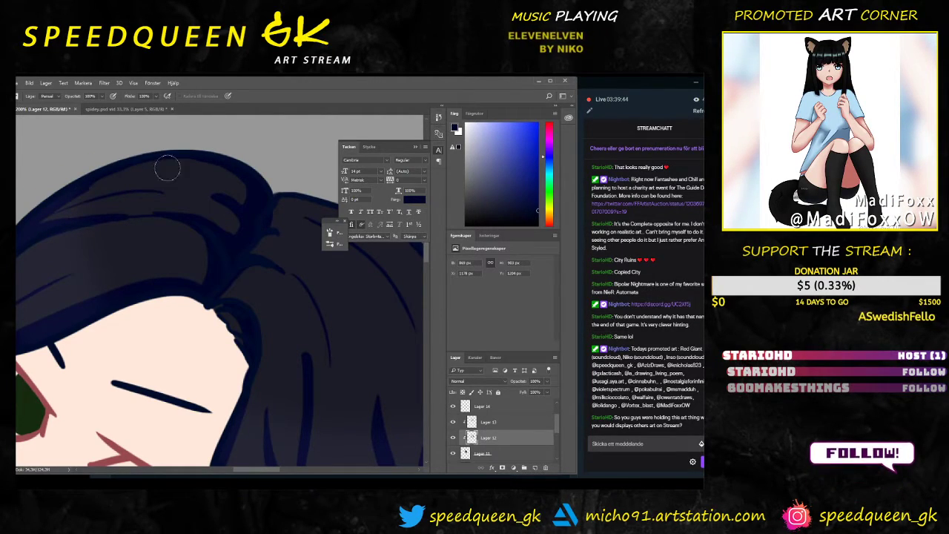
{"action": "key", "text": "b"}
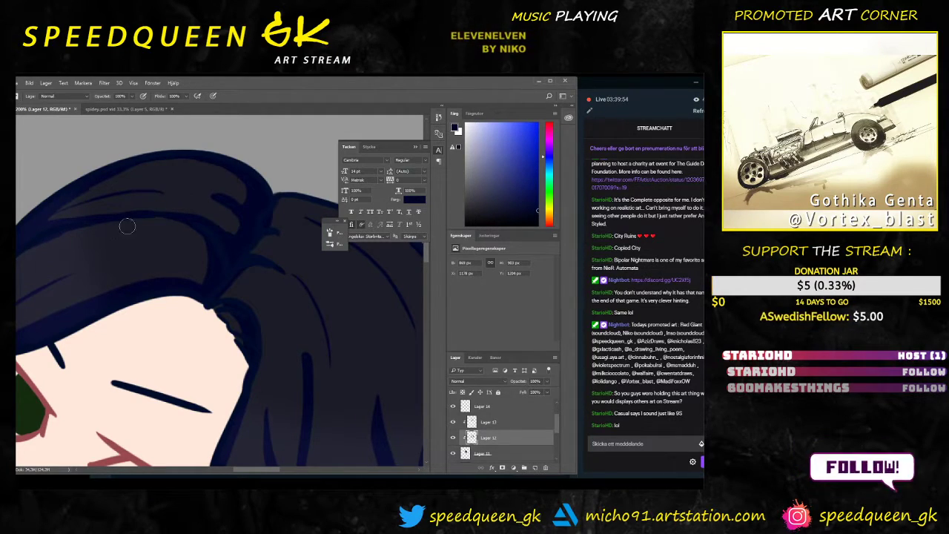
{"action": "key", "text": "e"}
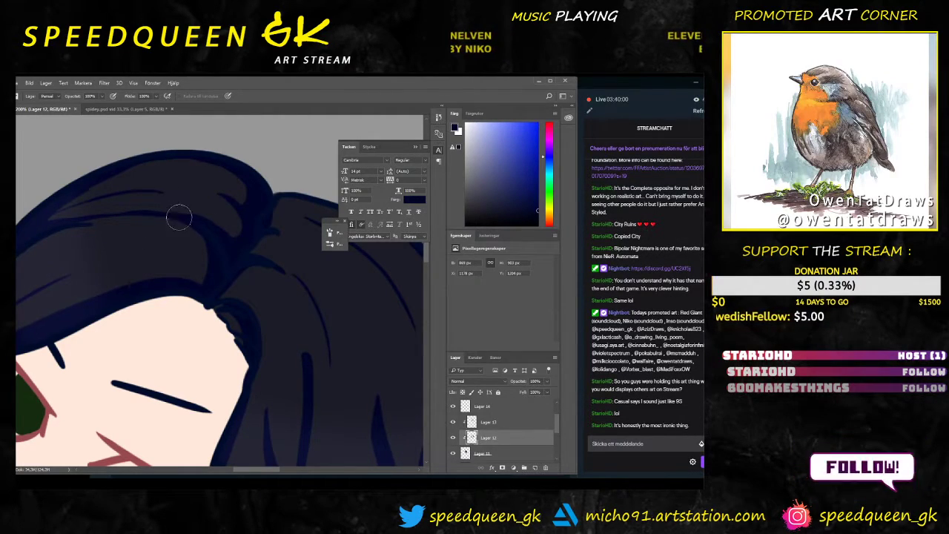
{"action": "key", "text": "b"}
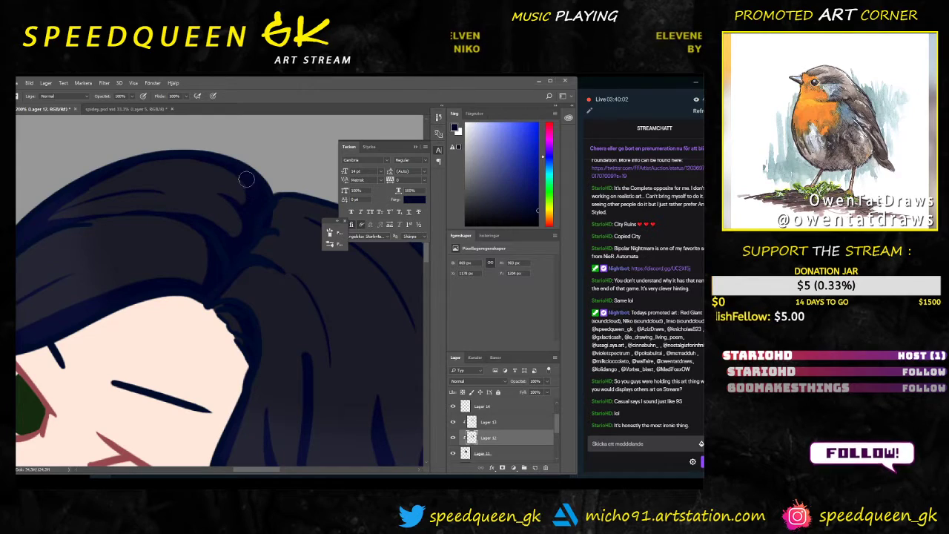
Step: Try another dark strand stroke across the front of the crown on Layer 12 and undo it
{"action": "key", "text": "ctrl+minus"}
{"action": "key", "text": "ctrl+minus"}
{"action": "key", "text": "ctrl+minus"}
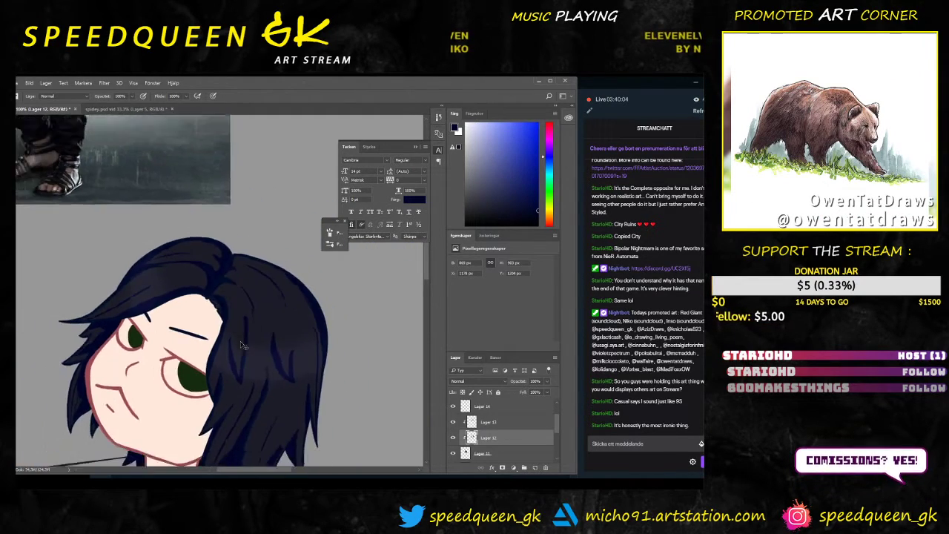
{"action": "key", "text": "ctrl+plus"}
{"action": "key", "text": "ctrl+plus"}
{"action": "key", "text": "ctrl+plus"}
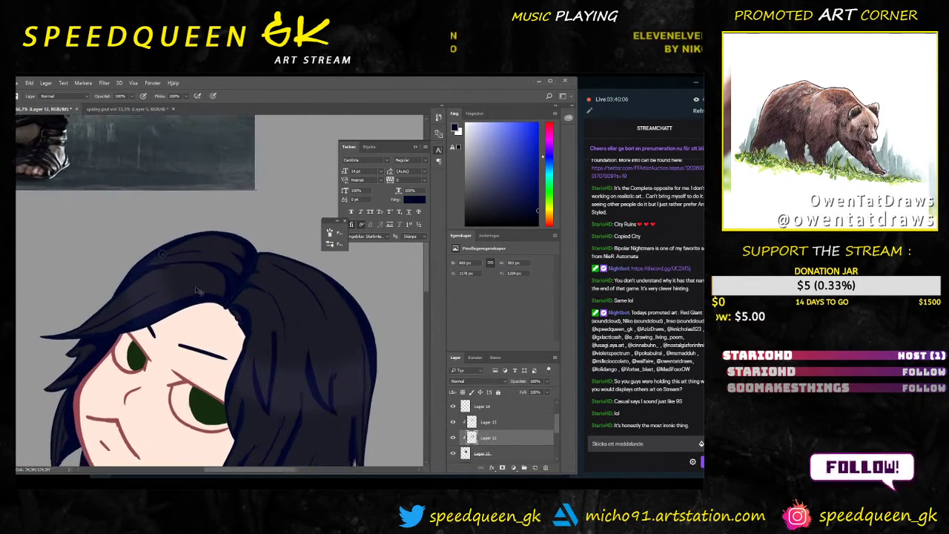
{"action": "left_click_drag", "start_coordinate": [92, 238], "coordinate": [215, 218]}
{"action": "key", "text": "ctrl+z"}
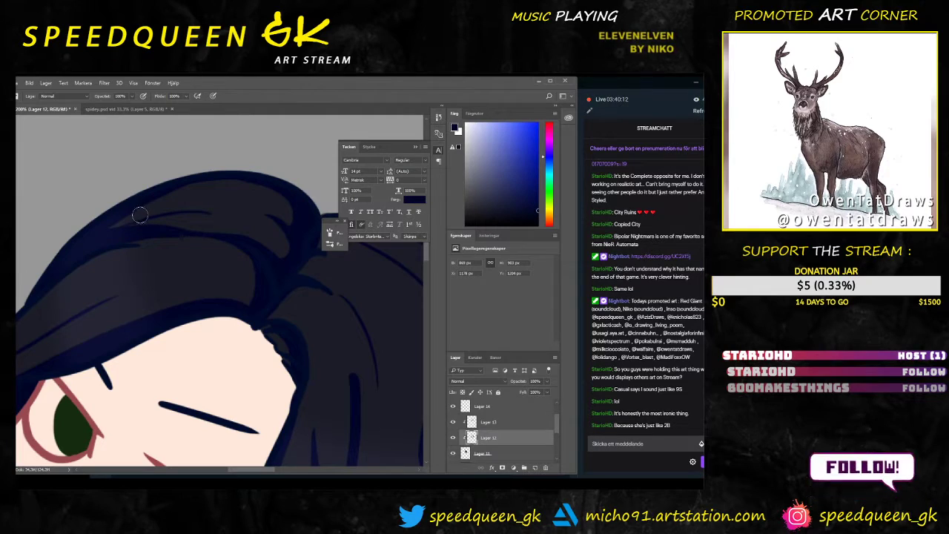
Step: Try a dark strand stroke along the upper edge of the swept fringe near its tip and undo it
{"action": "key", "text": "ctrl+minus"}
{"action": "key", "text": "ctrl+minus"}
{"action": "key", "text": "ctrl+minus"}
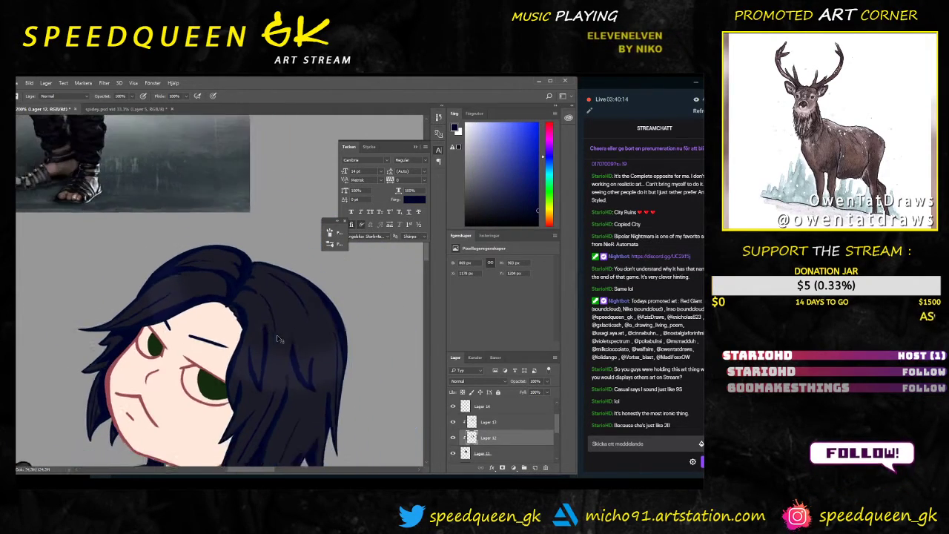
{"action": "key", "text": "ctrl+plus"}
{"action": "key", "text": "ctrl+plus"}
{"action": "key", "text": "ctrl+plus"}
{"action": "left_click_drag", "start_coordinate": [174, 317], "coordinate": [260, 329]}
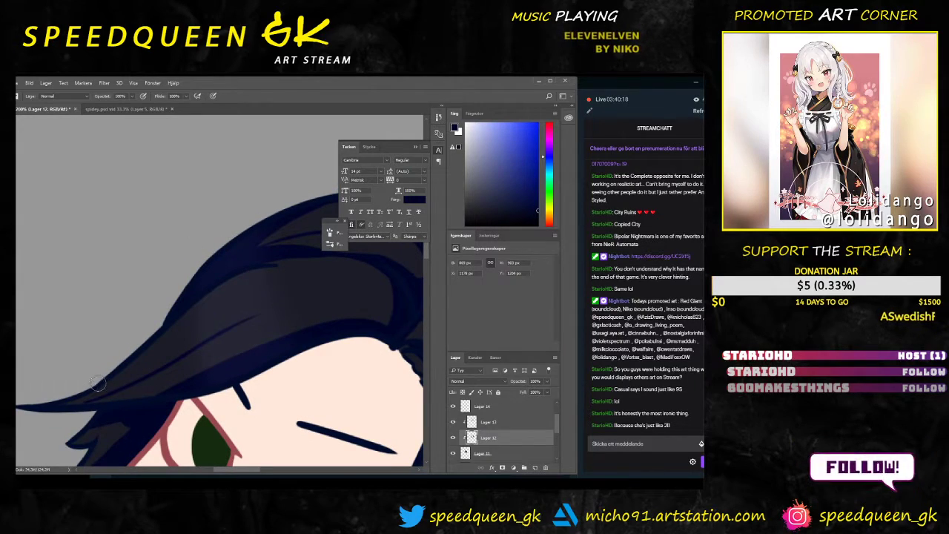
{"action": "left_click_drag", "start_coordinate": [98, 383], "coordinate": [180, 337]}
{"action": "key", "text": "ctrl+z"}
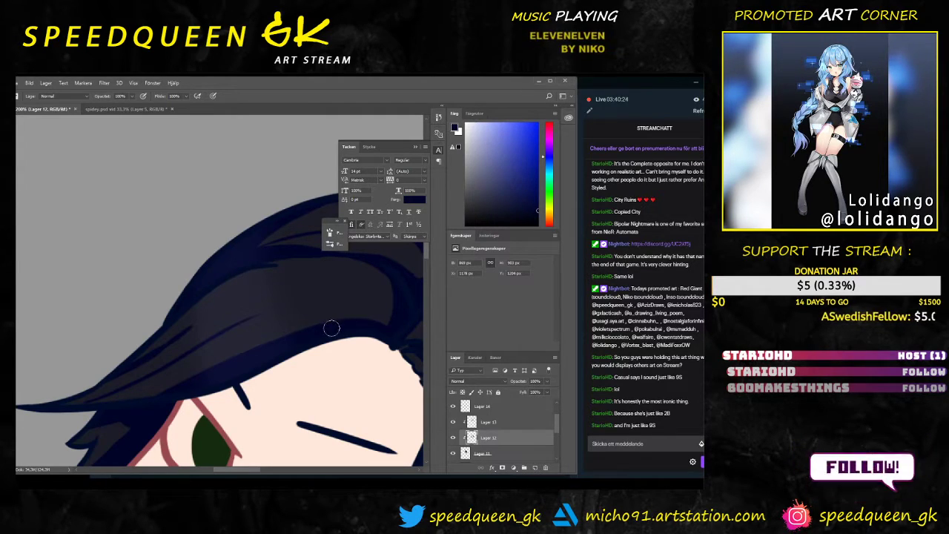
Step: Darken the hair along the hairline beside the forehead on Layer 12 and clean the strokes with the eraser
{"action": "key", "text": "ctrl+minus"}
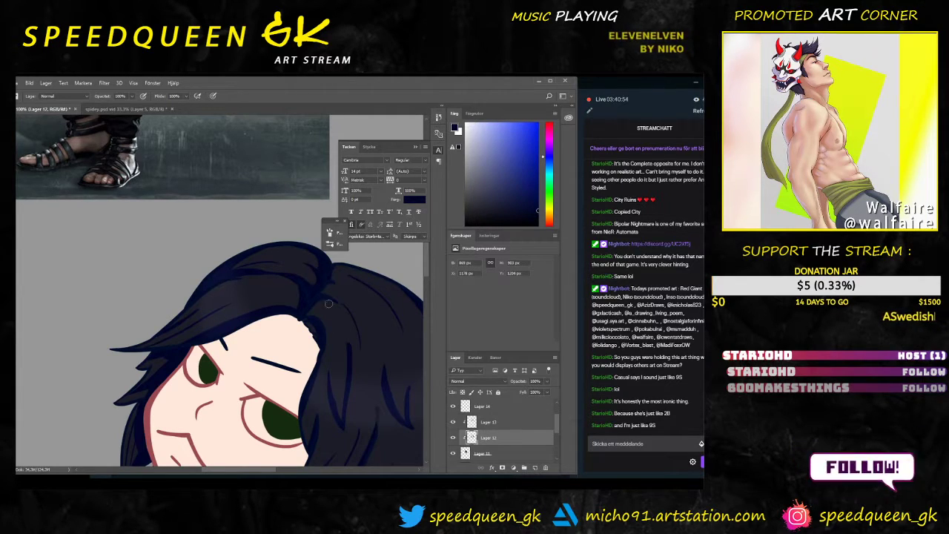
{"action": "left_click_drag", "start_coordinate": [338, 321], "coordinate": [289, 274]}
{"action": "key", "text": "ctrl+plus"}
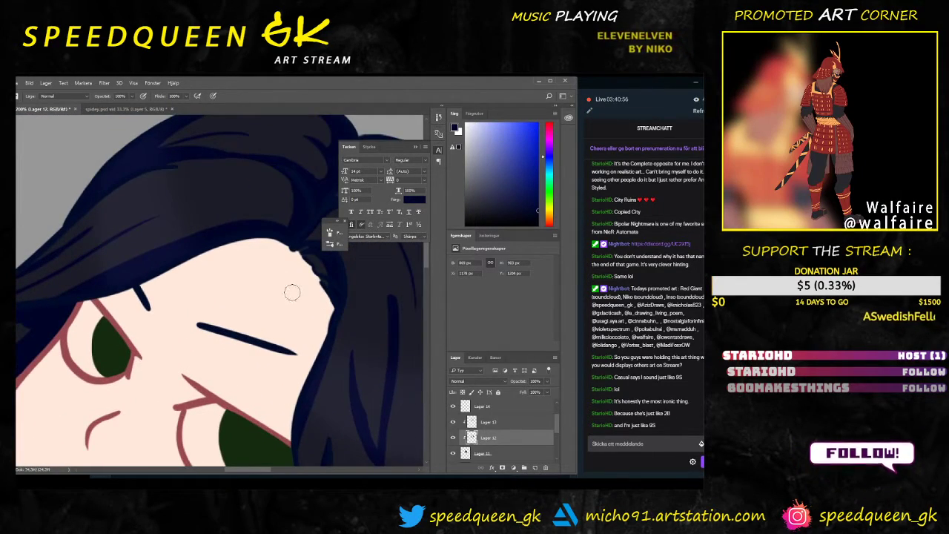
{"action": "mouse_move", "coordinate": [363, 282]}
{"action": "left_mouse_down"}
{"action": "mouse_move", "coordinate": [292, 299]}
{"action": "mouse_move", "coordinate": [273, 315]}
{"action": "left_mouse_up"}
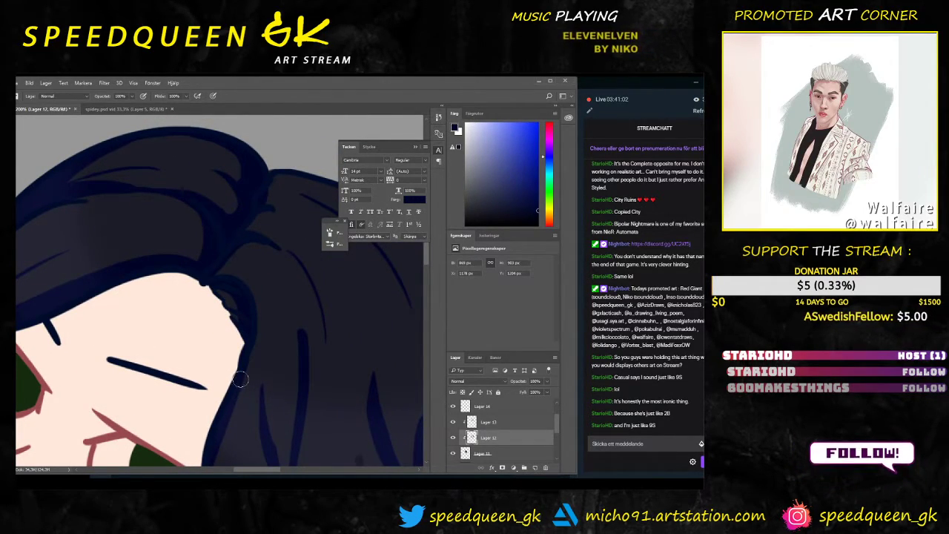
{"action": "key", "text": "e"}
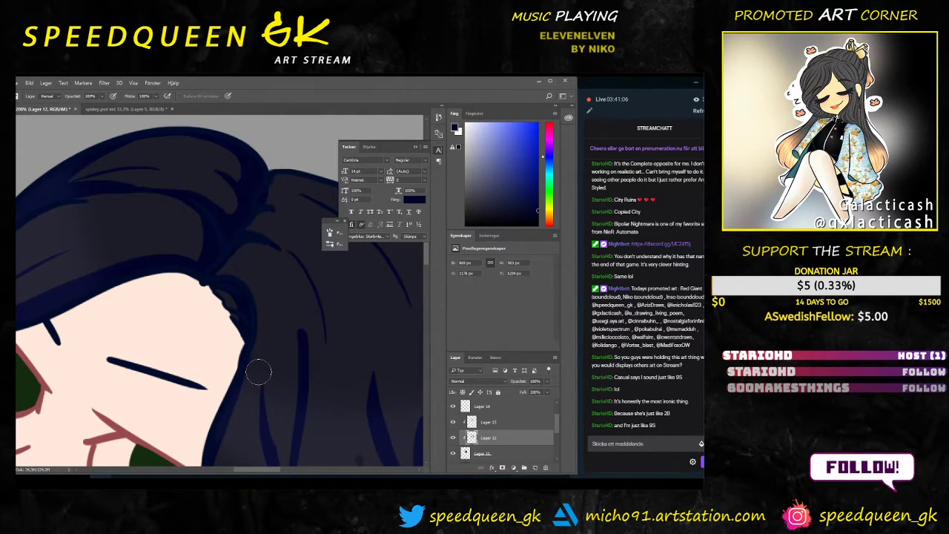
Step: Paint dark strands curving from the parting over the far side of the crown on Layer 12, refining them with the eraser
{"action": "key", "text": "ctrl+minus"}
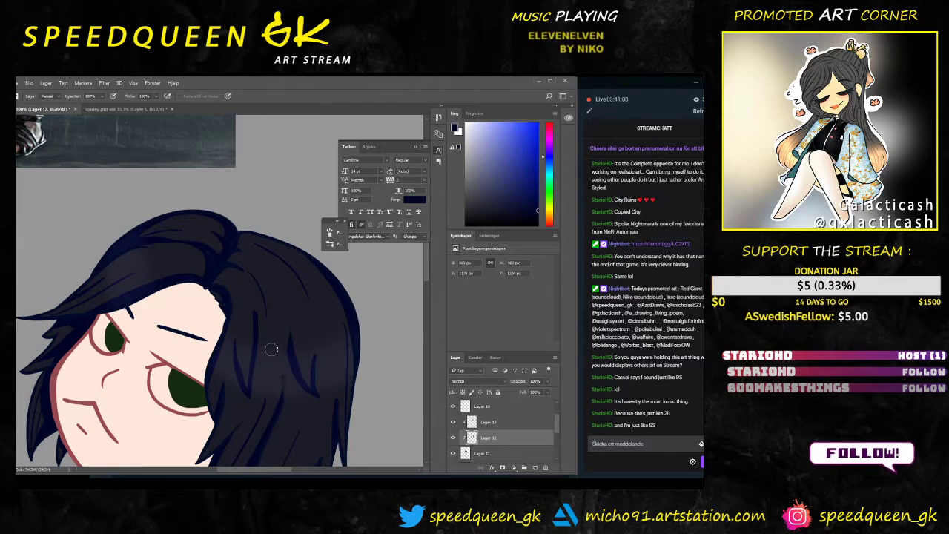
{"action": "key", "text": "ctrl+plus"}
{"action": "scroll", "coordinate": [280, 335], "scroll_direction": "up", "scroll_amount": 2}
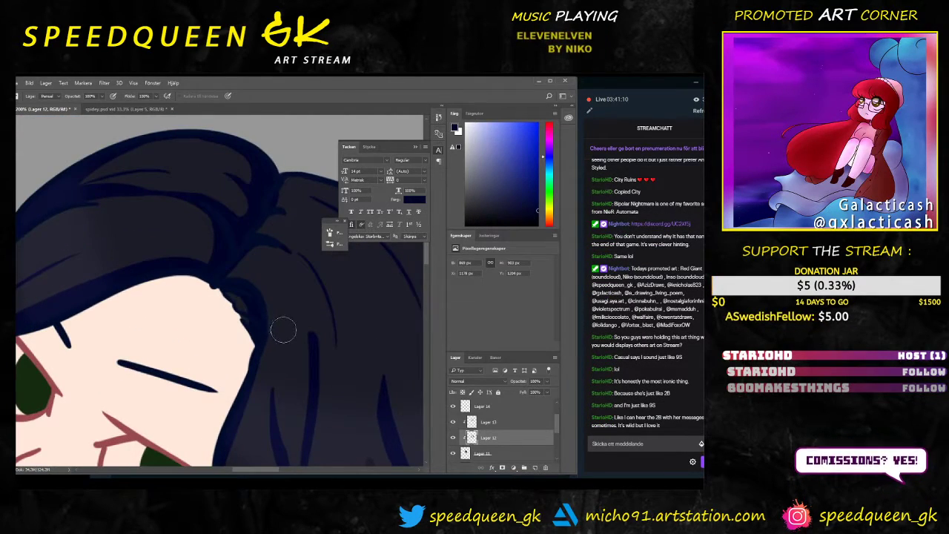
{"action": "scroll", "coordinate": [319, 313], "scroll_direction": "up", "scroll_amount": 1}
{"action": "key", "text": "b"}
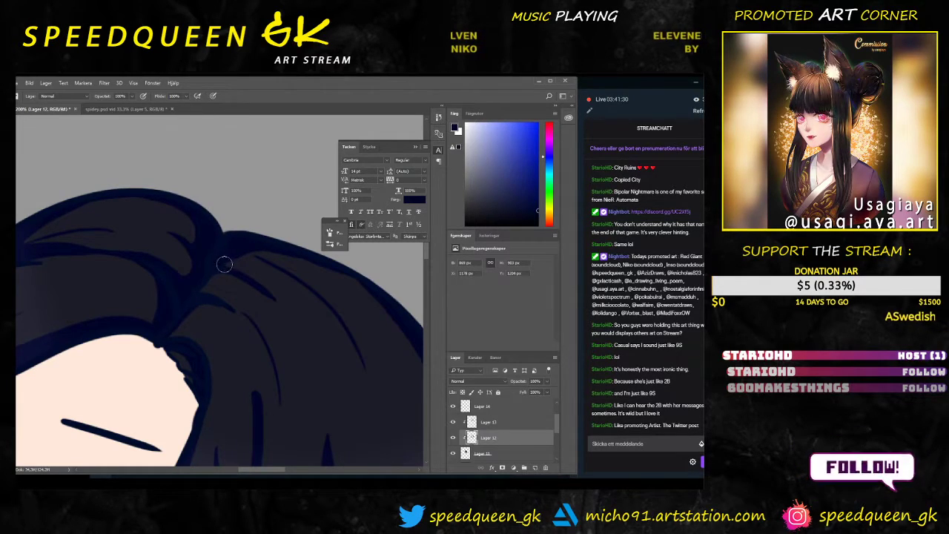
{"action": "left_click_drag", "start_coordinate": [221, 259], "coordinate": [254, 279]}
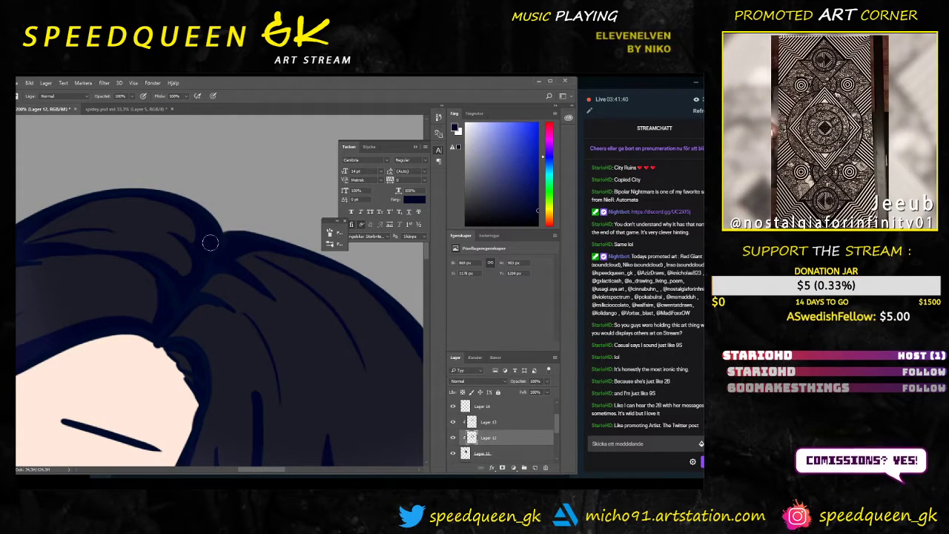
{"action": "key", "text": "e"}
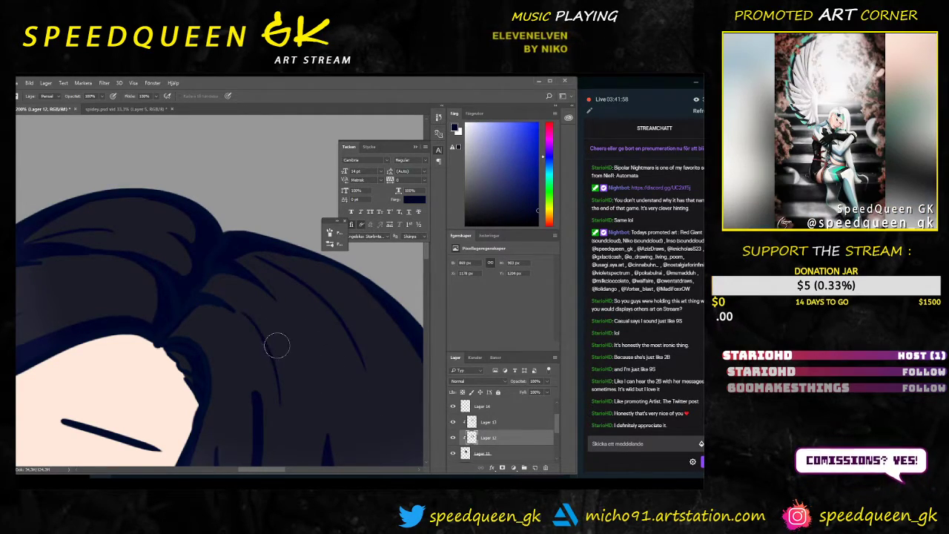
Step: Thin the dark strand lines in the long side hair on Layer 12 with the eraser
{"action": "scroll", "coordinate": [277, 345], "scroll_direction": "down", "scroll_amount": 3}
{"action": "left_click_drag", "start_coordinate": [278, 377], "coordinate": [295, 331]}
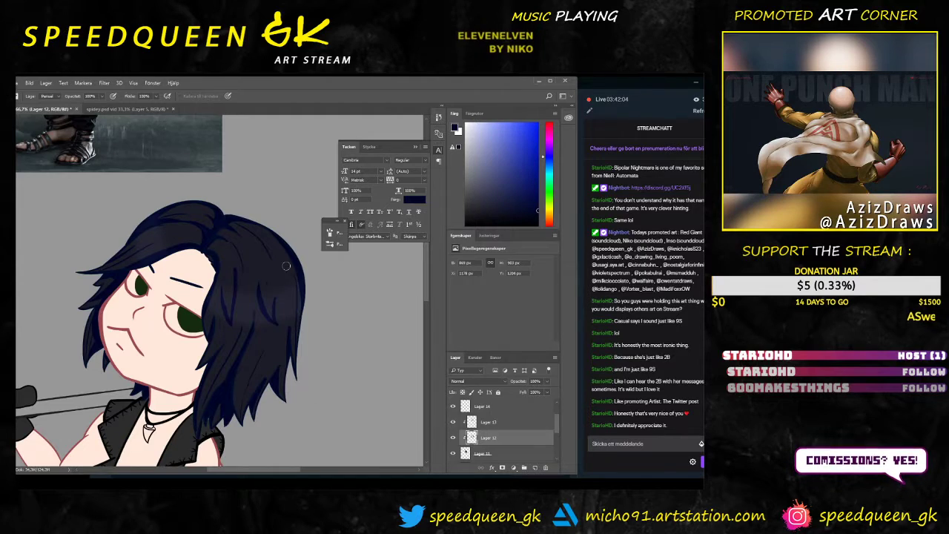
{"action": "key", "text": "ctrl+plus"}
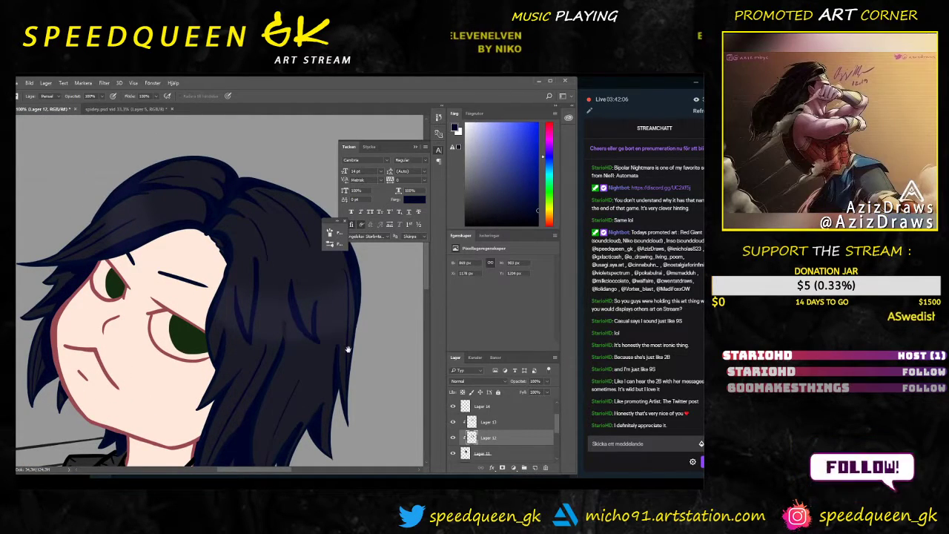
{"action": "left_click_drag", "start_coordinate": [336, 335], "coordinate": [338, 317]}
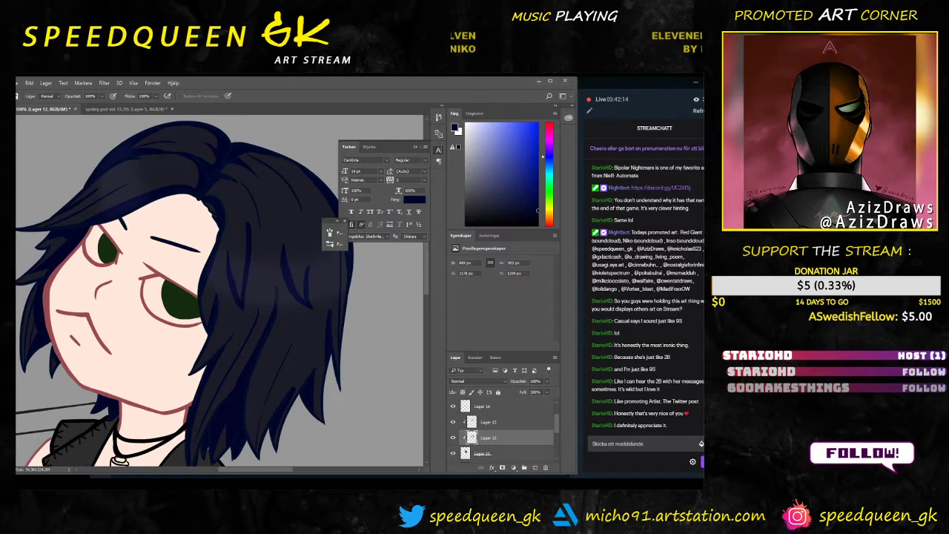
{"action": "key", "text": "alt+Tab"}
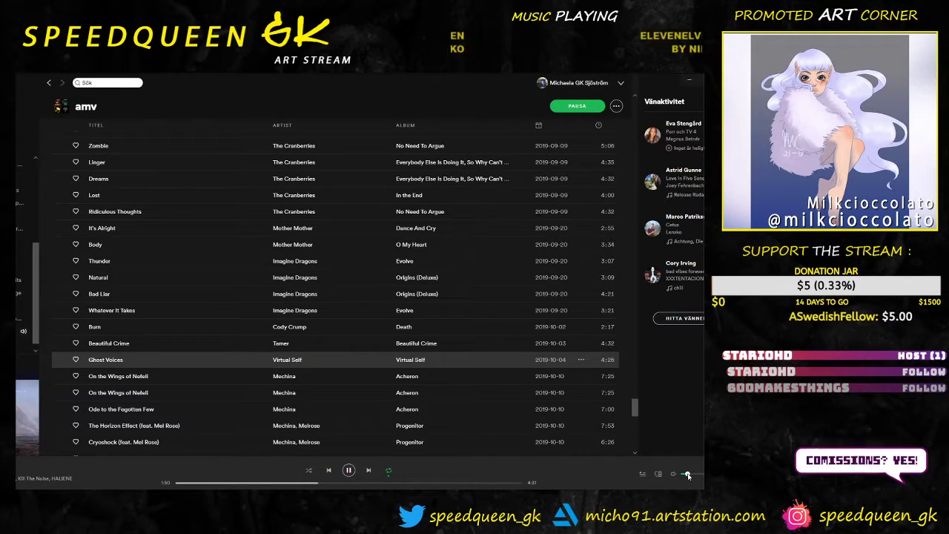
{"action": "key", "text": "alt+Tab"}
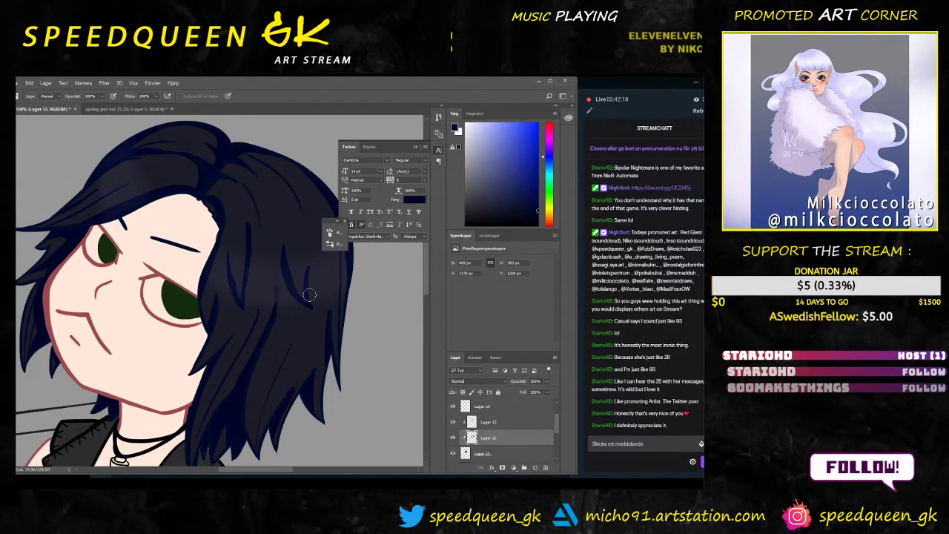
Step: Refine the lower side hair on Layer 12 with the eraser and paint dark strands down to its tips
{"action": "scroll", "coordinate": [350, 342], "scroll_direction": "down", "scroll_amount": 1}
{"action": "left_click_drag", "start_coordinate": [350, 342], "coordinate": [350, 321]}
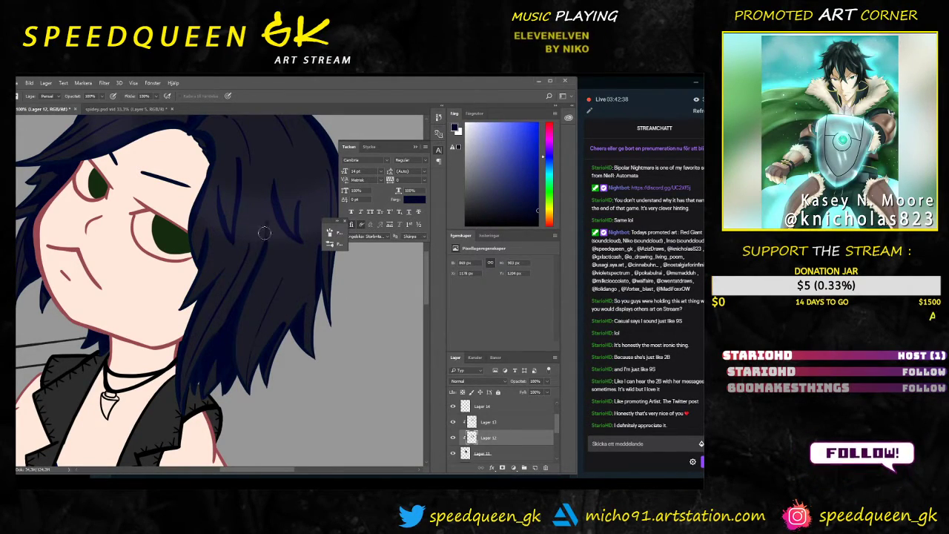
{"action": "key", "text": "b"}
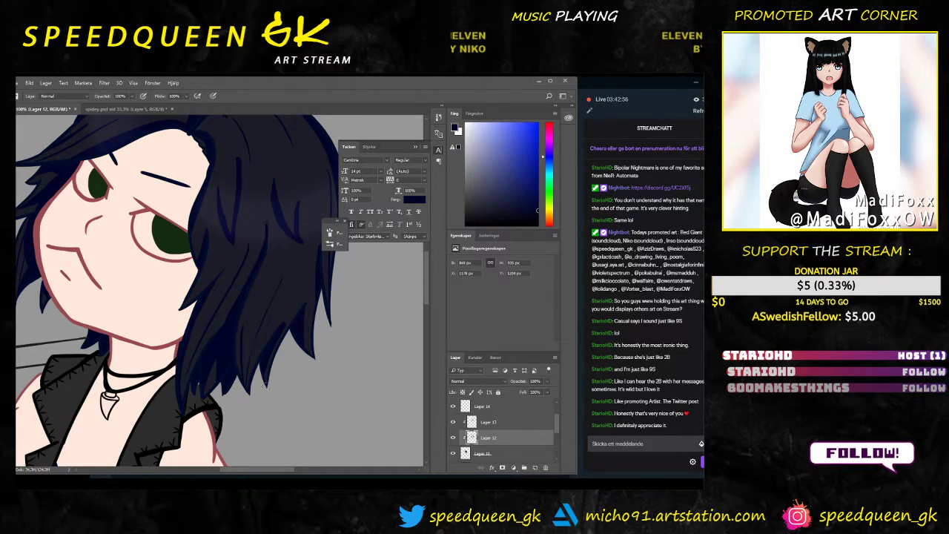
{"action": "key", "text": "ctrl+minus"}
{"action": "key", "text": "ctrl+plus"}
{"action": "key", "text": "ctrl+plus"}
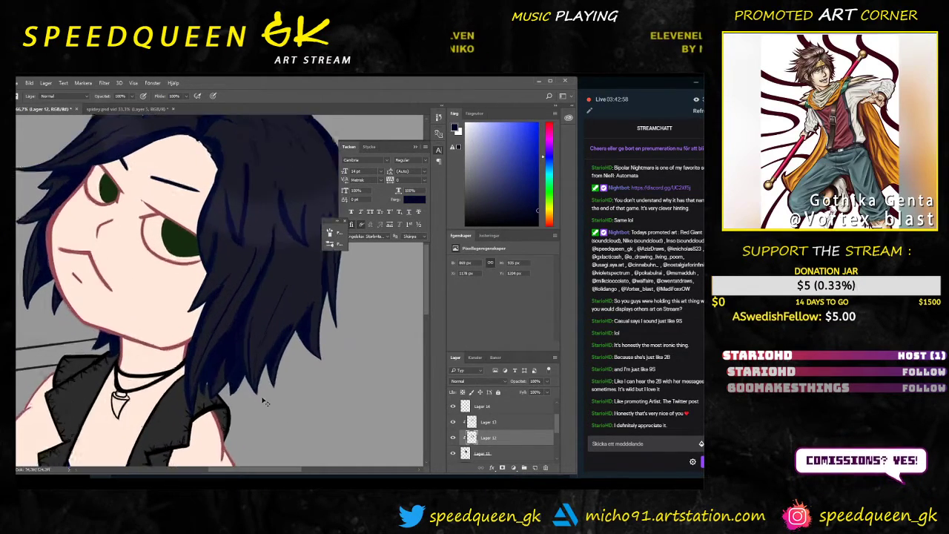
Step: Clean the dark strokes near the tips of the side hair on Layer 12 with the eraser and repaint strands there
{"action": "left_click_drag", "start_coordinate": [314, 369], "coordinate": [302, 296]}
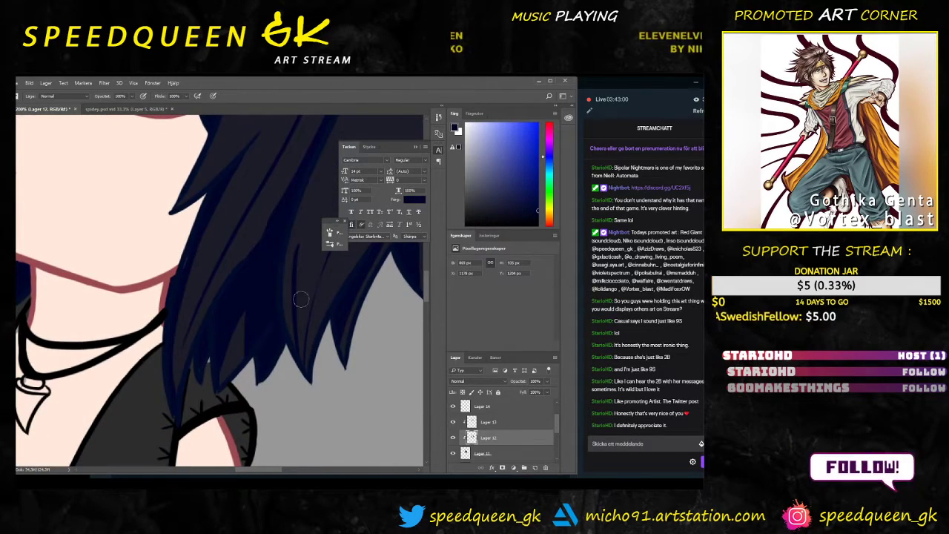
{"action": "key", "text": "e"}
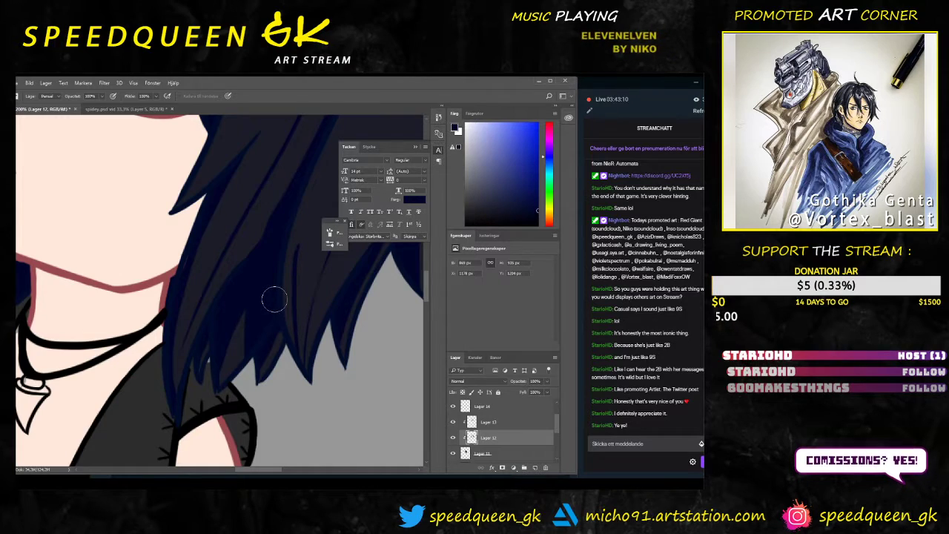
{"action": "left_click_drag", "start_coordinate": [274, 299], "coordinate": [223, 380]}
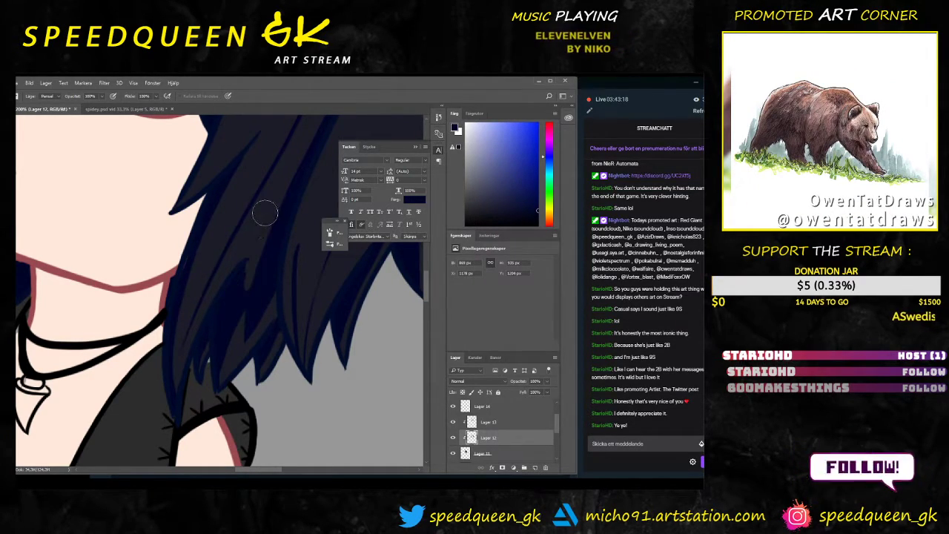
{"action": "right_click", "coordinate": [263, 259]}
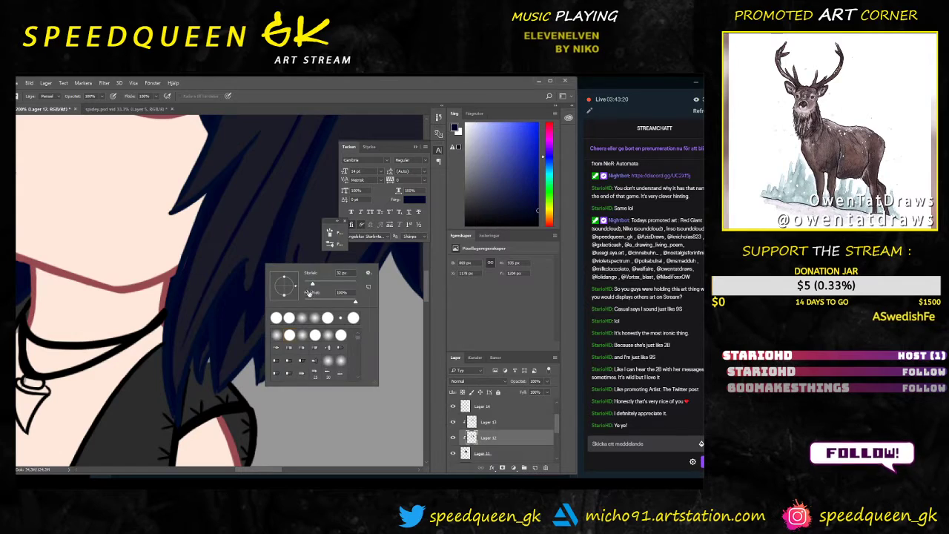
{"action": "left_click", "coordinate": [282, 235]}
{"action": "key", "text": "b"}
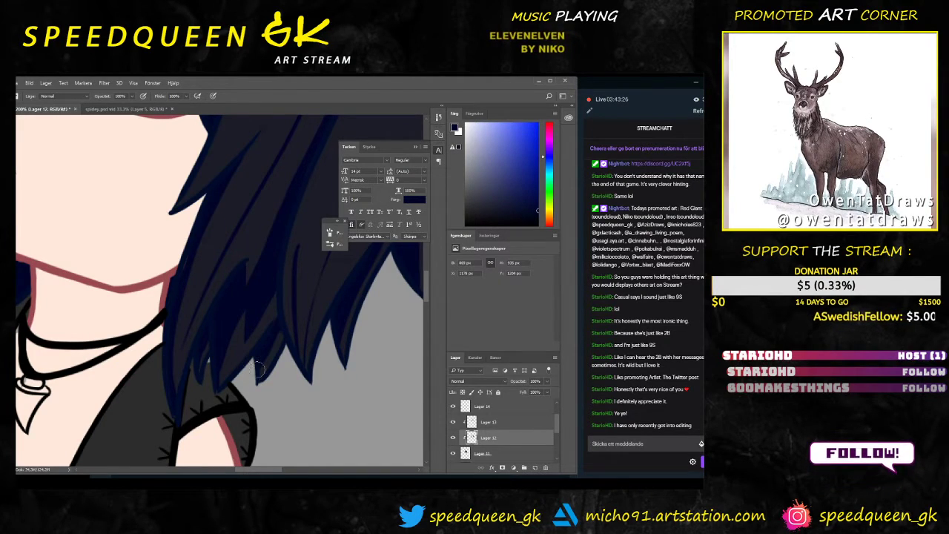
Step: Refine the dark strands in the middle and upper side hair on Layer 12, alternating brush strokes with erasing
{"action": "key", "text": "ctrl+minus"}
{"action": "key", "text": "ctrl+minus"}
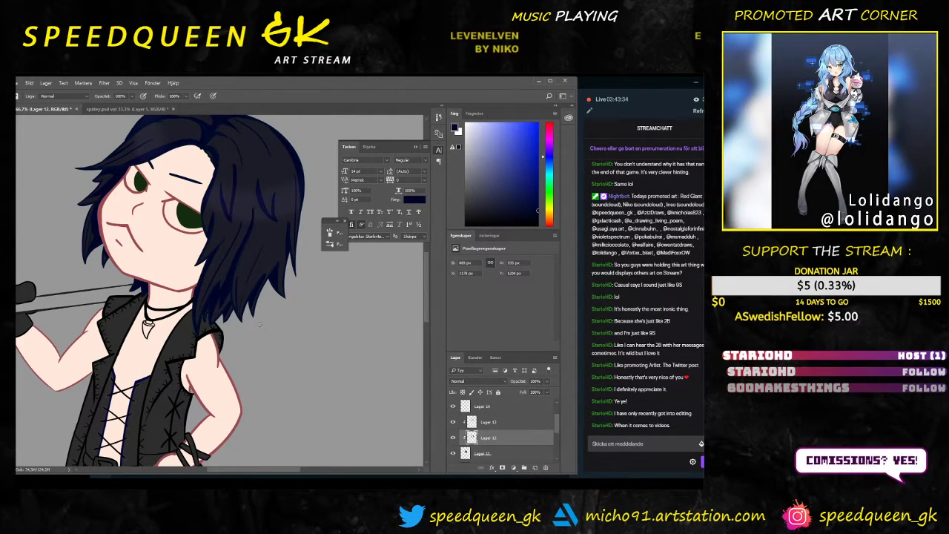
{"action": "key", "text": "ctrl+plus"}
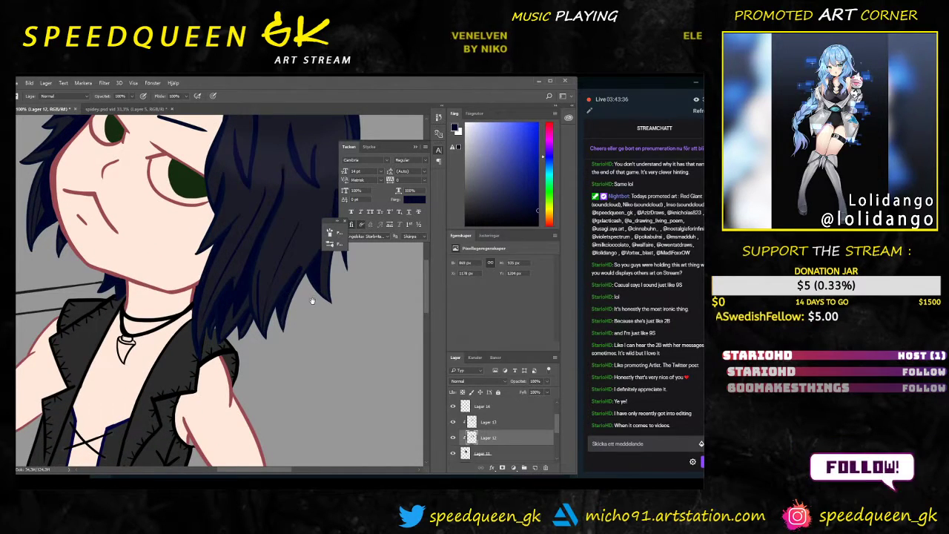
{"action": "left_click_drag", "start_coordinate": [297, 300], "coordinate": [277, 334]}
{"action": "key", "text": "e"}
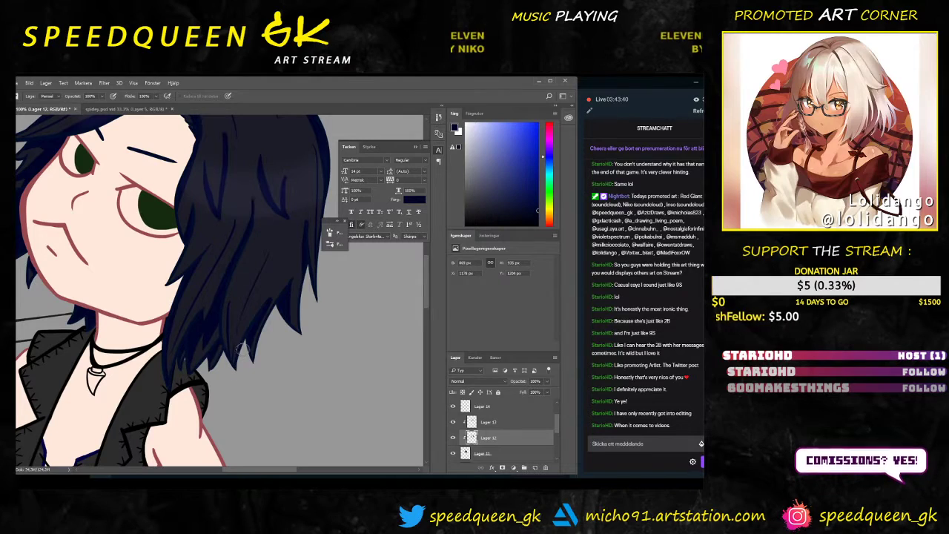
{"action": "key", "text": "b"}
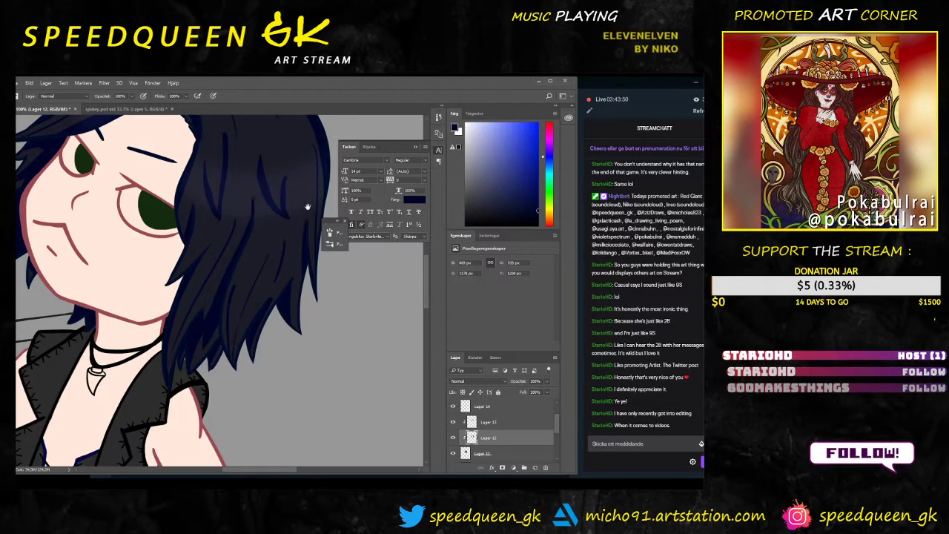
{"action": "left_click_drag", "start_coordinate": [307, 206], "coordinate": [256, 252]}
{"action": "key", "text": "e"}
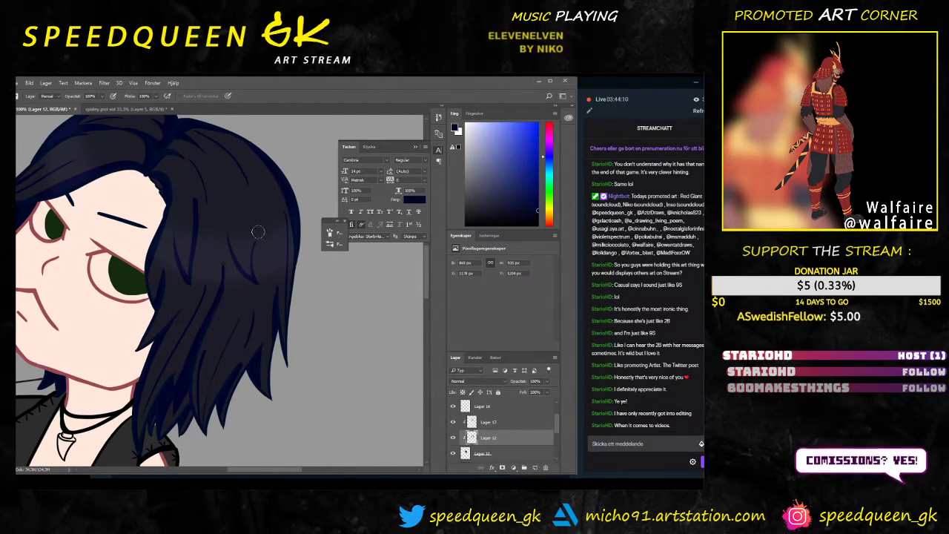
Step: Choose a medium blue foreground colour and switch to the Brush tool
{"action": "key", "text": "ctrl+minus"}
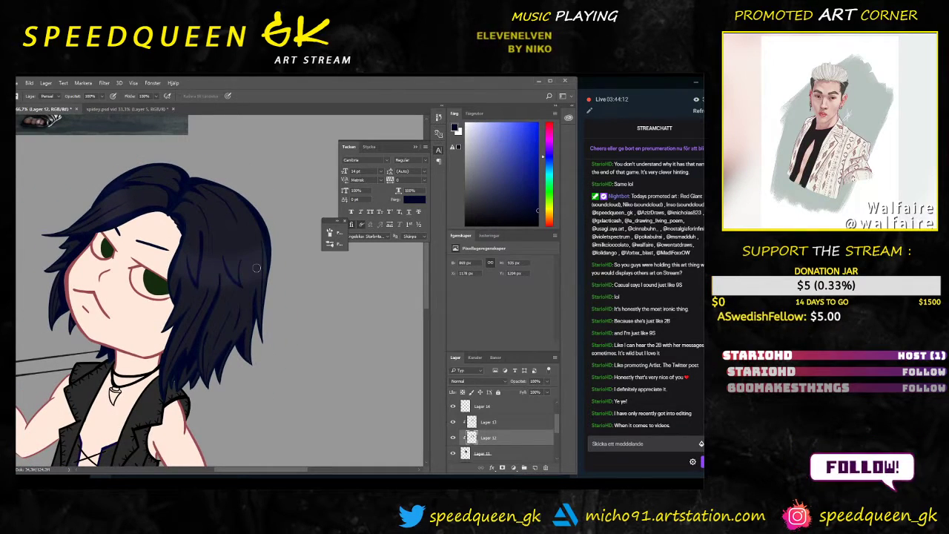
{"action": "left_click_drag", "start_coordinate": [182, 390], "coordinate": [227, 357]}
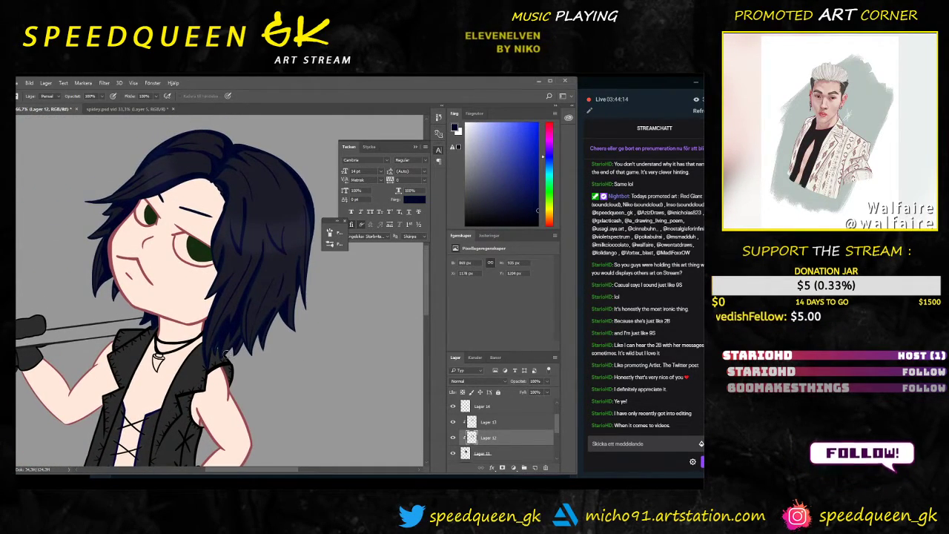
{"action": "left_click", "coordinate": [505, 159]}
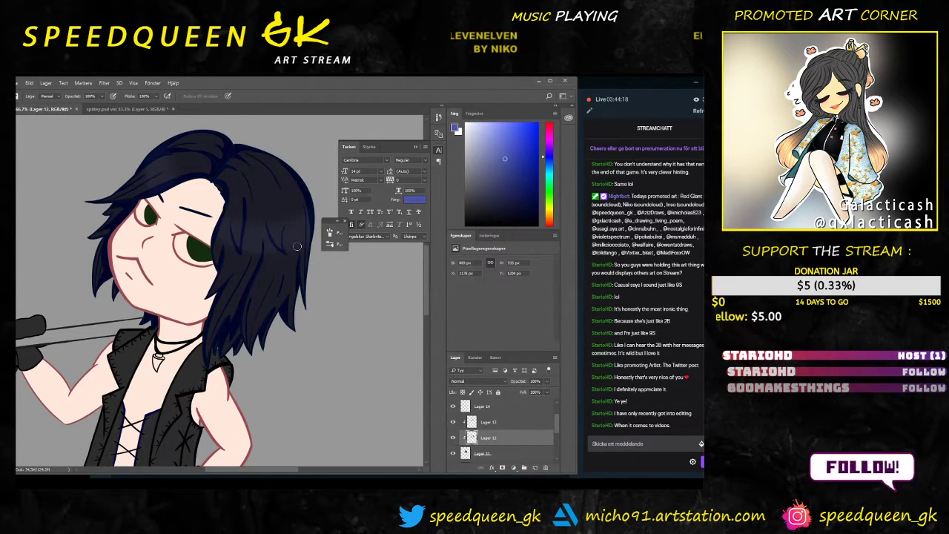
{"action": "key", "text": "b"}
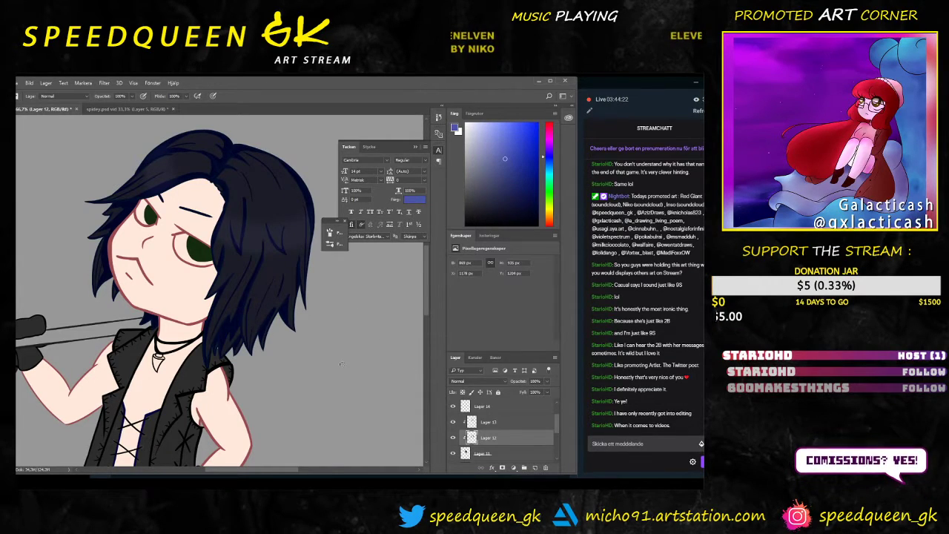
{"action": "key", "text": "ctrl+minus"}
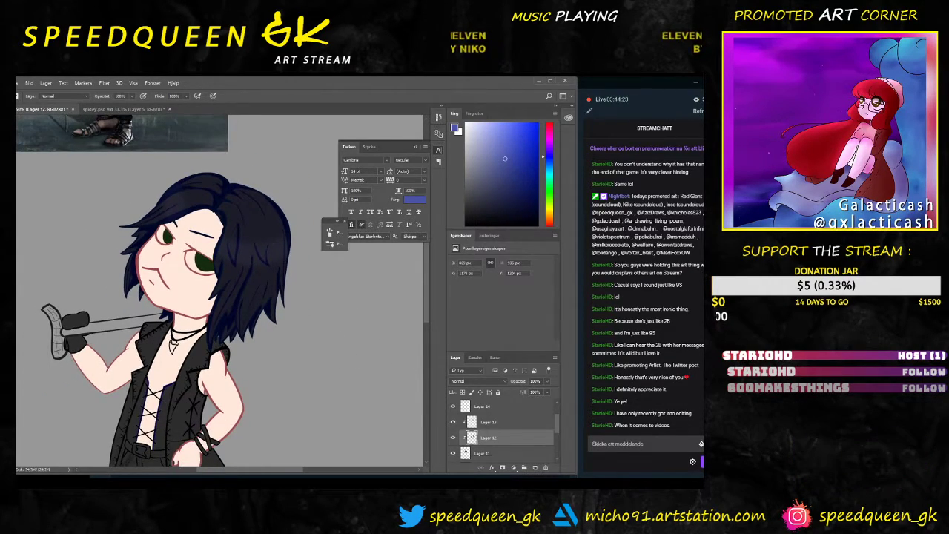
Step: Select Layer 13 and try the blend modes Mjukt ljus, Klart ljus and Differens on it
{"action": "left_click", "coordinate": [487, 422]}
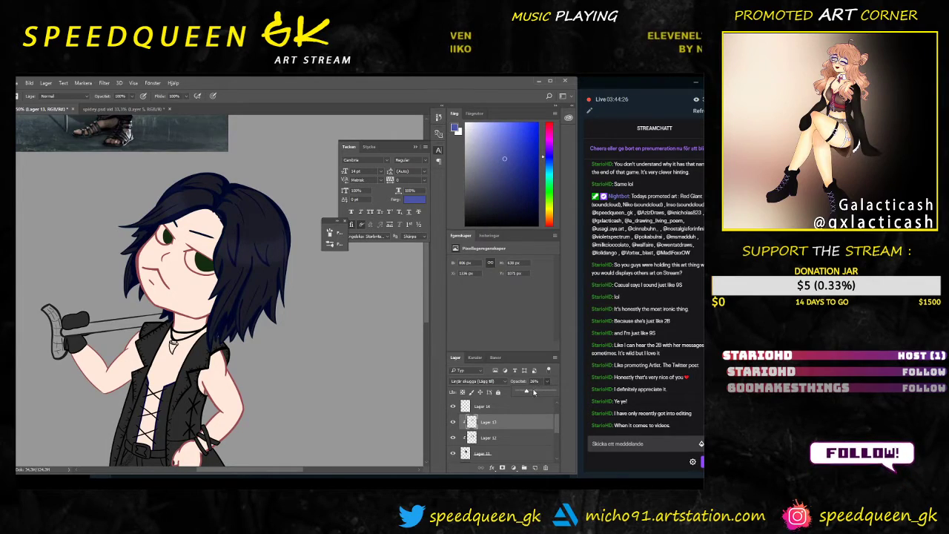
{"action": "left_click", "coordinate": [490, 381]}
{"action": "left_click", "coordinate": [468, 303]}
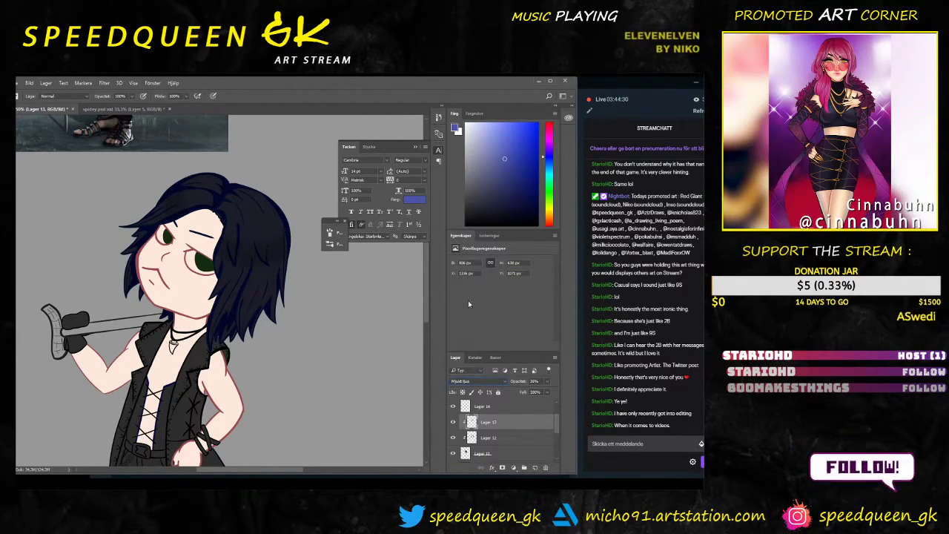
{"action": "left_click", "coordinate": [489, 381]}
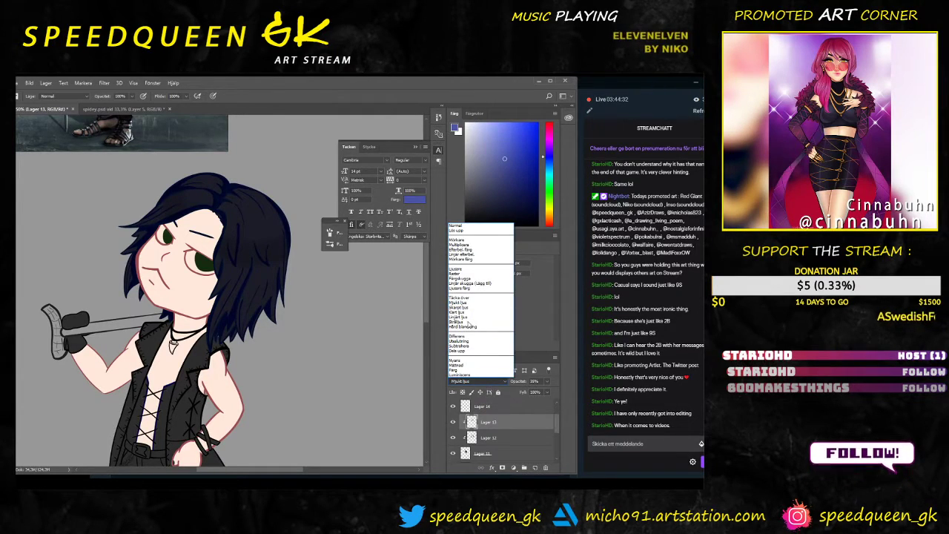
{"action": "left_click", "coordinate": [470, 313]}
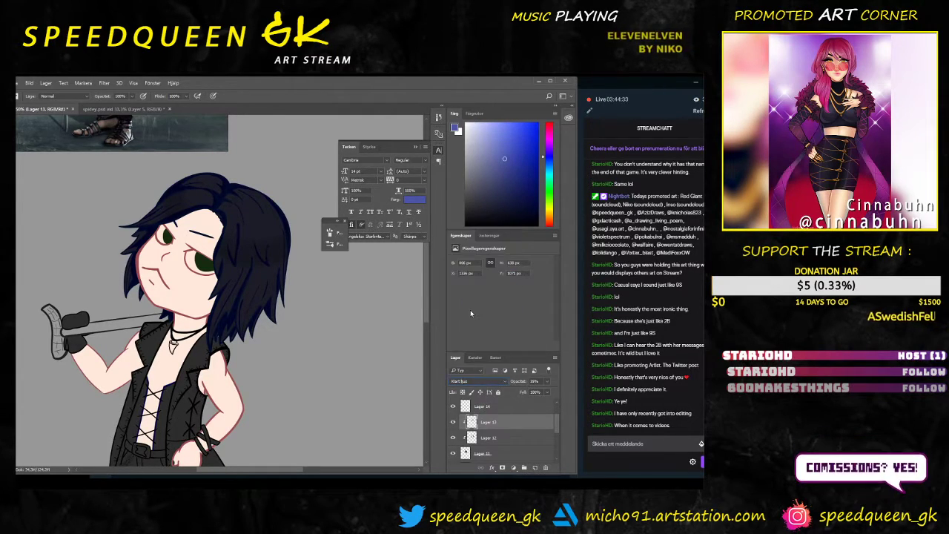
{"action": "left_click", "coordinate": [478, 382]}
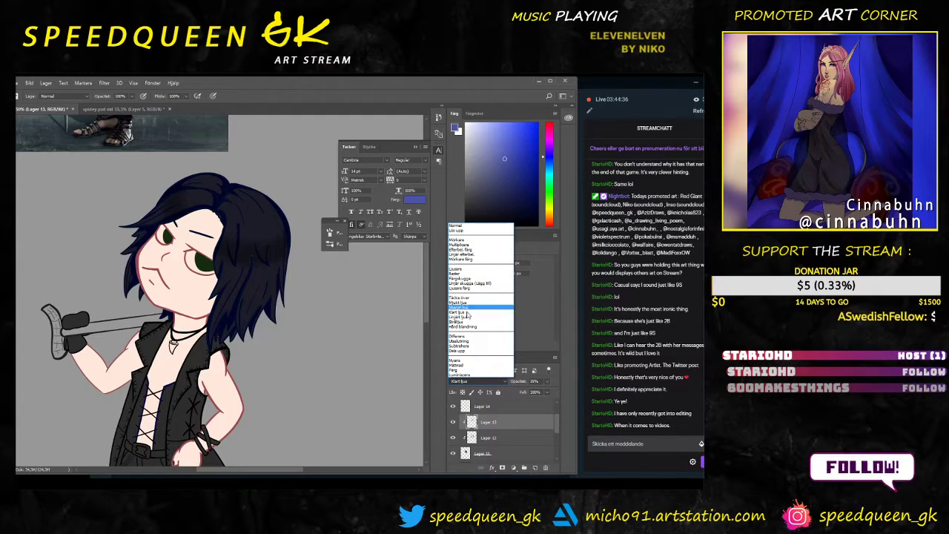
{"action": "left_click", "coordinate": [462, 338]}
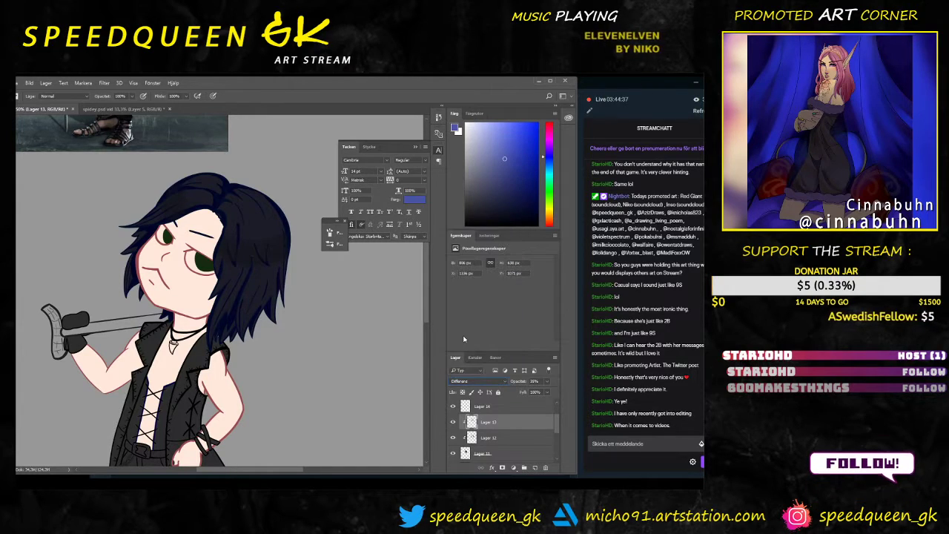
Step: Return Layer 13 to the Linjär skugga (Lägg till) blend mode and lower its opacity to about 23%
{"action": "left_click", "coordinate": [492, 384]}
{"action": "key", "text": "ctrl+z"}
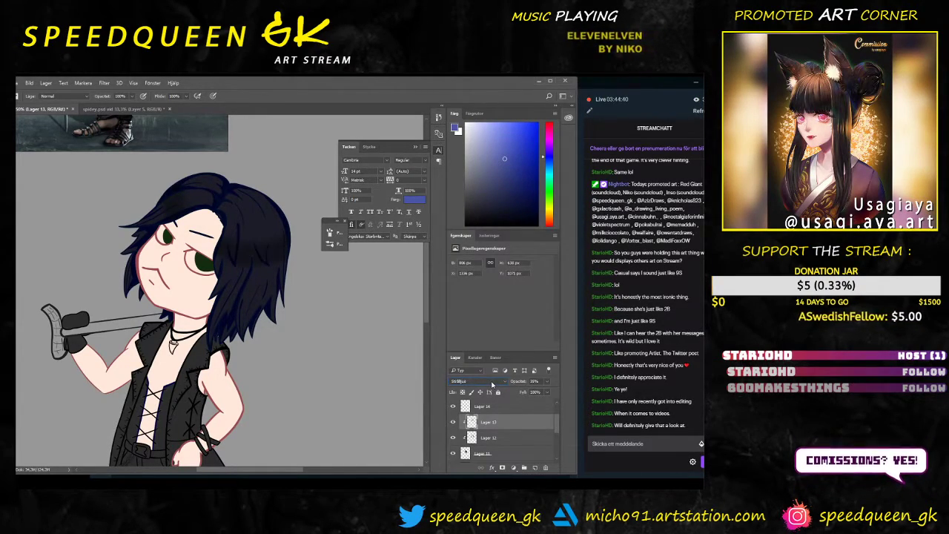
{"action": "scroll", "coordinate": [492, 384], "scroll_direction": "up", "scroll_amount": 5}
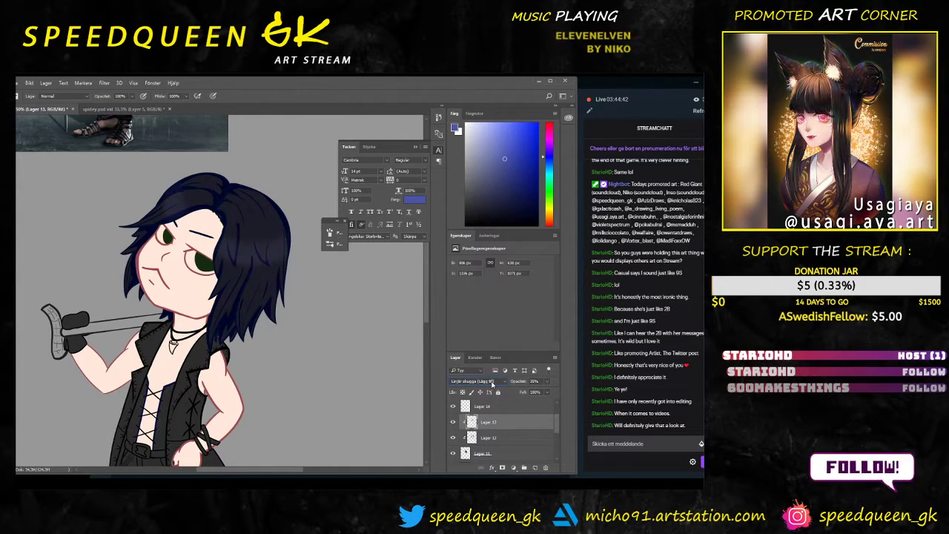
{"action": "scroll", "coordinate": [492, 384], "scroll_direction": "down", "scroll_amount": 1}
{"action": "scroll", "coordinate": [492, 383], "scroll_direction": "up", "scroll_amount": 1}
{"action": "scroll", "coordinate": [492, 383], "scroll_direction": "down", "scroll_amount": 1}
{"action": "scroll", "coordinate": [493, 384], "scroll_direction": "up", "scroll_amount": 1}
{"action": "left_click", "coordinate": [546, 381]}
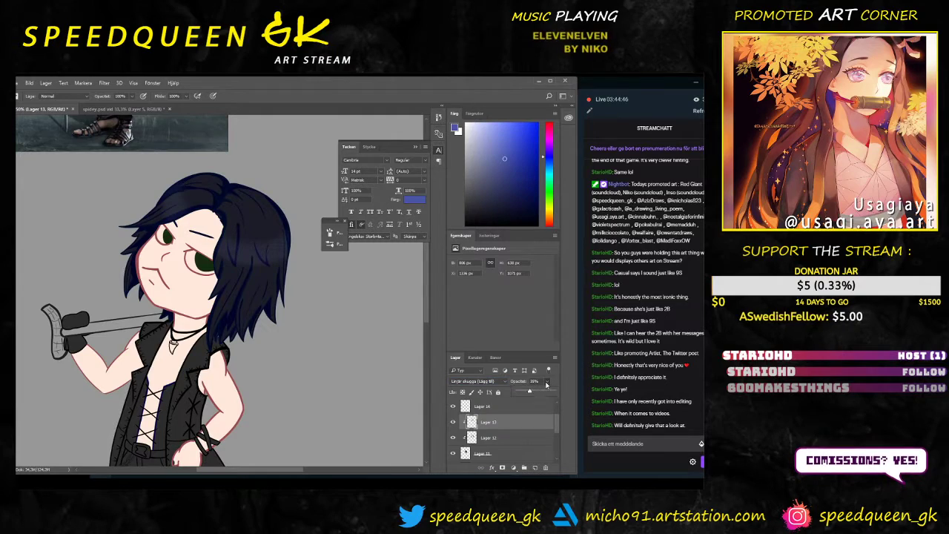
{"action": "left_click_drag", "start_coordinate": [528, 391], "coordinate": [524, 390]}
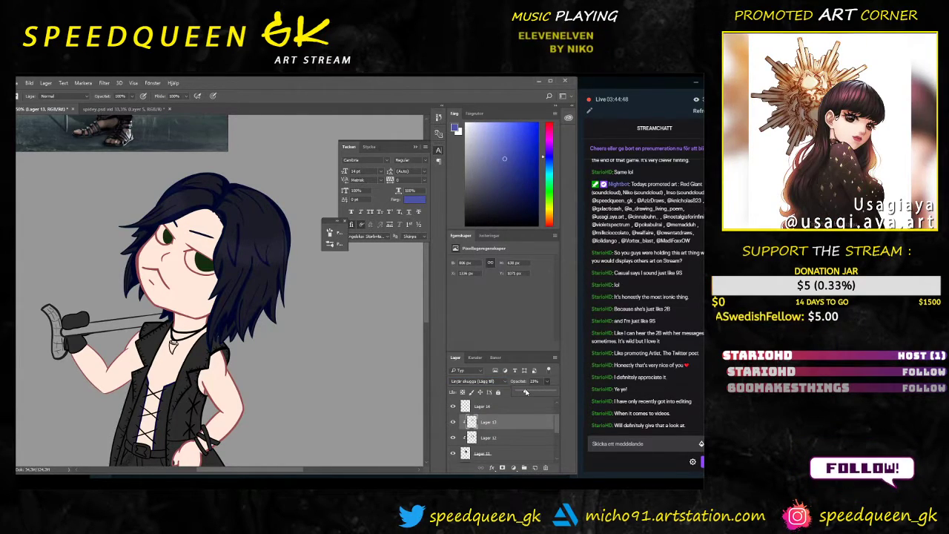
Step: Add a new layer above Layer 13, clip it to the hair, and set up a larger soft brush with a dark colour
{"action": "left_click", "coordinate": [535, 467]}
{"action": "right_click", "coordinate": [510, 429]}
{"action": "left_click", "coordinate": [564, 274]}
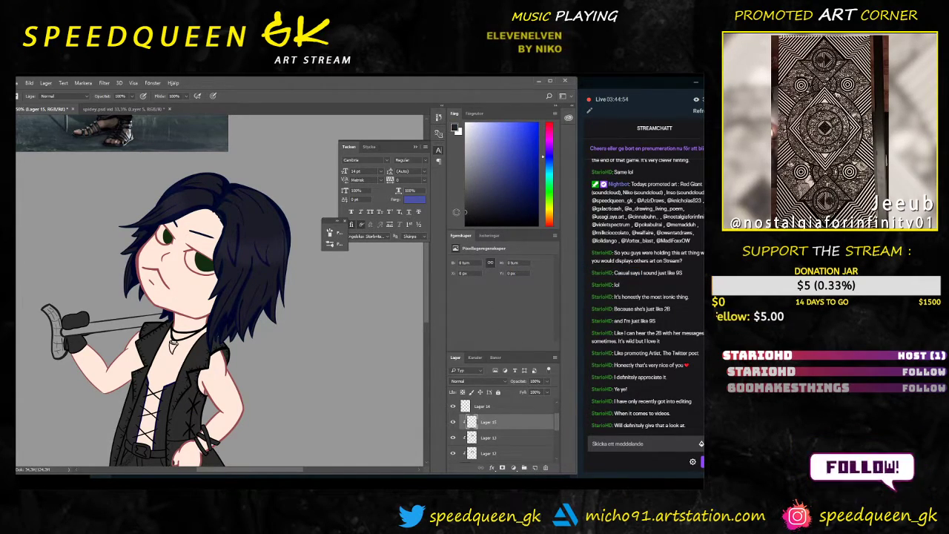
{"action": "right_click", "coordinate": [341, 343]}
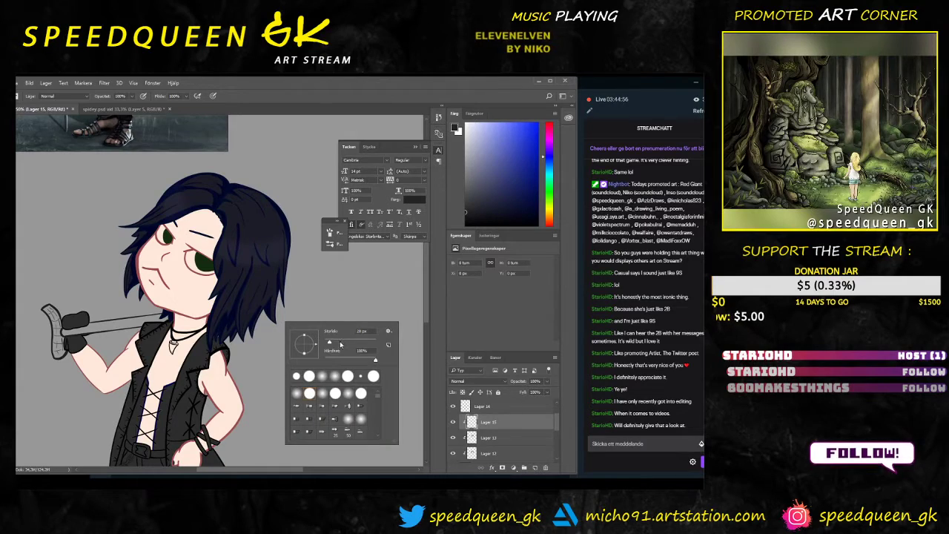
{"action": "key", "text": "Return"}
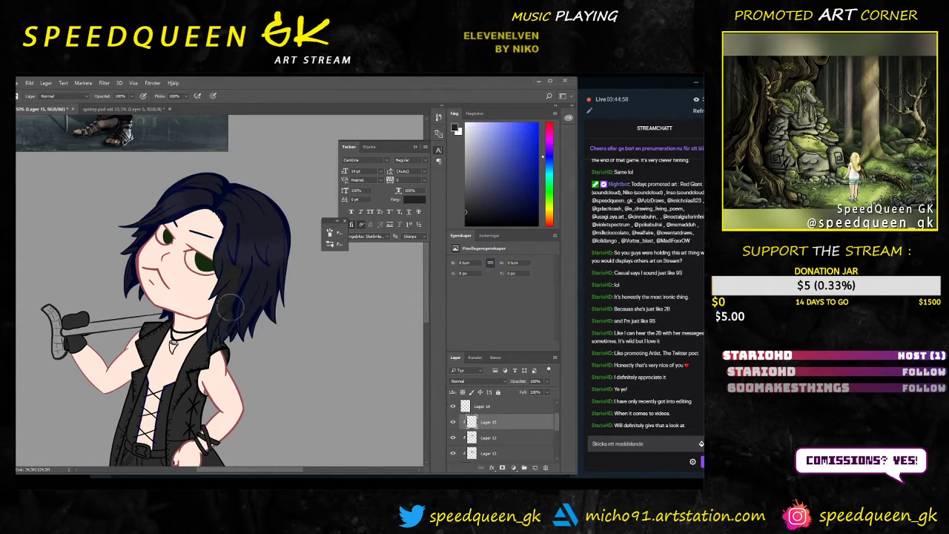
Step: Try dark shading strokes down the side hair beside the face on Layer 15 and undo them
{"action": "key", "text": "ctrl+z"}
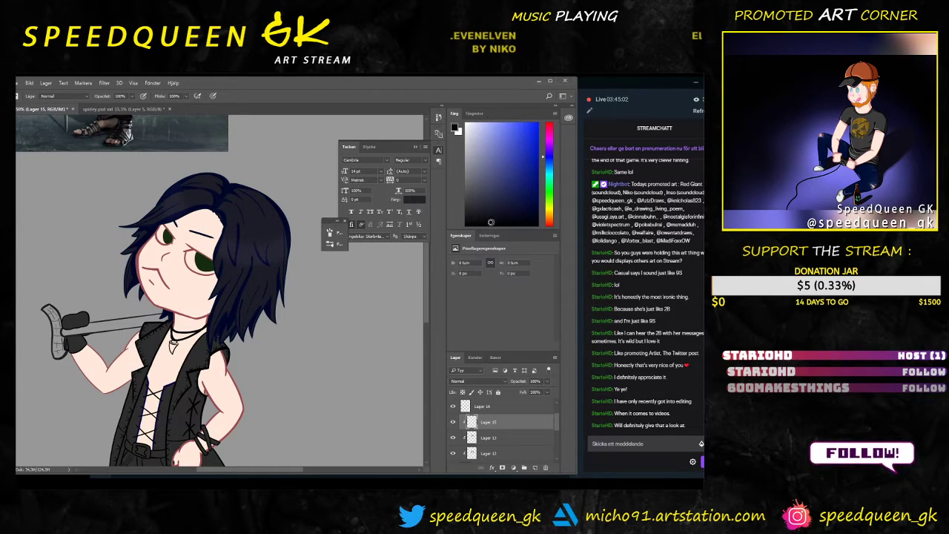
{"action": "left_click_drag", "start_coordinate": [227, 280], "coordinate": [210, 320]}
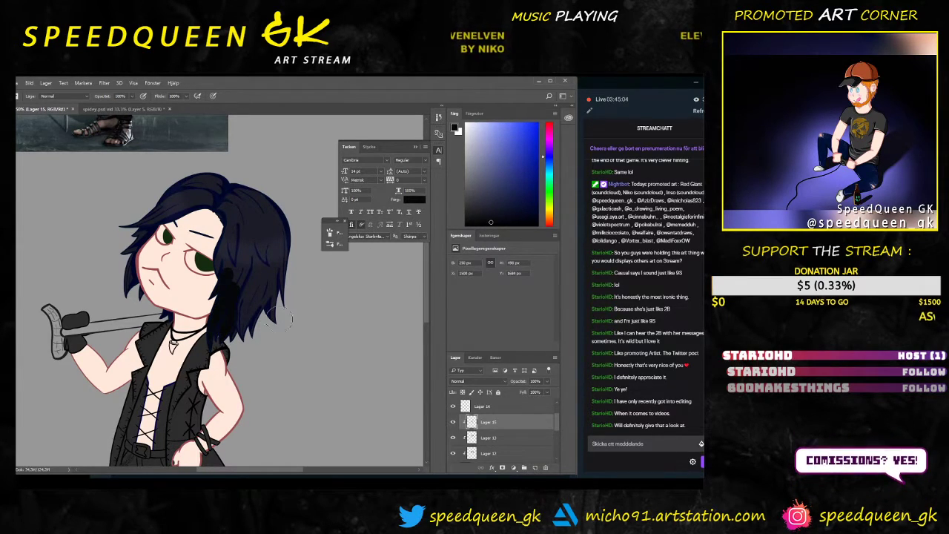
{"action": "key", "text": "ctrl+z"}
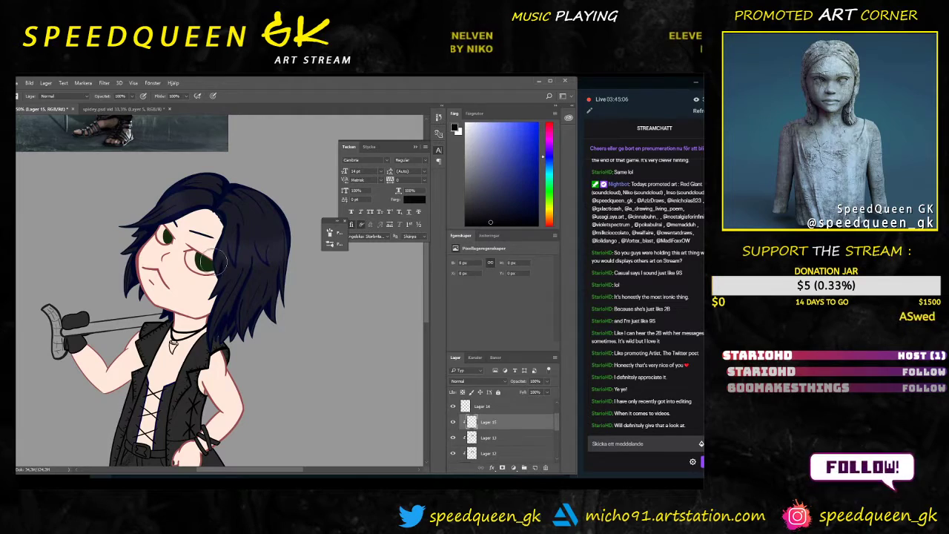
Step: Shade the lower side hair and the hair tips on the far side of the face in soft black on Layer 15, using 0% hardness
{"action": "right_click", "coordinate": [254, 295]}
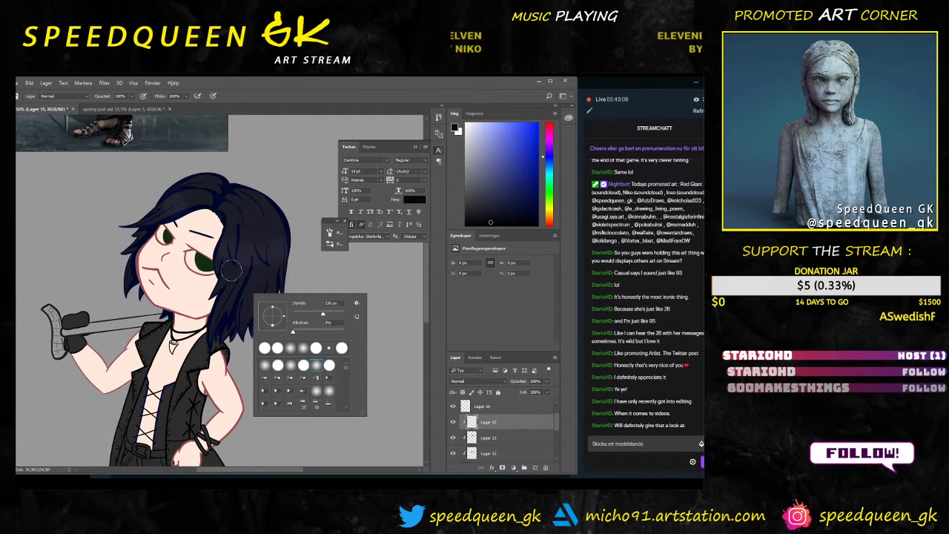
{"action": "mouse_move", "coordinate": [219, 295]}
{"action": "left_mouse_down"}
{"action": "mouse_move", "coordinate": [213, 343]}
{"action": "mouse_move", "coordinate": [238, 302]}
{"action": "mouse_move", "coordinate": [269, 304]}
{"action": "mouse_move", "coordinate": [280, 340]}
{"action": "mouse_move", "coordinate": [277, 287]}
{"action": "left_mouse_up"}
{"action": "left_click_drag", "start_coordinate": [131, 261], "coordinate": [119, 304]}
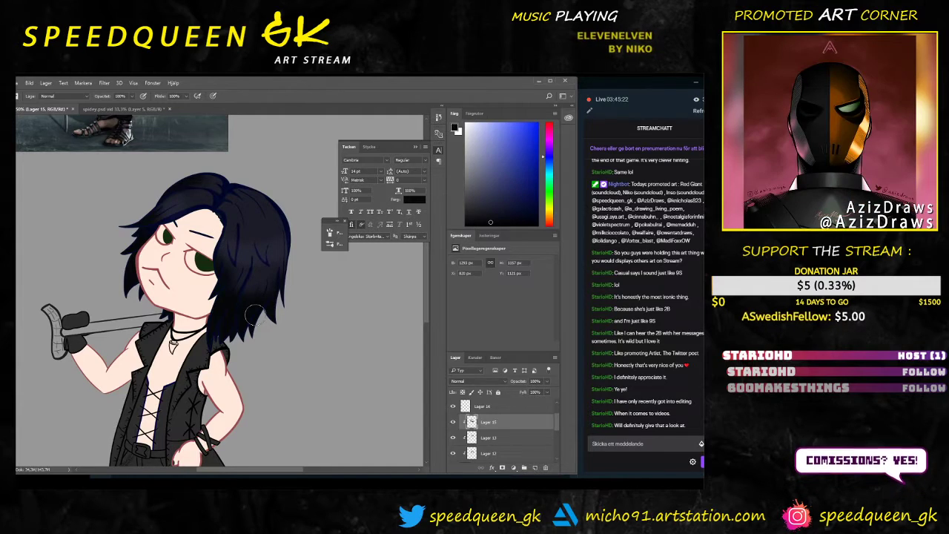
Step: Reduce the opacity of the black shading on Layer 15 to slightly under 60%
{"action": "left_click", "coordinate": [547, 381]}
{"action": "left_click", "coordinate": [529, 390]}
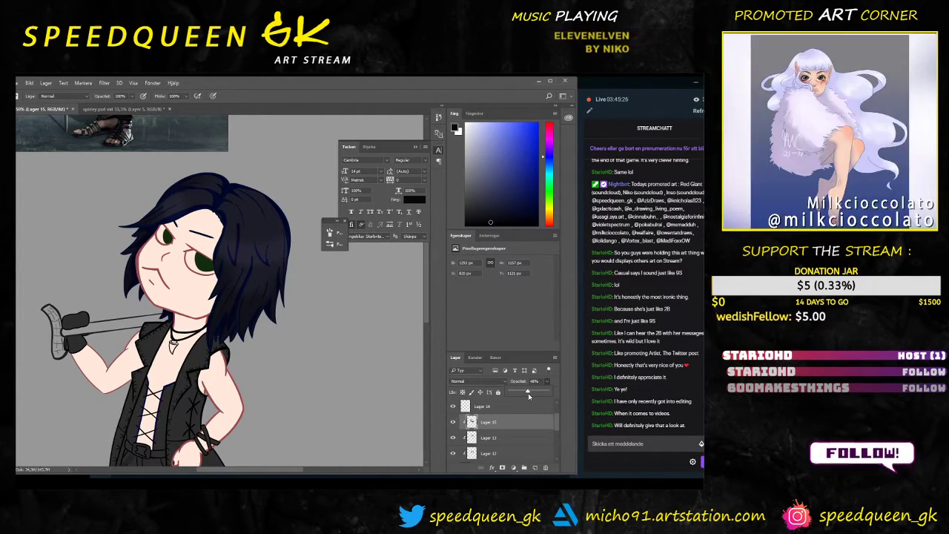
{"action": "left_click_drag", "start_coordinate": [528, 392], "coordinate": [532, 392]}
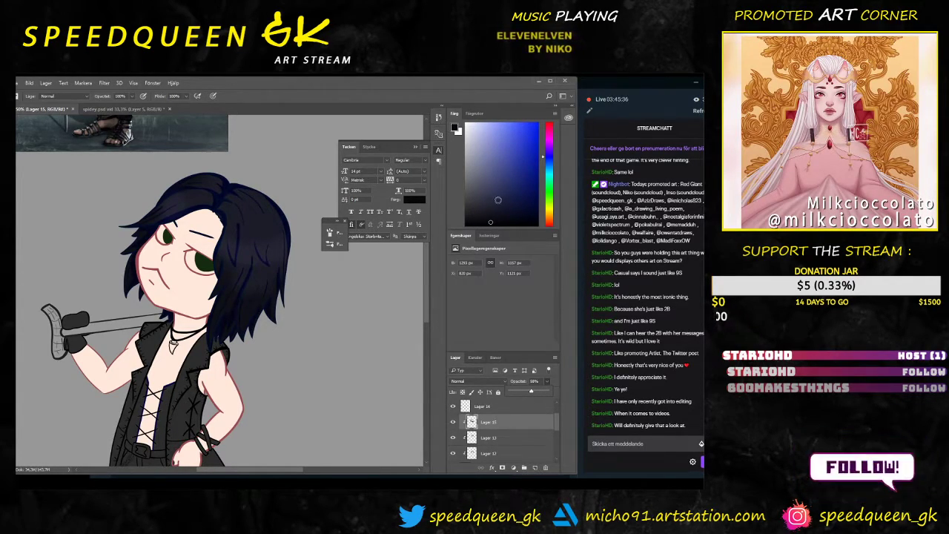
Step: Paint thin dark-blue strands through the side hair on Layer 15 with a small round brush at 100% hardness
{"action": "right_click", "coordinate": [270, 296]}
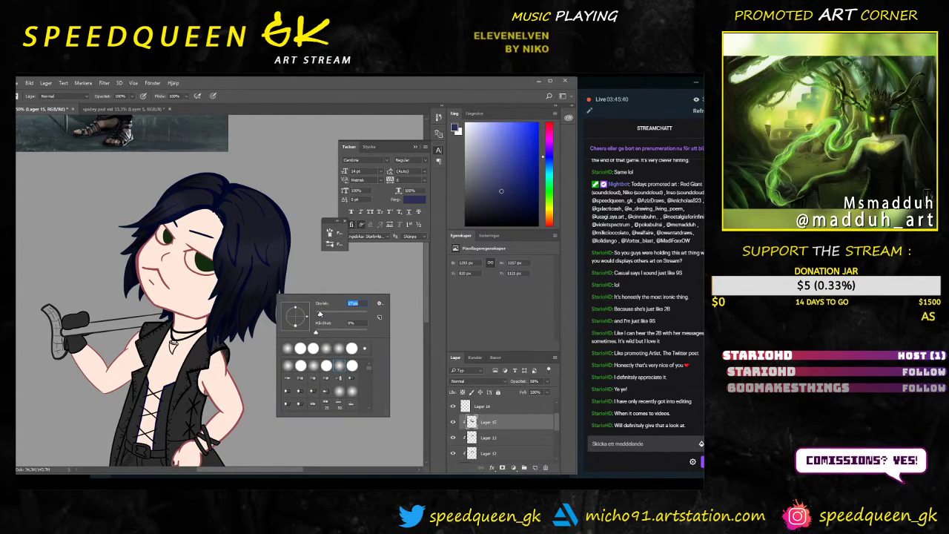
{"action": "left_click", "coordinate": [342, 245]}
{"action": "left_click", "coordinate": [306, 230]}
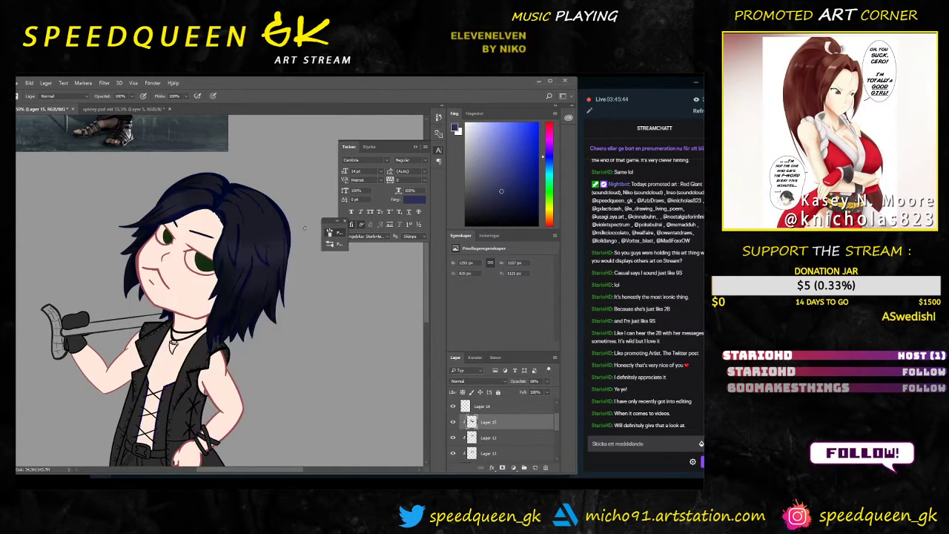
{"action": "key", "text": "ctrl+plus"}
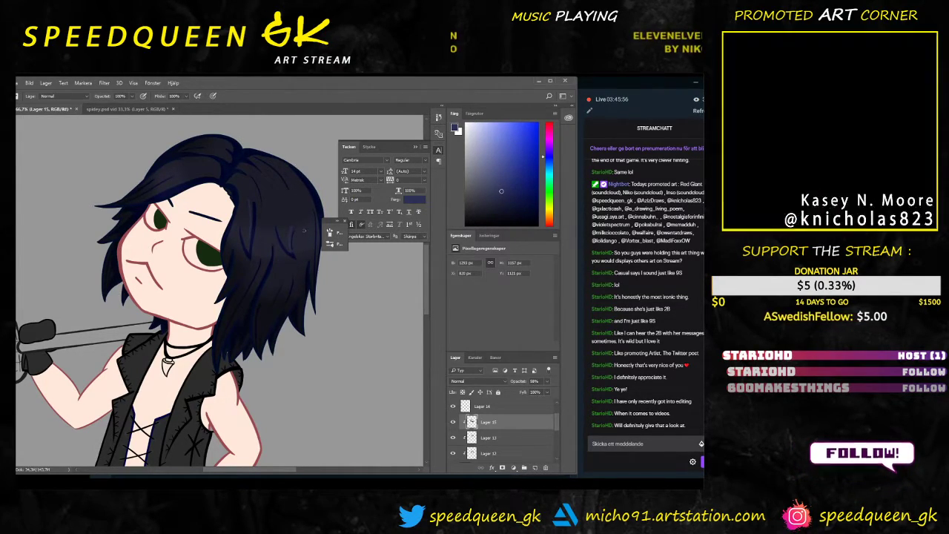
{"action": "left_click_drag", "start_coordinate": [291, 190], "coordinate": [263, 245]}
{"action": "right_click", "coordinate": [263, 246]}
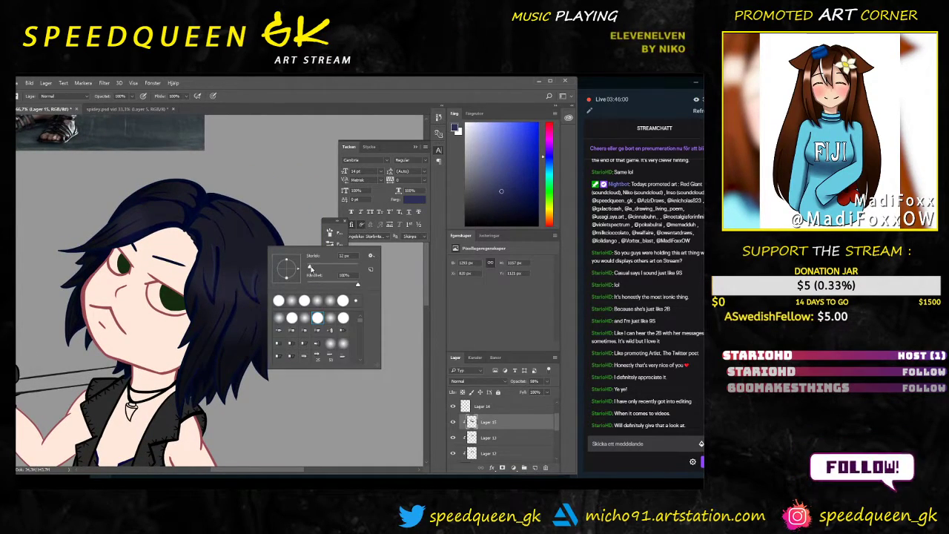
{"action": "key", "text": "Return"}
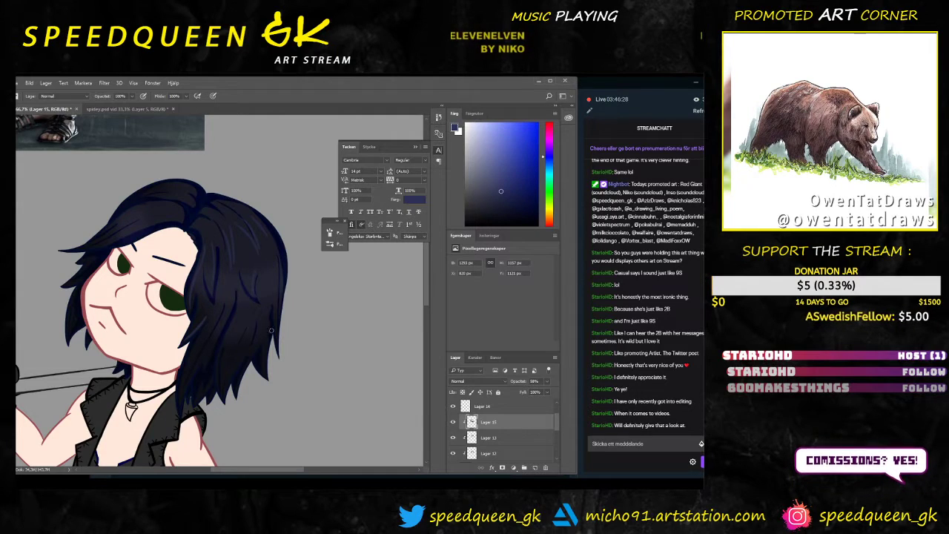
Step: Enlarge the brush slightly and paint broader dark-blue strands up from the lower side hair on Layer 15
{"action": "right_click", "coordinate": [283, 278]}
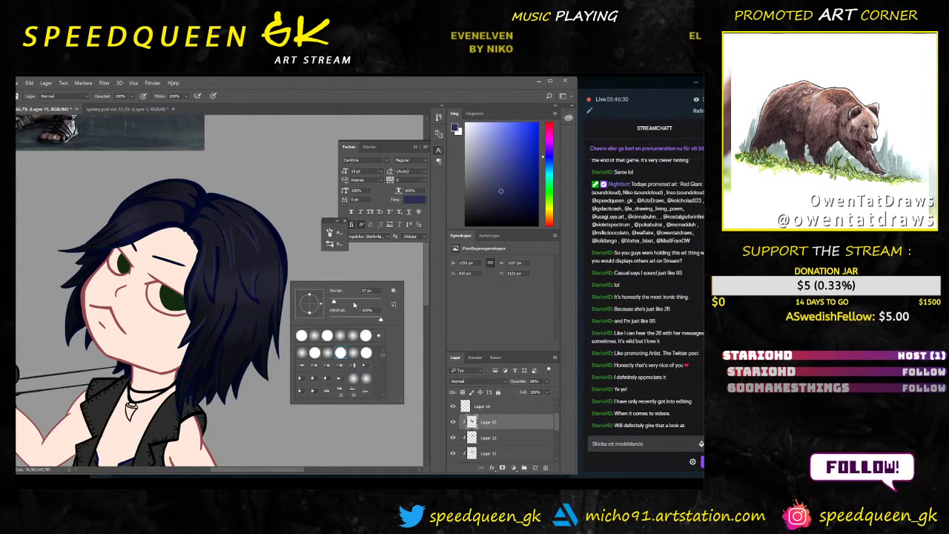
{"action": "left_click_drag", "start_coordinate": [334, 301], "coordinate": [337, 297]}
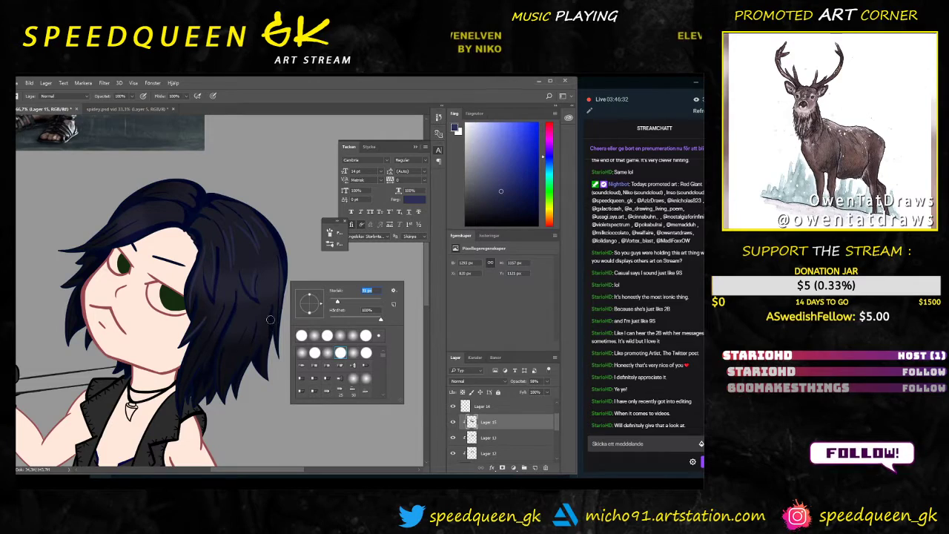
{"action": "left_click", "coordinate": [271, 399]}
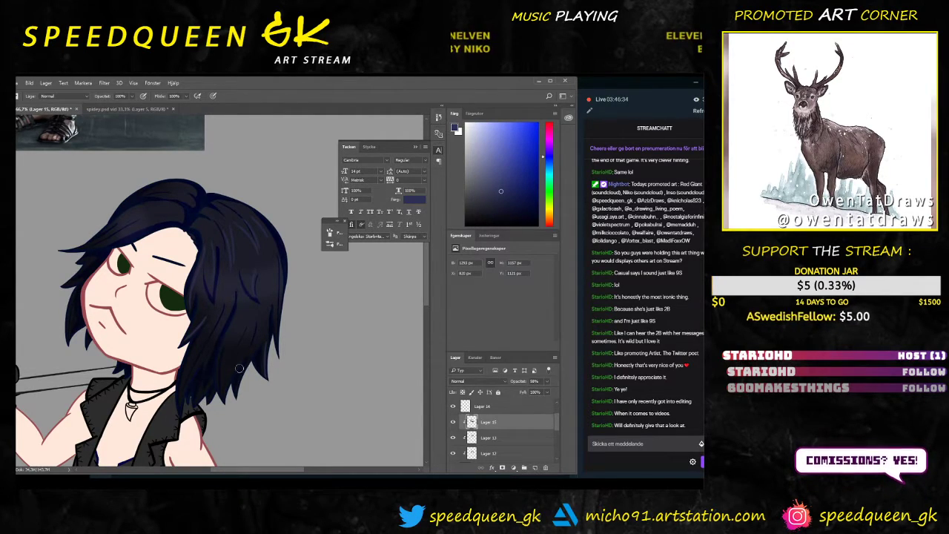
{"action": "left_click_drag", "start_coordinate": [235, 380], "coordinate": [252, 322]}
{"action": "left_click_drag", "start_coordinate": [236, 377], "coordinate": [258, 316]}
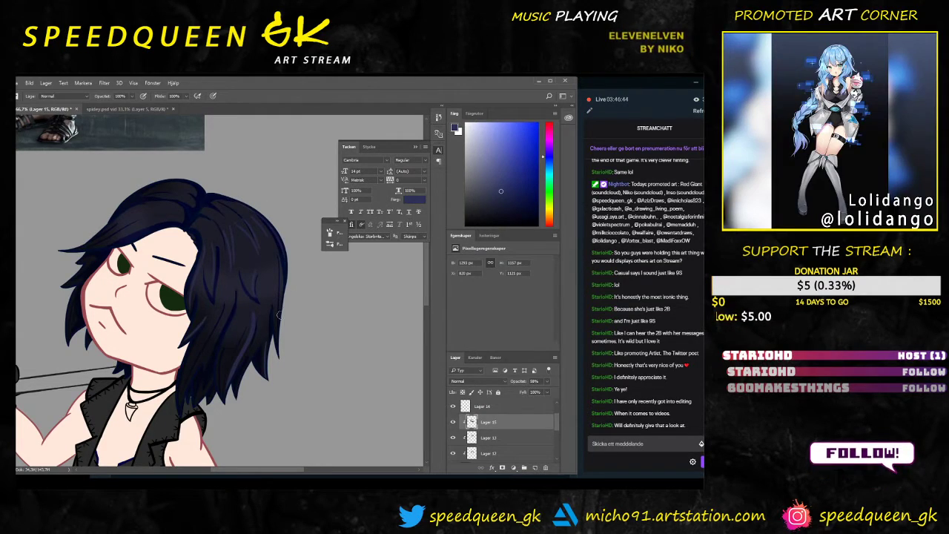
Step: Brush dark-blue highlights along the crown and outer edge of the hair on Layer 15 with a larger brush
{"action": "right_click", "coordinate": [296, 214]}
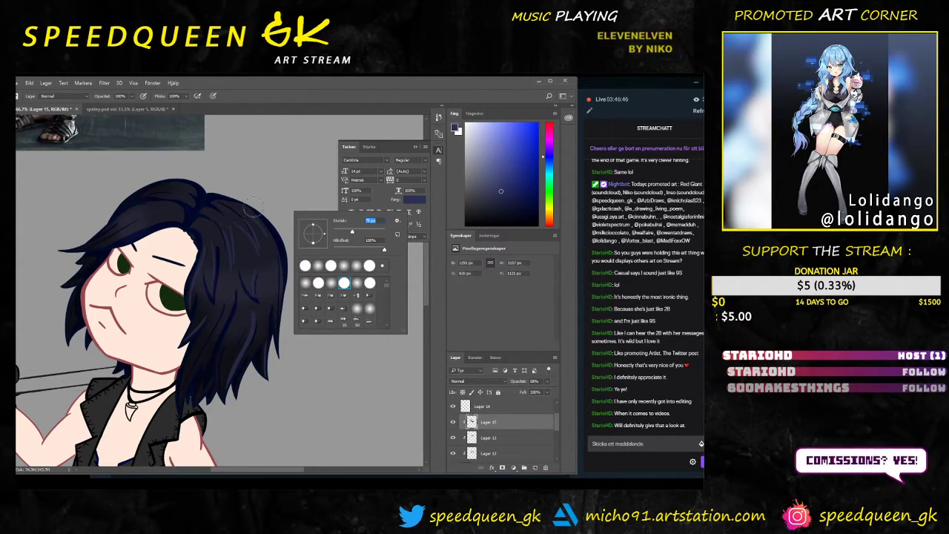
{"action": "left_click_drag", "start_coordinate": [245, 207], "coordinate": [277, 227]}
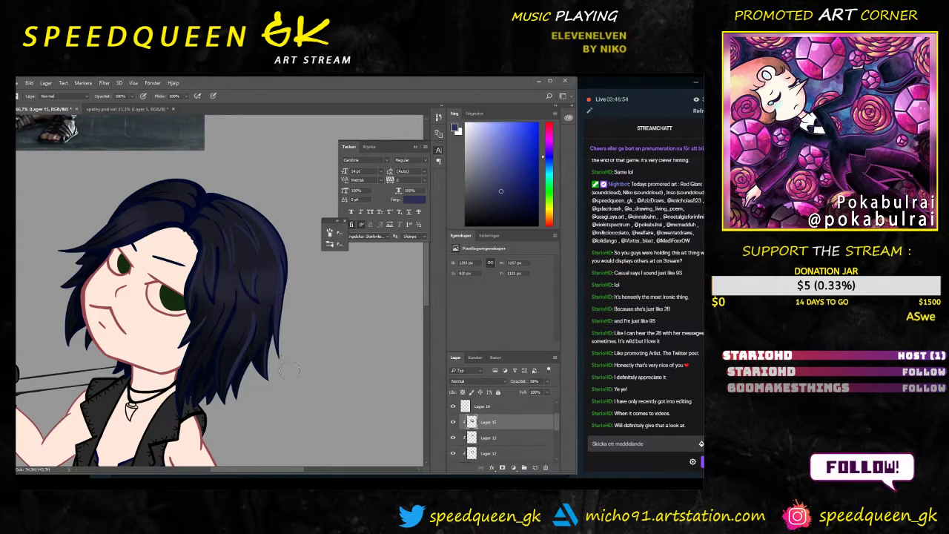
{"action": "right_click", "coordinate": [231, 214]}
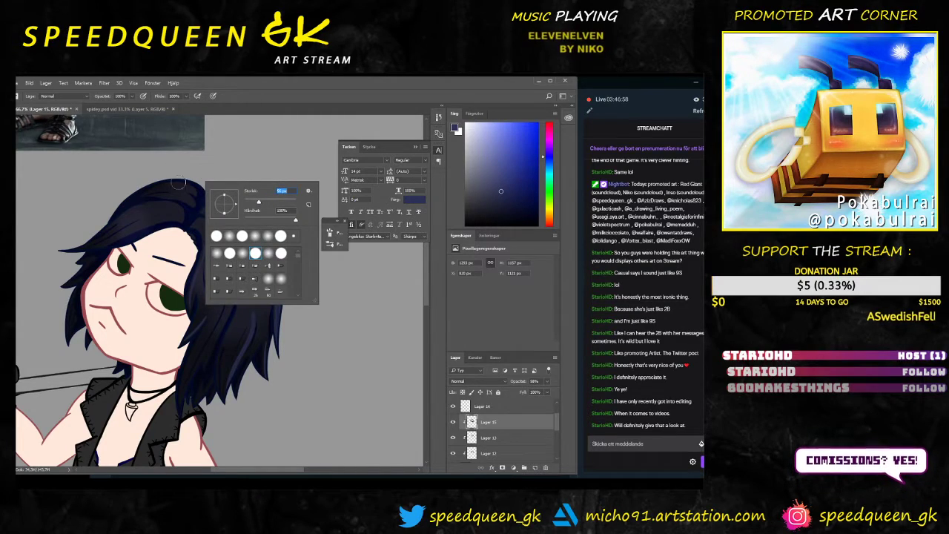
{"action": "key", "text": "Return"}
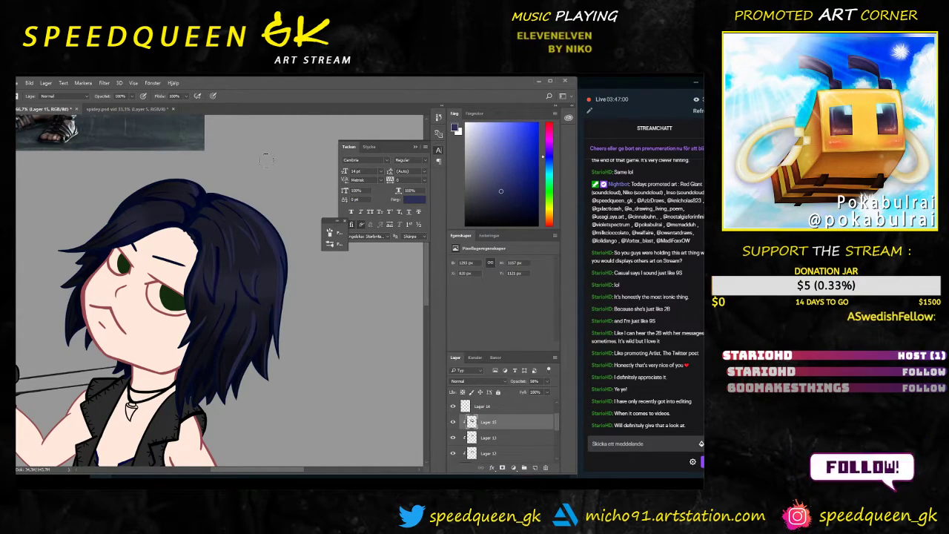
Step: Try raising the opacity of Layer 15 to 100%
{"action": "left_click", "coordinate": [547, 381]}
{"action": "left_click_drag", "start_coordinate": [544, 395], "coordinate": [552, 402]}
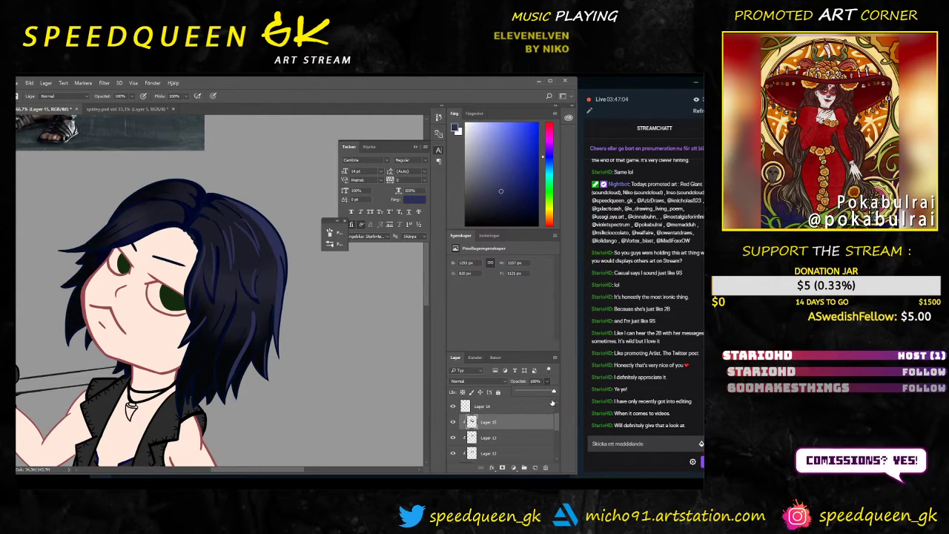
{"action": "key", "text": "Escape"}
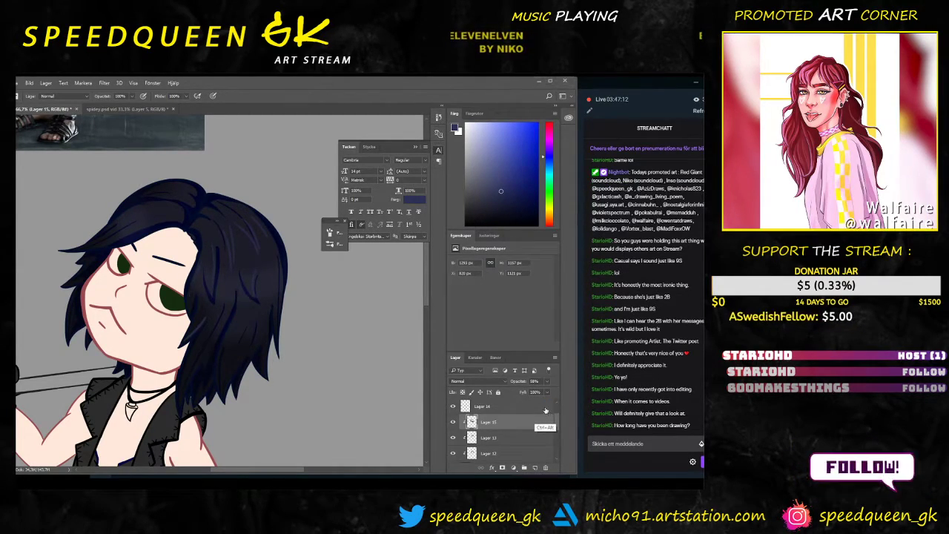
Step: Paint dark-blue strands through the lower side hair on Layer 15 with a 25 px brush, undoing an unwanted stroke
{"action": "right_click", "coordinate": [221, 234]}
{"action": "left_click", "coordinate": [275, 255]}
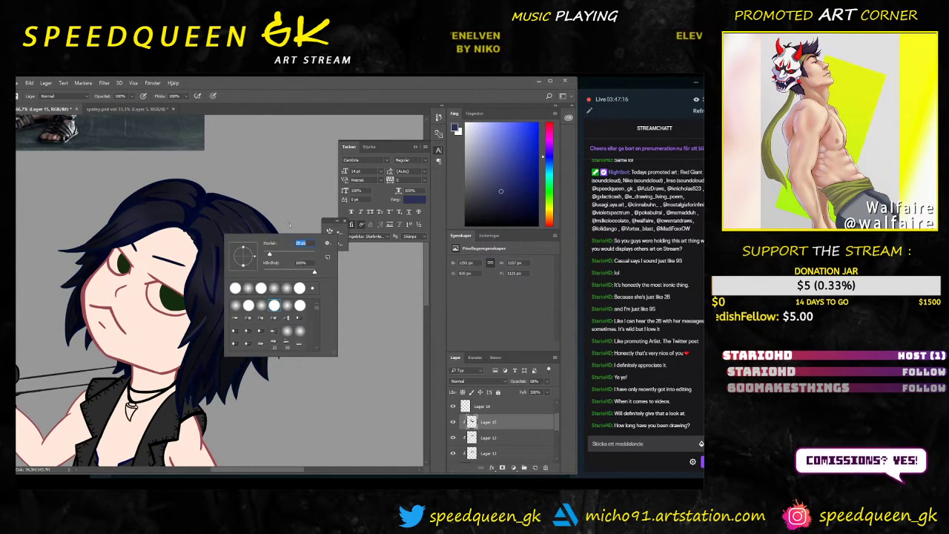
{"action": "key", "text": "Return"}
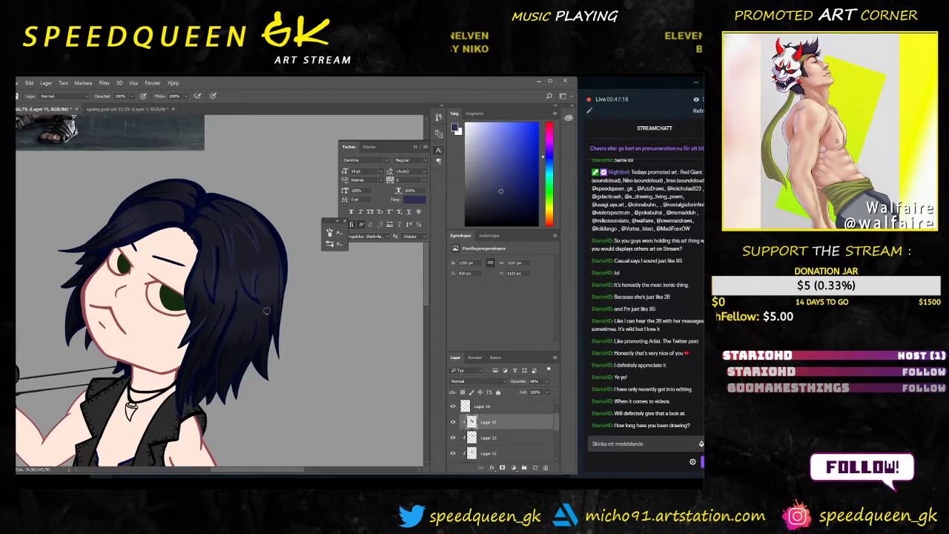
{"action": "left_click_drag", "start_coordinate": [251, 331], "coordinate": [245, 389]}
{"action": "key", "text": "ctrl+z"}
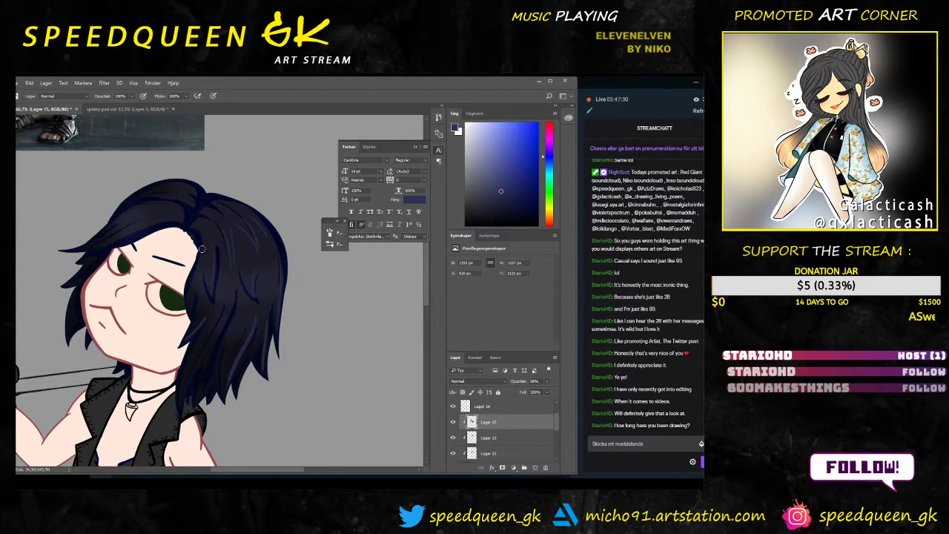
Step: Add finer dark-blue strands across the side hair with a smaller brush and clean them up with the Eraser
{"action": "right_click", "coordinate": [235, 259]}
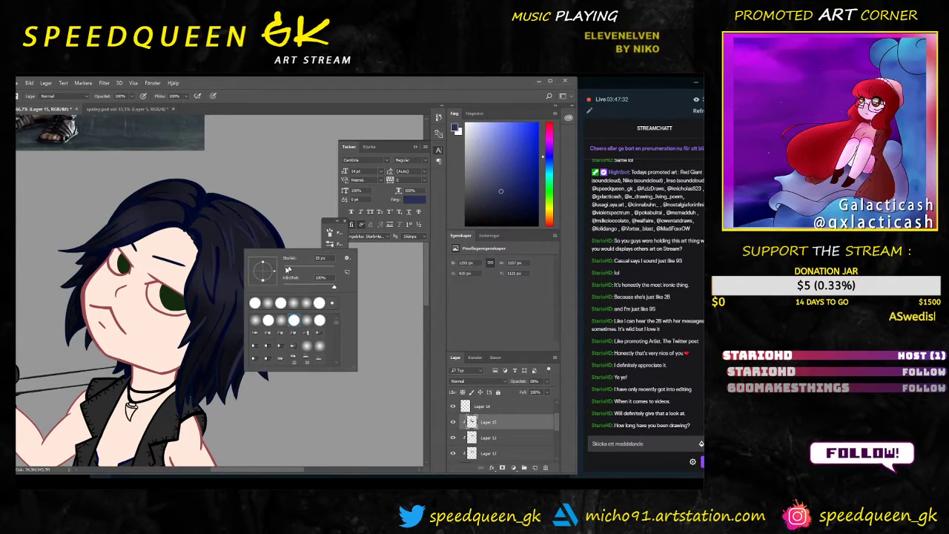
{"action": "left_click", "coordinate": [201, 230]}
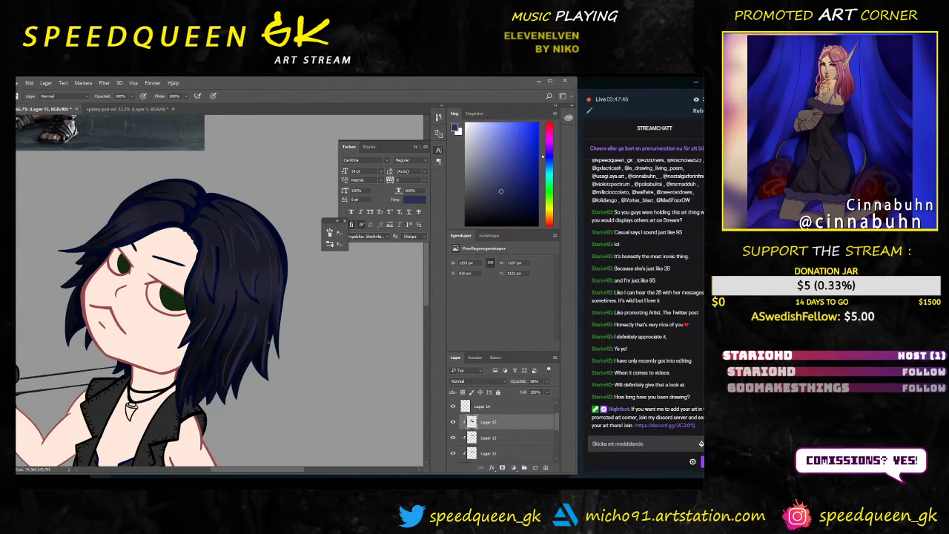
{"action": "key", "text": "e"}
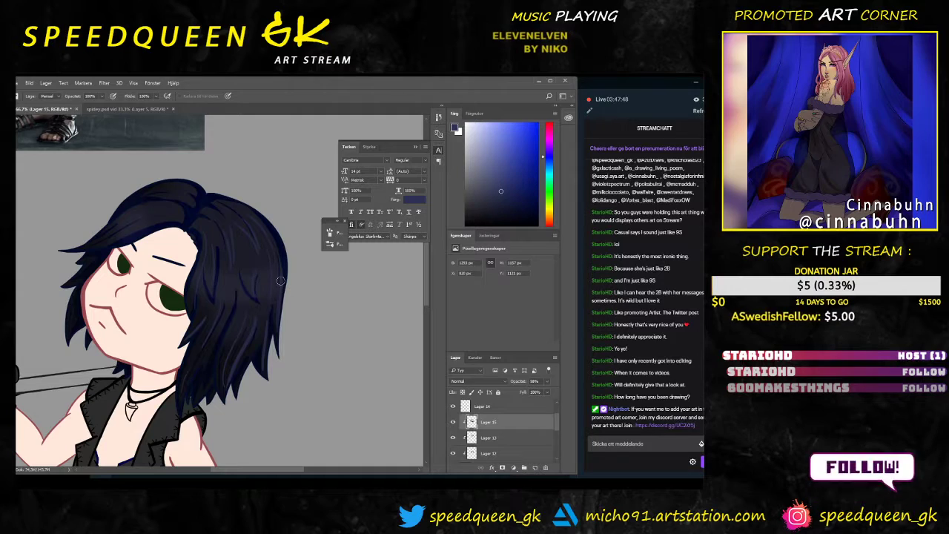
{"action": "key", "text": "b"}
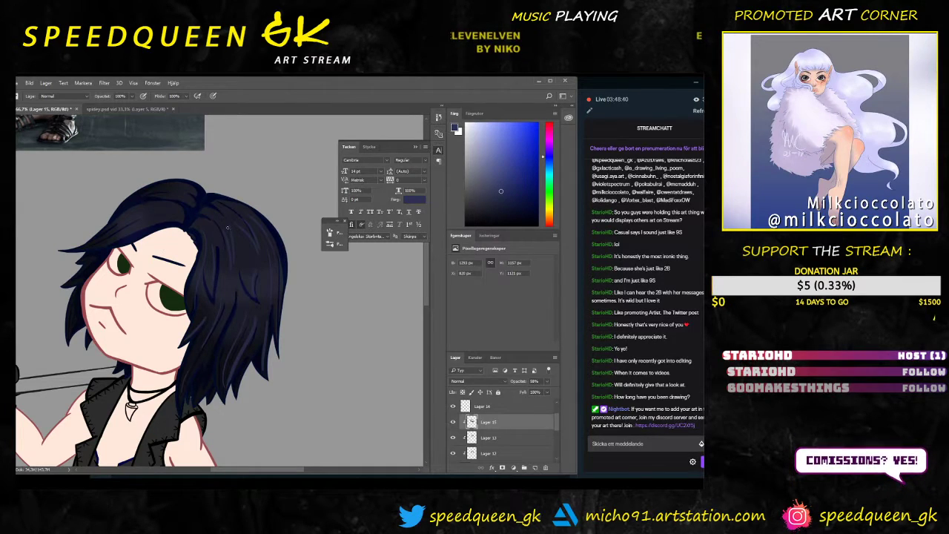
Step: Refine the highlight strands on the upper side hair beside the face, alternating between the Brush and Eraser
{"action": "key", "text": "ctrl+plus"}
{"action": "left_click_drag", "start_coordinate": [273, 208], "coordinate": [231, 250]}
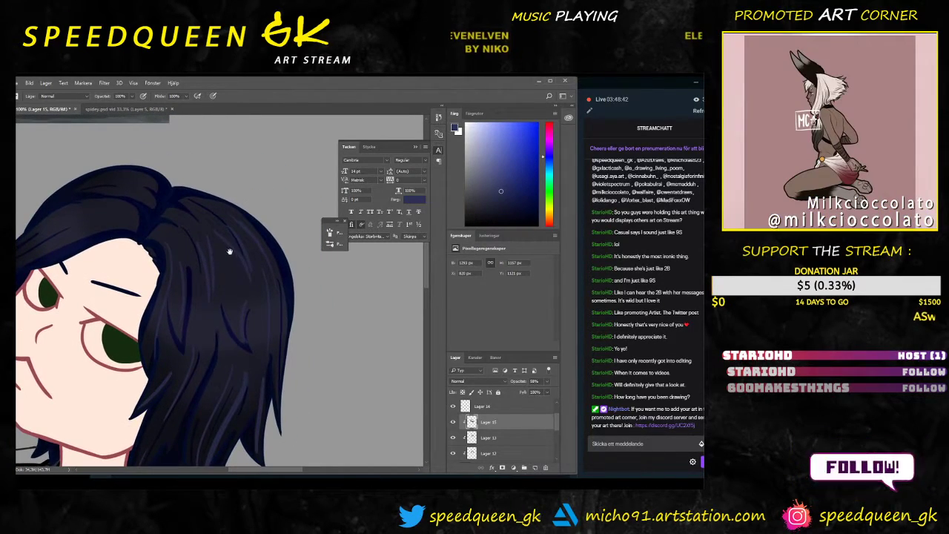
{"action": "key", "text": "e"}
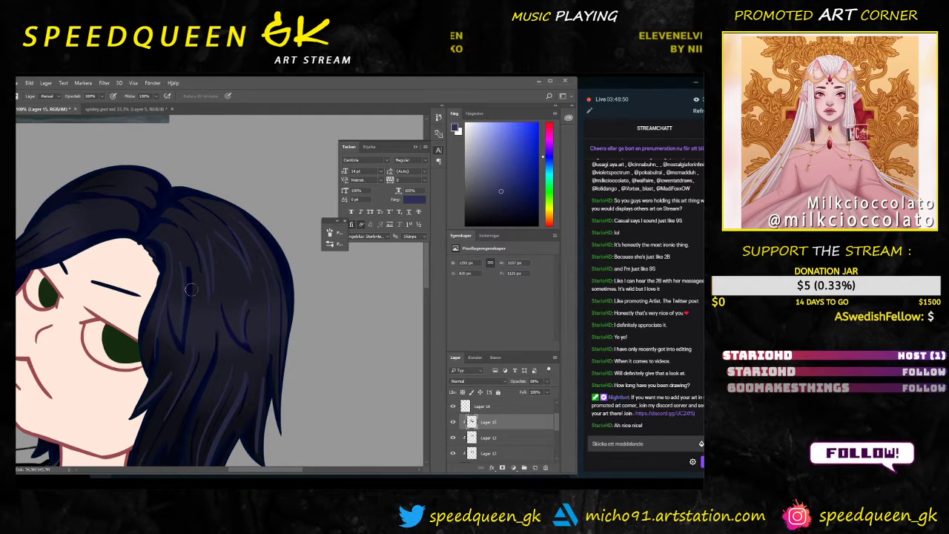
{"action": "key", "text": "b"}
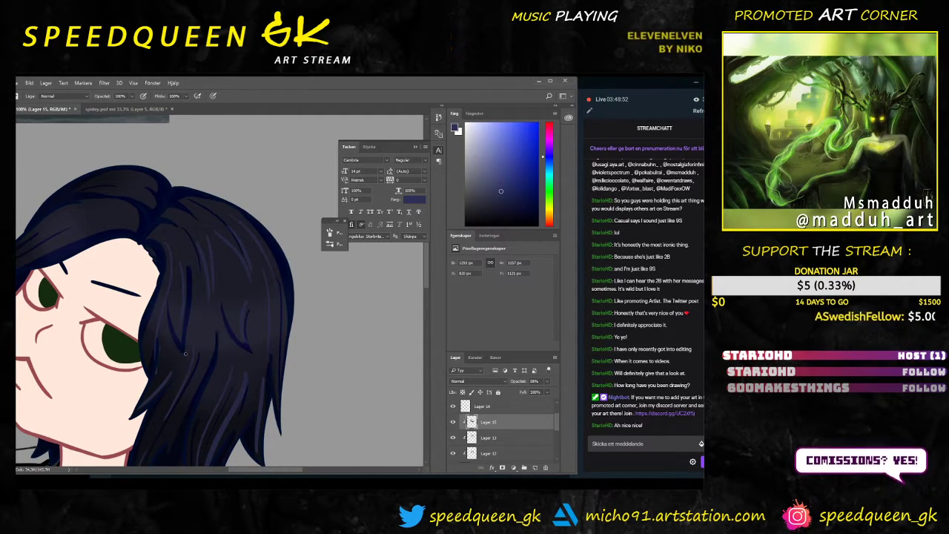
{"action": "key", "text": "e"}
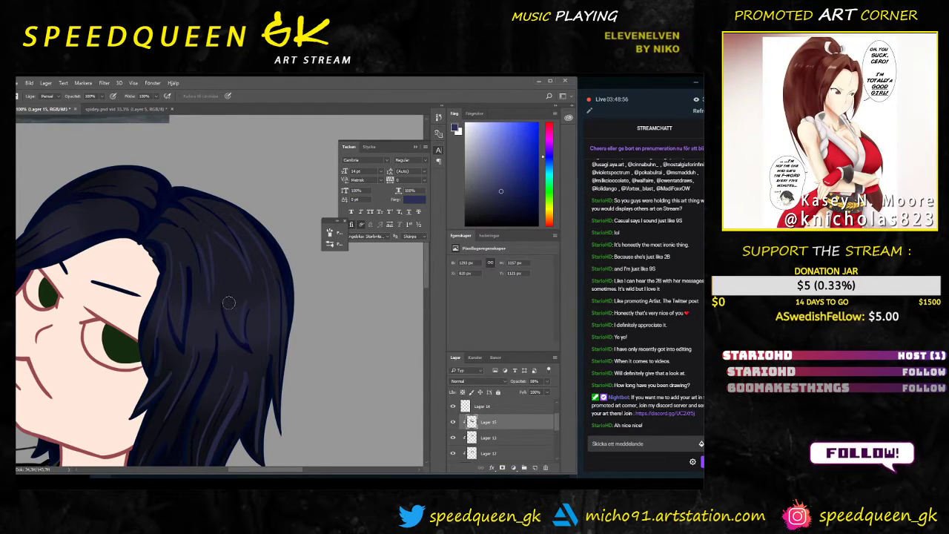
Step: Trim the highlight strands in the side hair down to the tips on Layer 15 with a smaller Eraser
{"action": "left_click_drag", "start_coordinate": [264, 363], "coordinate": [286, 262]}
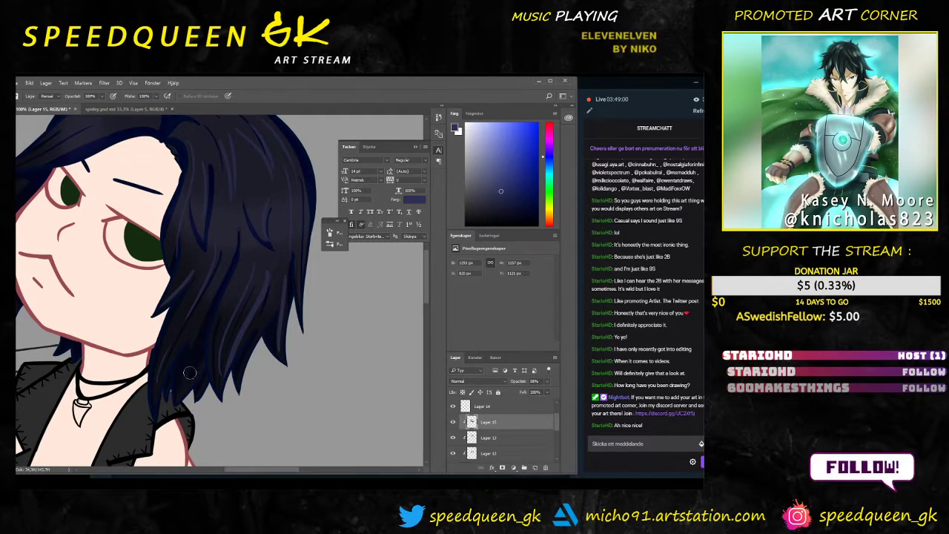
{"action": "key", "text": "ctrl"}
{"action": "right_click", "coordinate": [258, 269]}
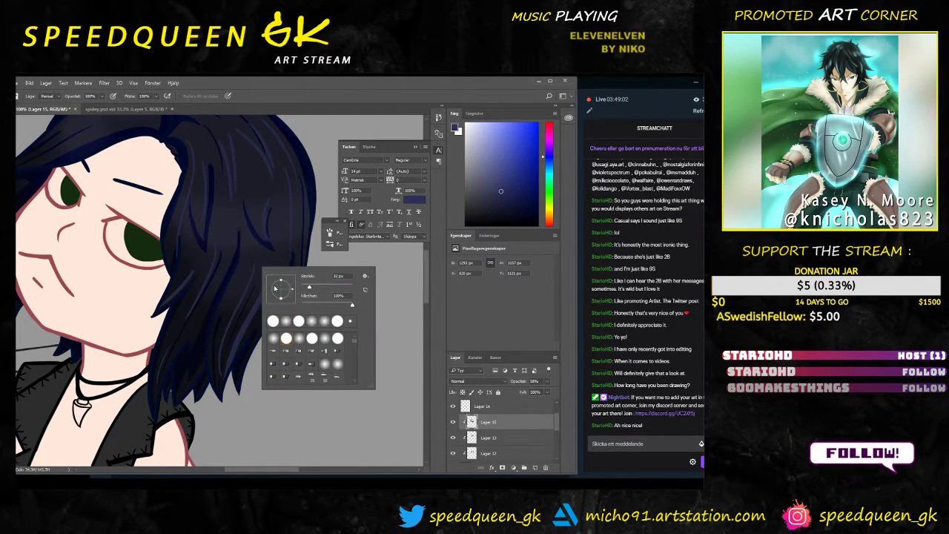
{"action": "left_click_drag", "start_coordinate": [312, 287], "coordinate": [305, 287]}
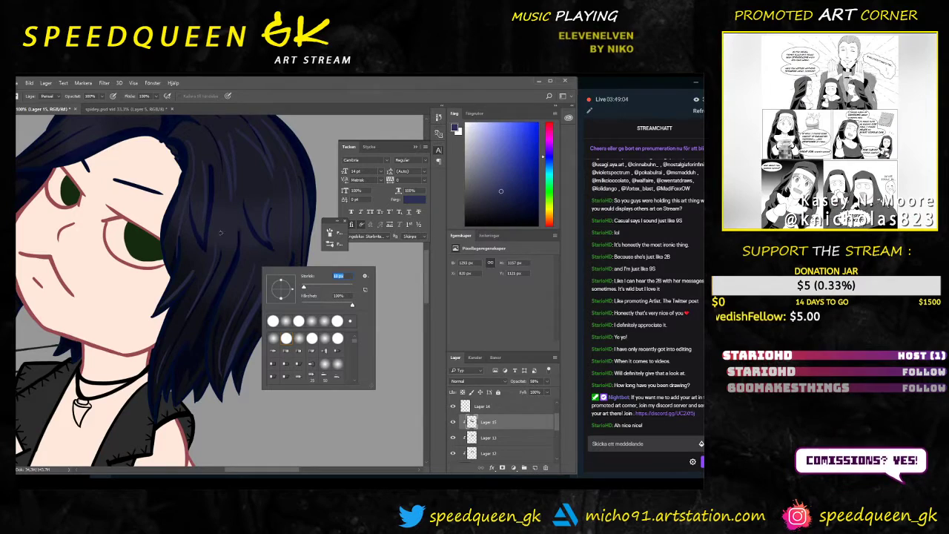
{"action": "left_click", "coordinate": [202, 320]}
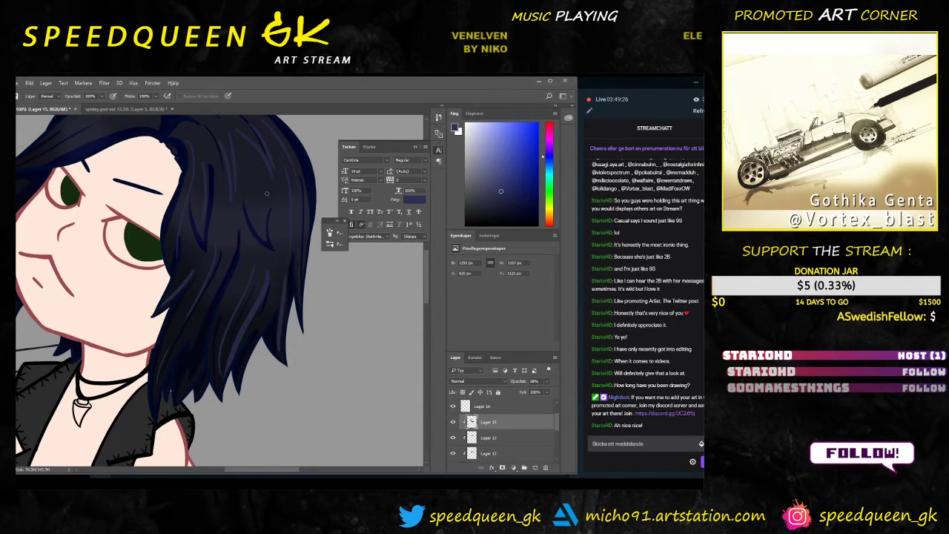
{"action": "key", "text": "b"}
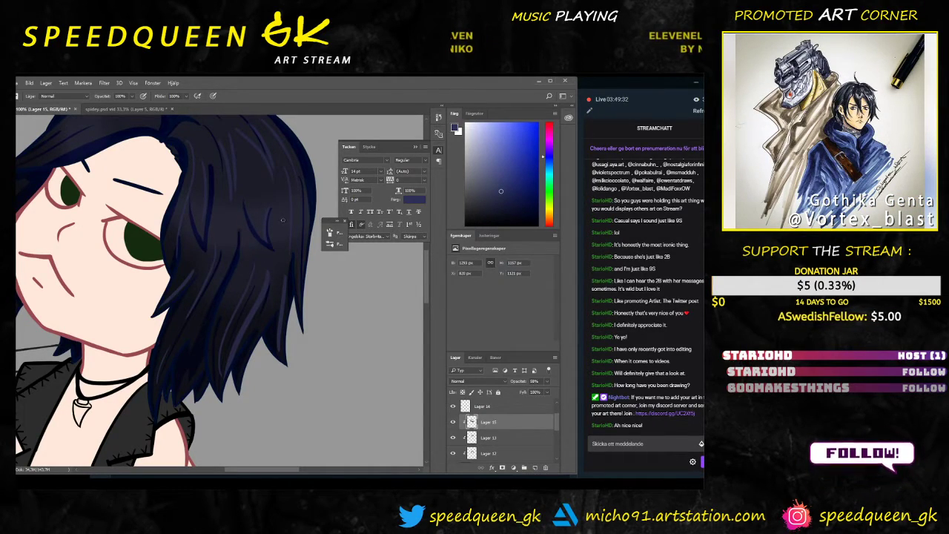
{"action": "key", "text": "alt+z"}
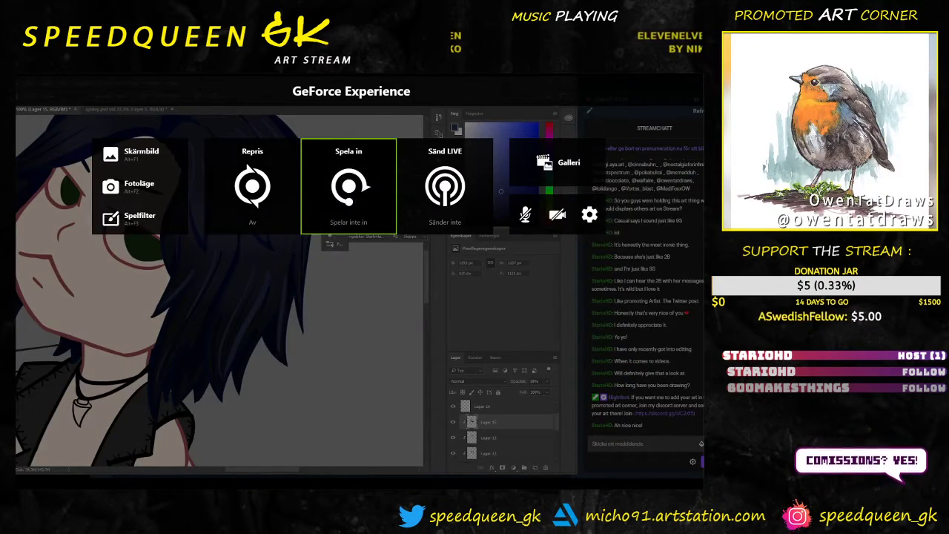
{"action": "key", "text": "alt+z"}
Step: Paint dark-blue highlight strands on the hair at the far side of the face on Layer 15
{"action": "key", "text": "ctrl+minus"}
{"action": "left_click_drag", "start_coordinate": [172, 281], "coordinate": [253, 332]}
{"action": "scroll", "coordinate": [196, 289], "scroll_direction": "up", "scroll_amount": 2}
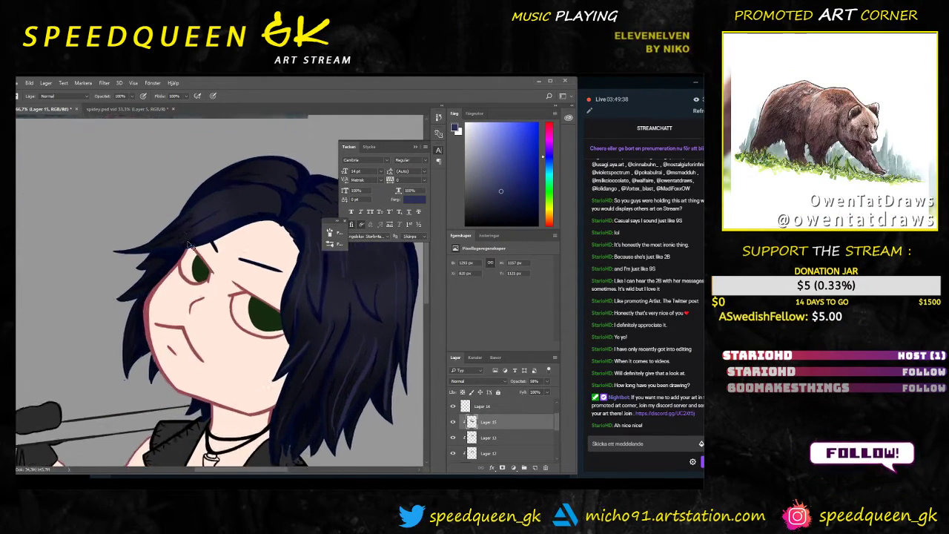
{"action": "left_click_drag", "start_coordinate": [125, 354], "coordinate": [195, 267]}
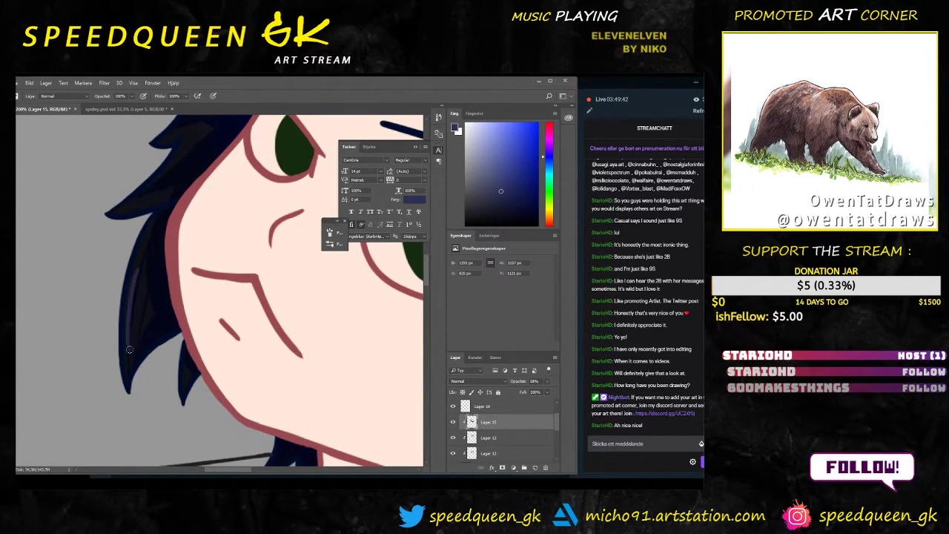
{"action": "scroll", "coordinate": [146, 334], "scroll_direction": "down", "scroll_amount": 2}
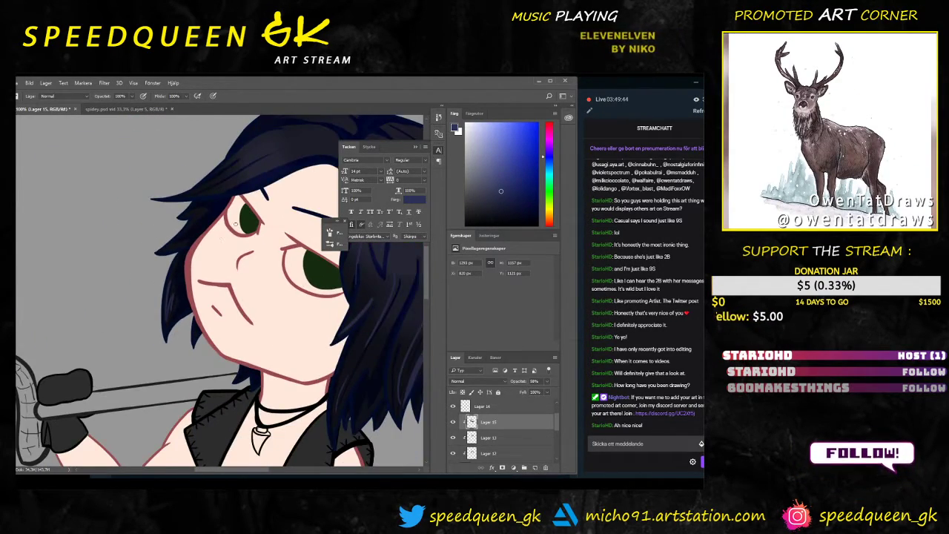
Step: Paint dark-blue highlight strands along the hair locks at the far side of the face down to their tips on Layer 15
{"action": "scroll", "coordinate": [195, 291], "scroll_direction": "up", "scroll_amount": 2}
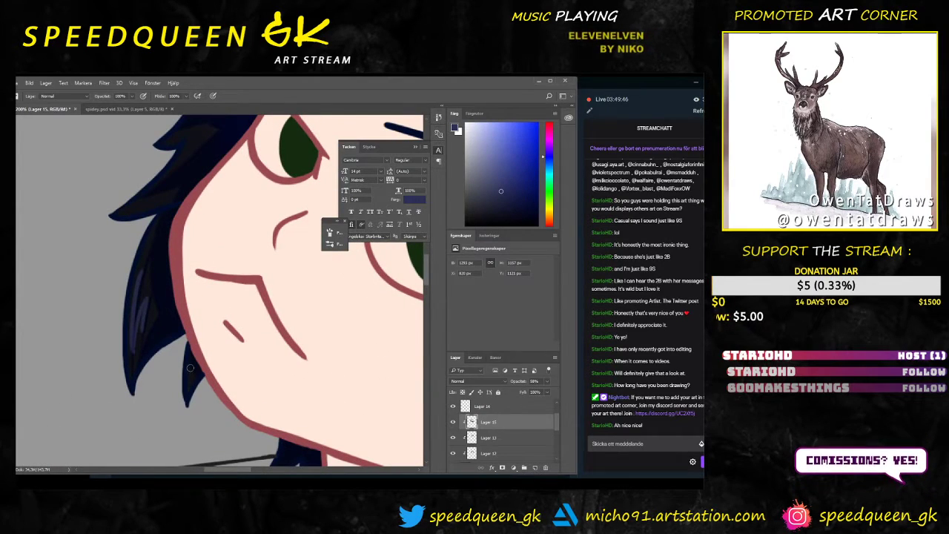
{"action": "left_click_drag", "start_coordinate": [185, 223], "coordinate": [159, 327]}
{"action": "left_click_drag", "start_coordinate": [177, 247], "coordinate": [134, 300]}
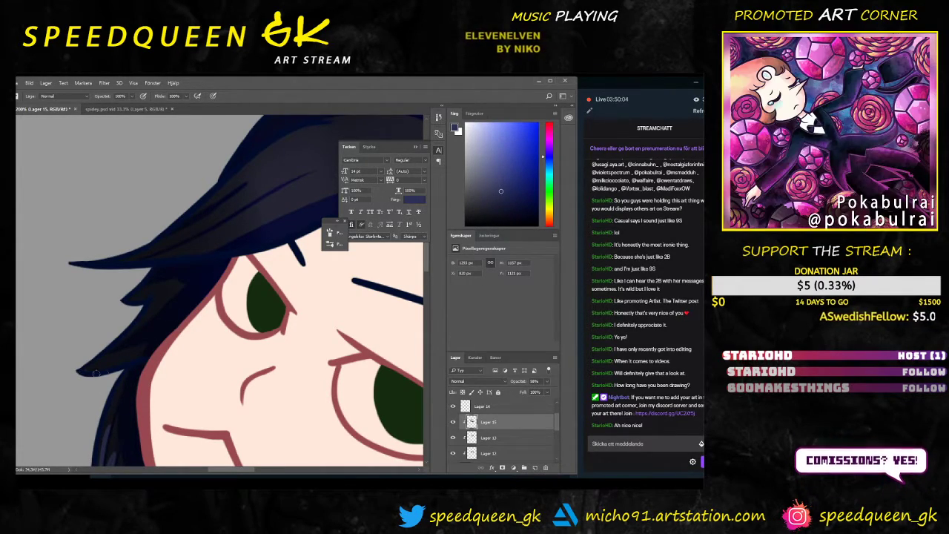
{"action": "scroll", "coordinate": [213, 268], "scroll_direction": "down", "scroll_amount": 3}
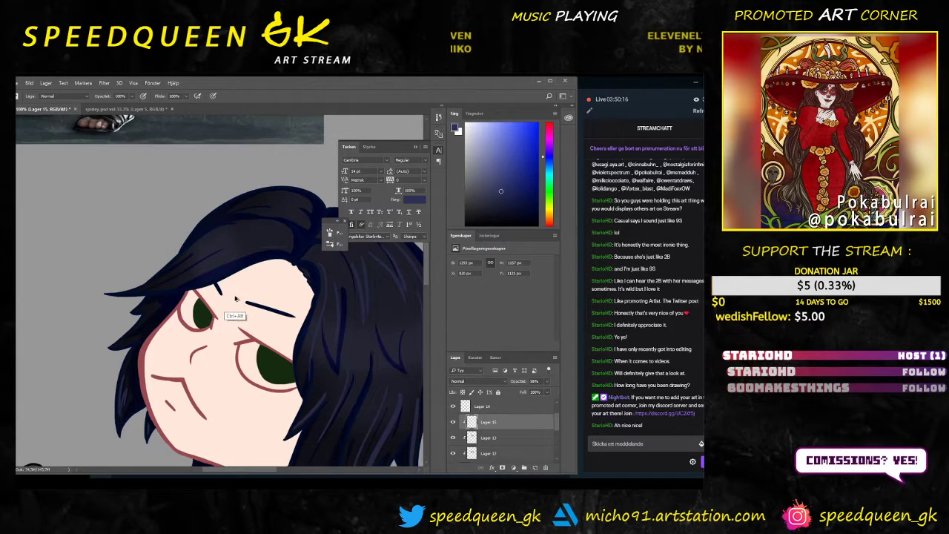
{"action": "key", "text": "alt+z"}
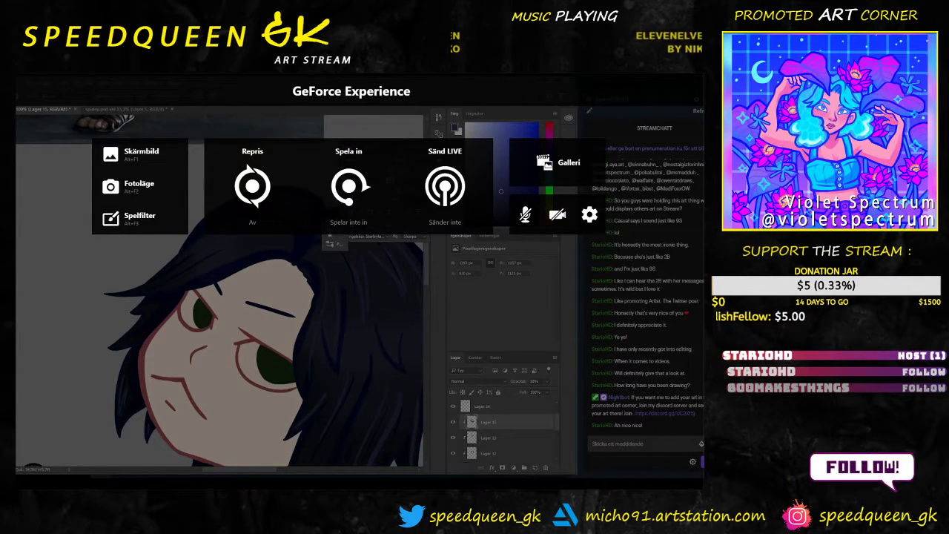
{"action": "key", "text": "alt+z"}
Step: Rotate the canvas for a better angle and soften the highlight strands on the top hair with a larger Eraser
{"action": "key", "text": "r"}
{"action": "mouse_move", "coordinate": [235, 327]}
{"action": "left_mouse_down"}
{"action": "mouse_move", "coordinate": [229, 338]}
{"action": "mouse_move", "coordinate": [194, 349]}
{"action": "mouse_move", "coordinate": [264, 259]}
{"action": "mouse_move", "coordinate": [254, 232]}
{"action": "mouse_move", "coordinate": [178, 228]}
{"action": "left_mouse_up"}
{"action": "key", "text": "b"}
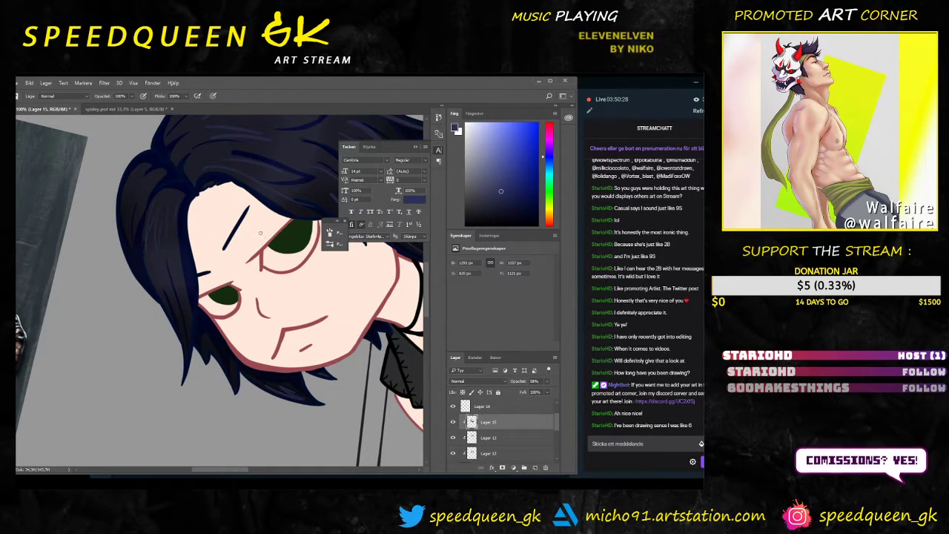
{"action": "key", "text": "r"}
{"action": "mouse_move", "coordinate": [257, 206]}
{"action": "left_mouse_down"}
{"action": "mouse_move", "coordinate": [299, 199]}
{"action": "mouse_move", "coordinate": [309, 297]}
{"action": "mouse_move", "coordinate": [304, 305]}
{"action": "mouse_move", "coordinate": [269, 298]}
{"action": "left_mouse_up"}
{"action": "key", "text": "b"}
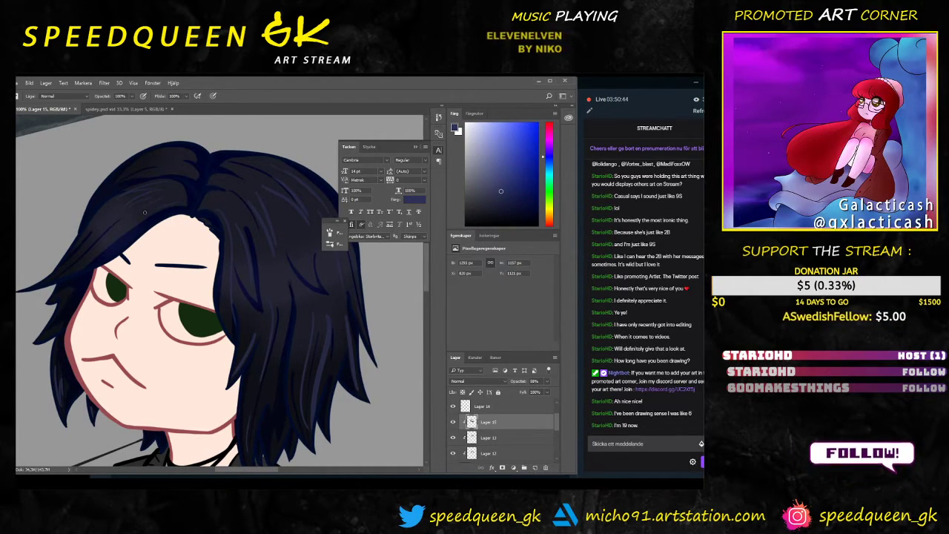
{"action": "key", "text": "e"}
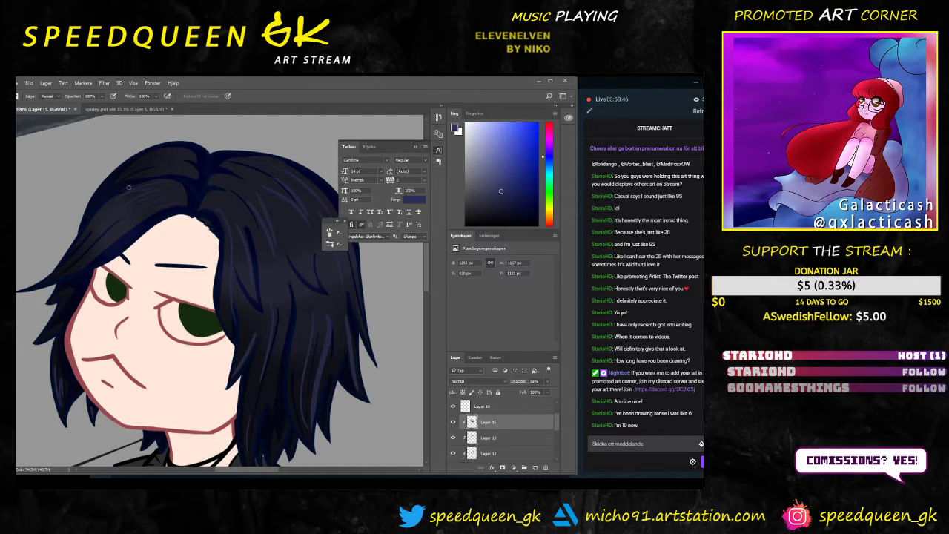
{"action": "right_click", "coordinate": [154, 213]}
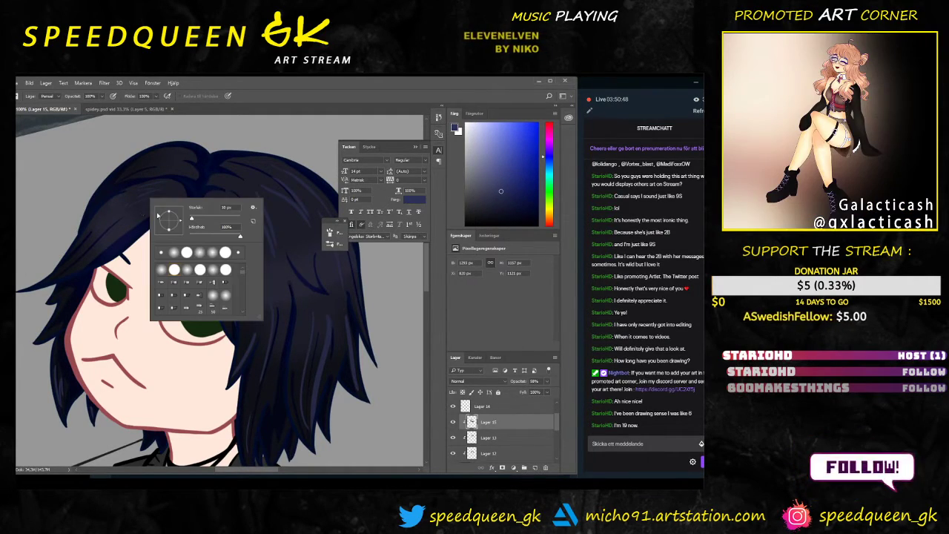
{"action": "left_click_drag", "start_coordinate": [191, 218], "coordinate": [200, 218]}
{"action": "key", "text": "Return"}
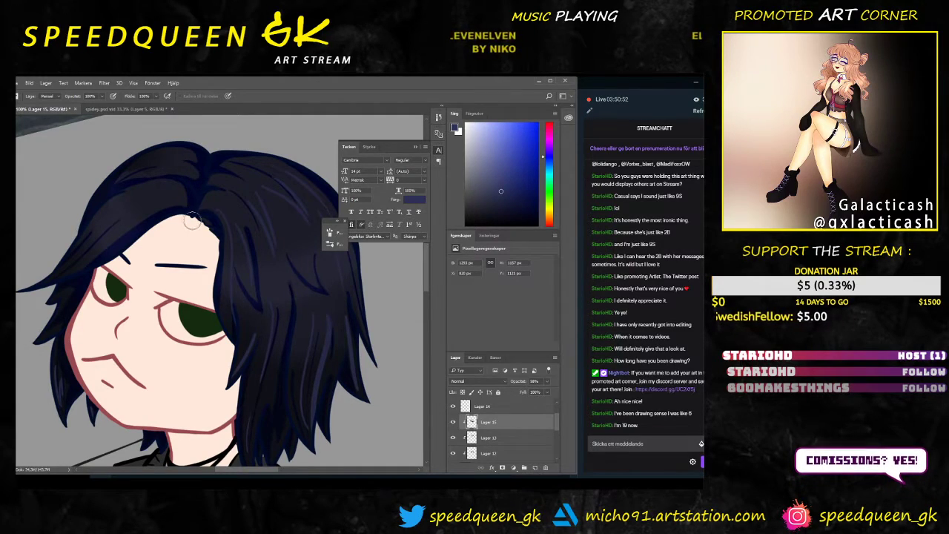
{"action": "key", "text": "ctrl+alt"}
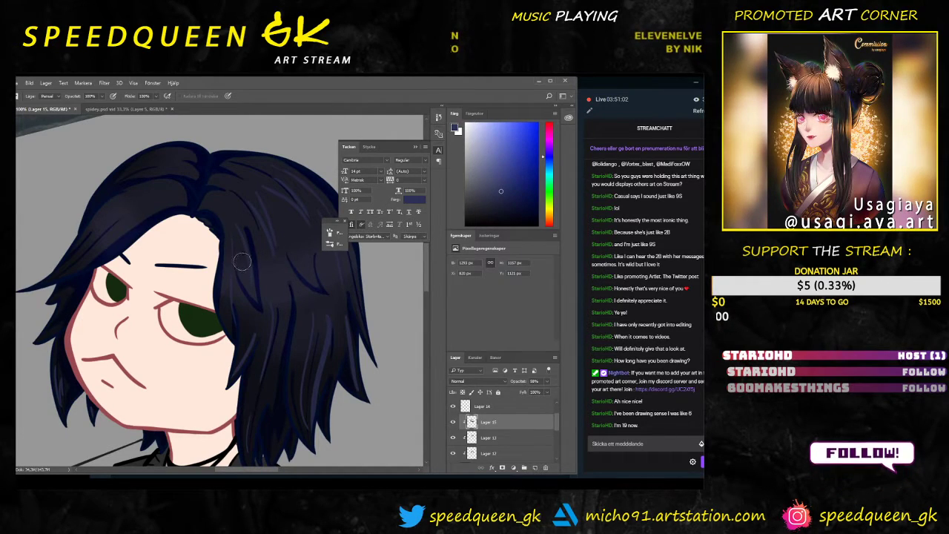
Step: Refine the dark-blue strands in the near-side hair on Layer 15, alternating between the Brush and the large Eraser
{"action": "key", "text": "b"}
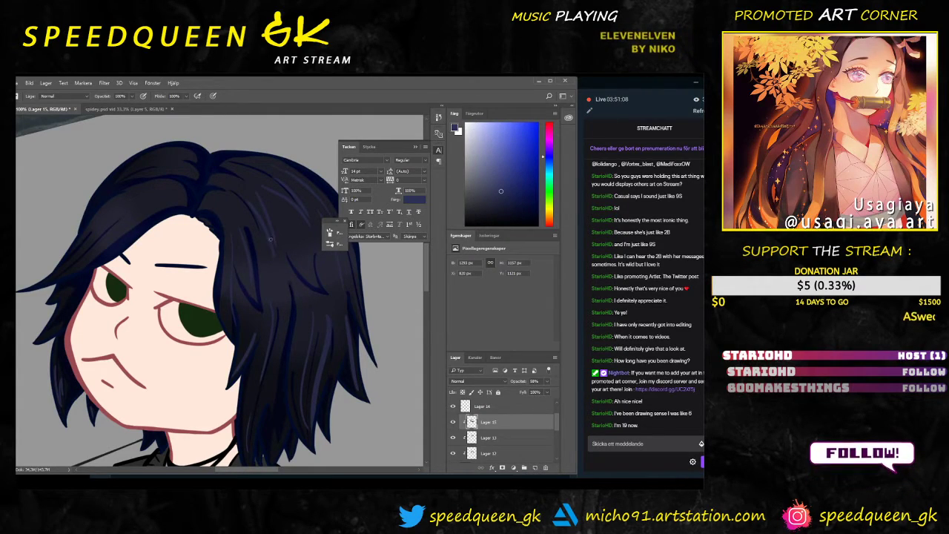
{"action": "key", "text": "e"}
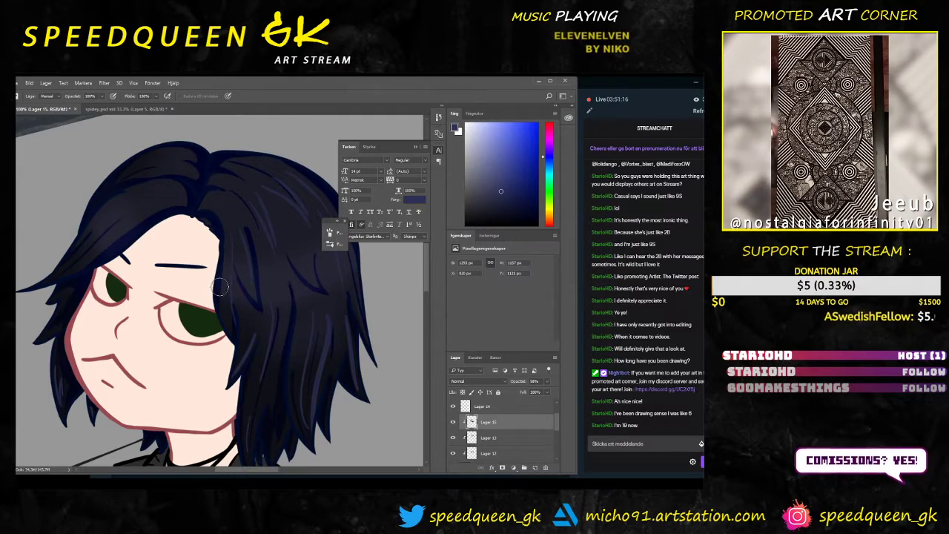
{"action": "key", "text": "b"}
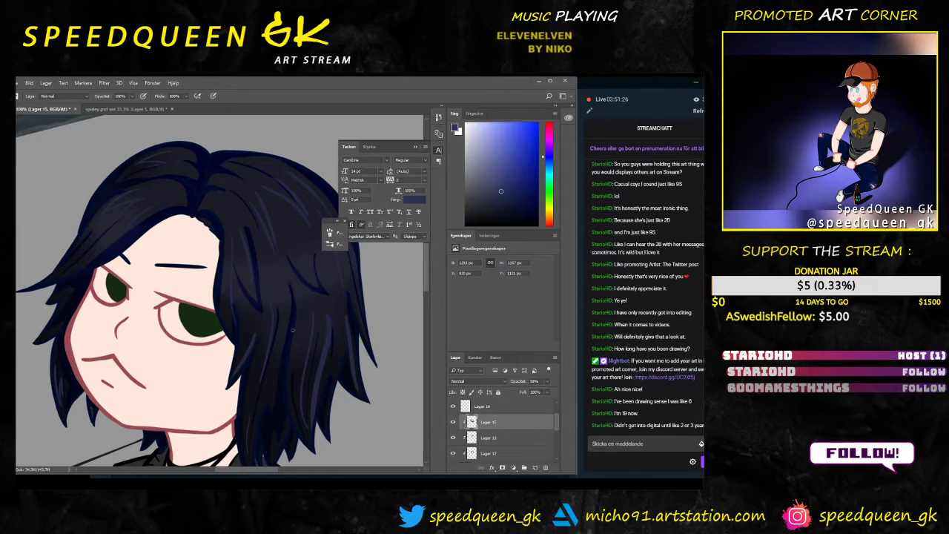
Step: Set up a small brush in pale lavender and try a bright highlight strand on the near-side hair
{"action": "key", "text": "ctrl+minus"}
{"action": "key", "text": "ctrl+minus"}
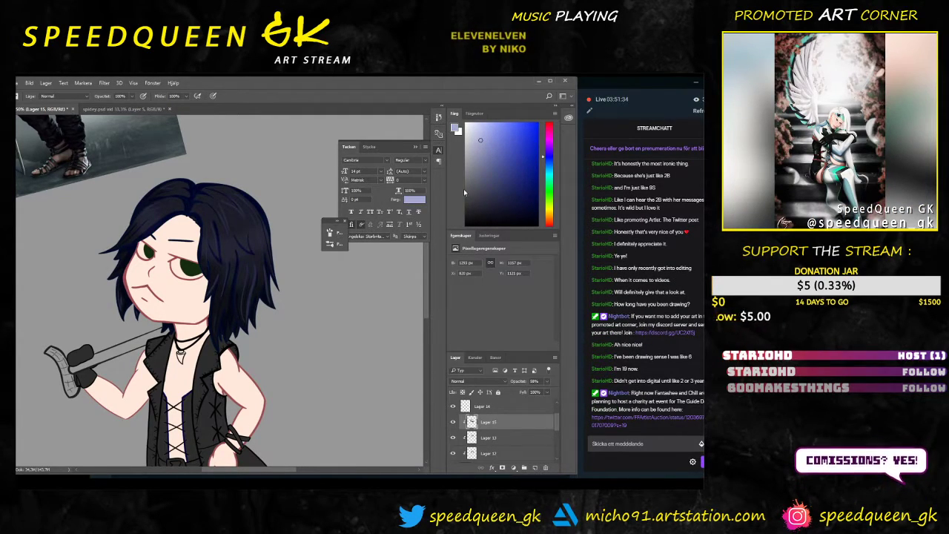
{"action": "key", "text": "ctrl+plus"}
{"action": "left_click_drag", "start_coordinate": [263, 219], "coordinate": [238, 235]}
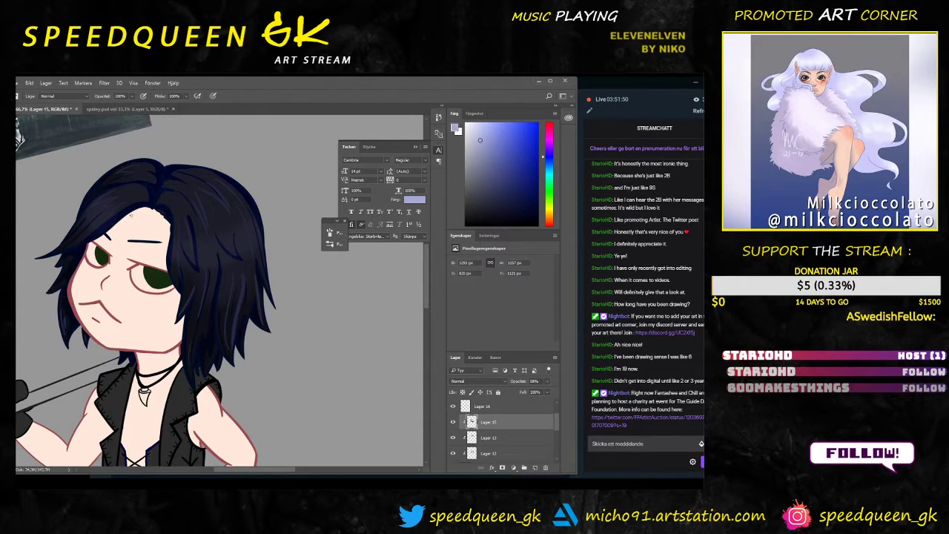
{"action": "right_click", "coordinate": [273, 224]}
{"action": "left_click", "coordinate": [315, 247]}
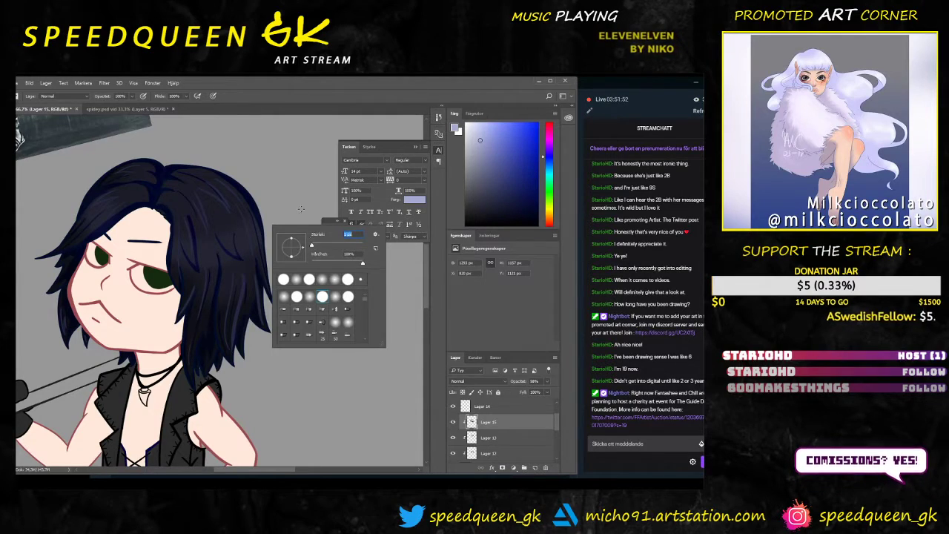
{"action": "key", "text": "Return"}
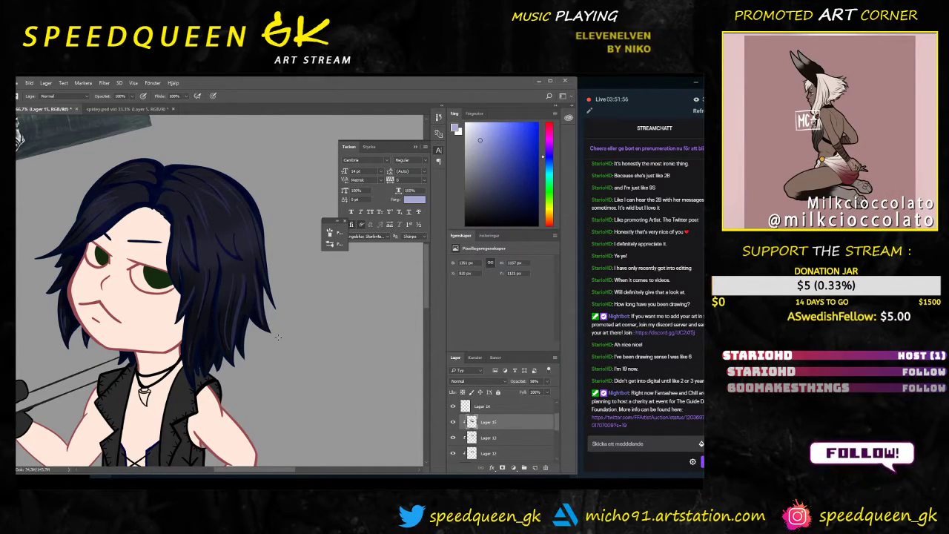
{"action": "right_click", "coordinate": [290, 241]}
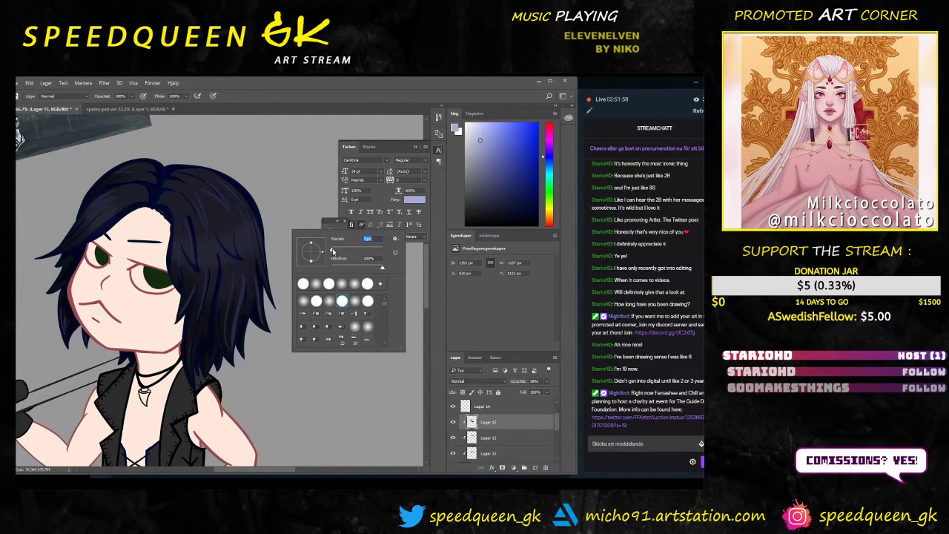
{"action": "key", "text": "Return"}
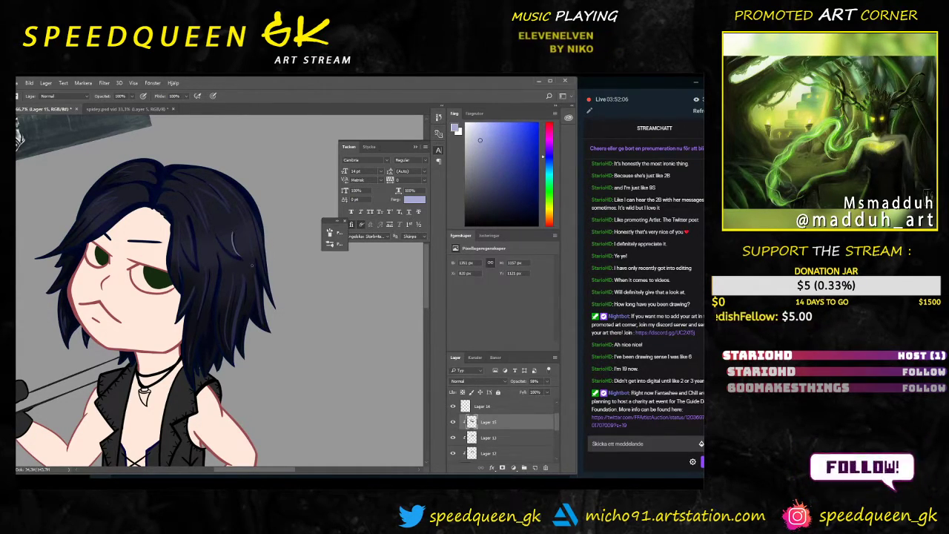
{"action": "left_click_drag", "start_coordinate": [233, 232], "coordinate": [235, 262]}
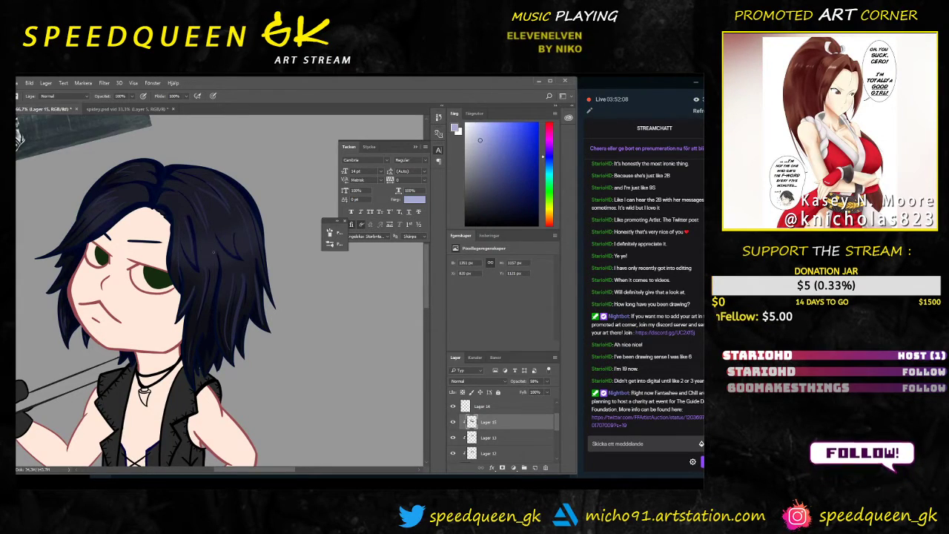
Step: Add a new layer above Layer 15 and make it a clipping mask for the brighter hair highlights
{"action": "left_click", "coordinate": [535, 468]}
{"action": "right_click", "coordinate": [505, 422]}
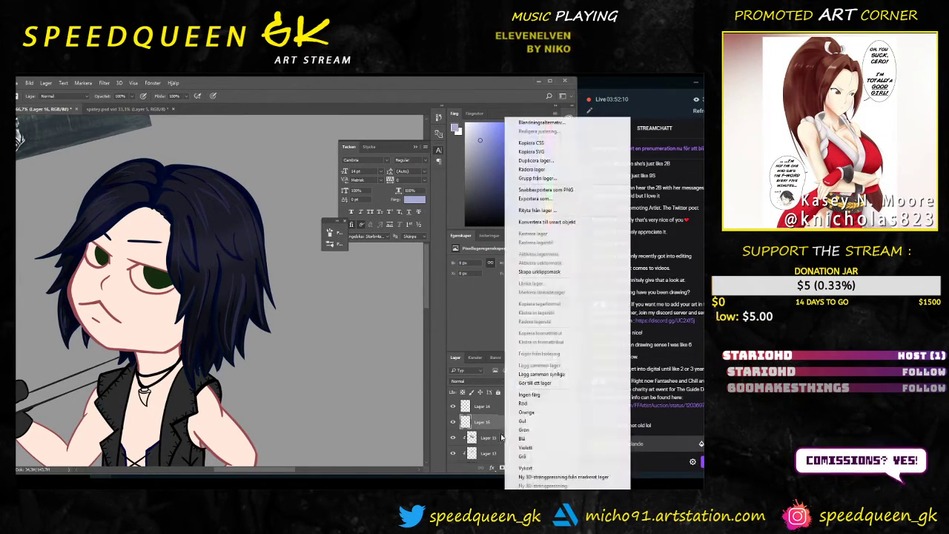
{"action": "left_click", "coordinate": [540, 272]}
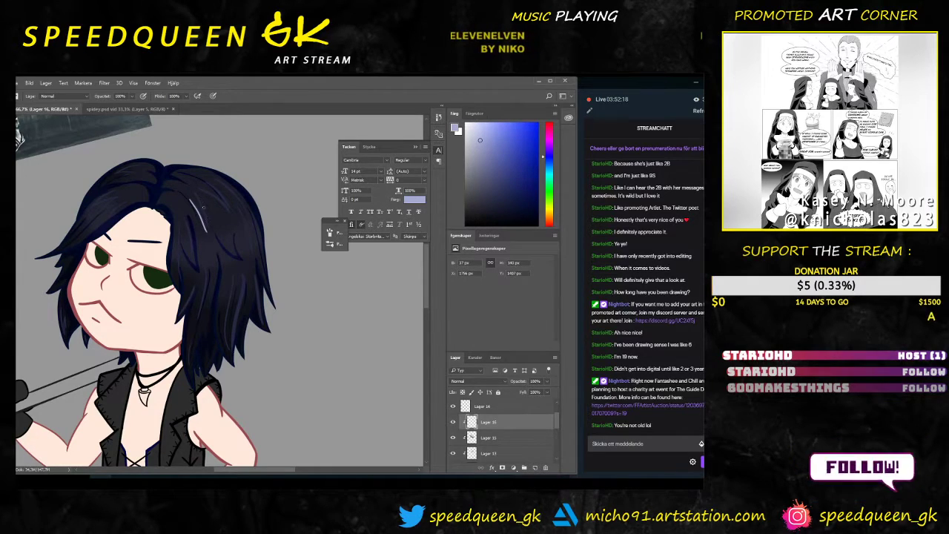
Step: Try pale lavender highlight strands near the hair parting on Layer 16, and undo them
{"action": "left_click_drag", "start_coordinate": [186, 195], "coordinate": [208, 230]}
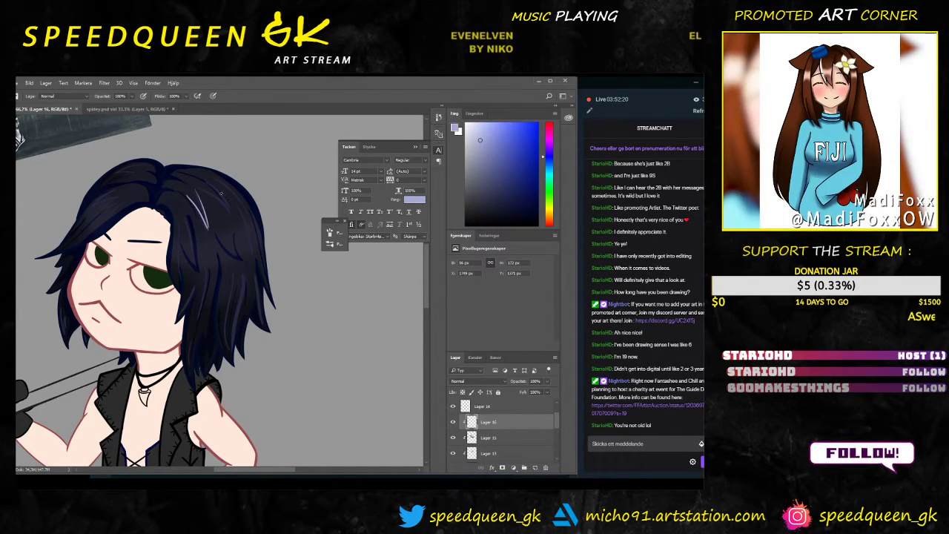
{"action": "left_click_drag", "start_coordinate": [201, 189], "coordinate": [232, 212]}
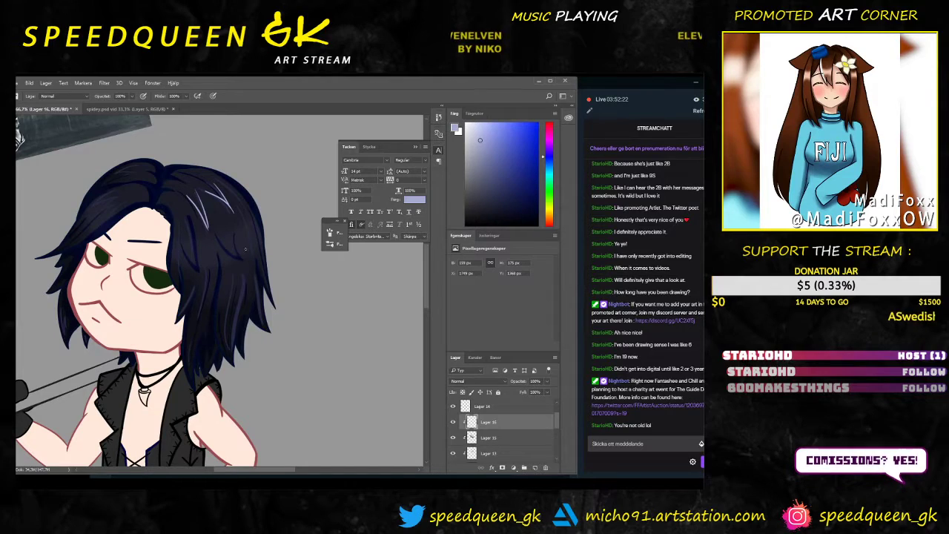
{"action": "key", "text": "ctrl+alt+z"}
{"action": "key", "text": "ctrl+alt+z"}
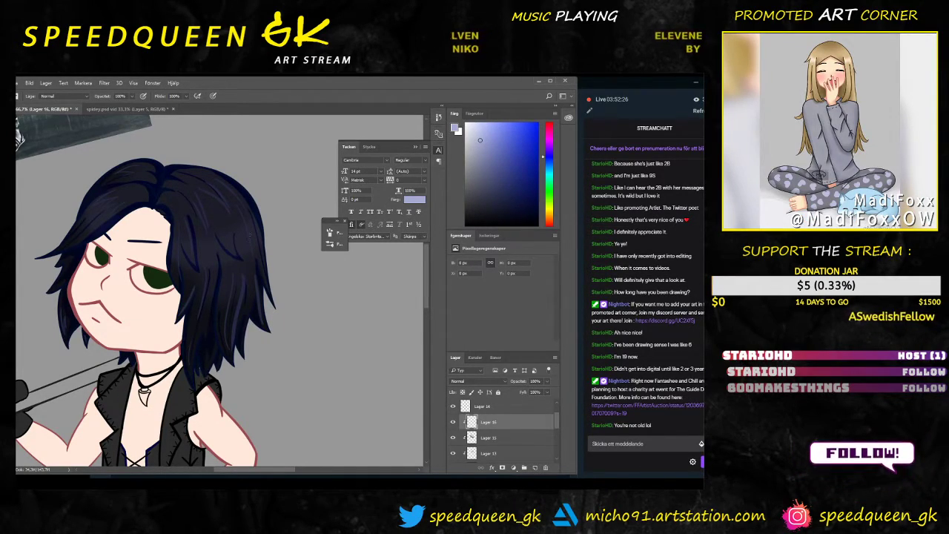
Step: Adjust the brush, switch to a darker muted blue-violet, and paint fine highlight strands in the hair beside the parting on Layer 16
{"action": "right_click", "coordinate": [231, 193]}
{"action": "left_click", "coordinate": [187, 204]}
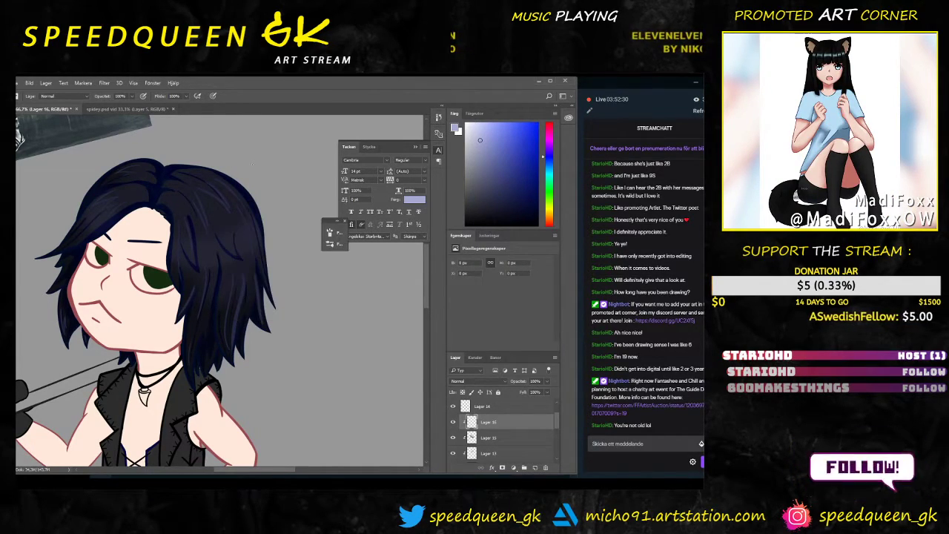
{"action": "left_click_drag", "start_coordinate": [181, 210], "coordinate": [195, 253]}
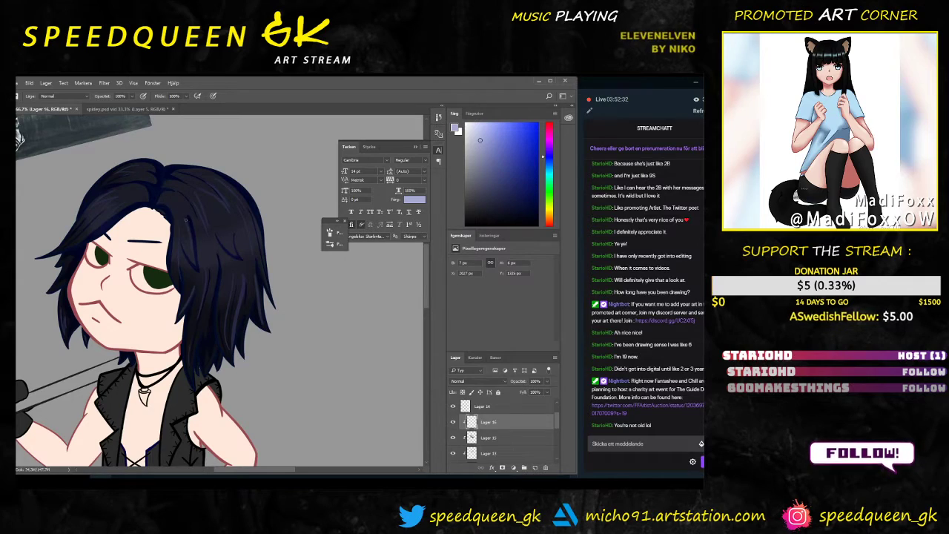
{"action": "key", "text": "ctrl+z"}
{"action": "left_click", "coordinate": [486, 166]}
{"action": "left_click_drag", "start_coordinate": [181, 210], "coordinate": [193, 251]}
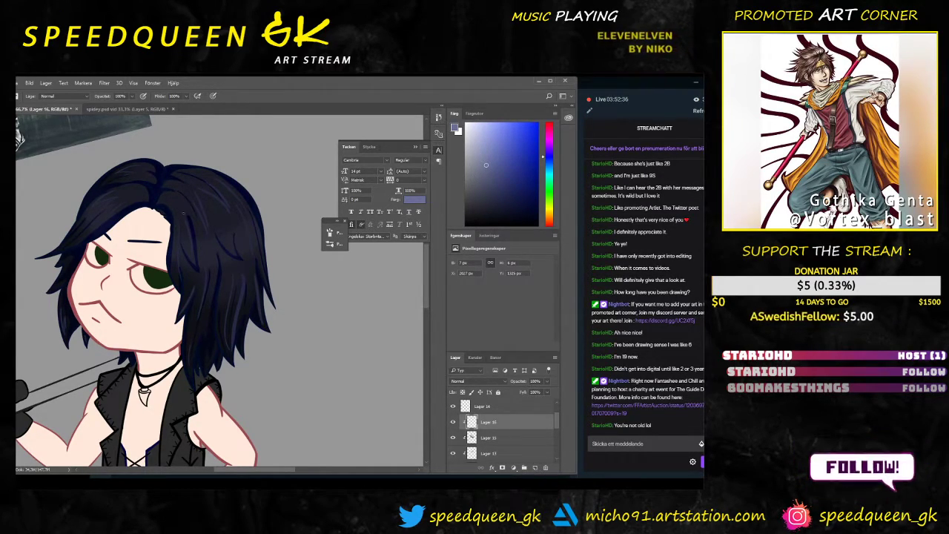
{"action": "key", "text": "ctrl+z"}
{"action": "left_click_drag", "start_coordinate": [183, 211], "coordinate": [195, 256]}
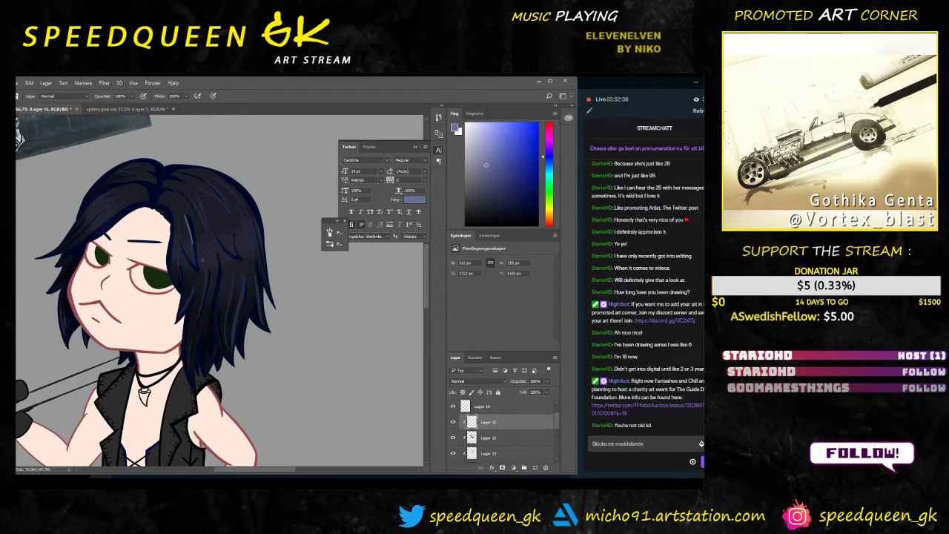
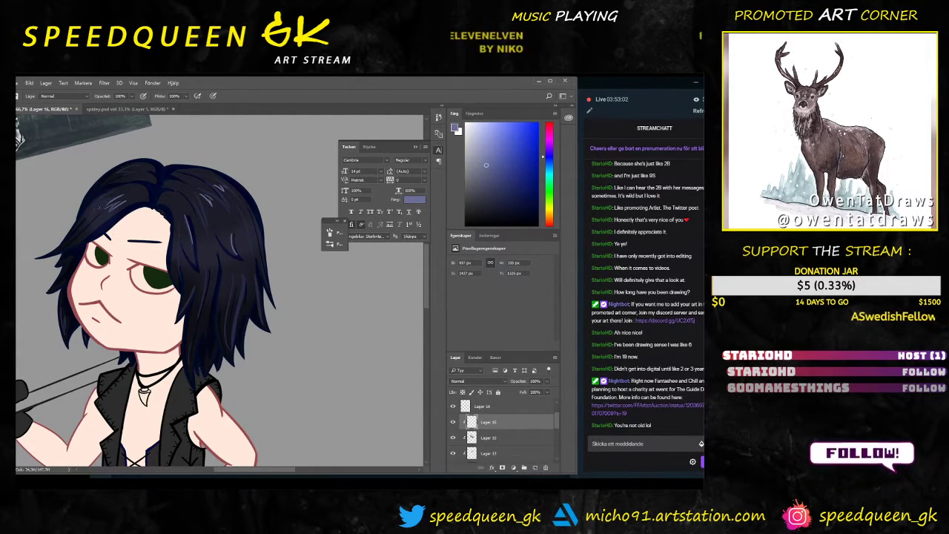
Step: Straighten the rotated canvas and check the hair highlights on the whole figure
{"action": "scroll", "coordinate": [211, 303], "scroll_direction": "down", "scroll_amount": 2}
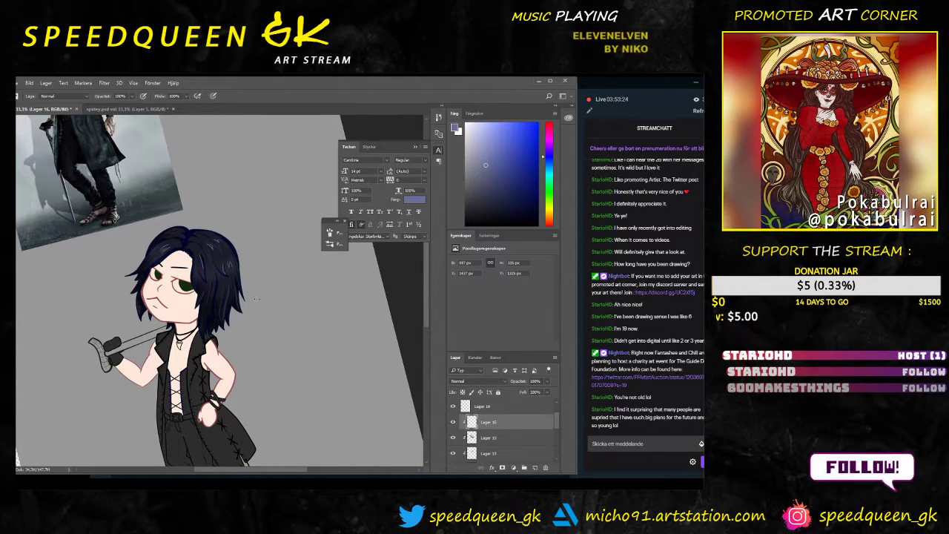
{"action": "left_click_drag", "start_coordinate": [224, 217], "coordinate": [258, 219]}
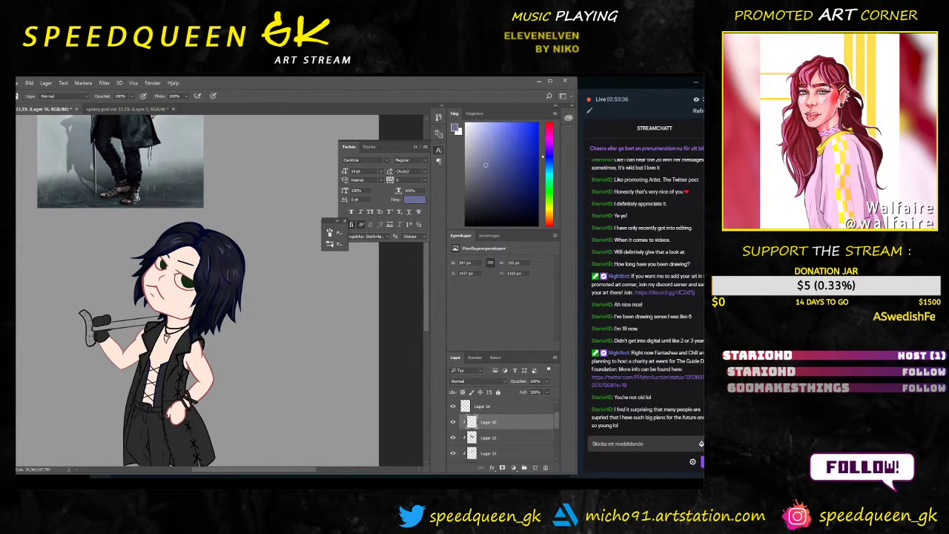
{"action": "key", "text": "ctrl+plus"}
{"action": "scroll", "coordinate": [185, 307], "scroll_direction": "up", "scroll_amount": 1}
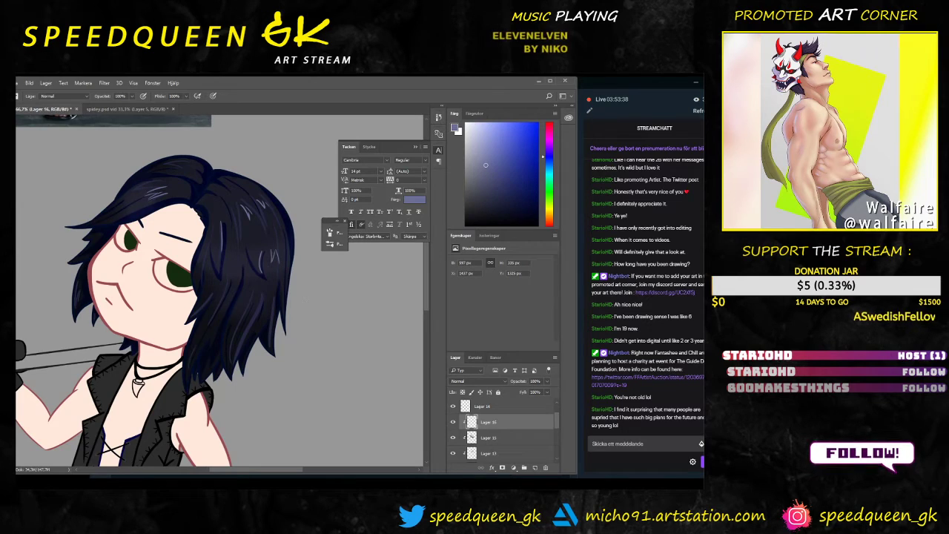
{"action": "scroll", "coordinate": [324, 321], "scroll_direction": "down", "scroll_amount": 1}
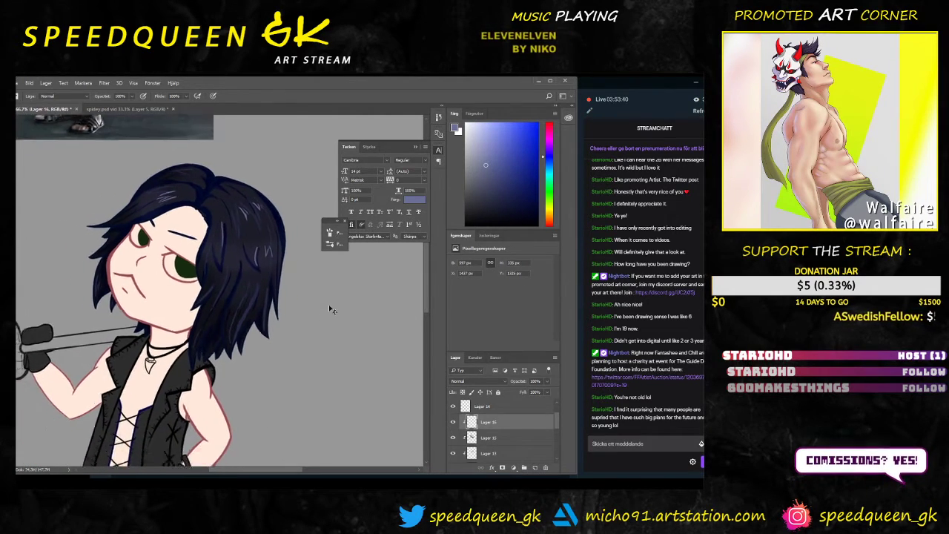
{"action": "scroll", "coordinate": [279, 342], "scroll_direction": "down", "scroll_amount": 1}
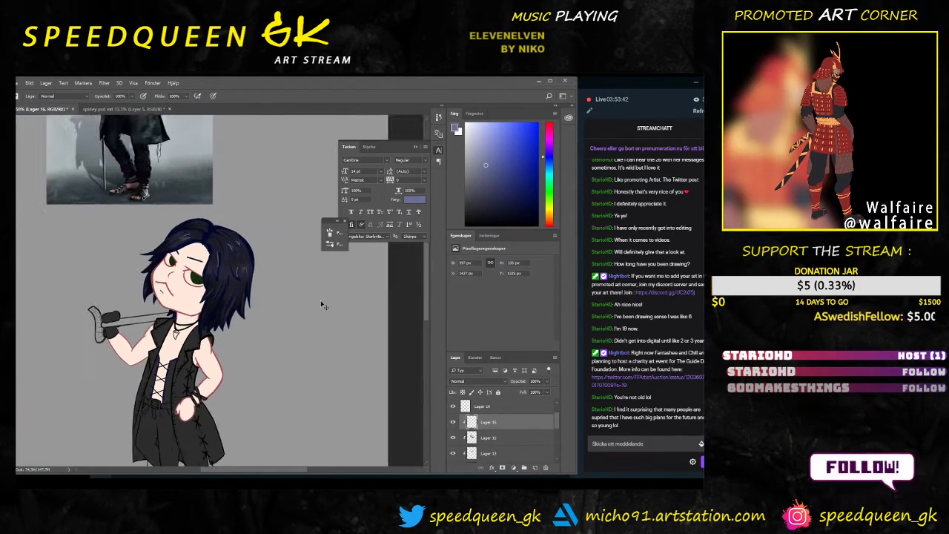
Step: Toggle the visibility of Layer 11 to check which part of the figure it colours
{"action": "left_click_drag", "start_coordinate": [279, 342], "coordinate": [297, 321]}
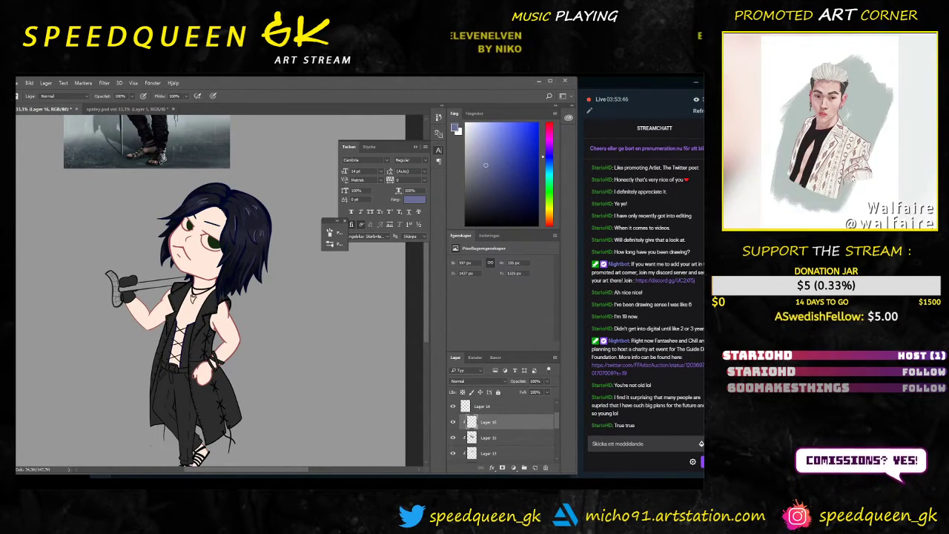
{"action": "scroll", "coordinate": [490, 448], "scroll_direction": "down", "scroll_amount": 1}
{"action": "scroll", "coordinate": [491, 449], "scroll_direction": "down", "scroll_amount": 4}
{"action": "left_click", "coordinate": [492, 424]}
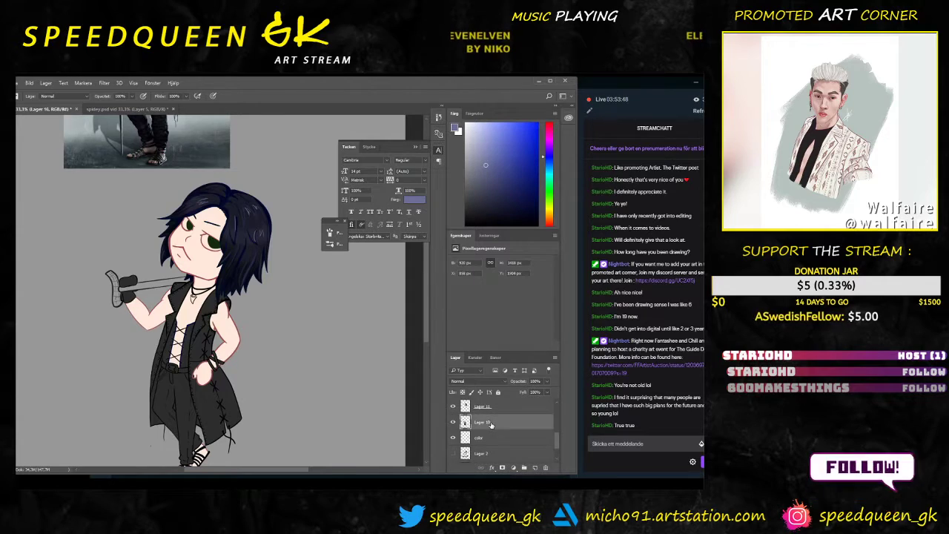
{"action": "scroll", "coordinate": [500, 415], "scroll_direction": "up", "scroll_amount": 1}
{"action": "left_click", "coordinate": [489, 422]}
{"action": "left_click", "coordinate": [453, 422]}
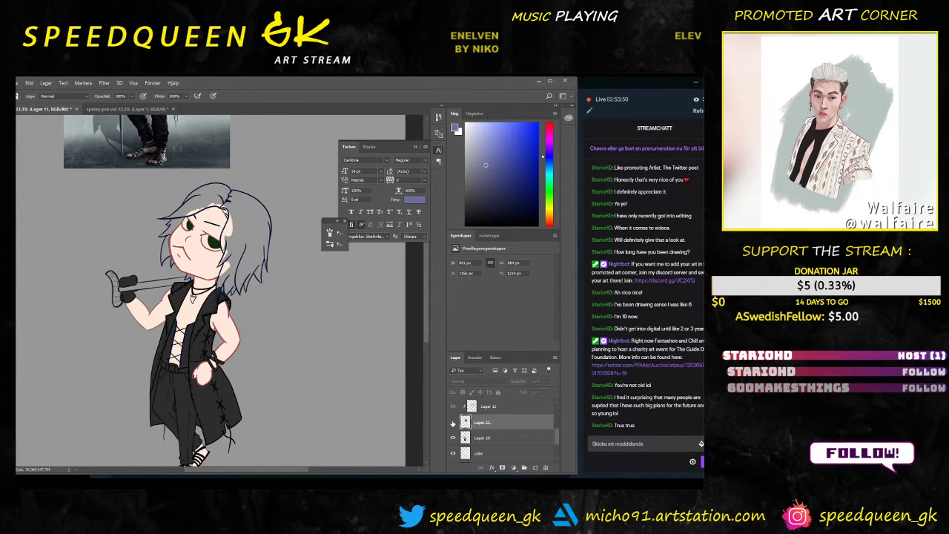
{"action": "left_click", "coordinate": [453, 422]}
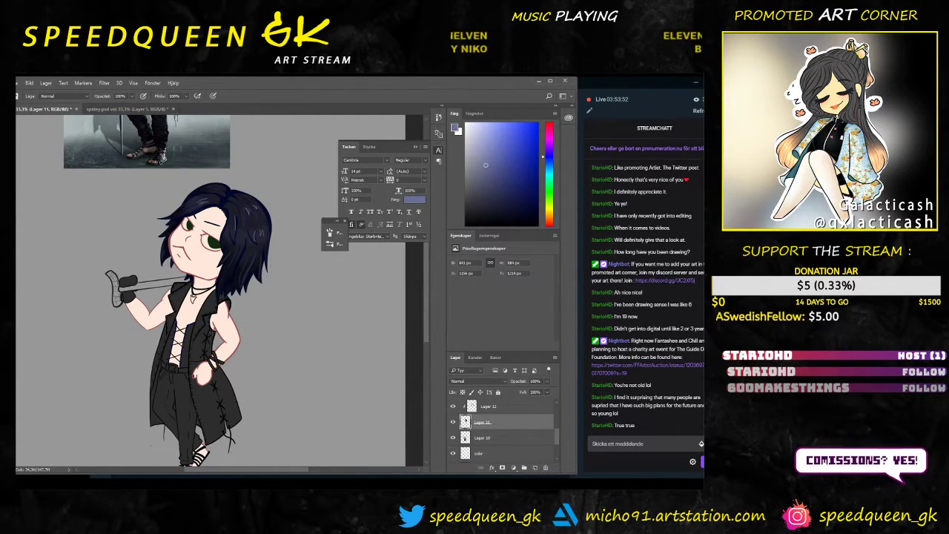
{"action": "key", "text": "ctrl+plus"}
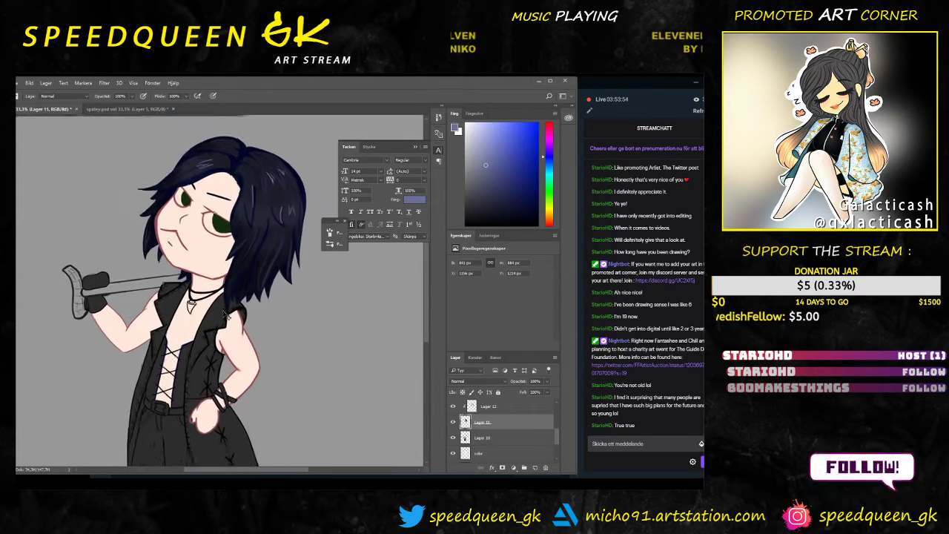
{"action": "key", "text": "ctrl+minus"}
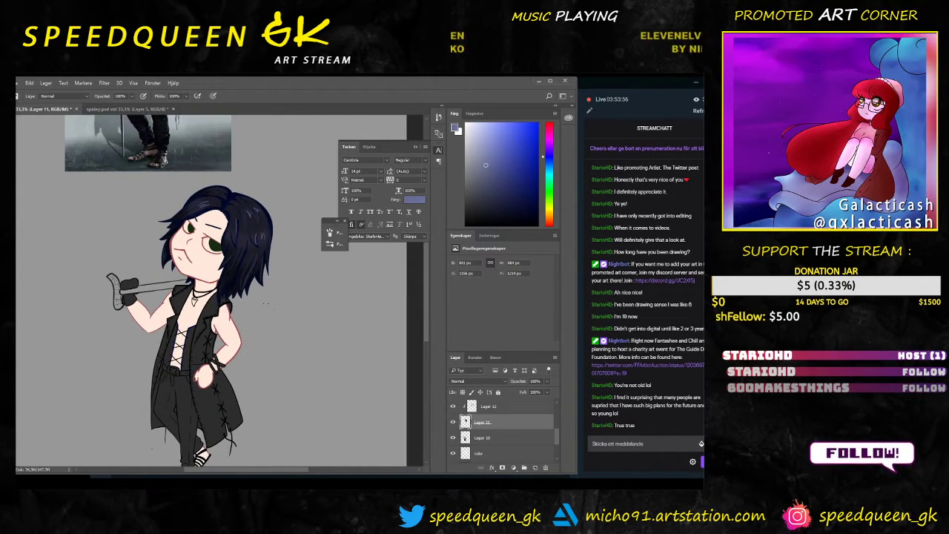
{"action": "left_click_drag", "start_coordinate": [246, 350], "coordinate": [239, 328]}
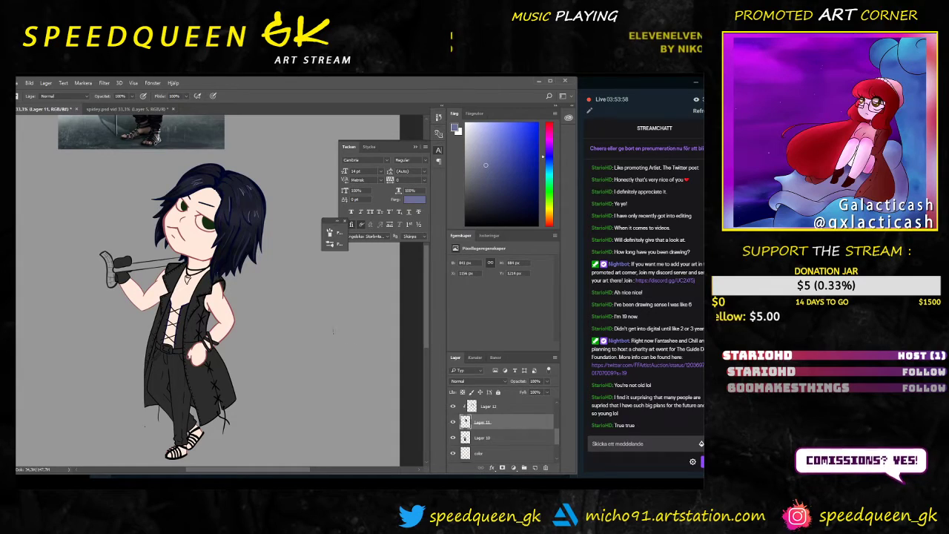
Step: Check what Layer 10 and the color layer contain by toggling their visibility, leaving the color layer selected
{"action": "left_click", "coordinate": [490, 438]}
{"action": "left_click", "coordinate": [453, 438]}
{"action": "left_click", "coordinate": [453, 438]}
{"action": "scroll", "coordinate": [497, 443], "scroll_direction": "up", "scroll_amount": 2}
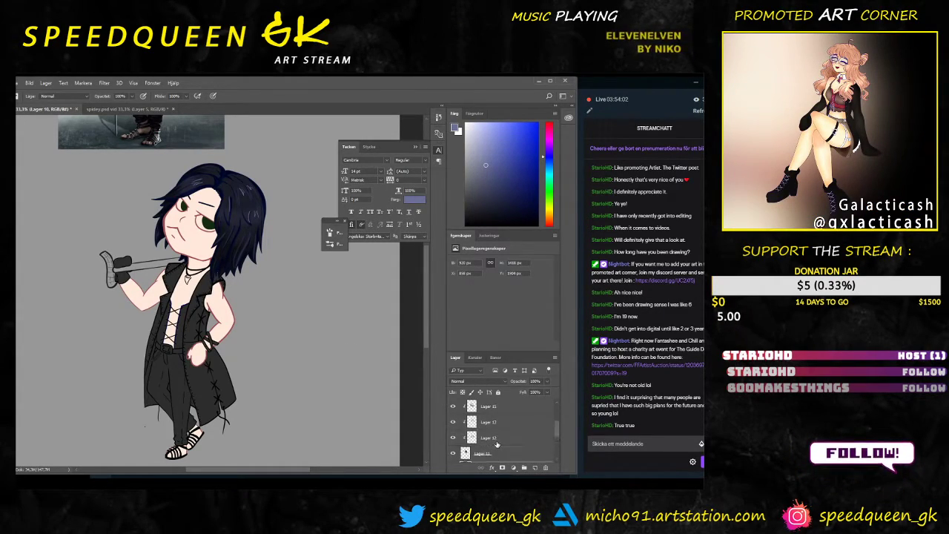
{"action": "scroll", "coordinate": [497, 444], "scroll_direction": "down", "scroll_amount": 4}
{"action": "scroll", "coordinate": [497, 443], "scroll_direction": "up", "scroll_amount": 1}
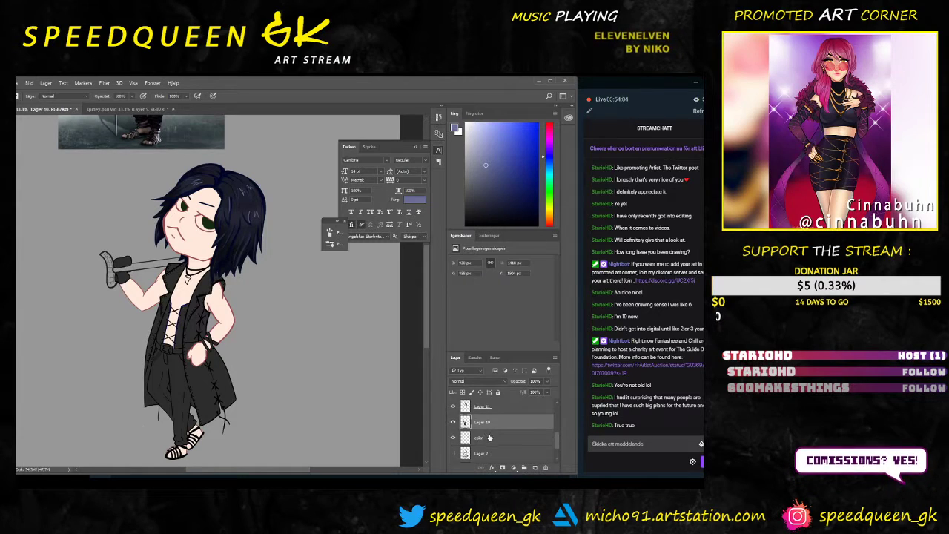
{"action": "left_click", "coordinate": [486, 438]}
{"action": "left_click", "coordinate": [453, 437]}
{"action": "left_click", "coordinate": [453, 437]}
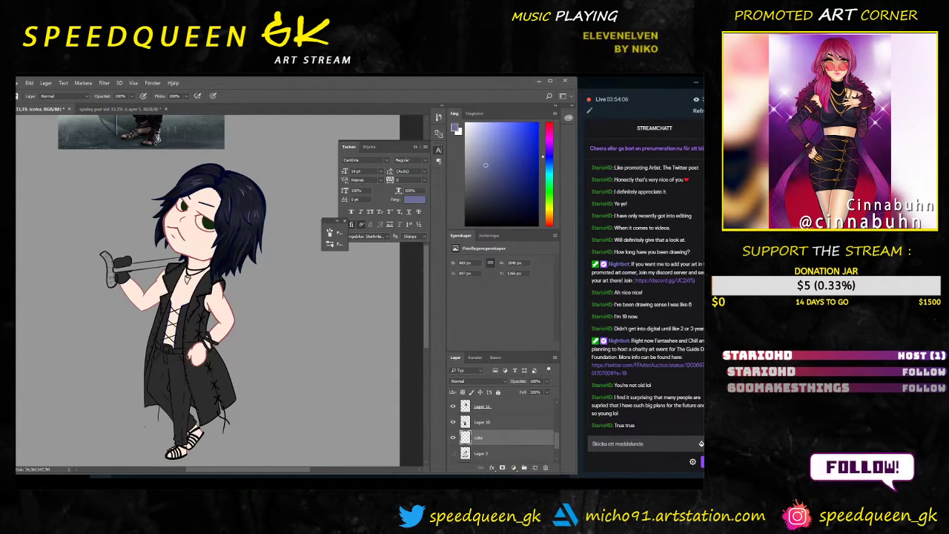
Step: Show the rough sketch layer and sample the light pink shade from the skin swatches beside the reference picture
{"action": "key", "text": "ctrl+minus"}
{"action": "left_click_drag", "start_coordinate": [281, 227], "coordinate": [259, 289]}
{"action": "left_click", "coordinate": [453, 454]}
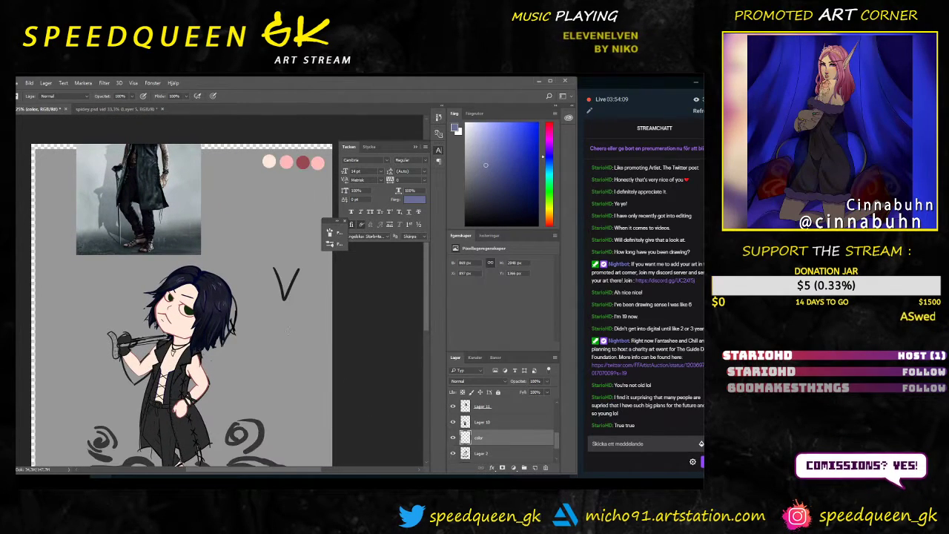
{"action": "left_click", "coordinate": [288, 164], "text": "alt"}
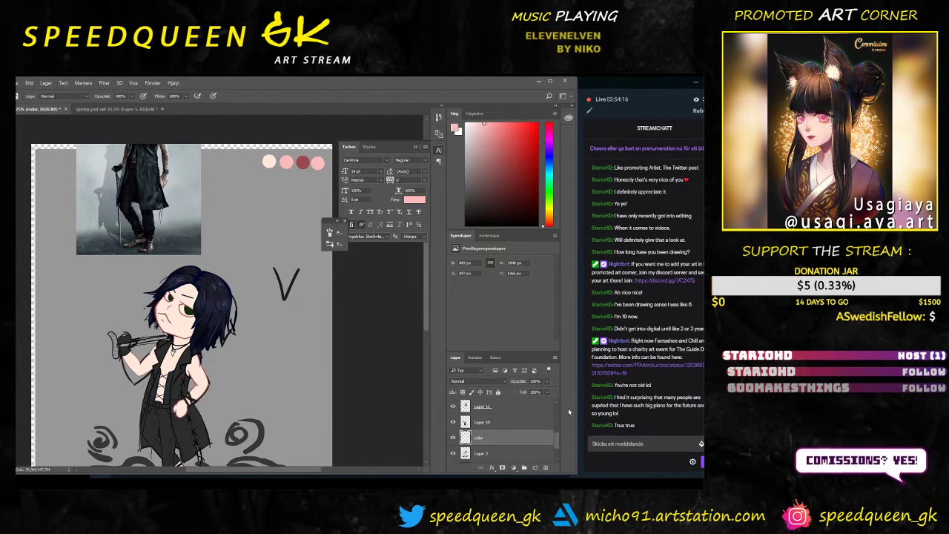
Step: Add a new layer above the color layer and make it a clipping mask for the skin shading
{"action": "left_click", "coordinate": [453, 438]}
{"action": "left_click", "coordinate": [453, 438]}
{"action": "left_click", "coordinate": [534, 468]}
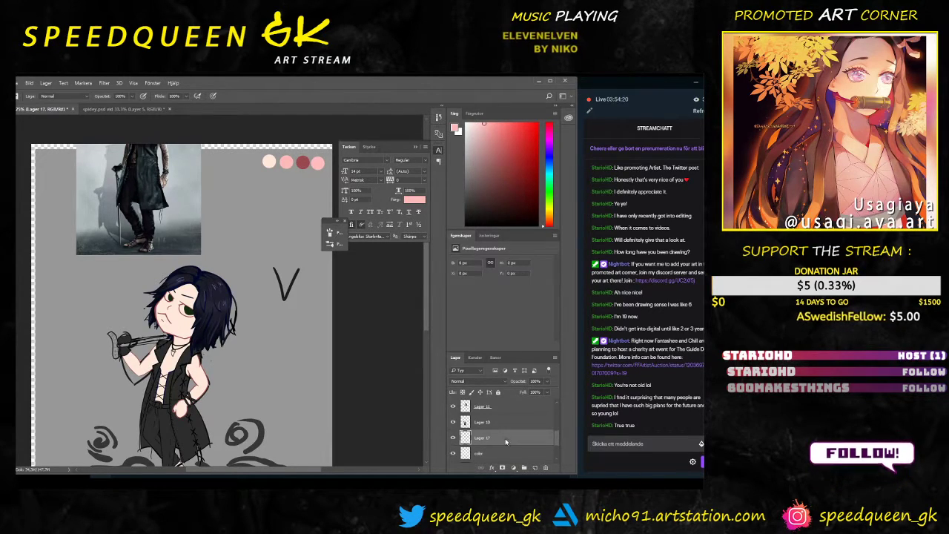
{"action": "right_click", "coordinate": [505, 442]}
{"action": "left_click", "coordinate": [528, 272]}
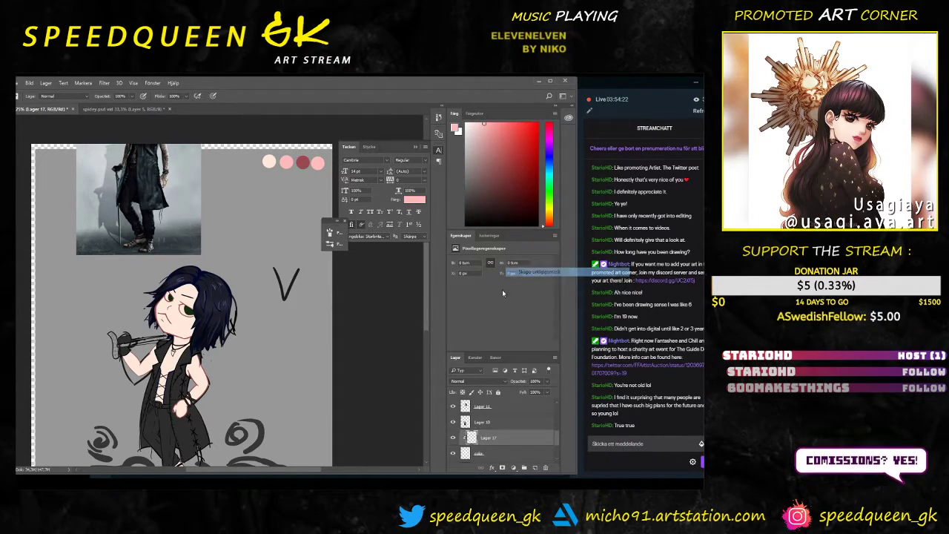
Step: Adjust the brush and paint pink shading along both of the figure's arms on Layer 17
{"action": "key", "text": "ctrl+plus"}
{"action": "scroll", "coordinate": [271, 315], "scroll_direction": "up", "scroll_amount": 2}
{"action": "scroll", "coordinate": [248, 280], "scroll_direction": "up", "scroll_amount": 2}
{"action": "right_click", "coordinate": [238, 264]}
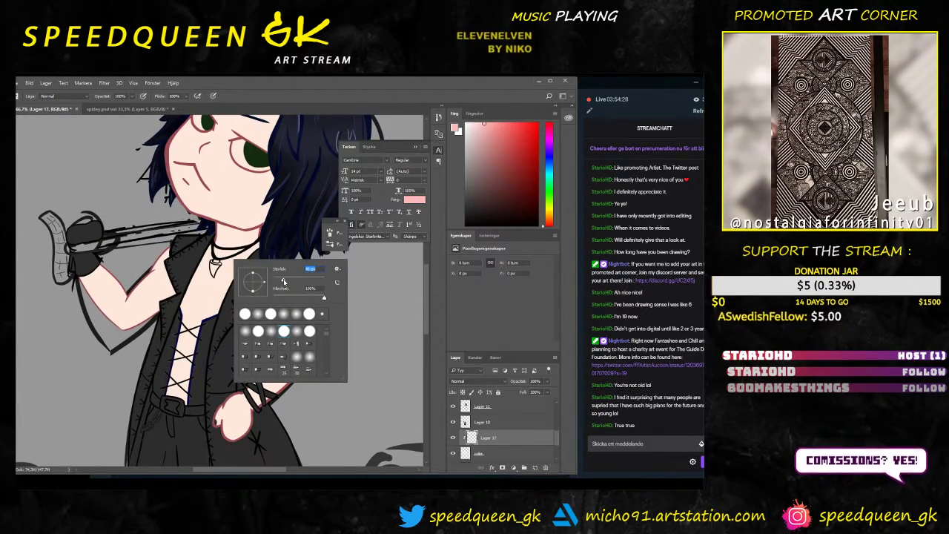
{"action": "left_click", "coordinate": [248, 233]}
{"action": "mouse_move", "coordinate": [260, 228]}
{"action": "left_mouse_down"}
{"action": "mouse_move", "coordinate": [220, 227]}
{"action": "mouse_move", "coordinate": [232, 279]}
{"action": "left_mouse_up"}
{"action": "key", "text": "ctrl+z"}
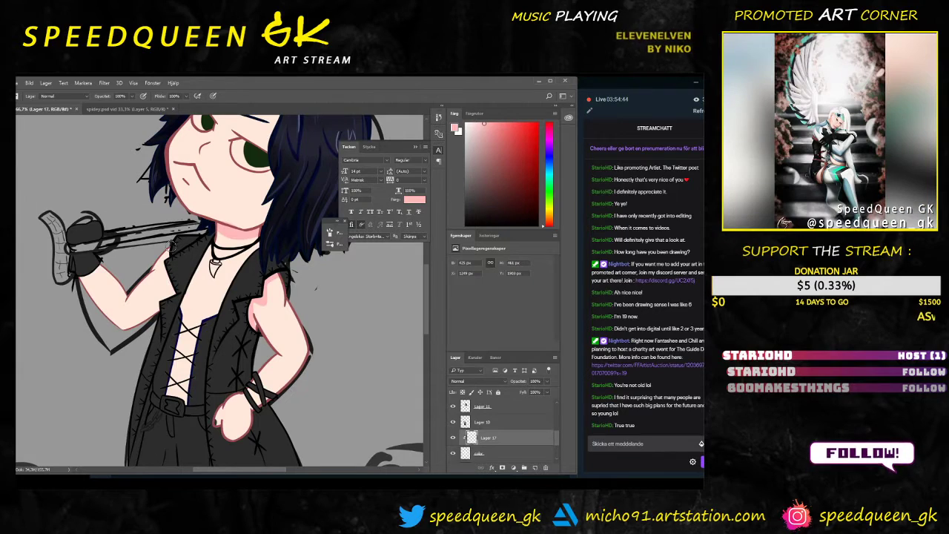
{"action": "left_click_drag", "start_coordinate": [119, 335], "coordinate": [178, 287]}
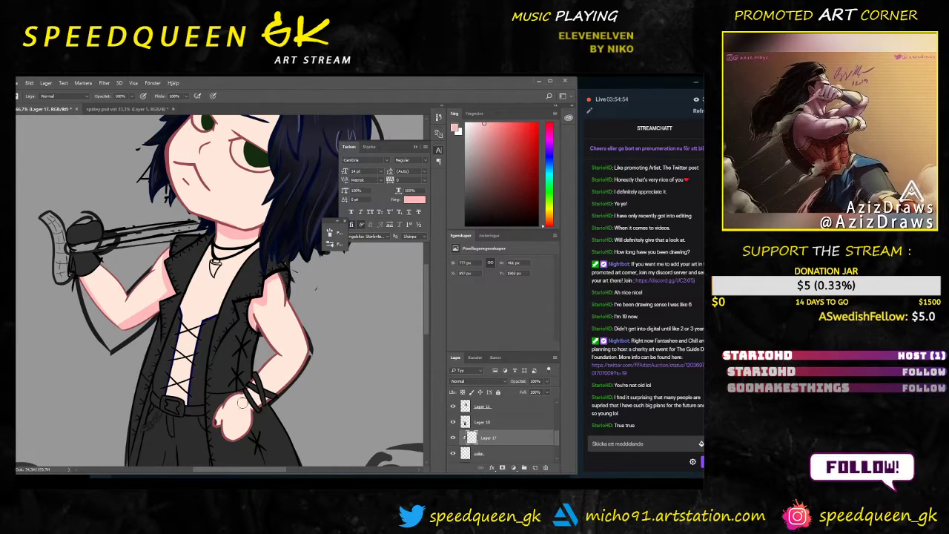
Step: Sample the base skin tone on the color layer, and clean up the hand on the hip by erasing stray dark colour on Layer 10
{"action": "left_click", "coordinate": [507, 453]}
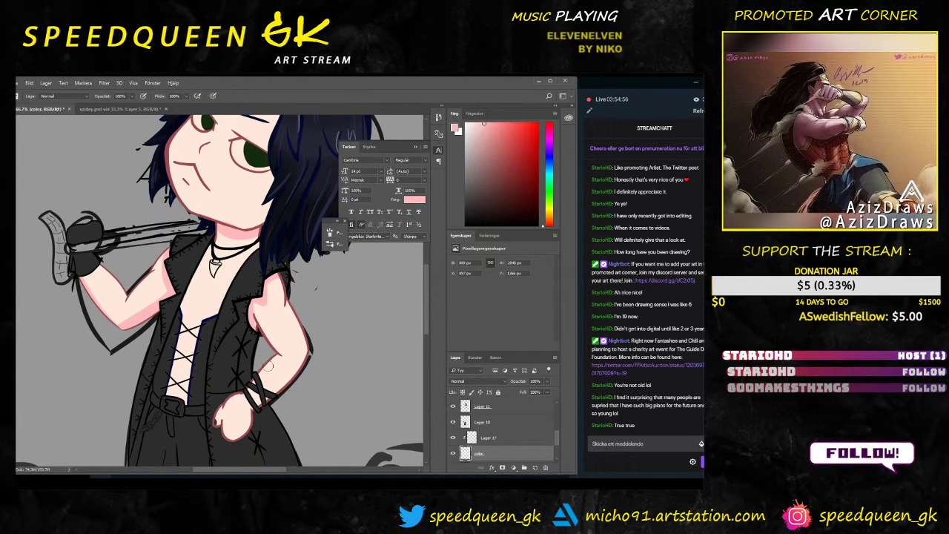
{"action": "left_click", "coordinate": [217, 421], "text": "alt"}
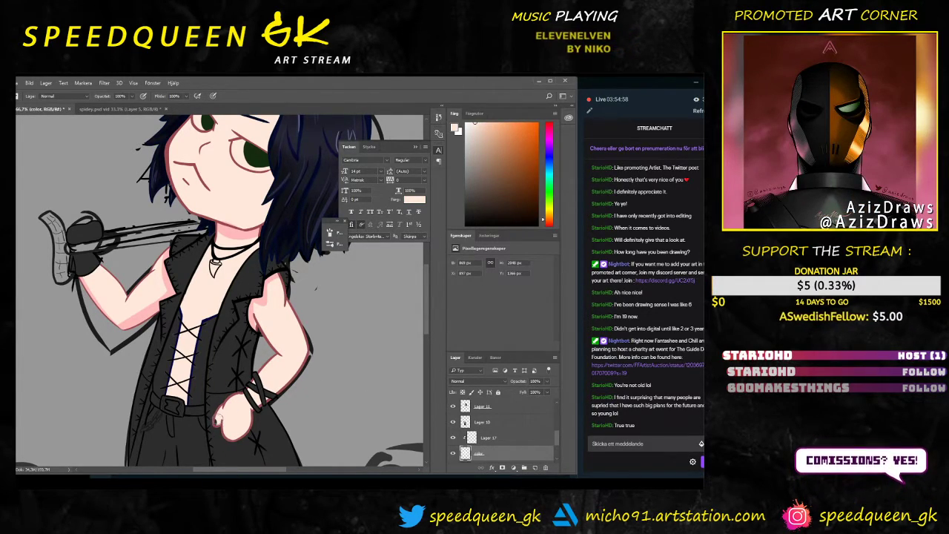
{"action": "scroll", "coordinate": [237, 410], "scroll_direction": "down", "scroll_amount": 1}
{"action": "scroll", "coordinate": [237, 410], "scroll_direction": "down", "scroll_amount": 1}
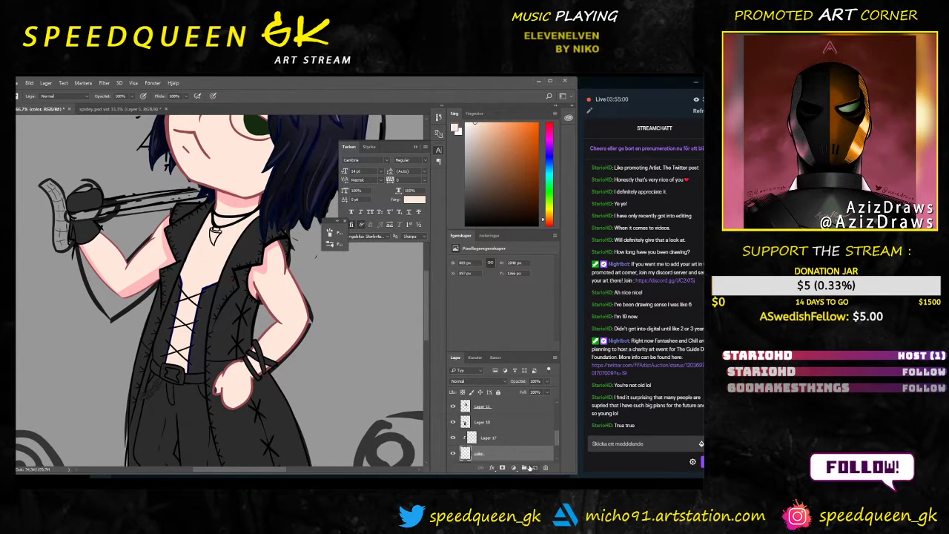
{"action": "left_click", "coordinate": [495, 422]}
{"action": "key", "text": "e"}
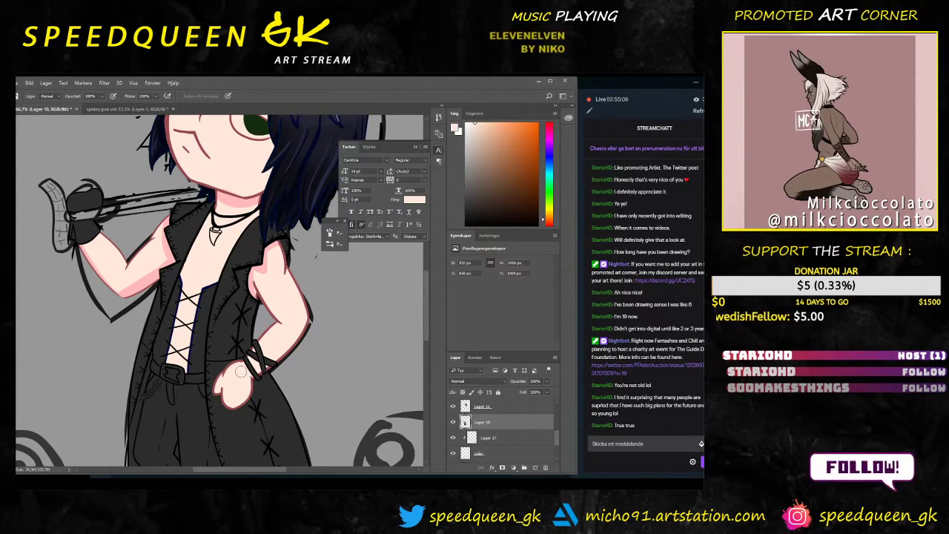
{"action": "key", "text": "ctrl+minus"}
{"action": "scroll", "coordinate": [249, 380], "scroll_direction": "down", "scroll_amount": 1}
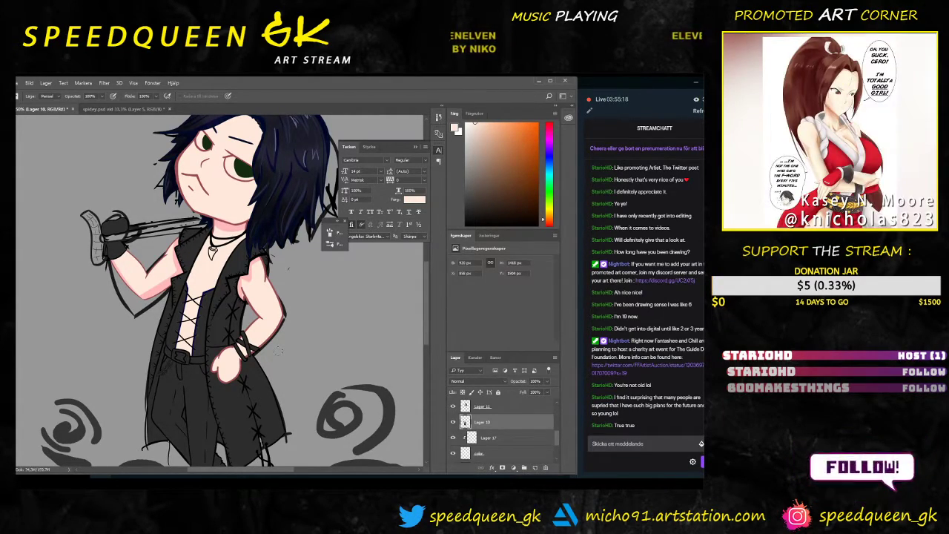
{"action": "key", "text": "ctrl+plus"}
{"action": "left_click_drag", "start_coordinate": [324, 387], "coordinate": [294, 366]}
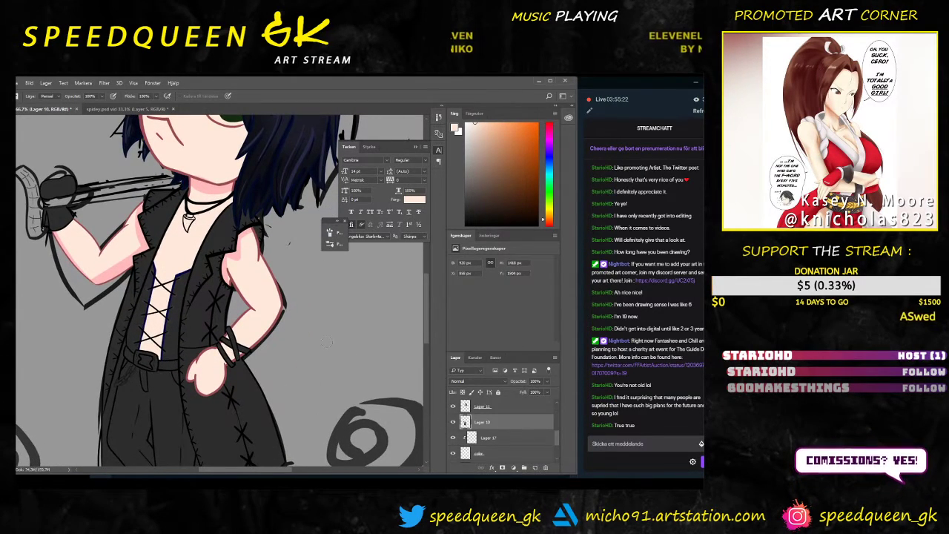
Step: Hide the rough sketch layer beneath the color layer
{"action": "key", "text": "ctrl+minus"}
{"action": "scroll", "coordinate": [464, 430], "scroll_direction": "down", "scroll_amount": 3}
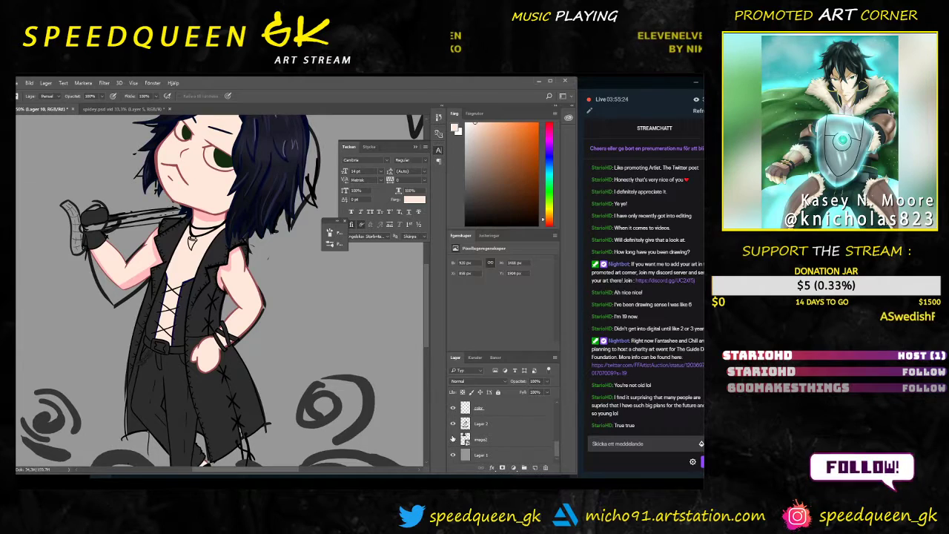
{"action": "left_click", "coordinate": [452, 423]}
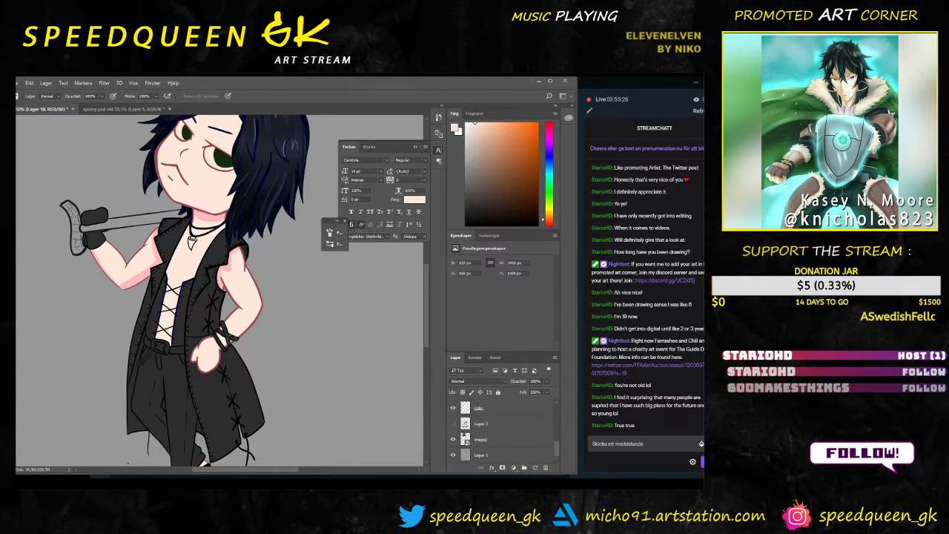
Step: Return to Layer 17, sample the pink arm shading, and paint the same shade on the hand resting on the hip
{"action": "key", "text": "ctrl+plus"}
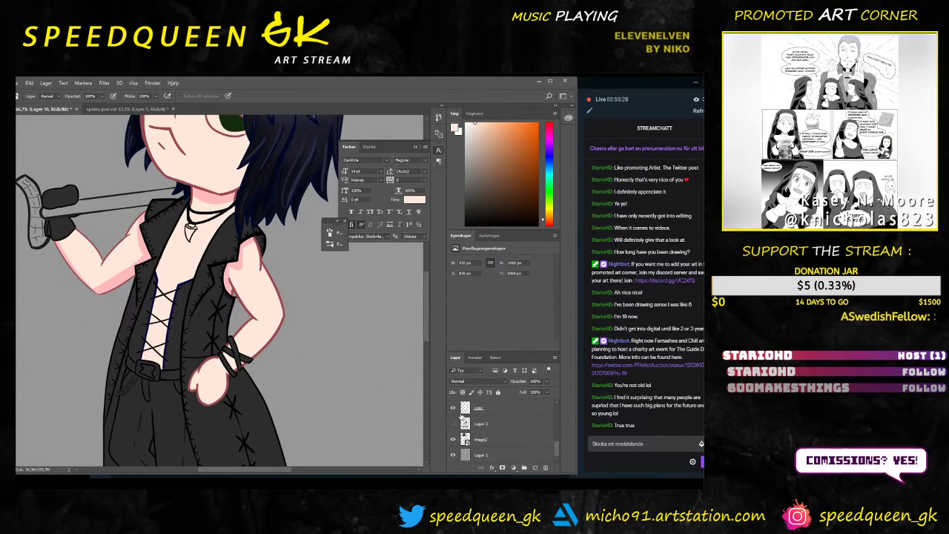
{"action": "scroll", "coordinate": [474, 415], "scroll_direction": "up", "scroll_amount": 1}
{"action": "left_click", "coordinate": [496, 419]}
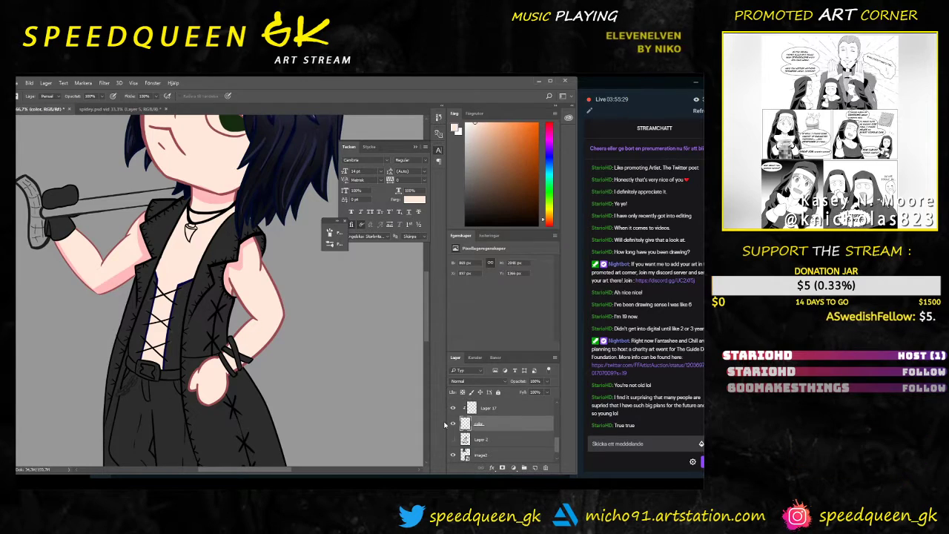
{"action": "left_click", "coordinate": [495, 410]}
{"action": "key", "text": "ctrl+plus"}
{"action": "key", "text": "b"}
{"action": "left_click", "coordinate": [252, 269], "text": "alt"}
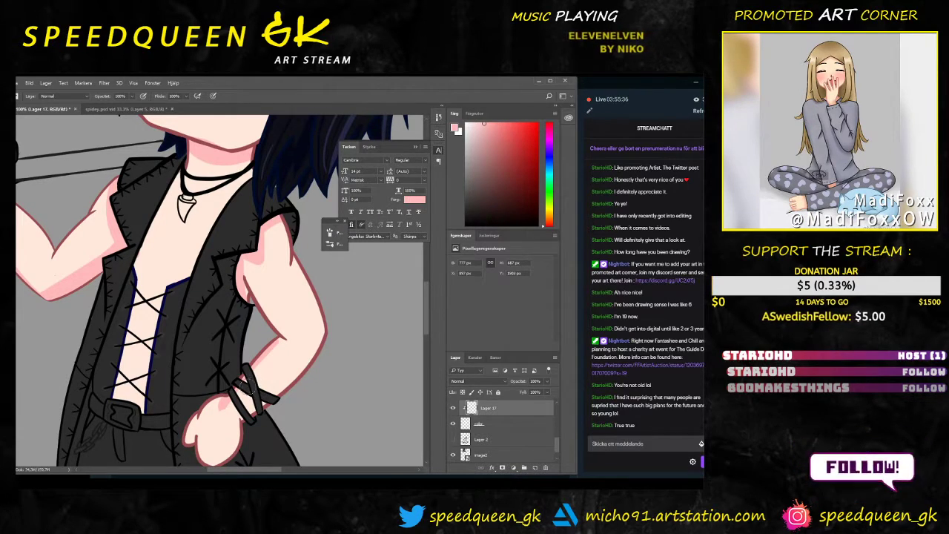
{"action": "left_click_drag", "start_coordinate": [225, 405], "coordinate": [195, 436]}
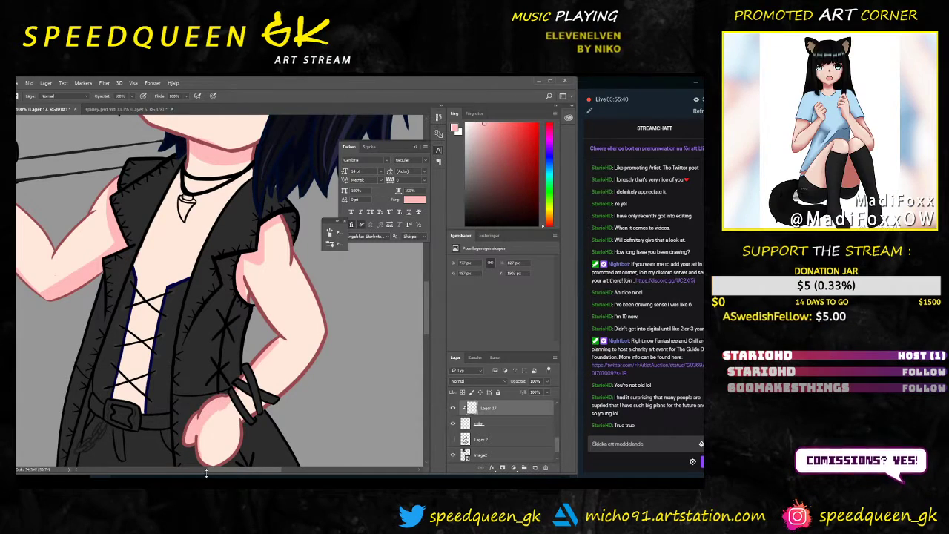
Step: Trim the pink shading on the hand with the Eraser, and adjust the brush size for further shading on Layer 17
{"action": "key", "text": "e"}
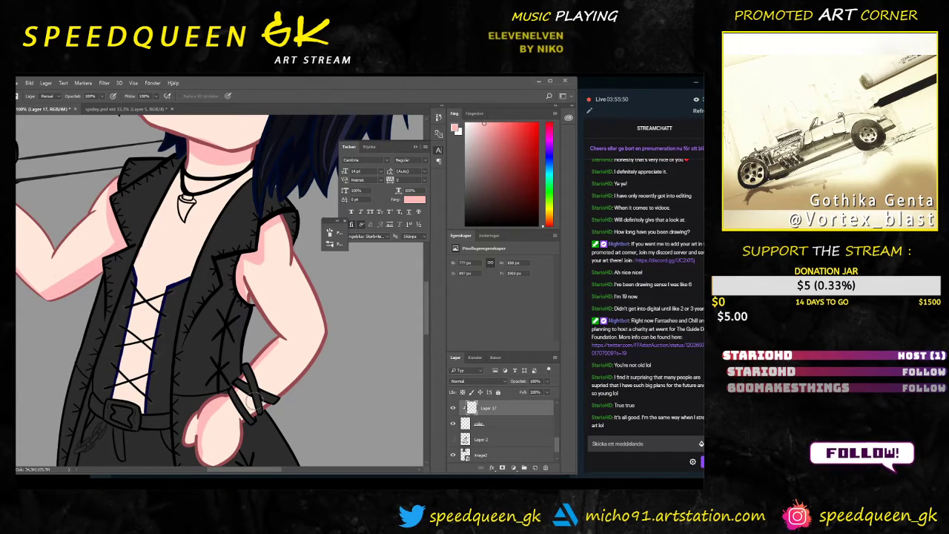
{"action": "scroll", "coordinate": [233, 361], "scroll_direction": "down", "scroll_amount": 2}
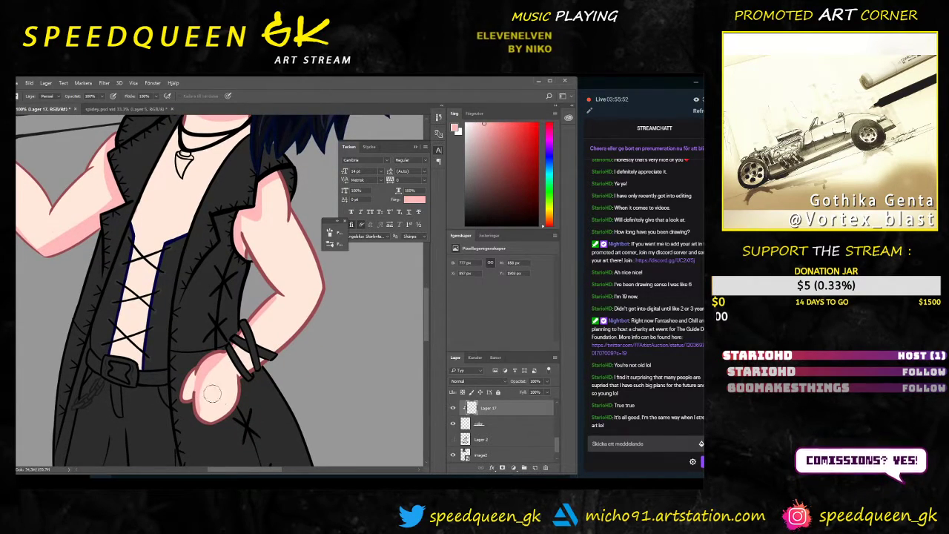
{"action": "key", "text": "b"}
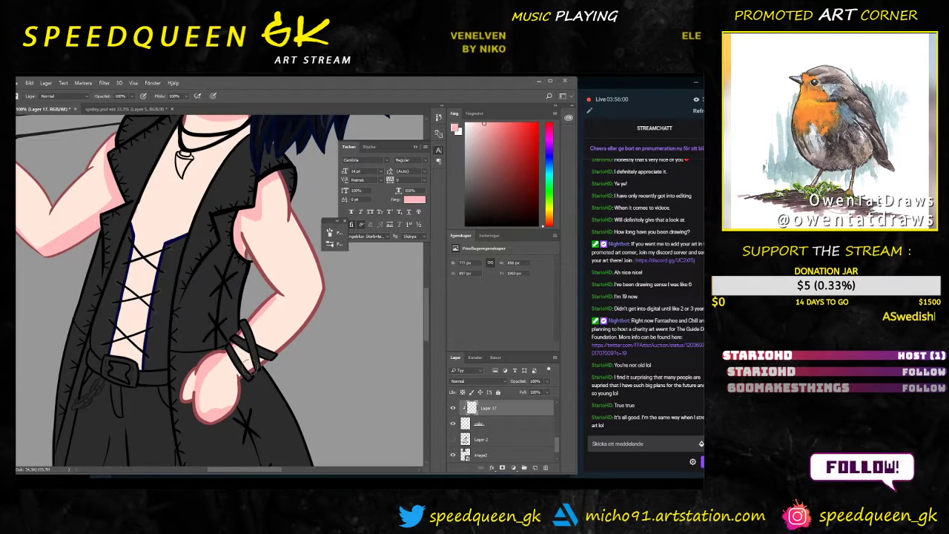
{"action": "right_click", "coordinate": [252, 367]}
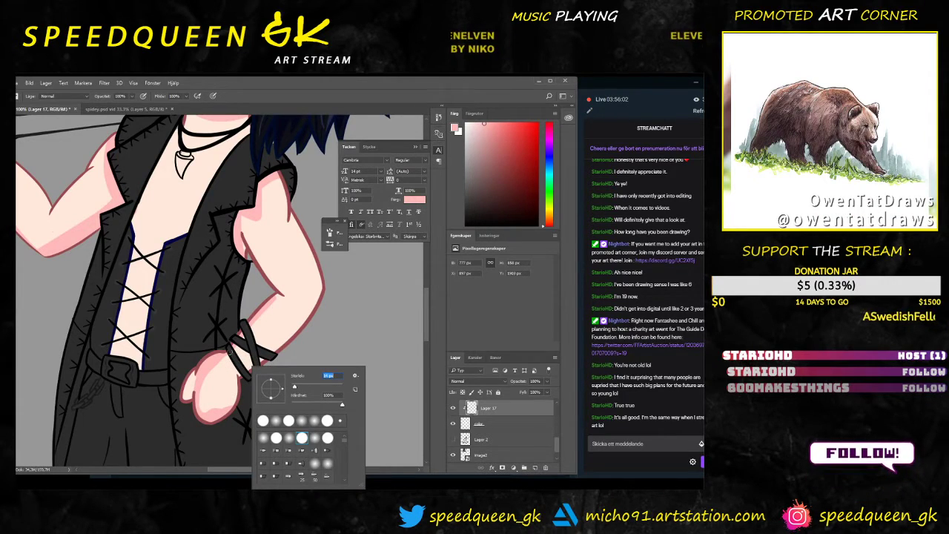
{"action": "key", "text": "Return"}
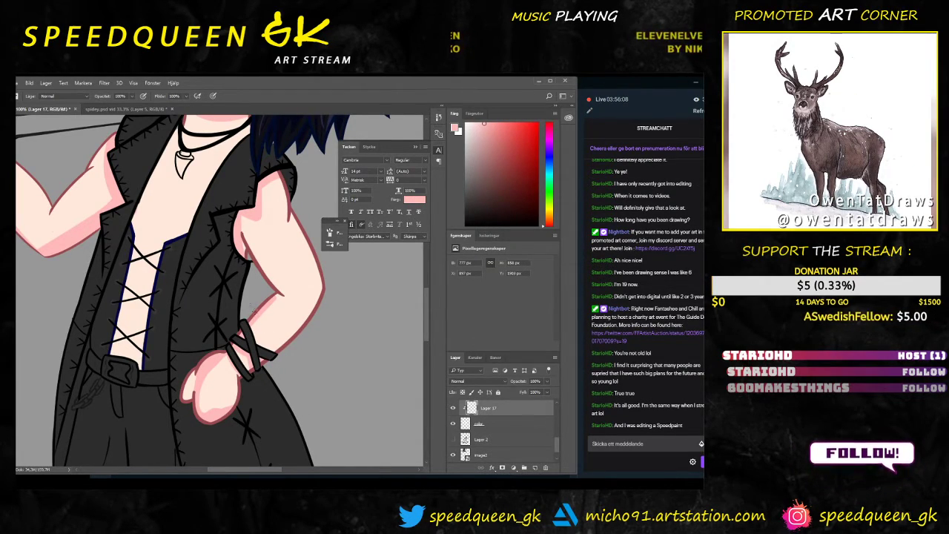
{"action": "left_click_drag", "start_coordinate": [283, 324], "coordinate": [164, 210]}
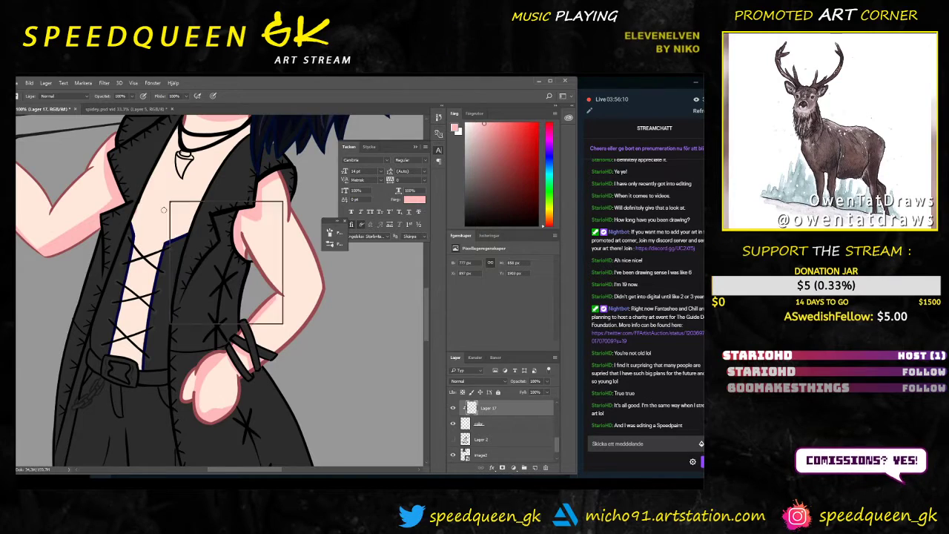
Step: Adjust the brush size and paint pink shading along the bare chest inside the vest on Layer 17, undoing the last stroke
{"action": "left_click", "coordinate": [178, 123]}
{"action": "left_click_drag", "start_coordinate": [178, 123], "coordinate": [167, 186]}
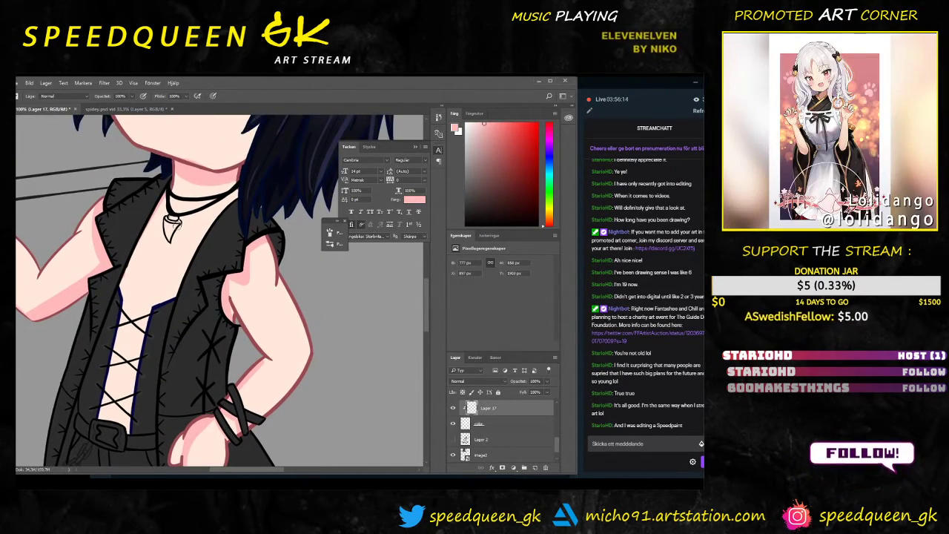
{"action": "key", "text": "ctrl+minus"}
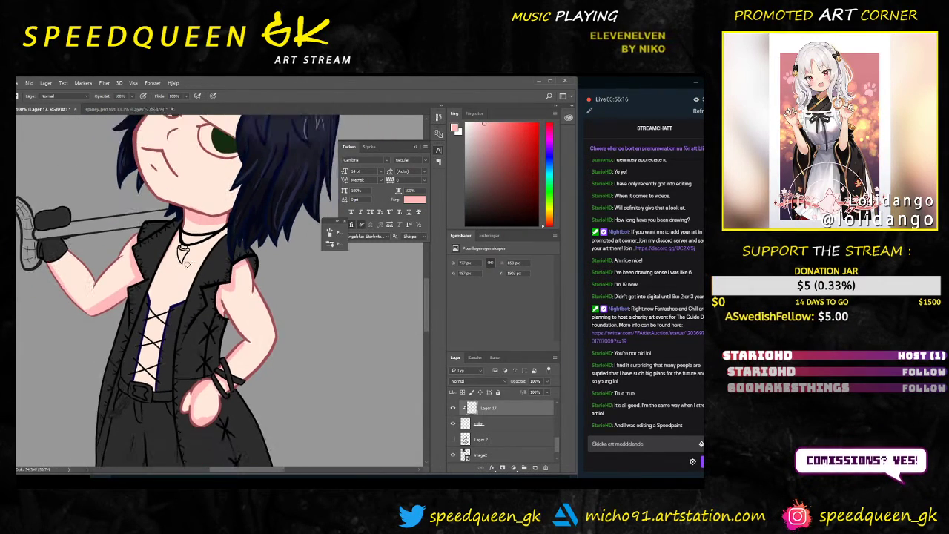
{"action": "right_click", "coordinate": [191, 269]}
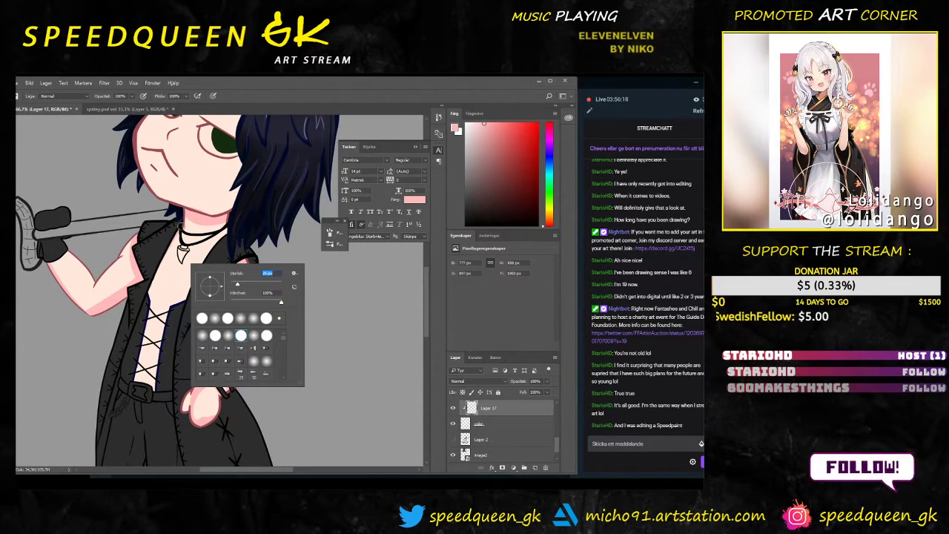
{"action": "key", "text": "Return"}
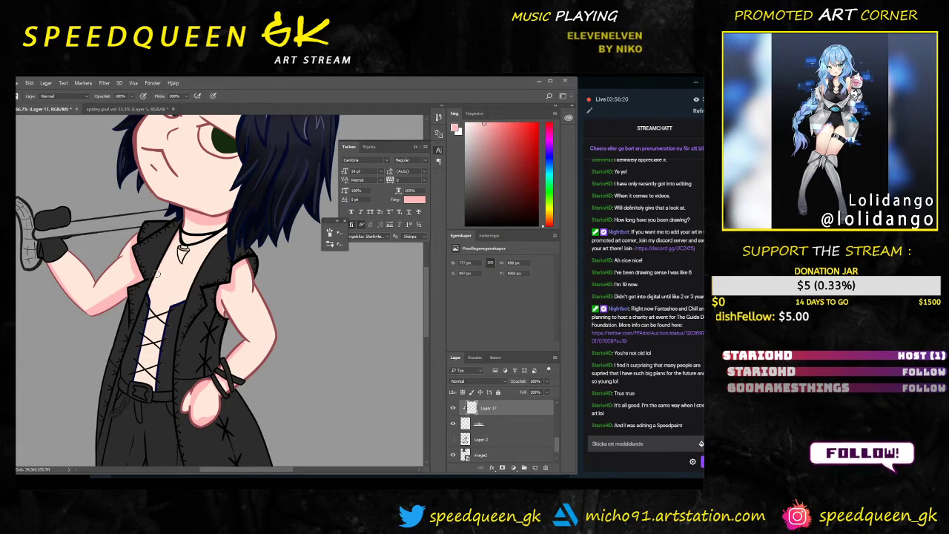
{"action": "right_click", "coordinate": [158, 254]}
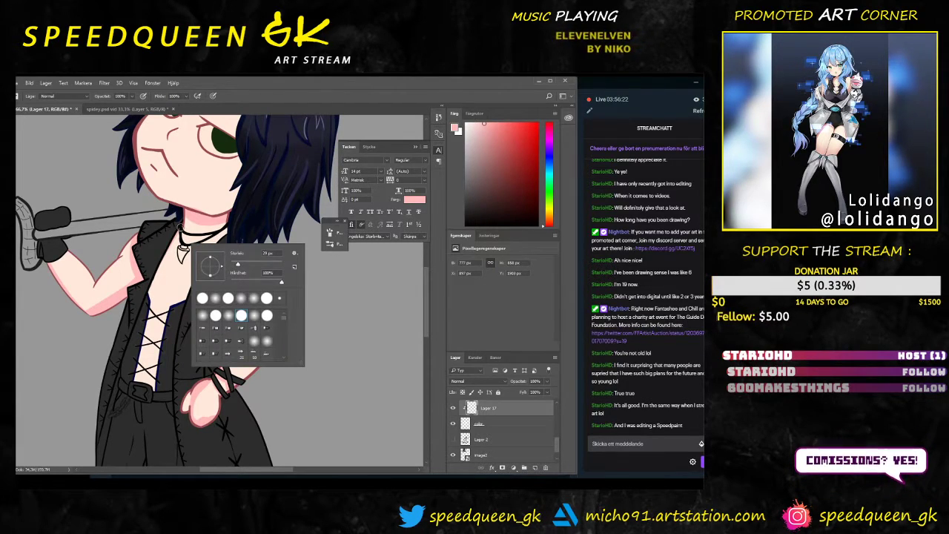
{"action": "left_click_drag", "start_coordinate": [175, 237], "coordinate": [153, 282]}
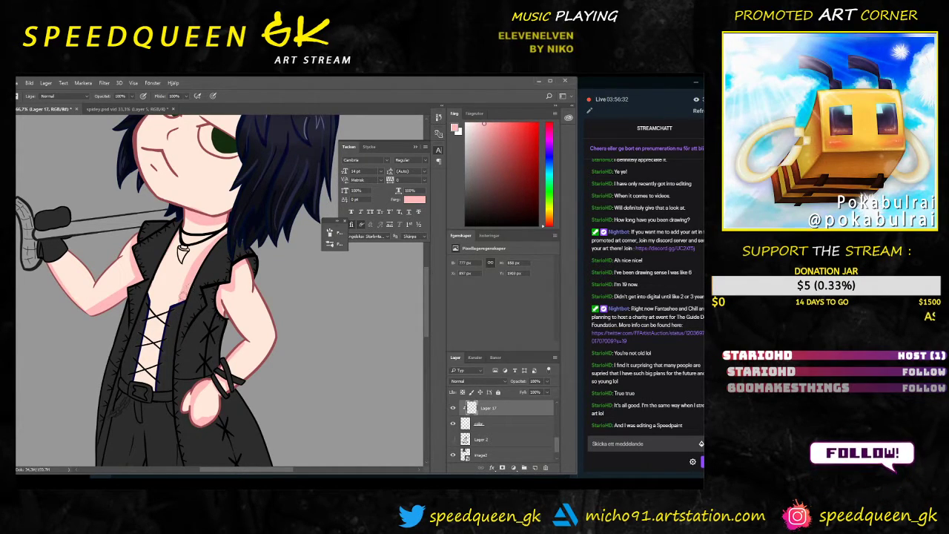
{"action": "key", "text": "ctrl+z"}
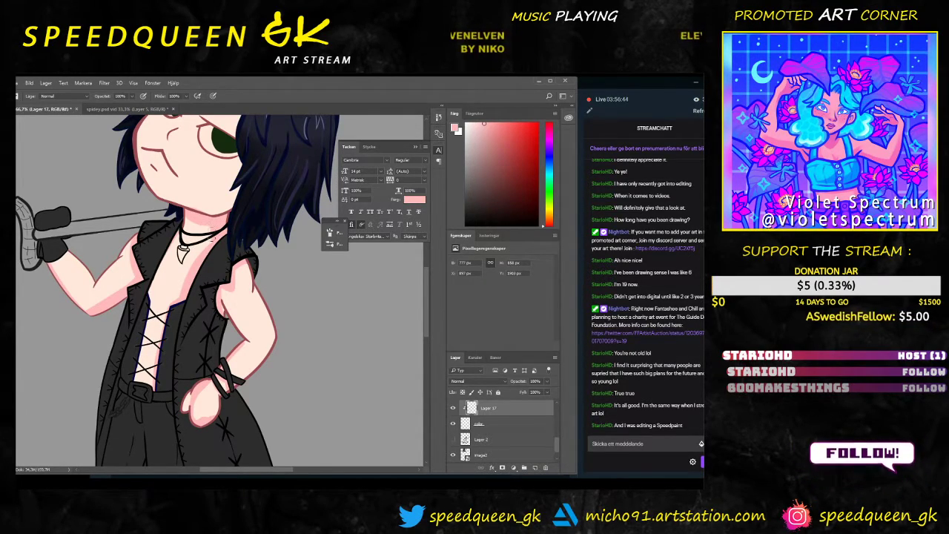
Step: Paint pink shading on the raised arm on Layer 17 and trim it with the Eraser
{"action": "key", "text": "ctrl+minus"}
{"action": "left_click_drag", "start_coordinate": [331, 287], "coordinate": [308, 327]}
{"action": "scroll", "coordinate": [308, 327], "scroll_direction": "down", "scroll_amount": 3}
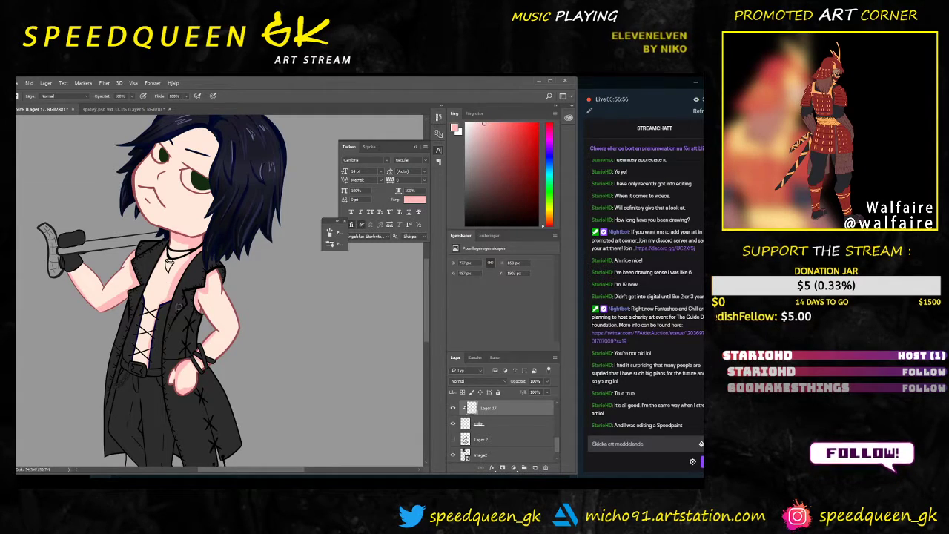
{"action": "scroll", "coordinate": [186, 290], "scroll_direction": "up", "scroll_amount": 2}
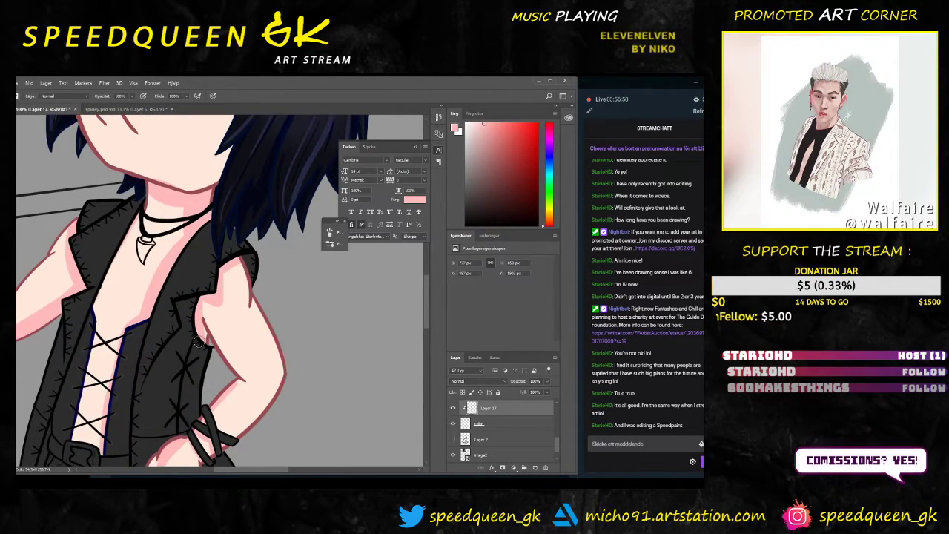
{"action": "left_click_drag", "start_coordinate": [202, 342], "coordinate": [242, 259]}
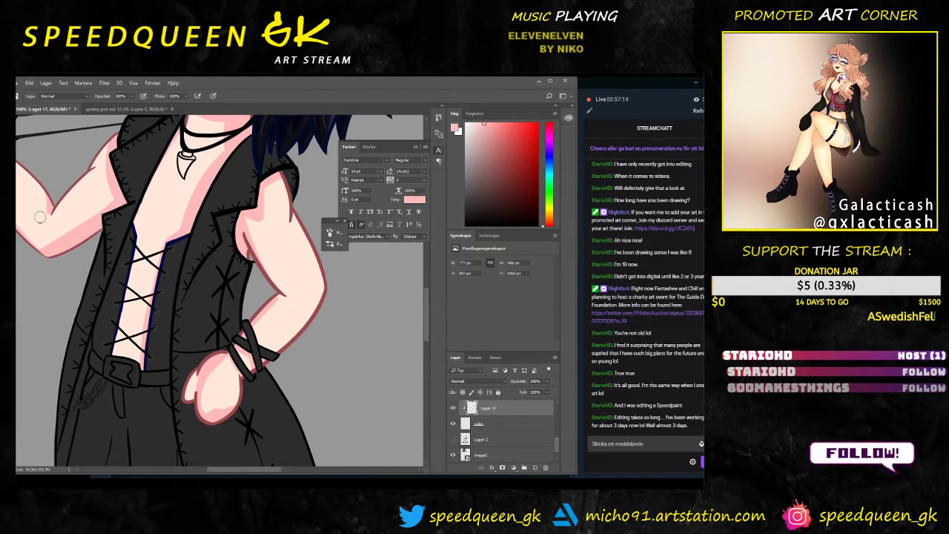
{"action": "key", "text": "e"}
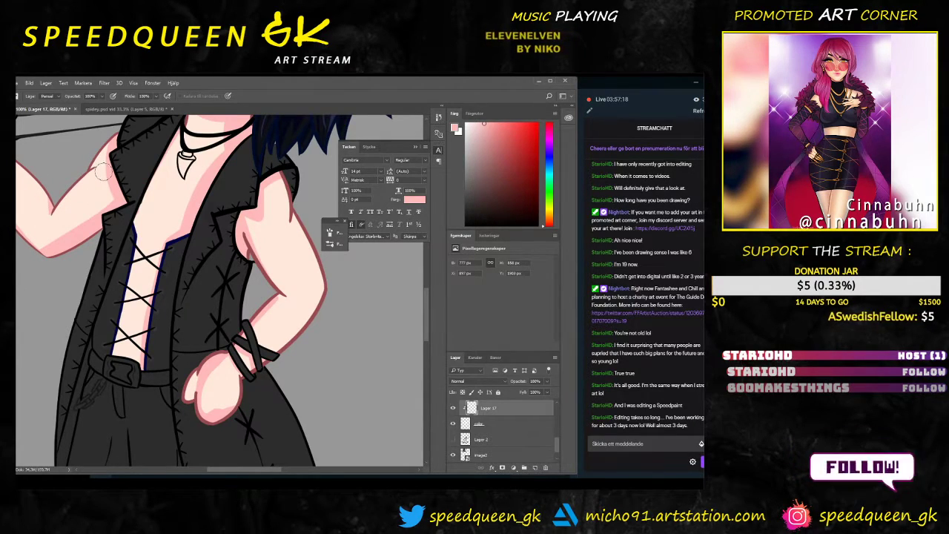
{"action": "key", "text": "b"}
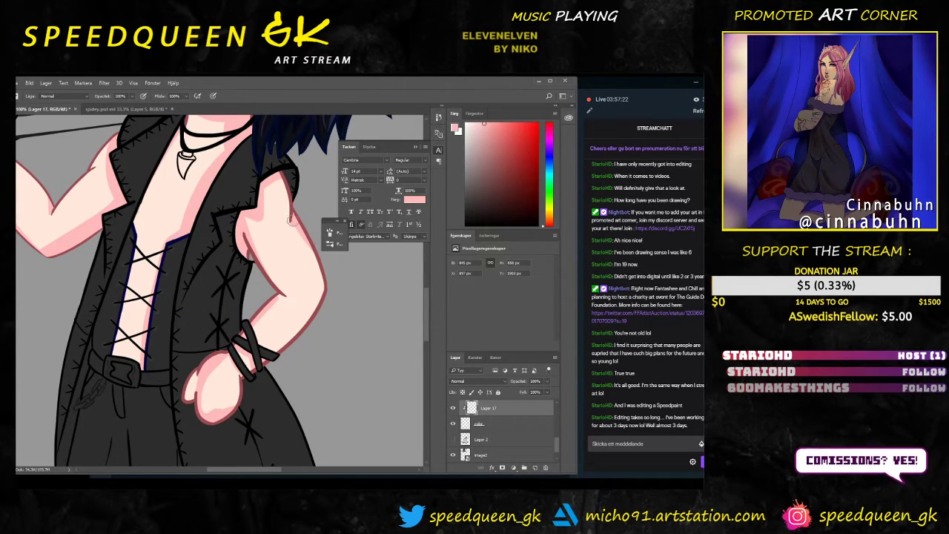
Step: Refine the pink shading along the outer edge, forearm and hand of the arm resting on the hip with Eraser and Brush
{"action": "key", "text": "e"}
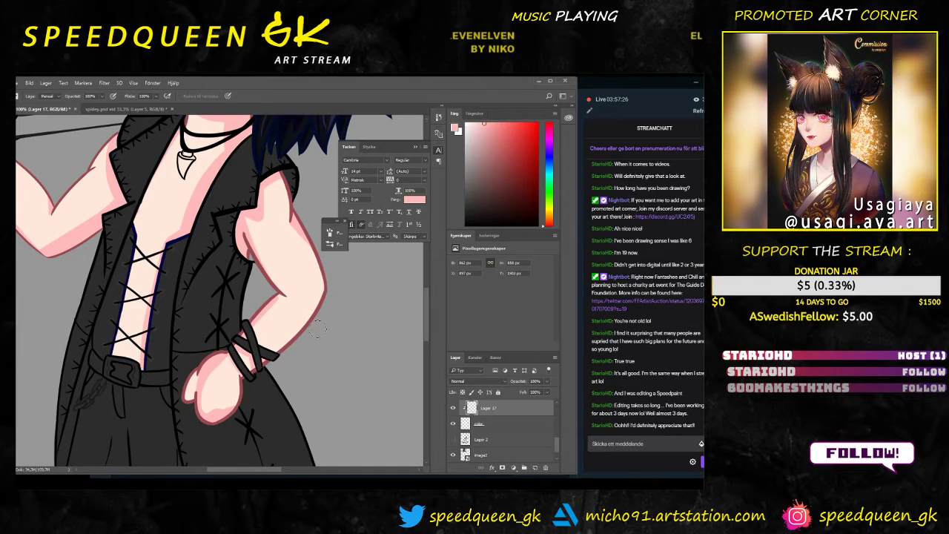
{"action": "key", "text": "b"}
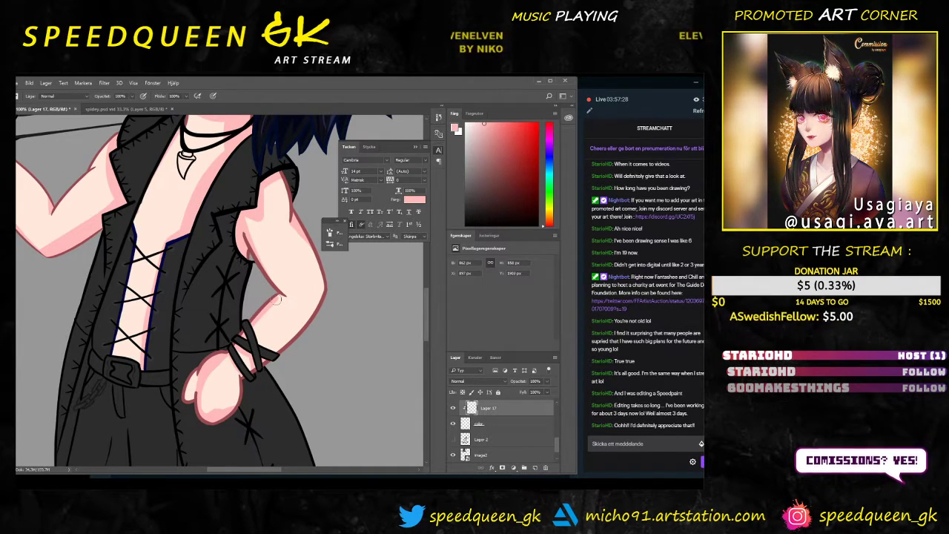
{"action": "key", "text": "e"}
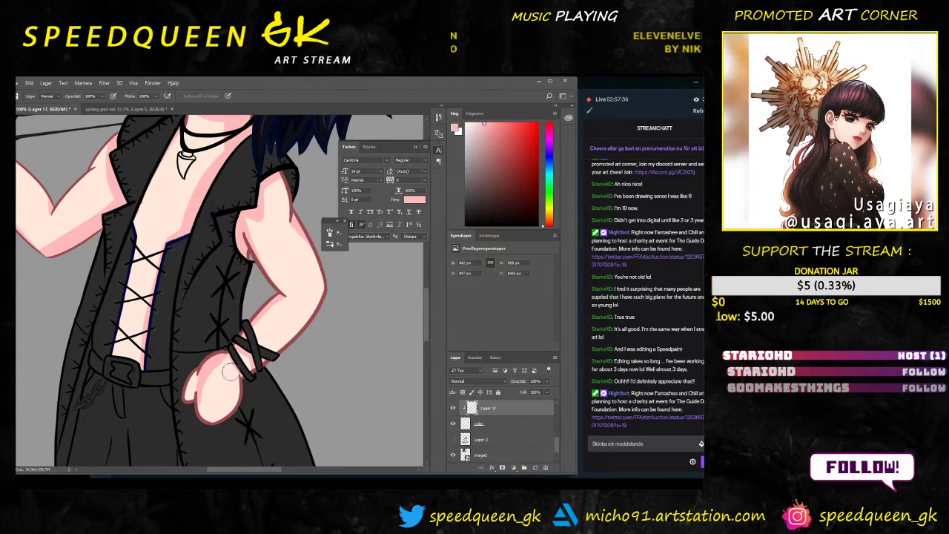
{"action": "key", "text": "b"}
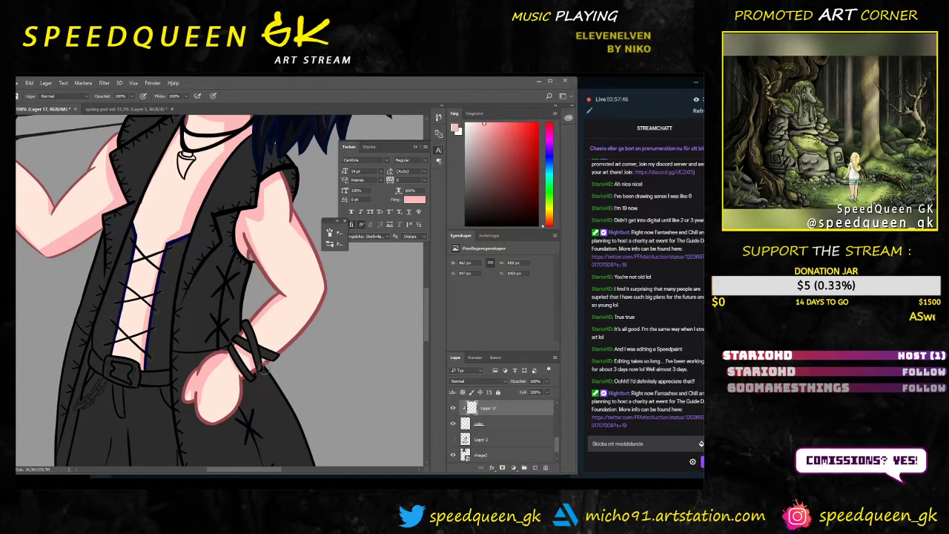
Step: Try to paint pink shading down the stomach behind the vest lacing, and undo the stroke
{"action": "scroll", "coordinate": [232, 215], "scroll_direction": "up", "scroll_amount": 3}
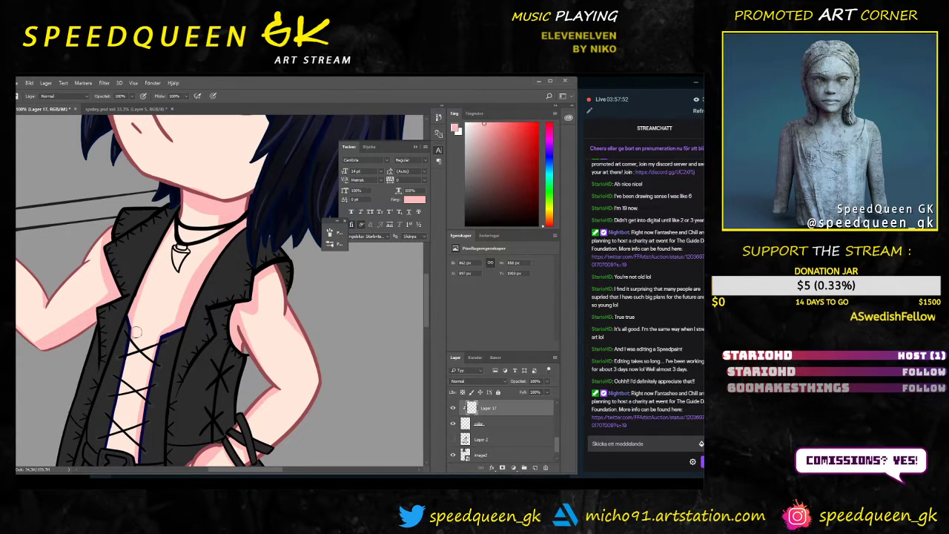
{"action": "left_click_drag", "start_coordinate": [128, 348], "coordinate": [118, 419]}
{"action": "key", "text": "ctrl+z"}
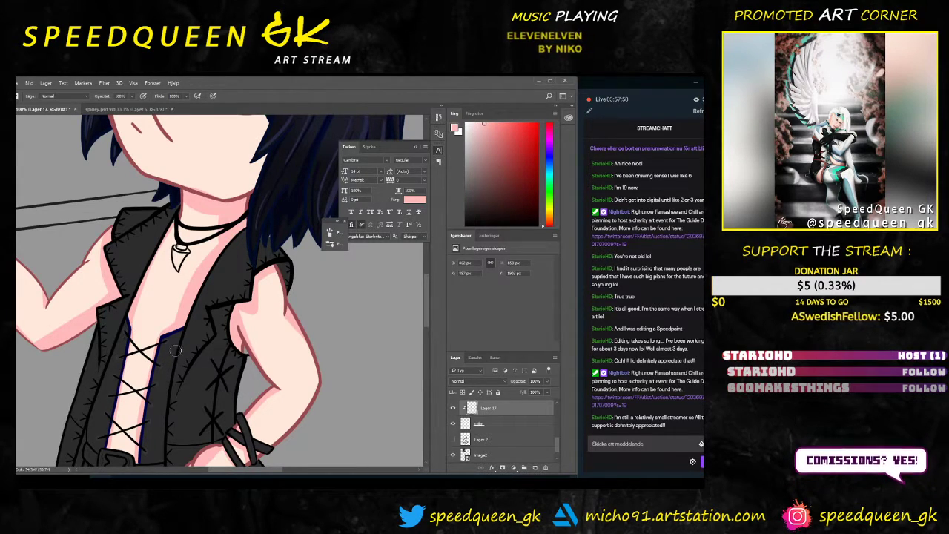
Step: Paint pink shading along the edge of the face, and with a 12 px brush shade the brow and lower lip
{"action": "key", "text": "ctrl+minus"}
{"action": "left_click_drag", "start_coordinate": [242, 296], "coordinate": [234, 320]}
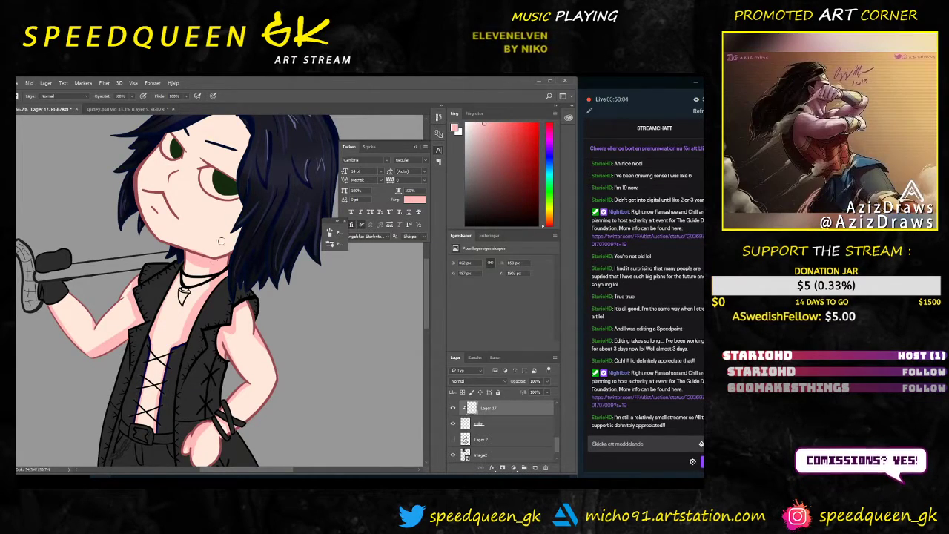
{"action": "left_click_drag", "start_coordinate": [208, 234], "coordinate": [201, 288]}
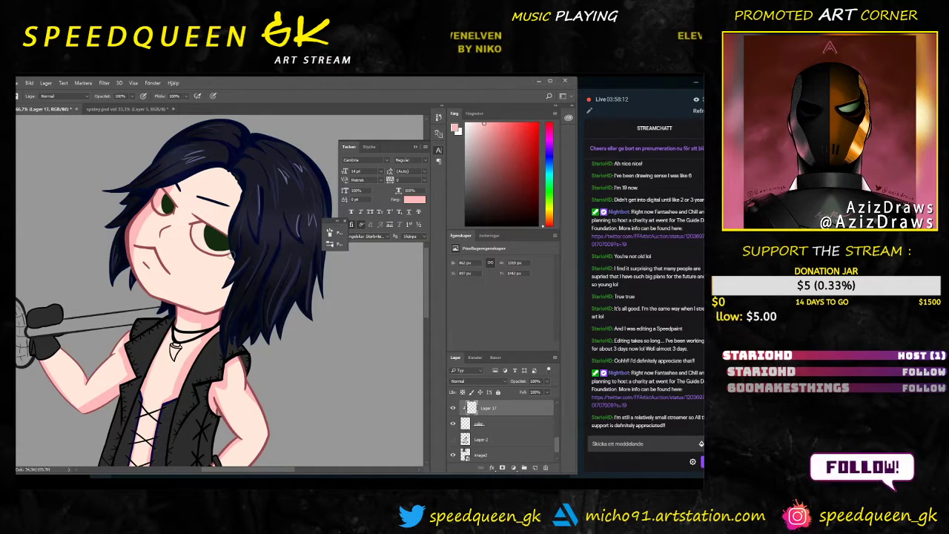
{"action": "right_click", "coordinate": [201, 232]}
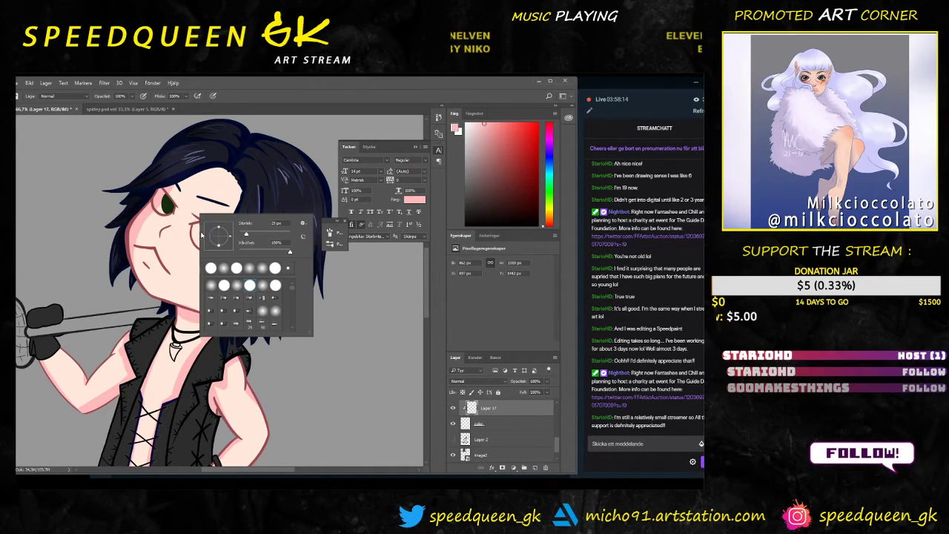
{"action": "left_click", "coordinate": [146, 263]}
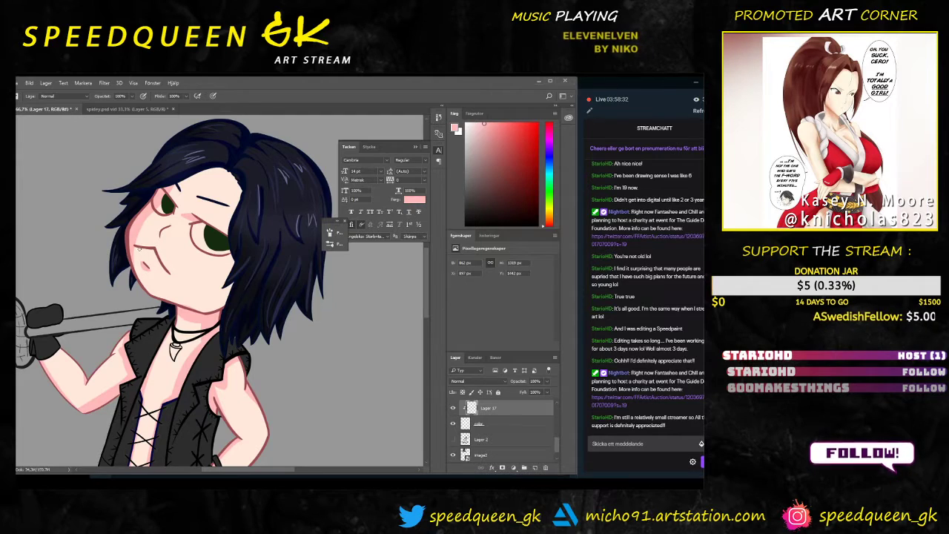
Step: Reduce the brush size, paint pink shading around the larger eye, and trim it with the Eraser
{"action": "right_click", "coordinate": [141, 248]}
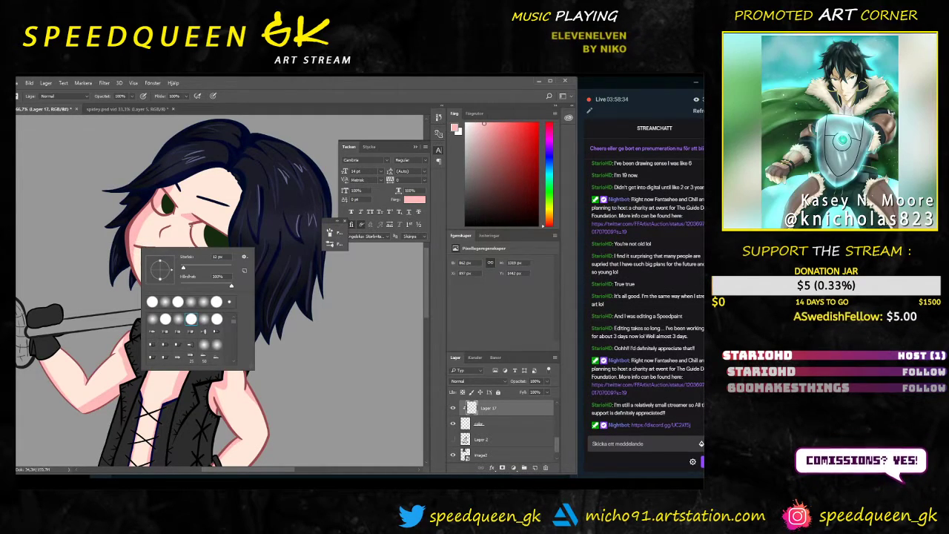
{"action": "left_click", "coordinate": [189, 247]}
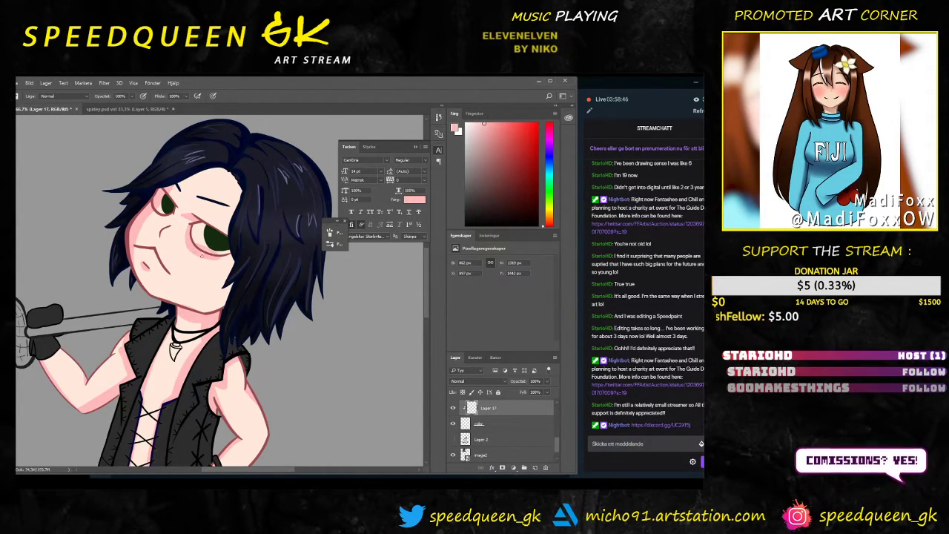
{"action": "key", "text": "e"}
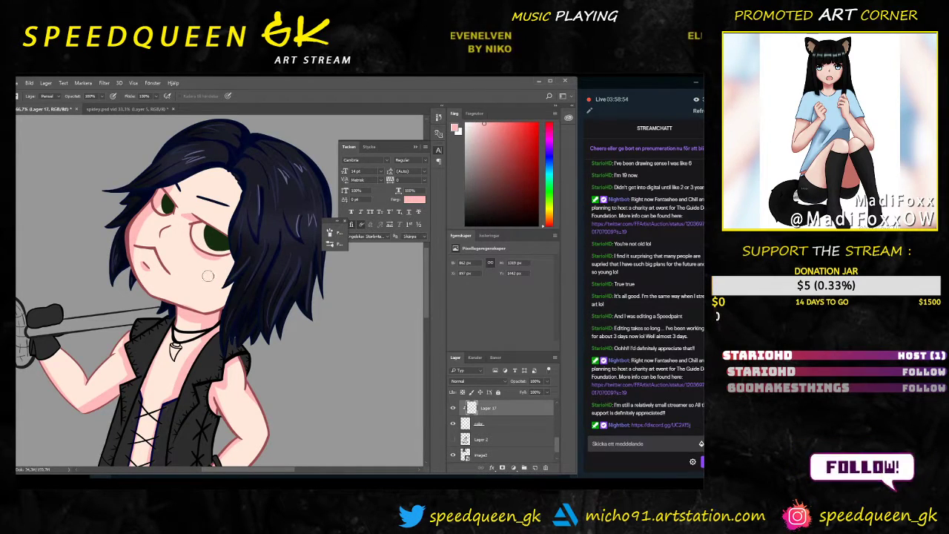
{"action": "key", "text": "b"}
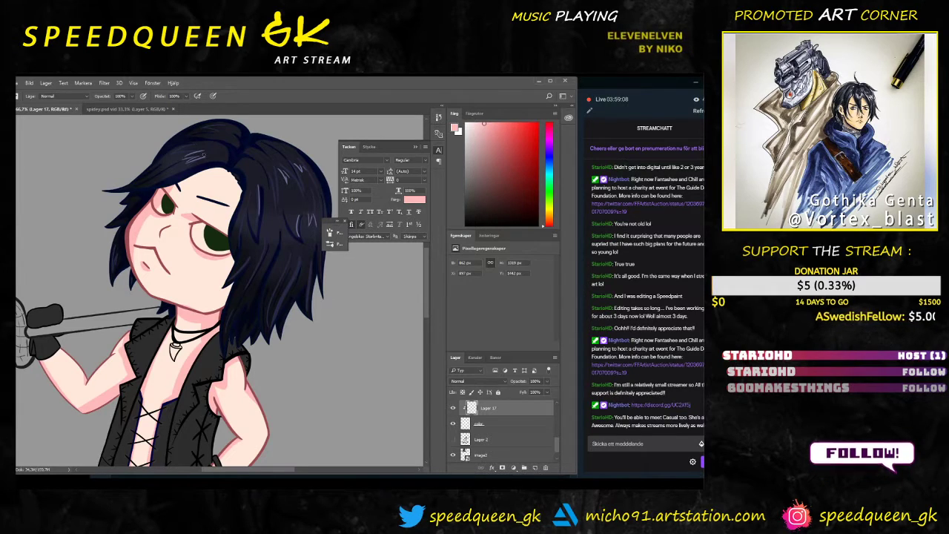
Step: Enlarge the brush, paint pink shading on the forehead beneath the hairline and on the cheek, and trim it with the Eraser
{"action": "right_click", "coordinate": [279, 191]}
{"action": "left_click", "coordinate": [279, 191]}
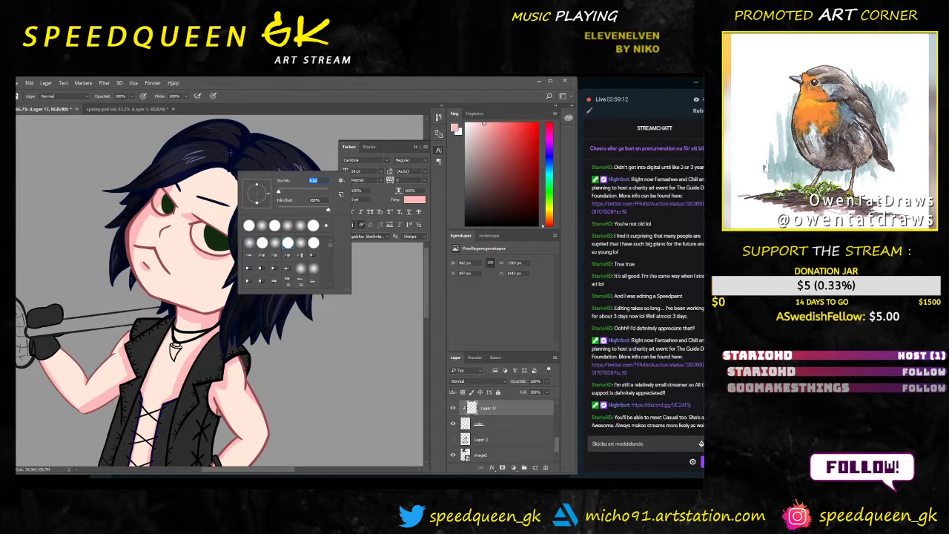
{"action": "left_click", "coordinate": [282, 191]}
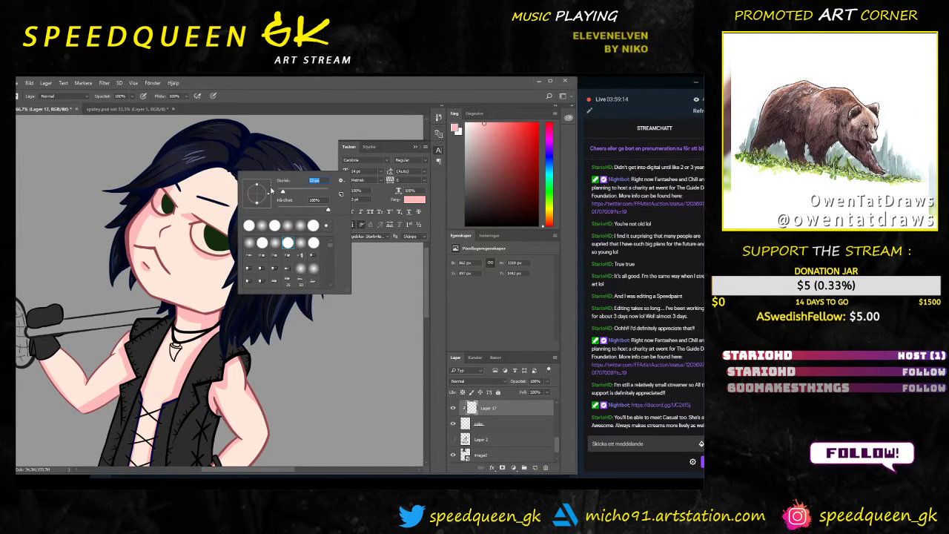
{"action": "key", "text": "Return"}
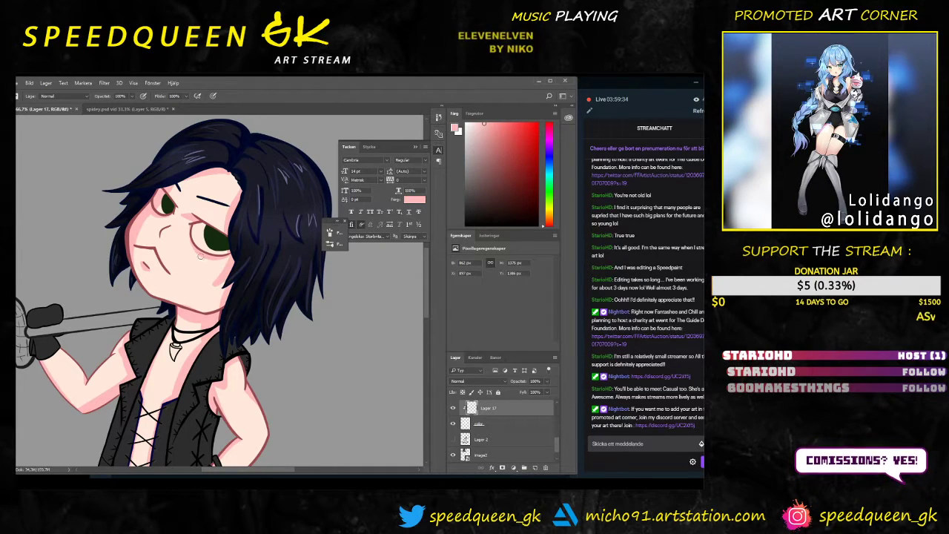
{"action": "key", "text": "e"}
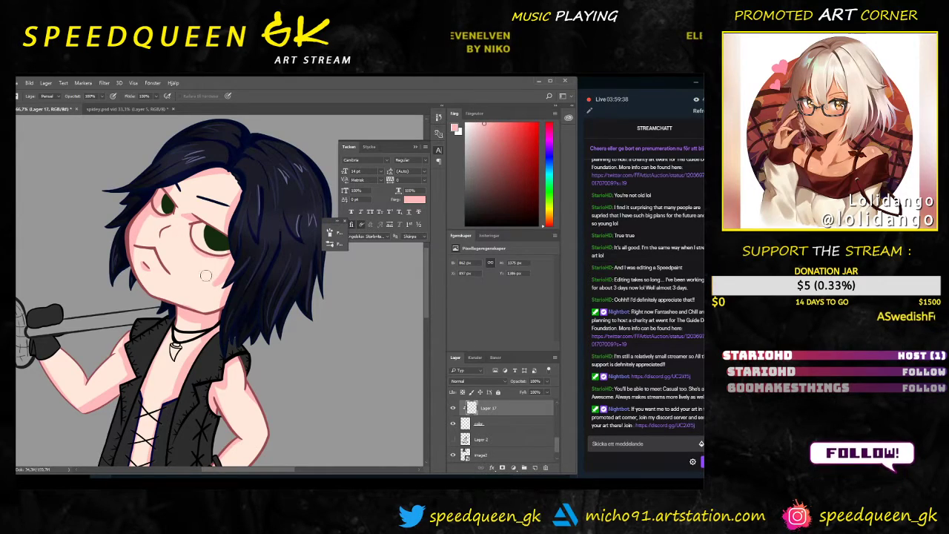
Step: Touch up the pink face shading with the Brush and Eraser, and check the skin shading across the whole figure
{"action": "key", "text": "b"}
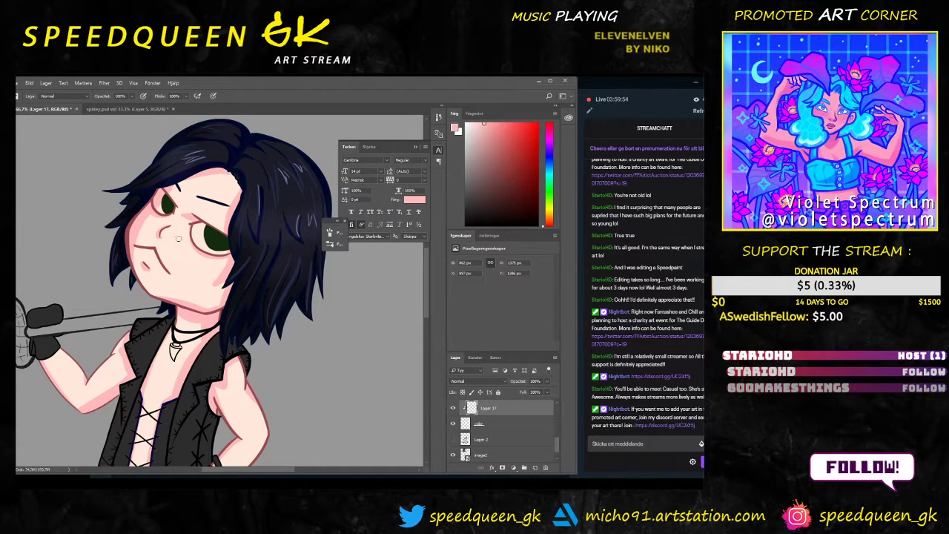
{"action": "key", "text": "e"}
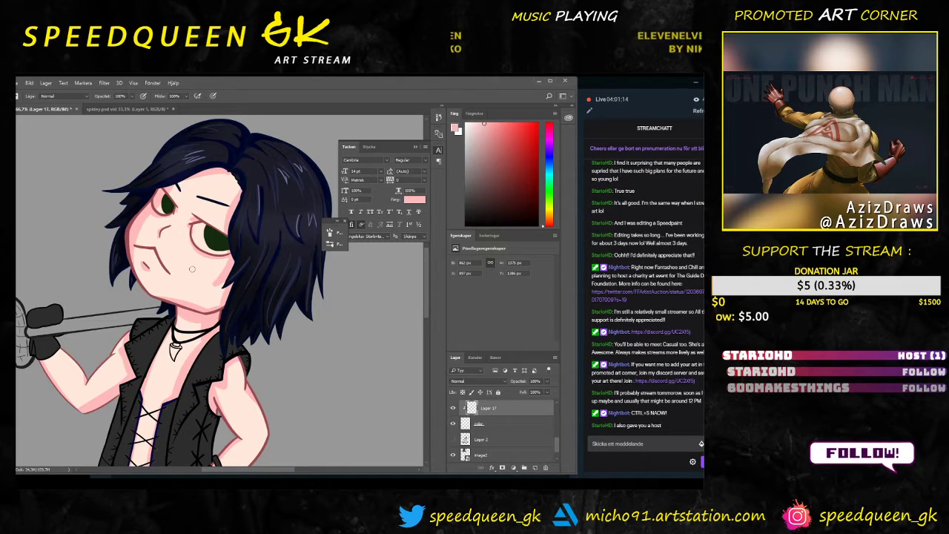
{"action": "key", "text": "ctrl+plus"}
{"action": "left_click_drag", "start_coordinate": [271, 370], "coordinate": [278, 297]}
{"action": "key", "text": "ctrl+minus"}
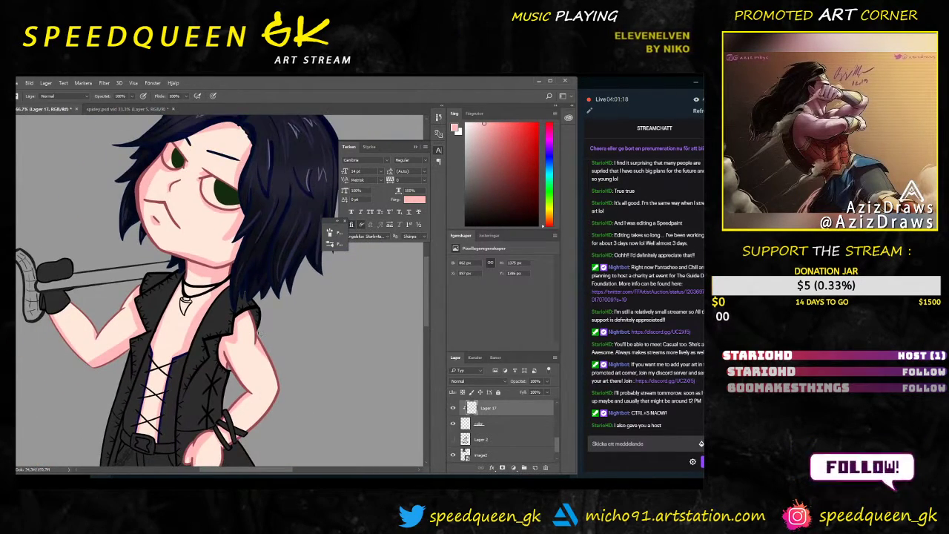
{"action": "scroll", "coordinate": [254, 405], "scroll_direction": "down", "scroll_amount": 7}
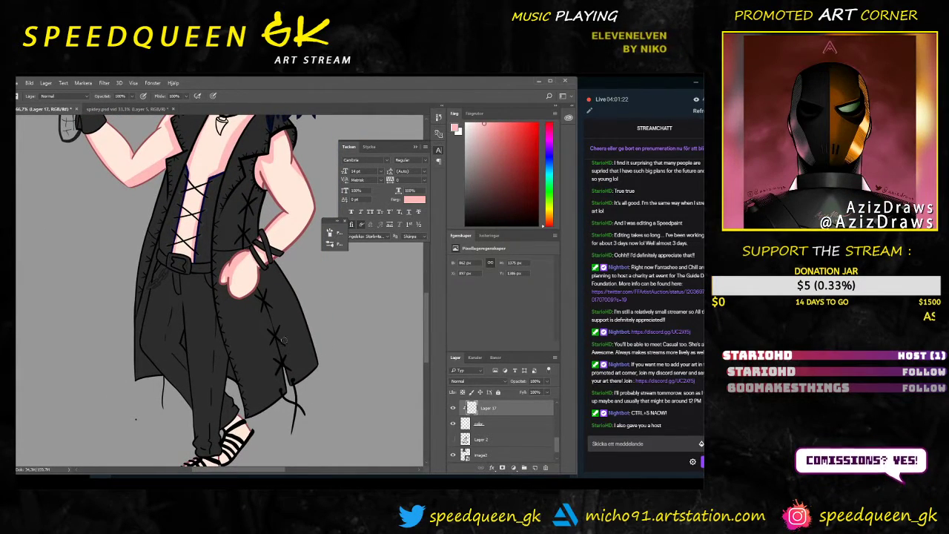
{"action": "scroll", "coordinate": [281, 329], "scroll_direction": "up", "scroll_amount": 6}
{"action": "key", "text": "ctrl+minus"}
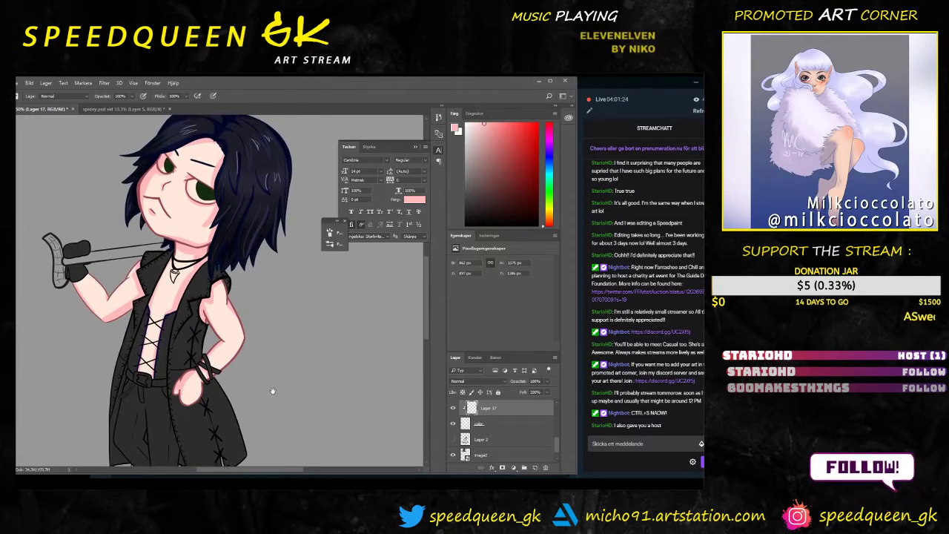
Step: Examine the hair and pink skin shading up close on the face and neck, and across the whole figure
{"action": "left_click_drag", "start_coordinate": [289, 366], "coordinate": [282, 394]}
{"action": "key", "text": "ctrl+plus"}
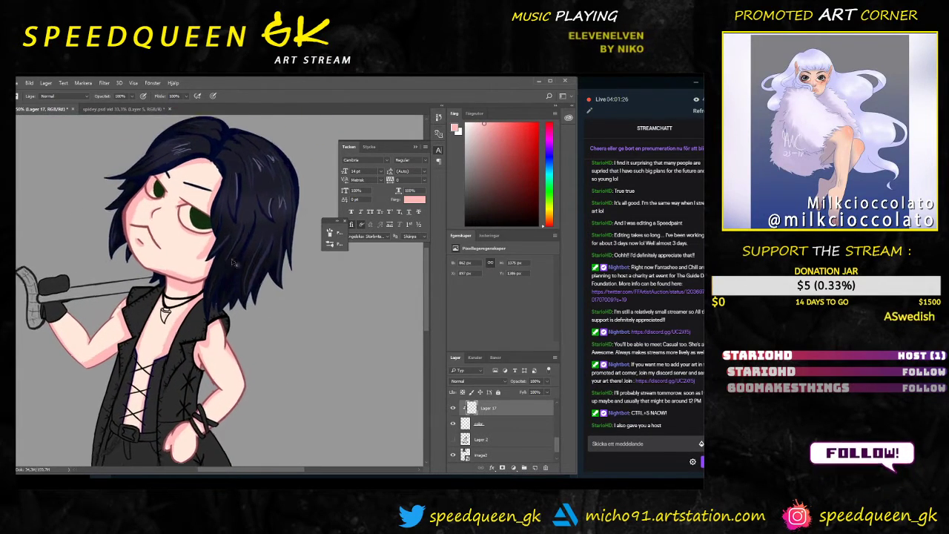
{"action": "key", "text": "ctrl+plus"}
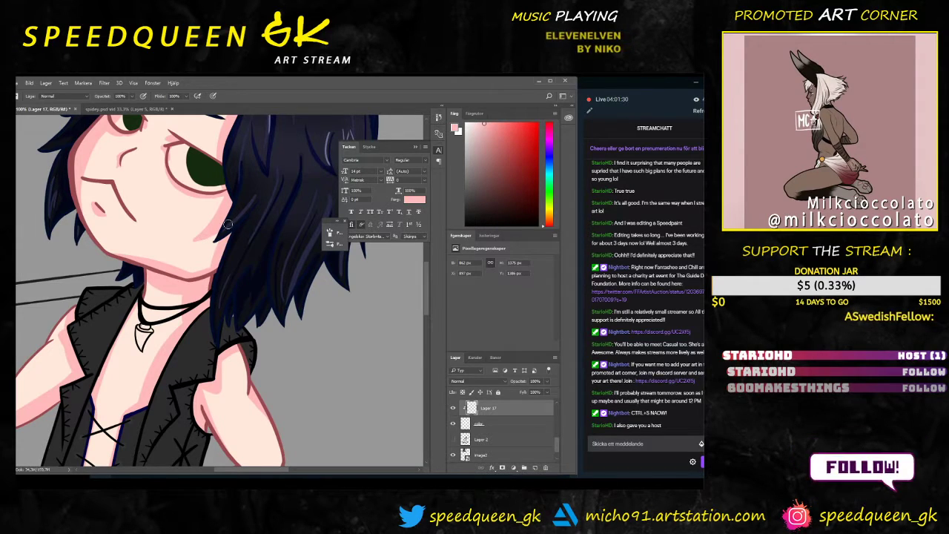
{"action": "left_click_drag", "start_coordinate": [264, 223], "coordinate": [227, 267]}
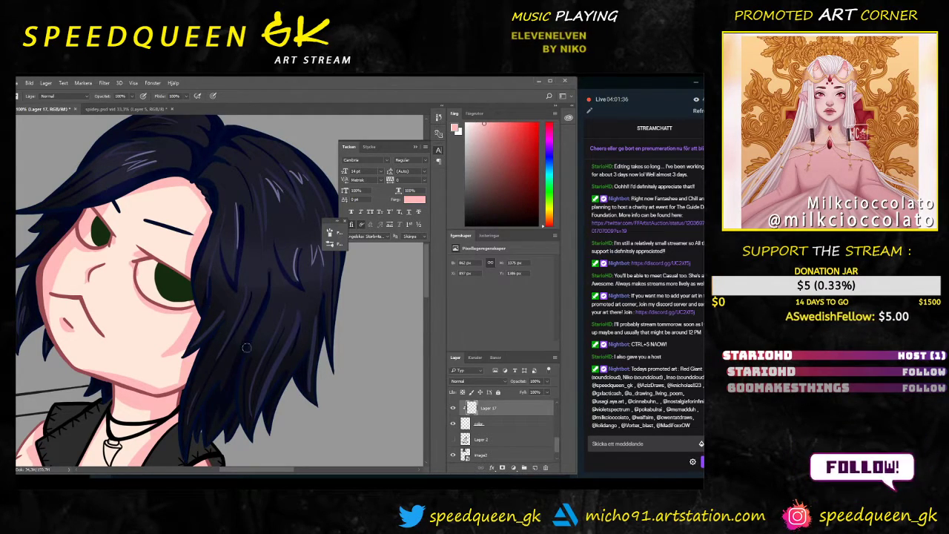
{"action": "key", "text": "ctrl+minus"}
{"action": "key", "text": "ctrl+minus"}
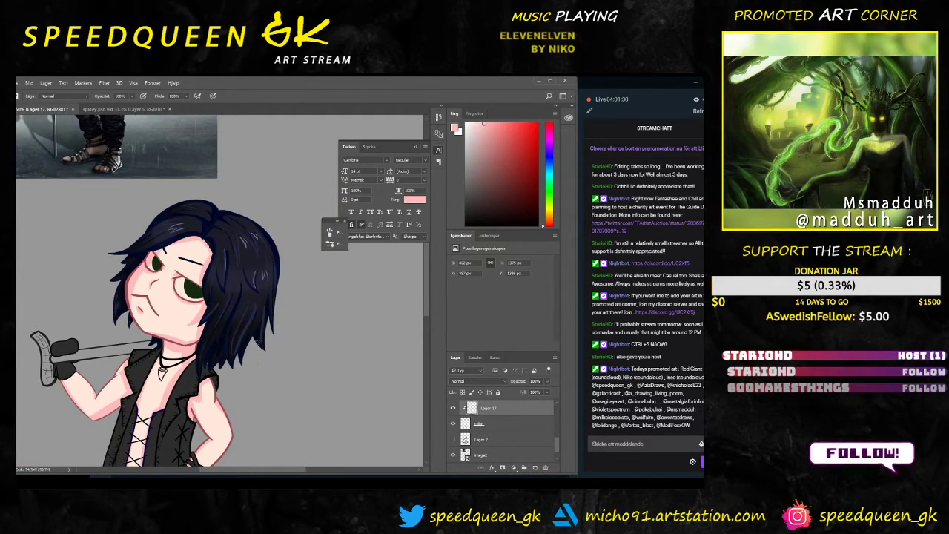
{"action": "scroll", "coordinate": [263, 349], "scroll_direction": "down", "scroll_amount": 2}
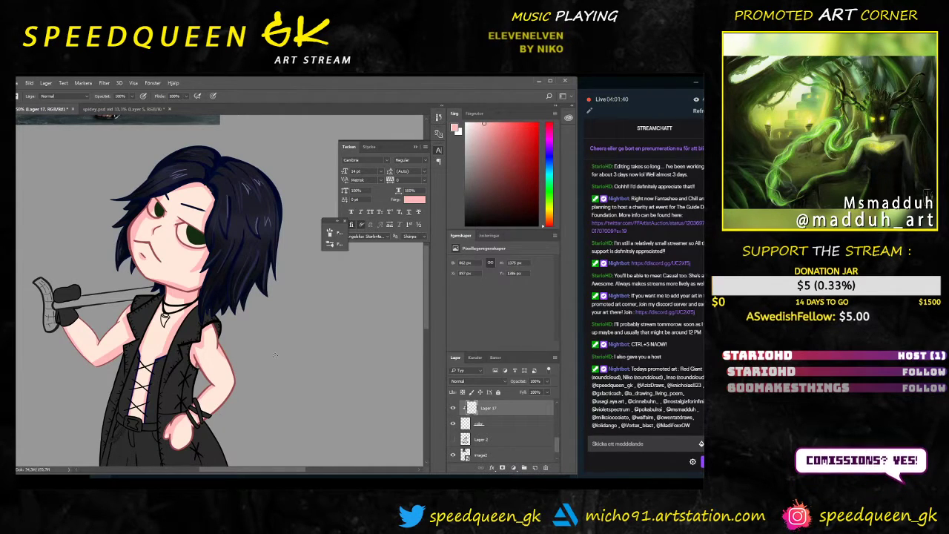
{"action": "scroll", "coordinate": [275, 355], "scroll_direction": "up", "scroll_amount": 3}
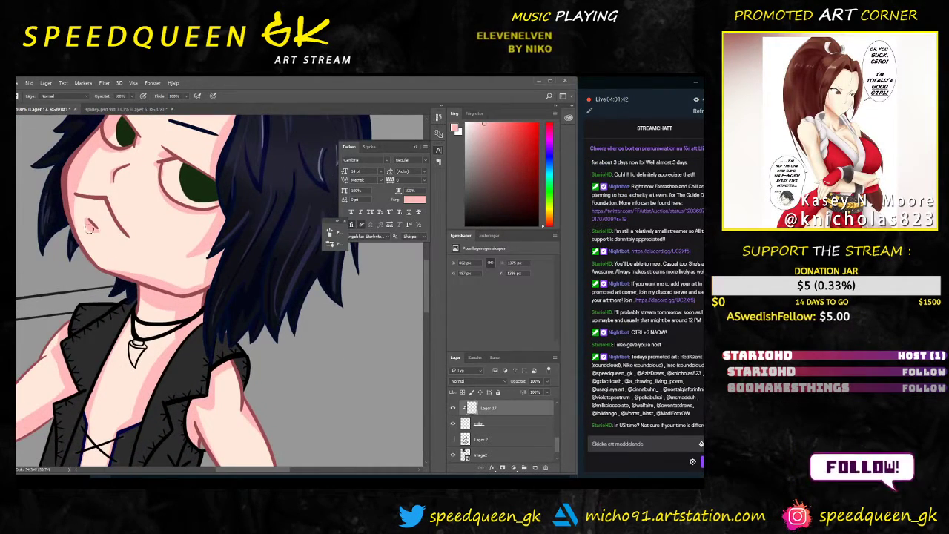
{"action": "scroll", "coordinate": [272, 348], "scroll_direction": "down", "scroll_amount": 3}
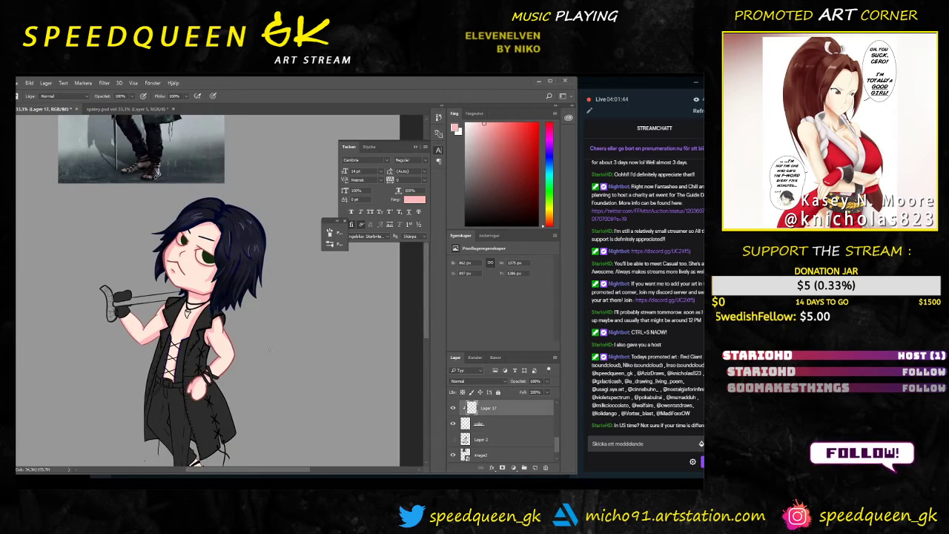
{"action": "mouse_move", "coordinate": [301, 285]}
{"action": "left_mouse_down"}
{"action": "mouse_move", "coordinate": [277, 405]}
{"action": "mouse_move", "coordinate": [299, 288]}
{"action": "left_mouse_up"}
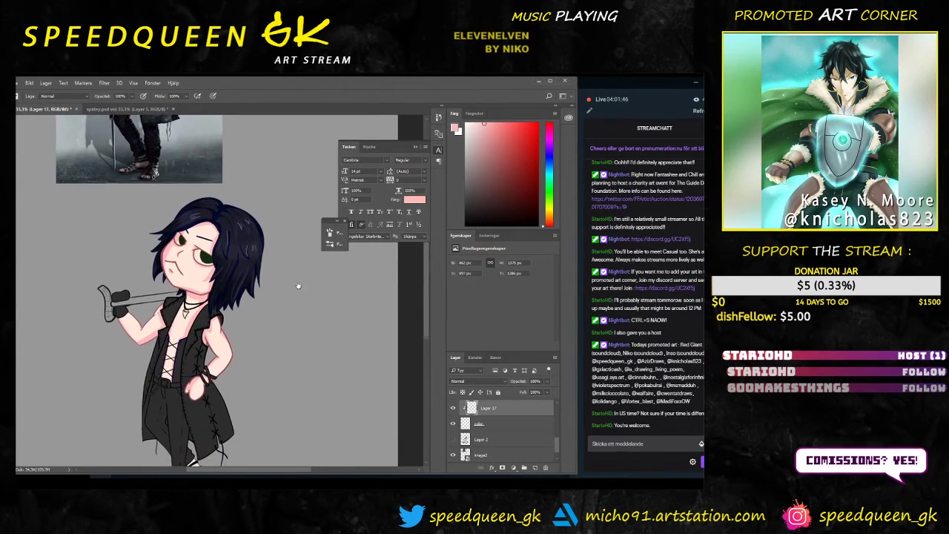
{"action": "scroll", "coordinate": [267, 356], "scroll_direction": "down", "scroll_amount": 2}
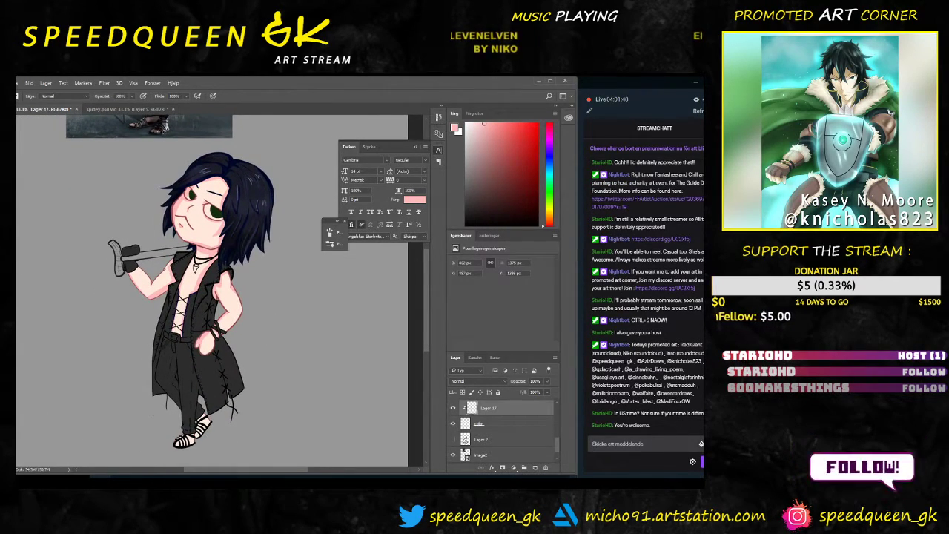
Step: Choose a pale cream colour, adjust the brush size, and colour the tooth pendant on the necklace
{"action": "scroll", "coordinate": [208, 282], "scroll_direction": "up", "scroll_amount": 3}
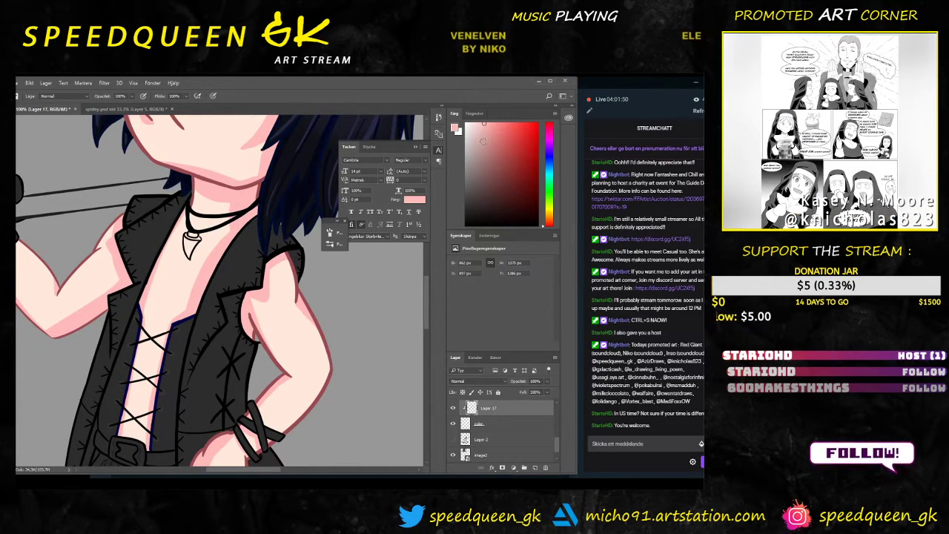
{"action": "left_click", "coordinate": [549, 213]}
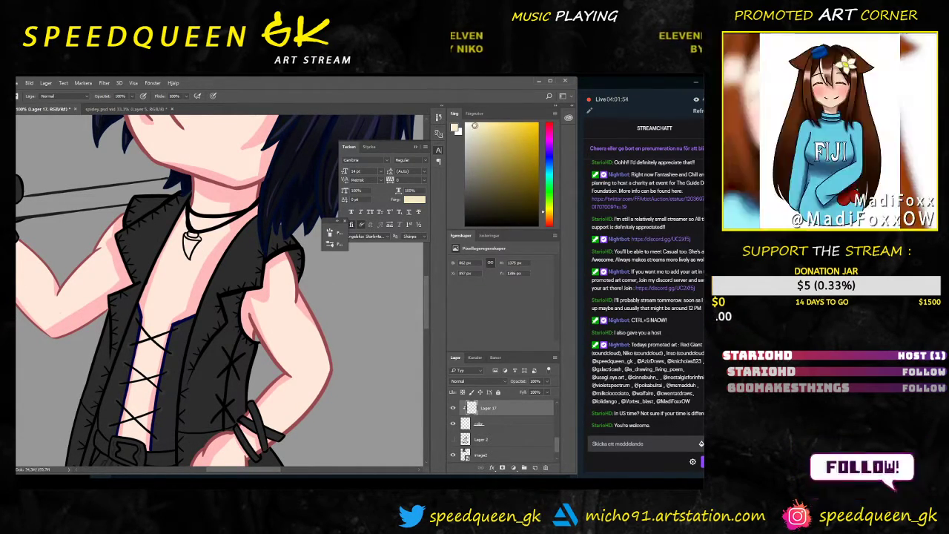
{"action": "key", "text": "ctrl+plus"}
{"action": "key", "text": "ctrl+plus"}
{"action": "right_click", "coordinate": [192, 226]}
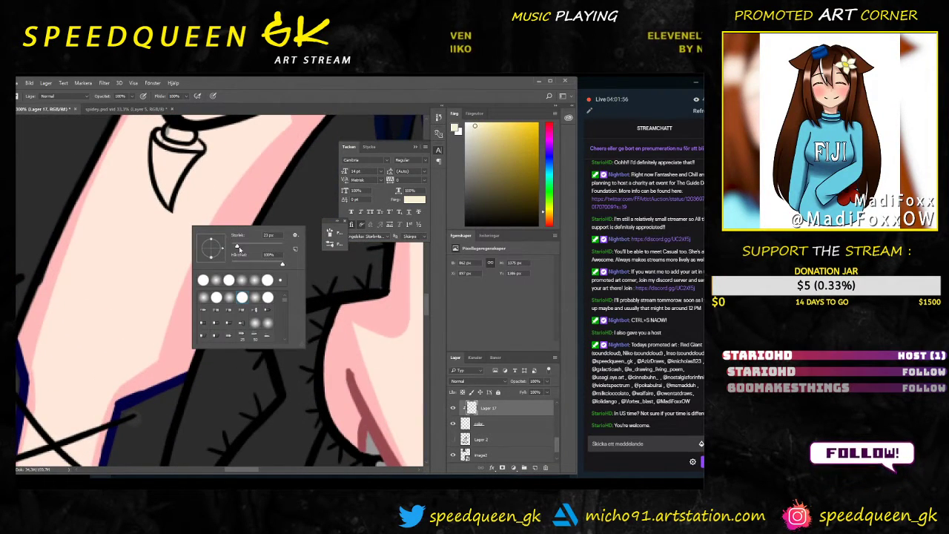
{"action": "key", "text": "Return"}
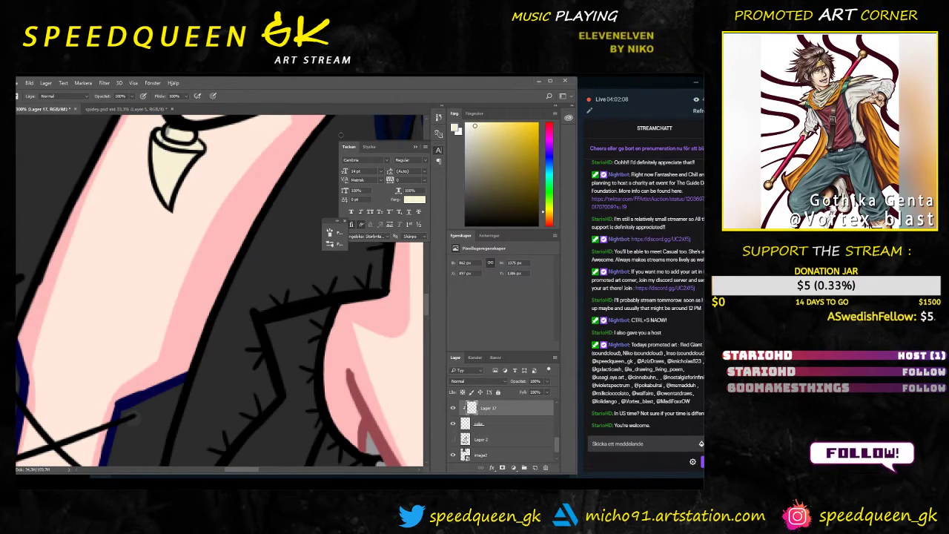
Step: Shade one side of the tooth pendant in grey-beige, brighten it with near-white, and resample the shadow colour
{"action": "left_click", "coordinate": [480, 162]}
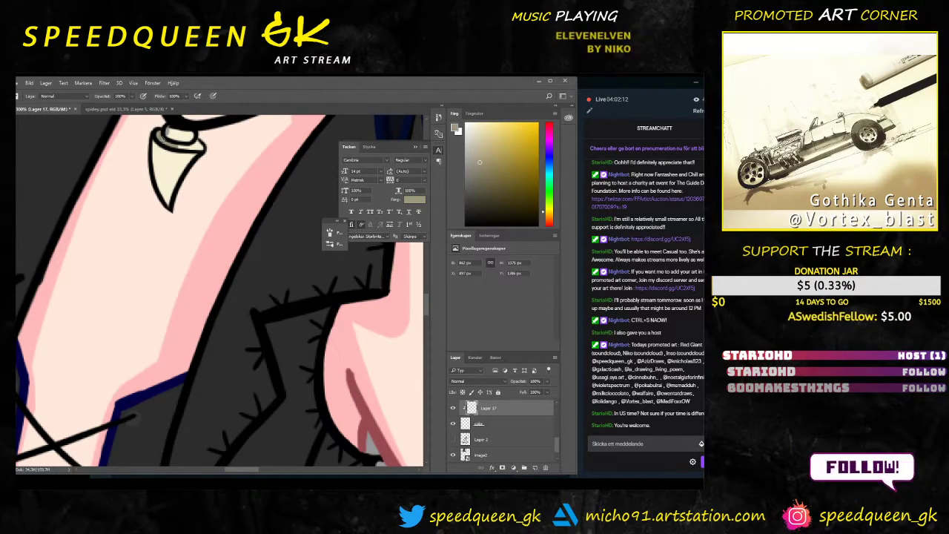
{"action": "left_click_drag", "start_coordinate": [156, 149], "coordinate": [165, 194]}
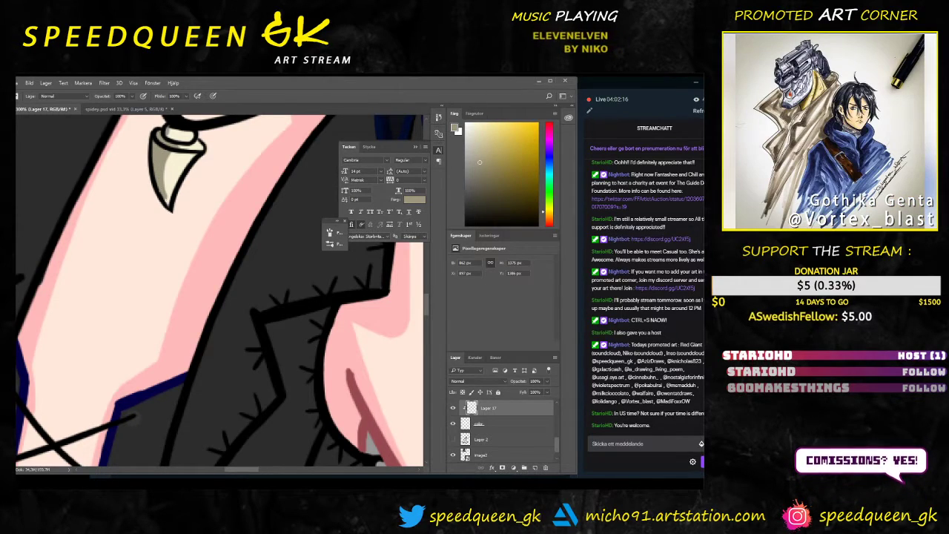
{"action": "left_click", "coordinate": [471, 124]}
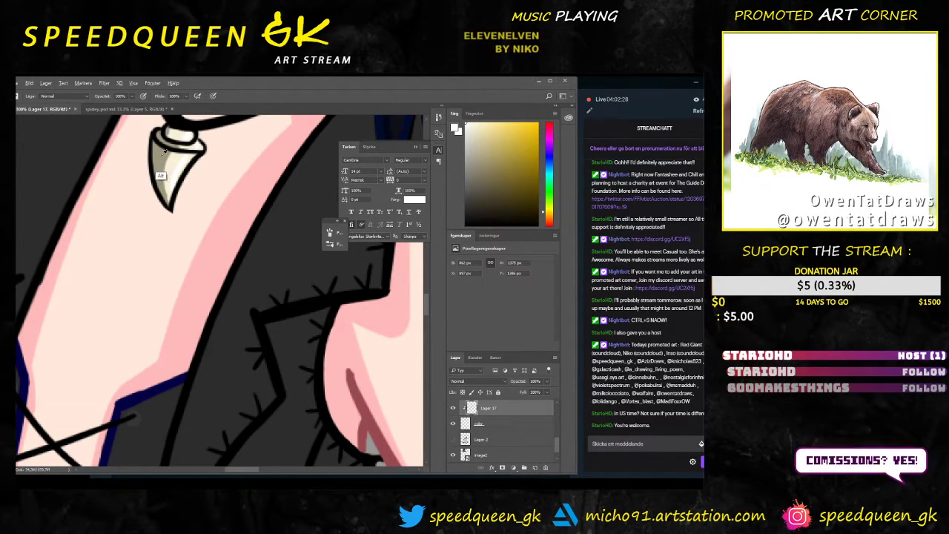
{"action": "left_click", "coordinate": [162, 155], "text": "alt"}
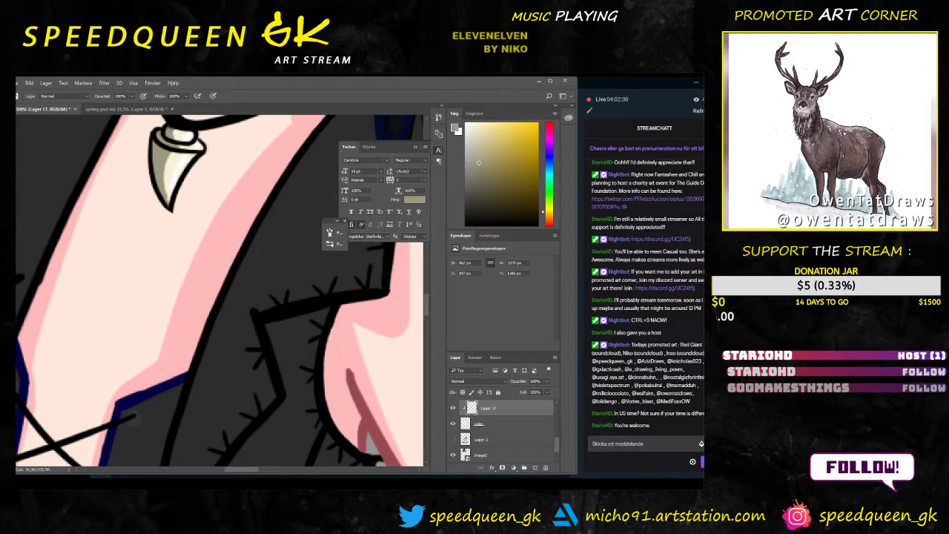
{"action": "key", "text": "ctrl+minus"}
{"action": "key", "text": "ctrl+minus"}
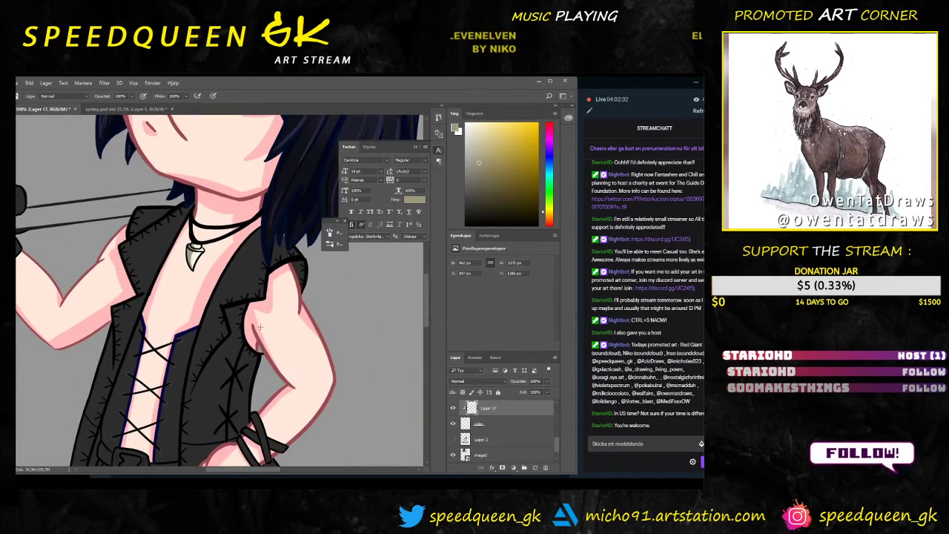
{"action": "left_click_drag", "start_coordinate": [266, 244], "coordinate": [278, 263]}
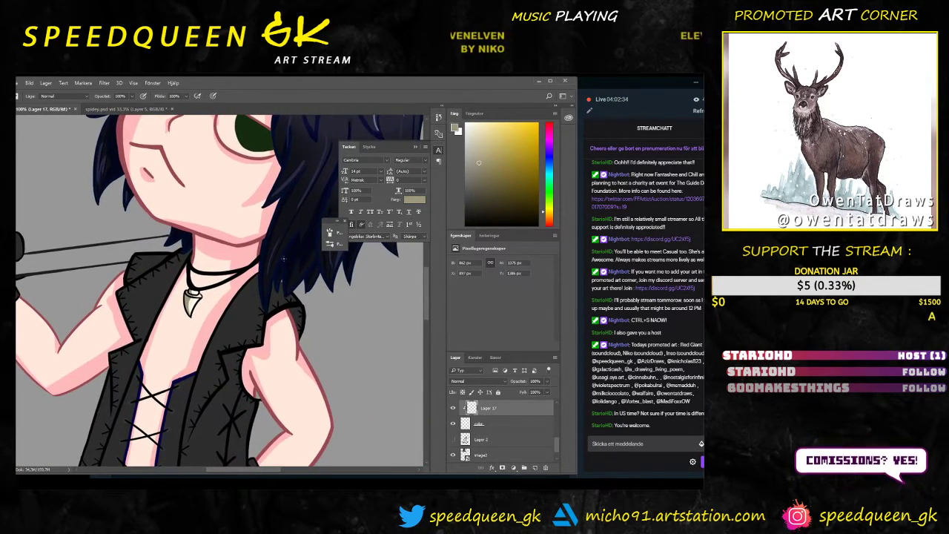
Step: Choose a pale greenish-yellow colour, set a small brush size, and touch up the tooth pendant
{"action": "left_click", "coordinate": [543, 209]}
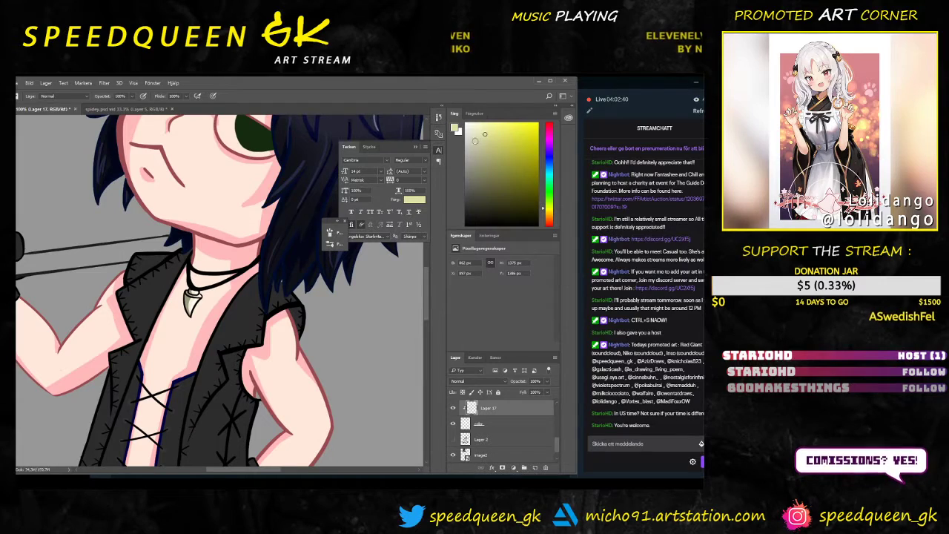
{"action": "left_click", "coordinate": [475, 177]}
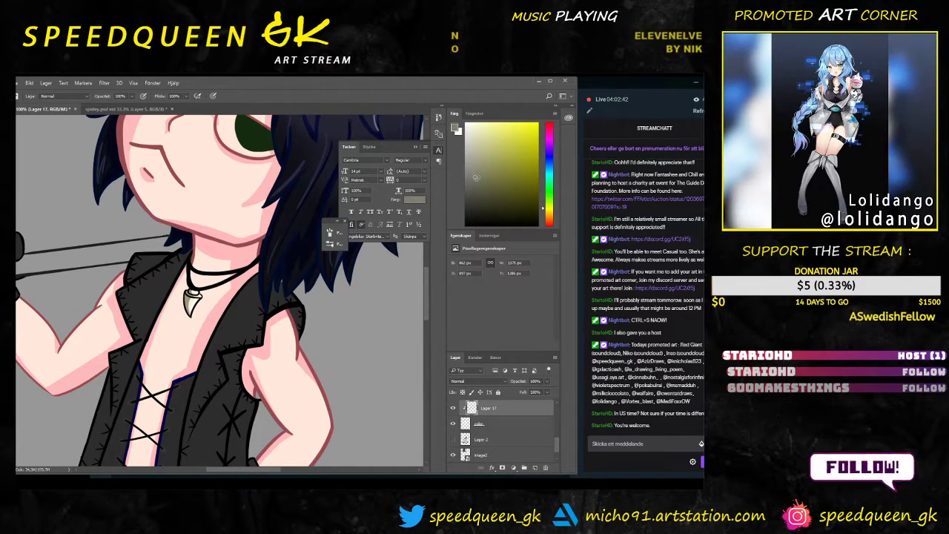
{"action": "left_click", "coordinate": [475, 134]}
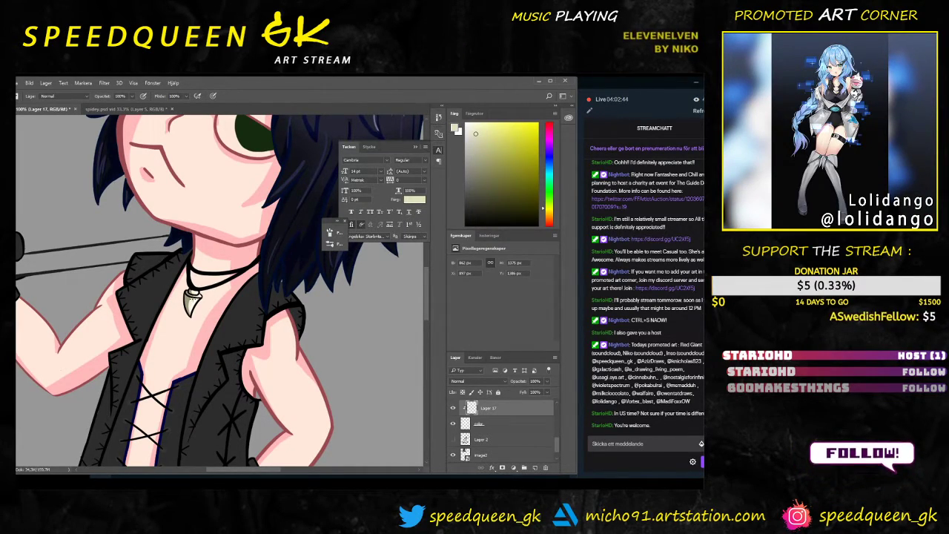
{"action": "right_click", "coordinate": [196, 312]}
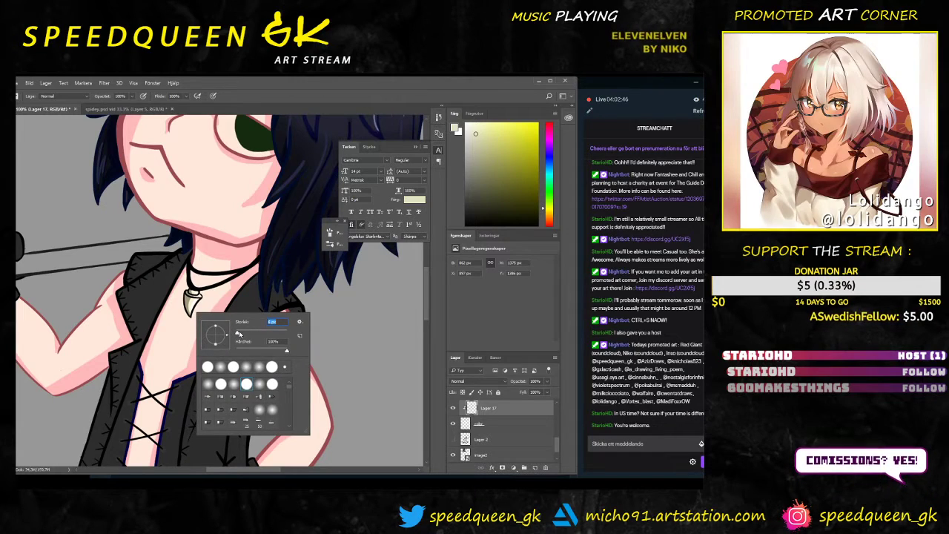
{"action": "key", "text": "Escape"}
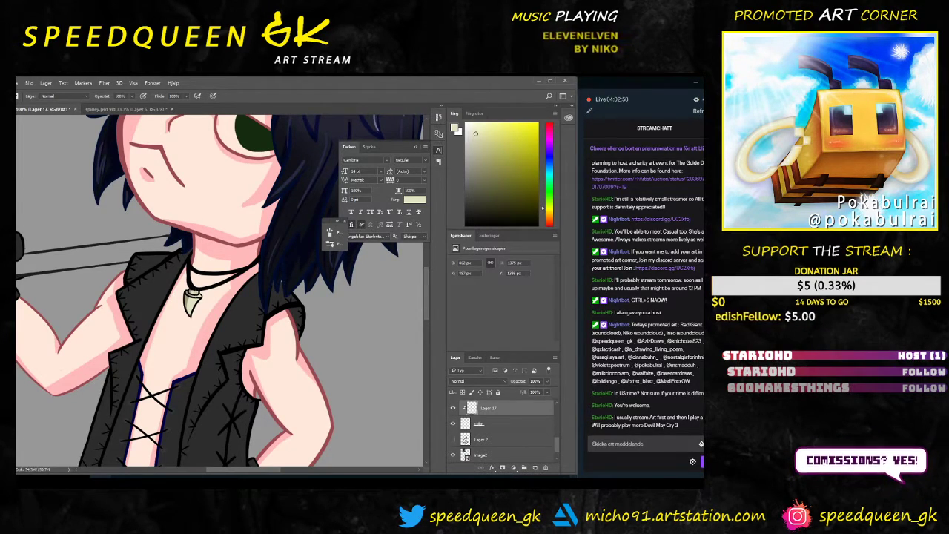
{"action": "scroll", "coordinate": [192, 333], "scroll_direction": "down", "scroll_amount": 1}
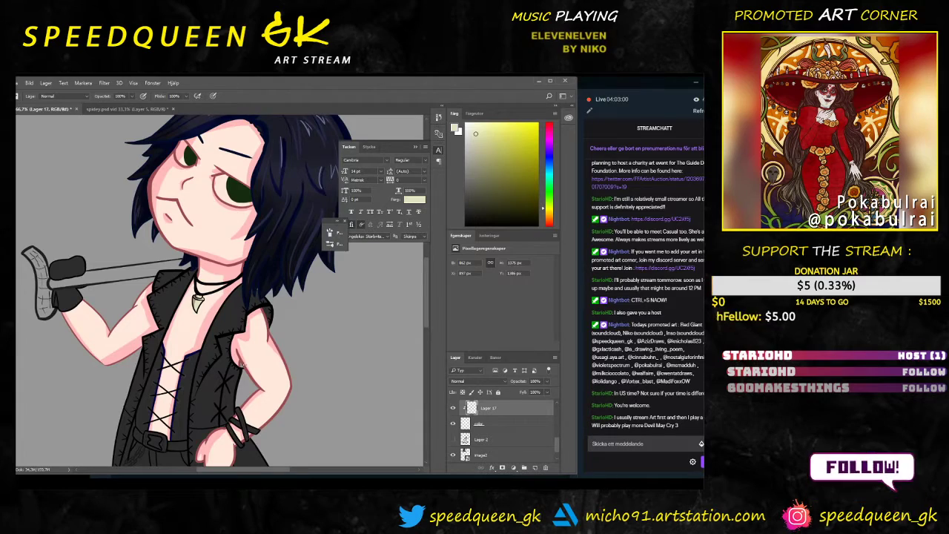
{"action": "scroll", "coordinate": [207, 300], "scroll_direction": "down", "scroll_amount": 1}
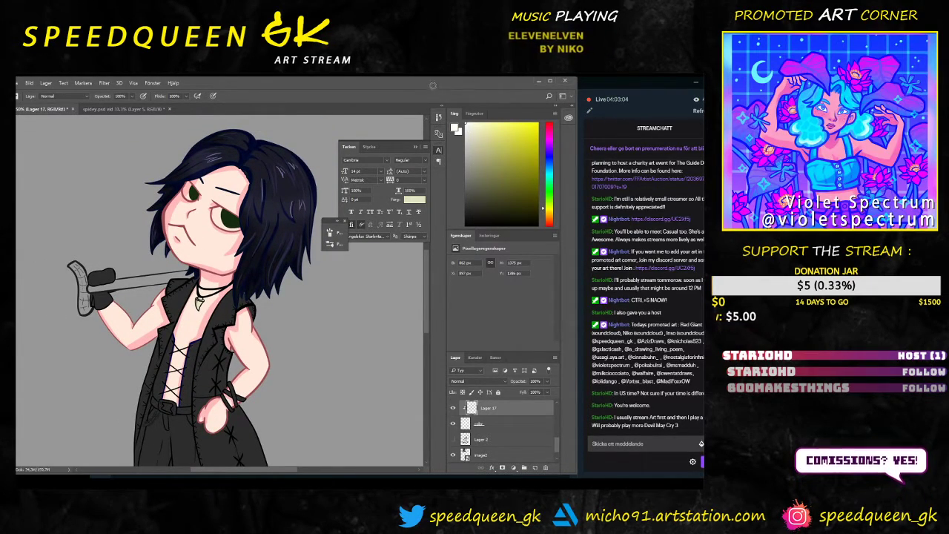
Step: Add white highlights to the tooth pendant with a small brush, and save the document
{"action": "scroll", "coordinate": [200, 290], "scroll_direction": "up", "scroll_amount": 4}
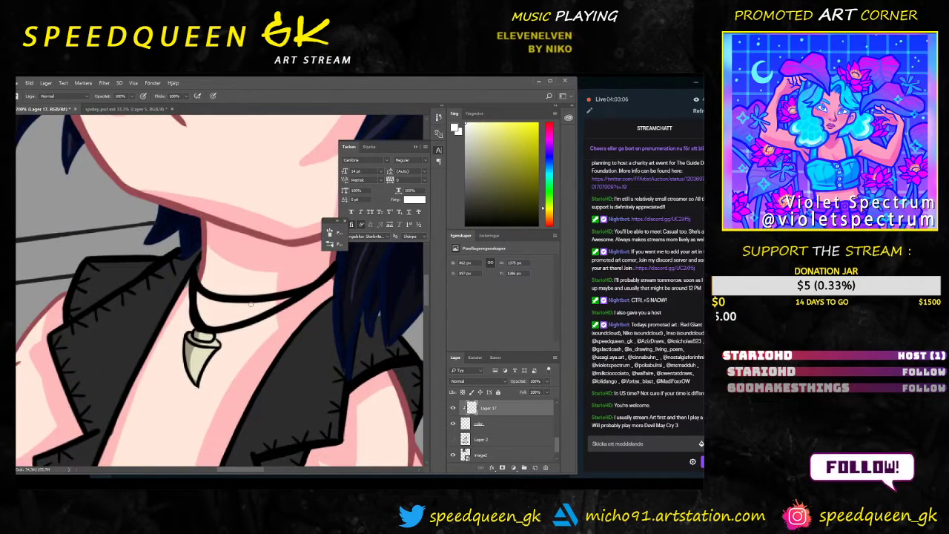
{"action": "scroll", "coordinate": [190, 361], "scroll_direction": "up", "scroll_amount": 1}
{"action": "right_click", "coordinate": [189, 359]}
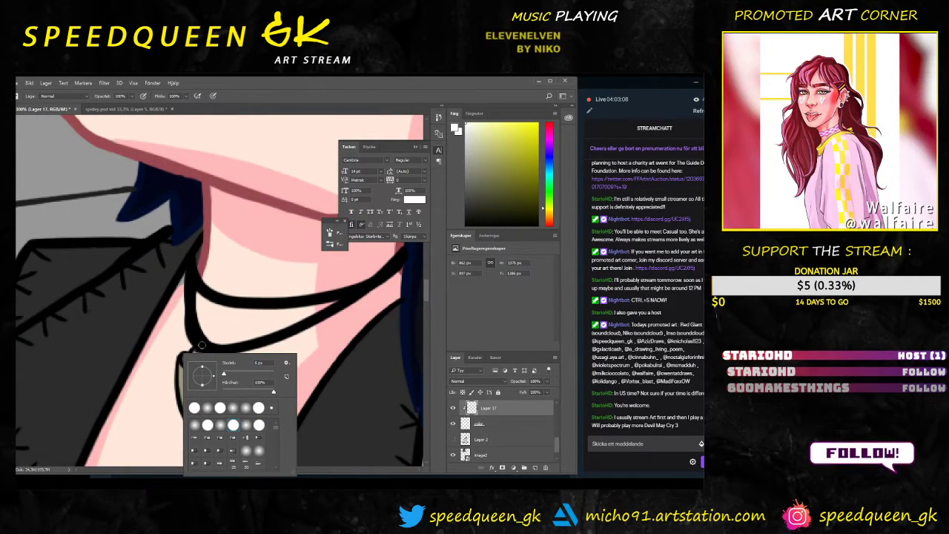
{"action": "left_click", "coordinate": [225, 333]}
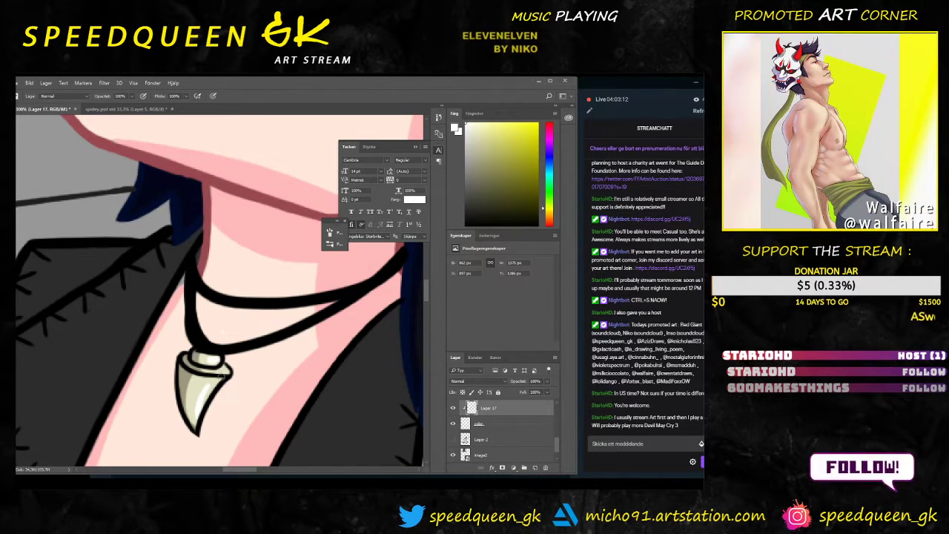
{"action": "scroll", "coordinate": [220, 390], "scroll_direction": "down", "scroll_amount": 1}
{"action": "key", "text": "ctrl+minus"}
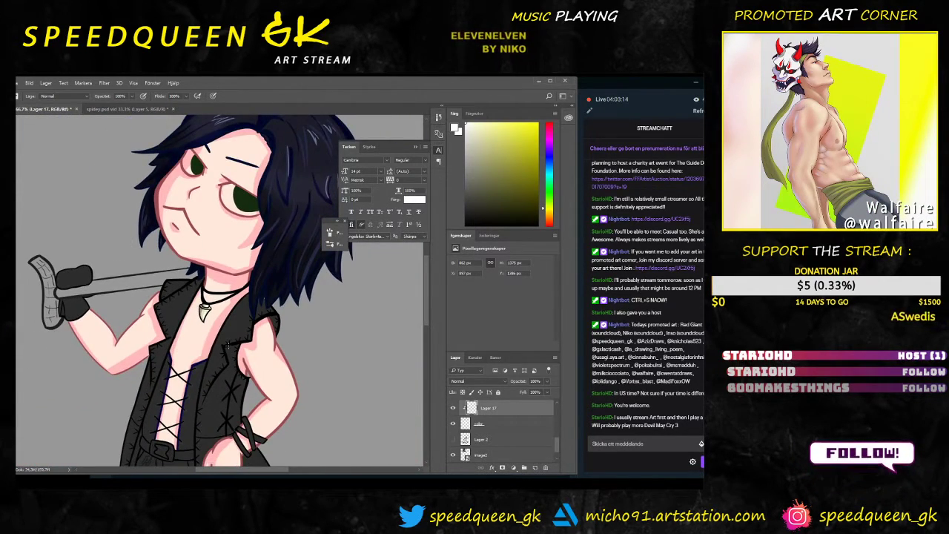
{"action": "key", "text": "ctrl+s"}
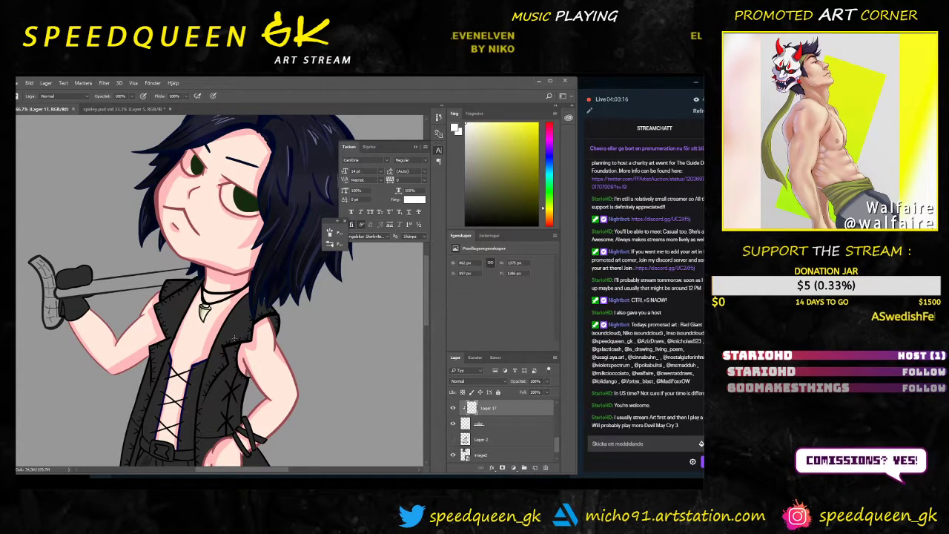
Step: Review the colouring of the whole figure from the hair down to the sandals, and the torso and trousers up close
{"action": "key", "text": "ctrl+minus"}
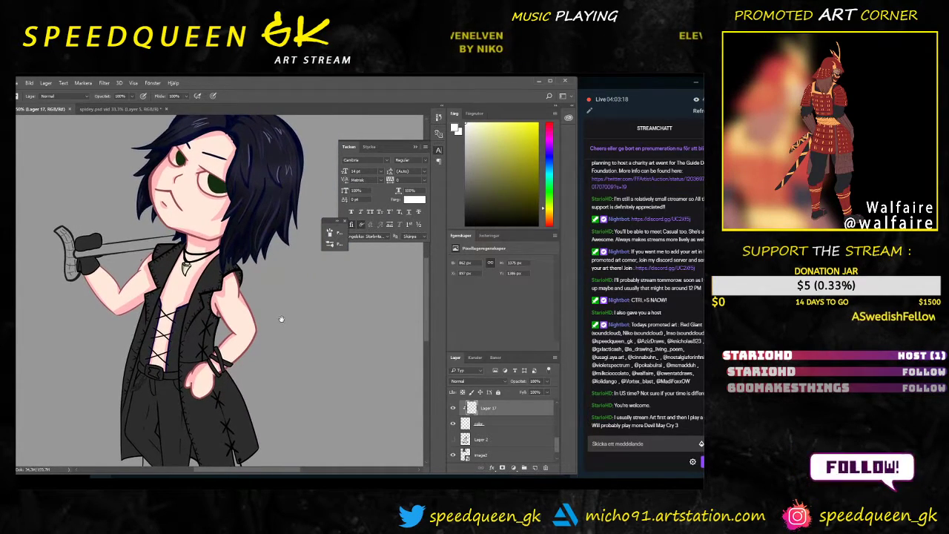
{"action": "key", "text": "ctrl+minus"}
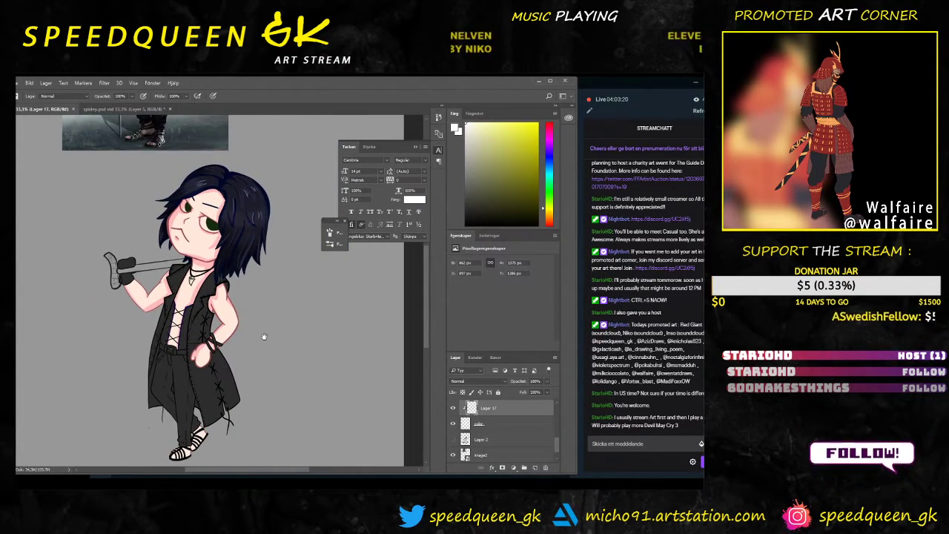
{"action": "left_click_drag", "start_coordinate": [264, 337], "coordinate": [263, 325]}
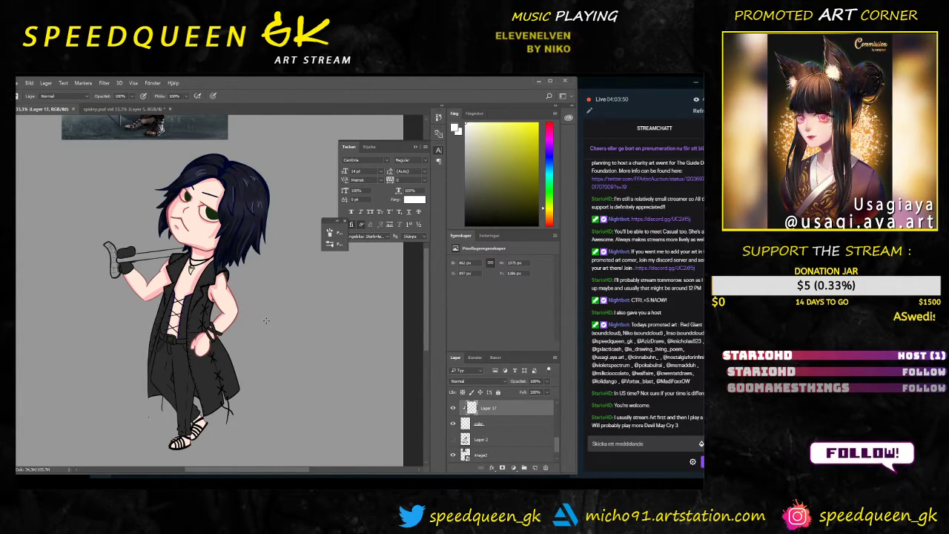
{"action": "key", "text": "ctrl+plus"}
{"action": "left_click_drag", "start_coordinate": [228, 387], "coordinate": [253, 347]}
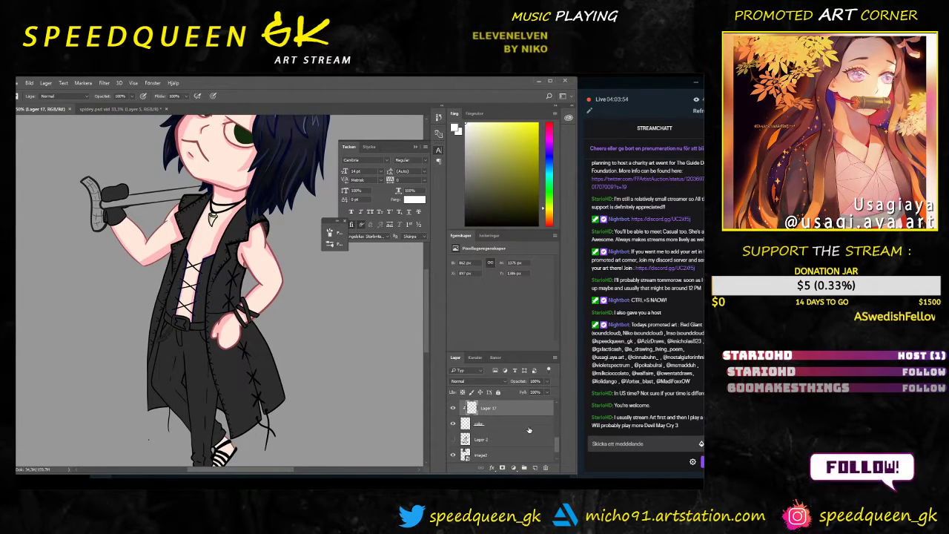
Step: Review the whole figure at different magnifications and look through the layer stack
{"action": "scroll", "coordinate": [496, 438], "scroll_direction": "up", "scroll_amount": 4}
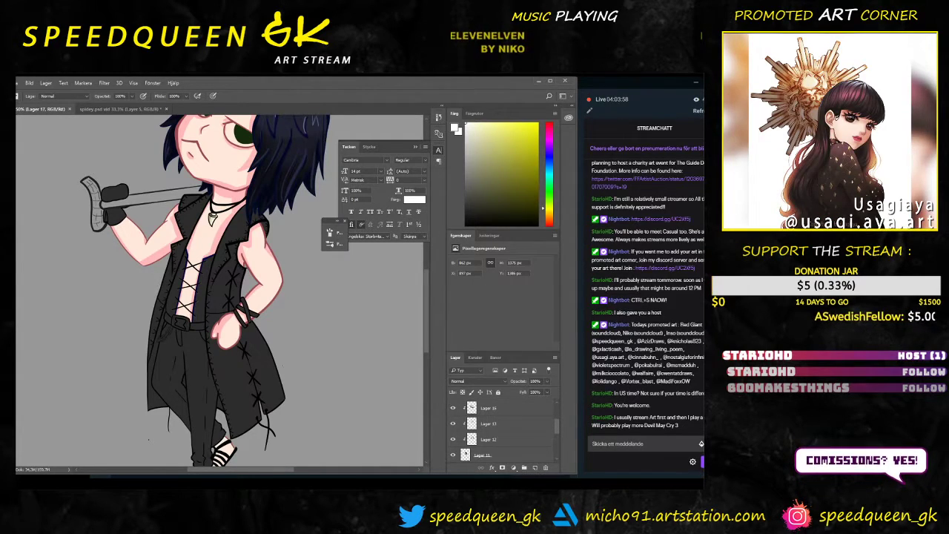
{"action": "key", "text": "ctrl+minus"}
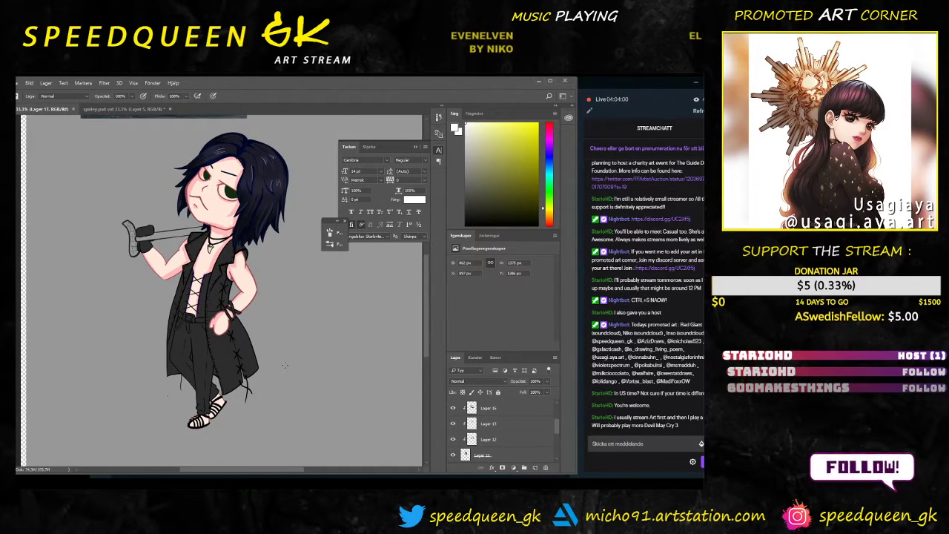
{"action": "key", "text": "ctrl+plus"}
{"action": "key", "text": "ctrl+plus"}
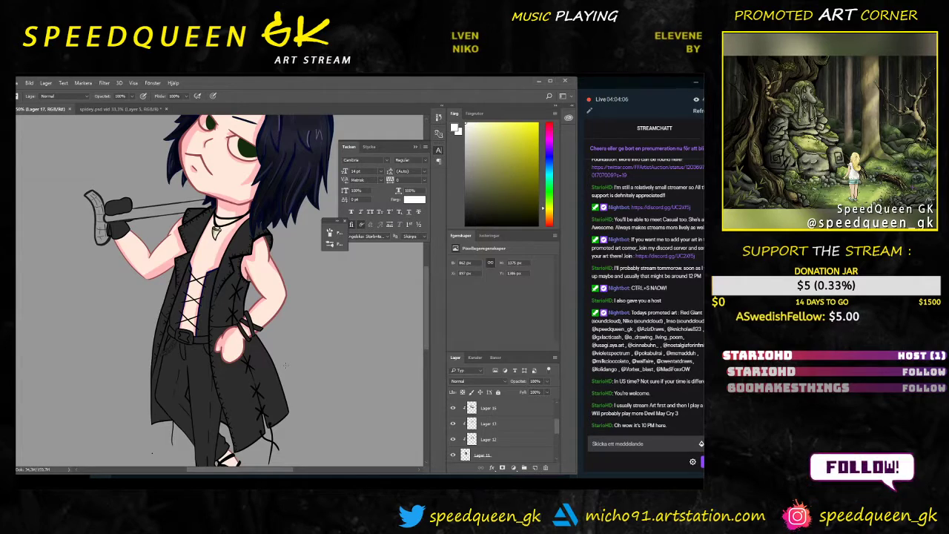
{"action": "key", "text": "ctrl+minus"}
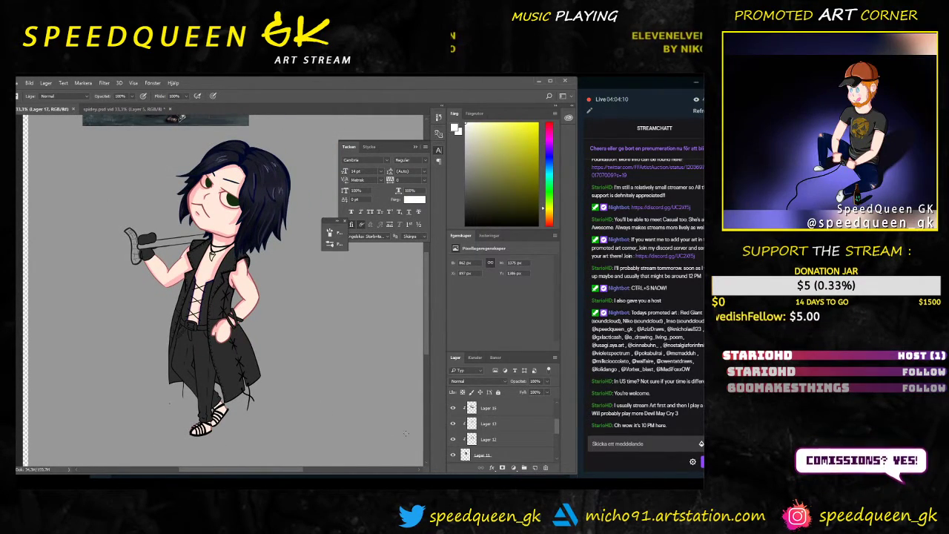
{"action": "scroll", "coordinate": [496, 445], "scroll_direction": "up", "scroll_amount": 3}
{"action": "left_click", "coordinate": [494, 442]}
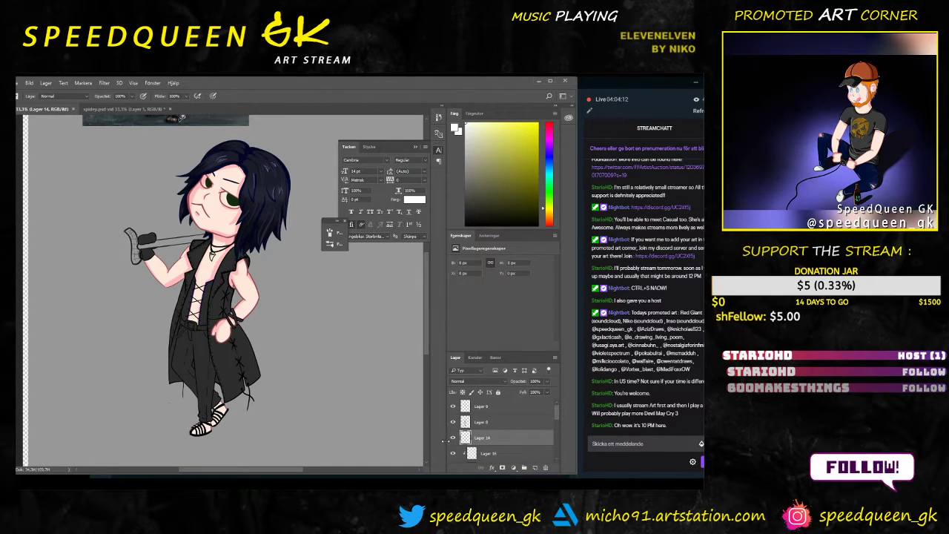
{"action": "scroll", "coordinate": [511, 436], "scroll_direction": "down", "scroll_amount": 5}
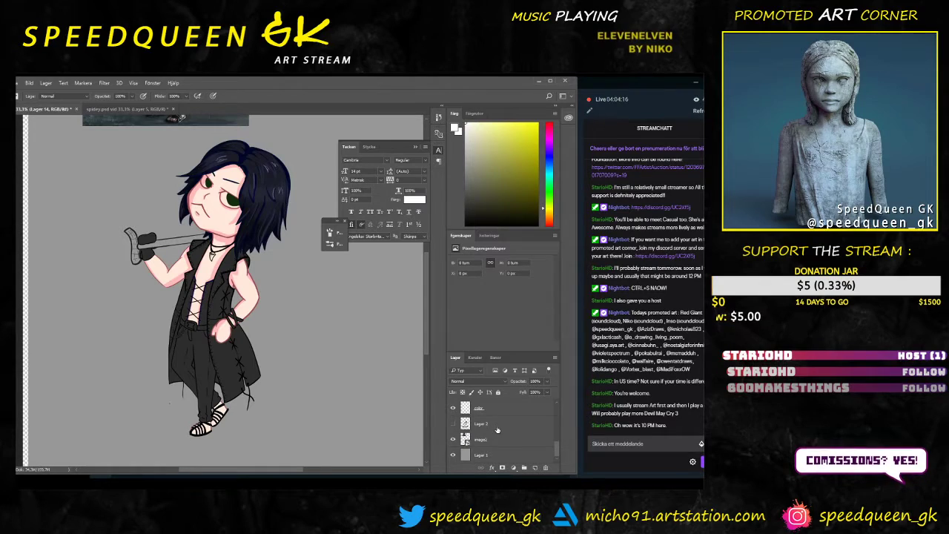
Step: Select the color layer, make the rough sketch and skin swatches on Layer 2 visible, and choose a light magenta-pink colour
{"action": "left_click", "coordinate": [501, 410]}
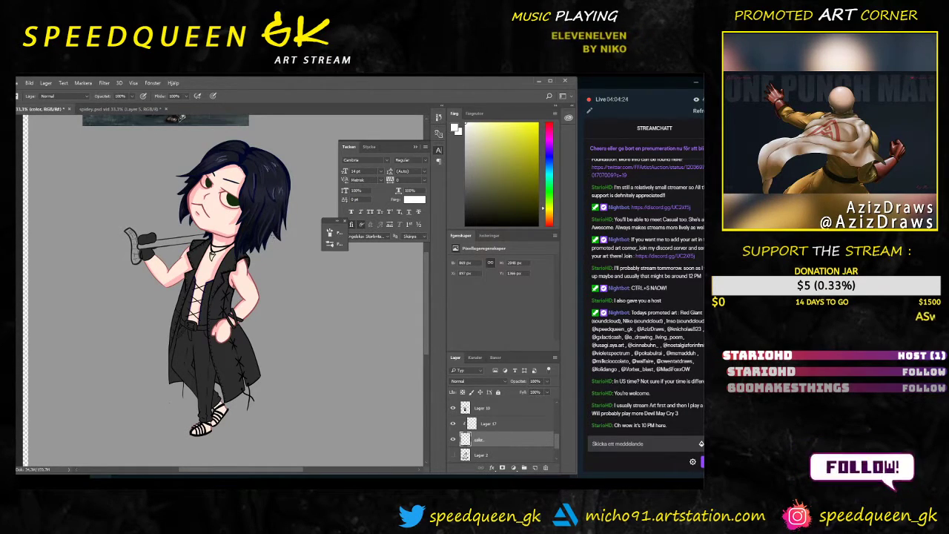
{"action": "left_click_drag", "start_coordinate": [301, 161], "coordinate": [265, 269]}
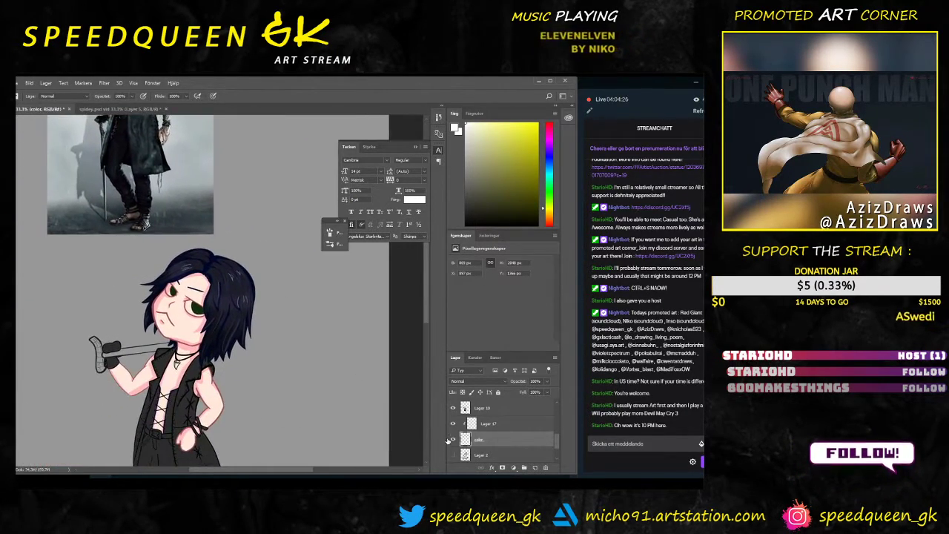
{"action": "scroll", "coordinate": [470, 464], "scroll_direction": "down", "scroll_amount": 2}
{"action": "left_click", "coordinate": [453, 424]}
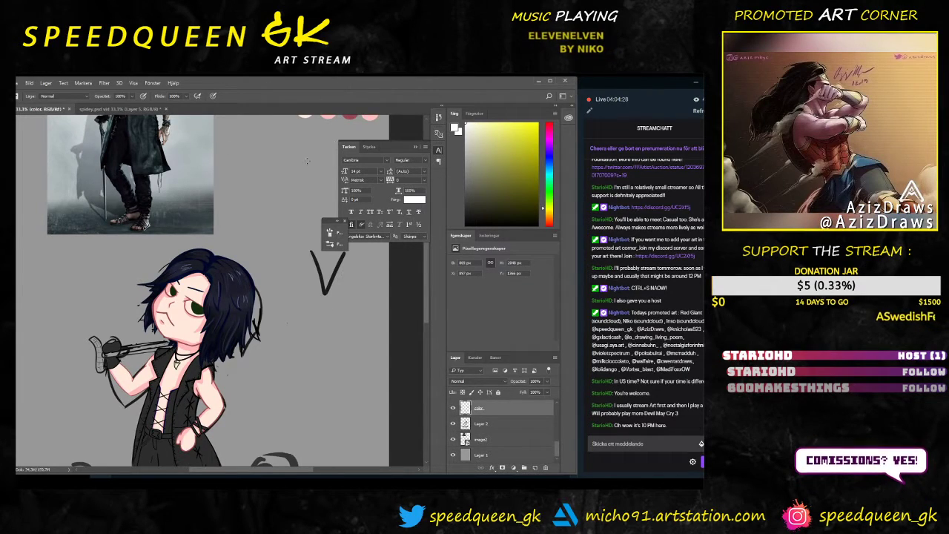
{"action": "left_click_drag", "start_coordinate": [310, 169], "coordinate": [277, 208]}
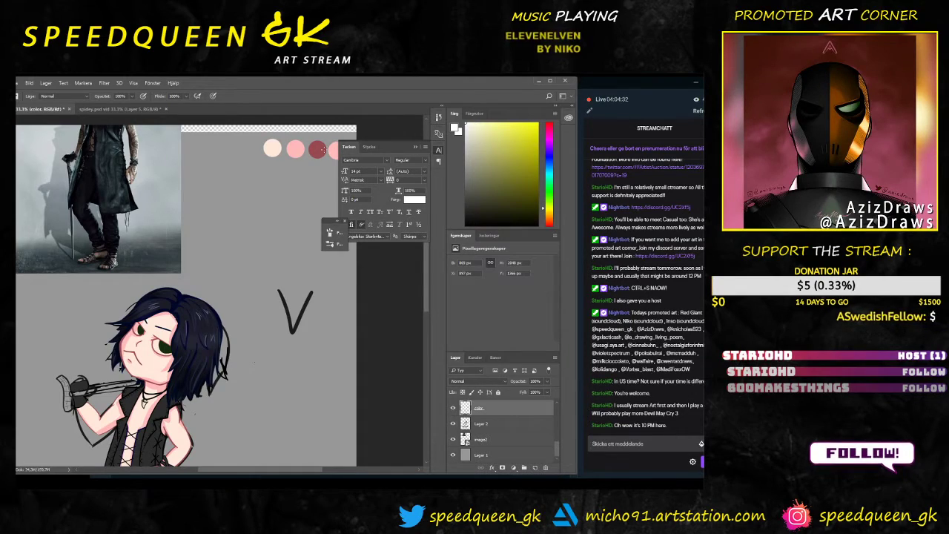
{"action": "left_click_drag", "start_coordinate": [548, 208], "coordinate": [548, 139]}
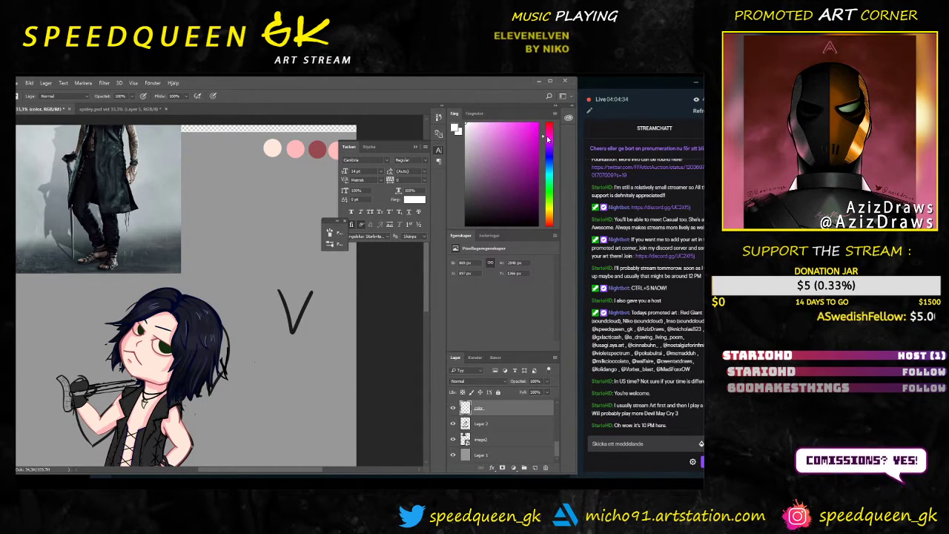
{"action": "left_click", "coordinate": [487, 122]}
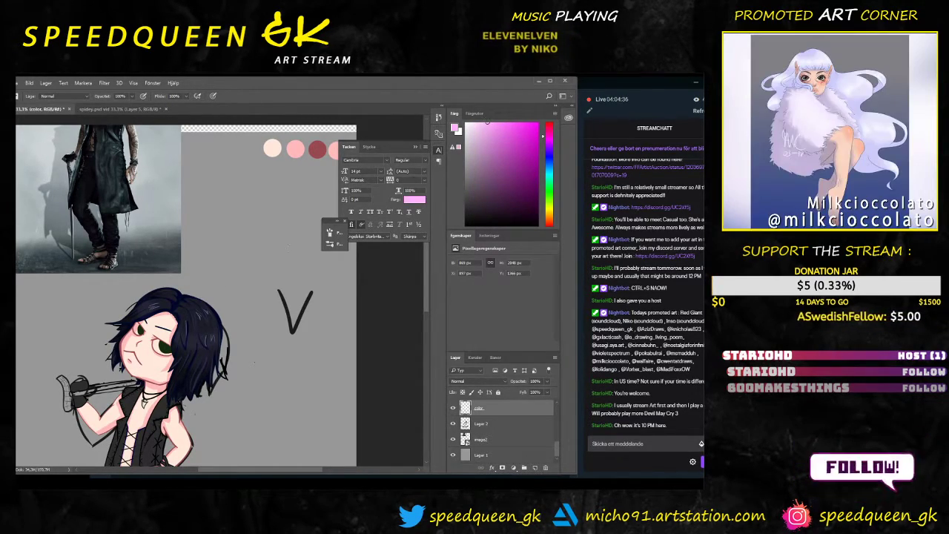
Step: Add a new layer directly above Layer 17 and make it a clipping mask for the skin colour
{"action": "key", "text": "ctrl+plus"}
{"action": "left_click_drag", "start_coordinate": [144, 408], "coordinate": [240, 312]}
{"action": "key", "text": "ctrl+plus"}
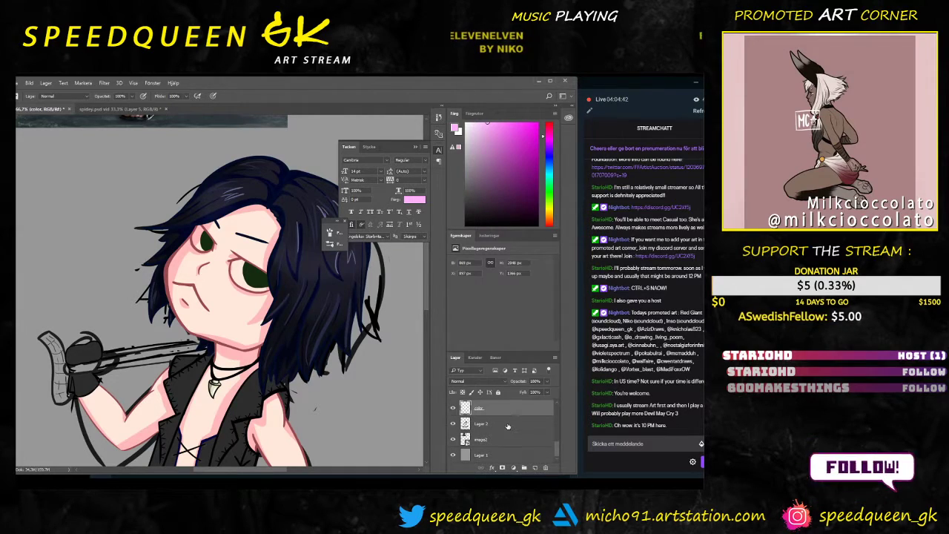
{"action": "scroll", "coordinate": [508, 427], "scroll_direction": "up", "scroll_amount": 4}
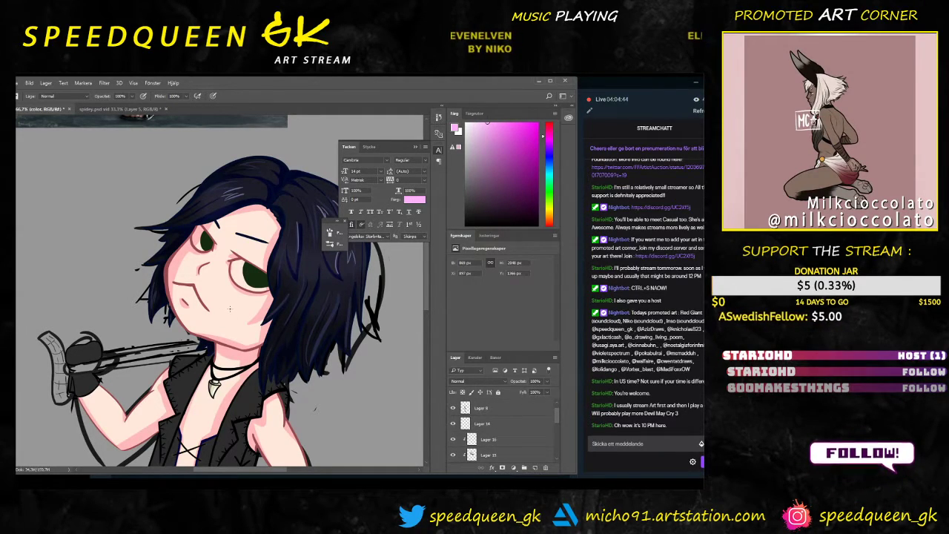
{"action": "key", "text": "v"}
{"action": "scroll", "coordinate": [479, 436], "scroll_direction": "down", "scroll_amount": 3}
{"action": "scroll", "coordinate": [479, 435], "scroll_direction": "down", "scroll_amount": 4}
{"action": "scroll", "coordinate": [481, 438], "scroll_direction": "up", "scroll_amount": 3}
{"action": "left_click", "coordinate": [496, 444]}
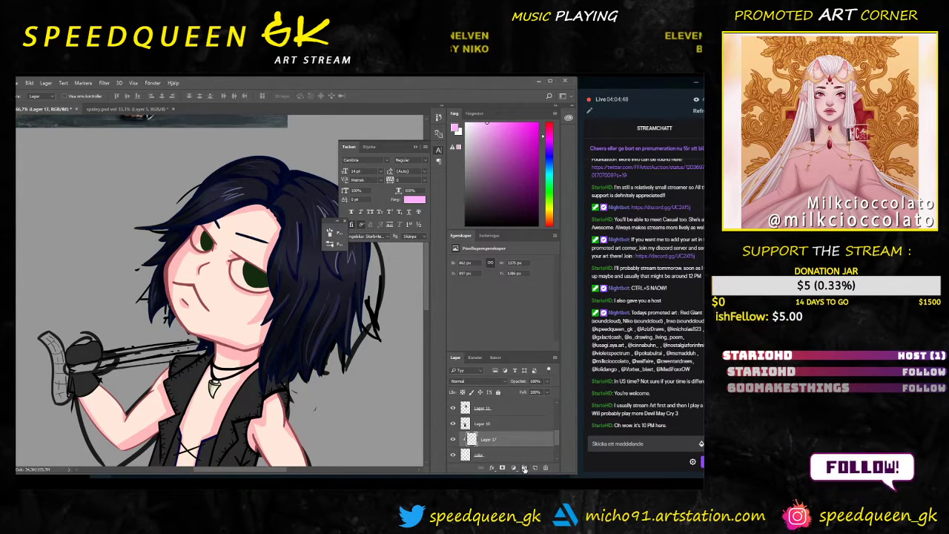
{"action": "left_click", "coordinate": [523, 469]}
{"action": "right_click", "coordinate": [510, 439]}
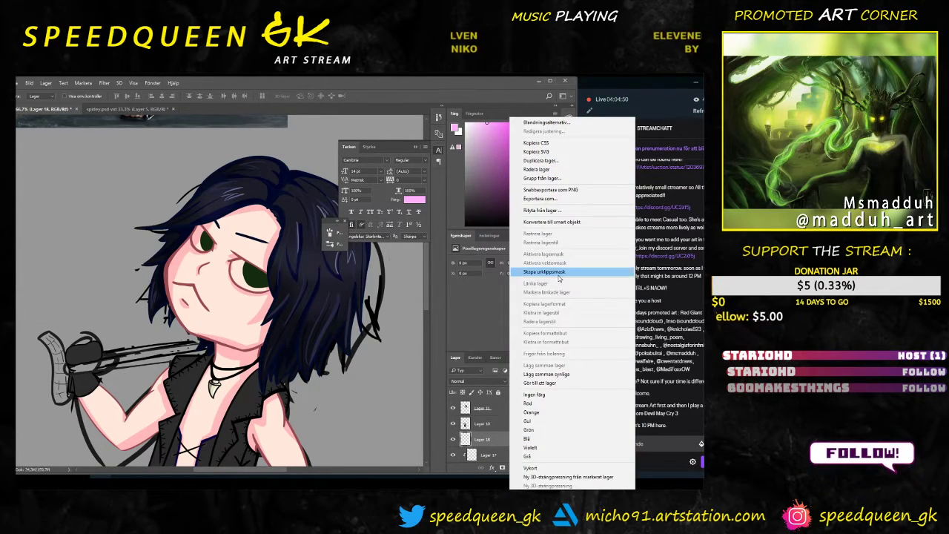
{"action": "left_click", "coordinate": [559, 275]}
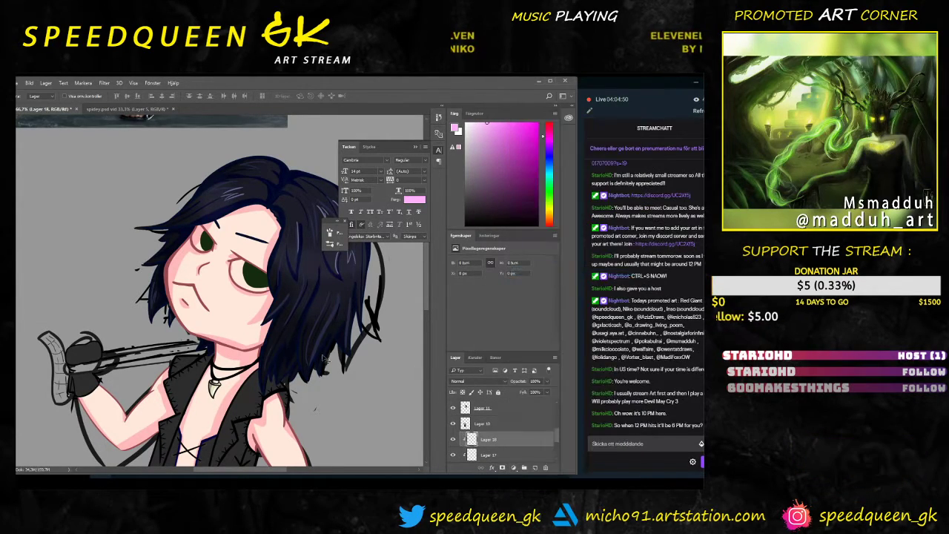
Step: Try a soft magenta-pink blush on the cheek below the larger eye, and undo it
{"action": "key", "text": "b"}
{"action": "right_click", "coordinate": [248, 310]}
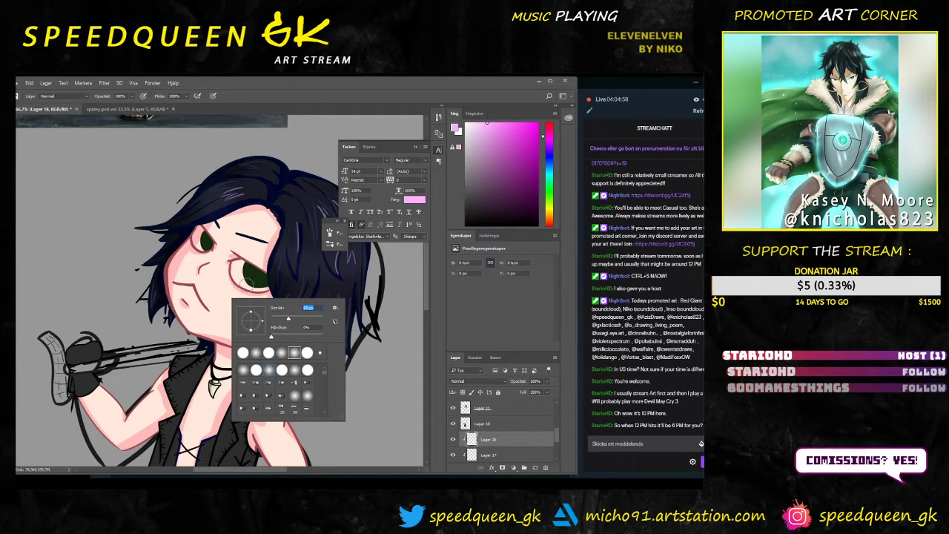
{"action": "left_click", "coordinate": [396, 378]}
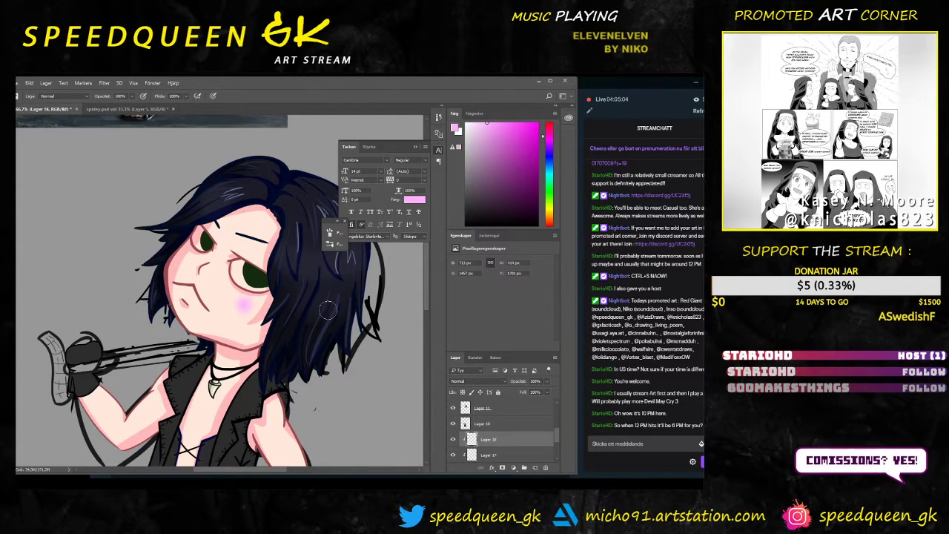
{"action": "key", "text": "ctrl+z"}
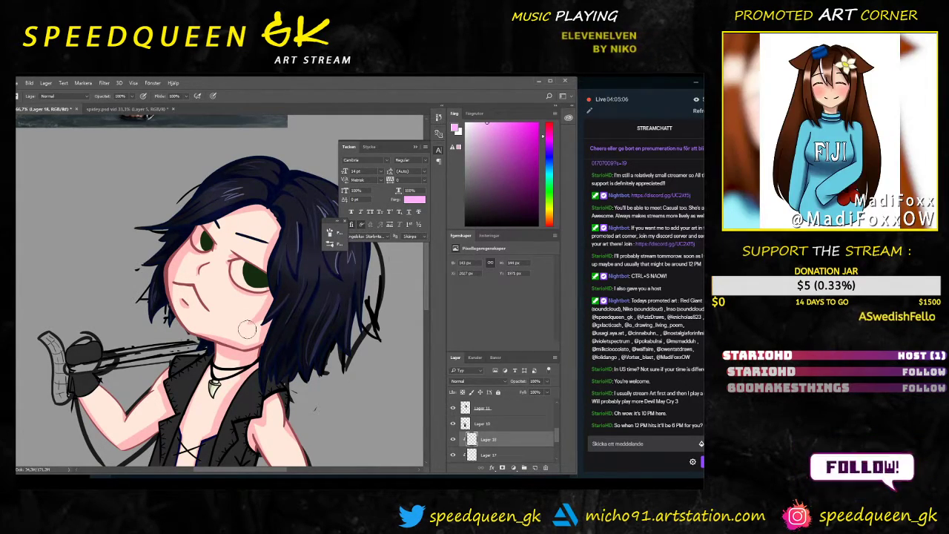
Step: Choose a paler pink and dab soft blush onto both cheeks with the soft brush
{"action": "right_click", "coordinate": [236, 311]}
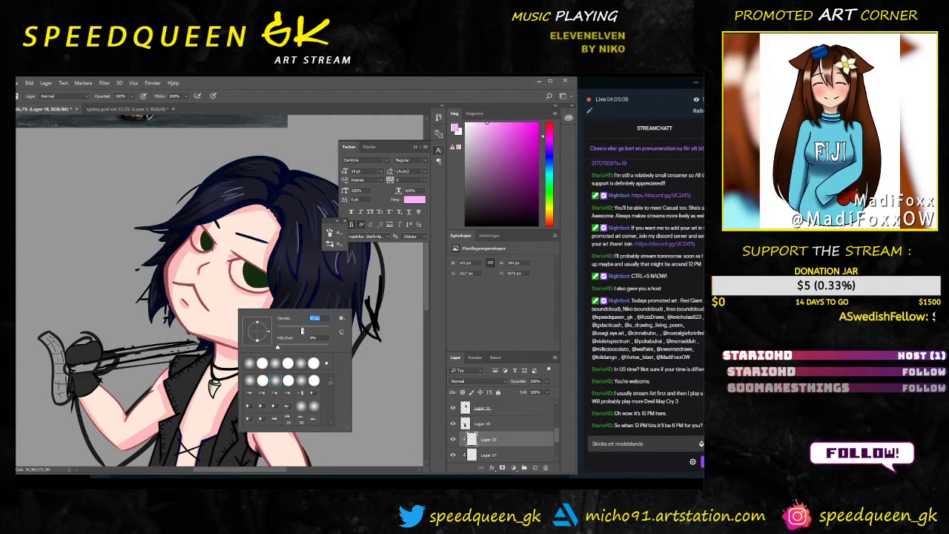
{"action": "left_click", "coordinate": [481, 123]}
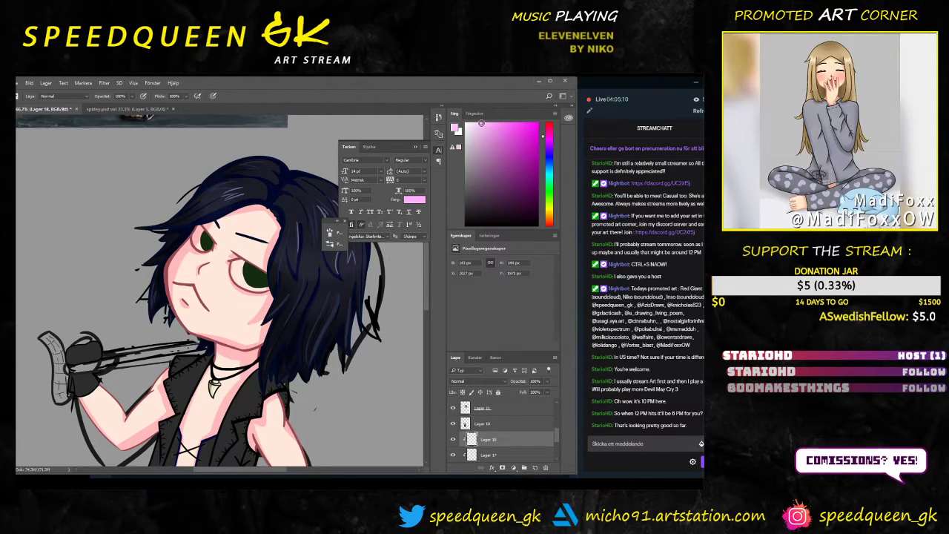
{"action": "left_click", "coordinate": [240, 308]}
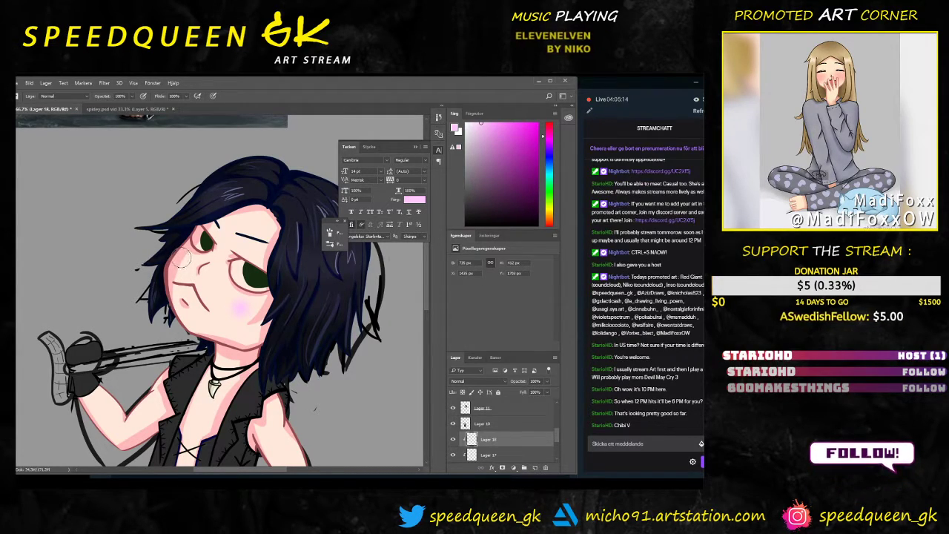
{"action": "left_click_drag", "start_coordinate": [186, 256], "coordinate": [181, 252]}
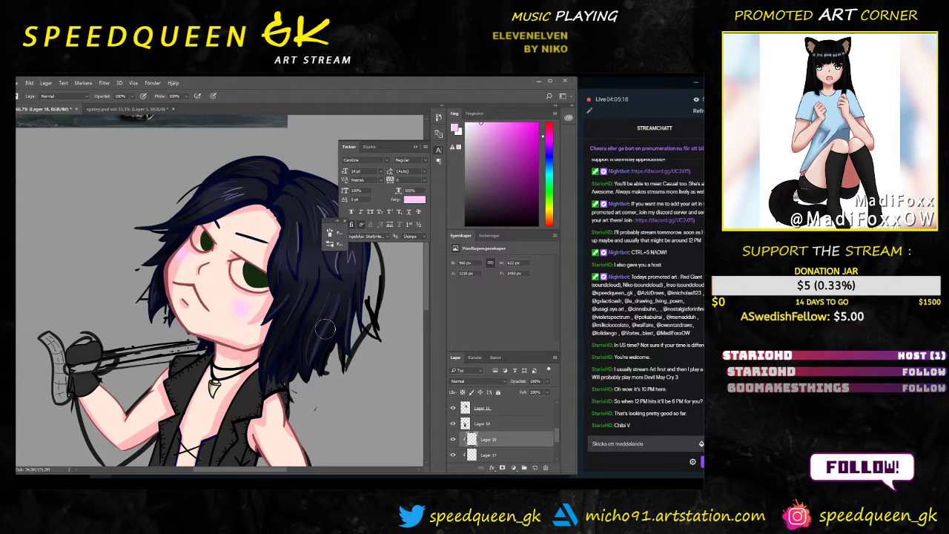
Step: Replace the purple cheek blush with soft pink blush on both cheeks and lower the blush layer's opacity to about 32%
{"action": "key", "text": "ctrl+z"}
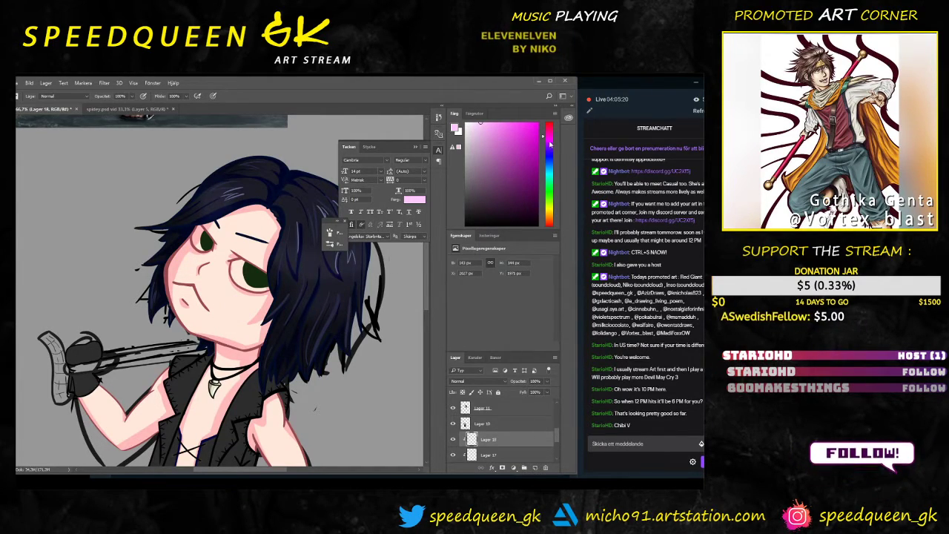
{"action": "left_click_drag", "start_coordinate": [242, 304], "coordinate": [249, 309]}
{"action": "key", "text": "ctrl+z"}
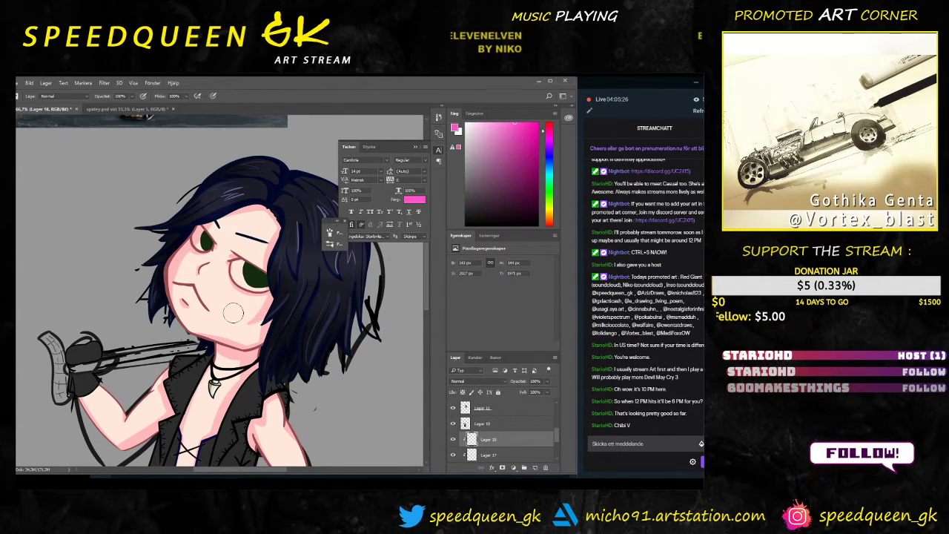
{"action": "left_click", "coordinate": [242, 308]}
{"action": "left_click", "coordinate": [180, 259]}
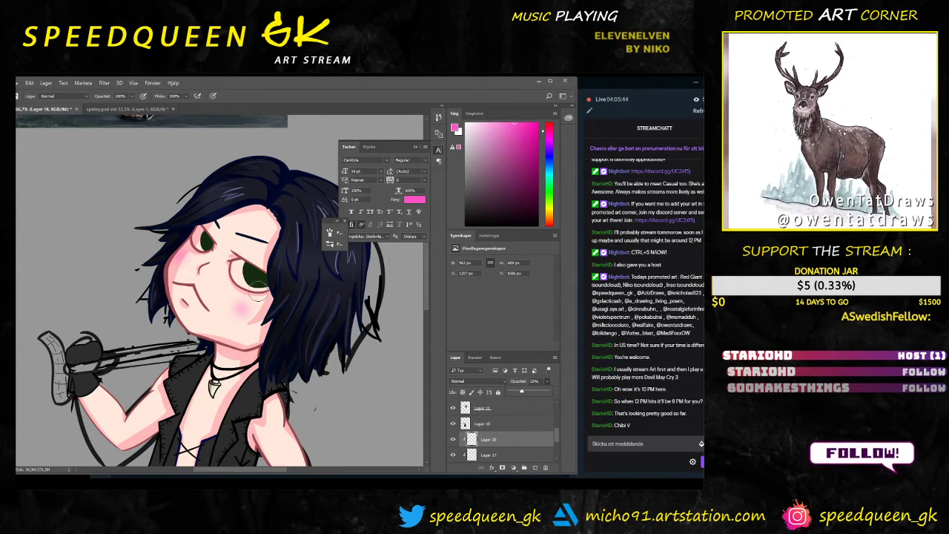
Step: Switch the paint colour to white and choose a small soft round brush with 0% hardness
{"action": "key", "text": "x"}
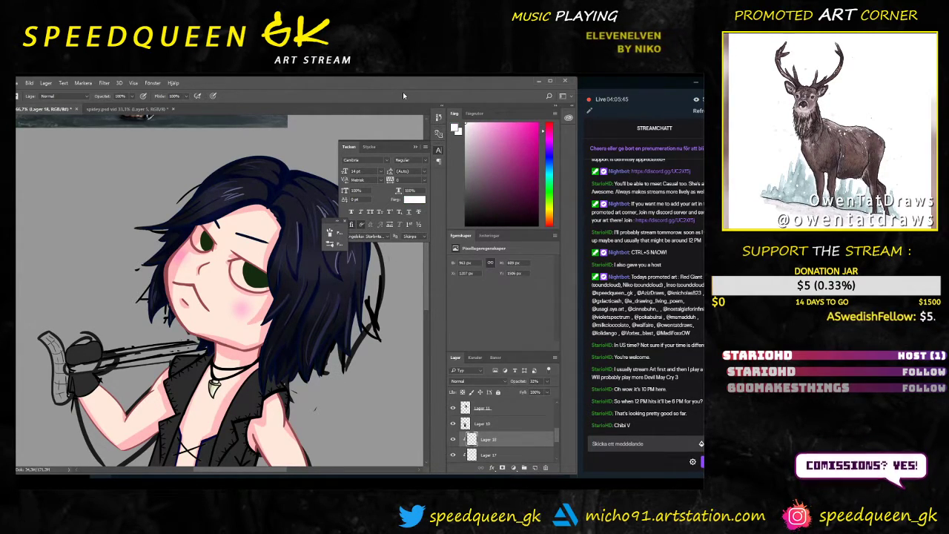
{"action": "right_click", "coordinate": [267, 307]}
{"action": "left_click", "coordinate": [293, 371]}
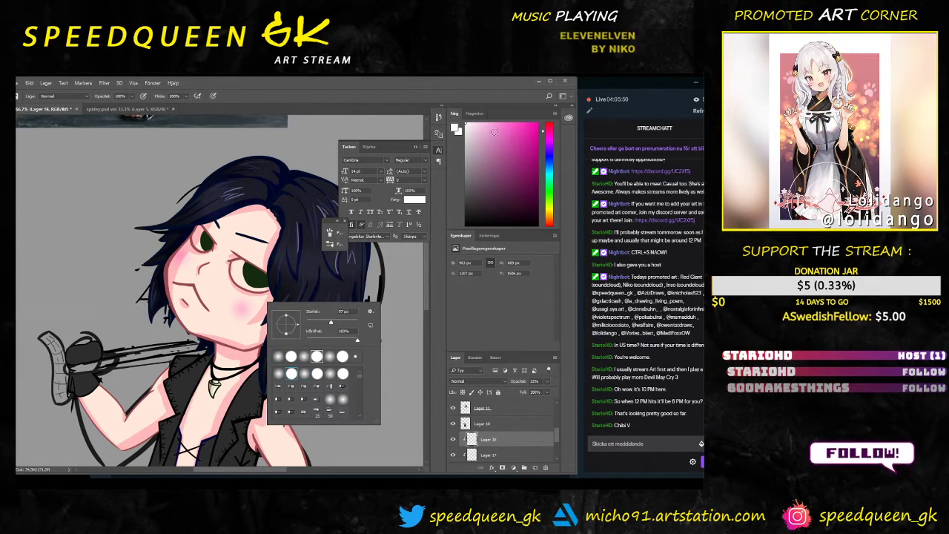
{"action": "key", "text": "Return"}
{"action": "right_click", "coordinate": [260, 310]}
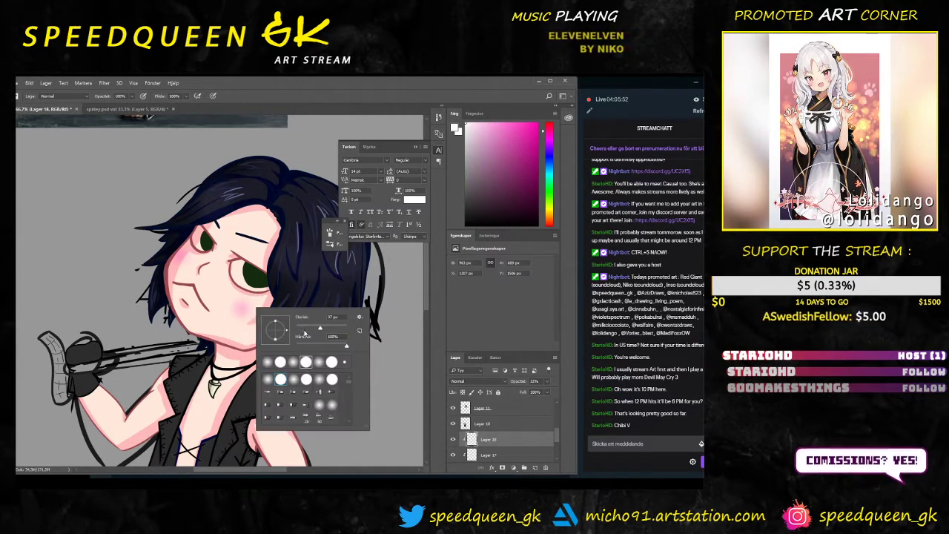
{"action": "left_click", "coordinate": [293, 379]}
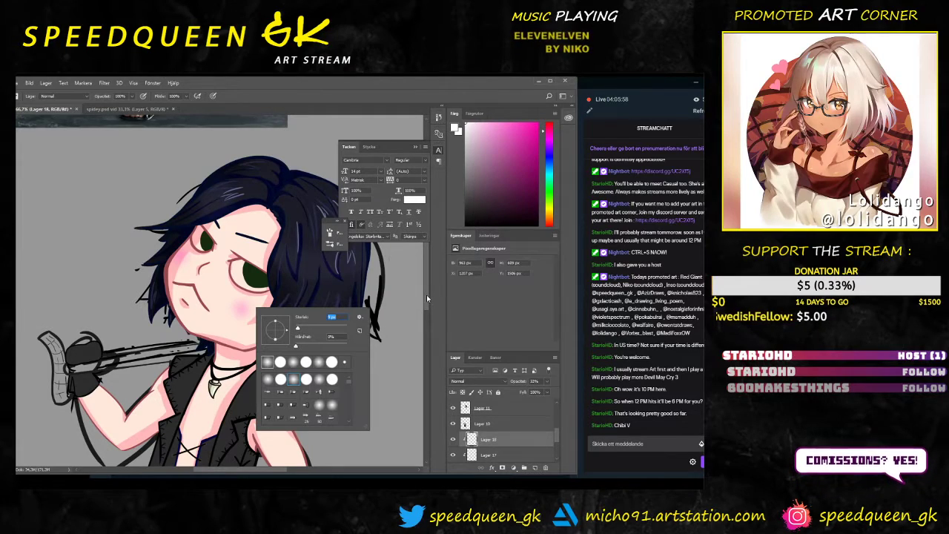
{"action": "key", "text": "Return"}
Step: Dab small soft white highlights onto the cheek blush, enlarging the brush to about 12 px
{"action": "key", "text": "ctrl+plus"}
{"action": "right_click", "coordinate": [279, 347]}
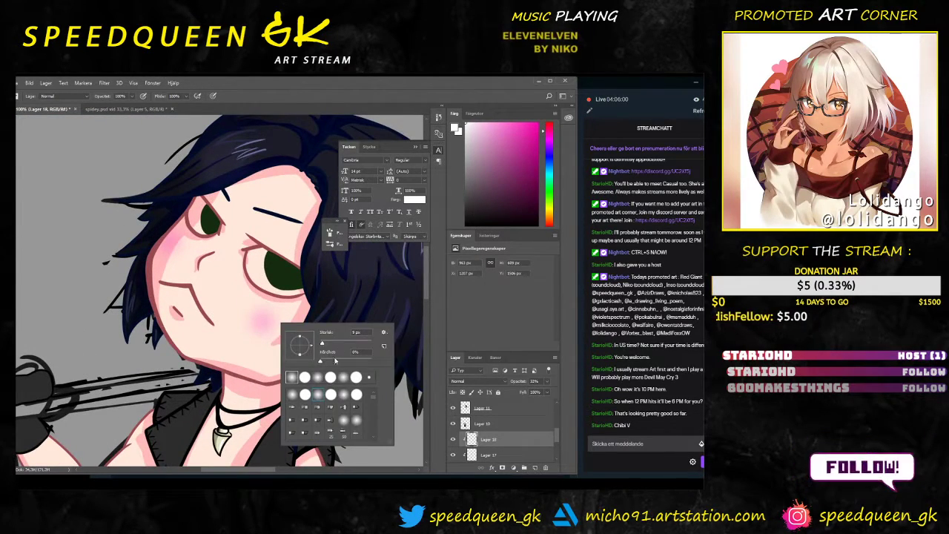
{"action": "key", "text": "Return"}
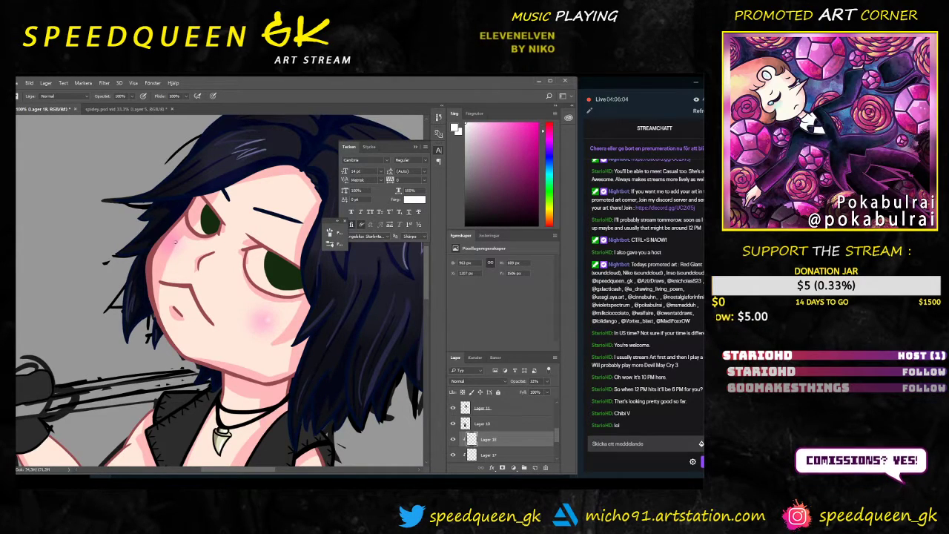
{"action": "key", "text": "ctrl+minus"}
{"action": "key", "text": "ctrl+minus"}
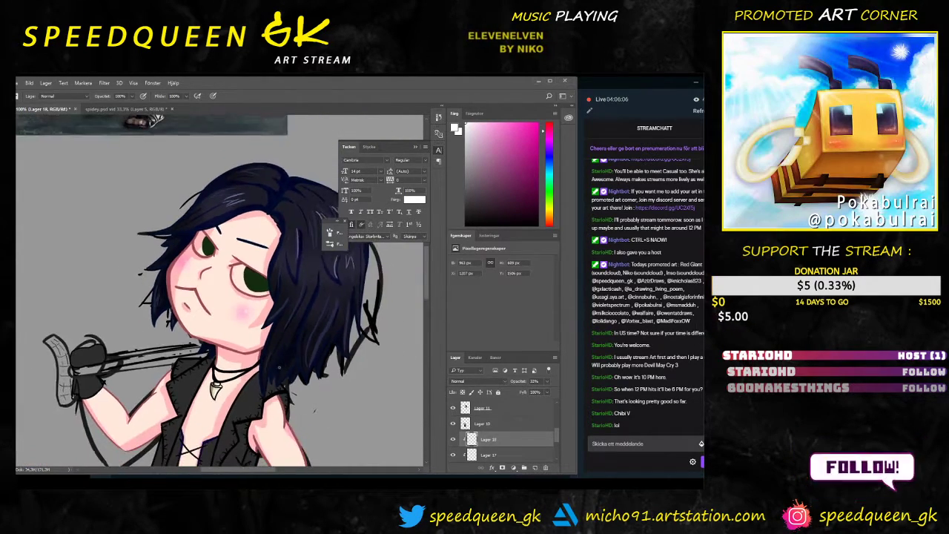
{"action": "key", "text": "ctrl+plus"}
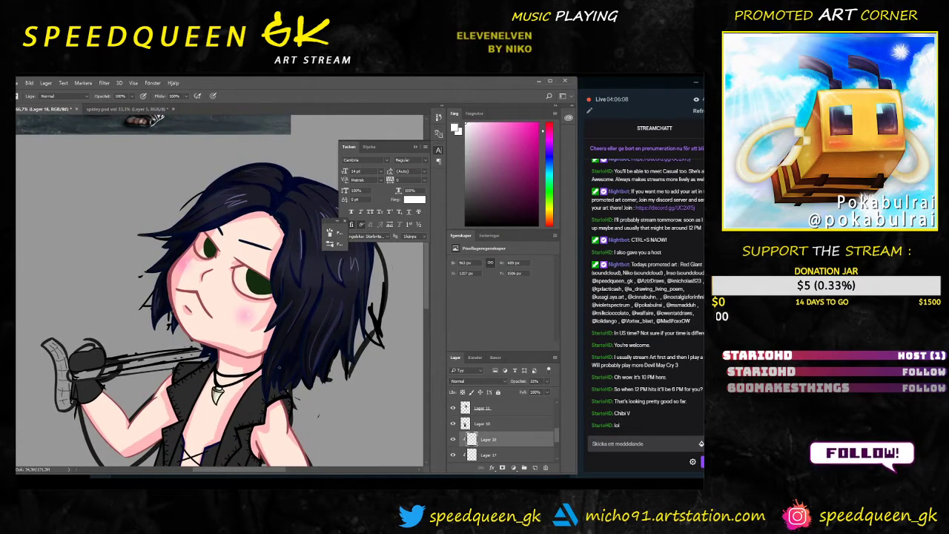
{"action": "key", "text": "ctrl+plus"}
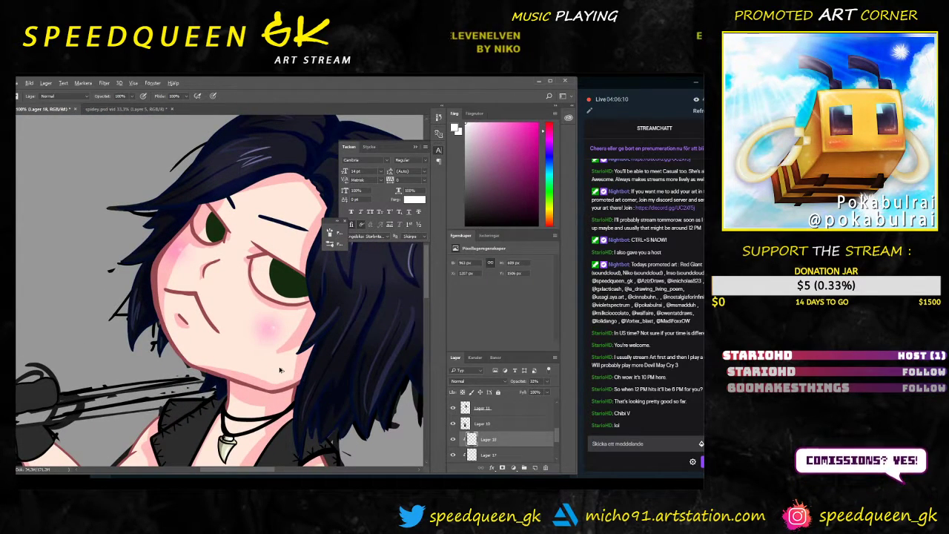
{"action": "right_click", "coordinate": [289, 328]}
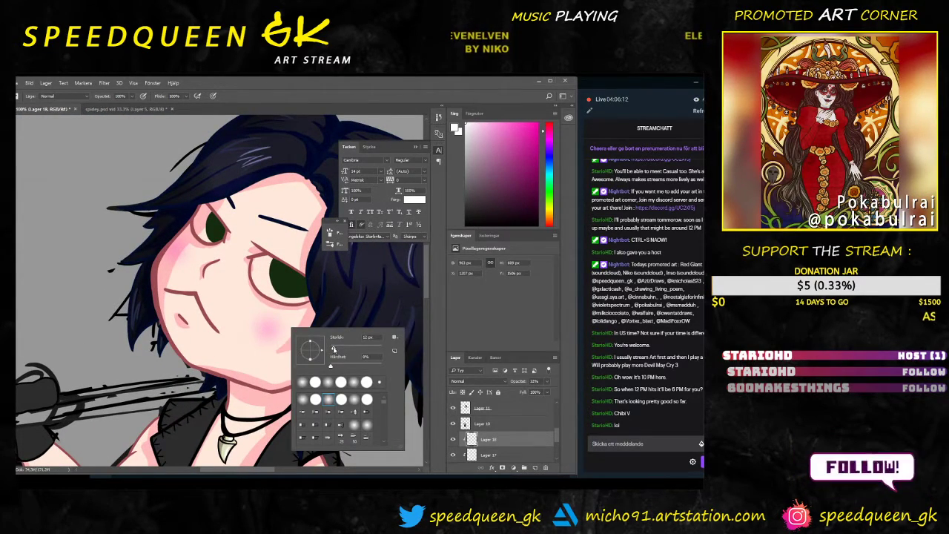
{"action": "left_click", "coordinate": [274, 328]}
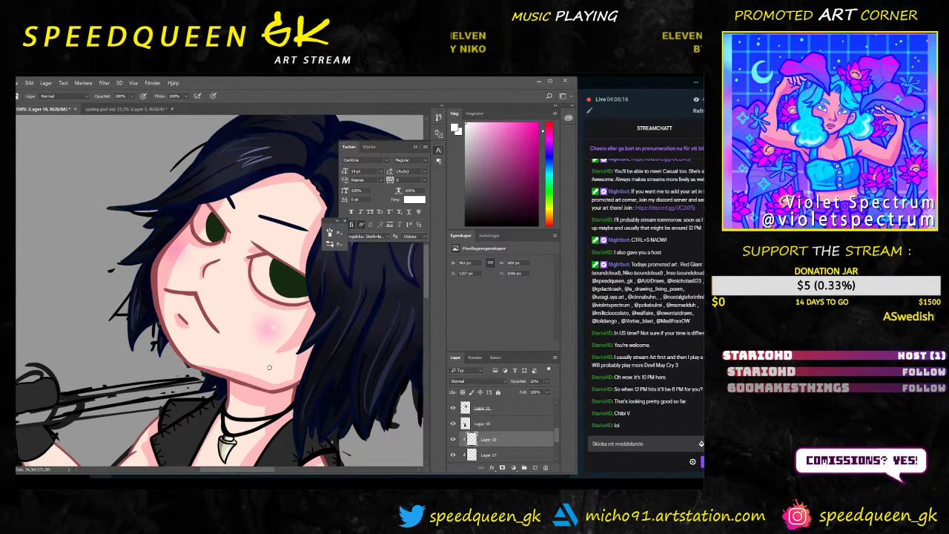
{"action": "right_click", "coordinate": [282, 337]}
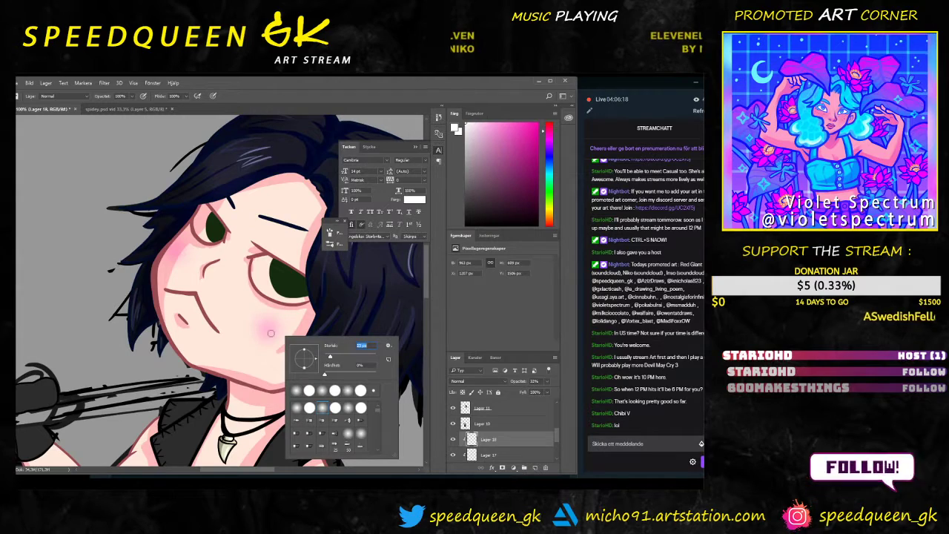
{"action": "key", "text": "Return"}
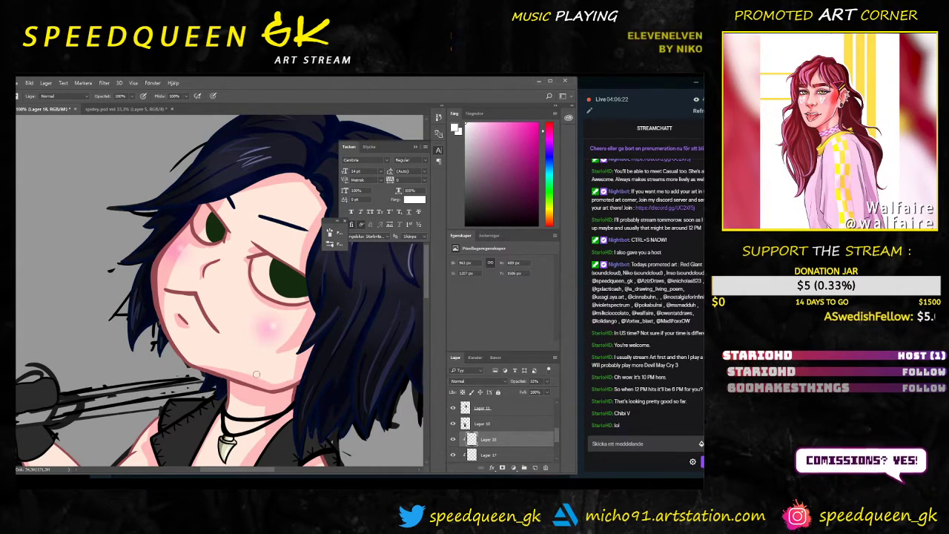
Step: Save the drawing with the finished cheek highlights
{"action": "key", "text": "ctrl+minus"}
{"action": "key", "text": "ctrl+minus"}
{"action": "key", "text": "ctrl+minus"}
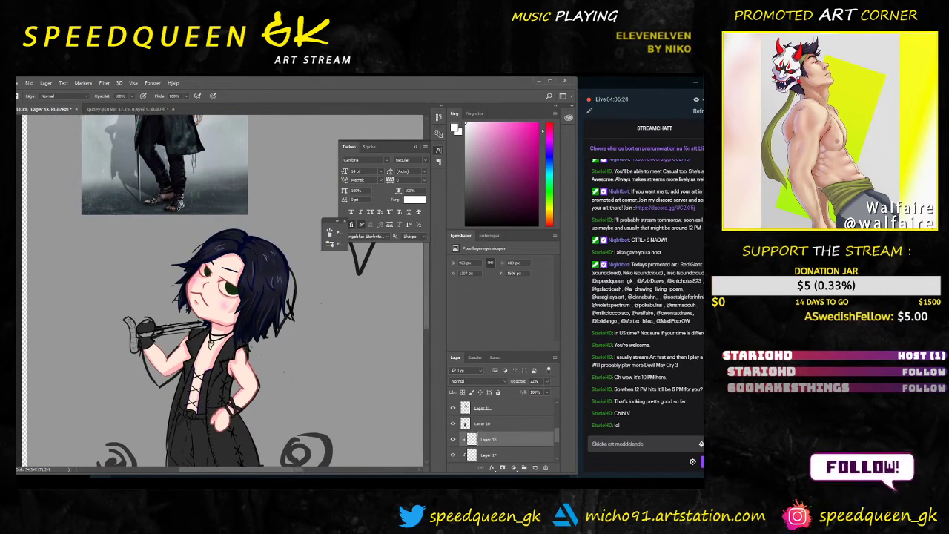
{"action": "key", "text": "ctrl+s"}
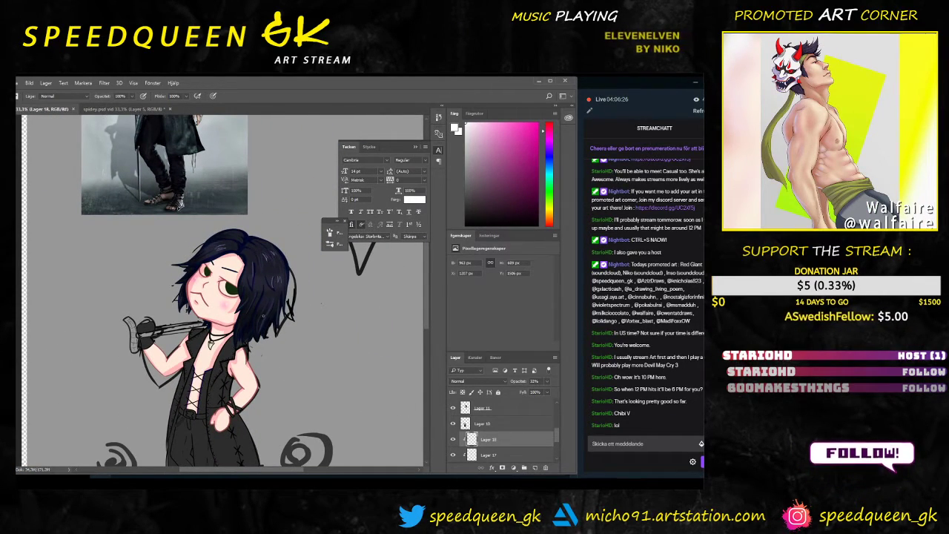
Step: Hide the rough sketch layer, Layer 2, beneath the coloured character
{"action": "left_click_drag", "start_coordinate": [293, 344], "coordinate": [302, 290]}
{"action": "scroll", "coordinate": [206, 274], "scroll_direction": "up", "scroll_amount": 3}
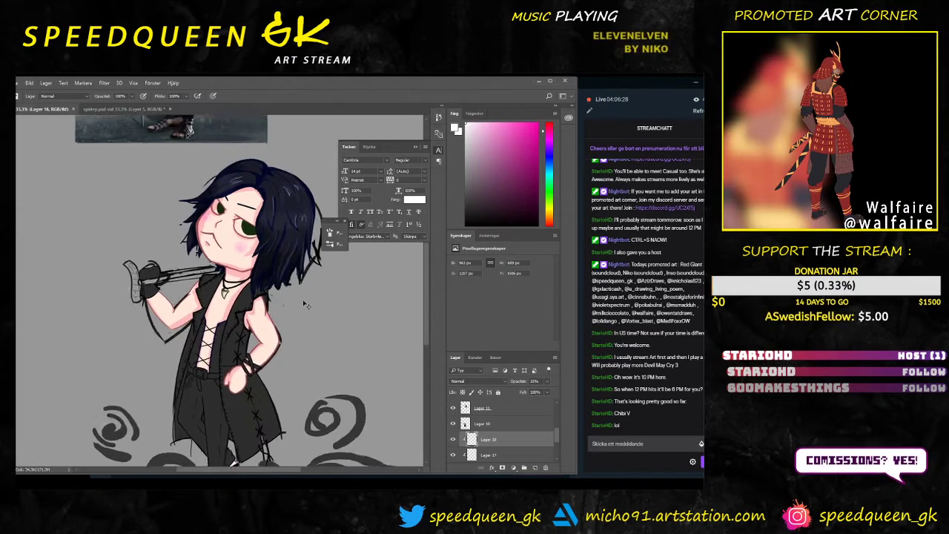
{"action": "scroll", "coordinate": [207, 296], "scroll_direction": "down", "scroll_amount": 3}
{"action": "scroll", "coordinate": [478, 428], "scroll_direction": "down", "scroll_amount": 1}
{"action": "scroll", "coordinate": [478, 429], "scroll_direction": "up", "scroll_amount": 2}
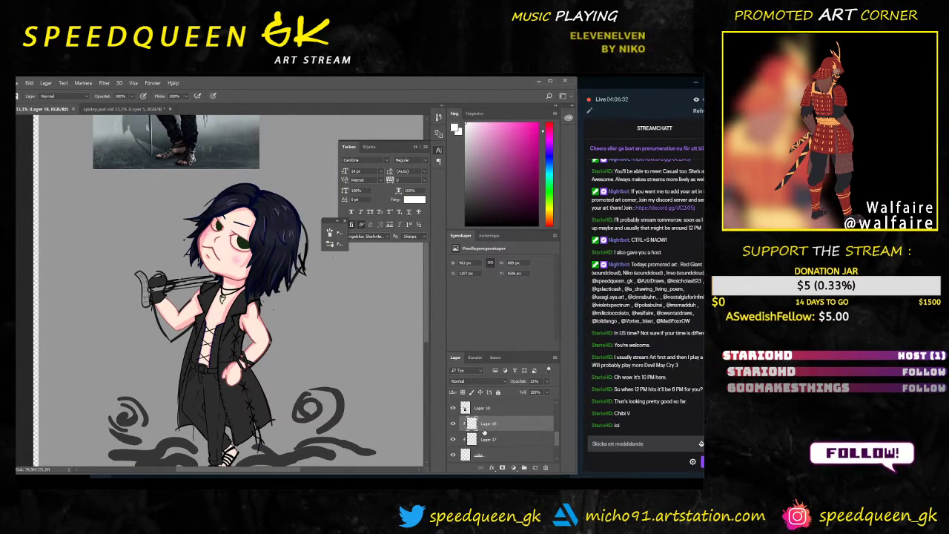
{"action": "key", "text": "ctrl+plus"}
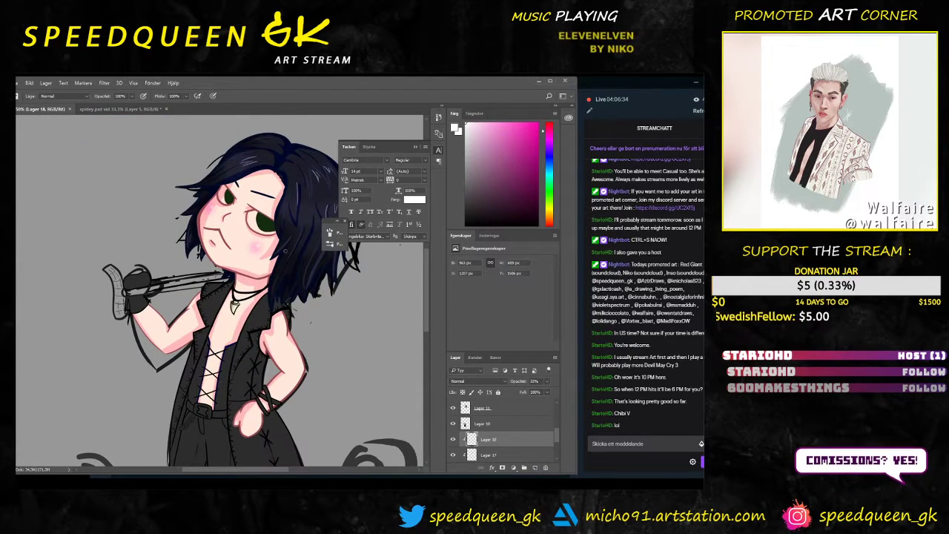
{"action": "key", "text": "ctrl+minus"}
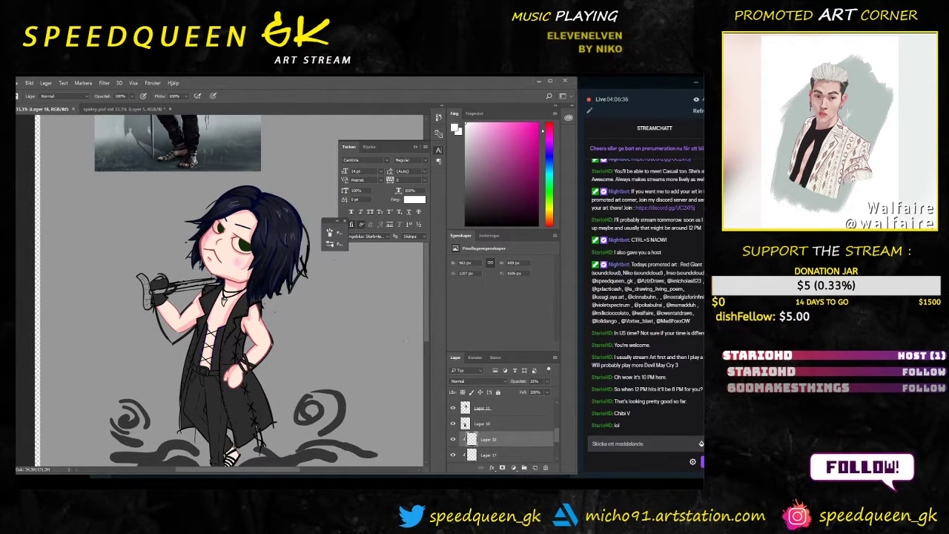
{"action": "left_click_drag", "start_coordinate": [335, 344], "coordinate": [321, 319]}
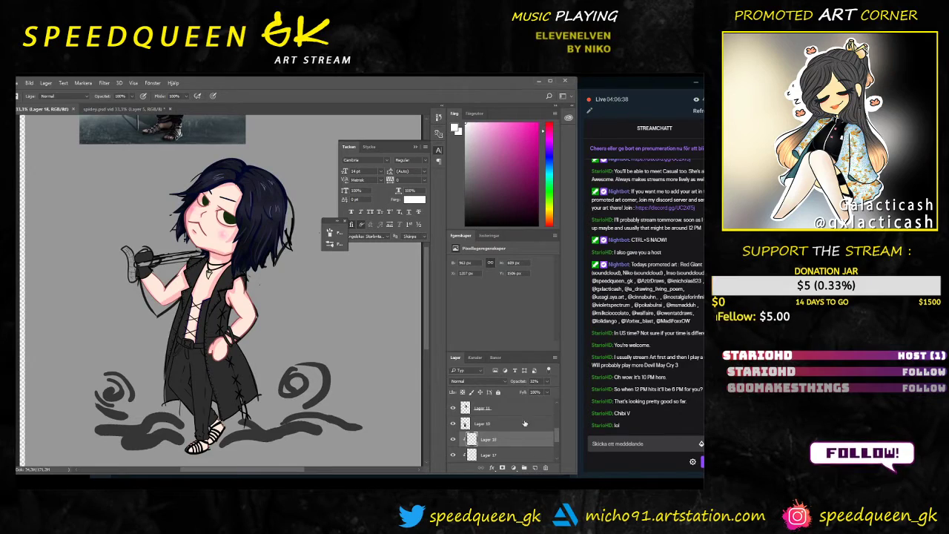
{"action": "scroll", "coordinate": [528, 424], "scroll_direction": "down", "scroll_amount": 4}
{"action": "left_click", "coordinate": [501, 425]}
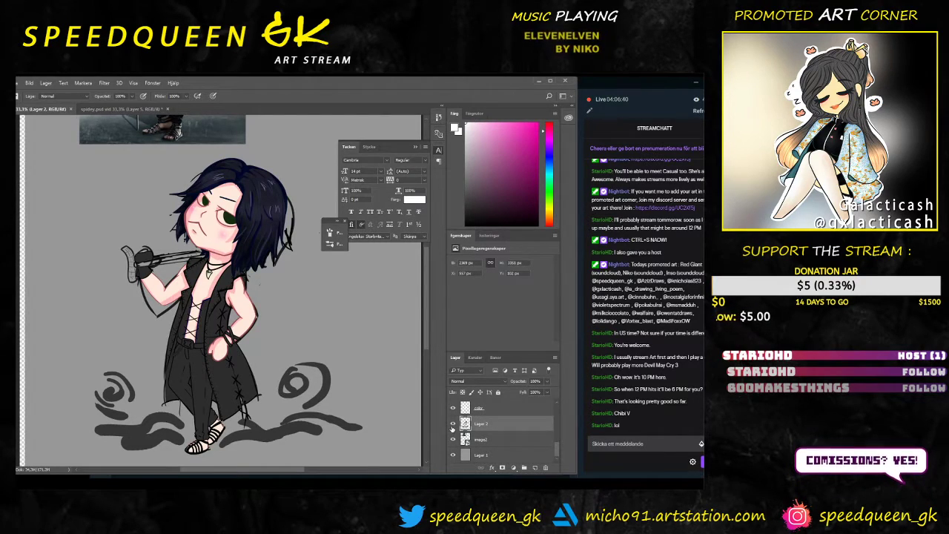
{"action": "left_click", "coordinate": [453, 424]}
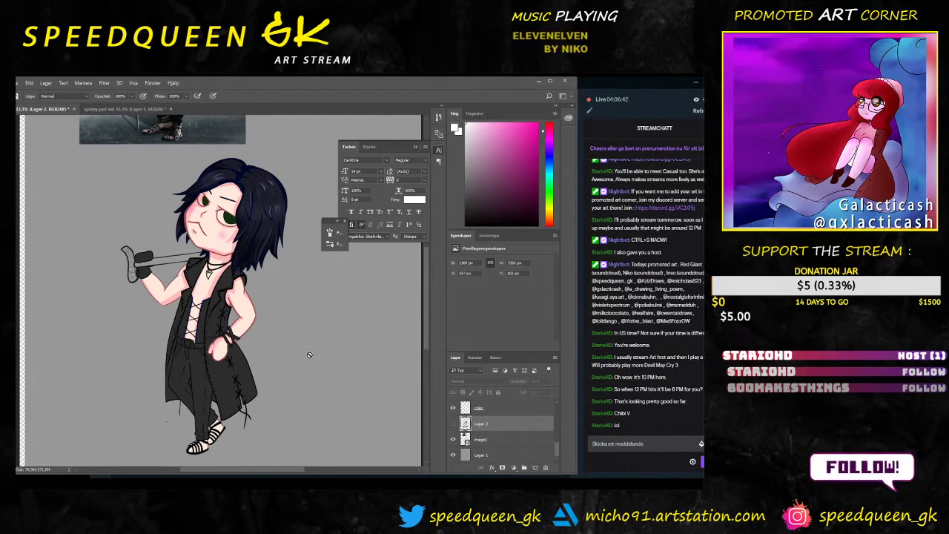
Step: Select the black coat's colour layer, Layer 10, and toggle its visibility to check which parts it contains
{"action": "key", "text": "ctrl+plus"}
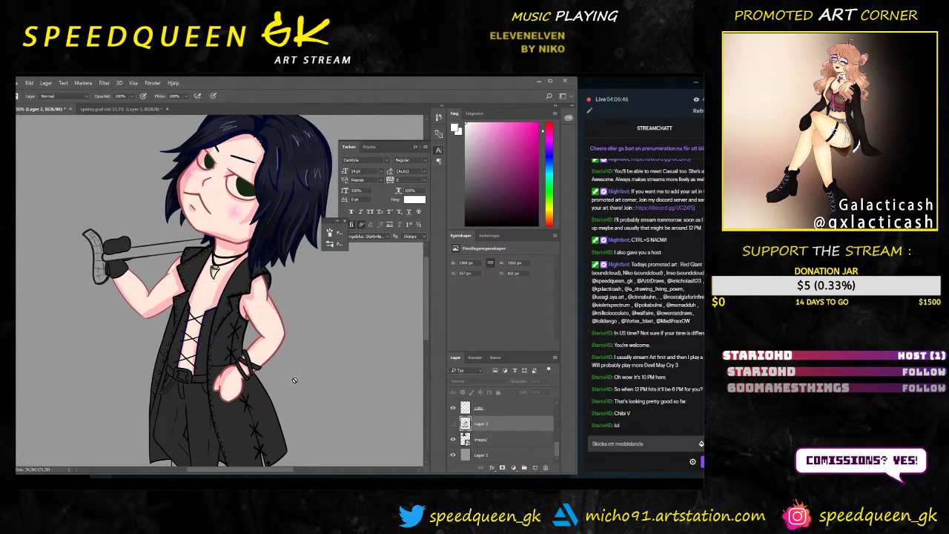
{"action": "left_click_drag", "start_coordinate": [289, 374], "coordinate": [286, 328]}
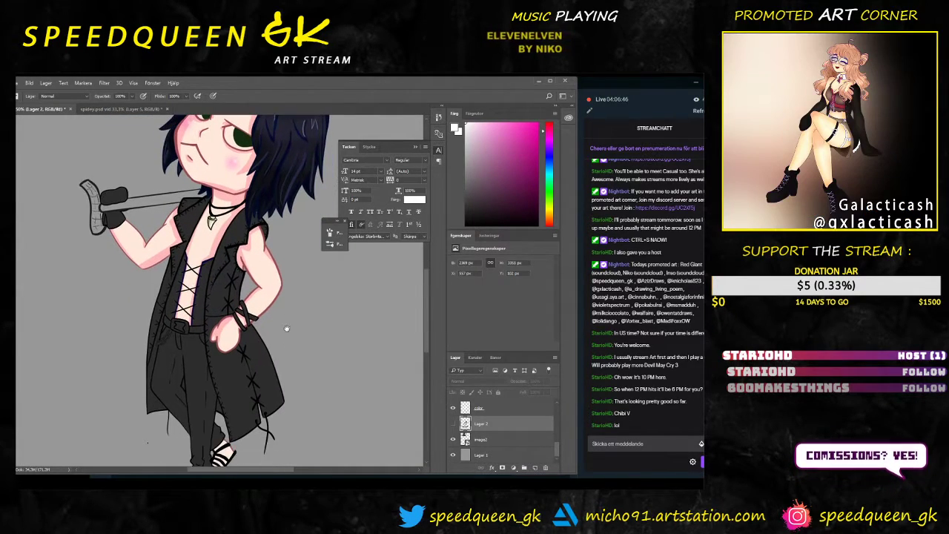
{"action": "left_click", "coordinate": [473, 442]}
{"action": "scroll", "coordinate": [500, 443], "scroll_direction": "up", "scroll_amount": 3}
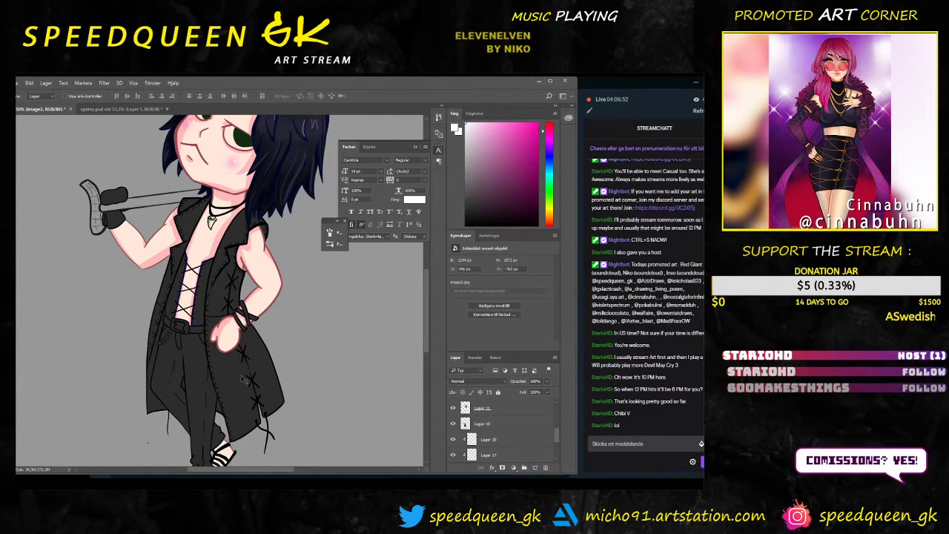
{"action": "left_click", "coordinate": [236, 370], "text": "ctrl"}
{"action": "scroll", "coordinate": [466, 426], "scroll_direction": "up", "scroll_amount": 1}
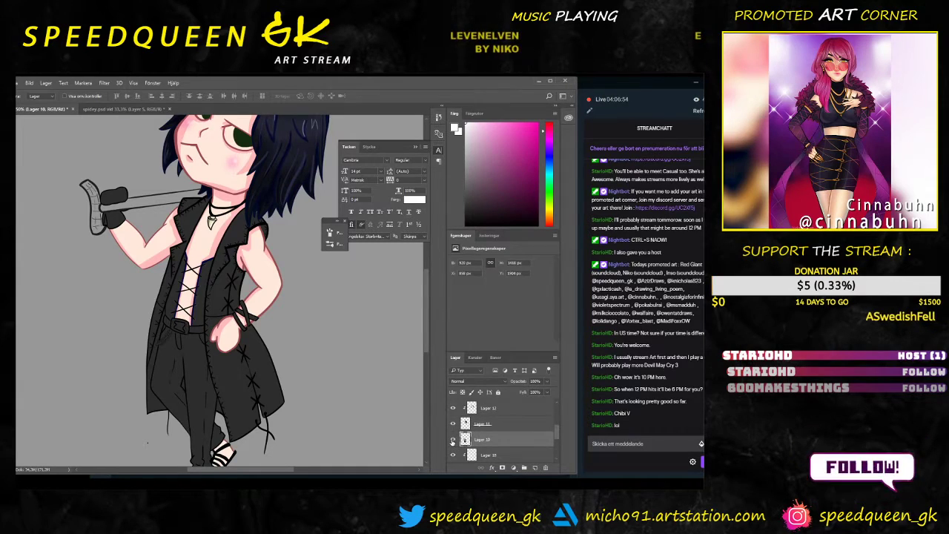
{"action": "left_click", "coordinate": [453, 440]}
{"action": "left_click", "coordinate": [453, 440]}
{"action": "left_click", "coordinate": [453, 440]}
{"action": "left_click", "coordinate": [453, 439]}
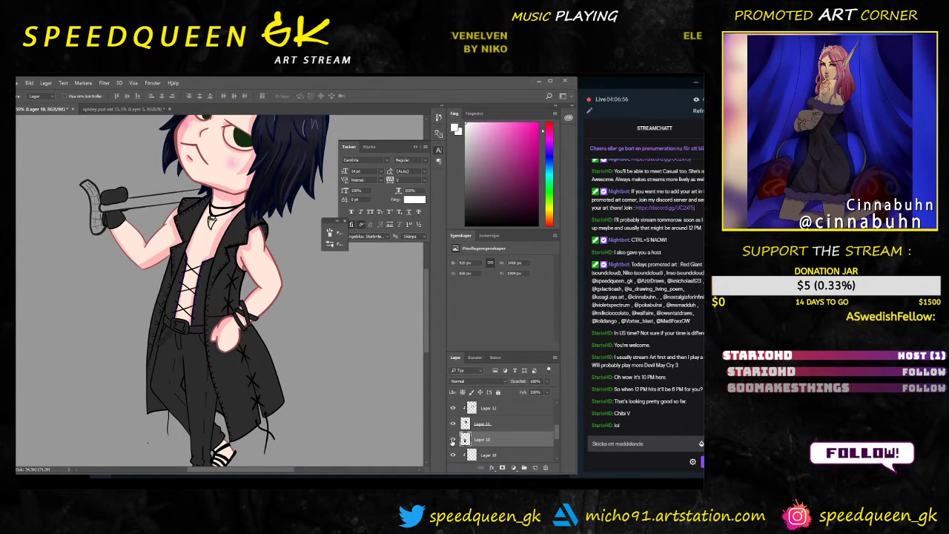
Step: Add a new layer above Layer 10 and clip it to the coat's colours
{"action": "left_click", "coordinate": [535, 467]}
{"action": "right_click", "coordinate": [512, 439]}
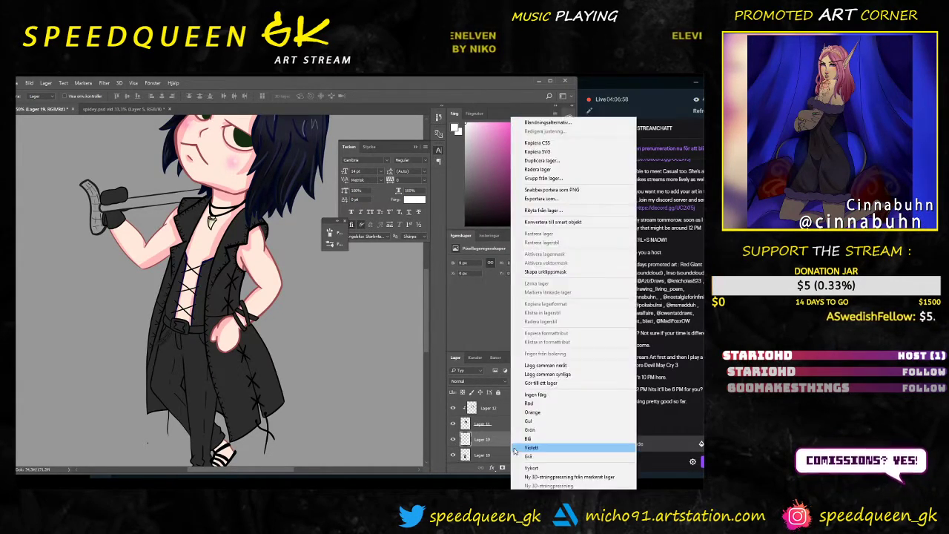
{"action": "left_click", "coordinate": [546, 272]}
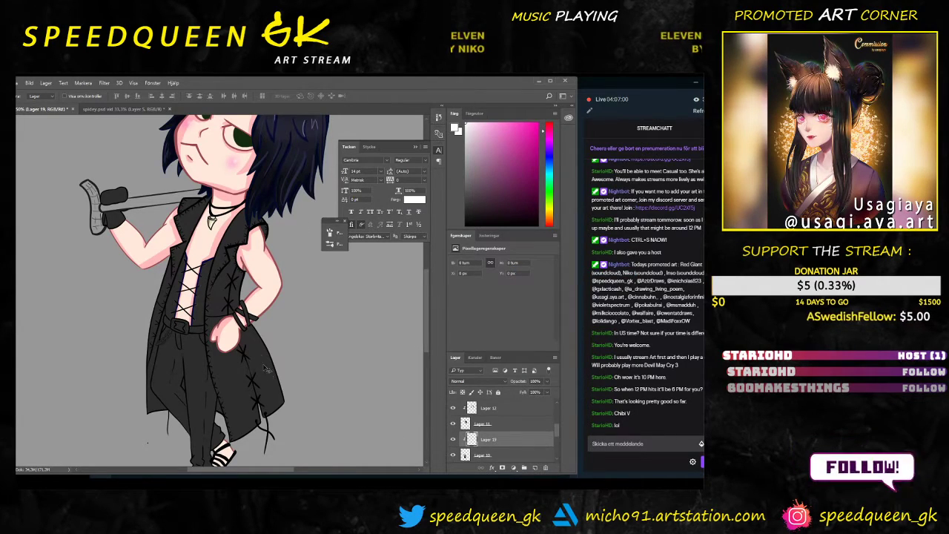
Step: With the Brush tool, sample the coat's dark grey and shift its hue to blue for a very dark blue paint colour
{"action": "key", "text": "b"}
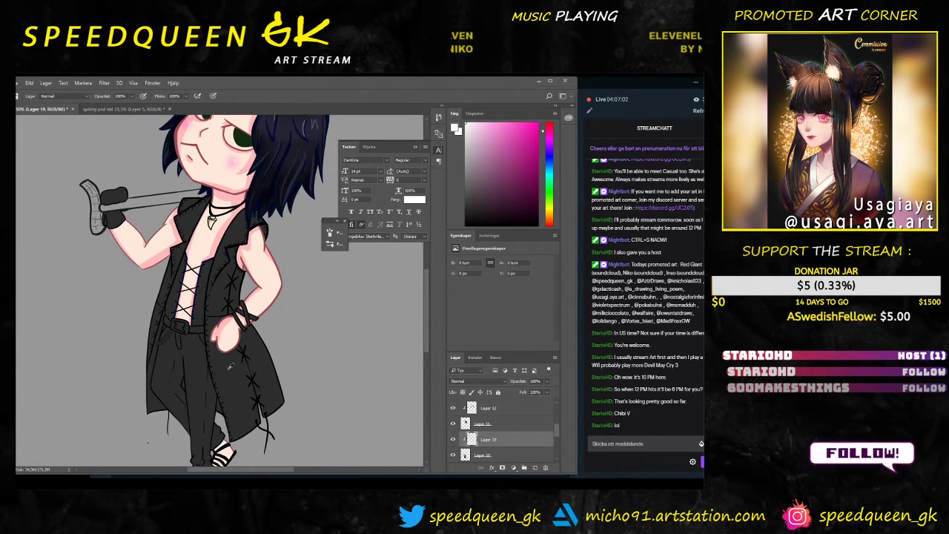
{"action": "left_click", "coordinate": [239, 361], "text": "alt"}
{"action": "left_click_drag", "start_coordinate": [466, 217], "coordinate": [449, 217]}
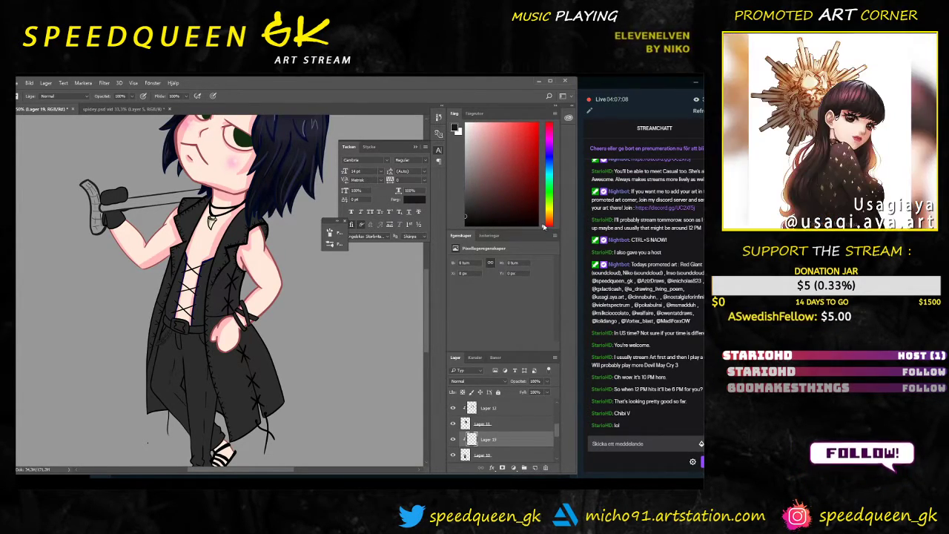
{"action": "left_click", "coordinate": [542, 170]}
{"action": "left_click_drag", "start_coordinate": [543, 171], "coordinate": [543, 166]}
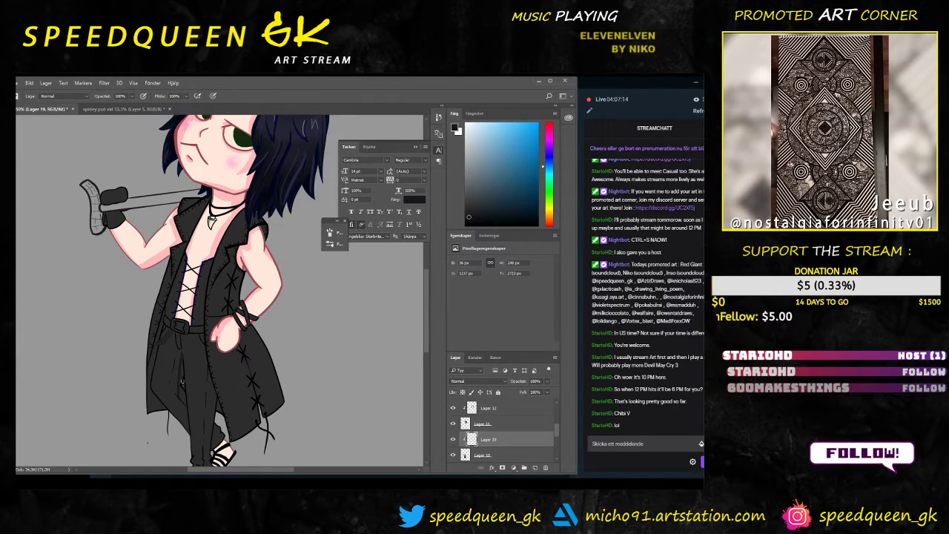
{"action": "right_click", "coordinate": [213, 378]}
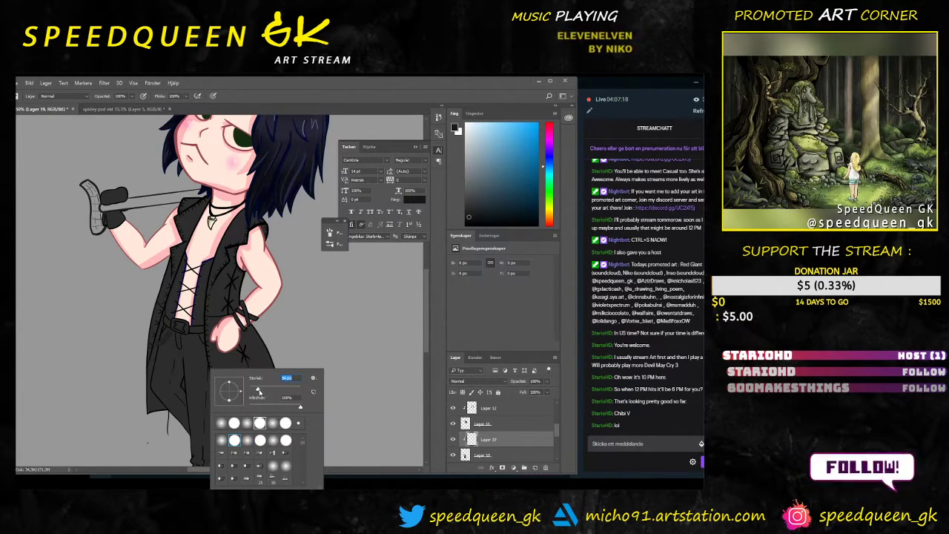
{"action": "key", "text": "Return"}
{"action": "left_click_drag", "start_coordinate": [178, 362], "coordinate": [180, 385]}
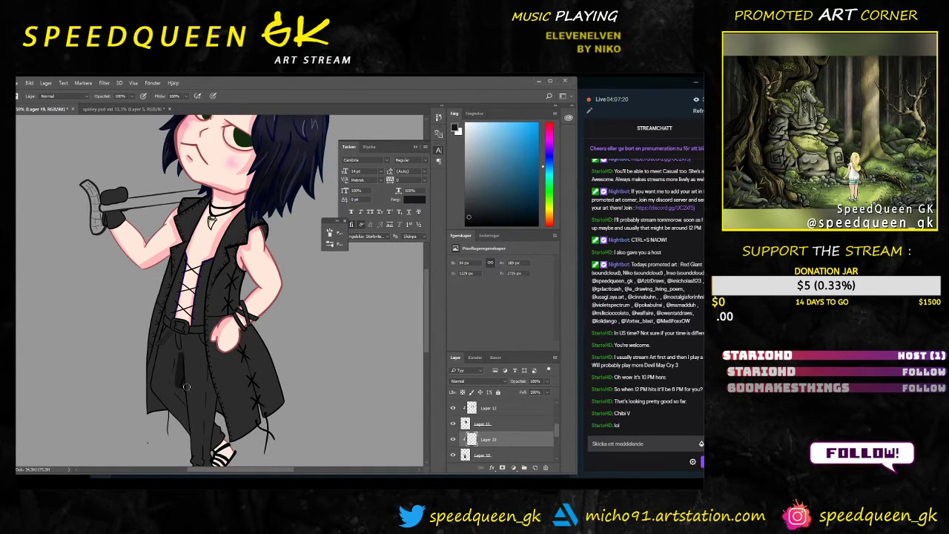
{"action": "key", "text": "ctrl+alt+z"}
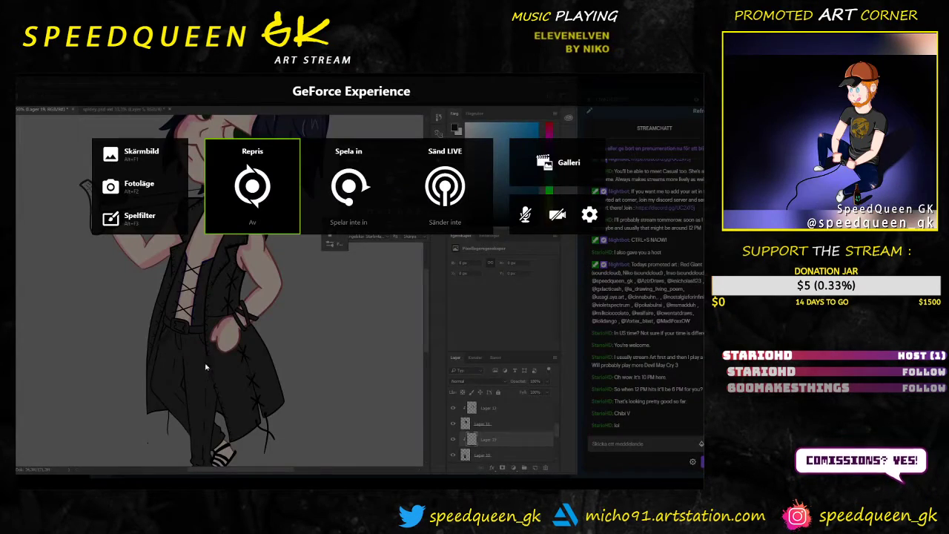
{"action": "key", "text": "alt+z"}
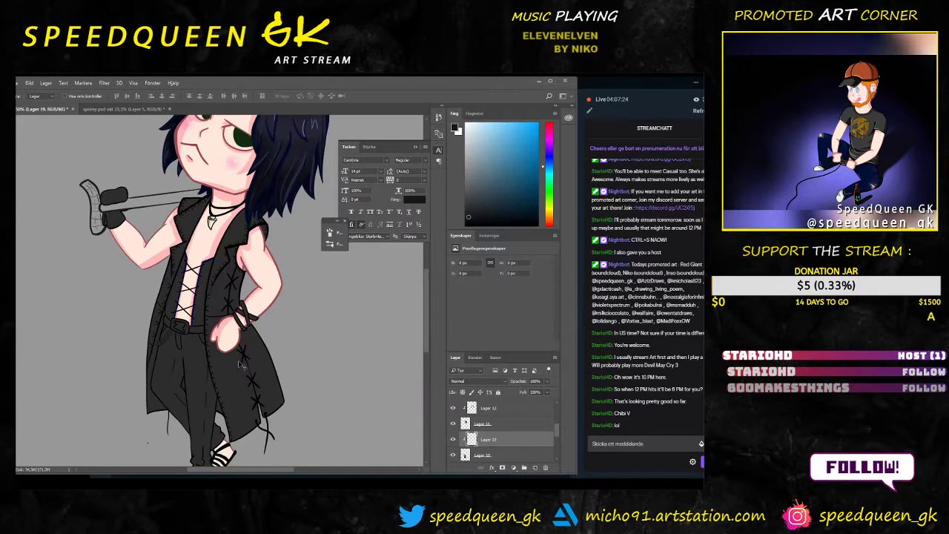
Step: Select Layer 17 from the artwork and try brushing a dark shadow onto the trousers with an adjusted brush size
{"action": "key", "text": "ctrl+minus"}
{"action": "key", "text": "ctrl+plus"}
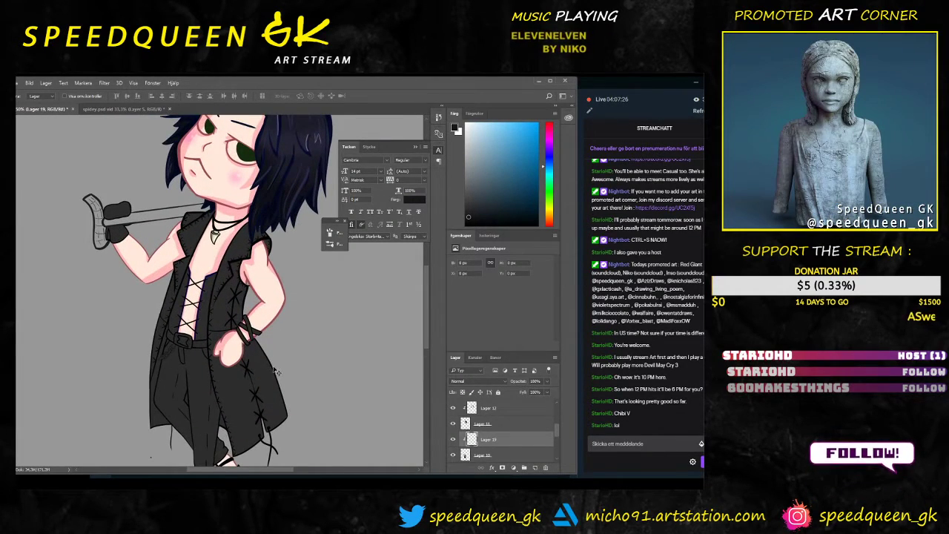
{"action": "left_click_drag", "start_coordinate": [230, 390], "coordinate": [274, 332]}
{"action": "scroll", "coordinate": [247, 334], "scroll_direction": "up", "scroll_amount": 2}
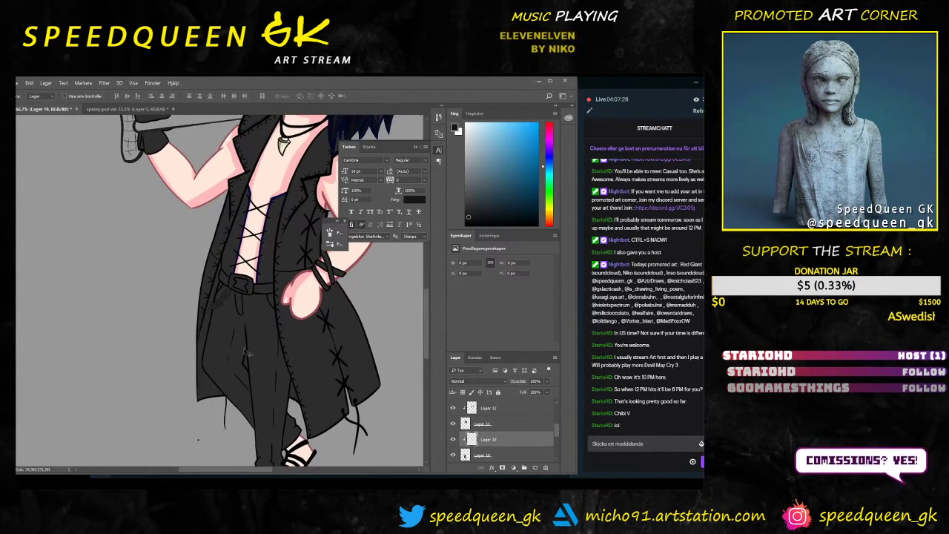
{"action": "right_click", "coordinate": [246, 354]}
{"action": "right_click", "coordinate": [281, 324]}
{"action": "left_click", "coordinate": [300, 330]}
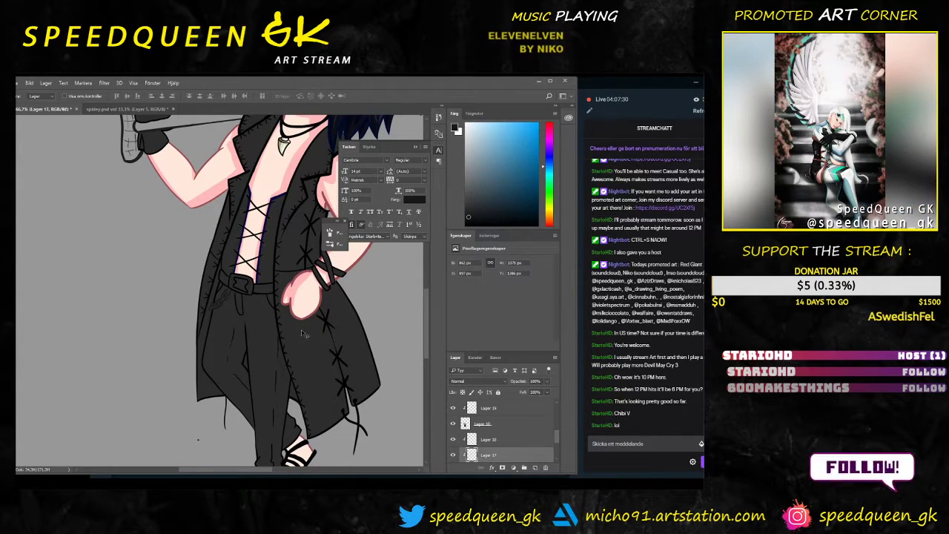
{"action": "key", "text": "b"}
{"action": "right_click", "coordinate": [293, 325]}
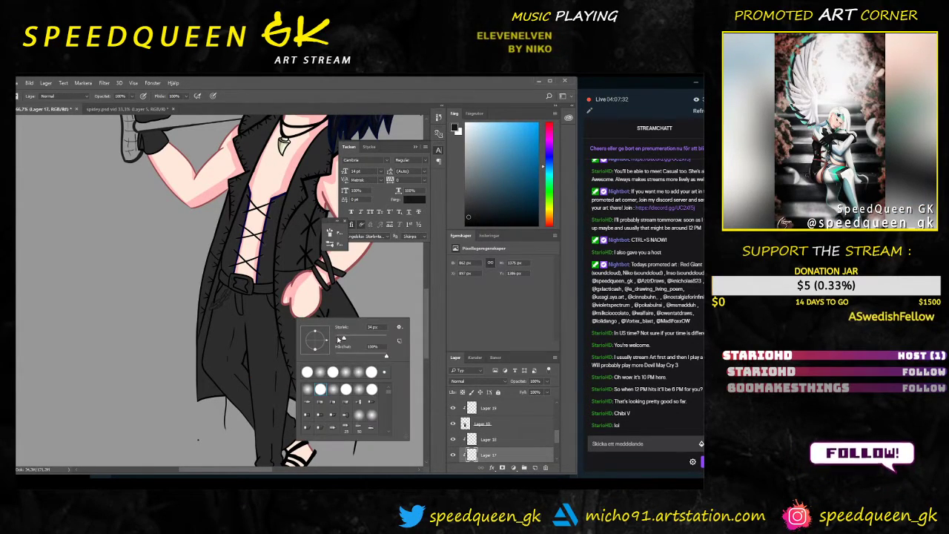
{"action": "key", "text": "Return"}
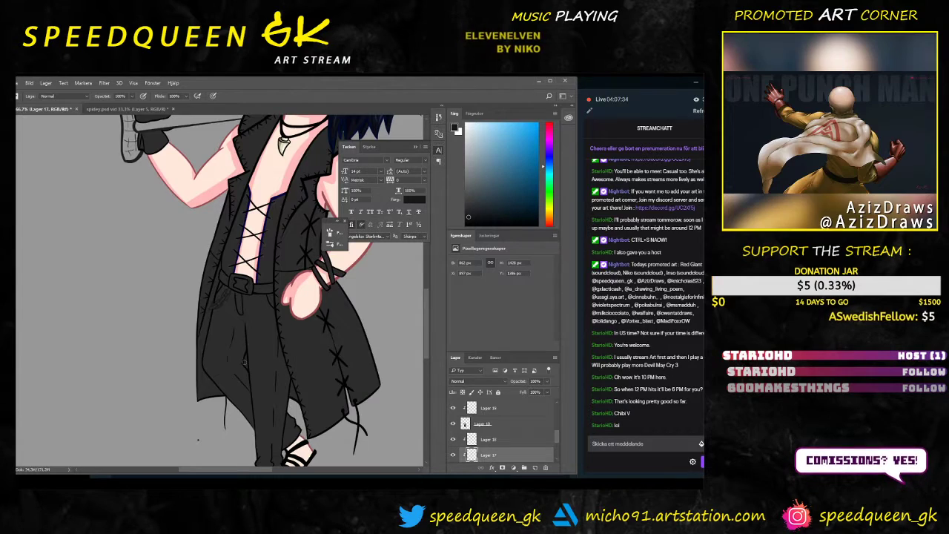
{"action": "key", "text": "ctrl+plus"}
{"action": "left_click_drag", "start_coordinate": [284, 362], "coordinate": [284, 318]}
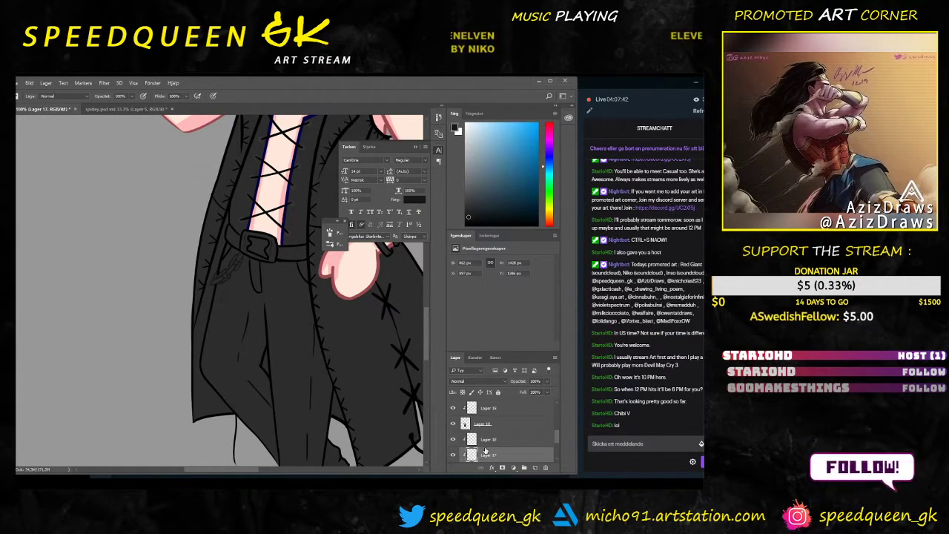
Step: Find Layer 19, the layer clipped above the coat's colour layer, Layer 10, and select it for painting
{"action": "scroll", "coordinate": [519, 447], "scroll_direction": "down", "scroll_amount": 1}
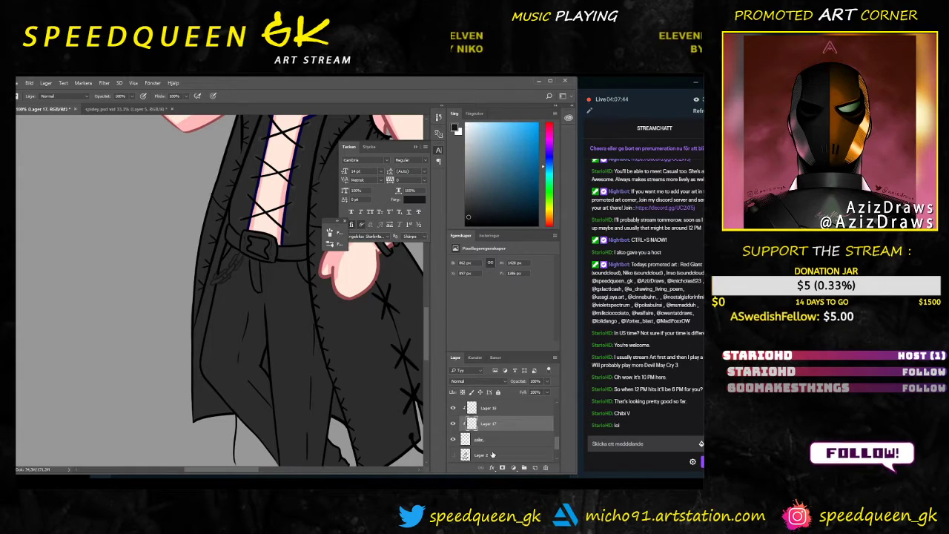
{"action": "scroll", "coordinate": [493, 455], "scroll_direction": "up", "scroll_amount": 2}
{"action": "left_click", "coordinate": [480, 444]}
{"action": "scroll", "coordinate": [481, 445], "scroll_direction": "up", "scroll_amount": 2}
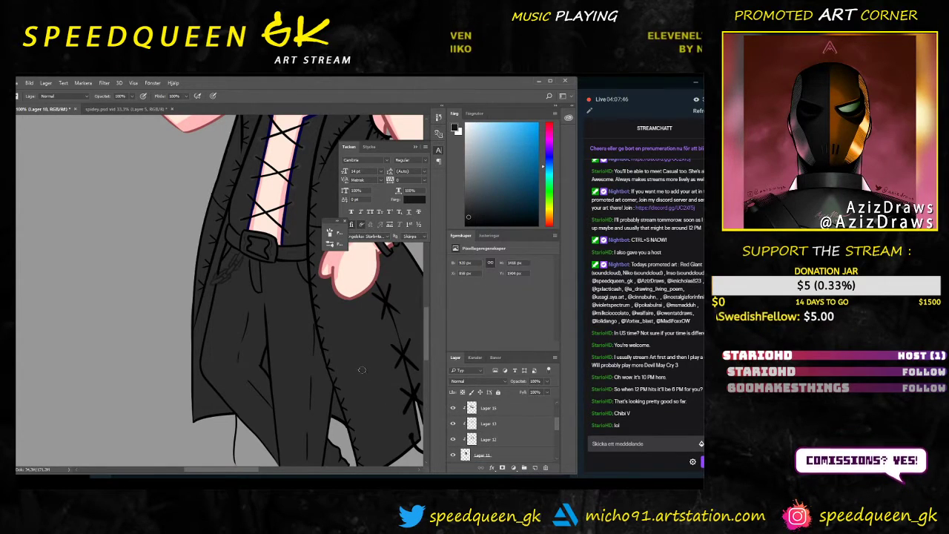
{"action": "key", "text": "v"}
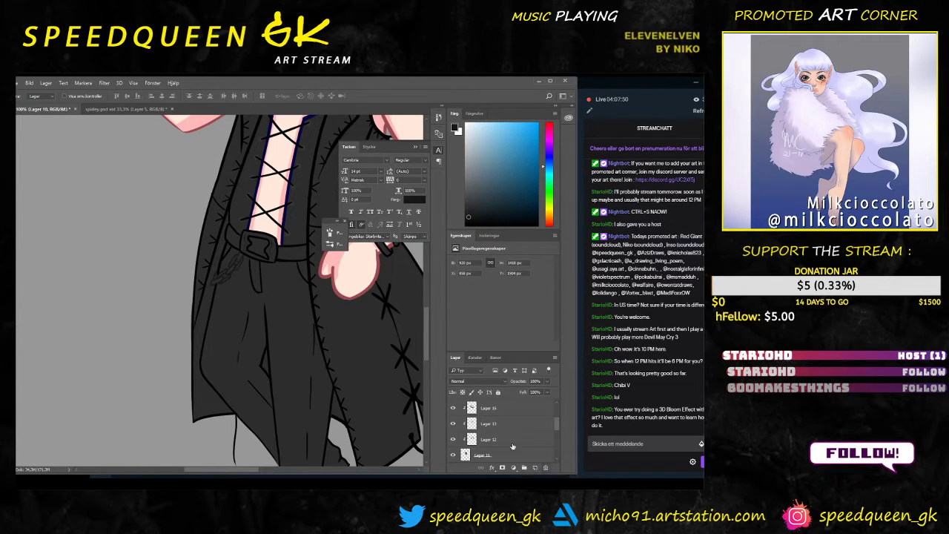
{"action": "scroll", "coordinate": [519, 450], "scroll_direction": "down", "scroll_amount": 4}
{"action": "scroll", "coordinate": [490, 439], "scroll_direction": "up", "scroll_amount": 1}
{"action": "left_click", "coordinate": [482, 425]}
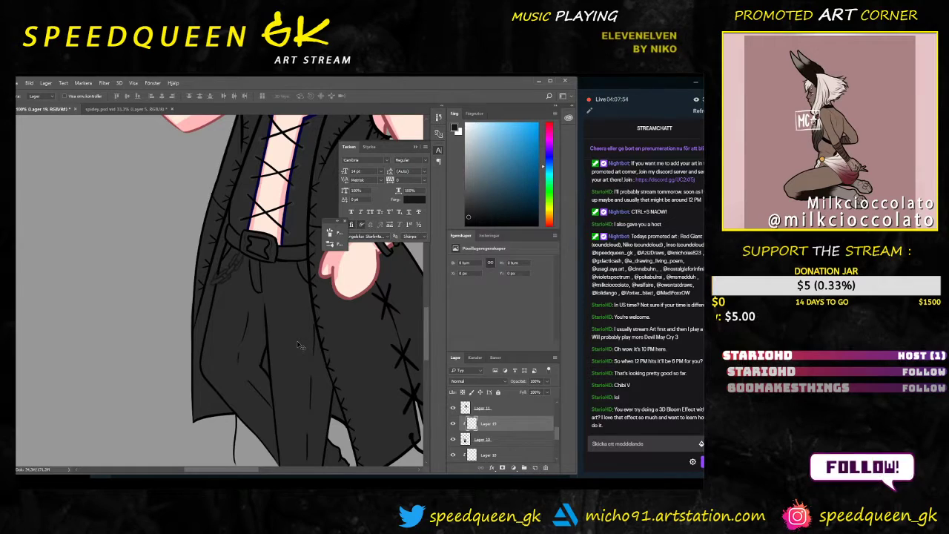
Step: Paint a narrow dark shadow along the front crease of the trousers below the belt and tidy it with the Eraser
{"action": "key", "text": "b"}
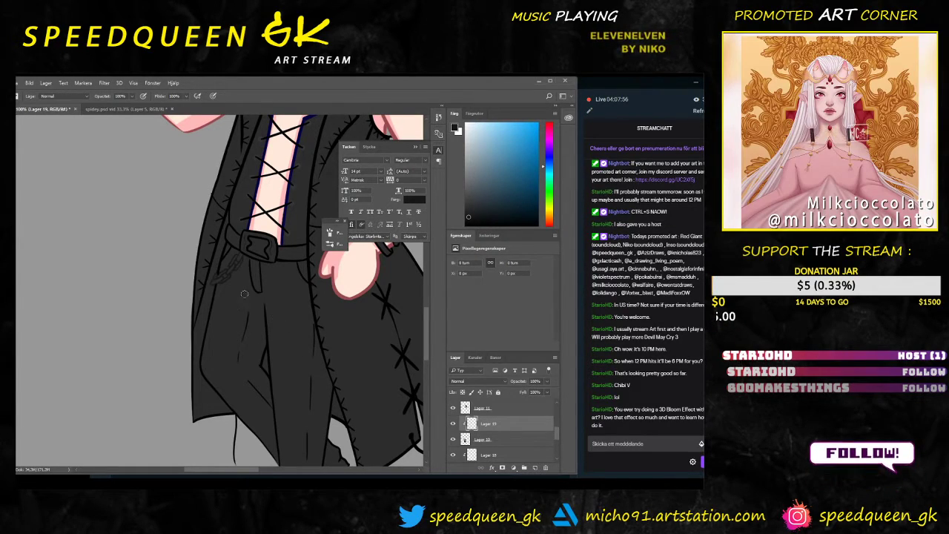
{"action": "left_click_drag", "start_coordinate": [262, 310], "coordinate": [263, 352]}
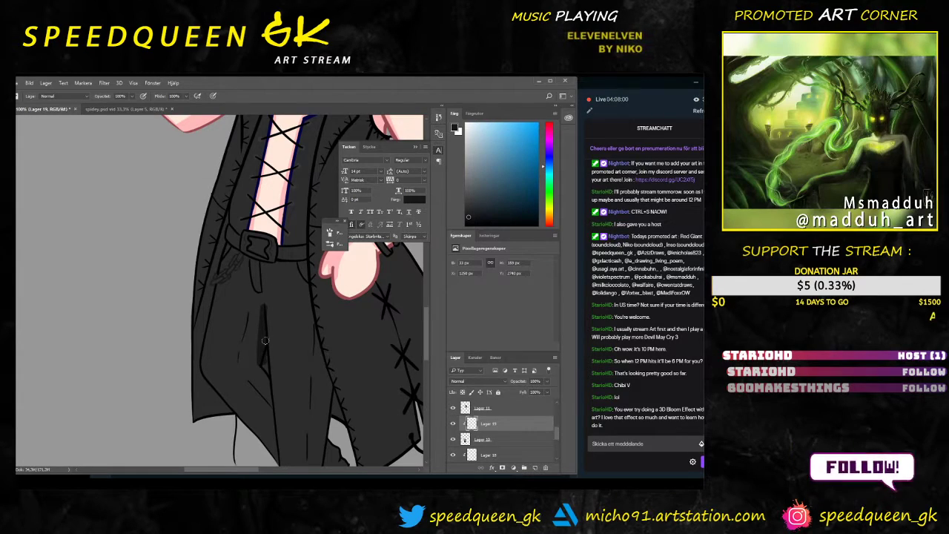
{"action": "key", "text": "e"}
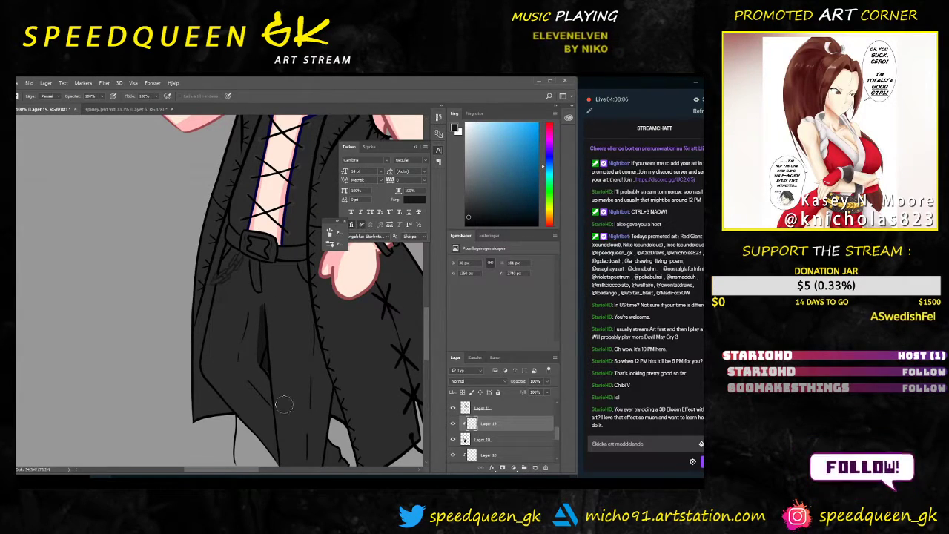
Step: Enlarge the brush and paint a broad shadow down the trouser leg along the coat's stitched edge beside the hand
{"action": "key", "text": "b"}
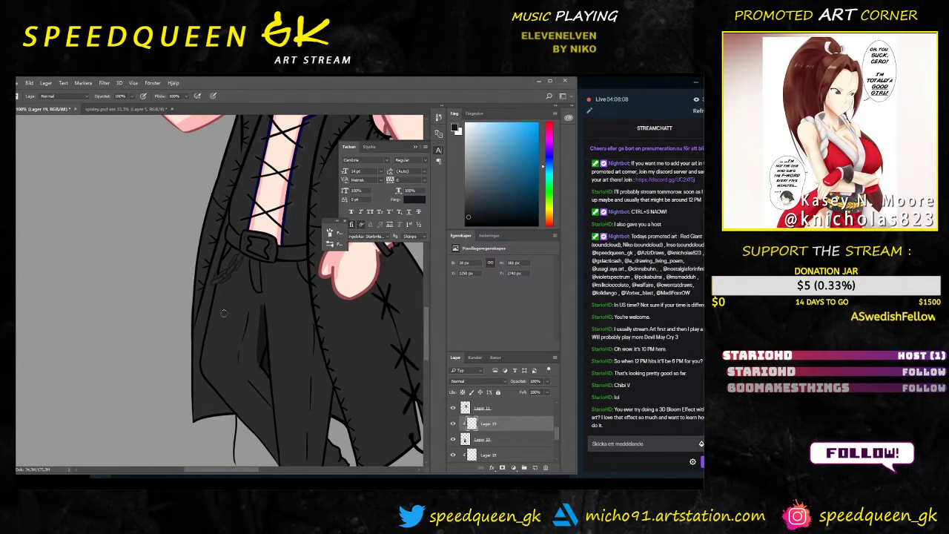
{"action": "right_click", "coordinate": [284, 302]}
{"action": "left_click", "coordinate": [337, 323]}
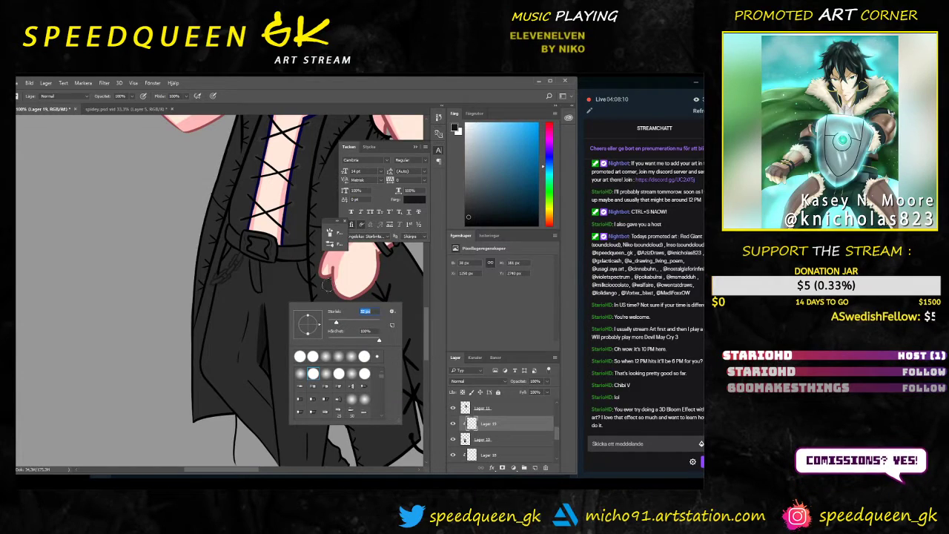
{"action": "left_click", "coordinate": [309, 255]}
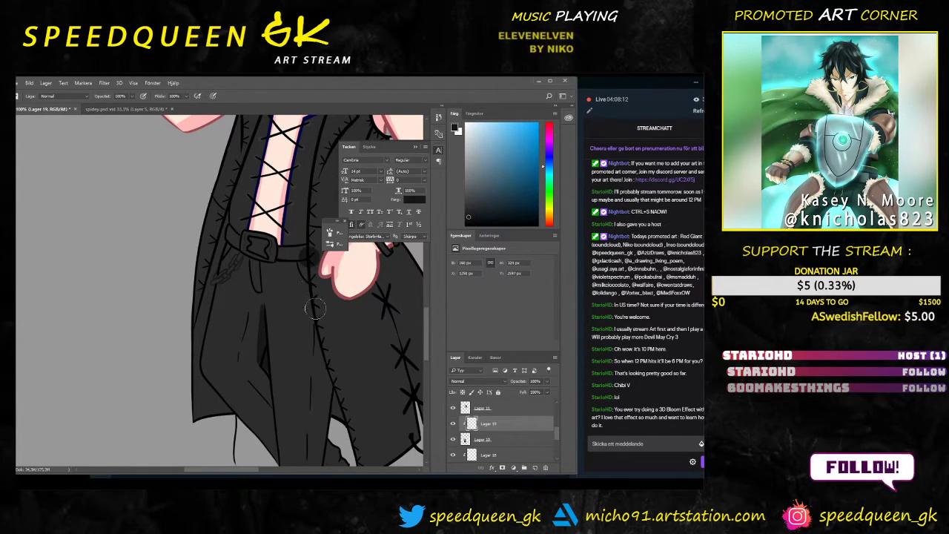
{"action": "mouse_move", "coordinate": [304, 264]}
{"action": "left_mouse_down"}
{"action": "mouse_move", "coordinate": [330, 415]}
{"action": "mouse_move", "coordinate": [310, 300]}
{"action": "mouse_move", "coordinate": [335, 404]}
{"action": "mouse_move", "coordinate": [318, 367]}
{"action": "mouse_move", "coordinate": [328, 396]}
{"action": "left_mouse_up"}
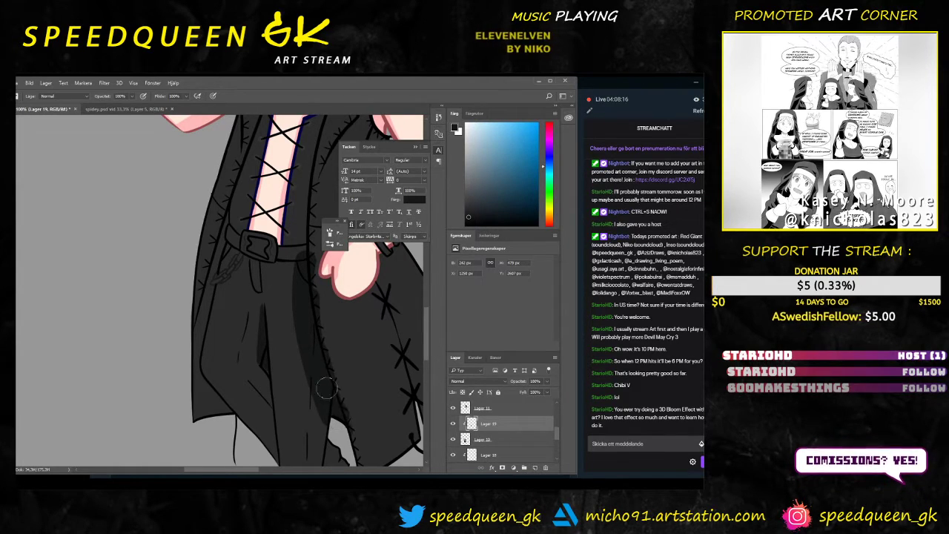
{"action": "left_click_drag", "start_coordinate": [307, 263], "coordinate": [305, 370]}
{"action": "left_click_drag", "start_coordinate": [307, 275], "coordinate": [311, 318]}
Step: Adjust the brush size and repaint the trouser leg's shadow in one long stroke from the belt past the knee
{"action": "right_click", "coordinate": [314, 312]}
{"action": "left_click_drag", "start_coordinate": [368, 332], "coordinate": [363, 331]}
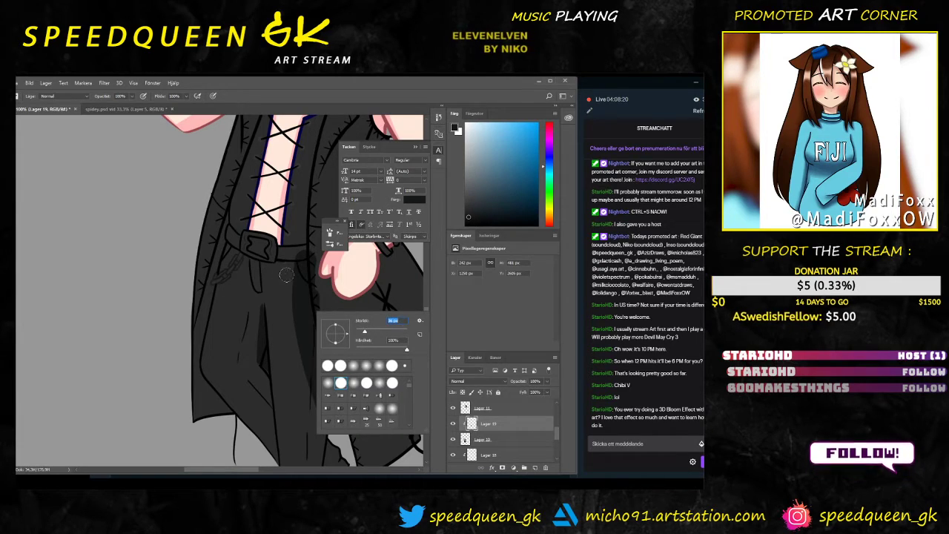
{"action": "left_click", "coordinate": [302, 329]}
{"action": "mouse_move", "coordinate": [300, 269]}
{"action": "left_mouse_down"}
{"action": "mouse_move", "coordinate": [300, 335]}
{"action": "mouse_move", "coordinate": [299, 272]}
{"action": "mouse_move", "coordinate": [322, 395]}
{"action": "mouse_move", "coordinate": [301, 329]}
{"action": "mouse_move", "coordinate": [329, 418]}
{"action": "left_mouse_up"}
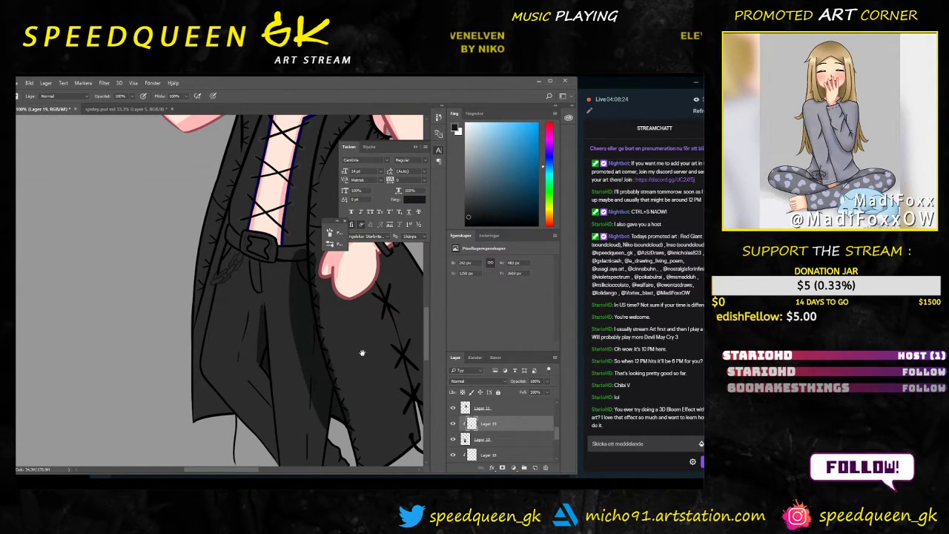
Step: Extend the shadow down the lower trouser leg toward the ankle, alternating Brush and Eraser to shape its edge
{"action": "left_click_drag", "start_coordinate": [360, 351], "coordinate": [312, 309]}
{"action": "key", "text": "e"}
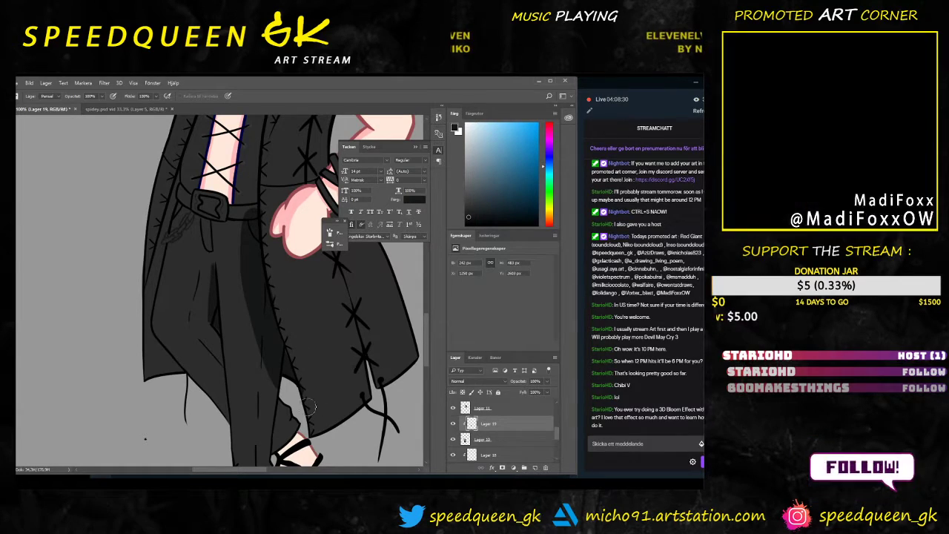
{"action": "key", "text": "b"}
{"action": "key", "text": "e"}
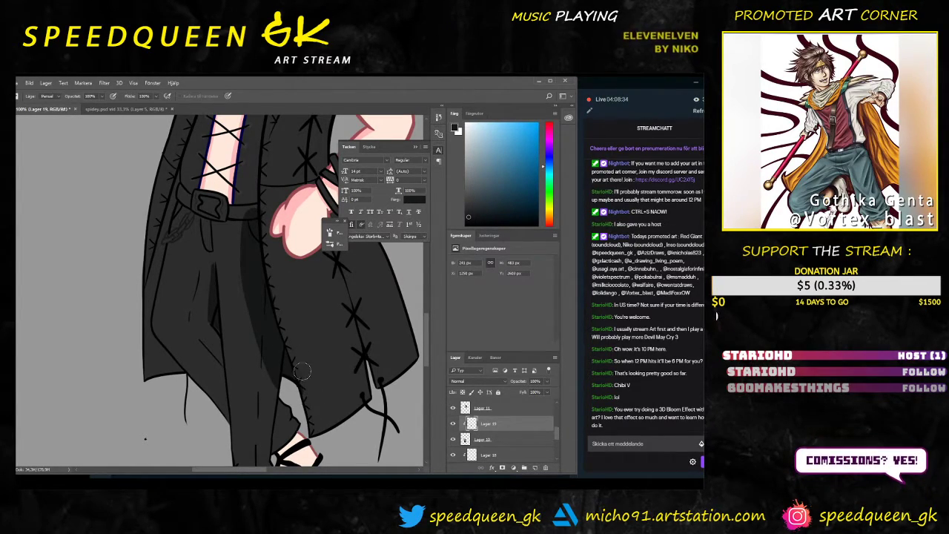
{"action": "key", "text": "b"}
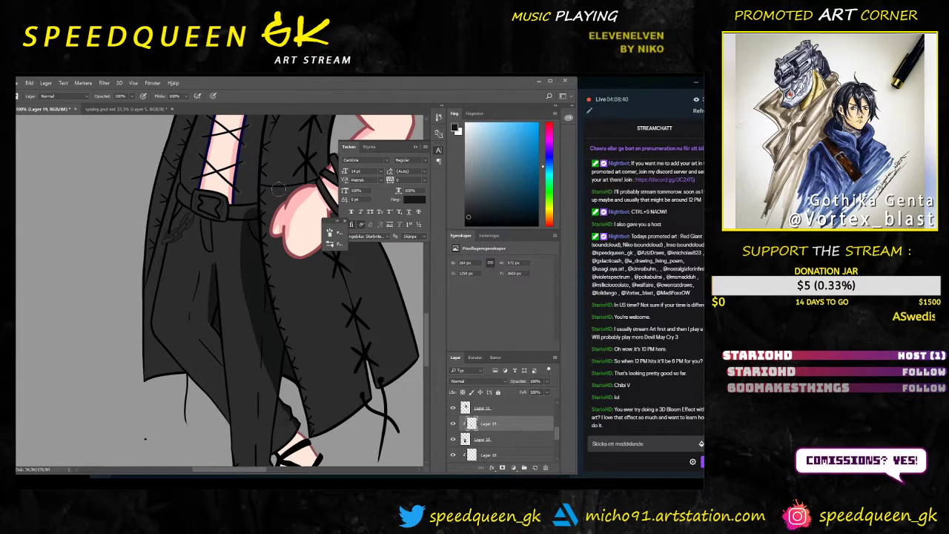
Step: Shade the dark vest between the chest lacing and the coat edge beside the hand, and resize the Eraser for refining it
{"action": "left_click_drag", "start_coordinate": [288, 181], "coordinate": [253, 253]}
{"action": "left_click_drag", "start_coordinate": [241, 188], "coordinate": [214, 334]}
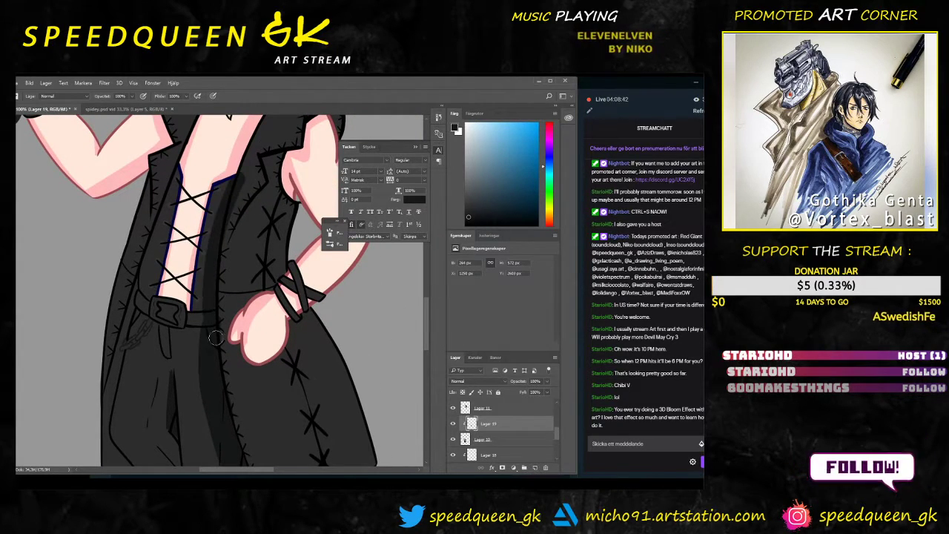
{"action": "left_click_drag", "start_coordinate": [234, 203], "coordinate": [222, 228]}
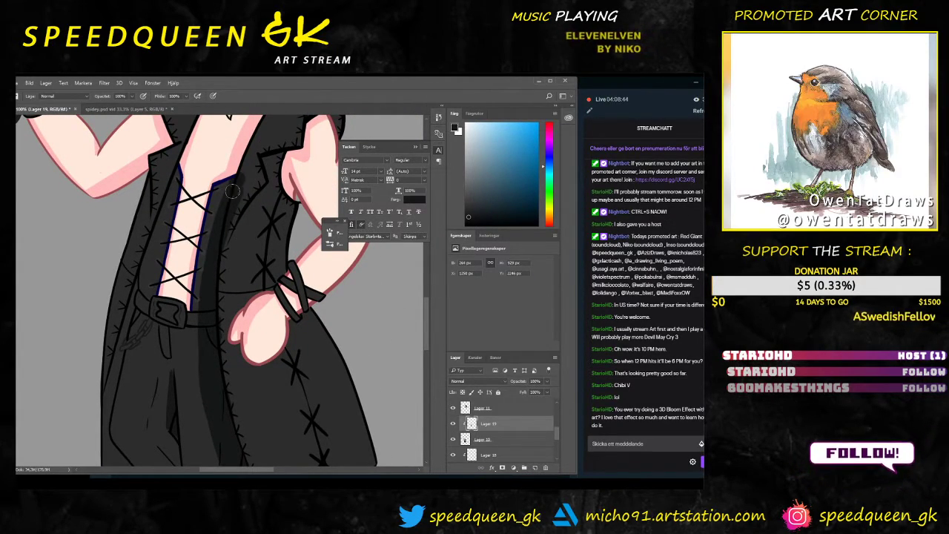
{"action": "key", "text": "e"}
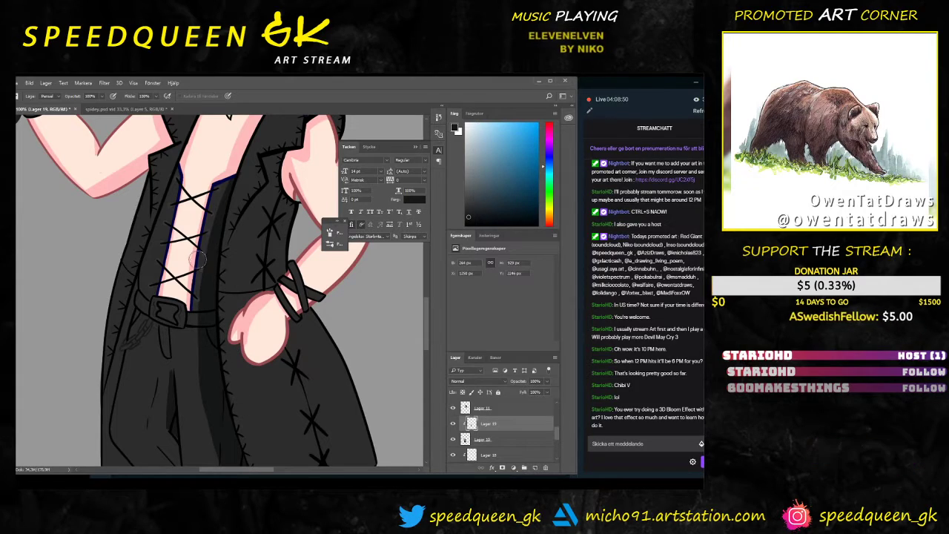
{"action": "right_click", "coordinate": [198, 333]}
{"action": "left_click", "coordinate": [247, 356]}
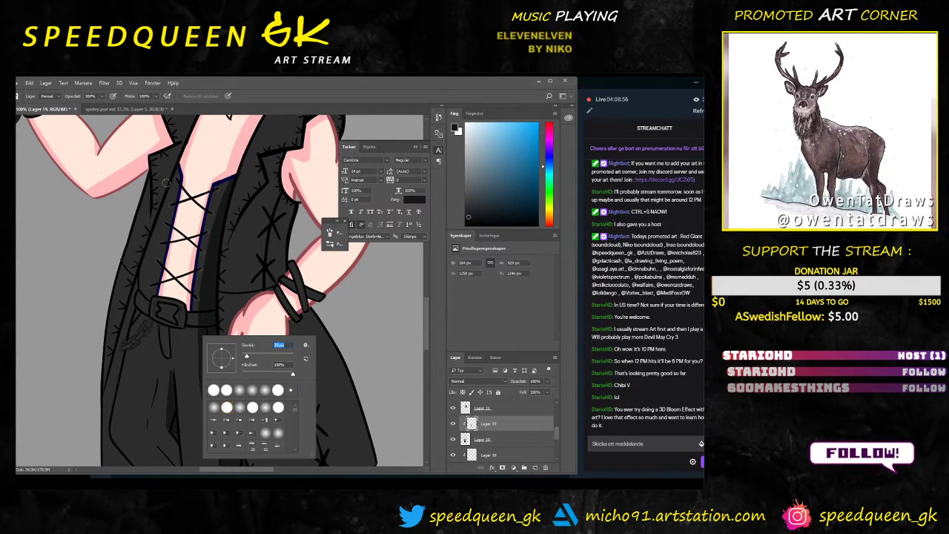
{"action": "key", "text": "Return"}
Step: Shade the opposite side of the vest and coat opening from the chest past the belt, refining with the Eraser
{"action": "key", "text": "b"}
{"action": "left_click_drag", "start_coordinate": [159, 203], "coordinate": [139, 292]}
{"action": "mouse_move", "coordinate": [163, 205]}
{"action": "left_mouse_down"}
{"action": "mouse_move", "coordinate": [141, 279]}
{"action": "mouse_move", "coordinate": [149, 311]}
{"action": "mouse_move", "coordinate": [140, 288]}
{"action": "mouse_move", "coordinate": [133, 303]}
{"action": "mouse_move", "coordinate": [143, 273]}
{"action": "mouse_move", "coordinate": [108, 415]}
{"action": "left_mouse_up"}
{"action": "key", "text": "e"}
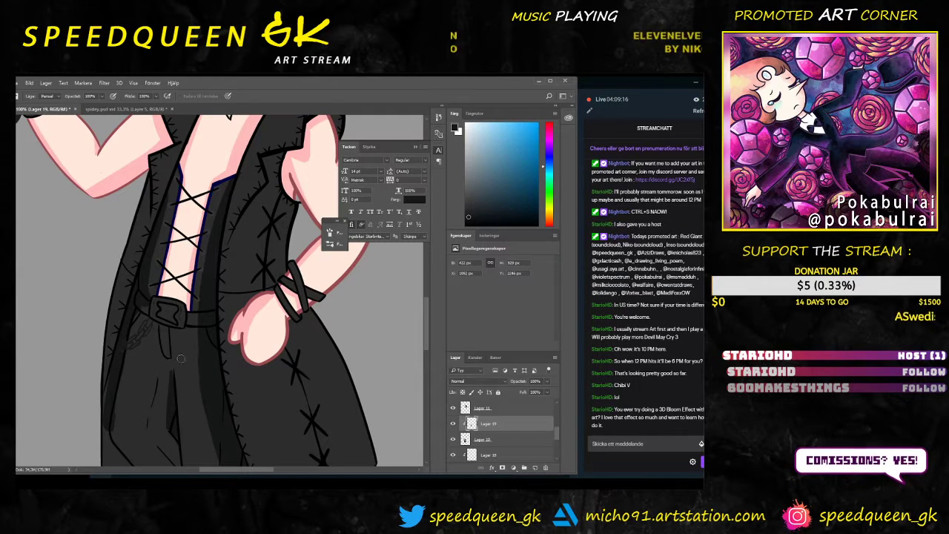
Step: Continue the shadow down the inner side of the coat tail on the raised-arm side and clean it with the Eraser
{"action": "key", "text": "b"}
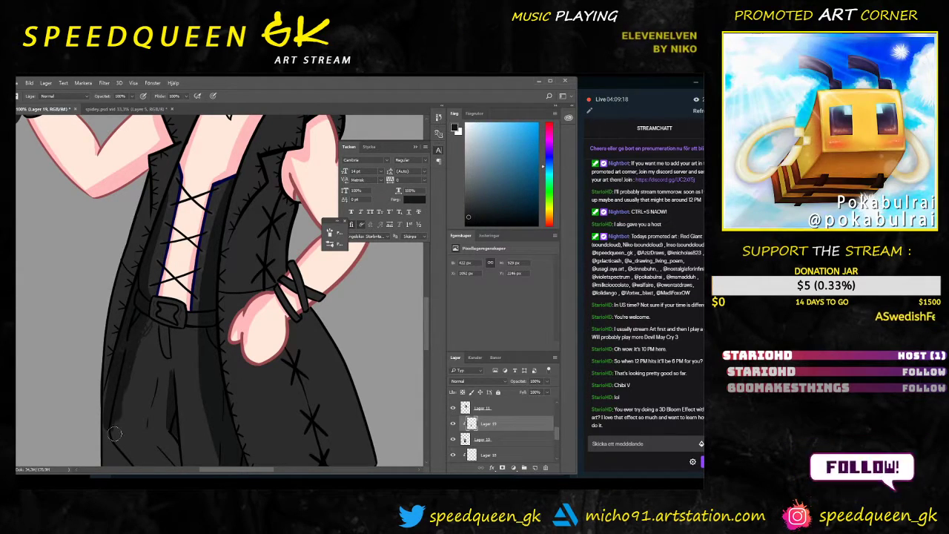
{"action": "key", "text": "ctrl+minus"}
{"action": "left_click_drag", "start_coordinate": [196, 349], "coordinate": [221, 282]}
{"action": "key", "text": "e"}
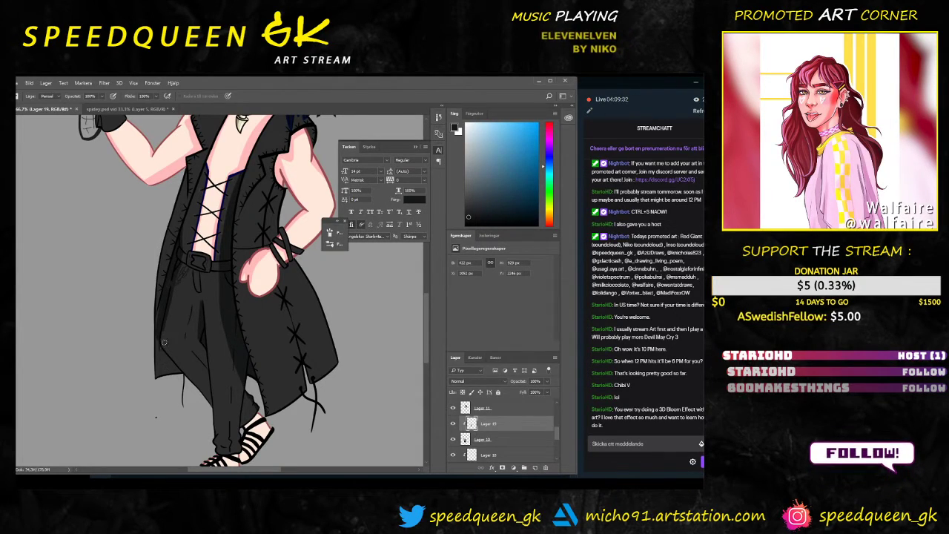
Step: Adjust the Brush size and paint near-black shadow on the inside of the coat tails beside both trouser legs
{"action": "key", "text": "b"}
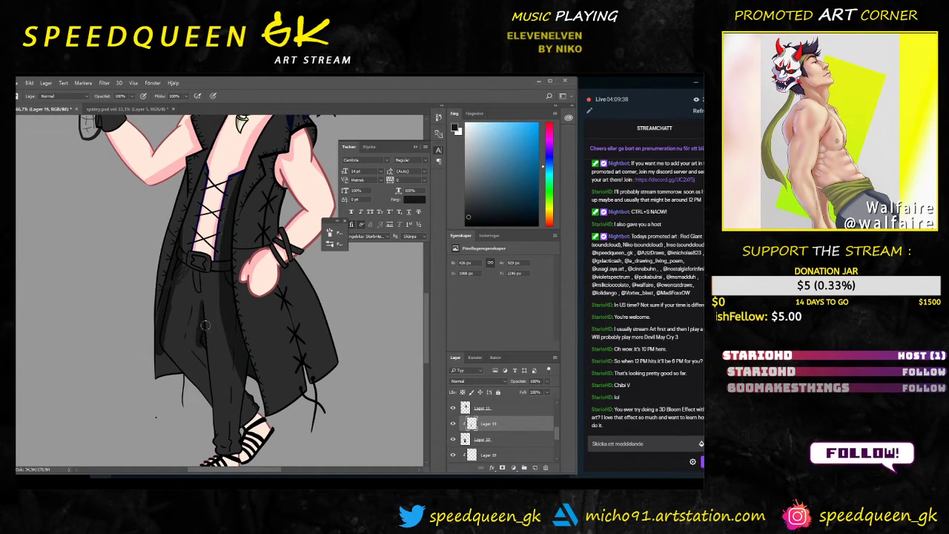
{"action": "right_click", "coordinate": [205, 326]}
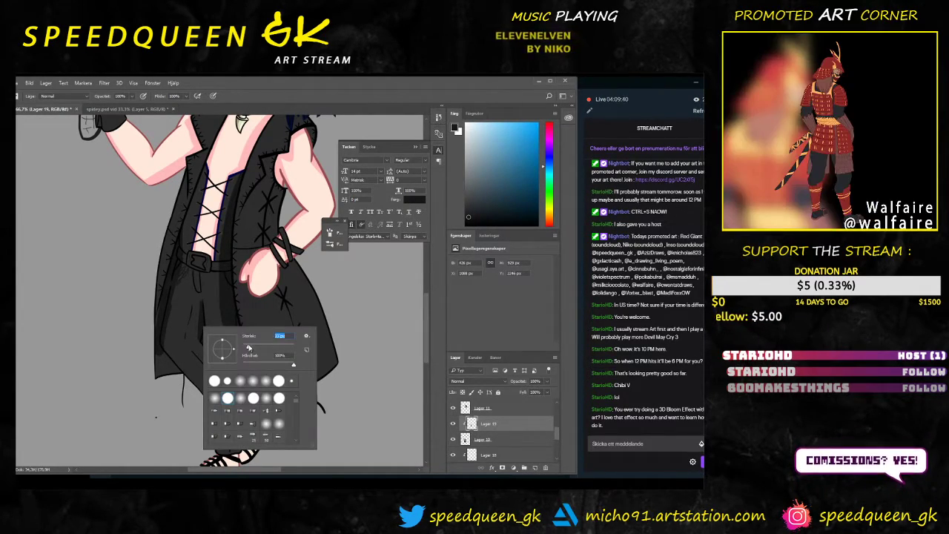
{"action": "left_click", "coordinate": [324, 293]}
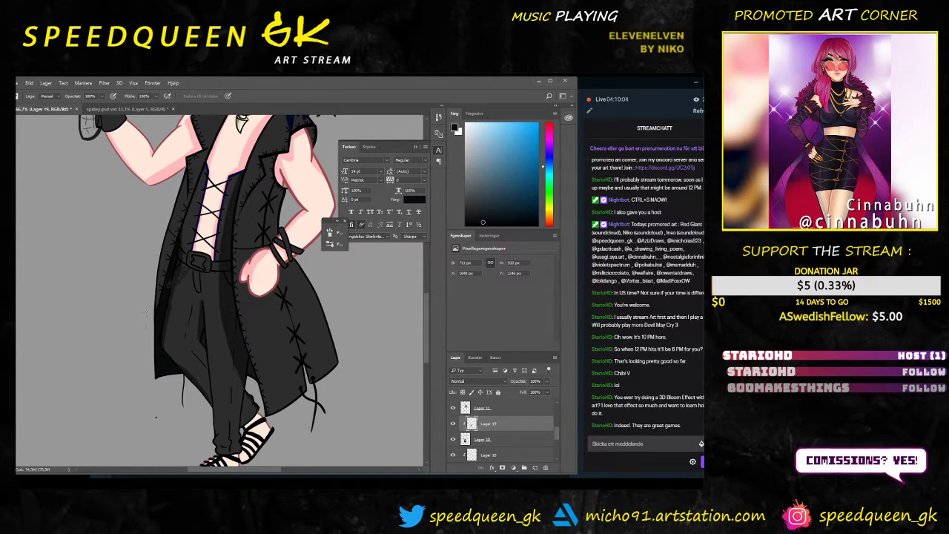
Step: Sample the near-black lining colour and fill the coat's inner edge beside the hip chain, cleaning it with the Eraser
{"action": "key", "text": "ctrl+plus"}
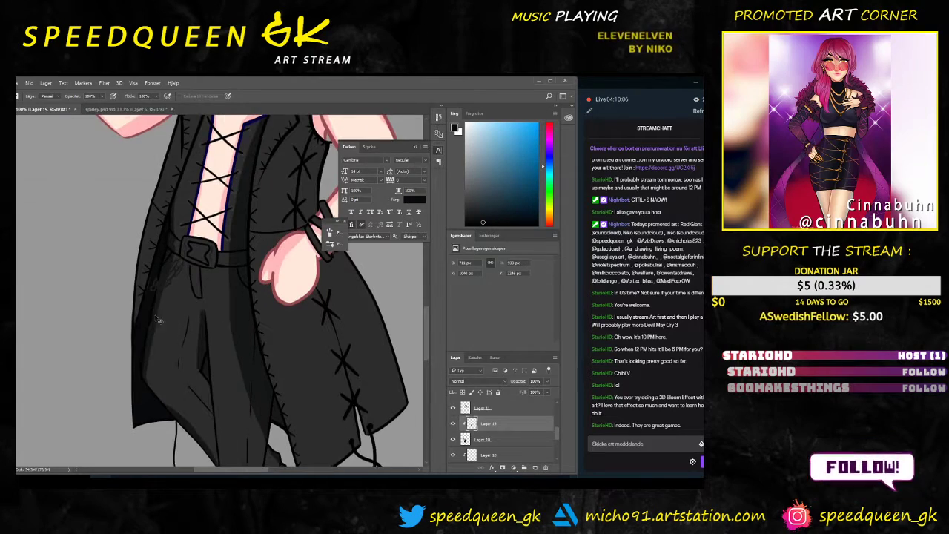
{"action": "key", "text": "ctrl+plus"}
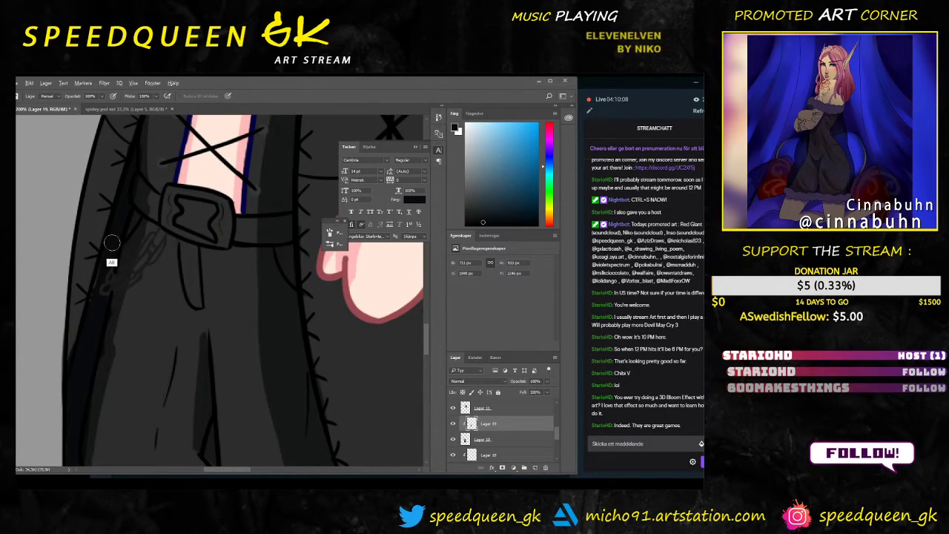
{"action": "key", "text": "b"}
{"action": "left_click", "coordinate": [114, 252], "text": "alt"}
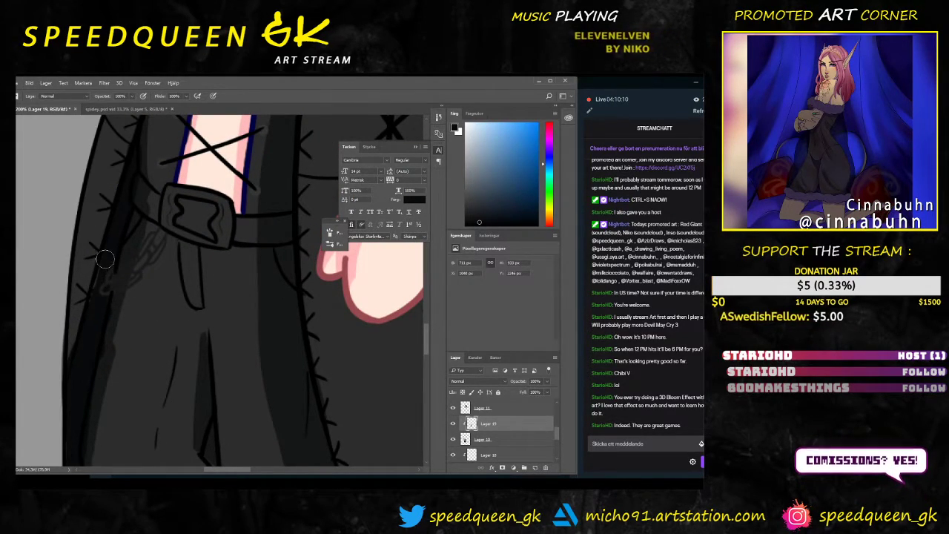
{"action": "key", "text": "e"}
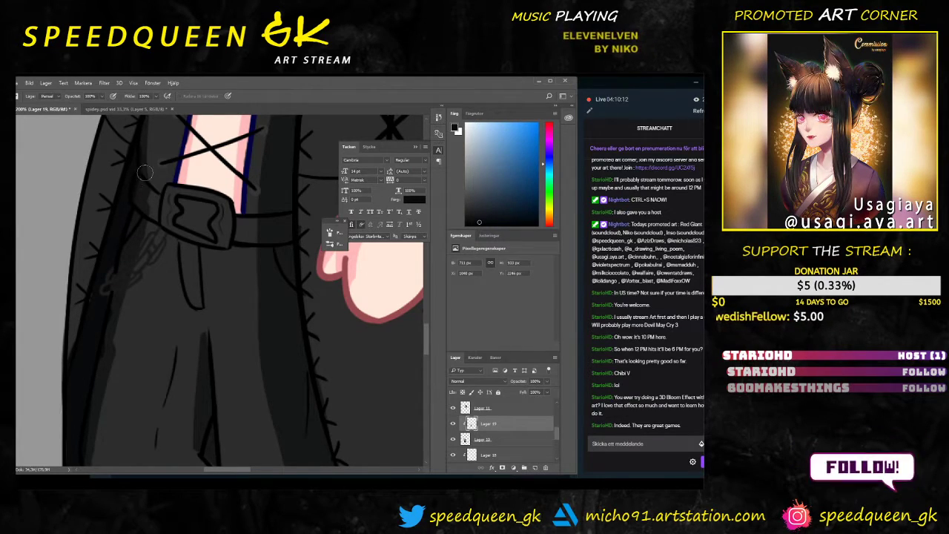
Step: Sample the grey shadow colour beside the belt to shade around the buckle, erase along the coat edge, and resample the dark lining colour
{"action": "key", "text": "b"}
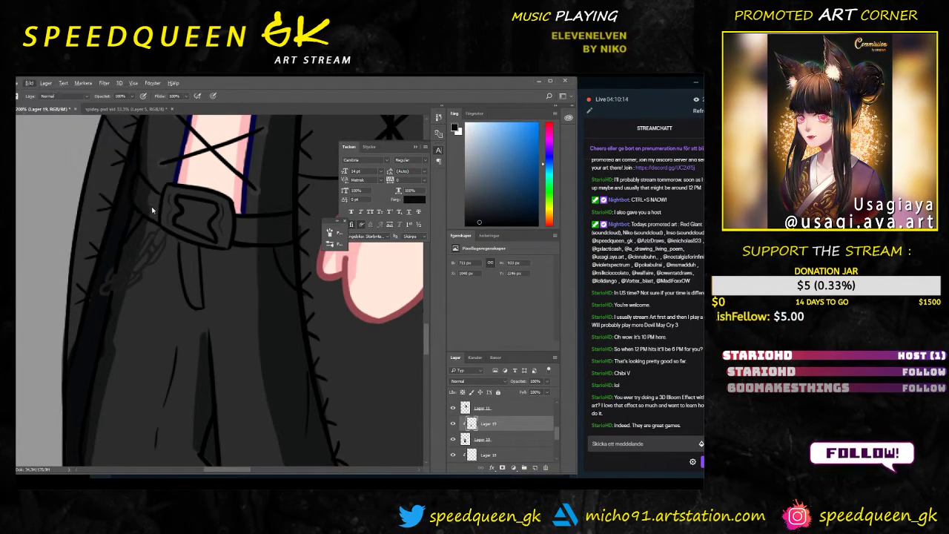
{"action": "left_click", "coordinate": [152, 211], "text": "alt"}
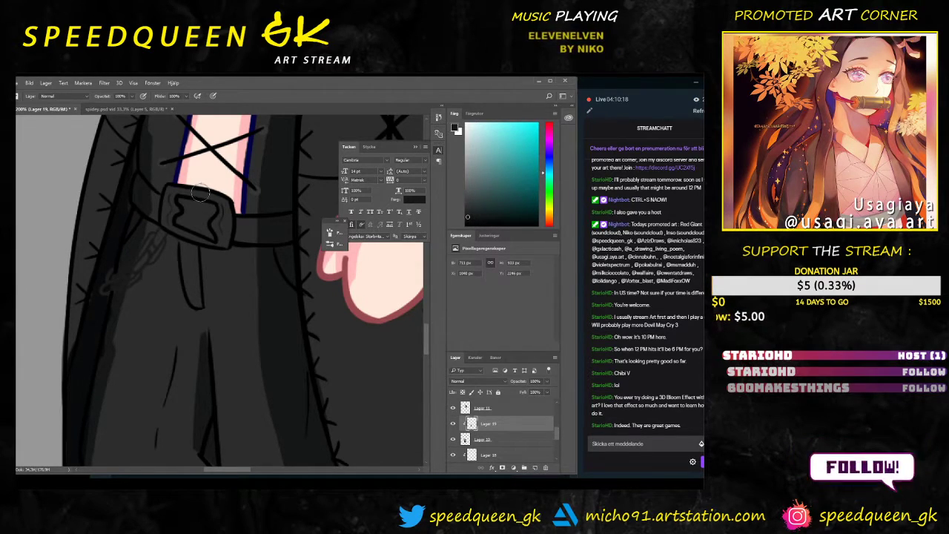
{"action": "key", "text": "e"}
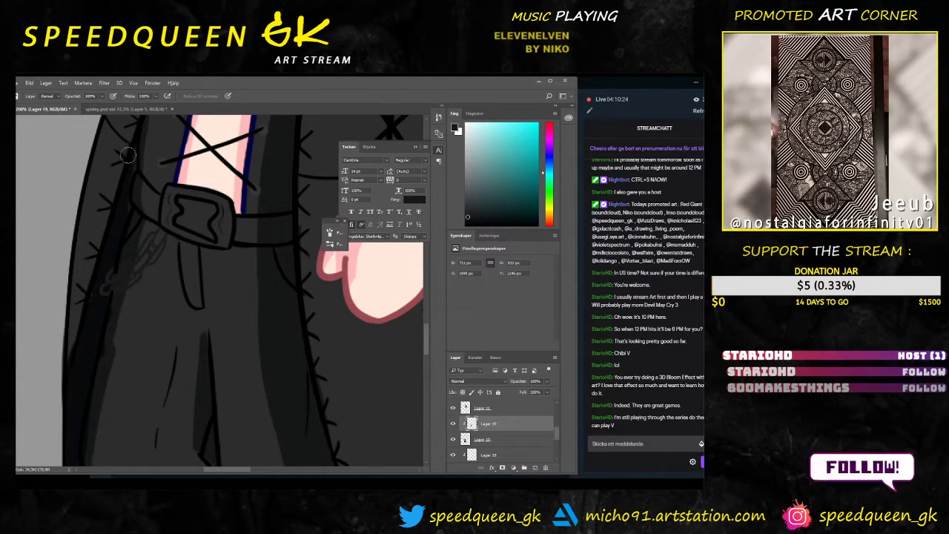
{"action": "key", "text": "b"}
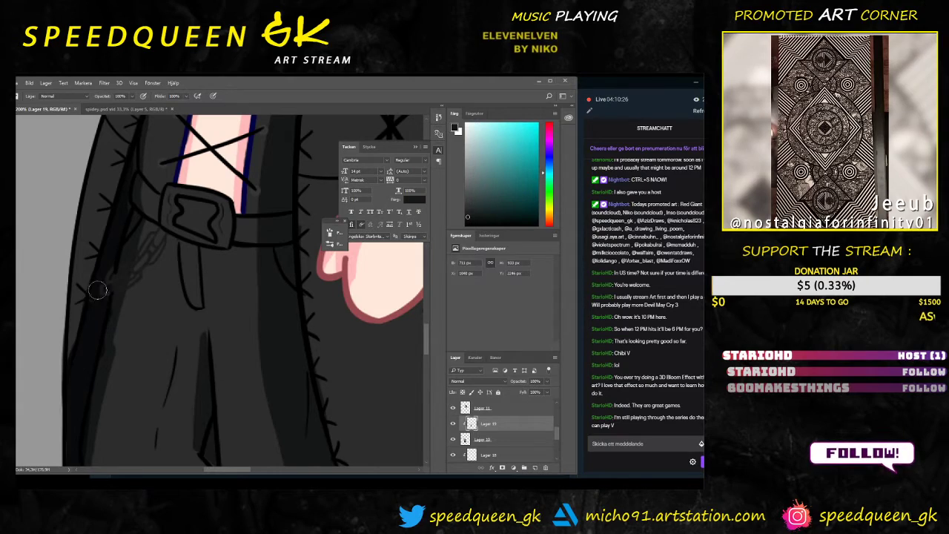
{"action": "left_click", "coordinate": [94, 334], "text": "alt"}
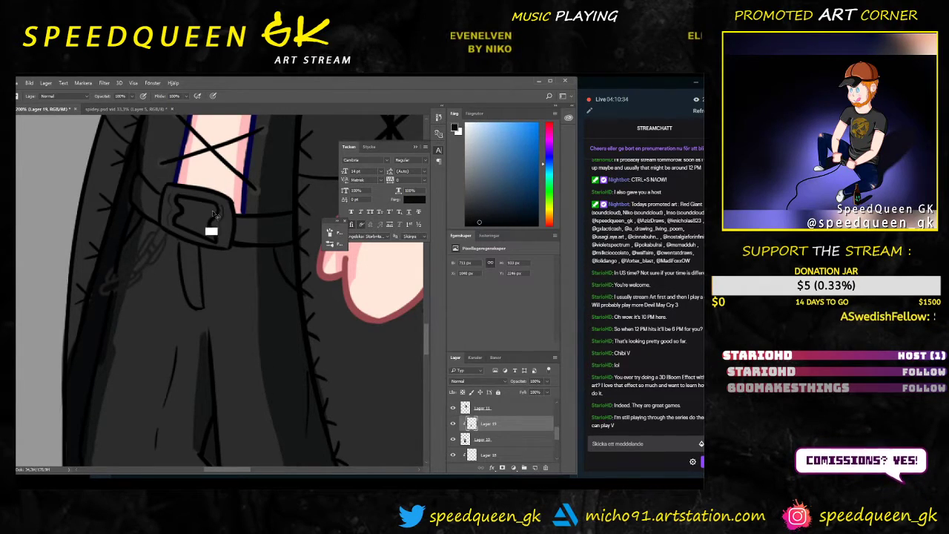
Step: Enable Shape Dynamics for the brush with size controlled by pen pressure, then adjust the brush size for painting the coat lining
{"action": "left_click", "coordinate": [330, 232]}
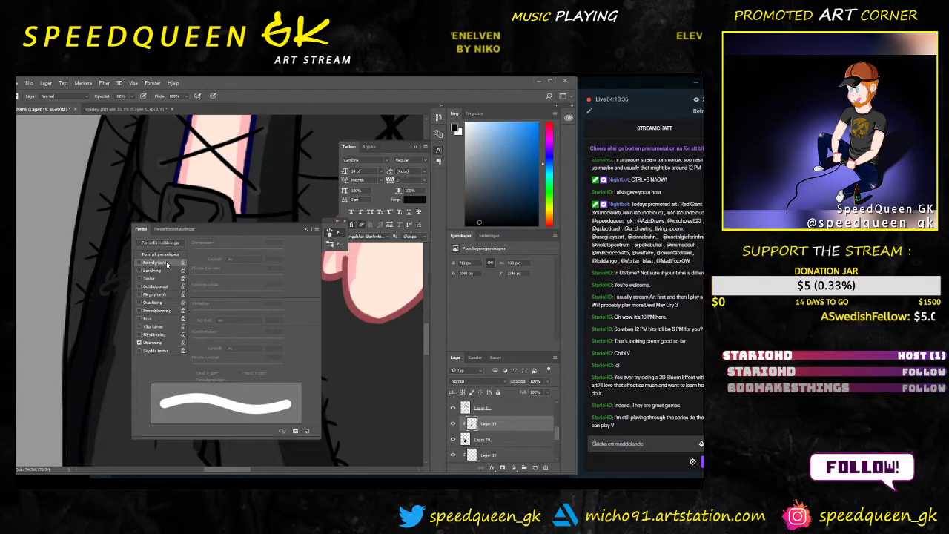
{"action": "left_click", "coordinate": [166, 264]}
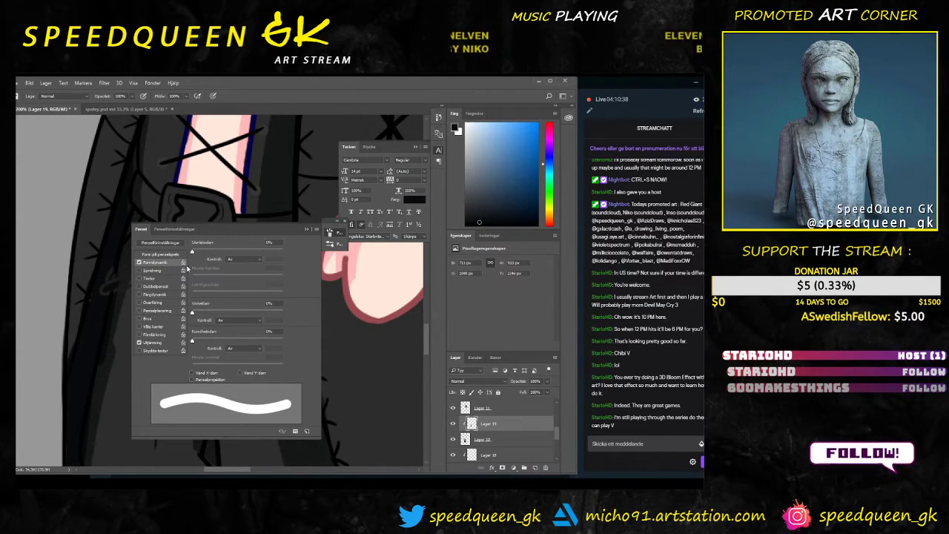
{"action": "left_click", "coordinate": [245, 259]}
{"action": "left_click", "coordinate": [260, 277]}
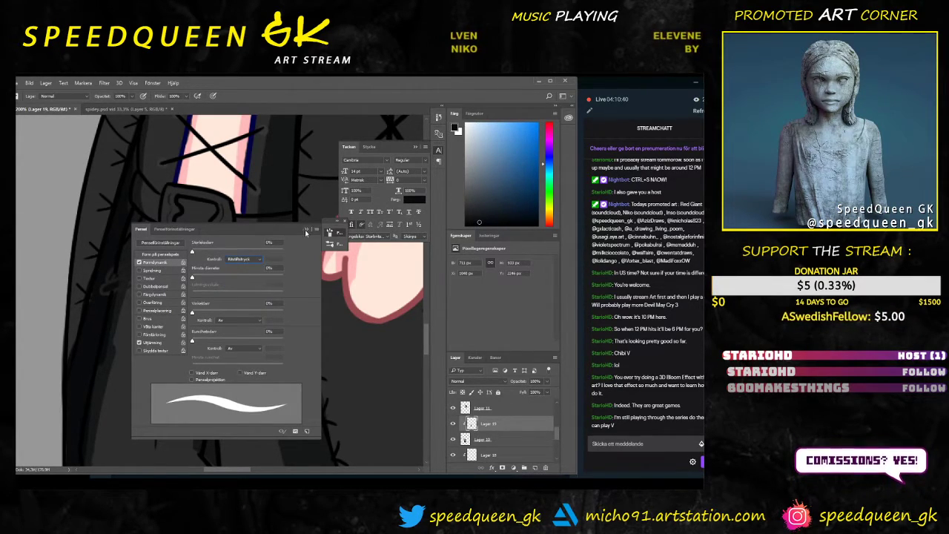
{"action": "left_click", "coordinate": [330, 232]}
{"action": "right_click", "coordinate": [127, 179]}
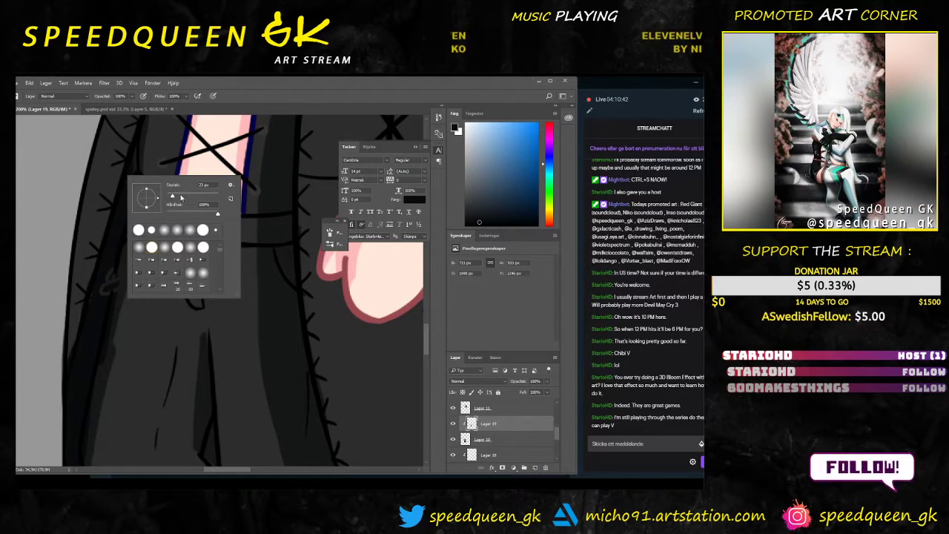
{"action": "left_click", "coordinate": [132, 163]}
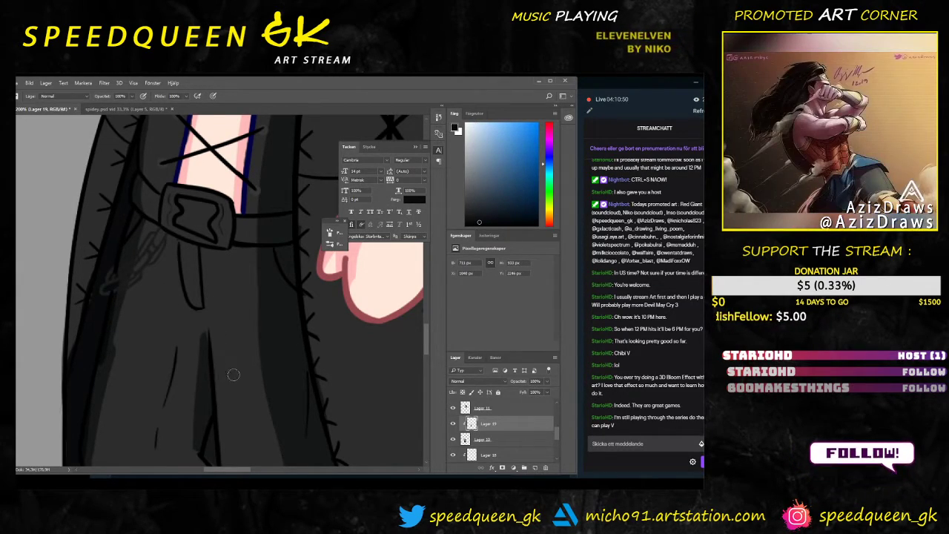
Step: Sample the trouser shadow colour and shade the hip below the belt chain and the outer edge of the thigh
{"action": "left_click", "coordinate": [113, 323], "text": "alt"}
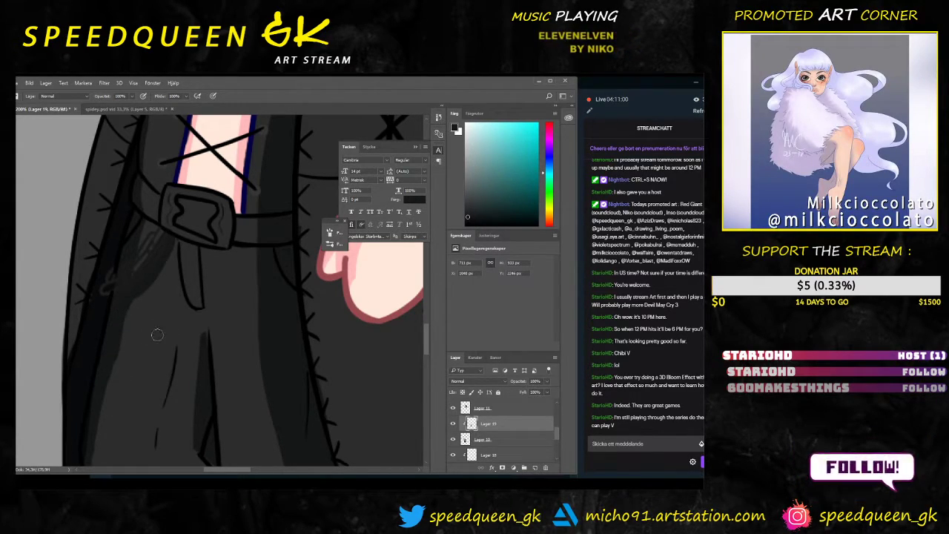
{"action": "key", "text": "ctrl+minus"}
{"action": "key", "text": "ctrl+minus"}
{"action": "left_click_drag", "start_coordinate": [180, 324], "coordinate": [174, 296]}
{"action": "scroll", "coordinate": [175, 297], "scroll_direction": "up", "scroll_amount": 2}
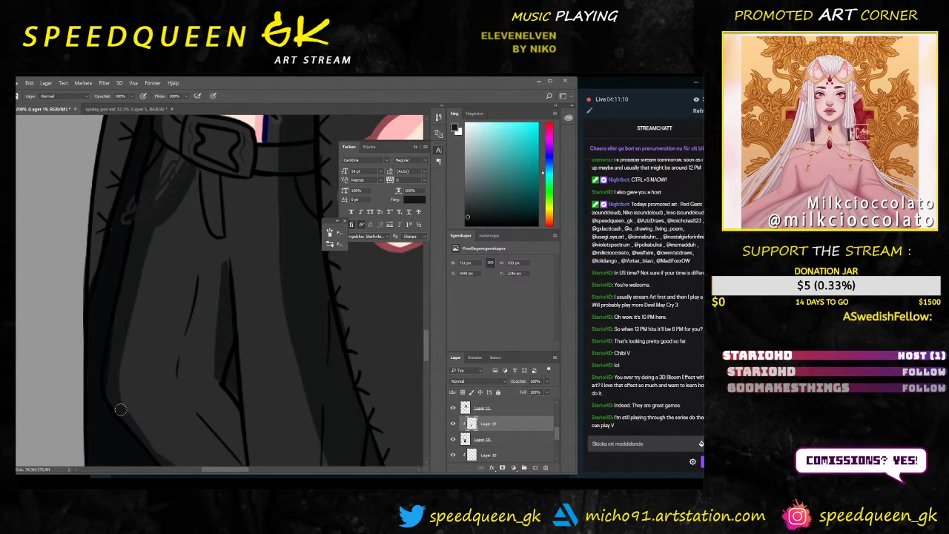
Step: Clean the shadow at the bent knee's outer edge and darken the gap between the trouser legs with the sampled lining colour
{"action": "key", "text": "e"}
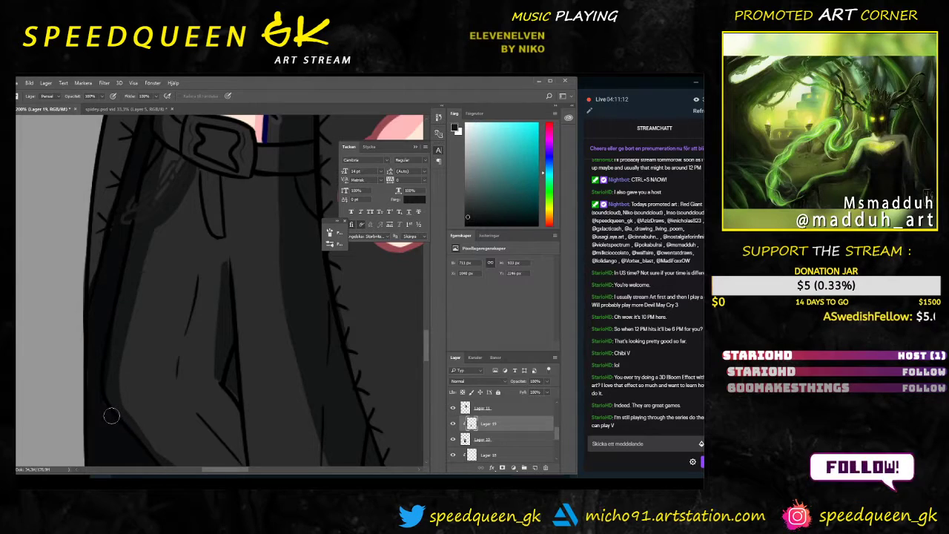
{"action": "key", "text": "b"}
{"action": "left_click", "coordinate": [95, 384], "text": "alt"}
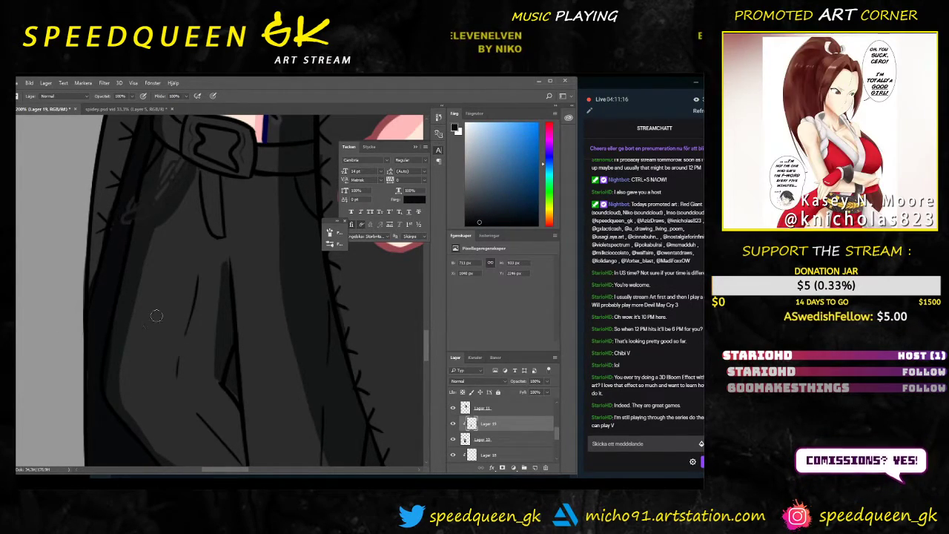
{"action": "left_click_drag", "start_coordinate": [230, 350], "coordinate": [238, 394]}
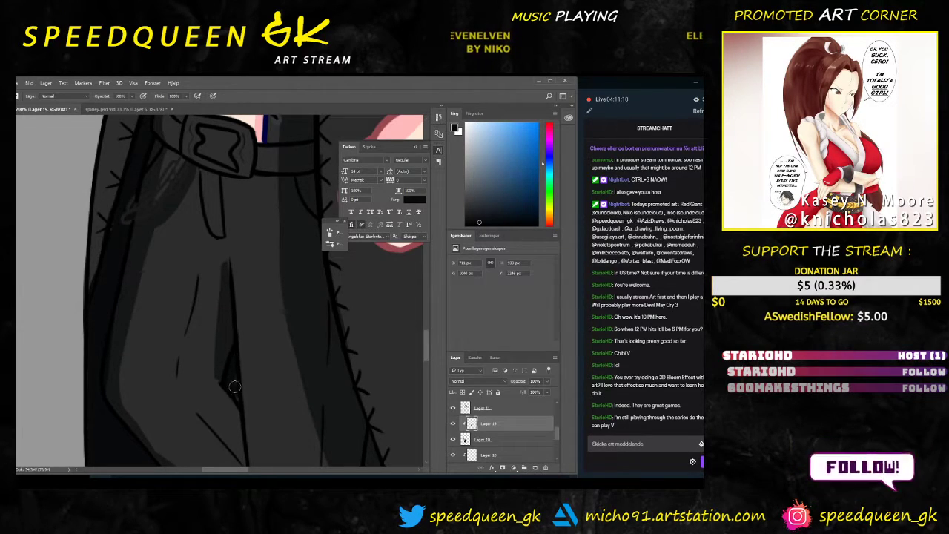
Step: Sample the trouser shadow colour below the belt and extend shading down the bent leg, refining it with the Eraser
{"action": "key", "text": "ctrl+minus"}
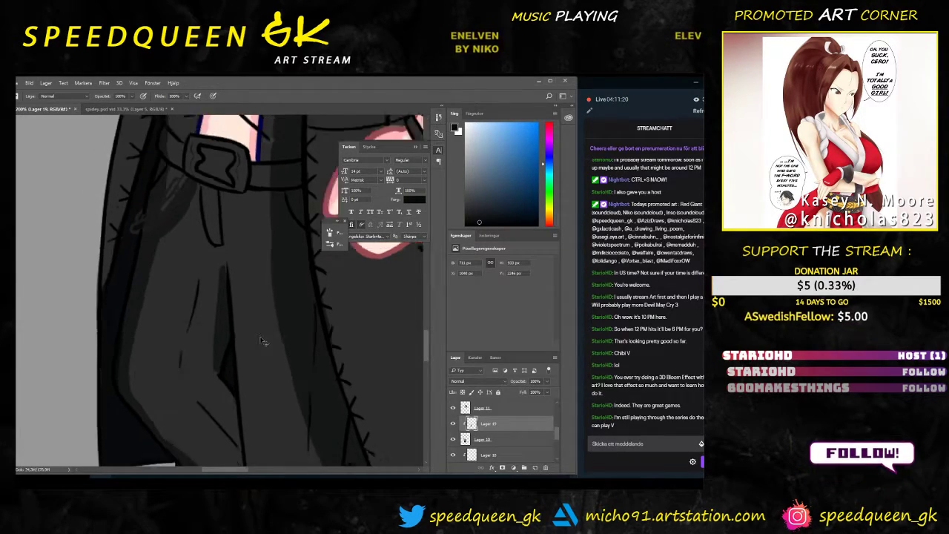
{"action": "left_click_drag", "start_coordinate": [259, 364], "coordinate": [236, 318]}
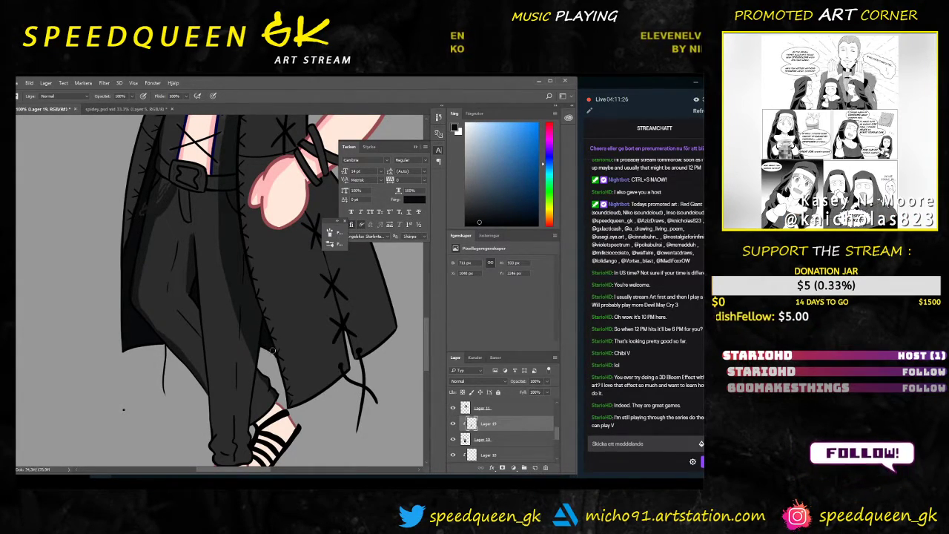
{"action": "key", "text": "ctrl+minus"}
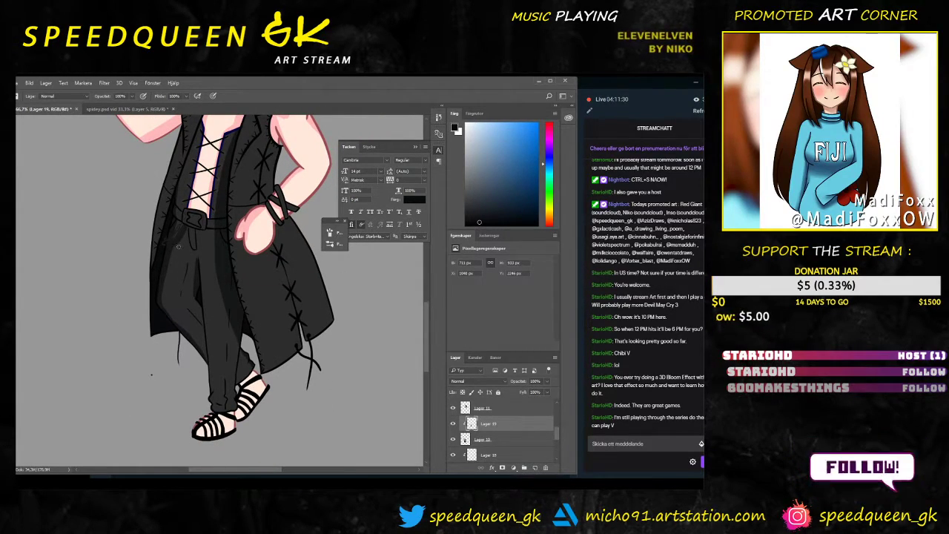
{"action": "left_click", "coordinate": [183, 239], "text": "alt"}
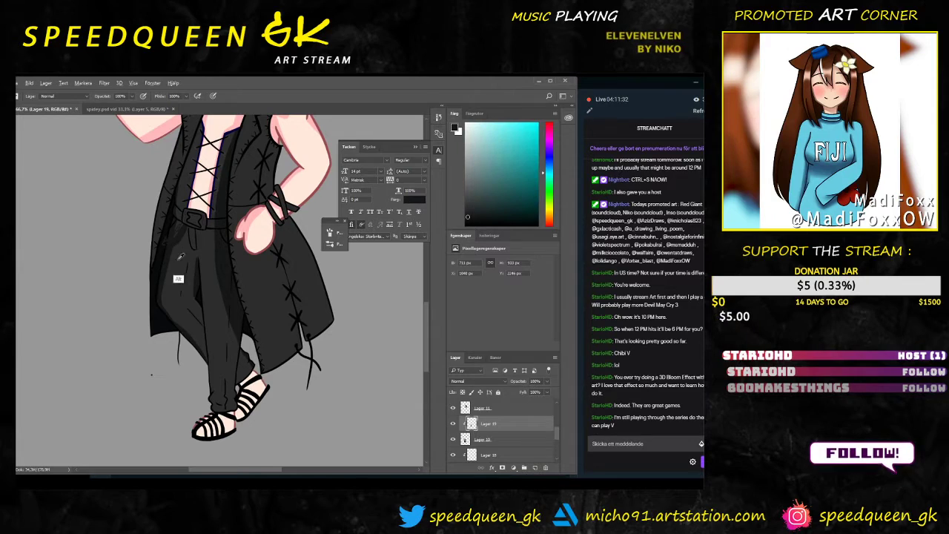
{"action": "key", "text": "e"}
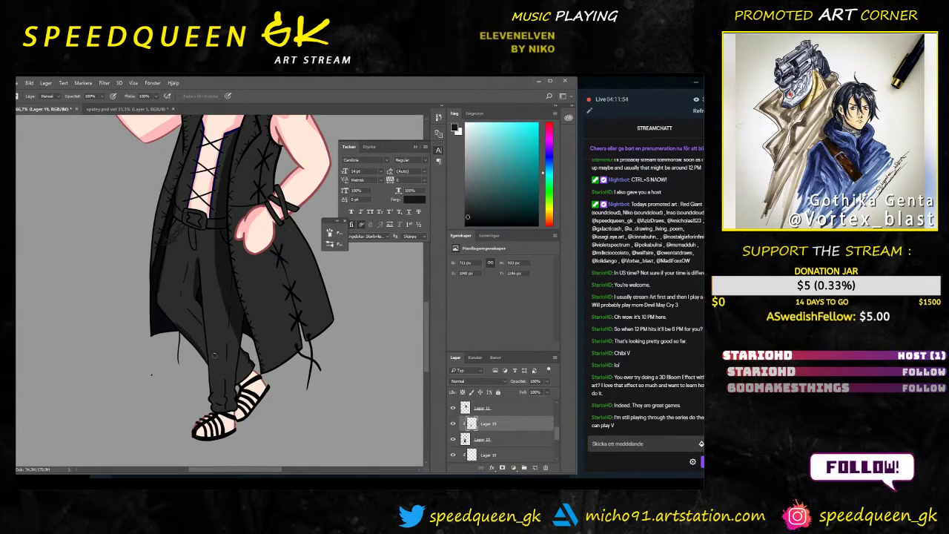
Step: Adjust the Brush size and paint the trouser shadow on the bent leg below the knee crease
{"action": "key", "text": "b"}
{"action": "right_click", "coordinate": [248, 342]}
{"action": "left_click", "coordinate": [249, 343]}
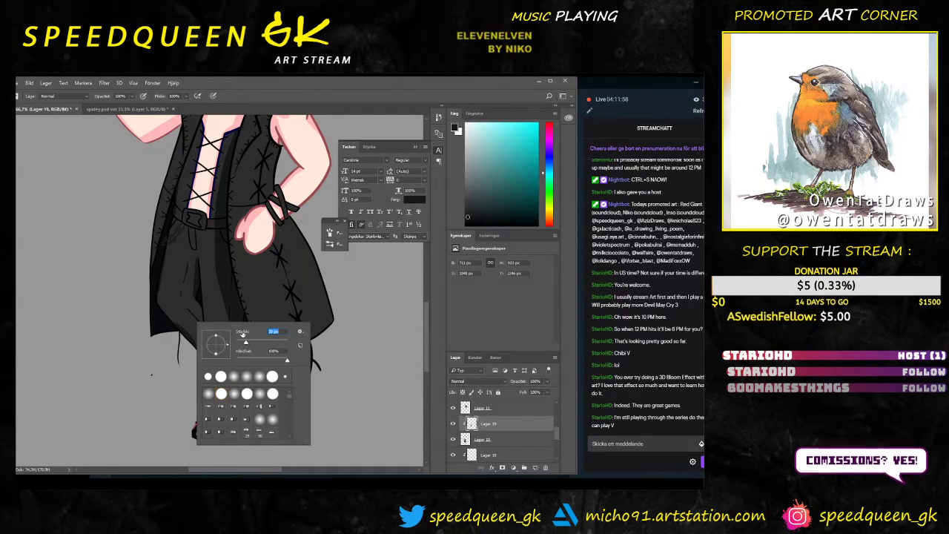
{"action": "left_click", "coordinate": [222, 302]}
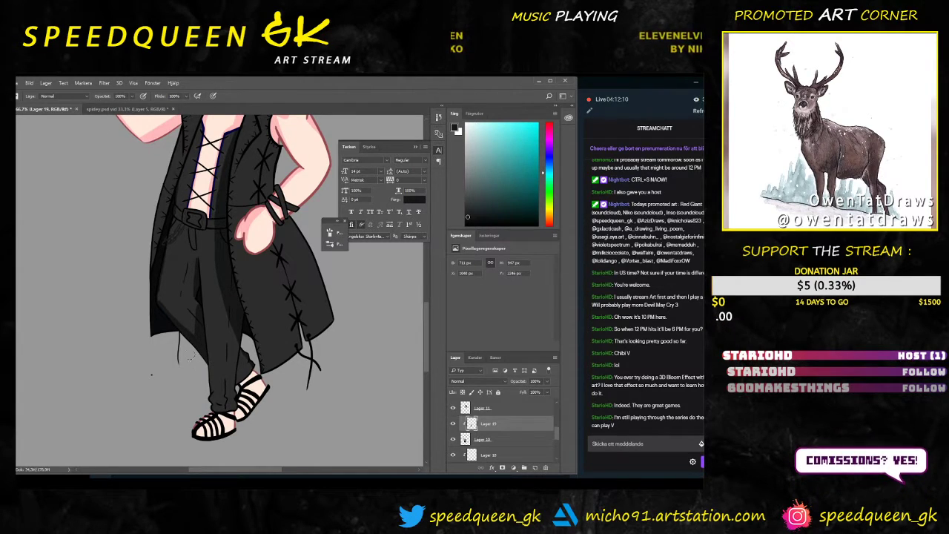
Step: Refine the shadow along the bent leg's lower outer edge beside the coat hem, alternating Brush and Eraser
{"action": "key", "text": "ctrl+plus"}
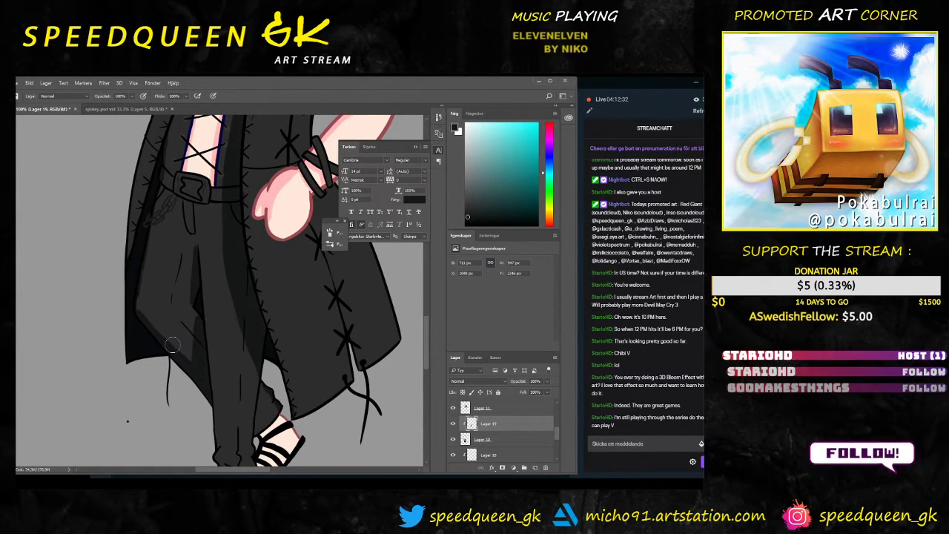
{"action": "scroll", "coordinate": [182, 289], "scroll_direction": "up", "scroll_amount": 1}
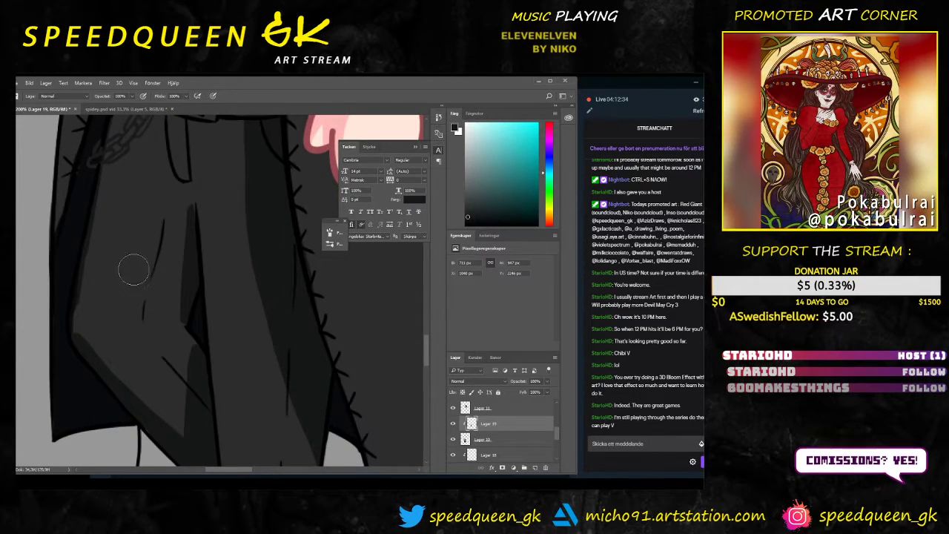
{"action": "key", "text": "e"}
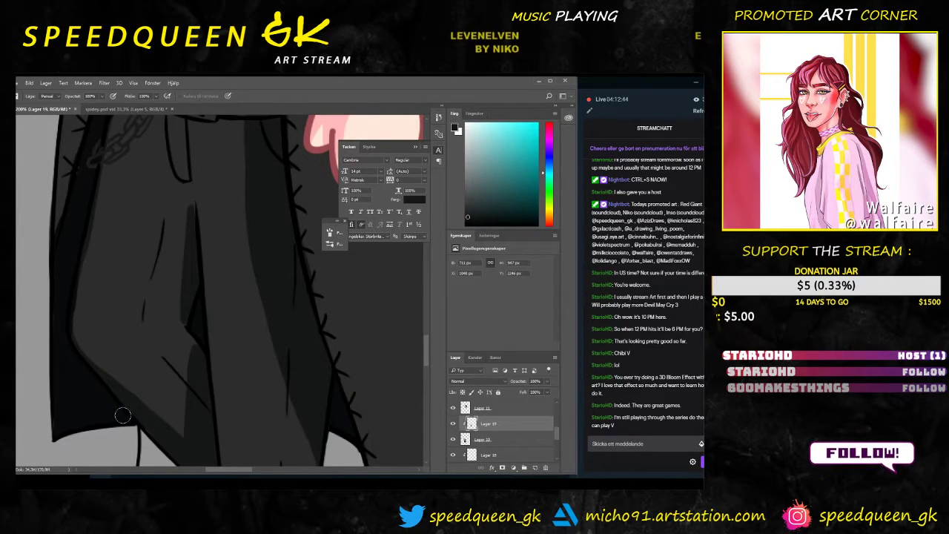
{"action": "key", "text": "b"}
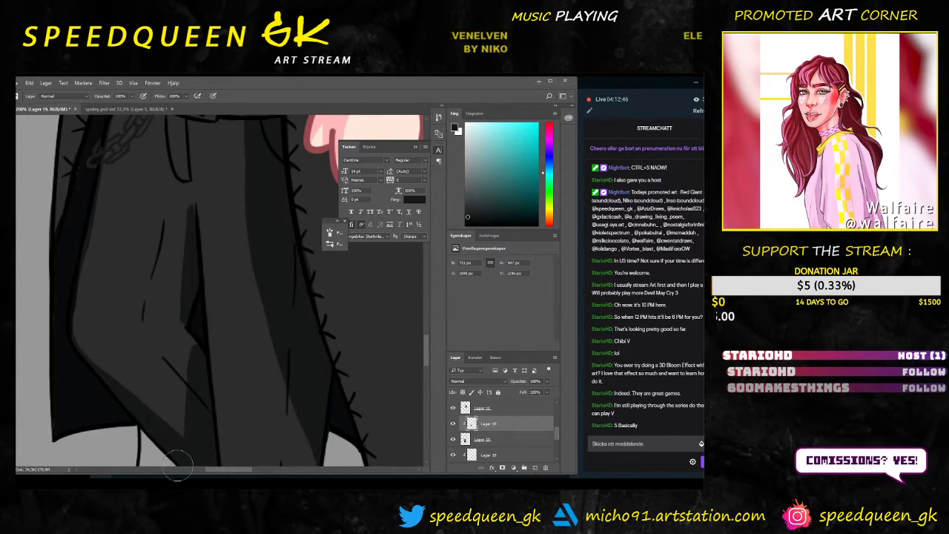
{"action": "key", "text": "ctrl+minus"}
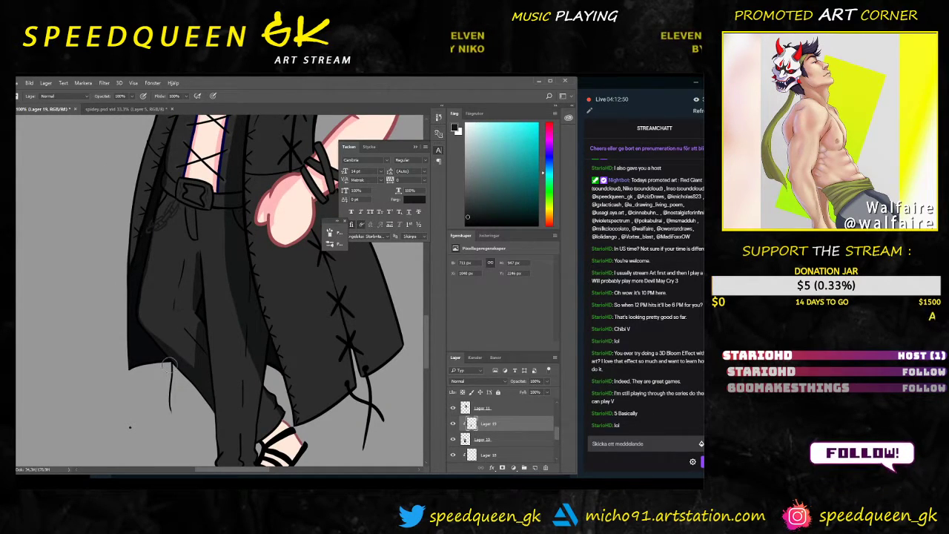
{"action": "key", "text": "ctrl+minus"}
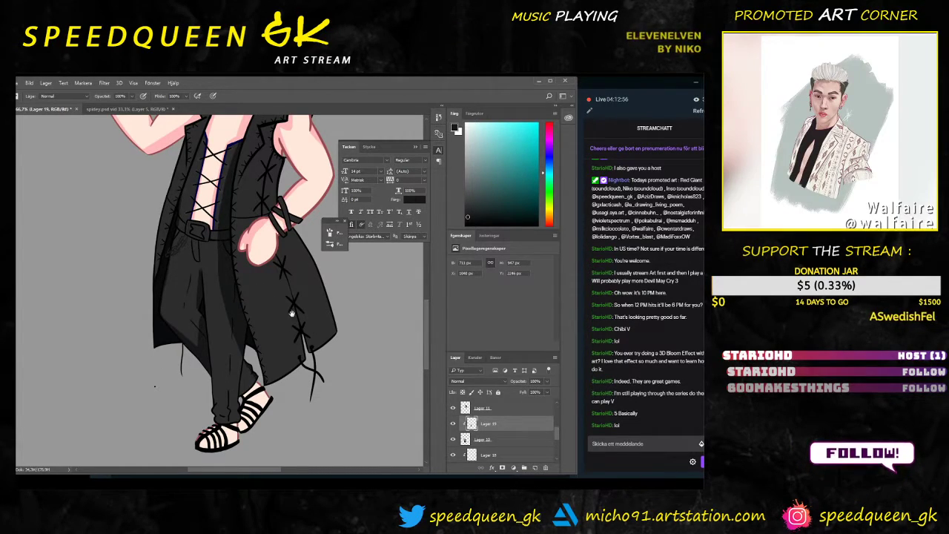
Step: Adjust the Brush size and paint a dark shadow along the laced seam of the coat's lower panel
{"action": "left_click_drag", "start_coordinate": [292, 313], "coordinate": [265, 296]}
{"action": "key", "text": "ctrl+plus"}
{"action": "key", "text": "v"}
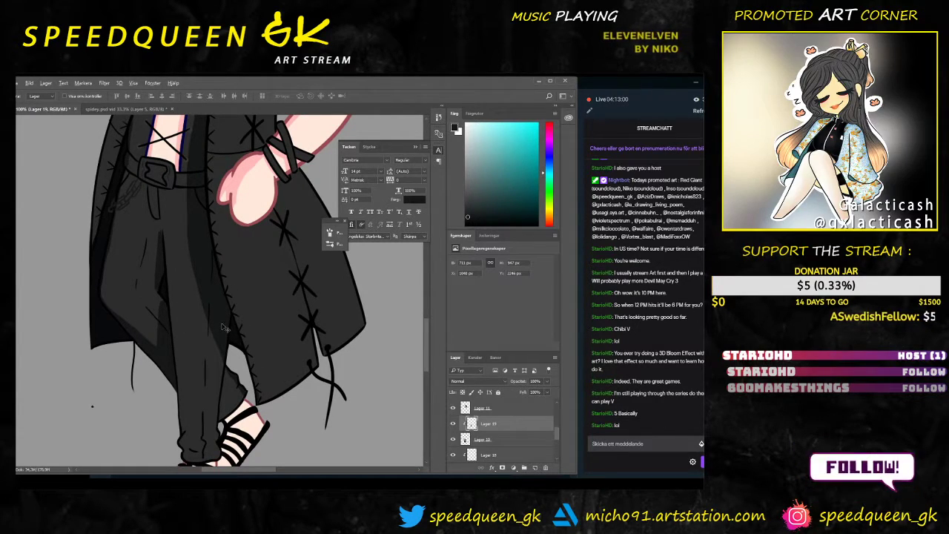
{"action": "key", "text": "alt+v"}
{"action": "left_click", "coordinate": [277, 307]}
{"action": "key", "text": "b"}
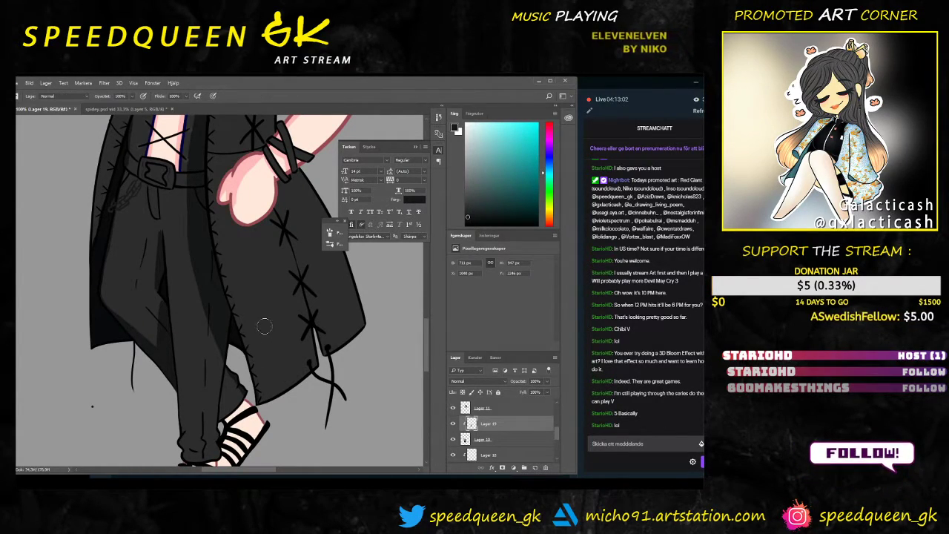
{"action": "right_click", "coordinate": [312, 329]}
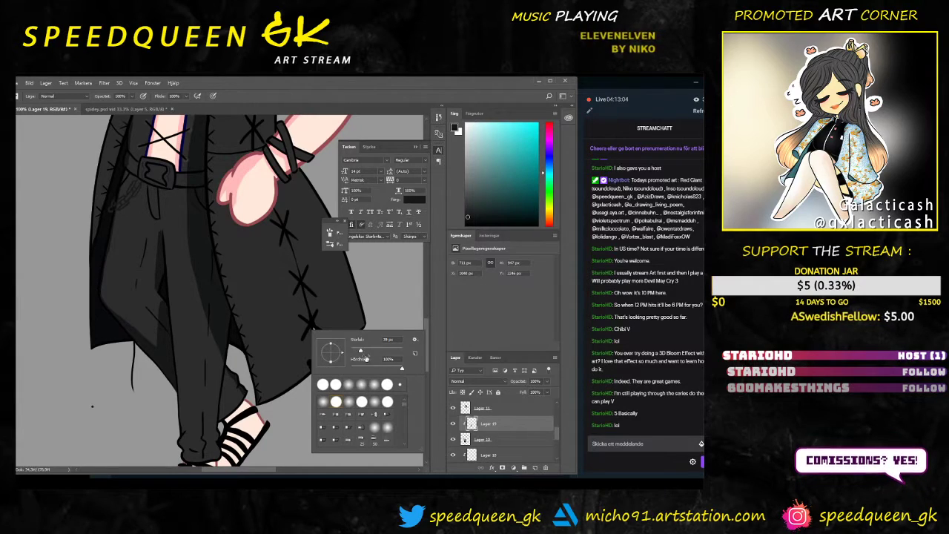
{"action": "left_click", "coordinate": [275, 218]}
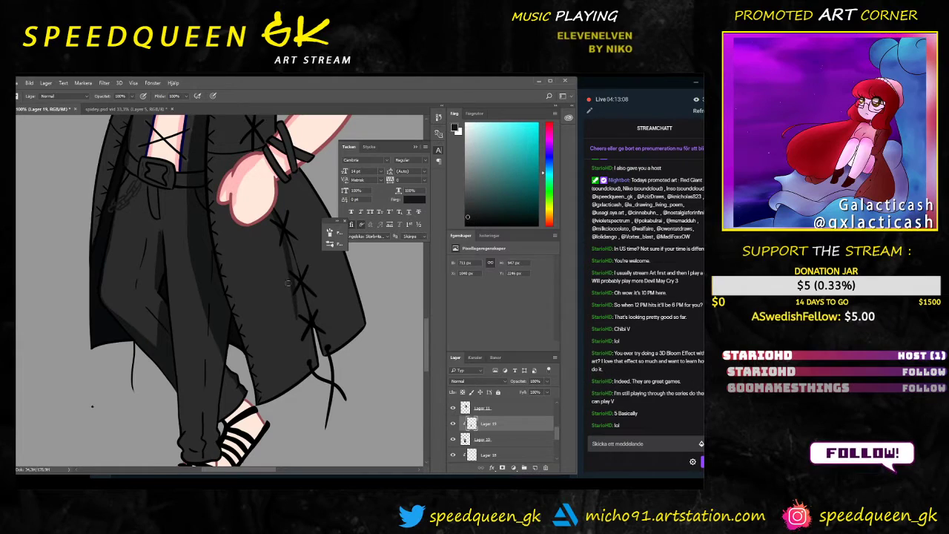
{"action": "left_click_drag", "start_coordinate": [288, 247], "coordinate": [302, 377]}
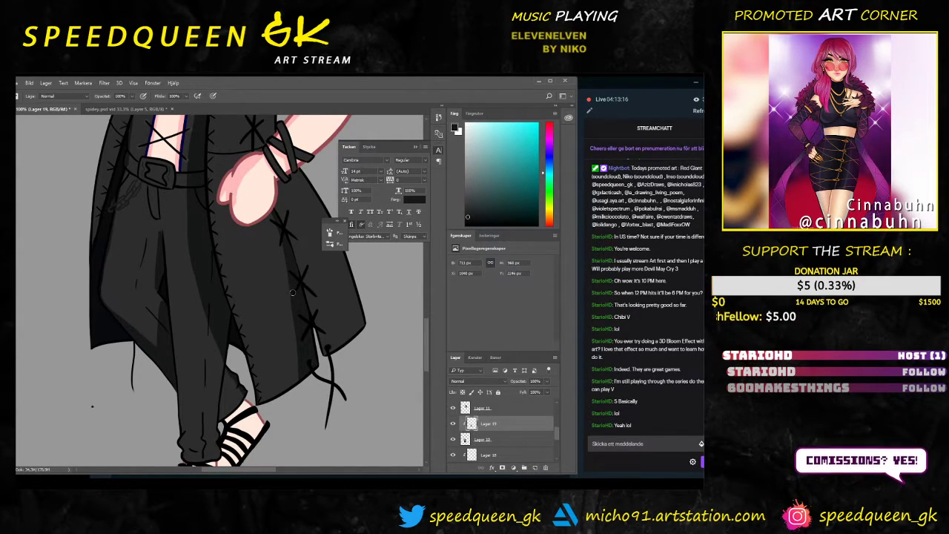
Step: Extend the dark shading onto the coat's upper front around the lapels and armhole, cleaning it with the Eraser
{"action": "left_click_drag", "start_coordinate": [298, 212], "coordinate": [278, 324]}
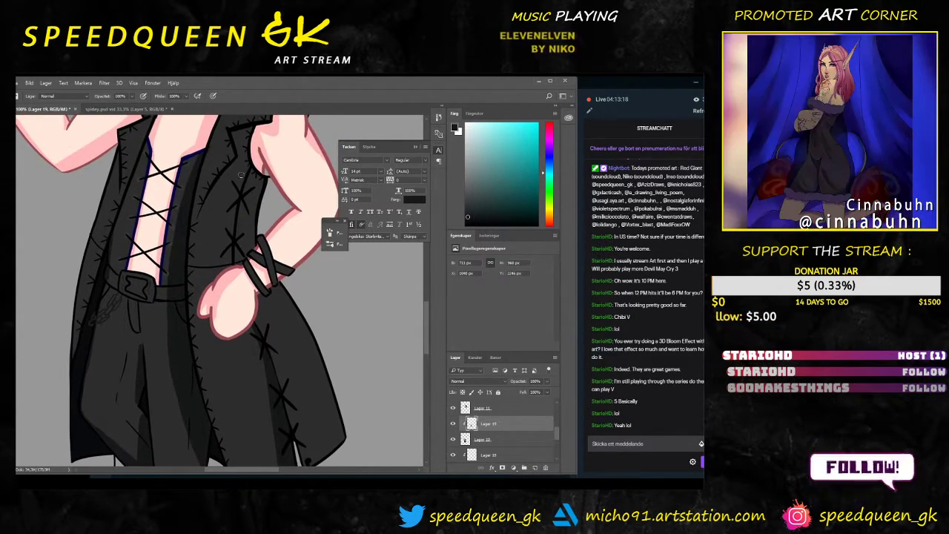
{"action": "left_click_drag", "start_coordinate": [258, 164], "coordinate": [232, 202]}
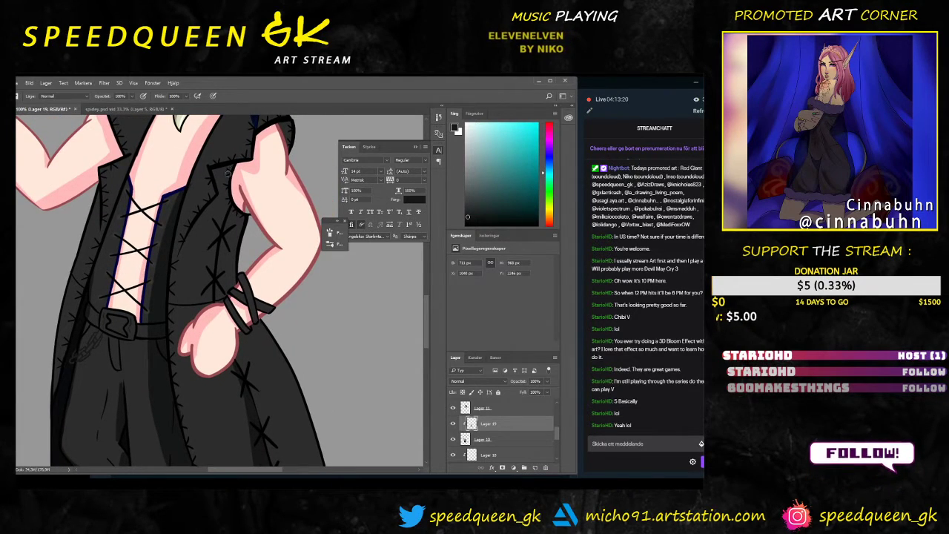
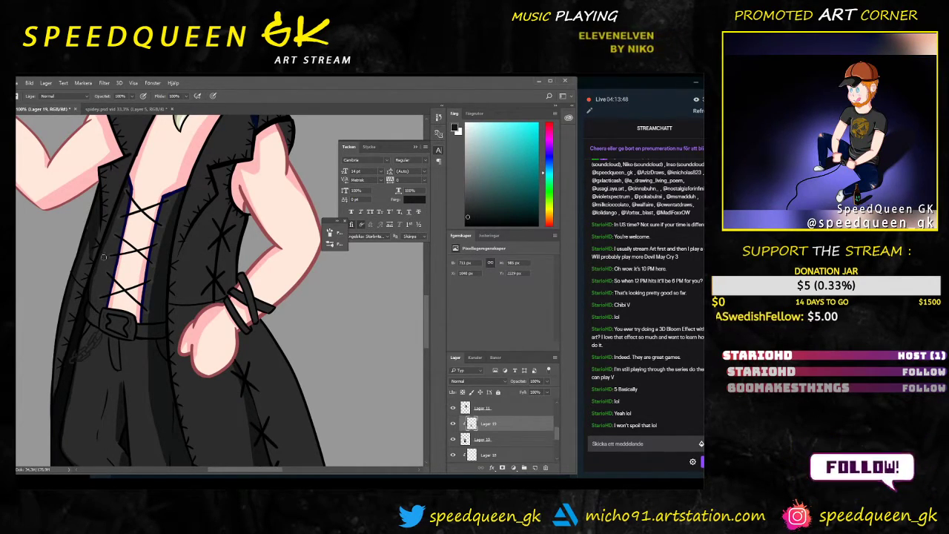
{"action": "key", "text": "e"}
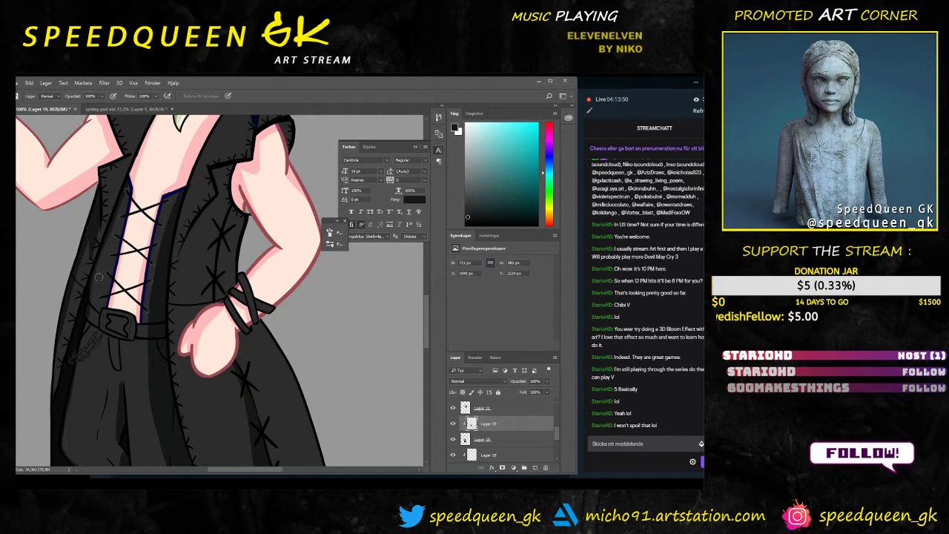
{"action": "key", "text": "b"}
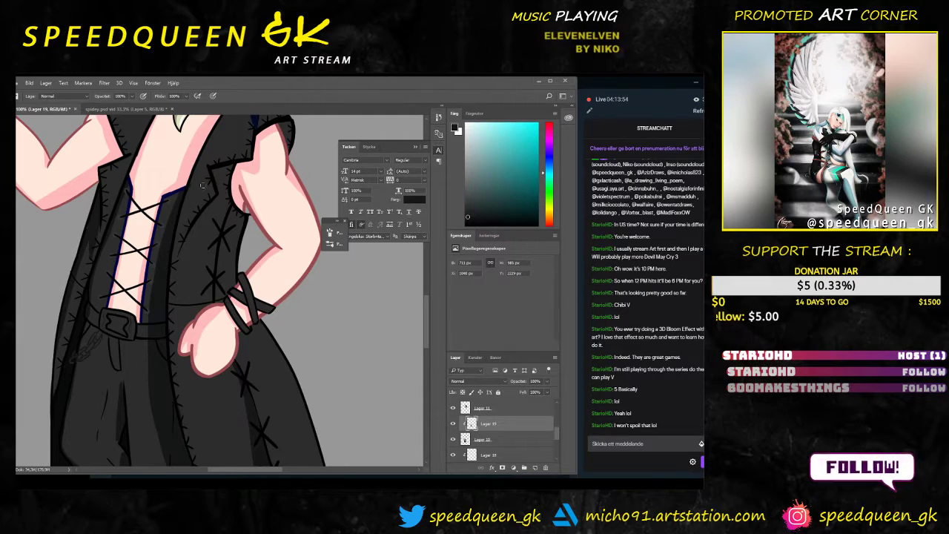
{"action": "left_click_drag", "start_coordinate": [276, 226], "coordinate": [246, 249]}
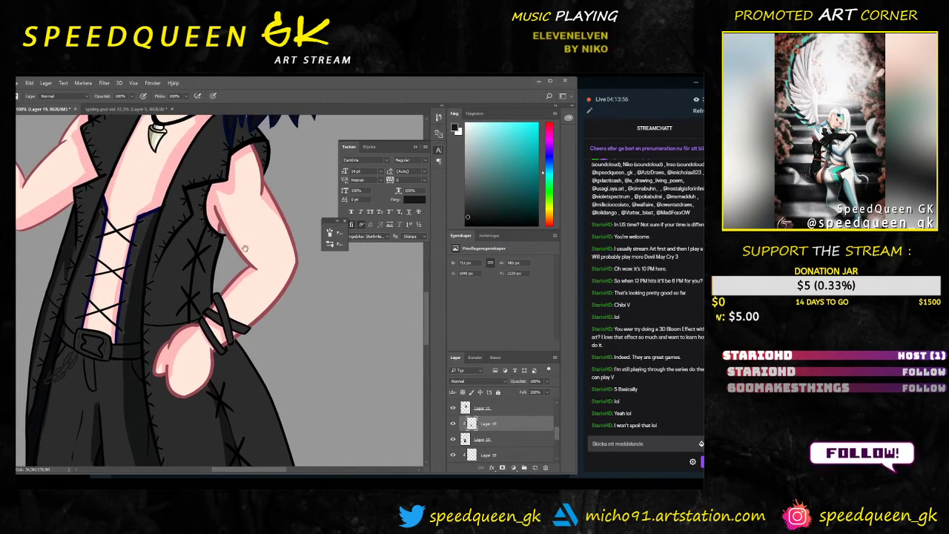
{"action": "key", "text": "ctrl+minus"}
{"action": "key", "text": "ctrl+minus"}
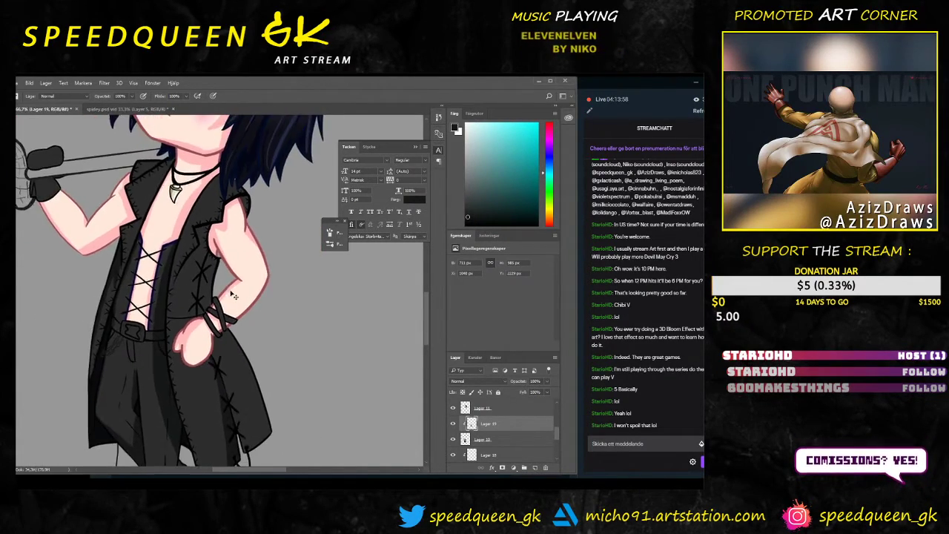
{"action": "key", "text": "ctrl+plus"}
{"action": "key", "text": "ctrl+plus"}
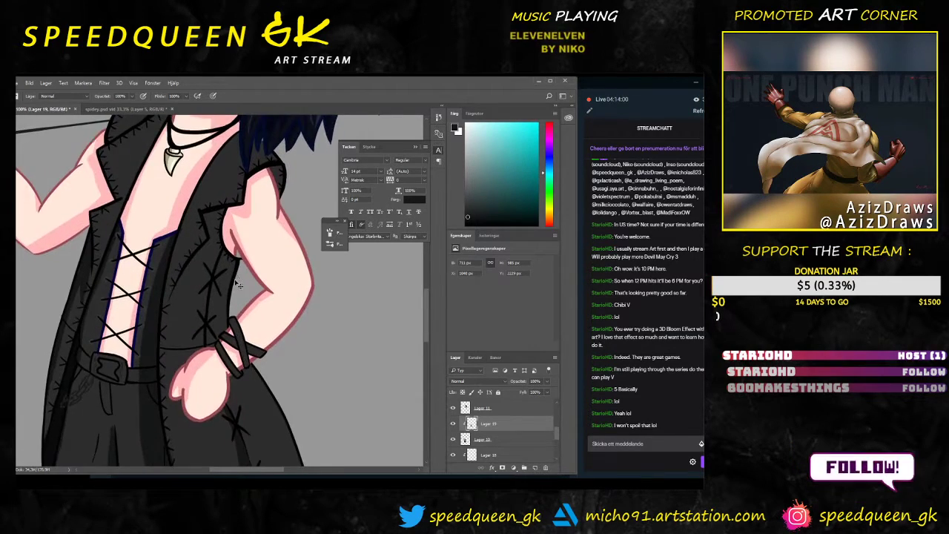
{"action": "key", "text": "ctrl+minus"}
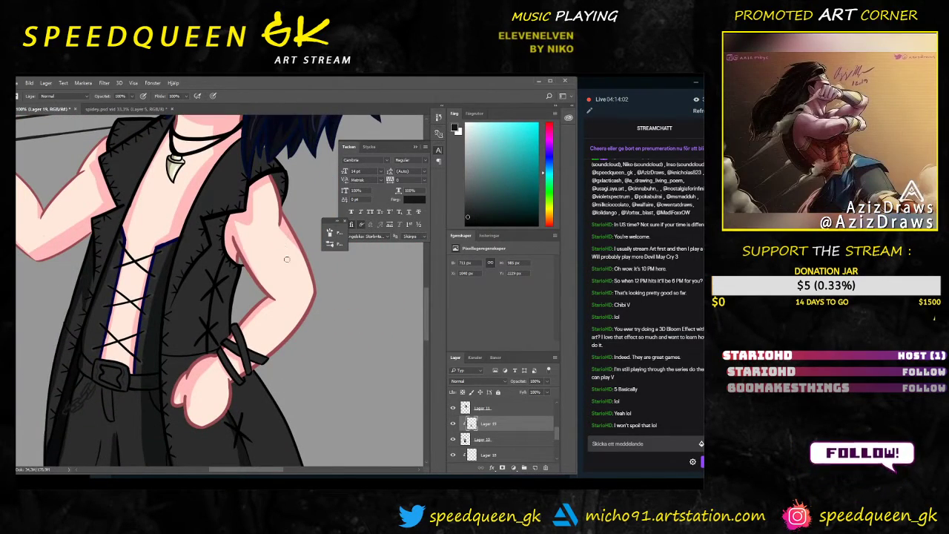
{"action": "left_click", "coordinate": [503, 441]}
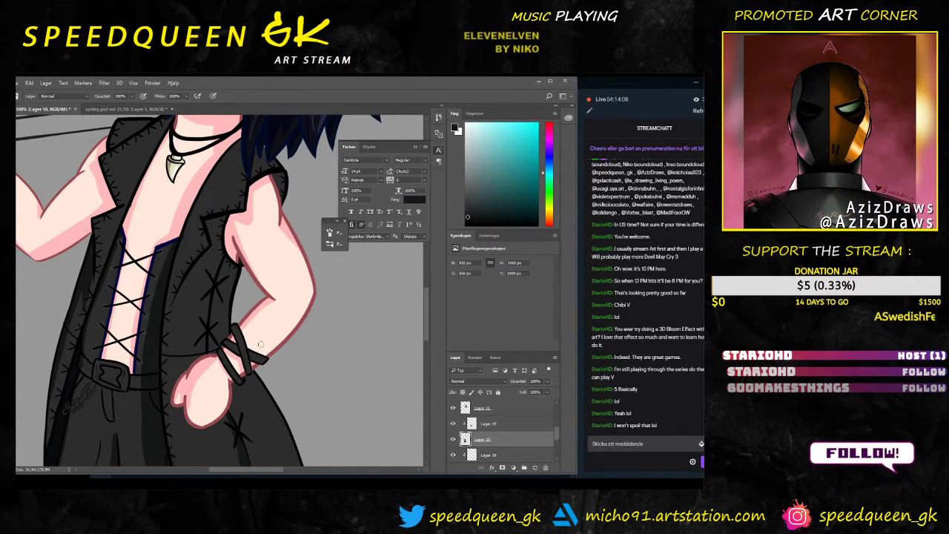
{"action": "key", "text": "ctrl+minus"}
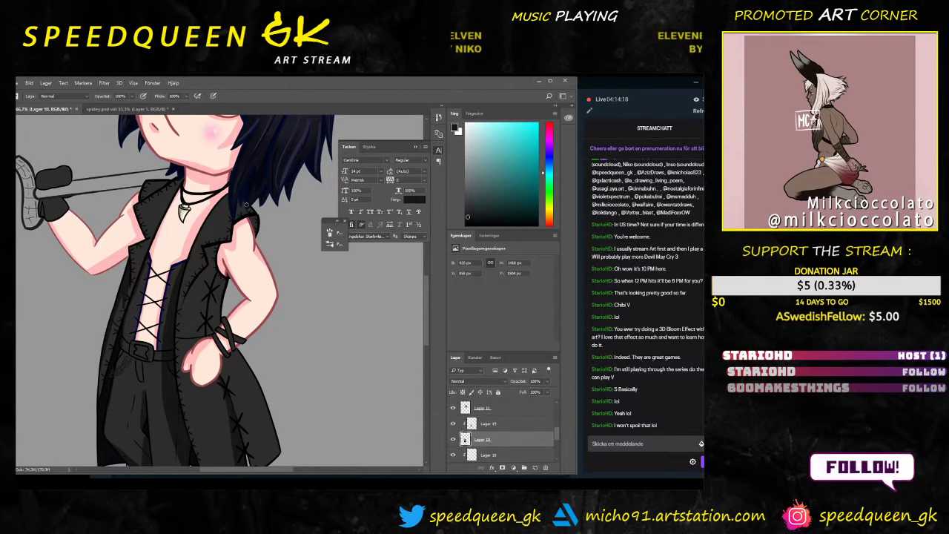
Step: On the clipped layer Lager 19, paint the shadow beneath the lapel corner and beside the armhole, refining it with the Eraser
{"action": "left_click", "coordinate": [493, 423]}
{"action": "scroll", "coordinate": [222, 225], "scroll_direction": "up", "scroll_amount": 2}
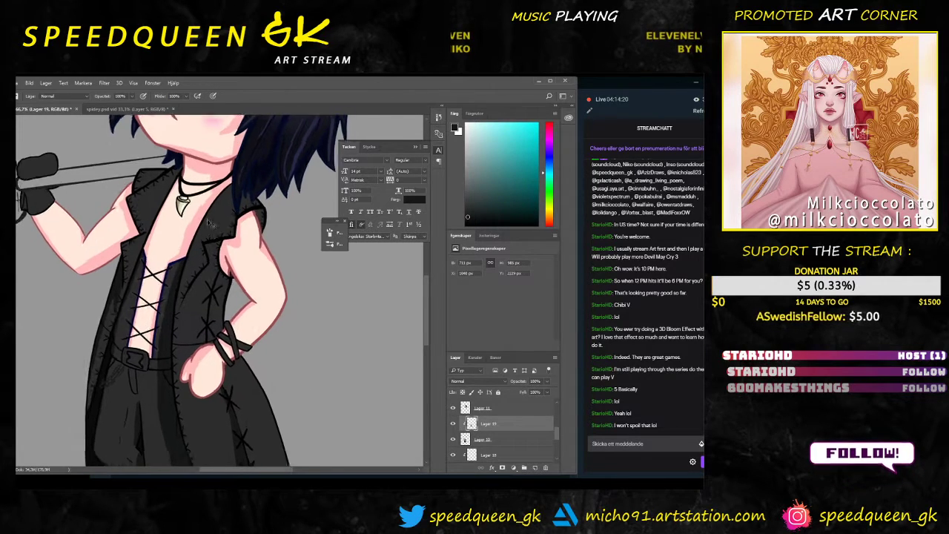
{"action": "scroll", "coordinate": [221, 225], "scroll_direction": "up", "scroll_amount": 2}
{"action": "mouse_move", "coordinate": [244, 169]}
{"action": "left_mouse_down"}
{"action": "mouse_move", "coordinate": [245, 241]}
{"action": "mouse_move", "coordinate": [248, 169]}
{"action": "mouse_move", "coordinate": [238, 241]}
{"action": "mouse_move", "coordinate": [251, 178]}
{"action": "mouse_move", "coordinate": [252, 263]}
{"action": "mouse_move", "coordinate": [254, 164]}
{"action": "mouse_move", "coordinate": [262, 284]}
{"action": "mouse_move", "coordinate": [235, 216]}
{"action": "mouse_move", "coordinate": [272, 302]}
{"action": "mouse_move", "coordinate": [255, 264]}
{"action": "mouse_move", "coordinate": [272, 283]}
{"action": "left_mouse_up"}
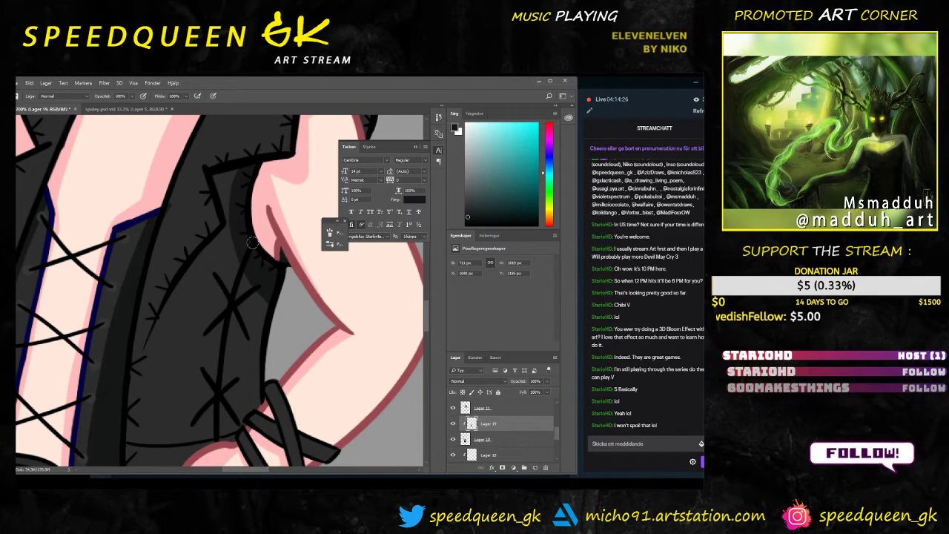
{"action": "left_click_drag", "start_coordinate": [245, 170], "coordinate": [226, 176]}
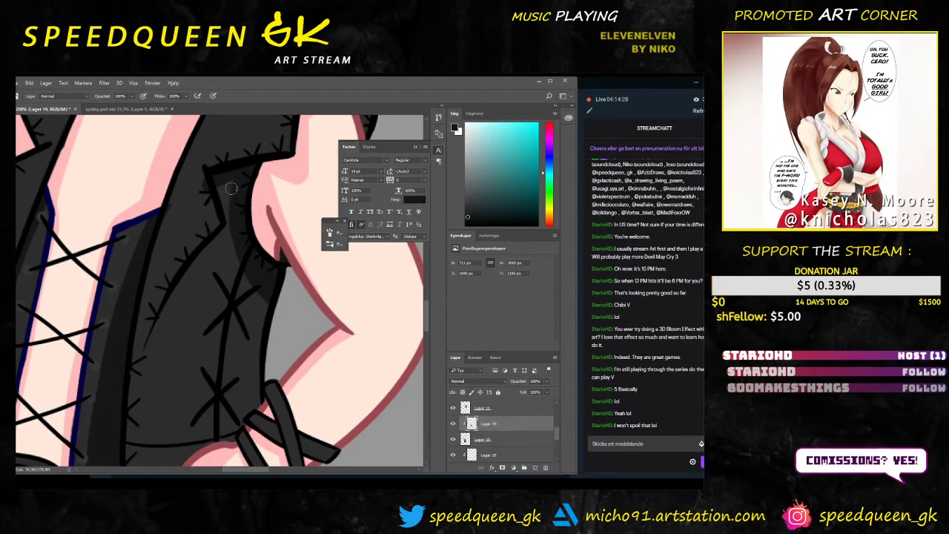
{"action": "key", "text": "e"}
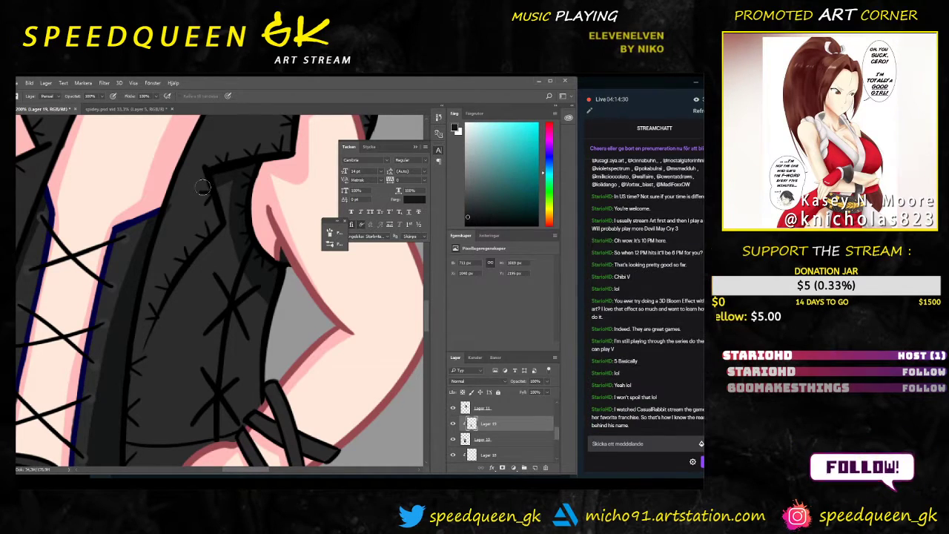
{"action": "key", "text": "b"}
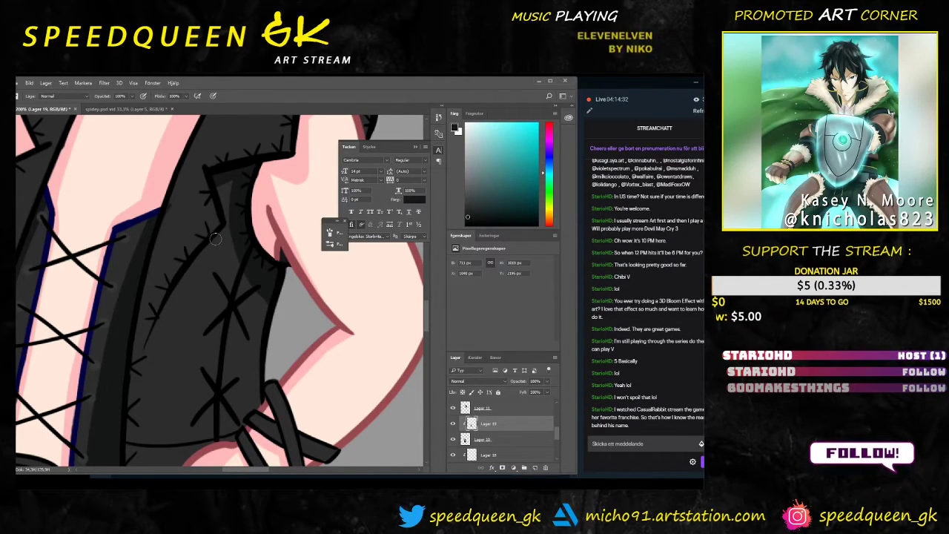
Step: Paint a shadow along the coat's stitched front edge from the lapel down to the waist seam
{"action": "left_click_drag", "start_coordinate": [211, 243], "coordinate": [155, 349]}
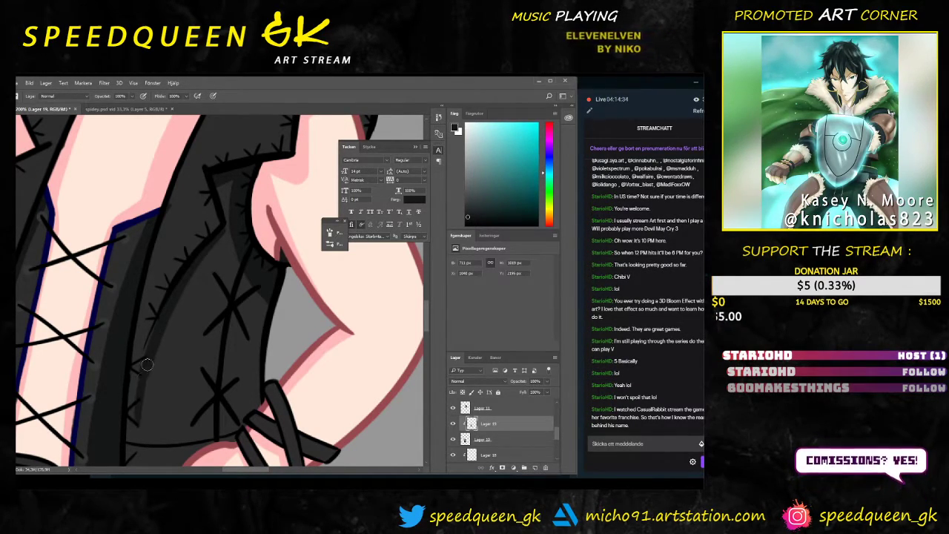
{"action": "key", "text": "ctrl+minus"}
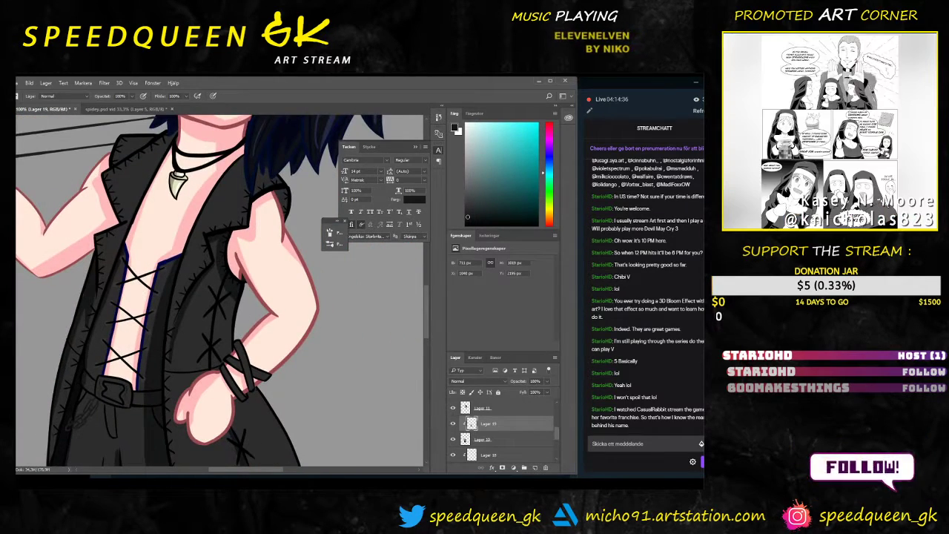
{"action": "left_click_drag", "start_coordinate": [254, 321], "coordinate": [242, 282]}
{"action": "key", "text": "ctrl+plus"}
{"action": "left_click_drag", "start_coordinate": [210, 120], "coordinate": [204, 158]}
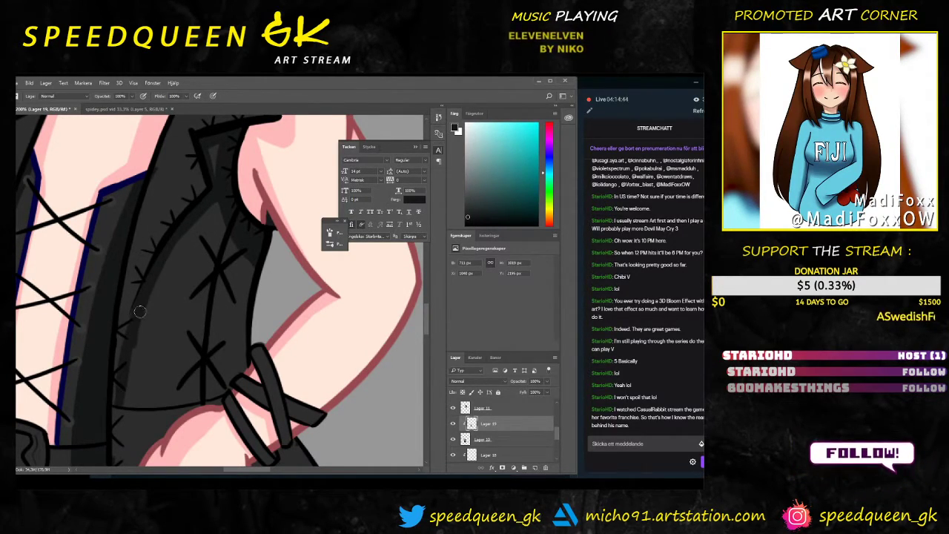
{"action": "mouse_move", "coordinate": [121, 395]}
{"action": "left_mouse_down"}
{"action": "mouse_move", "coordinate": [149, 406]}
{"action": "mouse_move", "coordinate": [194, 402]}
{"action": "left_mouse_up"}
Step: Shade the coat around the waist seam just above the hand resting on the hip
{"action": "key", "text": "ctrl+minus"}
{"action": "key", "text": "ctrl+minus"}
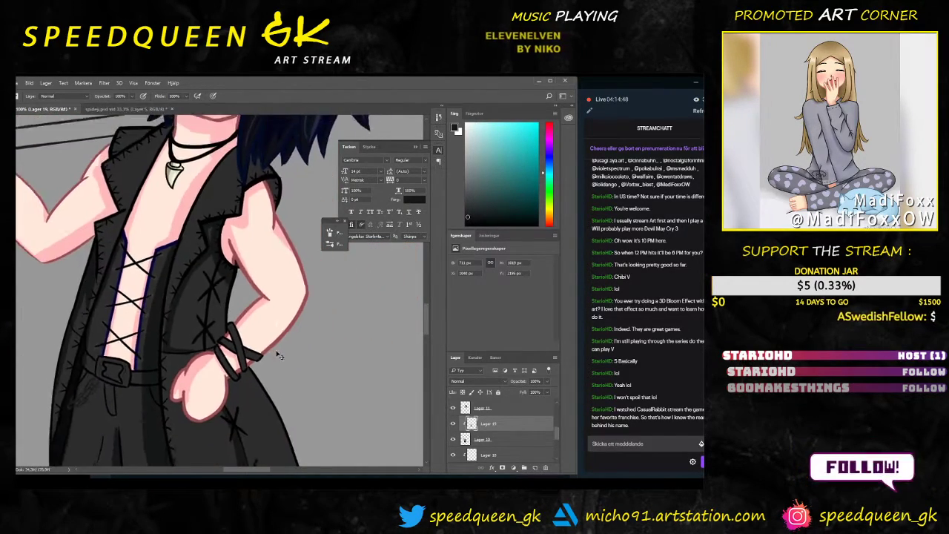
{"action": "left_click_drag", "start_coordinate": [261, 349], "coordinate": [278, 269]}
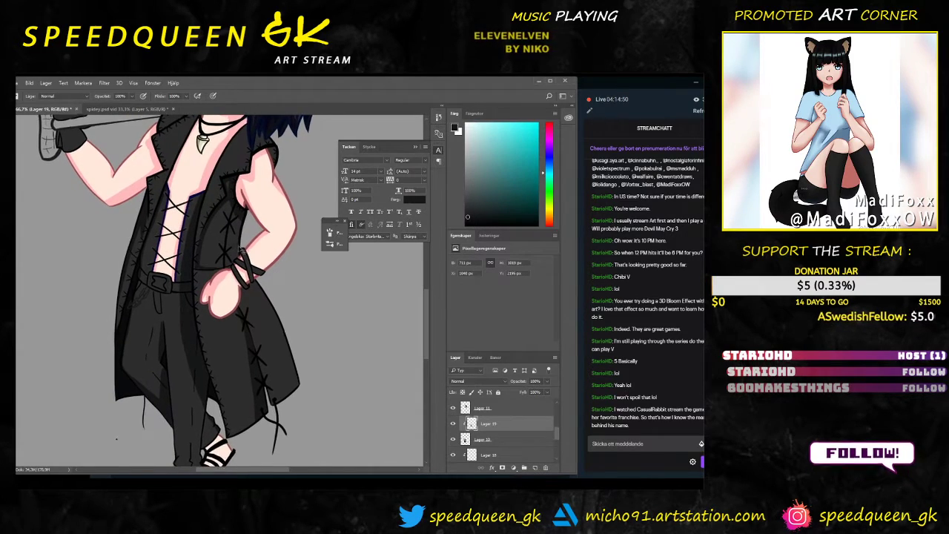
{"action": "scroll", "coordinate": [278, 269], "scroll_direction": "up", "scroll_amount": 2}
{"action": "left_click_drag", "start_coordinate": [283, 233], "coordinate": [239, 337]}
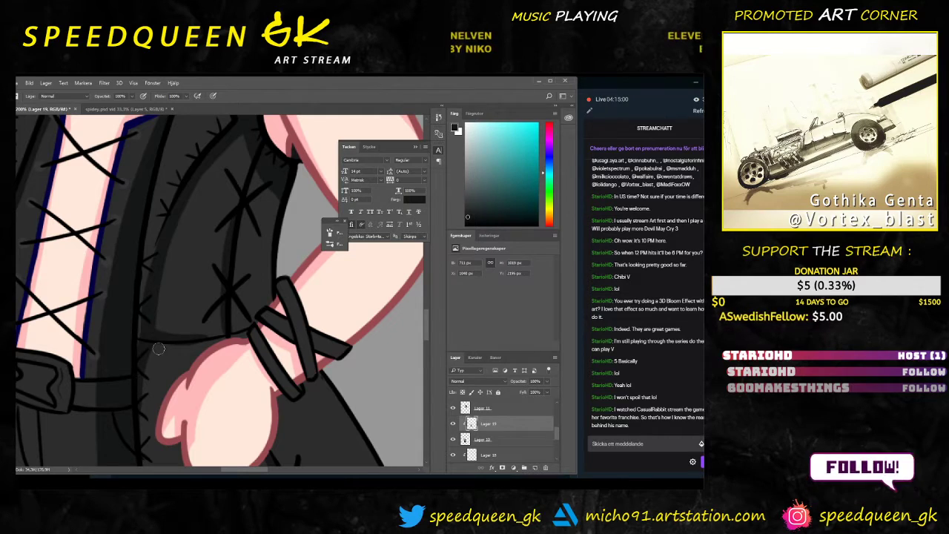
Step: Adjust the Brush size and shade the coat's lower outer flap below the hand
{"action": "key", "text": "ctrl+minus"}
{"action": "key", "text": "ctrl+minus"}
{"action": "scroll", "coordinate": [275, 329], "scroll_direction": "down", "scroll_amount": 3}
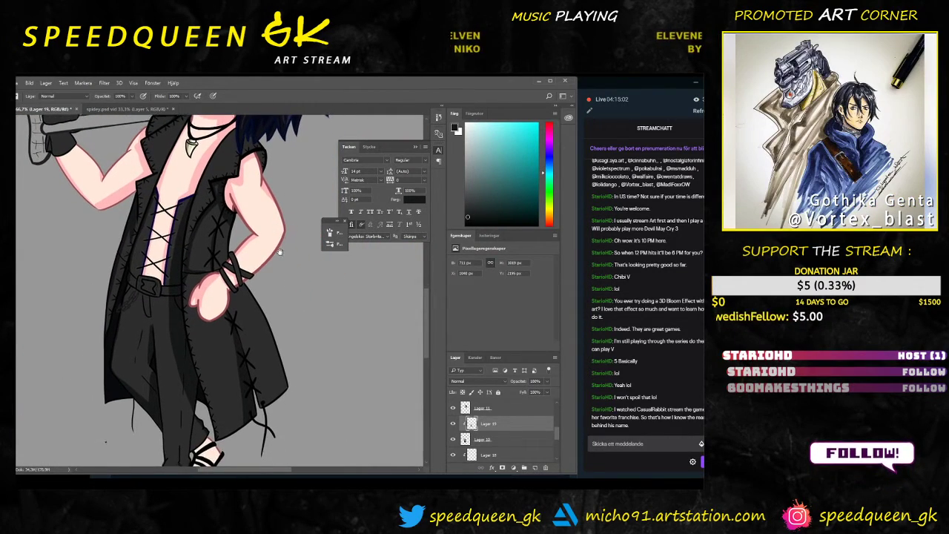
{"action": "key", "text": "ctrl+plus"}
{"action": "right_click", "coordinate": [317, 360]}
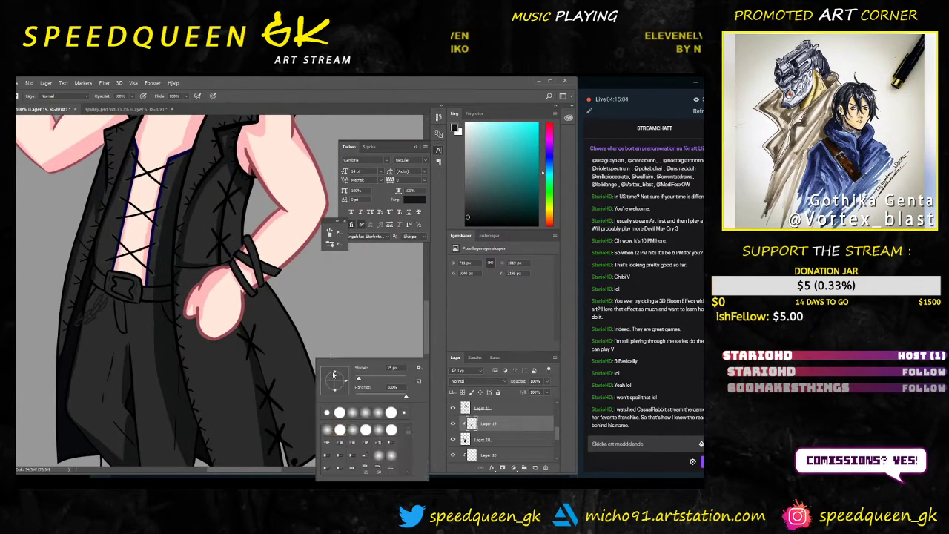
{"action": "left_click", "coordinate": [290, 356]}
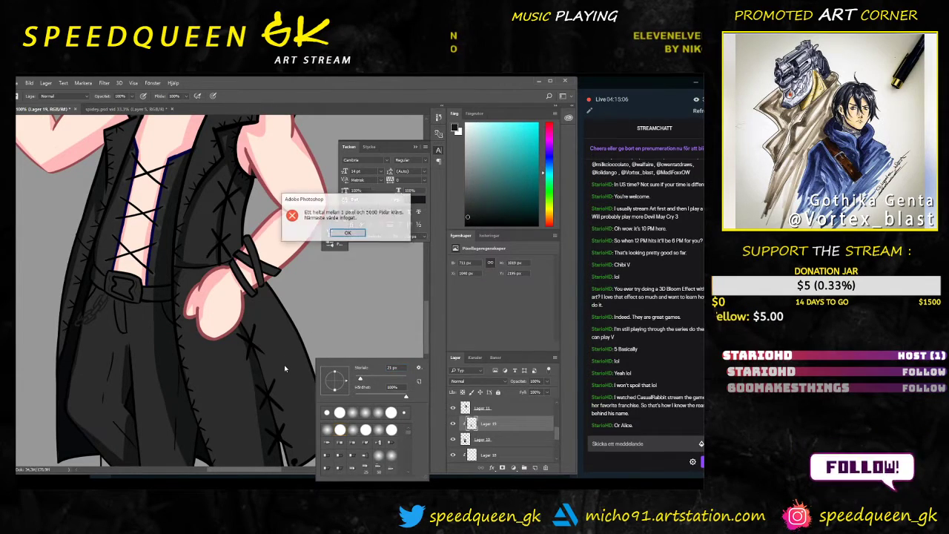
{"action": "left_click", "coordinate": [348, 234]}
{"action": "left_click_drag", "start_coordinate": [335, 387], "coordinate": [277, 304]}
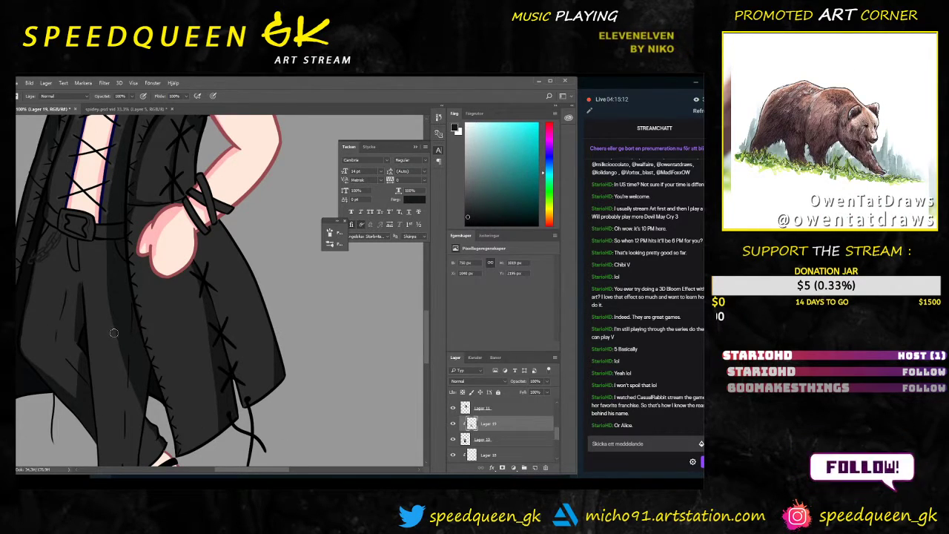
Step: Paint the shadow the hand casts on the coat, from the wrist down along the thumb side
{"action": "key", "text": "ctrl+minus"}
{"action": "left_click_drag", "start_coordinate": [140, 309], "coordinate": [178, 369]}
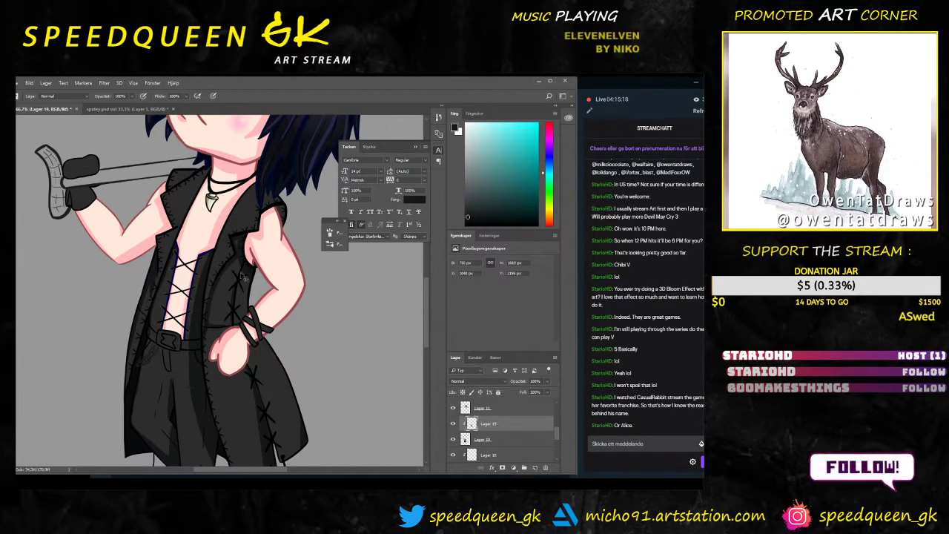
{"action": "key", "text": "ctrl+plus"}
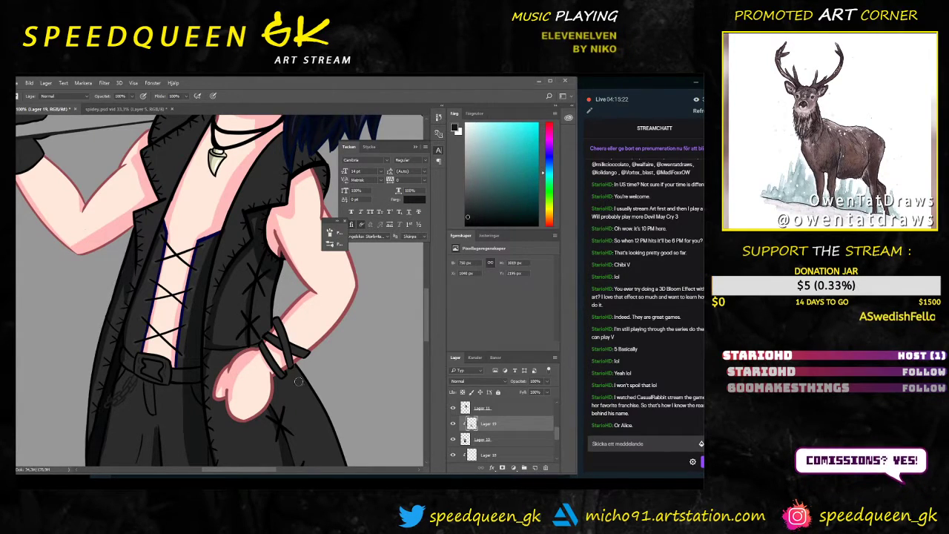
{"action": "left_click_drag", "start_coordinate": [276, 406], "coordinate": [280, 381]}
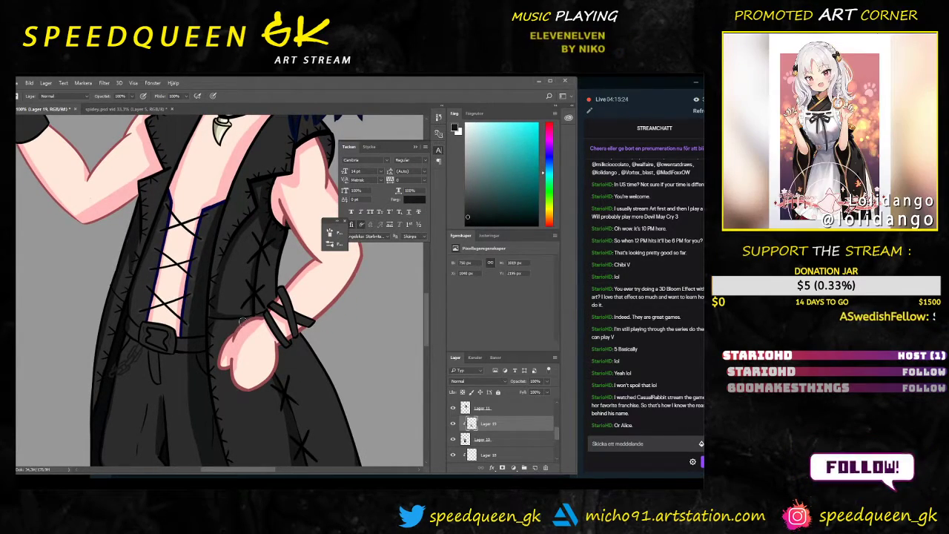
{"action": "mouse_move", "coordinate": [241, 321]}
{"action": "left_mouse_down"}
{"action": "mouse_move", "coordinate": [224, 338]}
{"action": "mouse_move", "coordinate": [222, 373]}
{"action": "left_mouse_up"}
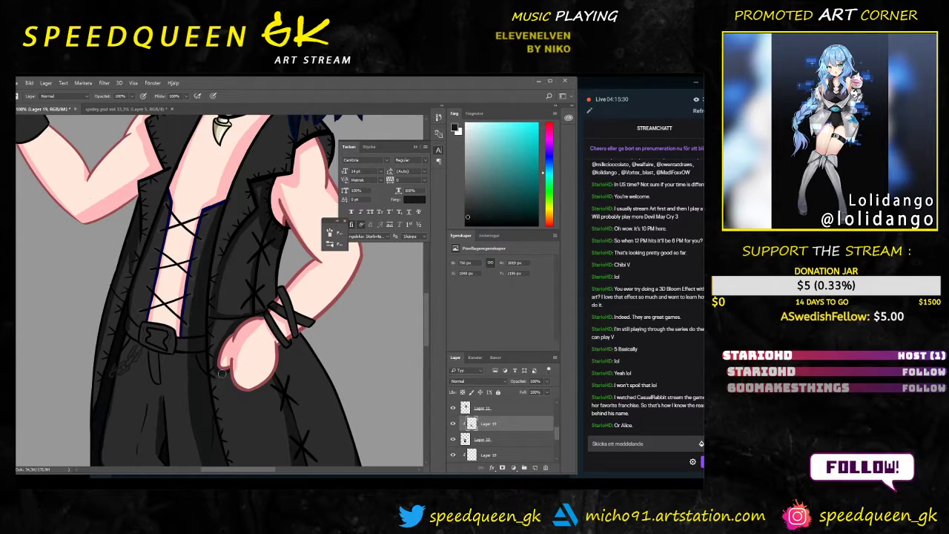
Step: Extend the hand's cast shadow on the coat around the underside of the thumb and fingers
{"action": "left_click_drag", "start_coordinate": [221, 374], "coordinate": [245, 389]}
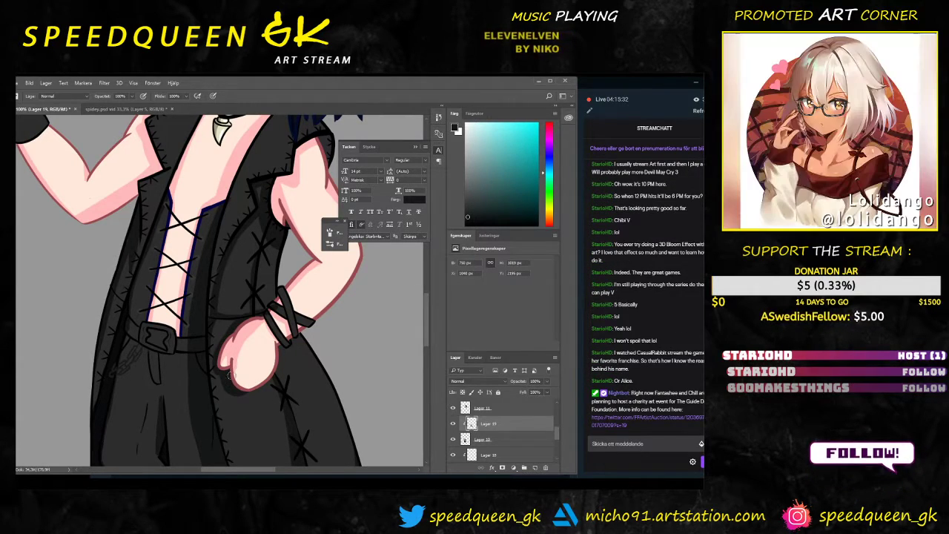
{"action": "key", "text": "ctrl+minus"}
{"action": "key", "text": "ctrl+minus"}
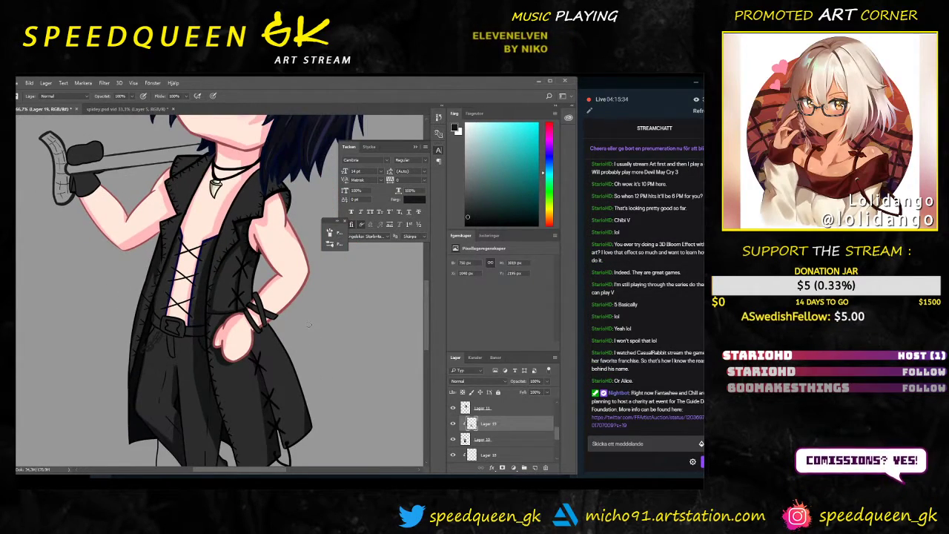
Step: Clean up the coat's shading beside the wristbands with the Eraser and touch it up with the Brush along the cross stitches
{"action": "key", "text": "ctrl+plus"}
{"action": "key", "text": "ctrl+plus"}
{"action": "key", "text": "ctrl+plus"}
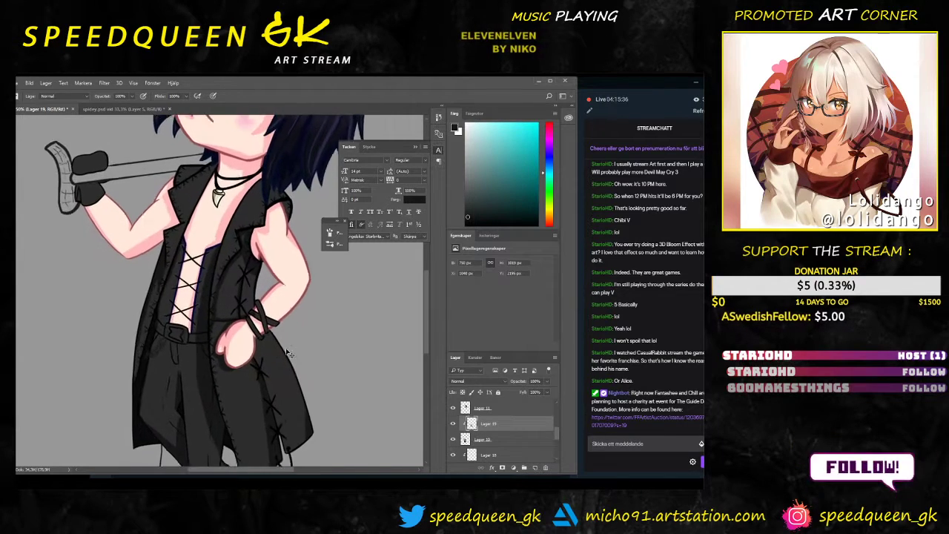
{"action": "key", "text": "e"}
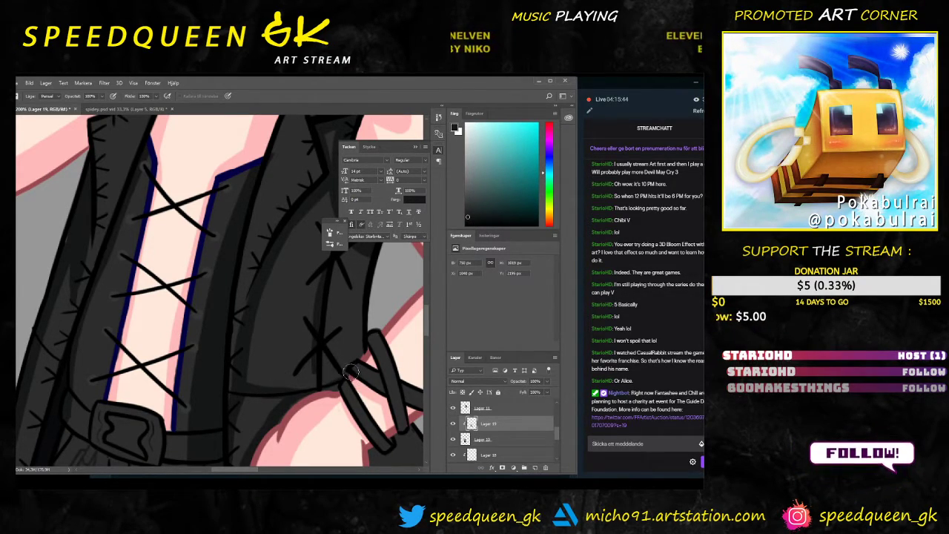
{"action": "key", "text": "b"}
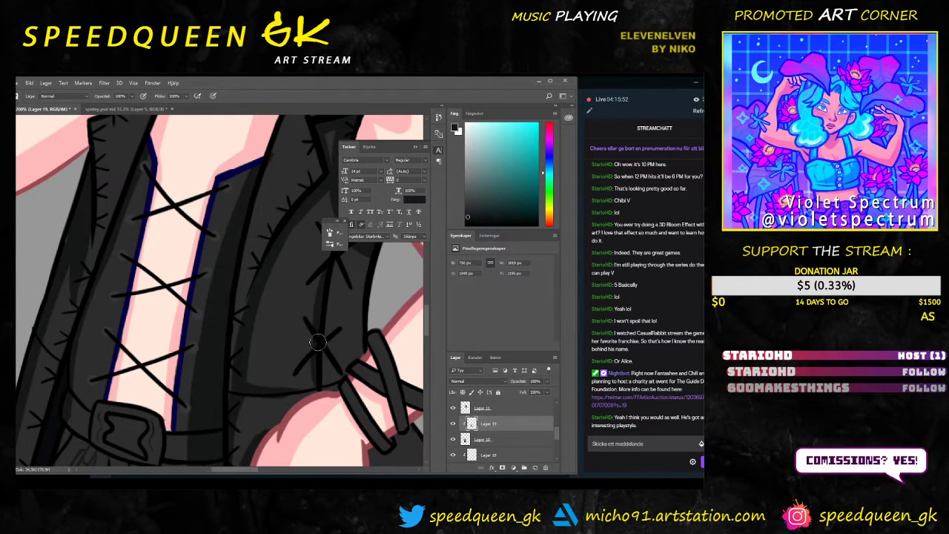
{"action": "left_click_drag", "start_coordinate": [355, 369], "coordinate": [201, 291]}
{"action": "left_click_drag", "start_coordinate": [205, 366], "coordinate": [204, 278]}
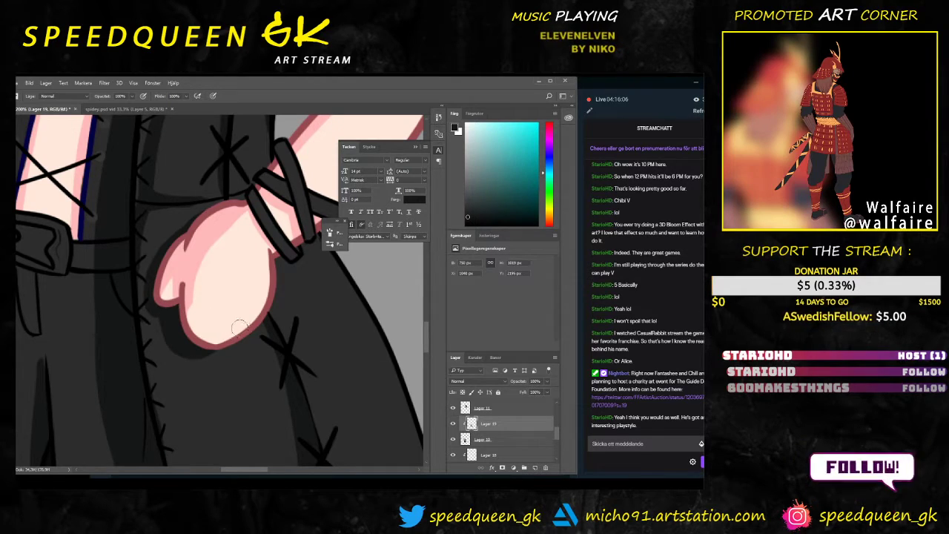
Step: Paint the shadow the hair casts on the coat's shoulder and upper lapel above the arm resting on the hip
{"action": "key", "text": "ctrl+minus"}
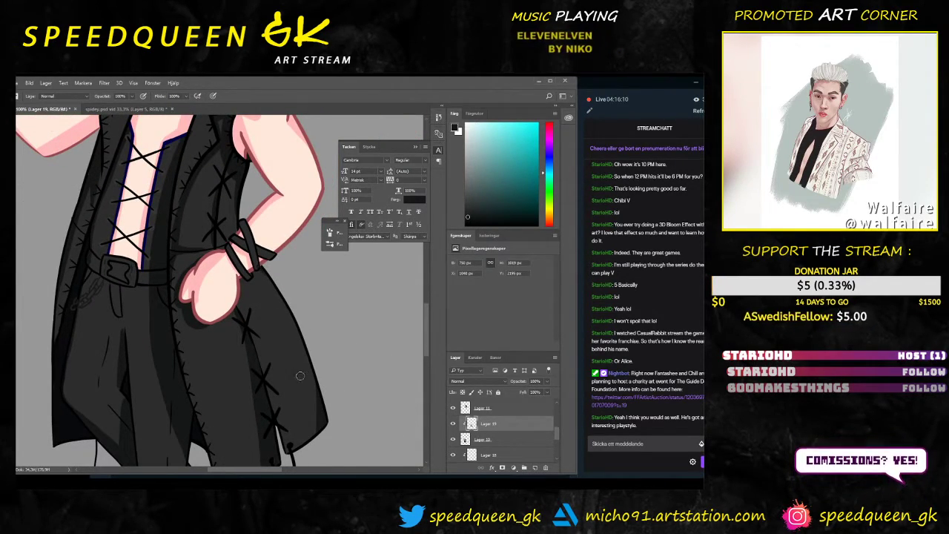
{"action": "key", "text": "ctrl+minus"}
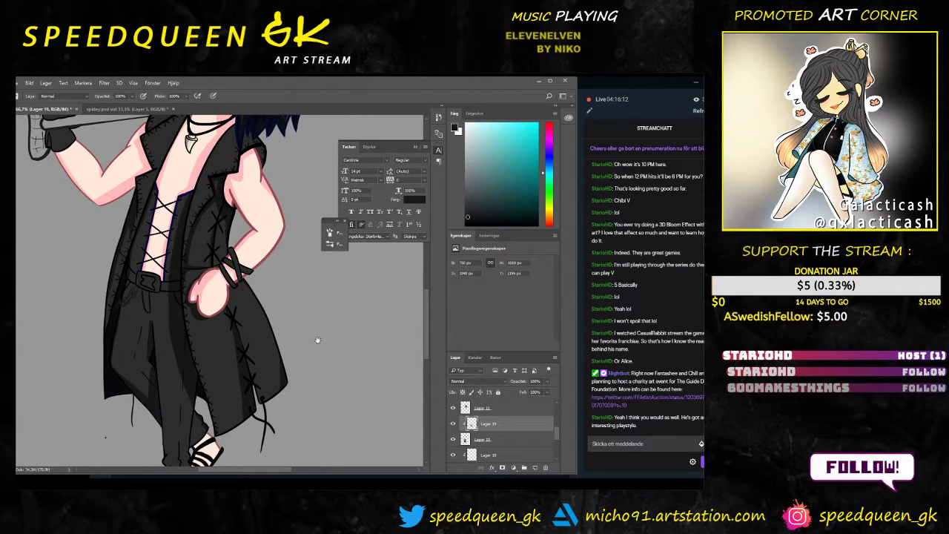
{"action": "key", "text": "ctrl+minus"}
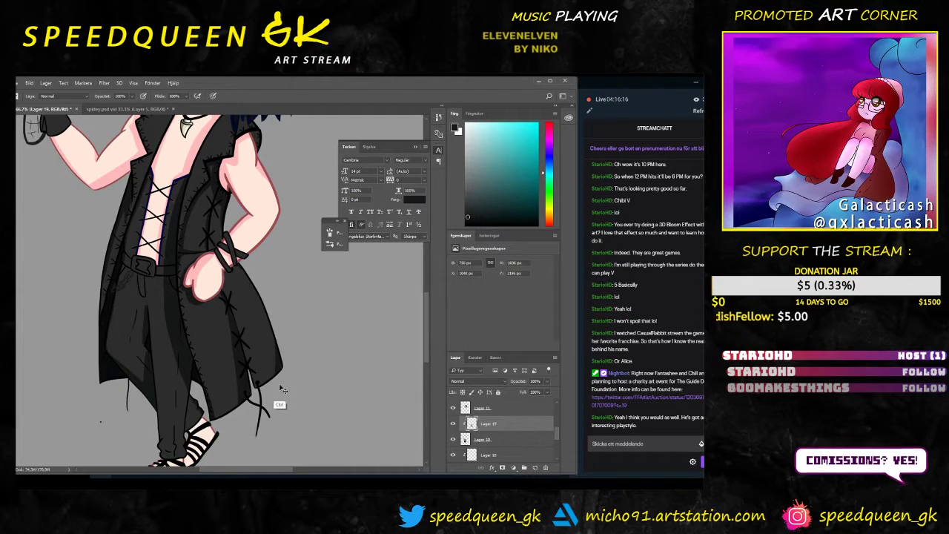
{"action": "key", "text": "ctrl+minus"}
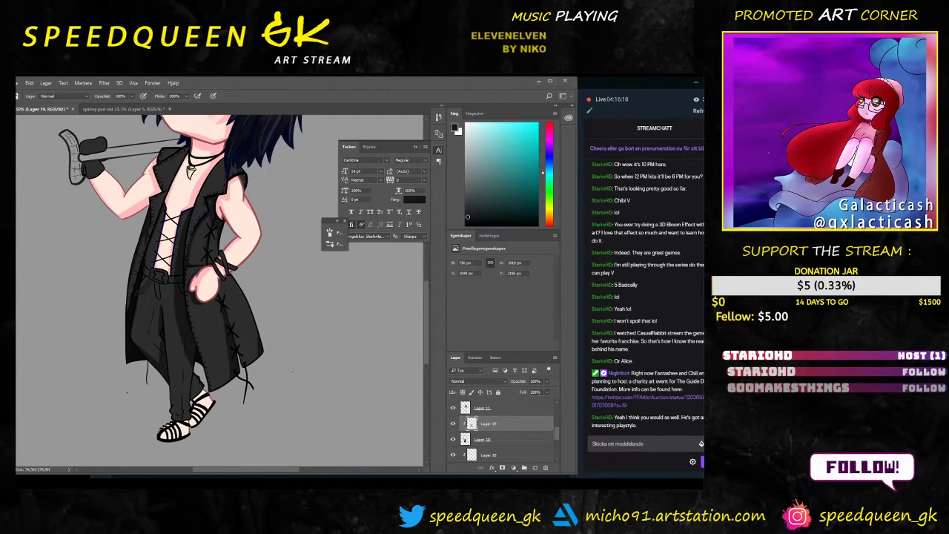
{"action": "scroll", "coordinate": [286, 338], "scroll_direction": "up", "scroll_amount": 2}
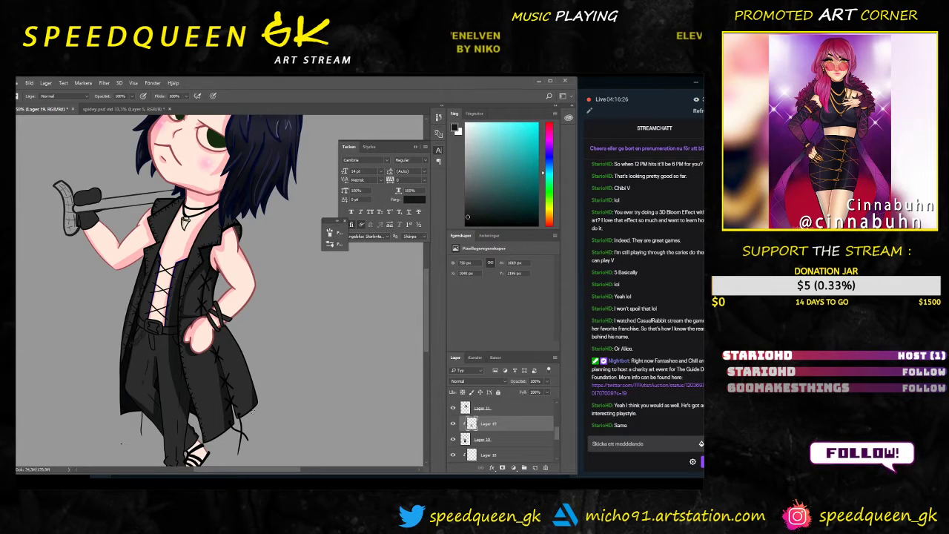
{"action": "key", "text": "ctrl+plus"}
{"action": "key", "text": "ctrl+plus"}
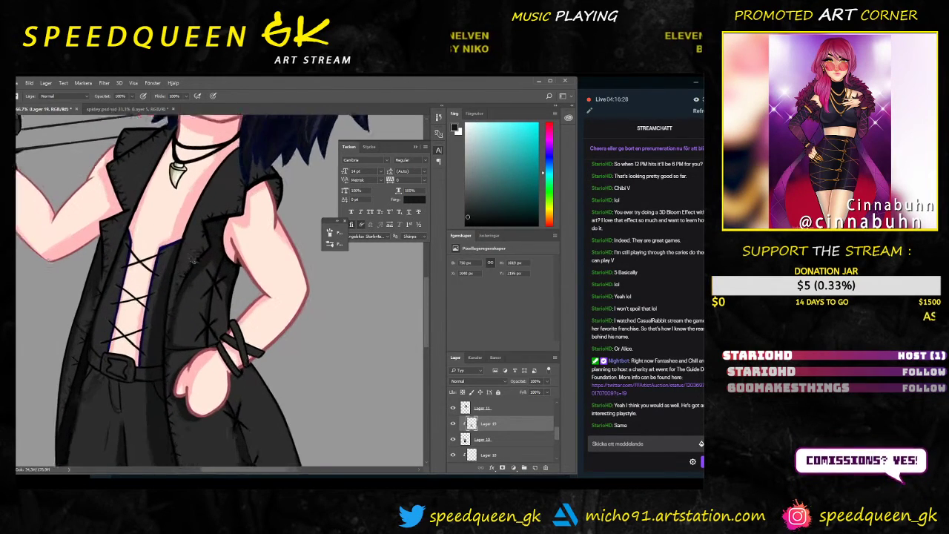
{"action": "left_click_drag", "start_coordinate": [240, 174], "coordinate": [247, 225]}
{"action": "key", "text": "ctrl+plus"}
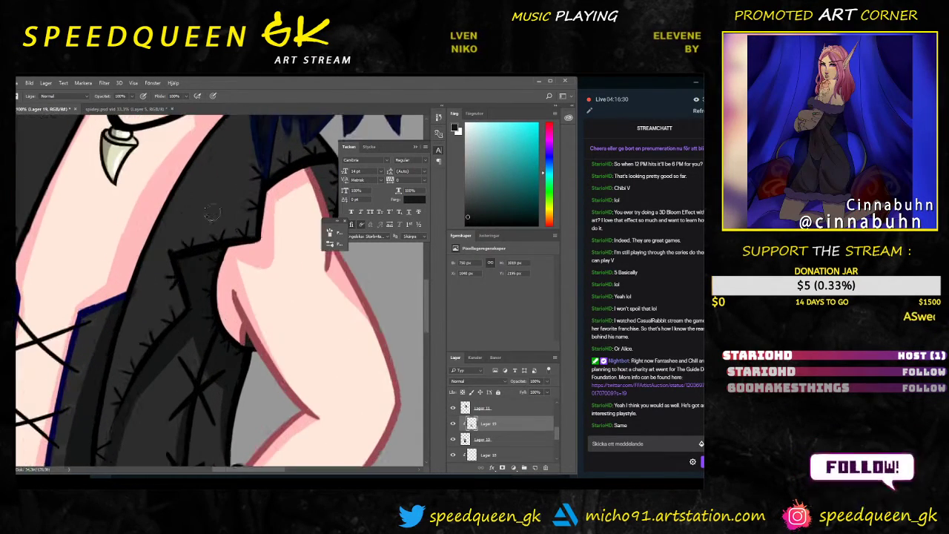
{"action": "left_click_drag", "start_coordinate": [184, 312], "coordinate": [183, 308]}
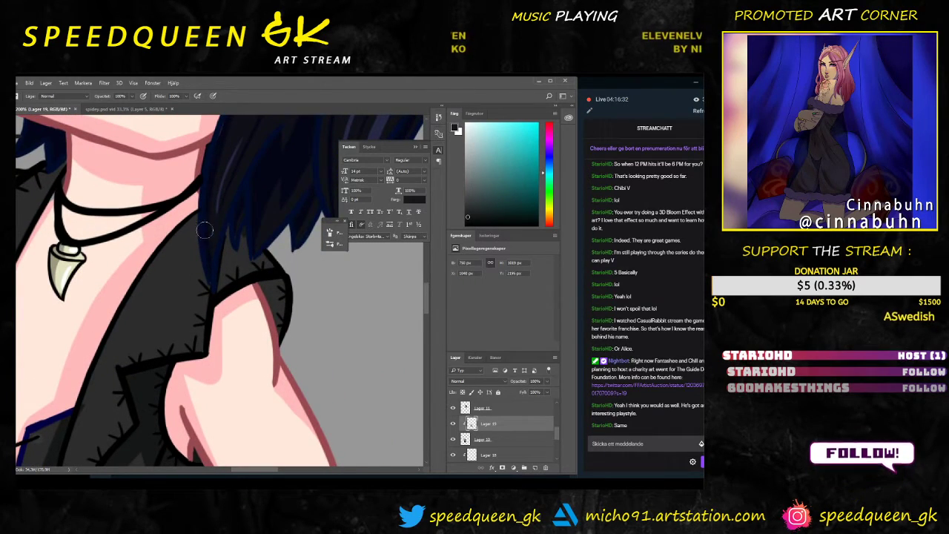
{"action": "left_click_drag", "start_coordinate": [203, 230], "coordinate": [139, 295]}
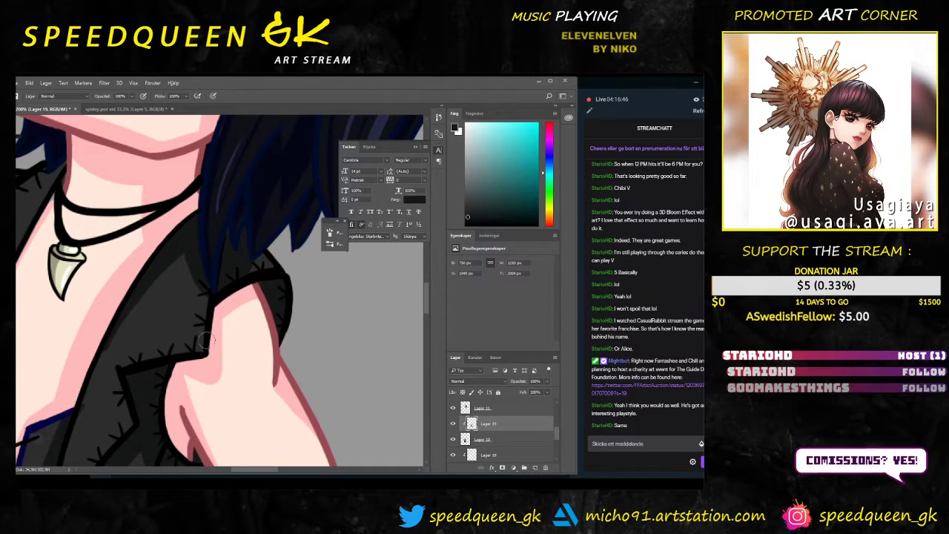
Step: Sample the dark tone from the coat's lower edge and darken the inside of the armhole at the shoulder
{"action": "key", "text": "ctrl+minus"}
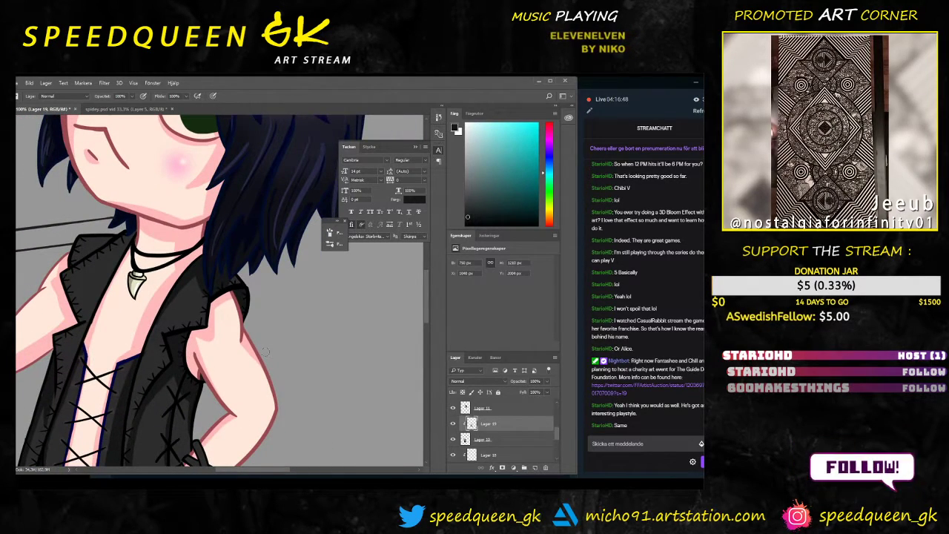
{"action": "key", "text": "ctrl+minus"}
{"action": "left_click_drag", "start_coordinate": [249, 408], "coordinate": [296, 290]}
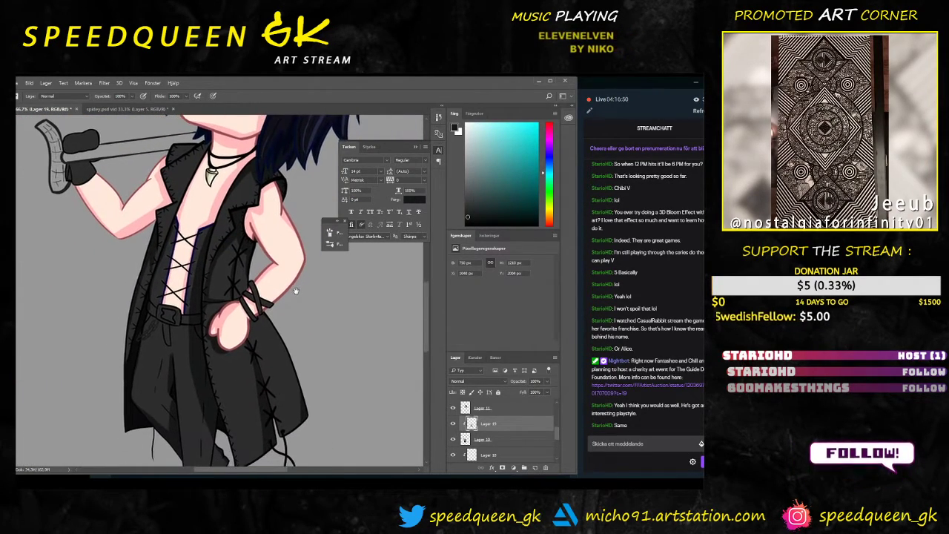
{"action": "left_click", "coordinate": [134, 410], "text": "alt"}
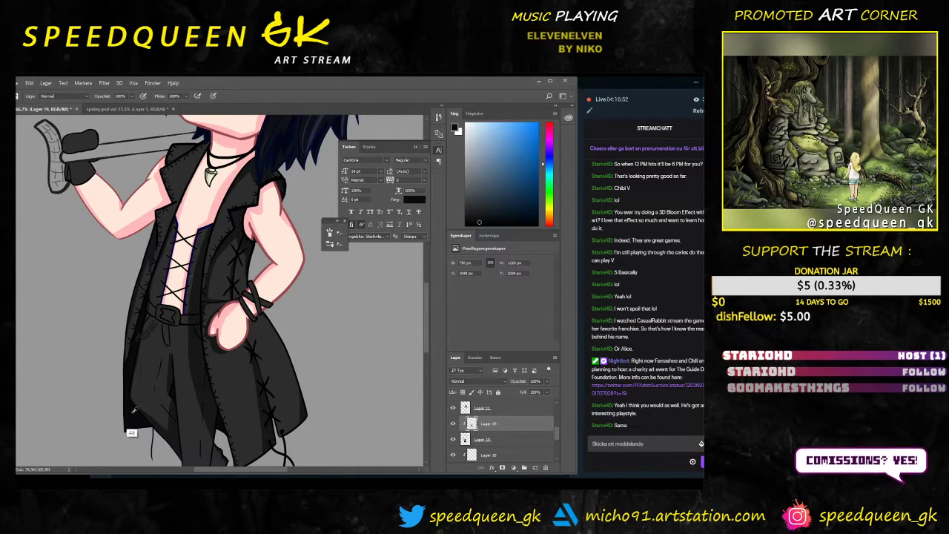
{"action": "left_click_drag", "start_coordinate": [263, 271], "coordinate": [231, 346]}
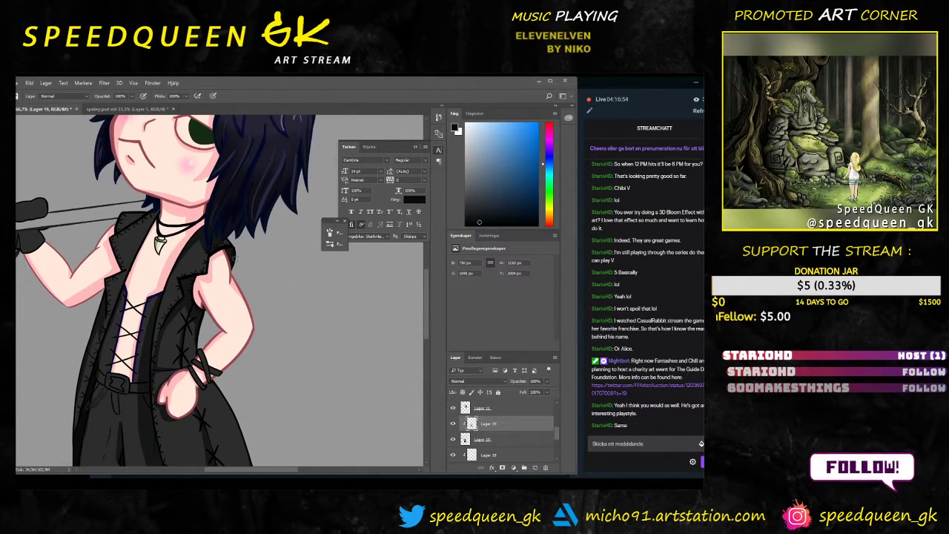
{"action": "key", "text": "ctrl+plus"}
{"action": "key", "text": "ctrl+plus"}
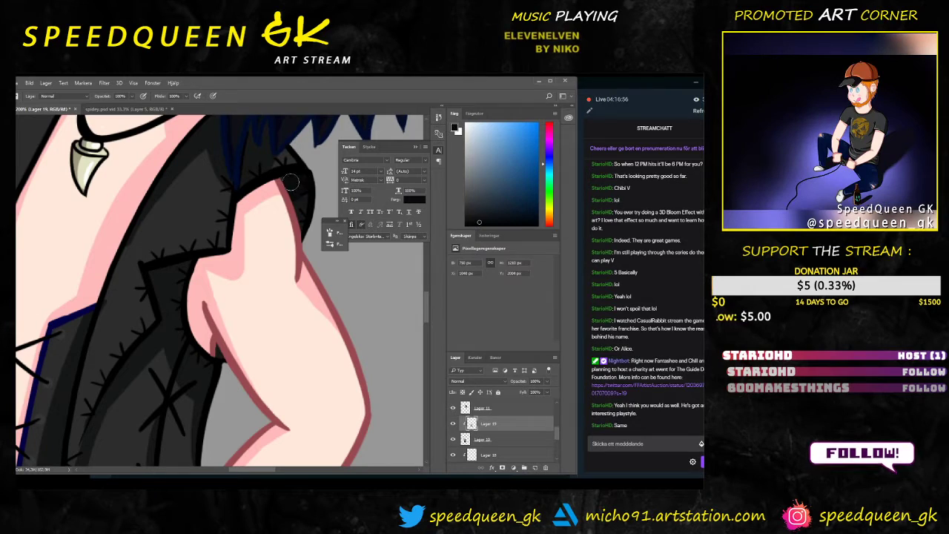
{"action": "scroll", "coordinate": [230, 291], "scroll_direction": "down", "scroll_amount": 5}
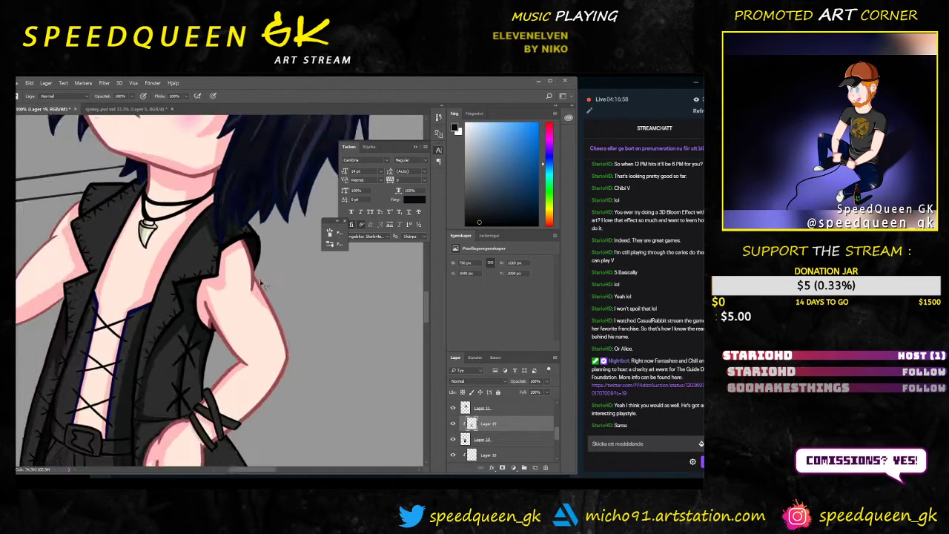
{"action": "scroll", "coordinate": [234, 319], "scroll_direction": "up", "scroll_amount": 3}
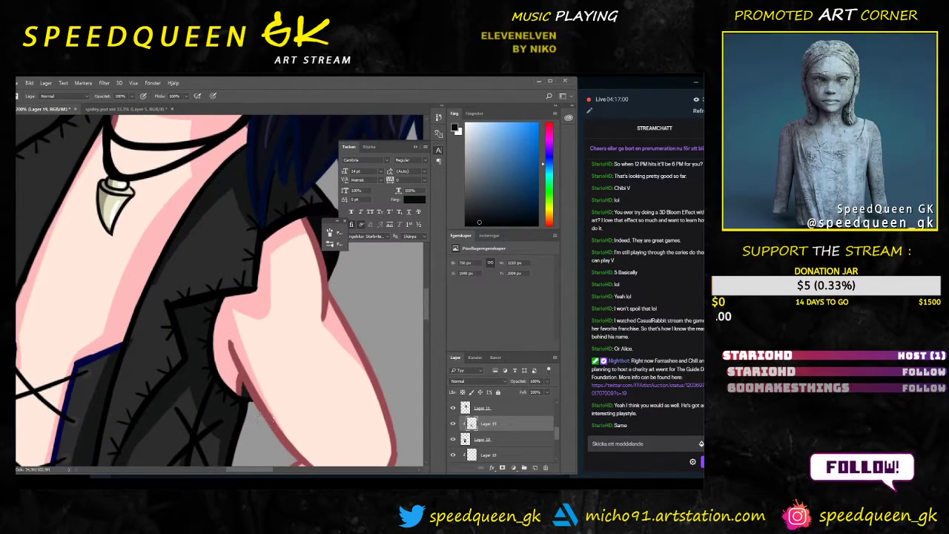
{"action": "scroll", "coordinate": [206, 298], "scroll_direction": "down", "scroll_amount": 1}
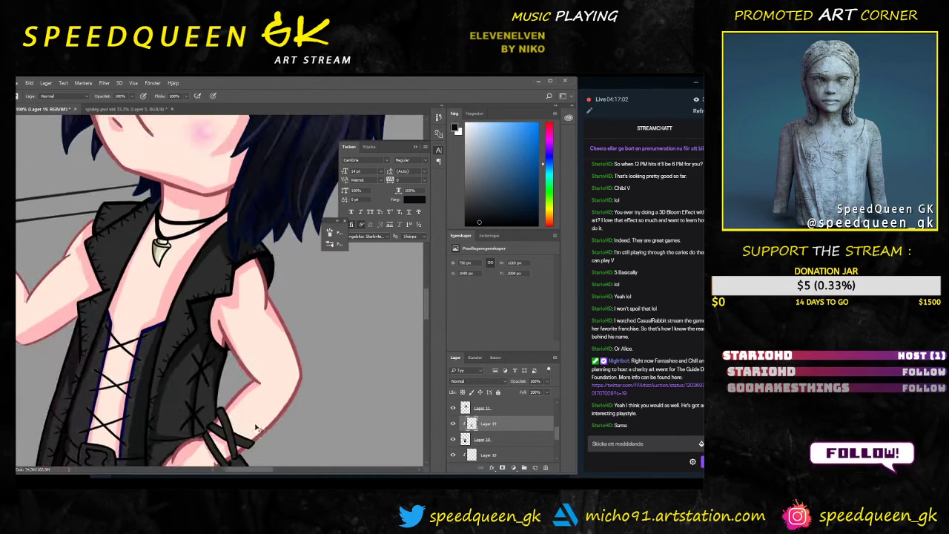
{"action": "left_click_drag", "start_coordinate": [149, 268], "coordinate": [259, 338]}
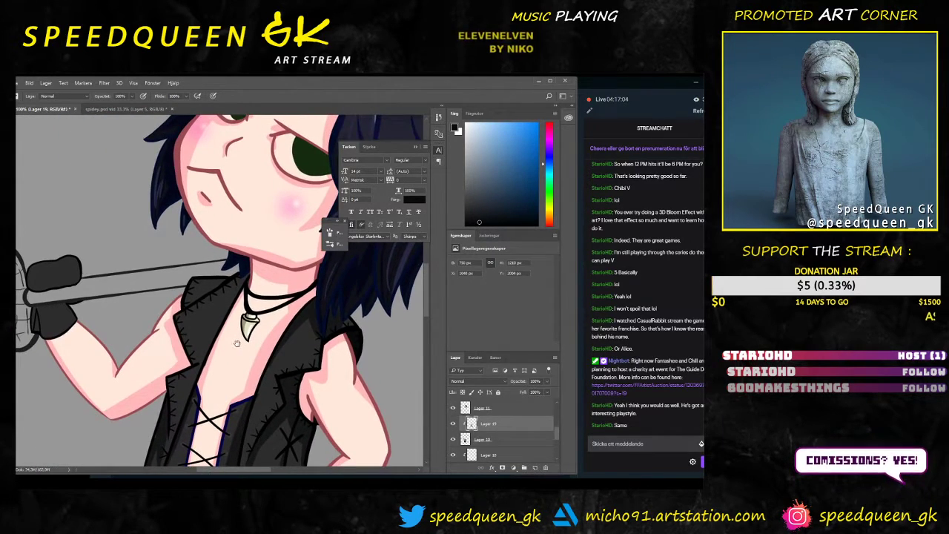
Step: Try a dark stroke in the sampled tone along the collar's stitched fold on the raised-arm side
{"action": "scroll", "coordinate": [245, 283], "scroll_direction": "up", "scroll_amount": 2}
{"action": "left_click_drag", "start_coordinate": [278, 254], "coordinate": [180, 321]}
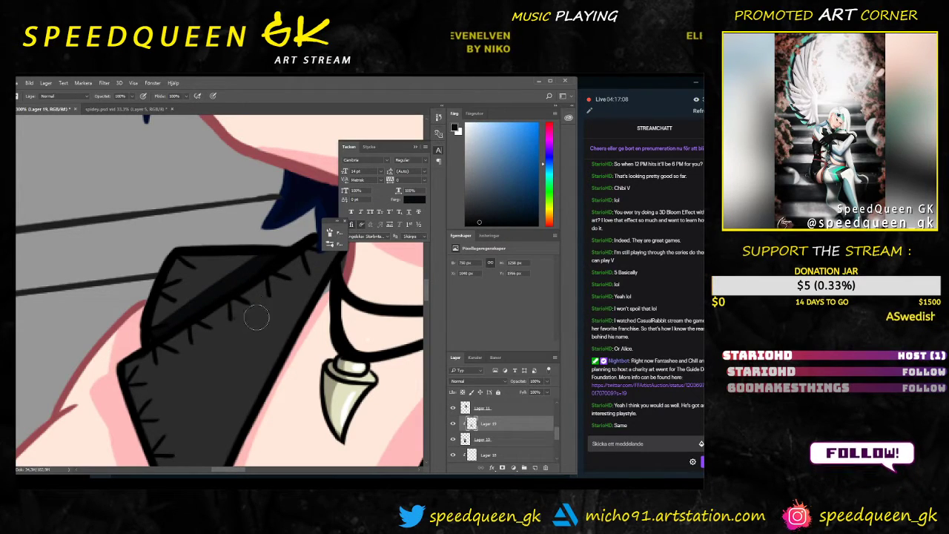
{"action": "scroll", "coordinate": [261, 354], "scroll_direction": "down", "scroll_amount": 1}
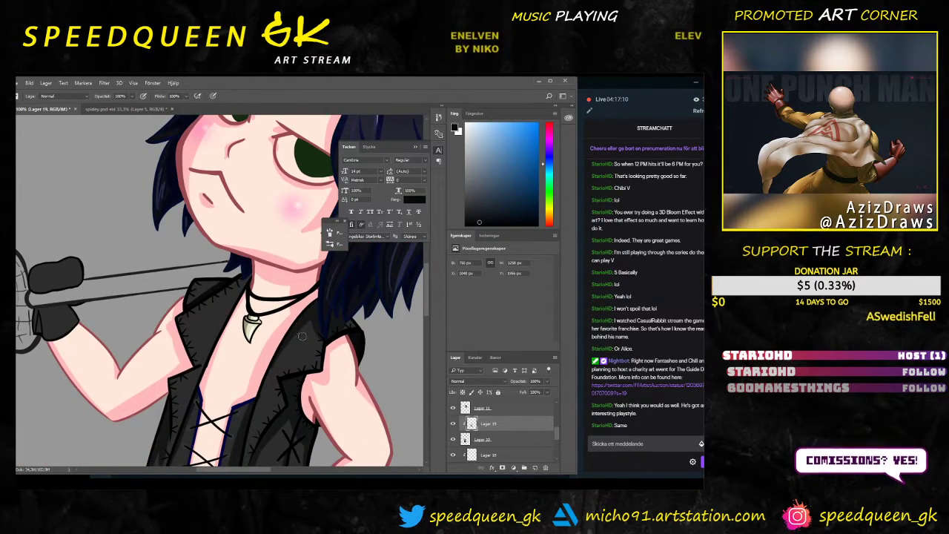
Step: Resample the coat's shadow colour and shade both sides of the collar's stitched fold on the raised-arm side
{"action": "left_click", "coordinate": [324, 317], "text": "alt"}
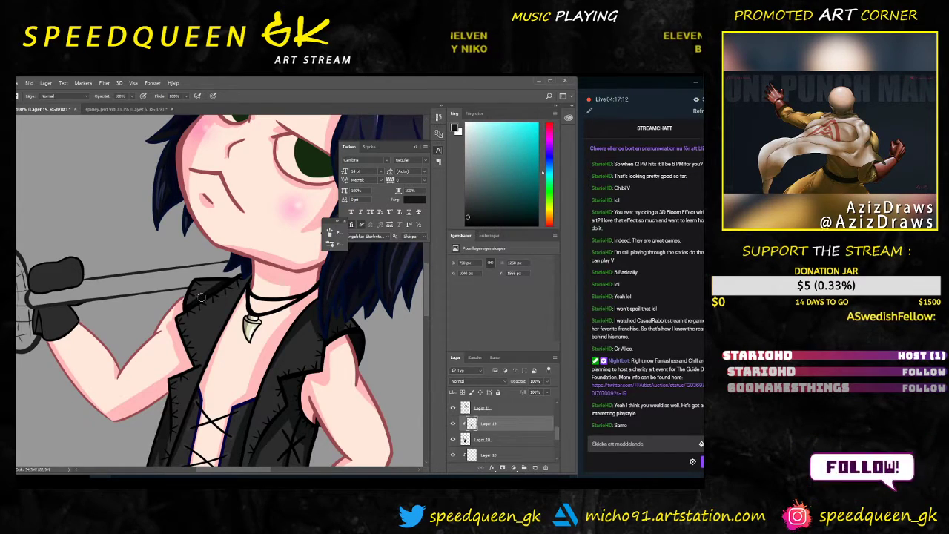
{"action": "scroll", "coordinate": [248, 293], "scroll_direction": "up", "scroll_amount": 1}
{"action": "left_click_drag", "start_coordinate": [268, 271], "coordinate": [180, 317]}
{"action": "left_click_drag", "start_coordinate": [236, 279], "coordinate": [187, 310]}
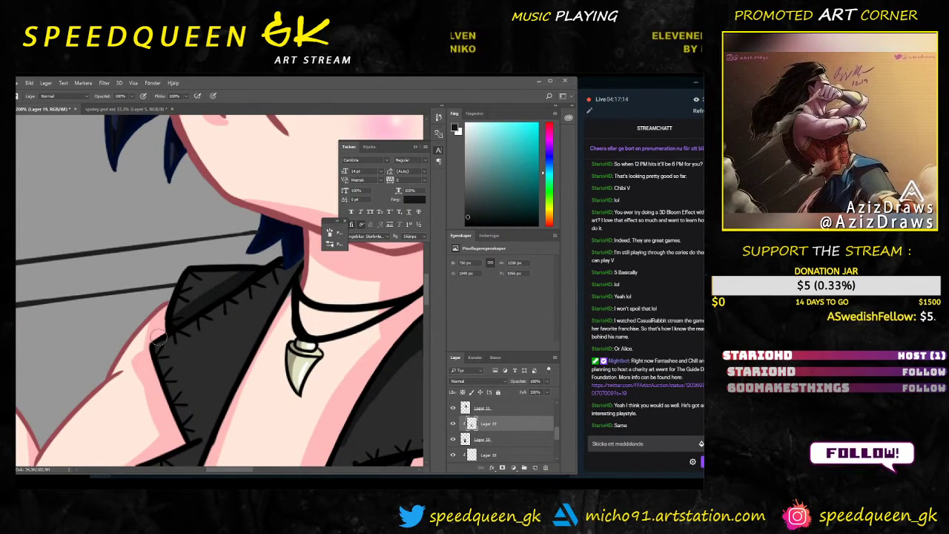
{"action": "mouse_move", "coordinate": [201, 279]}
{"action": "left_mouse_down"}
{"action": "mouse_move", "coordinate": [265, 310]}
{"action": "mouse_move", "coordinate": [304, 268]}
{"action": "left_mouse_up"}
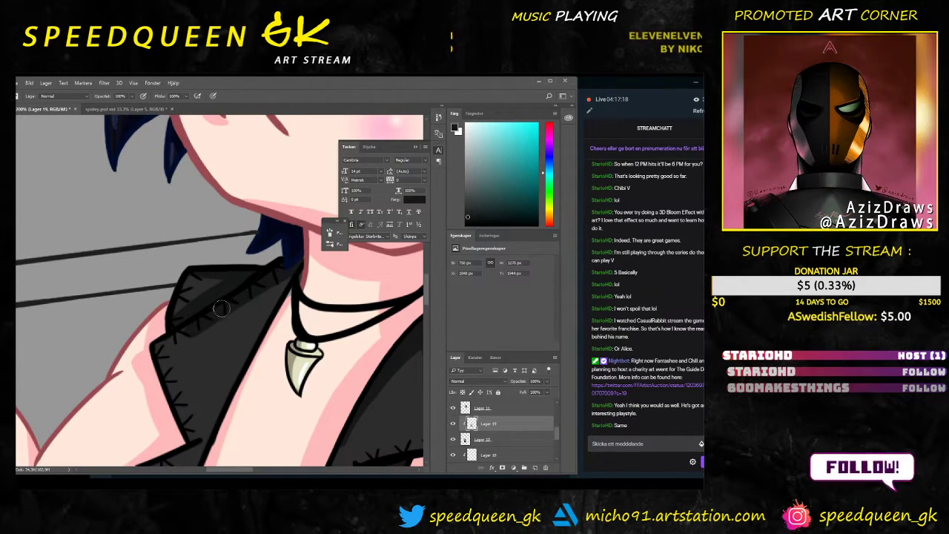
{"action": "left_click_drag", "start_coordinate": [207, 319], "coordinate": [152, 357]}
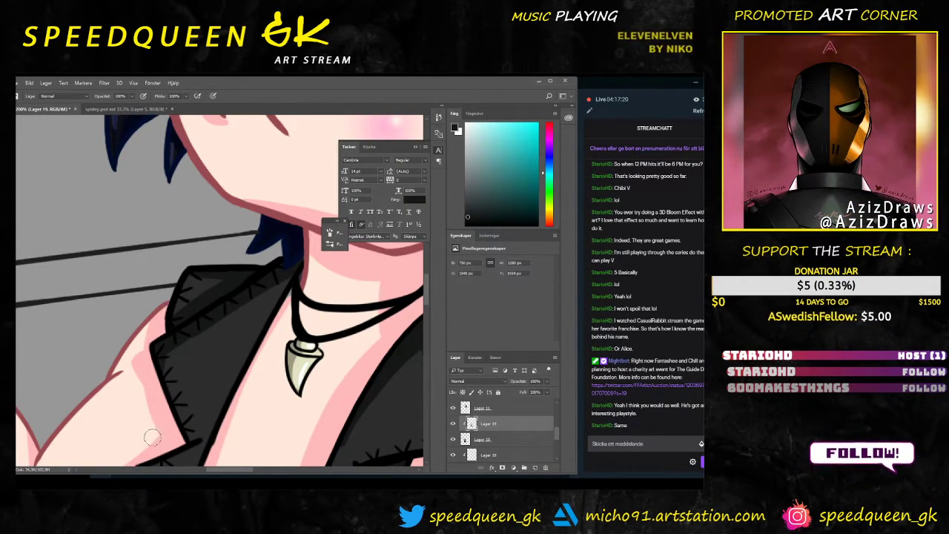
Step: Examine the shading on the collar, lapels and coat front, both up close and on the whole upper body
{"action": "key", "text": "ctrl+minus"}
{"action": "left_click_drag", "start_coordinate": [185, 389], "coordinate": [198, 344]}
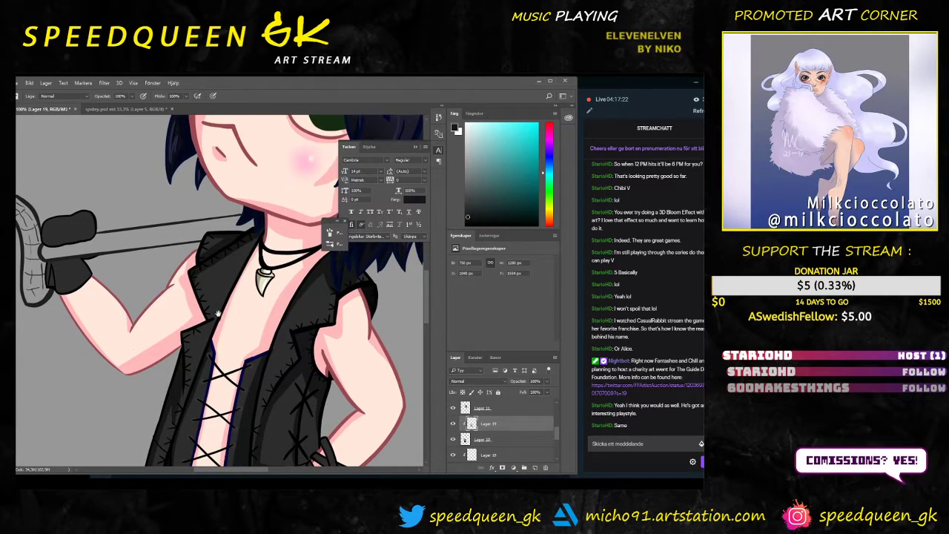
{"action": "key", "text": "ctrl+plus"}
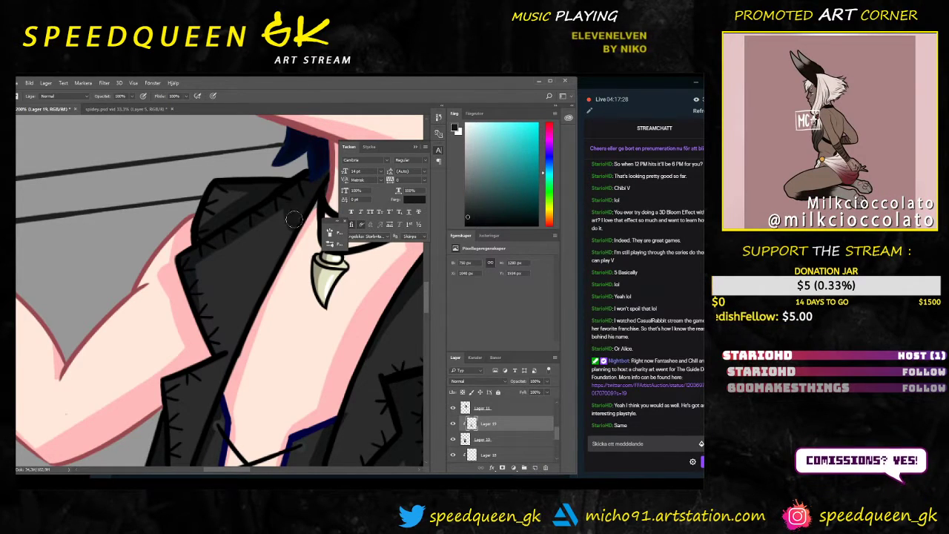
{"action": "key", "text": "ctrl+minus"}
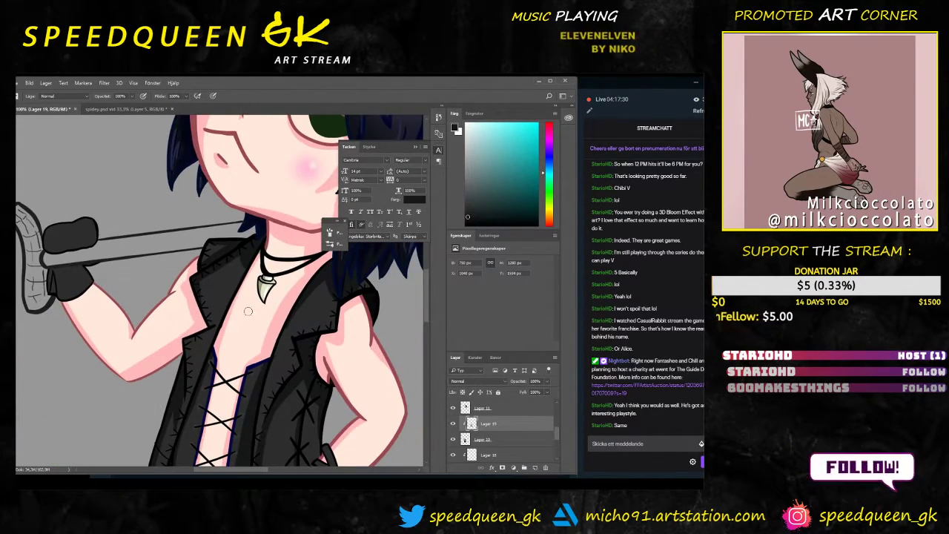
{"action": "key", "text": "ctrl+minus"}
{"action": "left_click_drag", "start_coordinate": [294, 292], "coordinate": [273, 300]}
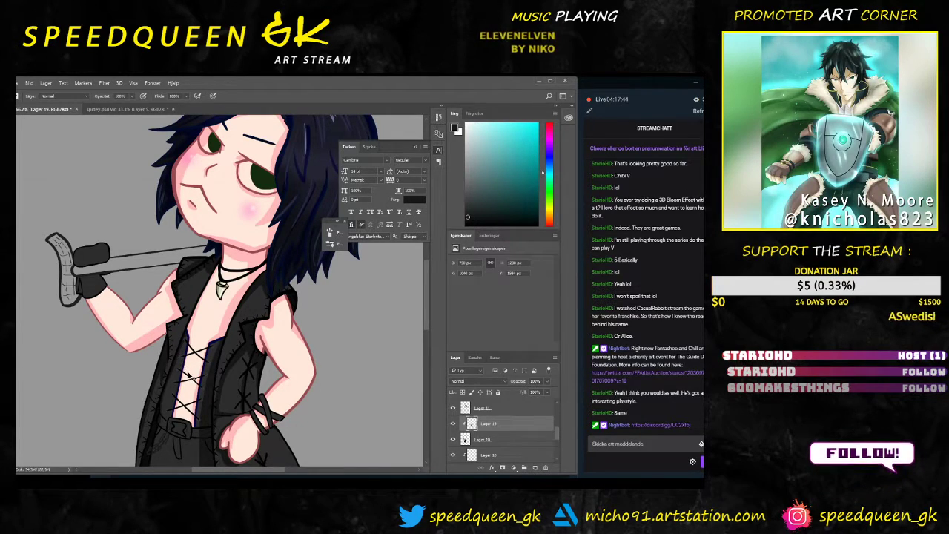
{"action": "key", "text": "ctrl+plus"}
{"action": "left_click_drag", "start_coordinate": [186, 371], "coordinate": [233, 324]}
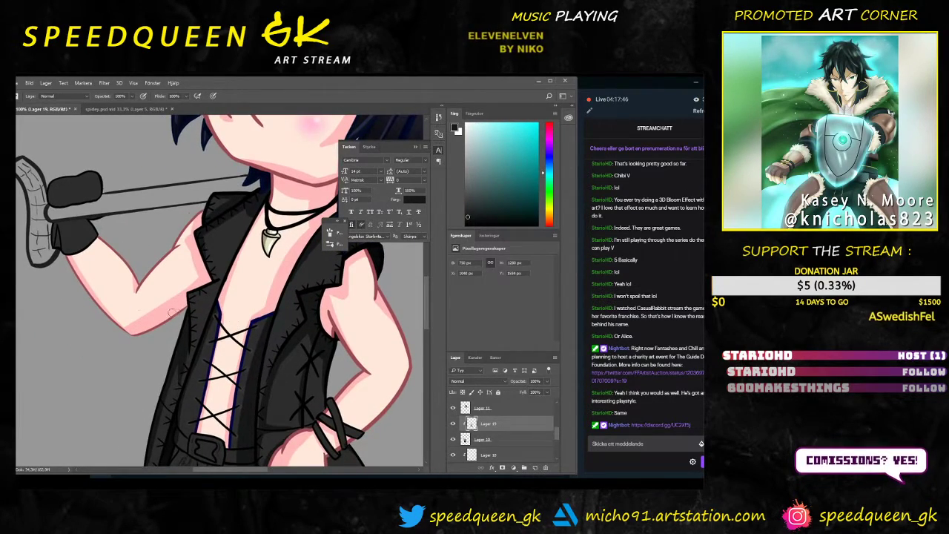
Step: Paint shadows along the coat's stitched front edge below the raised-arm lapel and on the laced vest
{"action": "scroll", "coordinate": [173, 312], "scroll_direction": "up", "scroll_amount": 1}
{"action": "left_click_drag", "start_coordinate": [179, 304], "coordinate": [182, 339]}
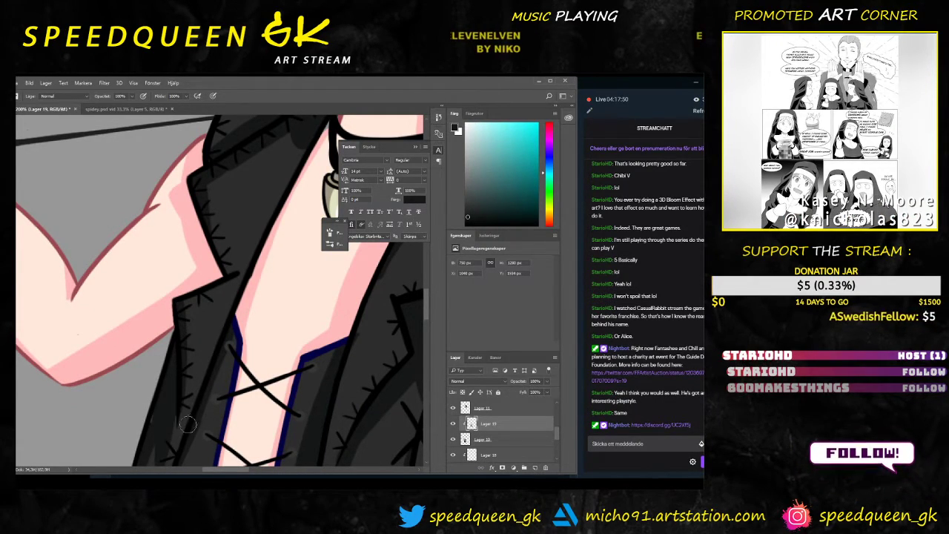
{"action": "left_click_drag", "start_coordinate": [253, 377], "coordinate": [248, 309]}
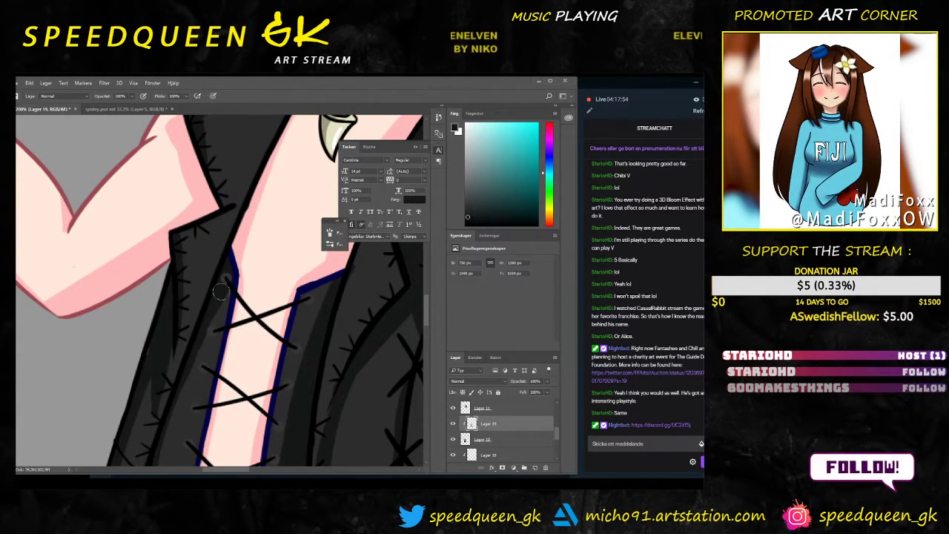
{"action": "key", "text": "ctrl+minus"}
{"action": "scroll", "coordinate": [213, 328], "scroll_direction": "down", "scroll_amount": 2}
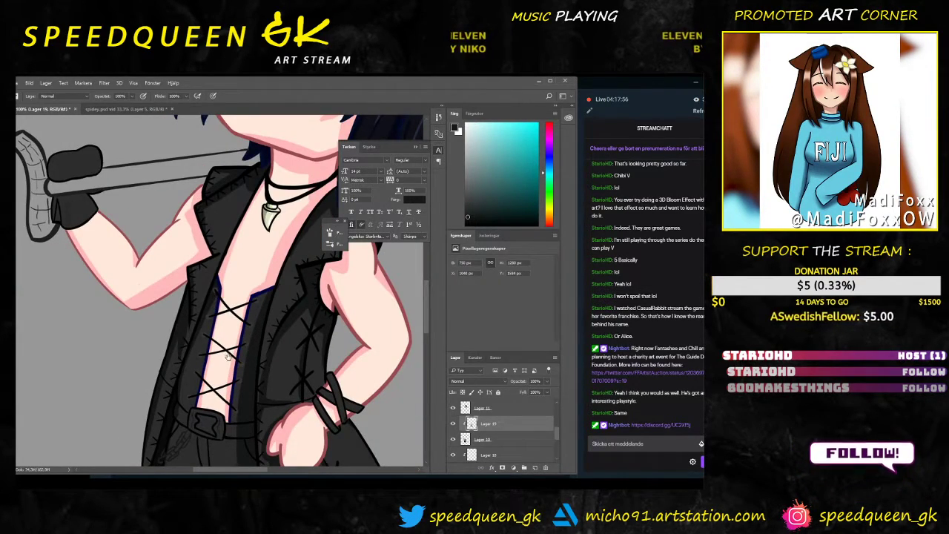
{"action": "scroll", "coordinate": [193, 308], "scroll_direction": "up", "scroll_amount": 1}
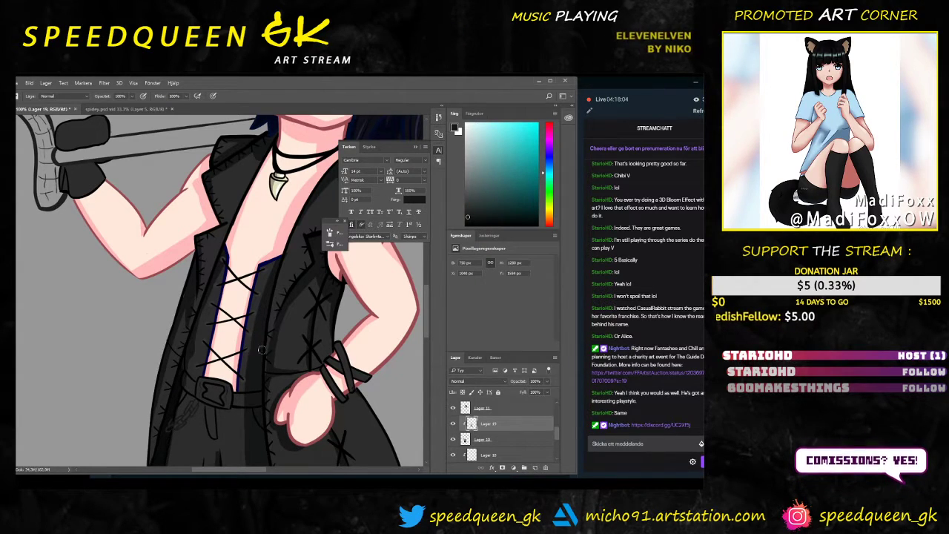
Step: Shade the trousers below the belt with a darker tone and paint a cast shadow around the lowered hand
{"action": "scroll", "coordinate": [275, 315], "scroll_direction": "down", "scroll_amount": 3}
{"action": "scroll", "coordinate": [274, 342], "scroll_direction": "down", "scroll_amount": 2}
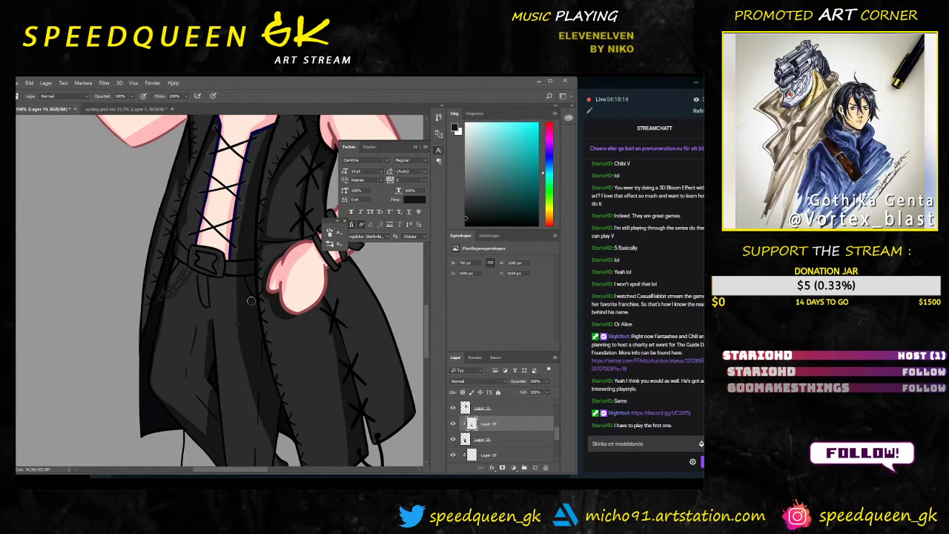
{"action": "scroll", "coordinate": [258, 302], "scroll_direction": "up", "scroll_amount": 1}
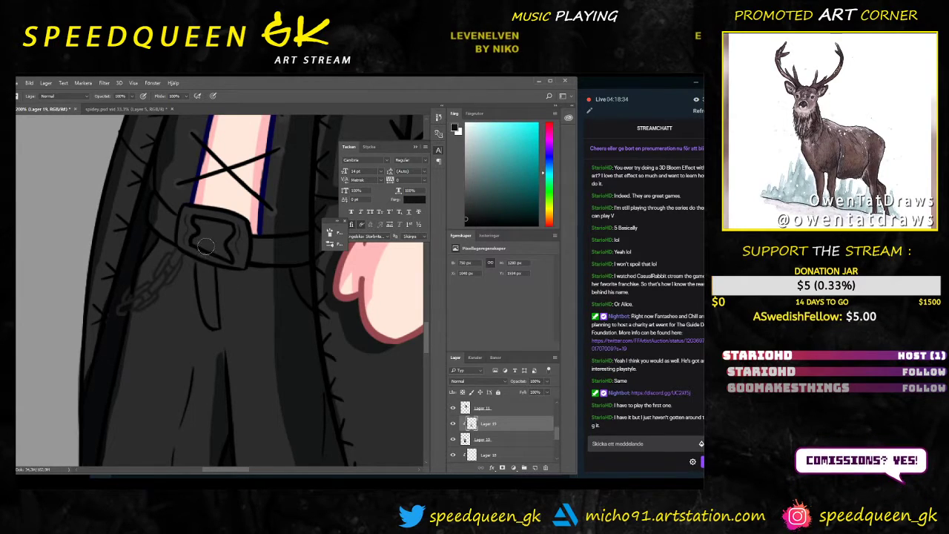
{"action": "key", "text": "ctrl+minus"}
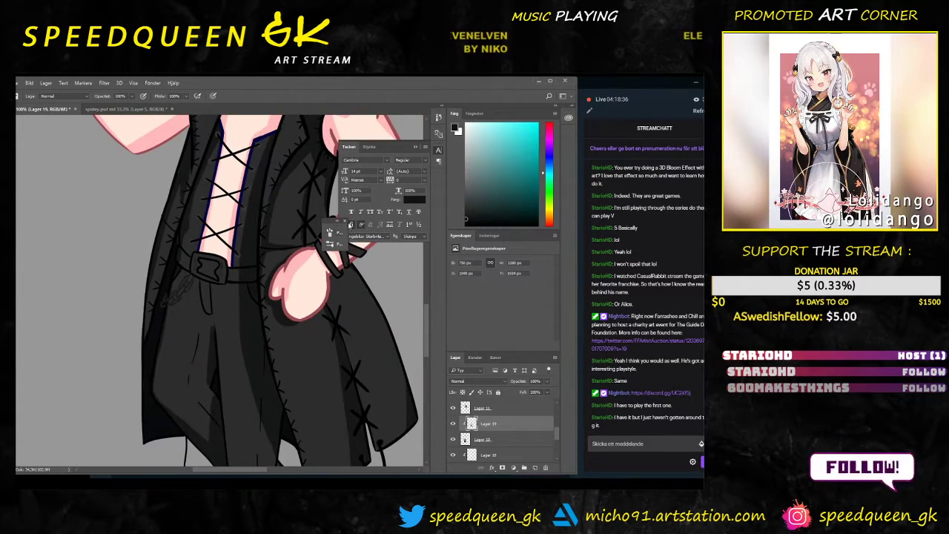
Step: Pick a mid grey, adjust the brush, and fill the frame of the belt buckle
{"action": "key", "text": "ctrl+plus"}
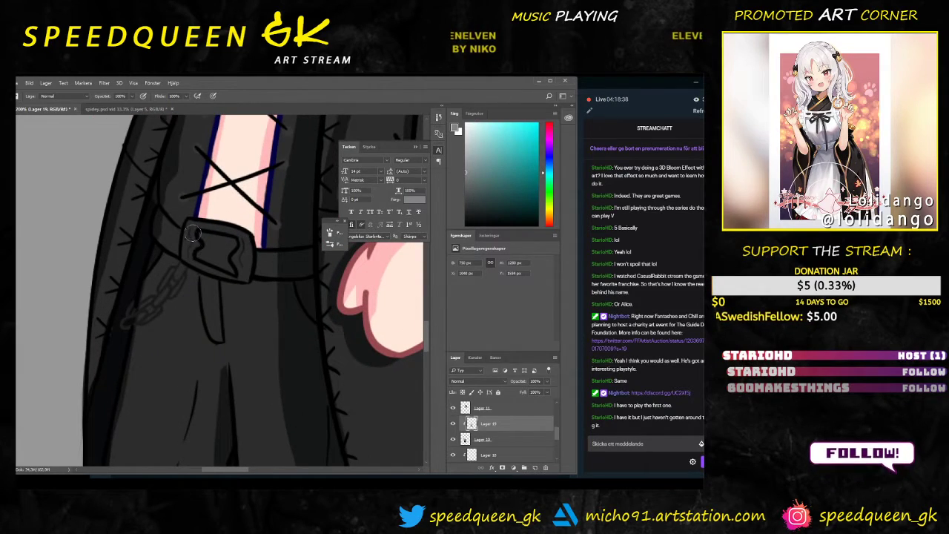
{"action": "right_click", "coordinate": [193, 241]}
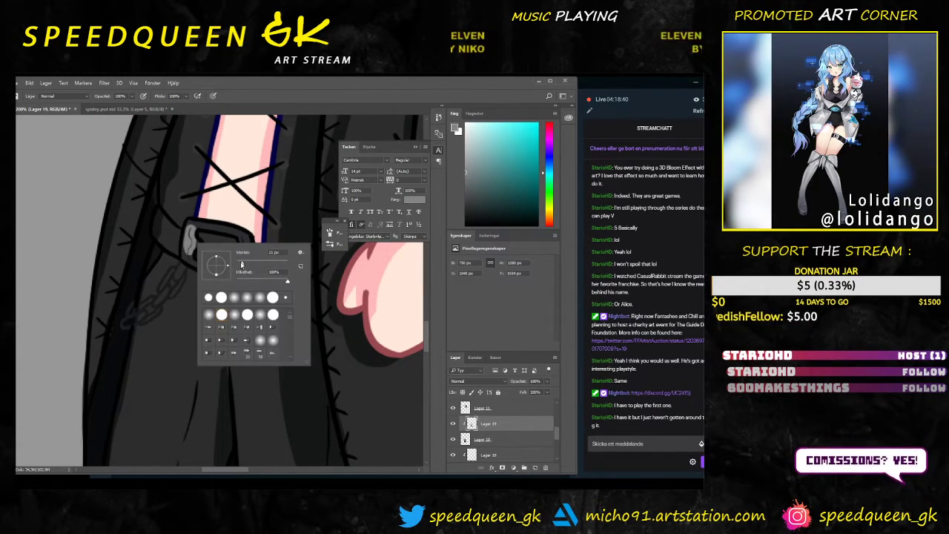
{"action": "key", "text": "Escape"}
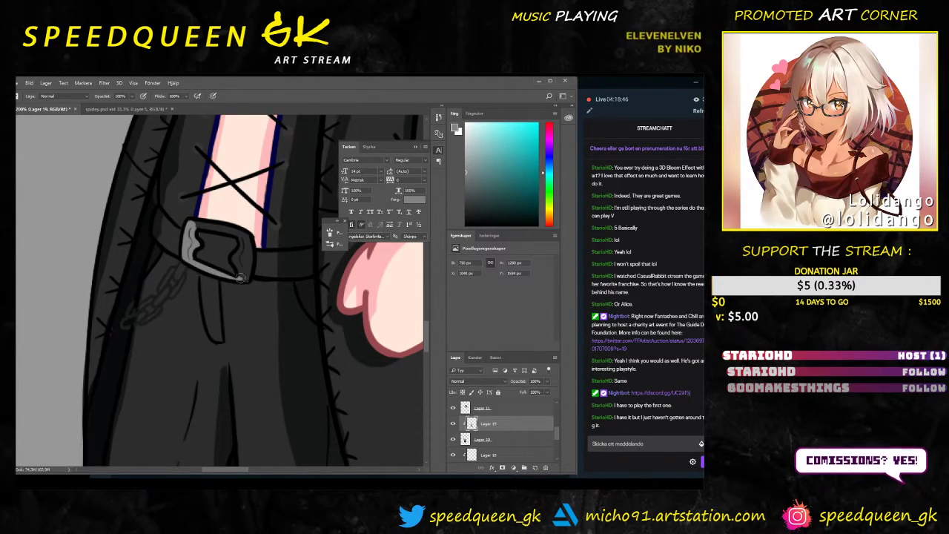
{"action": "left_click_drag", "start_coordinate": [242, 274], "coordinate": [249, 268]}
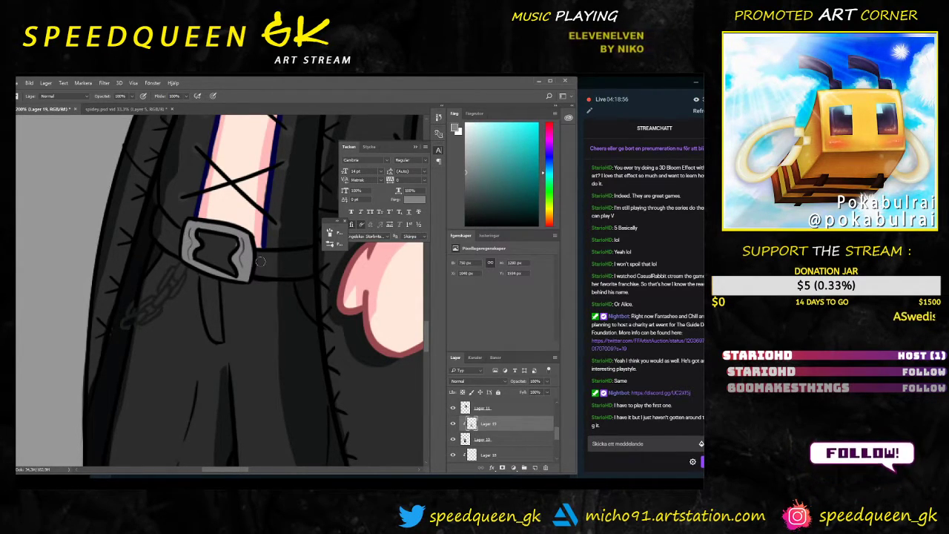
Step: Try a dark teal-blue on the belt strap beside the buckle and compare the whole figure with the reference picture
{"action": "left_click", "coordinate": [547, 167]}
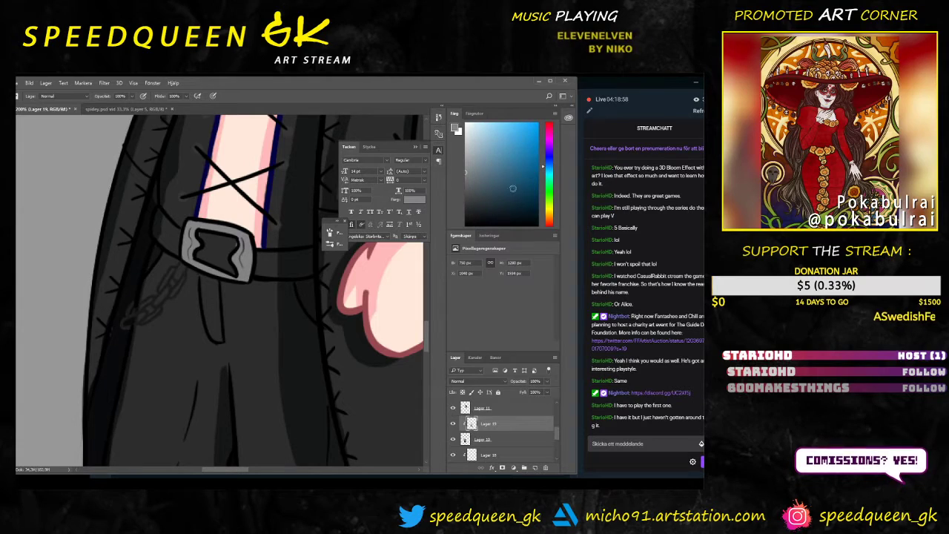
{"action": "left_click", "coordinate": [515, 211]}
{"action": "left_click_drag", "start_coordinate": [161, 219], "coordinate": [175, 238]}
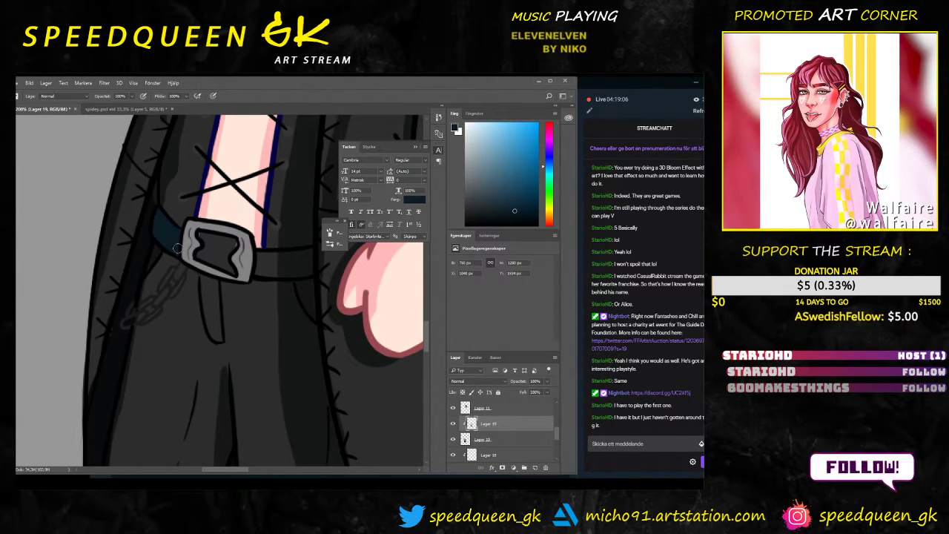
{"action": "key", "text": "ctrl+minus"}
{"action": "scroll", "coordinate": [267, 340], "scroll_direction": "down", "scroll_amount": 4}
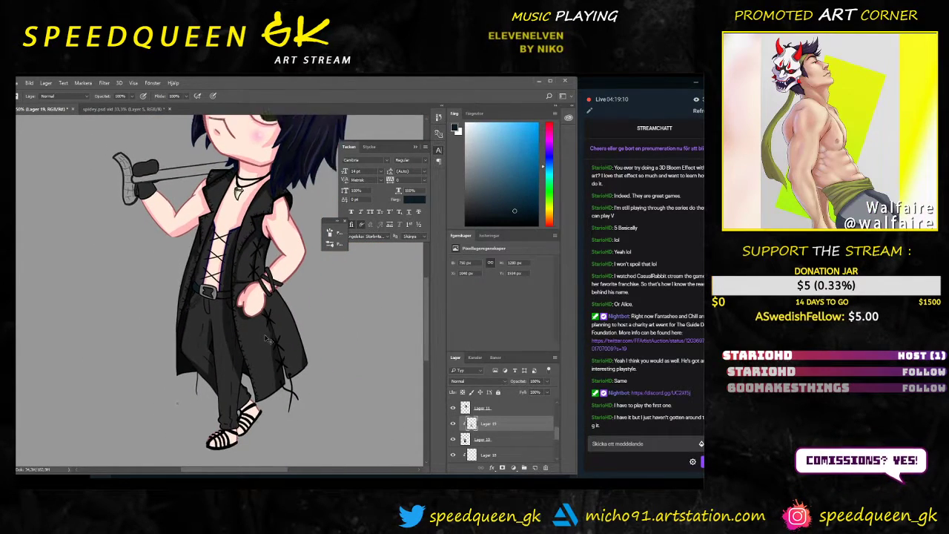
{"action": "scroll", "coordinate": [267, 340], "scroll_direction": "down", "scroll_amount": 2}
{"action": "left_click_drag", "start_coordinate": [267, 340], "coordinate": [269, 455]}
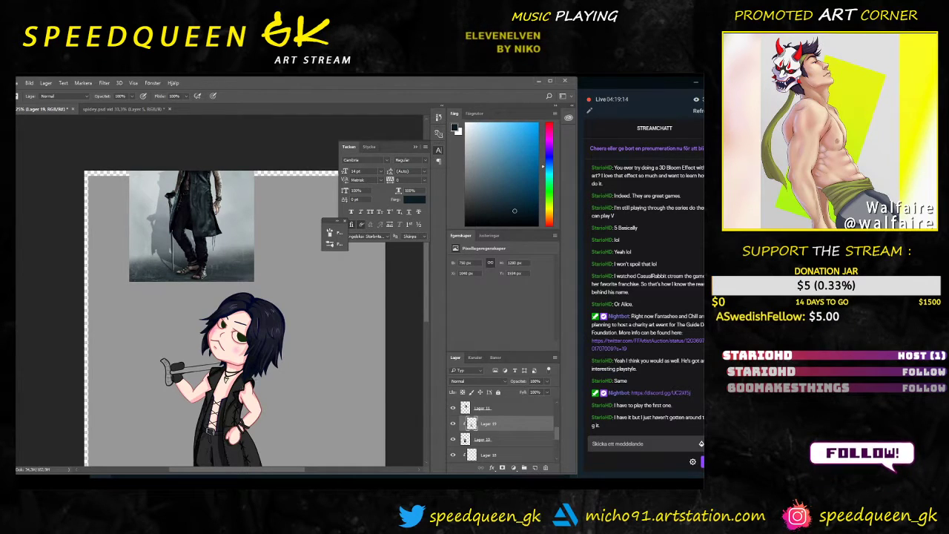
Step: Sample the vest's navy trim, choose a darker, less saturated navy, and fill the belt strap and the buckle's centre
{"action": "scroll", "coordinate": [220, 339], "scroll_direction": "up", "scroll_amount": 2}
{"action": "scroll", "coordinate": [220, 339], "scroll_direction": "up", "scroll_amount": 1}
{"action": "scroll", "coordinate": [219, 339], "scroll_direction": "up", "scroll_amount": 3}
{"action": "scroll", "coordinate": [246, 313], "scroll_direction": "up", "scroll_amount": 1}
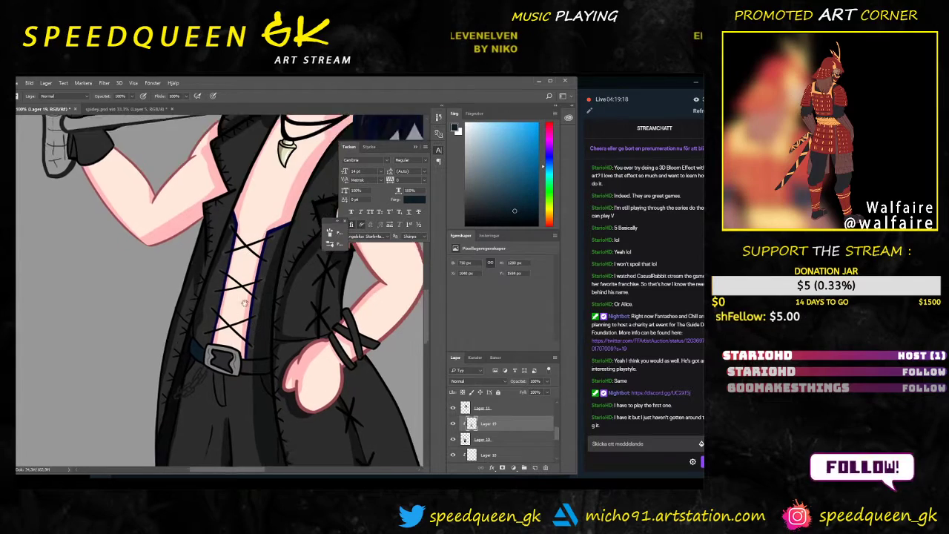
{"action": "scroll", "coordinate": [245, 314], "scroll_direction": "up", "scroll_amount": 2}
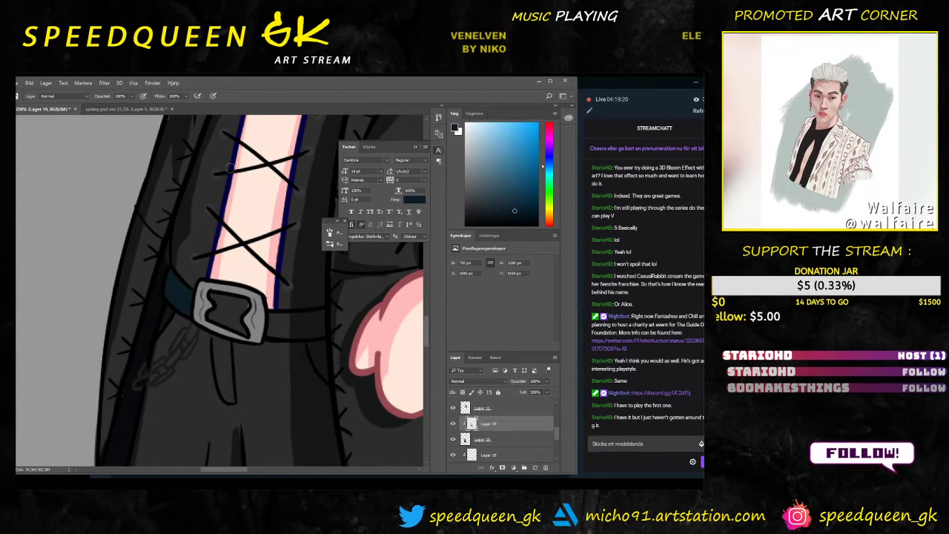
{"action": "left_click", "coordinate": [231, 192], "text": "alt"}
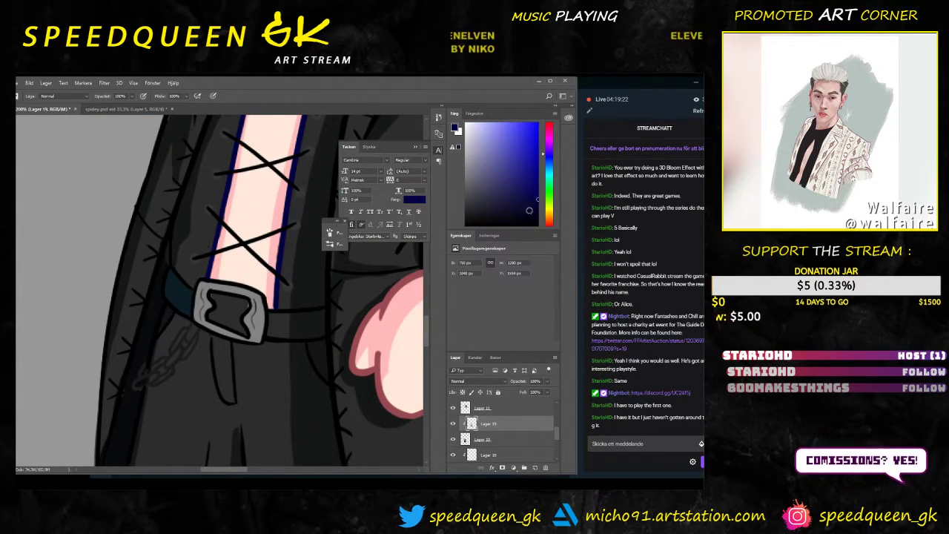
{"action": "left_click", "coordinate": [526, 209]}
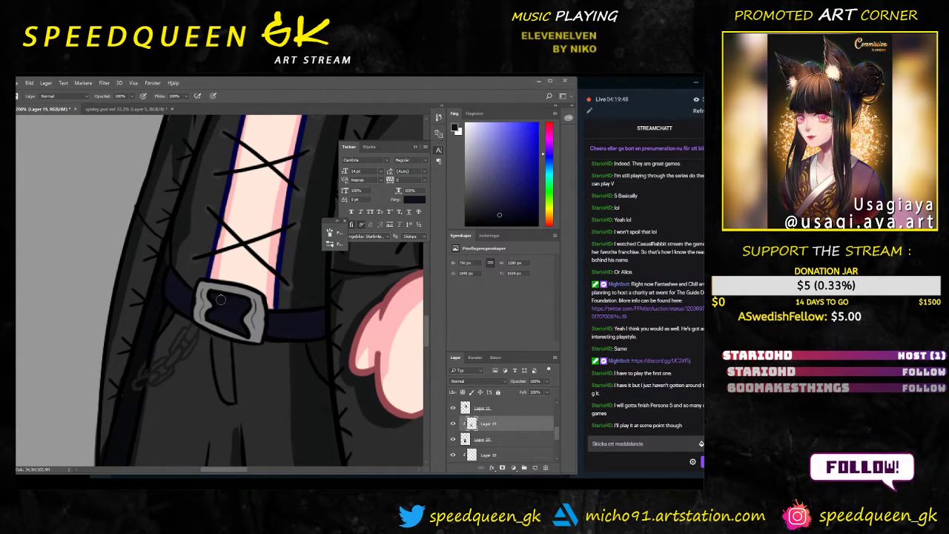
Step: Paint muted violet-grey highlights on the belt strap and the buckle's centre, and check them on the whole figure
{"action": "left_click", "coordinate": [478, 176]}
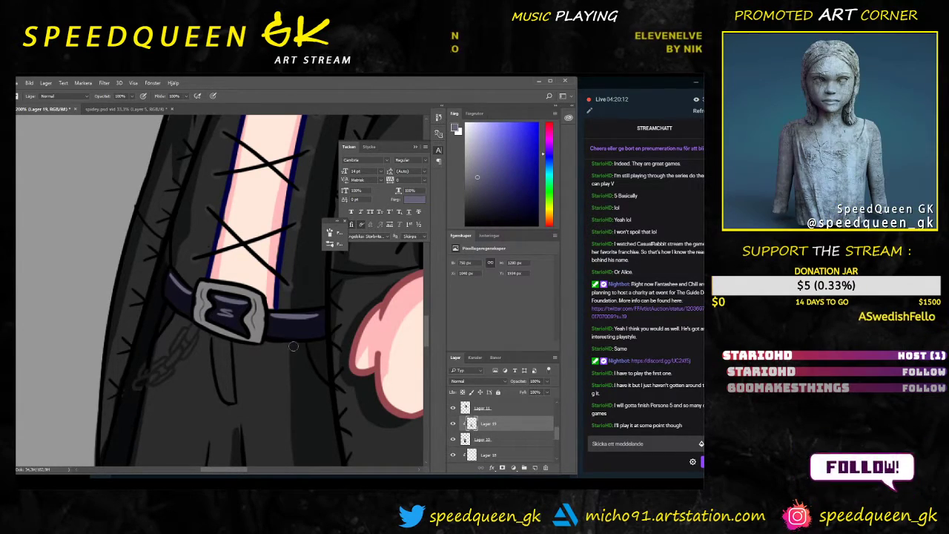
{"action": "scroll", "coordinate": [299, 356], "scroll_direction": "down", "scroll_amount": 3}
{"action": "scroll", "coordinate": [296, 342], "scroll_direction": "up", "scroll_amount": 3}
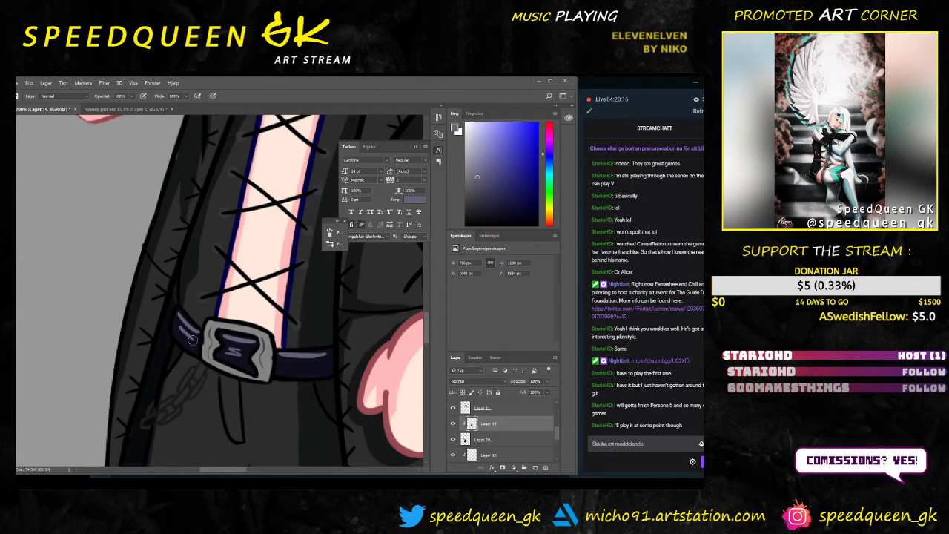
{"action": "scroll", "coordinate": [215, 359], "scroll_direction": "down", "scroll_amount": 4}
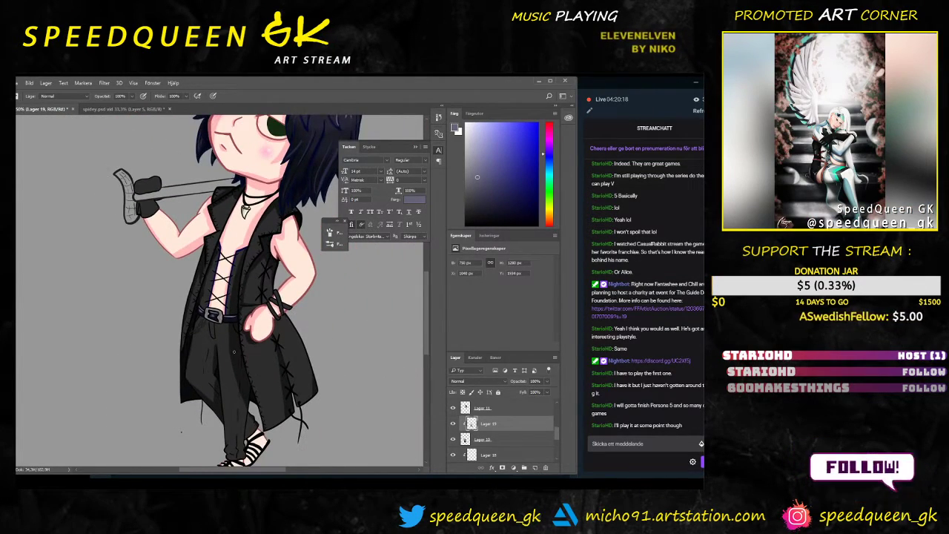
{"action": "scroll", "coordinate": [278, 338], "scroll_direction": "up", "scroll_amount": 4}
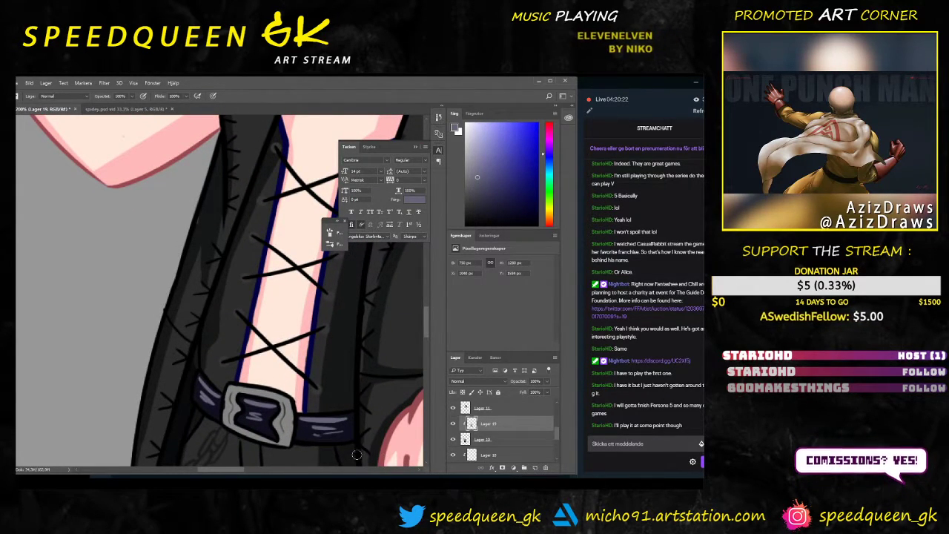
{"action": "scroll", "coordinate": [356, 454], "scroll_direction": "down", "scroll_amount": 2}
{"action": "scroll", "coordinate": [357, 457], "scroll_direction": "down", "scroll_amount": 3}
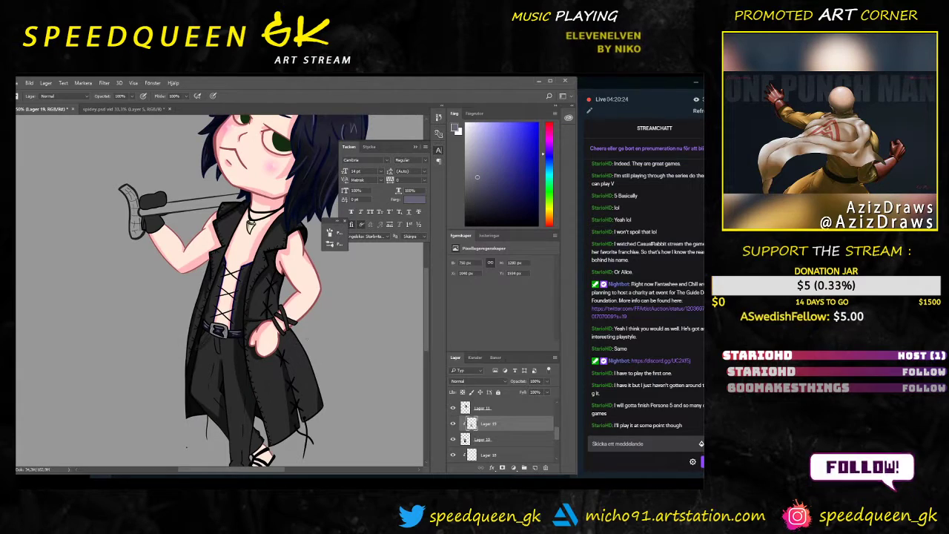
{"action": "left_click_drag", "start_coordinate": [291, 304], "coordinate": [285, 329]}
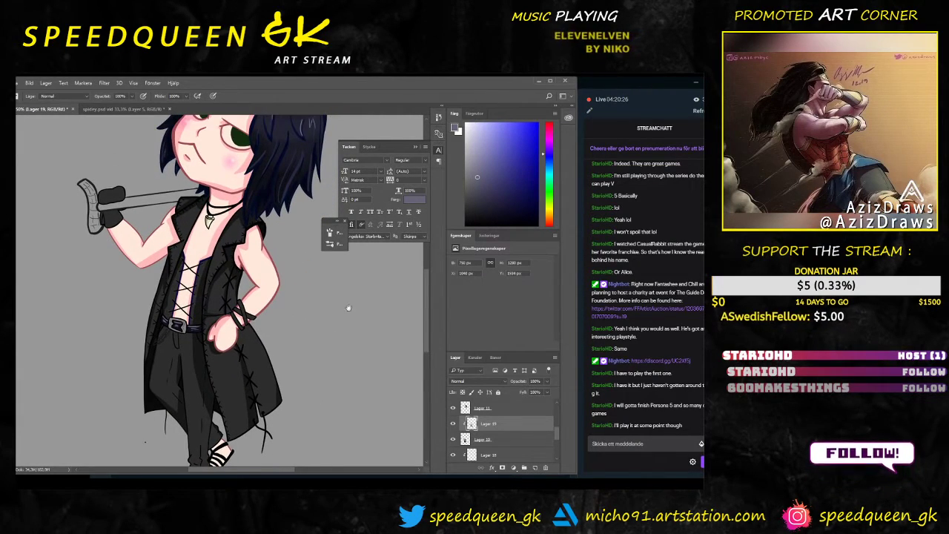
Step: Choose a very light grey, adjust the brush size, and paint shiny highlights along the belt buckle's frame
{"action": "left_click", "coordinate": [465, 137]}
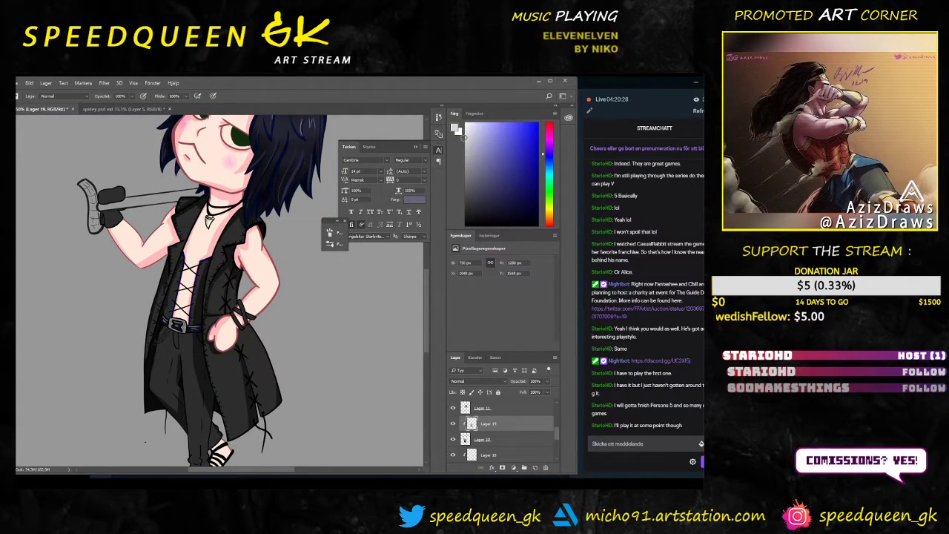
{"action": "scroll", "coordinate": [178, 319], "scroll_direction": "up", "scroll_amount": 4}
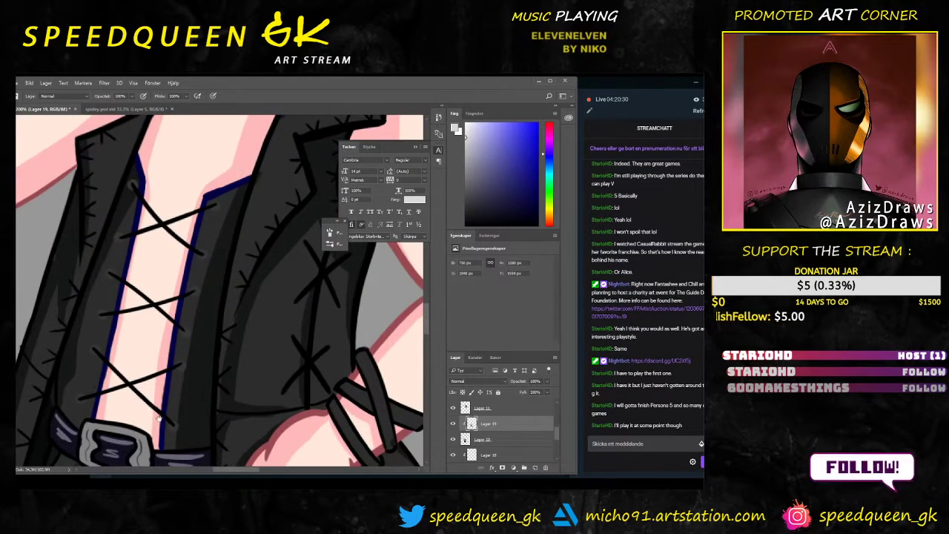
{"action": "scroll", "coordinate": [240, 323], "scroll_direction": "up", "scroll_amount": 2}
{"action": "right_click", "coordinate": [247, 370]}
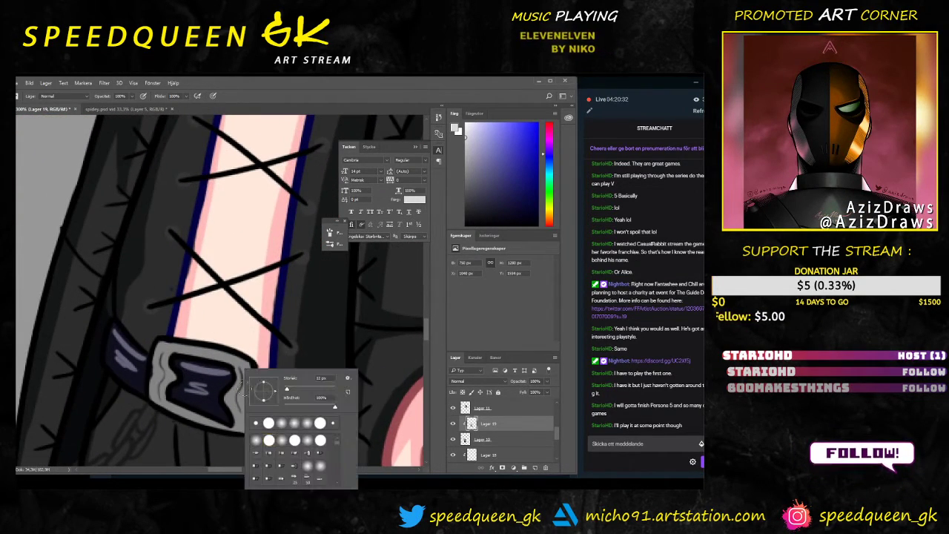
{"action": "left_click", "coordinate": [288, 389]}
{"action": "left_click_drag", "start_coordinate": [242, 363], "coordinate": [244, 371]}
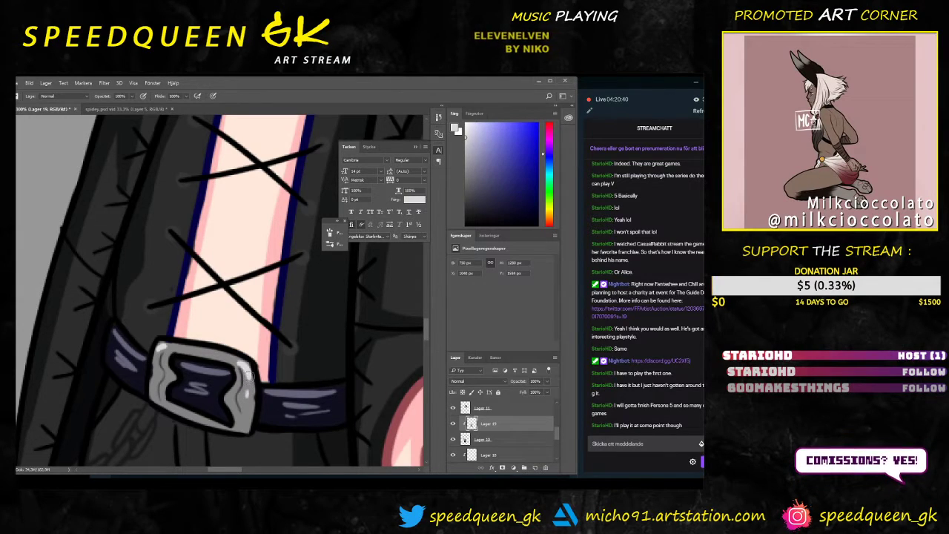
{"action": "left_click_drag", "start_coordinate": [248, 429], "coordinate": [250, 396]}
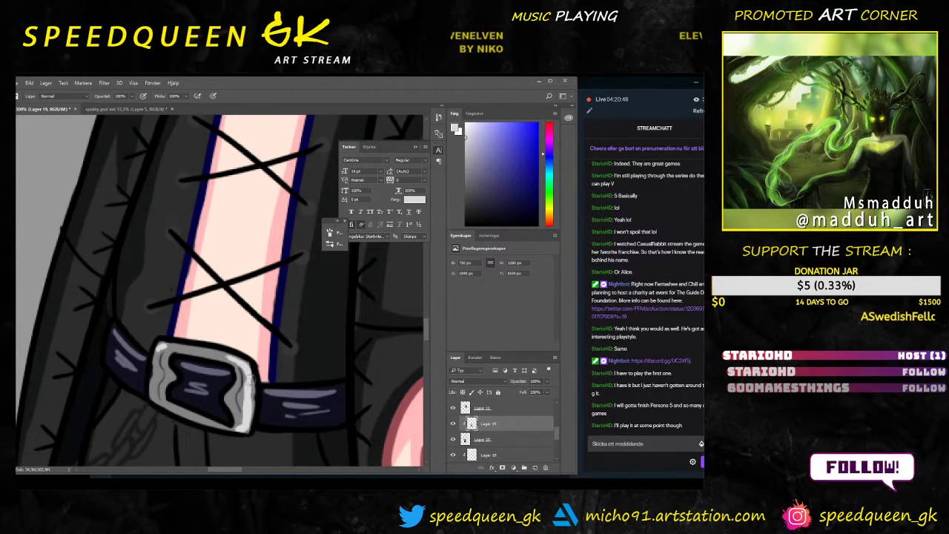
{"action": "left_click_drag", "start_coordinate": [241, 366], "coordinate": [243, 407]}
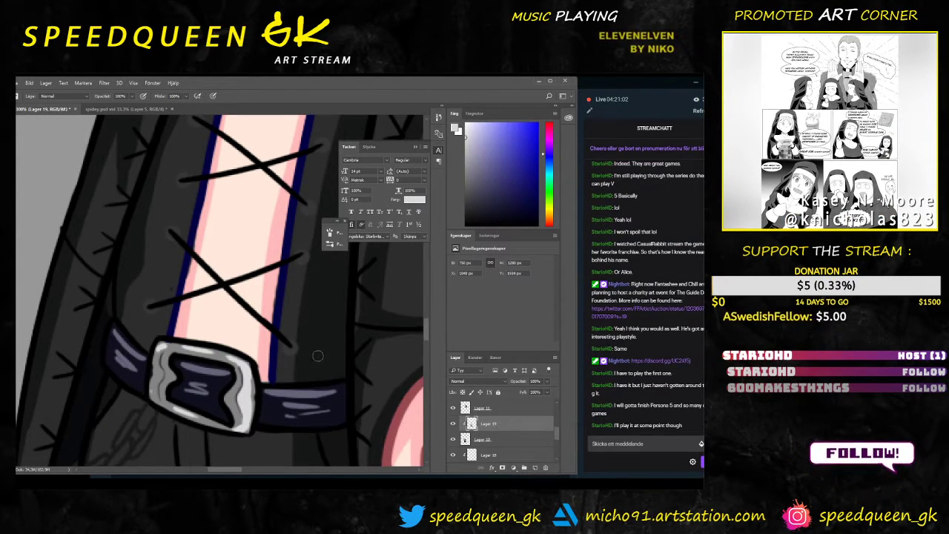
Step: Choose a dark neutral grey, adjust the brush size, paint darker shading on the belt buckle's frame, and check it on the whole figure
{"action": "left_click", "coordinate": [466, 198]}
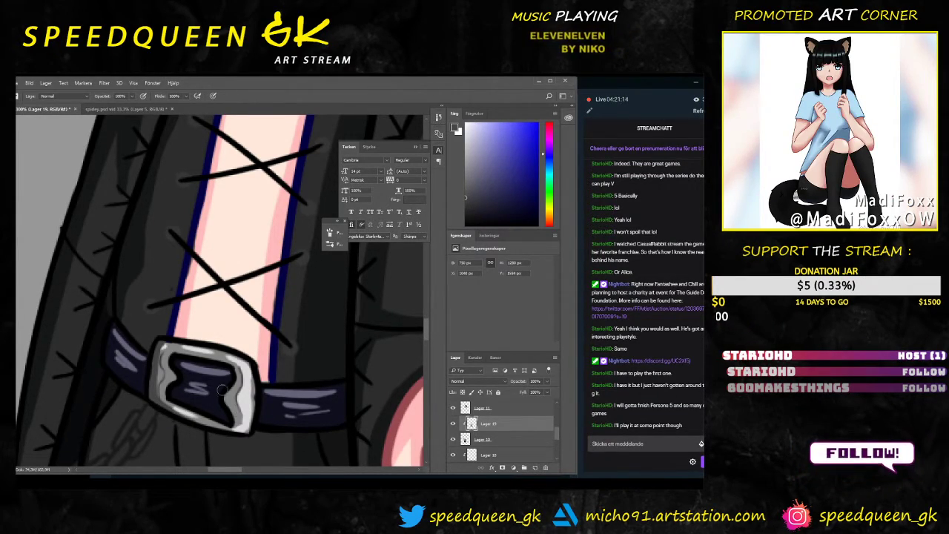
{"action": "key", "text": "alt+Tab"}
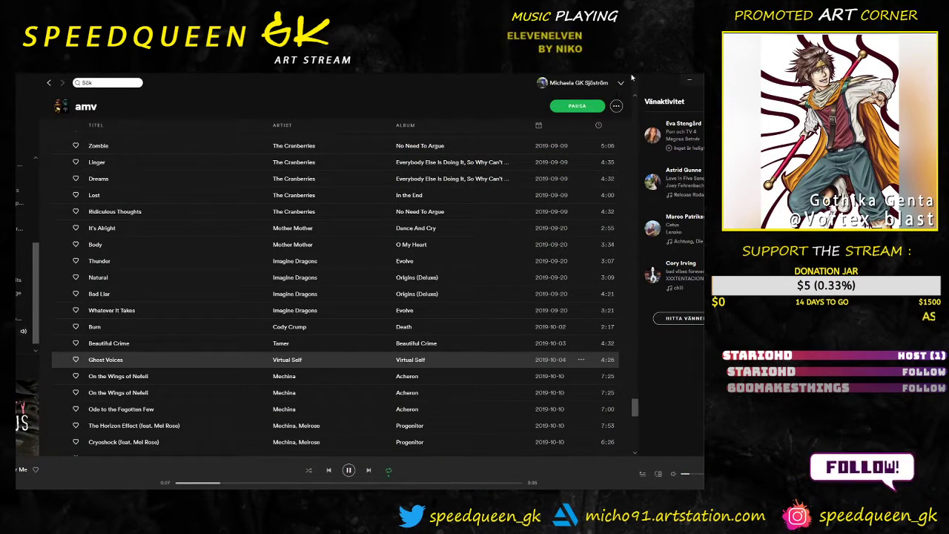
{"action": "left_click", "coordinate": [690, 82]}
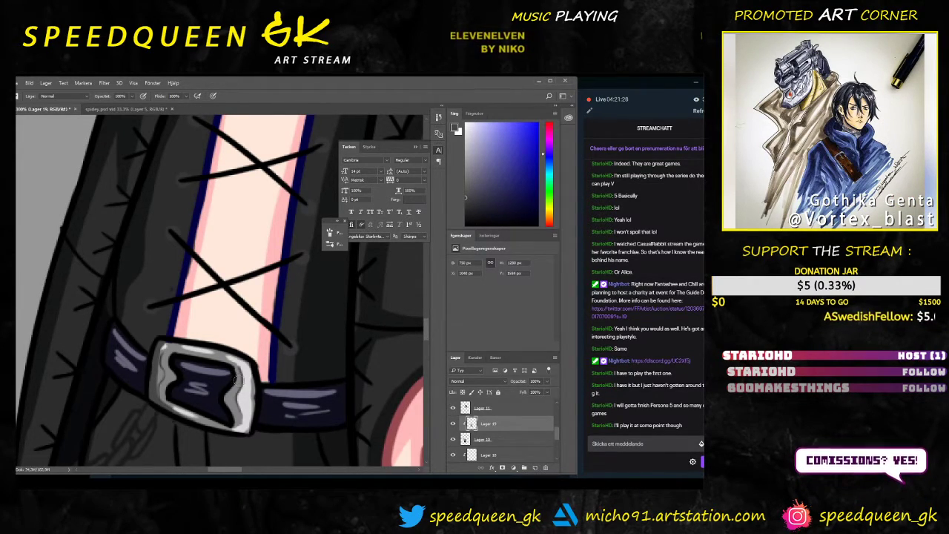
{"action": "left_click", "coordinate": [155, 399], "text": "alt"}
{"action": "right_click", "coordinate": [247, 389]}
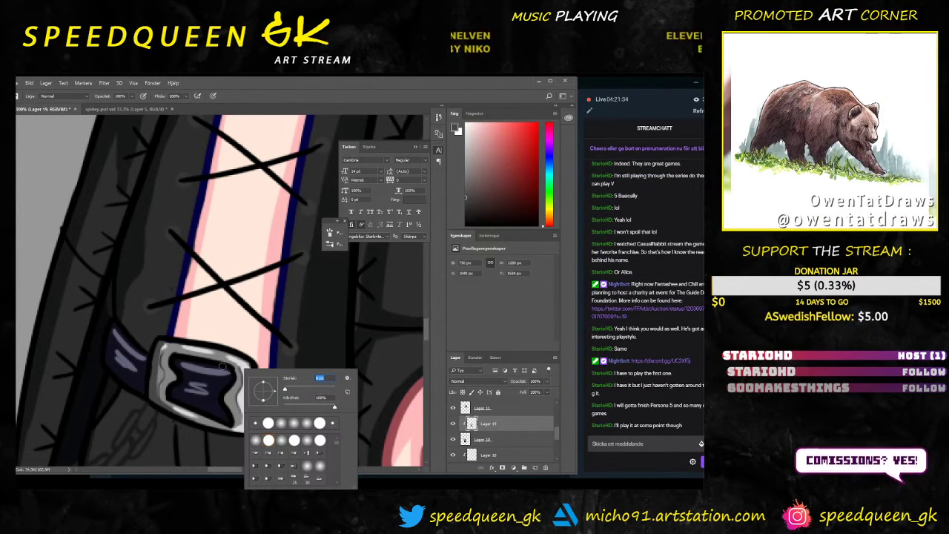
{"action": "left_click_drag", "start_coordinate": [174, 348], "coordinate": [201, 357]}
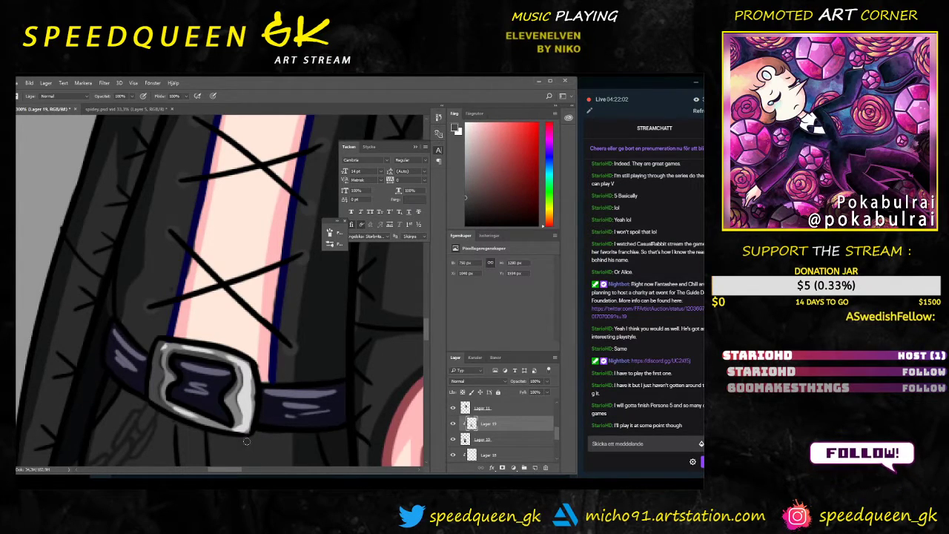
{"action": "key", "text": "ctrl+minus"}
{"action": "key", "text": "ctrl+minus"}
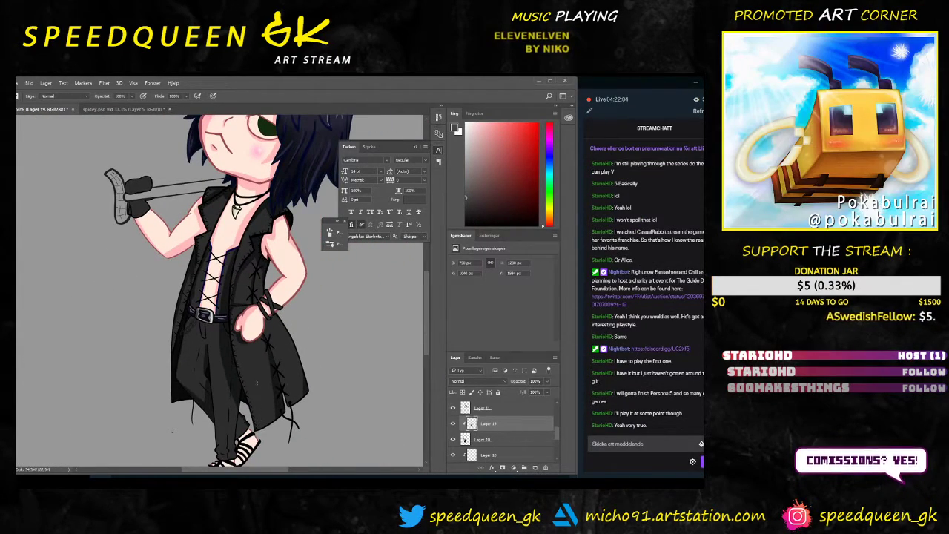
{"action": "left_click_drag", "start_coordinate": [329, 338], "coordinate": [299, 371]}
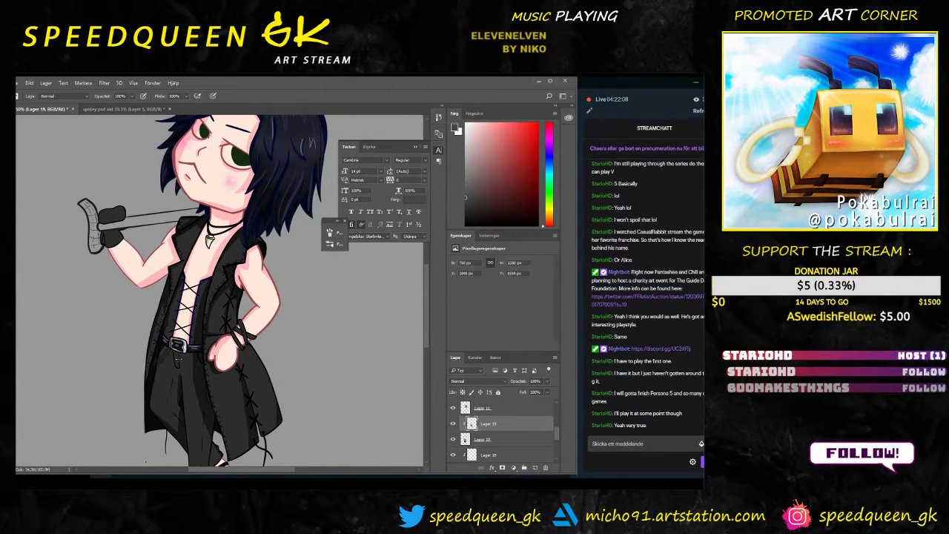
{"action": "key", "text": "ctrl+minus"}
{"action": "key", "text": "ctrl+minus"}
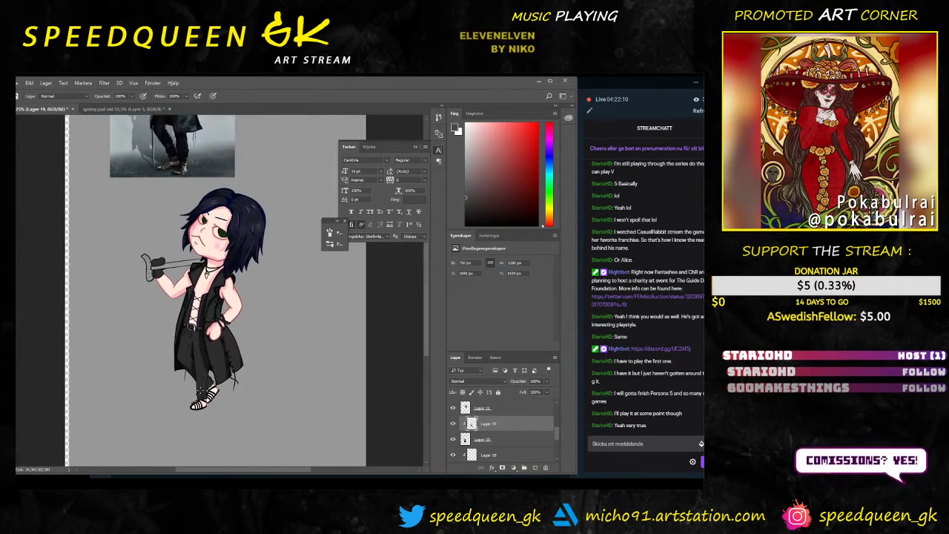
Step: Choose a mid grey, adjust the brush size, and paint a row of metal studs along the wrist bracelet's upright strap
{"action": "key", "text": "ctrl+plus"}
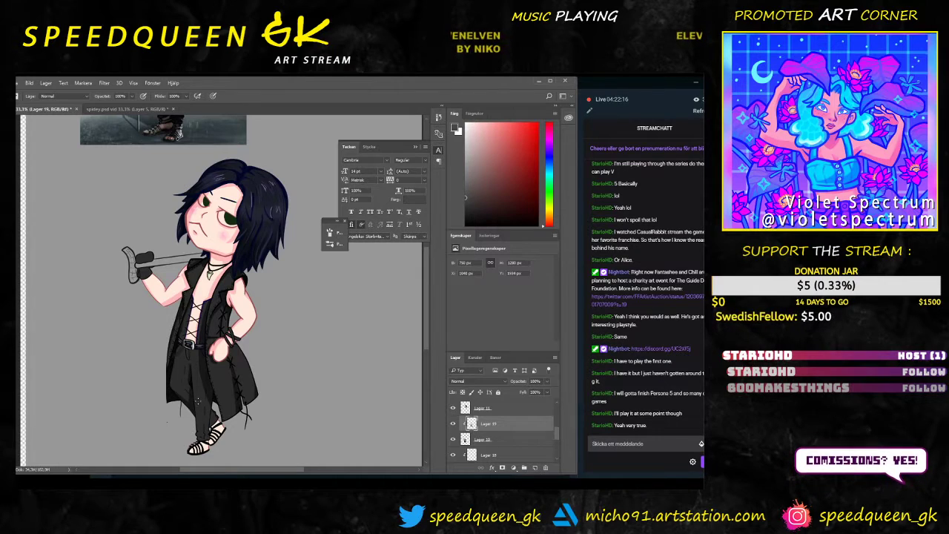
{"action": "key", "text": "ctrl+plus"}
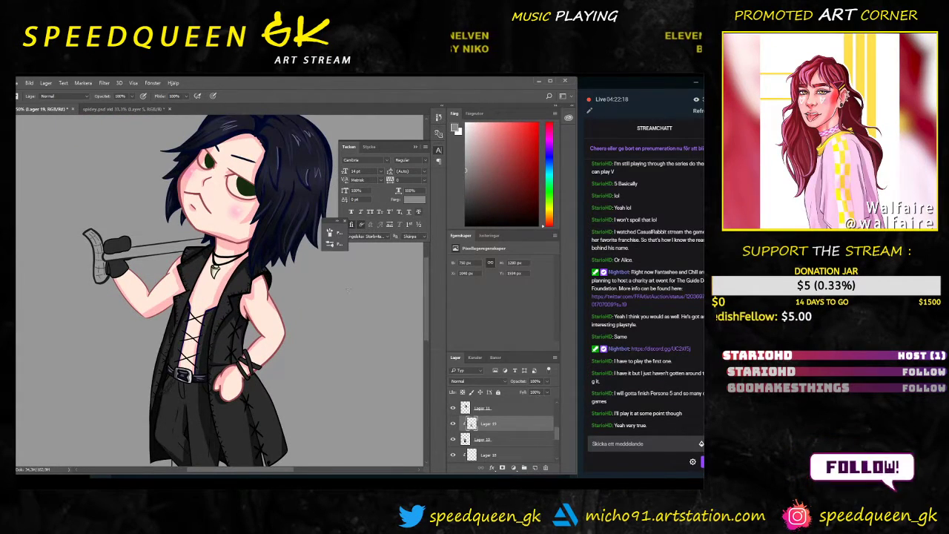
{"action": "key", "text": "ctrl+plus"}
{"action": "key", "text": "ctrl+plus"}
{"action": "left_click_drag", "start_coordinate": [324, 417], "coordinate": [314, 376]}
{"action": "key", "text": "ctrl+plus"}
{"action": "key", "text": "ctrl+plus"}
{"action": "left_click_drag", "start_coordinate": [348, 436], "coordinate": [268, 344]}
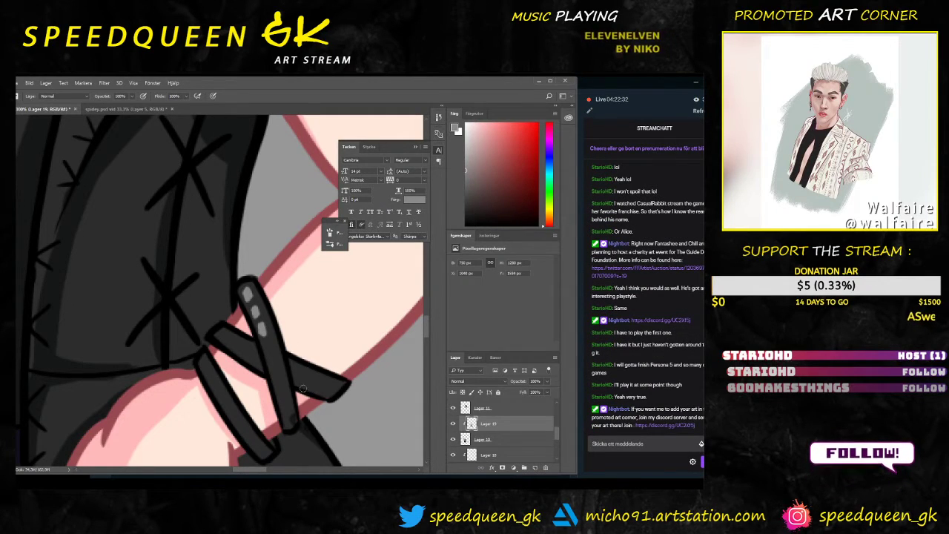
{"action": "key", "text": "alt+z"}
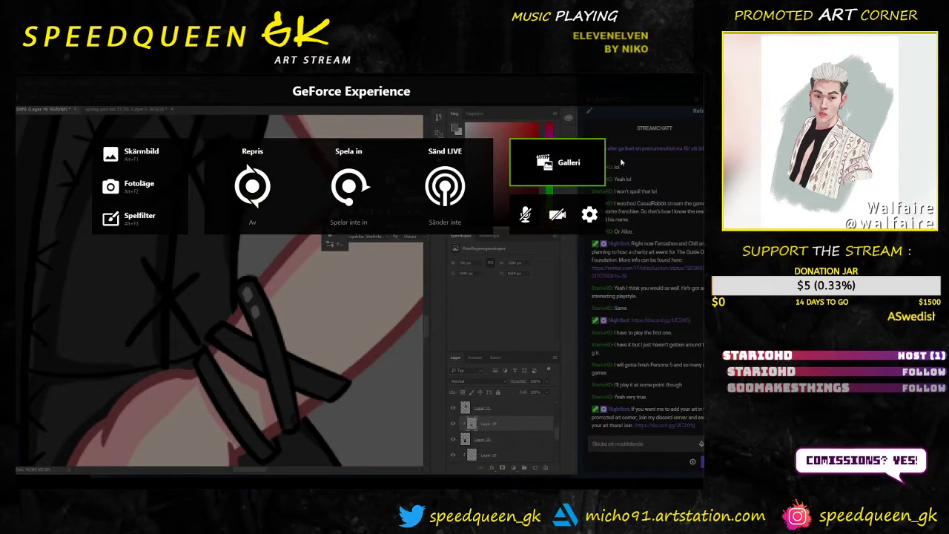
{"action": "key", "text": "alt+z"}
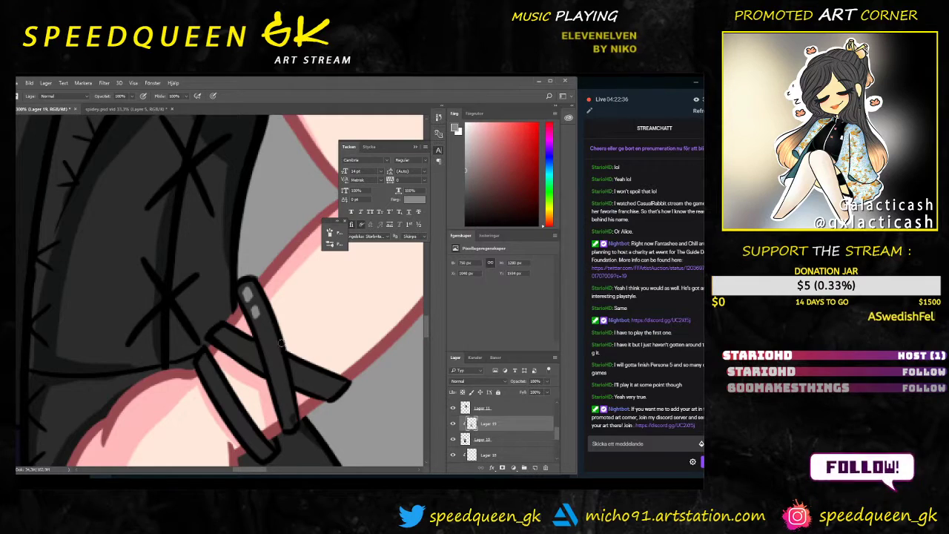
{"action": "right_click", "coordinate": [273, 323]}
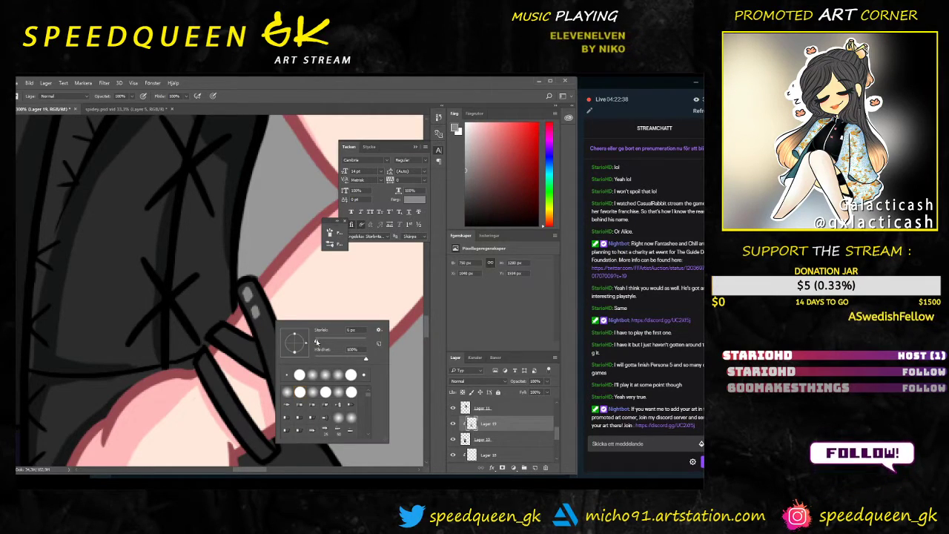
{"action": "left_click_drag", "start_coordinate": [259, 326], "coordinate": [270, 360]}
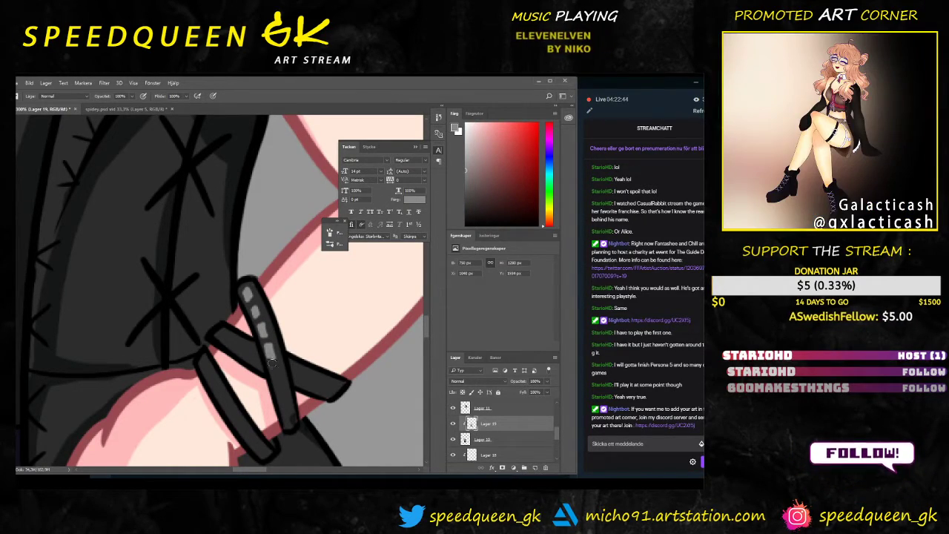
{"action": "left_click_drag", "start_coordinate": [272, 368], "coordinate": [274, 378]}
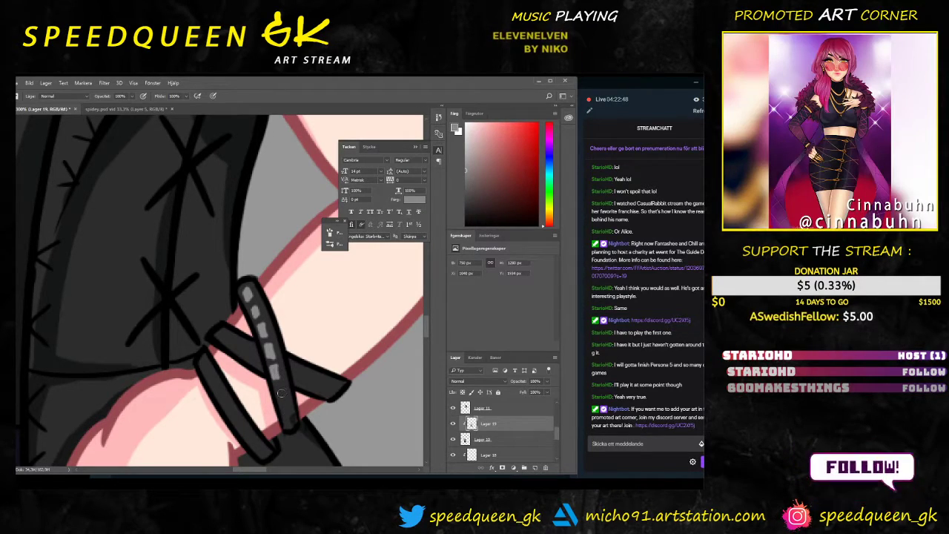
{"action": "left_click", "coordinate": [281, 394]}
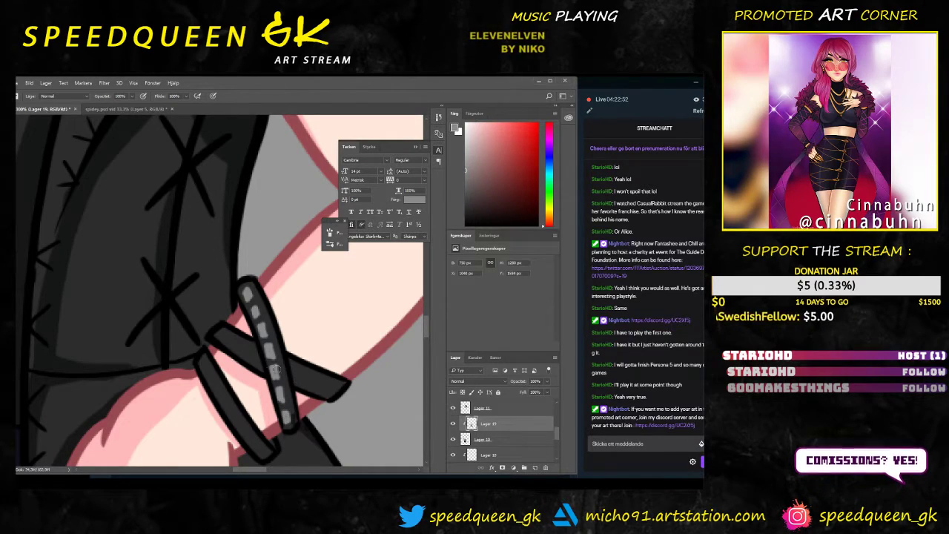
Step: Paint grey studs on the bracelet's crossing strap, add very light grey glints to the studs, and check the whole figure
{"action": "left_click_drag", "start_coordinate": [222, 335], "coordinate": [232, 341]}
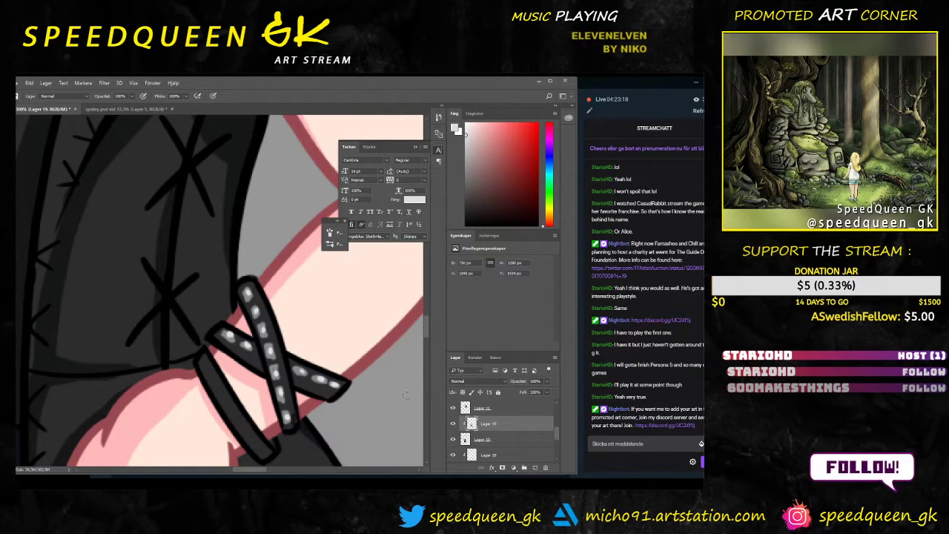
{"action": "key", "text": "ctrl+minus"}
{"action": "key", "text": "ctrl+minus"}
{"action": "key", "text": "ctrl+minus"}
{"action": "left_click_drag", "start_coordinate": [280, 325], "coordinate": [348, 369]}
{"action": "key", "text": "ctrl+minus"}
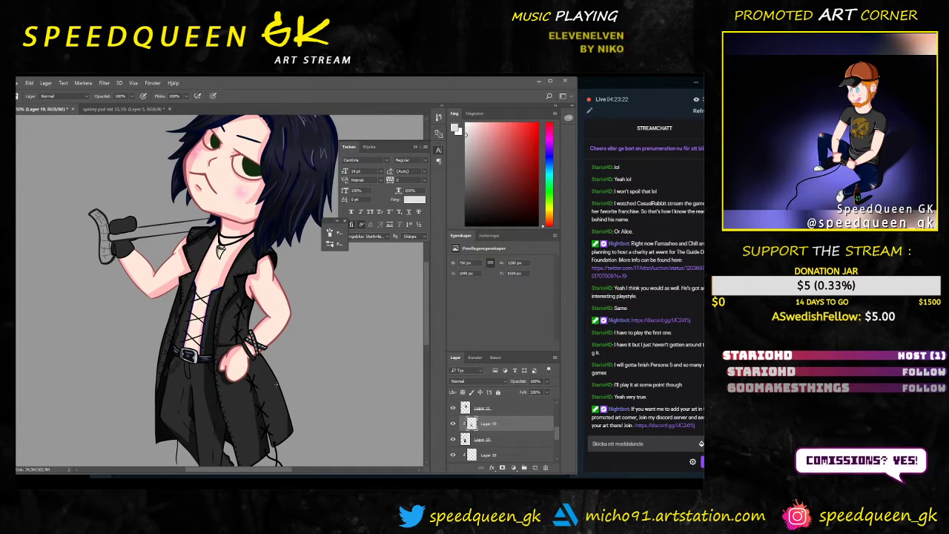
{"action": "key", "text": "ctrl+minus"}
{"action": "key", "text": "ctrl+plus"}
{"action": "left_click_drag", "start_coordinate": [275, 343], "coordinate": [279, 353]}
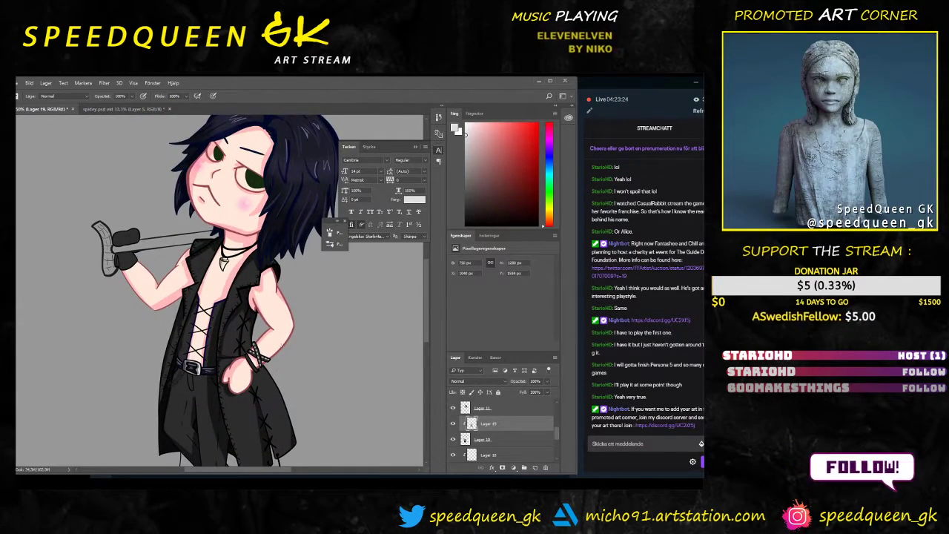
Step: Choose a dark grey, adjust the brush size, and block in a highlight on the coat skirt's outer panel below the wrist
{"action": "left_click_drag", "start_coordinate": [338, 370], "coordinate": [323, 346]}
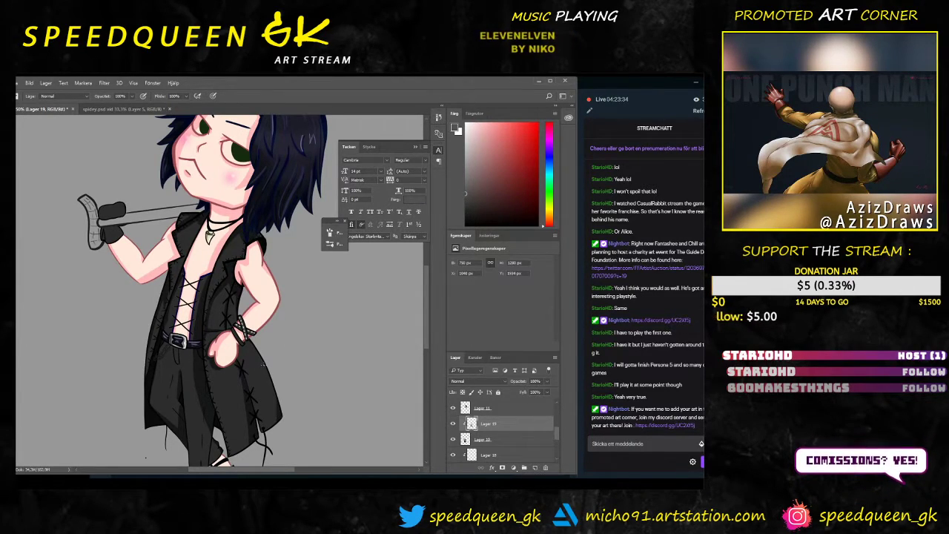
{"action": "right_click", "coordinate": [266, 367]}
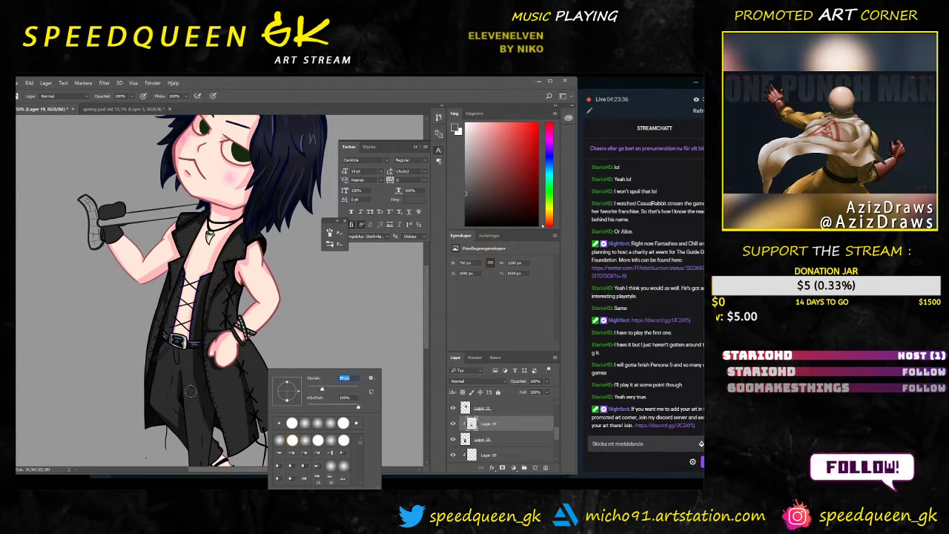
{"action": "left_click", "coordinate": [319, 338]}
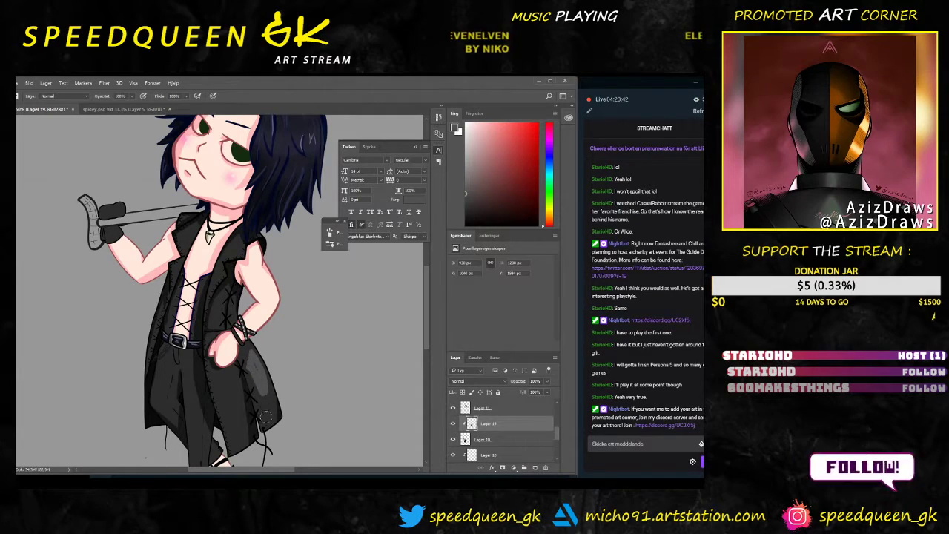
{"action": "right_click", "coordinate": [285, 352]}
{"action": "left_click", "coordinate": [330, 232]}
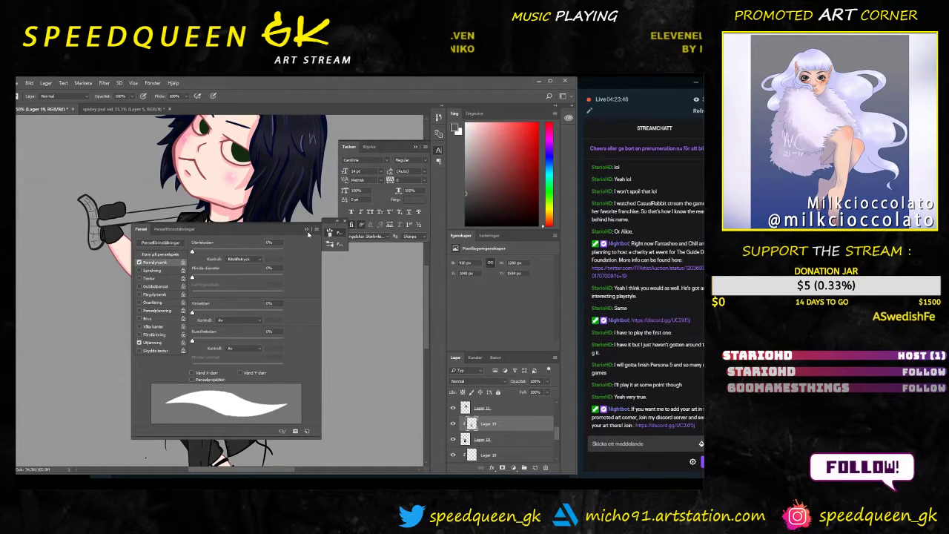
{"action": "left_click", "coordinate": [306, 230]}
{"action": "right_click", "coordinate": [251, 371]}
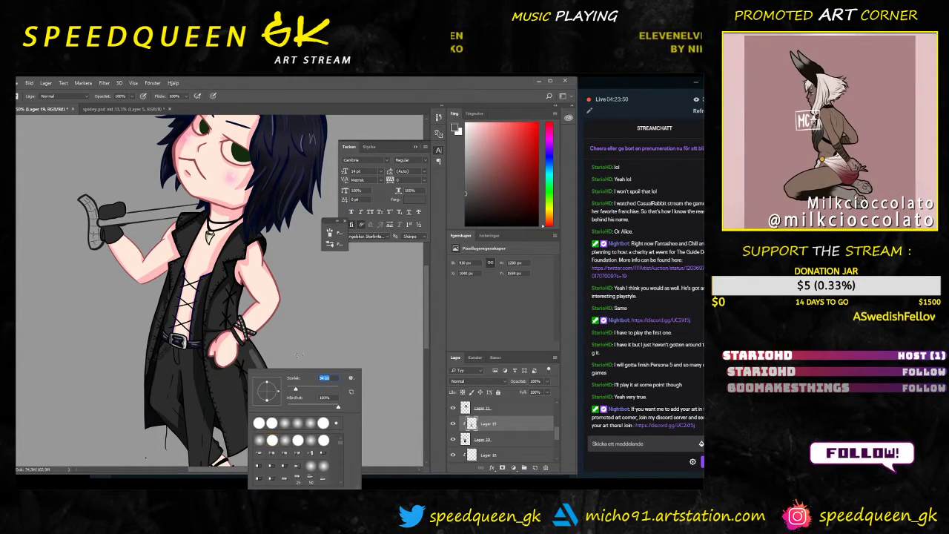
{"action": "key", "text": "Escape"}
Step: Extend the grey highlight down the coat skirt's outer panel and erase its edges into a smooth tapered shape
{"action": "key", "text": "ctrl+plus"}
{"action": "left_click_drag", "start_coordinate": [270, 379], "coordinate": [289, 432]}
{"action": "left_click_drag", "start_coordinate": [309, 390], "coordinate": [303, 296]}
{"action": "key", "text": "ctrl+plus"}
{"action": "key", "text": "ctrl+plus"}
{"action": "key", "text": "ctrl+plus"}
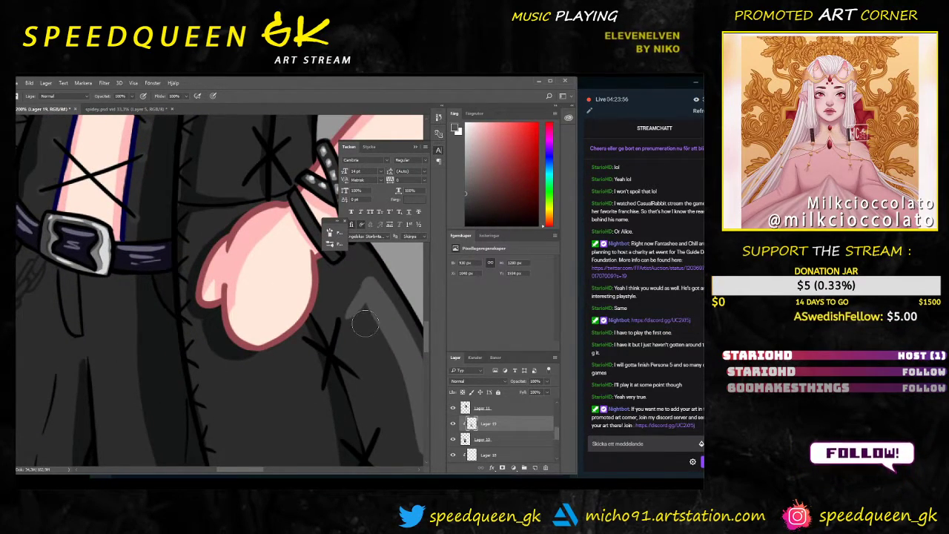
{"action": "key", "text": "ctrl+minus"}
{"action": "mouse_move", "coordinate": [273, 306]}
{"action": "left_mouse_down"}
{"action": "mouse_move", "coordinate": [310, 373]}
{"action": "mouse_move", "coordinate": [300, 338]}
{"action": "left_mouse_up"}
{"action": "left_click_drag", "start_coordinate": [284, 292], "coordinate": [273, 308]}
{"action": "left_click_drag", "start_coordinate": [313, 363], "coordinate": [322, 408]}
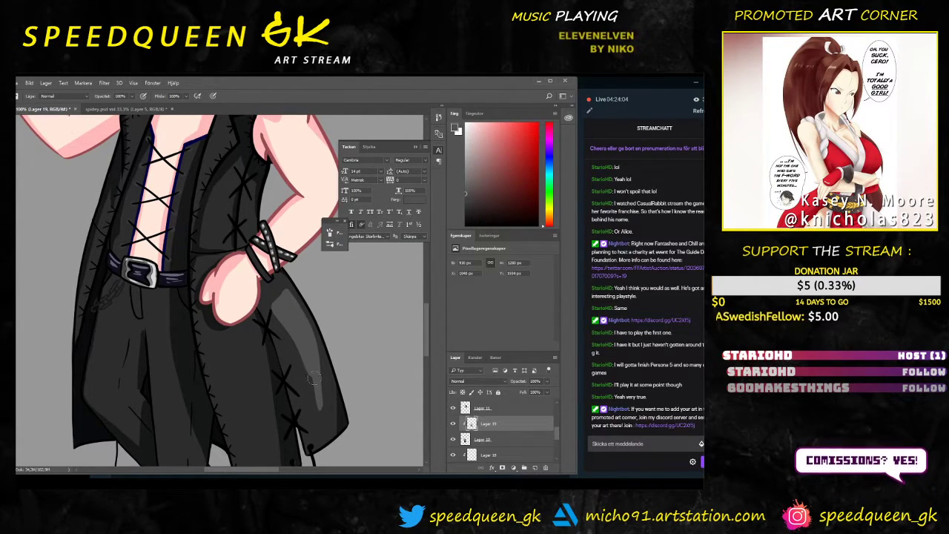
{"action": "key", "text": "e"}
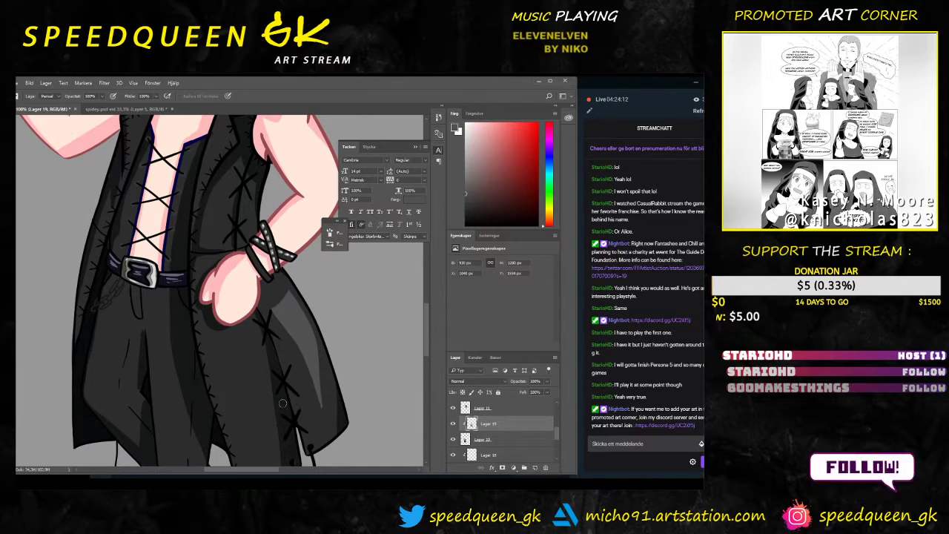
Step: Try dark grey highlights on the coat's front panel between the two stitched seams and check them on the whole figure
{"action": "key", "text": "b"}
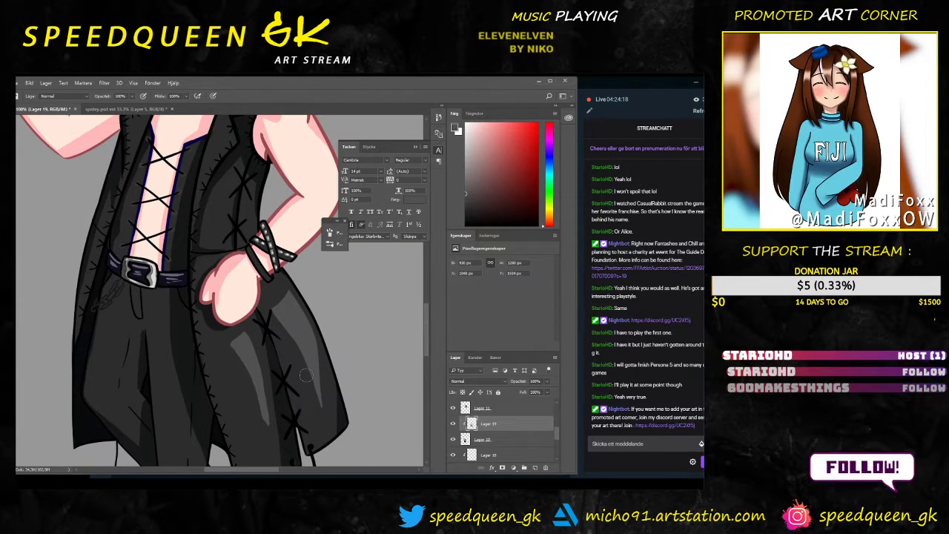
{"action": "key", "text": "ctrl+plus"}
{"action": "key", "text": "ctrl+minus"}
{"action": "key", "text": "ctrl+minus"}
{"action": "key", "text": "ctrl+minus"}
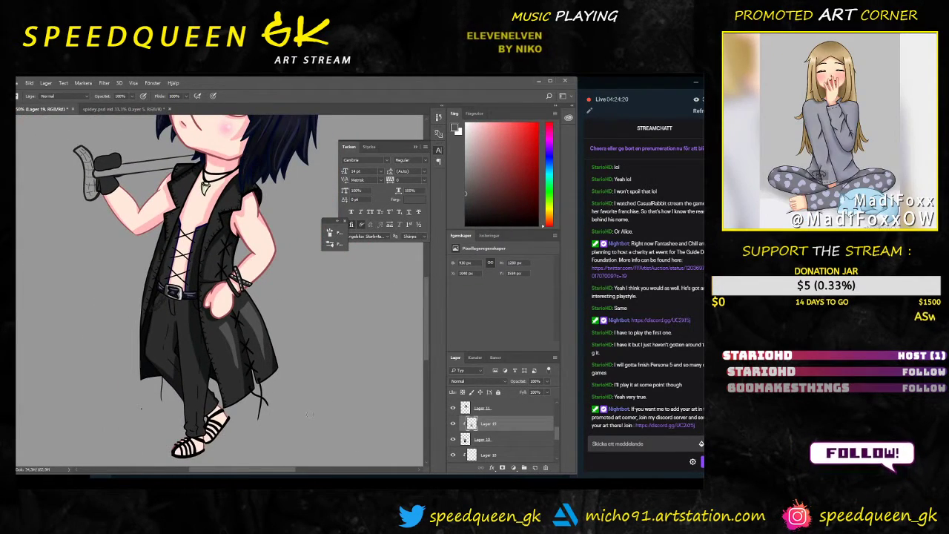
{"action": "scroll", "coordinate": [303, 348], "scroll_direction": "up", "scroll_amount": 2}
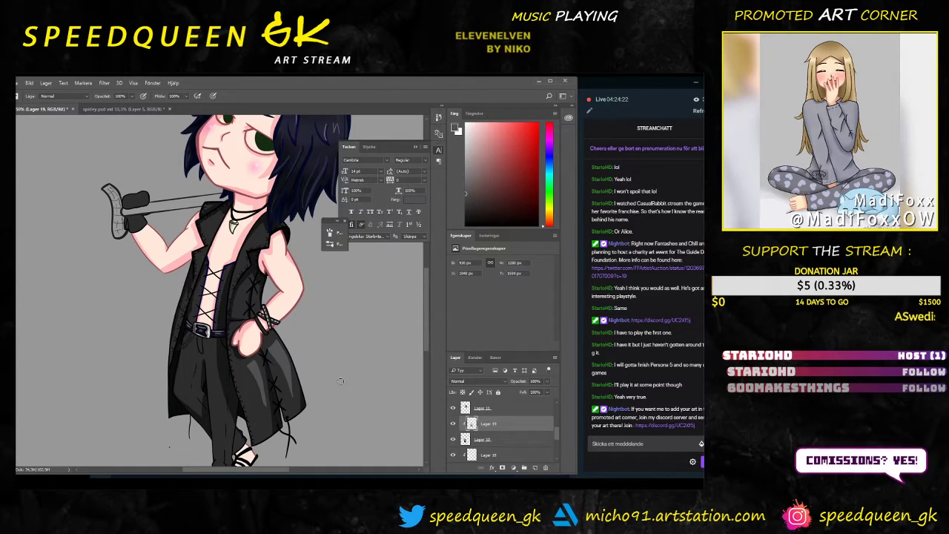
{"action": "scroll", "coordinate": [342, 378], "scroll_direction": "up", "scroll_amount": 1}
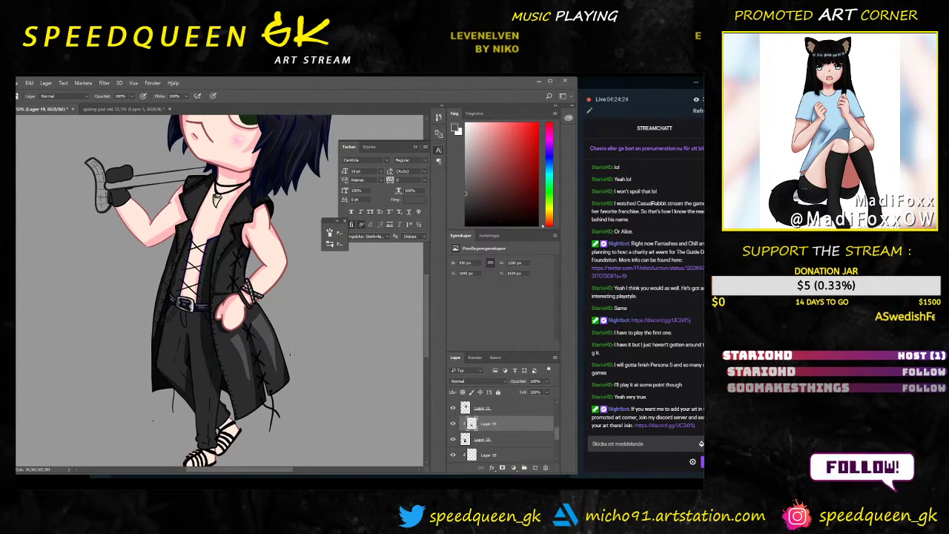
{"action": "scroll", "coordinate": [302, 356], "scroll_direction": "up", "scroll_amount": 1}
{"action": "scroll", "coordinate": [315, 377], "scroll_direction": "up", "scroll_amount": 1}
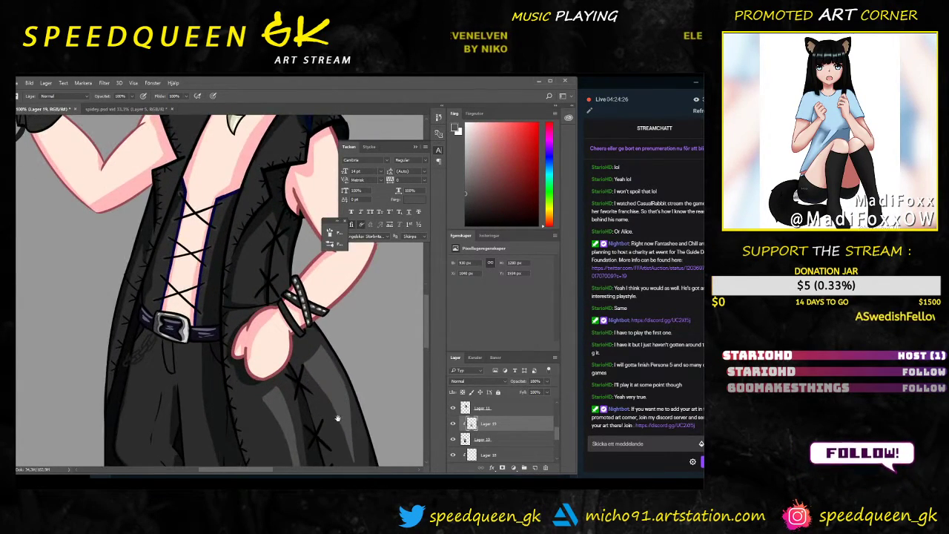
Step: Undo the front panel's highlights, then try one long stroke down the panel from below the hand and undo it
{"action": "left_click_drag", "start_coordinate": [339, 419], "coordinate": [311, 341]}
{"action": "key", "text": "ctrl+alt+z"}
{"action": "key", "text": "ctrl+alt+z"}
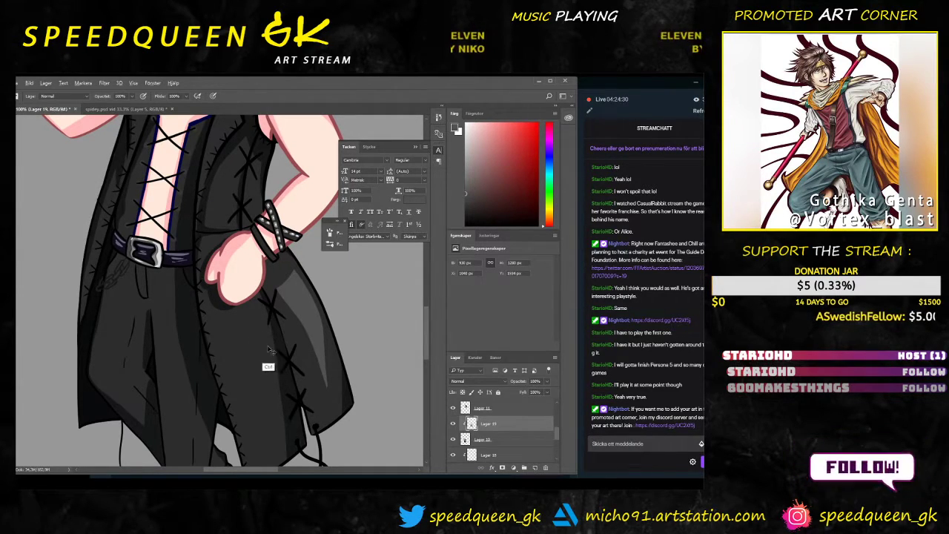
{"action": "left_click_drag", "start_coordinate": [254, 312], "coordinate": [273, 452]}
{"action": "key", "text": "ctrl+alt+z"}
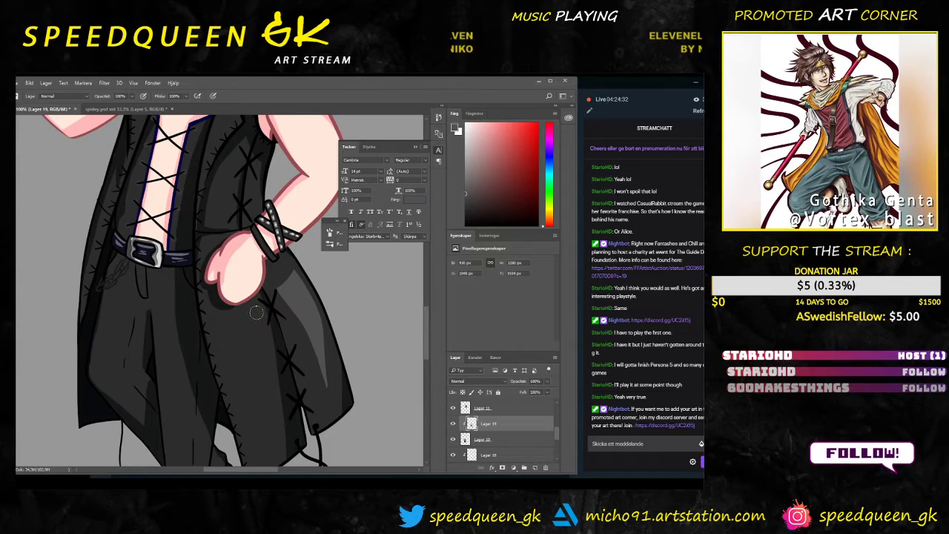
Step: Paint a long dark grey highlight down the coat's front panel from below the hand and erase its edges into a tapered shape
{"action": "left_click_drag", "start_coordinate": [255, 308], "coordinate": [277, 438]}
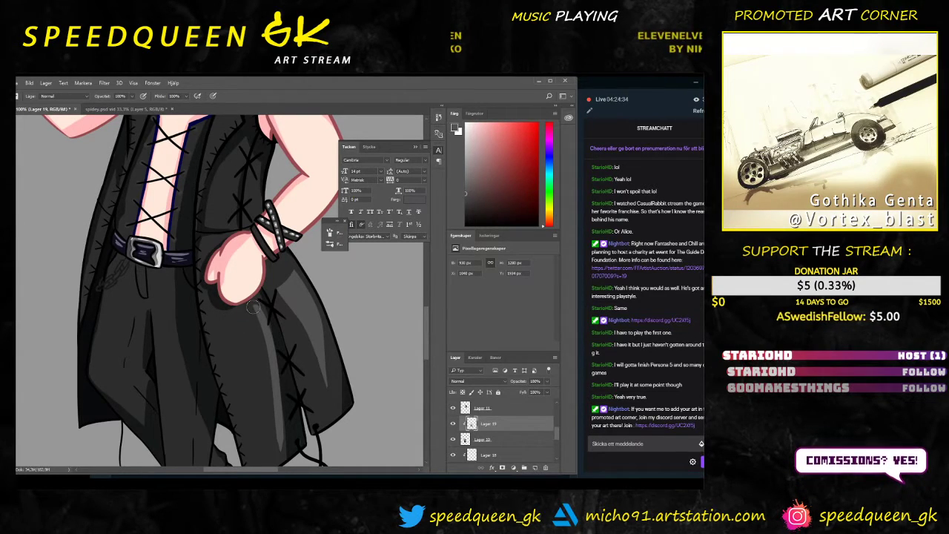
{"action": "left_click_drag", "start_coordinate": [236, 318], "coordinate": [268, 407]}
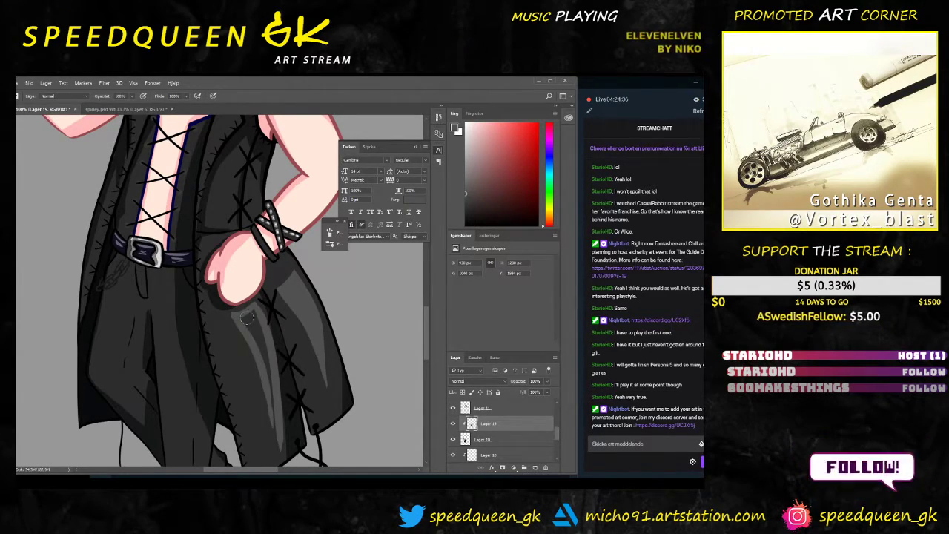
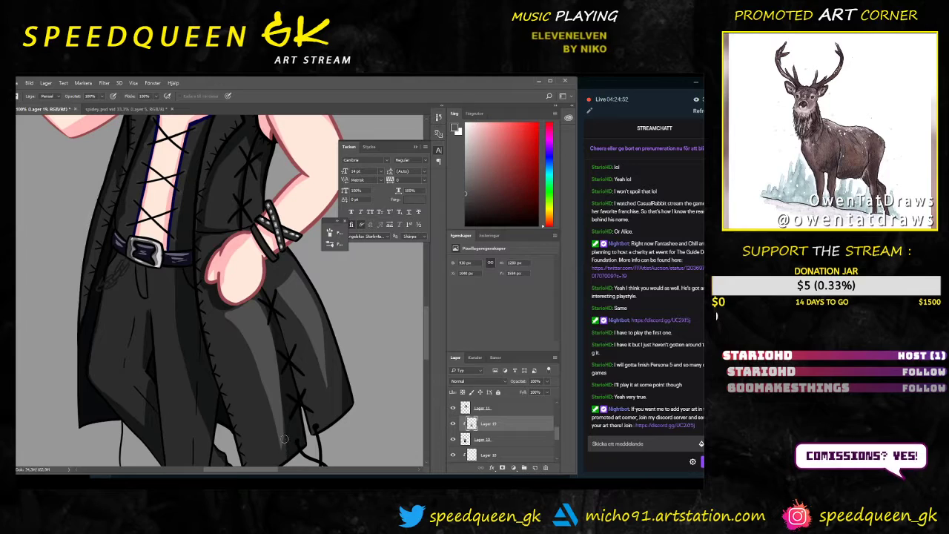
{"action": "key", "text": "b"}
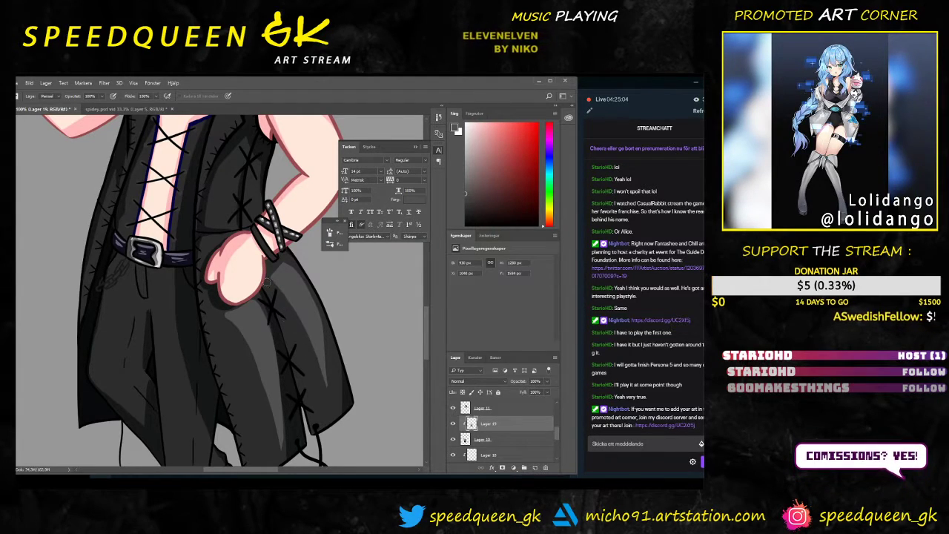
{"action": "key", "text": "b"}
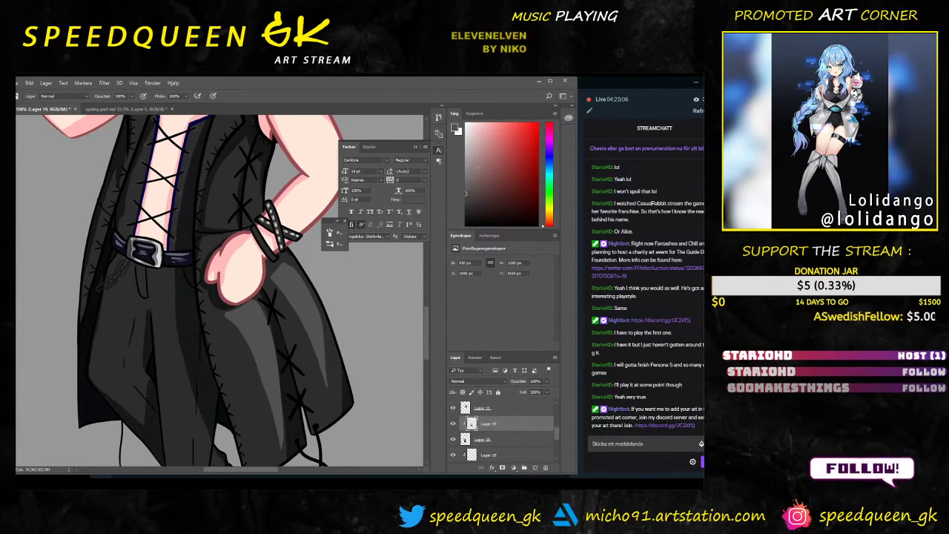
Step: Choose a light grey, undo a broad test stroke, reduce the brush size, and add thin shine lines on the coat skirt's outer panel
{"action": "left_click", "coordinate": [466, 151]}
{"action": "left_click_drag", "start_coordinate": [290, 273], "coordinate": [308, 305]}
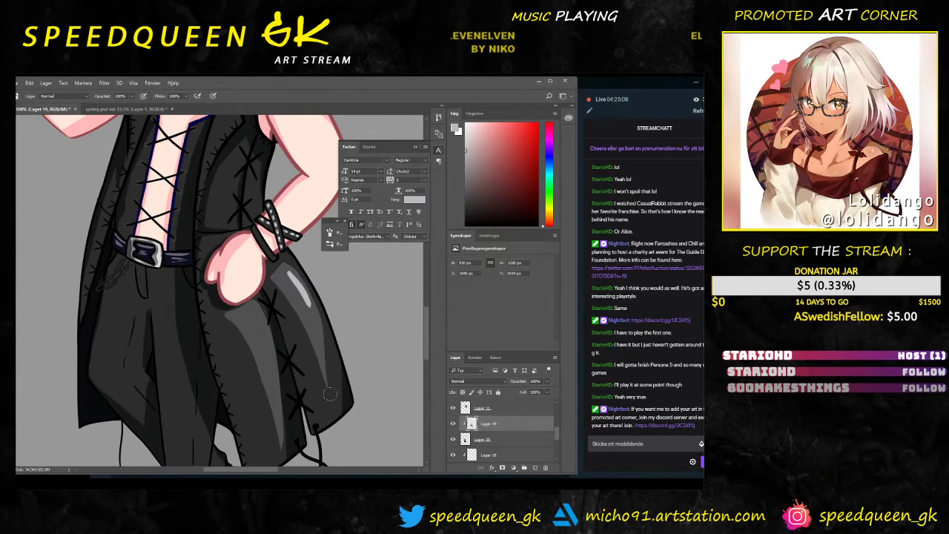
{"action": "key", "text": "ctrl+z"}
{"action": "right_click", "coordinate": [319, 313]}
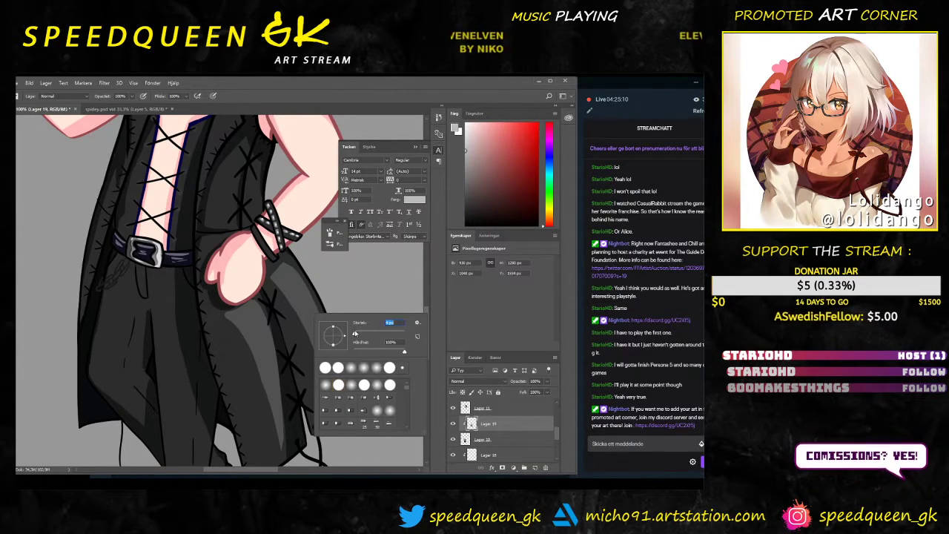
{"action": "key", "text": "Return"}
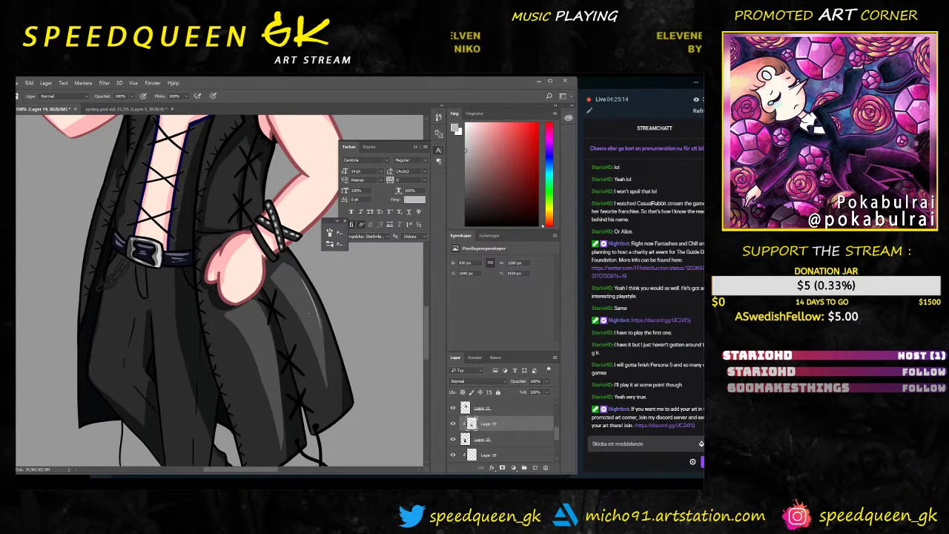
{"action": "key", "text": "ctrl+minus"}
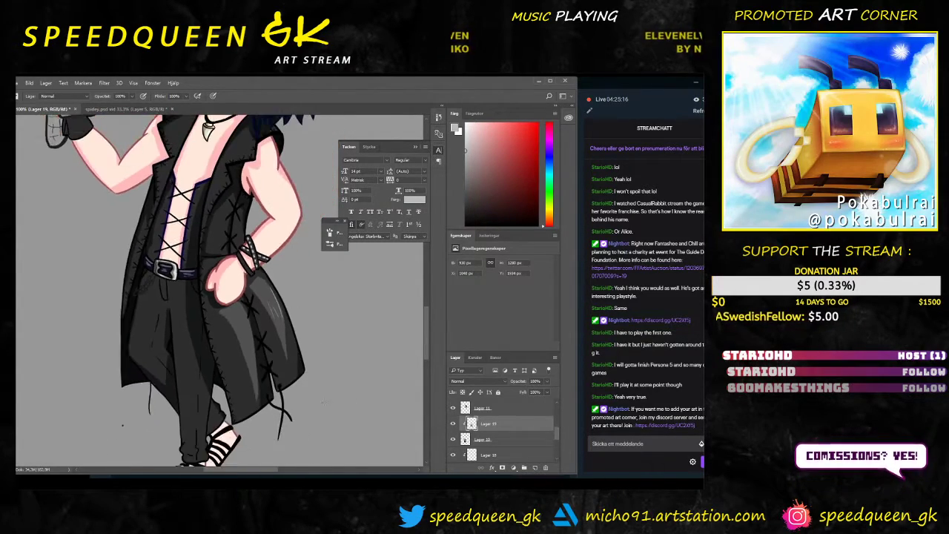
{"action": "key", "text": "ctrl+minus"}
{"action": "left_click_drag", "start_coordinate": [309, 324], "coordinate": [333, 321]}
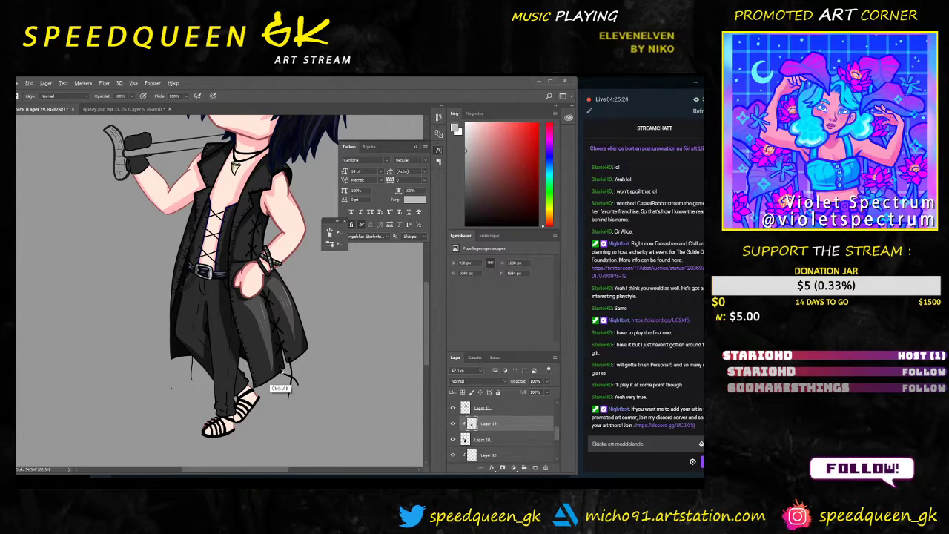
Step: Sample the coat's grey highlight and try a dark blue and a light blue as the paint colour
{"action": "key", "text": "e"}
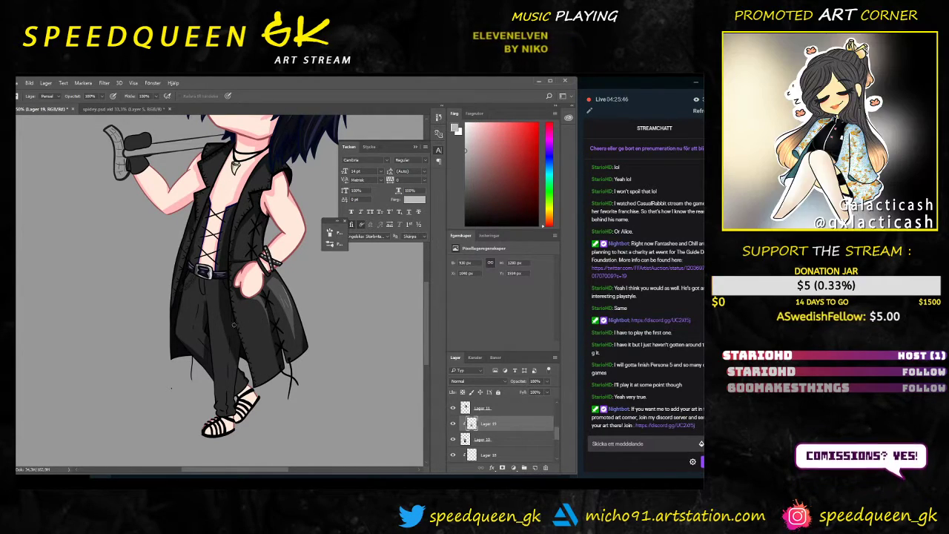
{"action": "key", "text": "alt+b"}
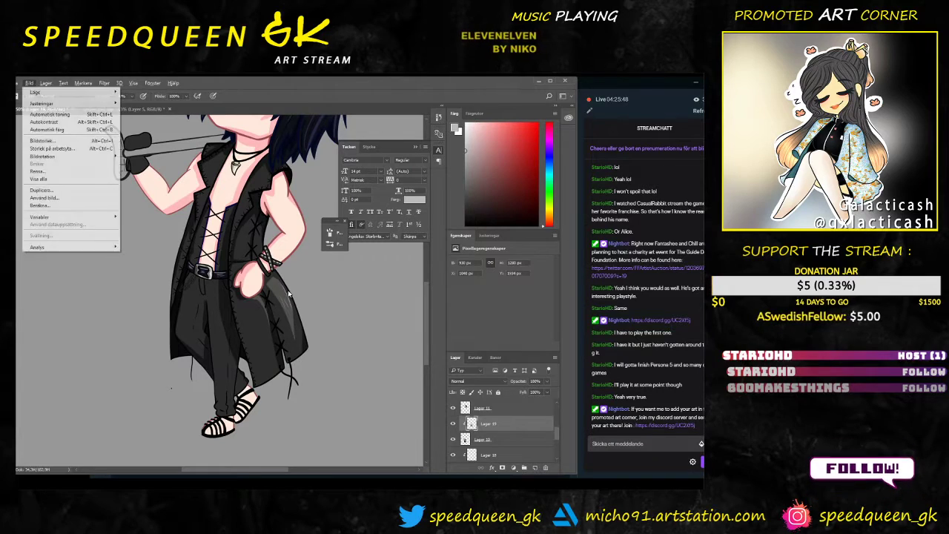
{"action": "key", "text": "Escape"}
{"action": "left_click", "coordinate": [288, 294], "text": "alt"}
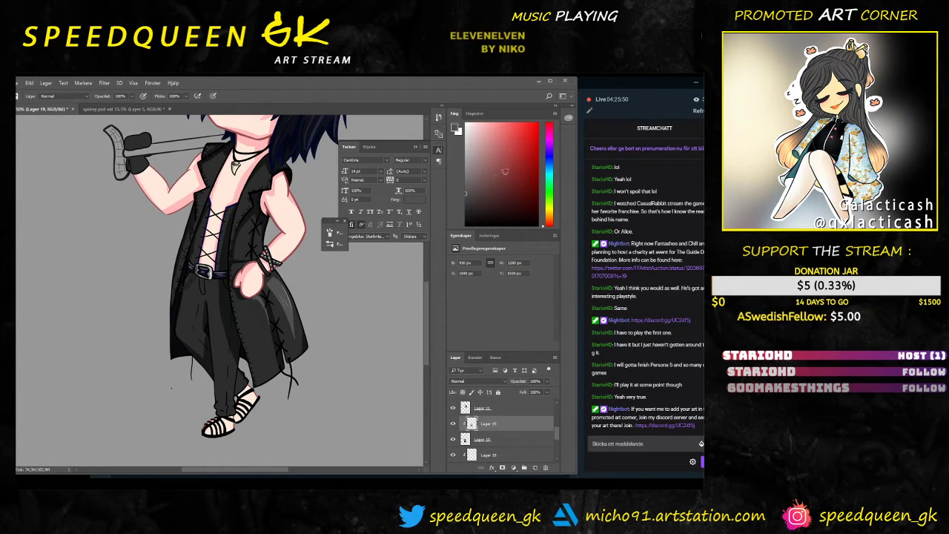
{"action": "left_click_drag", "start_coordinate": [549, 181], "coordinate": [550, 164]}
{"action": "left_click", "coordinate": [537, 187]}
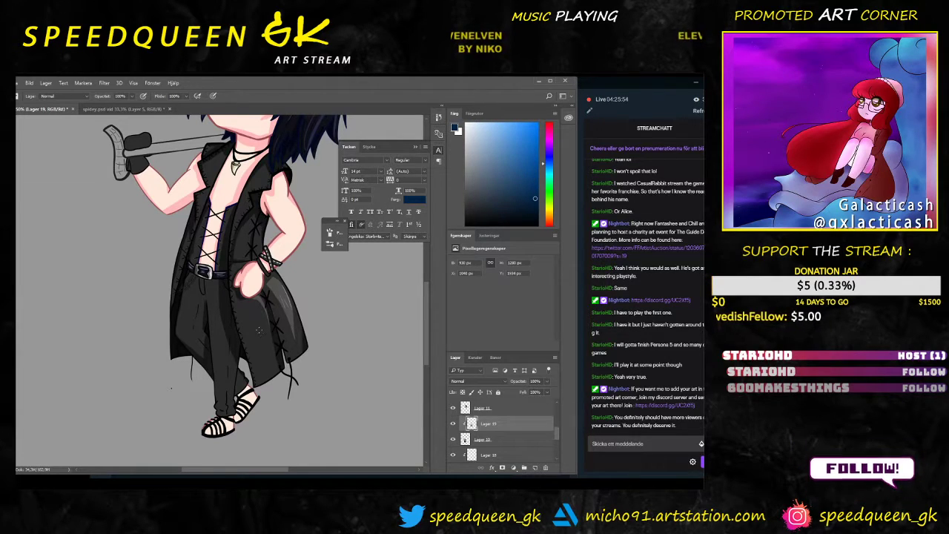
{"action": "key", "text": "e"}
{"action": "left_click", "coordinate": [488, 135]}
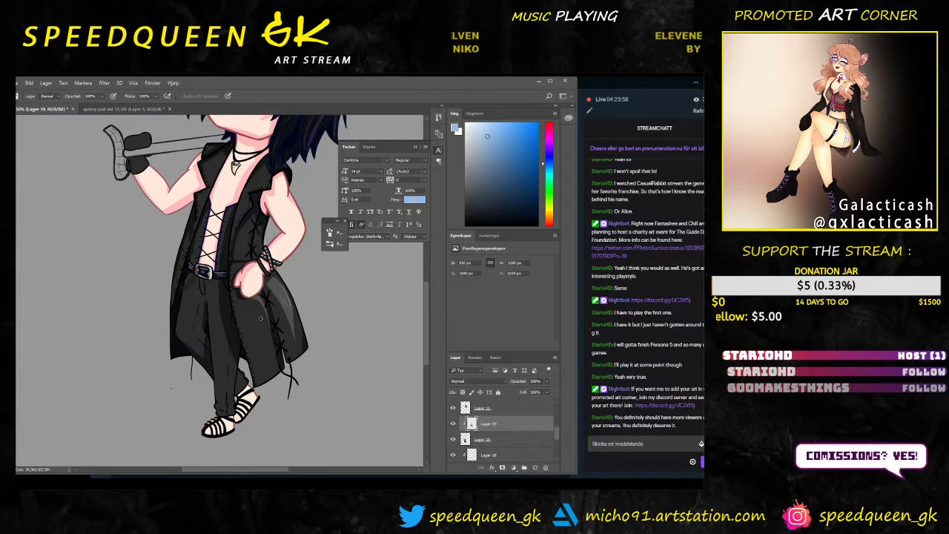
{"action": "key", "text": "b"}
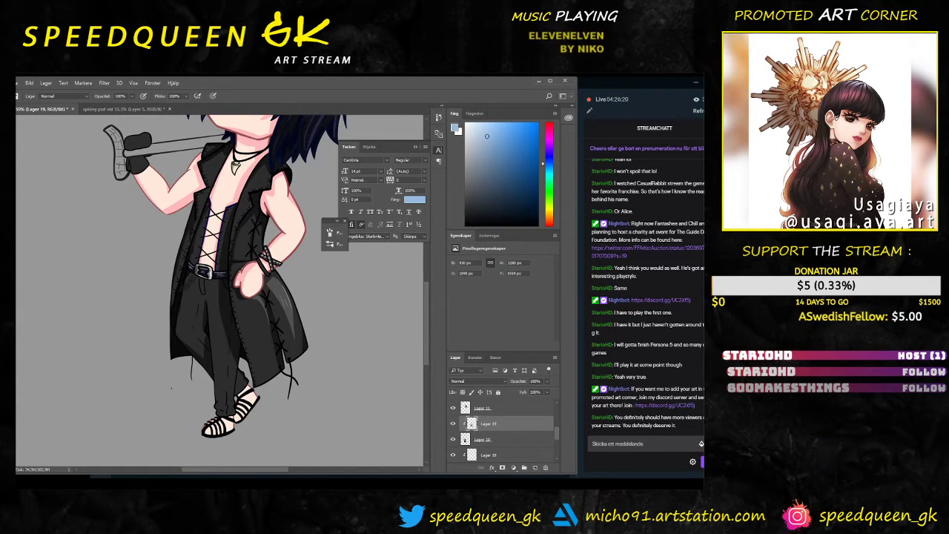
Step: Examine the coat highlights on the whole figure and up close
{"action": "scroll", "coordinate": [249, 304], "scroll_direction": "up", "scroll_amount": 2}
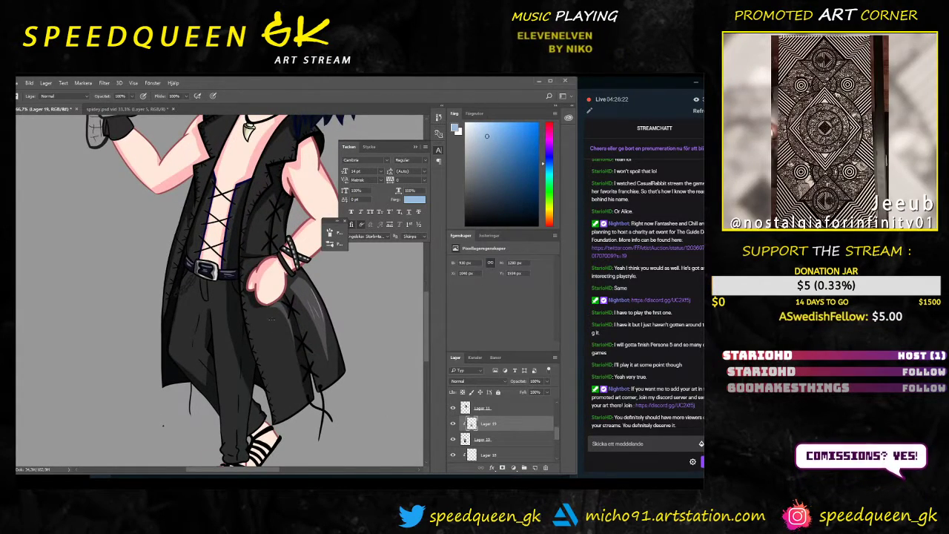
{"action": "scroll", "coordinate": [276, 324], "scroll_direction": "down", "scroll_amount": 1}
{"action": "scroll", "coordinate": [276, 323], "scroll_direction": "down", "scroll_amount": 2}
{"action": "scroll", "coordinate": [279, 326], "scroll_direction": "down", "scroll_amount": 1}
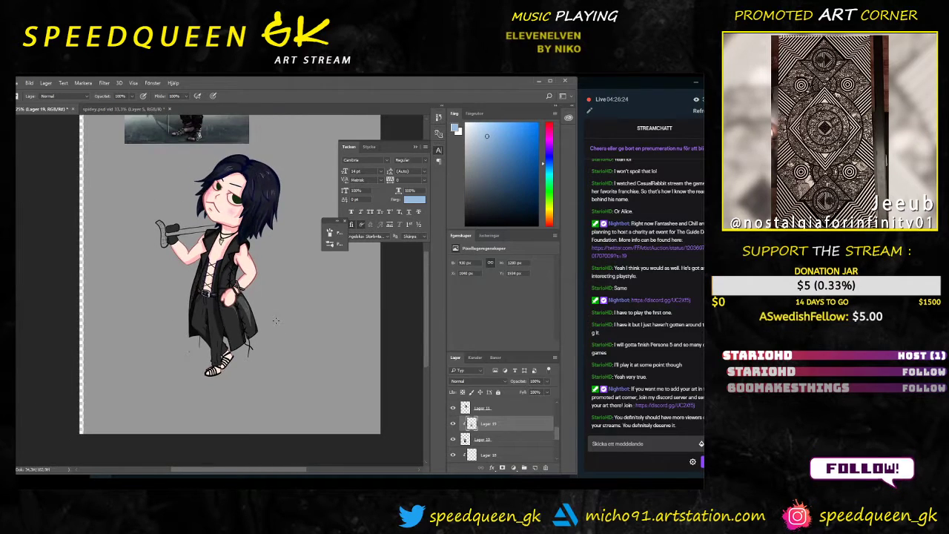
{"action": "scroll", "coordinate": [279, 326], "scroll_direction": "up", "scroll_amount": 1}
{"action": "scroll", "coordinate": [276, 321], "scroll_direction": "up", "scroll_amount": 1}
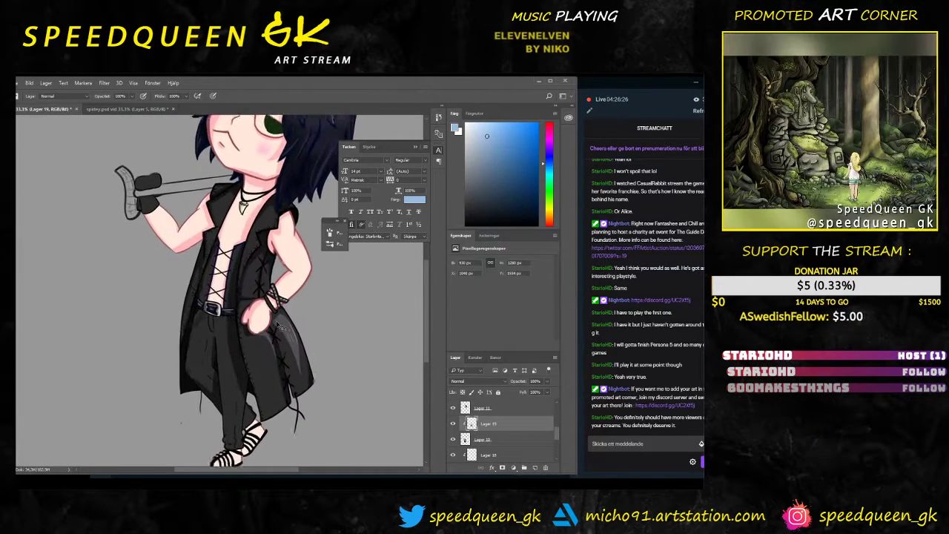
{"action": "scroll", "coordinate": [278, 321], "scroll_direction": "up", "scroll_amount": 2}
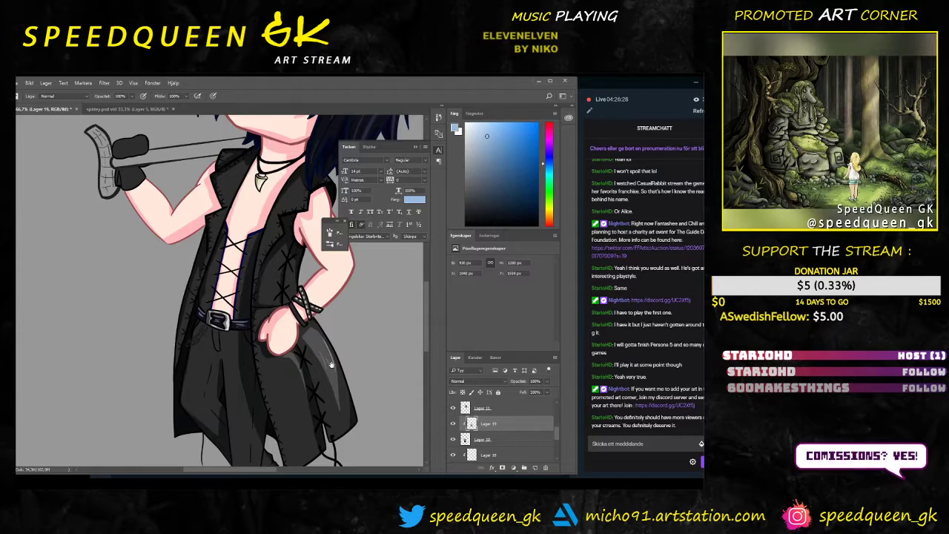
{"action": "scroll", "coordinate": [280, 320], "scroll_direction": "down", "scroll_amount": 1}
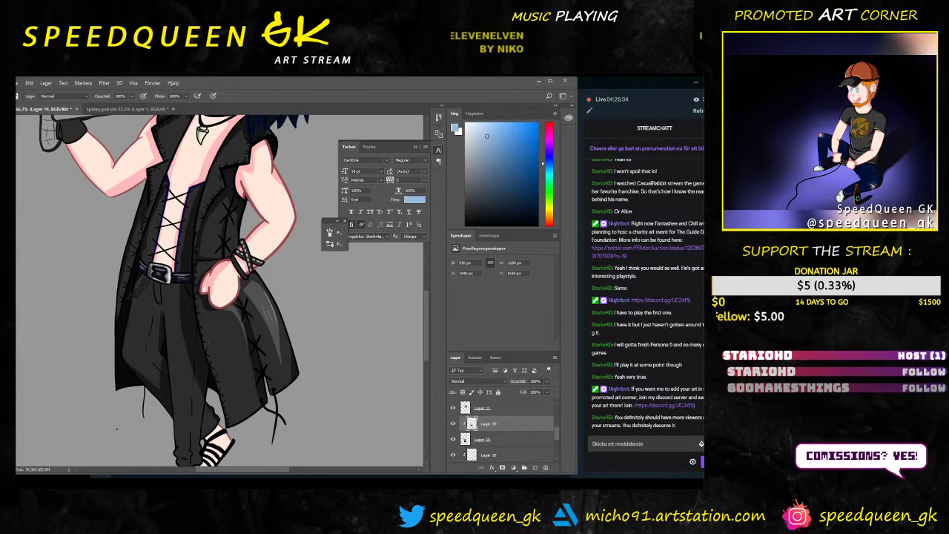
{"action": "key", "text": "ctrl+plus"}
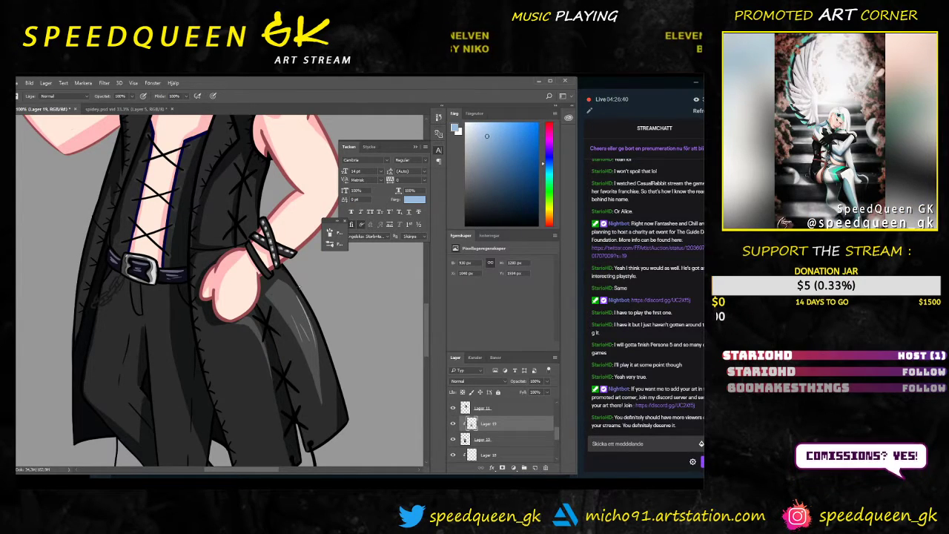
Step: Sample the belt buckle's grey and paint darker grey shading and white glints on the buckle's metal frame
{"action": "scroll", "coordinate": [185, 302], "scroll_direction": "up", "scroll_amount": 1}
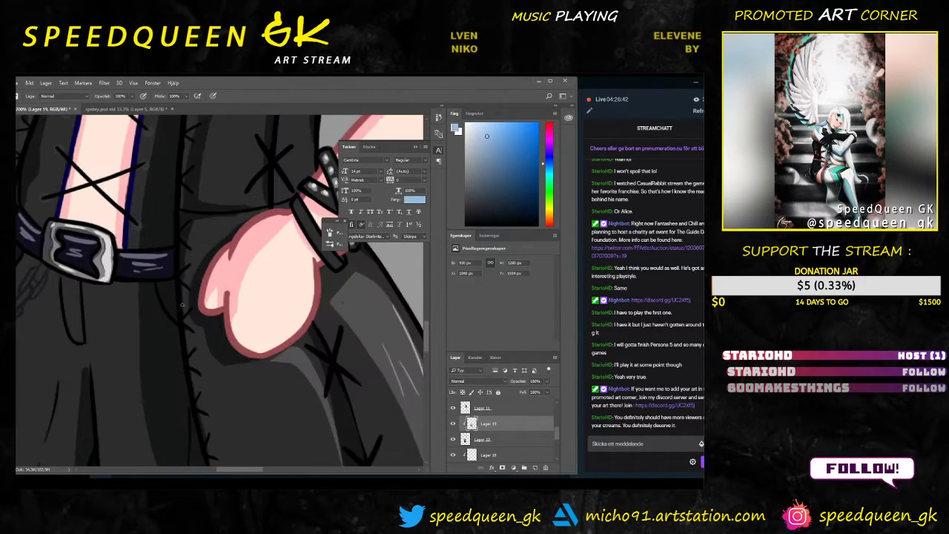
{"action": "left_click_drag", "start_coordinate": [134, 287], "coordinate": [251, 324]}
{"action": "scroll", "coordinate": [201, 305], "scroll_direction": "up", "scroll_amount": 1}
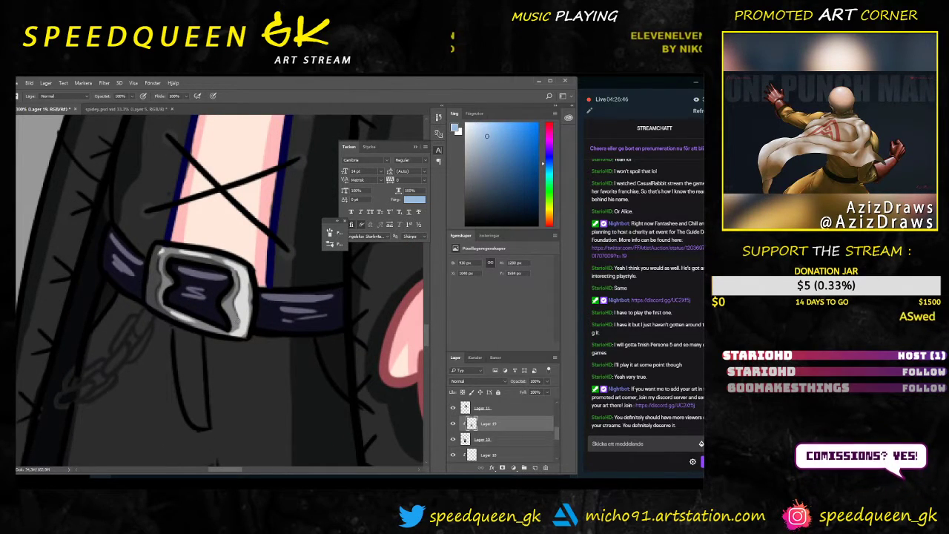
{"action": "key", "text": "v"}
{"action": "key", "text": "b"}
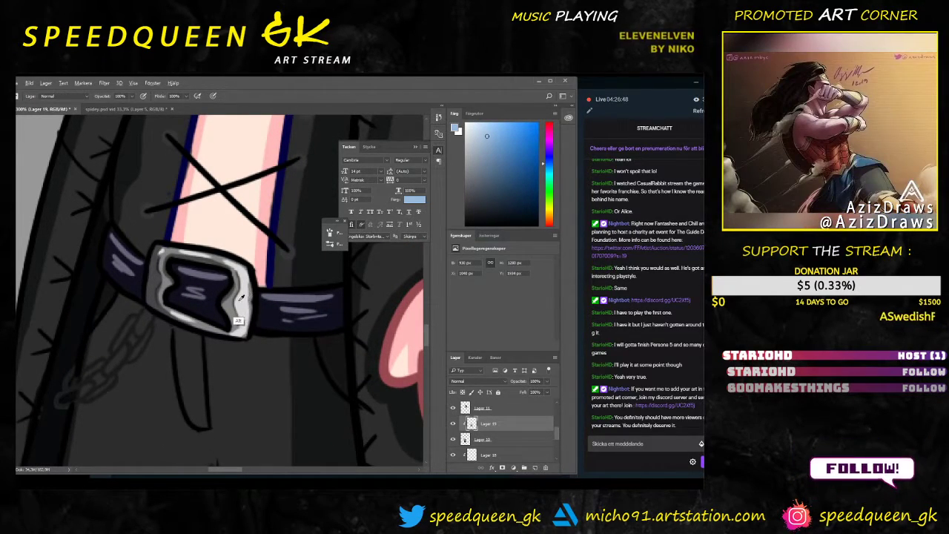
{"action": "left_click", "coordinate": [240, 298], "text": "alt"}
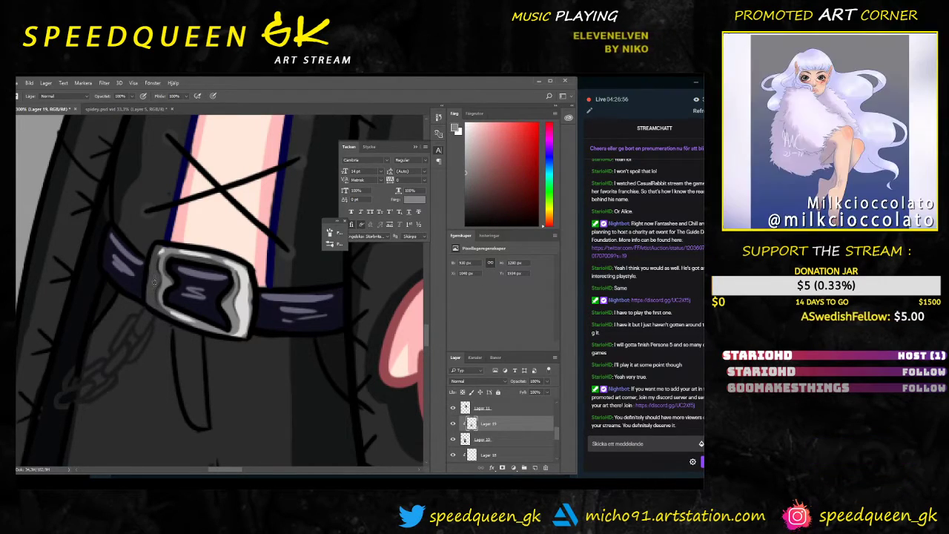
{"action": "left_click_drag", "start_coordinate": [154, 278], "coordinate": [157, 305]}
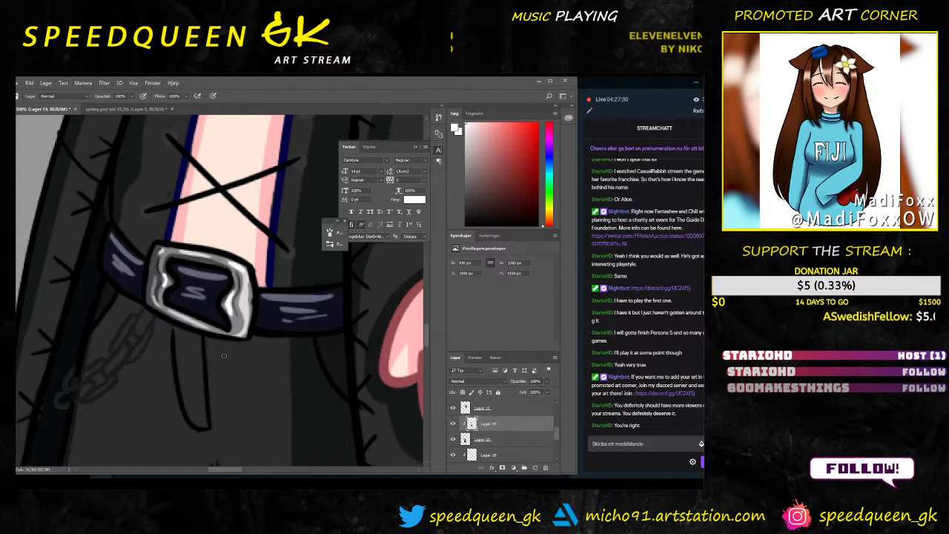
{"action": "scroll", "coordinate": [230, 361], "scroll_direction": "down", "scroll_amount": 2}
{"action": "scroll", "coordinate": [228, 359], "scroll_direction": "down", "scroll_amount": 2}
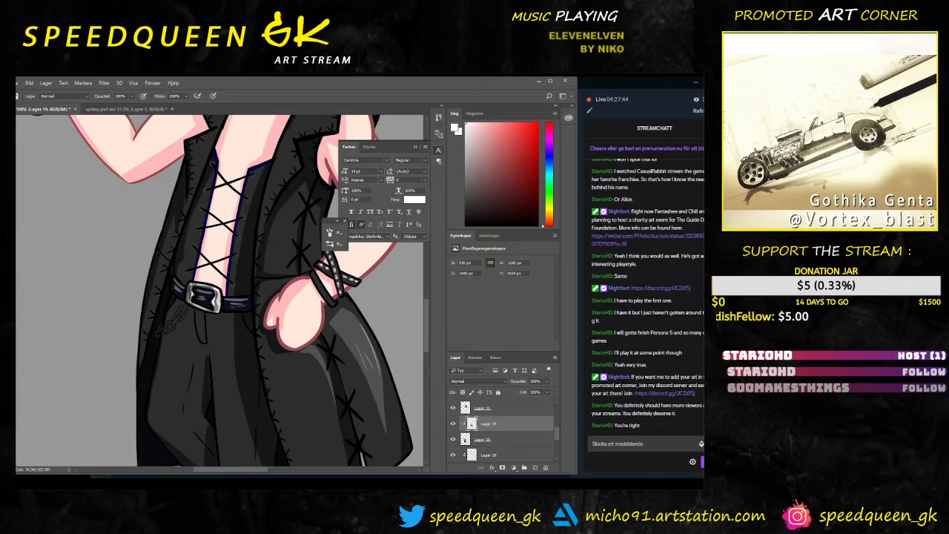
{"action": "key", "text": "alt+Tab"}
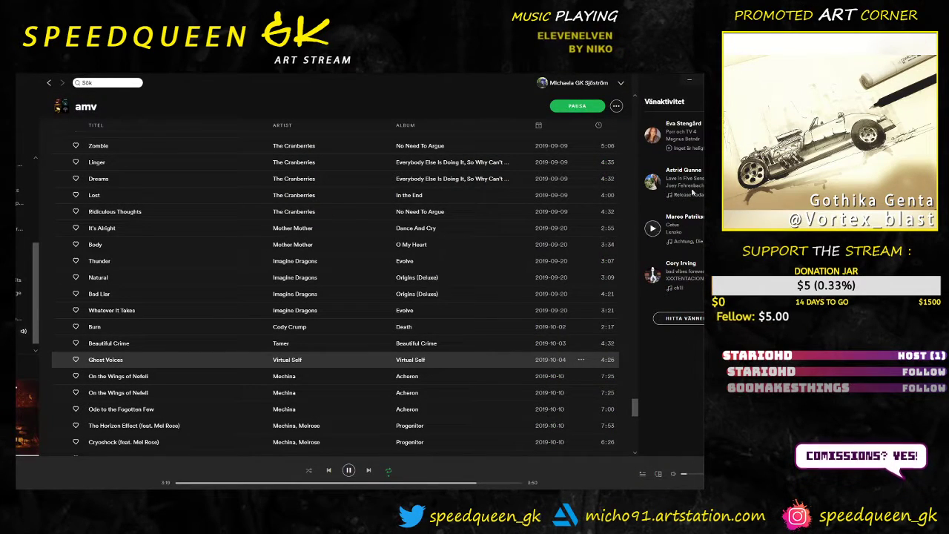
{"action": "key", "text": "alt+Tab"}
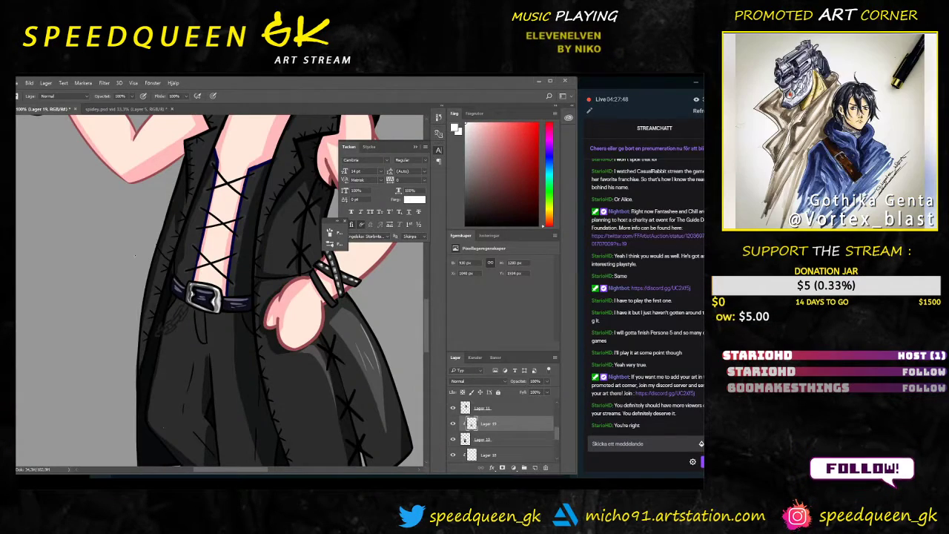
Step: Paint a thin white highlight along the belt strap hanging below the buckle
{"action": "scroll", "coordinate": [199, 276], "scroll_direction": "up", "scroll_amount": 1}
{"action": "mouse_move", "coordinate": [258, 324]}
{"action": "left_mouse_down"}
{"action": "mouse_move", "coordinate": [244, 349]}
{"action": "mouse_move", "coordinate": [223, 260]}
{"action": "mouse_move", "coordinate": [191, 305]}
{"action": "left_mouse_up"}
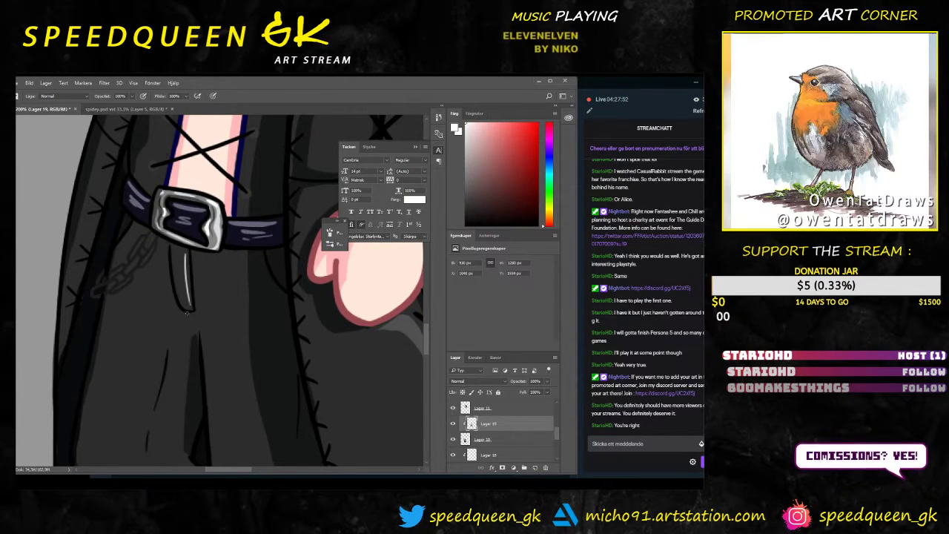
{"action": "scroll", "coordinate": [188, 337], "scroll_direction": "down", "scroll_amount": 2}
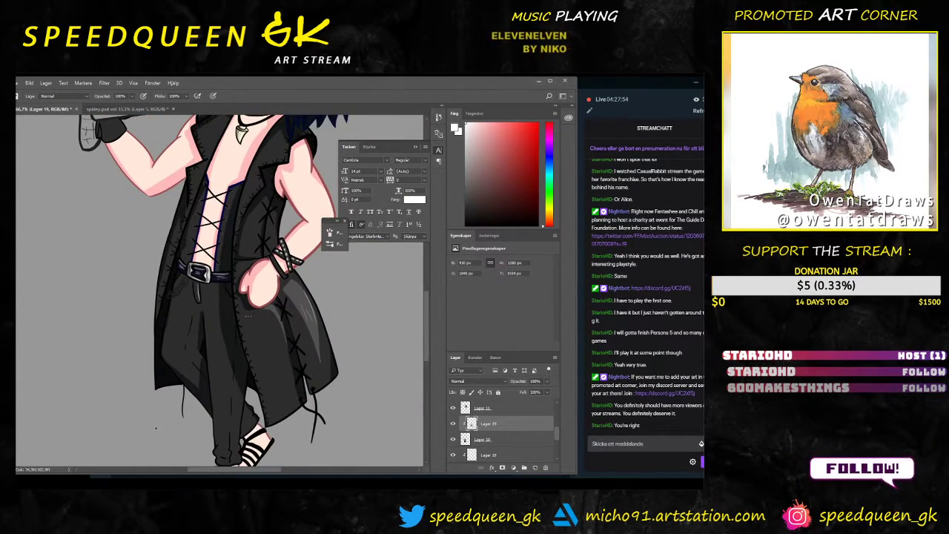
Step: Sample the grey highlight tone, adjust the brush size and paint a grey highlight on the thigh of the trouser leg beneath the belt chain
{"action": "scroll", "coordinate": [290, 384], "scroll_direction": "up", "scroll_amount": 1}
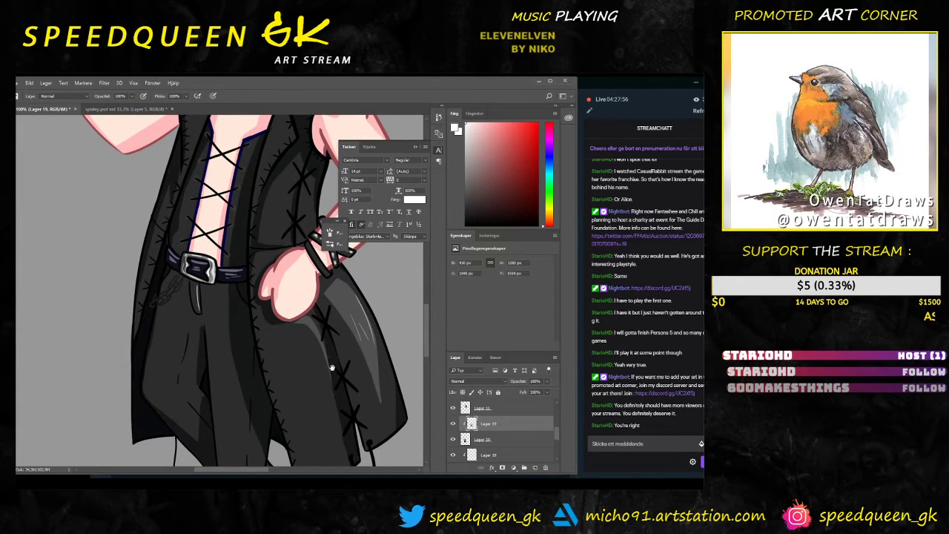
{"action": "left_click_drag", "start_coordinate": [331, 369], "coordinate": [334, 356]}
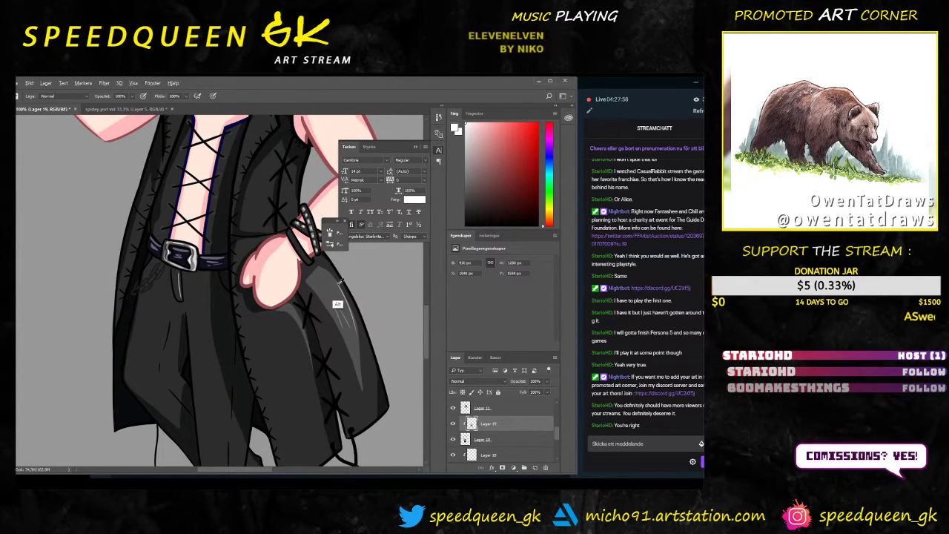
{"action": "right_click", "coordinate": [158, 338]}
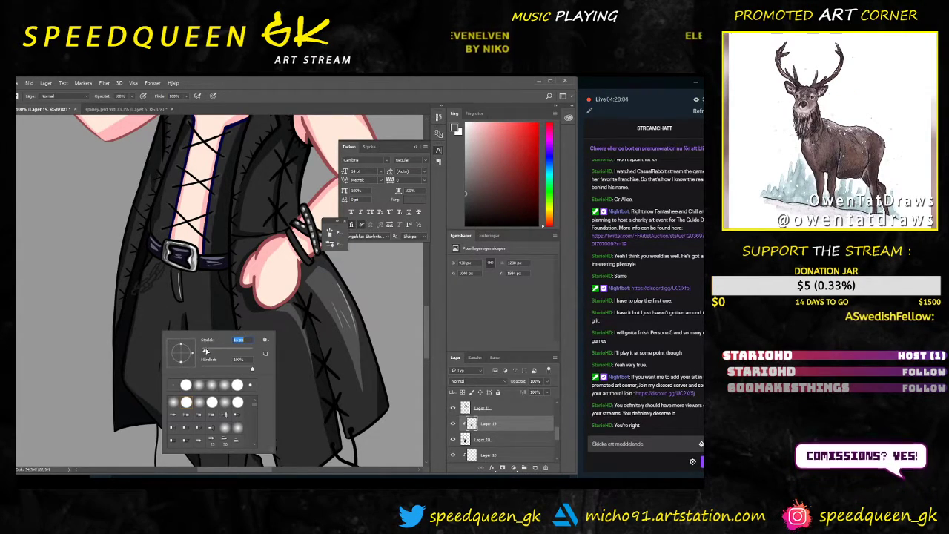
{"action": "left_click_drag", "start_coordinate": [158, 307], "coordinate": [143, 341]}
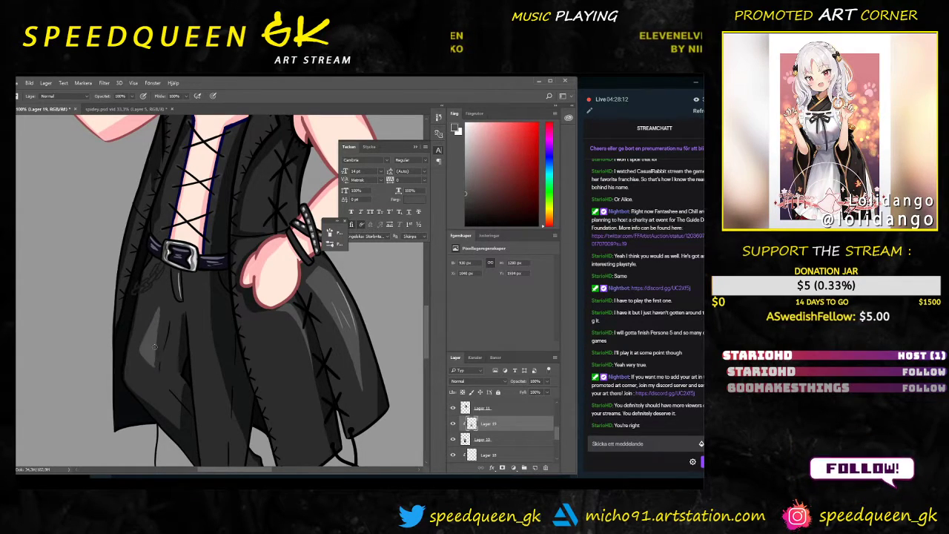
{"action": "key", "text": "ctrl+minus"}
{"action": "key", "text": "ctrl+minus"}
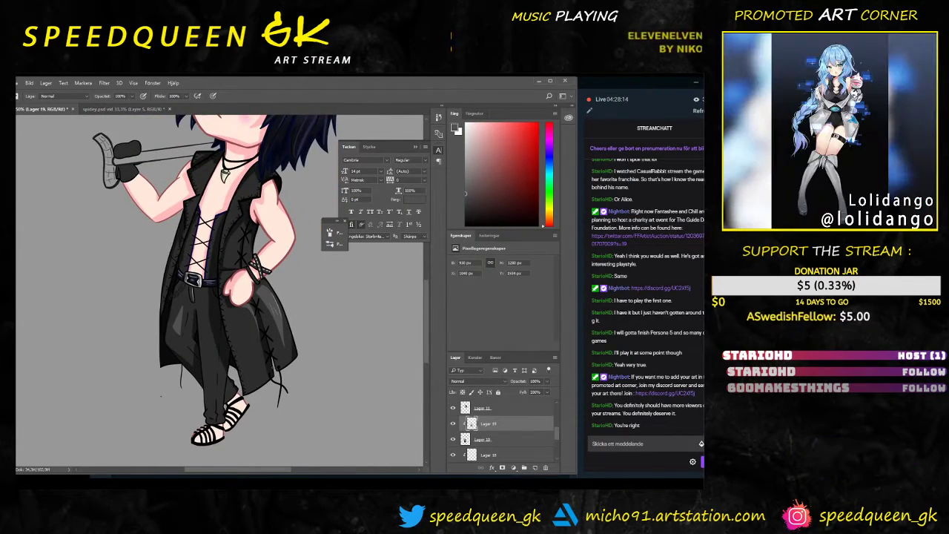
Step: Paint a long grey highlight down the other trouser thigh, undoing a misplaced stroke, and save the drawing
{"action": "key", "text": "ctrl+plus"}
{"action": "scroll", "coordinate": [213, 336], "scroll_direction": "up", "scroll_amount": 1}
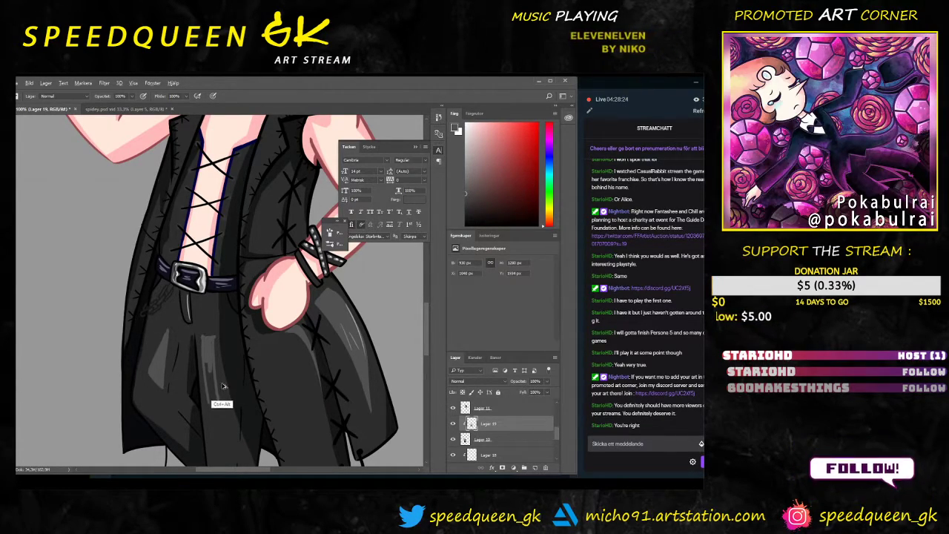
{"action": "key", "text": "ctrl+alt+z"}
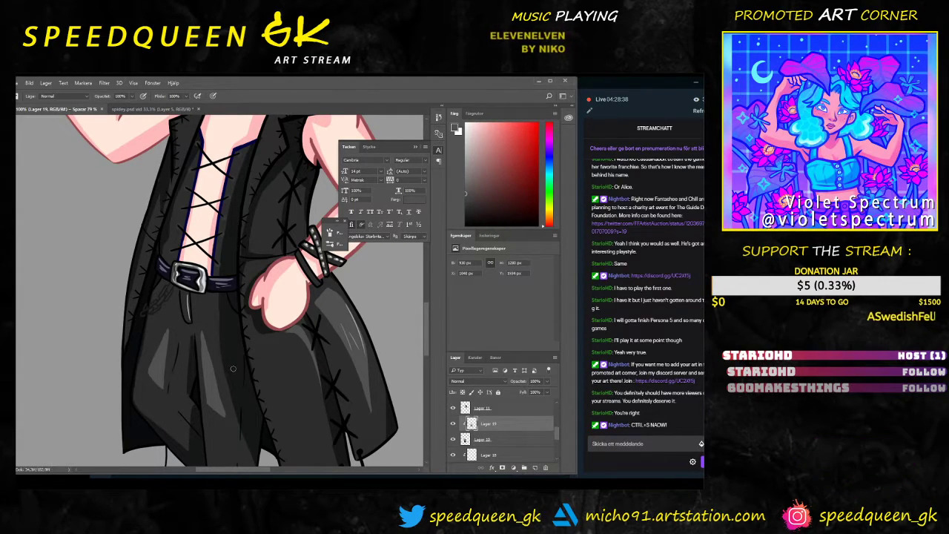
{"action": "key", "text": "ctrl+minus"}
{"action": "key", "text": "ctrl+minus"}
{"action": "scroll", "coordinate": [241, 356], "scroll_direction": "down", "scroll_amount": 3}
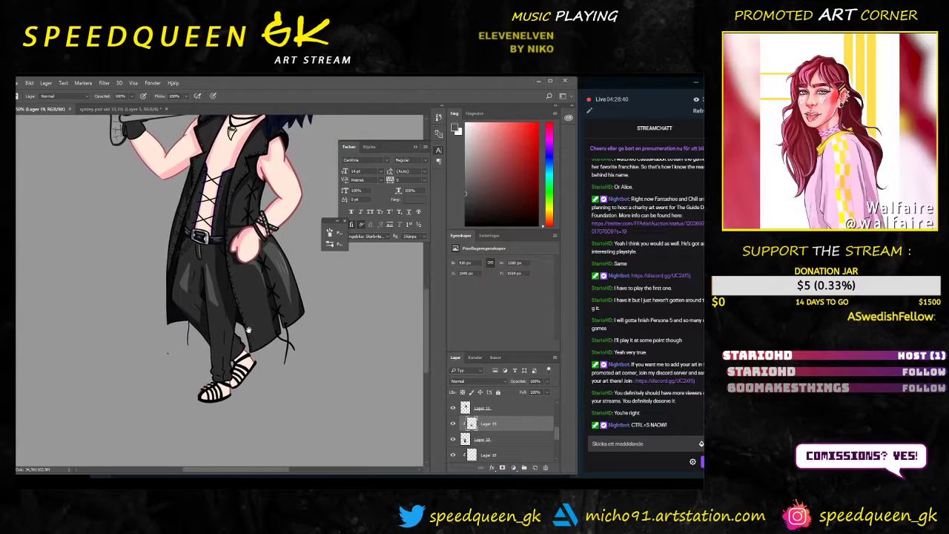
Step: Paint grey highlights down the front trouser shin and on the rear leg's ankle folds, switching between Brush and Eraser
{"action": "key", "text": "ctrl+plus"}
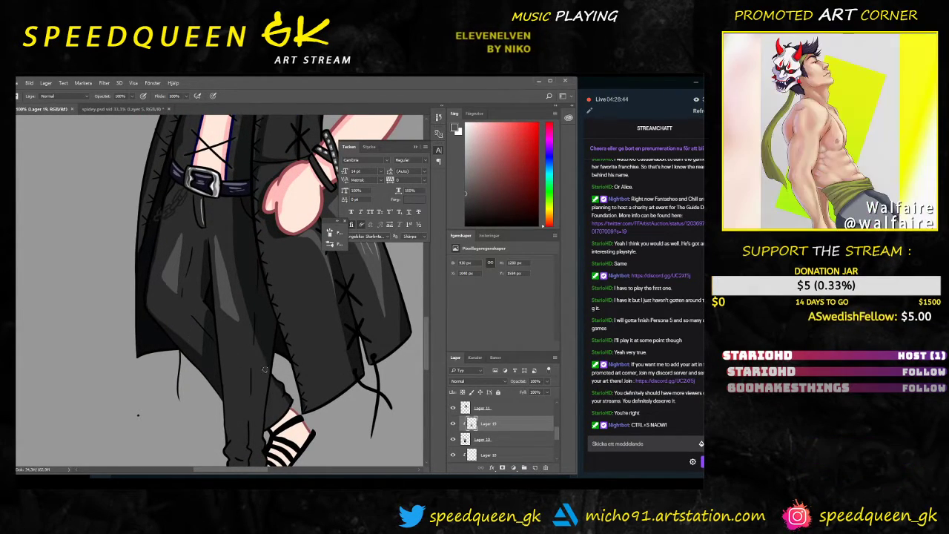
{"action": "left_click_drag", "start_coordinate": [262, 386], "coordinate": [259, 324]}
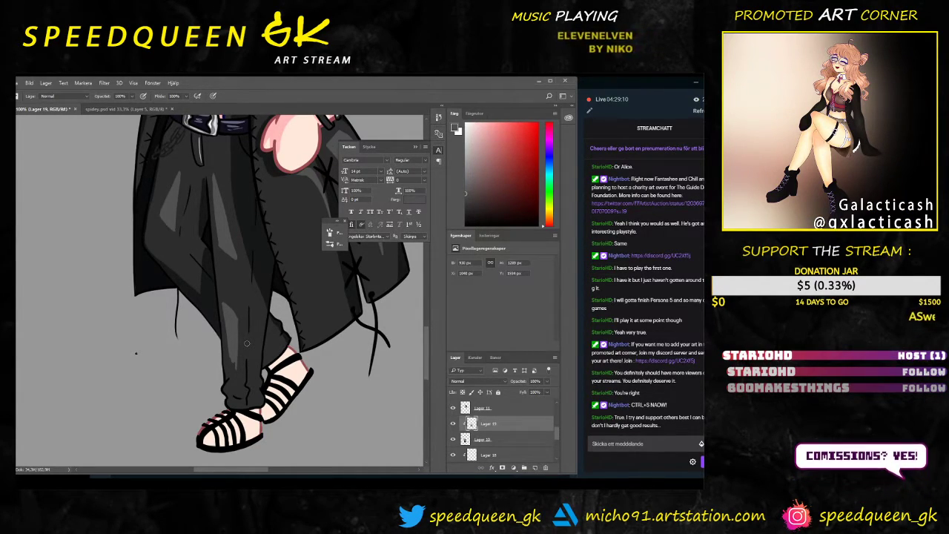
{"action": "key", "text": "e"}
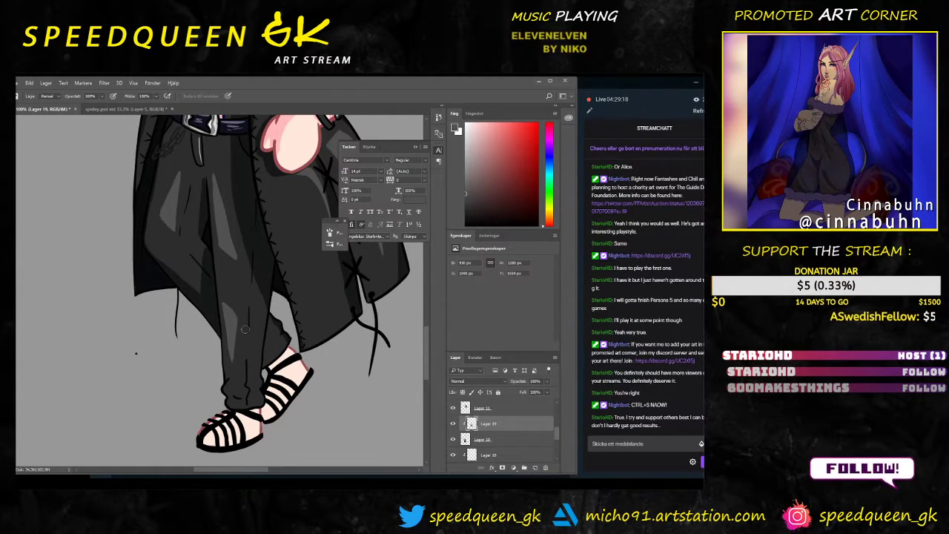
{"action": "key", "text": "b"}
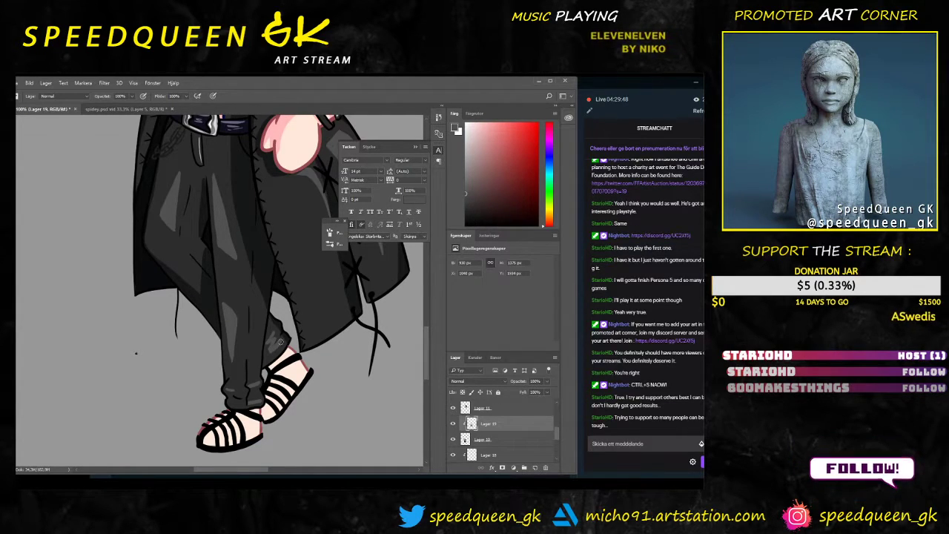
{"action": "key", "text": "ctrl+minus"}
{"action": "key", "text": "ctrl+minus"}
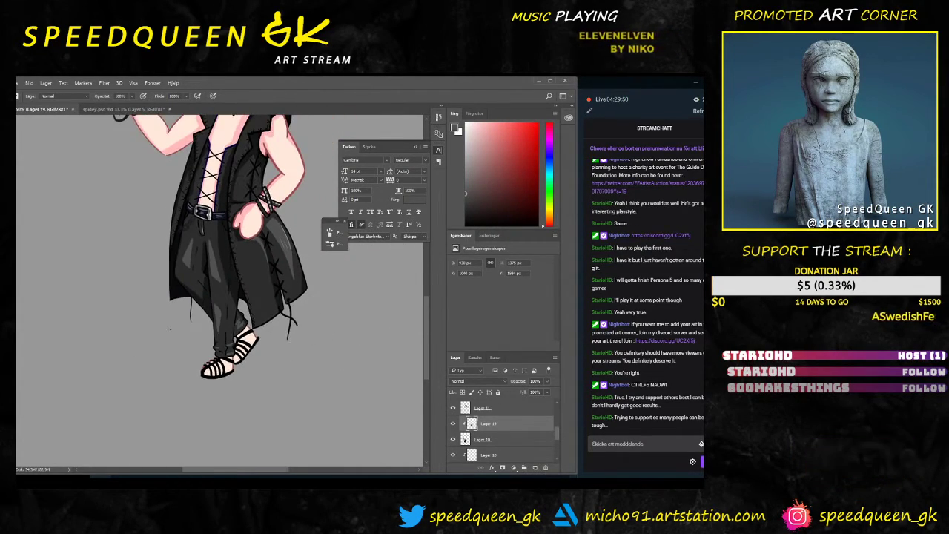
Step: Add small grey highlights to the gathered trouser cuff above the front sandal and check them on the whole figure
{"action": "mouse_move", "coordinate": [348, 292]}
{"action": "left_mouse_down"}
{"action": "mouse_move", "coordinate": [311, 317]}
{"action": "mouse_move", "coordinate": [357, 277]}
{"action": "left_mouse_up"}
{"action": "scroll", "coordinate": [169, 305], "scroll_direction": "up", "scroll_amount": 3}
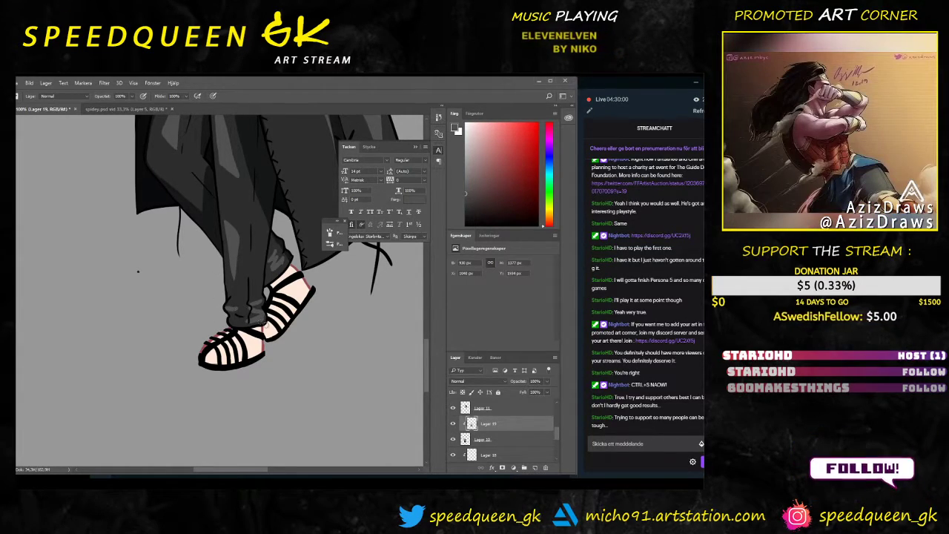
{"action": "key", "text": "ctrl+minus"}
{"action": "key", "text": "ctrl+minus"}
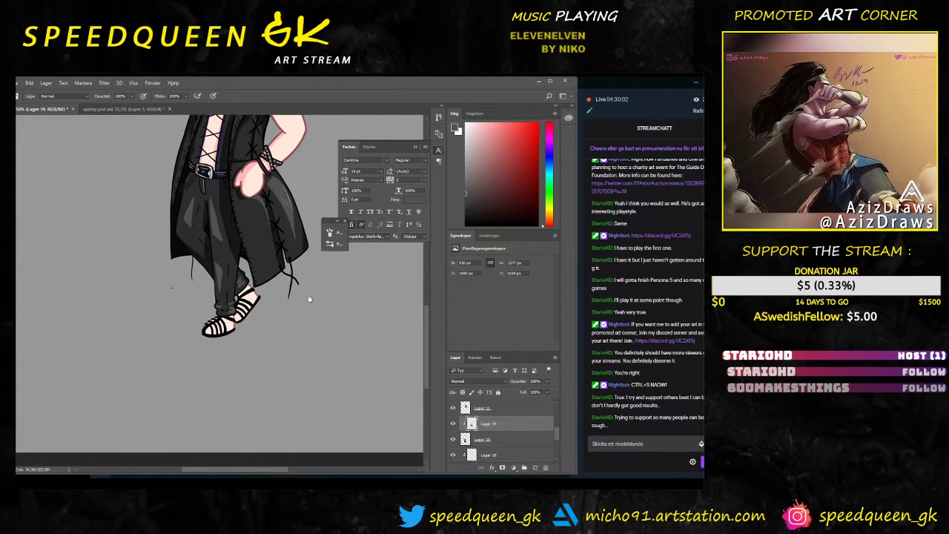
{"action": "left_click_drag", "start_coordinate": [309, 299], "coordinate": [326, 395]}
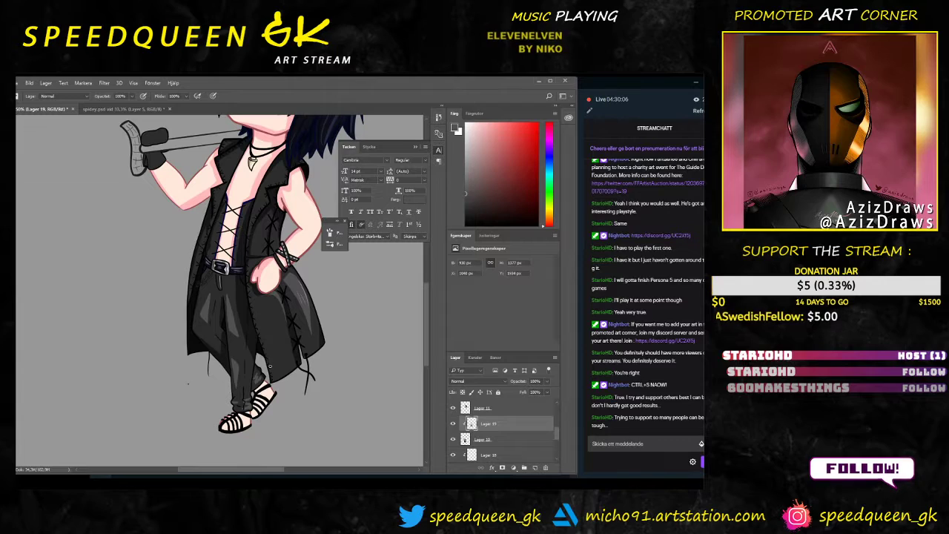
{"action": "left_click_drag", "start_coordinate": [337, 306], "coordinate": [323, 318]}
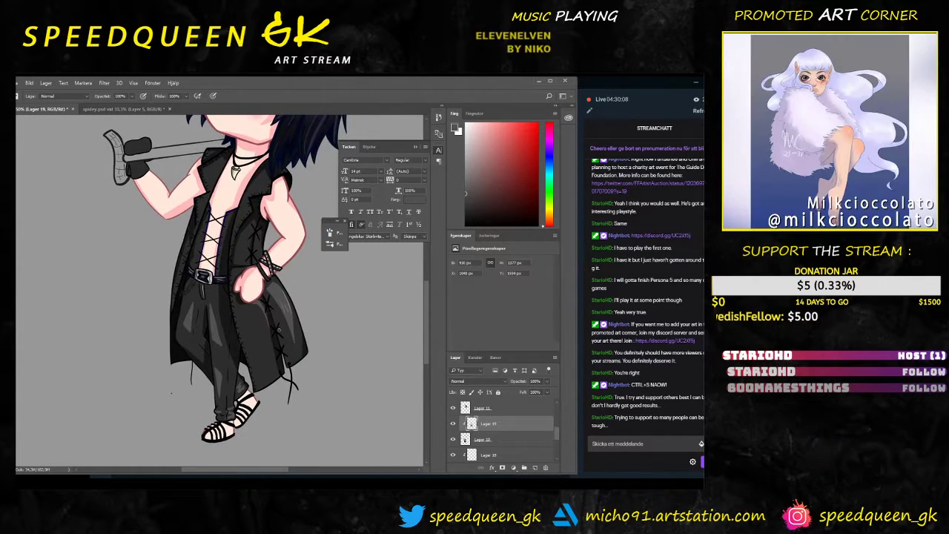
Step: Sample the near-black shadow tone and touch up the shading on the coat's lower front panel
{"action": "key", "text": "ctrl+plus"}
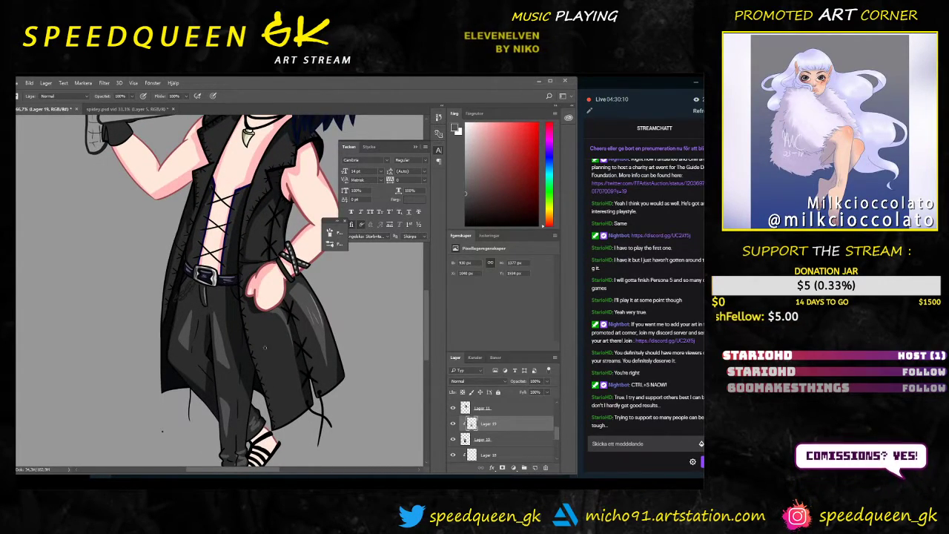
{"action": "key", "text": "e"}
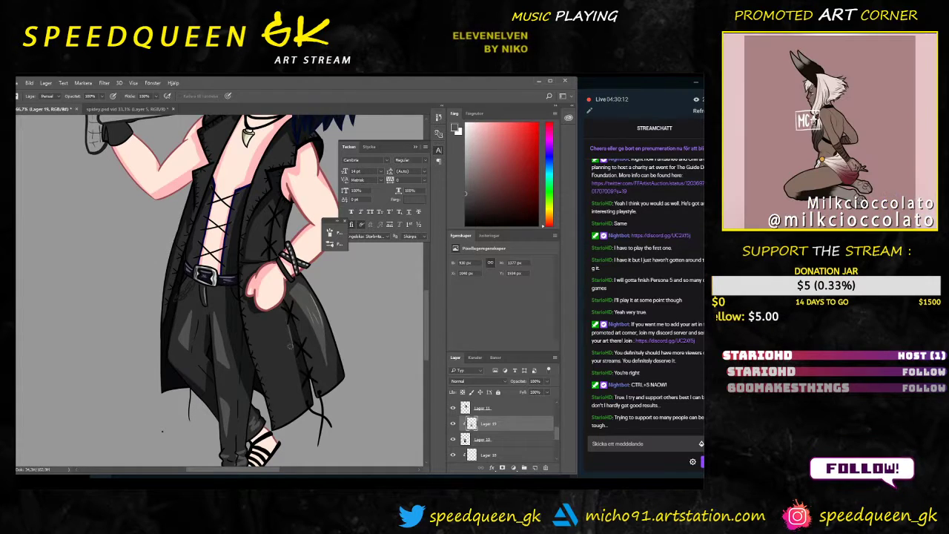
{"action": "key", "text": "b"}
{"action": "left_click", "coordinate": [253, 304], "text": "alt"}
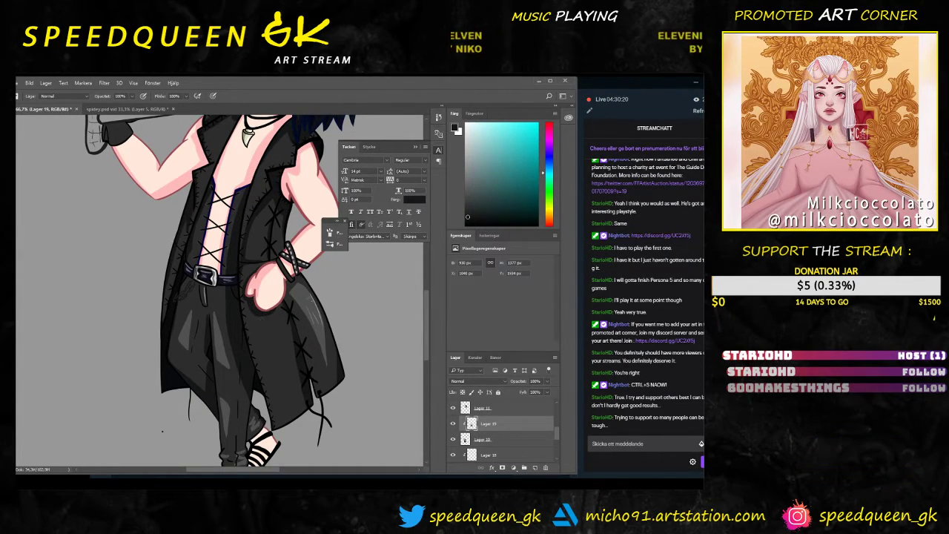
Step: Resample the grey highlight tone and paint short zigzag crease highlights below the front trouser knee, undoing the first attempt
{"action": "left_click", "coordinate": [283, 355], "text": "alt"}
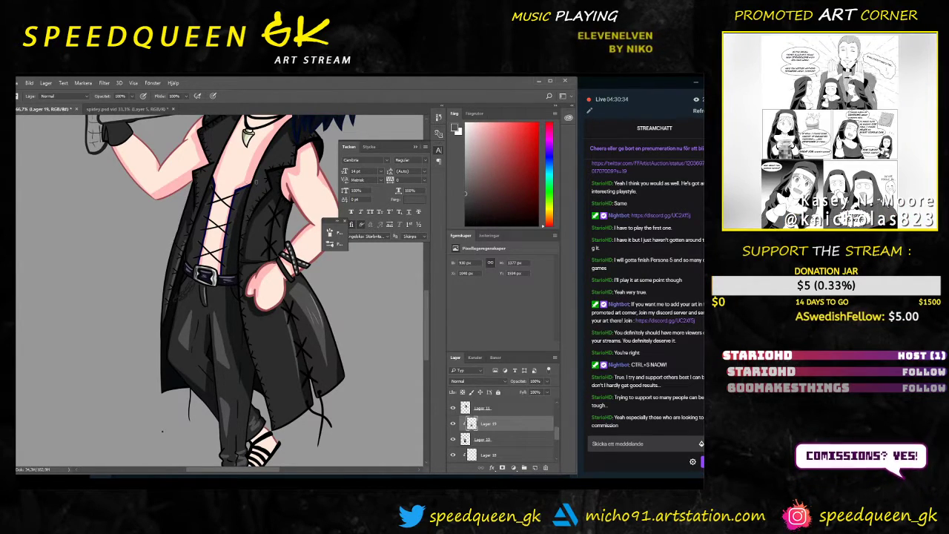
{"action": "key", "text": "ctrl+plus"}
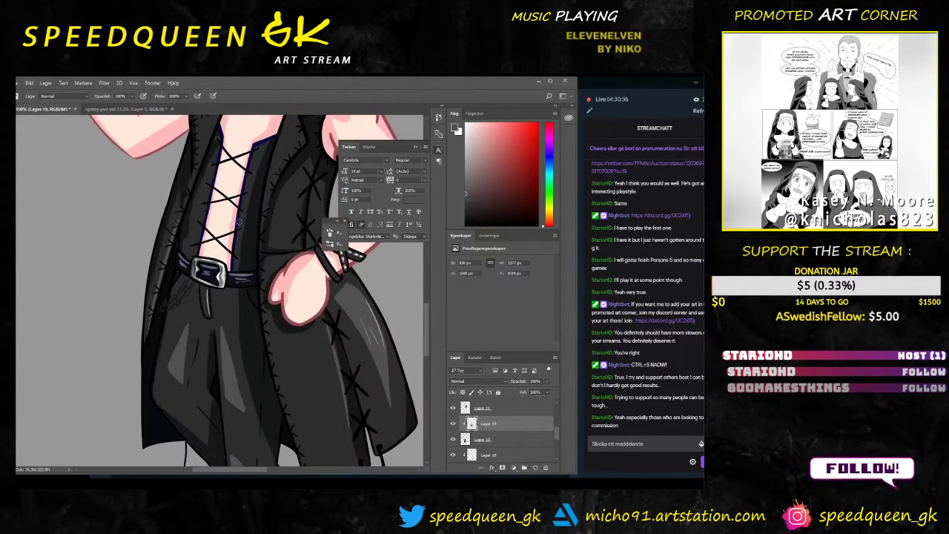
{"action": "scroll", "coordinate": [222, 220], "scroll_direction": "up", "scroll_amount": 3}
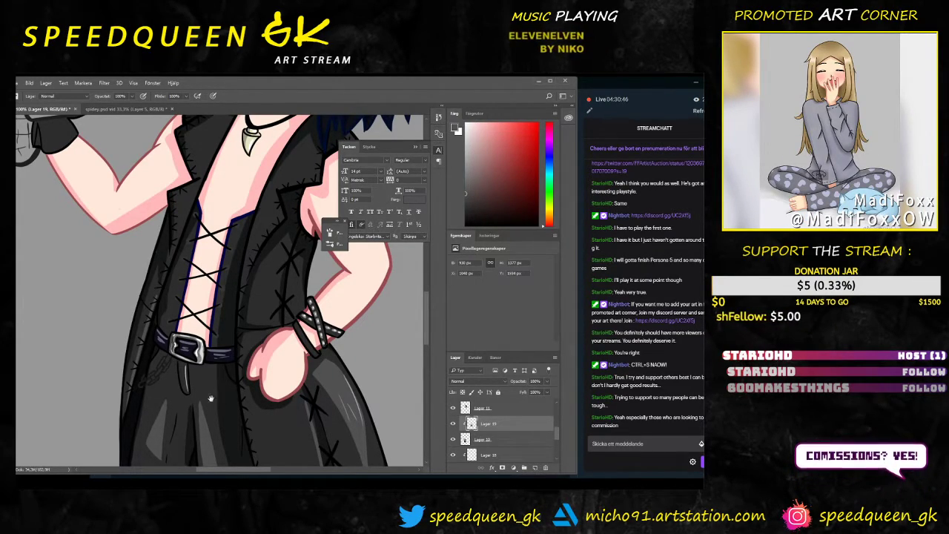
{"action": "left_click_drag", "start_coordinate": [210, 398], "coordinate": [219, 264]}
{"action": "left_click_drag", "start_coordinate": [229, 356], "coordinate": [227, 316]}
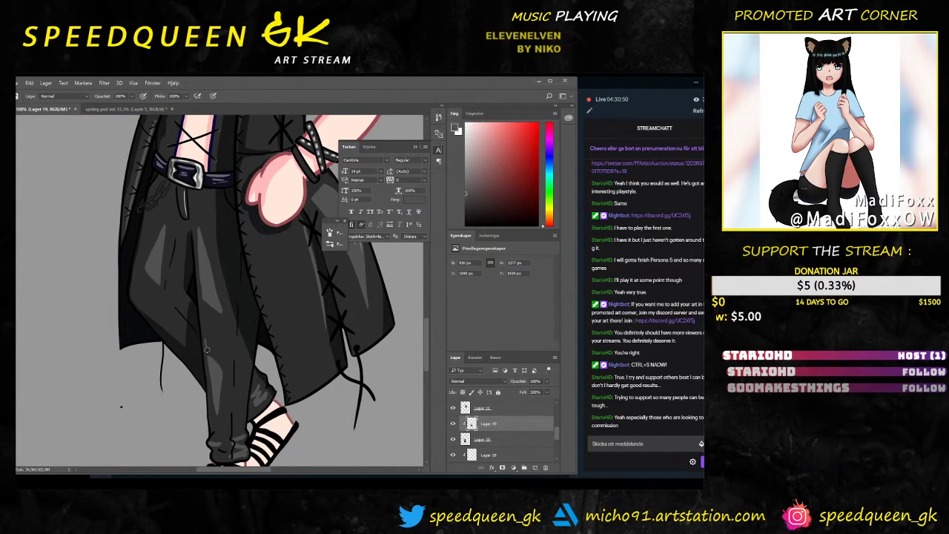
{"action": "key", "text": "ctrl+alt+z"}
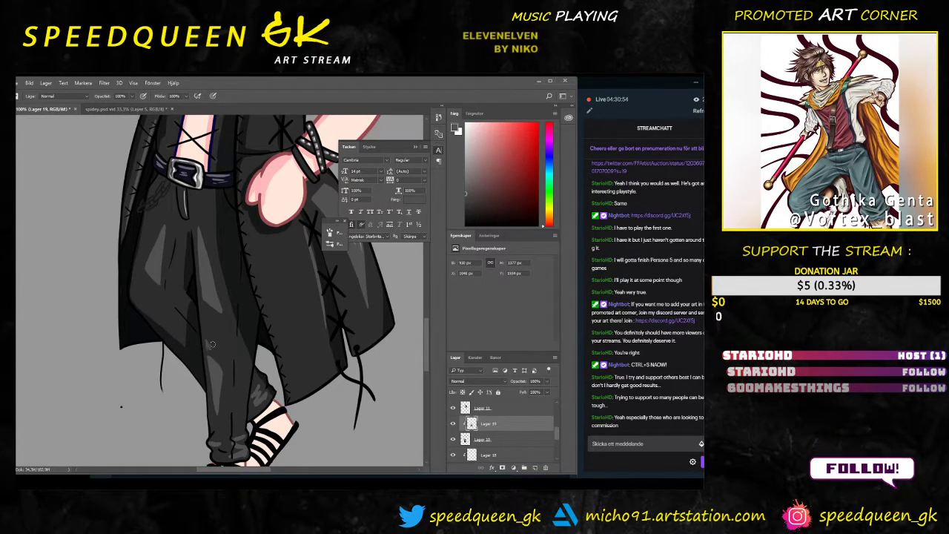
{"action": "key", "text": "ctrl"}
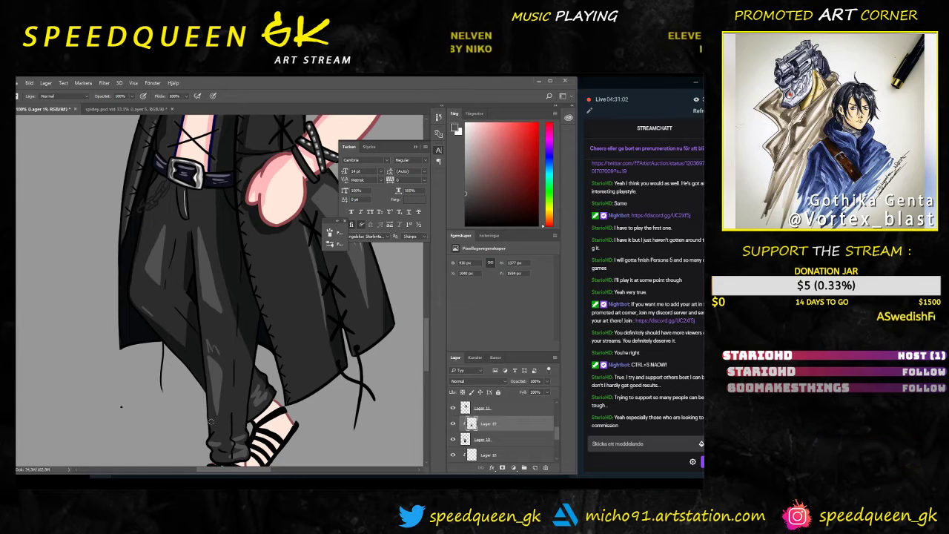
Step: Sample the near-black shadow tone and paint a shadow on the trousers beneath the belt and around the hanging strap
{"action": "scroll", "coordinate": [209, 326], "scroll_direction": "down", "scroll_amount": 1}
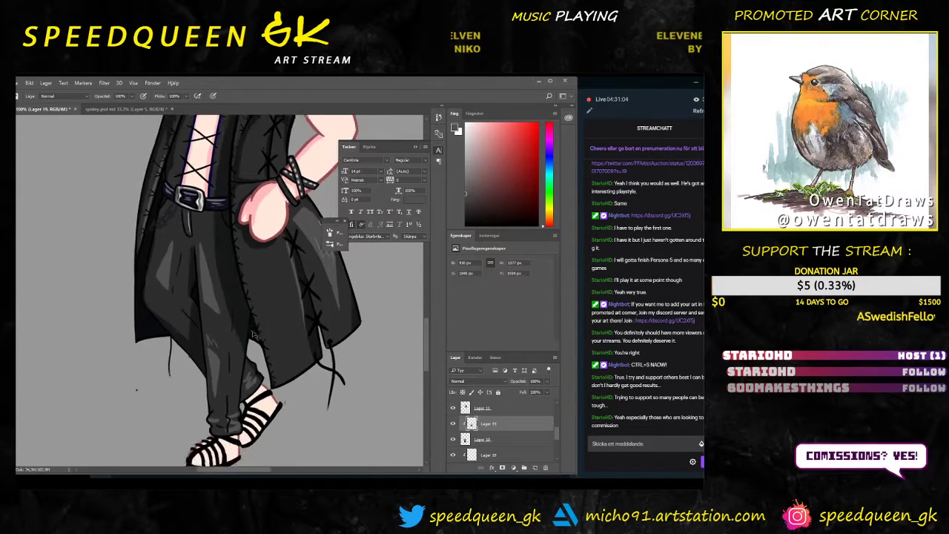
{"action": "scroll", "coordinate": [195, 274], "scroll_direction": "up", "scroll_amount": 1}
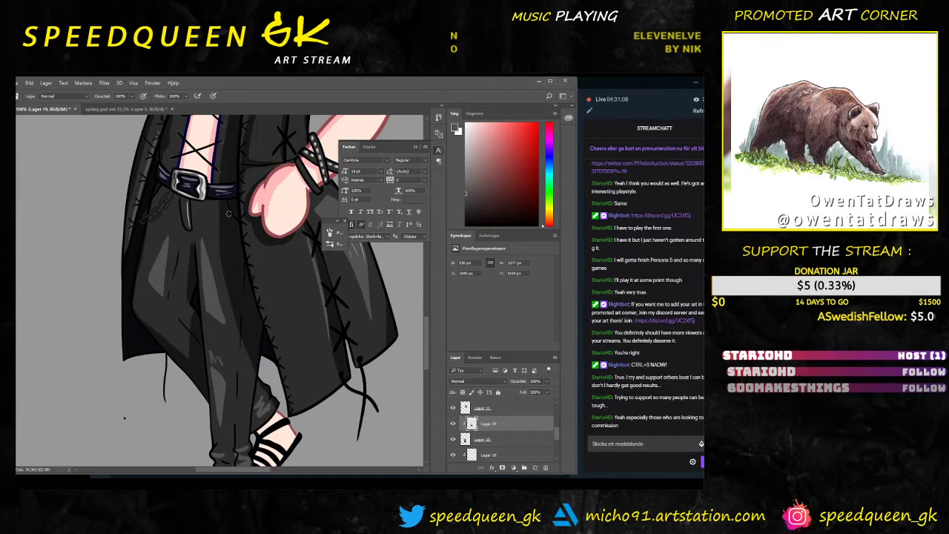
{"action": "scroll", "coordinate": [199, 232], "scroll_direction": "up", "scroll_amount": 3}
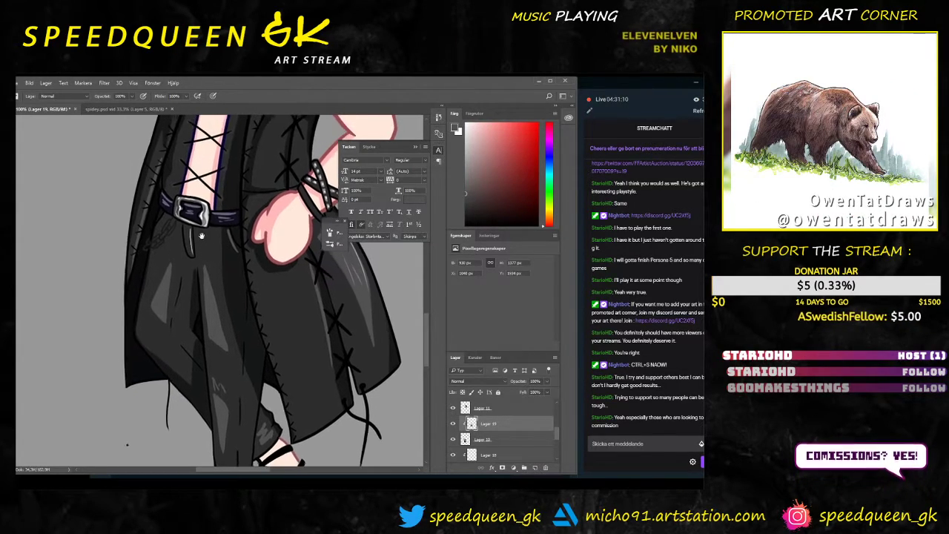
{"action": "left_click_drag", "start_coordinate": [192, 202], "coordinate": [197, 250]}
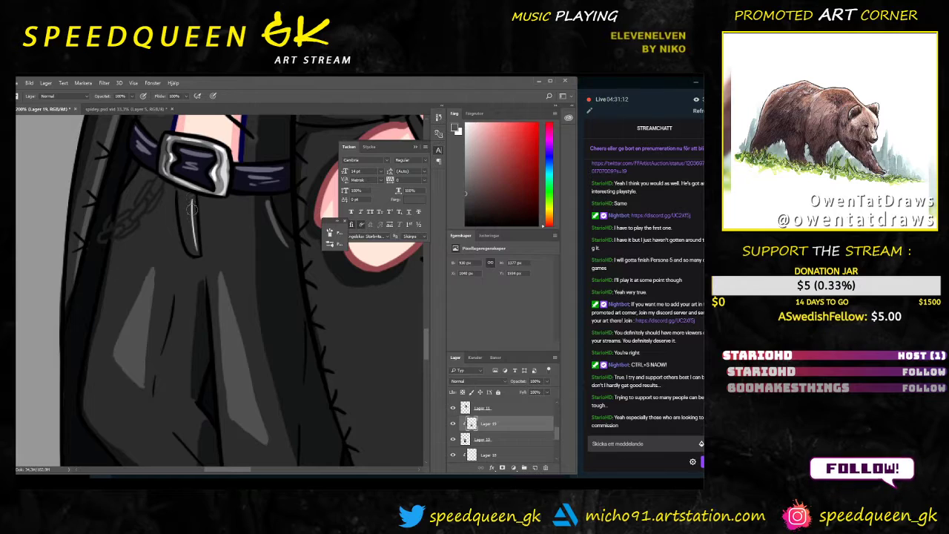
{"action": "key", "text": "ctrl+z"}
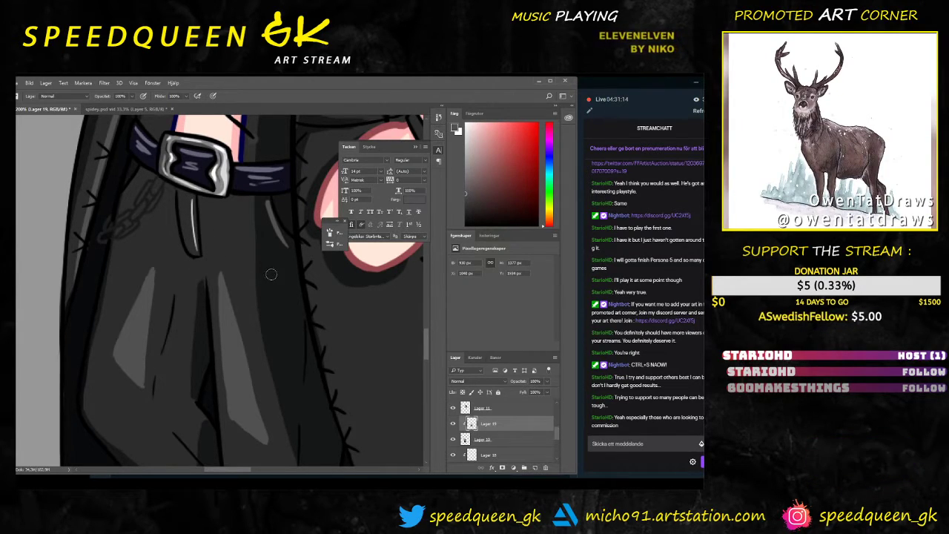
{"action": "left_click", "coordinate": [270, 263], "text": "alt"}
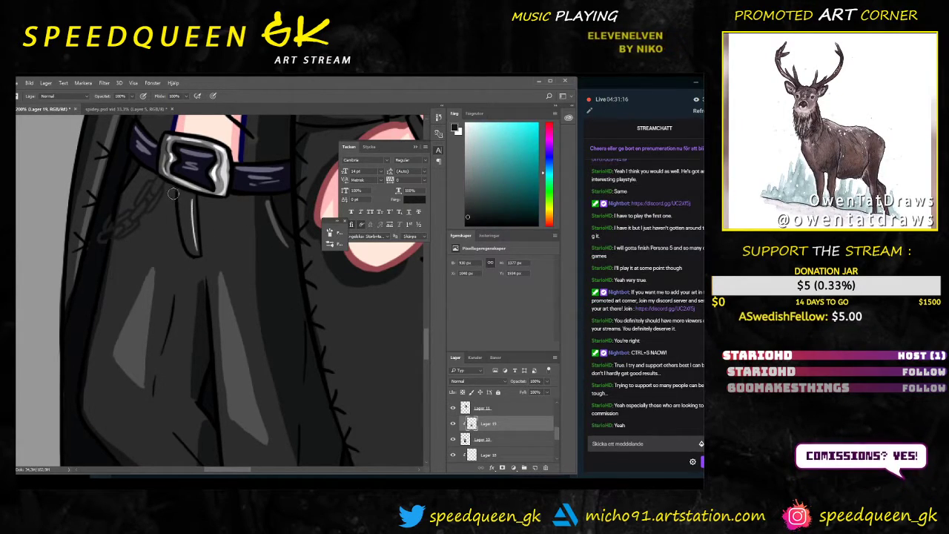
{"action": "left_click_drag", "start_coordinate": [181, 199], "coordinate": [184, 258]}
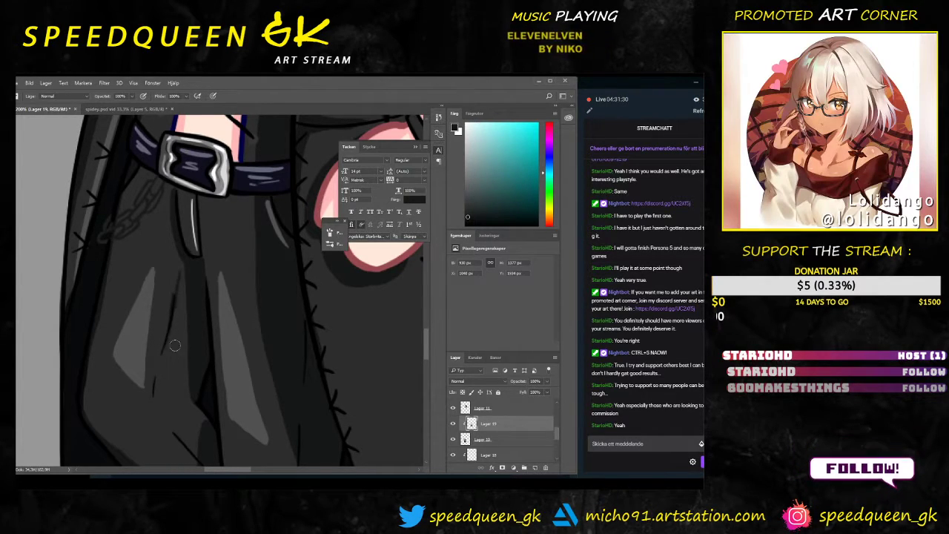
Step: Paint a near-black shadow along the crease of the lower trouser leg and check it on the whole figure
{"action": "scroll", "coordinate": [175, 346], "scroll_direction": "down", "scroll_amount": 3}
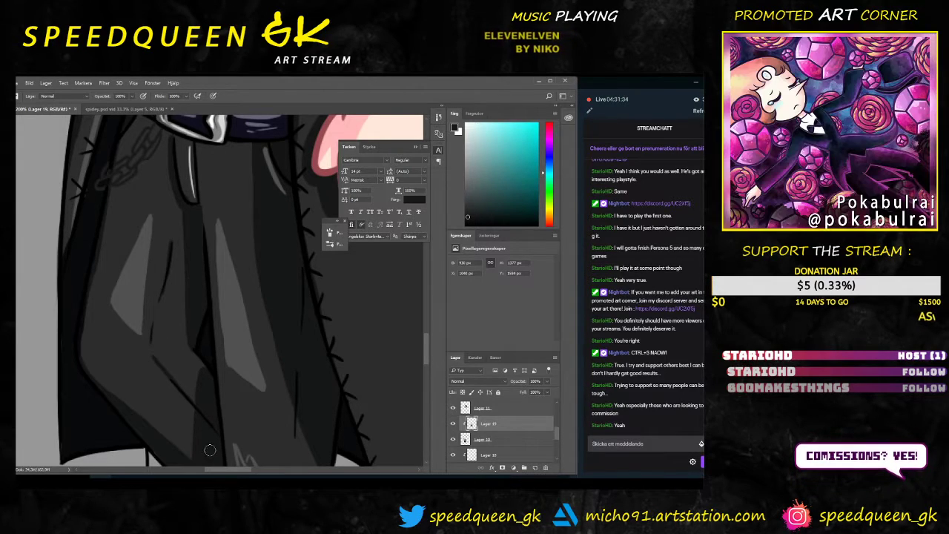
{"action": "left_click_drag", "start_coordinate": [254, 372], "coordinate": [214, 259]}
{"action": "left_click_drag", "start_coordinate": [251, 284], "coordinate": [242, 343]}
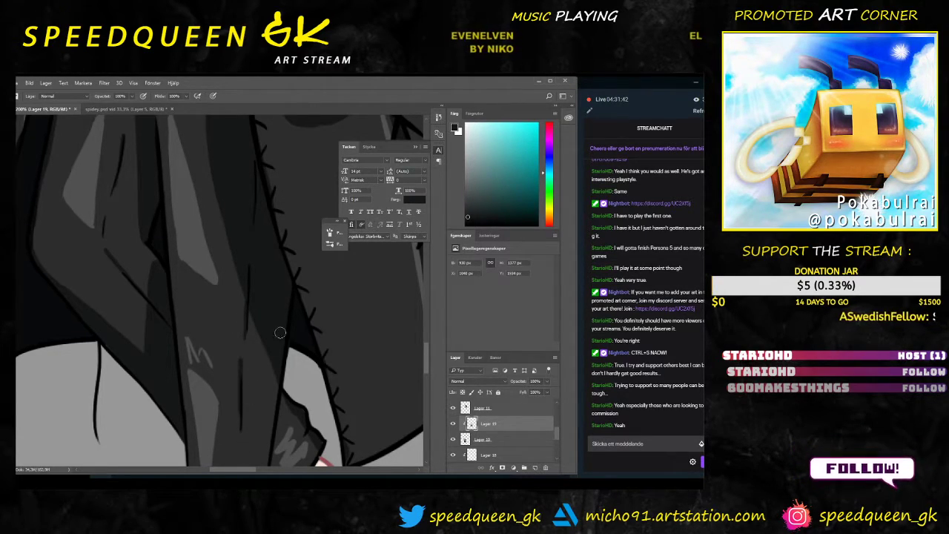
{"action": "key", "text": "ctrl+minus"}
{"action": "key", "text": "ctrl+minus"}
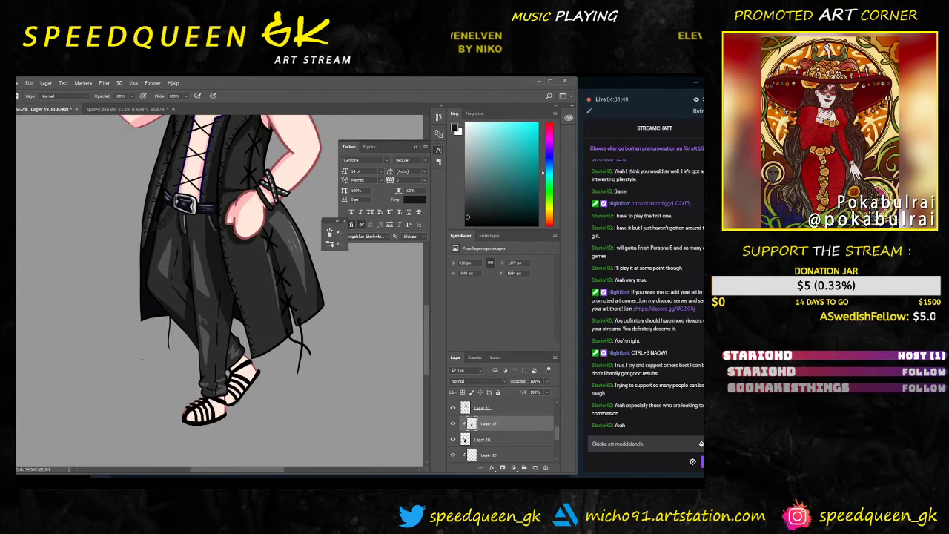
{"action": "left_click_drag", "start_coordinate": [295, 292], "coordinate": [290, 343]}
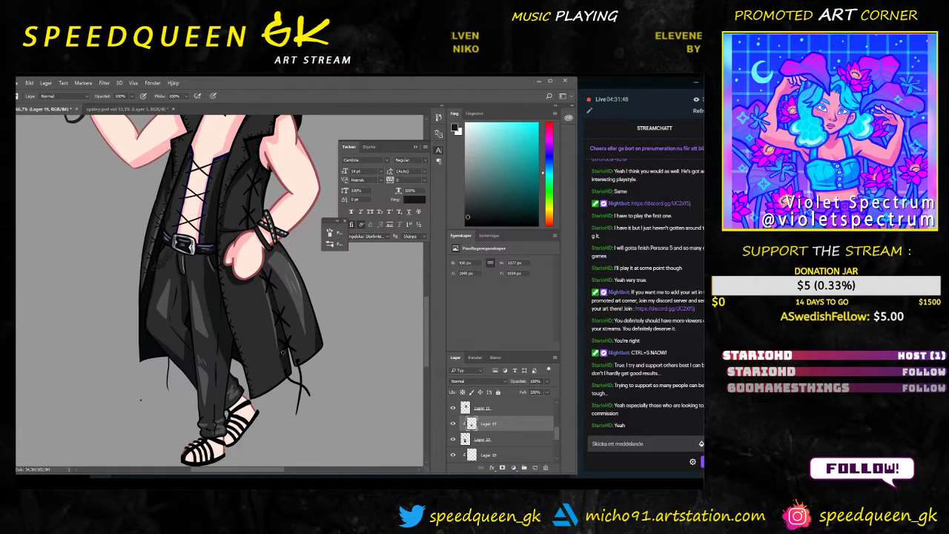
{"action": "left_click_drag", "start_coordinate": [283, 352], "coordinate": [277, 368]}
Step: Try a dark teal highlight stroke on the trousers just beneath the belt
{"action": "left_click", "coordinate": [510, 181]}
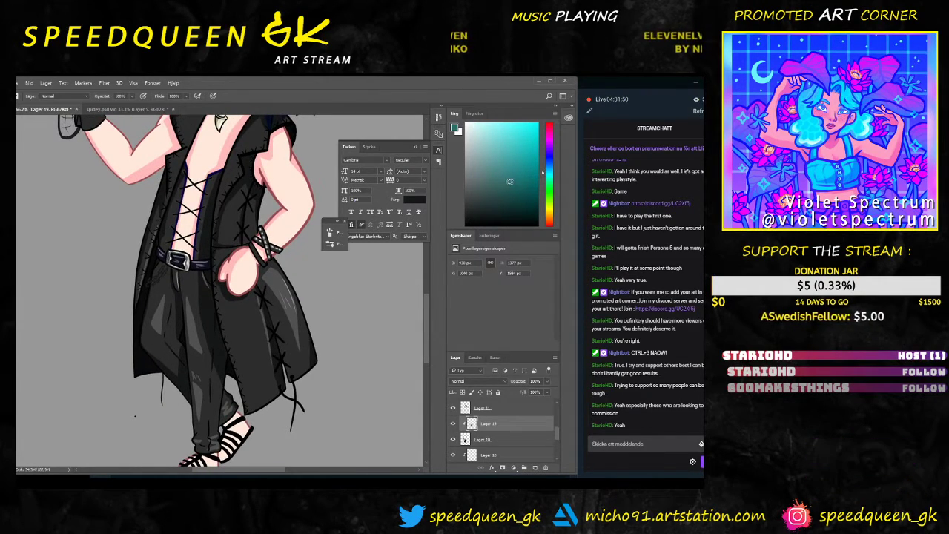
{"action": "key", "text": "ctrl+plus"}
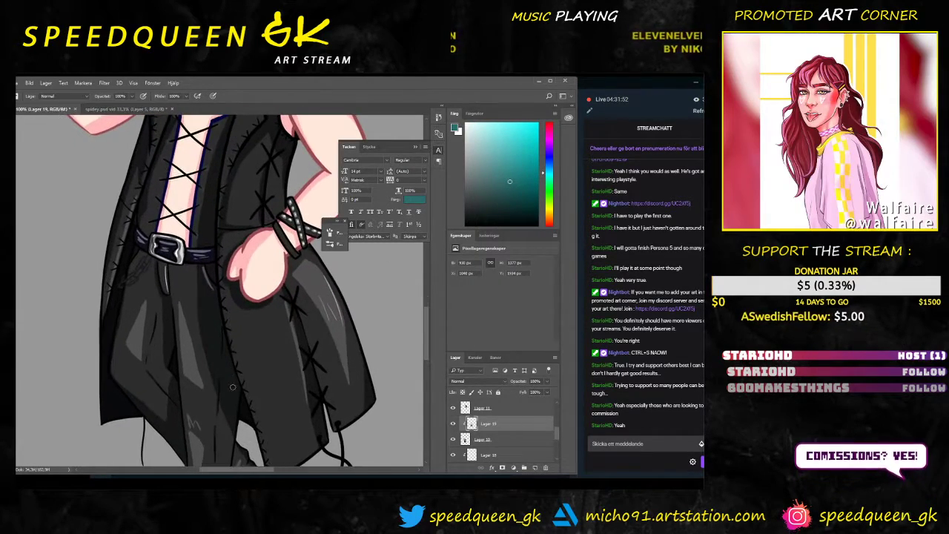
{"action": "scroll", "coordinate": [232, 387], "scroll_direction": "down", "scroll_amount": 2}
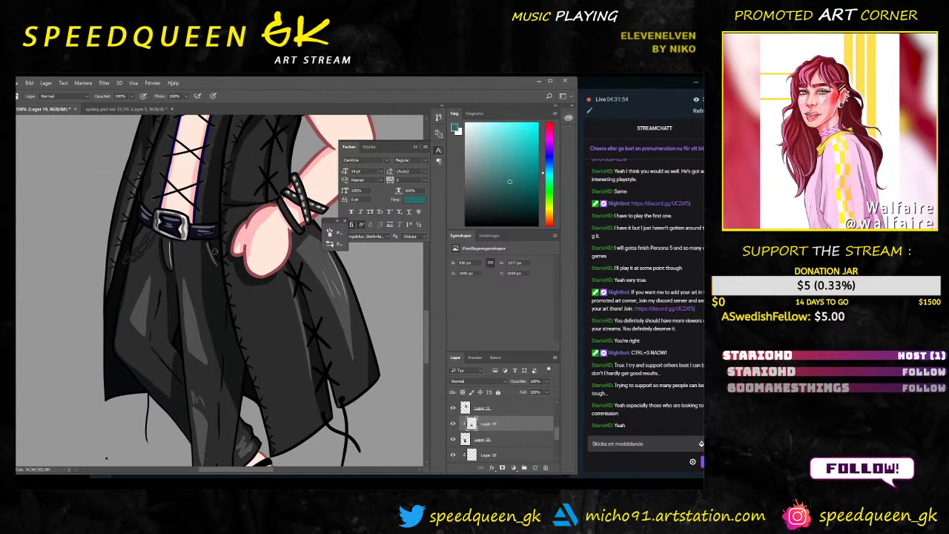
{"action": "left_click_drag", "start_coordinate": [207, 246], "coordinate": [216, 264]}
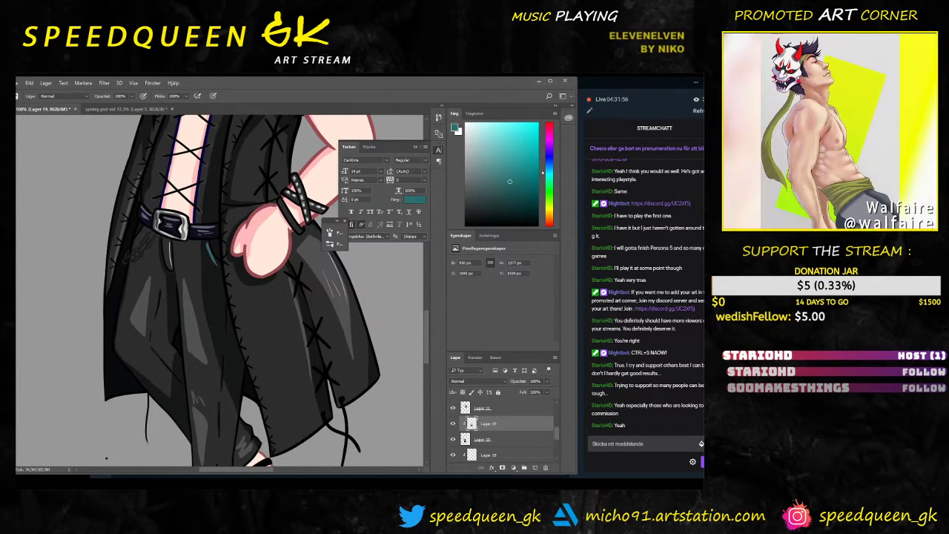
Step: Choose a light cyan and paint thin highlight streaks on the coat's hip, then with a resized brush on the trousers beneath the belt
{"action": "left_click", "coordinate": [498, 135]}
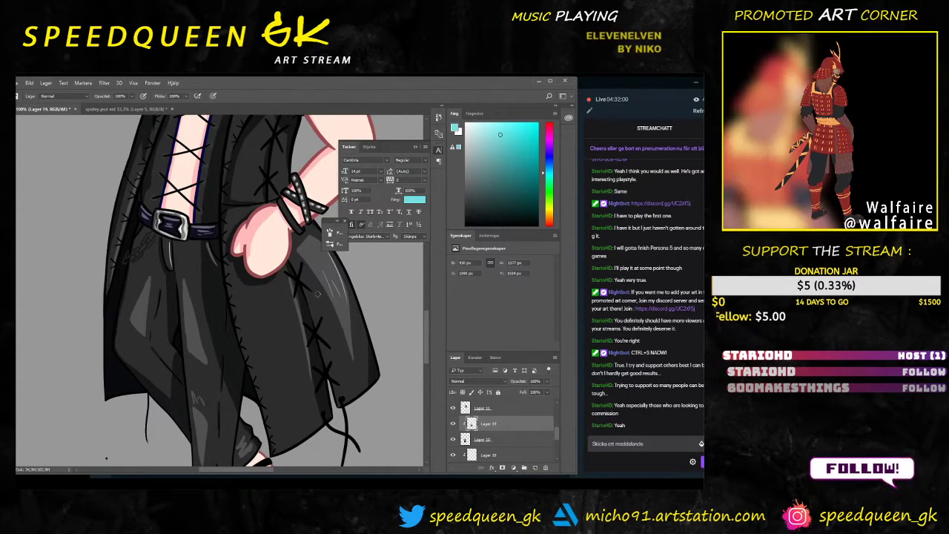
{"action": "left_click_drag", "start_coordinate": [334, 273], "coordinate": [296, 270]}
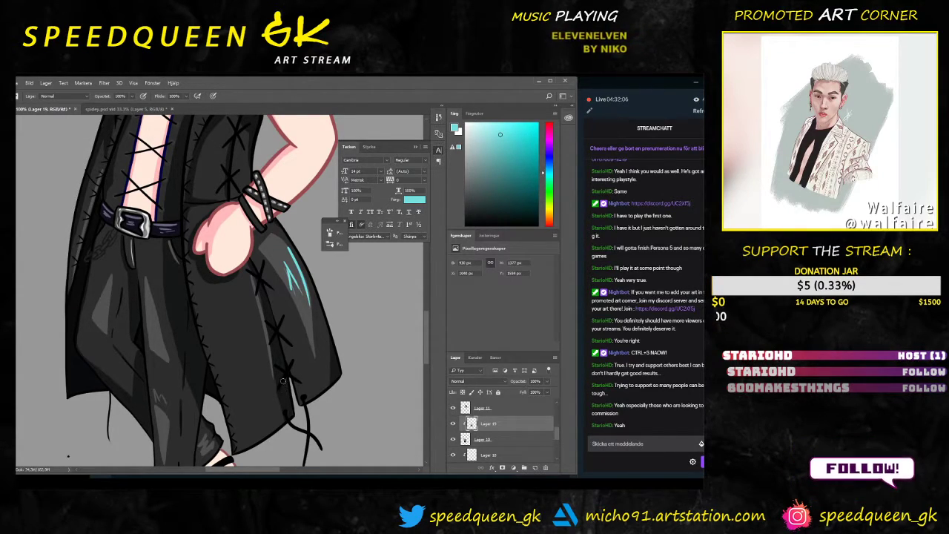
{"action": "right_click", "coordinate": [319, 315]}
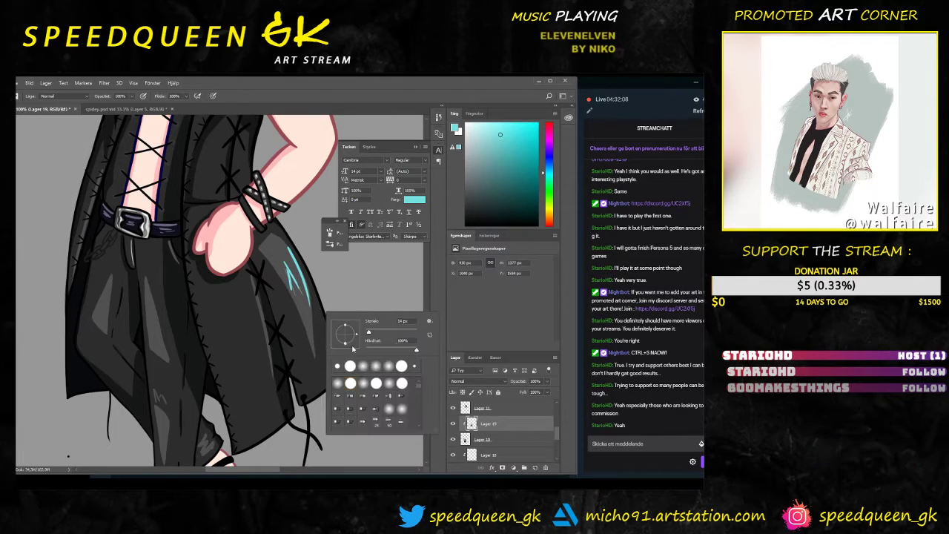
{"action": "left_click", "coordinate": [367, 333]}
{"action": "left_click", "coordinate": [387, 283]}
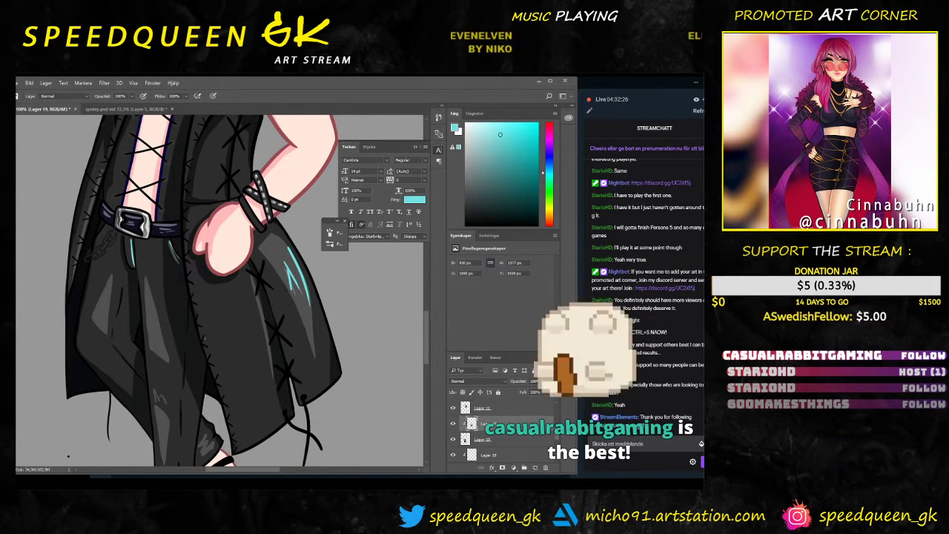
Step: Add thin cyan highlights along the coat's side, front panels and lapels and check them on the whole figure
{"action": "key", "text": "ctrl+minus"}
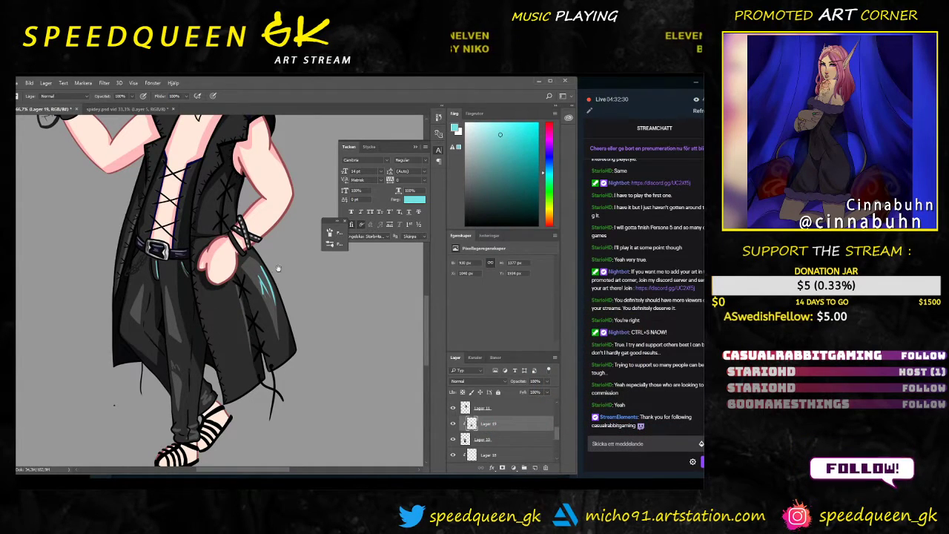
{"action": "left_click_drag", "start_coordinate": [260, 204], "coordinate": [257, 260]}
{"action": "key", "text": "ctrl+plus"}
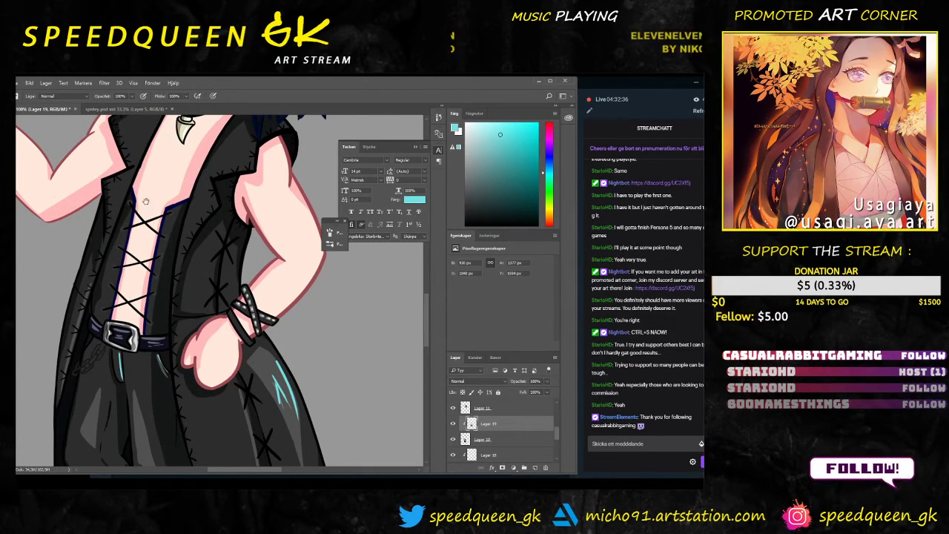
{"action": "left_click_drag", "start_coordinate": [146, 201], "coordinate": [150, 239]}
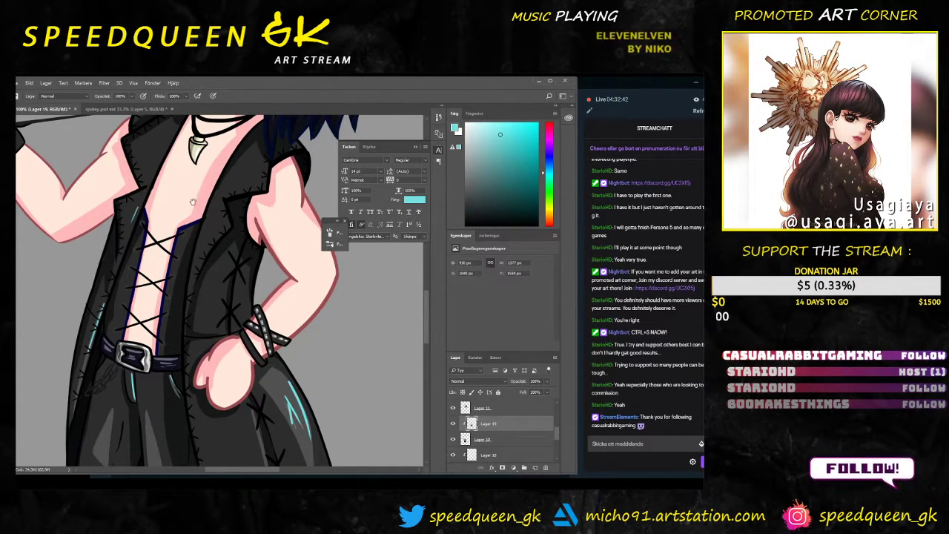
{"action": "left_click_drag", "start_coordinate": [193, 201], "coordinate": [173, 265]}
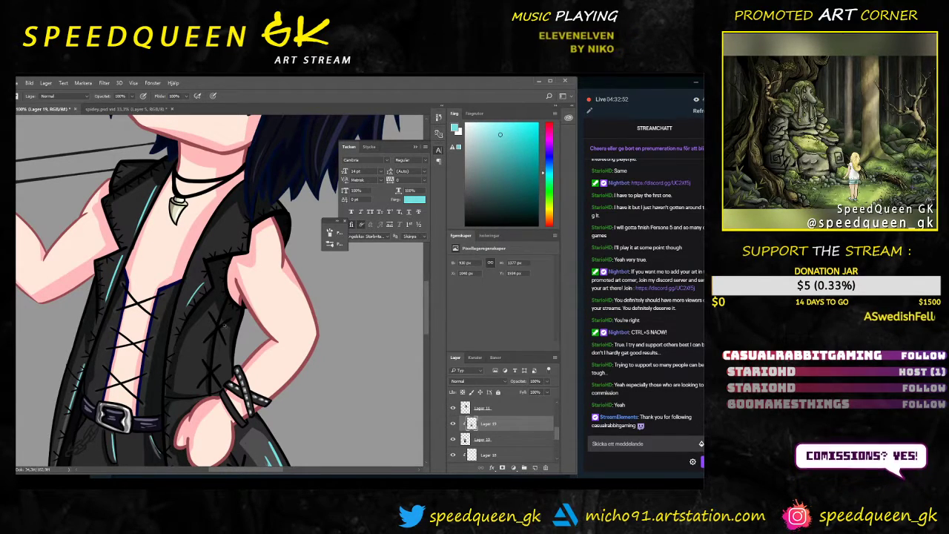
{"action": "key", "text": "ctrl+minus"}
{"action": "key", "text": "ctrl+minus"}
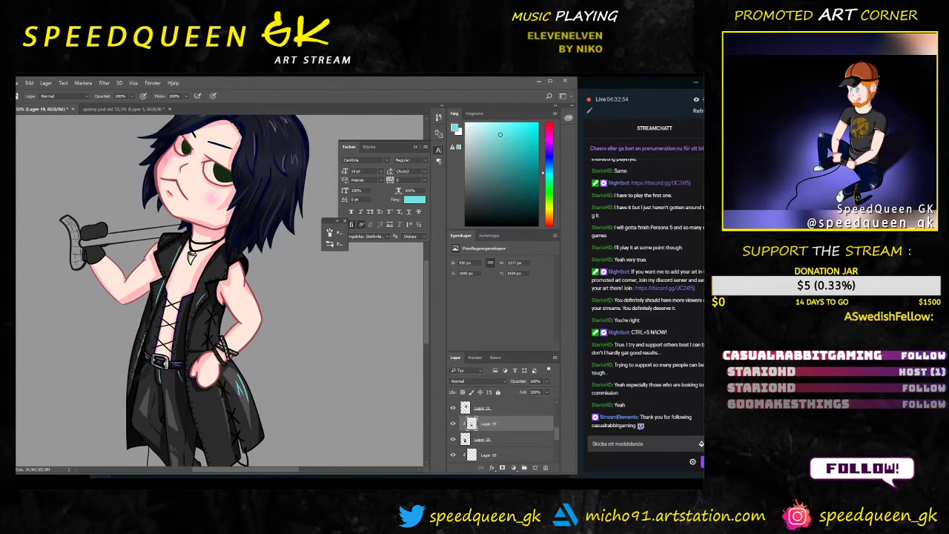
{"action": "left_click_drag", "start_coordinate": [272, 339], "coordinate": [287, 259]}
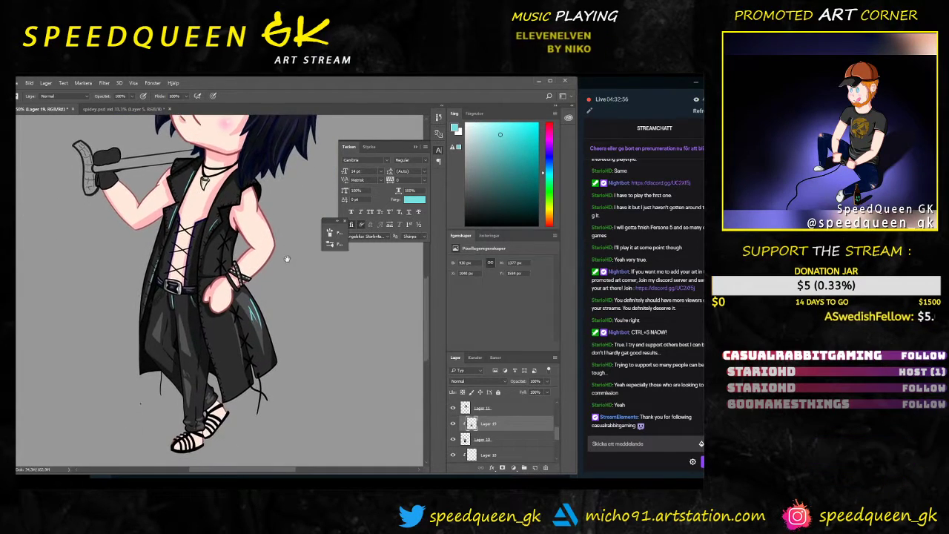
Step: Sample the grey highlight tone from the coat beside the cyan hip streaks
{"action": "key", "text": "ctrl+plus"}
{"action": "key", "text": "ctrl+plus"}
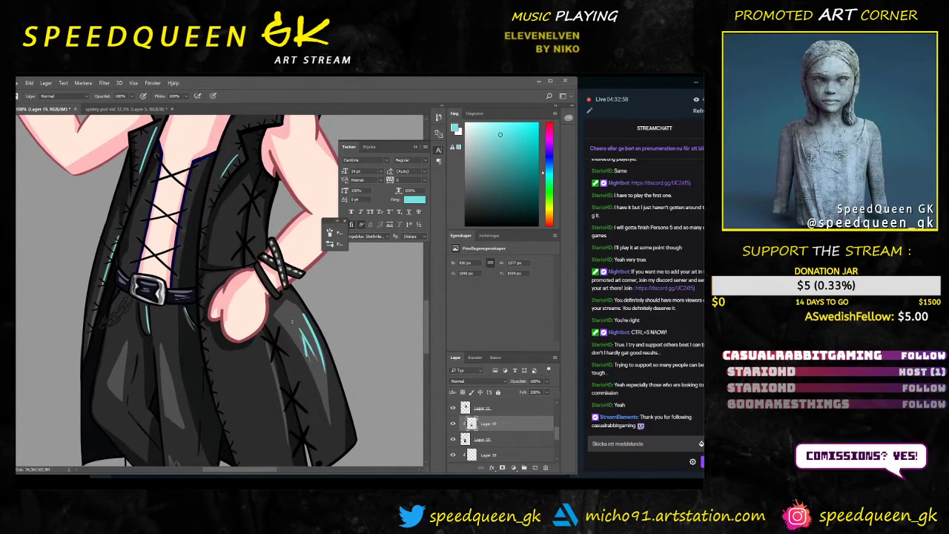
{"action": "left_click", "coordinate": [298, 345], "text": "alt"}
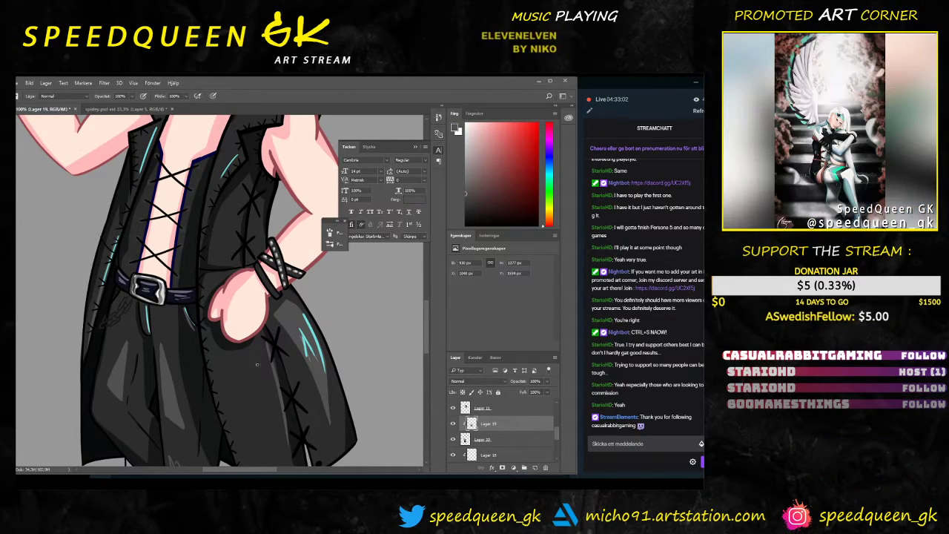
{"action": "key", "text": "alt+Tab"}
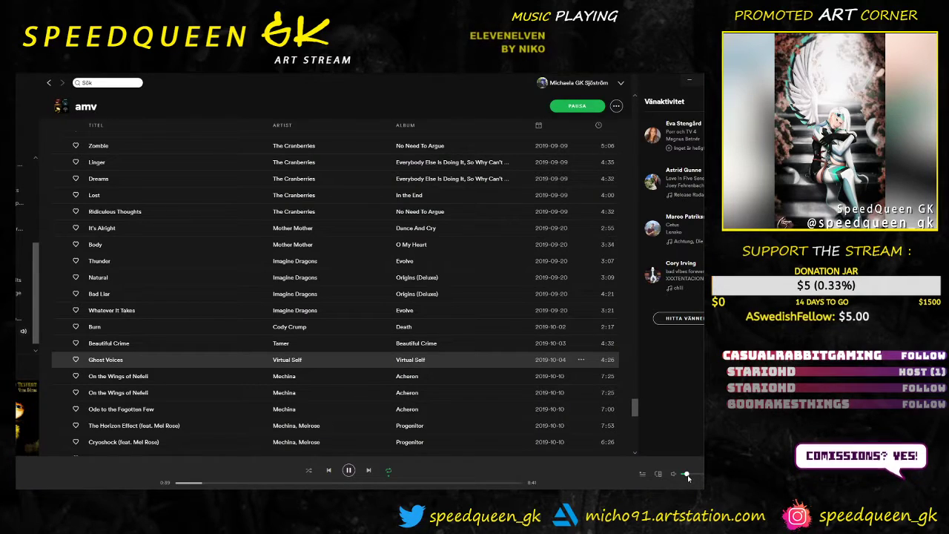
{"action": "key", "text": "alt+Tab"}
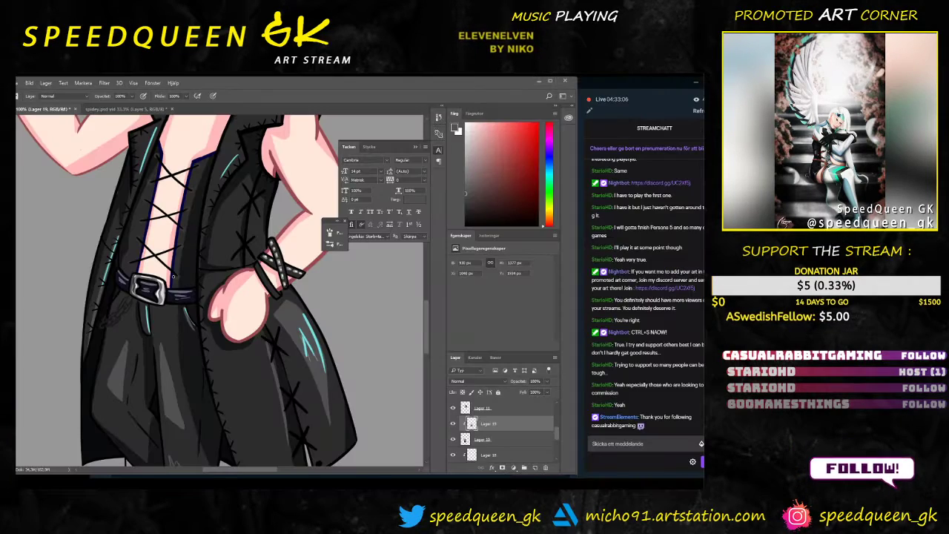
Step: Paint a grey highlight on the upper coat lapel on the sword-arm side and check it on the whole figure
{"action": "scroll", "coordinate": [162, 213], "scroll_direction": "up", "scroll_amount": 2}
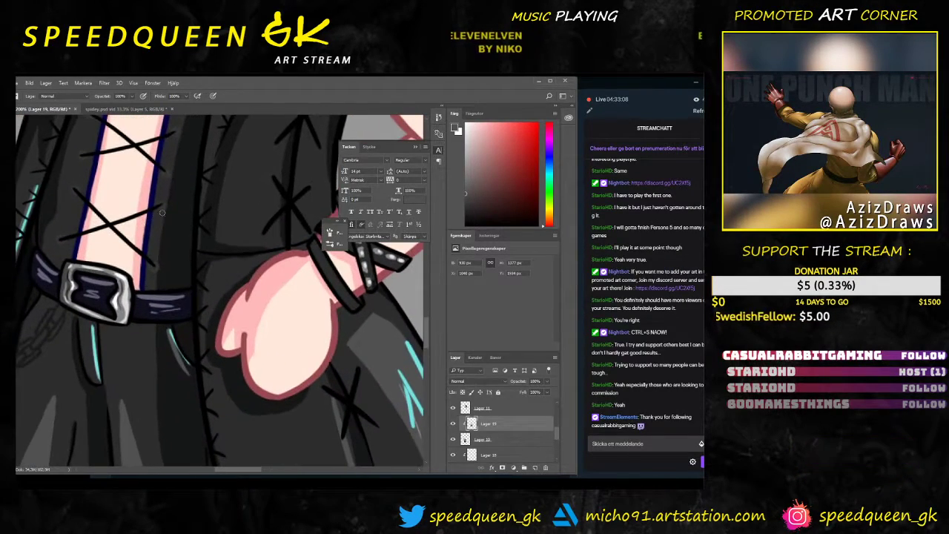
{"action": "scroll", "coordinate": [162, 213], "scroll_direction": "up", "scroll_amount": 10}
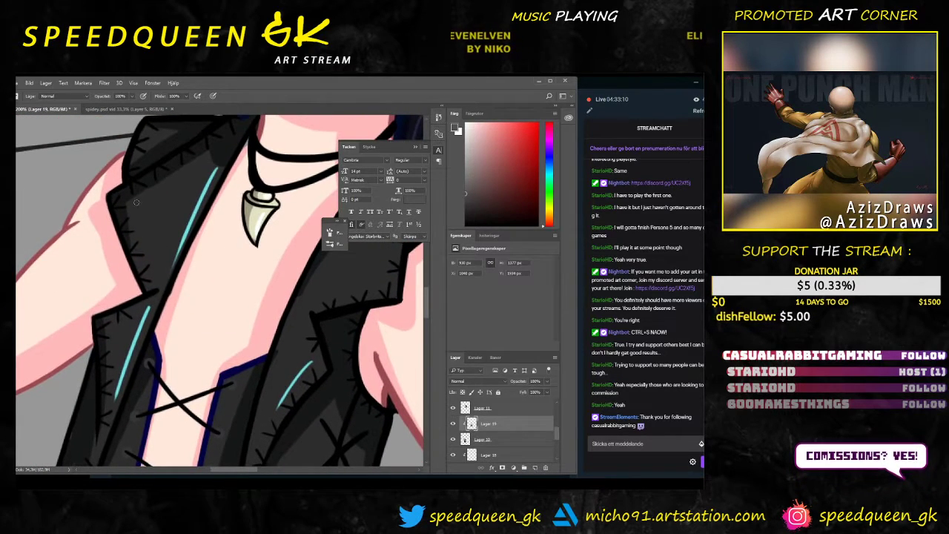
{"action": "scroll", "coordinate": [141, 204], "scroll_direction": "down", "scroll_amount": 3}
{"action": "scroll", "coordinate": [163, 210], "scroll_direction": "up", "scroll_amount": 3}
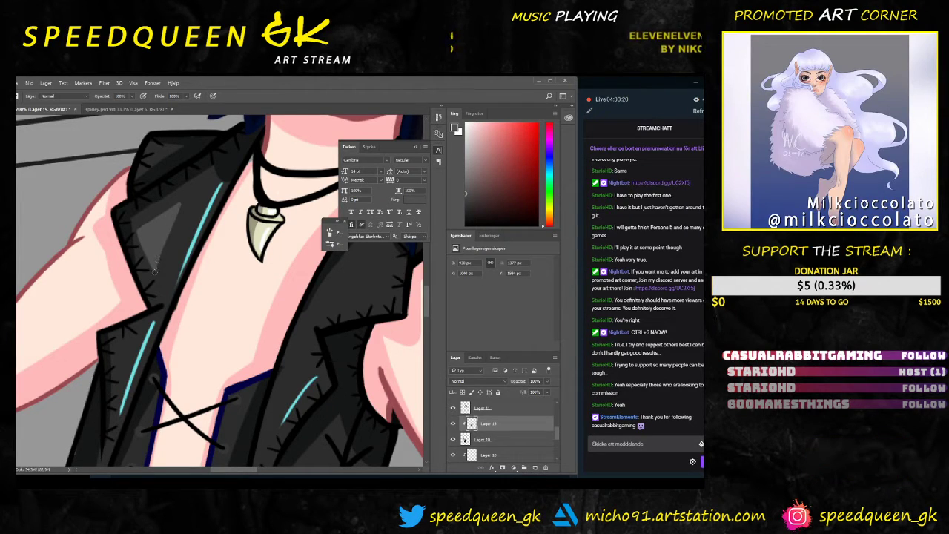
{"action": "scroll", "coordinate": [153, 270], "scroll_direction": "down", "scroll_amount": 4}
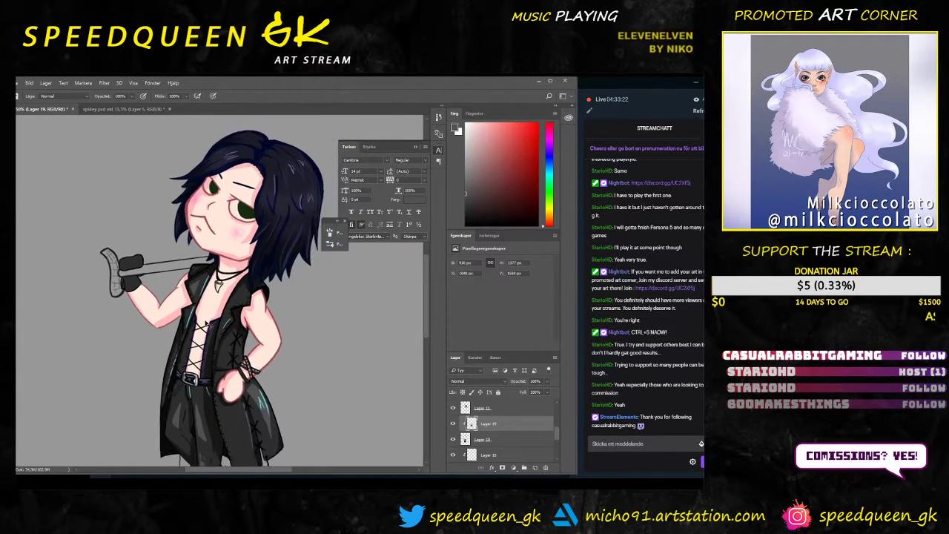
Step: Refine the lapel's grey highlight and add another on the coat front just below the lapel notch
{"action": "scroll", "coordinate": [209, 324], "scroll_direction": "up", "scroll_amount": 4}
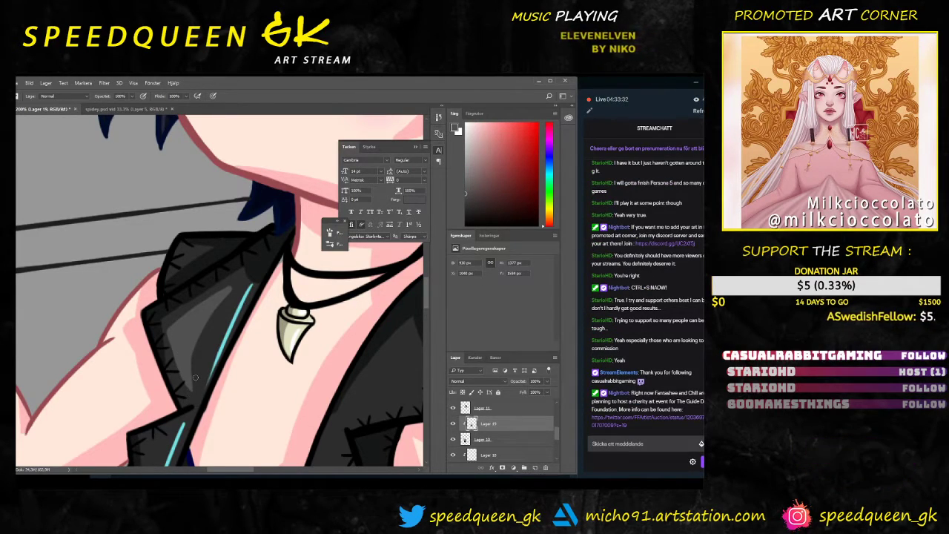
{"action": "left_click_drag", "start_coordinate": [192, 409], "coordinate": [218, 311]}
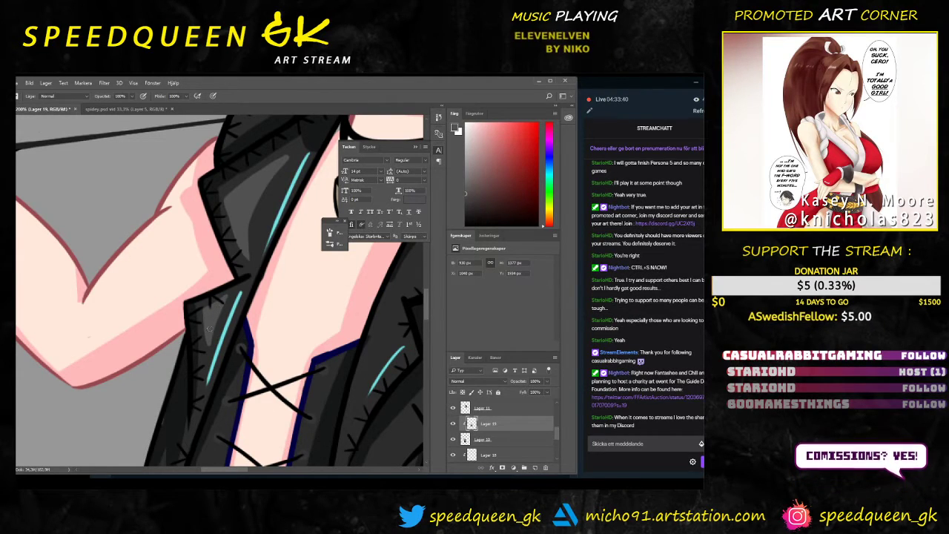
{"action": "key", "text": "ctrl+minus"}
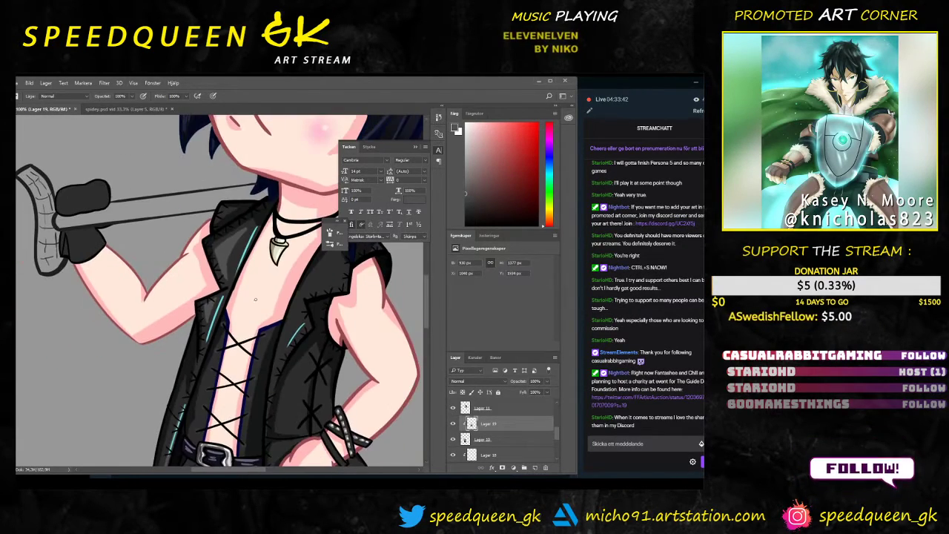
{"action": "key", "text": "ctrl+plus"}
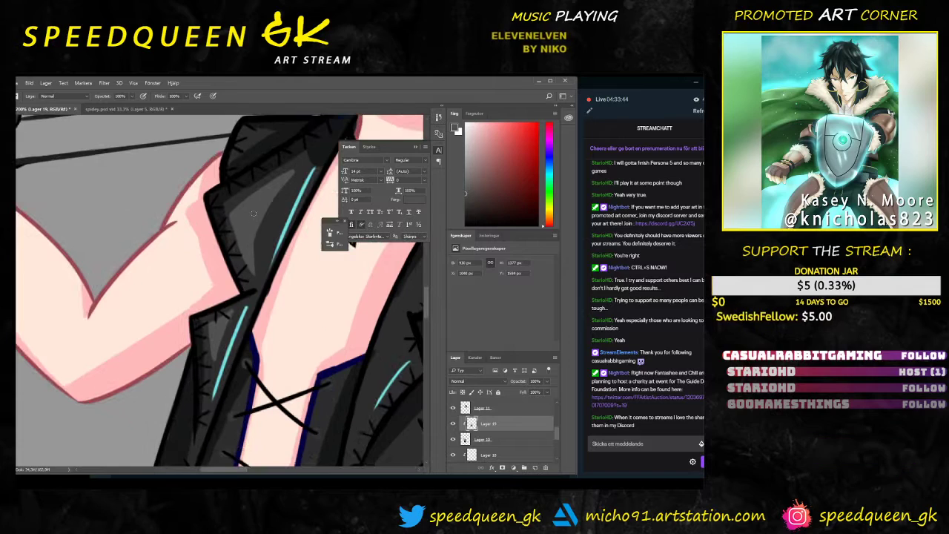
Step: Trim the grey highlight below the lapel notch with a resized eraser and check the result on the whole figure
{"action": "key", "text": "e"}
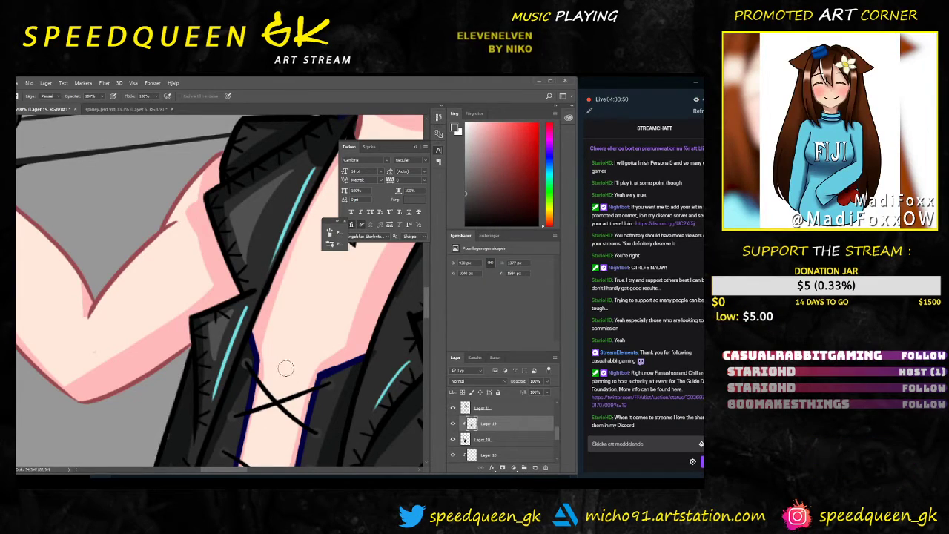
{"action": "right_click", "coordinate": [228, 346]}
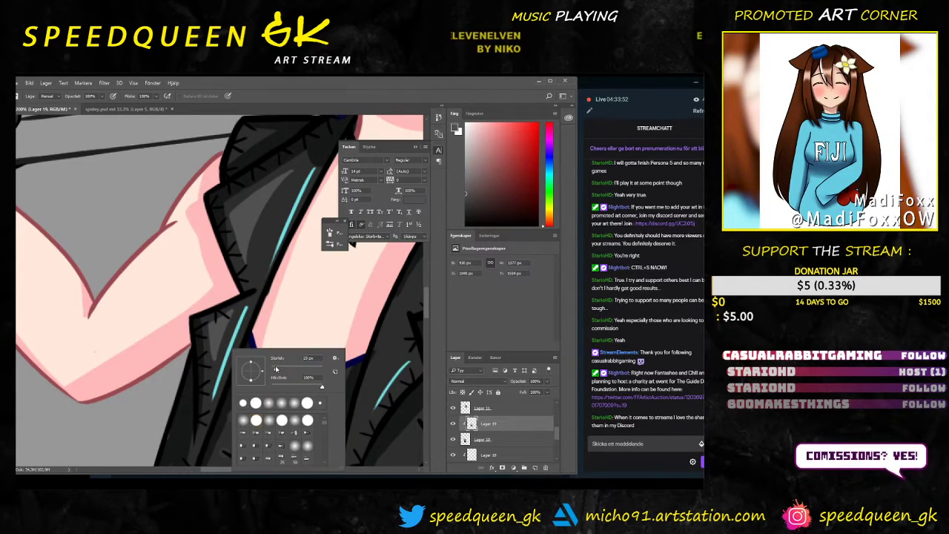
{"action": "left_click", "coordinate": [214, 354]}
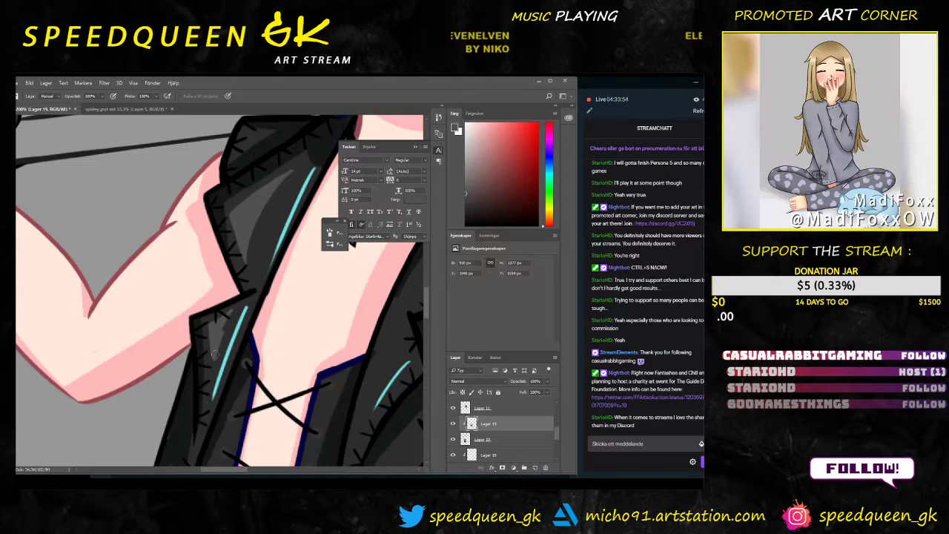
{"action": "scroll", "coordinate": [292, 334], "scroll_direction": "down", "scroll_amount": 3}
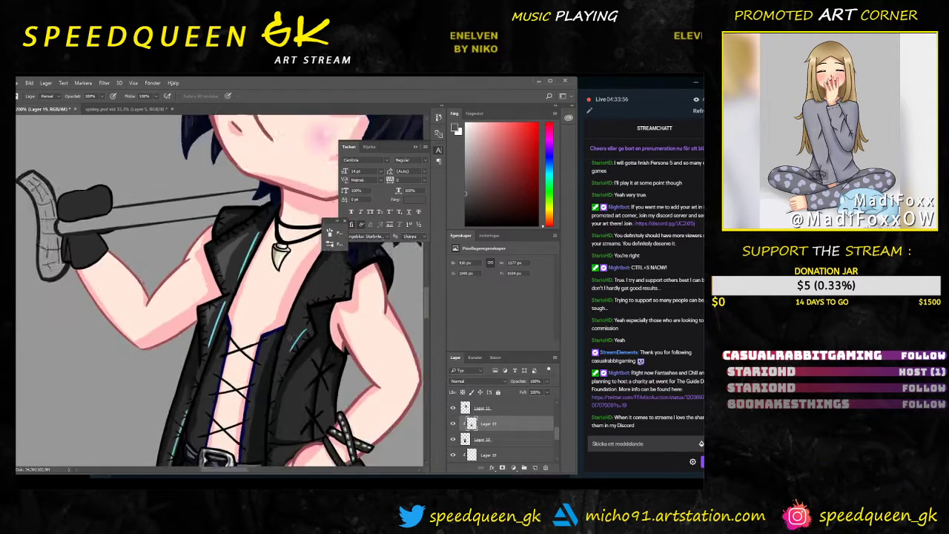
{"action": "scroll", "coordinate": [313, 397], "scroll_direction": "up", "scroll_amount": 1}
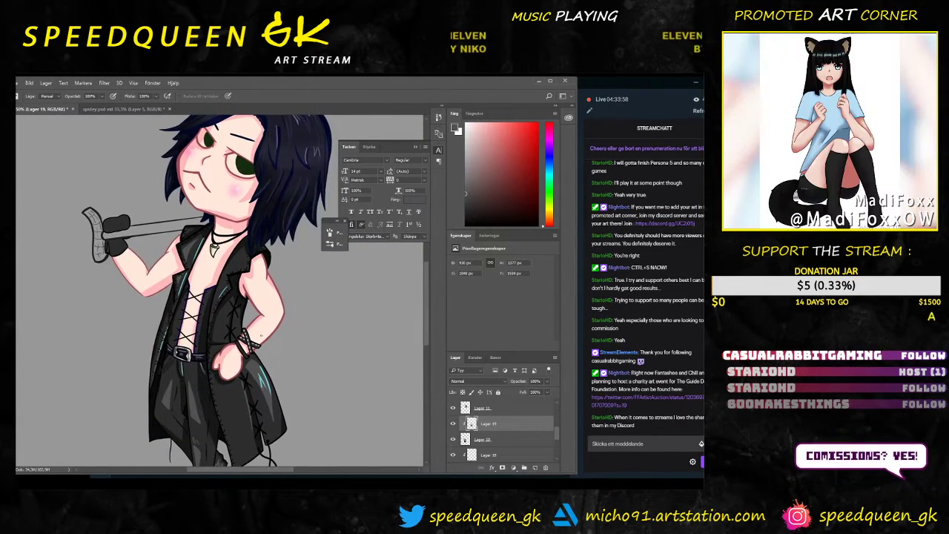
Step: Sample the coat's grey highlight tone and paint a highlight beside the cyan streak below the lapel notch on the hip-arm side, undoing the stray stroke
{"action": "key", "text": "b"}
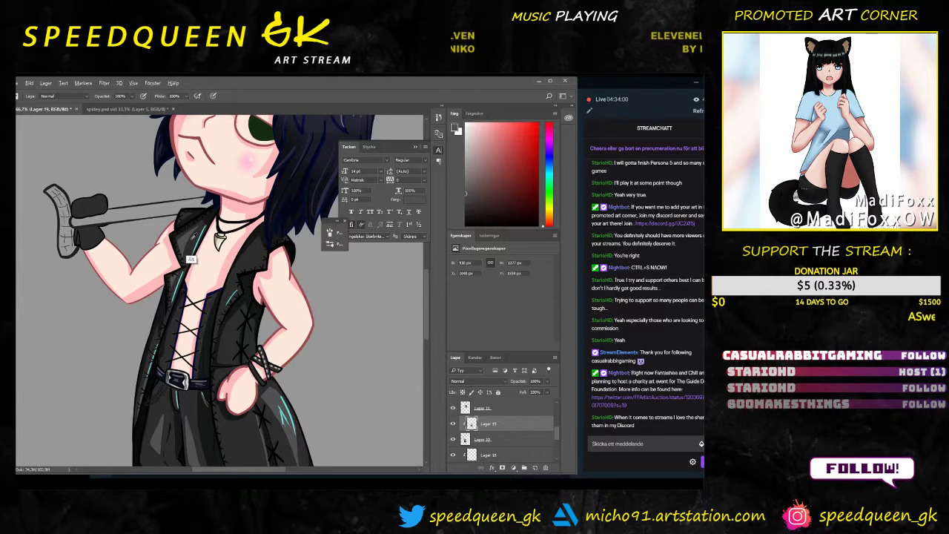
{"action": "left_click", "coordinate": [184, 240], "text": "alt"}
{"action": "scroll", "coordinate": [247, 304], "scroll_direction": "up", "scroll_amount": 3}
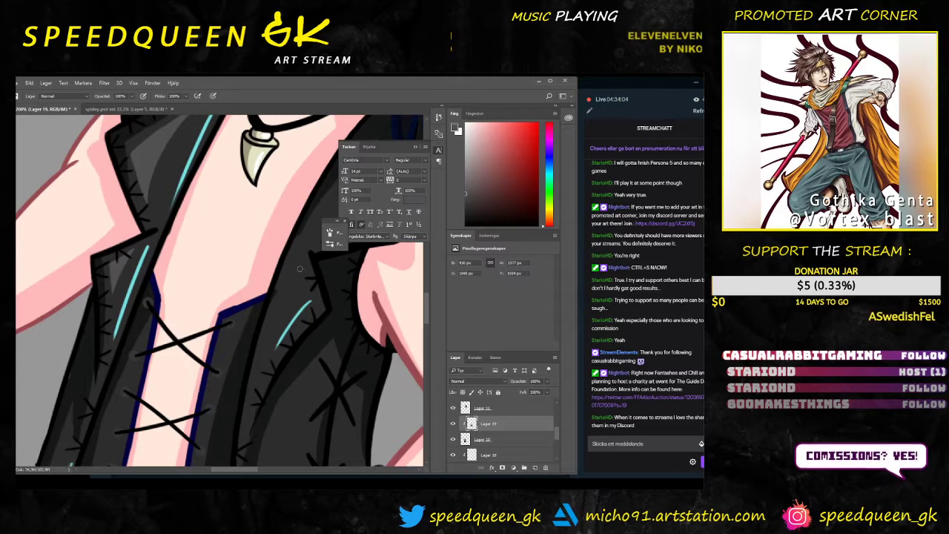
{"action": "left_click_drag", "start_coordinate": [300, 300], "coordinate": [274, 324]}
{"action": "left_click_drag", "start_coordinate": [301, 272], "coordinate": [276, 328]}
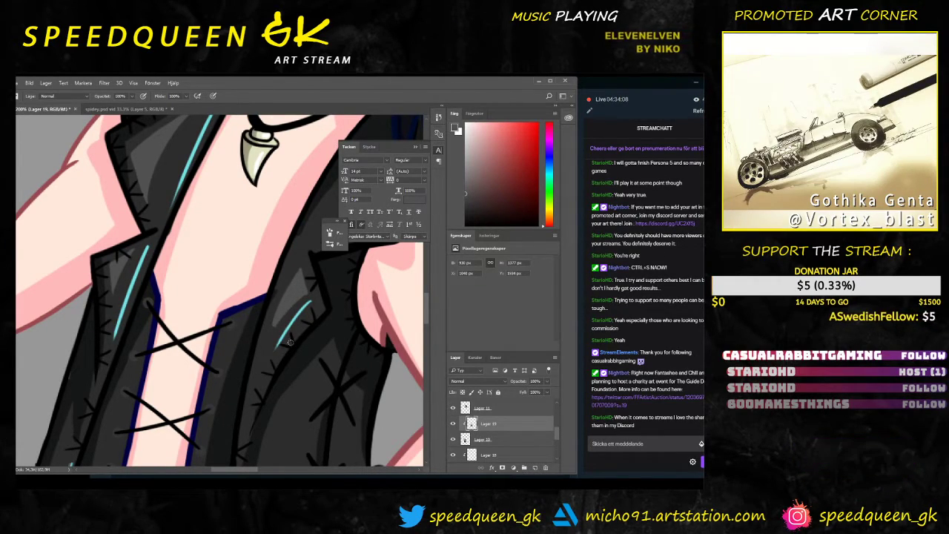
{"action": "key", "text": "ctrl+alt+z"}
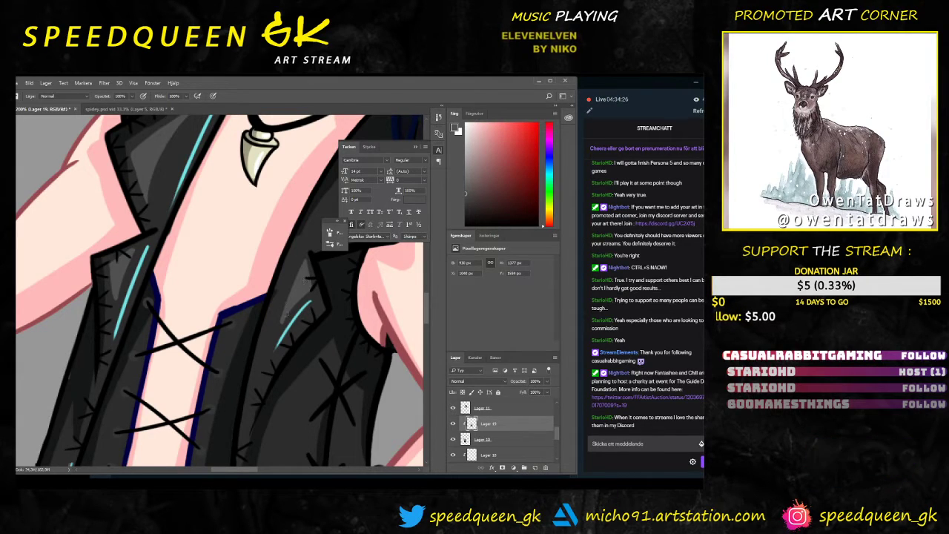
{"action": "scroll", "coordinate": [305, 296], "scroll_direction": "down", "scroll_amount": 5}
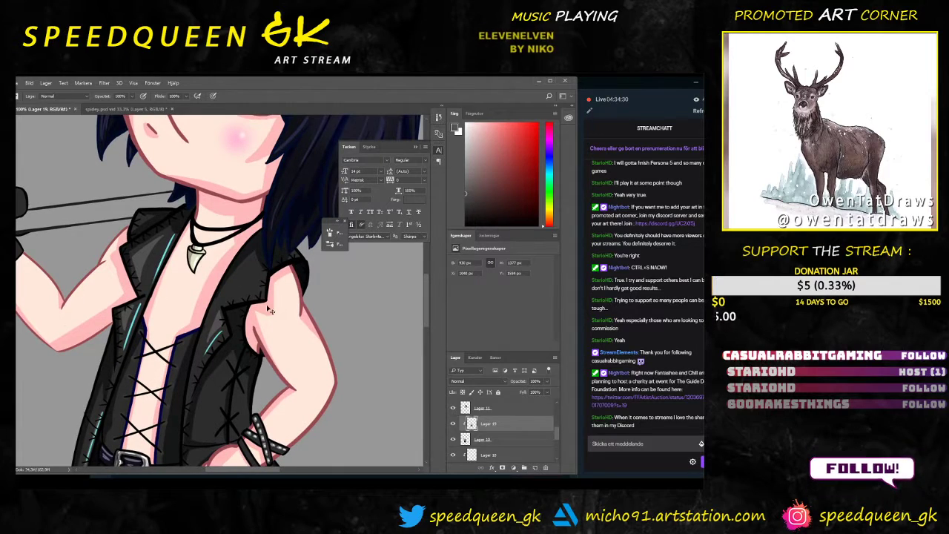
Step: Paint a grey highlight on the upper lapel near the hip-arm shoulder and trim it with the eraser
{"action": "scroll", "coordinate": [271, 312], "scroll_direction": "up", "scroll_amount": 5}
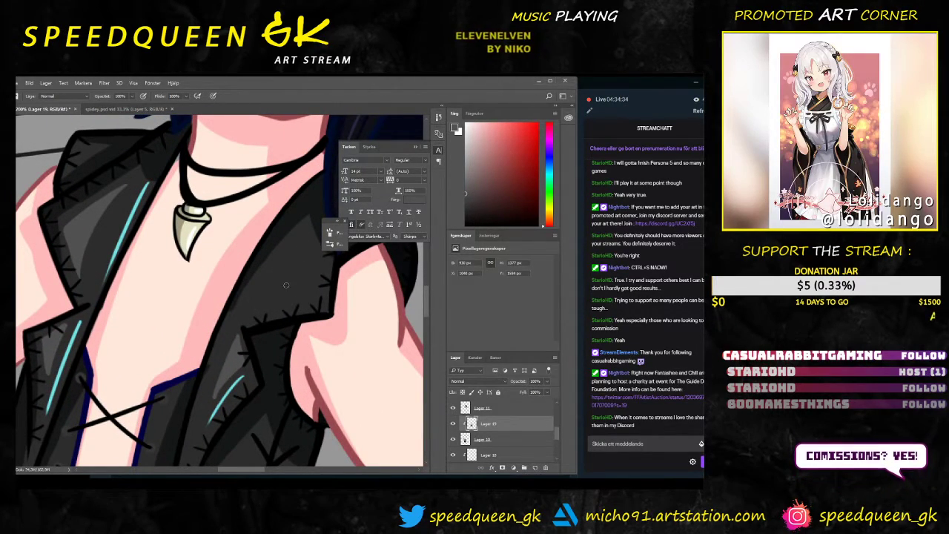
{"action": "left_click_drag", "start_coordinate": [314, 299], "coordinate": [266, 321]}
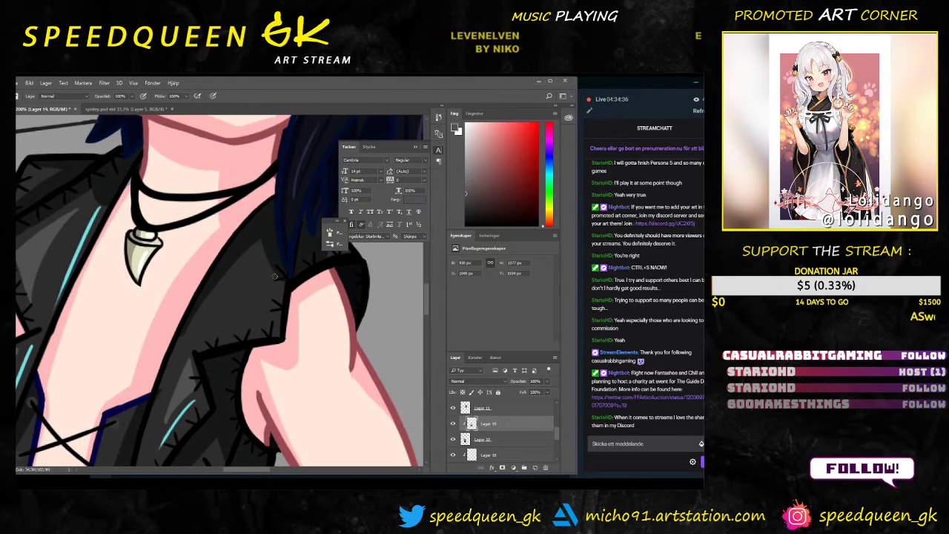
{"action": "left_click_drag", "start_coordinate": [260, 260], "coordinate": [271, 297]}
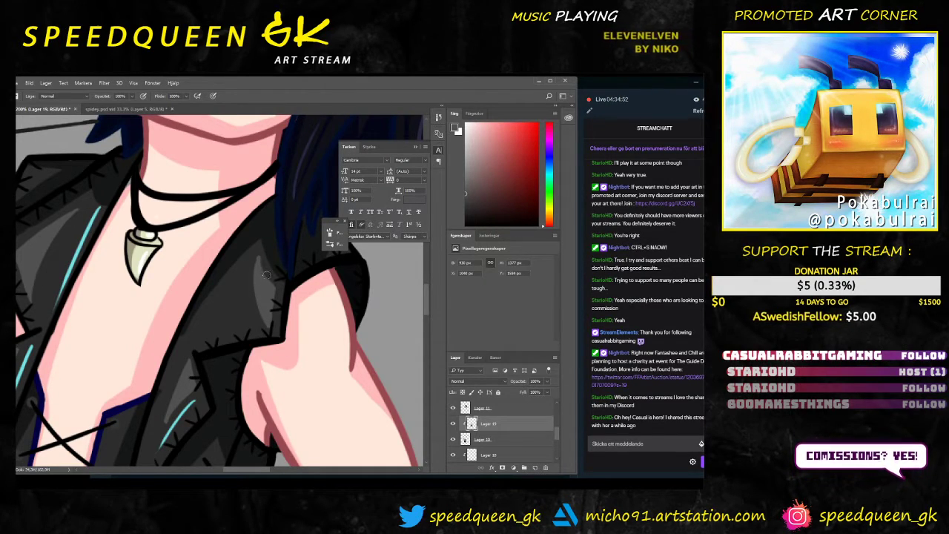
{"action": "key", "text": "e"}
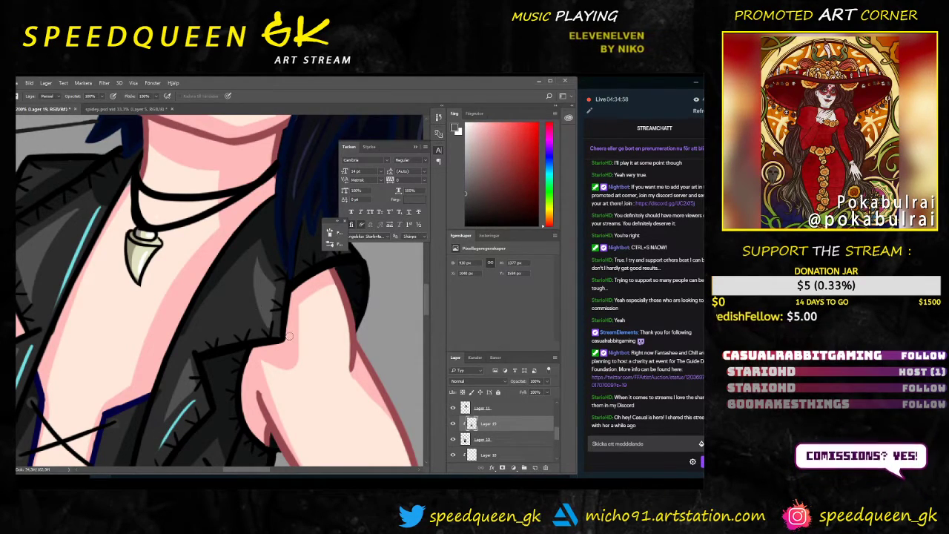
{"action": "key", "text": "ctrl+minus"}
{"action": "key", "text": "ctrl+plus"}
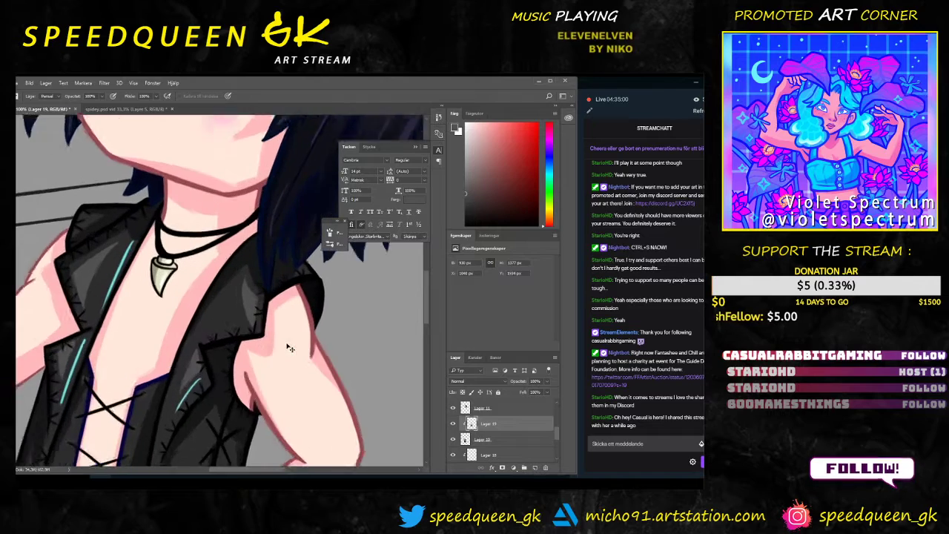
Step: Fill in and reshape the hip-arm lapel's grey highlight into a solid patch above the notch, and check it on the whole figure
{"action": "key", "text": "b"}
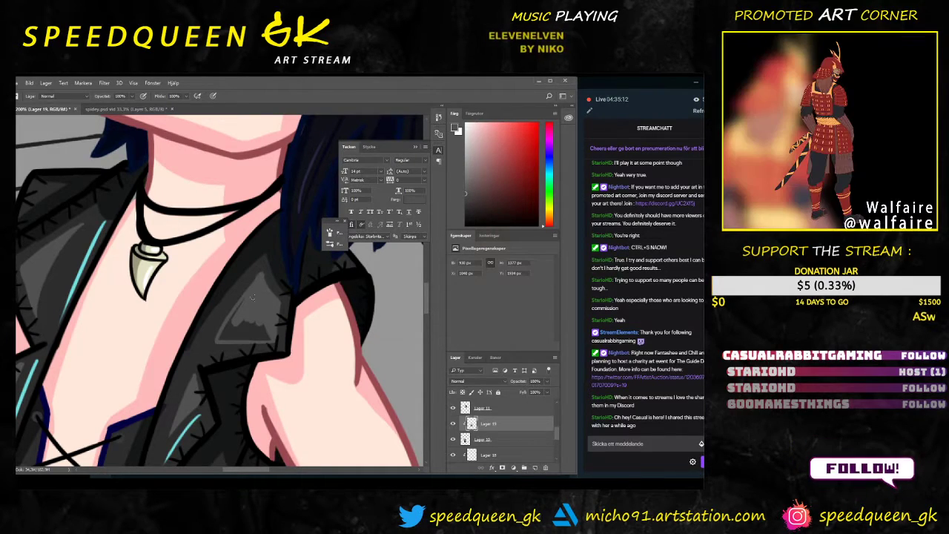
{"action": "key", "text": "e"}
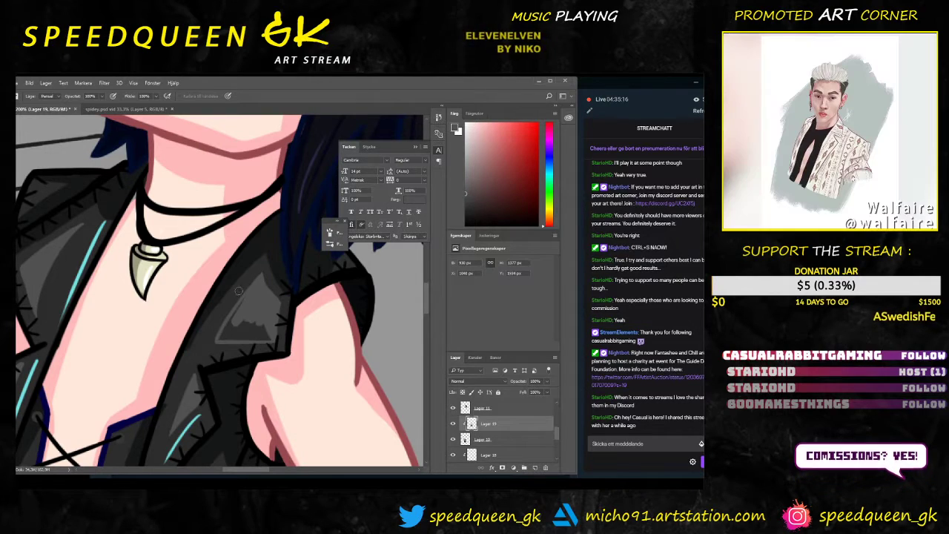
{"action": "key", "text": "b"}
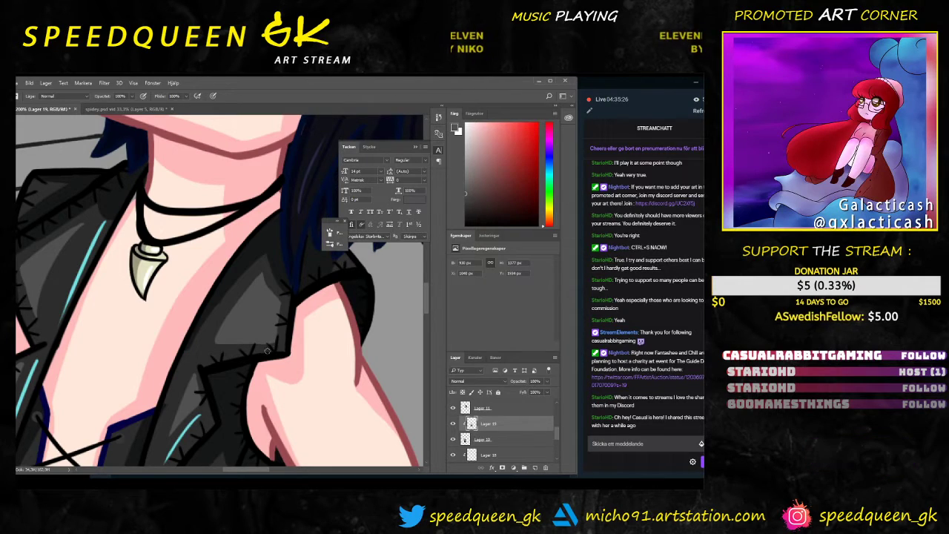
{"action": "scroll", "coordinate": [270, 341], "scroll_direction": "down", "scroll_amount": 3}
{"action": "key", "text": "ctrl+minus"}
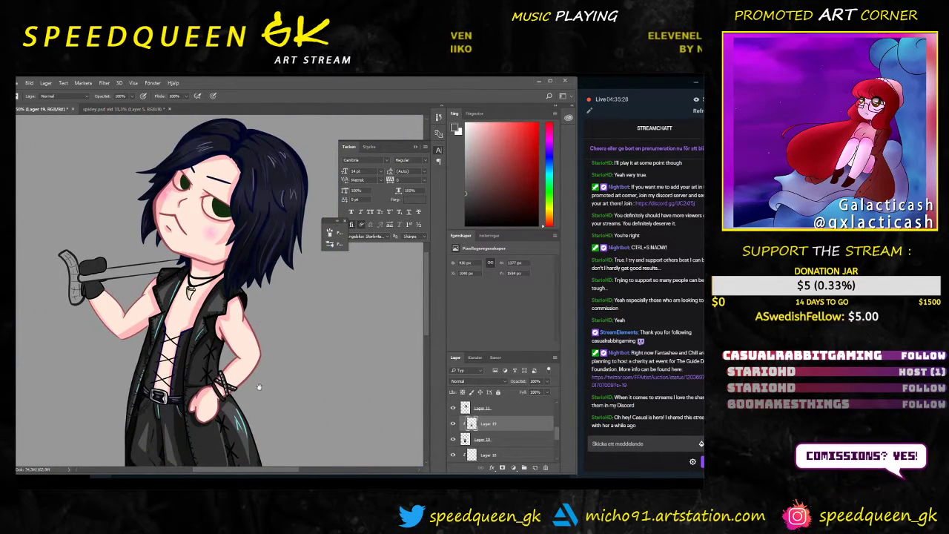
{"action": "left_click_drag", "start_coordinate": [249, 413], "coordinate": [240, 362]}
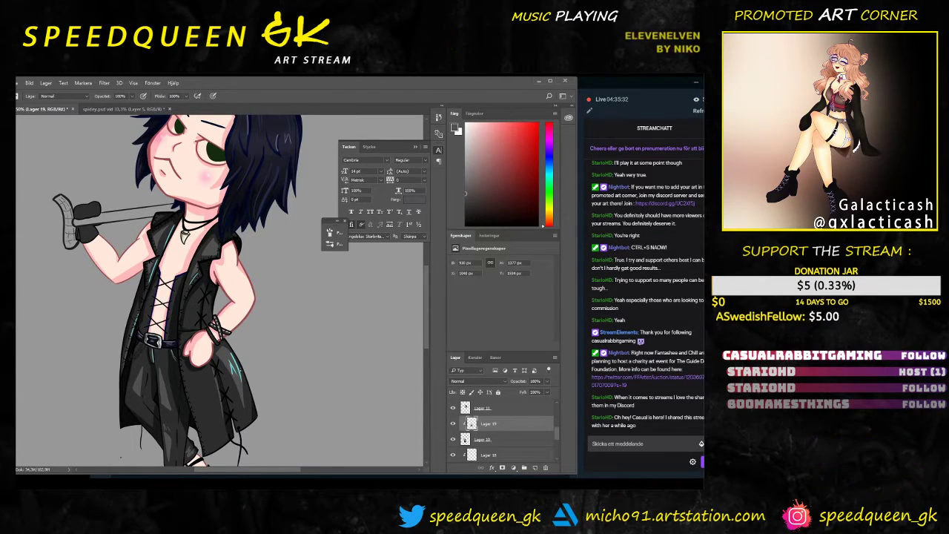
Step: Paint a curved grey highlight on the coat's side panel above the hand on the hip and clean it with the eraser
{"action": "scroll", "coordinate": [199, 323], "scroll_direction": "up", "scroll_amount": 2}
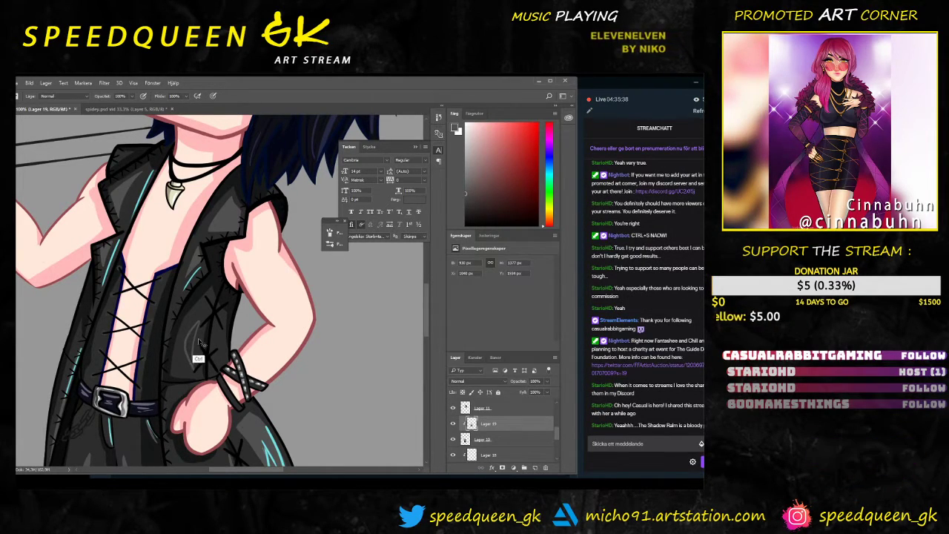
{"action": "right_click", "coordinate": [239, 369]}
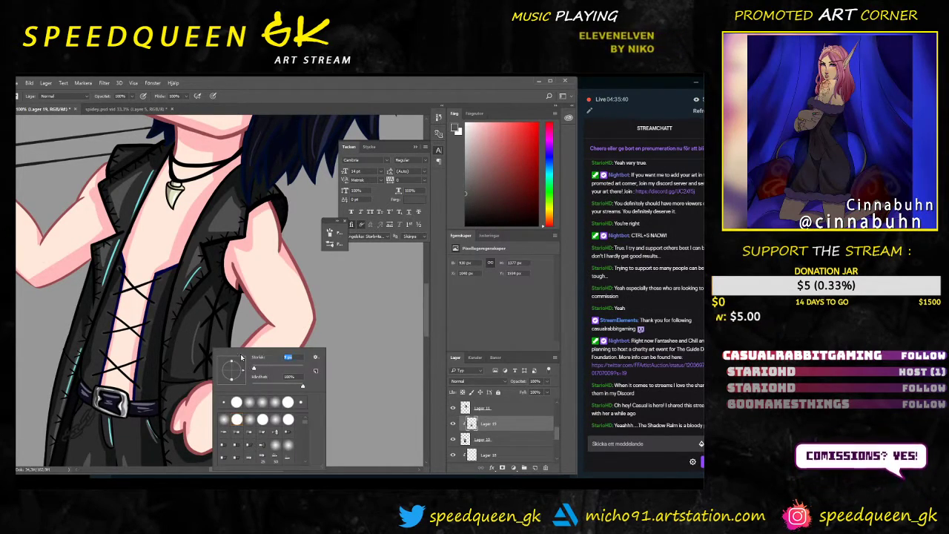
{"action": "left_click_drag", "start_coordinate": [197, 324], "coordinate": [189, 359]}
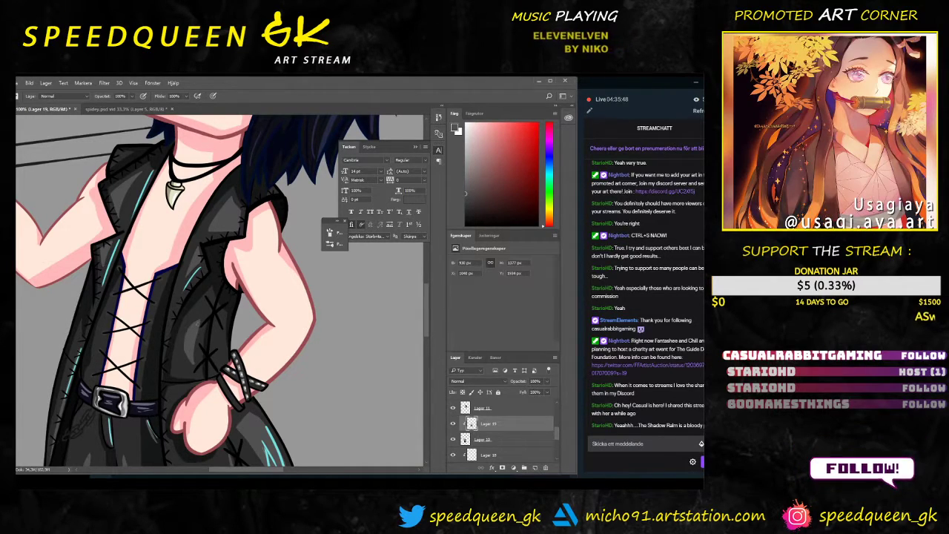
{"action": "key", "text": "e"}
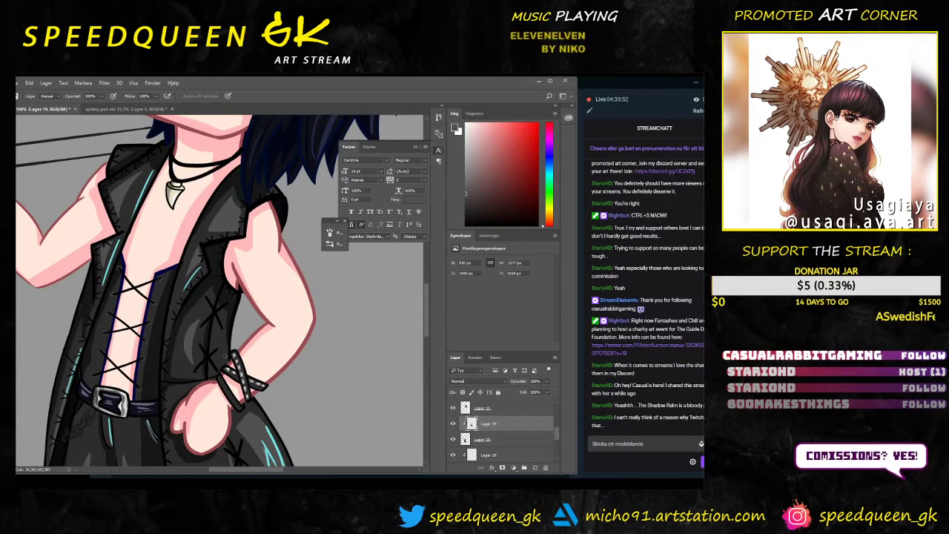
Step: Brush thin grey highlight streaks onto the coat skirt below the hip hand and review the whole figure
{"action": "key", "text": "b"}
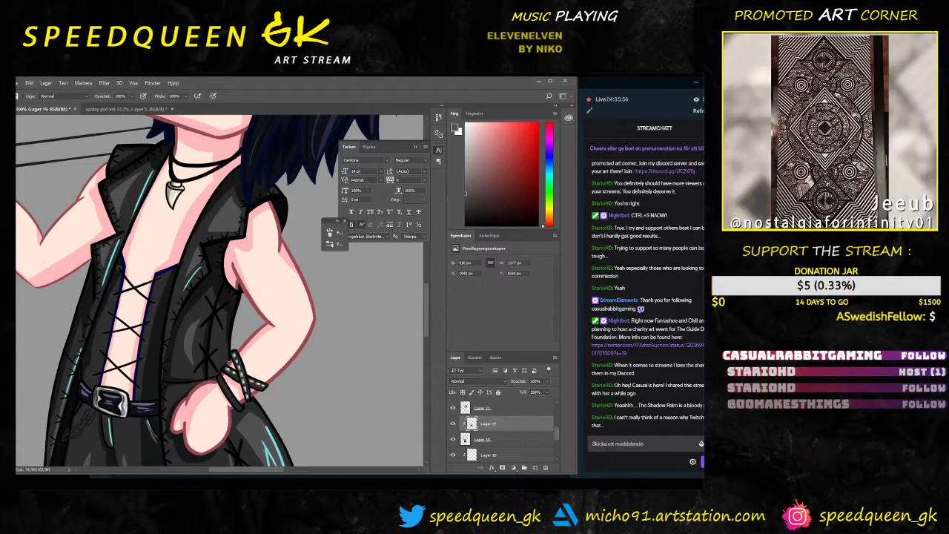
{"action": "left_click_drag", "start_coordinate": [208, 340], "coordinate": [236, 272]}
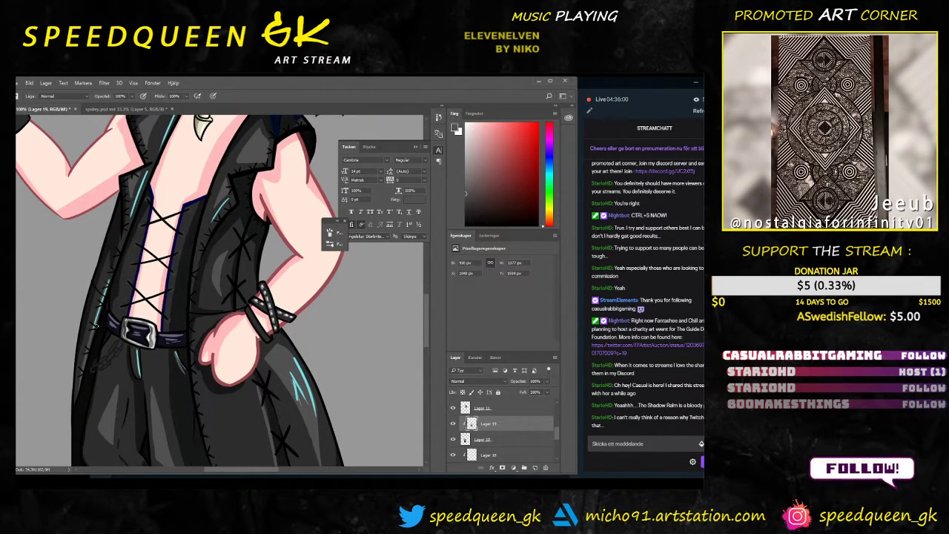
{"action": "left_click_drag", "start_coordinate": [238, 356], "coordinate": [221, 277]}
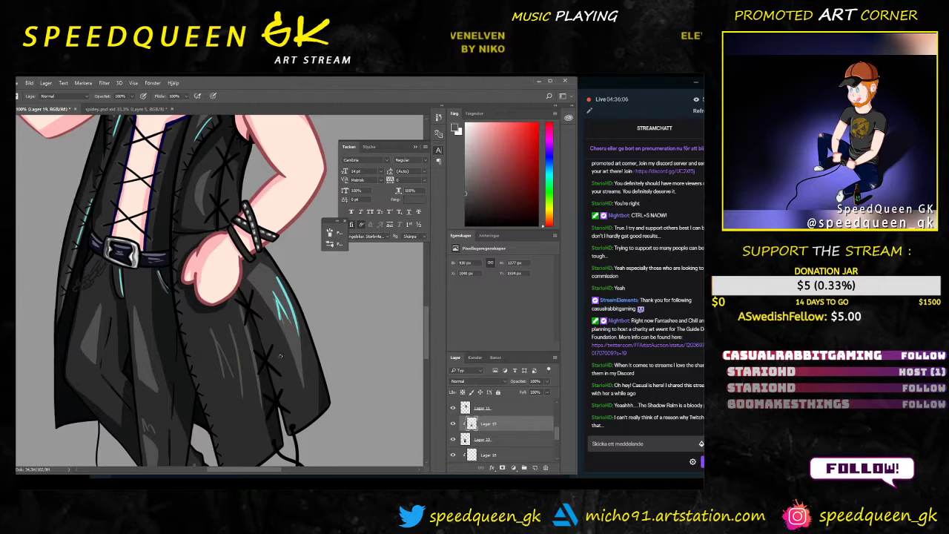
{"action": "key", "text": "ctrl+minus"}
{"action": "key", "text": "ctrl+minus"}
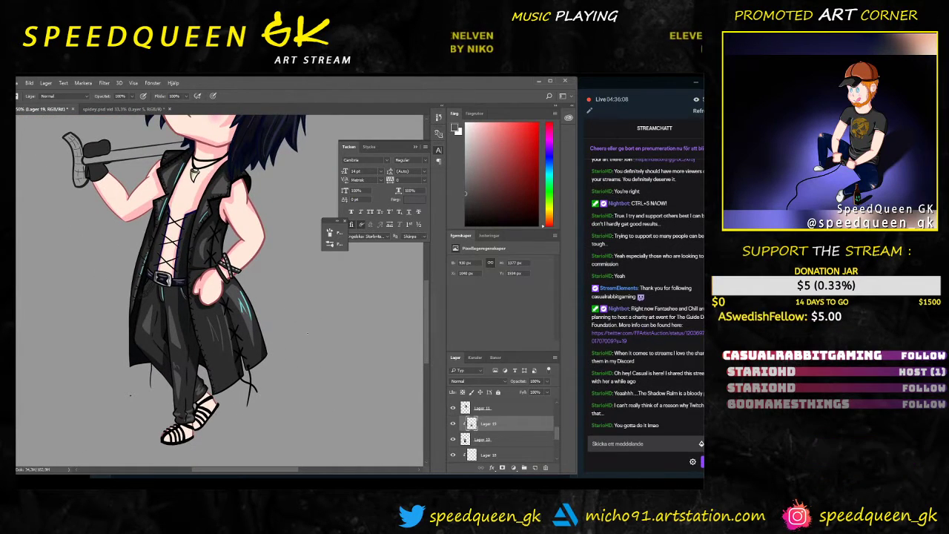
{"action": "left_click_drag", "start_coordinate": [282, 329], "coordinate": [283, 375]}
{"action": "left_click_drag", "start_coordinate": [307, 339], "coordinate": [304, 353]}
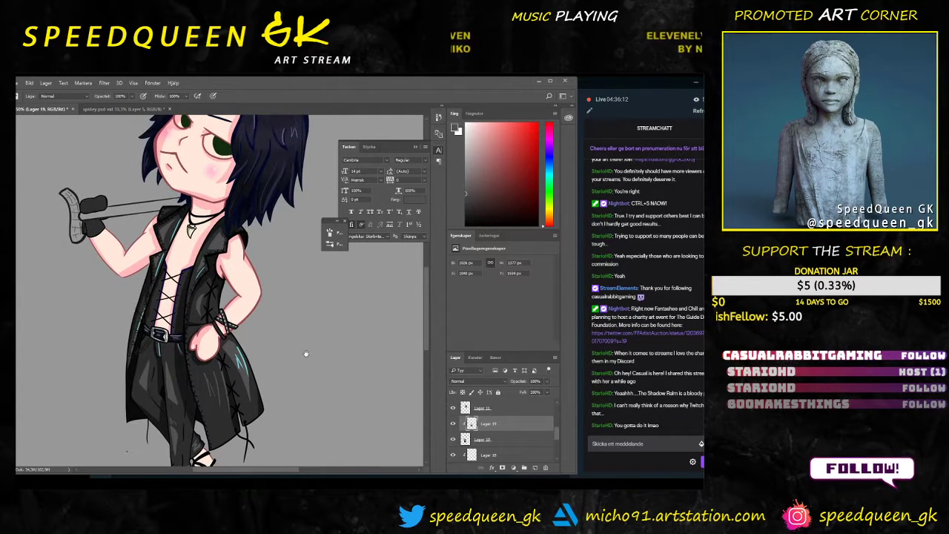
Step: Rework the grey highlight on the hip-arm lapel with eraser and brush, sampling the coat's dark tone
{"action": "key", "text": "ctrl+plus"}
{"action": "key", "text": "ctrl+plus"}
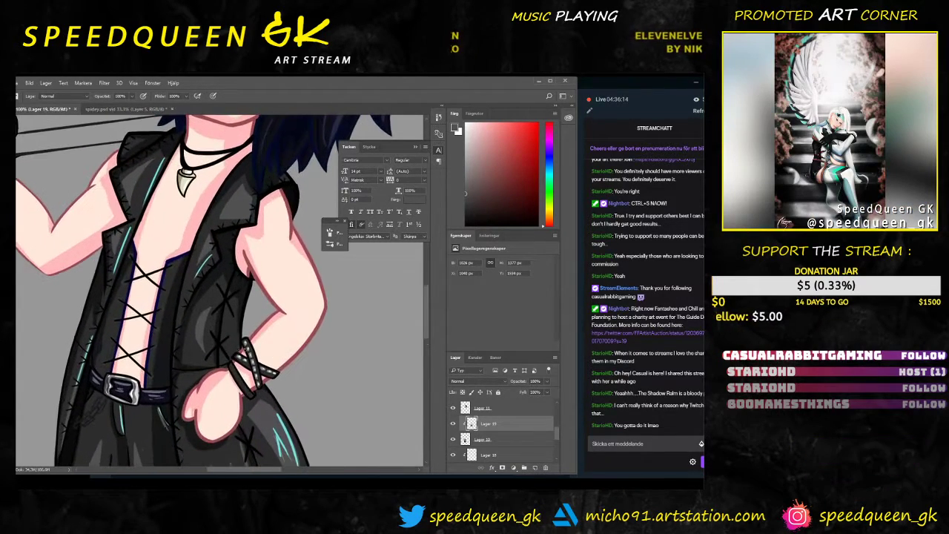
{"action": "key", "text": "e"}
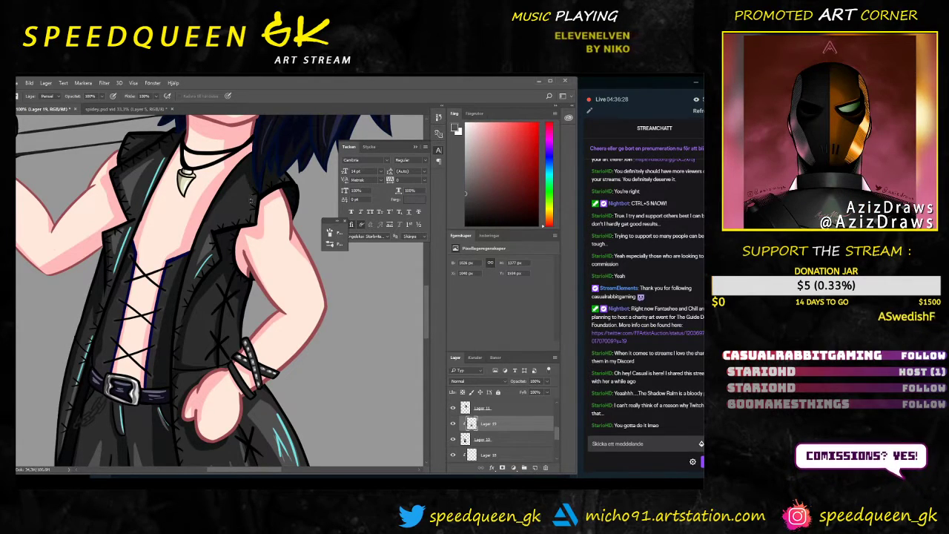
{"action": "key", "text": "b"}
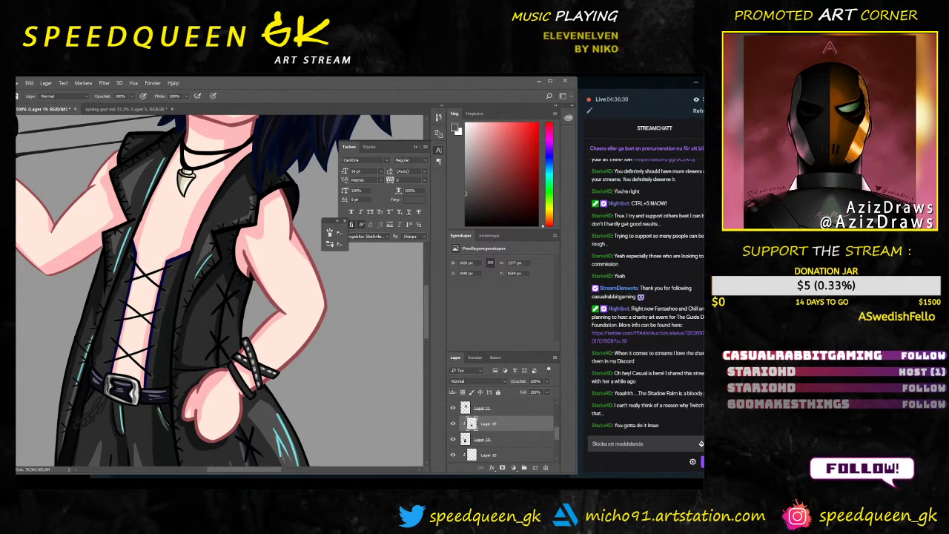
{"action": "left_click", "coordinate": [231, 196], "text": "alt"}
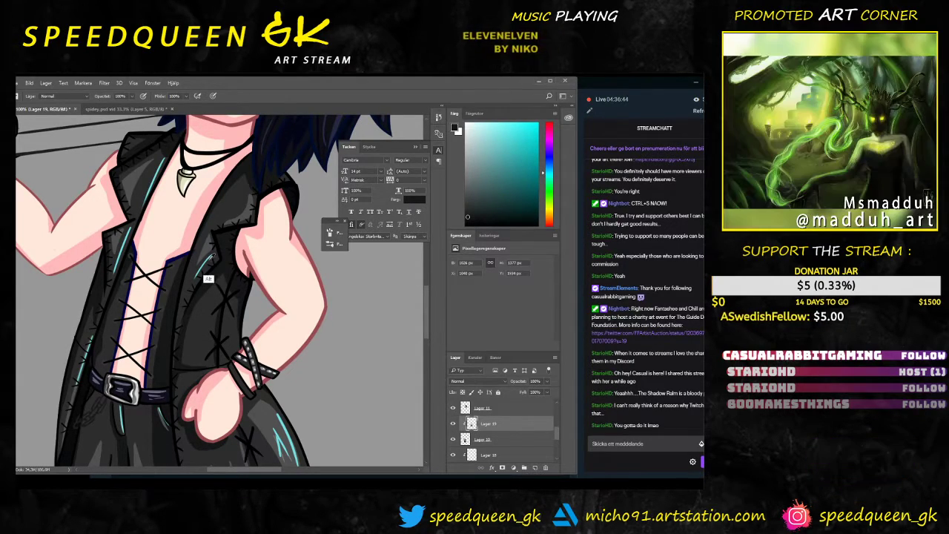
Step: Sample the cyan from the coat streak, paint a rim highlight along the hip-arm lapel's outer edge, and reshape the streak below the notch
{"action": "left_click", "coordinate": [208, 261], "text": "alt"}
{"action": "left_click_drag", "start_coordinate": [254, 195], "coordinate": [251, 221]}
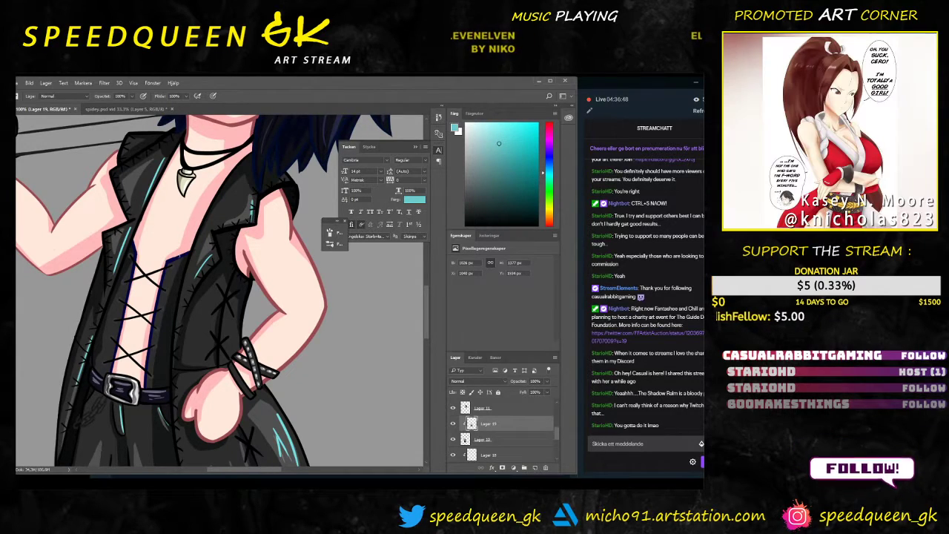
{"action": "key", "text": "e"}
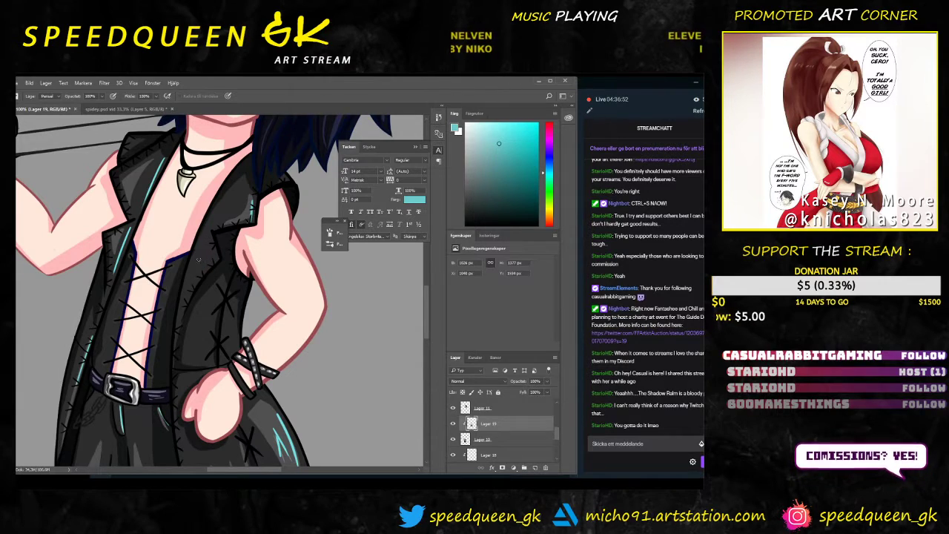
{"action": "key", "text": "b"}
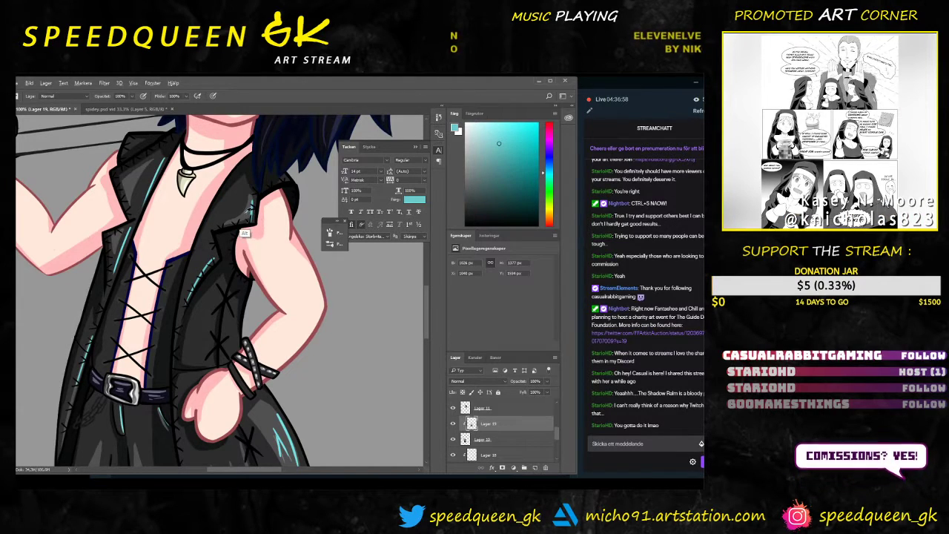
Step: Sample the coat's grey tone and refine the hip-arm lapel's highlight, alternating brush and eraser
{"action": "left_click", "coordinate": [181, 294], "text": "alt"}
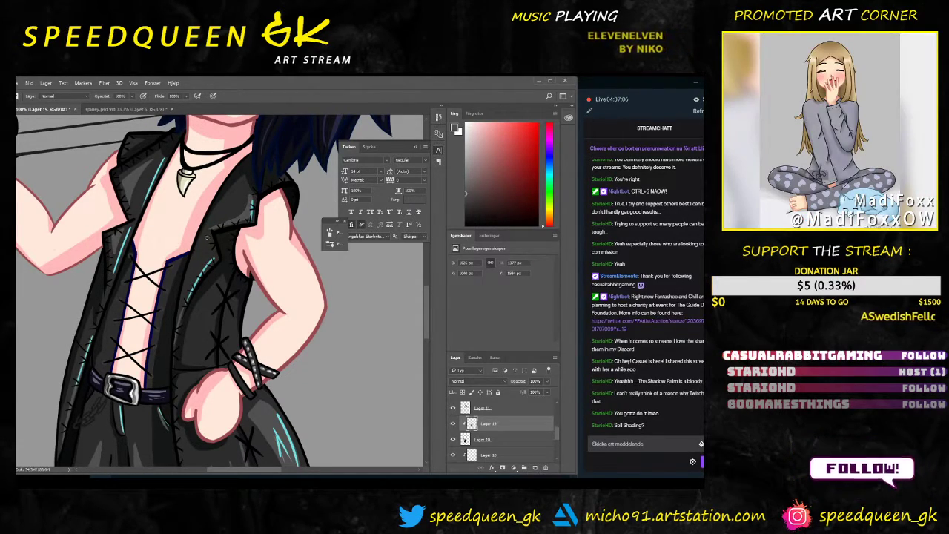
{"action": "key", "text": "e"}
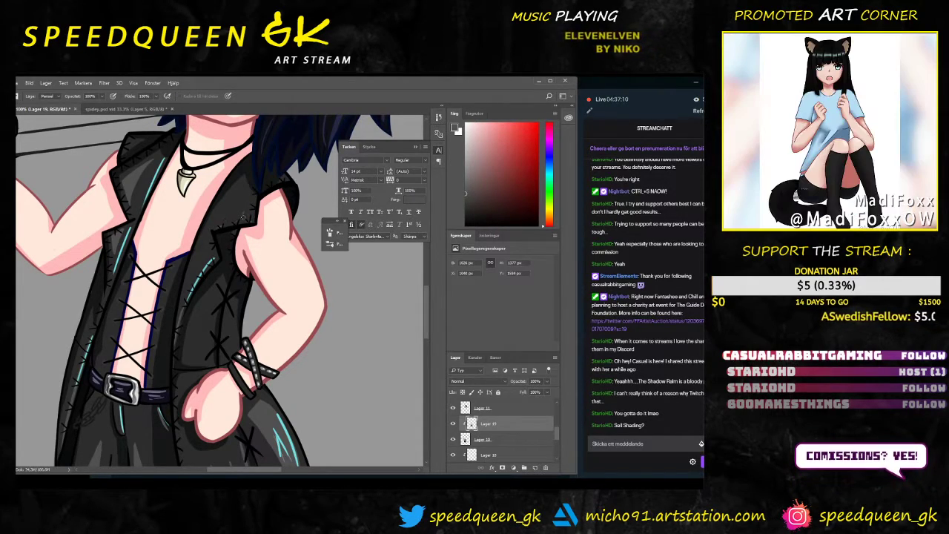
{"action": "key", "text": "b"}
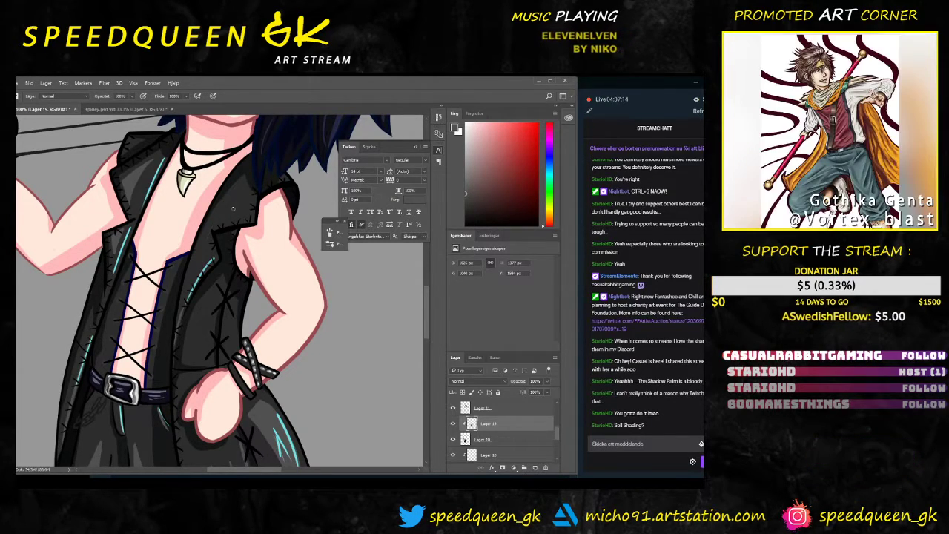
Step: Paint cyan highlights along the vest's lapel on the bent-arm side with colour sampled from the coat's existing highlight, and clean the strokes with the eraser
{"action": "right_click", "coordinate": [231, 215]}
{"action": "left_click", "coordinate": [283, 226]}
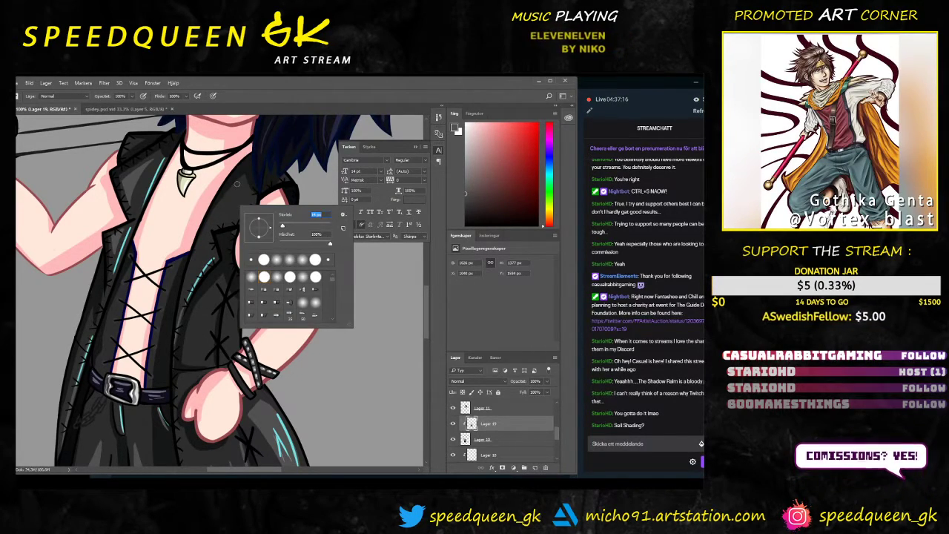
{"action": "left_click_drag", "start_coordinate": [244, 179], "coordinate": [204, 235]}
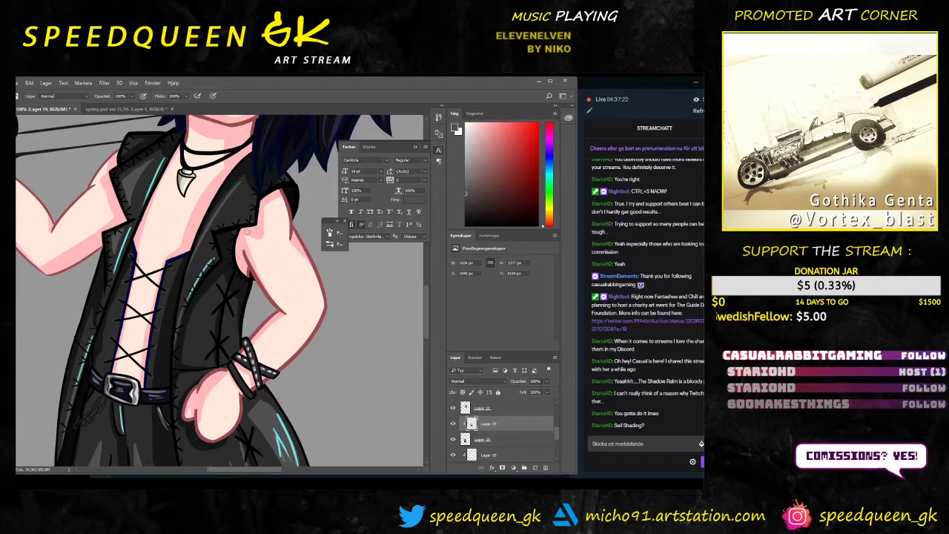
{"action": "key", "text": "e"}
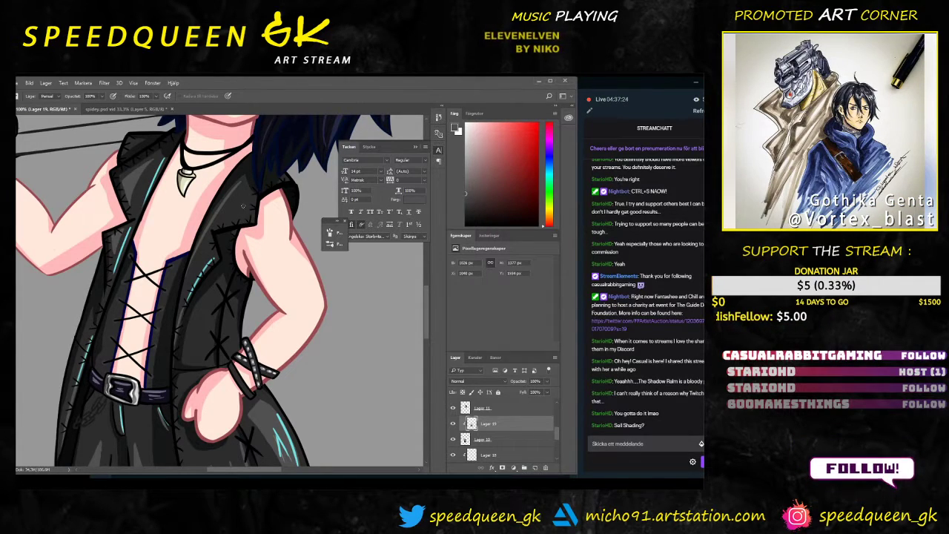
{"action": "key", "text": "b"}
{"action": "left_click", "coordinate": [206, 267], "text": "alt"}
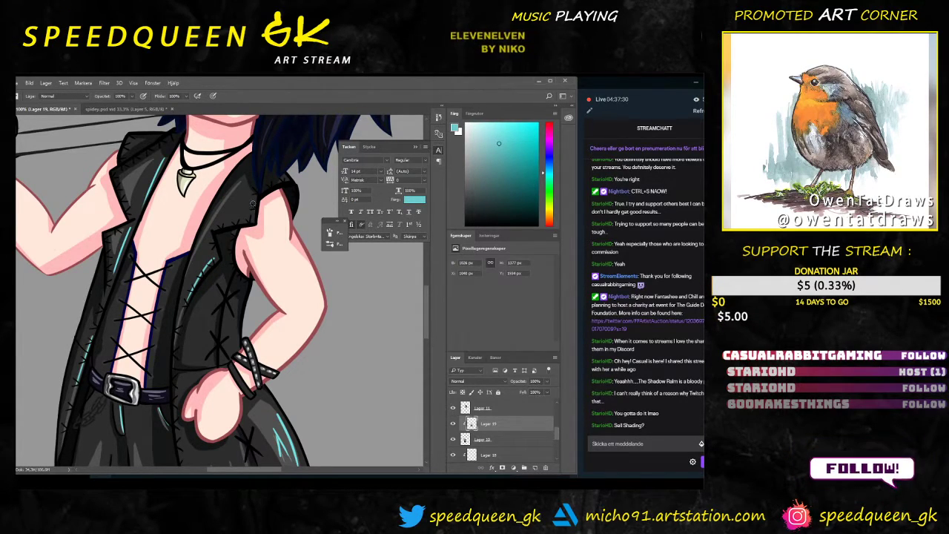
{"action": "key", "text": "e"}
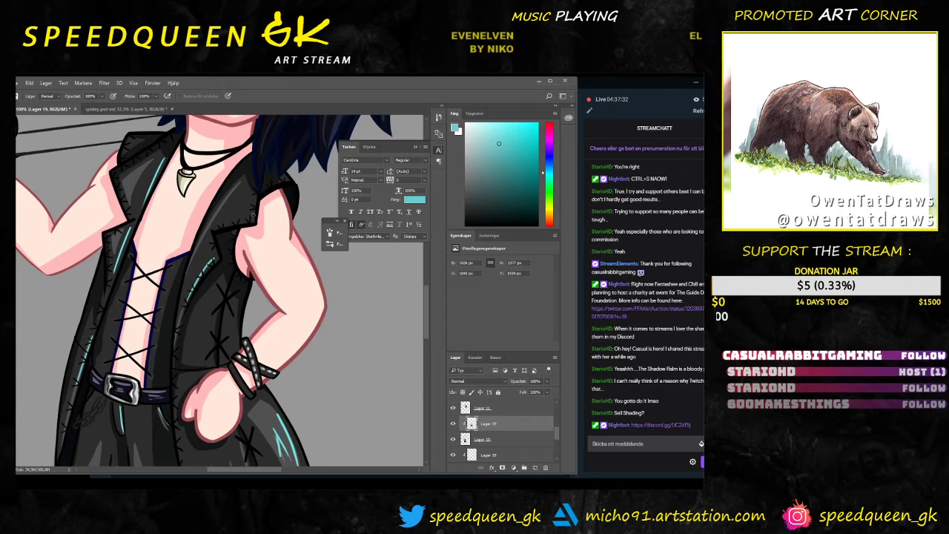
{"action": "key", "text": "b"}
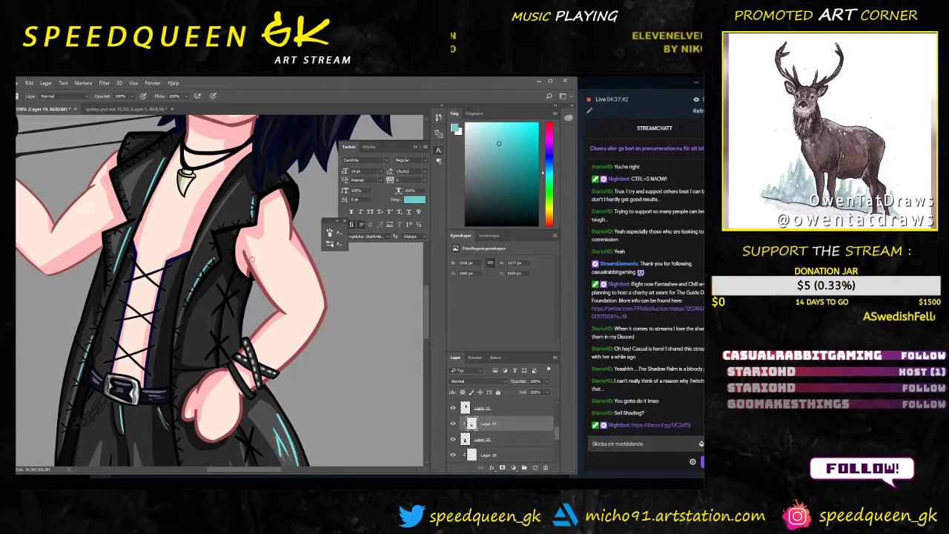
Step: Add thin cyan highlights to the lower trouser leg above the sandals and along the stitched front edge of the coat's skirt
{"action": "scroll", "coordinate": [232, 269], "scroll_direction": "down", "scroll_amount": 3}
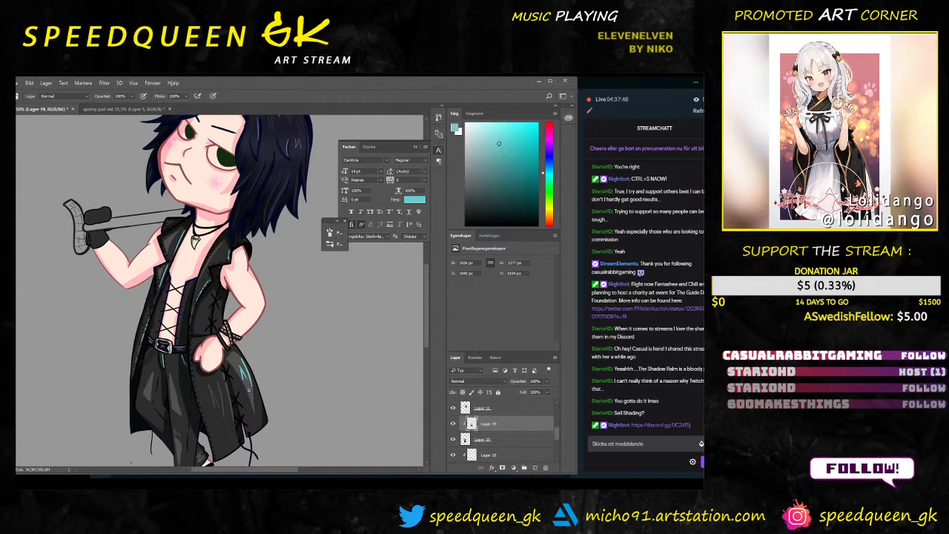
{"action": "scroll", "coordinate": [252, 413], "scroll_direction": "down", "scroll_amount": 3}
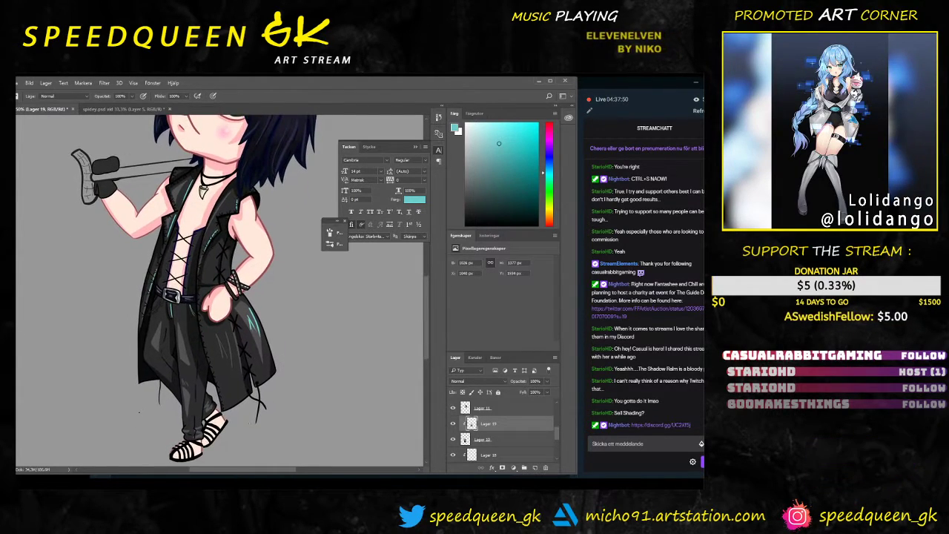
{"action": "scroll", "coordinate": [253, 413], "scroll_direction": "up", "scroll_amount": 1}
{"action": "scroll", "coordinate": [252, 413], "scroll_direction": "up", "scroll_amount": 1}
{"action": "scroll", "coordinate": [252, 413], "scroll_direction": "down", "scroll_amount": 3}
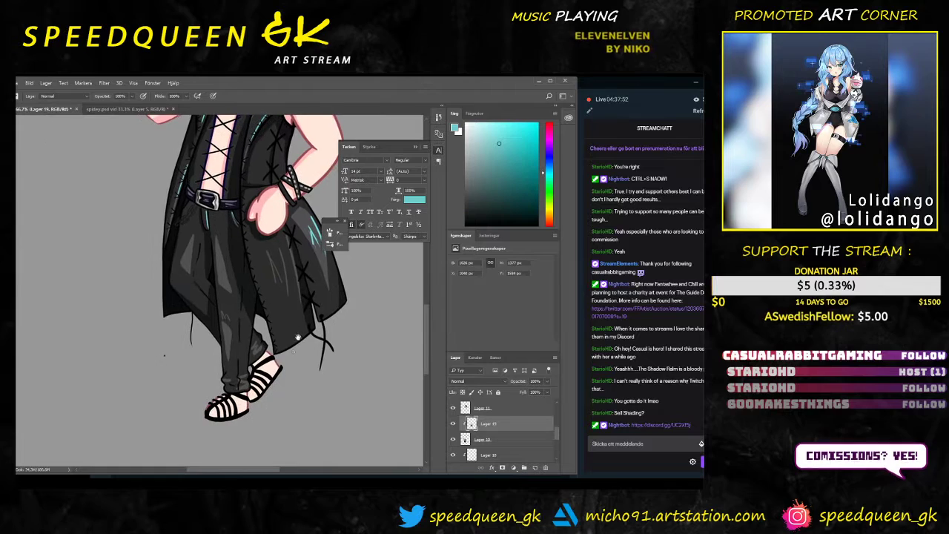
{"action": "key", "text": "ctrl+plus"}
{"action": "left_click_drag", "start_coordinate": [350, 289], "coordinate": [280, 327]}
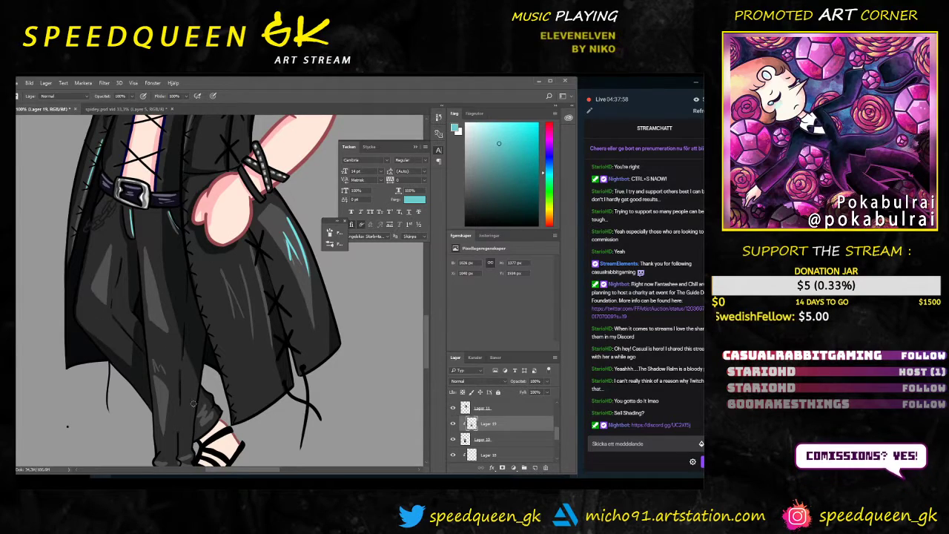
{"action": "left_click_drag", "start_coordinate": [206, 392], "coordinate": [199, 364]}
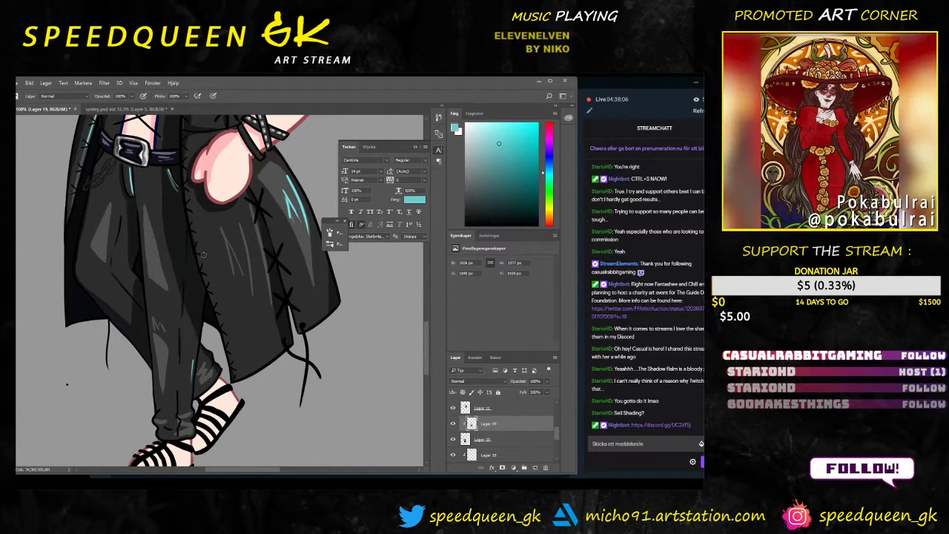
Step: Examine the whole figure at several magnifications to judge the cyan highlights across the outfit
{"action": "key", "text": "ctrl+minus"}
{"action": "key", "text": "ctrl+minus"}
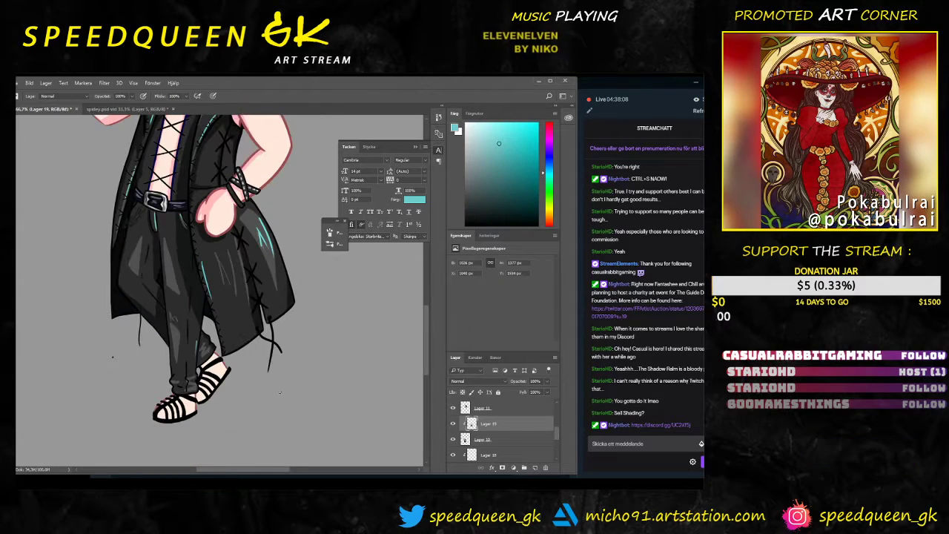
{"action": "left_click_drag", "start_coordinate": [318, 291], "coordinate": [325, 387]}
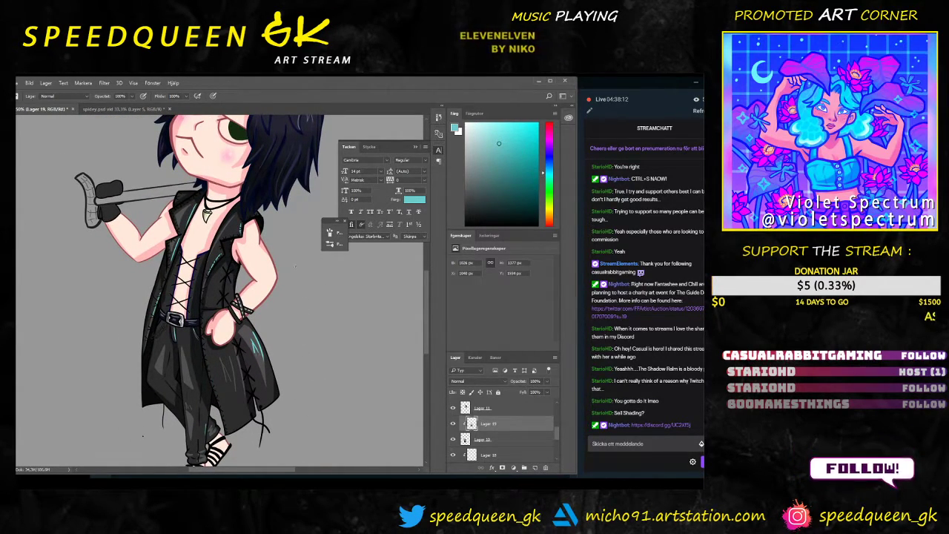
{"action": "left_click_drag", "start_coordinate": [296, 266], "coordinate": [285, 310]}
{"action": "key", "text": "ctrl+plus"}
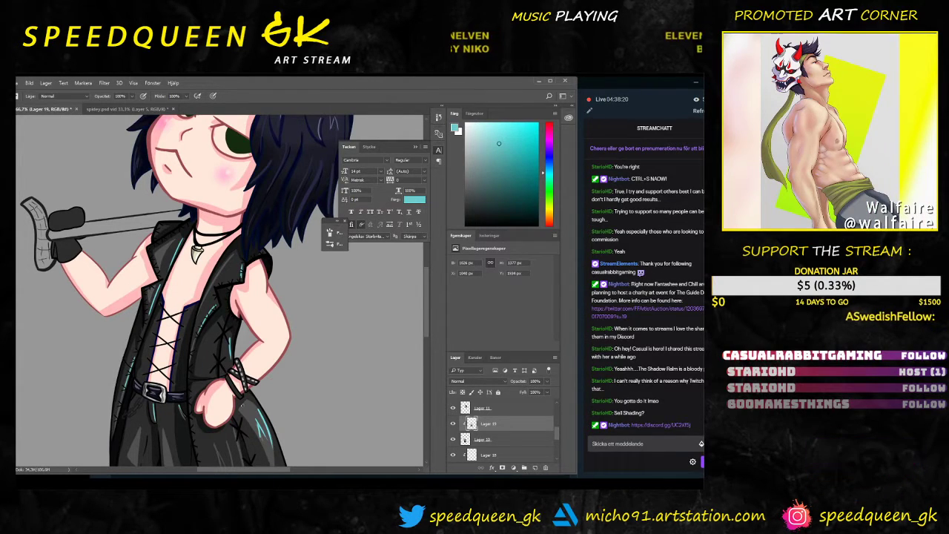
{"action": "key", "text": "ctrl+minus"}
{"action": "key", "text": "ctrl+minus"}
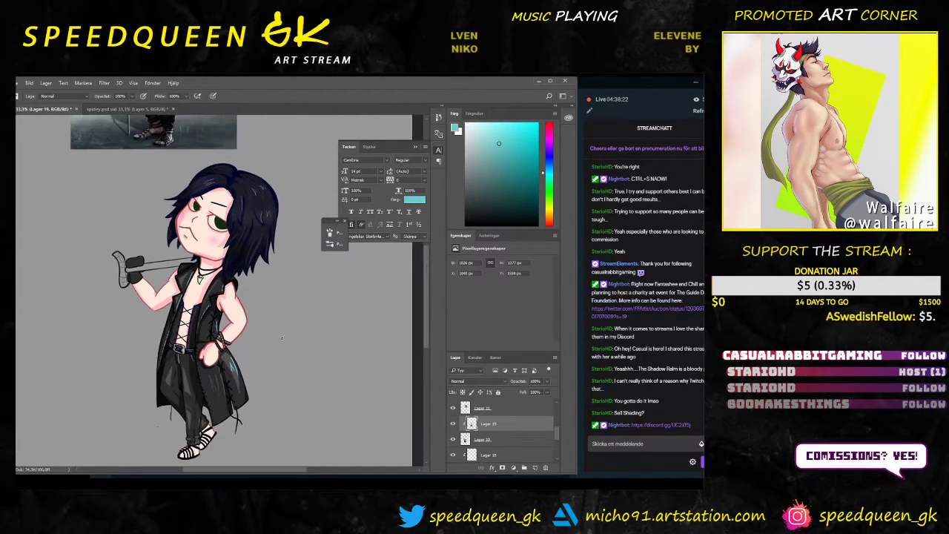
{"action": "key", "text": "ctrl+plus"}
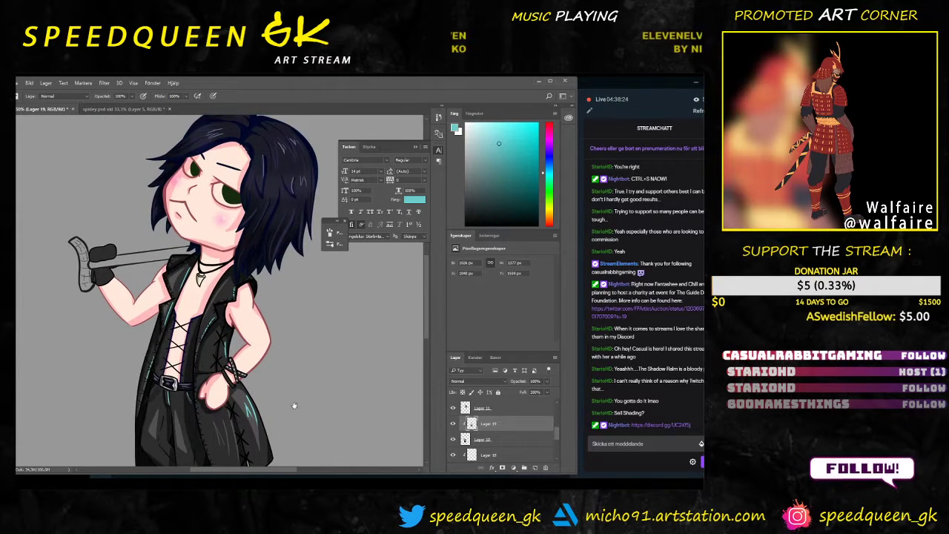
Step: Cover the cyan trouser highlight under the belt, nearest the hand, with black sampled from the linework
{"action": "left_click_drag", "start_coordinate": [294, 406], "coordinate": [312, 313]}
{"action": "key", "text": "ctrl+plus"}
{"action": "key", "text": "ctrl+plus"}
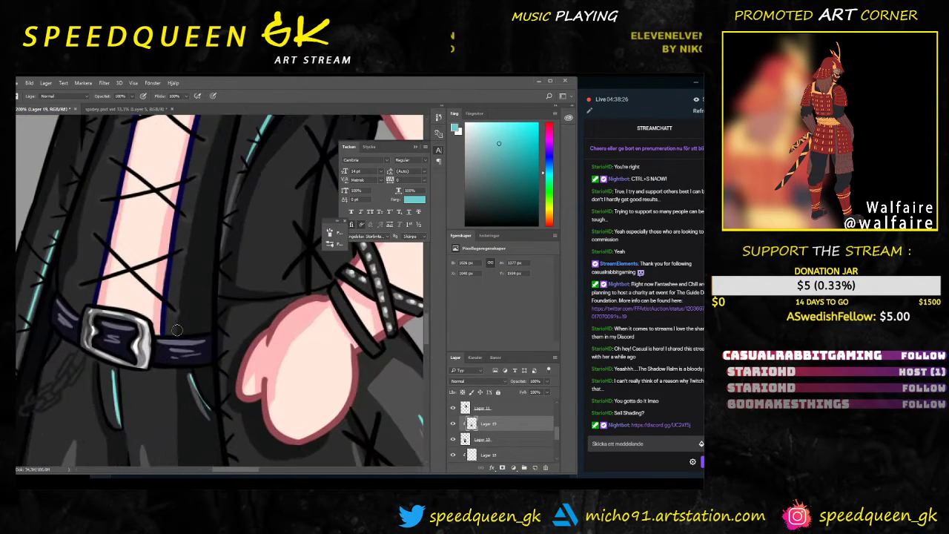
{"action": "left_click_drag", "start_coordinate": [228, 317], "coordinate": [229, 254]}
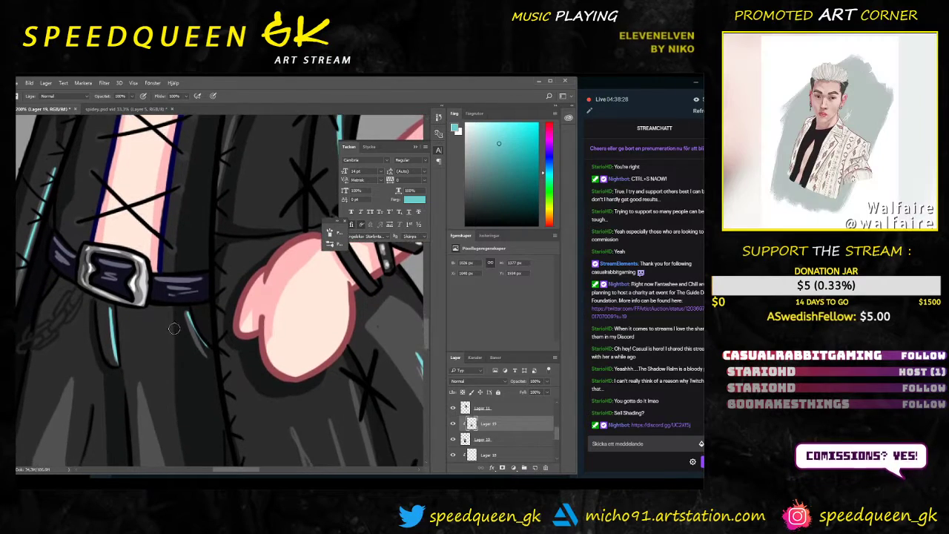
{"action": "left_click_drag", "start_coordinate": [202, 347], "coordinate": [206, 355]}
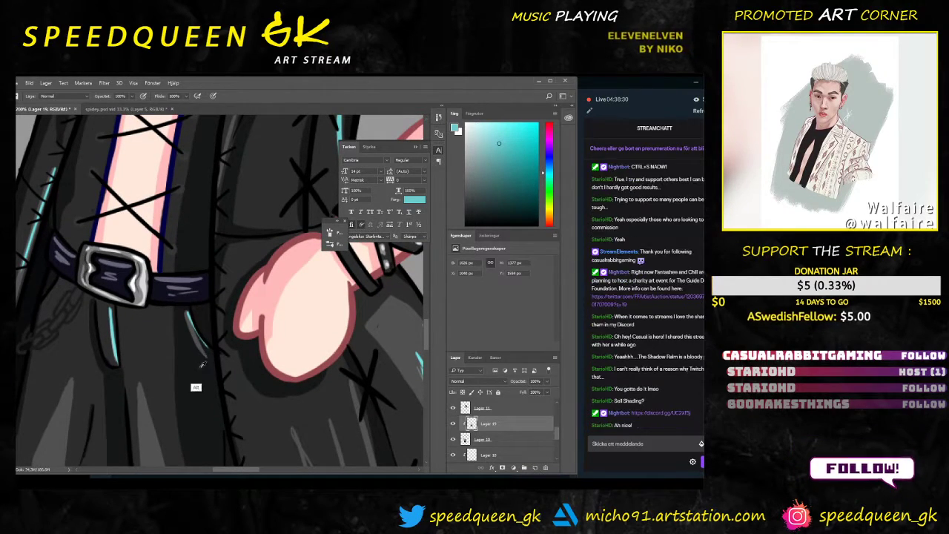
{"action": "left_click", "coordinate": [200, 365], "text": "alt"}
{"action": "left_click_drag", "start_coordinate": [185, 311], "coordinate": [190, 325]}
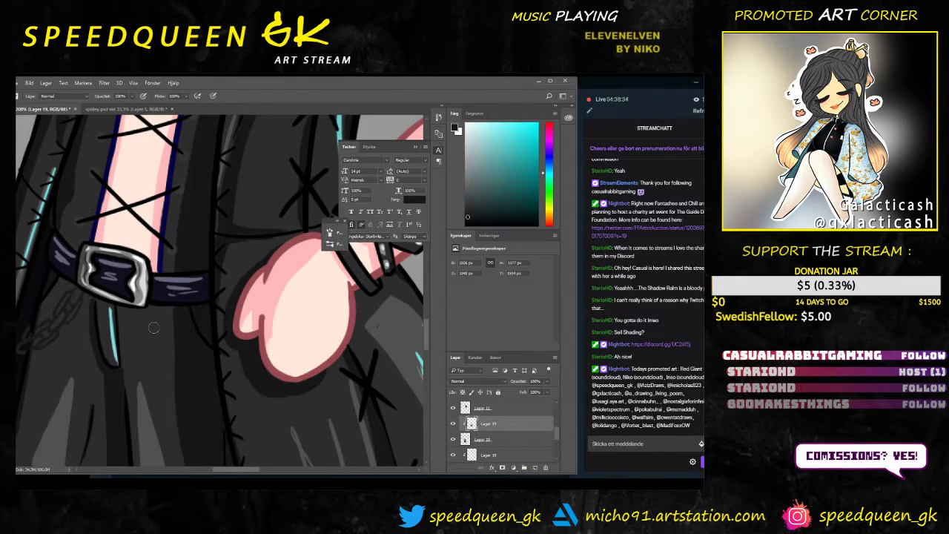
Step: Redraw the curved trouser highlight below the belt nearest the hand in cyan sampled from the neighbouring one, undoing unsatisfactory strokes
{"action": "left_click", "coordinate": [113, 330], "text": "alt"}
{"action": "left_click_drag", "start_coordinate": [186, 314], "coordinate": [208, 354]}
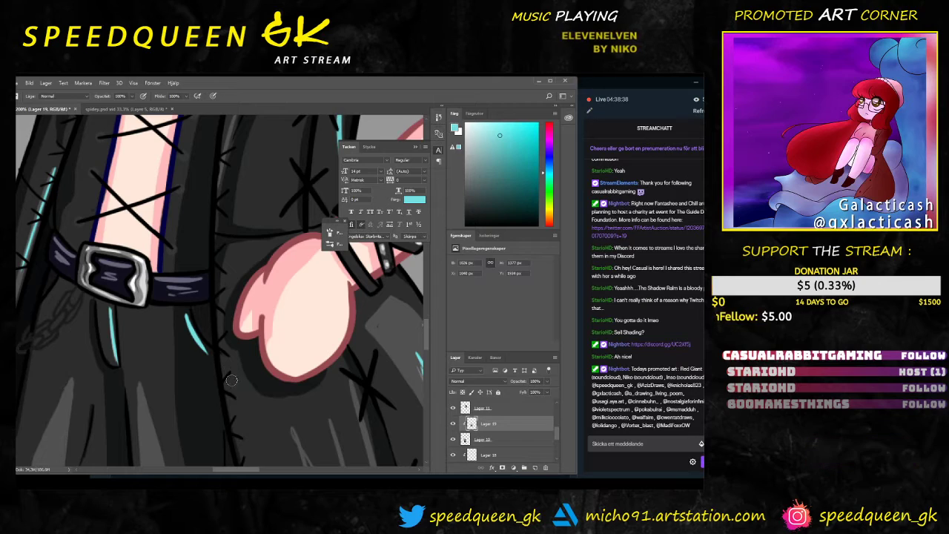
{"action": "key", "text": "ctrl+z"}
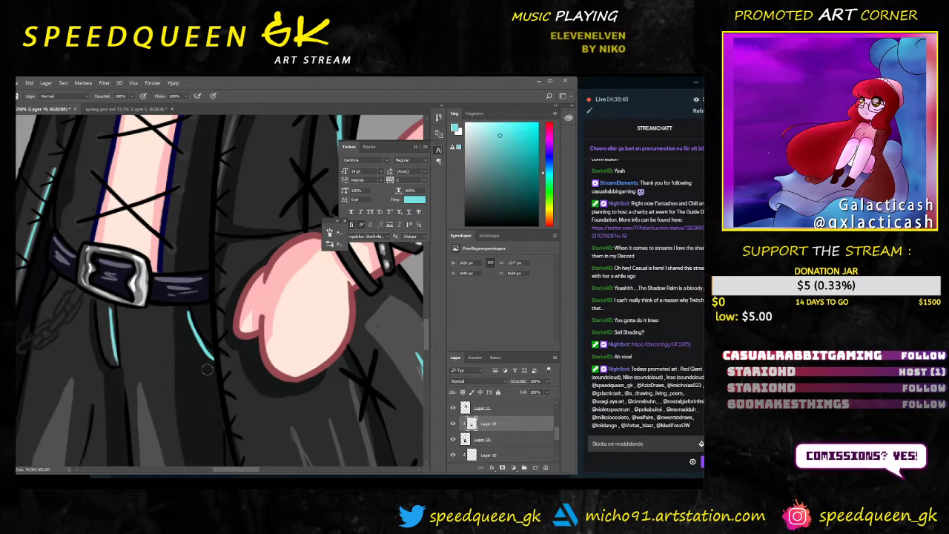
{"action": "key", "text": "ctrl+z"}
{"action": "left_click_drag", "start_coordinate": [187, 310], "coordinate": [210, 355]}
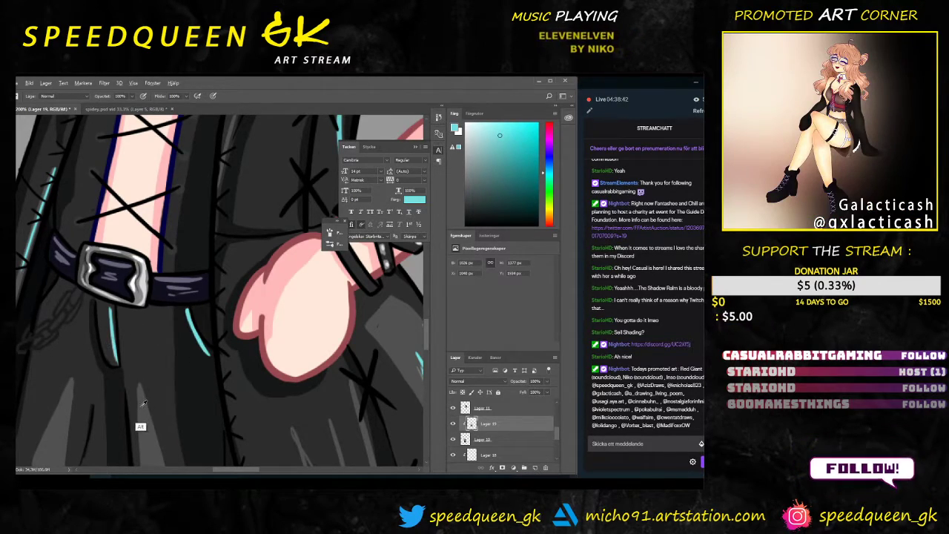
Step: Recolour the trouser highlight under the belt buckle in sampled grey, and paint over the cyan one nearest the hand with black
{"action": "left_click", "coordinate": [112, 312], "text": "alt"}
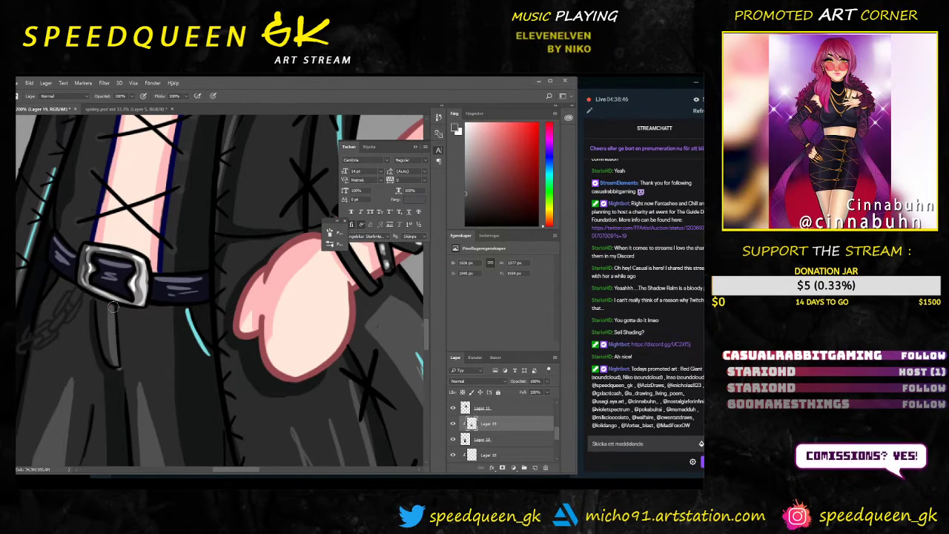
{"action": "left_click", "coordinate": [121, 371], "text": "alt"}
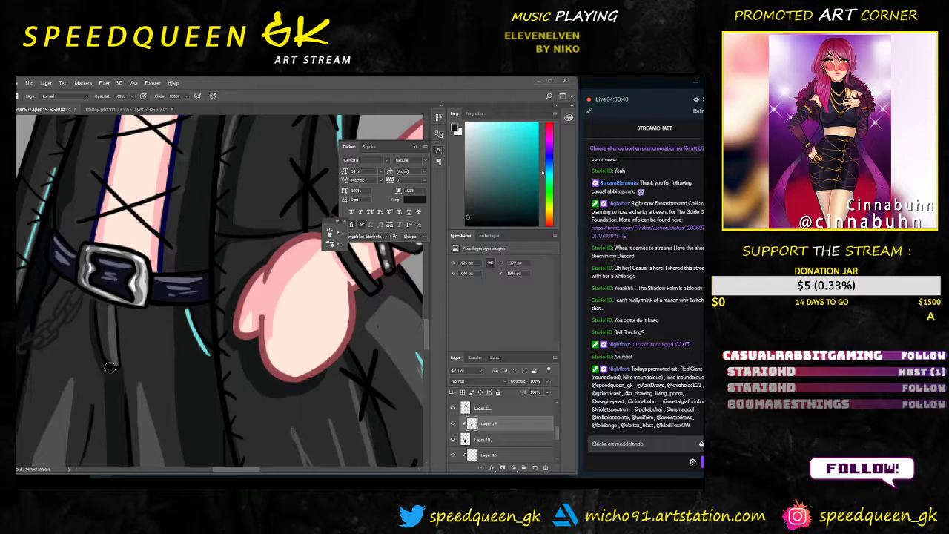
{"action": "key", "text": "ctrl+minus"}
{"action": "key", "text": "ctrl+minus"}
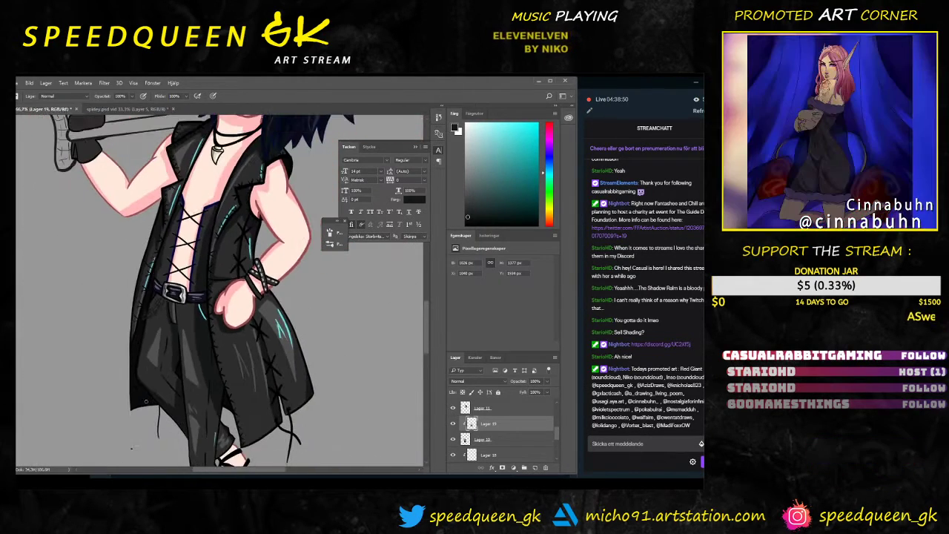
{"action": "key", "text": "ctrl+minus"}
{"action": "left_click_drag", "start_coordinate": [317, 336], "coordinate": [303, 351]}
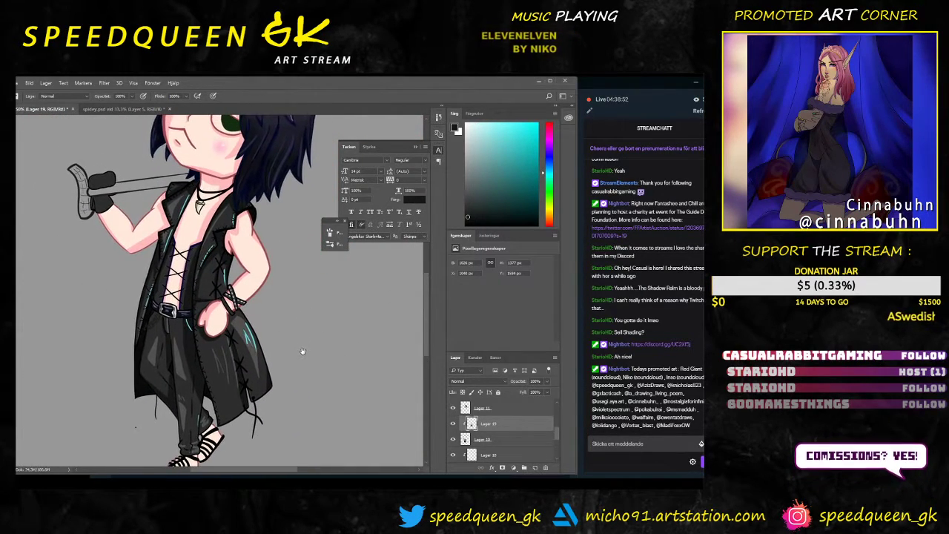
{"action": "key", "text": "ctrl+plus"}
{"action": "key", "text": "ctrl+plus"}
{"action": "key", "text": "ctrl+plus"}
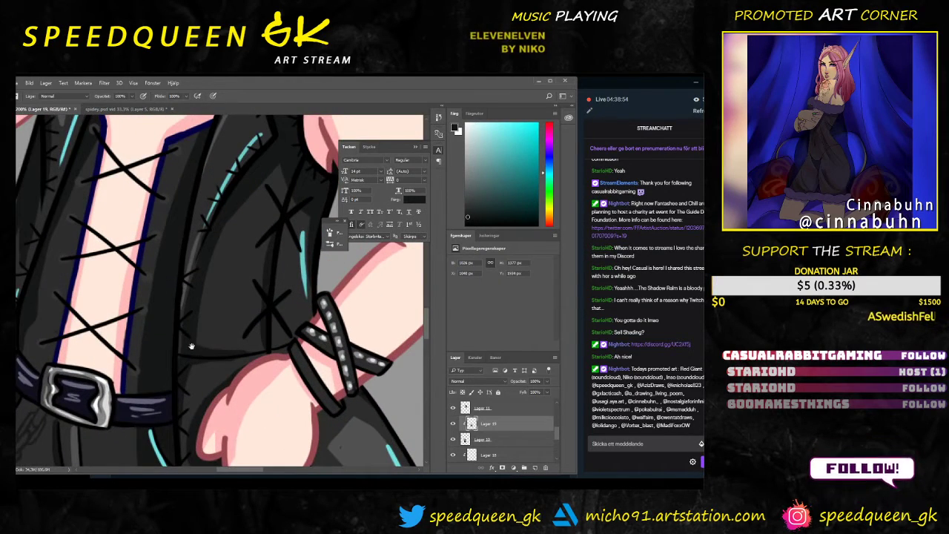
{"action": "mouse_move", "coordinate": [191, 346]}
{"action": "left_mouse_down"}
{"action": "mouse_move", "coordinate": [234, 299]}
{"action": "mouse_move", "coordinate": [221, 257]}
{"action": "left_mouse_up"}
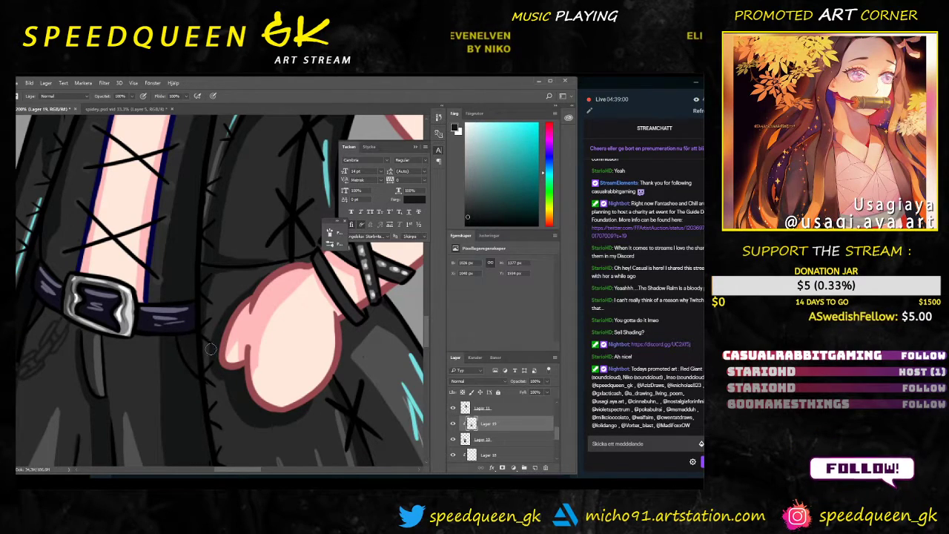
Step: Switch to Spotify to check the amv playlist, and return to the drawing in Photoshop
{"action": "key", "text": "alt+Tab"}
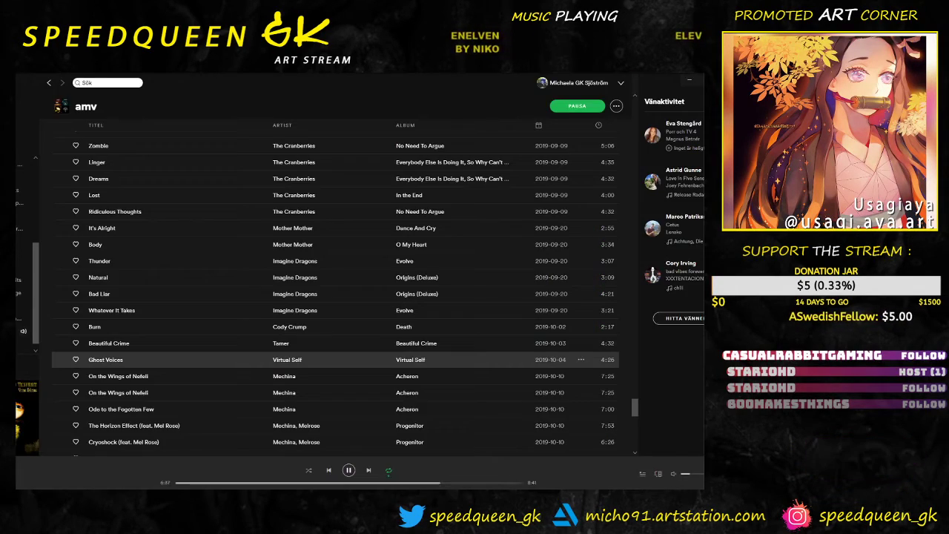
{"action": "left_click", "coordinate": [689, 80]}
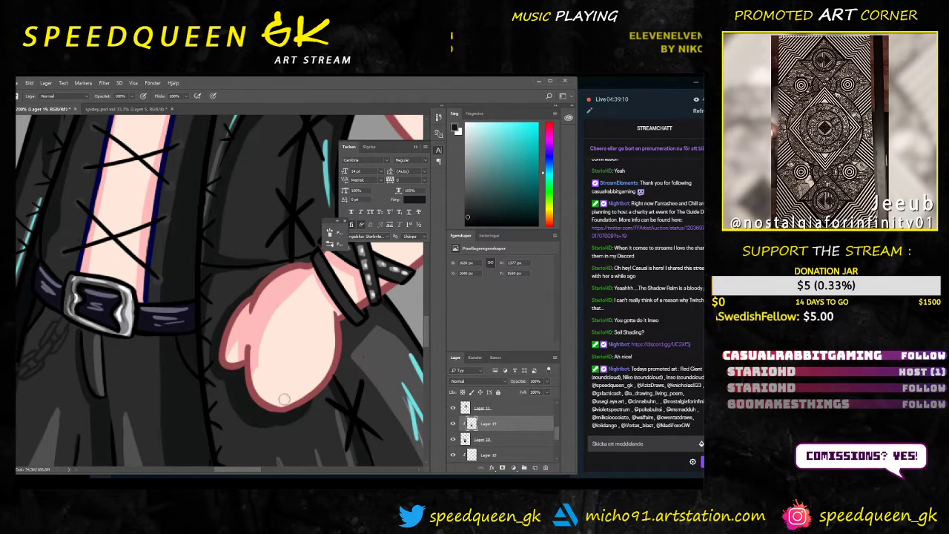
Step: Paint a curved cyan highlight on the trousers below the belt nearest the hand, using cyan sampled from the coat's side
{"action": "scroll", "coordinate": [250, 360], "scroll_direction": "down", "scroll_amount": 2}
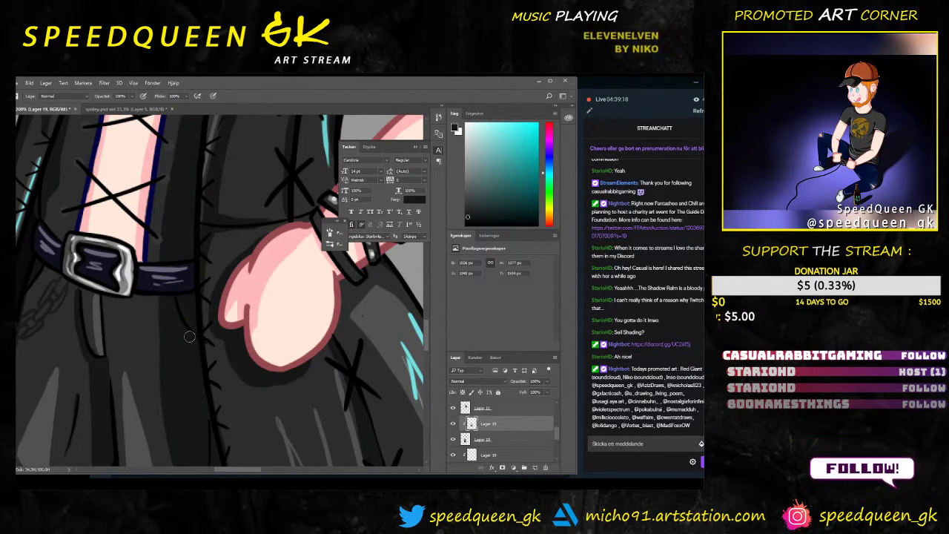
{"action": "right_click", "coordinate": [176, 313]}
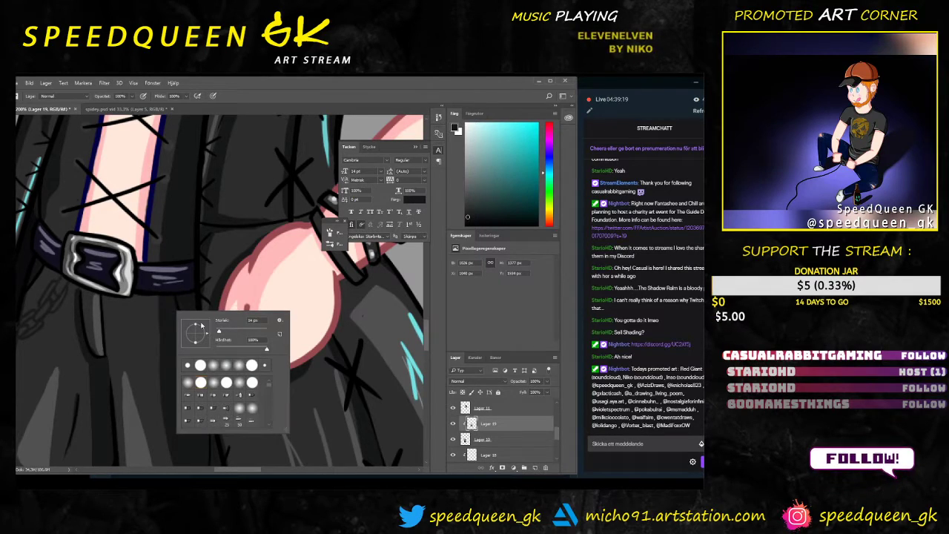
{"action": "left_click", "coordinate": [382, 320]}
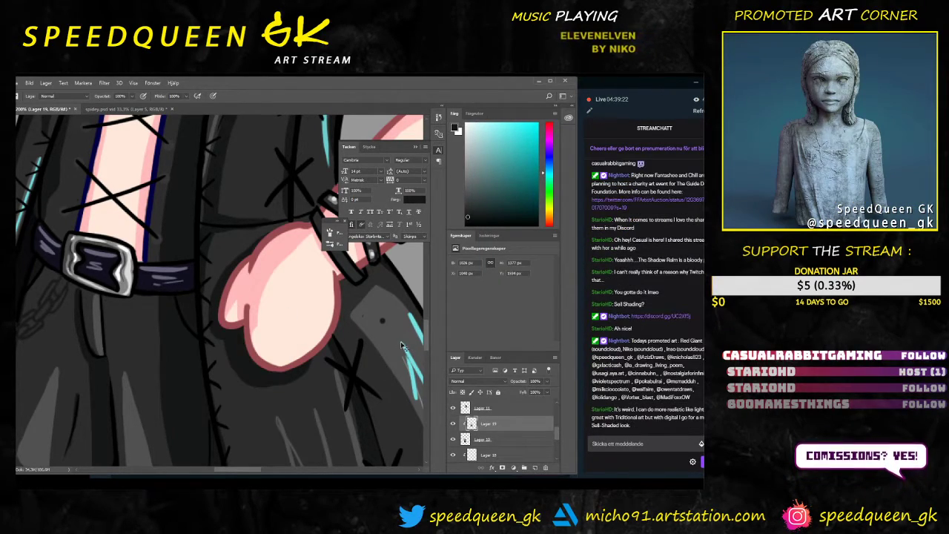
{"action": "left_click", "coordinate": [407, 373], "text": "alt"}
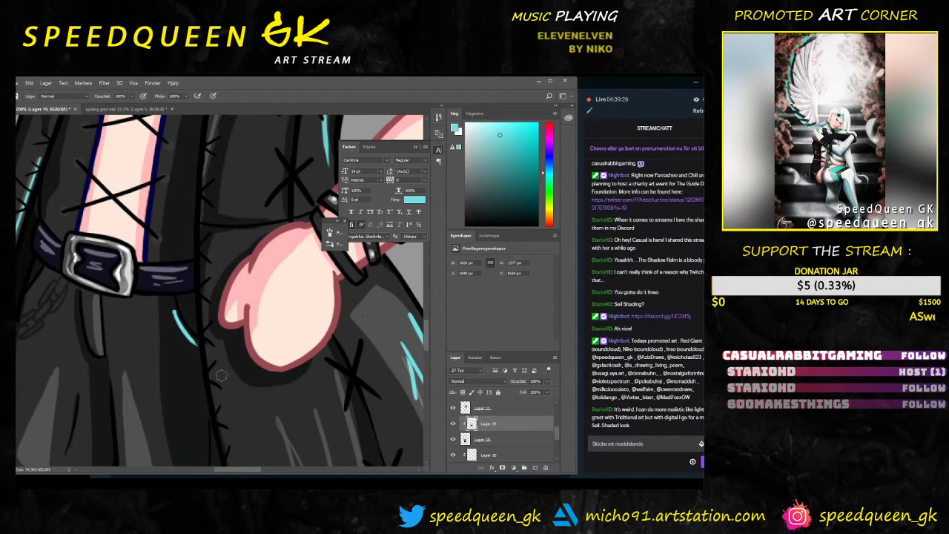
Step: Refine the curved trouser highlight nearest the hand, and paint a thin cyan highlight on the strap hanging below the belt buckle
{"action": "right_click", "coordinate": [219, 334]}
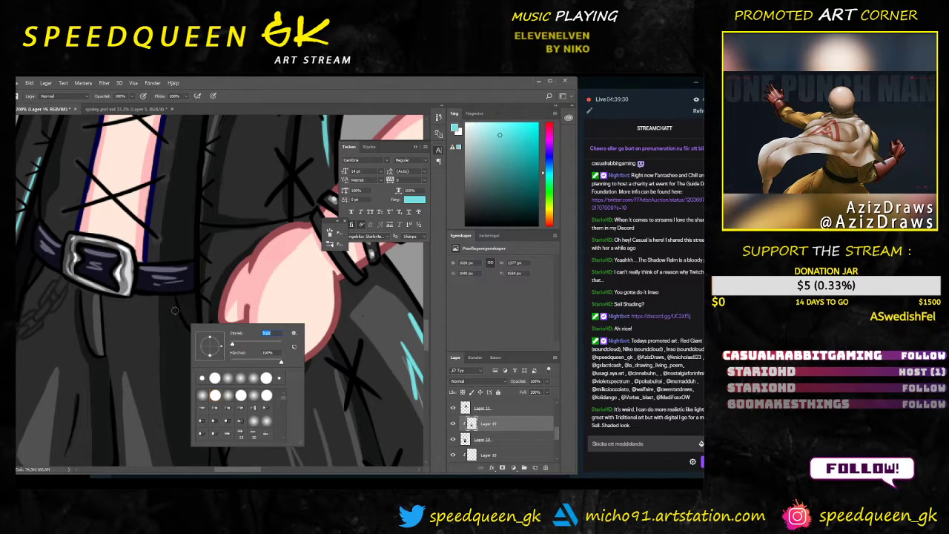
{"action": "left_click_drag", "start_coordinate": [175, 310], "coordinate": [198, 345]}
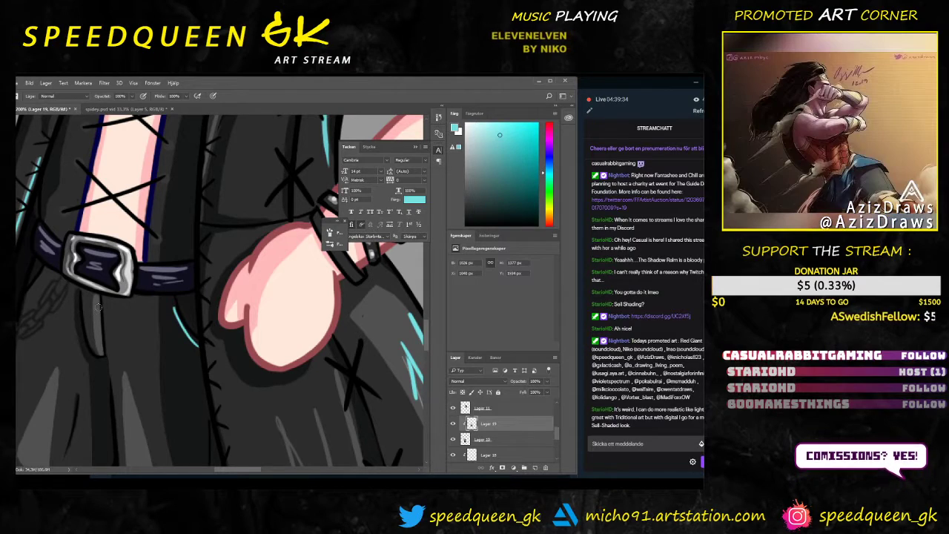
{"action": "left_click_drag", "start_coordinate": [96, 307], "coordinate": [97, 344]}
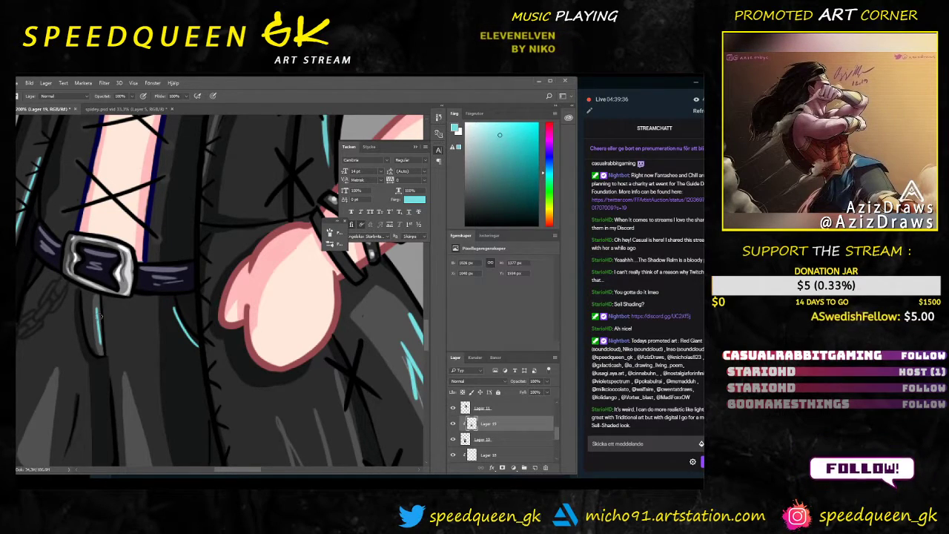
{"action": "key", "text": "ctrl+z"}
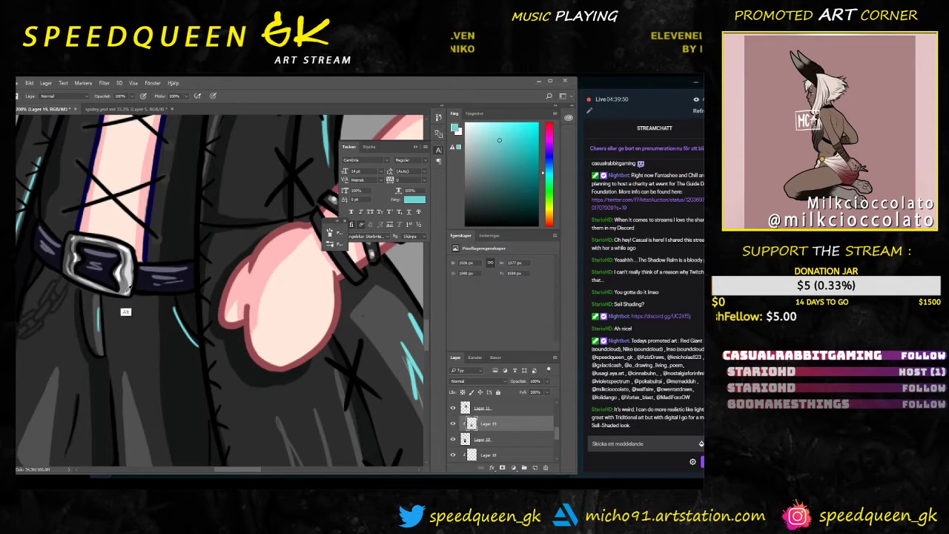
Step: Shade the belt buckle in sampled dark grey, and add cyan highlights to the buckle and belt using cyan from the trouser highlight
{"action": "left_click", "coordinate": [124, 284], "text": "alt"}
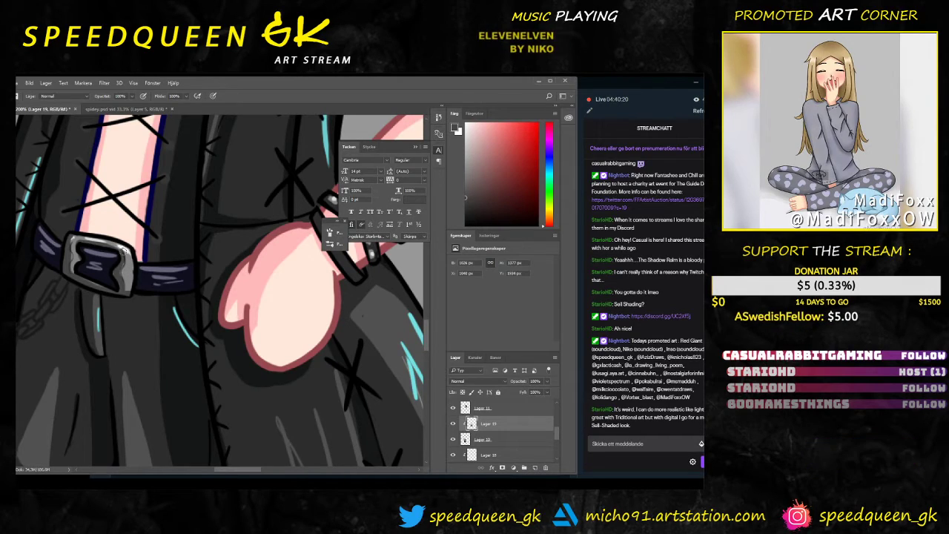
{"action": "left_click", "coordinate": [179, 313], "text": "alt"}
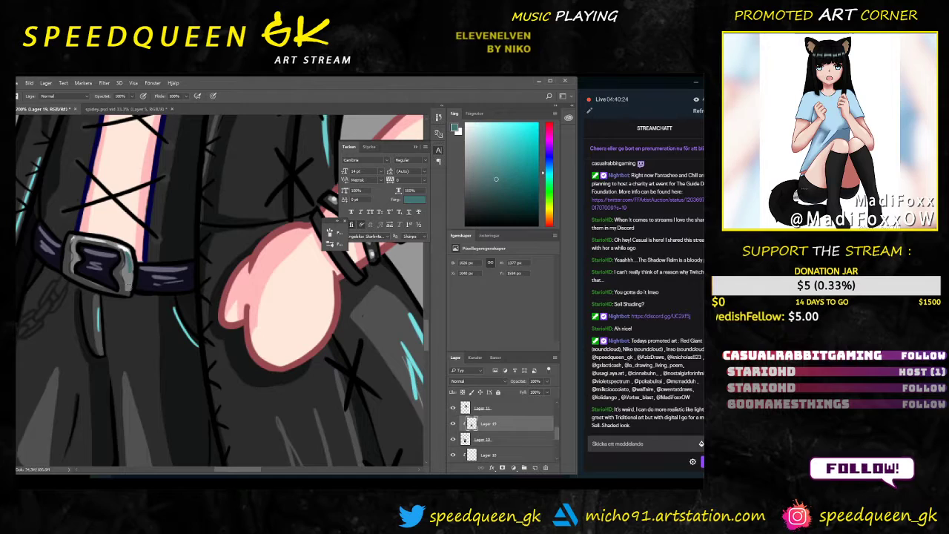
{"action": "left_click", "coordinate": [177, 313], "text": "alt"}
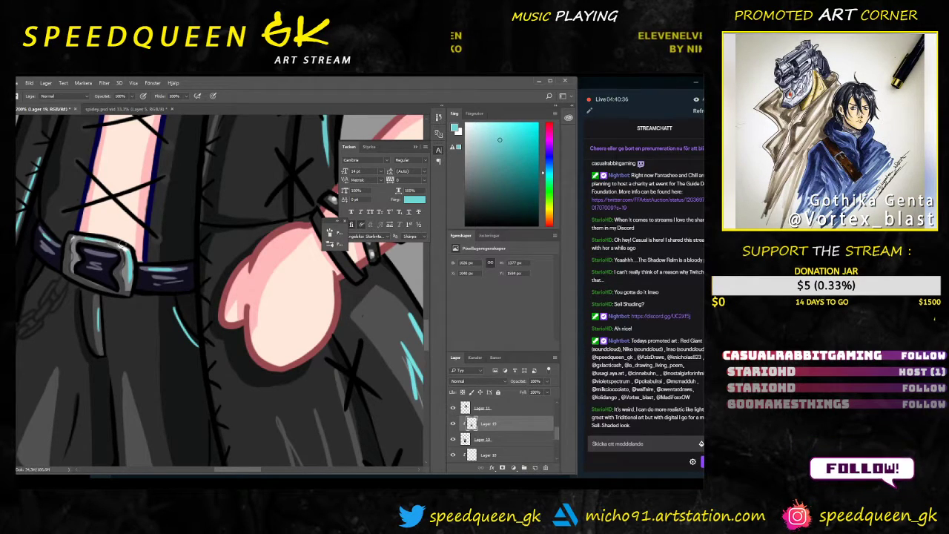
{"action": "key", "text": "ctrl+minus"}
{"action": "key", "text": "ctrl+minus"}
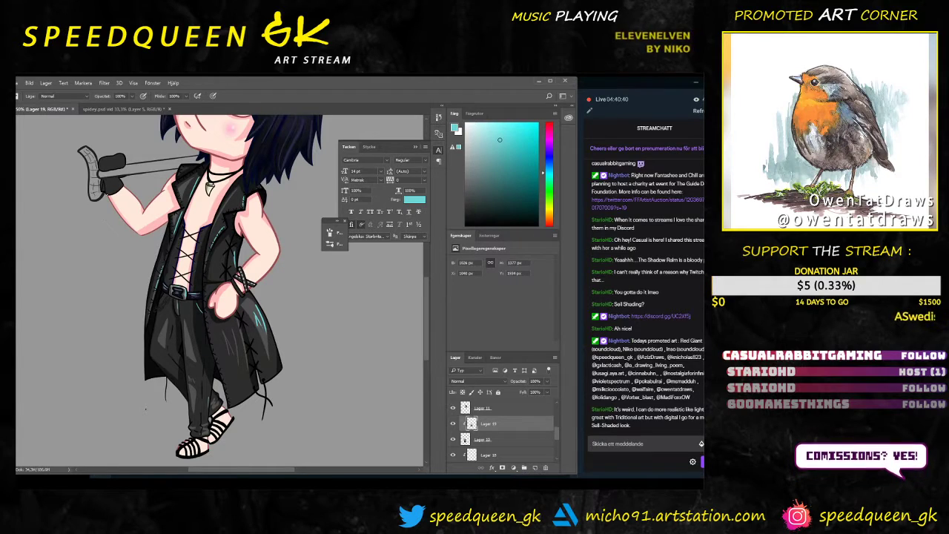
{"action": "left_click_drag", "start_coordinate": [337, 338], "coordinate": [300, 331]}
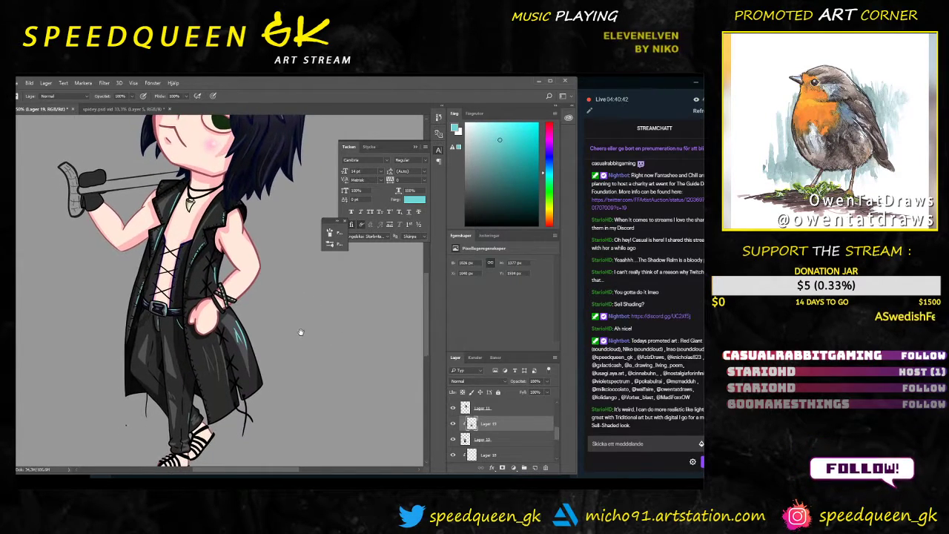
{"action": "key", "text": "ctrl+minus"}
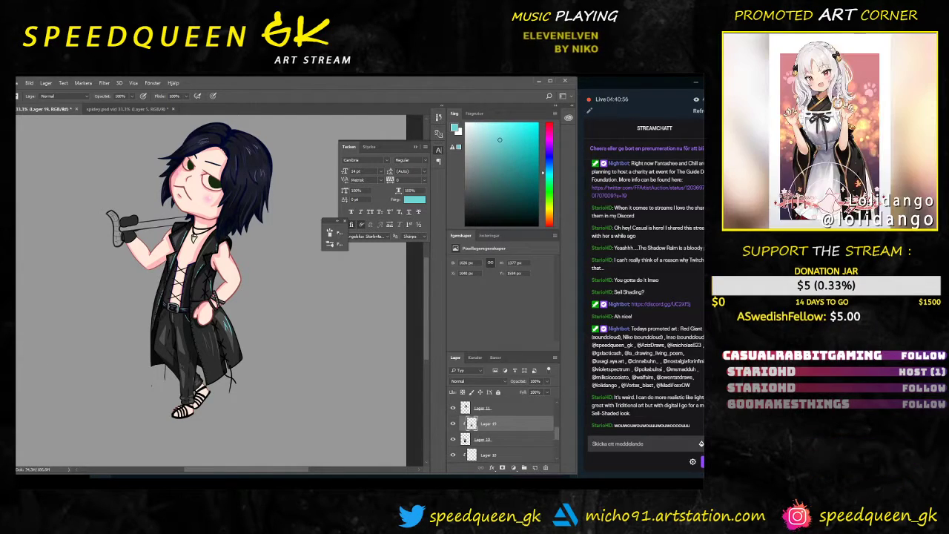
Step: Switch to Spotify to adjust the playback volume, and return to the drawing in Photoshop
{"action": "key", "text": "alt+Tab"}
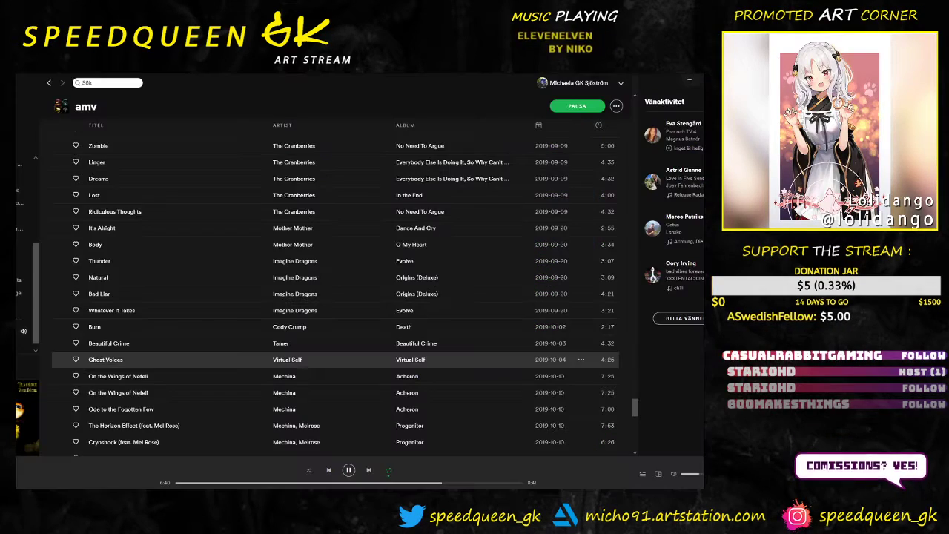
{"action": "left_click", "coordinate": [686, 474]}
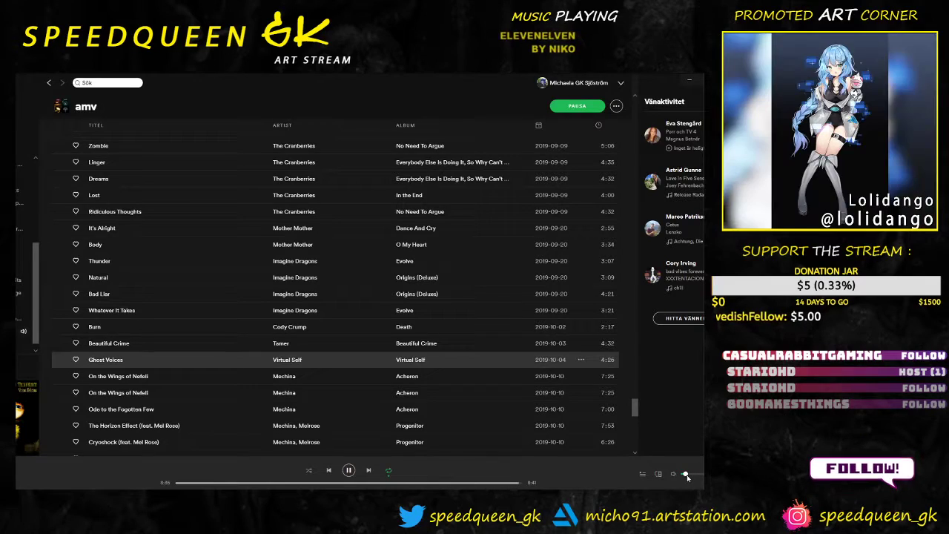
{"action": "left_click", "coordinate": [691, 79]}
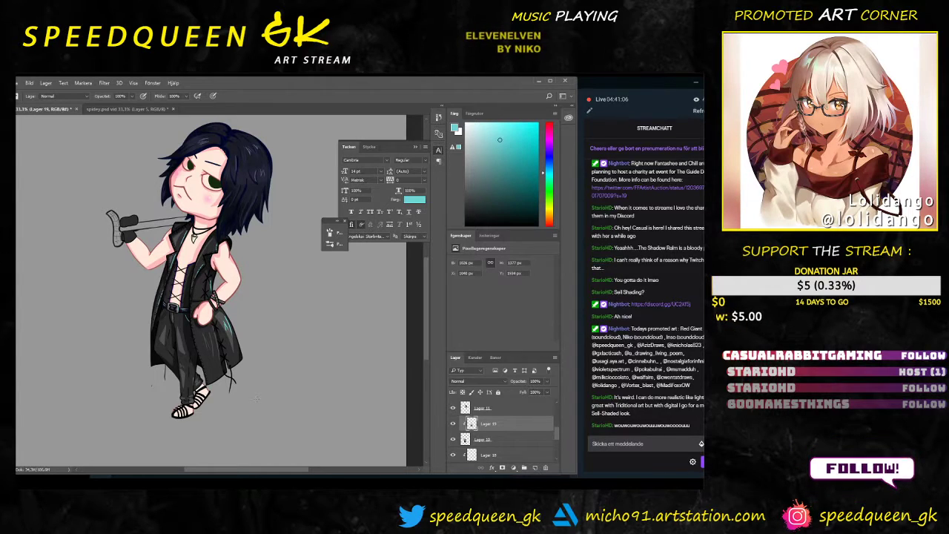
{"action": "key", "text": "ctrl+plus"}
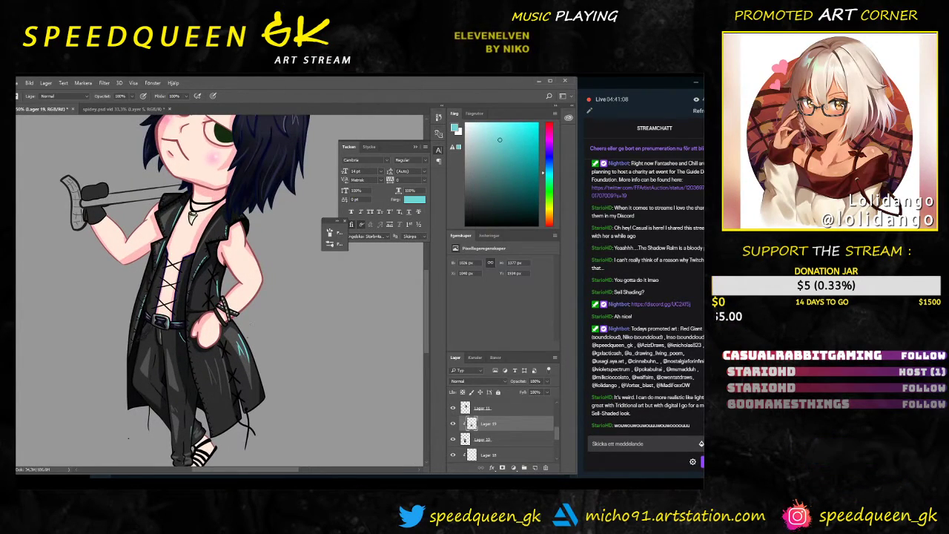
{"action": "key", "text": "alt+Tab"}
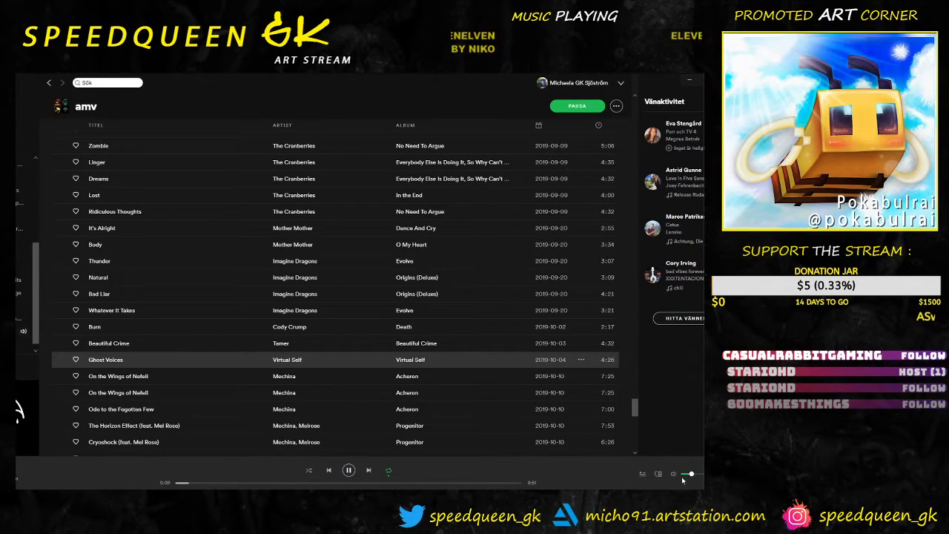
{"action": "key", "text": "alt+Tab"}
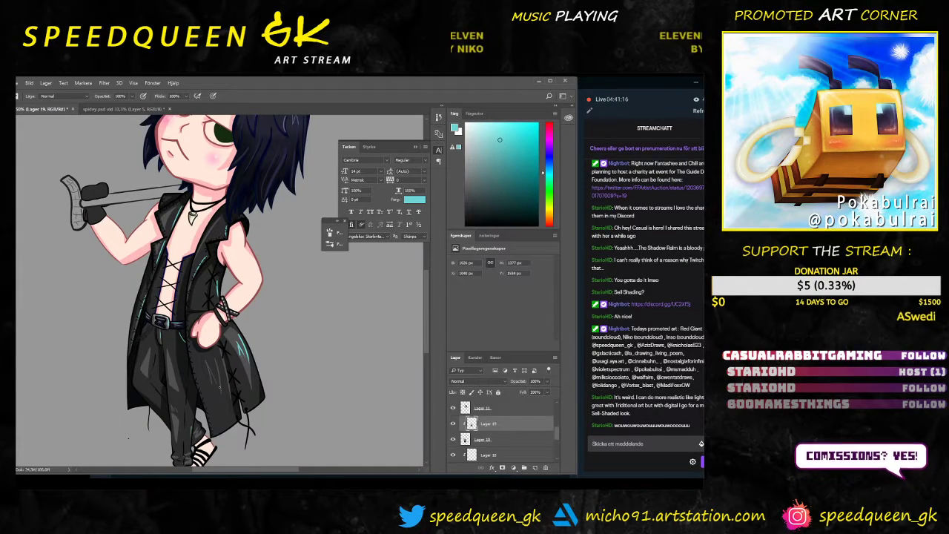
Step: Sample grey from the coat's stitched edge, choose a lighter grey, and adjust the brush for detailing beside the chest lacing
{"action": "scroll", "coordinate": [184, 280], "scroll_direction": "up", "scroll_amount": 1}
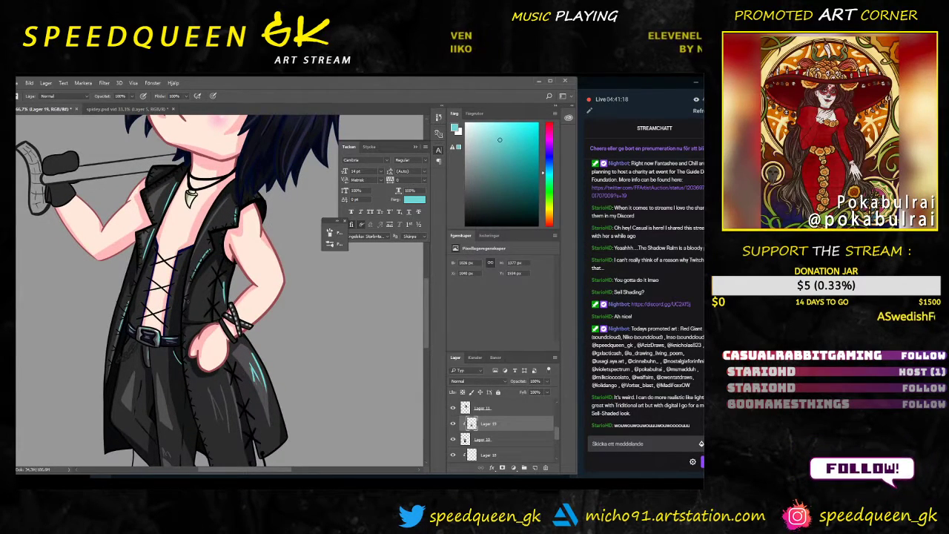
{"action": "scroll", "coordinate": [196, 290], "scroll_direction": "up", "scroll_amount": 2}
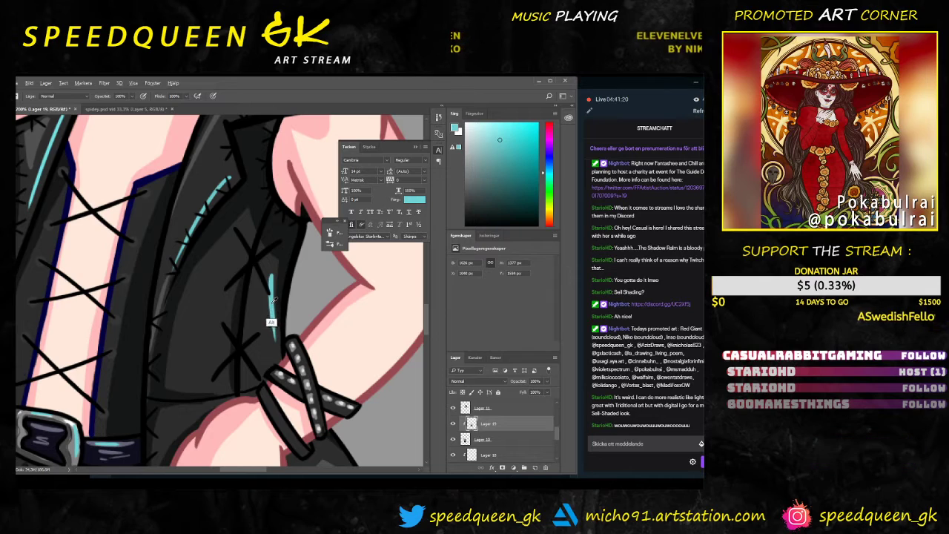
{"action": "scroll", "coordinate": [224, 334], "scroll_direction": "down", "scroll_amount": 2}
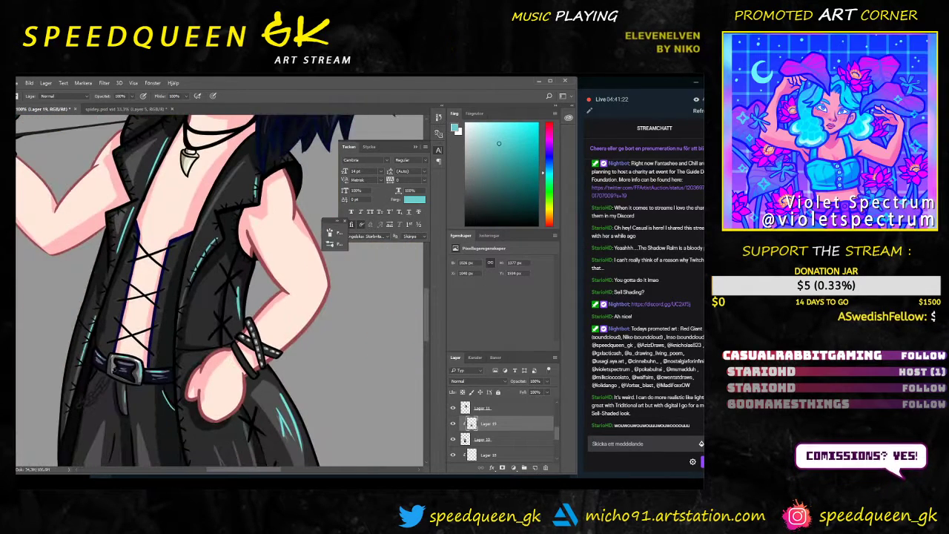
{"action": "scroll", "coordinate": [221, 327], "scroll_direction": "up", "scroll_amount": 2}
{"action": "left_click_drag", "start_coordinate": [149, 353], "coordinate": [203, 311]}
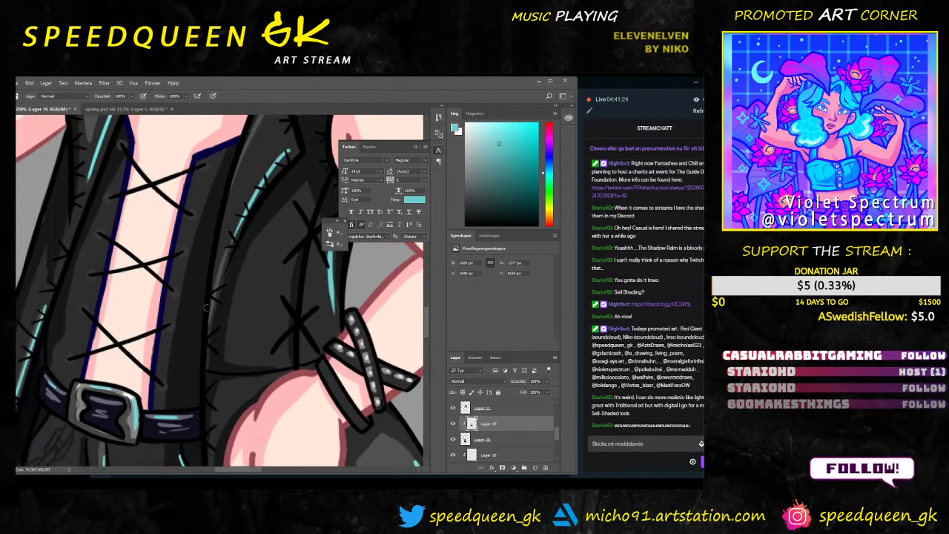
{"action": "left_click", "coordinate": [223, 284], "text": "alt"}
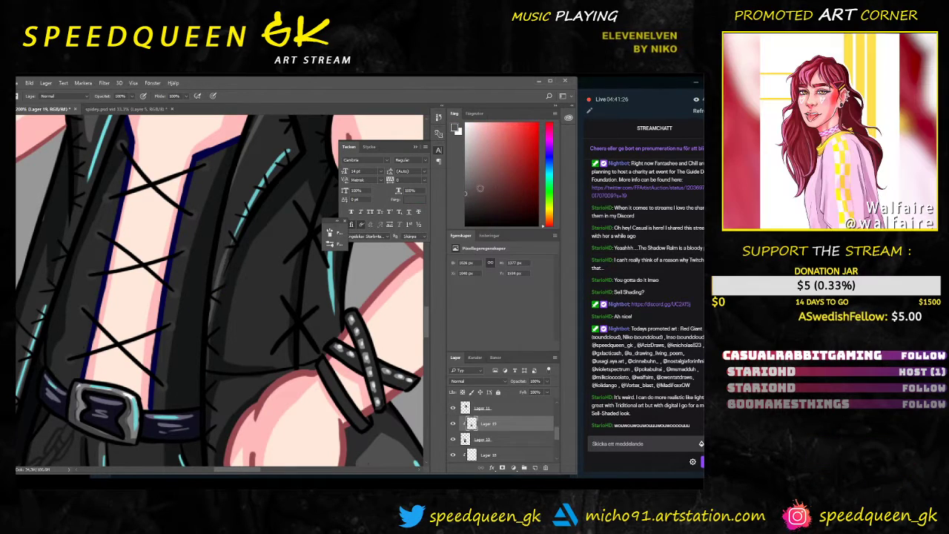
{"action": "scroll", "coordinate": [167, 331], "scroll_direction": "up", "scroll_amount": 2}
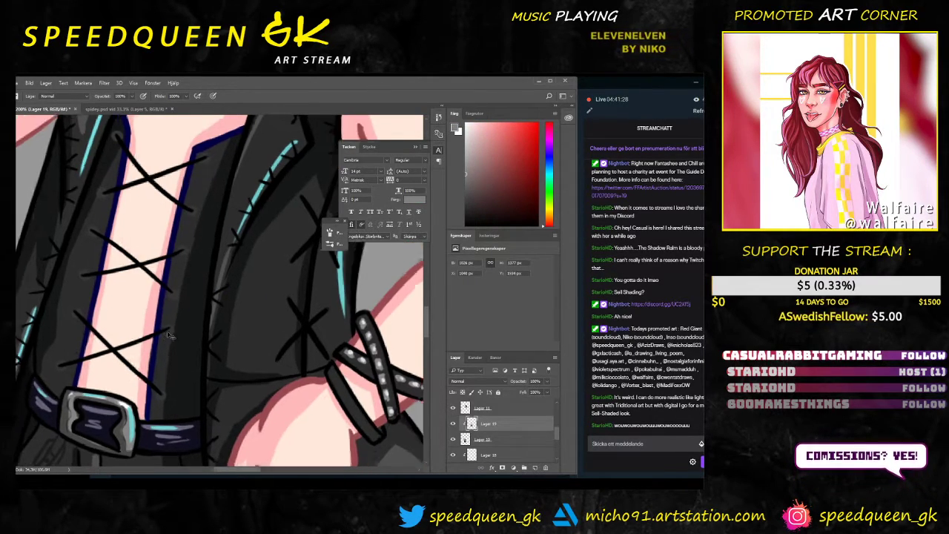
{"action": "right_click", "coordinate": [165, 335]}
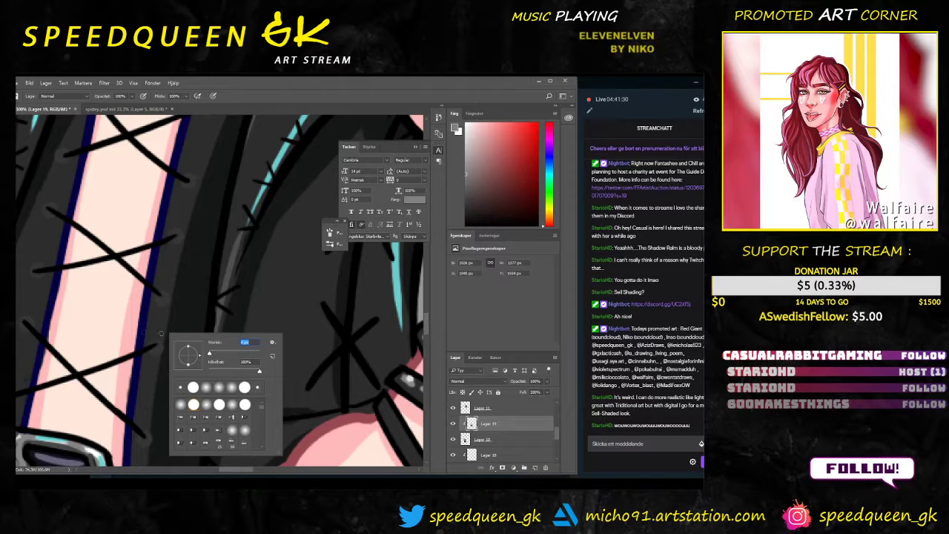
{"action": "left_click", "coordinate": [156, 343]}
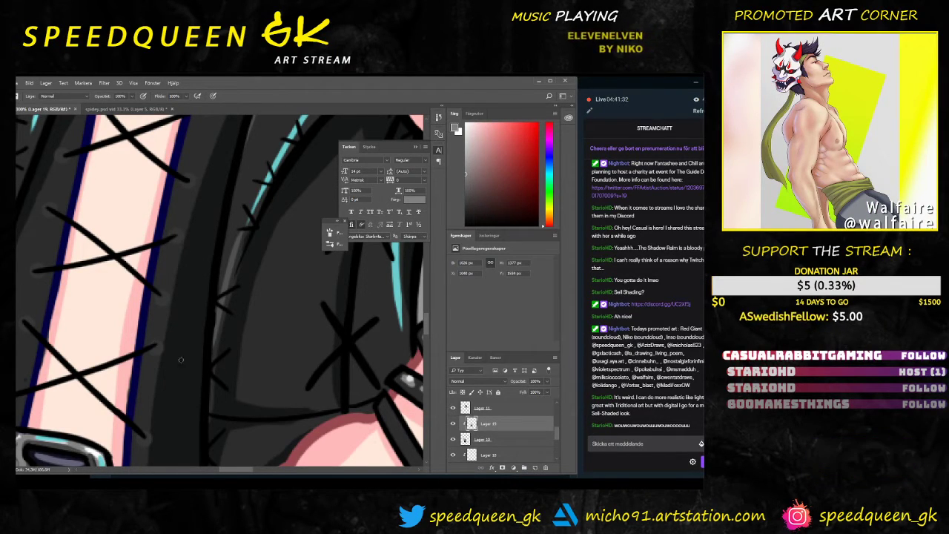
Step: Make Layer 8 active and paint small grey eyelet rings around the ends of the chest lacing
{"action": "key", "text": "ctrl+minus"}
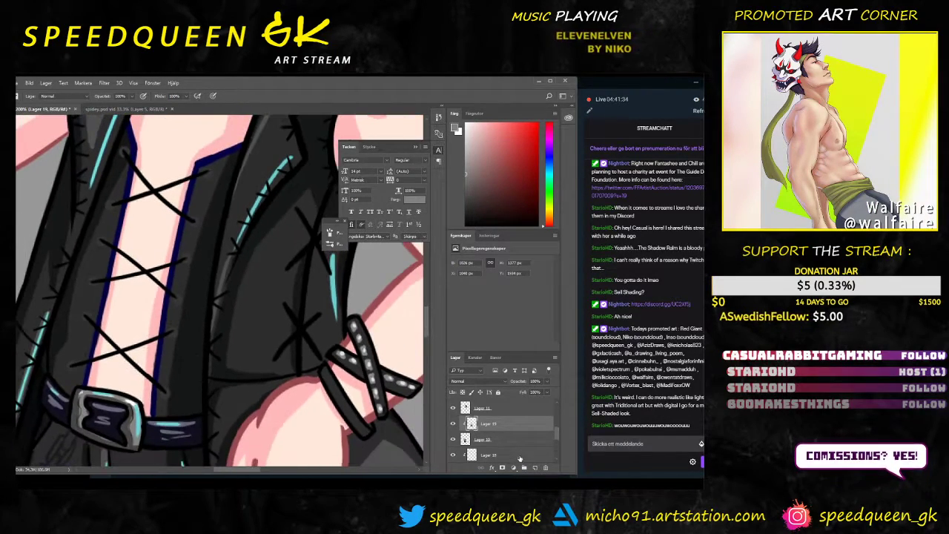
{"action": "scroll", "coordinate": [485, 440], "scroll_direction": "down", "scroll_amount": 3}
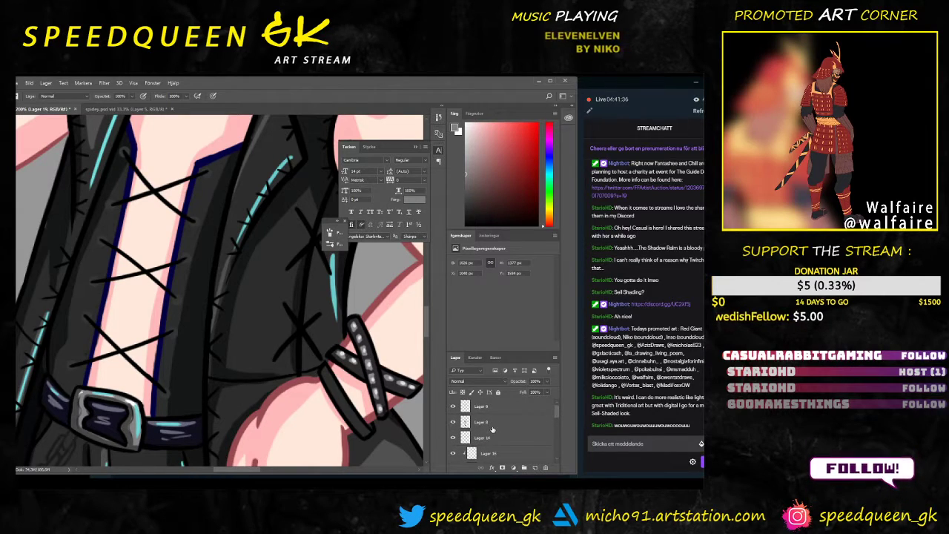
{"action": "left_click", "coordinate": [492, 426]}
{"action": "left_click", "coordinate": [453, 422]}
{"action": "left_click", "coordinate": [453, 422]}
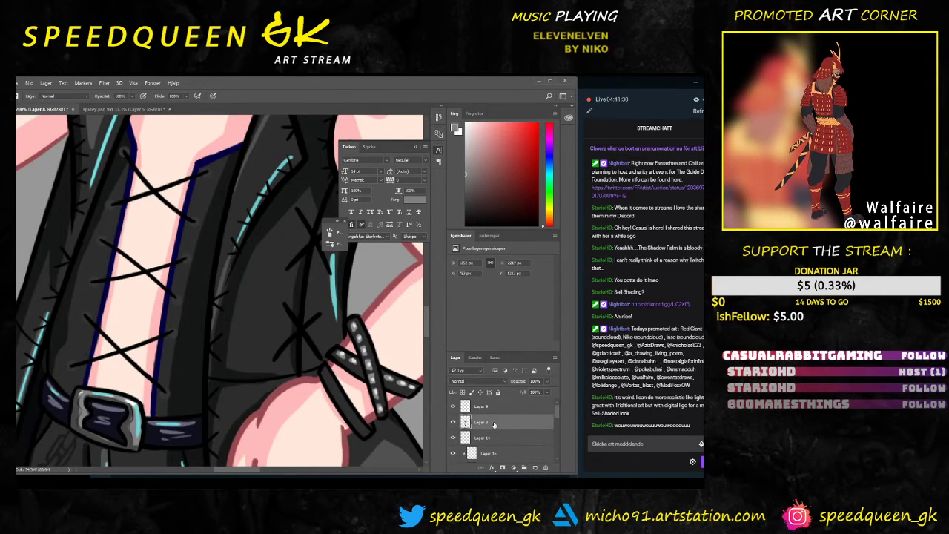
{"action": "key", "text": "ctrl+plus"}
{"action": "key", "text": "ctrl+plus"}
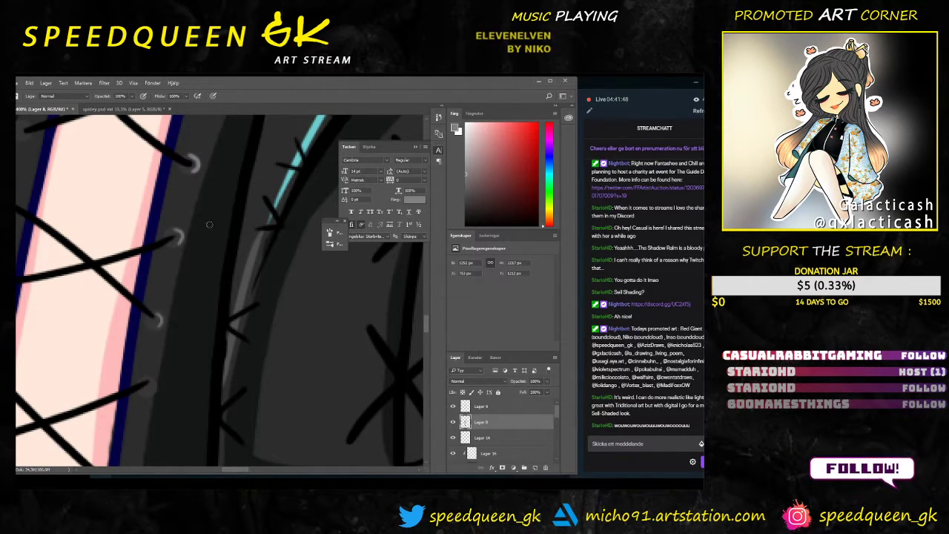
{"action": "key", "text": "ctrl+minus"}
{"action": "key", "text": "ctrl+minus"}
{"action": "key", "text": "ctrl+minus"}
{"action": "key", "text": "ctrl+minus"}
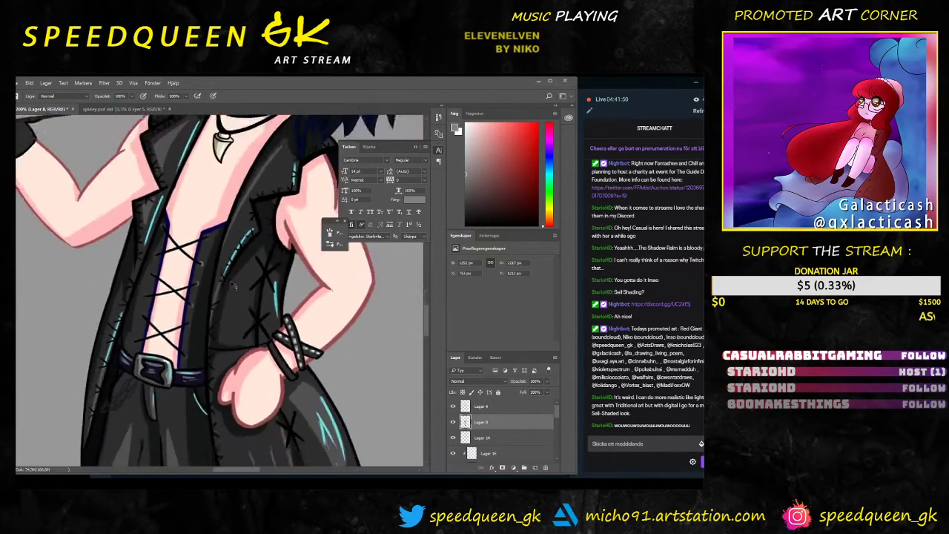
Step: Choose a lighter grey and paint highlights on the eyelets along the lacing edge nearest the hand on the hip
{"action": "key", "text": "ctrl+plus"}
{"action": "key", "text": "ctrl+plus"}
{"action": "key", "text": "ctrl+plus"}
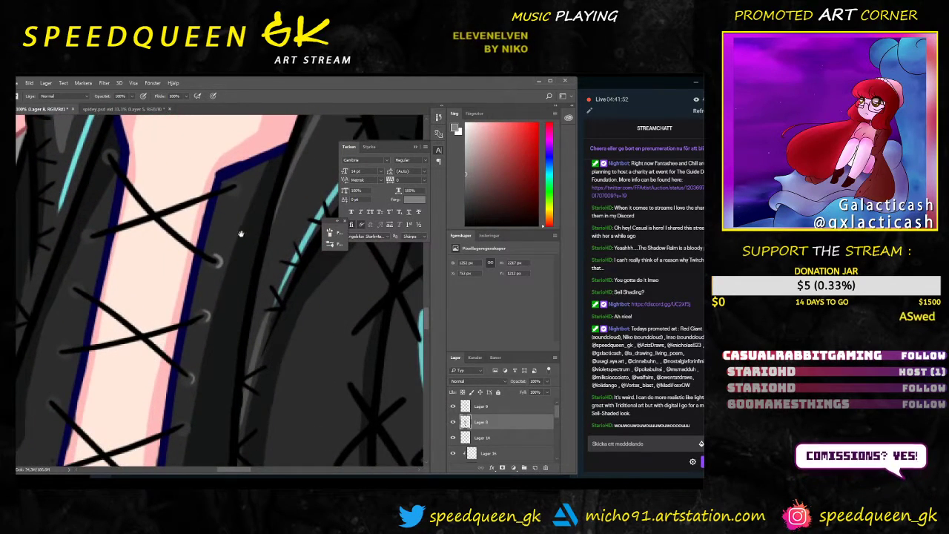
{"action": "left_click_drag", "start_coordinate": [241, 236], "coordinate": [199, 234]}
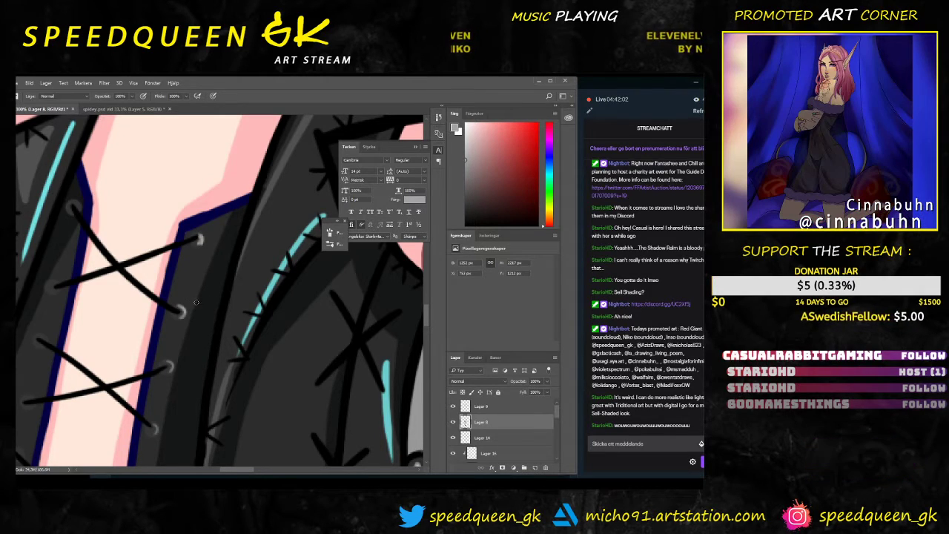
{"action": "left_click_drag", "start_coordinate": [198, 334], "coordinate": [221, 255]}
{"action": "left_click_drag", "start_coordinate": [191, 283], "coordinate": [191, 292]}
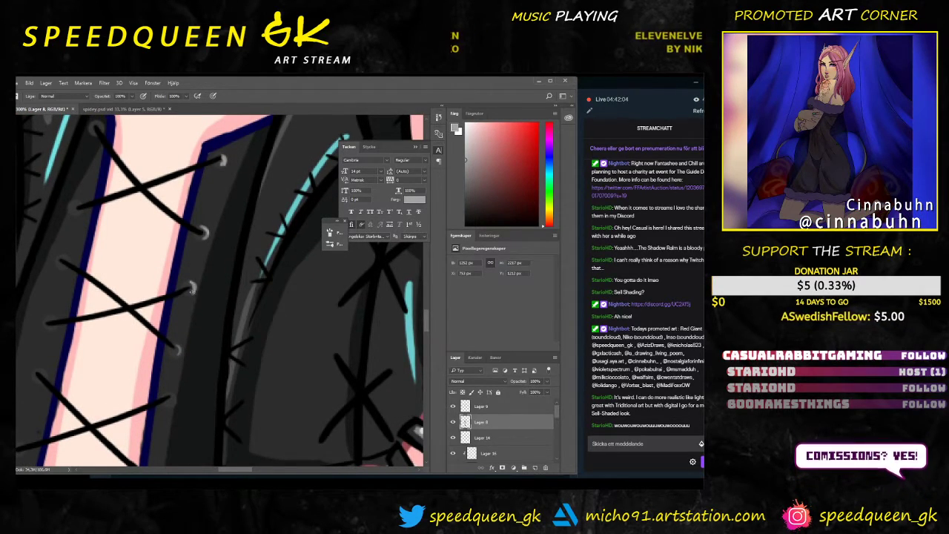
{"action": "left_click_drag", "start_coordinate": [198, 337], "coordinate": [206, 273]}
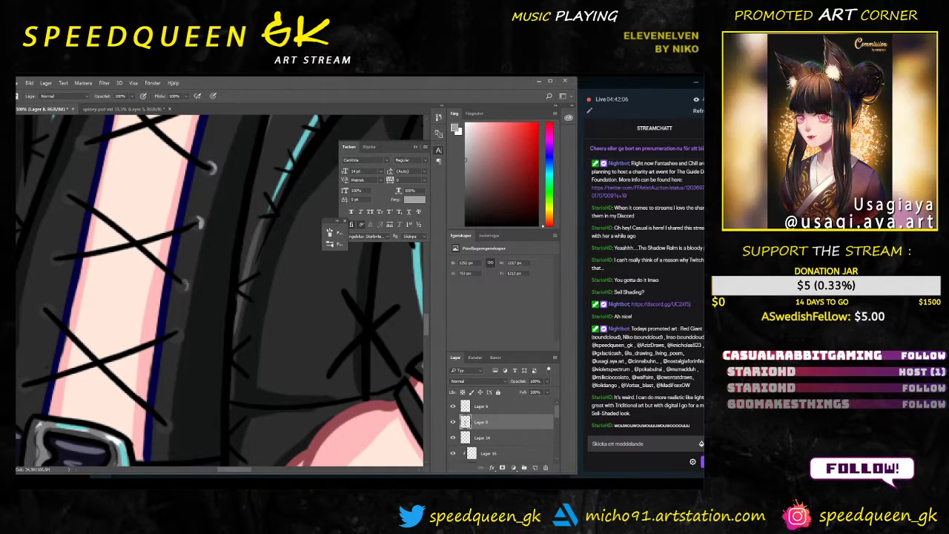
{"action": "mouse_move", "coordinate": [189, 322]}
{"action": "left_mouse_down"}
{"action": "mouse_move", "coordinate": [195, 294]}
{"action": "mouse_move", "coordinate": [184, 314]}
{"action": "mouse_move", "coordinate": [206, 300]}
{"action": "left_mouse_up"}
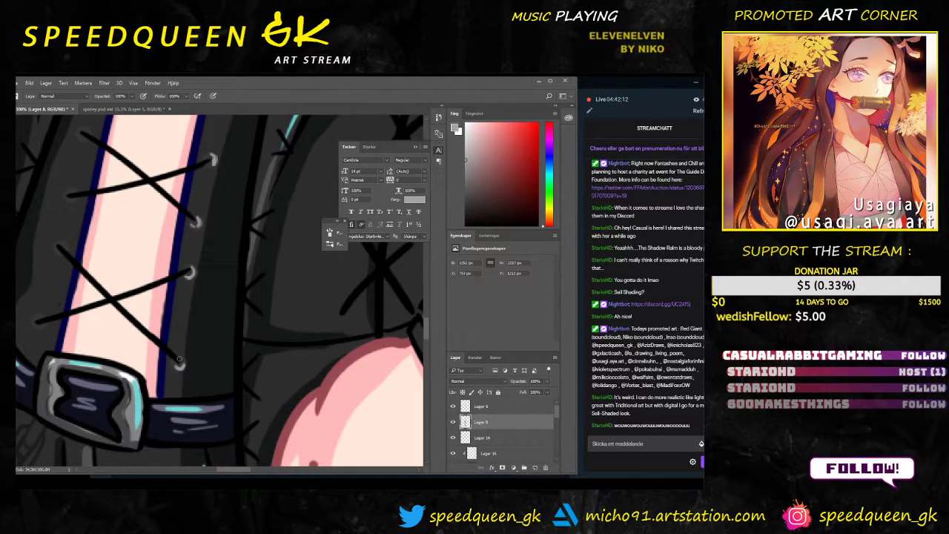
Step: Paint the same light grey highlights on the eyelets along the opposite lacing edge, from the belt up to the chest
{"action": "left_click_drag", "start_coordinate": [179, 361], "coordinate": [245, 367]}
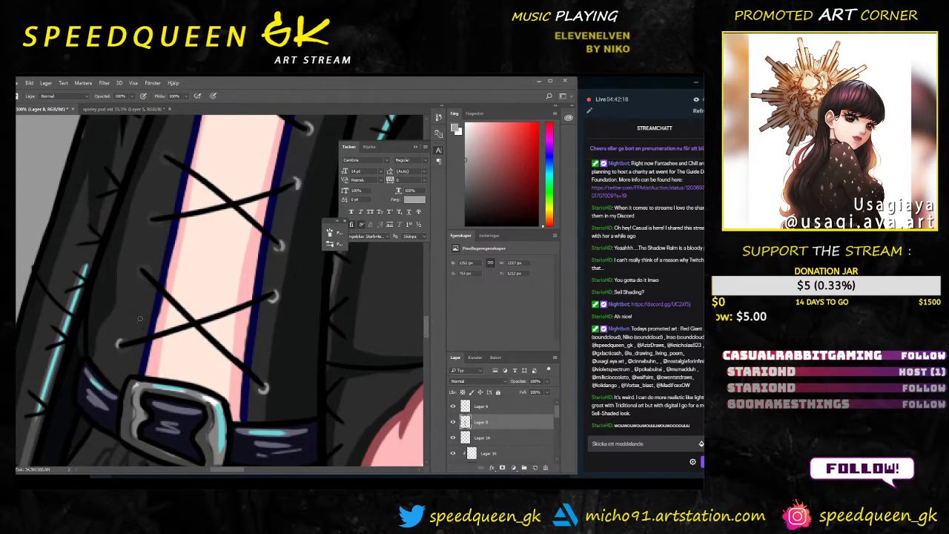
{"action": "left_click_drag", "start_coordinate": [140, 319], "coordinate": [135, 355]}
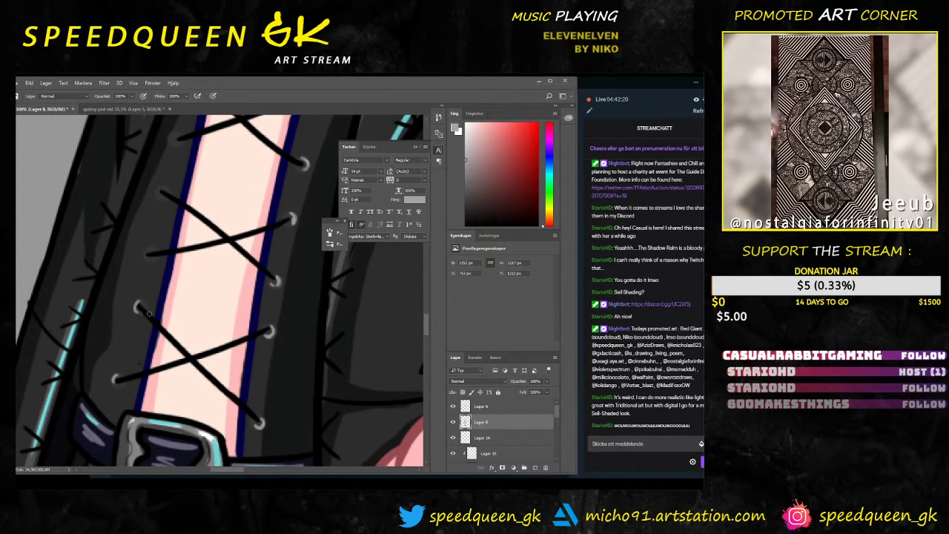
{"action": "left_click_drag", "start_coordinate": [171, 294], "coordinate": [160, 313]}
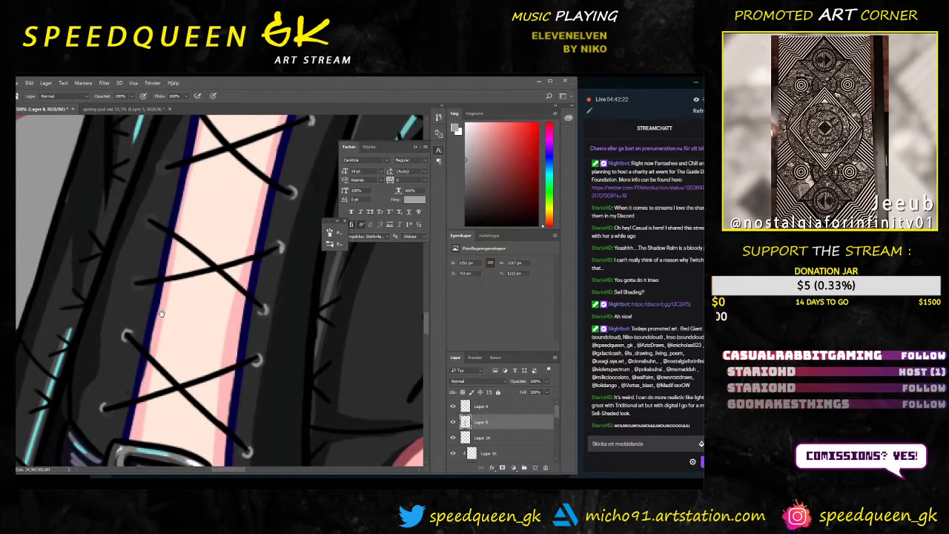
{"action": "left_click_drag", "start_coordinate": [153, 229], "coordinate": [138, 263]}
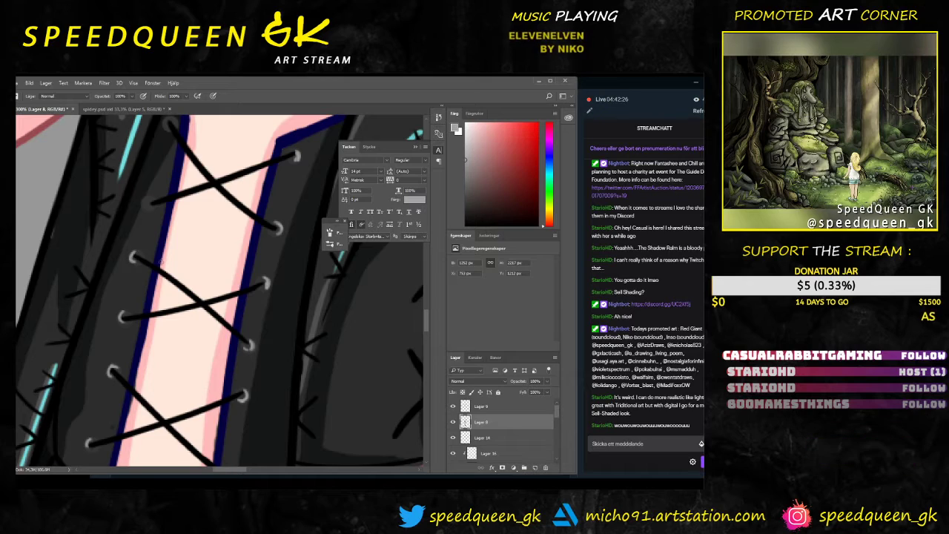
{"action": "left_click_drag", "start_coordinate": [148, 198], "coordinate": [140, 302]}
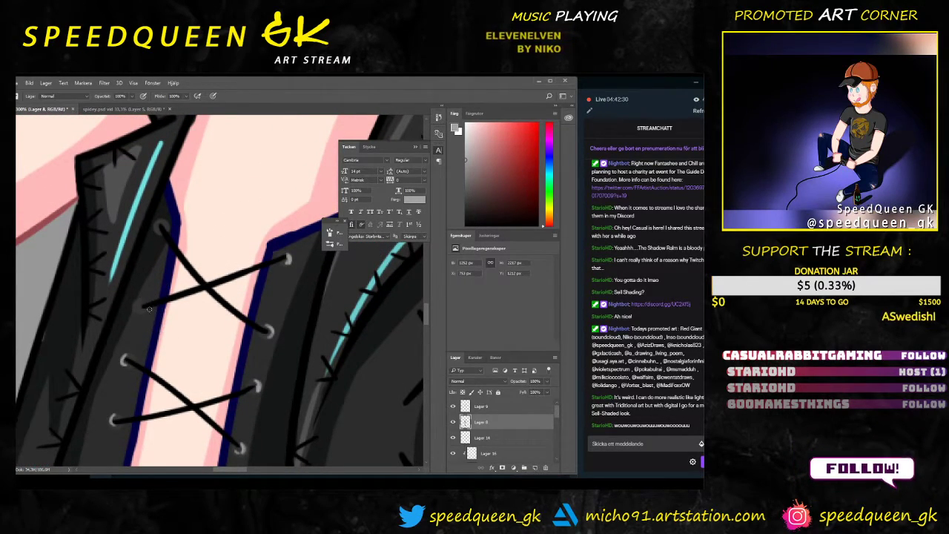
{"action": "left_click_drag", "start_coordinate": [167, 221], "coordinate": [159, 241]}
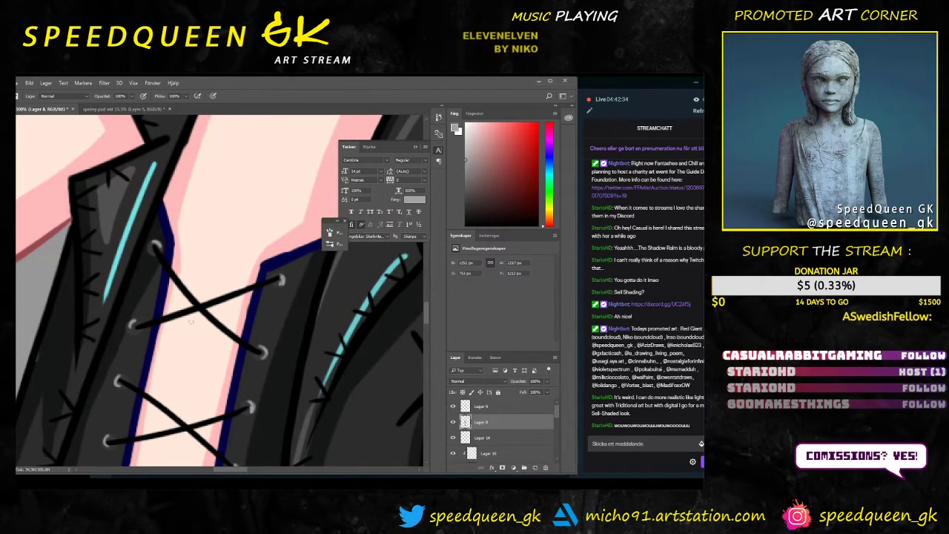
{"action": "key", "text": "ctrl+minus"}
{"action": "key", "text": "ctrl+minus"}
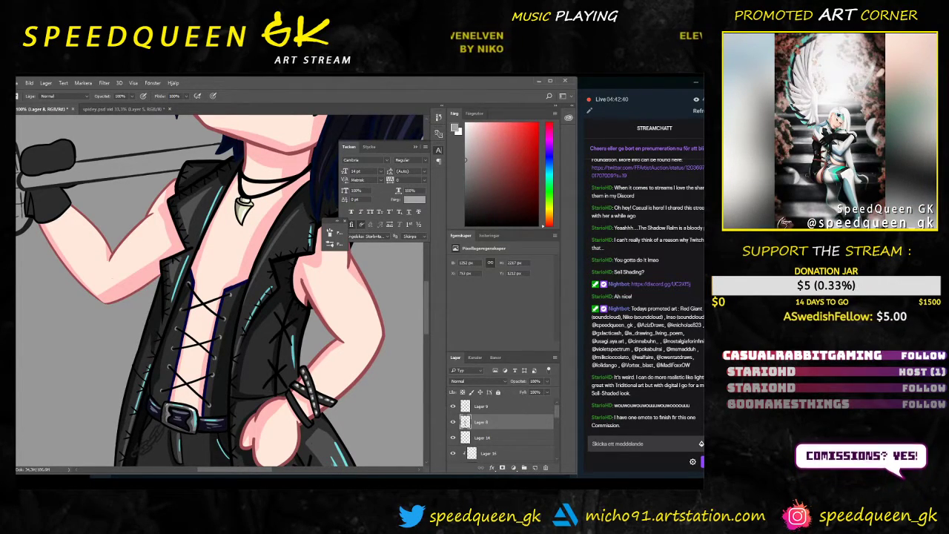
Step: Switch to Spotify to adjust the playback volume, and return to the drawing in Photoshop
{"action": "left_click", "coordinate": [661, 483]}
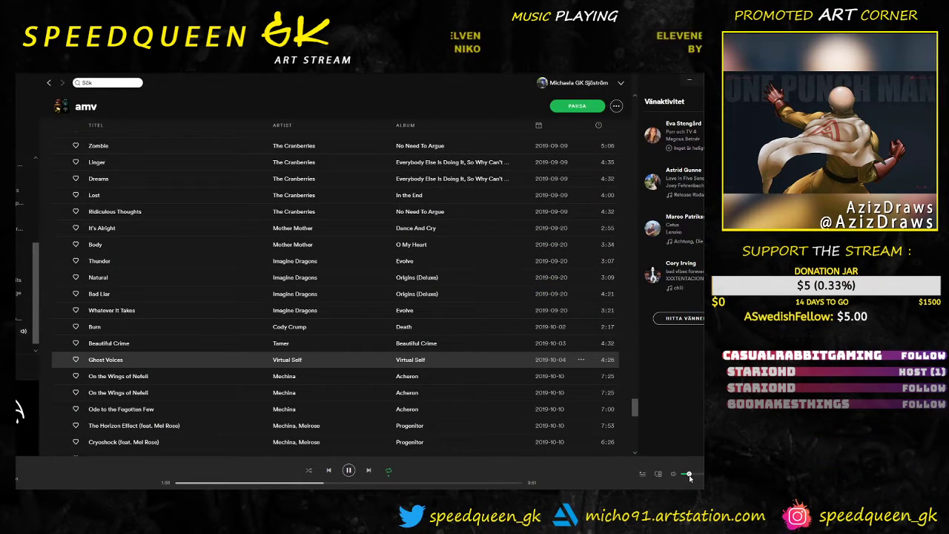
{"action": "key", "text": "alt+Tab"}
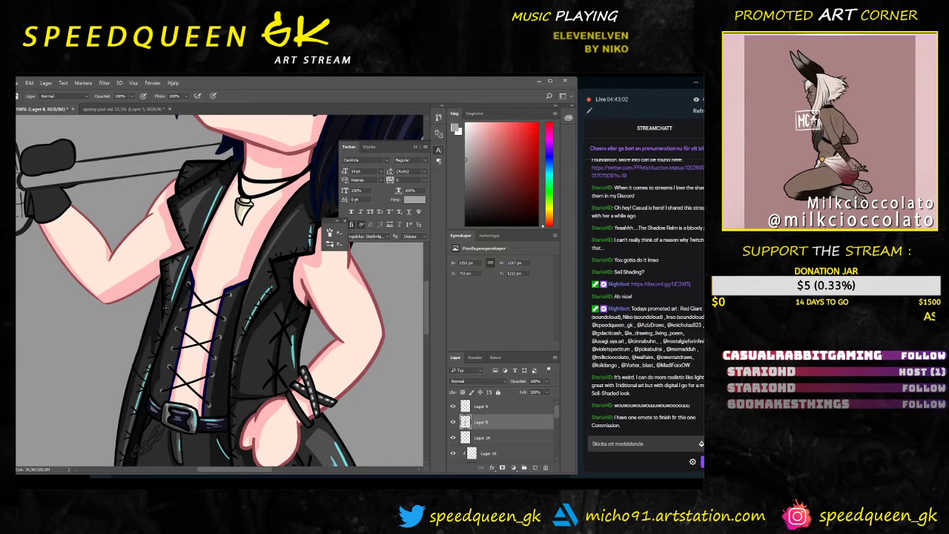
Step: Add a new layer directly above Layer 8 and clip it to Layer 8 as a clipping mask
{"action": "key", "text": "ctrl+plus"}
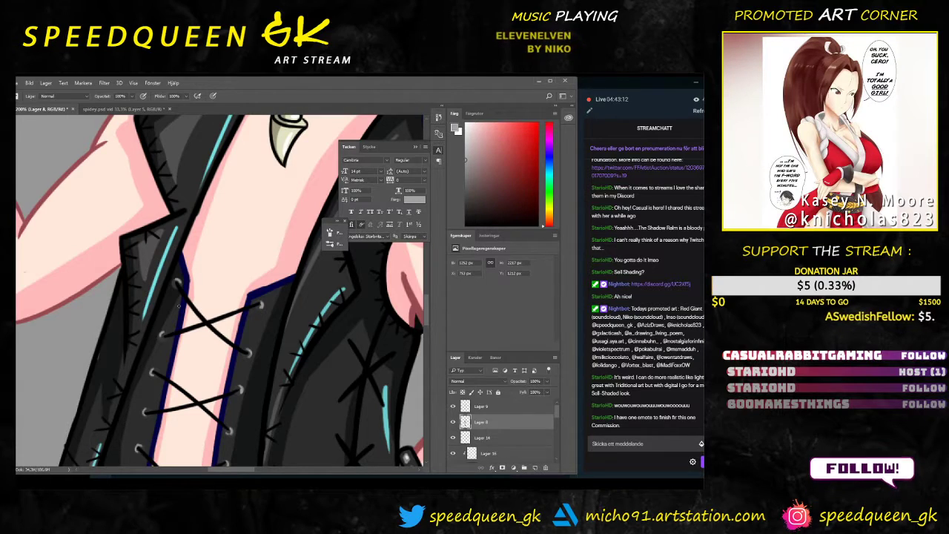
{"action": "key", "text": "ctrl+minus"}
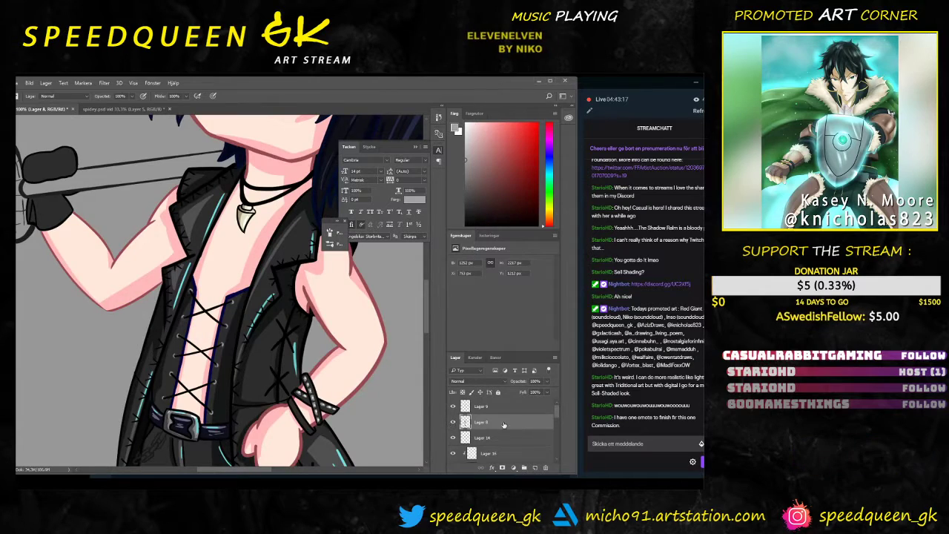
{"action": "left_click", "coordinate": [536, 467]}
{"action": "right_click", "coordinate": [515, 422]}
{"action": "left_click", "coordinate": [564, 272]}
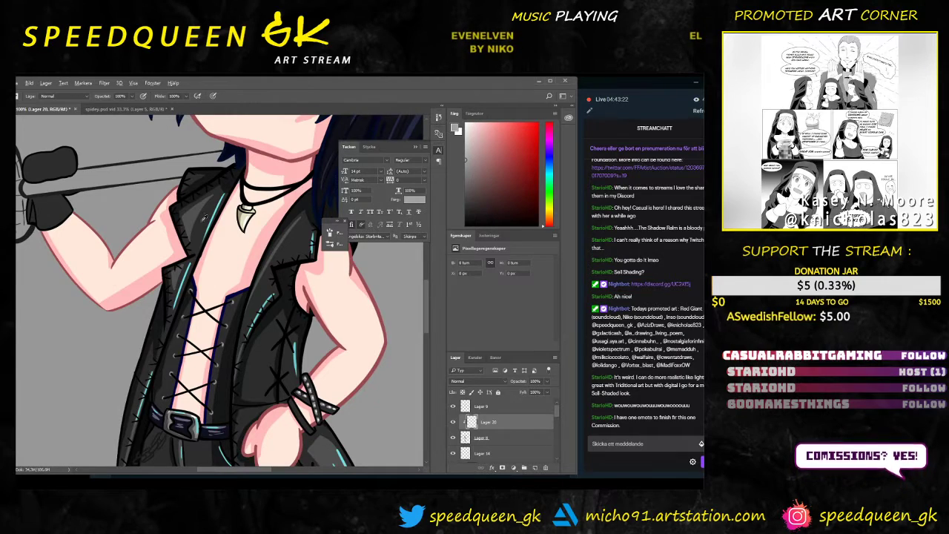
Step: Choose a very dark navy, enlarge the brush, and darken the blue trim on the chest opening's edge nearest the hip hand
{"action": "left_click", "coordinate": [484, 218]}
{"action": "left_click", "coordinate": [467, 224]}
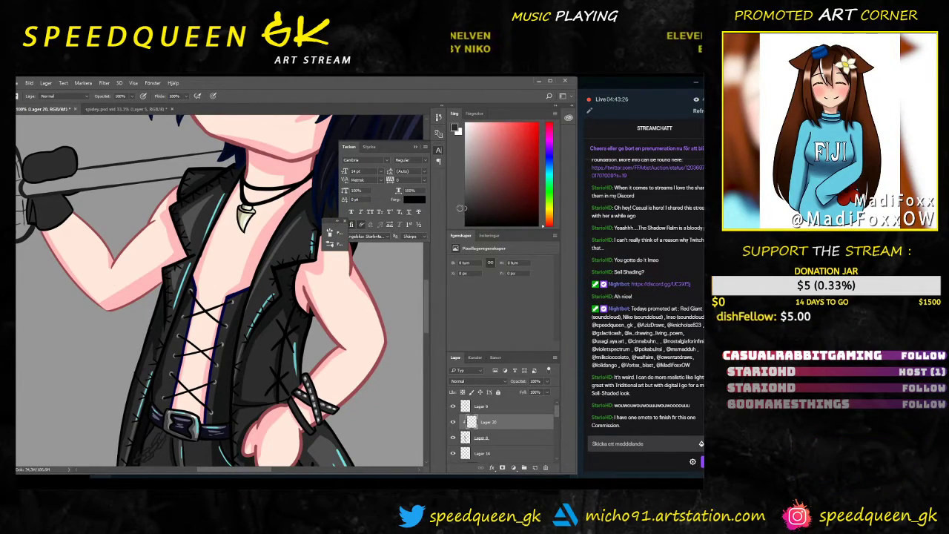
{"action": "left_click", "coordinate": [466, 209]}
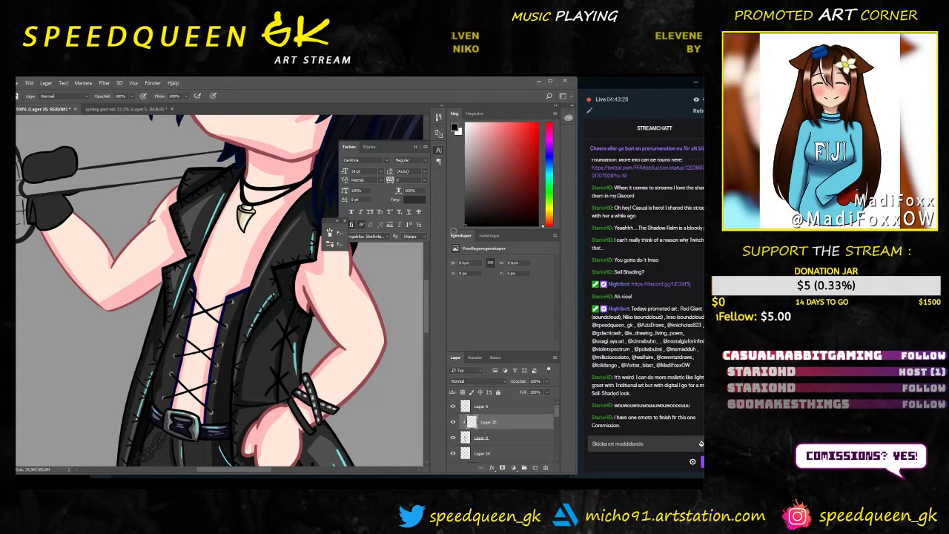
{"action": "left_click", "coordinate": [465, 224]}
{"action": "key", "text": "ctrl+plus"}
{"action": "scroll", "coordinate": [194, 336], "scroll_direction": "up", "scroll_amount": 1}
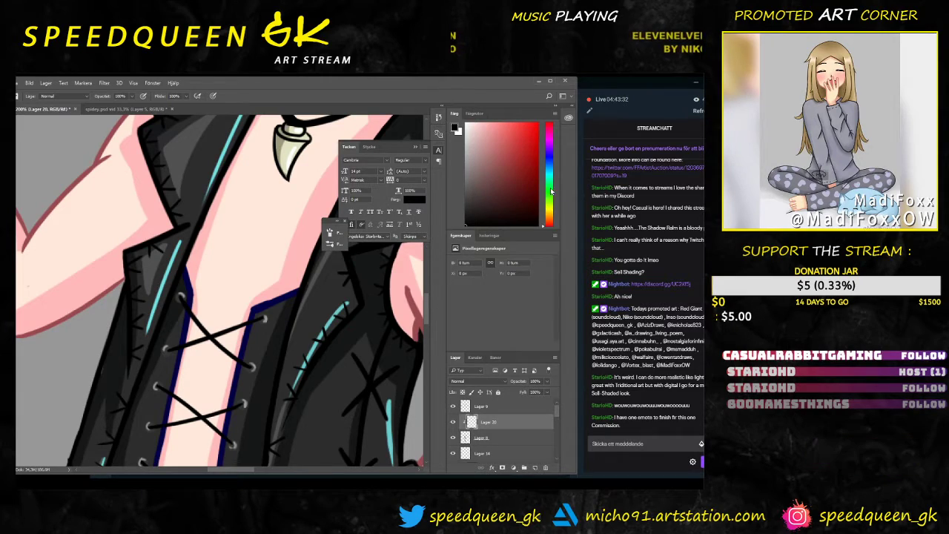
{"action": "left_click_drag", "start_coordinate": [549, 151], "coordinate": [550, 160]}
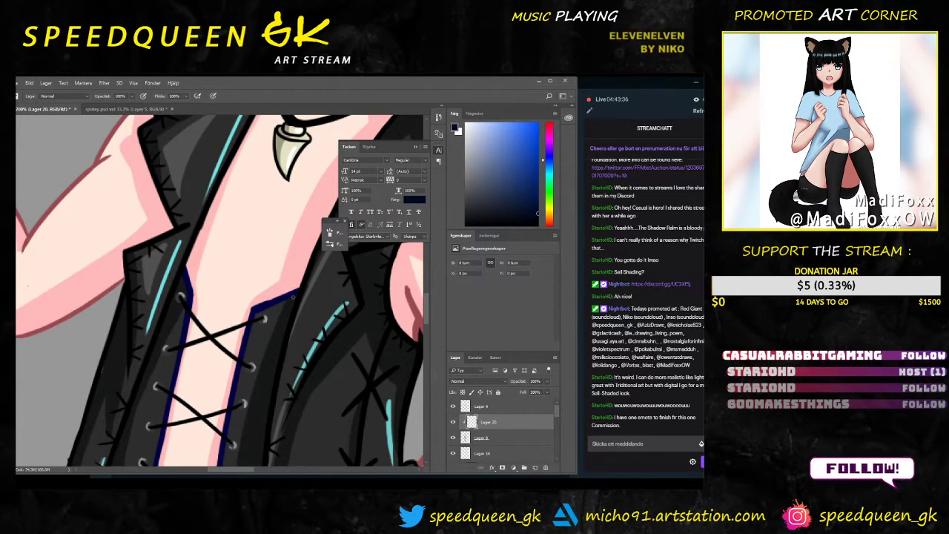
{"action": "right_click", "coordinate": [273, 306]}
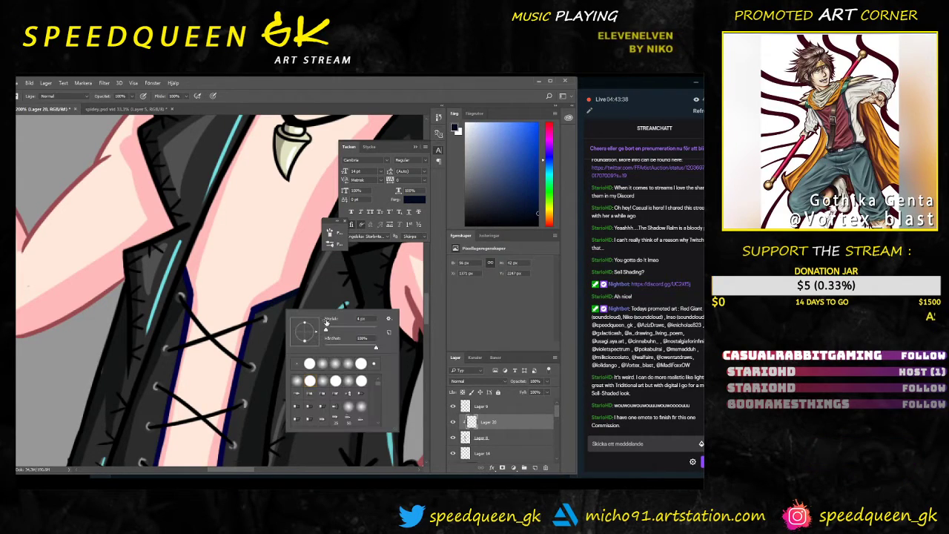
{"action": "left_click_drag", "start_coordinate": [257, 312], "coordinate": [238, 337]}
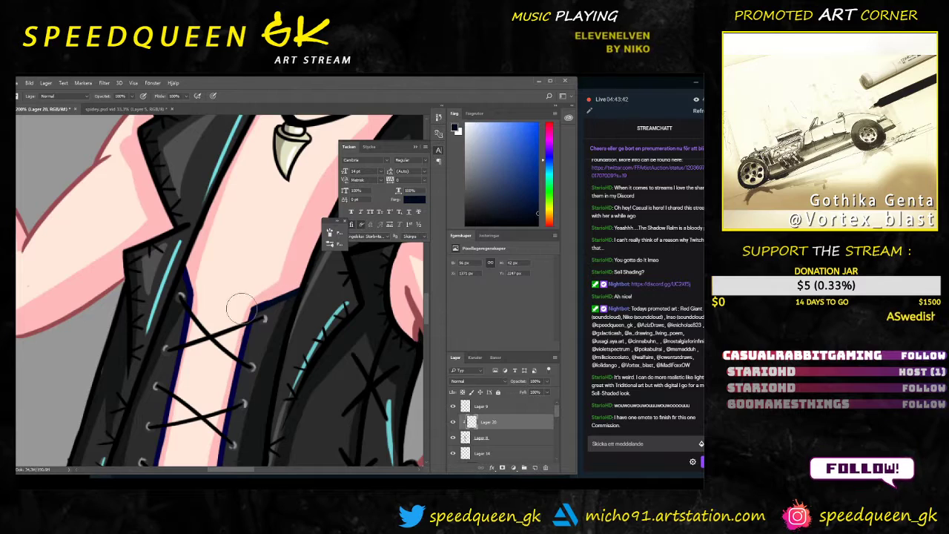
{"action": "left_click_drag", "start_coordinate": [245, 306], "coordinate": [221, 429]}
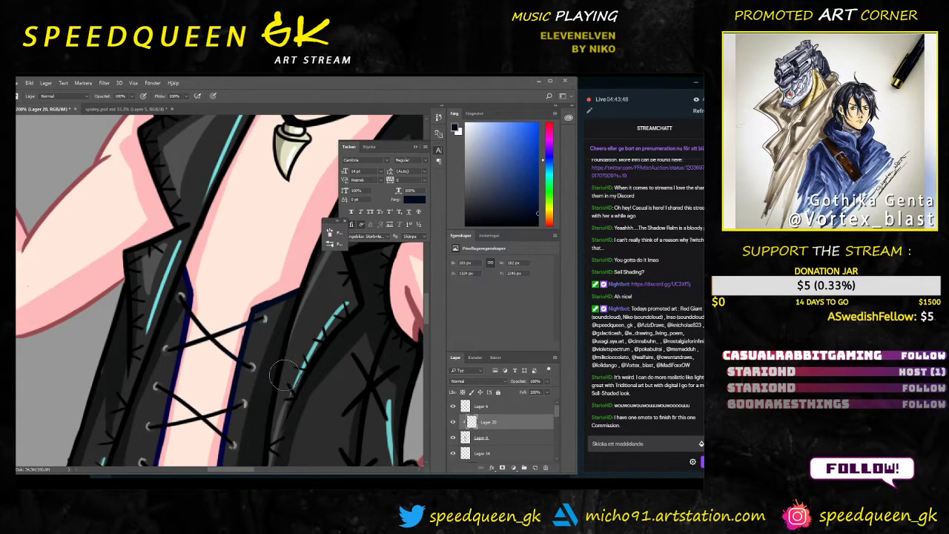
Step: Adjust the brush size and darken the remaining blue trim down to the belt and up the opposite edge of the chest opening
{"action": "scroll", "coordinate": [289, 341], "scroll_direction": "down", "scroll_amount": 3}
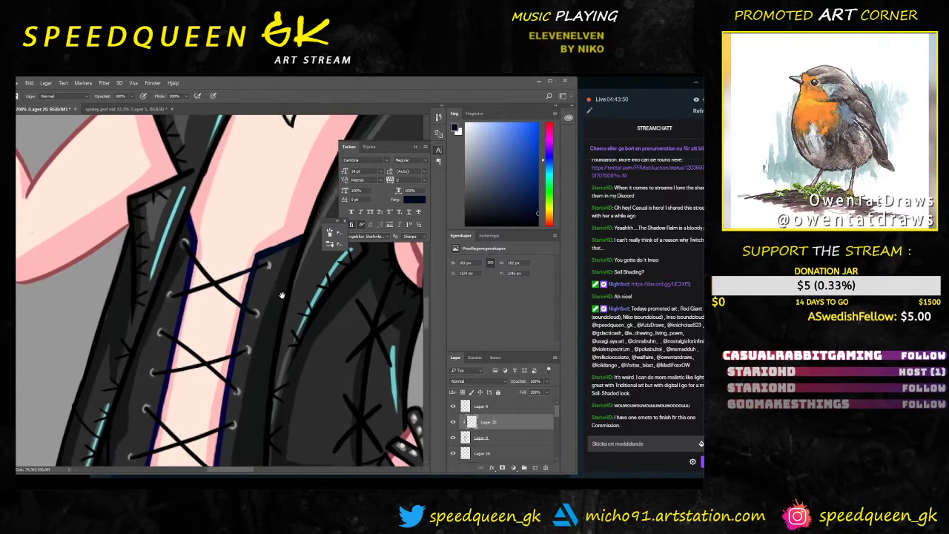
{"action": "right_click", "coordinate": [340, 330]}
{"action": "left_click", "coordinate": [338, 330]}
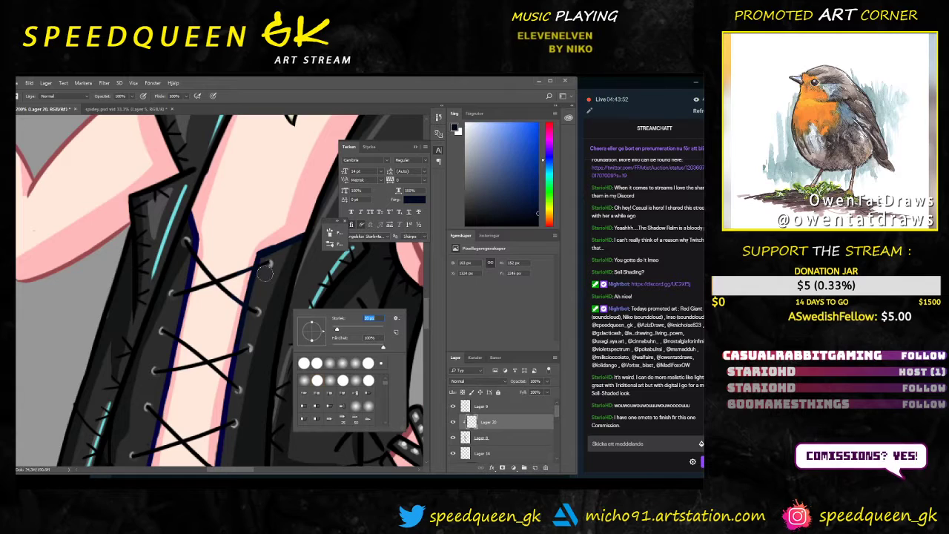
{"action": "left_click", "coordinate": [258, 270]}
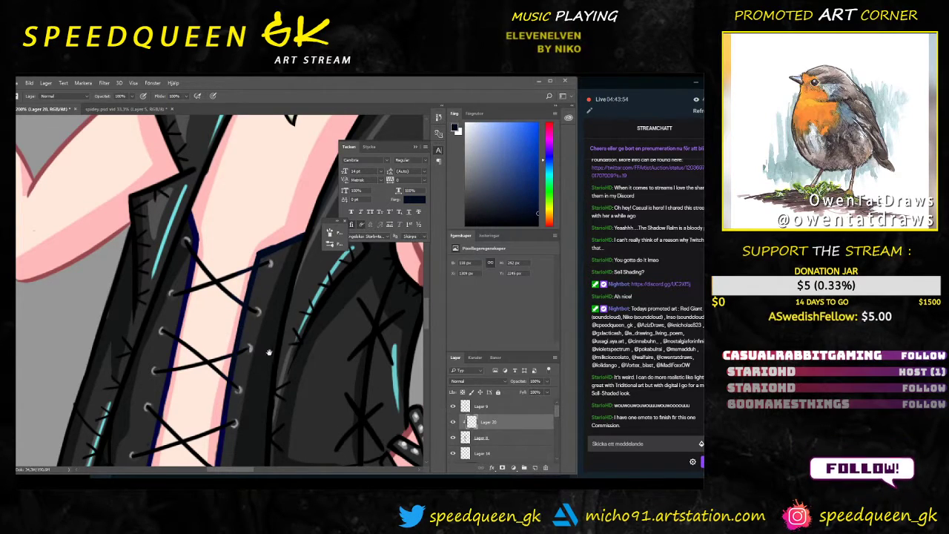
{"action": "scroll", "coordinate": [238, 327], "scroll_direction": "down", "scroll_amount": 5}
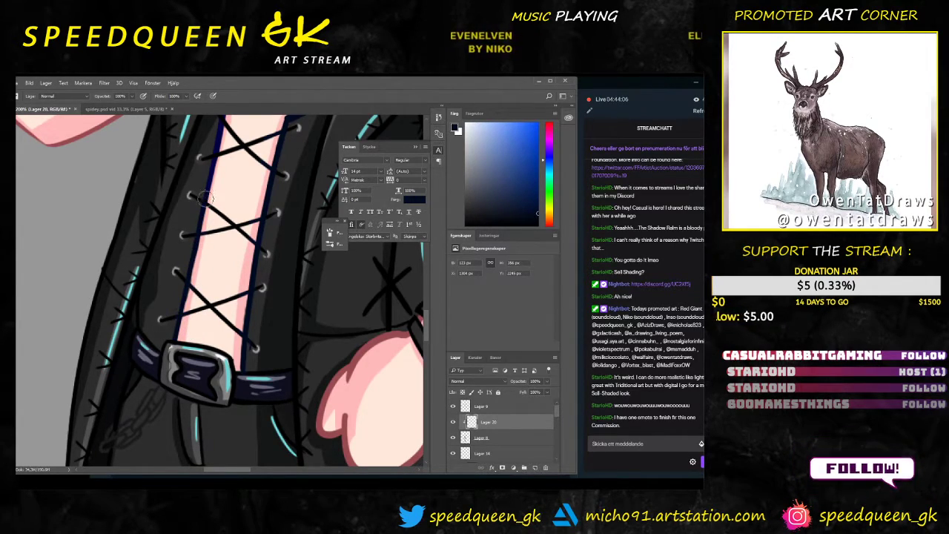
{"action": "left_click_drag", "start_coordinate": [227, 199], "coordinate": [203, 347]}
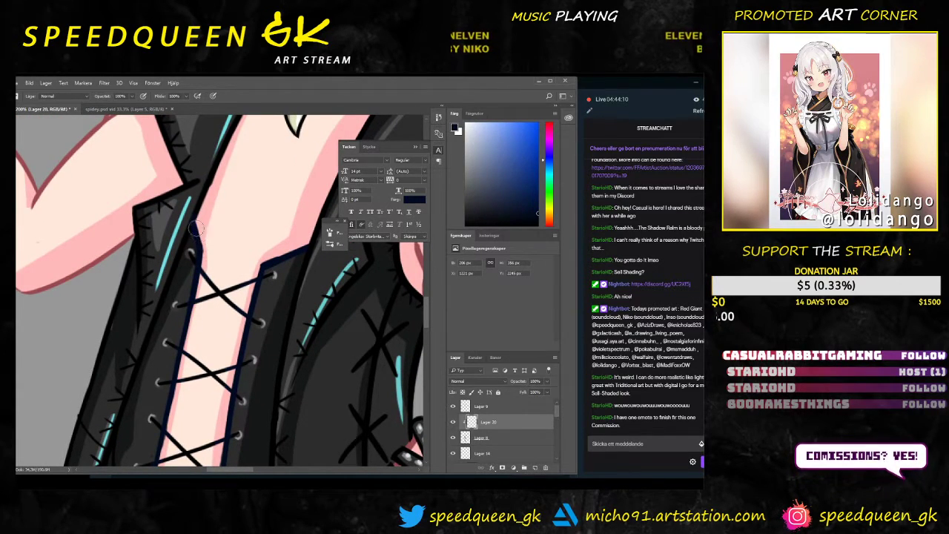
{"action": "key", "text": "ctrl+minus"}
{"action": "key", "text": "ctrl+minus"}
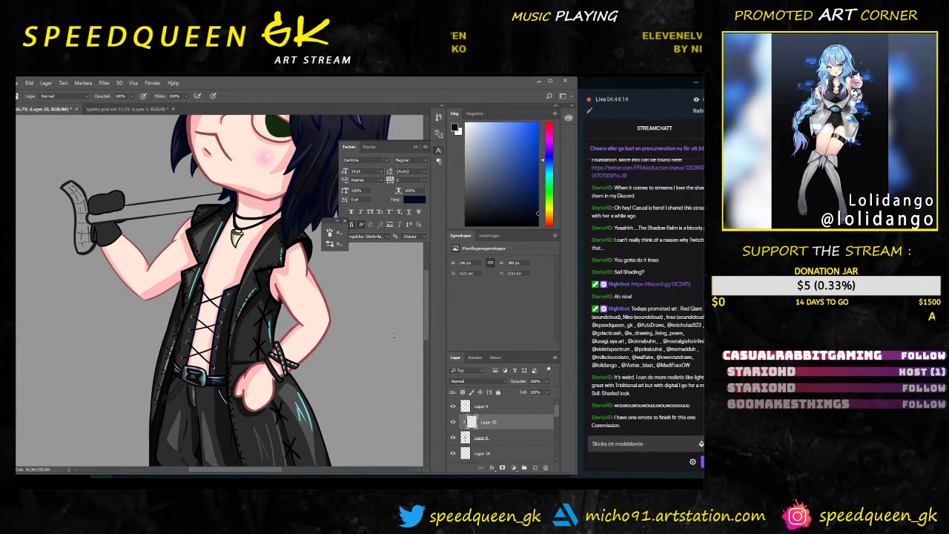
Step: Choose a muted grey-blue and adjust the brush size for highlighting the black laces across the chest
{"action": "scroll", "coordinate": [251, 375], "scroll_direction": "down", "scroll_amount": 2}
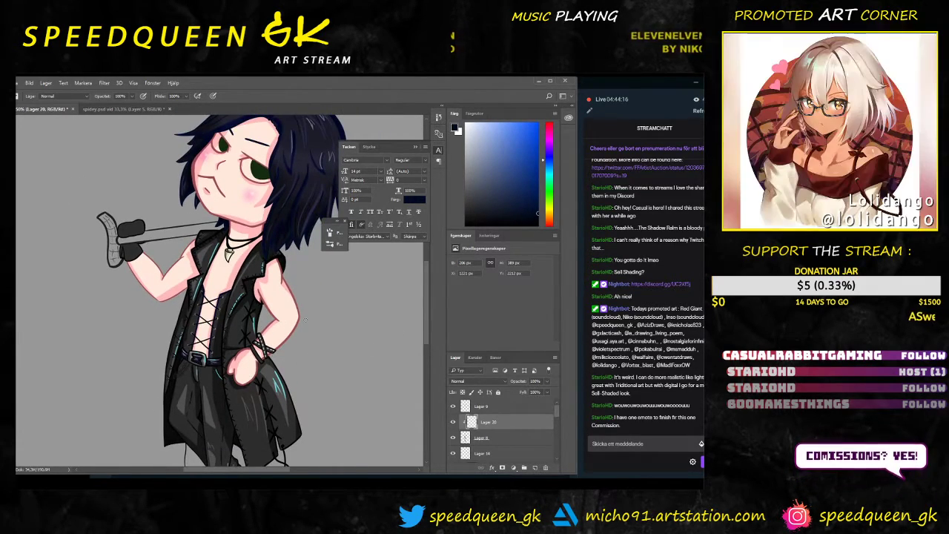
{"action": "left_click_drag", "start_coordinate": [304, 410], "coordinate": [313, 362]}
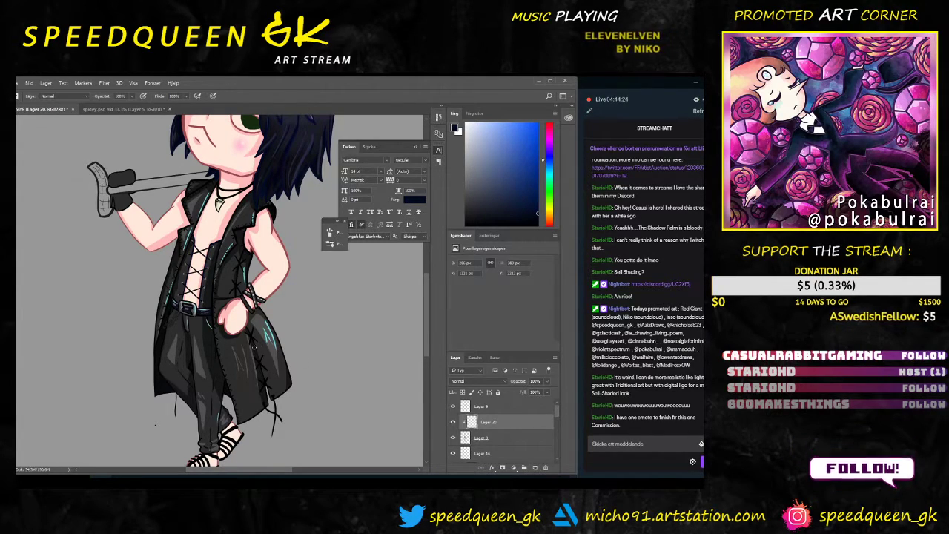
{"action": "key", "text": "ctrl+plus"}
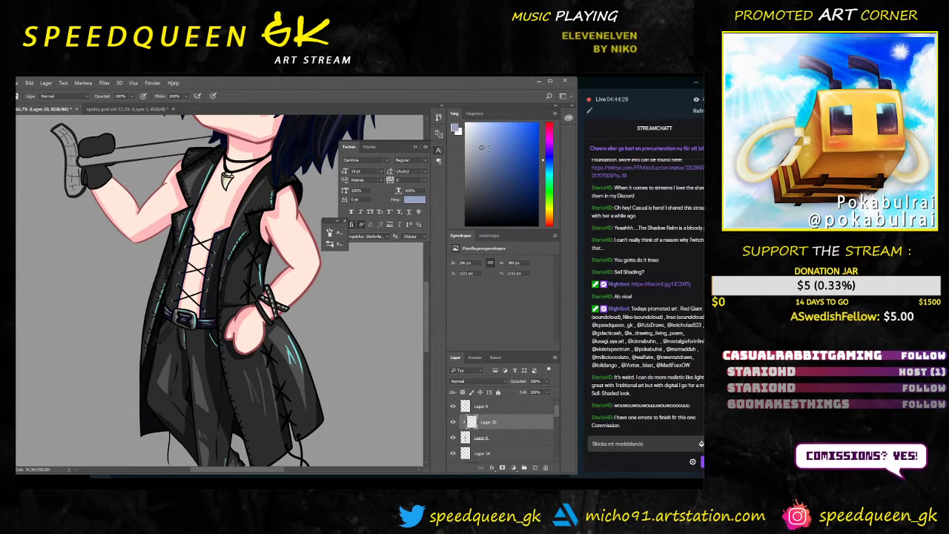
{"action": "key", "text": "ctrl+plus"}
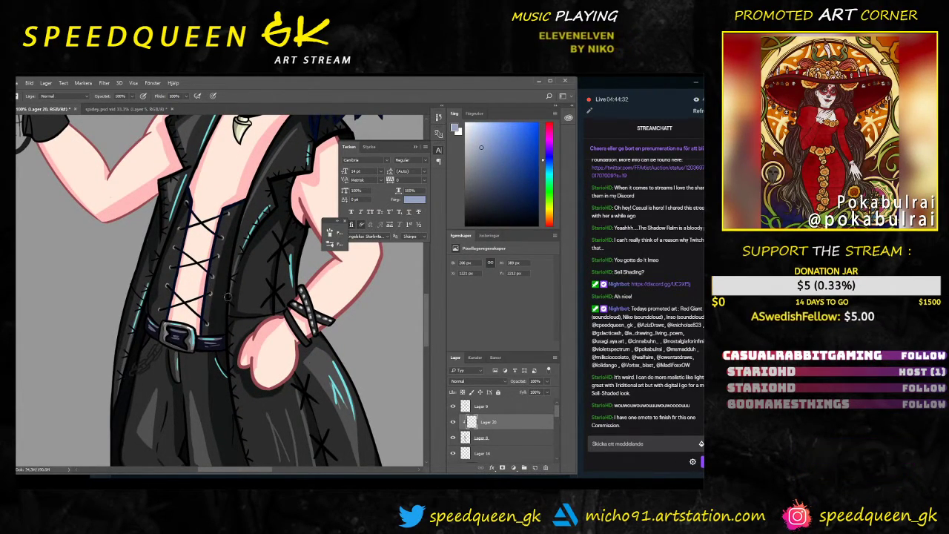
{"action": "key", "text": "ctrl+plus"}
{"action": "key", "text": "ctrl+plus"}
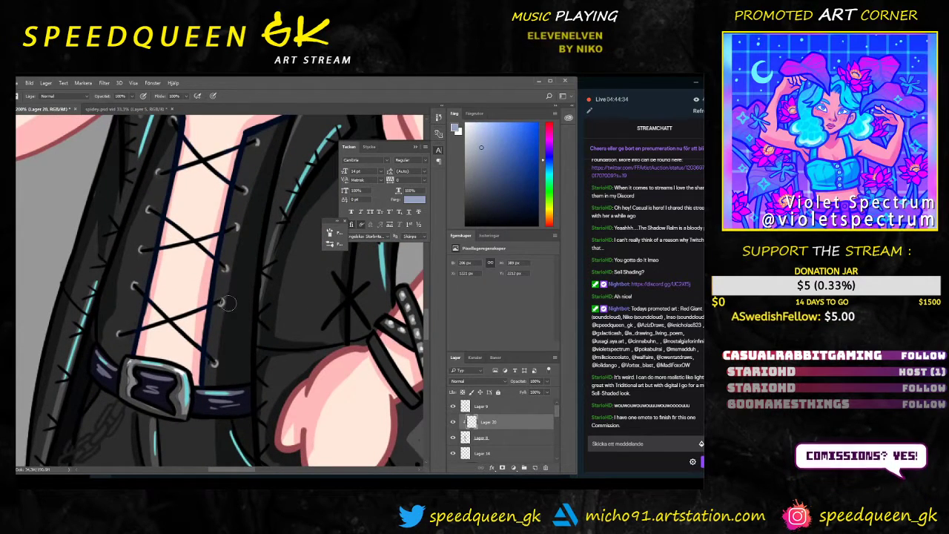
{"action": "right_click", "coordinate": [274, 308]}
{"action": "left_click", "coordinate": [273, 309]}
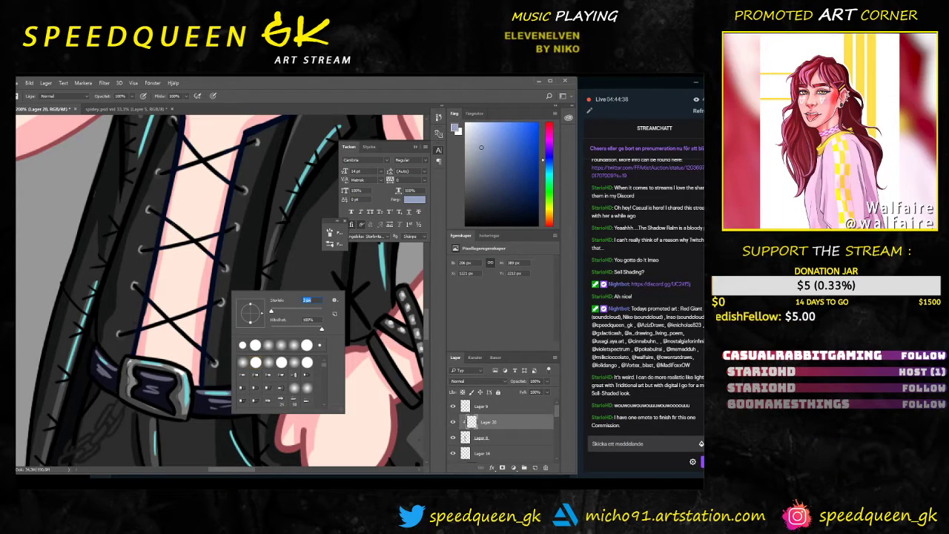
Step: Choose a paler blue-grey, adjust the brush size and try a highlight along a diagonal chest lace above the belt
{"action": "left_click_drag", "start_coordinate": [171, 221], "coordinate": [222, 264]}
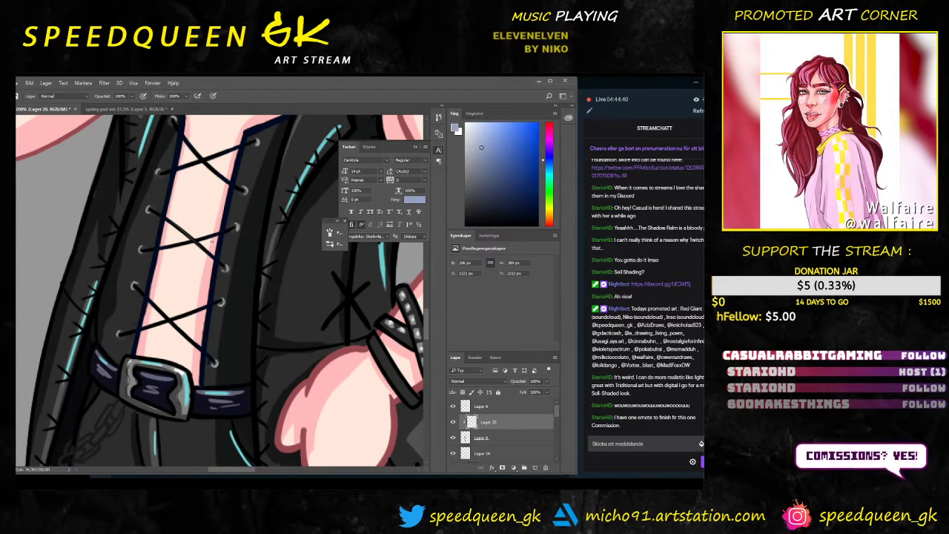
{"action": "key", "text": "ctrl+plus"}
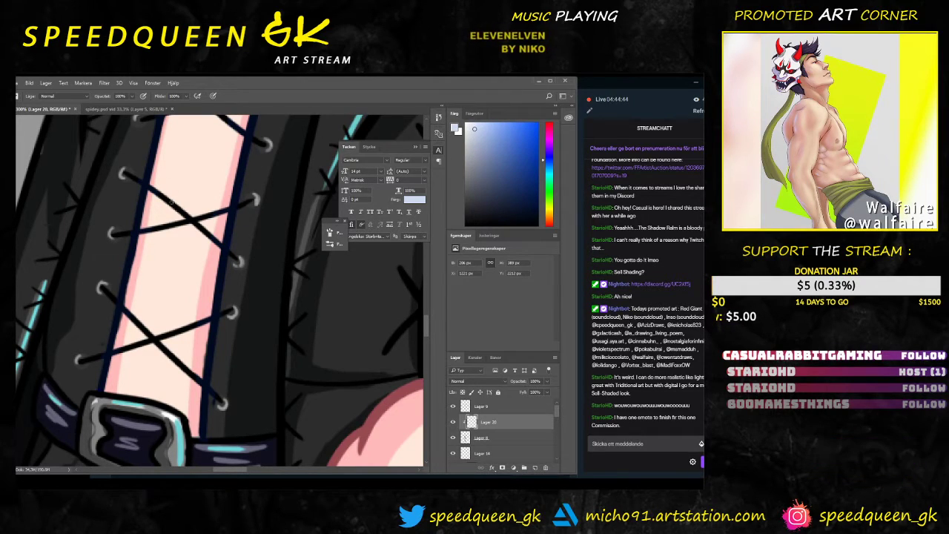
{"action": "right_click", "coordinate": [217, 197]}
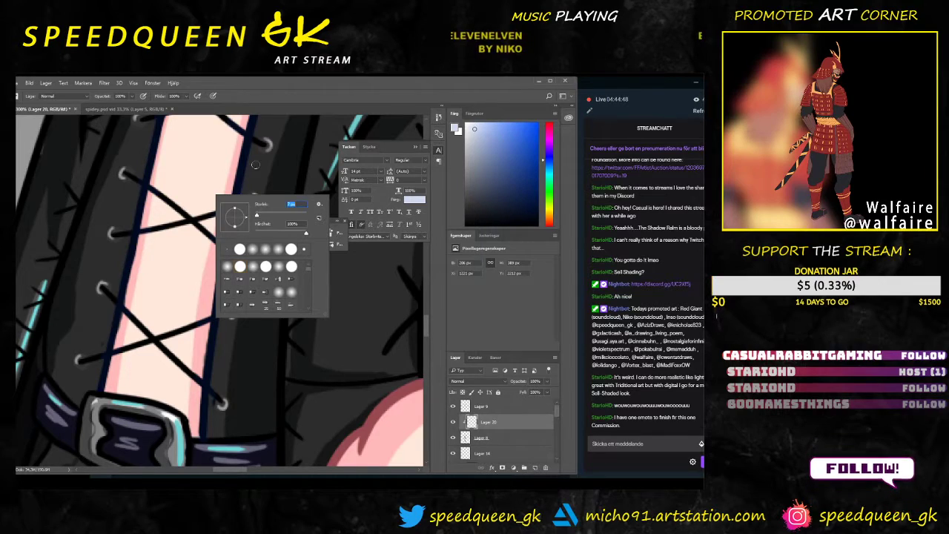
{"action": "left_click", "coordinate": [270, 184]}
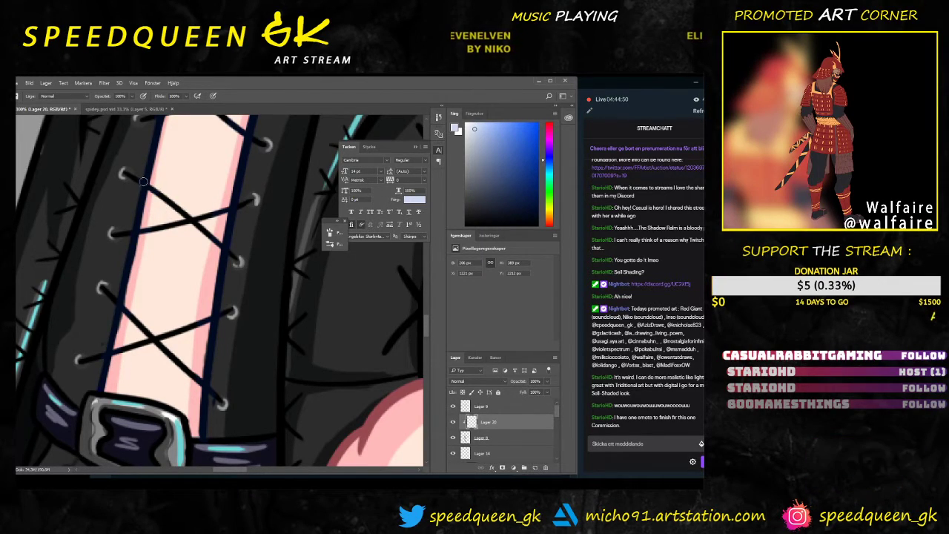
{"action": "left_click_drag", "start_coordinate": [227, 254], "coordinate": [164, 194]}
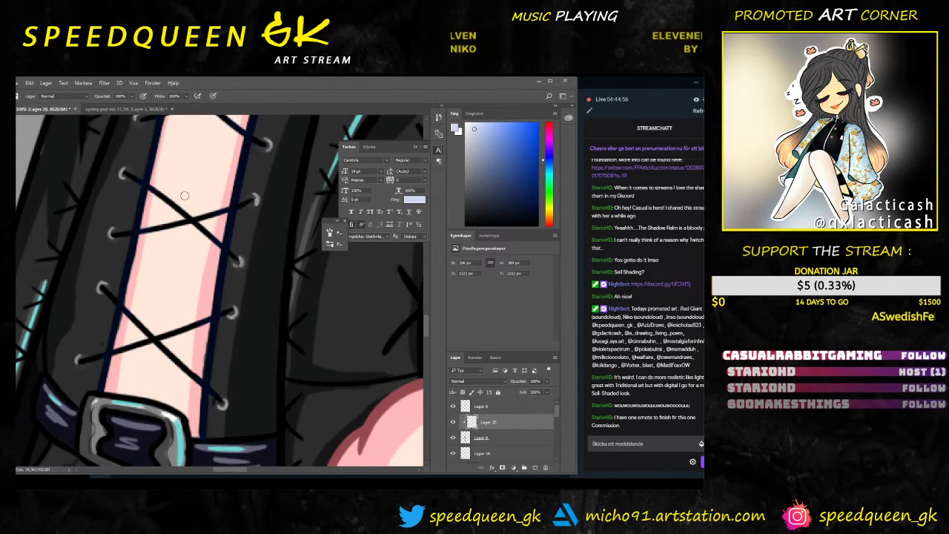
Step: Adjust the brush size again and paint thin pale highlights on the two lower diagonal laces above the belt buckle
{"action": "right_click", "coordinate": [237, 249]}
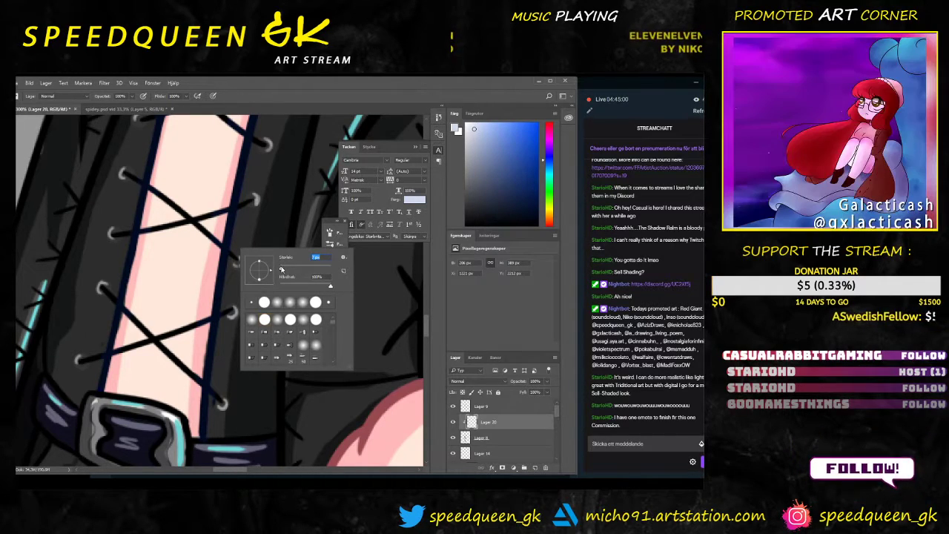
{"action": "left_click", "coordinate": [157, 191]}
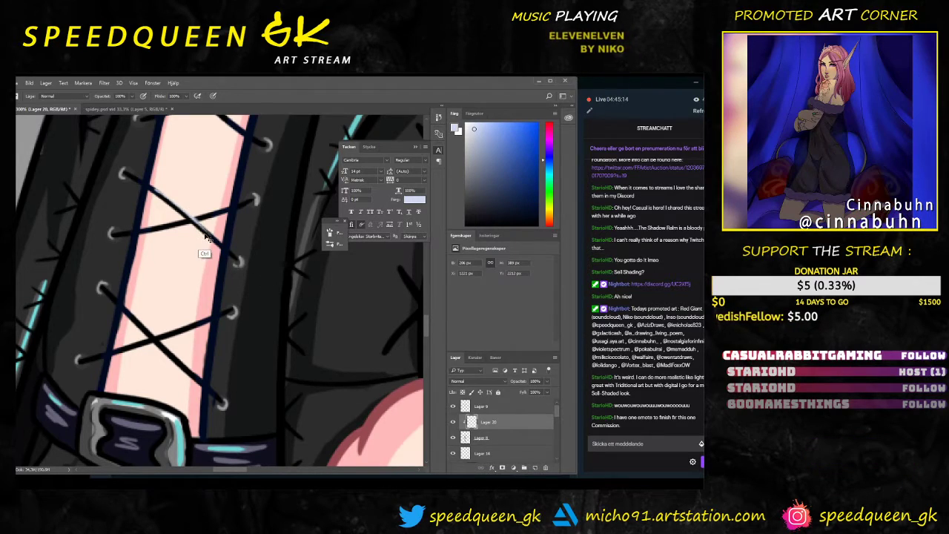
{"action": "key", "text": "ctrl+z"}
{"action": "key", "text": "ctrl+z"}
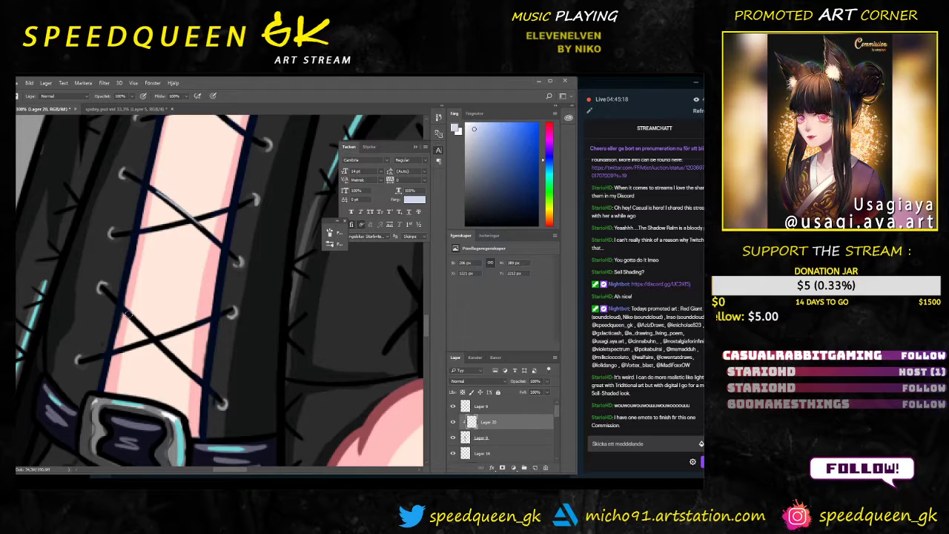
{"action": "left_click_drag", "start_coordinate": [127, 315], "coordinate": [201, 381]}
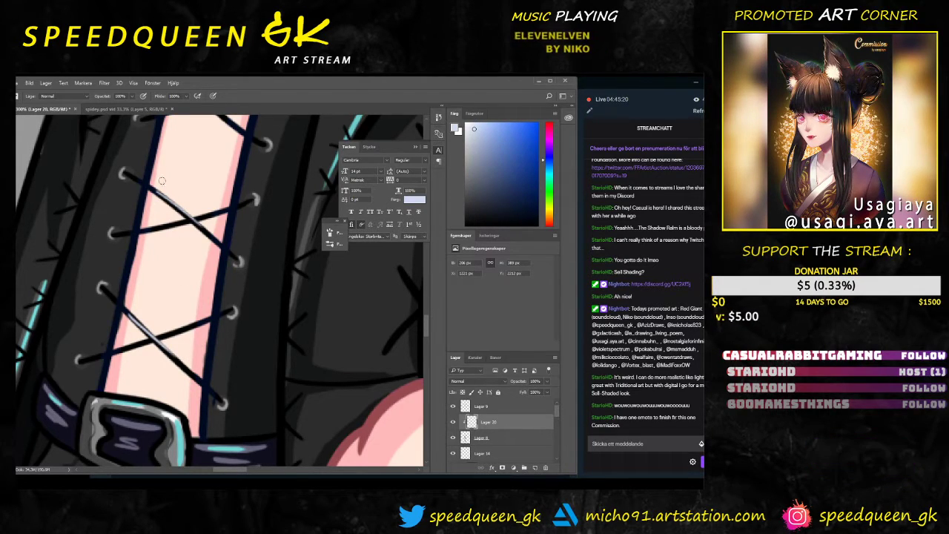
Step: Paint pale highlights on the upper diagonal laces and on the laces crossing them, from the belt to the top of the lacing
{"action": "left_click_drag", "start_coordinate": [214, 183], "coordinate": [193, 299]}
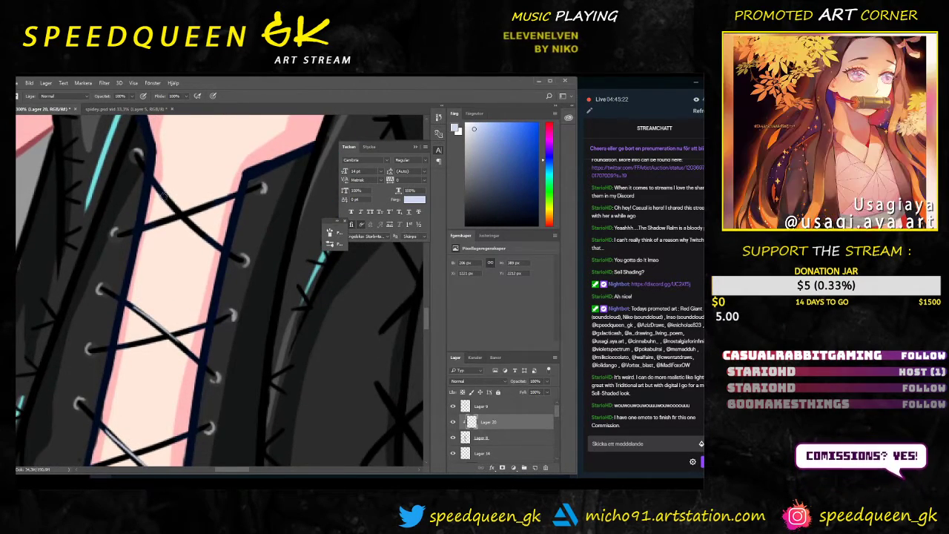
{"action": "scroll", "coordinate": [252, 279], "scroll_direction": "down", "scroll_amount": 5}
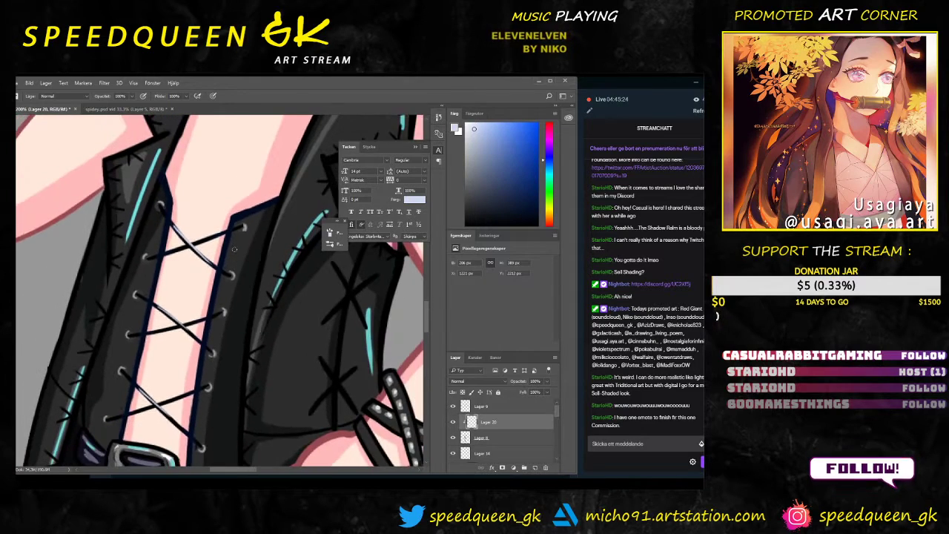
{"action": "scroll", "coordinate": [176, 364], "scroll_direction": "up", "scroll_amount": 5}
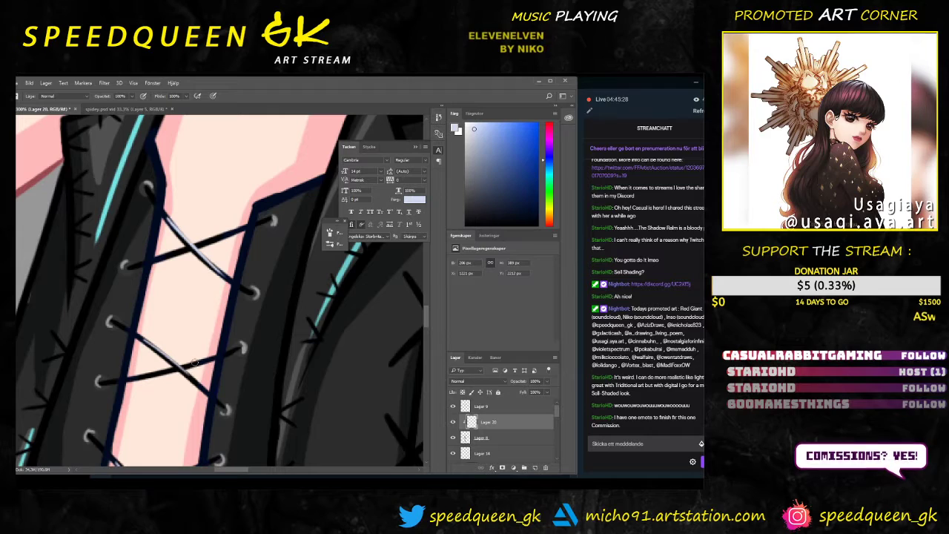
{"action": "left_click_drag", "start_coordinate": [208, 412], "coordinate": [219, 323]}
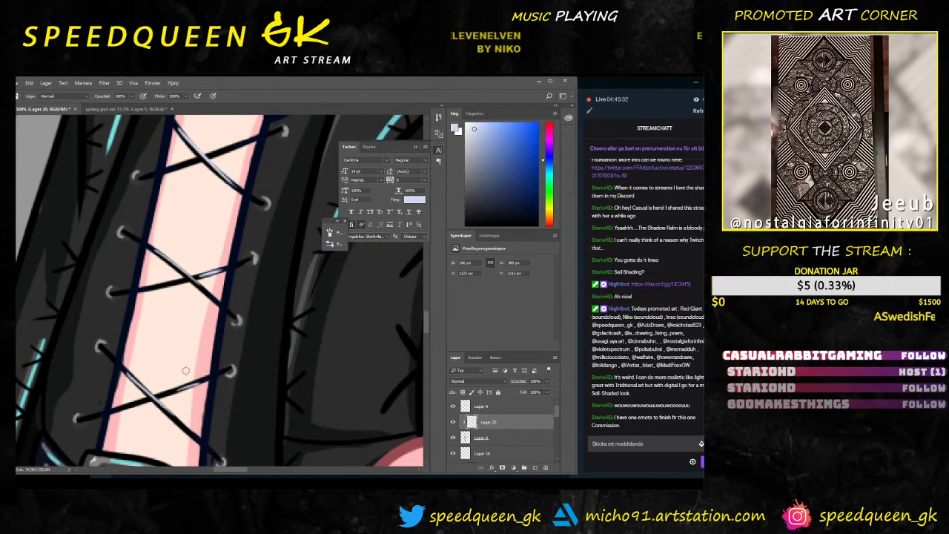
{"action": "left_click_drag", "start_coordinate": [221, 152], "coordinate": [188, 318]}
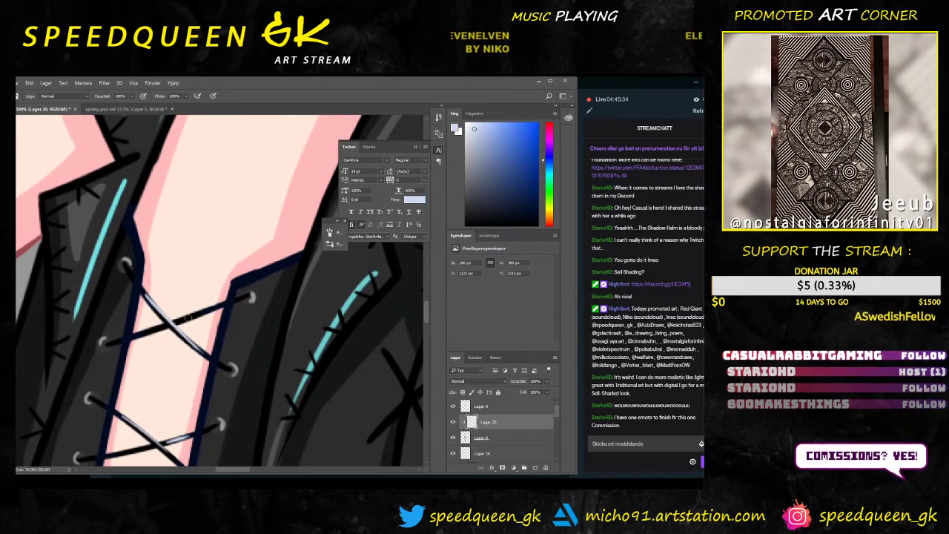
{"action": "scroll", "coordinate": [148, 368], "scroll_direction": "down", "scroll_amount": 5}
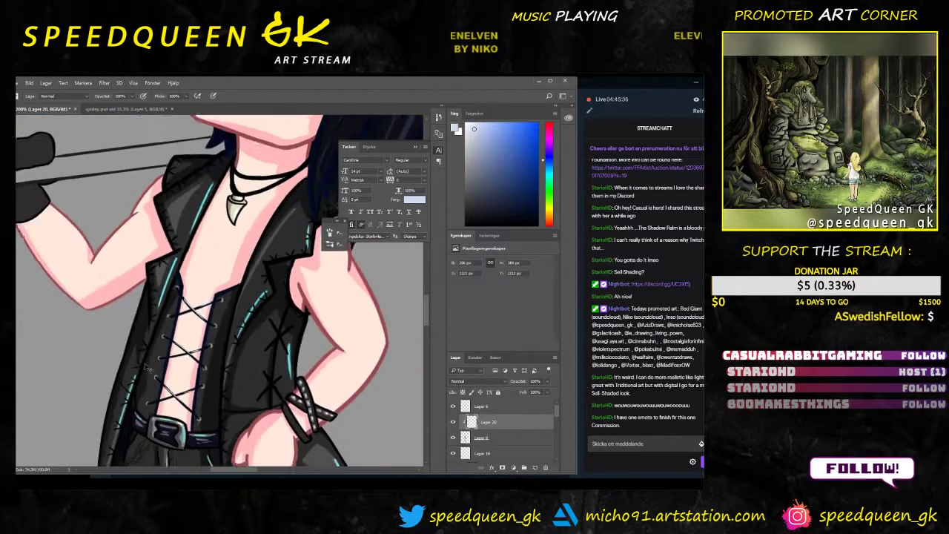
{"action": "scroll", "coordinate": [148, 369], "scroll_direction": "down", "scroll_amount": 3}
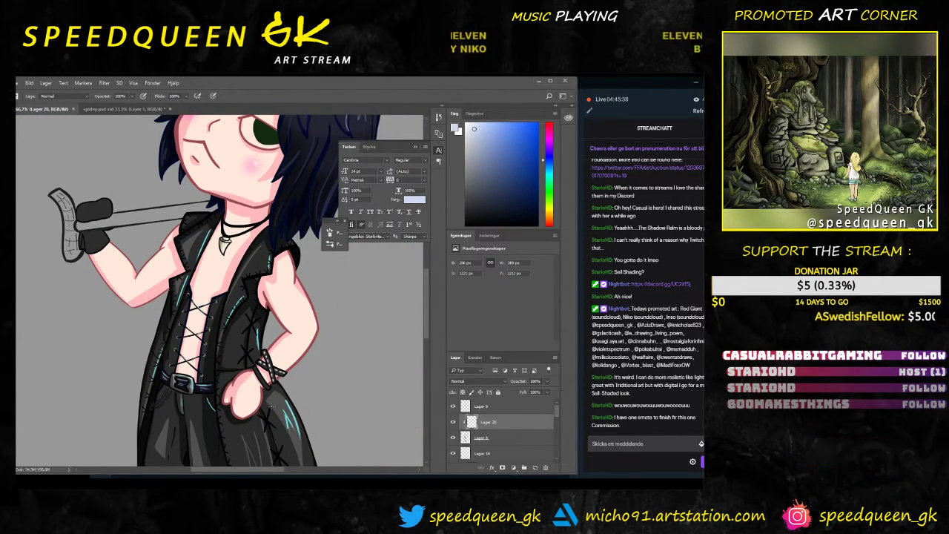
Step: Look through the clothing layers and check Layer 16, Layer 11 and Layer 10 for the one holding the wrist straps
{"action": "left_click_drag", "start_coordinate": [272, 406], "coordinate": [235, 352]}
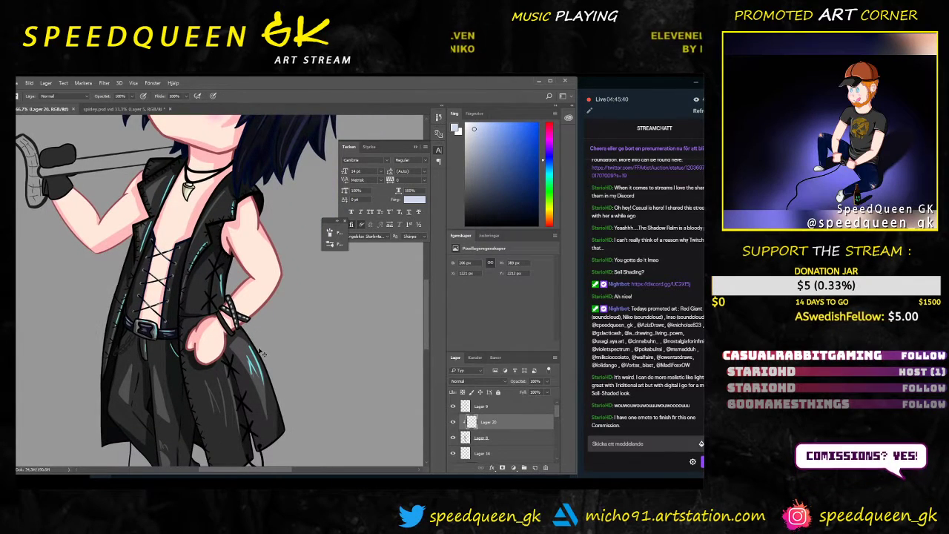
{"action": "scroll", "coordinate": [261, 354], "scroll_direction": "up", "scroll_amount": 3}
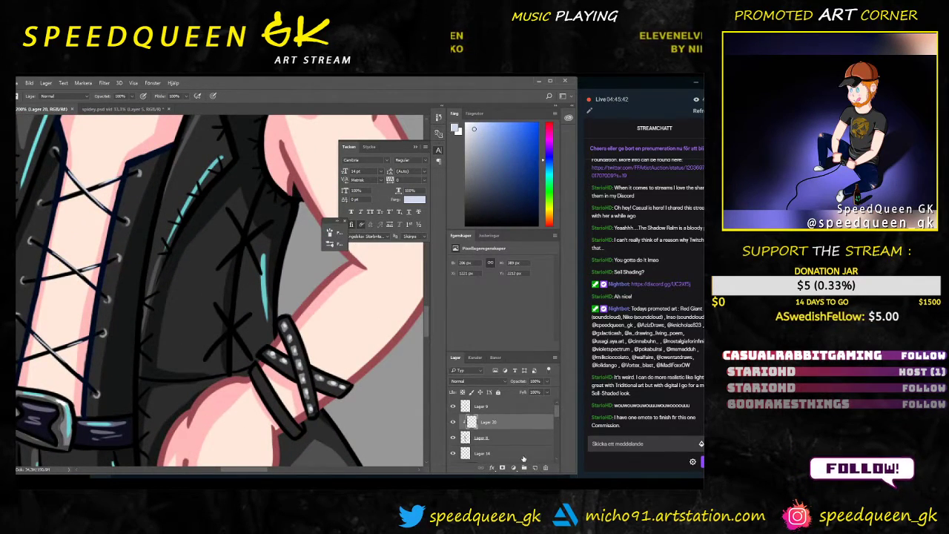
{"action": "scroll", "coordinate": [512, 437], "scroll_direction": "down", "scroll_amount": 3}
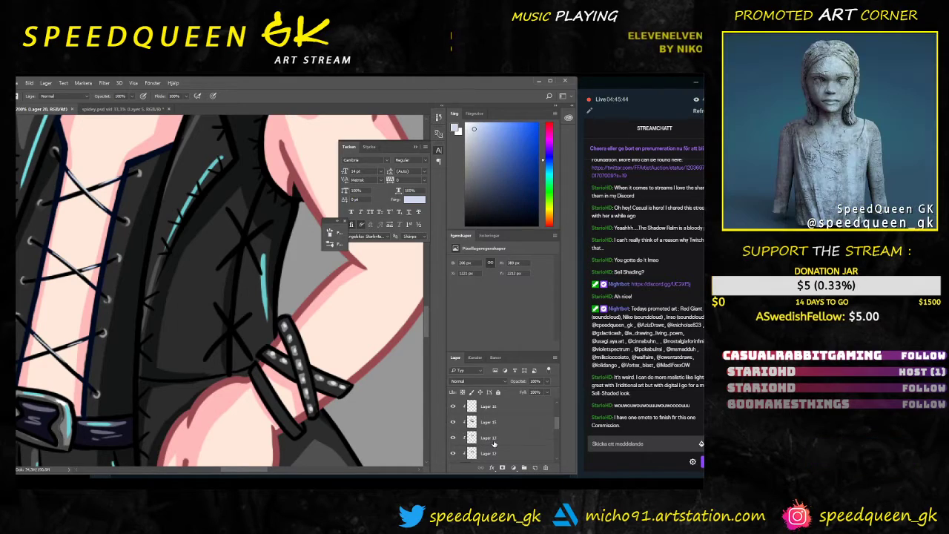
{"action": "scroll", "coordinate": [496, 437], "scroll_direction": "up", "scroll_amount": 1}
{"action": "left_click", "coordinate": [500, 423]}
{"action": "left_click", "coordinate": [453, 422]}
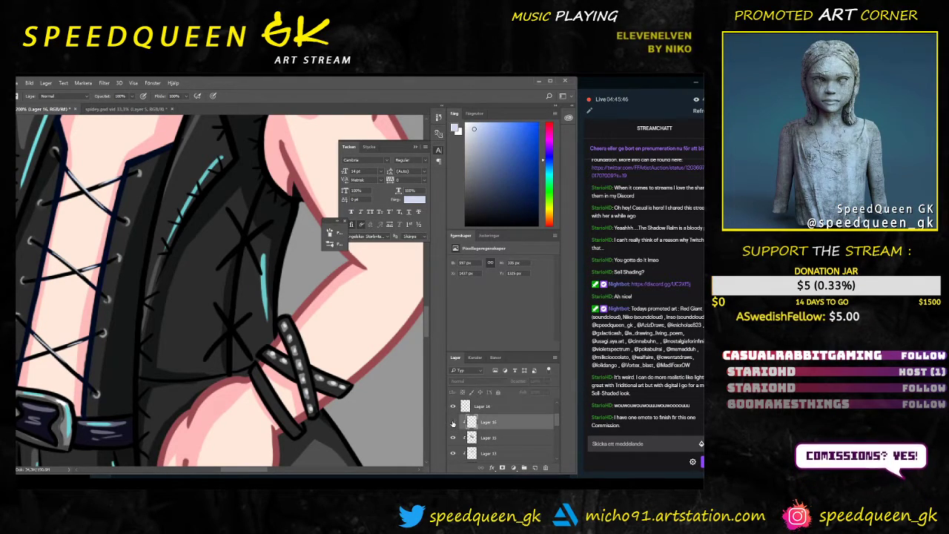
{"action": "scroll", "coordinate": [493, 448], "scroll_direction": "down", "scroll_amount": 2}
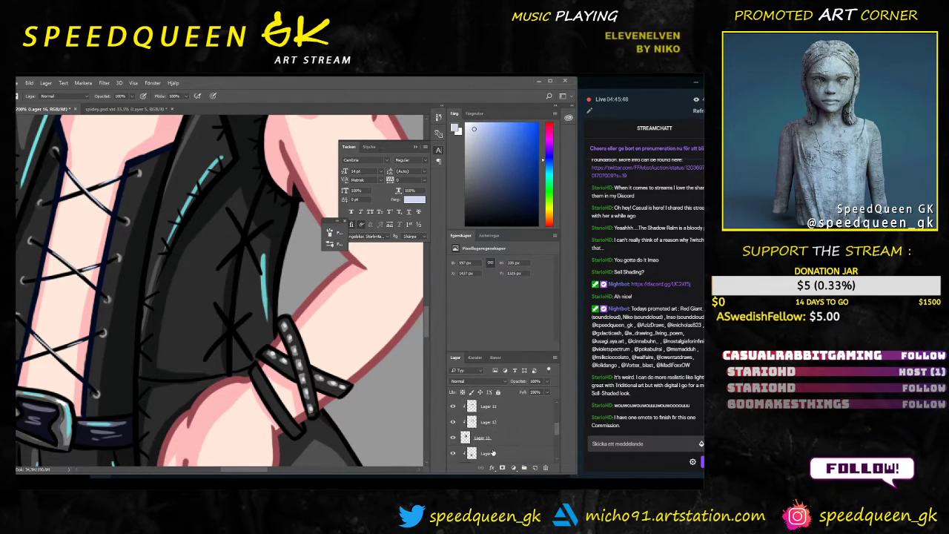
{"action": "left_click", "coordinate": [490, 437]}
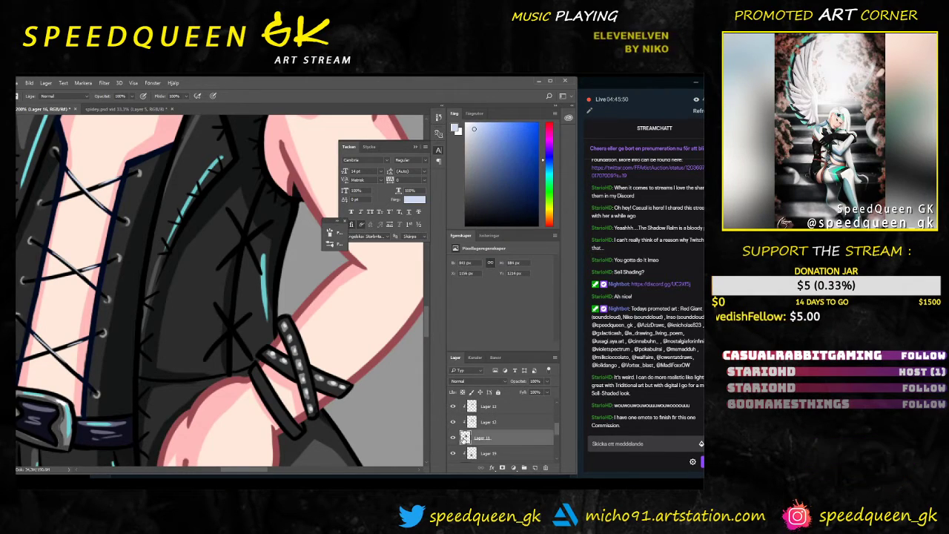
{"action": "scroll", "coordinate": [500, 424], "scroll_direction": "down", "scroll_amount": 1}
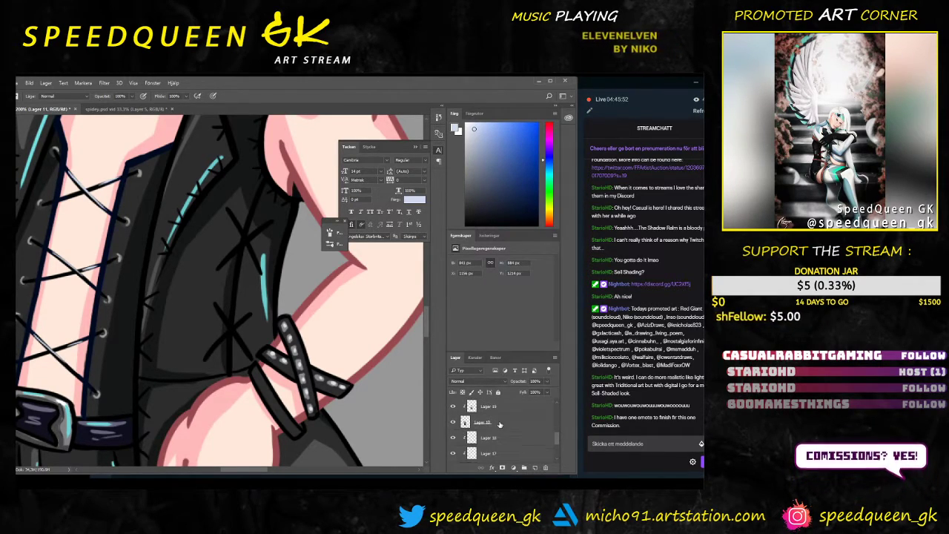
{"action": "left_click", "coordinate": [498, 423]}
{"action": "left_click", "coordinate": [453, 422]}
{"action": "left_click", "coordinate": [452, 421]}
{"action": "scroll", "coordinate": [503, 424], "scroll_direction": "up", "scroll_amount": 1}
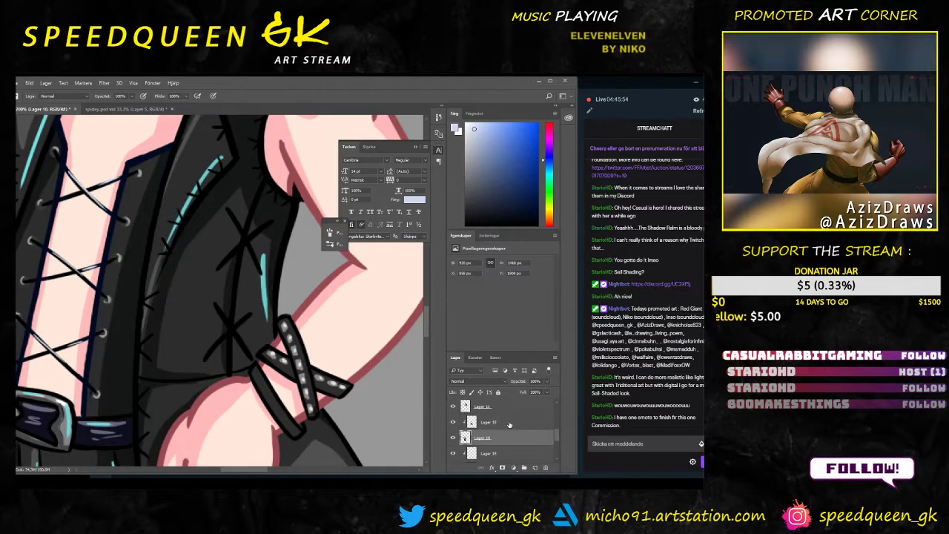
Step: On Layer 19, paint a pale blue-grey highlight on the plain wrist strap and sample the coat's near-black colour
{"action": "left_click", "coordinate": [509, 425]}
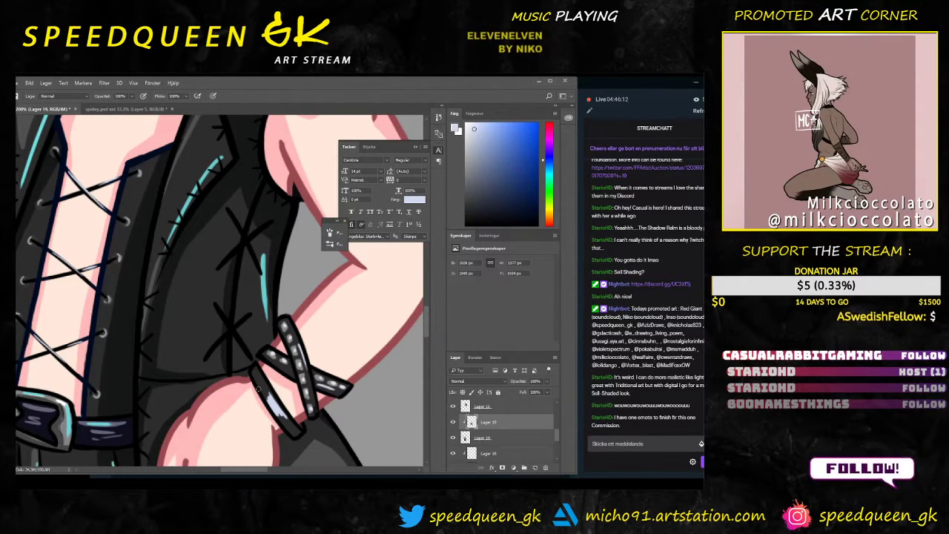
{"action": "key", "text": "alt"}
{"action": "left_click", "coordinate": [156, 367], "text": "alt"}
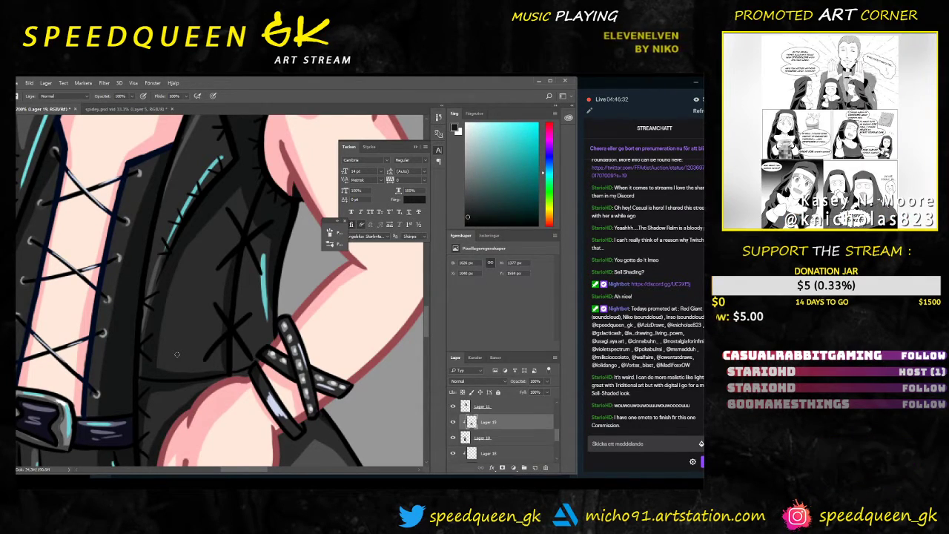
Step: Paint near-black shading on the fingers and the lower cuff of the glove holding the sword grip
{"action": "key", "text": "ctrl+minus"}
{"action": "key", "text": "ctrl+minus"}
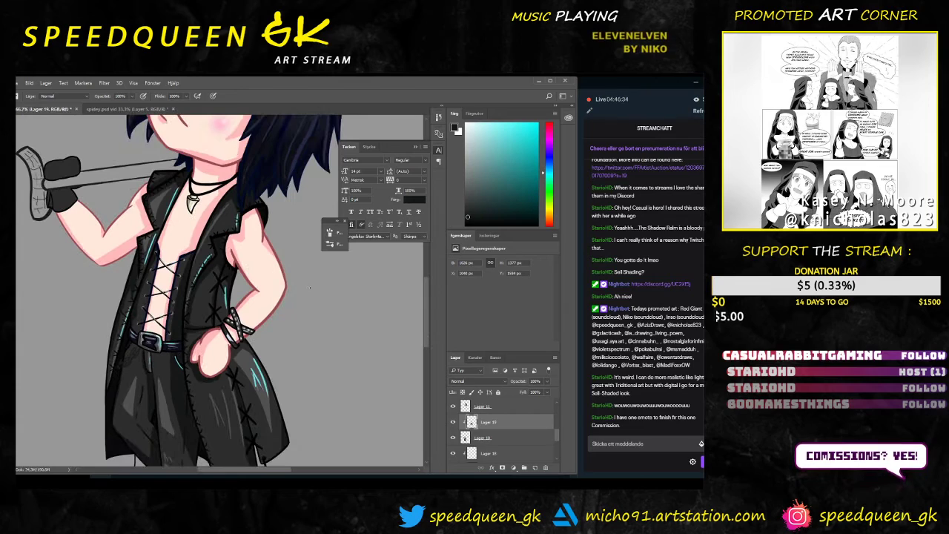
{"action": "key", "text": "ctrl+minus"}
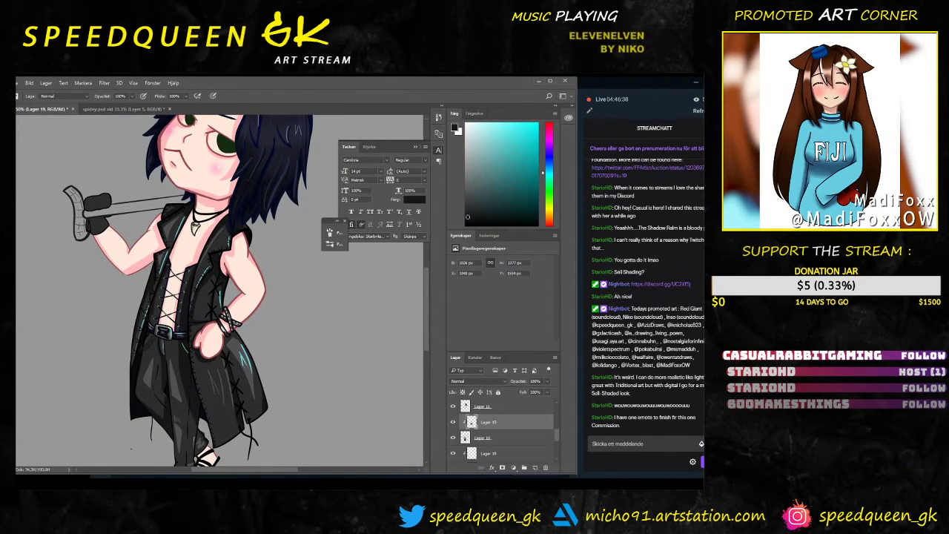
{"action": "key", "text": "ctrl+plus"}
{"action": "left_click_drag", "start_coordinate": [160, 238], "coordinate": [241, 275]}
{"action": "key", "text": "ctrl+plus"}
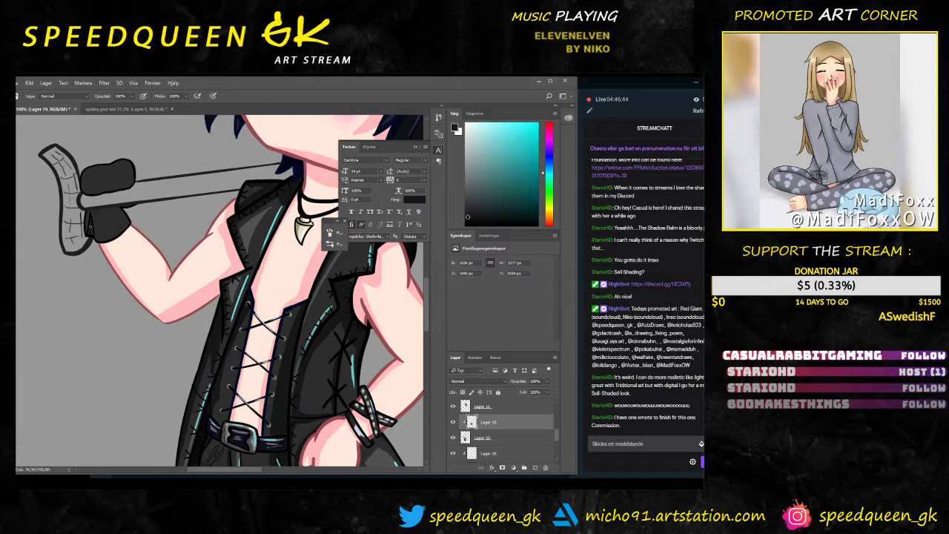
{"action": "right_click", "coordinate": [91, 168]}
{"action": "key", "text": "Escape"}
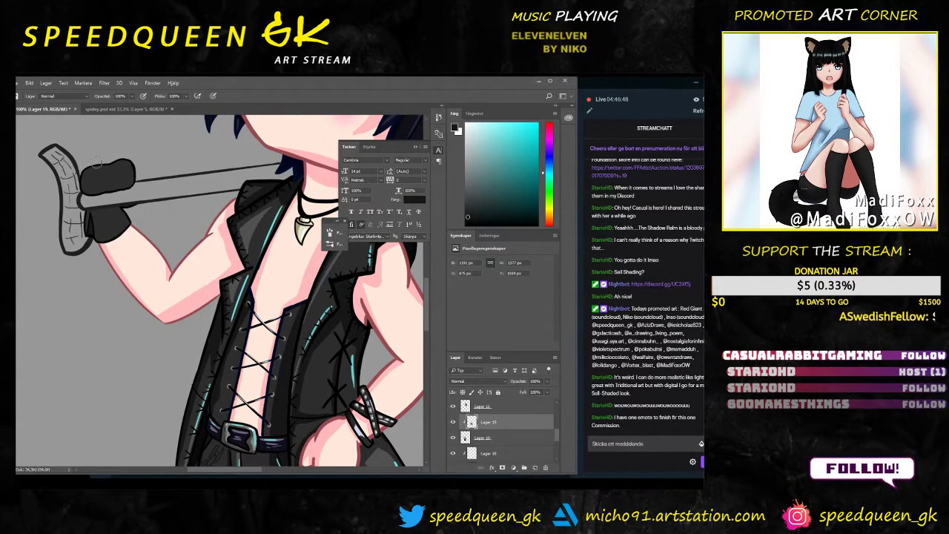
{"action": "left_click_drag", "start_coordinate": [99, 186], "coordinate": [120, 190]}
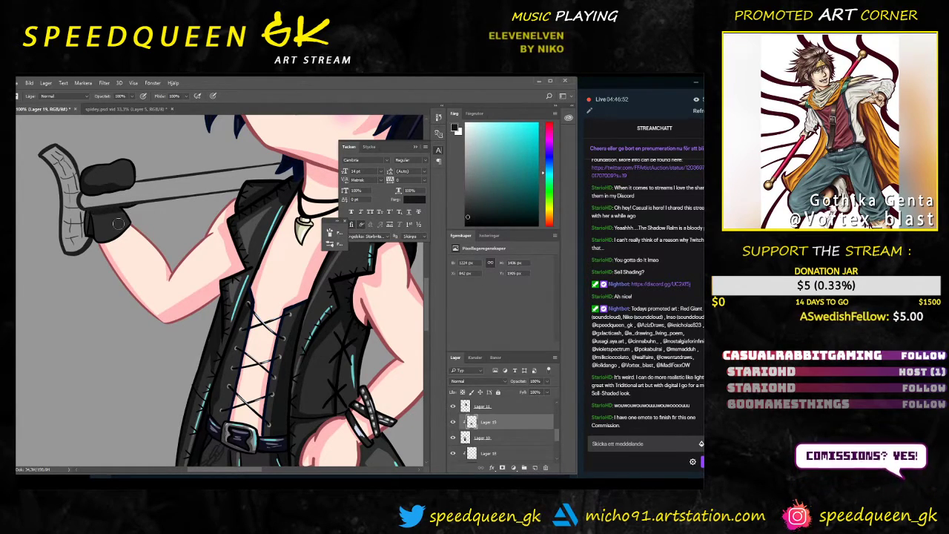
{"action": "left_click_drag", "start_coordinate": [117, 223], "coordinate": [87, 217]}
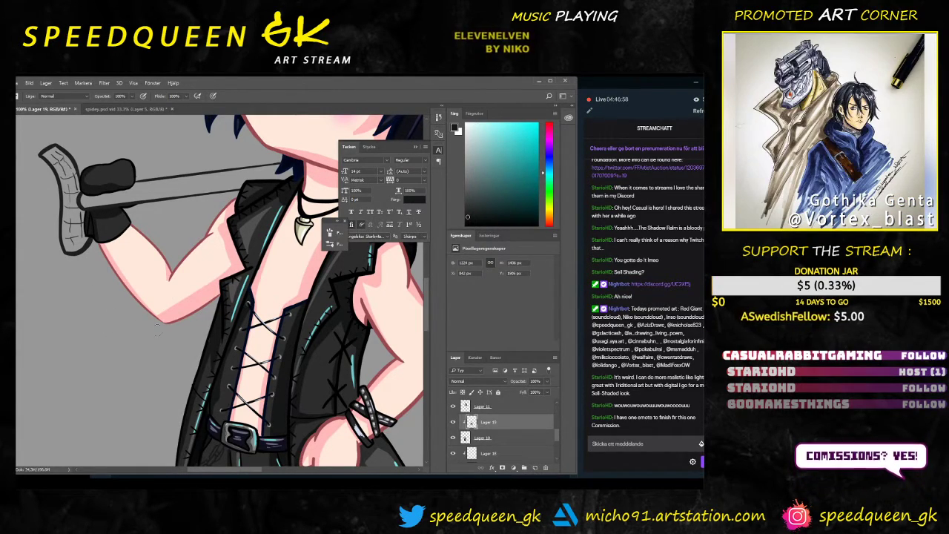
Step: Refine the glove shading with the trousers' sampled dark colour and a smaller brush, and add highlights in a sampled grey
{"action": "scroll", "coordinate": [206, 360], "scroll_direction": "down", "scroll_amount": 5}
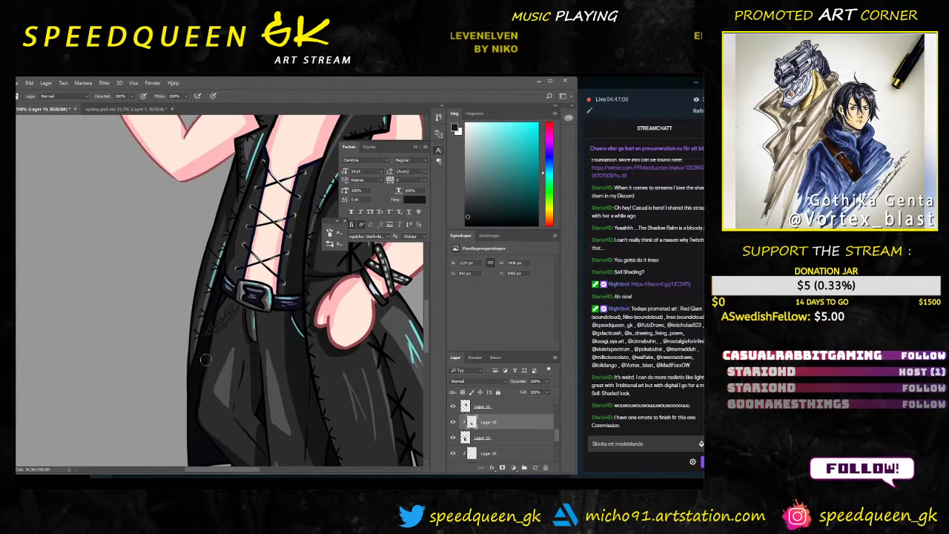
{"action": "left_click", "coordinate": [199, 385], "text": "alt"}
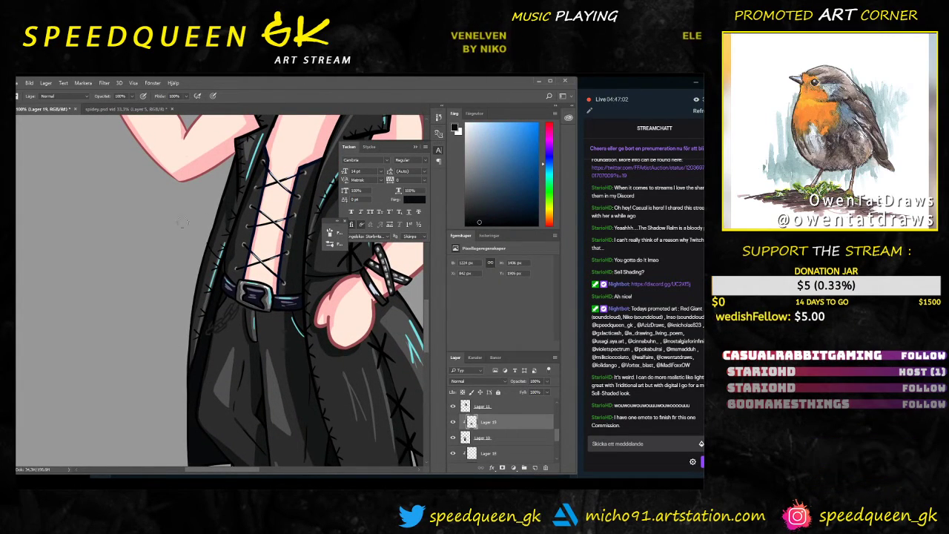
{"action": "scroll", "coordinate": [164, 222], "scroll_direction": "up", "scroll_amount": 4}
{"action": "right_click", "coordinate": [137, 227]}
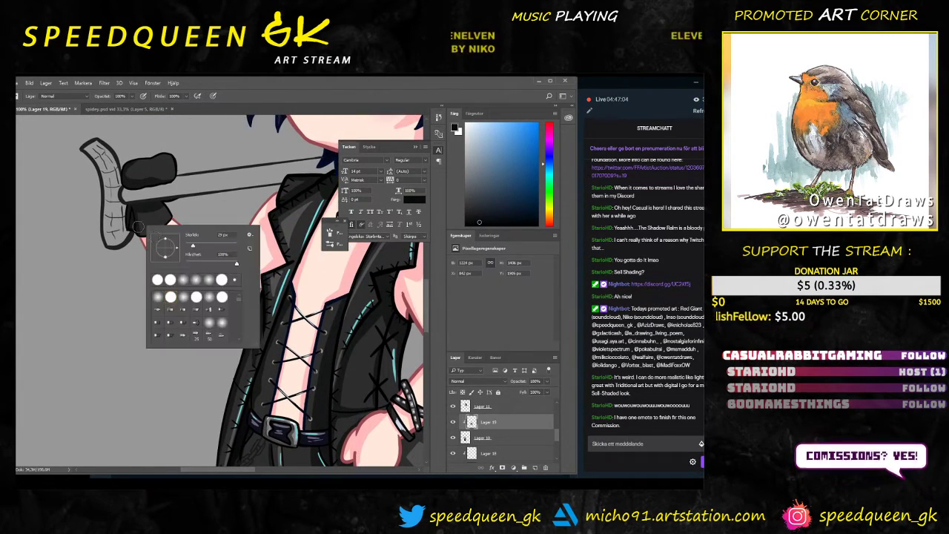
{"action": "left_click_drag", "start_coordinate": [193, 245], "coordinate": [188, 245]}
{"action": "left_click", "coordinate": [132, 219]}
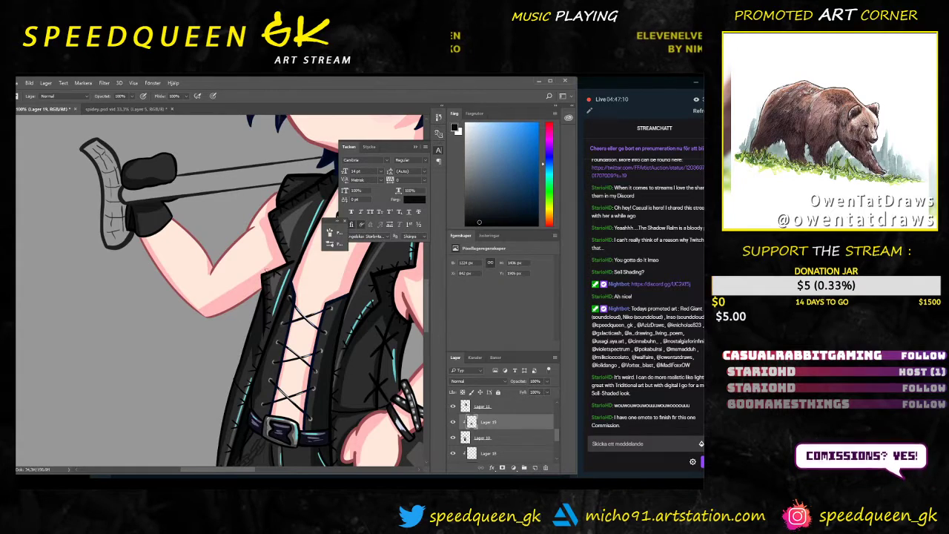
{"action": "left_click", "coordinate": [252, 258], "text": "alt"}
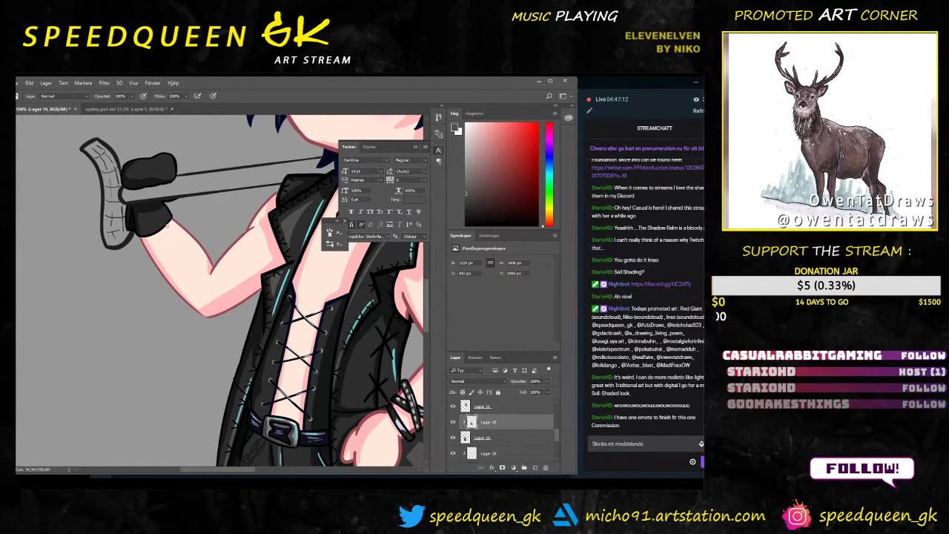
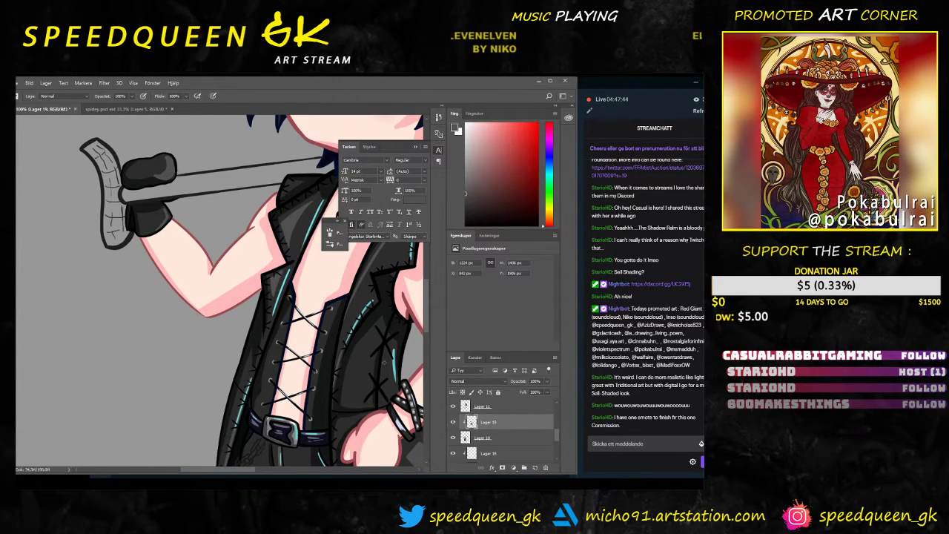
Step: Sample the cyan and pale blue-grey highlight colours and create a new layer above Layer 9
{"action": "left_click", "coordinate": [397, 363], "text": "alt"}
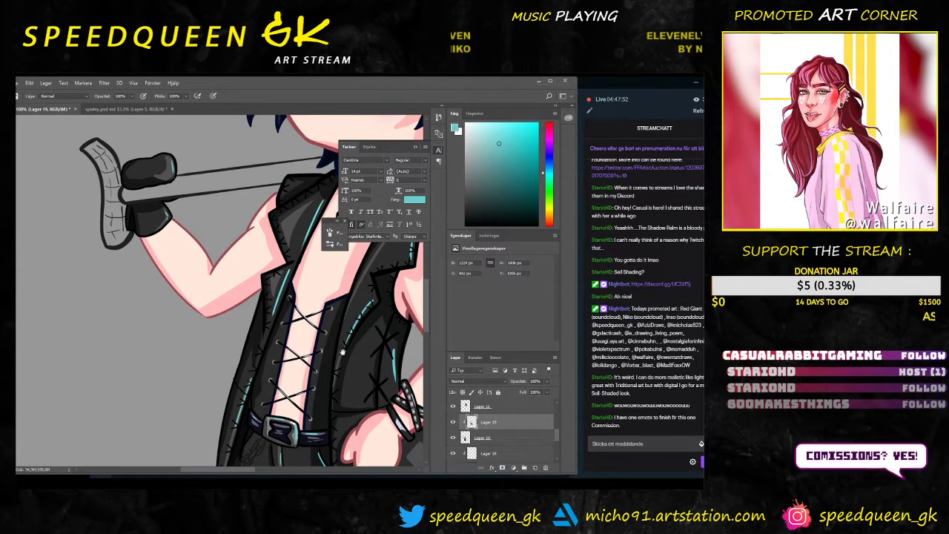
{"action": "left_click_drag", "start_coordinate": [341, 353], "coordinate": [266, 361]}
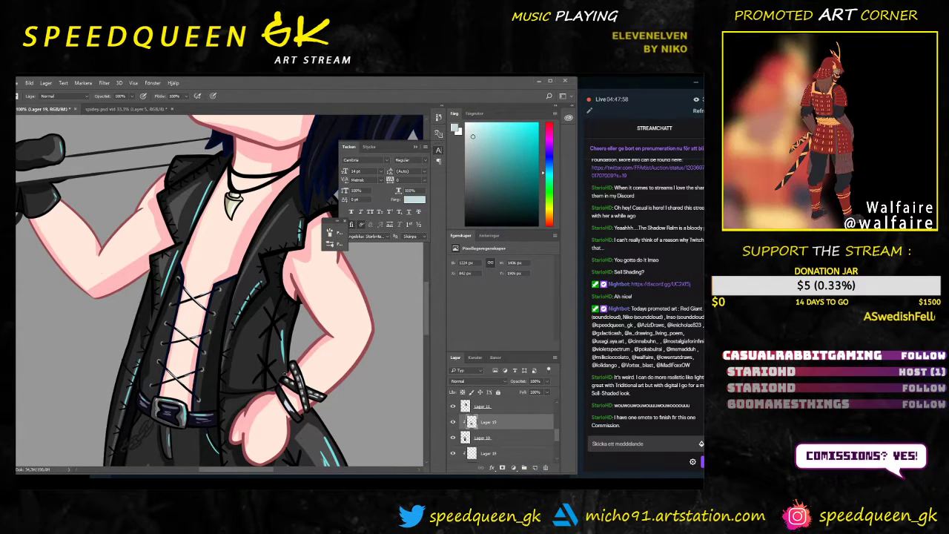
{"action": "scroll", "coordinate": [486, 429], "scroll_direction": "up", "scroll_amount": 2}
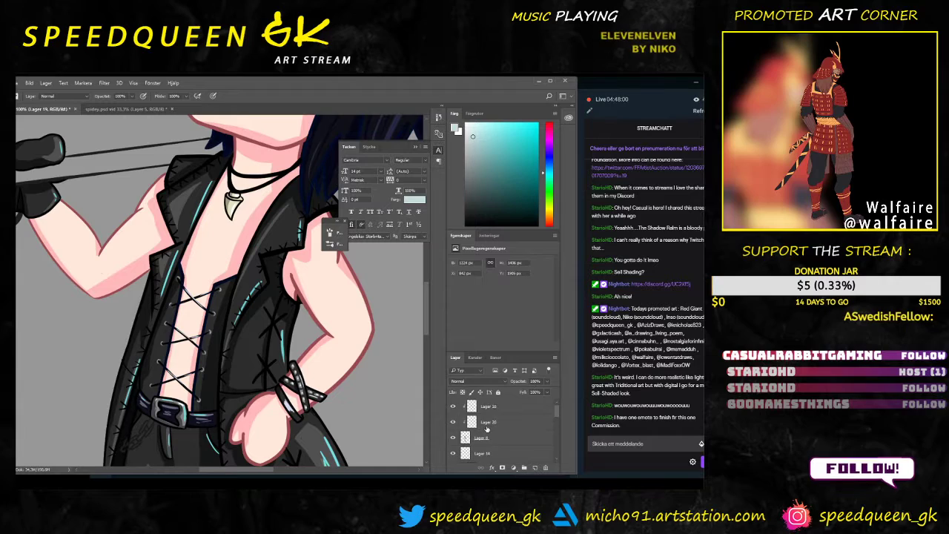
{"action": "left_click", "coordinate": [498, 409]}
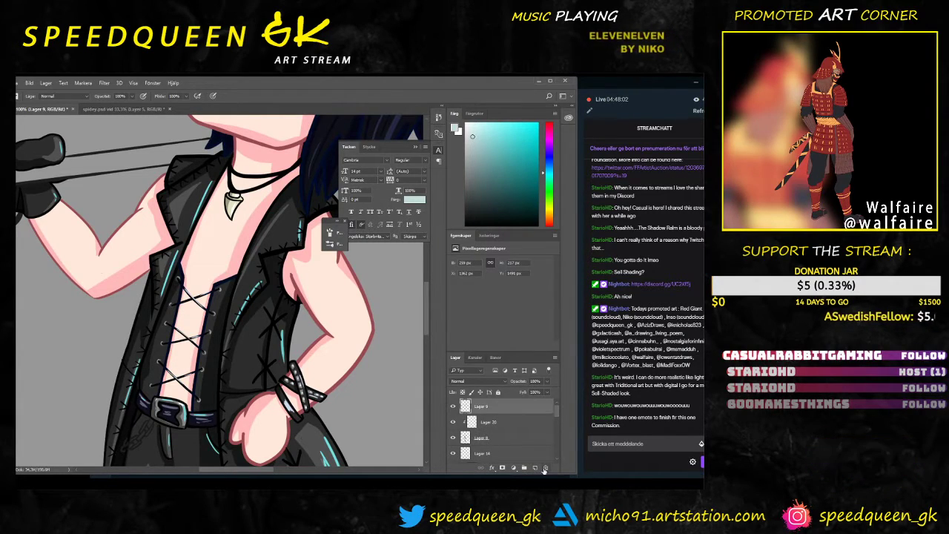
{"action": "left_click", "coordinate": [544, 468]}
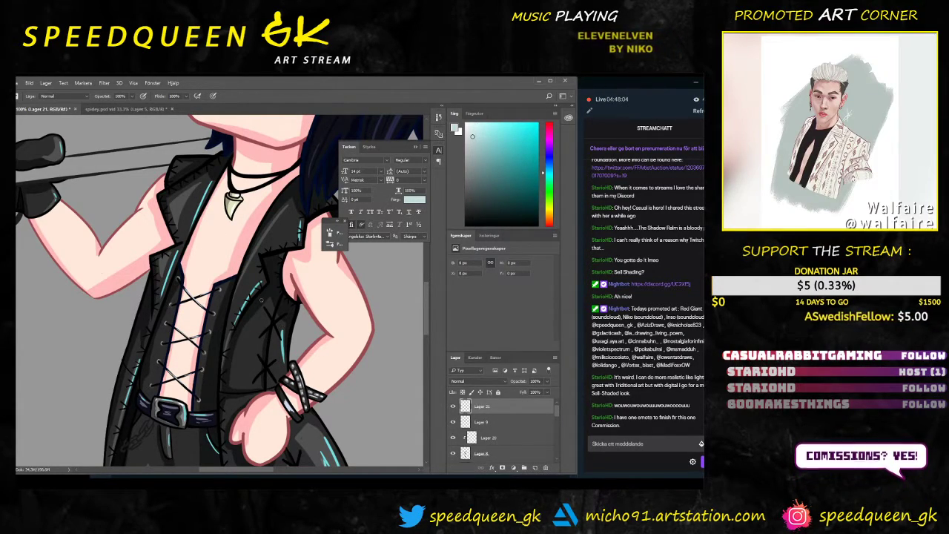
Step: Try to paint pale highlights on the two large cross-stitches at the coat's waist beside the wrist straps
{"action": "key", "text": "ctrl+plus"}
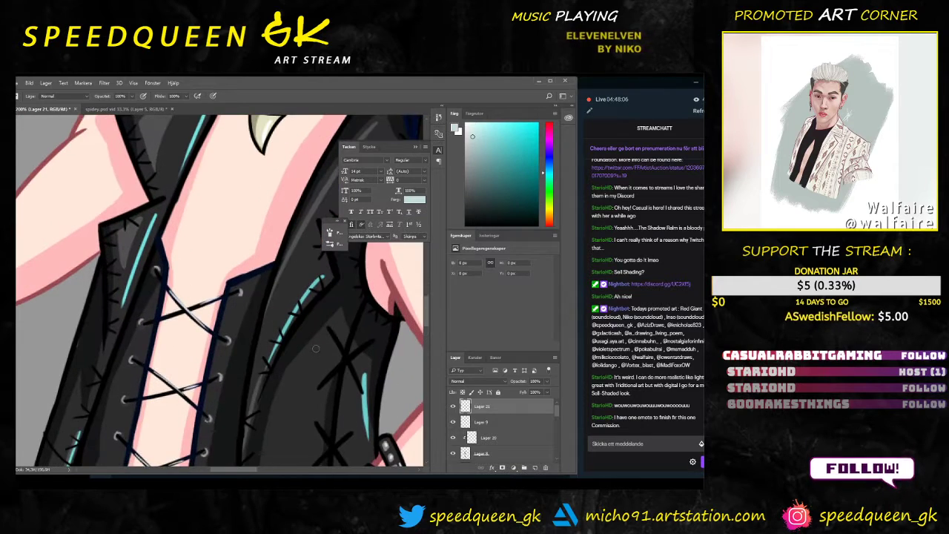
{"action": "left_click_drag", "start_coordinate": [361, 368], "coordinate": [250, 308]}
{"action": "left_click_drag", "start_coordinate": [282, 358], "coordinate": [290, 282]}
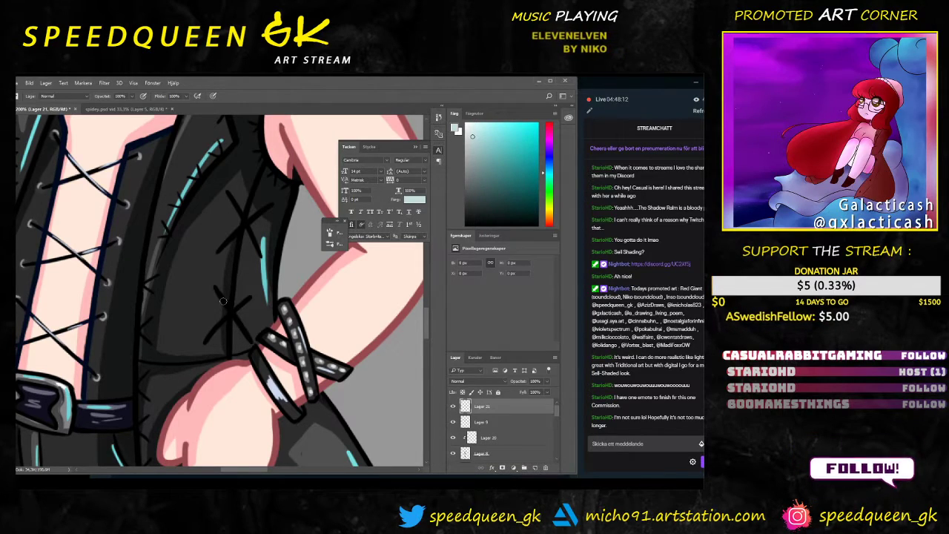
{"action": "left_click_drag", "start_coordinate": [221, 298], "coordinate": [255, 343]}
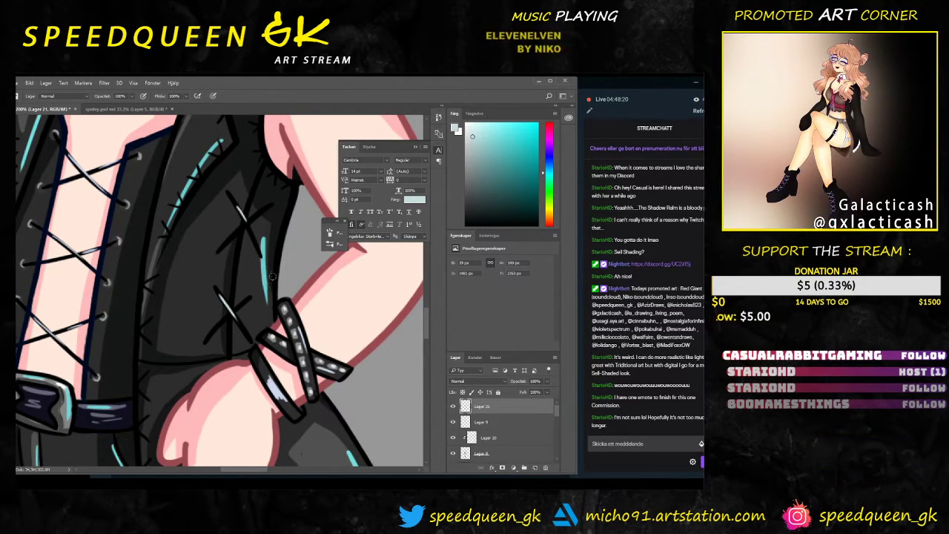
{"action": "key", "text": "ctrl+minus"}
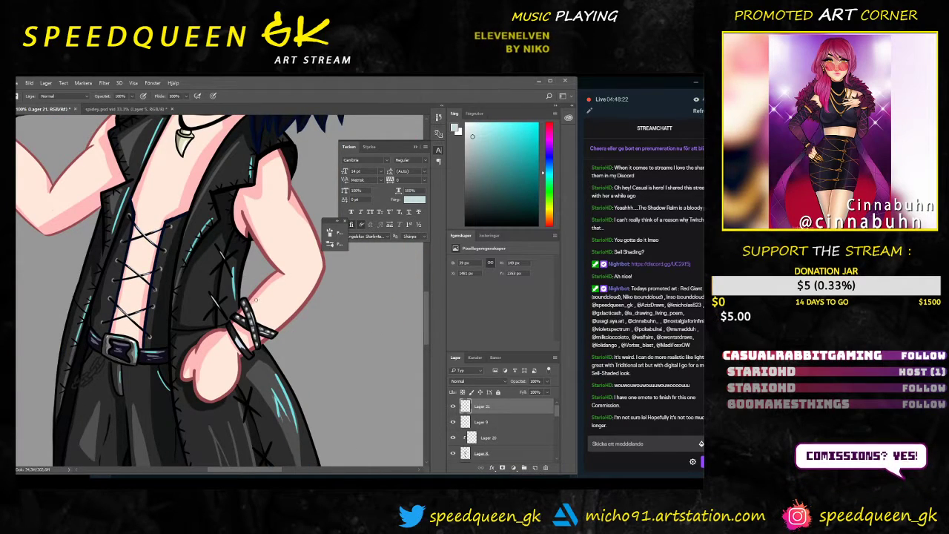
{"action": "key", "text": "ctrl+plus"}
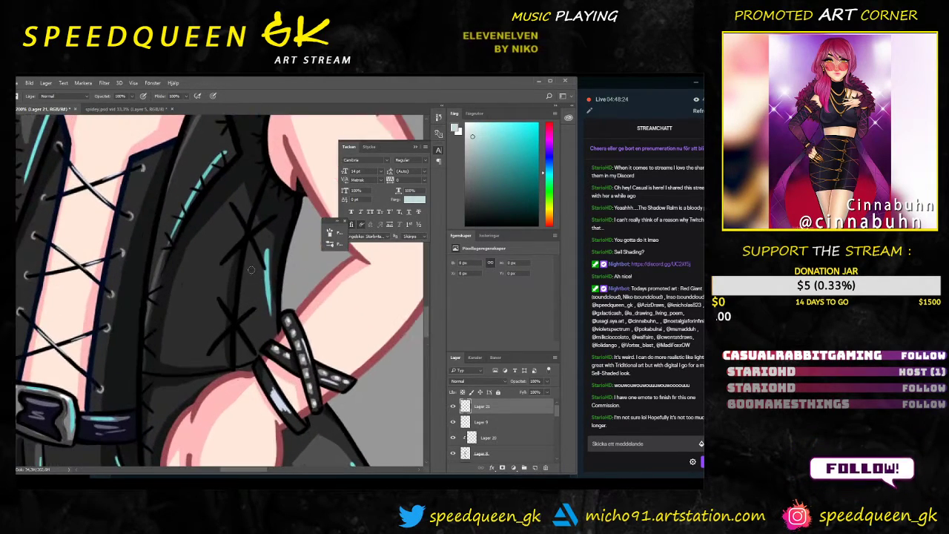
Step: Adjust the brush size and paint thin pale highlights along one strand of each large cross-stitch at the coat's waist
{"action": "right_click", "coordinate": [319, 291]}
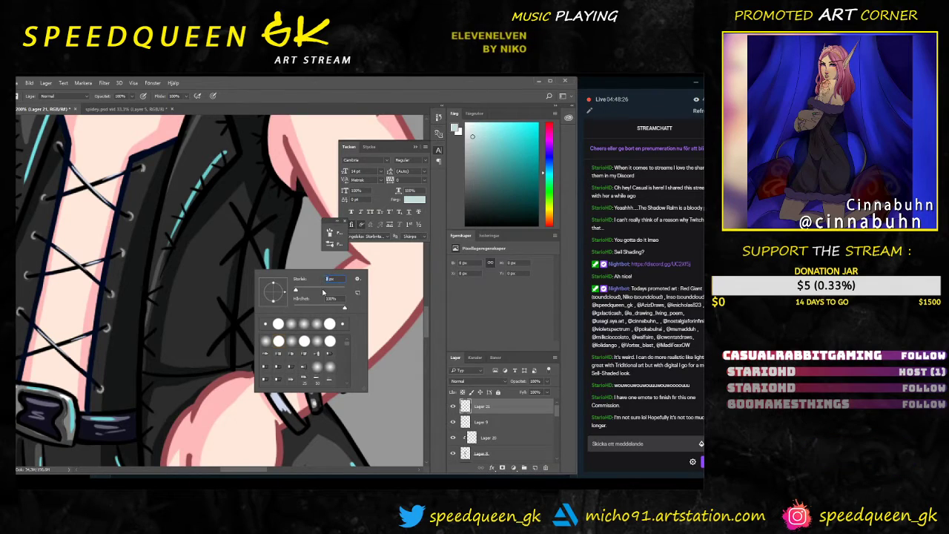
{"action": "key", "text": "Return"}
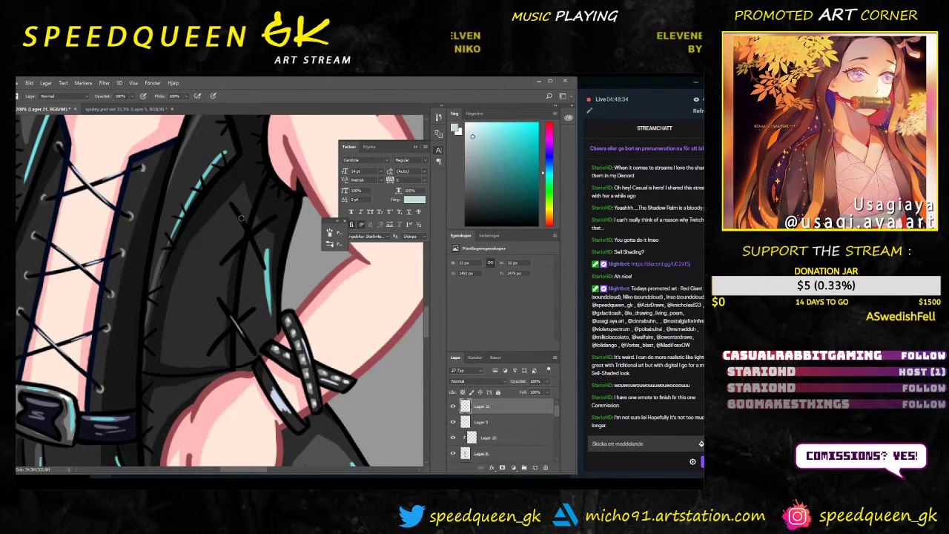
{"action": "left_click_drag", "start_coordinate": [241, 218], "coordinate": [254, 247]}
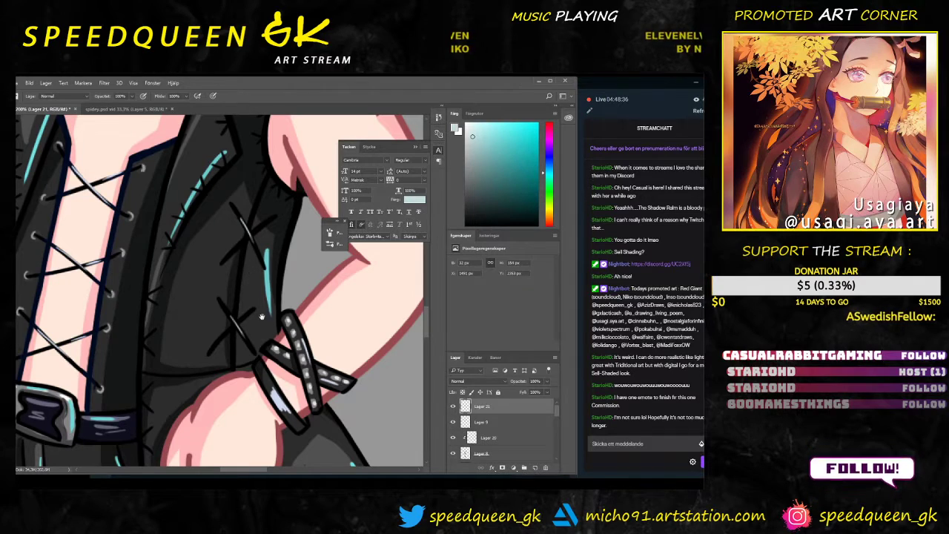
Step: Paint pale highlights on one strand of each of the three cross-stitches below the hand, redoing the first one shorter
{"action": "mouse_move", "coordinate": [303, 460]}
{"action": "left_mouse_down"}
{"action": "mouse_move", "coordinate": [285, 333]}
{"action": "mouse_move", "coordinate": [252, 292]}
{"action": "mouse_move", "coordinate": [238, 251]}
{"action": "mouse_move", "coordinate": [248, 295]}
{"action": "left_mouse_up"}
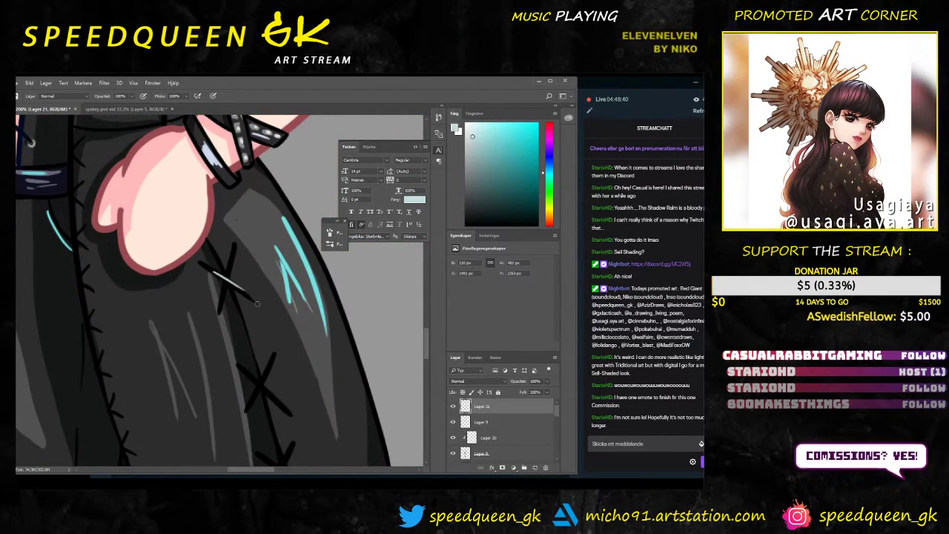
{"action": "key", "text": "ctrl+z"}
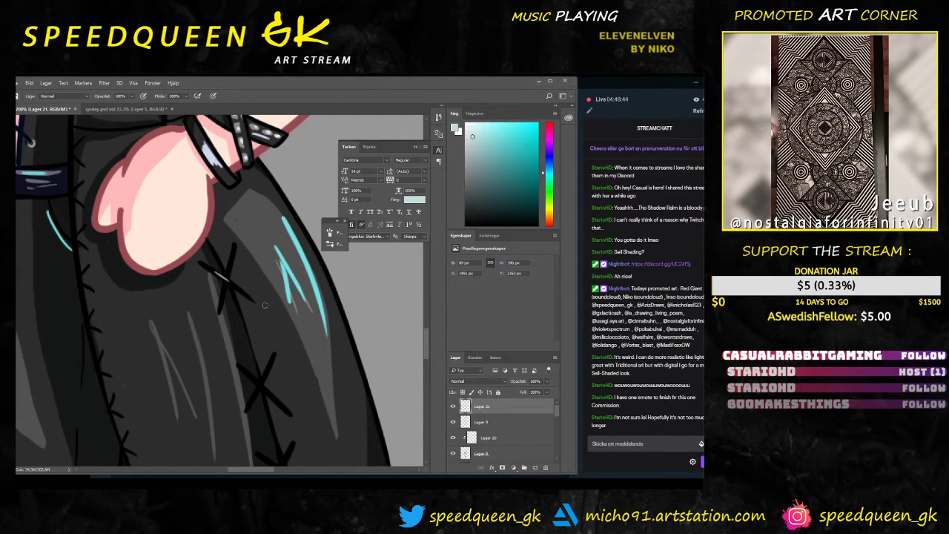
{"action": "left_click_drag", "start_coordinate": [252, 301], "coordinate": [198, 216]}
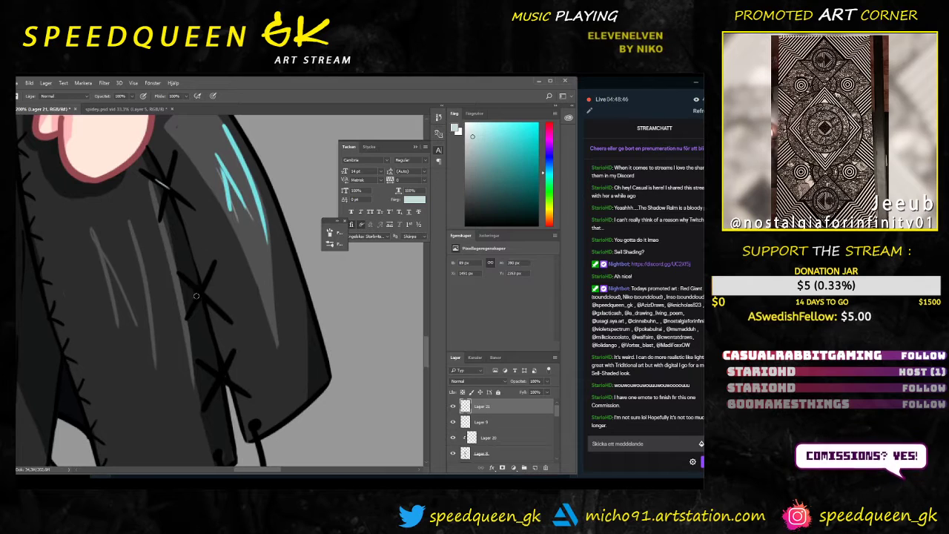
{"action": "mouse_move", "coordinate": [189, 282]}
{"action": "left_mouse_down"}
{"action": "mouse_move", "coordinate": [238, 326]}
{"action": "mouse_move", "coordinate": [211, 242]}
{"action": "mouse_move", "coordinate": [190, 227]}
{"action": "left_mouse_up"}
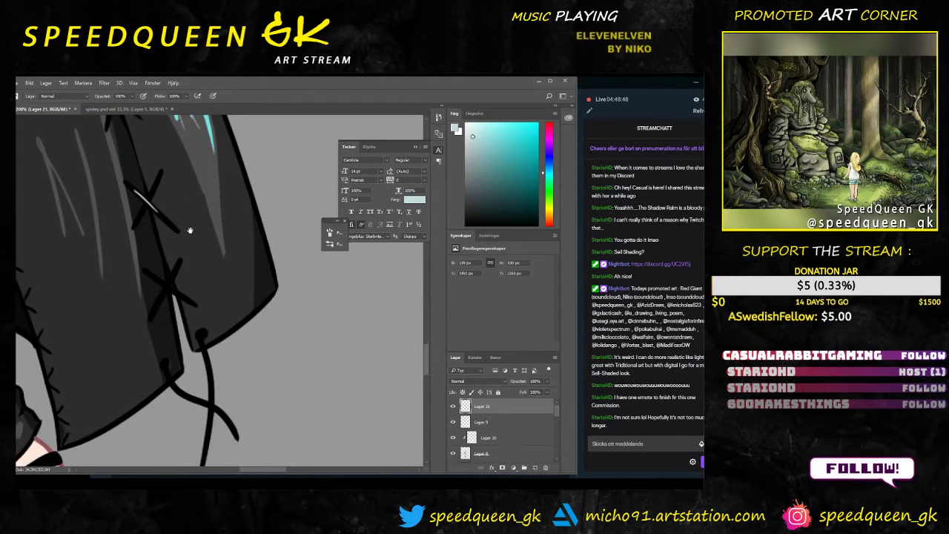
{"action": "scroll", "coordinate": [245, 314], "scroll_direction": "down", "scroll_amount": 3}
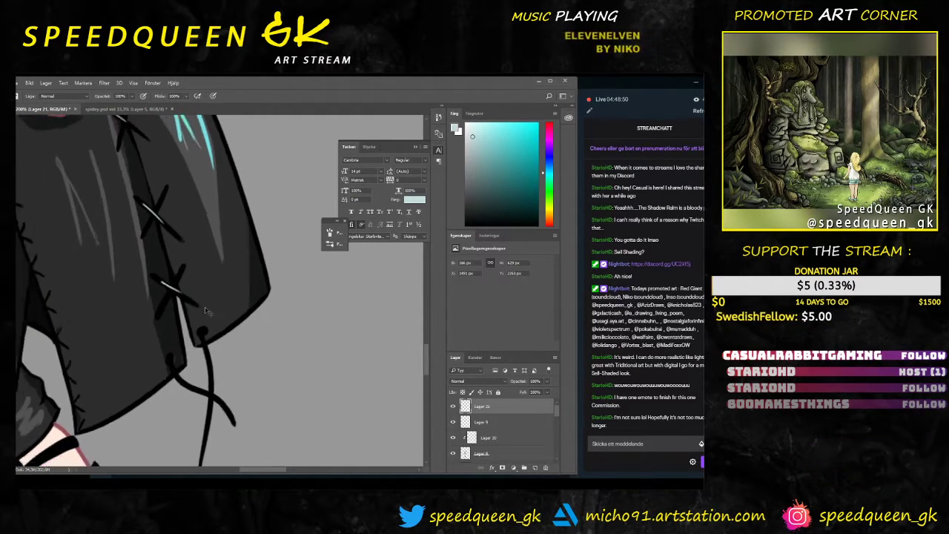
Step: Paint thin pale highlights along the second strand of each of the three cross-stitches on the coat below the hand
{"action": "scroll", "coordinate": [244, 314], "scroll_direction": "up", "scroll_amount": 1}
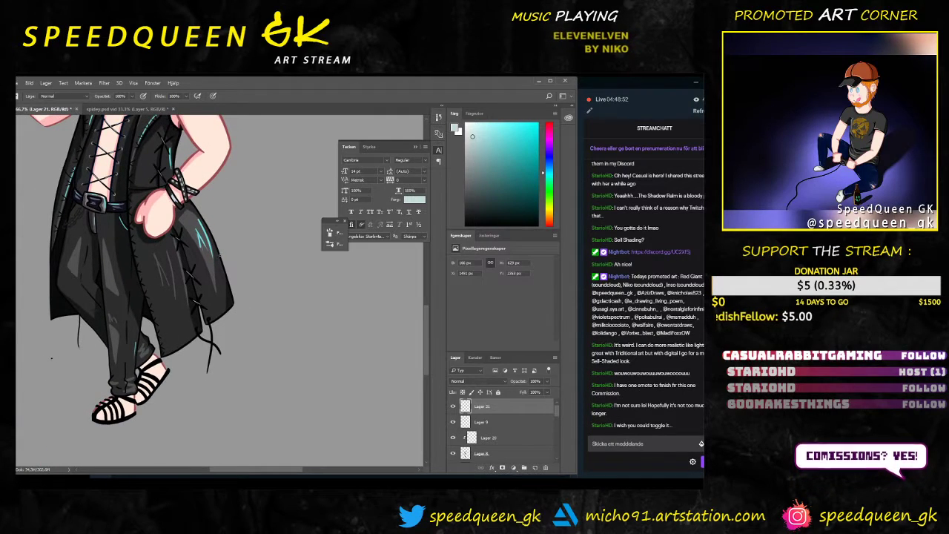
{"action": "scroll", "coordinate": [226, 285], "scroll_direction": "up", "scroll_amount": 3}
{"action": "scroll", "coordinate": [223, 280], "scroll_direction": "up", "scroll_amount": 1}
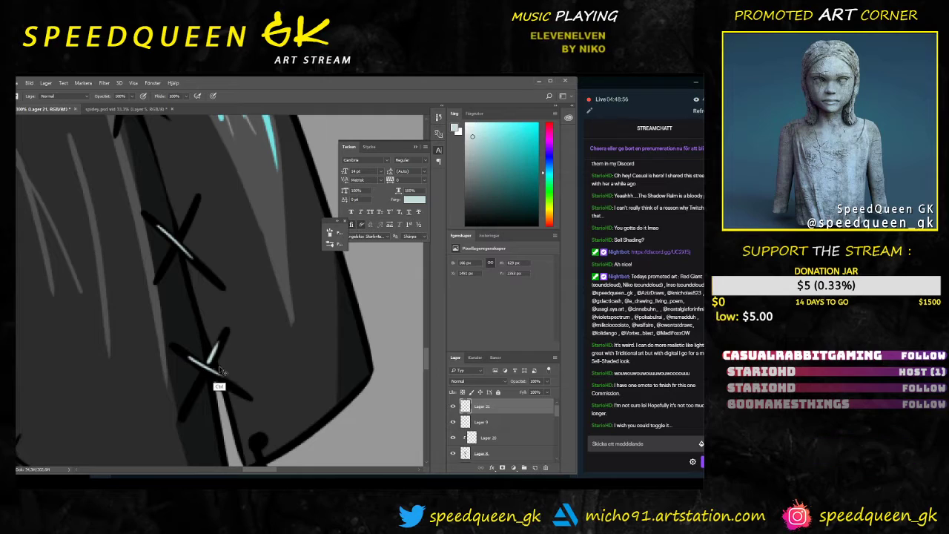
{"action": "key", "text": "ctrl+z"}
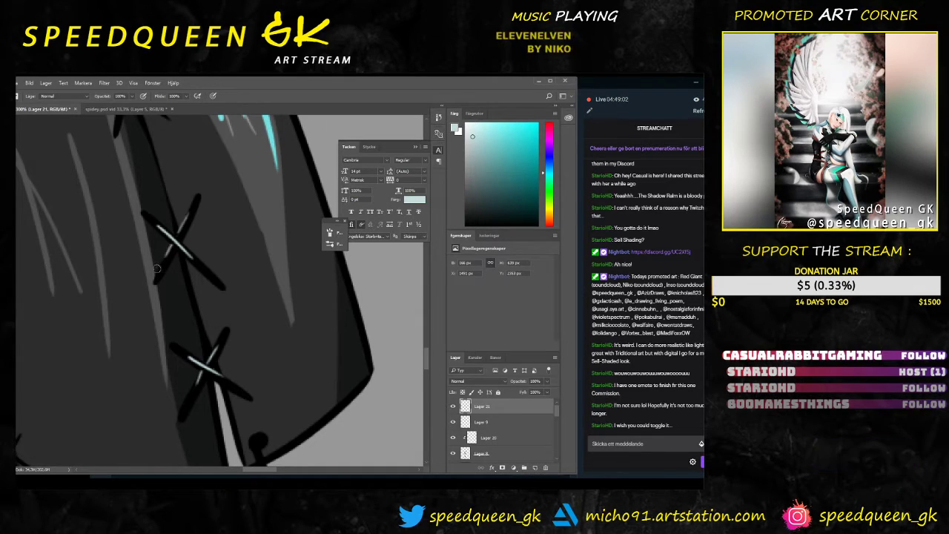
{"action": "key", "text": "ctrl+minus"}
{"action": "key", "text": "ctrl+minus"}
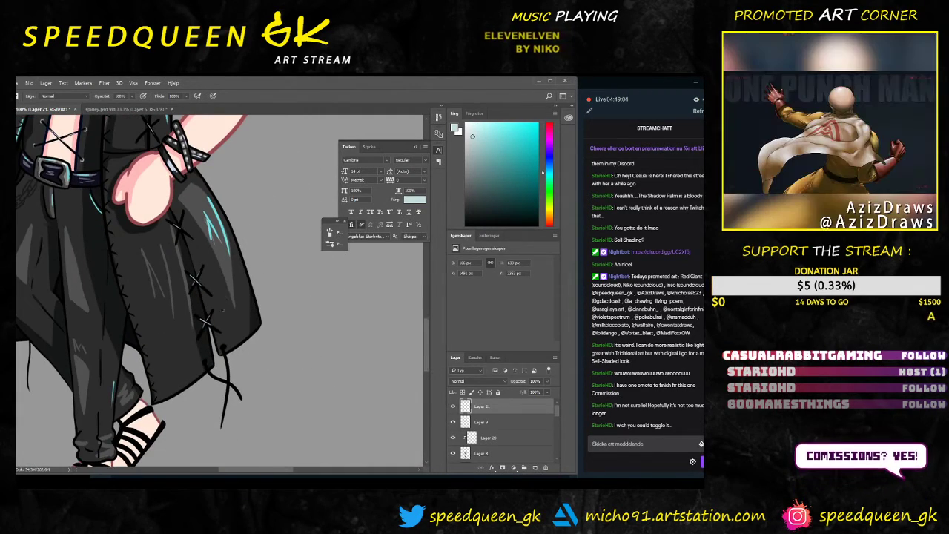
{"action": "left_click_drag", "start_coordinate": [216, 232], "coordinate": [229, 277]}
{"action": "scroll", "coordinate": [230, 276], "scroll_direction": "up", "scroll_amount": 2}
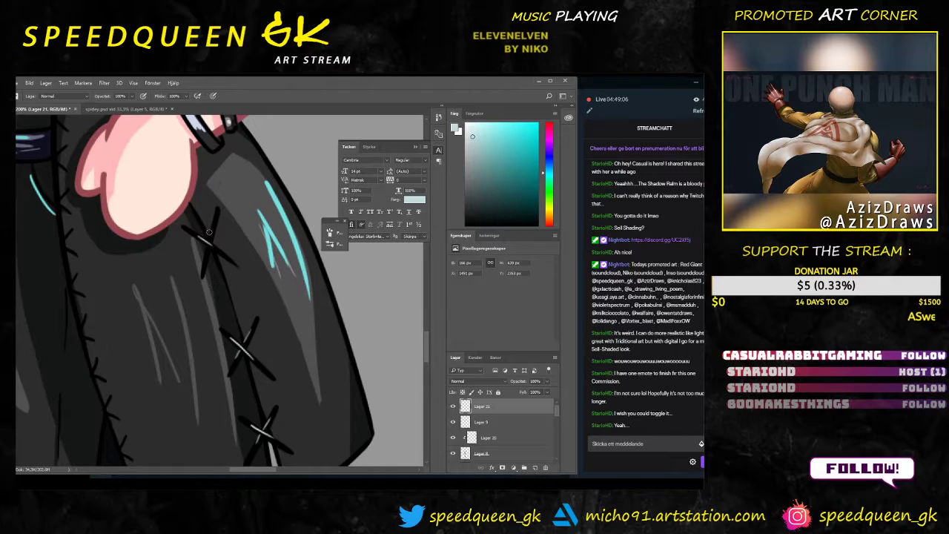
{"action": "scroll", "coordinate": [211, 227], "scroll_direction": "up", "scroll_amount": 1}
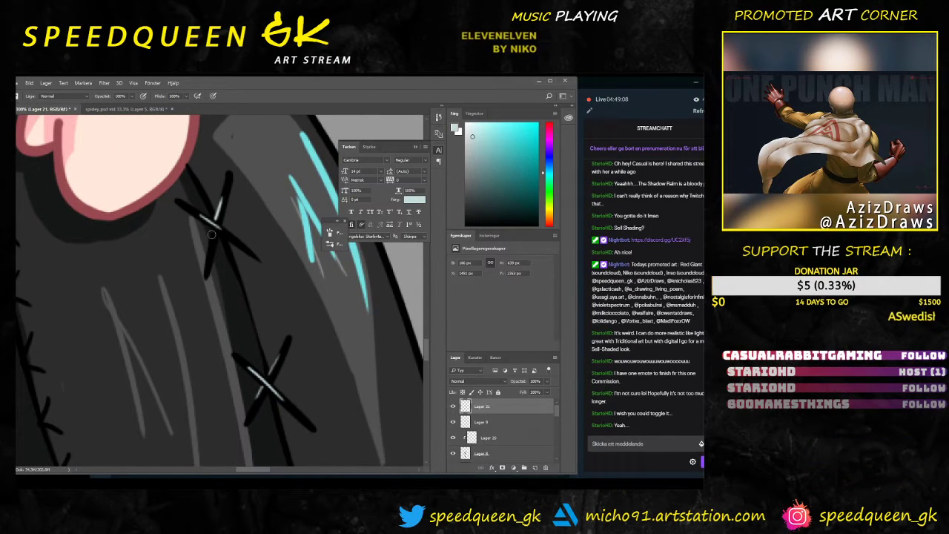
{"action": "scroll", "coordinate": [219, 248], "scroll_direction": "down", "scroll_amount": 3}
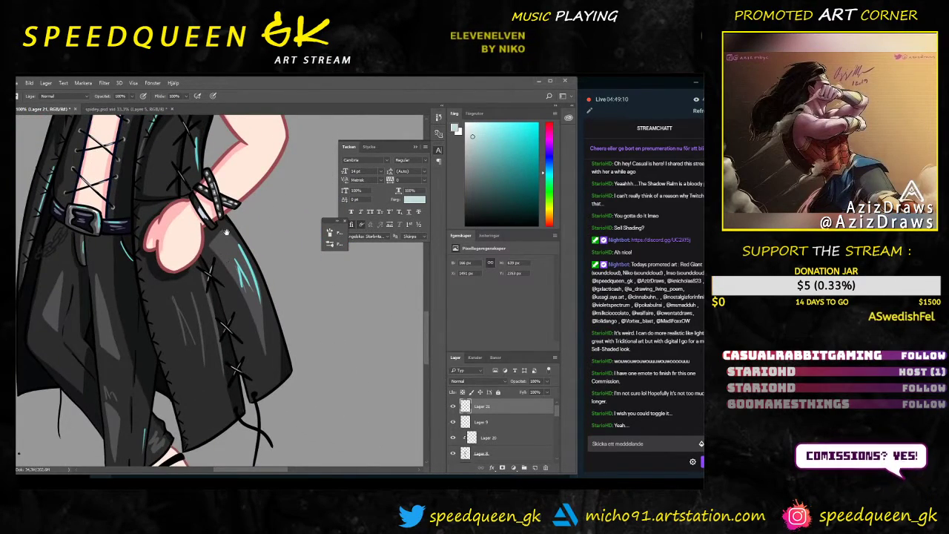
Step: Paint pale highlights on the crossing strands of the two large cross-stitches at the coat's waist above the wrist straps
{"action": "left_click_drag", "start_coordinate": [226, 233], "coordinate": [228, 319]}
{"action": "scroll", "coordinate": [197, 280], "scroll_direction": "up", "scroll_amount": 3}
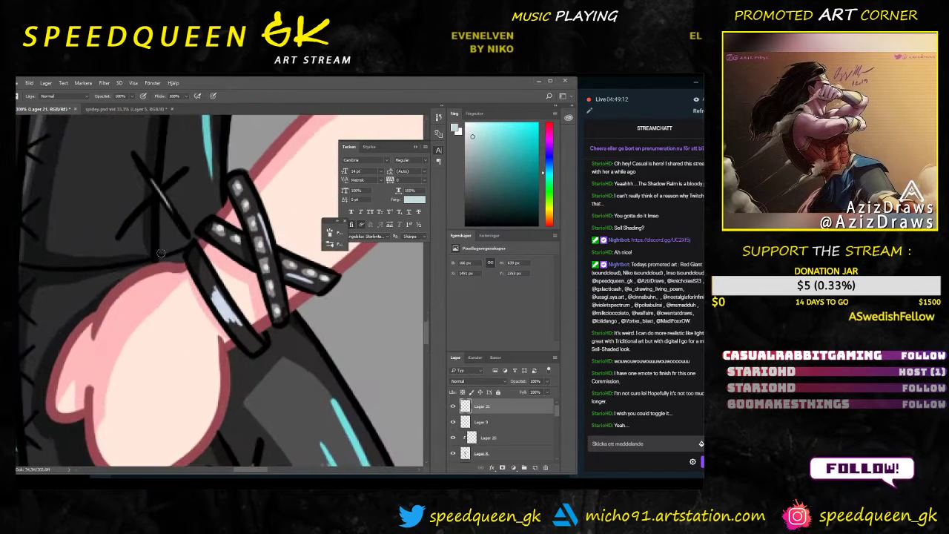
{"action": "left_click_drag", "start_coordinate": [169, 257], "coordinate": [188, 317]}
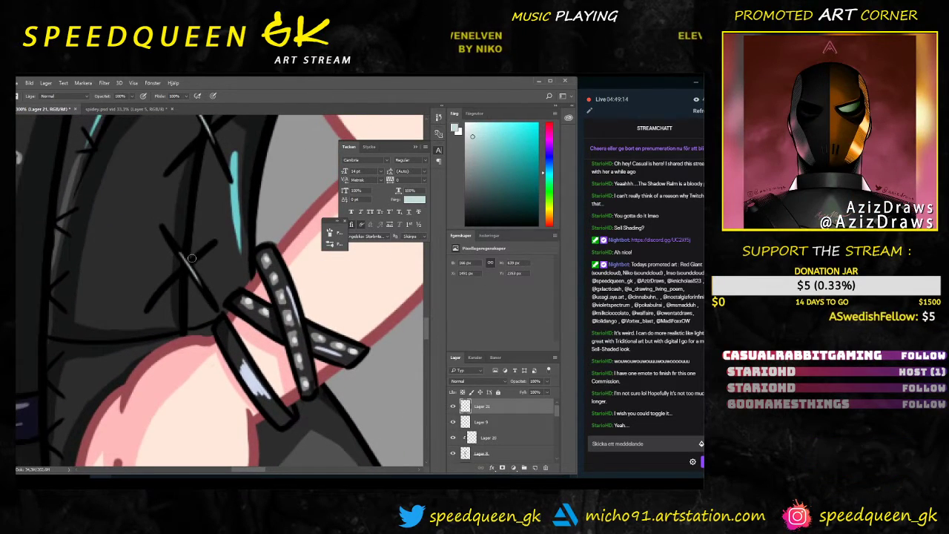
{"action": "left_click_drag", "start_coordinate": [195, 255], "coordinate": [215, 242]}
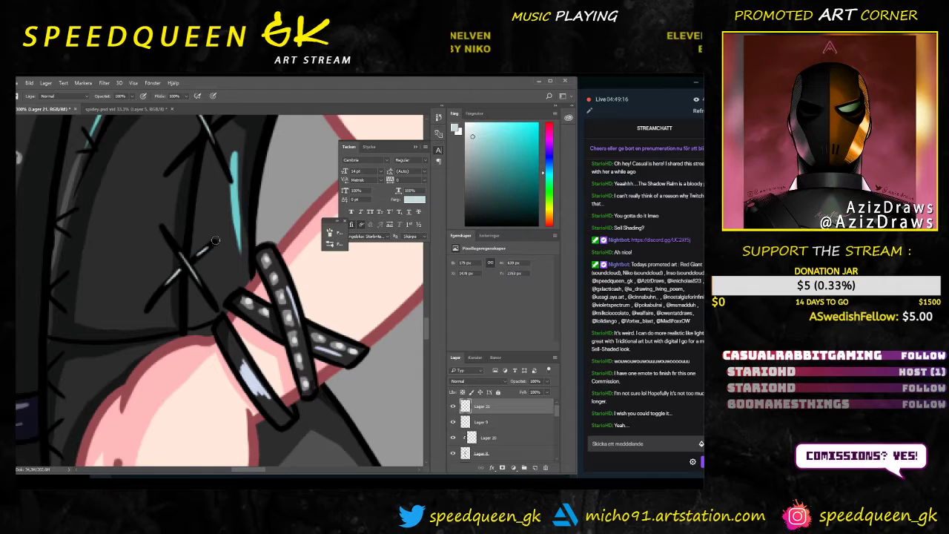
{"action": "scroll", "coordinate": [198, 207], "scroll_direction": "up", "scroll_amount": 4}
{"action": "left_click_drag", "start_coordinate": [205, 210], "coordinate": [180, 228]}
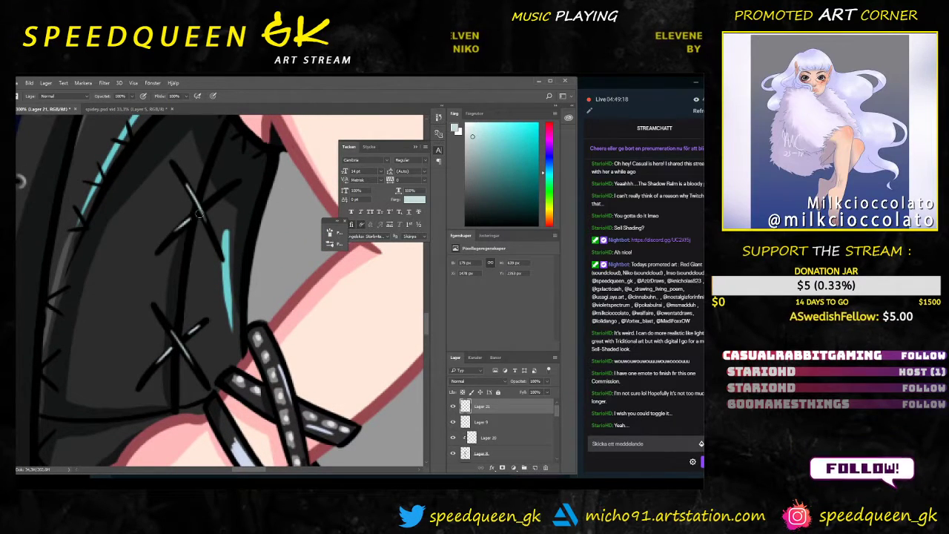
Step: Paint small curved pale highlights on the folds of both trouser cuffs above the sandals
{"action": "scroll", "coordinate": [190, 229], "scroll_direction": "down", "scroll_amount": 3}
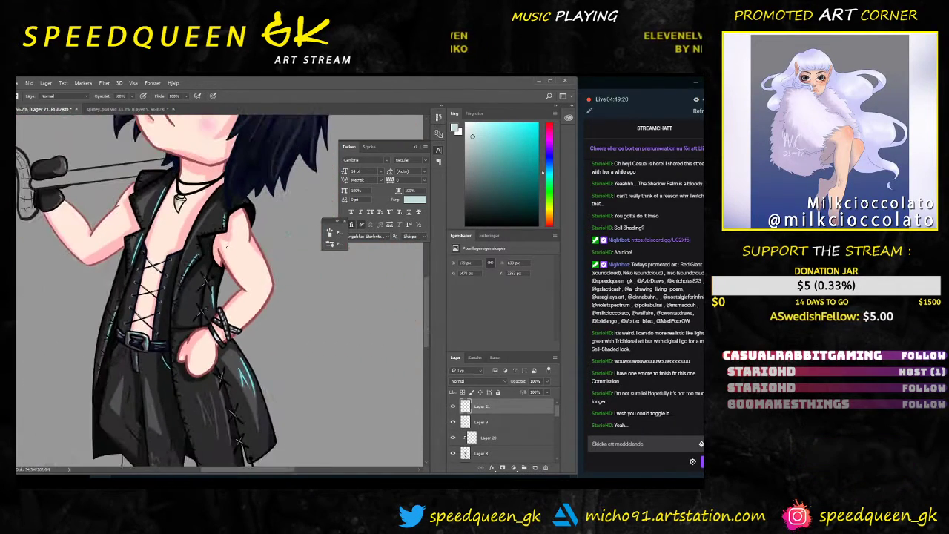
{"action": "scroll", "coordinate": [190, 229], "scroll_direction": "down", "scroll_amount": 2}
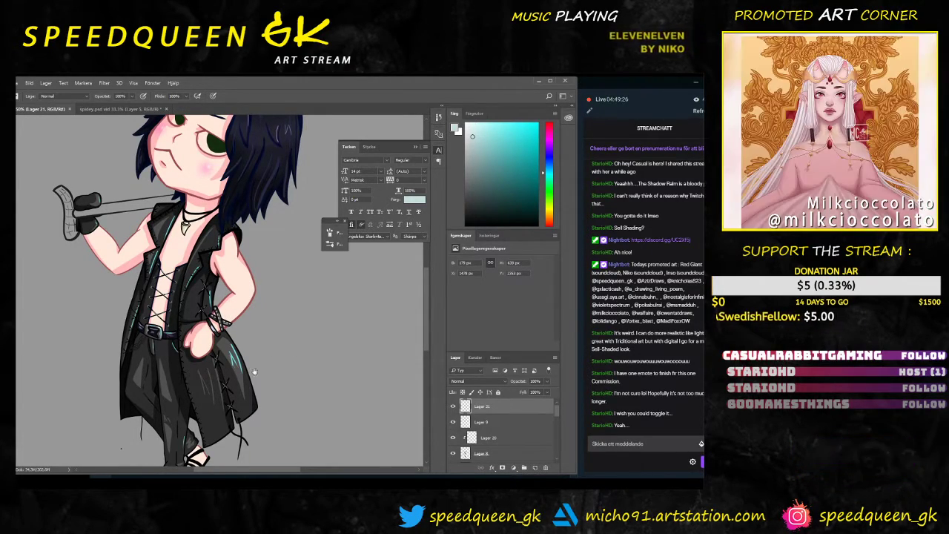
{"action": "left_click_drag", "start_coordinate": [264, 357], "coordinate": [295, 348]}
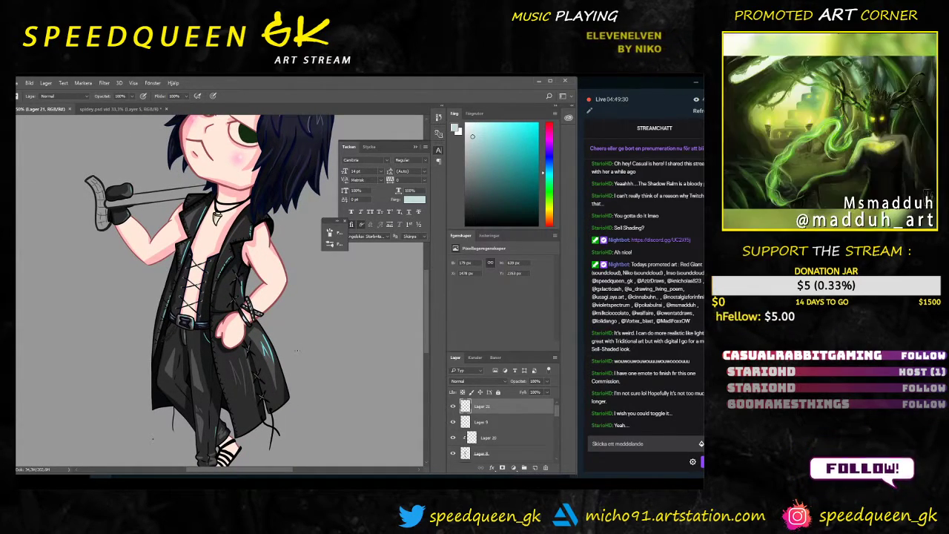
{"action": "left_click_drag", "start_coordinate": [310, 382], "coordinate": [299, 339]}
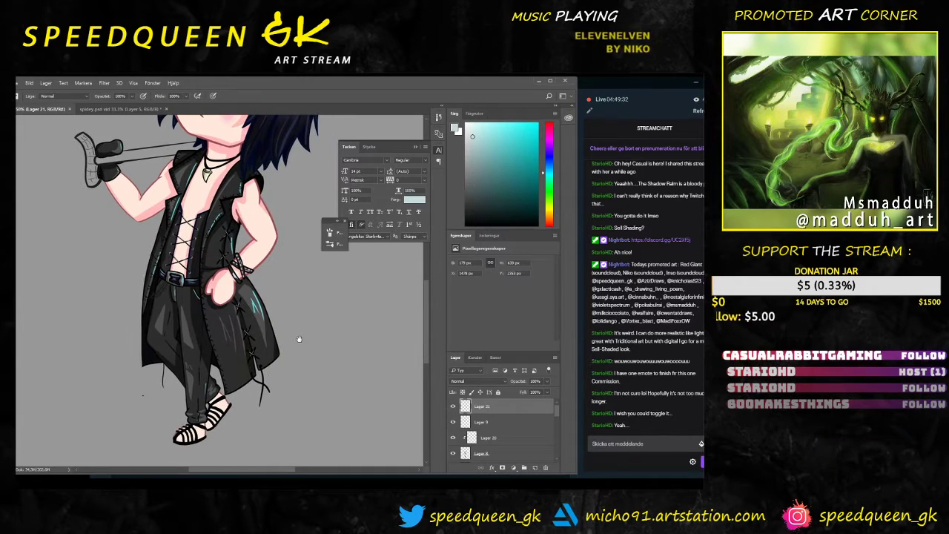
{"action": "key", "text": "ctrl+plus"}
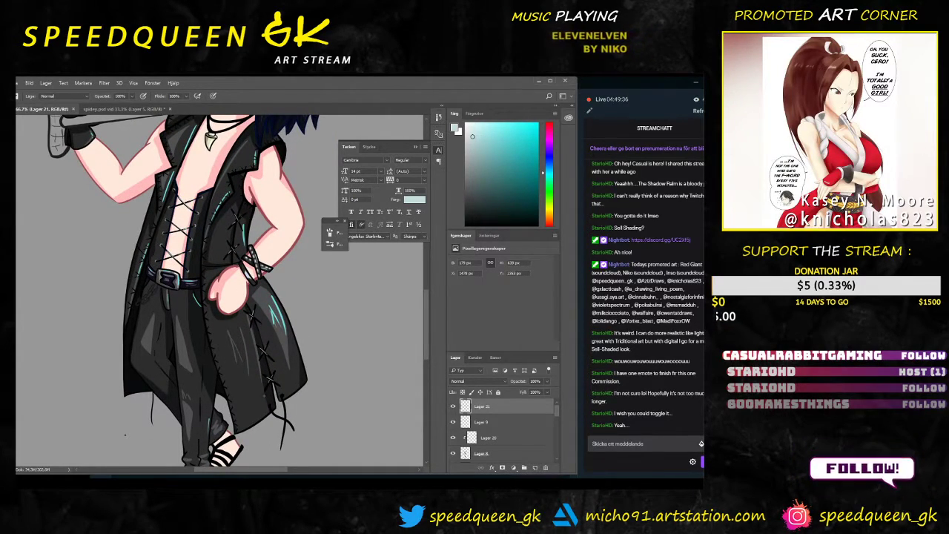
{"action": "left_click_drag", "start_coordinate": [125, 436], "coordinate": [138, 369]}
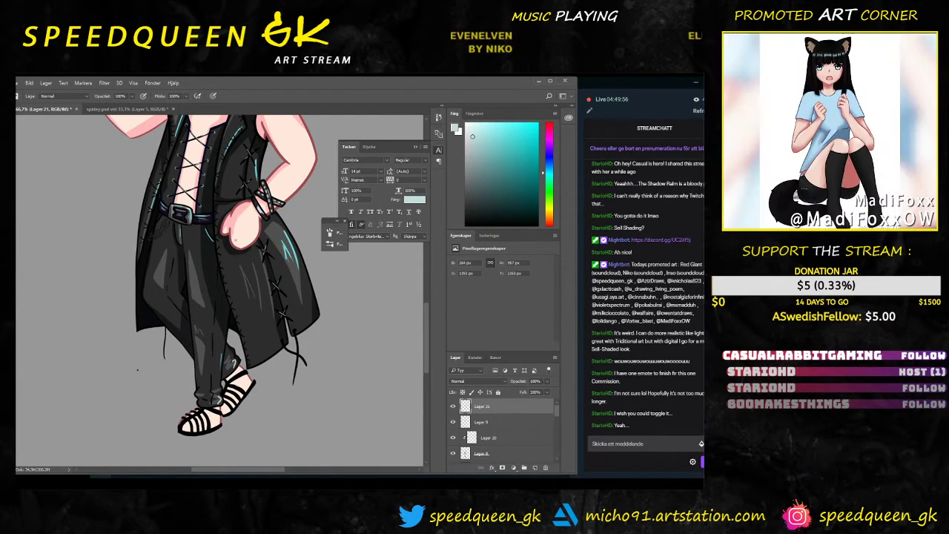
Step: Paint pale highlights on the lowest lace crossing above the belt and sample dark grey from the belt buckle
{"action": "left_click_drag", "start_coordinate": [279, 364], "coordinate": [270, 423]}
{"action": "key", "text": "ctrl+plus"}
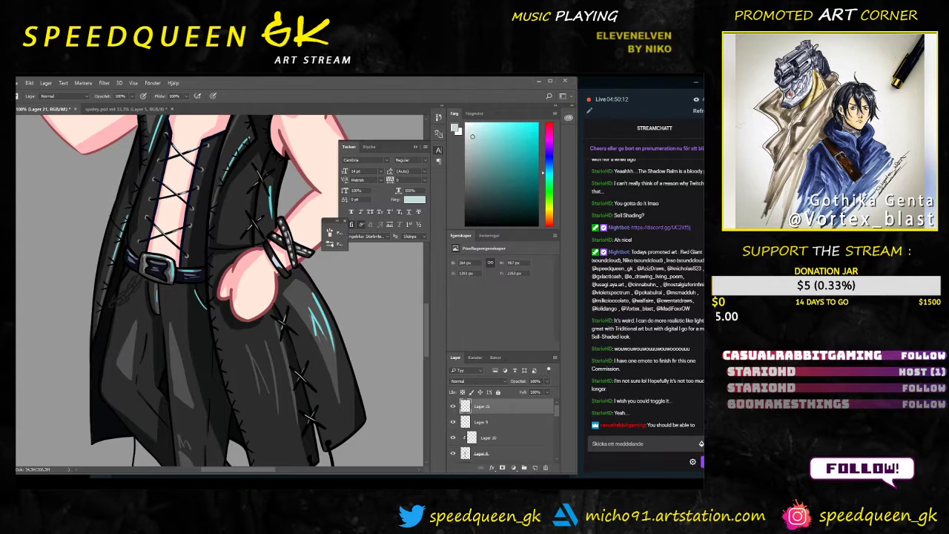
{"action": "key", "text": "ctrl+plus"}
{"action": "key", "text": "ctrl+plus"}
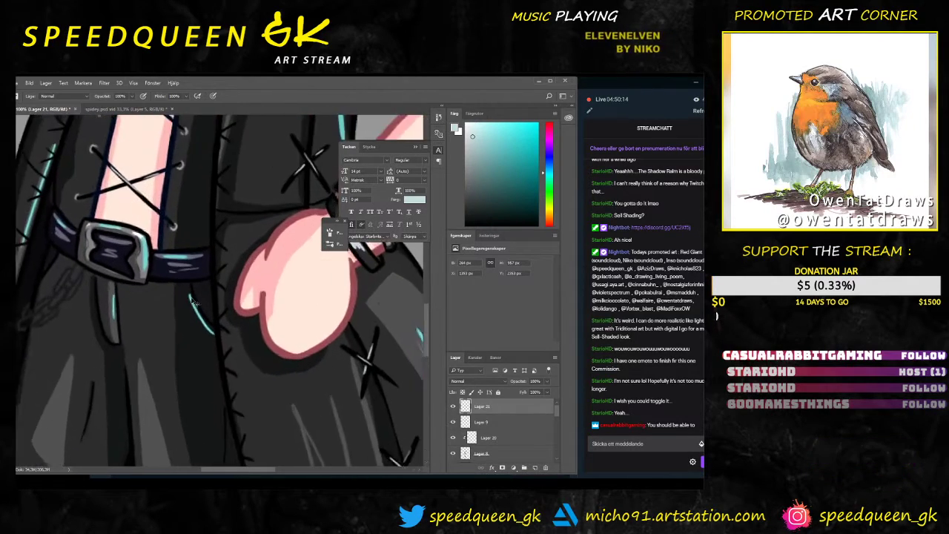
{"action": "left_click", "coordinate": [109, 236], "text": "alt"}
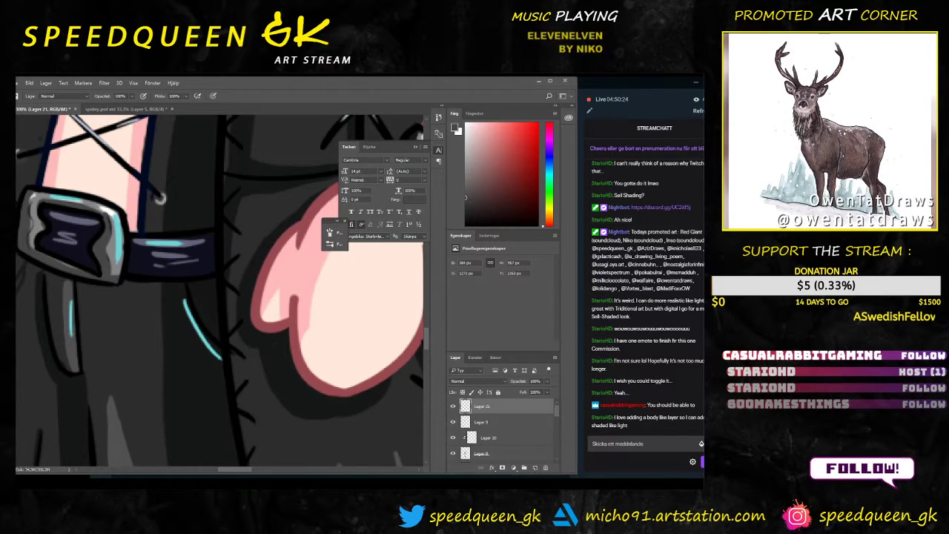
Step: Switch to Streamlabs OBS and Spotify to adjust the music volume, set Desktop Audio to 0.0 dB, and return to Photoshop
{"action": "key", "text": "alt+Tab"}
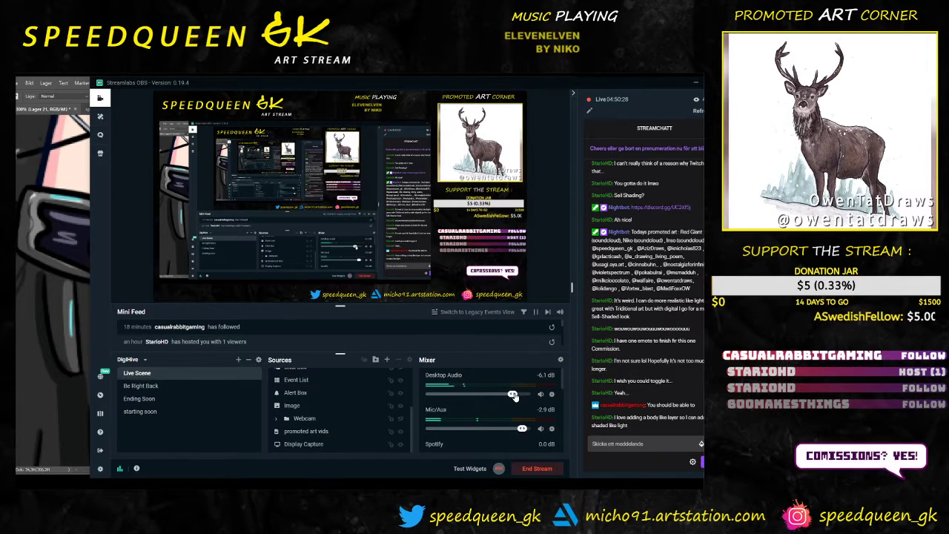
{"action": "key", "text": "alt+Tab"}
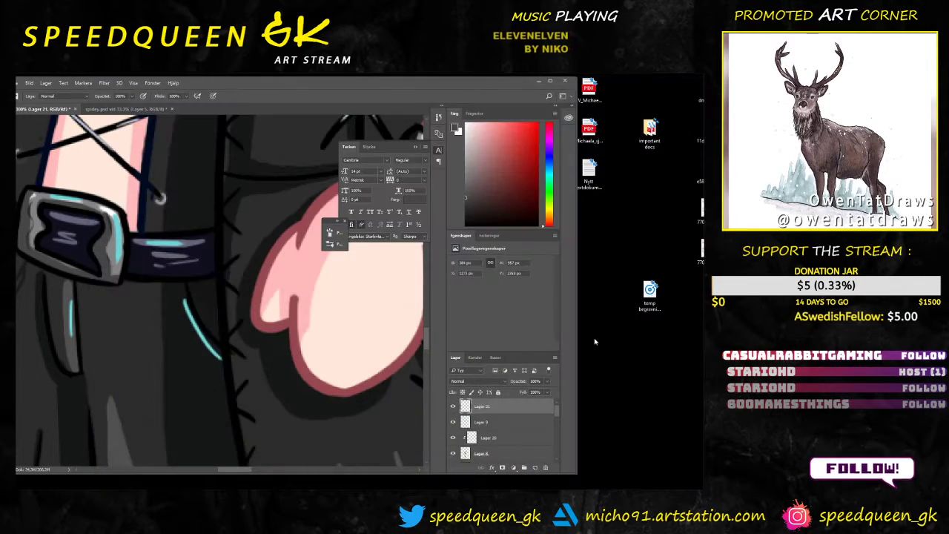
{"action": "key", "text": "alt+Tab"}
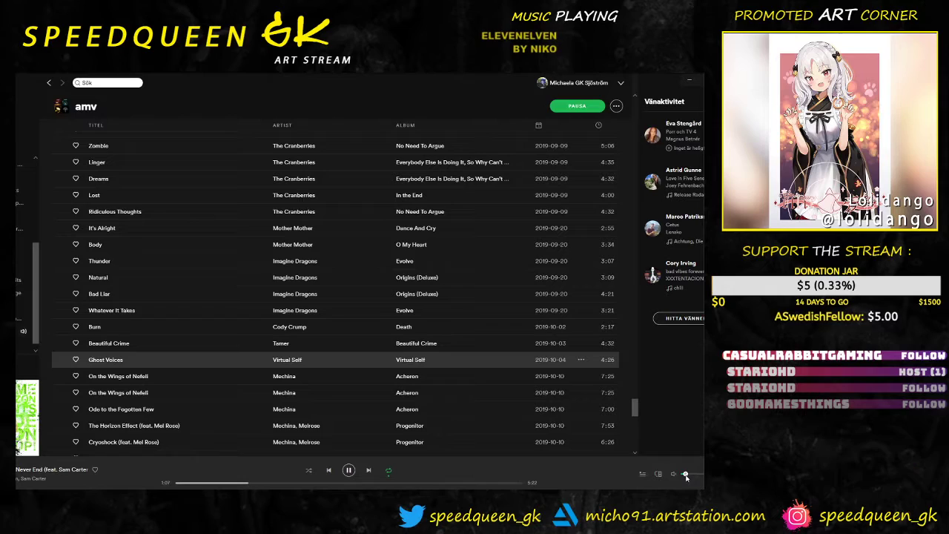
{"action": "left_click", "coordinate": [689, 80]}
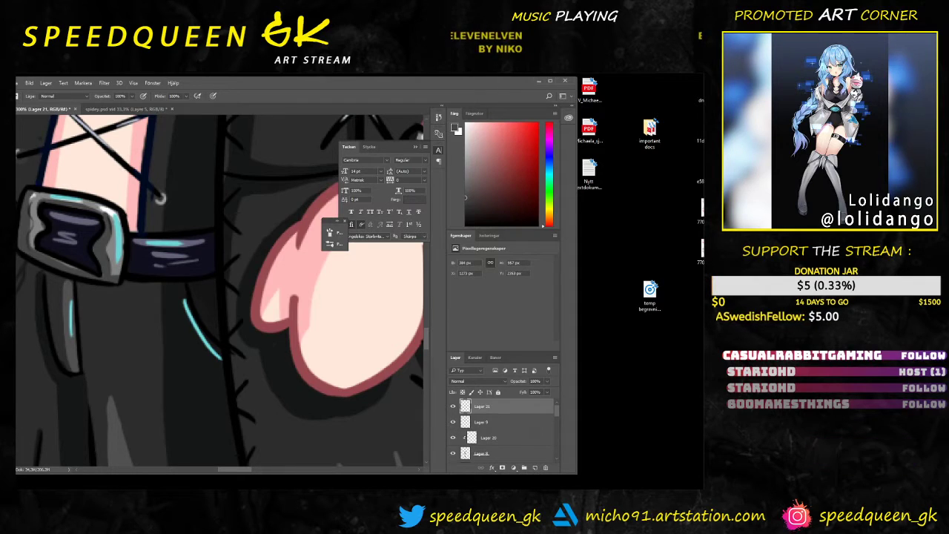
{"action": "key", "text": "alt+Tab"}
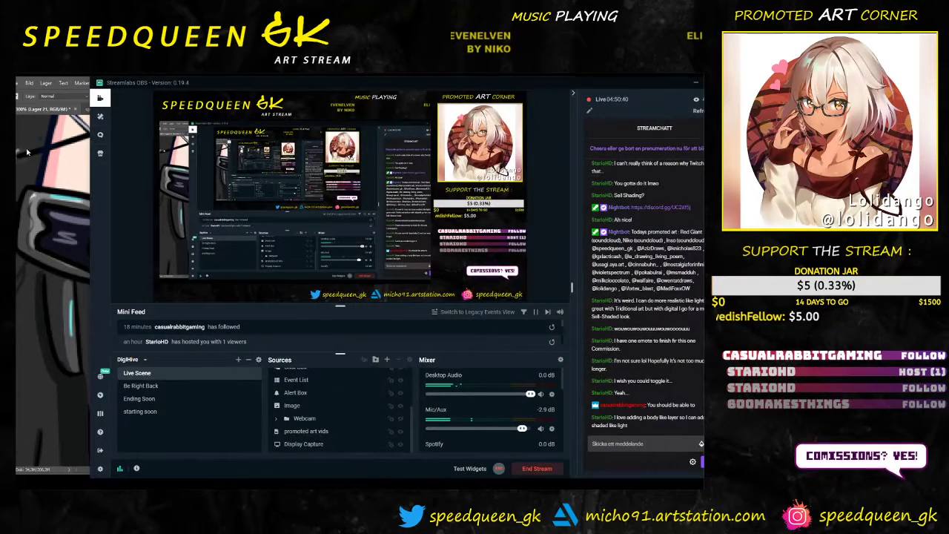
{"action": "key", "text": "alt+Tab"}
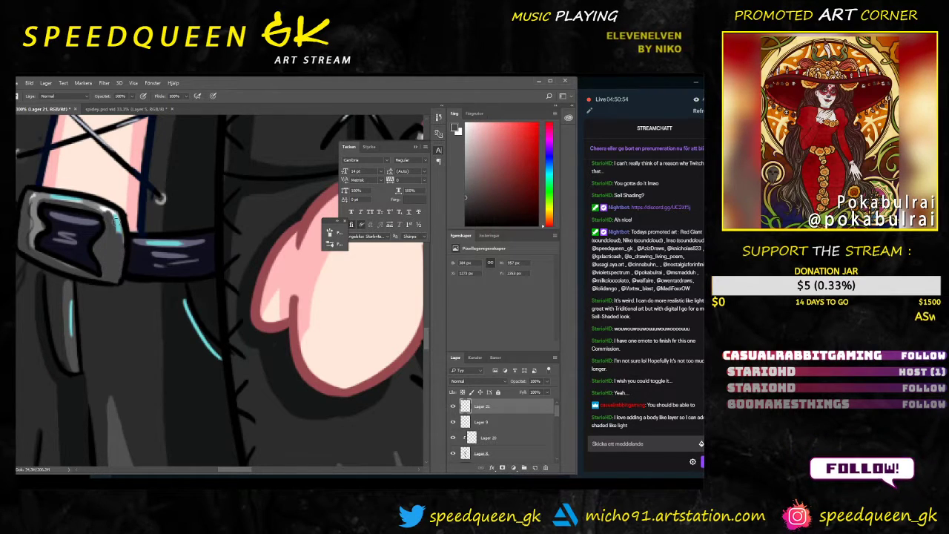
Step: Paint over the belt buckle's cyan highlights with grey and add white highlights along the frame's edges and corners
{"action": "left_click_drag", "start_coordinate": [111, 204], "coordinate": [118, 276]}
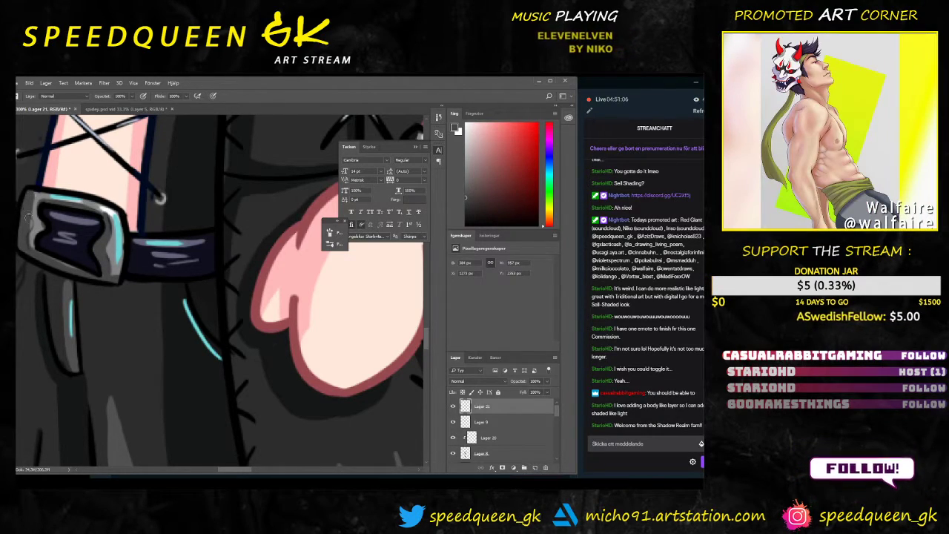
{"action": "left_click_drag", "start_coordinate": [50, 196], "coordinate": [82, 201]}
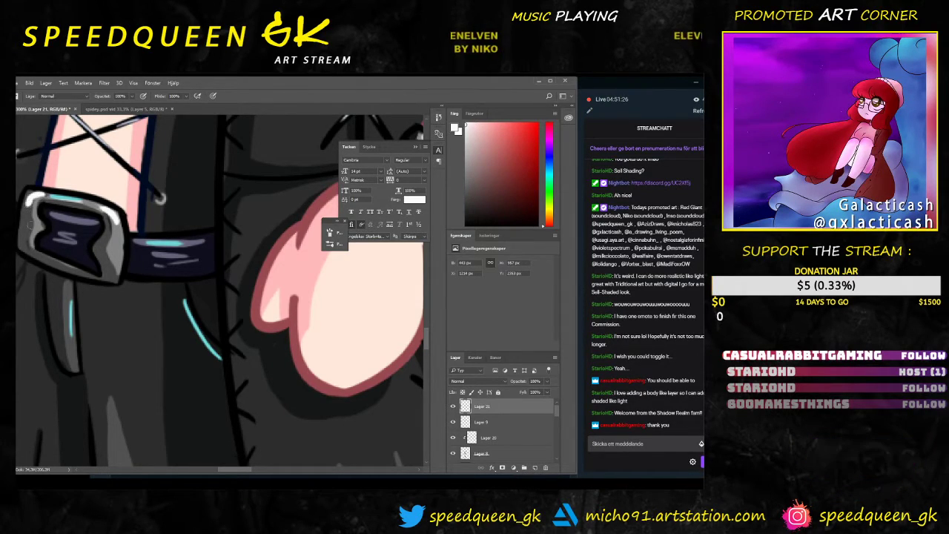
{"action": "left_click_drag", "start_coordinate": [111, 273], "coordinate": [117, 259]}
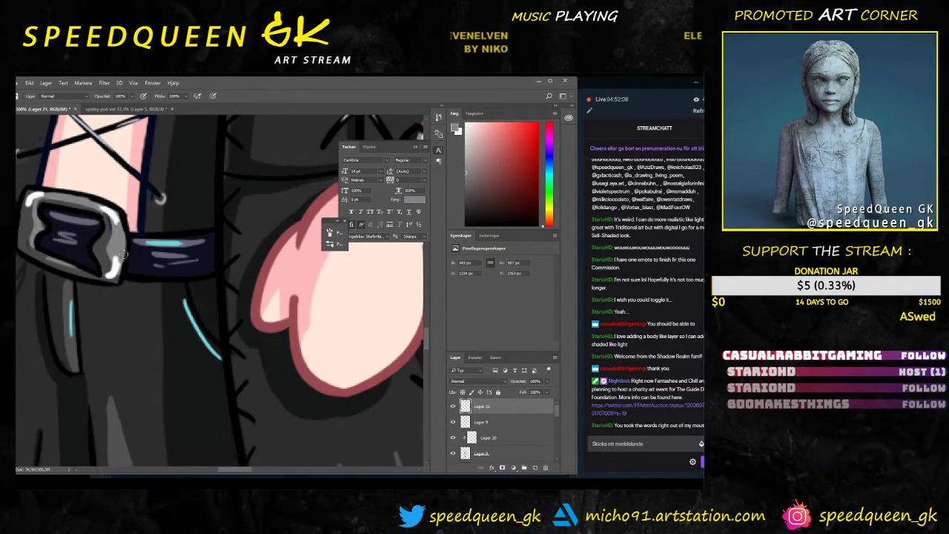
Step: Paint thin grey highlights along the black straps of both sandals
{"action": "scroll", "coordinate": [173, 332], "scroll_direction": "down", "scroll_amount": 2}
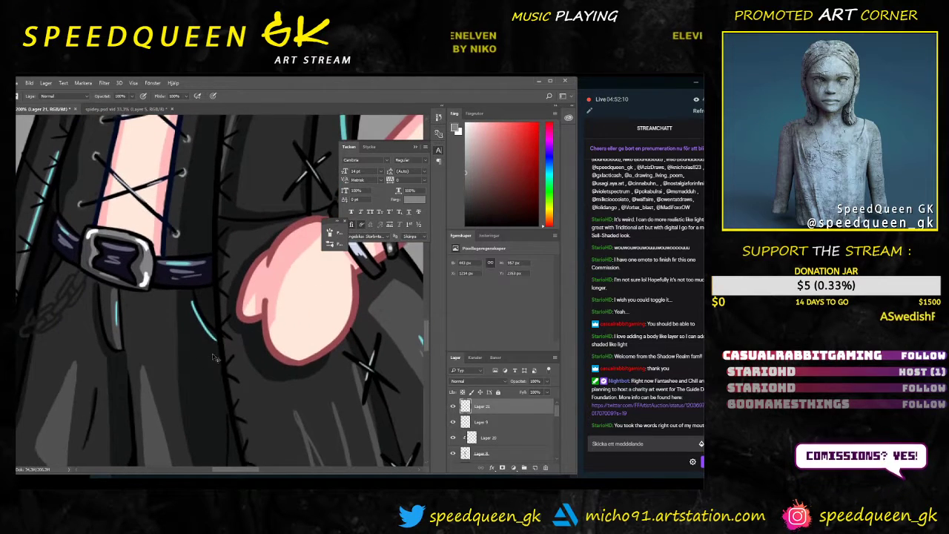
{"action": "left_click_drag", "start_coordinate": [299, 364], "coordinate": [280, 376]}
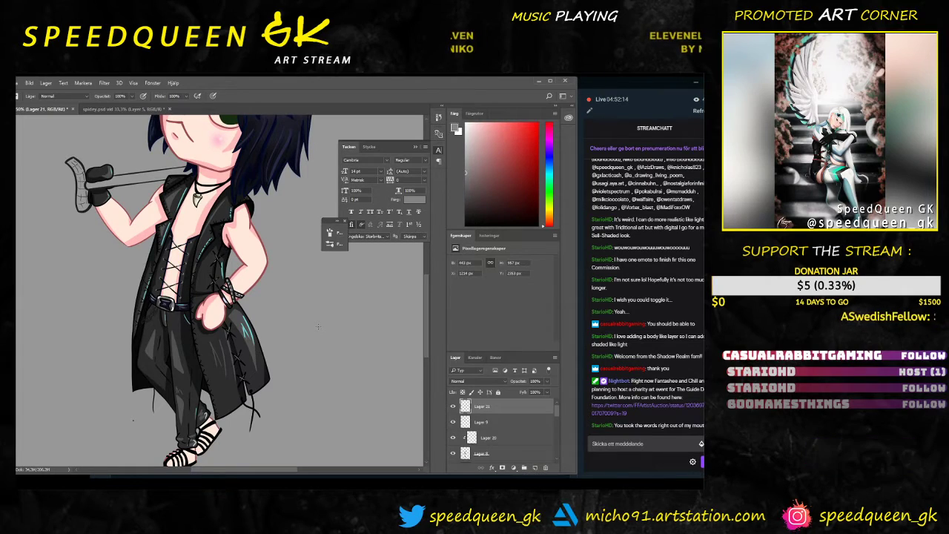
{"action": "scroll", "coordinate": [297, 329], "scroll_direction": "down", "scroll_amount": 1}
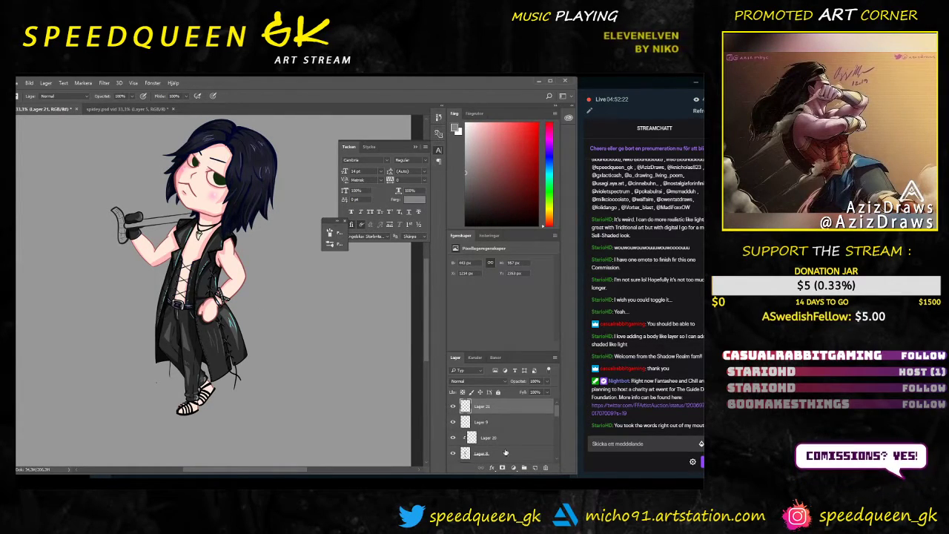
{"action": "key", "text": "ctrl+plus"}
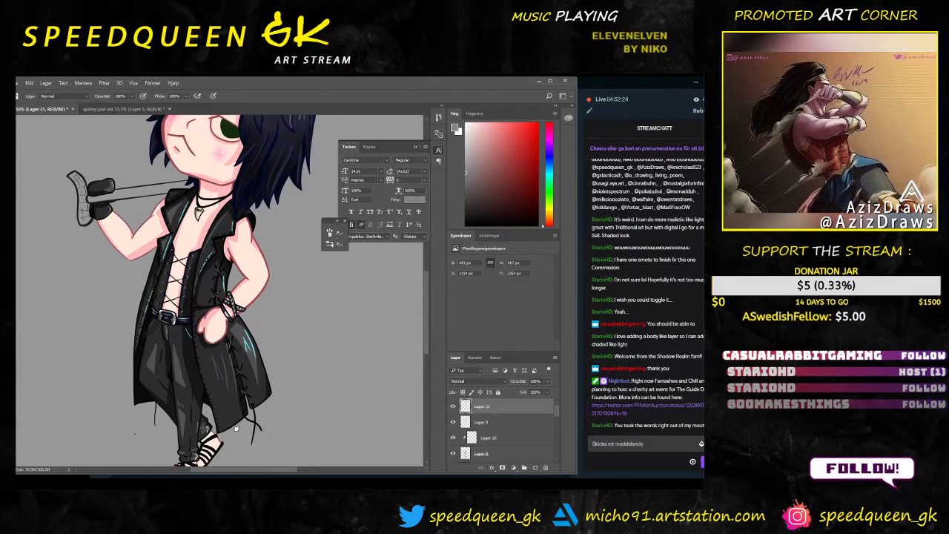
{"action": "left_click_drag", "start_coordinate": [225, 463], "coordinate": [275, 320]}
{"action": "key", "text": "ctrl+plus"}
{"action": "key", "text": "ctrl+plus"}
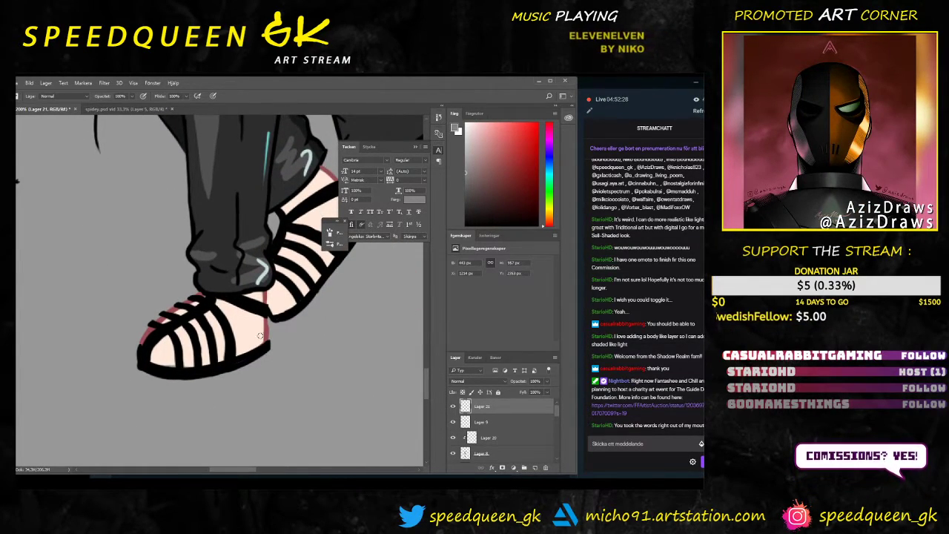
{"action": "mouse_move", "coordinate": [220, 315]}
{"action": "left_mouse_down"}
{"action": "mouse_move", "coordinate": [228, 360]}
{"action": "mouse_move", "coordinate": [208, 325]}
{"action": "mouse_move", "coordinate": [198, 347]}
{"action": "left_mouse_up"}
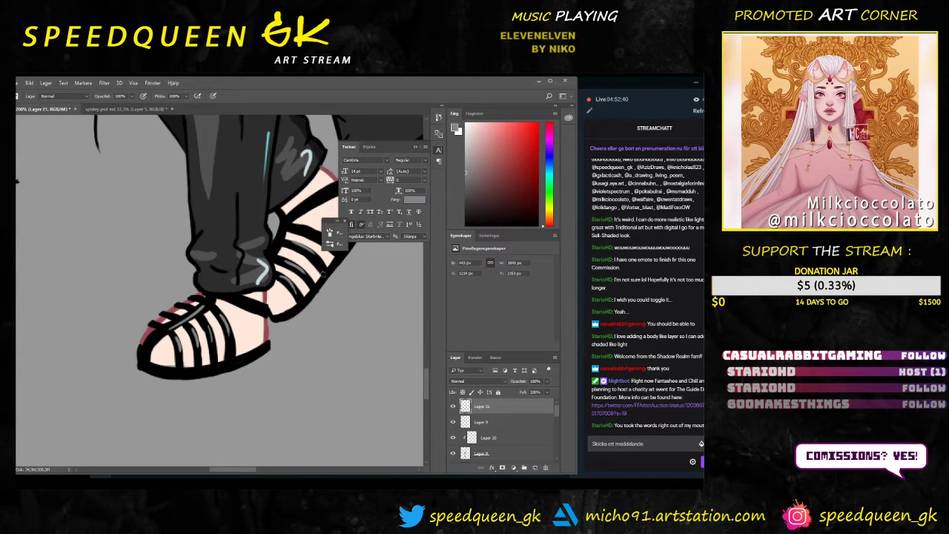
Step: Paint thin grey highlights on the upper straps of the rear sandal and review the whole figure
{"action": "left_click_drag", "start_coordinate": [306, 253], "coordinate": [250, 313]}
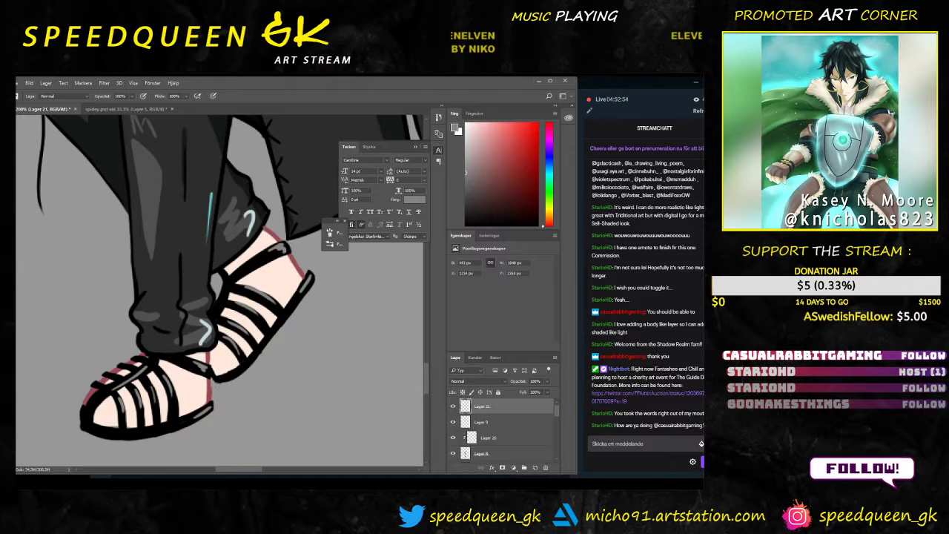
{"action": "scroll", "coordinate": [204, 301], "scroll_direction": "down", "scroll_amount": 5}
{"action": "key", "text": "ctrl+minus"}
{"action": "key", "text": "ctrl+minus"}
{"action": "key", "text": "ctrl+minus"}
{"action": "key", "text": "ctrl+minus"}
{"action": "key", "text": "ctrl+minus"}
{"action": "key", "text": "ctrl+minus"}
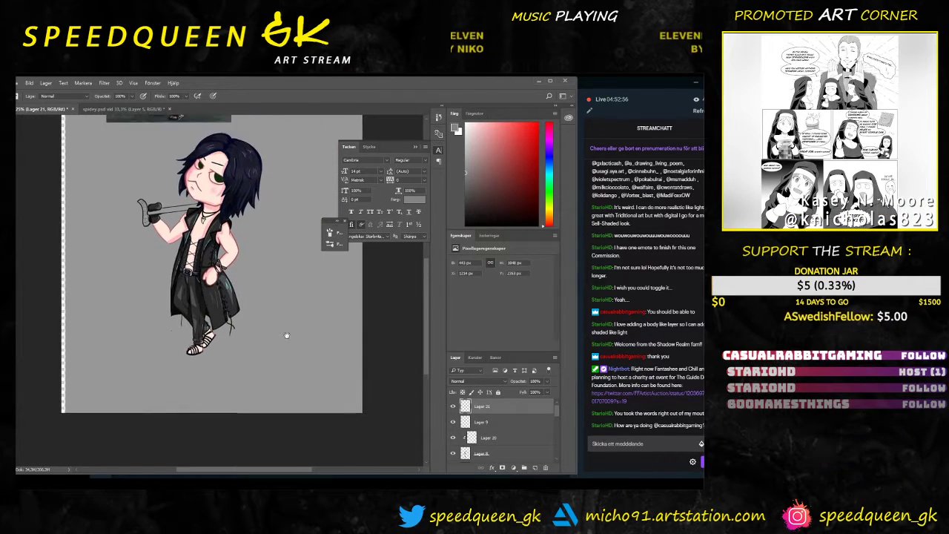
{"action": "key", "text": "ctrl+plus"}
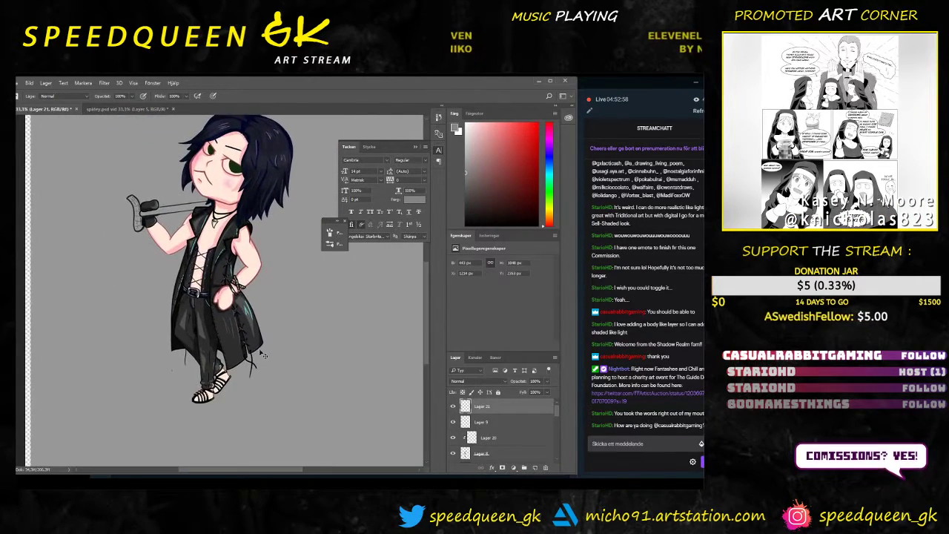
{"action": "key", "text": "ctrl+minus"}
{"action": "key", "text": "ctrl+plus"}
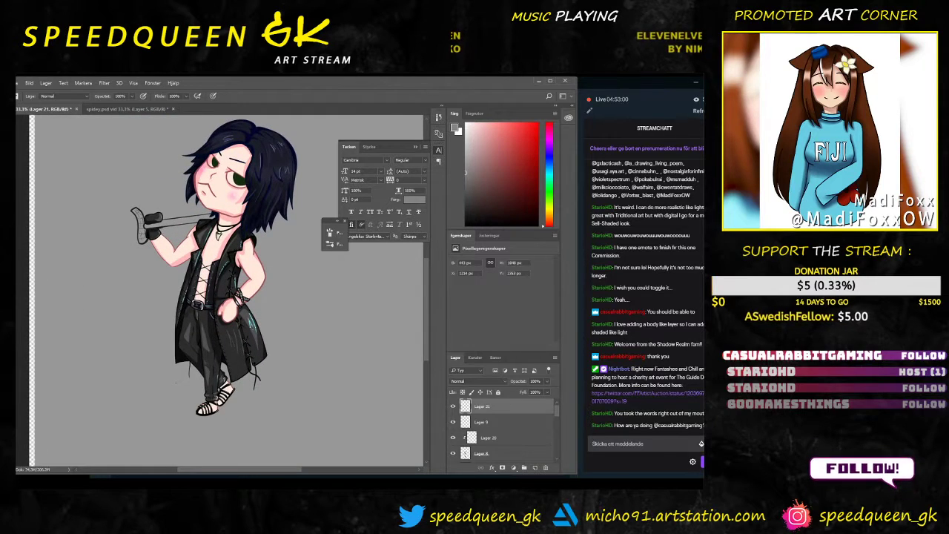
{"action": "key", "text": "ctrl+minus"}
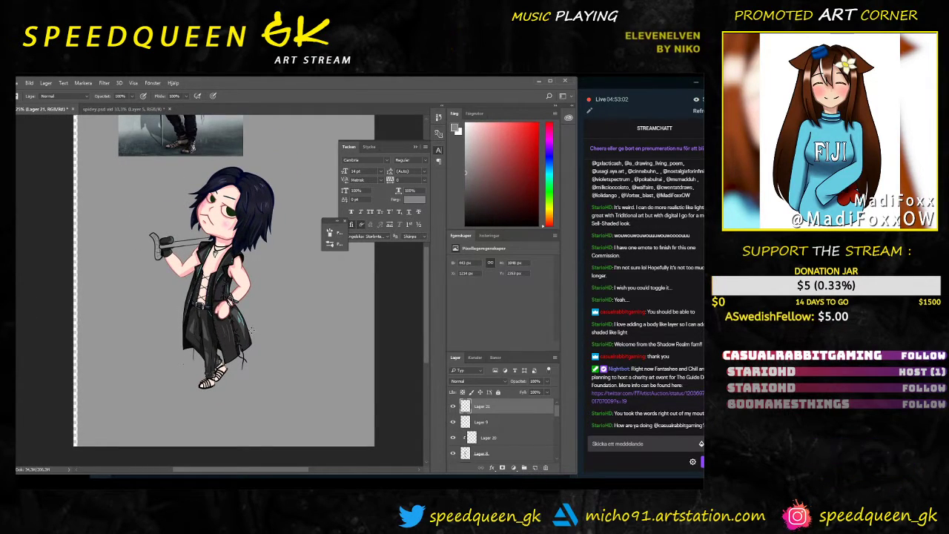
Step: Paint short grey highlights on the coat fabric just above the belt, on the outer side of the buckle
{"action": "key", "text": "ctrl+plus"}
{"action": "key", "text": "ctrl+plus"}
{"action": "key", "text": "ctrl+plus"}
{"action": "key", "text": "ctrl+plus"}
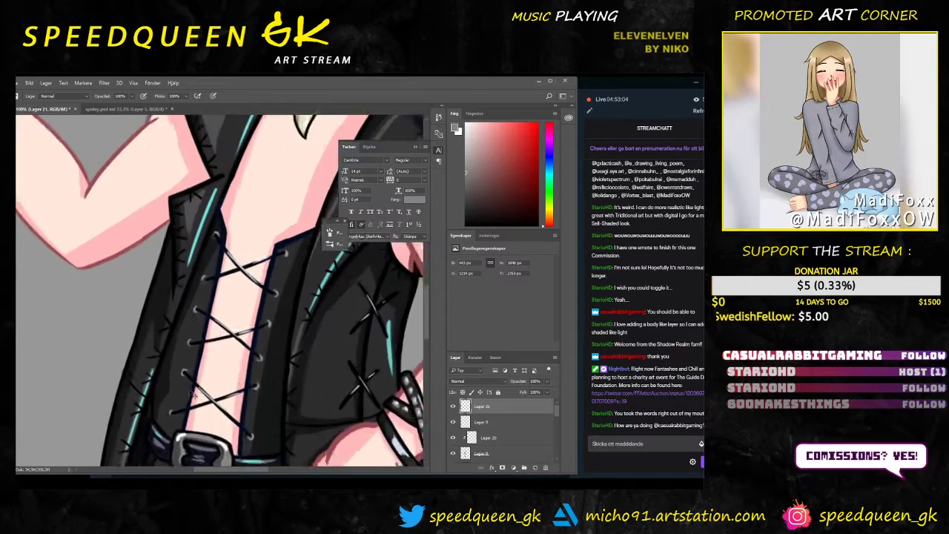
{"action": "scroll", "coordinate": [205, 362], "scroll_direction": "down", "scroll_amount": 2}
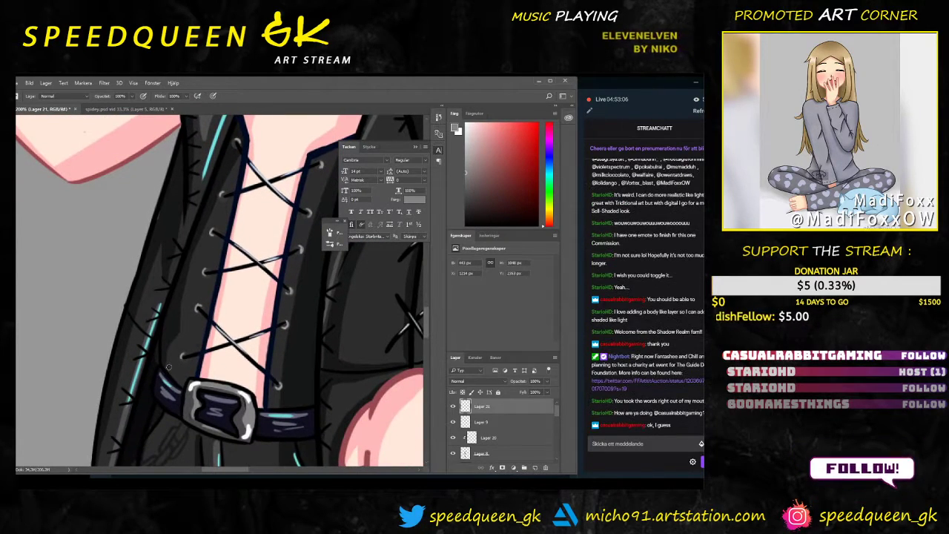
{"action": "left_click_drag", "start_coordinate": [167, 362], "coordinate": [181, 372]}
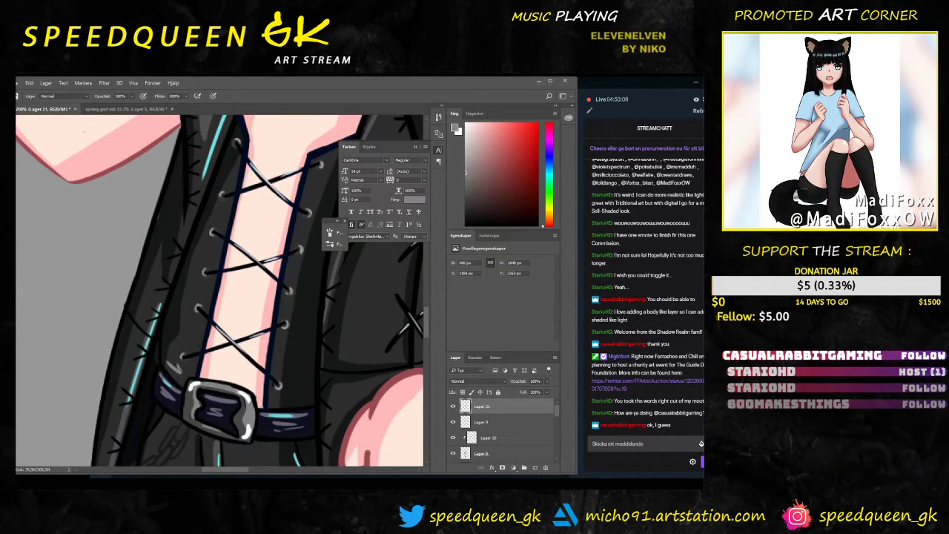
{"action": "key", "text": "ctrl+minus"}
{"action": "key", "text": "ctrl+minus"}
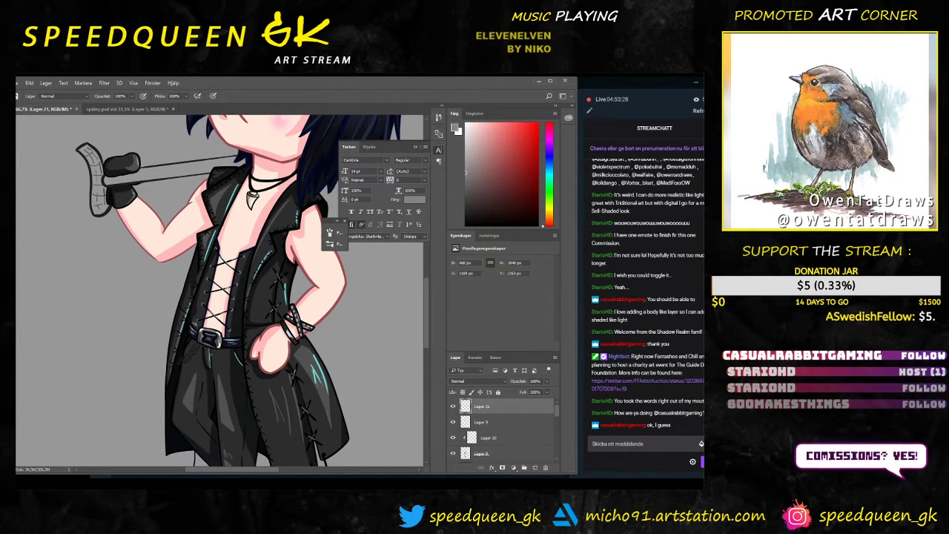
Step: Paint small grey highlights on the loose lace ends at the coat's lower edge
{"action": "key", "text": "ctrl+plus"}
{"action": "key", "text": "ctrl+plus"}
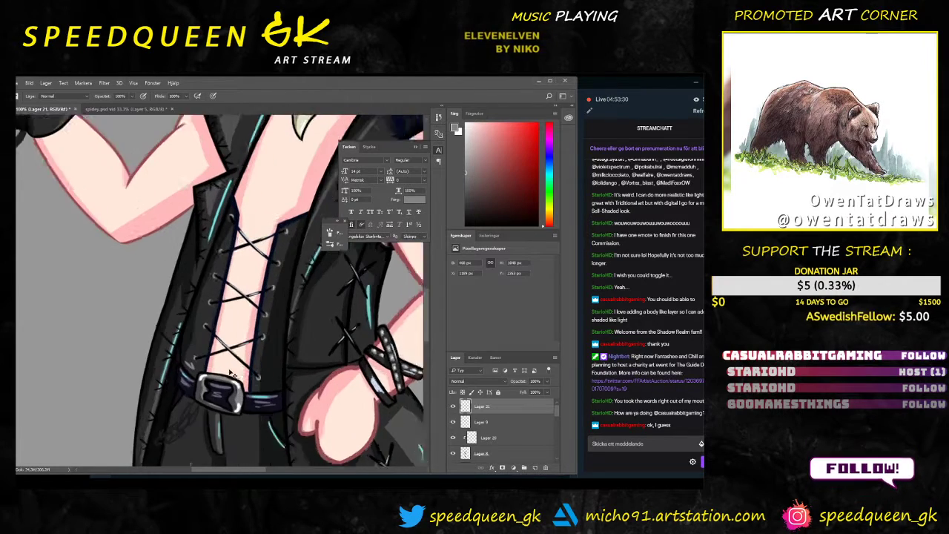
{"action": "left_click_drag", "start_coordinate": [296, 440], "coordinate": [265, 307]}
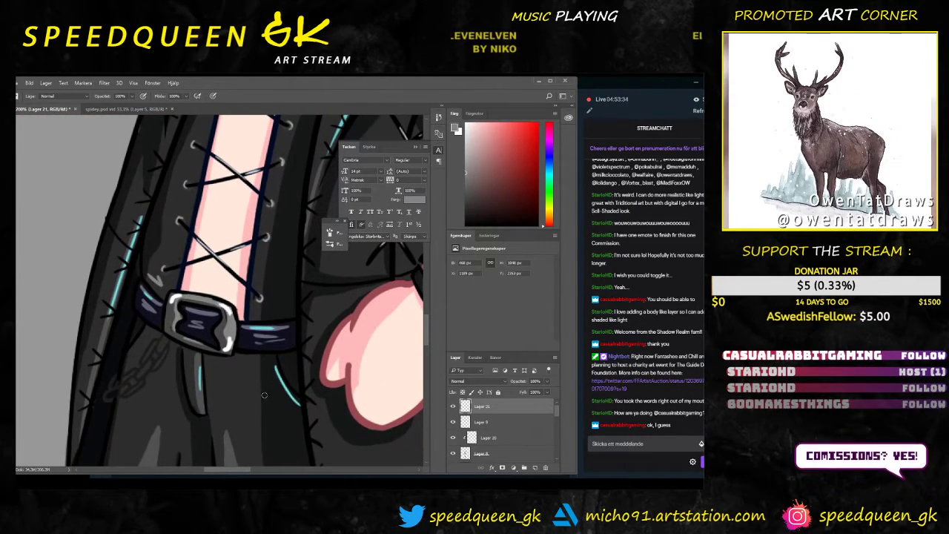
{"action": "key", "text": "ctrl+minus"}
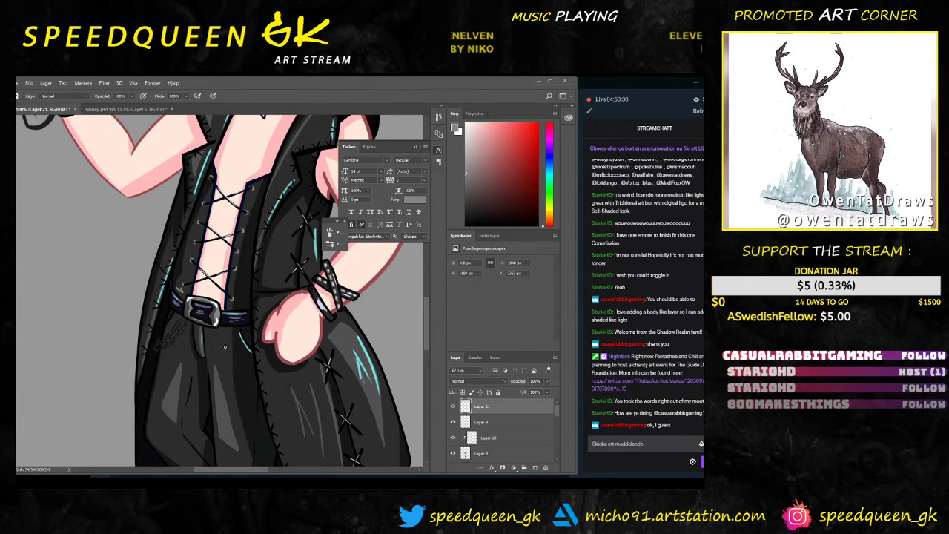
{"action": "left_click_drag", "start_coordinate": [367, 348], "coordinate": [327, 371]}
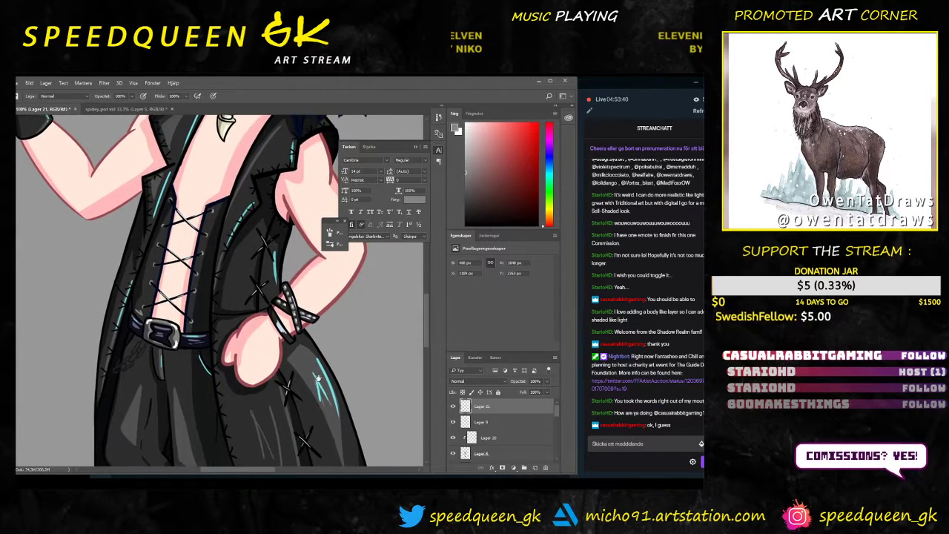
{"action": "key", "text": "ctrl+plus"}
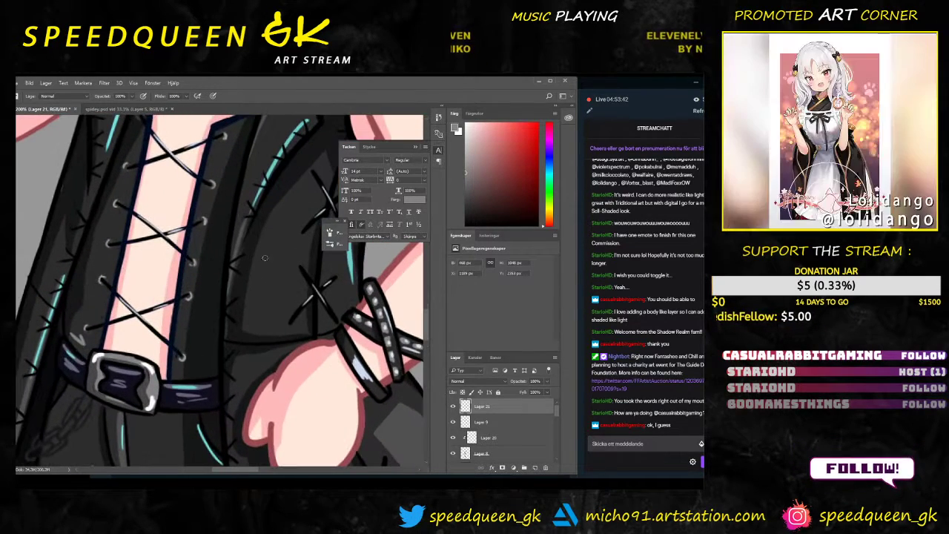
{"action": "key", "text": "ctrl+minus"}
{"action": "left_click_drag", "start_coordinate": [266, 276], "coordinate": [230, 255]}
{"action": "left_click_drag", "start_coordinate": [267, 369], "coordinate": [262, 313]}
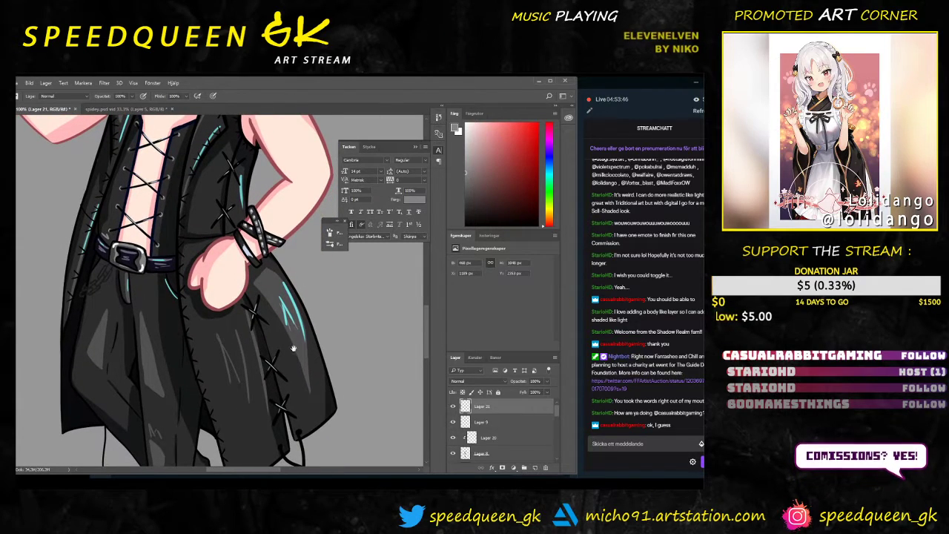
{"action": "scroll", "coordinate": [294, 349], "scroll_direction": "down", "scroll_amount": 5}
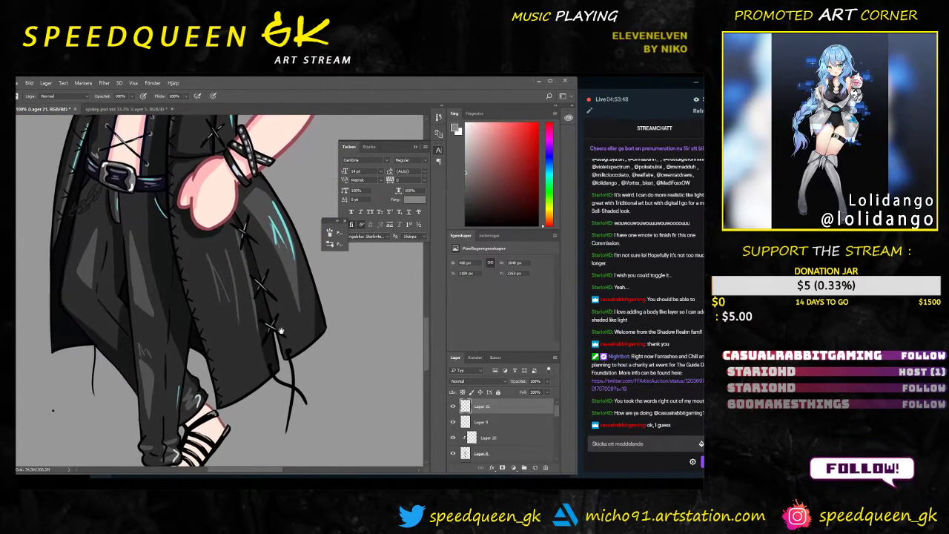
{"action": "scroll", "coordinate": [280, 330], "scroll_direction": "down", "scroll_amount": 1}
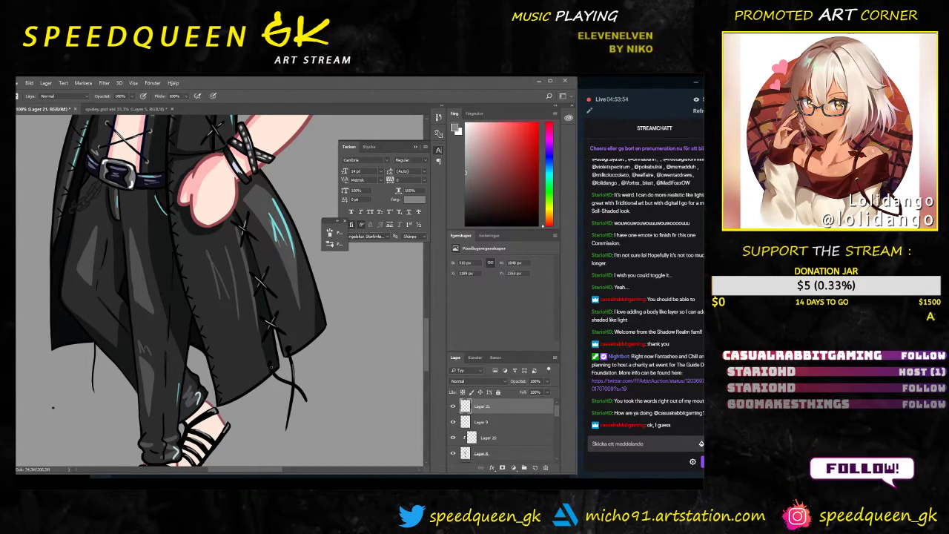
Step: Hide and reshow Layer 21 to compare the full figure with and without its highlights
{"action": "key", "text": "ctrl+minus"}
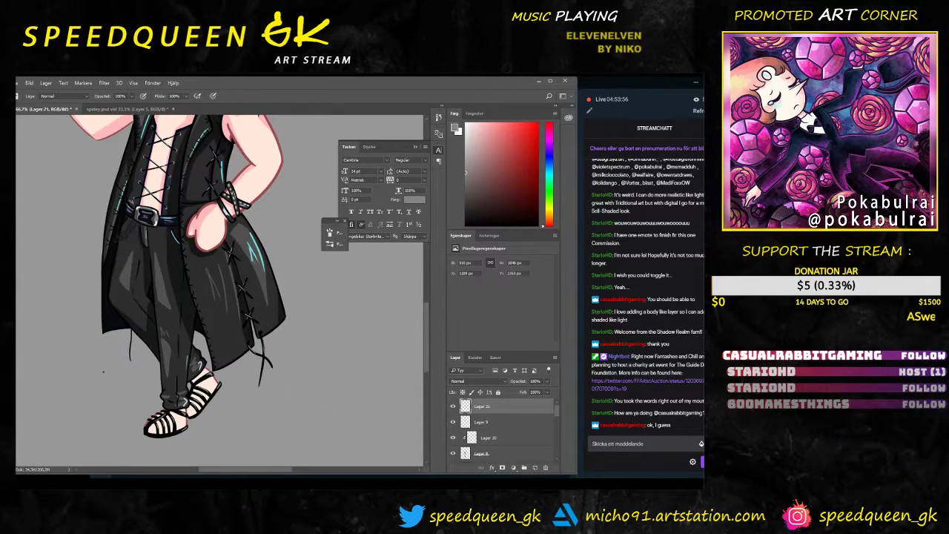
{"action": "left_click_drag", "start_coordinate": [278, 303], "coordinate": [305, 391]}
{"action": "key", "text": "ctrl+minus"}
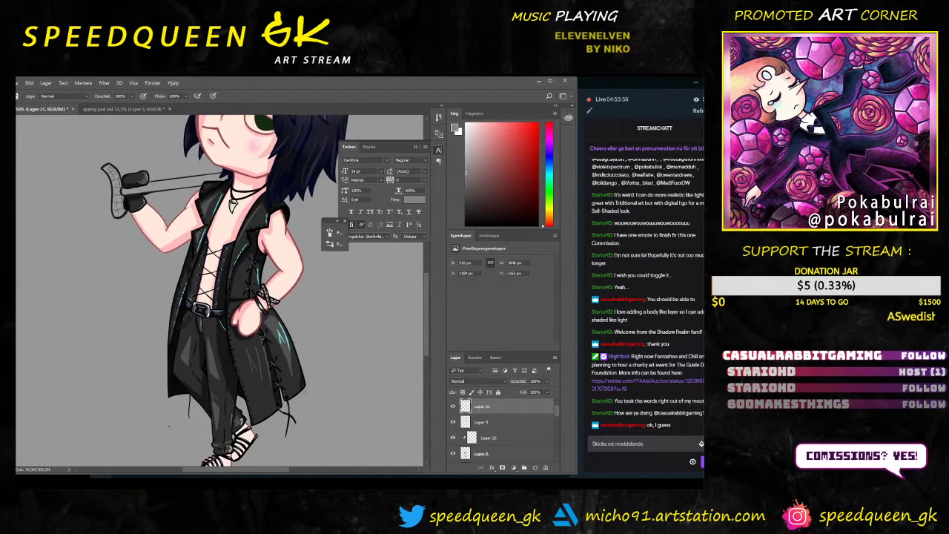
{"action": "key", "text": "ctrl+minus"}
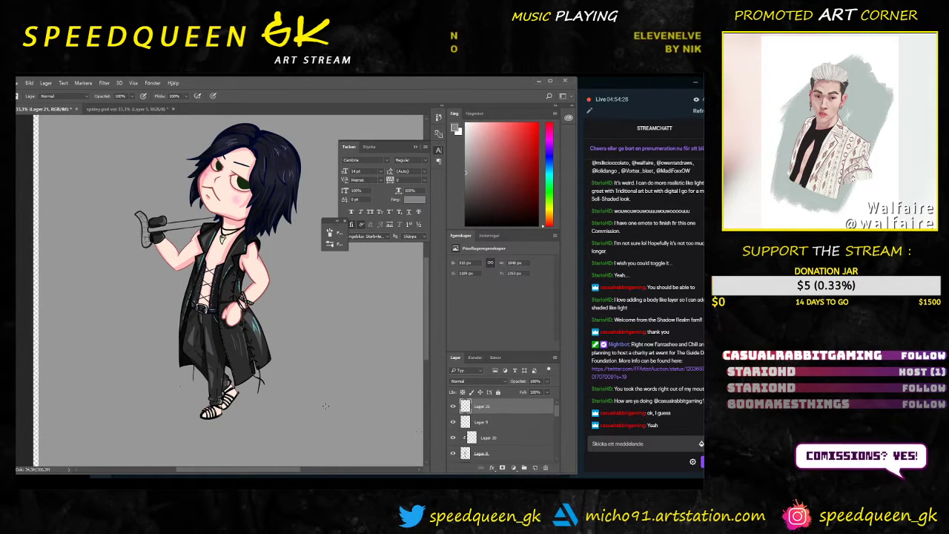
{"action": "left_click", "coordinate": [452, 406]}
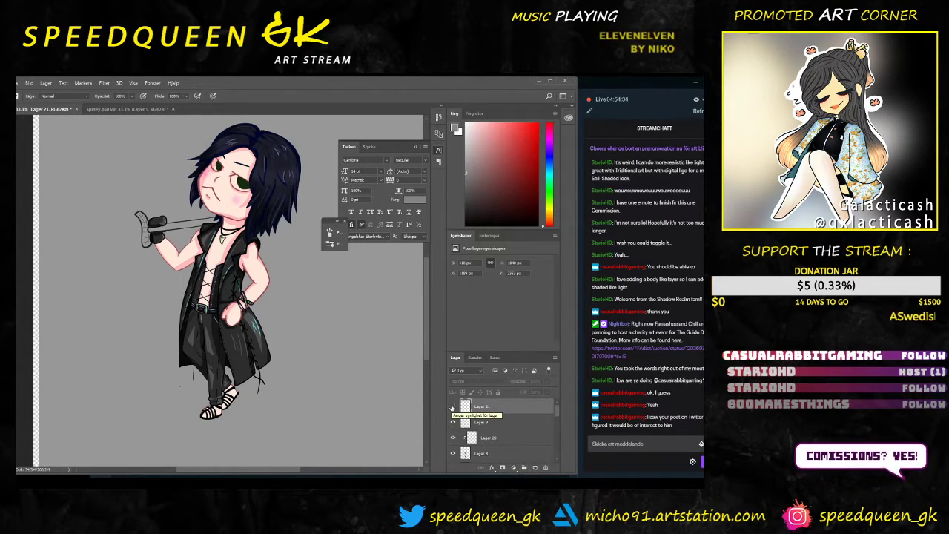
{"action": "left_click", "coordinate": [452, 407]}
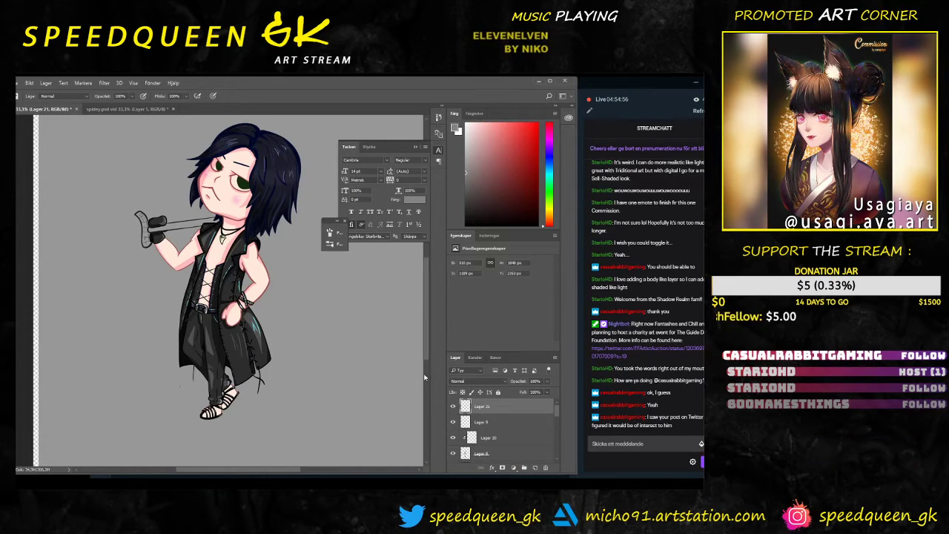
Step: Compare the character's torso with the reference photo, examining the coat, belt chain, trousers and sandals
{"action": "key", "text": "ctrl+plus"}
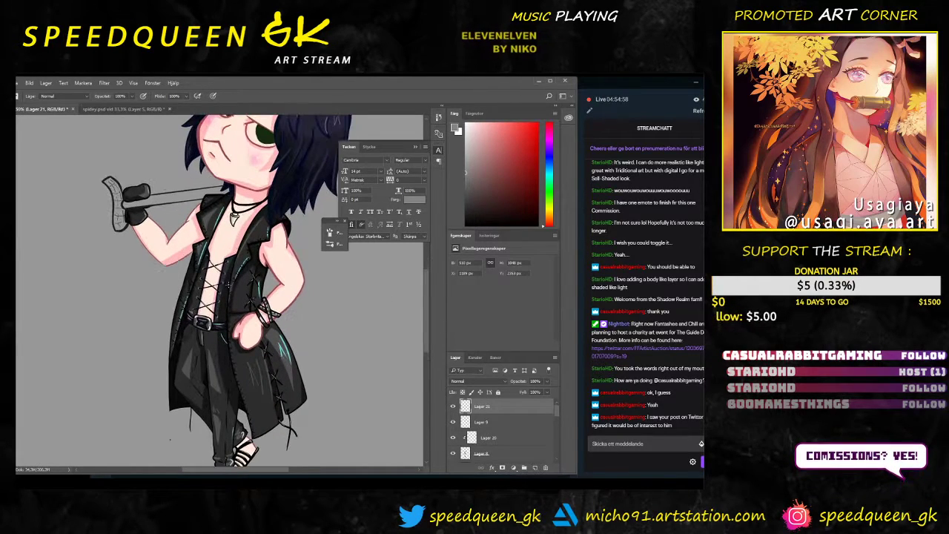
{"action": "scroll", "coordinate": [196, 280], "scroll_direction": "up", "scroll_amount": 2}
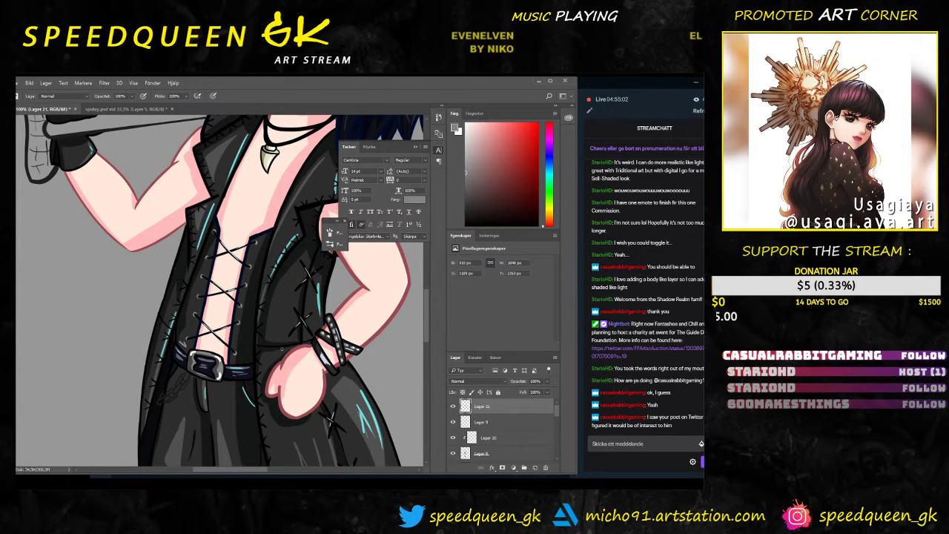
{"action": "left_click_drag", "start_coordinate": [259, 307], "coordinate": [272, 431]}
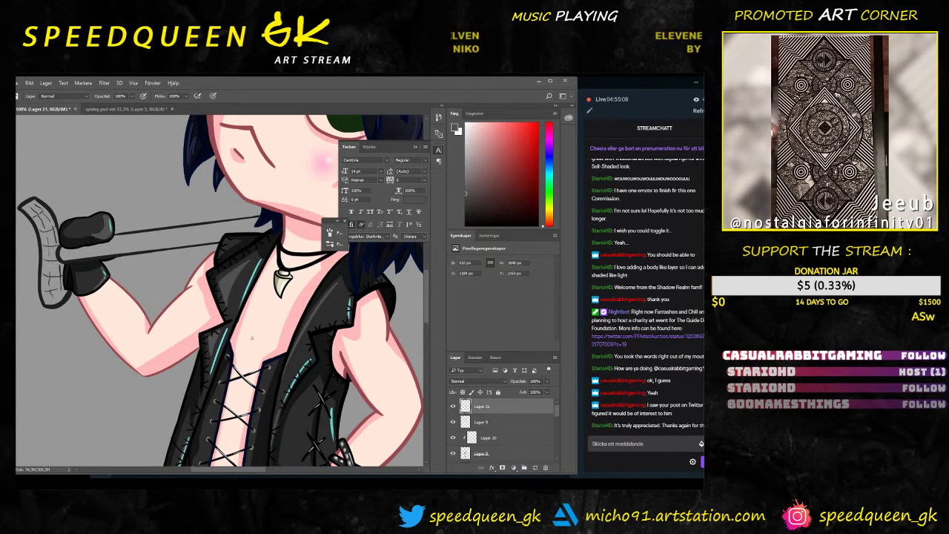
{"action": "key", "text": "ctrl+minus"}
{"action": "key", "text": "ctrl+minus"}
{"action": "key", "text": "ctrl+minus"}
{"action": "left_click_drag", "start_coordinate": [246, 174], "coordinate": [269, 435]}
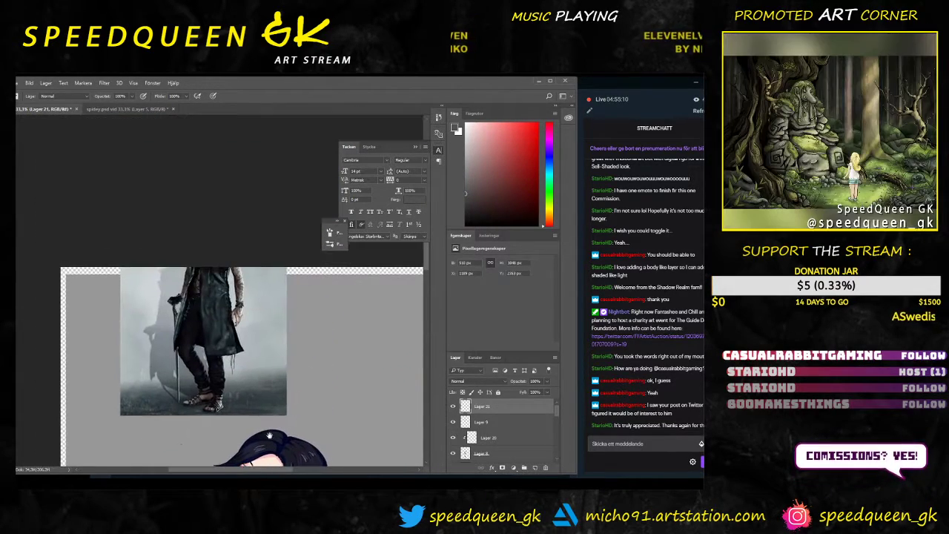
{"action": "scroll", "coordinate": [155, 365], "scroll_direction": "up", "scroll_amount": 5}
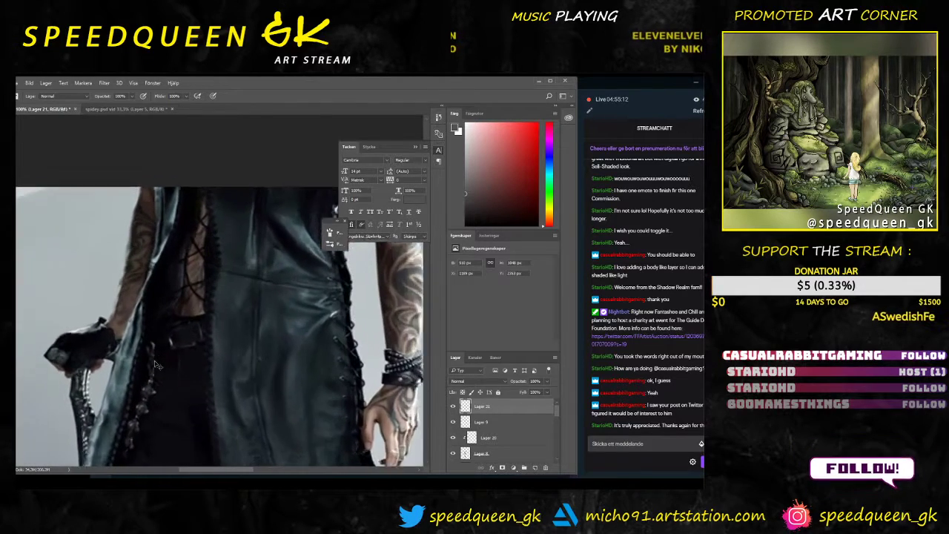
{"action": "left_click_drag", "start_coordinate": [100, 430], "coordinate": [168, 305]}
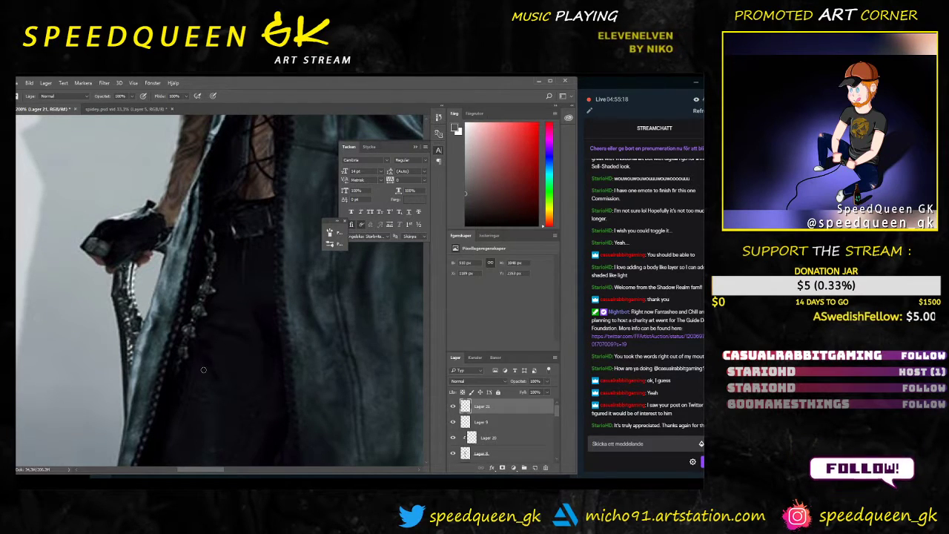
{"action": "scroll", "coordinate": [204, 369], "scroll_direction": "down", "scroll_amount": 3}
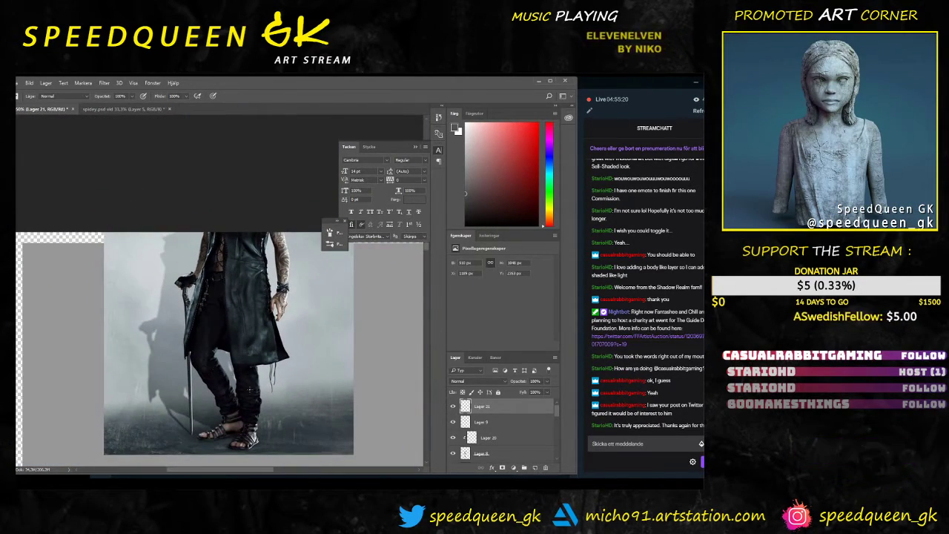
{"action": "left_click_drag", "start_coordinate": [223, 445], "coordinate": [168, 110]}
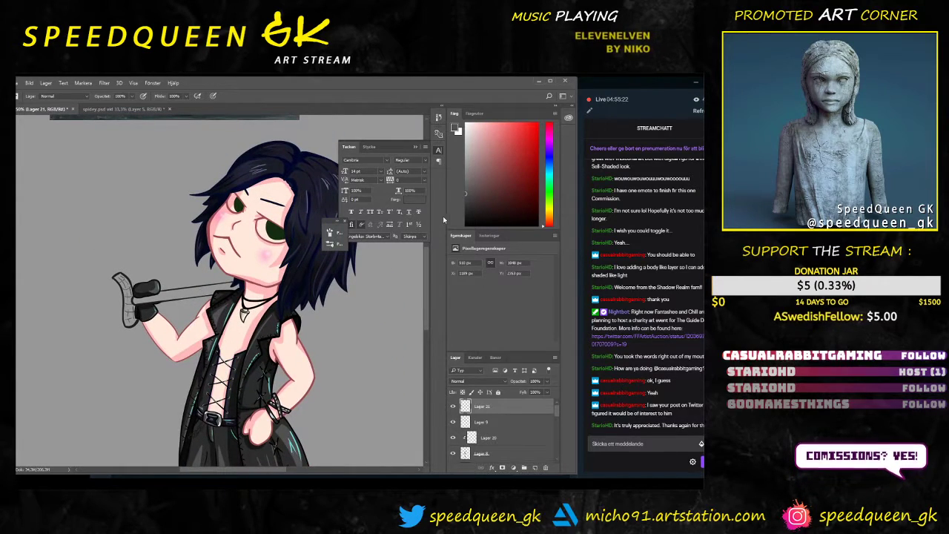
Step: Choose a light grey, then find the color layer in the stack and hide and reshow it to check its contents
{"action": "left_click", "coordinate": [466, 145]}
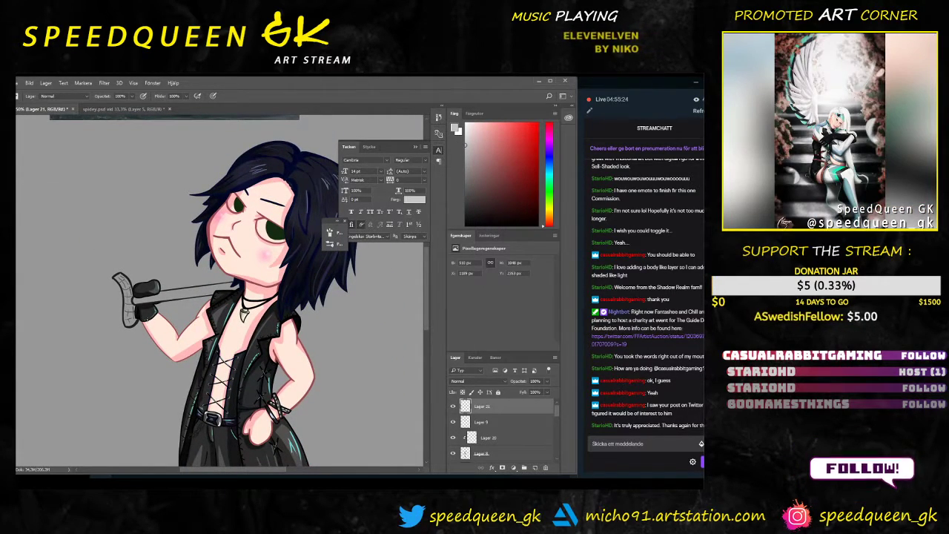
{"action": "scroll", "coordinate": [200, 300], "scroll_direction": "up", "scroll_amount": 1}
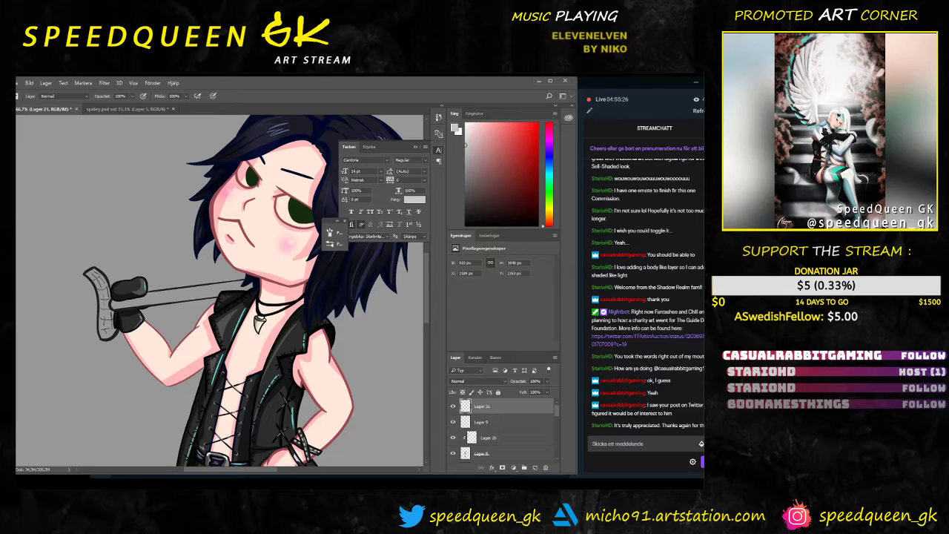
{"action": "scroll", "coordinate": [495, 425], "scroll_direction": "down", "scroll_amount": 3}
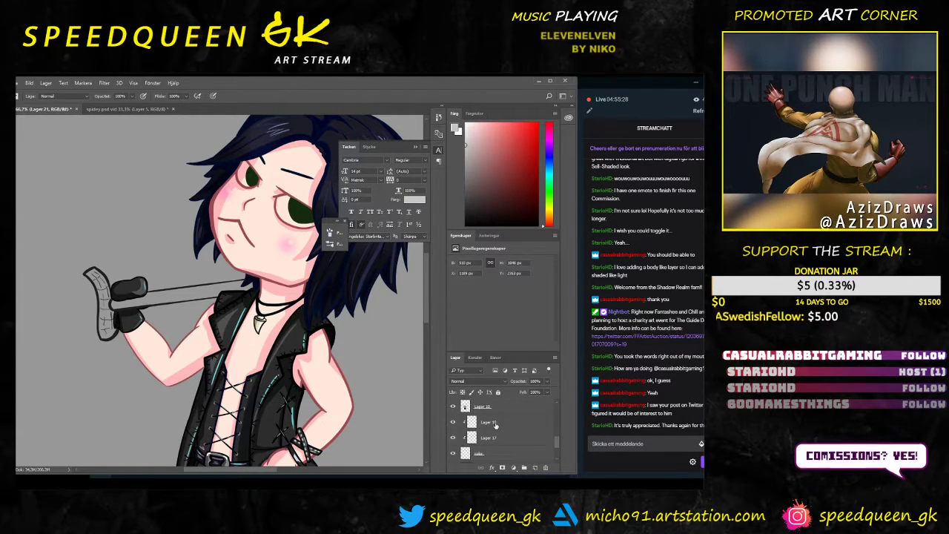
{"action": "scroll", "coordinate": [495, 425], "scroll_direction": "up", "scroll_amount": 3}
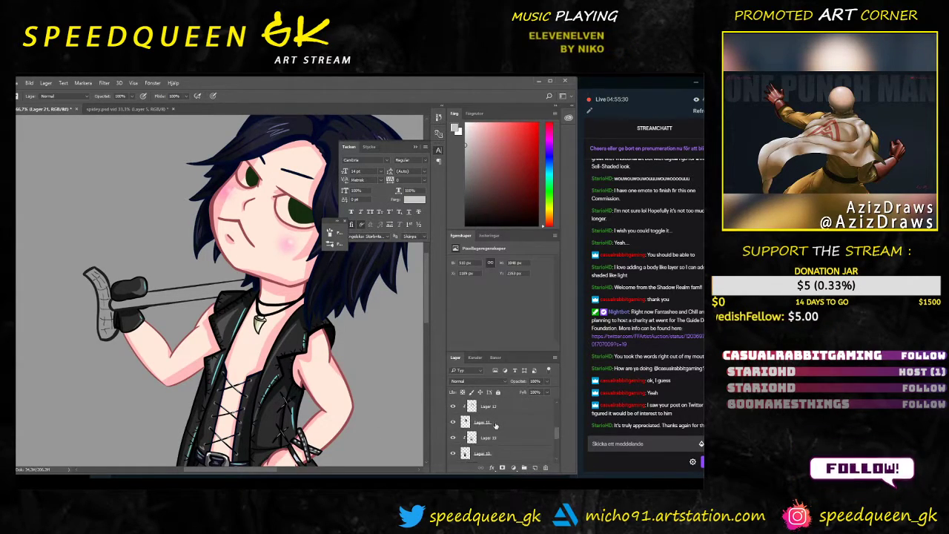
{"action": "scroll", "coordinate": [496, 425], "scroll_direction": "down", "scroll_amount": 2}
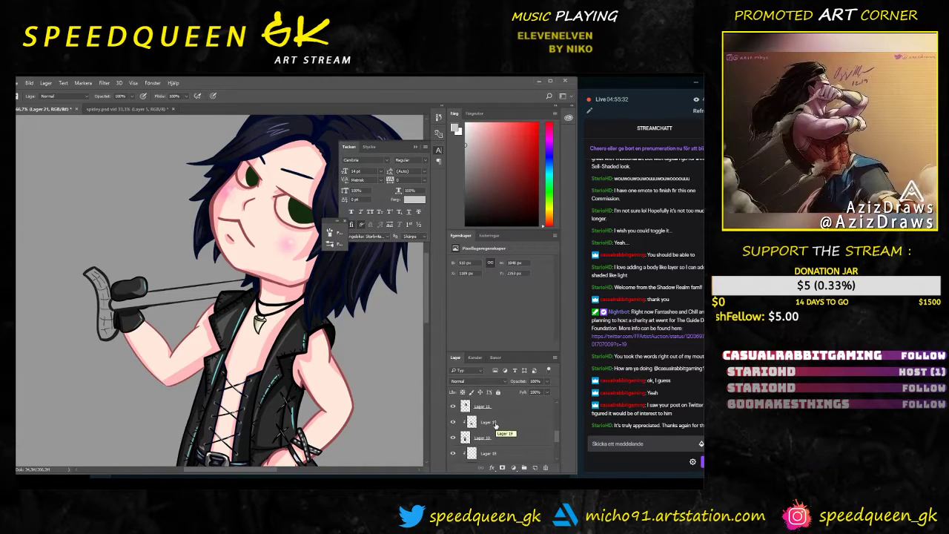
{"action": "scroll", "coordinate": [495, 424], "scroll_direction": "down", "scroll_amount": 1}
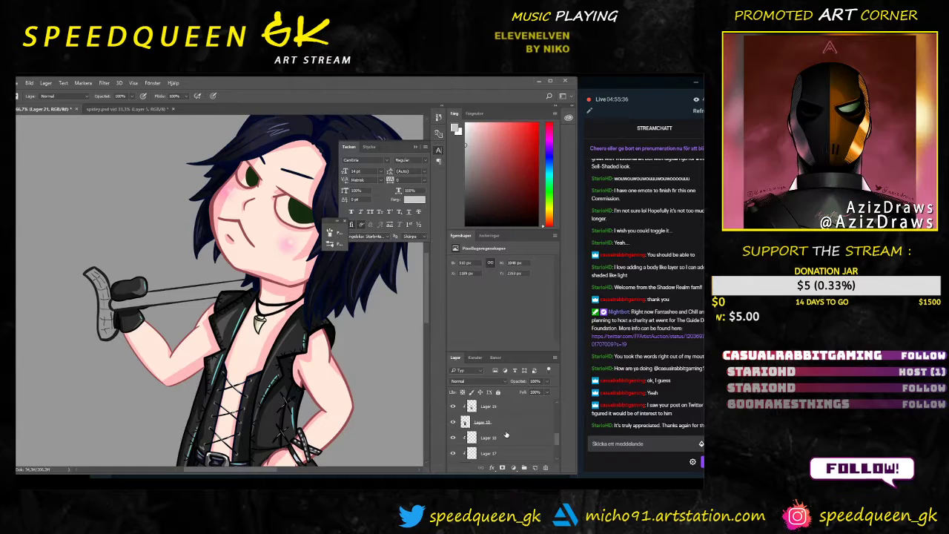
{"action": "scroll", "coordinate": [503, 431], "scroll_direction": "down", "scroll_amount": 1}
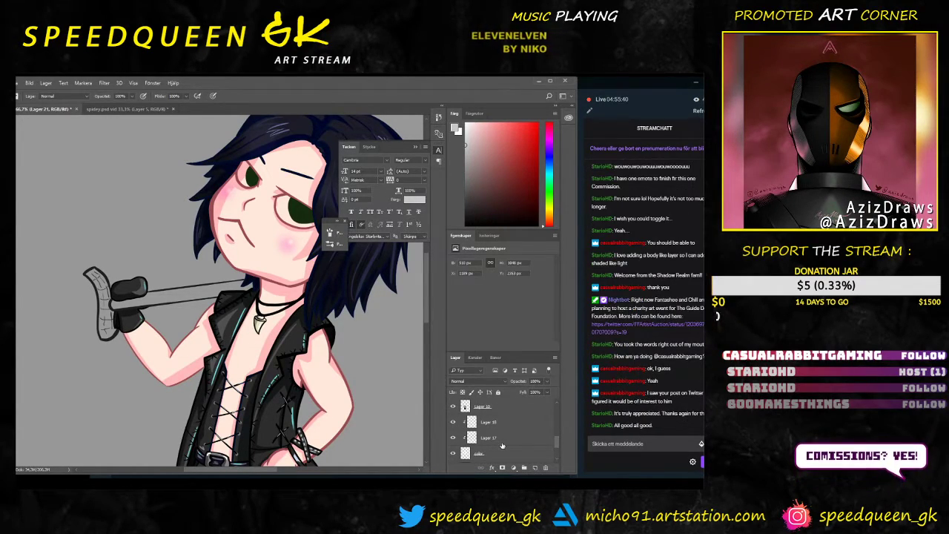
{"action": "scroll", "coordinate": [502, 445], "scroll_direction": "down", "scroll_amount": 2}
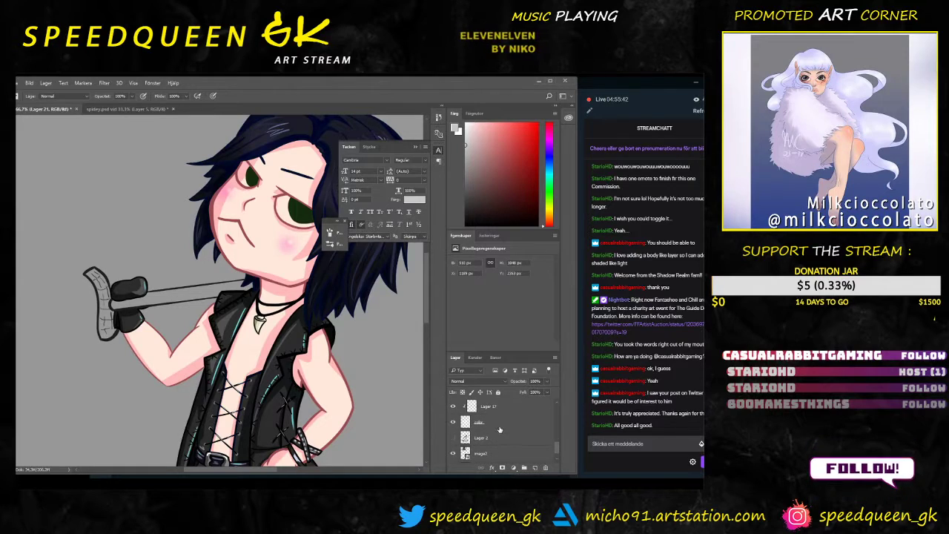
{"action": "left_click", "coordinate": [499, 424]}
{"action": "left_click", "coordinate": [453, 422]}
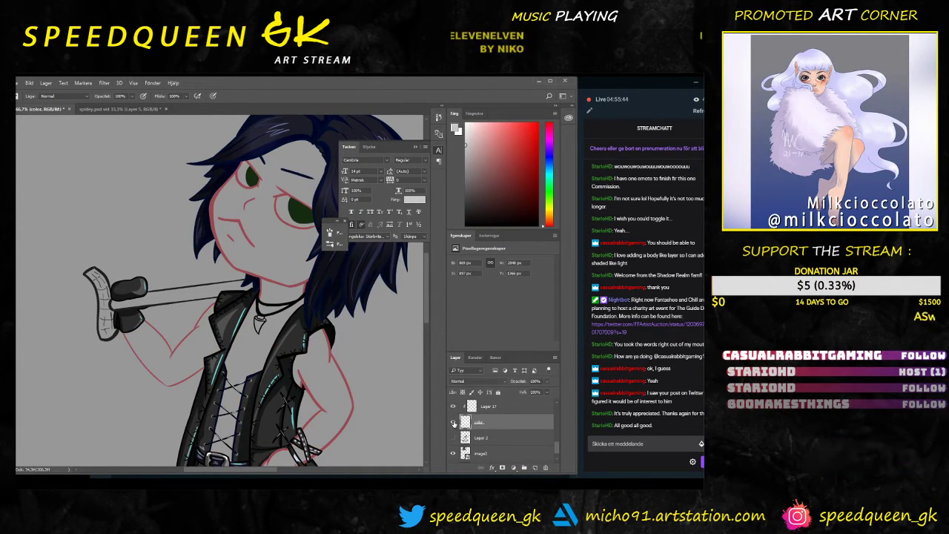
{"action": "left_click", "coordinate": [453, 422]}
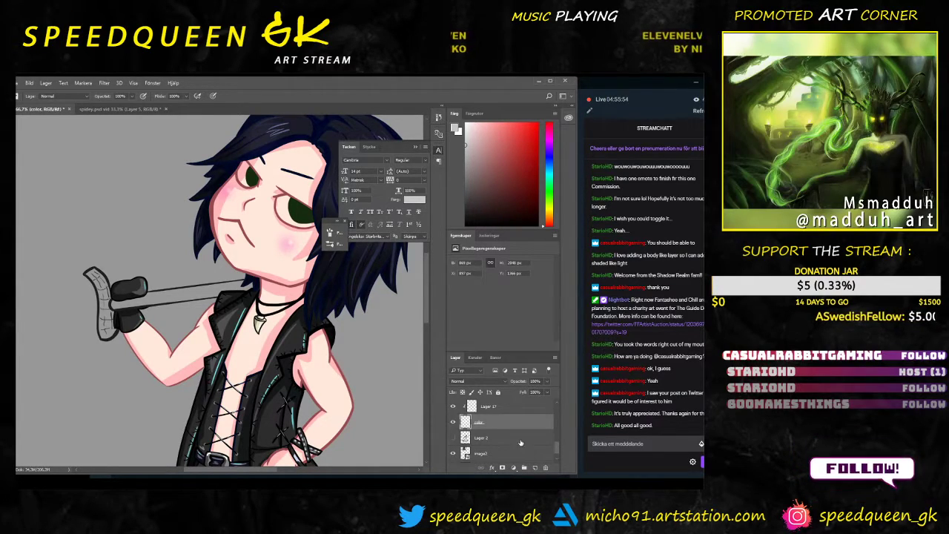
Step: Recheck the color layer's contents by toggling its visibility, and add a new empty layer directly beneath it
{"action": "scroll", "coordinate": [511, 442], "scroll_direction": "down", "scroll_amount": 1}
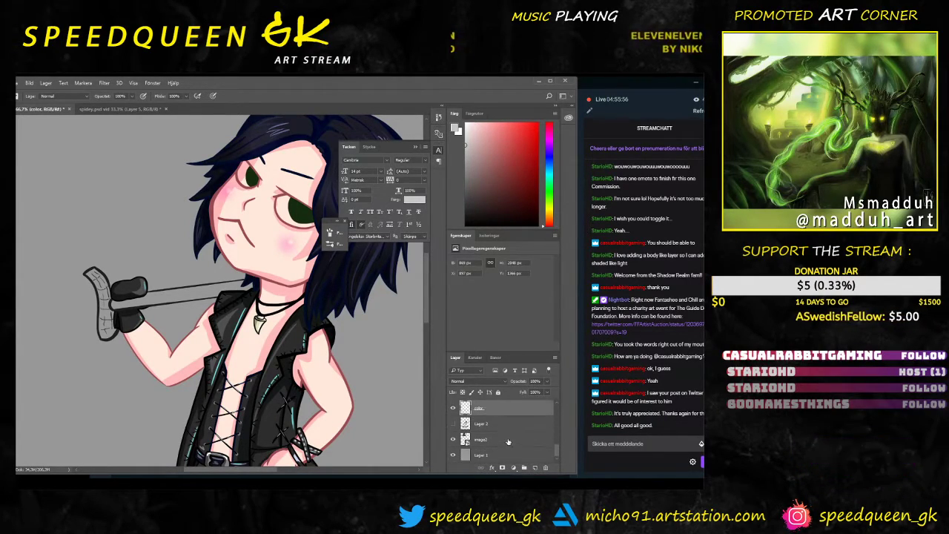
{"action": "scroll", "coordinate": [453, 427], "scroll_direction": "up", "scroll_amount": 1}
{"action": "left_click", "coordinate": [453, 424]}
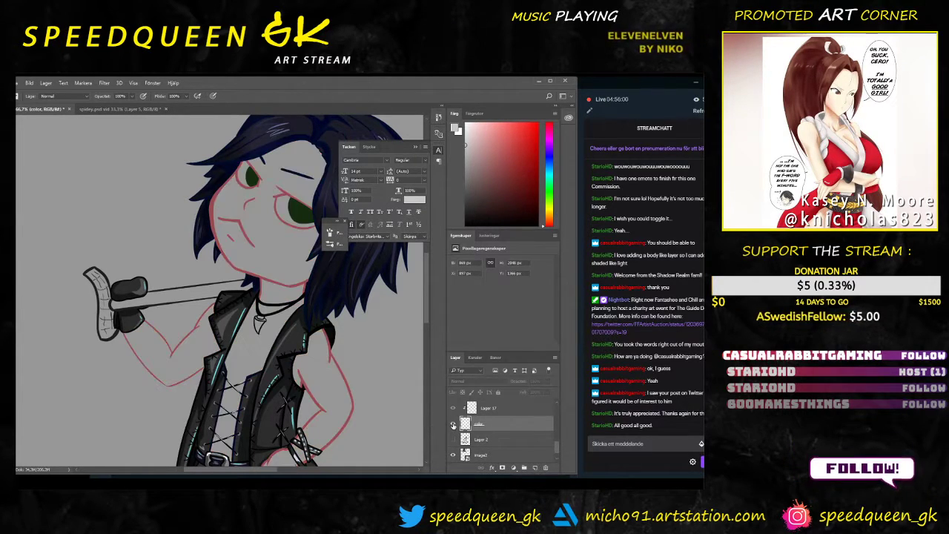
{"action": "left_click", "coordinate": [453, 424]}
{"action": "left_click", "coordinate": [513, 440]}
{"action": "left_click", "coordinate": [535, 468]}
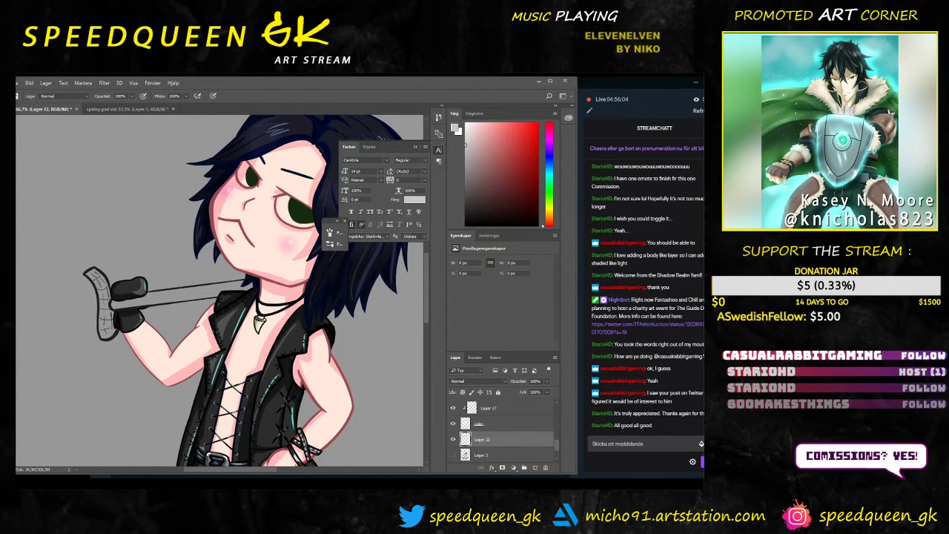
Step: Paint a first light grey stroke on the wrapped cane handle and enlarge the brush
{"action": "key", "text": "ctrl+plus"}
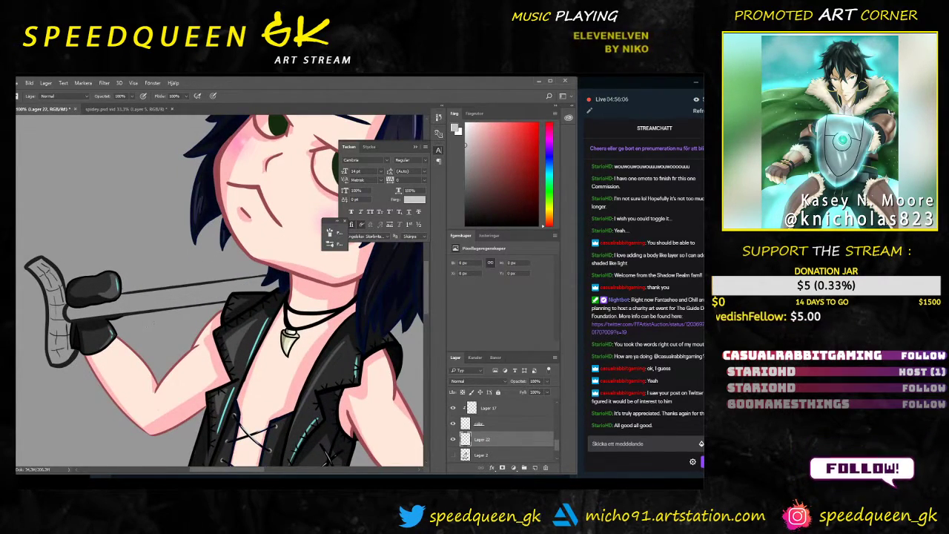
{"action": "left_click_drag", "start_coordinate": [118, 328], "coordinate": [248, 322]}
{"action": "key", "text": "ctrl+plus"}
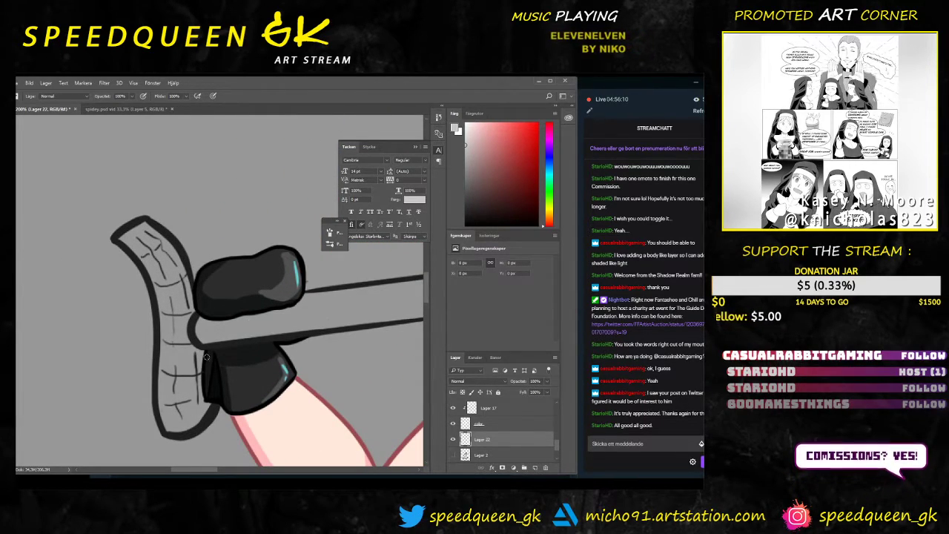
{"action": "left_click_drag", "start_coordinate": [177, 294], "coordinate": [180, 352]}
{"action": "right_click", "coordinate": [196, 335]}
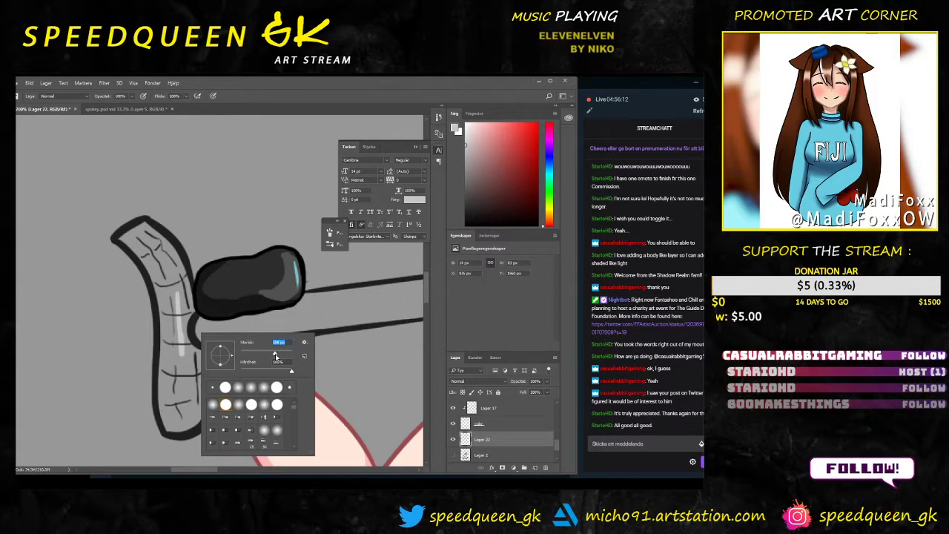
{"action": "left_click_drag", "start_coordinate": [275, 357], "coordinate": [256, 356]}
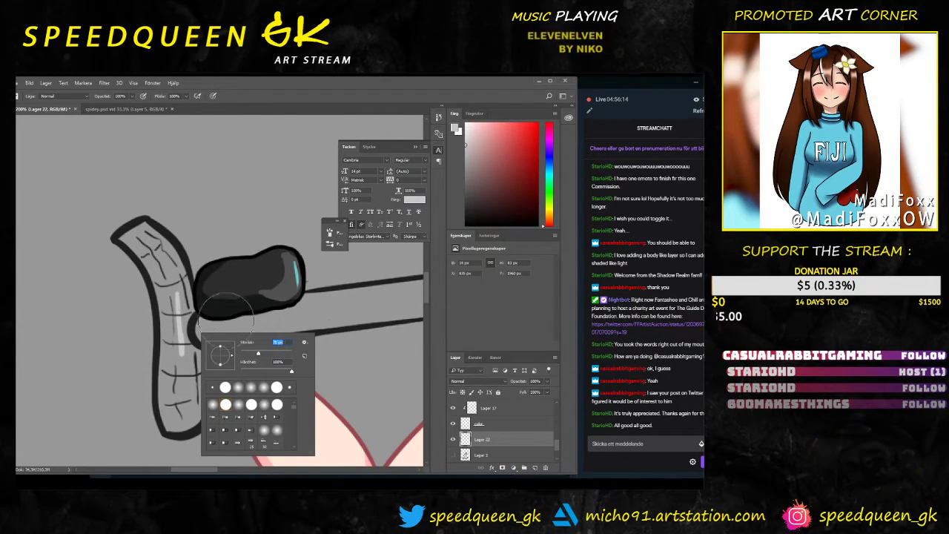
Step: Fill the whole cane handle and the part of the shaft next to the gloved hand with light grey
{"action": "left_click", "coordinate": [145, 237]}
{"action": "left_click_drag", "start_coordinate": [137, 252], "coordinate": [145, 233]}
{"action": "left_click_drag", "start_coordinate": [172, 292], "coordinate": [177, 353]}
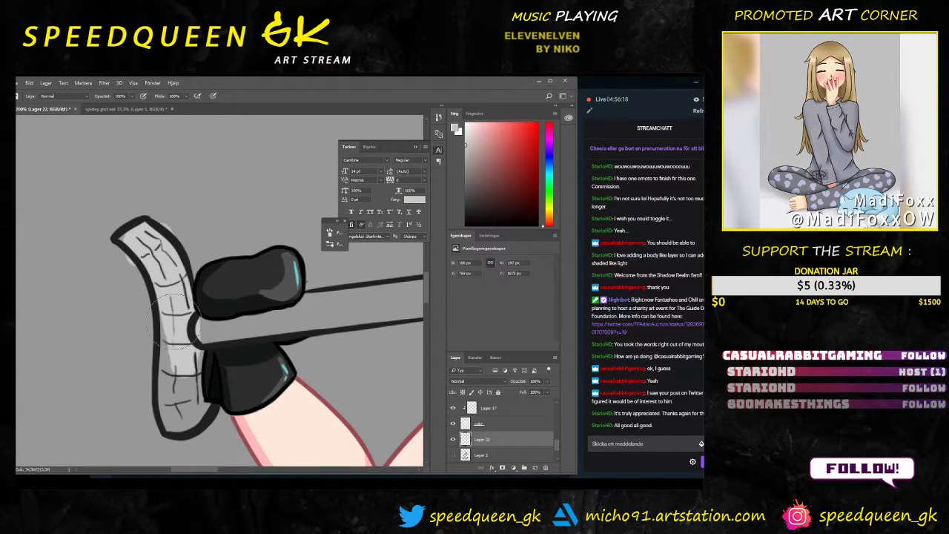
{"action": "mouse_move", "coordinate": [175, 318]}
{"action": "left_mouse_down"}
{"action": "mouse_move", "coordinate": [172, 400]}
{"action": "mouse_move", "coordinate": [191, 385]}
{"action": "left_mouse_up"}
{"action": "mouse_move", "coordinate": [200, 348]}
{"action": "left_mouse_down"}
{"action": "mouse_move", "coordinate": [237, 325]}
{"action": "mouse_move", "coordinate": [334, 312]}
{"action": "left_mouse_up"}
{"action": "left_click", "coordinate": [134, 236]}
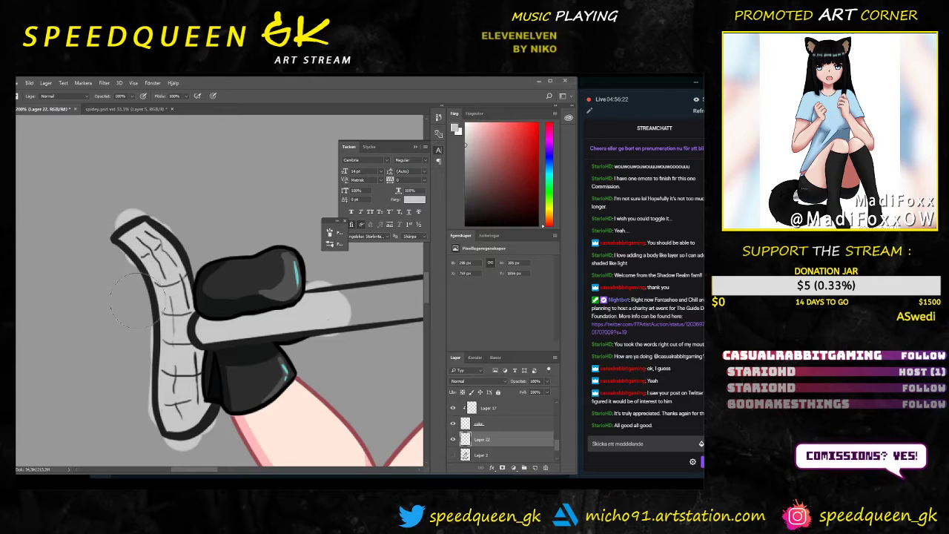
Step: Reduce the brush size and erase the light grey spilling outside the outlines of the cane handle and shaft
{"action": "right_click", "coordinate": [142, 248]}
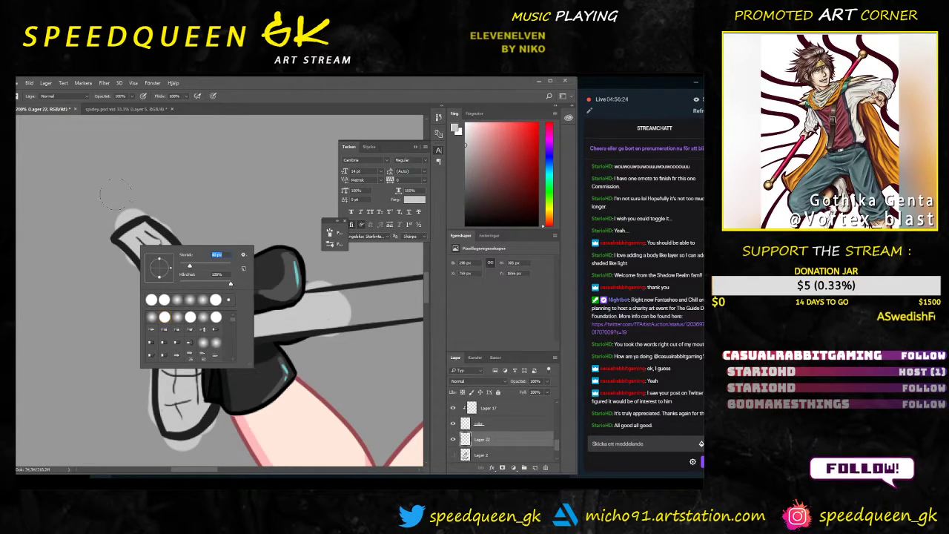
{"action": "key", "text": "Return"}
{"action": "left_click", "coordinate": [350, 240]}
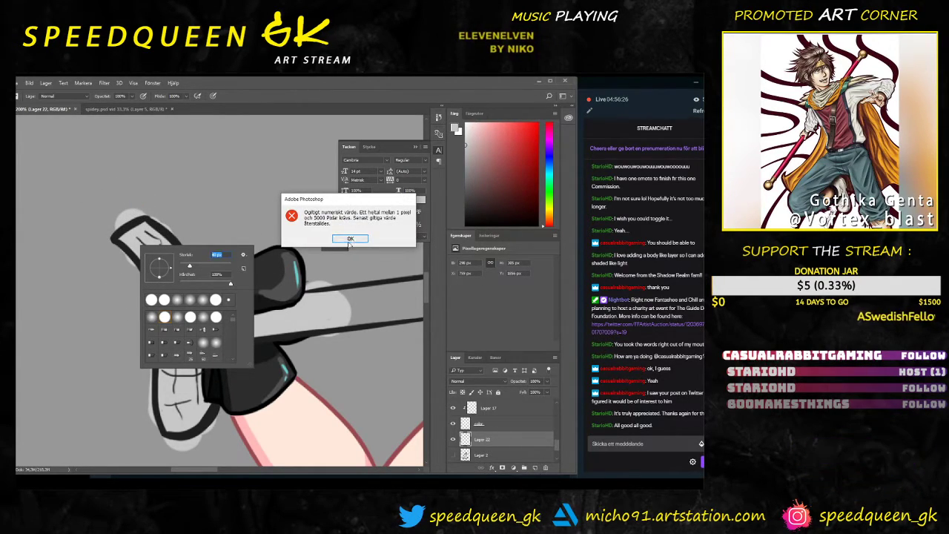
{"action": "left_click", "coordinate": [204, 209]}
{"action": "key", "text": "e"}
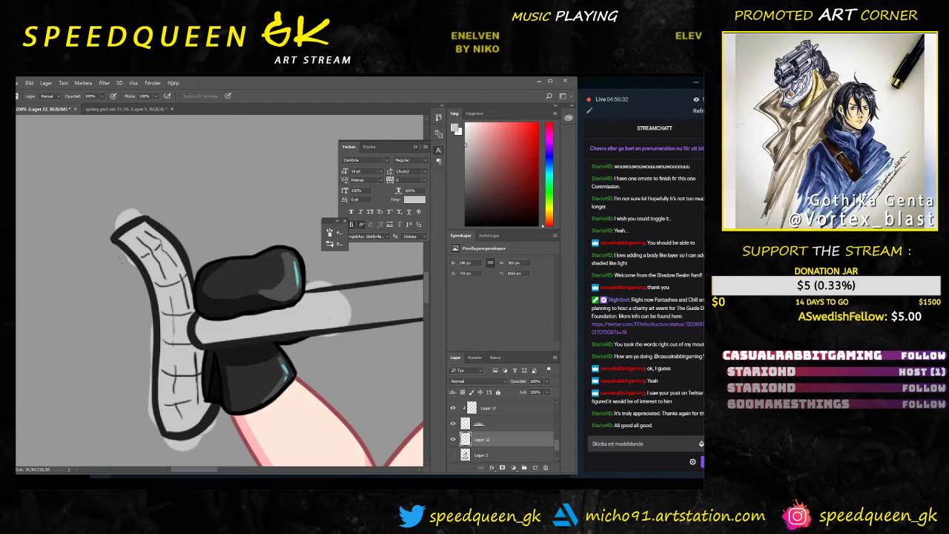
{"action": "left_click_drag", "start_coordinate": [135, 213], "coordinate": [117, 228]}
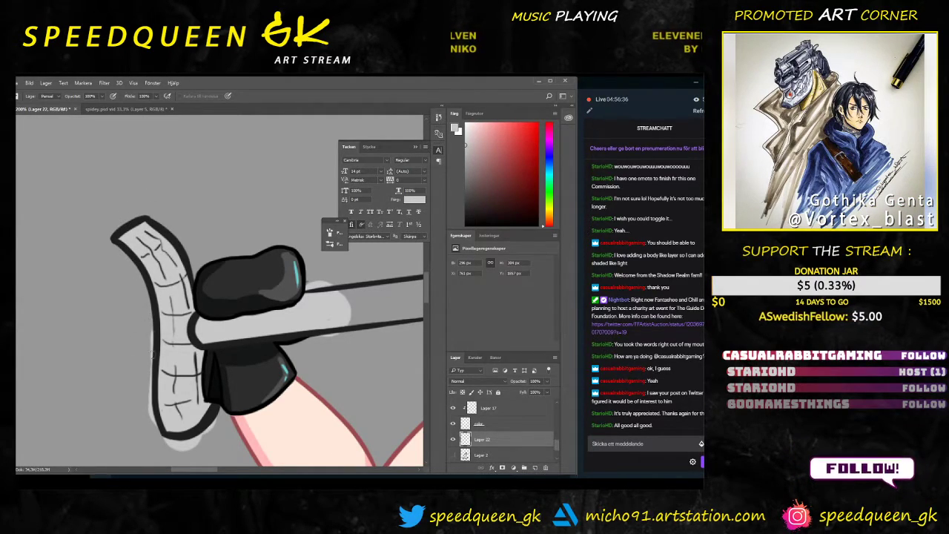
{"action": "mouse_move", "coordinate": [215, 426]}
{"action": "left_mouse_down"}
{"action": "mouse_move", "coordinate": [194, 445]}
{"action": "mouse_move", "coordinate": [169, 448]}
{"action": "left_mouse_up"}
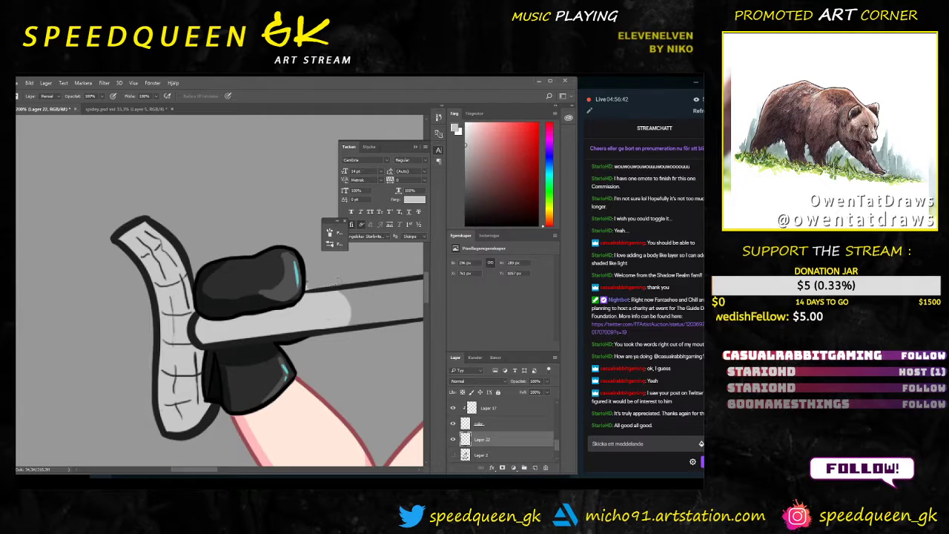
Step: Paint the remaining length of the cane shaft light grey up to the character's hair and collar
{"action": "key", "text": "ctrl+minus"}
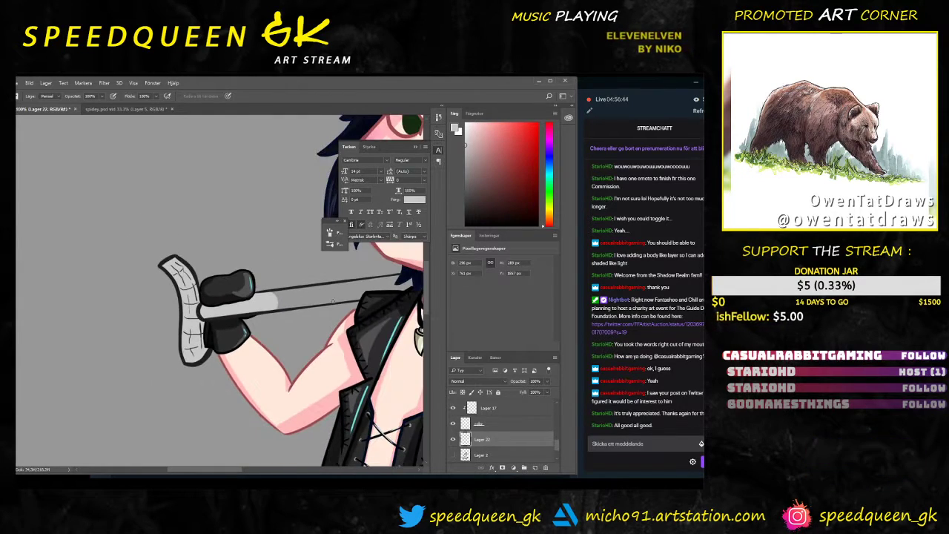
{"action": "left_click_drag", "start_coordinate": [322, 359], "coordinate": [228, 307]}
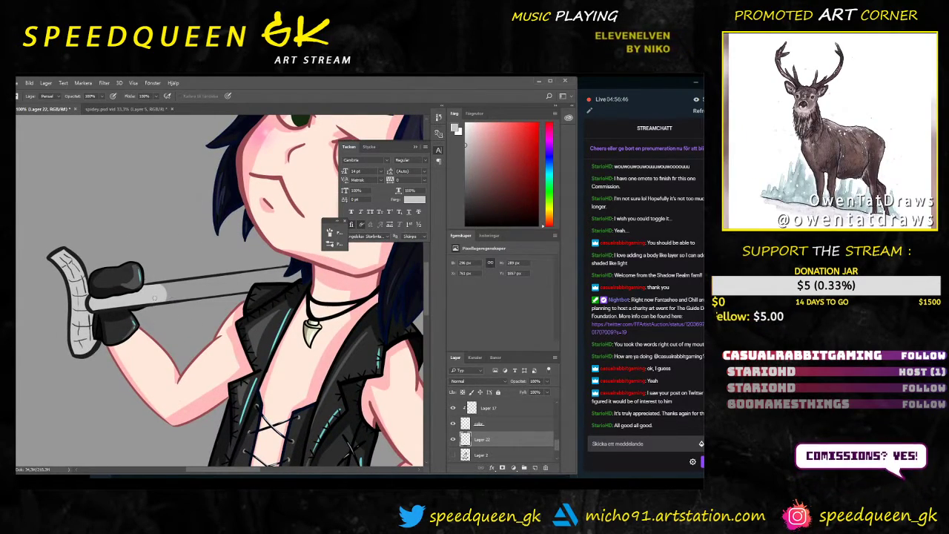
{"action": "key", "text": "b"}
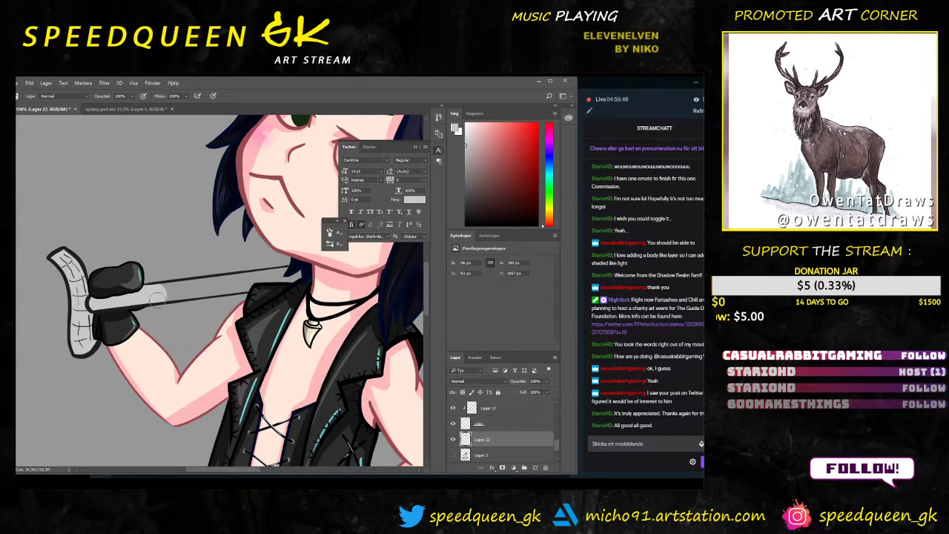
{"action": "left_click_drag", "start_coordinate": [156, 297], "coordinate": [222, 285]}
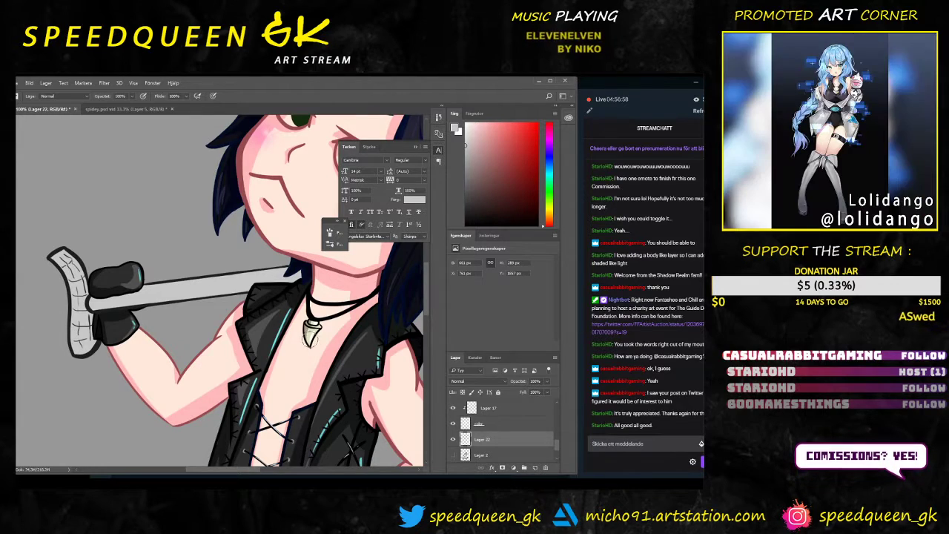
Step: Choose a mid grey and compare the coloured cane with the reference photo
{"action": "key", "text": "ctrl+minus"}
{"action": "key", "text": "ctrl+minus"}
{"action": "key", "text": "ctrl+minus"}
{"action": "left_click_drag", "start_coordinate": [331, 293], "coordinate": [299, 370]}
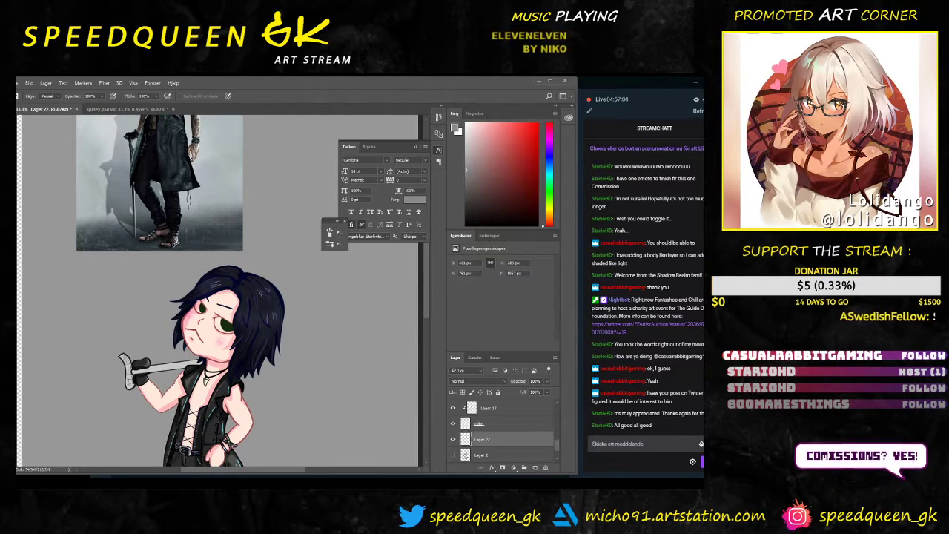
{"action": "key", "text": "ctrl+plus"}
{"action": "key", "text": "ctrl+plus"}
{"action": "key", "text": "ctrl+plus"}
{"action": "left_click_drag", "start_coordinate": [135, 440], "coordinate": [327, 264]}
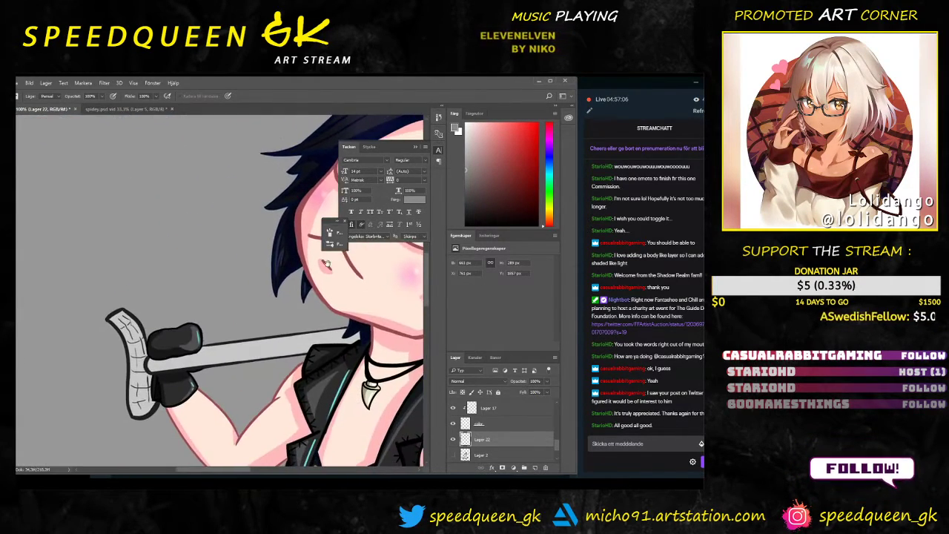
Step: Shade along the segment creases of the cane handle with mid grey, from its lower part up to its tip
{"action": "scroll", "coordinate": [176, 393], "scroll_direction": "up", "scroll_amount": 3}
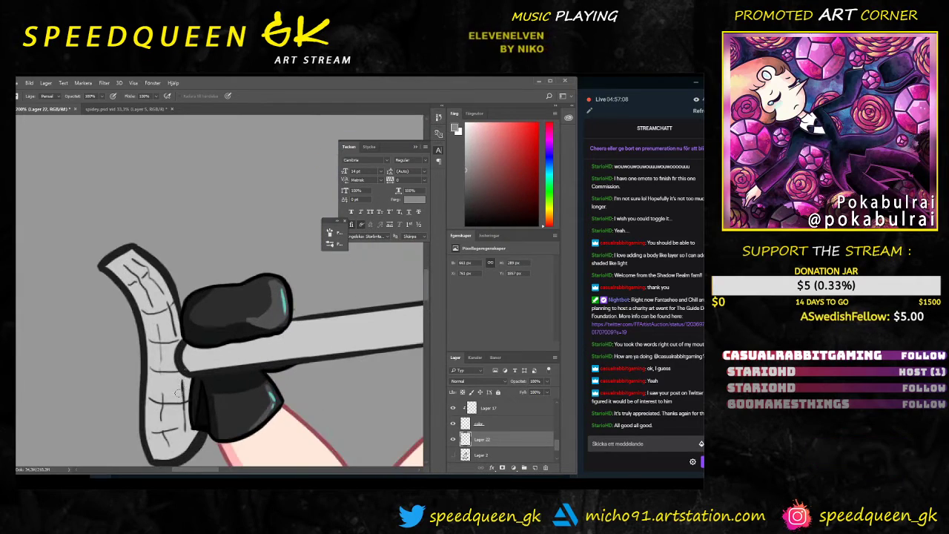
{"action": "right_click", "coordinate": [178, 393]}
{"action": "key", "text": "Escape"}
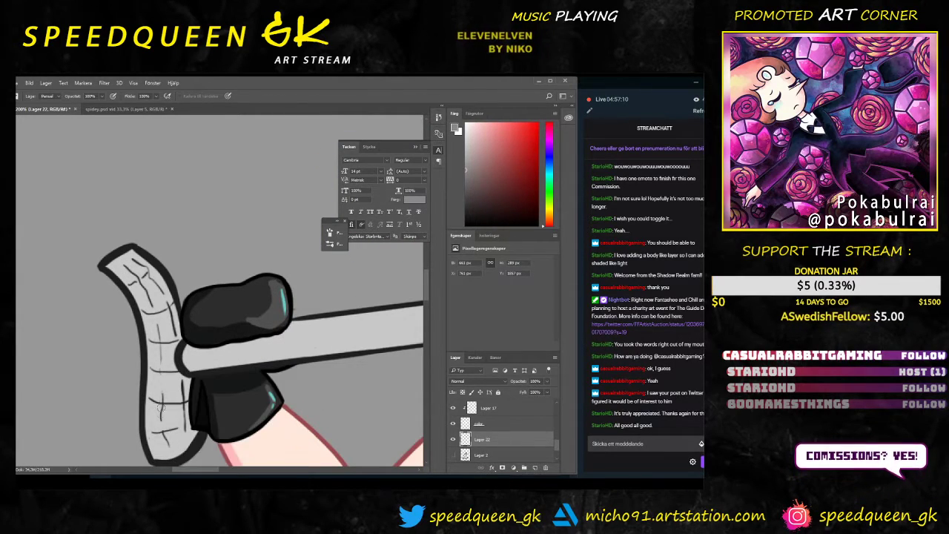
{"action": "left_click_drag", "start_coordinate": [161, 393], "coordinate": [166, 439]}
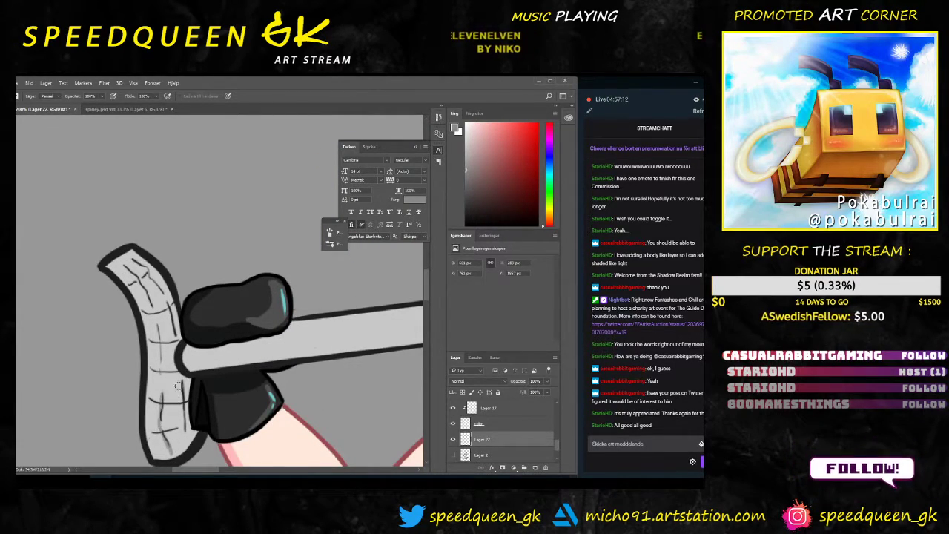
{"action": "left_click_drag", "start_coordinate": [123, 263], "coordinate": [165, 310]}
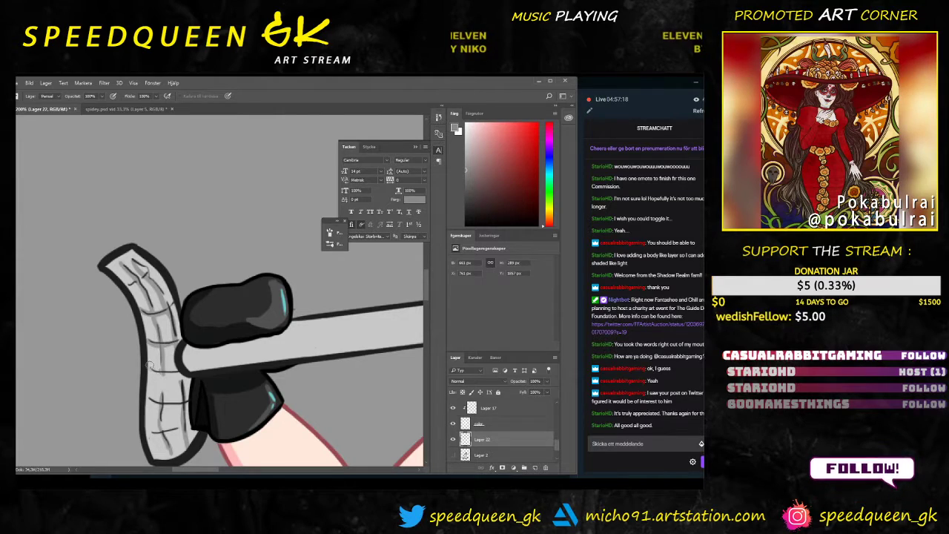
{"action": "left_click_drag", "start_coordinate": [148, 364], "coordinate": [176, 372]}
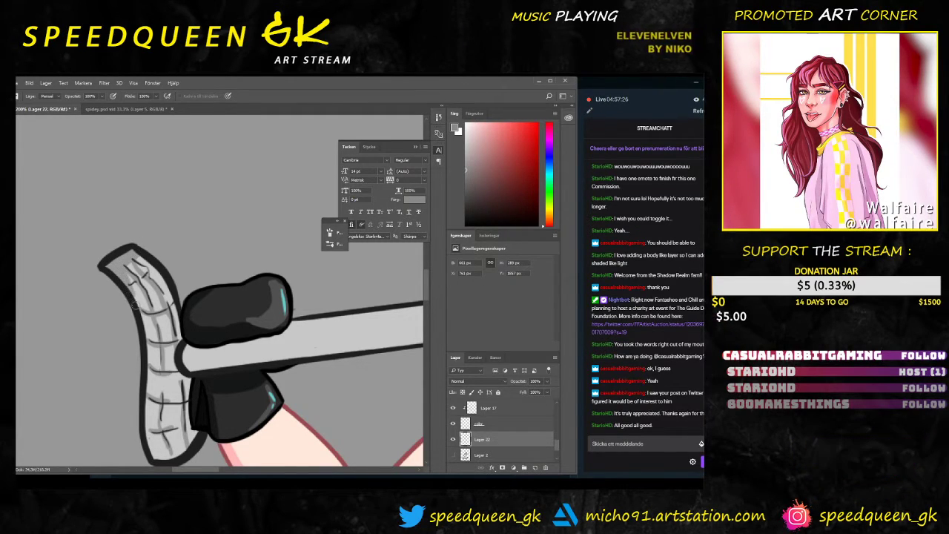
Step: Shade the lower end of the cane handle and its edge beside the glove with mid grey
{"action": "key", "text": "ctrl+minus"}
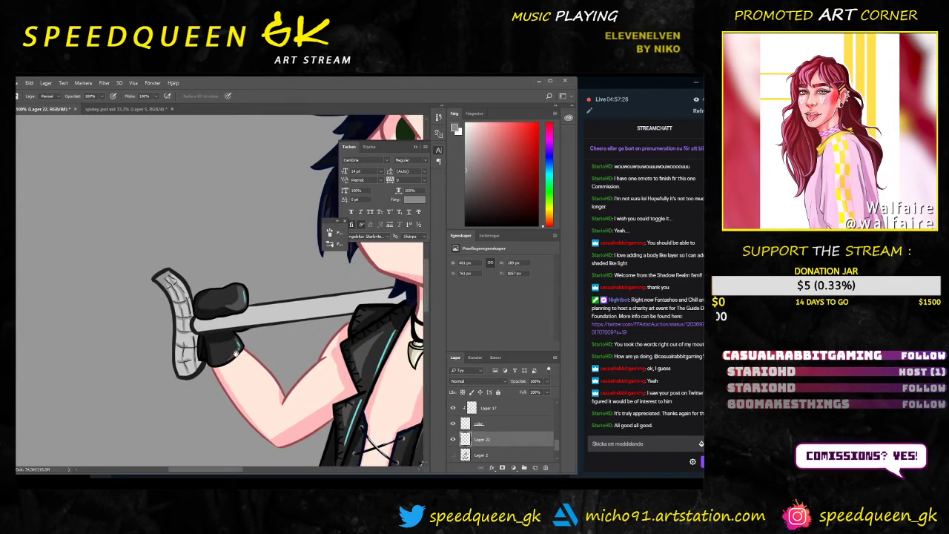
{"action": "left_click_drag", "start_coordinate": [236, 353], "coordinate": [207, 310]}
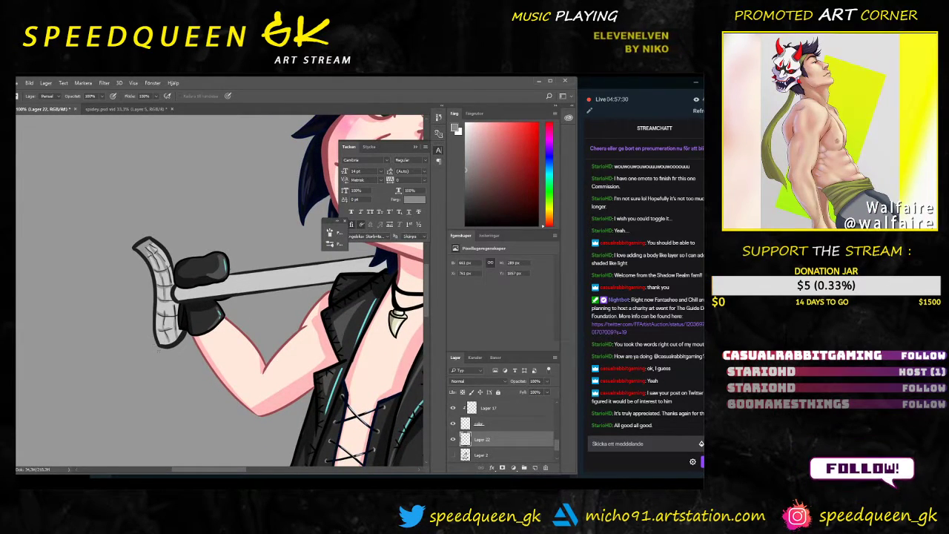
{"action": "key", "text": "ctrl+plus"}
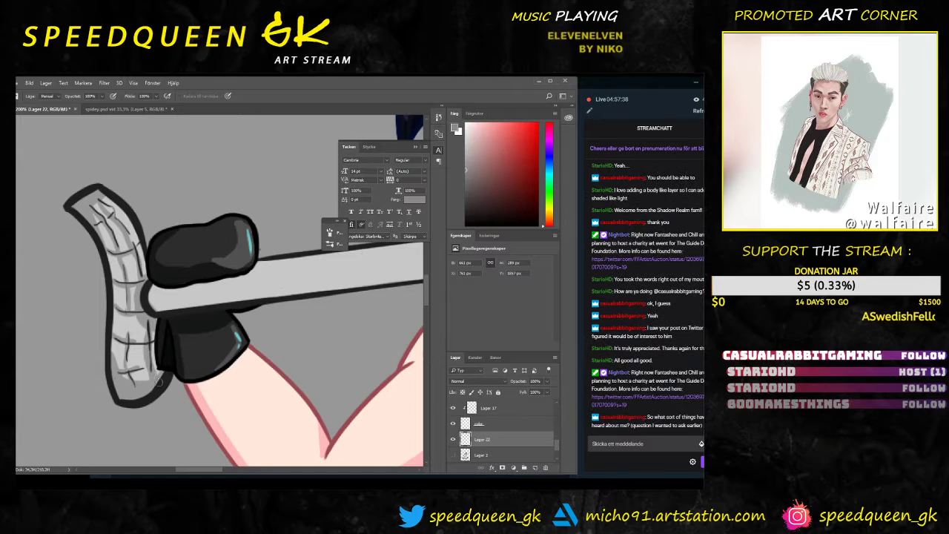
{"action": "left_click_drag", "start_coordinate": [152, 372], "coordinate": [156, 330]}
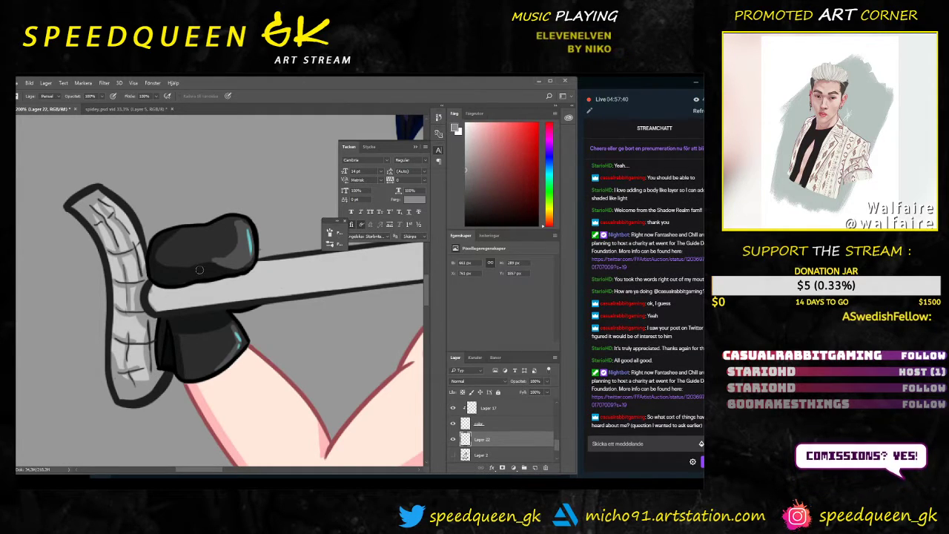
Step: Paint a mid grey shadow on the cane shaft directly beneath the gloved fingers
{"action": "mouse_move", "coordinate": [152, 297]}
{"action": "left_mouse_down"}
{"action": "mouse_move", "coordinate": [250, 279]}
{"action": "mouse_move", "coordinate": [261, 261]}
{"action": "mouse_move", "coordinate": [213, 288]}
{"action": "mouse_move", "coordinate": [160, 288]}
{"action": "left_mouse_up"}
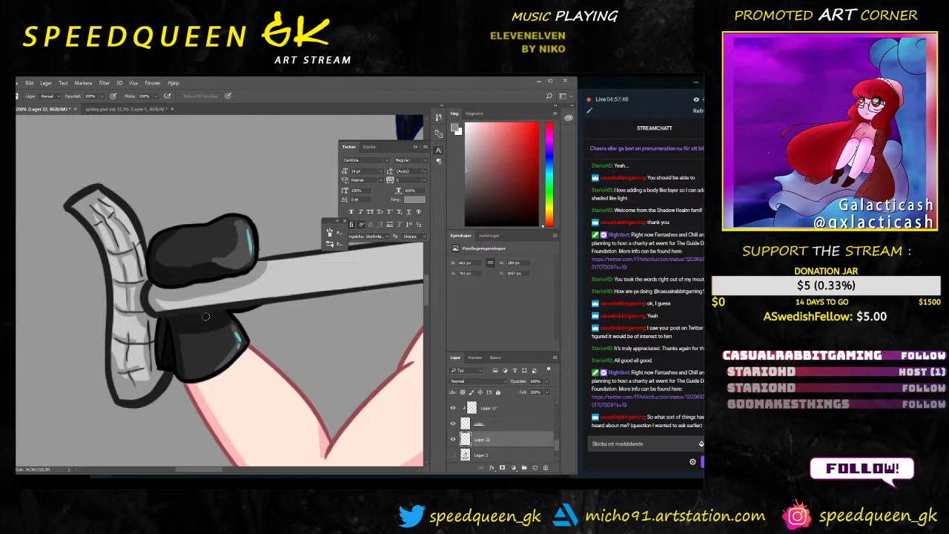
{"action": "left_click_drag", "start_coordinate": [318, 306], "coordinate": [214, 321]}
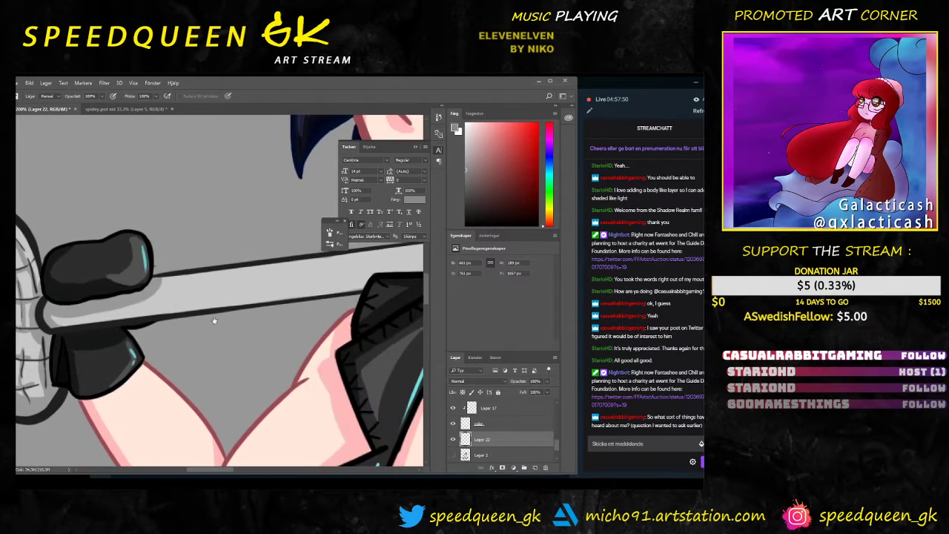
{"action": "key", "text": "ctrl+minus"}
{"action": "key", "text": "ctrl+plus"}
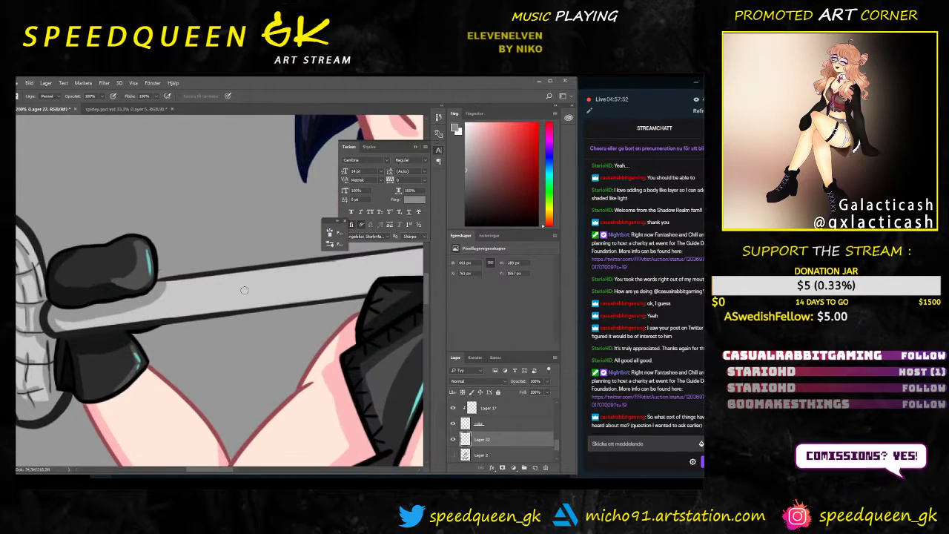
{"action": "key", "text": "ctrl+minus"}
Step: Adjust the brush size and paint a mid grey shading strip along the upper edge of the cane shaft up to the hair
{"action": "right_click", "coordinate": [245, 290]}
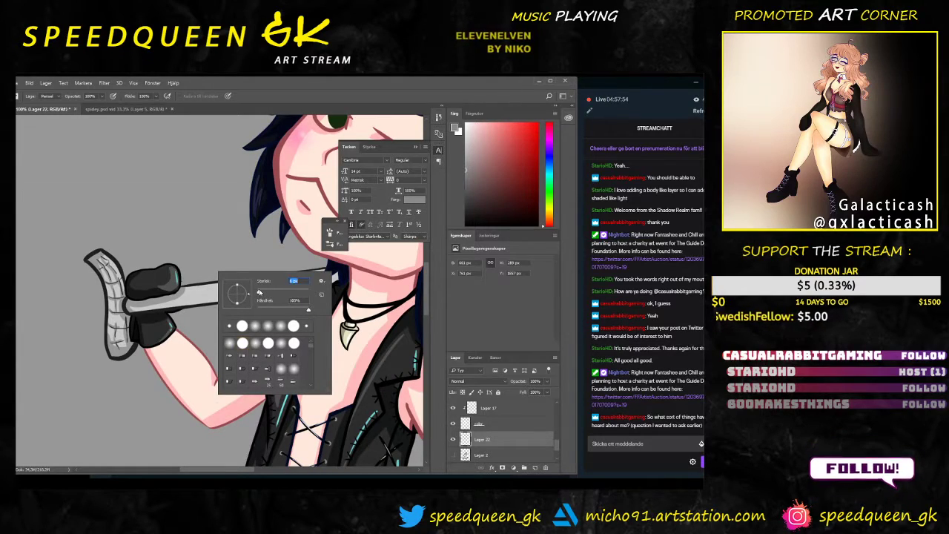
{"action": "left_click", "coordinate": [198, 261]}
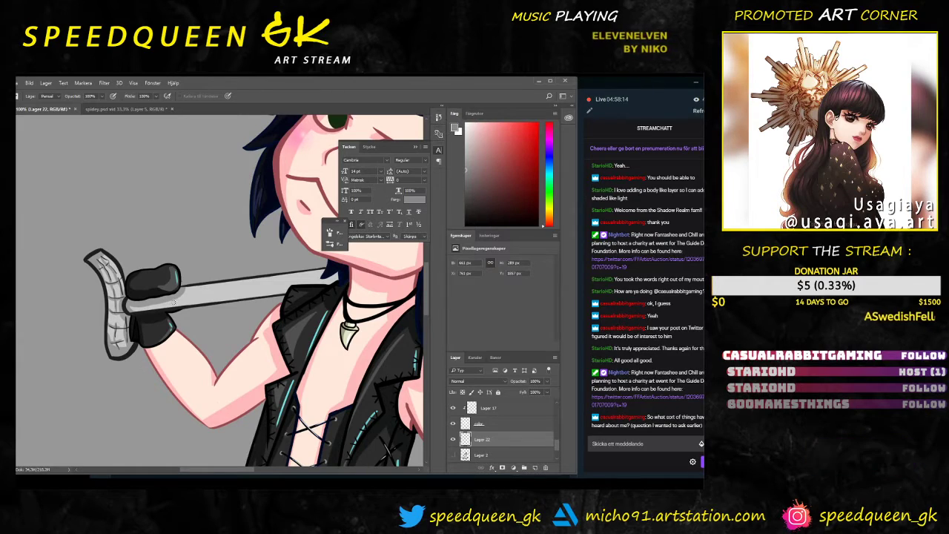
{"action": "scroll", "coordinate": [194, 298], "scroll_direction": "up", "scroll_amount": 1}
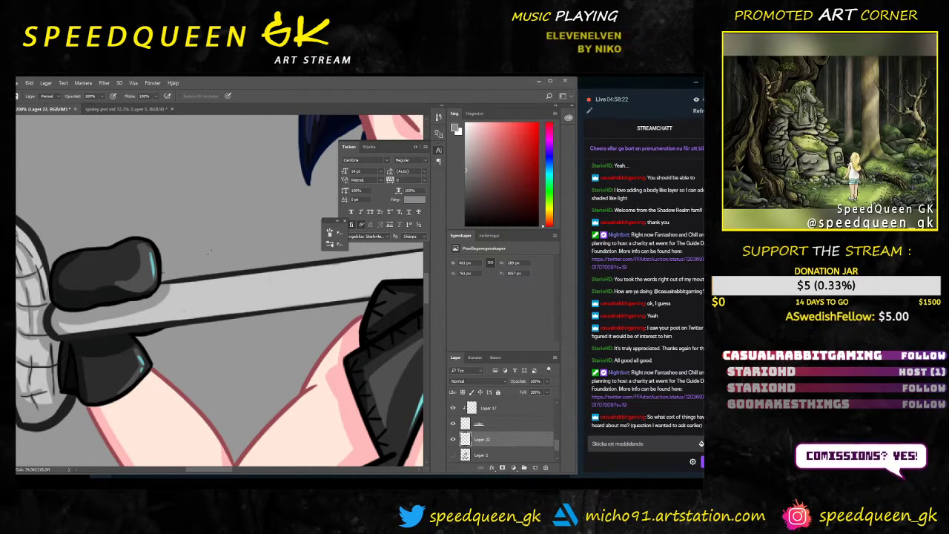
{"action": "left_click_drag", "start_coordinate": [259, 276], "coordinate": [192, 299]}
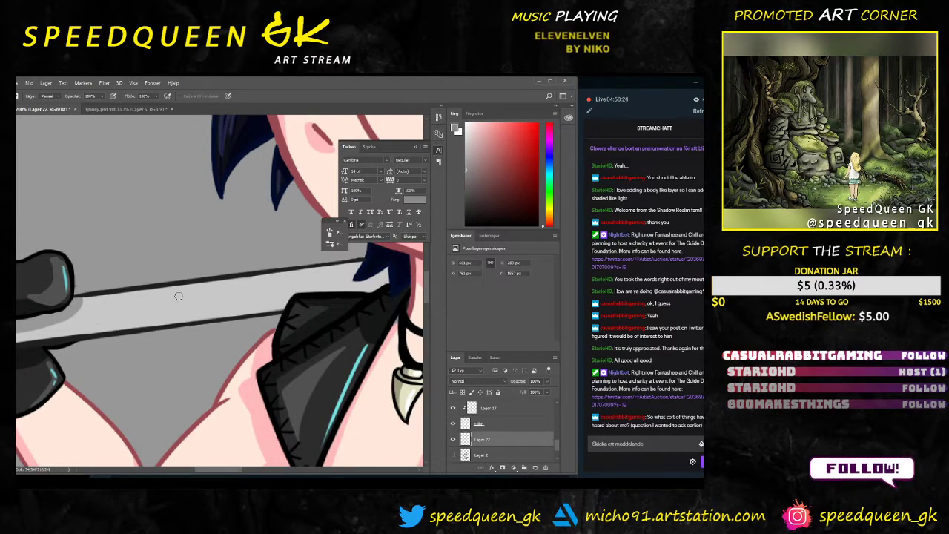
{"action": "key", "text": "ctrl+minus"}
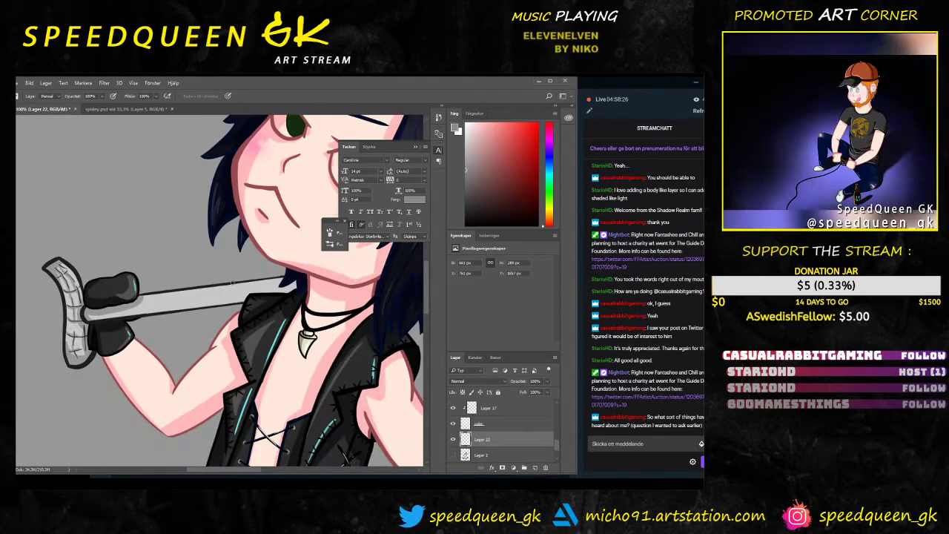
{"action": "left_click_drag", "start_coordinate": [259, 290], "coordinate": [229, 294]}
{"action": "scroll", "coordinate": [229, 295], "scroll_direction": "up", "scroll_amount": 2}
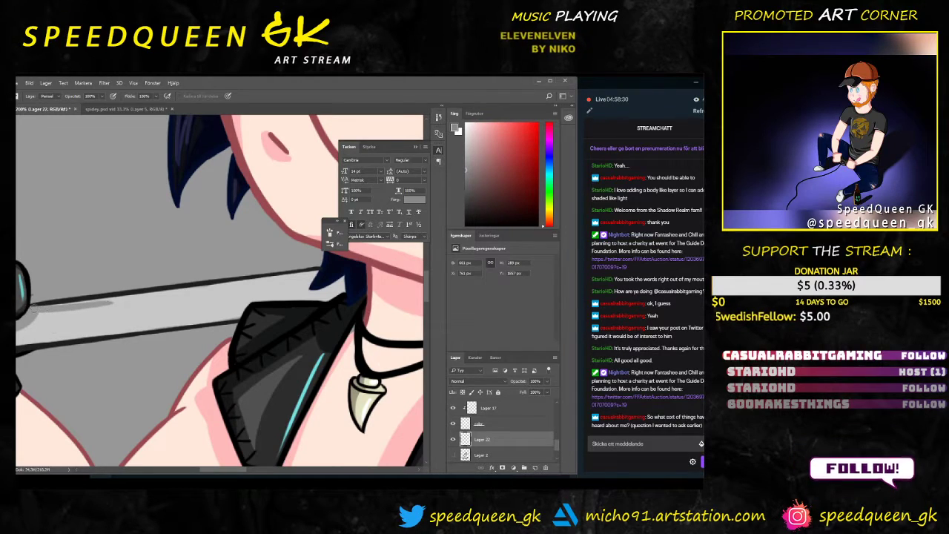
{"action": "left_click_drag", "start_coordinate": [119, 300], "coordinate": [230, 288]}
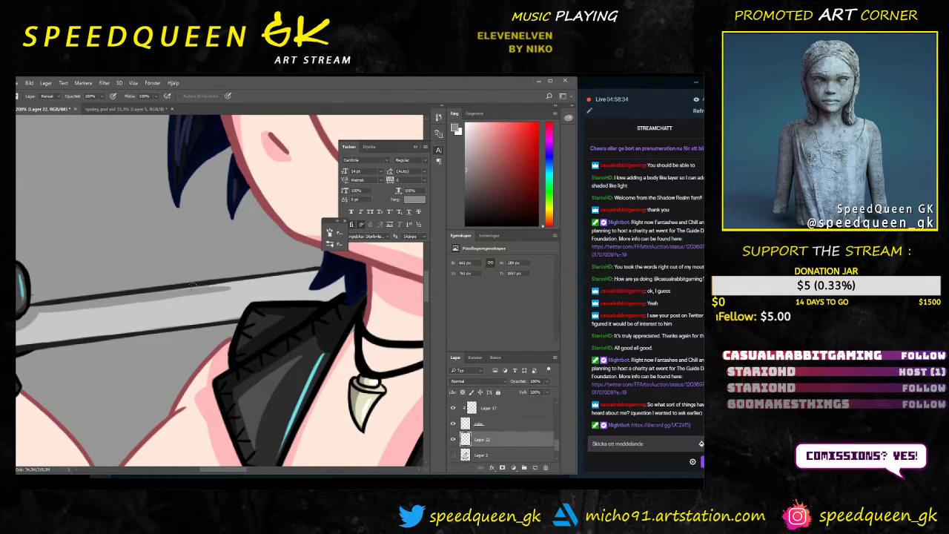
{"action": "left_click_drag", "start_coordinate": [259, 285], "coordinate": [313, 273]}
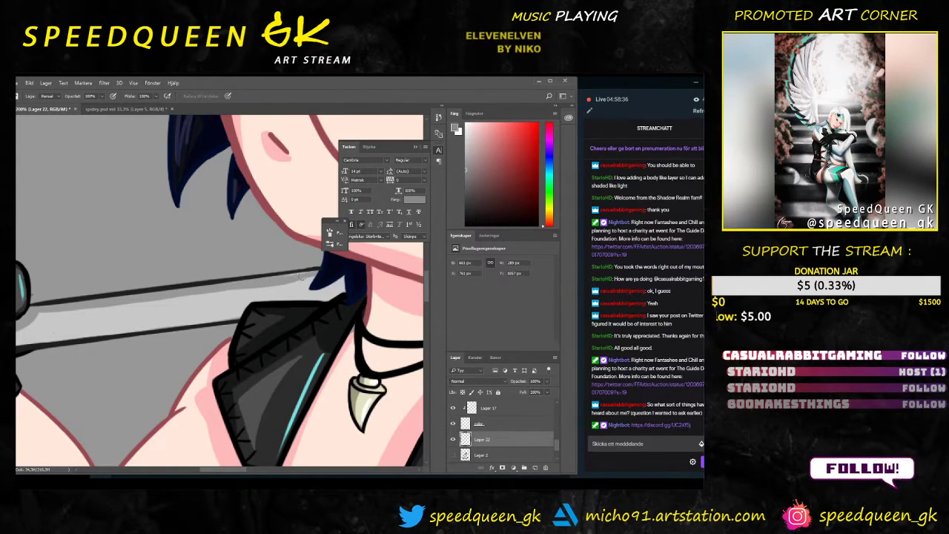
Step: Shade the end of the shaft beside the hair and its lower edge towards the collar with mid grey
{"action": "key", "text": "ctrl+minus"}
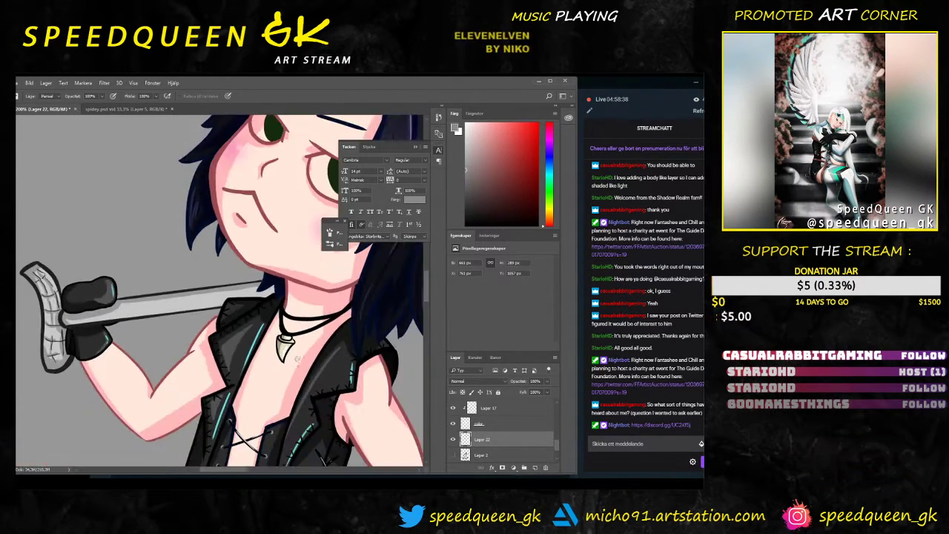
{"action": "key", "text": "ctrl+plus"}
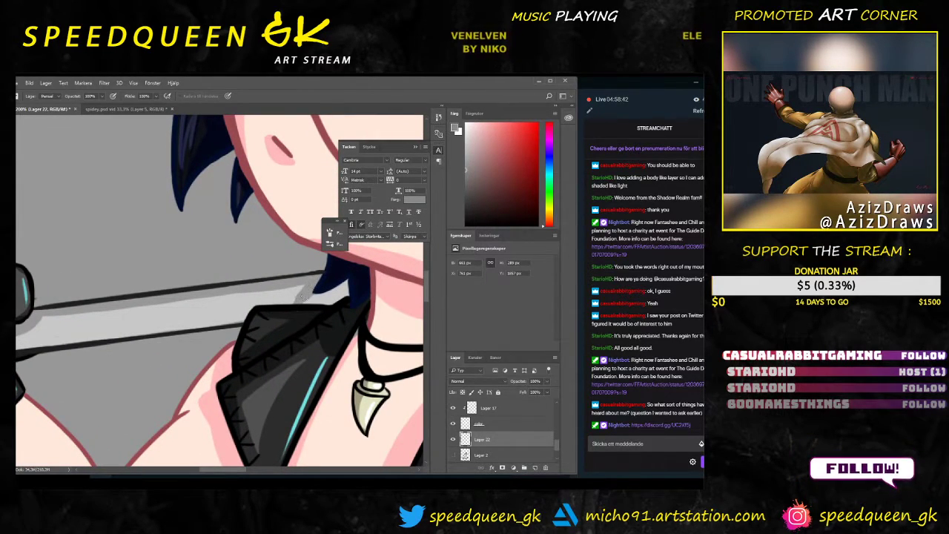
{"action": "key", "text": "ctrl+minus"}
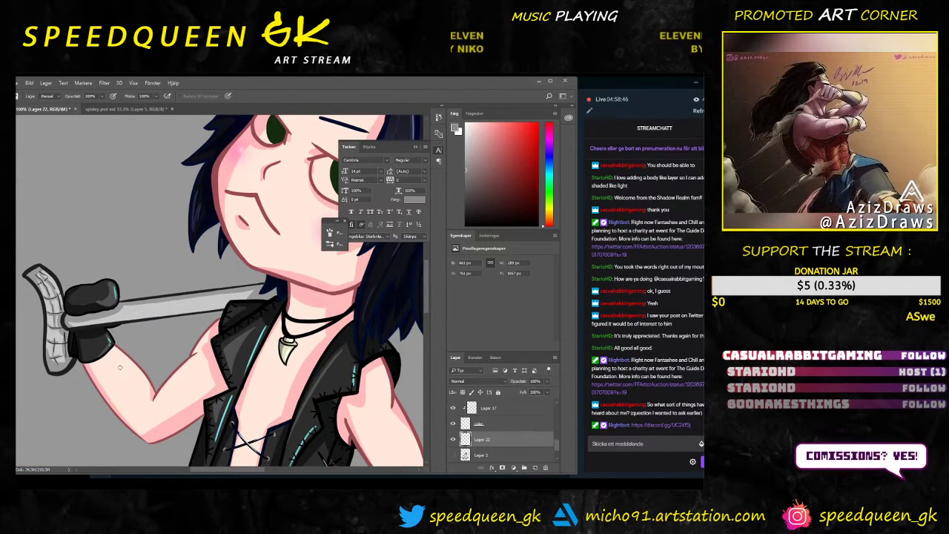
{"action": "key", "text": "ctrl+plus"}
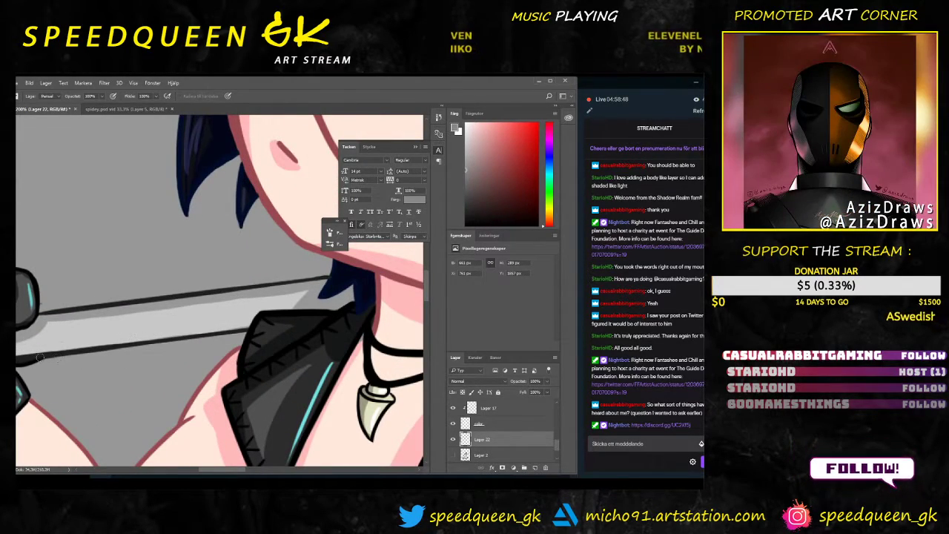
{"action": "left_click_drag", "start_coordinate": [40, 357], "coordinate": [256, 323]}
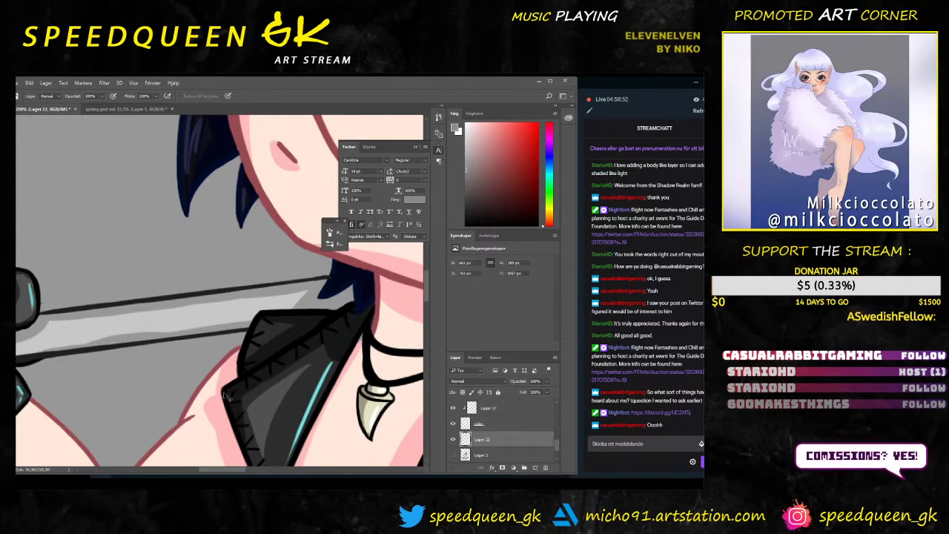
{"action": "key", "text": "ctrl+minus"}
{"action": "key", "text": "ctrl+plus"}
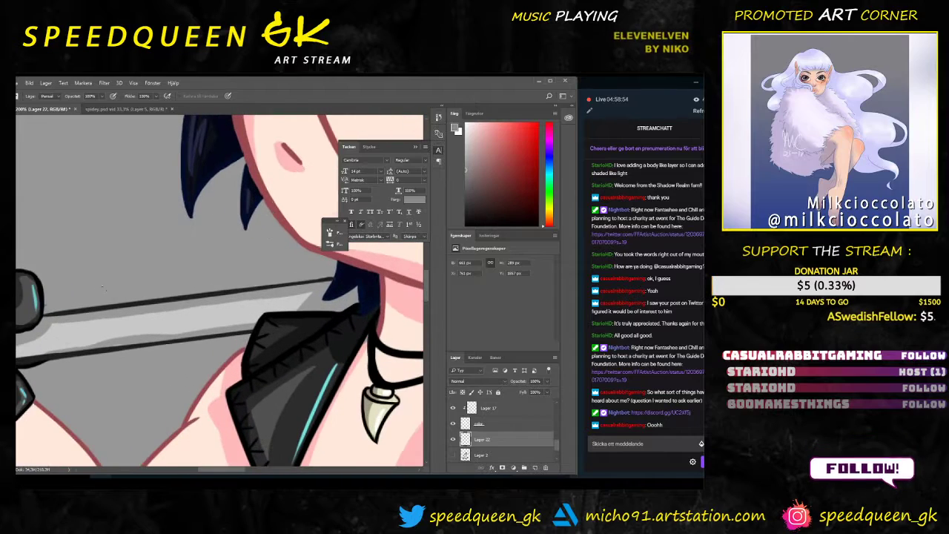
{"action": "left_click_drag", "start_coordinate": [151, 330], "coordinate": [83, 343]}
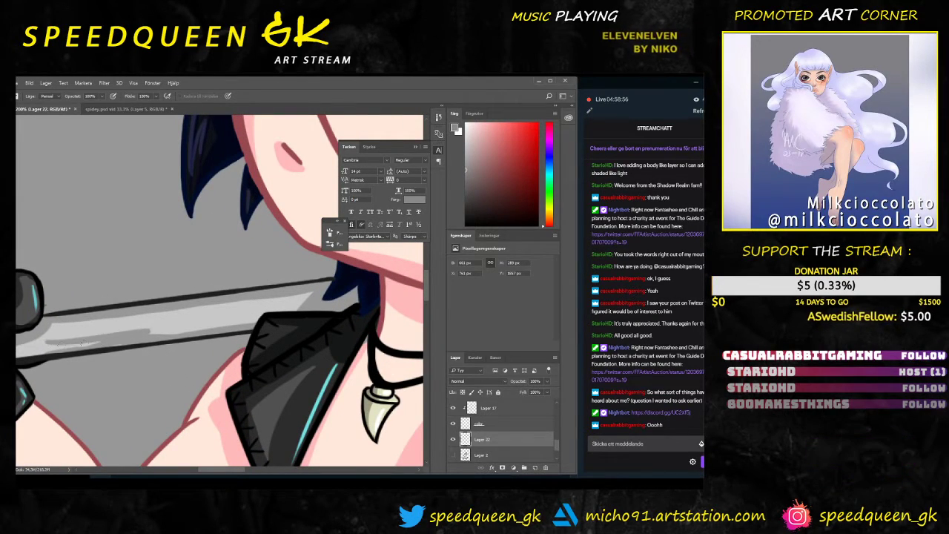
{"action": "key", "text": "ctrl+z"}
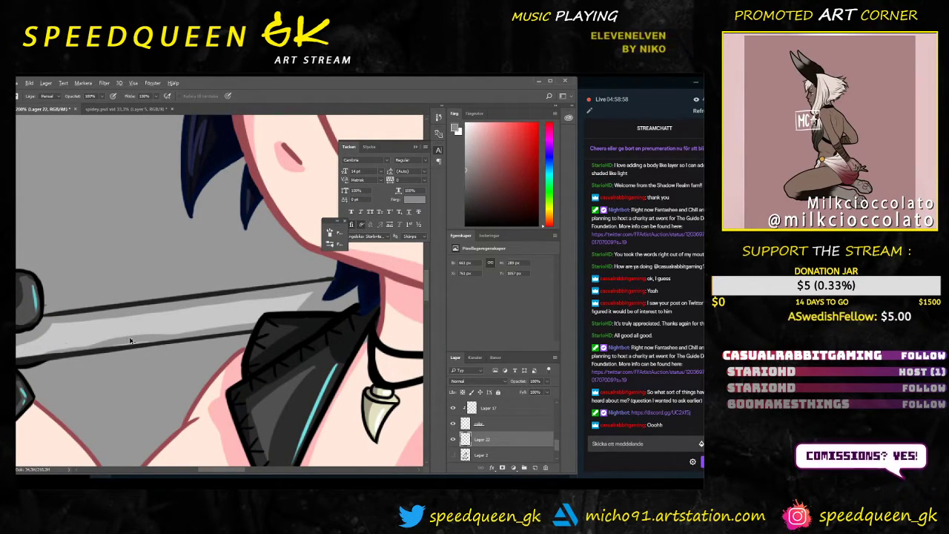
{"action": "key", "text": "ctrl+alt+z"}
Step: Choose a very light grey and adjust the brush size for highlights on the cane
{"action": "key", "text": "ctrl+minus"}
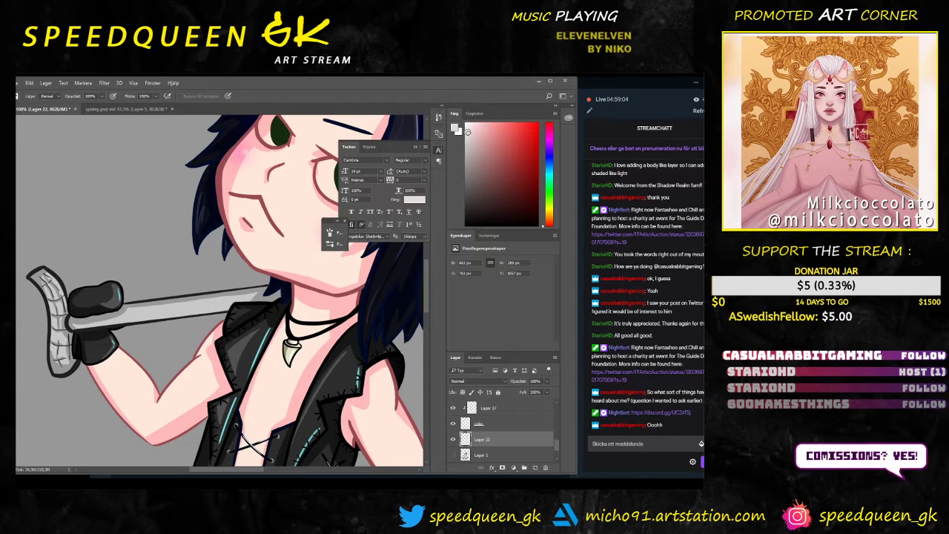
{"action": "key", "text": "ctrl+plus"}
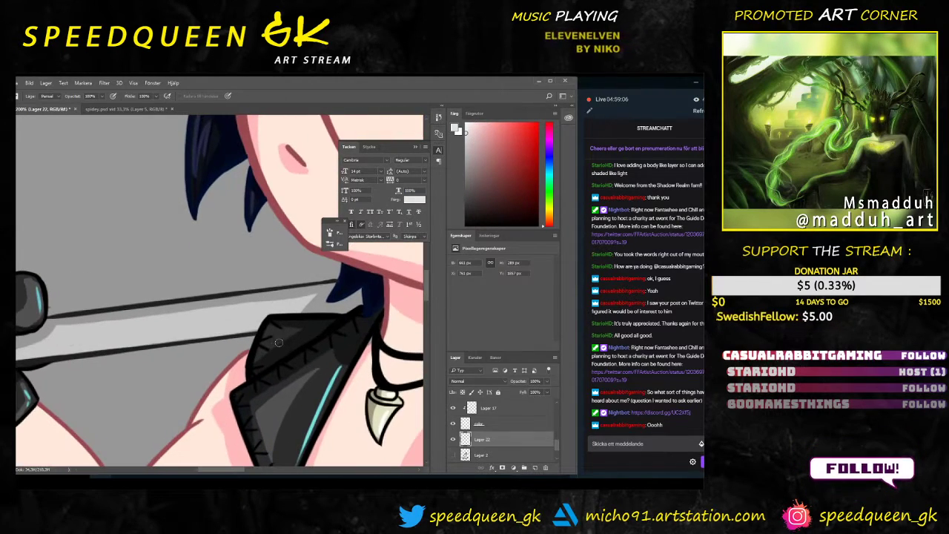
{"action": "right_click", "coordinate": [135, 304]}
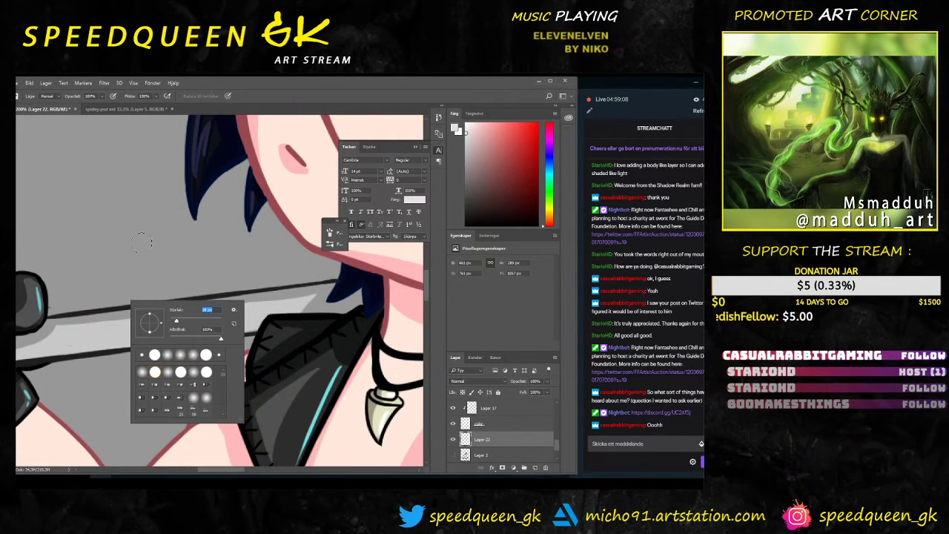
{"action": "key", "text": "Escape"}
{"action": "key", "text": "ctrl+minus"}
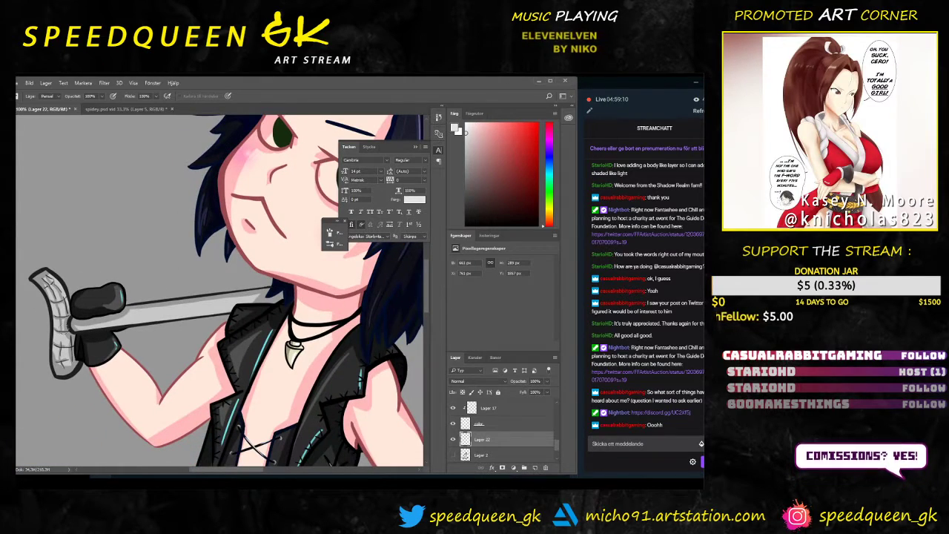
{"action": "right_click", "coordinate": [55, 295]}
{"action": "key", "text": "Escape"}
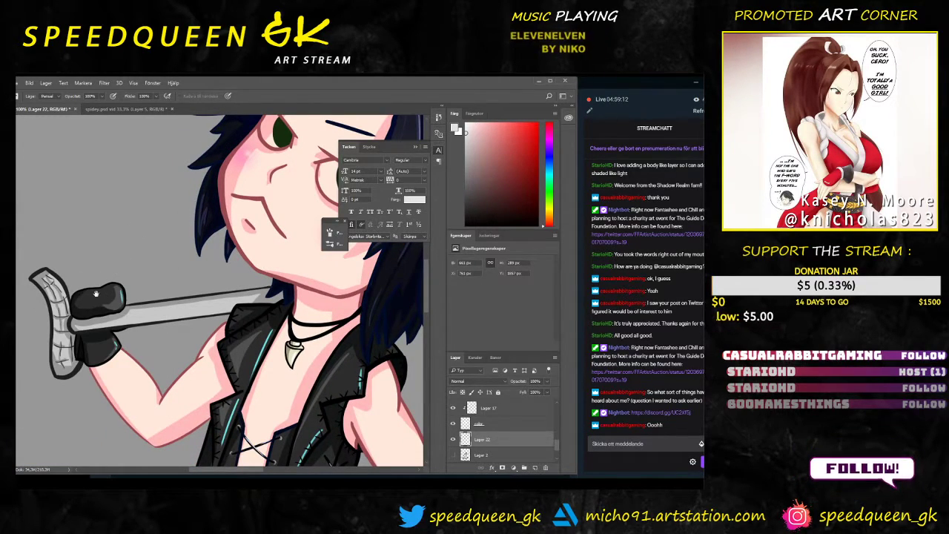
{"action": "left_click_drag", "start_coordinate": [96, 293], "coordinate": [166, 234]}
{"action": "right_click", "coordinate": [137, 238]}
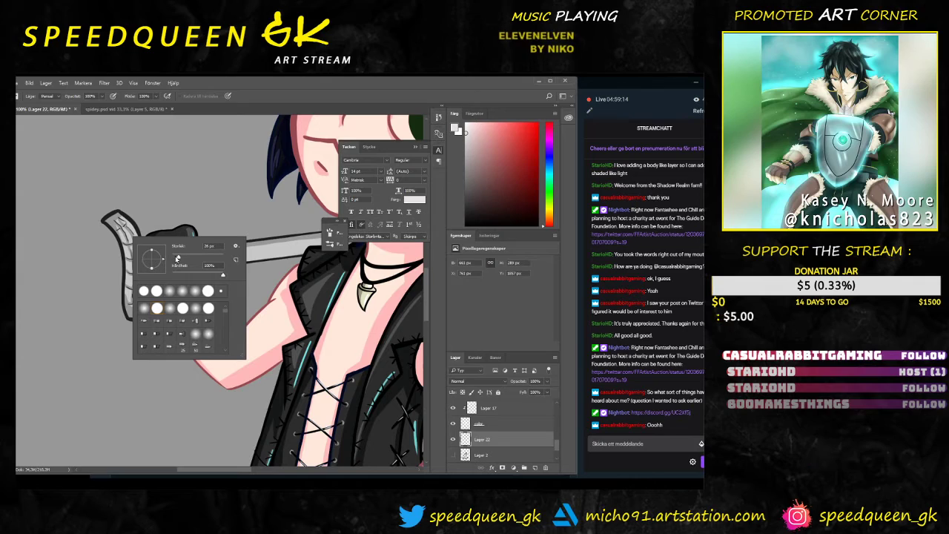
{"action": "key", "text": "Escape"}
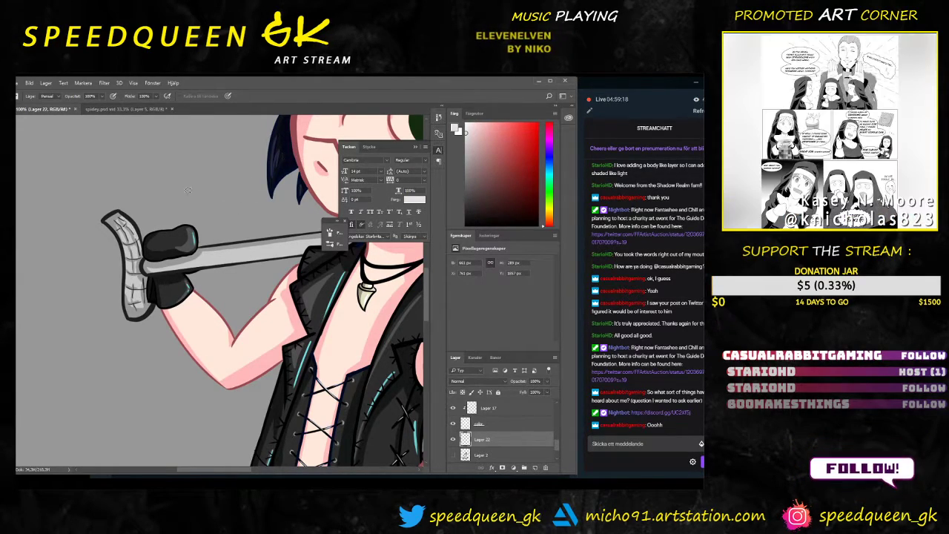
Step: Choose white, reduce the brush size and paint a long highlight along the cane shaft from the gloved fingers towards the hair
{"action": "key", "text": "b"}
{"action": "right_click", "coordinate": [144, 223]}
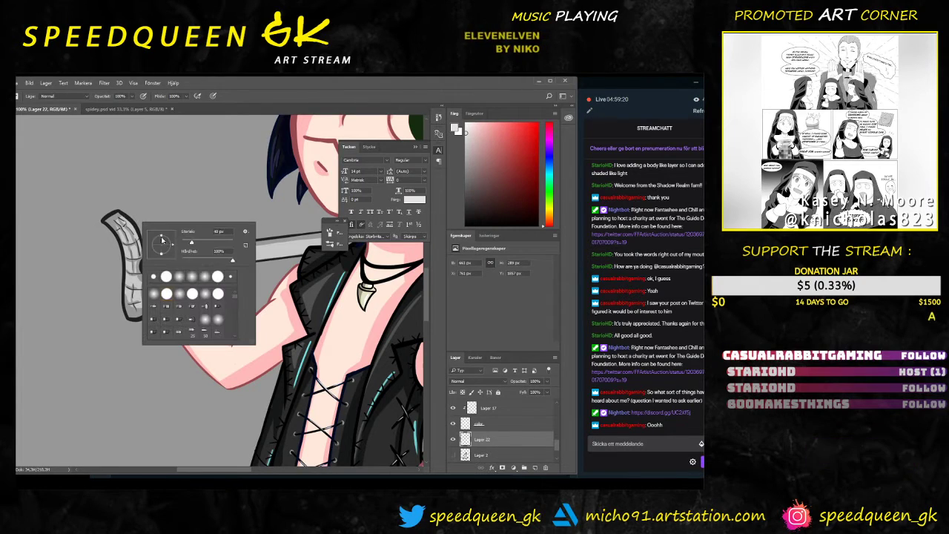
{"action": "left_click", "coordinate": [154, 201]}
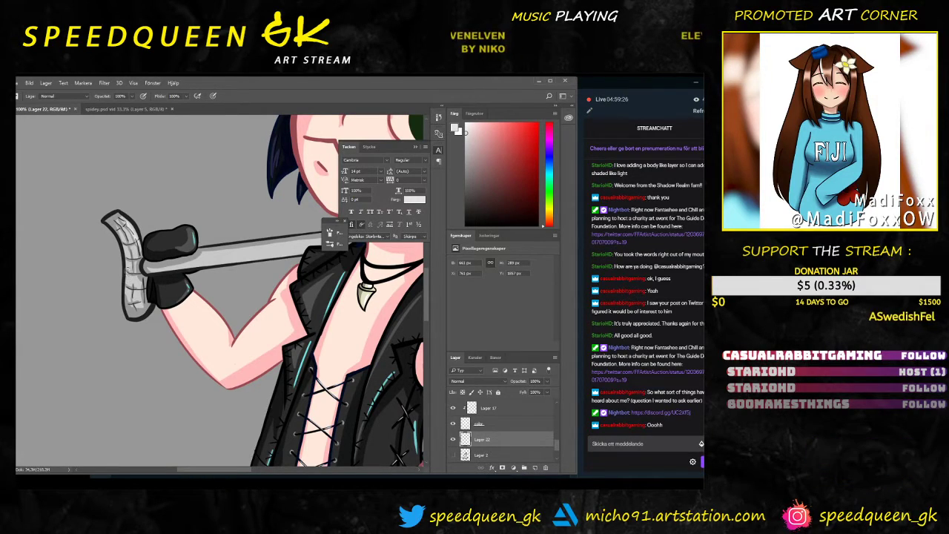
{"action": "left_click", "coordinate": [466, 132]}
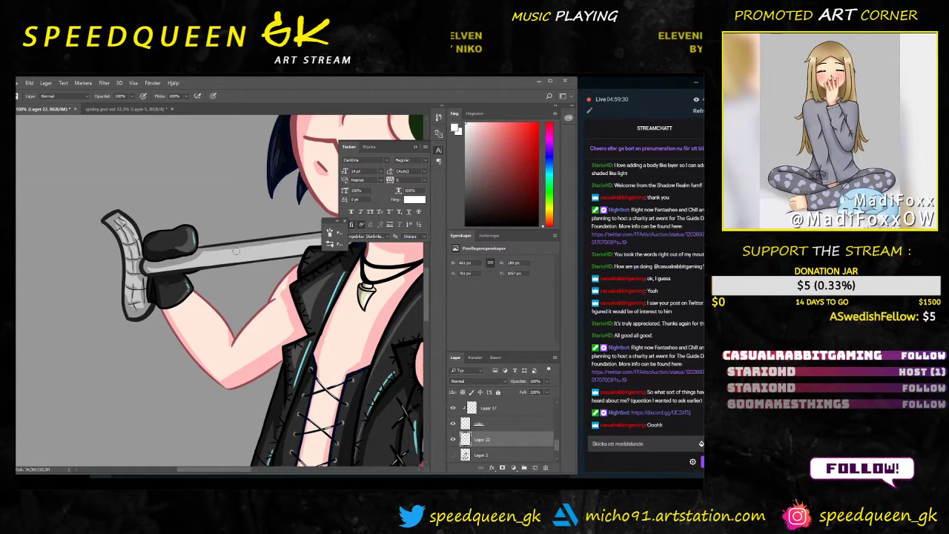
{"action": "left_click_drag", "start_coordinate": [215, 253], "coordinate": [304, 241]}
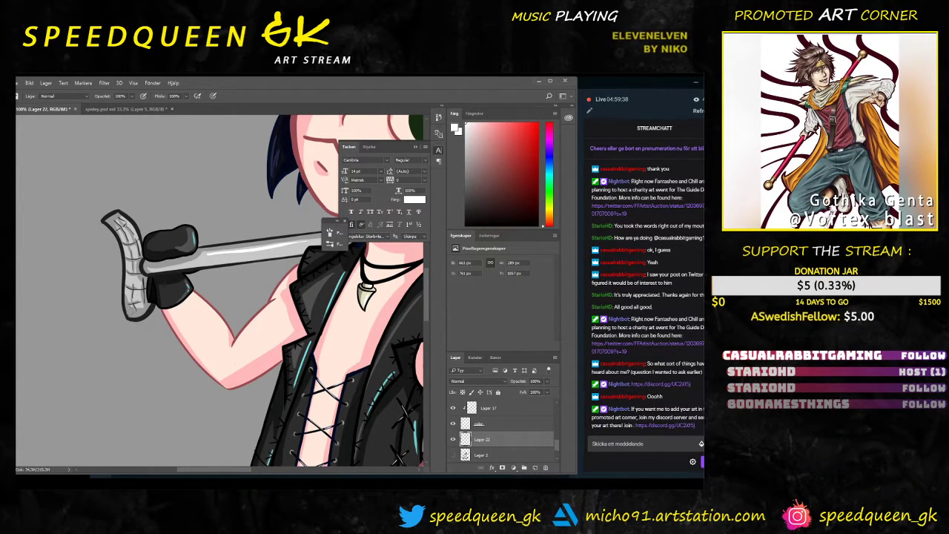
Step: Reduce the brush size further and paint small white highlights on the segments of the curved cane handle
{"action": "left_click_drag", "start_coordinate": [130, 309], "coordinate": [141, 313]}
{"action": "right_click", "coordinate": [154, 287]}
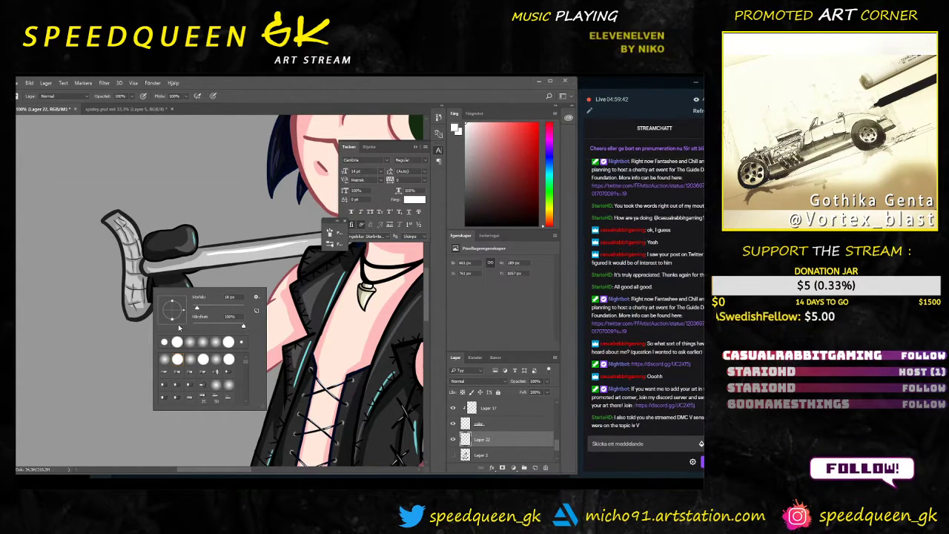
{"action": "left_click", "coordinate": [196, 309]}
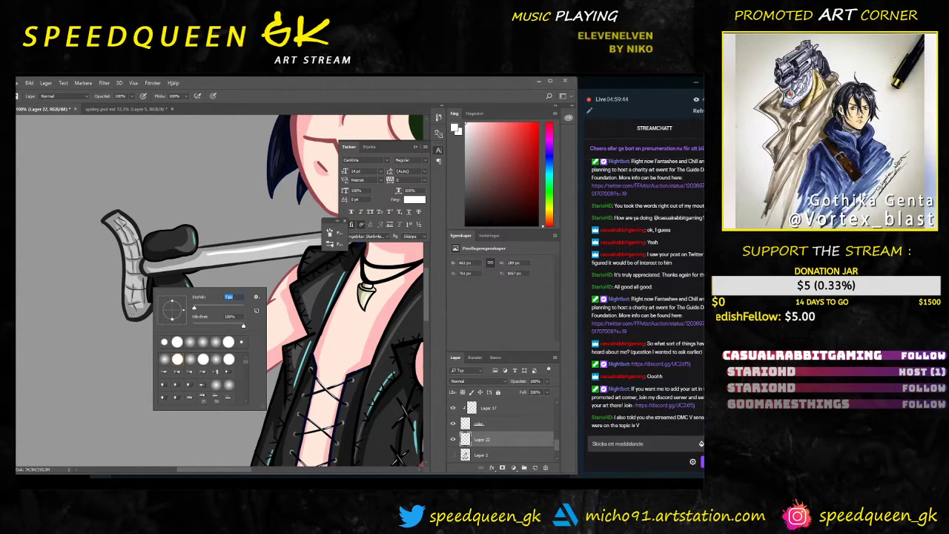
{"action": "key", "text": "Return"}
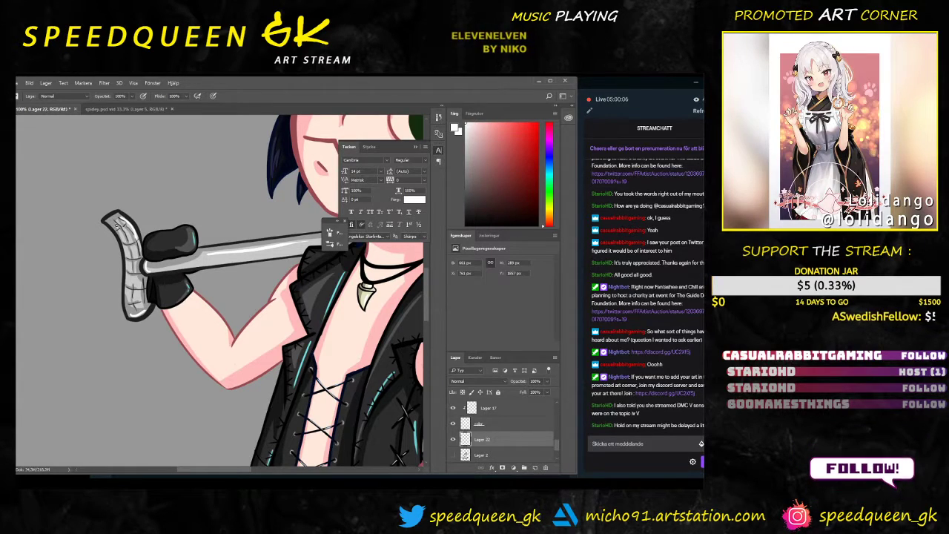
{"action": "key", "text": "ctrl+plus"}
{"action": "left_click_drag", "start_coordinate": [30, 271], "coordinate": [125, 272]}
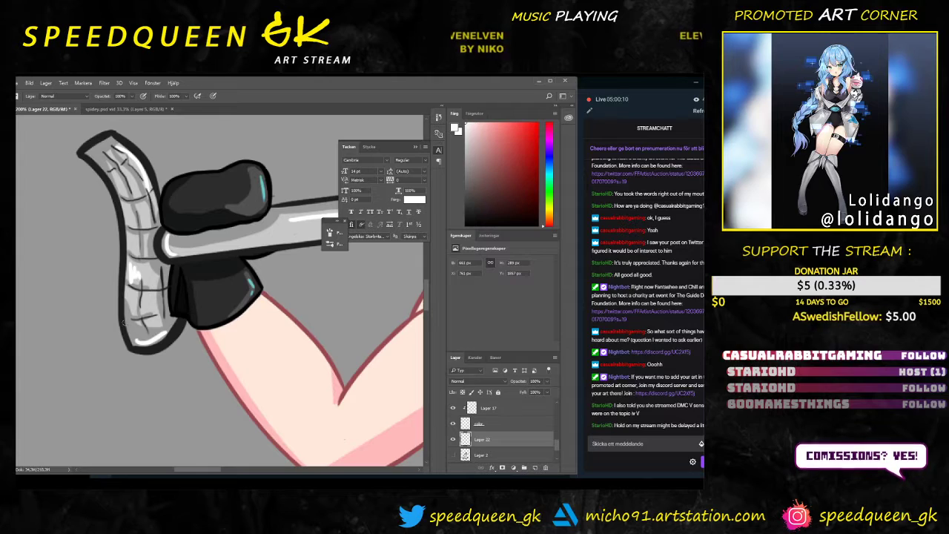
{"action": "mouse_move", "coordinate": [132, 267]}
{"action": "left_mouse_down"}
{"action": "mouse_move", "coordinate": [144, 279]}
{"action": "mouse_move", "coordinate": [140, 310]}
{"action": "left_mouse_up"}
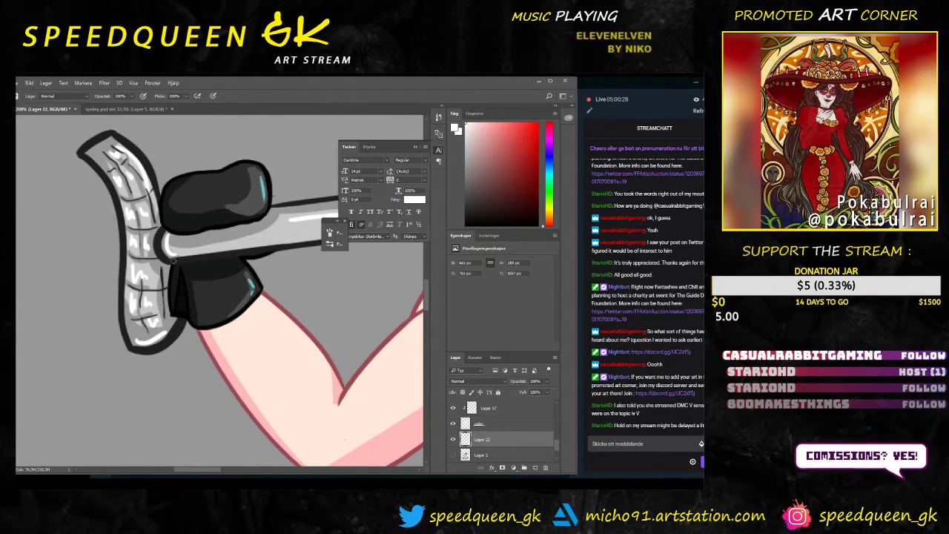
Step: Add thin white highlight streaks along the cane shaft between the glove and the coat collar
{"action": "key", "text": "ctrl+minus"}
{"action": "key", "text": "ctrl+minus"}
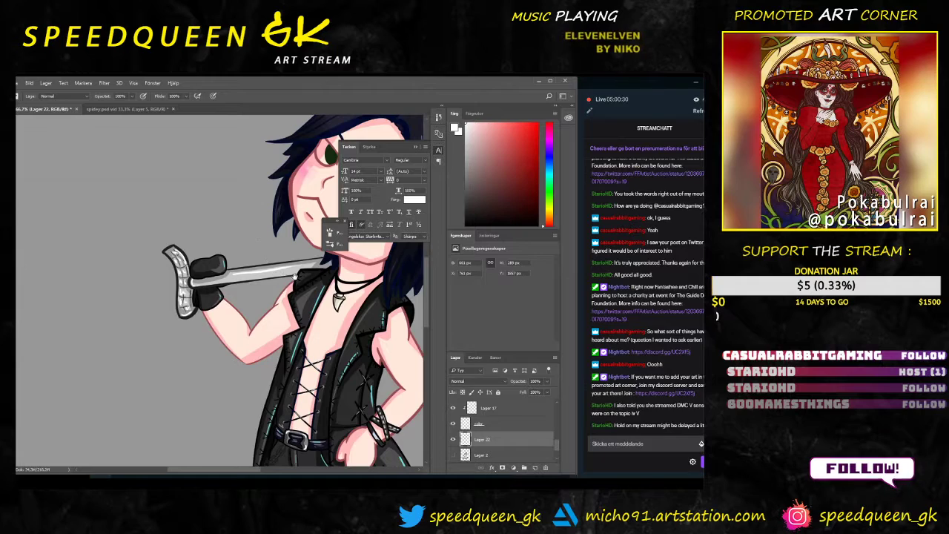
{"action": "left_click_drag", "start_coordinate": [295, 275], "coordinate": [221, 281]}
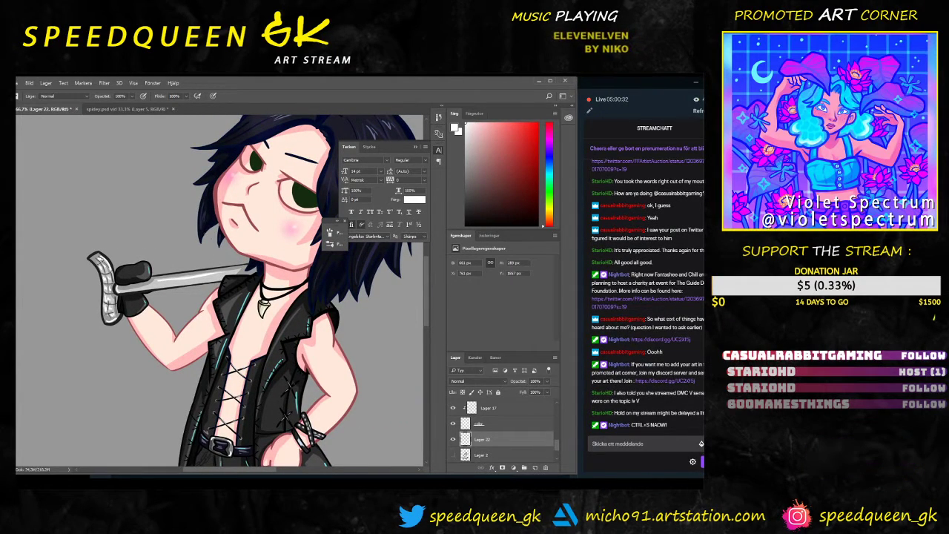
{"action": "key", "text": "ctrl+plus"}
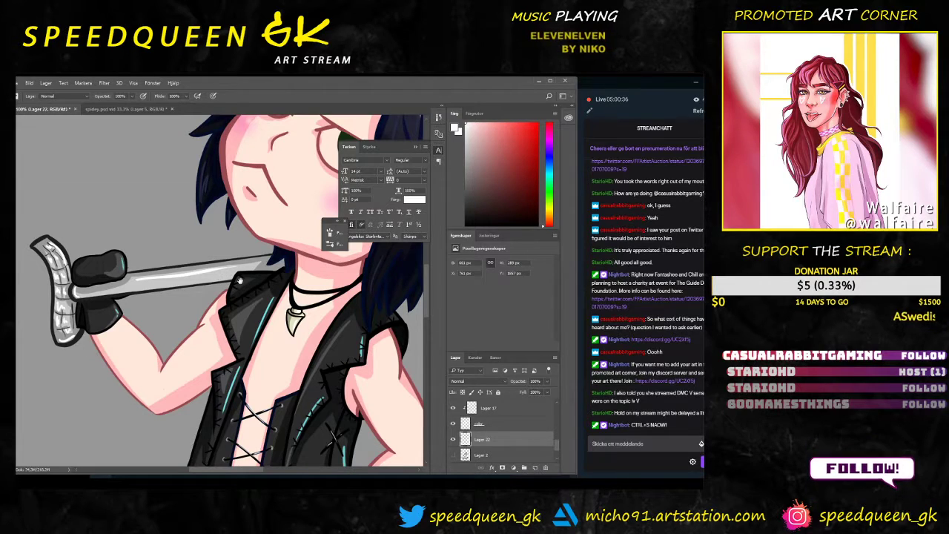
{"action": "left_click_drag", "start_coordinate": [240, 280], "coordinate": [237, 256]}
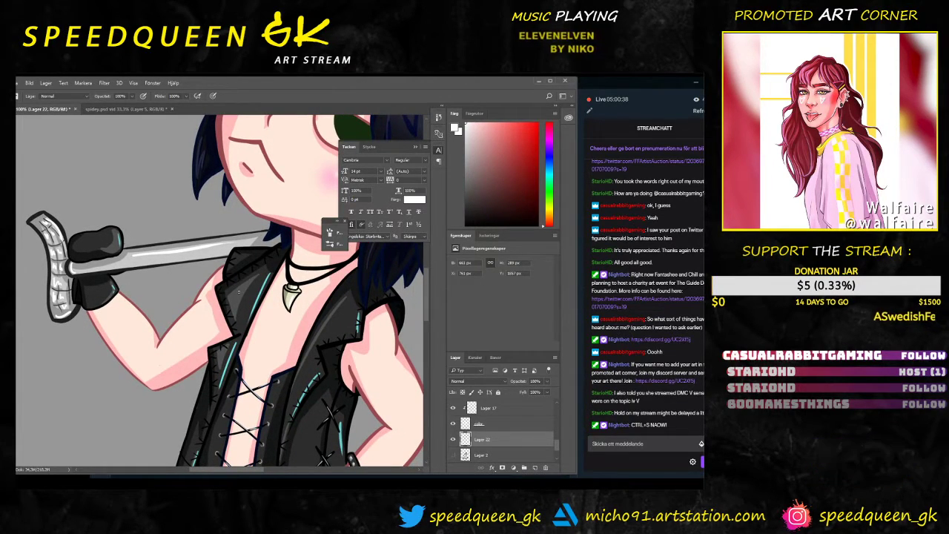
{"action": "key", "text": "ctrl+plus"}
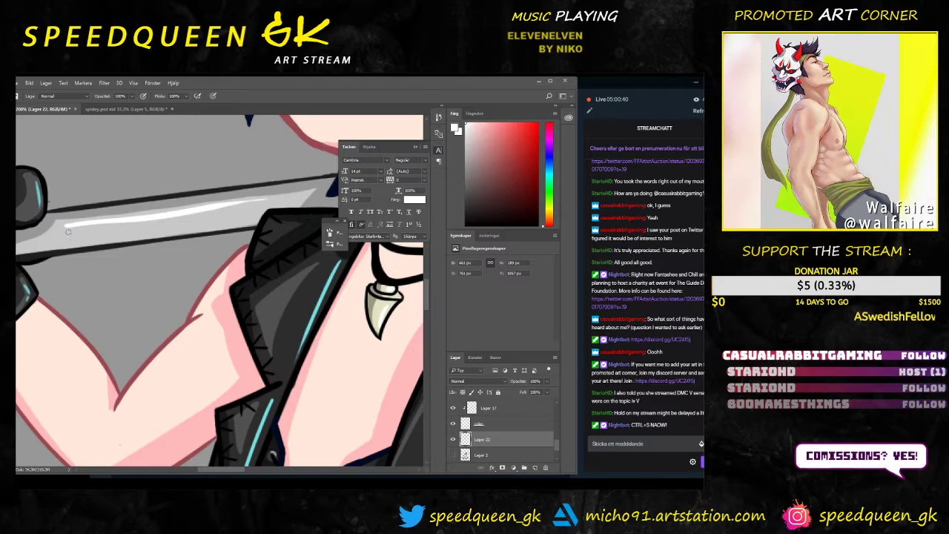
{"action": "key", "text": "ctrl+minus"}
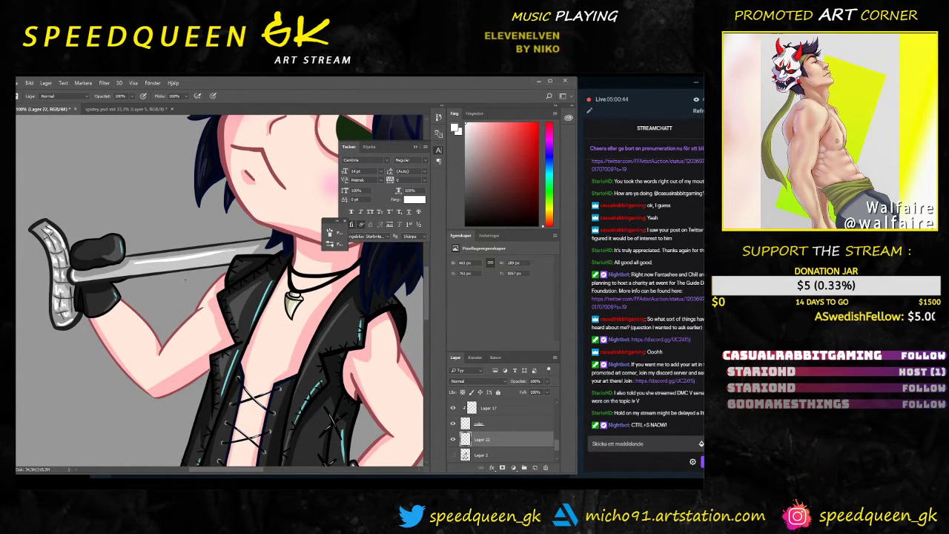
{"action": "key", "text": "r"}
{"action": "mouse_move", "coordinate": [185, 280]}
{"action": "left_mouse_down"}
{"action": "mouse_move", "coordinate": [259, 294]}
{"action": "mouse_move", "coordinate": [238, 233]}
{"action": "left_mouse_up"}
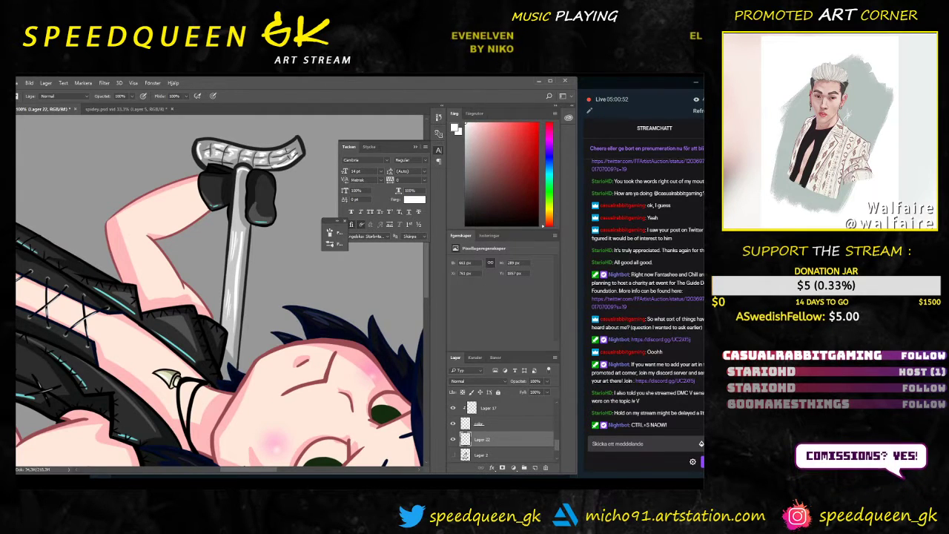
{"action": "key", "text": "r"}
{"action": "mouse_move", "coordinate": [228, 328]}
{"action": "left_mouse_down"}
{"action": "mouse_move", "coordinate": [163, 228]}
{"action": "mouse_move", "coordinate": [141, 246]}
{"action": "mouse_move", "coordinate": [155, 234]}
{"action": "left_mouse_up"}
{"action": "key", "text": "b"}
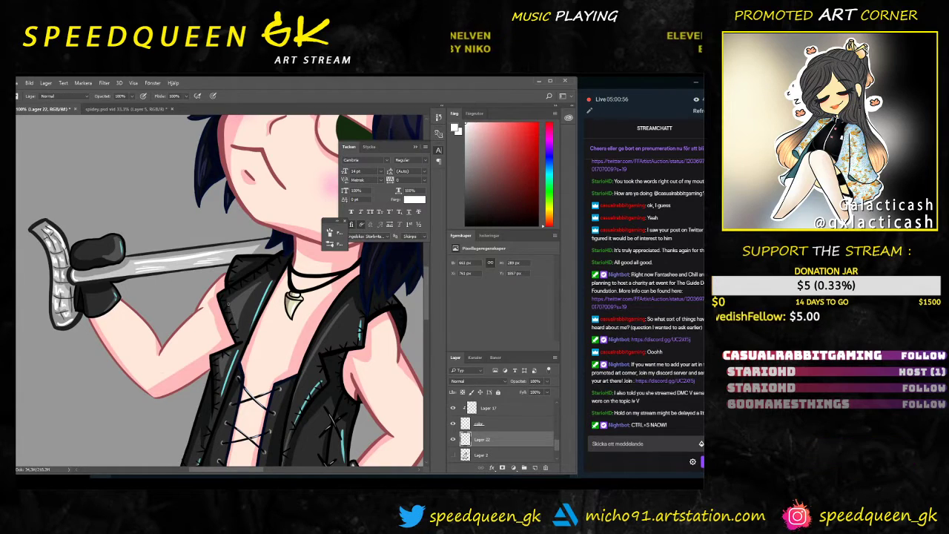
Step: Check the whole character with the highlighted cane and save the document
{"action": "scroll", "coordinate": [231, 309], "scroll_direction": "down", "scroll_amount": 3}
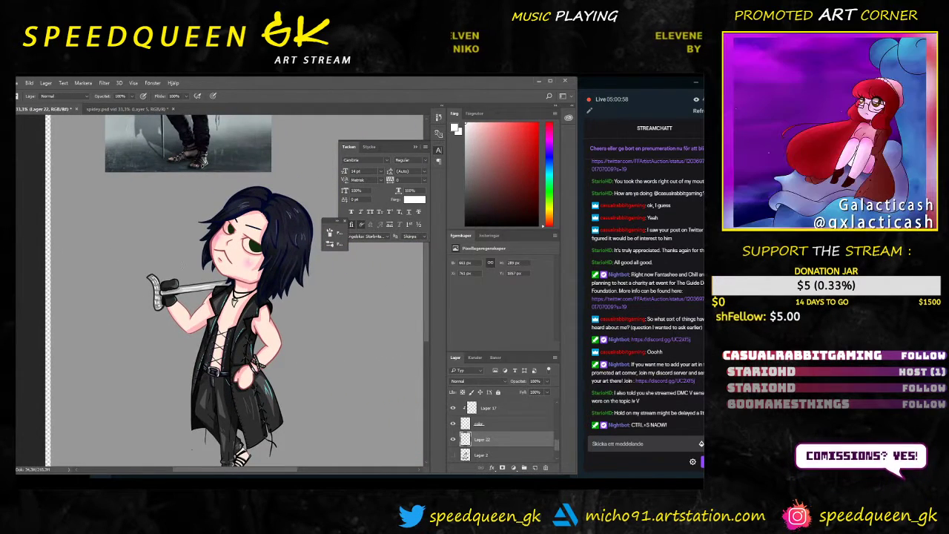
{"action": "left_click_drag", "start_coordinate": [344, 340], "coordinate": [312, 304]}
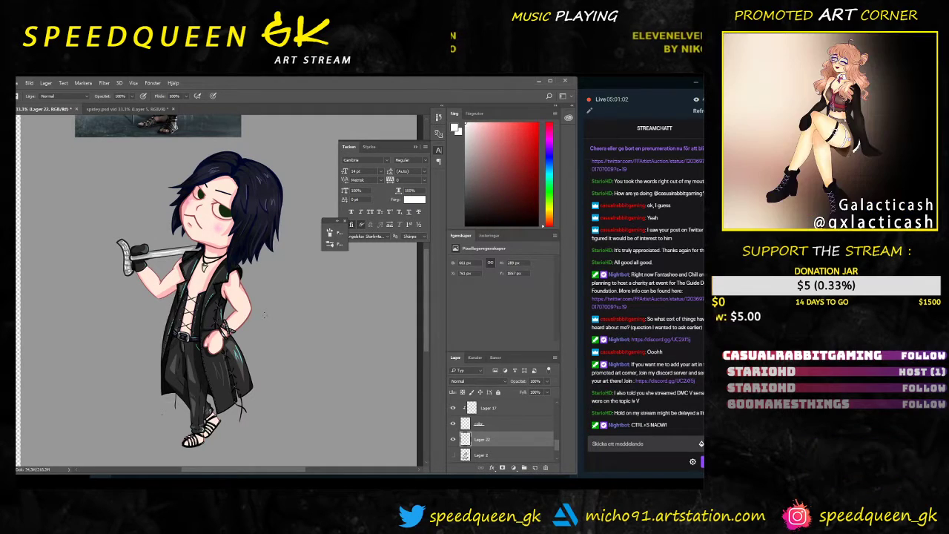
{"action": "key", "text": "ctrl+s"}
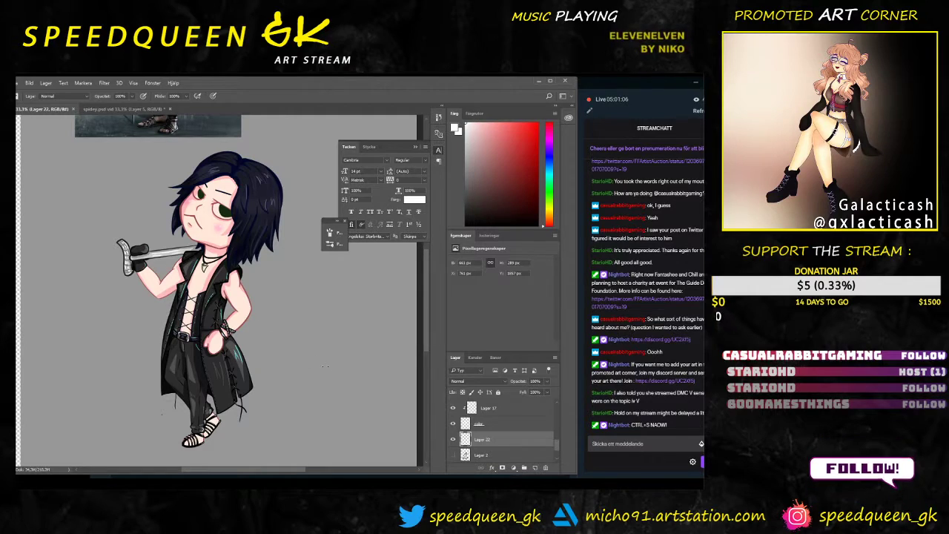
Step: Look through the layer stack, examining Layer 21, Layer 9 and Layer 20 to see what each contains
{"action": "scroll", "coordinate": [486, 424], "scroll_direction": "up", "scroll_amount": 2}
{"action": "scroll", "coordinate": [495, 431], "scroll_direction": "up", "scroll_amount": 2}
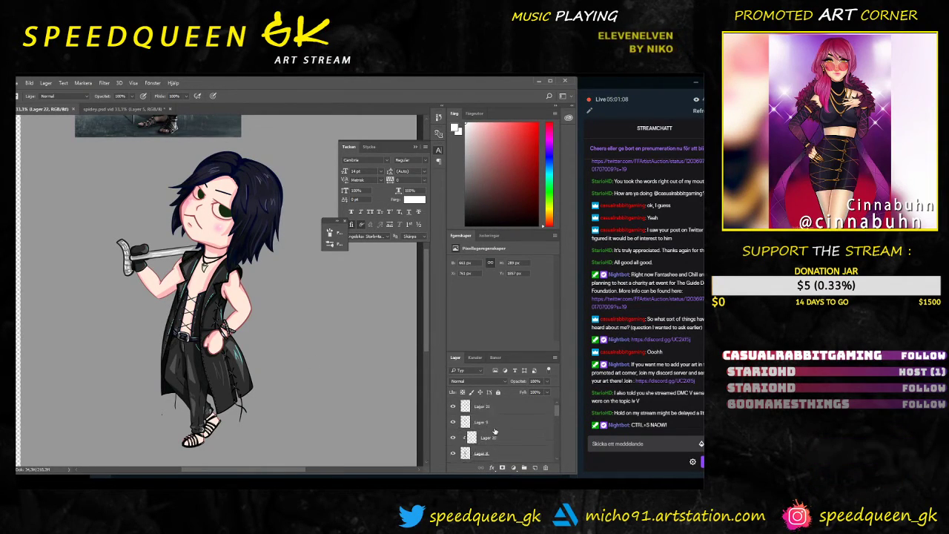
{"action": "left_click", "coordinate": [466, 407]}
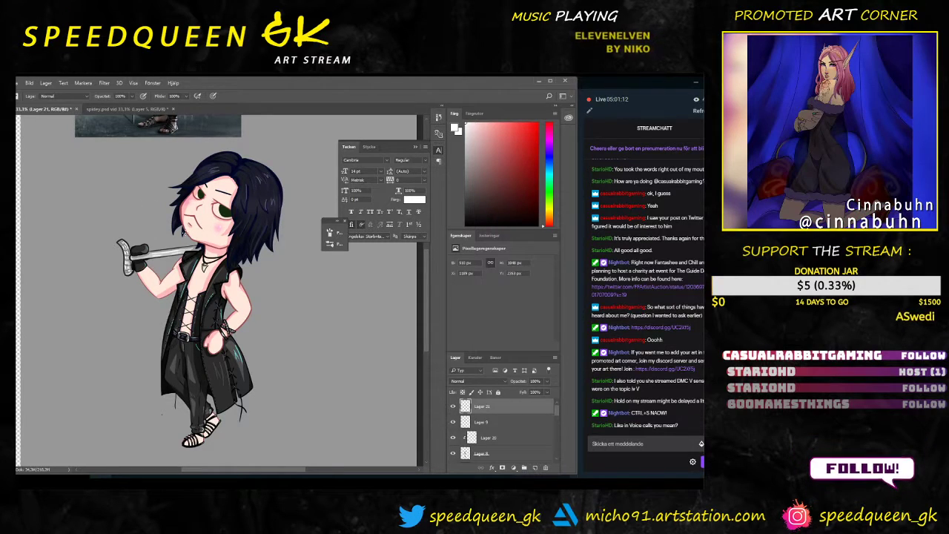
{"action": "key", "text": "v"}
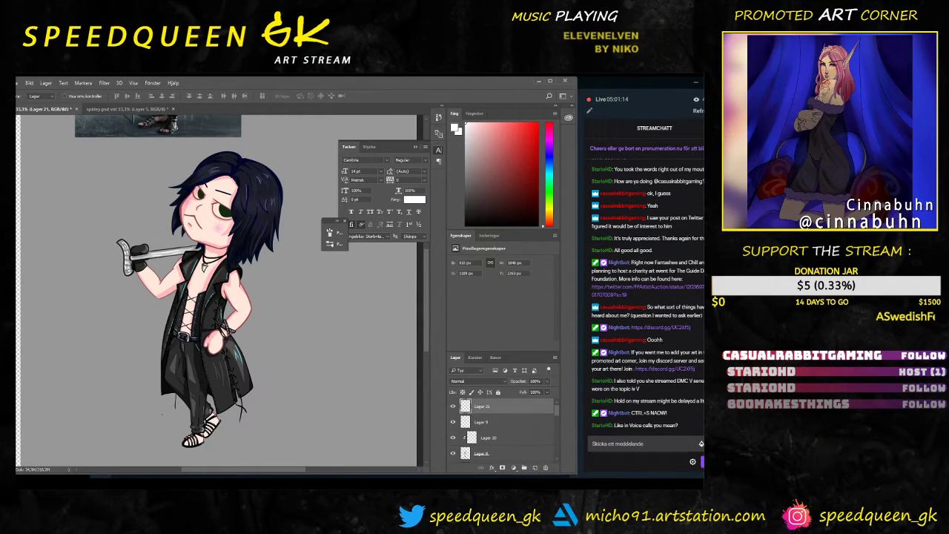
{"action": "left_click", "coordinate": [481, 422]}
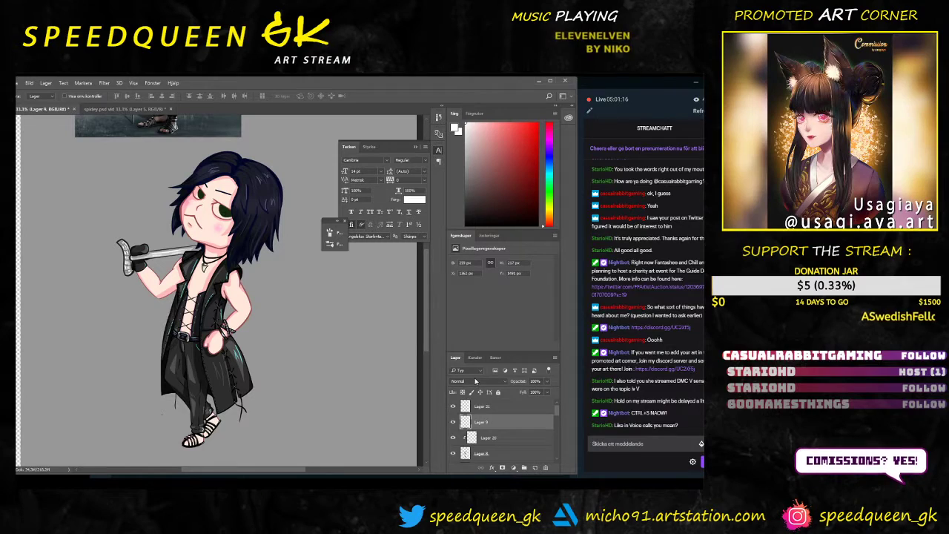
{"action": "left_click", "coordinate": [453, 422]}
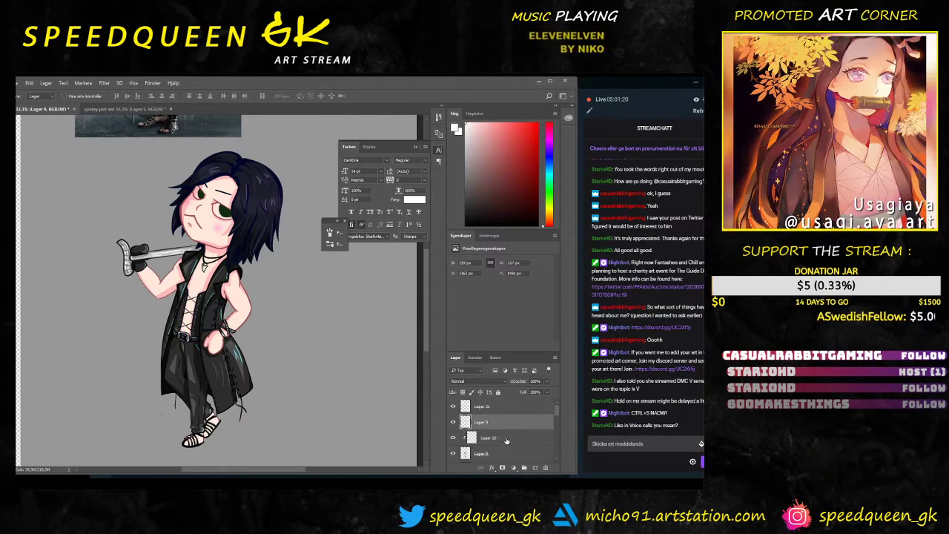
{"action": "left_click", "coordinate": [492, 438]}
{"action": "scroll", "coordinate": [496, 440], "scroll_direction": "down", "scroll_amount": 2}
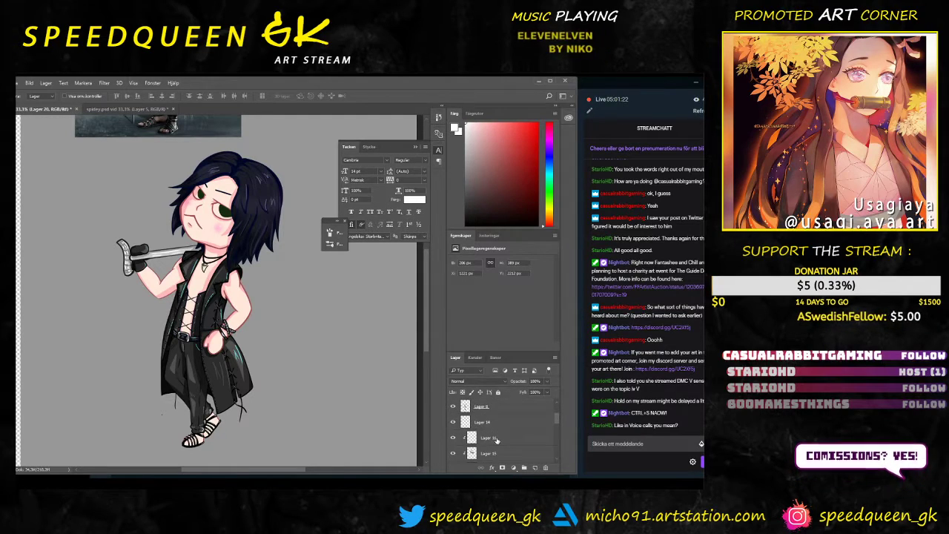
{"action": "scroll", "coordinate": [497, 440], "scroll_direction": "up", "scroll_amount": 2}
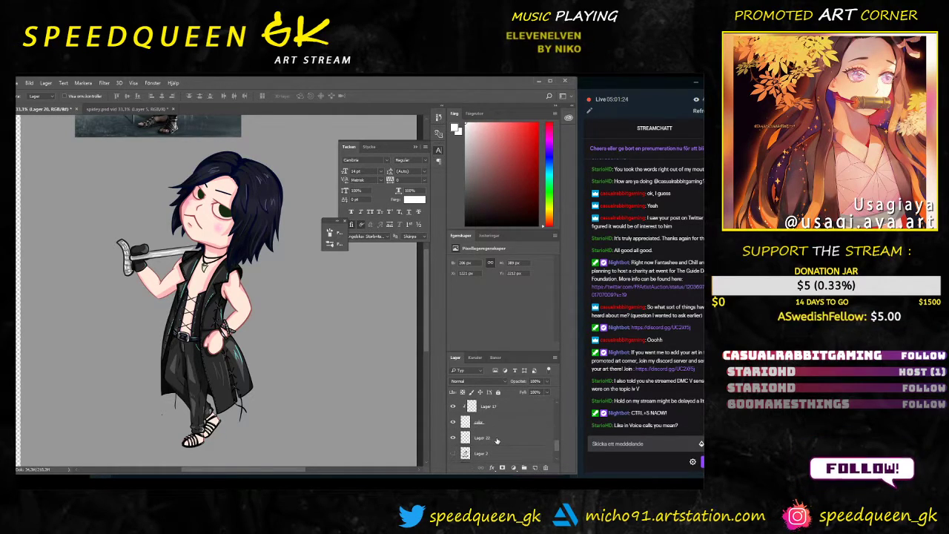
Step: Create a new layer above the clipped shading layers and clip it to the color layer
{"action": "left_click", "coordinate": [491, 426]}
{"action": "scroll", "coordinate": [486, 432], "scroll_direction": "up", "scroll_amount": 2}
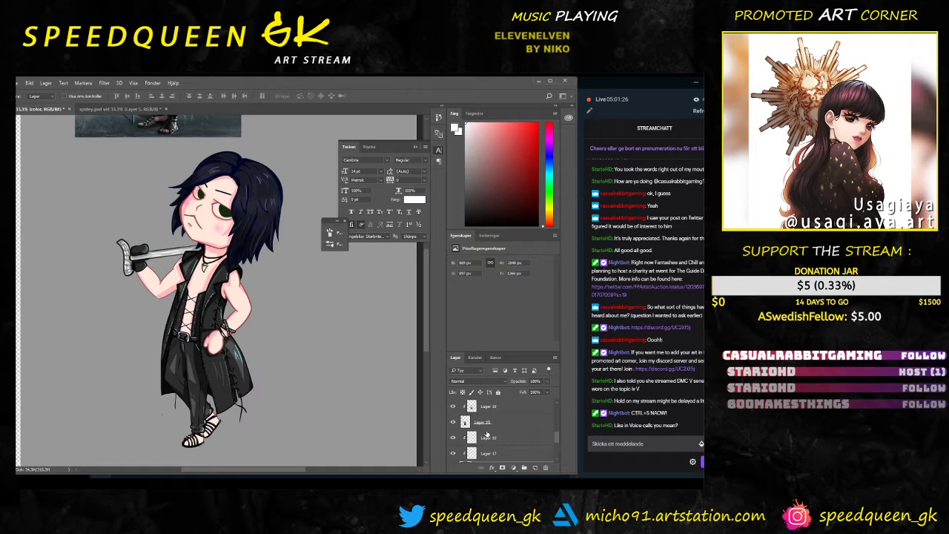
{"action": "scroll", "coordinate": [487, 433], "scroll_direction": "down", "scroll_amount": 1}
{"action": "left_click", "coordinate": [485, 427]}
{"action": "left_click", "coordinate": [535, 468]}
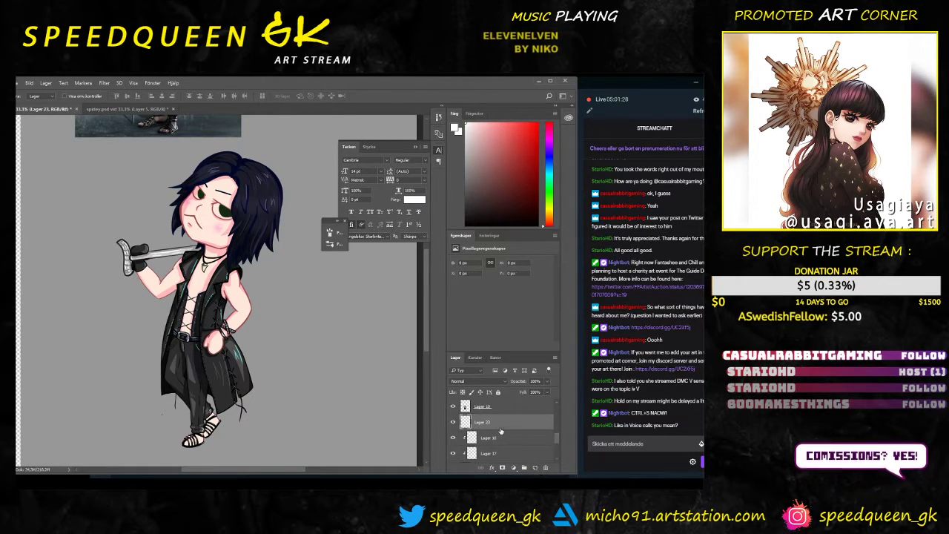
{"action": "right_click", "coordinate": [502, 426]}
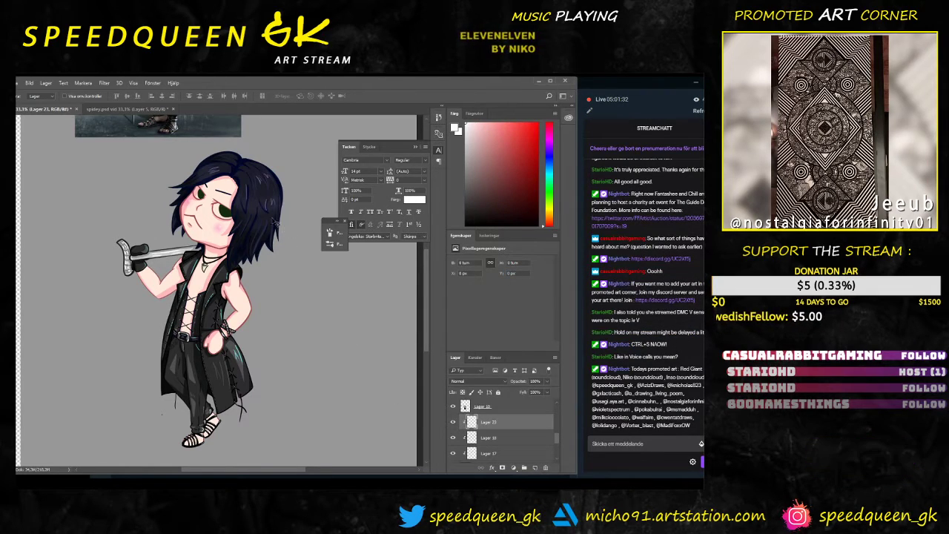
Step: Paint the whites of both eyes solid white around the green irises with the Brush tool
{"action": "key", "text": "ctrl+plus"}
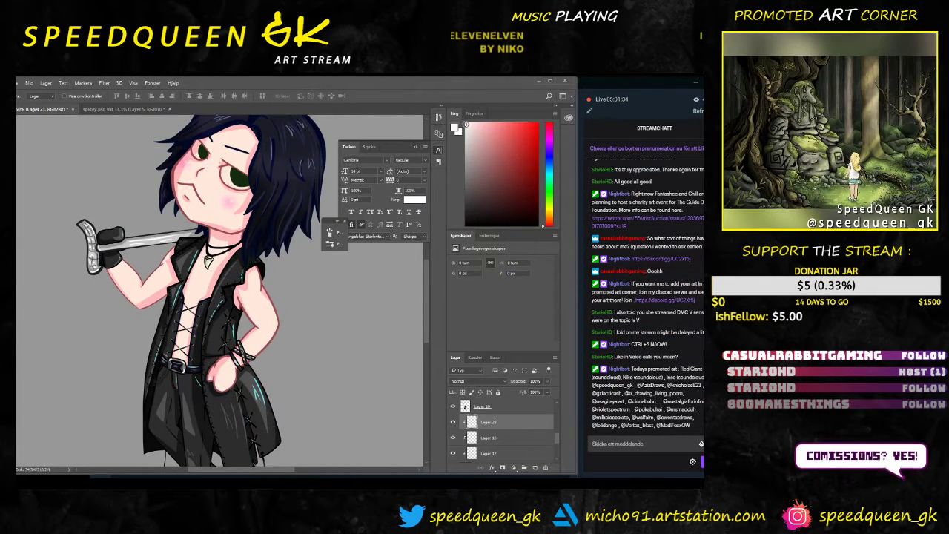
{"action": "key", "text": "ctrl+plus"}
{"action": "scroll", "coordinate": [221, 213], "scroll_direction": "up", "scroll_amount": 4}
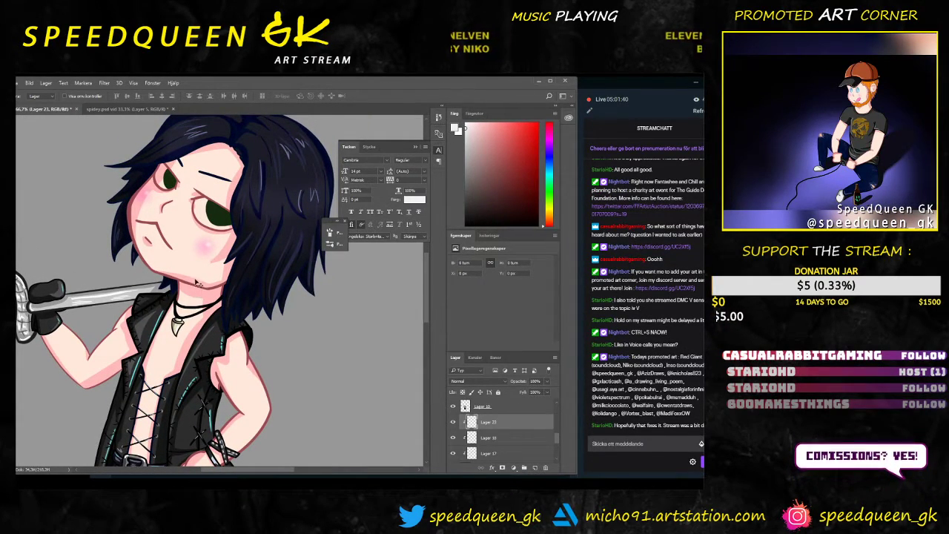
{"action": "scroll", "coordinate": [197, 283], "scroll_direction": "up", "scroll_amount": 1}
{"action": "left_click_drag", "start_coordinate": [219, 175], "coordinate": [198, 227]}
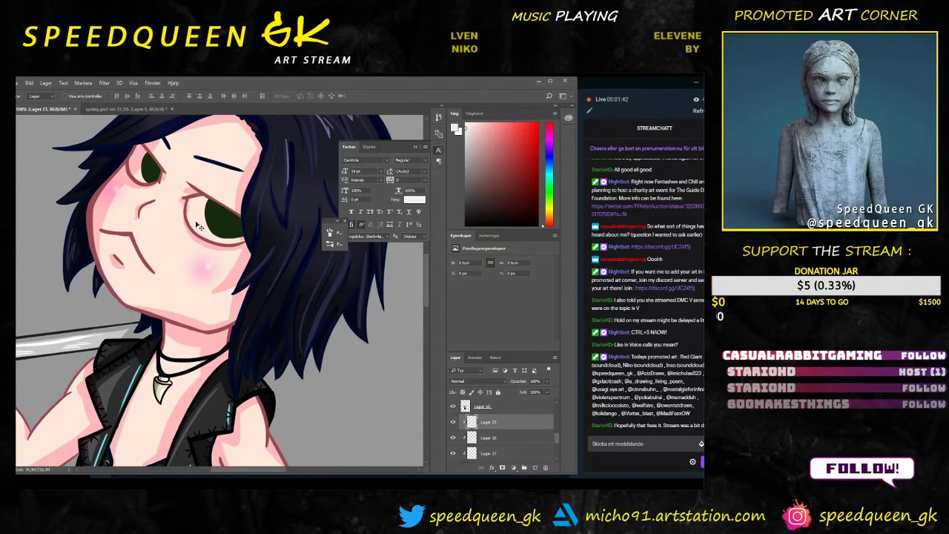
{"action": "key", "text": "b"}
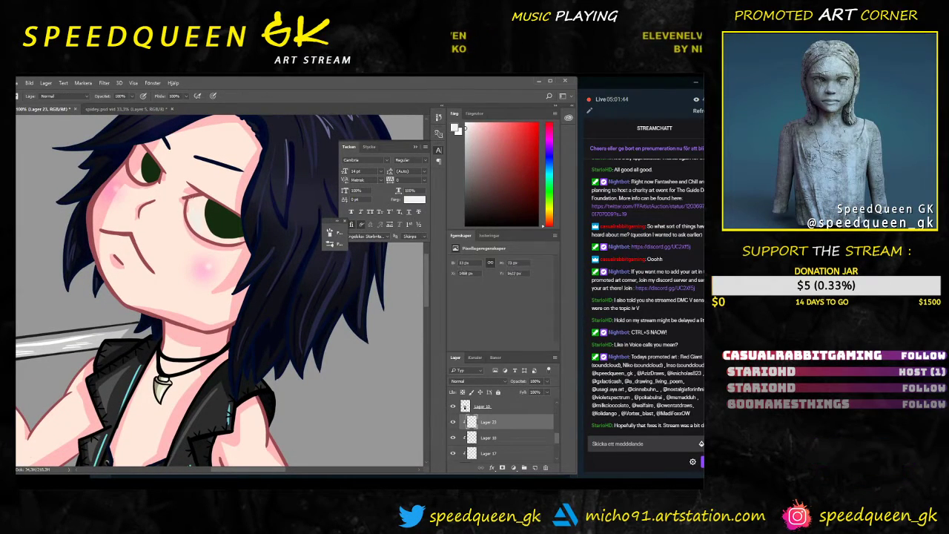
{"action": "right_click", "coordinate": [197, 220]}
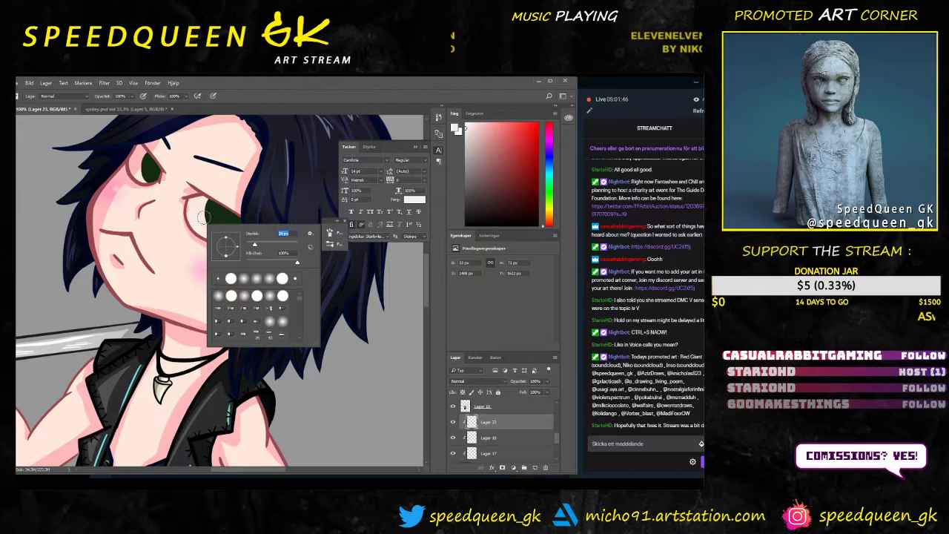
{"action": "left_click_drag", "start_coordinate": [204, 217], "coordinate": [213, 224]}
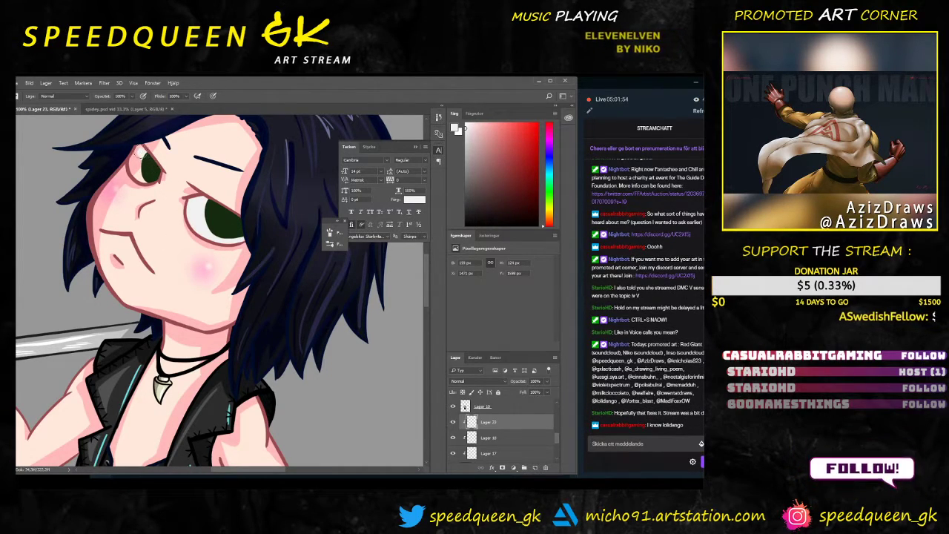
{"action": "left_click_drag", "start_coordinate": [135, 161], "coordinate": [144, 178]}
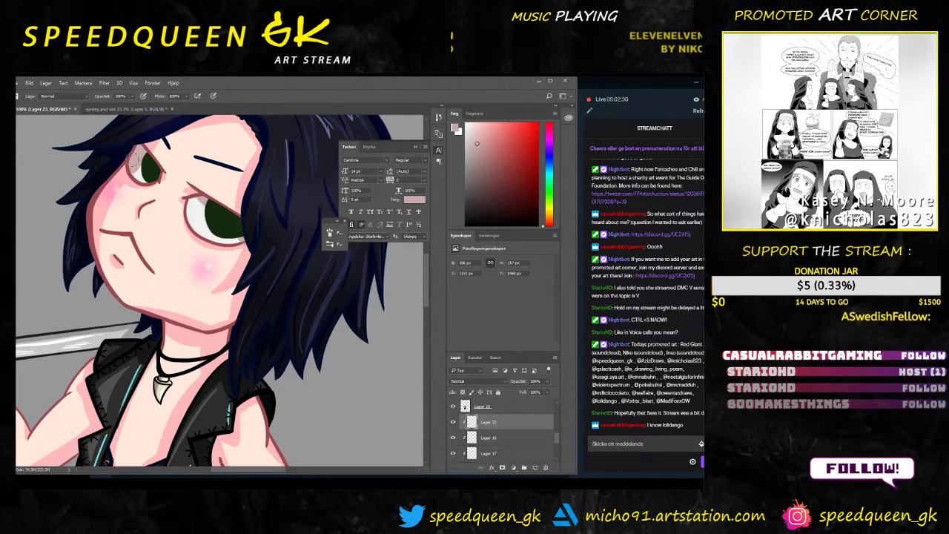
Step: Shade the edges of the eye whites with a pale greyish pink, touch them up with white and save the document
{"action": "left_click_drag", "start_coordinate": [134, 165], "coordinate": [132, 158]}
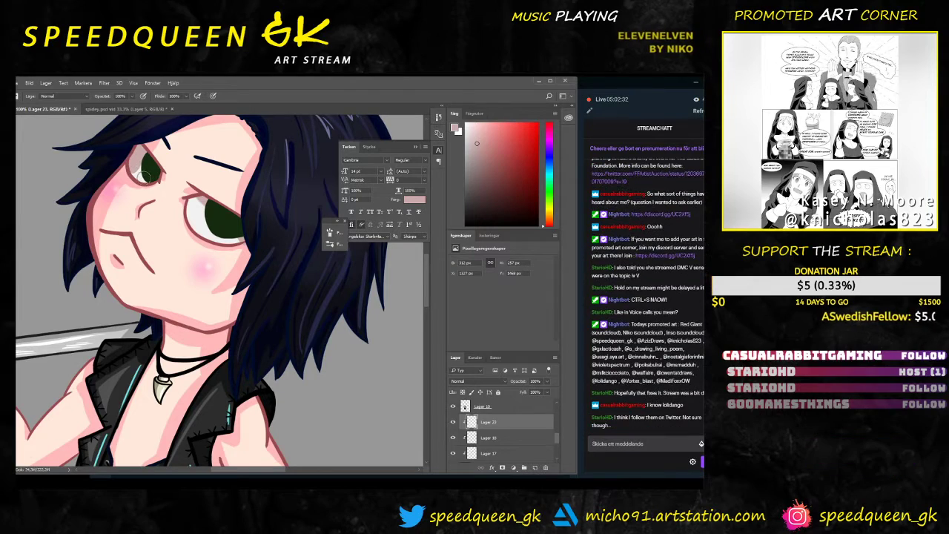
{"action": "left_click", "coordinate": [140, 172], "text": "alt"}
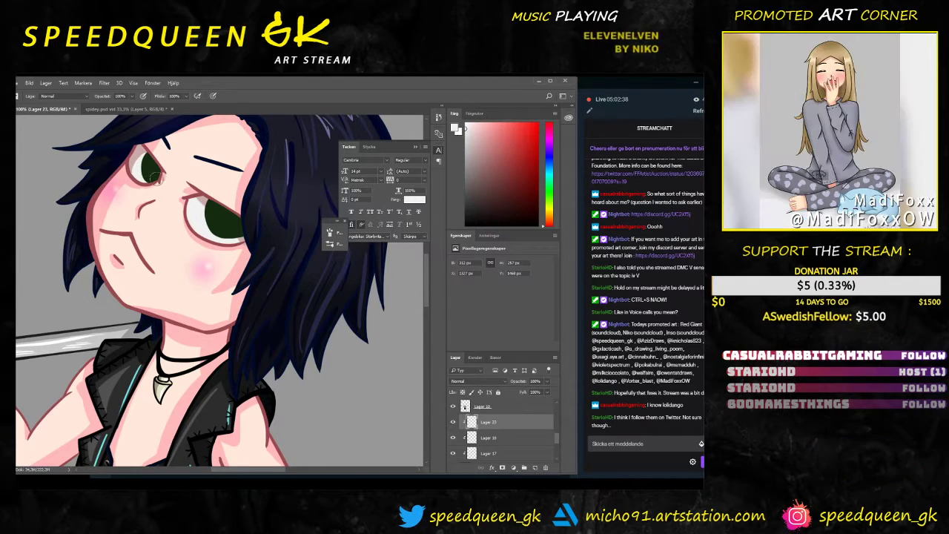
{"action": "left_click", "coordinate": [195, 205], "text": "alt"}
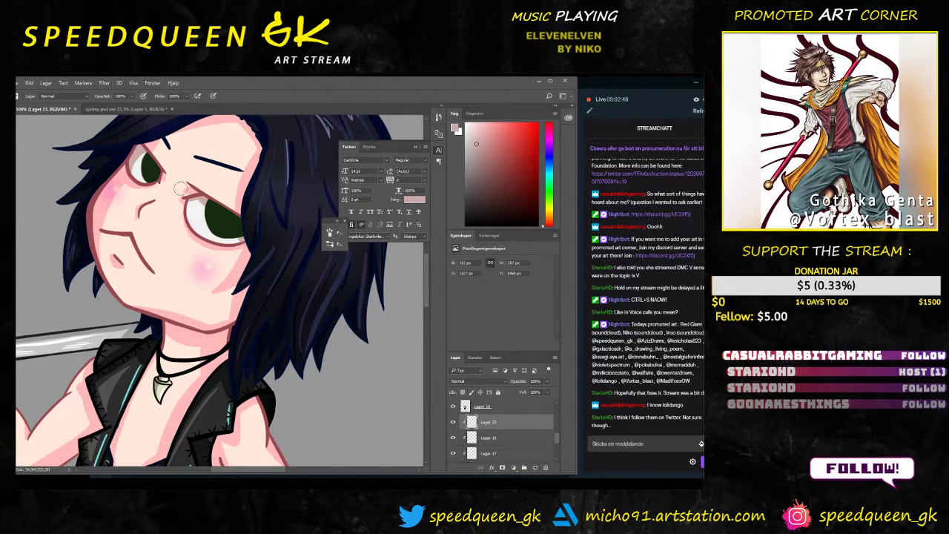
{"action": "scroll", "coordinate": [237, 252], "scroll_direction": "down", "scroll_amount": 1}
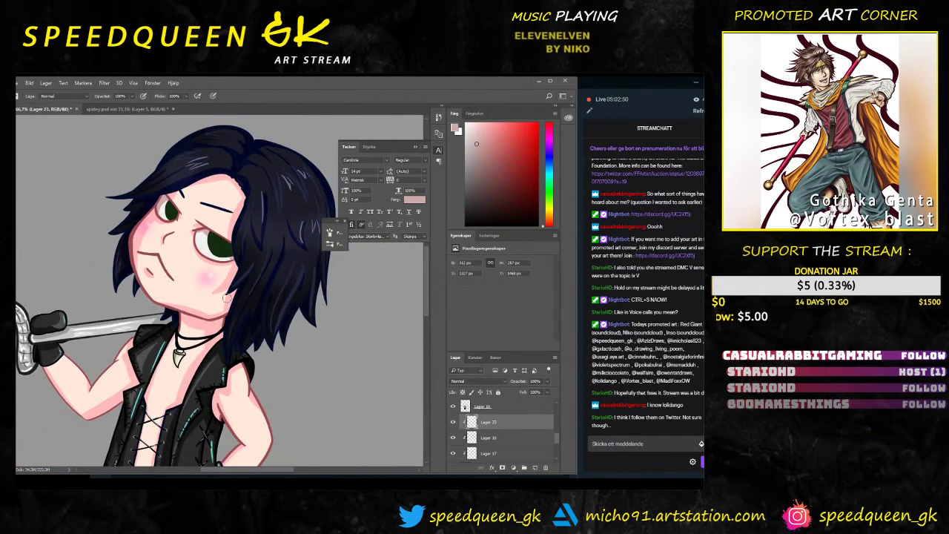
{"action": "key", "text": "ctrl+s"}
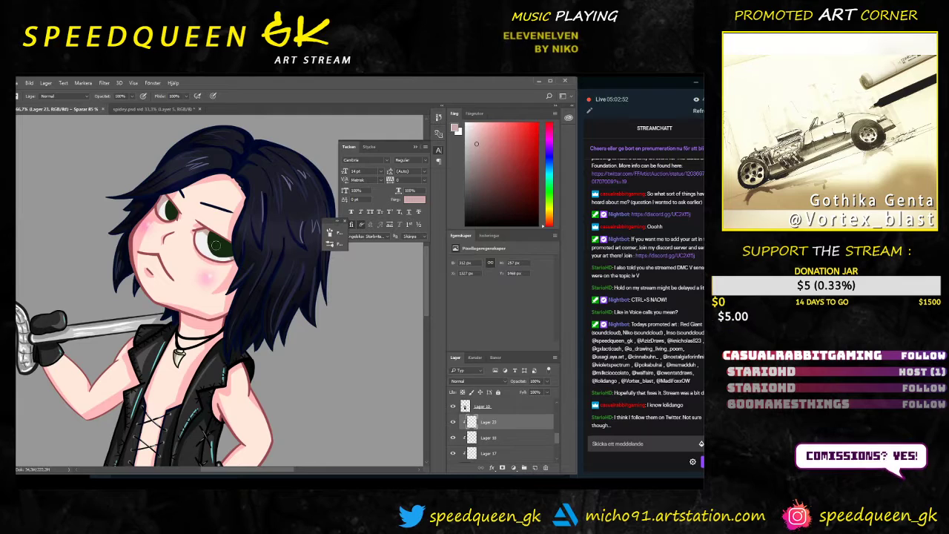
{"action": "key", "text": "ctrl+plus"}
{"action": "key", "text": "ctrl+plus"}
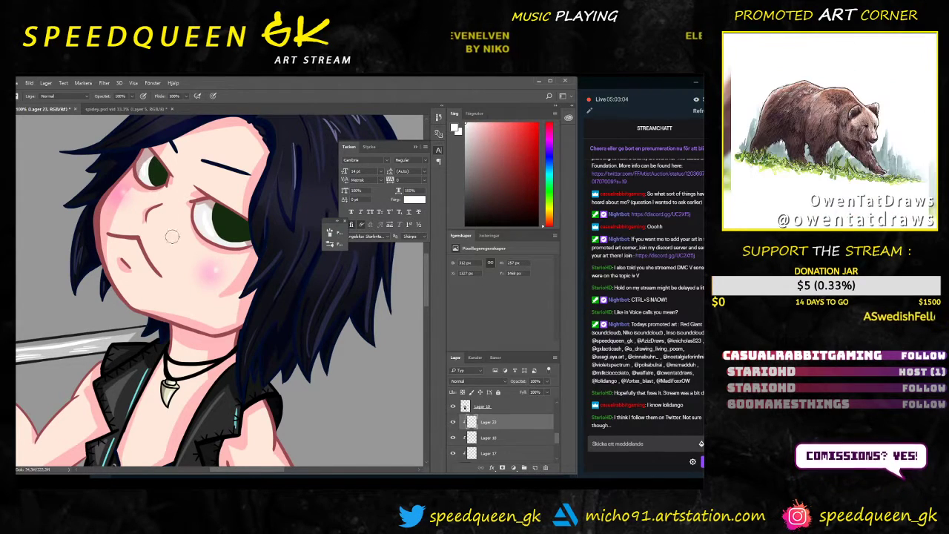
{"action": "key", "text": "ctrl+minus"}
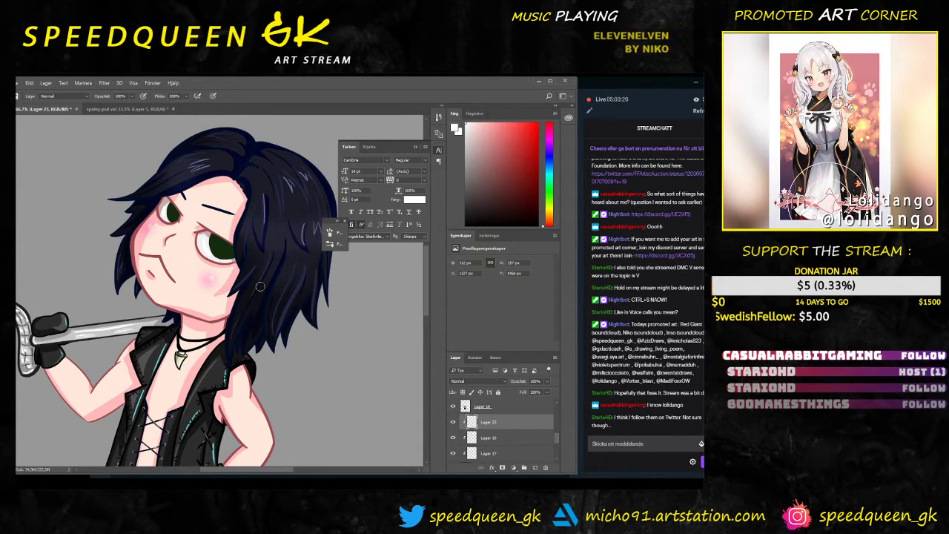
{"action": "key", "text": "ctrl+s"}
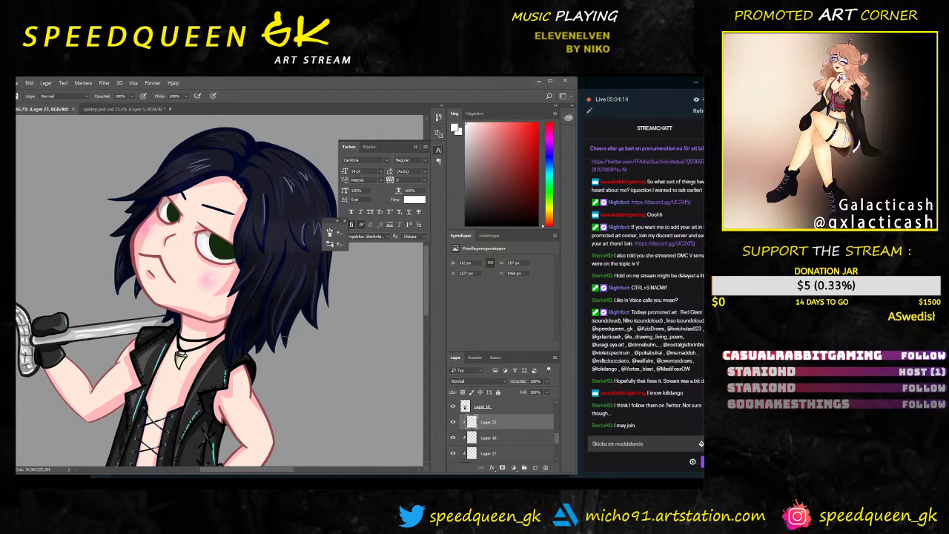
Step: Find the green iris layer, Layer 9, by toggling its visibility, and add a new layer above it clipped to it
{"action": "scroll", "coordinate": [478, 428], "scroll_direction": "up", "scroll_amount": 1}
{"action": "left_click", "coordinate": [471, 426]}
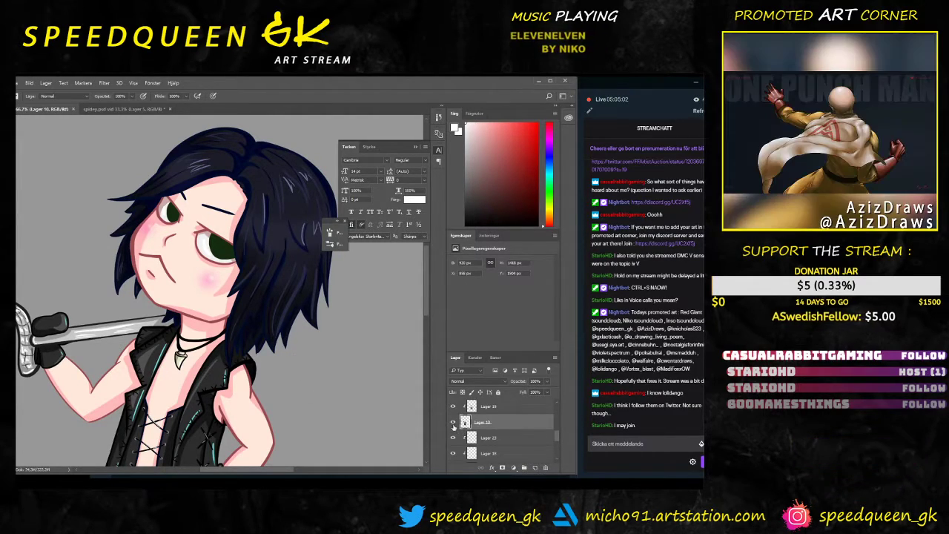
{"action": "key", "text": "v"}
{"action": "left_click", "coordinate": [231, 253]}
{"action": "left_click", "coordinate": [453, 406]}
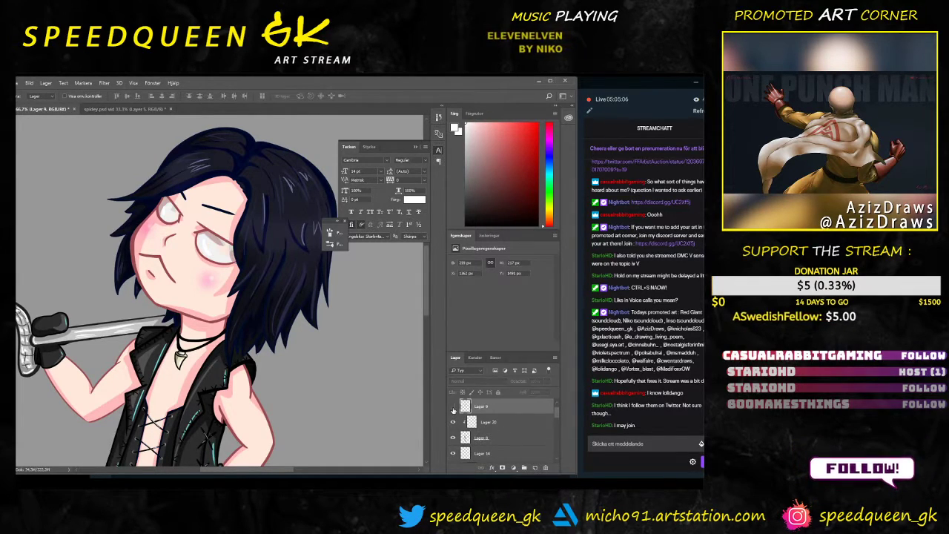
{"action": "left_click", "coordinate": [453, 407]}
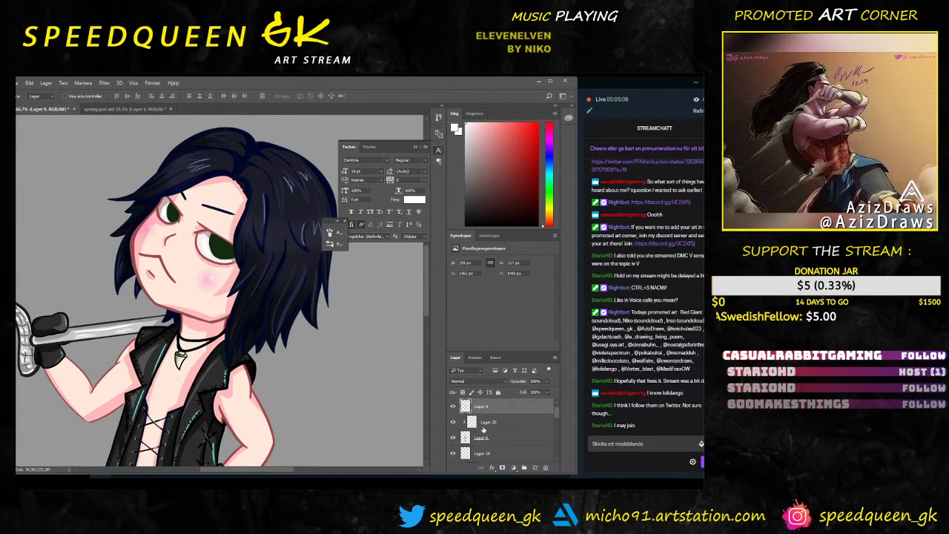
{"action": "key", "text": "ctrl+shift+alt+n"}
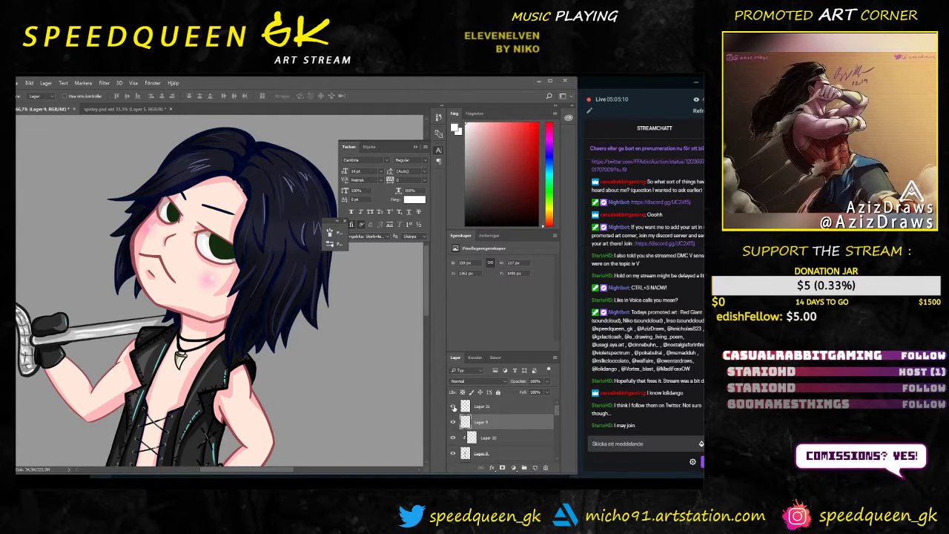
{"action": "key", "text": "ctrl+shift+alt+n"}
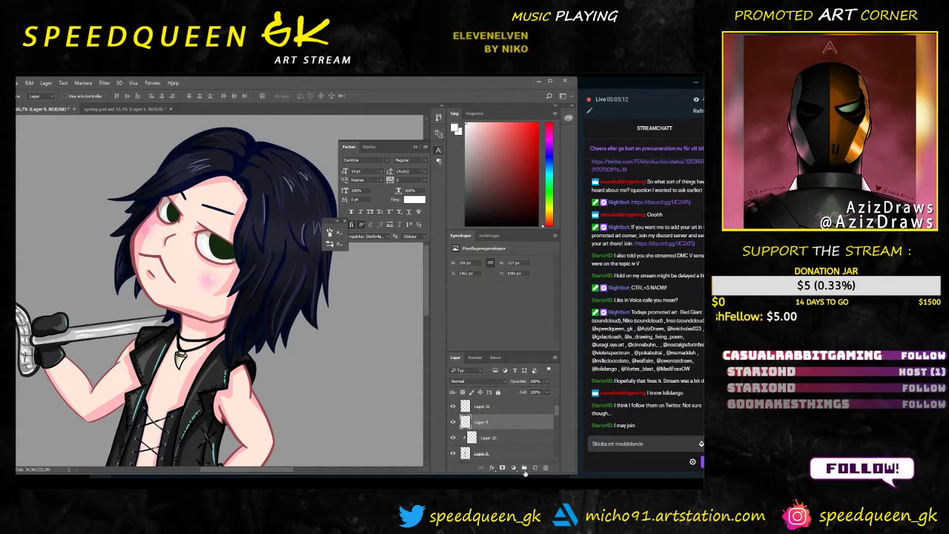
{"action": "right_click", "coordinate": [505, 425]}
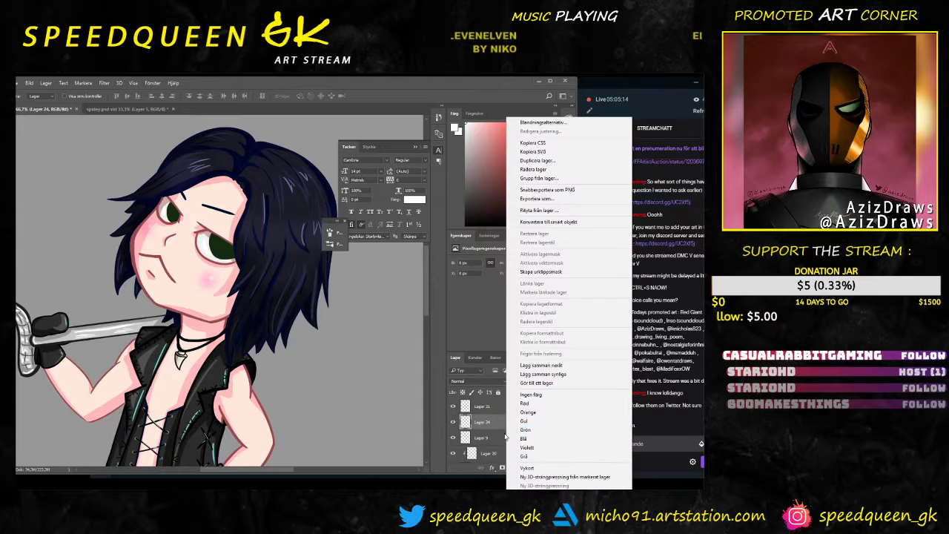
{"action": "left_click", "coordinate": [542, 272]}
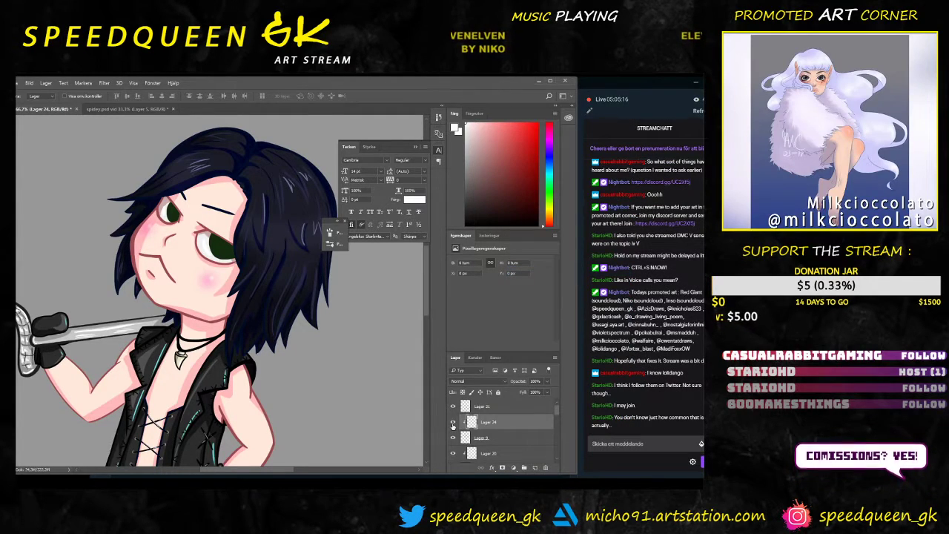
{"action": "left_click", "coordinate": [453, 437]}
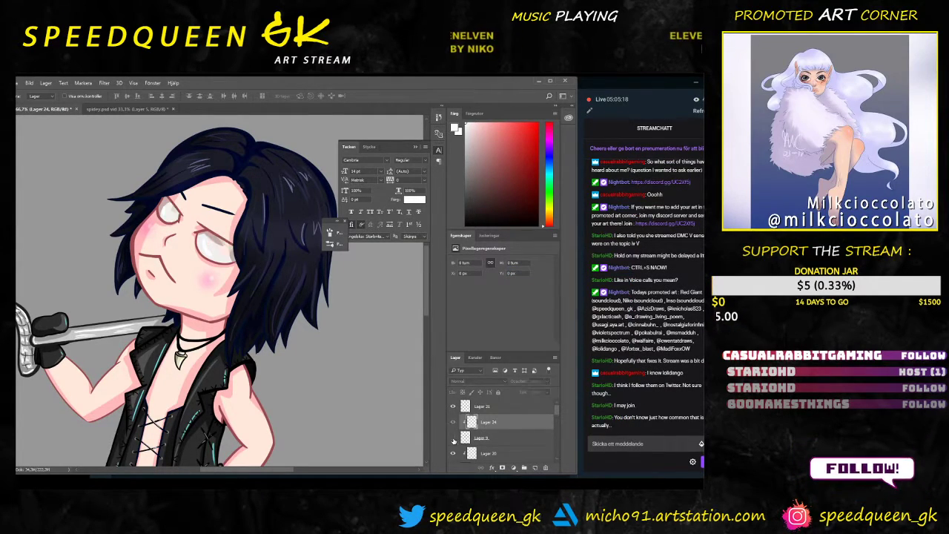
{"action": "left_click", "coordinate": [453, 438]}
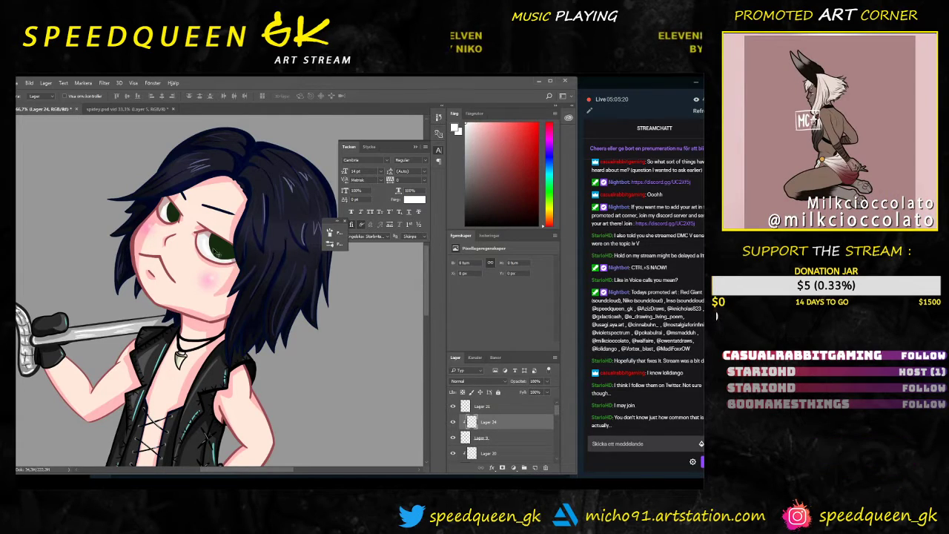
Step: Shade both irises with a darker green based on their existing colour
{"action": "key", "text": "ctrl+plus"}
{"action": "key", "text": "b"}
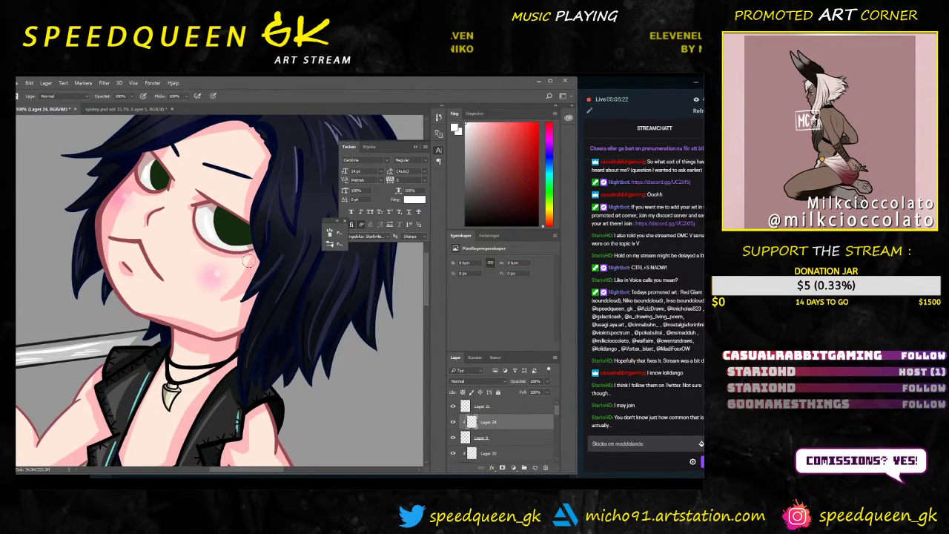
{"action": "left_click", "coordinate": [233, 225], "text": "alt"}
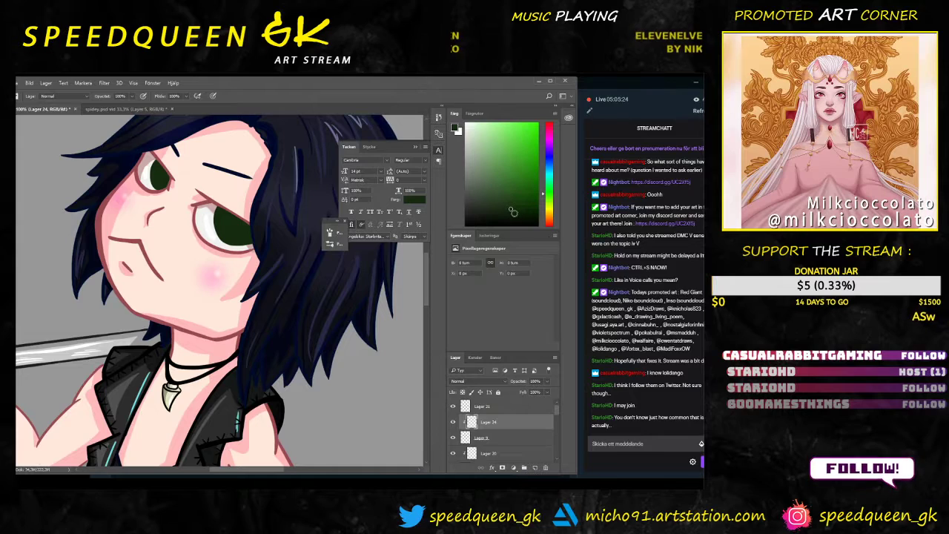
{"action": "left_click_drag", "start_coordinate": [220, 209], "coordinate": [241, 222]}
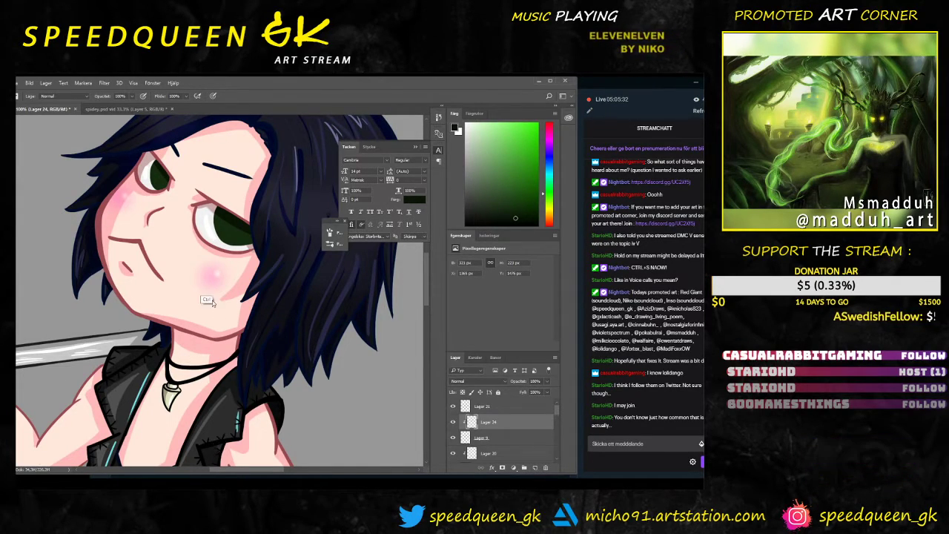
{"action": "left_click_drag", "start_coordinate": [175, 178], "coordinate": [151, 160]}
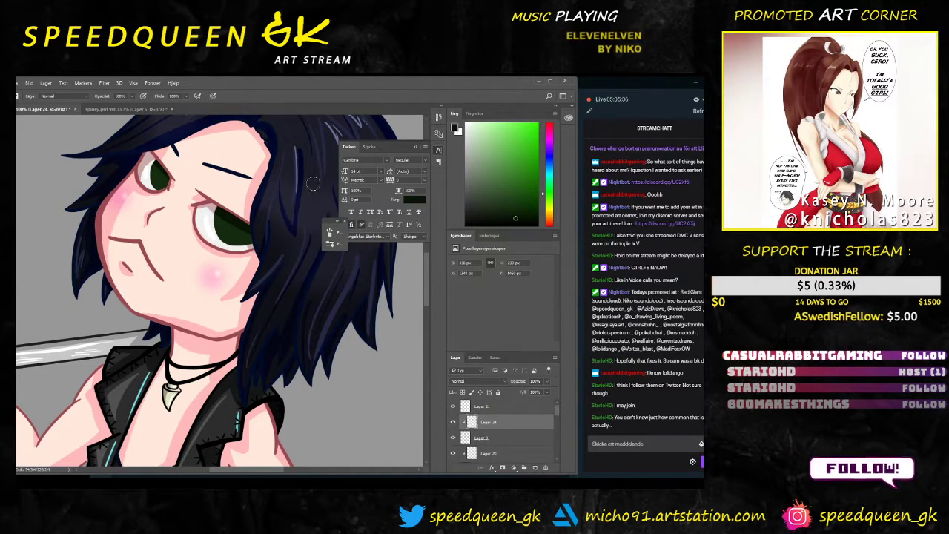
Step: Paint a lighter muted green on the lower part of the larger eye's iris and resample the dark green
{"action": "left_click", "coordinate": [486, 179]}
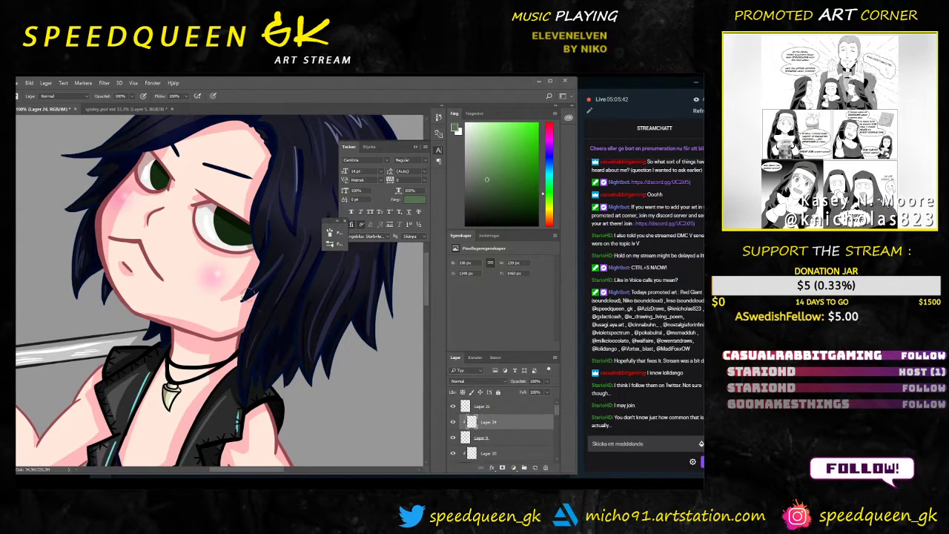
{"action": "left_click_drag", "start_coordinate": [229, 225], "coordinate": [233, 248]}
{"action": "left_click", "coordinate": [233, 234], "text": "alt"}
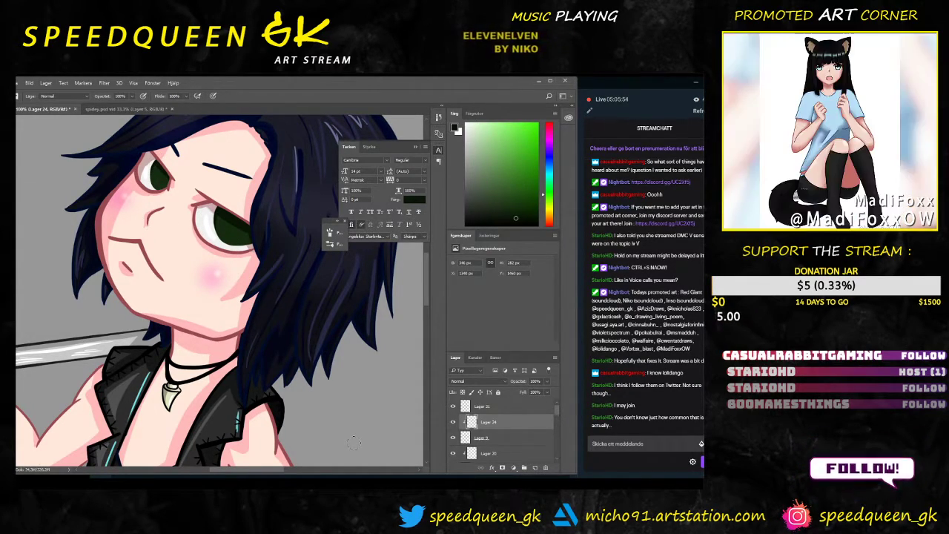
Step: Create another new layer above Layer 24 and clip it to the iris layer
{"action": "left_click", "coordinate": [535, 469]}
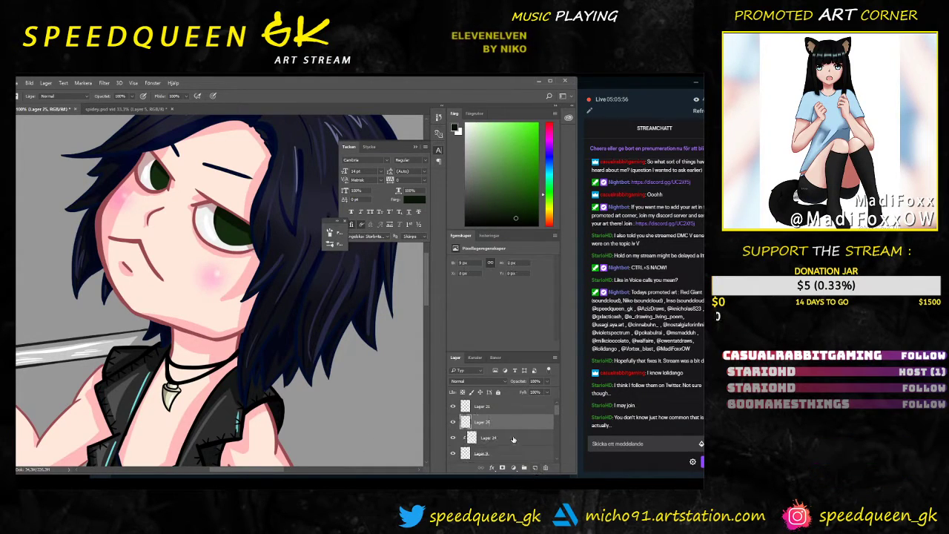
{"action": "right_click", "coordinate": [512, 421]}
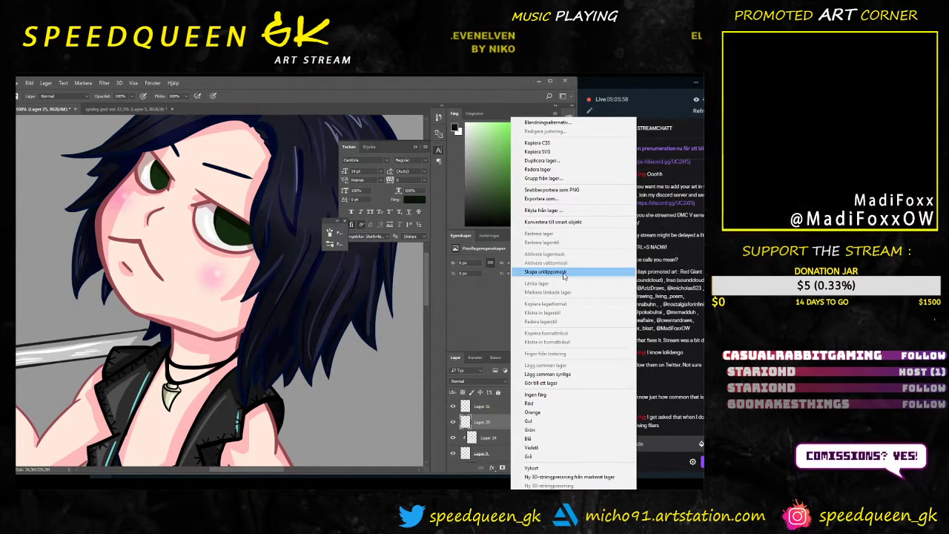
{"action": "left_click", "coordinate": [549, 272]}
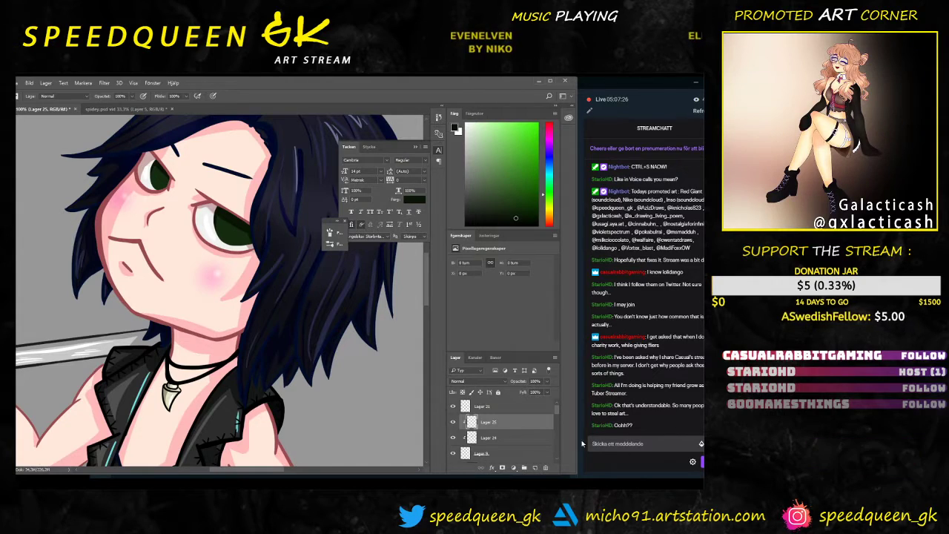
Step: Post the !charity command in the Streamlabs OBS stream chat and switch back to the Photoshop drawing
{"action": "left_click", "coordinate": [591, 444]}
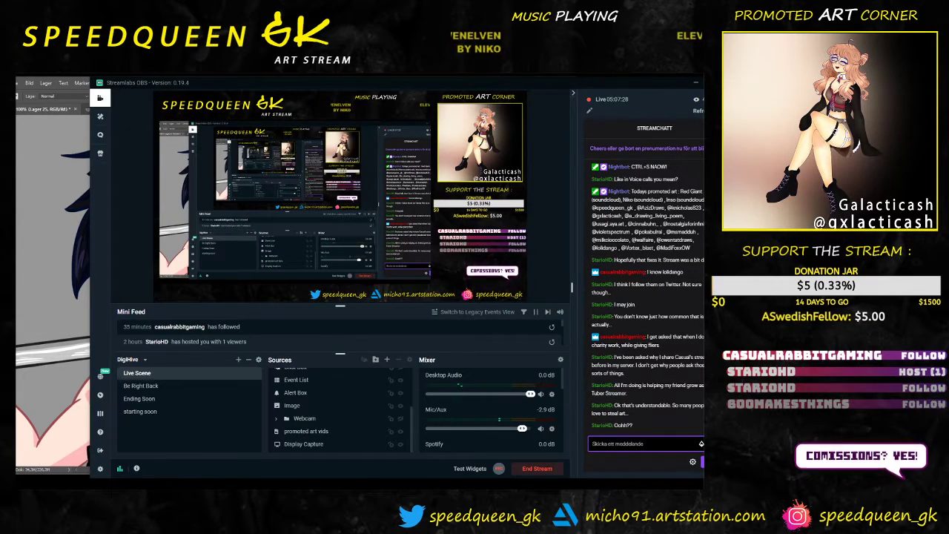
{"action": "type", "text": "!"}
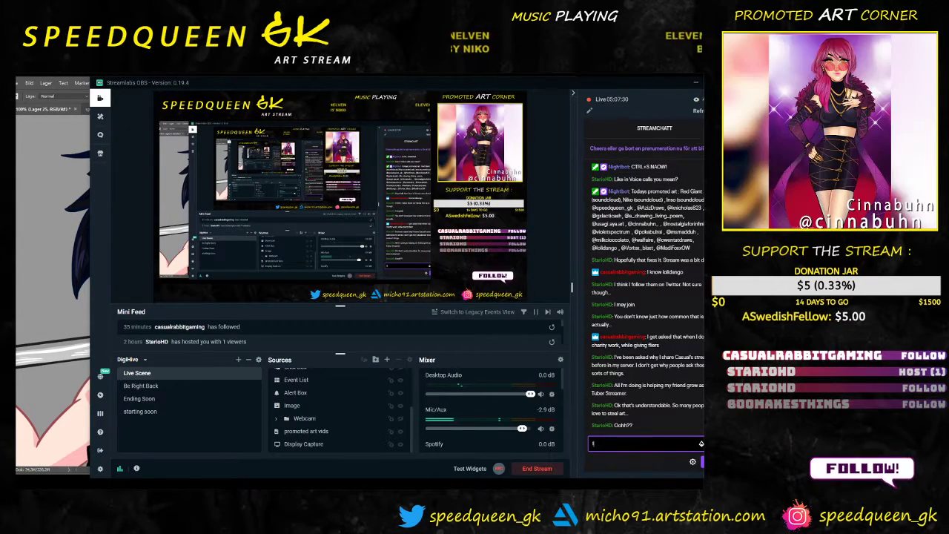
{"action": "type", "text": "charity"}
{"action": "key", "text": "Return"}
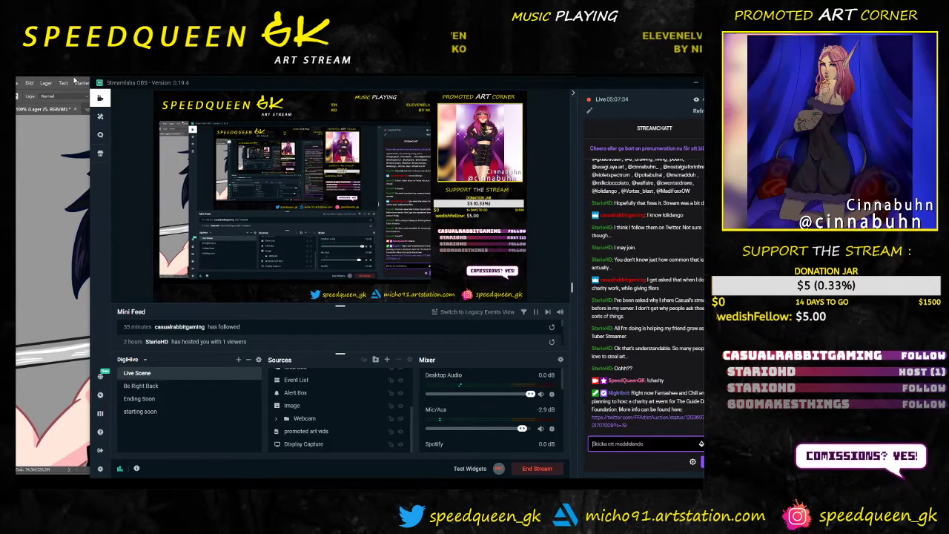
{"action": "left_click", "coordinate": [74, 79]}
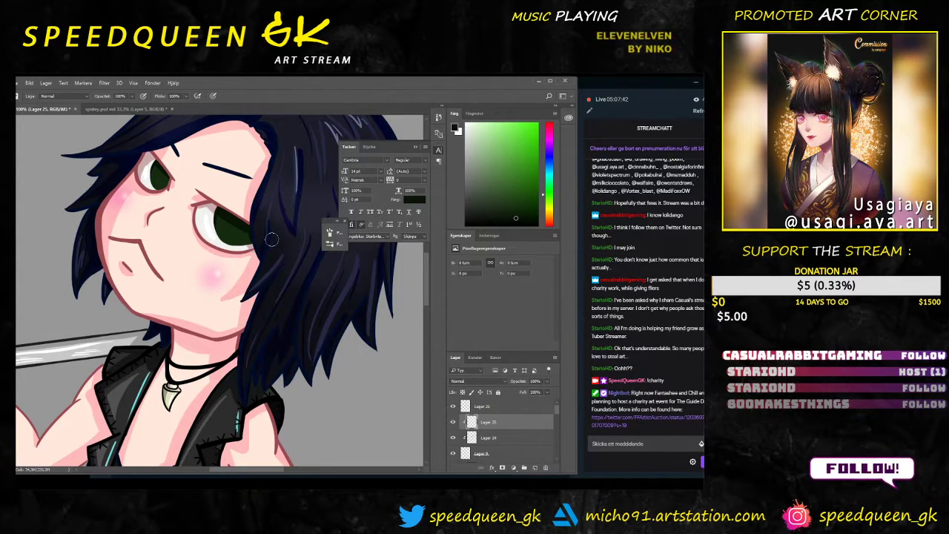
{"action": "scroll", "coordinate": [287, 379], "scroll_direction": "down", "scroll_amount": 4}
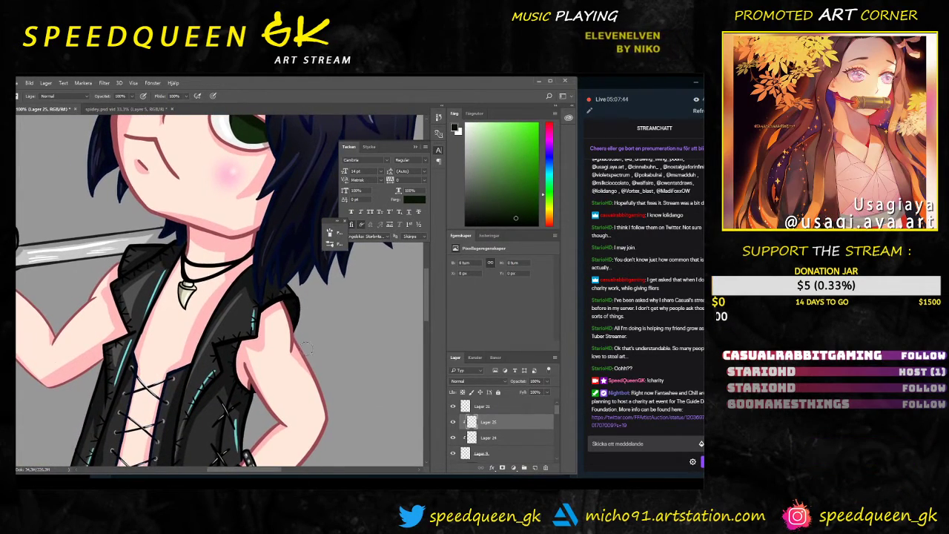
{"action": "scroll", "coordinate": [302, 362], "scroll_direction": "down", "scroll_amount": 1}
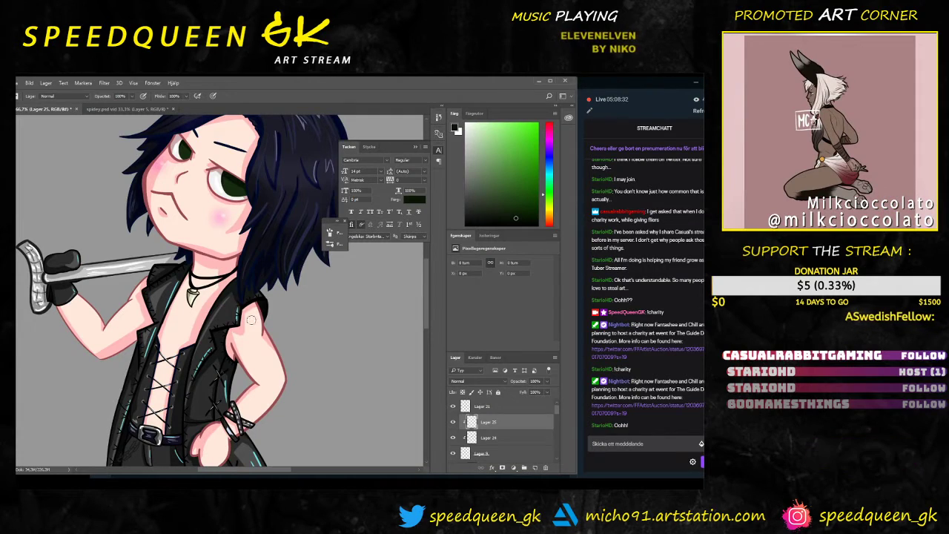
{"action": "key", "text": "ctrl+plus"}
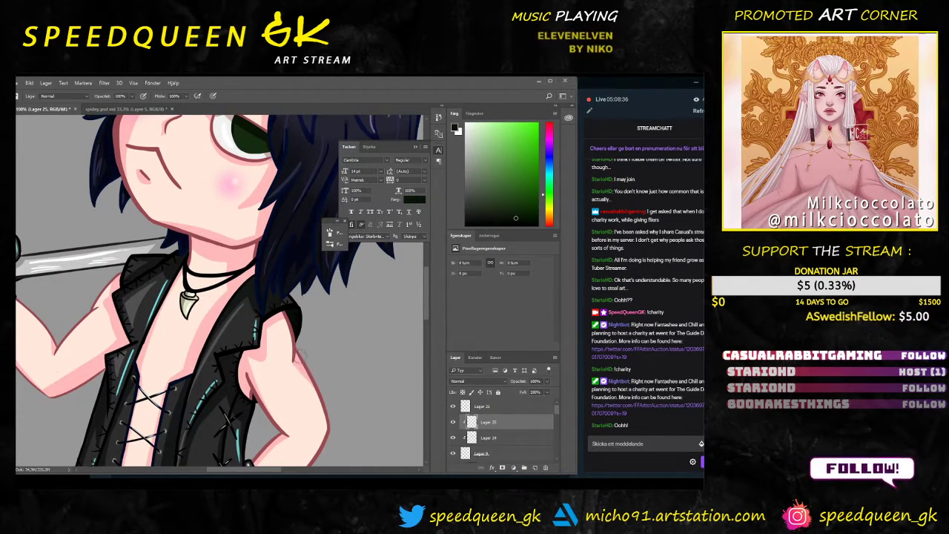
{"action": "key", "text": "space"}
{"action": "mouse_move", "coordinate": [336, 303]}
{"action": "left_mouse_down"}
{"action": "mouse_move", "coordinate": [313, 410]}
{"action": "mouse_move", "coordinate": [326, 399]}
{"action": "left_mouse_up"}
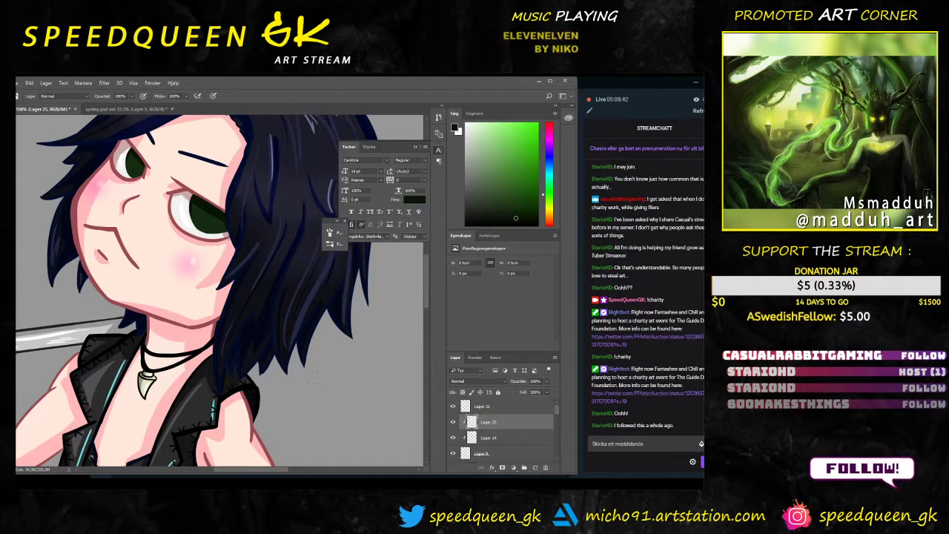
{"action": "key", "text": "ctrl+minus"}
{"action": "key", "text": "ctrl+plus"}
{"action": "scroll", "coordinate": [316, 380], "scroll_direction": "up", "scroll_amount": 1}
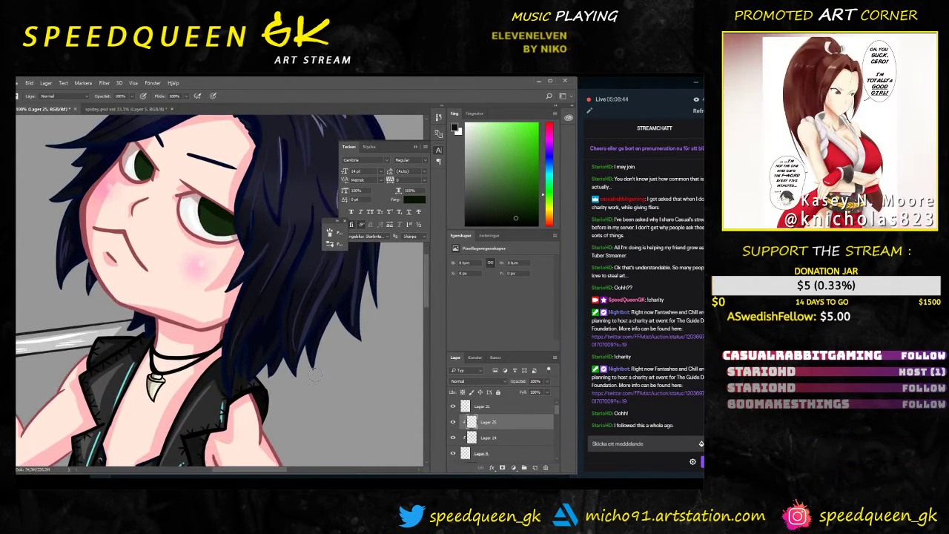
{"action": "left_click_drag", "start_coordinate": [316, 379], "coordinate": [326, 412]}
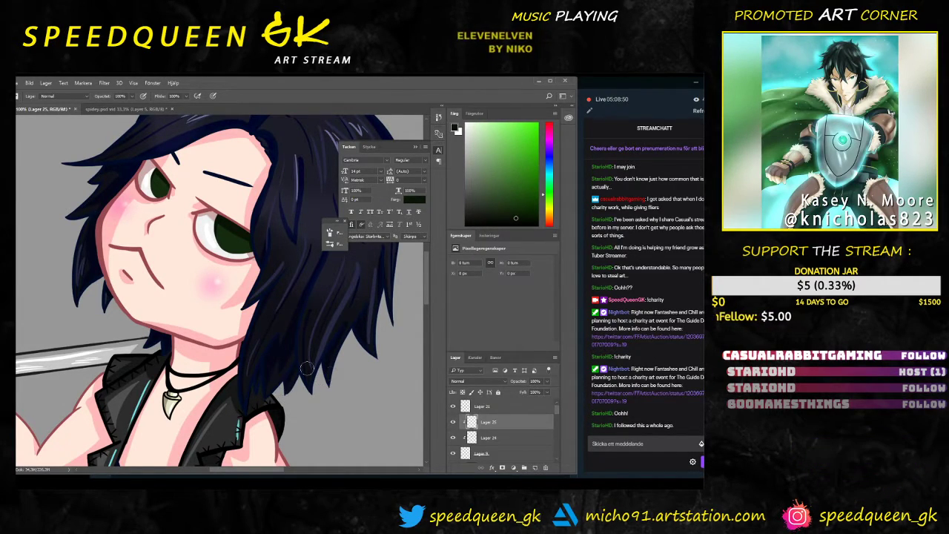
Step: Paint a muted light green highlight on the larger eye's iris on Layer 25, undoing unsatisfactory strokes and adjusting the brush
{"action": "left_click", "coordinate": [453, 421]}
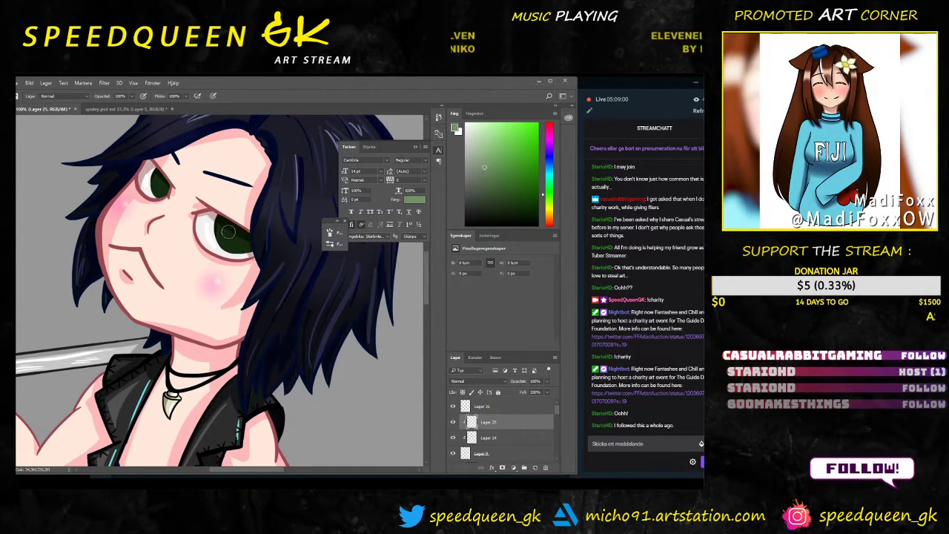
{"action": "left_click_drag", "start_coordinate": [226, 221], "coordinate": [250, 240]}
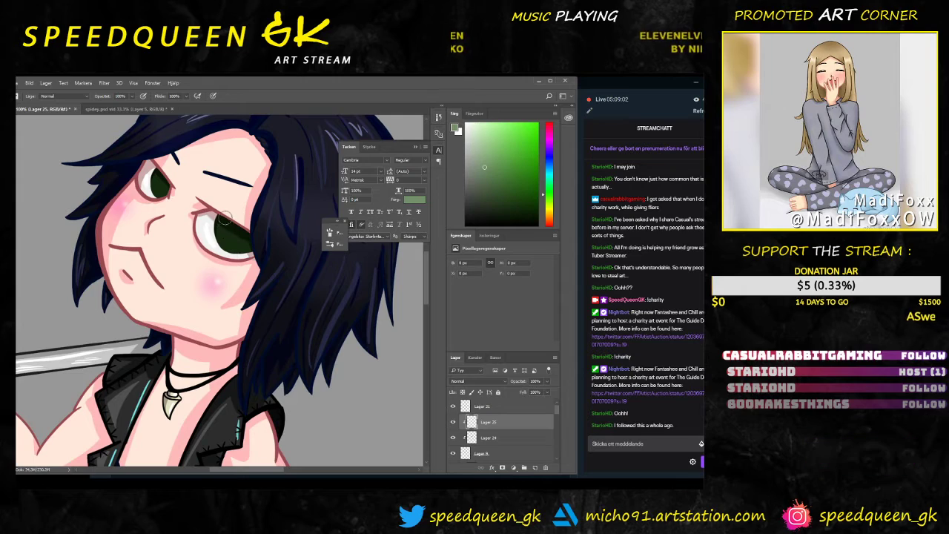
{"action": "key", "text": "ctrl+z"}
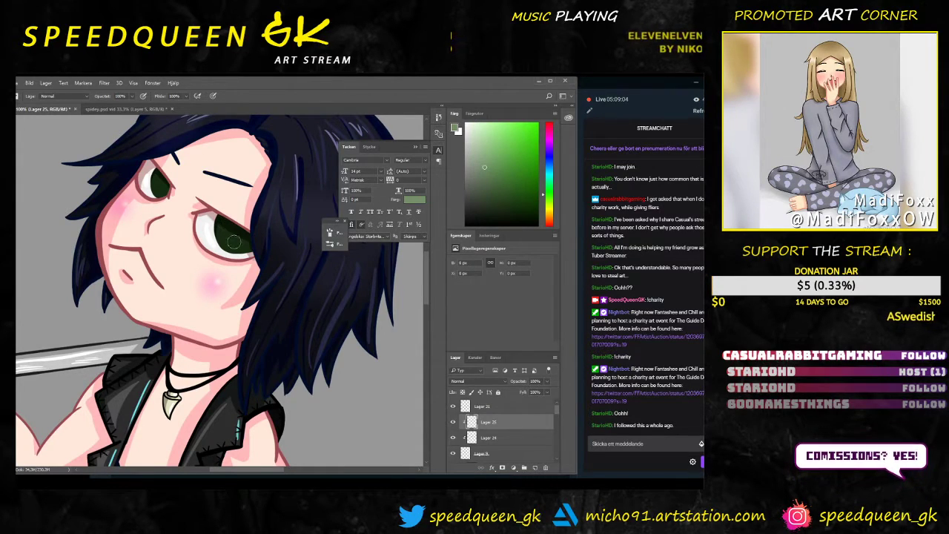
{"action": "right_click", "coordinate": [237, 239]}
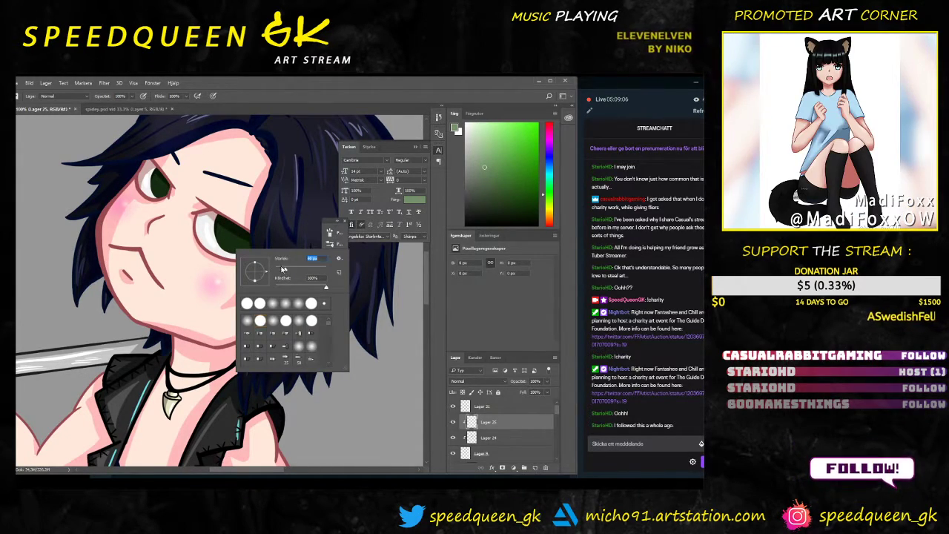
{"action": "key", "text": "Return"}
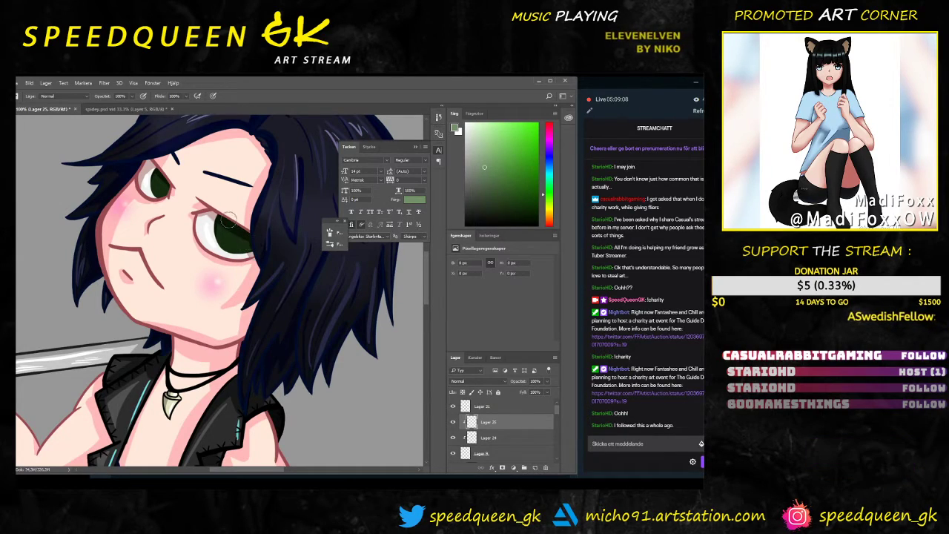
{"action": "left_click", "coordinate": [226, 222]}
{"action": "left_click_drag", "start_coordinate": [225, 226], "coordinate": [238, 244]}
{"action": "key", "text": "ctrl+z"}
{"action": "key", "text": "ctrl+z"}
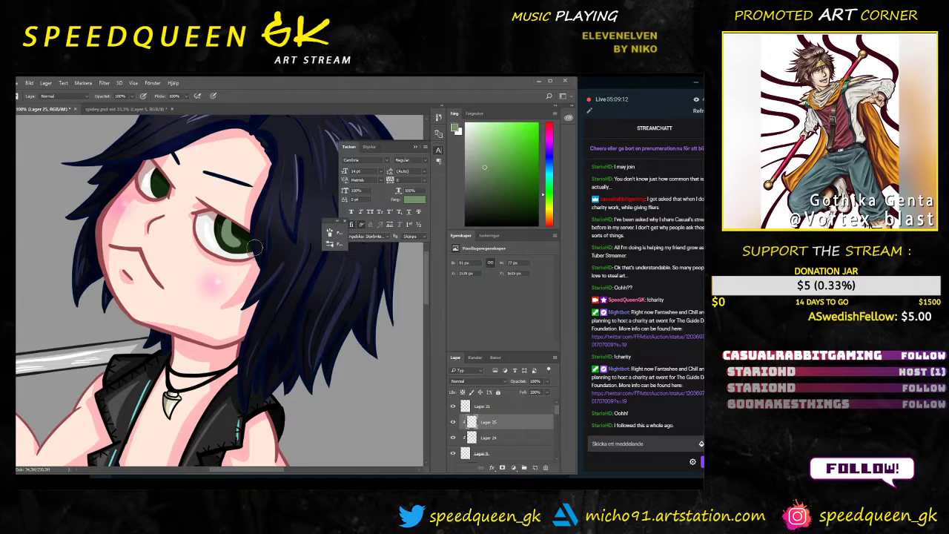
Step: Paint a matching muted green highlight on the smaller eye's iris, undoing and repainting the stroke
{"action": "left_click_drag", "start_coordinate": [157, 175], "coordinate": [161, 189]}
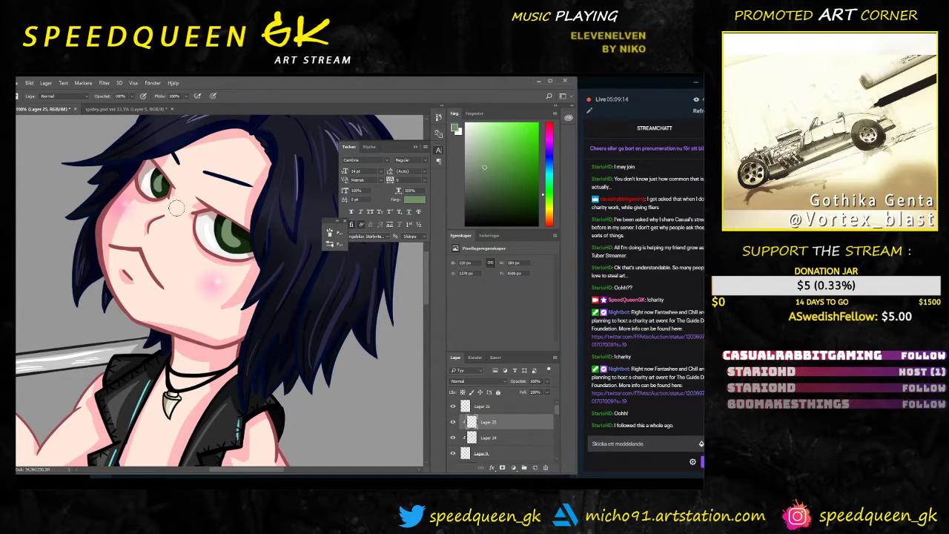
{"action": "key", "text": "ctrl+z"}
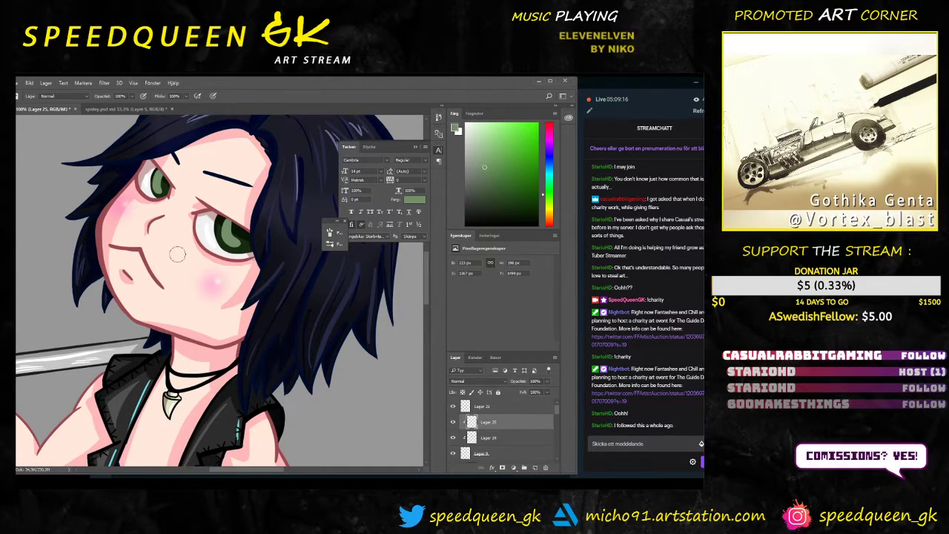
{"action": "left_click_drag", "start_coordinate": [161, 186], "coordinate": [159, 177]}
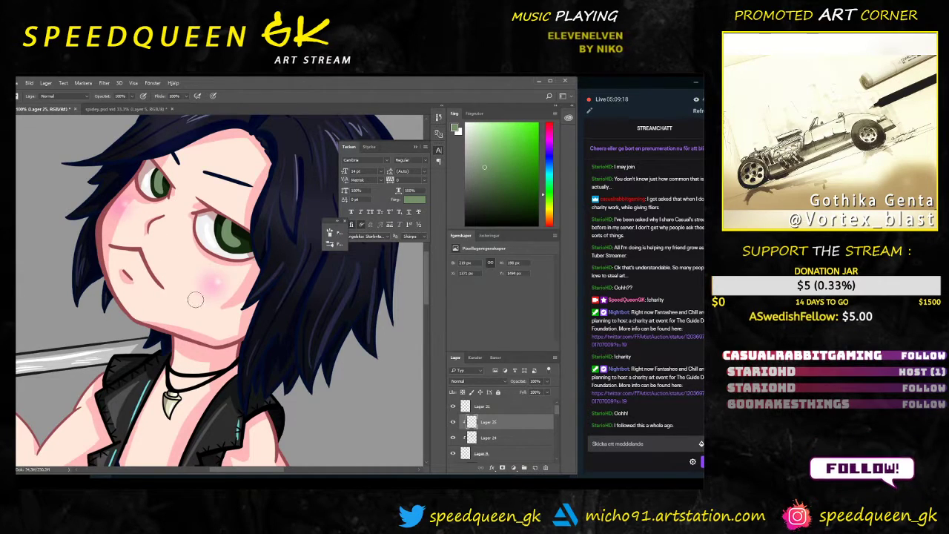
Step: Sample a near-black tone from the larger eye and paint dark curved pupil details over the green highlights
{"action": "key", "text": "ctrl+minus"}
{"action": "key", "text": "ctrl+minus"}
{"action": "key", "text": "ctrl+plus"}
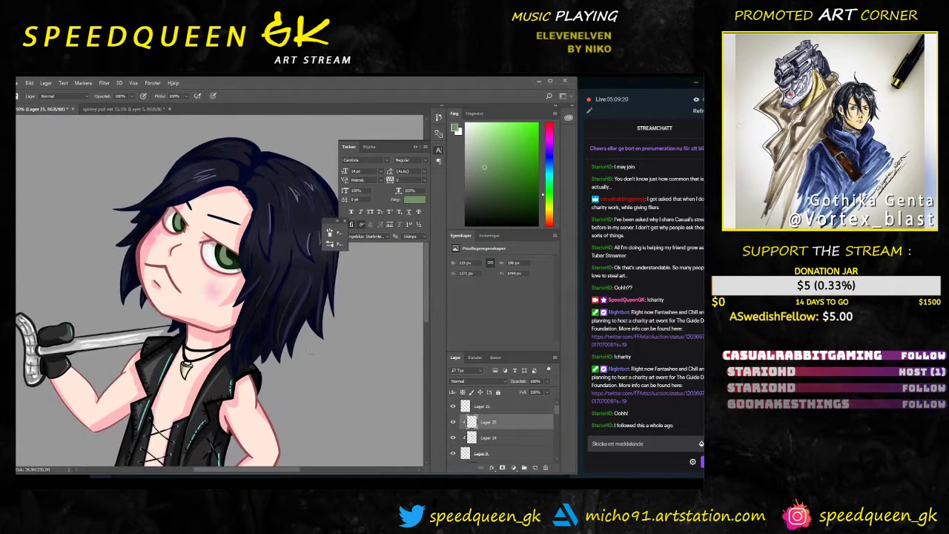
{"action": "key", "text": "ctrl+plus"}
{"action": "left_click", "coordinate": [242, 235], "text": "alt"}
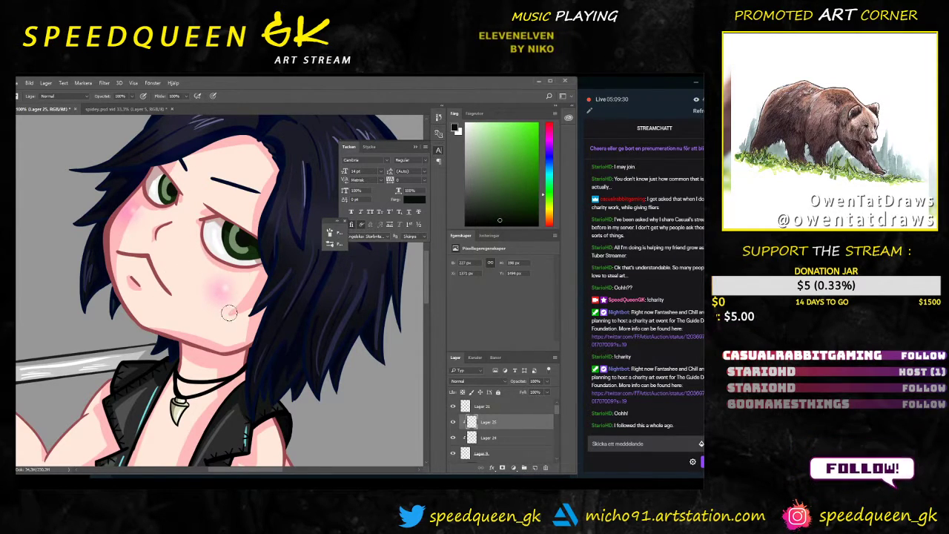
{"action": "scroll", "coordinate": [229, 313], "scroll_direction": "down", "scroll_amount": 2}
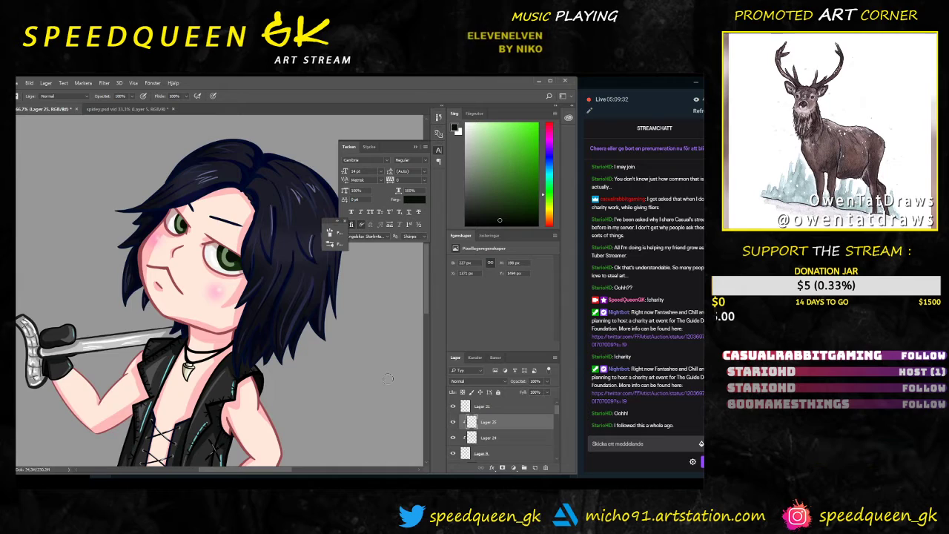
{"action": "scroll", "coordinate": [198, 296], "scroll_direction": "up", "scroll_amount": 1}
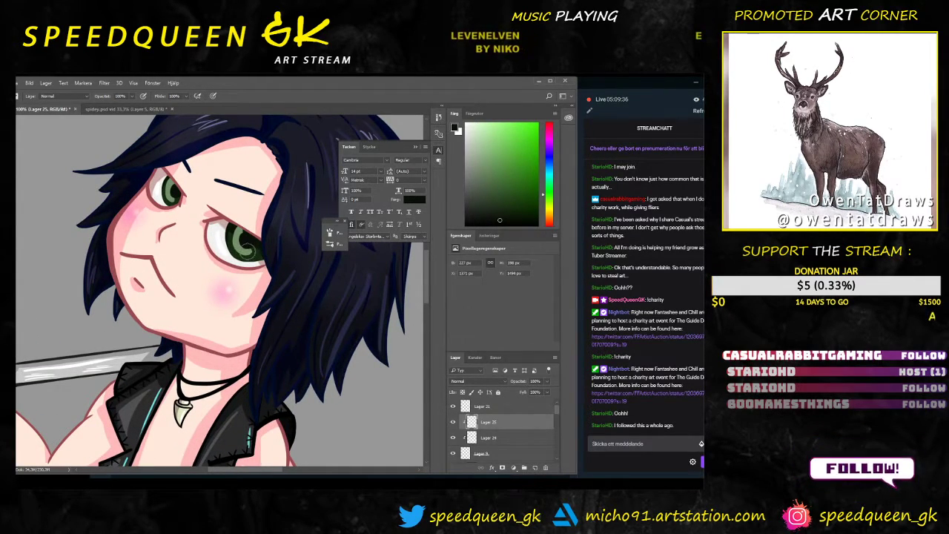
Step: Sample the light green of the larger eye's iris and repaint the inner green ring around its pupil
{"action": "scroll", "coordinate": [247, 244], "scroll_direction": "up", "scroll_amount": 1}
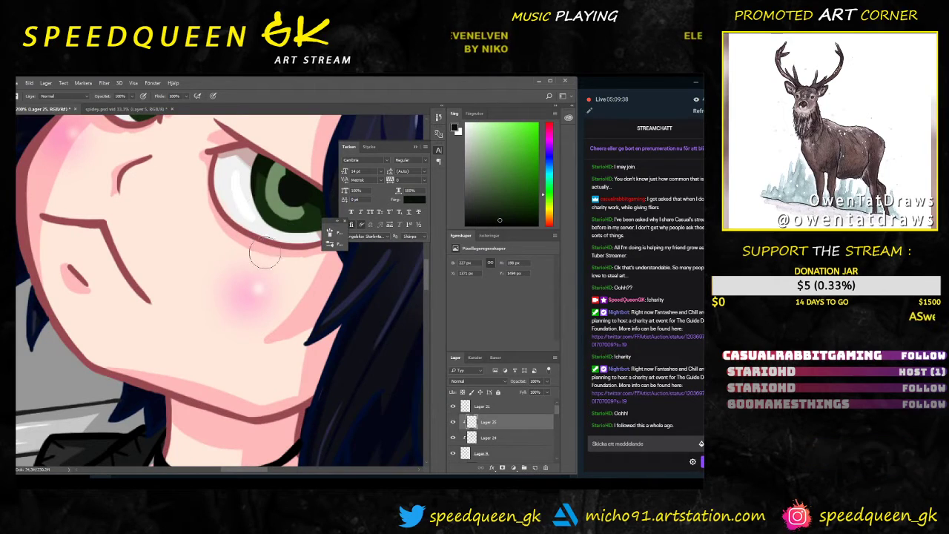
{"action": "left_click_drag", "start_coordinate": [265, 252], "coordinate": [220, 331]}
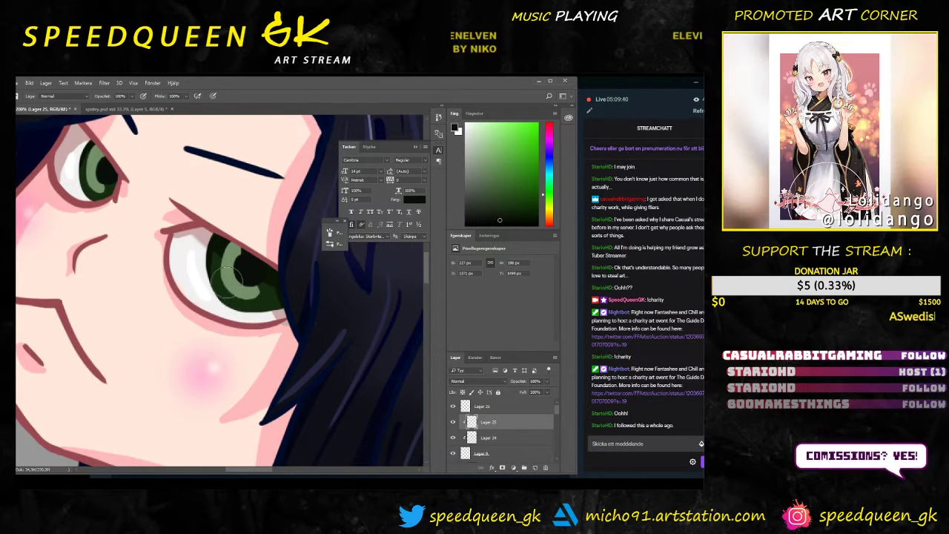
{"action": "right_click", "coordinate": [232, 282]}
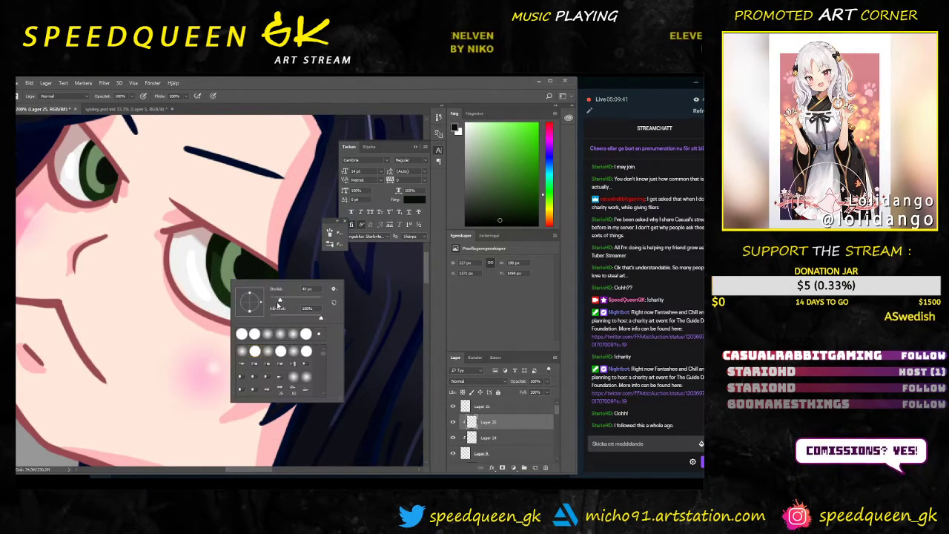
{"action": "left_click", "coordinate": [228, 256], "text": "alt"}
{"action": "right_click", "coordinate": [238, 268]}
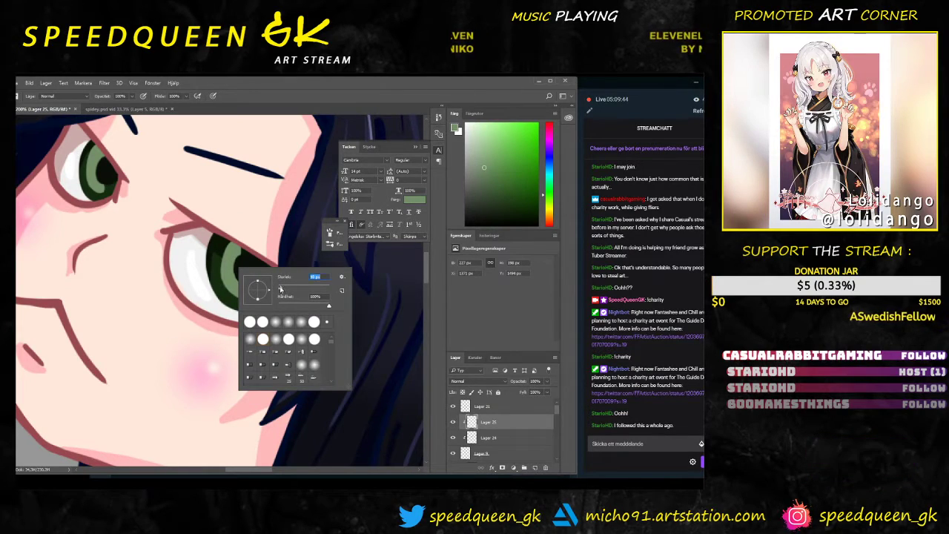
{"action": "left_click", "coordinate": [232, 250]}
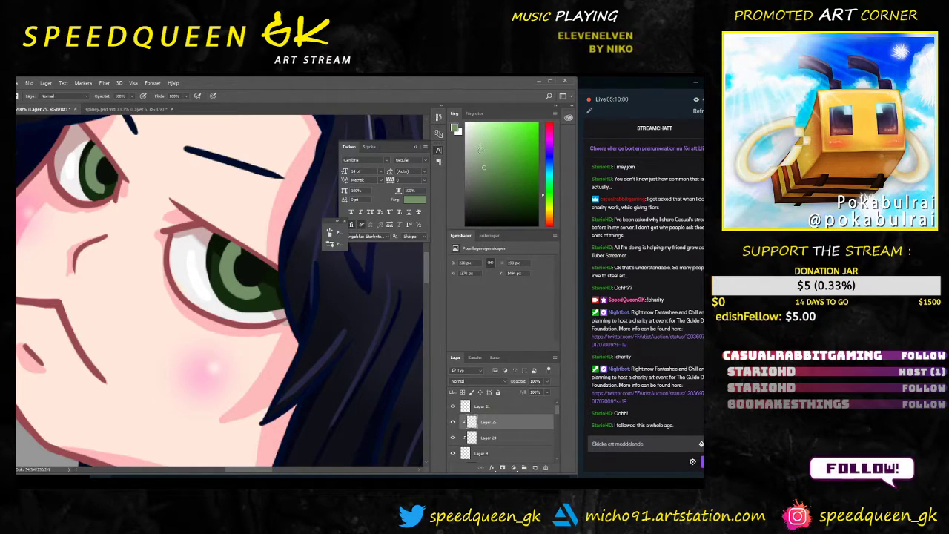
Step: Choose a very pale green and paint a slanted highlight streak at the lower part of each eye's iris
{"action": "left_click", "coordinate": [472, 126]}
{"action": "left_click_drag", "start_coordinate": [251, 283], "coordinate": [262, 302]}
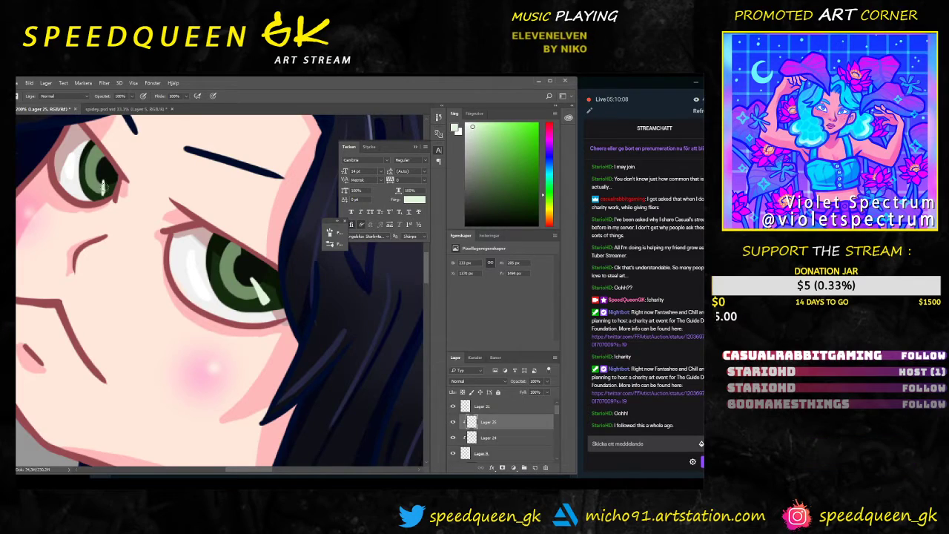
{"action": "key", "text": "ctrl+minus"}
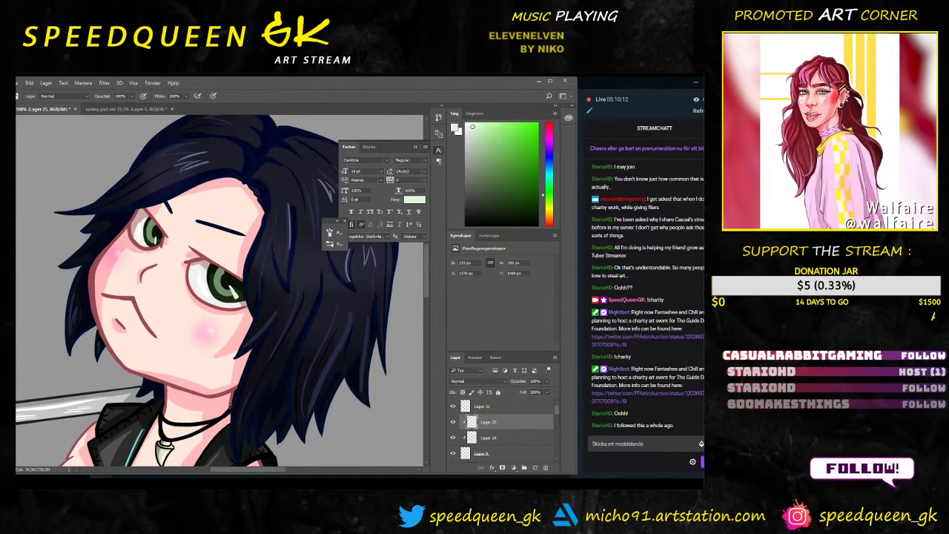
{"action": "key", "text": "ctrl+plus"}
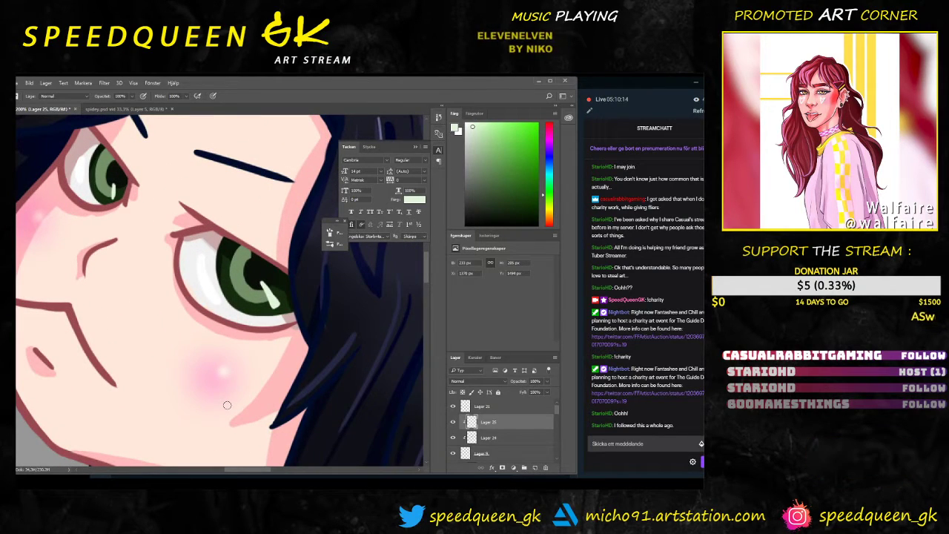
{"action": "key", "text": "ctrl+minus"}
{"action": "key", "text": "ctrl+minus"}
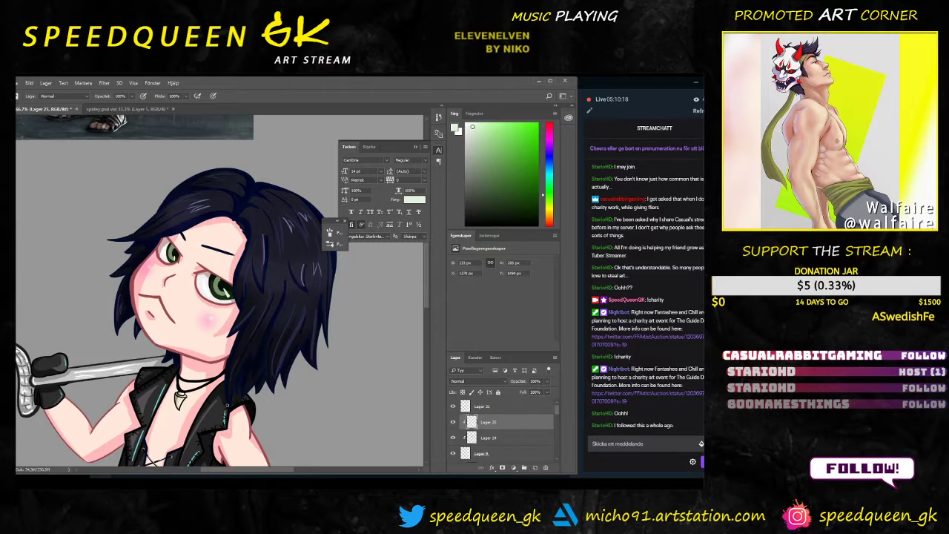
{"action": "key", "text": "ctrl+plus"}
{"action": "key", "text": "ctrl+plus"}
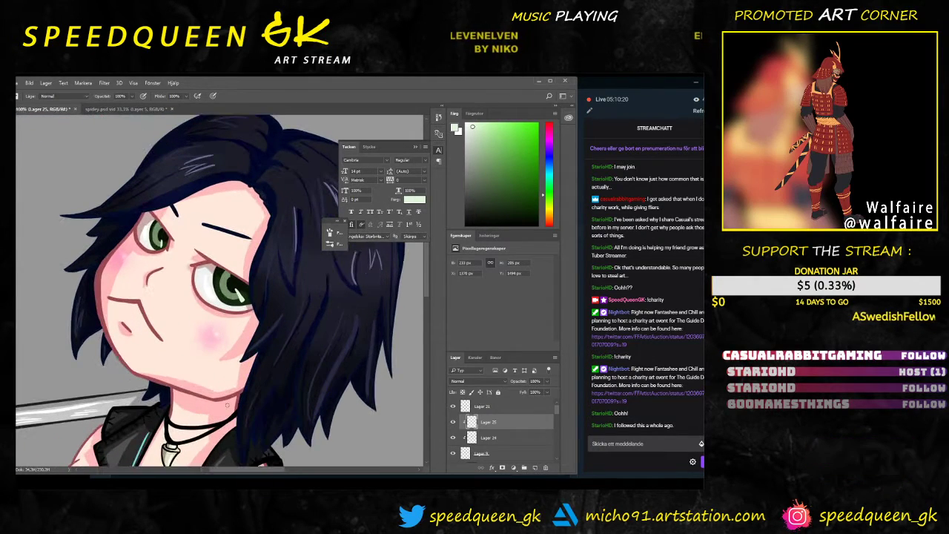
Step: Undo the smaller eye's highlight streak and paint small pale highlight dots in the pupils of both eyes
{"action": "key", "text": "ctrl+alt"}
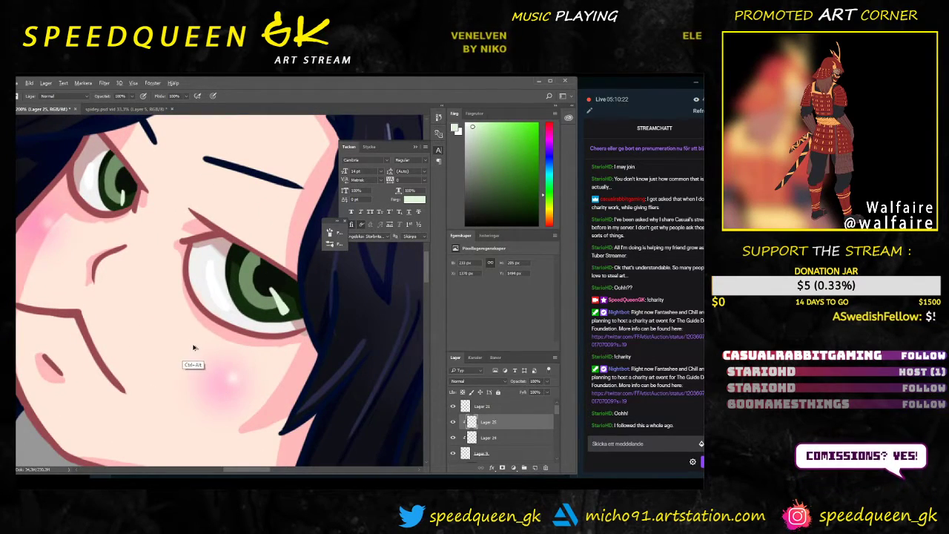
{"action": "key", "text": "ctrl+alt+z"}
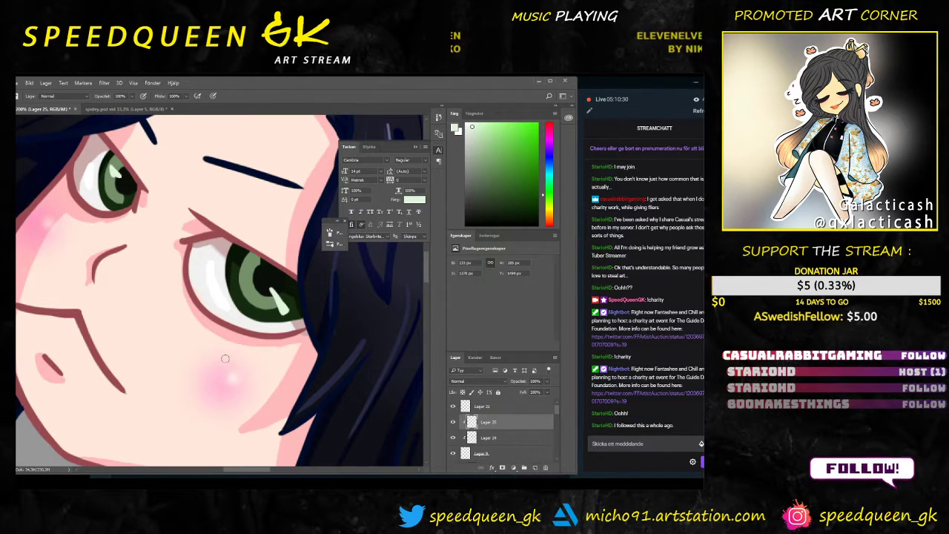
{"action": "key", "text": "ctrl+shift+z"}
{"action": "key", "text": "ctrl+minus"}
{"action": "key", "text": "ctrl+minus"}
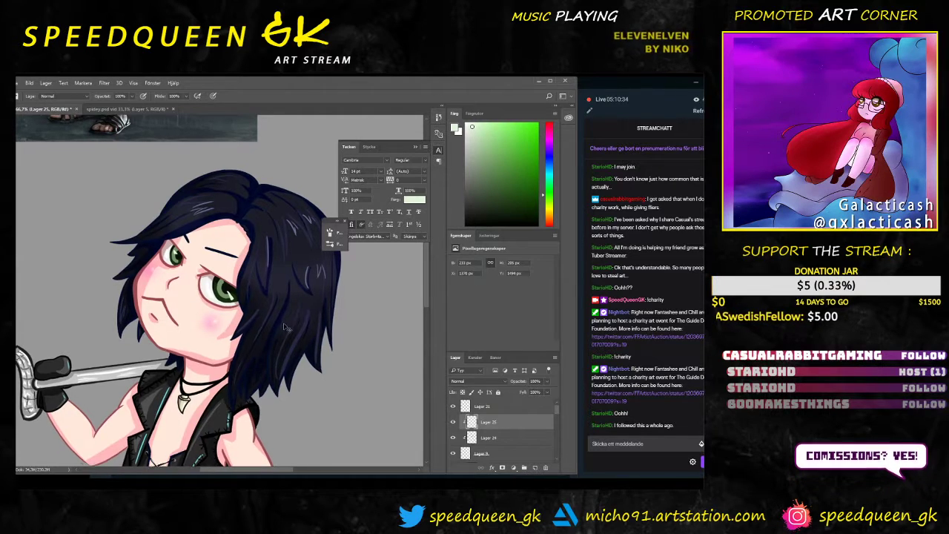
{"action": "key", "text": "ctrl+plus"}
{"action": "key", "text": "ctrl+plus"}
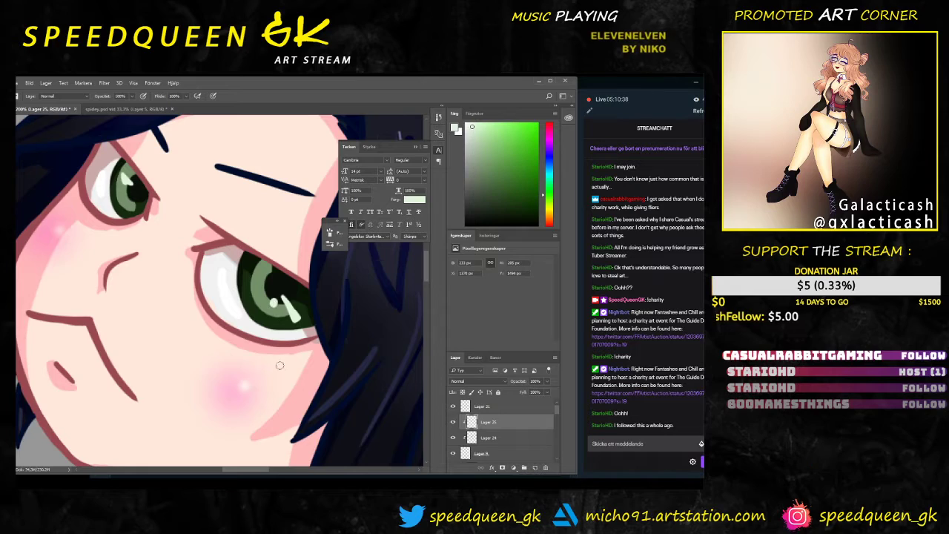
{"action": "key", "text": "ctrl+minus"}
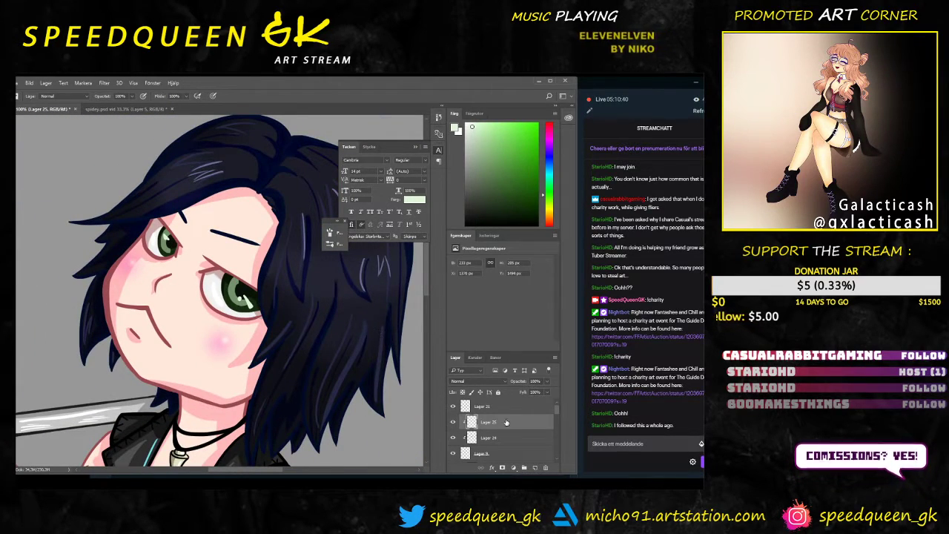
Step: Create a new layer above Layer 25 and make it a clipping mask
{"action": "left_click", "coordinate": [535, 468]}
{"action": "right_click", "coordinate": [508, 422]}
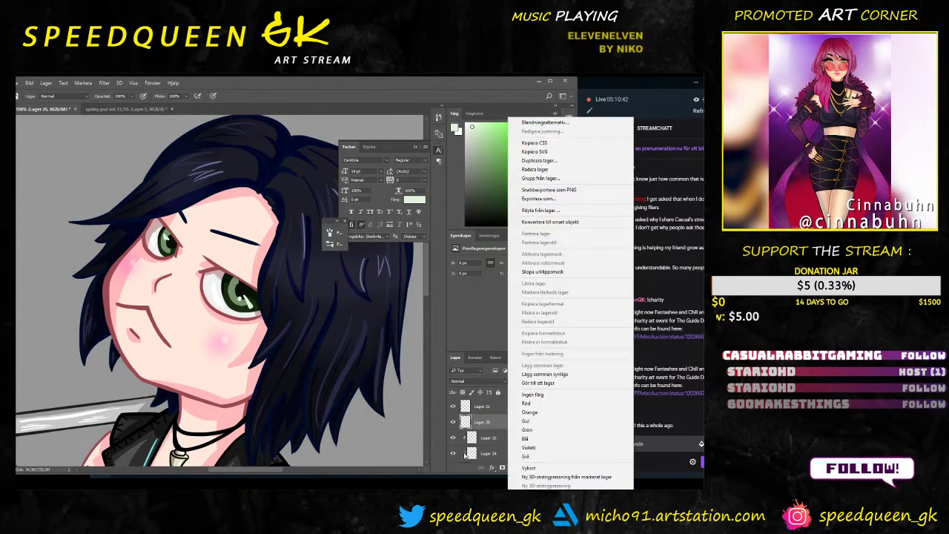
{"action": "left_click", "coordinate": [546, 274]}
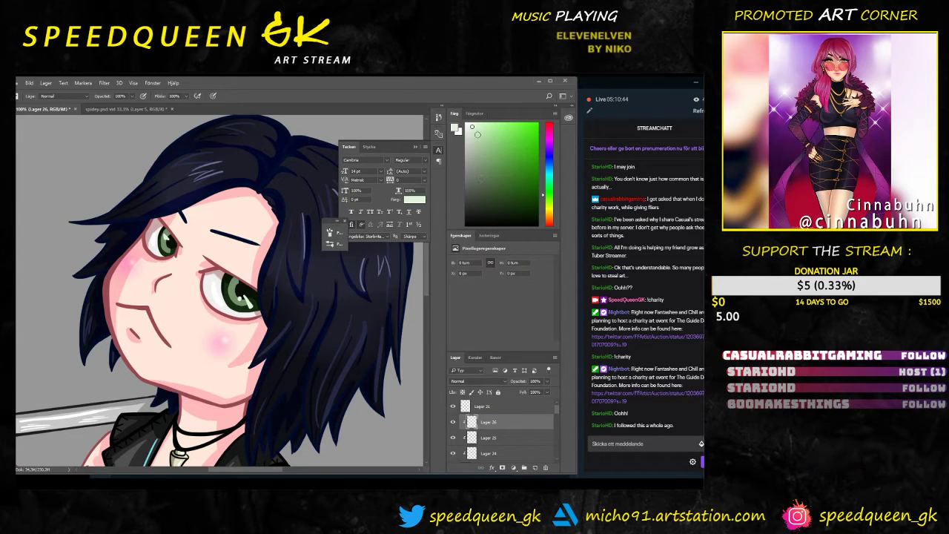
Step: Try to paint a soft light green glow over the larger eye's iris with a 0% hardness brush
{"action": "key", "text": "ctrl+plus"}
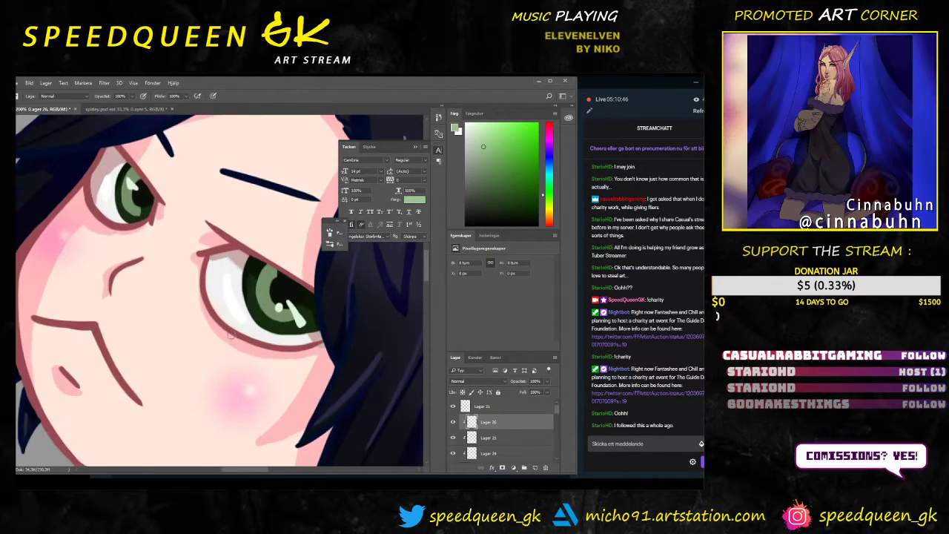
{"action": "right_click", "coordinate": [265, 322]}
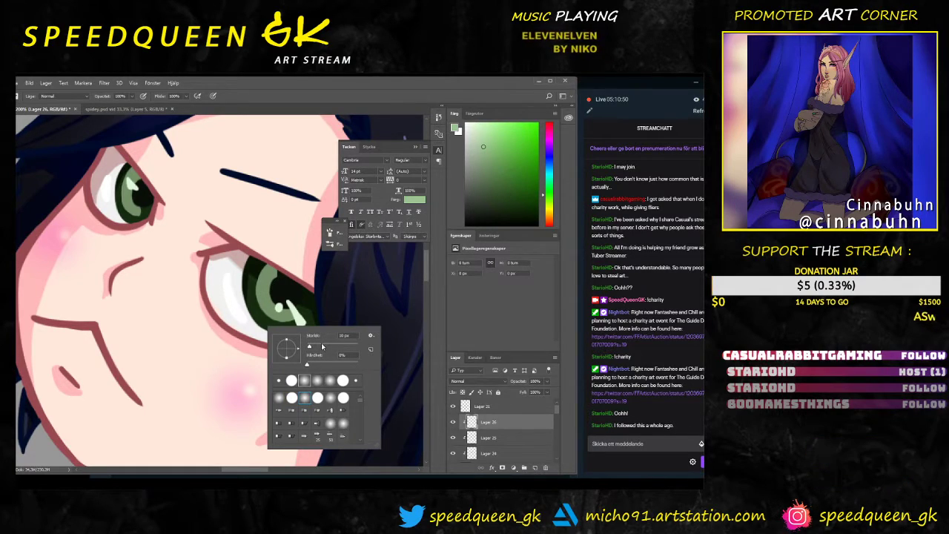
{"action": "left_click_drag", "start_coordinate": [322, 347], "coordinate": [315, 348]}
{"action": "left_click_drag", "start_coordinate": [265, 274], "coordinate": [262, 308]}
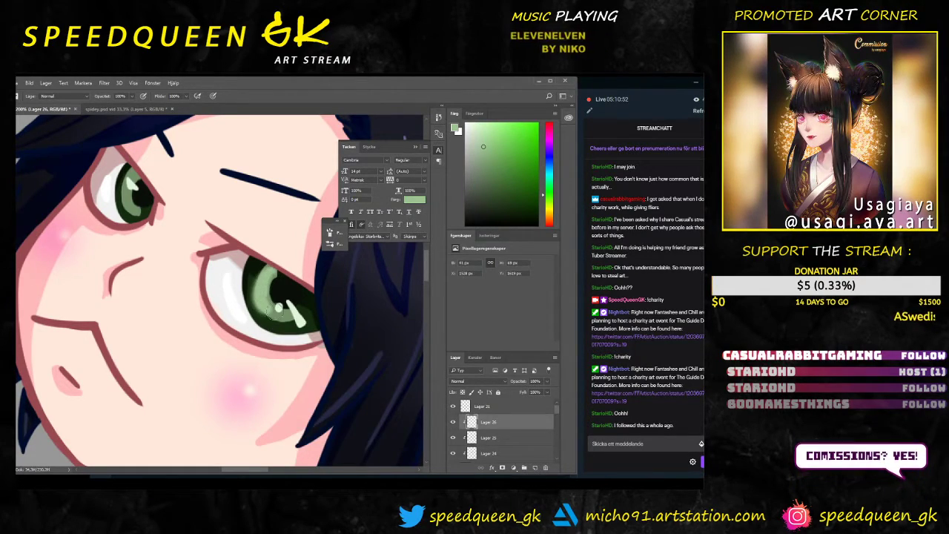
{"action": "key", "text": "ctrl+z"}
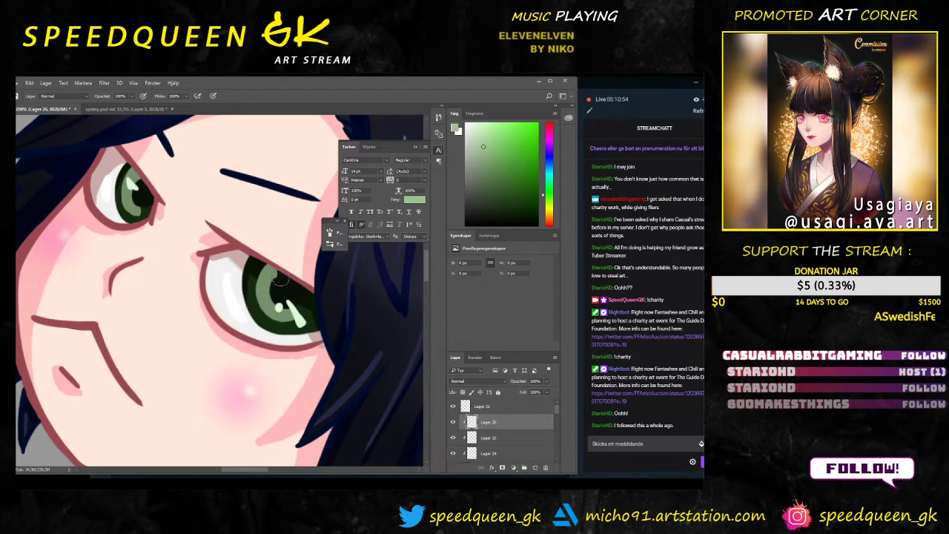
{"action": "mouse_move", "coordinate": [280, 279]}
{"action": "left_mouse_down"}
{"action": "mouse_move", "coordinate": [295, 303]}
{"action": "mouse_move", "coordinate": [273, 276]}
{"action": "mouse_move", "coordinate": [306, 317]}
{"action": "left_mouse_up"}
{"action": "key", "text": "ctrl+z"}
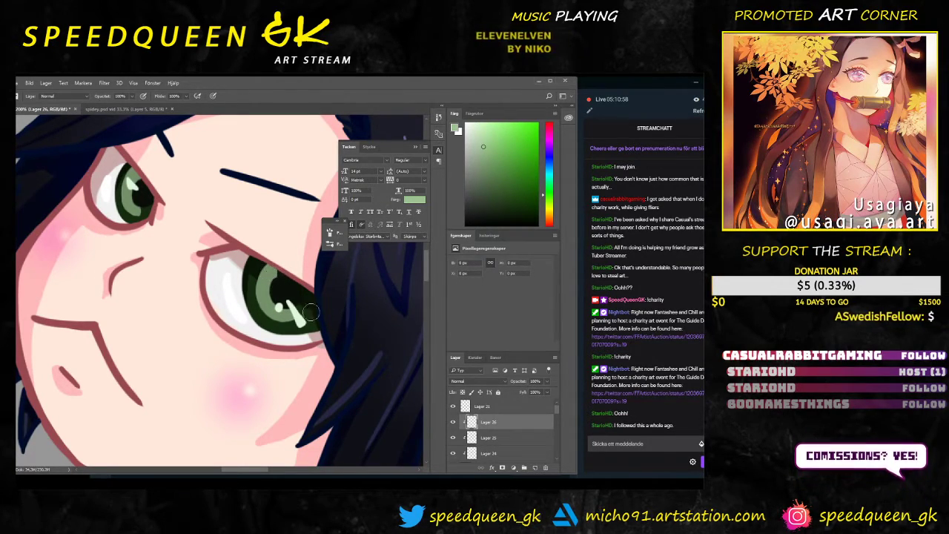
Step: Erase excess light green along the upper edges of both irises on Layer 25 with a 100% hardness eraser
{"action": "left_click", "coordinate": [487, 437]}
{"action": "key", "text": "e"}
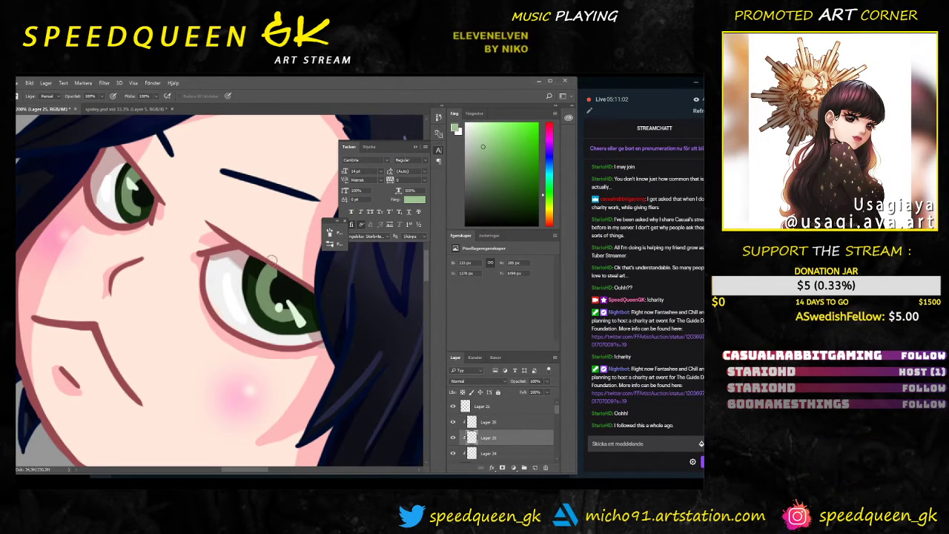
{"action": "right_click", "coordinate": [259, 248]}
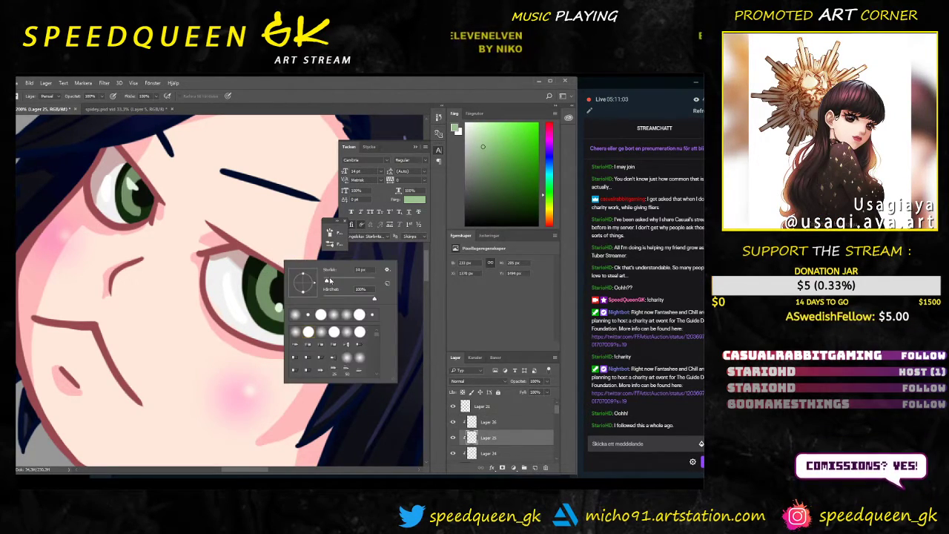
{"action": "left_click_drag", "start_coordinate": [332, 280], "coordinate": [328, 281]}
{"action": "left_click", "coordinate": [271, 244]}
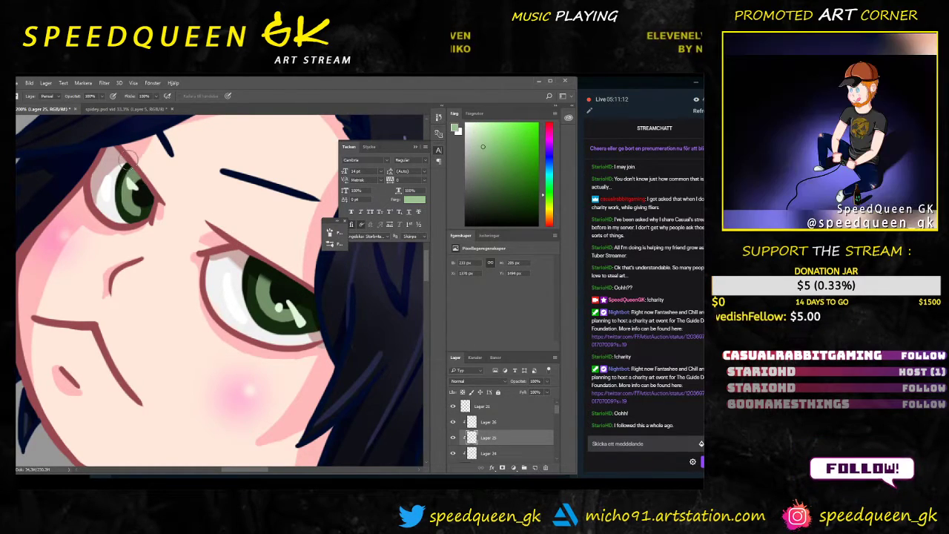
{"action": "key", "text": "ctrl+minus"}
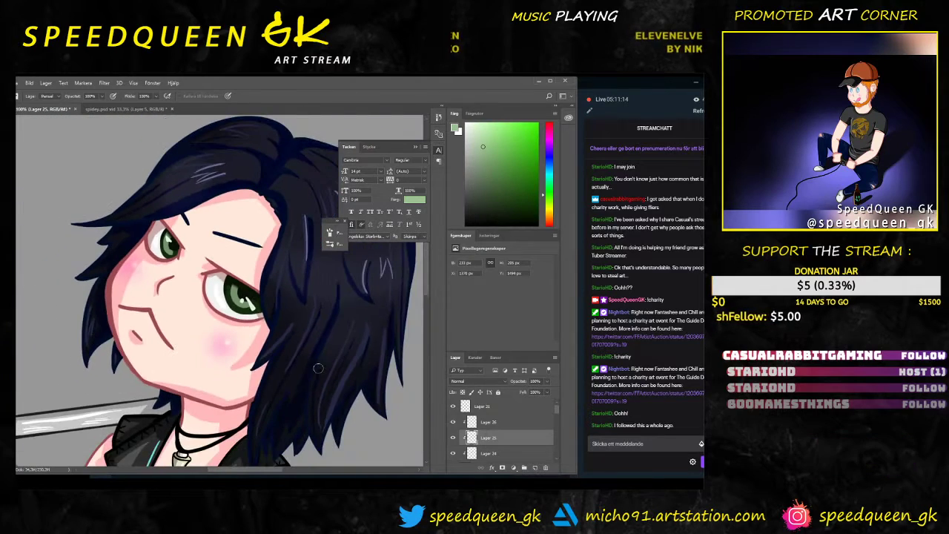
{"action": "key", "text": "ctrl+plus"}
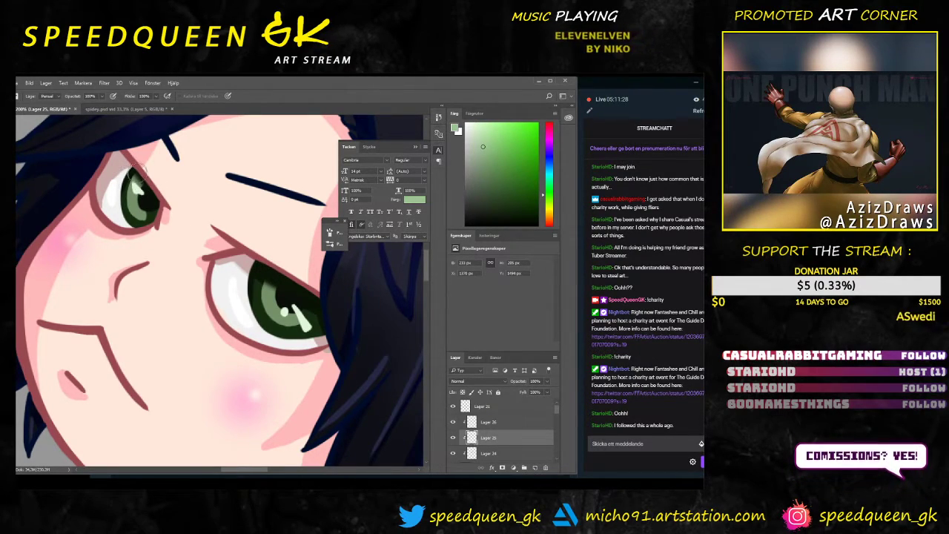
{"action": "key", "text": "ctrl+minus"}
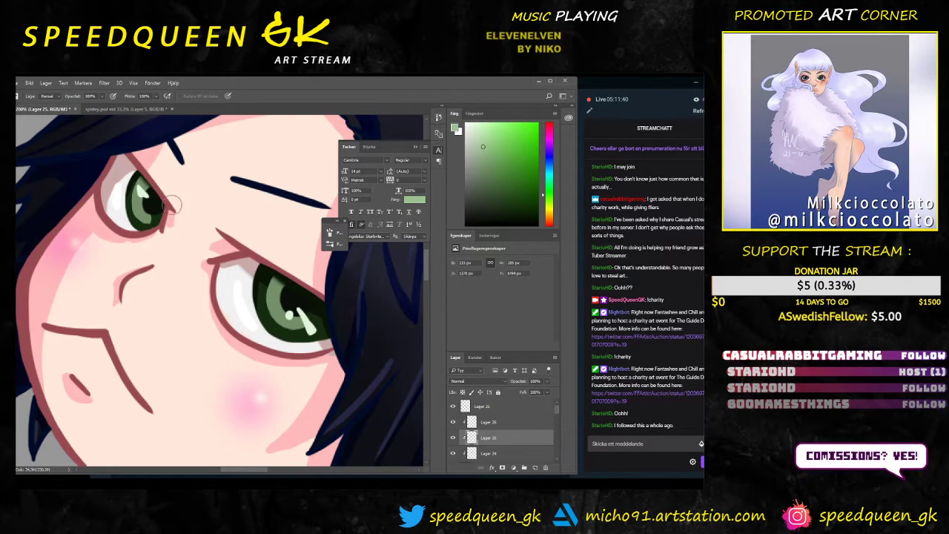
{"action": "key", "text": "ctrl+minus"}
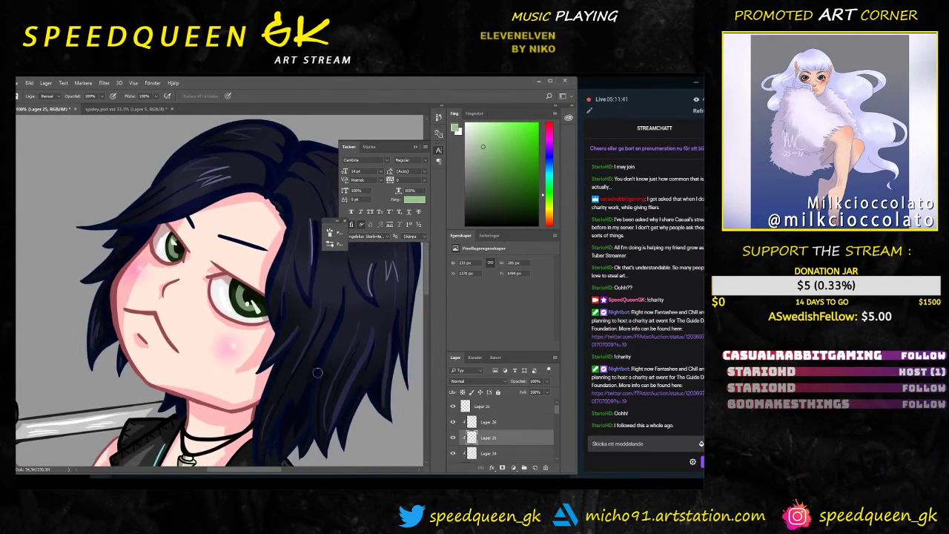
Step: Try to paint a soft light green glow on Layer 26 over the larger eye's iris
{"action": "left_click", "coordinate": [518, 426]}
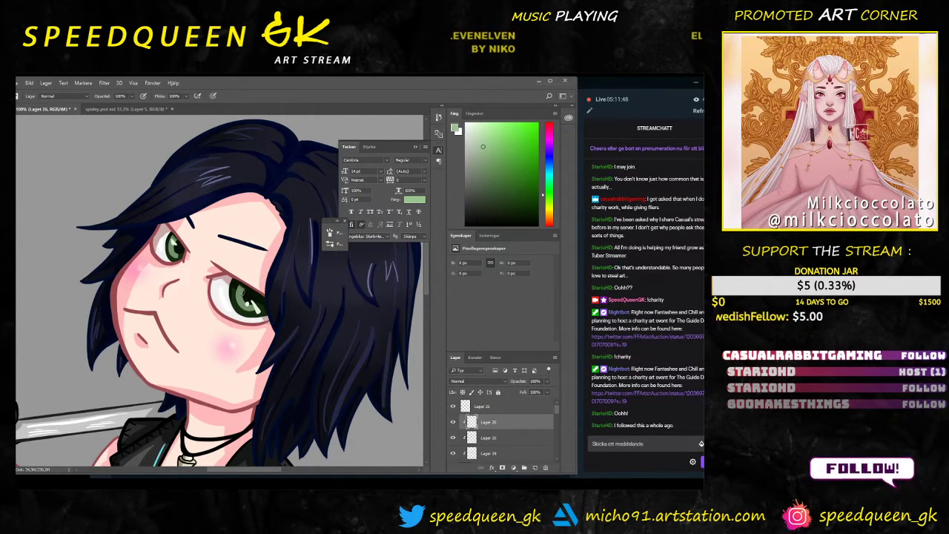
{"action": "left_click_drag", "start_coordinate": [238, 291], "coordinate": [252, 310]}
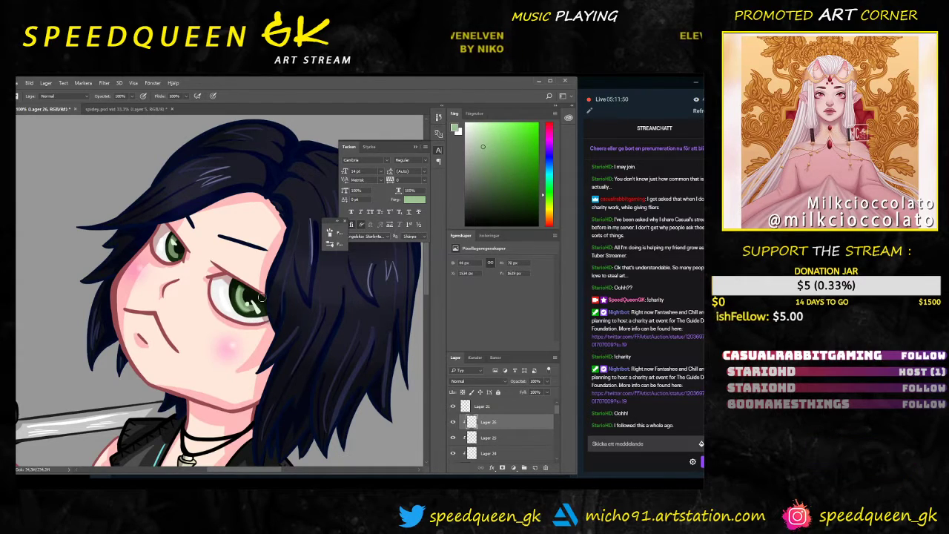
{"action": "right_click", "coordinate": [263, 310]}
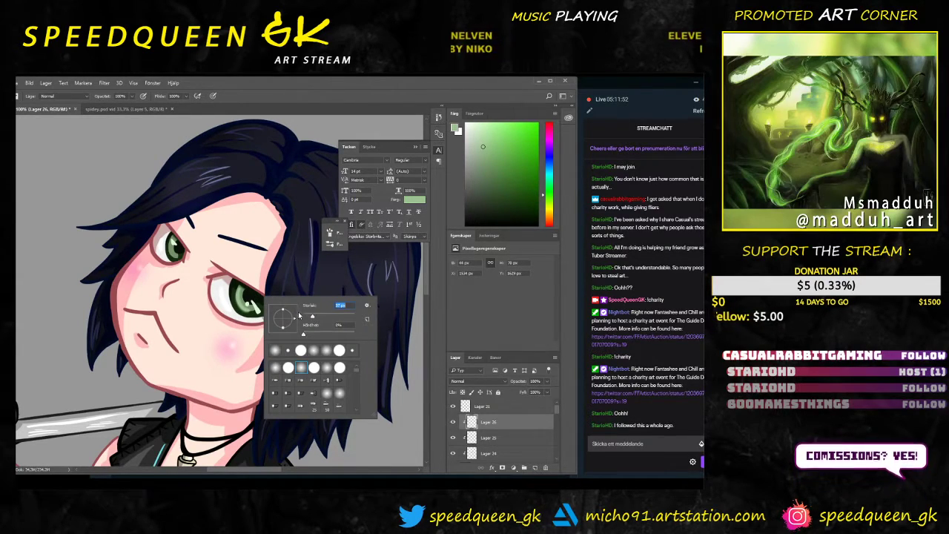
{"action": "key", "text": "Return"}
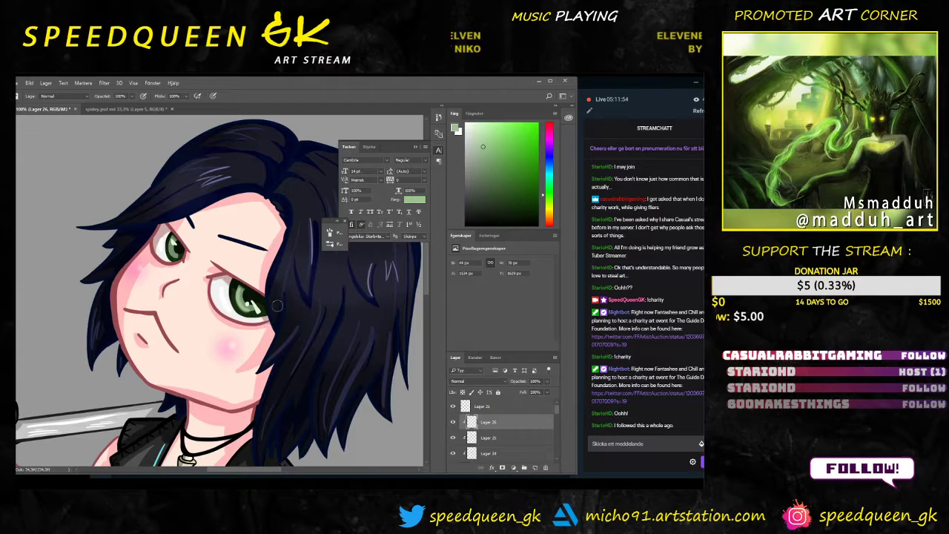
{"action": "key", "text": "ctrl+alt+z"}
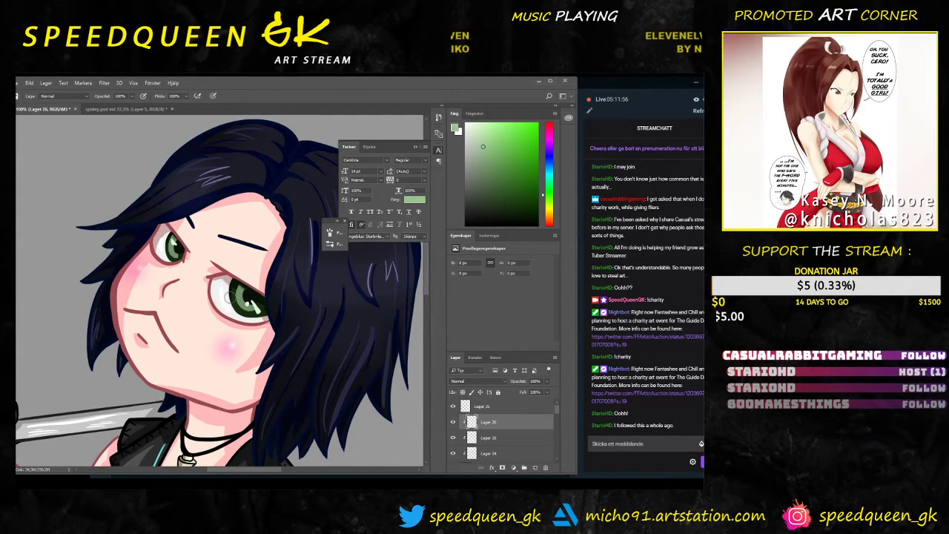
{"action": "left_click_drag", "start_coordinate": [230, 296], "coordinate": [252, 313]}
{"action": "key", "text": "ctrl+z"}
Step: Paint hard-edged light green spots over the lower irises of both eyes on Layer 26 with a 100% hardness brush
{"action": "right_click", "coordinate": [291, 293]}
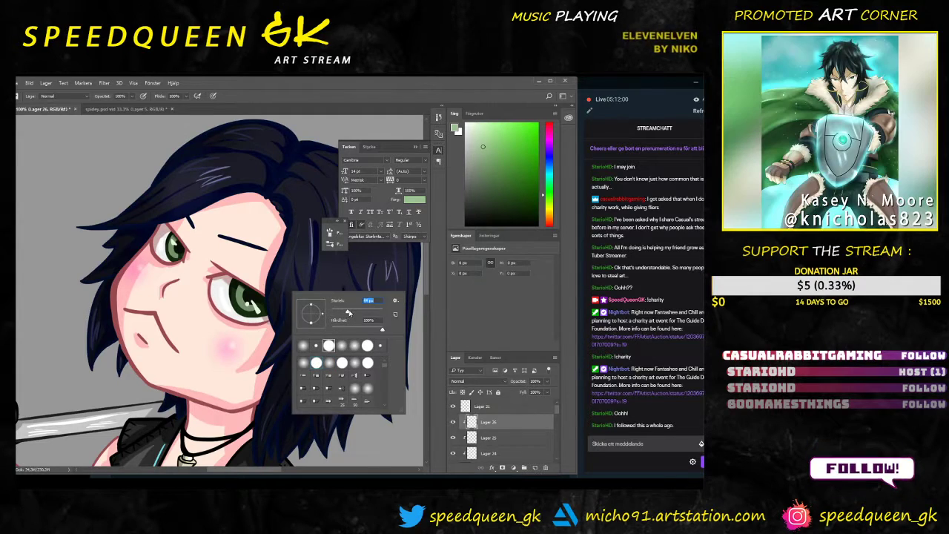
{"action": "key", "text": "Return"}
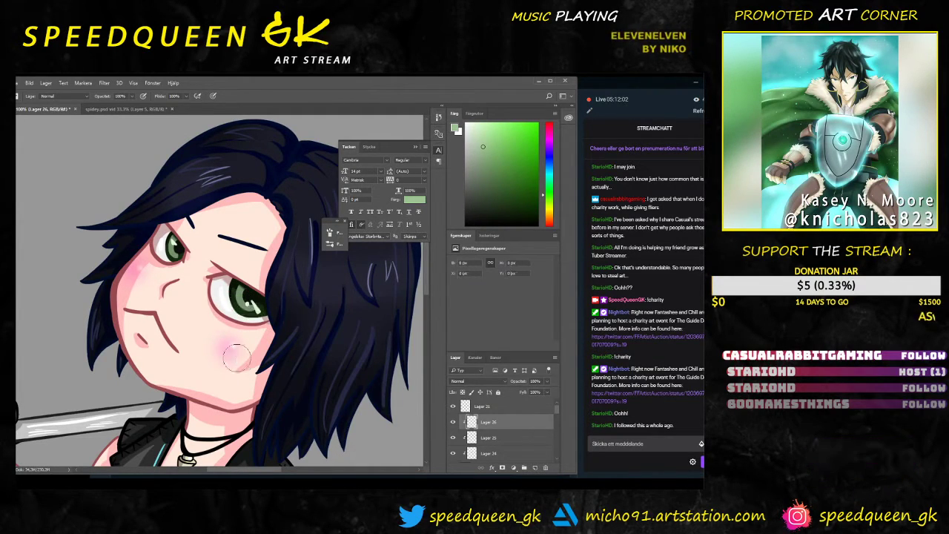
{"action": "left_click", "coordinate": [245, 310]}
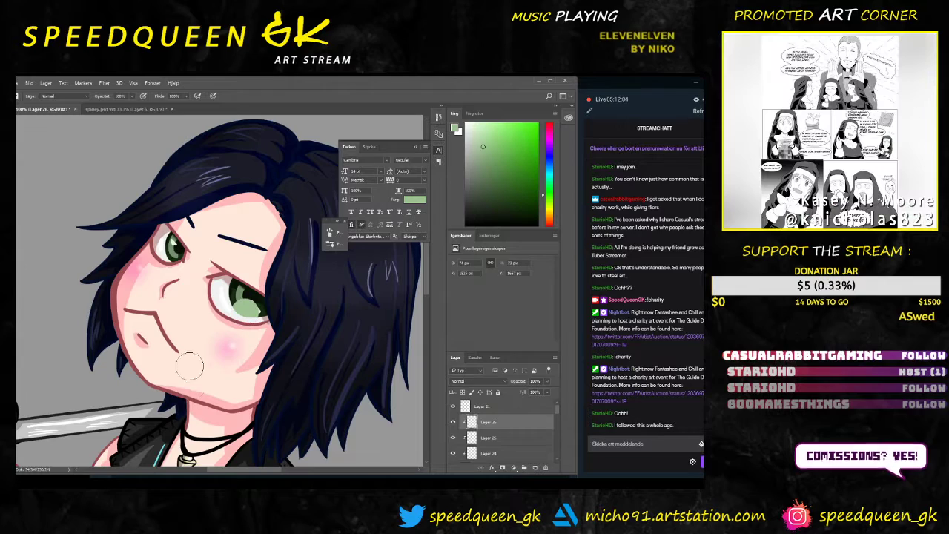
{"action": "left_click", "coordinate": [168, 261]}
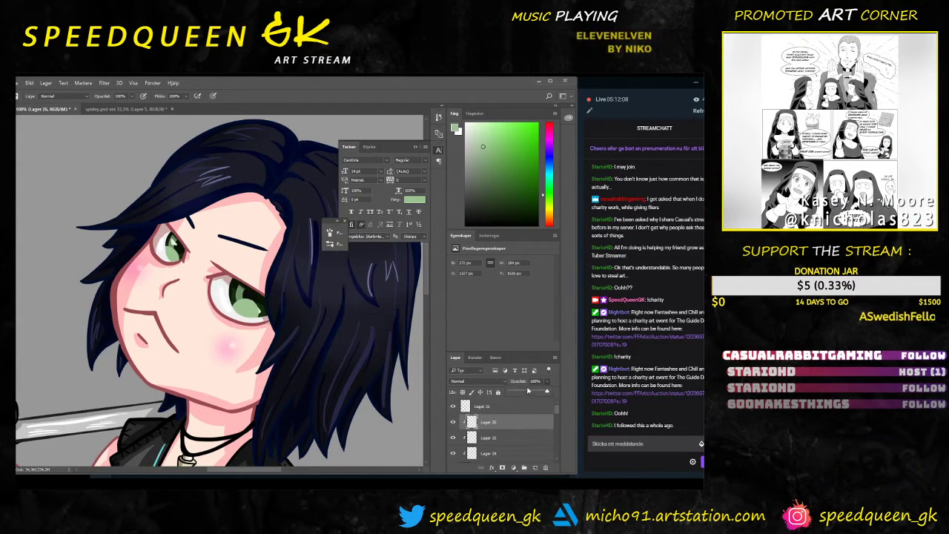
Step: Move Layer 26 below Layer 25 and lower its opacity to 29%
{"action": "left_click_drag", "start_coordinate": [548, 394], "coordinate": [523, 392]}
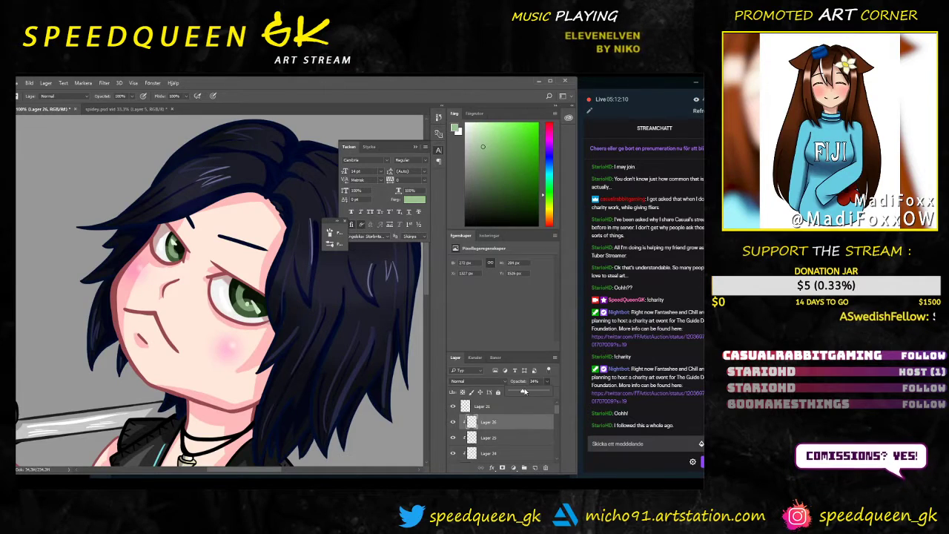
{"action": "left_click_drag", "start_coordinate": [504, 425], "coordinate": [503, 445]}
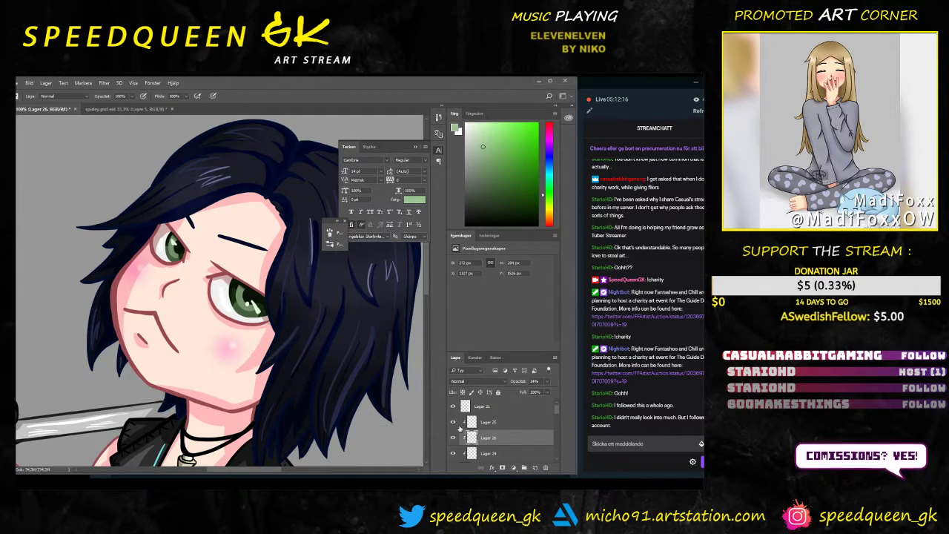
{"action": "left_click_drag", "start_coordinate": [531, 391], "coordinate": [528, 393]}
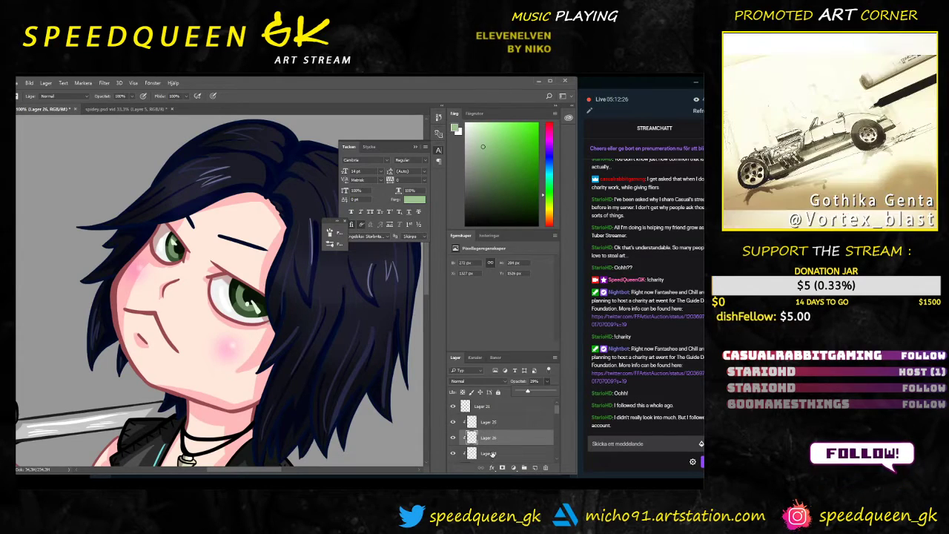
Step: Paint a soft near-white glow around the larger eye's pupil highlight dot on Layer 25 with a 0% hardness brush
{"action": "left_click", "coordinate": [515, 424]}
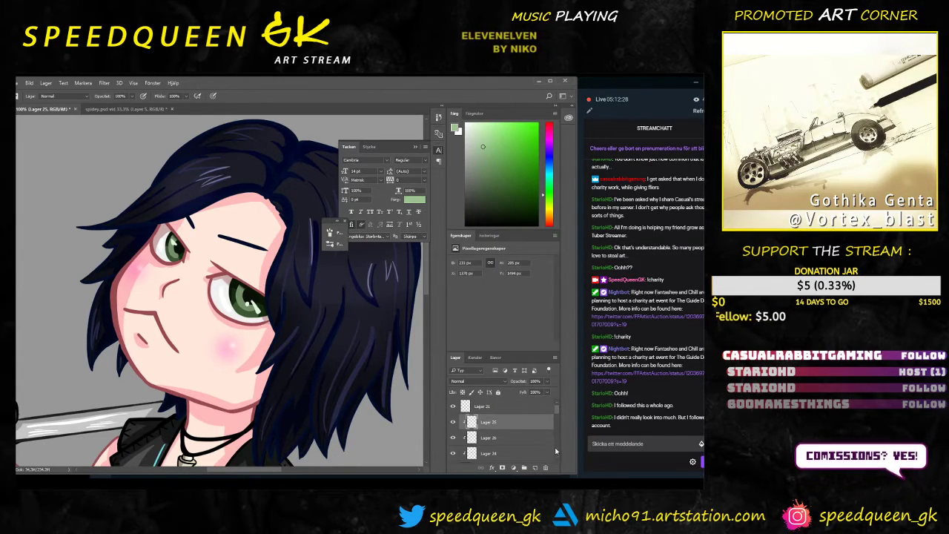
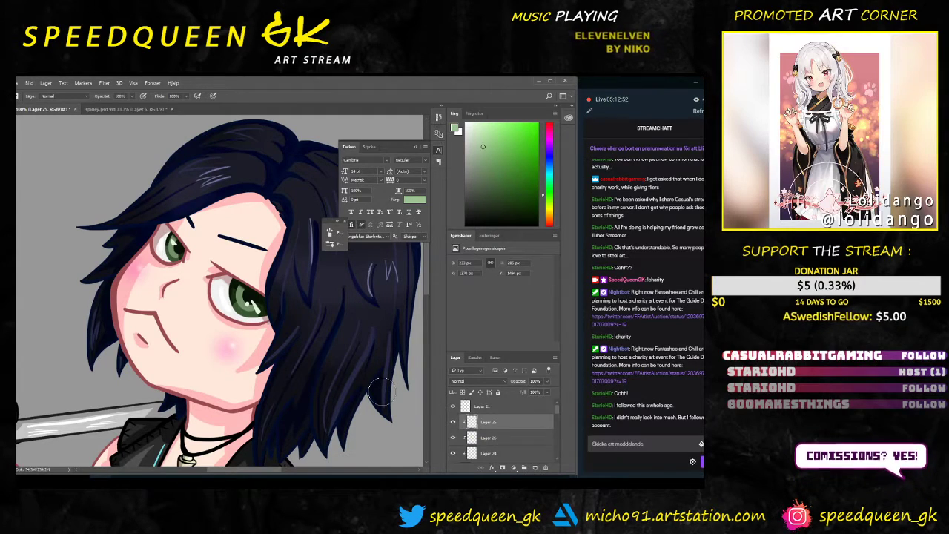
{"action": "key", "text": "ctrl+plus"}
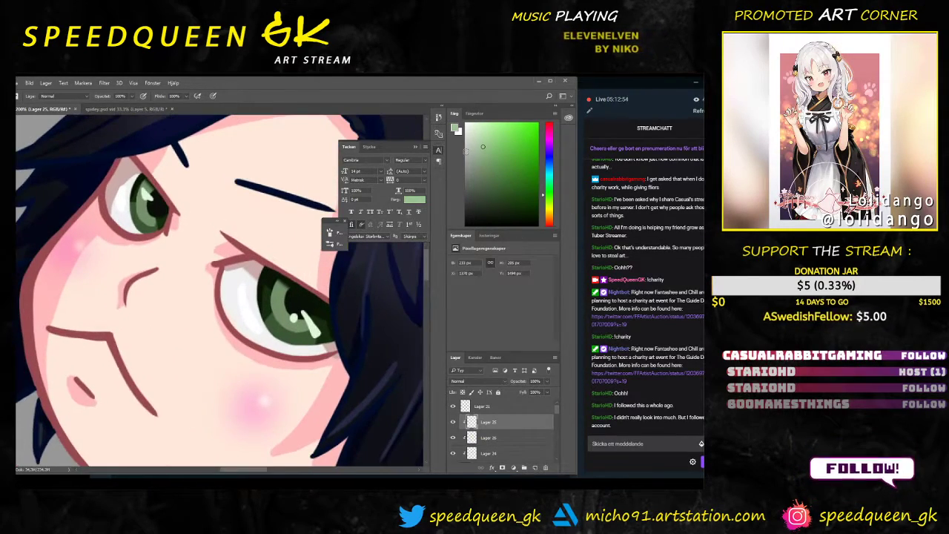
{"action": "left_click", "coordinate": [470, 127]}
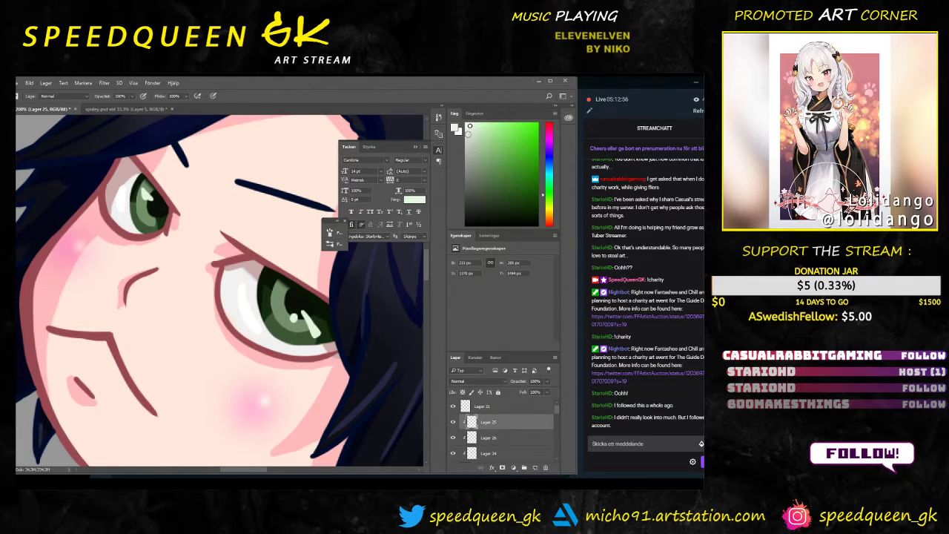
{"action": "right_click", "coordinate": [238, 224]}
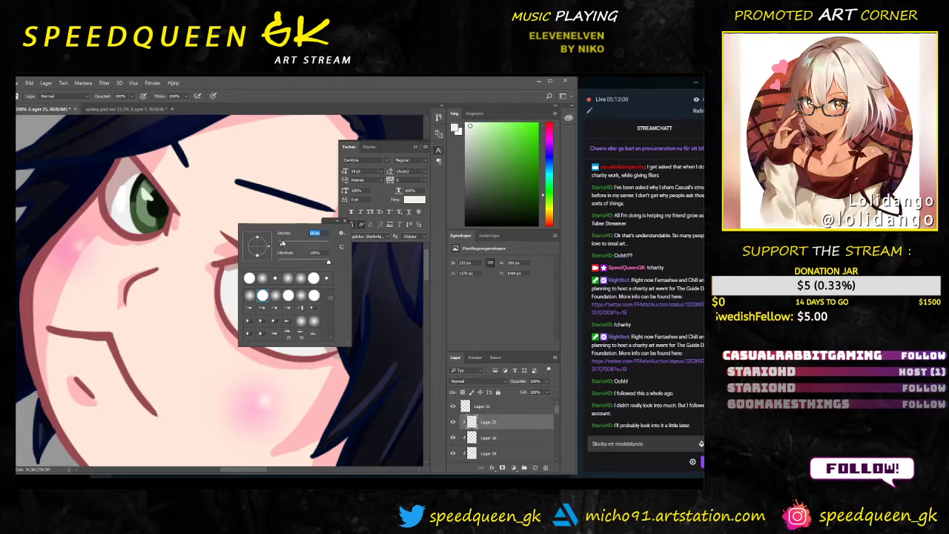
{"action": "key", "text": "Return"}
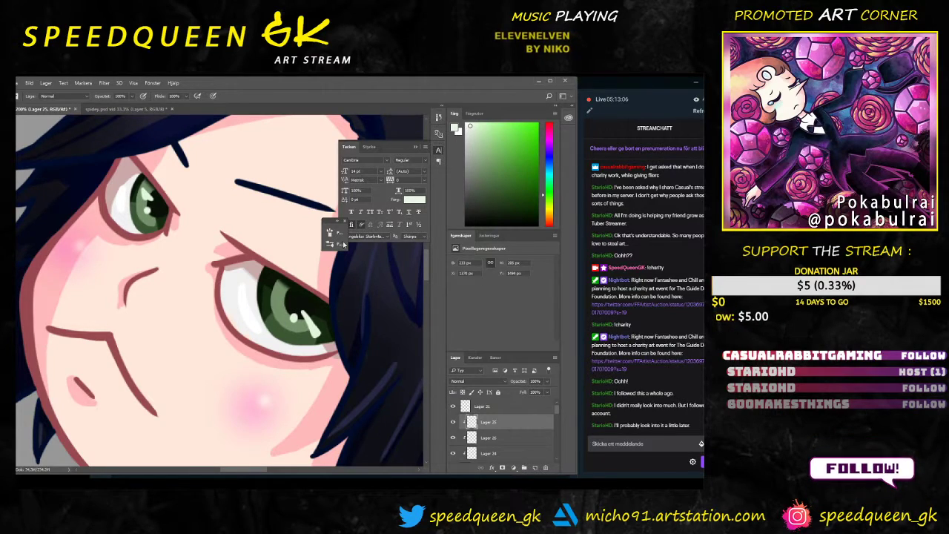
{"action": "right_click", "coordinate": [370, 295]}
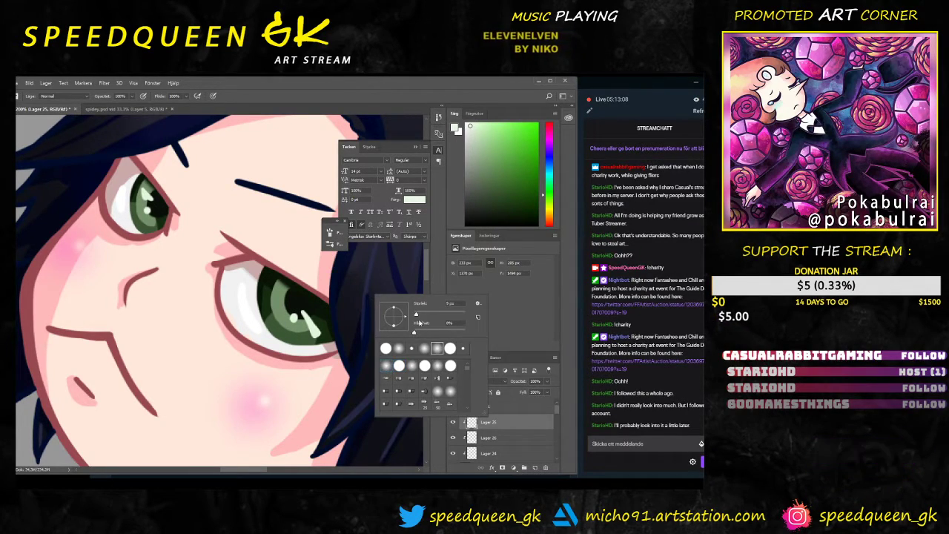
{"action": "left_click_drag", "start_coordinate": [416, 315], "coordinate": [415, 315]}
{"action": "key", "text": "Return"}
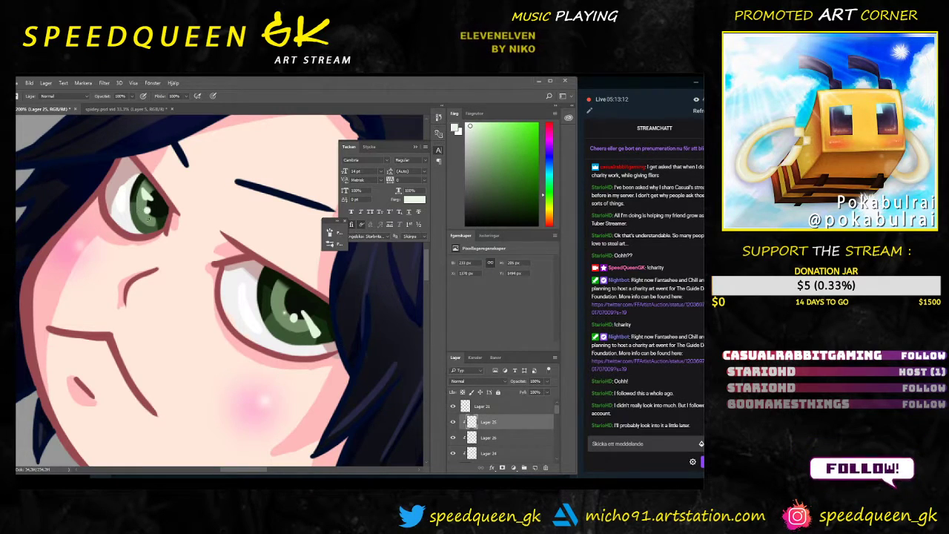
{"action": "right_click", "coordinate": [325, 334]}
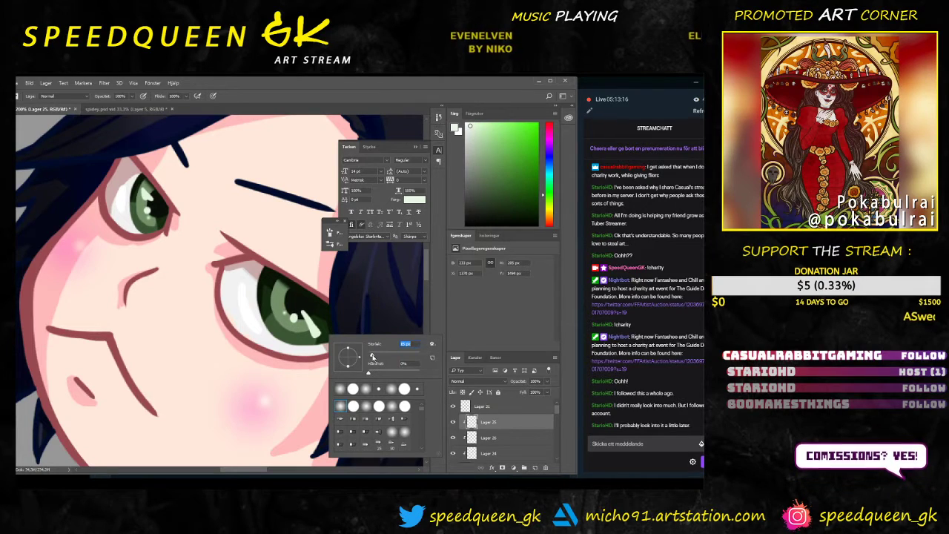
{"action": "key", "text": "Return"}
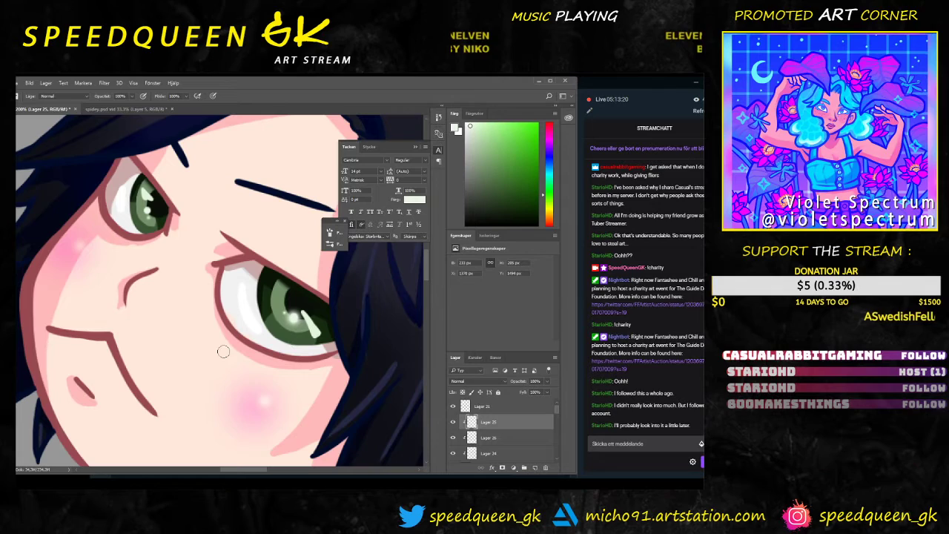
Step: Add a matching soft near-white glow around the highlight dot in the smaller eye's pupil
{"action": "key", "text": "ctrl+minus"}
{"action": "key", "text": "ctrl+plus"}
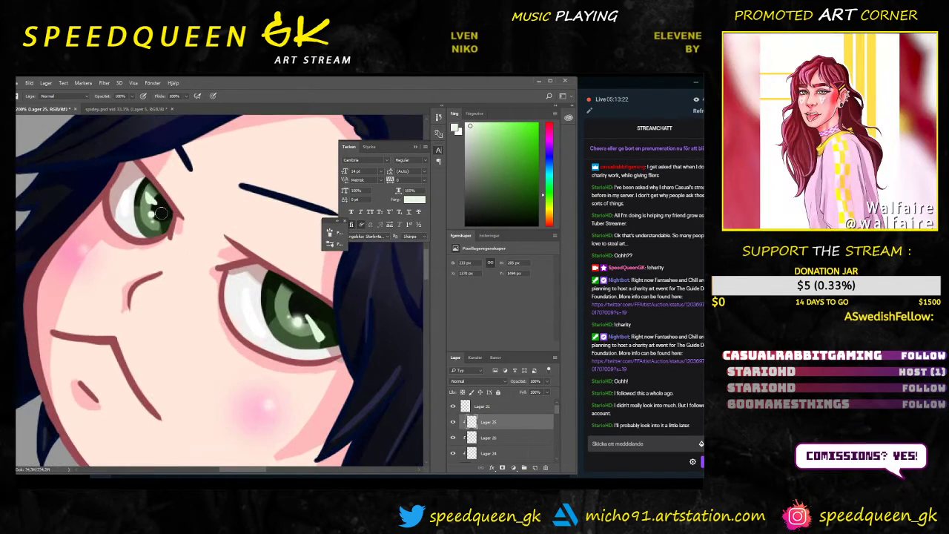
{"action": "key", "text": "ctrl+minus"}
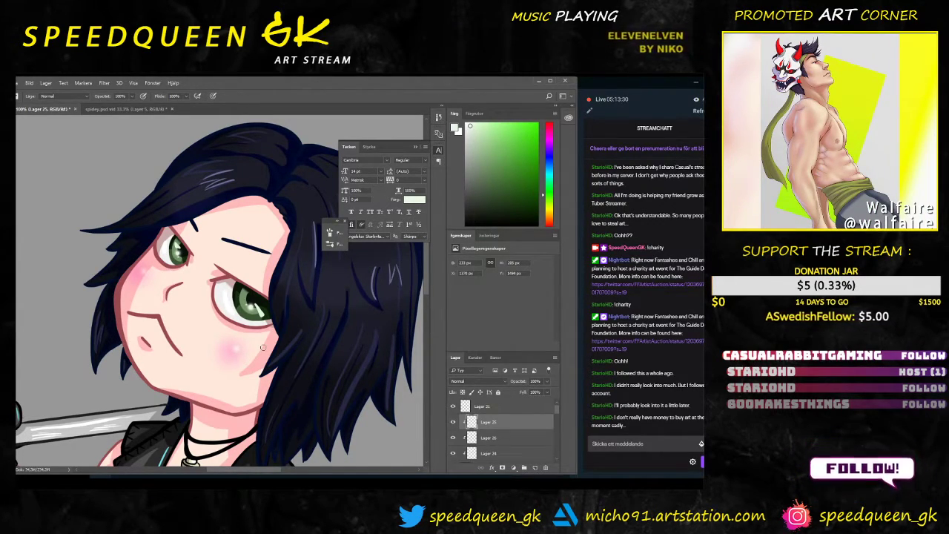
Step: Sample the larger iris's darkest green and paint it along the iris edge beside the hair on Layer 24
{"action": "key", "text": "ctrl+plus"}
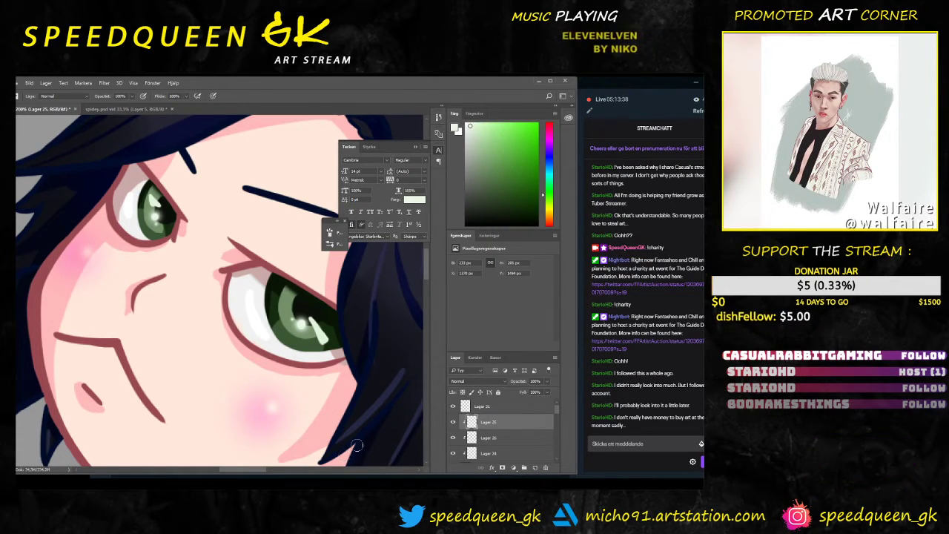
{"action": "left_click_drag", "start_coordinate": [351, 348], "coordinate": [328, 319]}
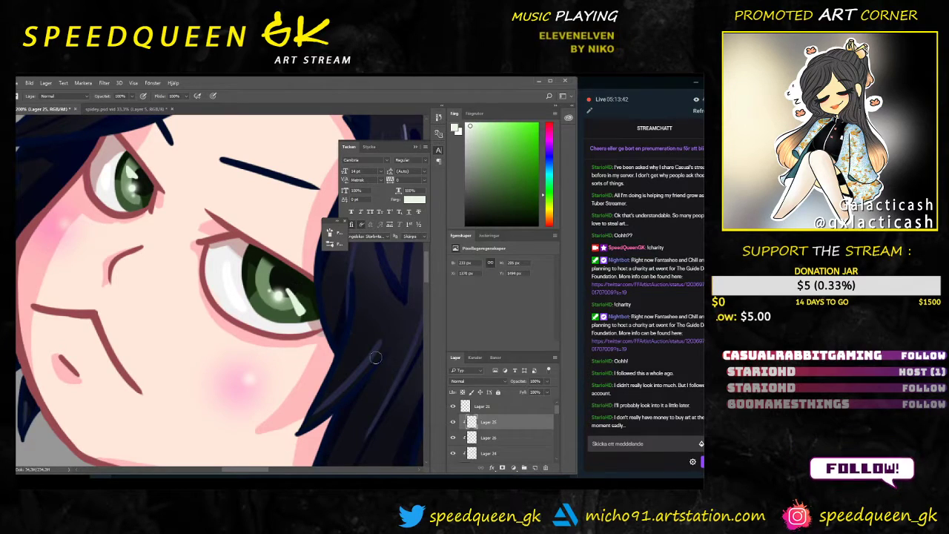
{"action": "scroll", "coordinate": [493, 420], "scroll_direction": "down", "scroll_amount": 1}
{"action": "left_click", "coordinate": [494, 439]}
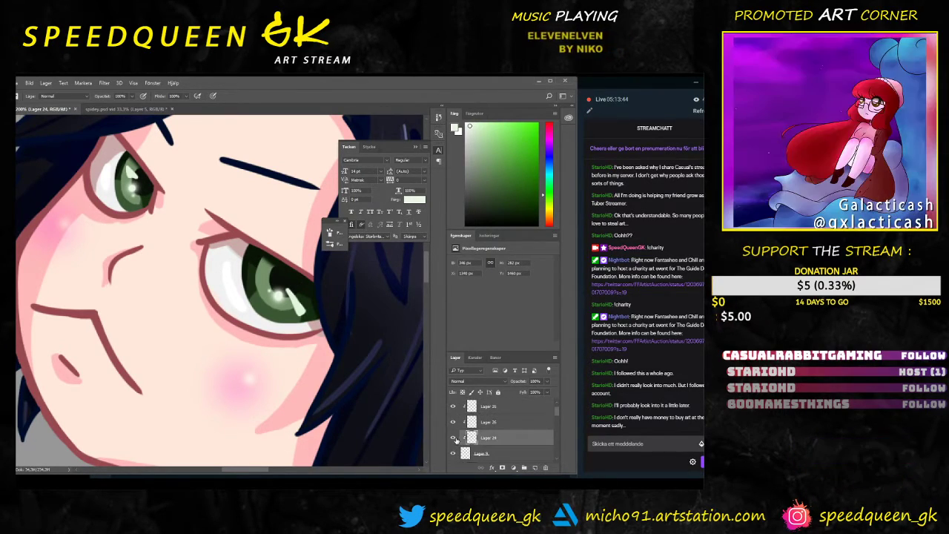
{"action": "left_click", "coordinate": [453, 438]}
{"action": "left_click", "coordinate": [453, 439]}
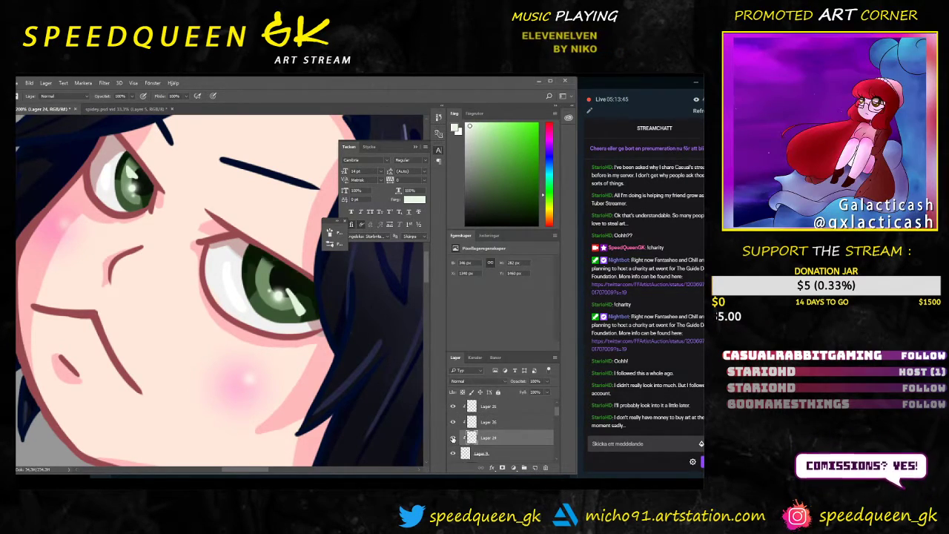
{"action": "left_click", "coordinate": [311, 284], "text": "alt"}
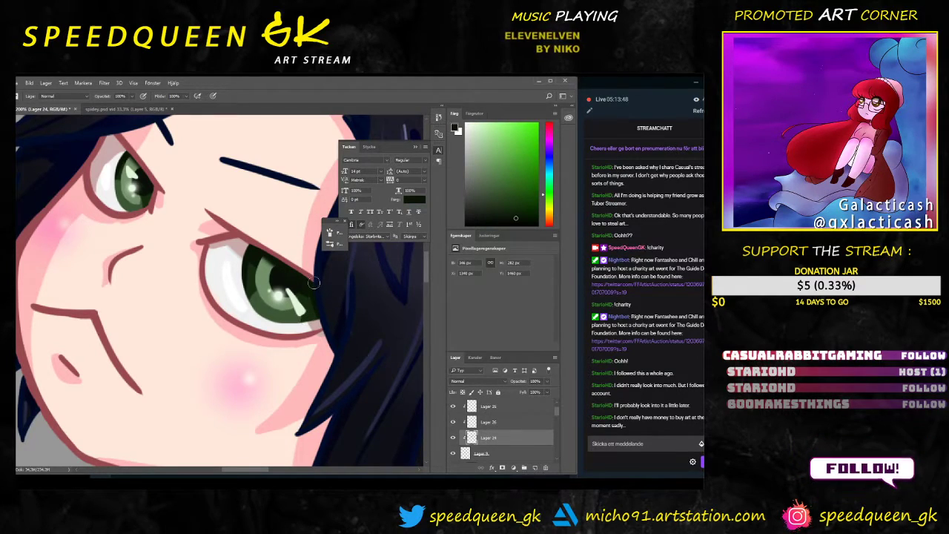
{"action": "left_click_drag", "start_coordinate": [314, 282], "coordinate": [330, 325]}
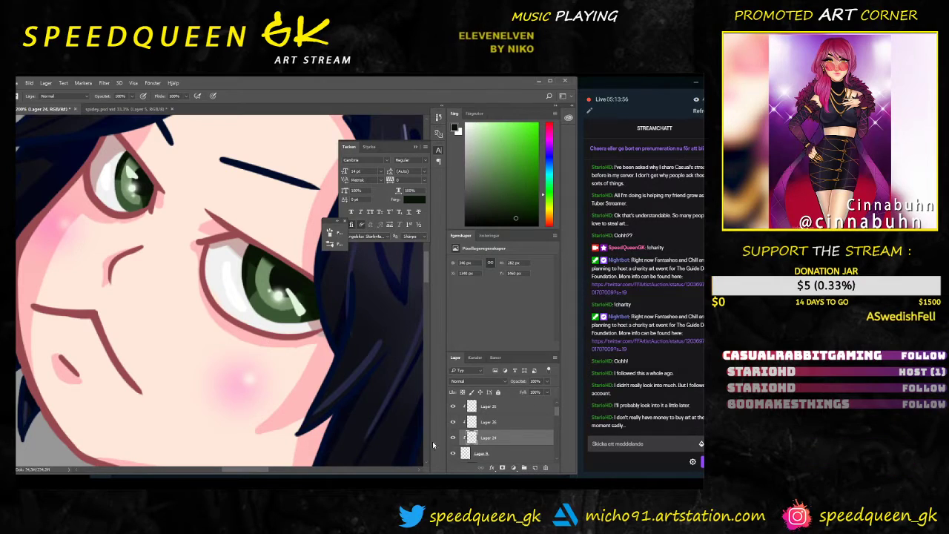
Step: Check the eyes against the whole character and select Layer 21 above the clipped eye layers
{"action": "key", "text": "ctrl+minus"}
{"action": "key", "text": "ctrl+minus"}
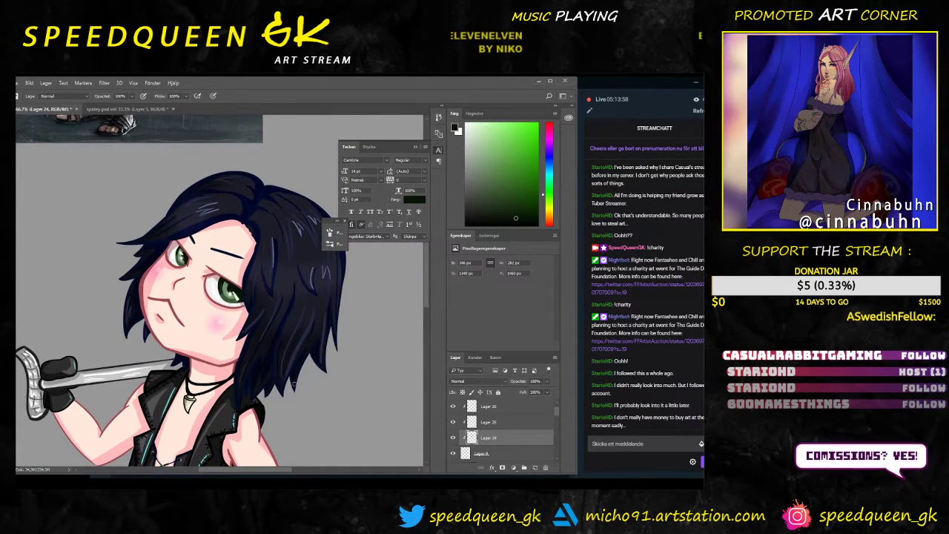
{"action": "key", "text": "ctrl+minus"}
{"action": "key", "text": "ctrl+minus"}
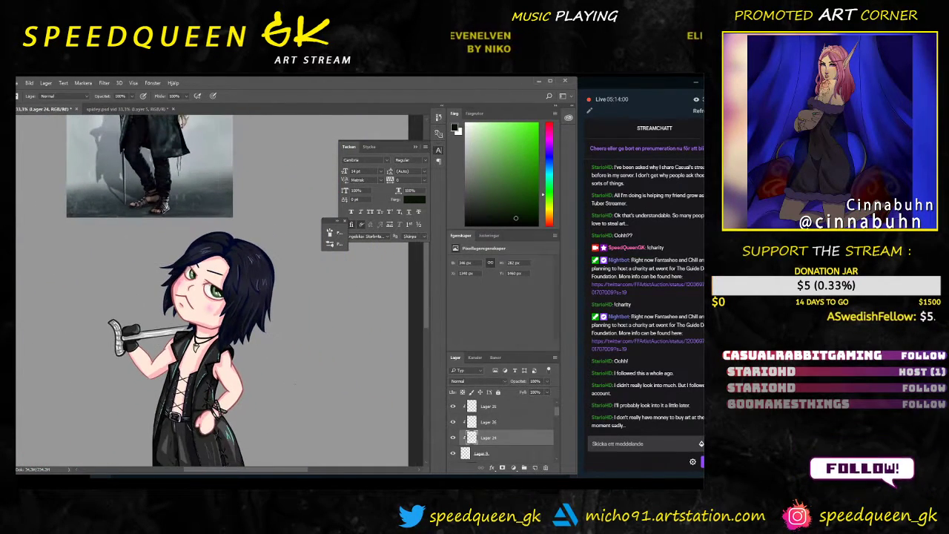
{"action": "key", "text": "ctrl+plus"}
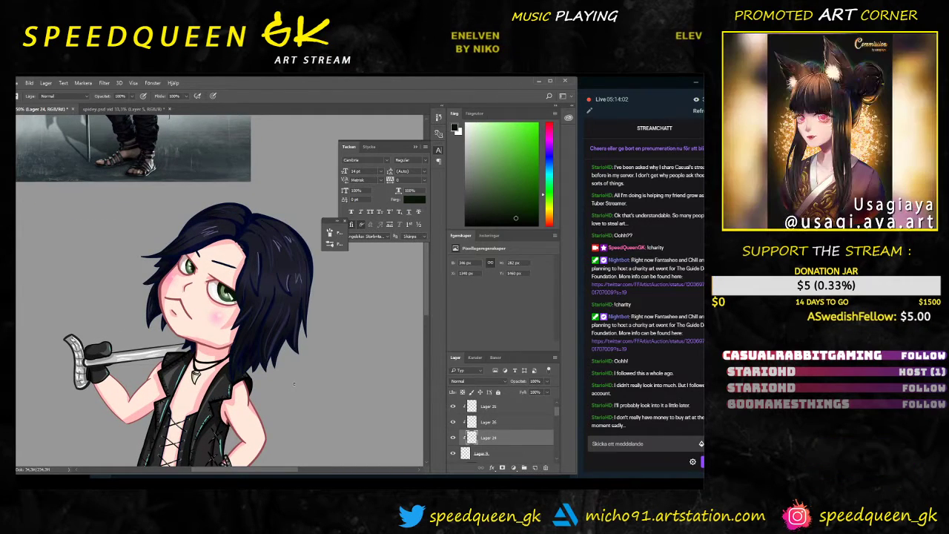
{"action": "key", "text": "ctrl+plus"}
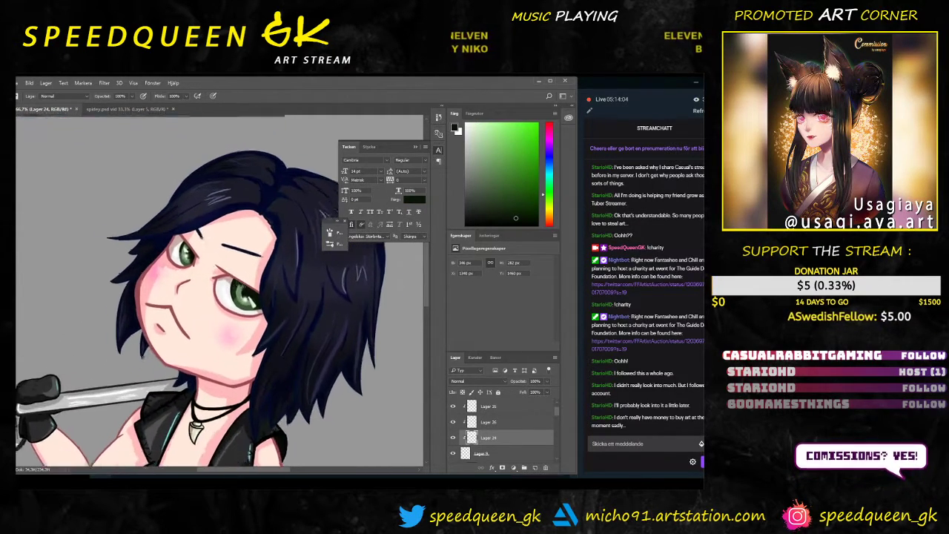
{"action": "key", "text": "ctrl+plus"}
{"action": "scroll", "coordinate": [517, 430], "scroll_direction": "up", "scroll_amount": 1}
{"action": "left_click", "coordinate": [483, 407]}
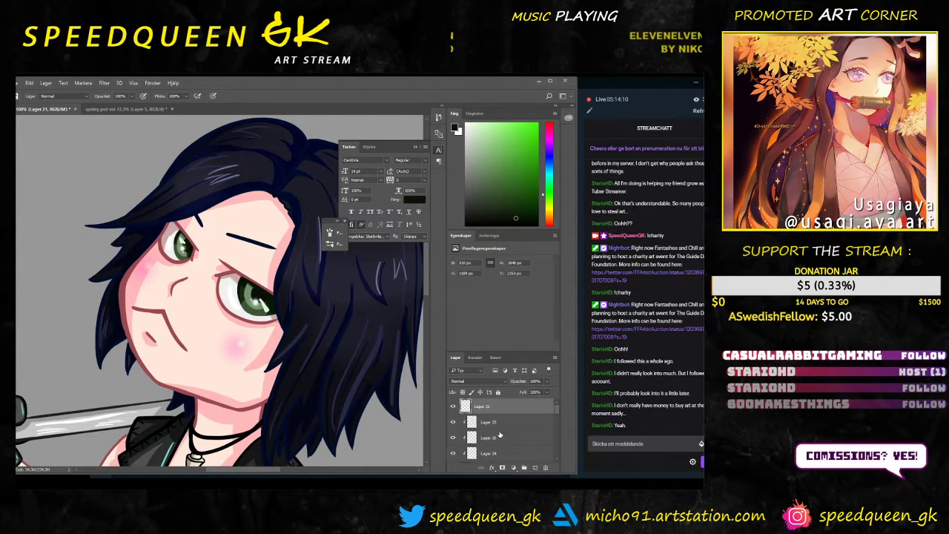
Step: Add a new layer directly above Layer 25 and clip it to the eye layers below
{"action": "left_click", "coordinate": [498, 422]}
{"action": "left_click", "coordinate": [535, 467]}
{"action": "right_click", "coordinate": [508, 423]}
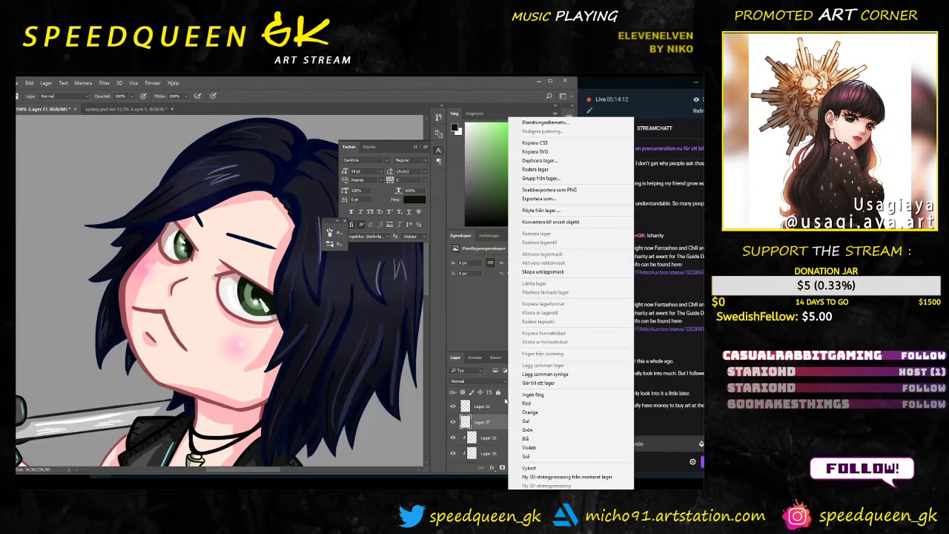
{"action": "left_click", "coordinate": [543, 271]}
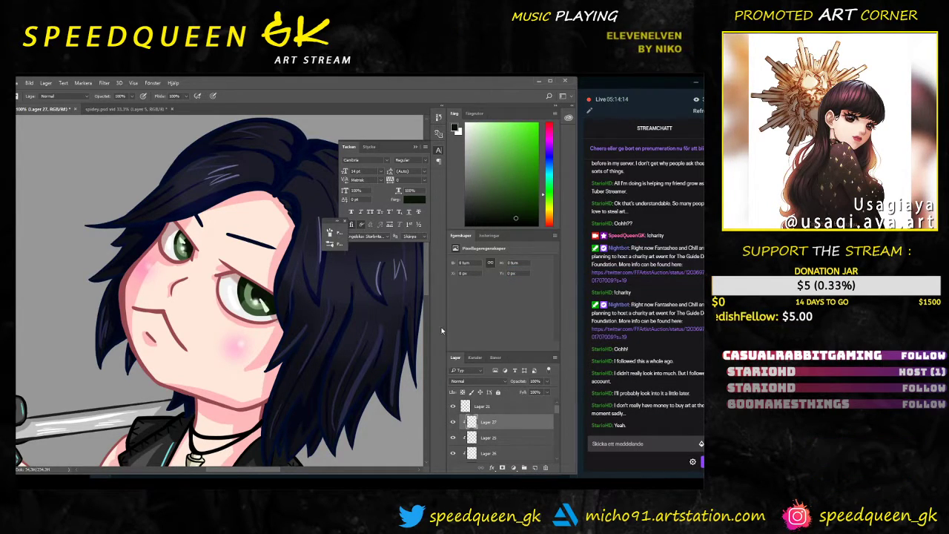
Step: Sample light green from the larger eye and try a soft stroke beside its pupil highlight with a 0% hardness brush
{"action": "key", "text": "ctrl+plus"}
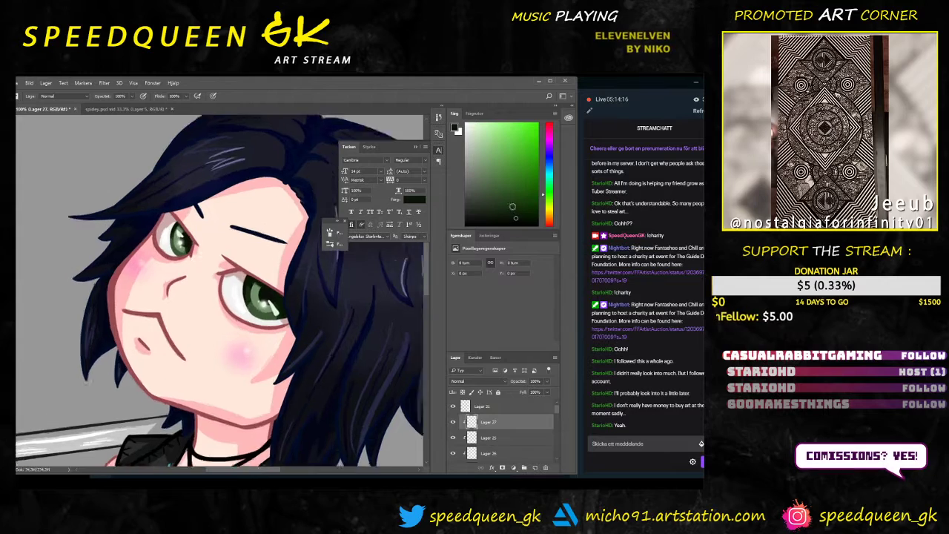
{"action": "key", "text": "ctrl+plus"}
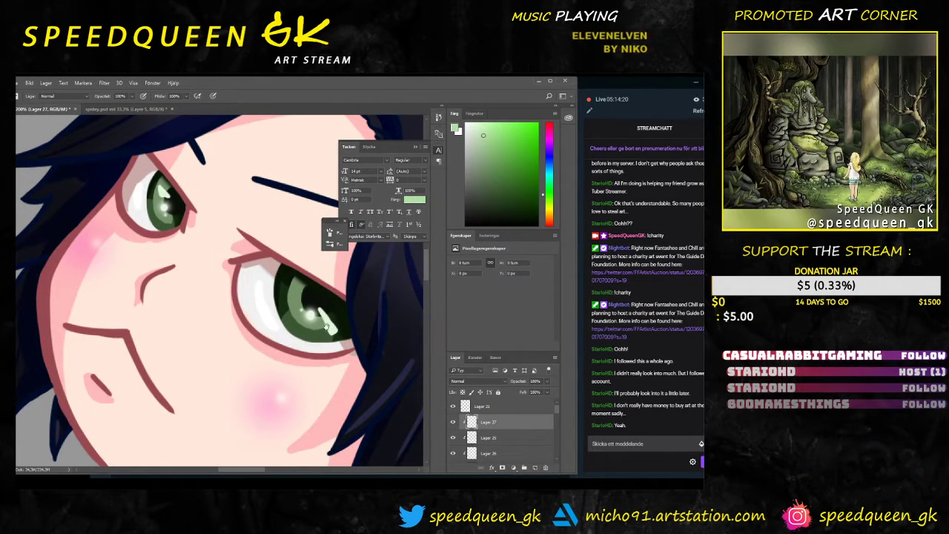
{"action": "left_click_drag", "start_coordinate": [326, 326], "coordinate": [270, 348]}
{"action": "right_click", "coordinate": [255, 315]}
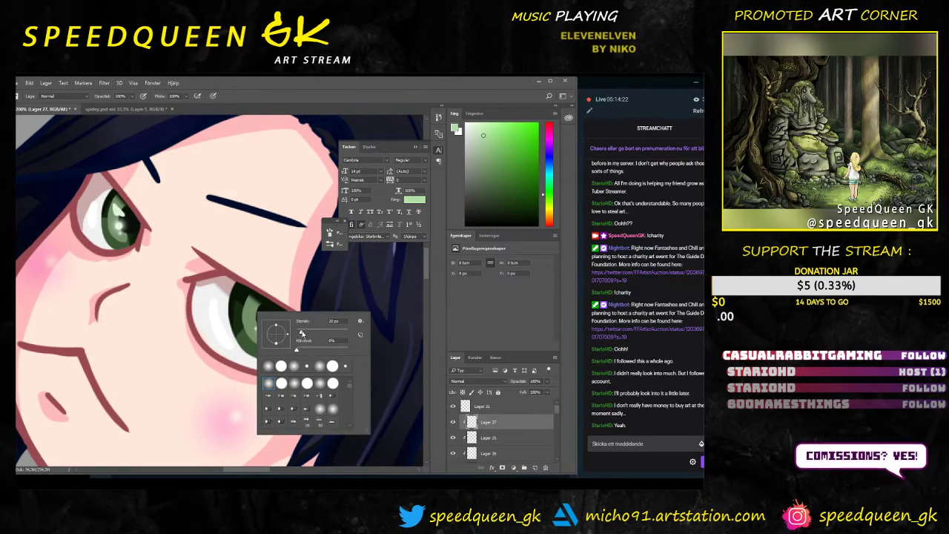
{"action": "left_click_drag", "start_coordinate": [252, 304], "coordinate": [249, 331]}
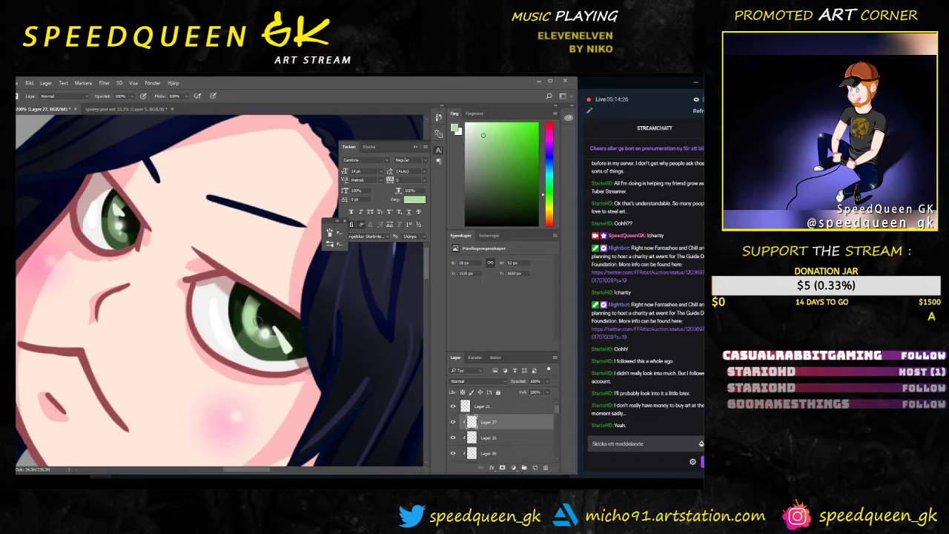
Step: Paint small soft light-green spots in both irises with a smaller 0% hardness brush, and set Layer 27's opacity to 87%
{"action": "right_click", "coordinate": [253, 319]}
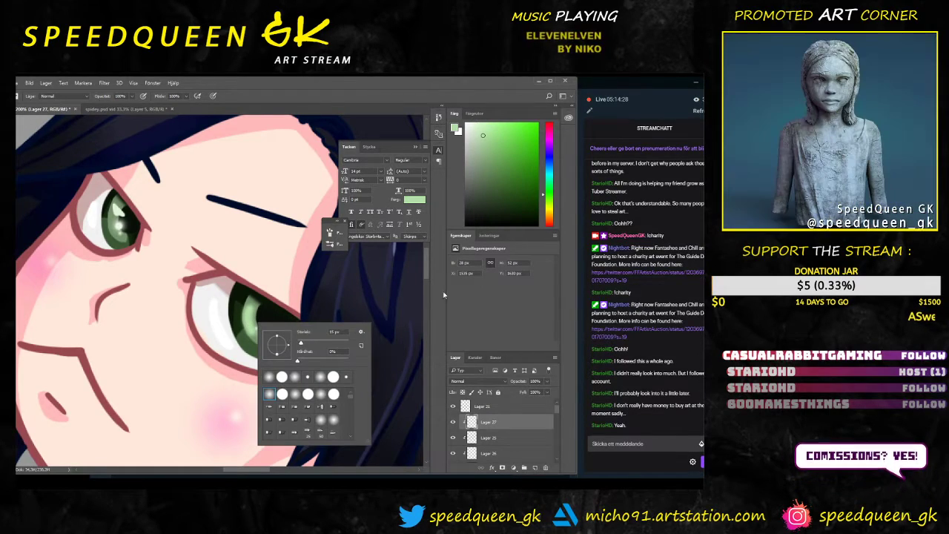
{"action": "key", "text": "Return"}
{"action": "left_click_drag", "start_coordinate": [289, 352], "coordinate": [278, 339]}
{"action": "right_click", "coordinate": [265, 315]}
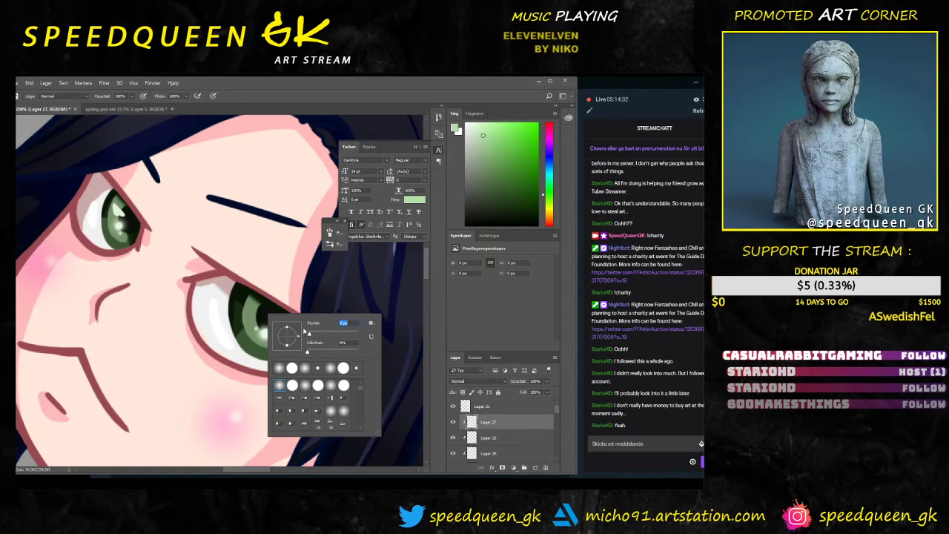
{"action": "key", "text": "Return"}
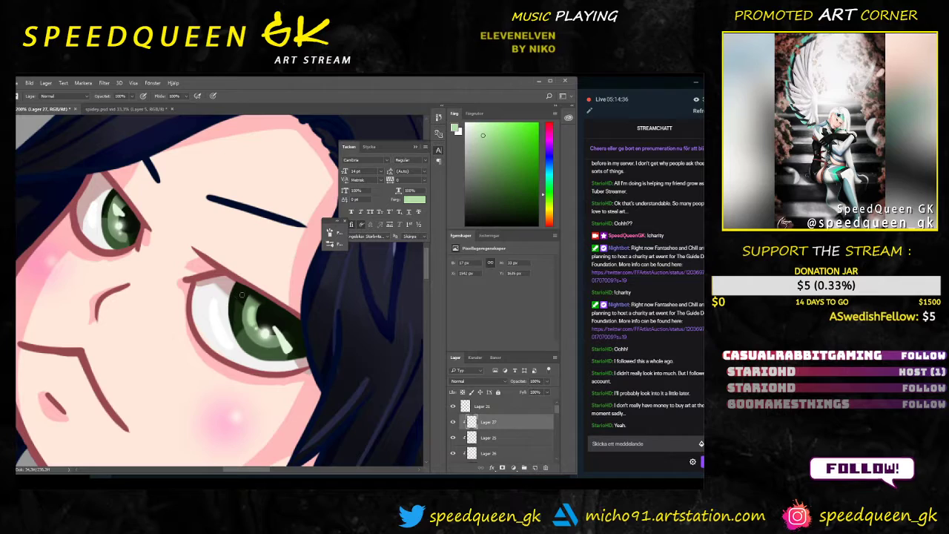
{"action": "key", "text": "ctrl+alt+z"}
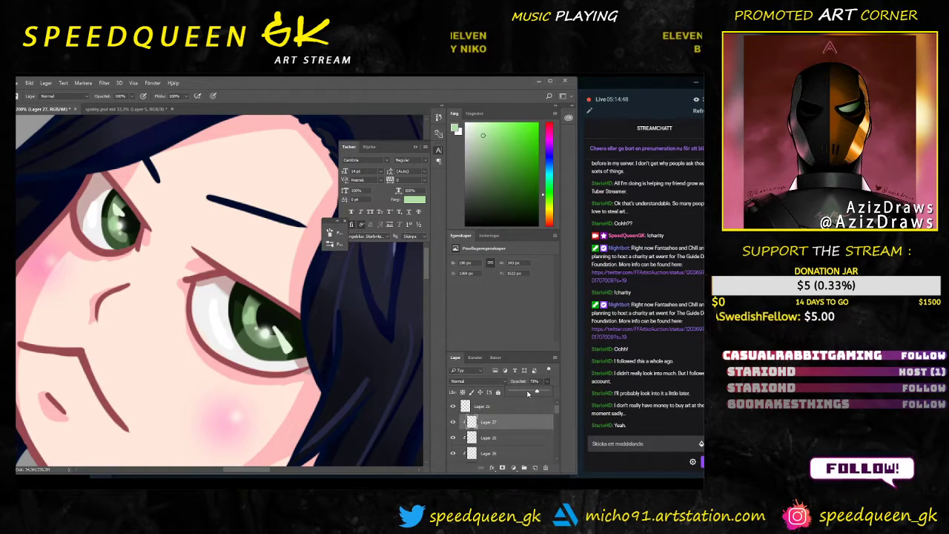
{"action": "left_click_drag", "start_coordinate": [538, 395], "coordinate": [541, 393]}
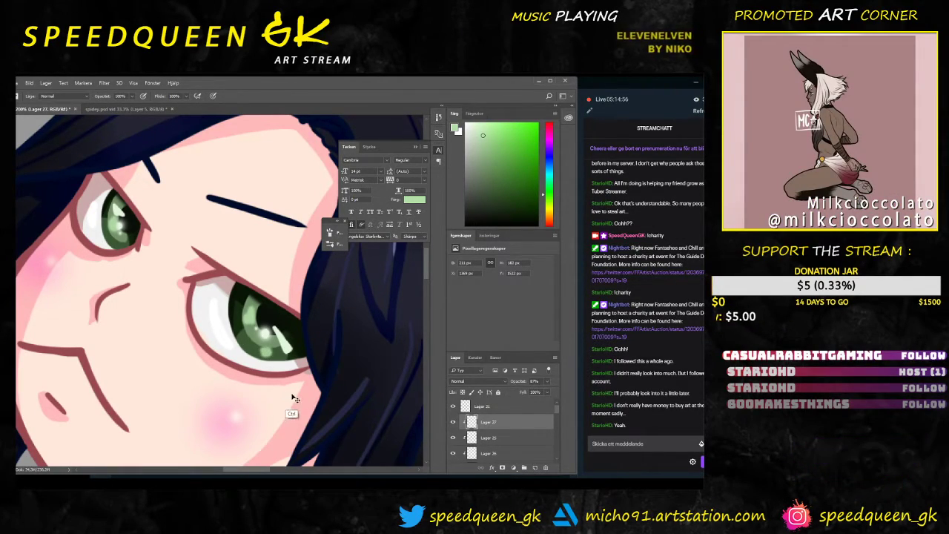
Step: Shift the hue of the painting colour from light green to light blue
{"action": "right_click", "coordinate": [279, 348]}
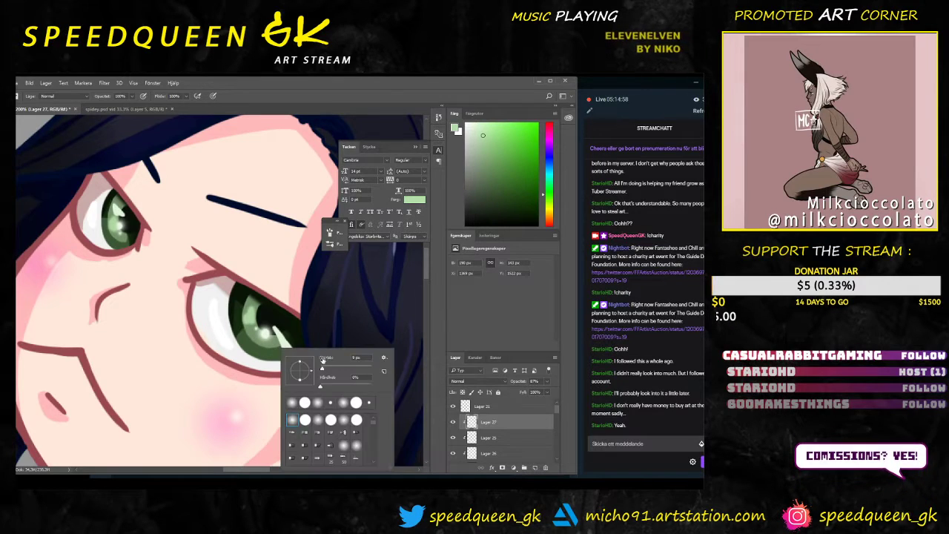
{"action": "left_click", "coordinate": [382, 235]}
{"action": "left_click", "coordinate": [549, 184]}
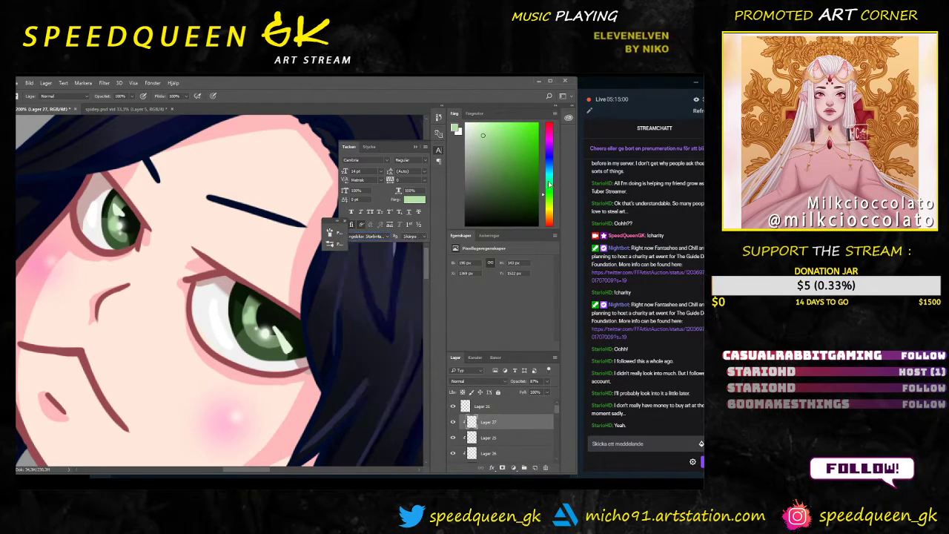
{"action": "left_click_drag", "start_coordinate": [550, 173], "coordinate": [549, 167]}
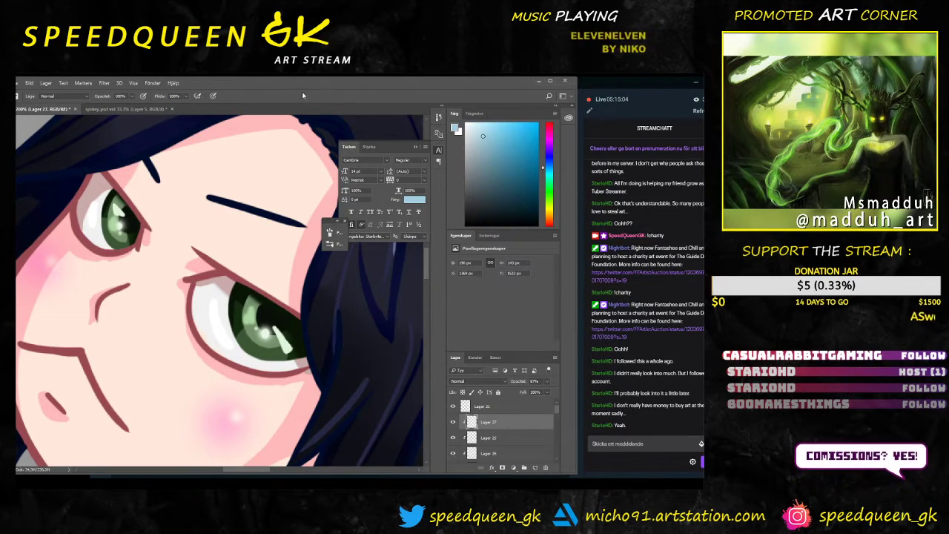
{"action": "key", "text": "v"}
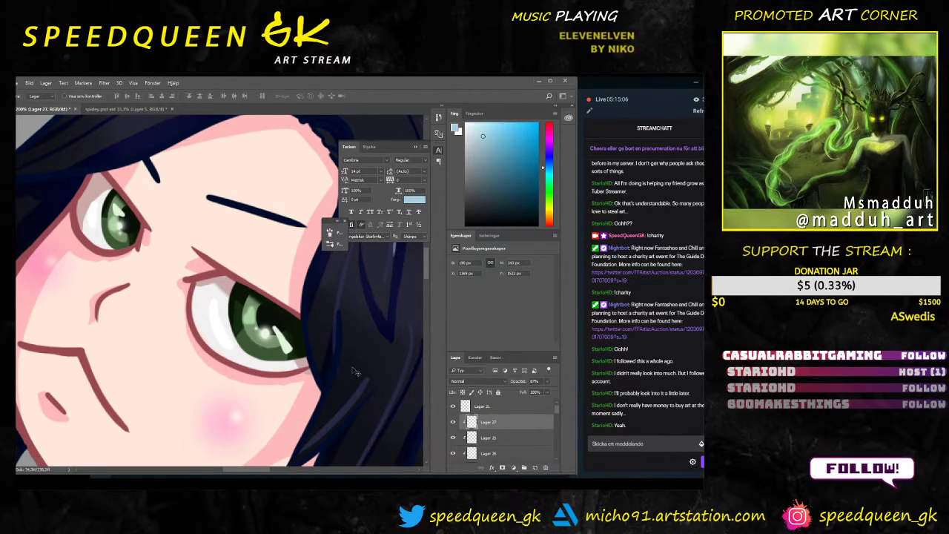
{"action": "left_click", "coordinate": [386, 349]}
{"action": "scroll", "coordinate": [504, 439], "scroll_direction": "up", "scroll_amount": 3}
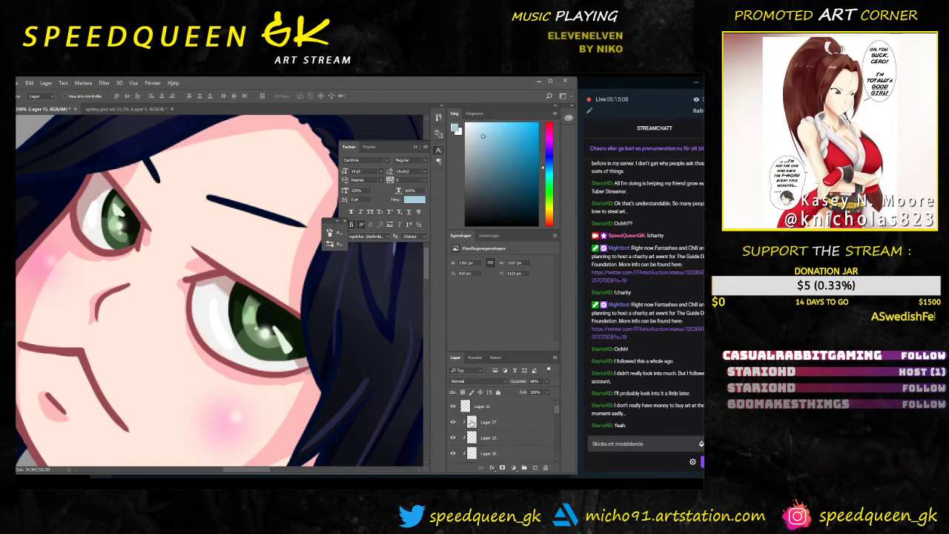
{"action": "left_click", "coordinate": [541, 438]}
{"action": "left_click", "coordinate": [501, 424]}
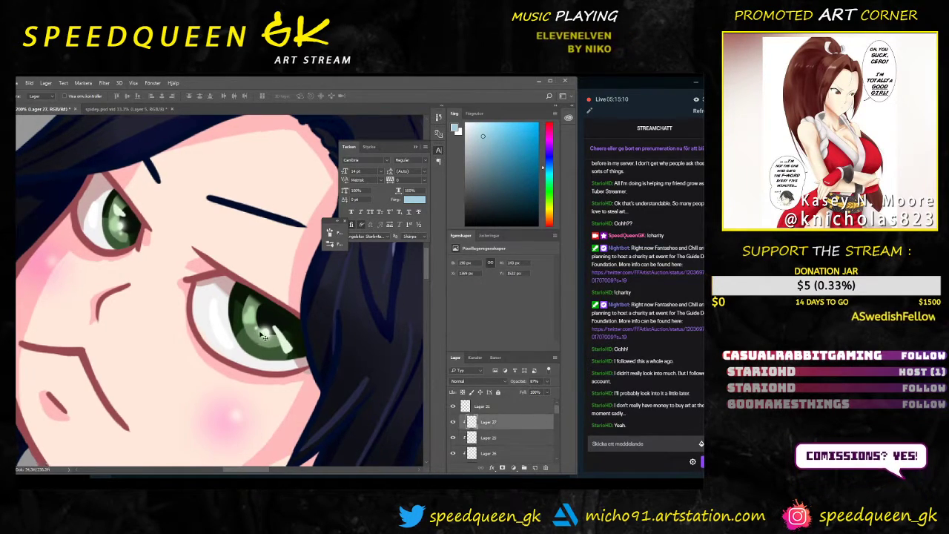
{"action": "scroll", "coordinate": [261, 335], "scroll_direction": "down", "scroll_amount": 2}
{"action": "left_click_drag", "start_coordinate": [286, 392], "coordinate": [290, 307]}
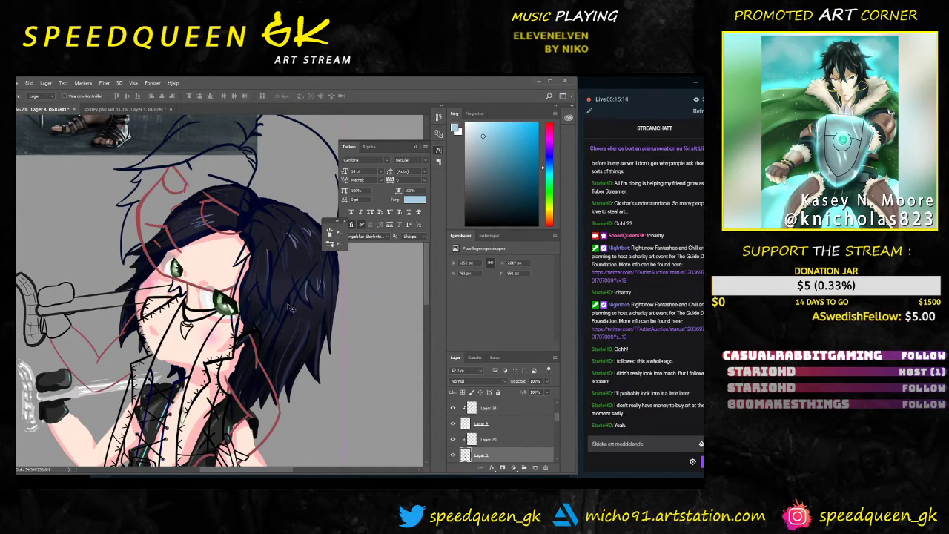
{"action": "key", "text": "ctrl+z"}
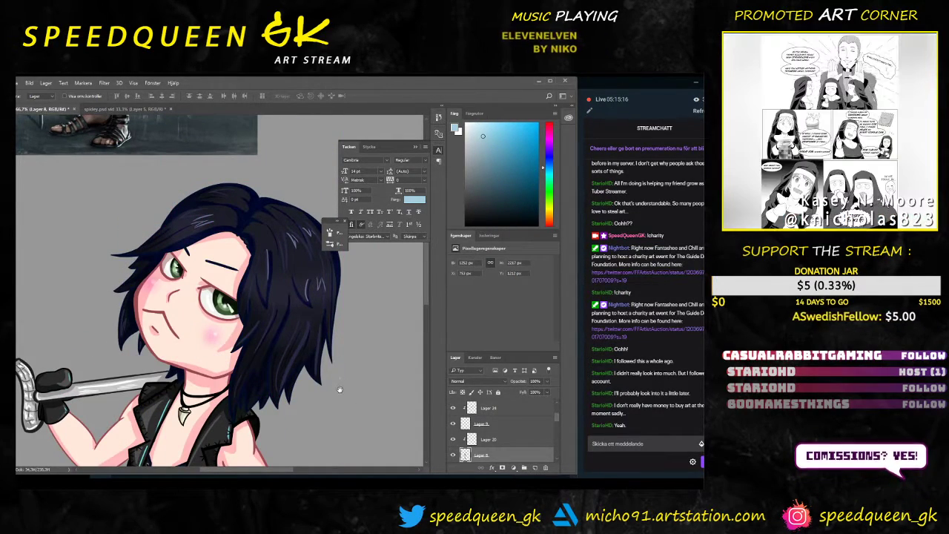
Step: Sample the turquoise highlight on the lower part of the coat with the Brush tool as the painting colour
{"action": "scroll", "coordinate": [316, 324], "scroll_direction": "down", "scroll_amount": 5}
{"action": "scroll", "coordinate": [293, 353], "scroll_direction": "down", "scroll_amount": 2}
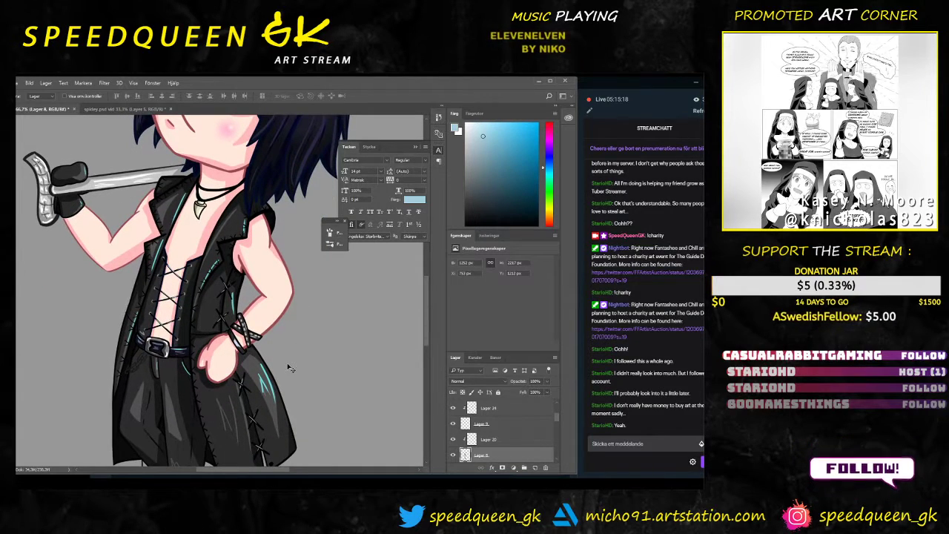
{"action": "key", "text": "b"}
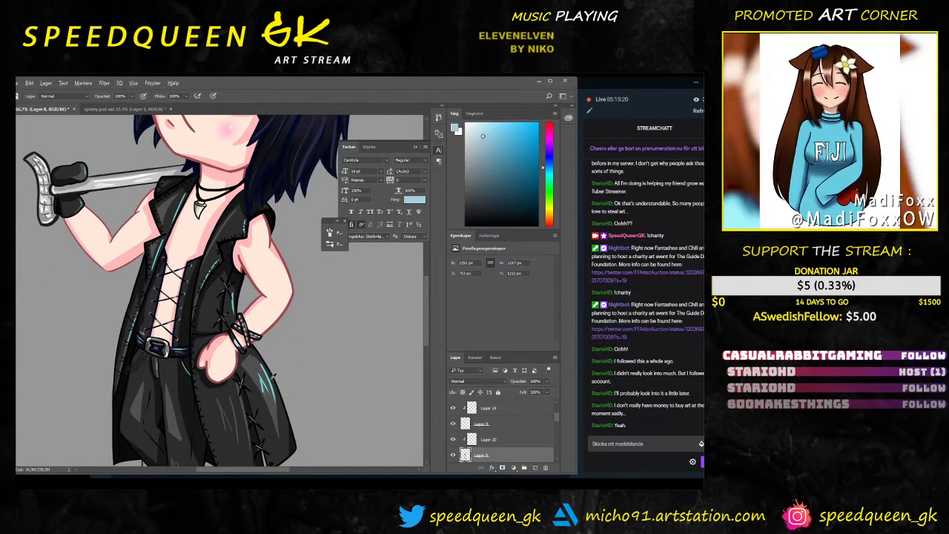
{"action": "left_click", "coordinate": [267, 376], "text": "alt"}
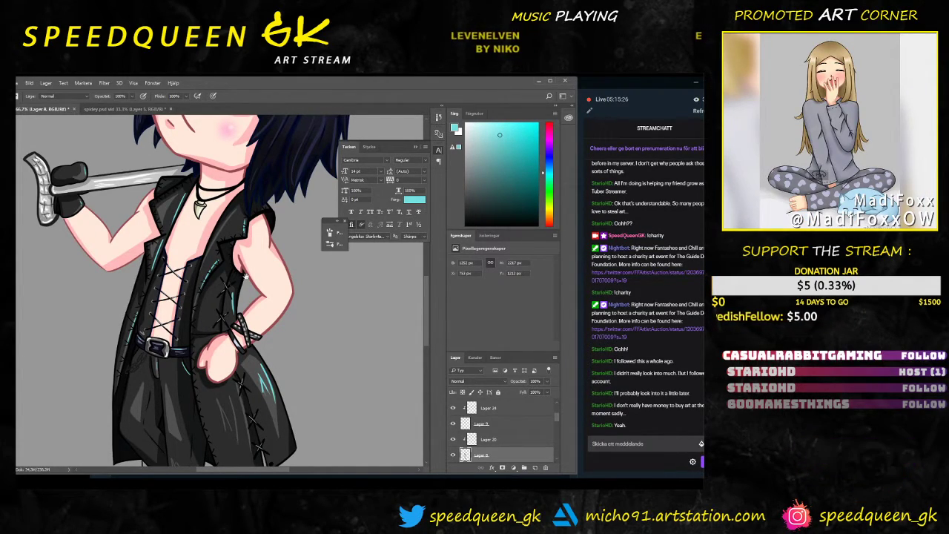
Step: Add another new layer above Layer 27 and clip it to the eye layers below
{"action": "scroll", "coordinate": [245, 276], "scroll_direction": "up", "scroll_amount": 5}
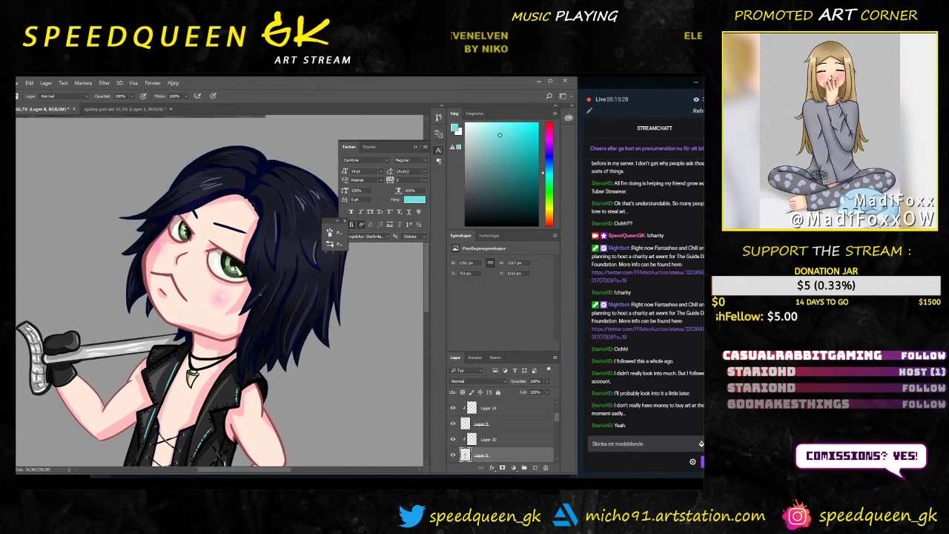
{"action": "key", "text": "ctrl+plus"}
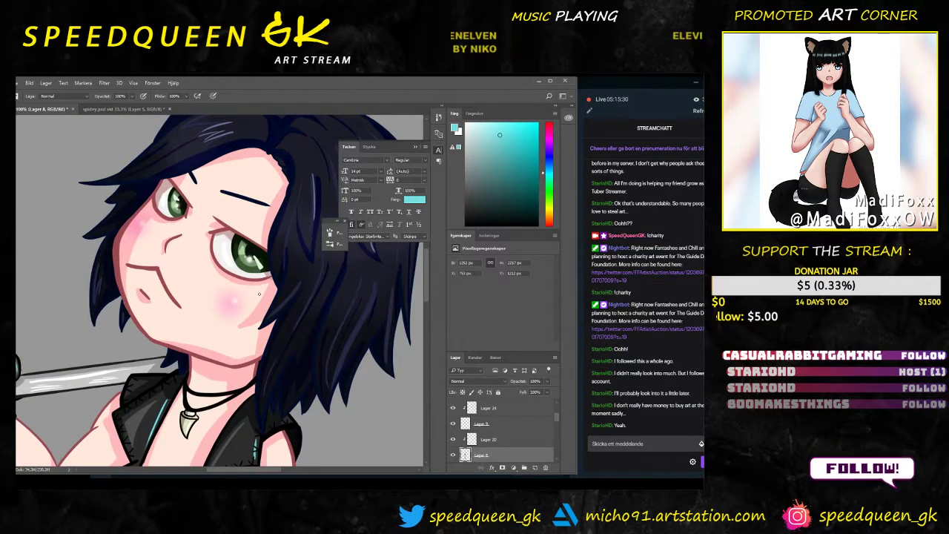
{"action": "key", "text": "ctrl+plus"}
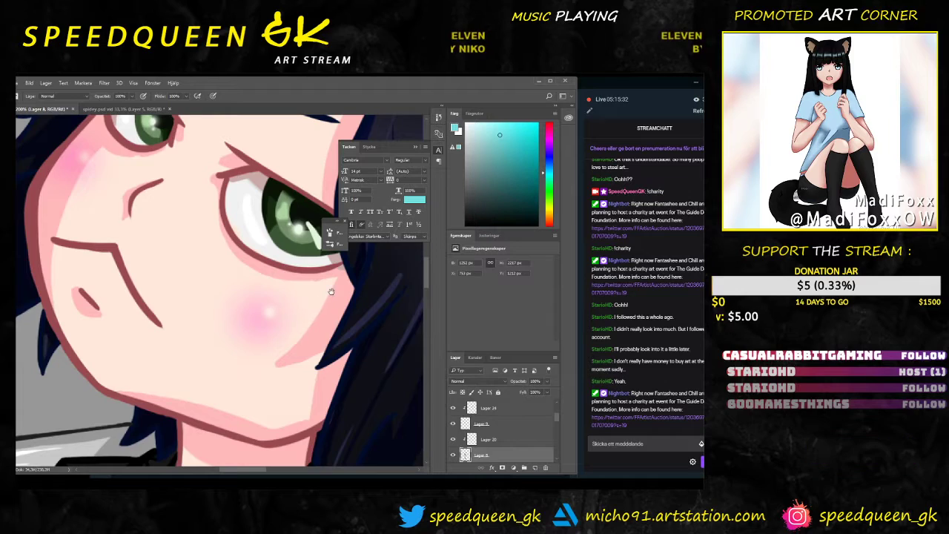
{"action": "left_click_drag", "start_coordinate": [331, 292], "coordinate": [249, 364]}
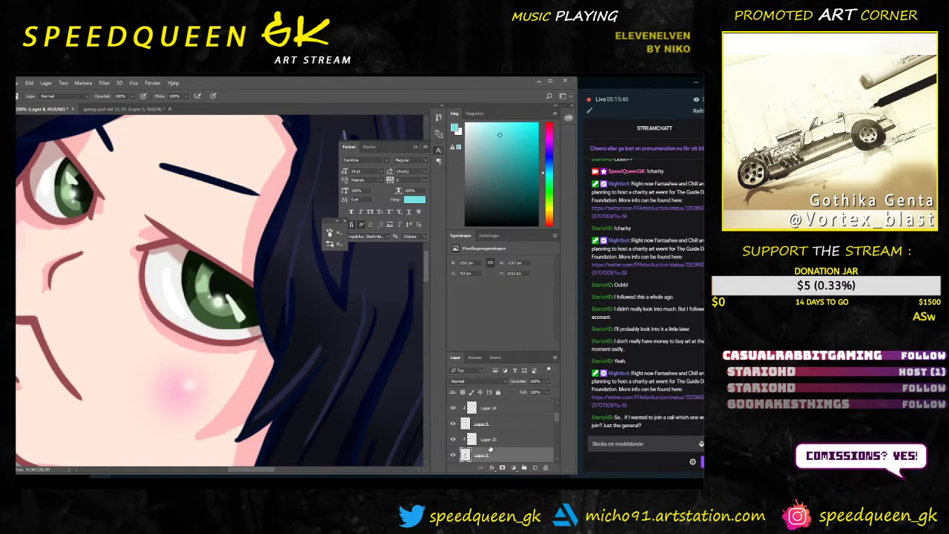
{"action": "scroll", "coordinate": [490, 449], "scroll_direction": "down", "scroll_amount": 1}
{"action": "scroll", "coordinate": [486, 451], "scroll_direction": "up", "scroll_amount": 2}
{"action": "scroll", "coordinate": [480, 453], "scroll_direction": "down", "scroll_amount": 1}
{"action": "left_click", "coordinate": [468, 444]}
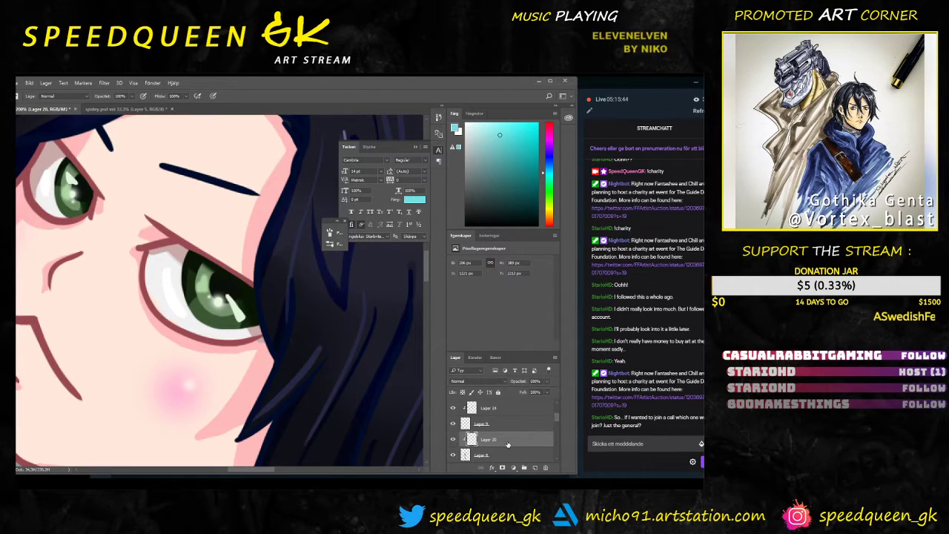
{"action": "scroll", "coordinate": [508, 444], "scroll_direction": "up", "scroll_amount": 3}
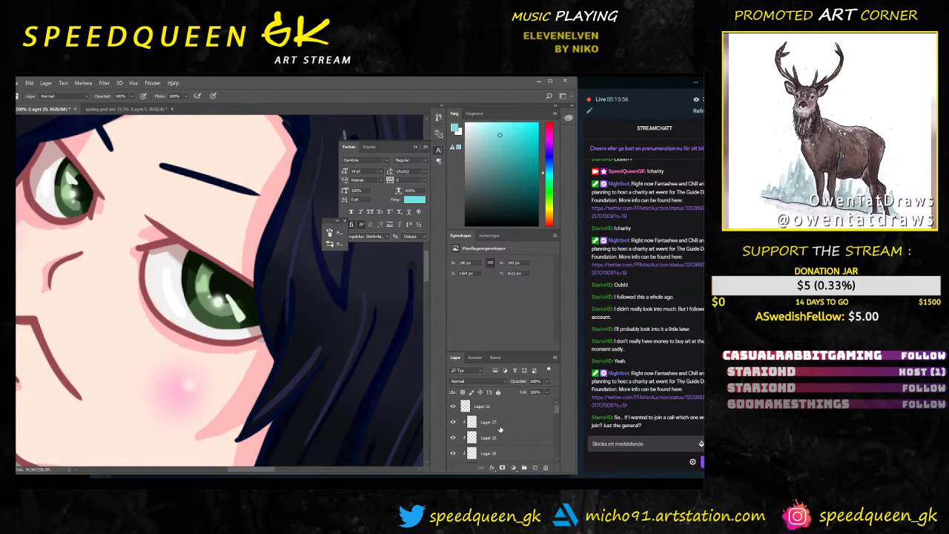
{"action": "left_click", "coordinate": [504, 422]}
{"action": "left_click", "coordinate": [536, 469]}
{"action": "right_click", "coordinate": [509, 422]}
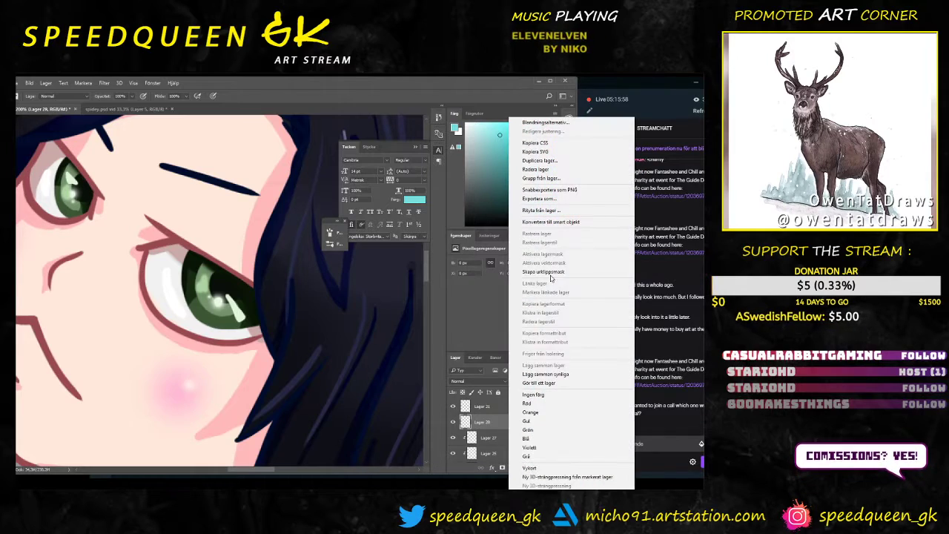
{"action": "left_click", "coordinate": [553, 276]}
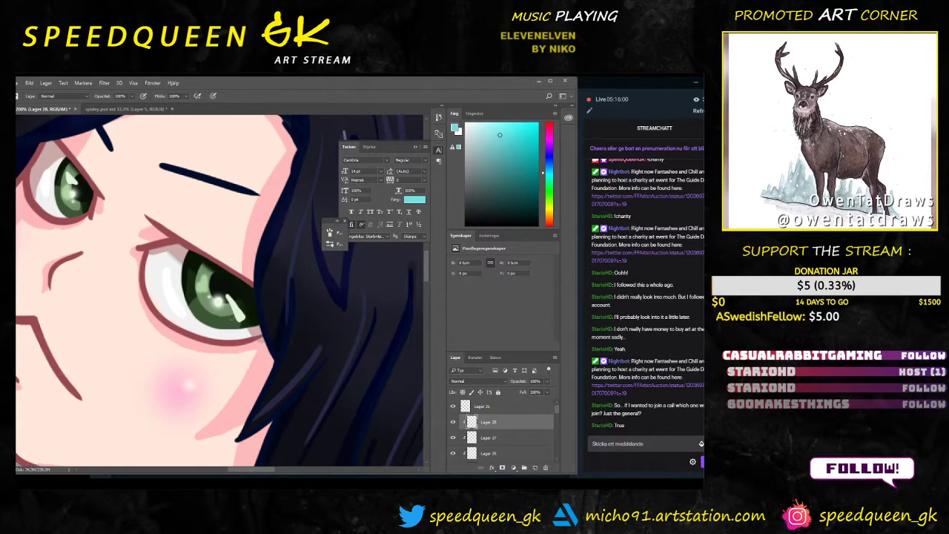
Step: Paint soft pale-cyan reflections in both irises on Layer 28 with a 0% hardness brush, replacing the first turquoise dab
{"action": "left_click", "coordinate": [205, 289]}
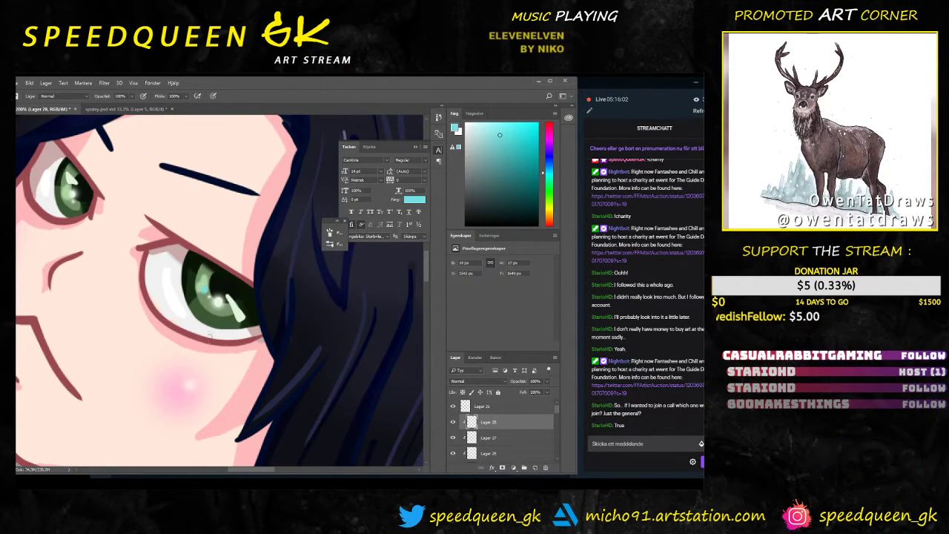
{"action": "key", "text": "ctrl+z"}
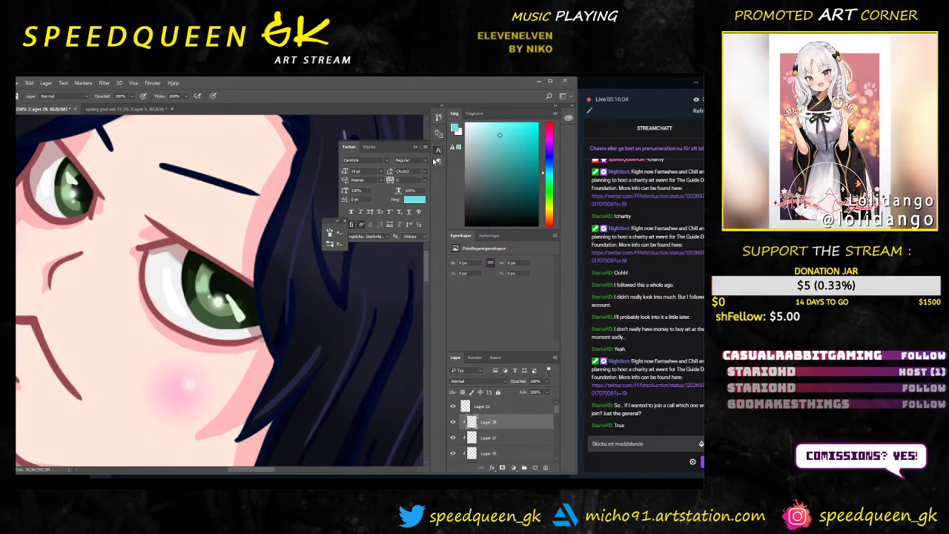
{"action": "right_click", "coordinate": [239, 306]}
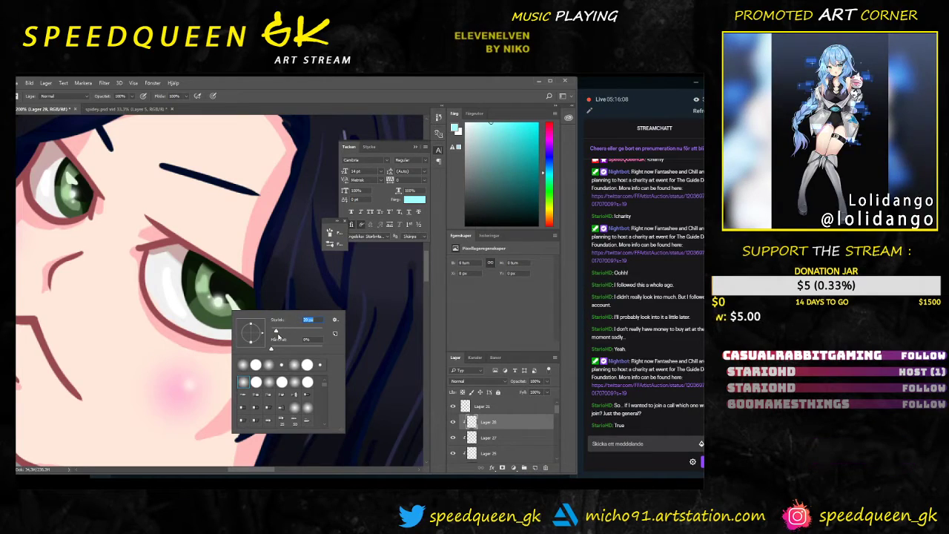
{"action": "left_click", "coordinate": [321, 274]}
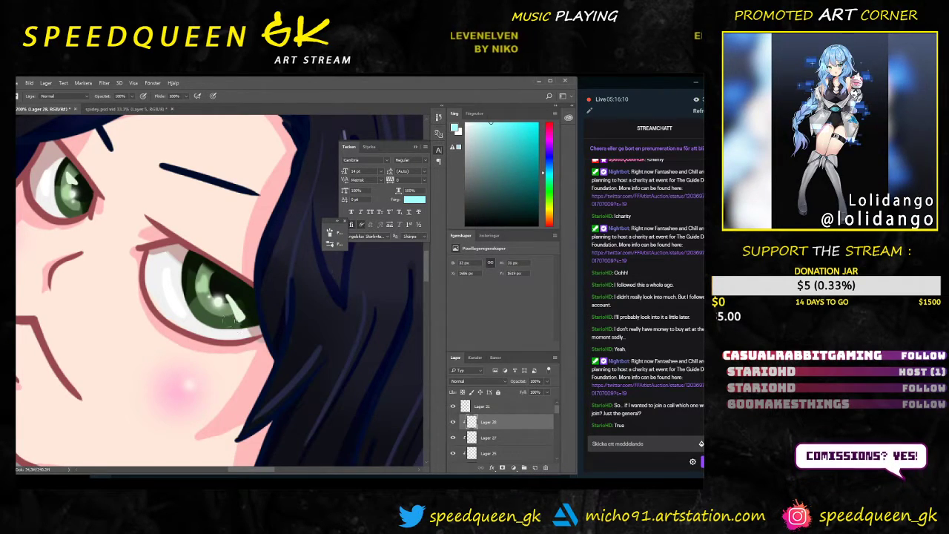
{"action": "key", "text": "ctrl+minus"}
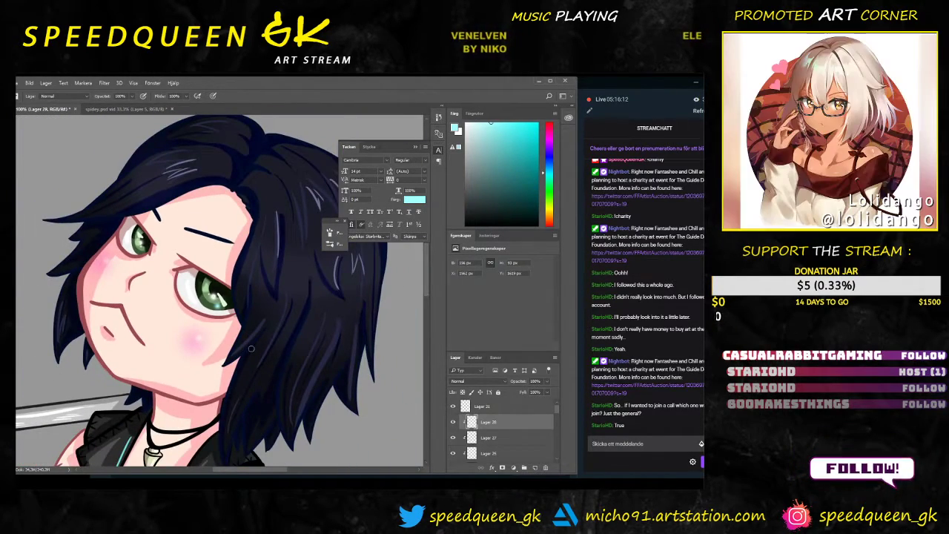
Step: Paint cyan reflections in the lower part of both irises with a 100% hardness brush, and lower Layer 28's opacity
{"action": "right_click", "coordinate": [229, 310]}
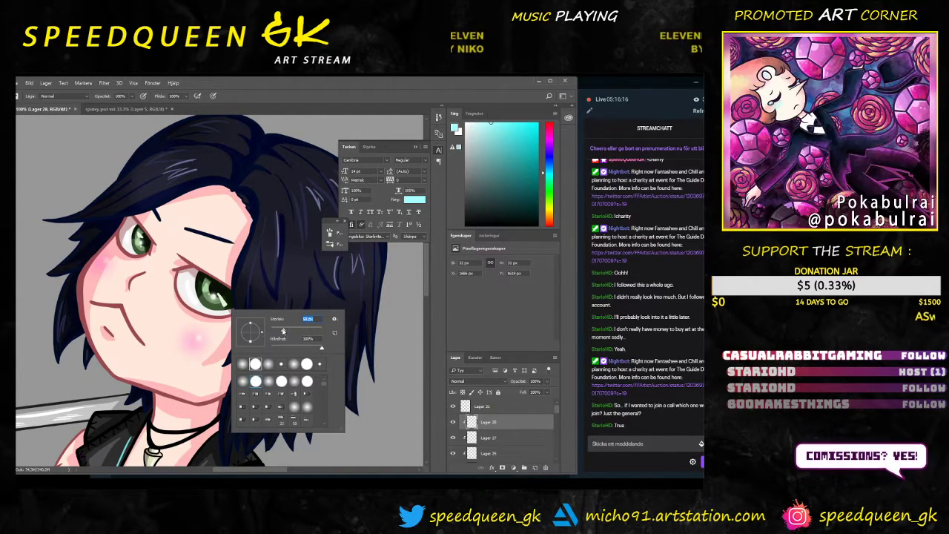
{"action": "left_click_drag", "start_coordinate": [212, 305], "coordinate": [234, 313]}
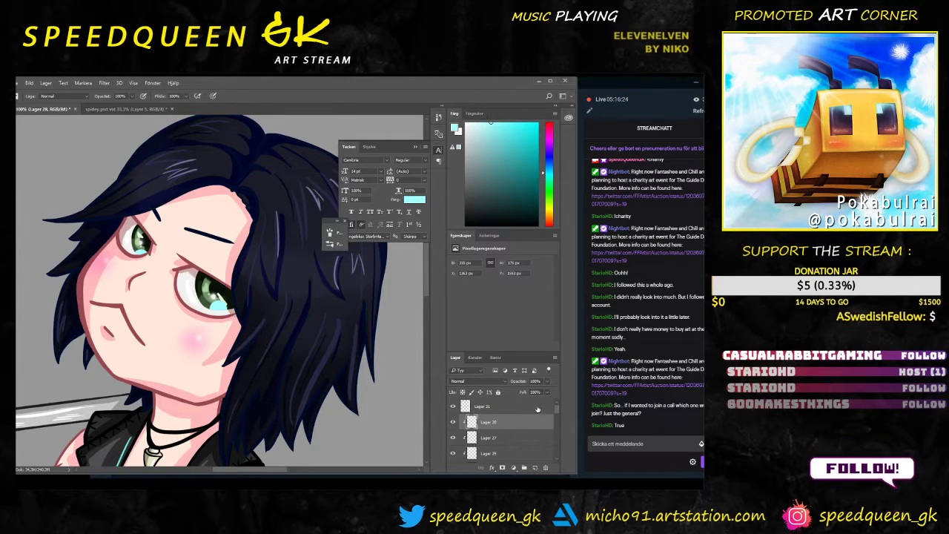
{"action": "left_click_drag", "start_coordinate": [526, 391], "coordinate": [523, 393]}
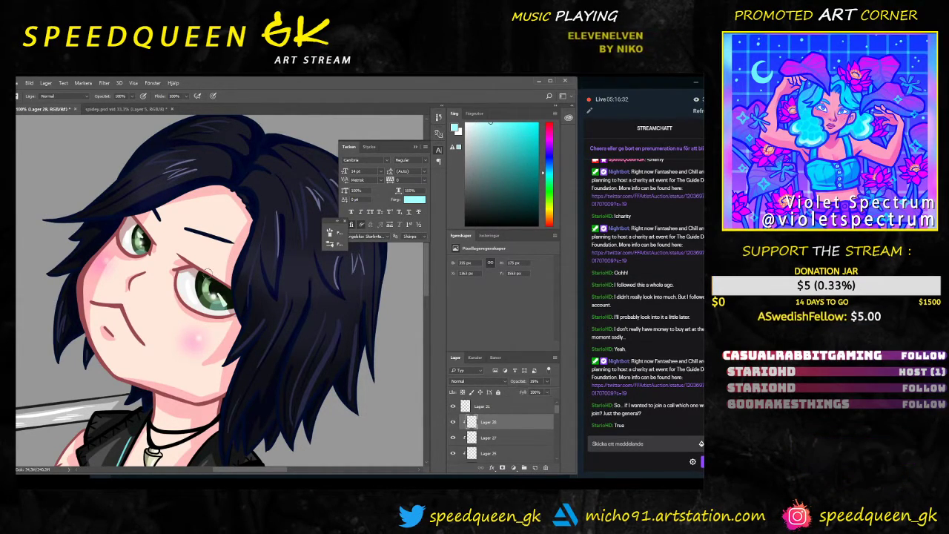
Step: Touch up the iris reflections on Layer 28 with the Eraser and a resized hard brush
{"action": "key", "text": "e"}
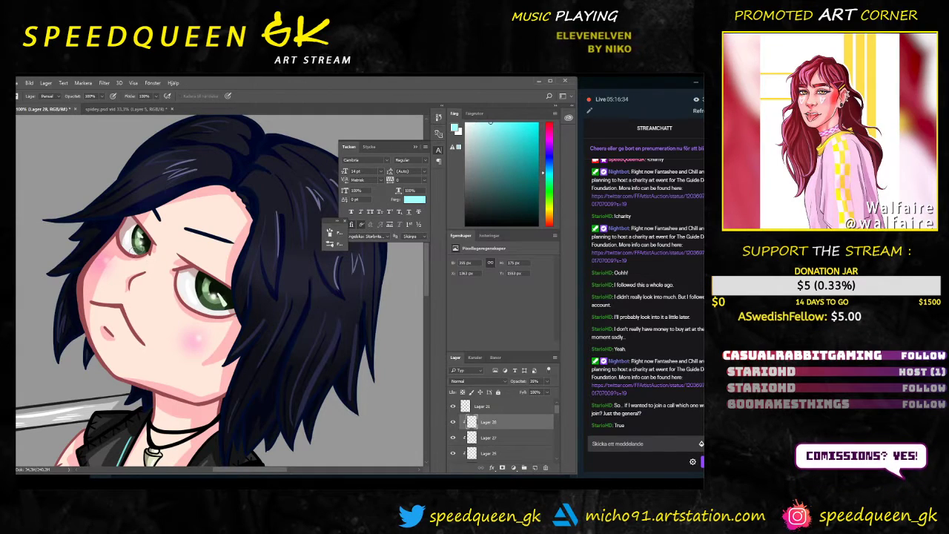
{"action": "key", "text": "b"}
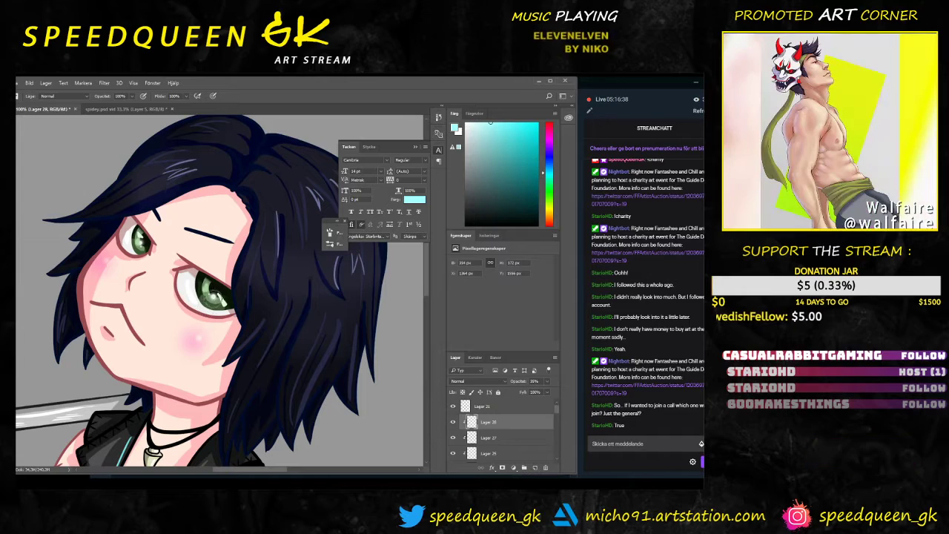
{"action": "right_click", "coordinate": [242, 306]}
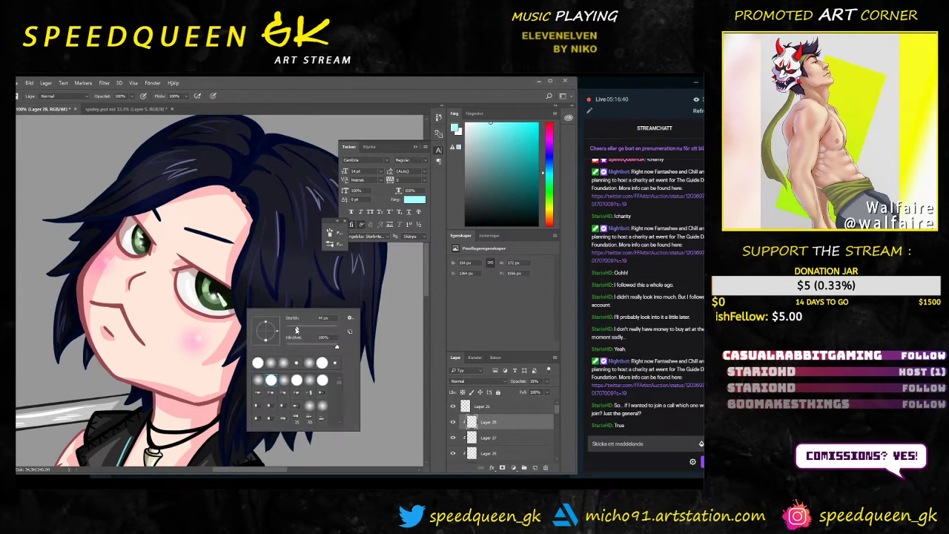
{"action": "key", "text": "Return"}
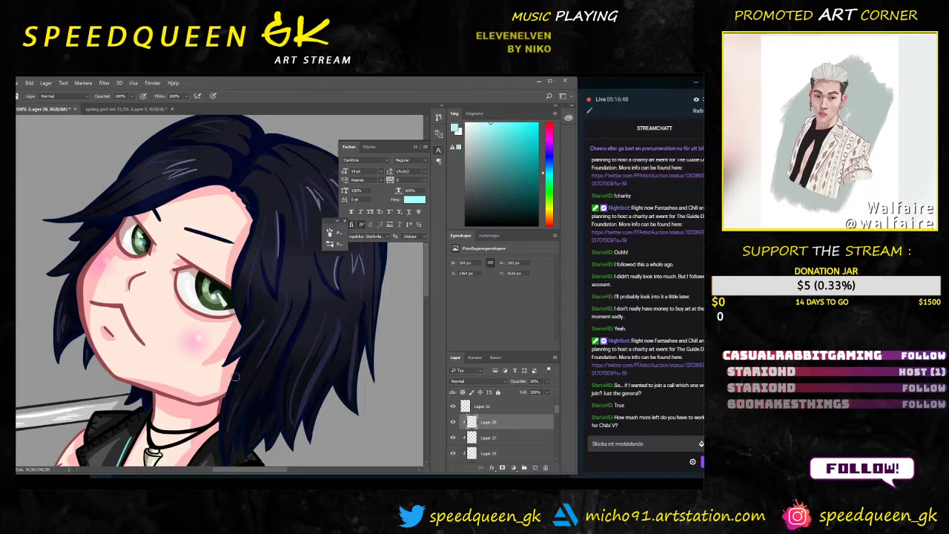
Step: Examine the painted eyes close up and as part of the whole character at several magnifications
{"action": "key", "text": "ctrl+minus"}
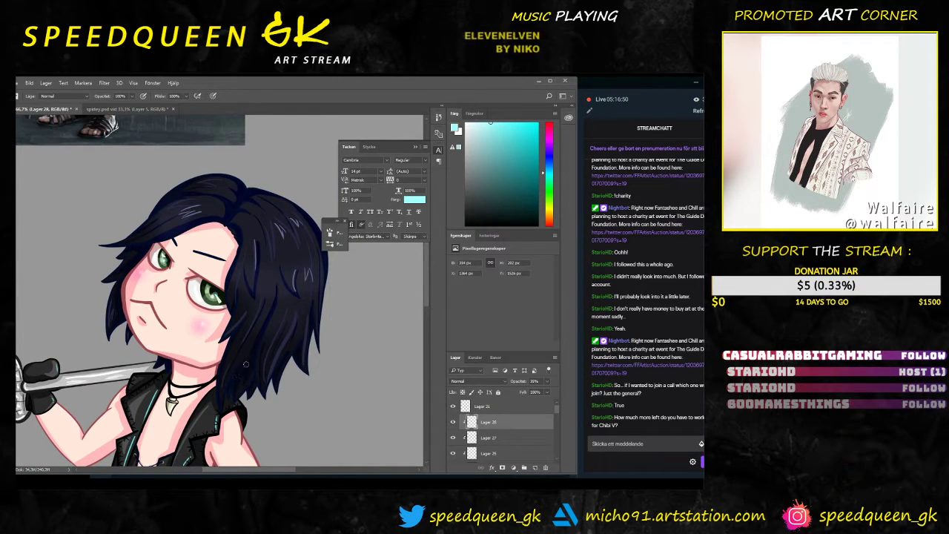
{"action": "key", "text": "ctrl+plus"}
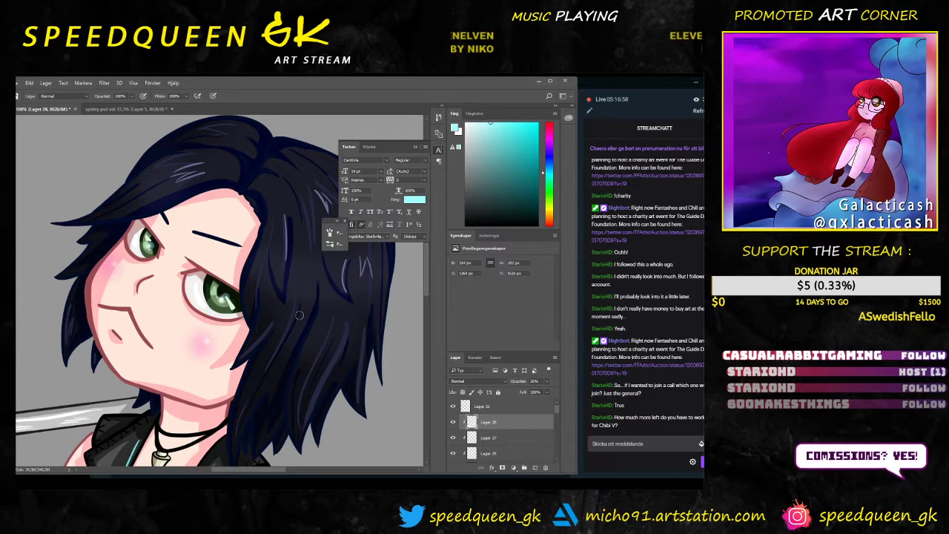
{"action": "key", "text": "ctrl+minus"}
{"action": "key", "text": "ctrl+minus"}
{"action": "key", "text": "ctrl+minus"}
{"action": "key", "text": "ctrl+minus"}
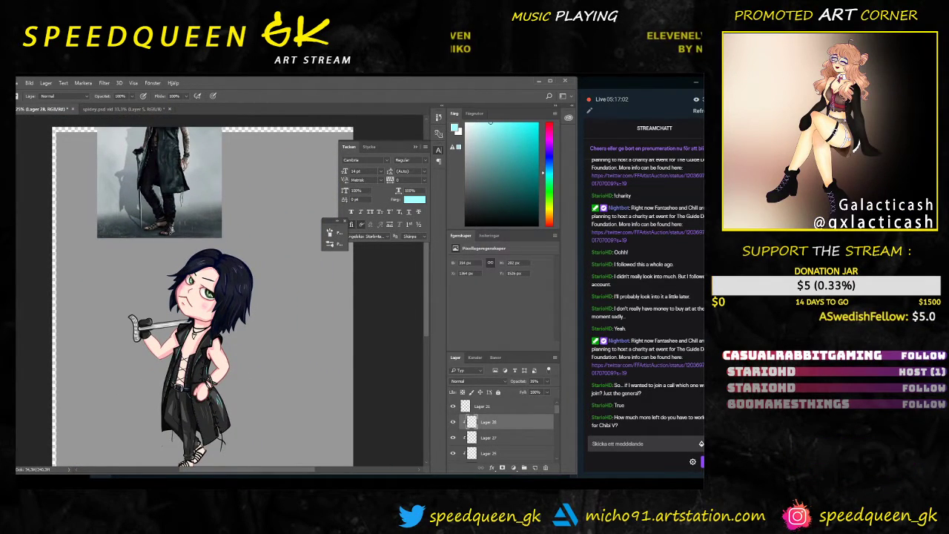
{"action": "key", "text": "ctrl+minus"}
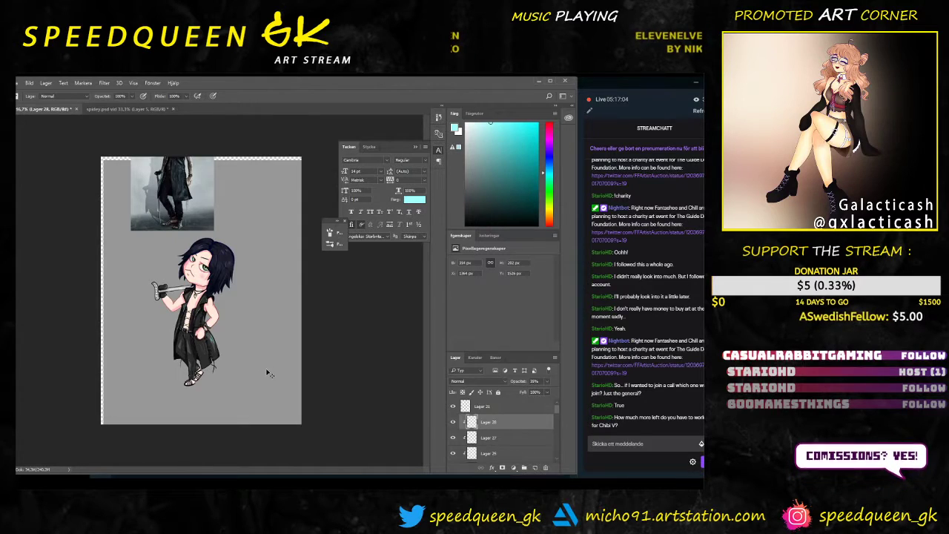
{"action": "key", "text": "ctrl+plus"}
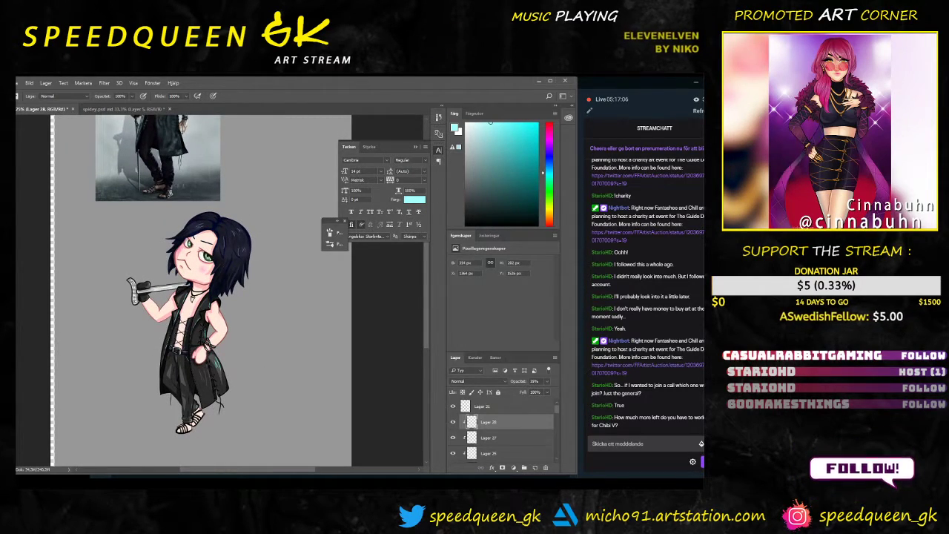
{"action": "left_click_drag", "start_coordinate": [259, 313], "coordinate": [268, 350]}
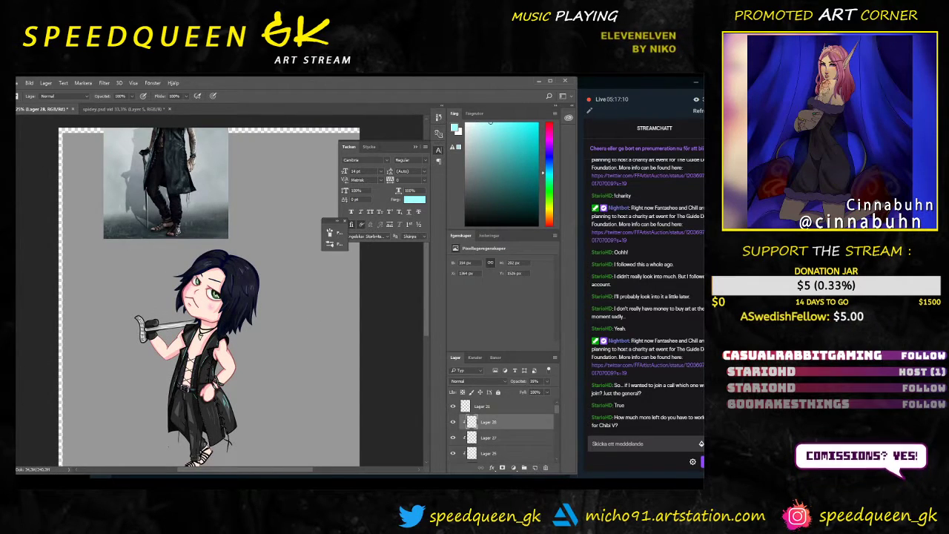
Step: Move the reference photo of the tattooed man in the long coat down beside the chibi character with the Move tool
{"action": "key", "text": "v"}
{"action": "left_click", "coordinate": [167, 172]}
{"action": "left_click_drag", "start_coordinate": [169, 172], "coordinate": [117, 238]}
{"action": "scroll", "coordinate": [193, 286], "scroll_direction": "up", "scroll_amount": 1}
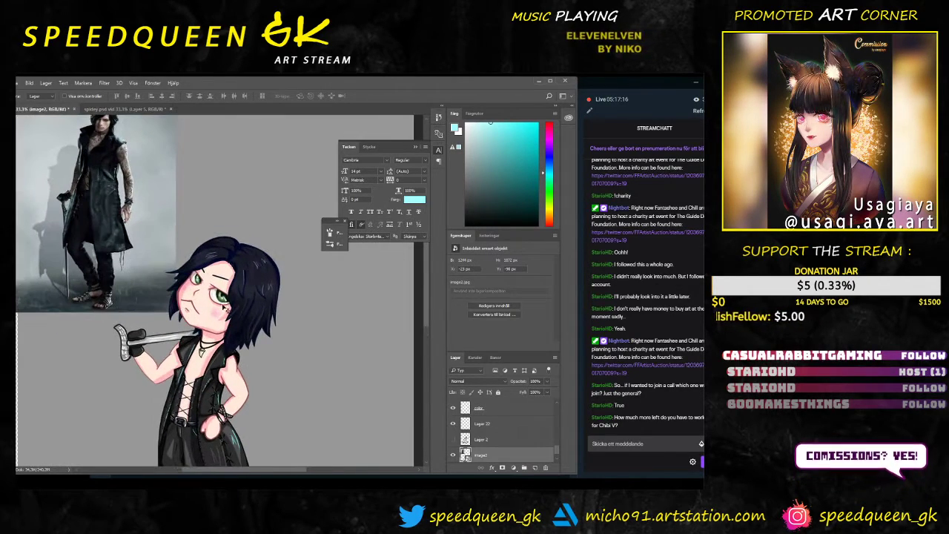
{"action": "left_click_drag", "start_coordinate": [265, 324], "coordinate": [313, 342]}
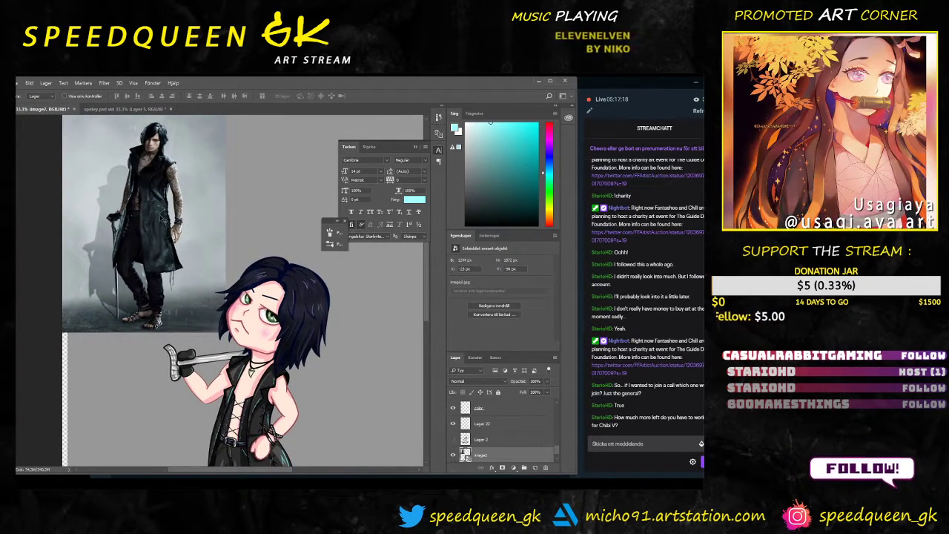
{"action": "left_click_drag", "start_coordinate": [163, 220], "coordinate": [146, 321]}
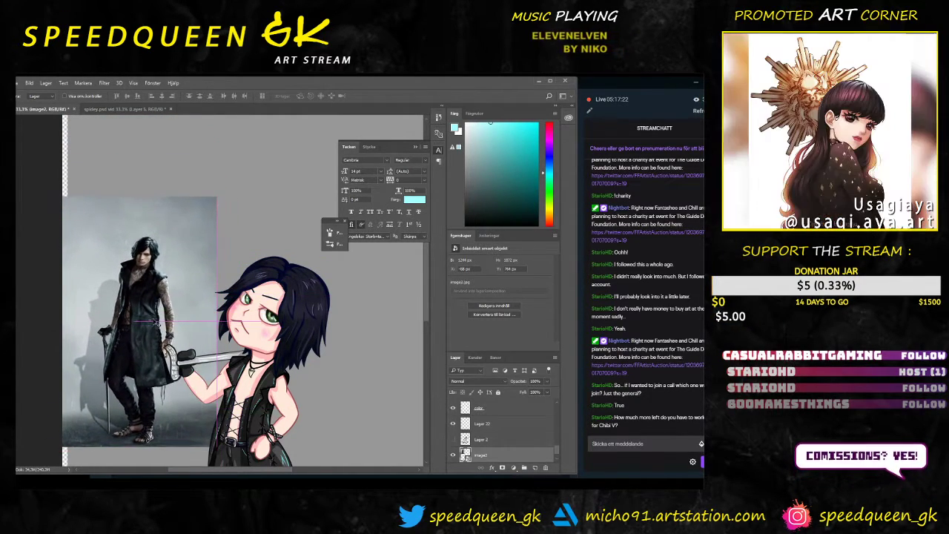
Step: Add a new layer above the topmost clipped skin layer and make it a clipping mask
{"action": "key", "text": "ctrl+plus"}
{"action": "key", "text": "ctrl+plus"}
{"action": "left_click_drag", "start_coordinate": [305, 371], "coordinate": [269, 262]}
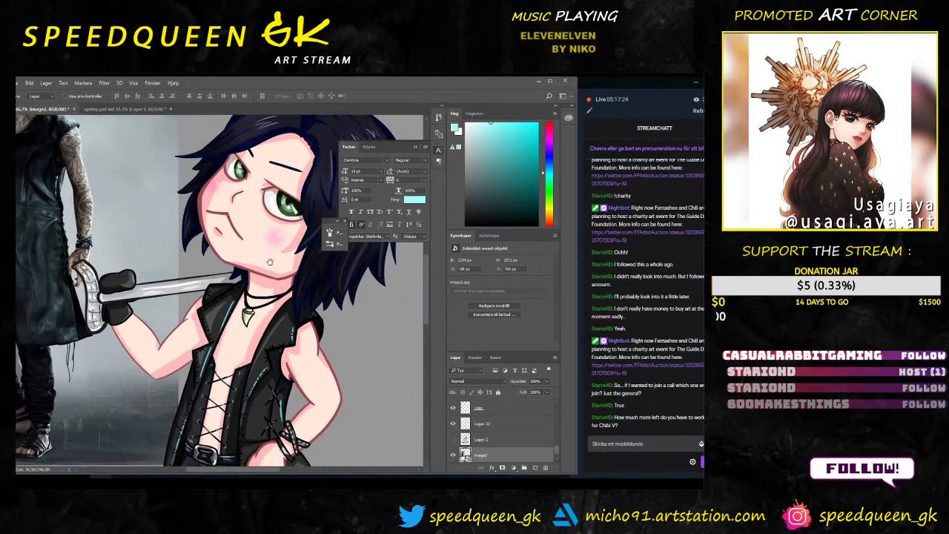
{"action": "left_click", "coordinate": [310, 368]}
{"action": "scroll", "coordinate": [485, 435], "scroll_direction": "up", "scroll_amount": 4}
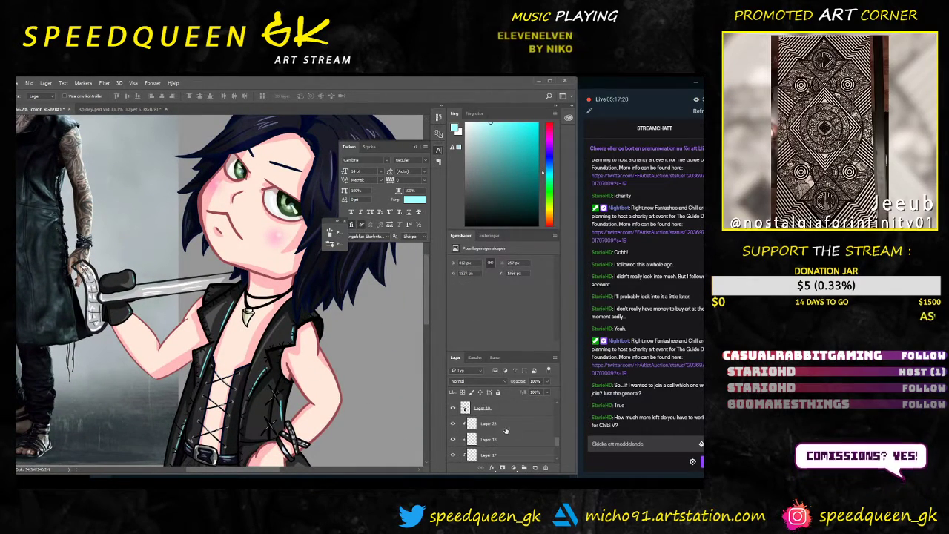
{"action": "left_click", "coordinate": [506, 430]}
{"action": "right_click", "coordinate": [503, 425]}
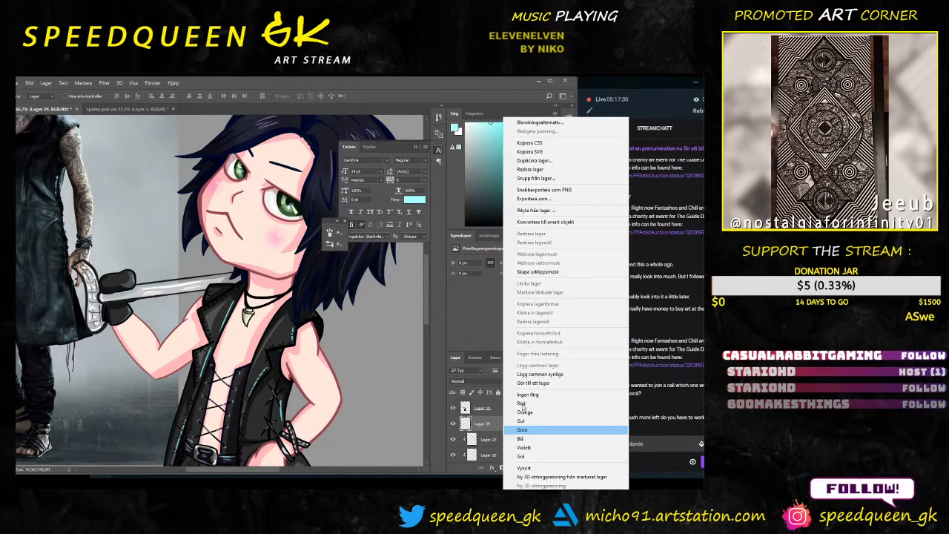
{"action": "left_click", "coordinate": [564, 275]}
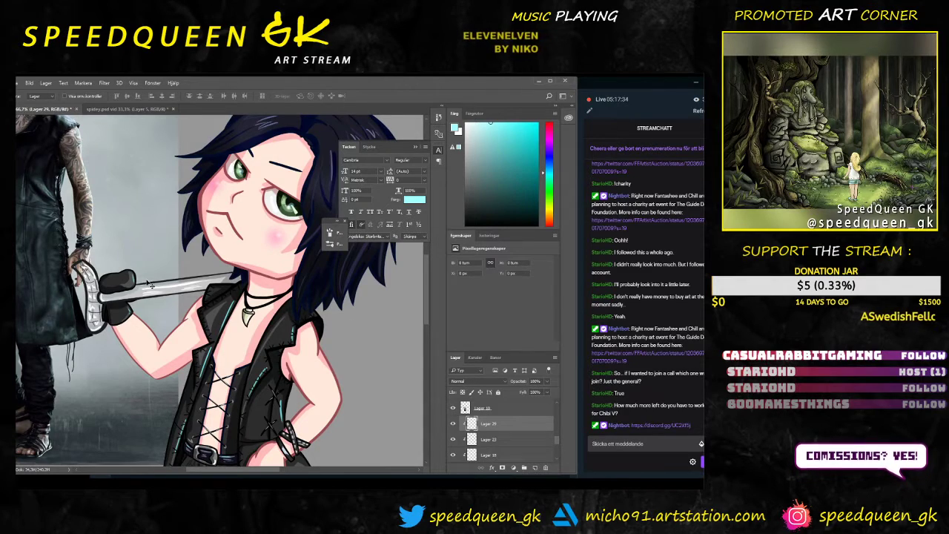
Step: Choose a dark muted teal and paint a first small tattoo mark on the bent arm with a small 100% hardness brush
{"action": "left_click_drag", "start_coordinate": [159, 256], "coordinate": [191, 290]}
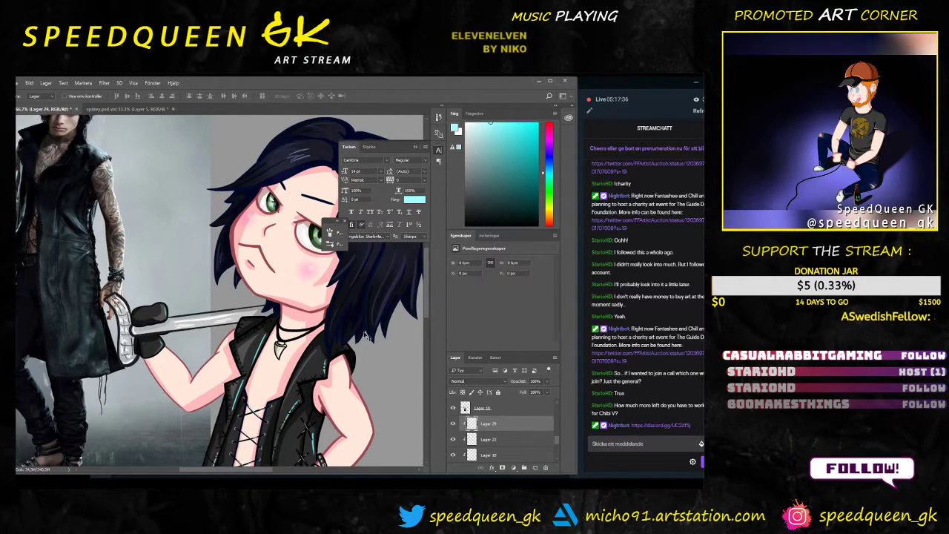
{"action": "left_click", "coordinate": [482, 186]}
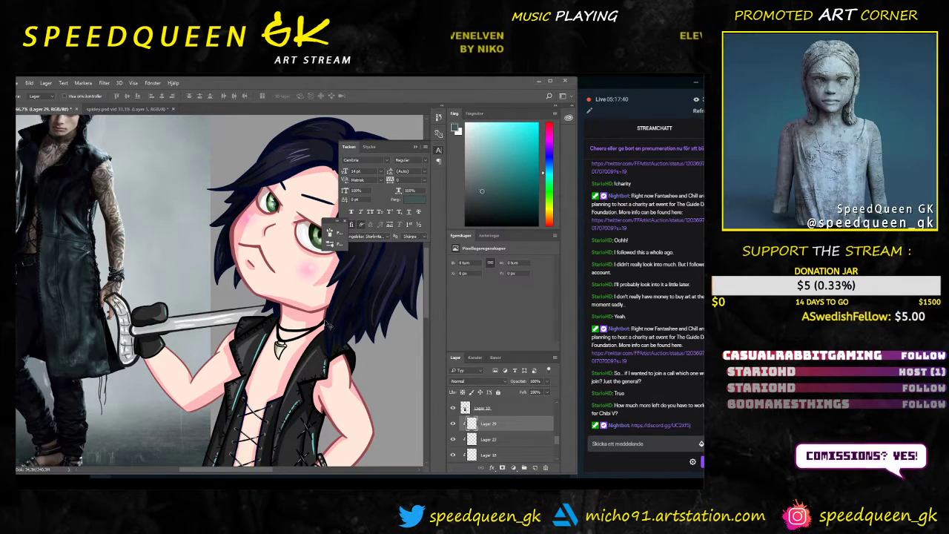
{"action": "key", "text": "b"}
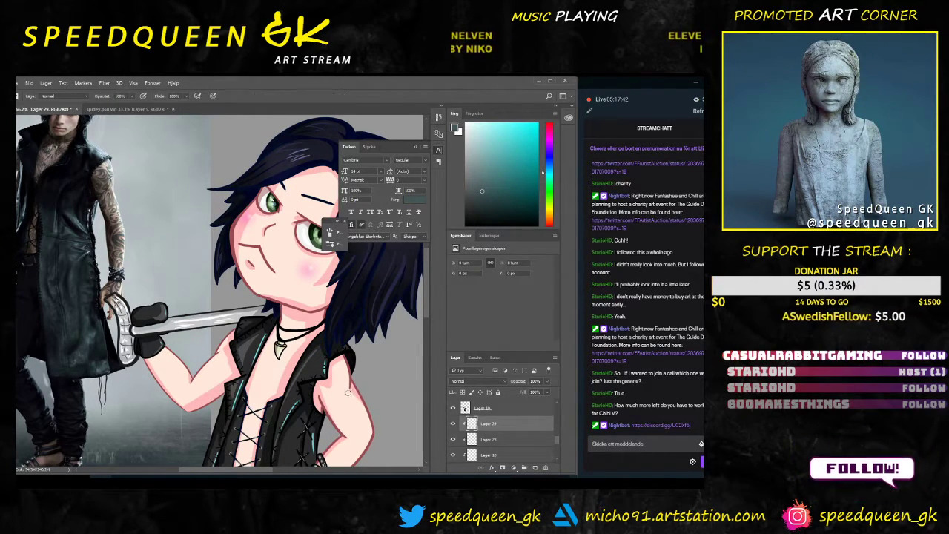
{"action": "right_click", "coordinate": [363, 370]}
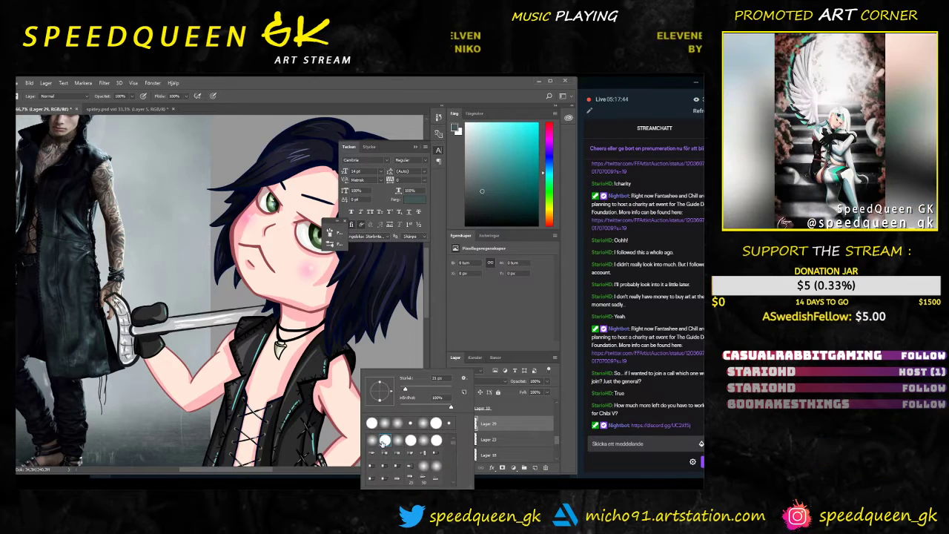
{"action": "left_click", "coordinate": [370, 347]}
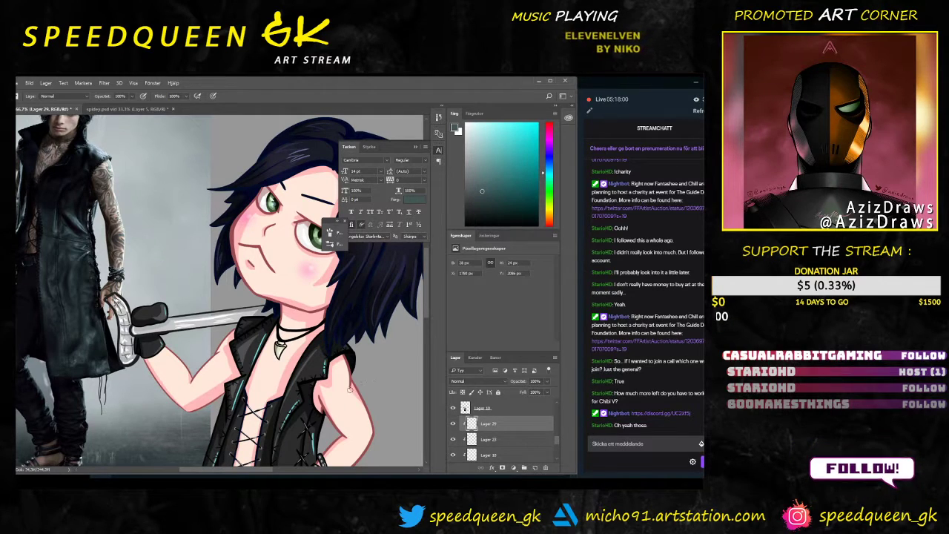
Step: Resize the brush, add tattoo strokes on the bent arm's forearm and lower Layer 29's opacity to 60%, keeping Normal blending
{"action": "scroll", "coordinate": [350, 390], "scroll_direction": "down", "scroll_amount": 3}
{"action": "right_click", "coordinate": [346, 375]}
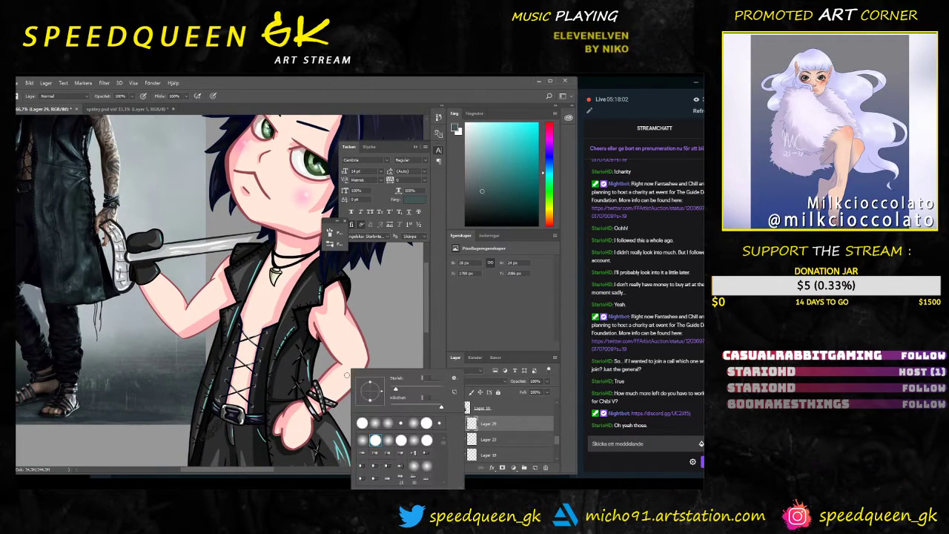
{"action": "left_click", "coordinate": [390, 395]}
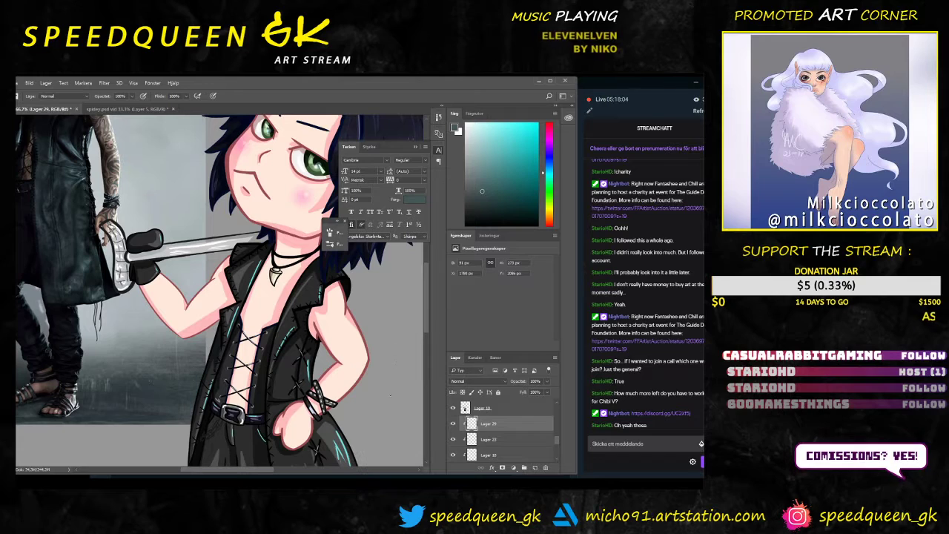
{"action": "scroll", "coordinate": [383, 366], "scroll_direction": "up", "scroll_amount": 1}
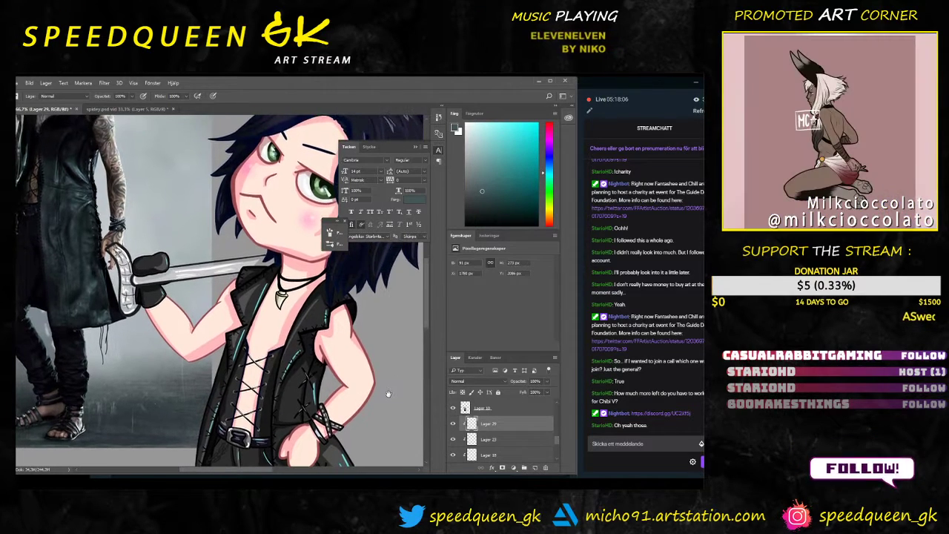
{"action": "scroll", "coordinate": [380, 385], "scroll_direction": "up", "scroll_amount": 2}
{"action": "left_click_drag", "start_coordinate": [366, 422], "coordinate": [372, 376]}
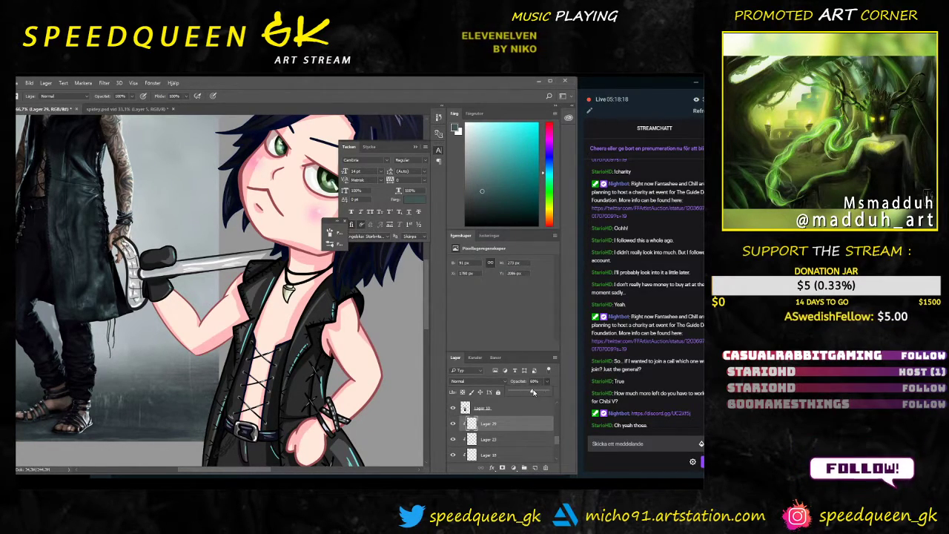
{"action": "left_click", "coordinate": [499, 381]}
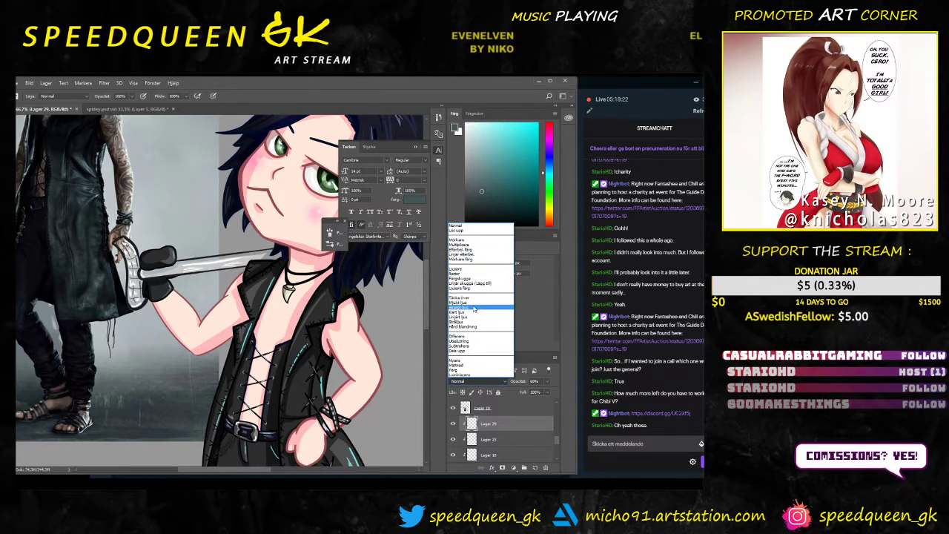
{"action": "left_click", "coordinate": [344, 325]}
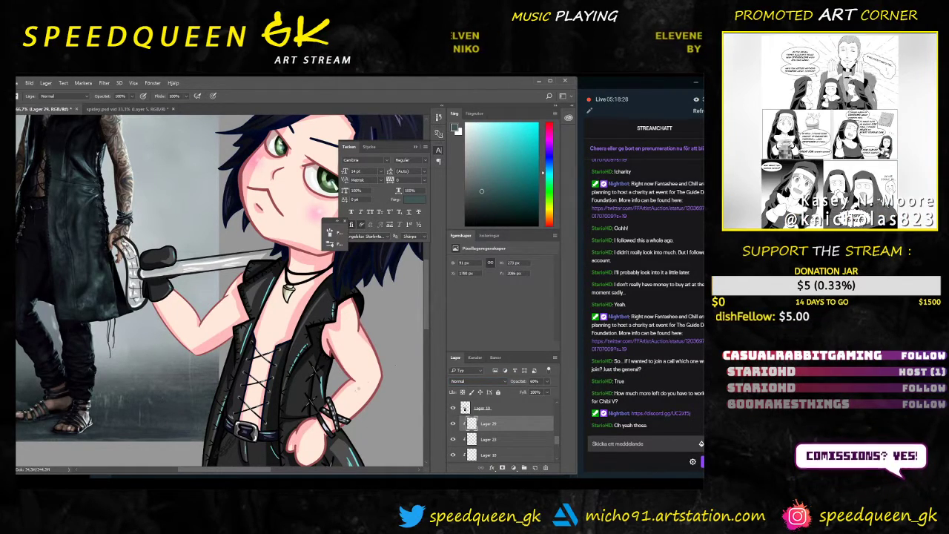
{"action": "left_click_drag", "start_coordinate": [352, 405], "coordinate": [364, 376]}
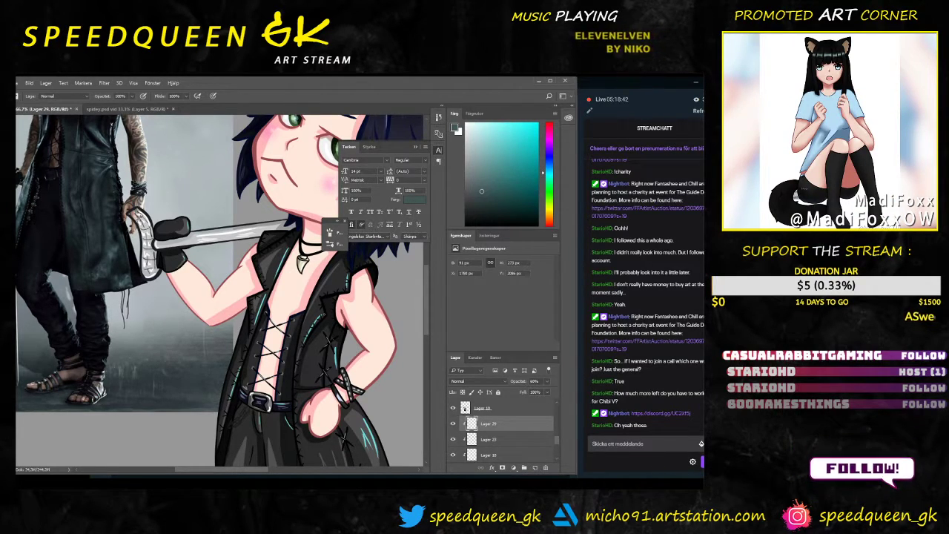
{"action": "left_click_drag", "start_coordinate": [307, 315], "coordinate": [325, 391]}
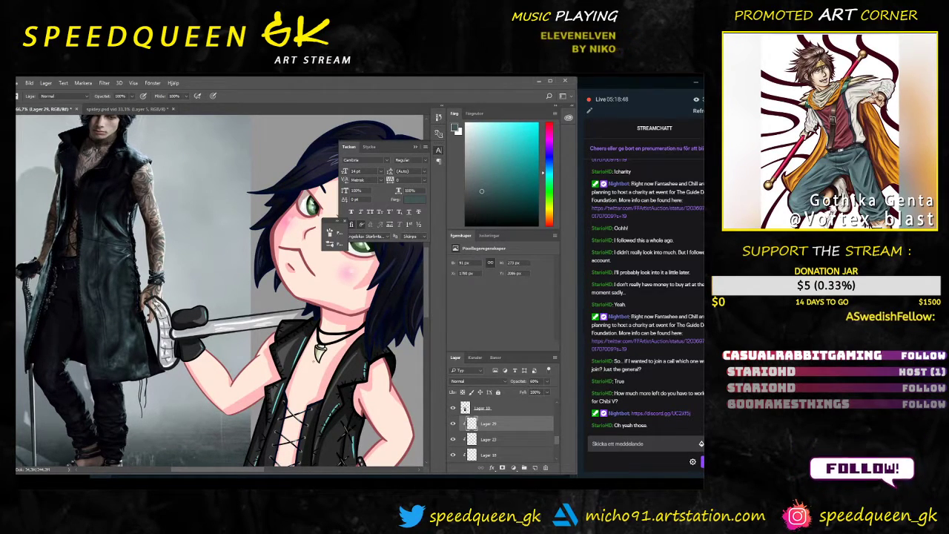
{"action": "key", "text": "ctrl+plus"}
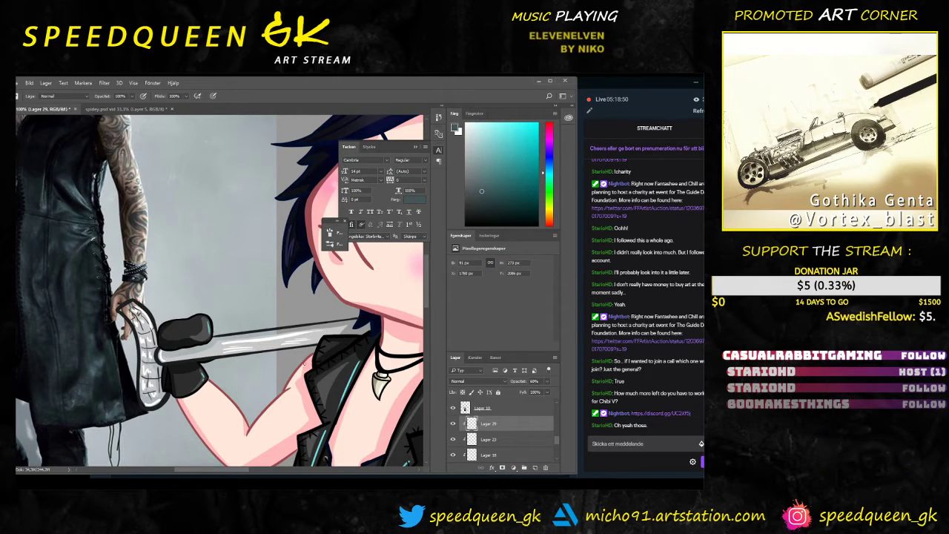
{"action": "left_click_drag", "start_coordinate": [259, 372], "coordinate": [231, 245]}
{"action": "left_click_drag", "start_coordinate": [309, 425], "coordinate": [154, 350]}
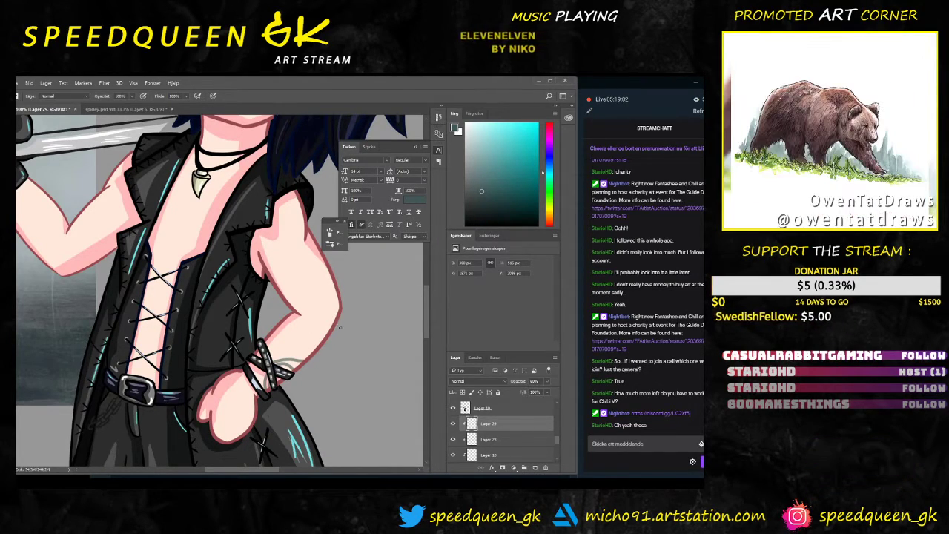
{"action": "key", "text": "ctrl+alt+z"}
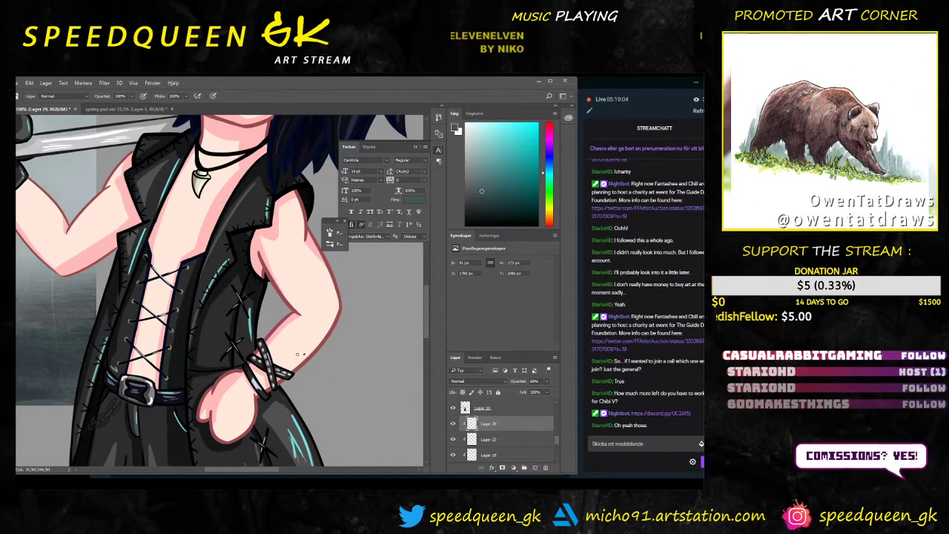
Step: Set the brush's Shape Dynamics size control to pen pressure for tapered strokes
{"action": "right_click", "coordinate": [324, 361]}
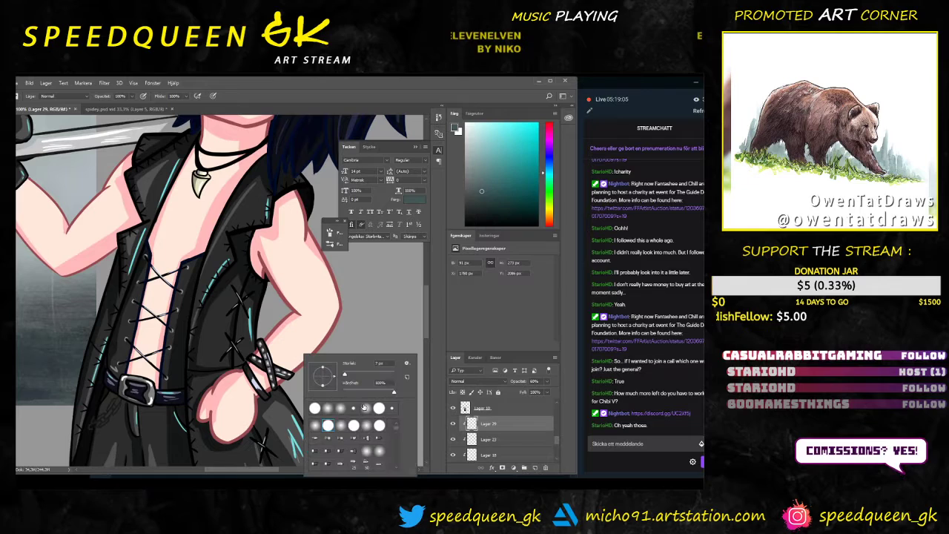
{"action": "left_click", "coordinate": [331, 232]}
{"action": "left_click", "coordinate": [156, 264]}
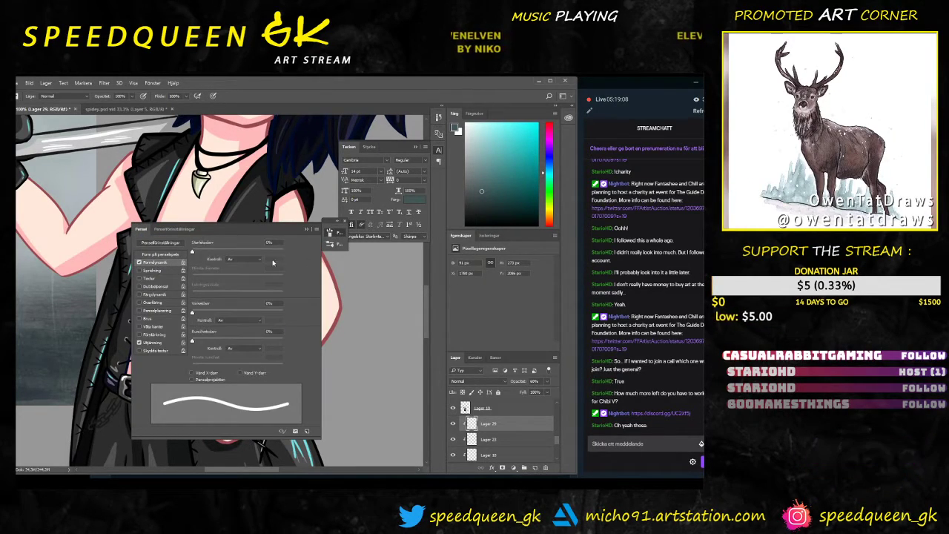
{"action": "left_click", "coordinate": [244, 259]}
{"action": "left_click", "coordinate": [241, 272]}
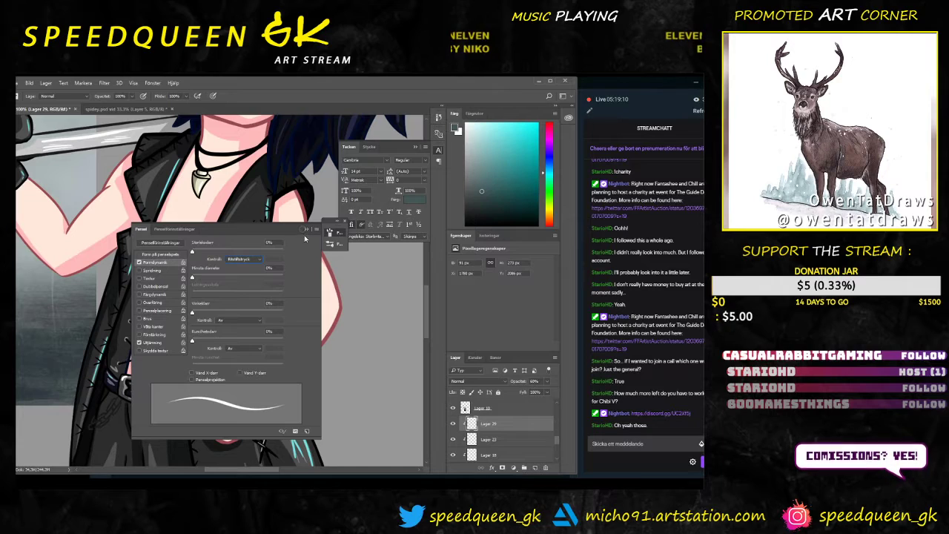
{"action": "left_click", "coordinate": [306, 229]}
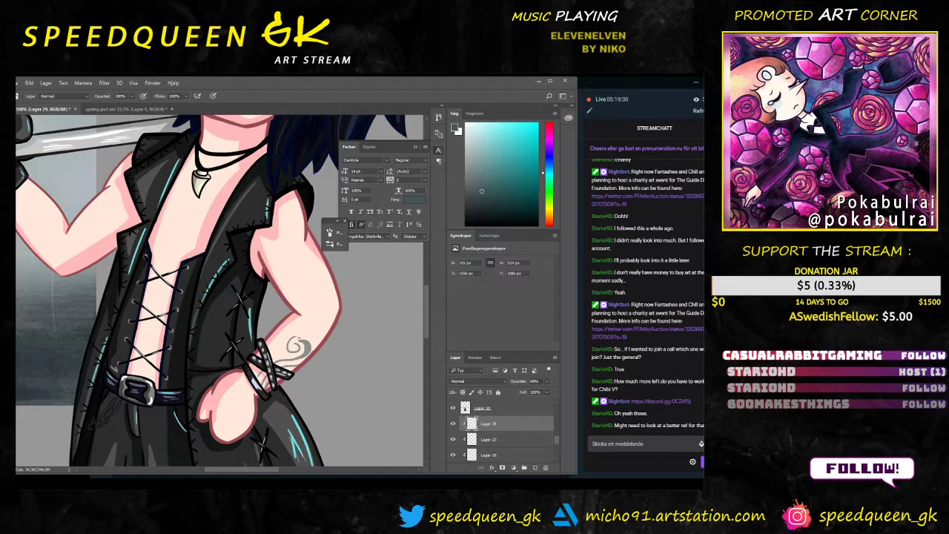
Step: Paint a curling spiral tattoo with tapered side strokes on the bent arm's forearm, just above the wrist straps
{"action": "mouse_move", "coordinate": [299, 347]}
{"action": "left_mouse_down"}
{"action": "mouse_move", "coordinate": [291, 343]}
{"action": "mouse_move", "coordinate": [310, 338]}
{"action": "left_mouse_up"}
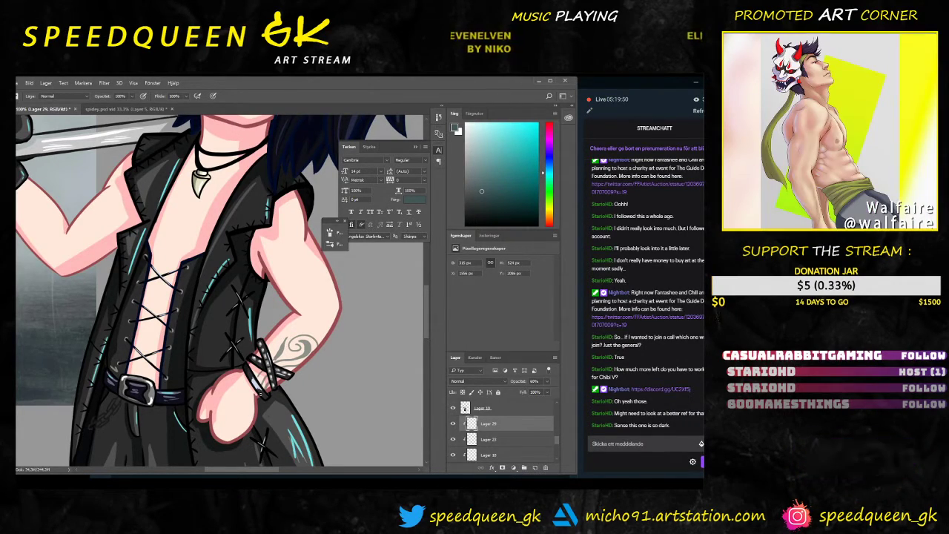
{"action": "key", "text": "ctrl+minus"}
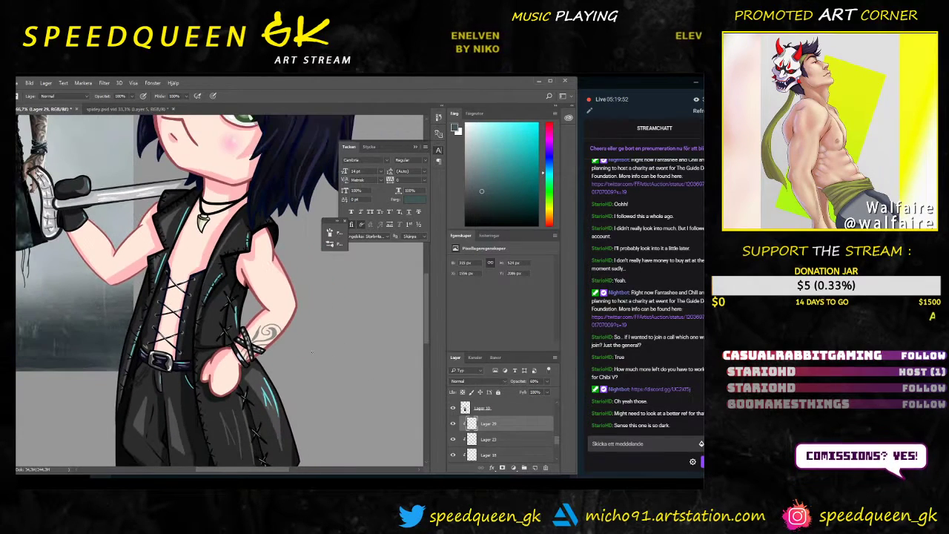
{"action": "left_click_drag", "start_coordinate": [244, 338], "coordinate": [291, 373]}
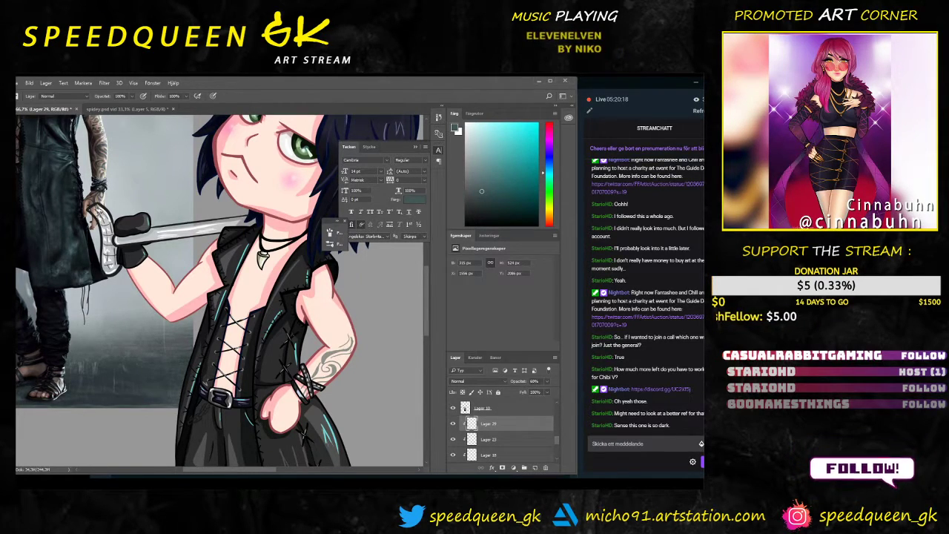
Step: Extend the tattoo with flowing tapered bands along the forearm to the elbow and a curved stroke at the inner elbow
{"action": "scroll", "coordinate": [376, 384], "scroll_direction": "up", "scroll_amount": 6}
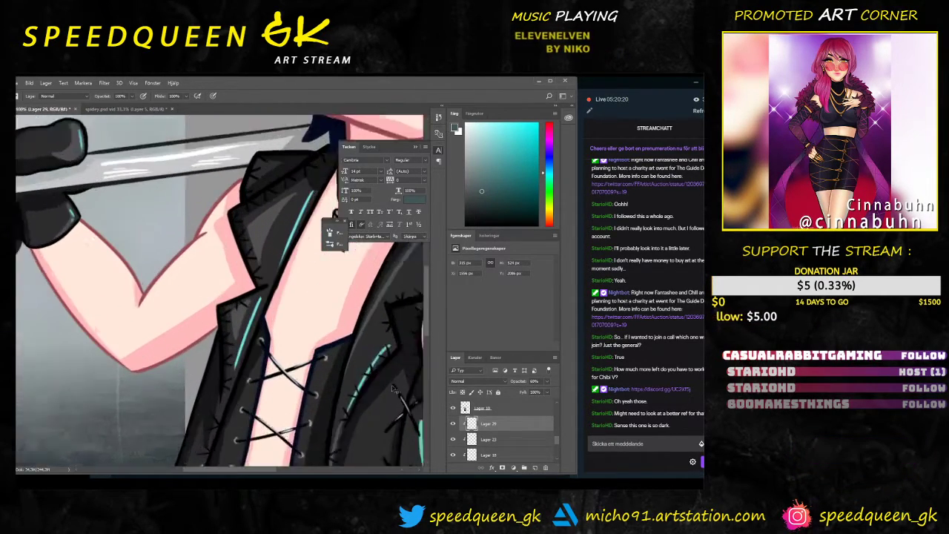
{"action": "left_click_drag", "start_coordinate": [351, 401], "coordinate": [342, 377]}
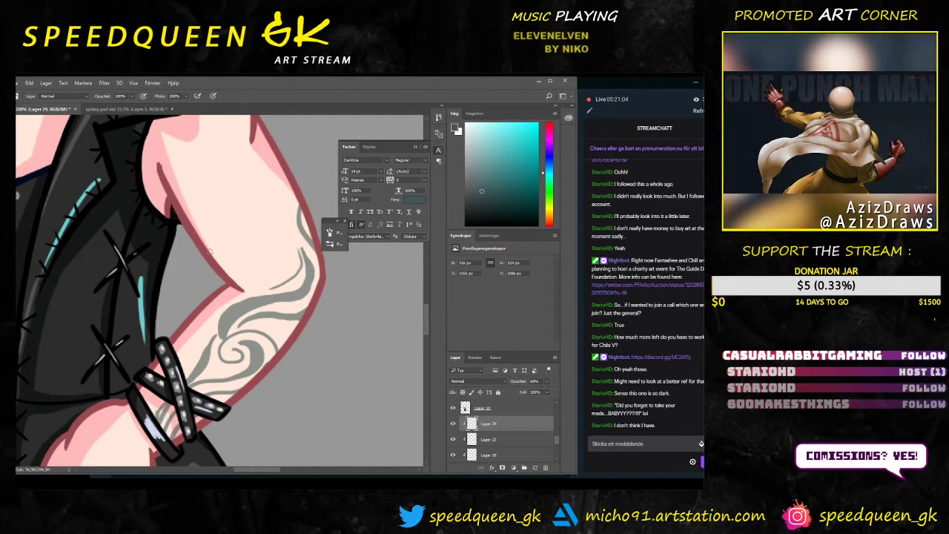
{"action": "left_click_drag", "start_coordinate": [210, 252], "coordinate": [232, 280]}
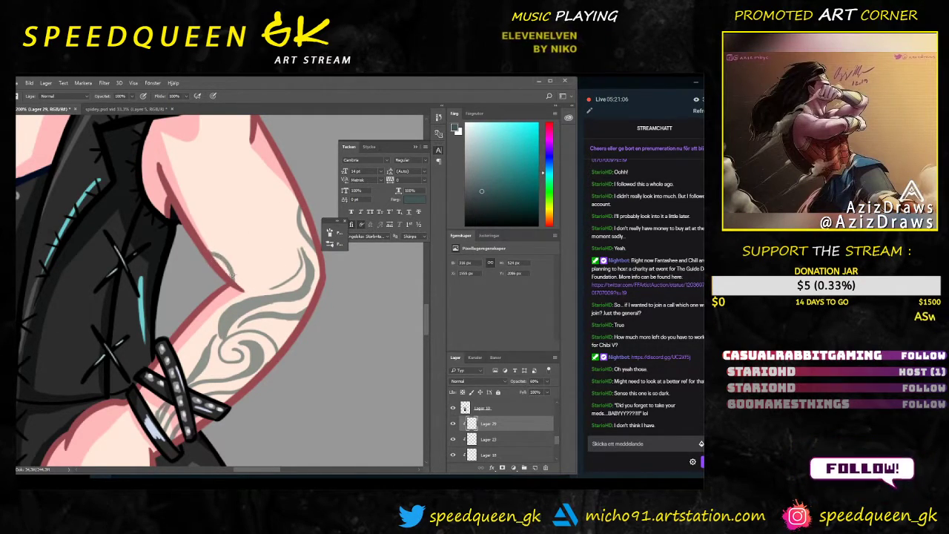
Step: Move the reference photo behind the chibi with the Move tool so the man's tattooed arm sits beside the bent arm
{"action": "key", "text": "ctrl+minus"}
{"action": "key", "text": "ctrl+minus"}
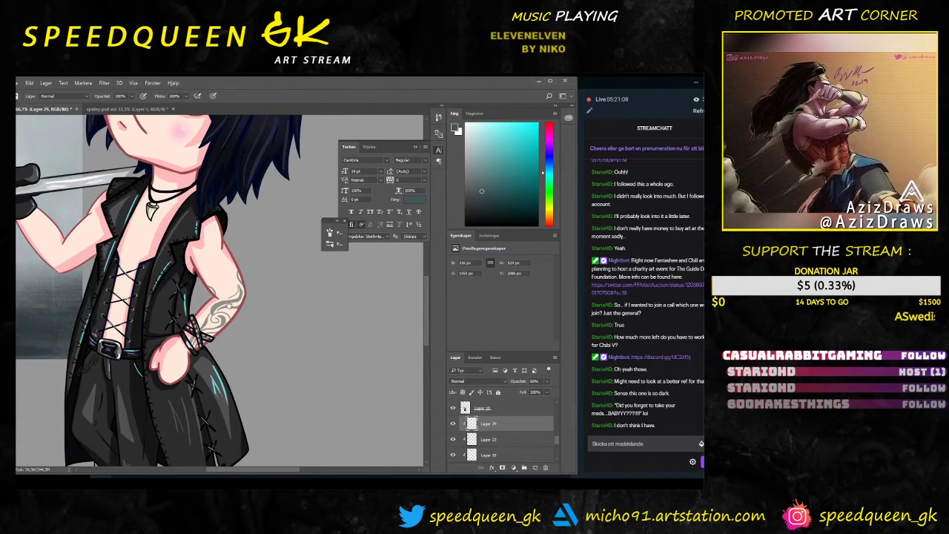
{"action": "left_click_drag", "start_coordinate": [228, 306], "coordinate": [317, 361]}
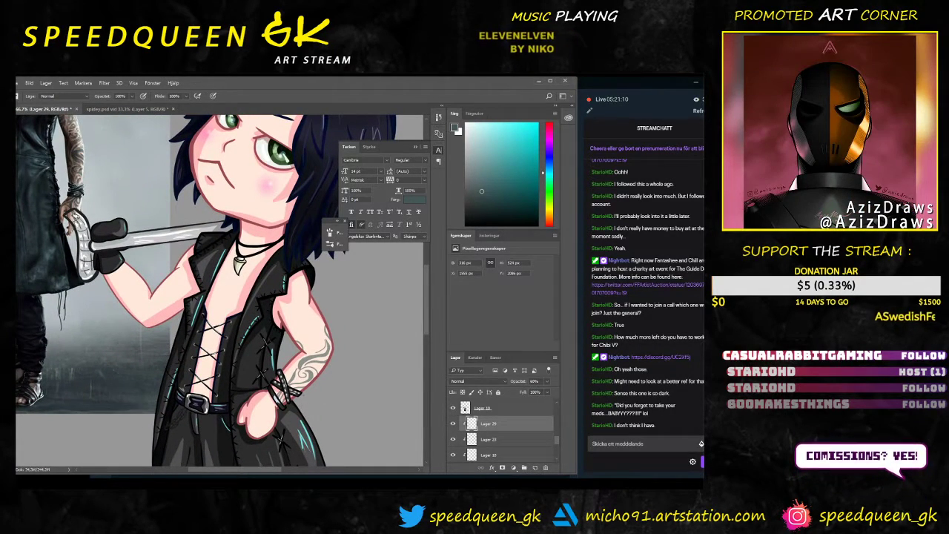
{"action": "key", "text": "ctrl+plus"}
{"action": "left_click_drag", "start_coordinate": [278, 447], "coordinate": [291, 345]}
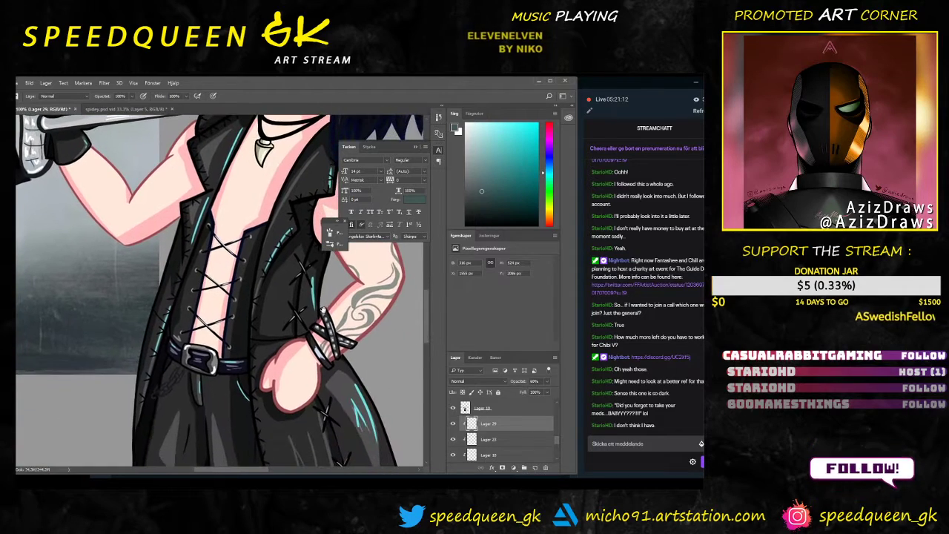
{"action": "key", "text": "ctrl+minus"}
{"action": "key", "text": "ctrl+minus"}
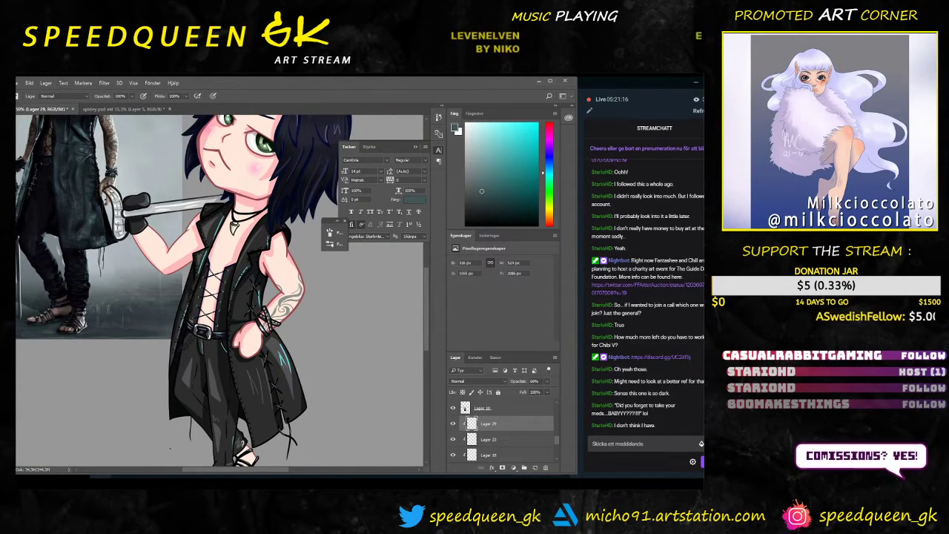
{"action": "key", "text": "v"}
{"action": "left_click_drag", "start_coordinate": [82, 179], "coordinate": [312, 327]}
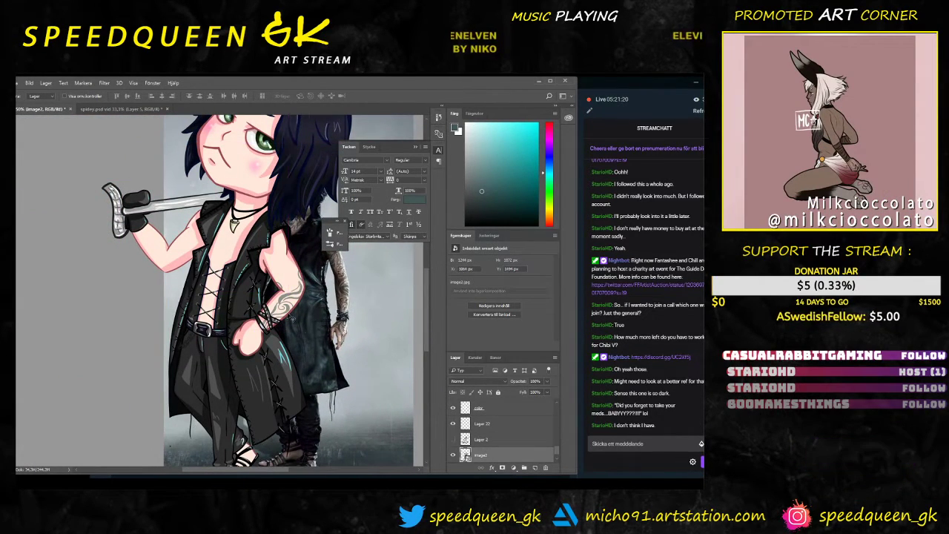
Step: Reselect Layer 29 and brush more curling tattoo strokes around the elbow and over the back of the hand on the hip
{"action": "key", "text": "ctrl+plus"}
{"action": "key", "text": "ctrl+plus"}
{"action": "left_click_drag", "start_coordinate": [377, 331], "coordinate": [254, 357]}
{"action": "left_click_drag", "start_coordinate": [327, 346], "coordinate": [300, 347]}
{"action": "scroll", "coordinate": [561, 440], "scroll_direction": "up", "scroll_amount": 3}
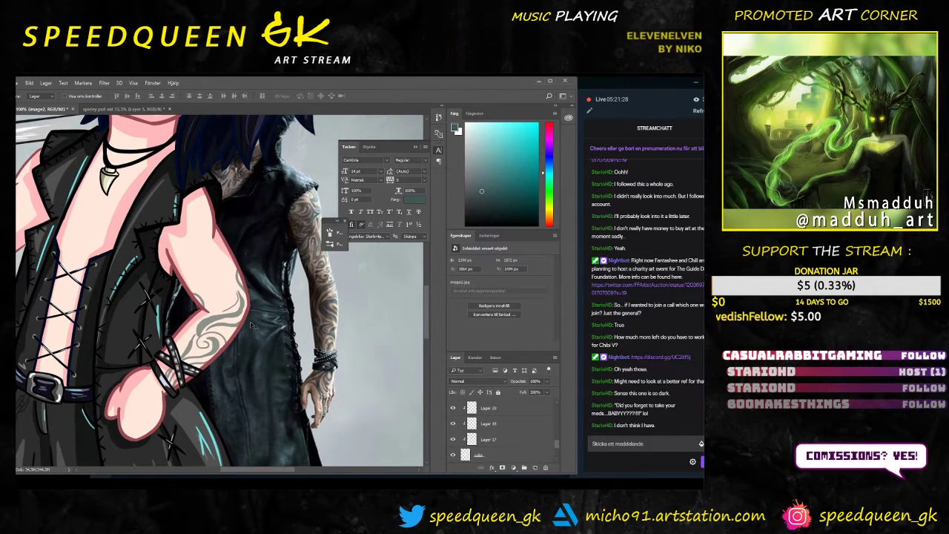
{"action": "left_click", "coordinate": [221, 303]}
{"action": "scroll", "coordinate": [501, 437], "scroll_direction": "up", "scroll_amount": 2}
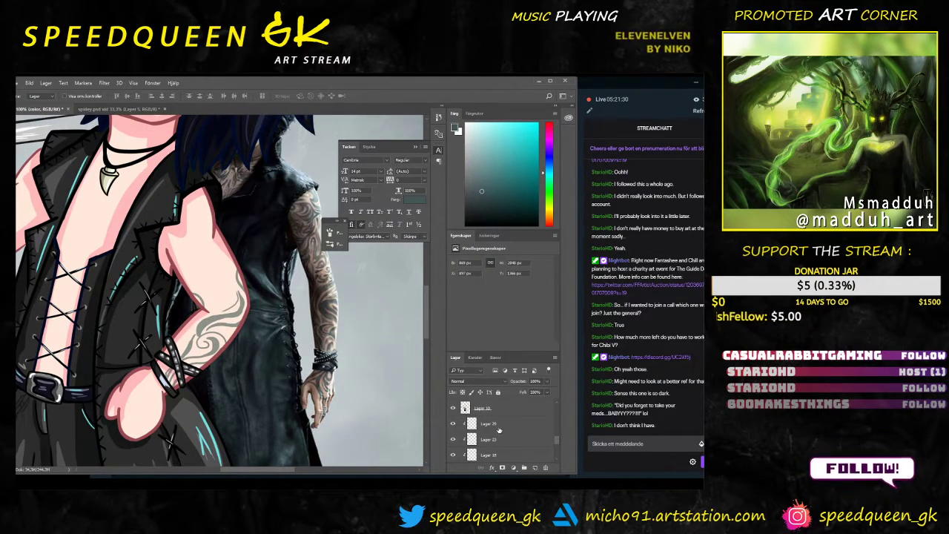
{"action": "left_click", "coordinate": [499, 429]}
{"action": "left_click", "coordinate": [454, 424]}
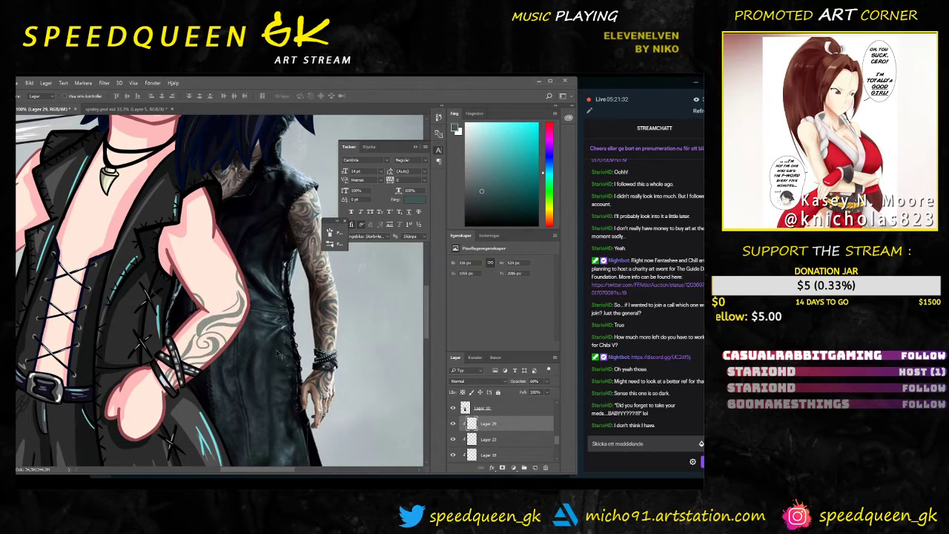
{"action": "scroll", "coordinate": [223, 342], "scroll_direction": "up", "scroll_amount": 5}
{"action": "key", "text": "b"}
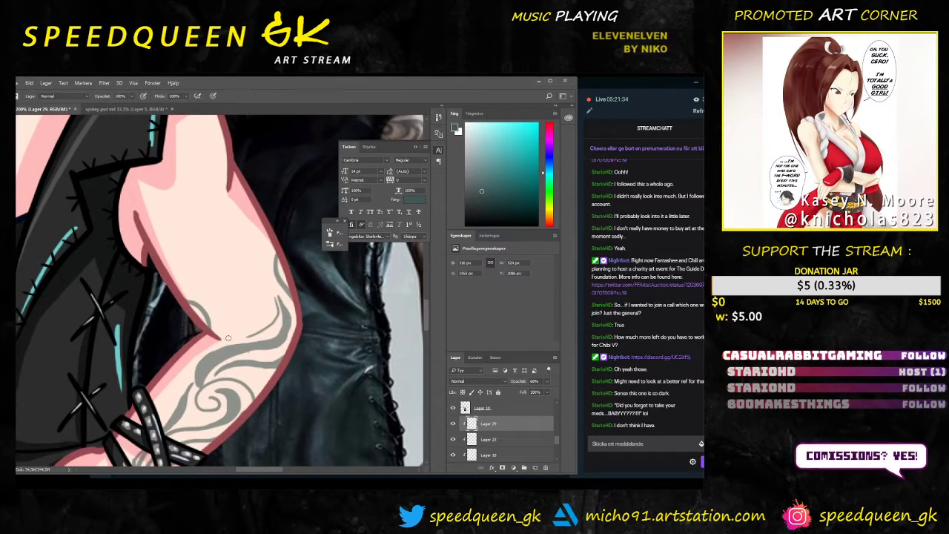
{"action": "scroll", "coordinate": [240, 343], "scroll_direction": "down", "scroll_amount": 3}
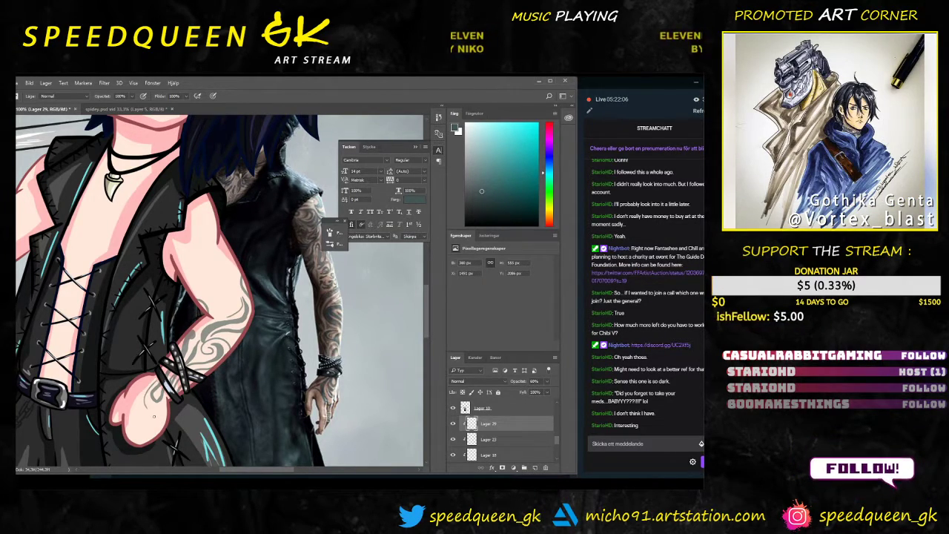
{"action": "left_click_drag", "start_coordinate": [145, 404], "coordinate": [153, 421]}
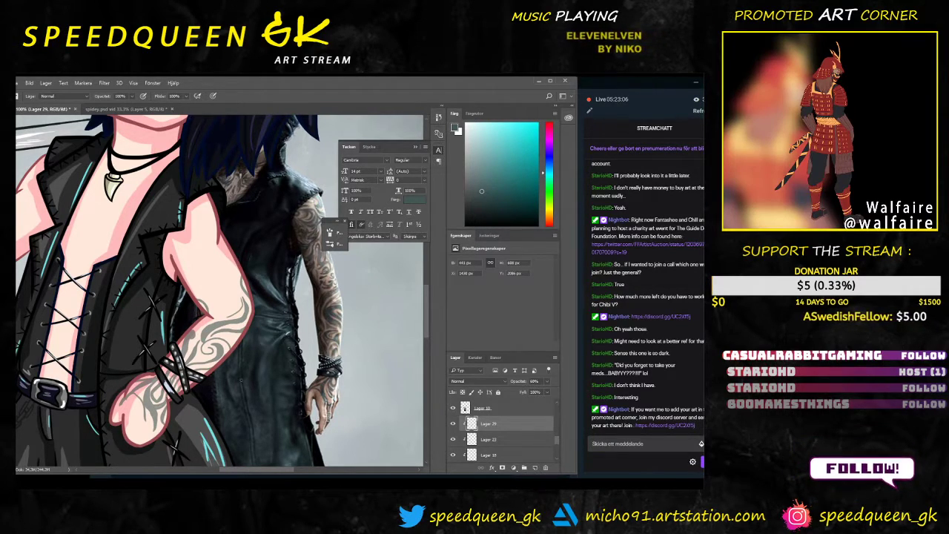
Step: Cover the bent arm's upper arm up to the shoulder with dense swirling tattoo strokes matching the reference photo
{"action": "key", "text": "ctrl+minus"}
{"action": "key", "text": "ctrl+minus"}
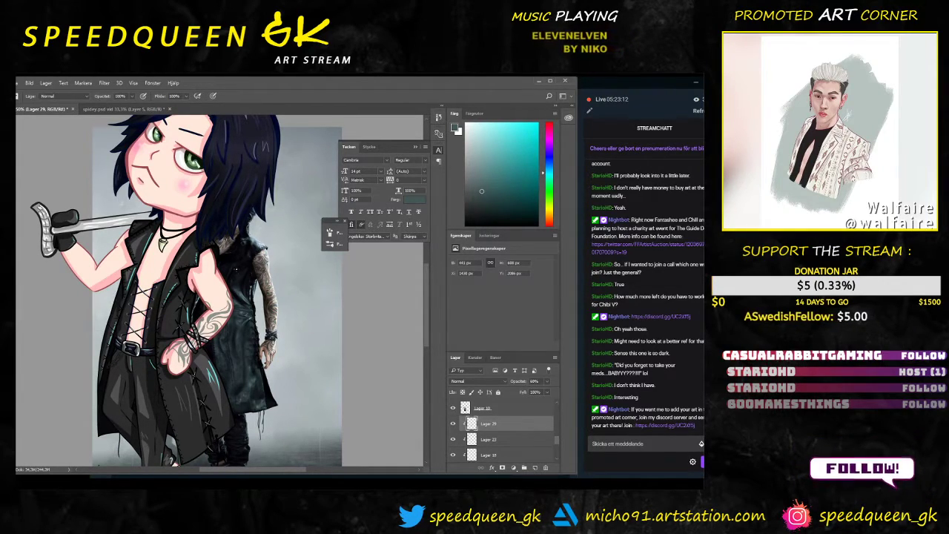
{"action": "key", "text": "ctrl+plus"}
{"action": "key", "text": "ctrl+plus"}
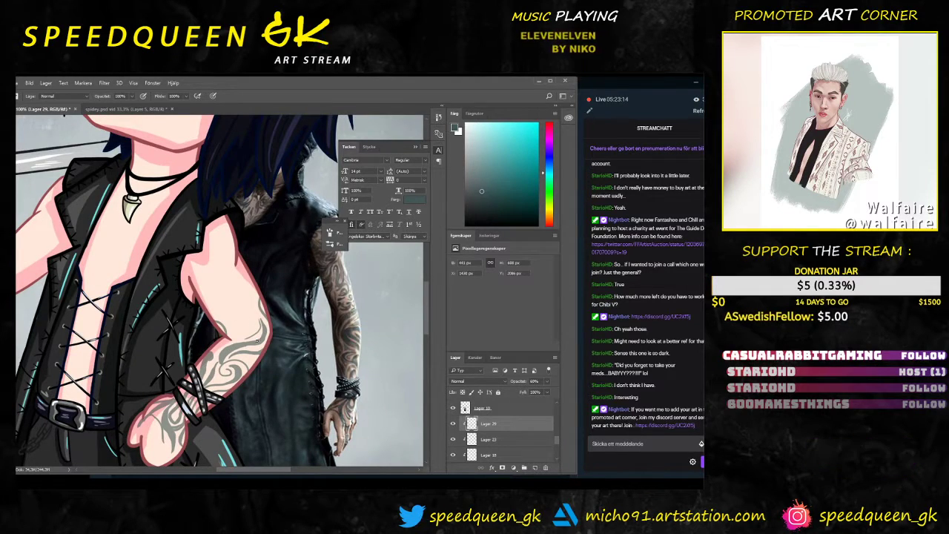
{"action": "key", "text": "ctrl+plus"}
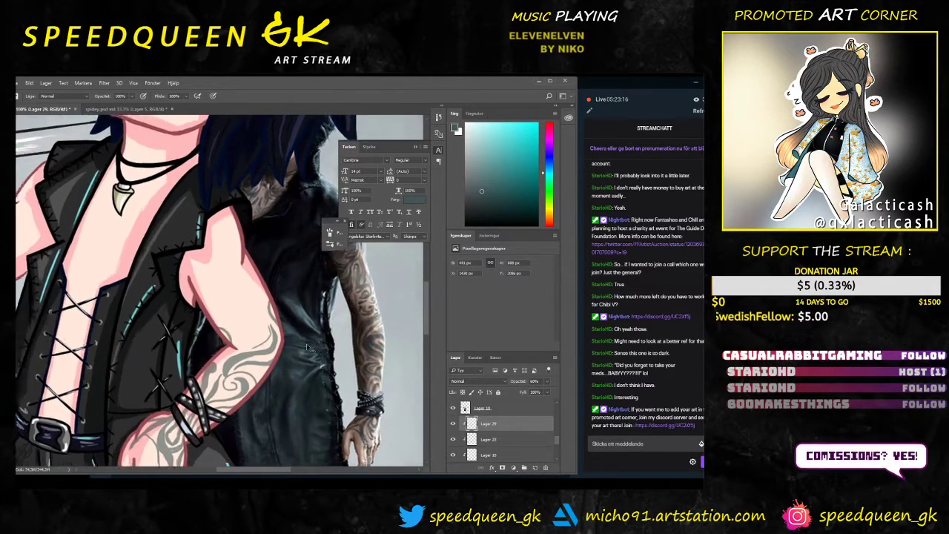
{"action": "key", "text": "ctrl+plus"}
{"action": "key", "text": "ctrl+minus"}
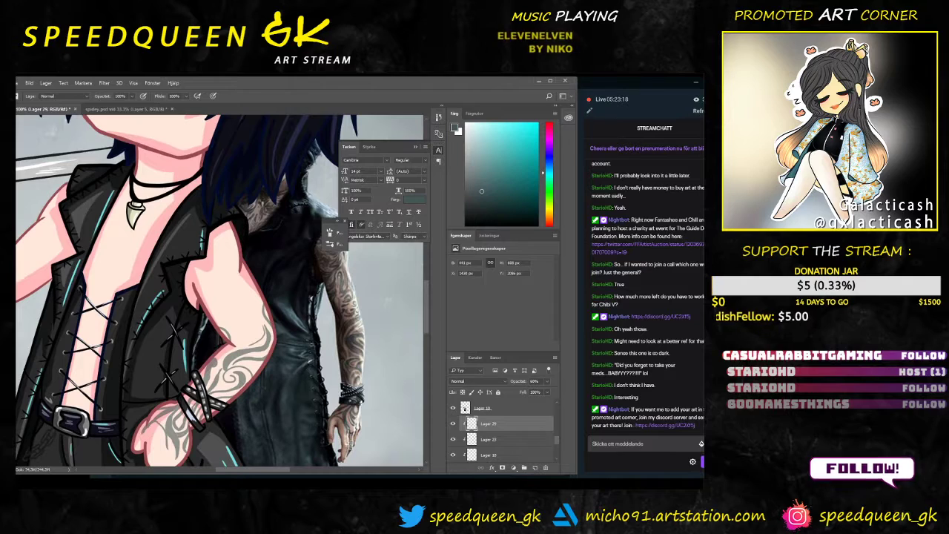
{"action": "left_click_drag", "start_coordinate": [219, 291], "coordinate": [179, 312]}
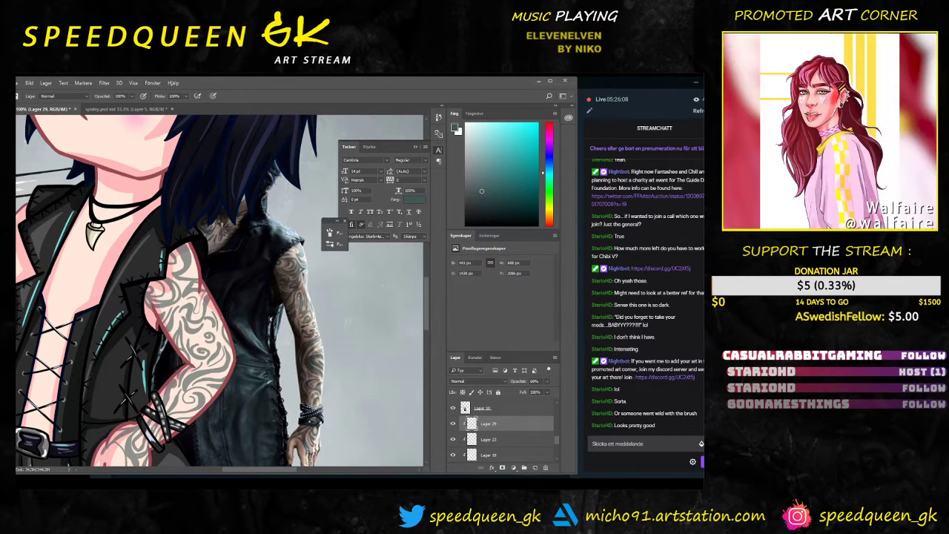
{"action": "key", "text": "ctrl+minus"}
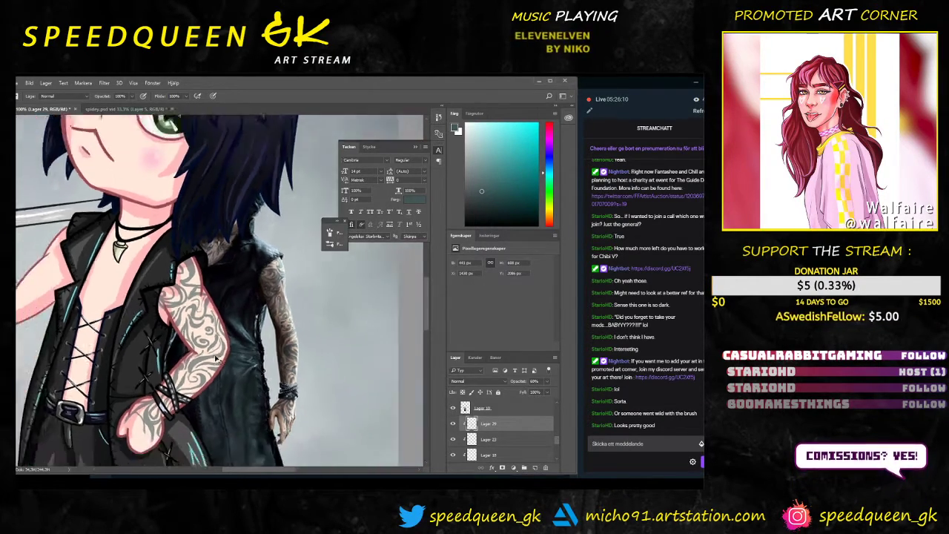
{"action": "key", "text": "ctrl+minus"}
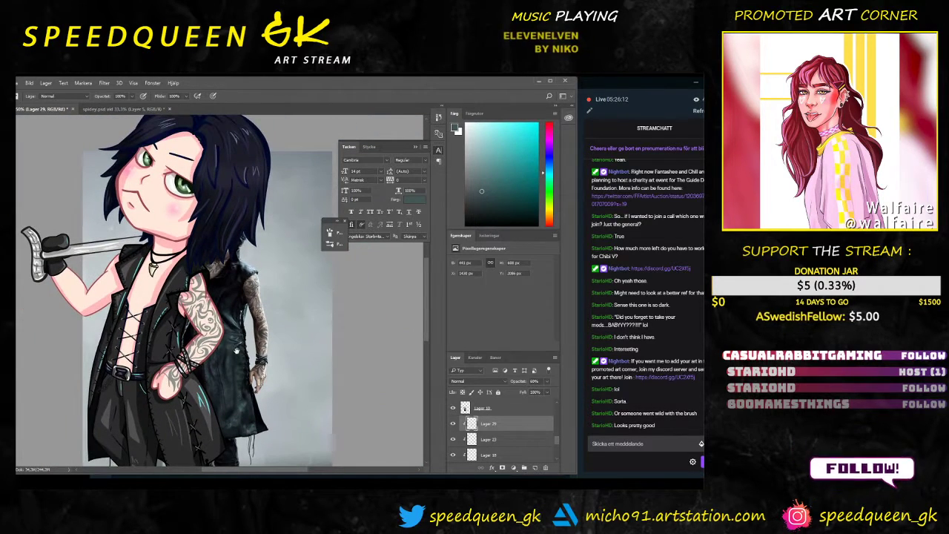
{"action": "left_click_drag", "start_coordinate": [230, 364], "coordinate": [271, 369]}
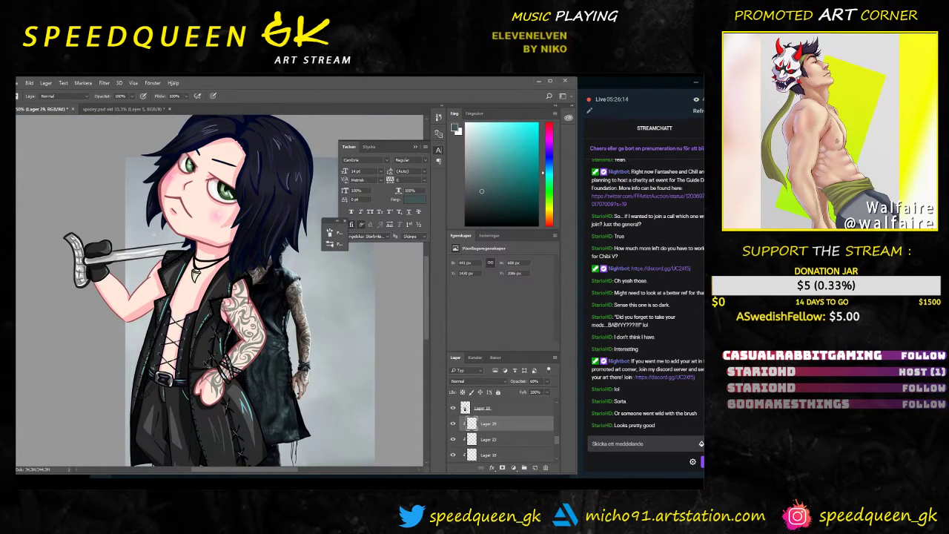
{"action": "key", "text": "ctrl+plus"}
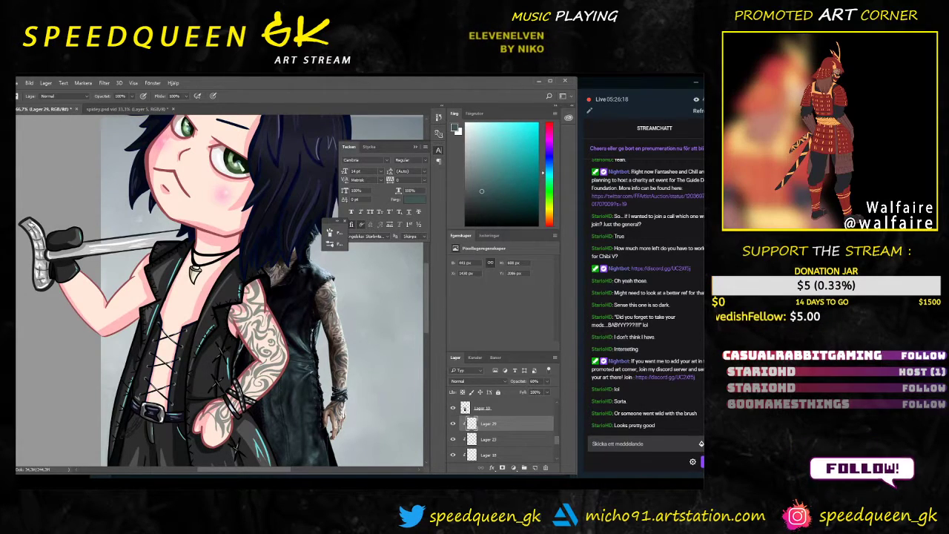
Step: Move the reference photo with the Move tool so the man's tattooed arm stands clear beside the bent arm, and reselect Layer 29
{"action": "key", "text": "v"}
{"action": "left_click", "coordinate": [347, 335]}
{"action": "left_click_drag", "start_coordinate": [347, 335], "coordinate": [468, 337]}
{"action": "mouse_move", "coordinate": [309, 335]}
{"action": "left_mouse_down"}
{"action": "mouse_move", "coordinate": [404, 350]}
{"action": "mouse_move", "coordinate": [373, 324]}
{"action": "mouse_move", "coordinate": [307, 345]}
{"action": "left_mouse_up"}
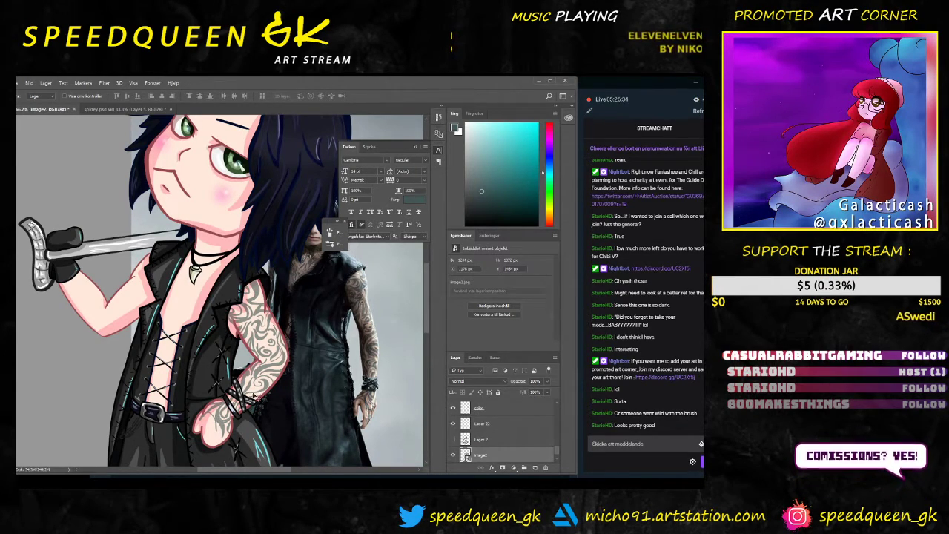
{"action": "left_click", "coordinate": [261, 376]}
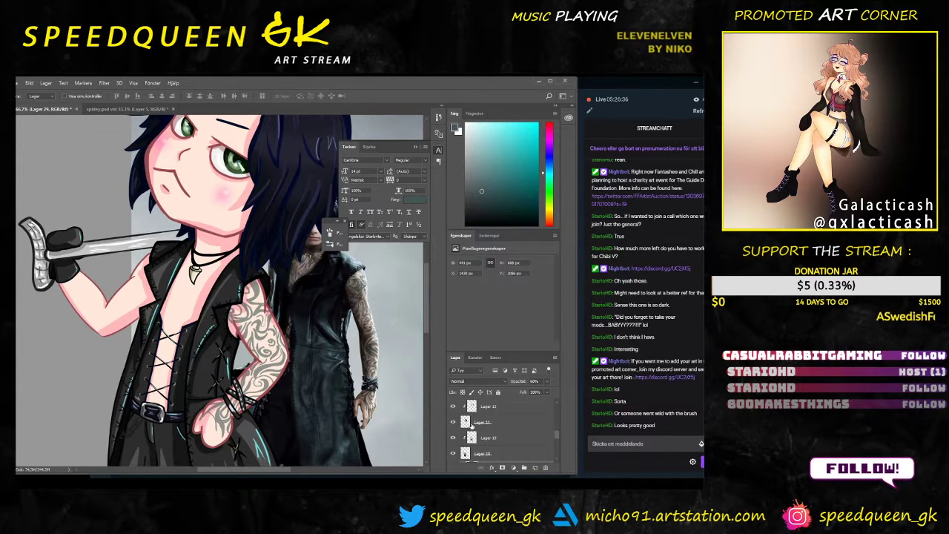
{"action": "left_click", "coordinate": [453, 407]}
{"action": "left_click", "coordinate": [453, 407]}
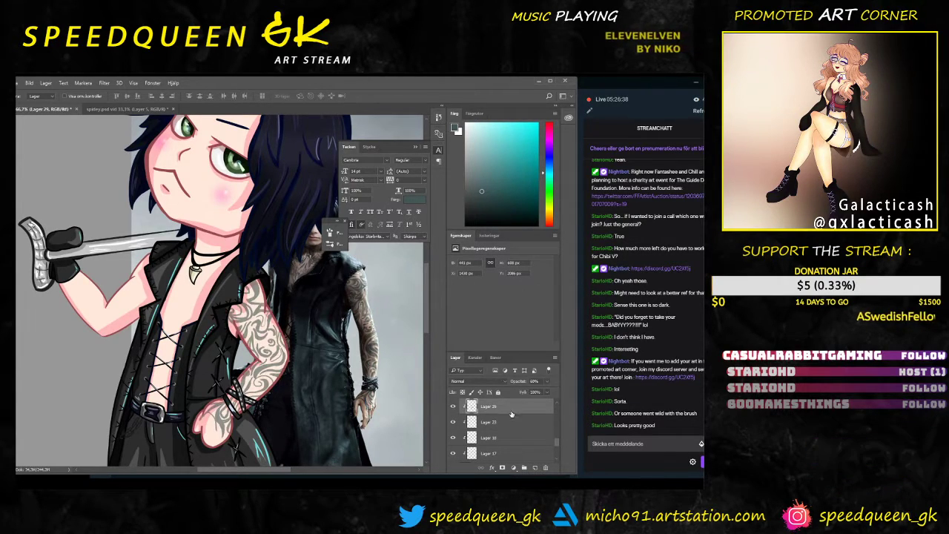
Step: Sample the tattoo's dark teal at full layer opacity, set Layer 29's opacity to 62%, and add fine strokes to the hand on the hip
{"action": "key", "text": "ctrl+plus"}
{"action": "scroll", "coordinate": [274, 409], "scroll_direction": "up", "scroll_amount": 3}
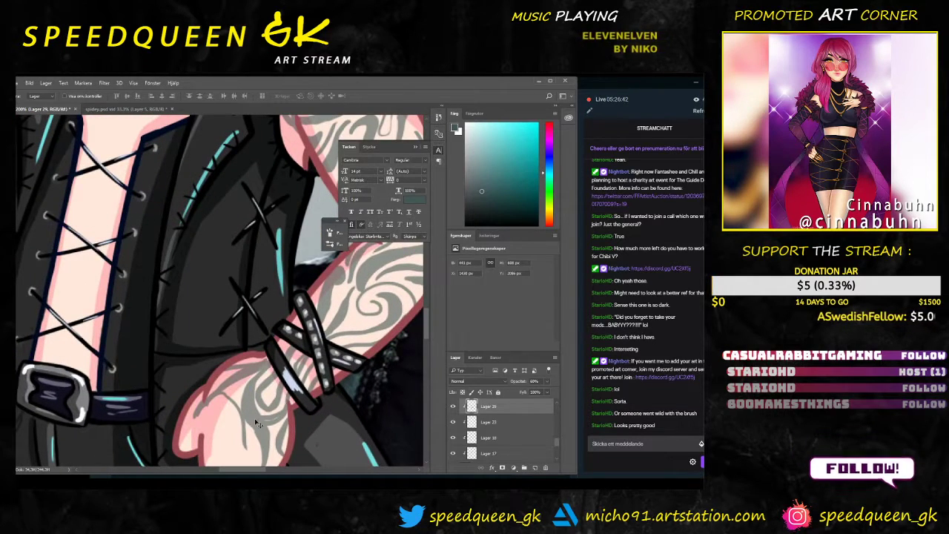
{"action": "key", "text": "b"}
{"action": "left_click", "coordinate": [251, 412], "text": "alt"}
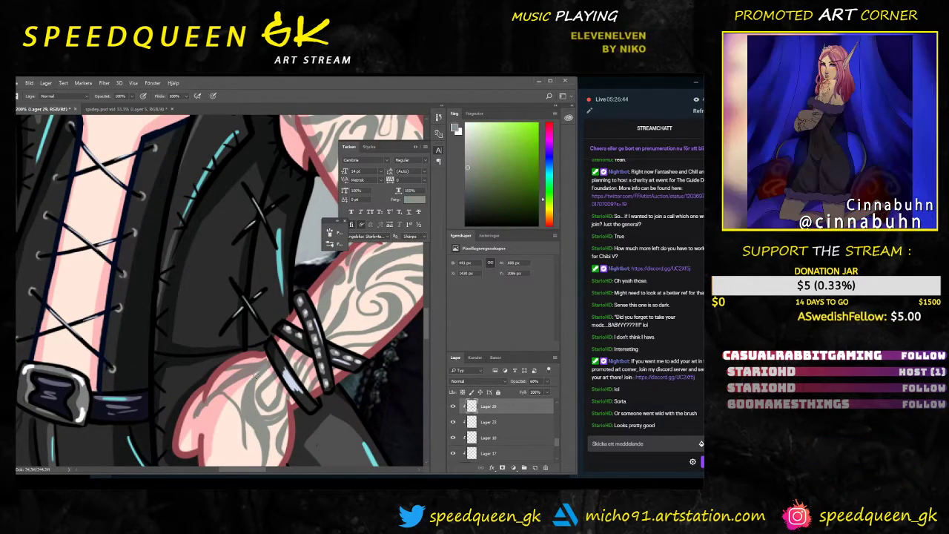
{"action": "left_click_drag", "start_coordinate": [228, 429], "coordinate": [221, 382]}
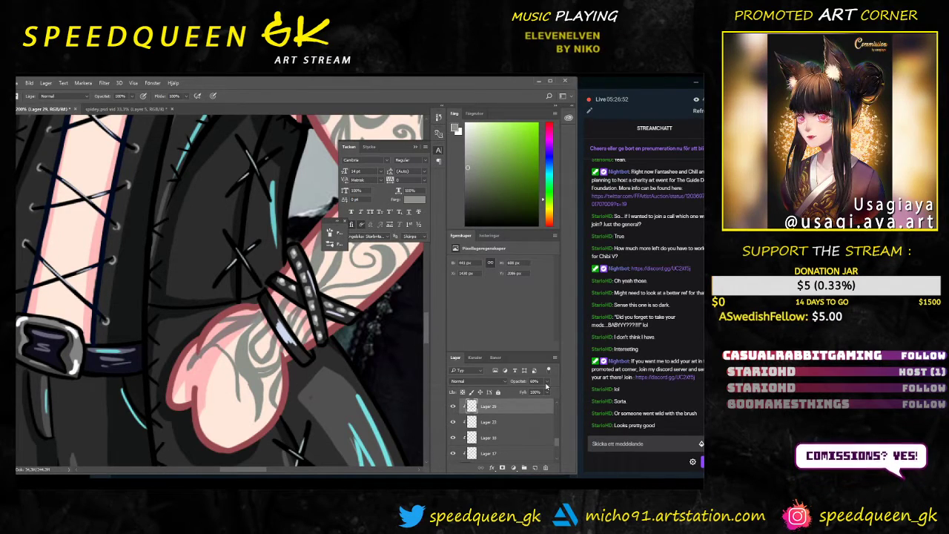
{"action": "left_click", "coordinate": [547, 381]}
{"action": "left_click_drag", "start_coordinate": [539, 391], "coordinate": [554, 390]}
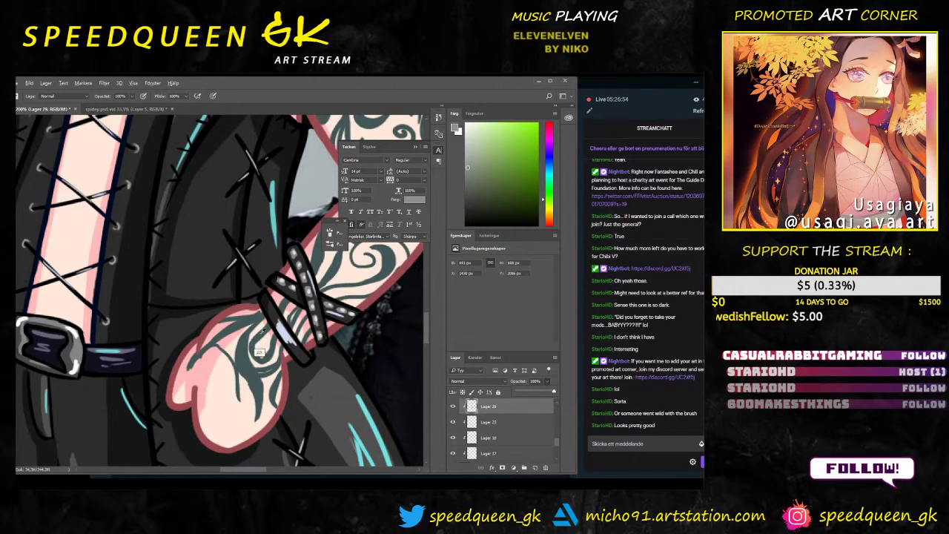
{"action": "left_click", "coordinate": [274, 375], "text": "alt"}
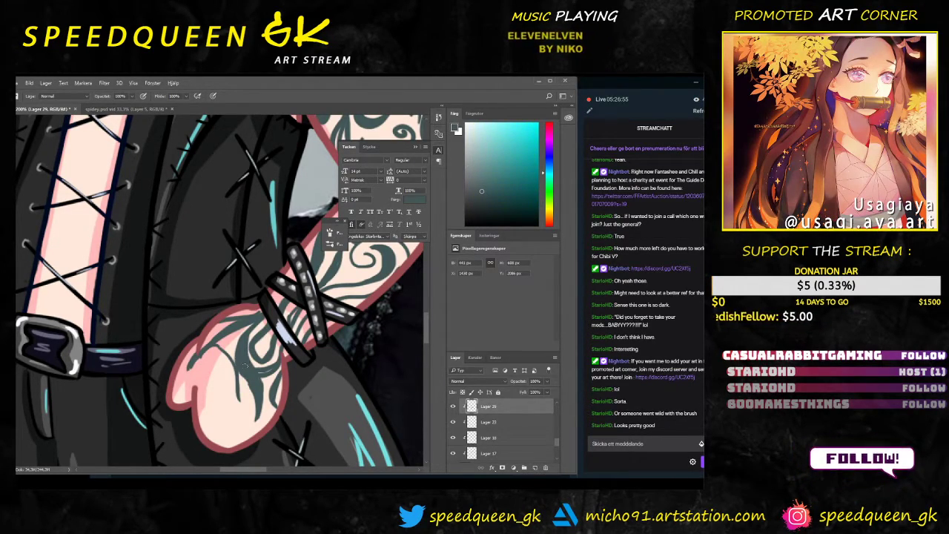
{"action": "left_click", "coordinate": [547, 381]}
{"action": "left_click_drag", "start_coordinate": [551, 391], "coordinate": [533, 394]}
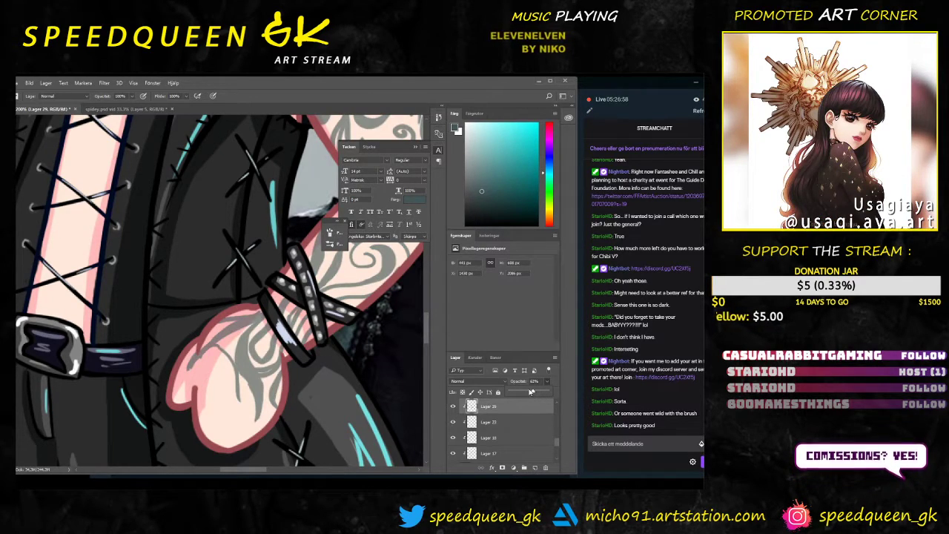
{"action": "left_click", "coordinate": [252, 387]}
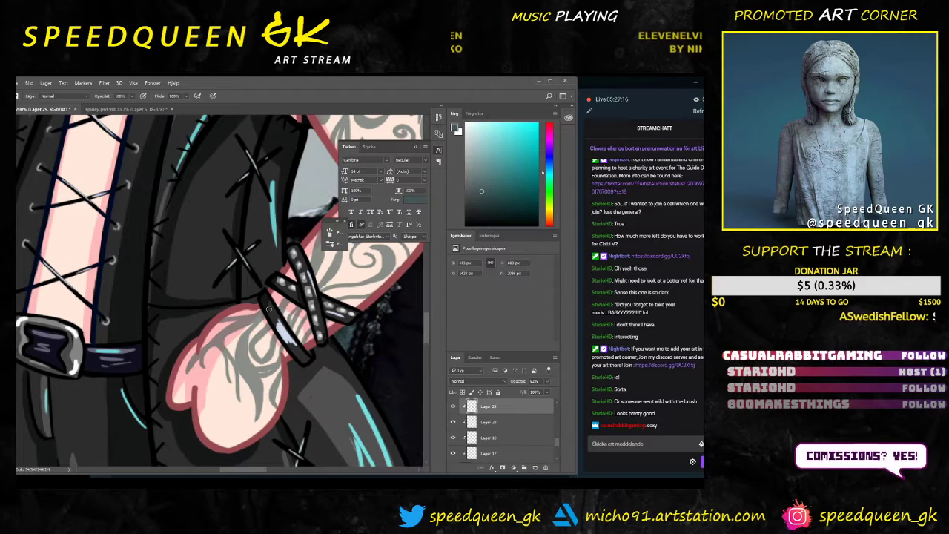
Step: Switch to Spotify, raise the playback volume slightly, and return to Photoshop
{"action": "key", "text": "alt+Tab"}
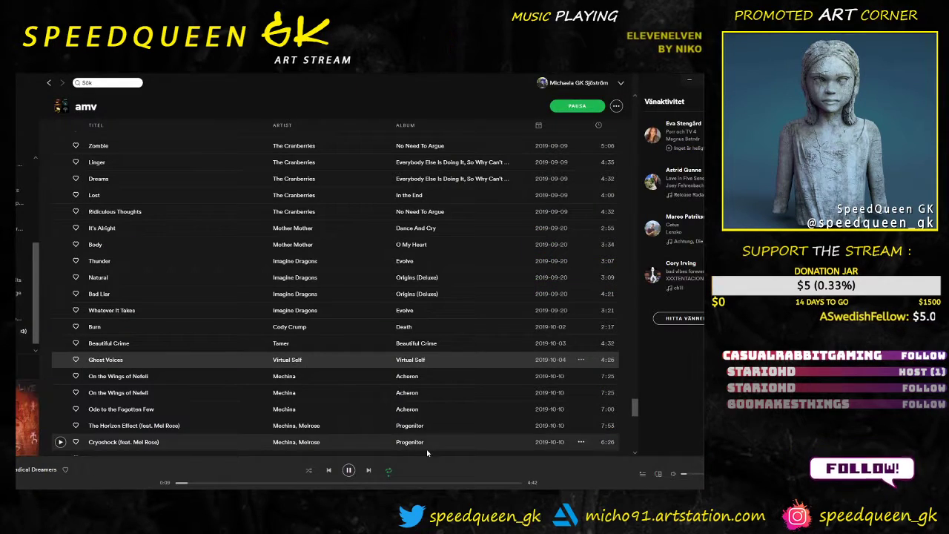
{"action": "left_click_drag", "start_coordinate": [686, 473], "coordinate": [694, 474]}
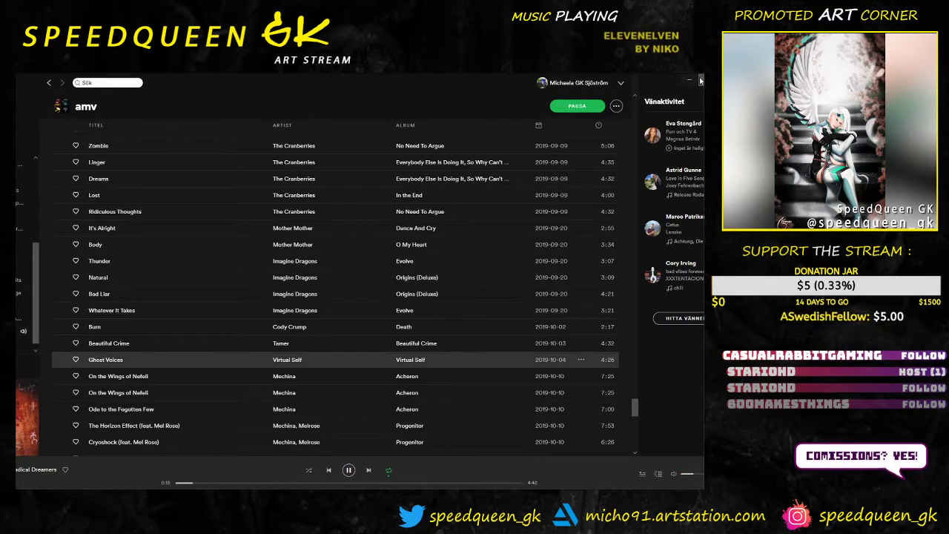
{"action": "key", "text": "alt+Tab"}
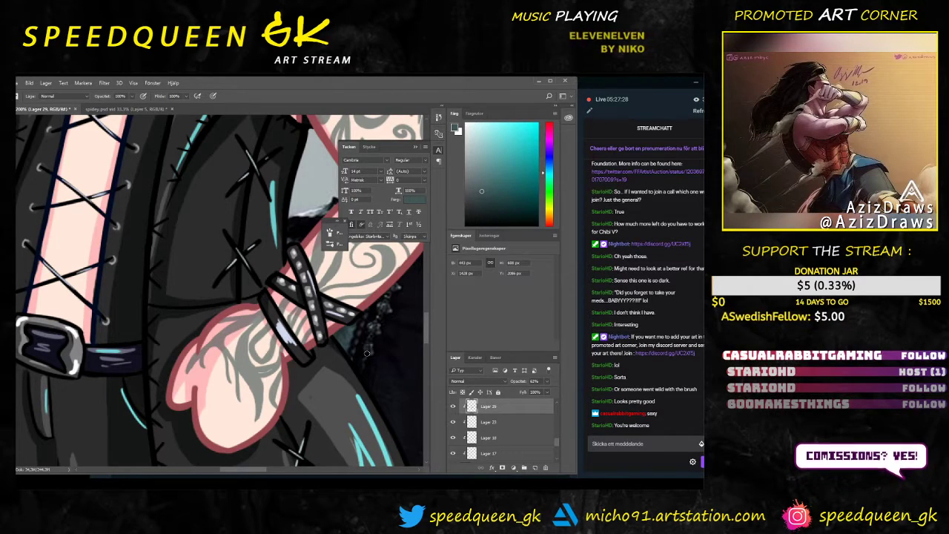
Step: Fill the gaps around the spirals on the bent arm's upper arm above the elbow with additional curling tattoo strokes
{"action": "key", "text": "ctrl+minus"}
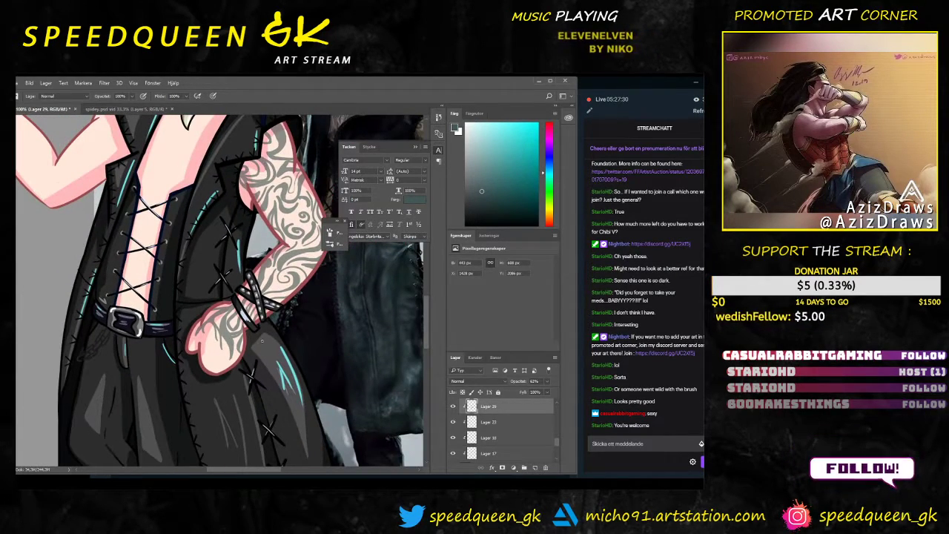
{"action": "left_click_drag", "start_coordinate": [295, 306], "coordinate": [204, 396]}
{"action": "key", "text": "ctrl+plus"}
{"action": "key", "text": "ctrl+plus"}
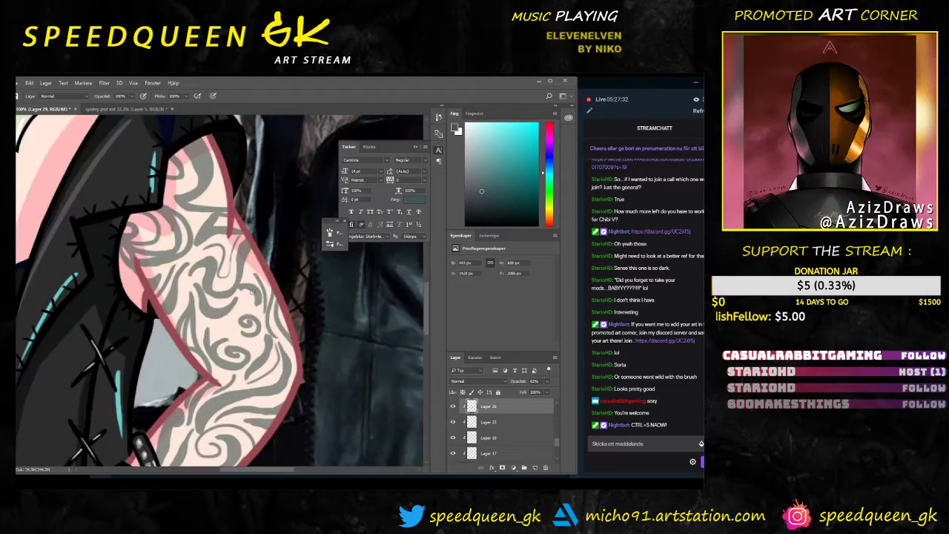
{"action": "left_click_drag", "start_coordinate": [256, 245], "coordinate": [253, 304]}
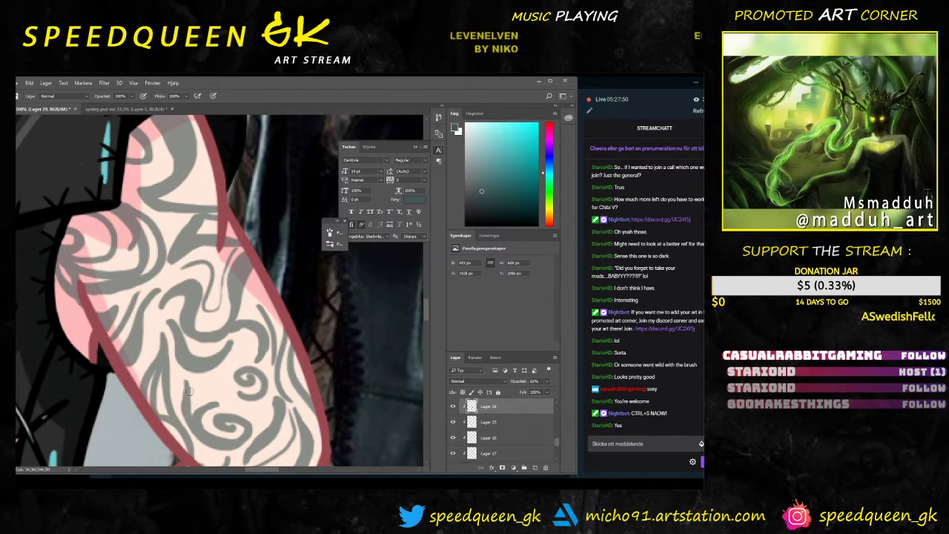
{"action": "key", "text": "ctrl+minus"}
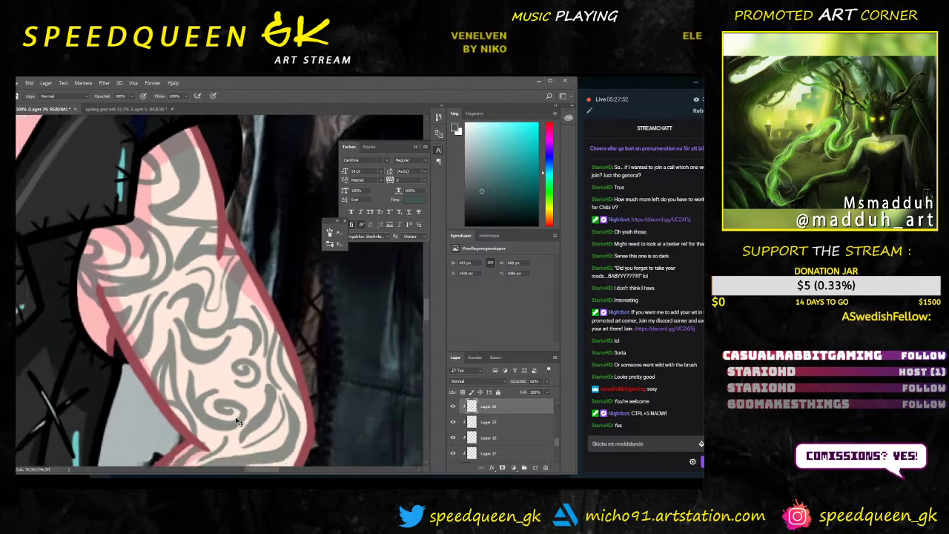
{"action": "scroll", "coordinate": [236, 417], "scroll_direction": "up", "scroll_amount": 2}
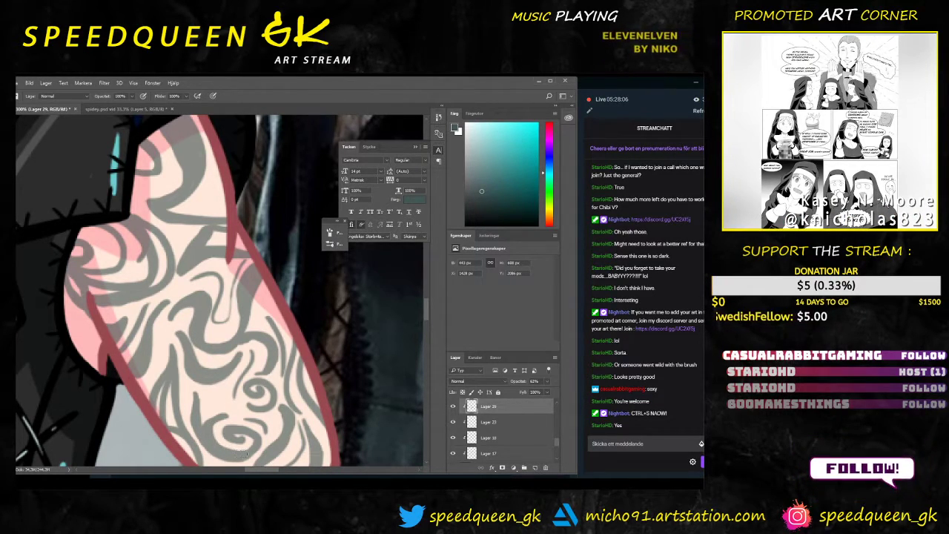
Step: Add more curved tattoo strokes to the top of the bent arm, just below the vest's shoulder edge
{"action": "key", "text": "ctrl+minus"}
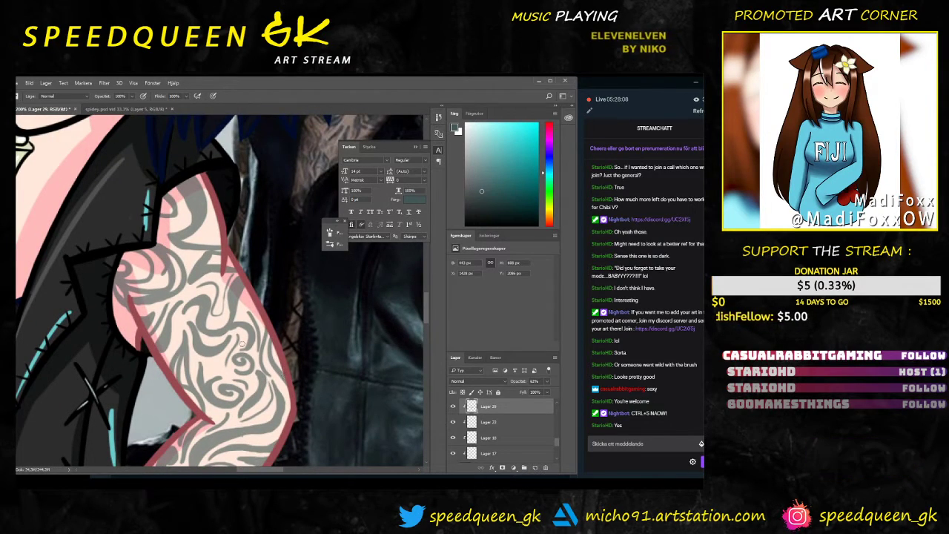
{"action": "scroll", "coordinate": [242, 344], "scroll_direction": "up", "scroll_amount": 2}
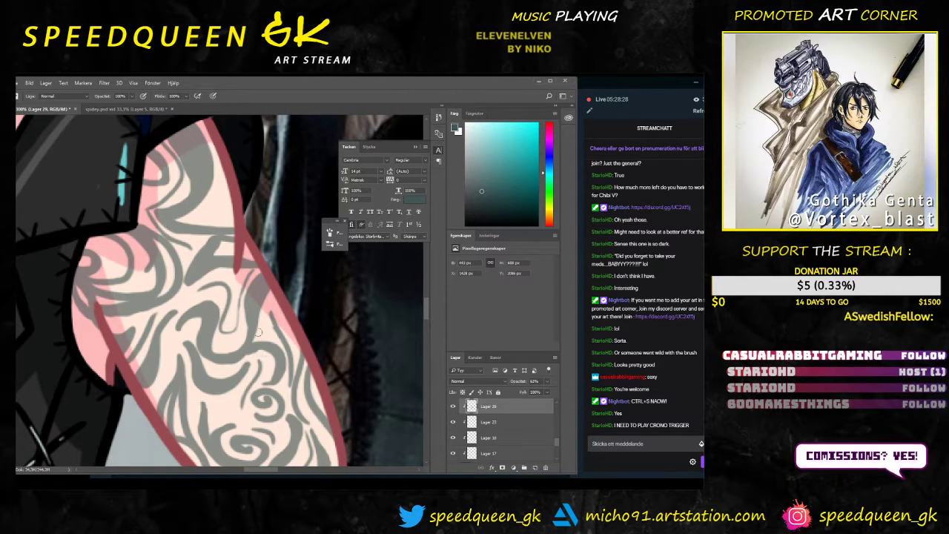
{"action": "scroll", "coordinate": [258, 333], "scroll_direction": "down", "scroll_amount": 2}
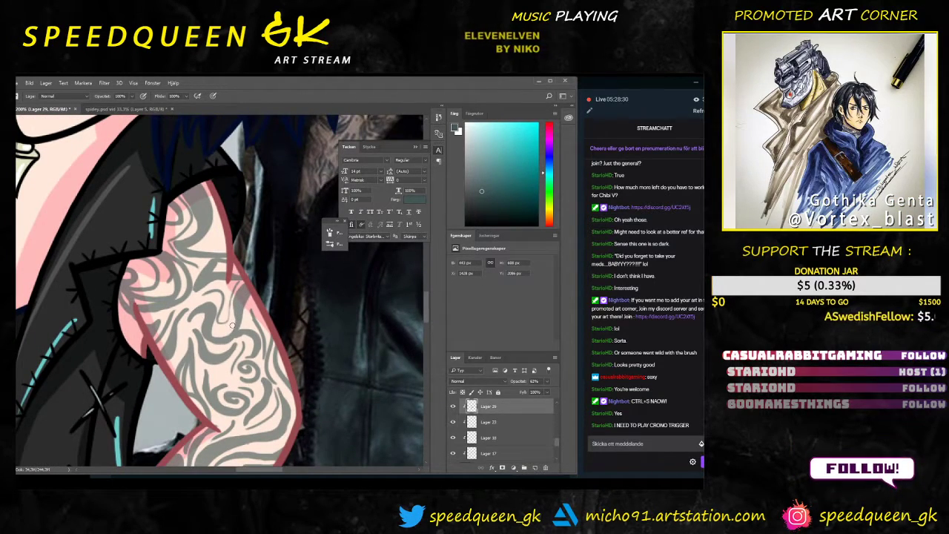
{"action": "scroll", "coordinate": [232, 325], "scroll_direction": "up", "scroll_amount": 1}
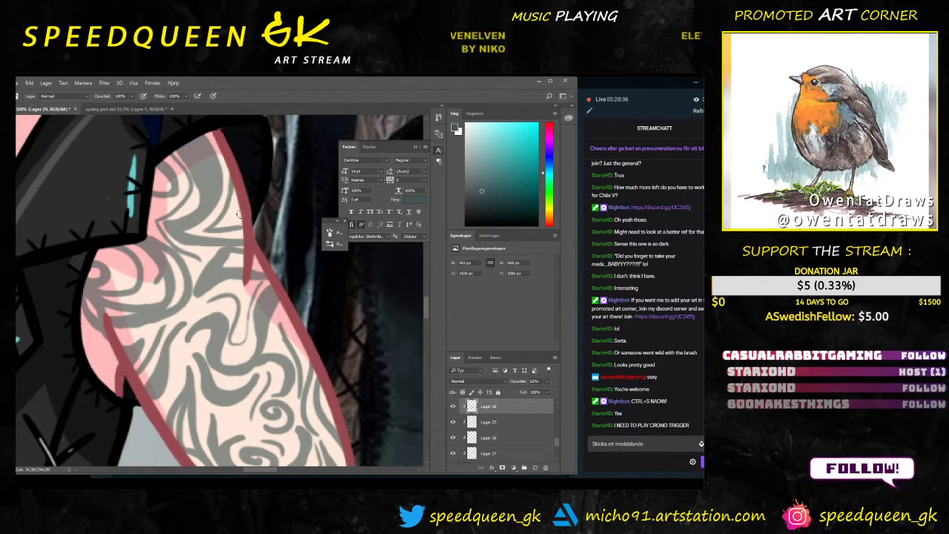
Step: Brush thin tattoo strokes on the neck around the cord necklace and a small motif on the chest below the tooth pendant
{"action": "scroll", "coordinate": [263, 378], "scroll_direction": "down", "scroll_amount": 3}
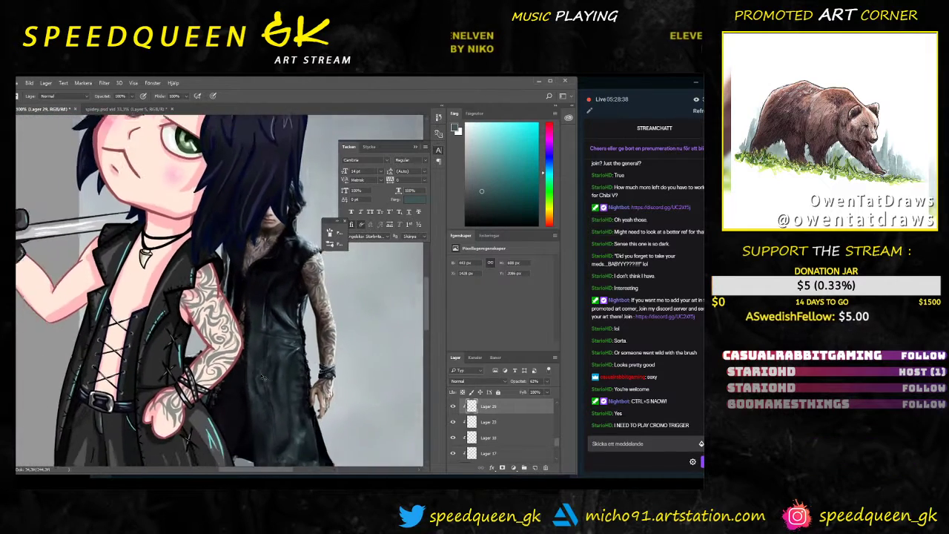
{"action": "left_click_drag", "start_coordinate": [263, 377], "coordinate": [356, 389]}
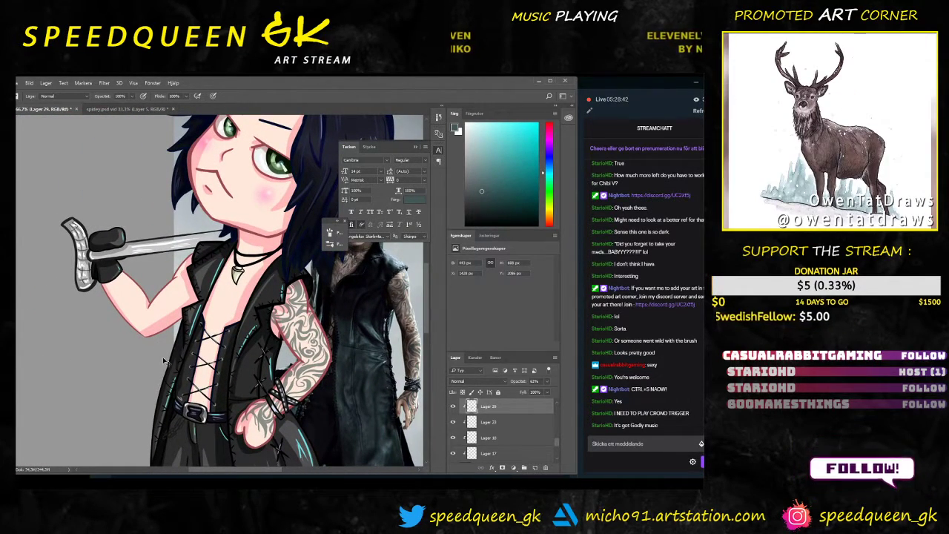
{"action": "scroll", "coordinate": [164, 360], "scroll_direction": "up", "scroll_amount": 3}
{"action": "scroll", "coordinate": [176, 310], "scroll_direction": "down", "scroll_amount": 2}
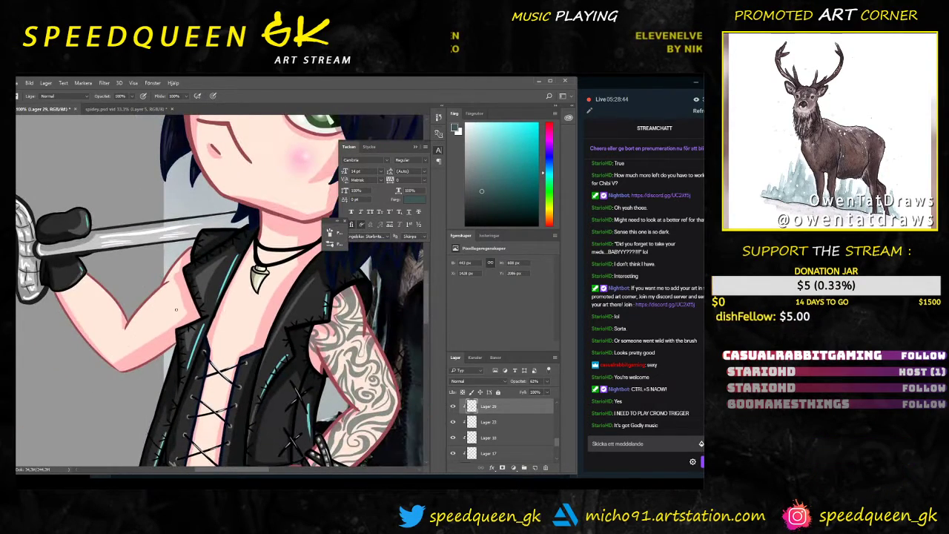
{"action": "scroll", "coordinate": [112, 327], "scroll_direction": "right", "scroll_amount": 3}
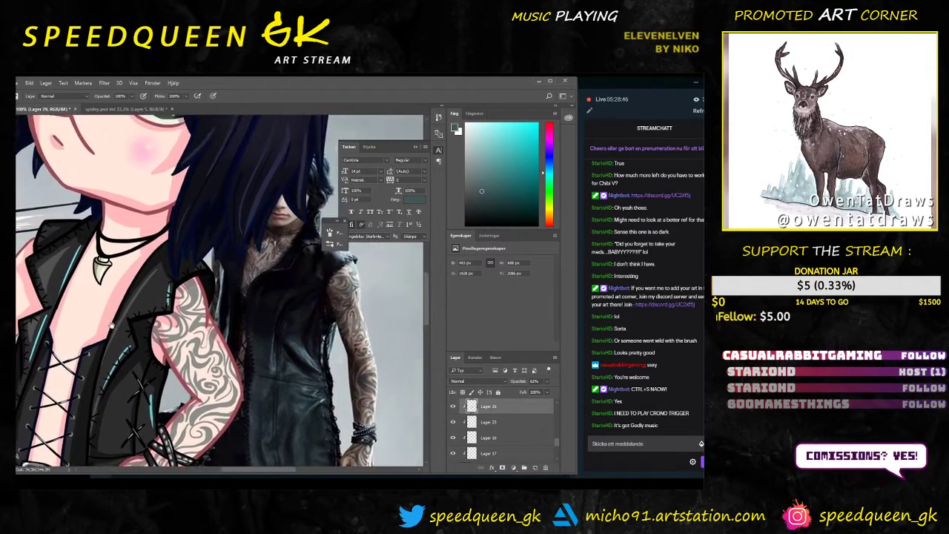
{"action": "left_click_drag", "start_coordinate": [112, 324], "coordinate": [154, 318]}
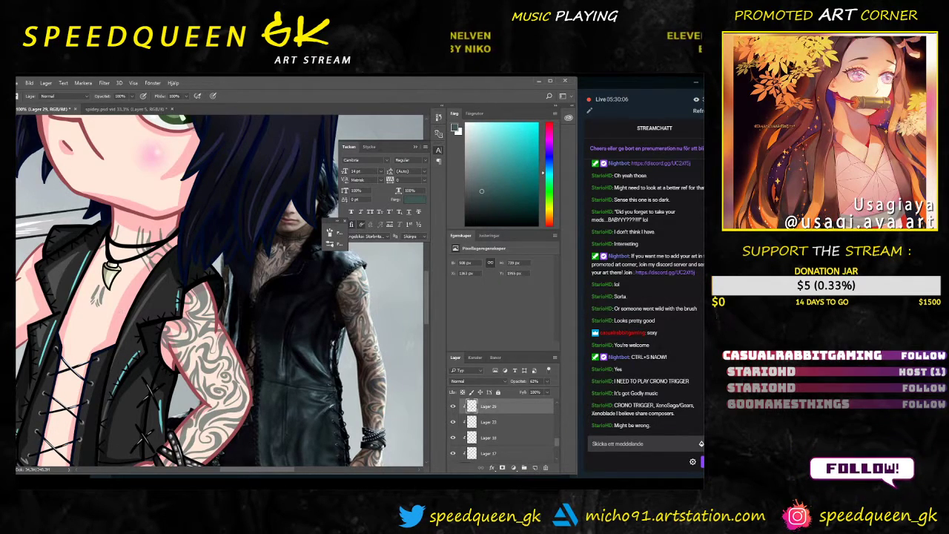
Step: Refine the neck tattoo lines above the necklace with the Eraser and Brush, checking them against the whole figure
{"action": "key", "text": "ctrl+minus"}
{"action": "key", "text": "ctrl+minus"}
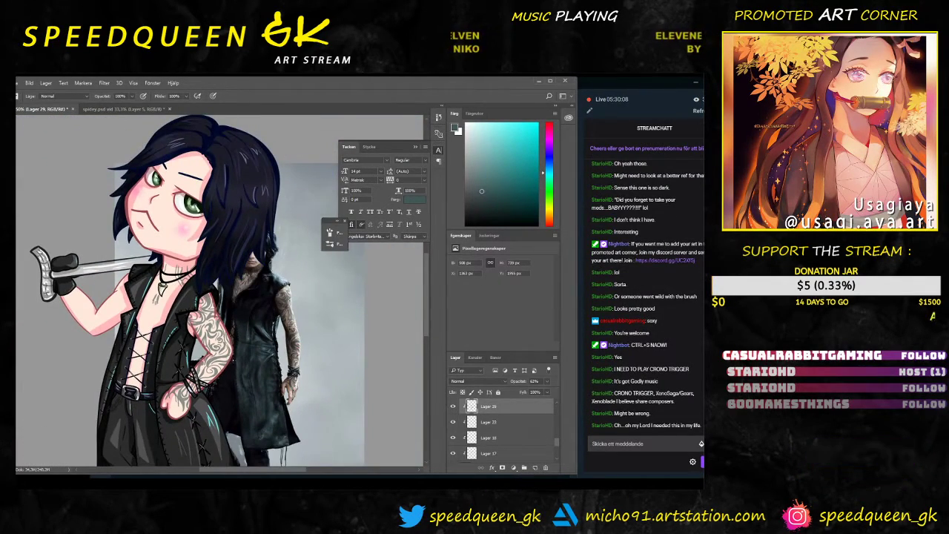
{"action": "key", "text": "ctrl+minus"}
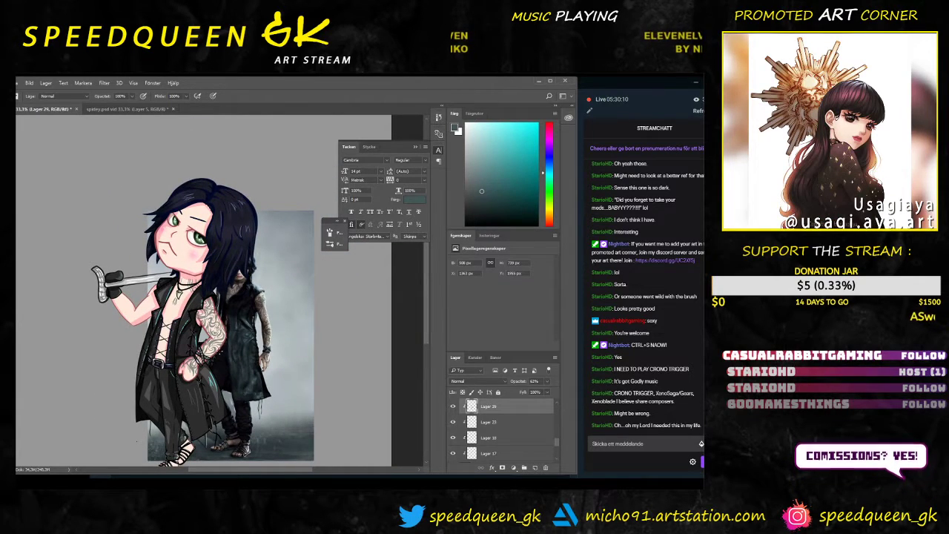
{"action": "key", "text": "ctrl+plus"}
{"action": "key", "text": "ctrl+plus"}
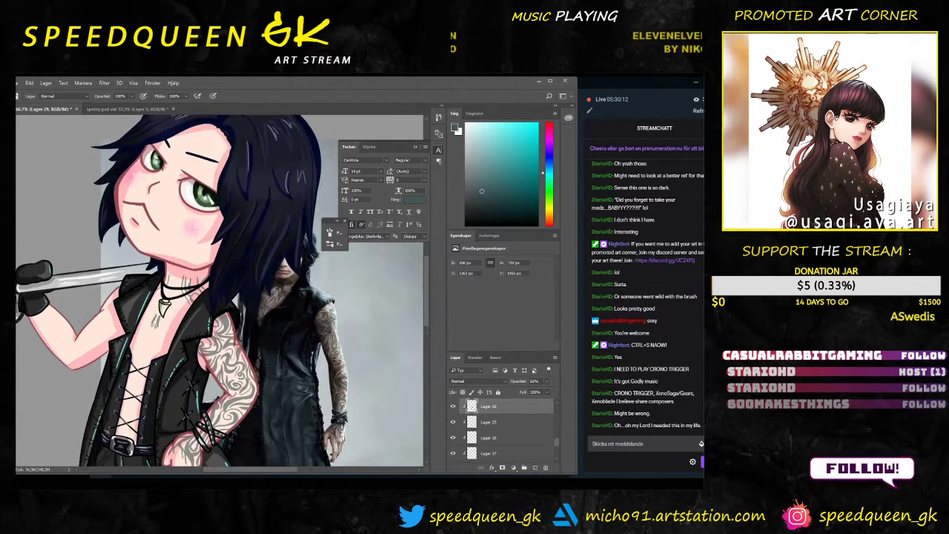
{"action": "key", "text": "ctrl+plus"}
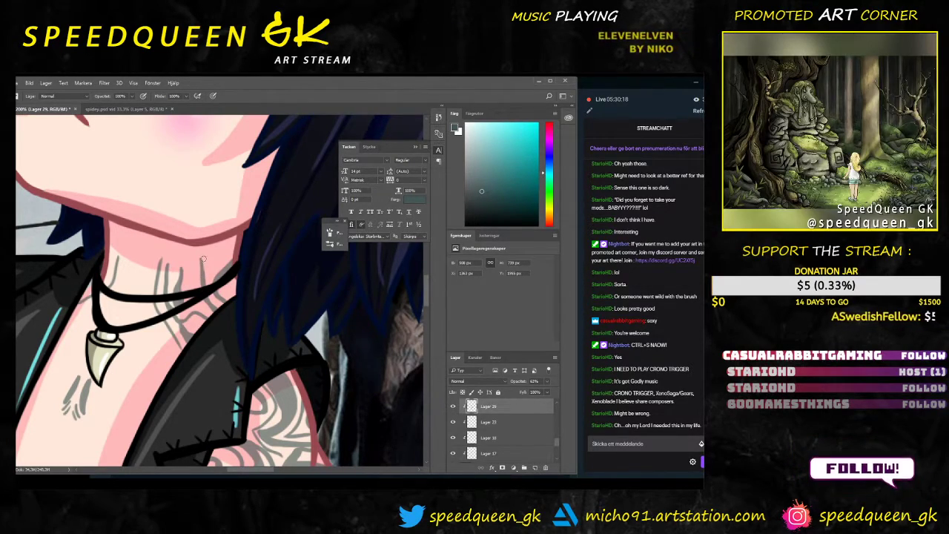
{"action": "key", "text": "e"}
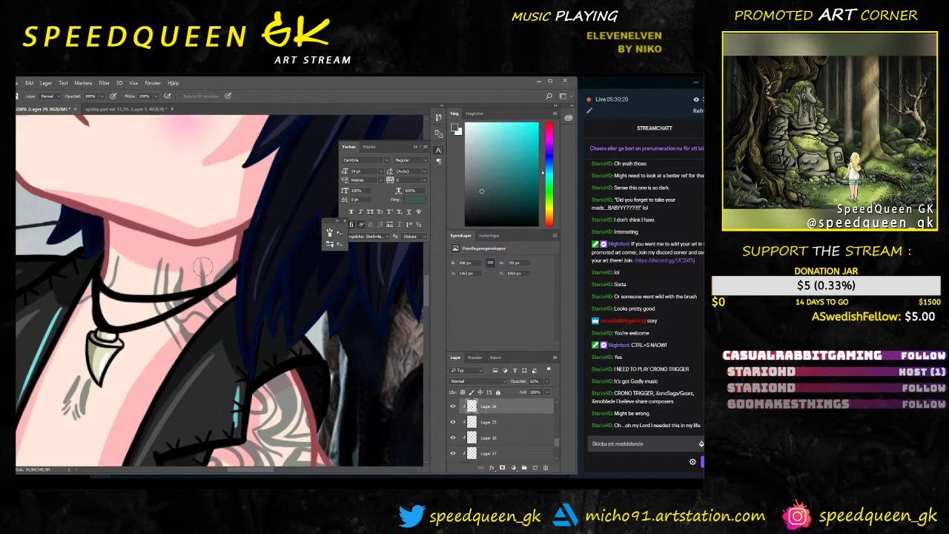
{"action": "key", "text": "b"}
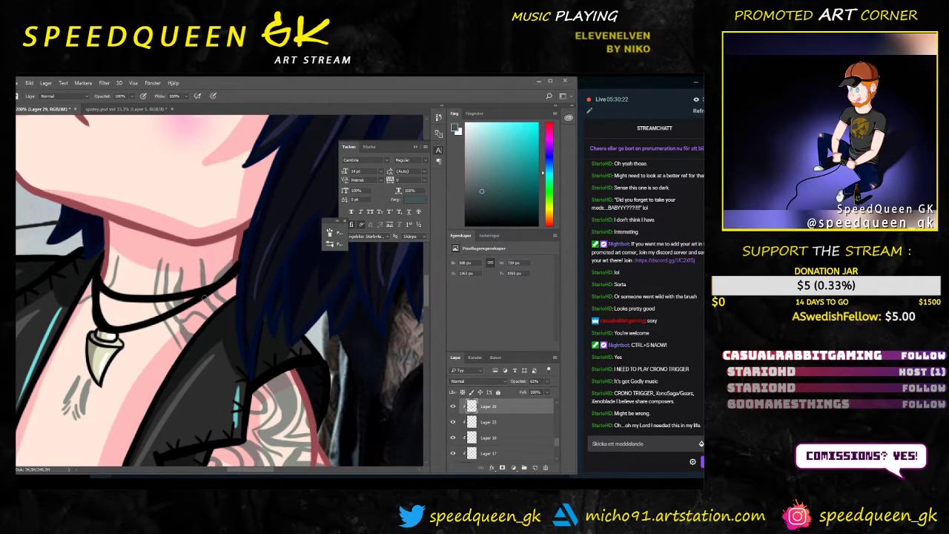
{"action": "key", "text": "ctrl+minus"}
{"action": "key", "text": "ctrl+minus"}
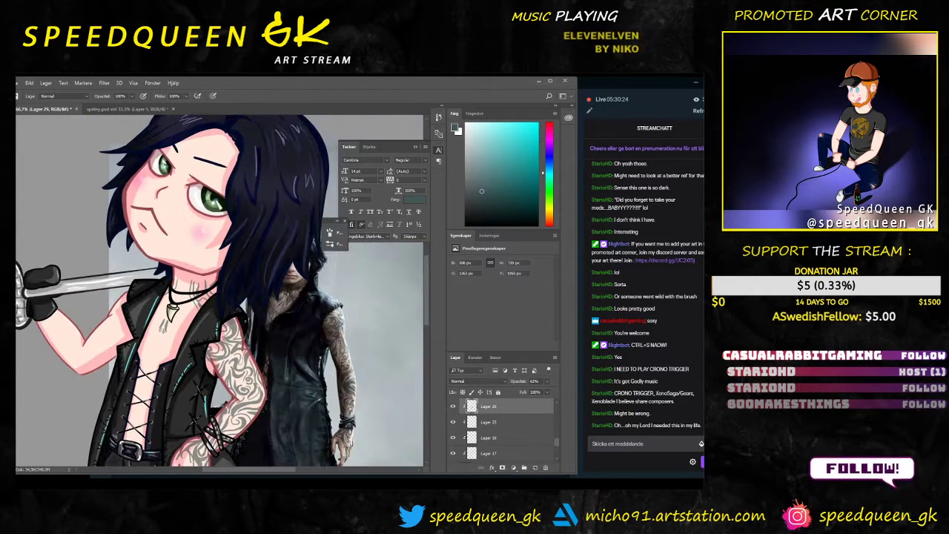
{"action": "left_click_drag", "start_coordinate": [274, 322], "coordinate": [240, 330]}
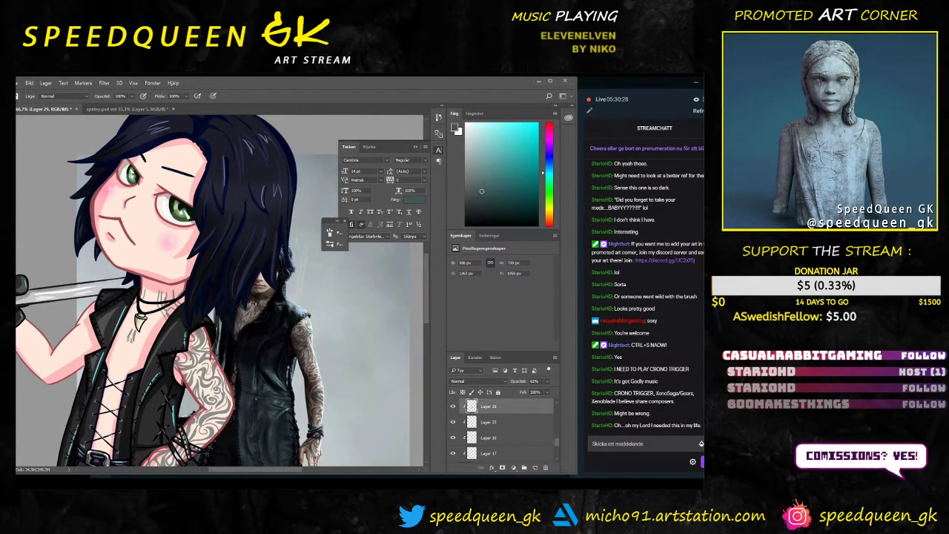
Step: Check the tattoos on the whole figure and brush more strokes on the neck and upper chest beside the vest collar
{"action": "key", "text": "ctrl+minus"}
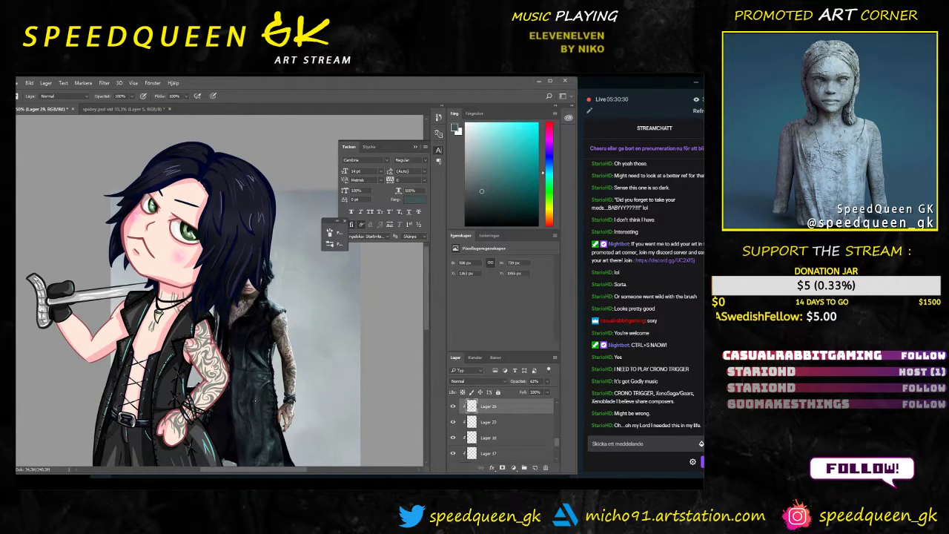
{"action": "key", "text": "ctrl+minus"}
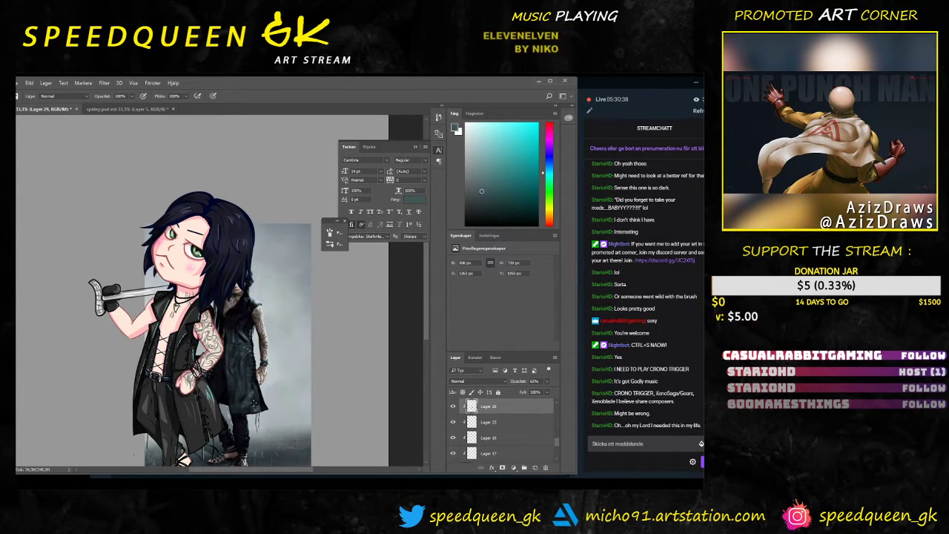
{"action": "key", "text": "ctrl+plus"}
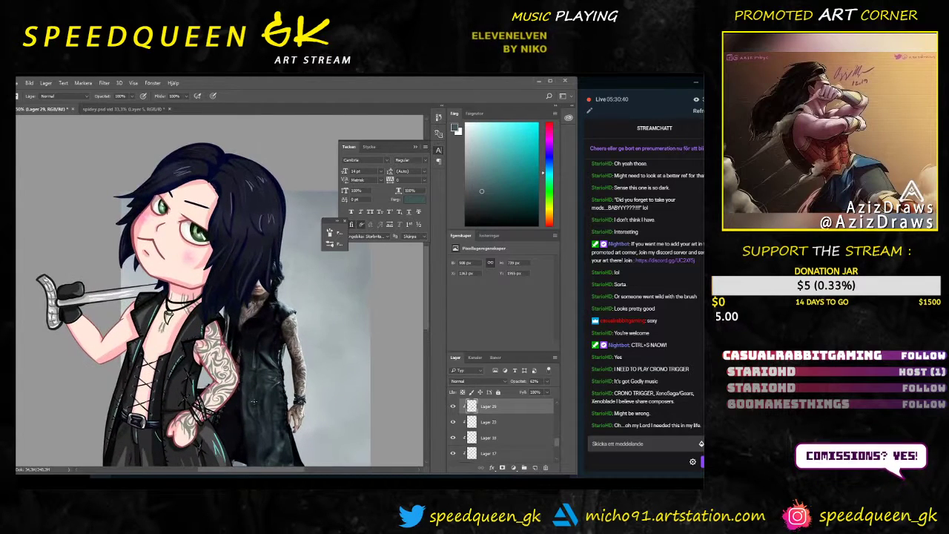
{"action": "key", "text": "ctrl+minus"}
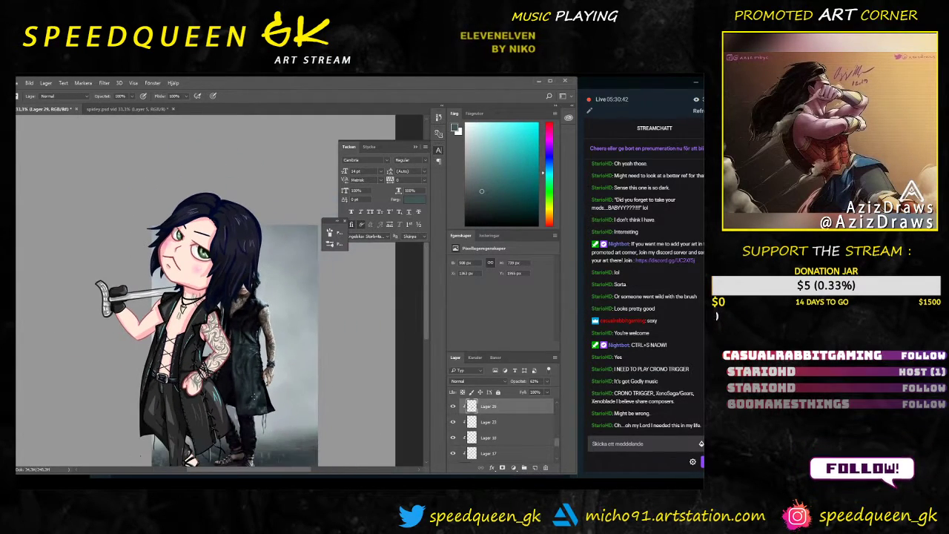
{"action": "left_click_drag", "start_coordinate": [236, 384], "coordinate": [251, 341]}
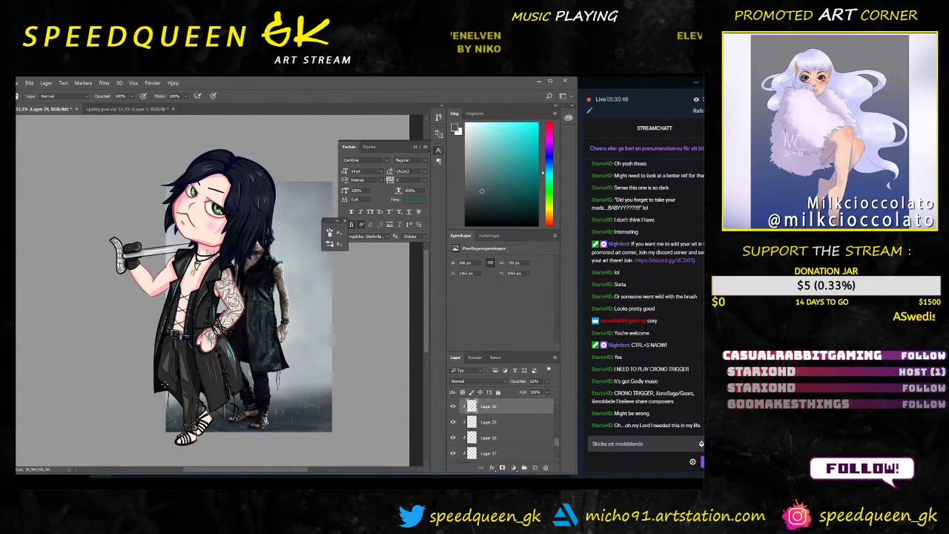
{"action": "key", "text": "ctrl+plus"}
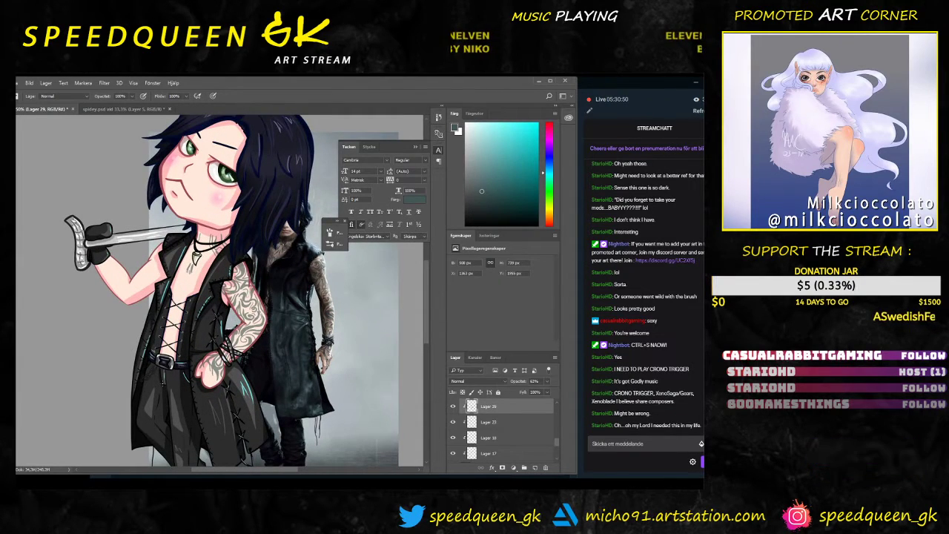
{"action": "key", "text": "ctrl+plus"}
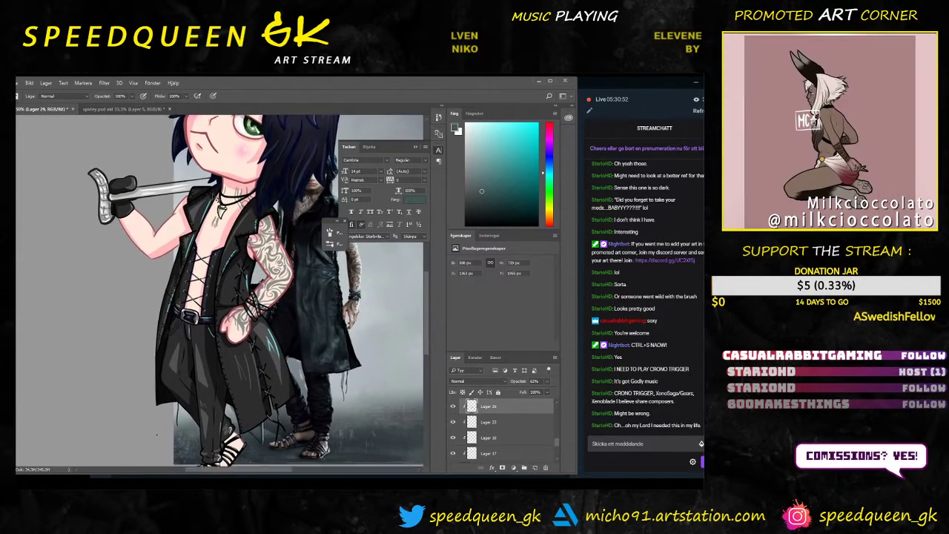
{"action": "key", "text": "ctrl+plus"}
{"action": "left_click_drag", "start_coordinate": [293, 166], "coordinate": [158, 310]}
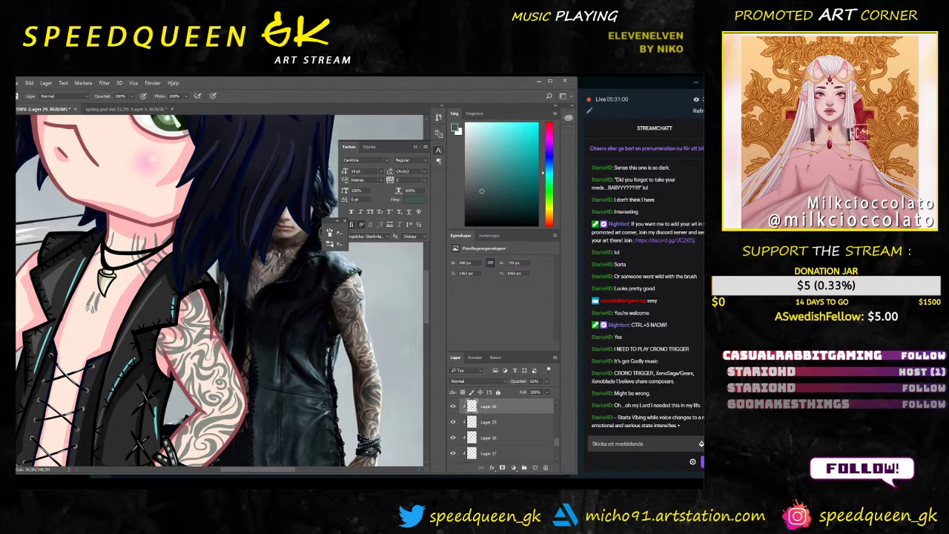
{"action": "key", "text": "ctrl+plus"}
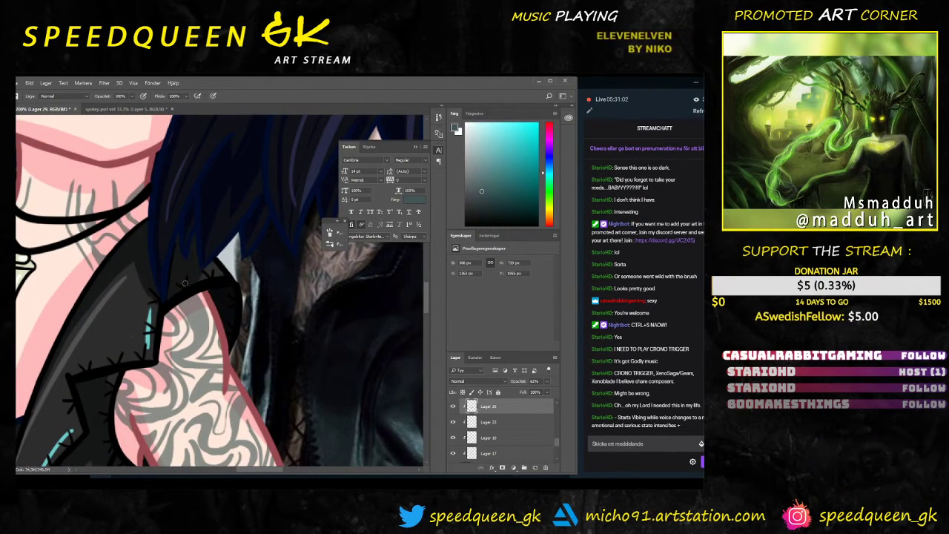
{"action": "key", "text": "ctrl+minus"}
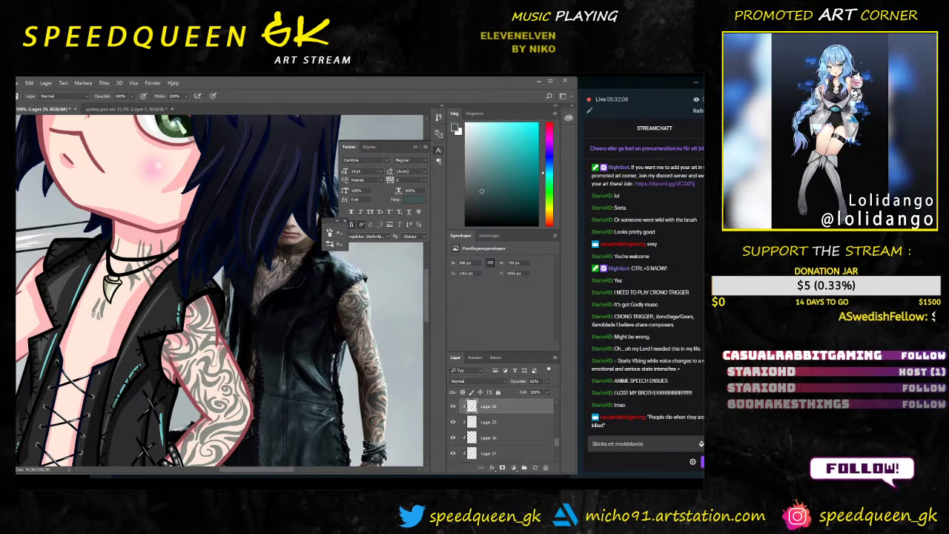
Step: Look at the amv playlist in Spotify and return to the drawing in Photoshop
{"action": "key", "text": "alt+Tab"}
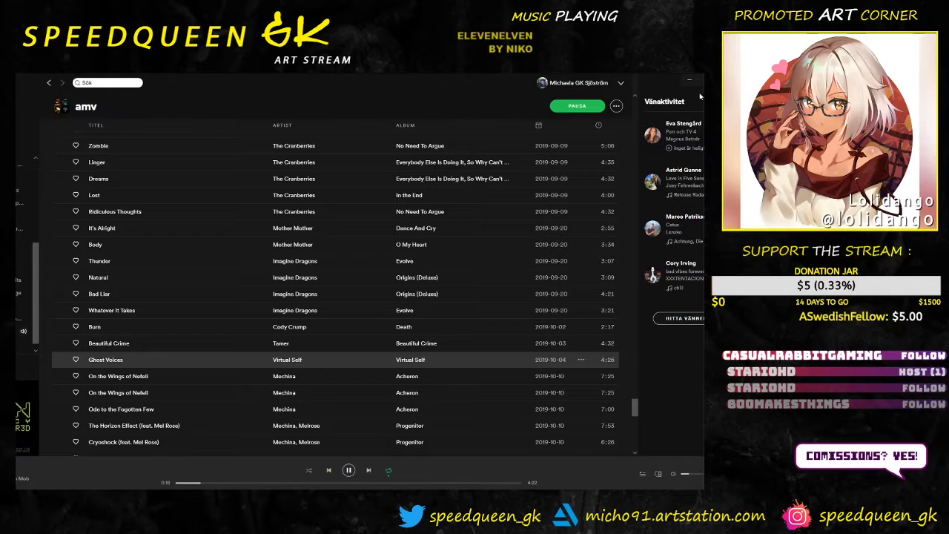
{"action": "key", "text": "alt+Tab"}
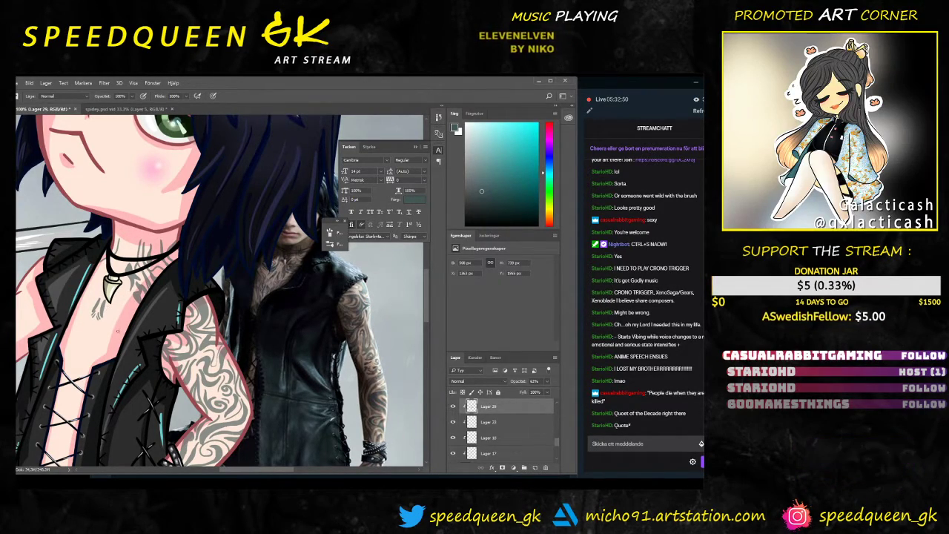
Step: Refine the neck and chest tattoo between the tooth pendant and the vest collar with the Eraser and Brush
{"action": "key", "text": "e"}
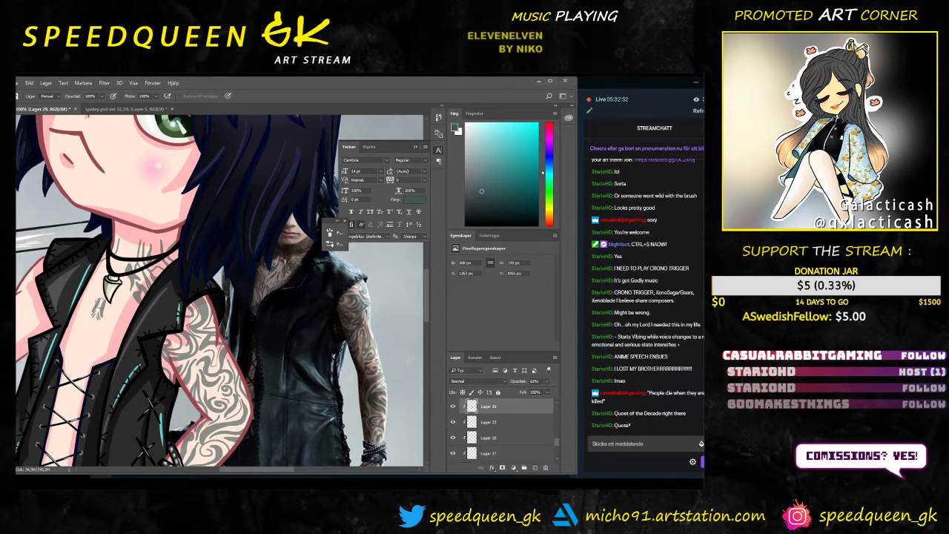
{"action": "key", "text": "b"}
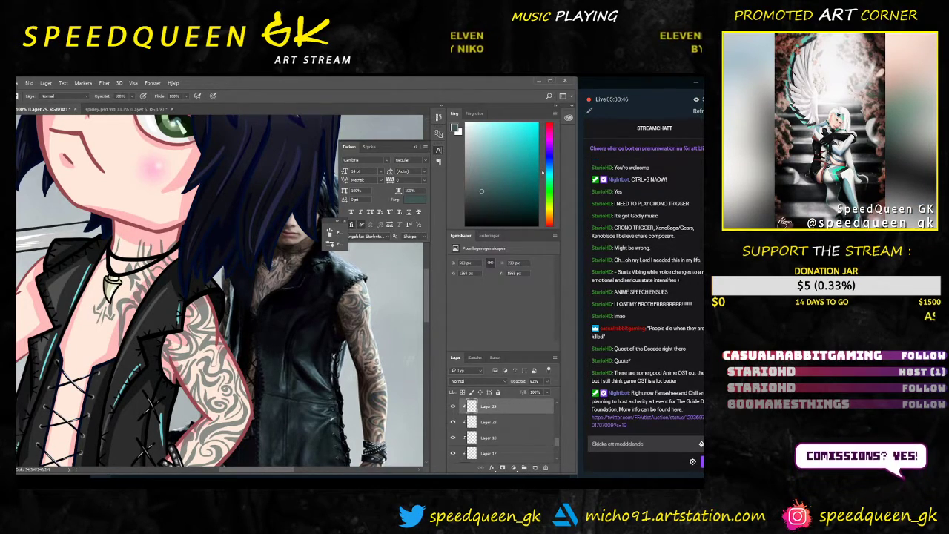
Step: Pause the music in Spotify, skip to the next song request in Nightbot, and return to the drawing
{"action": "key", "text": "alt+Tab"}
{"action": "left_click", "coordinate": [350, 470]}
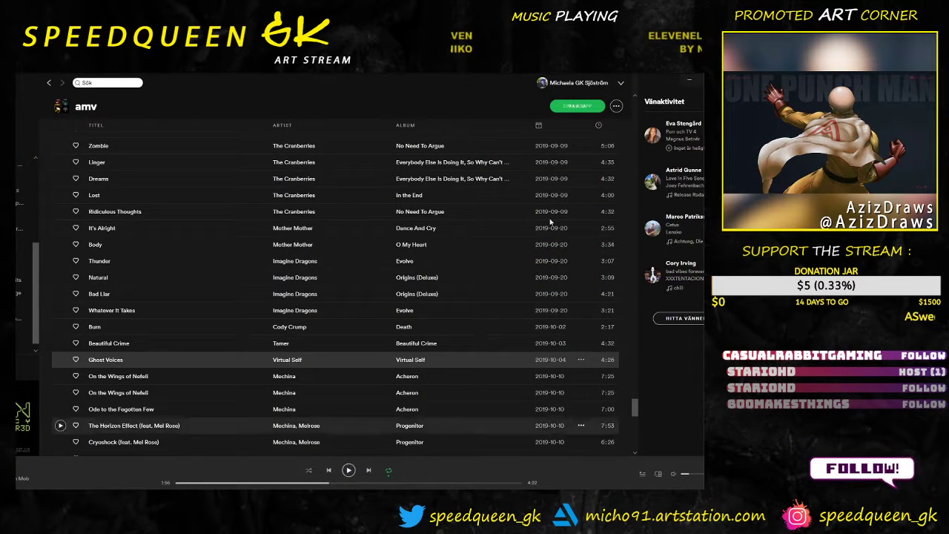
{"action": "left_click", "coordinate": [687, 81]}
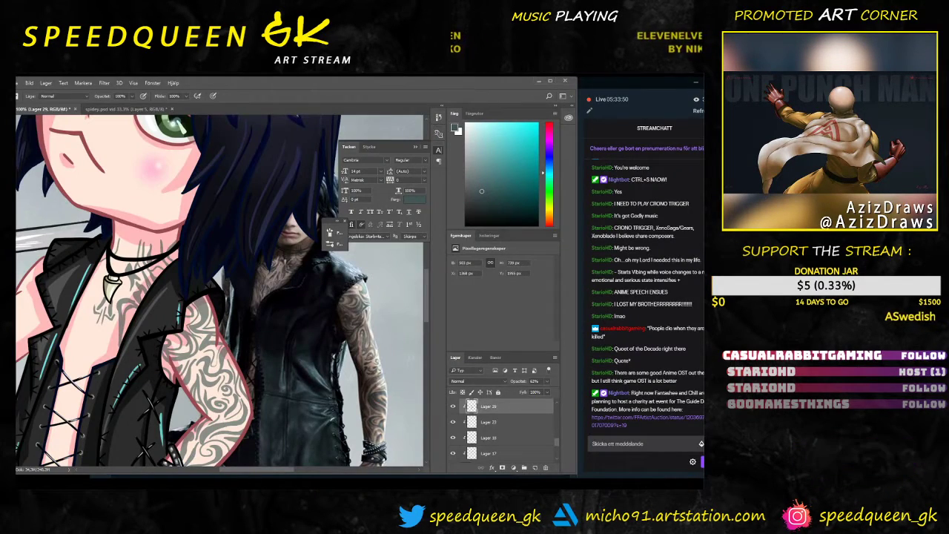
{"action": "key", "text": "alt+Tab"}
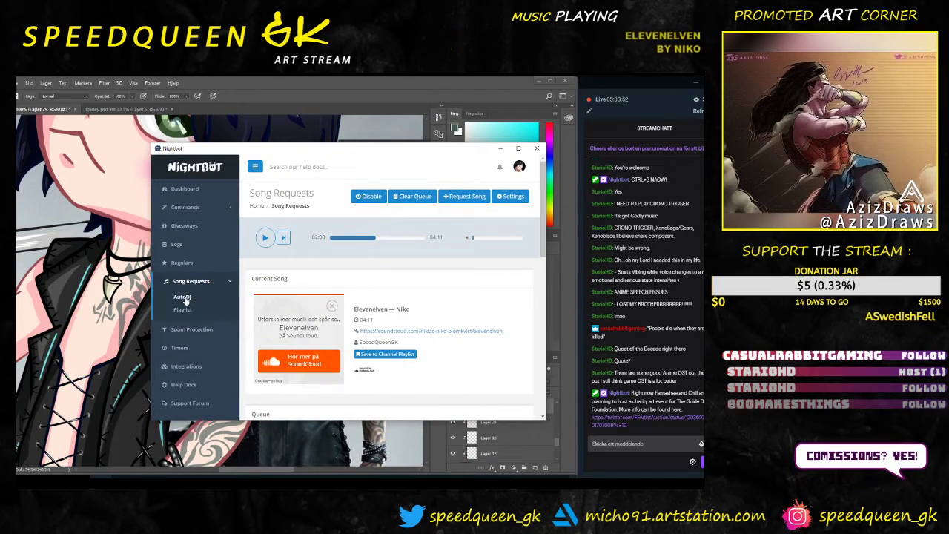
{"action": "left_click", "coordinate": [265, 237]}
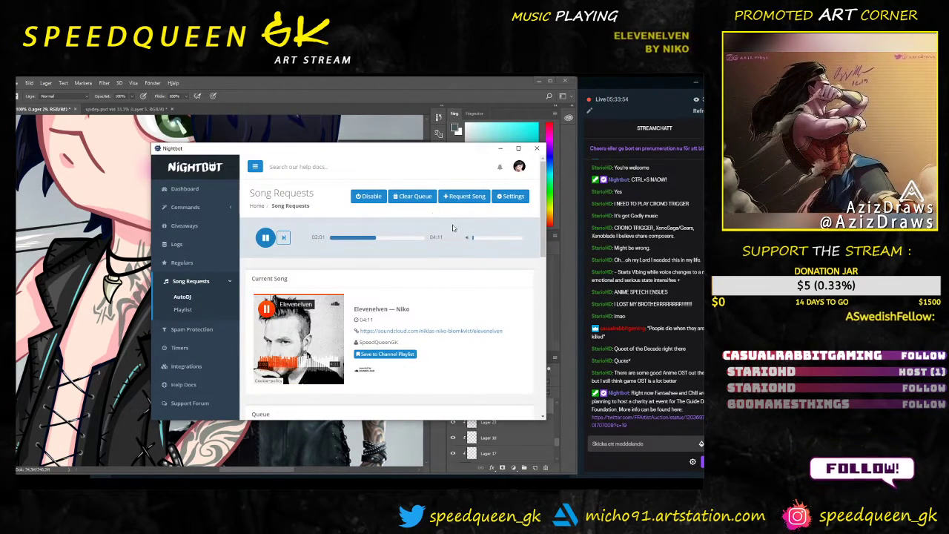
{"action": "left_click", "coordinate": [284, 239]}
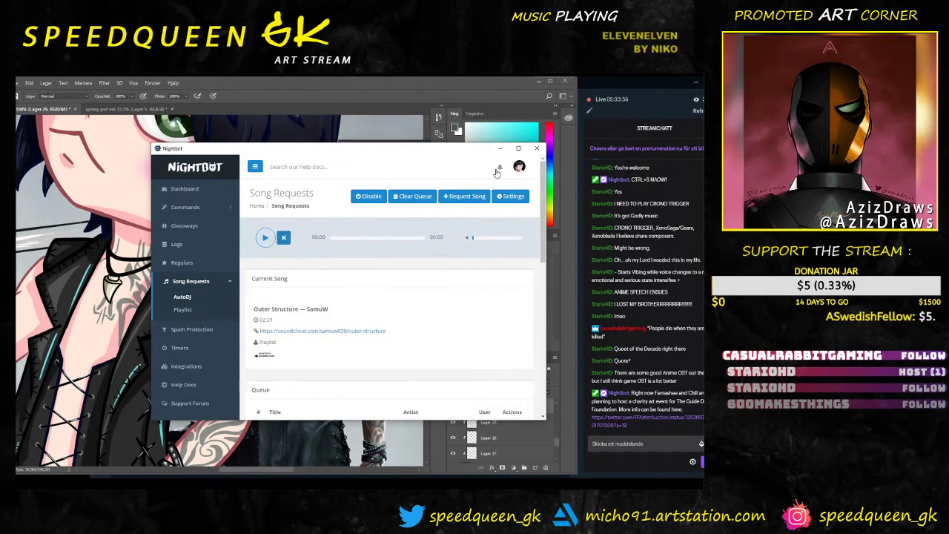
{"action": "key", "text": "alt+Tab"}
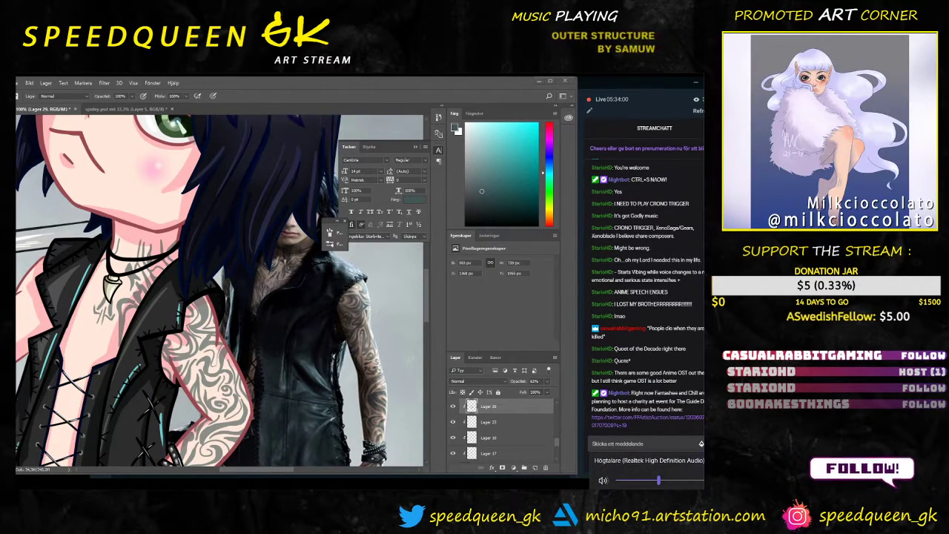
Step: Switch to Streamlabs OBS to check the live scene and audio mixer, and return to the drawing in Photoshop
{"action": "key", "text": "alt+Tab"}
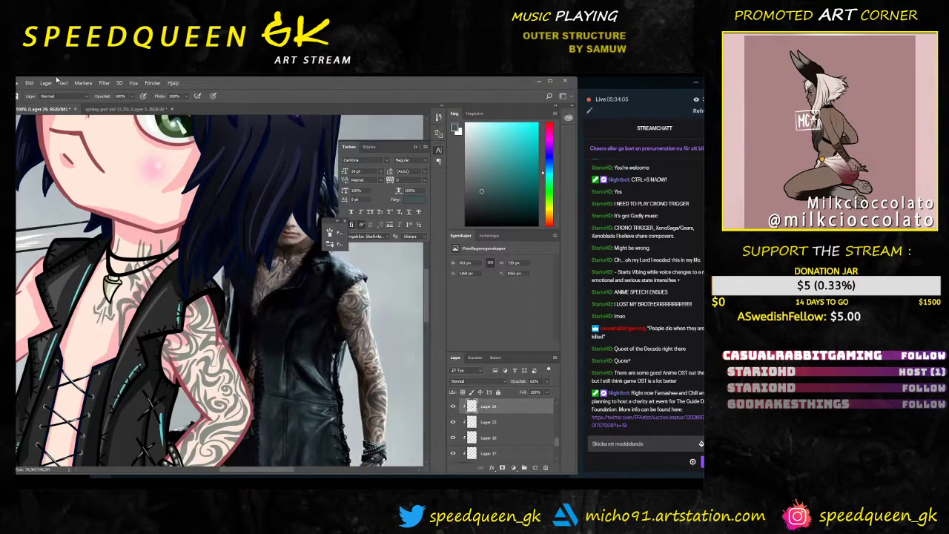
{"action": "left_click", "coordinate": [55, 79]}
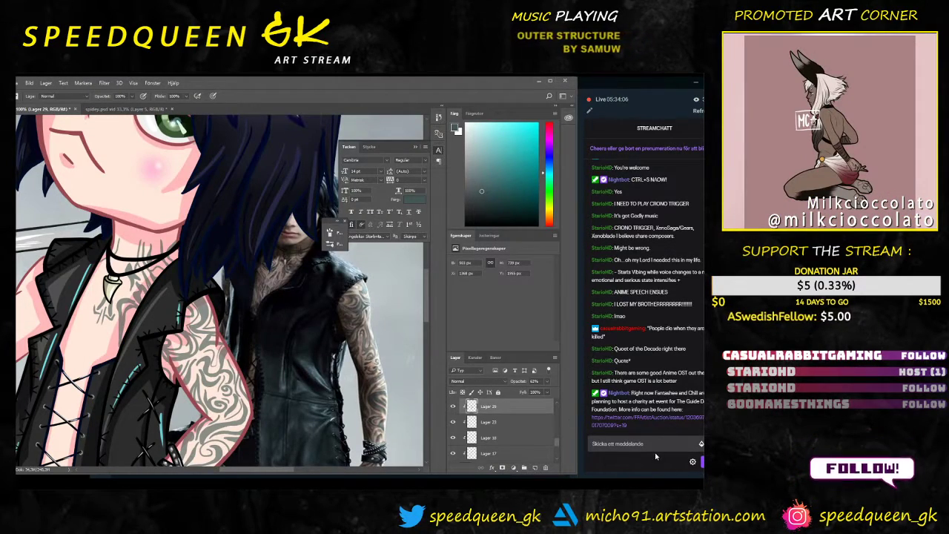
{"action": "left_click", "coordinate": [655, 454]}
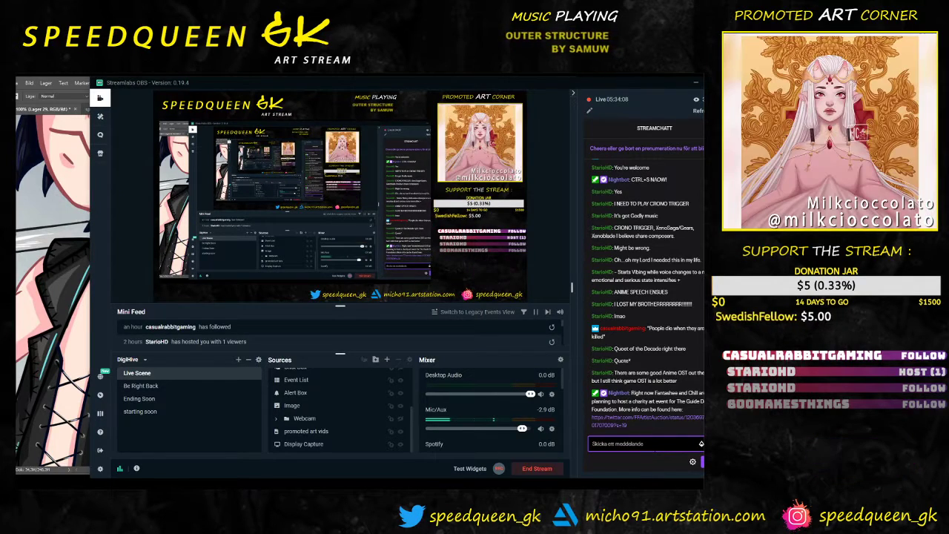
{"action": "left_click", "coordinate": [60, 82]}
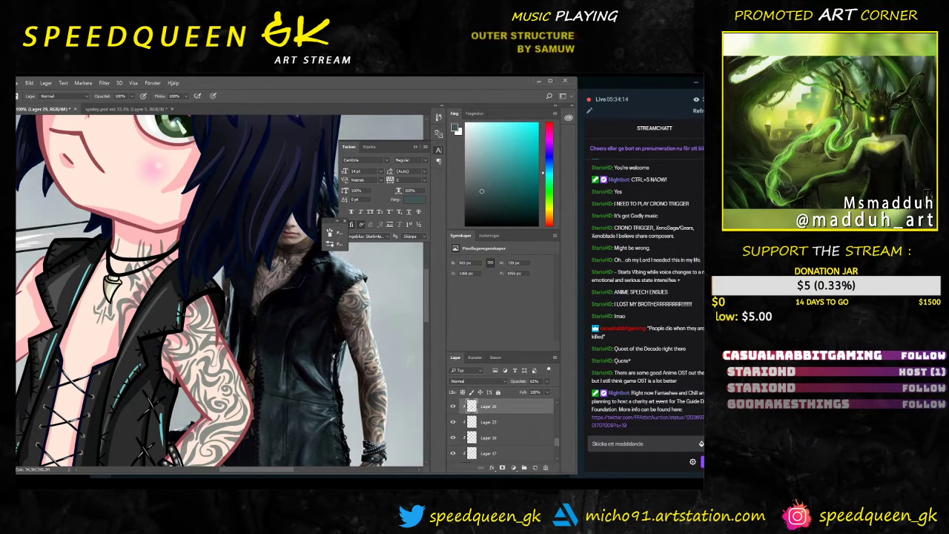
Step: Brush additional curling tattoo strokes on the upper chest and neck around the necklace cords and tooth pendant
{"action": "key", "text": "ctrl+plus"}
{"action": "key", "text": "ctrl+plus"}
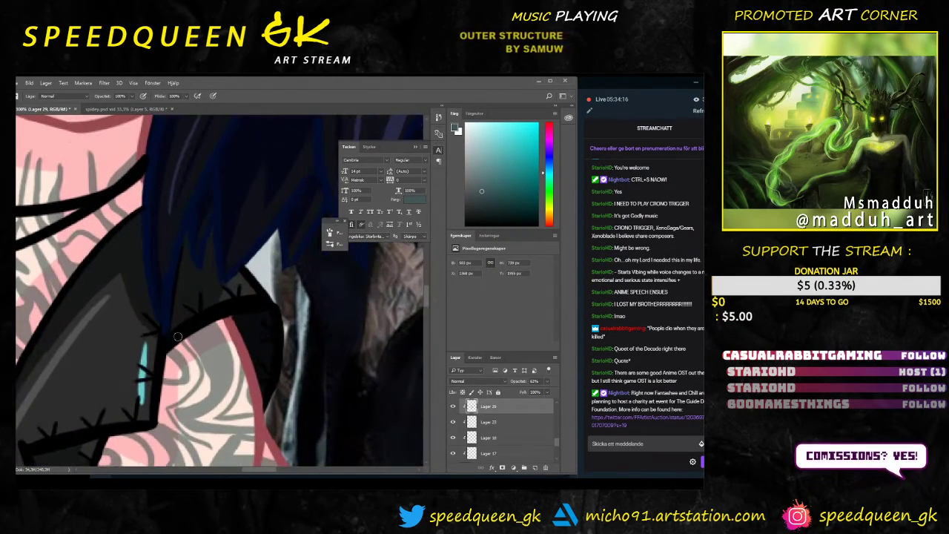
{"action": "key", "text": "ctrl+minus"}
{"action": "left_click_drag", "start_coordinate": [84, 397], "coordinate": [255, 310]}
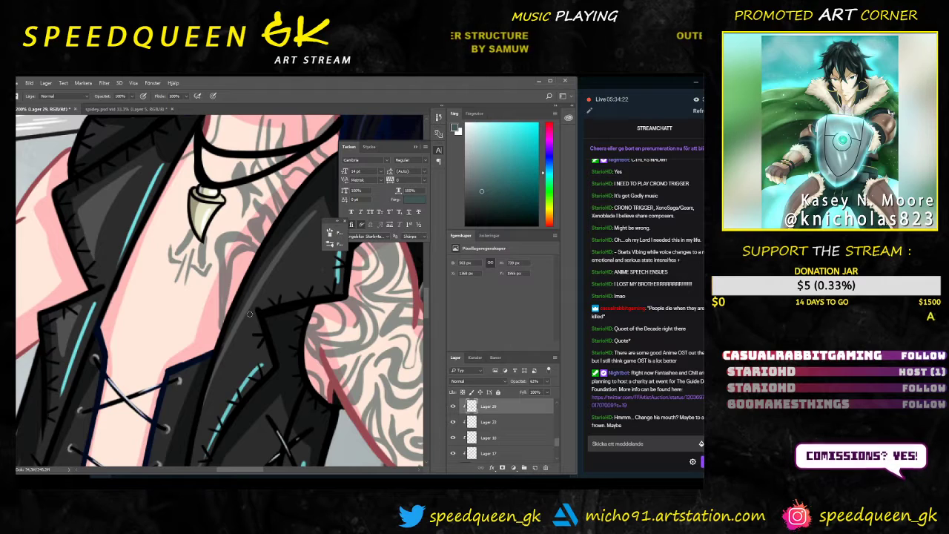
{"action": "key", "text": "ctrl+minus"}
{"action": "key", "text": "ctrl+minus"}
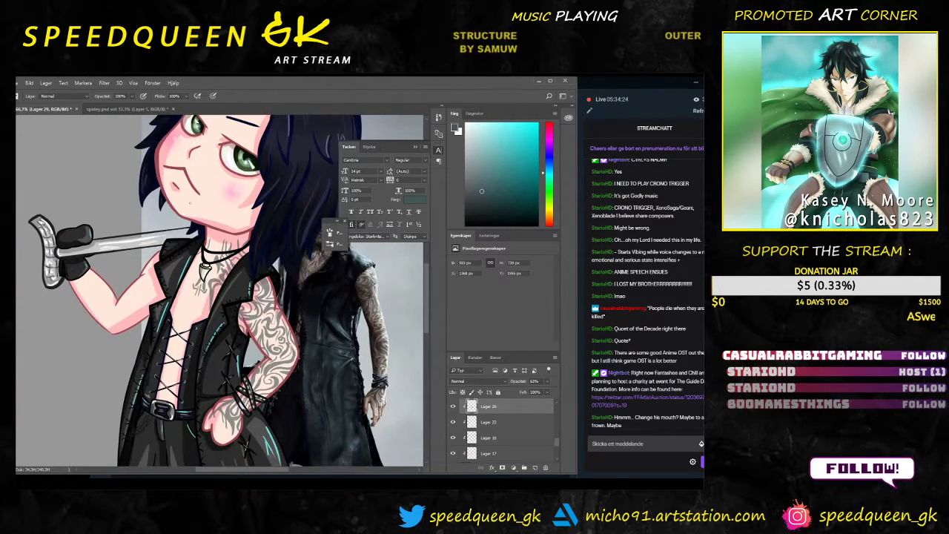
{"action": "key", "text": "ctrl+plus"}
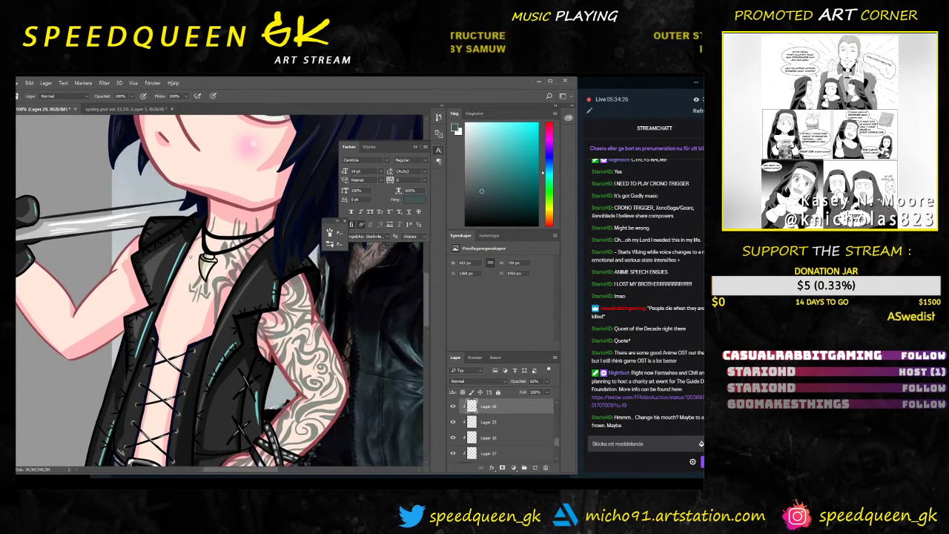
{"action": "key", "text": "ctrl+plus"}
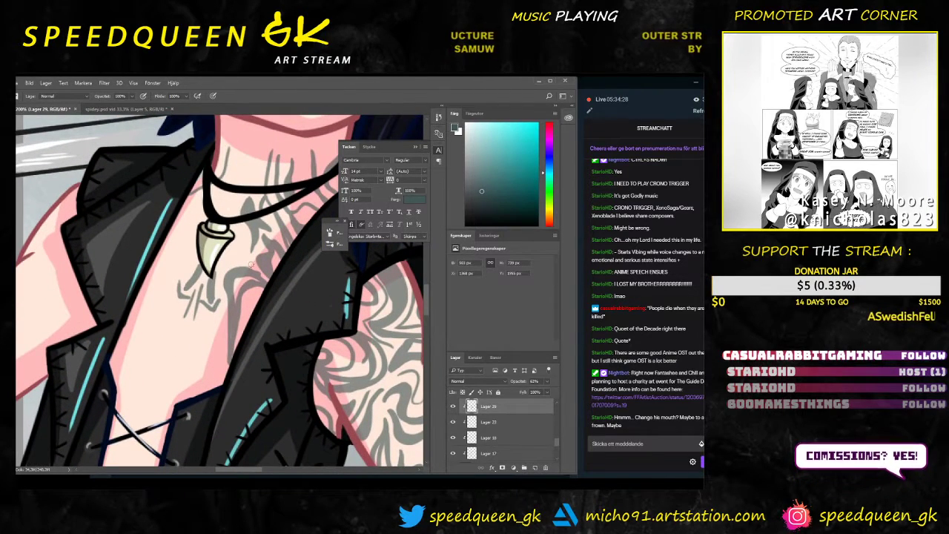
{"action": "left_click_drag", "start_coordinate": [292, 250], "coordinate": [228, 317]}
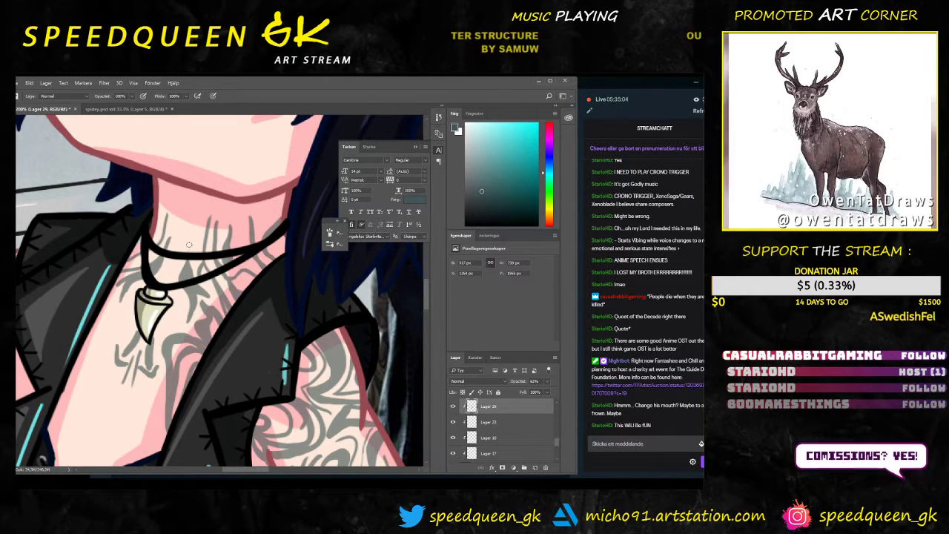
{"action": "key", "text": "ctrl+minus"}
{"action": "key", "text": "ctrl+minus"}
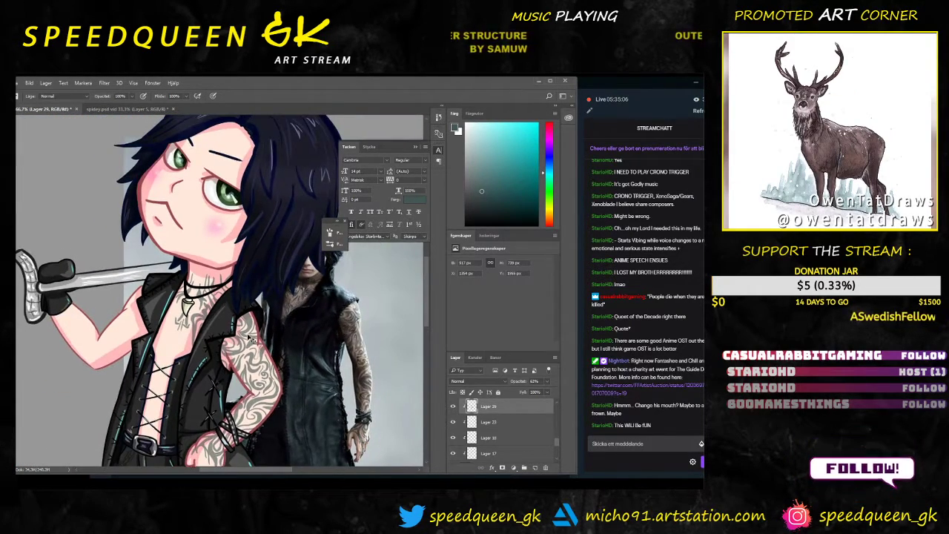
Step: Fill the chest below the tooth pendant with curling tattoo strokes and clean up the lines around the pendant with the Eraser
{"action": "key", "text": "ctrl+plus"}
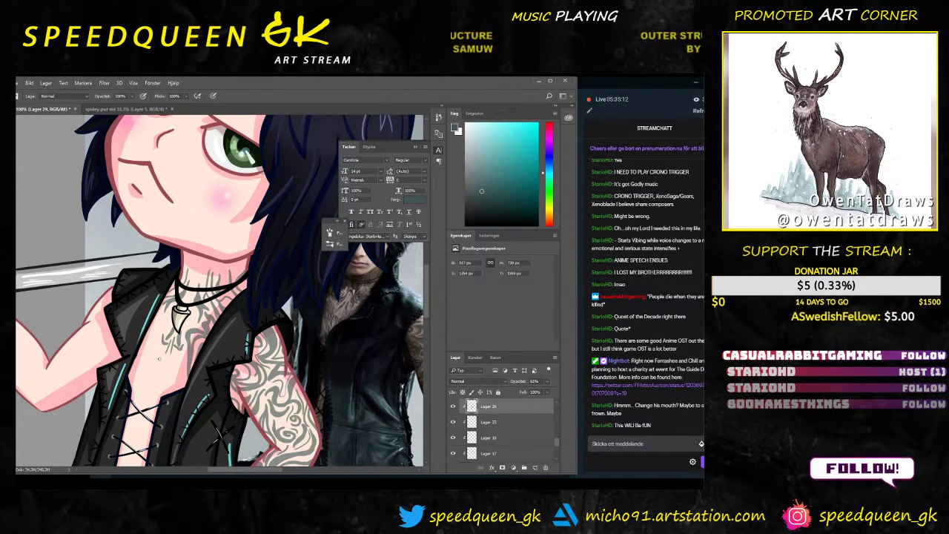
{"action": "mouse_move", "coordinate": [160, 350]}
{"action": "left_mouse_down"}
{"action": "mouse_move", "coordinate": [156, 362]}
{"action": "mouse_move", "coordinate": [171, 351]}
{"action": "left_mouse_up"}
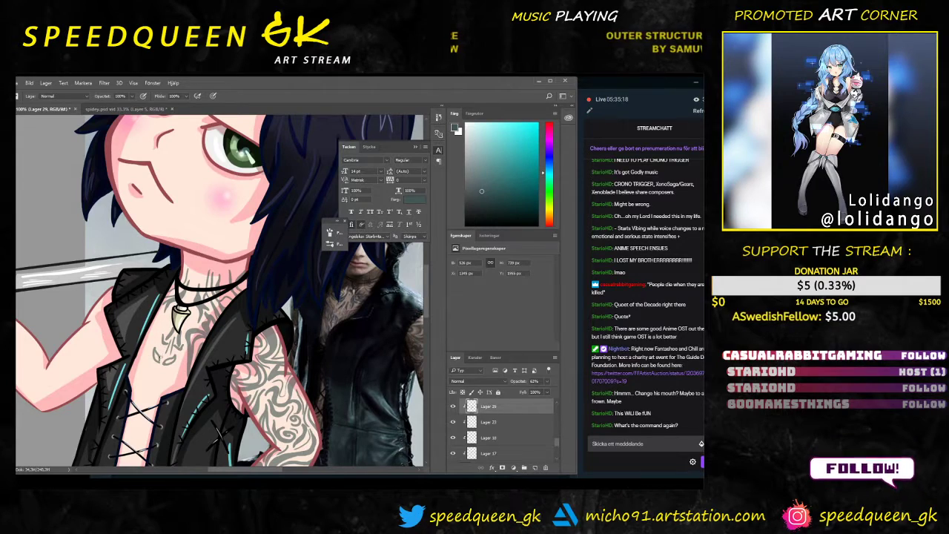
{"action": "left_click_drag", "start_coordinate": [152, 357], "coordinate": [156, 362]}
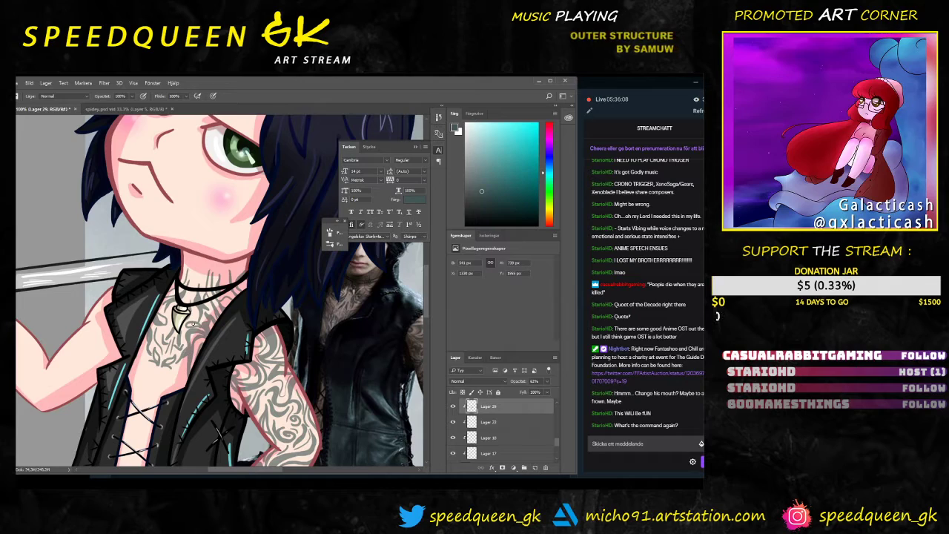
{"action": "key", "text": "e"}
{"action": "left_click_drag", "start_coordinate": [185, 321], "coordinate": [186, 310]}
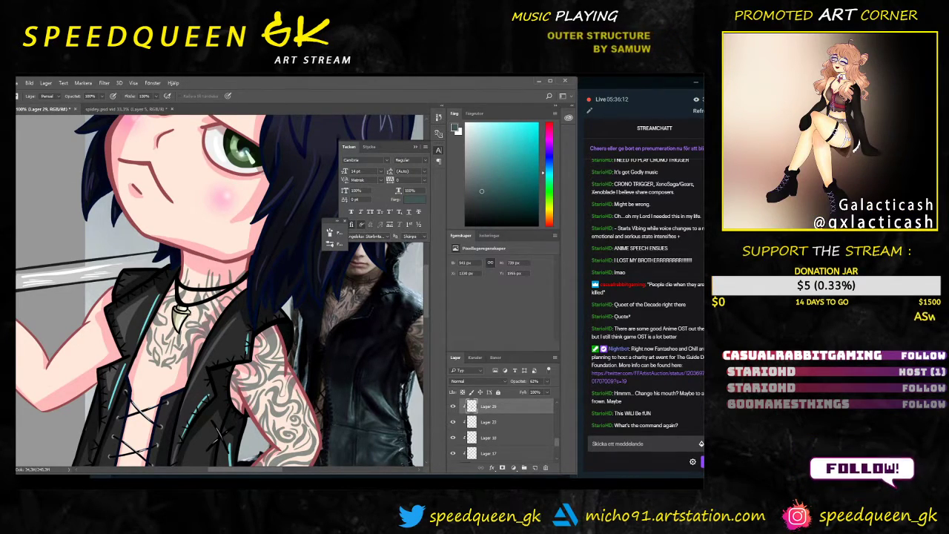
Step: Brush more curling tattoo strokes on the lower chest between the vest edges, above the lacing
{"action": "key", "text": "b"}
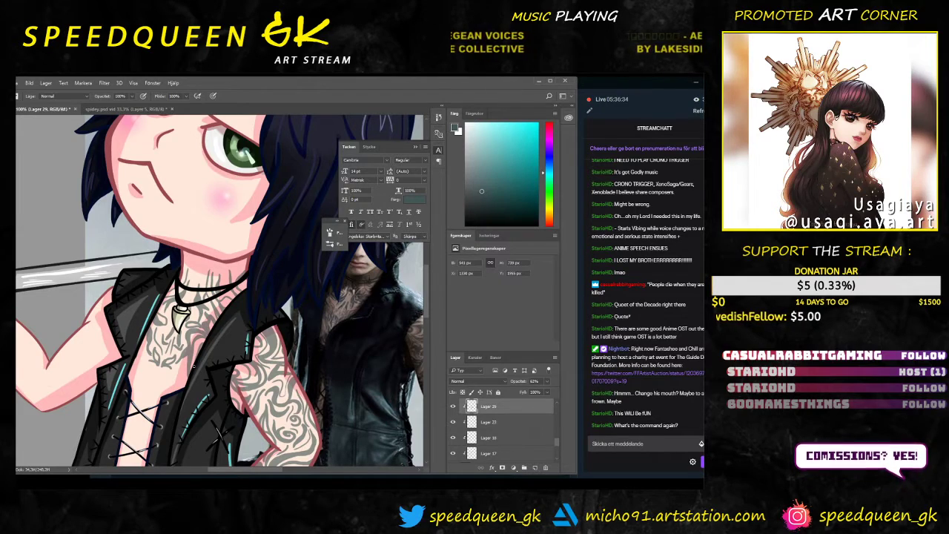
{"action": "left_click_drag", "start_coordinate": [211, 363], "coordinate": [243, 304]}
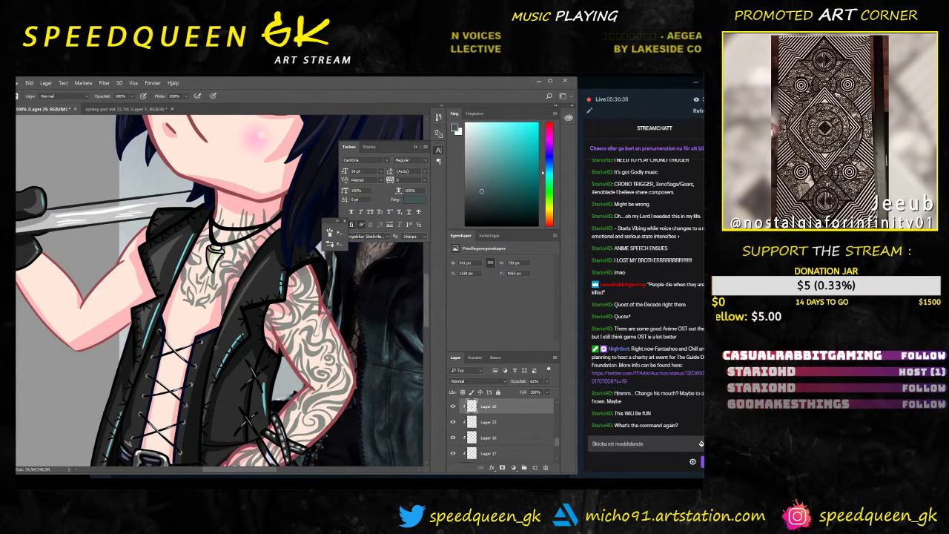
{"action": "key", "text": "ctrl+minus"}
{"action": "key", "text": "ctrl+minus"}
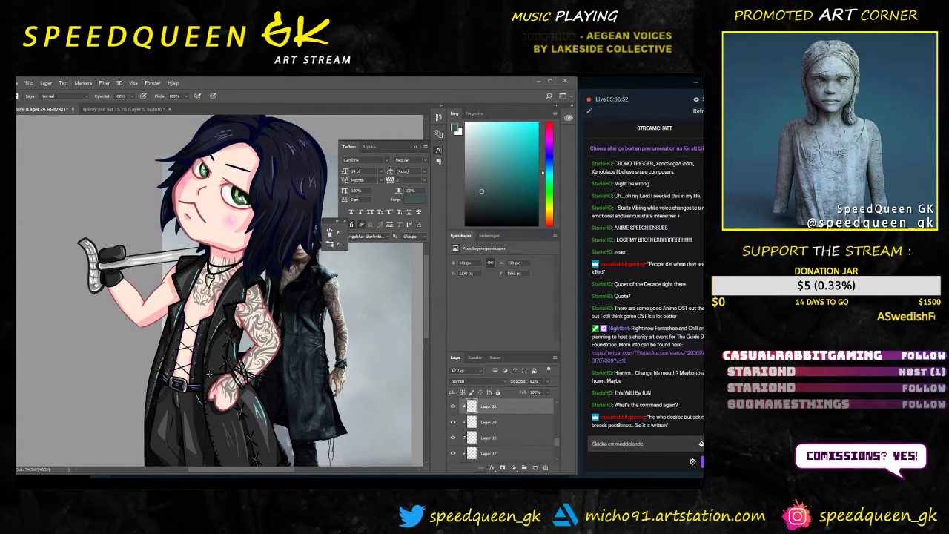
{"action": "key", "text": "ctrl+plus"}
{"action": "key", "text": "ctrl+plus"}
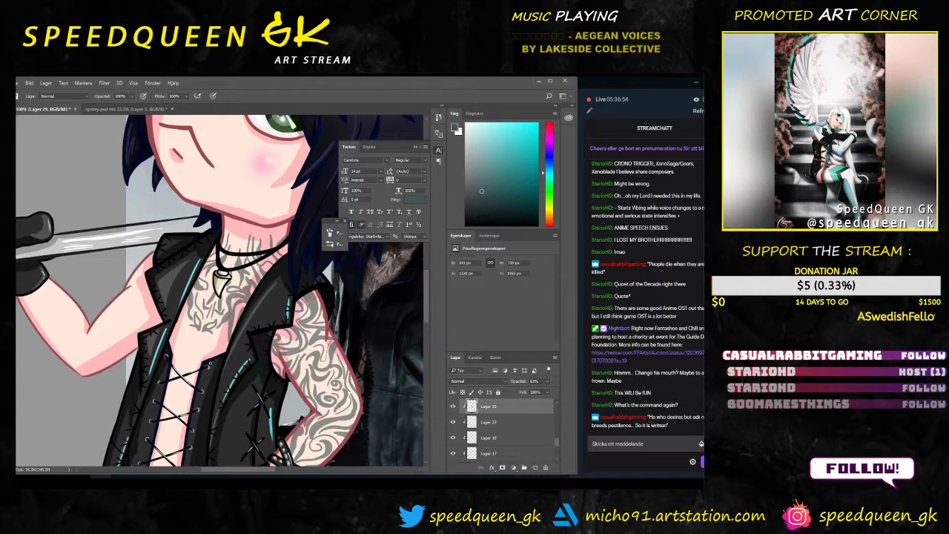
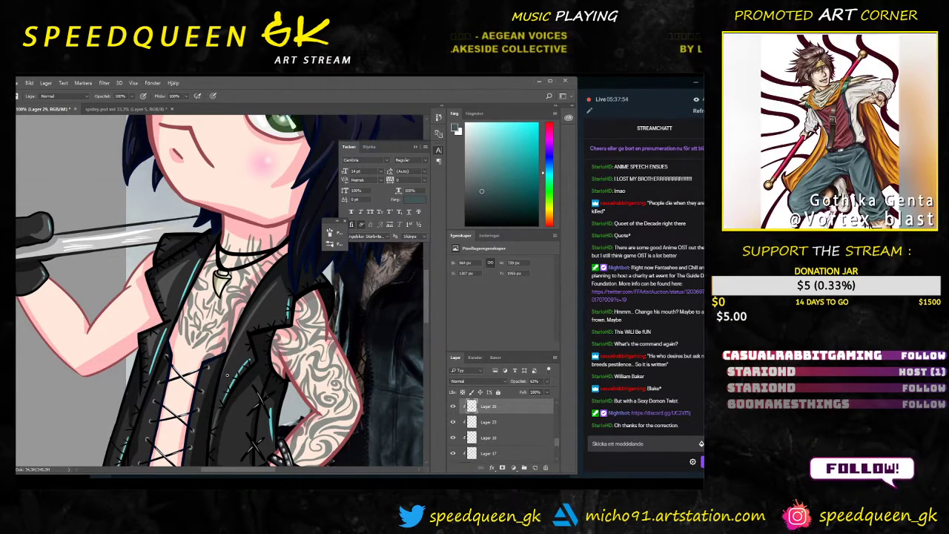
Step: Send the commands !song-requests and !songrequest in the Streamlabs OBS stream chat, and return to the drawing in Photoshop
{"action": "left_click", "coordinate": [634, 444]}
{"action": "type", "text": "!"}
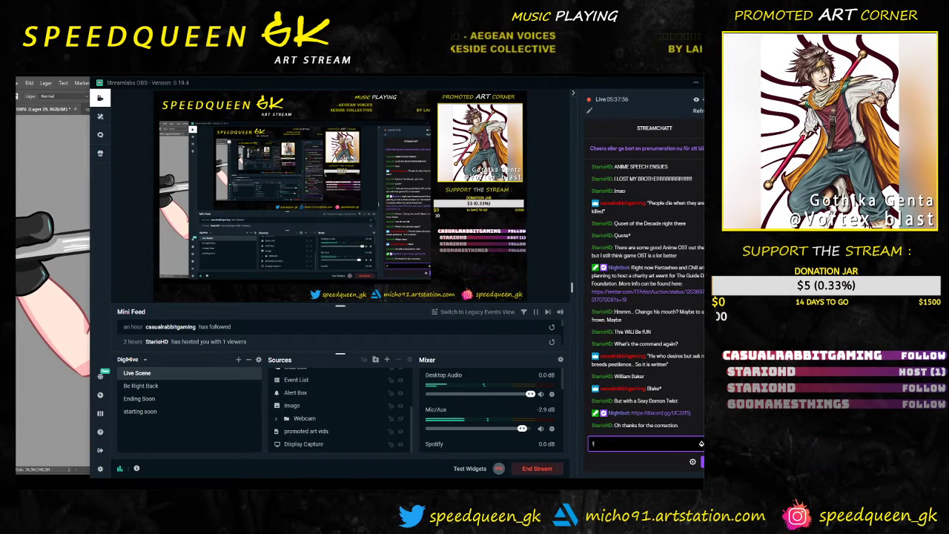
{"action": "type", "text": "song-requests"}
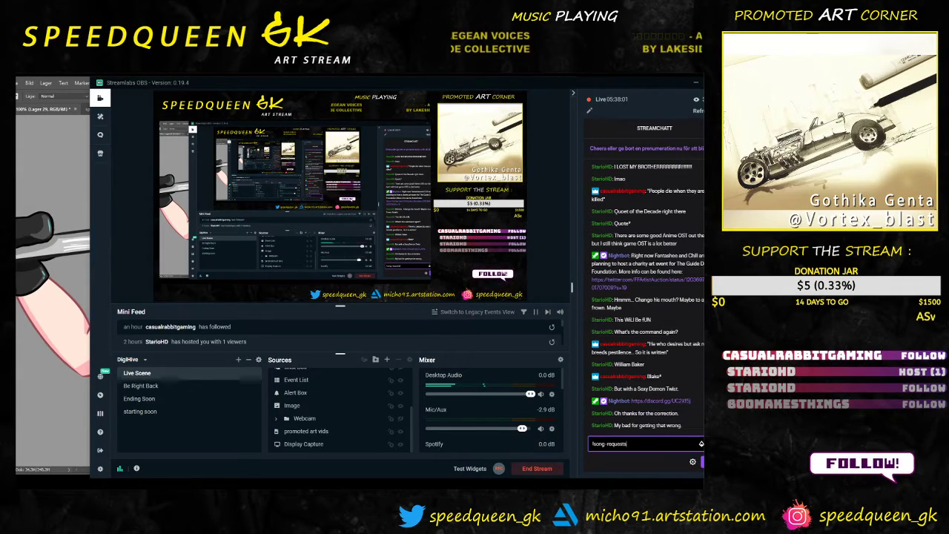
{"action": "key", "text": "Return"}
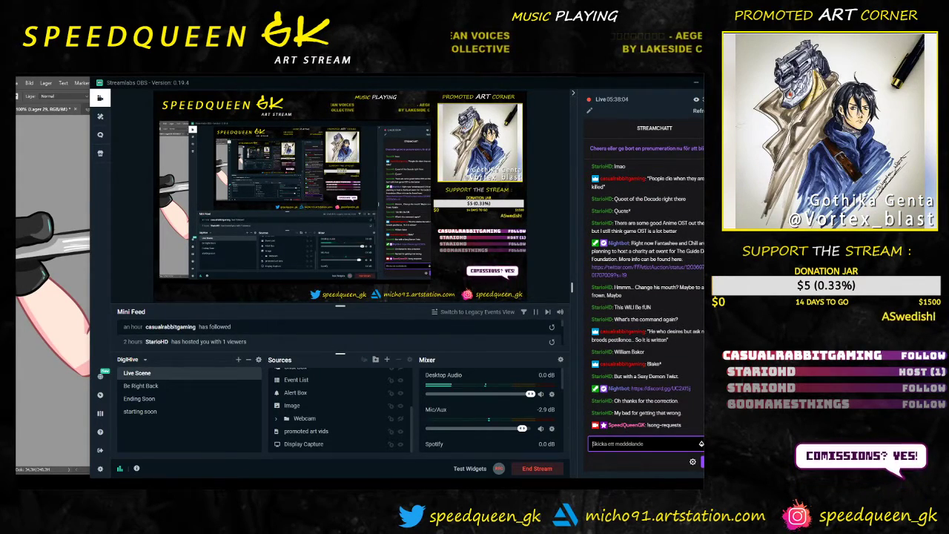
{"action": "type", "text": "!so"}
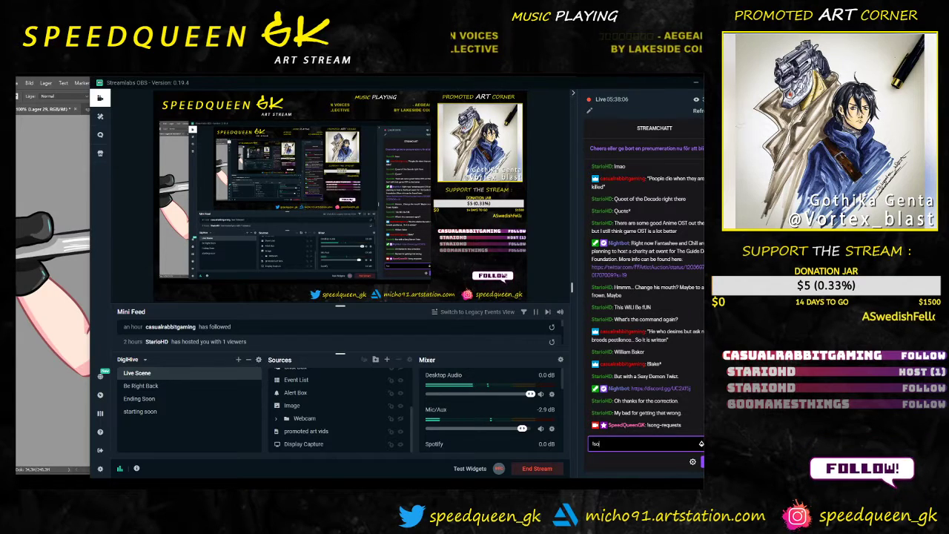
{"action": "type", "text": "ngre"}
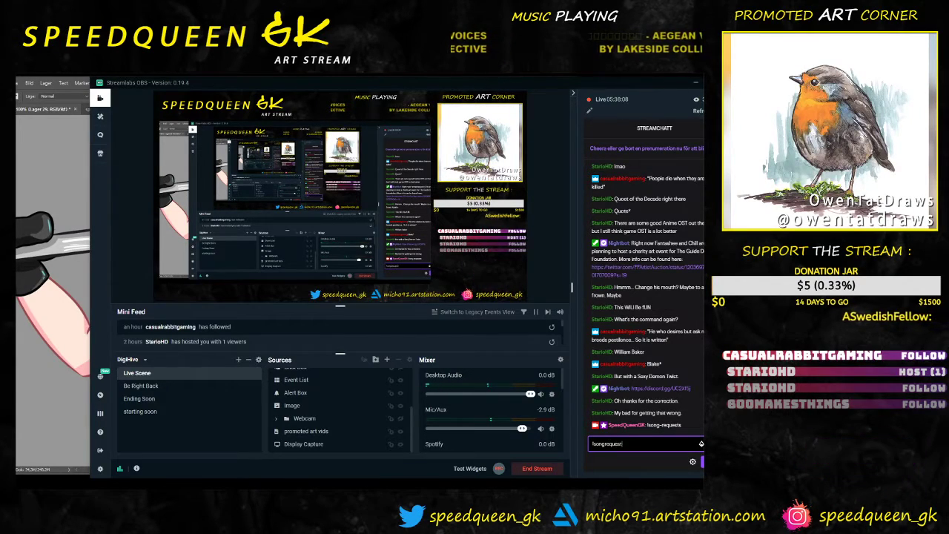
{"action": "type", "text": "quest"}
{"action": "key", "text": "Return"}
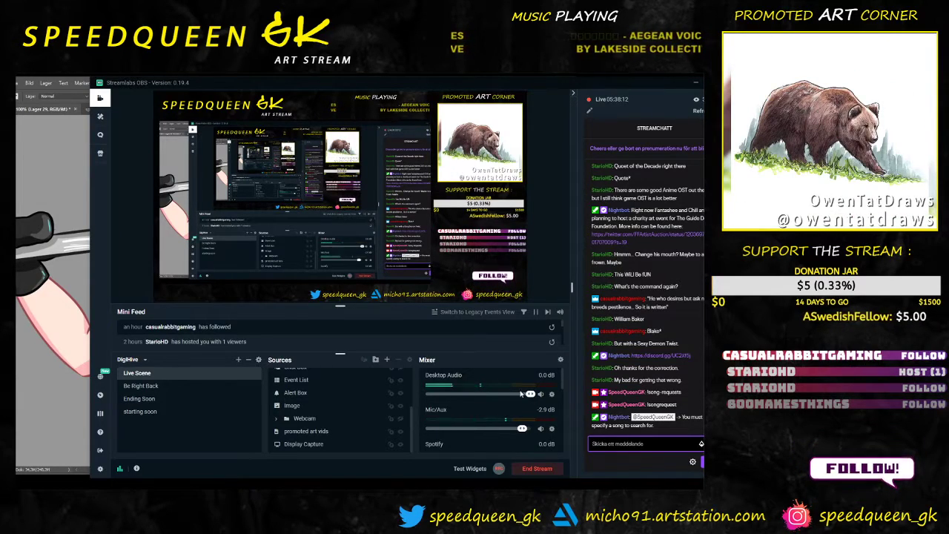
{"action": "left_click", "coordinate": [54, 141]}
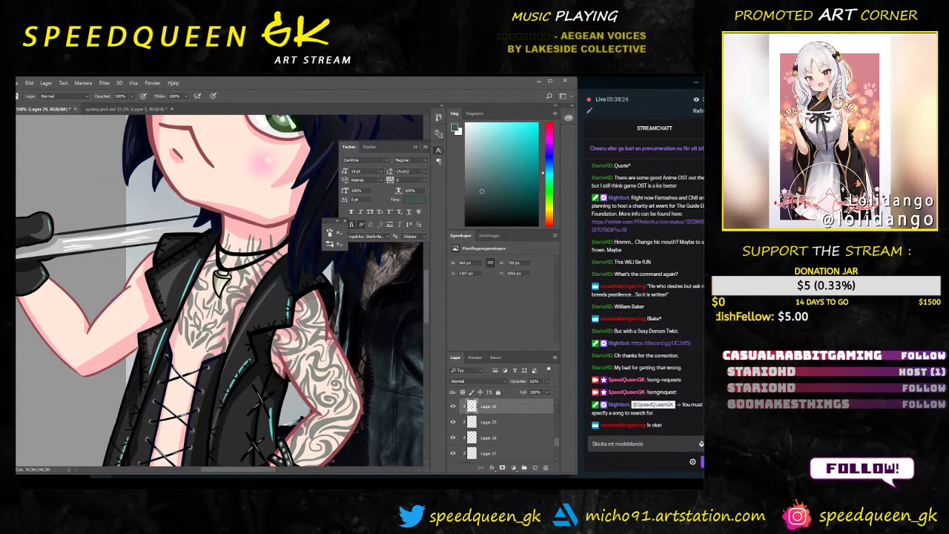
Step: Raise the opacity of the tattoo layer, Layer 29, to 100% and sample the dark teal tattoo colour from the chest
{"action": "key", "text": "ctrl+plus"}
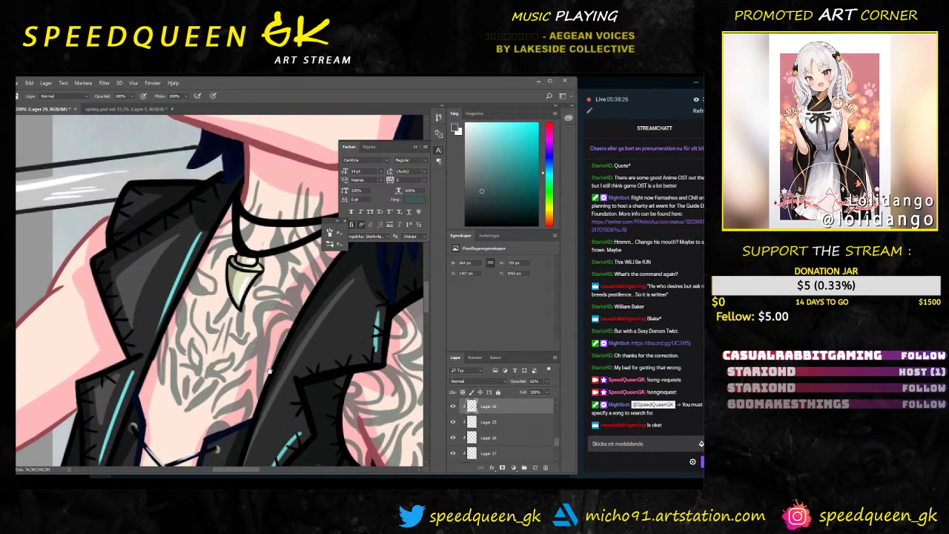
{"action": "left_click_drag", "start_coordinate": [269, 371], "coordinate": [266, 330]}
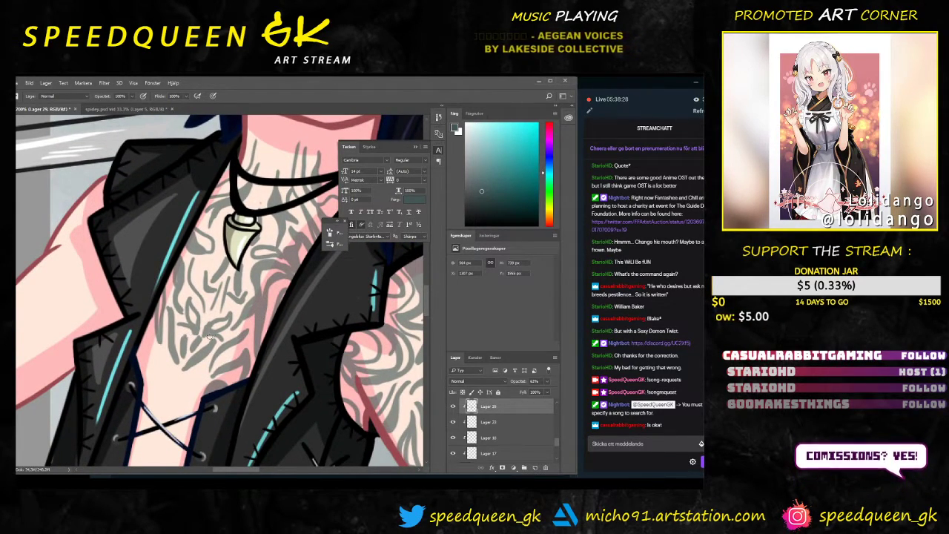
{"action": "left_click", "coordinate": [204, 351], "text": "alt"}
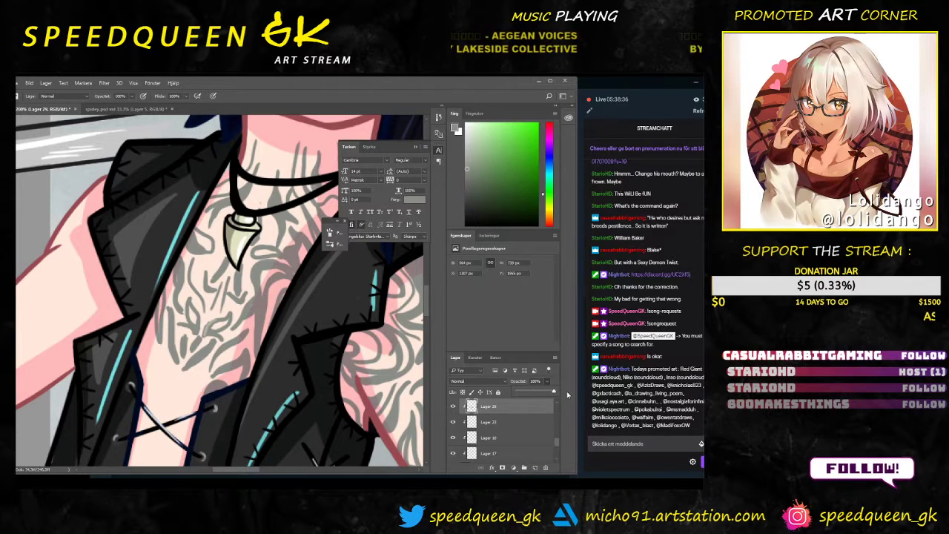
{"action": "left_click", "coordinate": [567, 394]}
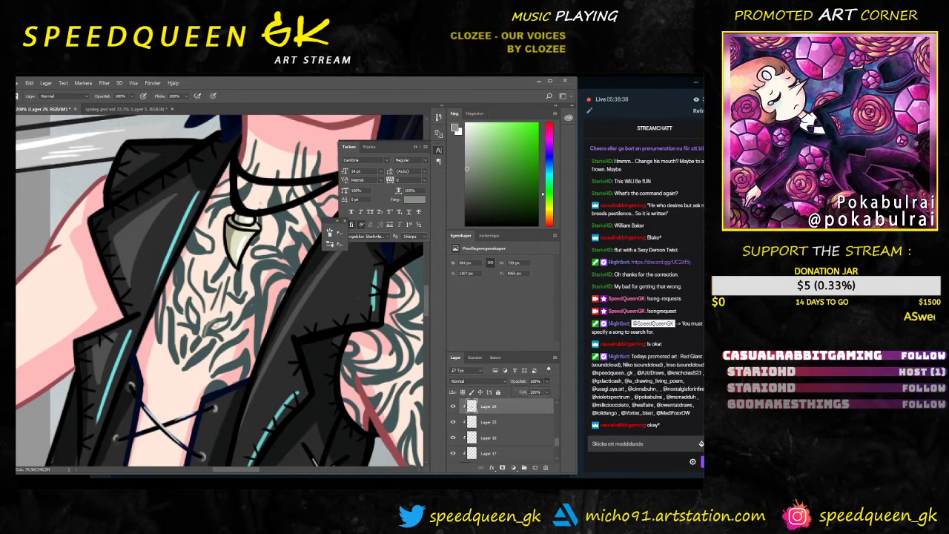
{"action": "left_click", "coordinate": [209, 354], "text": "alt"}
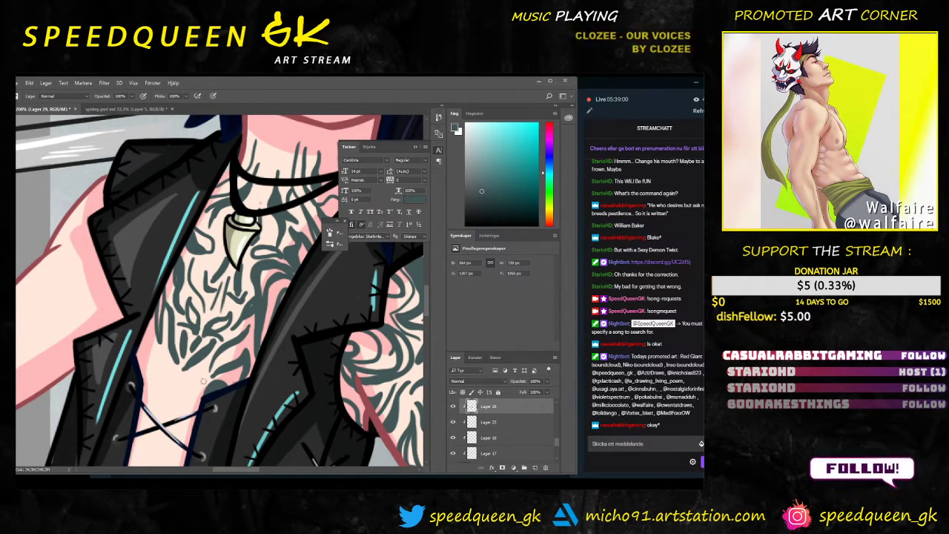
Step: Brush dark teal tattoo strokes across the lowest part of the chest down to the top of the lacing
{"action": "mouse_move", "coordinate": [200, 374]}
{"action": "left_mouse_down"}
{"action": "mouse_move", "coordinate": [189, 398]}
{"action": "mouse_move", "coordinate": [189, 442]}
{"action": "left_mouse_up"}
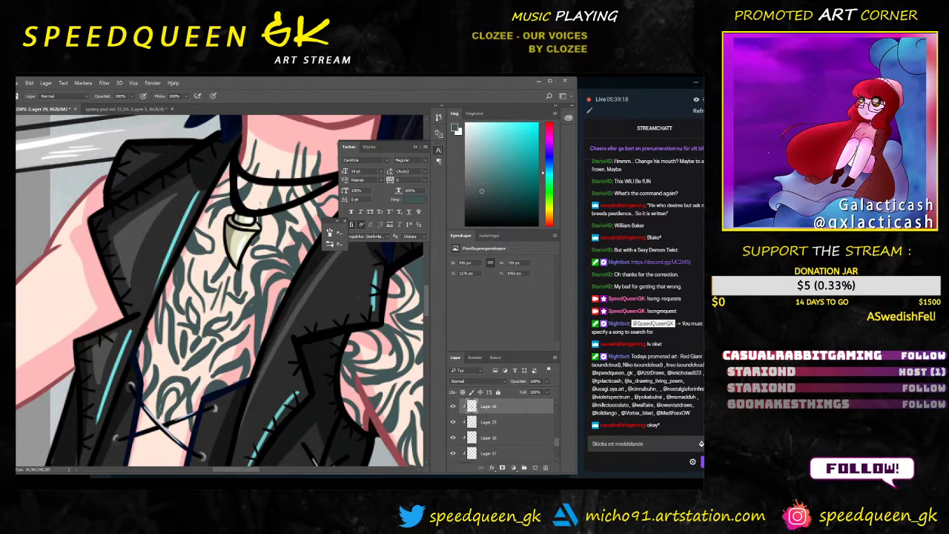
{"action": "key", "text": "ctrl+minus"}
{"action": "key", "text": "ctrl+minus"}
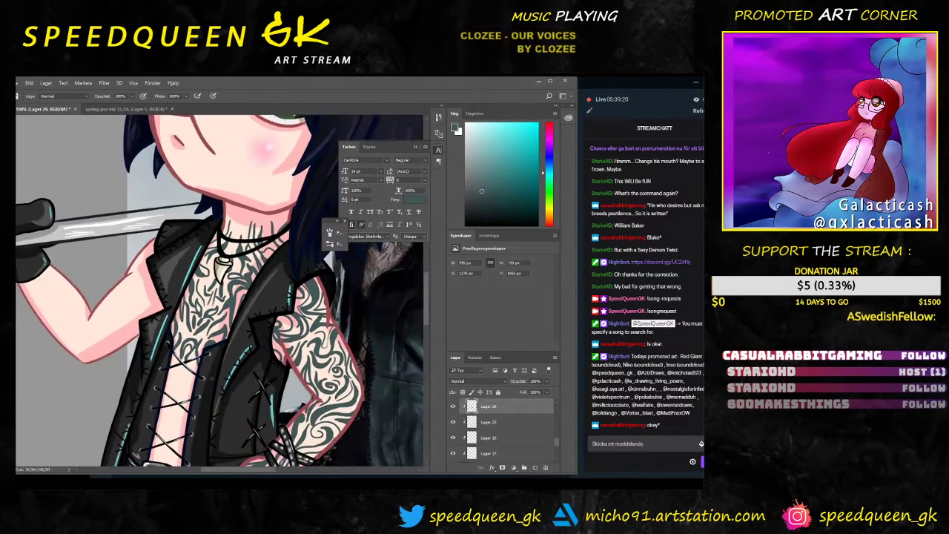
{"action": "left_click_drag", "start_coordinate": [274, 410], "coordinate": [211, 356]}
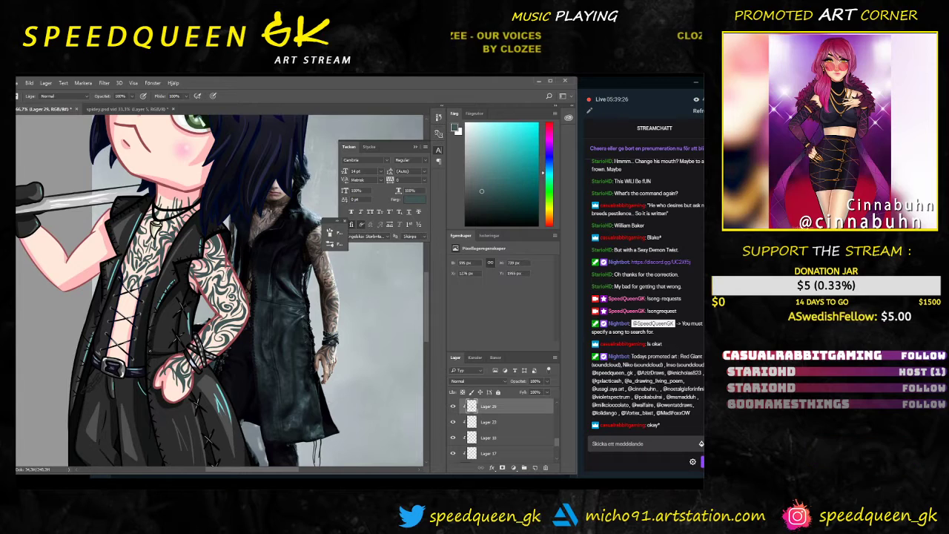
{"action": "key", "text": "ctrl+plus"}
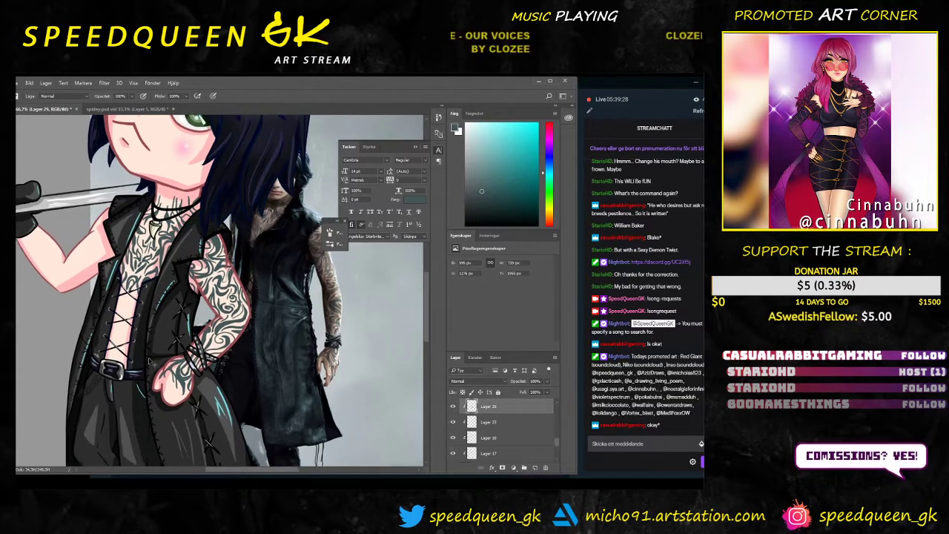
{"action": "left_click_drag", "start_coordinate": [119, 347], "coordinate": [191, 331]}
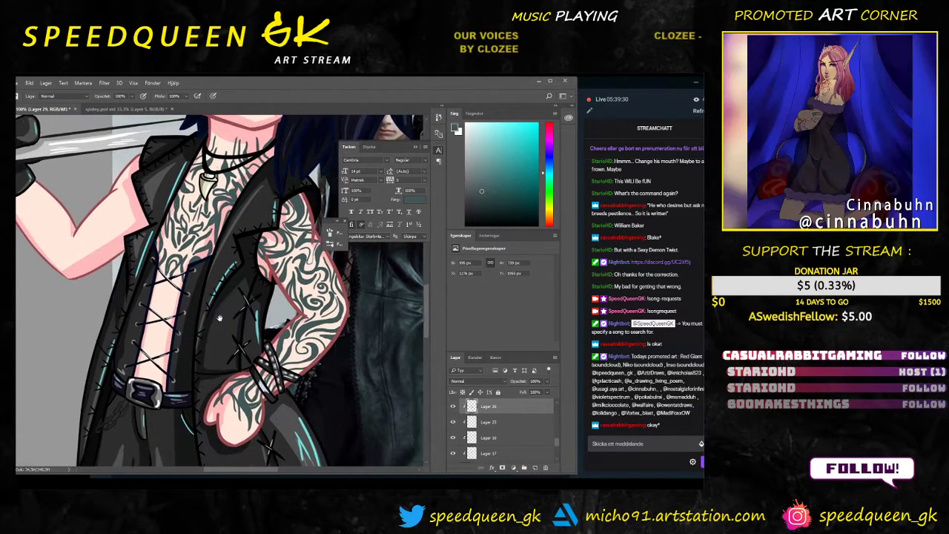
Step: Fill the strip of skin behind the vest lacing with curling tattoo strokes down to the belt buckle
{"action": "key", "text": "ctrl+plus"}
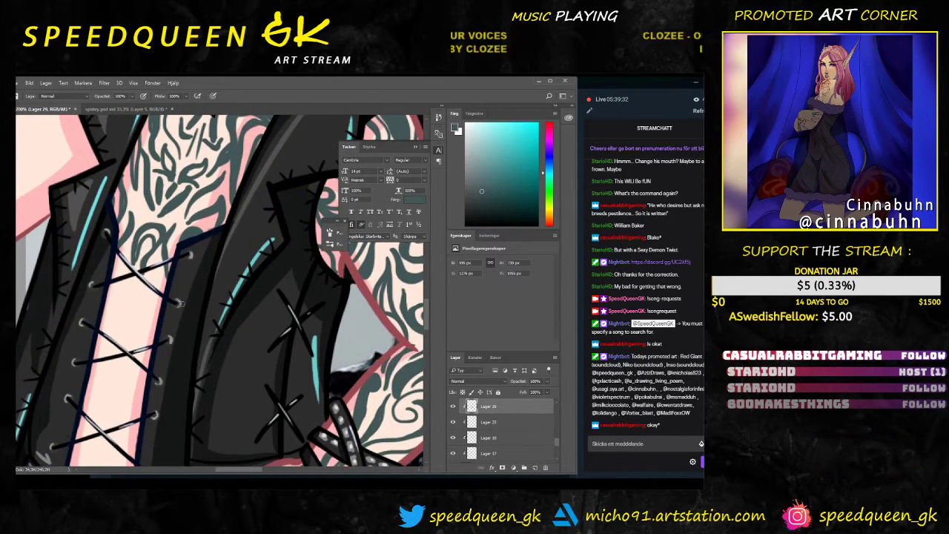
{"action": "left_click_drag", "start_coordinate": [204, 341], "coordinate": [222, 326]}
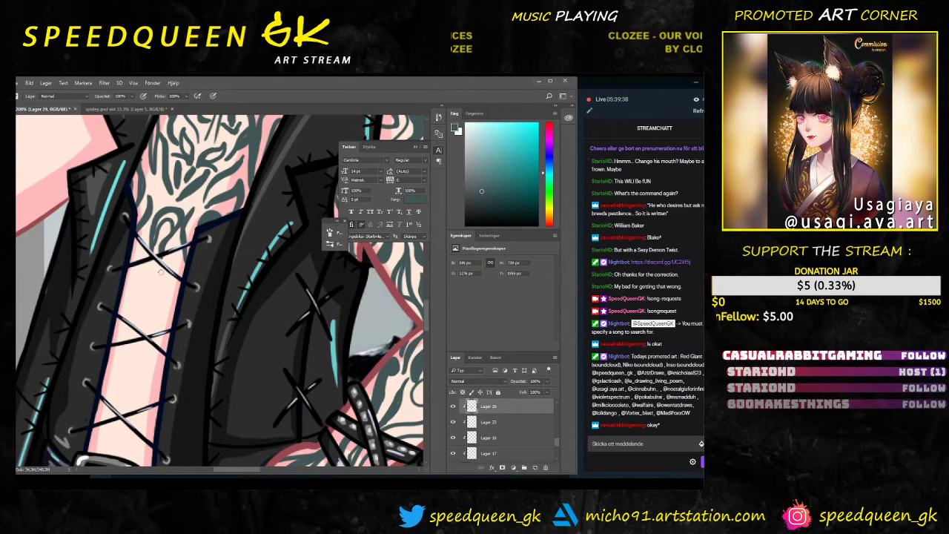
{"action": "left_click_drag", "start_coordinate": [172, 259], "coordinate": [168, 321]}
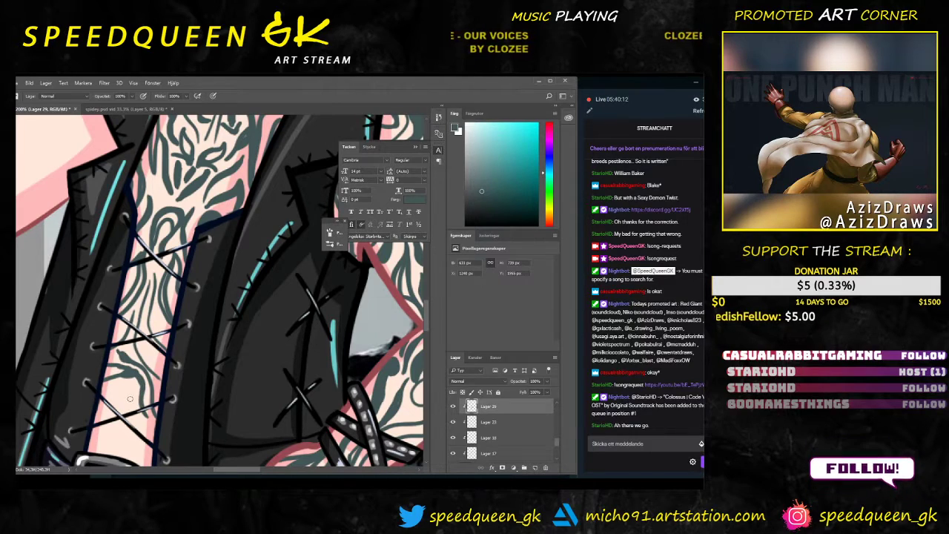
{"action": "key", "text": "ctrl+minus"}
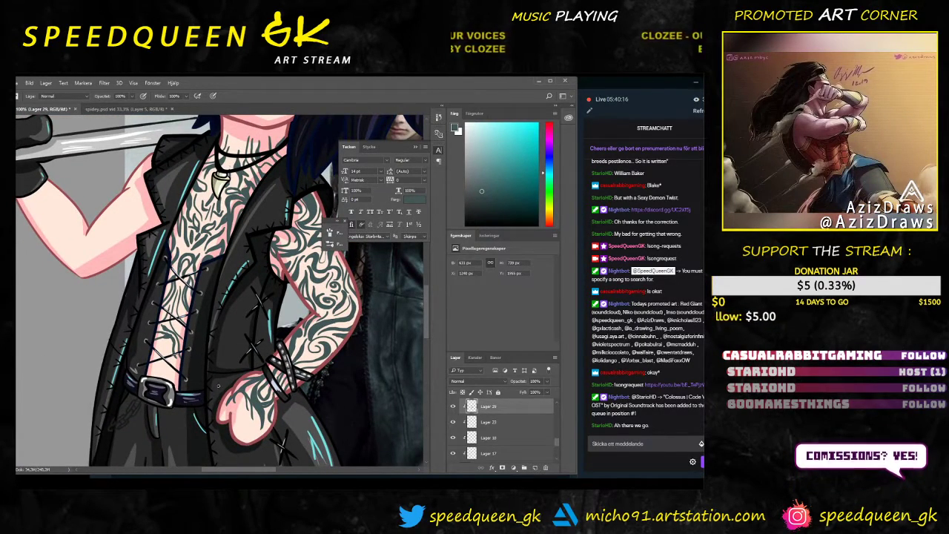
{"action": "key", "text": "ctrl+plus"}
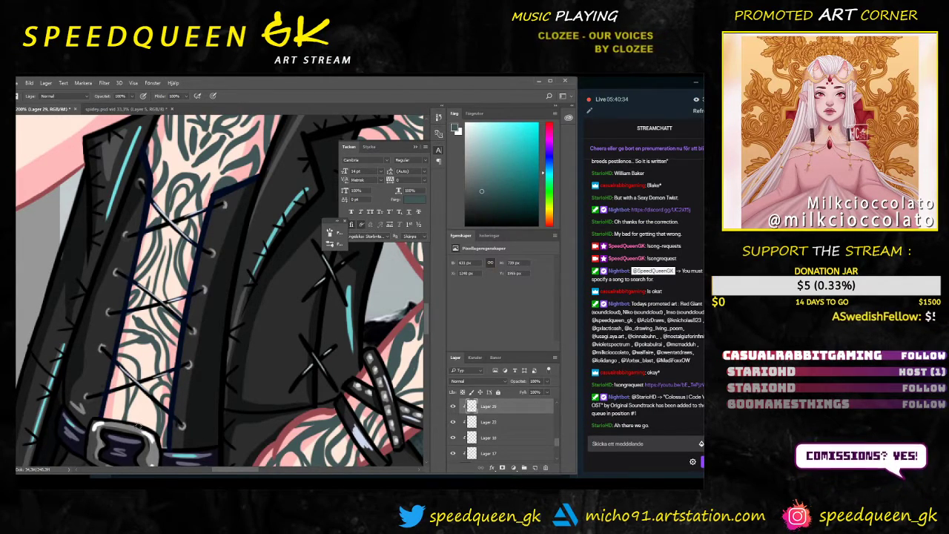
{"action": "mouse_move", "coordinate": [139, 427]}
{"action": "left_mouse_down"}
{"action": "mouse_move", "coordinate": [145, 356]}
{"action": "mouse_move", "coordinate": [122, 387]}
{"action": "mouse_move", "coordinate": [125, 418]}
{"action": "left_mouse_up"}
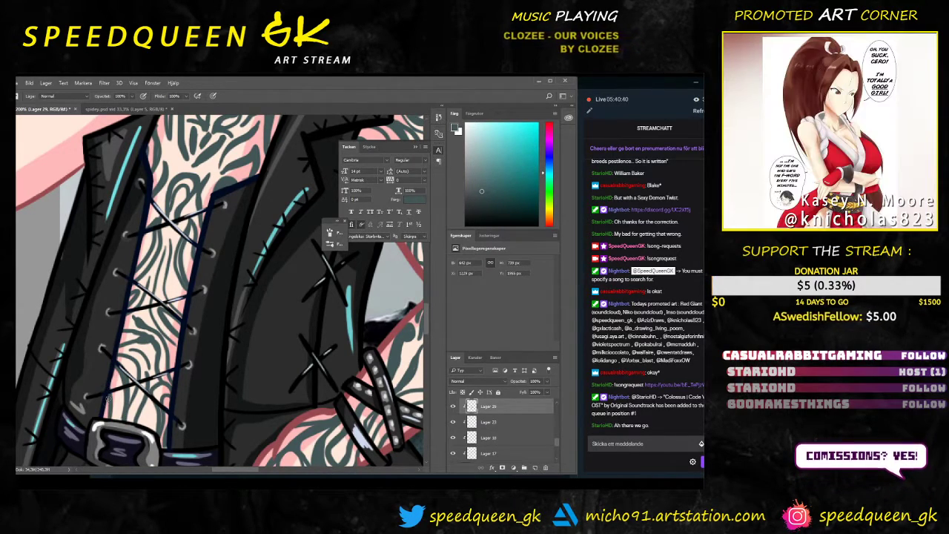
Step: Paint curling tattoo strokes on the upper part of the sword-holding arm beside the vest's armhole
{"action": "scroll", "coordinate": [207, 326], "scroll_direction": "down", "scroll_amount": 5}
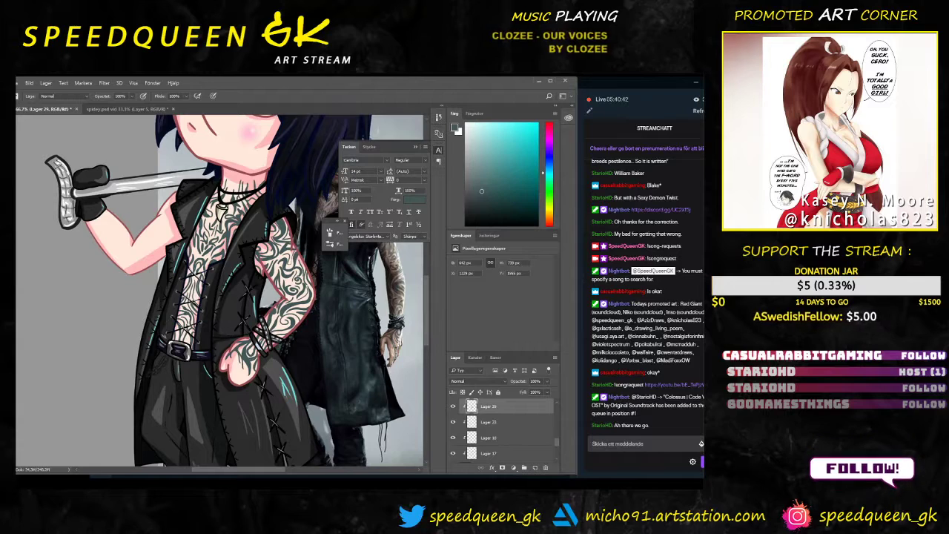
{"action": "left_click_drag", "start_coordinate": [294, 364], "coordinate": [240, 400]}
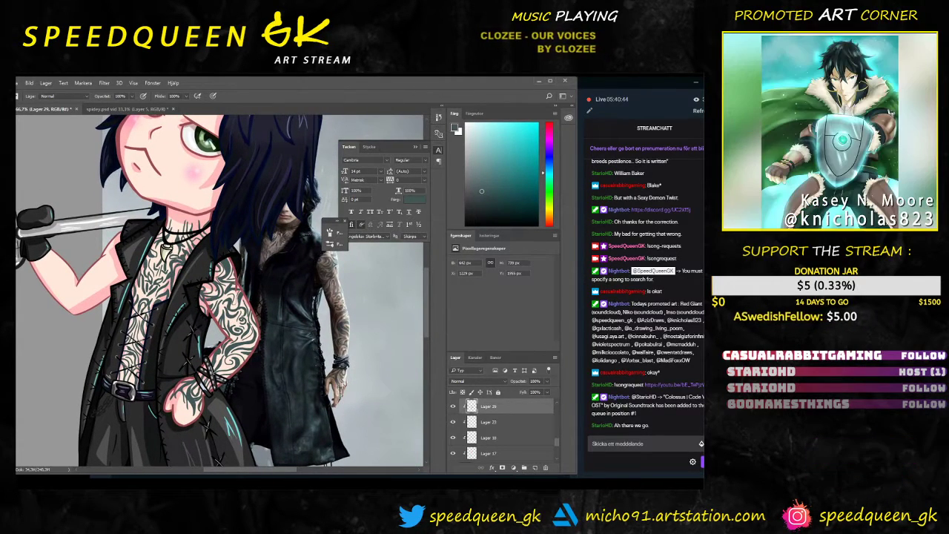
{"action": "scroll", "coordinate": [189, 316], "scroll_direction": "up", "scroll_amount": 1}
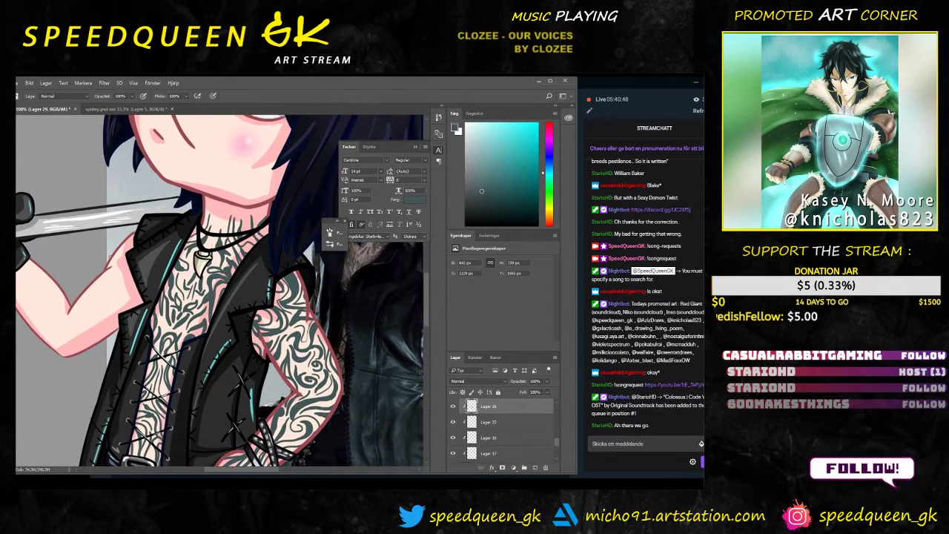
{"action": "left_click_drag", "start_coordinate": [121, 250], "coordinate": [111, 278]}
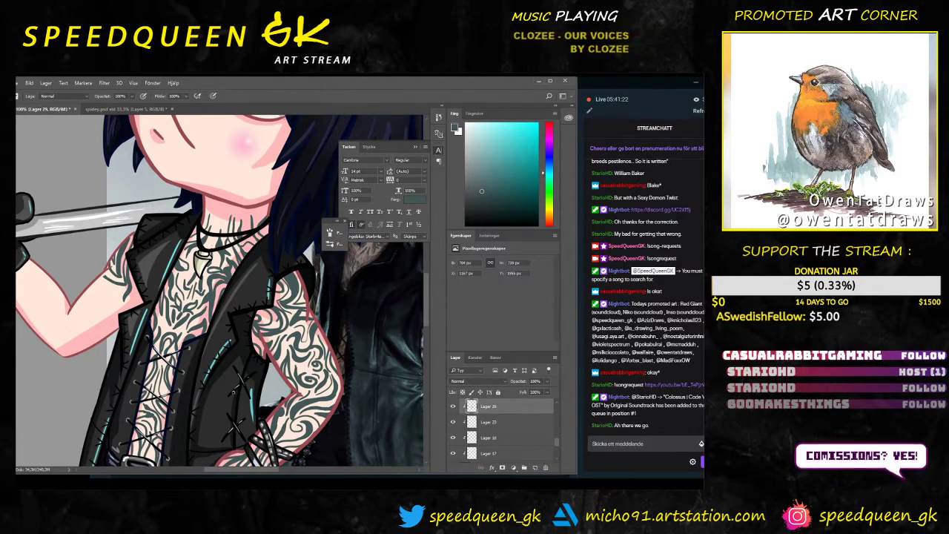
{"action": "key", "text": "ctrl+minus"}
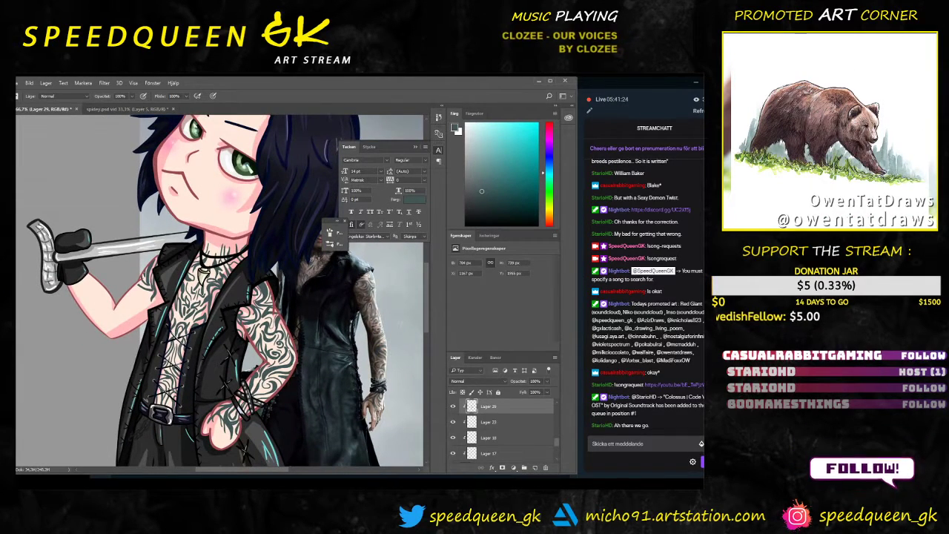
{"action": "key", "text": "ctrl+minus"}
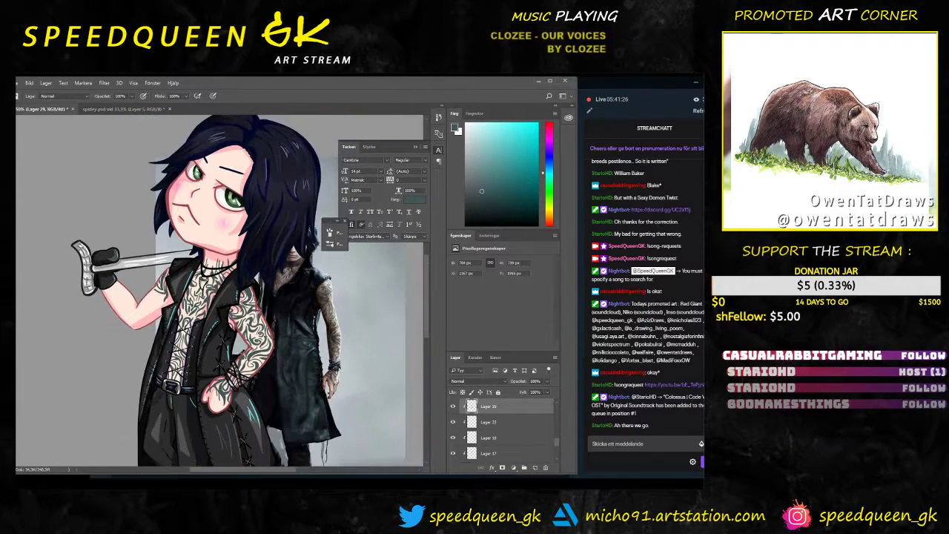
{"action": "key", "text": "ctrl+minus"}
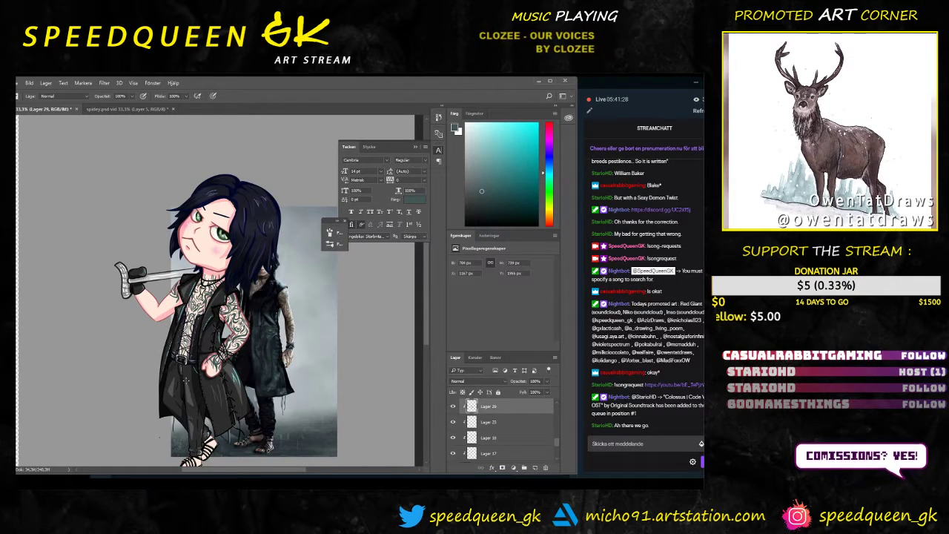
Step: Select Layer 17 and check what it contains by hiding and showing it
{"action": "key", "text": "ctrl+plus"}
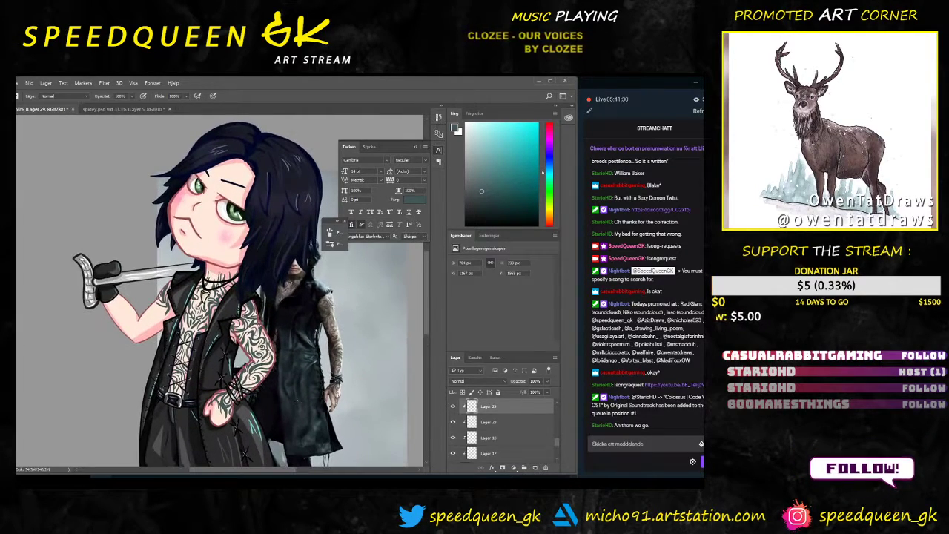
{"action": "left_click_drag", "start_coordinate": [302, 436], "coordinate": [262, 319]}
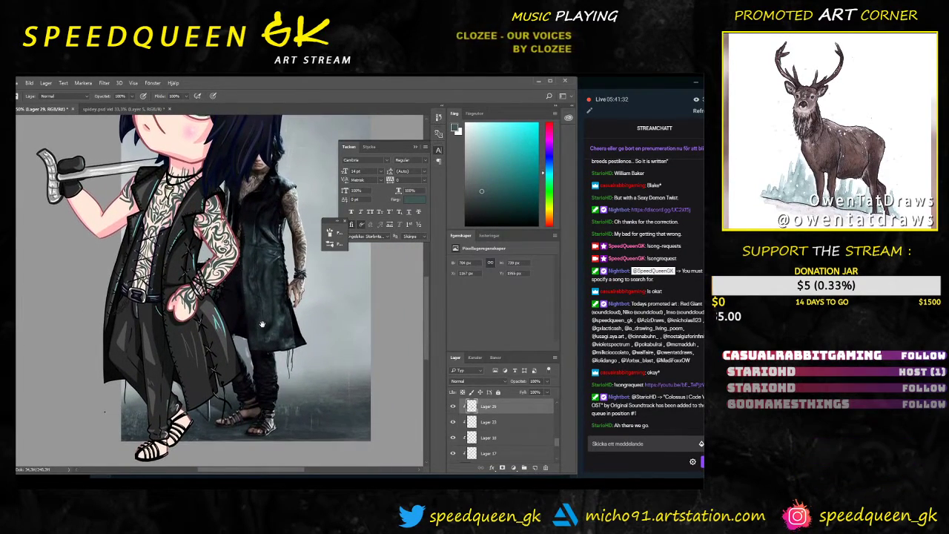
{"action": "left_click_drag", "start_coordinate": [262, 324], "coordinate": [292, 385]}
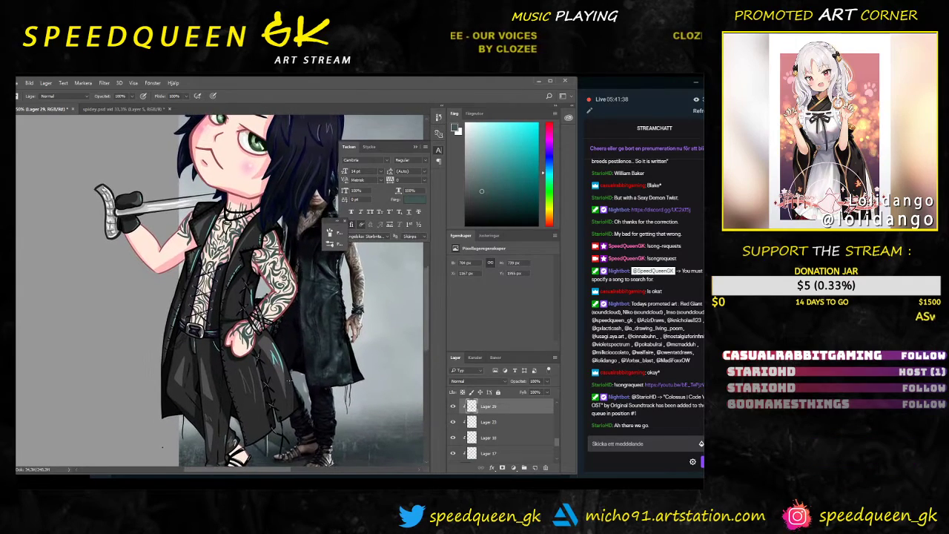
{"action": "scroll", "coordinate": [500, 438], "scroll_direction": "down", "scroll_amount": 1}
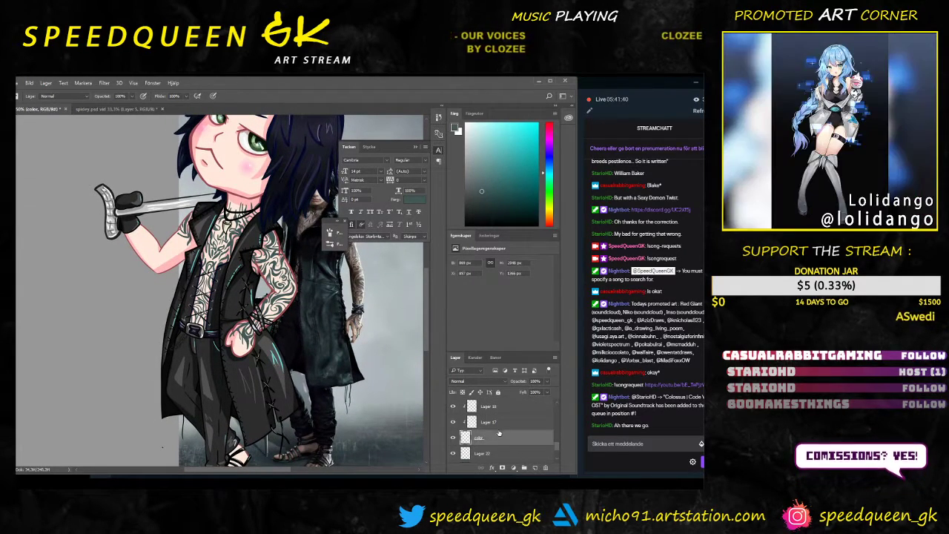
{"action": "left_click", "coordinate": [493, 422]}
{"action": "left_click", "coordinate": [453, 422]}
{"action": "left_click", "coordinate": [453, 422]}
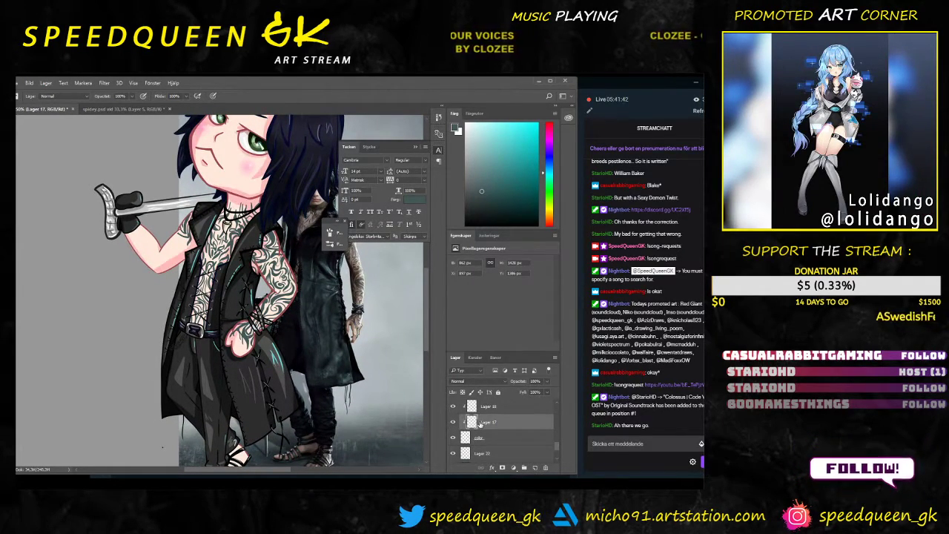
Step: Sample the pink skin-shadow colour from the sword-holding arm, enlarge the brush and shade the sandalled feet on Layer 17
{"action": "left_click", "coordinate": [179, 264], "text": "alt"}
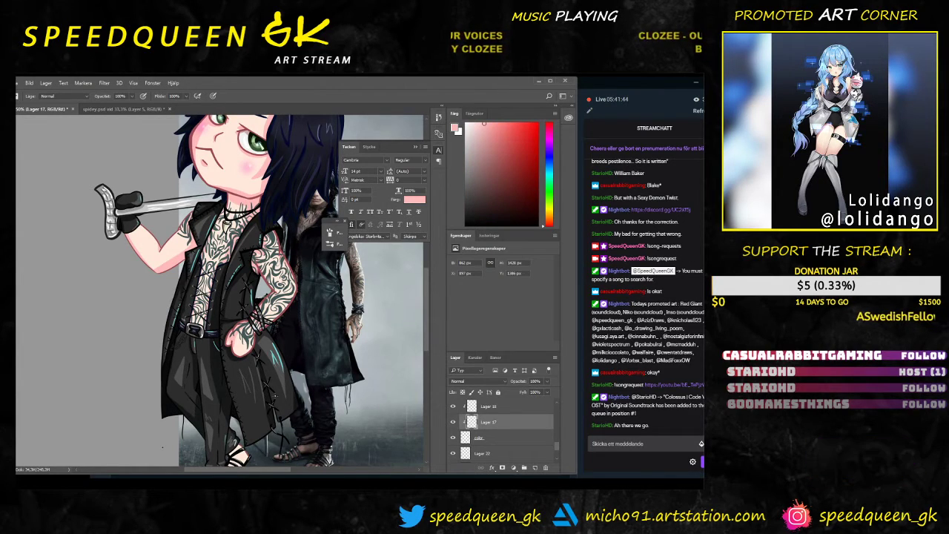
{"action": "scroll", "coordinate": [293, 361], "scroll_direction": "down", "scroll_amount": 2}
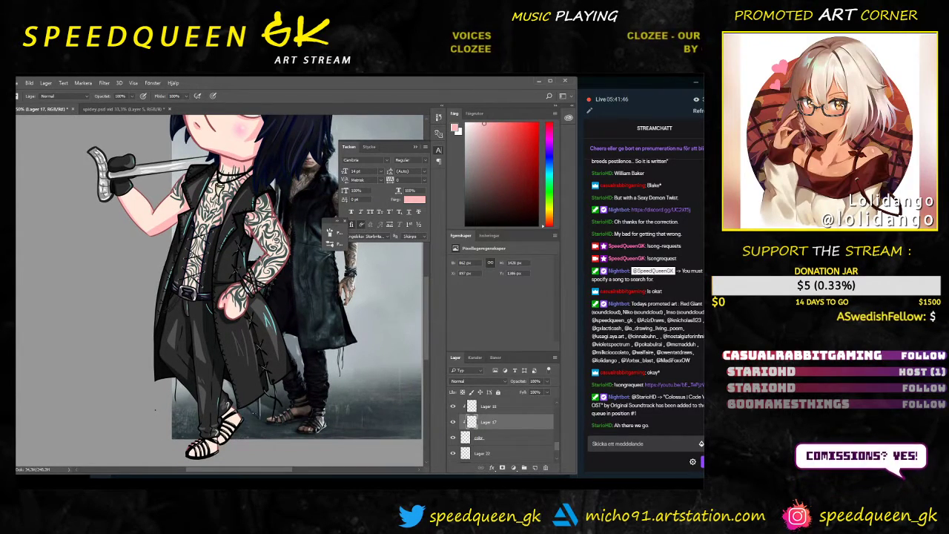
{"action": "right_click", "coordinate": [245, 371]}
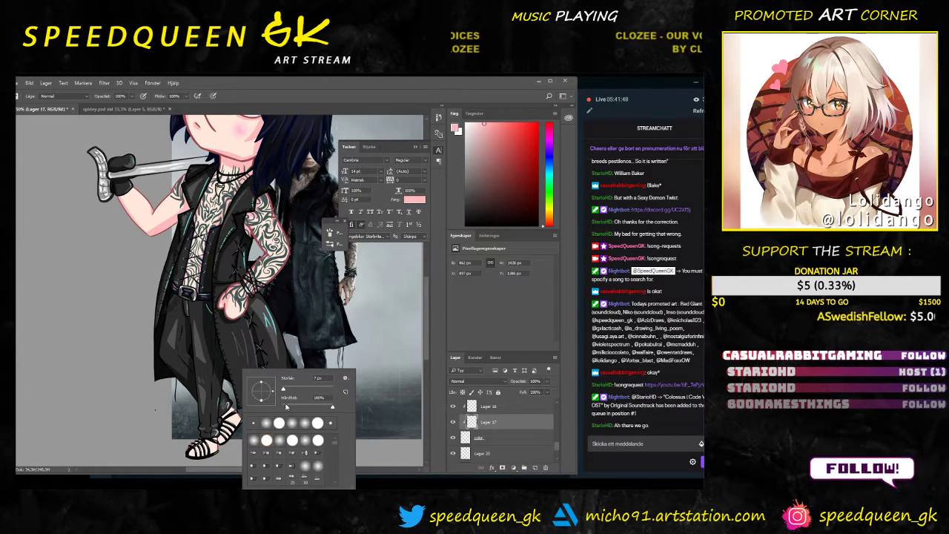
{"action": "left_click_drag", "start_coordinate": [283, 388], "coordinate": [288, 389]}
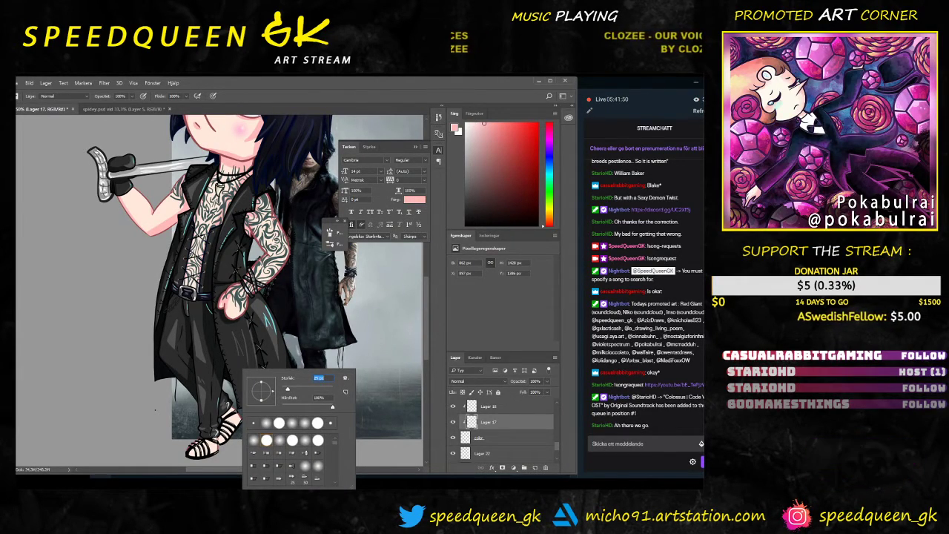
{"action": "key", "text": "Return"}
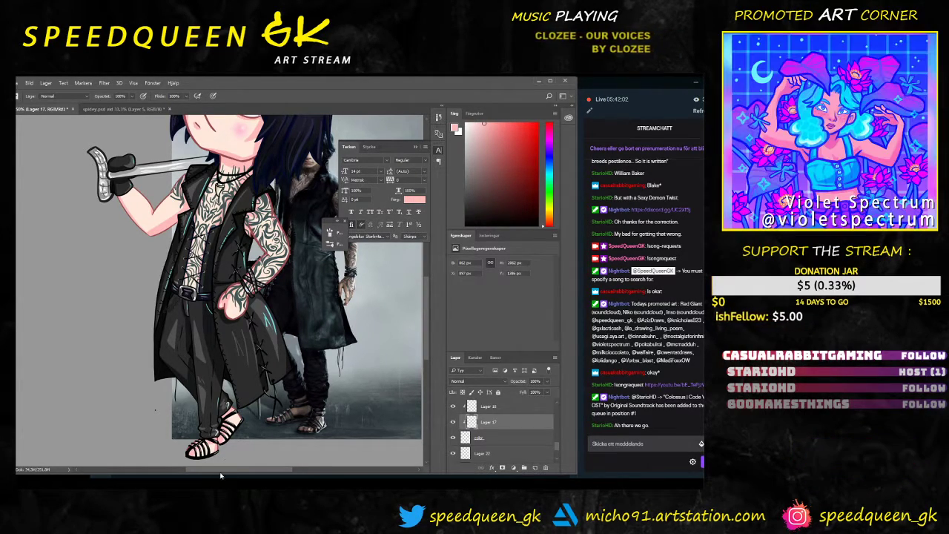
Step: Make the tattoo layer, Layer 29, active again and check it by hiding and showing it
{"action": "left_click", "coordinate": [557, 404]}
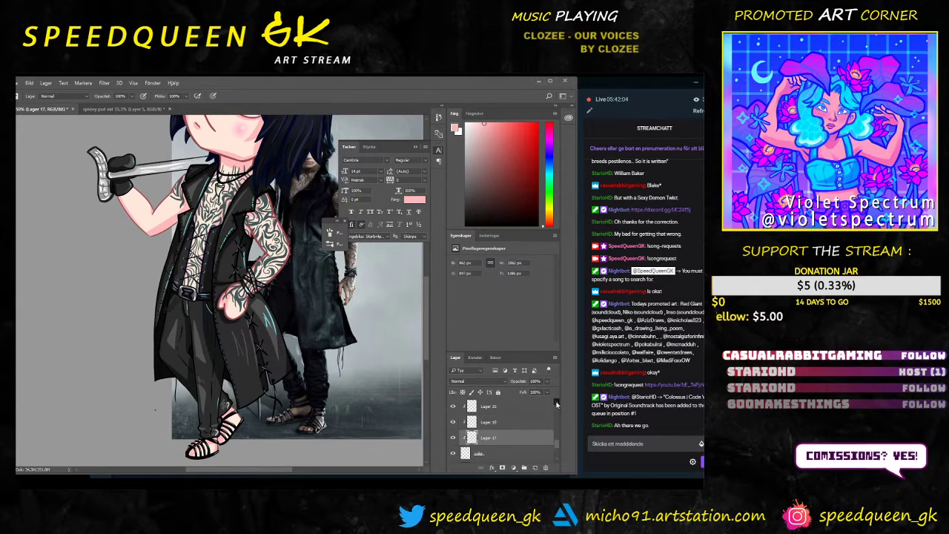
{"action": "left_click", "coordinate": [557, 404]}
{"action": "left_click", "coordinate": [557, 405]}
{"action": "left_click", "coordinate": [506, 427]}
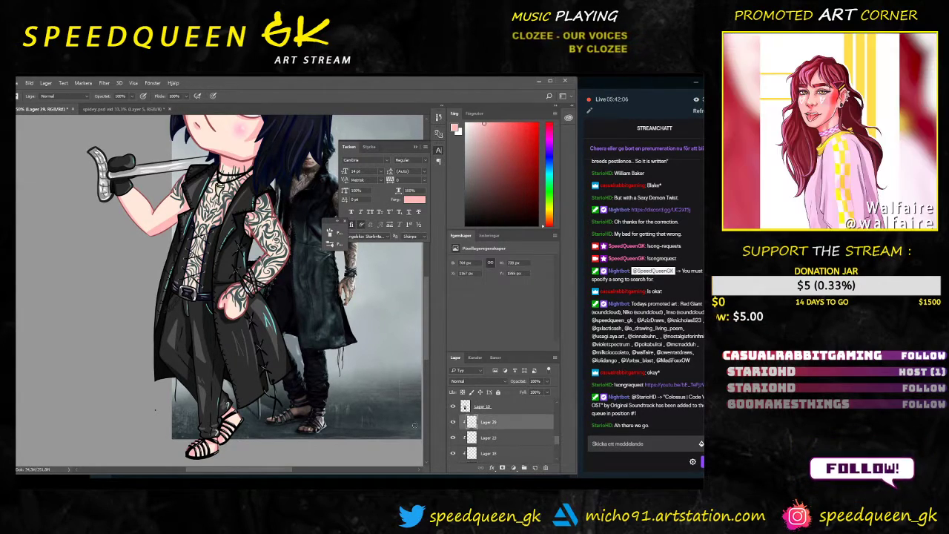
{"action": "left_click", "coordinate": [453, 422]}
{"action": "left_click", "coordinate": [453, 422]}
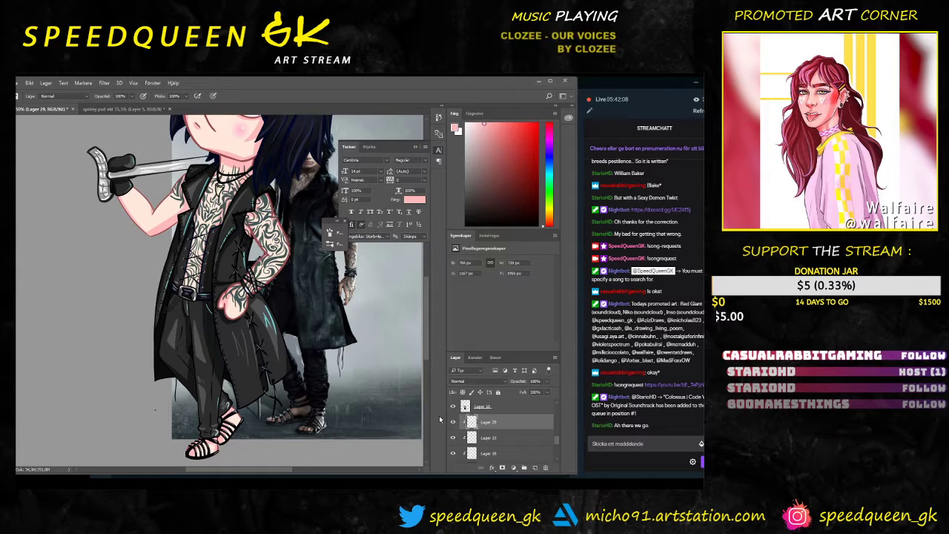
Step: Sample the dark teal tattoo colour, adjust the brush size and extend the tattoo strokes on the upper sword-holding arm beside the armhole
{"action": "key", "text": "ctrl+minus"}
{"action": "key", "text": "ctrl+plus"}
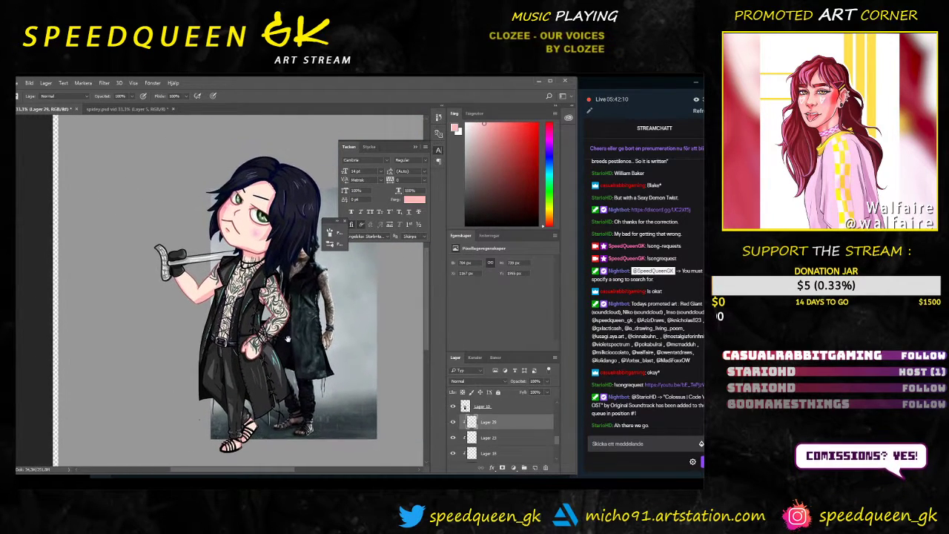
{"action": "key", "text": "ctrl+plus"}
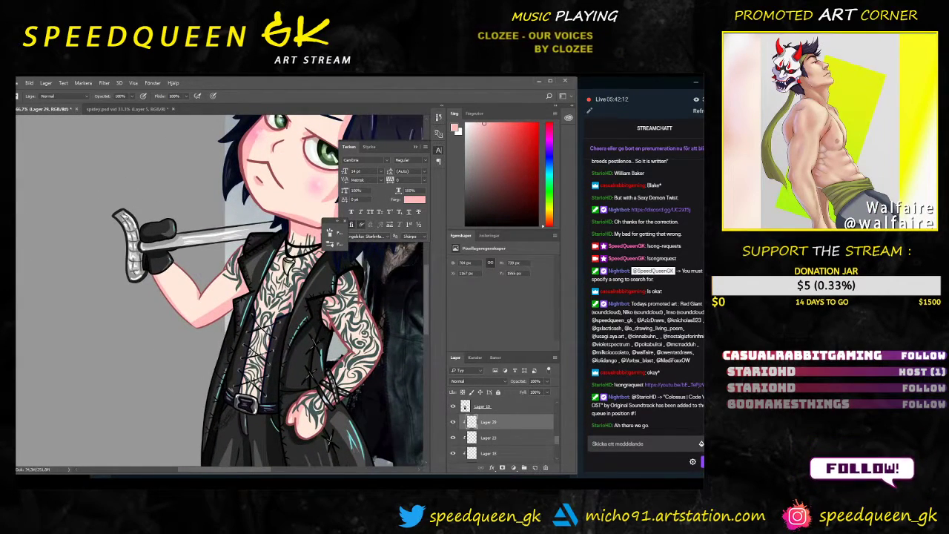
{"action": "left_click", "coordinate": [304, 292], "text": "alt"}
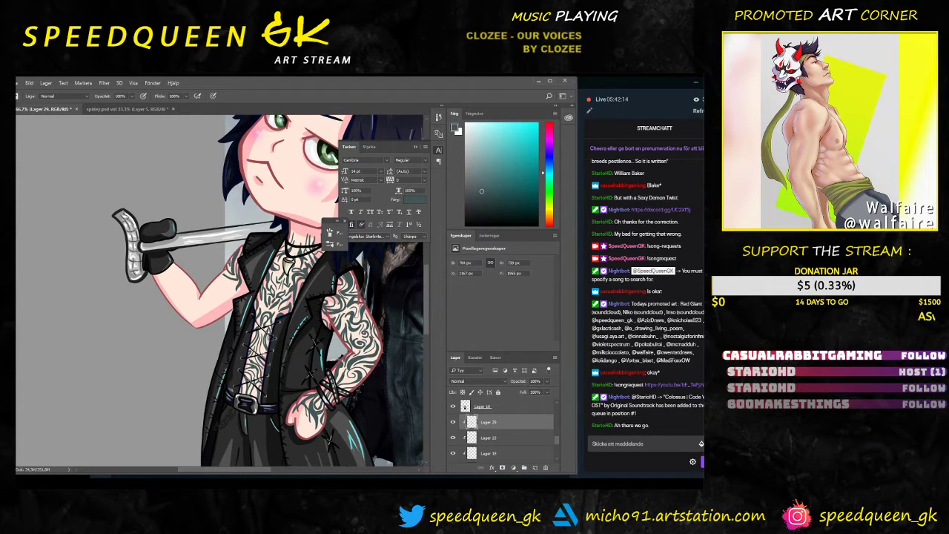
{"action": "key", "text": "ctrl+plus"}
{"action": "key", "text": "ctrl+plus"}
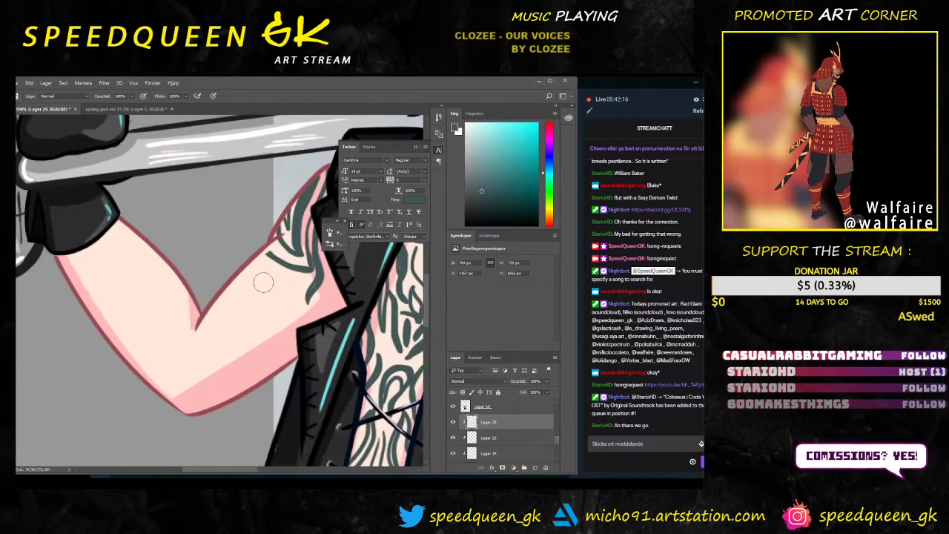
{"action": "left_click_drag", "start_coordinate": [312, 293], "coordinate": [245, 320]}
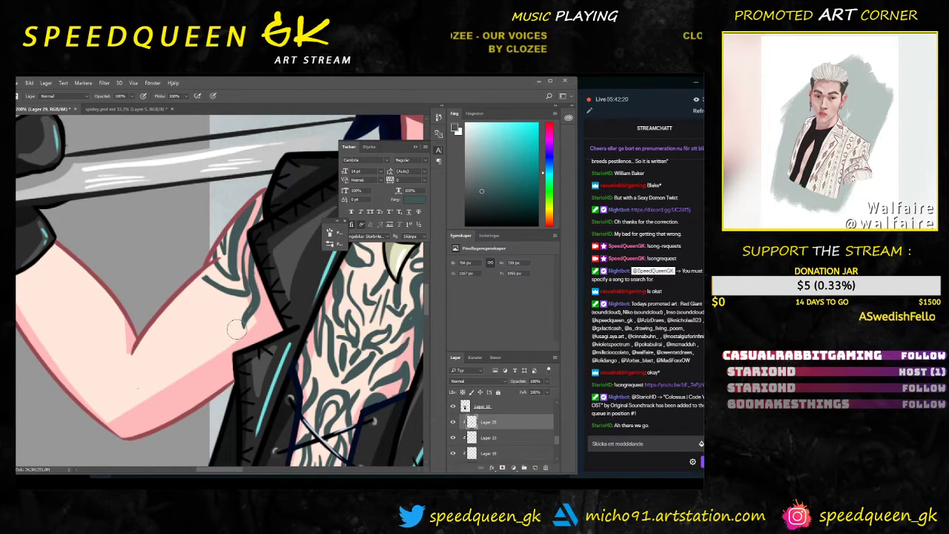
{"action": "right_click", "coordinate": [247, 287]}
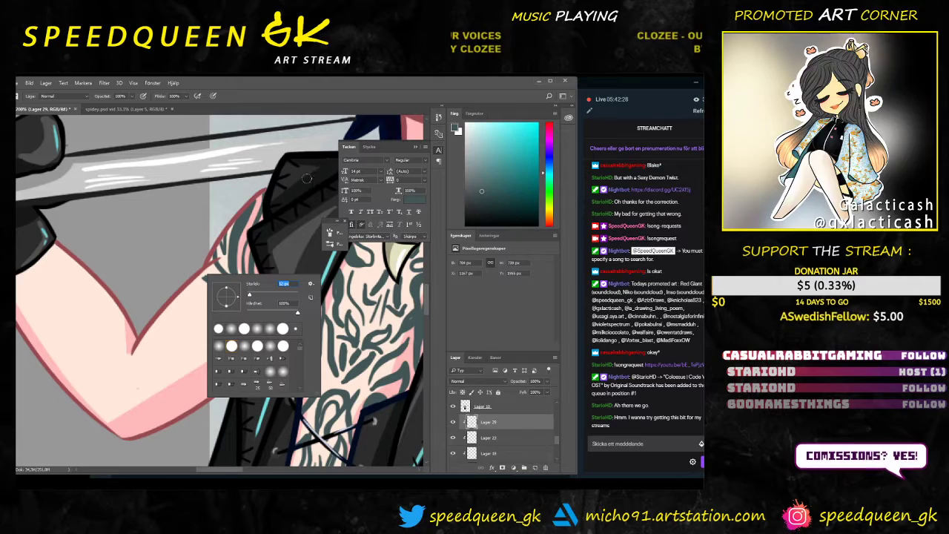
{"action": "left_click", "coordinate": [335, 105]}
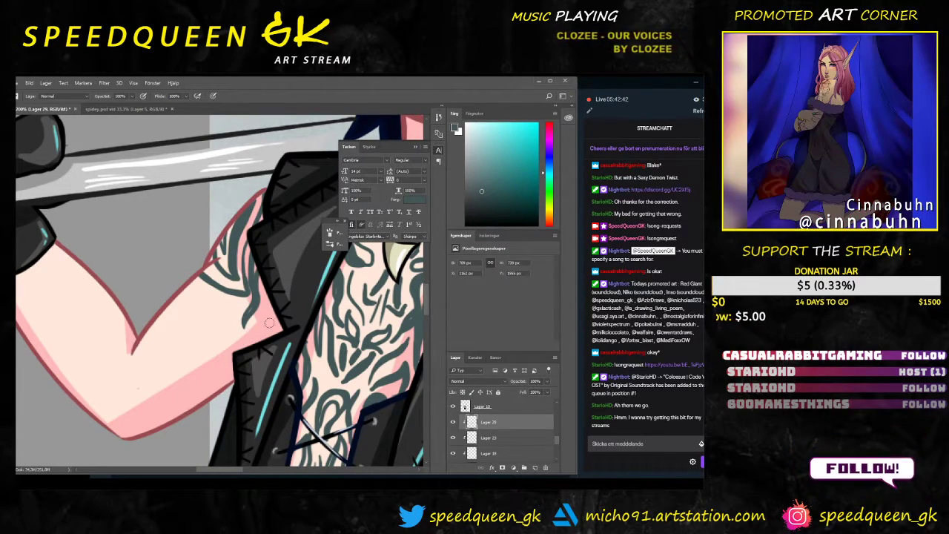
Step: Paint curling tattoo strokes along the outer side of the sword-holding forearm, from the glove towards the elbow
{"action": "key", "text": "ctrl+minus"}
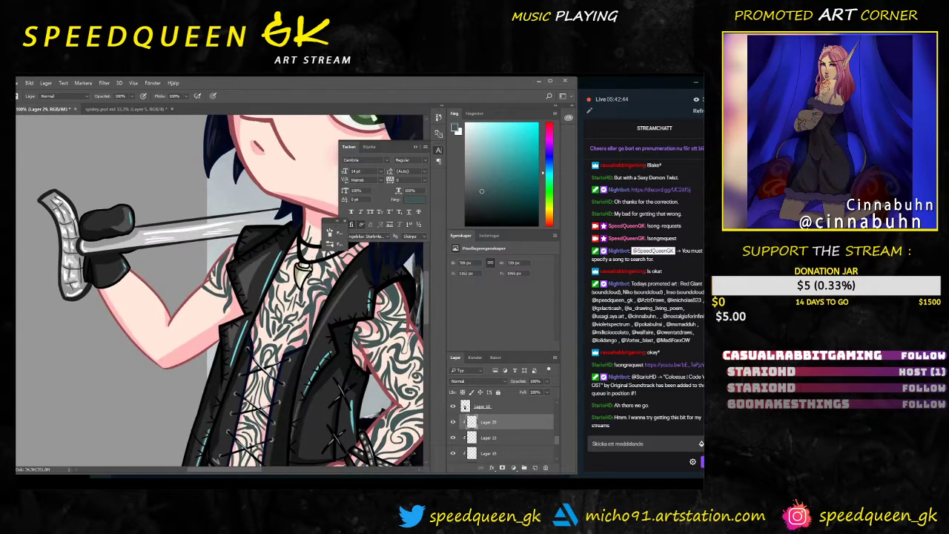
{"action": "left_click_drag", "start_coordinate": [316, 348], "coordinate": [252, 326]}
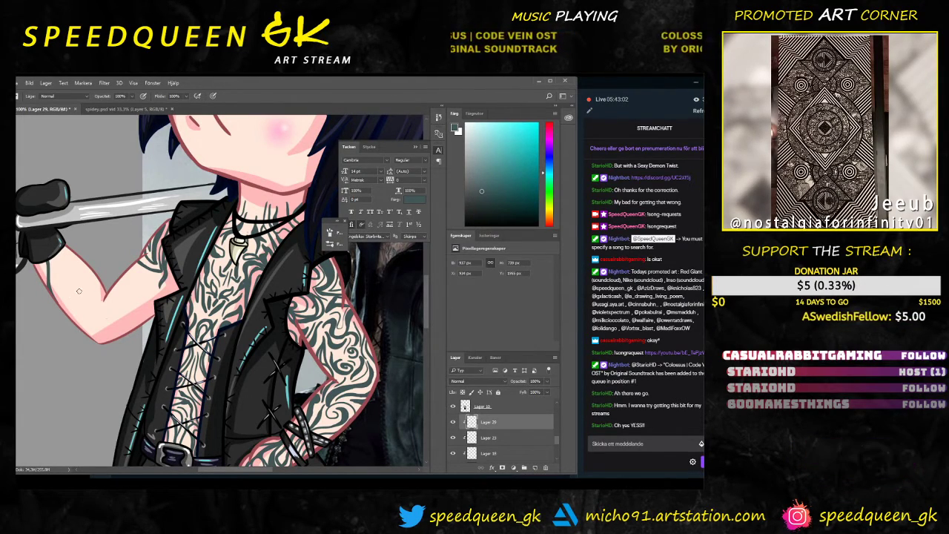
{"action": "left_click_drag", "start_coordinate": [110, 273], "coordinate": [98, 244]}
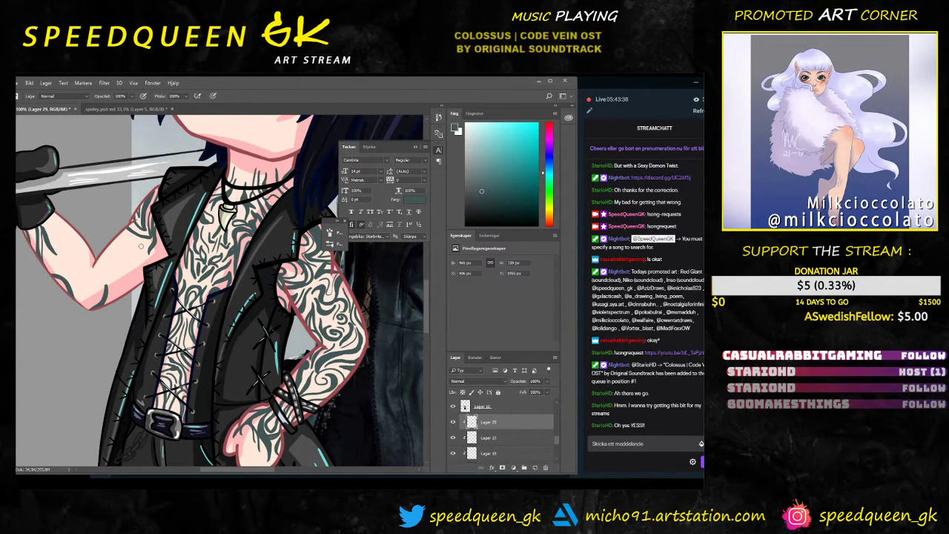
Step: Cover the rest of the sword-holding arm with swirling tattoo strokes, from the armhole across the elbow to the forearm
{"action": "left_click_drag", "start_coordinate": [124, 246], "coordinate": [141, 252]}
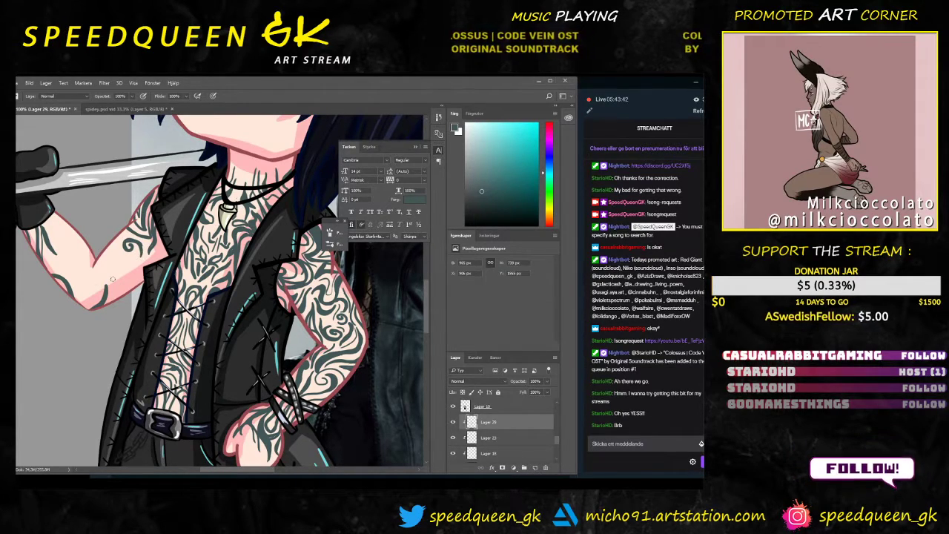
{"action": "mouse_move", "coordinate": [144, 253]}
{"action": "left_mouse_down"}
{"action": "mouse_move", "coordinate": [137, 251]}
{"action": "mouse_move", "coordinate": [148, 279]}
{"action": "left_mouse_up"}
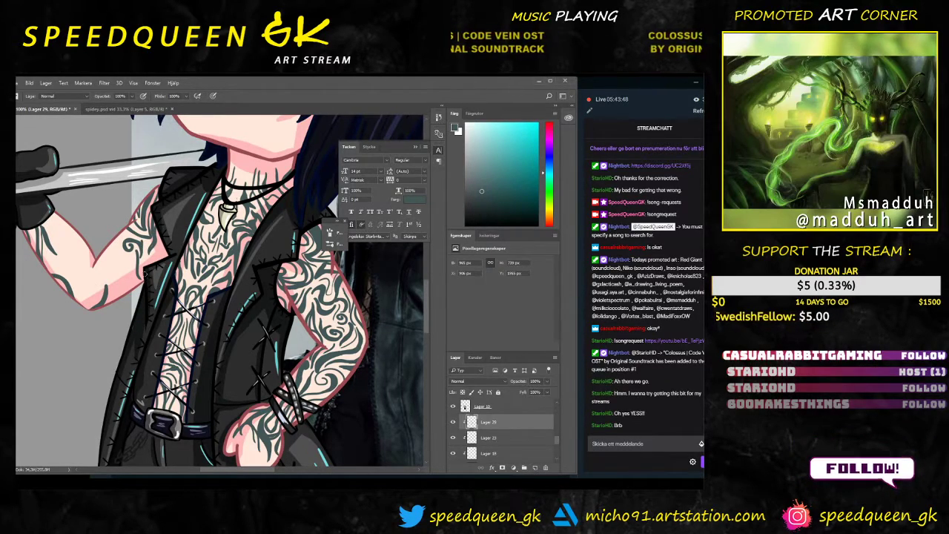
{"action": "mouse_move", "coordinate": [146, 283]}
{"action": "left_mouse_down"}
{"action": "mouse_move", "coordinate": [160, 249]}
{"action": "mouse_move", "coordinate": [162, 258]}
{"action": "left_mouse_up"}
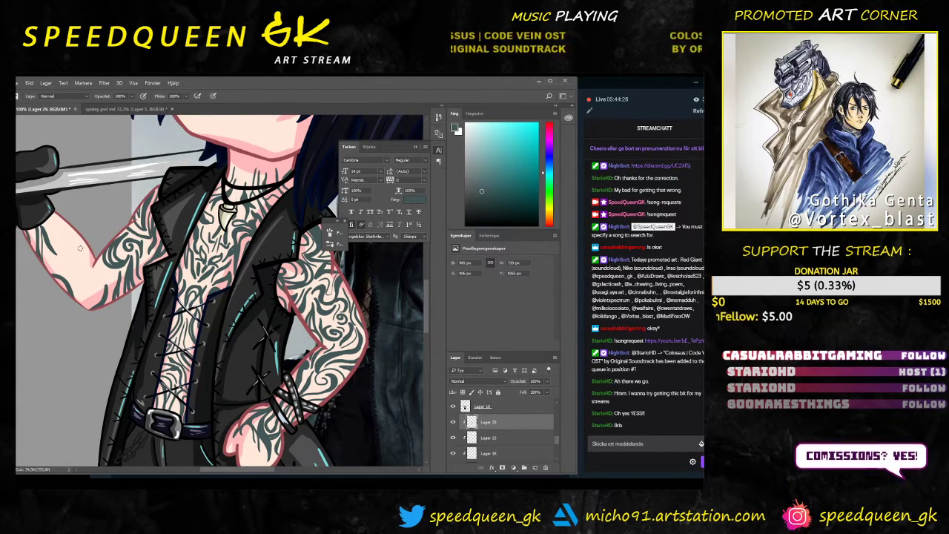
{"action": "left_click_drag", "start_coordinate": [72, 255], "coordinate": [89, 253]}
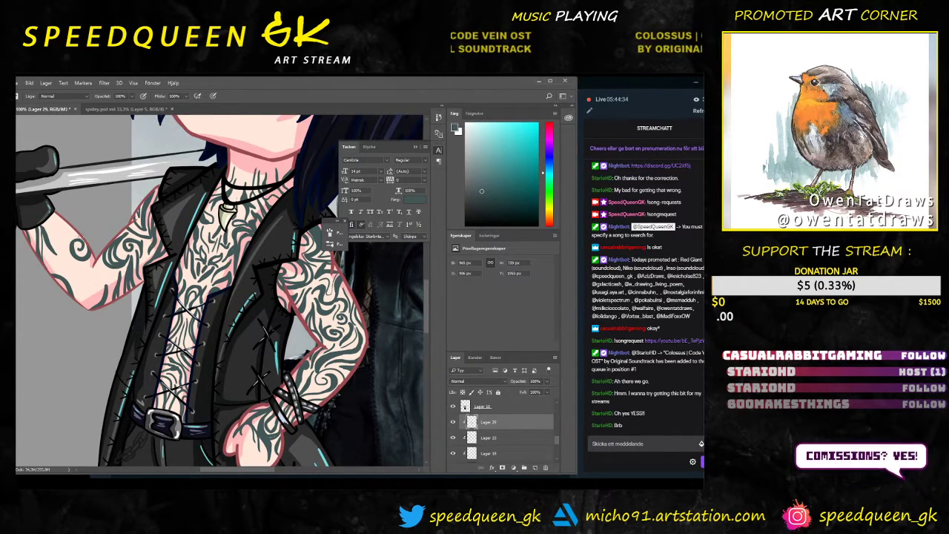
{"action": "left_click_drag", "start_coordinate": [77, 243], "coordinate": [71, 260]}
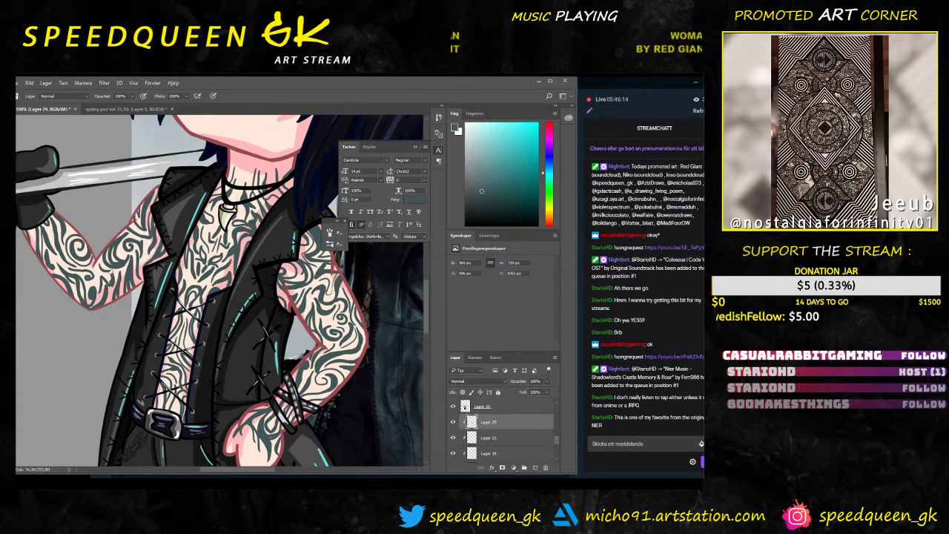
Step: Lower the opacity of the finished tattoo layer, Layer 29, to about 70%
{"action": "key", "text": "ctrl+minus"}
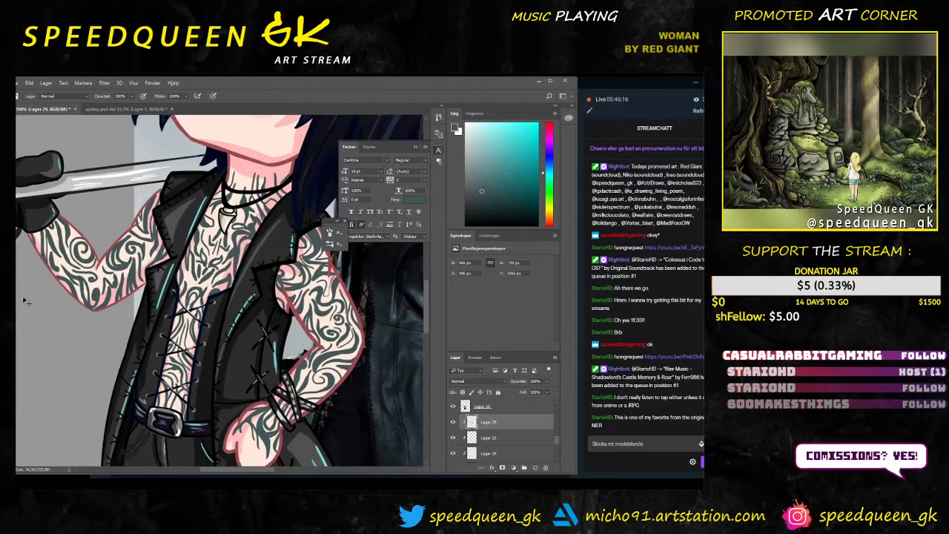
{"action": "key", "text": "ctrl+minus"}
{"action": "key", "text": "ctrl+minus"}
{"action": "left_click_drag", "start_coordinate": [274, 469], "coordinate": [287, 469]}
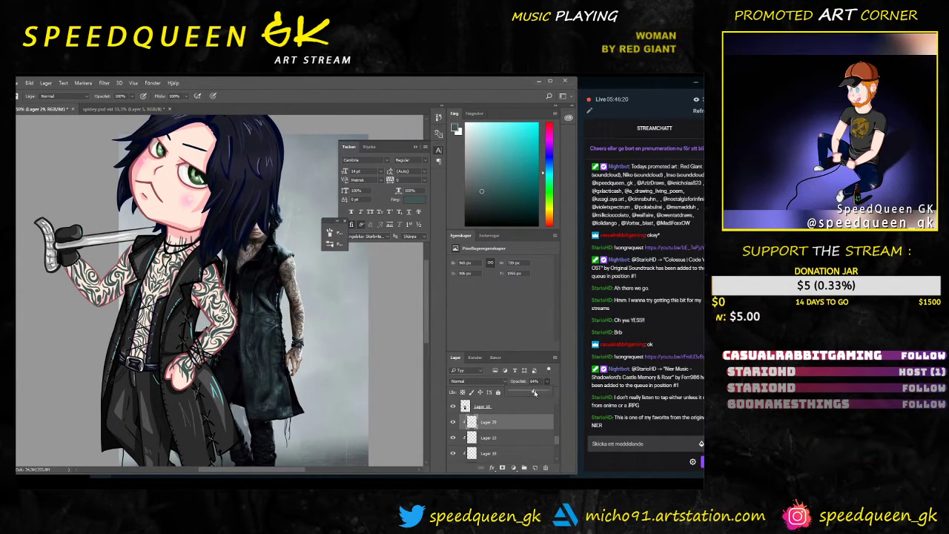
{"action": "left_click_drag", "start_coordinate": [534, 393], "coordinate": [539, 394]}
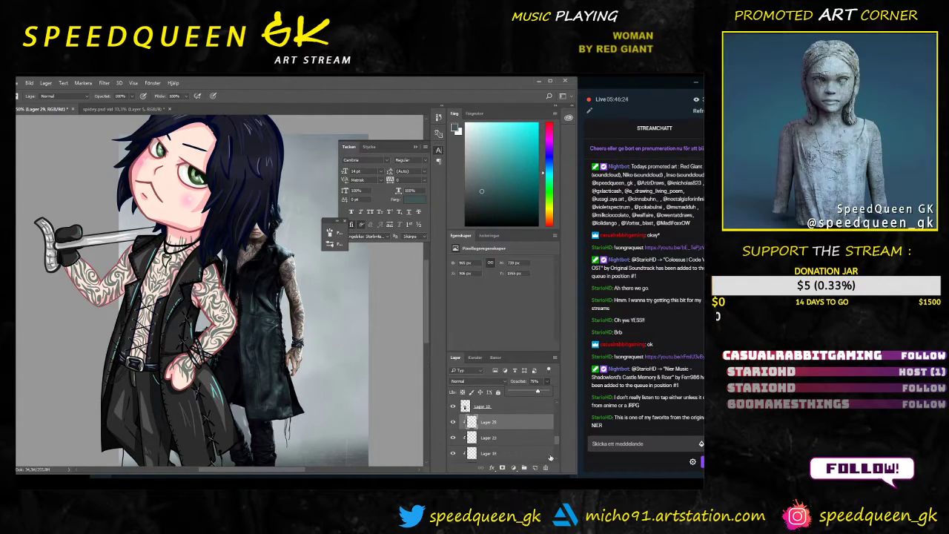
Step: Inspect the layer stack, toggling the visibility of individual layers, to find the layer that holds the mouth line
{"action": "scroll", "coordinate": [491, 431], "scroll_direction": "up", "scroll_amount": 4}
{"action": "scroll", "coordinate": [219, 291], "scroll_direction": "up", "scroll_amount": 1}
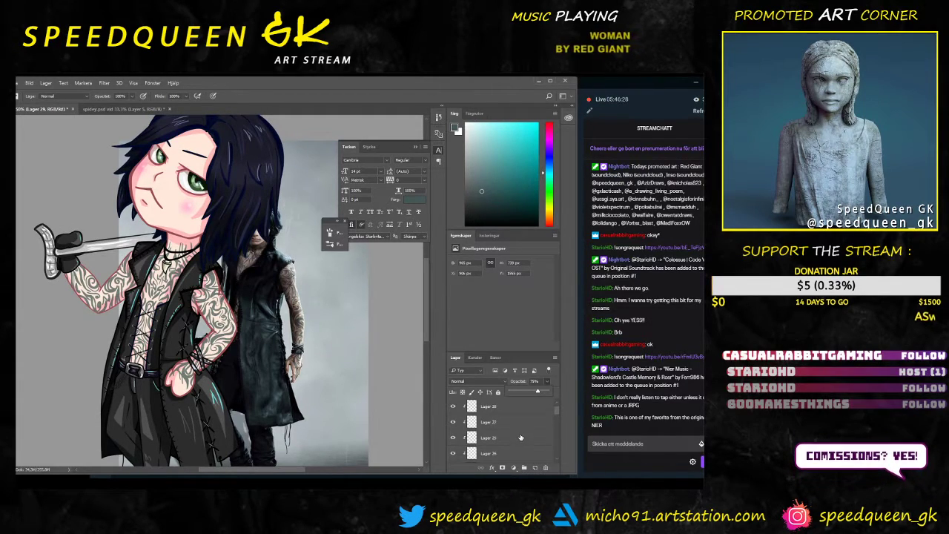
{"action": "left_click", "coordinate": [465, 406]}
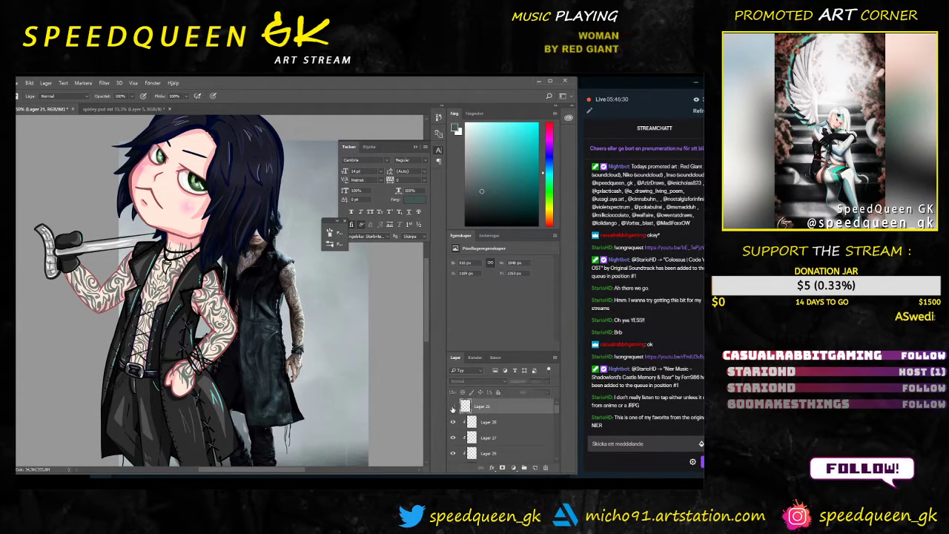
{"action": "left_click", "coordinate": [453, 407]}
{"action": "scroll", "coordinate": [507, 430], "scroll_direction": "down", "scroll_amount": 1}
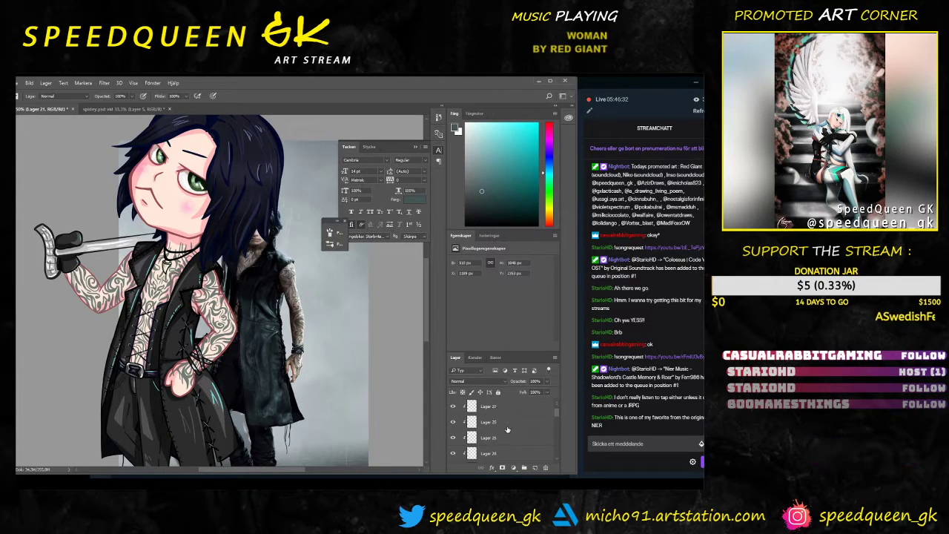
{"action": "scroll", "coordinate": [507, 430], "scroll_direction": "down", "scroll_amount": 3}
{"action": "left_click", "coordinate": [497, 422]}
{"action": "left_click", "coordinate": [454, 422]}
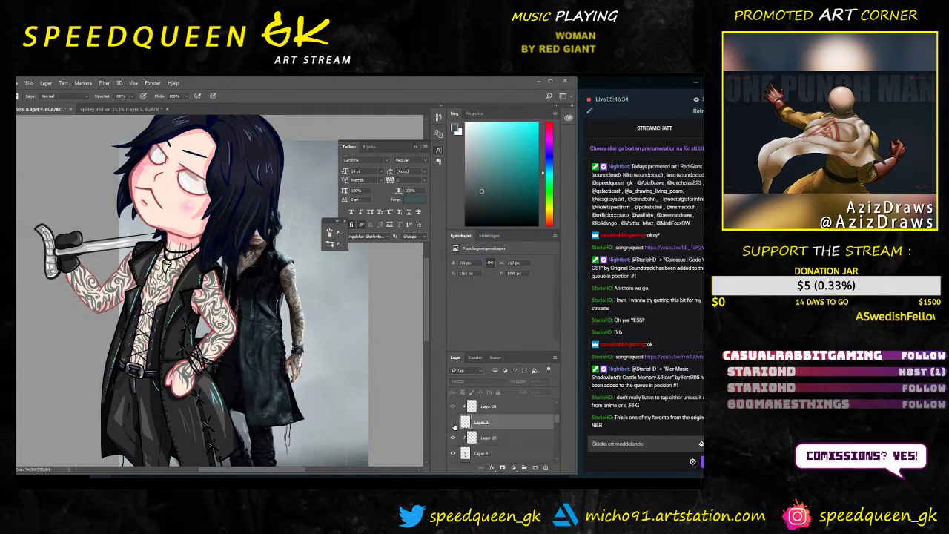
{"action": "left_click", "coordinate": [453, 422]}
{"action": "scroll", "coordinate": [459, 426], "scroll_direction": "down", "scroll_amount": 1}
{"action": "left_click", "coordinate": [460, 422]}
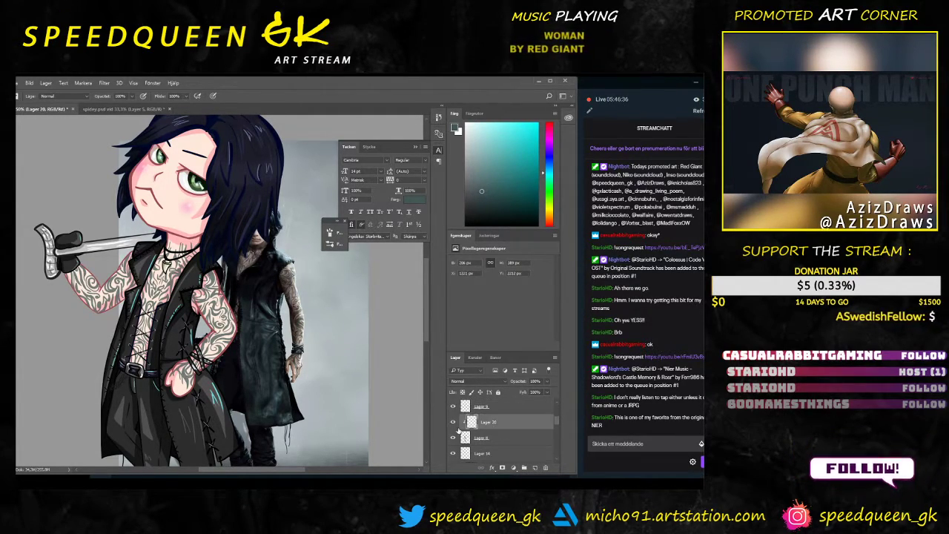
{"action": "scroll", "coordinate": [508, 426], "scroll_direction": "down", "scroll_amount": 2}
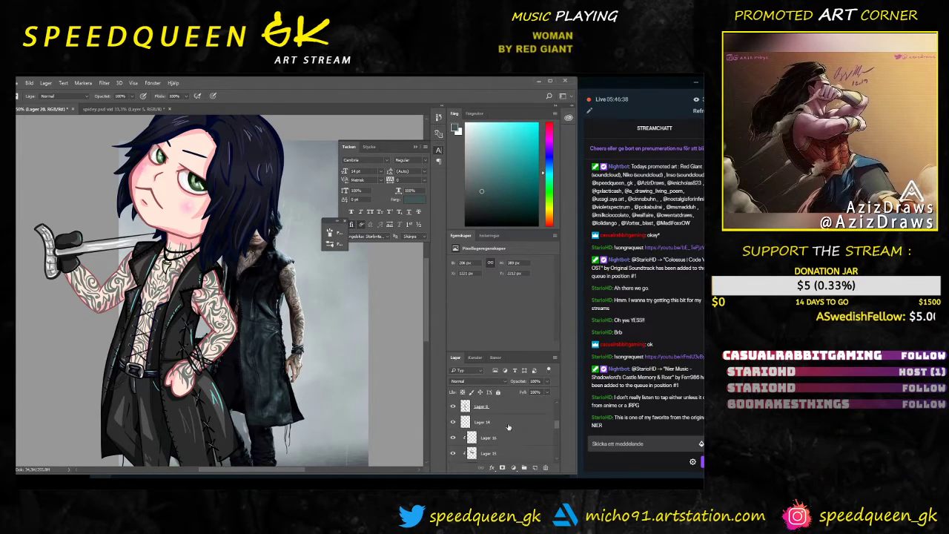
{"action": "left_click", "coordinate": [508, 424]}
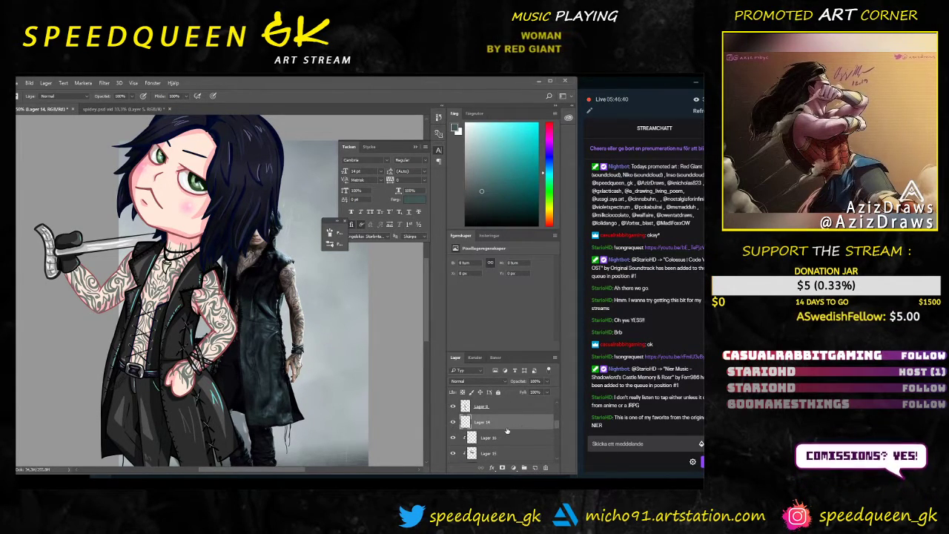
{"action": "scroll", "coordinate": [508, 428], "scroll_direction": "down", "scroll_amount": 3}
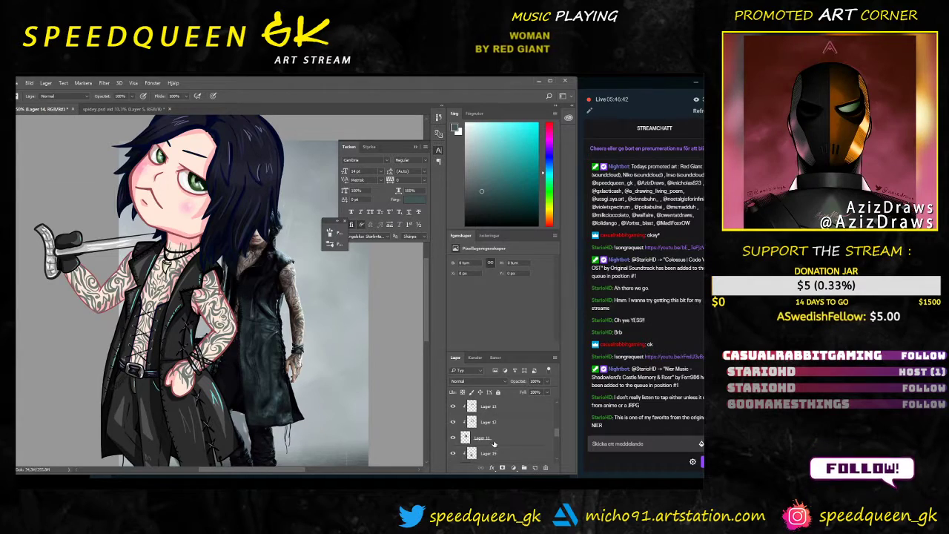
{"action": "left_click", "coordinate": [494, 441]}
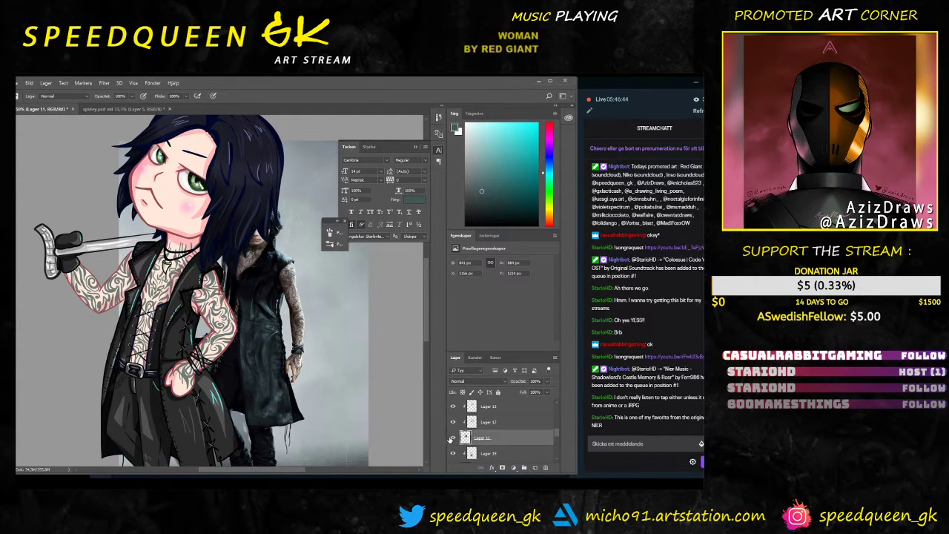
{"action": "left_click", "coordinate": [453, 438]}
{"action": "left_click", "coordinate": [452, 437]}
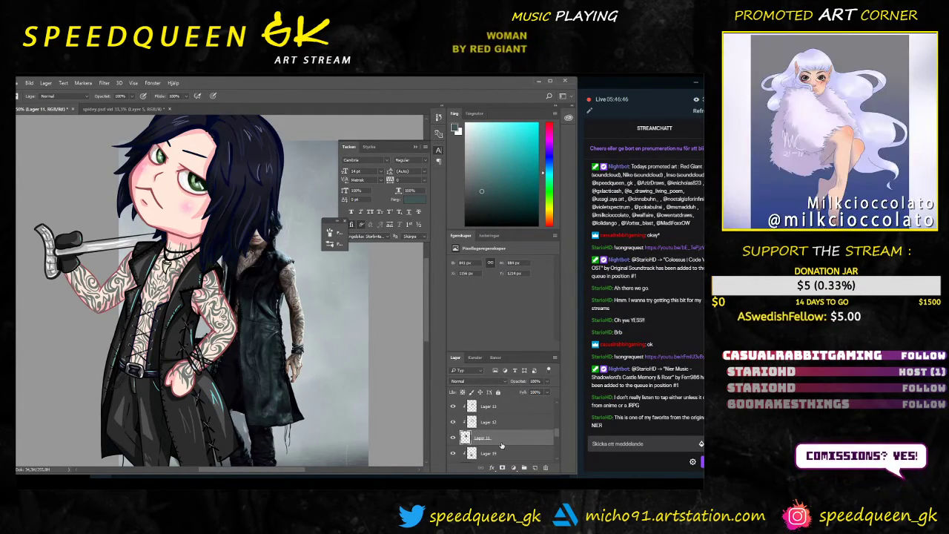
Step: Select the character's line-art layer by picking its outline on the canvas, and erase the long slanted mouth line
{"action": "scroll", "coordinate": [501, 445], "scroll_direction": "up", "scroll_amount": 2}
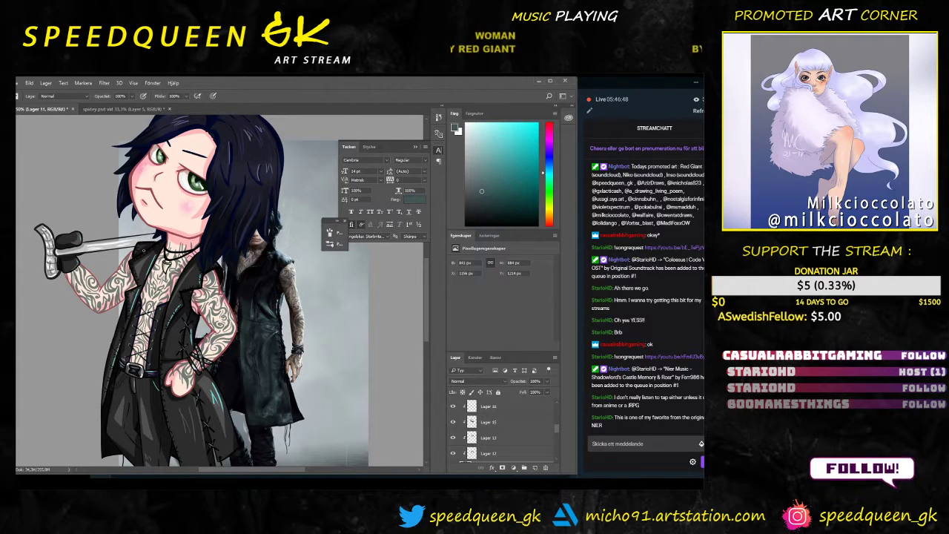
{"action": "key", "text": "v"}
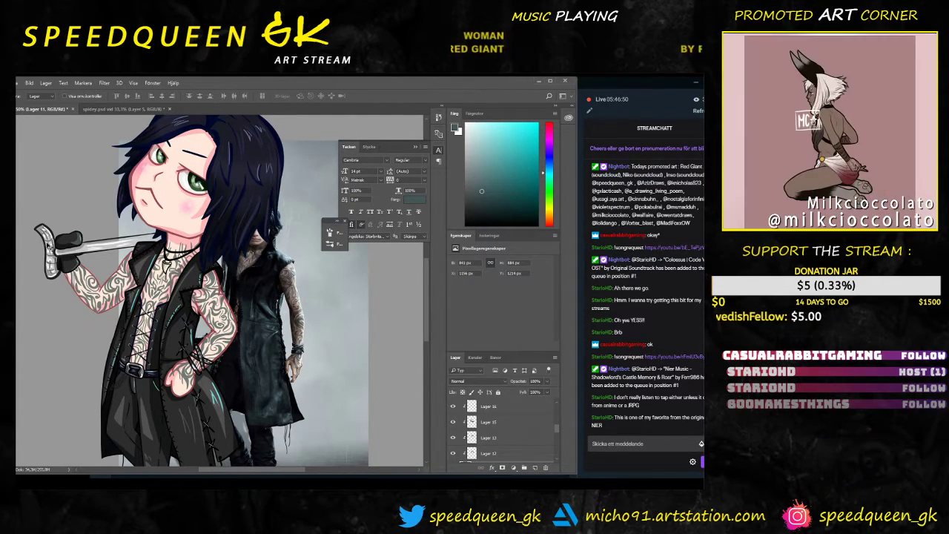
{"action": "left_click", "coordinate": [38, 230]}
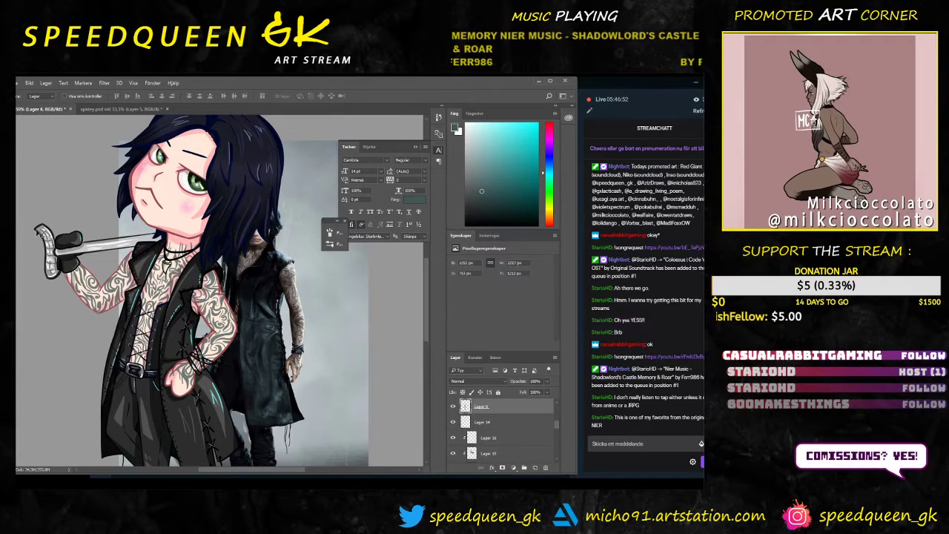
{"action": "left_click", "coordinate": [453, 407]}
{"action": "left_click", "coordinate": [453, 406]}
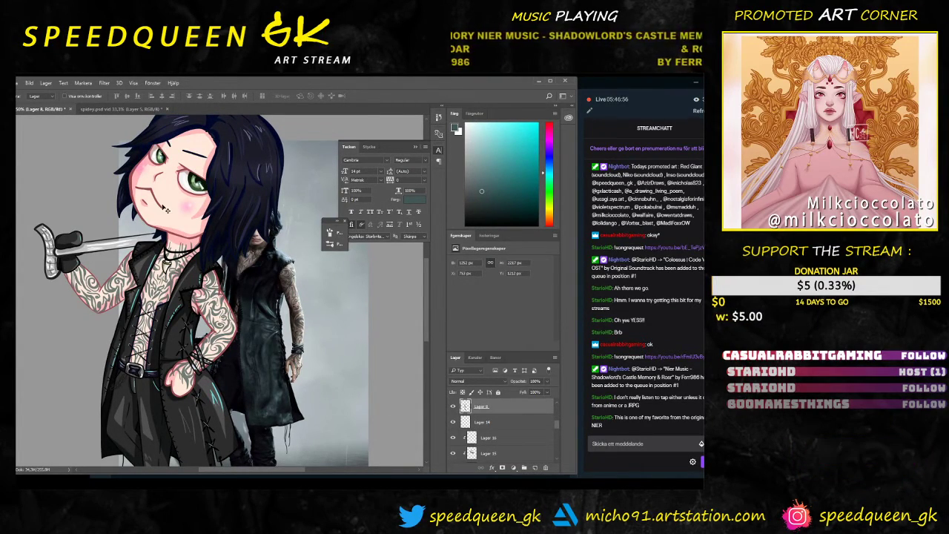
{"action": "scroll", "coordinate": [155, 204], "scroll_direction": "up", "scroll_amount": 1}
{"action": "left_click_drag", "start_coordinate": [236, 236], "coordinate": [295, 302]}
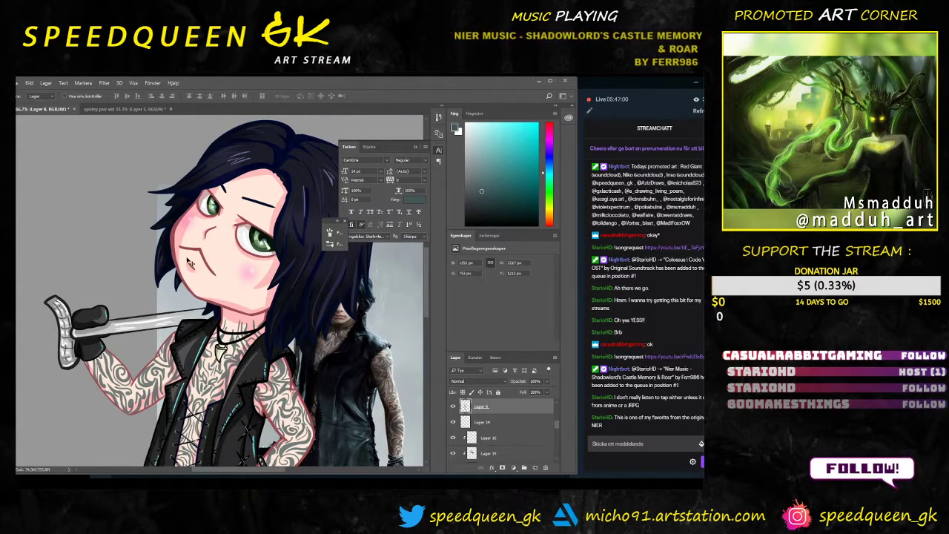
{"action": "key", "text": "b"}
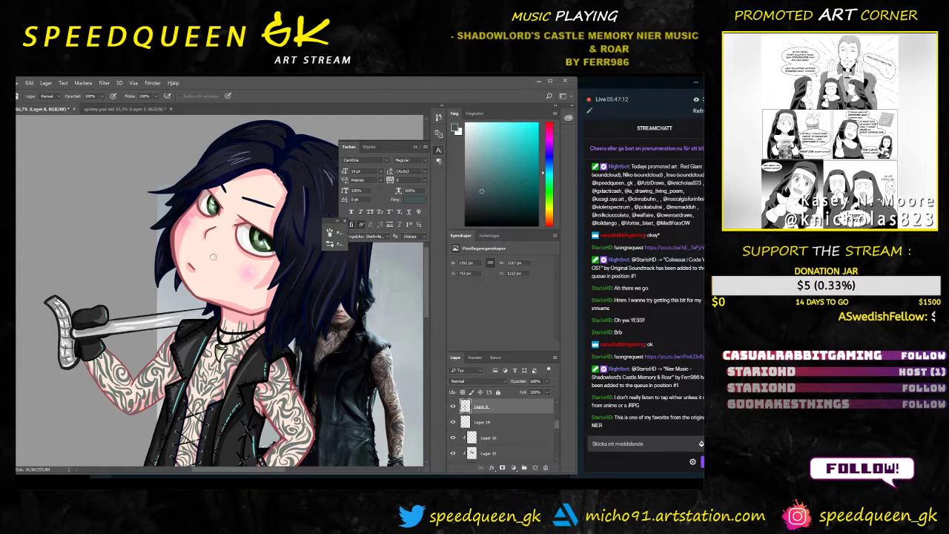
Step: Sample the dark red facial line colour, set a small round brush, and draw a downturned frowning mouth on the line-art layer
{"action": "key", "text": "b"}
{"action": "right_click", "coordinate": [221, 276]}
{"action": "left_click", "coordinate": [248, 346]}
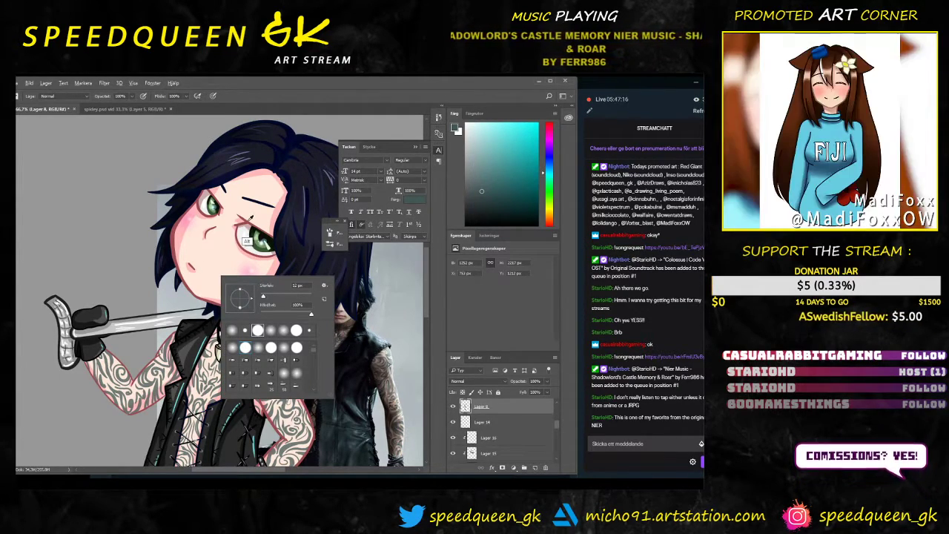
{"action": "left_click", "coordinate": [250, 220]}
{"action": "left_click", "coordinate": [249, 222], "text": "alt"}
{"action": "left_click", "coordinate": [248, 222], "text": "alt"}
{"action": "right_click", "coordinate": [221, 276]}
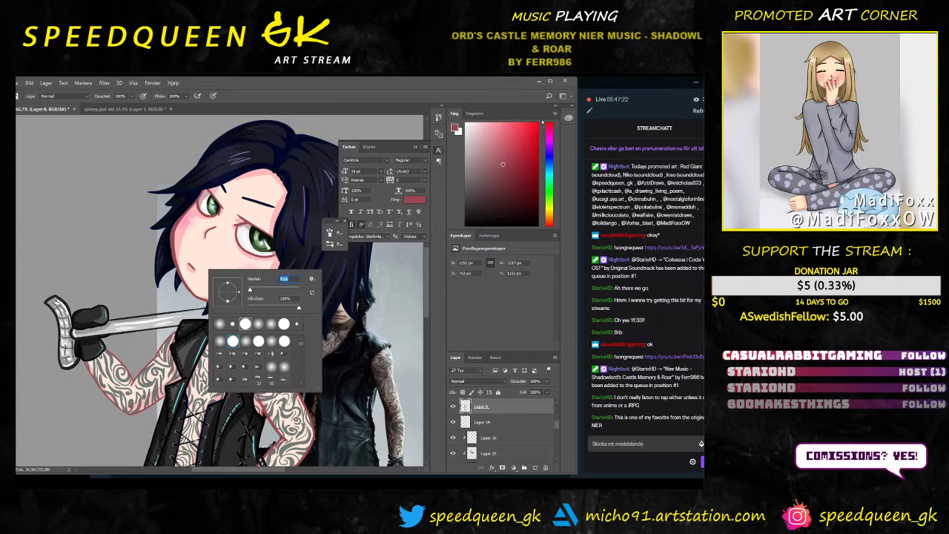
{"action": "left_click", "coordinate": [345, 94]}
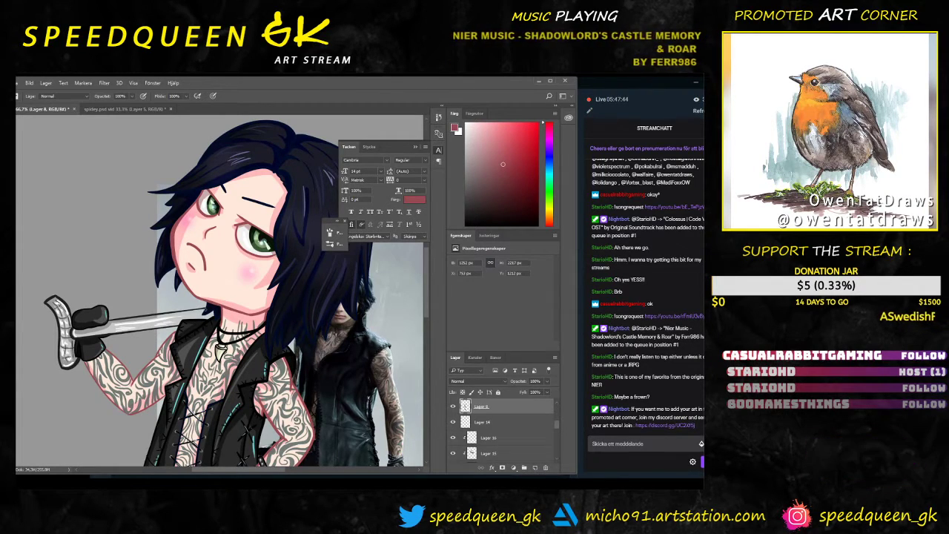
Step: Select the reference photo layer, image2, and hide it so that the whole chibi character stands alone on the grey background
{"action": "key", "text": "ctrl+minus"}
{"action": "key", "text": "ctrl+minus"}
{"action": "key", "text": "ctrl+plus"}
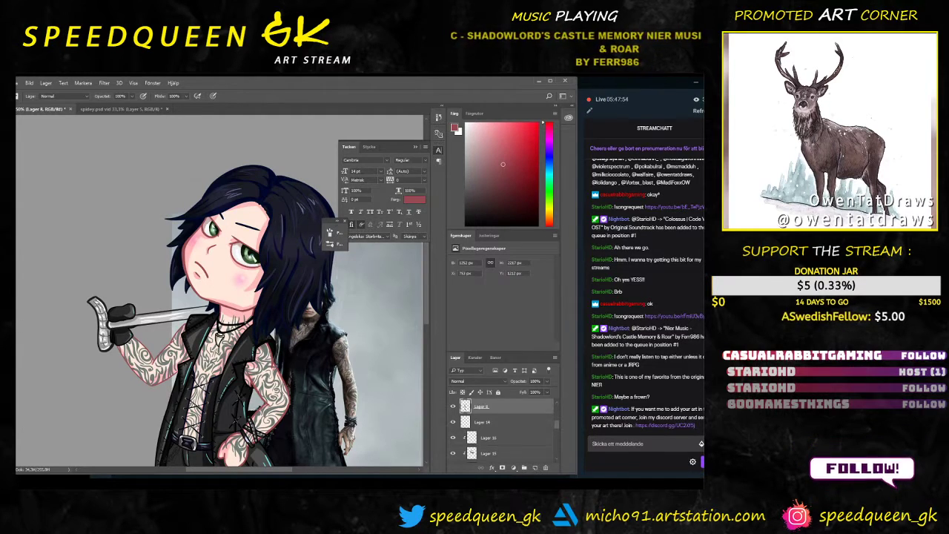
{"action": "key", "text": "ctrl+minus"}
{"action": "key", "text": "ctrl+plus"}
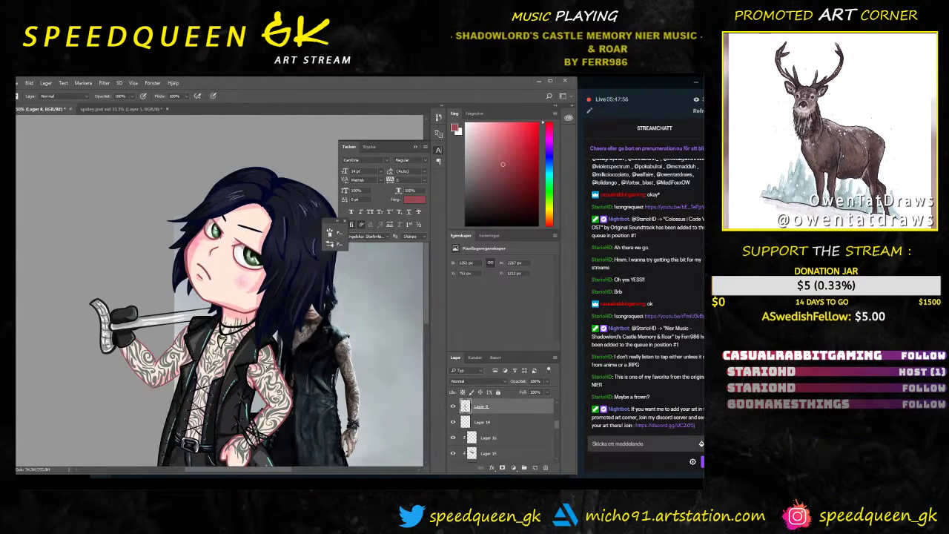
{"action": "key", "text": "ctrl+minus"}
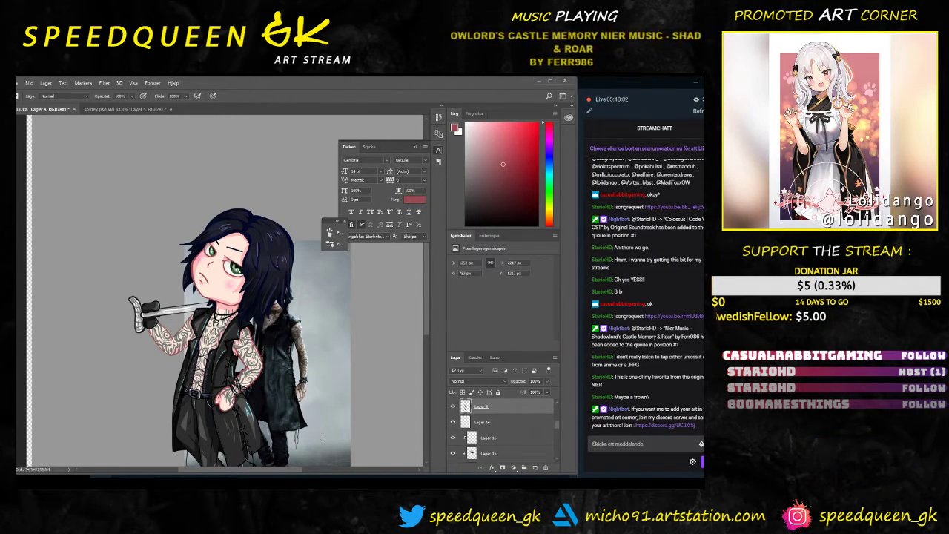
{"action": "left_click_drag", "start_coordinate": [304, 353], "coordinate": [272, 316]}
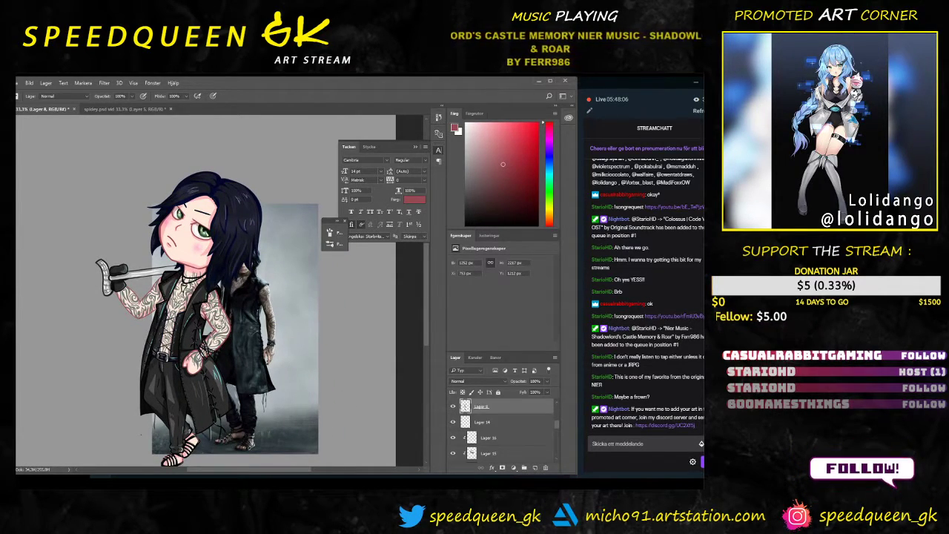
{"action": "key", "text": "v"}
{"action": "left_click", "coordinate": [292, 316]}
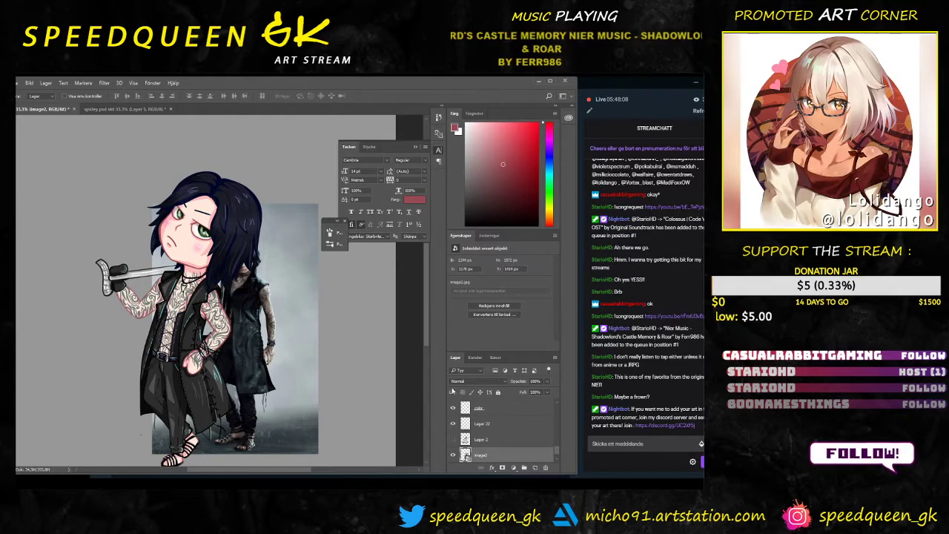
{"action": "left_click", "coordinate": [454, 456]}
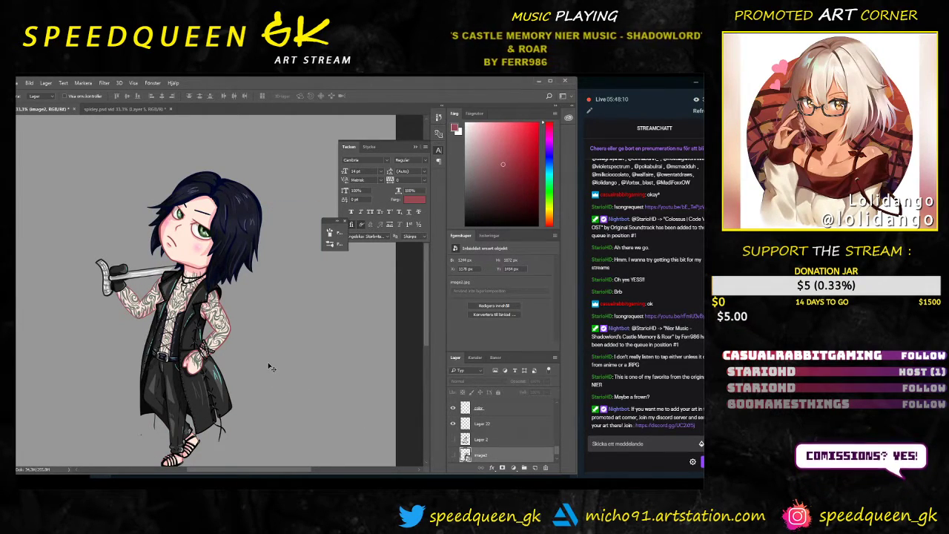
{"action": "left_click_drag", "start_coordinate": [288, 366], "coordinate": [287, 351]}
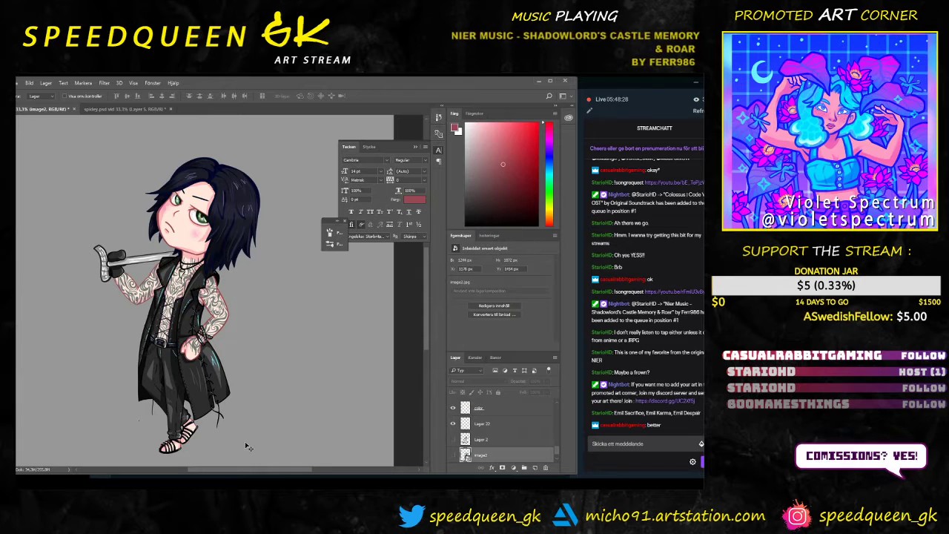
Step: Switch to the web browser and open youtube.com in a new tab
{"action": "key", "text": "alt+Tab"}
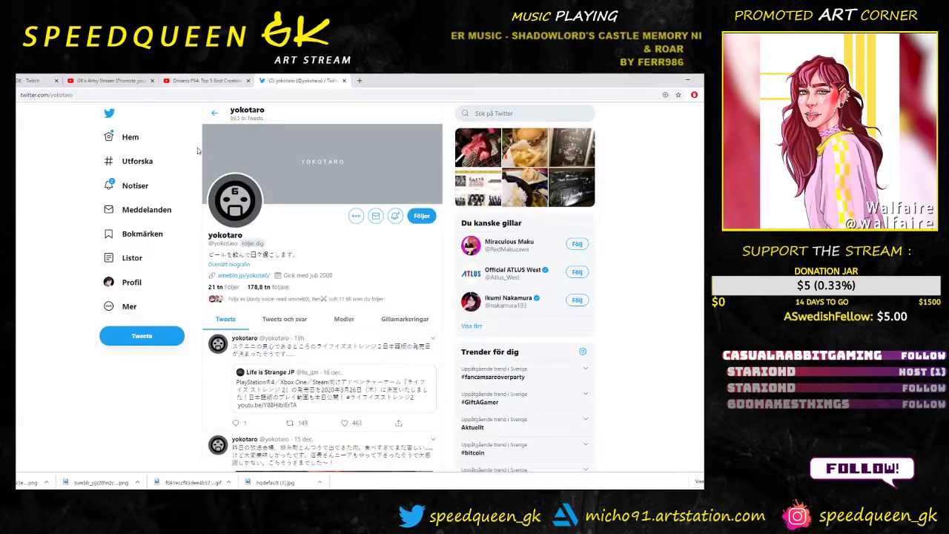
{"action": "left_click", "coordinate": [358, 80]}
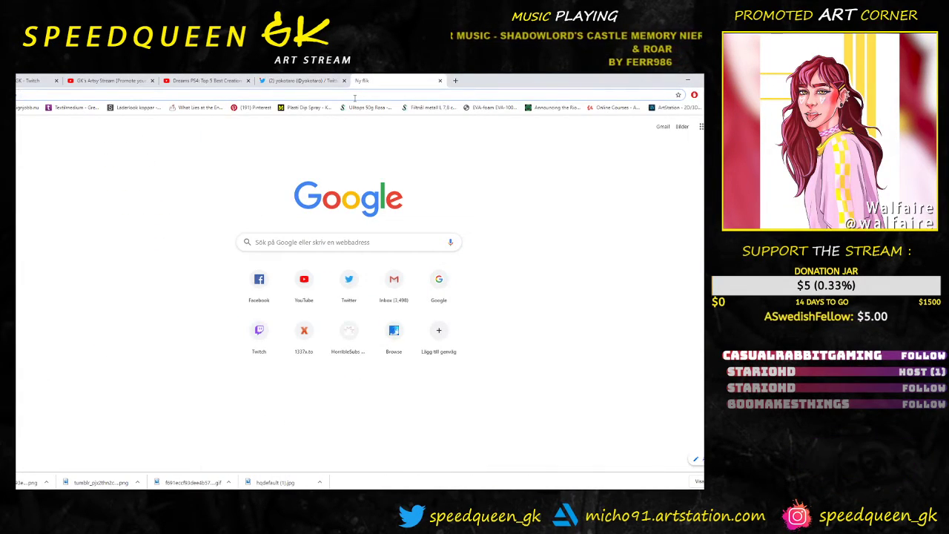
{"action": "type", "text": "youtube.com"}
{"action": "key", "text": "Return"}
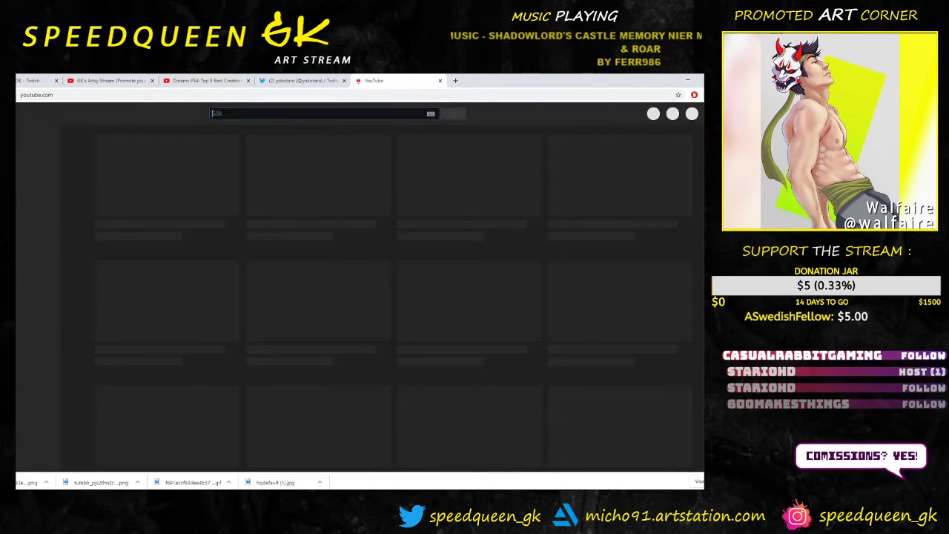
Step: Search YouTube for "nier automata copied city"
{"action": "type", "text": "nier autom"}
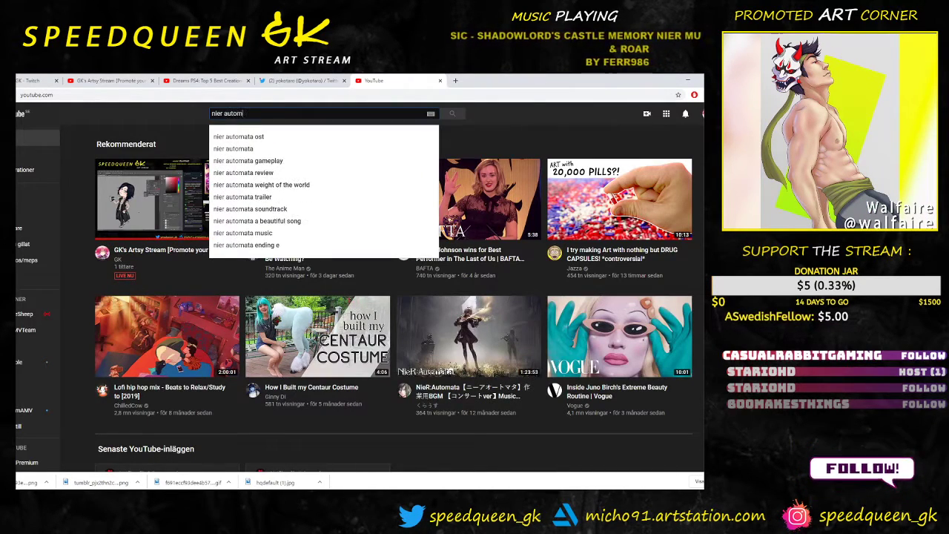
{"action": "type", "text": "ata "}
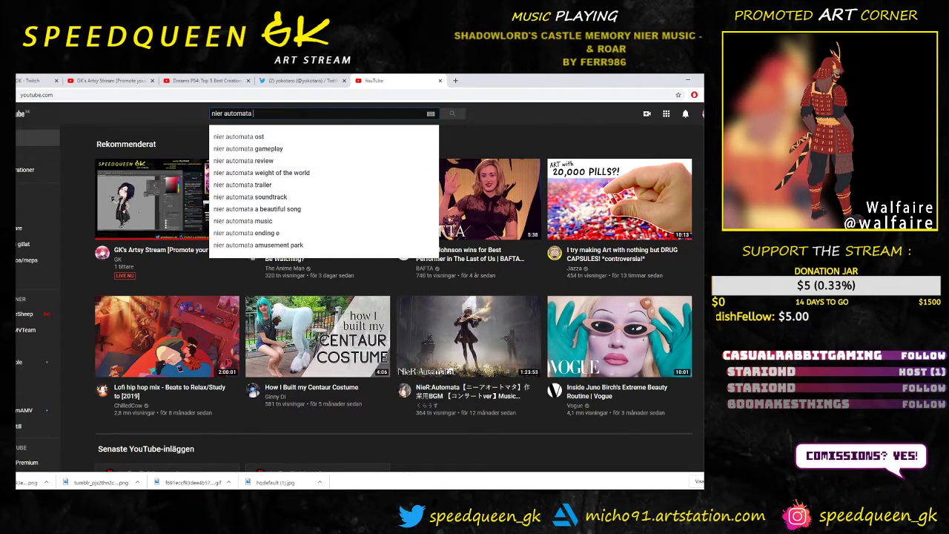
{"action": "type", "text": "cop"}
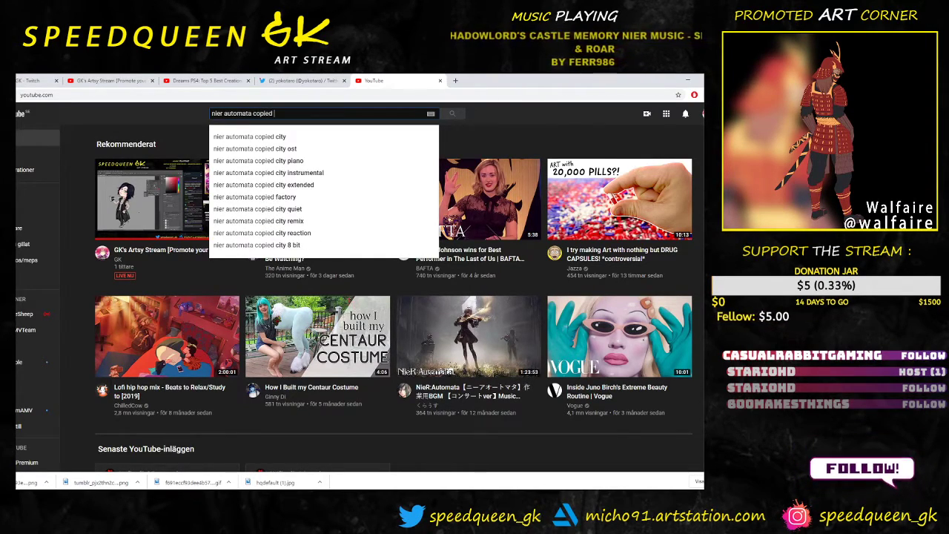
{"action": "type", "text": "ied"}
{"action": "key", "text": "Down"}
{"action": "key", "text": "Return"}
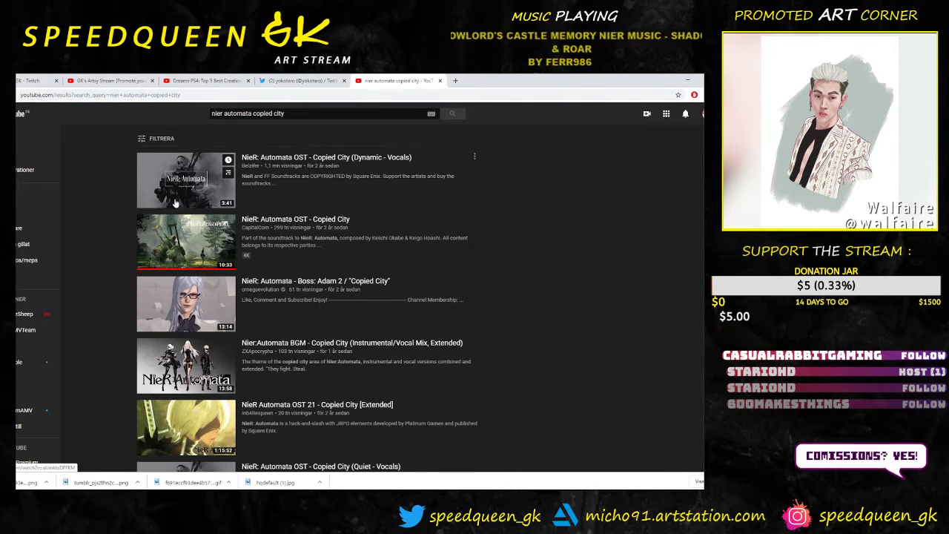
Step: Open the video "NieR: Automata OST - Copied City (Dynamic - Vocals)" and copy its web address
{"action": "left_click", "coordinate": [183, 190]}
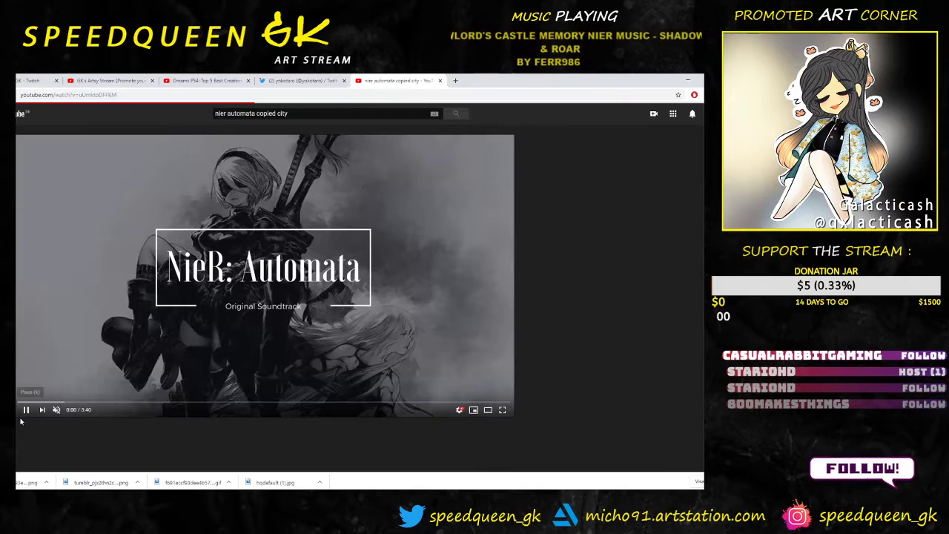
{"action": "left_click", "coordinate": [213, 95]}
{"action": "key", "text": "ctrl+c"}
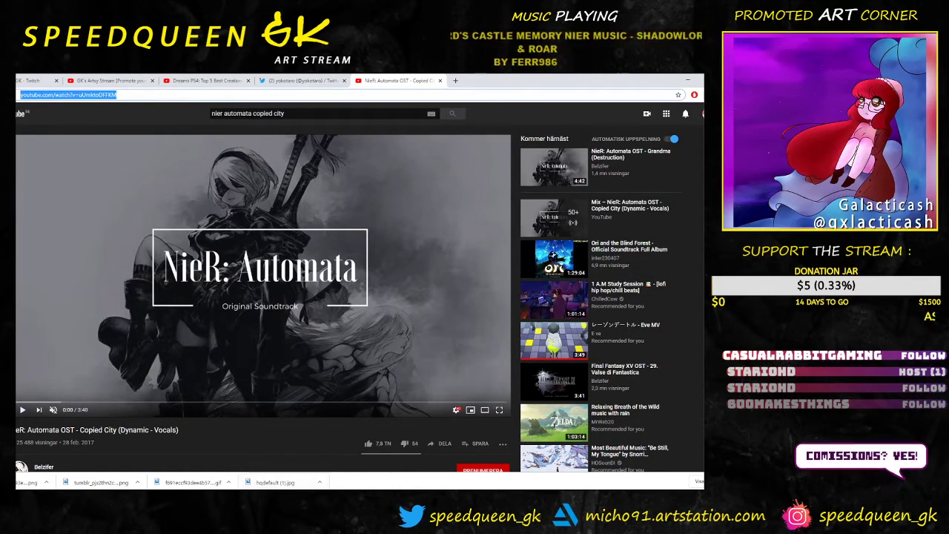
Step: Switch from the browser to Streamlabs OBS and send "!songrequests" followed by the copied YouTube link in the stream chat
{"action": "mouse_move", "coordinate": [249, 488]}
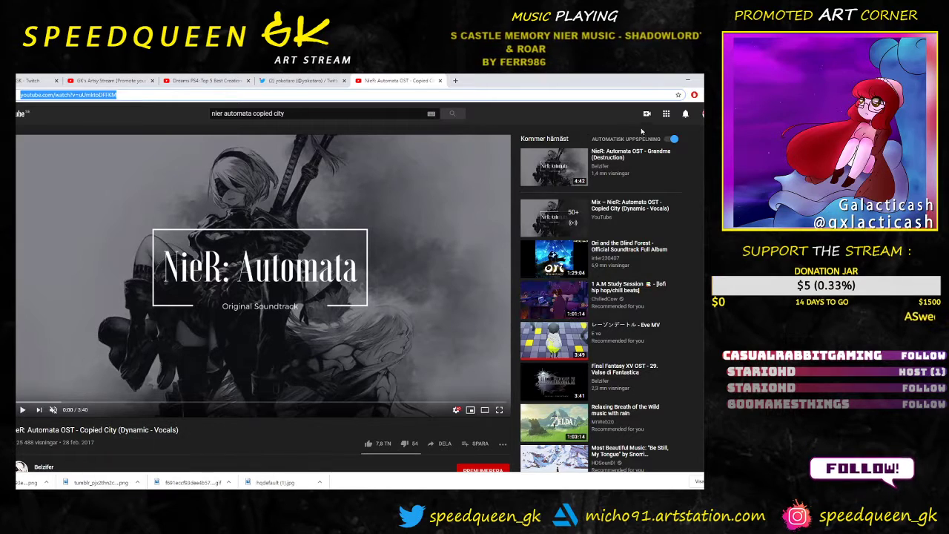
{"action": "left_click", "coordinate": [688, 81]}
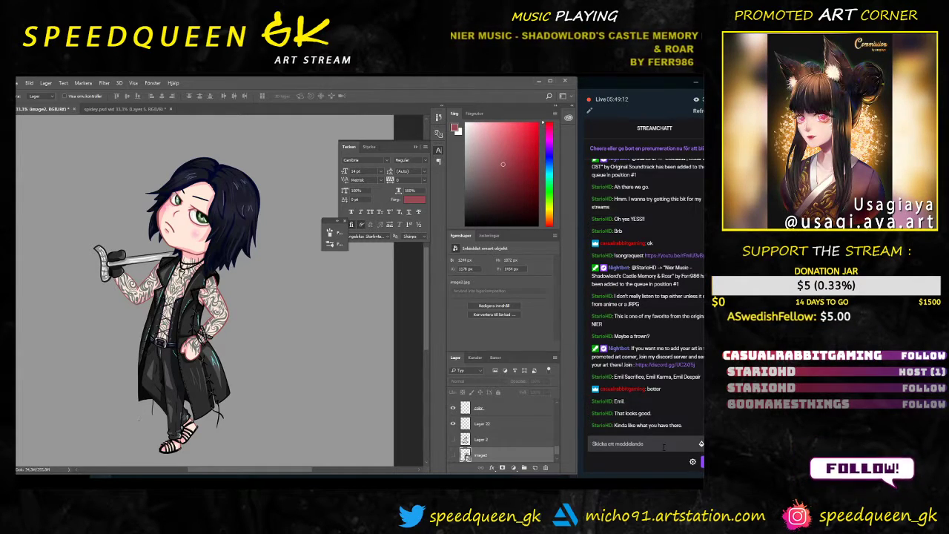
{"action": "left_click", "coordinate": [664, 445]}
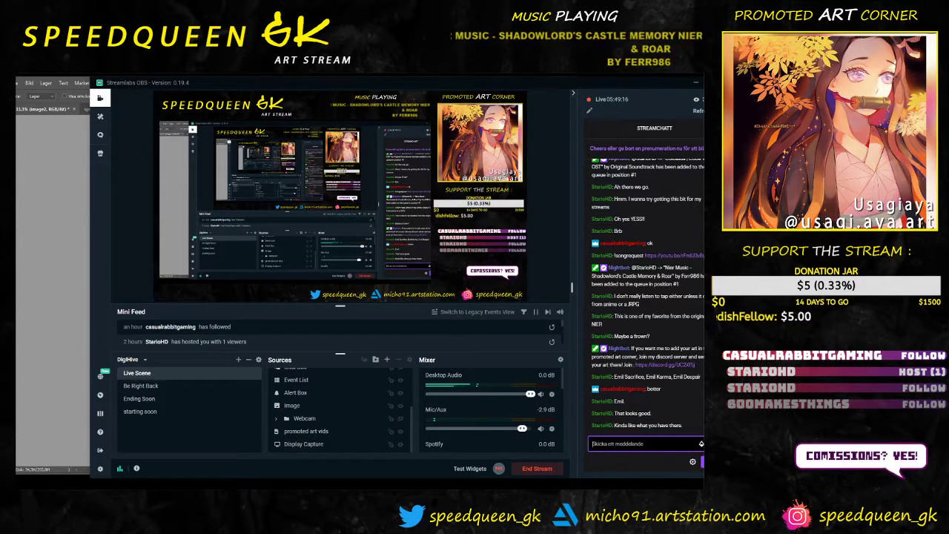
{"action": "type", "text": "!songre"}
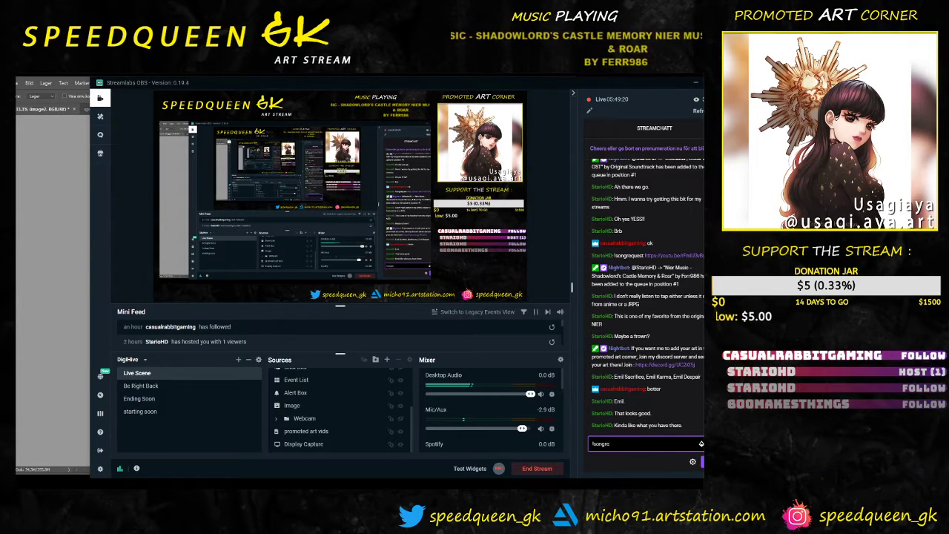
{"action": "type", "text": "quests"}
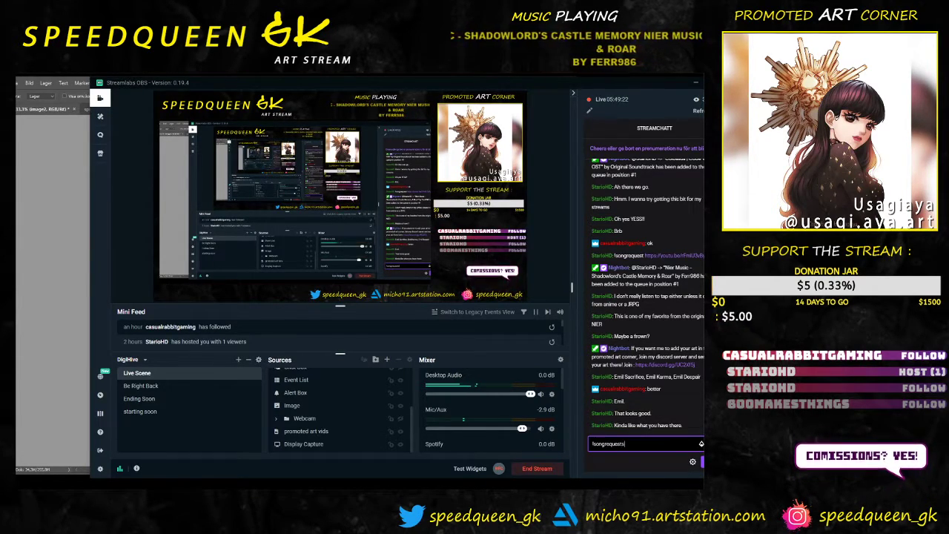
{"action": "type", "text": "https://www.youtube.com/watch?v=uUlmktoOfTKM"}
{"action": "key", "text": "Return"}
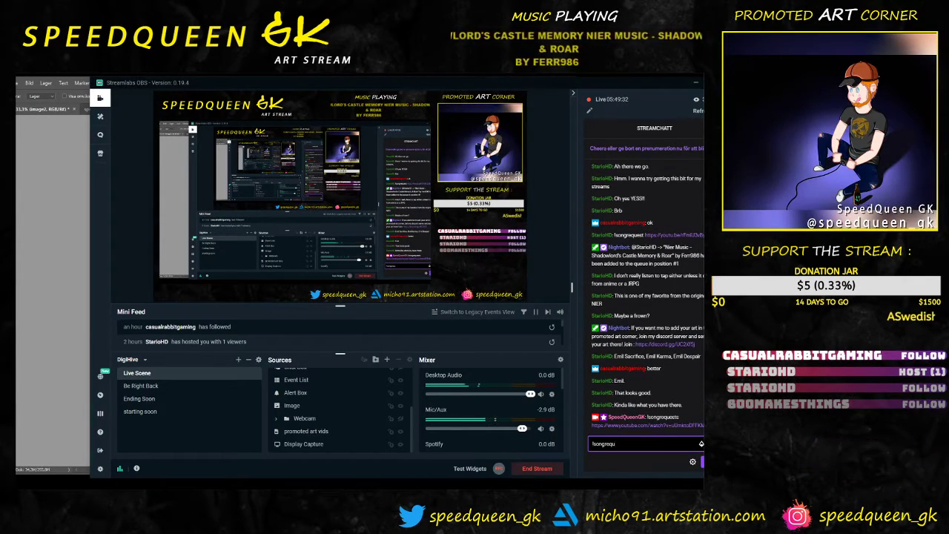
Step: Send "!songrequest" with the copied Copied City video link in the stream chat
{"action": "type", "text": "est"}
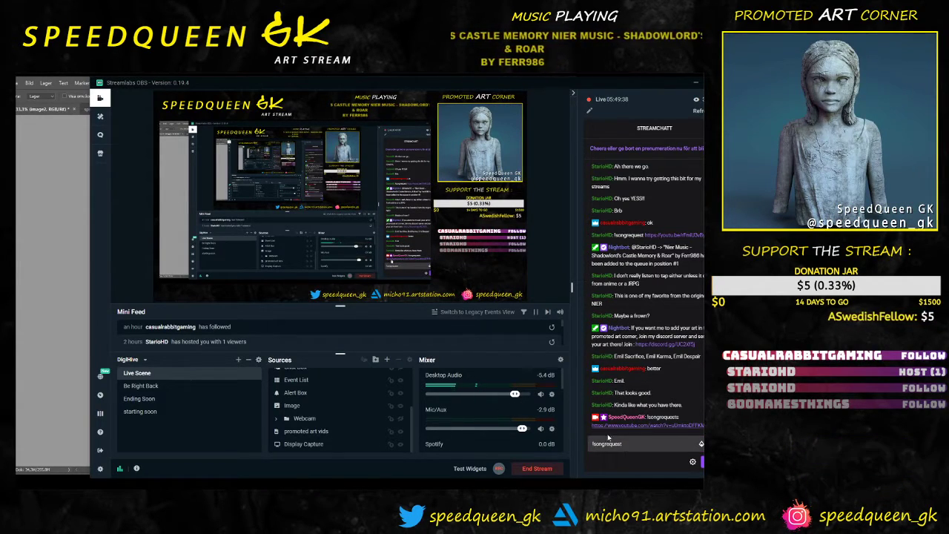
{"action": "left_click", "coordinate": [608, 442]}
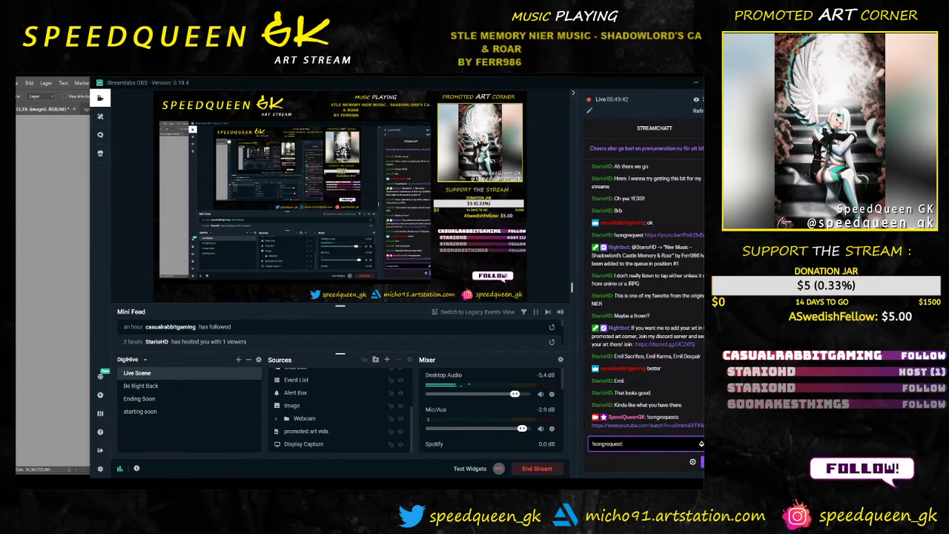
{"action": "key", "text": "ctrl+v"}
{"action": "key", "text": "Return"}
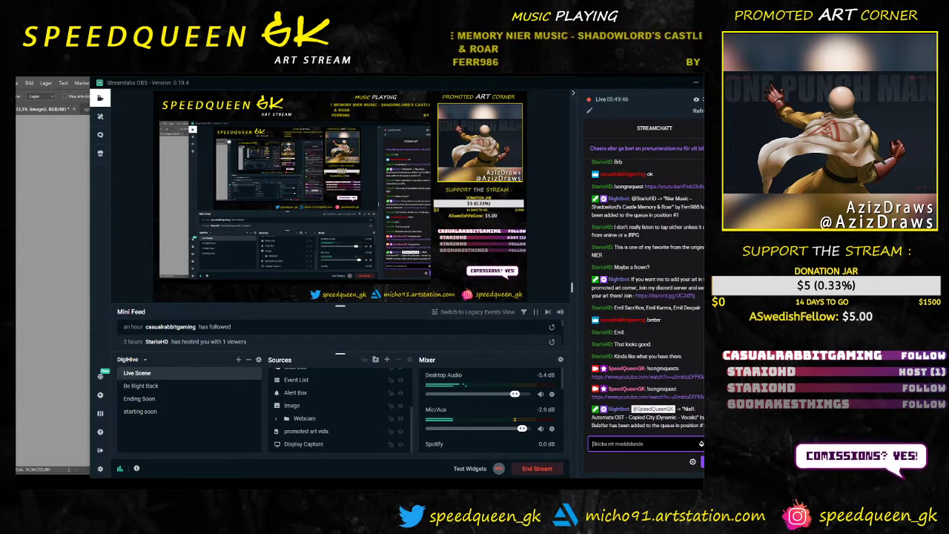
Step: Leave the stream chat for Photoshop and select the grey background layer beneath the character
{"action": "left_click", "coordinate": [696, 83]}
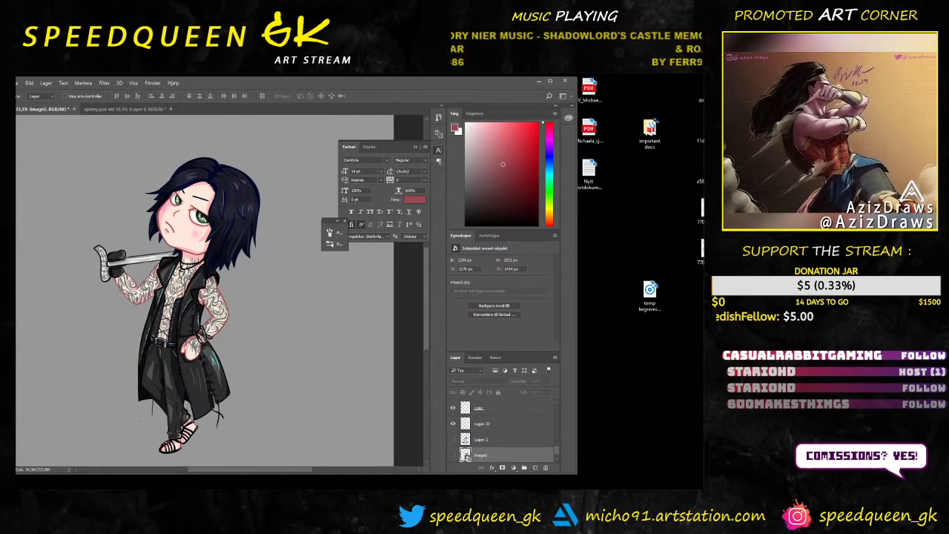
{"action": "key", "text": "alt+Tab"}
{"action": "left_click", "coordinate": [76, 161]}
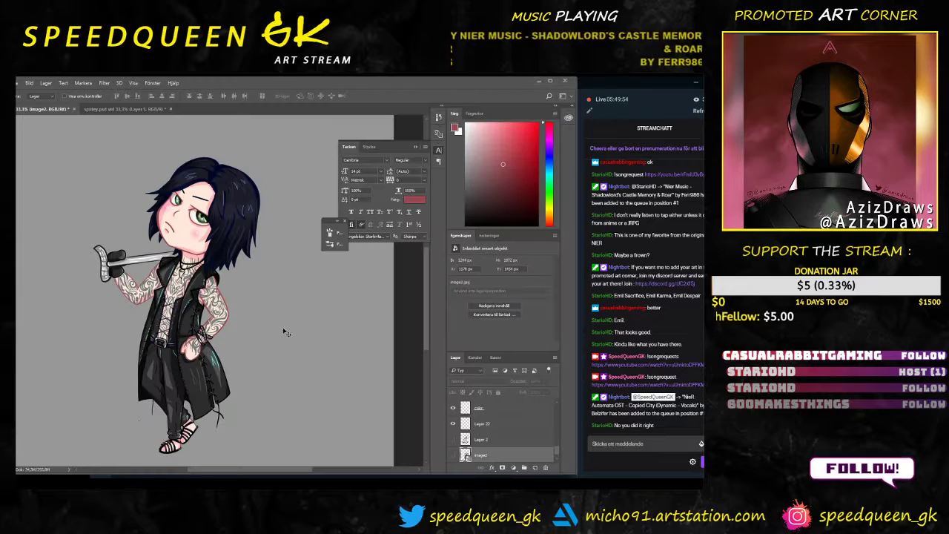
{"action": "left_click", "coordinate": [312, 324]}
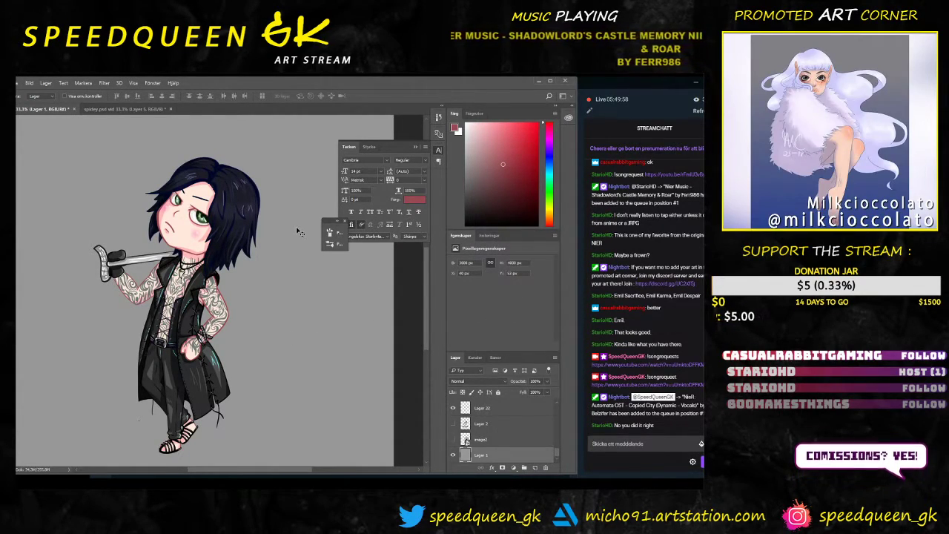
Step: Hide the grey background to examine the character's edges and fills against transparency, and show it again
{"action": "key", "text": "ctrl+minus"}
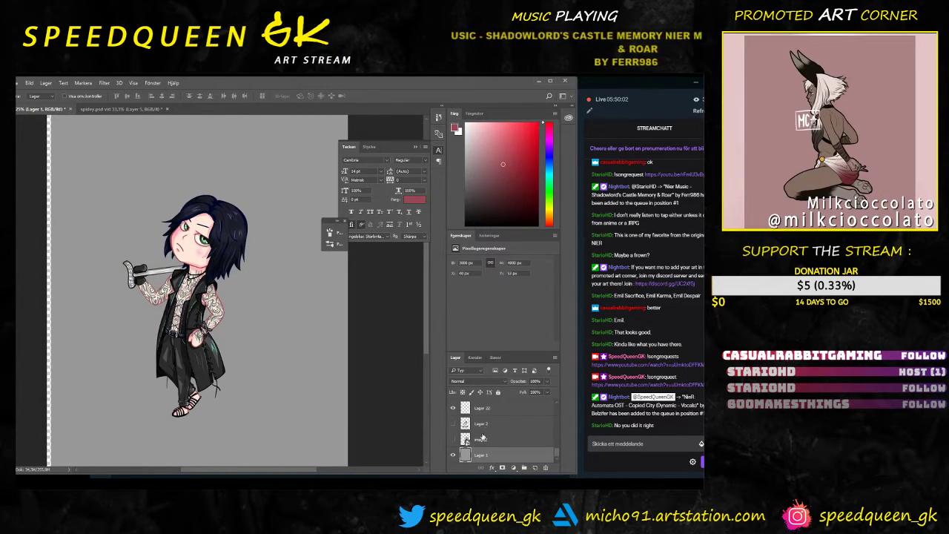
{"action": "left_click", "coordinate": [452, 455]}
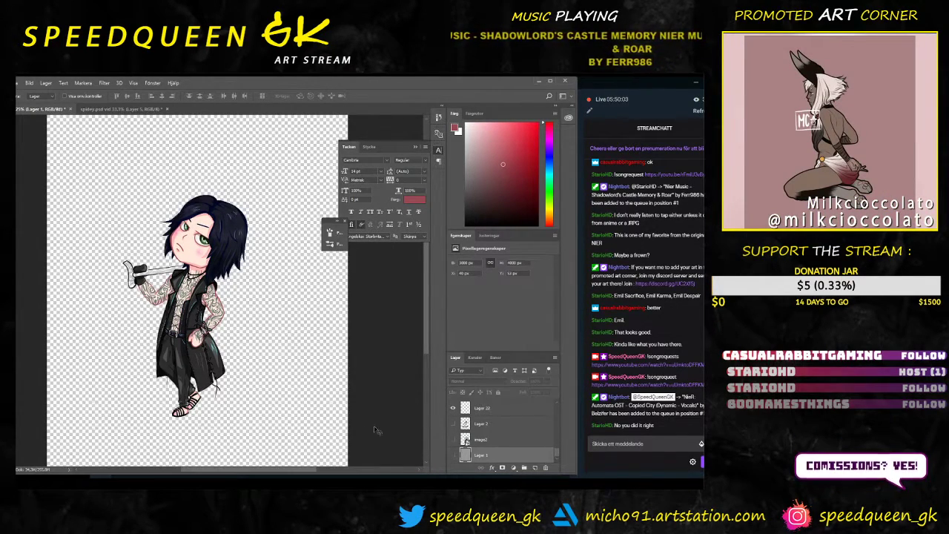
{"action": "left_click", "coordinate": [453, 454]}
{"action": "left_click", "coordinate": [451, 455]}
{"action": "scroll", "coordinate": [149, 319], "scroll_direction": "up", "scroll_amount": 2}
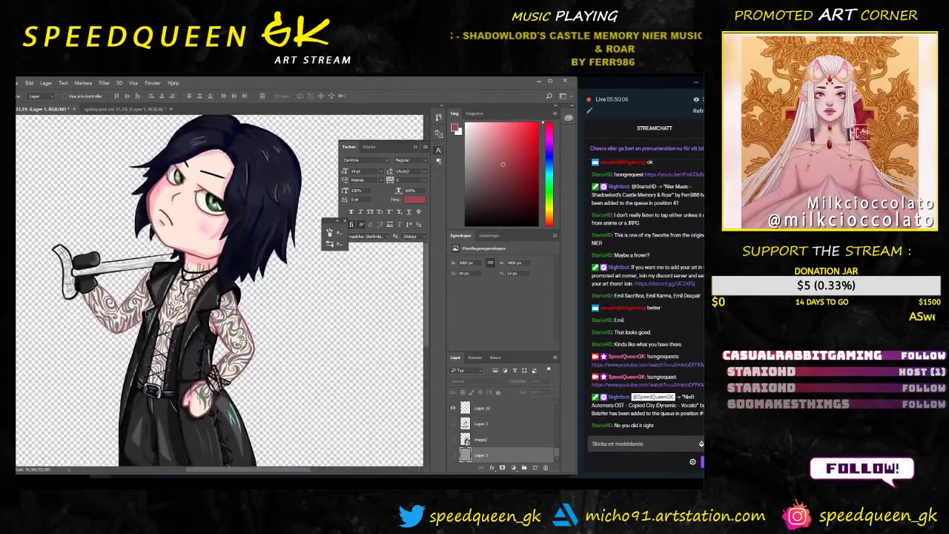
{"action": "left_click_drag", "start_coordinate": [258, 374], "coordinate": [321, 305]}
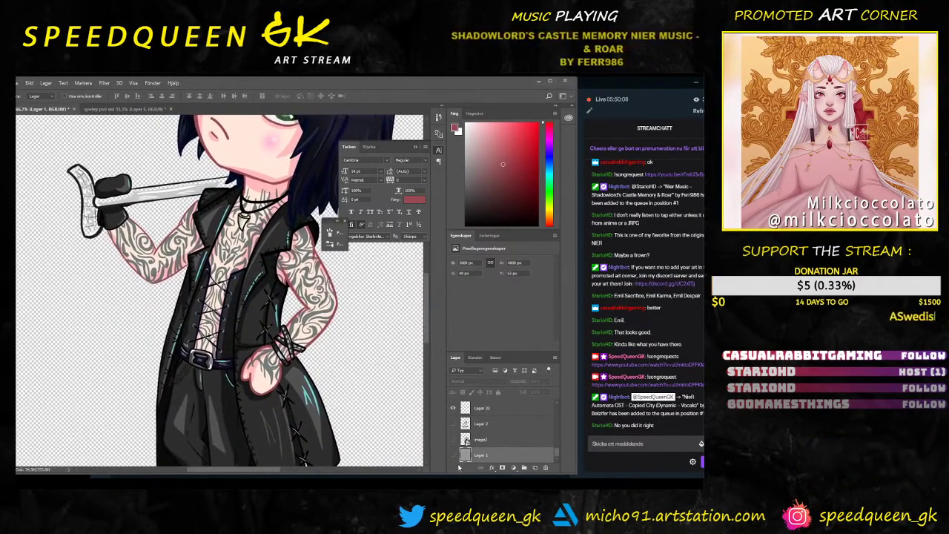
{"action": "left_click", "coordinate": [453, 454]}
Step: Choose a very dark red and fill the background layer with it using the Paint Bucket
{"action": "key", "text": "ctrl+minus"}
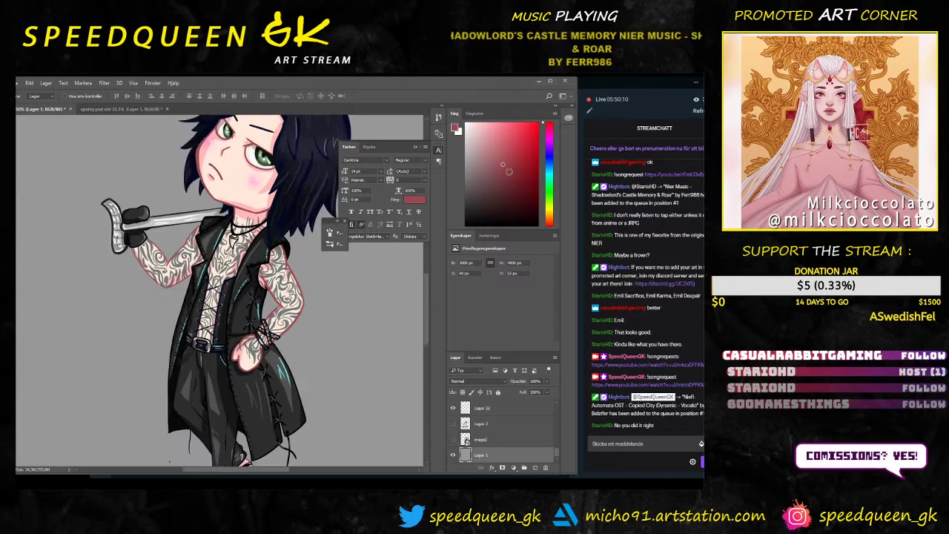
{"action": "key", "text": "ctrl+minus"}
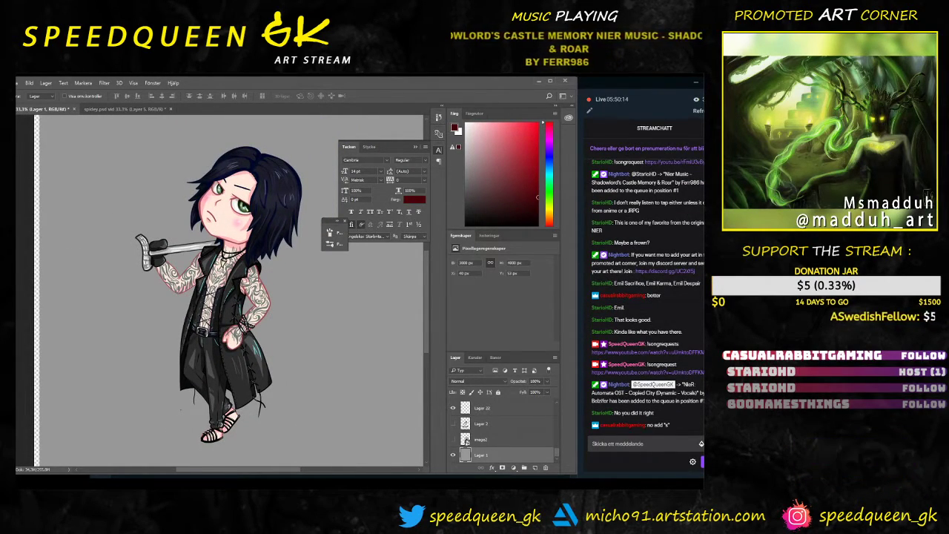
{"action": "key", "text": "g"}
{"action": "left_click", "coordinate": [129, 307]}
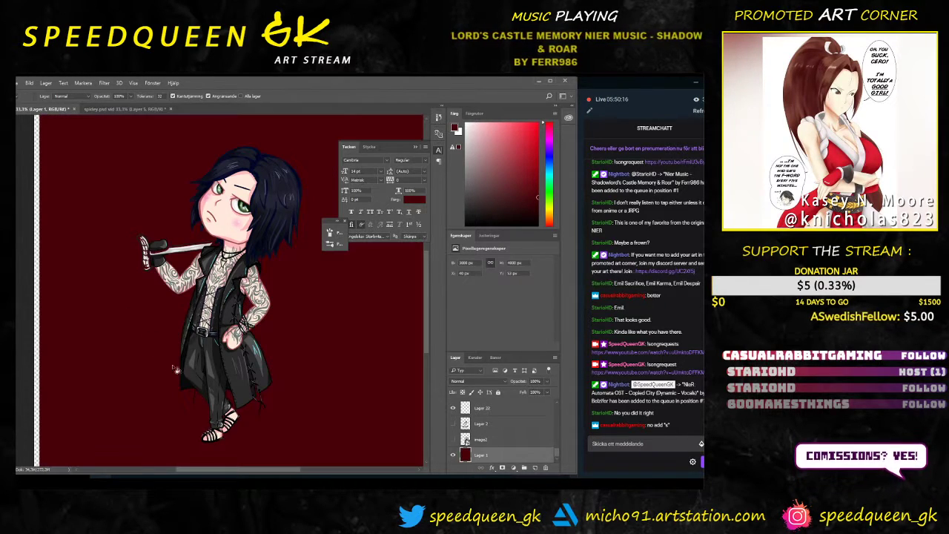
Step: Select the layer that holds the sword's white highlights and switch its visibility off and on to check it
{"action": "key", "text": "ctrl+plus"}
{"action": "key", "text": "ctrl+plus"}
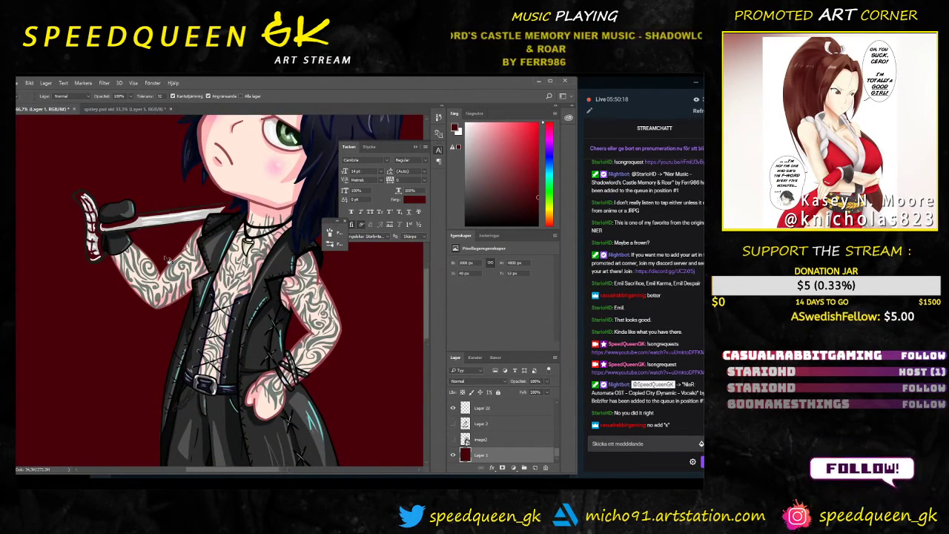
{"action": "key", "text": "ctrl+plus"}
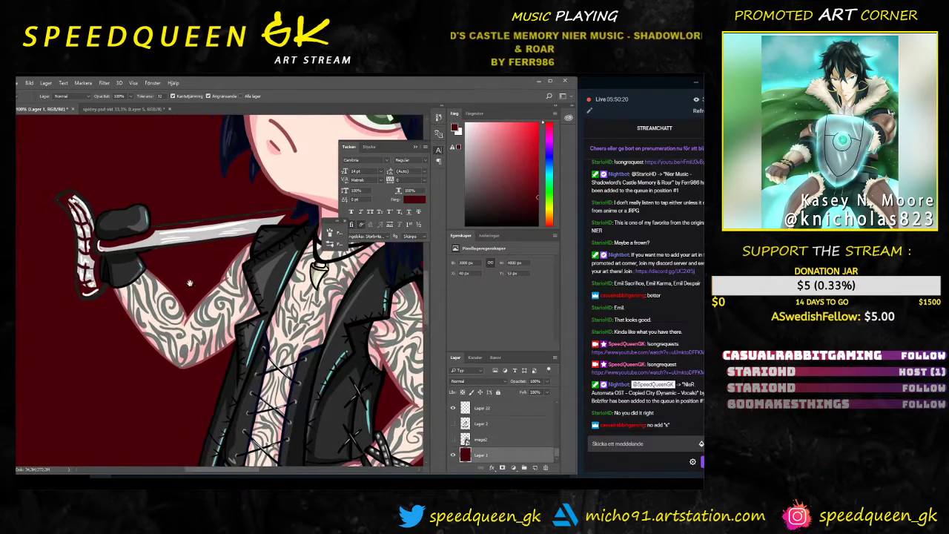
{"action": "left_click_drag", "start_coordinate": [190, 284], "coordinate": [196, 287]}
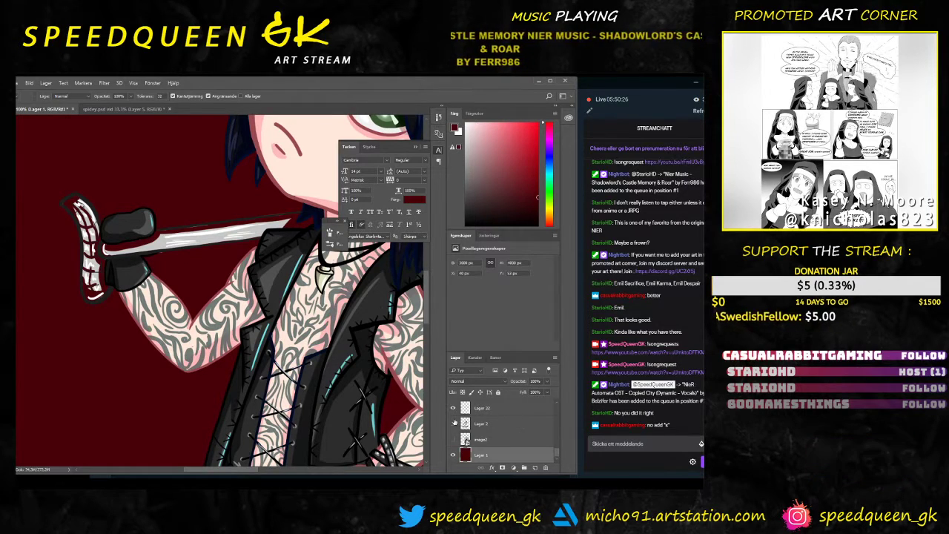
{"action": "scroll", "coordinate": [486, 452], "scroll_direction": "up", "scroll_amount": 1}
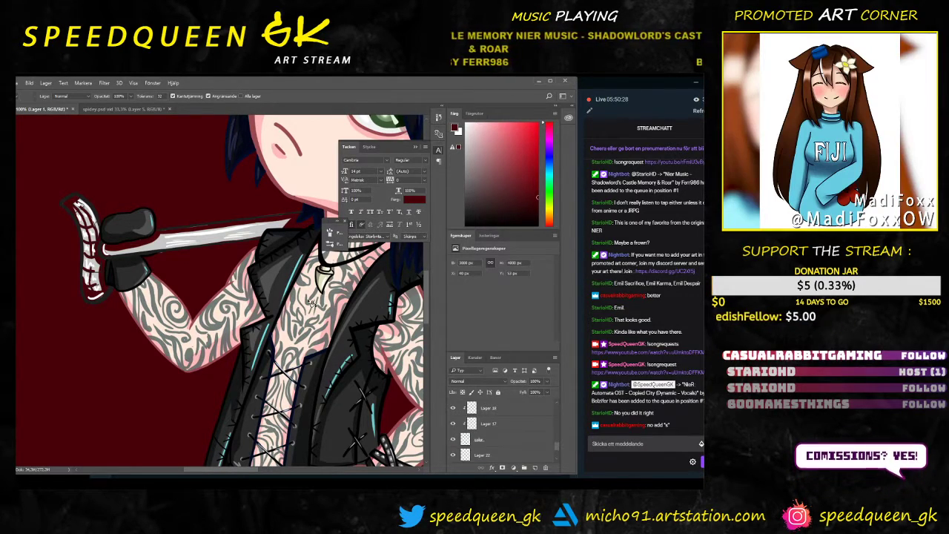
{"action": "key", "text": "b"}
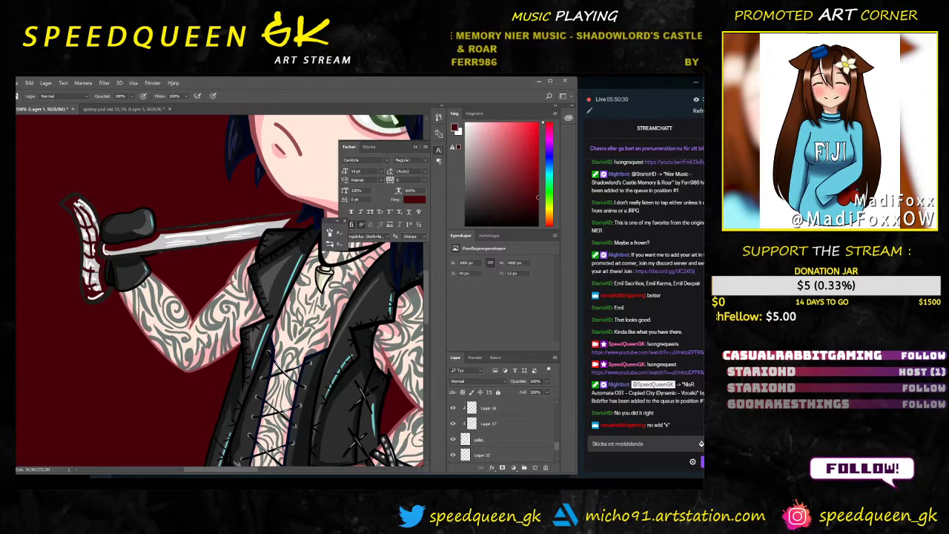
{"action": "key", "text": "v"}
{"action": "left_click", "coordinate": [216, 241]}
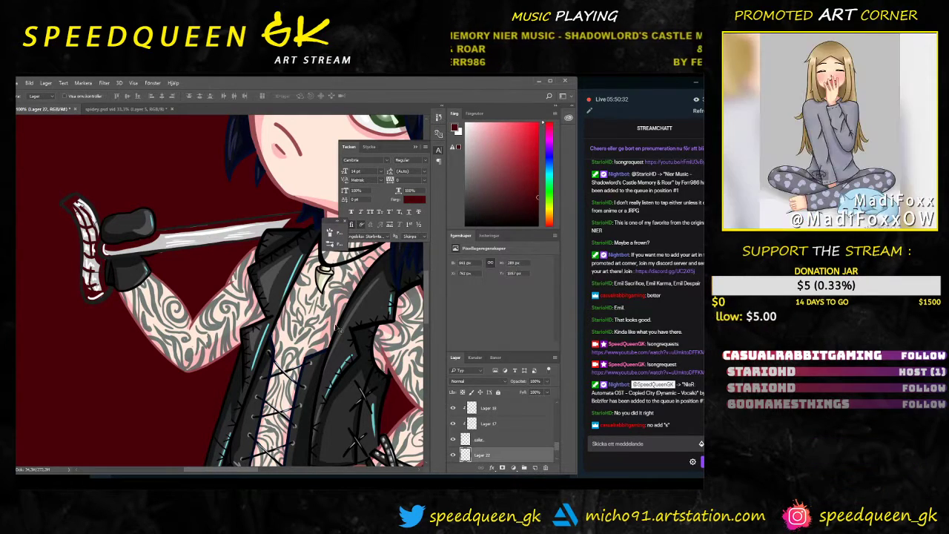
{"action": "scroll", "coordinate": [494, 454], "scroll_direction": "down", "scroll_amount": 2}
{"action": "left_click", "coordinate": [453, 425]}
{"action": "left_click", "coordinate": [453, 424]}
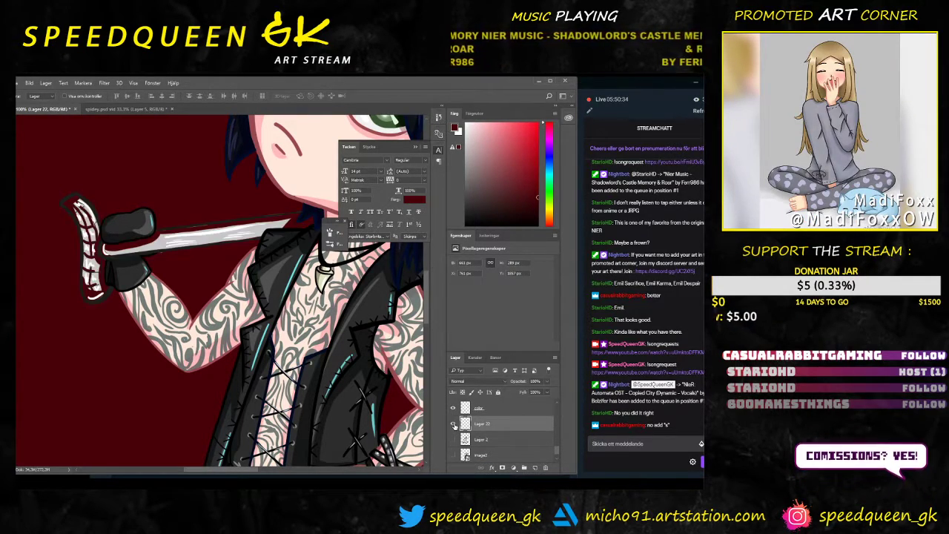
Step: Create a new layer directly beneath the sword highlight layer and check the order by toggling the highlights' visibility
{"action": "left_click", "coordinate": [535, 468]}
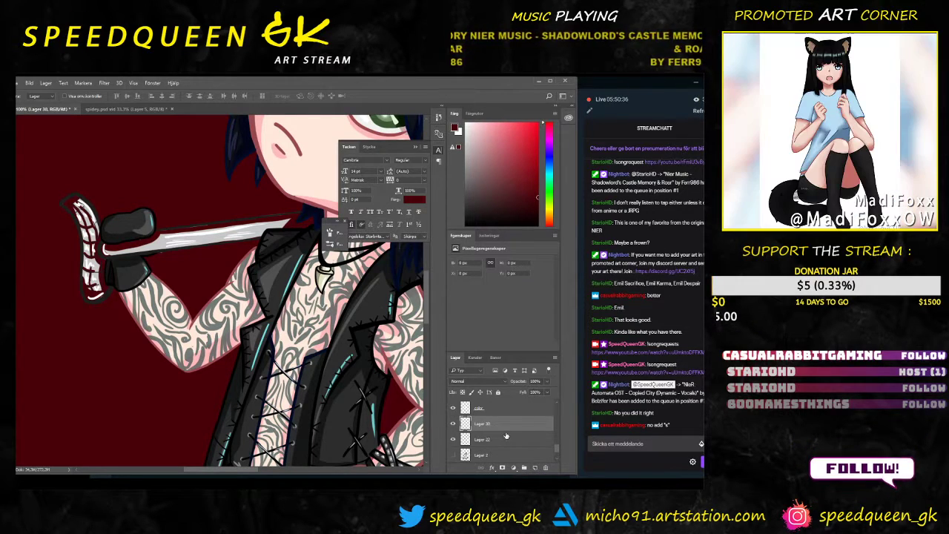
{"action": "left_click_drag", "start_coordinate": [504, 430], "coordinate": [505, 442]}
{"action": "left_click", "coordinate": [453, 425]}
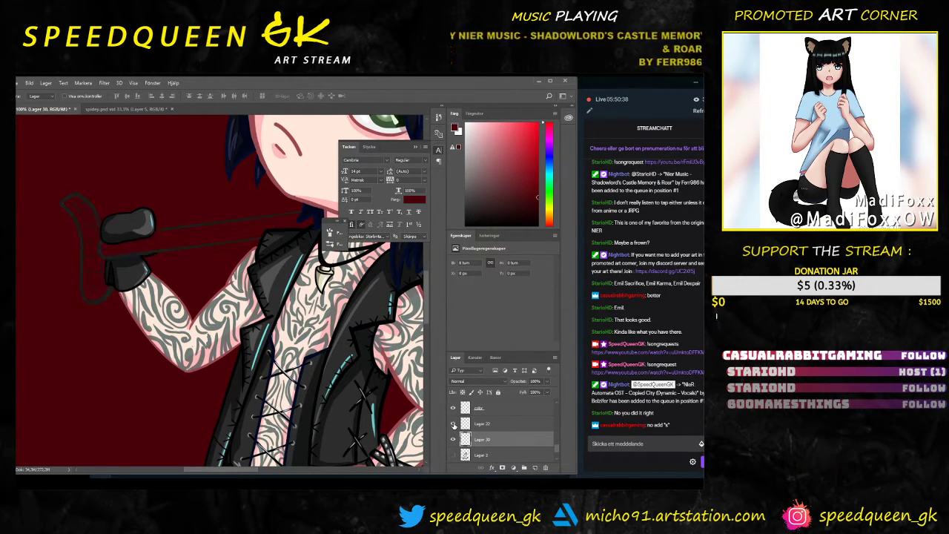
{"action": "left_click", "coordinate": [453, 425]}
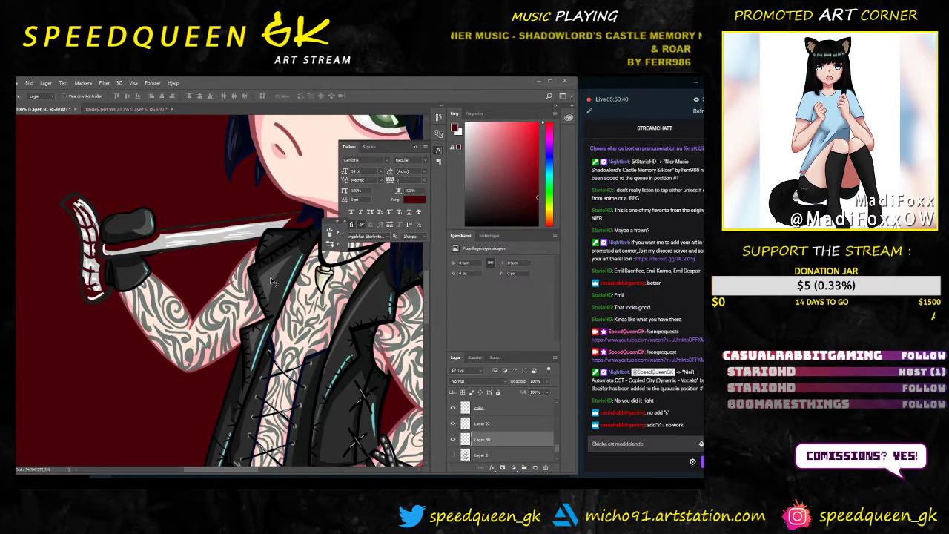
Step: Paint a dark grey base under the sword's guard and along the whole blade on the new layer with the Brush
{"action": "key", "text": "b"}
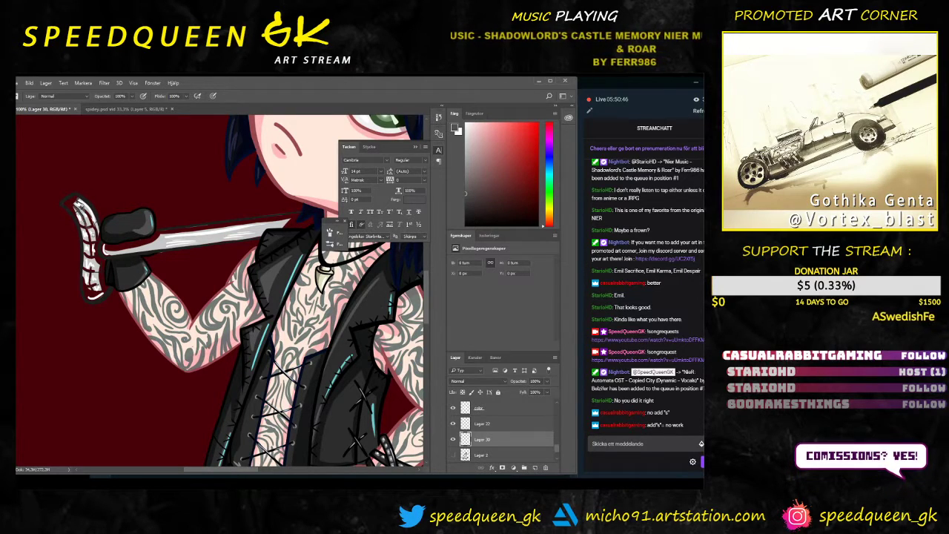
{"action": "right_click", "coordinate": [118, 239]}
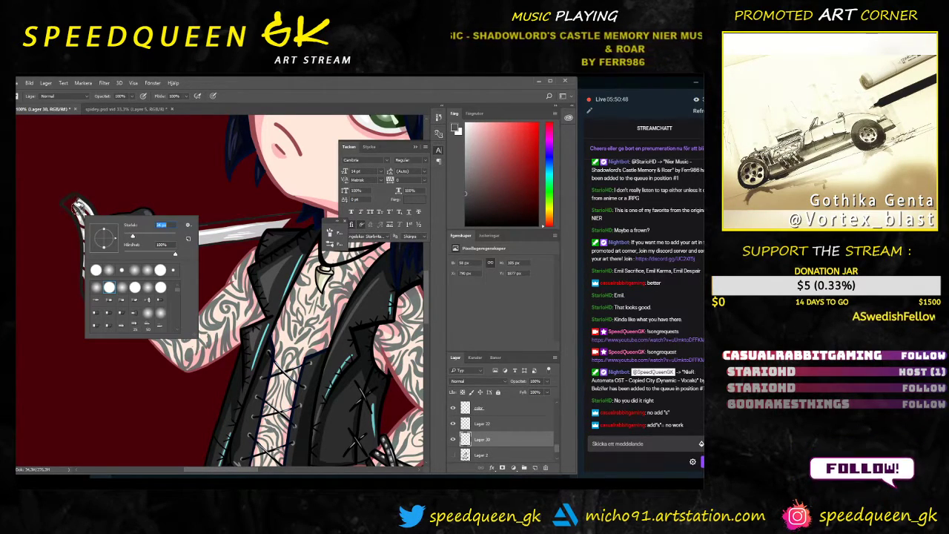
{"action": "mouse_move", "coordinate": [83, 209]}
{"action": "left_mouse_down"}
{"action": "mouse_move", "coordinate": [68, 205]}
{"action": "mouse_move", "coordinate": [92, 241]}
{"action": "mouse_move", "coordinate": [104, 286]}
{"action": "mouse_move", "coordinate": [99, 277]}
{"action": "mouse_move", "coordinate": [92, 295]}
{"action": "left_mouse_up"}
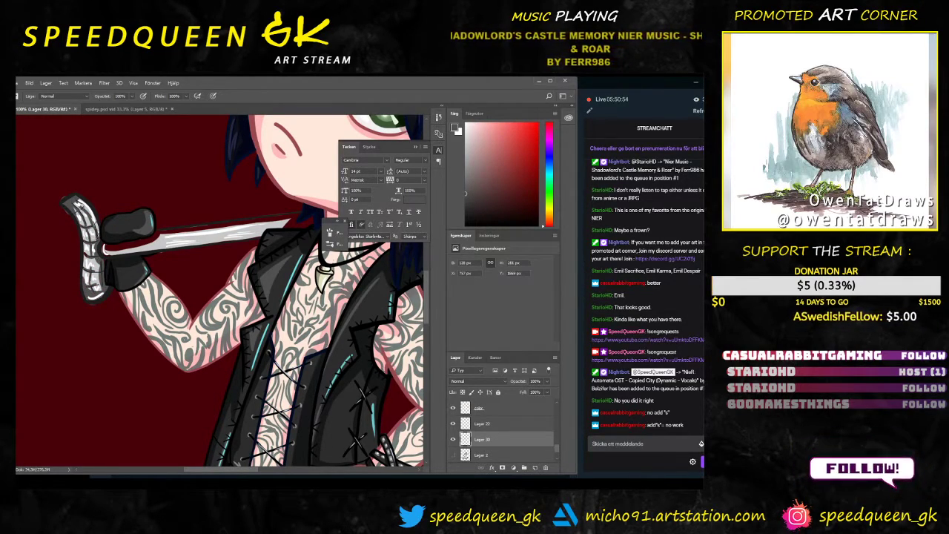
{"action": "left_click_drag", "start_coordinate": [100, 251], "coordinate": [166, 237]}
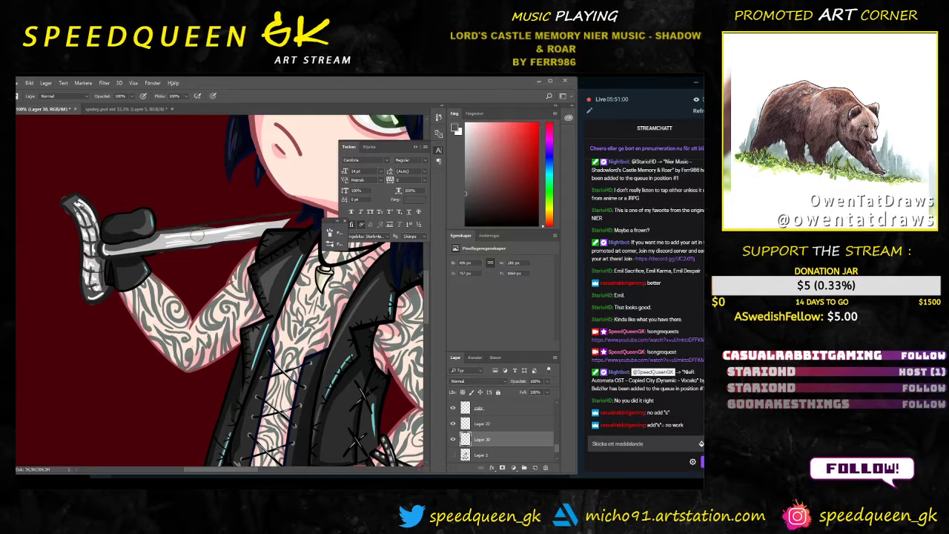
{"action": "mouse_move", "coordinate": [211, 236]}
{"action": "left_mouse_down"}
{"action": "mouse_move", "coordinate": [242, 233]}
{"action": "mouse_move", "coordinate": [189, 246]}
{"action": "mouse_move", "coordinate": [230, 213]}
{"action": "mouse_move", "coordinate": [306, 216]}
{"action": "mouse_move", "coordinate": [256, 226]}
{"action": "mouse_move", "coordinate": [306, 224]}
{"action": "left_mouse_up"}
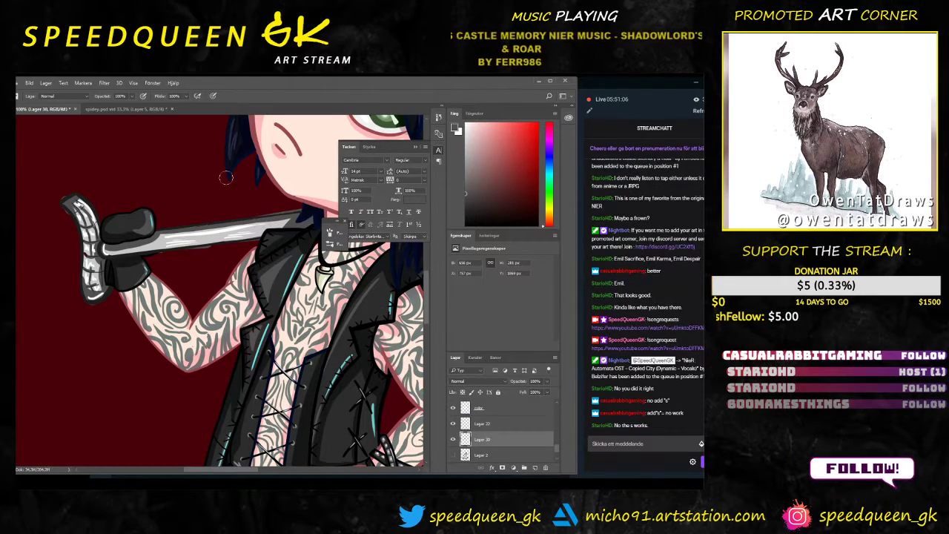
{"action": "key", "text": "e"}
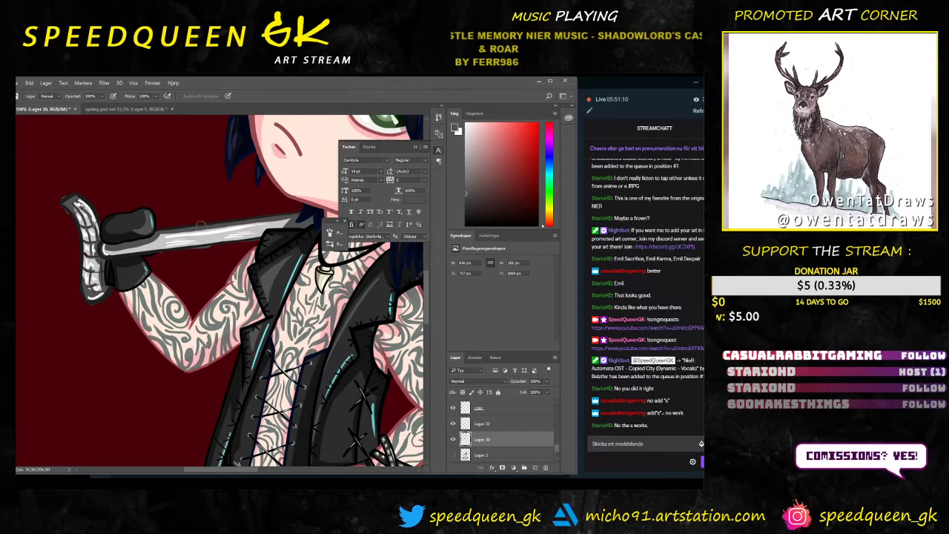
{"action": "key", "text": "b"}
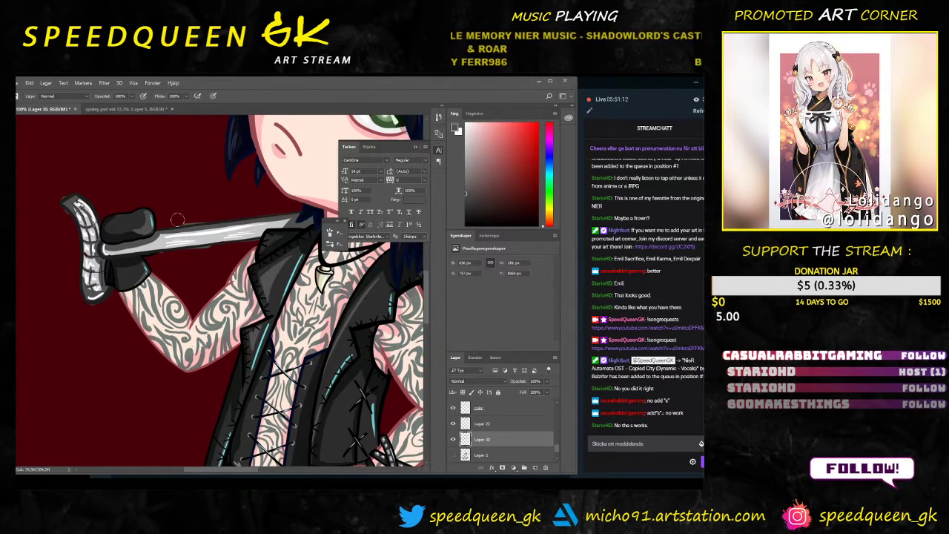
Step: Erase the stray paint along the upper edge of the sword blade
{"action": "key", "text": "e"}
{"action": "left_click_drag", "start_coordinate": [170, 218], "coordinate": [216, 211]}
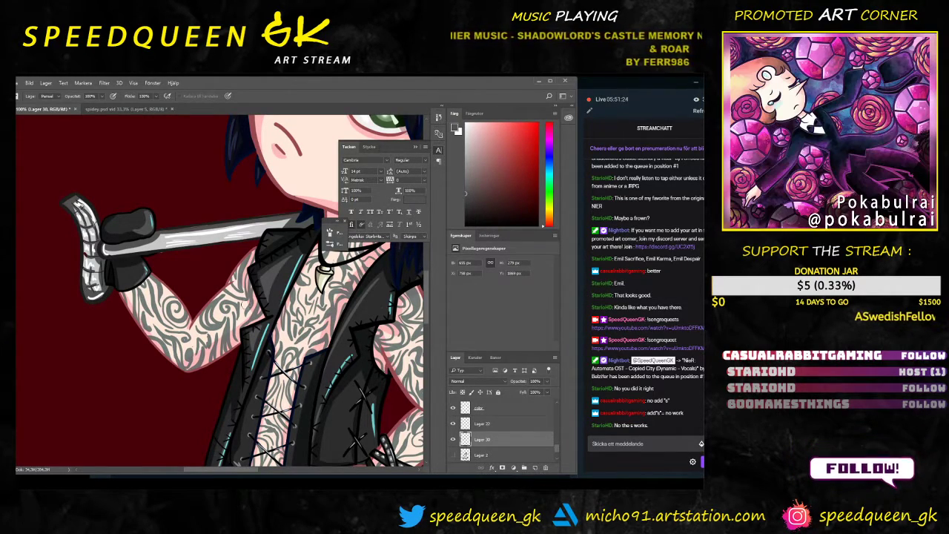
Step: Hide the dark red background layer at the bottom of the layer stack so only the character remains on transparency
{"action": "key", "text": "ctrl+minus"}
{"action": "key", "text": "ctrl+minus"}
{"action": "key", "text": "ctrl+minus"}
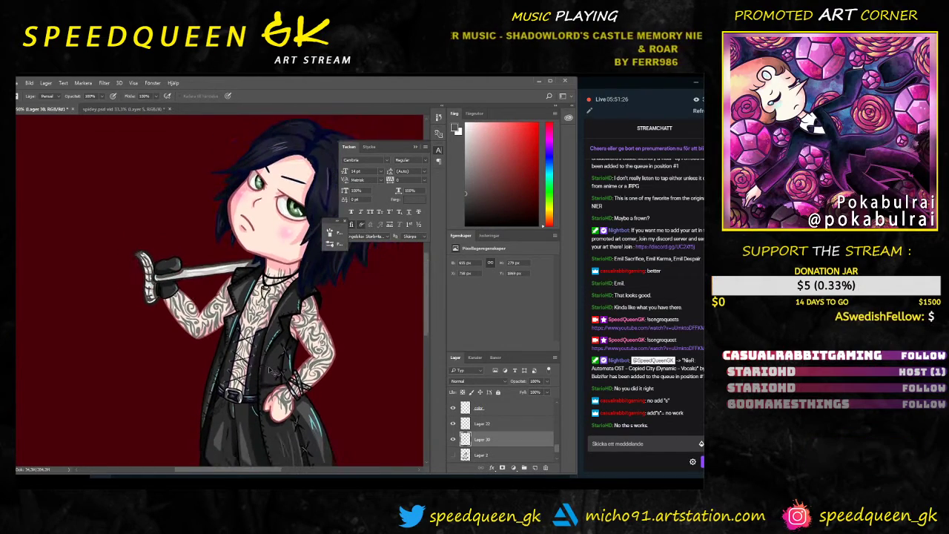
{"action": "key", "text": "ctrl+minus"}
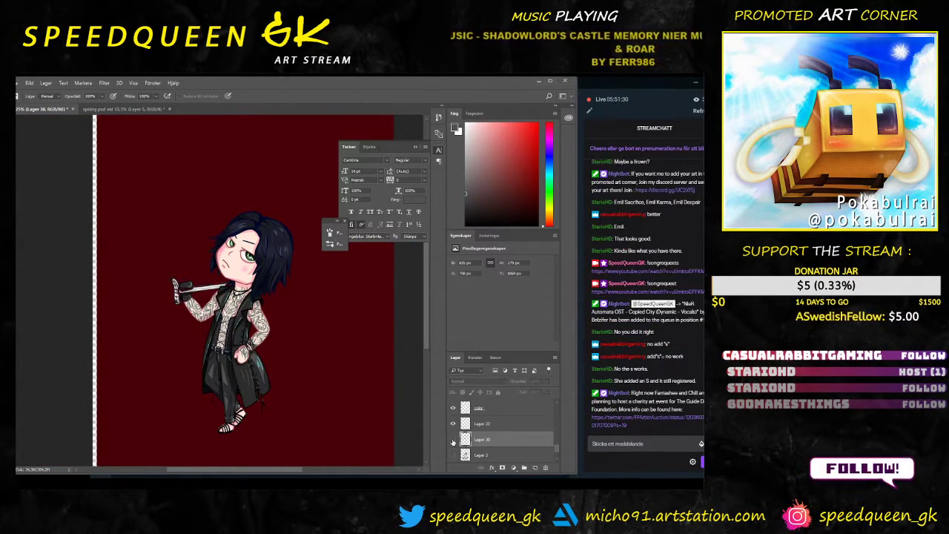
{"action": "left_click", "coordinate": [476, 442]}
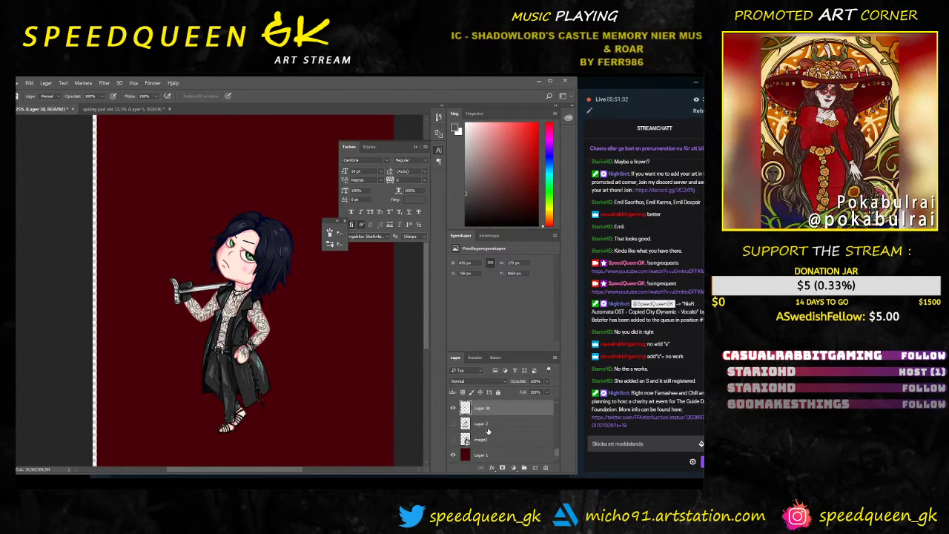
{"action": "scroll", "coordinate": [489, 441], "scroll_direction": "down", "scroll_amount": 1}
{"action": "left_click", "coordinate": [482, 454]}
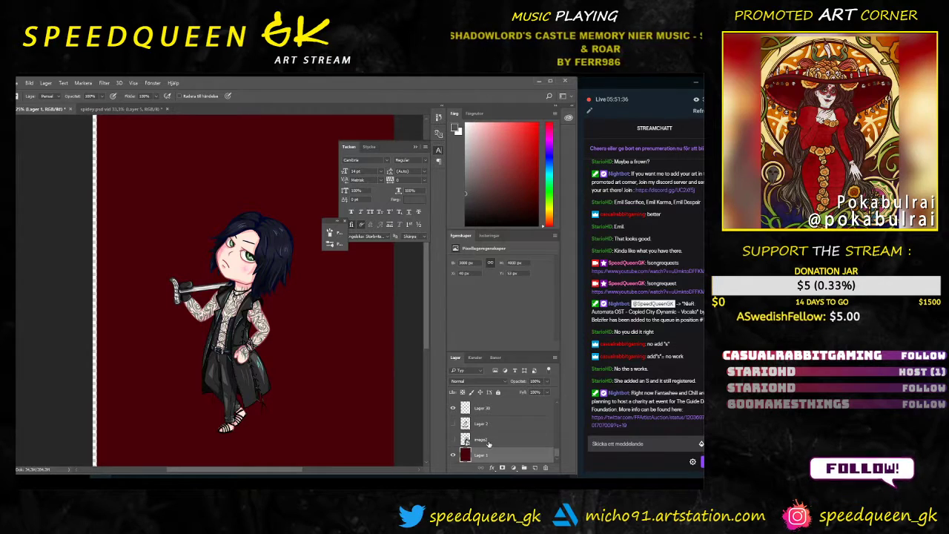
{"action": "left_click", "coordinate": [453, 454]}
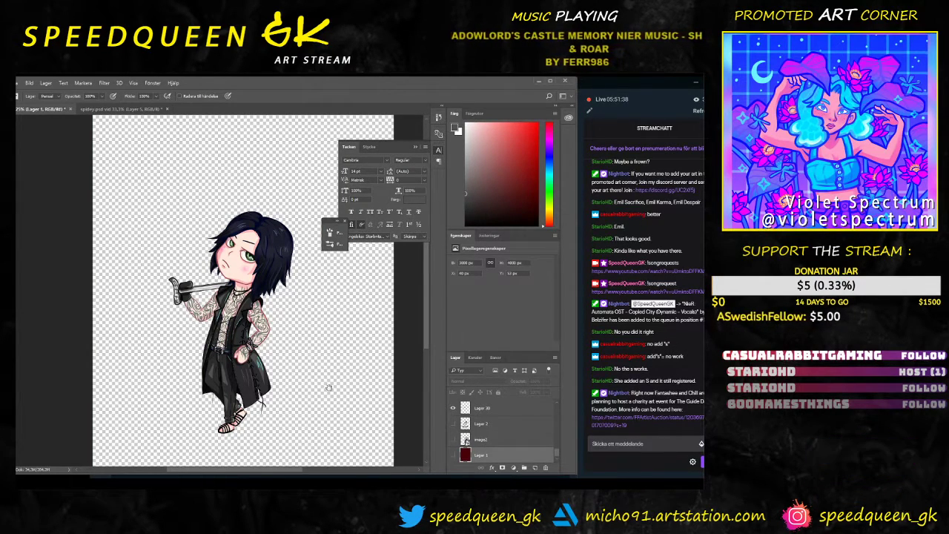
Step: Add a new empty layer directly above the hidden dark red background layer
{"action": "left_click_drag", "start_coordinate": [328, 387], "coordinate": [305, 318]}
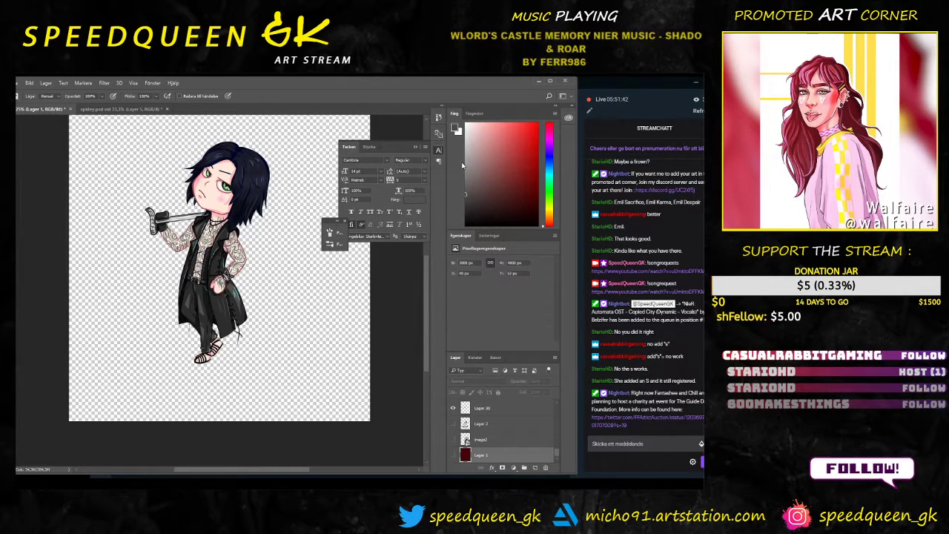
{"action": "left_click", "coordinate": [534, 468]}
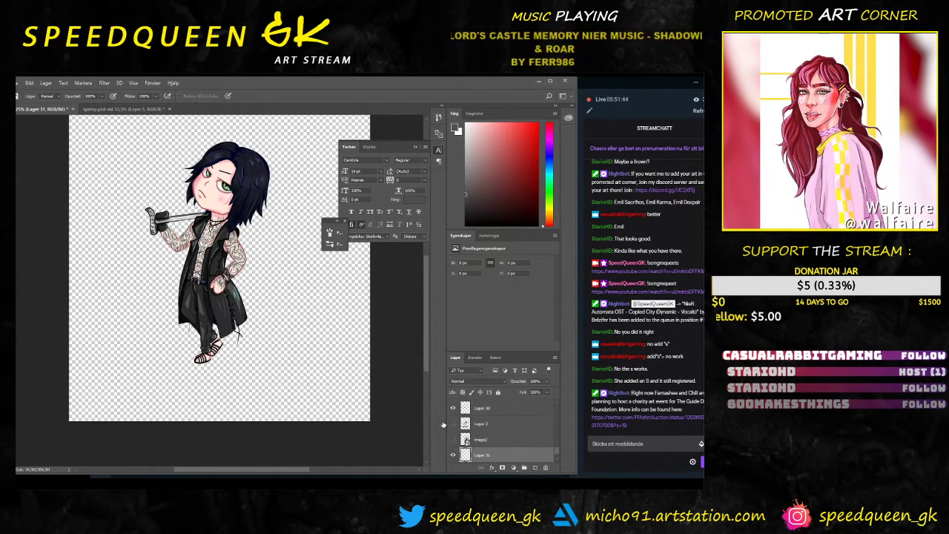
{"action": "key", "text": "ctrl+plus"}
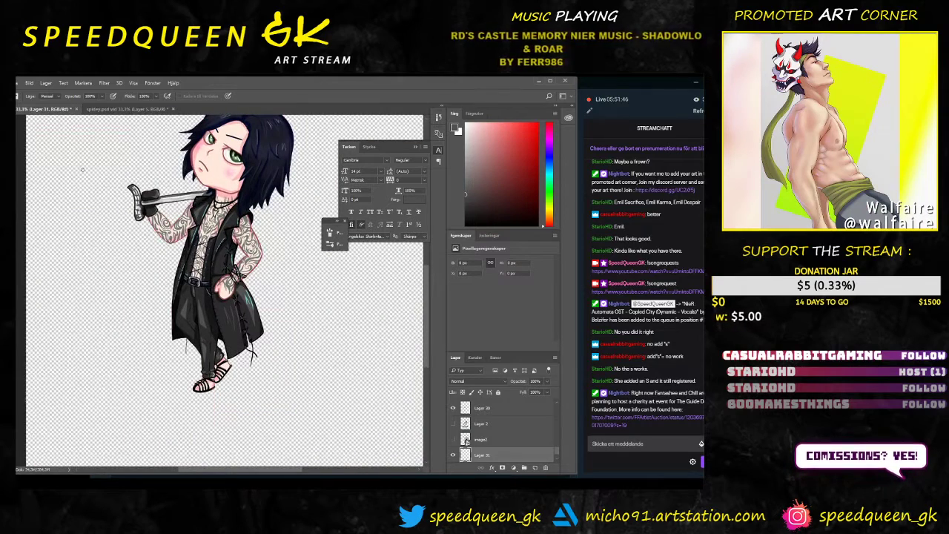
{"action": "right_click", "coordinate": [276, 314]}
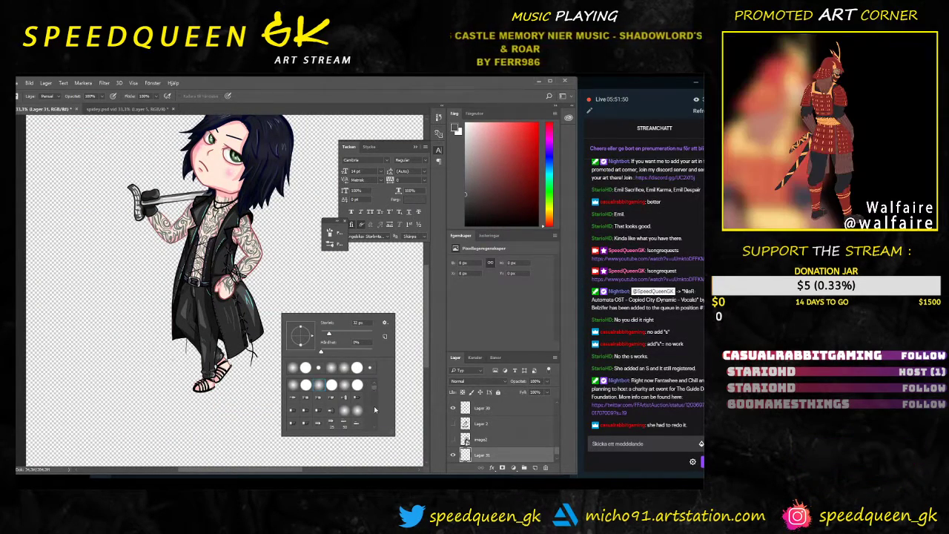
{"action": "scroll", "coordinate": [374, 410], "scroll_direction": "down", "scroll_amount": 5}
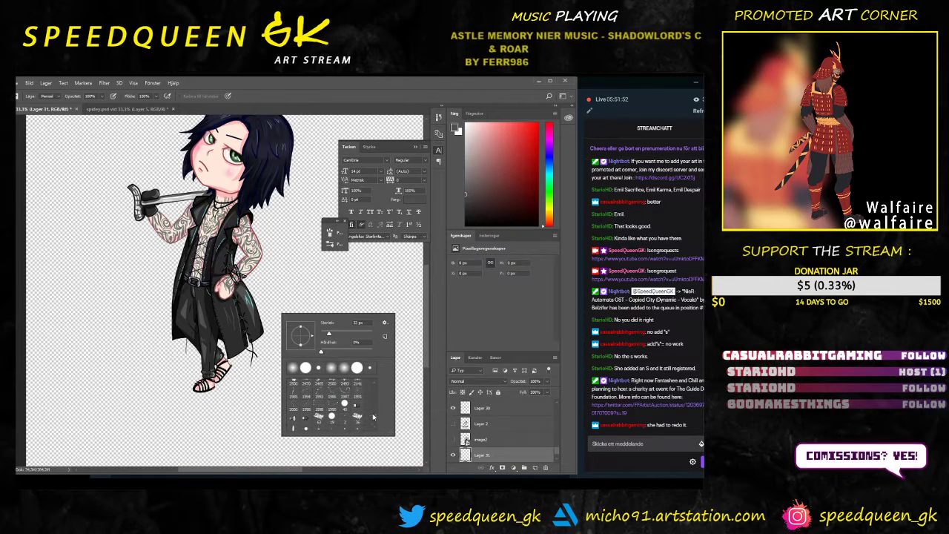
{"action": "left_click", "coordinate": [321, 388]}
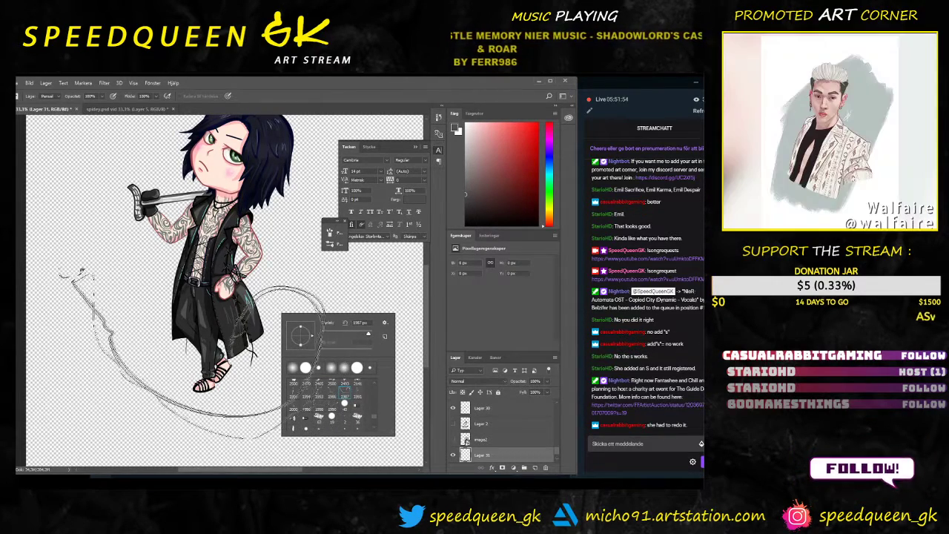
{"action": "key", "text": "Return"}
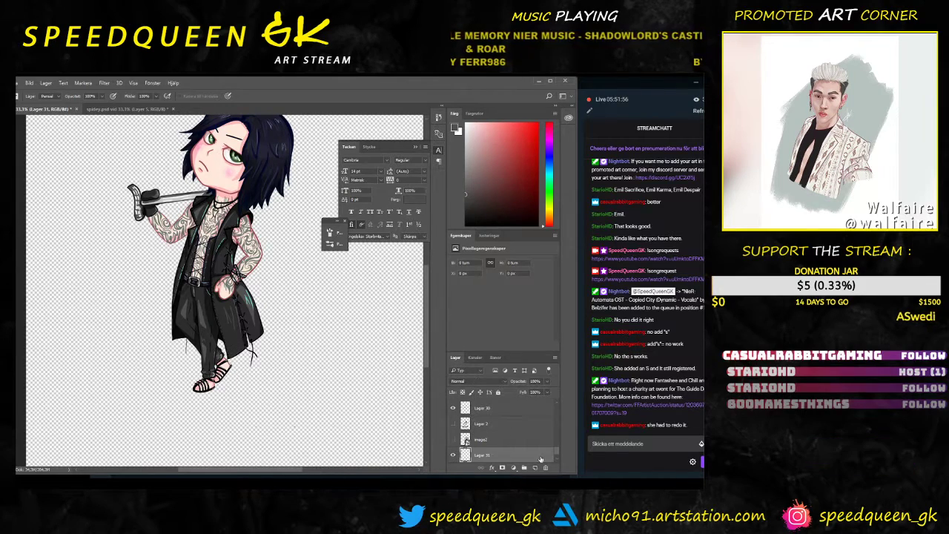
{"action": "scroll", "coordinate": [536, 415], "scroll_direction": "down", "scroll_amount": 1}
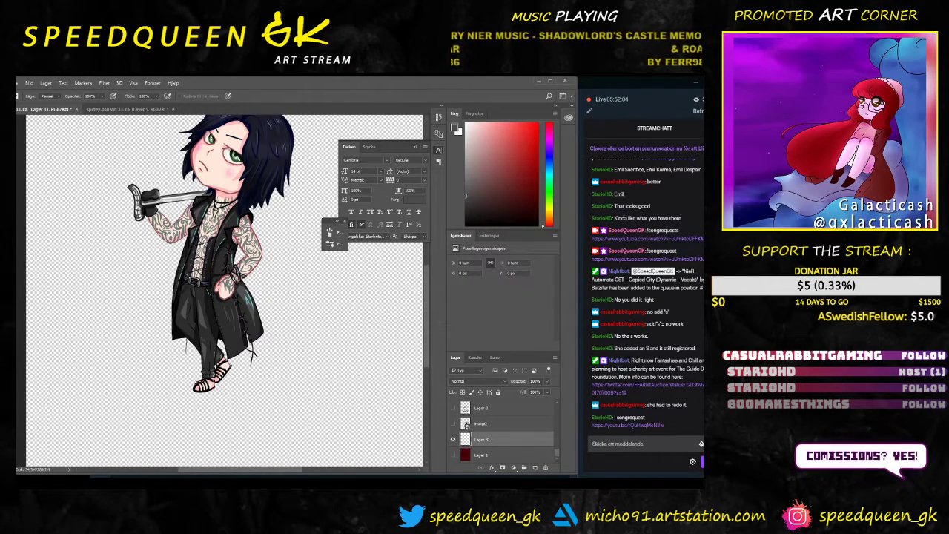
Step: Stamp a dark gray swirl with the 1987 px brush tip on the new layer, curving from the character's feet out to the right
{"action": "key", "text": "b"}
{"action": "right_click", "coordinate": [232, 300]}
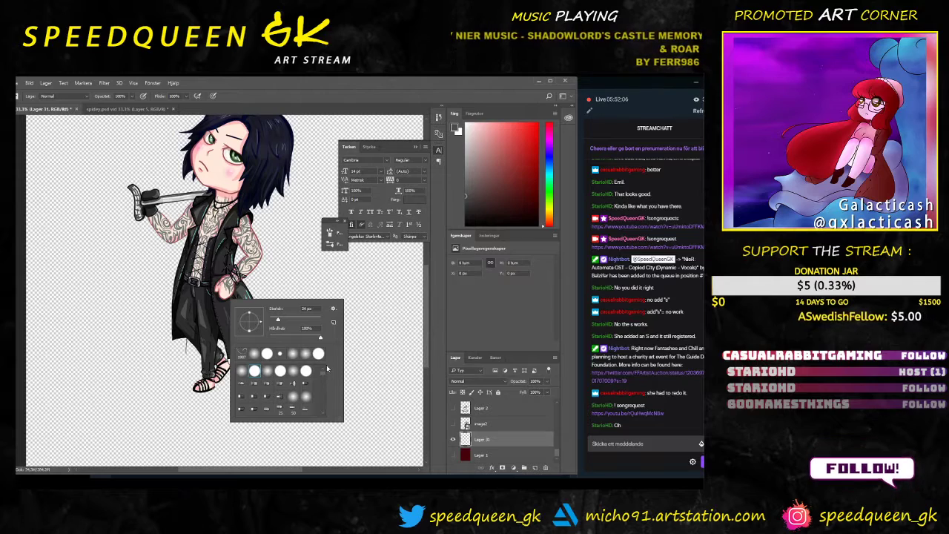
{"action": "left_click_drag", "start_coordinate": [324, 370], "coordinate": [322, 413]}
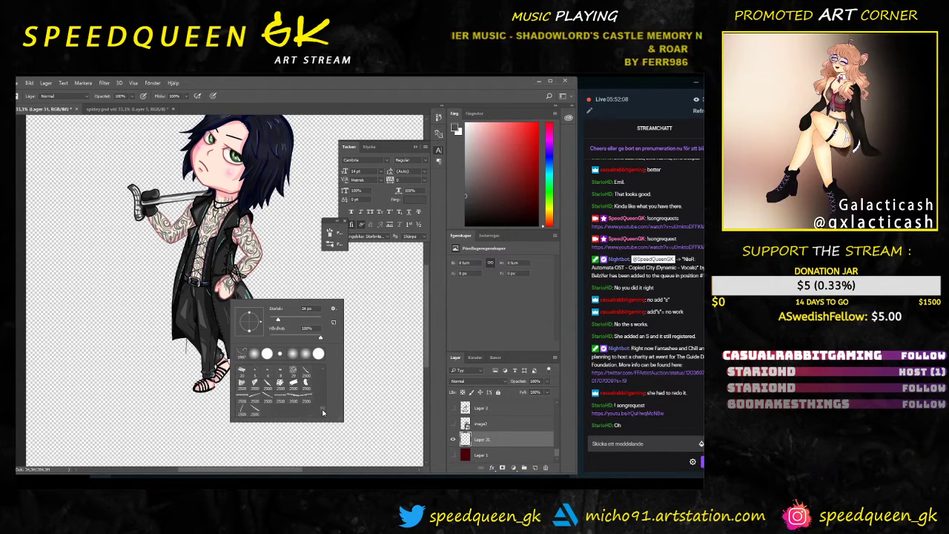
{"action": "scroll", "coordinate": [281, 401], "scroll_direction": "up", "scroll_amount": 4}
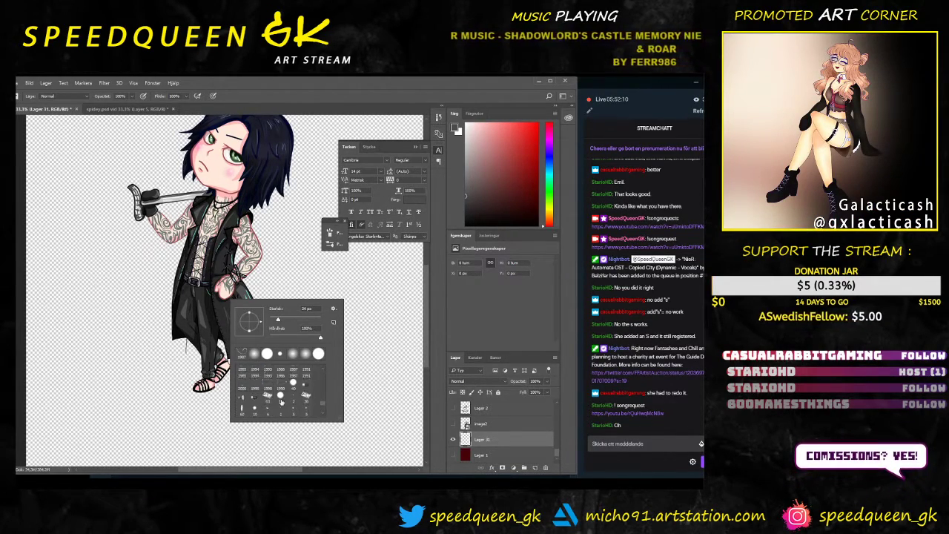
{"action": "left_click", "coordinate": [291, 395]}
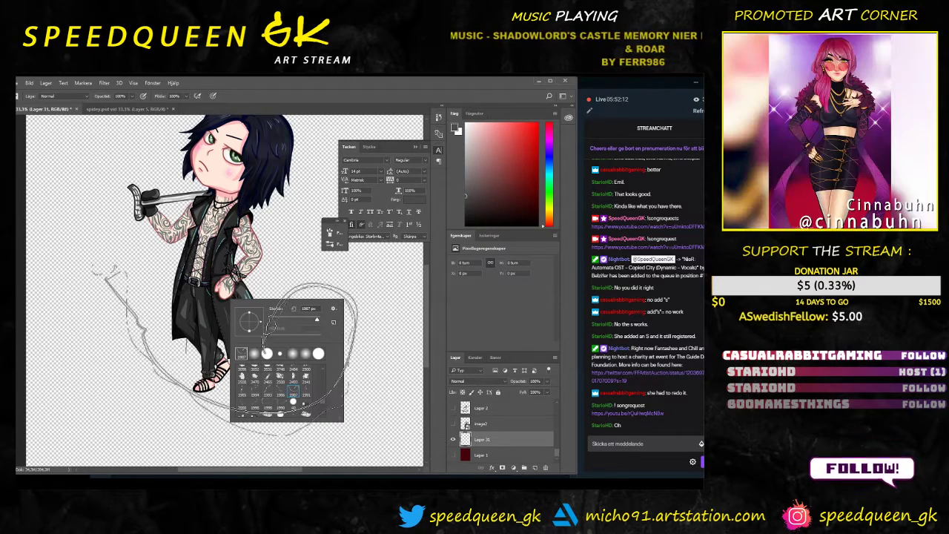
{"action": "left_click", "coordinate": [226, 349]}
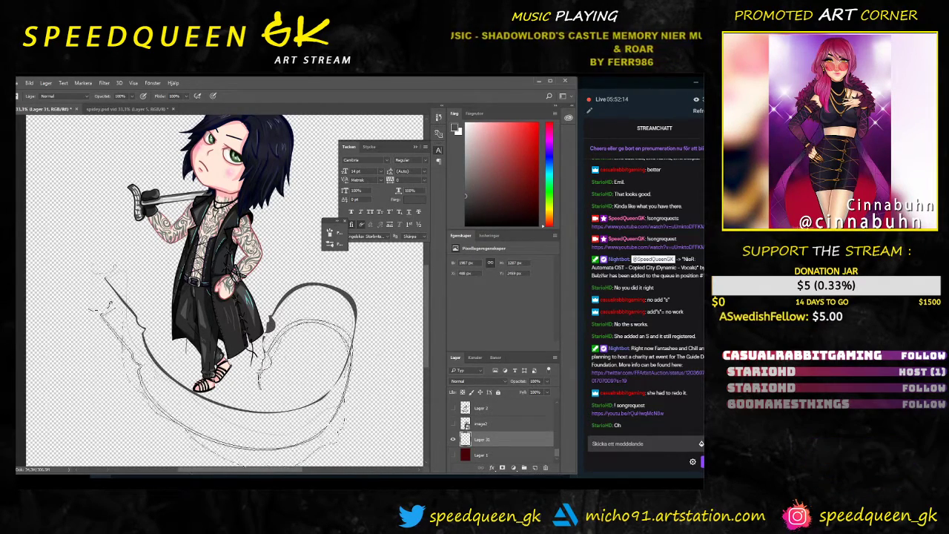
{"action": "key", "text": "ctrl+z"}
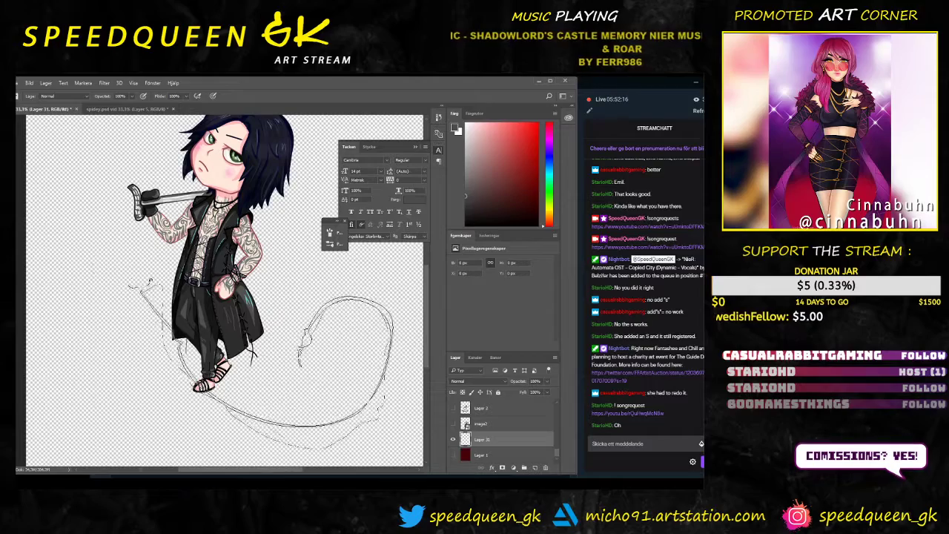
{"action": "left_click", "coordinate": [267, 346]}
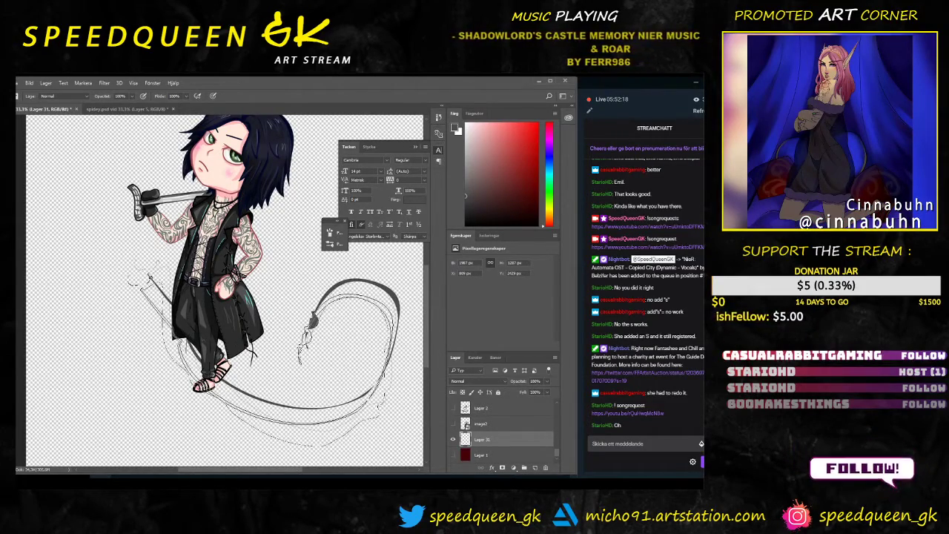
Step: Rotate the 1987 px swirl brush tip and stamp a second dark gray swirl curling out to the left of the character
{"action": "key", "text": "ctrl+minus"}
{"action": "right_click", "coordinate": [280, 335]}
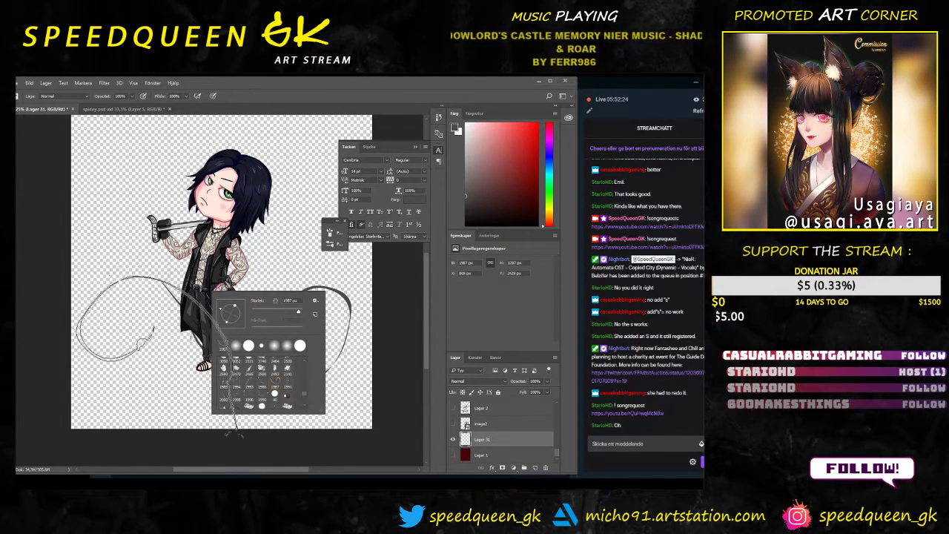
{"action": "left_click", "coordinate": [164, 361]}
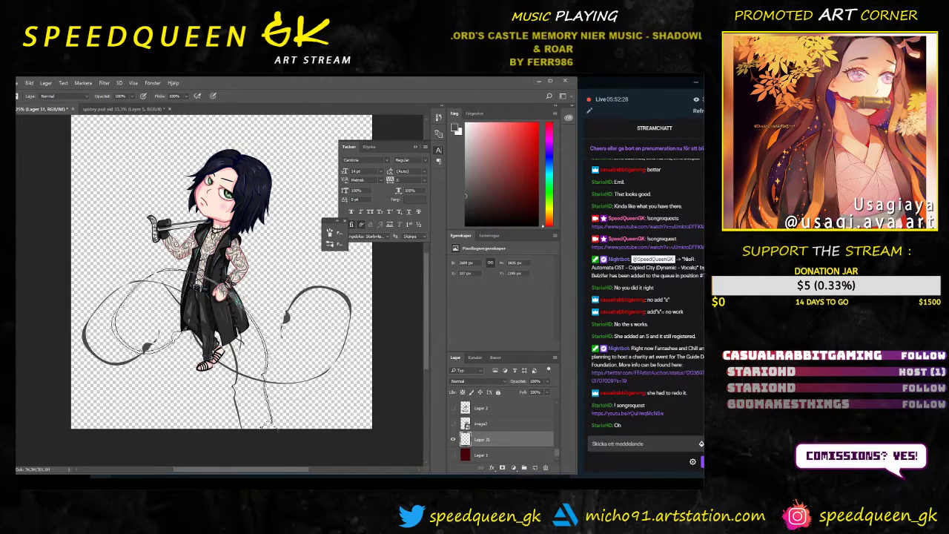
Step: Try painting textured dark gray shading on the ground around the character's feet with a 448 px textured brush
{"action": "right_click", "coordinate": [216, 330]}
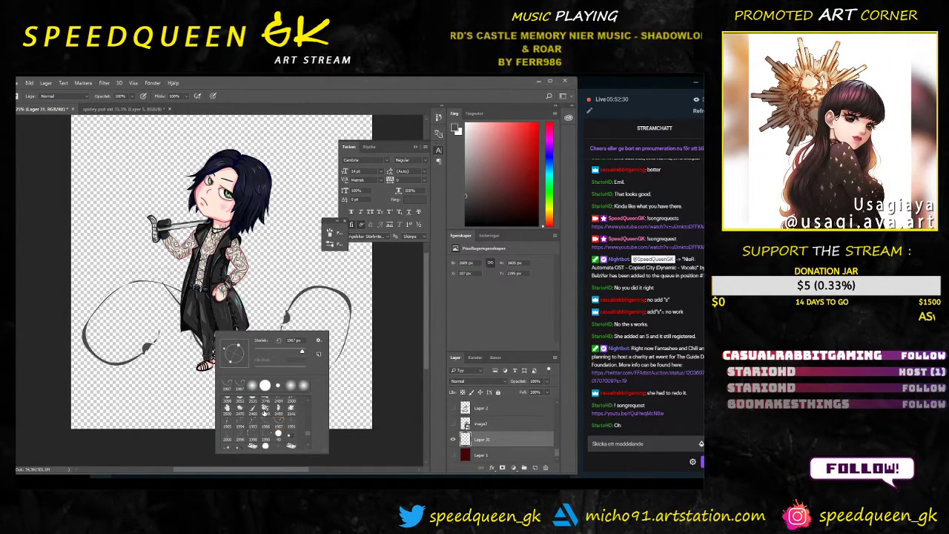
{"action": "left_click", "coordinate": [264, 411]}
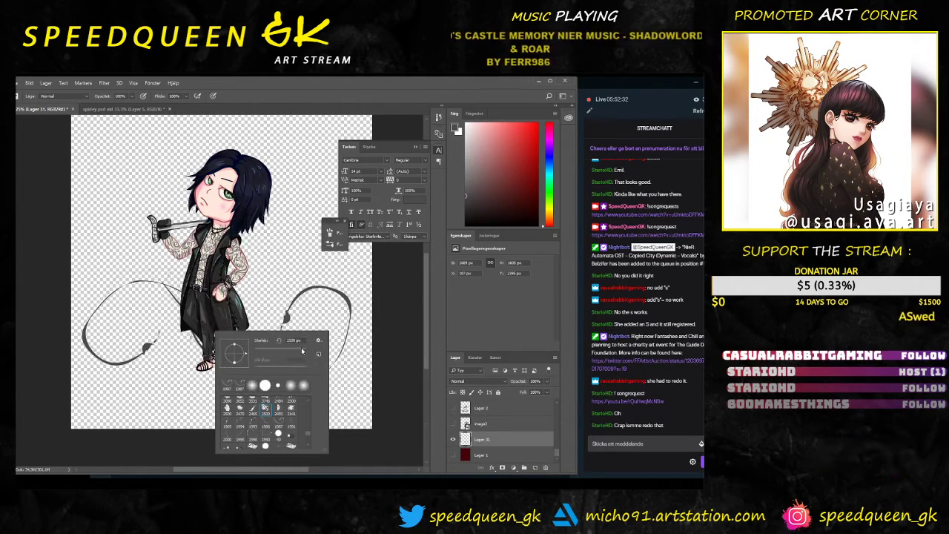
{"action": "key", "text": "Return"}
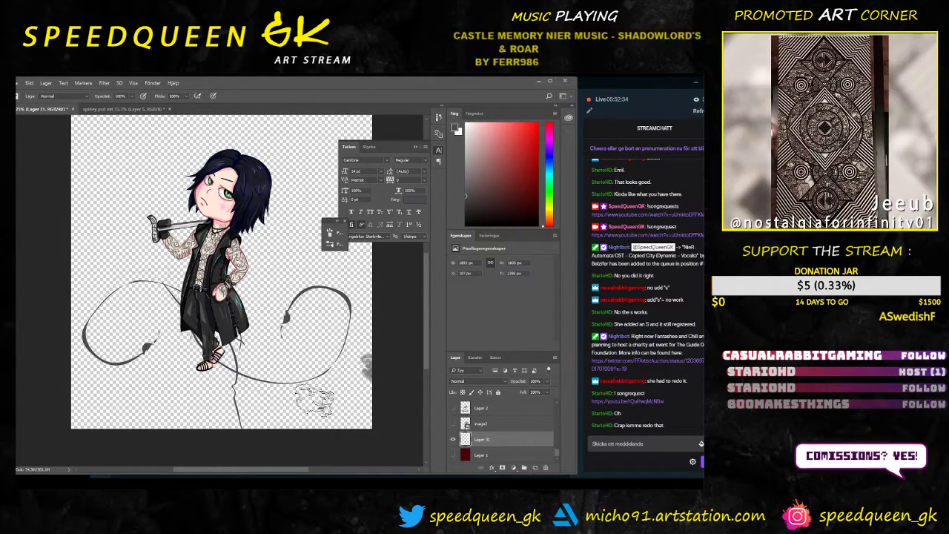
{"action": "mouse_move", "coordinate": [237, 374]}
{"action": "left_mouse_down"}
{"action": "mouse_move", "coordinate": [280, 394]}
{"action": "mouse_move", "coordinate": [268, 379]}
{"action": "mouse_move", "coordinate": [300, 377]}
{"action": "left_mouse_up"}
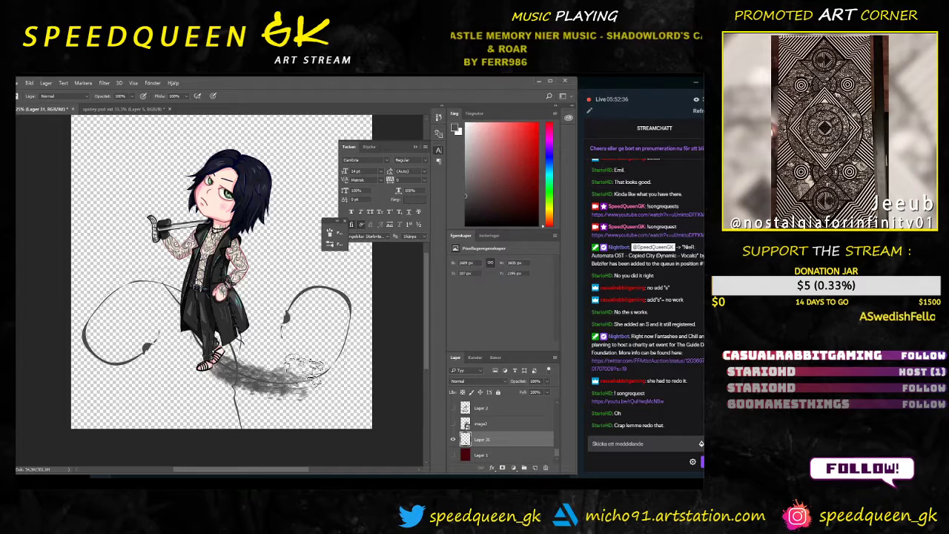
{"action": "mouse_move", "coordinate": [230, 371]}
{"action": "left_mouse_down"}
{"action": "mouse_move", "coordinate": [233, 343]}
{"action": "mouse_move", "coordinate": [330, 366]}
{"action": "mouse_move", "coordinate": [260, 380]}
{"action": "mouse_move", "coordinate": [209, 351]}
{"action": "mouse_move", "coordinate": [181, 371]}
{"action": "mouse_move", "coordinate": [175, 310]}
{"action": "mouse_move", "coordinate": [197, 351]}
{"action": "mouse_move", "coordinate": [194, 321]}
{"action": "mouse_move", "coordinate": [148, 284]}
{"action": "mouse_move", "coordinate": [189, 309]}
{"action": "mouse_move", "coordinate": [196, 325]}
{"action": "mouse_move", "coordinate": [134, 284]}
{"action": "mouse_move", "coordinate": [111, 329]}
{"action": "mouse_move", "coordinate": [234, 365]}
{"action": "mouse_move", "coordinate": [175, 321]}
{"action": "mouse_move", "coordinate": [182, 343]}
{"action": "mouse_move", "coordinate": [231, 375]}
{"action": "mouse_move", "coordinate": [155, 373]}
{"action": "mouse_move", "coordinate": [244, 370]}
{"action": "mouse_move", "coordinate": [249, 339]}
{"action": "mouse_move", "coordinate": [311, 362]}
{"action": "mouse_move", "coordinate": [264, 339]}
{"action": "left_mouse_up"}
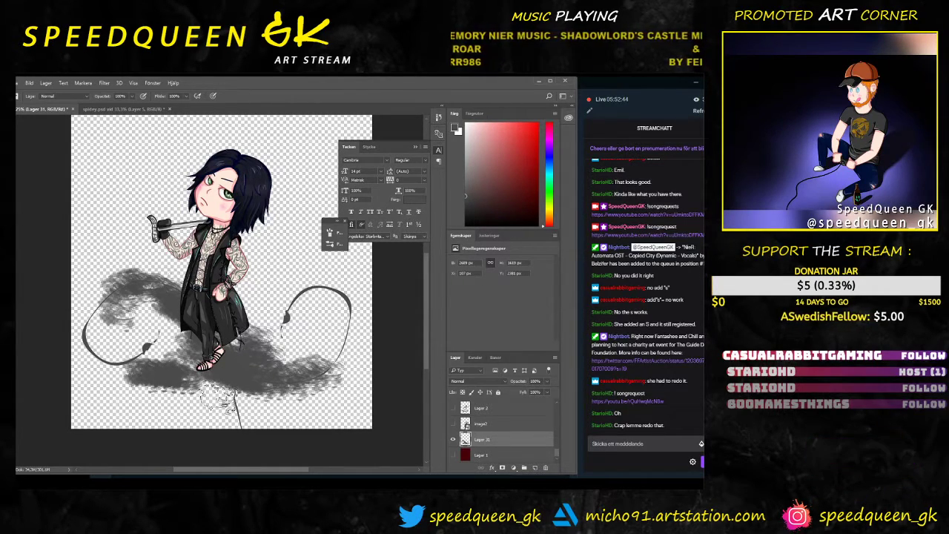
{"action": "mouse_move", "coordinate": [217, 403]}
{"action": "left_mouse_down"}
{"action": "mouse_move", "coordinate": [222, 338]}
{"action": "mouse_move", "coordinate": [252, 379]}
{"action": "left_mouse_up"}
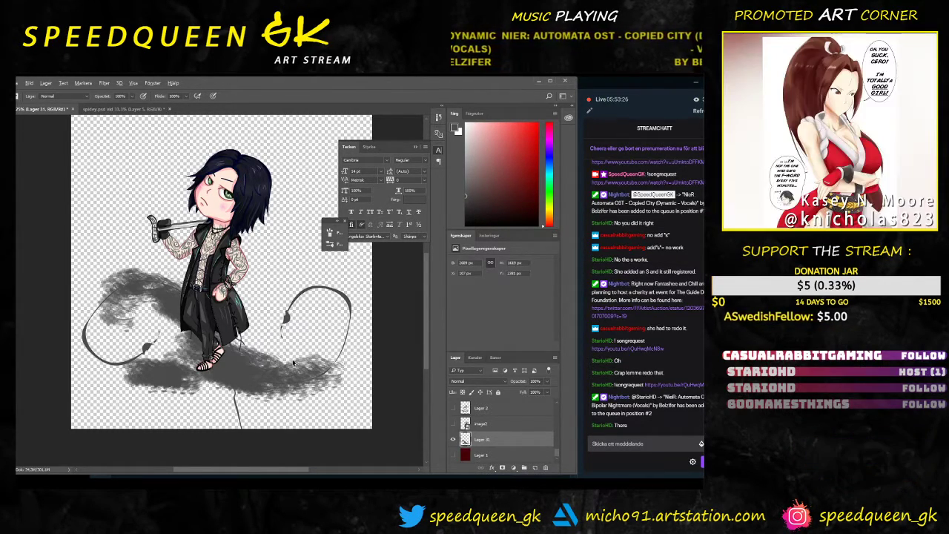
Step: Undo all the textured shading strokes around the character, keeping the two swirls
{"action": "key", "text": "ctrl+alt+z"}
{"action": "key", "text": "ctrl+alt+z"}
{"action": "key", "text": "ctrl+alt+z"}
{"action": "key", "text": "ctrl+alt+z"}
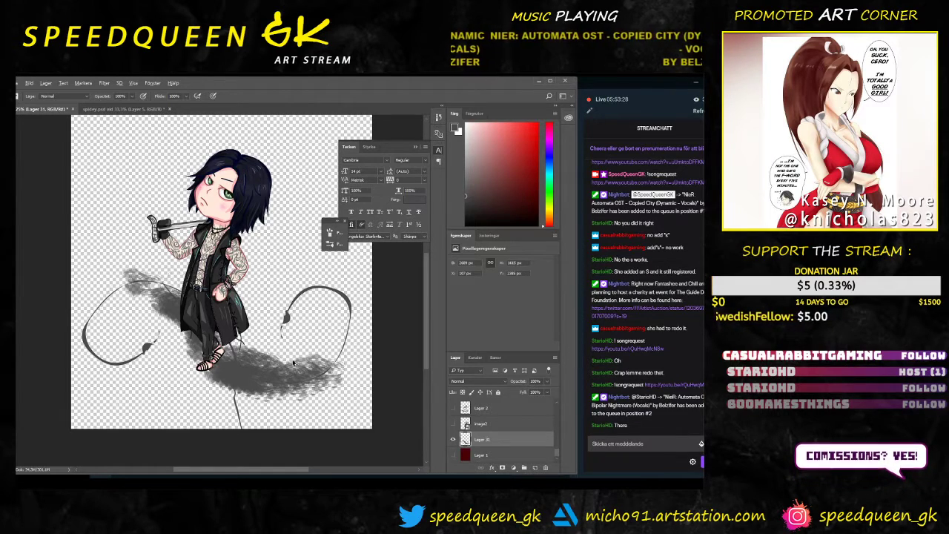
{"action": "key", "text": "ctrl+alt+z"}
{"action": "key", "text": "ctrl+alt+z"}
{"action": "key", "text": "ctrl+alt+z"}
{"action": "key", "text": "ctrl+alt+z"}
{"action": "key", "text": "ctrl+alt+z"}
{"action": "key", "text": "ctrl+alt+z"}
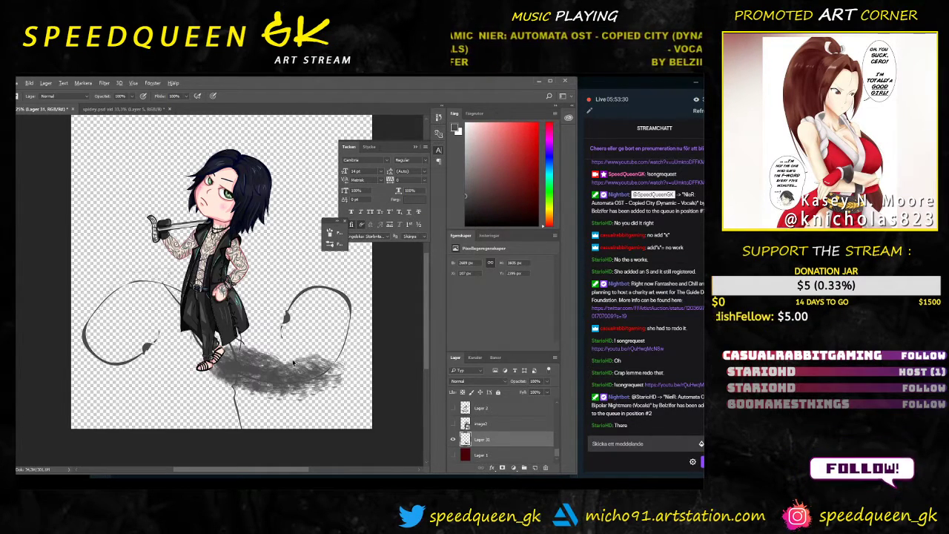
{"action": "mouse_move", "coordinate": [293, 362]}
{"action": "left_mouse_down"}
{"action": "mouse_move", "coordinate": [319, 379]}
{"action": "mouse_move", "coordinate": [230, 356]}
{"action": "mouse_move", "coordinate": [294, 362]}
{"action": "left_mouse_up"}
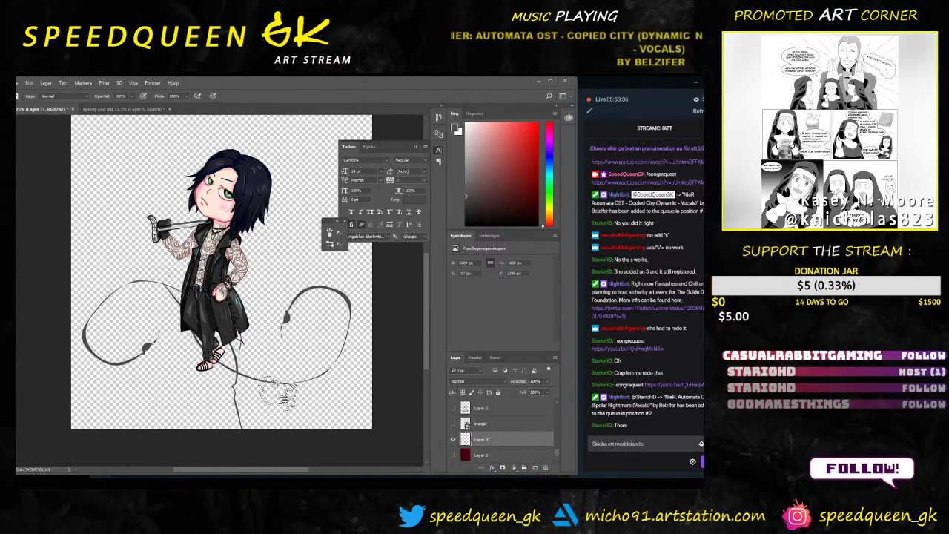
Step: Choose the 1993 px swirl brush tip for painting on the layer behind the character
{"action": "right_click", "coordinate": [231, 312]}
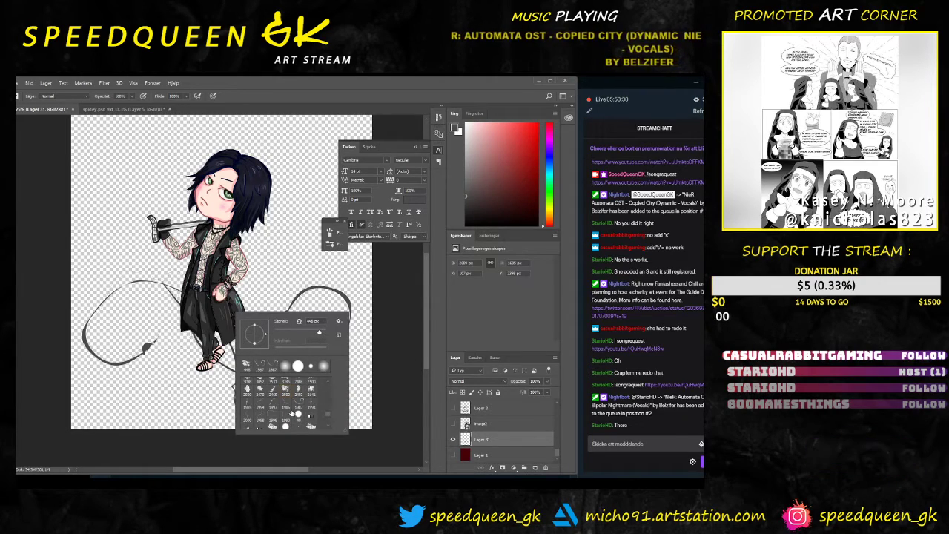
{"action": "left_click", "coordinate": [273, 404]}
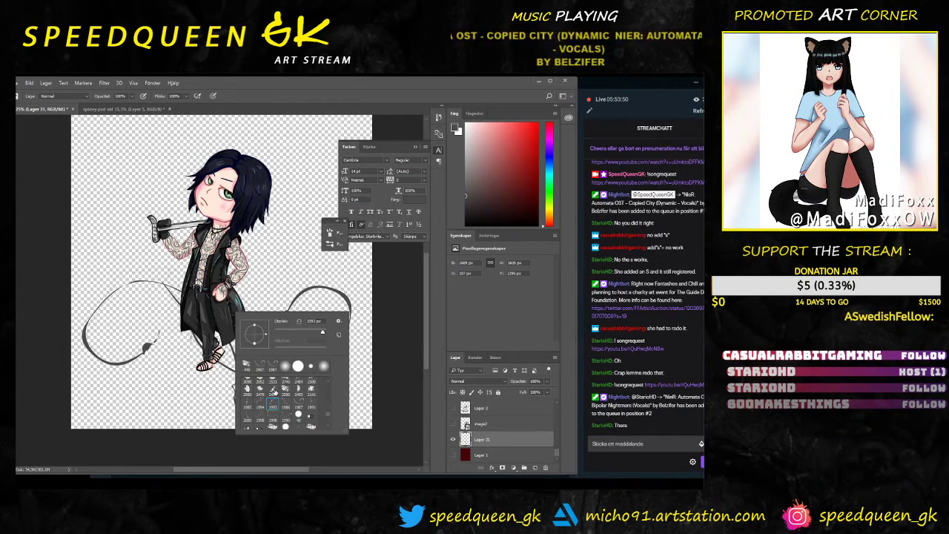
{"action": "double_click", "coordinate": [273, 425]}
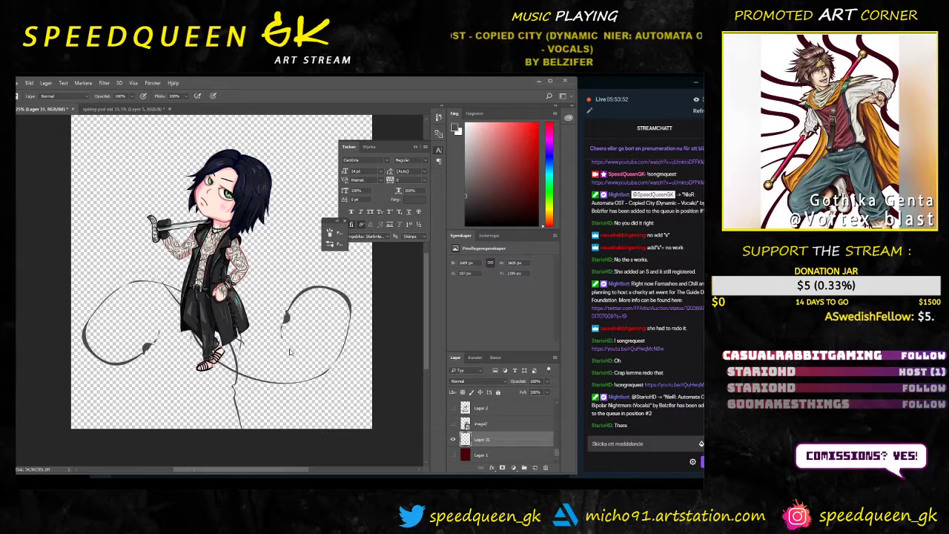
{"action": "right_click", "coordinate": [283, 326]}
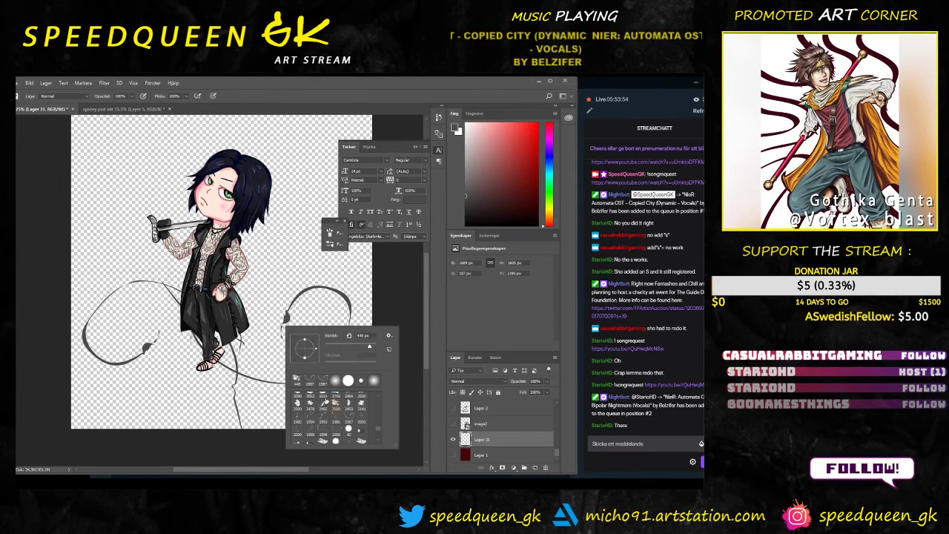
{"action": "left_click", "coordinate": [325, 422]}
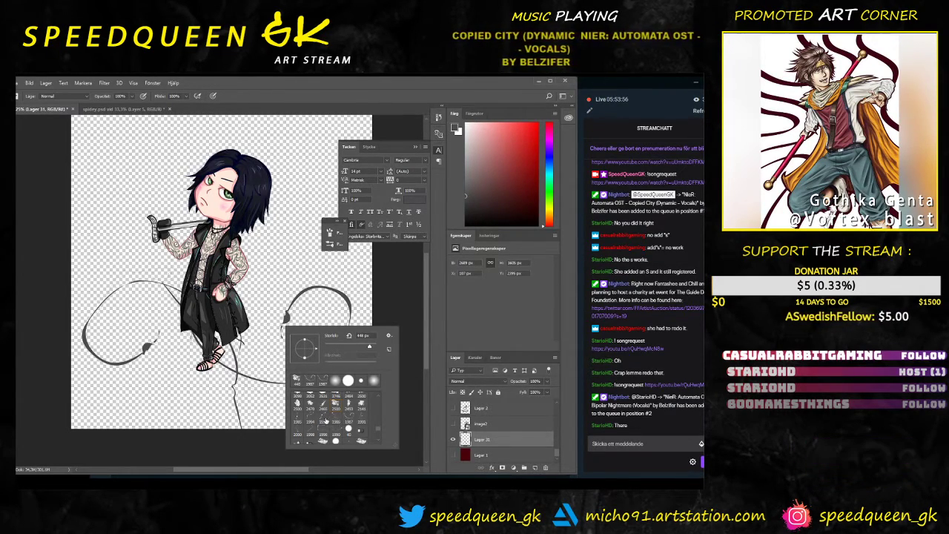
{"action": "key", "text": "Return"}
Step: Try stamping the 1993 px swirl at several positions and angles around the character's feet, undoing each stamp
{"action": "key", "text": "ctrl+z"}
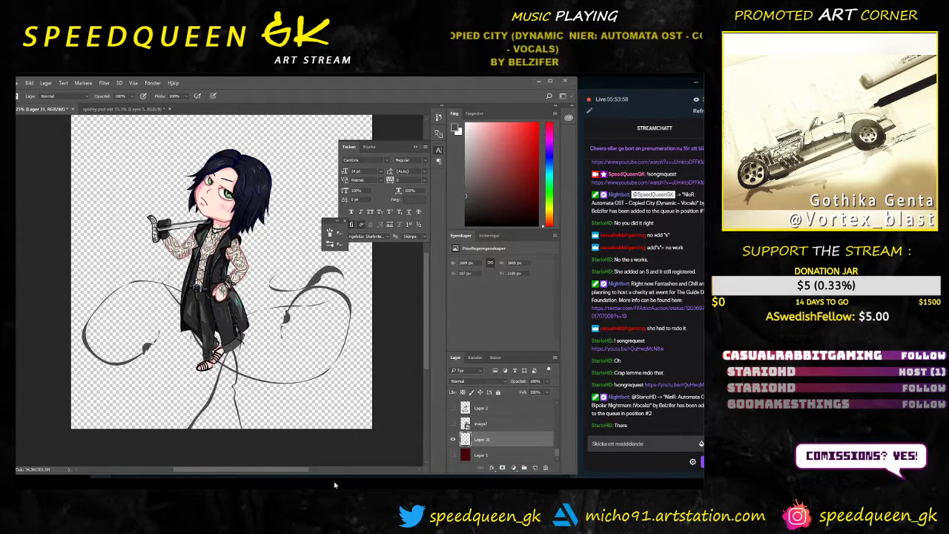
{"action": "key", "text": "ctrl+z"}
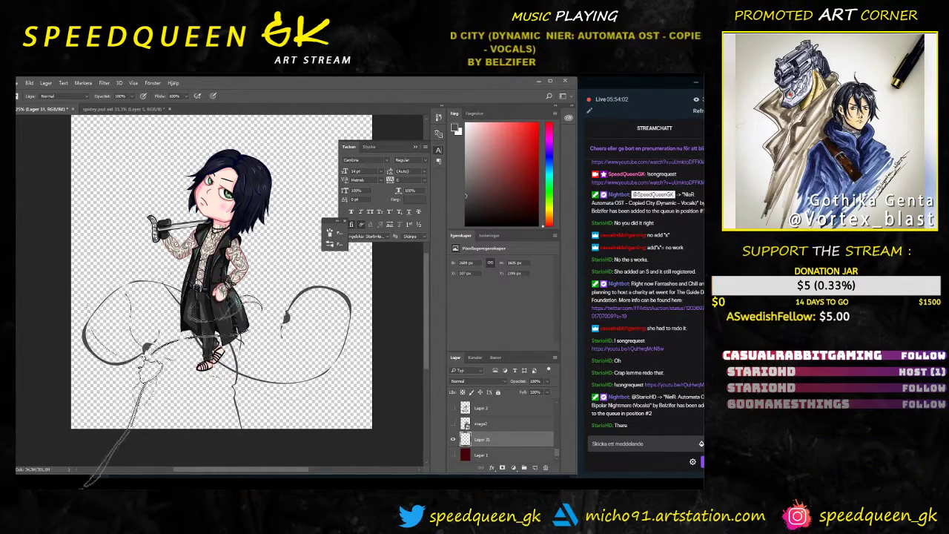
{"action": "left_click", "coordinate": [188, 420]}
{"action": "key", "text": "ctrl+z"}
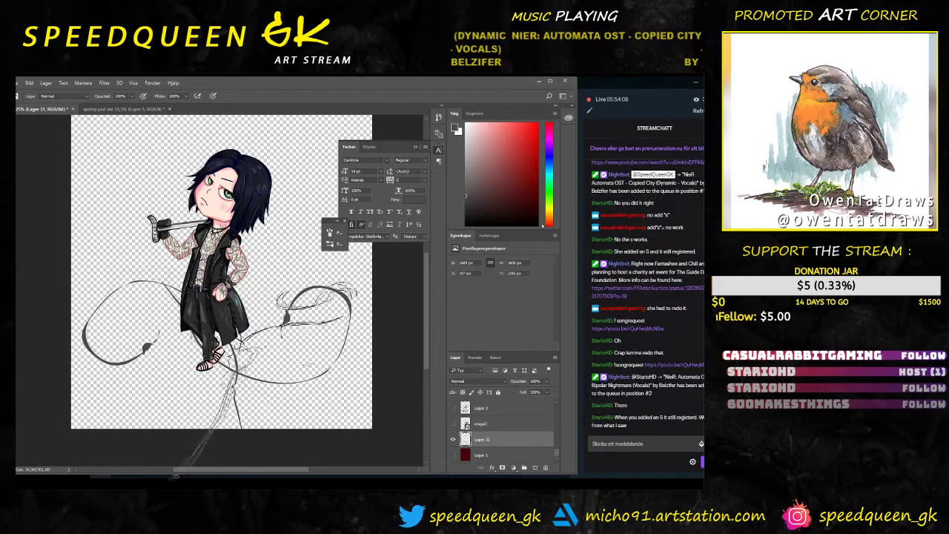
{"action": "key", "text": "ctrl+z"}
{"action": "key", "text": "ctrl+z"}
{"action": "key", "text": "ctrl+z"}
{"action": "key", "text": "ctrl+z"}
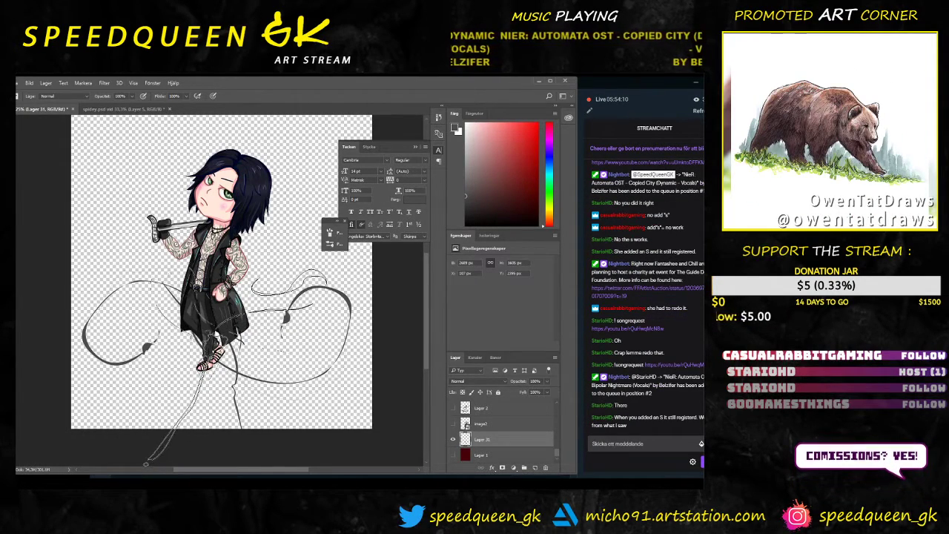
{"action": "key", "text": "ctrl+z"}
{"action": "key", "text": "ctrl+z"}
Step: Enlarge the swirl brush tip to 2520 px and stamp it from below the feet up into the swirl on the character's right-hand side
{"action": "right_click", "coordinate": [242, 324]}
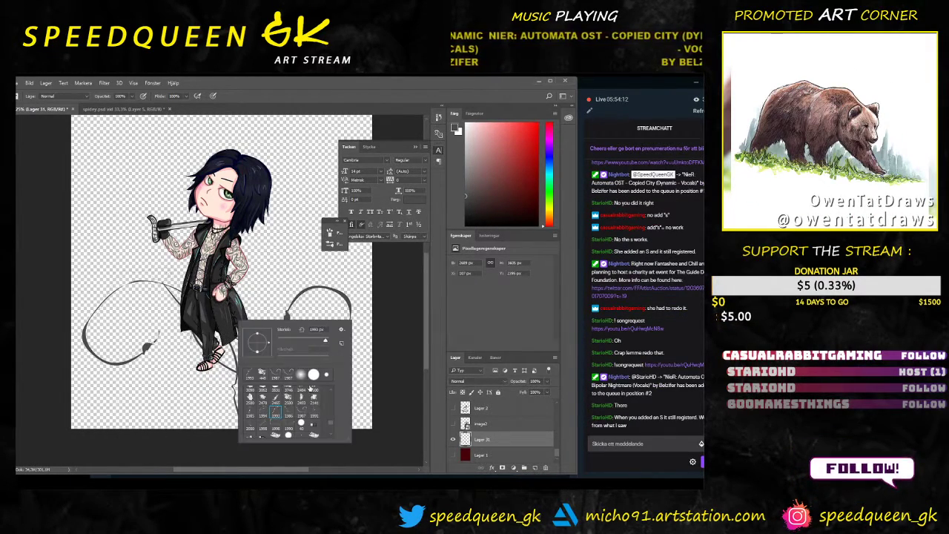
{"action": "left_click", "coordinate": [326, 342]}
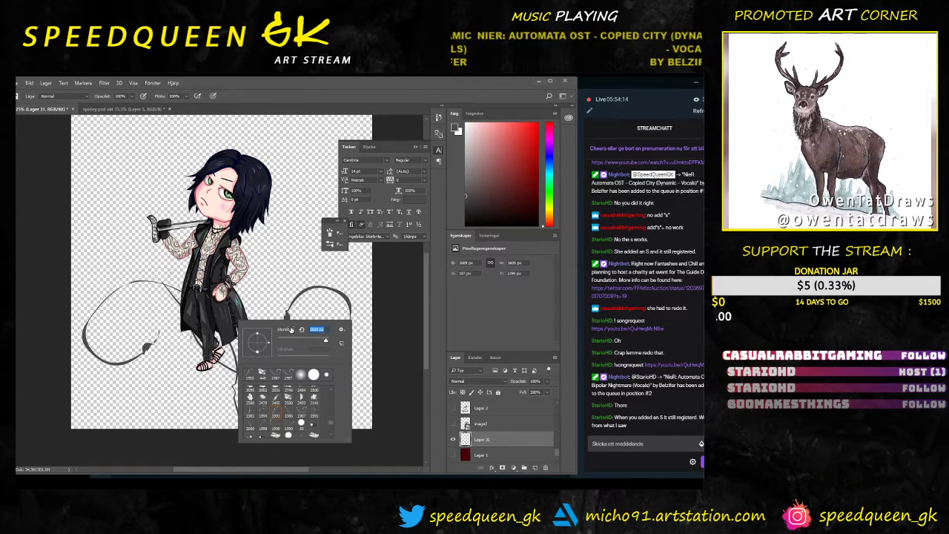
{"action": "left_click", "coordinate": [221, 383]}
{"action": "key", "text": "ctrl+z"}
{"action": "key", "text": "ctrl+z"}
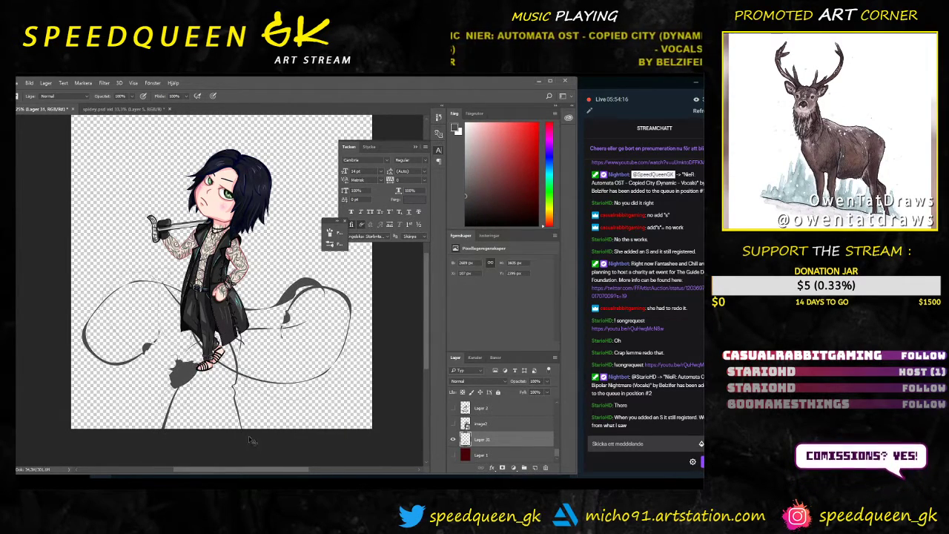
{"action": "key", "text": "ctrl+z"}
{"action": "key", "text": "ctrl+z"}
{"action": "key", "text": "ctrl+z"}
{"action": "key", "text": "ctrl+z"}
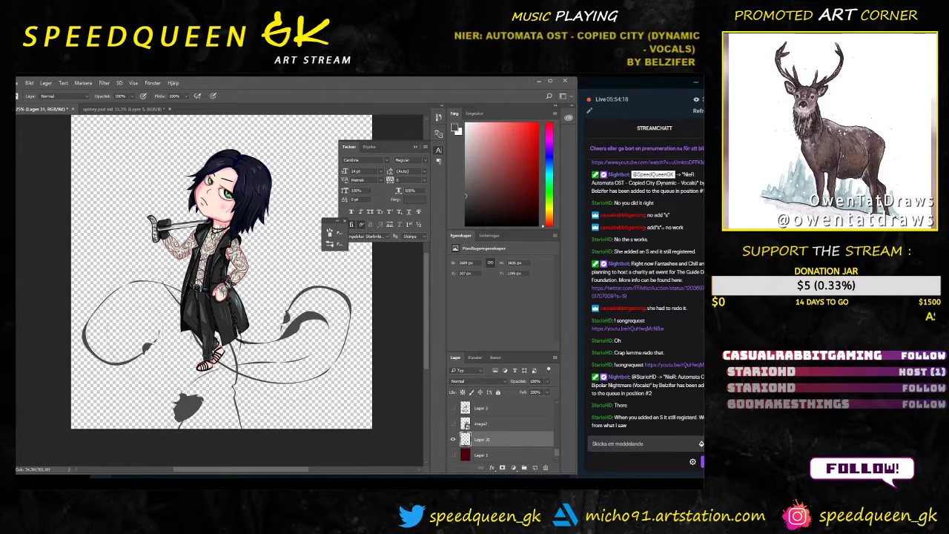
{"action": "key", "text": "ctrl+z"}
Step: Choose the 1985 px swirl brush tip and rotate it so it lies horizontally behind the character's feet
{"action": "right_click", "coordinate": [261, 332]}
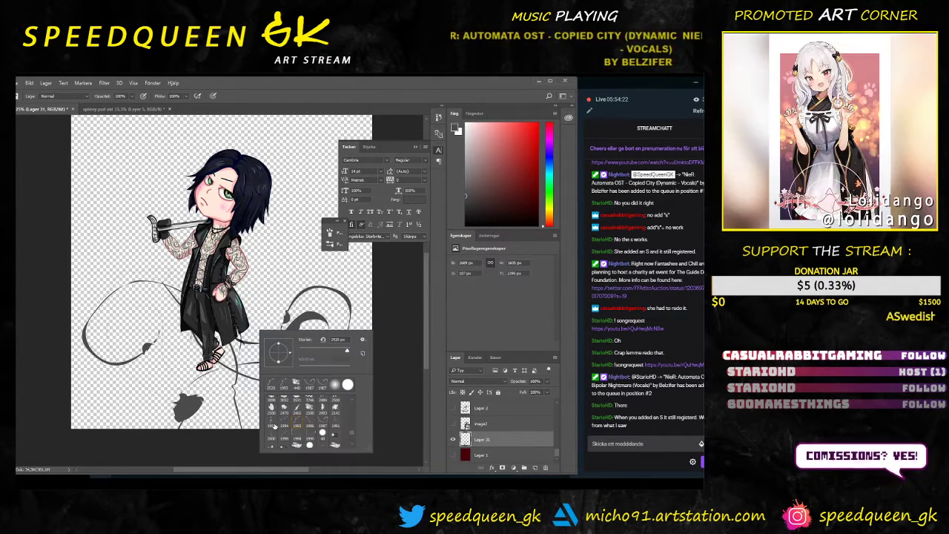
{"action": "left_click", "coordinate": [271, 421]}
{"action": "key", "text": "ctrl+z"}
{"action": "key", "text": "ctrl+z"}
{"action": "key", "text": "ctrl+z"}
{"action": "key", "text": "ctrl+z"}
{"action": "key", "text": "ctrl+z"}
{"action": "key", "text": "ctrl+z"}
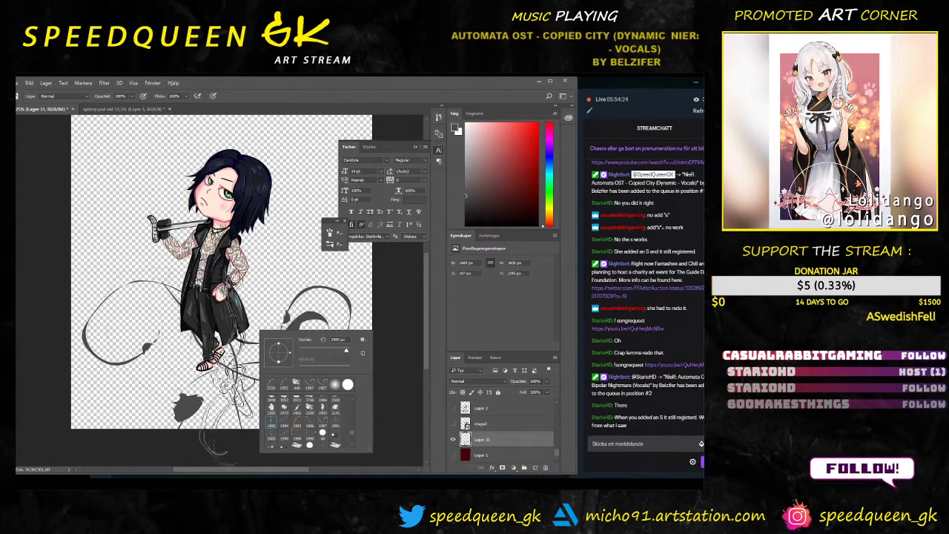
{"action": "key", "text": "ctrl+z"}
{"action": "key", "text": "ctrl+z"}
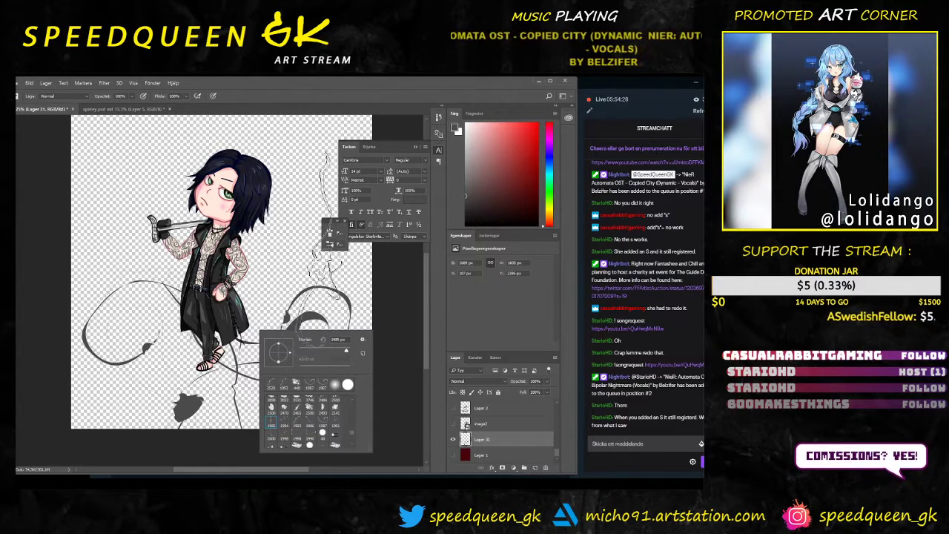
{"action": "left_click", "coordinate": [274, 362]}
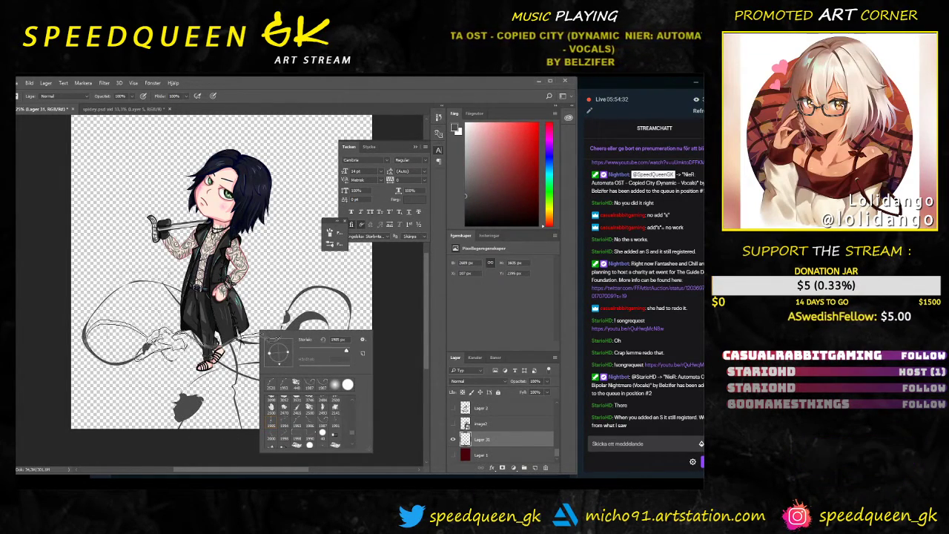
Step: Try stamping the rotated 1985 px swirl horizontally across the ground behind the character's feet
{"action": "left_click", "coordinate": [154, 338]}
{"action": "key", "text": "ctrl+z"}
{"action": "key", "text": "ctrl+z"}
{"action": "key", "text": "ctrl+z"}
{"action": "key", "text": "ctrl+z"}
{"action": "key", "text": "ctrl+z"}
{"action": "key", "text": "ctrl+z"}
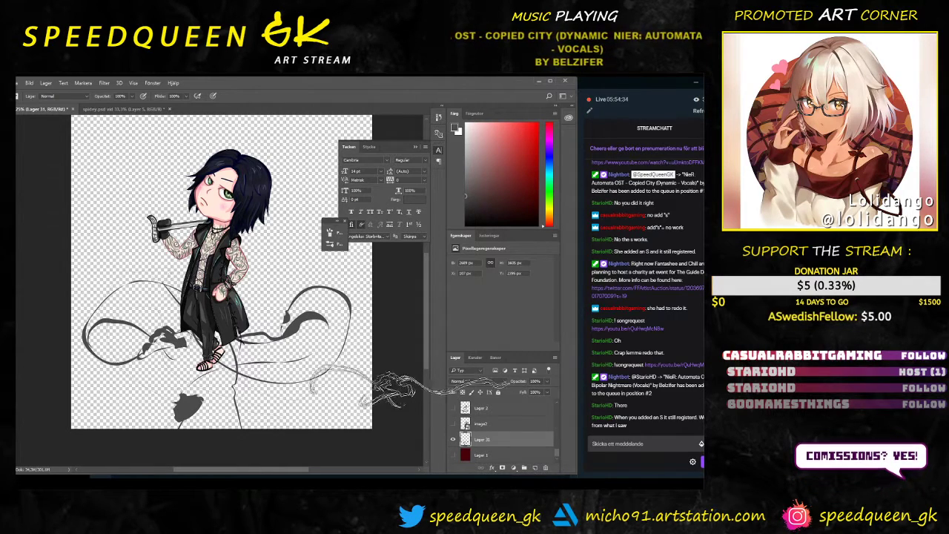
Step: Enlarge the horizontal swirl brush tip to 2074 px and undo the swirl already stamped across the feet
{"action": "right_click", "coordinate": [385, 343]}
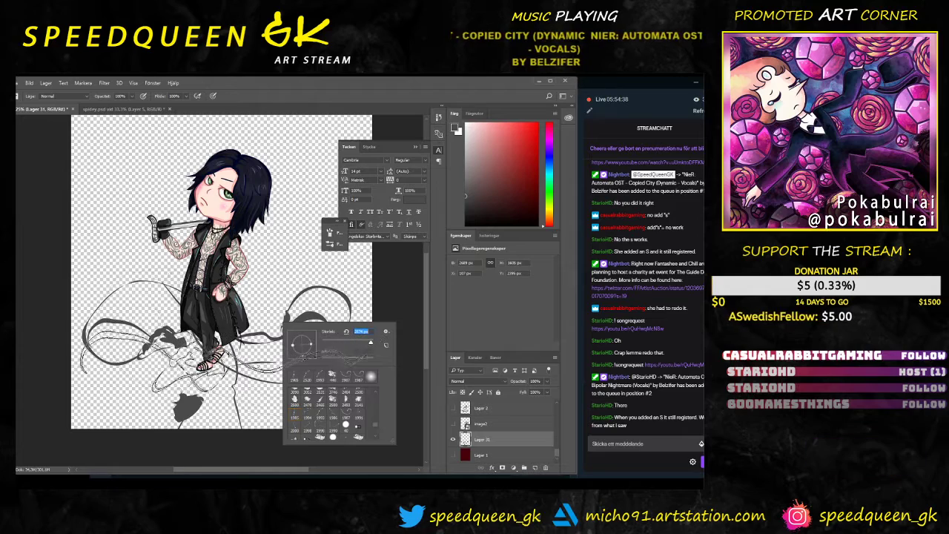
{"action": "left_click", "coordinate": [226, 349]}
{"action": "key", "text": "ctrl+z"}
{"action": "key", "text": "ctrl+z"}
{"action": "key", "text": "ctrl+z"}
{"action": "key", "text": "ctrl+z"}
{"action": "key", "text": "ctrl+z"}
{"action": "key", "text": "ctrl+z"}
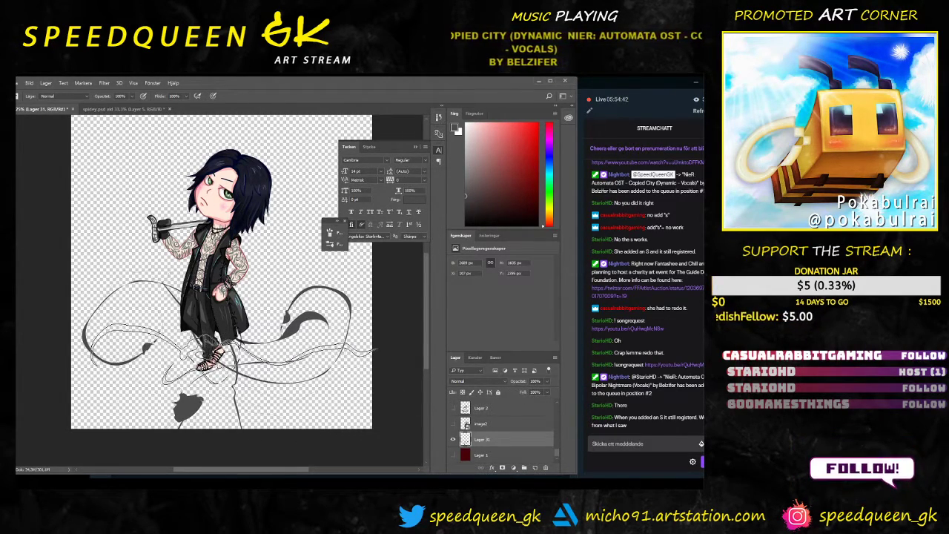
Step: Try stamping the 2074 px swirl horizontally behind the character's feet
{"action": "left_click", "coordinate": [234, 355]}
{"action": "key", "text": "ctrl+z"}
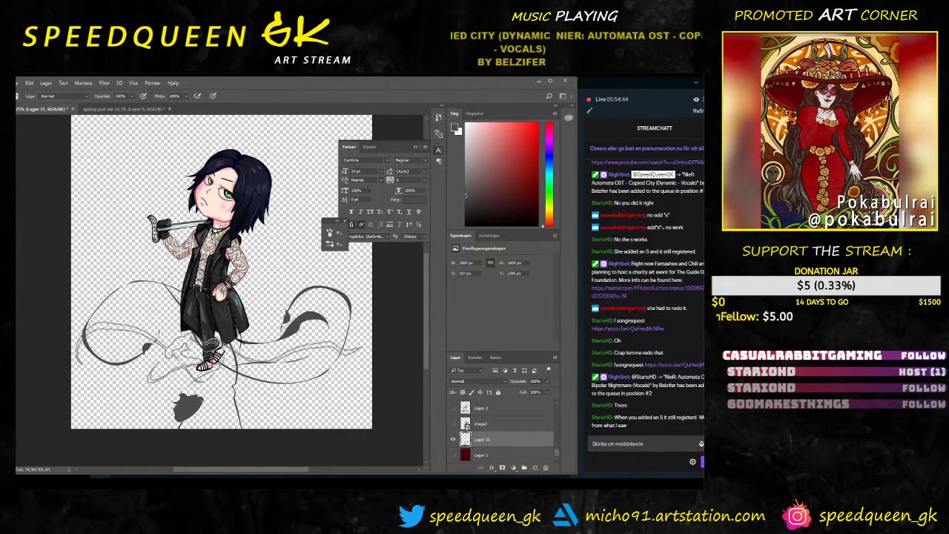
{"action": "left_click", "coordinate": [217, 352]}
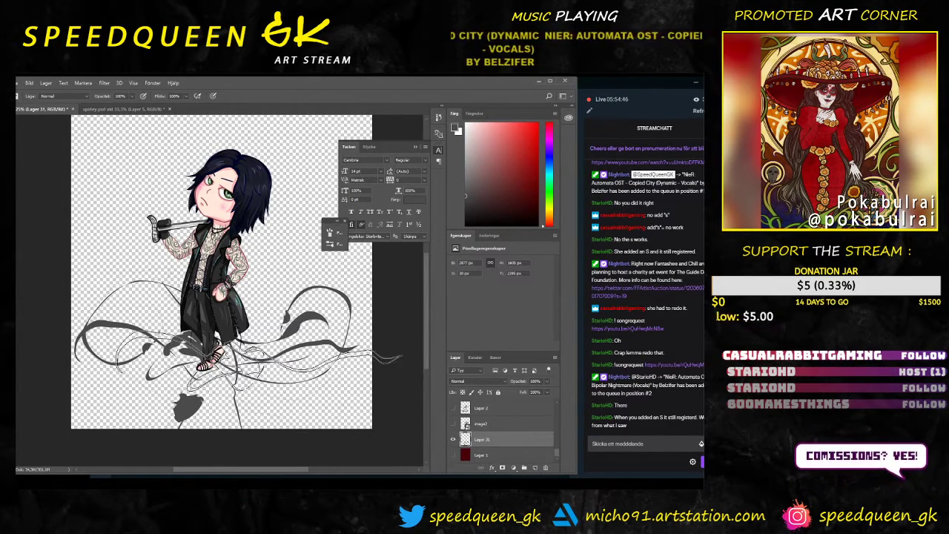
Step: Undo the oversized swirl, reduce the brush tip to 1811 px and stamp the swirl horizontally behind the character's feet
{"action": "key", "text": "ctrl+z"}
{"action": "right_click", "coordinate": [320, 375]}
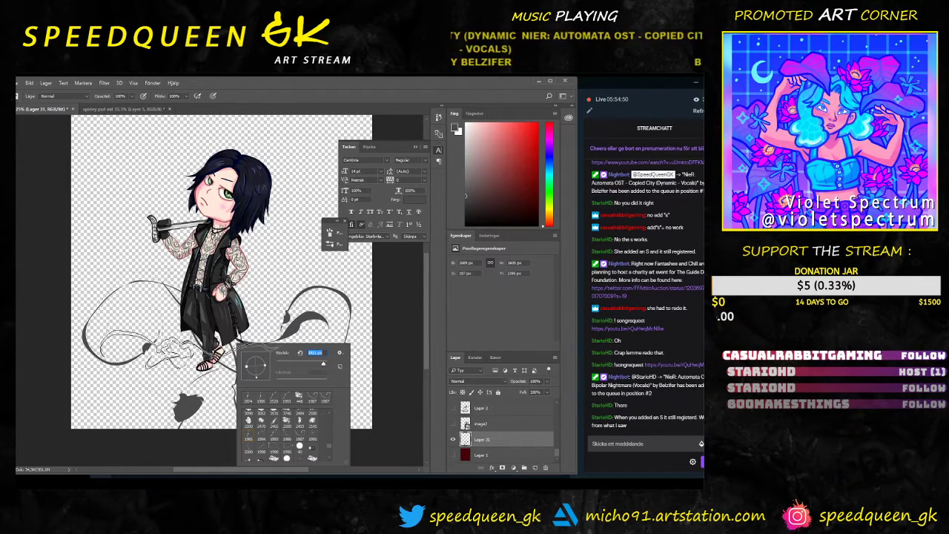
{"action": "key", "text": "Return"}
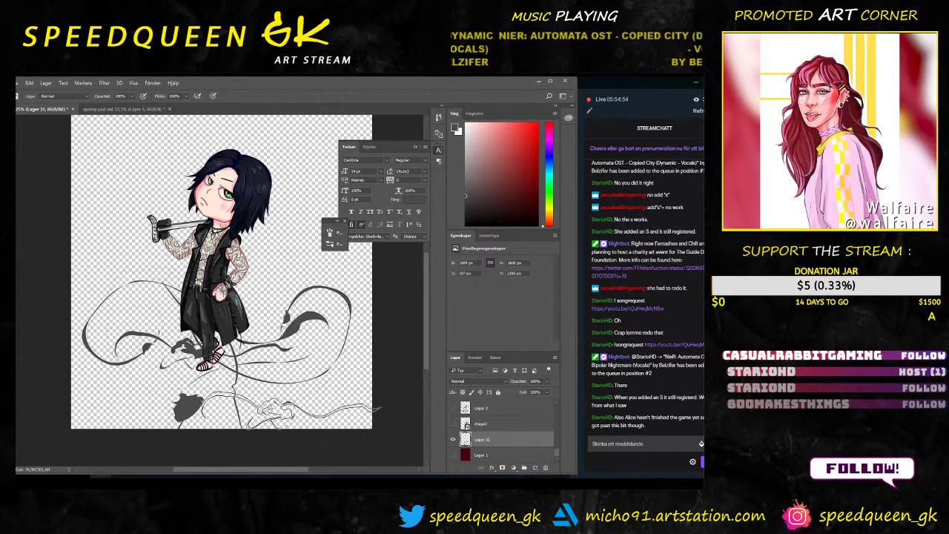
Step: Switch to the Eraser and choose a rough textured brush tip from the preset list
{"action": "key", "text": "e"}
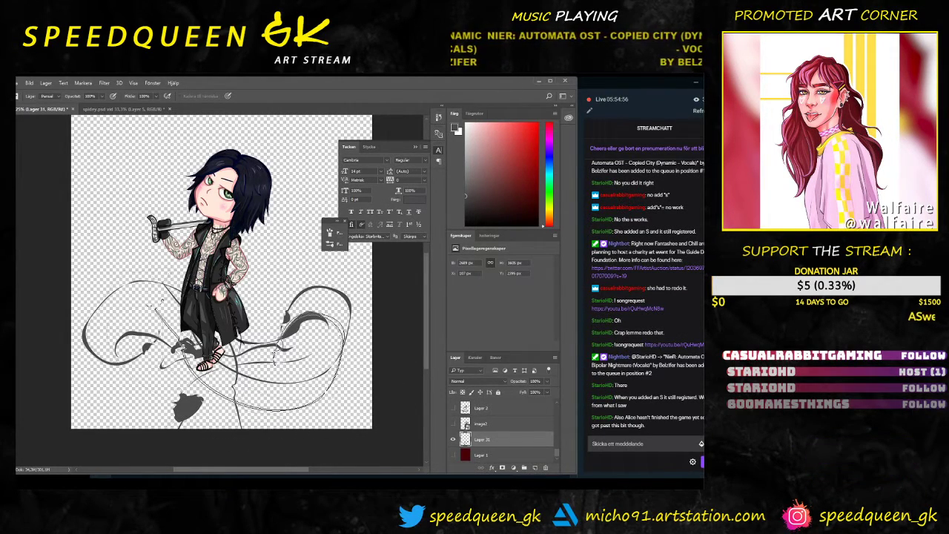
{"action": "right_click", "coordinate": [319, 362]}
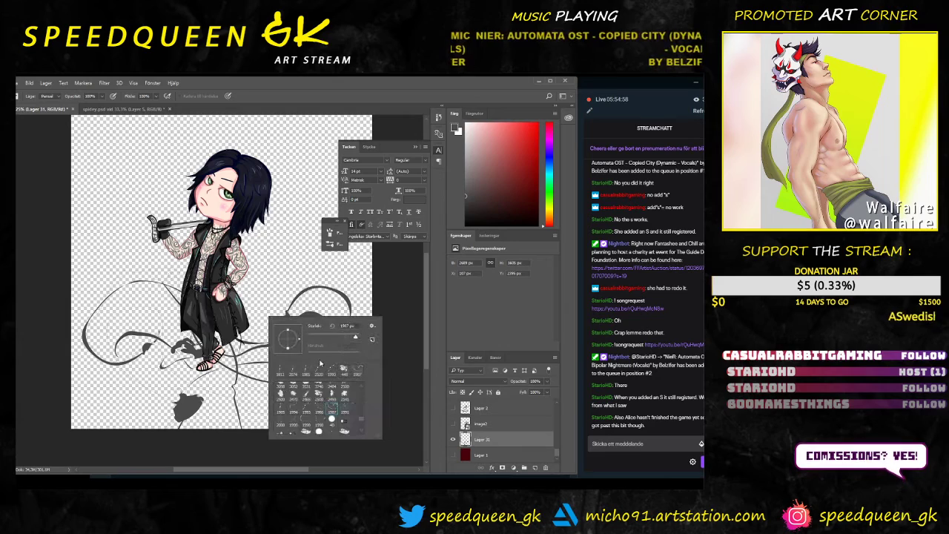
{"action": "left_click", "coordinate": [361, 386]}
{"action": "left_click", "coordinate": [360, 386]}
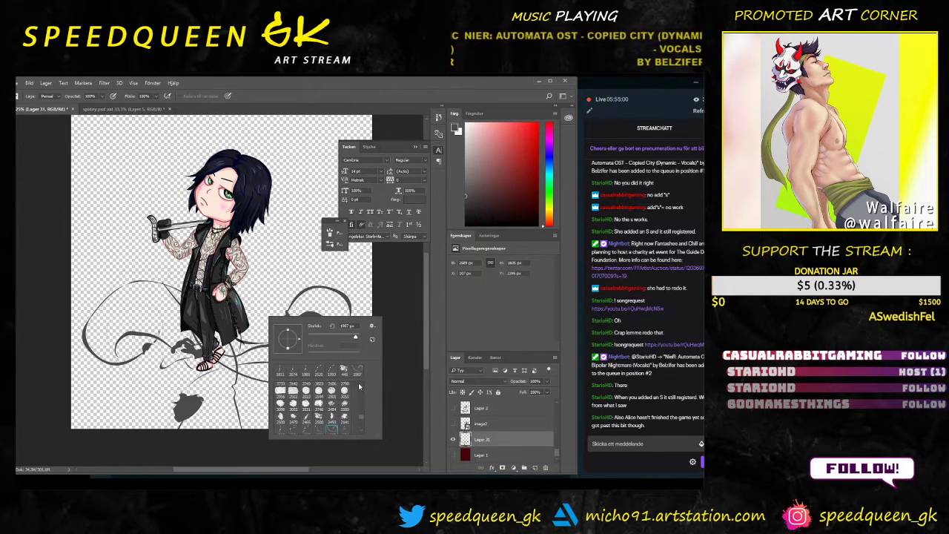
{"action": "left_click", "coordinate": [361, 408]}
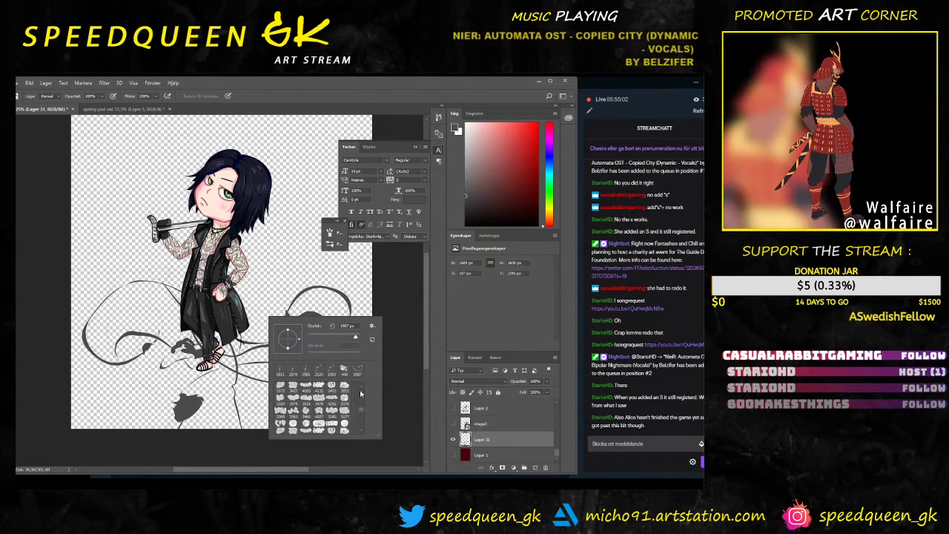
{"action": "left_click", "coordinate": [362, 388]}
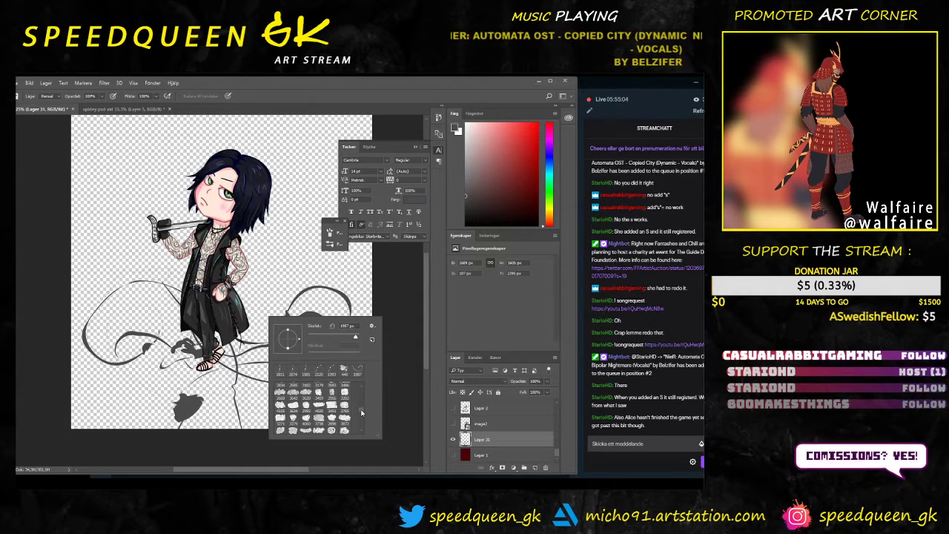
{"action": "scroll", "coordinate": [362, 412], "scroll_direction": "up", "scroll_amount": 3}
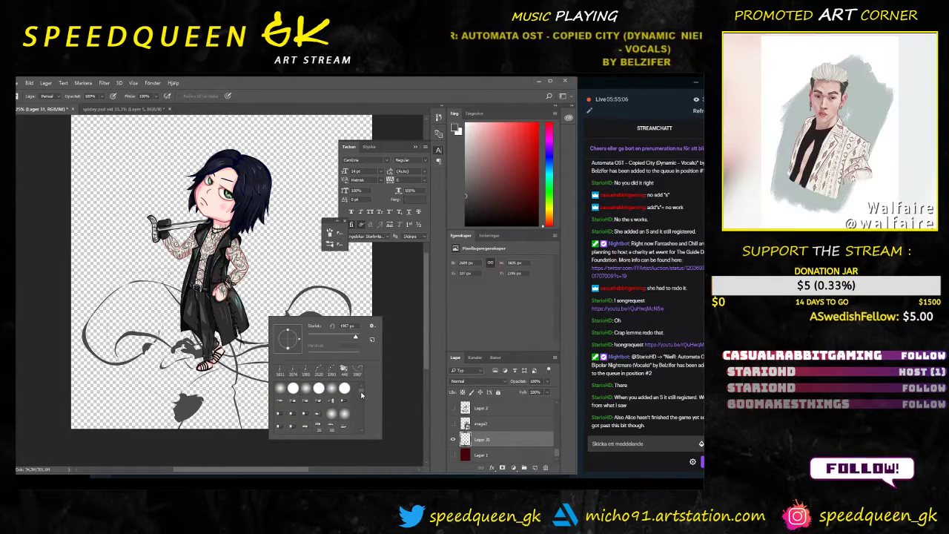
{"action": "scroll", "coordinate": [361, 401], "scroll_direction": "down", "scroll_amount": 5}
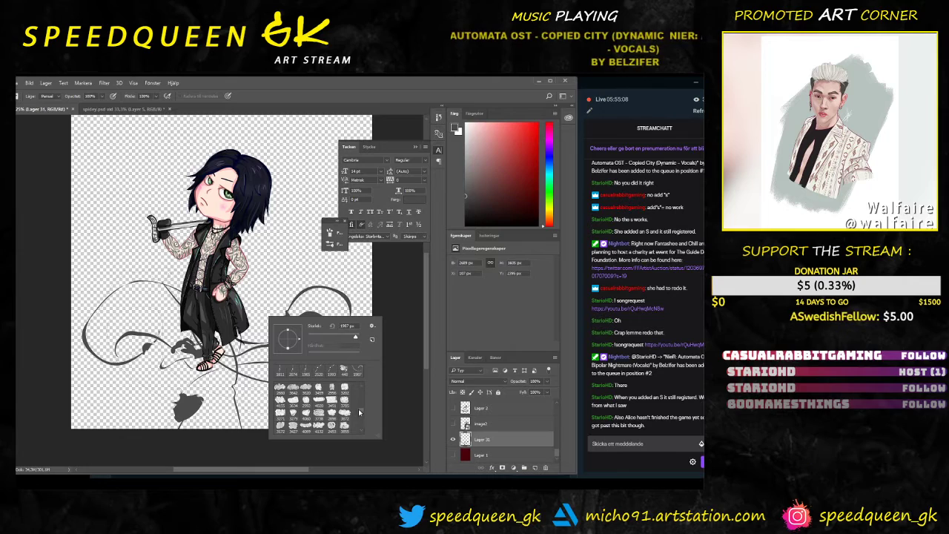
{"action": "left_click", "coordinate": [345, 401]}
{"action": "key", "text": "Return"}
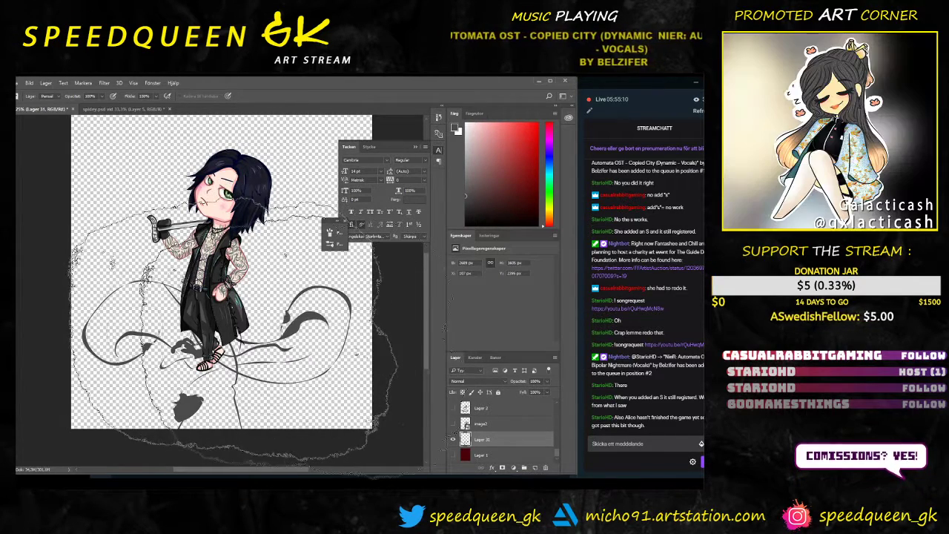
Step: Shrink the textured eraser tip and erase part of the dark blob below the character's feet
{"action": "right_click", "coordinate": [232, 306]}
{"action": "left_click", "coordinate": [278, 326]}
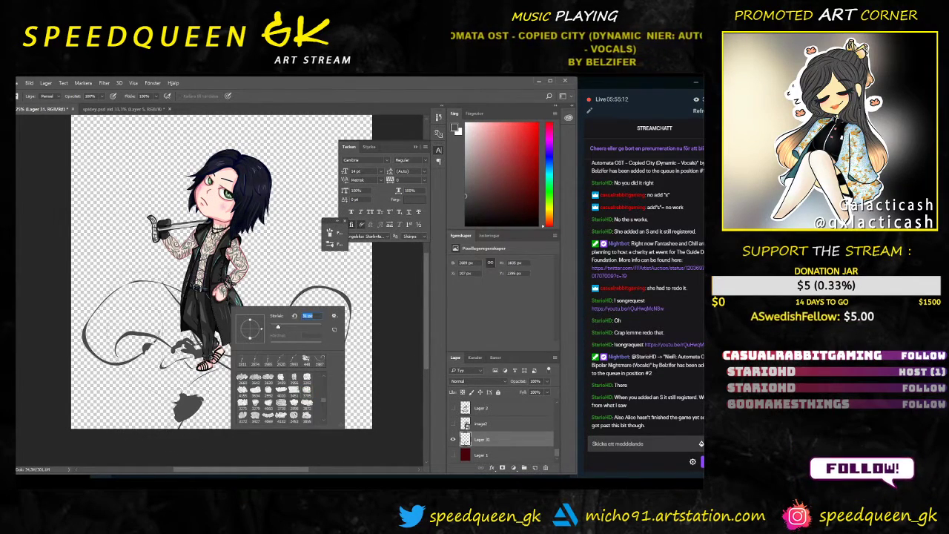
{"action": "key", "text": "Return"}
{"action": "left_click_drag", "start_coordinate": [186, 396], "coordinate": [177, 420]}
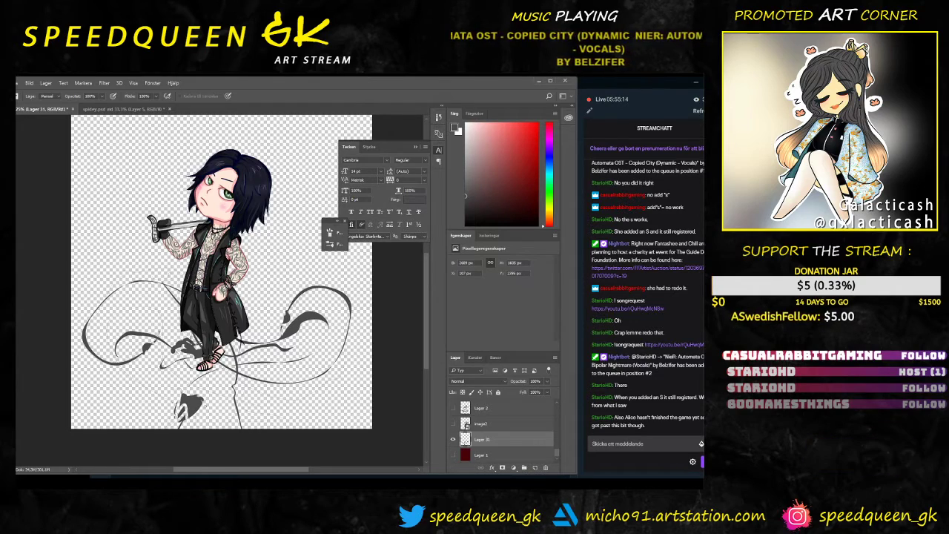
Step: Adjust the eraser's size control in Shape Dynamics and erase the rest of the dark blob below the feet
{"action": "right_click", "coordinate": [212, 369]}
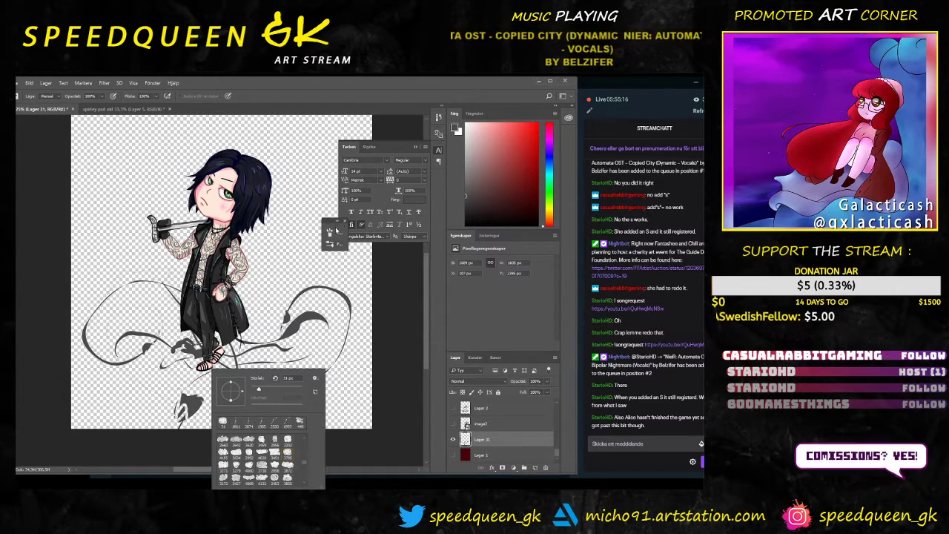
{"action": "key", "text": "Return"}
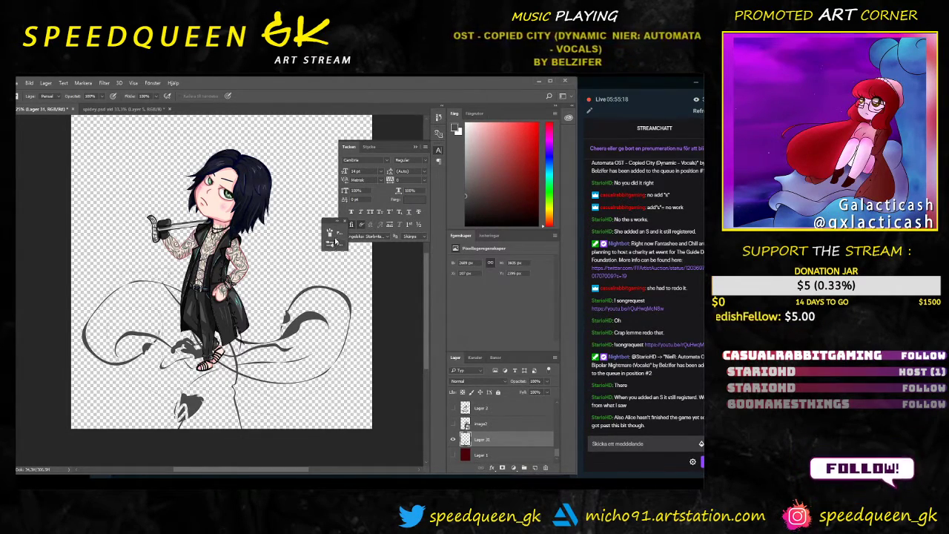
{"action": "left_click", "coordinate": [331, 230]}
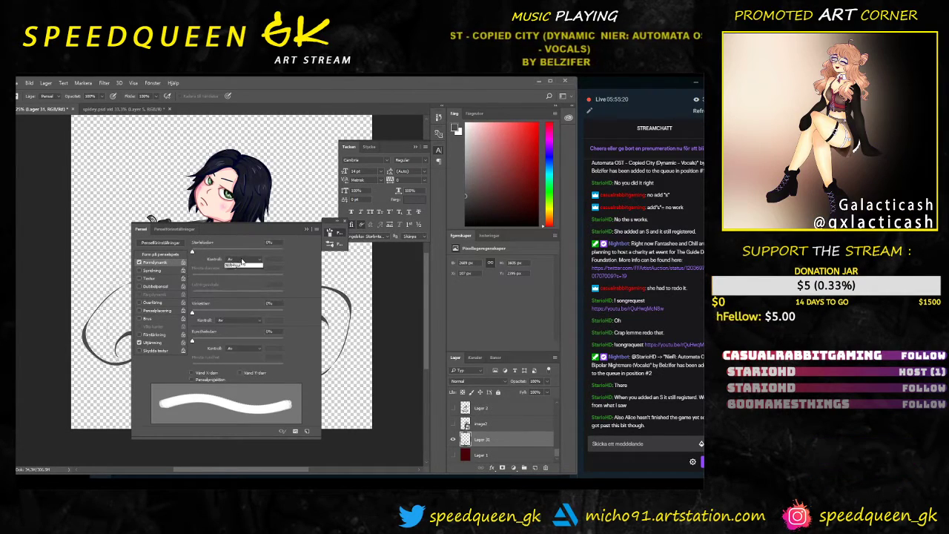
{"action": "left_click", "coordinate": [242, 263]}
{"action": "left_click", "coordinate": [306, 231]}
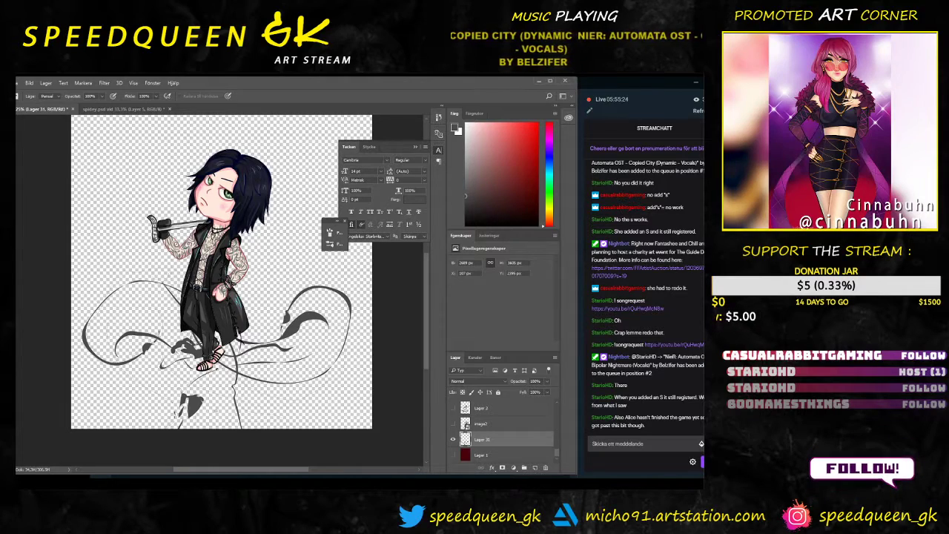
{"action": "right_click", "coordinate": [221, 374]}
{"action": "left_click", "coordinate": [212, 401]}
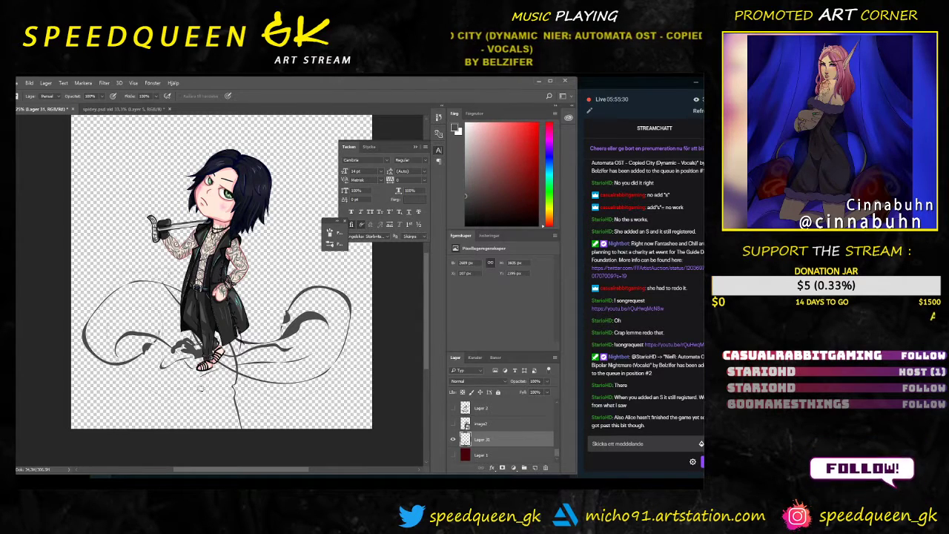
Step: Show the dark red background layer and erase the thin swirl line trailing down below the feet
{"action": "left_click", "coordinate": [453, 455]}
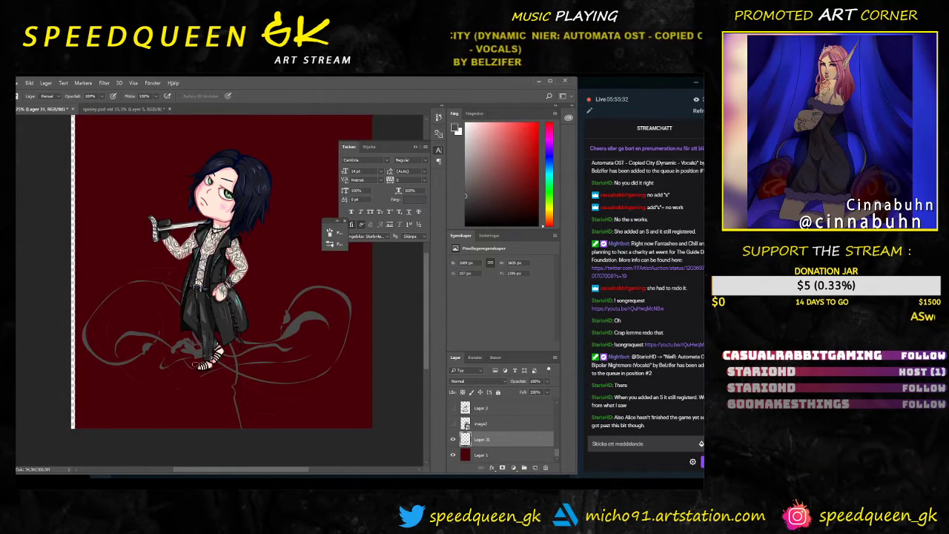
{"action": "right_click", "coordinate": [283, 401]}
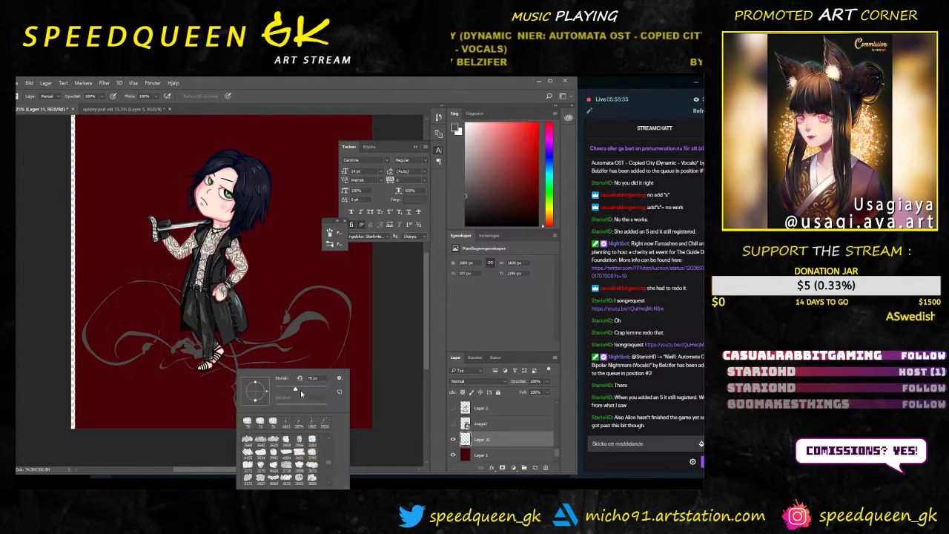
{"action": "left_click", "coordinate": [132, 380]}
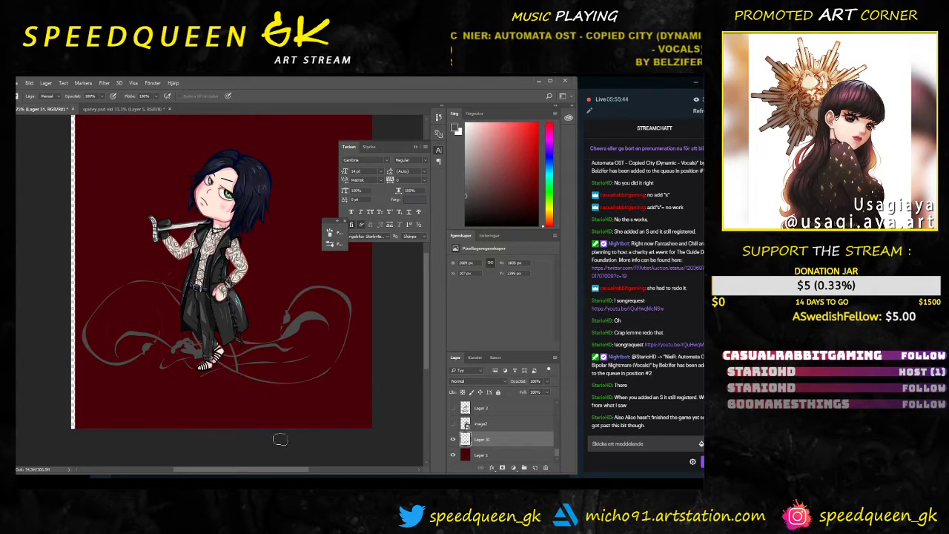
{"action": "key", "text": "ctrl+plus"}
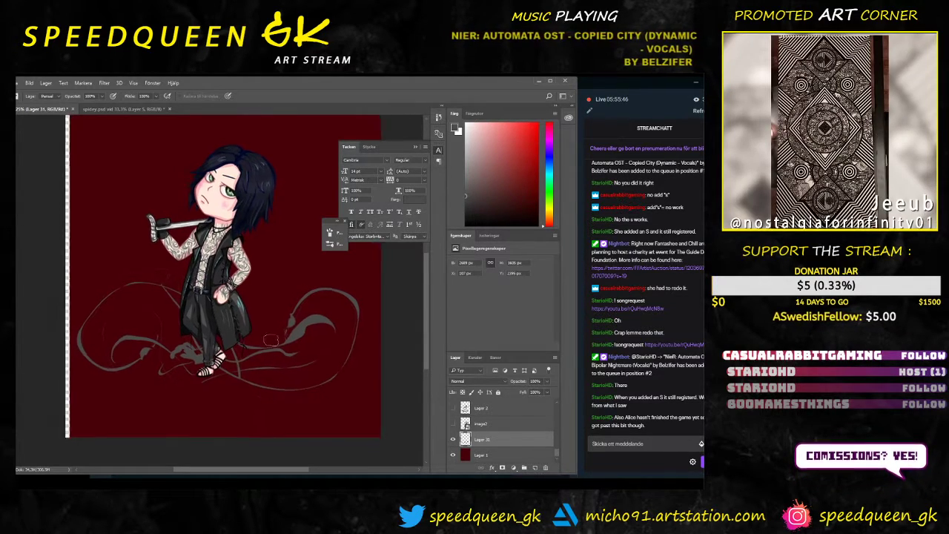
{"action": "key", "text": "ctrl+plus"}
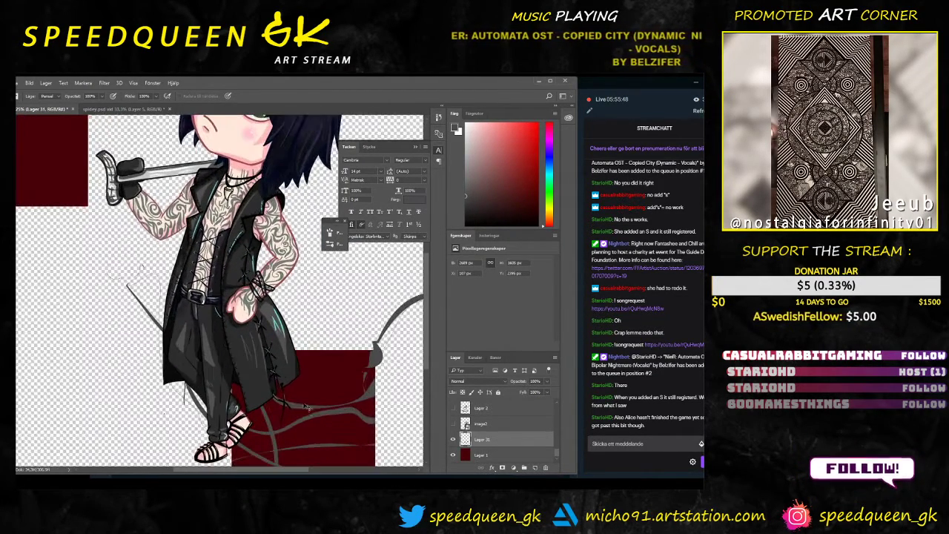
{"action": "mouse_move", "coordinate": [304, 369]}
{"action": "left_mouse_down"}
{"action": "mouse_move", "coordinate": [296, 313]}
{"action": "mouse_move", "coordinate": [282, 326]}
{"action": "left_mouse_up"}
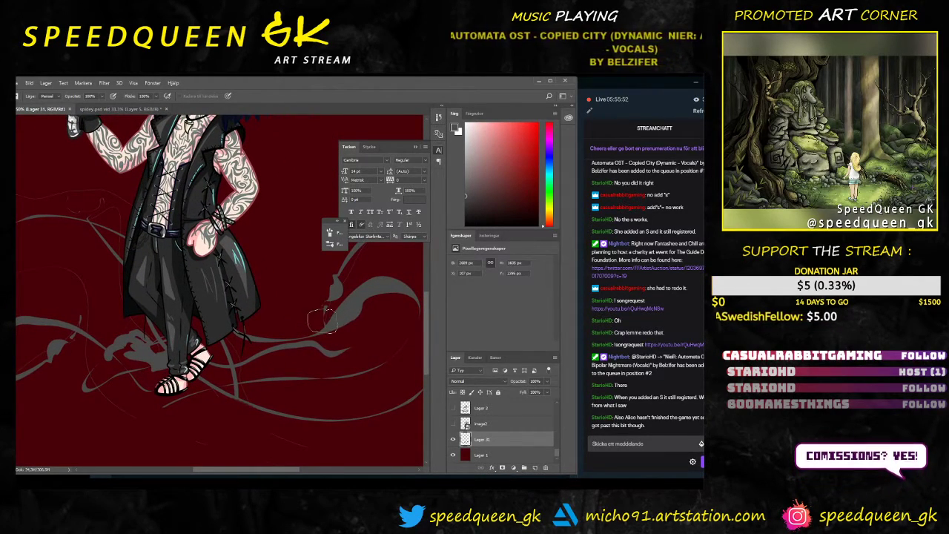
Step: Try painting dense grey strands around the character's feet with the swirl-shaped brush
{"action": "key", "text": "b"}
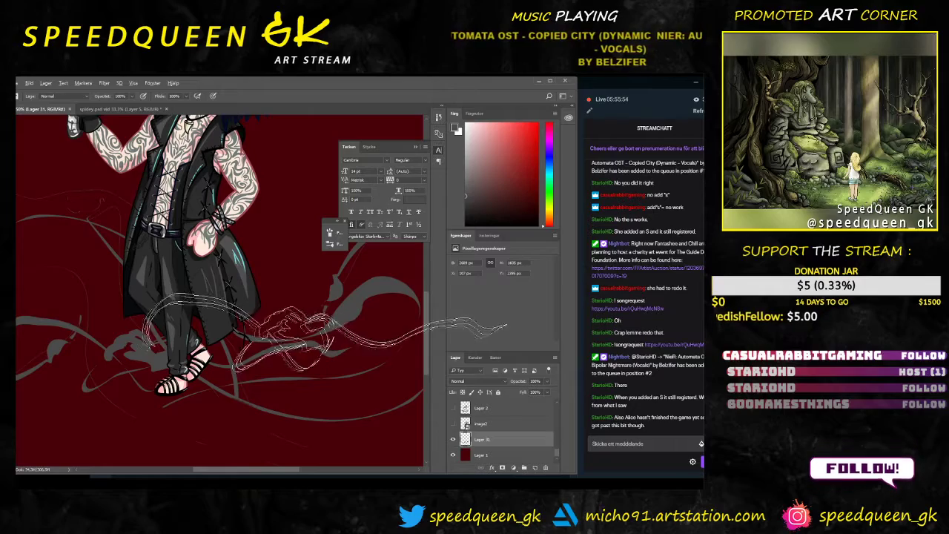
{"action": "mouse_move", "coordinate": [191, 369]}
{"action": "left_mouse_down"}
{"action": "mouse_move", "coordinate": [192, 398]}
{"action": "mouse_move", "coordinate": [223, 420]}
{"action": "left_mouse_up"}
{"action": "key", "text": "ctrl+minus"}
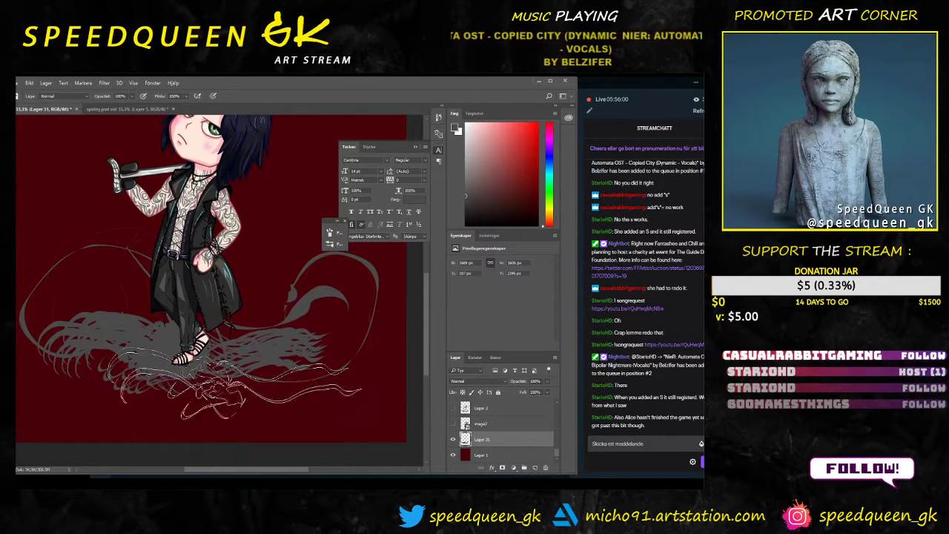
Step: Shrink the swirl brush tip and undo the dense strands painted around the feet
{"action": "right_click", "coordinate": [323, 376]}
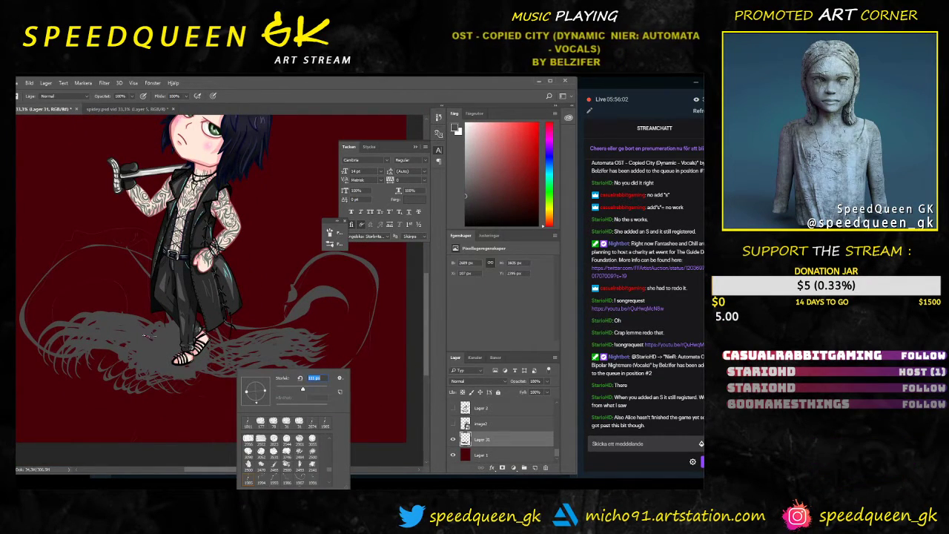
{"action": "left_click", "coordinate": [149, 336]}
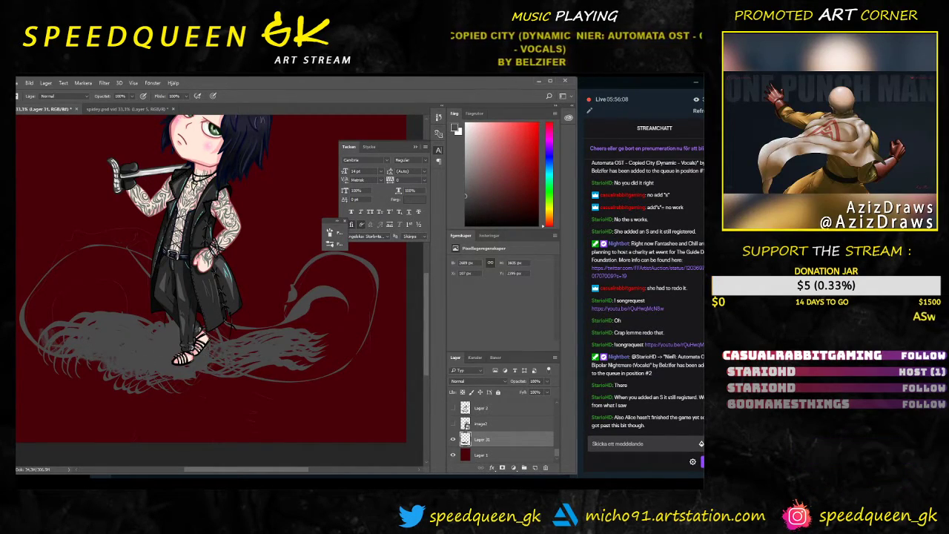
{"action": "left_click_drag", "start_coordinate": [149, 312], "coordinate": [108, 310]}
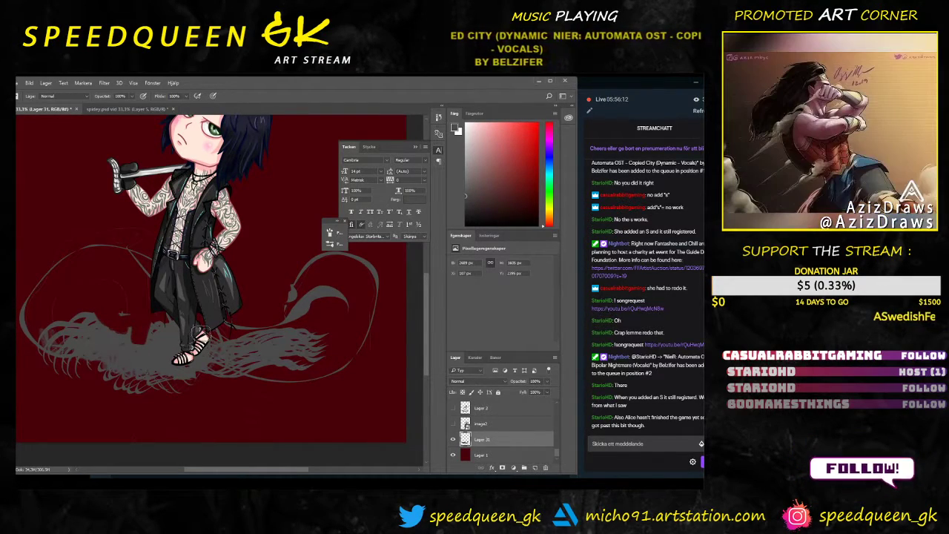
{"action": "key", "text": "e"}
{"action": "key", "text": "ctrl+alt+z"}
{"action": "key", "text": "ctrl+alt+z"}
{"action": "key", "text": "ctrl+alt+z"}
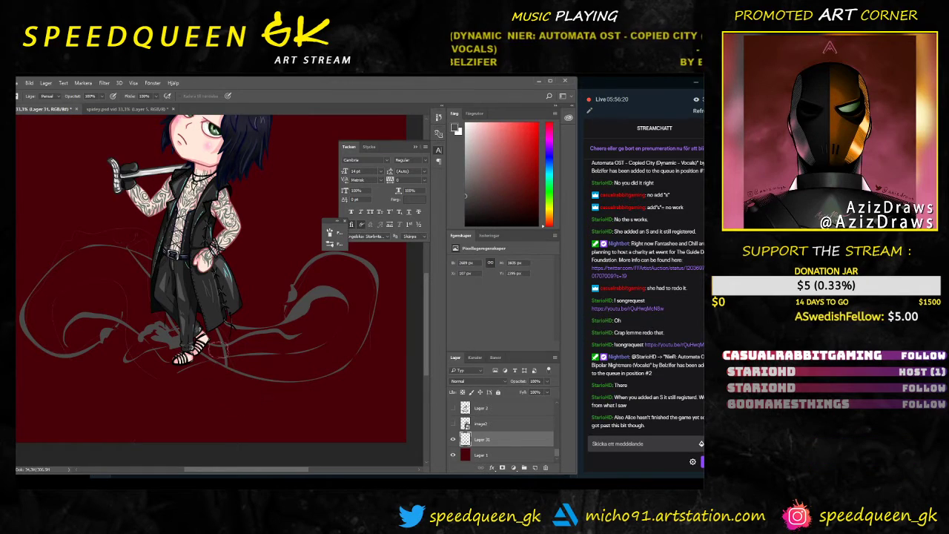
Step: Paint thin wavy strands around the feet and along the outer right-hand curl, undoing the strokes over the inner curl
{"action": "key", "text": "b"}
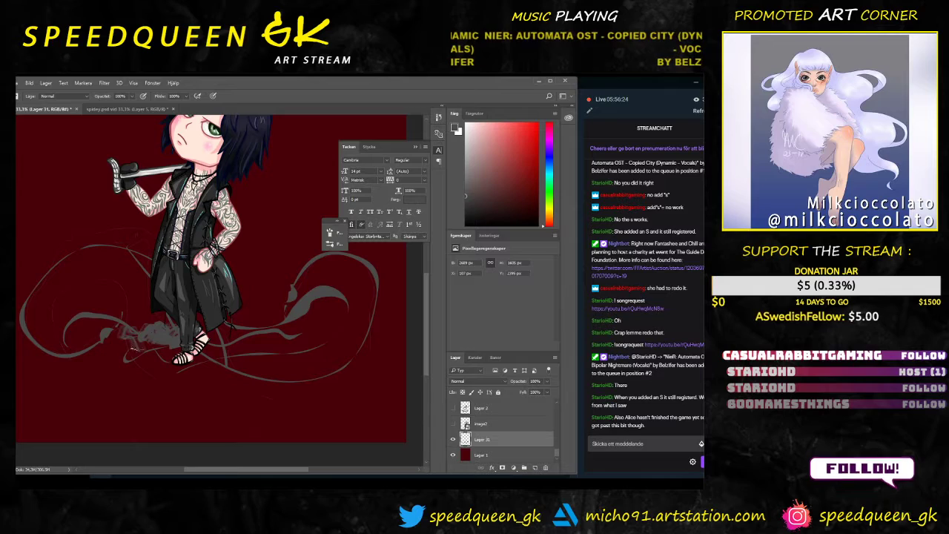
{"action": "mouse_move", "coordinate": [142, 333]}
{"action": "left_mouse_down"}
{"action": "mouse_move", "coordinate": [108, 342]}
{"action": "mouse_move", "coordinate": [223, 362]}
{"action": "mouse_move", "coordinate": [275, 335]}
{"action": "left_mouse_up"}
{"action": "mouse_move", "coordinate": [212, 340]}
{"action": "left_mouse_down"}
{"action": "mouse_move", "coordinate": [297, 336]}
{"action": "mouse_move", "coordinate": [260, 349]}
{"action": "mouse_move", "coordinate": [228, 342]}
{"action": "mouse_move", "coordinate": [243, 354]}
{"action": "mouse_move", "coordinate": [267, 347]}
{"action": "left_mouse_up"}
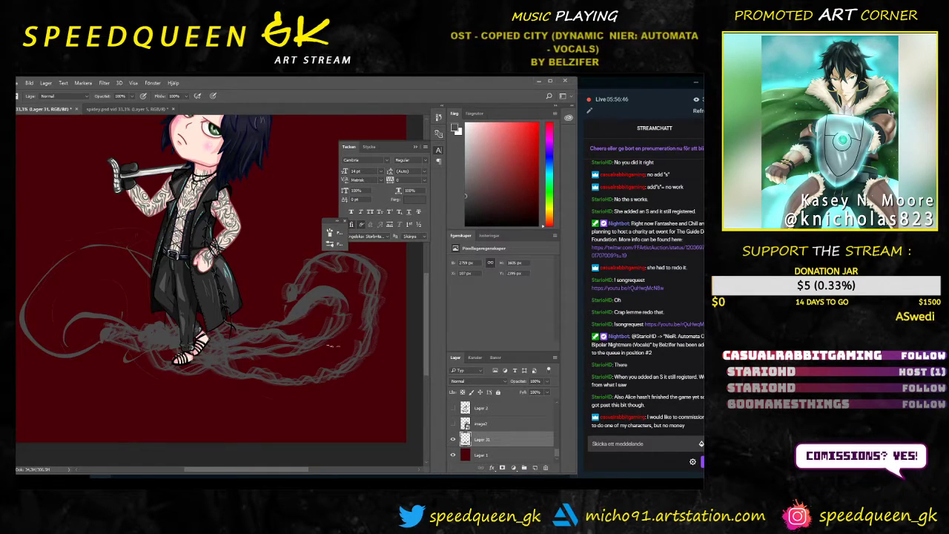
{"action": "key", "text": "ctrl+alt+z"}
{"action": "key", "text": "ctrl+alt+z"}
{"action": "key", "text": "ctrl+alt+z"}
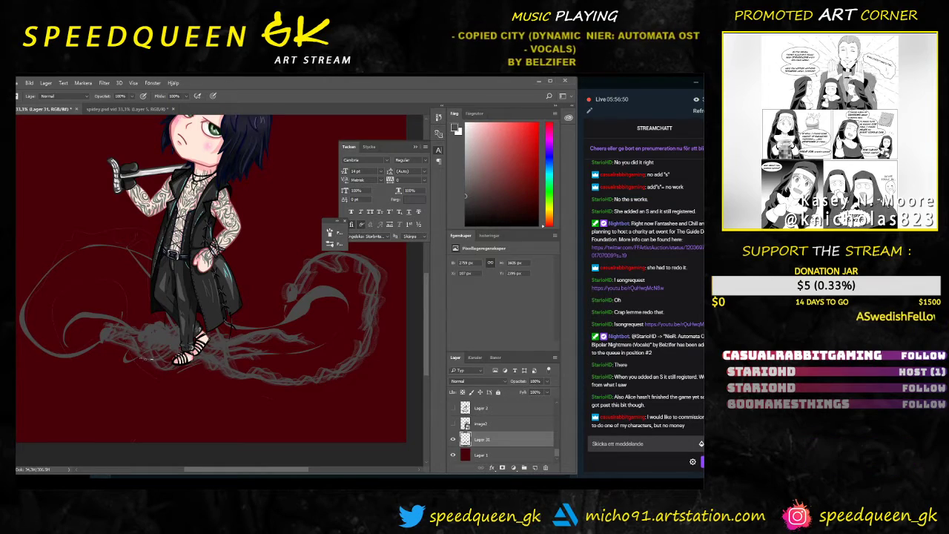
Step: Paint thin wavy strands along the left swirl, beneath the feet and at the tip of the right-hand curl
{"action": "mouse_move", "coordinate": [109, 333]}
{"action": "left_mouse_down"}
{"action": "mouse_move", "coordinate": [82, 325]}
{"action": "mouse_move", "coordinate": [49, 327]}
{"action": "mouse_move", "coordinate": [53, 334]}
{"action": "mouse_move", "coordinate": [115, 315]}
{"action": "mouse_move", "coordinate": [46, 310]}
{"action": "left_mouse_up"}
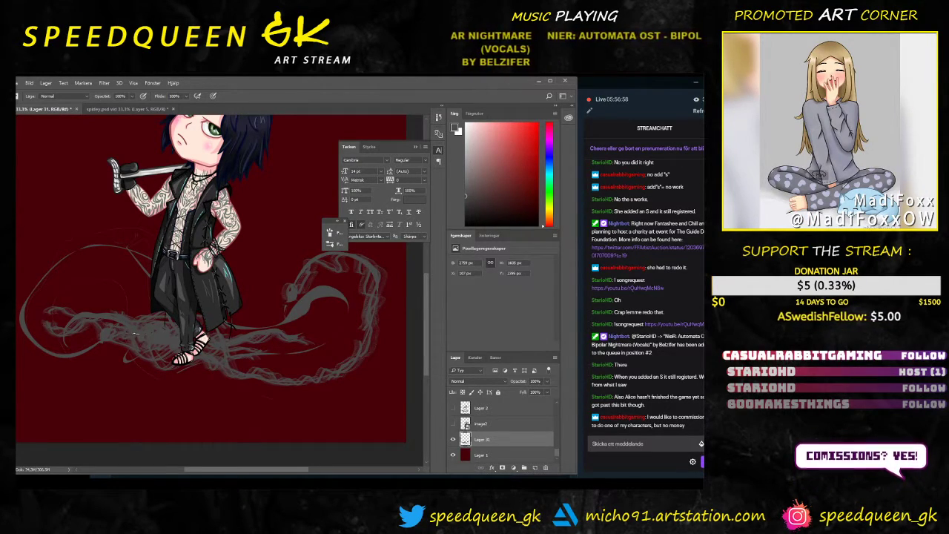
{"action": "left_click_drag", "start_coordinate": [114, 348], "coordinate": [196, 377]}
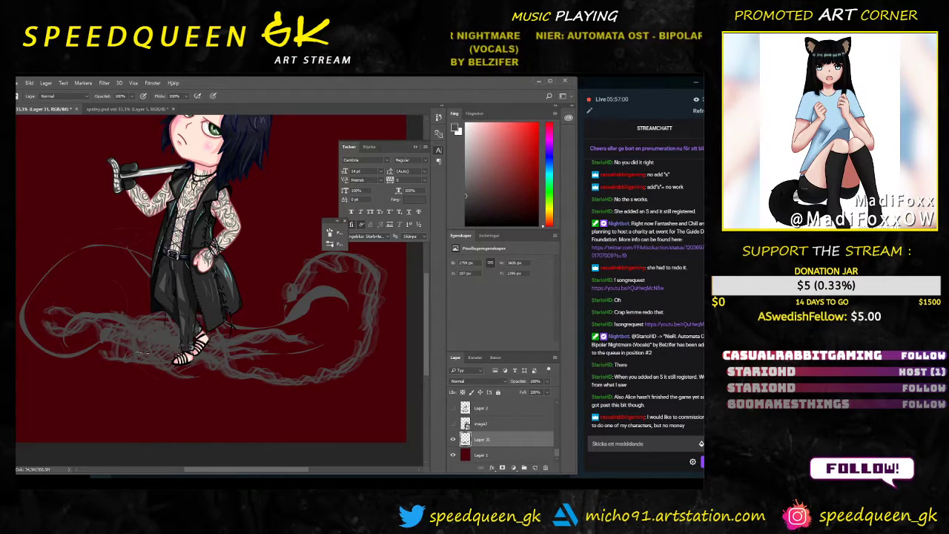
{"action": "left_click_drag", "start_coordinate": [141, 367], "coordinate": [172, 375]}
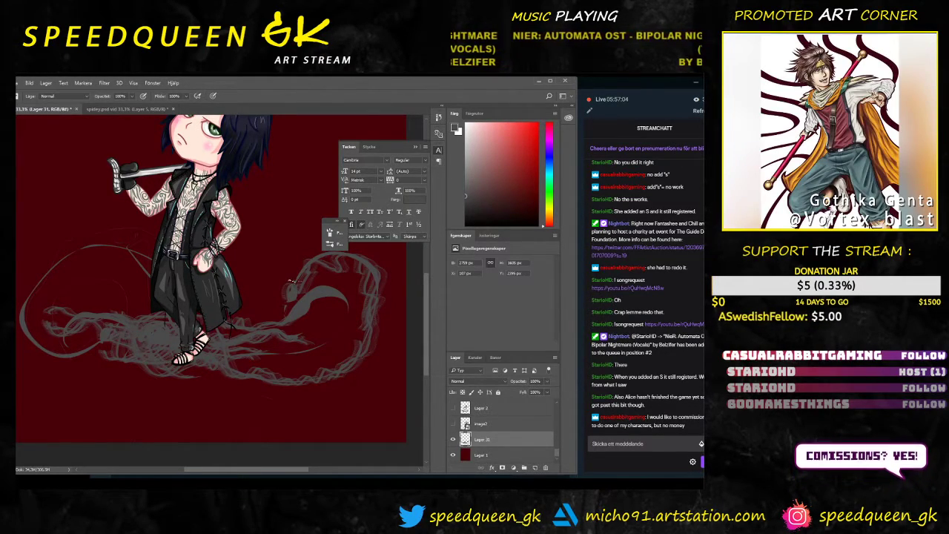
{"action": "mouse_move", "coordinate": [276, 286]}
{"action": "left_mouse_down"}
{"action": "mouse_move", "coordinate": [263, 293]}
{"action": "mouse_move", "coordinate": [293, 264]}
{"action": "left_mouse_up"}
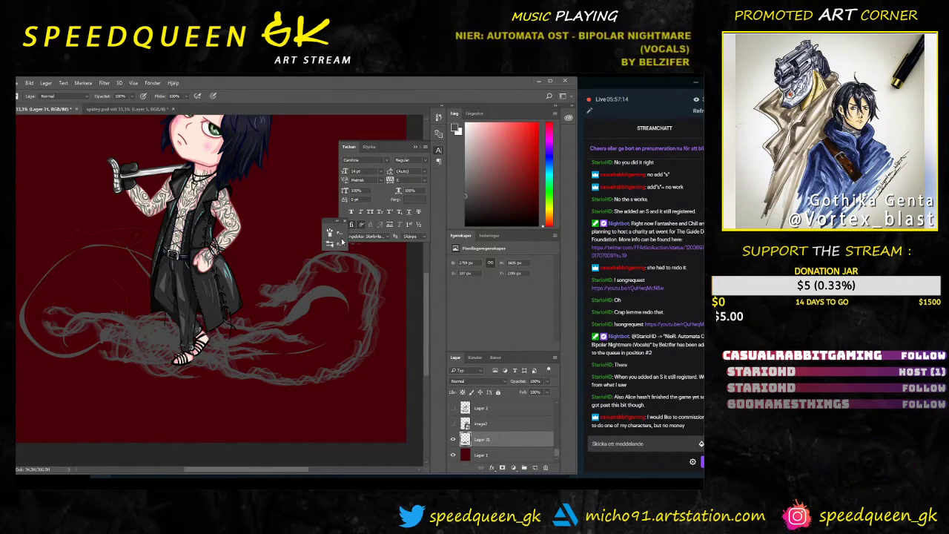
Step: Change the brush tip's angle and build up smoky strands along the left swirl and across the right side
{"action": "right_click", "coordinate": [261, 301]}
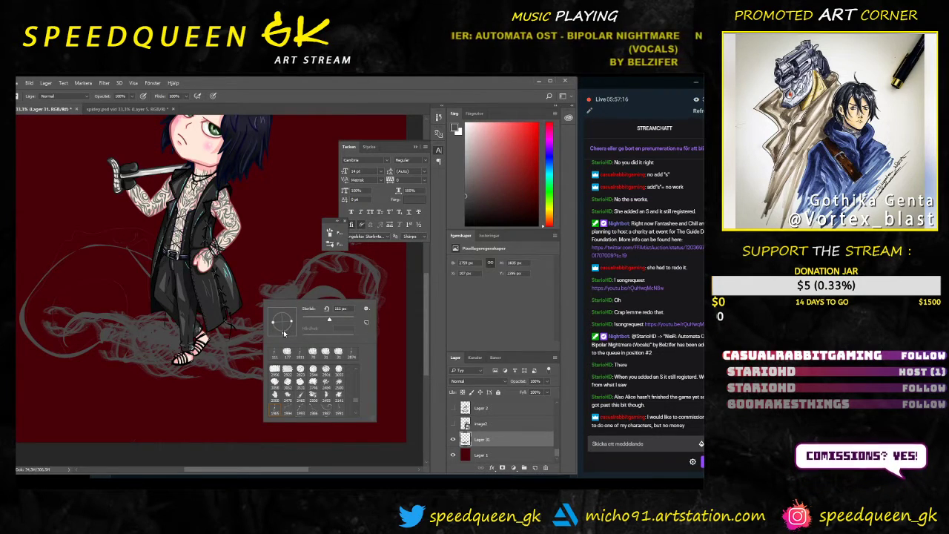
{"action": "left_click", "coordinate": [241, 333]}
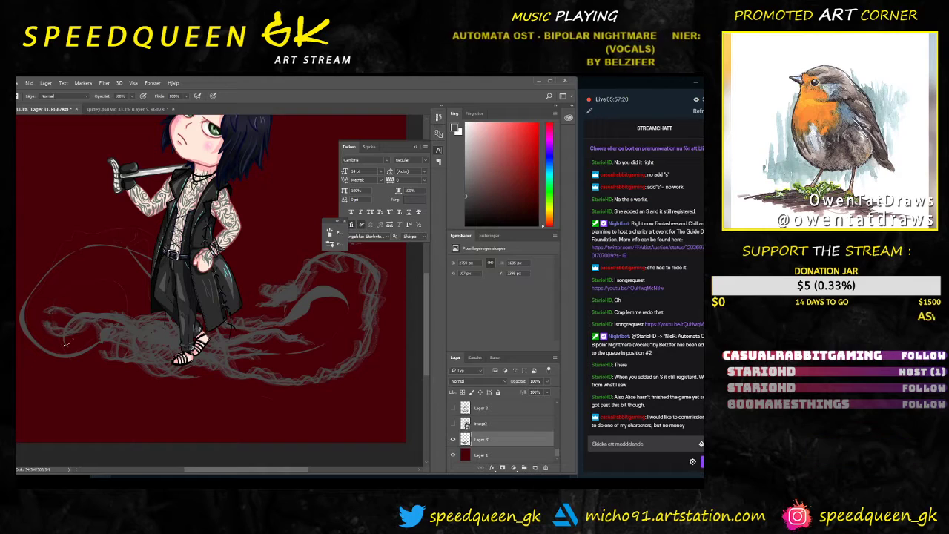
{"action": "left_click_drag", "start_coordinate": [89, 343], "coordinate": [124, 362]}
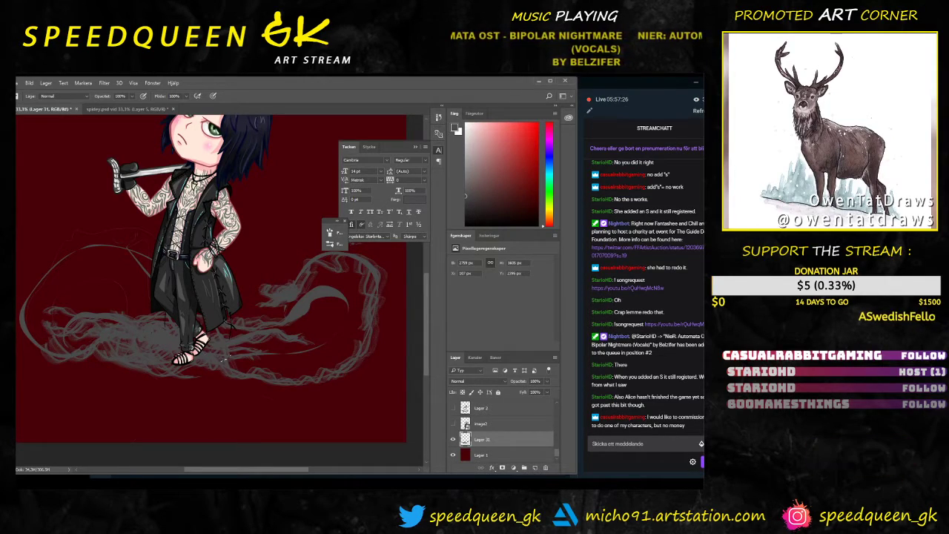
{"action": "key", "text": "ctrl+minus"}
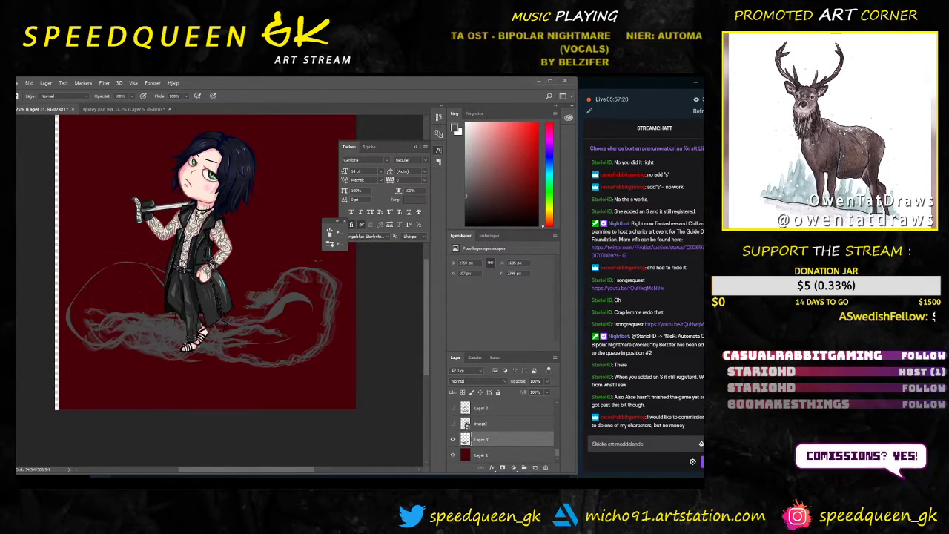
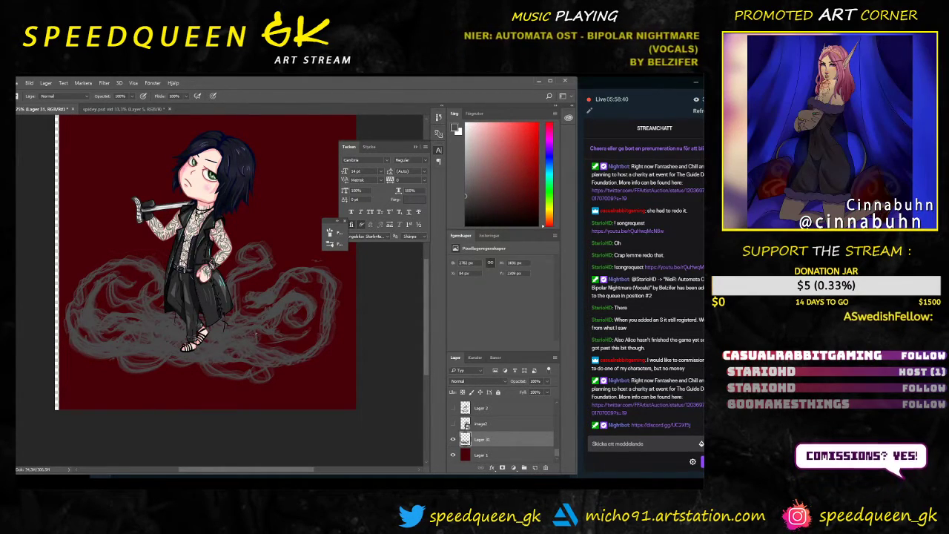
{"action": "left_click_drag", "start_coordinate": [255, 334], "coordinate": [320, 340]}
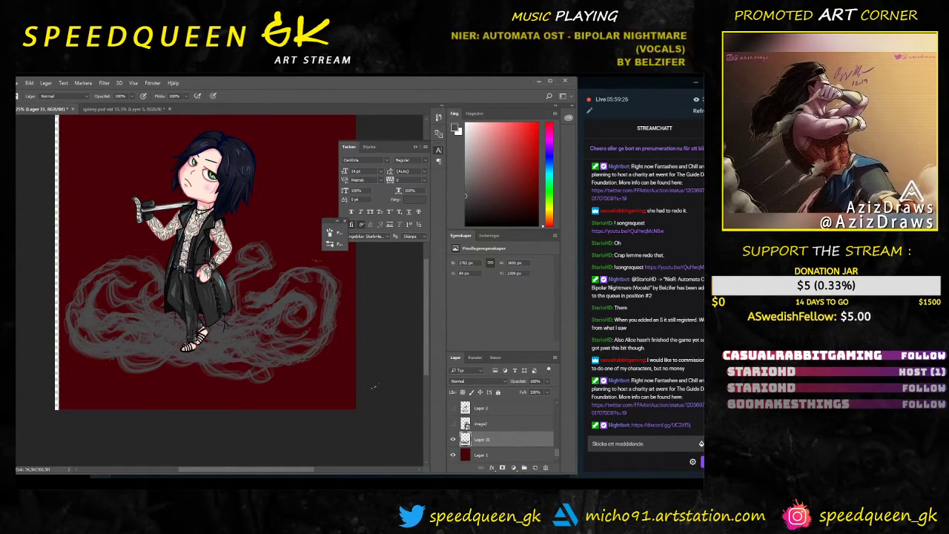
Step: Compare the illustration with and without the swirl layer and check that layer's opacity setting
{"action": "left_click", "coordinate": [453, 440]}
{"action": "left_click", "coordinate": [453, 439]}
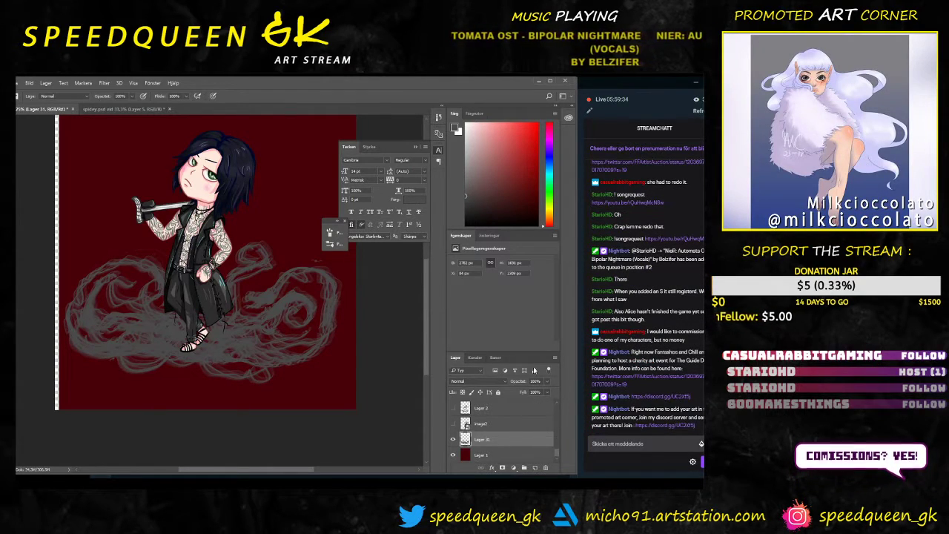
{"action": "left_click", "coordinate": [548, 382]}
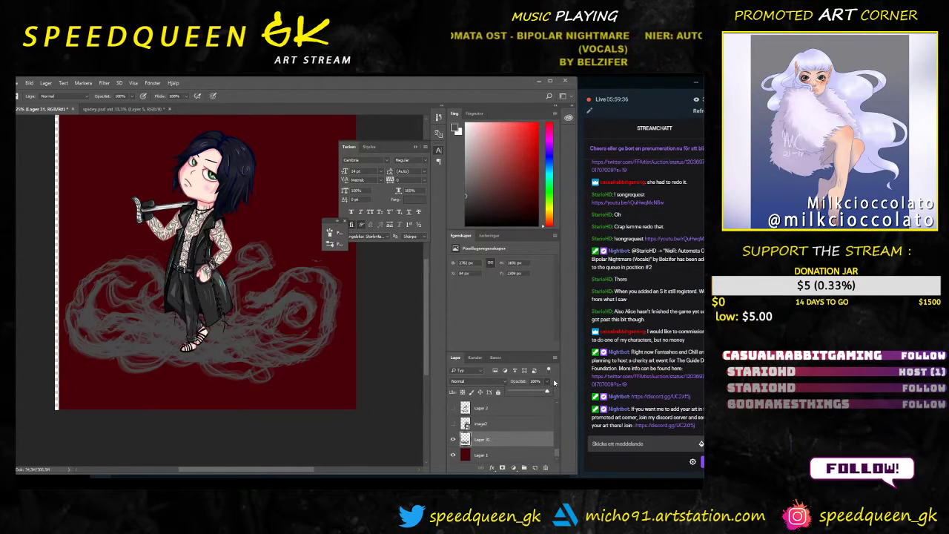
{"action": "left_click", "coordinate": [550, 382]}
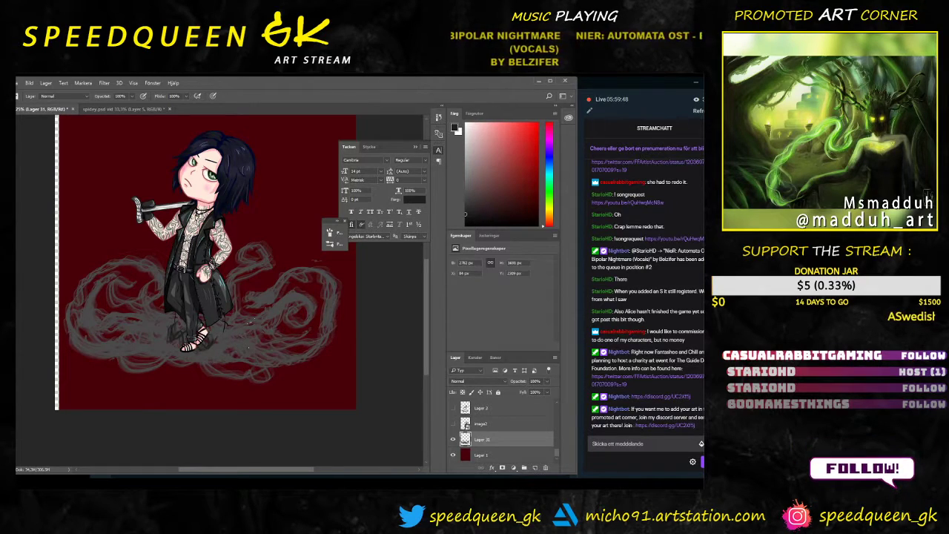
Step: Resize the brush and paint dark grey strands around the feet, over the left swirl and along the right-hand curls
{"action": "right_click", "coordinate": [321, 366]}
{"action": "left_click_drag", "start_coordinate": [319, 368], "coordinate": [322, 367]}
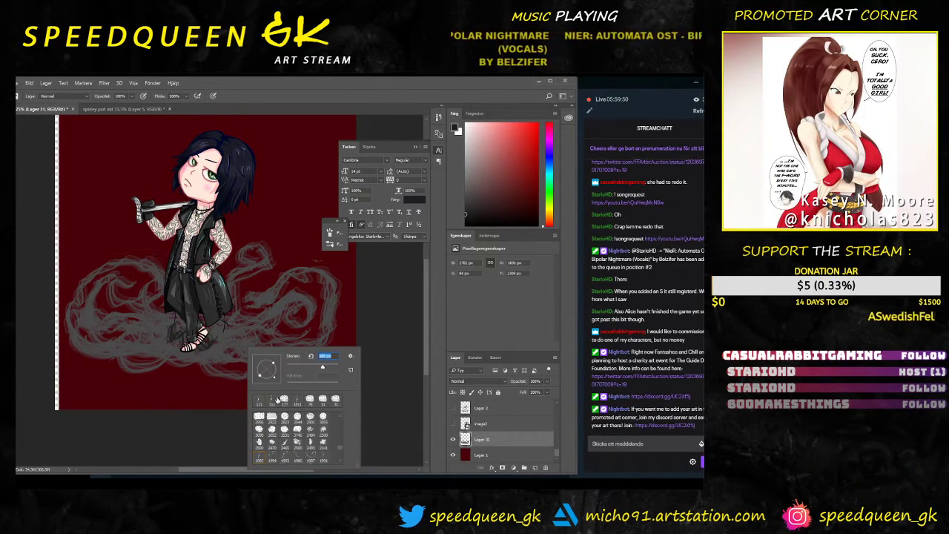
{"action": "mouse_move", "coordinate": [185, 334]}
{"action": "left_mouse_down"}
{"action": "mouse_move", "coordinate": [199, 354]}
{"action": "mouse_move", "coordinate": [139, 314]}
{"action": "mouse_move", "coordinate": [146, 335]}
{"action": "mouse_move", "coordinate": [157, 333]}
{"action": "mouse_move", "coordinate": [145, 316]}
{"action": "mouse_move", "coordinate": [121, 321]}
{"action": "left_mouse_up"}
{"action": "mouse_move", "coordinate": [179, 335]}
{"action": "left_mouse_down"}
{"action": "mouse_move", "coordinate": [147, 332]}
{"action": "mouse_move", "coordinate": [148, 341]}
{"action": "mouse_move", "coordinate": [118, 343]}
{"action": "mouse_move", "coordinate": [138, 350]}
{"action": "mouse_move", "coordinate": [241, 329]}
{"action": "left_mouse_up"}
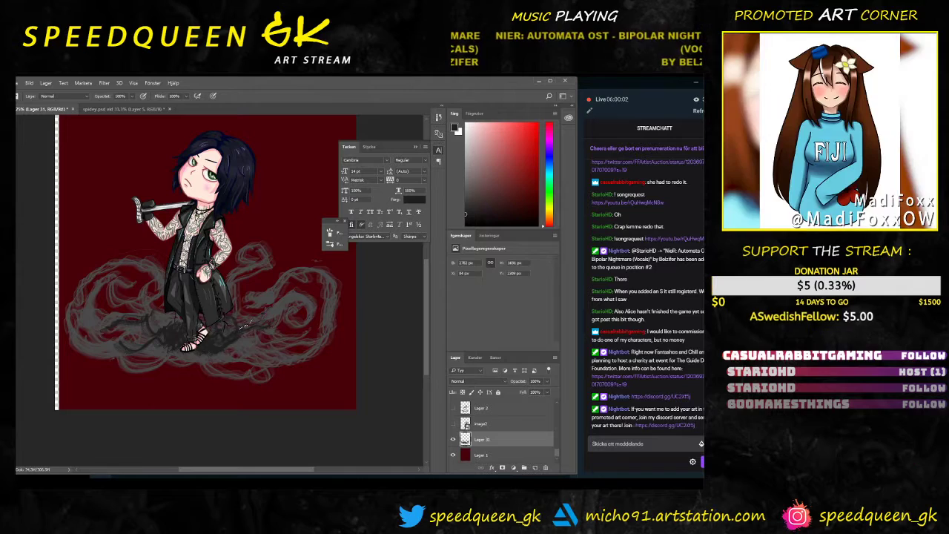
{"action": "mouse_move", "coordinate": [239, 351]}
{"action": "left_mouse_down"}
{"action": "mouse_move", "coordinate": [270, 361]}
{"action": "mouse_move", "coordinate": [253, 355]}
{"action": "mouse_move", "coordinate": [255, 342]}
{"action": "mouse_move", "coordinate": [279, 355]}
{"action": "mouse_move", "coordinate": [255, 355]}
{"action": "mouse_move", "coordinate": [314, 348]}
{"action": "mouse_move", "coordinate": [325, 293]}
{"action": "left_mouse_up"}
{"action": "right_click", "coordinate": [304, 312]}
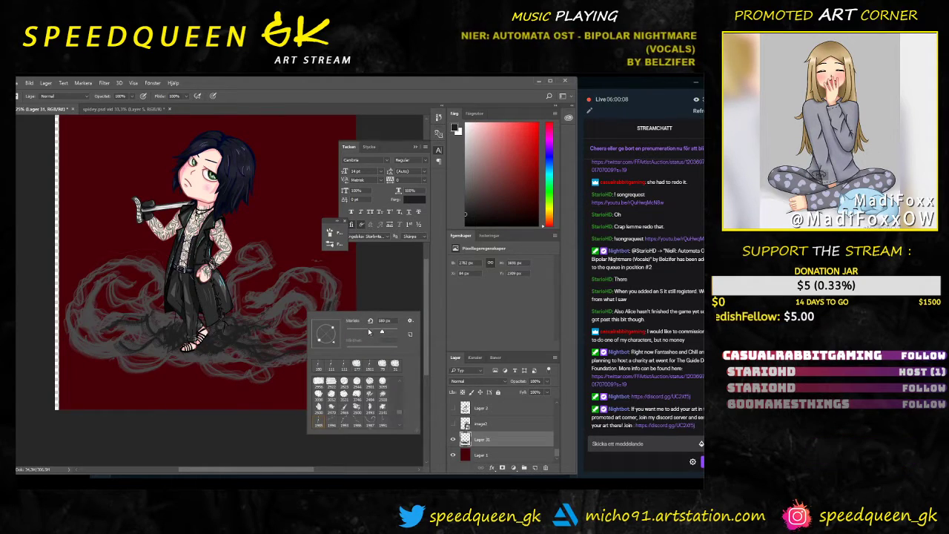
{"action": "left_click", "coordinate": [264, 288]}
{"action": "mouse_move", "coordinate": [262, 296]}
{"action": "left_mouse_down"}
{"action": "mouse_move", "coordinate": [291, 271]}
{"action": "mouse_move", "coordinate": [312, 266]}
{"action": "mouse_move", "coordinate": [331, 291]}
{"action": "left_mouse_up"}
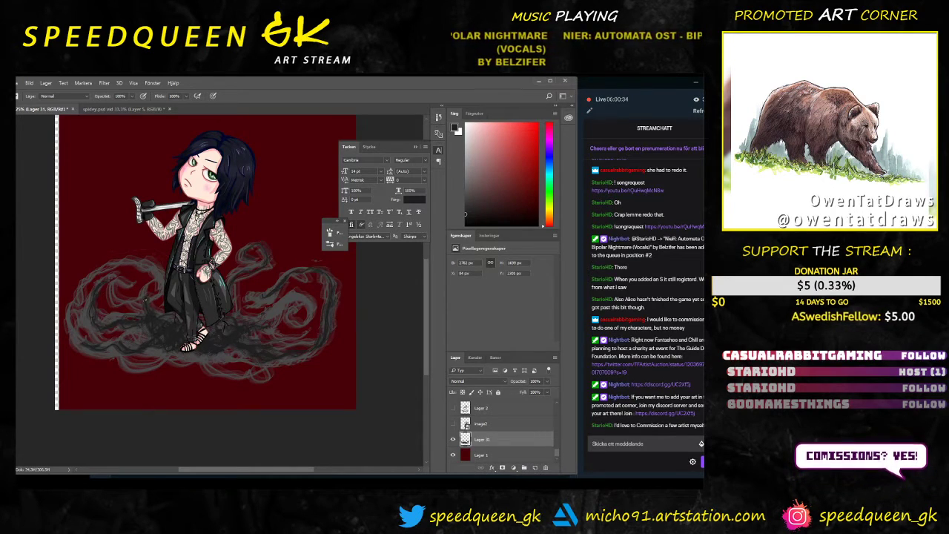
Step: Switch to black and paint thin strands on both sides of the feet
{"action": "left_click_drag", "start_coordinate": [147, 329], "coordinate": [130, 343]}
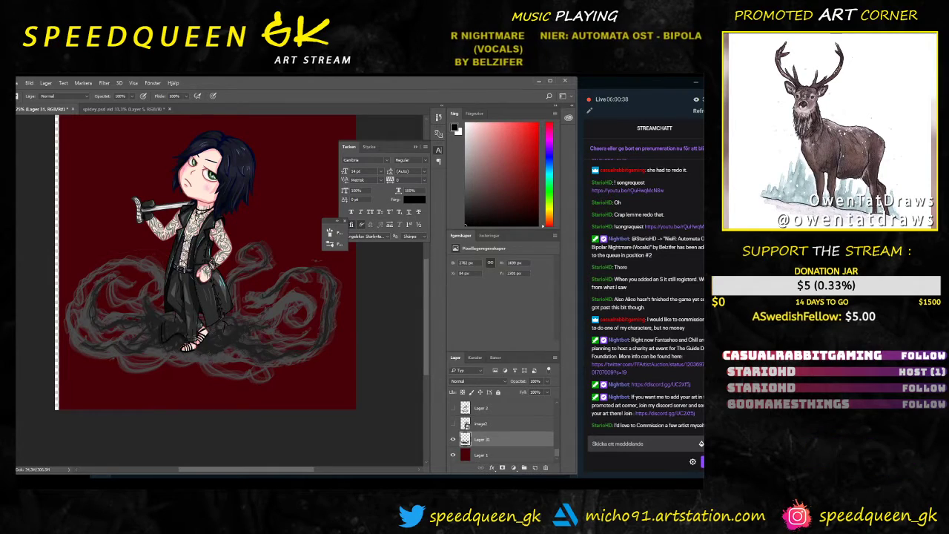
{"action": "mouse_move", "coordinate": [160, 335]}
{"action": "left_mouse_down"}
{"action": "mouse_move", "coordinate": [136, 341]}
{"action": "mouse_move", "coordinate": [150, 336]}
{"action": "left_mouse_up"}
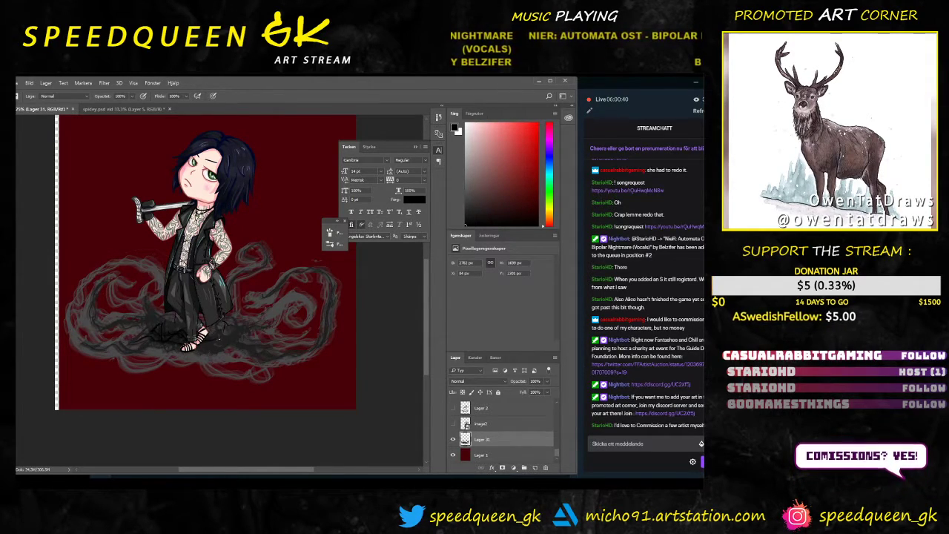
{"action": "left_click_drag", "start_coordinate": [211, 340], "coordinate": [249, 326]}
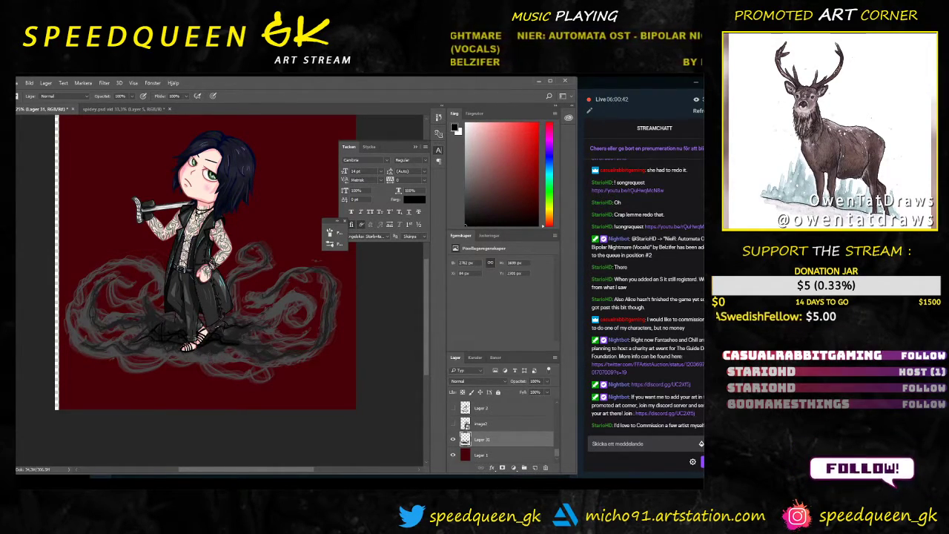
{"action": "left_click_drag", "start_coordinate": [157, 324], "coordinate": [151, 343]}
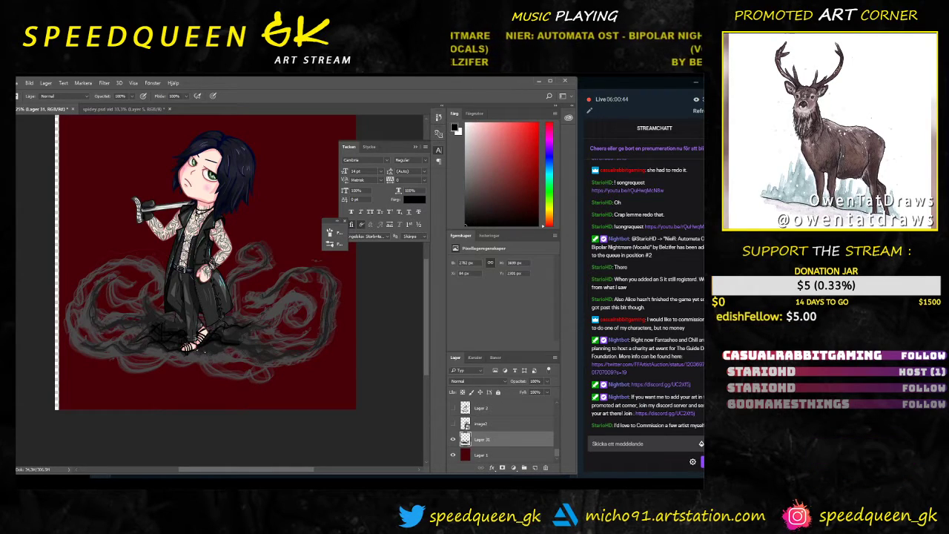
Step: Choose a rougher brush preset, reduce its size and paint a solid black mass behind the feet
{"action": "right_click", "coordinate": [204, 352]}
{"action": "left_click_drag", "start_coordinate": [271, 372], "coordinate": [276, 372]}
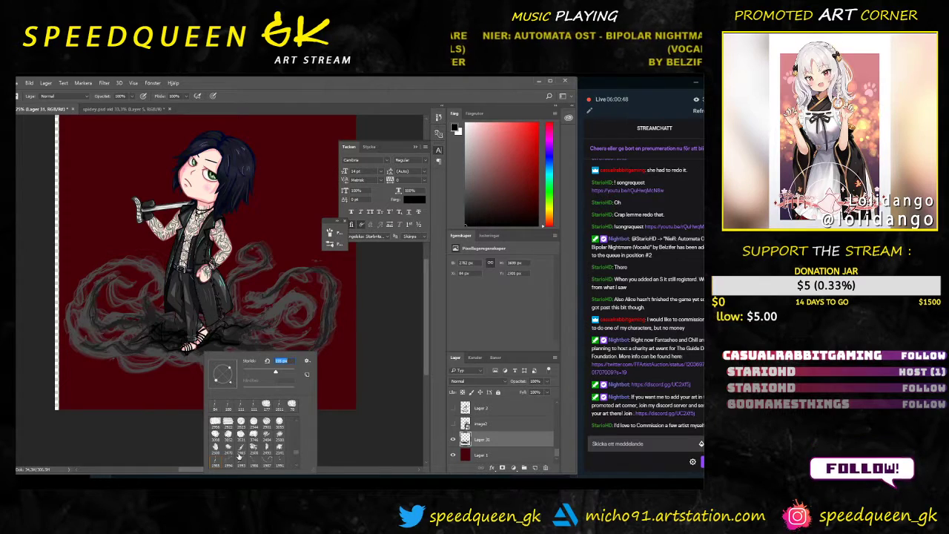
{"action": "left_click", "coordinate": [254, 449]}
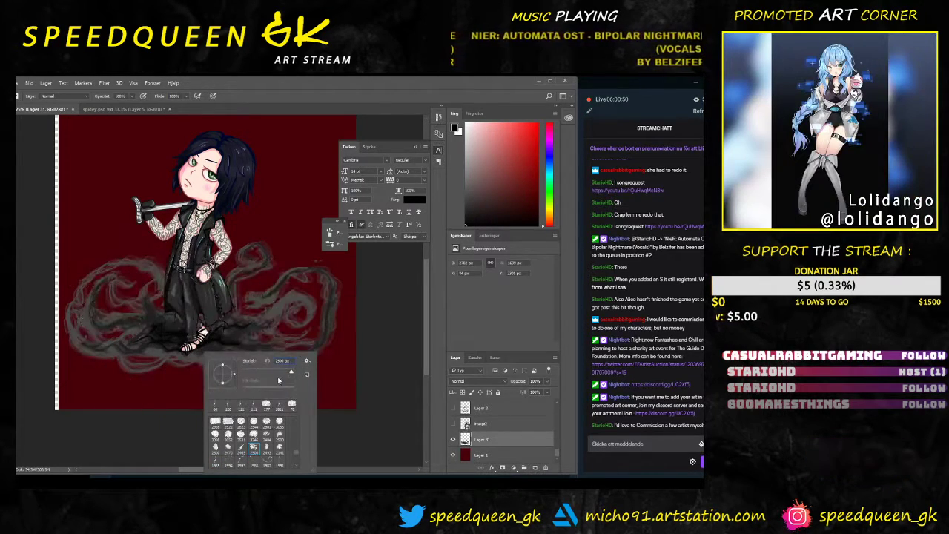
{"action": "mouse_move", "coordinate": [167, 329]}
{"action": "left_mouse_down"}
{"action": "mouse_move", "coordinate": [215, 340]}
{"action": "mouse_move", "coordinate": [254, 326]}
{"action": "left_mouse_up"}
{"action": "left_click_drag", "start_coordinate": [167, 334], "coordinate": [202, 342]}
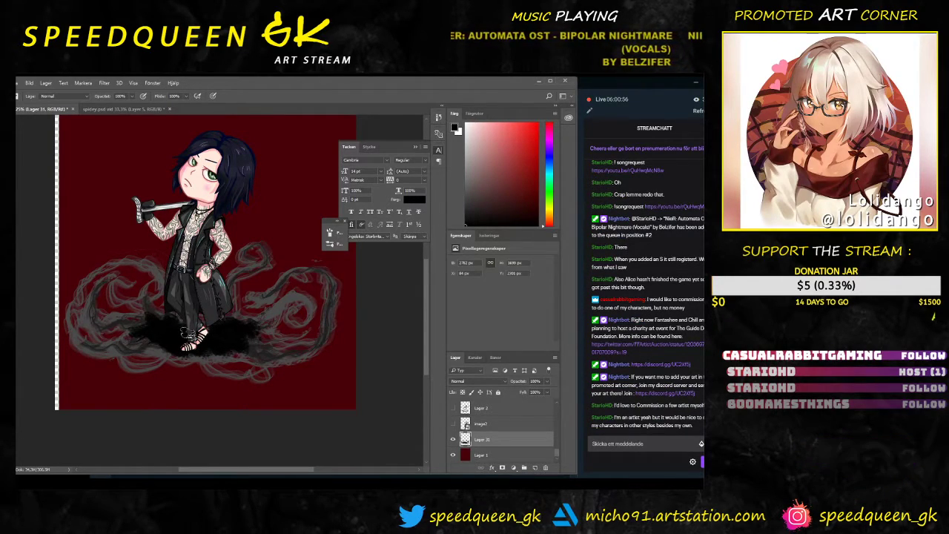
Step: Set the brush's size control to pen pressure in its shape dynamics so strokes taper
{"action": "right_click", "coordinate": [257, 325]}
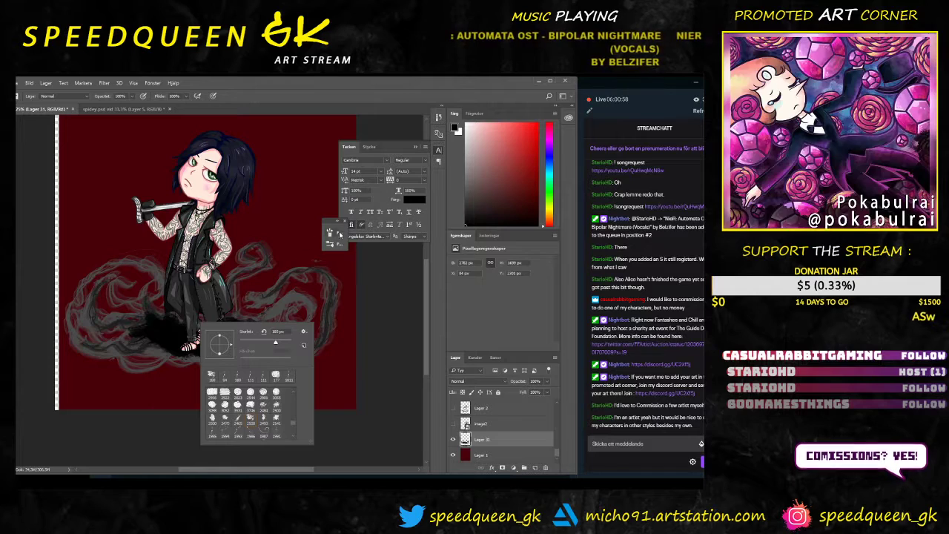
{"action": "left_click", "coordinate": [336, 233]}
{"action": "left_click", "coordinate": [158, 262]}
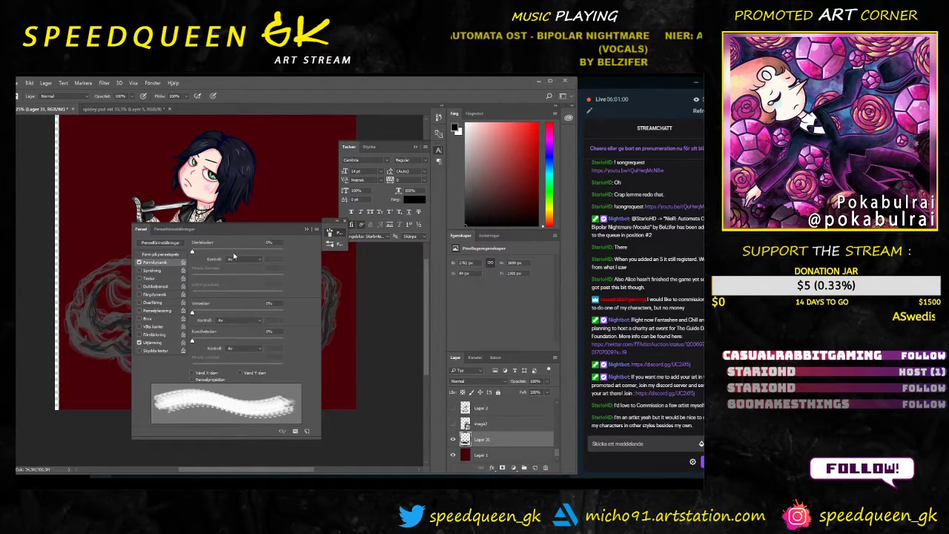
{"action": "left_click", "coordinate": [248, 259]}
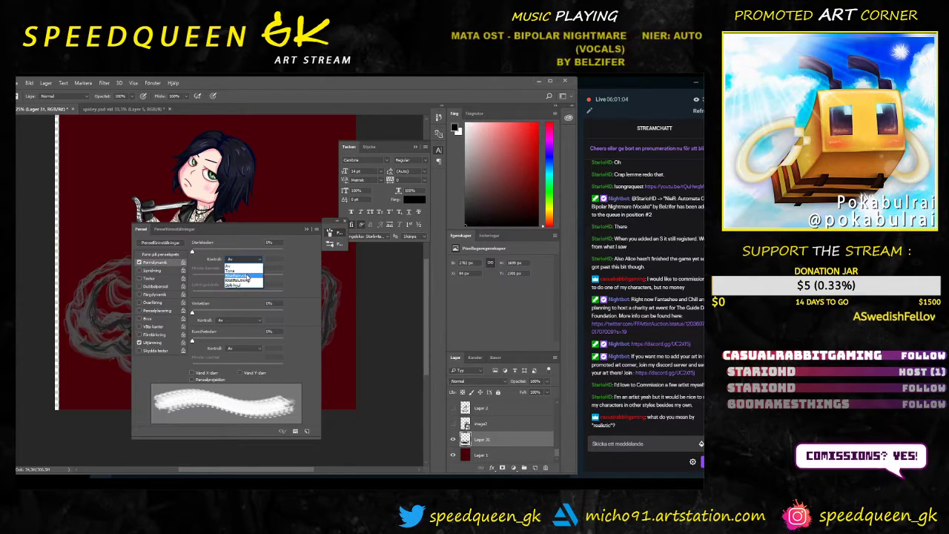
{"action": "left_click", "coordinate": [252, 276]}
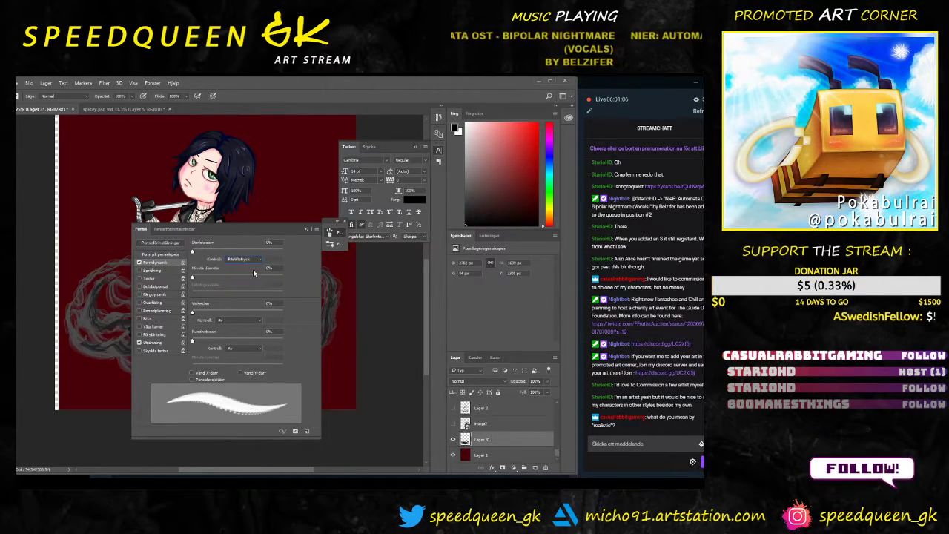
{"action": "left_click", "coordinate": [309, 228]}
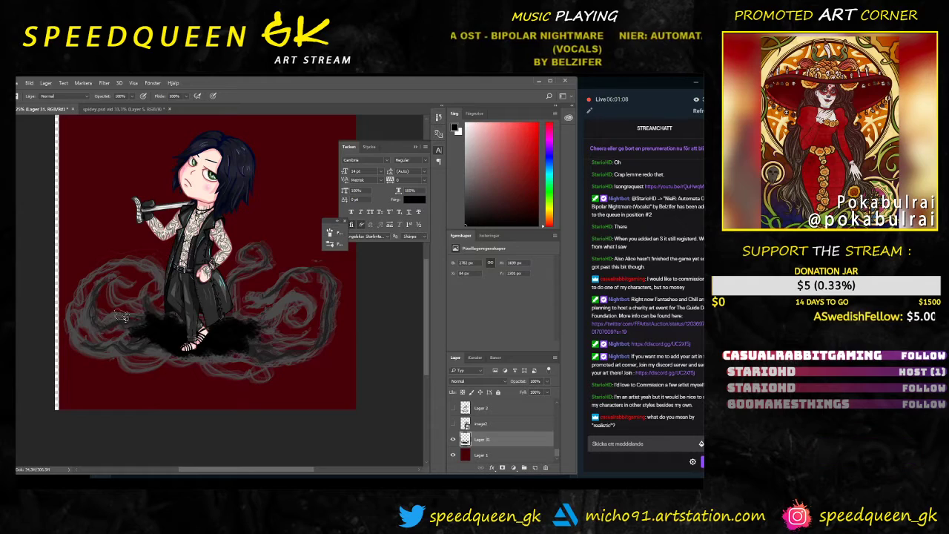
Step: Paint tapered black wisps rising out of the dark mass on both sides of the legs
{"action": "mouse_move", "coordinate": [121, 316]}
{"action": "left_mouse_down"}
{"action": "mouse_move", "coordinate": [153, 338]}
{"action": "mouse_move", "coordinate": [117, 320]}
{"action": "mouse_move", "coordinate": [153, 328]}
{"action": "mouse_move", "coordinate": [141, 320]}
{"action": "mouse_move", "coordinate": [149, 347]}
{"action": "mouse_move", "coordinate": [134, 324]}
{"action": "mouse_move", "coordinate": [160, 344]}
{"action": "mouse_move", "coordinate": [147, 342]}
{"action": "mouse_move", "coordinate": [158, 344]}
{"action": "mouse_move", "coordinate": [164, 321]}
{"action": "mouse_move", "coordinate": [147, 318]}
{"action": "mouse_move", "coordinate": [151, 297]}
{"action": "mouse_move", "coordinate": [148, 323]}
{"action": "mouse_move", "coordinate": [156, 328]}
{"action": "mouse_move", "coordinate": [146, 301]}
{"action": "mouse_move", "coordinate": [165, 325]}
{"action": "mouse_move", "coordinate": [147, 303]}
{"action": "mouse_move", "coordinate": [152, 322]}
{"action": "mouse_move", "coordinate": [159, 276]}
{"action": "mouse_move", "coordinate": [143, 317]}
{"action": "mouse_move", "coordinate": [166, 324]}
{"action": "left_mouse_up"}
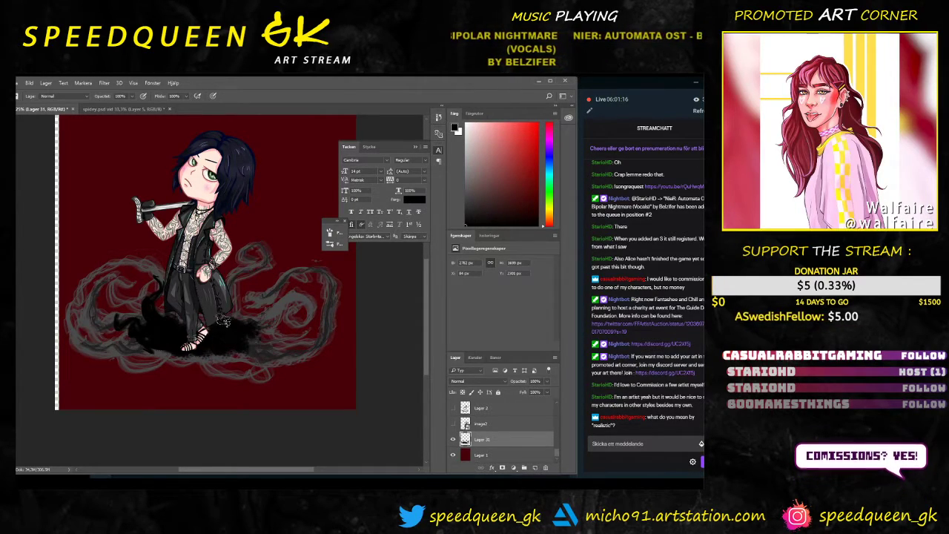
{"action": "left_click_drag", "start_coordinate": [224, 320], "coordinate": [239, 280]}
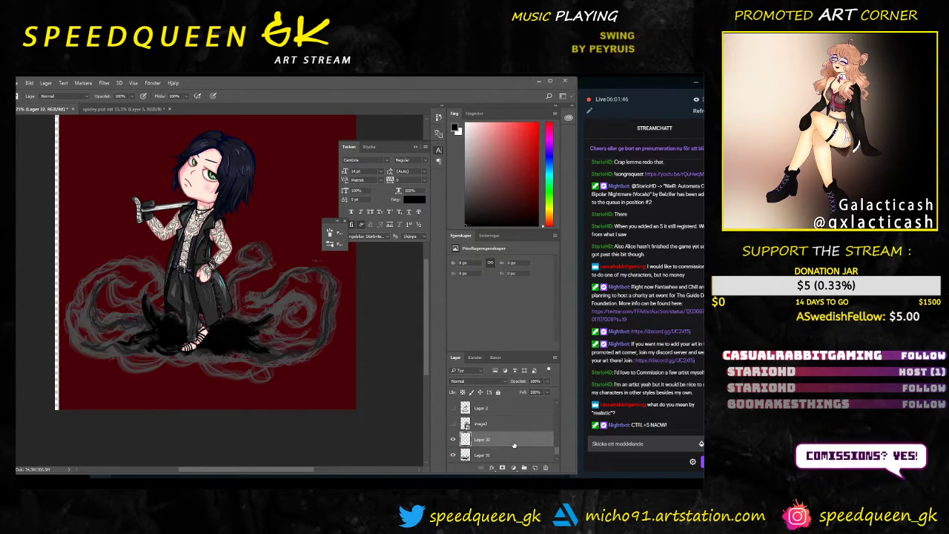
{"action": "right_click", "coordinate": [280, 328]}
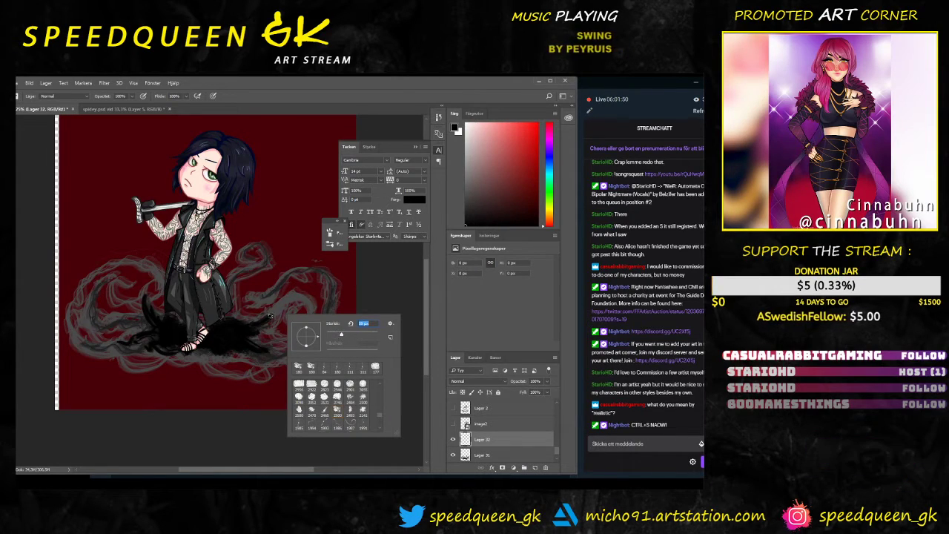
{"action": "left_click", "coordinate": [268, 318]}
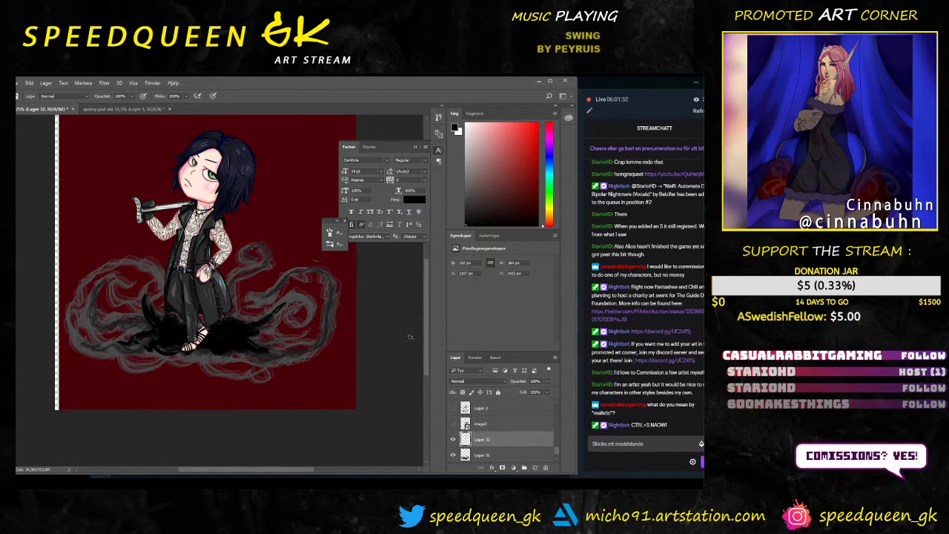
{"action": "key", "text": "ctrl+alt+z"}
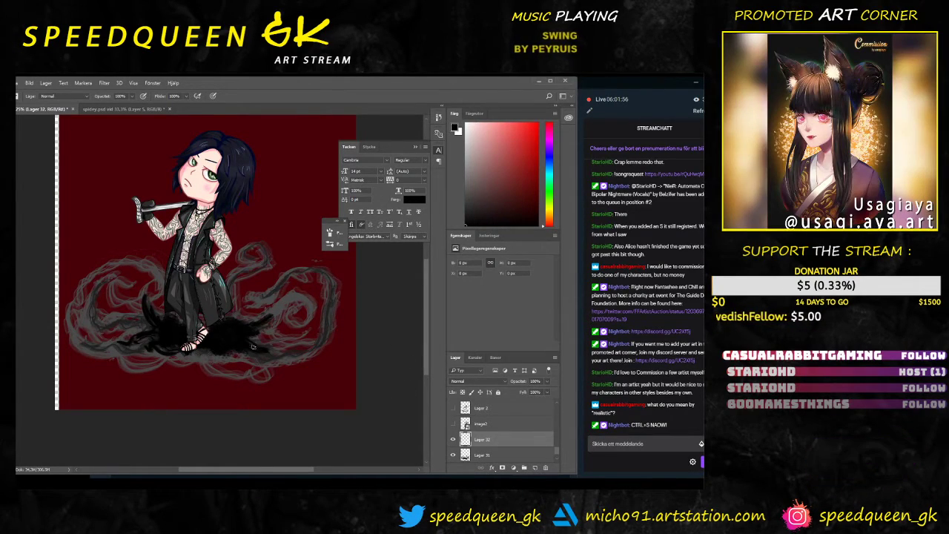
Step: Choose a different textured brush preset from the end of the brush list and test it beside the feet
{"action": "right_click", "coordinate": [336, 374]}
{"action": "left_click", "coordinate": [352, 369]}
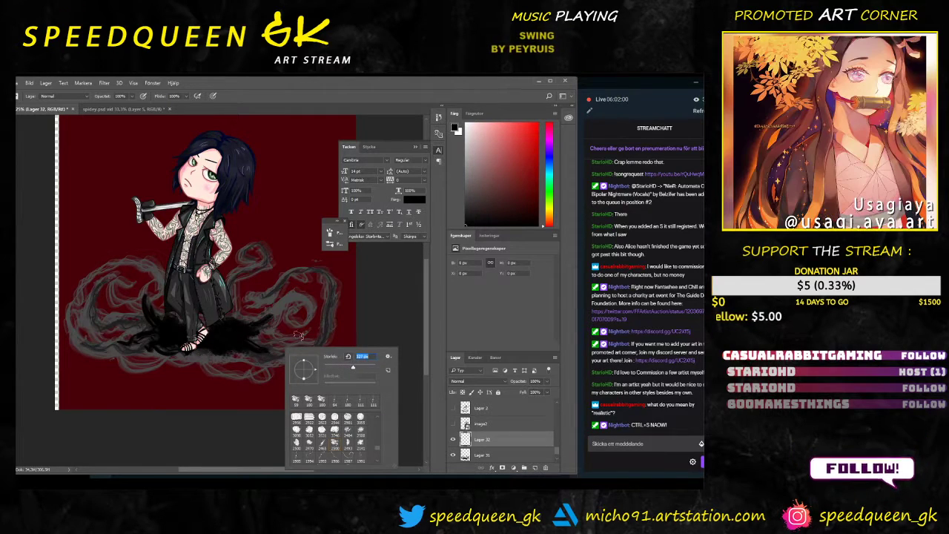
{"action": "left_click_drag", "start_coordinate": [378, 451], "coordinate": [378, 460]}
{"action": "left_click", "coordinate": [335, 431]}
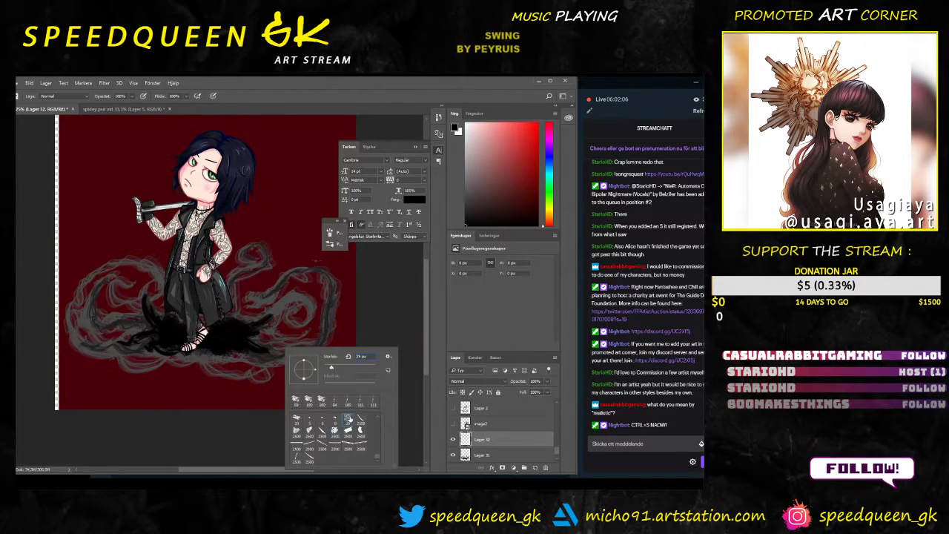
{"action": "left_click", "coordinate": [265, 313]}
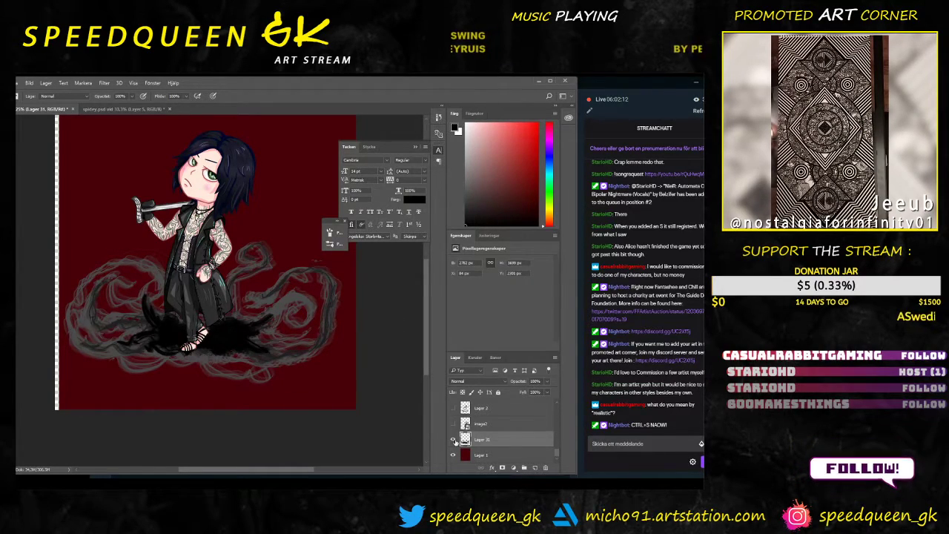
Step: Hide the swirl layer, add a new layer above it and try a curved black stroke beside the feet, undoing it
{"action": "left_click", "coordinate": [454, 440]}
{"action": "left_click", "coordinate": [536, 468]}
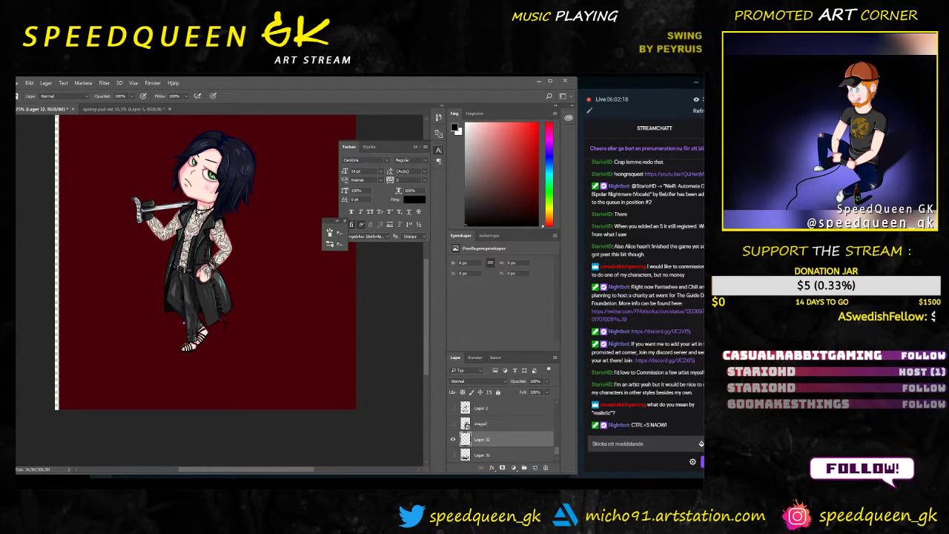
{"action": "mouse_move", "coordinate": [184, 323]}
{"action": "left_mouse_down"}
{"action": "mouse_move", "coordinate": [127, 335]}
{"action": "mouse_move", "coordinate": [105, 312]}
{"action": "left_mouse_up"}
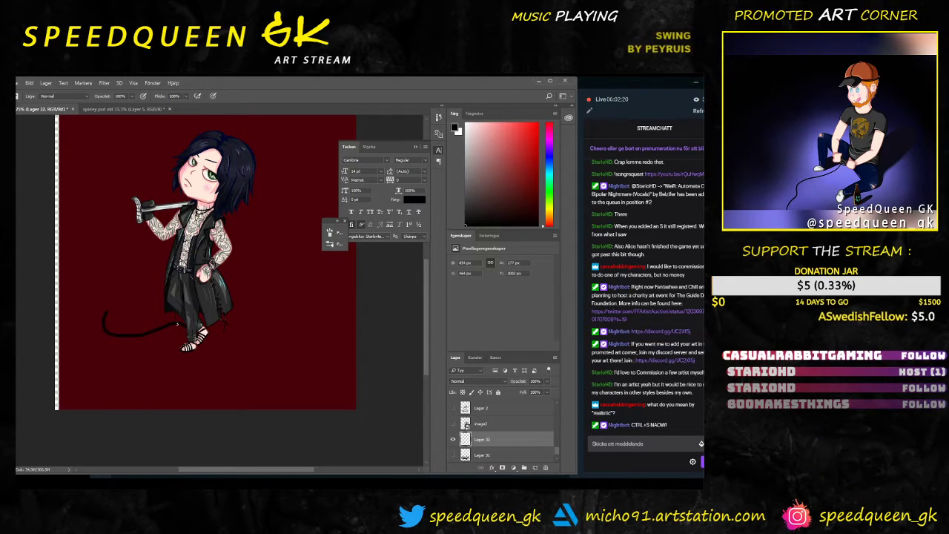
{"action": "key", "text": "ctrl+z"}
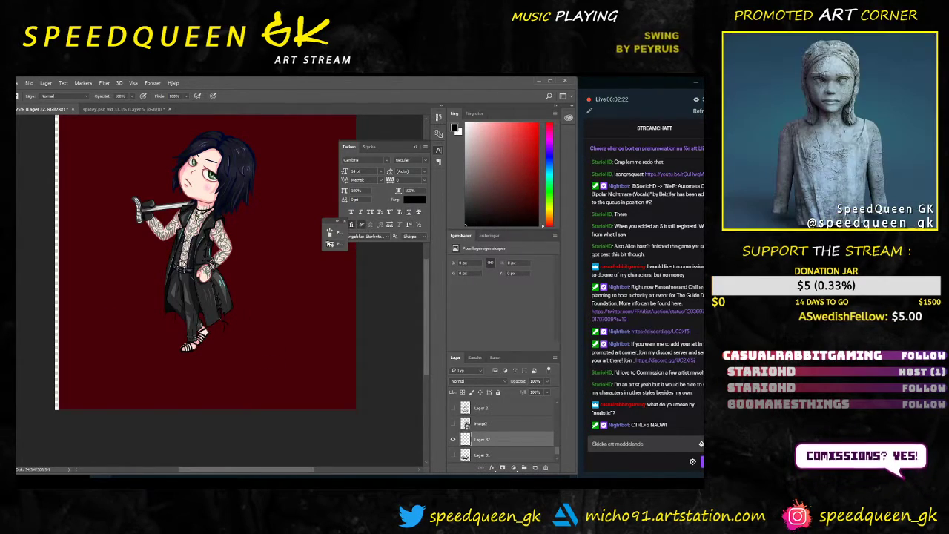
Step: Set the new brush's size control to pen pressure in its shape dynamics
{"action": "left_click", "coordinate": [336, 238]}
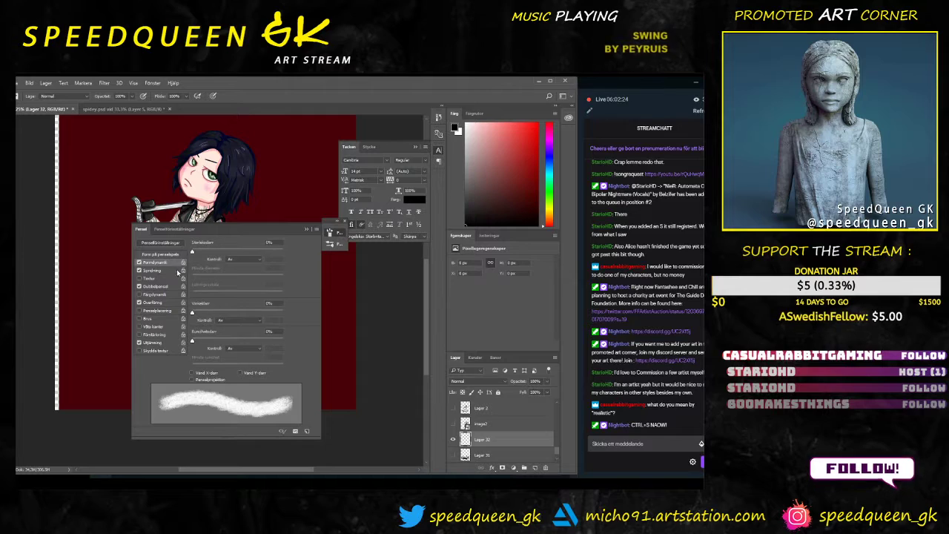
{"action": "left_click", "coordinate": [237, 259]}
{"action": "left_click", "coordinate": [237, 269]}
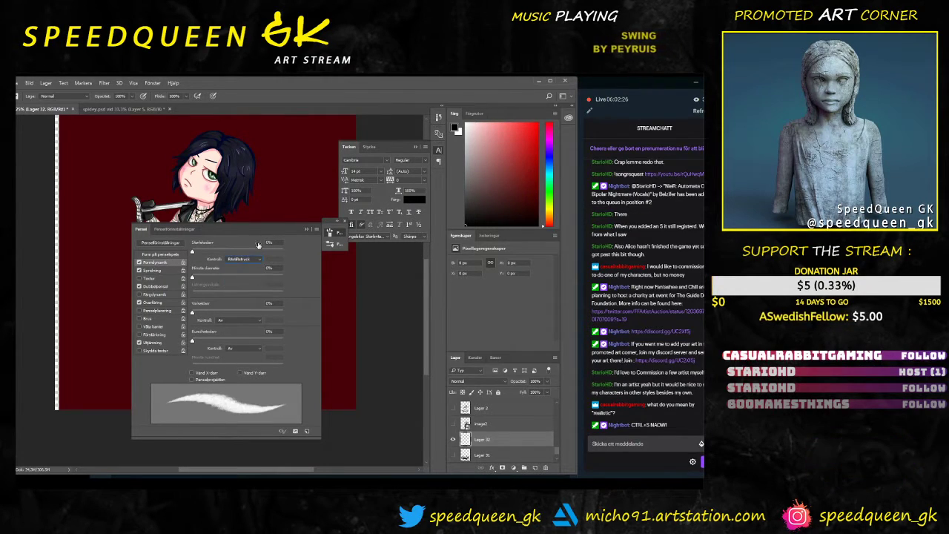
{"action": "left_click", "coordinate": [308, 231]}
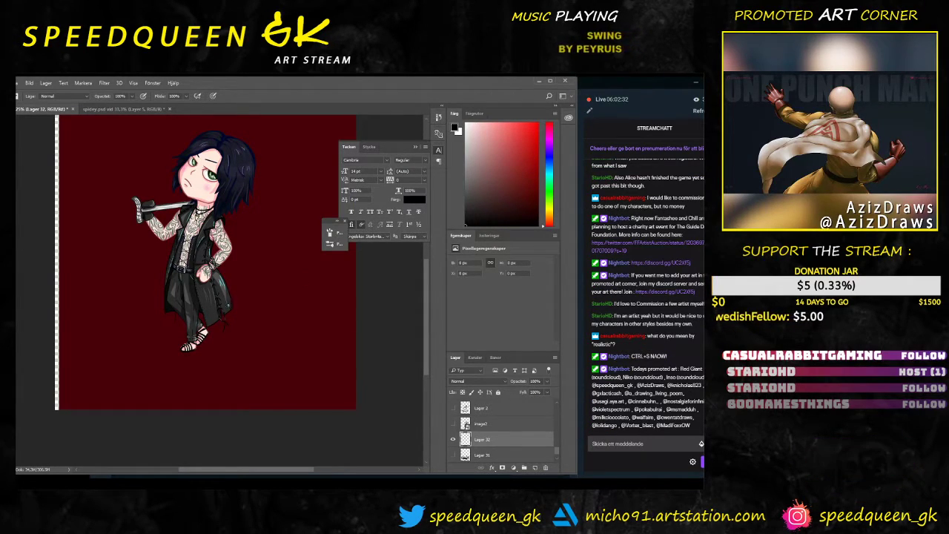
Step: Save the swordsman illustration and switch to the spidey.psd document
{"action": "key", "text": "ctrl+s"}
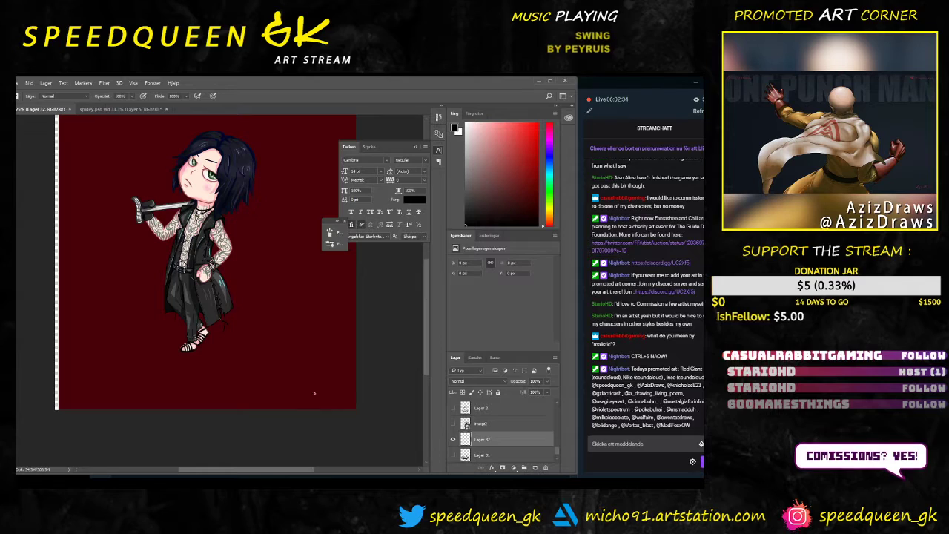
{"action": "left_click", "coordinate": [16, 83]}
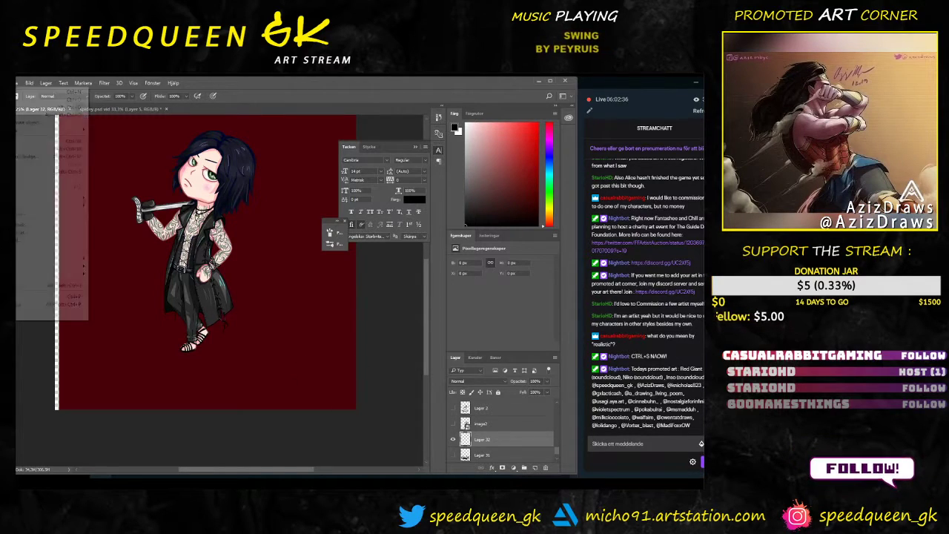
{"action": "left_click", "coordinate": [296, 89]}
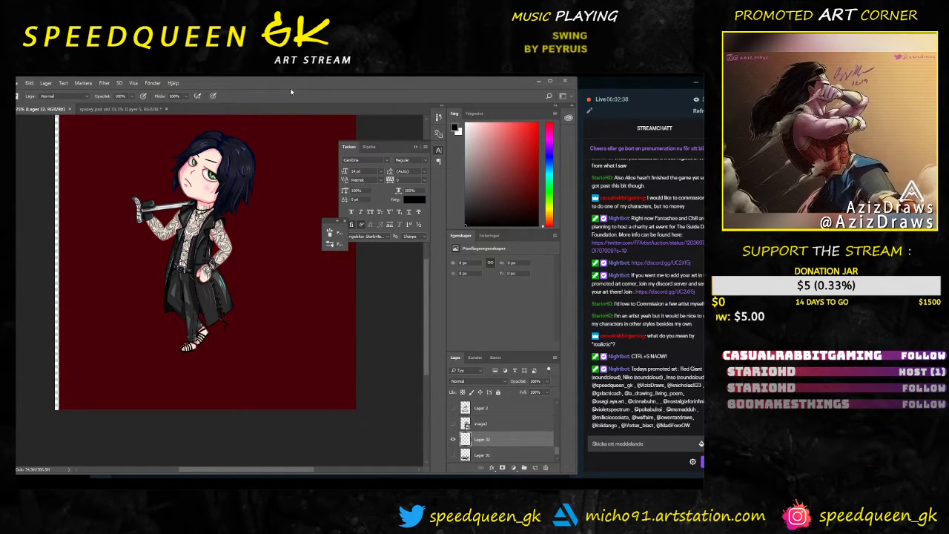
{"action": "left_click", "coordinate": [17, 83]}
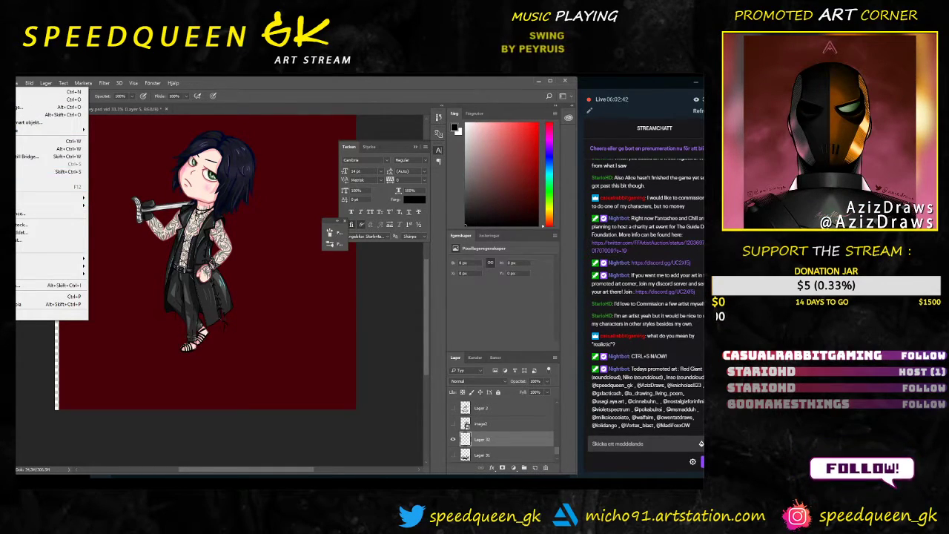
{"action": "left_click", "coordinate": [119, 109]}
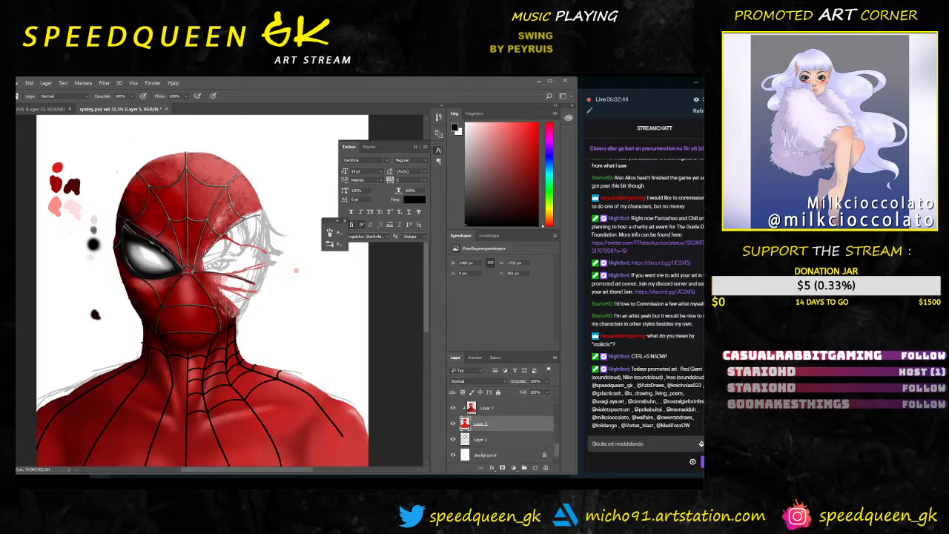
{"action": "scroll", "coordinate": [182, 295], "scroll_direction": "up", "scroll_amount": 1}
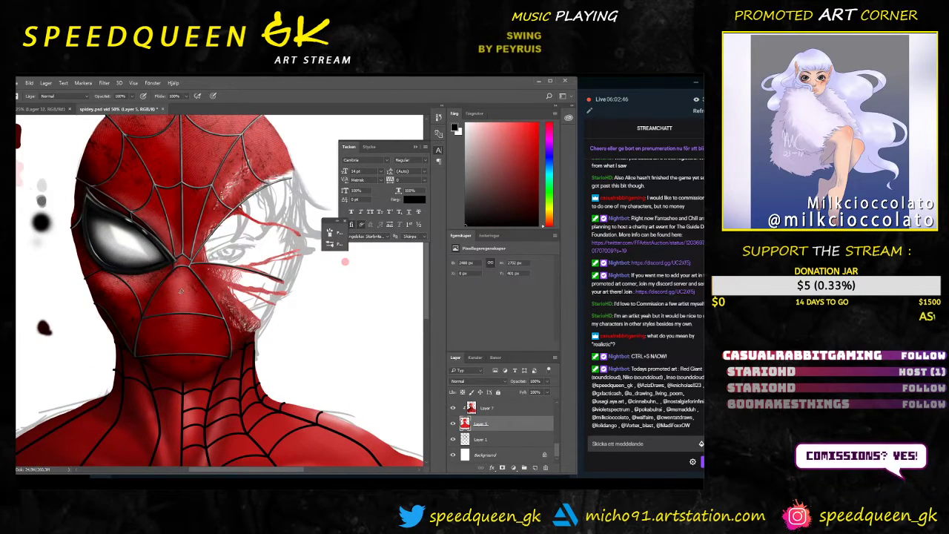
{"action": "scroll", "coordinate": [180, 291], "scroll_direction": "down", "scroll_amount": 1}
{"action": "scroll", "coordinate": [182, 297], "scroll_direction": "up", "scroll_amount": 1}
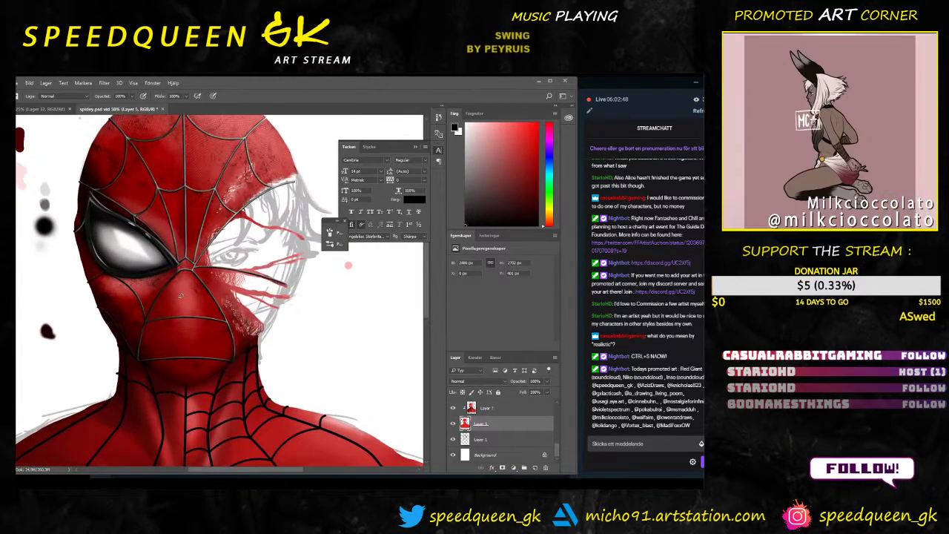
{"action": "scroll", "coordinate": [148, 304], "scroll_direction": "down", "scroll_amount": 1}
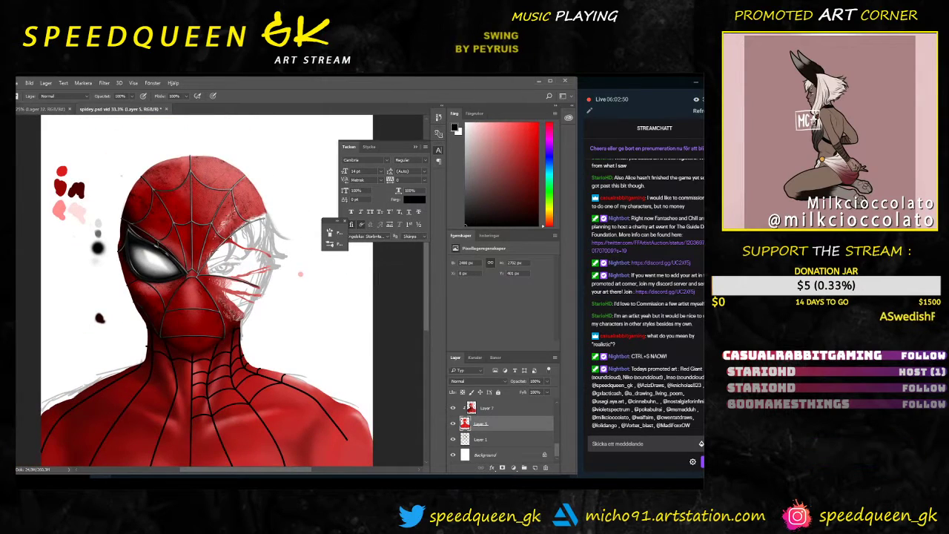
{"action": "scroll", "coordinate": [200, 284], "scroll_direction": "up", "scroll_amount": 1}
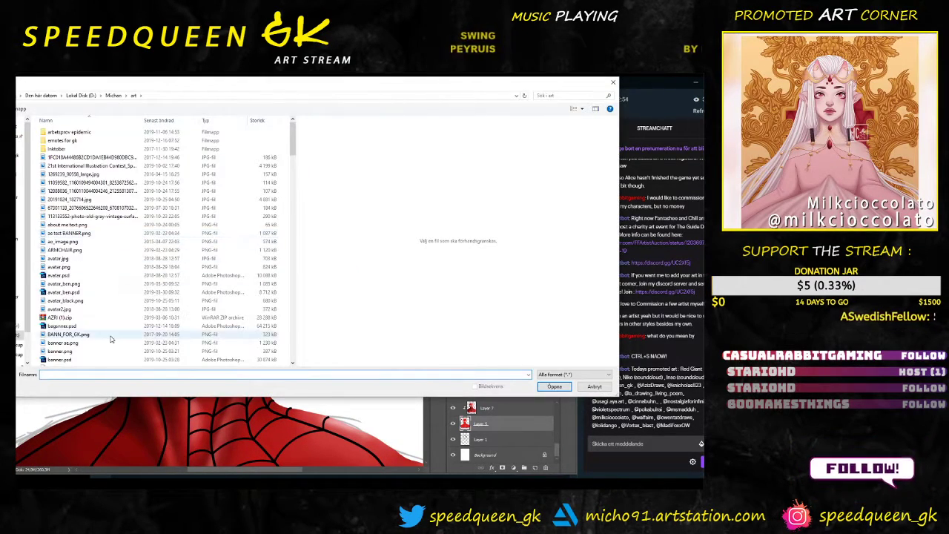
Step: Start opening a file from the art folder and lower the computer's speaker volume slightly
{"action": "scroll", "coordinate": [106, 334], "scroll_direction": "down", "scroll_amount": 5}
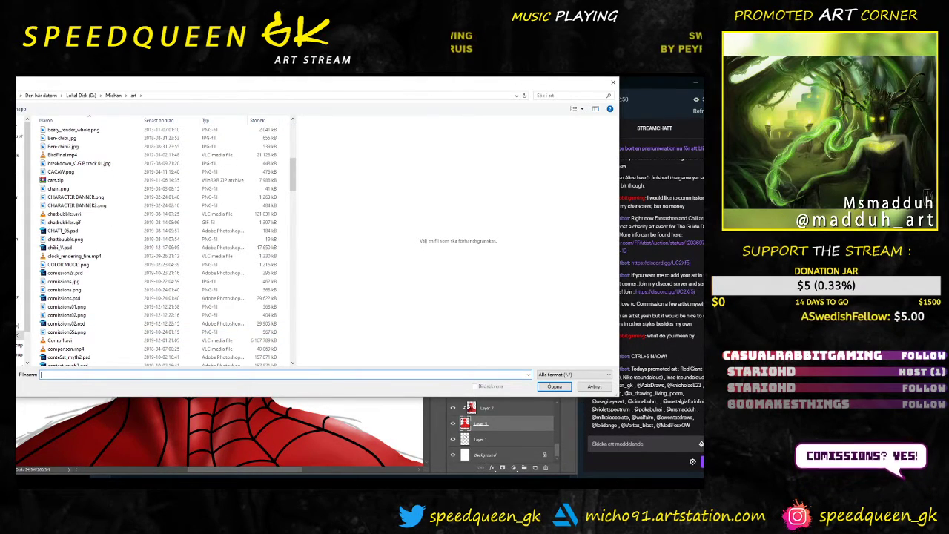
{"action": "left_click", "coordinate": [655, 489]}
{"action": "left_click_drag", "start_coordinate": [654, 480], "coordinate": [650, 481]}
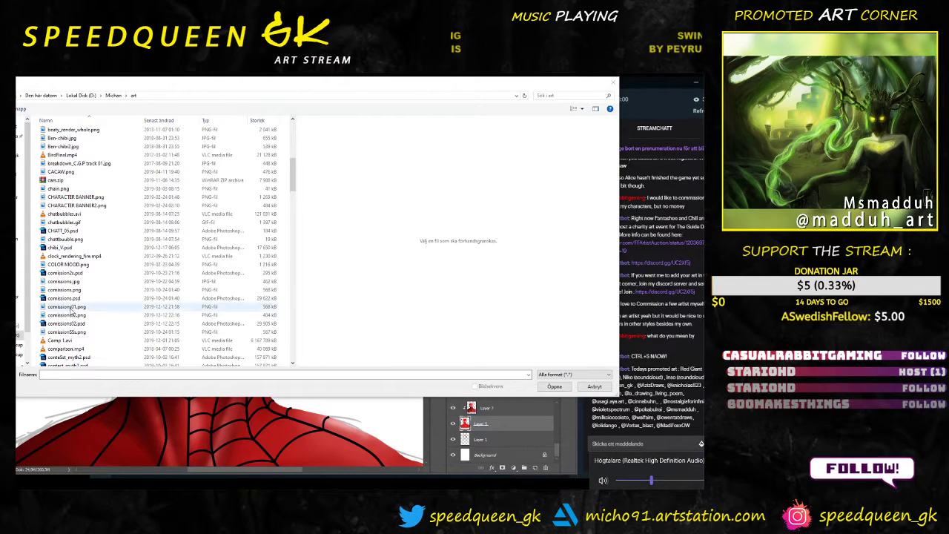
{"action": "left_click", "coordinate": [205, 87]}
Step: Browse the art folder's file list and search it for "psd"
{"action": "scroll", "coordinate": [111, 297], "scroll_direction": "down", "scroll_amount": 2}
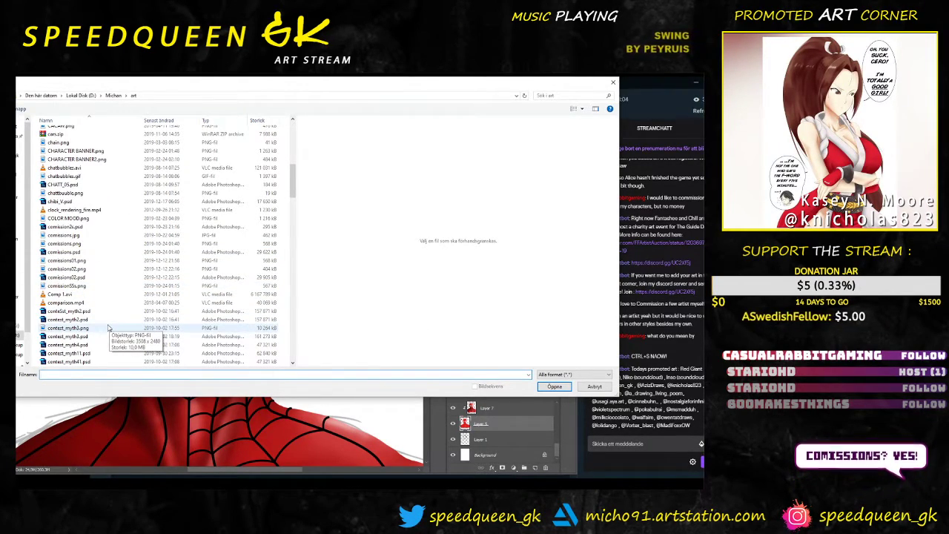
{"action": "scroll", "coordinate": [111, 319], "scroll_direction": "down", "scroll_amount": 10}
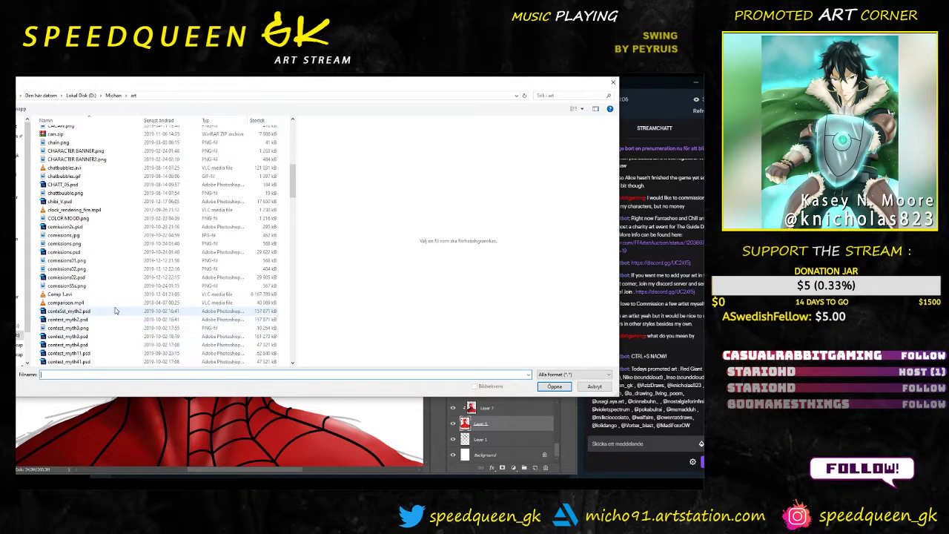
{"action": "scroll", "coordinate": [115, 311], "scroll_direction": "down", "scroll_amount": 5}
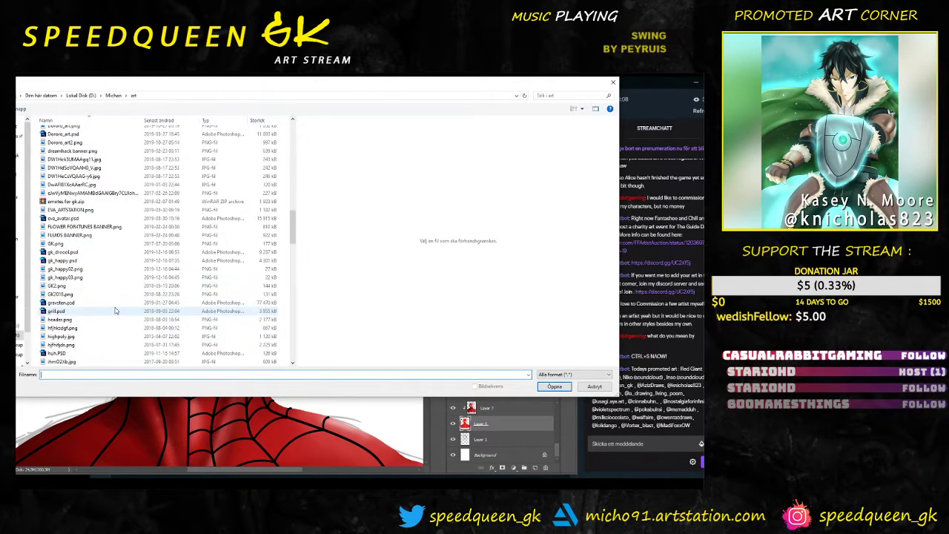
{"action": "scroll", "coordinate": [115, 310], "scroll_direction": "down", "scroll_amount": 10}
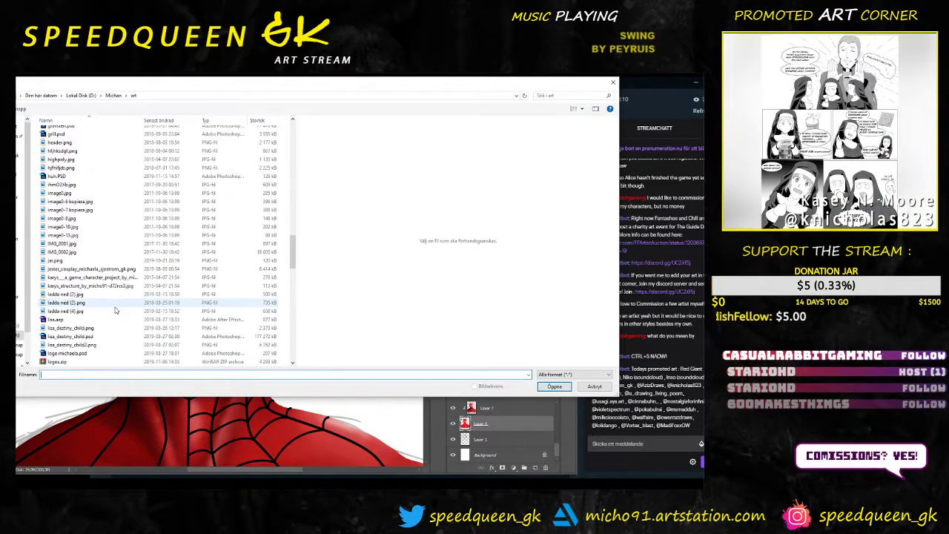
{"action": "scroll", "coordinate": [115, 311], "scroll_direction": "down", "scroll_amount": 1}
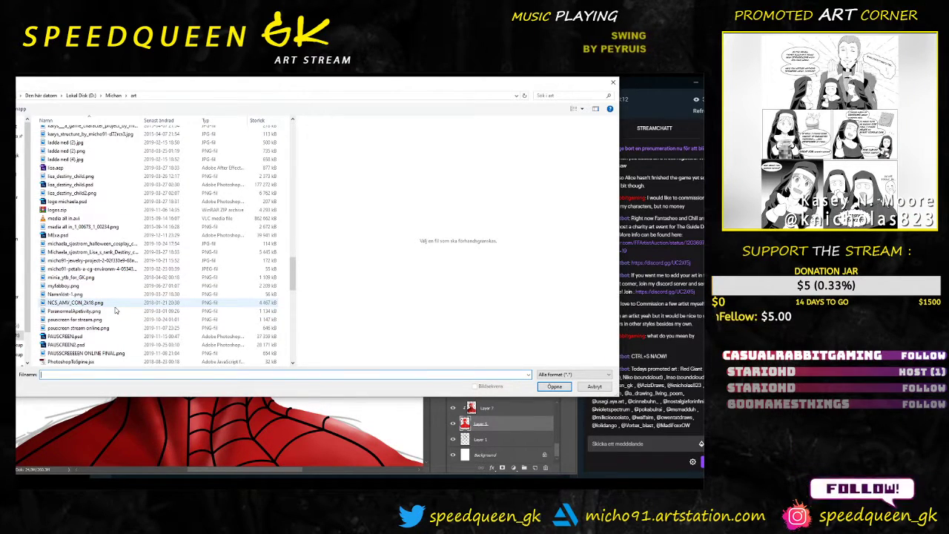
{"action": "left_click", "coordinate": [545, 96]}
{"action": "type", "text": "psd"}
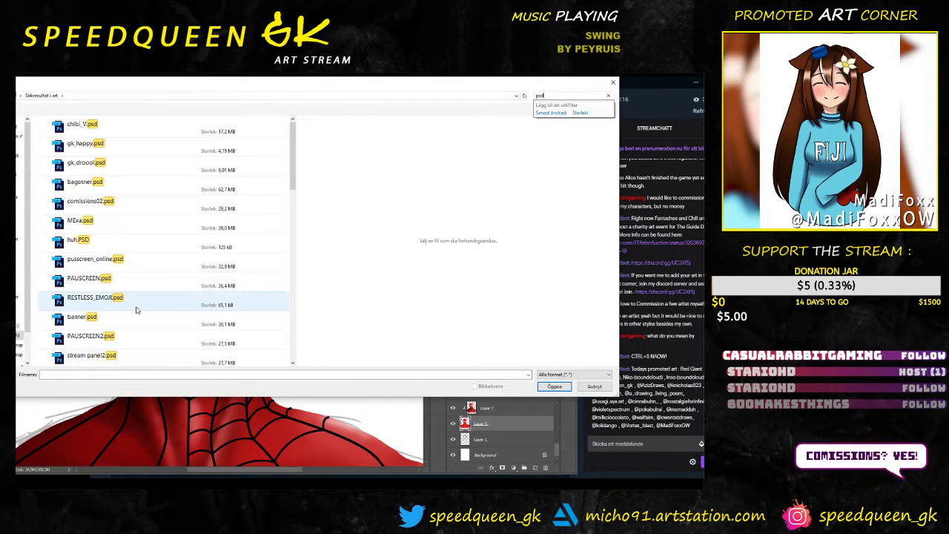
Step: Look through the full list of psd search results in the art folder for an older artwork
{"action": "scroll", "coordinate": [135, 310], "scroll_direction": "down", "scroll_amount": 6}
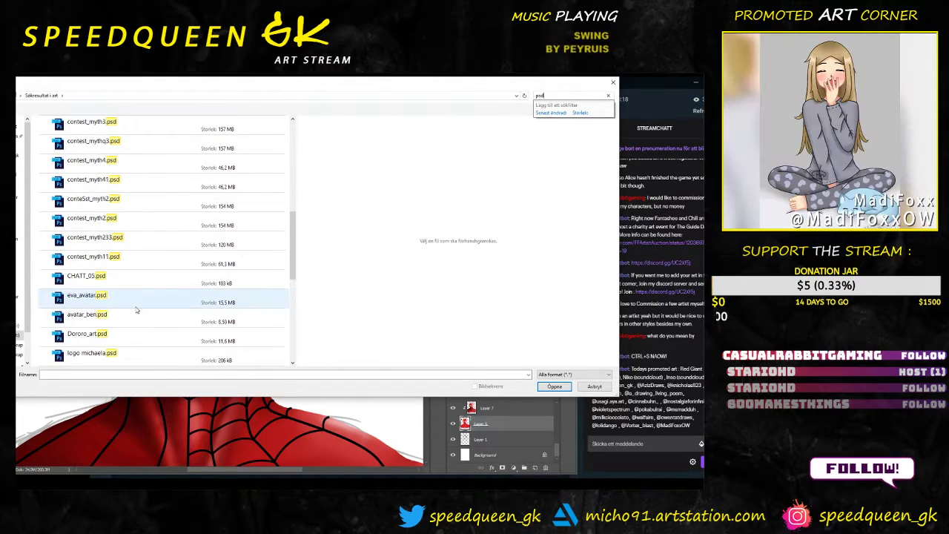
{"action": "scroll", "coordinate": [136, 310], "scroll_direction": "down", "scroll_amount": 2}
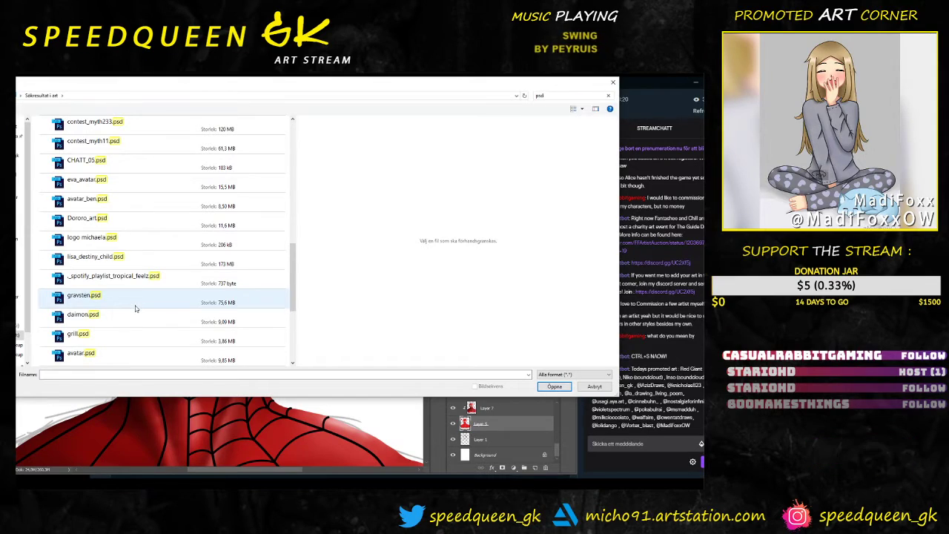
{"action": "scroll", "coordinate": [136, 310], "scroll_direction": "up", "scroll_amount": 2}
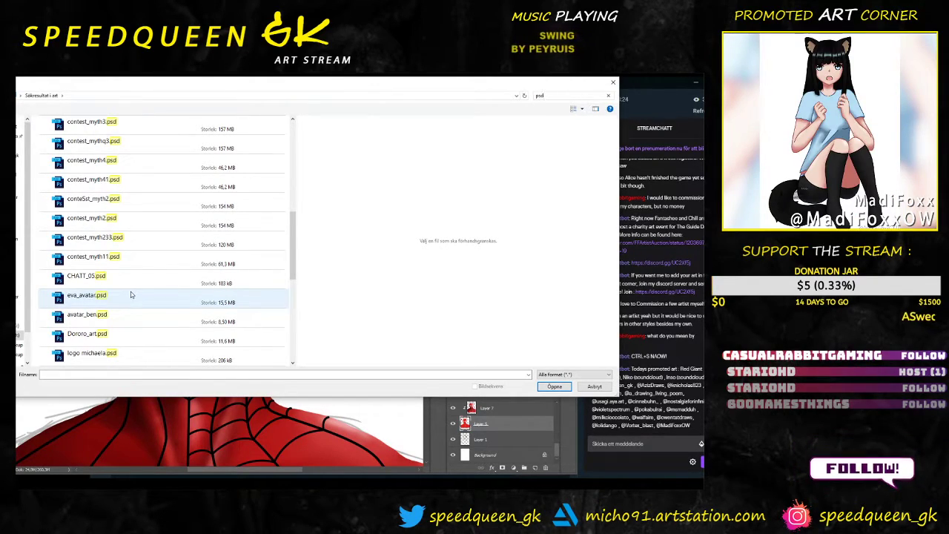
{"action": "scroll", "coordinate": [131, 294], "scroll_direction": "up", "scroll_amount": 3}
{"action": "scroll", "coordinate": [131, 294], "scroll_direction": "up", "scroll_amount": 3}
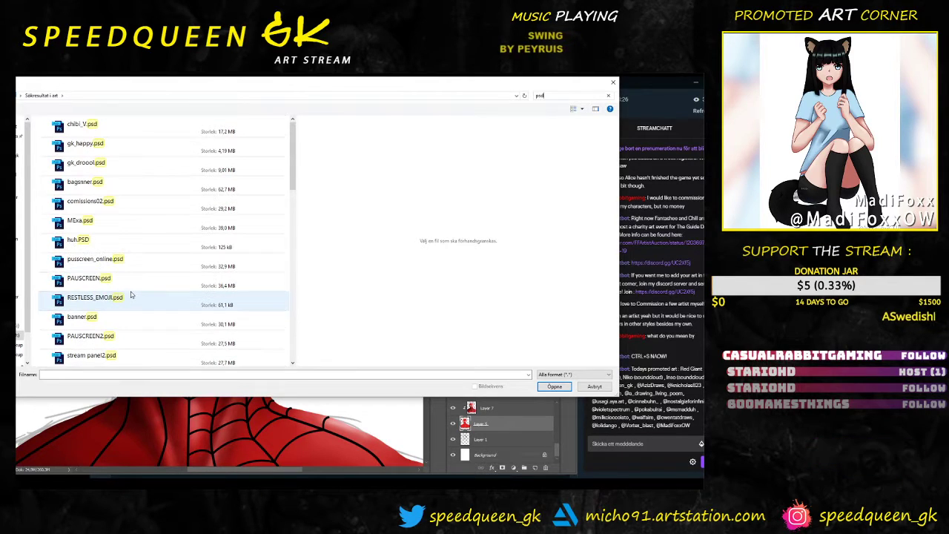
{"action": "scroll", "coordinate": [130, 294], "scroll_direction": "down", "scroll_amount": 15}
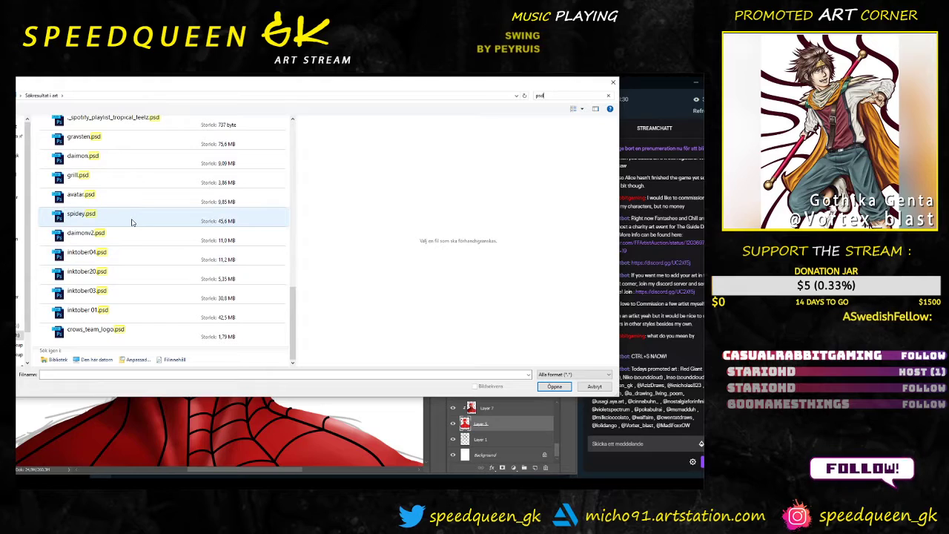
{"action": "scroll", "coordinate": [132, 295], "scroll_direction": "up", "scroll_amount": 2}
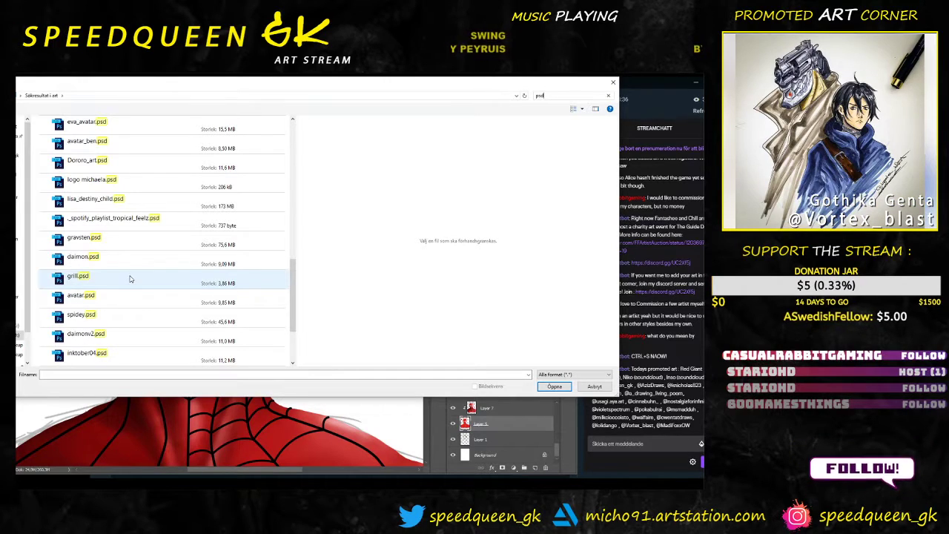
{"action": "left_click", "coordinate": [135, 219]}
{"action": "scroll", "coordinate": [132, 267], "scroll_direction": "up", "scroll_amount": 2}
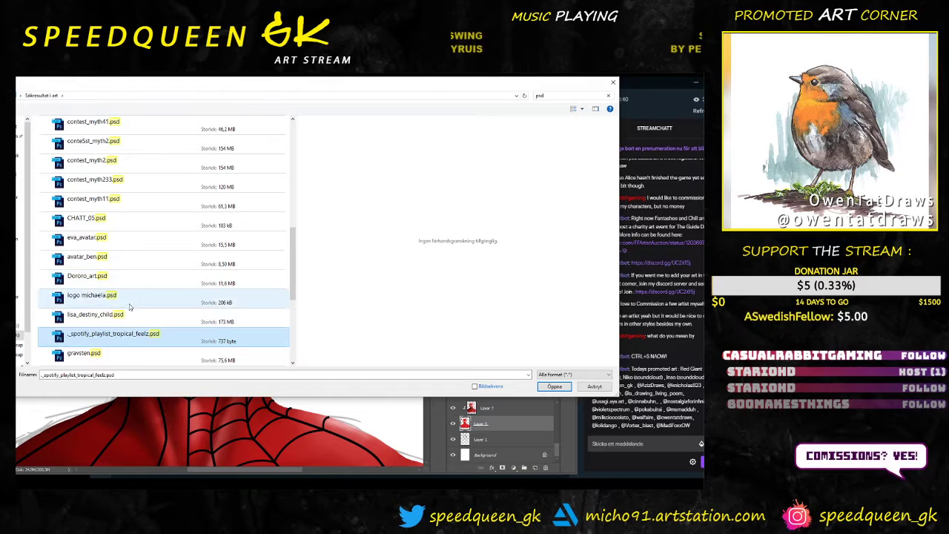
{"action": "scroll", "coordinate": [128, 303], "scroll_direction": "up", "scroll_amount": 1}
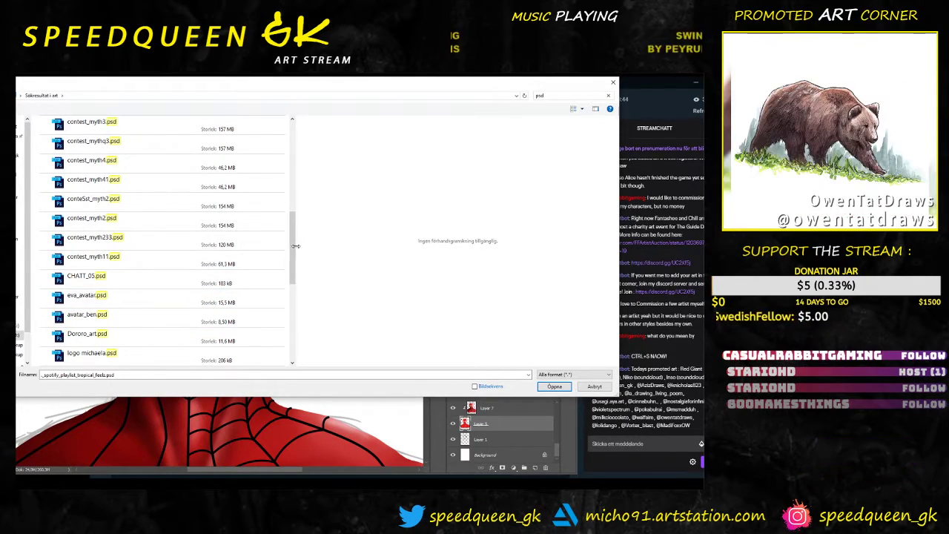
{"action": "left_click_drag", "start_coordinate": [293, 250], "coordinate": [283, 153]}
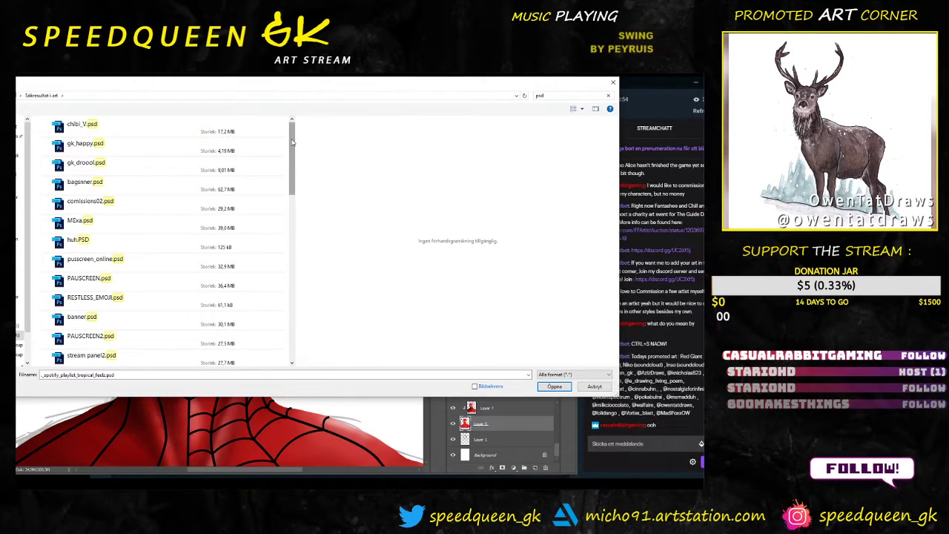
{"action": "left_click_drag", "start_coordinate": [293, 146], "coordinate": [292, 311]}
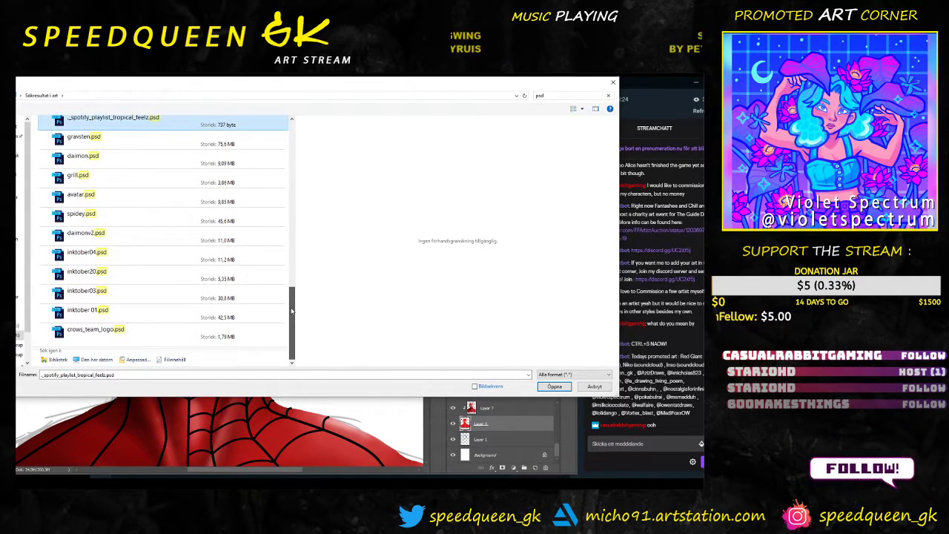
Step: Find grill.psd among the listed psd files and open it
{"action": "left_click", "coordinate": [137, 199]}
{"action": "left_click", "coordinate": [133, 222]}
{"action": "left_click", "coordinate": [132, 237]}
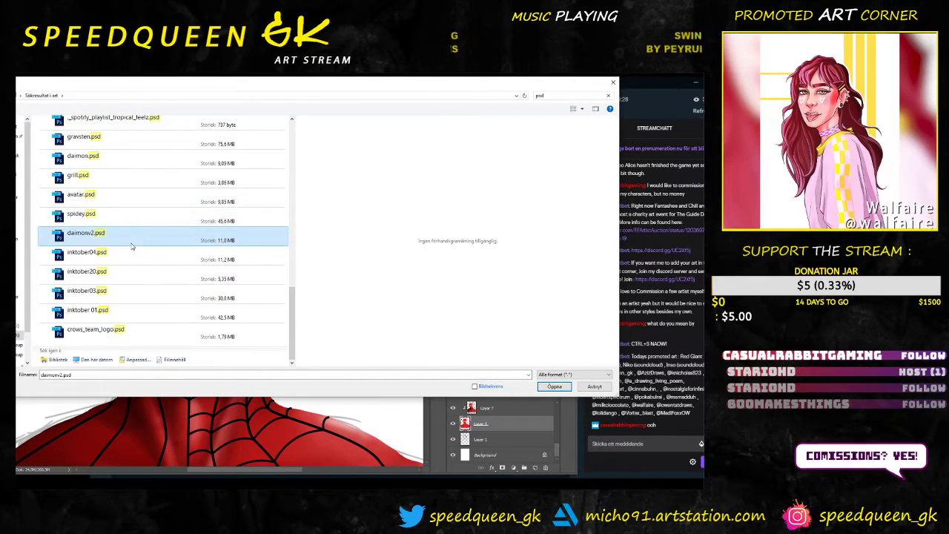
{"action": "left_click", "coordinate": [134, 257]}
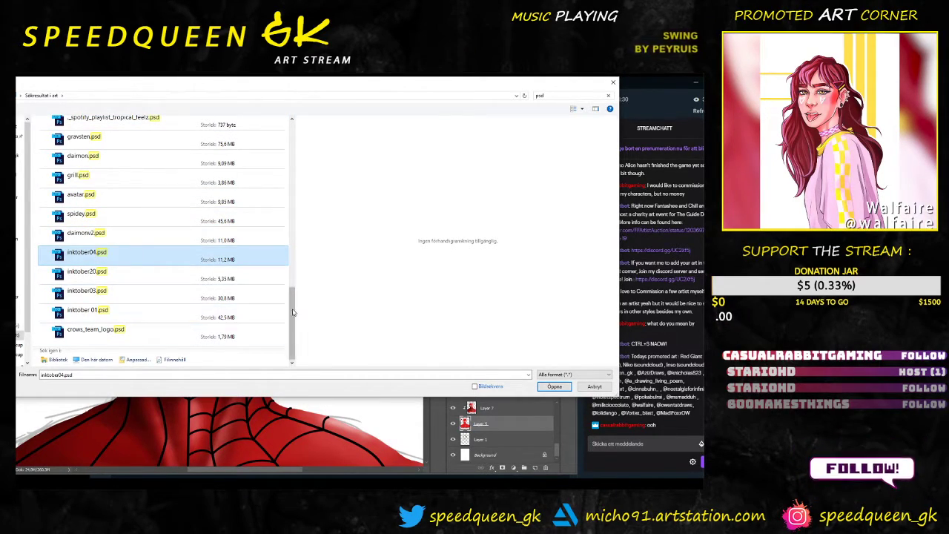
{"action": "left_click_drag", "start_coordinate": [292, 311], "coordinate": [292, 300]}
{"action": "left_click", "coordinate": [121, 209]}
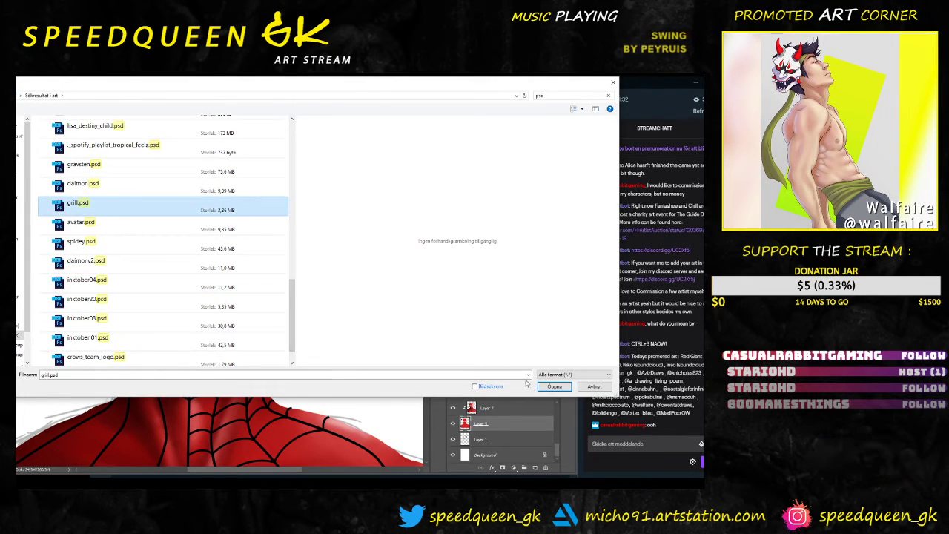
{"action": "left_click", "coordinate": [554, 387]}
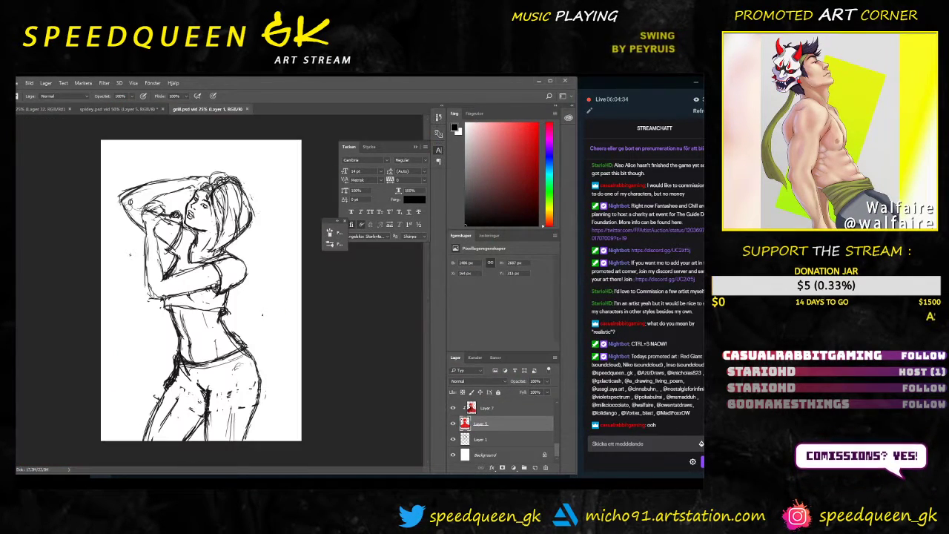
Step: Switch back to the spidey.psd document and check the Inktober folder for another file to open
{"action": "left_click", "coordinate": [127, 109]}
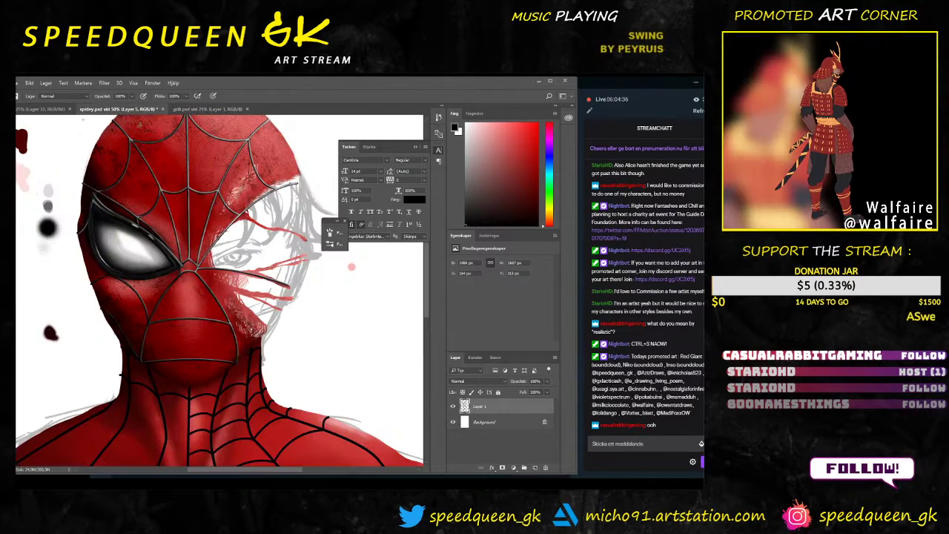
{"action": "left_click", "coordinate": [16, 83]}
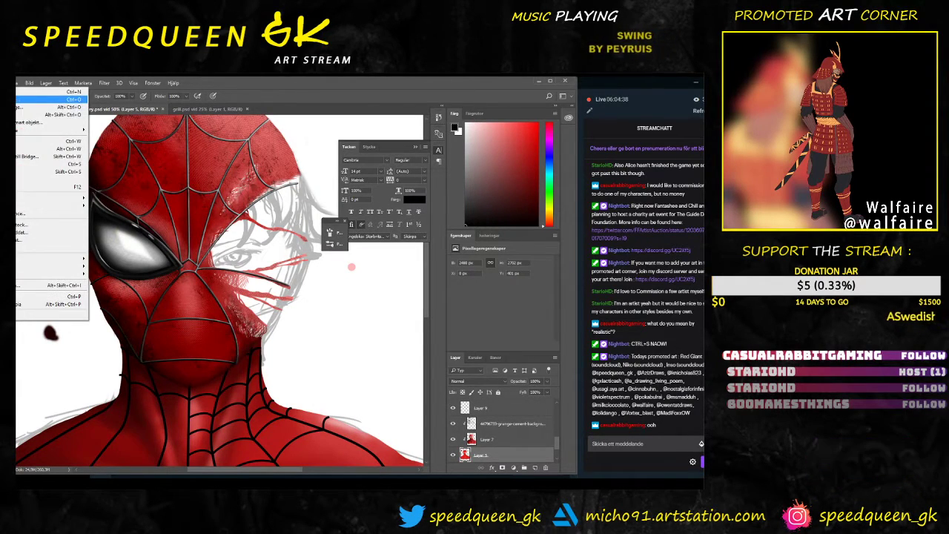
{"action": "left_click", "coordinate": [44, 99]}
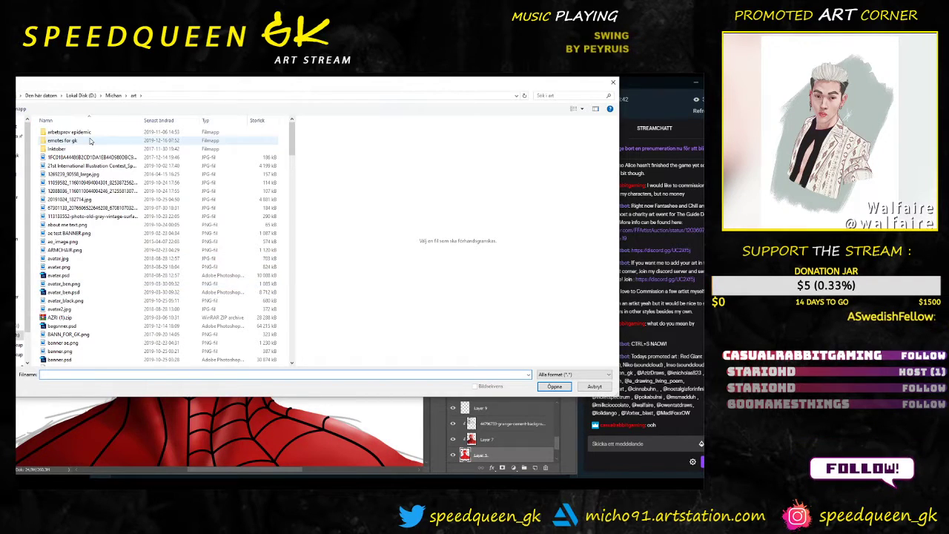
{"action": "double_click", "coordinate": [74, 149]}
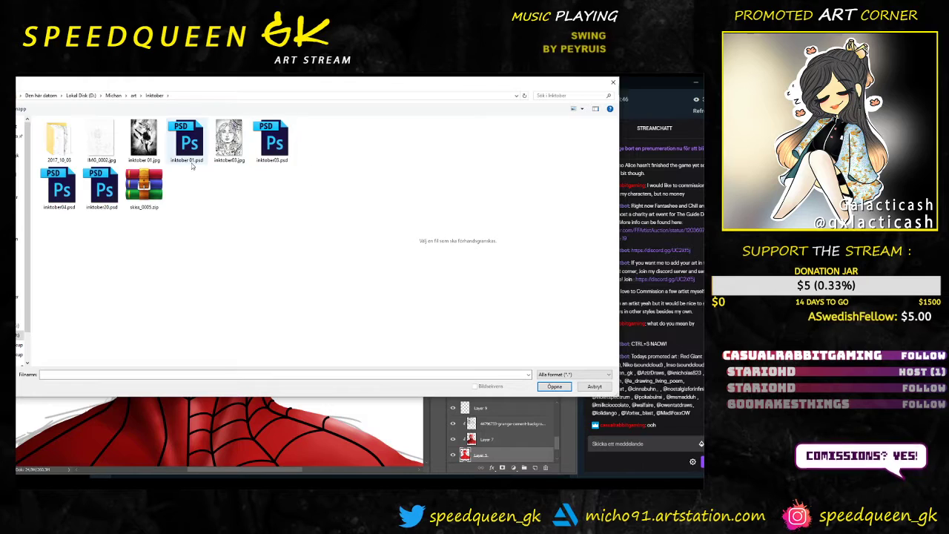
{"action": "key", "text": "alt+Left"}
Step: Return from the Inktober folder to the art folder and search it for "psd"
{"action": "scroll", "coordinate": [123, 245], "scroll_direction": "down", "scroll_amount": 3}
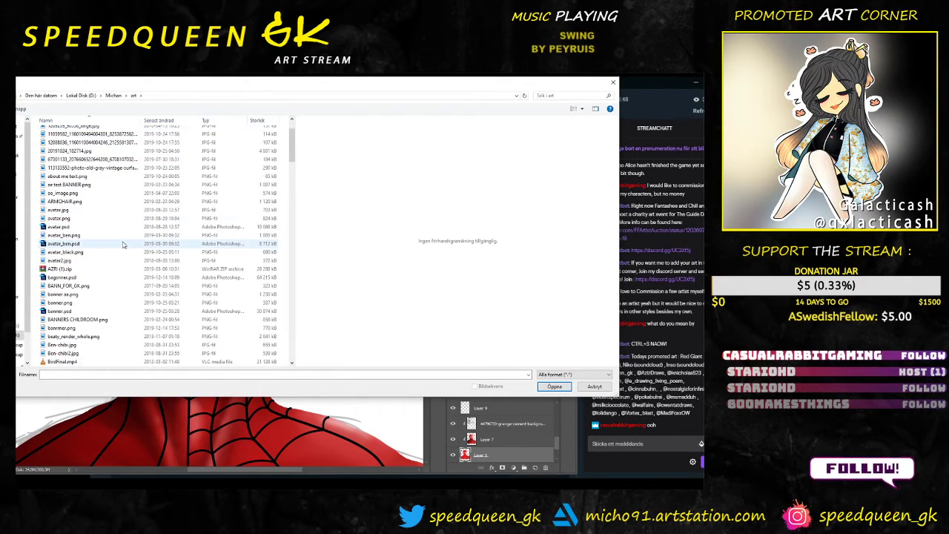
{"action": "left_click", "coordinate": [553, 97]}
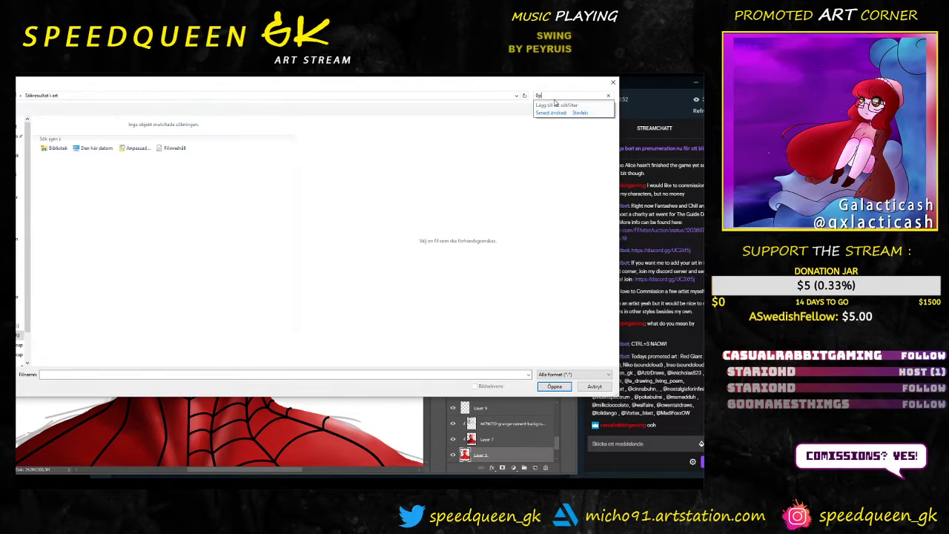
{"action": "key", "text": "BackSpace"}
{"action": "key", "text": "BackSpace"}
{"action": "type", "text": "p"}
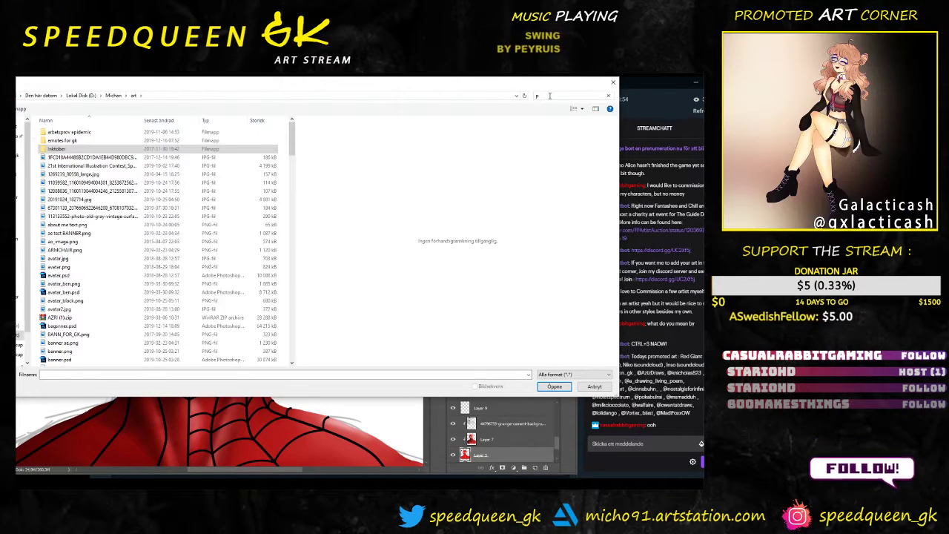
{"action": "type", "text": "sd"}
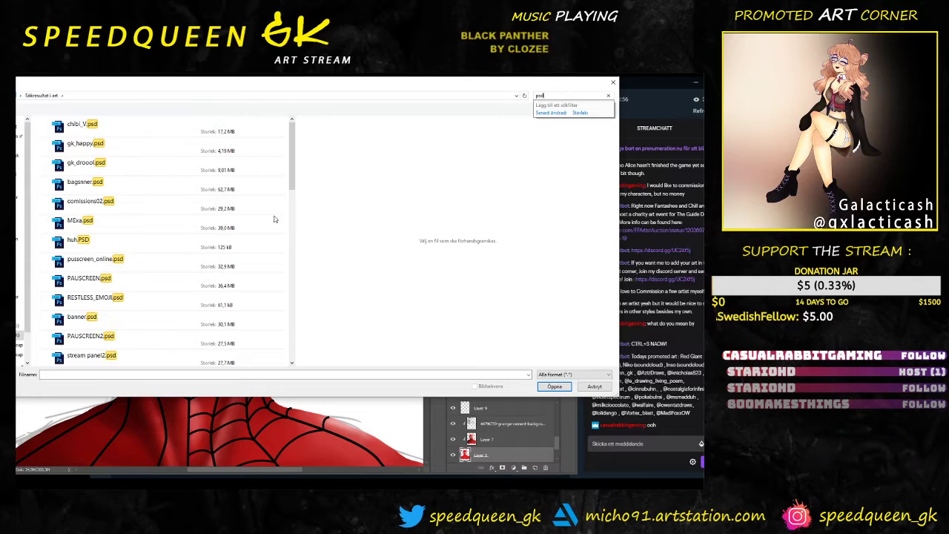
Step: Look through the psd search results down to the end of the list, checking candidates such as contest_myth3.psd, avatar_ben.psd and gravsten.psd
{"action": "left_click", "coordinate": [179, 150]}
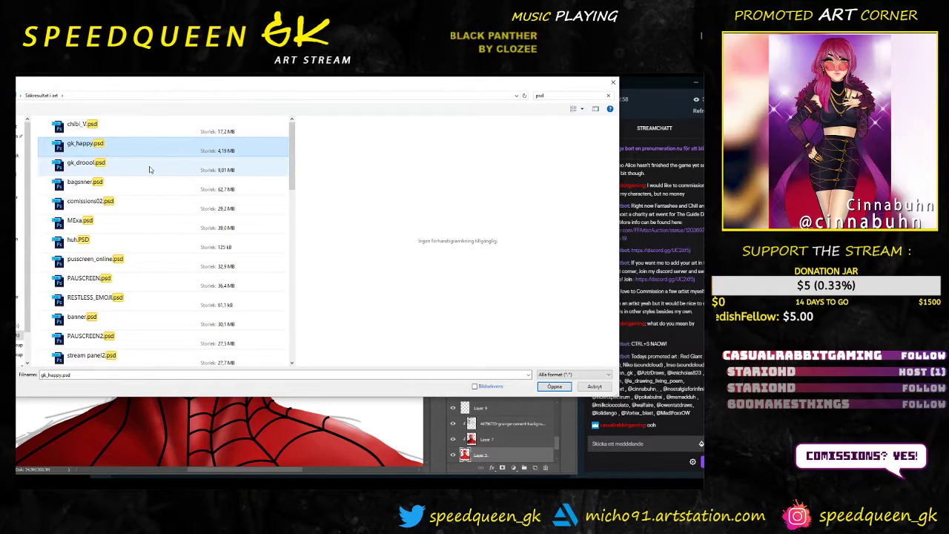
{"action": "left_click", "coordinate": [138, 250]}
{"action": "left_click", "coordinate": [136, 304]}
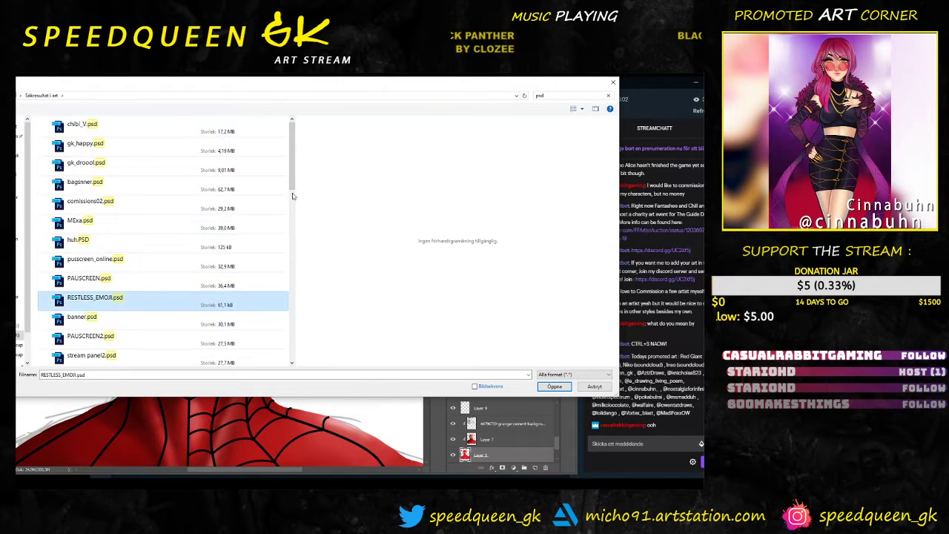
{"action": "left_click_drag", "start_coordinate": [294, 167], "coordinate": [292, 230]}
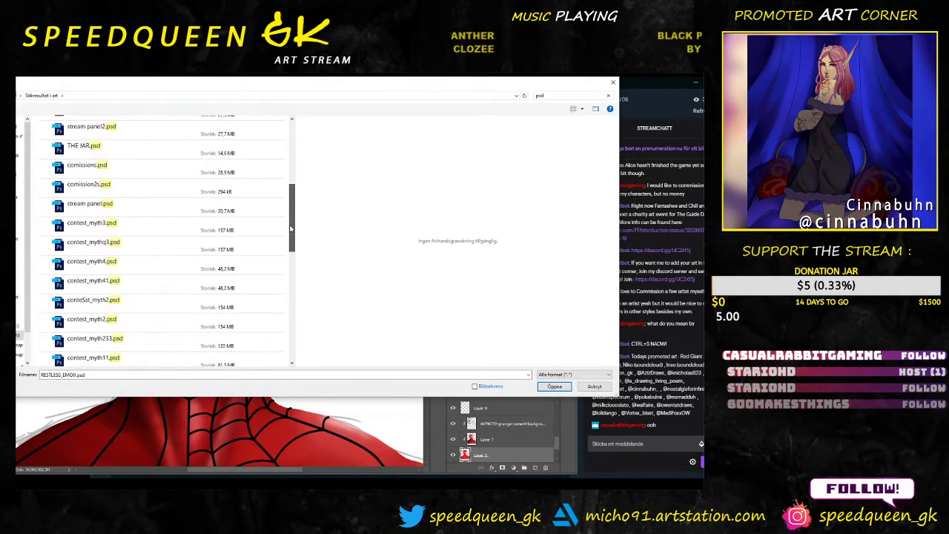
{"action": "left_click", "coordinate": [218, 222]}
{"action": "scroll", "coordinate": [293, 231], "scroll_direction": "down", "scroll_amount": 2}
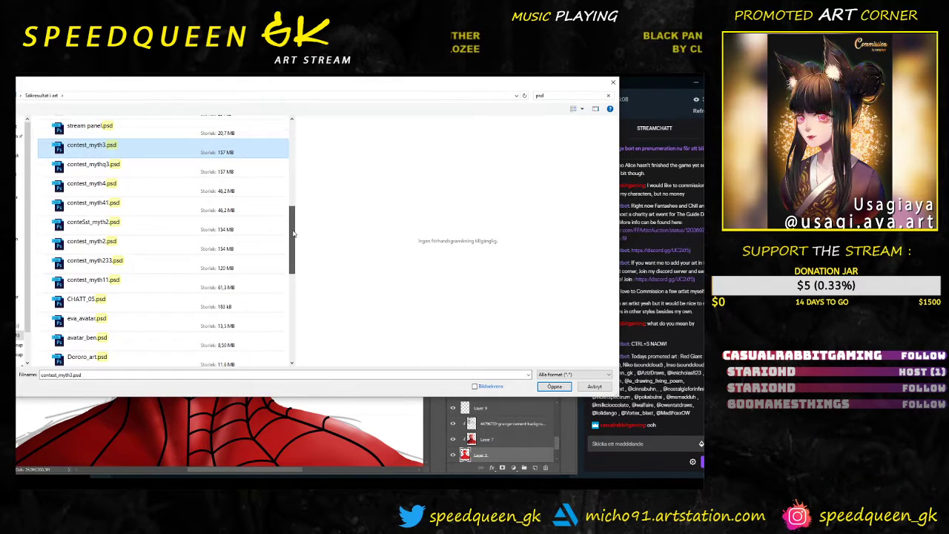
{"action": "scroll", "coordinate": [293, 234], "scroll_direction": "down", "scroll_amount": 2}
{"action": "left_click", "coordinate": [162, 248]}
{"action": "left_click", "coordinate": [161, 266]}
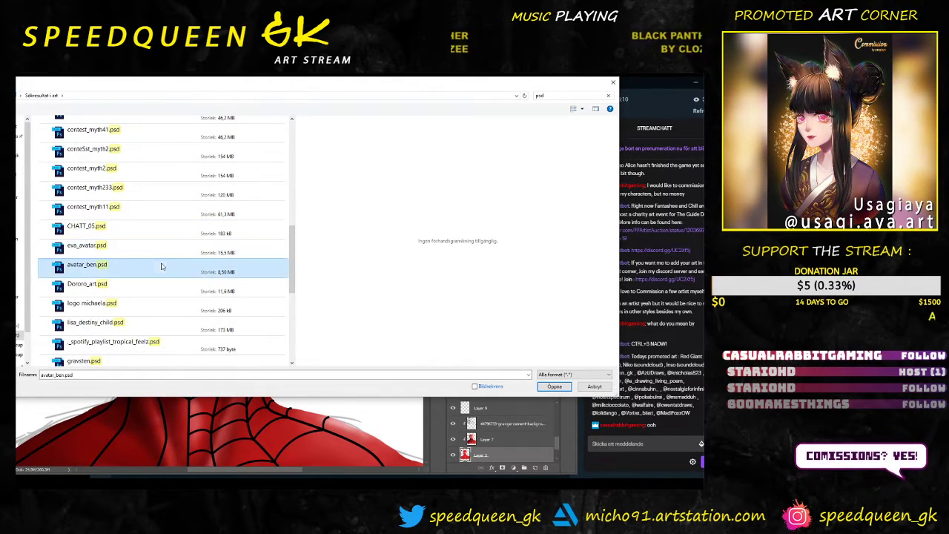
{"action": "left_click", "coordinate": [150, 303]}
{"action": "left_click_drag", "start_coordinate": [290, 253], "coordinate": [293, 282]}
{"action": "left_click", "coordinate": [178, 240]}
{"action": "left_click", "coordinate": [166, 261]}
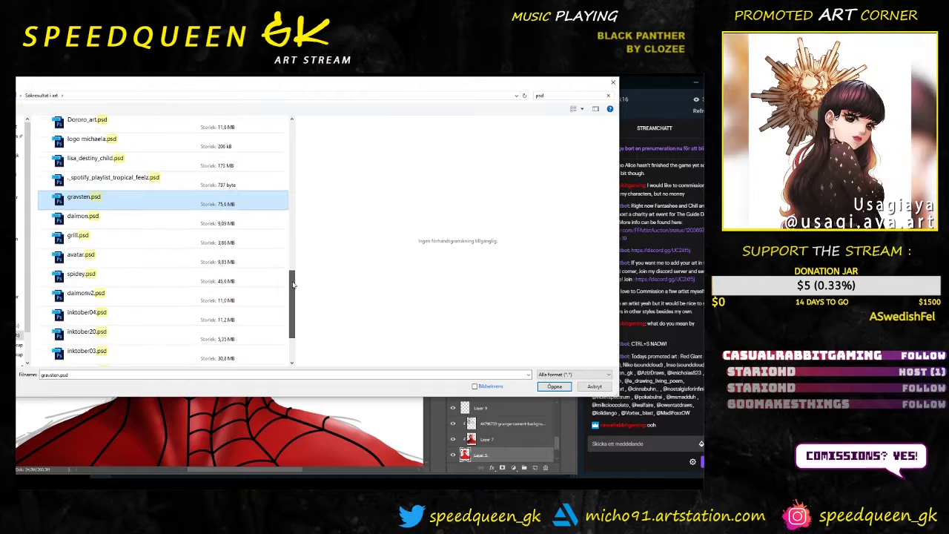
{"action": "scroll", "coordinate": [130, 219], "scroll_direction": "down", "scroll_amount": 2}
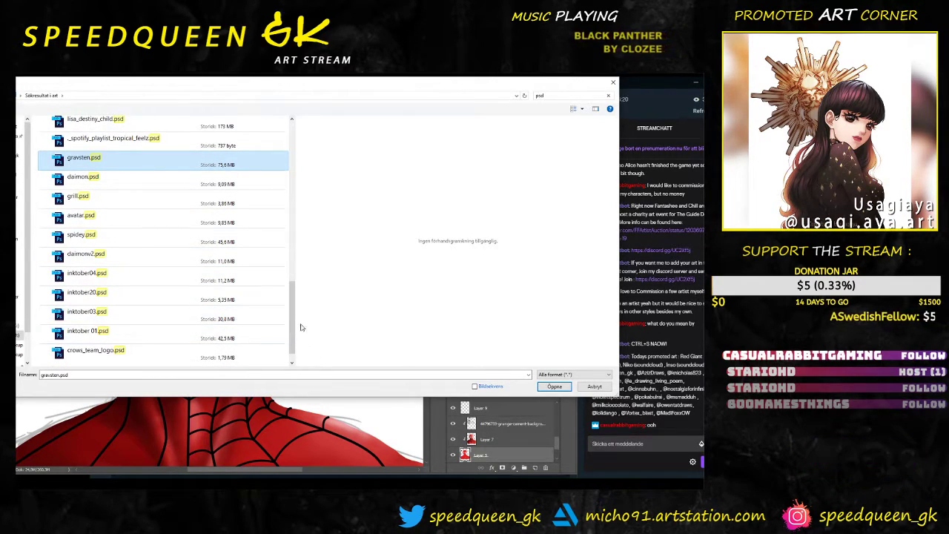
{"action": "scroll", "coordinate": [169, 327], "scroll_direction": "down", "scroll_amount": 1}
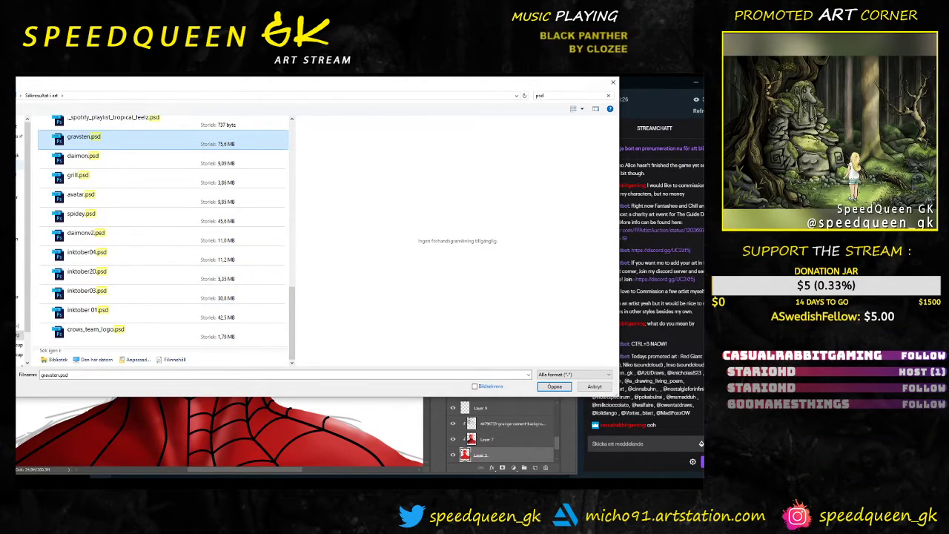
Step: Leave the art folder's search results and browse through its parent folder to the wip folder
{"action": "key", "text": "alt+Left"}
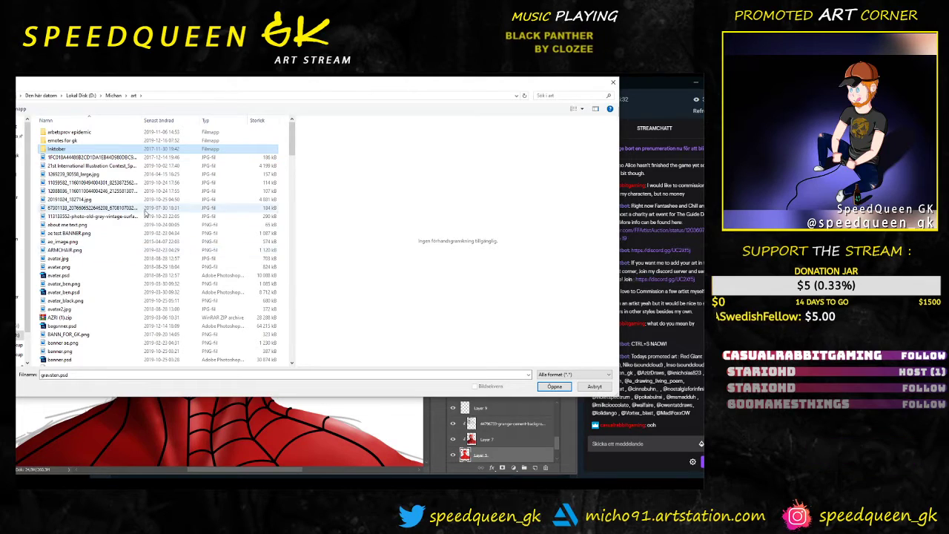
{"action": "left_click", "coordinate": [113, 95]}
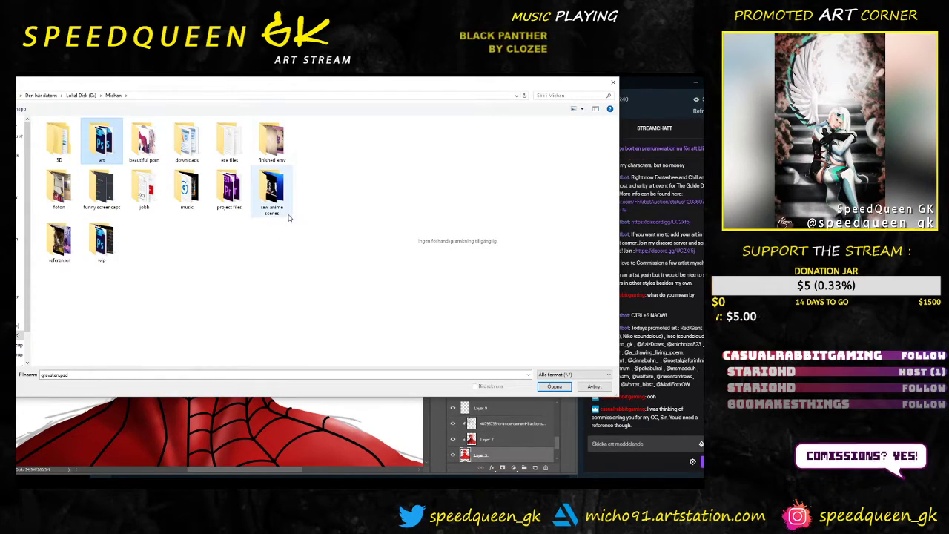
{"action": "double_click", "coordinate": [230, 193]}
{"action": "key", "text": "alt+Left"}
{"action": "double_click", "coordinate": [110, 245]}
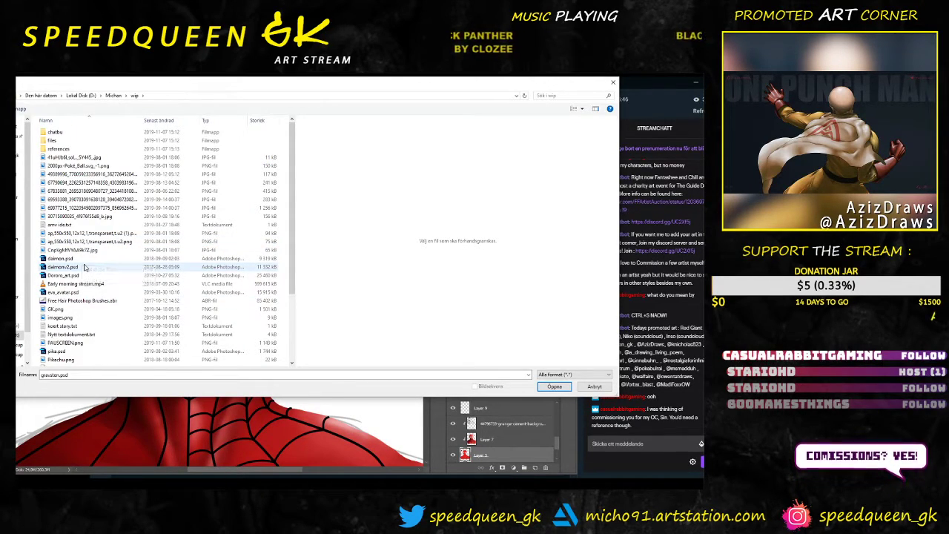
{"action": "scroll", "coordinate": [84, 267], "scroll_direction": "down", "scroll_amount": 1}
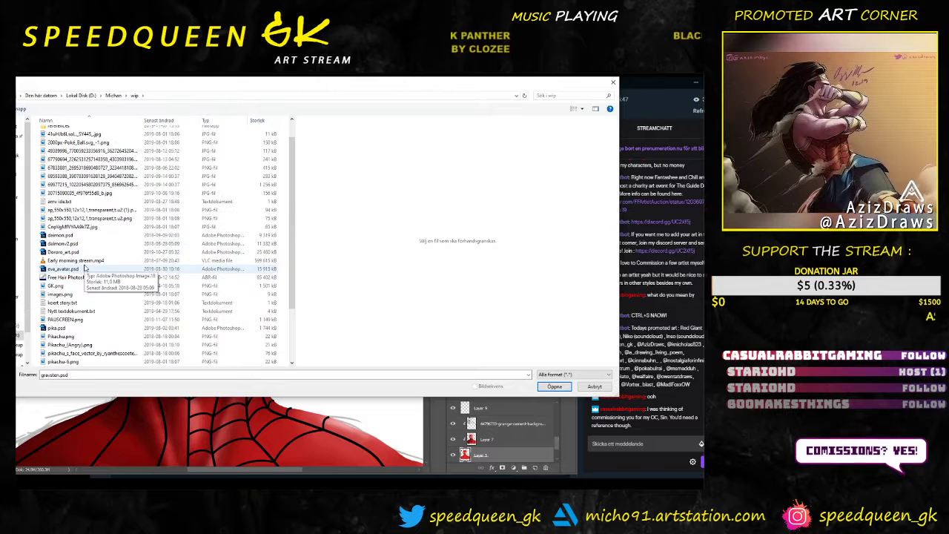
Step: Search the wip folder for "psd" and open spider sister_kimetsu_no_yaiba_v2.psd
{"action": "left_click", "coordinate": [542, 95]}
{"action": "type", "text": "psd"}
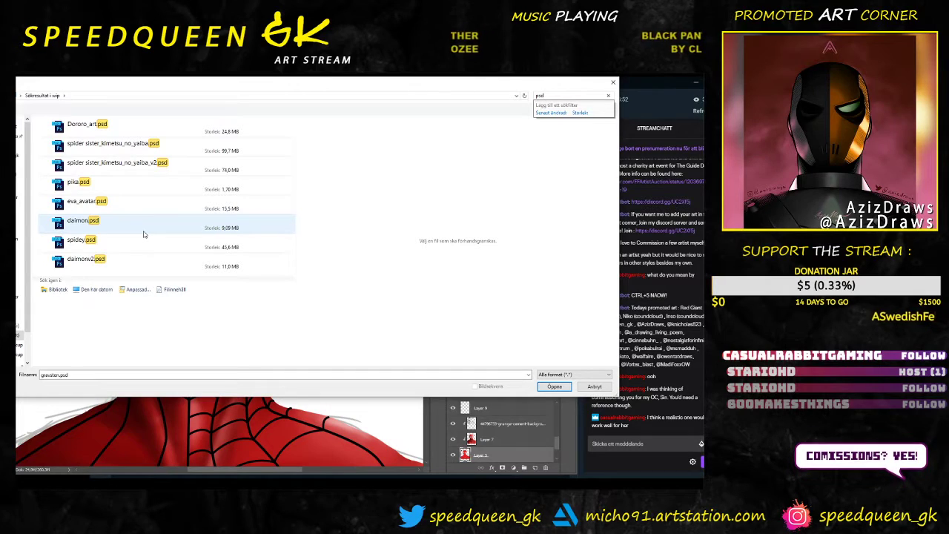
{"action": "left_click", "coordinate": [140, 166]}
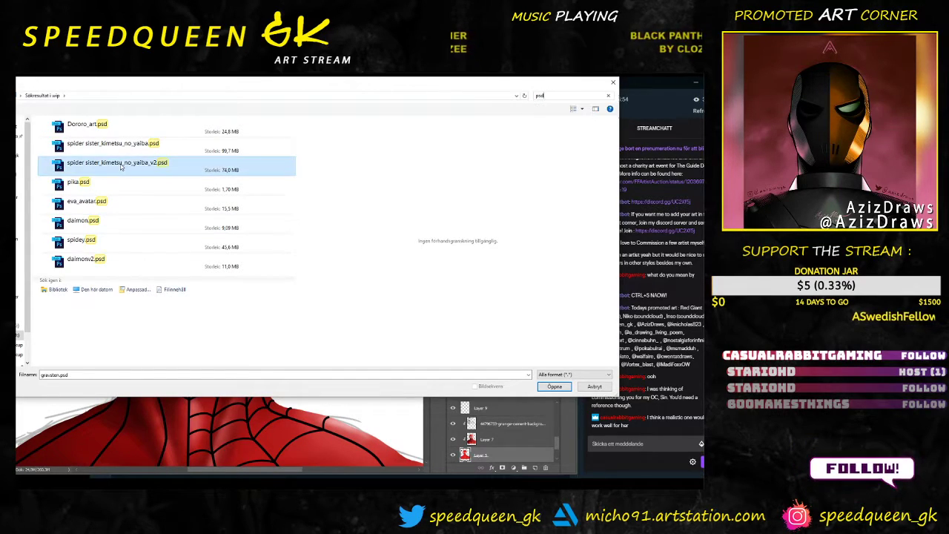
{"action": "left_click", "coordinate": [554, 387]}
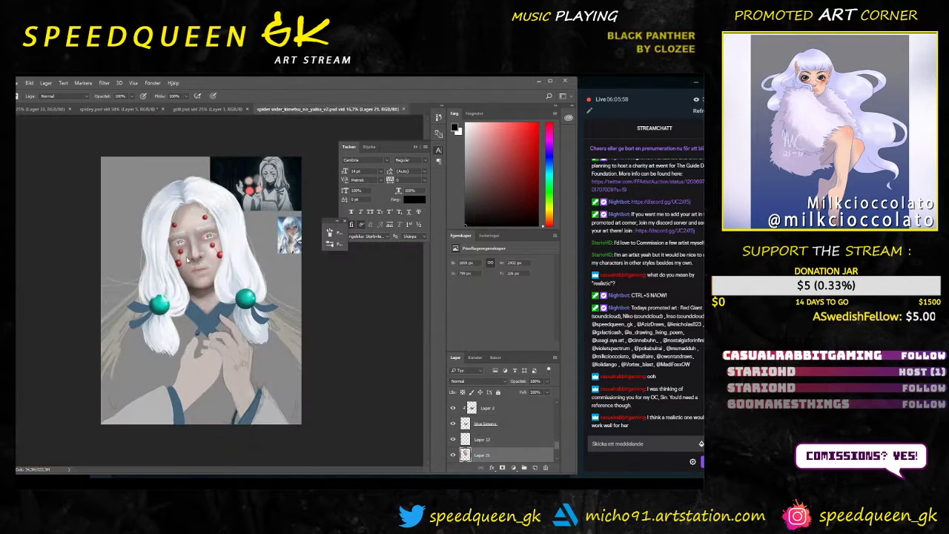
{"action": "scroll", "coordinate": [185, 256], "scroll_direction": "up", "scroll_amount": 2}
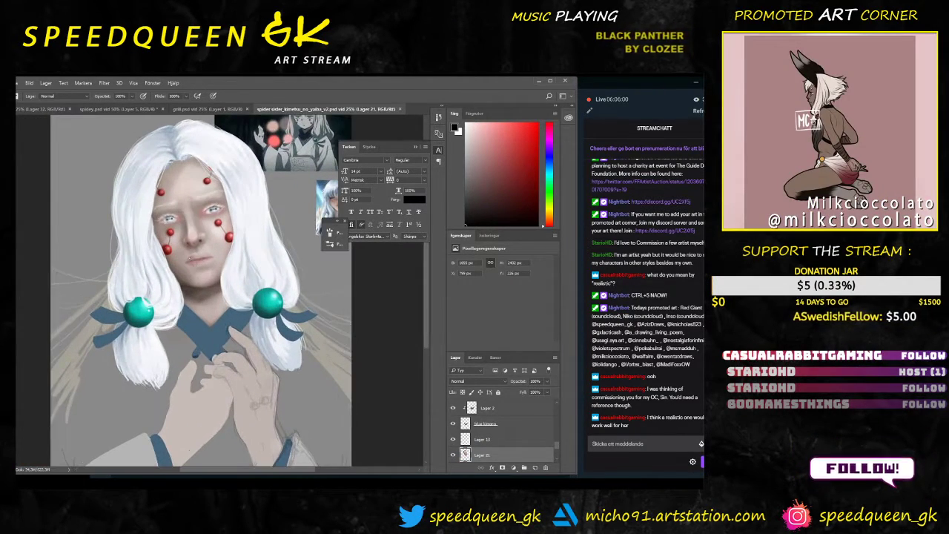
{"action": "scroll", "coordinate": [212, 293], "scroll_direction": "up", "scroll_amount": 1}
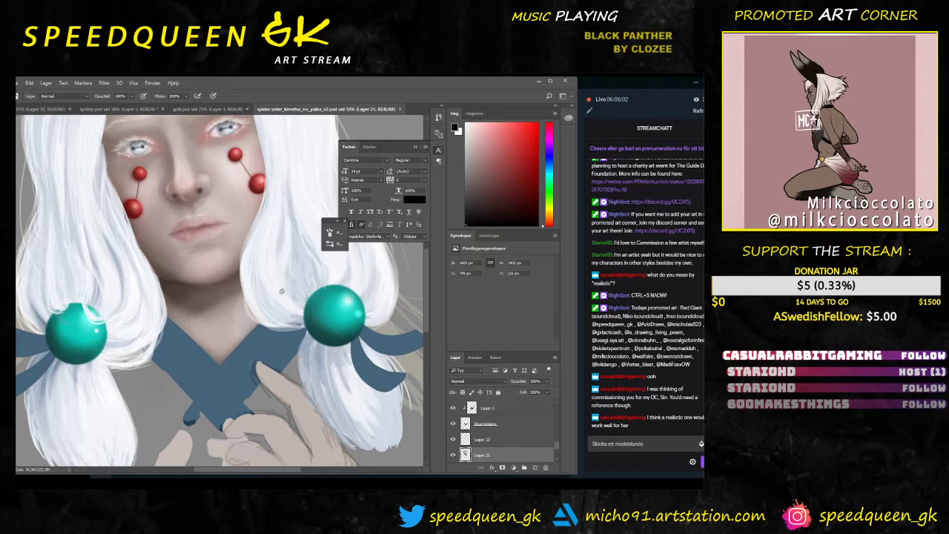
{"action": "mouse_move", "coordinate": [269, 258]}
{"action": "left_mouse_down"}
{"action": "mouse_move", "coordinate": [291, 393]}
{"action": "mouse_move", "coordinate": [279, 371]}
{"action": "left_mouse_up"}
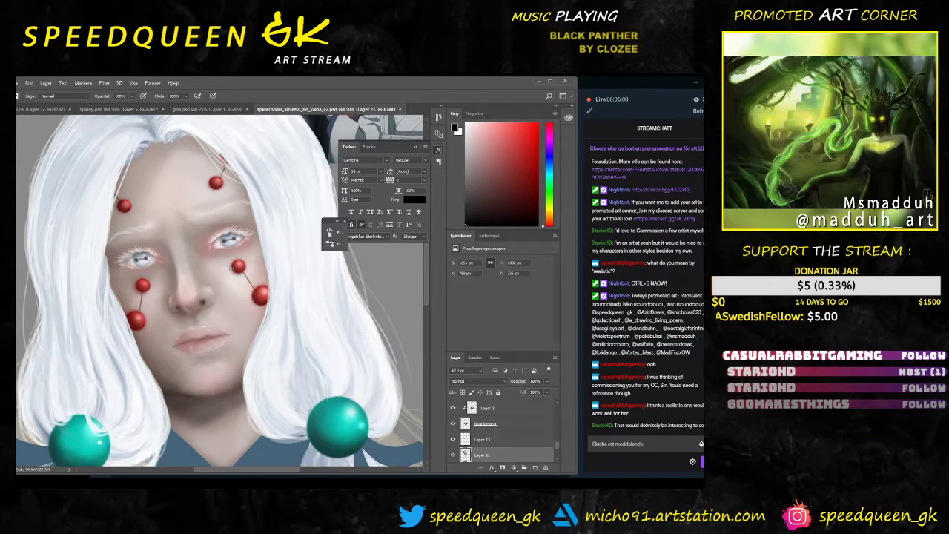
Step: Close grill.psd and close spidey.psd without saving its changes
{"action": "left_click", "coordinate": [215, 109]}
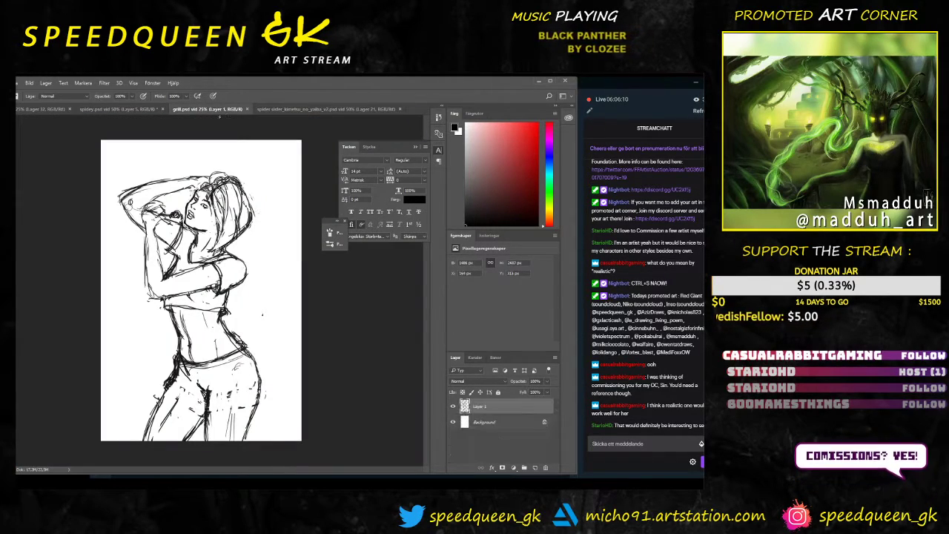
{"action": "left_click", "coordinate": [247, 110]}
{"action": "left_click", "coordinate": [131, 110]}
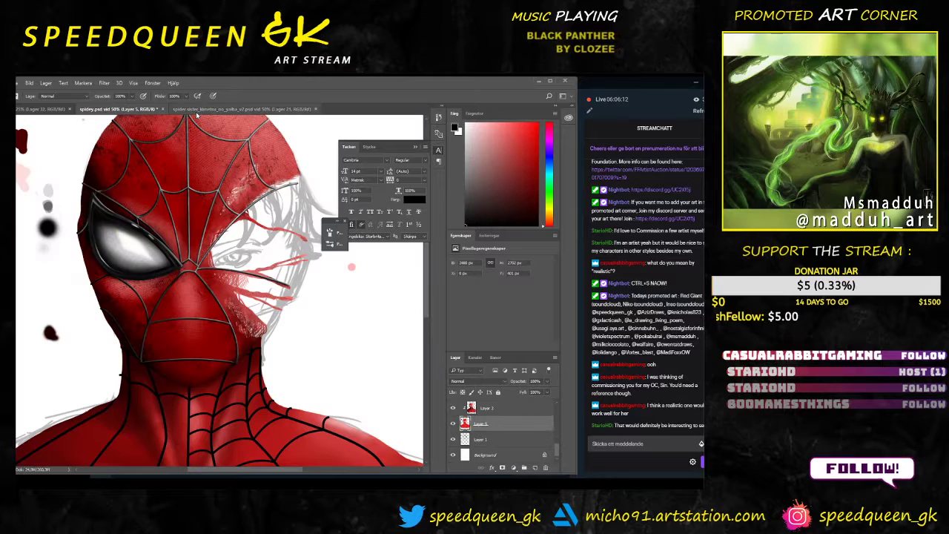
{"action": "left_click", "coordinate": [217, 110]}
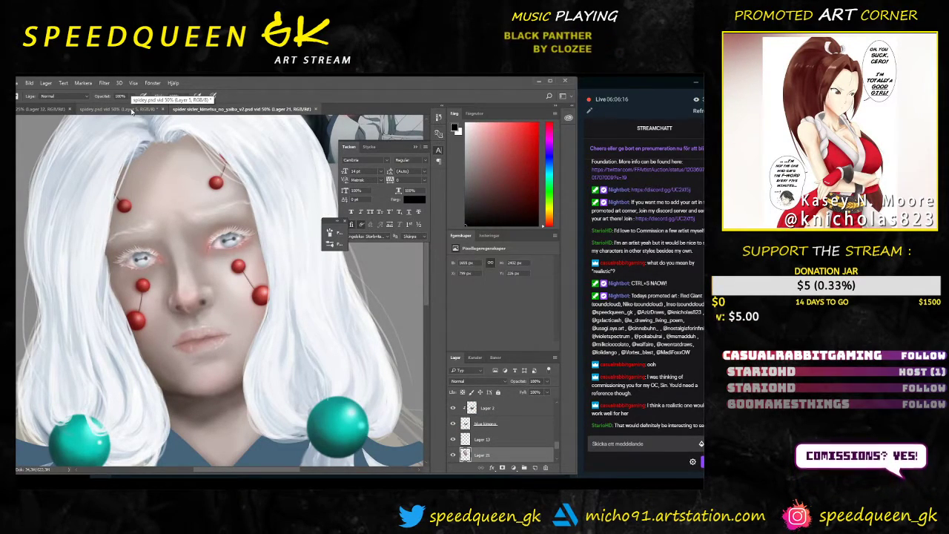
{"action": "left_click", "coordinate": [132, 111]}
{"action": "left_click", "coordinate": [237, 110]}
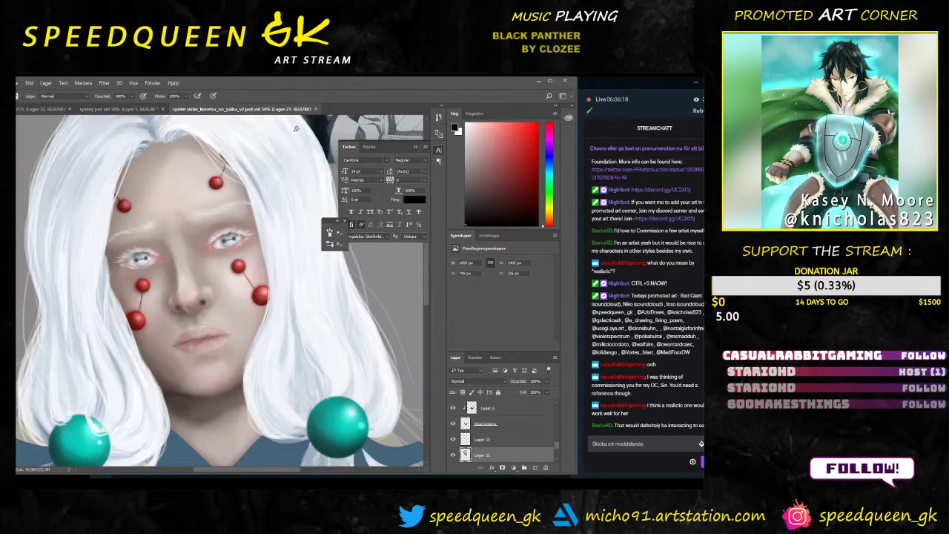
{"action": "left_click", "coordinate": [162, 109]}
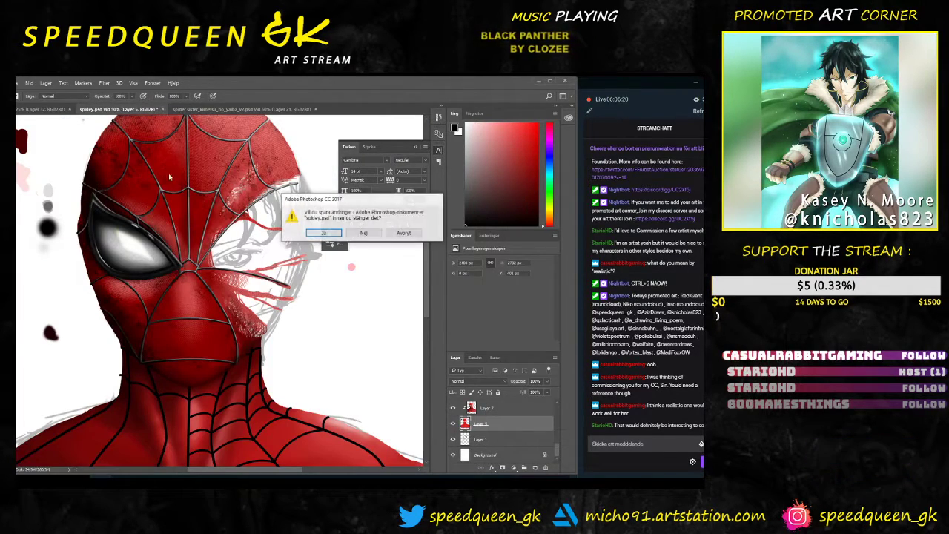
{"action": "left_click", "coordinate": [370, 234]}
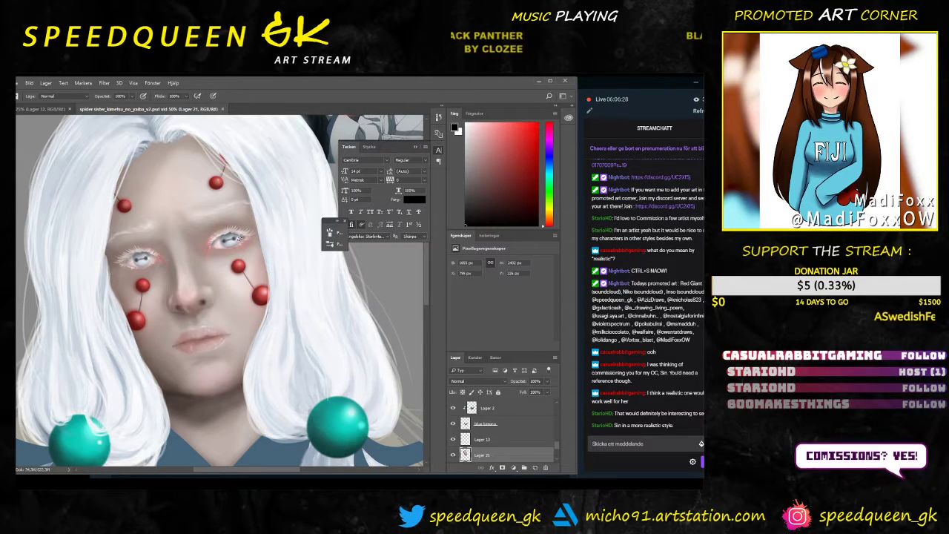
Step: Examine the spider sister painting both as a whole and close up on the face, hair and beads
{"action": "key", "text": "ctrl+minus"}
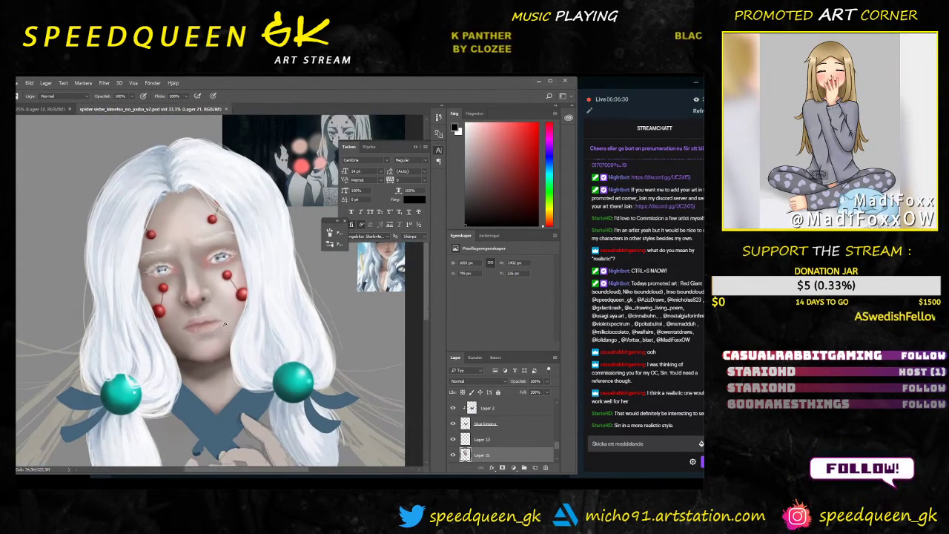
{"action": "key", "text": "ctrl+plus"}
{"action": "key", "text": "ctrl+minus"}
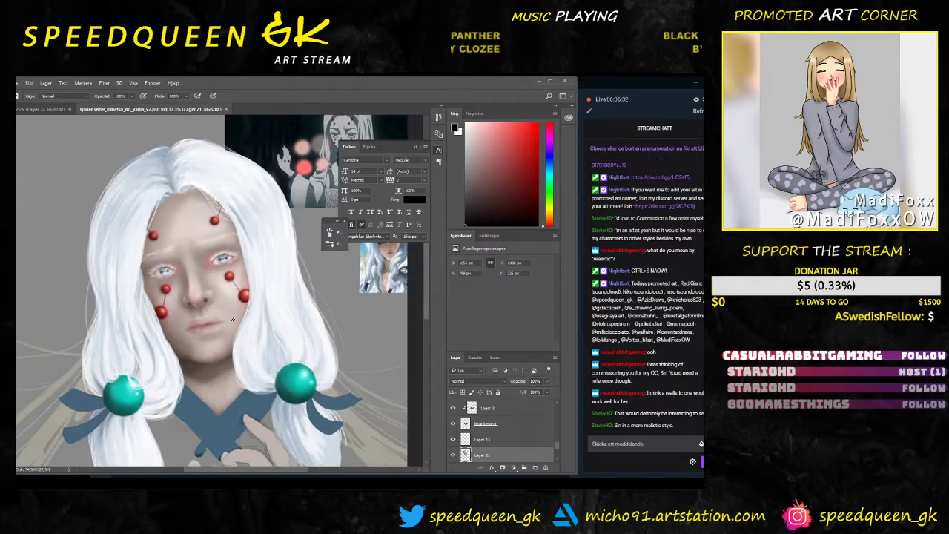
{"action": "key", "text": "ctrl+minus"}
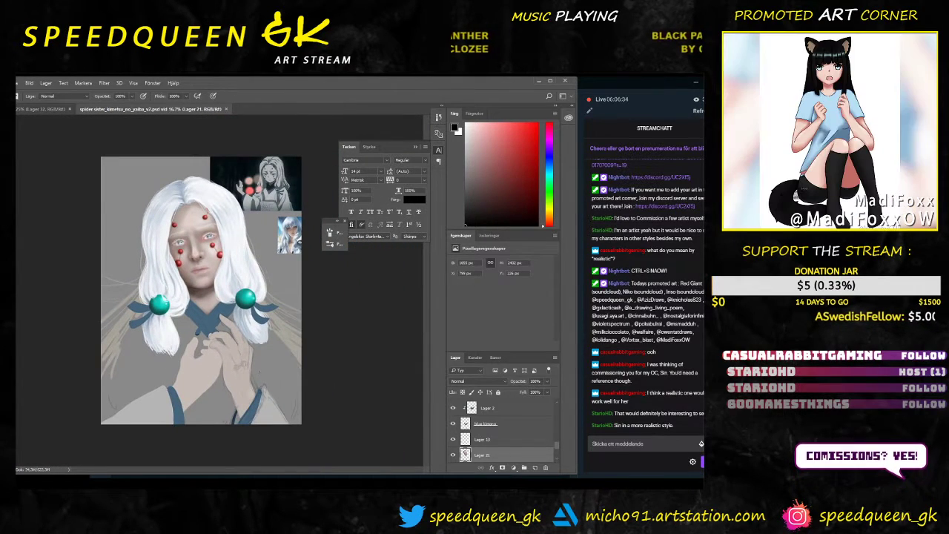
{"action": "key", "text": "ctrl+plus"}
{"action": "key", "text": "ctrl+plus"}
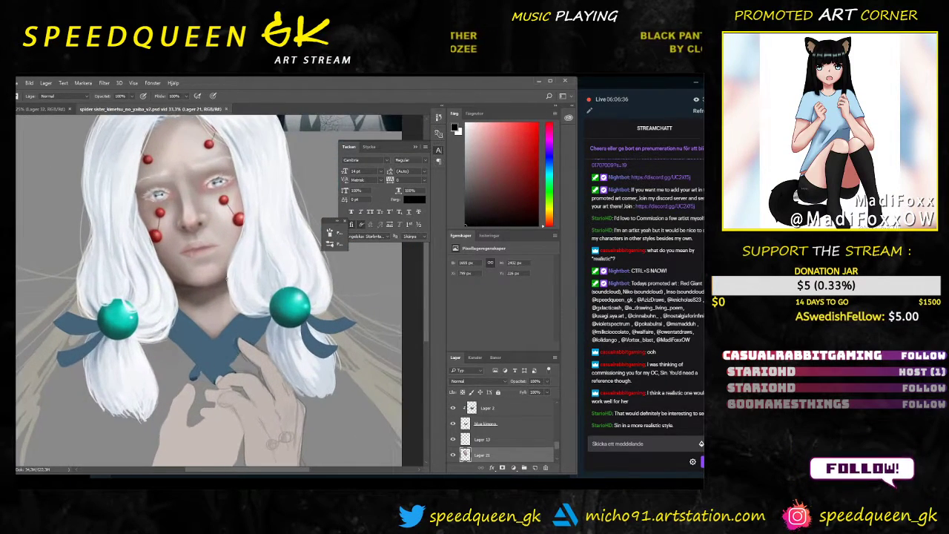
{"action": "left_click_drag", "start_coordinate": [268, 220], "coordinate": [291, 299]}
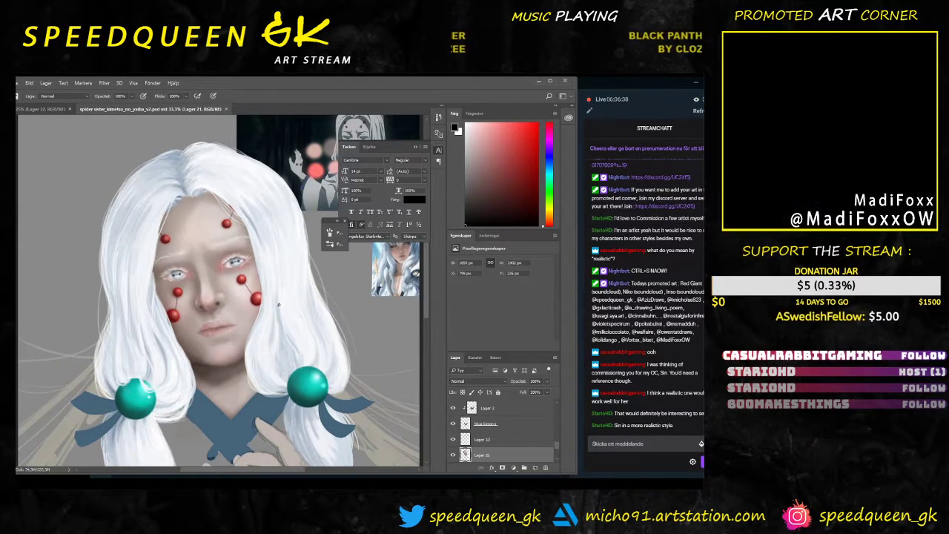
{"action": "key", "text": "ctrl+plus"}
{"action": "key", "text": "ctrl+plus"}
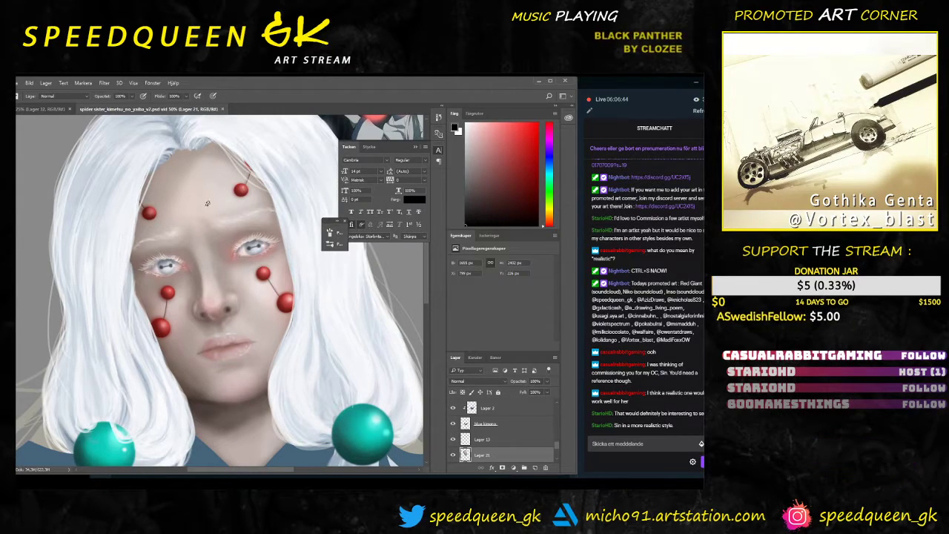
{"action": "key", "text": "ctrl+minus"}
{"action": "key", "text": "ctrl+minus"}
{"action": "key", "text": "ctrl+minus"}
{"action": "key", "text": "ctrl+minus"}
{"action": "key", "text": "ctrl+minus"}
{"action": "key", "text": "ctrl+minus"}
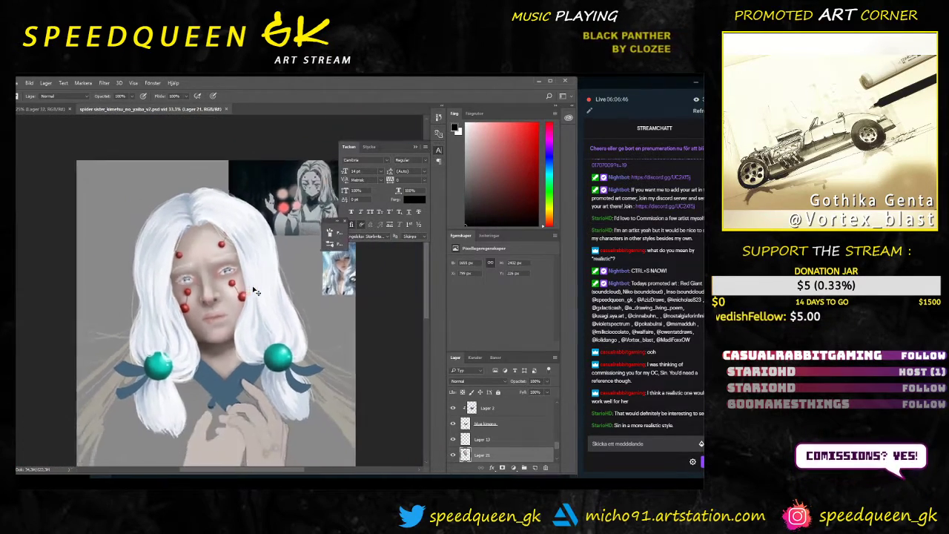
Step: Review the full spider sister composition once more, and examine the face and its red beads in close-up
{"action": "key", "text": "ctrl+minus"}
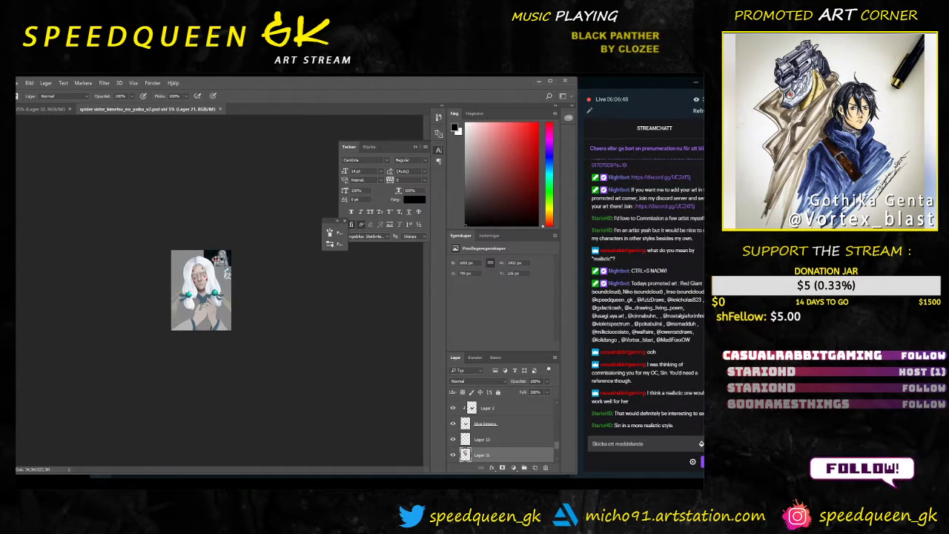
{"action": "key", "text": "ctrl+minus"}
{"action": "key", "text": "ctrl+plus"}
{"action": "key", "text": "ctrl+plus"}
{"action": "key", "text": "ctrl+plus"}
{"action": "key", "text": "ctrl+plus"}
{"action": "key", "text": "ctrl+plus"}
{"action": "key", "text": "ctrl+plus"}
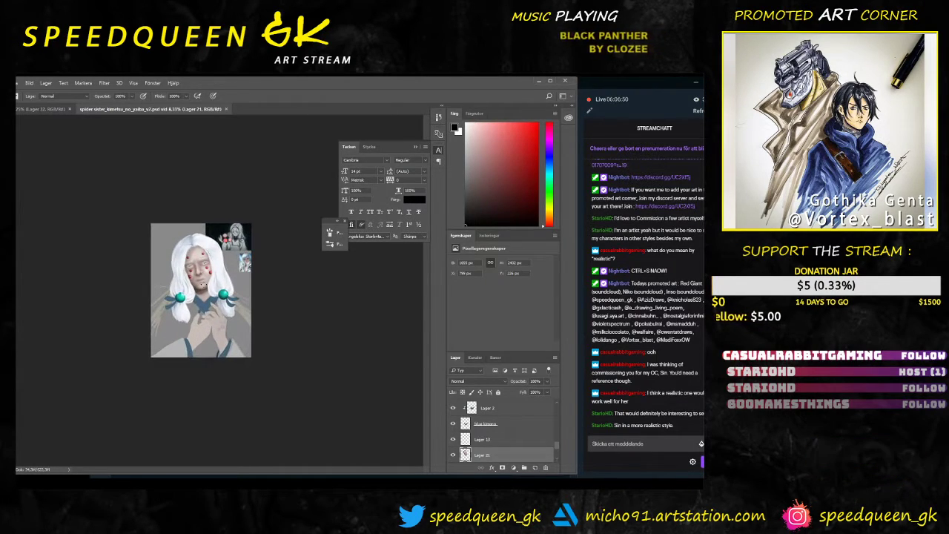
{"action": "key", "text": "ctrl+plus"}
{"action": "key", "text": "ctrl+plus"}
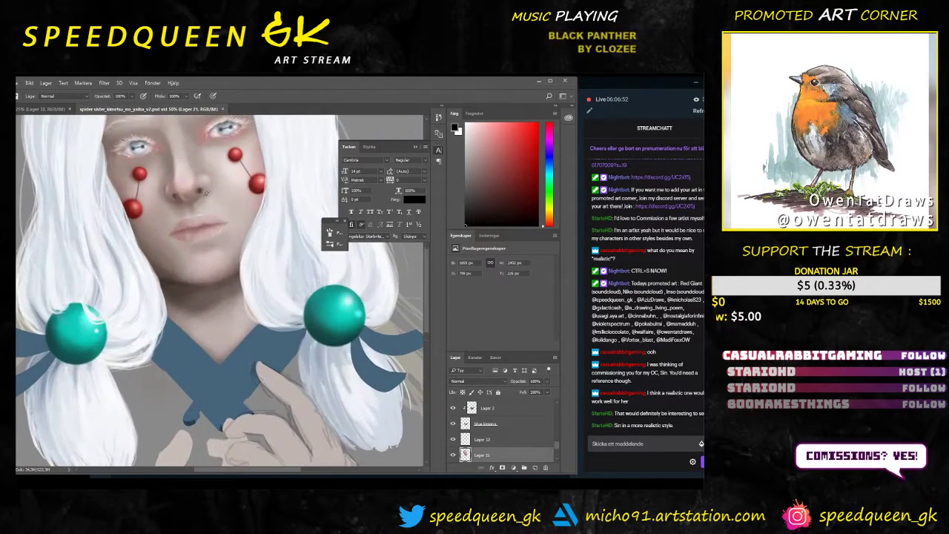
{"action": "left_click_drag", "start_coordinate": [172, 194], "coordinate": [192, 307]}
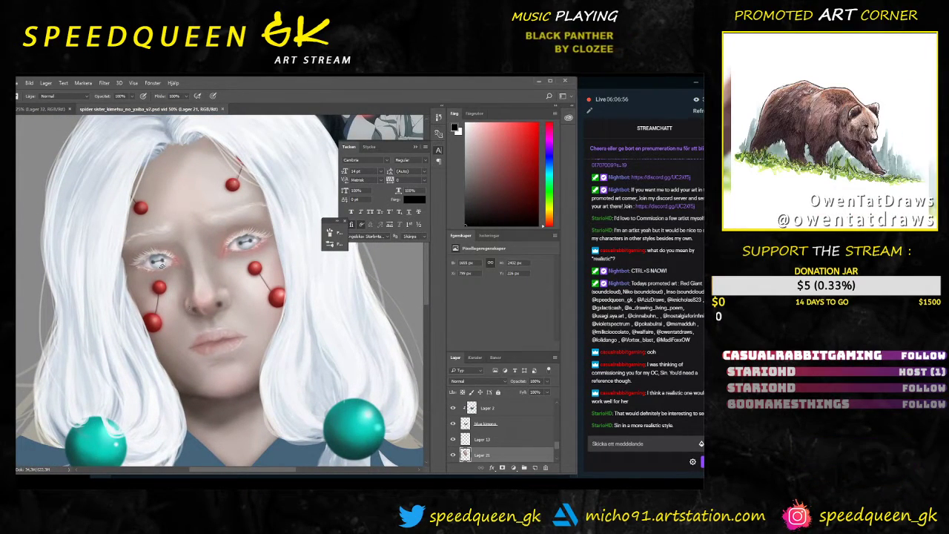
Step: Switch back to the chibi swordsman drawing on the dark red background and inspect the figure down to the feet
{"action": "left_click", "coordinate": [42, 110]}
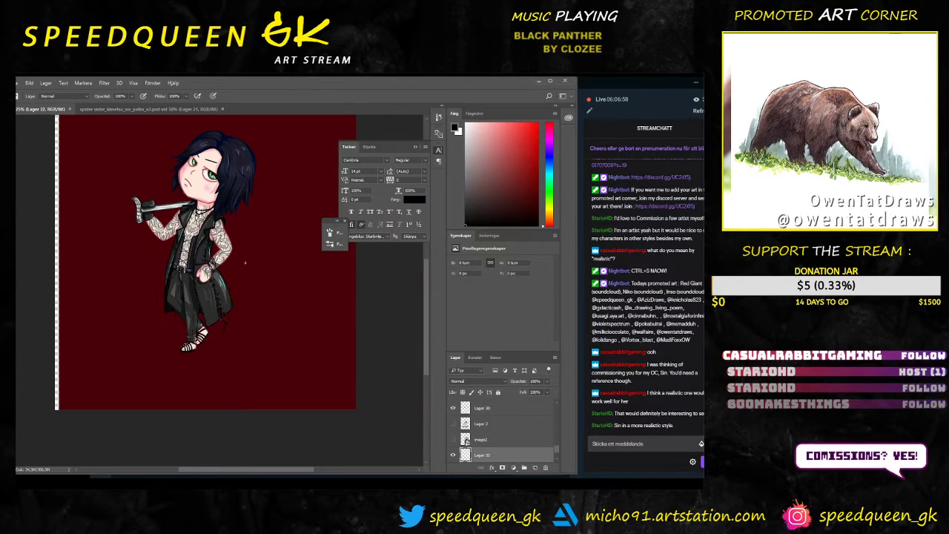
{"action": "left_click_drag", "start_coordinate": [259, 281], "coordinate": [263, 310]}
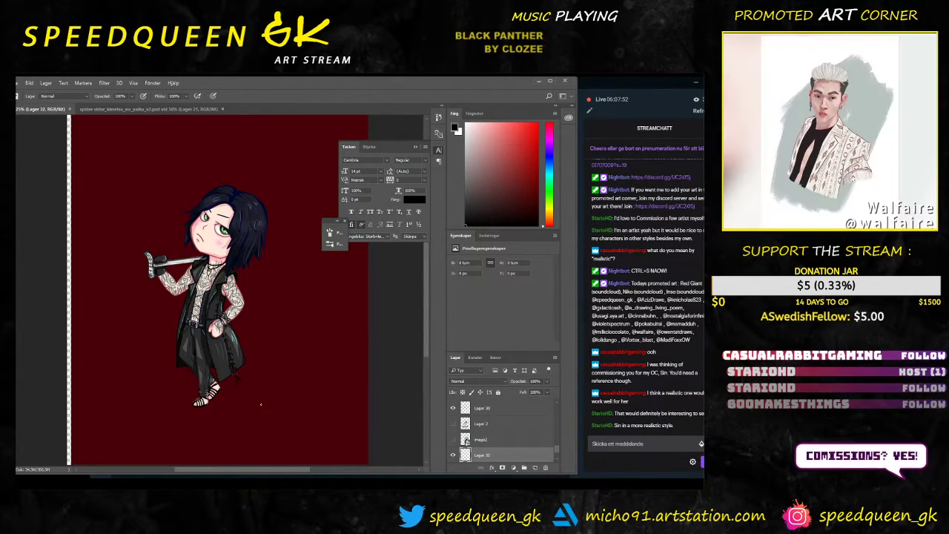
{"action": "key", "text": "ctrl+plus"}
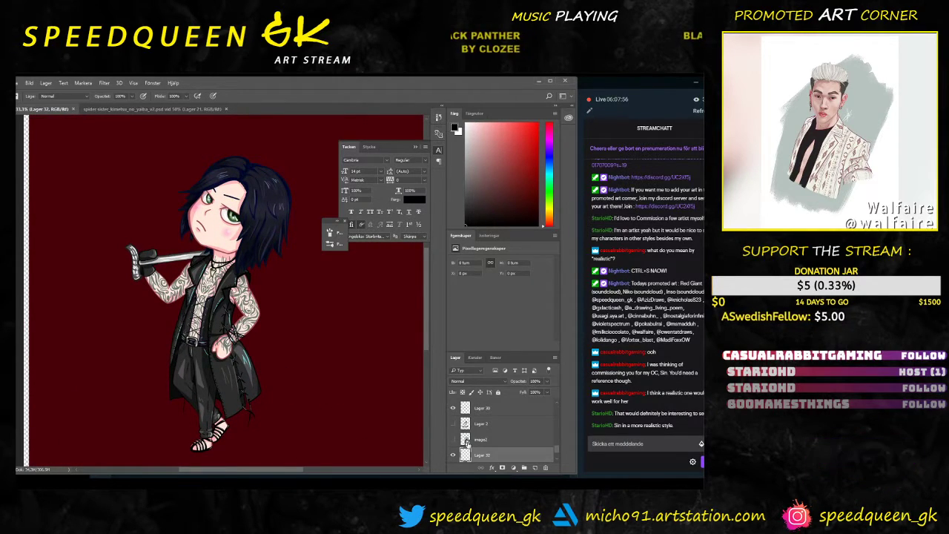
{"action": "key", "text": "ctrl+minus"}
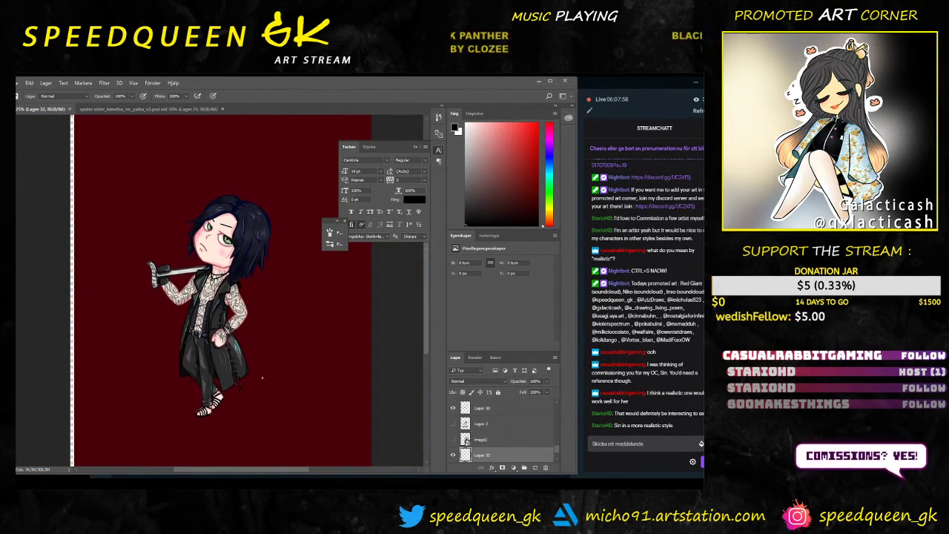
{"action": "key", "text": "ctrl+plus"}
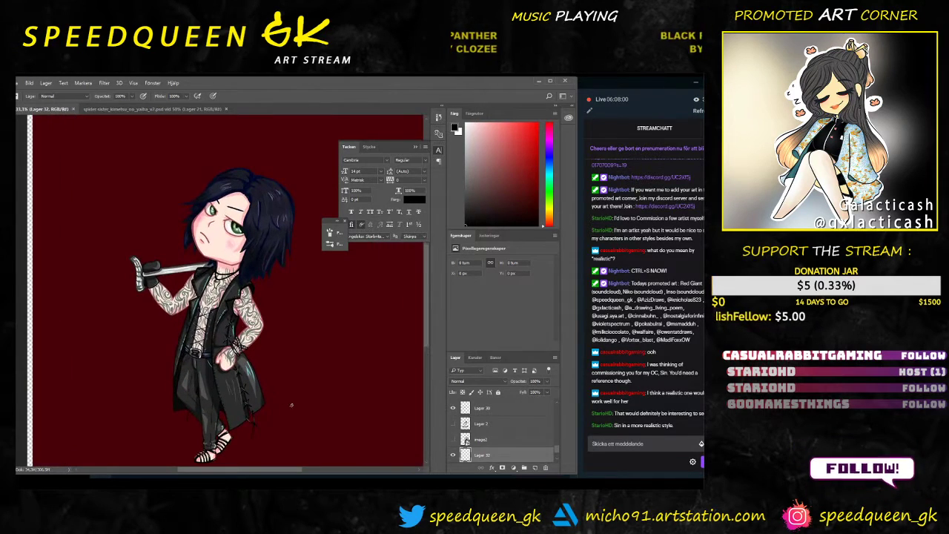
{"action": "left_click_drag", "start_coordinate": [310, 426], "coordinate": [300, 338]}
{"action": "scroll", "coordinate": [505, 442], "scroll_direction": "down", "scroll_amount": 1}
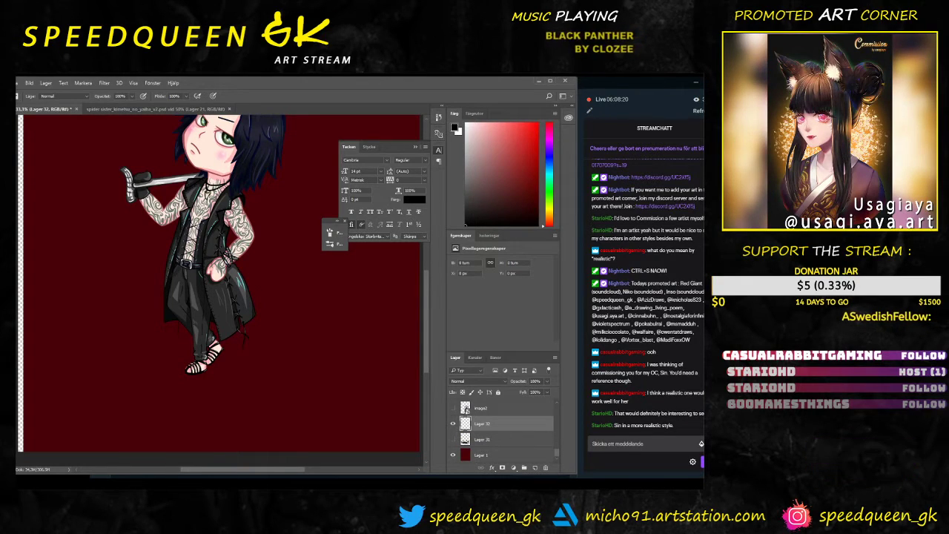
Step: Switch to the web browser and search Google Images for "smoke" as reference
{"action": "key", "text": "alt+Tab"}
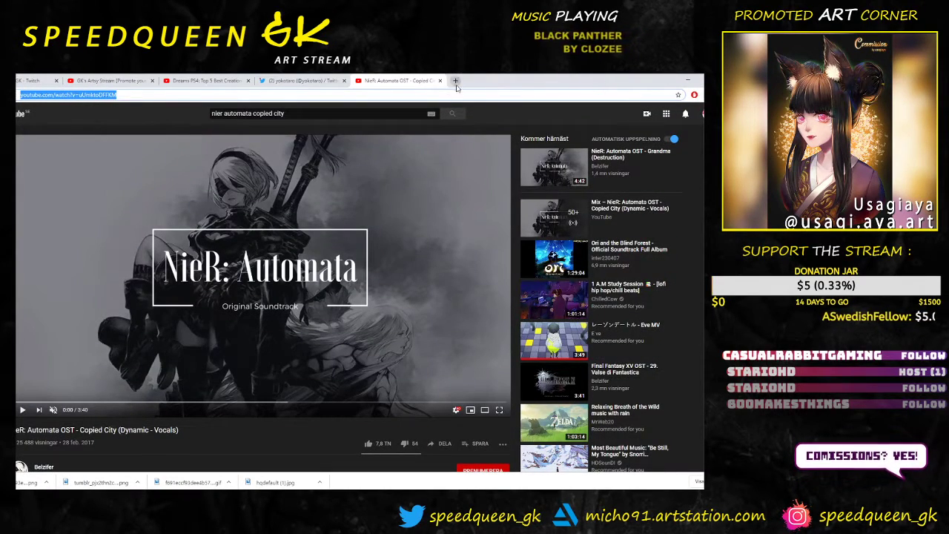
{"action": "left_click", "coordinate": [456, 81]}
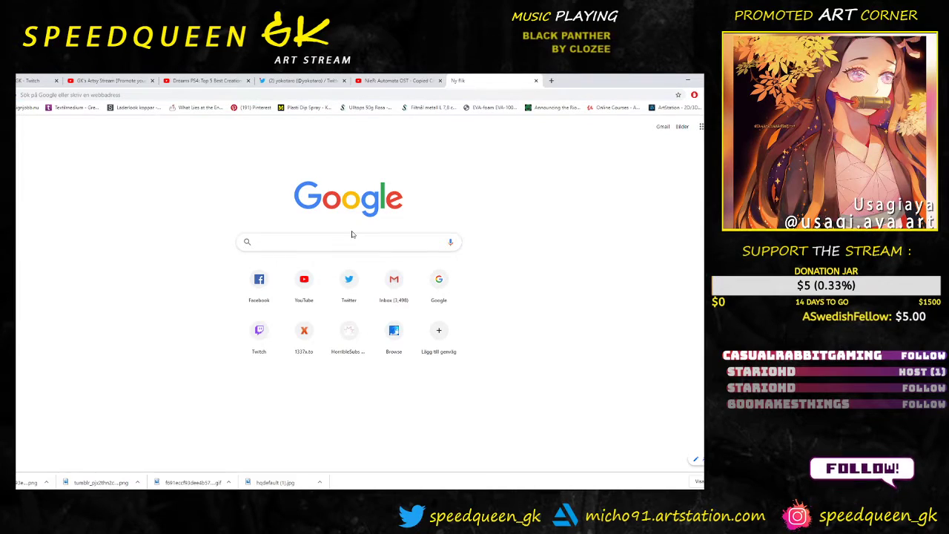
{"action": "type", "text": "smoke"}
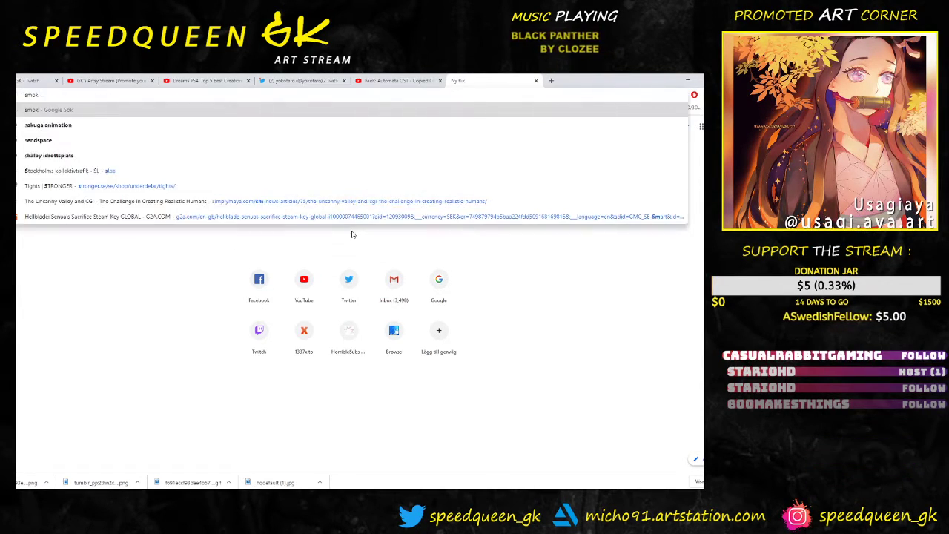
{"action": "key", "text": "Return"}
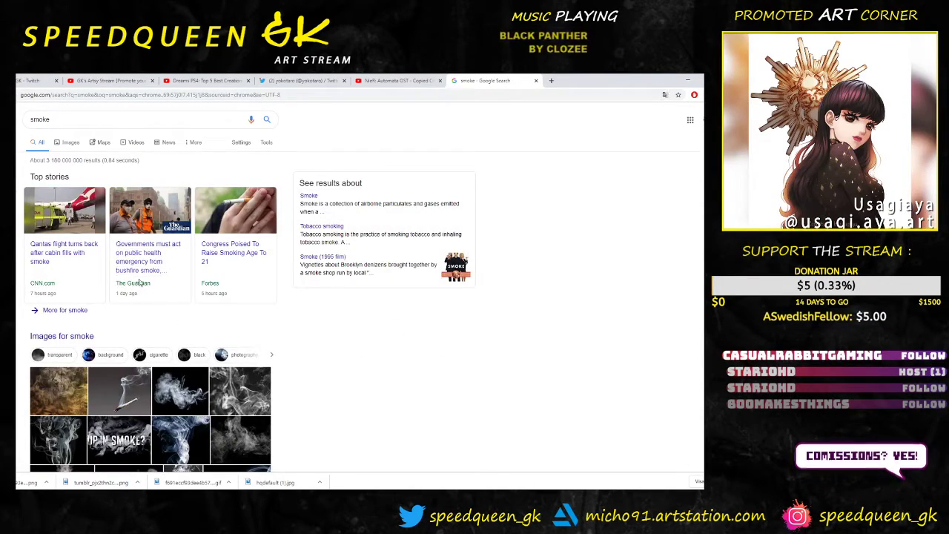
{"action": "left_click", "coordinate": [71, 142]}
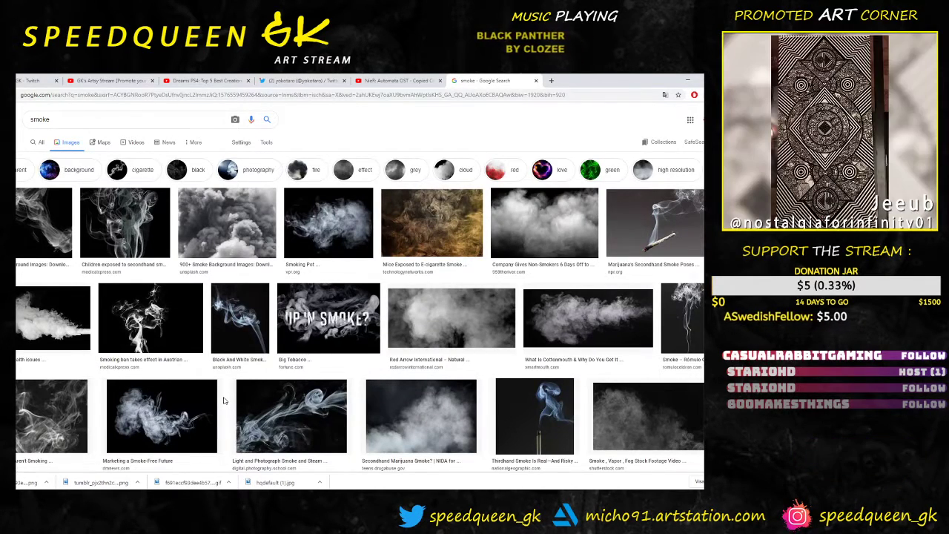
{"action": "scroll", "coordinate": [62, 299], "scroll_direction": "down", "scroll_amount": 1}
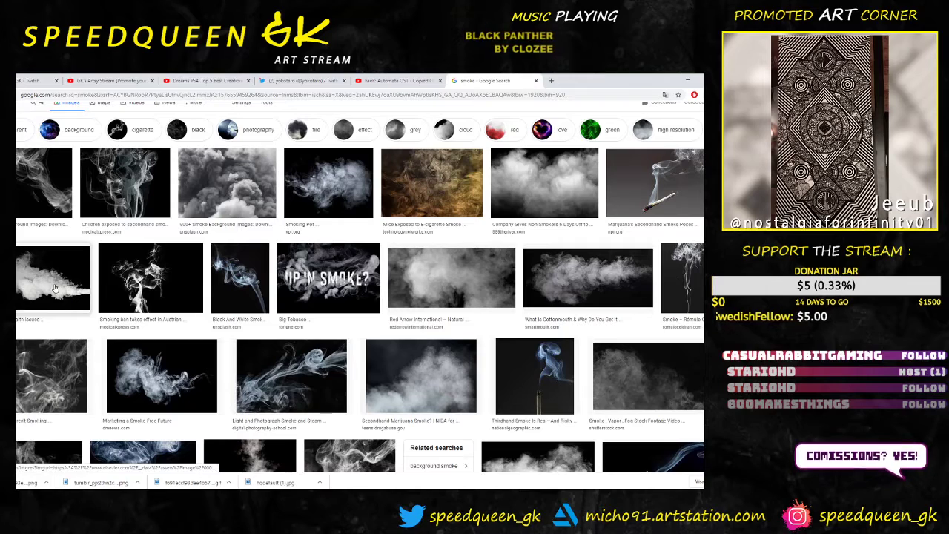
Step: Open the dense white smoke cloud picture, look through more smoke photos, and return to the Photoshop drawing
{"action": "left_click", "coordinate": [63, 299]}
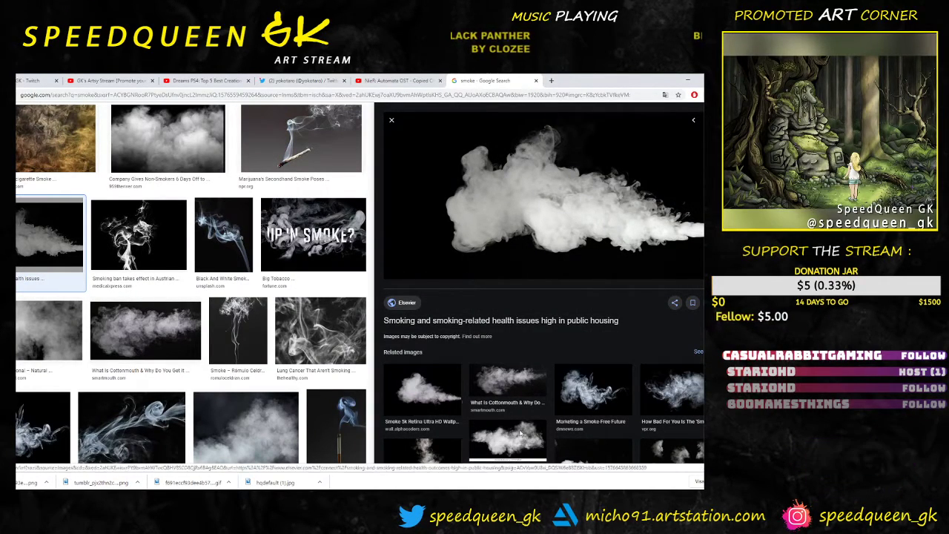
{"action": "scroll", "coordinate": [347, 378], "scroll_direction": "down", "scroll_amount": 5}
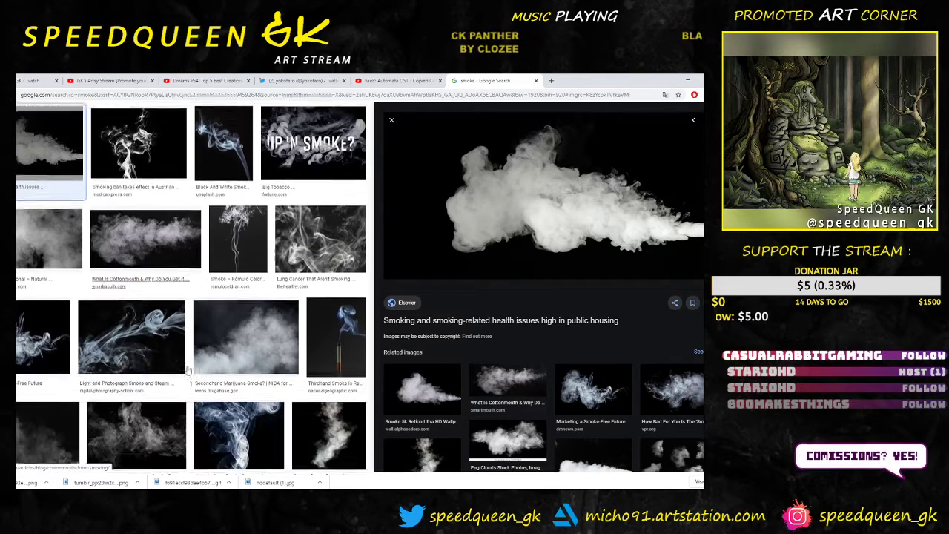
{"action": "scroll", "coordinate": [188, 371], "scroll_direction": "down", "scroll_amount": 10}
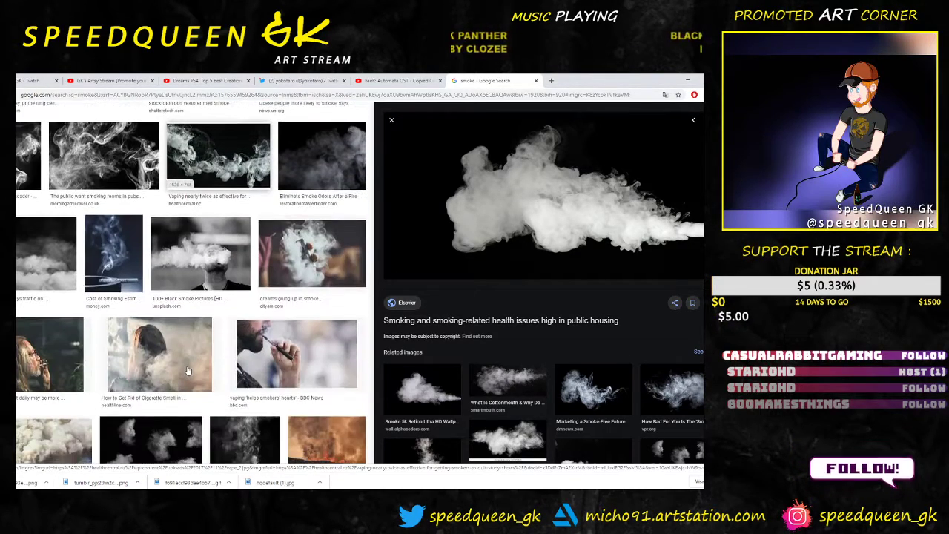
{"action": "scroll", "coordinate": [188, 370], "scroll_direction": "down", "scroll_amount": 10}
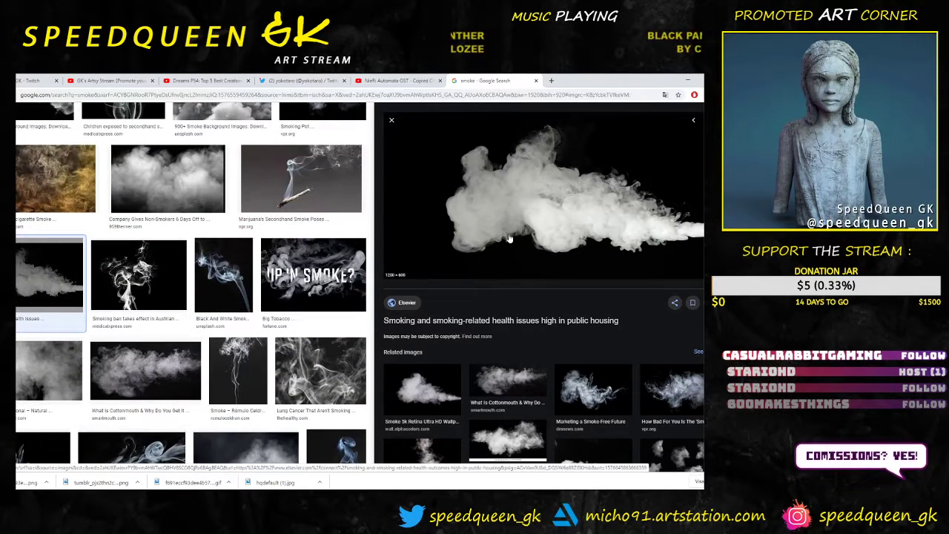
{"action": "left_click", "coordinate": [689, 82]}
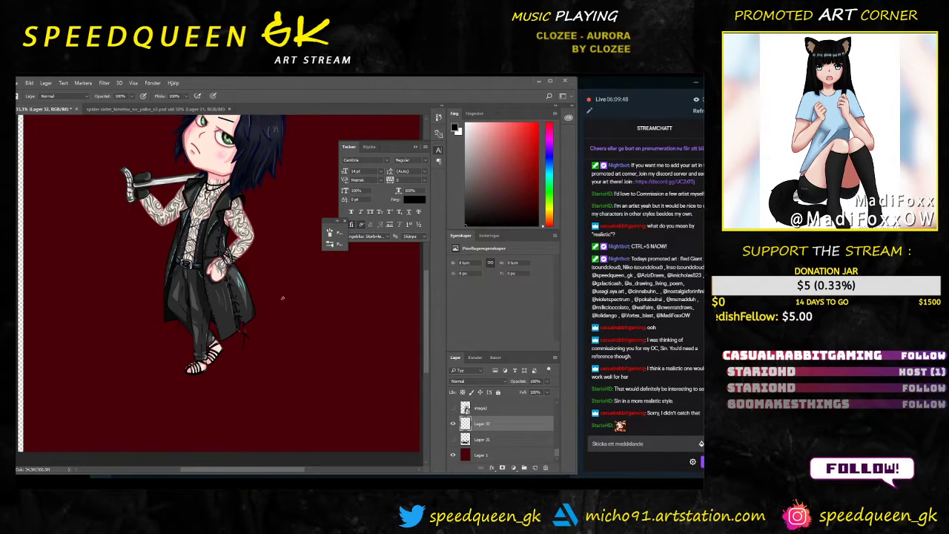
Step: Show the smoke on Lager 31 around the feet for comparison, hide it again and select Lager 32
{"action": "mouse_move", "coordinate": [299, 314]}
{"action": "left_mouse_down"}
{"action": "mouse_move", "coordinate": [282, 367]}
{"action": "mouse_move", "coordinate": [324, 346]}
{"action": "mouse_move", "coordinate": [301, 376]}
{"action": "mouse_move", "coordinate": [314, 384]}
{"action": "mouse_move", "coordinate": [336, 377]}
{"action": "mouse_move", "coordinate": [298, 350]}
{"action": "left_mouse_up"}
{"action": "key", "text": "ctrl+plus"}
{"action": "key", "text": "ctrl+plus"}
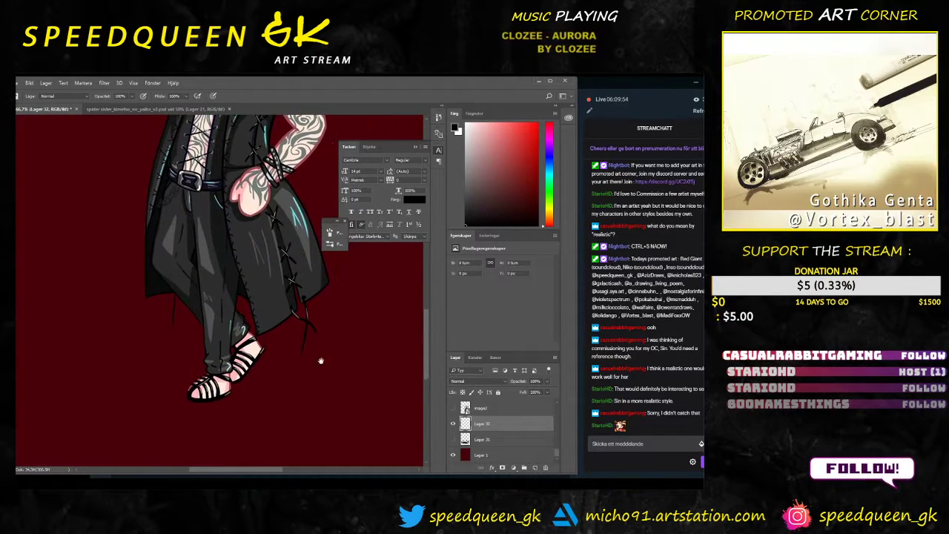
{"action": "left_click_drag", "start_coordinate": [346, 386], "coordinate": [333, 381]}
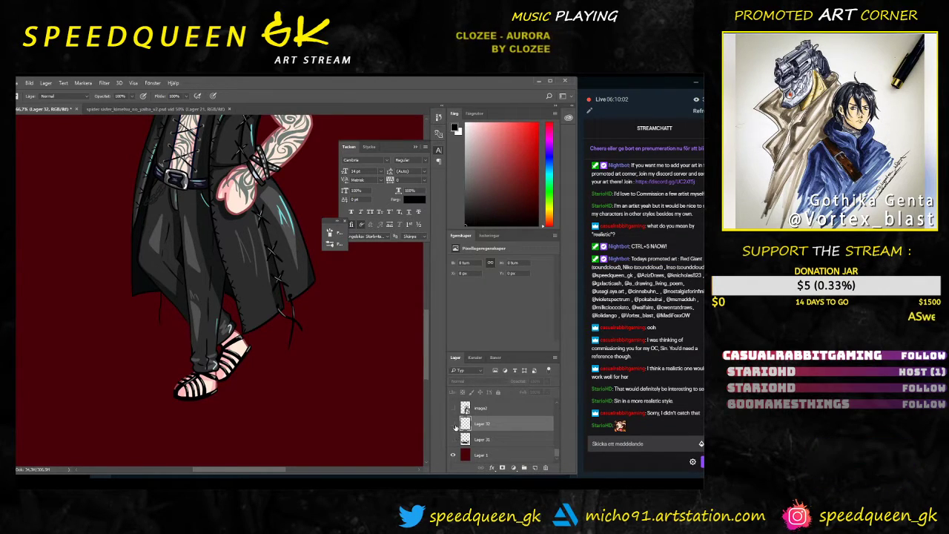
{"action": "left_click", "coordinate": [488, 442]}
{"action": "left_click", "coordinate": [454, 440]}
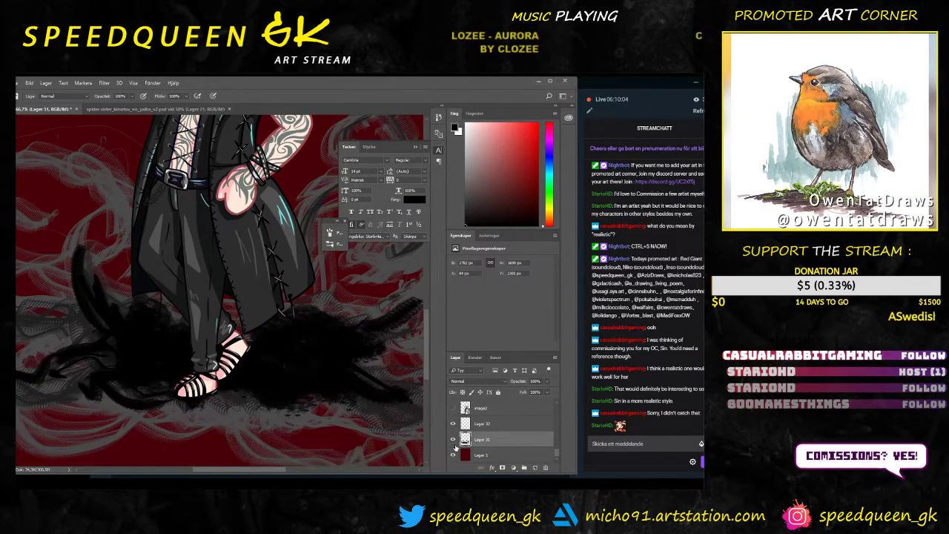
{"action": "left_click", "coordinate": [454, 440]}
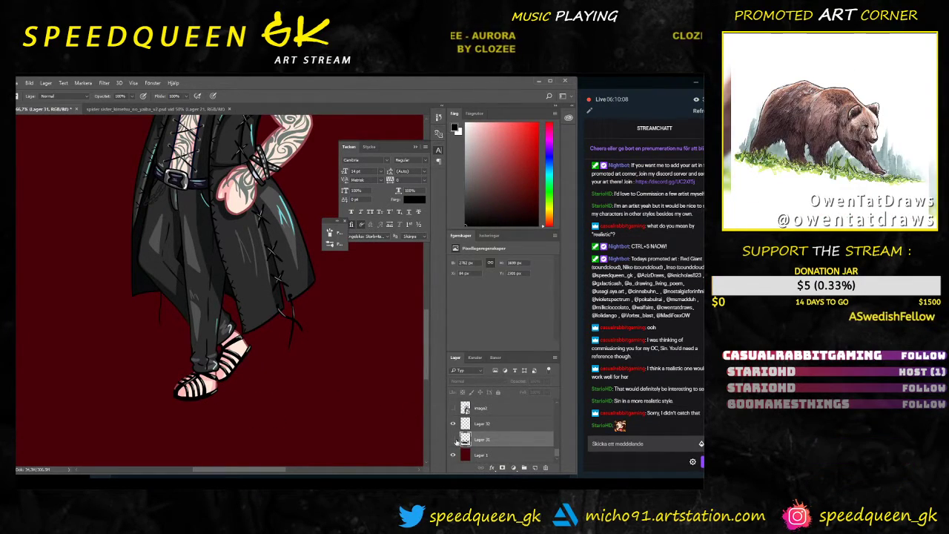
{"action": "left_click", "coordinate": [490, 423]}
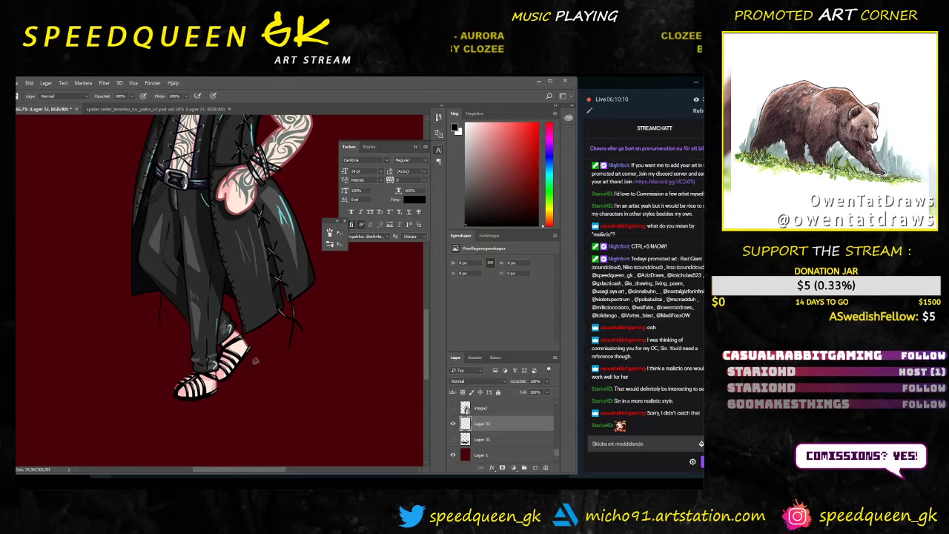
Step: Try thin curved black strokes on both sides of the swordsman's feet on Lager 32, and undo them
{"action": "left_click_drag", "start_coordinate": [240, 364], "coordinate": [335, 356]}
{"action": "key", "text": "ctrl+minus"}
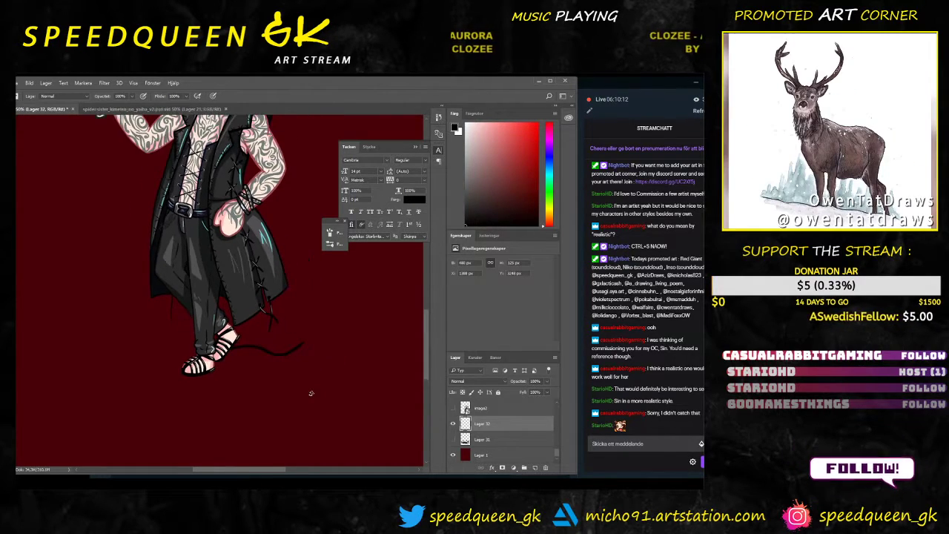
{"action": "key", "text": "ctrl+minus"}
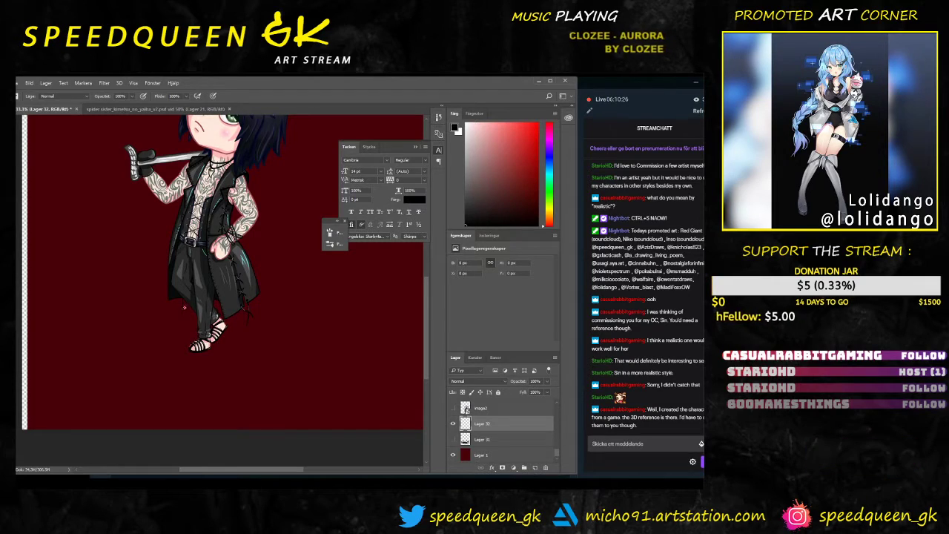
{"action": "left_click_drag", "start_coordinate": [145, 347], "coordinate": [132, 346]}
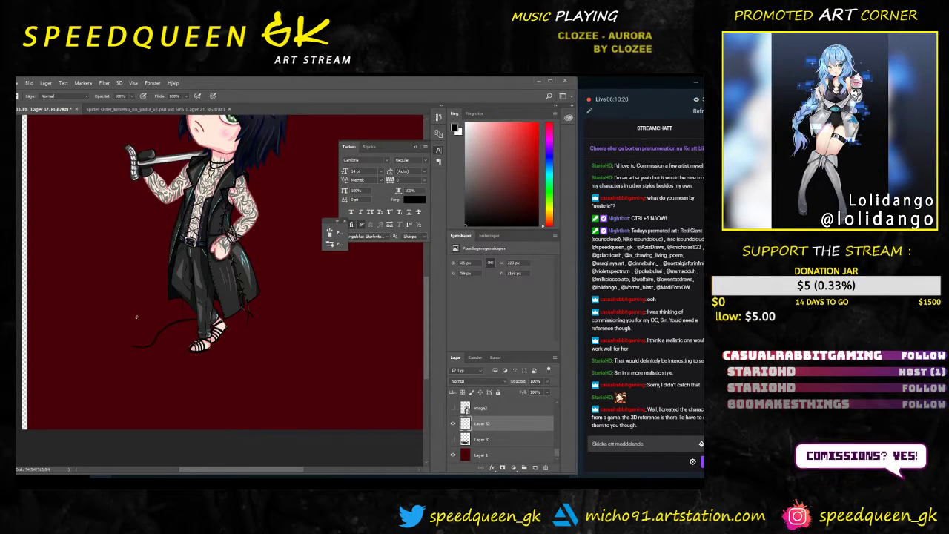
{"action": "key", "text": "ctrl+z"}
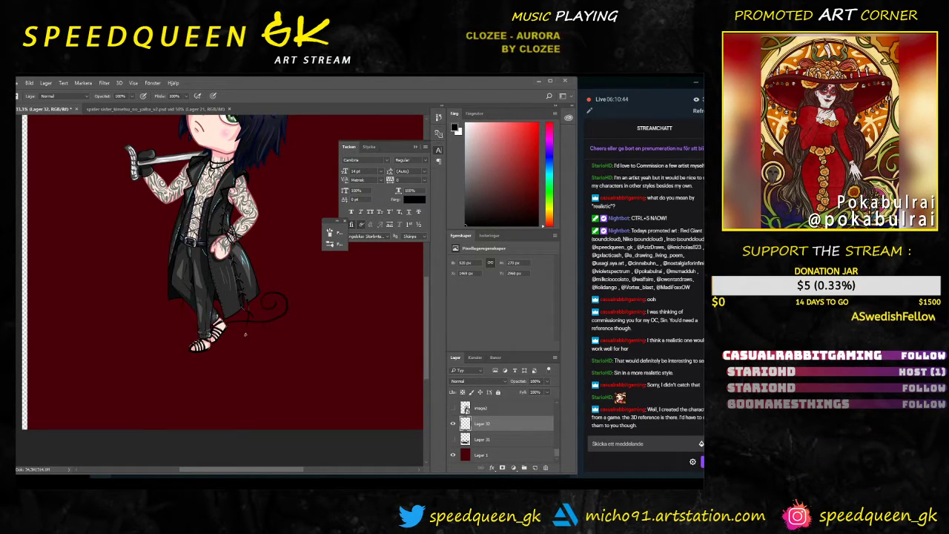
Step: Draw curling black smoke tendrils on both sides of the swordsman's feet on Lager 32 and thicken their bases
{"action": "mouse_move", "coordinate": [264, 333]}
{"action": "left_mouse_down"}
{"action": "mouse_move", "coordinate": [280, 345]}
{"action": "mouse_move", "coordinate": [315, 326]}
{"action": "mouse_move", "coordinate": [307, 334]}
{"action": "left_mouse_up"}
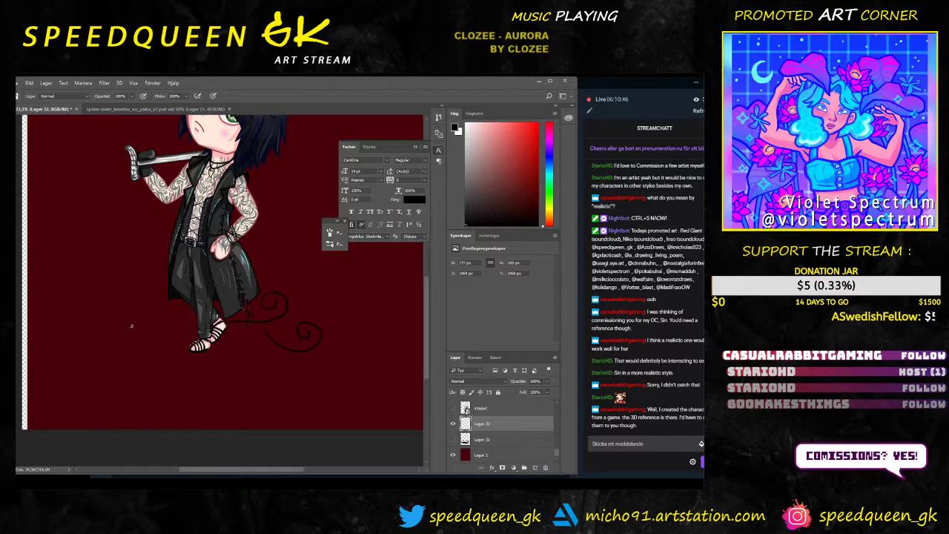
{"action": "mouse_move", "coordinate": [185, 331]}
{"action": "left_mouse_down"}
{"action": "mouse_move", "coordinate": [114, 335]}
{"action": "mouse_move", "coordinate": [125, 329]}
{"action": "left_mouse_up"}
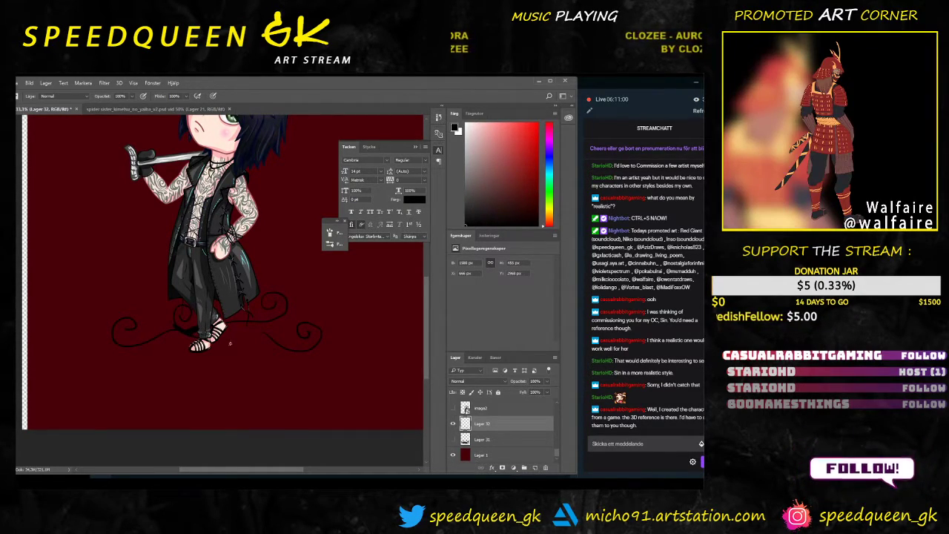
{"action": "key", "text": "ctrl+plus"}
{"action": "left_click_drag", "start_coordinate": [275, 384], "coordinate": [266, 323]}
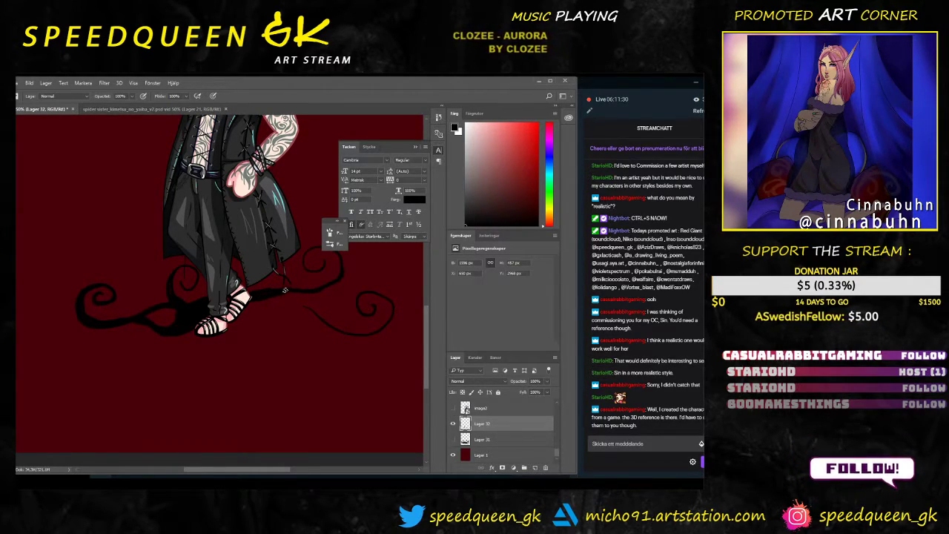
Step: Build up the smoke with dense black wisps and small curls beneath and around the feet
{"action": "mouse_move", "coordinate": [252, 328]}
{"action": "left_mouse_down"}
{"action": "mouse_move", "coordinate": [286, 345]}
{"action": "mouse_move", "coordinate": [291, 326]}
{"action": "mouse_move", "coordinate": [281, 341]}
{"action": "left_mouse_up"}
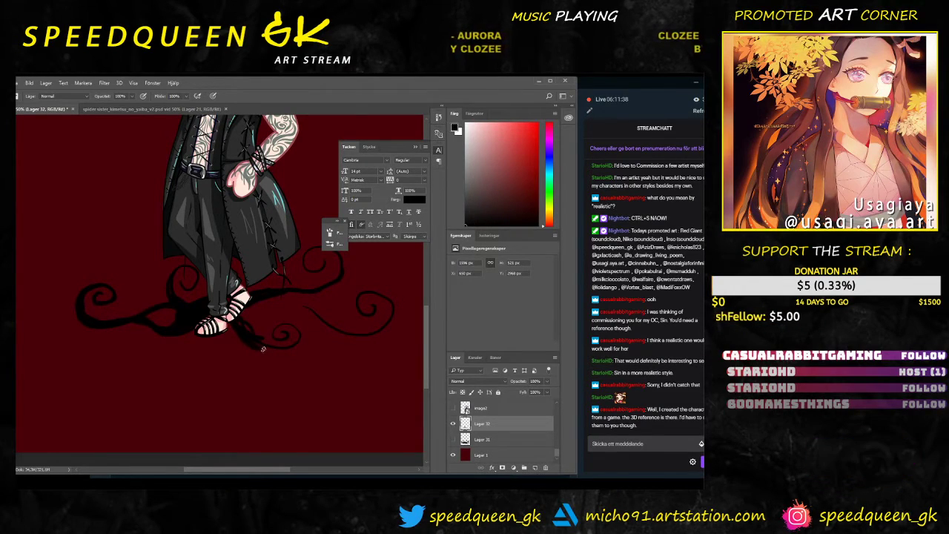
{"action": "left_click_drag", "start_coordinate": [290, 347], "coordinate": [267, 349]}
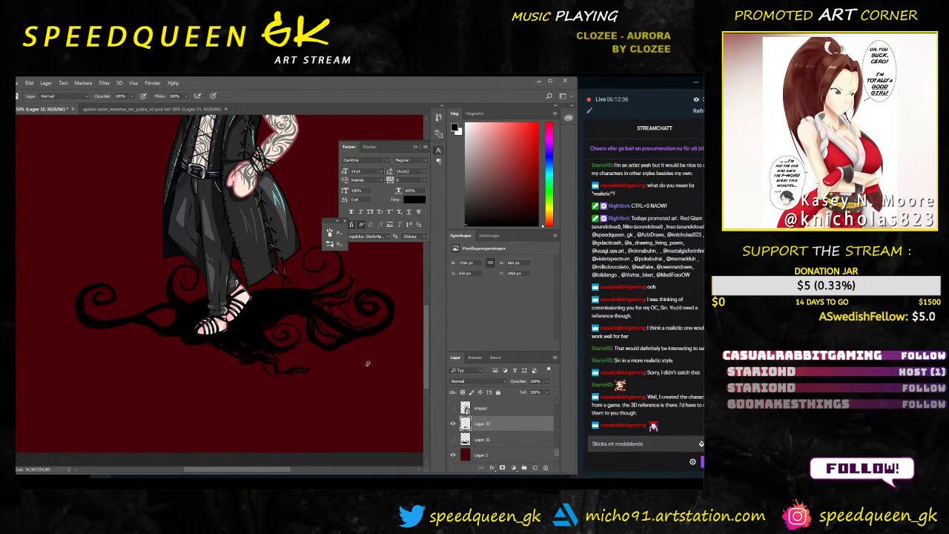
{"action": "key", "text": "ctrl+minus"}
{"action": "key", "text": "ctrl+plus"}
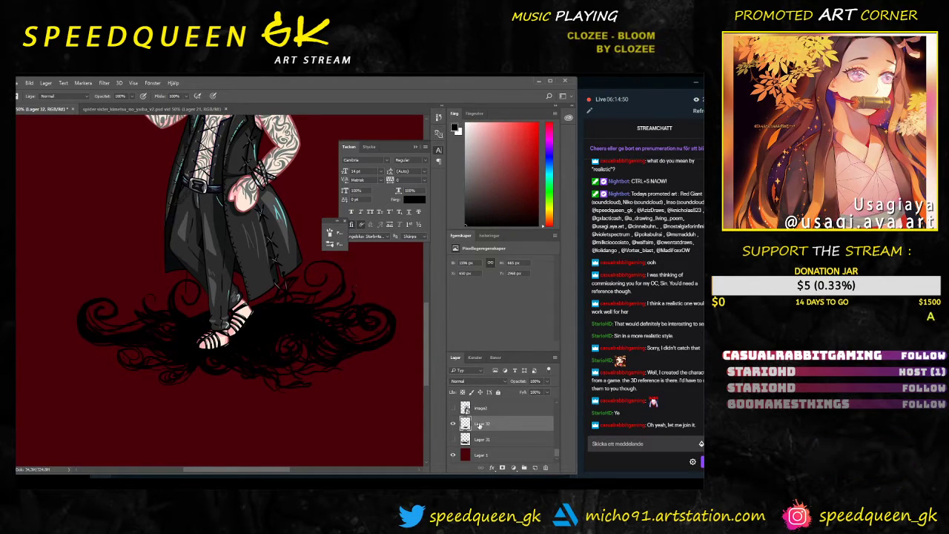
Step: Post the "!discord" command in the stream chat and return to the Photoshop drawing
{"action": "left_click", "coordinate": [645, 445]}
{"action": "type", "text": "!discord"}
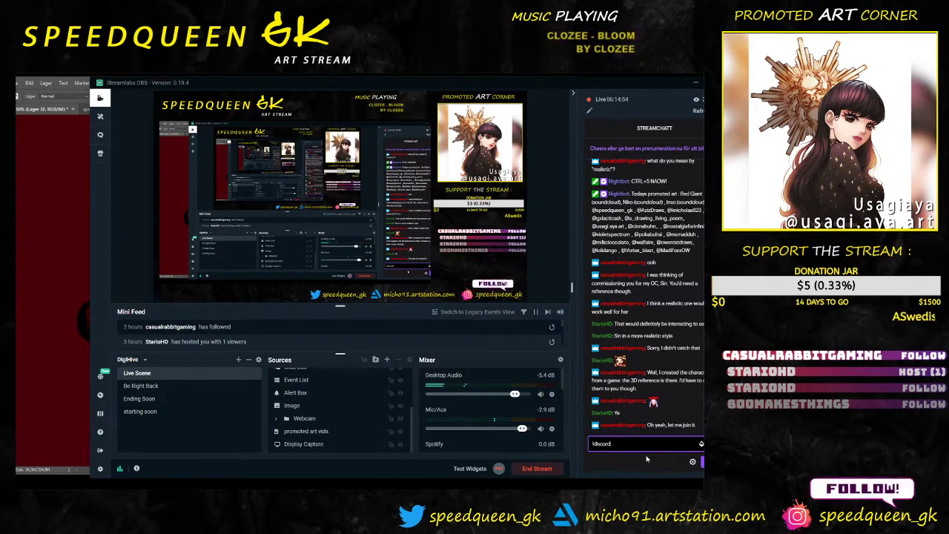
{"action": "key", "text": "Return"}
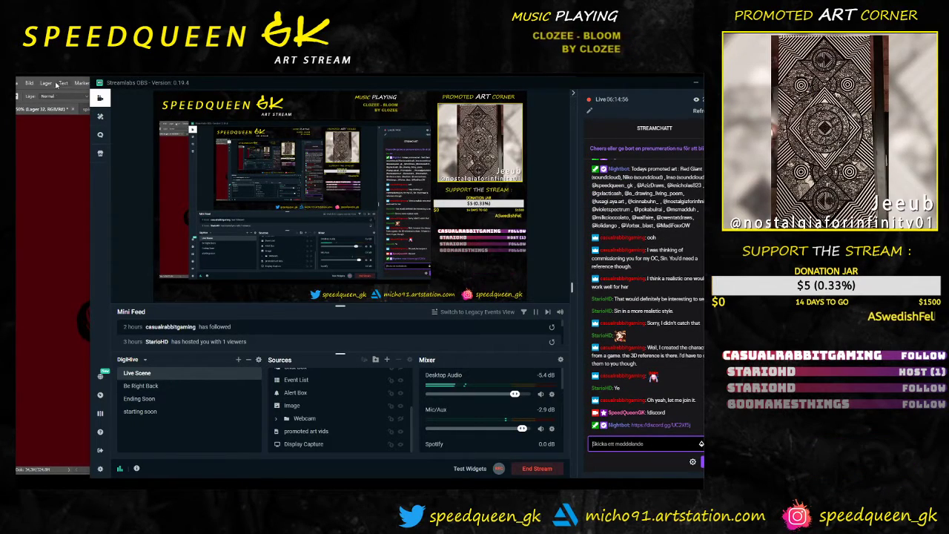
{"action": "left_click", "coordinate": [64, 173]}
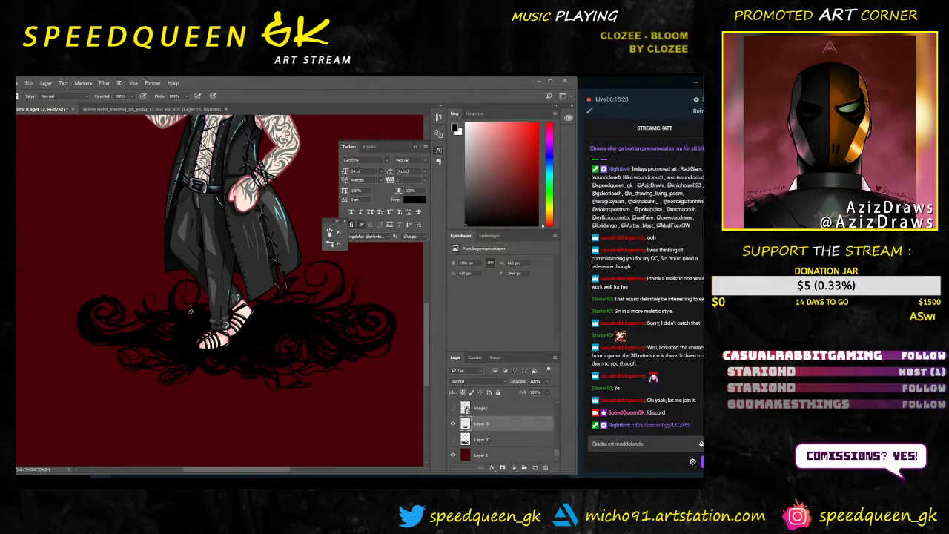
Step: Add a new layer directly above Lager 32 and set up the brush with a dark grey colour
{"action": "key", "text": "ctrl+minus"}
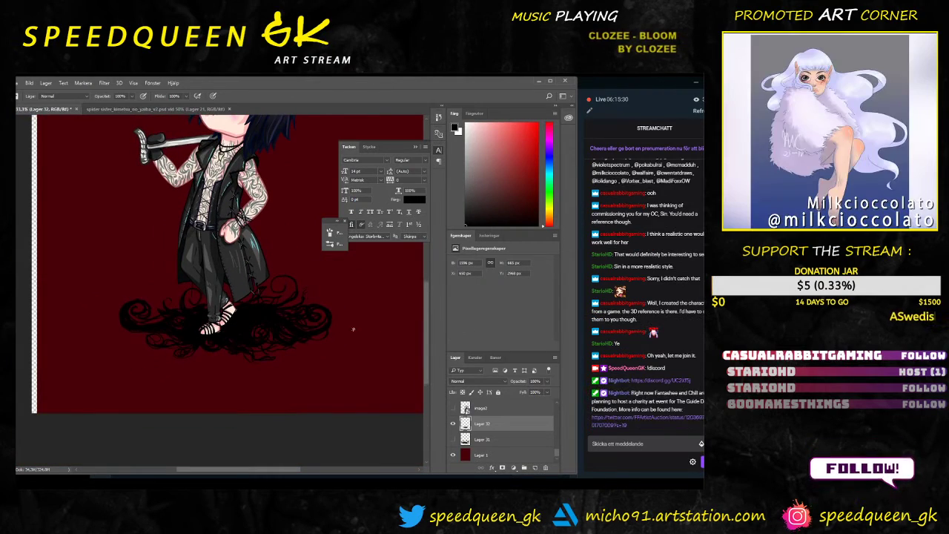
{"action": "left_click_drag", "start_coordinate": [365, 339], "coordinate": [319, 375]}
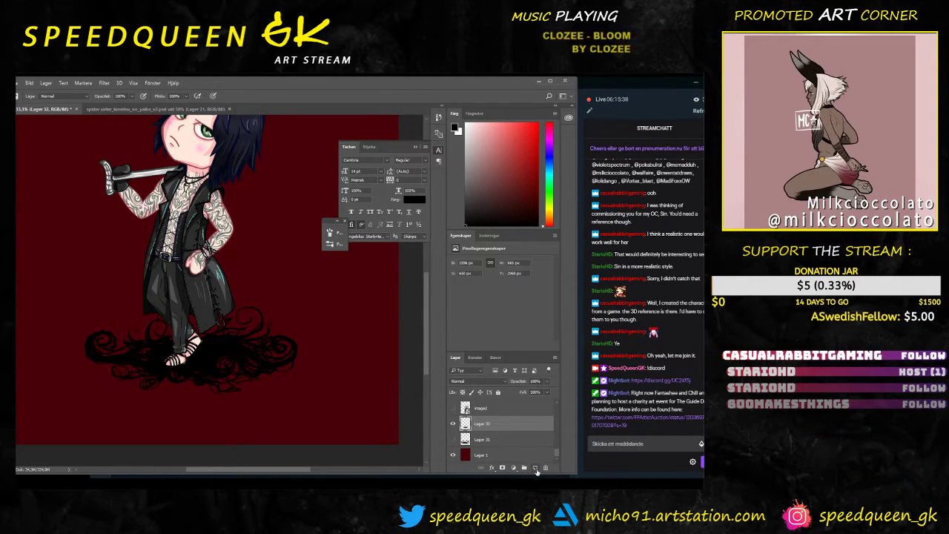
{"action": "left_click", "coordinate": [535, 468]}
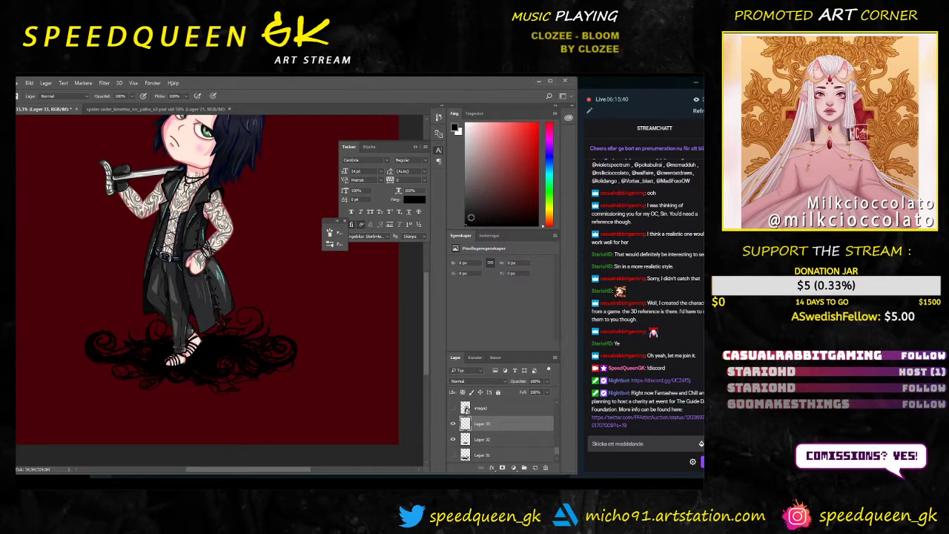
{"action": "left_click", "coordinate": [466, 202]}
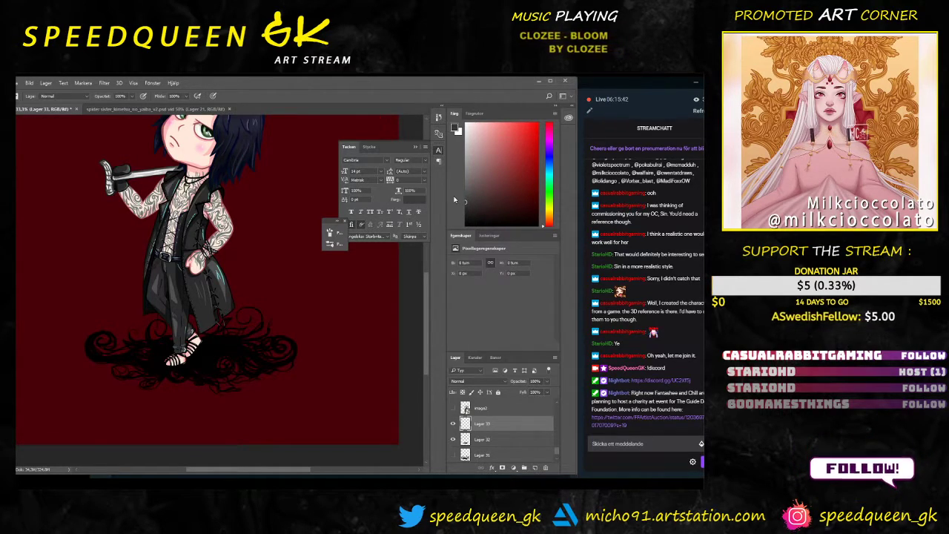
{"action": "right_click", "coordinate": [267, 389]}
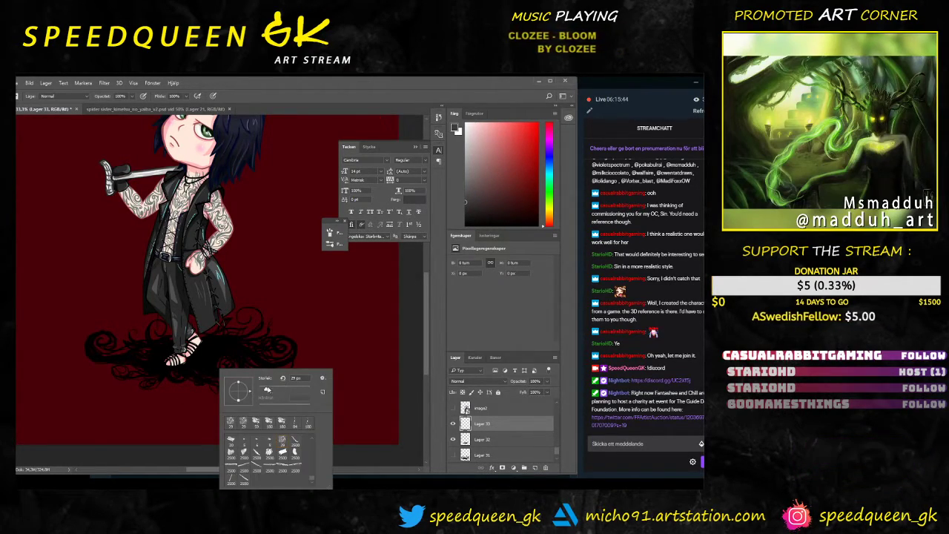
{"action": "left_click", "coordinate": [267, 389]}
{"action": "key", "text": "Return"}
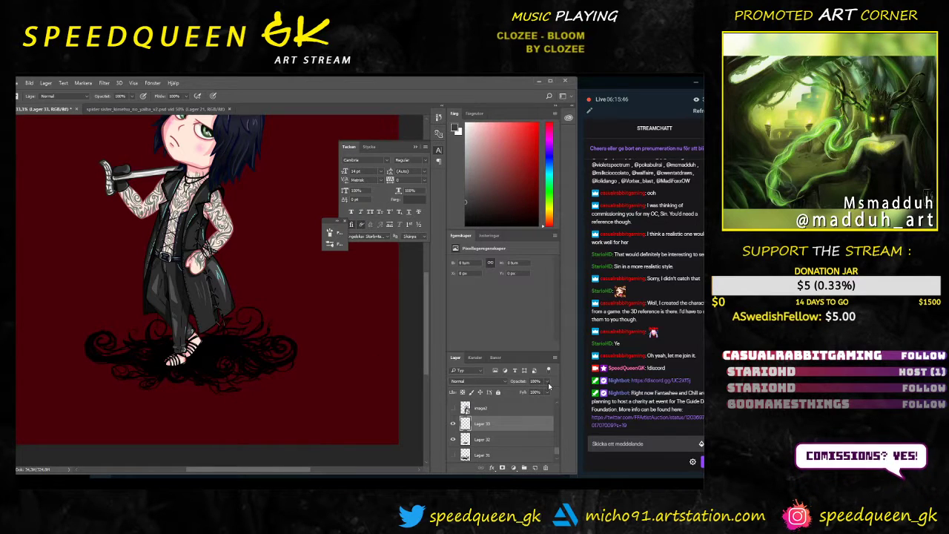
Step: Lower the opacity of the new layer and paint dark grey highlights over the black smoke
{"action": "left_click", "coordinate": [548, 381]}
{"action": "left_click_drag", "start_coordinate": [547, 391], "coordinate": [521, 391]}
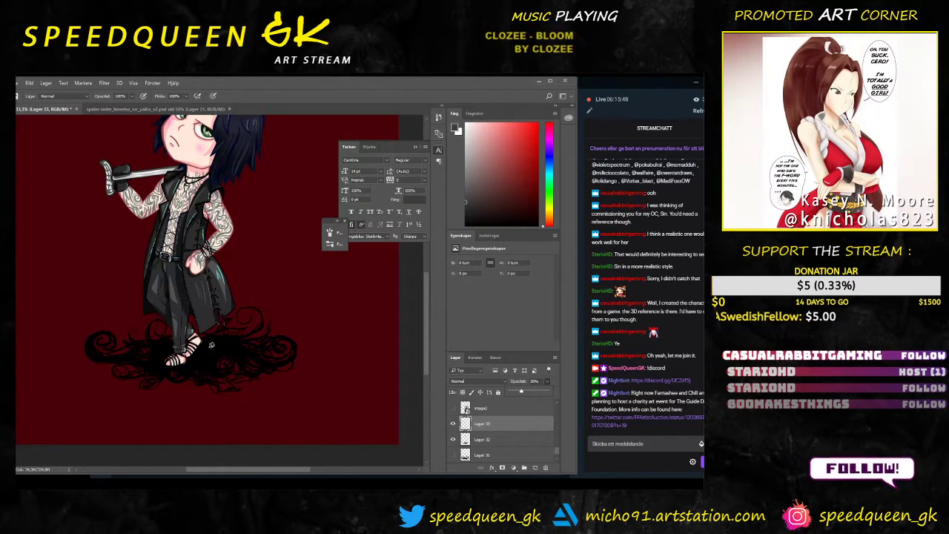
{"action": "left_click", "coordinate": [212, 345]}
{"action": "left_click_drag", "start_coordinate": [248, 354], "coordinate": [264, 358]}
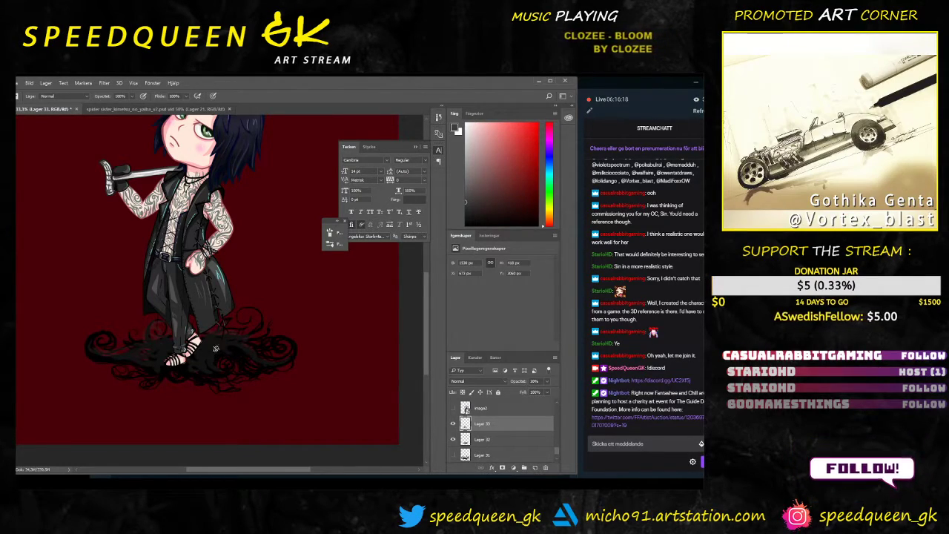
Step: Choose a lighter grey, adjust the brush, and paint brighter strands into the smoke around the feet
{"action": "left_click", "coordinate": [465, 185]}
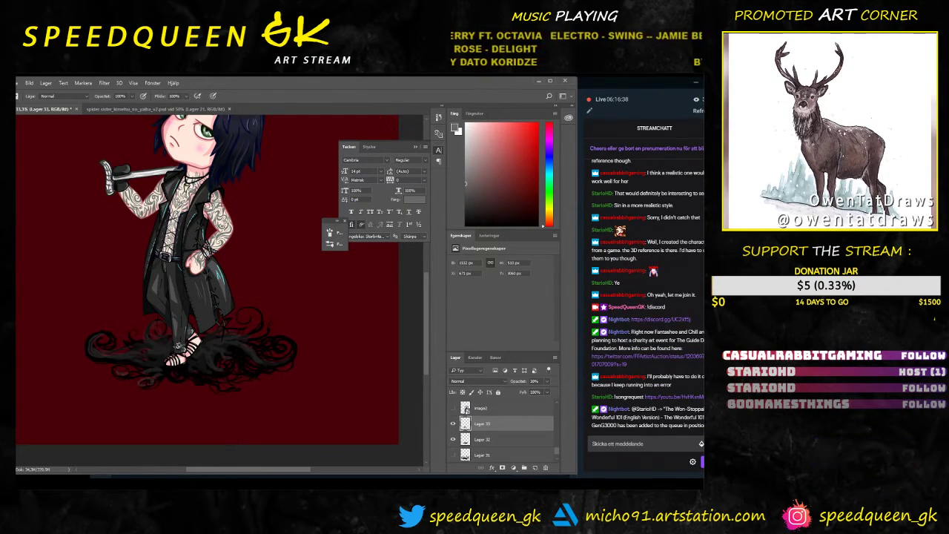
{"action": "right_click", "coordinate": [219, 370]}
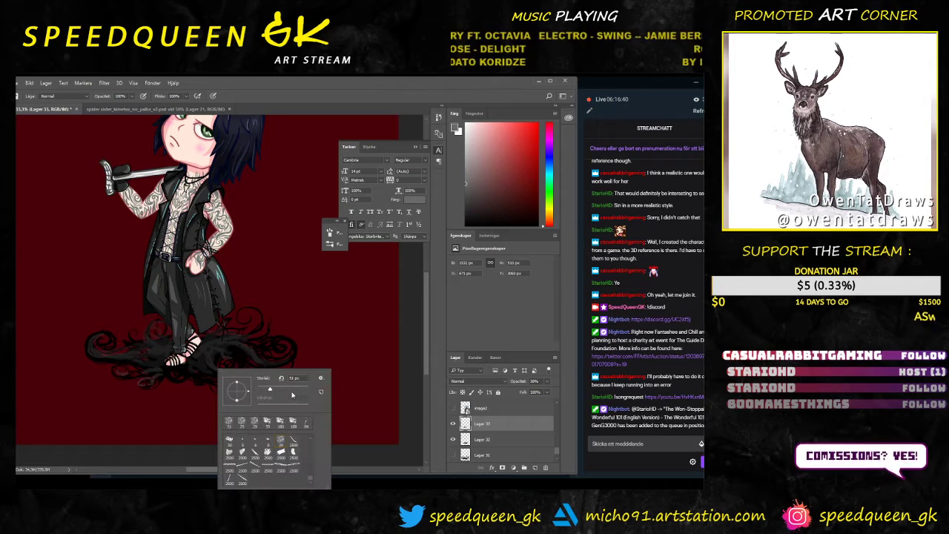
{"action": "left_click", "coordinate": [200, 354]}
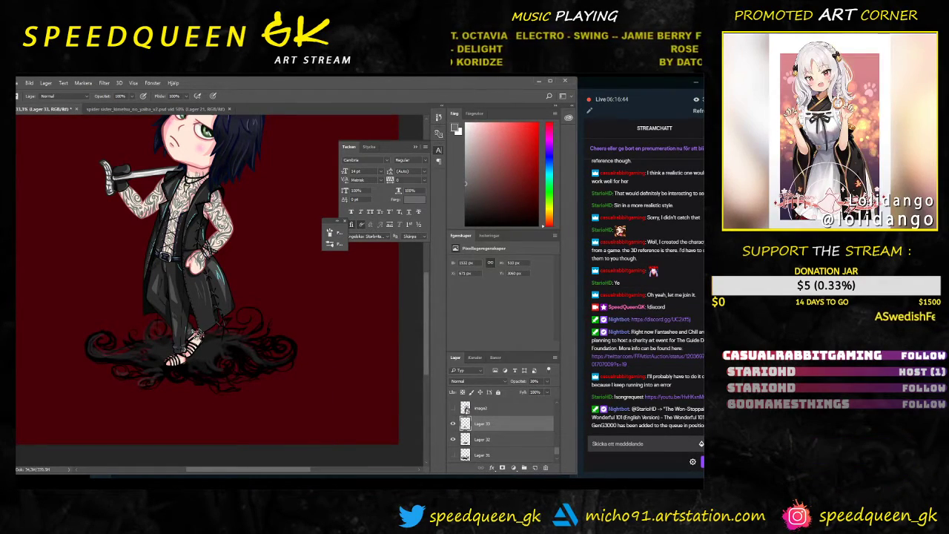
Step: Set the brush to black at 22% opacity and softly shade over the grey smoke highlights
{"action": "left_click", "coordinate": [465, 225]}
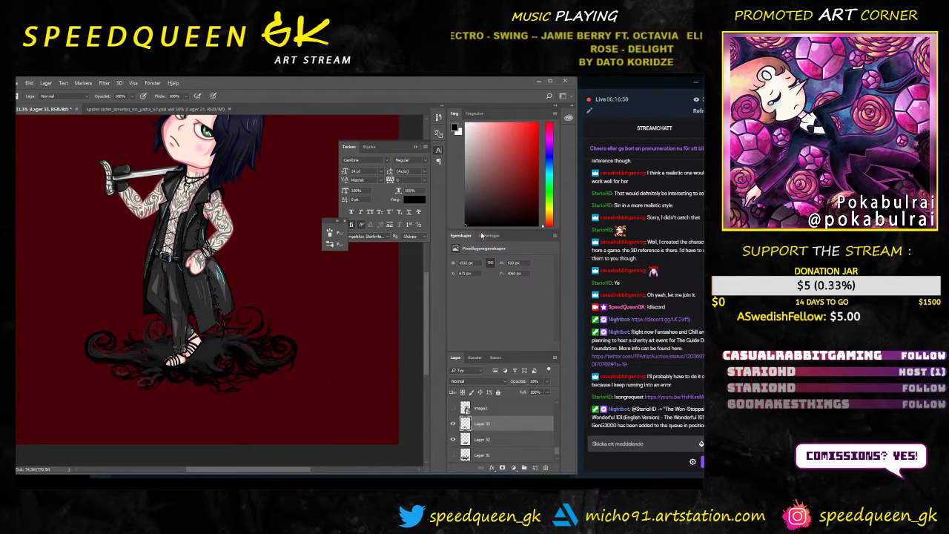
{"action": "right_click", "coordinate": [283, 333]}
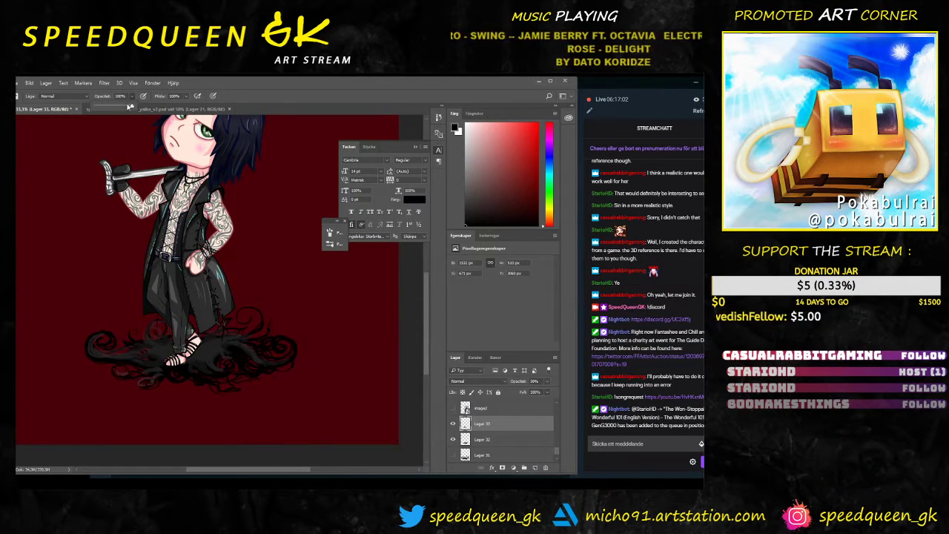
{"action": "left_click_drag", "start_coordinate": [136, 98], "coordinate": [103, 107]}
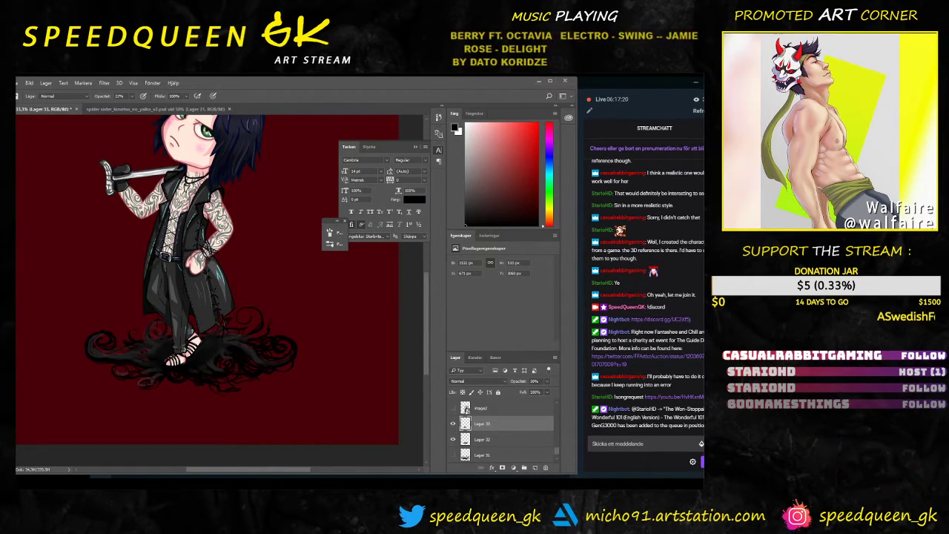
Step: Add a new empty layer above the topmost layer of the layer stack
{"action": "scroll", "coordinate": [486, 444], "scroll_direction": "down", "scroll_amount": 5}
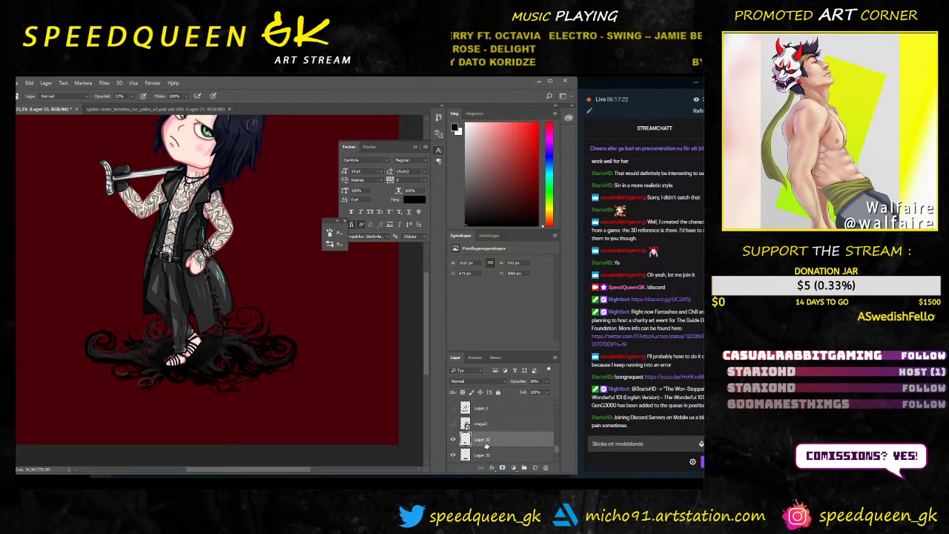
{"action": "scroll", "coordinate": [490, 440], "scroll_direction": "up", "scroll_amount": 2}
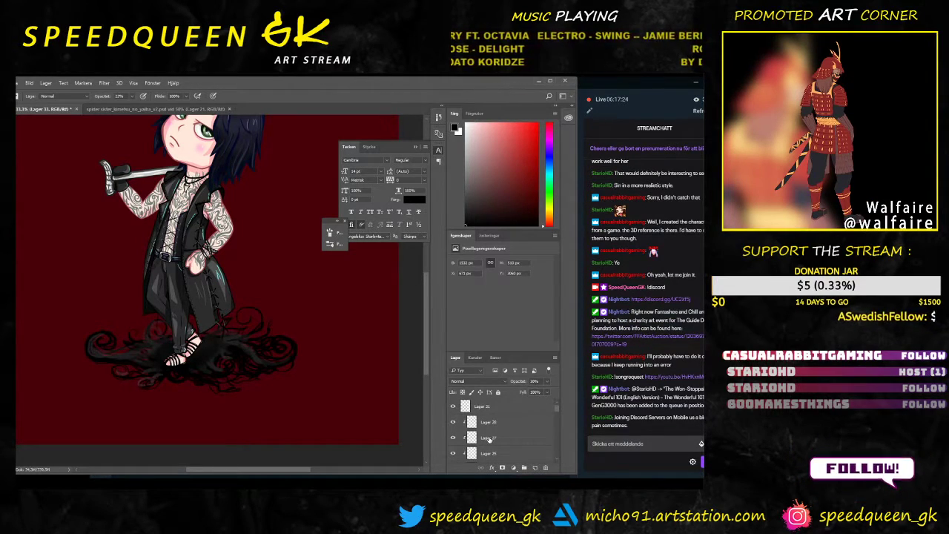
{"action": "left_click", "coordinate": [497, 408]}
{"action": "left_click", "coordinate": [535, 467]}
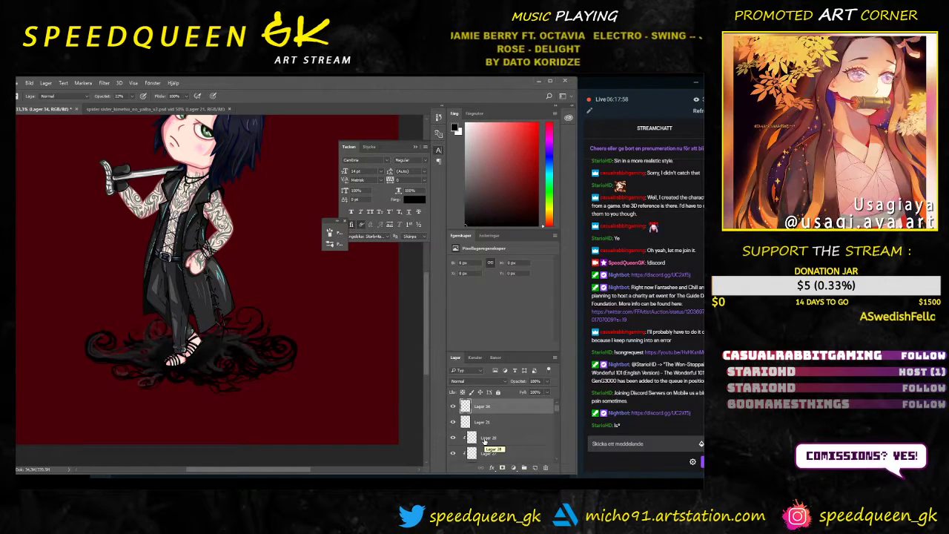
Step: Switch to Discord, generate a never-expiring invite link for The Artist Guild server, and copy it
{"action": "key", "text": "alt+Tab"}
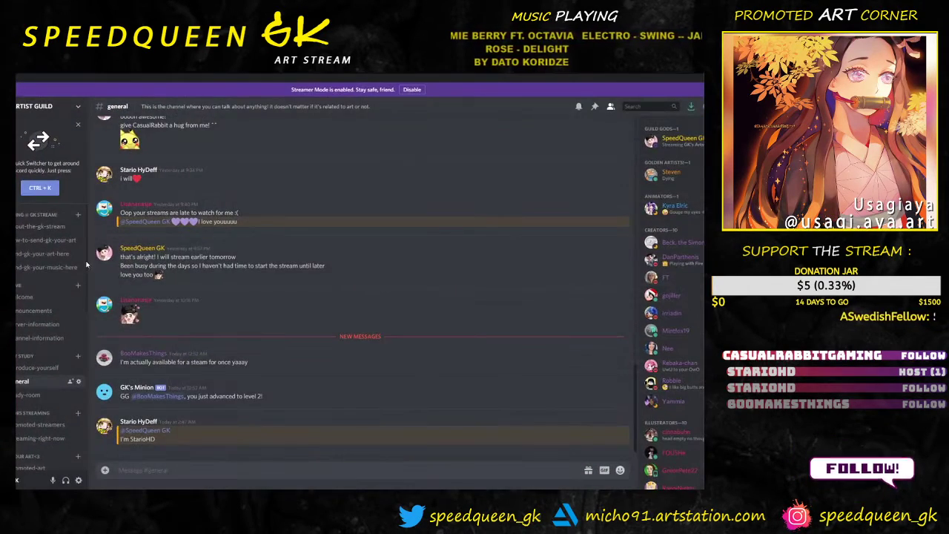
{"action": "left_click", "coordinate": [37, 106]}
{"action": "left_click", "coordinate": [41, 145]}
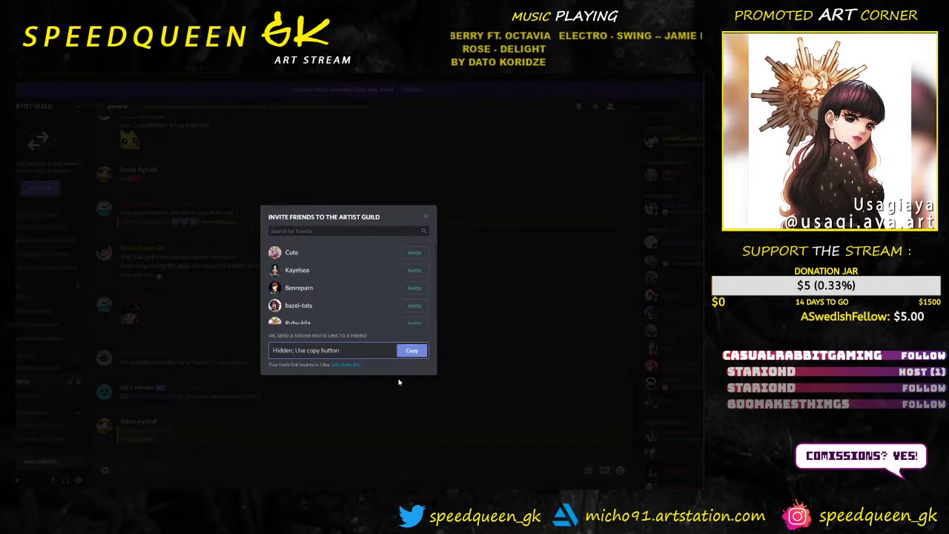
{"action": "left_click", "coordinate": [353, 366]}
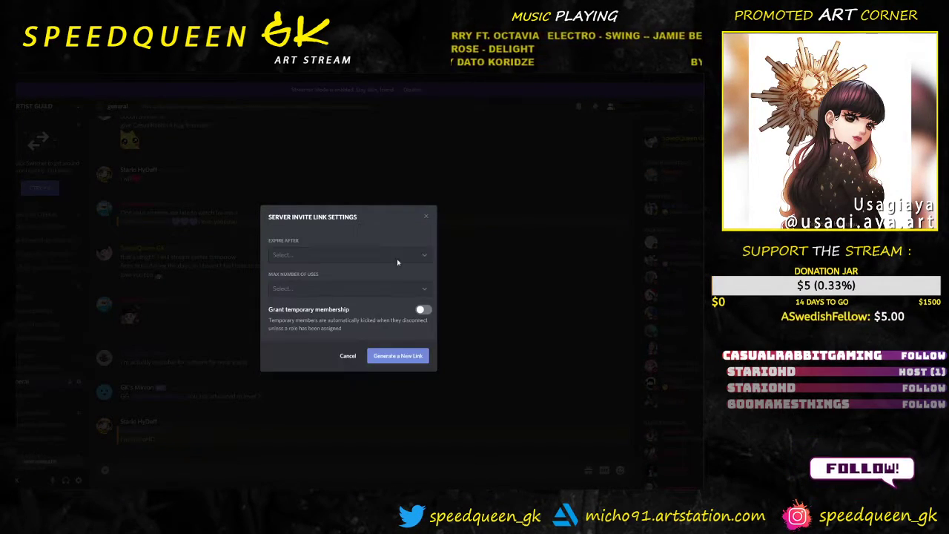
{"action": "left_click", "coordinate": [375, 256]}
{"action": "left_click", "coordinate": [310, 352]}
{"action": "left_click", "coordinate": [401, 361]}
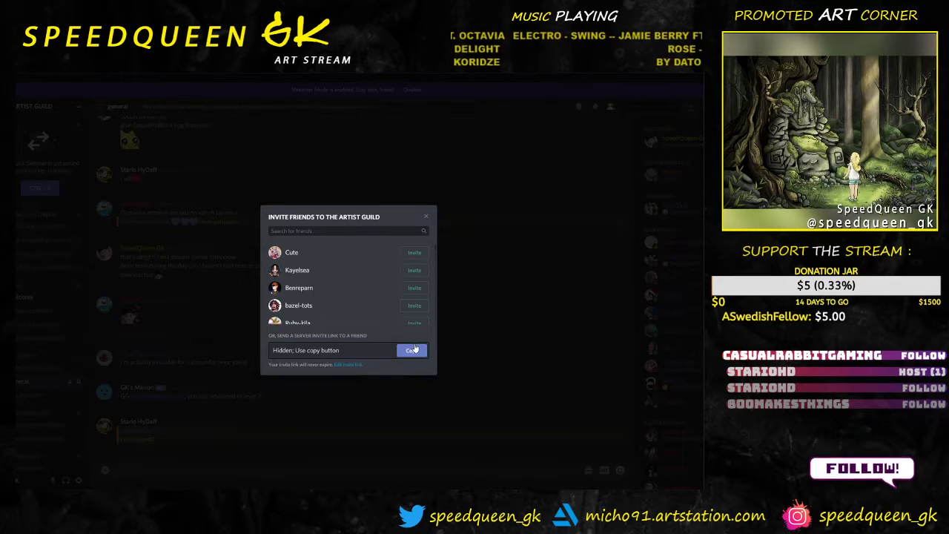
{"action": "left_click", "coordinate": [542, 267]}
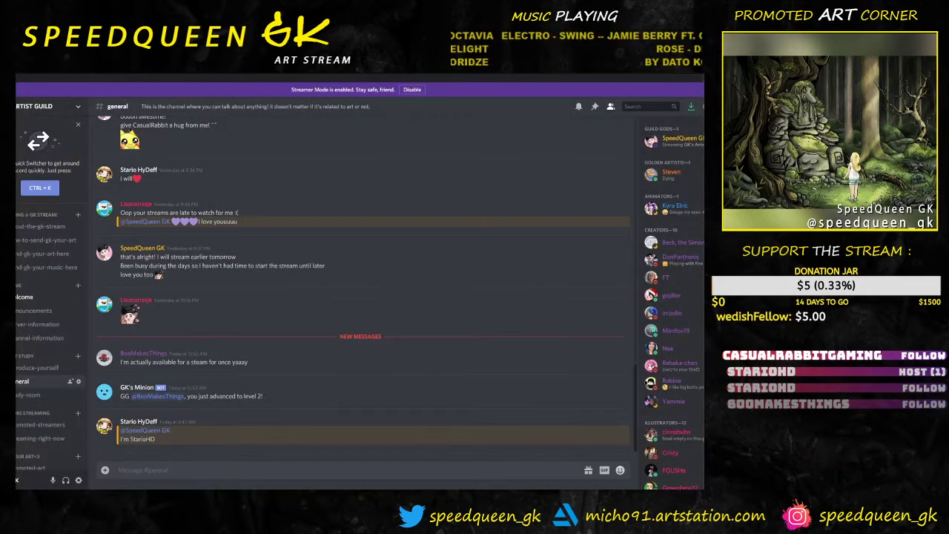
Step: Switch to Streamlabs OBS and post the copied Discord invite link in the stream chat
{"action": "key", "text": "alt+Tab"}
{"action": "left_click", "coordinate": [663, 445]}
{"action": "type", "text": "https://discord.gg/UC2Xf5j"}
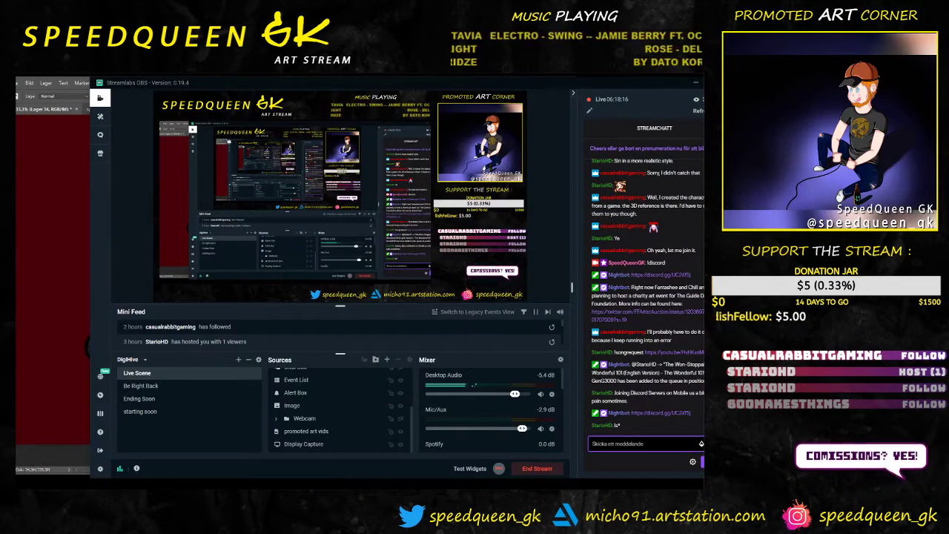
{"action": "key", "text": "Return"}
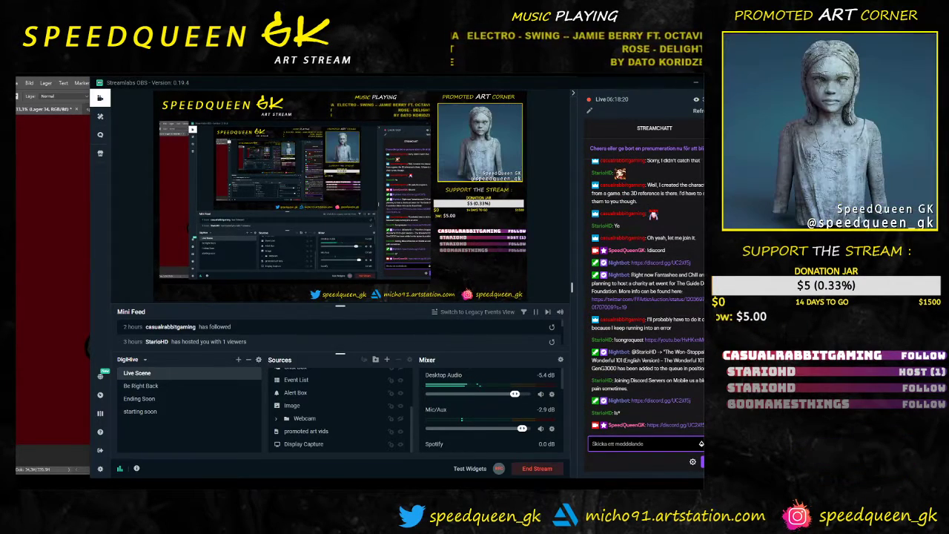
Step: Return to the Photoshop drawing, select Lager 21, and hide the empty Lager 34 above it
{"action": "left_click", "coordinate": [58, 81]}
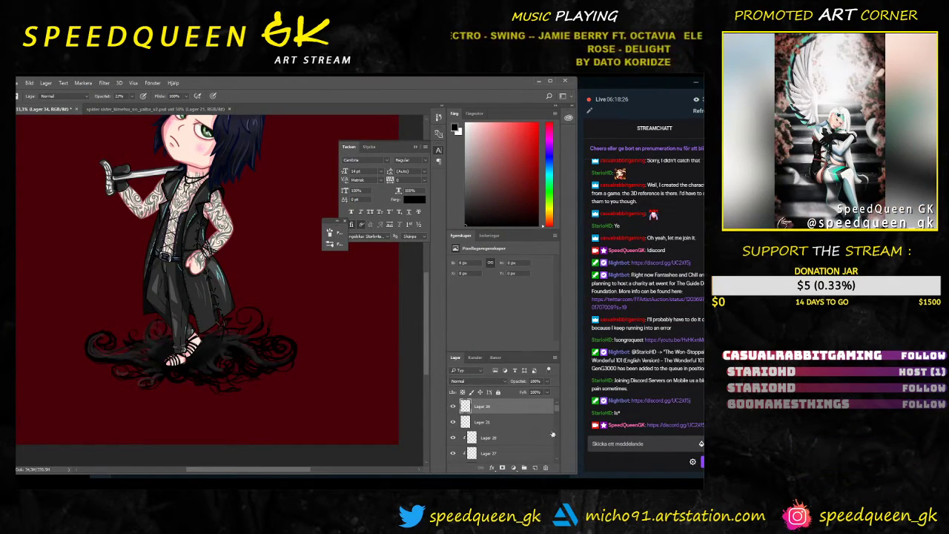
{"action": "left_click", "coordinate": [486, 423]}
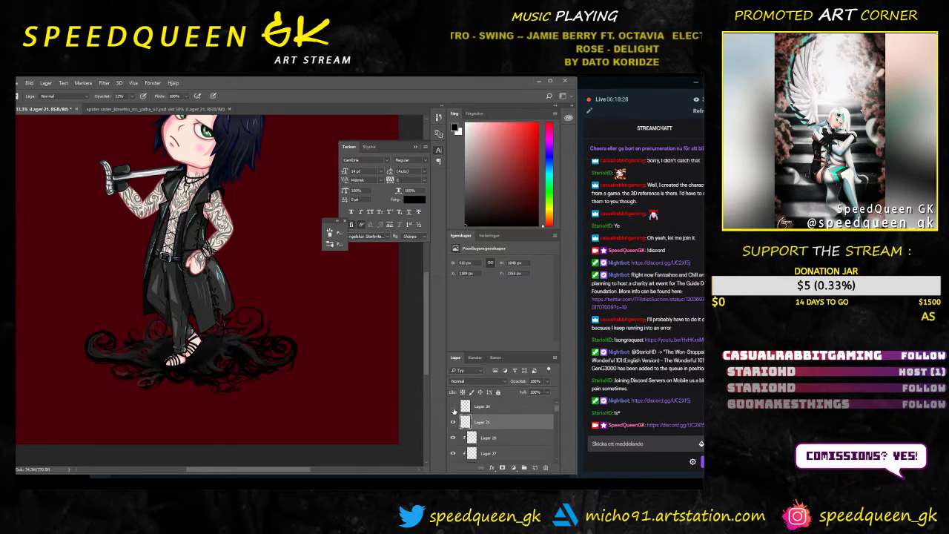
Step: Select Lager 34 above Lager 21 and make it visible in the drawing
{"action": "left_click", "coordinate": [460, 412]}
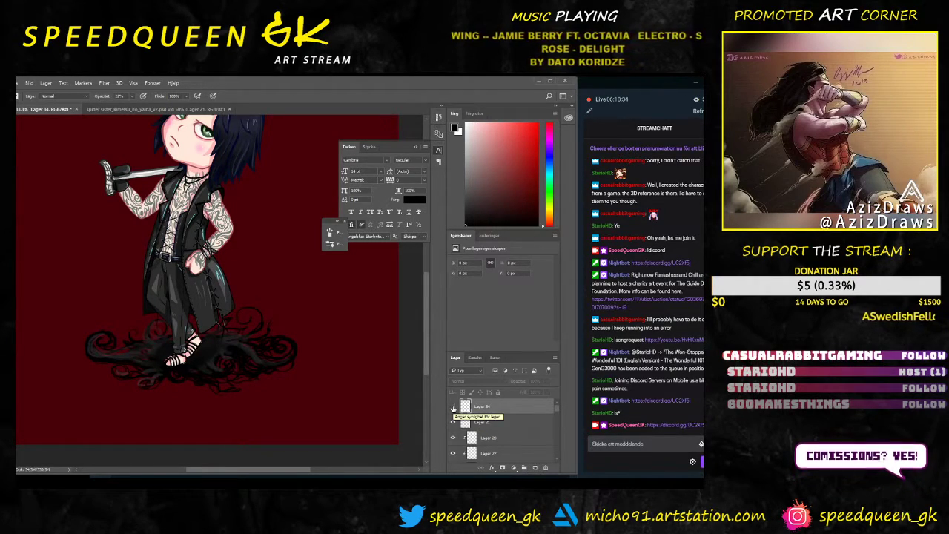
{"action": "left_click", "coordinate": [453, 408]}
{"action": "left_click", "coordinate": [453, 408]}
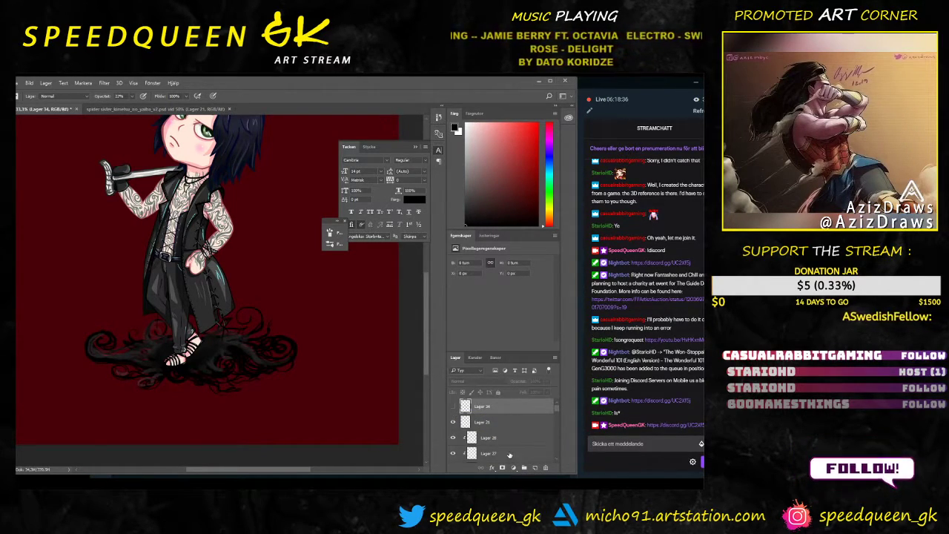
{"action": "left_click", "coordinate": [453, 407]}
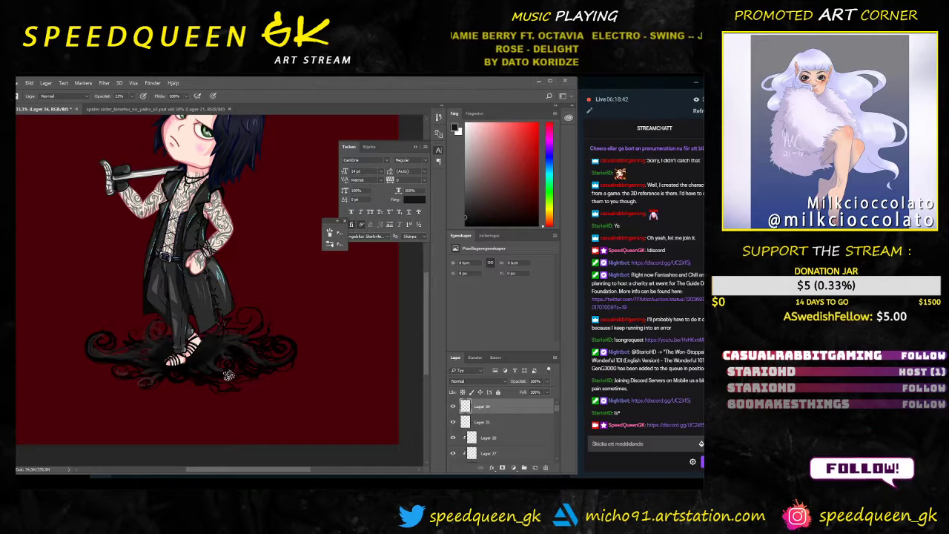
Step: Adjust the brush size, raise its opacity to 89%, and paint black smoke strands over the feet on Lager 34
{"action": "right_click", "coordinate": [253, 376]}
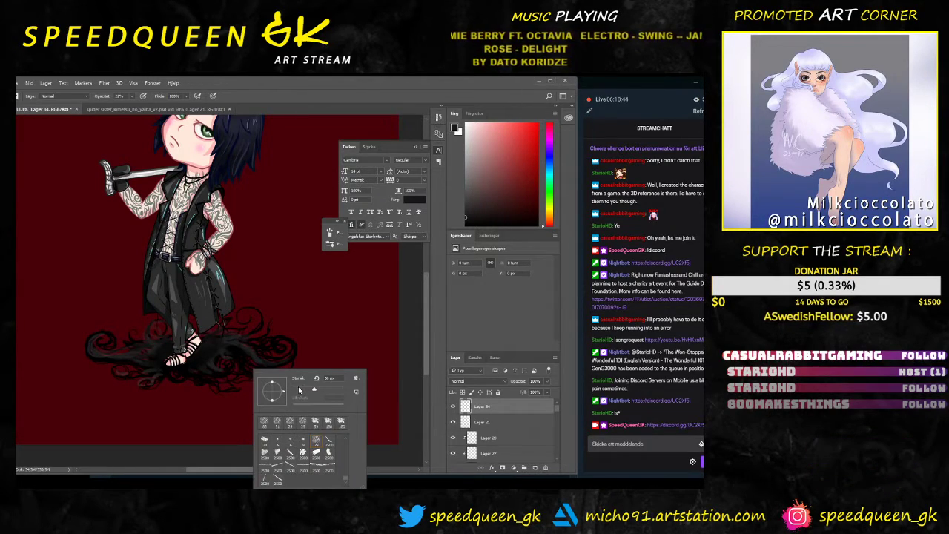
{"action": "left_click_drag", "start_coordinate": [157, 350], "coordinate": [199, 366]}
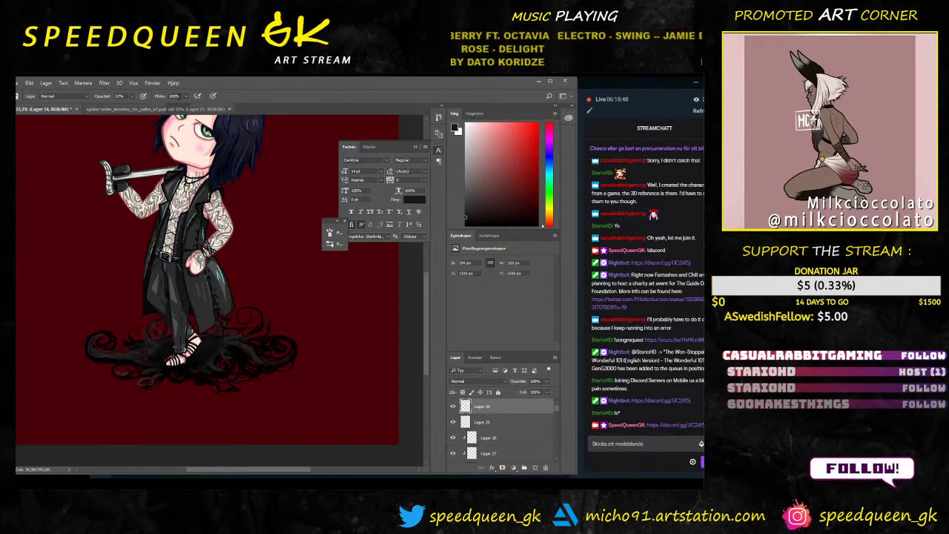
{"action": "left_click", "coordinate": [132, 97]}
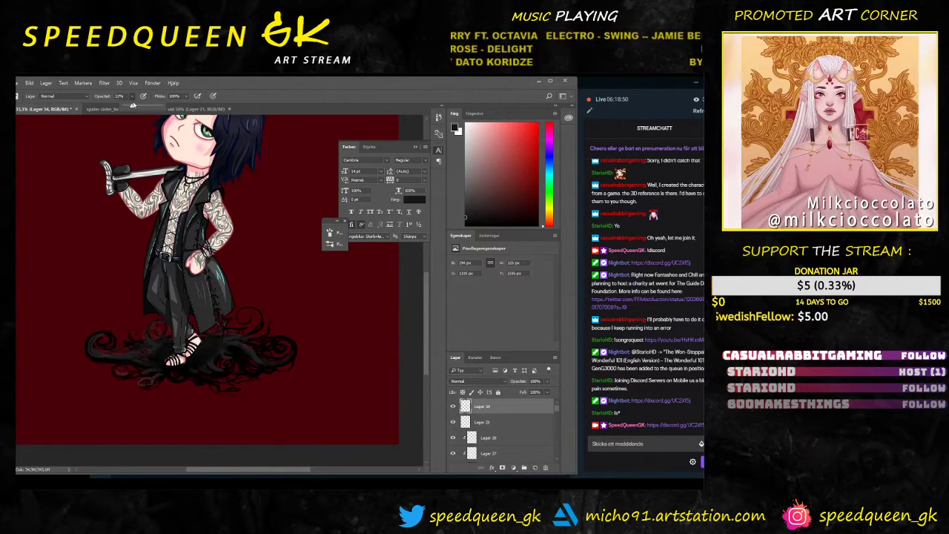
{"action": "left_click", "coordinate": [154, 106]}
{"action": "left_click_drag", "start_coordinate": [155, 109], "coordinate": [158, 107]}
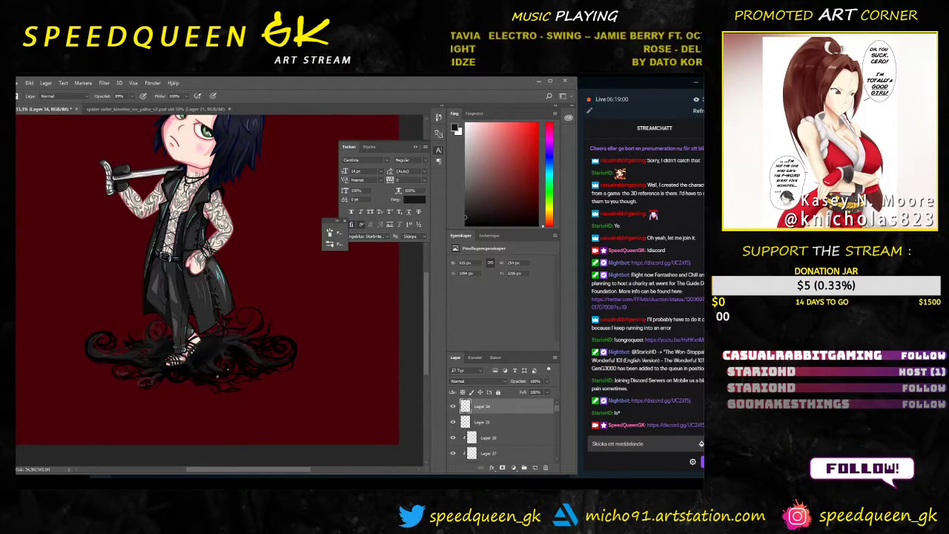
{"action": "right_click", "coordinate": [222, 377]}
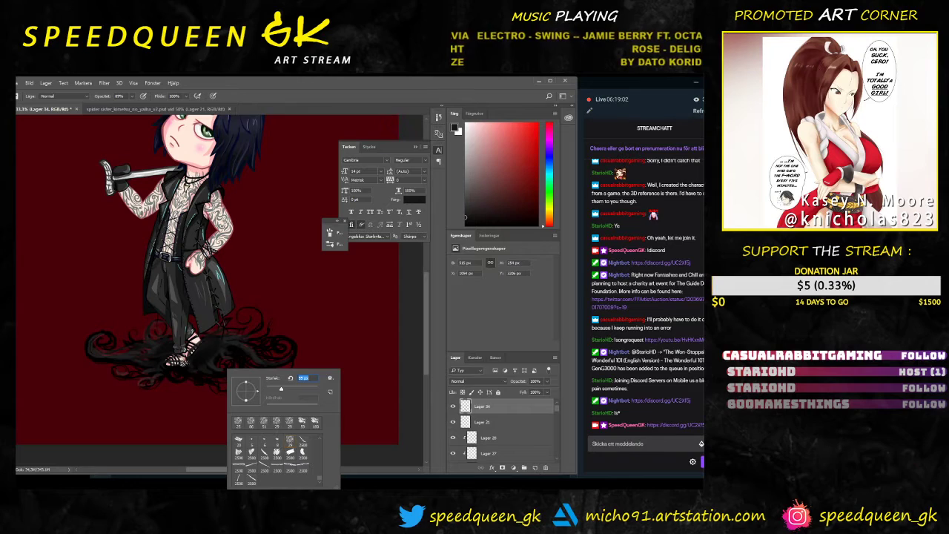
{"action": "mouse_move", "coordinate": [183, 363]}
{"action": "left_mouse_down"}
{"action": "mouse_move", "coordinate": [165, 362]}
{"action": "mouse_move", "coordinate": [194, 354]}
{"action": "left_mouse_up"}
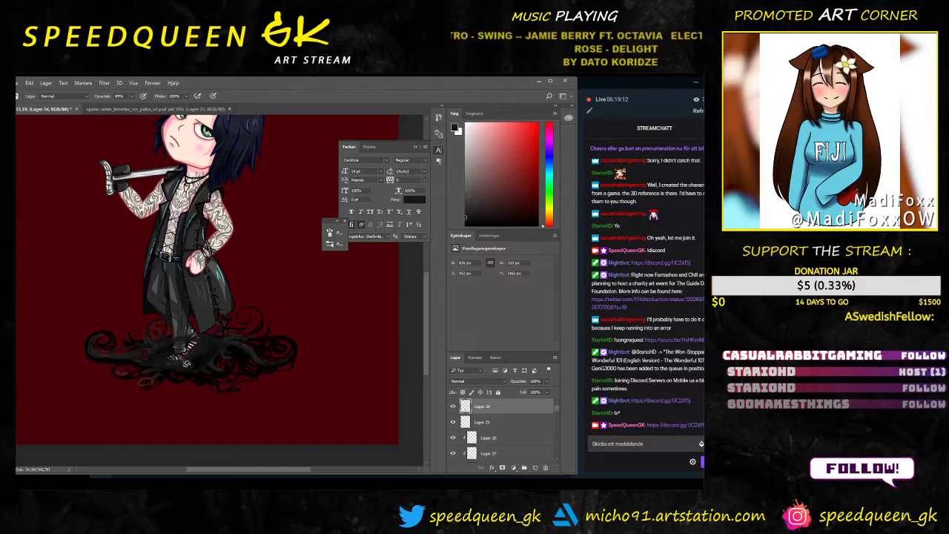
Step: Erase excess smoke over the foot and brush soft grey highlights along the smoke tendrils at 29% opacity
{"action": "key", "text": "e"}
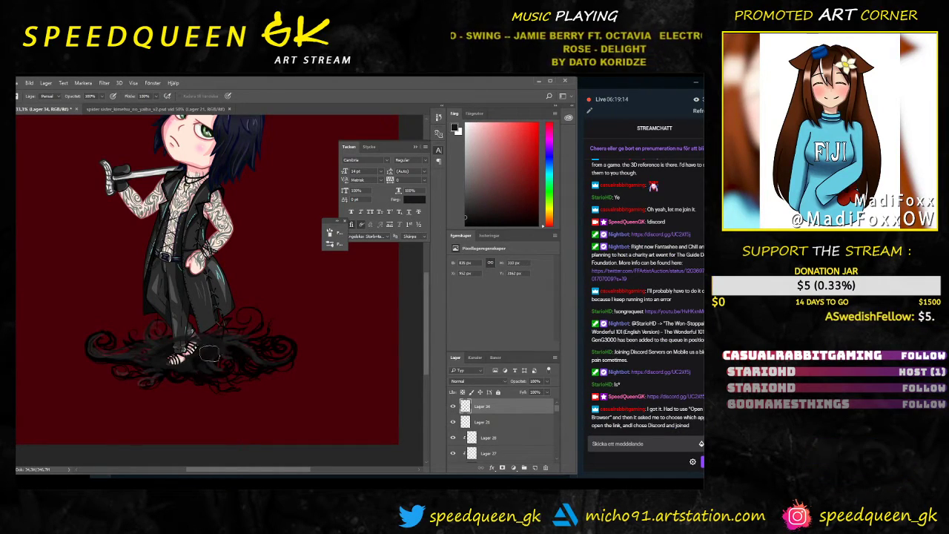
{"action": "key", "text": "b"}
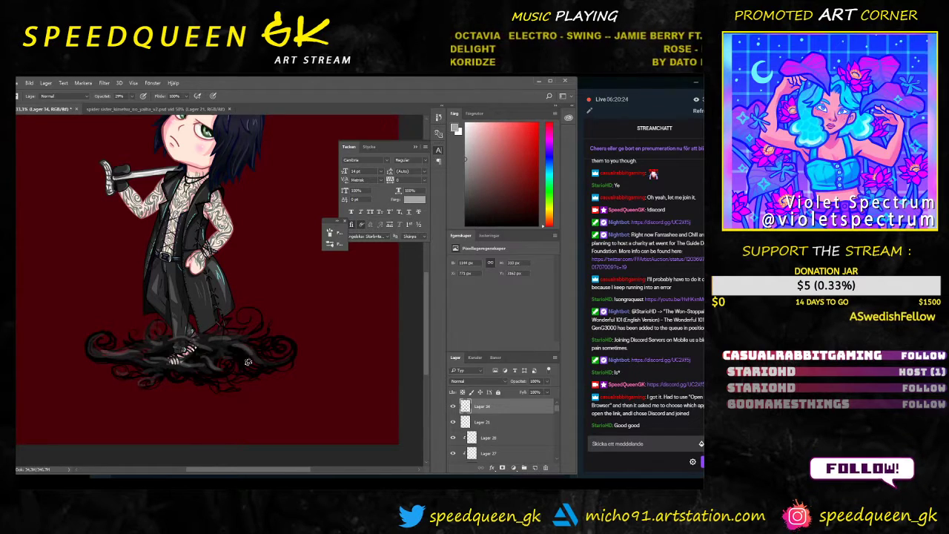
{"action": "key", "text": "ctrl+plus"}
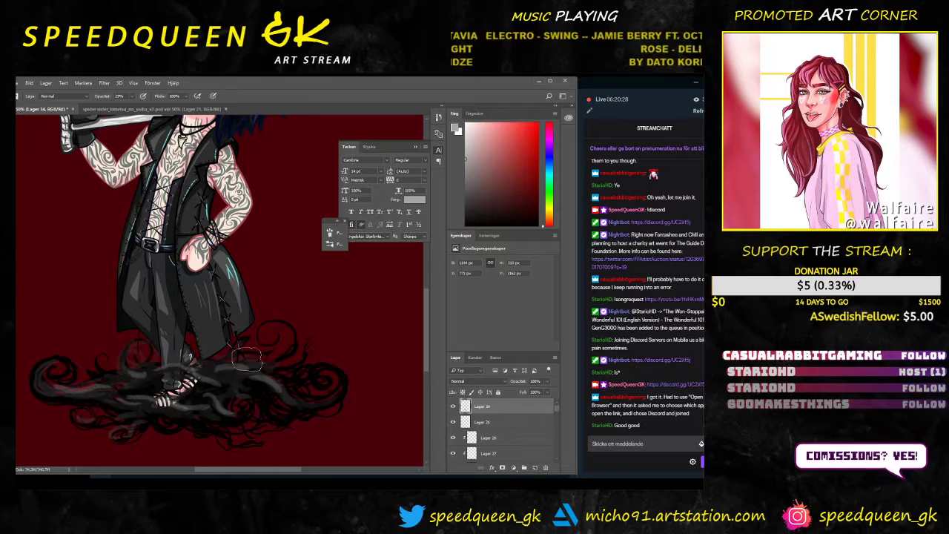
{"action": "key", "text": "e"}
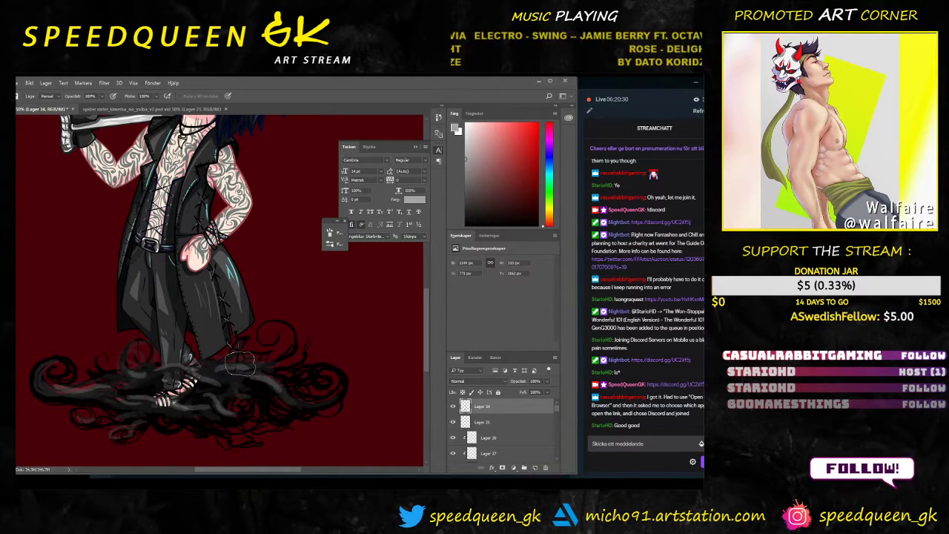
{"action": "key", "text": "b"}
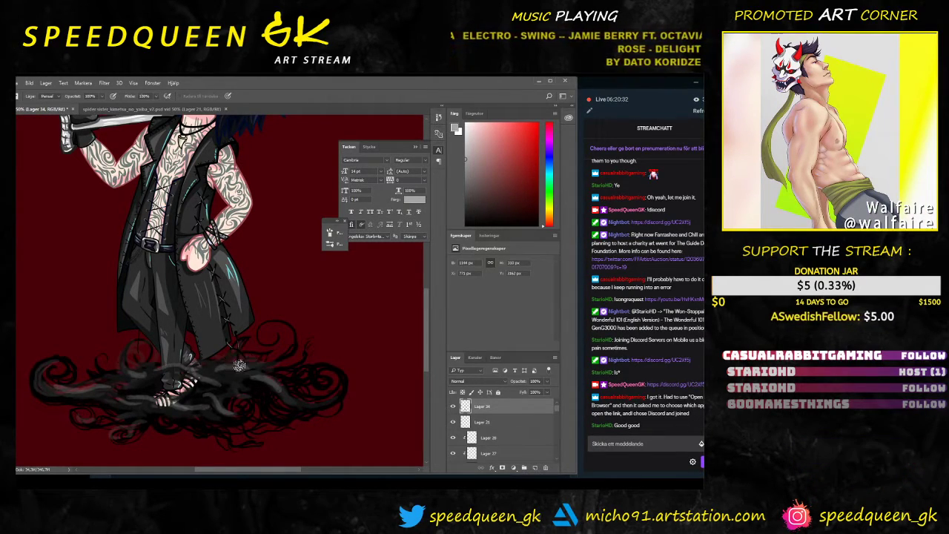
{"action": "key", "text": "b"}
{"action": "key", "text": "ctrl+minus"}
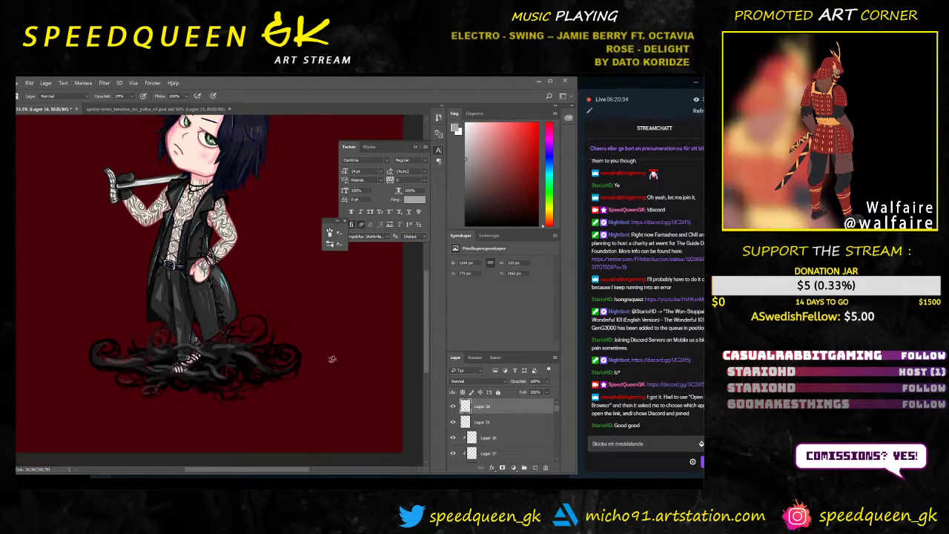
Step: Check the whole figure against transparency by temporarily hiding the dark red background layer, and show that layer again
{"action": "key", "text": "ctrl+minus"}
{"action": "scroll", "coordinate": [479, 432], "scroll_direction": "down", "scroll_amount": 1}
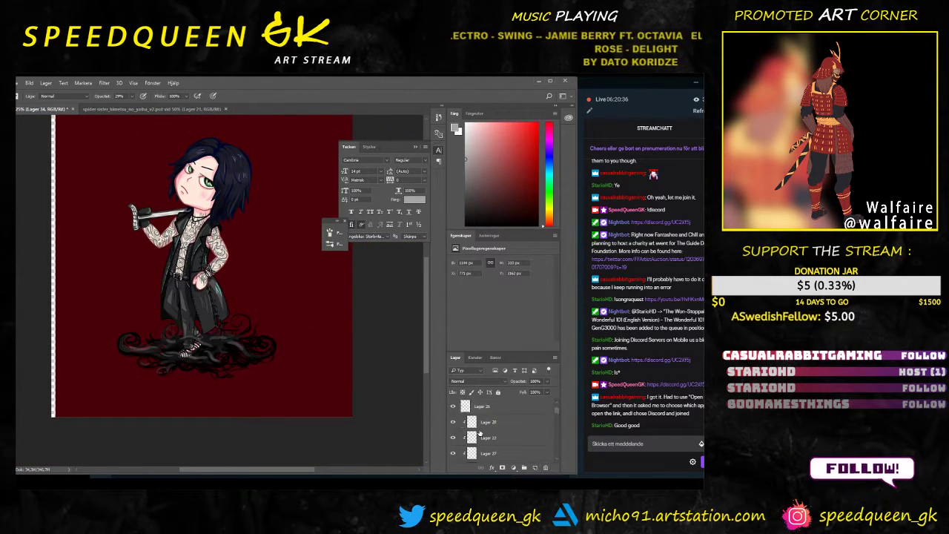
{"action": "scroll", "coordinate": [480, 432], "scroll_direction": "down", "scroll_amount": 5}
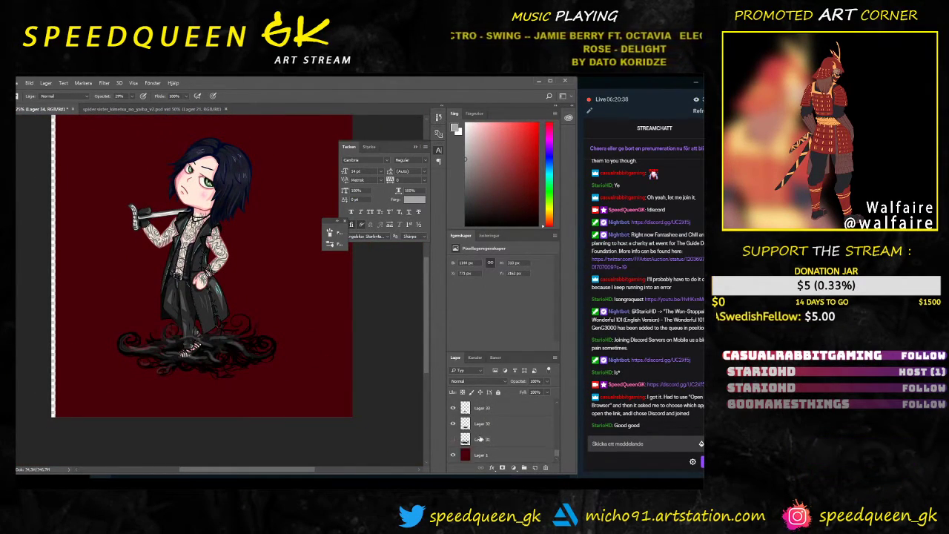
{"action": "left_click", "coordinate": [504, 455]}
{"action": "left_click", "coordinate": [453, 455]}
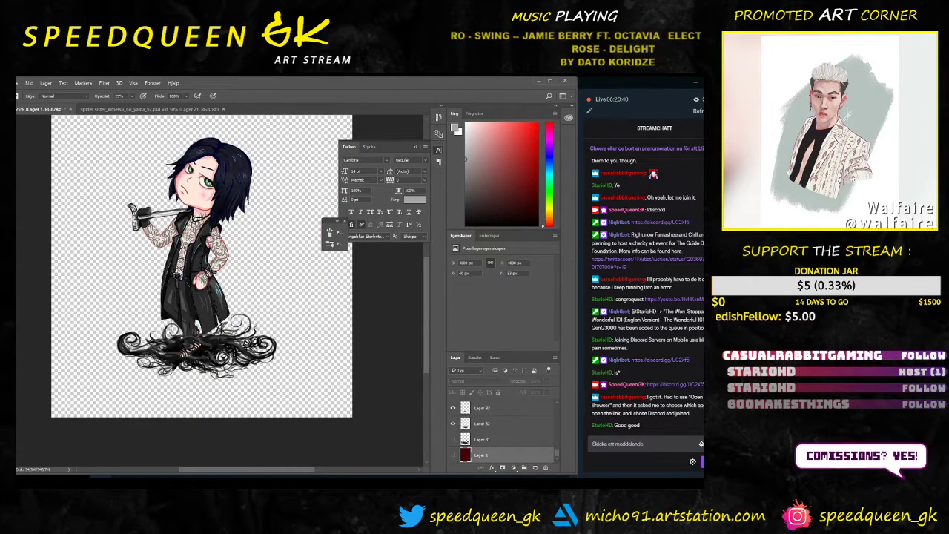
{"action": "left_click_drag", "start_coordinate": [307, 310], "coordinate": [294, 344]}
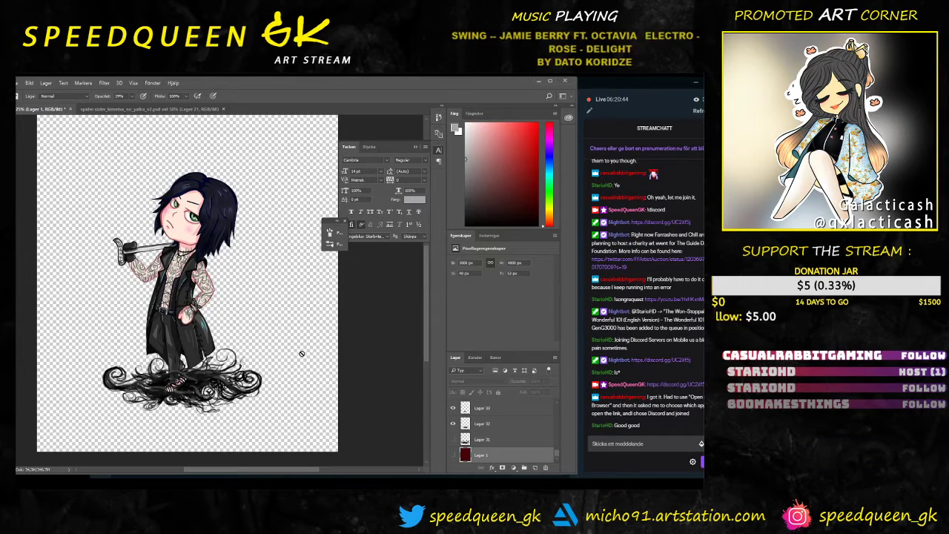
{"action": "scroll", "coordinate": [471, 455], "scroll_direction": "up", "scroll_amount": 8}
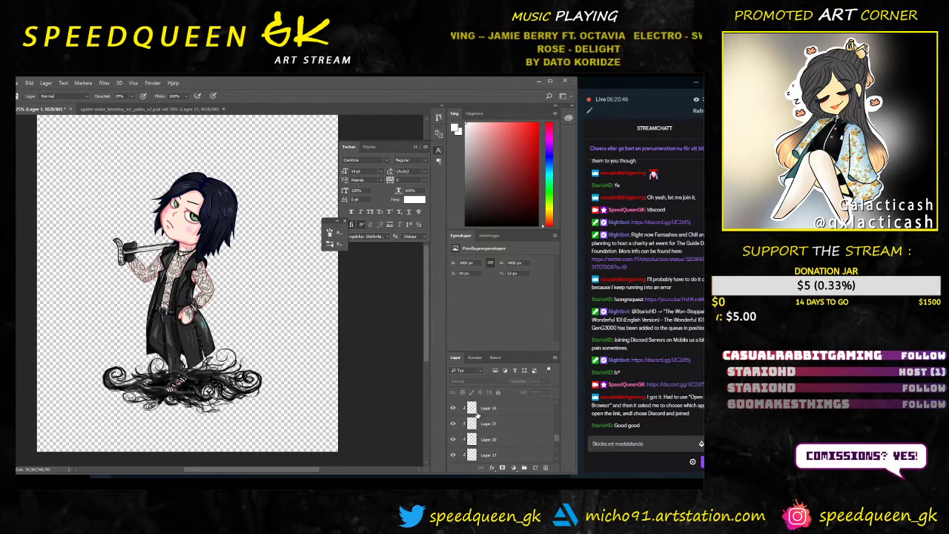
{"action": "scroll", "coordinate": [471, 430], "scroll_direction": "down", "scroll_amount": 5}
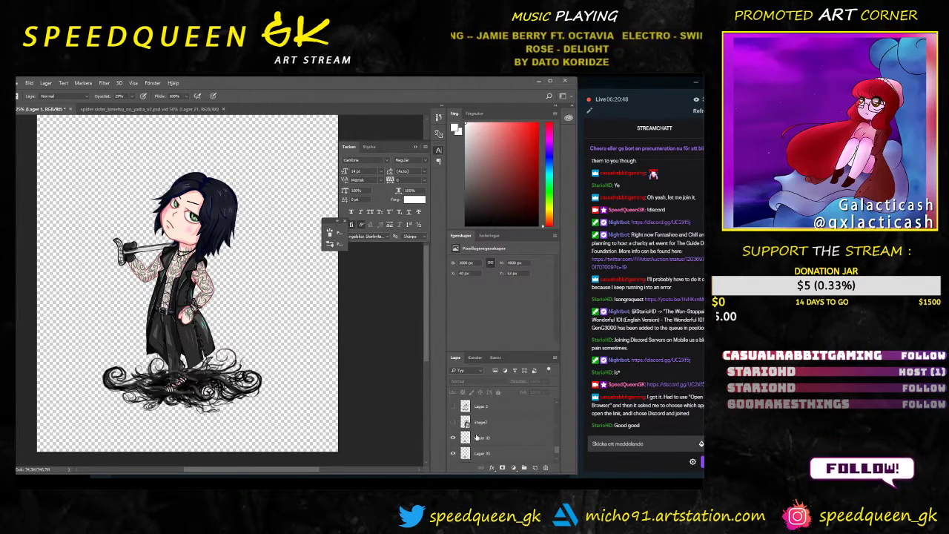
{"action": "left_click", "coordinate": [453, 456]}
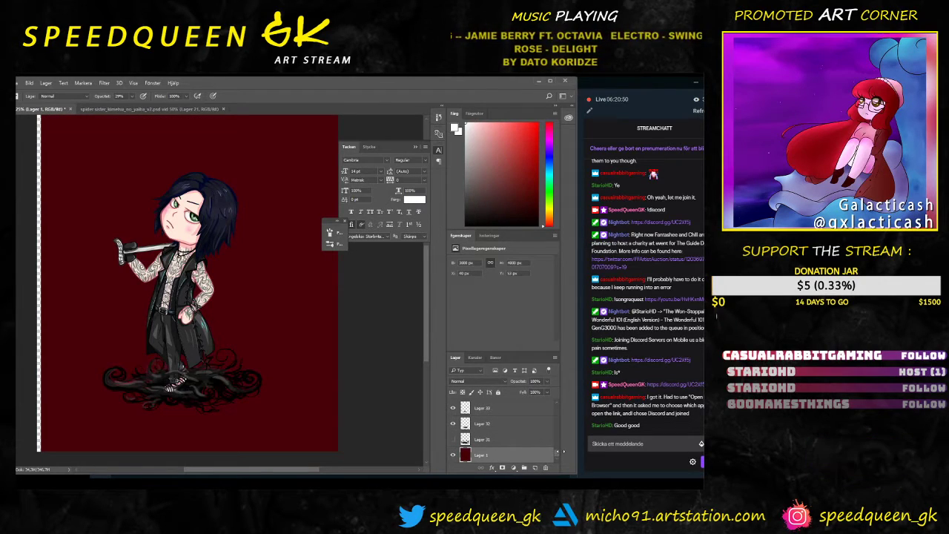
Step: Reselect Lager 34 and set the white brush to 89% opacity and 17 px for painting on the smoke
{"action": "left_click_drag", "start_coordinate": [557, 451], "coordinate": [557, 398]}
{"action": "left_click", "coordinate": [500, 404]}
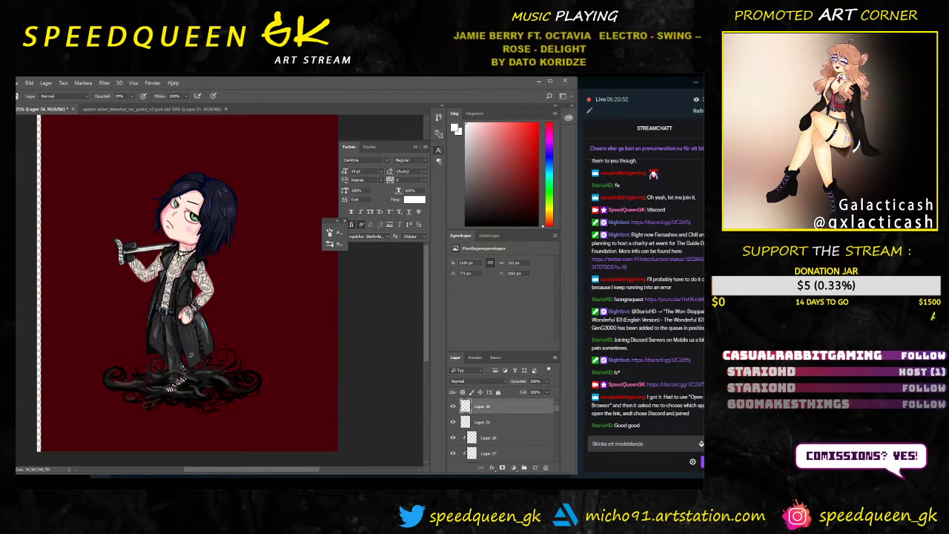
{"action": "key", "text": "ctrl+plus"}
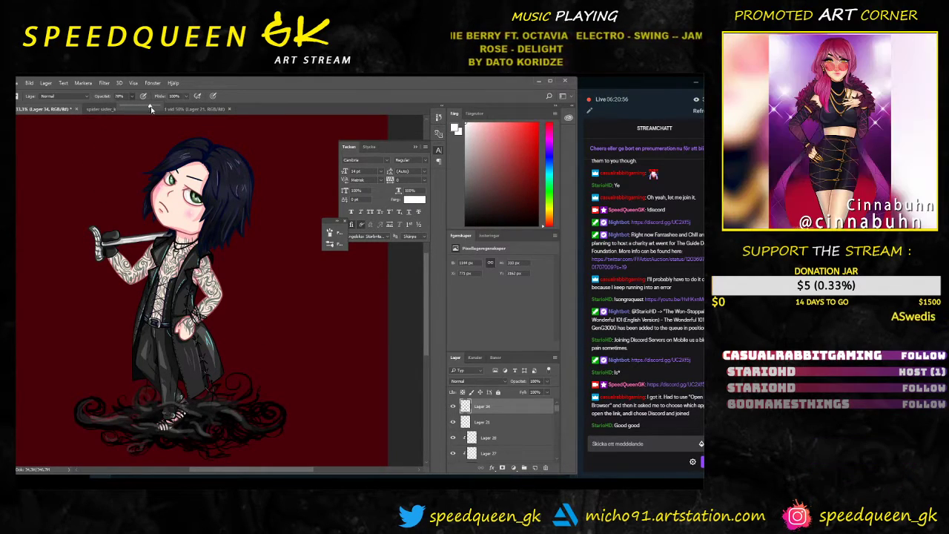
{"action": "right_click", "coordinate": [281, 419]}
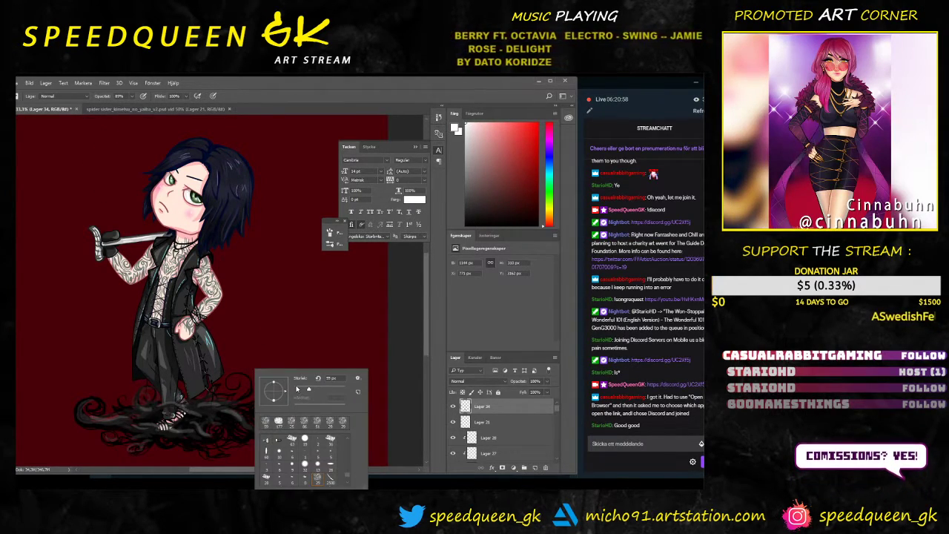
{"action": "left_click", "coordinate": [210, 406]}
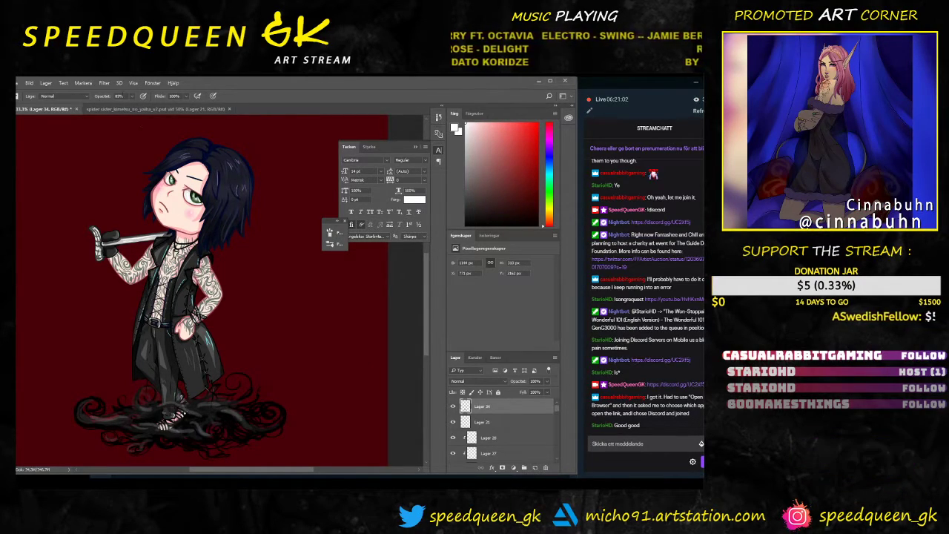
{"action": "right_click", "coordinate": [279, 390]}
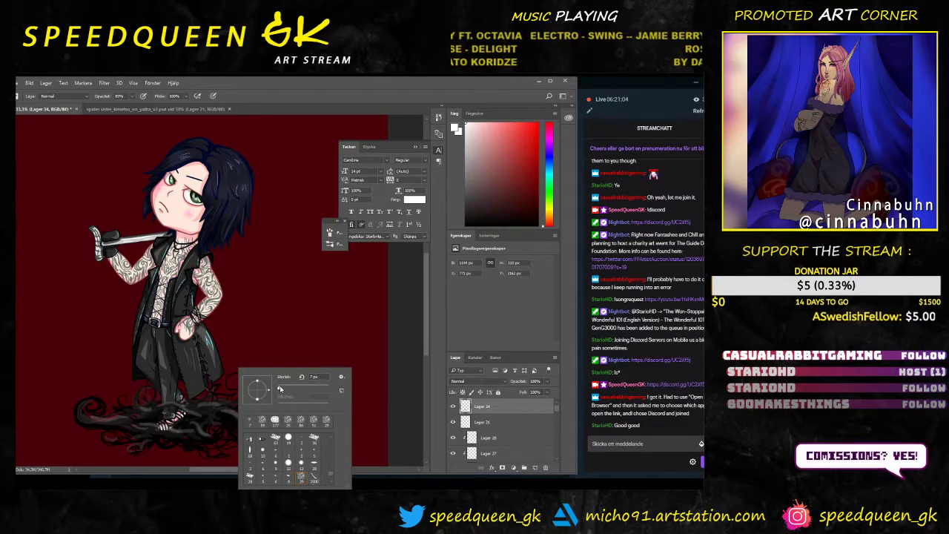
{"action": "key", "text": "Return"}
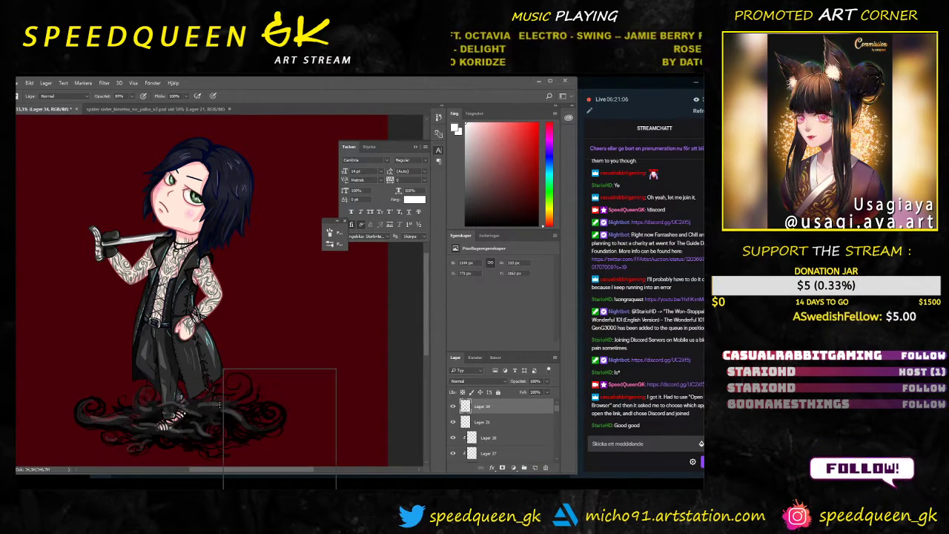
{"action": "right_click", "coordinate": [279, 389]}
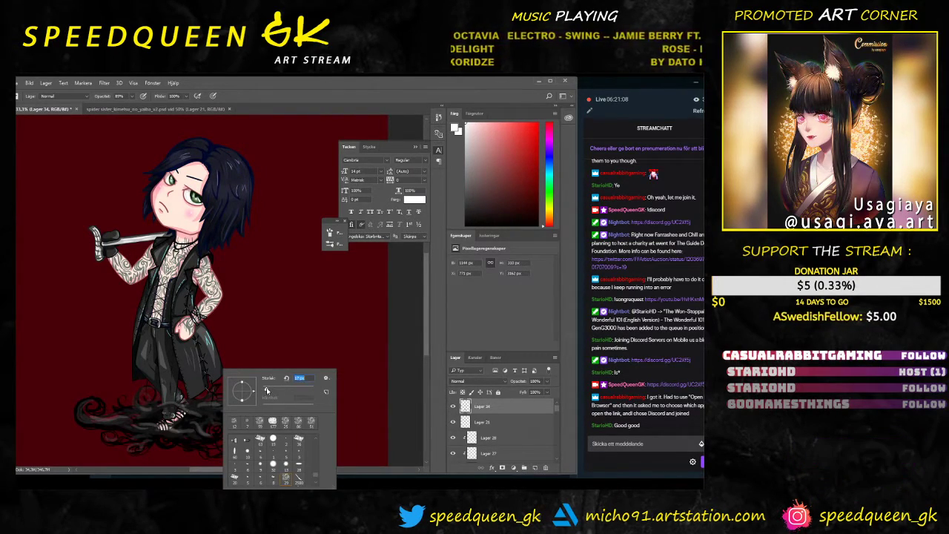
Step: Compare the smoke with Lager 34 hidden, and dot small white specks around it using a round brush at 100% opacity
{"action": "left_click", "coordinate": [453, 407]}
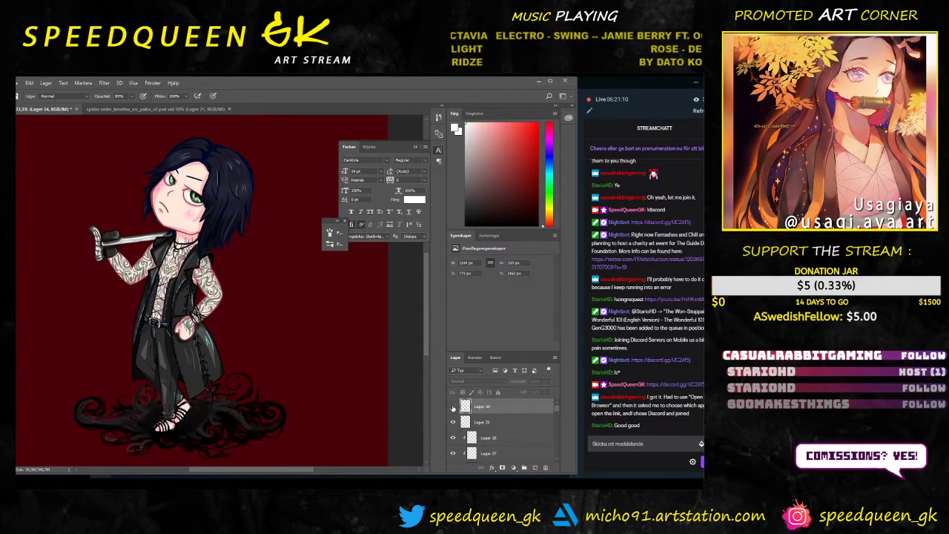
{"action": "left_click", "coordinate": [453, 406]}
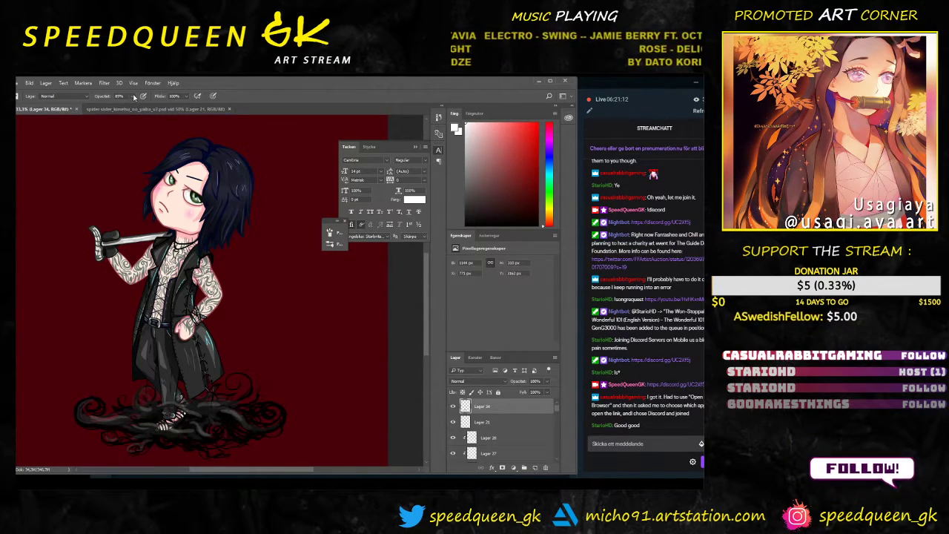
{"action": "left_click", "coordinate": [134, 97]}
{"action": "left_click_drag", "start_coordinate": [131, 106], "coordinate": [137, 106]}
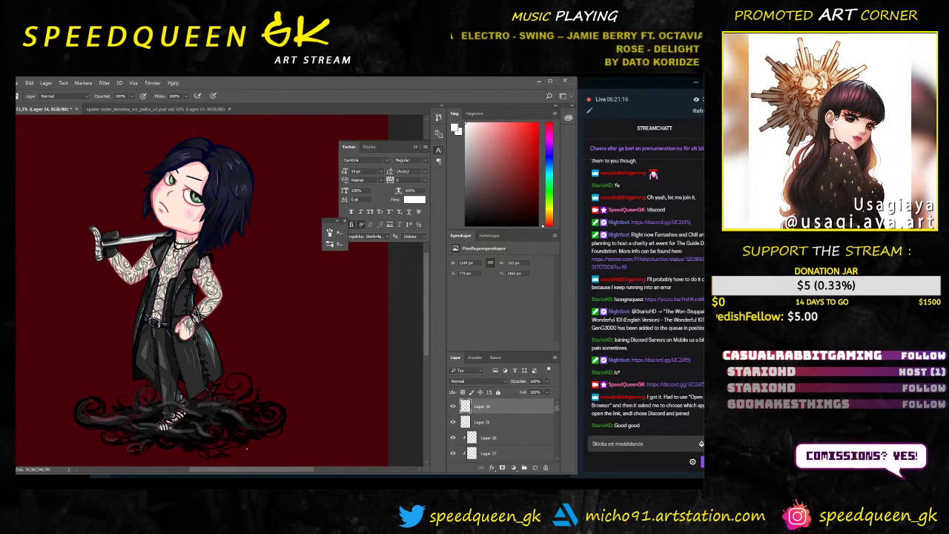
{"action": "right_click", "coordinate": [247, 448]}
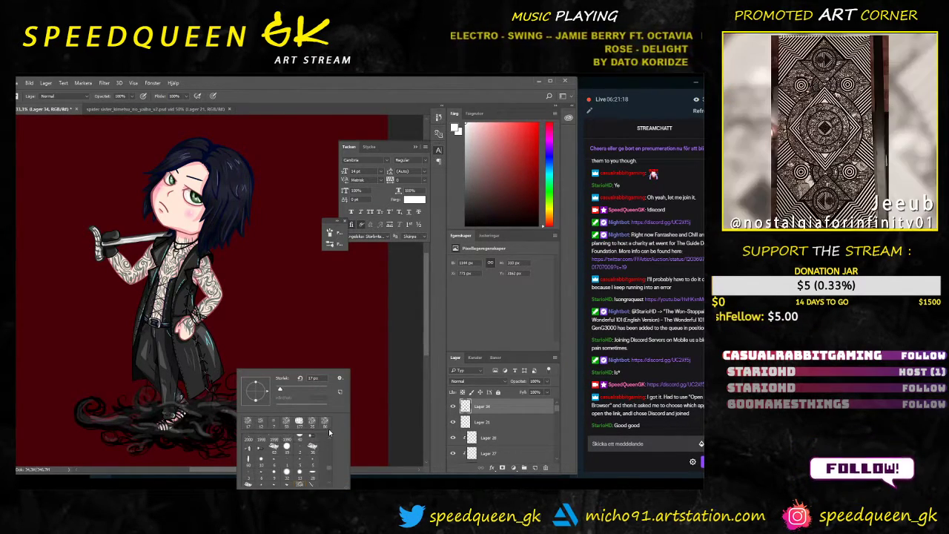
{"action": "scroll", "coordinate": [329, 438], "scroll_direction": "up", "scroll_amount": 3}
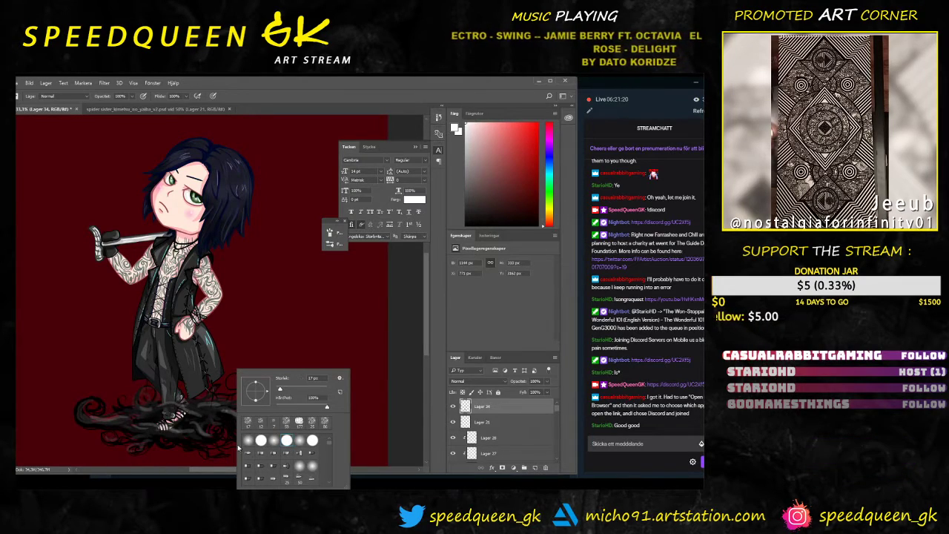
{"action": "left_click", "coordinate": [234, 416]}
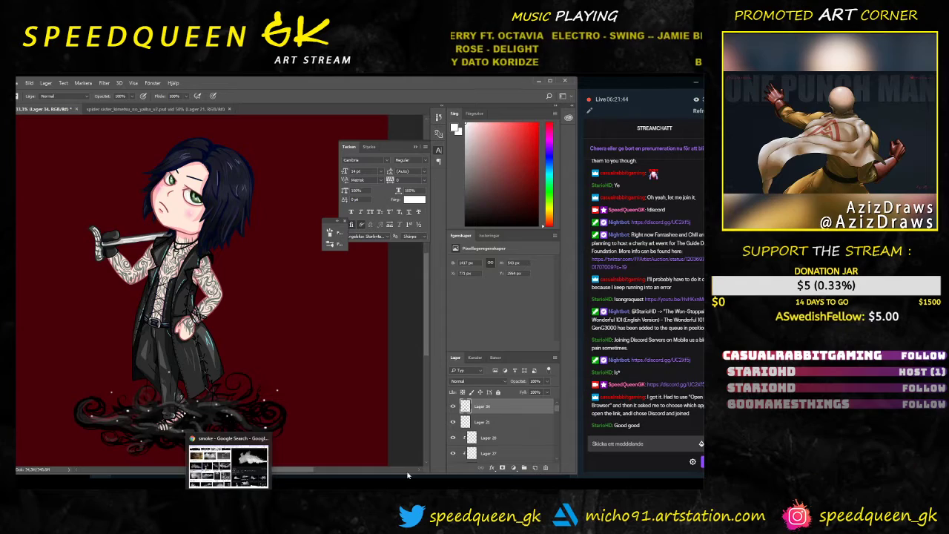
Step: Fill the dark red background layer Lager 1 with dark blue, including its transparent edge strips
{"action": "scroll", "coordinate": [503, 445], "scroll_direction": "down", "scroll_amount": 3}
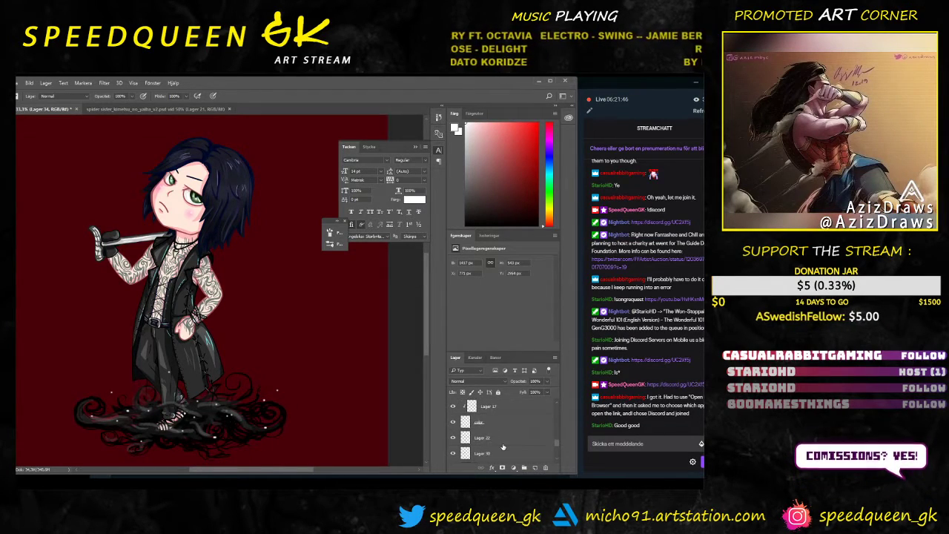
{"action": "scroll", "coordinate": [503, 445], "scroll_direction": "down", "scroll_amount": 3}
{"action": "left_click", "coordinate": [504, 454]}
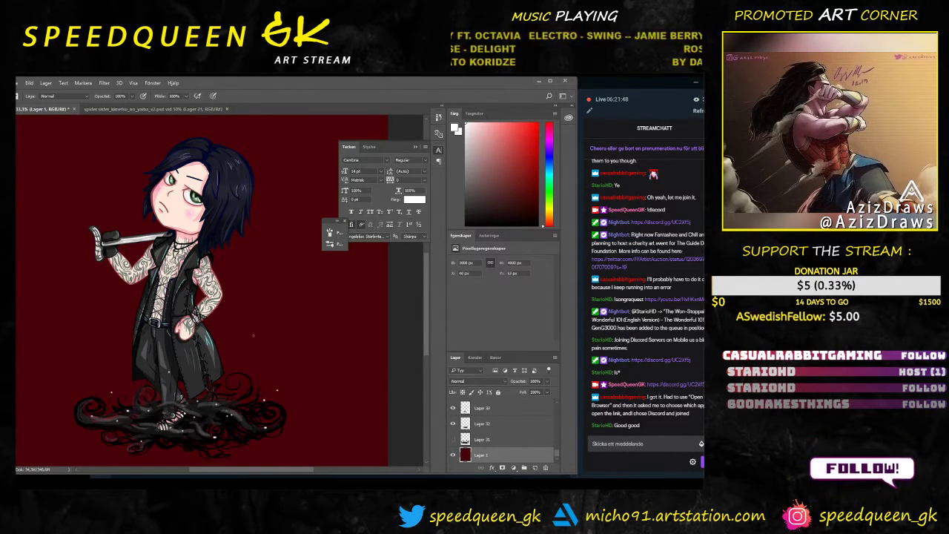
{"action": "key", "text": "ctrl+minus"}
{"action": "key", "text": "ctrl+minus"}
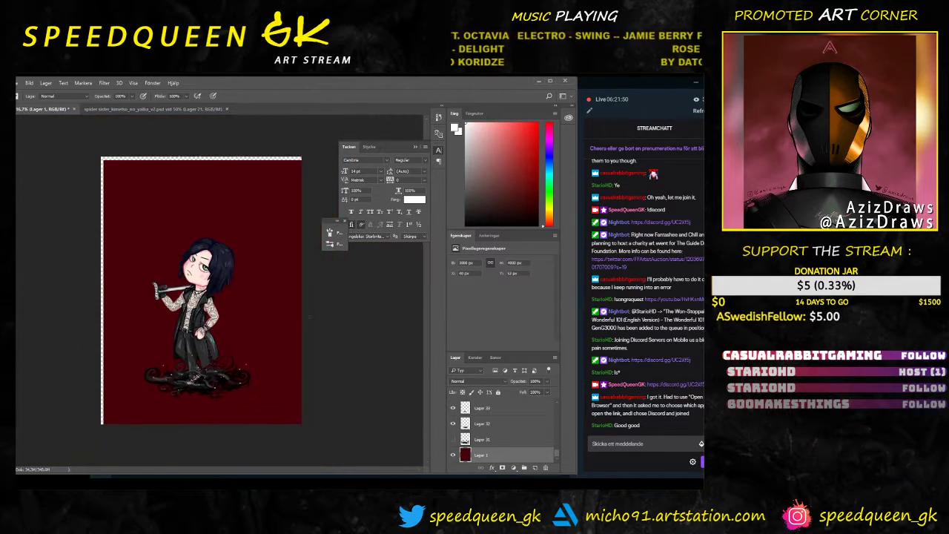
{"action": "scroll", "coordinate": [310, 316], "scroll_direction": "up", "scroll_amount": 1}
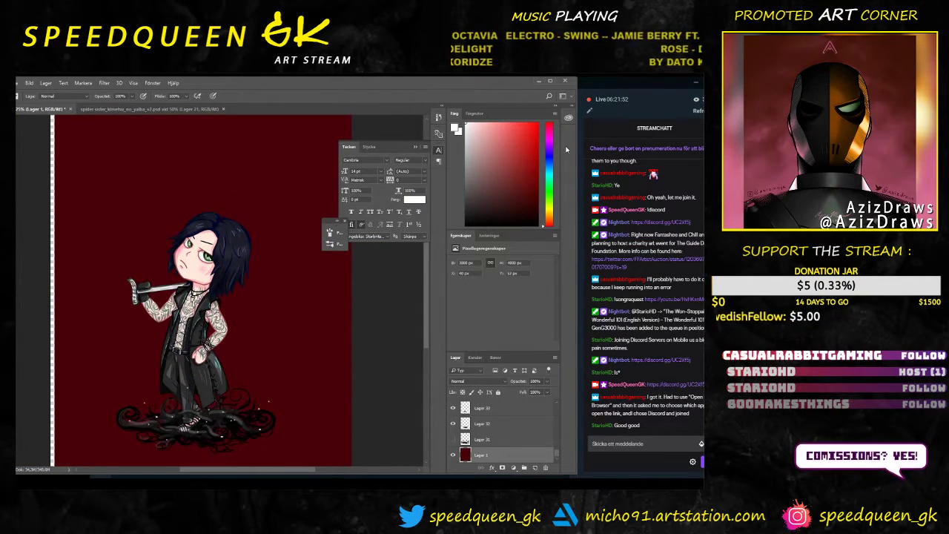
{"action": "left_click", "coordinate": [511, 212]}
{"action": "left_click_drag", "start_coordinate": [550, 163], "coordinate": [550, 156]}
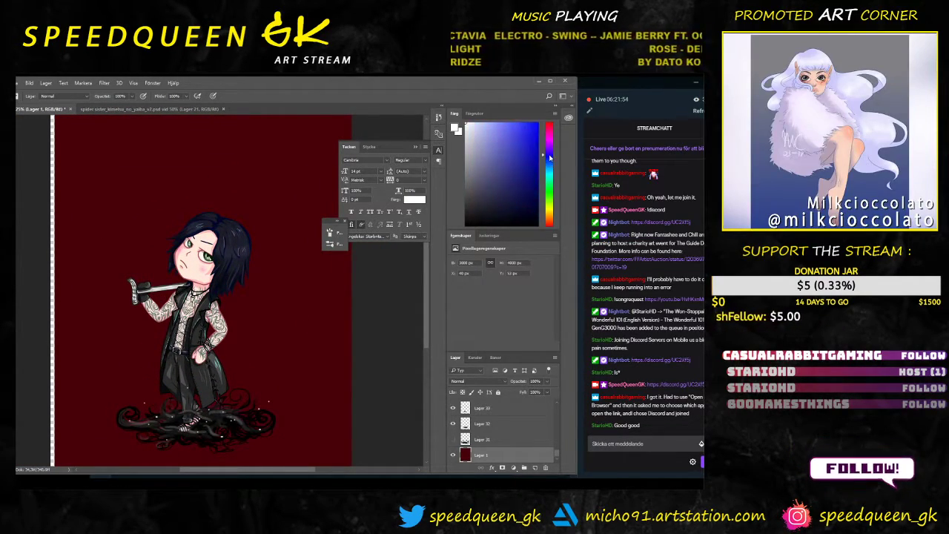
{"action": "left_click", "coordinate": [536, 207]}
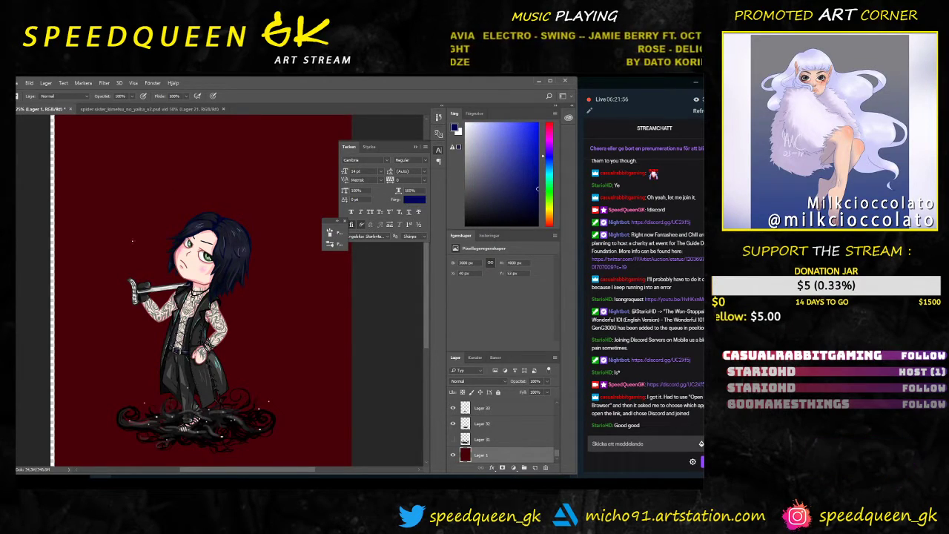
{"action": "key", "text": "ctrl+minus"}
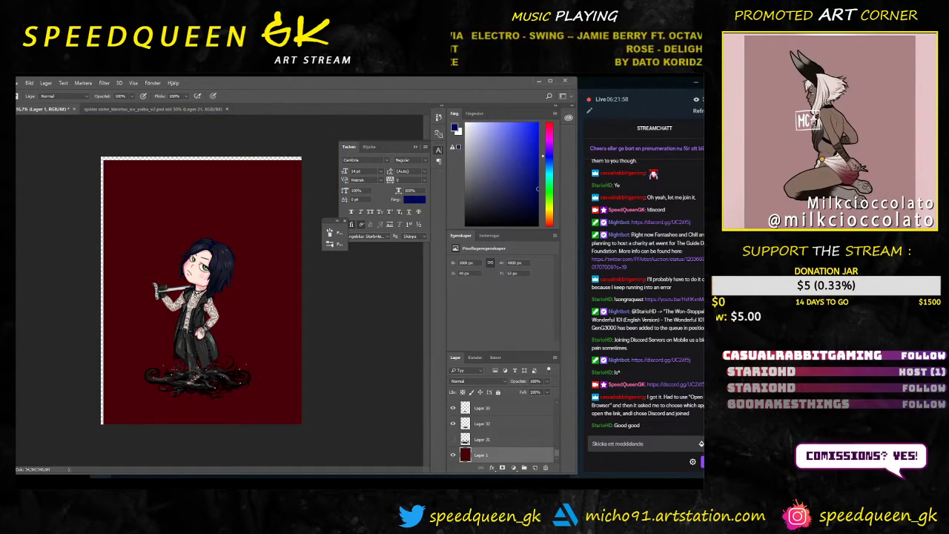
{"action": "key", "text": "g"}
{"action": "left_click", "coordinate": [237, 230]}
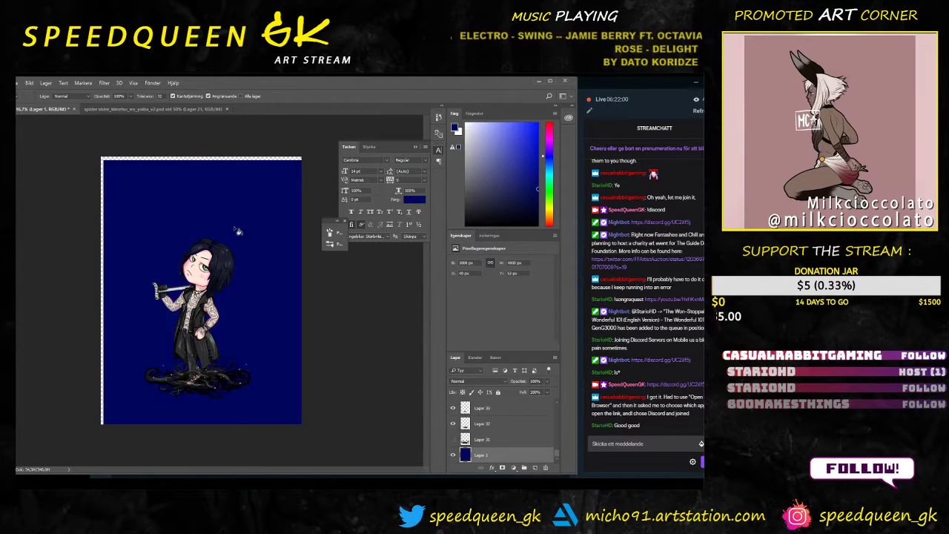
{"action": "left_click", "coordinate": [244, 156]}
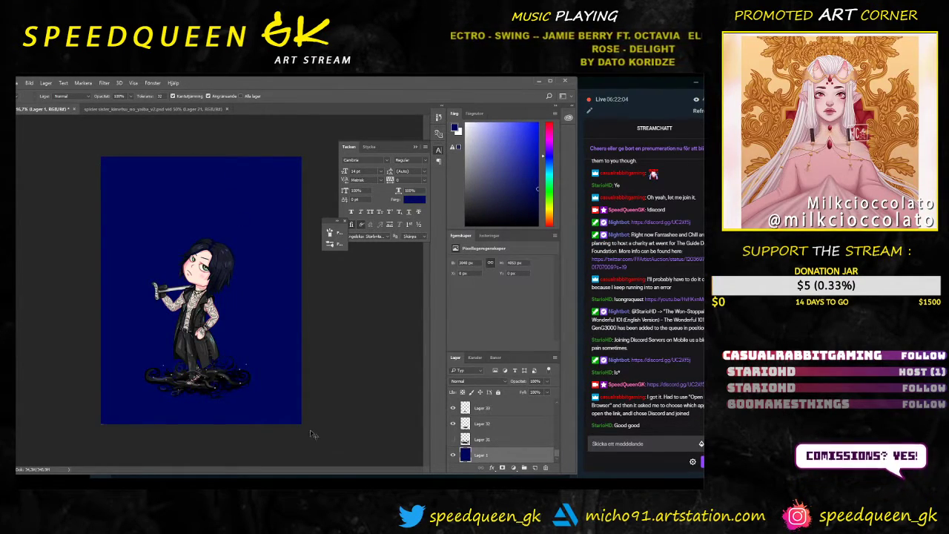
Step: Enlarge the blue background layer with Free Transform so it extends beyond every edge of the canvas
{"action": "key", "text": "ctrl+t"}
{"action": "left_click_drag", "start_coordinate": [103, 157], "coordinate": [47, 115]}
{"action": "left_click_drag", "start_coordinate": [243, 231], "coordinate": [276, 260]}
{"action": "key", "text": "Return"}
{"action": "key", "text": "Return"}
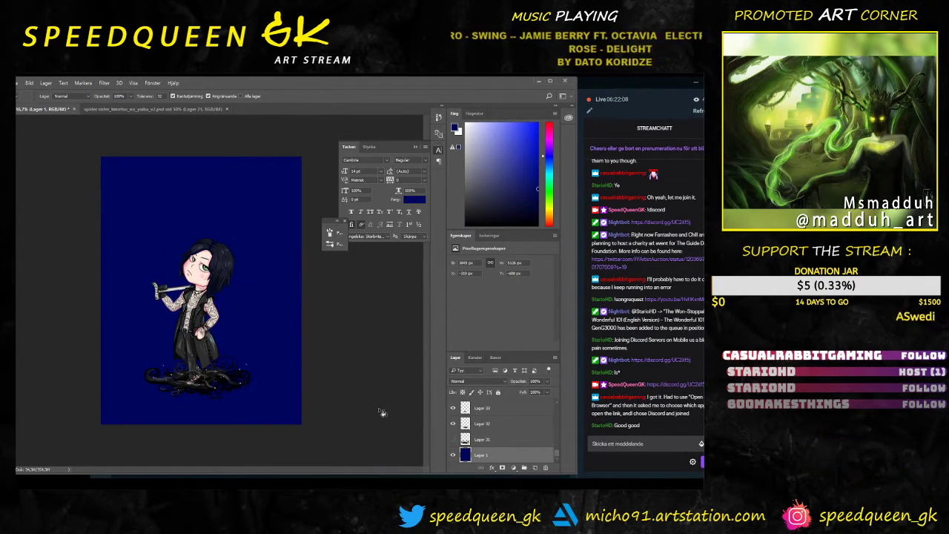
Step: Darken the foreground colour to a near-black navy and refill the background layer with it
{"action": "key", "text": "ctrl+plus"}
{"action": "key", "text": "ctrl+plus"}
{"action": "key", "text": "ctrl+plus"}
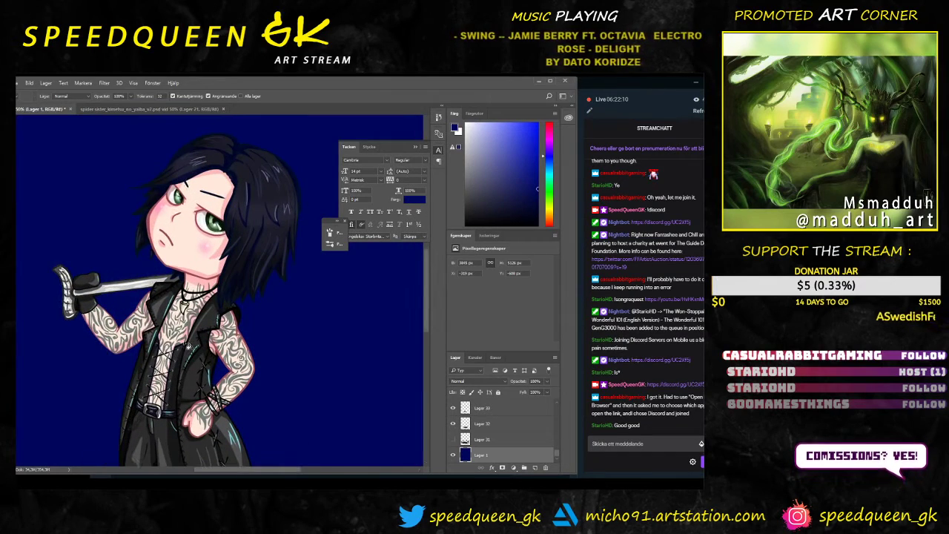
{"action": "key", "text": "ctrl+minus"}
{"action": "key", "text": "ctrl+minus"}
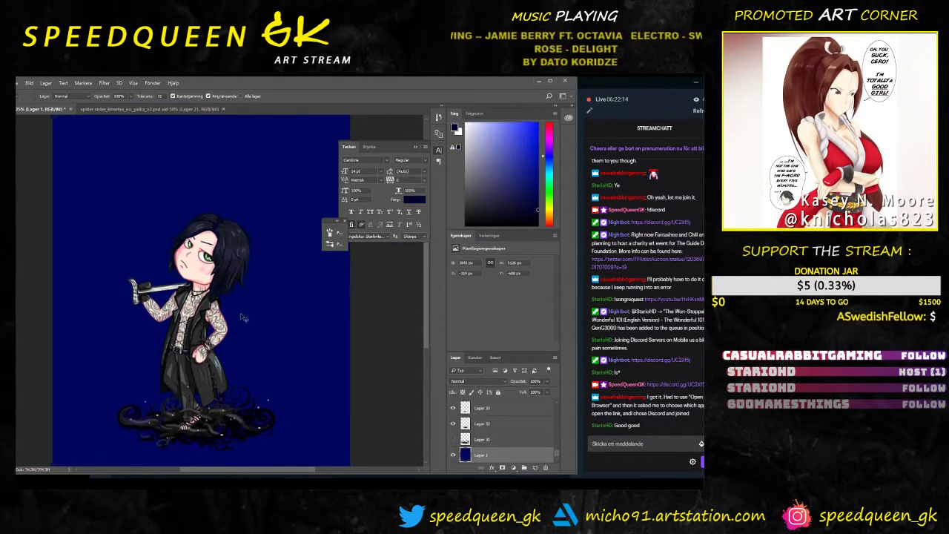
{"action": "key", "text": "ctrl+minus"}
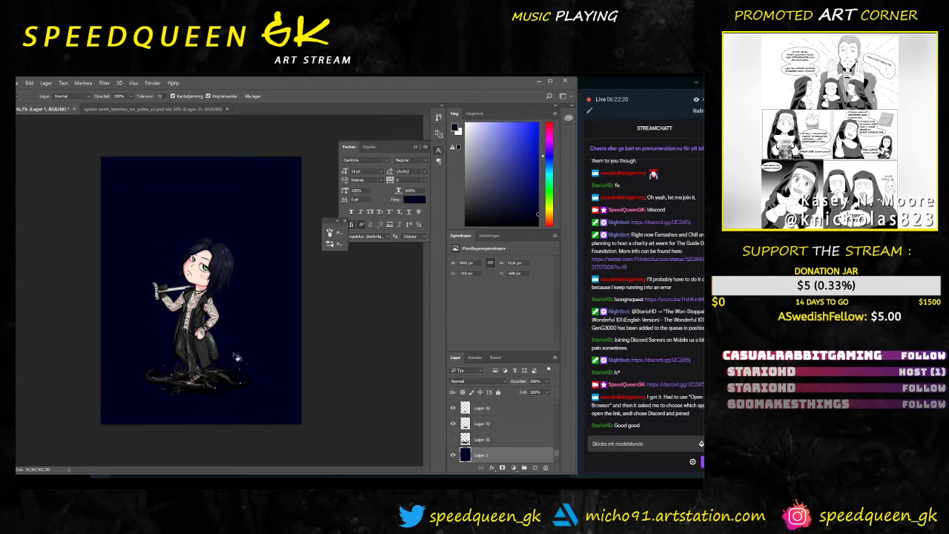
{"action": "key", "text": "ctrl+plus"}
{"action": "left_click_drag", "start_coordinate": [307, 378], "coordinate": [297, 353]}
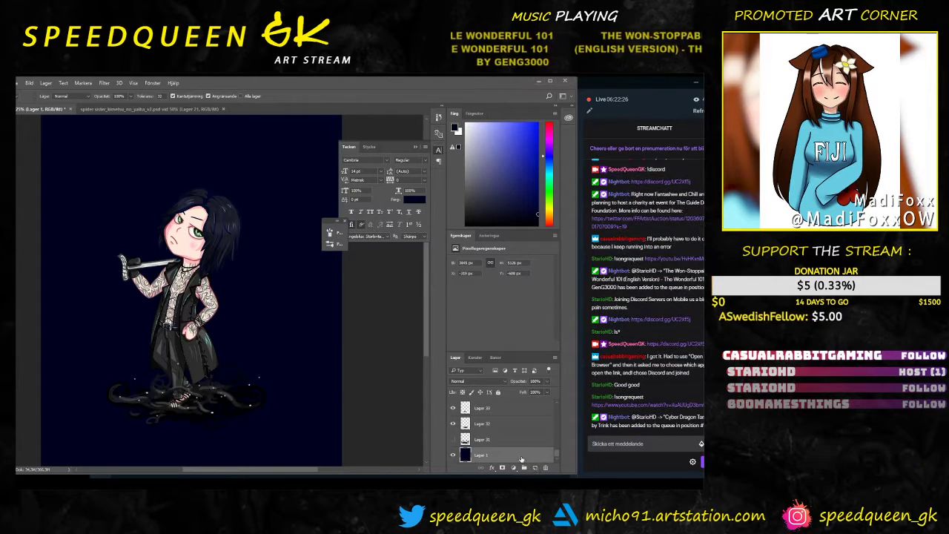
Step: Add a new empty layer directly above the navy background layer and save the document
{"action": "left_click", "coordinate": [535, 469]}
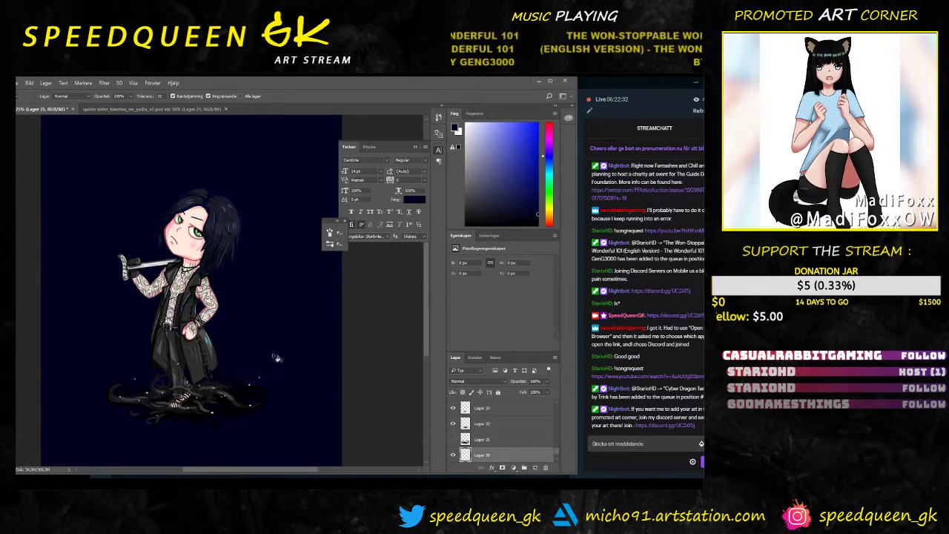
{"action": "left_click", "coordinate": [670, 480]}
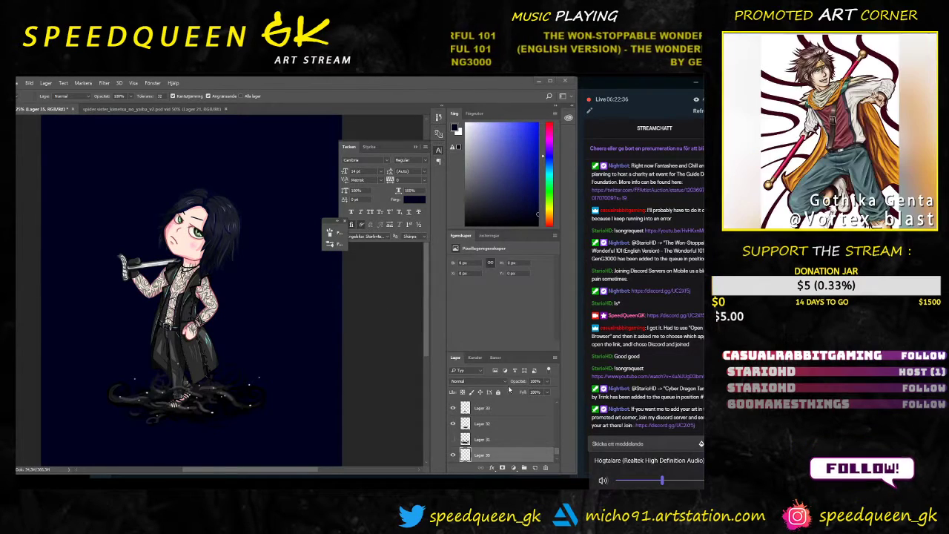
{"action": "left_click", "coordinate": [464, 327]}
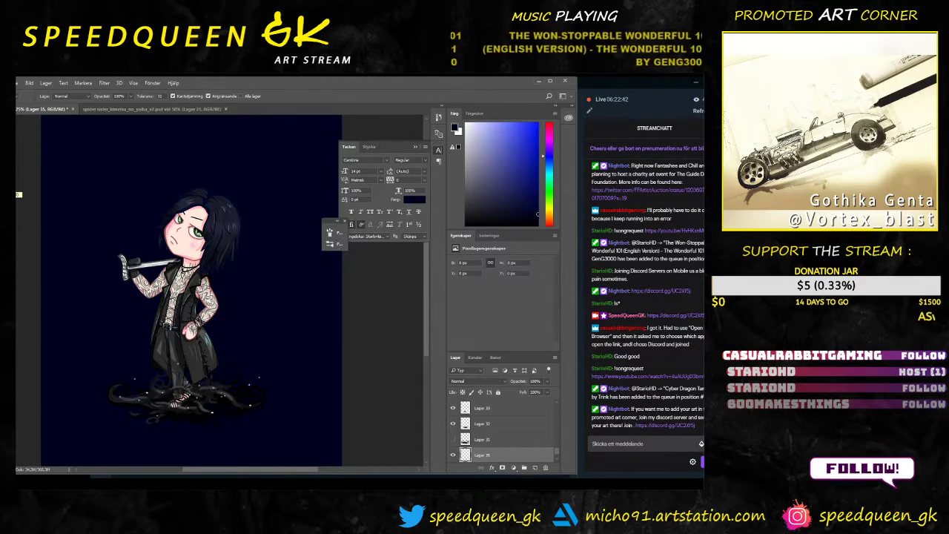
{"action": "key", "text": "ctrl+s"}
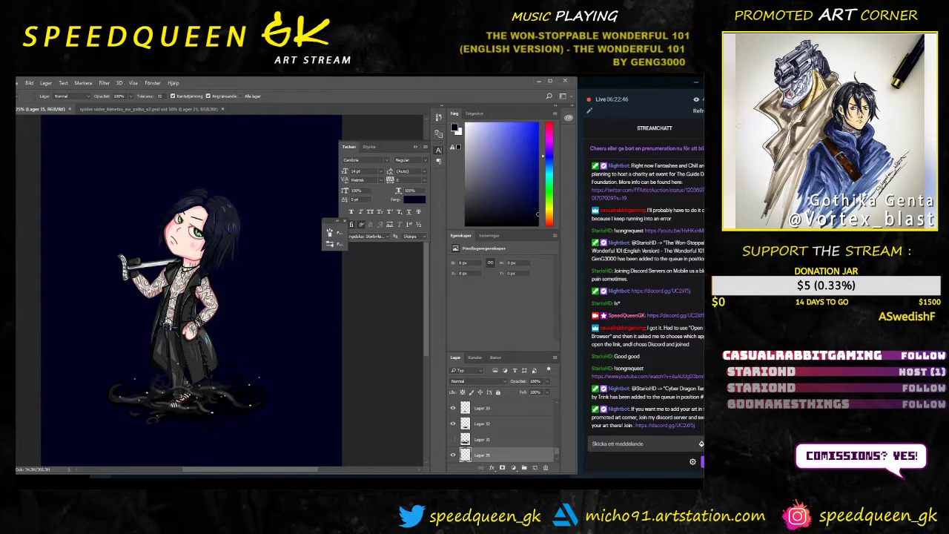
{"action": "scroll", "coordinate": [231, 404], "scroll_direction": "up", "scroll_amount": 1}
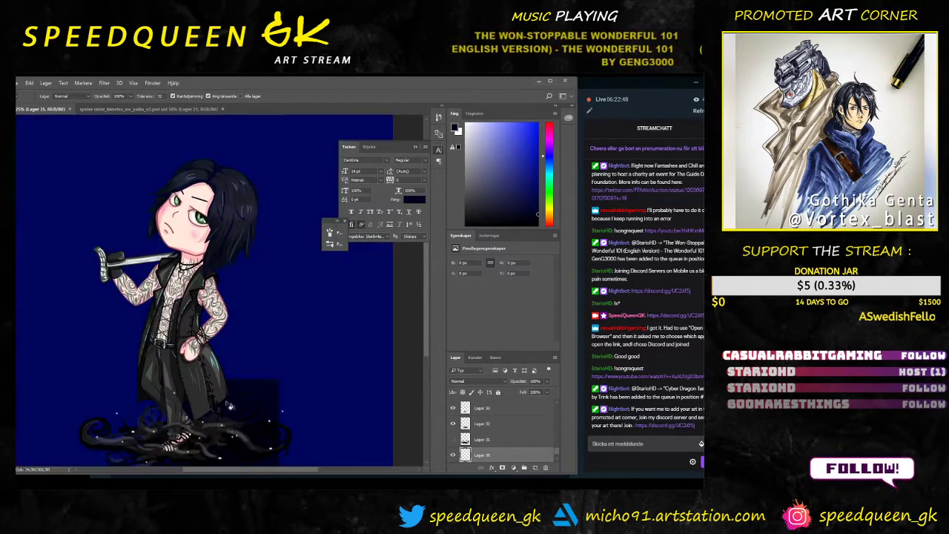
{"action": "scroll", "coordinate": [252, 404], "scroll_direction": "down", "scroll_amount": 1}
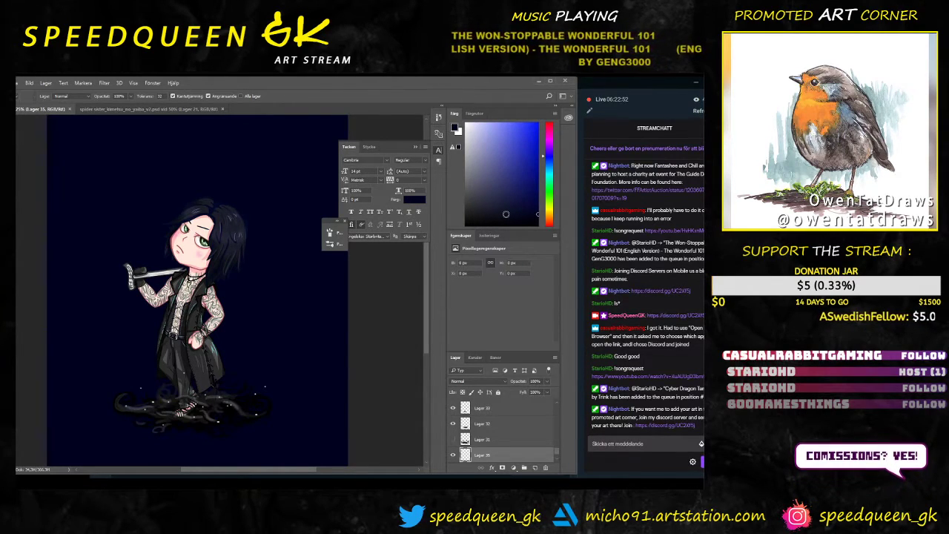
{"action": "key", "text": "ctrl+minus"}
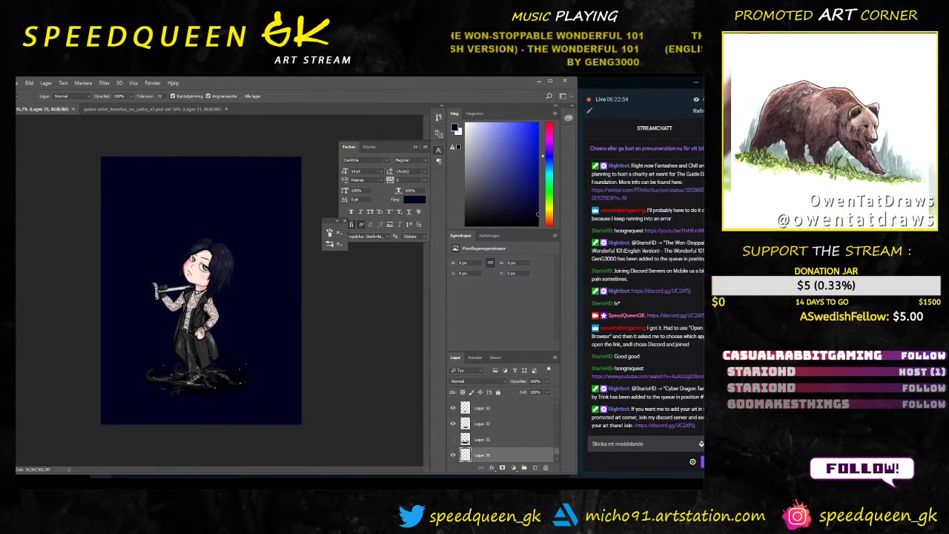
{"action": "key", "text": "ctrl+plus"}
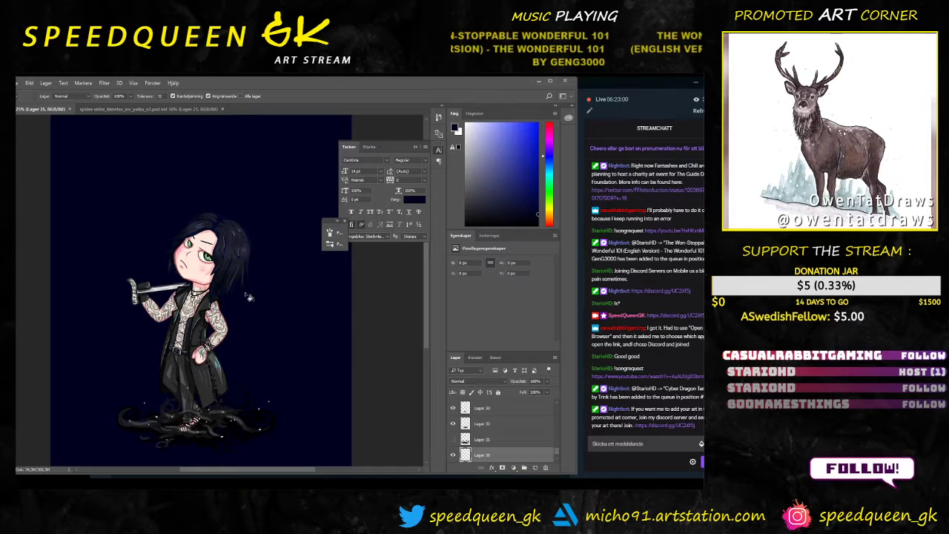
{"action": "scroll", "coordinate": [229, 373], "scroll_direction": "down", "scroll_amount": 1}
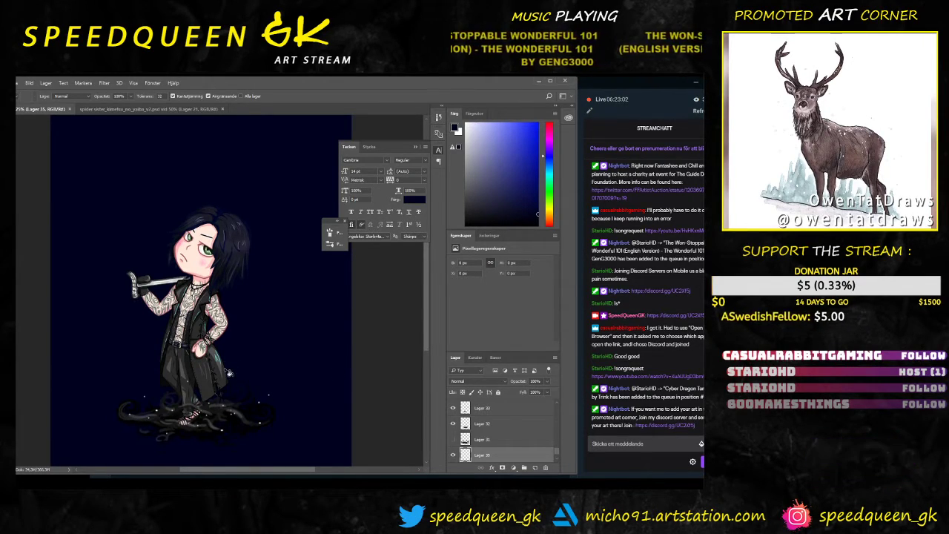
Step: Select a rectangle about 2220 px wide around the figure and smoke, and crop the image to that selection
{"action": "key", "text": "ctrl+minus"}
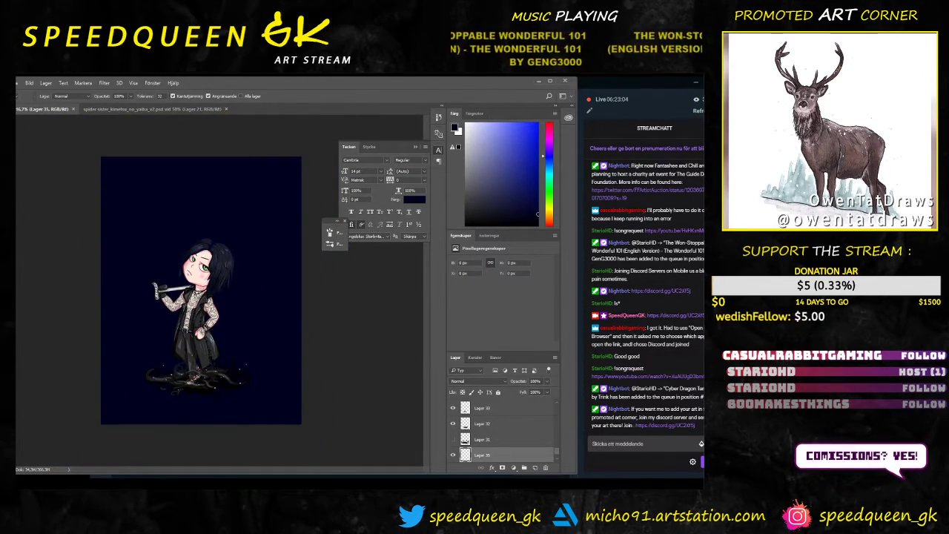
{"action": "key", "text": "m"}
{"action": "left_click_drag", "start_coordinate": [133, 181], "coordinate": [256, 399]}
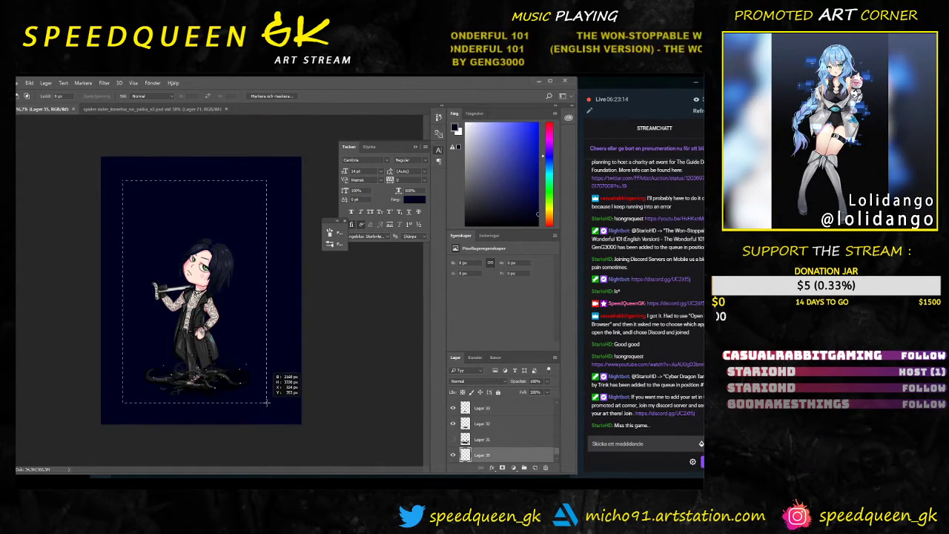
{"action": "left_click_drag", "start_coordinate": [268, 402], "coordinate": [266, 407]}
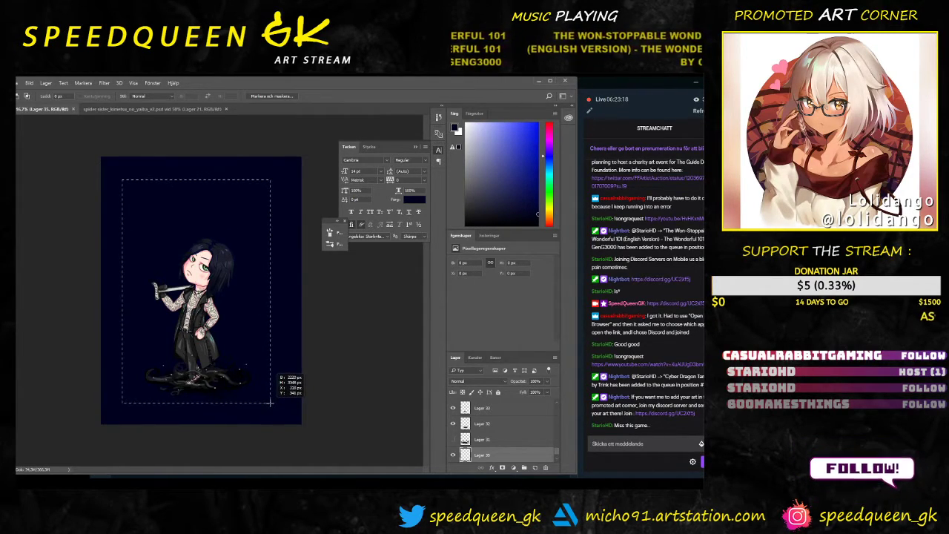
{"action": "left_click_drag", "start_coordinate": [270, 407], "coordinate": [271, 409]}
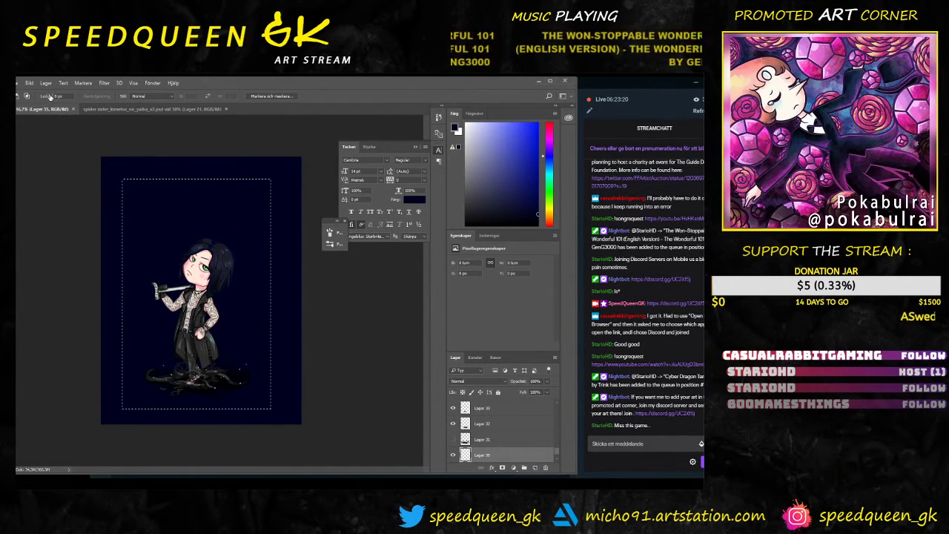
{"action": "left_click", "coordinate": [29, 82]}
{"action": "left_click", "coordinate": [57, 165]}
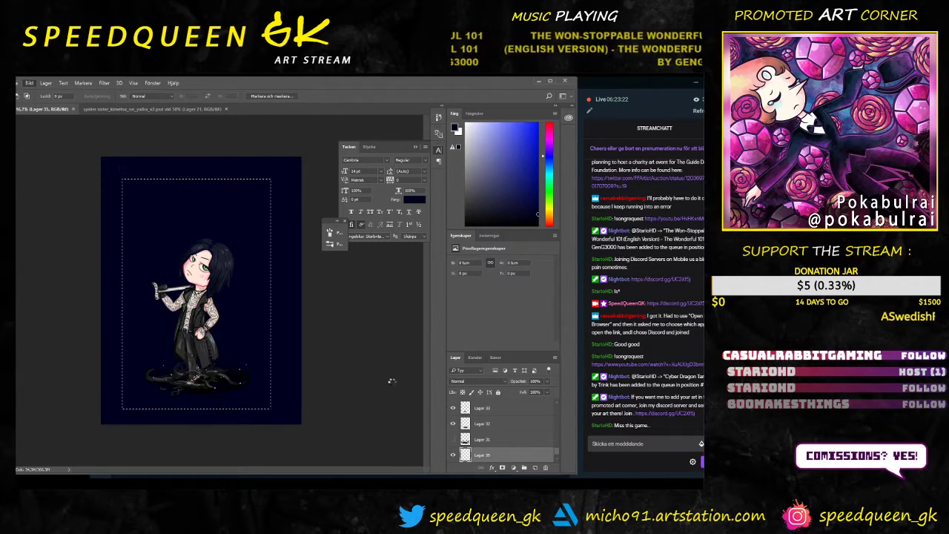
{"action": "key", "text": "ctrl+plus"}
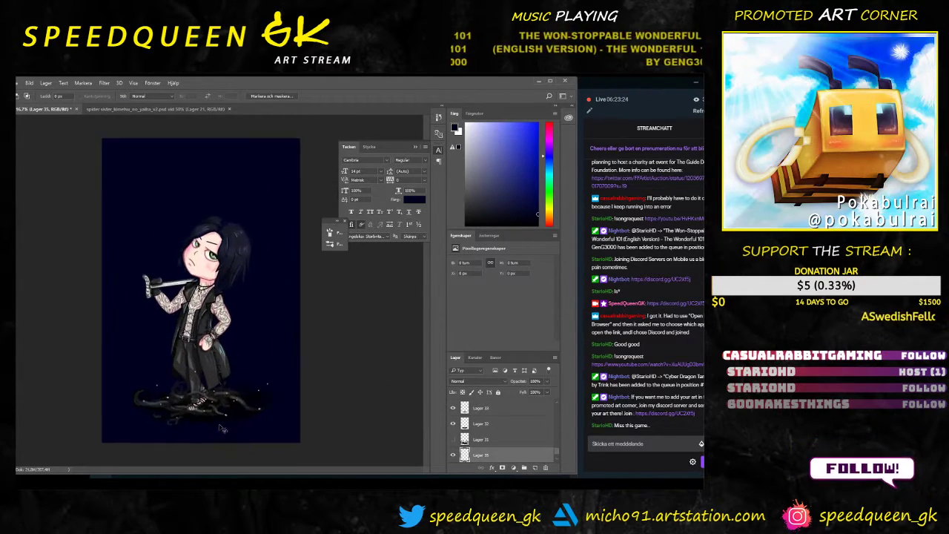
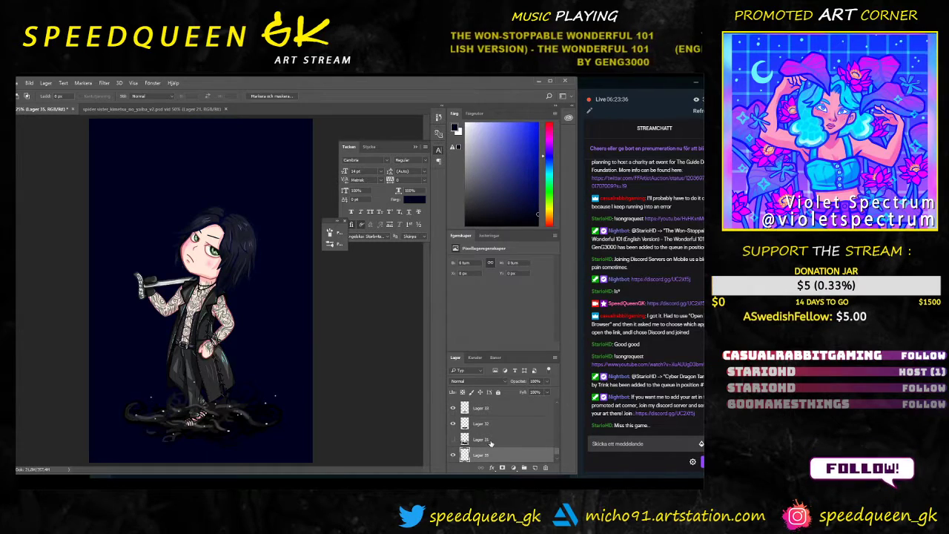
Step: Pick a muted medium blue as the foreground colour with Lager 35 still active
{"action": "scroll", "coordinate": [489, 442], "scroll_direction": "down", "scroll_amount": 1}
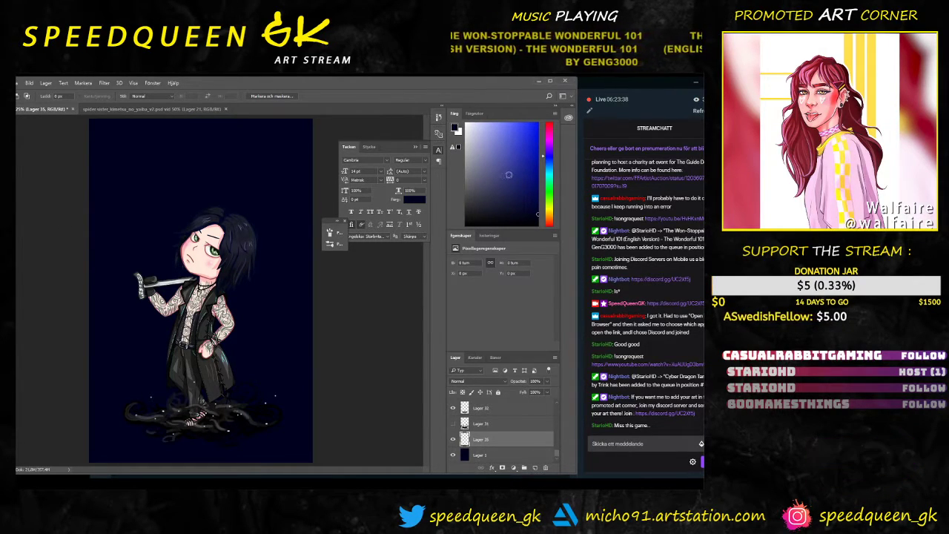
{"action": "left_click", "coordinate": [476, 151]}
{"action": "left_click", "coordinate": [500, 175]}
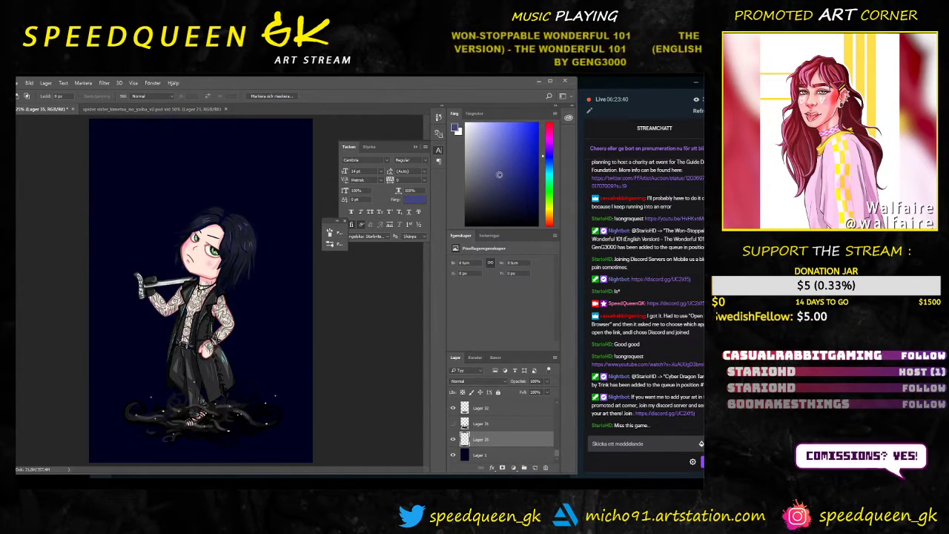
{"action": "key", "text": "ctrl+minus"}
{"action": "right_click", "coordinate": [245, 209]}
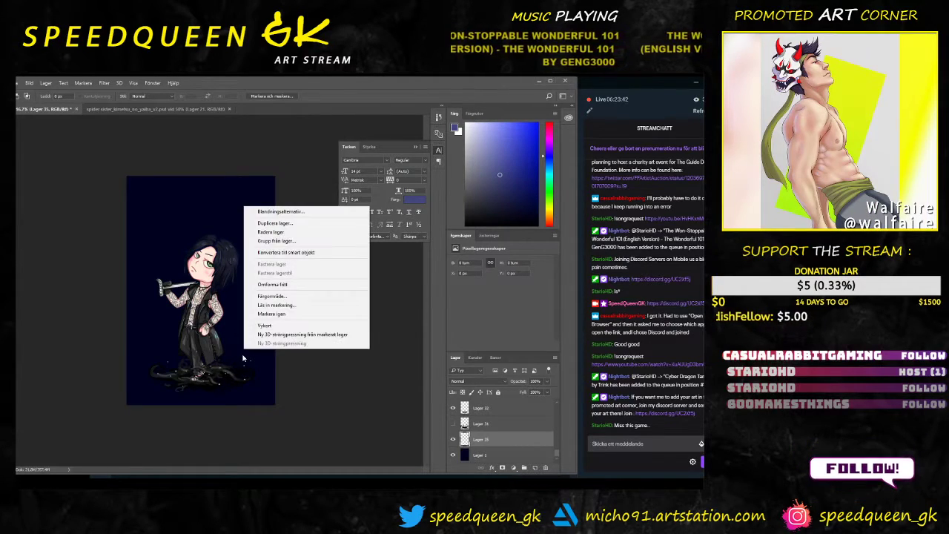
{"action": "left_click", "coordinate": [197, 336]}
{"action": "right_click", "coordinate": [199, 343]}
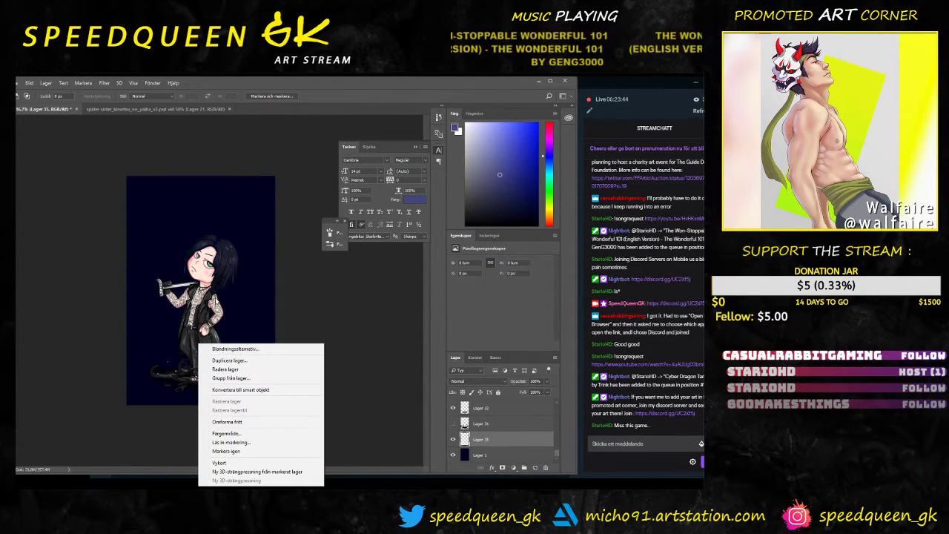
{"action": "left_click", "coordinate": [226, 279]}
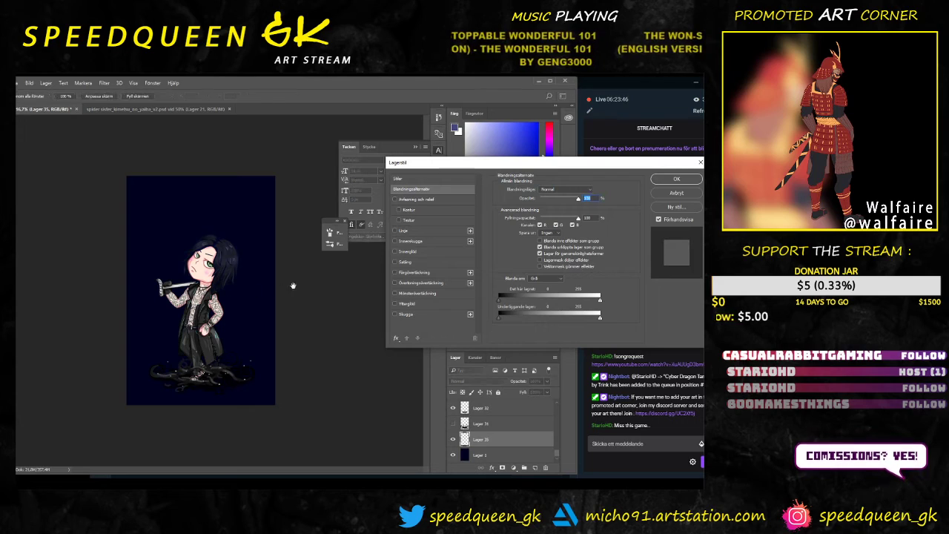
{"action": "left_click", "coordinate": [700, 162]}
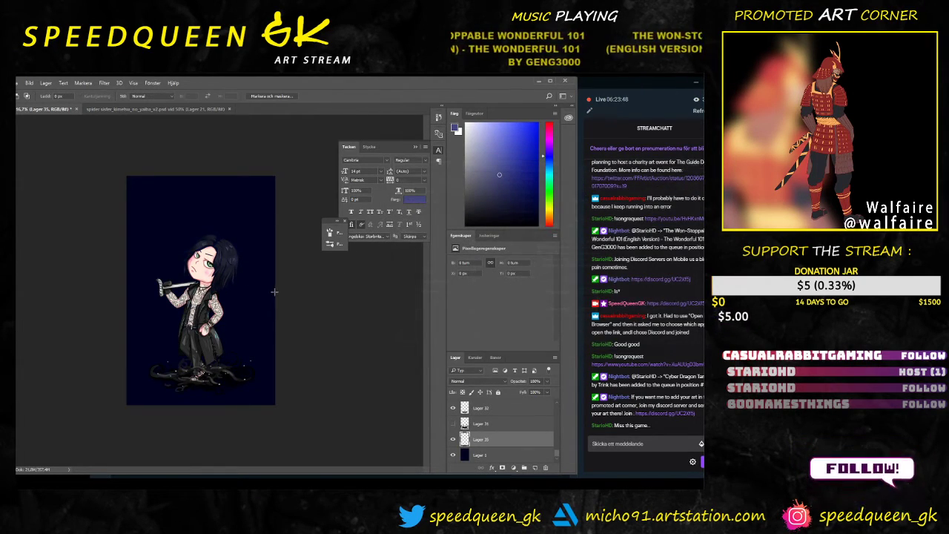
Step: Paint a soft blue glow behind the figure on Lager 35 with a large soft brush and lower the layer's opacity to about 79%
{"action": "key", "text": "b"}
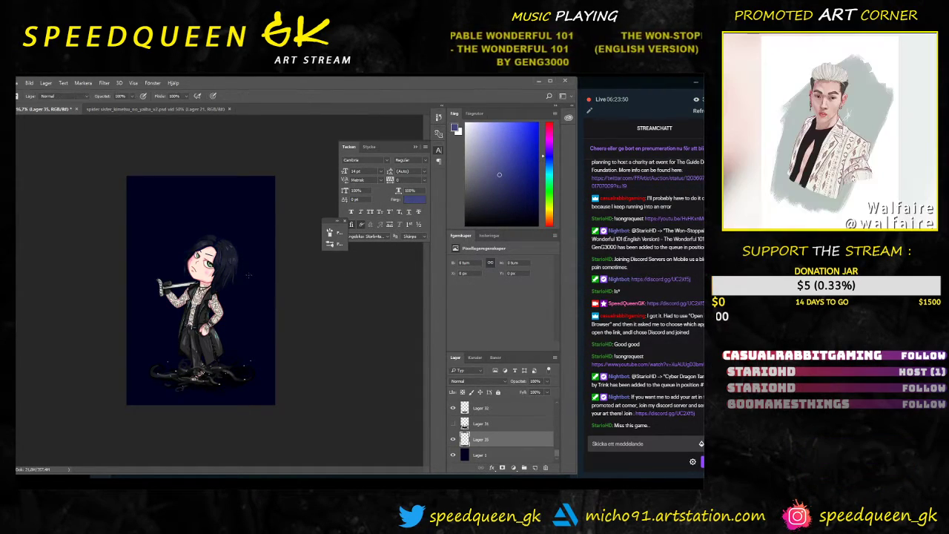
{"action": "right_click", "coordinate": [253, 286]}
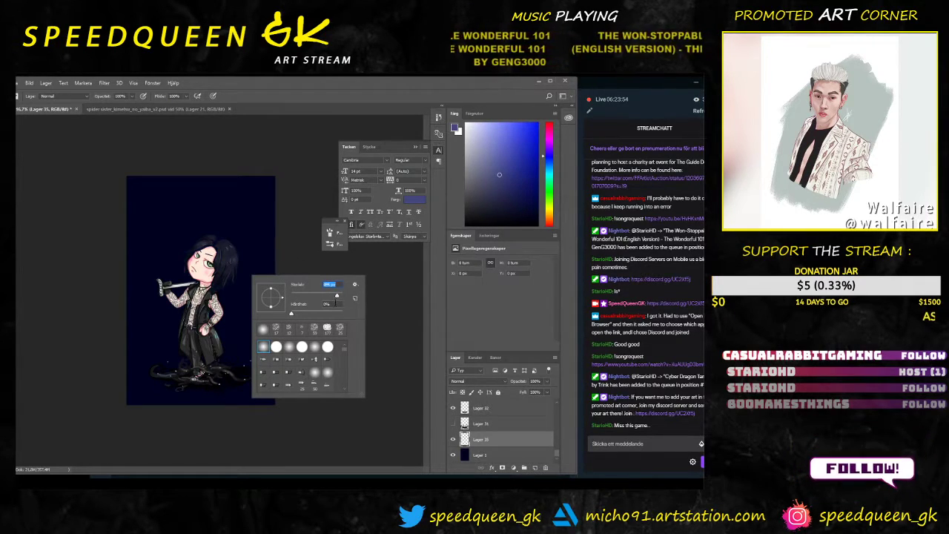
{"action": "left_click", "coordinate": [194, 272]}
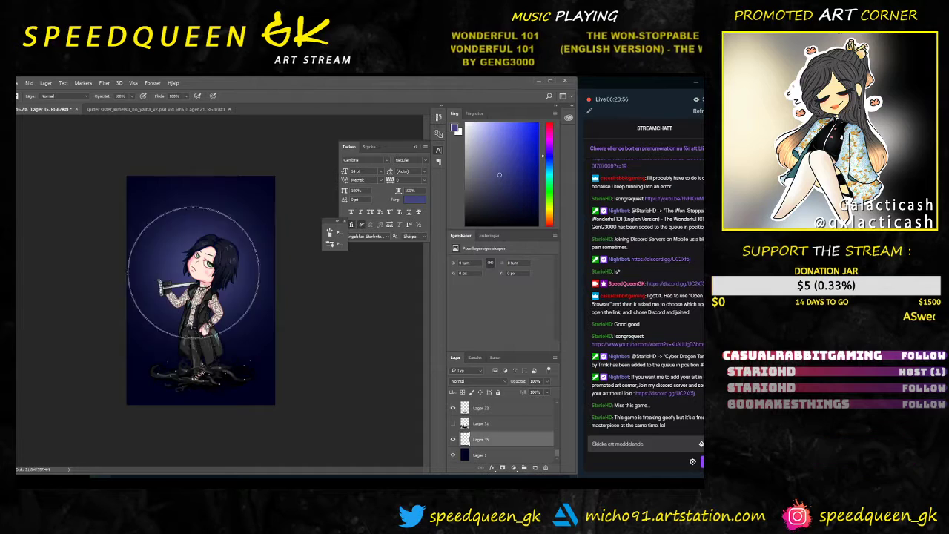
{"action": "mouse_move", "coordinate": [194, 272]}
{"action": "left_mouse_down"}
{"action": "mouse_move", "coordinate": [221, 358]}
{"action": "mouse_move", "coordinate": [209, 242]}
{"action": "left_mouse_up"}
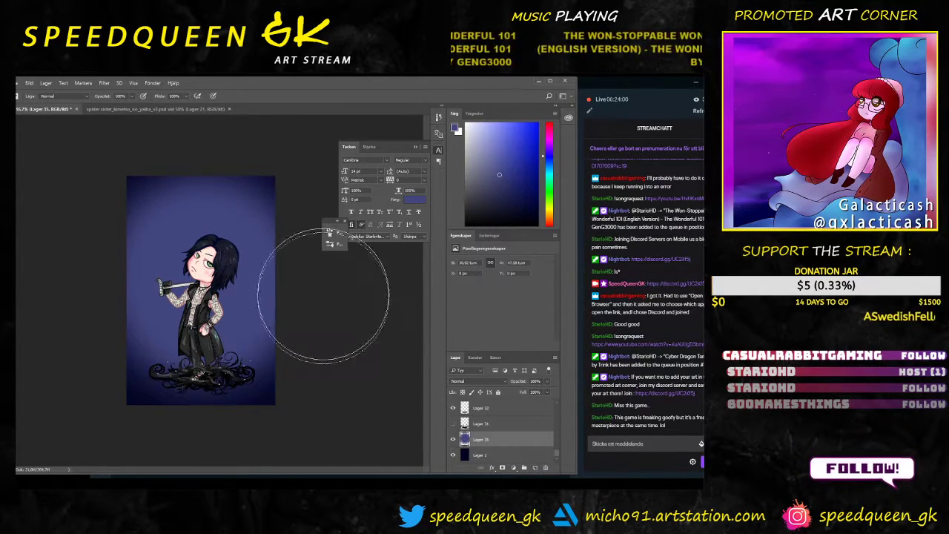
{"action": "left_click_drag", "start_coordinate": [500, 175], "coordinate": [343, 320]}
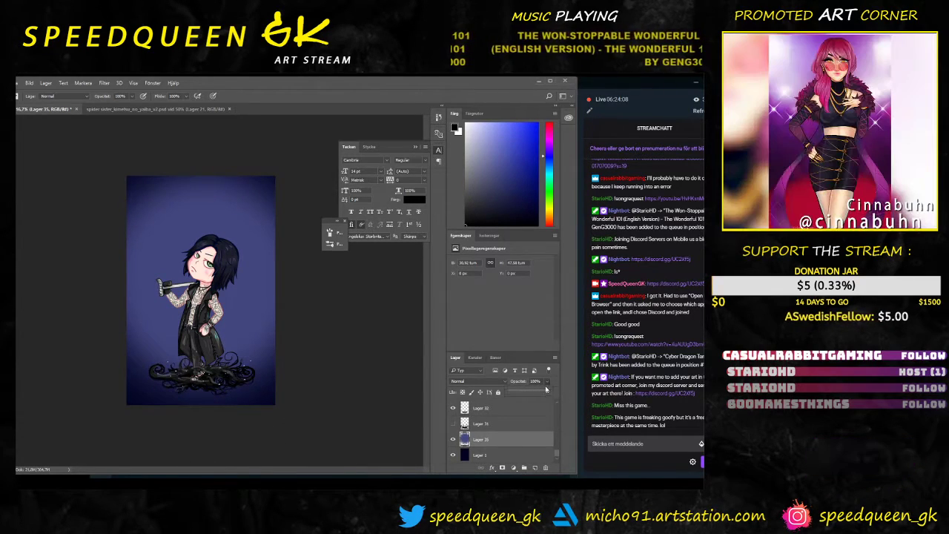
{"action": "left_click_drag", "start_coordinate": [546, 389], "coordinate": [531, 392]}
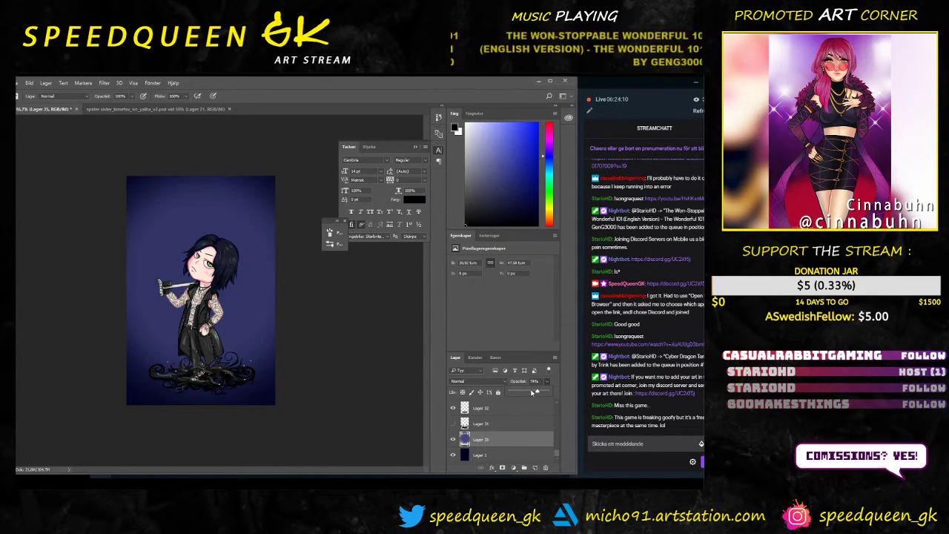
Step: Add a new layer above the blue glow and paint soft black shading along the lower sides and bottom of the canvas
{"action": "left_click", "coordinate": [534, 468]}
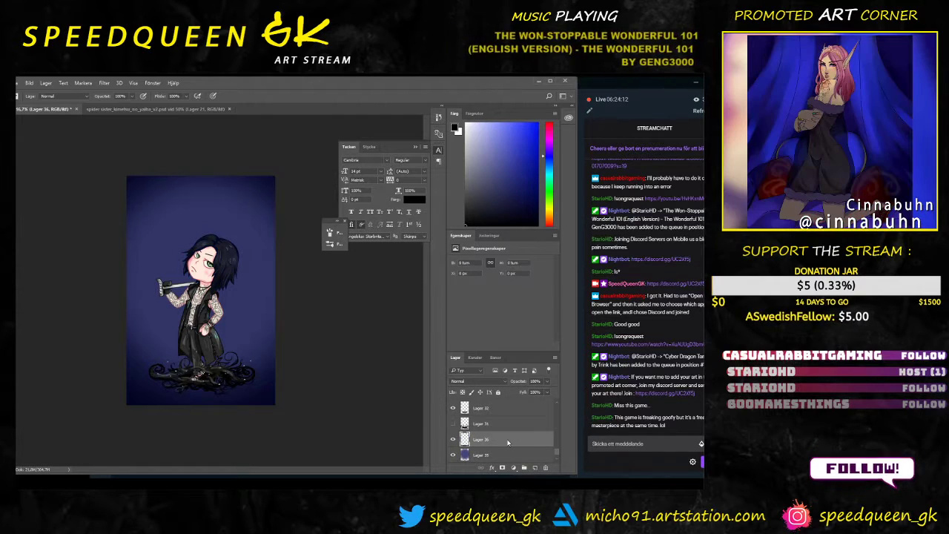
{"action": "right_click", "coordinate": [508, 443]}
{"action": "key", "text": "Escape"}
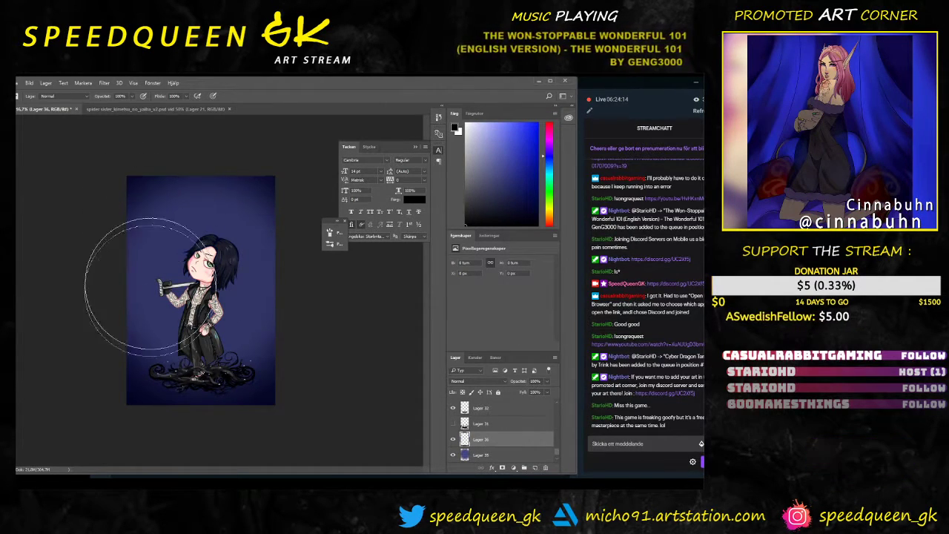
{"action": "mouse_move", "coordinate": [148, 284]}
{"action": "left_mouse_down"}
{"action": "mouse_move", "coordinate": [78, 420]}
{"action": "mouse_move", "coordinate": [85, 403]}
{"action": "mouse_move", "coordinate": [237, 424]}
{"action": "mouse_move", "coordinate": [319, 358]}
{"action": "left_mouse_up"}
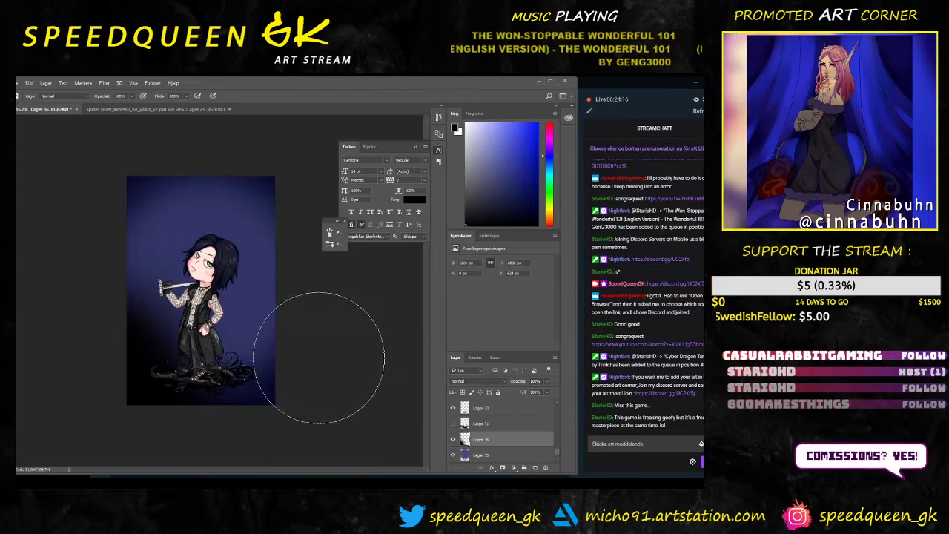
{"action": "left_click_drag", "start_coordinate": [279, 281], "coordinate": [244, 445]}
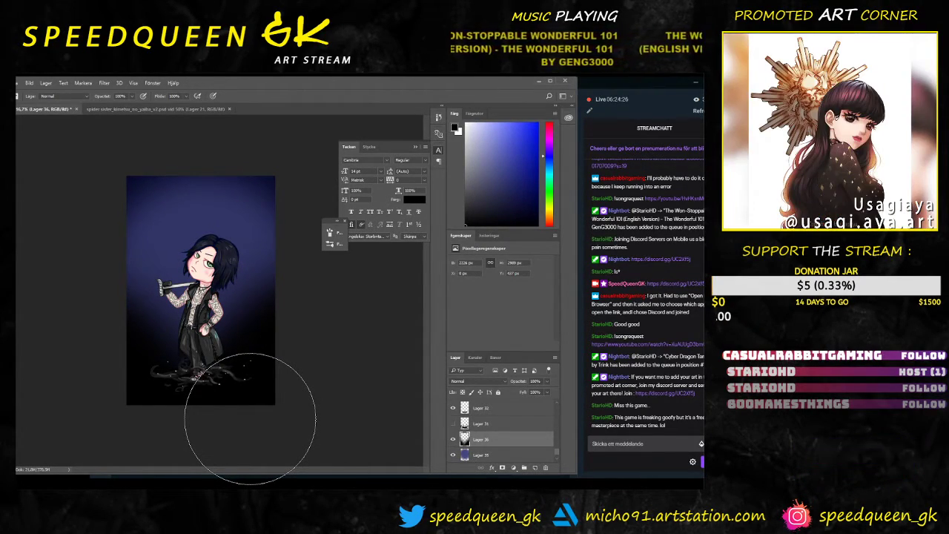
Step: Reduce the soft round brush to a small tip
{"action": "key", "text": "ctrl+plus"}
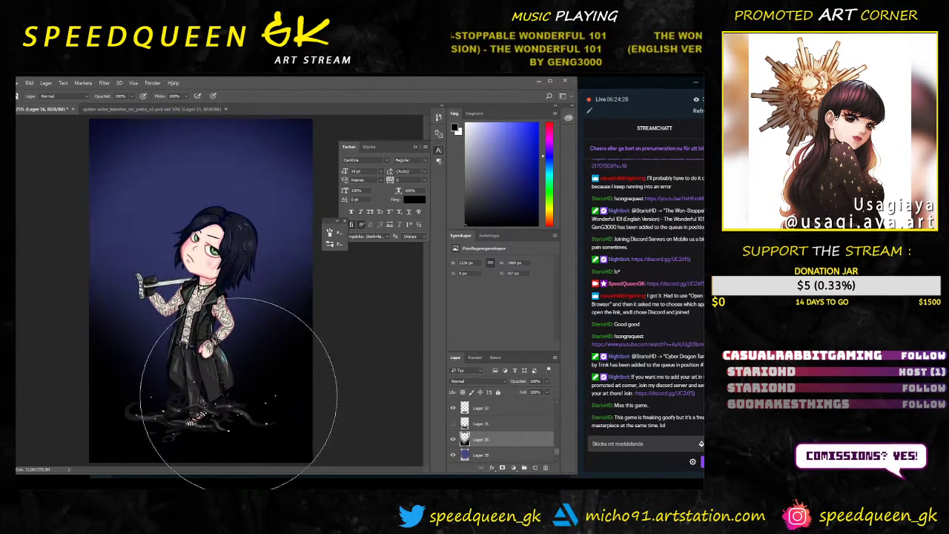
{"action": "right_click", "coordinate": [258, 352]}
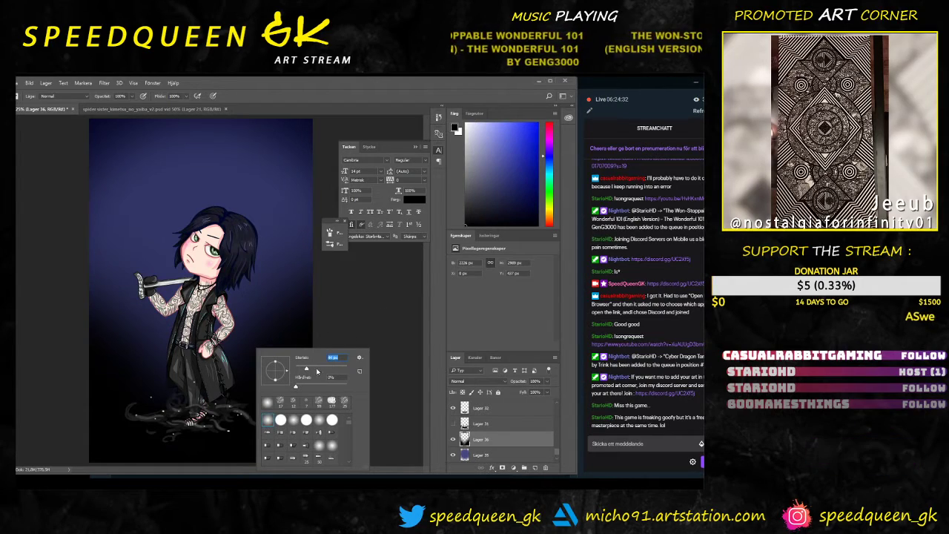
{"action": "left_click", "coordinate": [366, 327]}
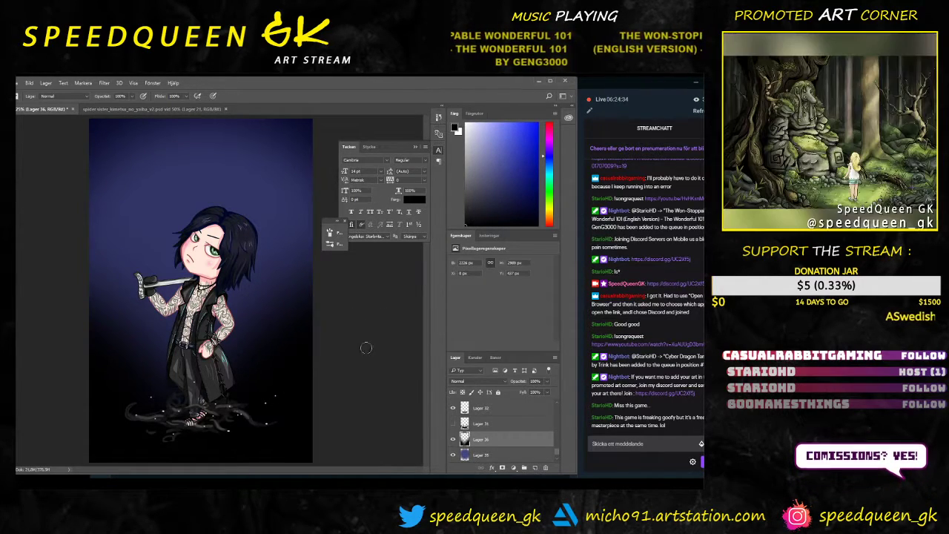
Step: Set the black shading layer's blend mode to Dissolve (Lös upp) and its opacity to about 72%
{"action": "key", "text": "ctrl+minus"}
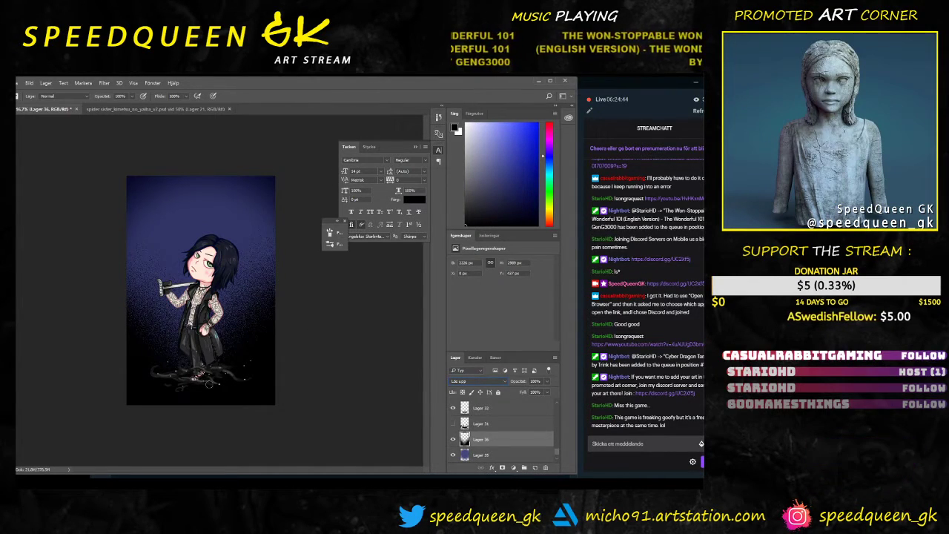
{"action": "key", "text": "ctrl+plus"}
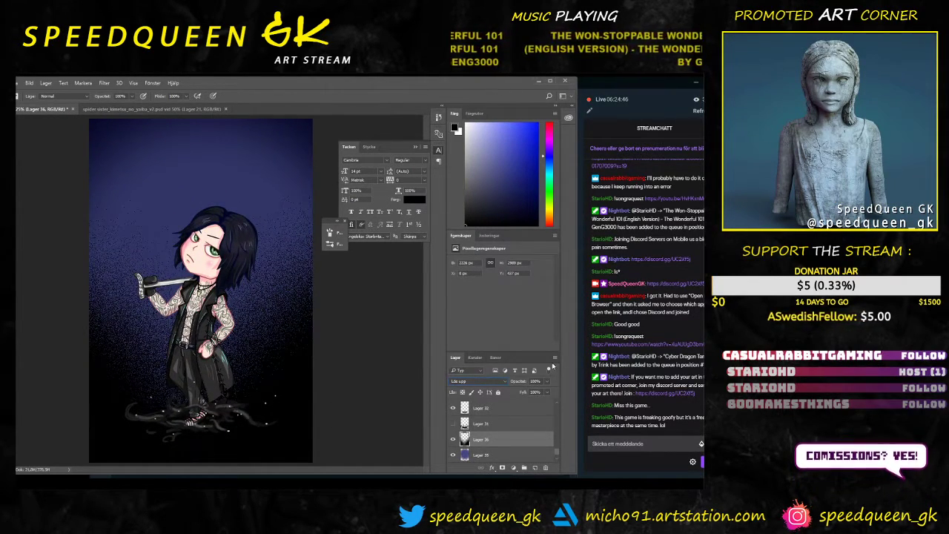
{"action": "left_click", "coordinate": [533, 392]}
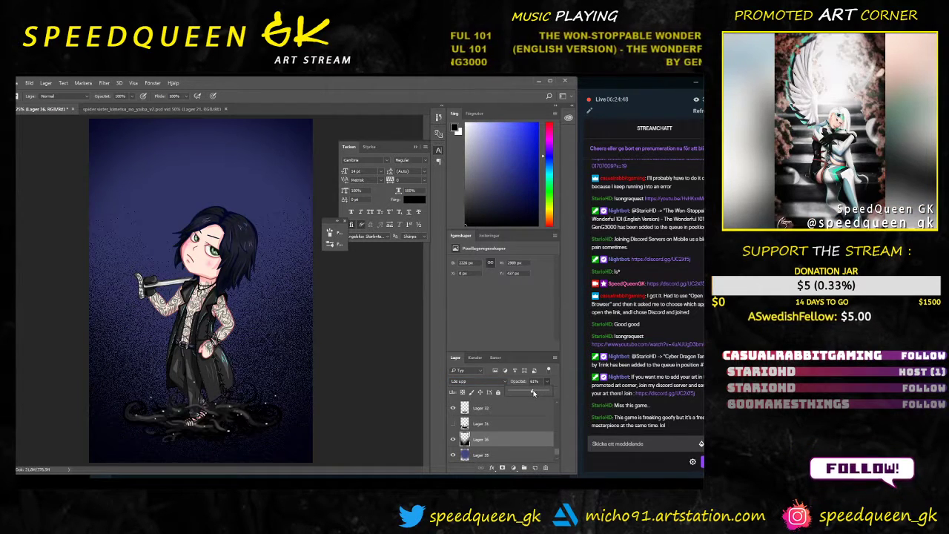
{"action": "left_click_drag", "start_coordinate": [538, 393], "coordinate": [539, 393]}
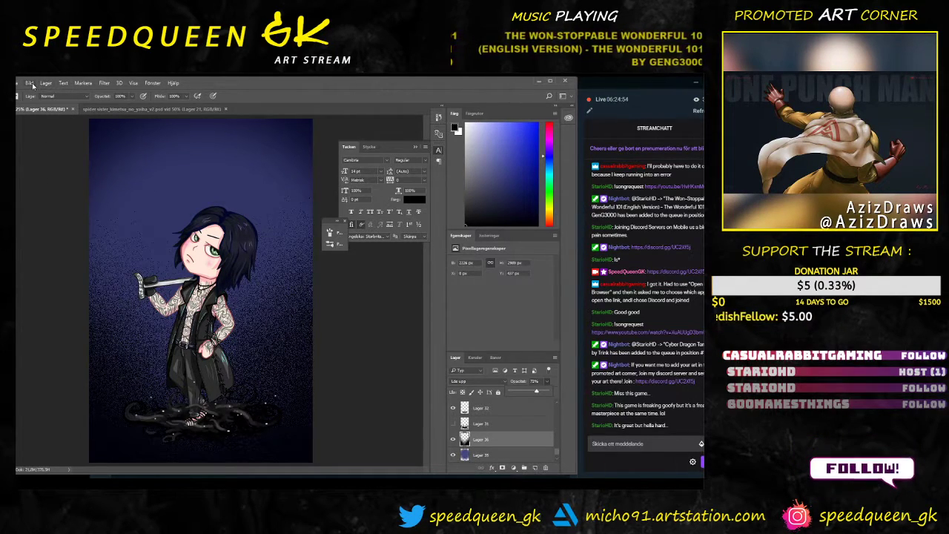
Step: Apply a Gaussian Blur with an 8.0 px radius to the black shading layer and compare the image with the layer hidden and shown
{"action": "left_click", "coordinate": [106, 83]}
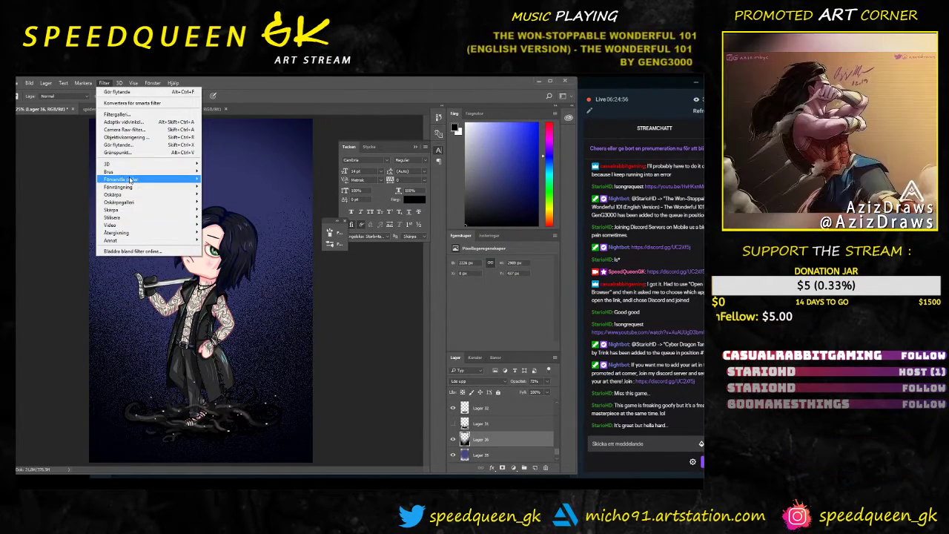
{"action": "mouse_move", "coordinate": [126, 195]}
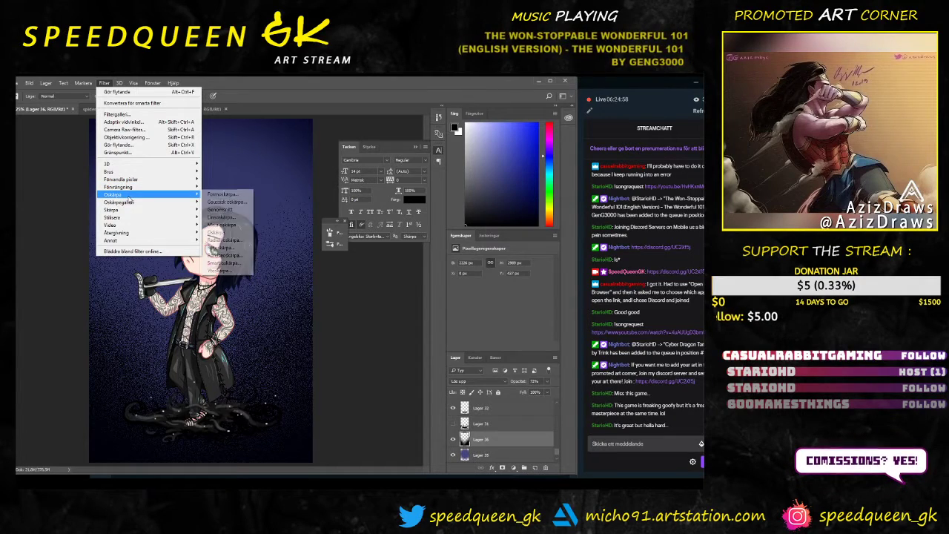
{"action": "left_click", "coordinate": [227, 202]}
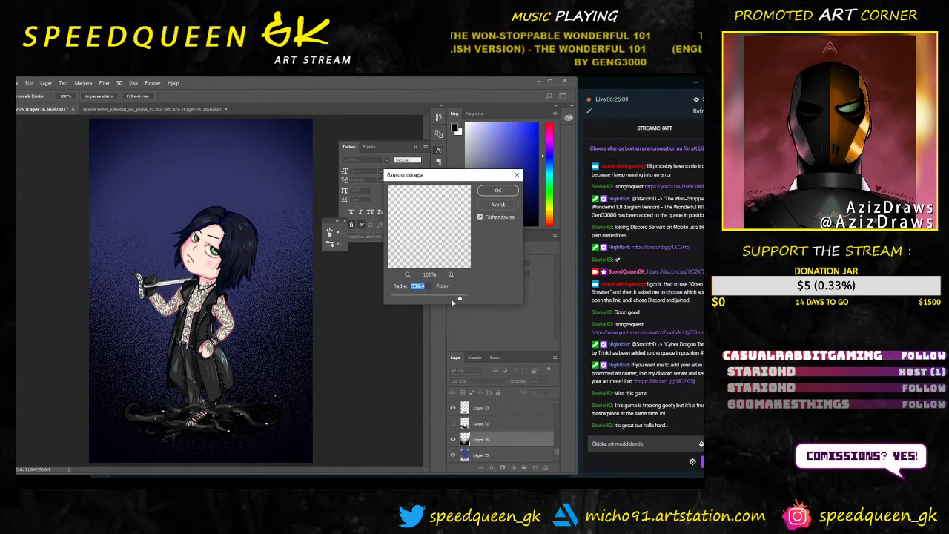
{"action": "left_click_drag", "start_coordinate": [452, 301], "coordinate": [416, 295]}
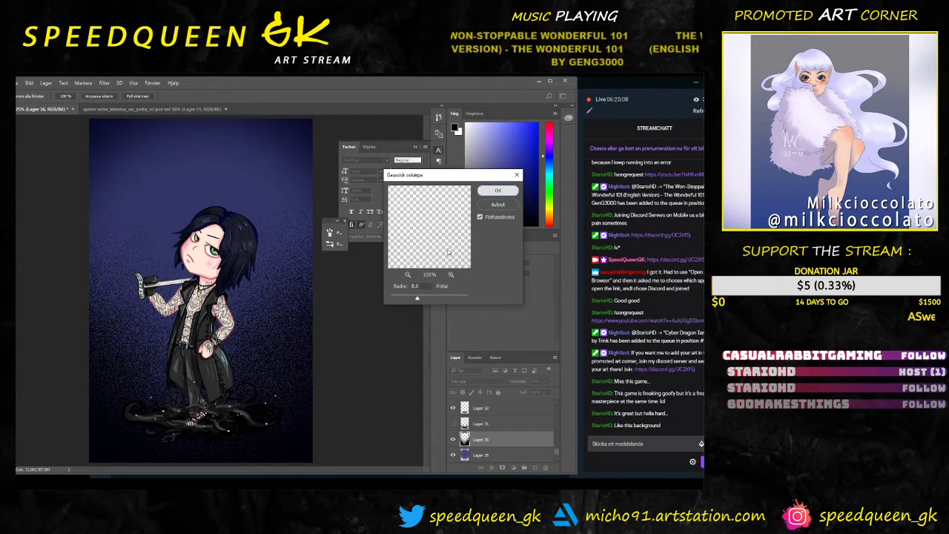
{"action": "key", "text": "Return"}
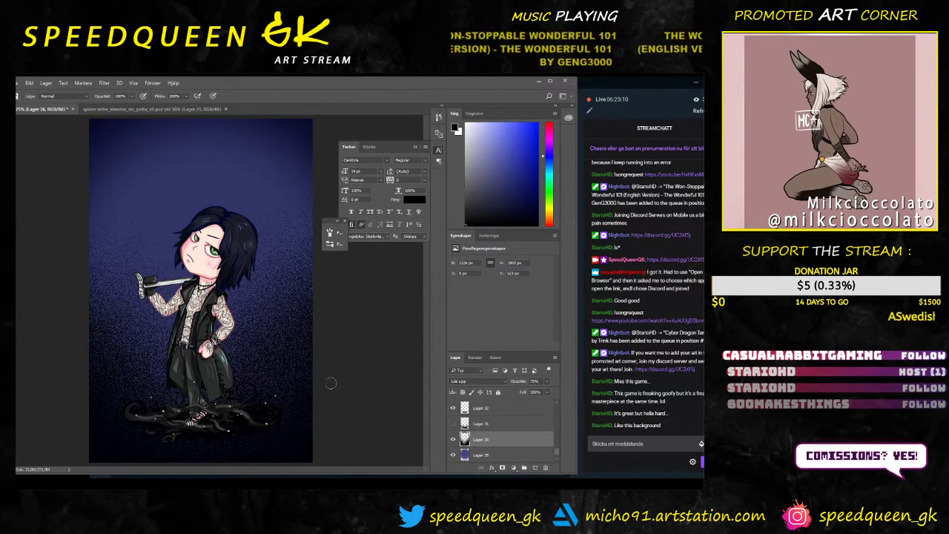
{"action": "key", "text": "ctrl+plus"}
{"action": "key", "text": "ctrl+minus"}
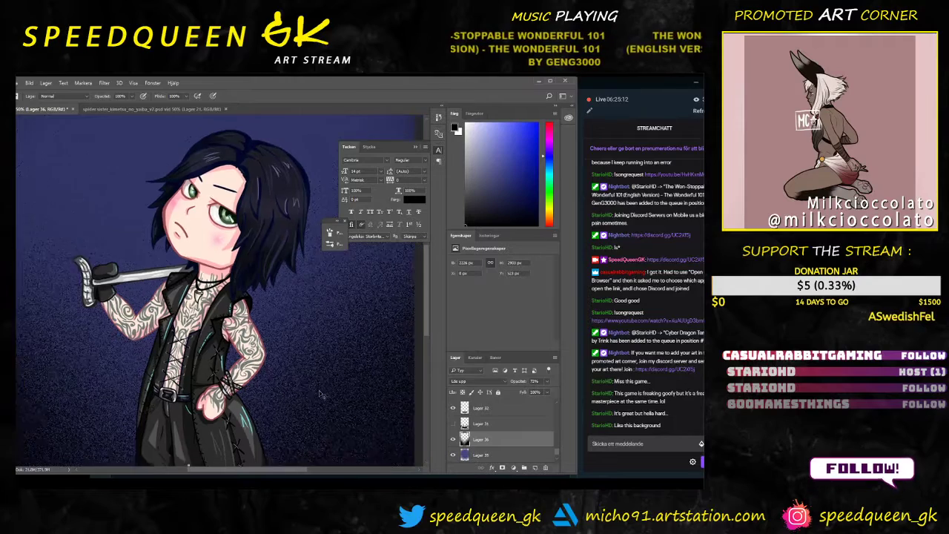
{"action": "left_click", "coordinate": [453, 440]}
{"action": "left_click", "coordinate": [453, 439]}
{"action": "key", "text": "ctrl+plus"}
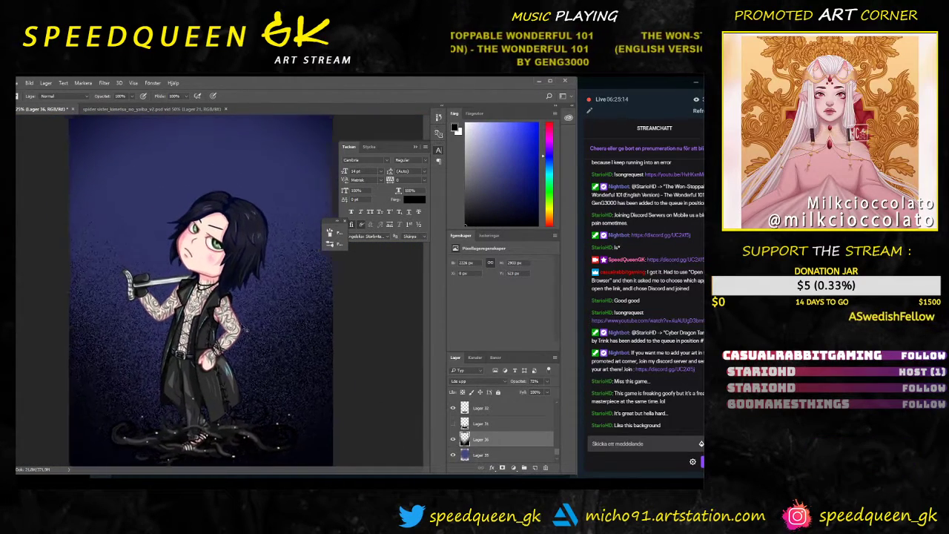
Step: Apply another Gaussian Blur to Lager 36 with the radius at 1000 px
{"action": "left_click", "coordinate": [118, 83]}
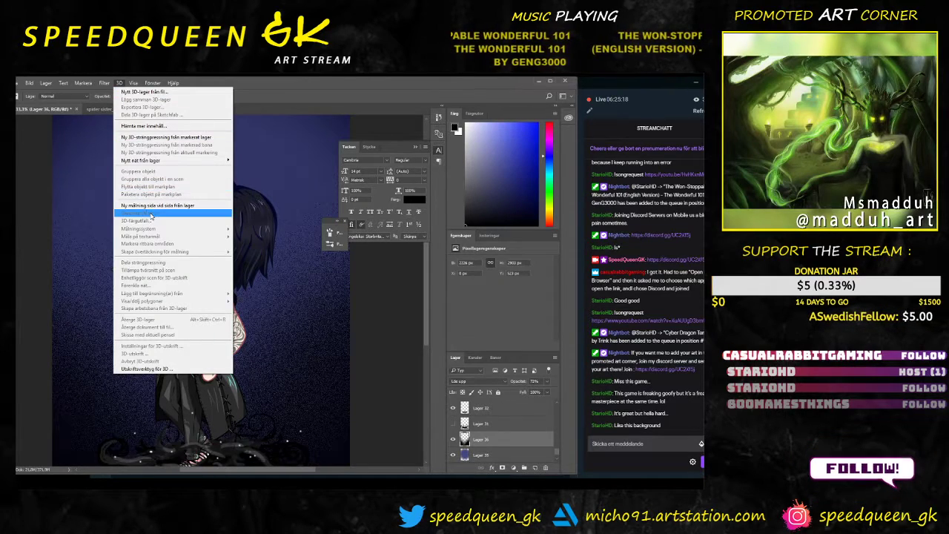
{"action": "left_click", "coordinate": [104, 83]}
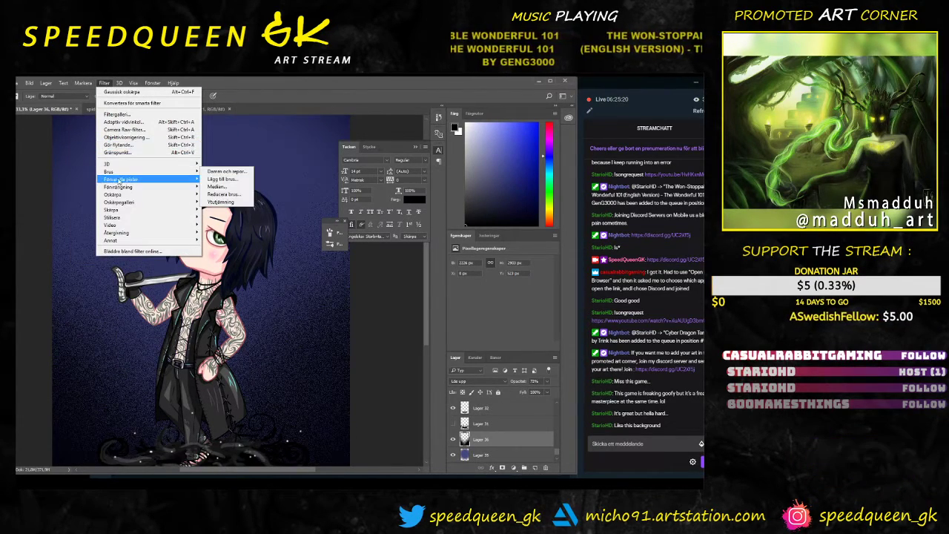
{"action": "mouse_move", "coordinate": [178, 194]}
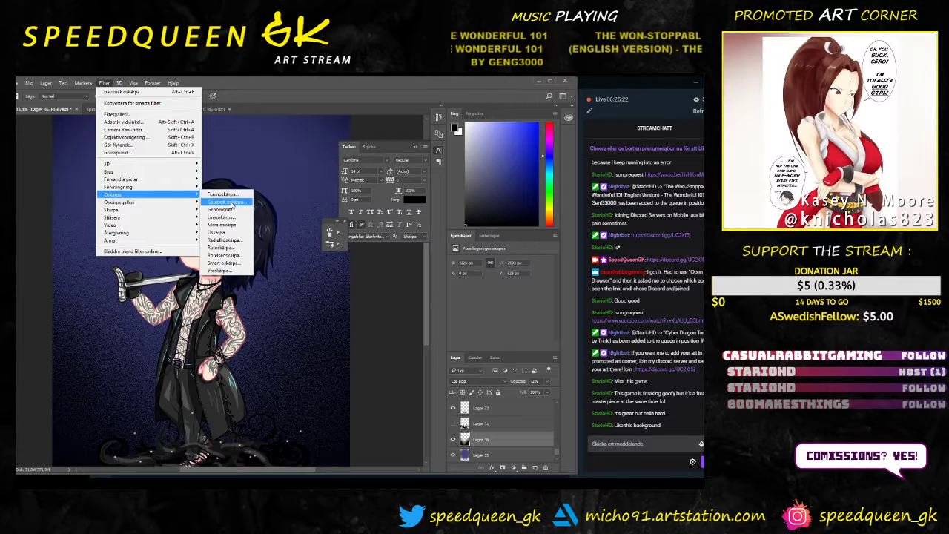
{"action": "left_click", "coordinate": [225, 201]}
{"action": "left_click_drag", "start_coordinate": [418, 299], "coordinate": [474, 299]}
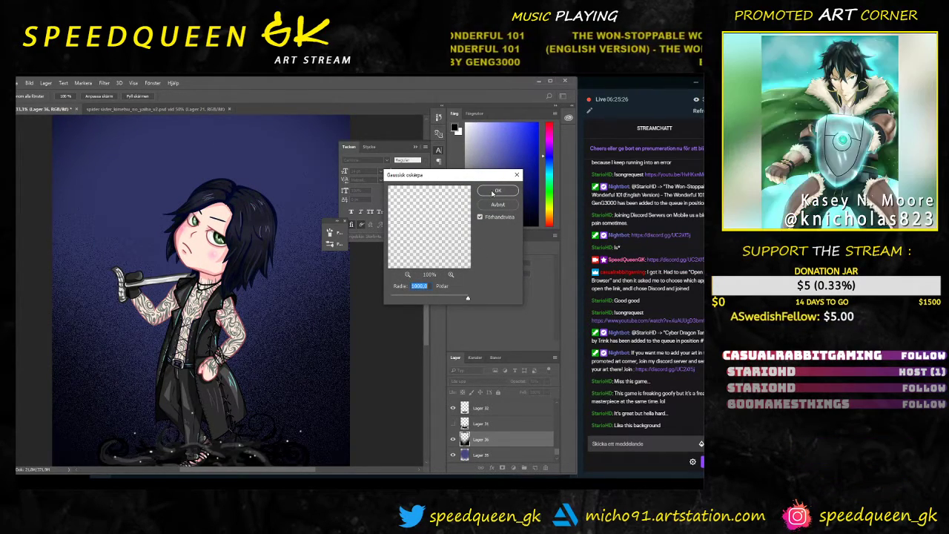
{"action": "left_click", "coordinate": [493, 191]}
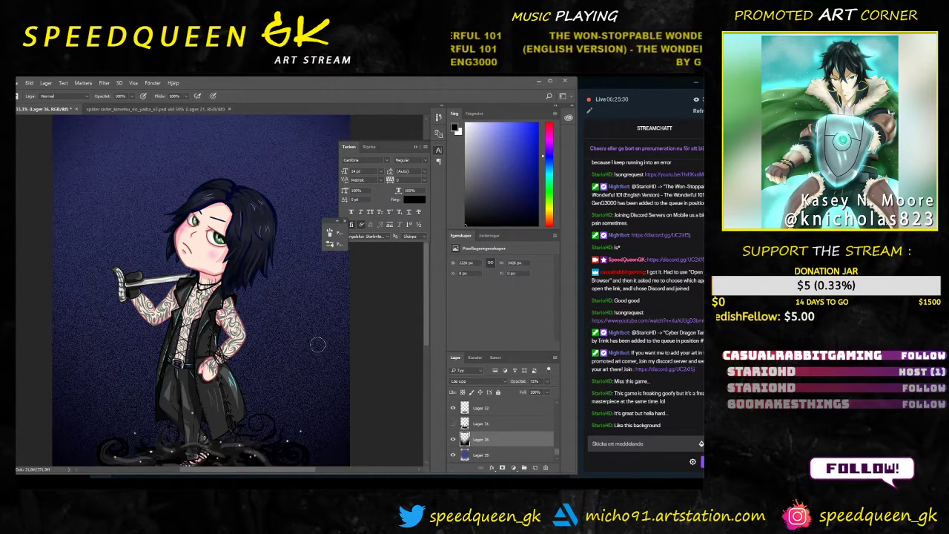
{"action": "scroll", "coordinate": [340, 391], "scroll_direction": "down", "scroll_amount": 2}
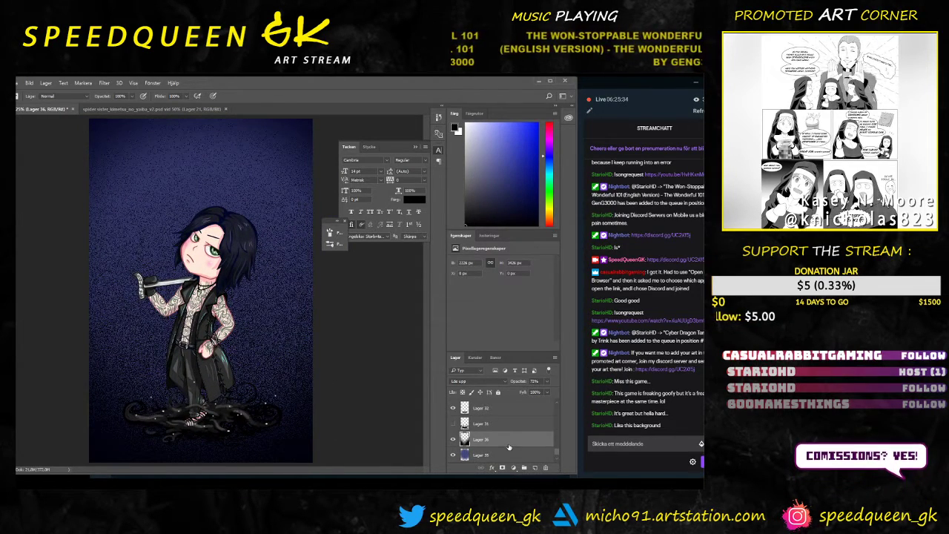
Step: Undo the Gaussian Blurs, the Dissolve blend mode and the opacity reduction on the black shading layer, Lager 36
{"action": "key", "text": "ctrl+z"}
{"action": "key", "text": "ctrl+z"}
{"action": "key", "text": "ctrl+z"}
{"action": "key", "text": "ctrl+z"}
{"action": "key", "text": "ctrl+z"}
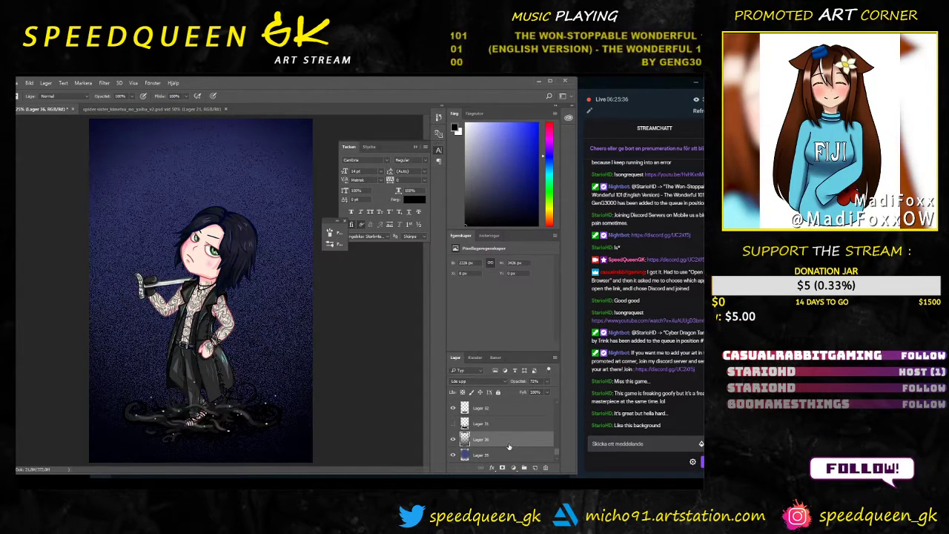
{"action": "key", "text": "ctrl+z"}
{"action": "key", "text": "ctrl+z"}
{"action": "key", "text": "ctrl+z"}
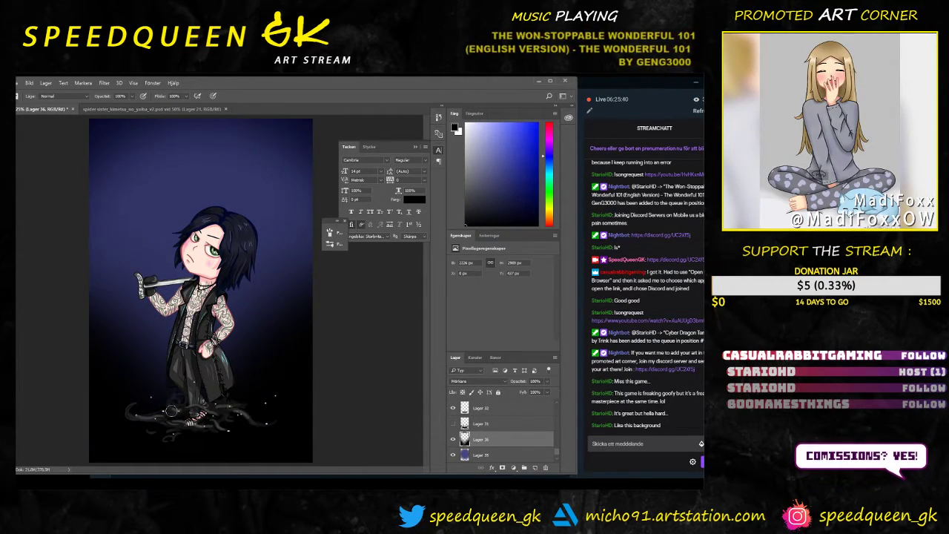
Step: Try other blend modes on Lager 36, settle on Soft Light (Mjukt ljus), and lower the layer's opacity to about 70%
{"action": "key", "text": "ctrl+minus"}
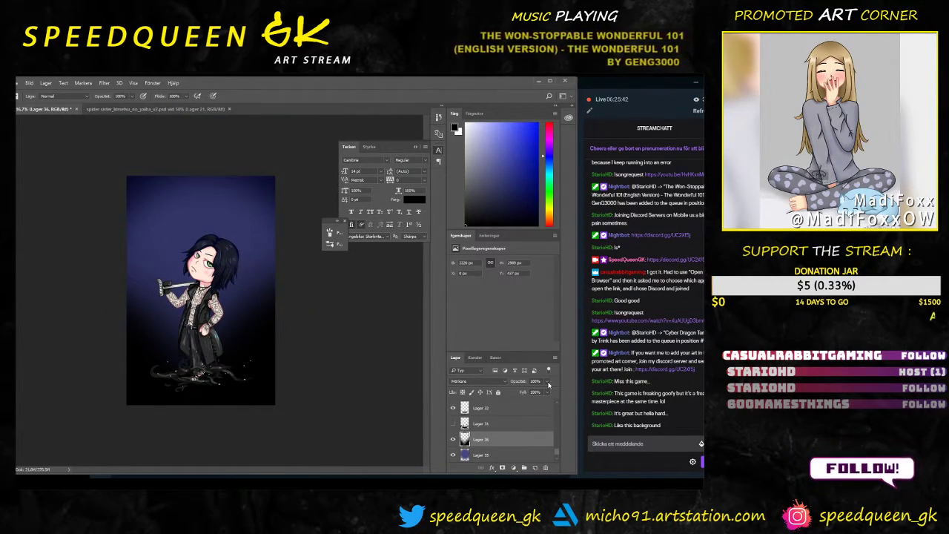
{"action": "left_click", "coordinate": [490, 384]}
{"action": "left_click", "coordinate": [484, 385]}
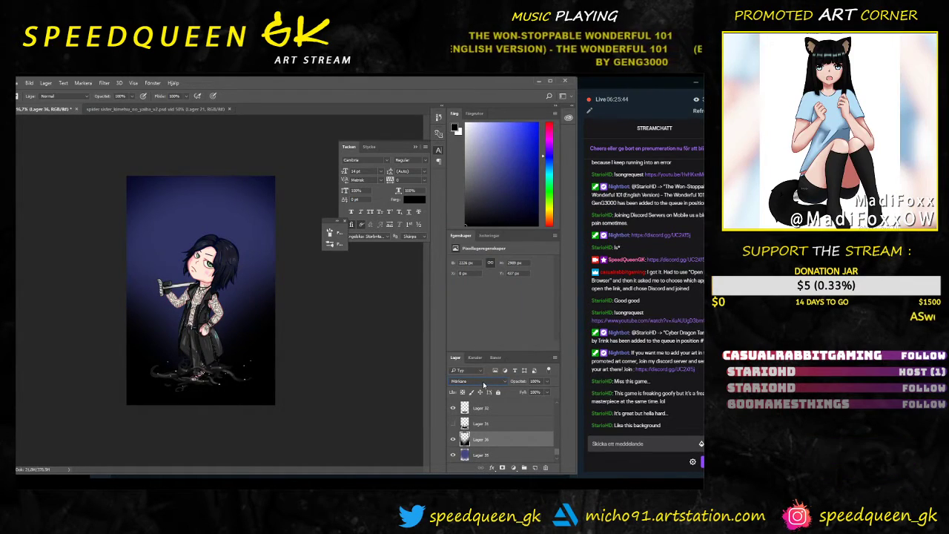
{"action": "scroll", "coordinate": [483, 385], "scroll_direction": "down", "scroll_amount": 2}
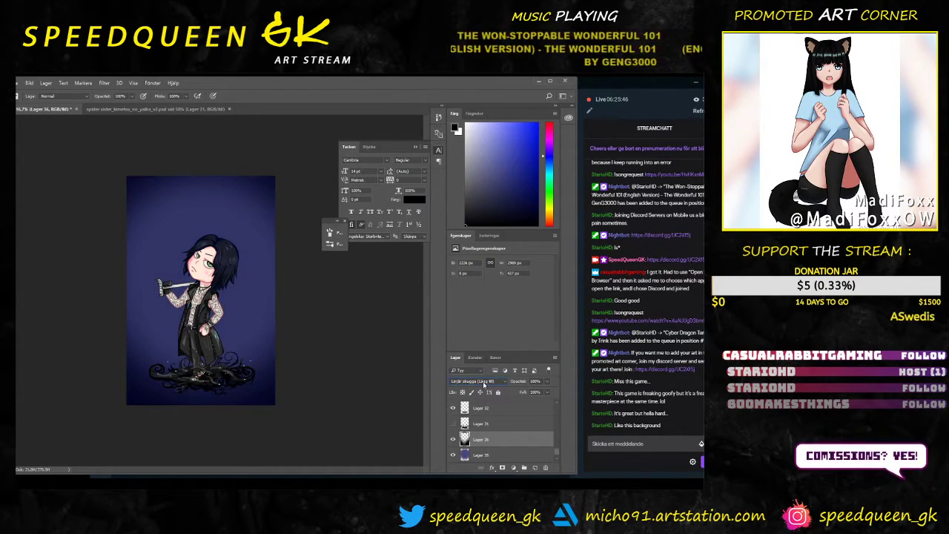
{"action": "scroll", "coordinate": [484, 384], "scroll_direction": "down", "scroll_amount": 3}
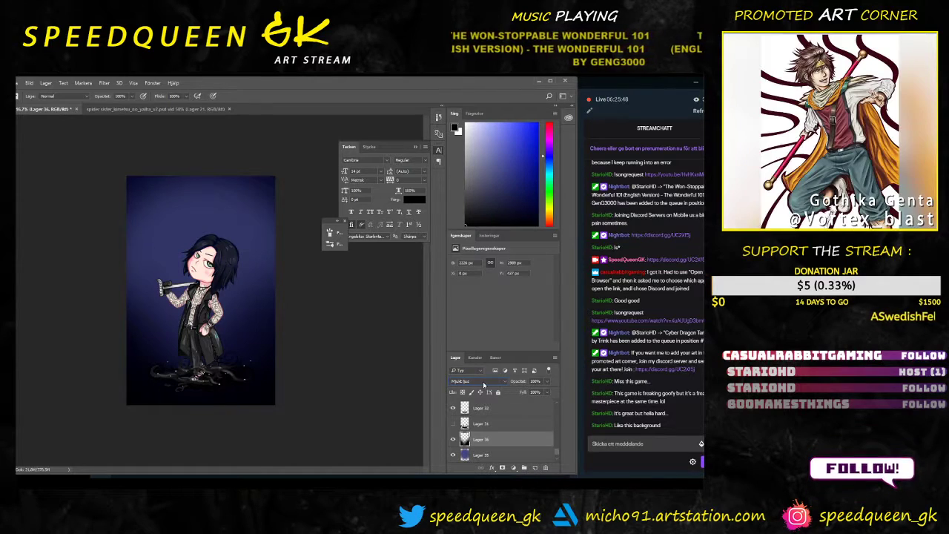
{"action": "left_click", "coordinate": [547, 381]}
{"action": "left_click_drag", "start_coordinate": [549, 391], "coordinate": [540, 392]}
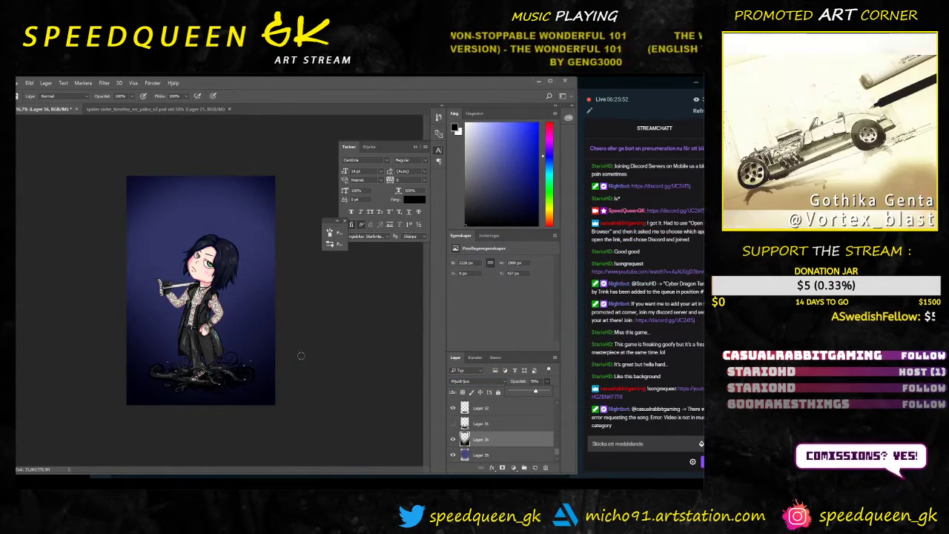
{"action": "key", "text": "ctrl+plus"}
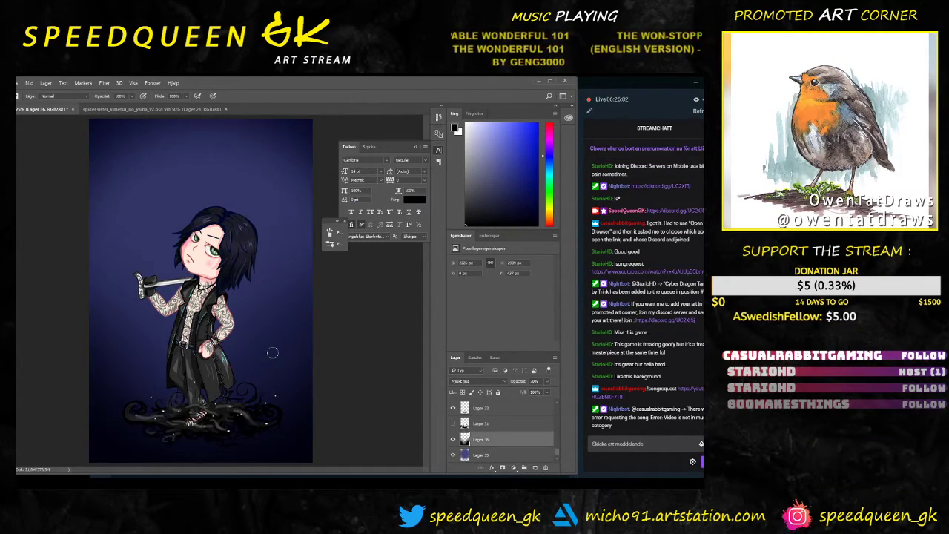
Step: Select a full-width rectangle across the lower part of the canvas, covering the roots and the ground area
{"action": "scroll", "coordinate": [512, 431], "scroll_direction": "down", "scroll_amount": 1}
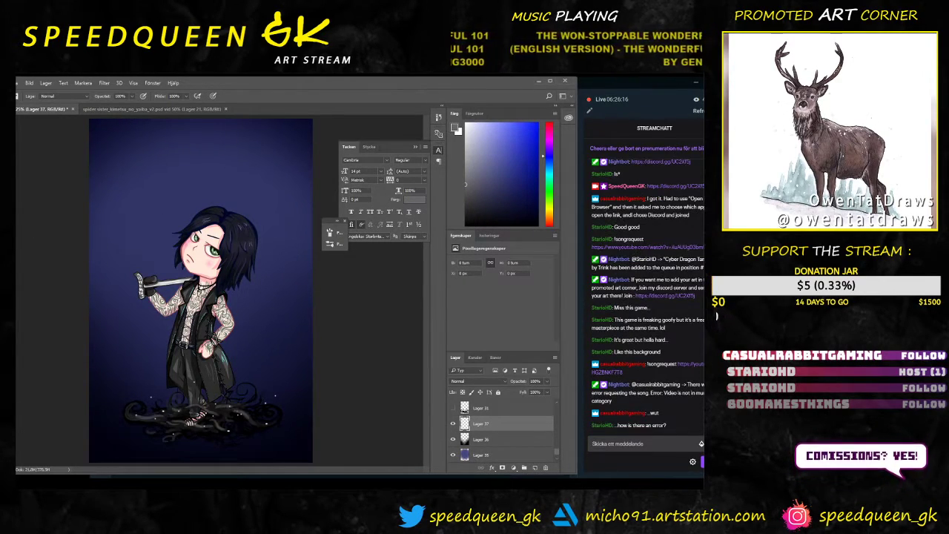
{"action": "key", "text": "m"}
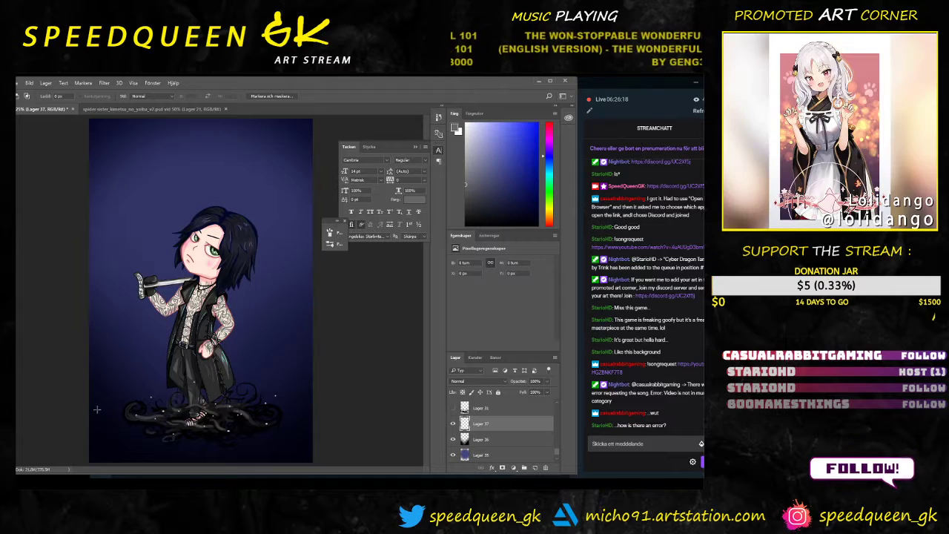
{"action": "left_click_drag", "start_coordinate": [89, 408], "coordinate": [314, 486]}
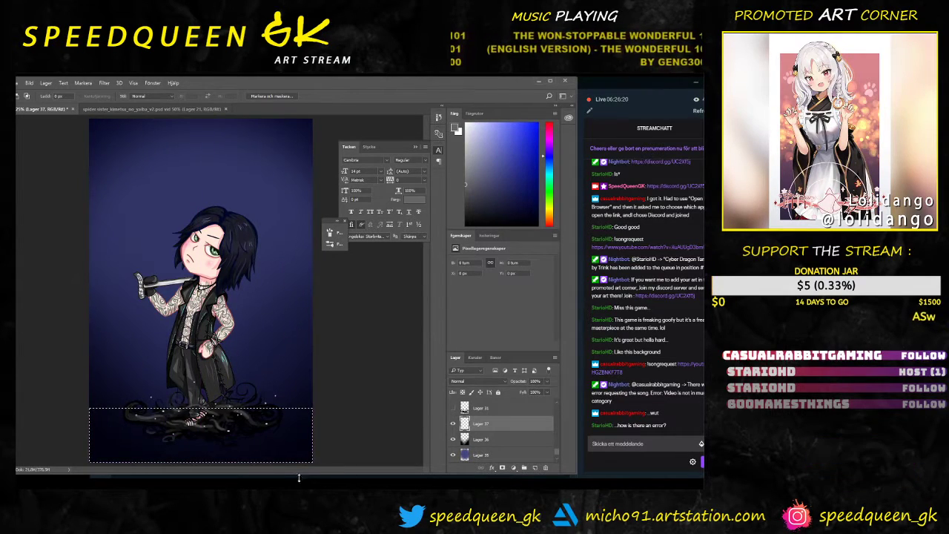
{"action": "left_click_drag", "start_coordinate": [297, 416], "coordinate": [297, 411]}
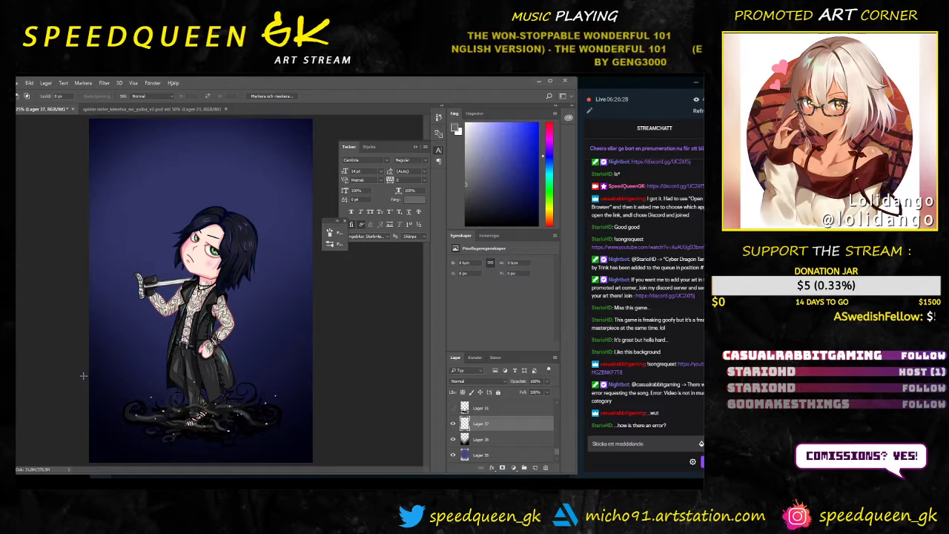
{"action": "left_click_drag", "start_coordinate": [83, 371], "coordinate": [321, 470]}
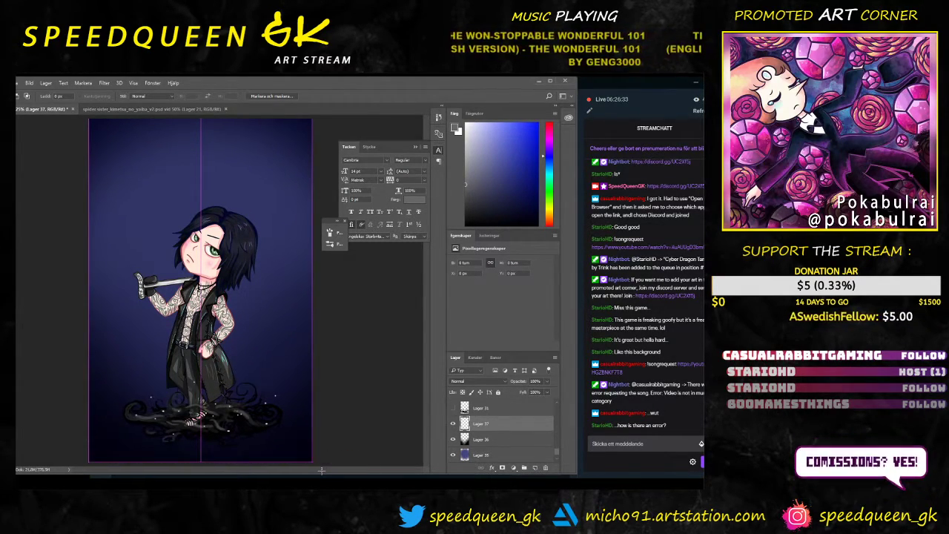
Step: Fill the selected strip behind the roots with mid-grey using the Brush tool
{"action": "key", "text": "b"}
{"action": "right_click", "coordinate": [270, 369]}
{"action": "mouse_move", "coordinate": [245, 380]}
{"action": "left_mouse_down"}
{"action": "mouse_move", "coordinate": [250, 413]}
{"action": "mouse_move", "coordinate": [299, 385]}
{"action": "mouse_move", "coordinate": [304, 432]}
{"action": "left_mouse_up"}
{"action": "right_click", "coordinate": [315, 402]}
{"action": "right_click", "coordinate": [249, 414]}
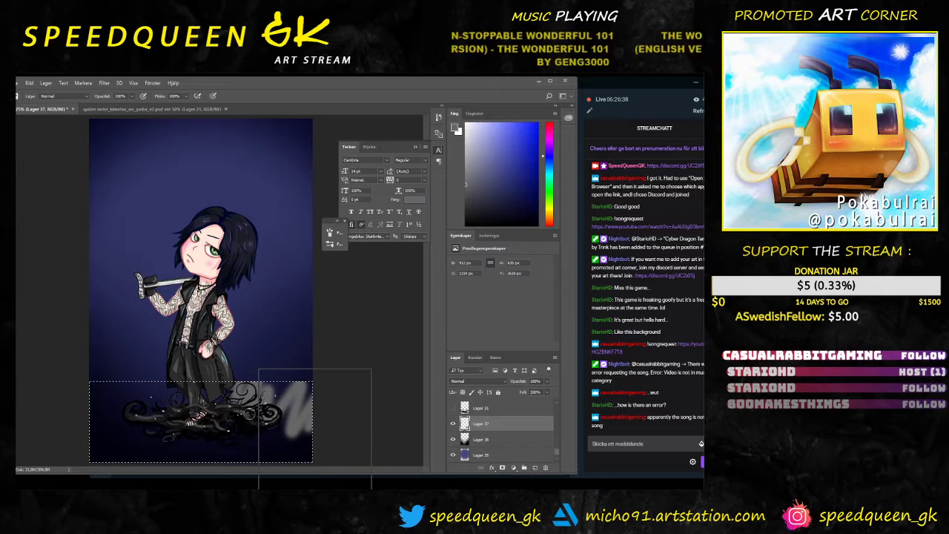
{"action": "left_click", "coordinate": [339, 391]}
{"action": "mouse_move", "coordinate": [186, 390]}
{"action": "left_mouse_down"}
{"action": "mouse_move", "coordinate": [115, 447]}
{"action": "mouse_move", "coordinate": [222, 426]}
{"action": "mouse_move", "coordinate": [291, 442]}
{"action": "mouse_move", "coordinate": [174, 419]}
{"action": "left_mouse_up"}
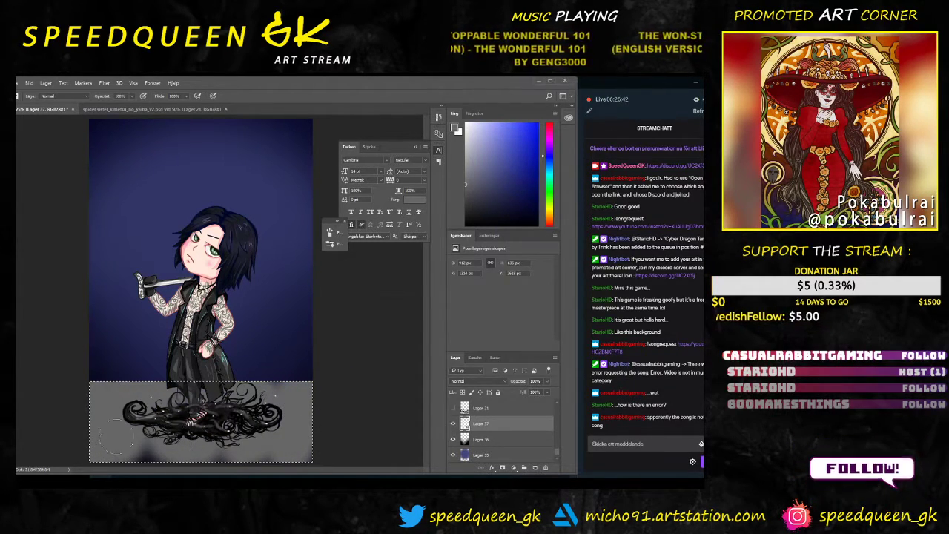
{"action": "mouse_move", "coordinate": [269, 381]}
{"action": "left_mouse_down"}
{"action": "mouse_move", "coordinate": [176, 372]}
{"action": "mouse_move", "coordinate": [142, 466]}
{"action": "mouse_move", "coordinate": [257, 440]}
{"action": "mouse_move", "coordinate": [313, 454]}
{"action": "left_mouse_up"}
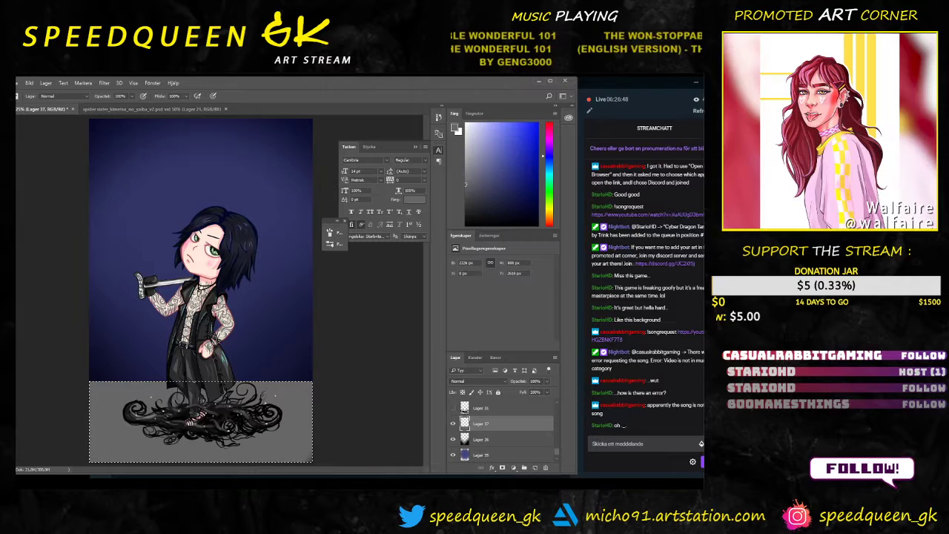
Step: Move the grey floor strip slightly down and clear the selection
{"action": "key", "text": "v"}
{"action": "mouse_move", "coordinate": [300, 419]}
{"action": "left_mouse_down"}
{"action": "mouse_move", "coordinate": [299, 435]}
{"action": "mouse_move", "coordinate": [297, 424]}
{"action": "left_mouse_up"}
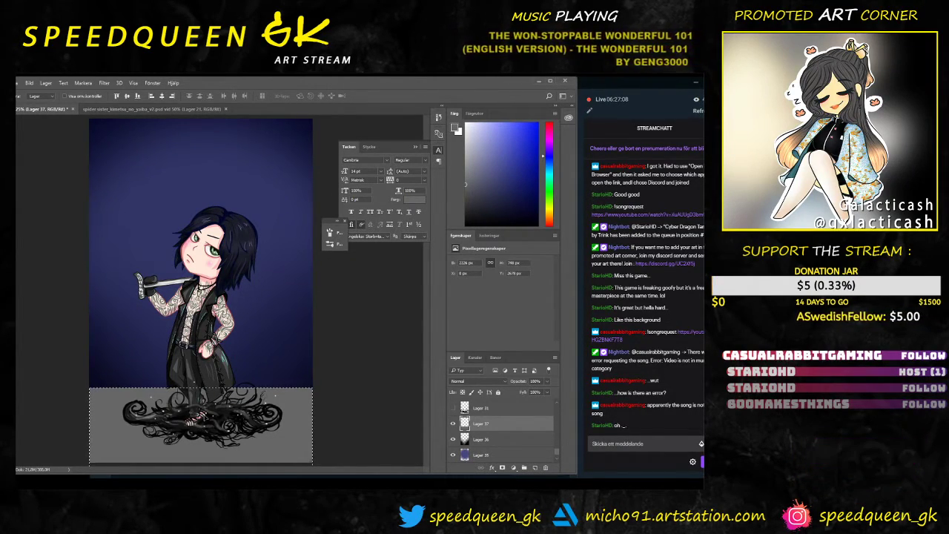
{"action": "key", "text": "m"}
{"action": "left_click", "coordinate": [343, 364]}
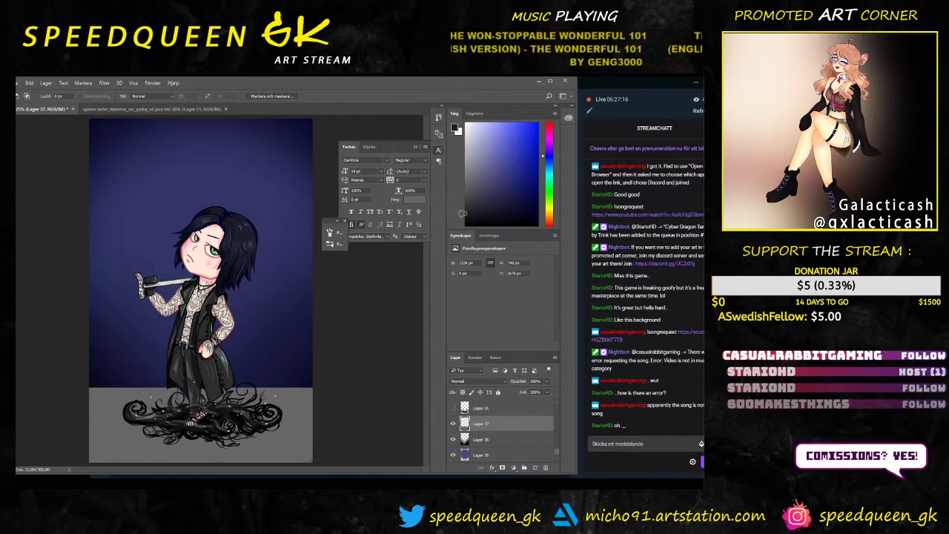
Step: Add a new layer above the grey floor layer and turn it into a clipping mask
{"action": "right_click", "coordinate": [320, 402]}
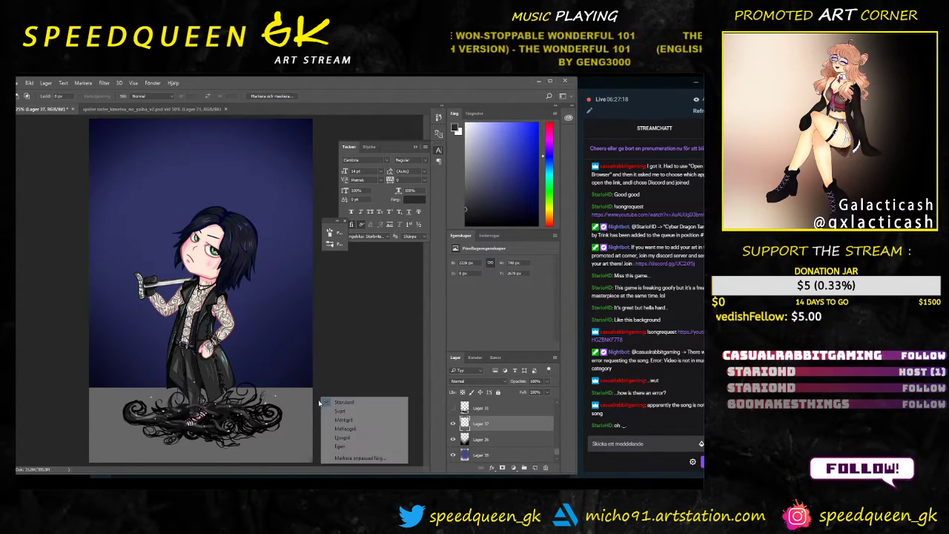
{"action": "left_click", "coordinate": [534, 468]}
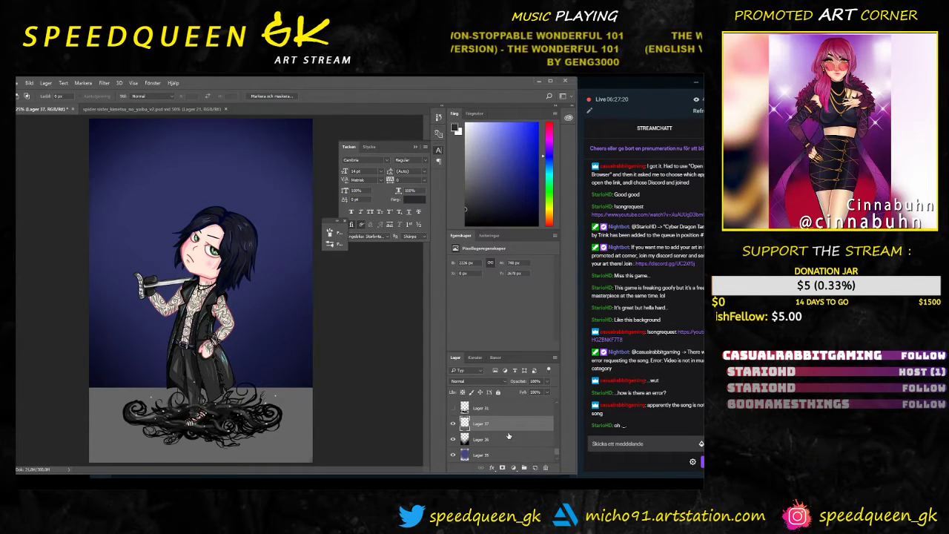
{"action": "left_click", "coordinate": [533, 466]}
{"action": "right_click", "coordinate": [516, 427]}
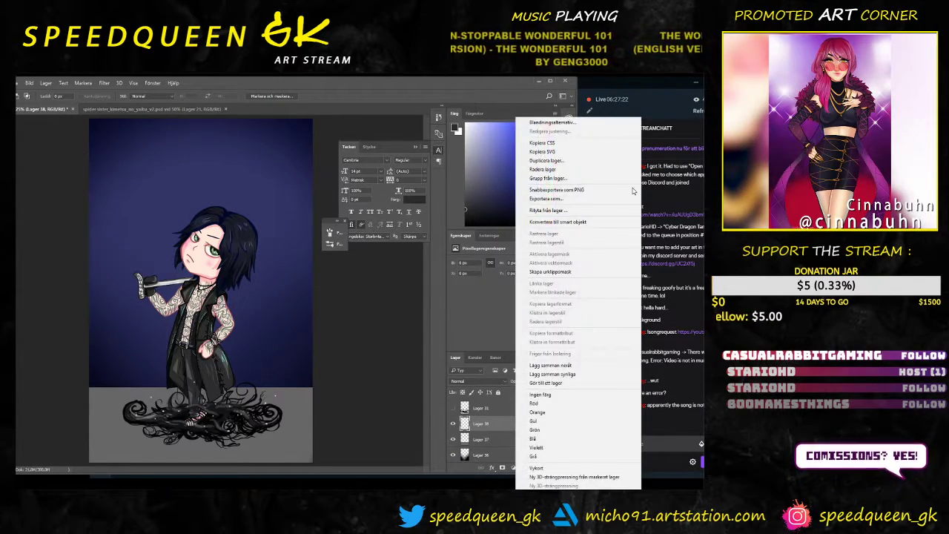
{"action": "left_click", "coordinate": [571, 271]}
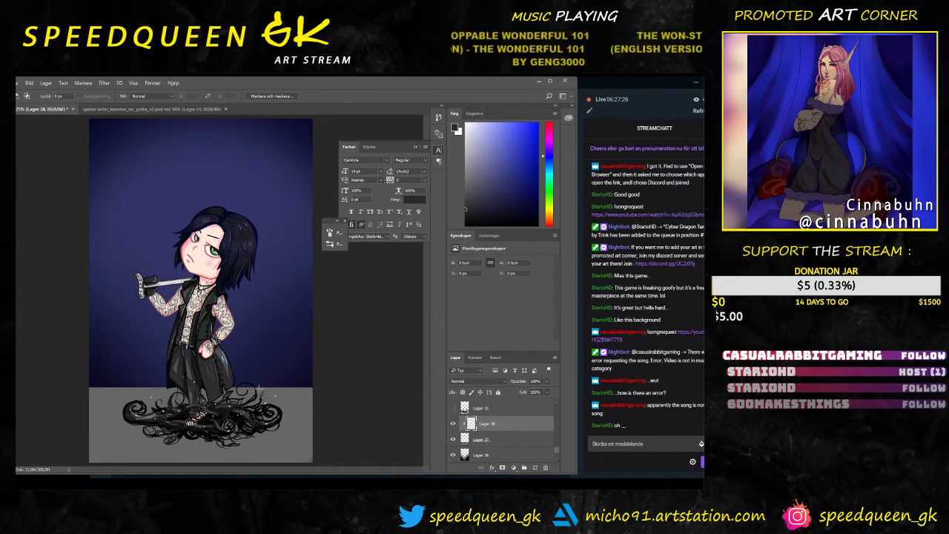
Step: Shade the floor dark grey with an enlarged soft brush, leaving a lighter patch below the roots
{"action": "key", "text": "ctrl+plus"}
{"action": "left_click_drag", "start_coordinate": [290, 424], "coordinate": [305, 329]}
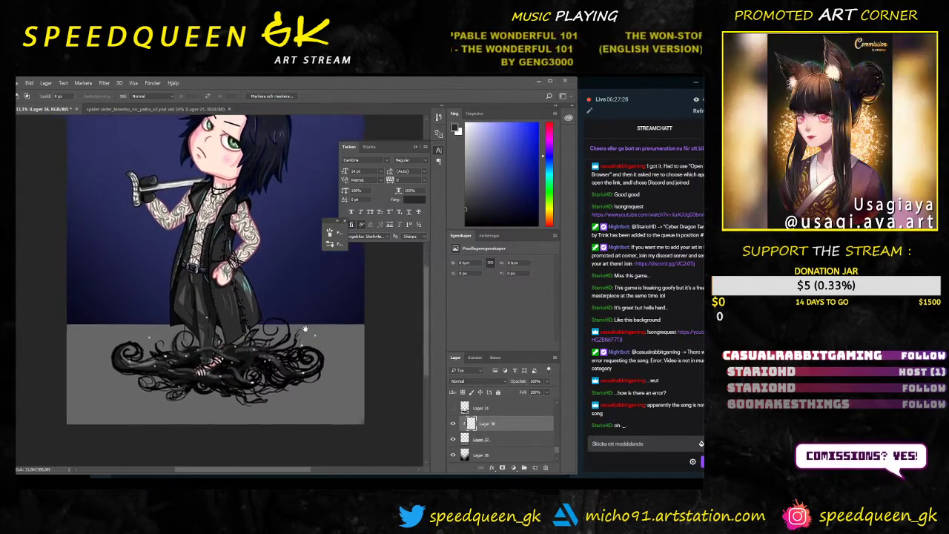
{"action": "key", "text": "b"}
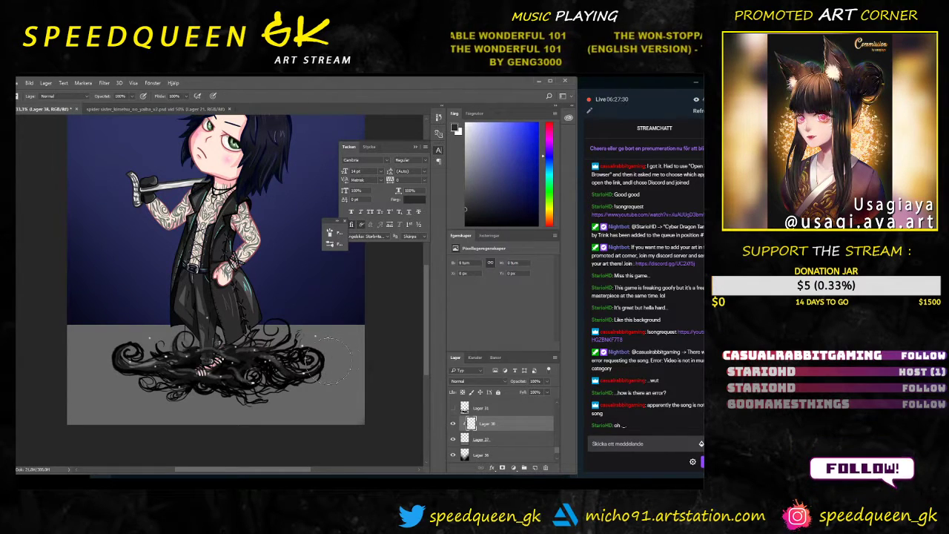
{"action": "right_click", "coordinate": [230, 372]}
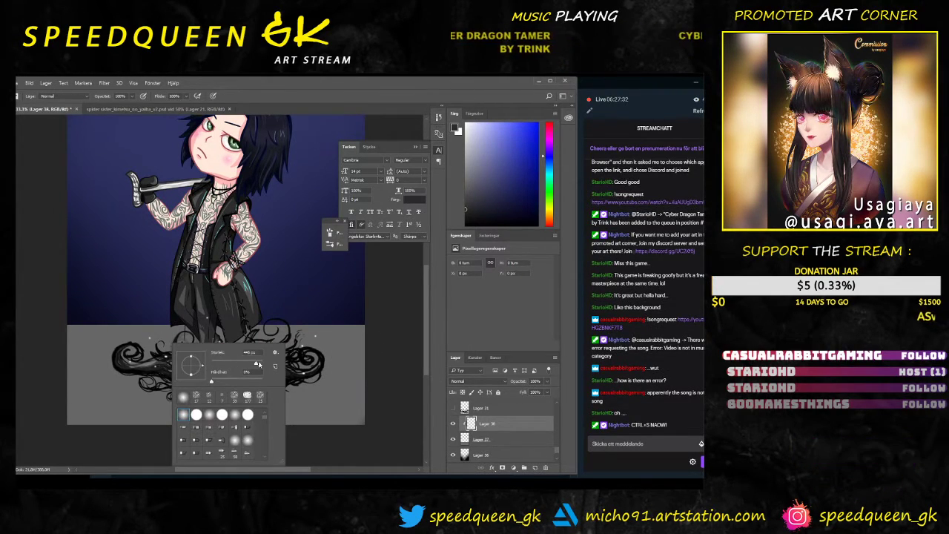
{"action": "left_click_drag", "start_coordinate": [258, 364], "coordinate": [262, 364]}
{"action": "mouse_move", "coordinate": [103, 335]}
{"action": "left_mouse_down"}
{"action": "mouse_move", "coordinate": [70, 339]}
{"action": "mouse_move", "coordinate": [84, 316]}
{"action": "left_mouse_up"}
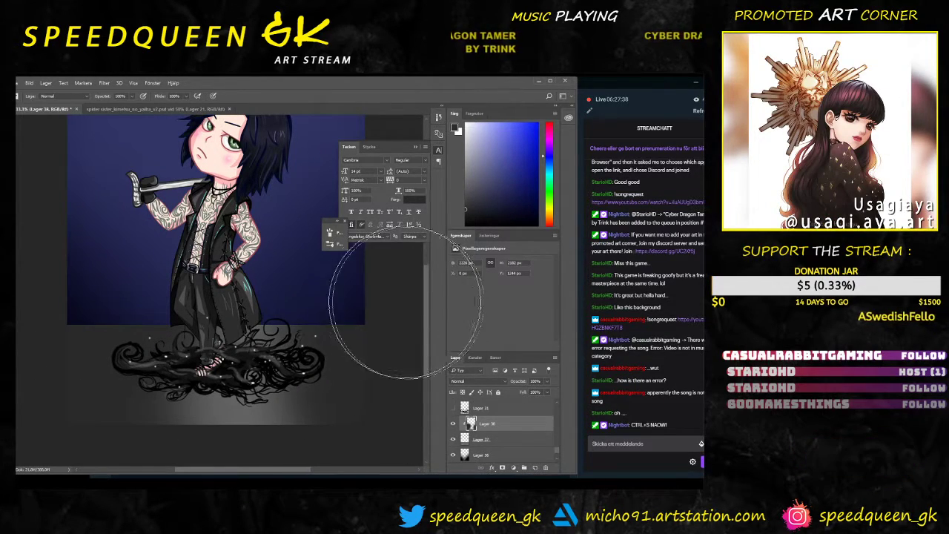
Step: Try darkening the right edge of the floor with a smaller black brush, and undo the stroke
{"action": "right_click", "coordinate": [373, 352]}
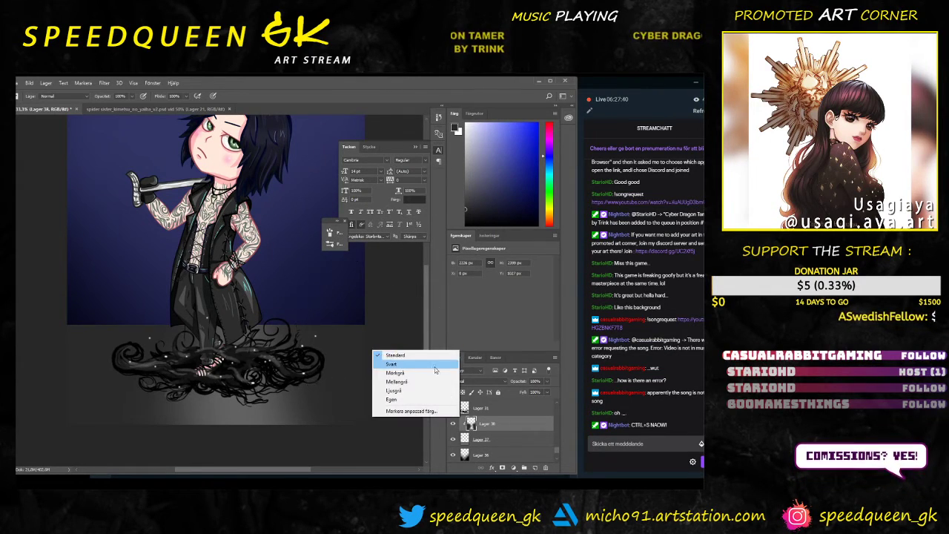
{"action": "right_click", "coordinate": [343, 343]}
{"action": "left_click_drag", "start_coordinate": [428, 350], "coordinate": [410, 348]}
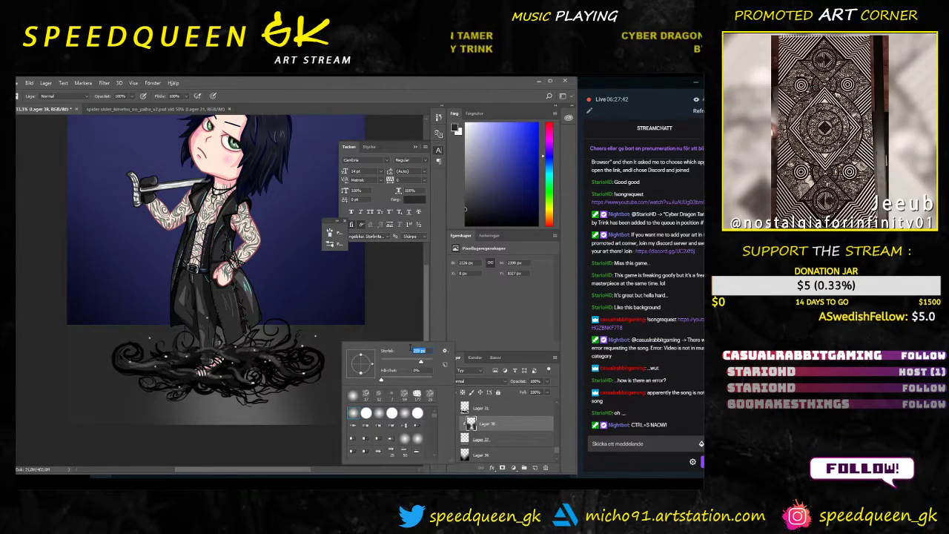
{"action": "left_click", "coordinate": [347, 314]}
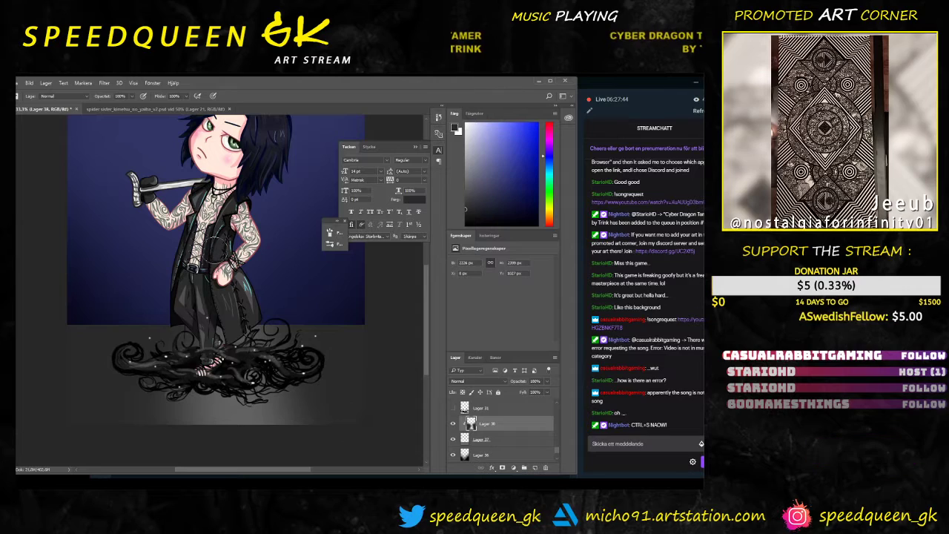
{"action": "left_click_drag", "start_coordinate": [487, 208], "coordinate": [465, 226]}
{"action": "left_click_drag", "start_coordinate": [370, 347], "coordinate": [370, 412]}
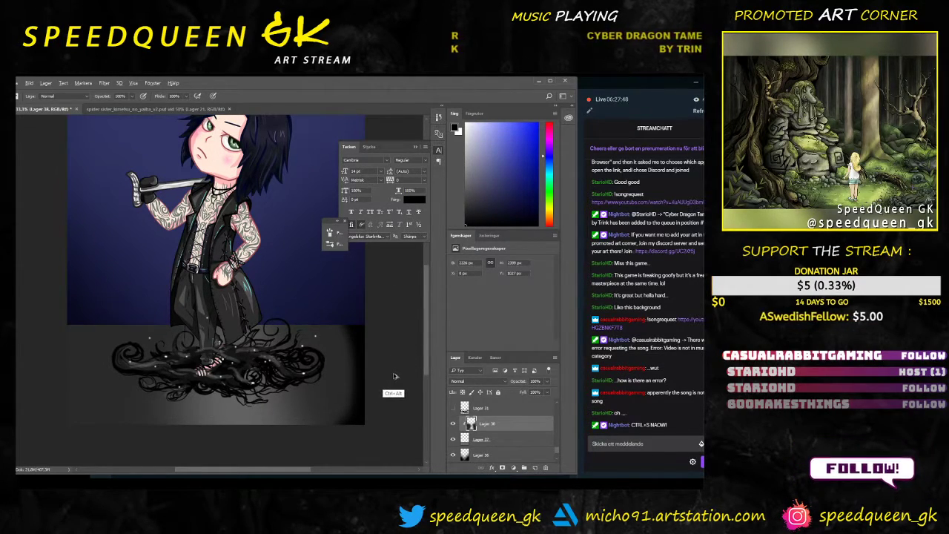
{"action": "key", "text": "ctrl+alt+z"}
Step: Paint the outer areas of the floor black with a resized soft brush, leaving a grey glow around the roots
{"action": "right_click", "coordinate": [364, 382]}
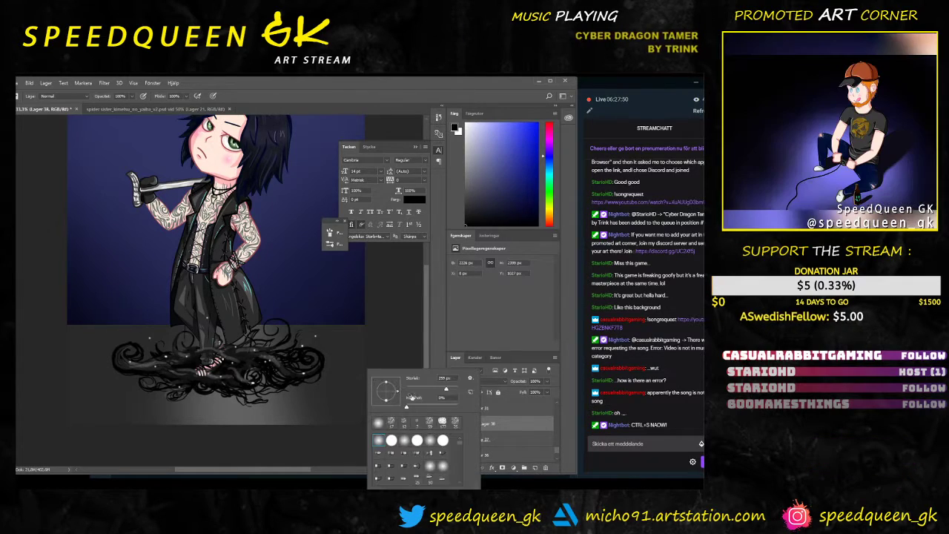
{"action": "left_click_drag", "start_coordinate": [445, 388], "coordinate": [435, 389]}
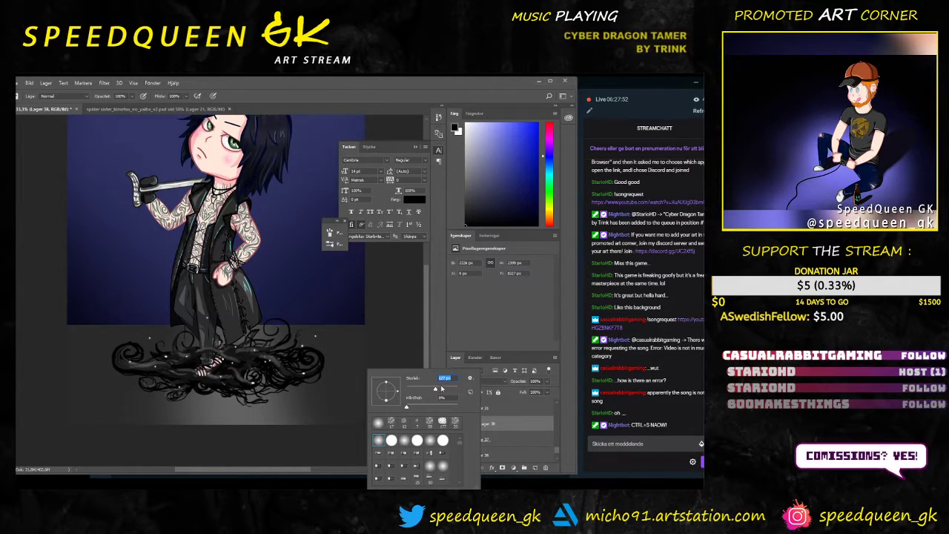
{"action": "left_click_drag", "start_coordinate": [442, 388], "coordinate": [449, 391]}
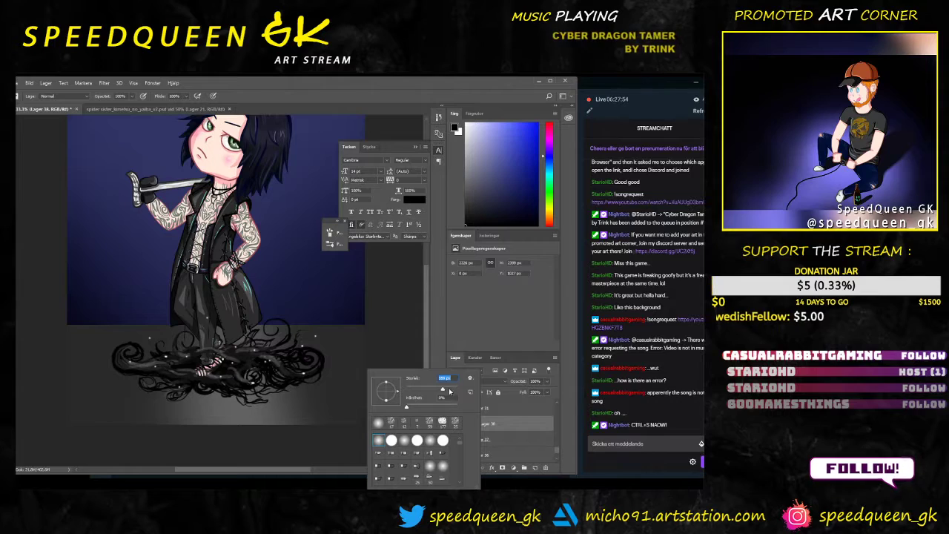
{"action": "mouse_move", "coordinate": [352, 318]}
{"action": "left_mouse_down"}
{"action": "mouse_move", "coordinate": [364, 407]}
{"action": "mouse_move", "coordinate": [355, 419]}
{"action": "left_mouse_up"}
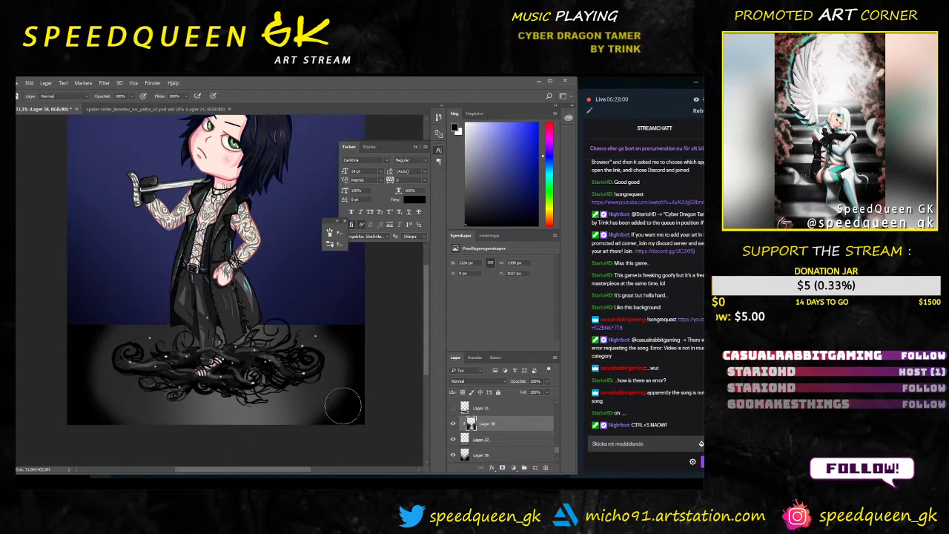
{"action": "right_click", "coordinate": [355, 367]}
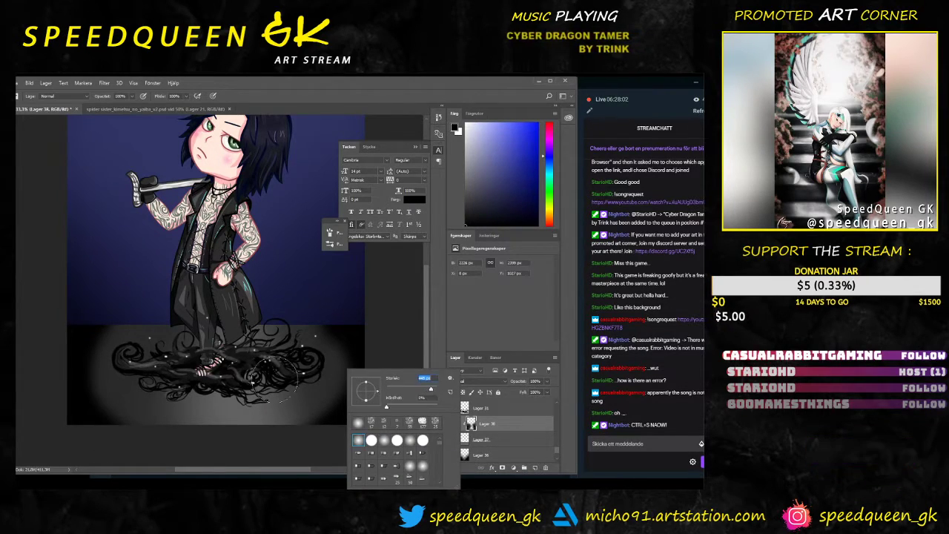
{"action": "left_click_drag", "start_coordinate": [112, 389], "coordinate": [123, 407]}
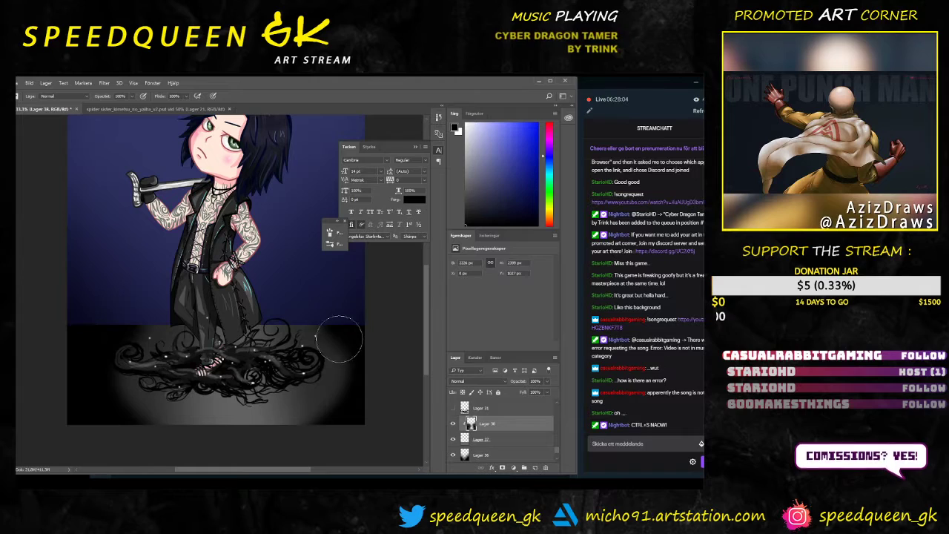
{"action": "mouse_move", "coordinate": [339, 339]}
{"action": "left_mouse_down"}
{"action": "mouse_move", "coordinate": [334, 388]}
{"action": "mouse_move", "coordinate": [352, 362]}
{"action": "mouse_move", "coordinate": [291, 431]}
{"action": "mouse_move", "coordinate": [212, 444]}
{"action": "mouse_move", "coordinate": [247, 438]}
{"action": "mouse_move", "coordinate": [135, 432]}
{"action": "mouse_move", "coordinate": [95, 418]}
{"action": "left_mouse_up"}
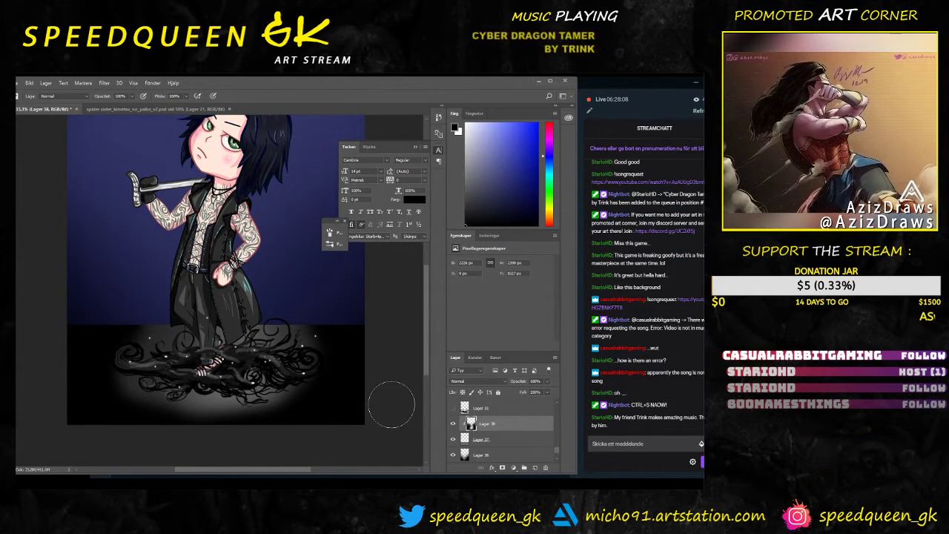
Step: Stretch the floor layer upward with Free Transform so its upper edge reaches just below the figure's hand
{"action": "key", "text": "ctrl+0"}
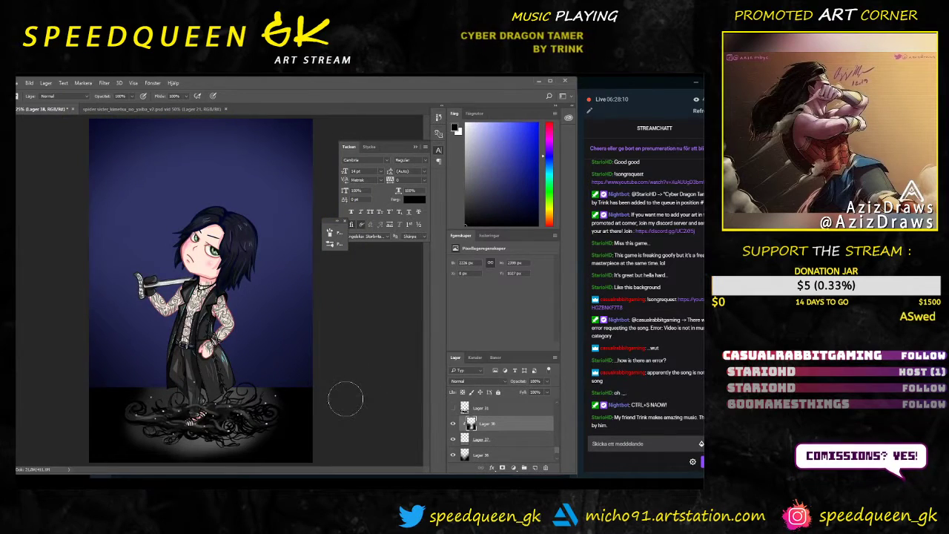
{"action": "left_click", "coordinate": [481, 439]}
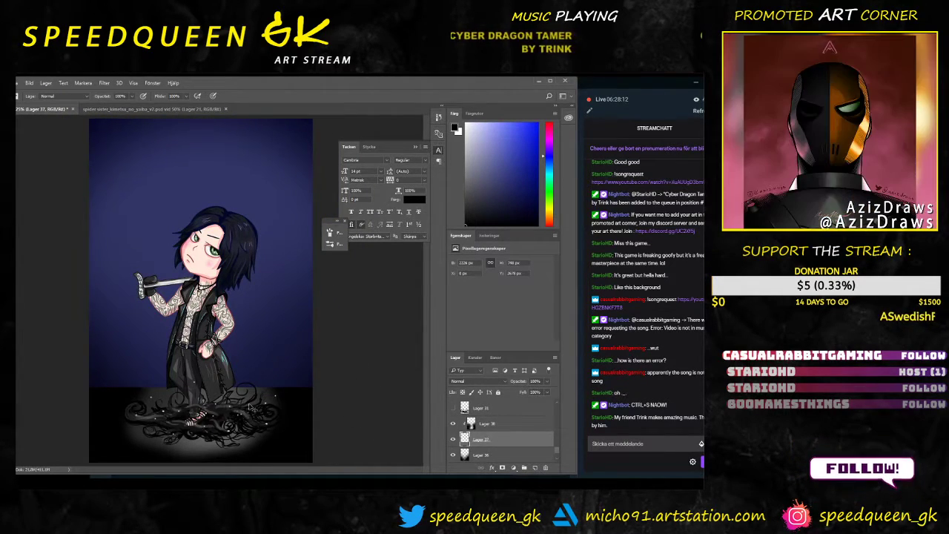
{"action": "key", "text": "ctrl+t"}
{"action": "left_click_drag", "start_coordinate": [201, 387], "coordinate": [209, 342]}
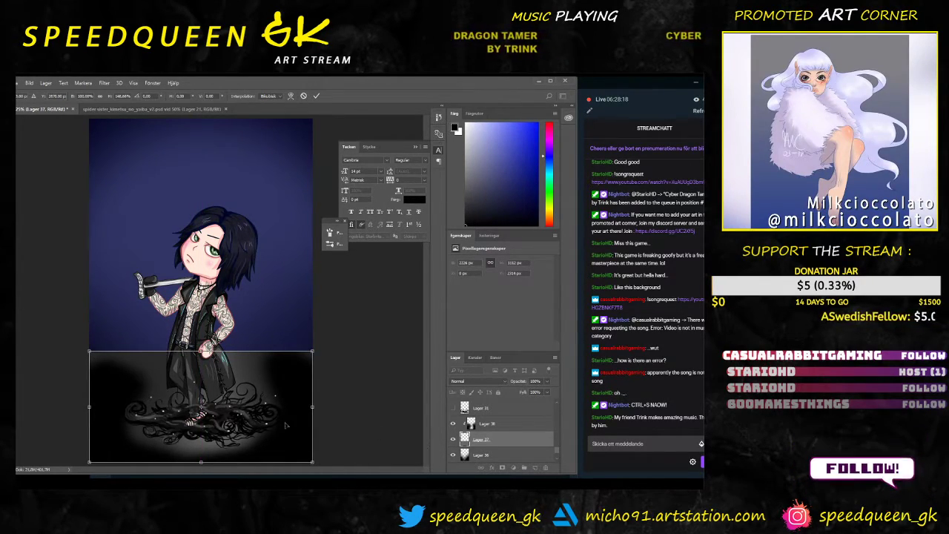
{"action": "key", "text": "Return"}
Step: Delete the clipped shading layer and the grey floor layer beneath it
{"action": "left_click_drag", "start_coordinate": [492, 428], "coordinate": [493, 429]}
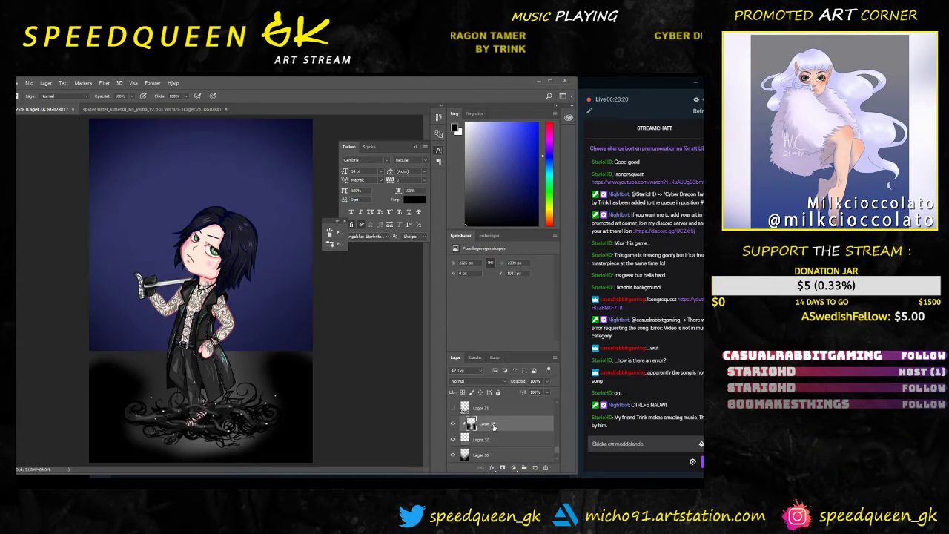
{"action": "key", "text": "Delete"}
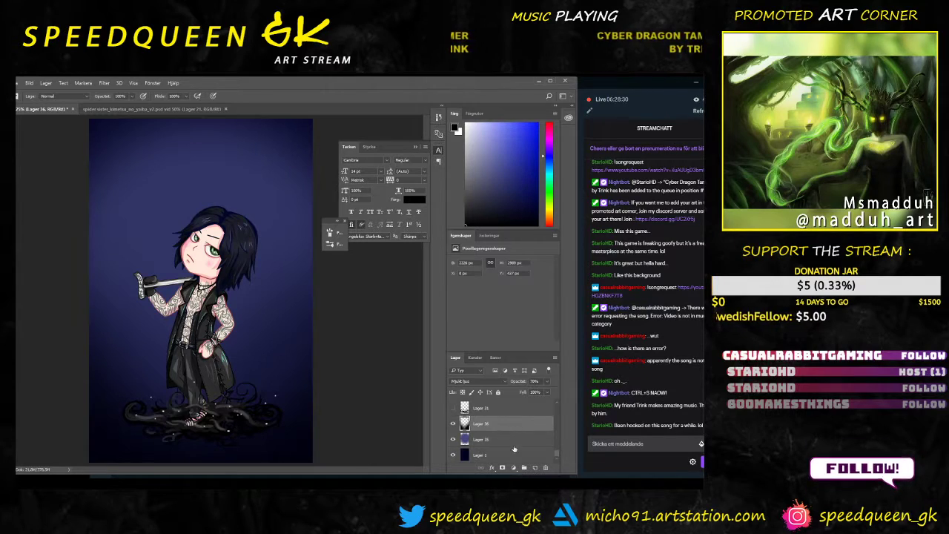
Step: Try painting soft black around the roots and up the side edges of the canvas on a new layer
{"action": "left_click", "coordinate": [535, 467]}
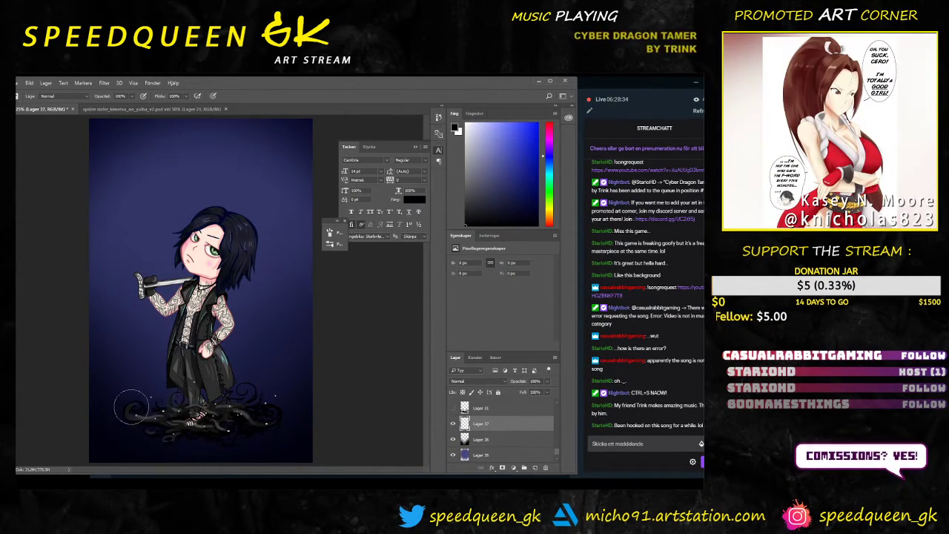
{"action": "mouse_move", "coordinate": [131, 406]}
{"action": "left_mouse_down"}
{"action": "mouse_move", "coordinate": [157, 459]}
{"action": "mouse_move", "coordinate": [103, 422]}
{"action": "mouse_move", "coordinate": [110, 468]}
{"action": "mouse_move", "coordinate": [125, 430]}
{"action": "mouse_move", "coordinate": [108, 423]}
{"action": "mouse_move", "coordinate": [188, 449]}
{"action": "left_mouse_up"}
{"action": "mouse_move", "coordinate": [287, 439]}
{"action": "left_mouse_down"}
{"action": "mouse_move", "coordinate": [299, 412]}
{"action": "mouse_move", "coordinate": [298, 443]}
{"action": "mouse_move", "coordinate": [323, 434]}
{"action": "mouse_move", "coordinate": [311, 452]}
{"action": "mouse_move", "coordinate": [323, 407]}
{"action": "left_mouse_up"}
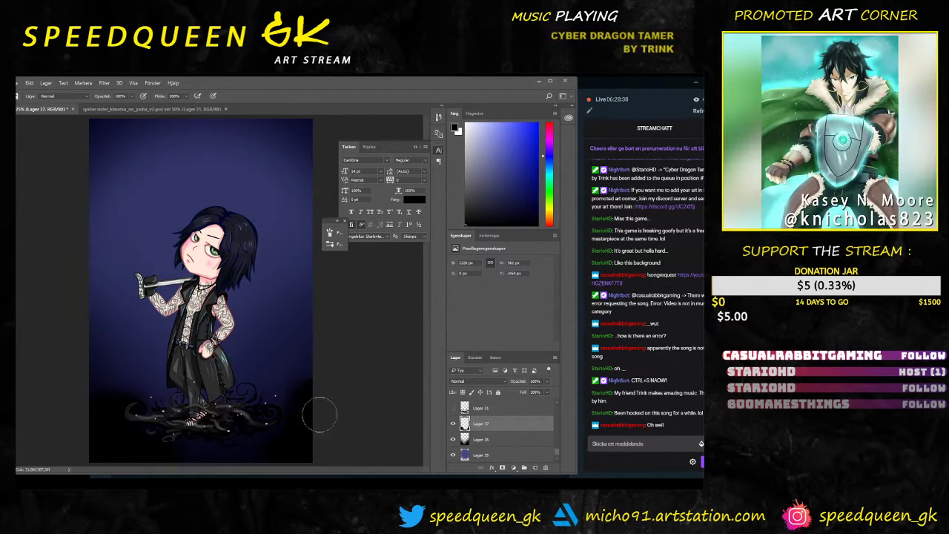
{"action": "mouse_move", "coordinate": [105, 417]}
{"action": "left_mouse_down"}
{"action": "mouse_move", "coordinate": [104, 367]}
{"action": "mouse_move", "coordinate": [73, 303]}
{"action": "left_mouse_up"}
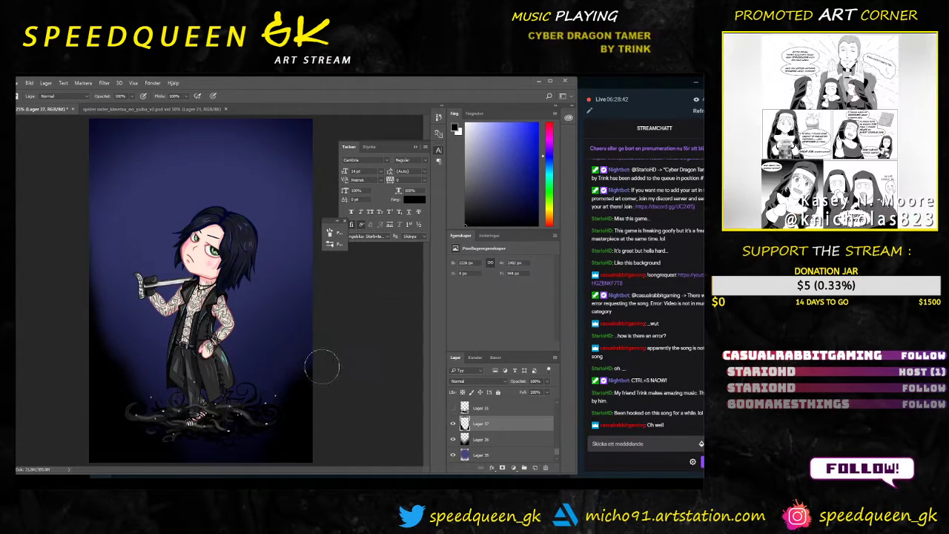
{"action": "key", "text": "ctrl+minus"}
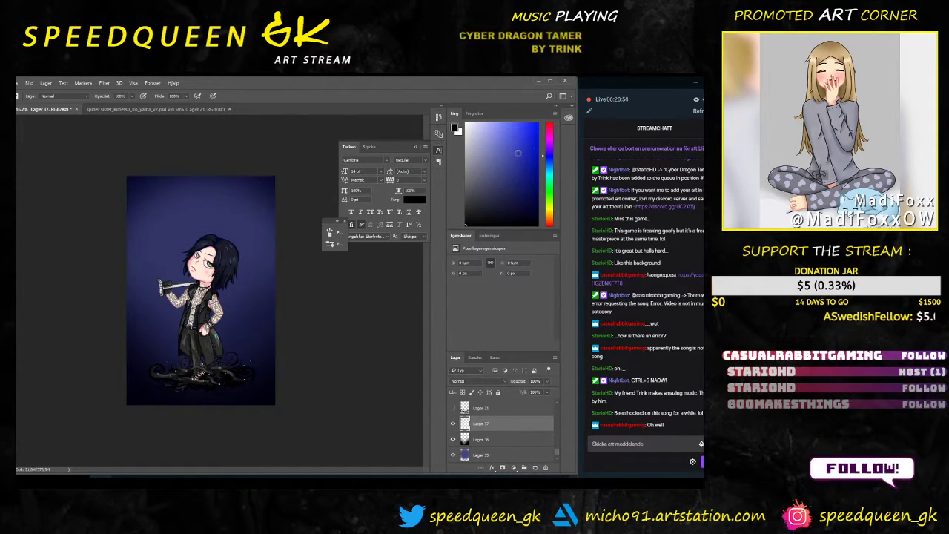
Step: Try a diagonal light-blue light beam behind the figure with a wide and a narrower soft brush, undoing each stroke
{"action": "left_click_drag", "start_coordinate": [549, 210], "coordinate": [498, 121]}
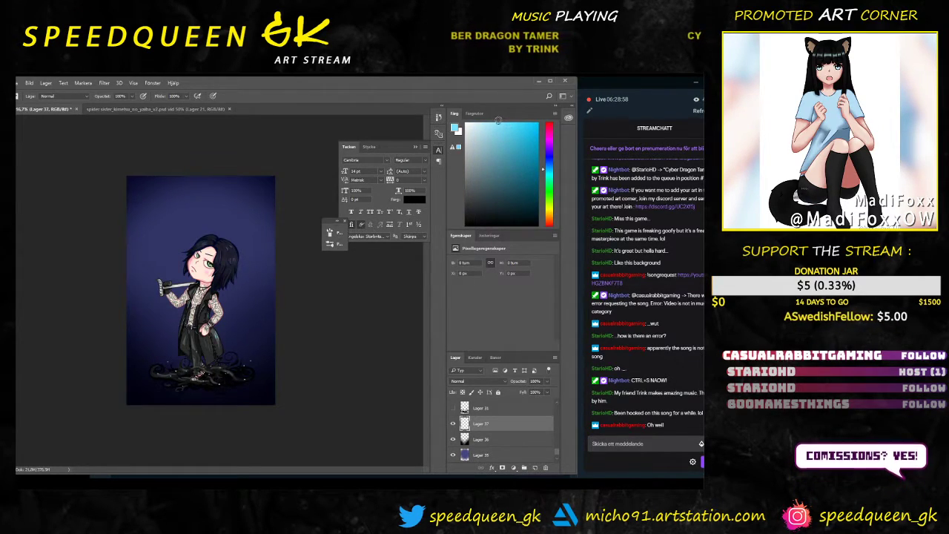
{"action": "left_click_drag", "start_coordinate": [190, 186], "coordinate": [119, 447]}
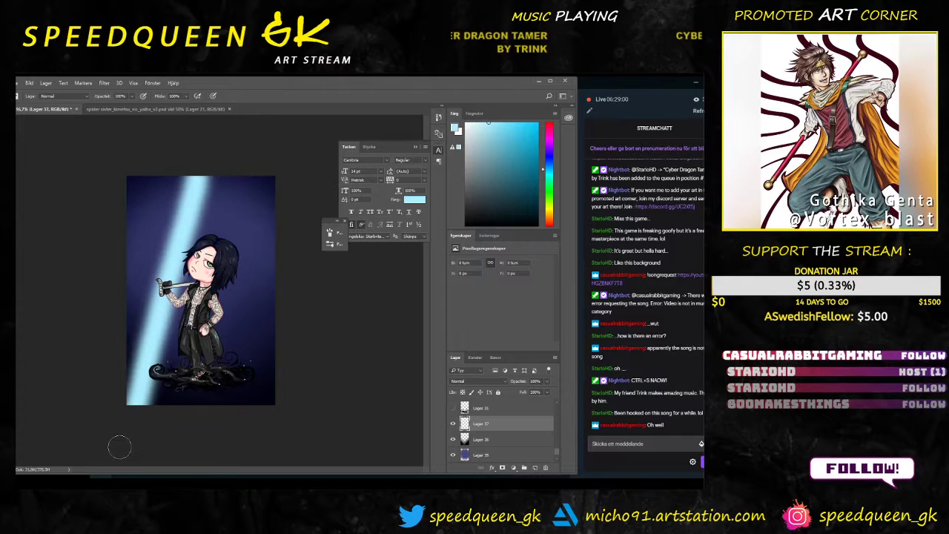
{"action": "key", "text": "ctrl+z"}
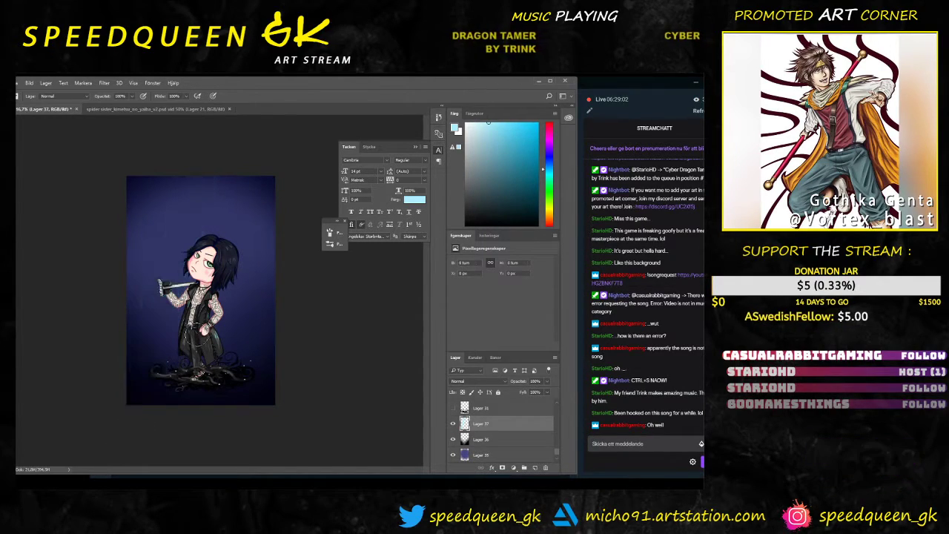
{"action": "right_click", "coordinate": [282, 287]}
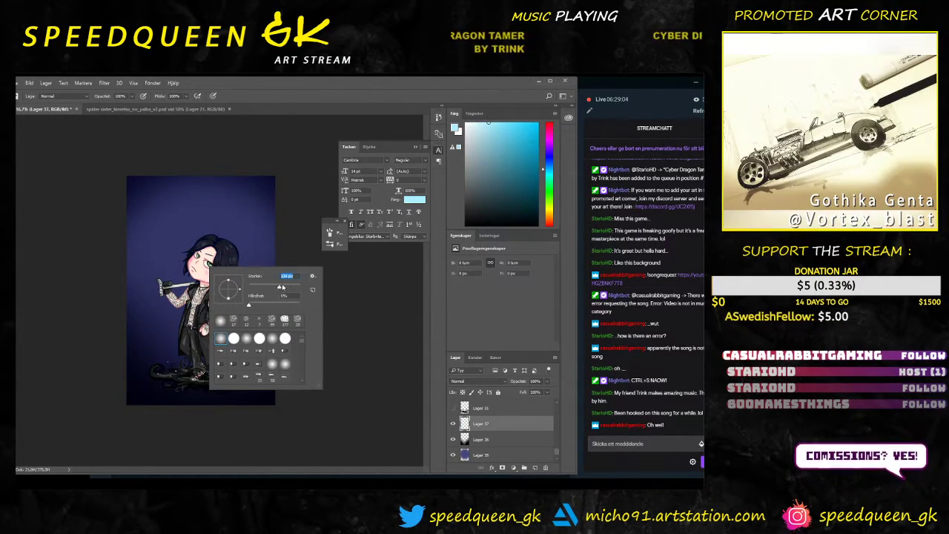
{"action": "left_click_drag", "start_coordinate": [197, 171], "coordinate": [163, 408]}
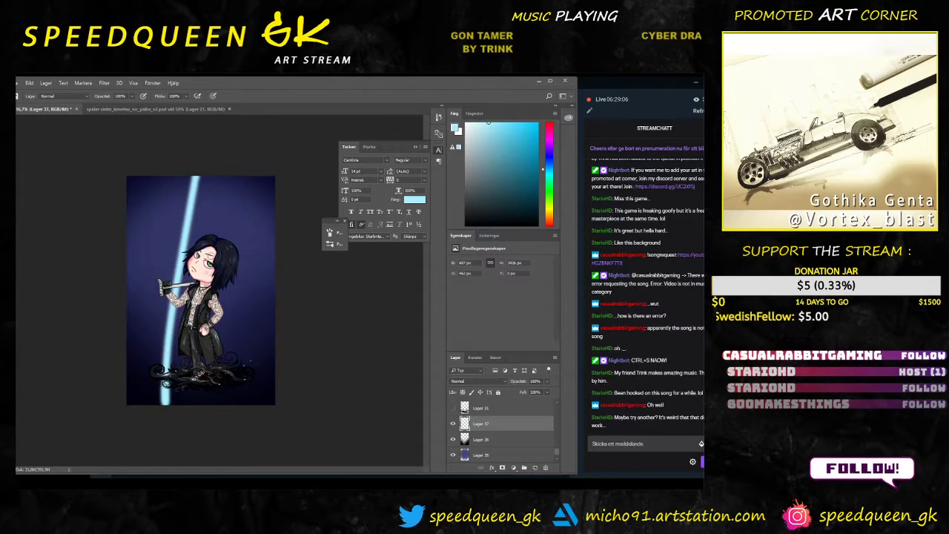
{"action": "key", "text": "ctrl+z"}
Step: Try light-blue beams spreading downward behind the figure, and undo them together with the added layer
{"action": "right_click", "coordinate": [274, 313]}
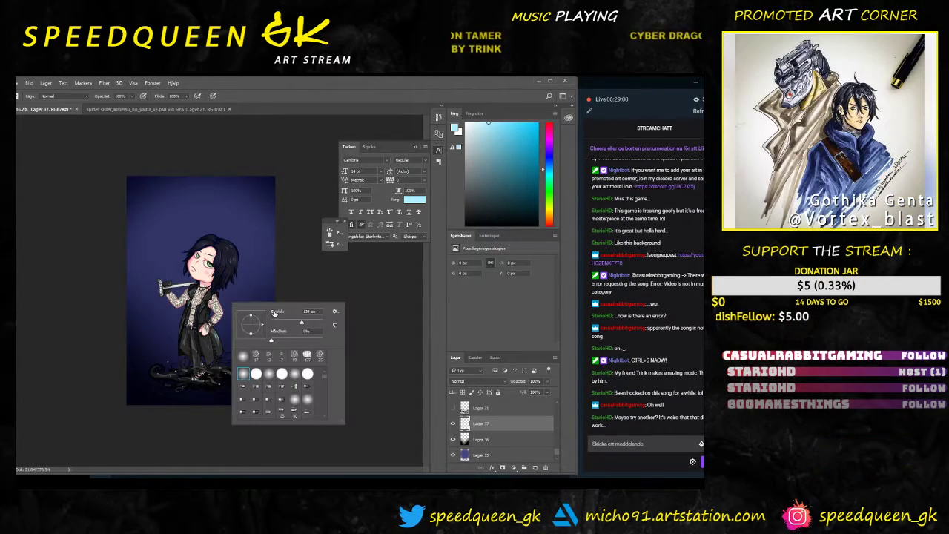
{"action": "key", "text": "Return"}
{"action": "mouse_move", "coordinate": [198, 177]}
{"action": "left_mouse_down"}
{"action": "mouse_move", "coordinate": [181, 416]}
{"action": "mouse_move", "coordinate": [172, 407]}
{"action": "mouse_move", "coordinate": [243, 406]}
{"action": "left_mouse_up"}
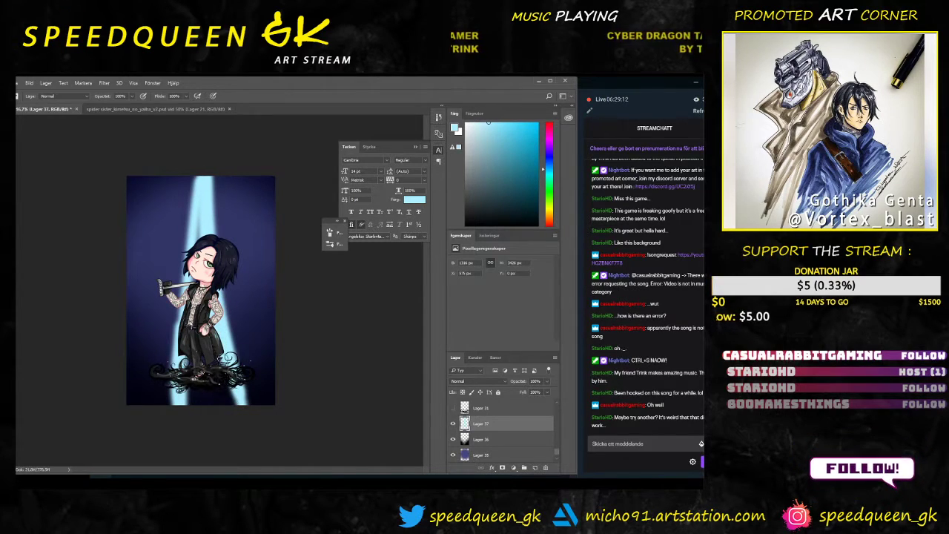
{"action": "key", "text": "ctrl+alt+z"}
{"action": "key", "text": "ctrl+alt+z"}
{"action": "key", "text": "ctrl+alt+z"}
{"action": "key", "text": "ctrl+alt+z"}
{"action": "key", "text": "ctrl+alt+z"}
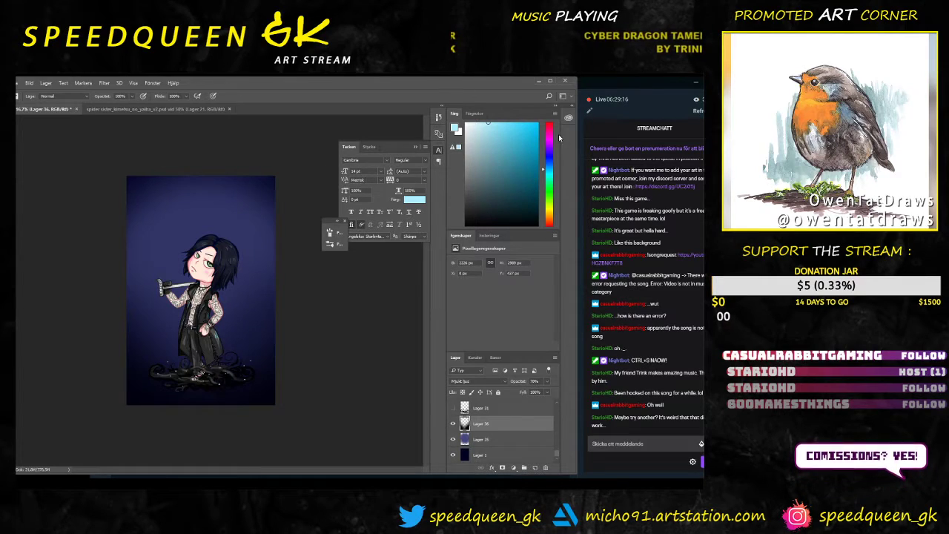
Step: Try a small S-shaped stroke in light pink-violet above the figure's head, and undo it
{"action": "left_click", "coordinate": [549, 138]}
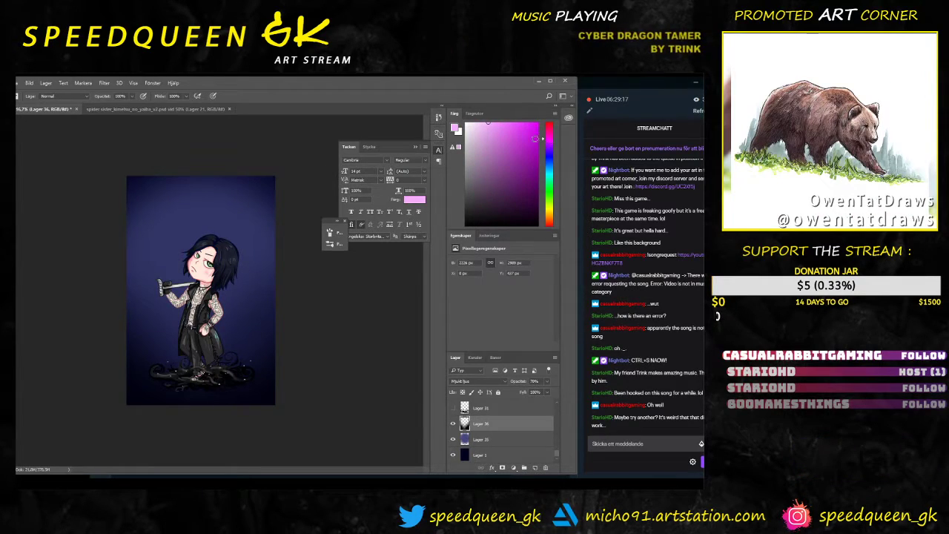
{"action": "right_click", "coordinate": [224, 209]}
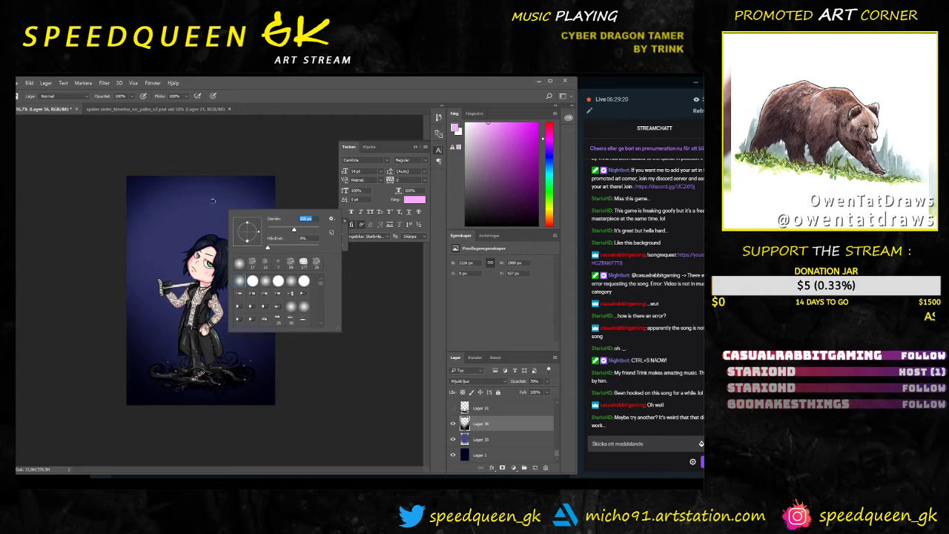
{"action": "left_click_drag", "start_coordinate": [200, 207], "coordinate": [216, 208]}
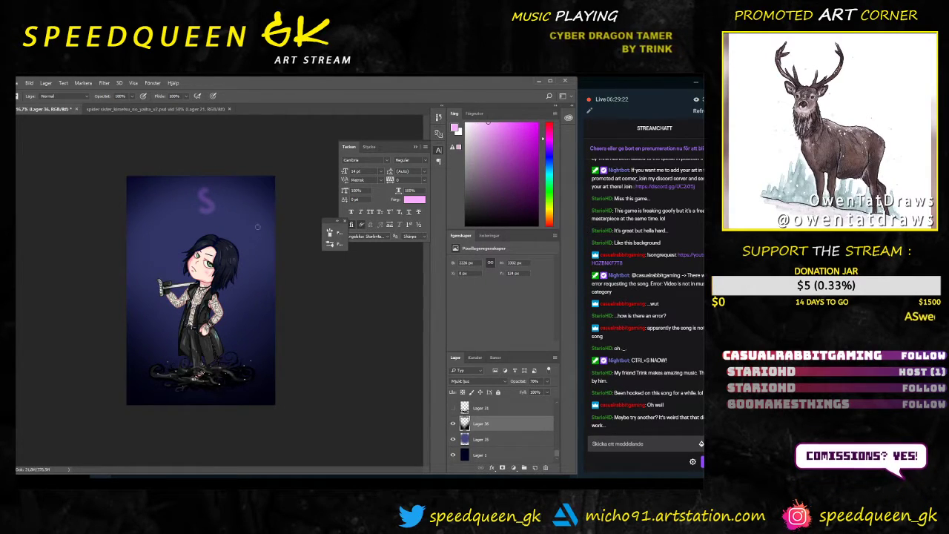
{"action": "key", "text": "ctrl+z"}
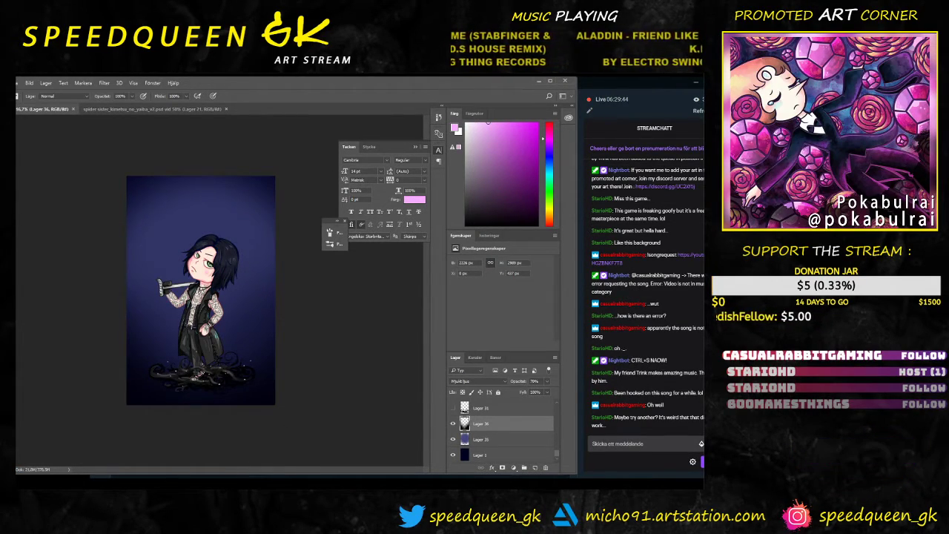
{"action": "key", "text": "alt+Tab"}
{"action": "left_click", "coordinate": [144, 388]}
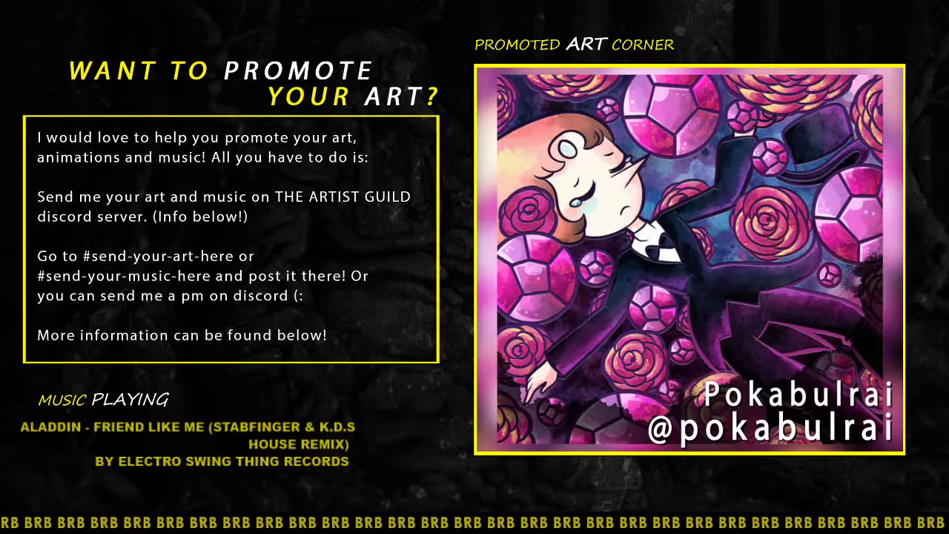
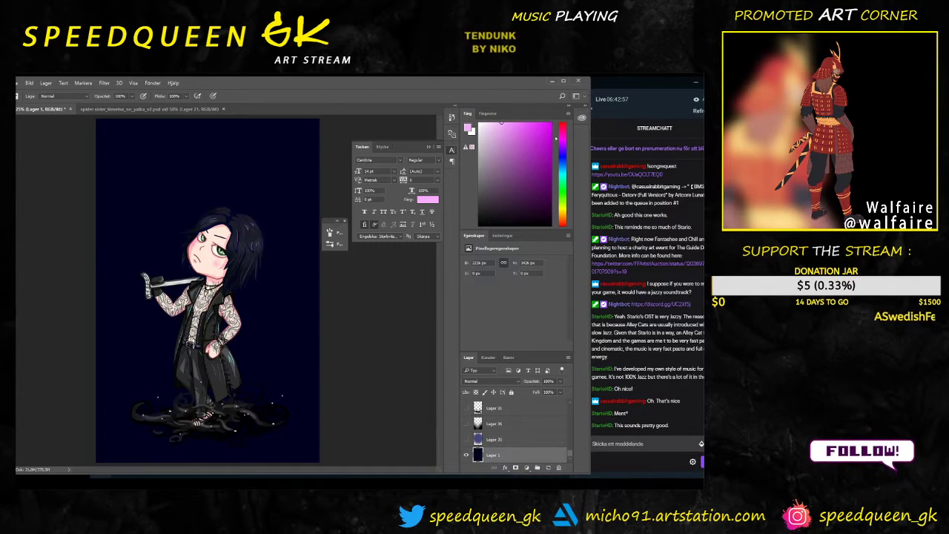
Step: Paint broad diagonal strokes in a very pale bluish white on the bottom navy background layer with an enlarged soft brush
{"action": "left_click", "coordinate": [286, 294], "text": "alt"}
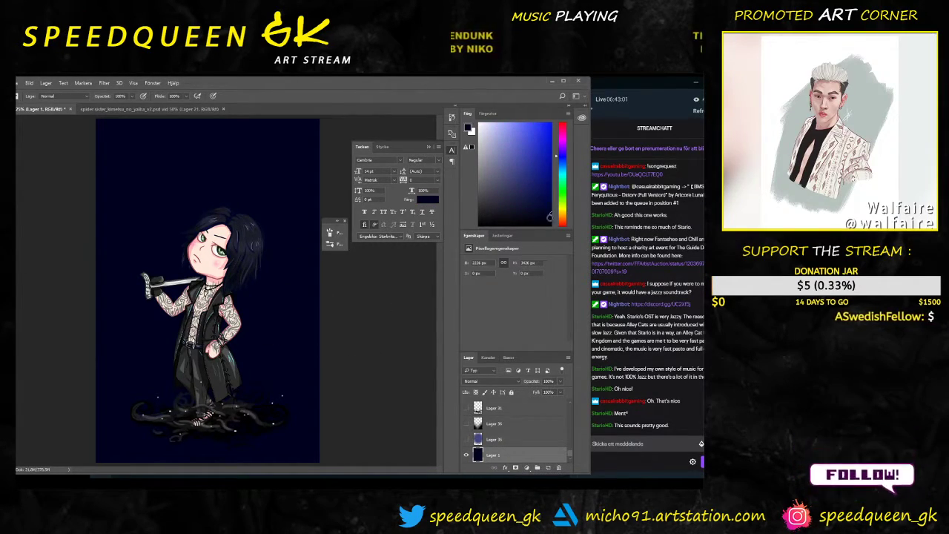
{"action": "left_click", "coordinate": [500, 183]}
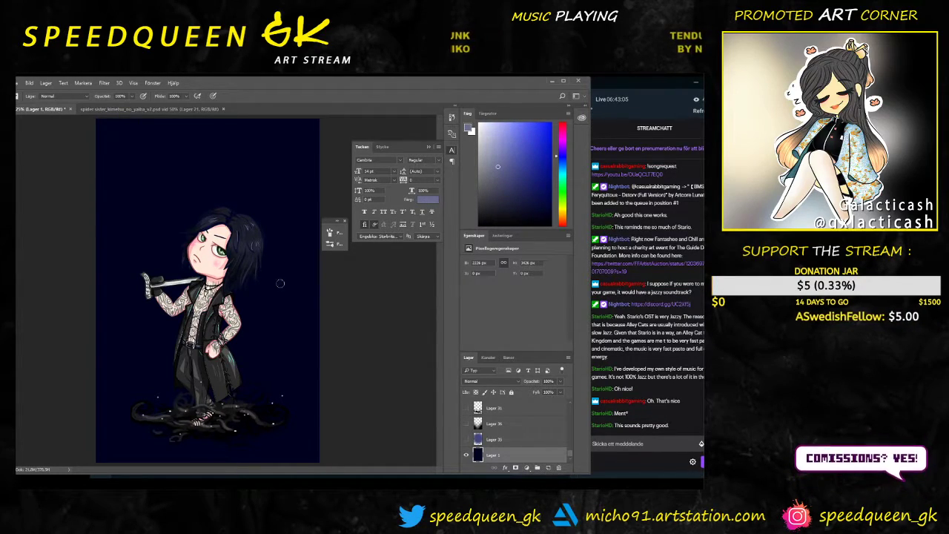
{"action": "key", "text": "ctrl+minus"}
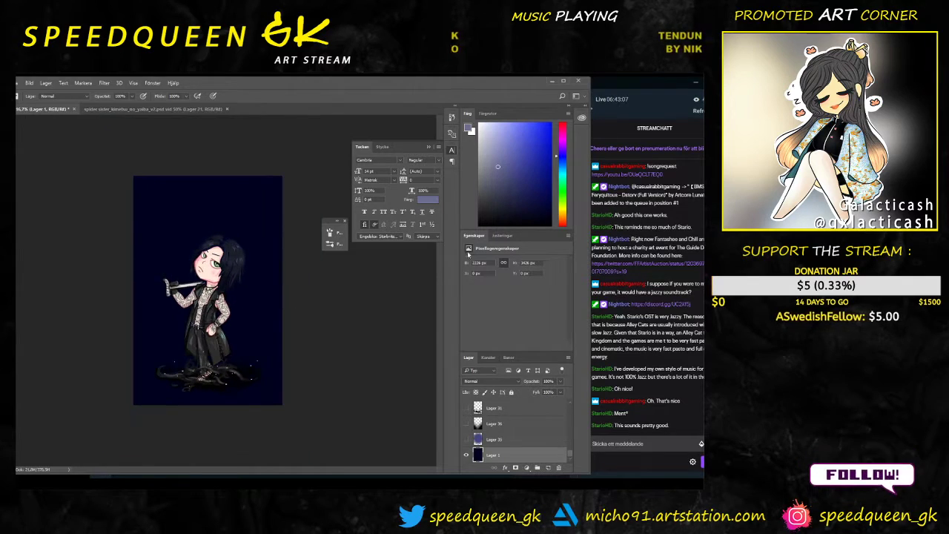
{"action": "left_click", "coordinate": [479, 123]}
{"action": "key", "text": "ctrl+plus"}
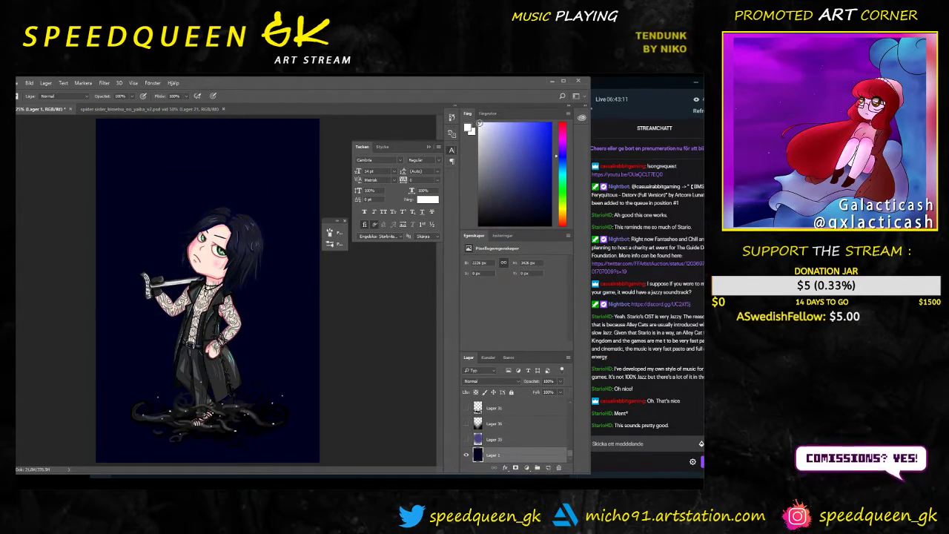
{"action": "right_click", "coordinate": [309, 331]}
{"action": "left_click_drag", "start_coordinate": [327, 300], "coordinate": [344, 300]}
{"action": "left_click_drag", "start_coordinate": [212, 157], "coordinate": [141, 282]}
{"action": "left_click_drag", "start_coordinate": [267, 152], "coordinate": [212, 256]}
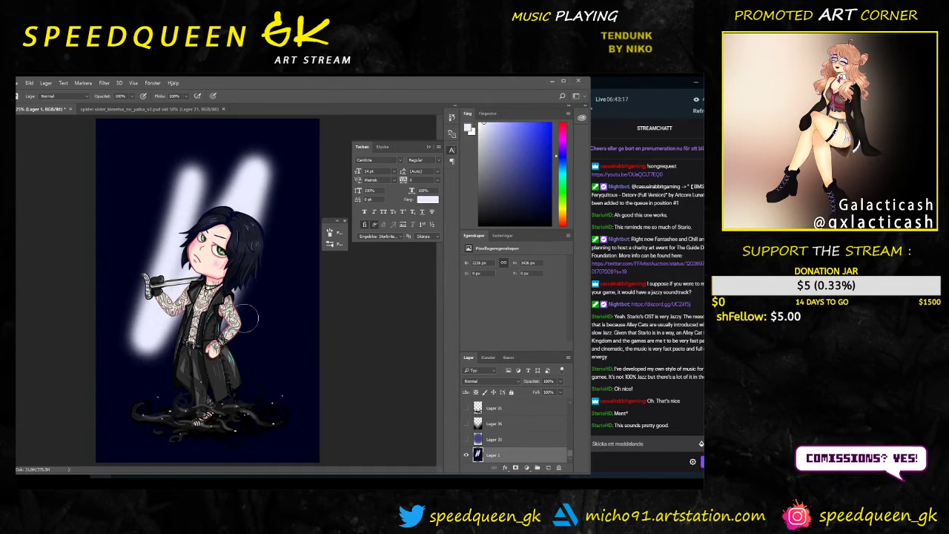
Step: Cover the whole bottom background layer with the pale bluish white using a larger soft brush
{"action": "key", "text": "ctrl+minus"}
{"action": "key", "text": "ctrl+plus"}
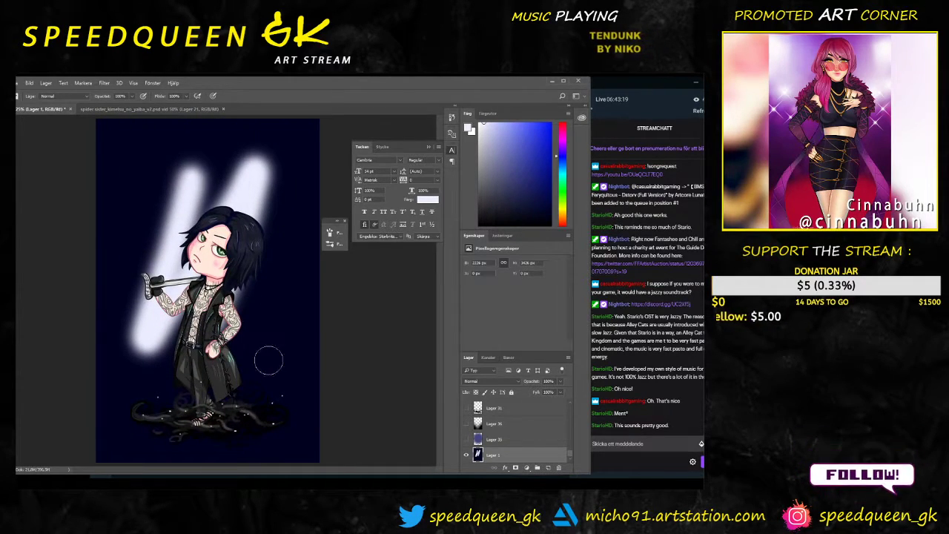
{"action": "left_click_drag", "start_coordinate": [351, 358], "coordinate": [356, 359]}
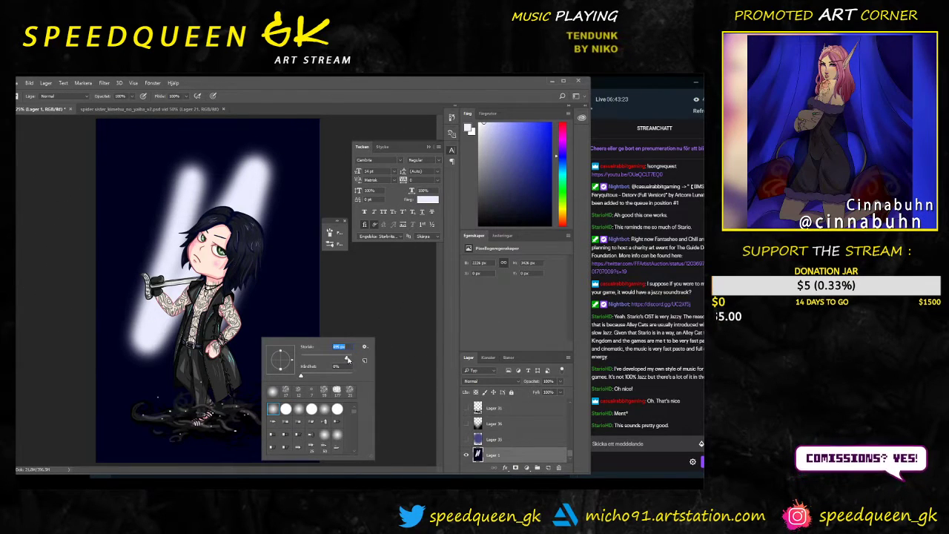
{"action": "key", "text": "Return"}
{"action": "key", "text": "ctrl+minus"}
{"action": "mouse_move", "coordinate": [222, 189]}
{"action": "left_mouse_down"}
{"action": "mouse_move", "coordinate": [178, 248]}
{"action": "mouse_move", "coordinate": [136, 262]}
{"action": "mouse_move", "coordinate": [155, 178]}
{"action": "mouse_move", "coordinate": [198, 139]}
{"action": "mouse_move", "coordinate": [233, 158]}
{"action": "mouse_move", "coordinate": [149, 330]}
{"action": "left_mouse_up"}
{"action": "mouse_move", "coordinate": [233, 158]}
{"action": "left_mouse_down"}
{"action": "mouse_move", "coordinate": [150, 340]}
{"action": "mouse_move", "coordinate": [159, 369]}
{"action": "mouse_move", "coordinate": [303, 146]}
{"action": "mouse_move", "coordinate": [226, 365]}
{"action": "mouse_move", "coordinate": [283, 234]}
{"action": "mouse_move", "coordinate": [285, 310]}
{"action": "mouse_move", "coordinate": [264, 367]}
{"action": "mouse_move", "coordinate": [221, 417]}
{"action": "left_mouse_up"}
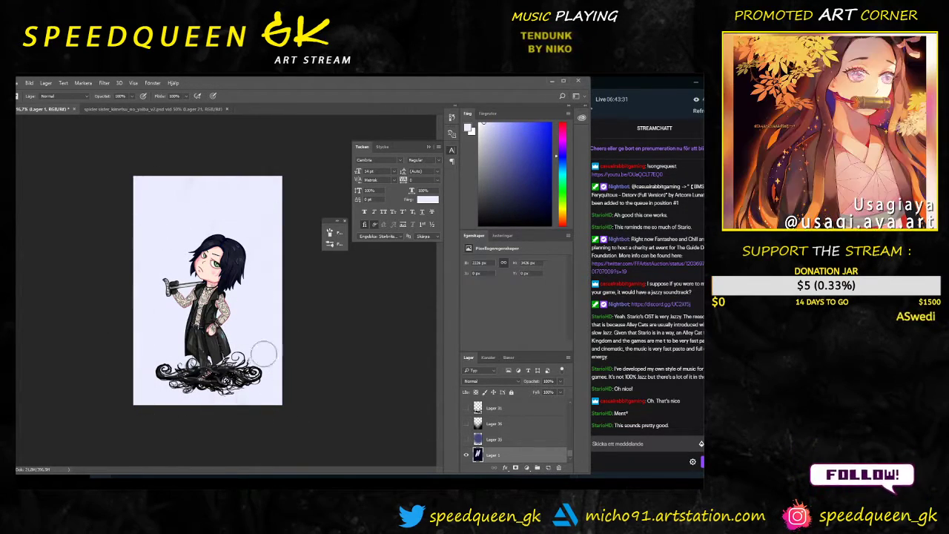
{"action": "key", "text": "ctrl+plus"}
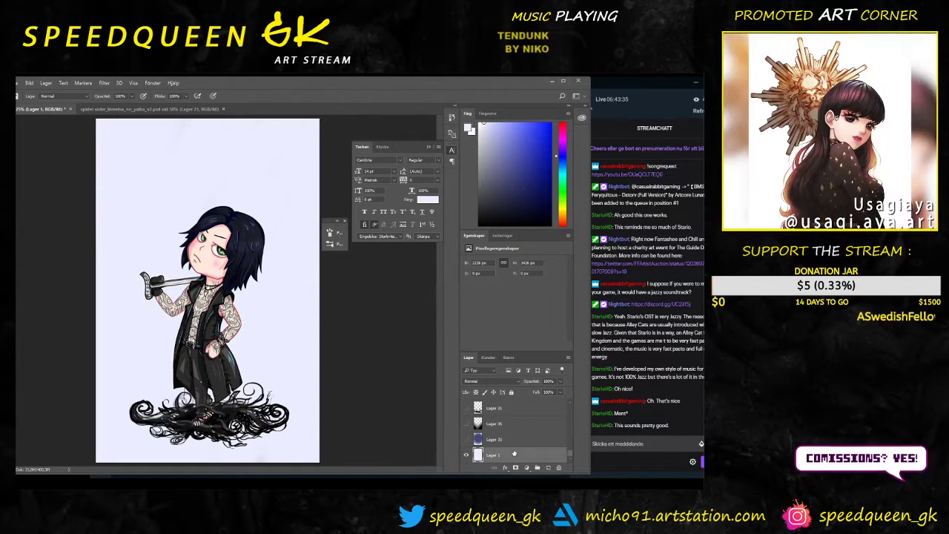
Step: Show the blue glow layer above the pale background and move it about 46 px upward
{"action": "left_click", "coordinate": [482, 442]}
{"action": "left_click", "coordinate": [466, 441]}
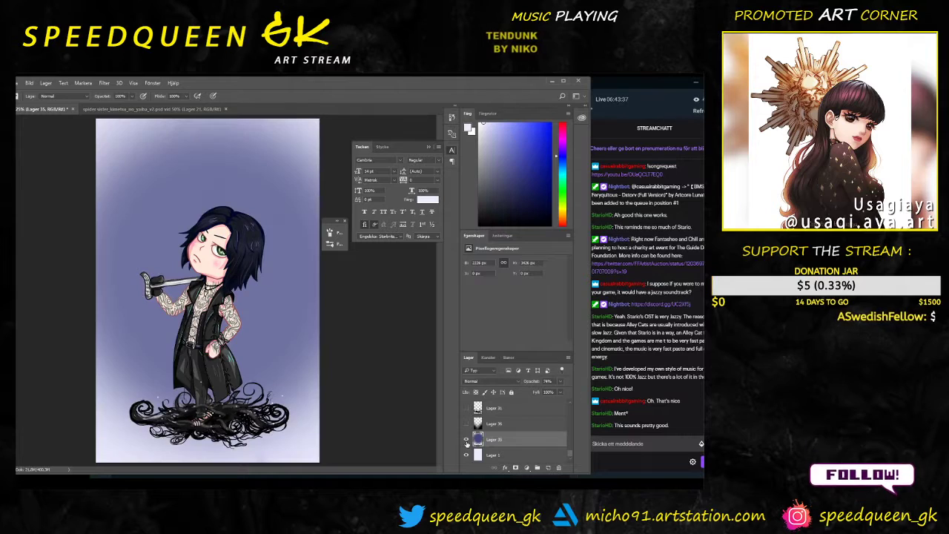
{"action": "key", "text": "ctrl+minus"}
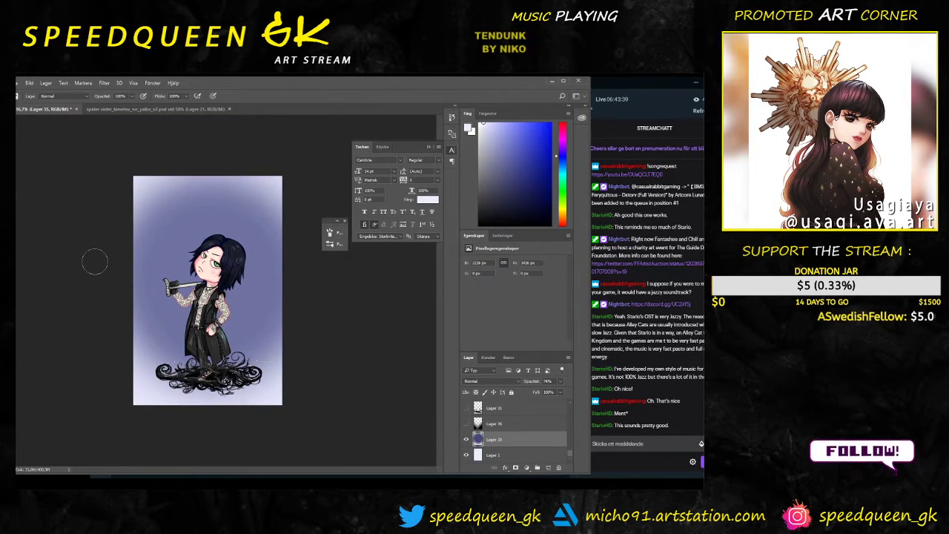
{"action": "key", "text": "v"}
{"action": "left_click_drag", "start_coordinate": [273, 299], "coordinate": [273, 291]}
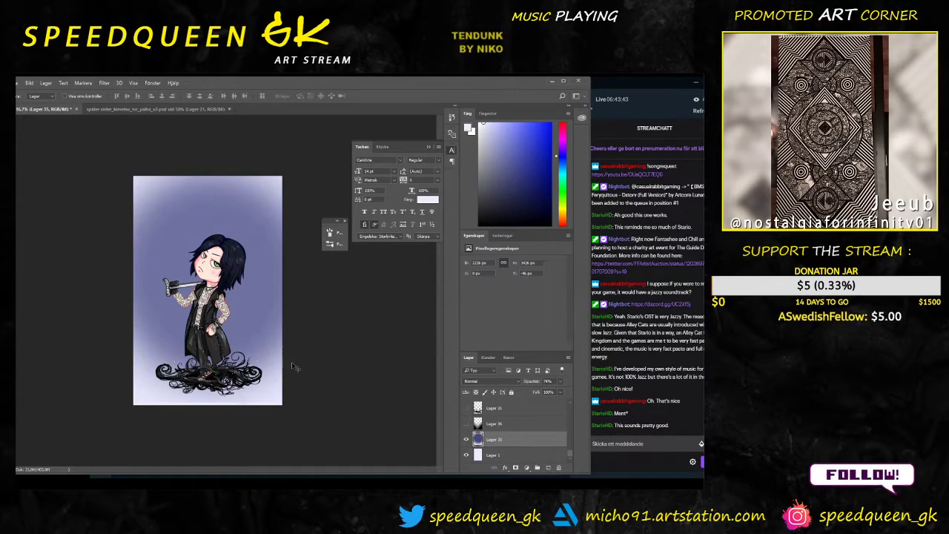
Step: Set the blue glow layer's opacity to 62%
{"action": "left_click", "coordinate": [560, 381]}
{"action": "mouse_move", "coordinate": [554, 391]}
{"action": "left_mouse_down"}
{"action": "mouse_move", "coordinate": [579, 395]}
{"action": "mouse_move", "coordinate": [553, 393]}
{"action": "left_mouse_up"}
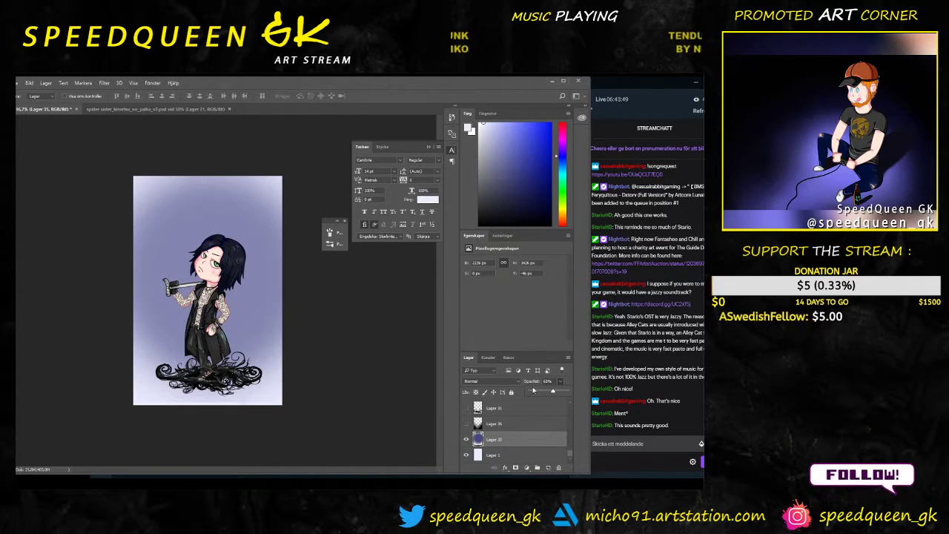
{"action": "key", "text": "ctrl+plus"}
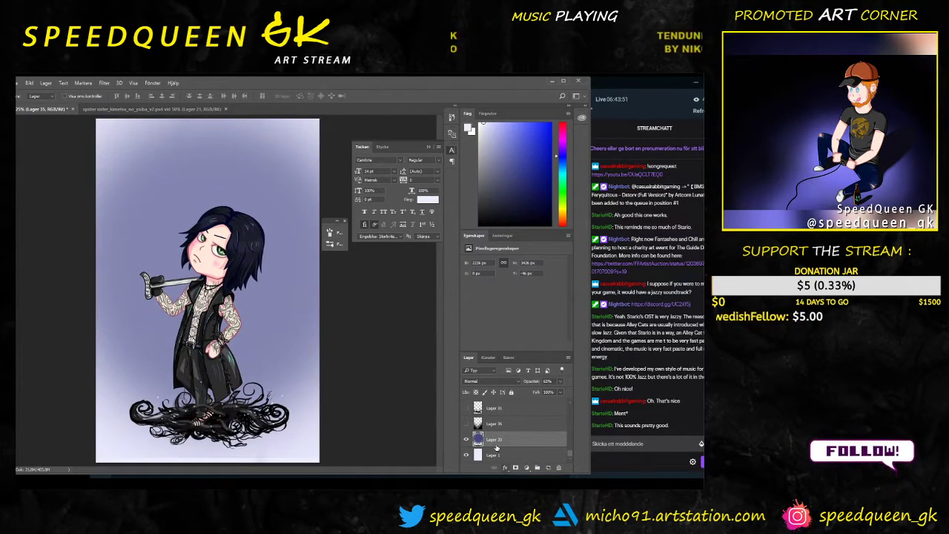
Step: Add a new layer above the blue glow layer and choose a dark teal-blue painting colour
{"action": "key", "text": "ctrl+shift+alt+n"}
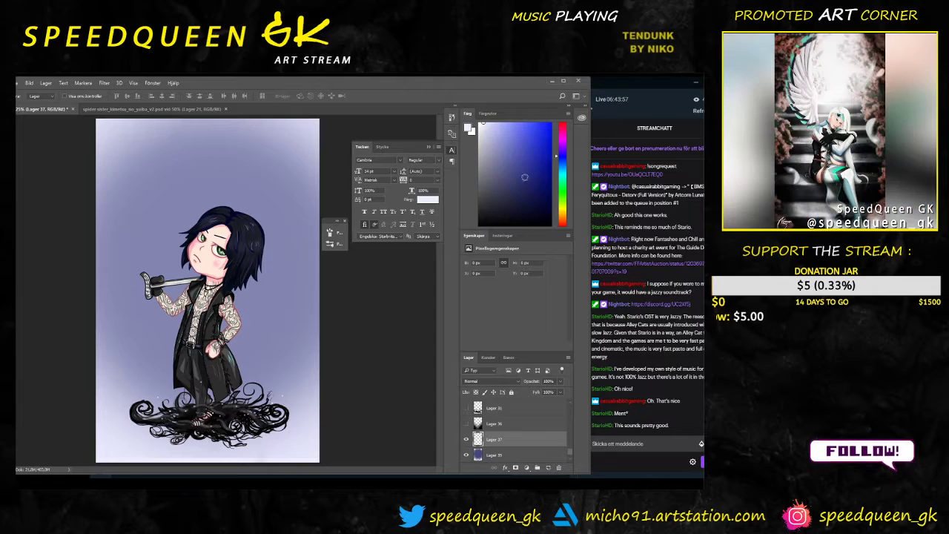
{"action": "left_click_drag", "start_coordinate": [558, 155], "coordinate": [559, 163]}
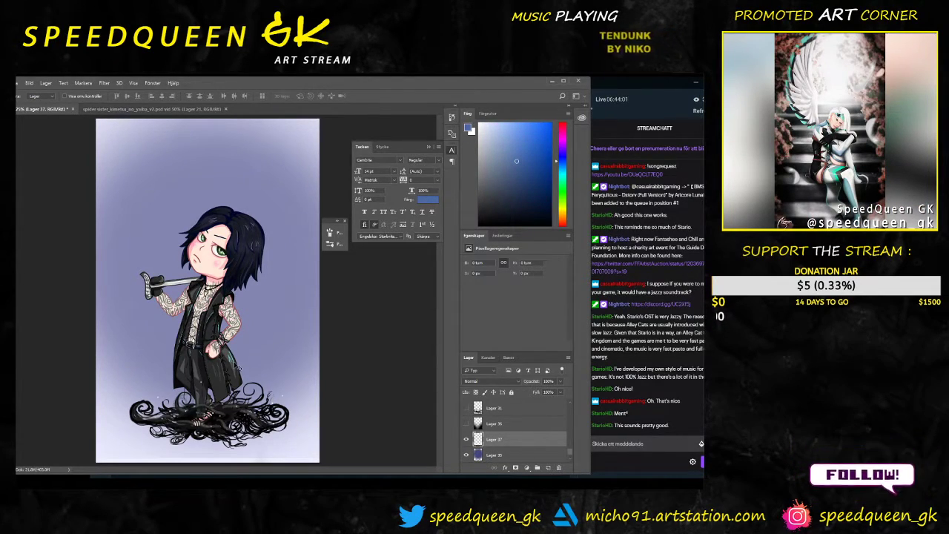
{"action": "left_click_drag", "start_coordinate": [563, 178], "coordinate": [558, 170]}
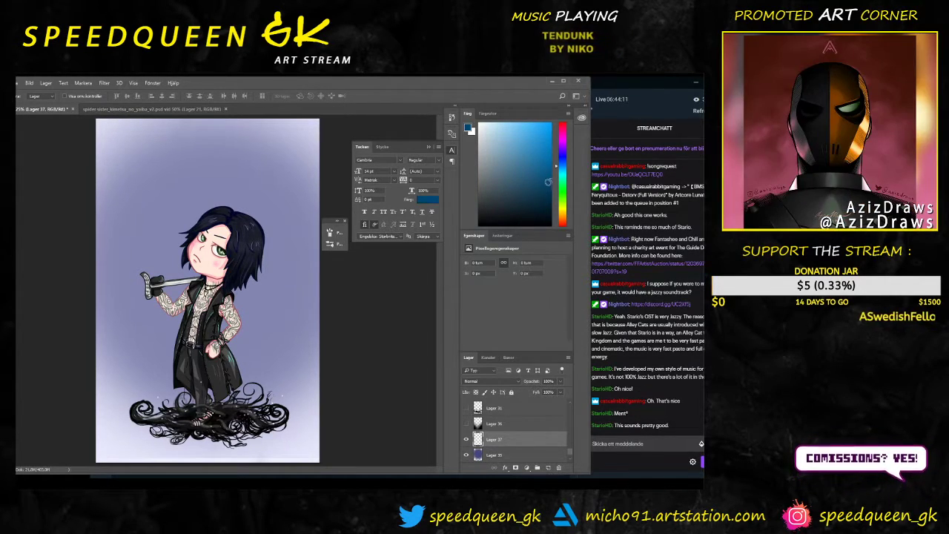
Step: Choose a near-black painting colour and make a flat elliptical selection about 1896 × 297 px around the base of the roots
{"action": "left_click_drag", "start_coordinate": [556, 169], "coordinate": [557, 160]}
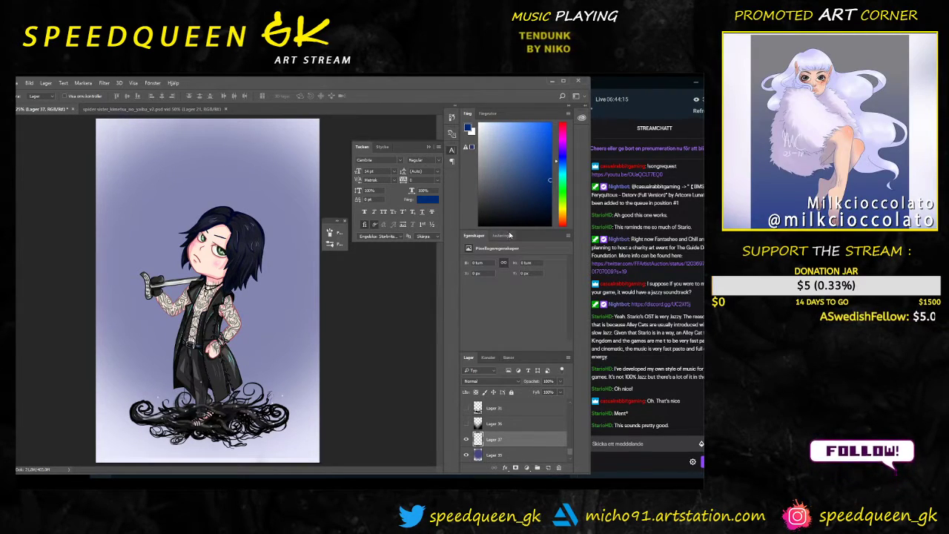
{"action": "left_click_drag", "start_coordinate": [471, 202], "coordinate": [472, 212]}
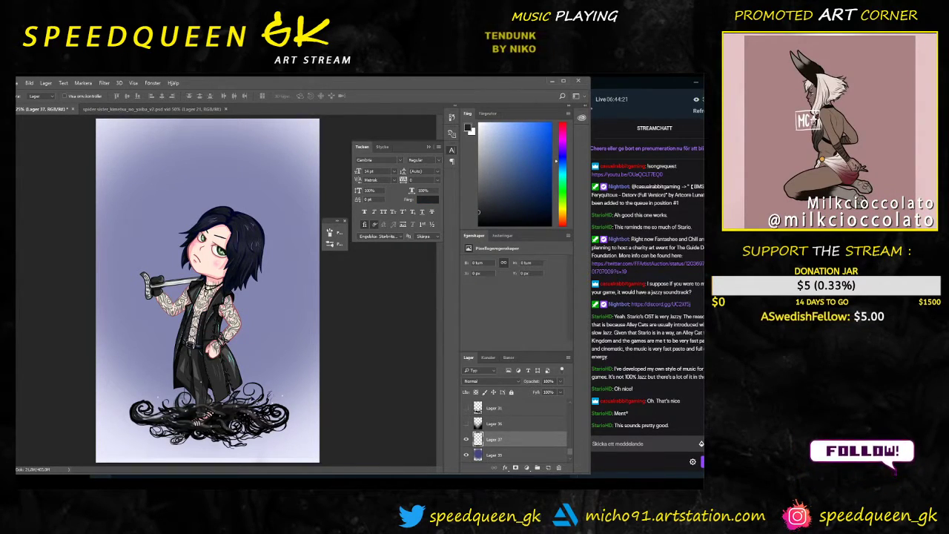
{"action": "key", "text": "ctrl+plus"}
{"action": "left_click_drag", "start_coordinate": [280, 418], "coordinate": [294, 304]}
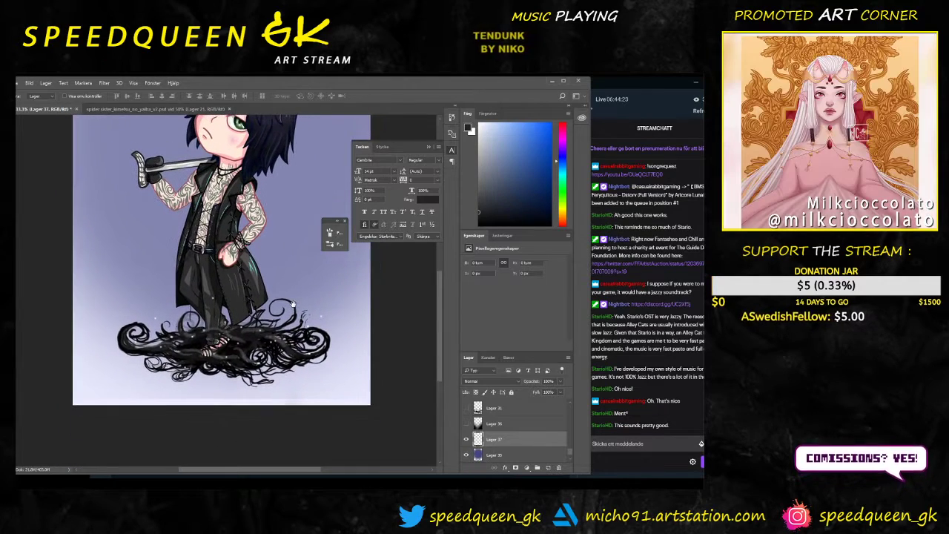
{"action": "right_click", "coordinate": [327, 309]}
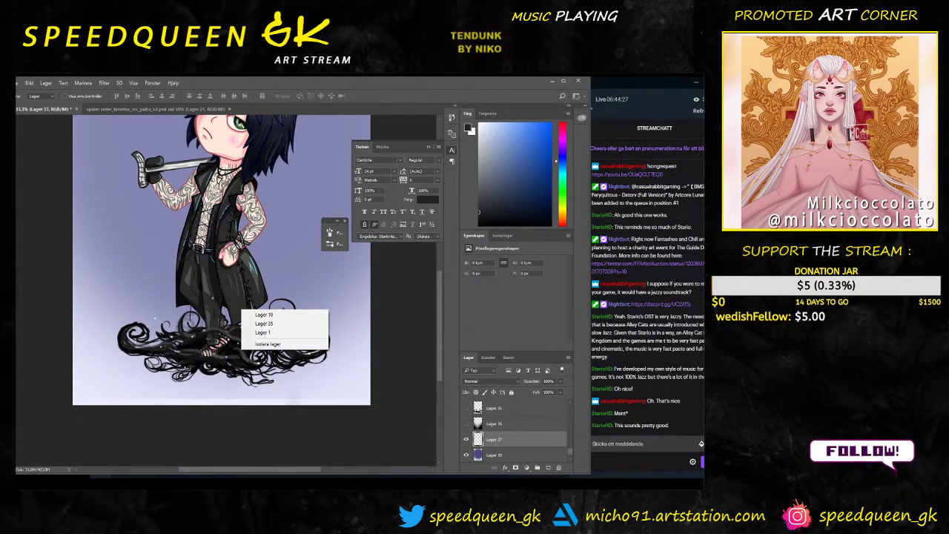
{"action": "key", "text": "Escape"}
{"action": "left_click", "coordinate": [18, 134]}
{"action": "left_click", "coordinate": [21, 137]}
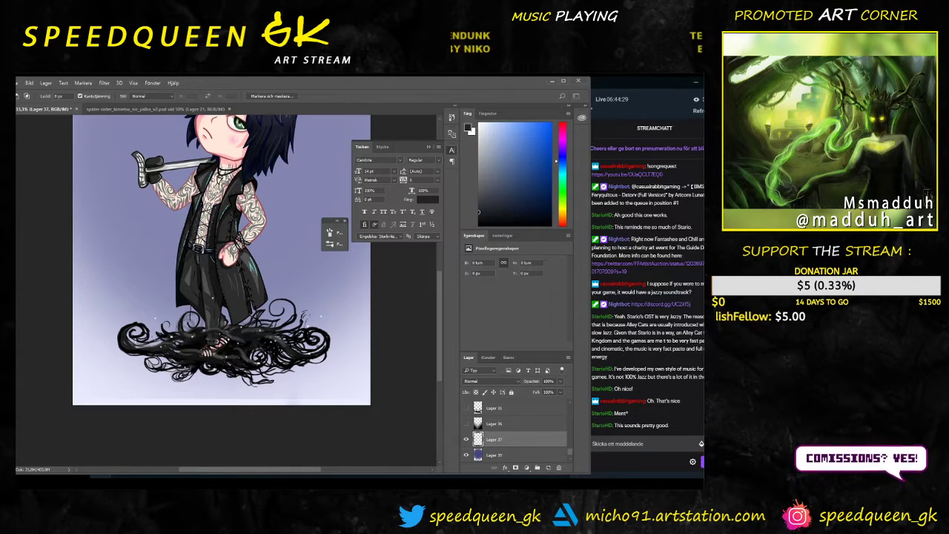
{"action": "left_click_drag", "start_coordinate": [112, 345], "coordinate": [328, 384]}
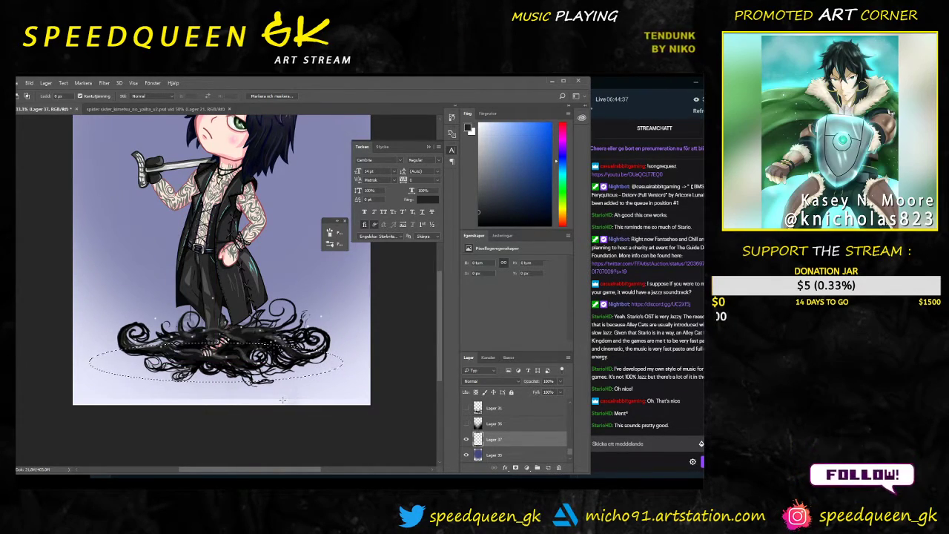
Step: Paint the elliptical selection solid near-black on the new layer above the blue glow, and clear the selection
{"action": "key", "text": "b"}
{"action": "mouse_move", "coordinate": [355, 357]}
{"action": "left_mouse_down"}
{"action": "mouse_move", "coordinate": [345, 335]}
{"action": "mouse_move", "coordinate": [119, 367]}
{"action": "left_mouse_up"}
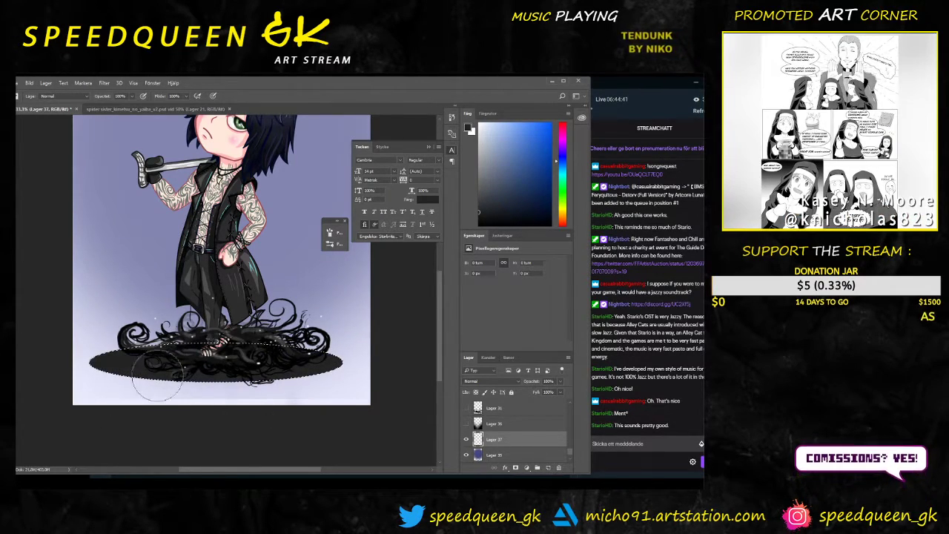
{"action": "key", "text": "m"}
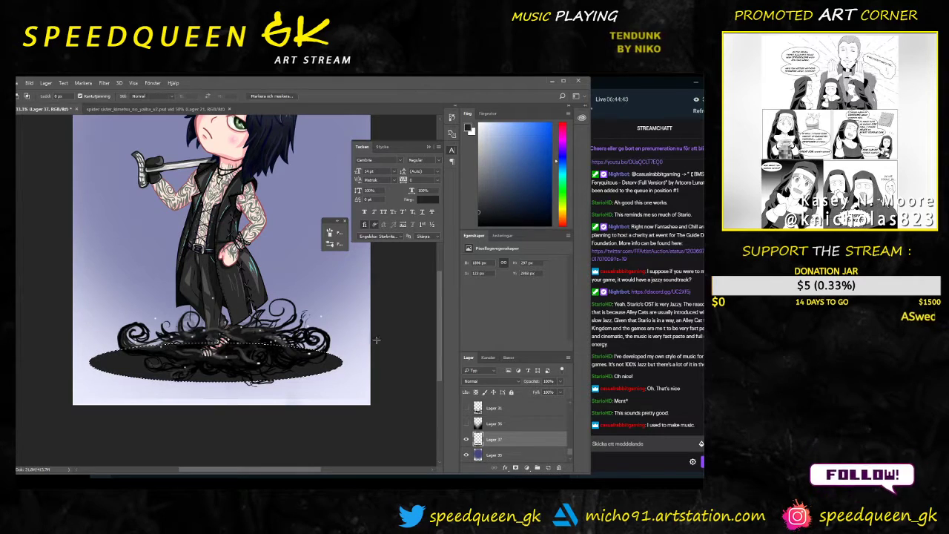
{"action": "key", "text": "ctrl+minus"}
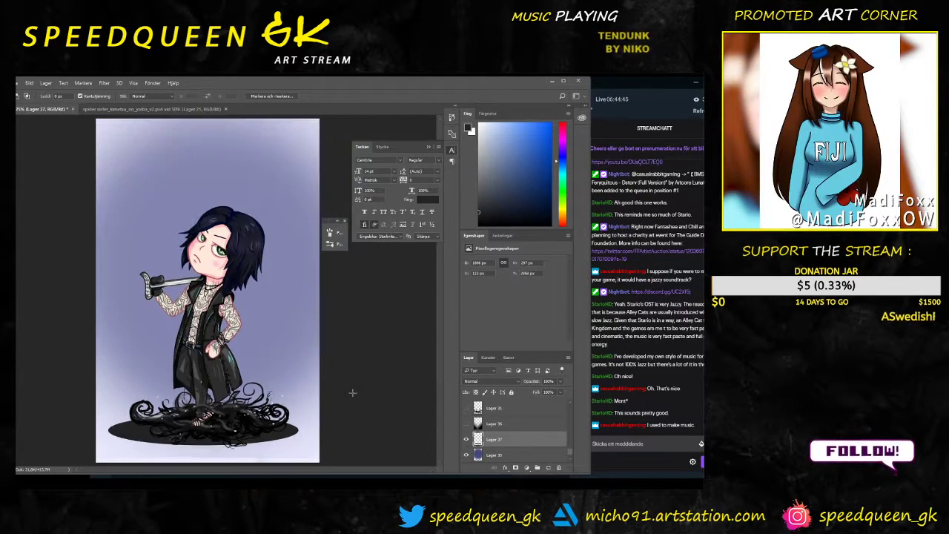
Step: Lower the opacity of the dark ellipse's layer to about 39%
{"action": "key", "text": "ctrl+plus"}
{"action": "left_click_drag", "start_coordinate": [316, 400], "coordinate": [283, 326]}
{"action": "left_click", "coordinate": [560, 381]}
{"action": "left_click_drag", "start_coordinate": [562, 391], "coordinate": [538, 392]}
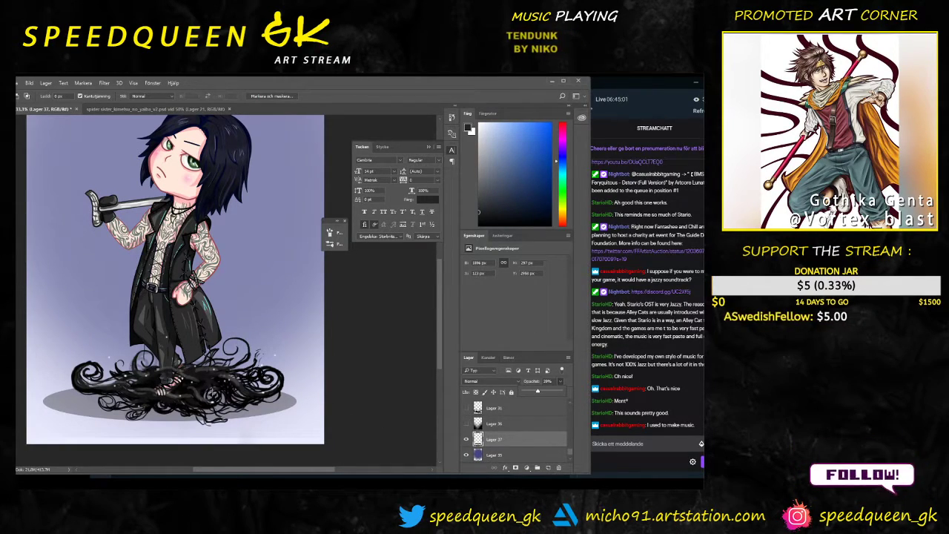
Step: Narrow the shadow ellipse to about 1318 px wide and shift it slightly up so it sits beneath the roots
{"action": "key", "text": "ctrl+t"}
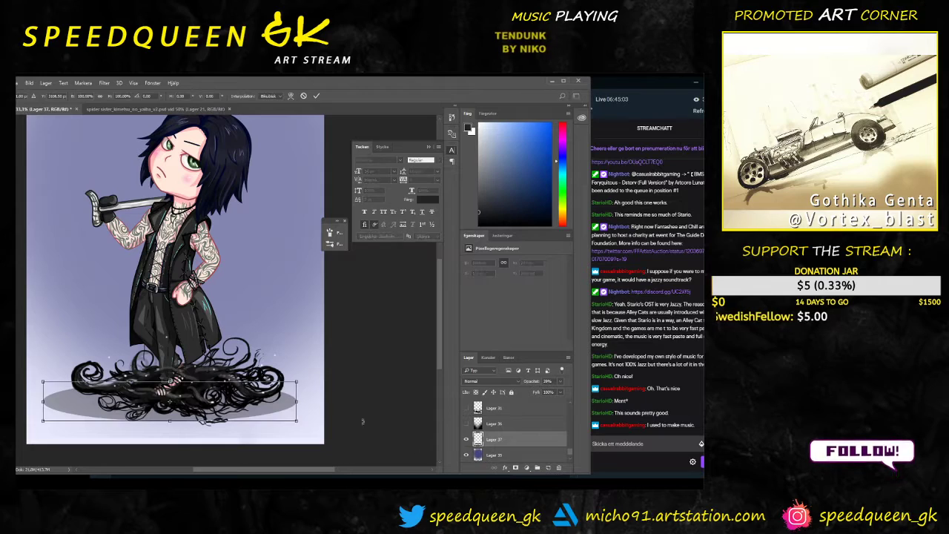
{"action": "left_click_drag", "start_coordinate": [300, 403], "coordinate": [222, 403]}
{"action": "left_click_drag", "start_coordinate": [163, 390], "coordinate": [222, 378]}
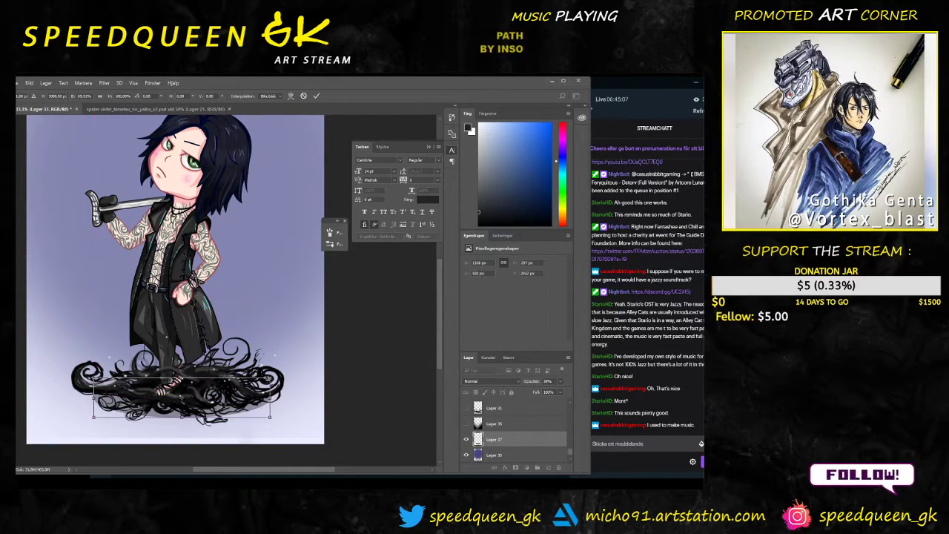
{"action": "left_click_drag", "start_coordinate": [181, 417], "coordinate": [182, 417]}
{"action": "key", "text": "Return"}
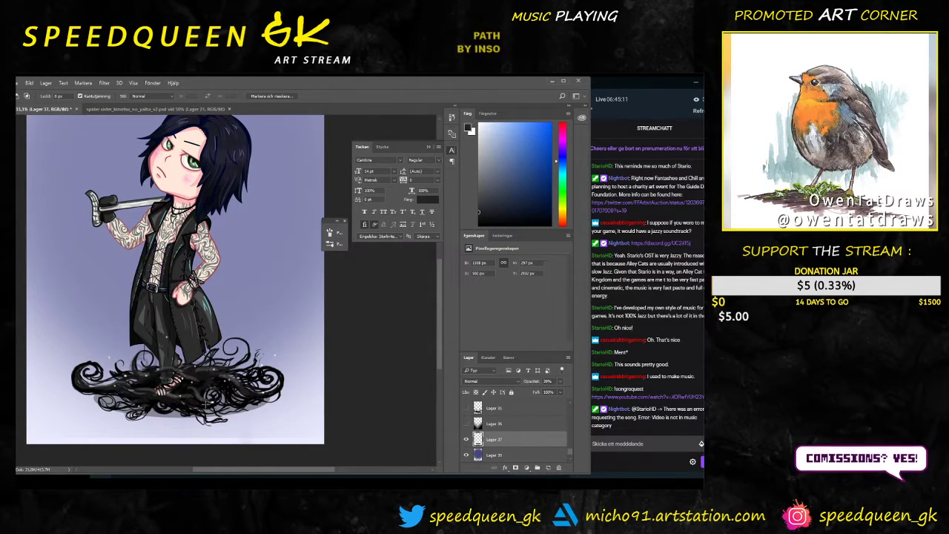
Step: Try painting a broad soft shadow beneath the roots with a large soft brush, and undo the strokes
{"action": "key", "text": "b"}
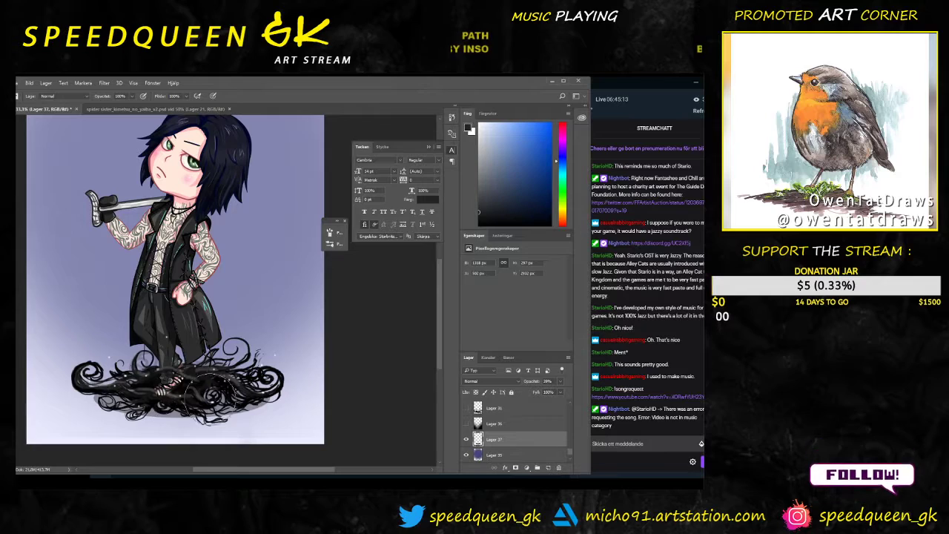
{"action": "right_click", "coordinate": [280, 407]}
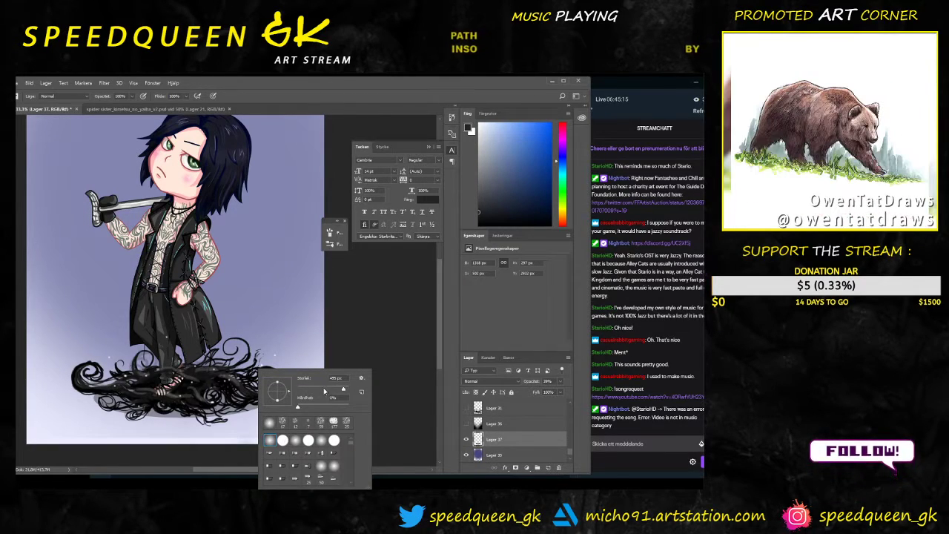
{"action": "mouse_move", "coordinate": [114, 401]}
{"action": "left_mouse_down"}
{"action": "mouse_move", "coordinate": [158, 416]}
{"action": "mouse_move", "coordinate": [138, 394]}
{"action": "mouse_move", "coordinate": [267, 408]}
{"action": "mouse_move", "coordinate": [178, 415]}
{"action": "mouse_move", "coordinate": [156, 401]}
{"action": "mouse_move", "coordinate": [85, 400]}
{"action": "left_mouse_up"}
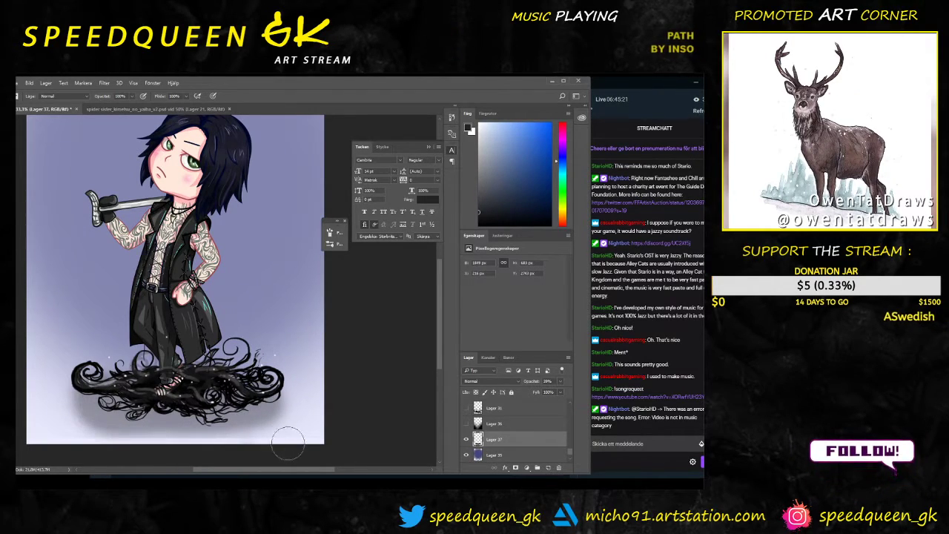
{"action": "key", "text": "ctrl+alt+z"}
{"action": "key", "text": "ctrl+alt+z"}
{"action": "key", "text": "ctrl+alt+z"}
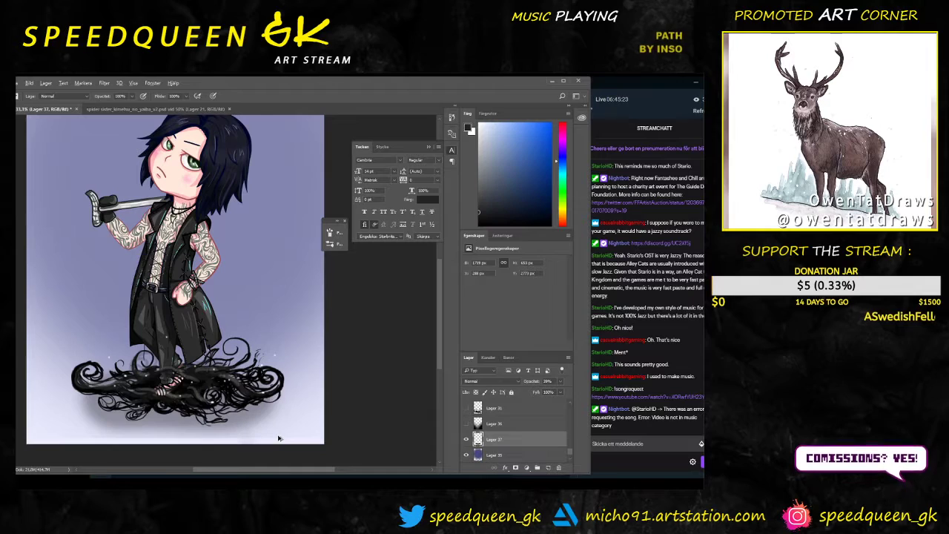
{"action": "key", "text": "ctrl+alt+z"}
{"action": "key", "text": "ctrl+alt+z"}
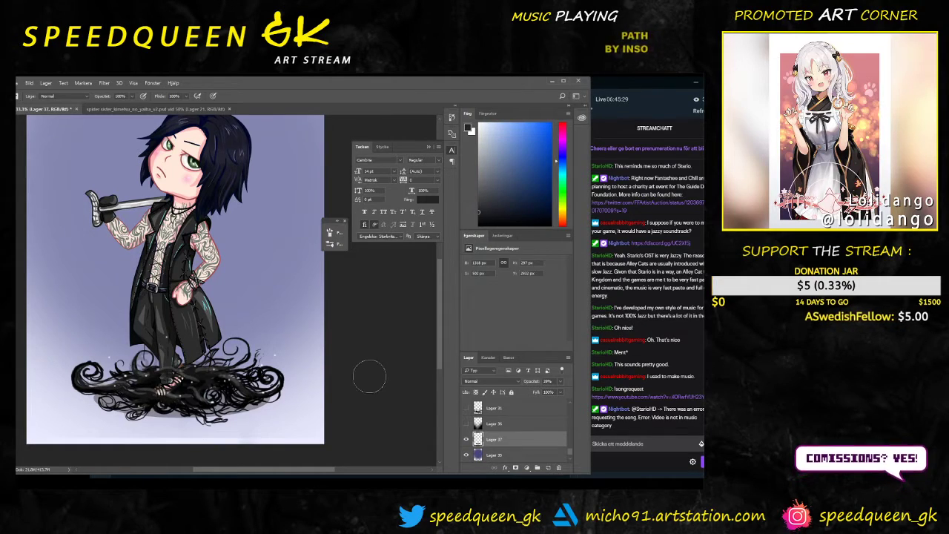
{"action": "left_click_drag", "start_coordinate": [129, 402], "coordinate": [223, 405]}
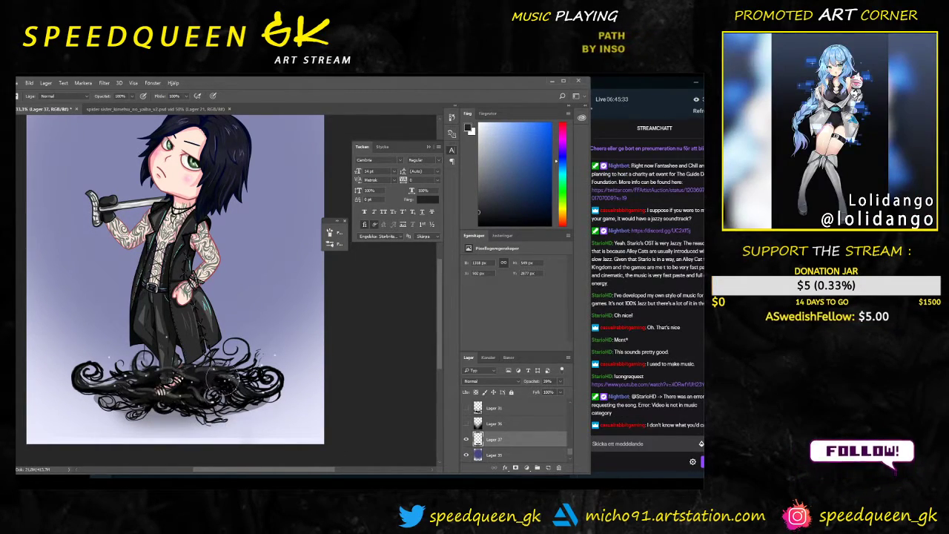
{"action": "key", "text": "alt+z"}
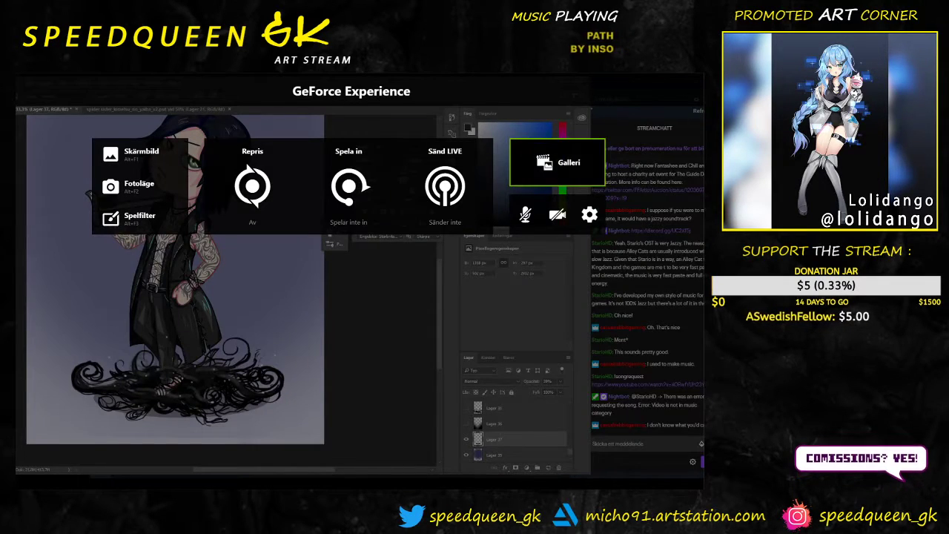
{"action": "key", "text": "alt+z"}
Step: Paint a soft shadow along the underside of the roots with a smaller soft brush, and try a finer stroke at their left end
{"action": "right_click", "coordinate": [266, 413]}
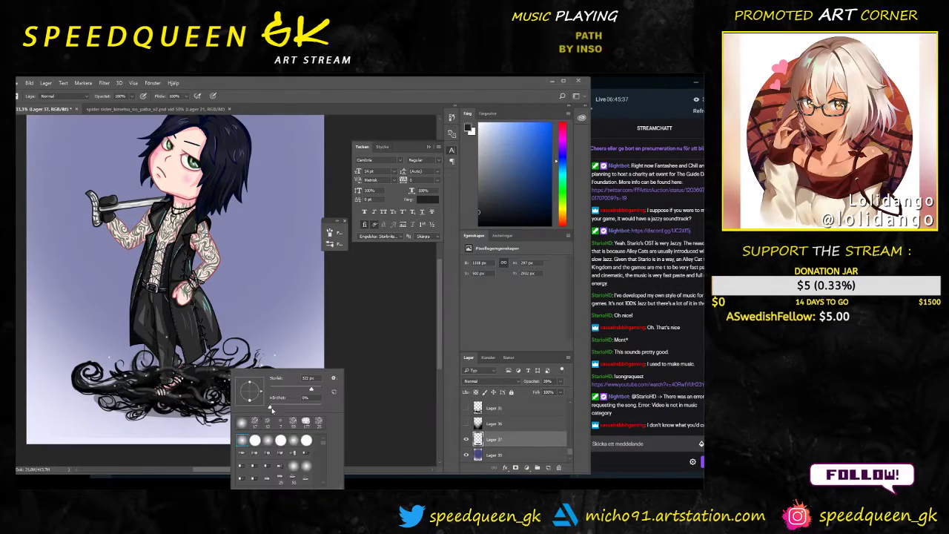
{"action": "left_click", "coordinate": [129, 400]}
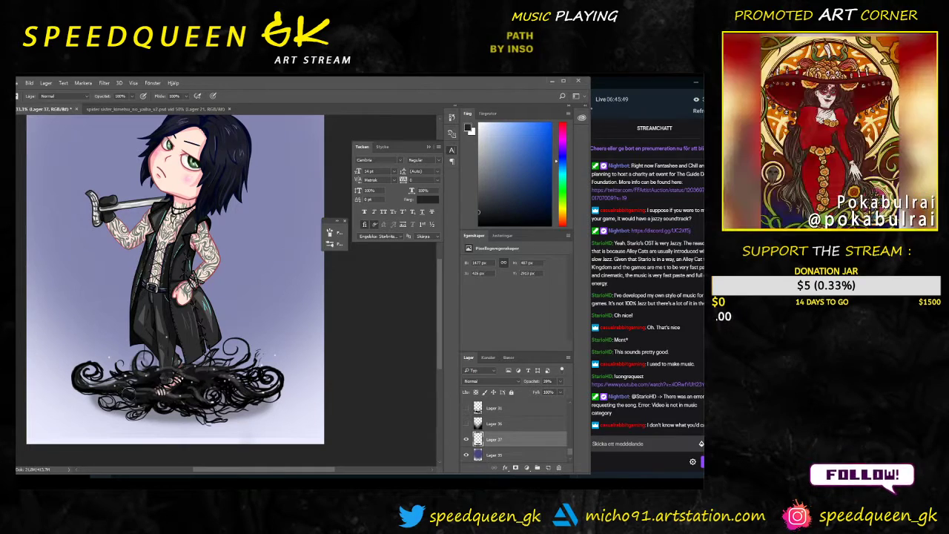
{"action": "right_click", "coordinate": [187, 370]}
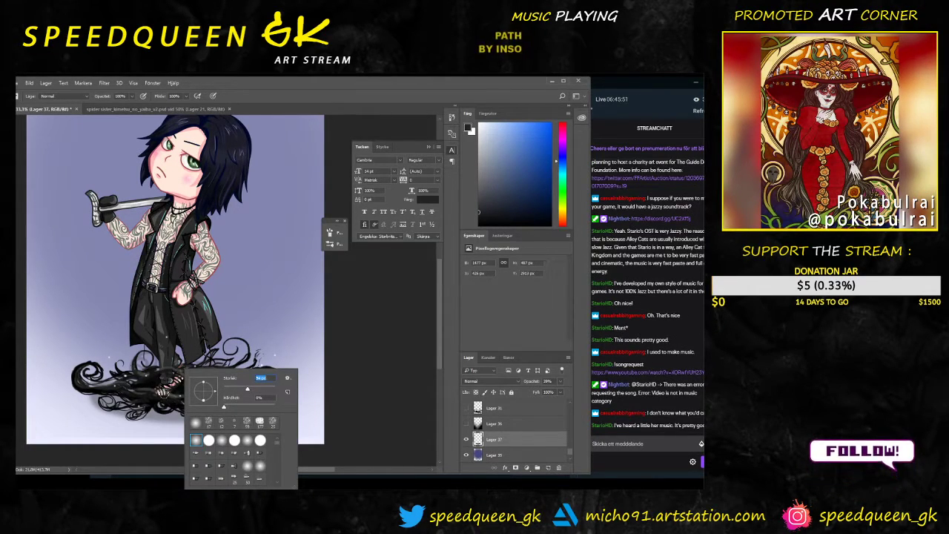
{"action": "left_click_drag", "start_coordinate": [95, 403], "coordinate": [65, 390]}
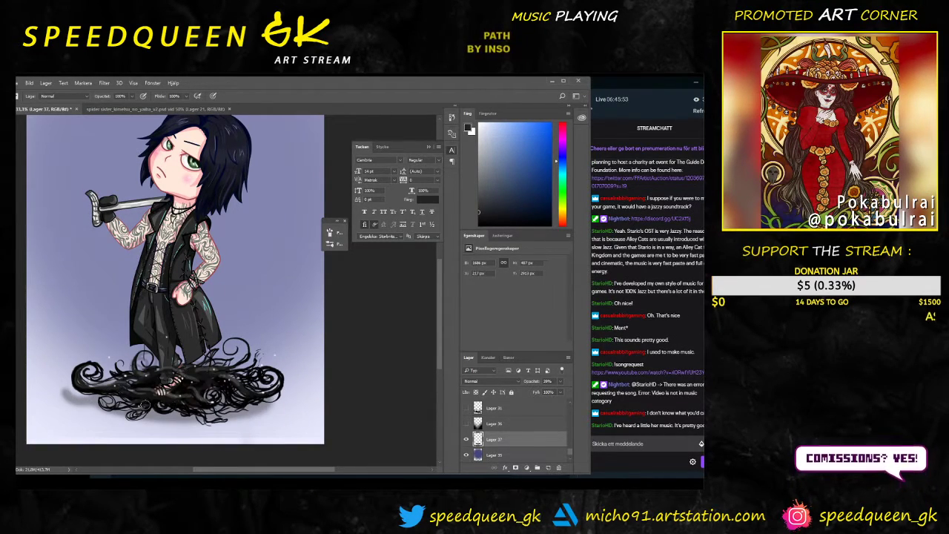
Step: Turn on the brush's Shape Dynamics with size controlled by pen pressure and a minimum diameter of 12%
{"action": "left_click", "coordinate": [331, 234]}
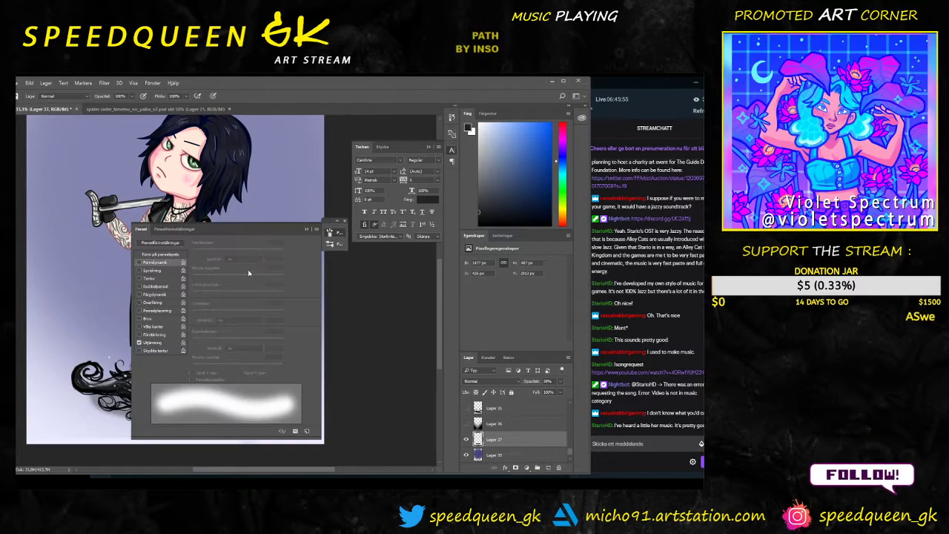
{"action": "left_click", "coordinate": [154, 262]}
{"action": "left_click", "coordinate": [241, 260]}
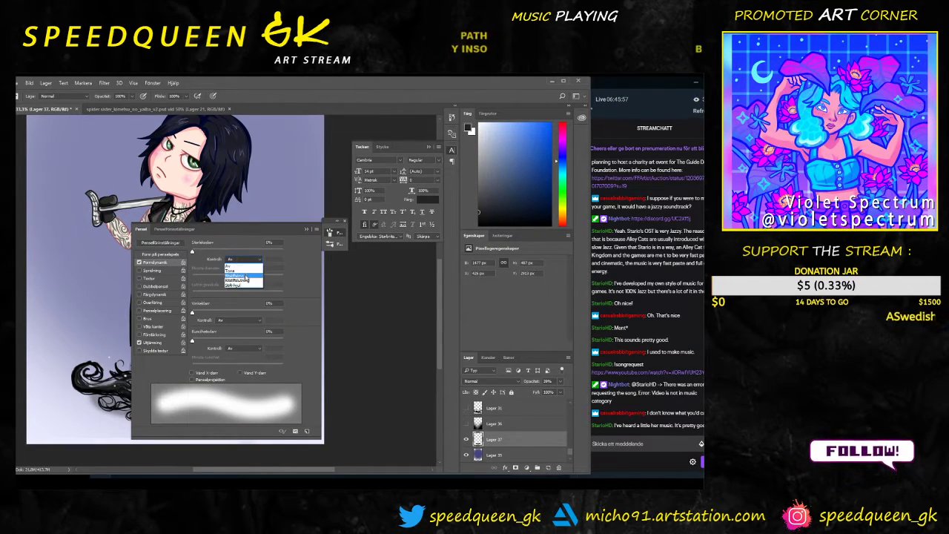
{"action": "left_click", "coordinate": [249, 271]}
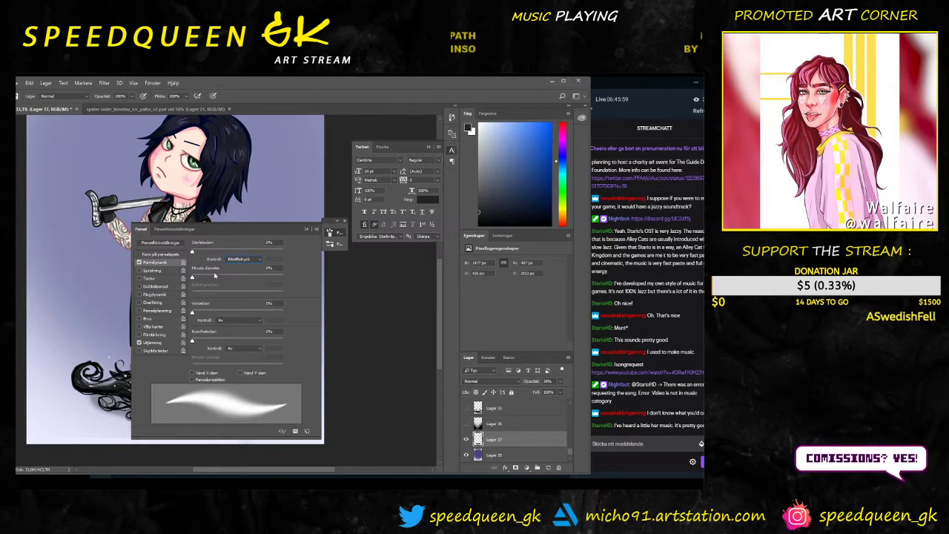
{"action": "left_click_drag", "start_coordinate": [198, 276], "coordinate": [204, 277]}
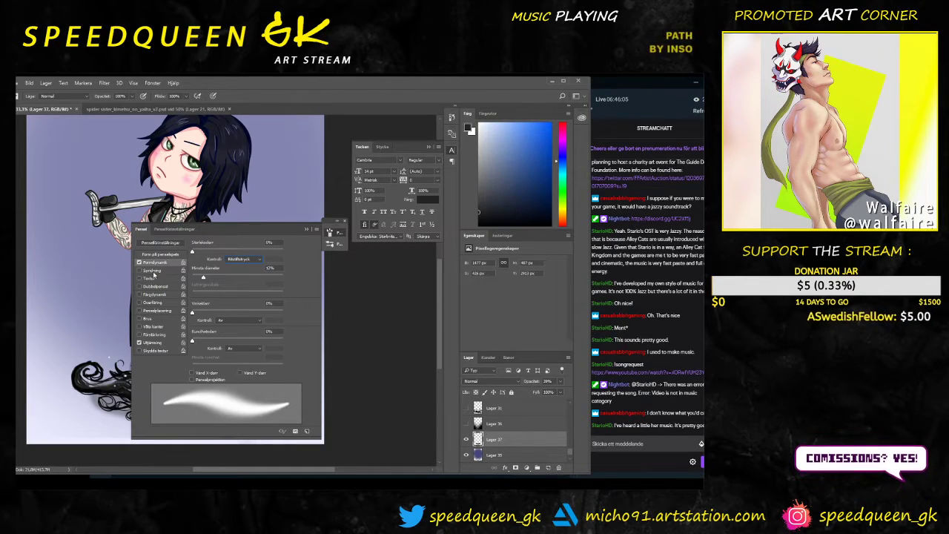
Step: Turn on the brush's Scattering at 27% and move the brush settings clear of the character's roots
{"action": "left_click", "coordinate": [153, 271]}
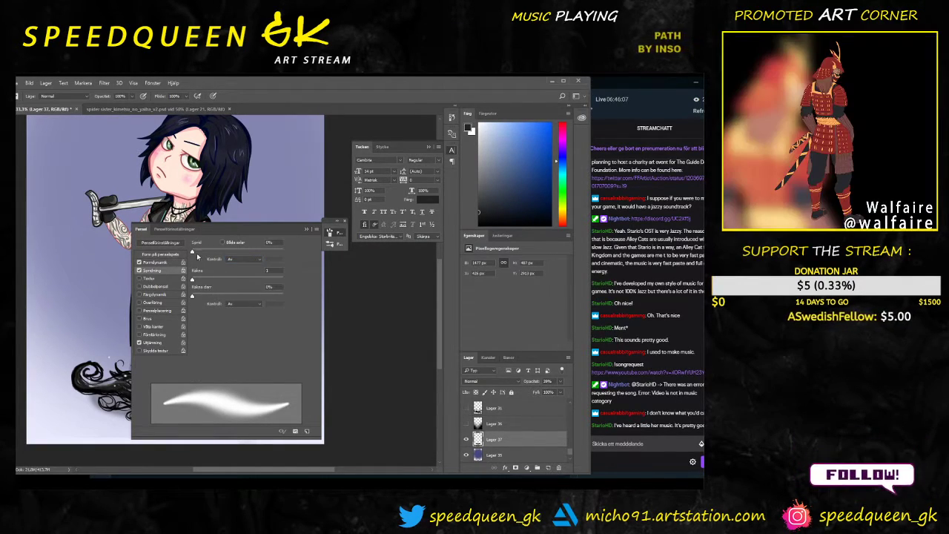
{"action": "mouse_move", "coordinate": [197, 255]}
{"action": "left_mouse_down"}
{"action": "mouse_move", "coordinate": [215, 254]}
{"action": "mouse_move", "coordinate": [195, 254]}
{"action": "left_mouse_up"}
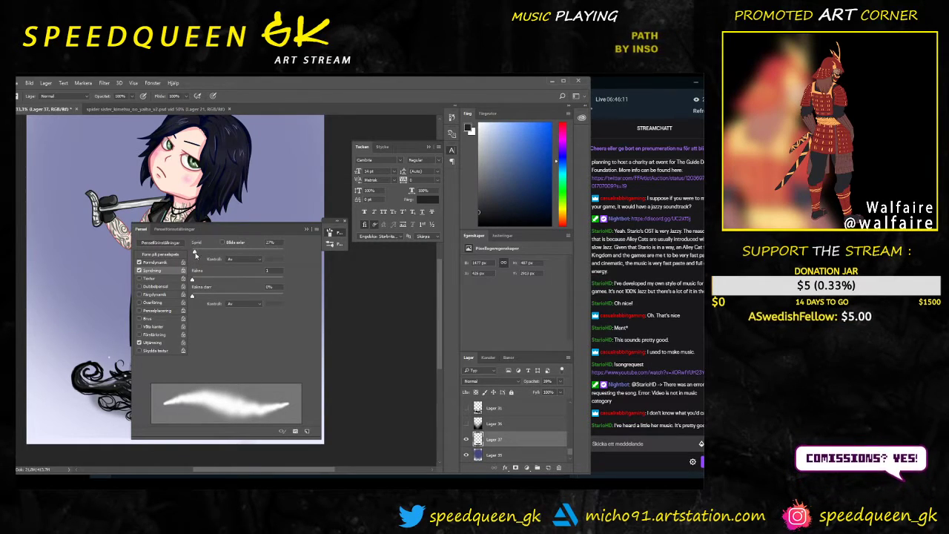
{"action": "left_click_drag", "start_coordinate": [274, 233], "coordinate": [423, 199]}
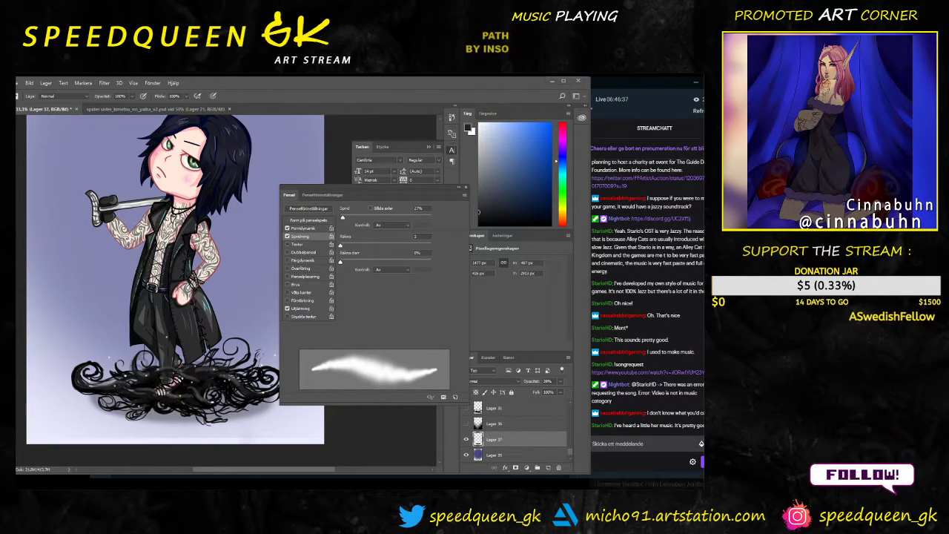
{"action": "left_click_drag", "start_coordinate": [656, 480], "coordinate": [650, 481]}
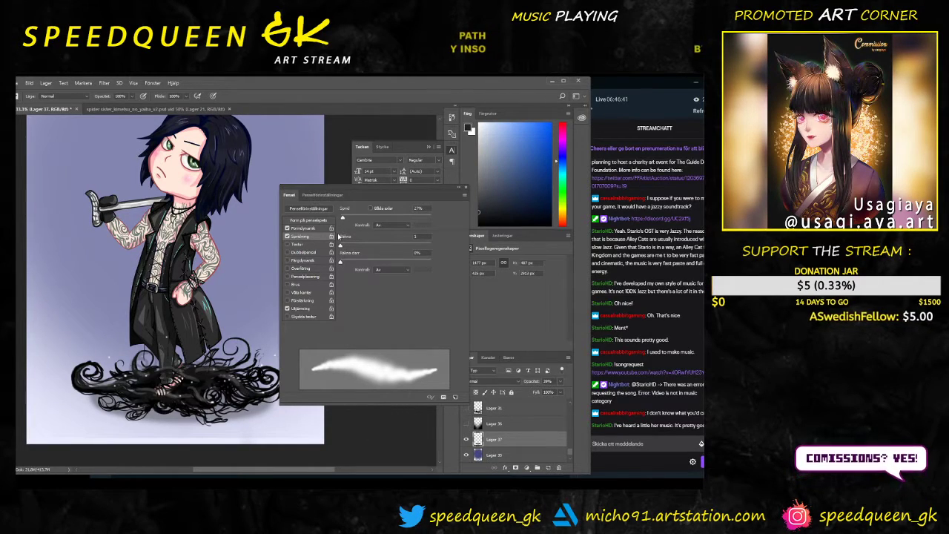
Step: Adjust the soft brush size and extend the shadow further toward the left end of the roots
{"action": "right_click", "coordinate": [188, 397]}
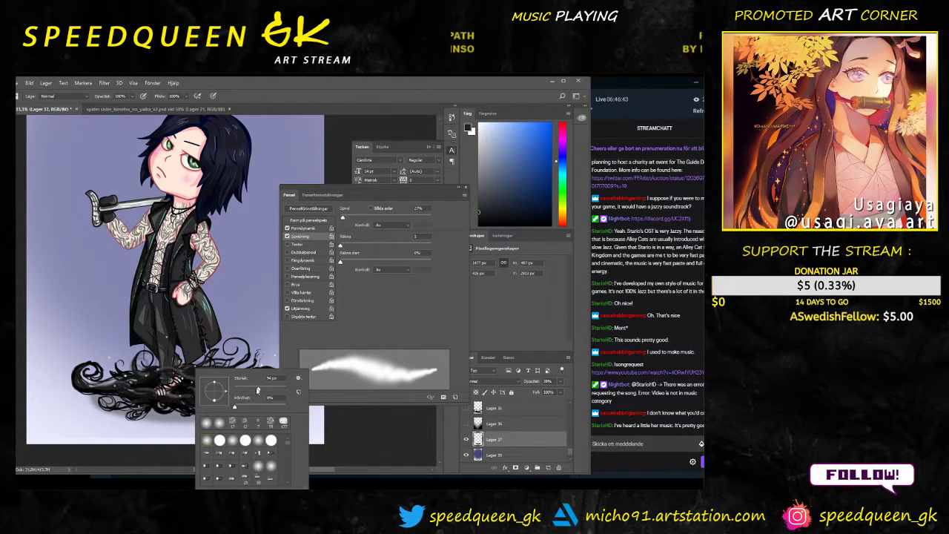
{"action": "left_click_drag", "start_coordinate": [251, 389], "coordinate": [247, 389]}
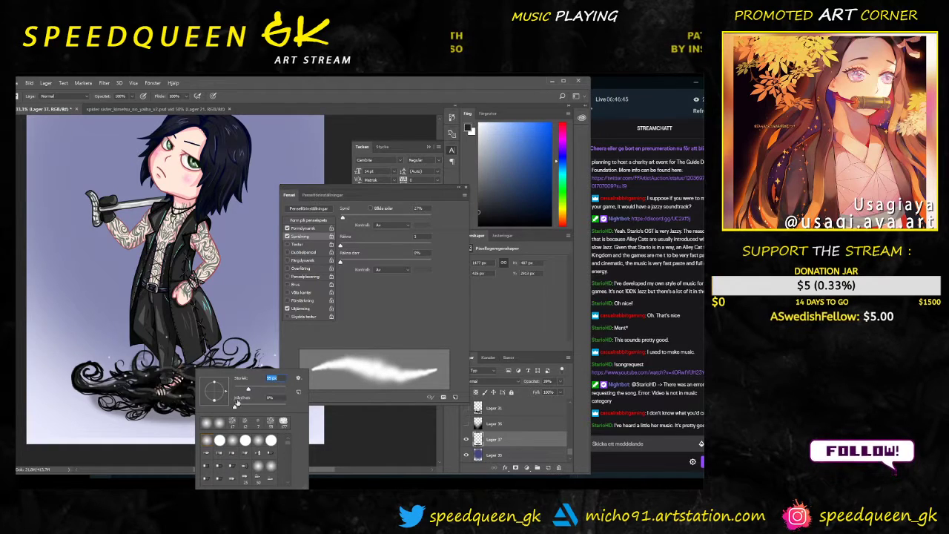
{"action": "key", "text": "Return"}
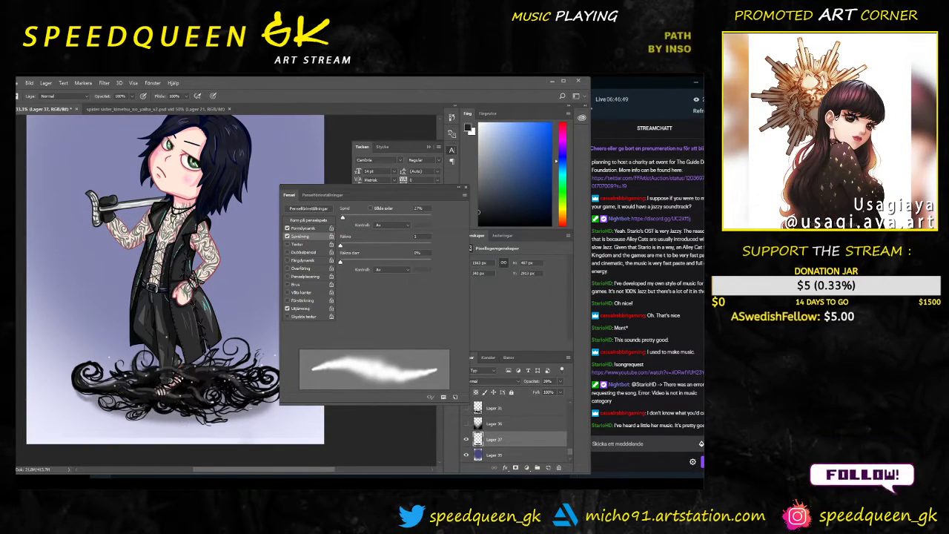
Step: Reset the brush's scatter to 0% and adjust the soft brush size for the shadow at the right end of the roots
{"action": "left_click_drag", "start_coordinate": [342, 217], "coordinate": [339, 217]}
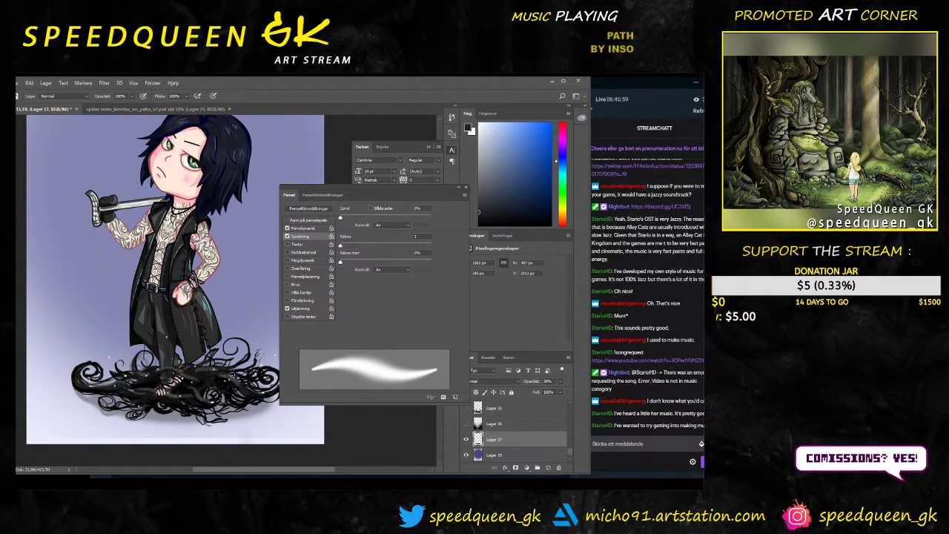
{"action": "left_click_drag", "start_coordinate": [236, 384], "coordinate": [183, 362]}
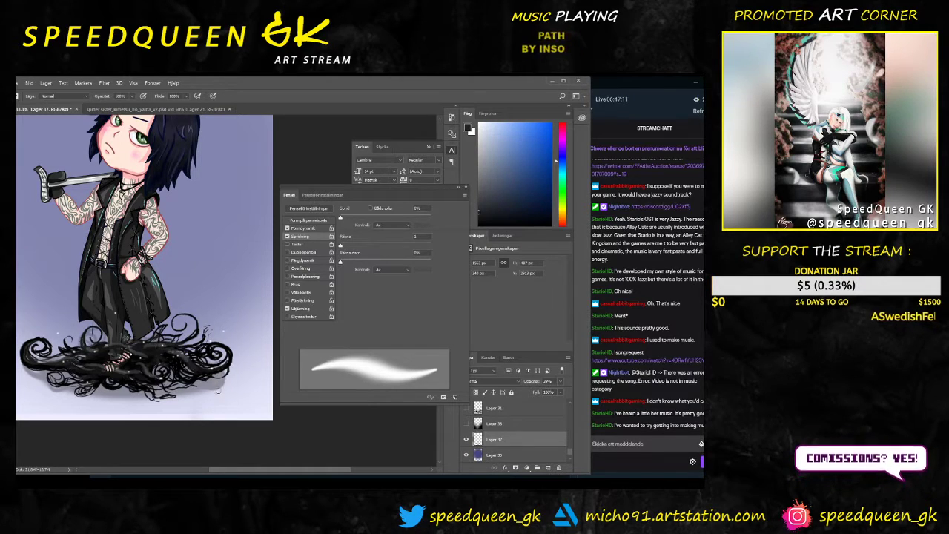
{"action": "right_click", "coordinate": [218, 388]}
{"action": "left_click_drag", "start_coordinate": [276, 389], "coordinate": [285, 390]}
{"action": "key", "text": "Return"}
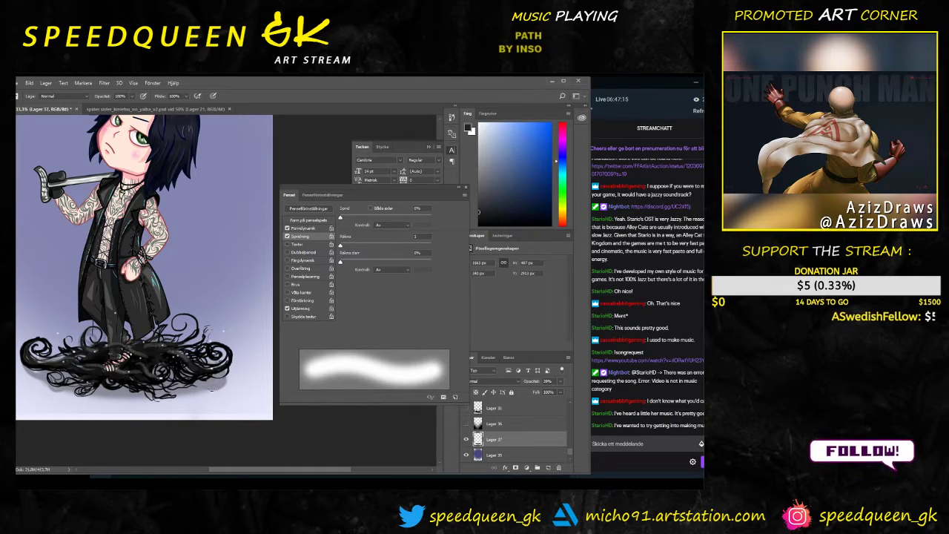
{"action": "key", "text": "bracketleft"}
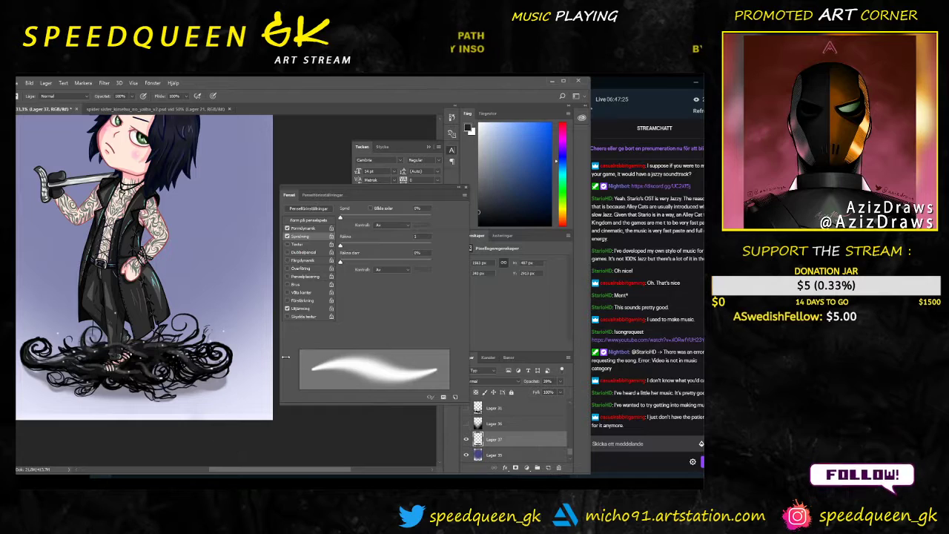
Step: Lower the brush opacity to about 39% and readjust the brush size for softer shadow strokes under the roots
{"action": "key", "text": "3"}
{"action": "key", "text": "6"}
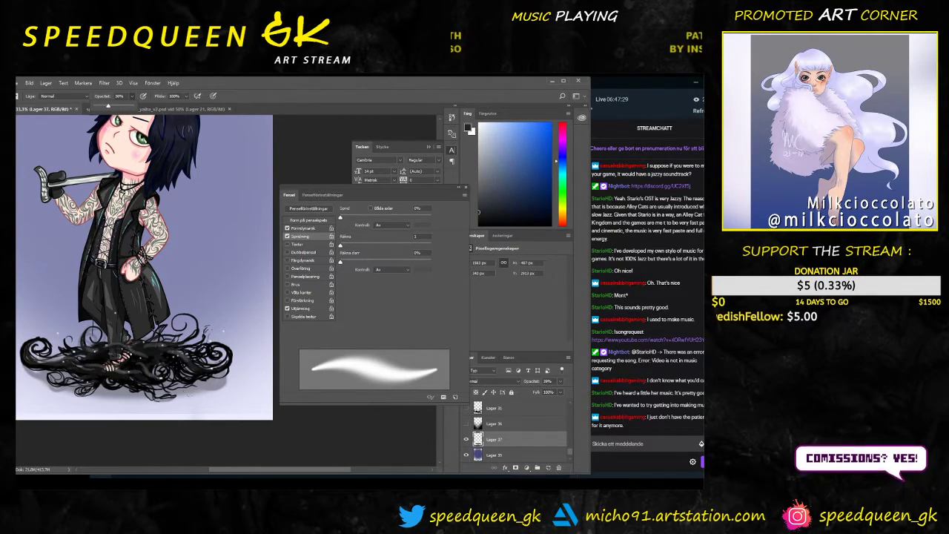
{"action": "key", "text": "]"}
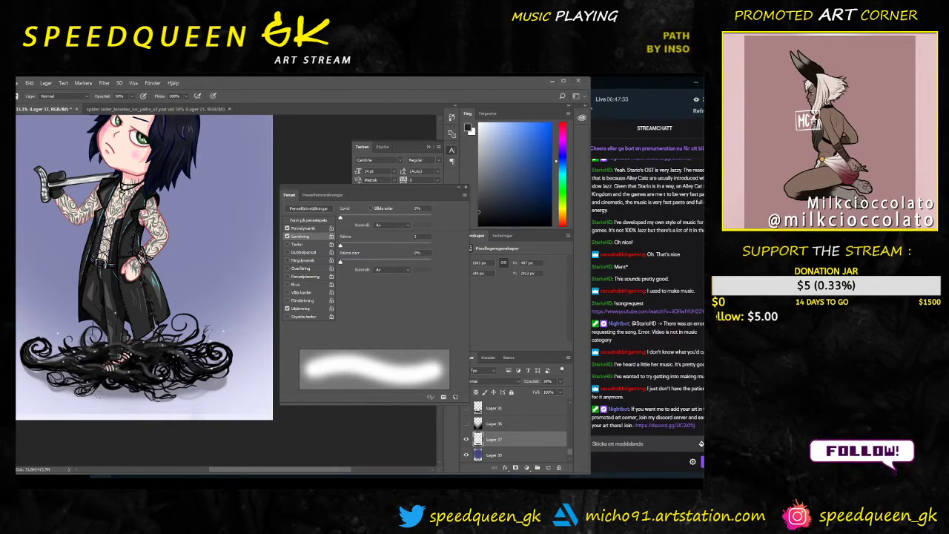
{"action": "key", "text": "bracketleft"}
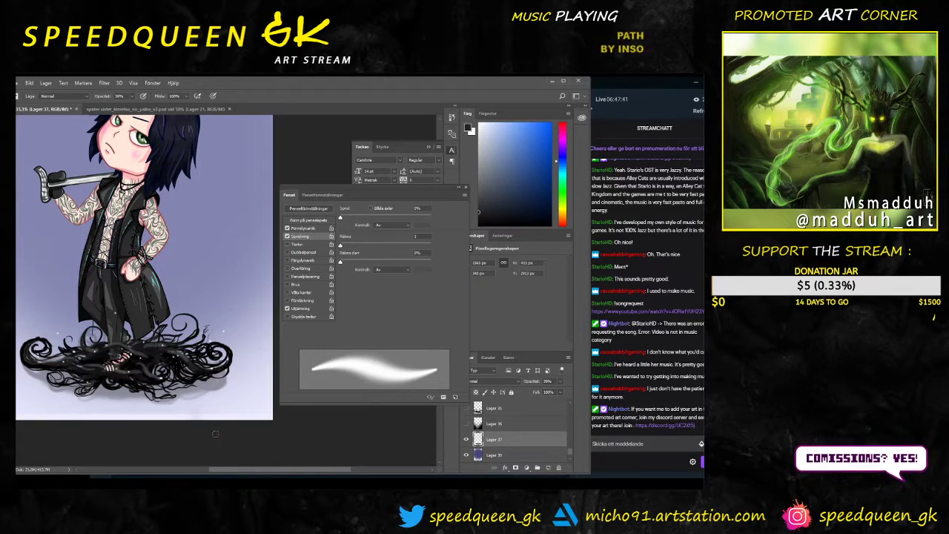
Step: Adjust the soft brush size and extend the shadow beneath the left and right ends of the roots
{"action": "key", "text": "ctrl+minus"}
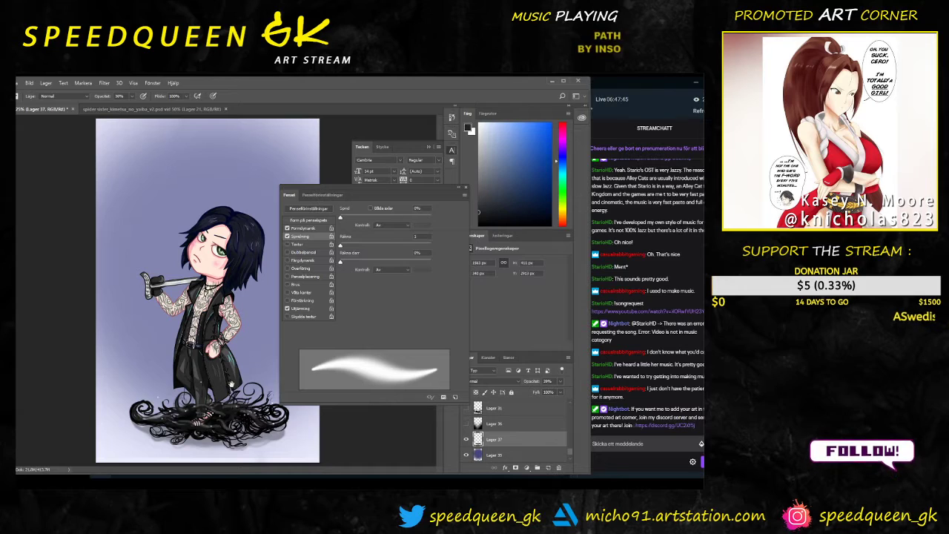
{"action": "key", "text": "ctrl+plus"}
{"action": "left_click_drag", "start_coordinate": [260, 446], "coordinate": [196, 316]}
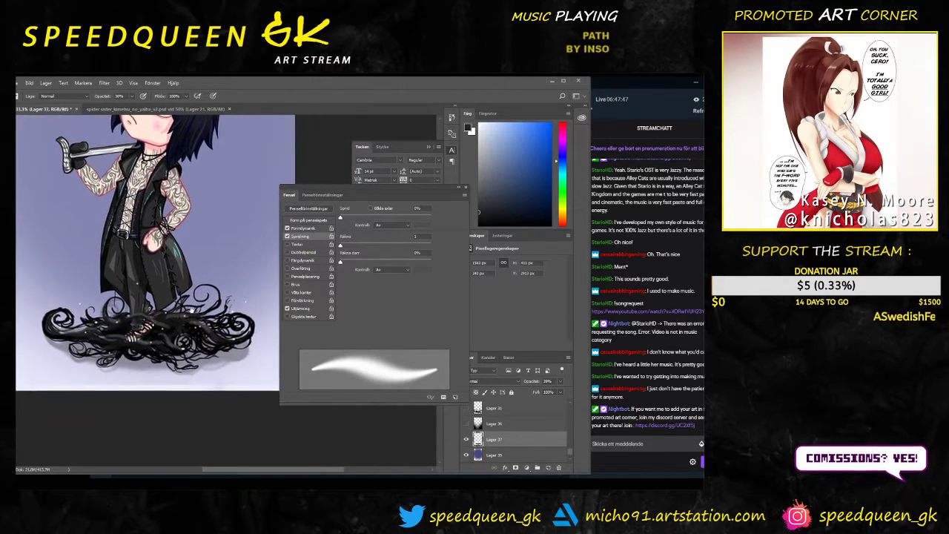
{"action": "right_click", "coordinate": [96, 355]}
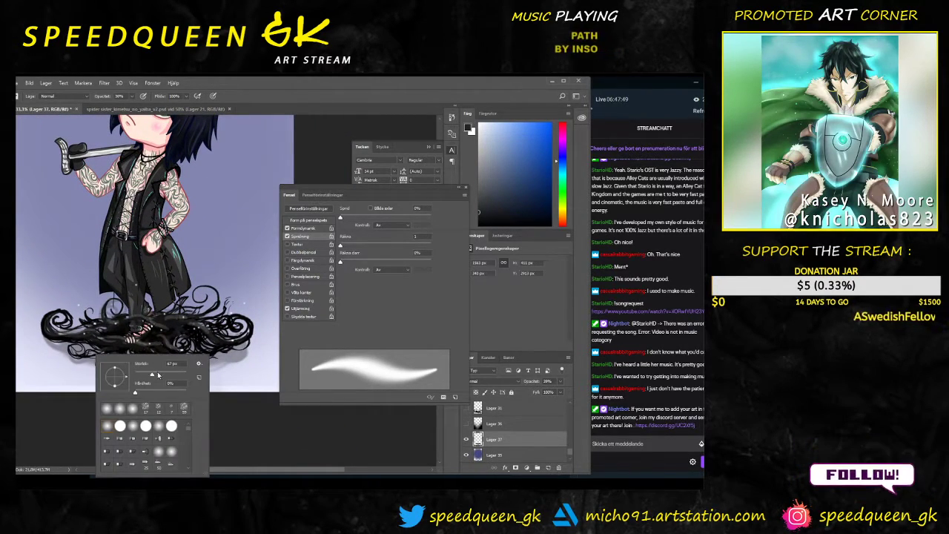
{"action": "left_click", "coordinate": [68, 341]}
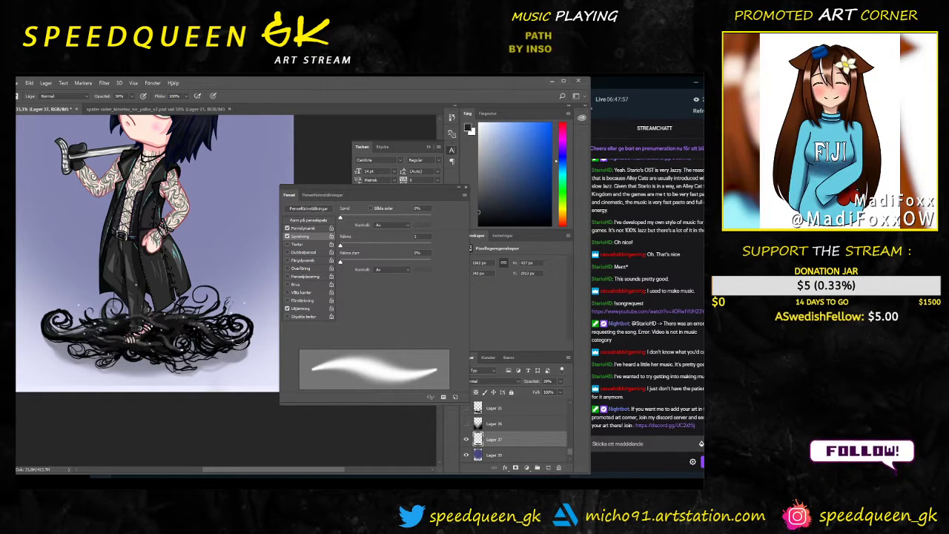
{"action": "left_click_drag", "start_coordinate": [200, 368], "coordinate": [239, 363]}
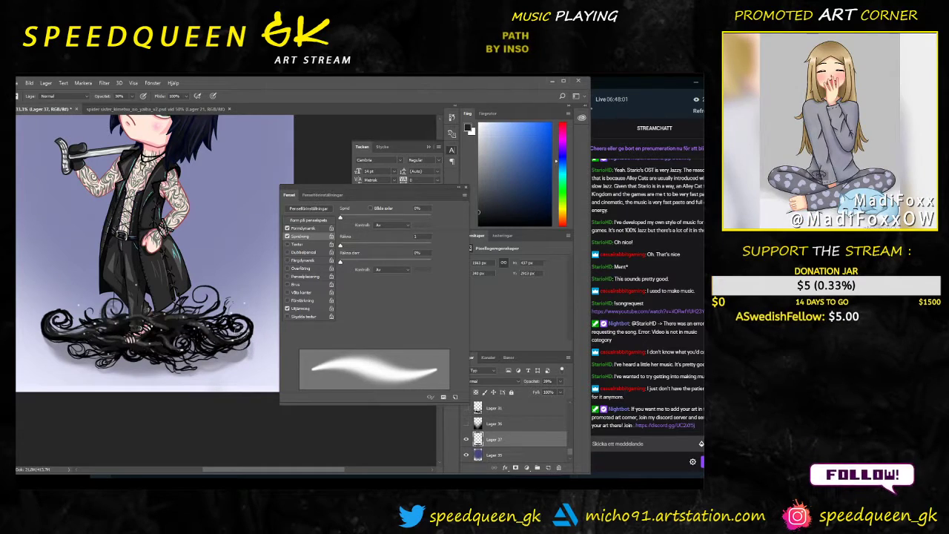
{"action": "mouse_move", "coordinate": [244, 343]}
{"action": "left_mouse_down"}
{"action": "mouse_move", "coordinate": [216, 370]}
{"action": "mouse_move", "coordinate": [179, 378]}
{"action": "left_mouse_up"}
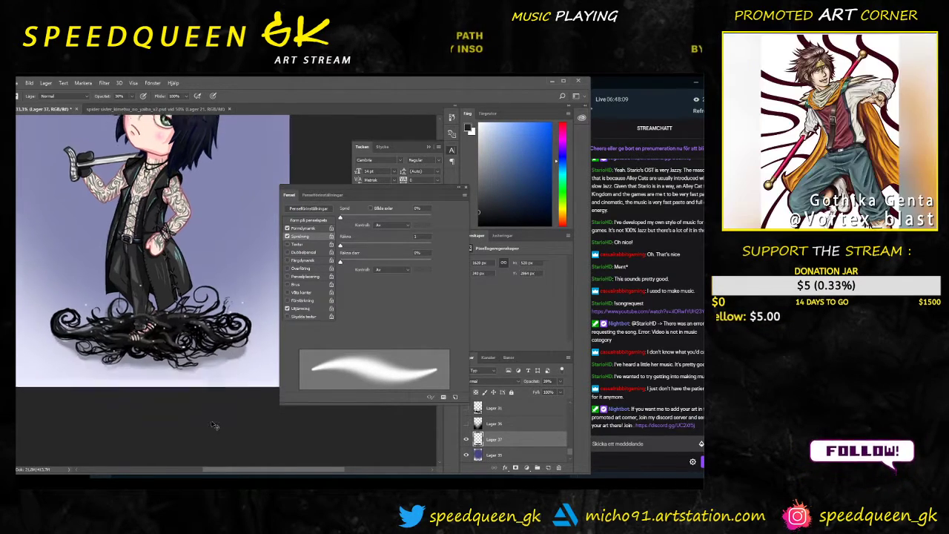
{"action": "key", "text": "ctrl+0"}
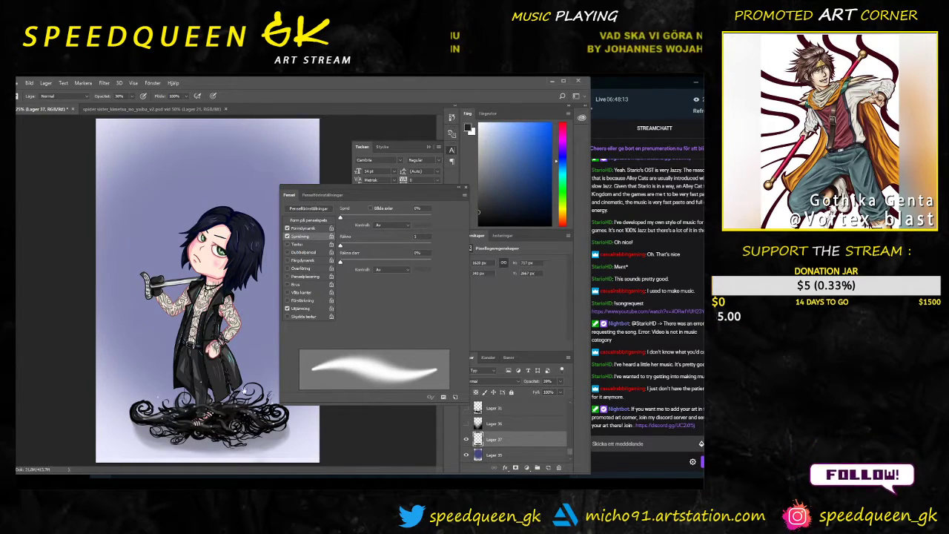
Step: Switch to the Eraser and give it a soft round tip with 0% hardness
{"action": "key", "text": "ctrl+plus"}
{"action": "left_click_drag", "start_coordinate": [242, 435], "coordinate": [201, 323]}
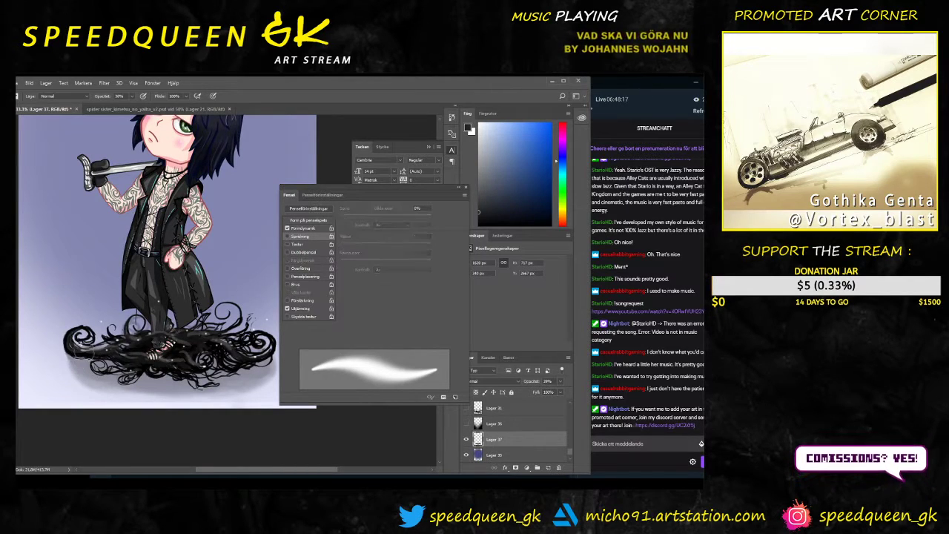
{"action": "key", "text": "e"}
{"action": "double_click", "coordinate": [141, 387]}
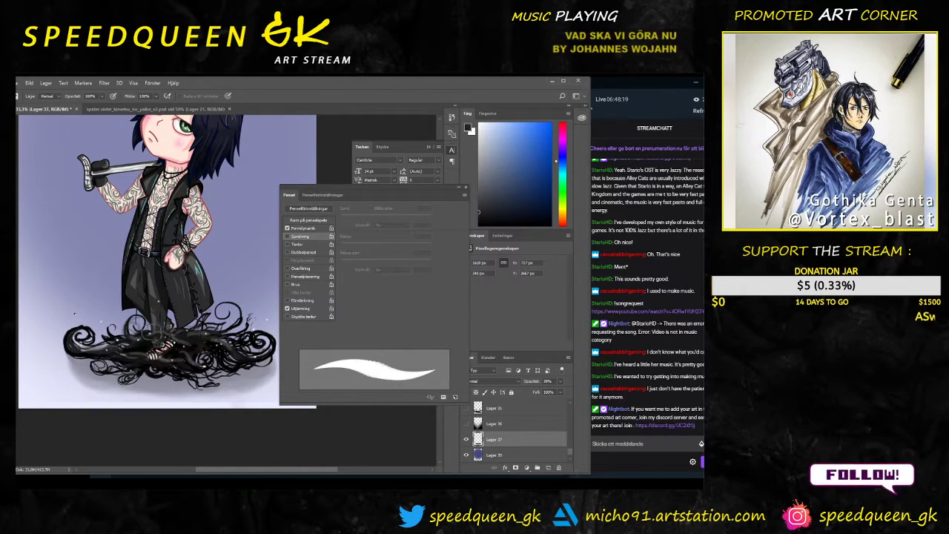
{"action": "right_click", "coordinate": [74, 313]}
{"action": "left_click", "coordinate": [119, 291]}
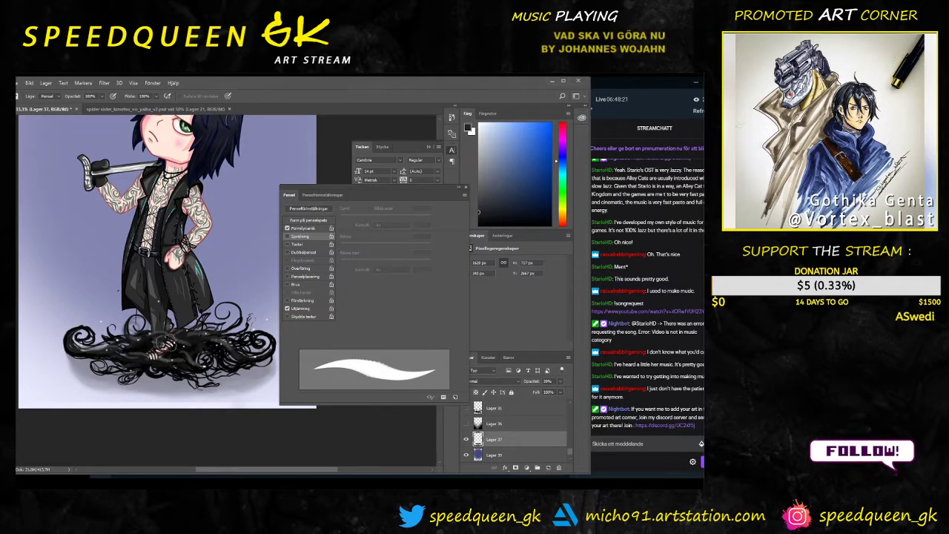
{"action": "right_click", "coordinate": [169, 344]}
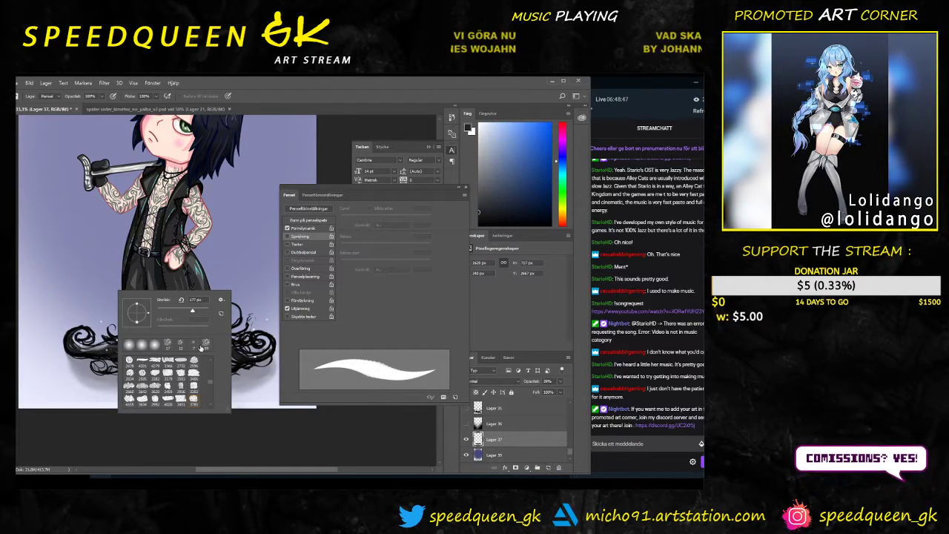
{"action": "scroll", "coordinate": [208, 404], "scroll_direction": "down", "scroll_amount": 5}
{"action": "scroll", "coordinate": [214, 393], "scroll_direction": "up", "scroll_amount": 5}
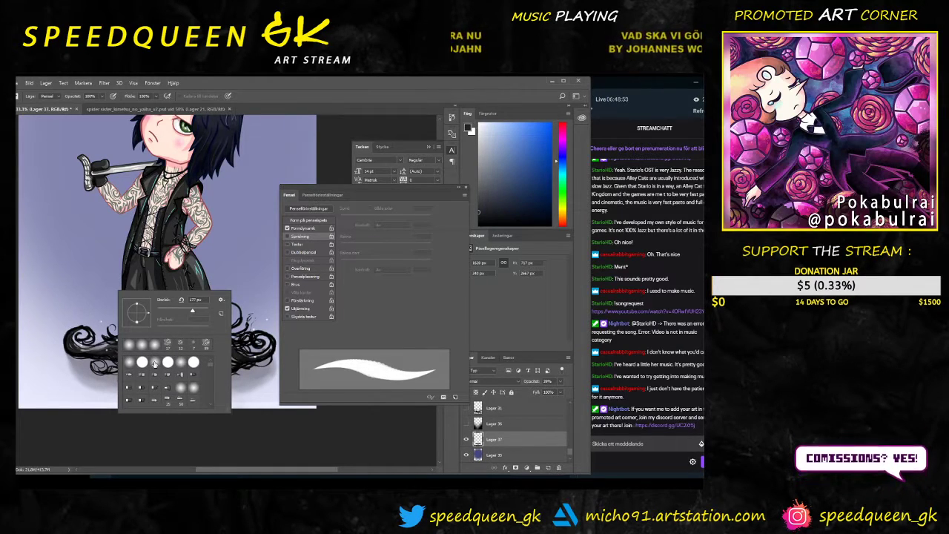
{"action": "left_click", "coordinate": [155, 363]}
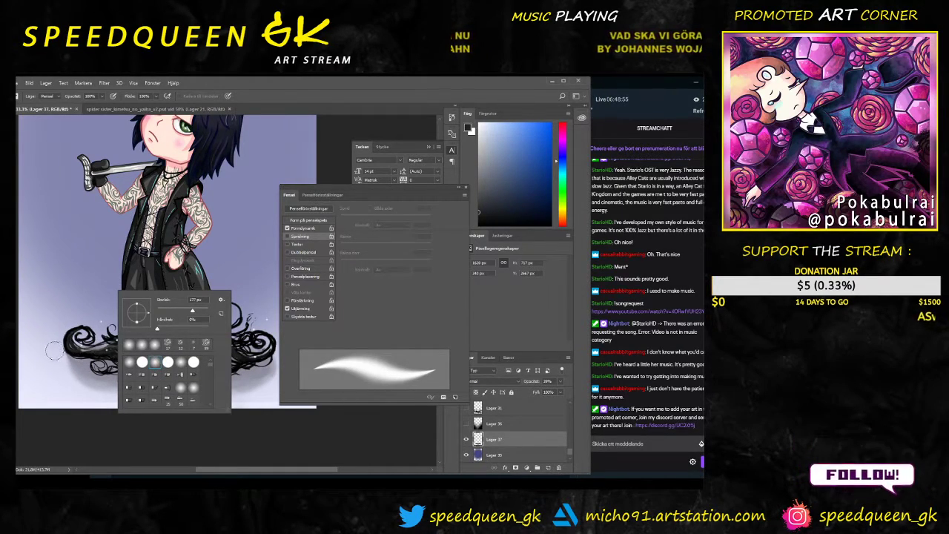
Step: Erase the excess shadow with soft strokes around the left end and lower right edge of the roots
{"action": "left_click", "coordinate": [69, 387]}
{"action": "left_click_drag", "start_coordinate": [69, 370], "coordinate": [99, 390]}
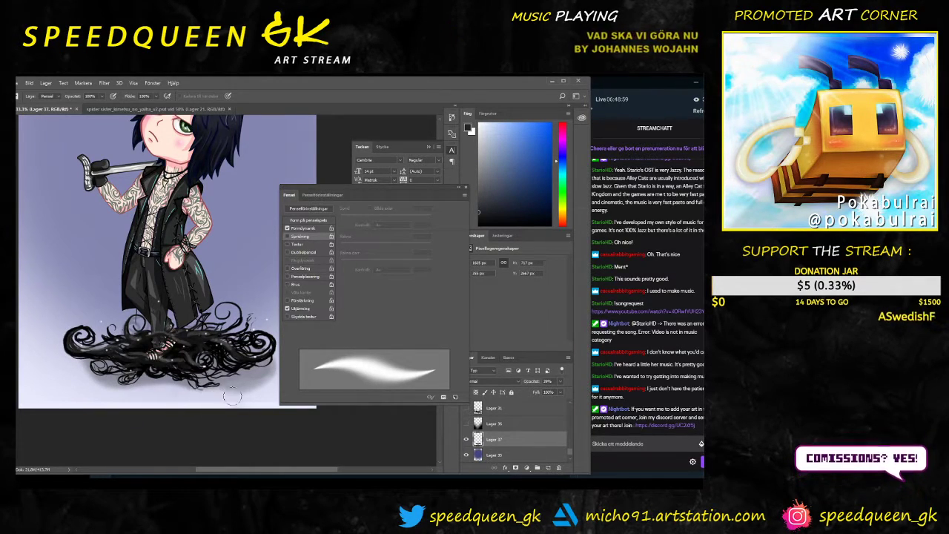
{"action": "mouse_move", "coordinate": [226, 397]}
{"action": "left_mouse_down"}
{"action": "mouse_move", "coordinate": [276, 375]}
{"action": "mouse_move", "coordinate": [247, 416]}
{"action": "left_mouse_up"}
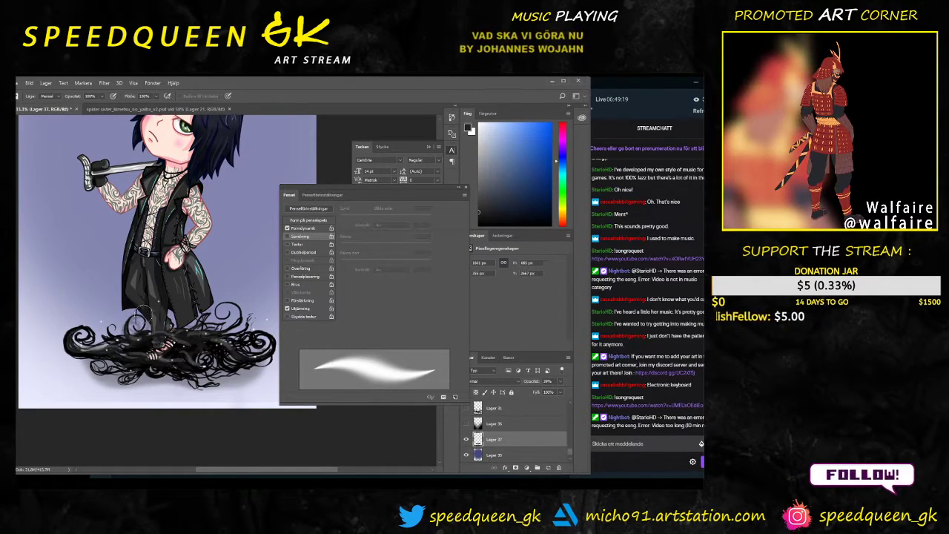
{"action": "key", "text": "ctrl+minus"}
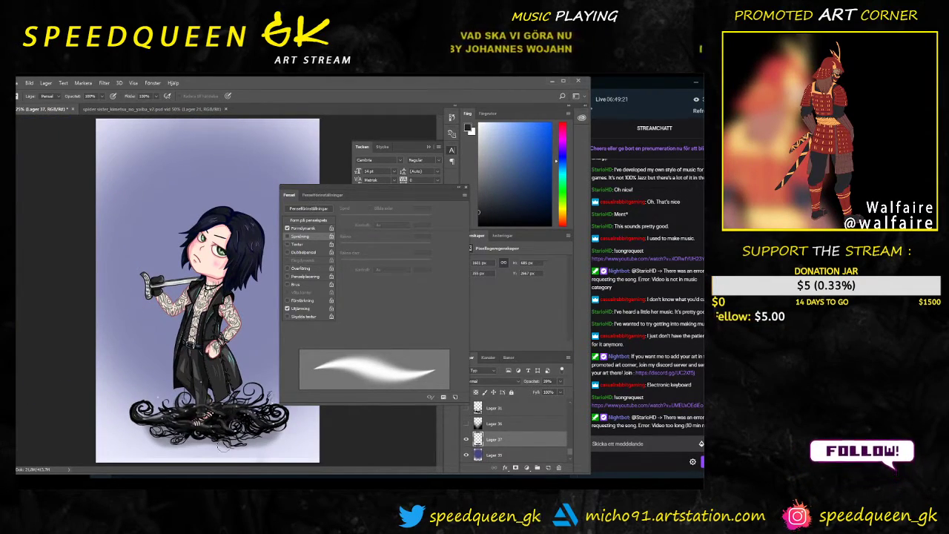
{"action": "key", "text": "ctrl+plus"}
{"action": "left_click_drag", "start_coordinate": [243, 435], "coordinate": [197, 368]}
{"action": "left_click_drag", "start_coordinate": [252, 411], "coordinate": [245, 434]}
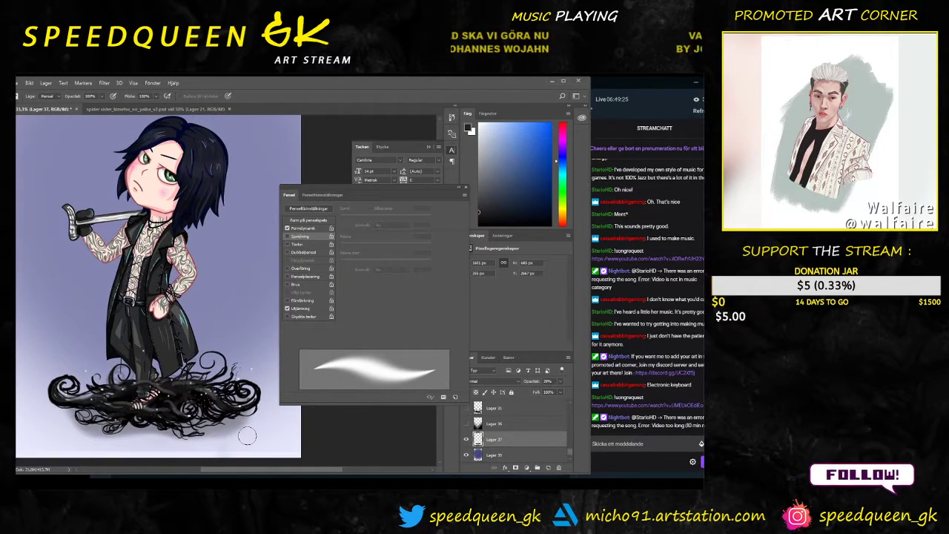
{"action": "key", "text": "ctrl+minus"}
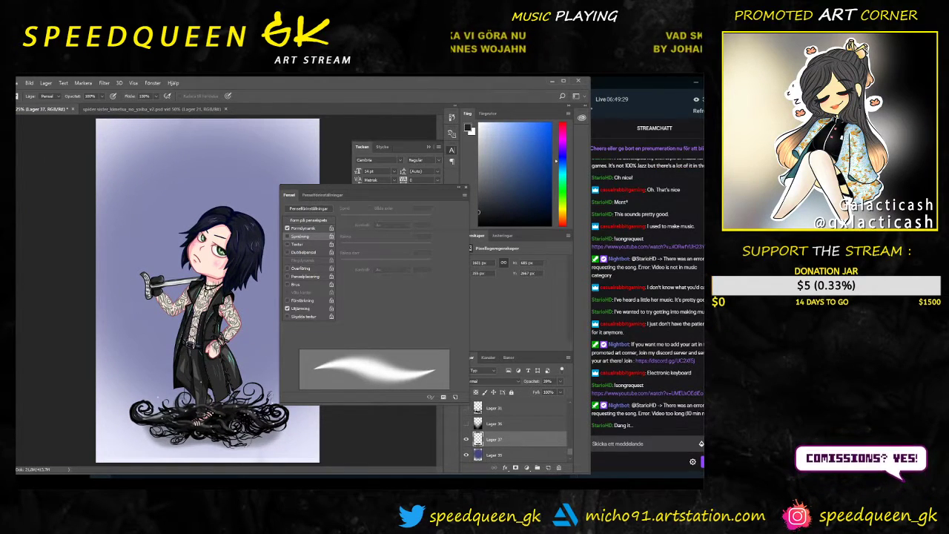
Step: Sample the turquoise accent on the coat as the brush colour, hide the blue-violet backdrop layer Lager 35 and add a new layer above it
{"action": "key", "text": "ctrl+plus"}
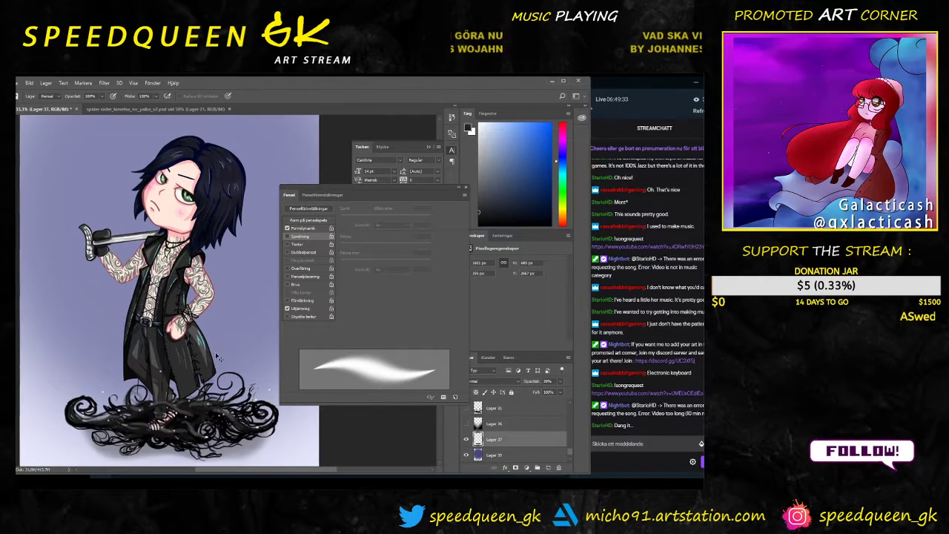
{"action": "key", "text": "ctrl+plus"}
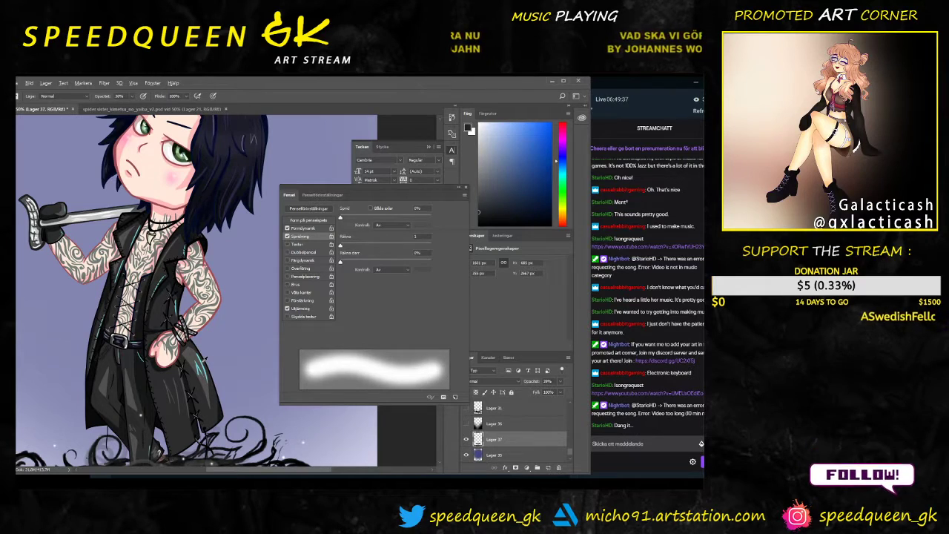
{"action": "left_click", "coordinate": [204, 359], "text": "alt"}
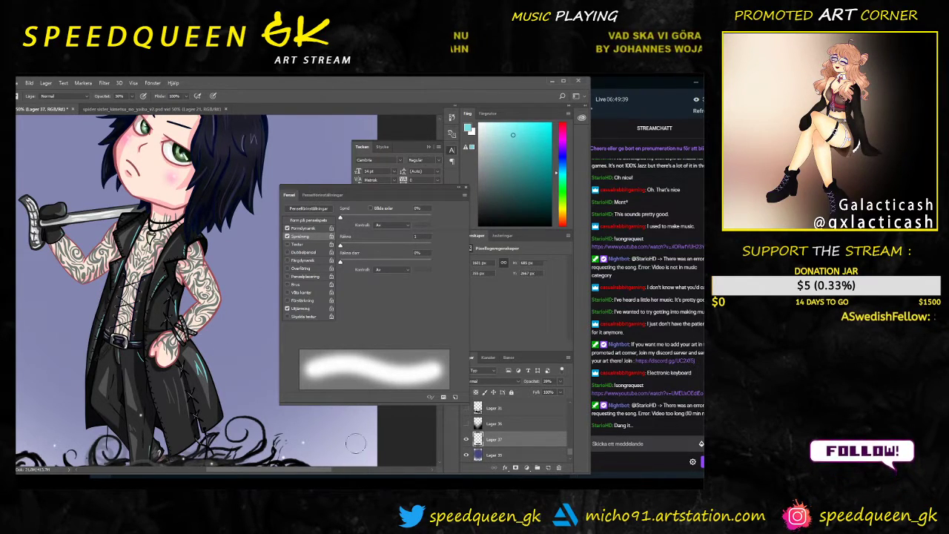
{"action": "key", "text": "ctrl+minus"}
{"action": "left_click", "coordinate": [495, 454]}
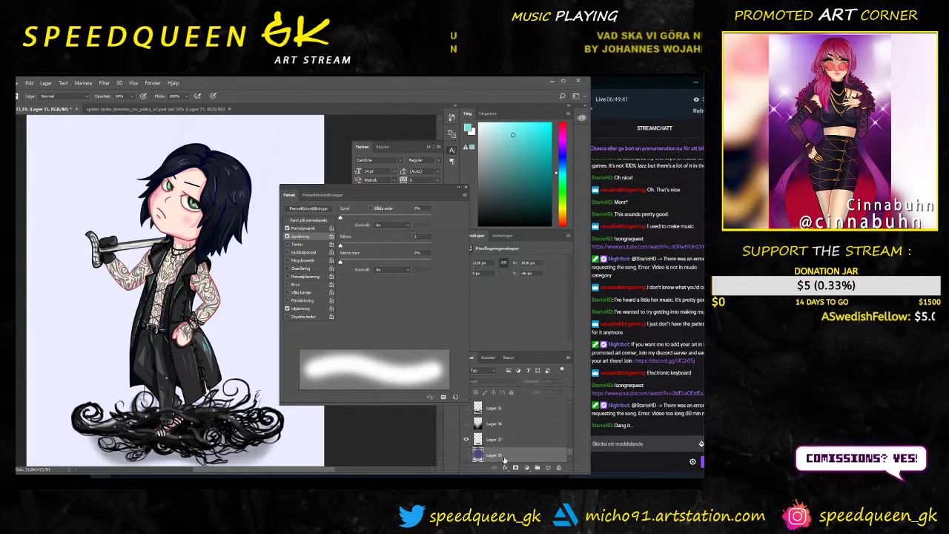
{"action": "left_click", "coordinate": [547, 468]}
{"action": "key", "text": "ctrl+minus"}
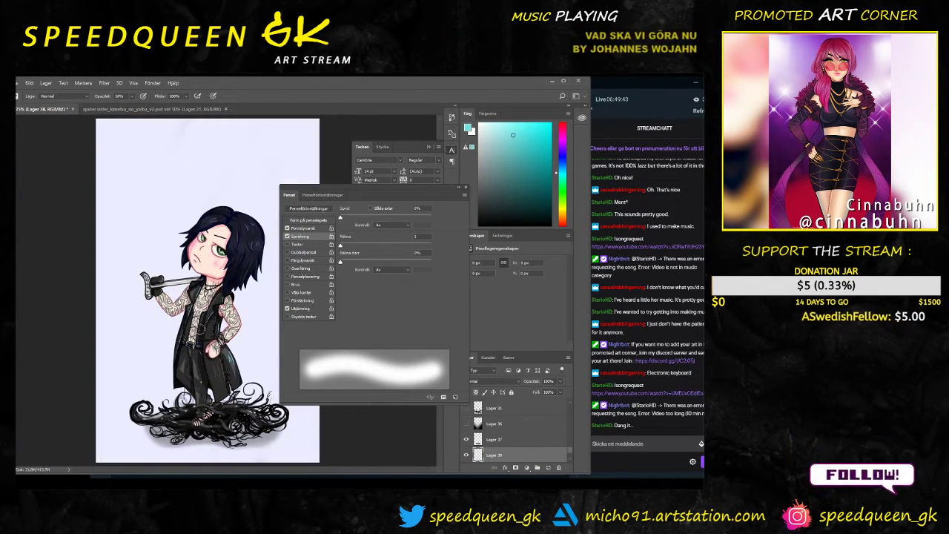
Step: Collapse the brush settings, greatly enlarge the soft brush and paint a turquoise glow behind the character, redoing the first attempt
{"action": "left_click", "coordinate": [459, 187]}
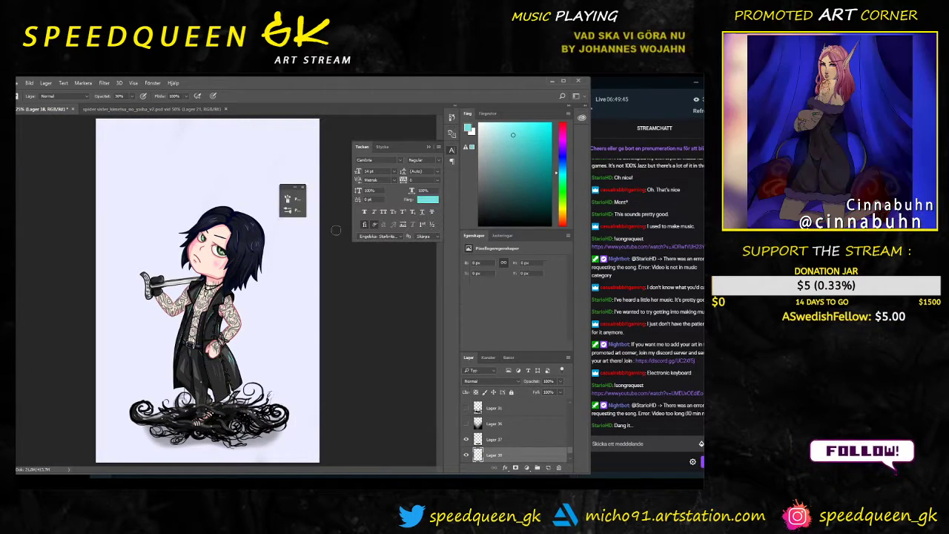
{"action": "right_click", "coordinate": [256, 309]}
{"action": "left_click_drag", "start_coordinate": [326, 329], "coordinate": [347, 330]}
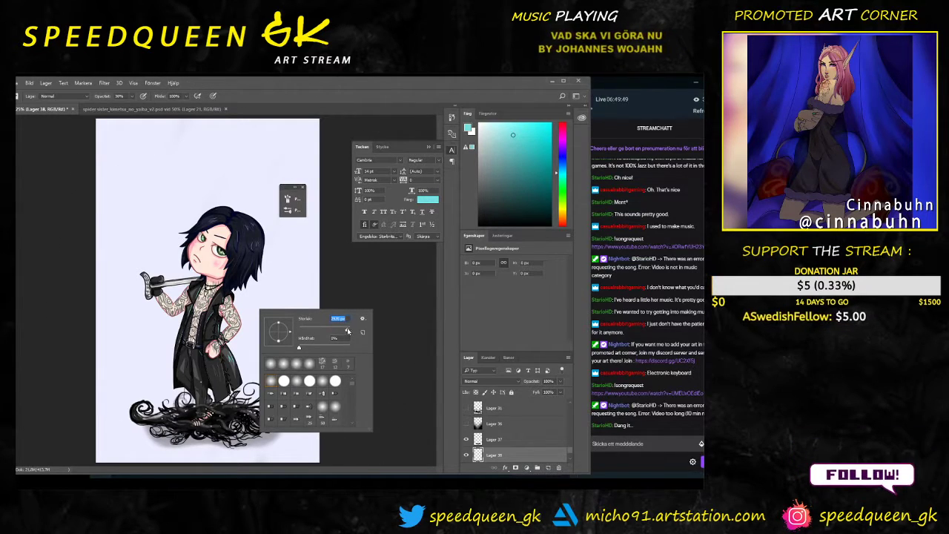
{"action": "key", "text": "Return"}
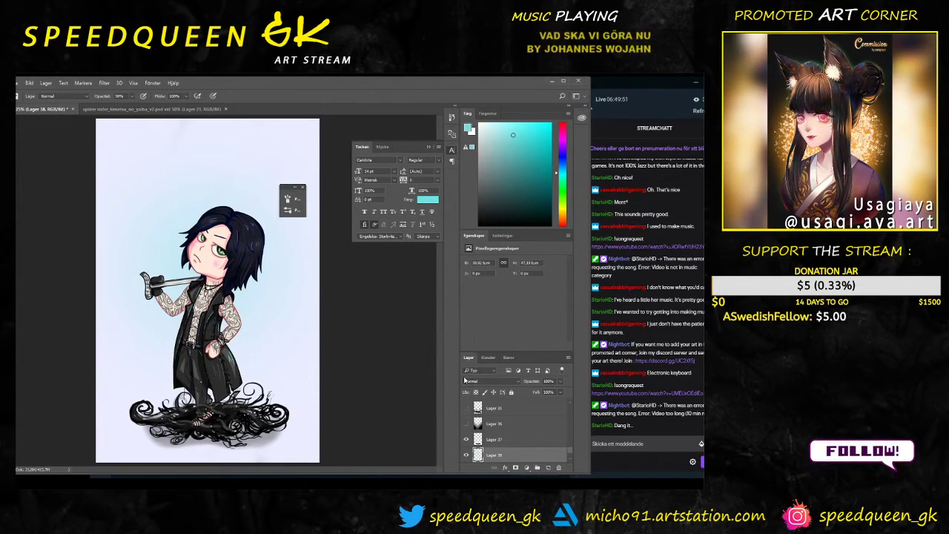
{"action": "key", "text": "ctrl+z"}
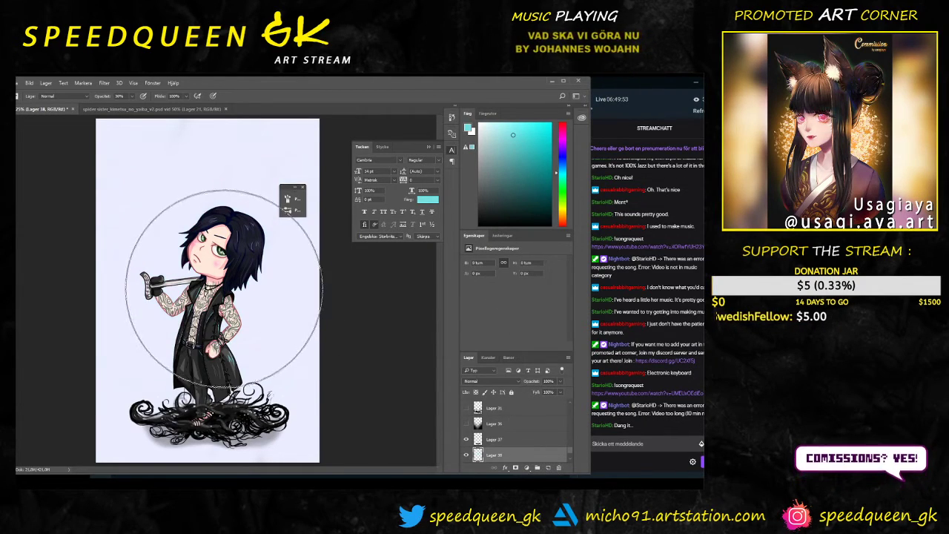
{"action": "left_click", "coordinate": [206, 267]}
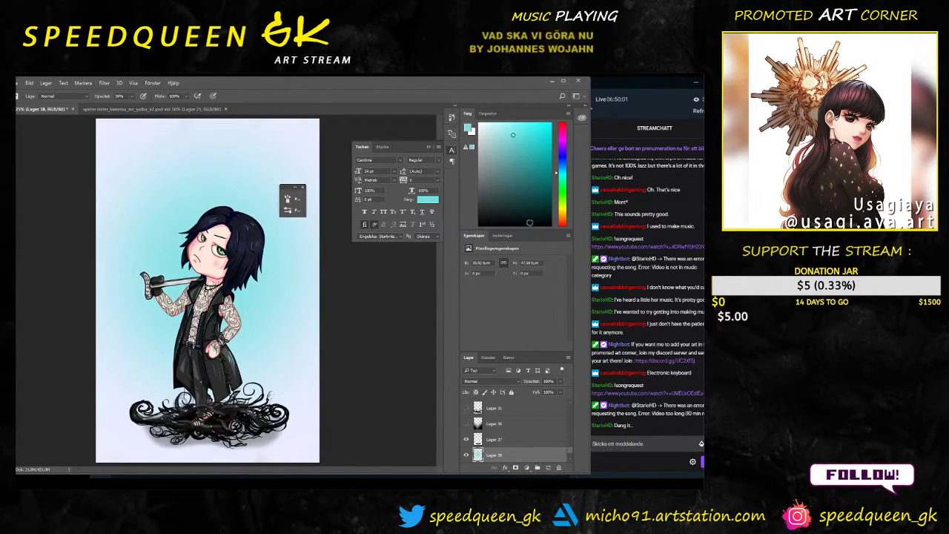
Step: Try a soft purple glow in the upper right corner of the backdrop and undo it
{"action": "left_click", "coordinate": [561, 143]}
{"action": "left_click", "coordinate": [295, 140]}
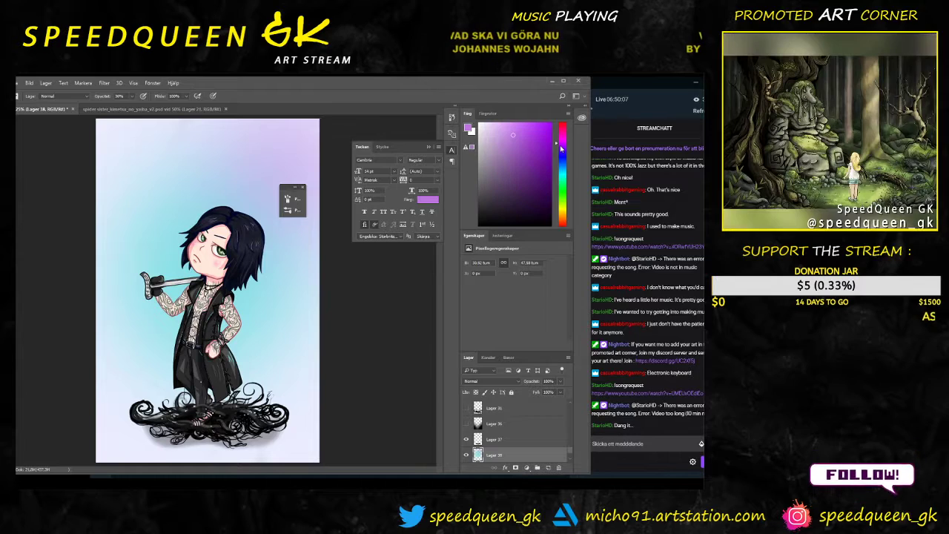
{"action": "key", "text": "ctrl+z"}
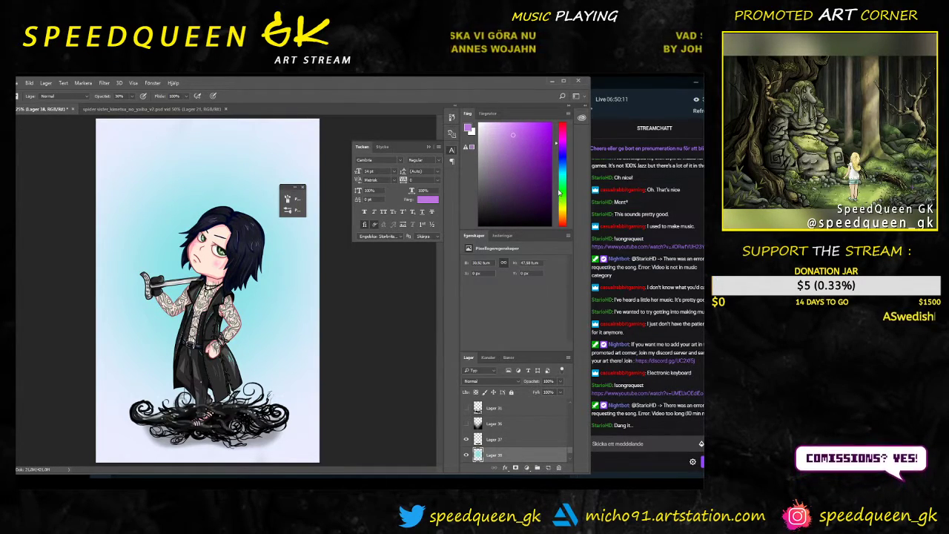
Step: Try a soft green glow in the upper right corner and a pinkish-purple glow in the upper left corner of the backdrop
{"action": "left_click", "coordinate": [559, 193]}
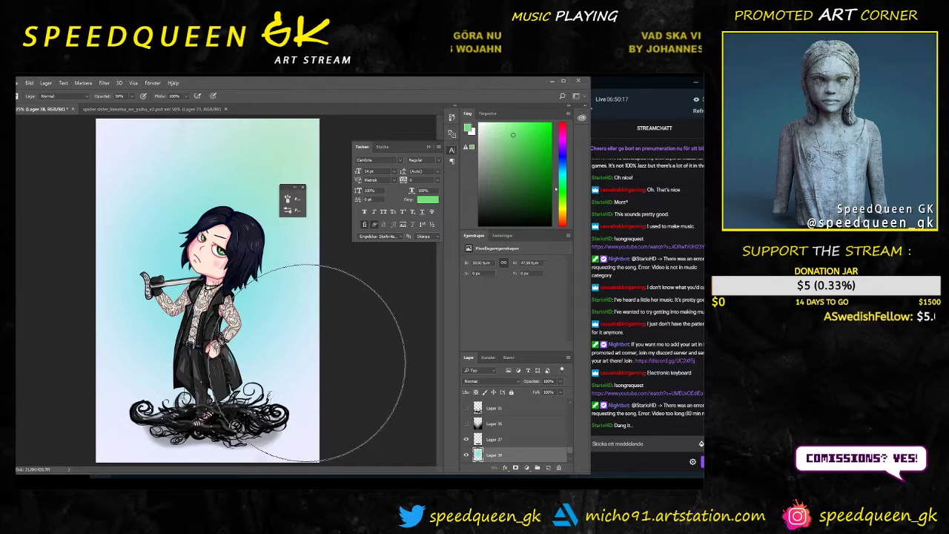
{"action": "key", "text": "ctrl+minus"}
{"action": "key", "text": "ctrl+plus"}
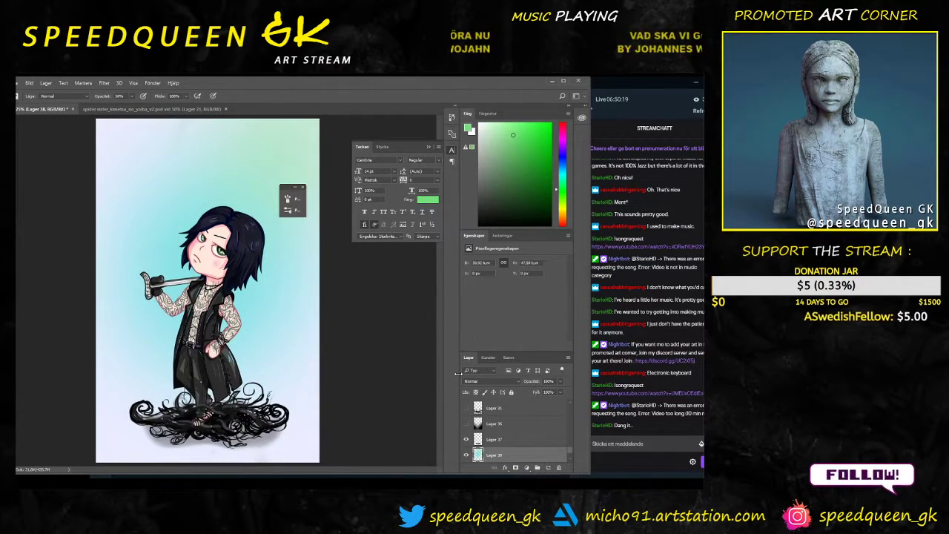
{"action": "left_click", "coordinate": [562, 141]}
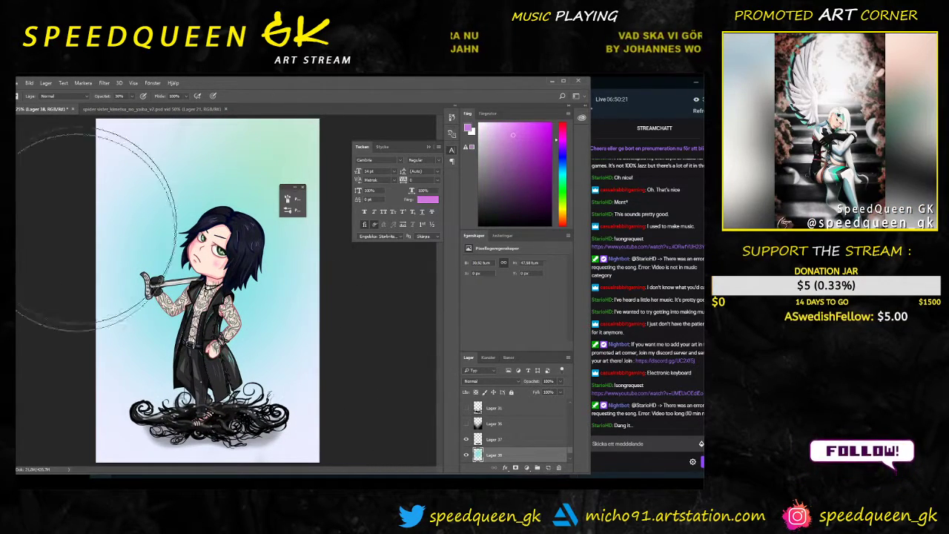
{"action": "left_click", "coordinate": [68, 391]}
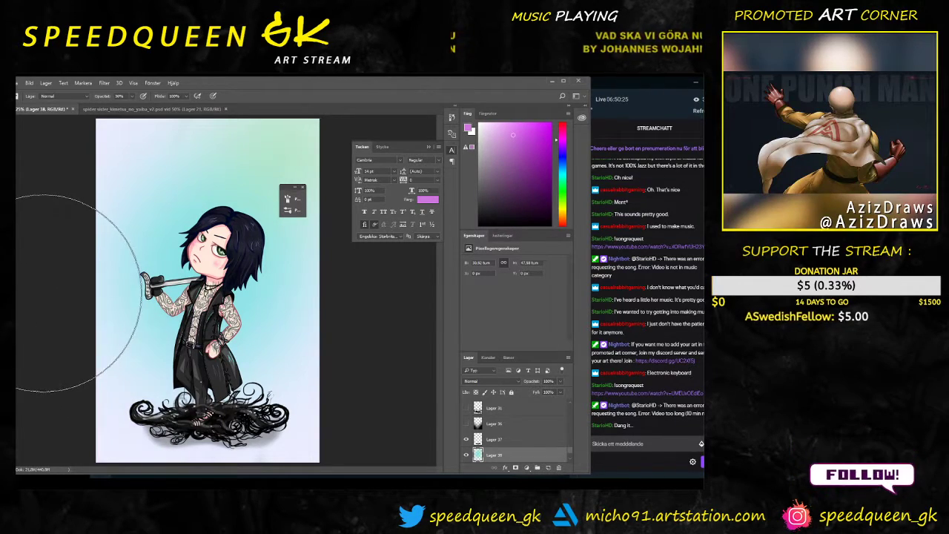
{"action": "left_click", "coordinate": [56, 175]}
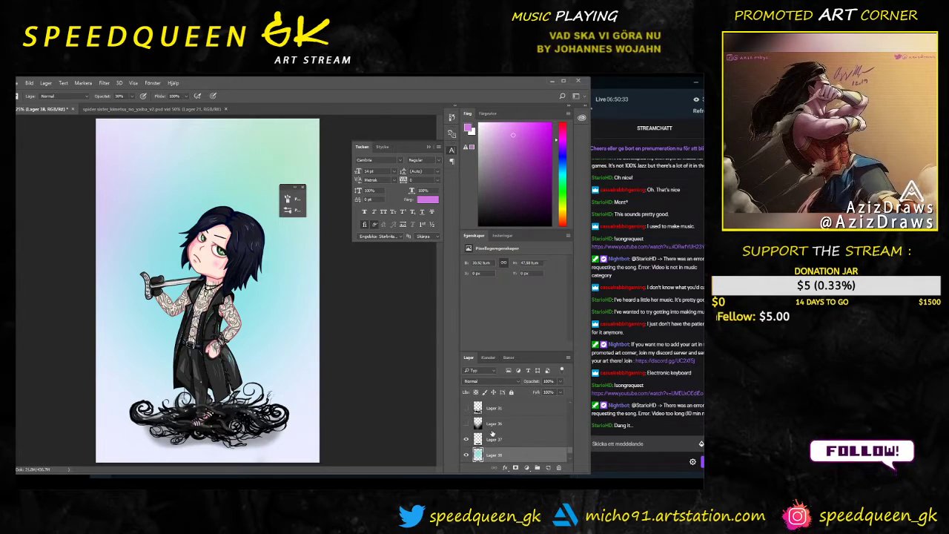
Step: Move the small floating panel off the artwork so the whole backdrop is unobstructed
{"action": "scroll", "coordinate": [492, 434], "scroll_direction": "down", "scroll_amount": 2}
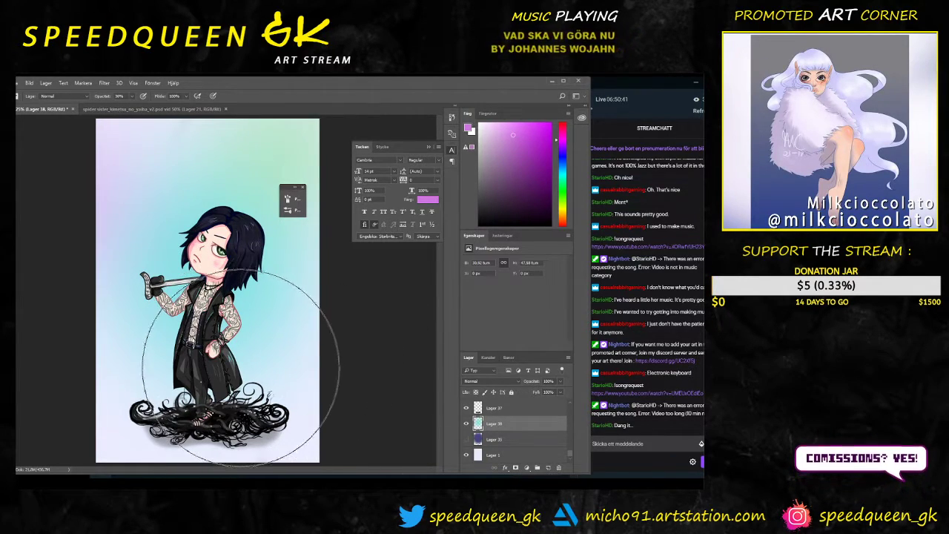
{"action": "key", "text": "ctrl+minus"}
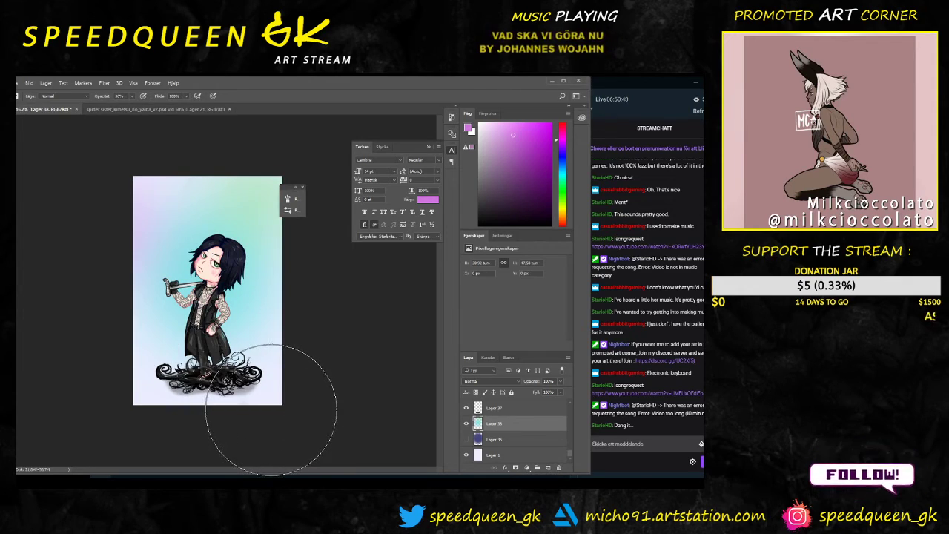
{"action": "mouse_move", "coordinate": [286, 191]}
{"action": "left_mouse_down"}
{"action": "mouse_move", "coordinate": [410, 287]}
{"action": "mouse_move", "coordinate": [410, 258]}
{"action": "left_mouse_up"}
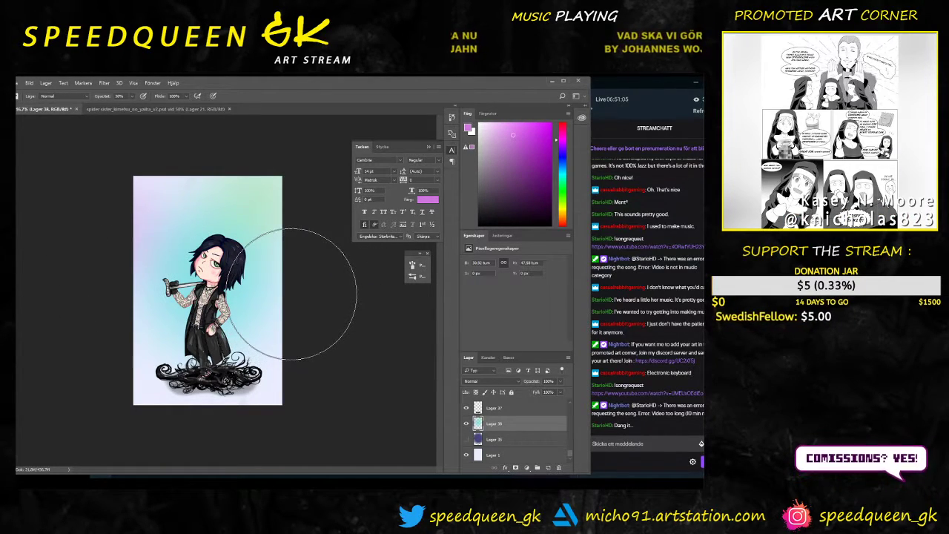
Step: Undo the green and purple glows in the upper corners, keeping only the turquoise glow
{"action": "key", "text": "ctrl+alt+z"}
{"action": "key", "text": "ctrl+alt+z"}
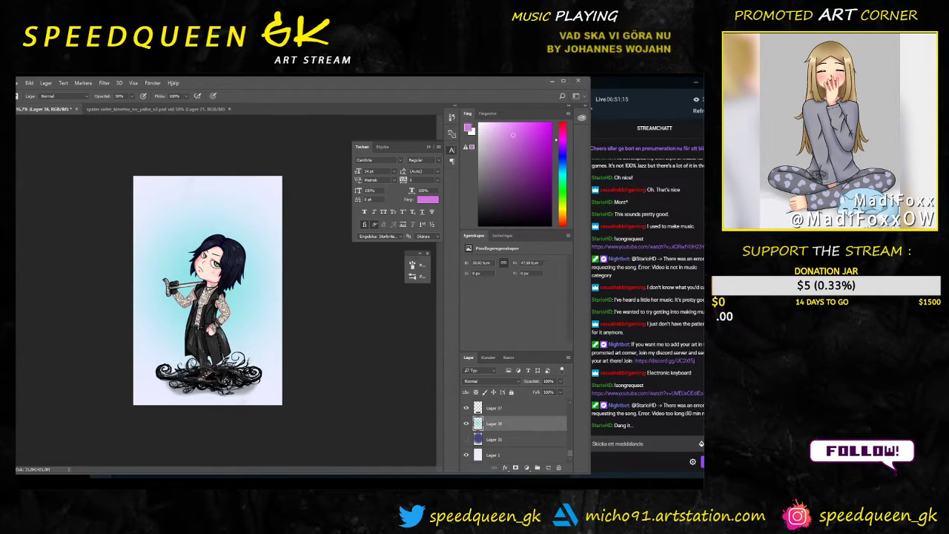
{"action": "key", "text": "ctrl+plus"}
{"action": "key", "text": "ctrl+minus"}
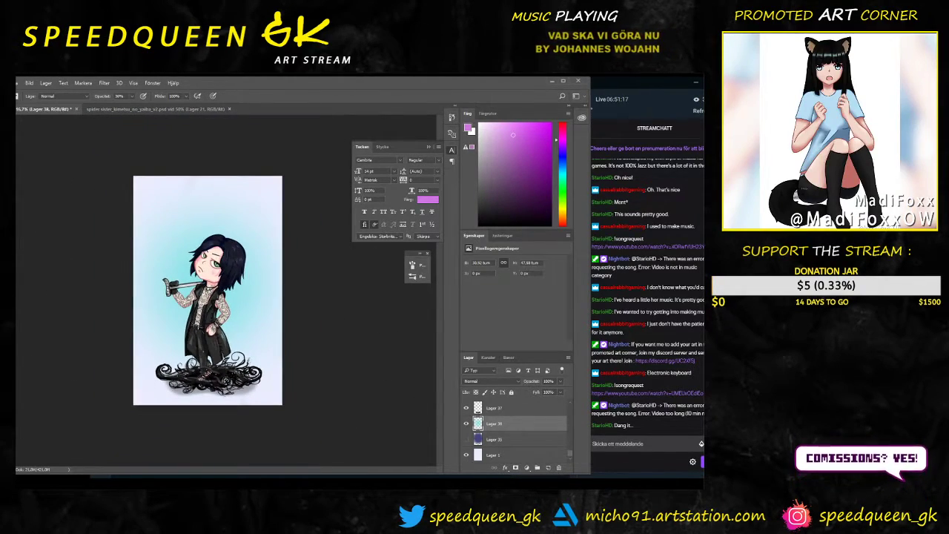
Step: Crop the canvas slightly tighter around the character with a rectangular selection and save the document
{"action": "key", "text": "m"}
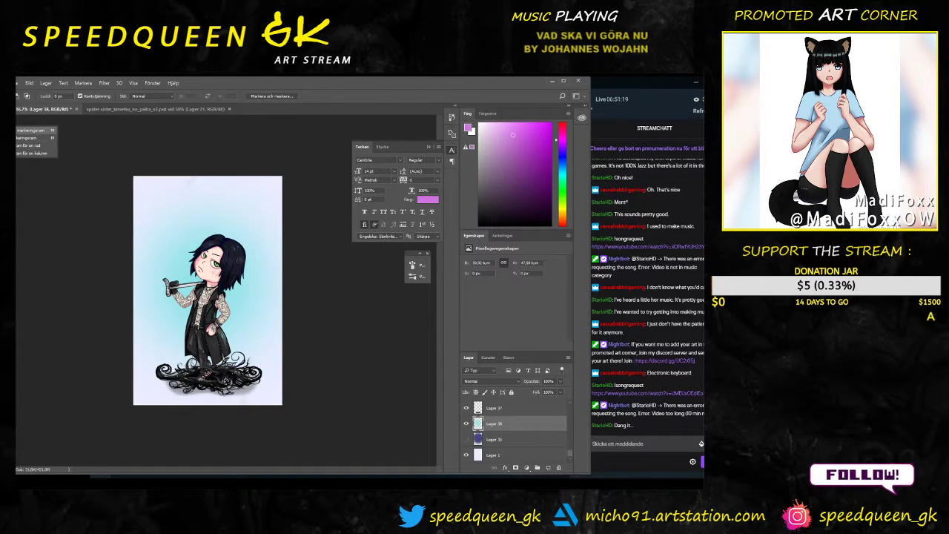
{"action": "left_click_drag", "start_coordinate": [145, 196], "coordinate": [276, 424]}
{"action": "left_click", "coordinate": [31, 83]}
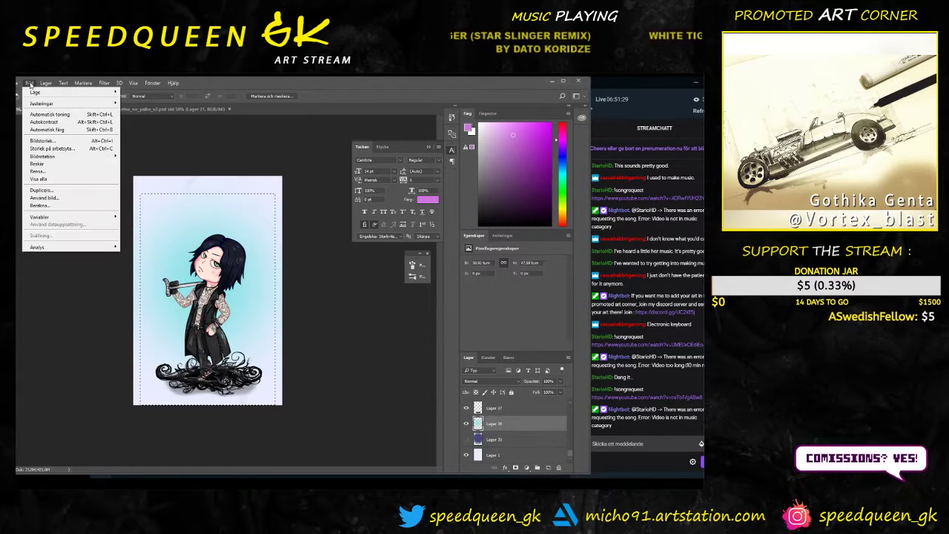
{"action": "key", "text": "Escape"}
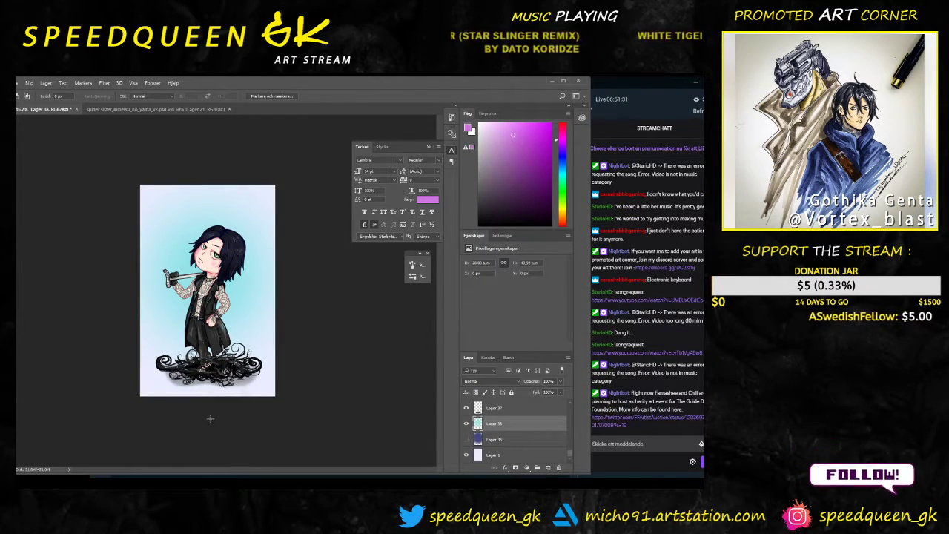
{"action": "key", "text": "ctrl+plus"}
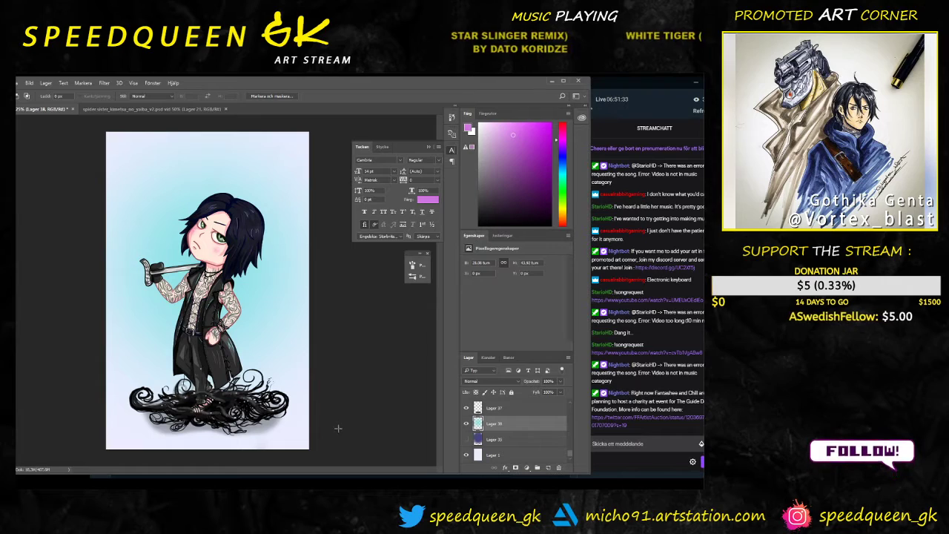
{"action": "key", "text": "ctrl+s"}
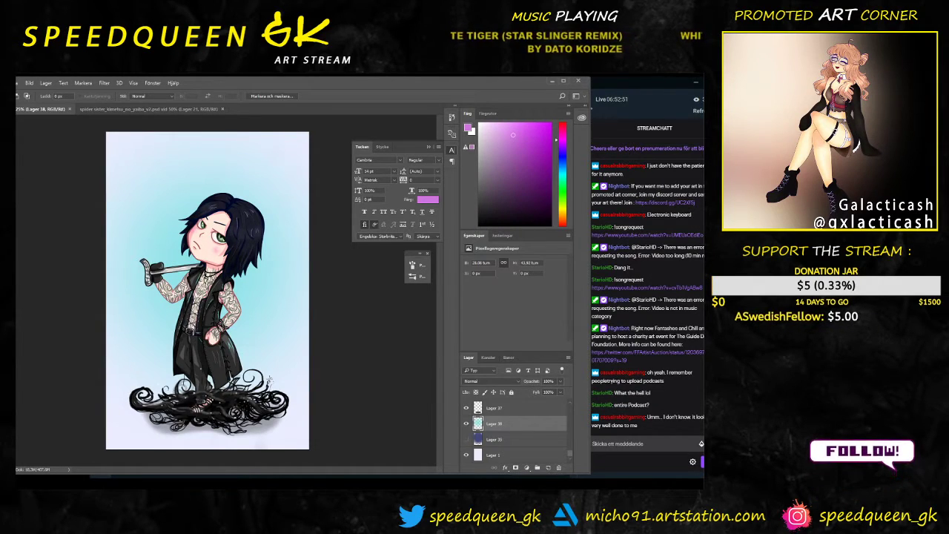
Step: Examine the character's face, tattoos and coat up close, and review the whole cropped illustration
{"action": "key", "text": "ctrl+plus"}
{"action": "key", "text": "ctrl+plus"}
{"action": "key", "text": "ctrl+plus"}
{"action": "key", "text": "ctrl+plus"}
{"action": "key", "text": "ctrl+plus"}
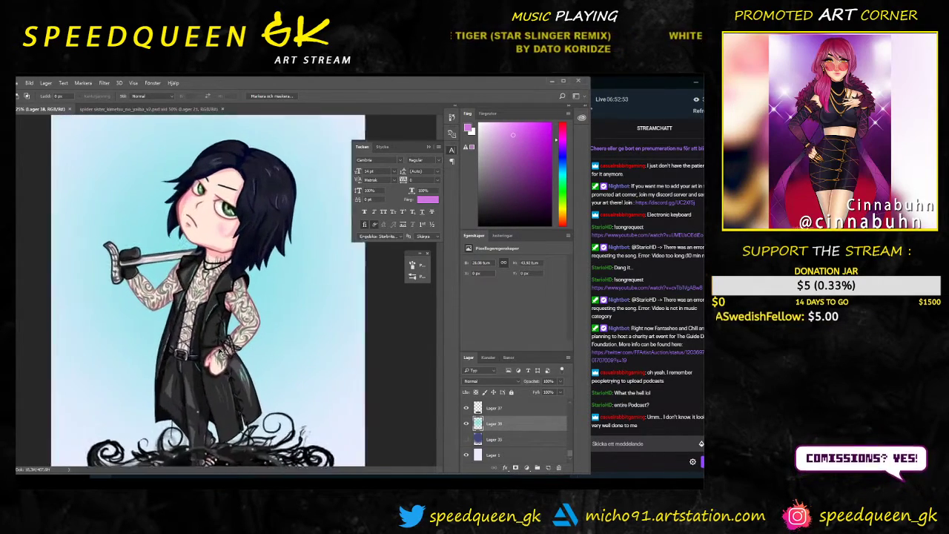
{"action": "scroll", "coordinate": [220, 351], "scroll_direction": "up", "scroll_amount": 2}
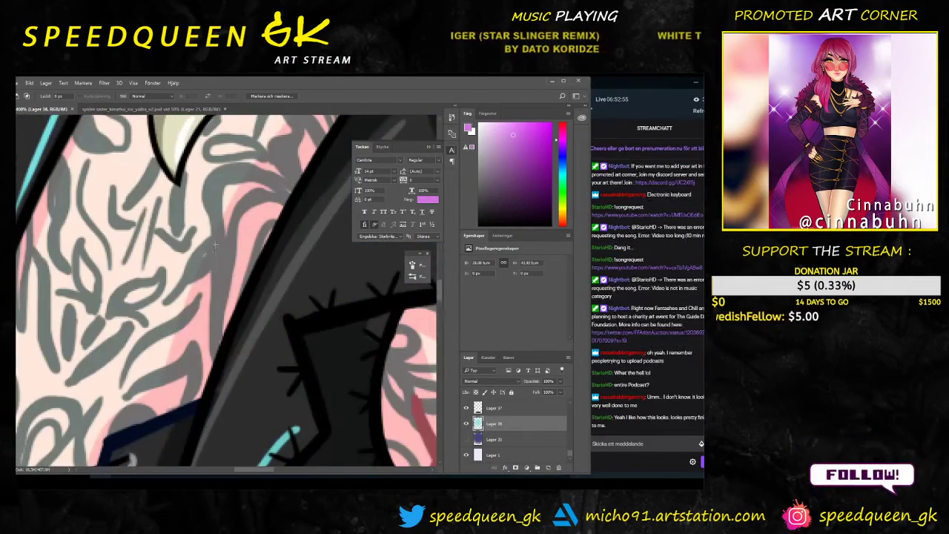
{"action": "scroll", "coordinate": [263, 345], "scroll_direction": "down", "scroll_amount": 6}
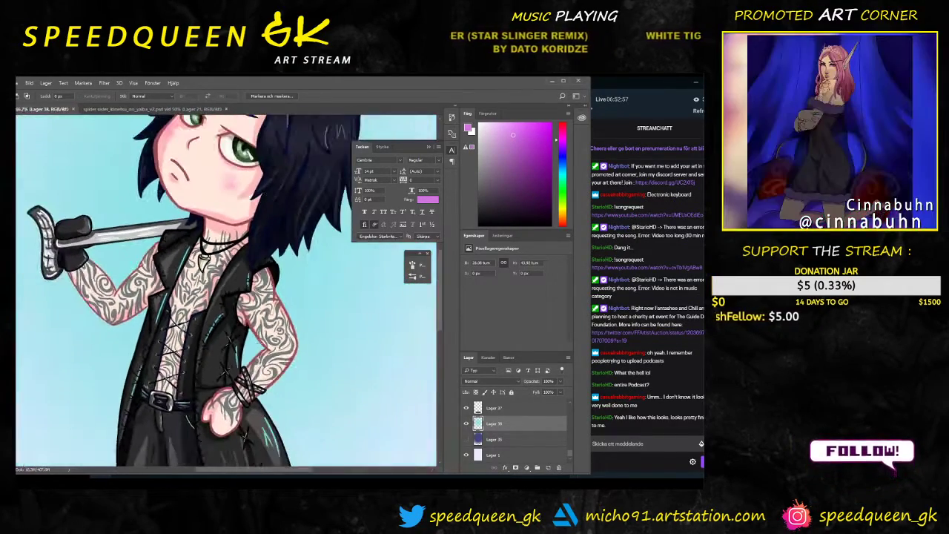
{"action": "scroll", "coordinate": [256, 339], "scroll_direction": "down", "scroll_amount": 3}
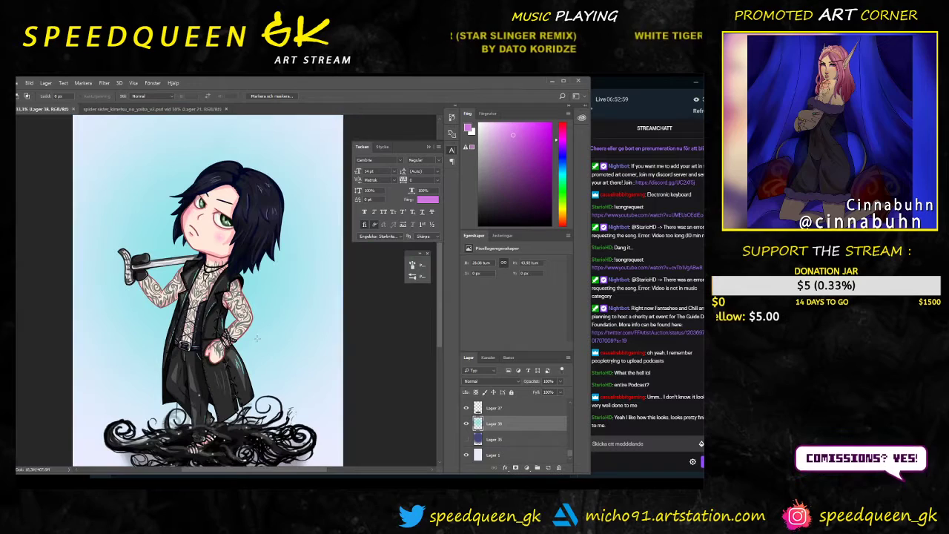
{"action": "scroll", "coordinate": [257, 338], "scroll_direction": "down", "scroll_amount": 1}
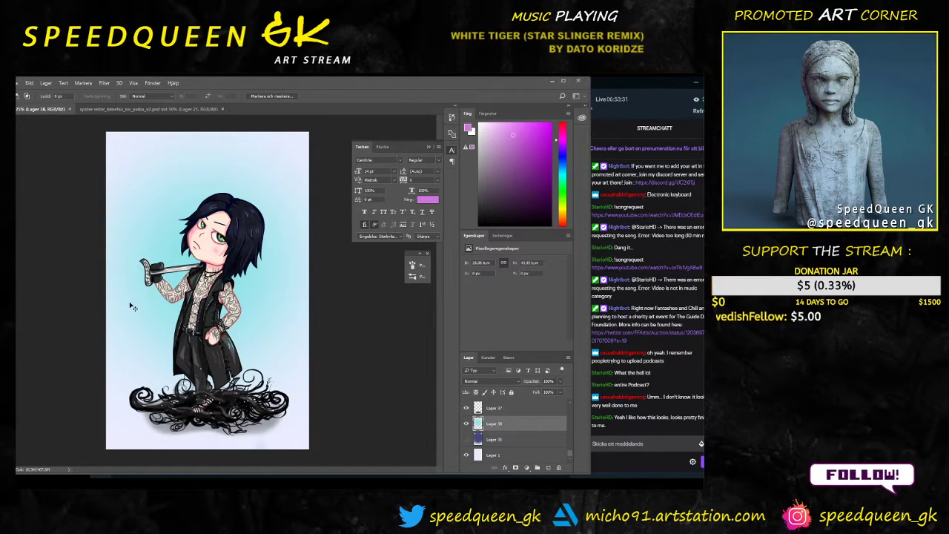
Step: Start opening another file and look through the contents of the wip folder
{"action": "left_click", "coordinate": [19, 83]}
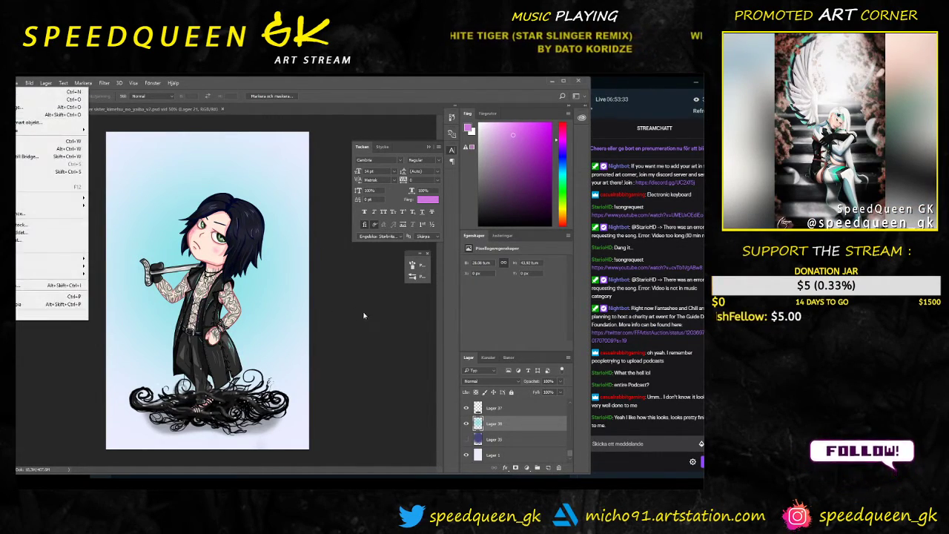
{"action": "left_click", "coordinate": [361, 341]}
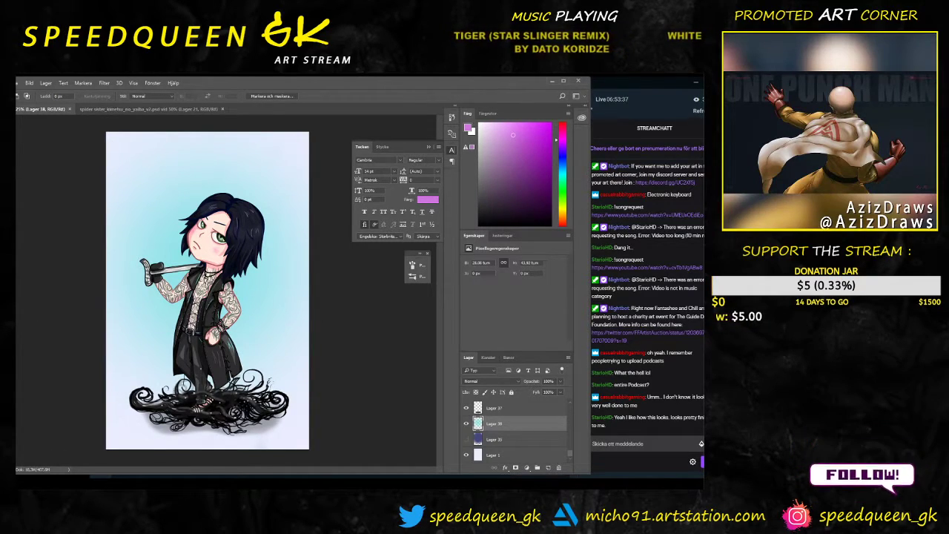
{"action": "key", "text": "alt+a"}
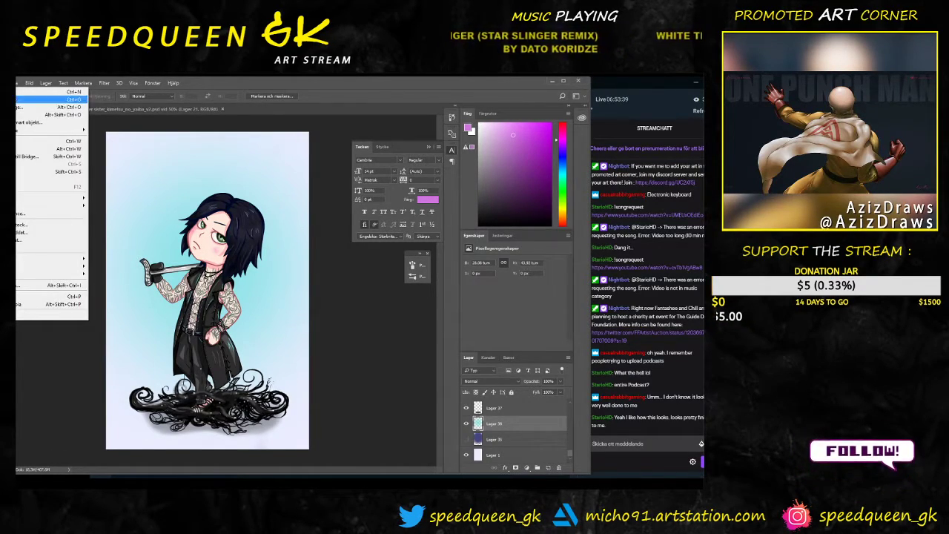
{"action": "left_click", "coordinate": [51, 99]}
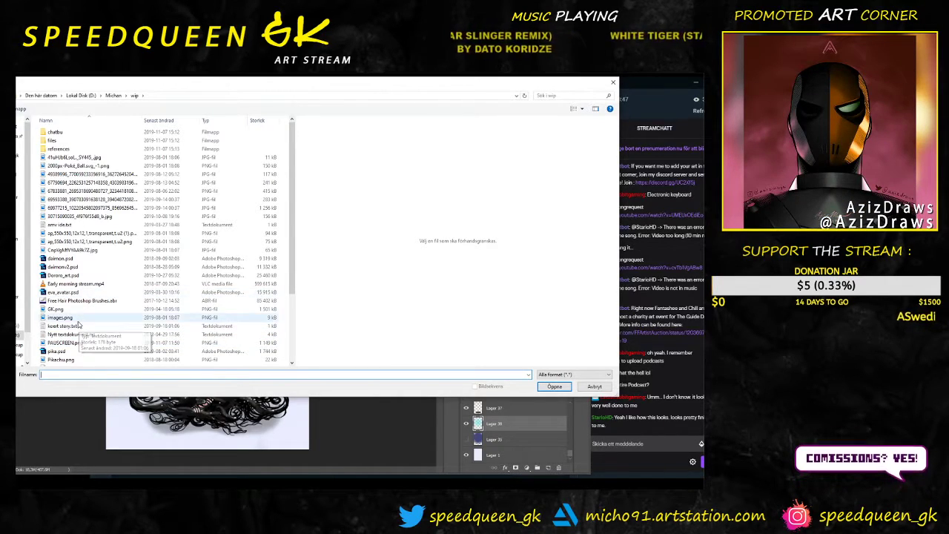
{"action": "scroll", "coordinate": [79, 324], "scroll_direction": "down", "scroll_amount": 1}
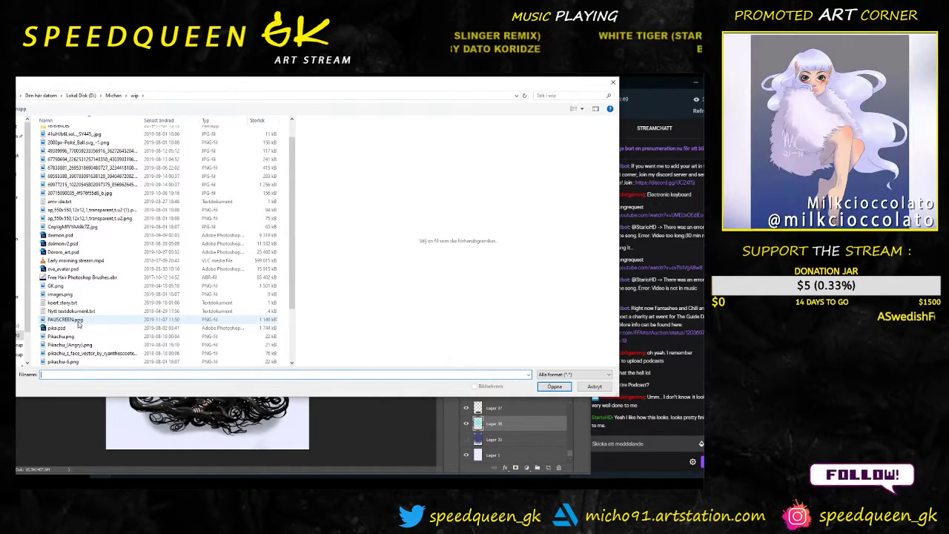
{"action": "scroll", "coordinate": [78, 324], "scroll_direction": "down", "scroll_amount": 1}
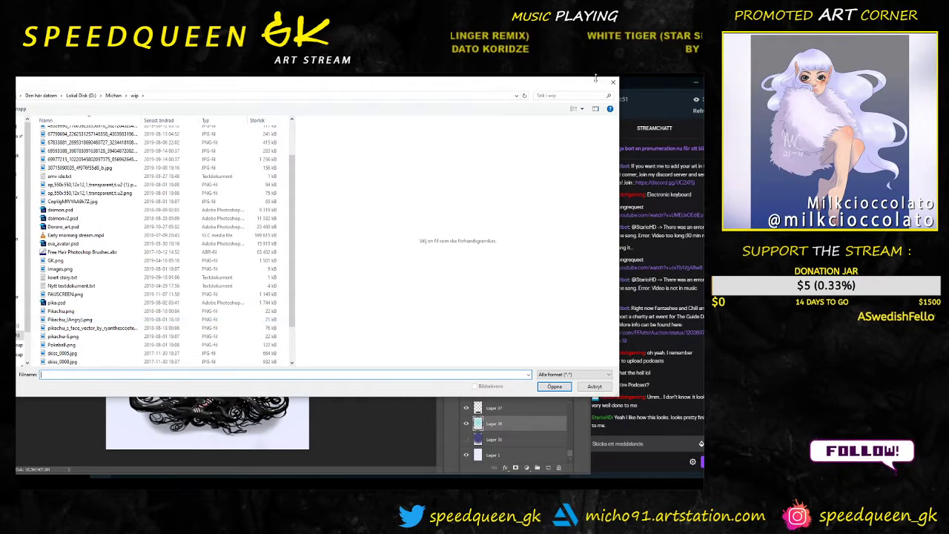
Step: Go to the art folder and search it for psd files
{"action": "left_click", "coordinate": [113, 95]}
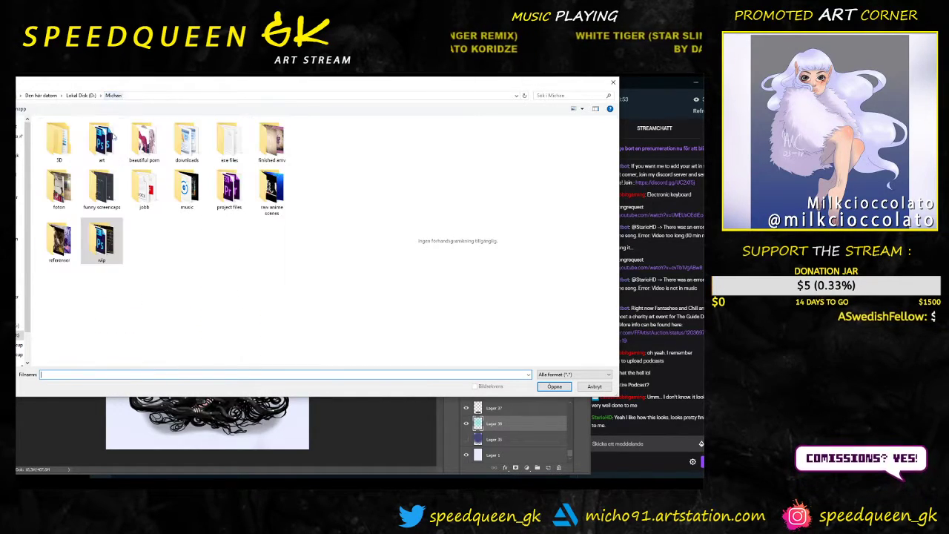
{"action": "double_click", "coordinate": [102, 141]}
{"action": "left_click", "coordinate": [556, 95]}
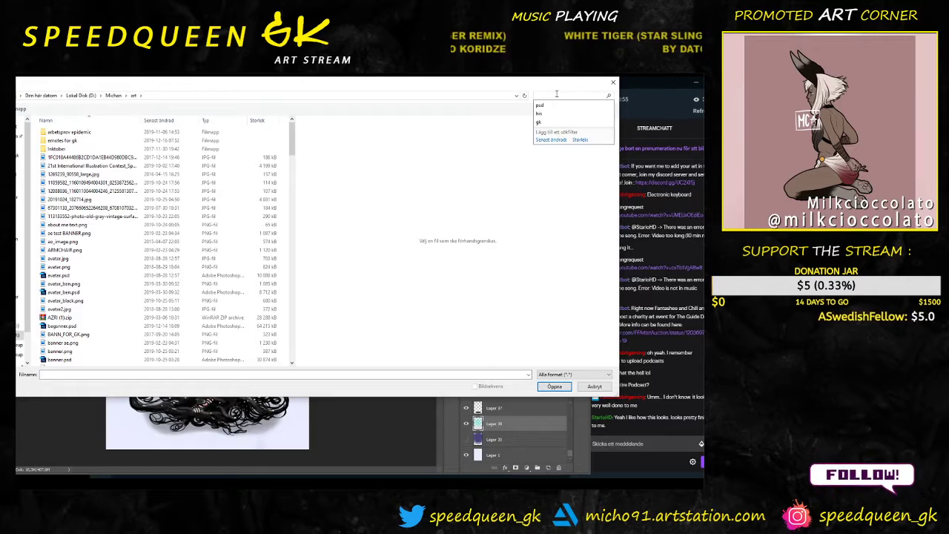
{"action": "type", "text": "psd"}
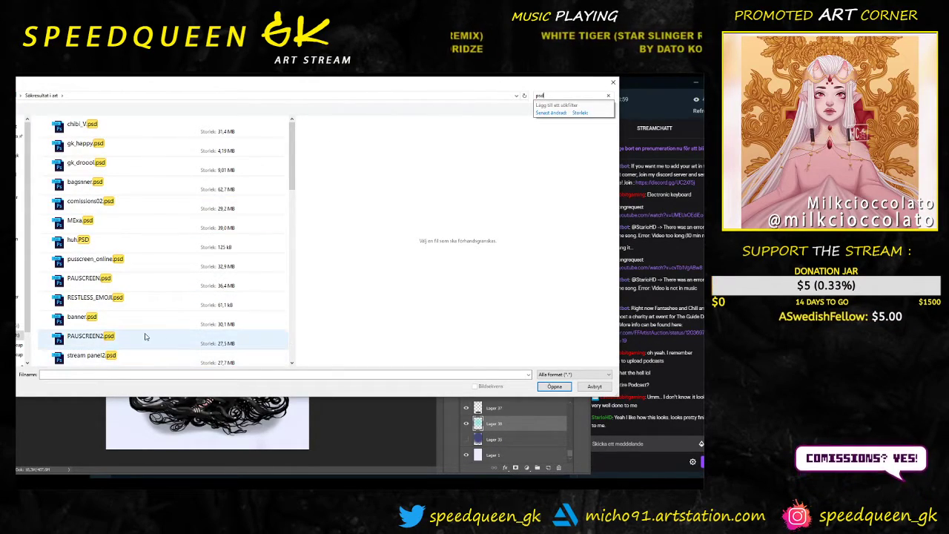
Step: Look through the PSD files found in the art folder
{"action": "scroll", "coordinate": [146, 337], "scroll_direction": "down", "scroll_amount": 5}
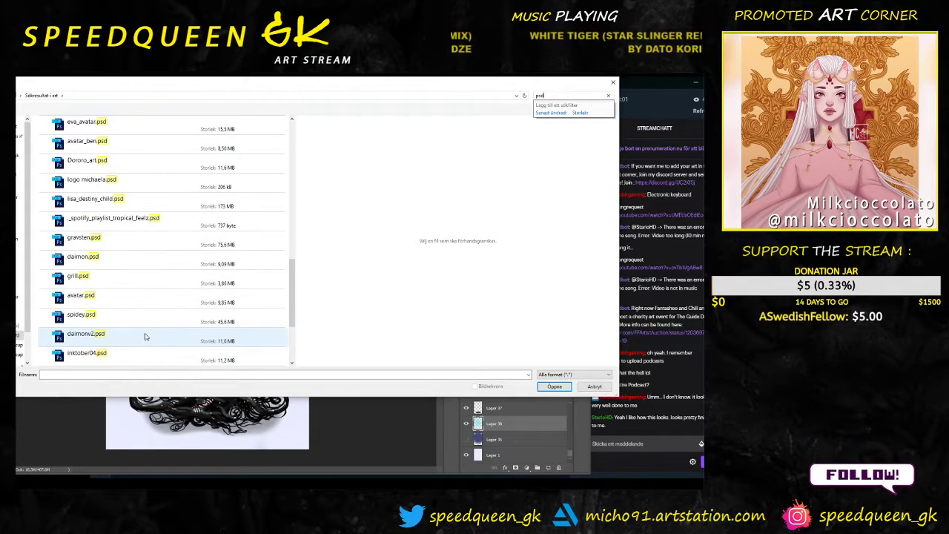
{"action": "scroll", "coordinate": [145, 337], "scroll_direction": "down", "scroll_amount": 3}
{"action": "scroll", "coordinate": [146, 337], "scroll_direction": "up", "scroll_amount": 5}
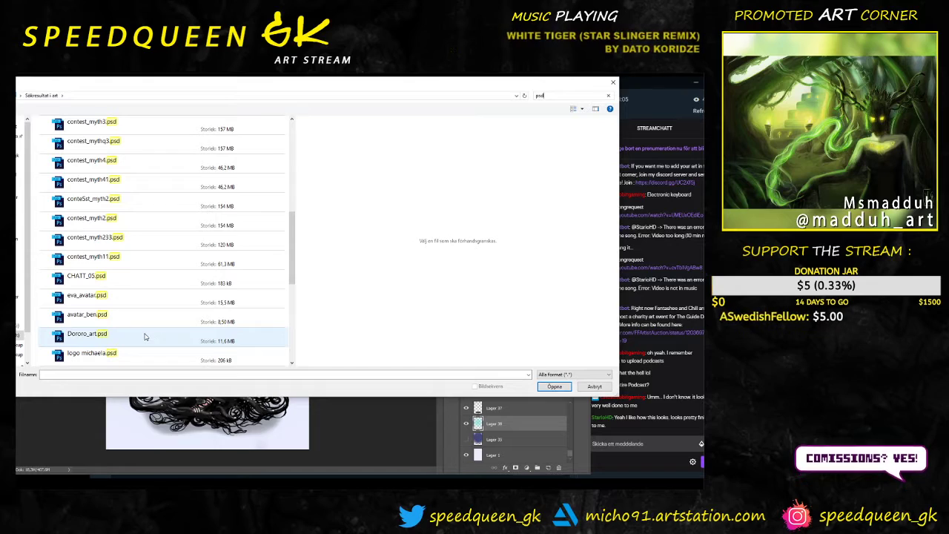
{"action": "scroll", "coordinate": [146, 337], "scroll_direction": "up", "scroll_amount": 4}
{"action": "scroll", "coordinate": [145, 337], "scroll_direction": "up", "scroll_amount": 2}
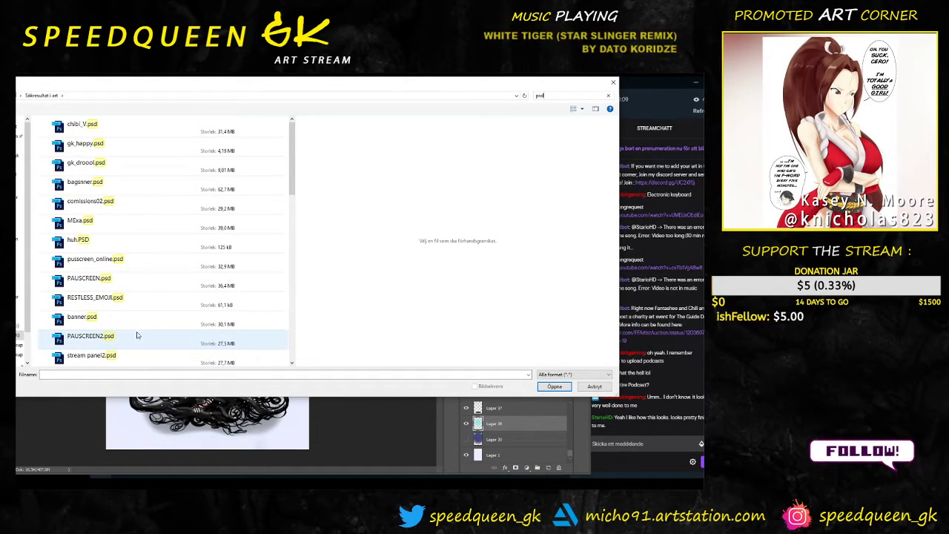
{"action": "left_click_drag", "start_coordinate": [292, 179], "coordinate": [296, 158]}
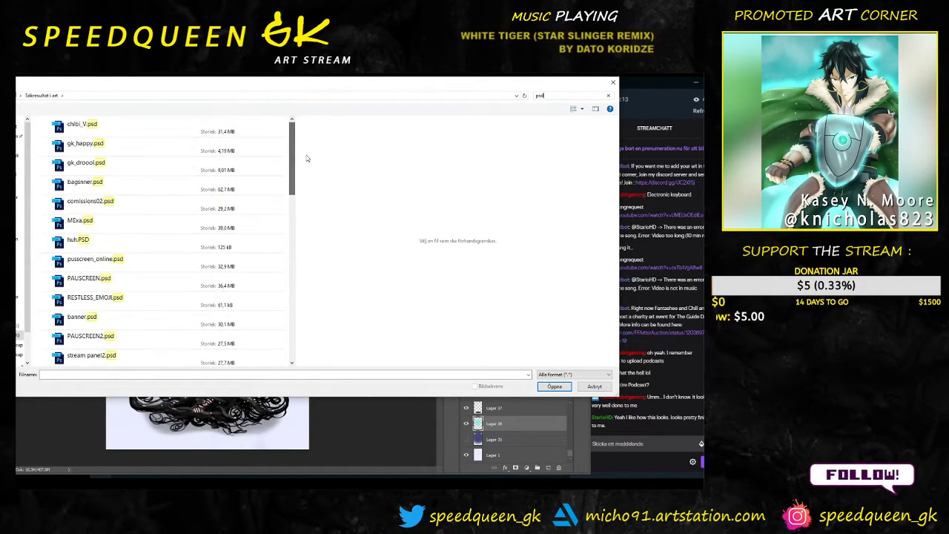
Step: Search the art folder for logo instead and open the artist's signature logo PSD
{"action": "left_click", "coordinate": [550, 96]}
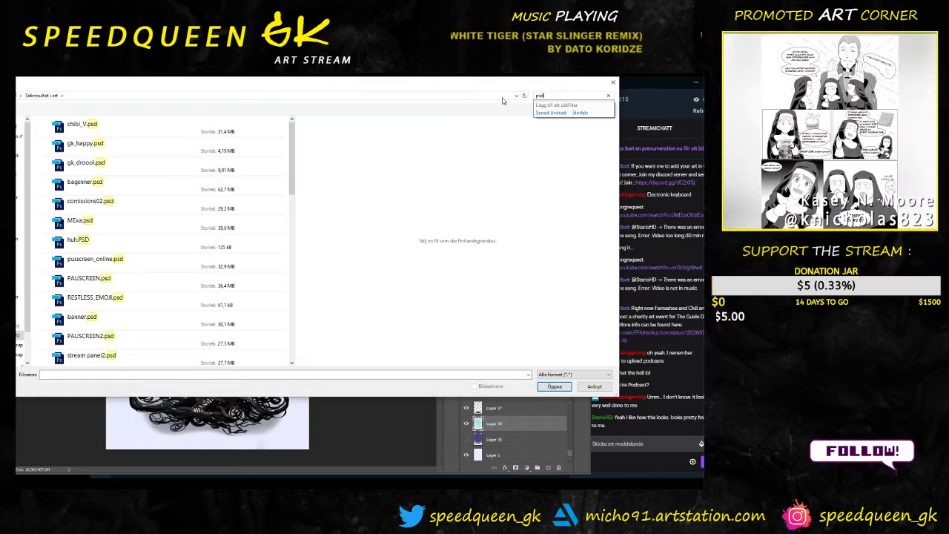
{"action": "key", "text": "BackSpace"}
{"action": "key", "text": "BackSpace"}
{"action": "key", "text": "BackSpace"}
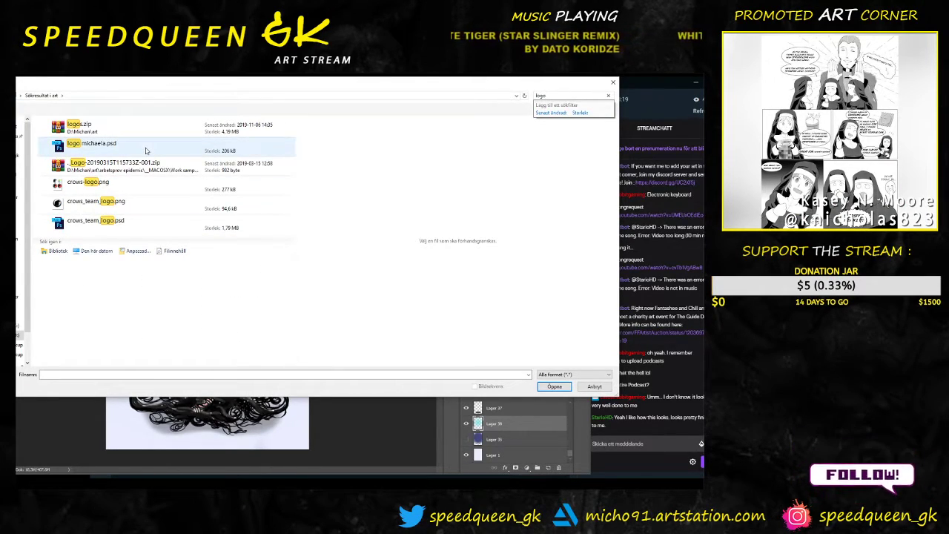
{"action": "left_click", "coordinate": [146, 150]}
{"action": "left_click", "coordinate": [555, 388]}
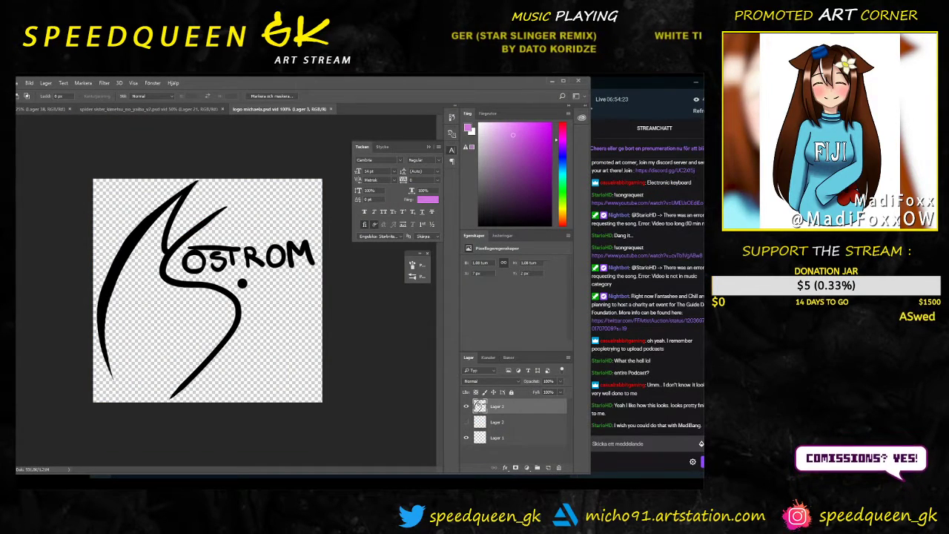
Step: Copy the signature logo into the chibi illustration, place it beside the character's coat below the sword, and save the document
{"action": "key", "text": "v"}
{"action": "left_click_drag", "start_coordinate": [152, 227], "coordinate": [149, 163]}
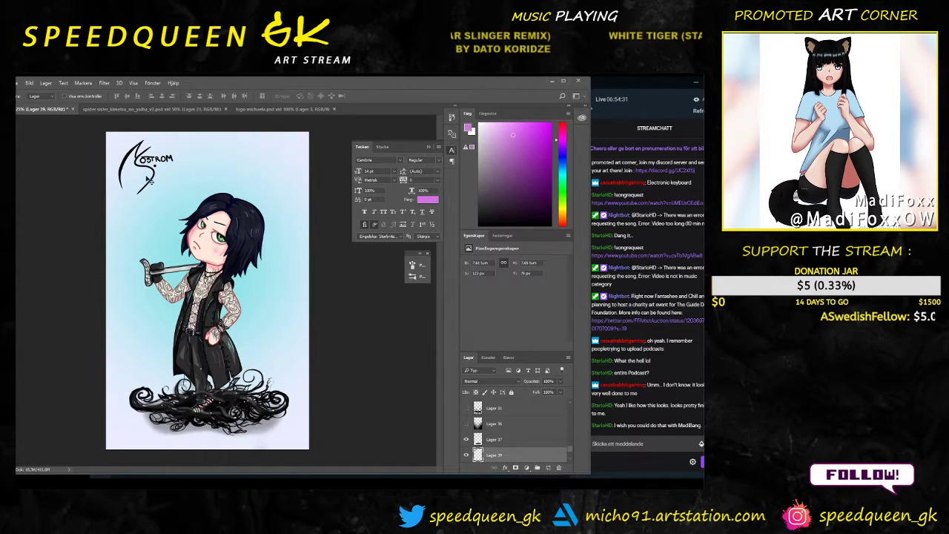
{"action": "left_click_drag", "start_coordinate": [145, 171], "coordinate": [142, 325]}
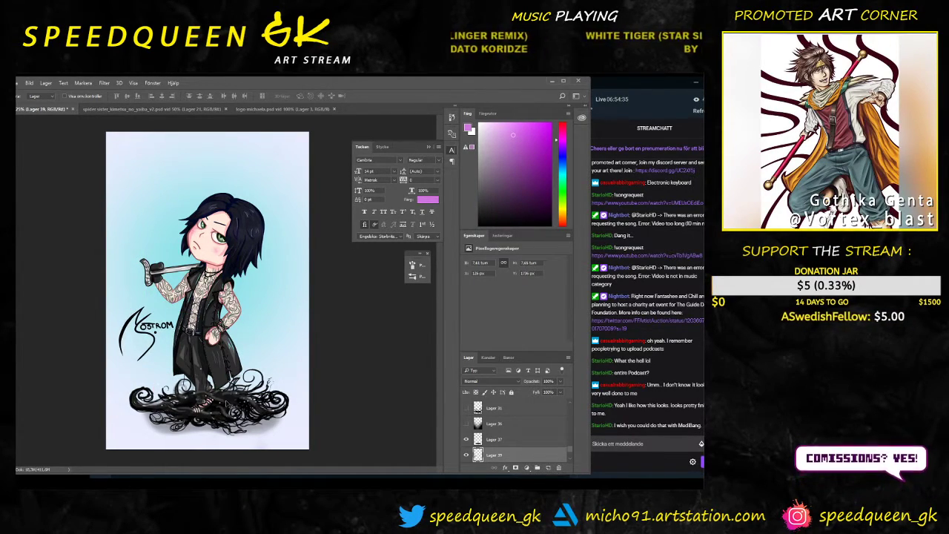
{"action": "key", "text": "ctrl+s"}
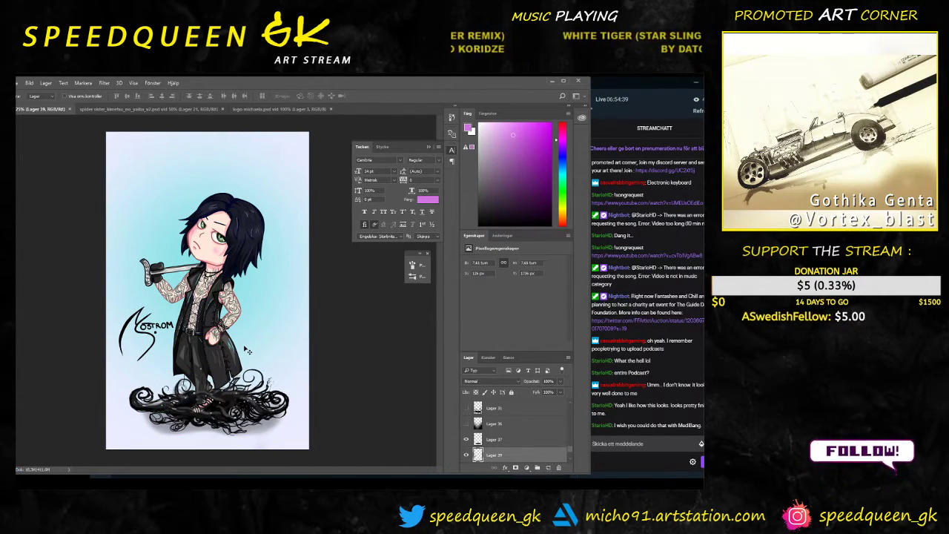
{"action": "key", "text": "ctrl+plus"}
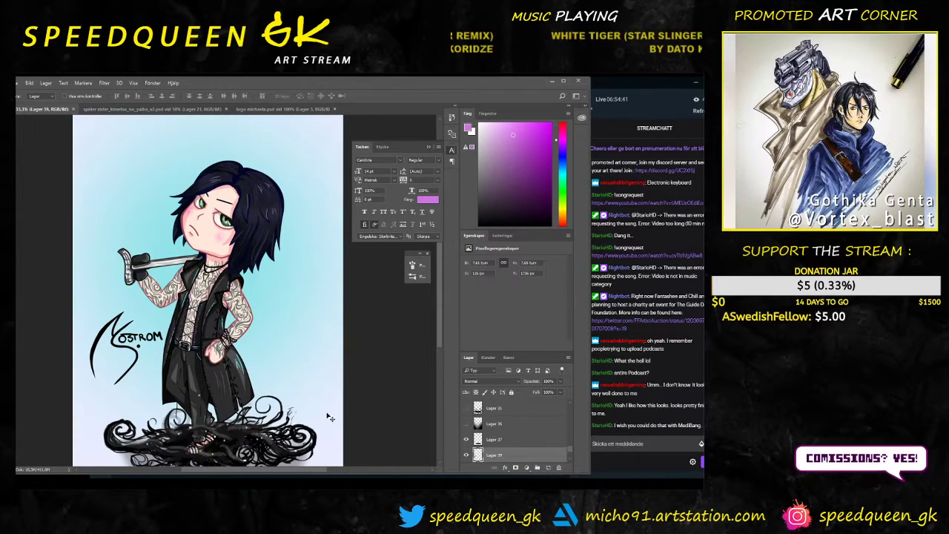
{"action": "key", "text": "ctrl+minus"}
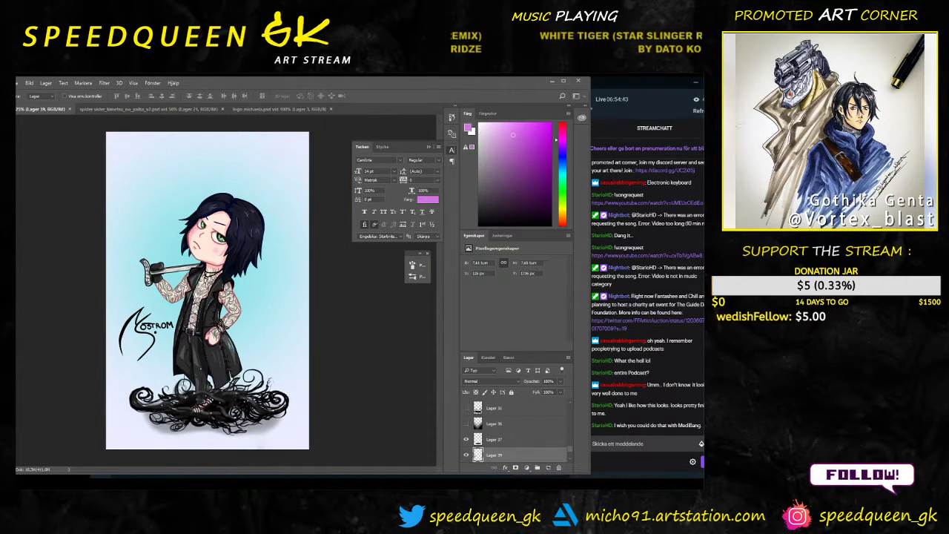
Step: Add a new empty layer above all other layers of the illustration
{"action": "scroll", "coordinate": [523, 436], "scroll_direction": "up", "scroll_amount": 5}
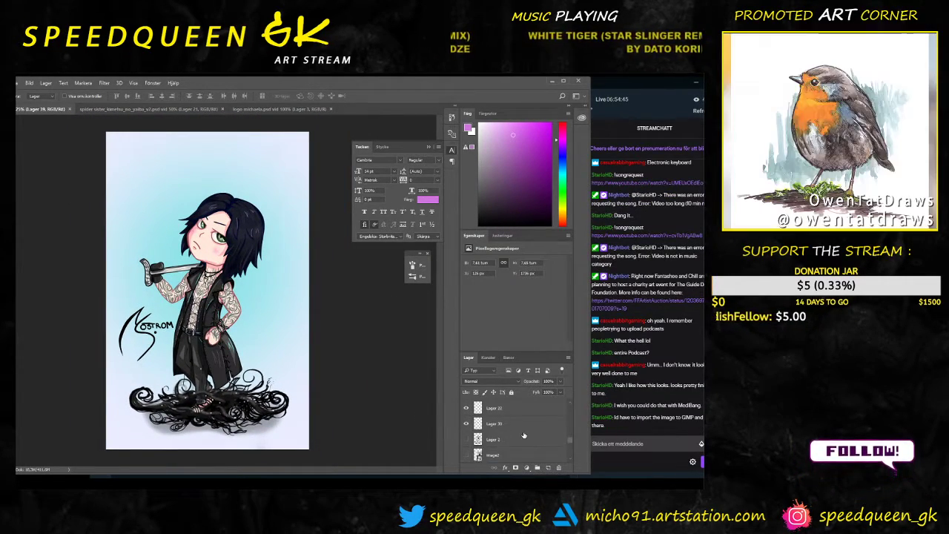
{"action": "left_click", "coordinate": [509, 413]}
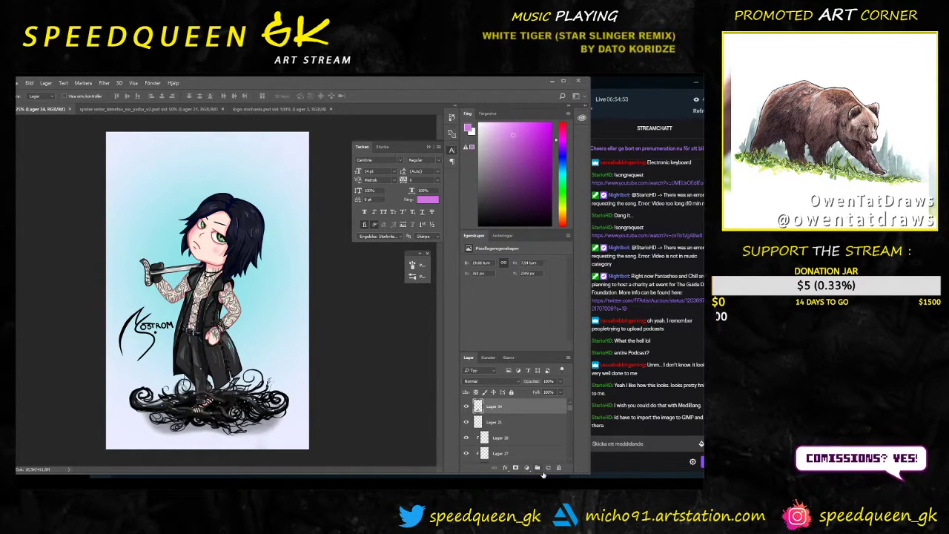
{"action": "left_click", "coordinate": [548, 468]}
{"action": "right_click", "coordinate": [512, 406]}
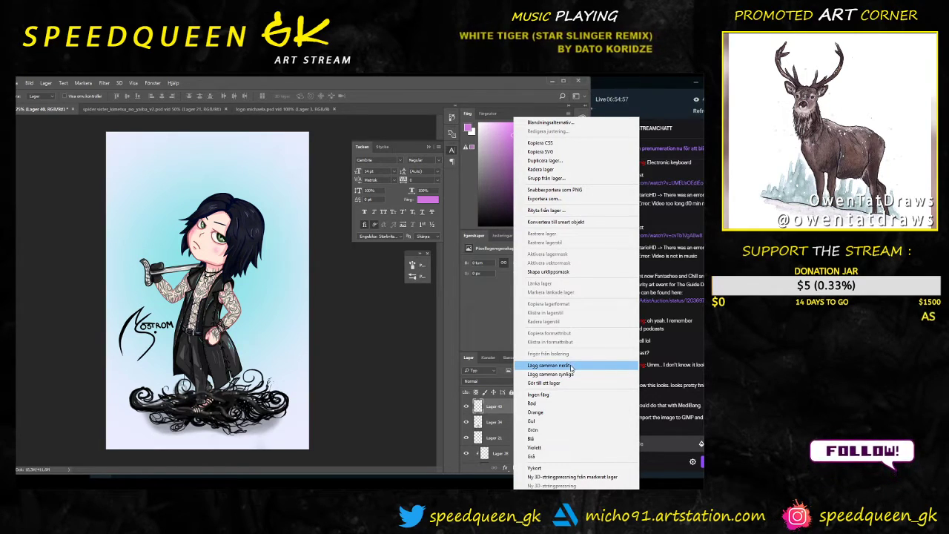
{"action": "left_click", "coordinate": [489, 407]}
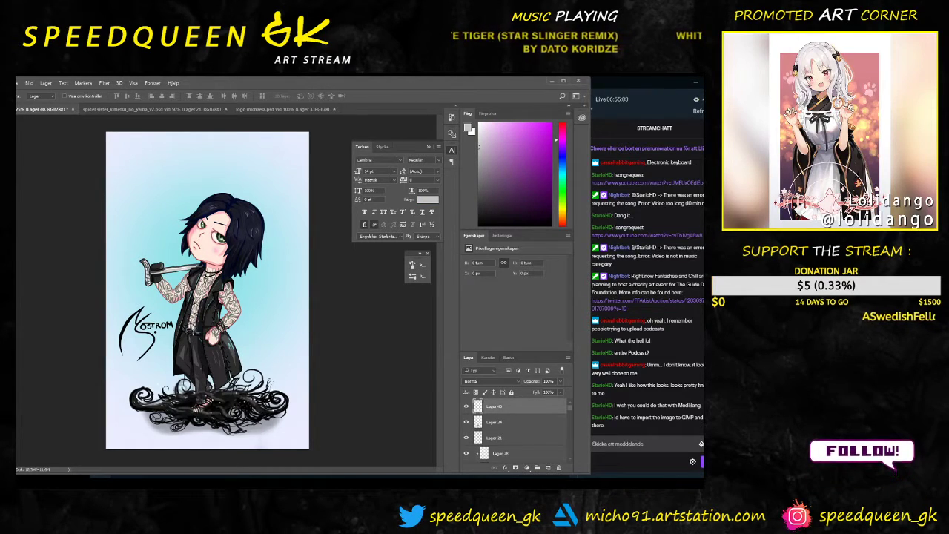
Step: Select a rectangle about 1150 by 760 px over the character's torso and paint it solid light grey at 100% brush opacity
{"action": "key", "text": "m"}
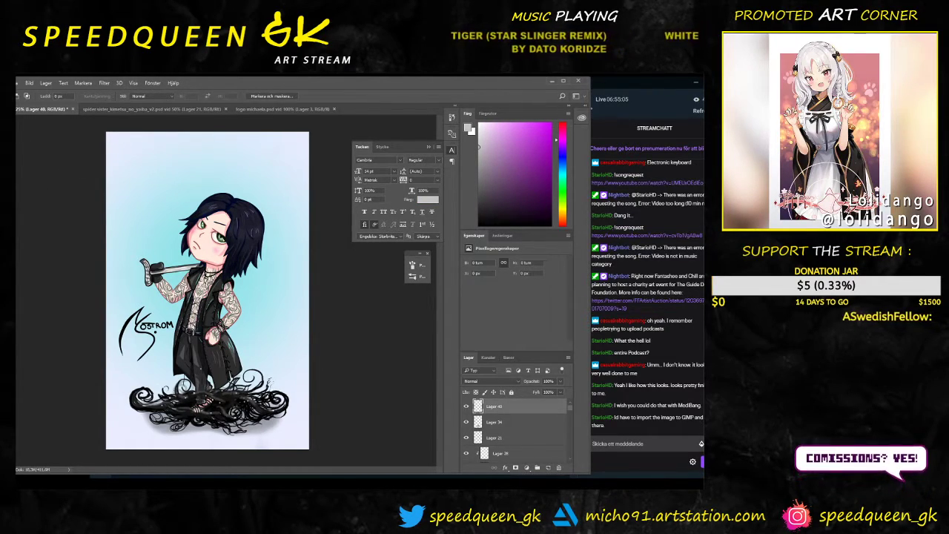
{"action": "right_click", "coordinate": [16, 132]}
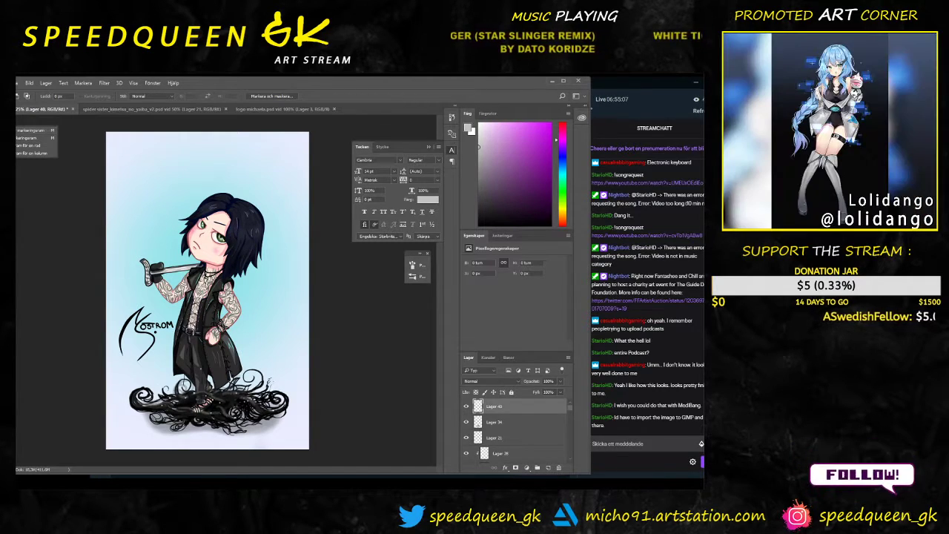
{"action": "left_click_drag", "start_coordinate": [175, 179], "coordinate": [293, 329]}
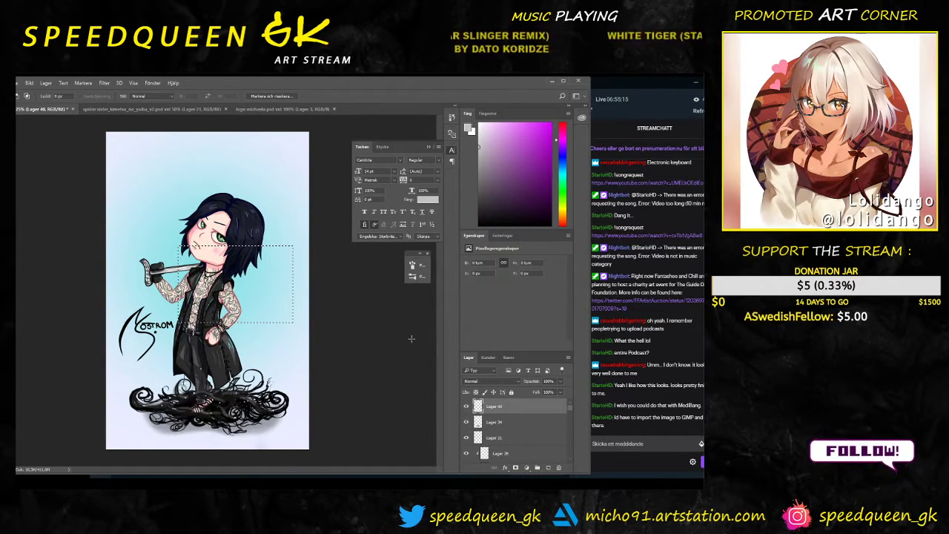
{"action": "key", "text": "b"}
{"action": "mouse_move", "coordinate": [178, 230]}
{"action": "left_mouse_down"}
{"action": "mouse_move", "coordinate": [278, 349]}
{"action": "mouse_move", "coordinate": [200, 270]}
{"action": "mouse_move", "coordinate": [255, 262]}
{"action": "mouse_move", "coordinate": [301, 275]}
{"action": "left_mouse_up"}
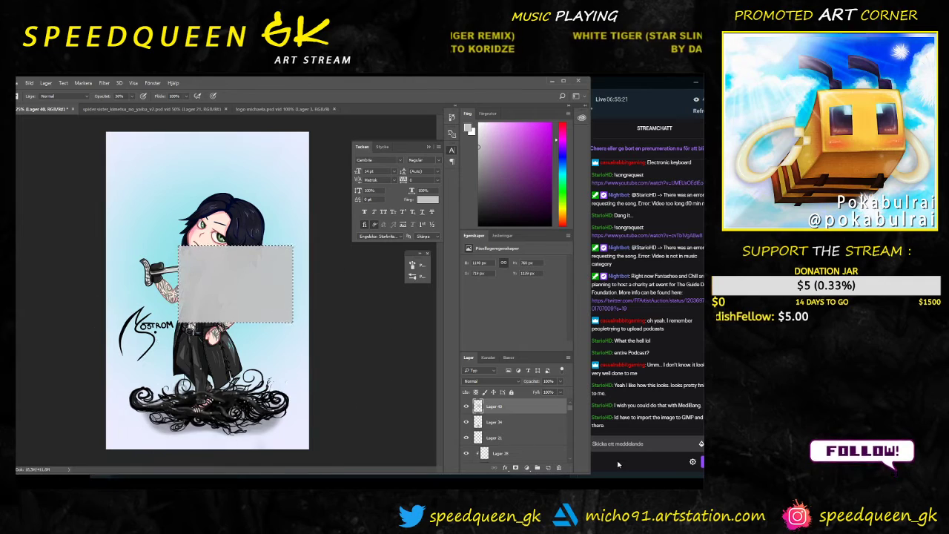
{"action": "mouse_move", "coordinate": [132, 96]}
{"action": "left_mouse_down"}
{"action": "mouse_move", "coordinate": [131, 106]}
{"action": "mouse_move", "coordinate": [163, 108]}
{"action": "left_mouse_up"}
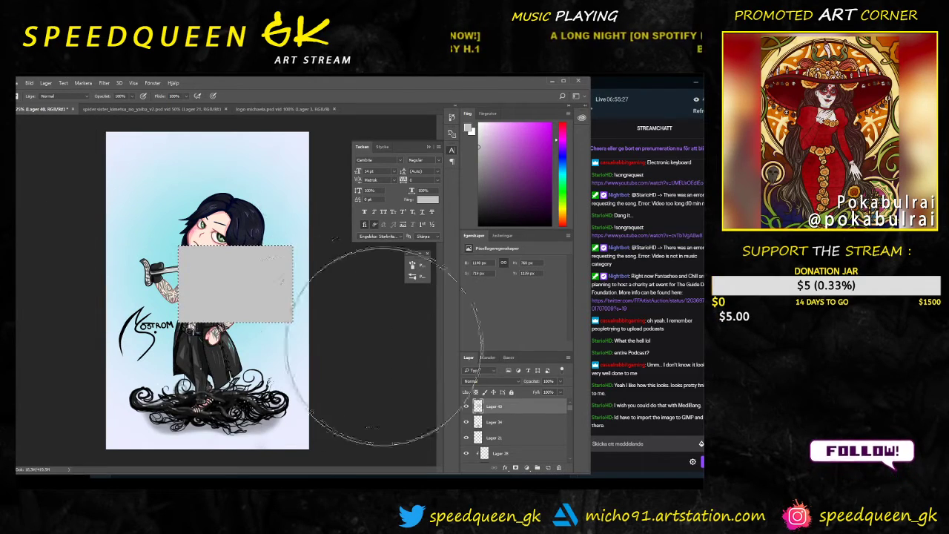
Step: Clear a smaller rectangular area inside the grey rectangle so that only a grey frame is left
{"action": "key", "text": "m"}
{"action": "left_click", "coordinate": [315, 302]}
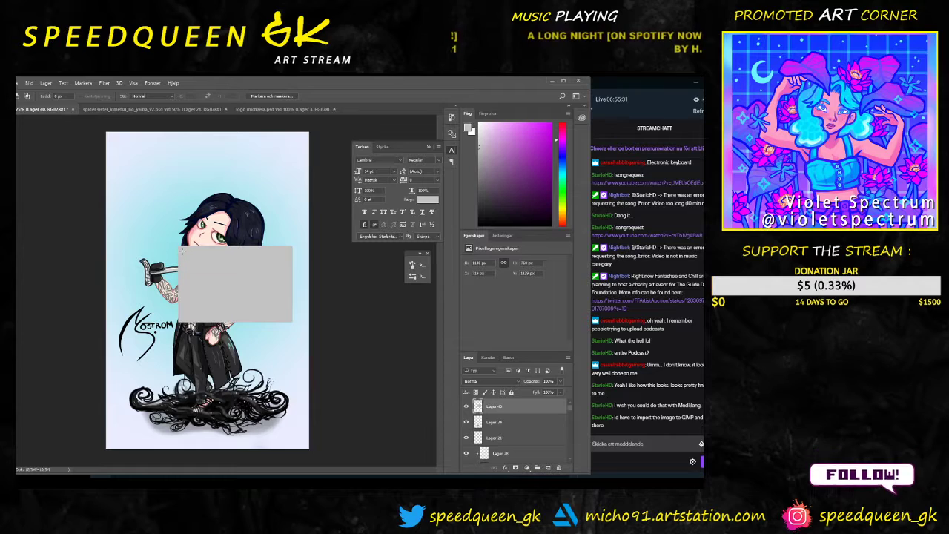
{"action": "left_click_drag", "start_coordinate": [255, 303], "coordinate": [289, 313]}
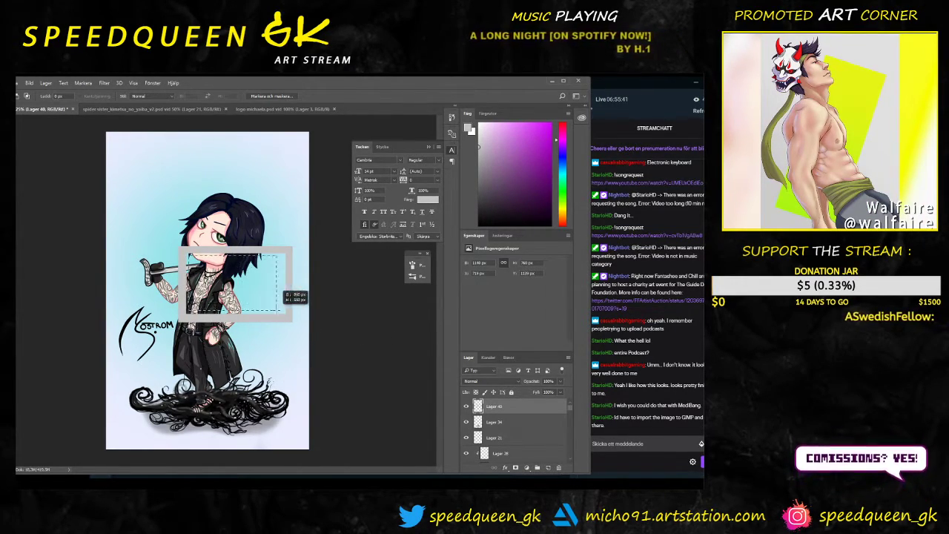
Step: Select a rectangle about 870 px wide inside the frame, paint it light grey, deselect it, and switch the foreground colour to white
{"action": "left_click_drag", "start_coordinate": [278, 311], "coordinate": [285, 312]}
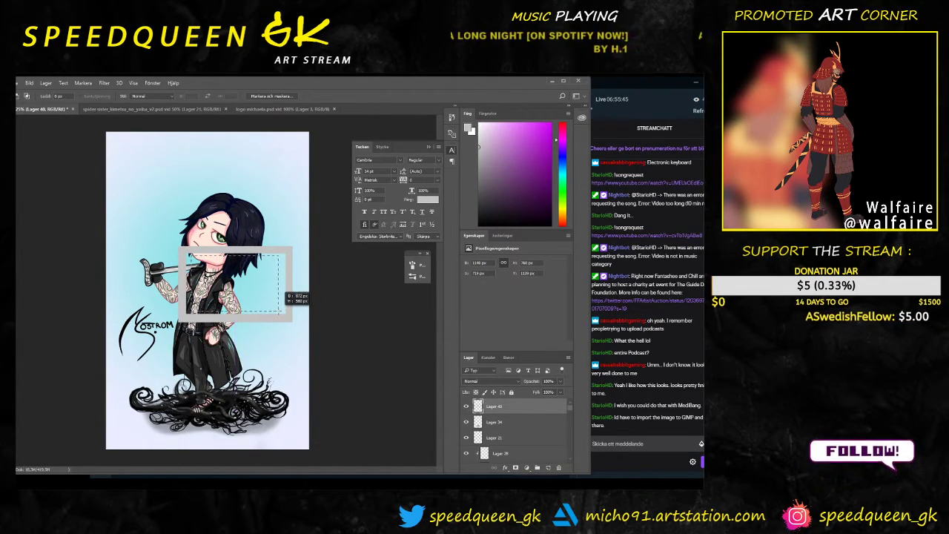
{"action": "left_click_drag", "start_coordinate": [280, 313], "coordinate": [281, 312]}
{"action": "key", "text": "b"}
{"action": "left_click_drag", "start_coordinate": [205, 273], "coordinate": [236, 260]}
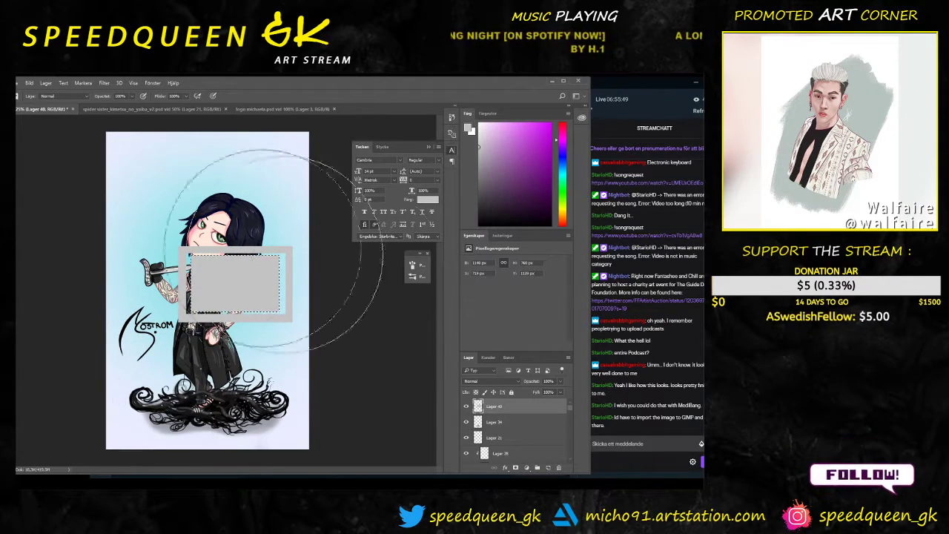
{"action": "key", "text": "m"}
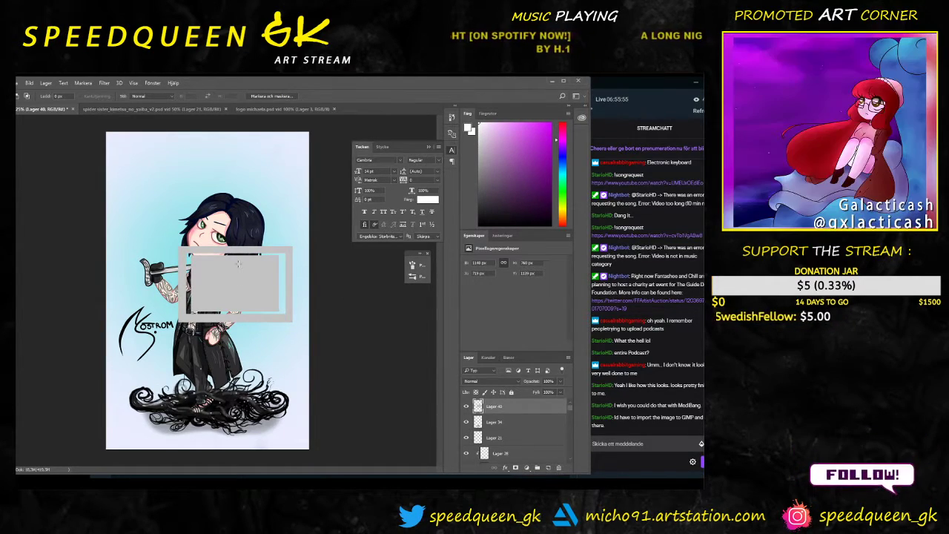
Step: Duplicate the signature logo's layer and place the copy above the grey rectangle's layer
{"action": "key", "text": "ctrl+plus"}
{"action": "scroll", "coordinate": [223, 278], "scroll_direction": "up", "scroll_amount": 1}
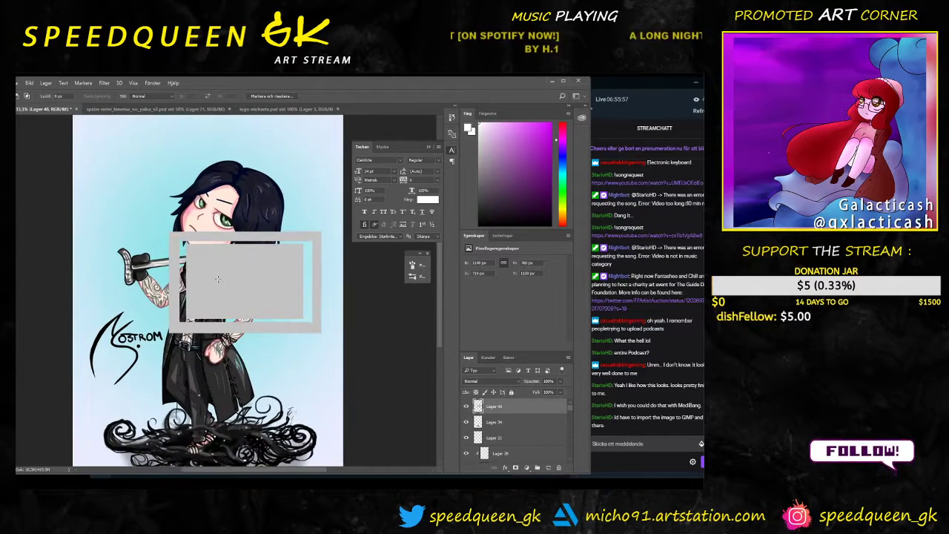
{"action": "key", "text": "v"}
{"action": "left_click", "coordinate": [108, 335]}
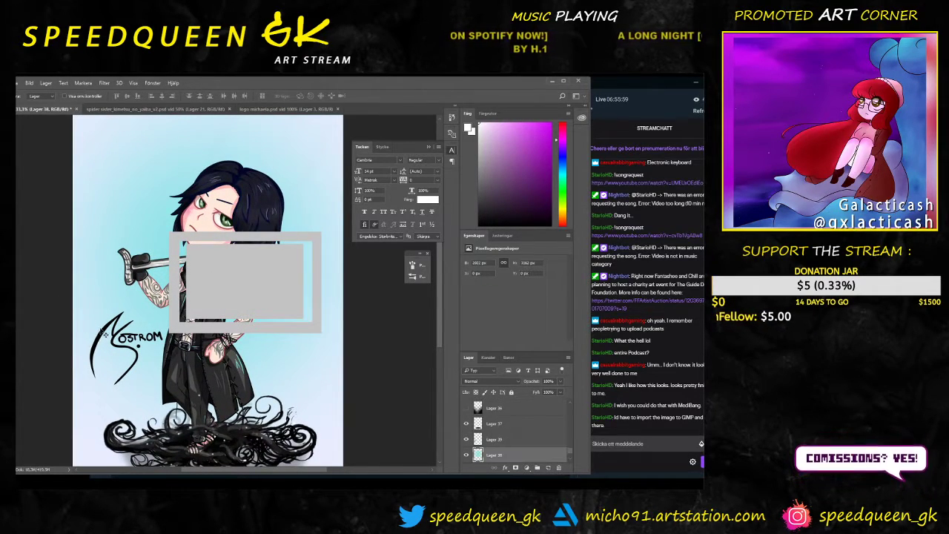
{"action": "left_click", "coordinate": [107, 335]}
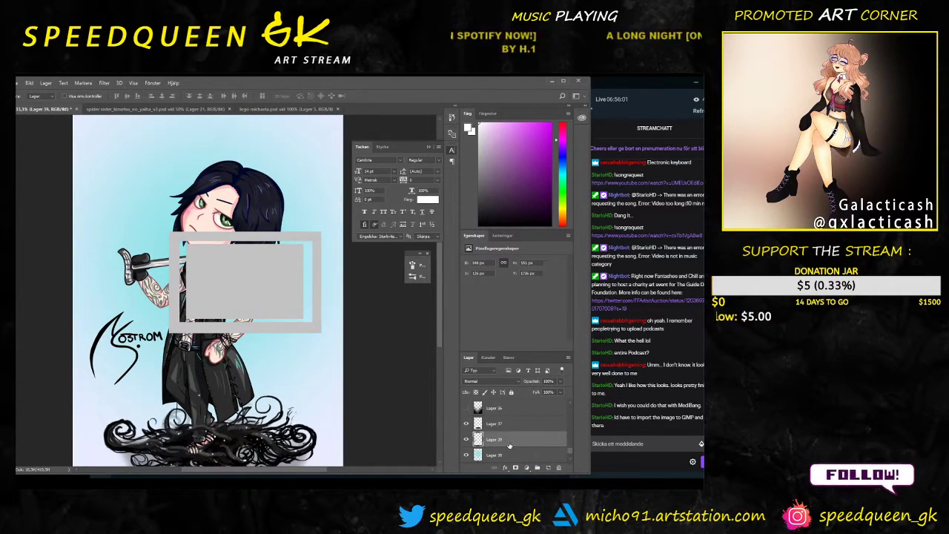
{"action": "left_click_drag", "start_coordinate": [525, 444], "coordinate": [514, 404]}
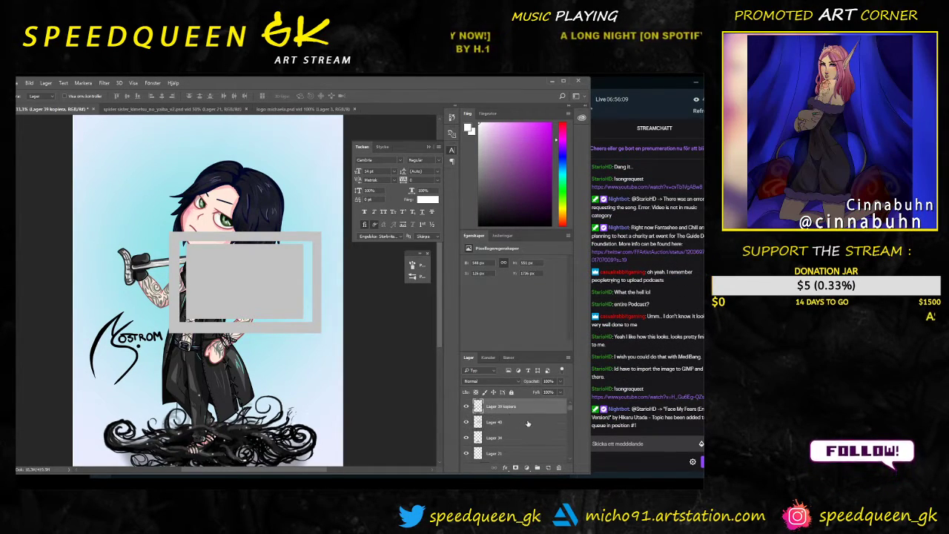
Step: Move the duplicated logo onto the inner grey rectangle and scale it down to fit inside
{"action": "left_click_drag", "start_coordinate": [125, 341], "coordinate": [231, 272]}
{"action": "key", "text": "ctrl+t"}
{"action": "left_click_drag", "start_coordinate": [274, 242], "coordinate": [253, 261]}
{"action": "left_click_drag", "start_coordinate": [227, 298], "coordinate": [222, 295]}
{"action": "key", "text": "Return"}
{"action": "key", "text": "Return"}
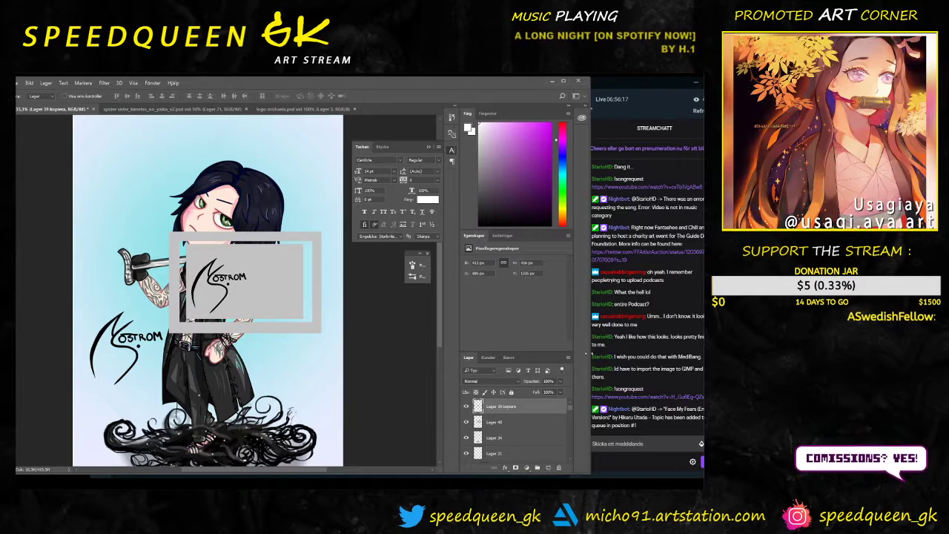
Step: Add a new layer clipped to the duplicated logo and paint it white to recolour the logo
{"action": "left_click", "coordinate": [548, 467]}
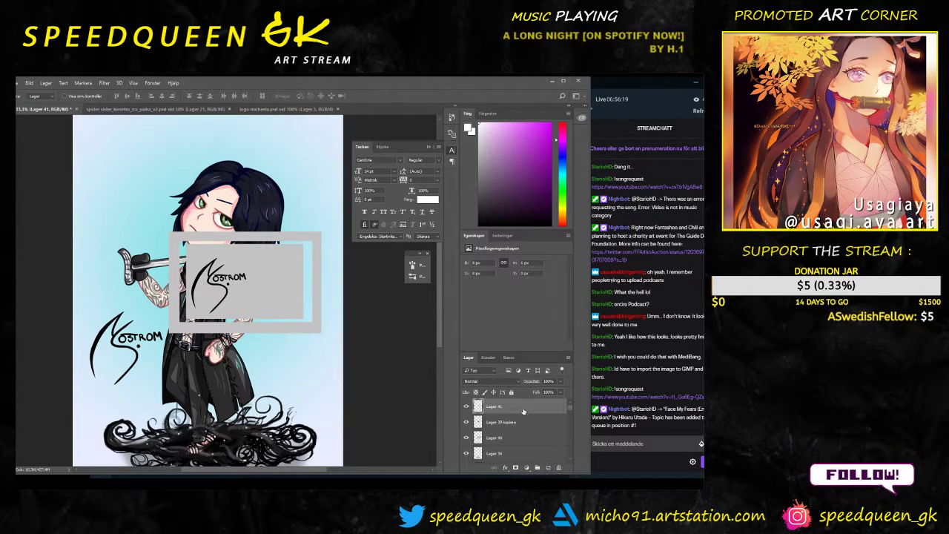
{"action": "right_click", "coordinate": [524, 406]}
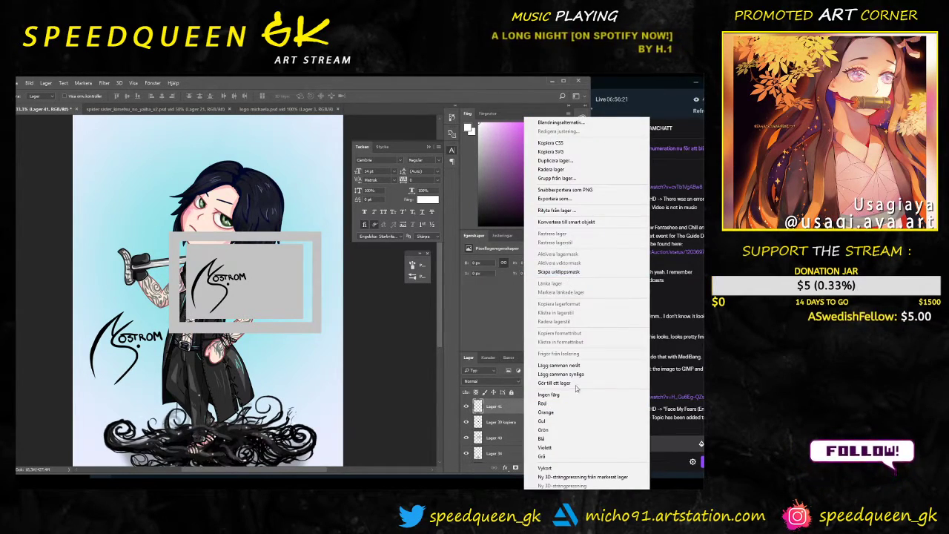
{"action": "left_click", "coordinate": [558, 272]}
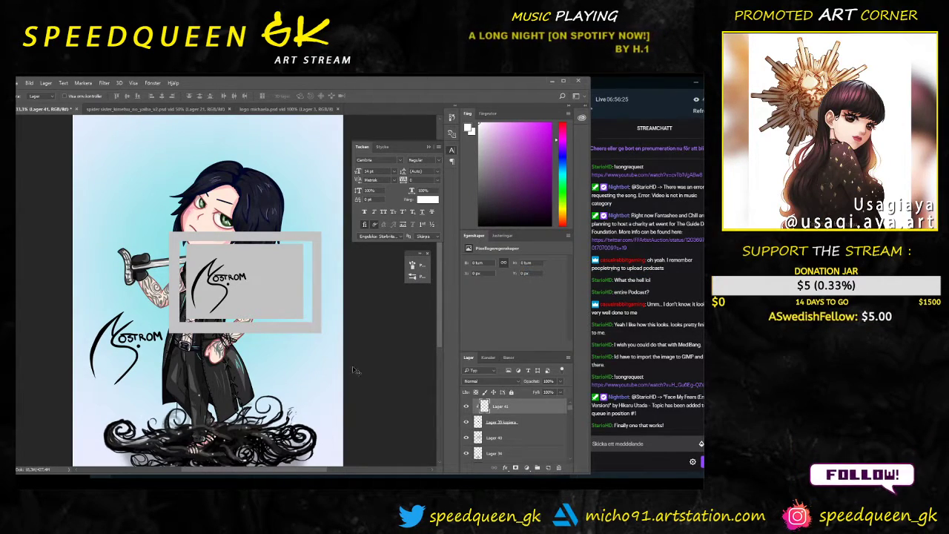
{"action": "mouse_move", "coordinate": [222, 289]}
{"action": "left_mouse_down"}
{"action": "mouse_move", "coordinate": [227, 303]}
{"action": "mouse_move", "coordinate": [225, 282]}
{"action": "left_mouse_up"}
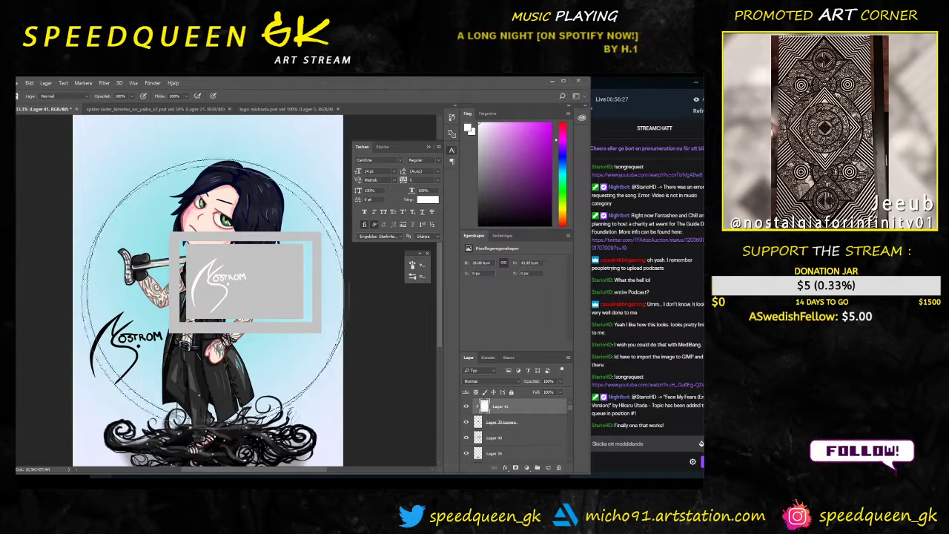
{"action": "key", "text": "v"}
{"action": "key", "text": "ctrl"}
{"action": "key", "text": "ctrl+t"}
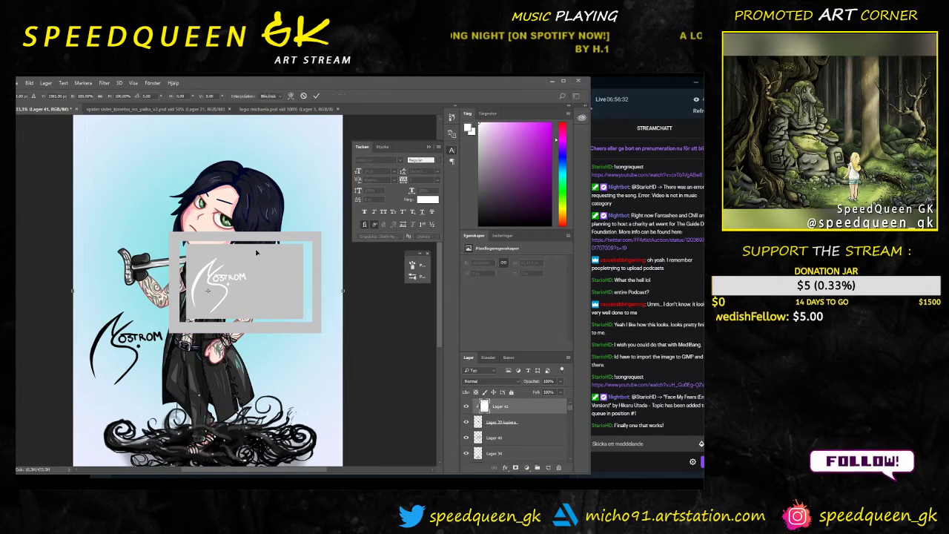
{"action": "key", "text": "Return"}
Step: Enlarge the white logo copy slightly, reposition it within the inner grey rectangle, and check its layer by toggling visibility
{"action": "left_click", "coordinate": [501, 422]}
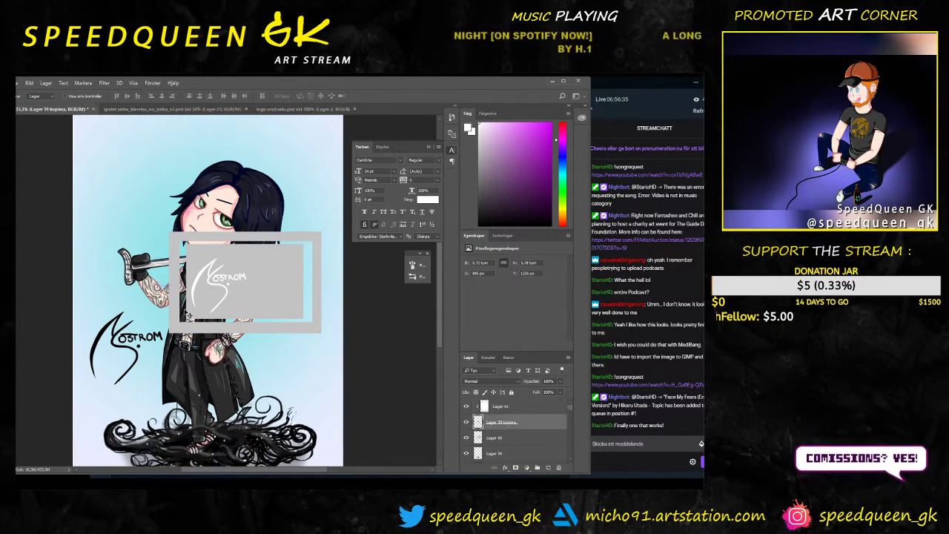
{"action": "key", "text": "ctrl+t"}
{"action": "left_click_drag", "start_coordinate": [248, 258], "coordinate": [255, 250]}
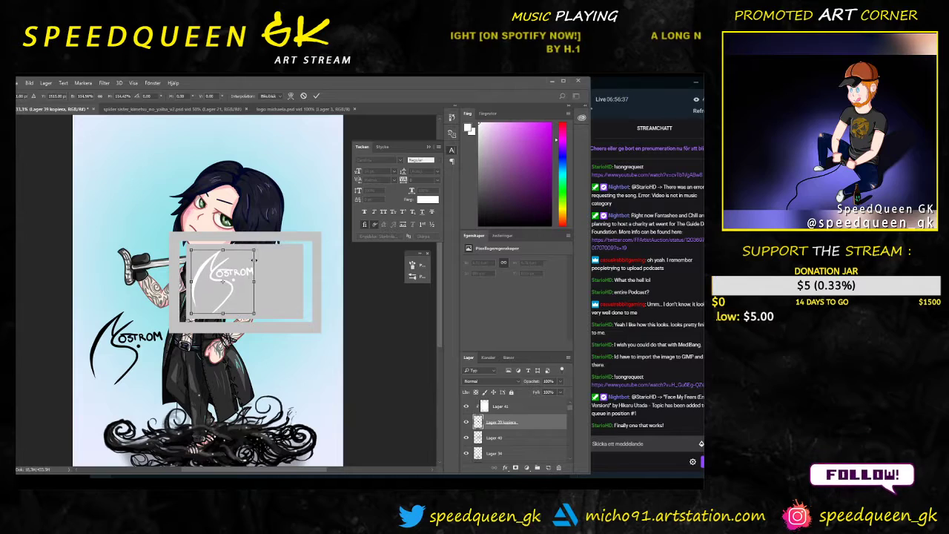
{"action": "left_click_drag", "start_coordinate": [229, 294], "coordinate": [228, 297]}
{"action": "key", "text": "Return"}
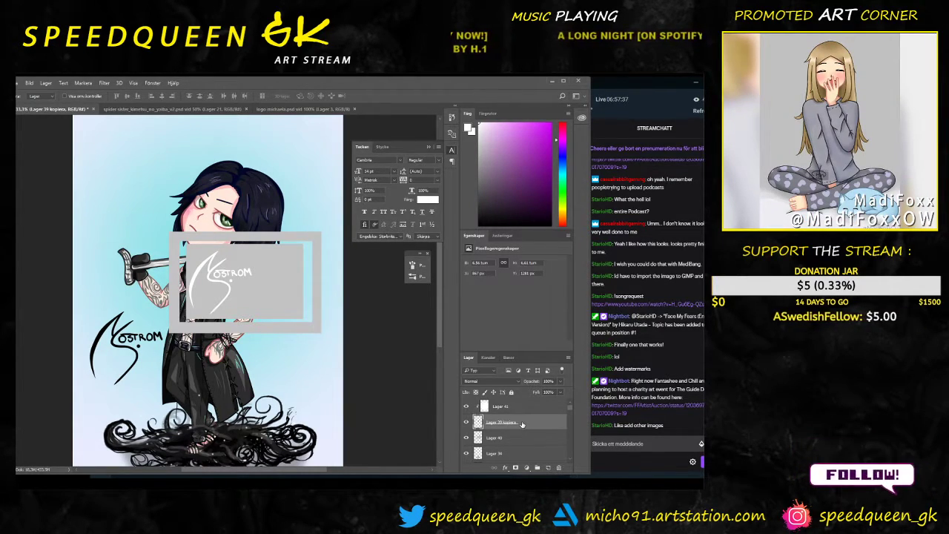
{"action": "left_click", "coordinate": [467, 423]}
{"action": "left_click", "coordinate": [466, 424]}
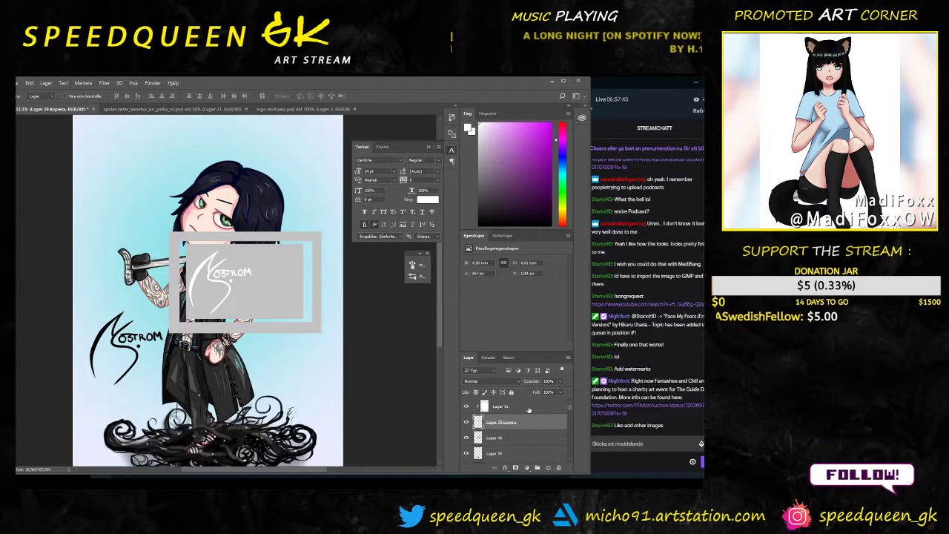
Step: Choose a hard round brush with 100% hardness and reduce it to a small size for white lettering
{"action": "key", "text": "b"}
{"action": "right_click", "coordinate": [218, 269]}
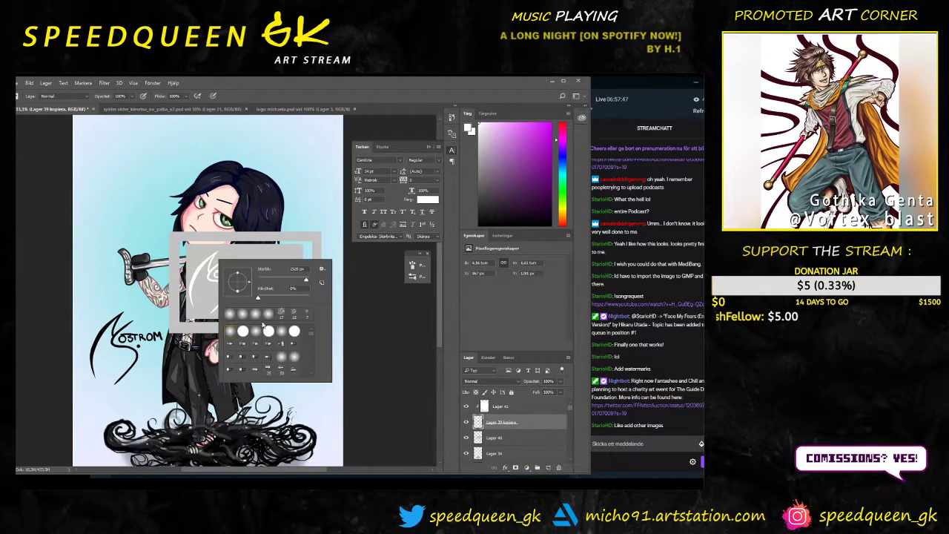
{"action": "left_click", "coordinate": [242, 332]}
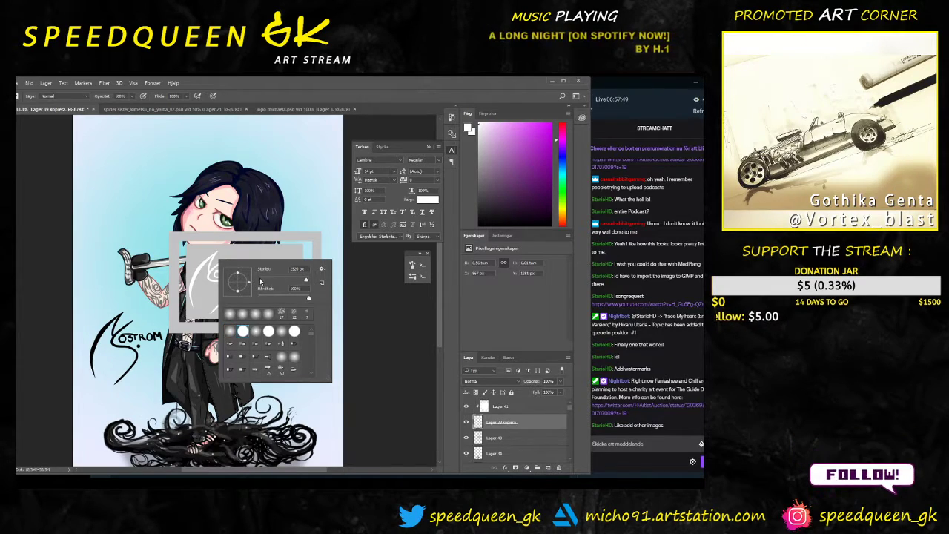
{"action": "left_click", "coordinate": [204, 265]}
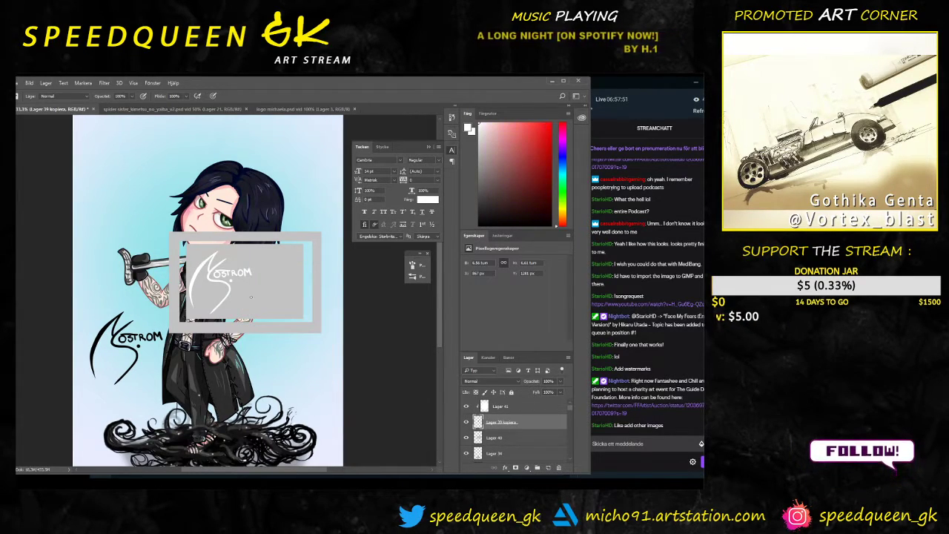
{"action": "scroll", "coordinate": [228, 302], "scroll_direction": "up", "scroll_amount": 1}
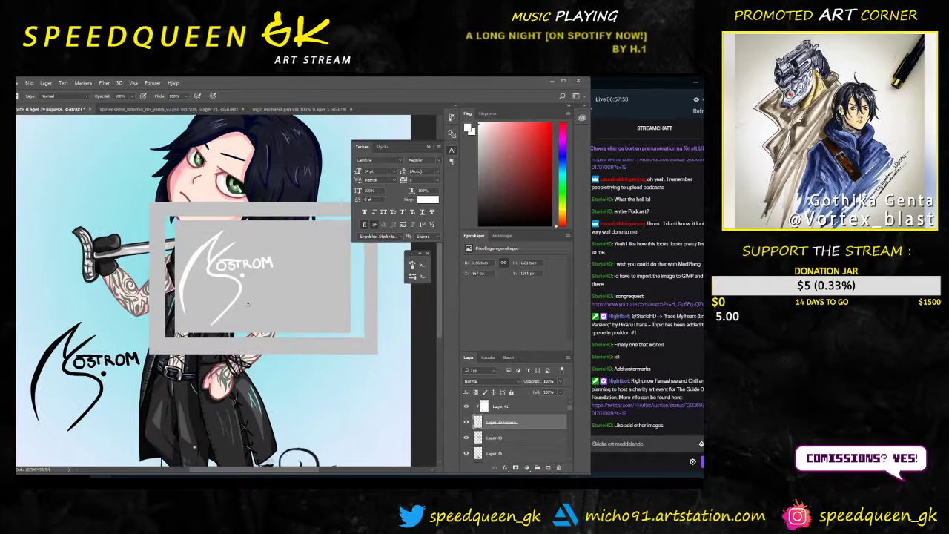
{"action": "scroll", "coordinate": [252, 324], "scroll_direction": "up", "scroll_amount": 1}
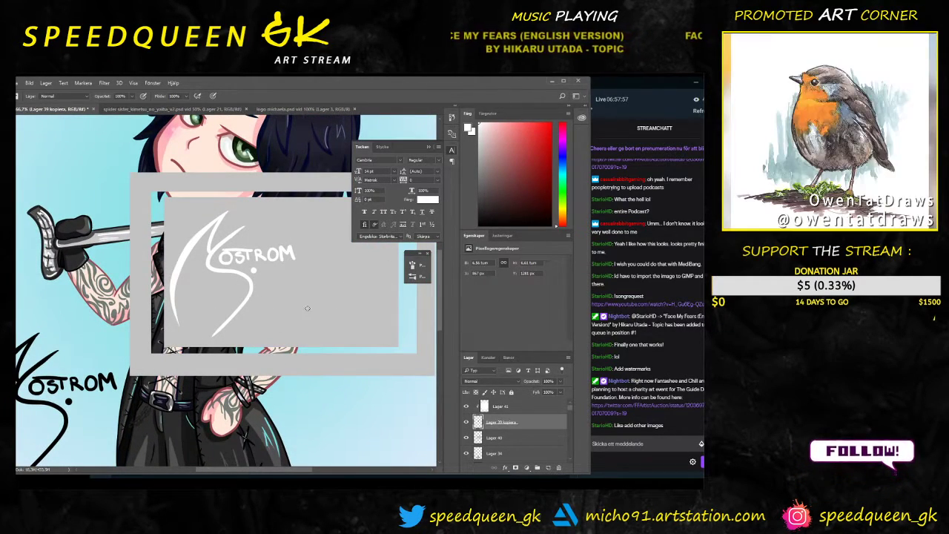
{"action": "right_click", "coordinate": [305, 315]}
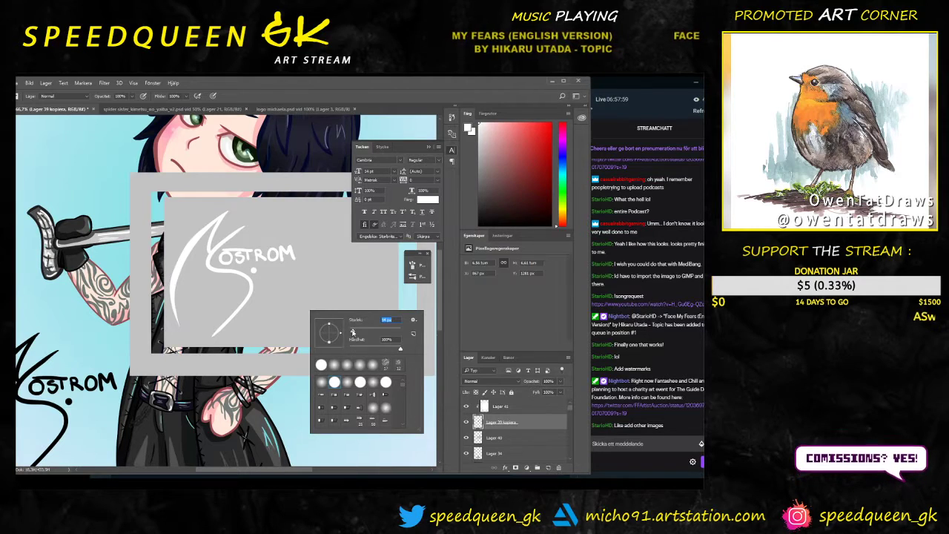
{"action": "left_click", "coordinate": [255, 315]}
Step: Try hand-lettering a thin white C below the logo on the logo copy's layer, undoing each attempt
{"action": "left_click_drag", "start_coordinate": [259, 313], "coordinate": [264, 334]}
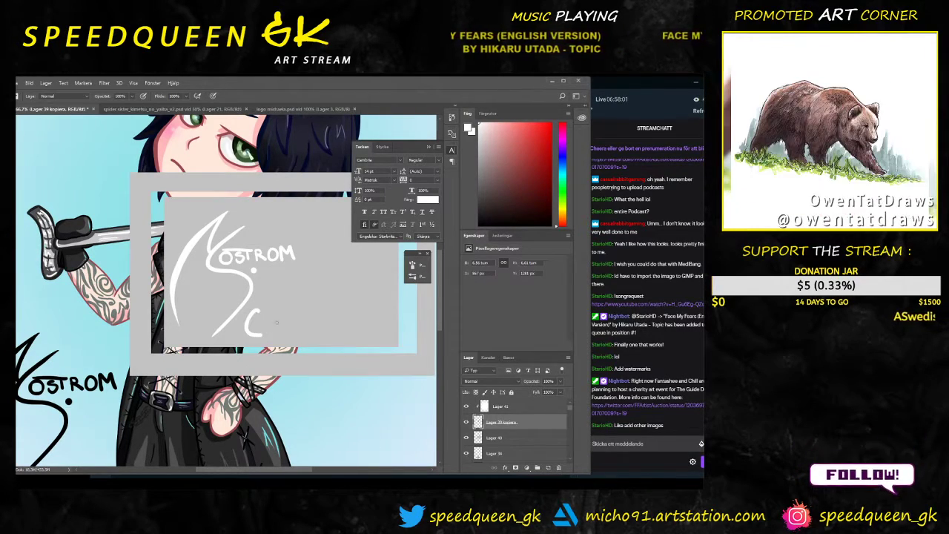
{"action": "key", "text": "ctrl+z"}
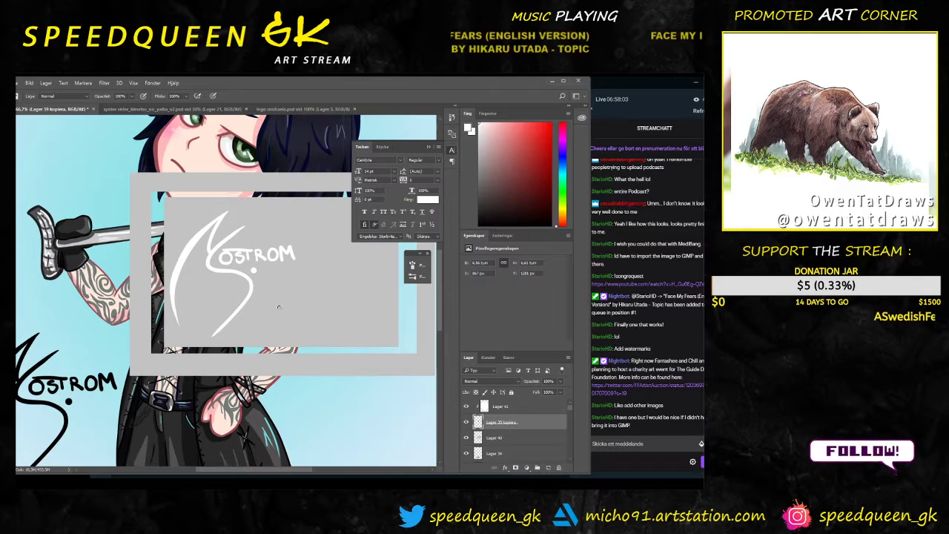
{"action": "mouse_move", "coordinate": [281, 283]}
{"action": "left_mouse_down"}
{"action": "mouse_move", "coordinate": [263, 329]}
{"action": "mouse_move", "coordinate": [288, 330]}
{"action": "left_mouse_up"}
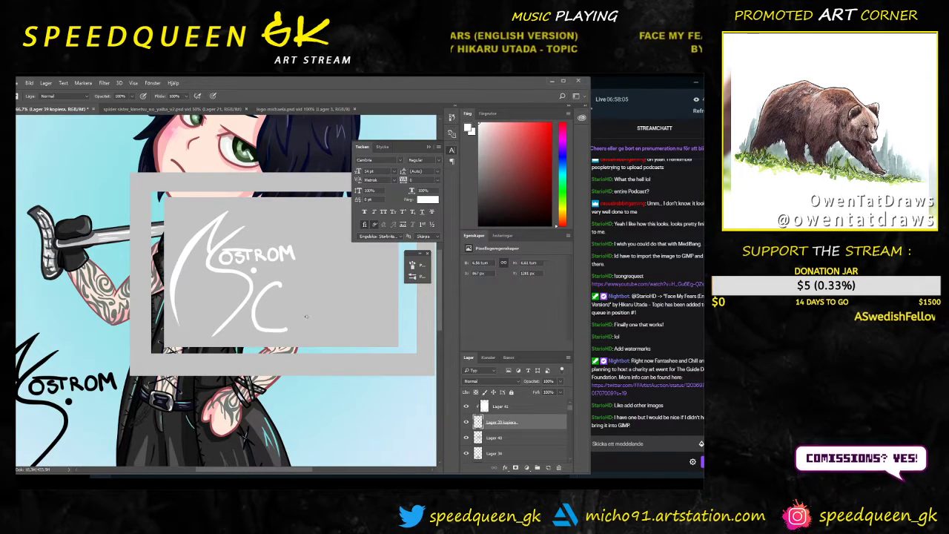
{"action": "key", "text": "ctrl+z"}
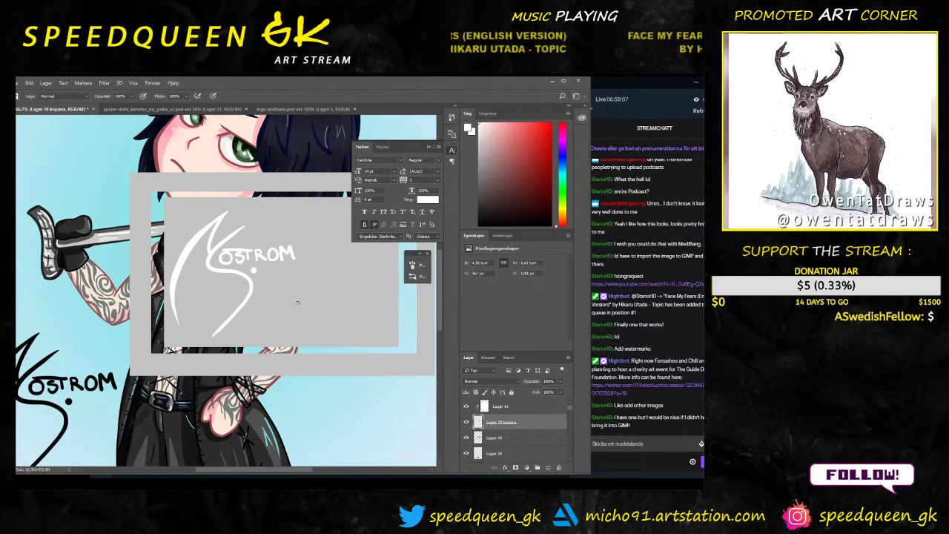
Step: Increase the brush size and try thicker white lettering beneath the logo
{"action": "right_click", "coordinate": [300, 326]}
{"action": "left_click", "coordinate": [345, 327]}
{"action": "mouse_move", "coordinate": [283, 285]}
{"action": "left_mouse_down"}
{"action": "mouse_move", "coordinate": [261, 322]}
{"action": "mouse_move", "coordinate": [288, 330]}
{"action": "mouse_move", "coordinate": [245, 312]}
{"action": "mouse_move", "coordinate": [266, 338]}
{"action": "left_mouse_up"}
{"action": "key", "text": "ctrl+z"}
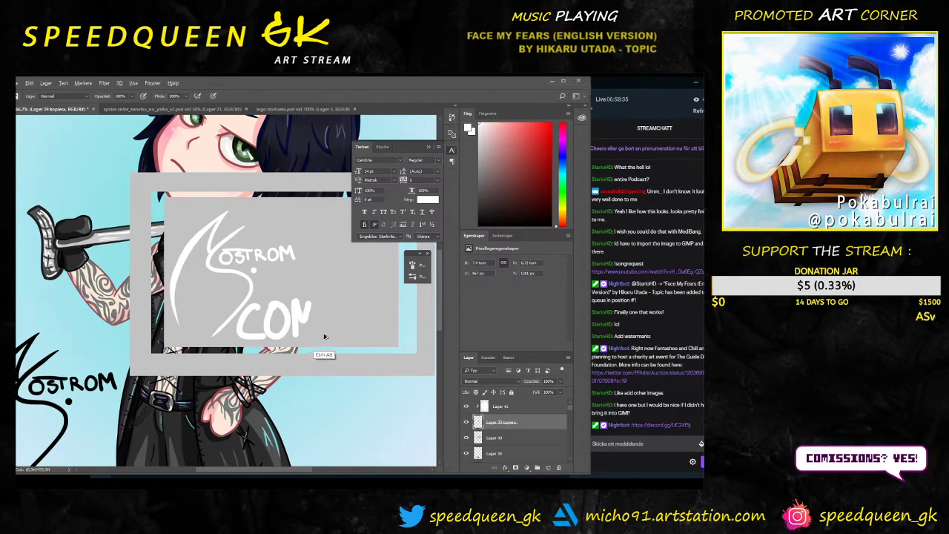
Step: Undo the last letters after the C and hand-letter the rest of COM in white beneath the logo
{"action": "key", "text": "ctrl+alt+z"}
{"action": "key", "text": "ctrl+alt+z"}
{"action": "key", "text": "ctrl+alt+z"}
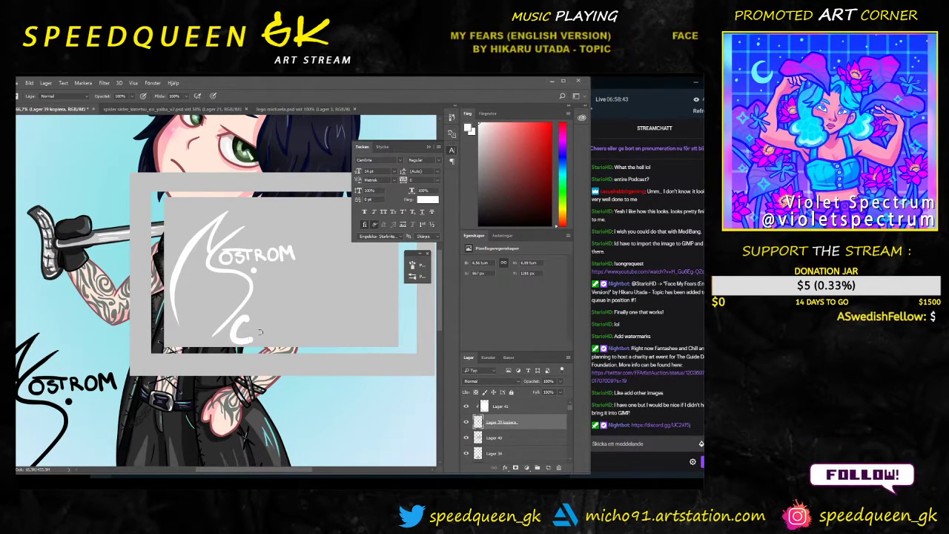
{"action": "left_click_drag", "start_coordinate": [252, 320], "coordinate": [253, 342]}
{"action": "mouse_move", "coordinate": [266, 319]}
{"action": "left_mouse_down"}
{"action": "mouse_move", "coordinate": [279, 339]}
{"action": "mouse_move", "coordinate": [291, 321]}
{"action": "left_mouse_up"}
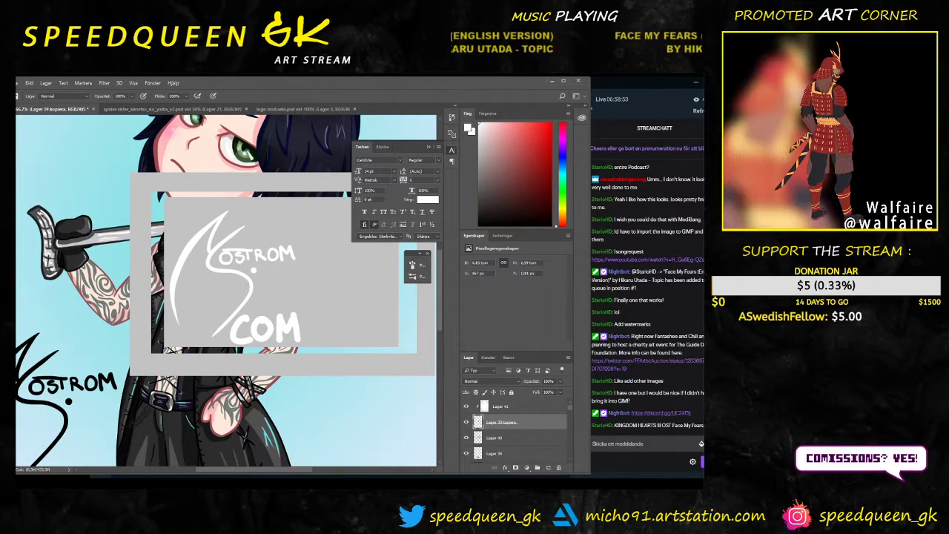
Step: Switch to Streamlabs OBS, enter "comissions" in the chat message field, shorten it to "com", and return to Photoshop
{"action": "left_click", "coordinate": [670, 449]}
{"action": "type", "text": "com"}
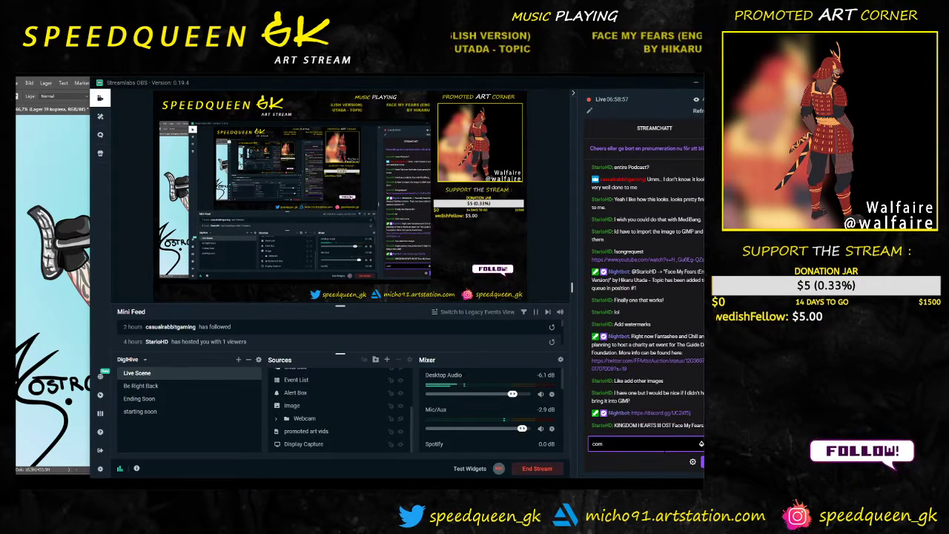
{"action": "type", "text": "issions"}
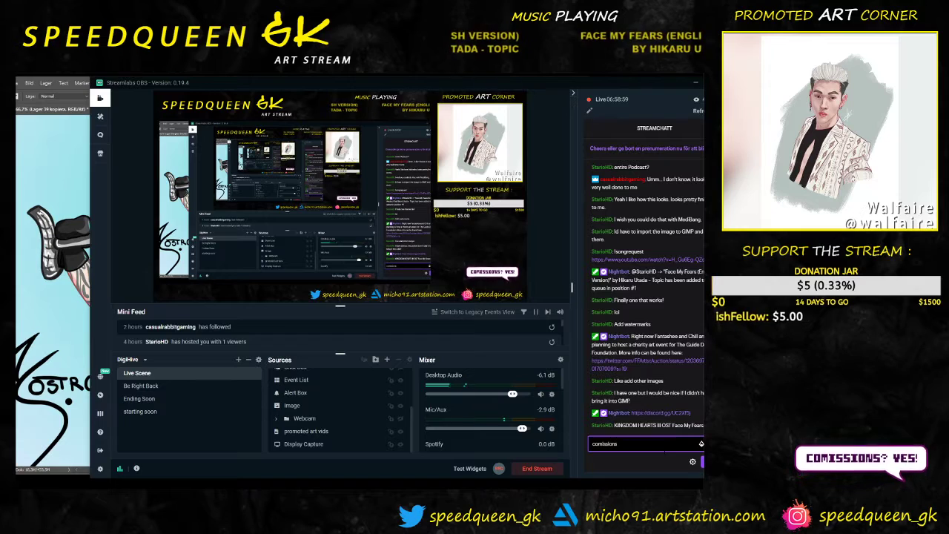
{"action": "key", "text": "BackSpace"}
{"action": "key", "text": "BackSpace"}
{"action": "key", "text": "BackSpace"}
{"action": "key", "text": "BackSpace"}
{"action": "key", "text": "BackSpace"}
{"action": "key", "text": "BackSpace"}
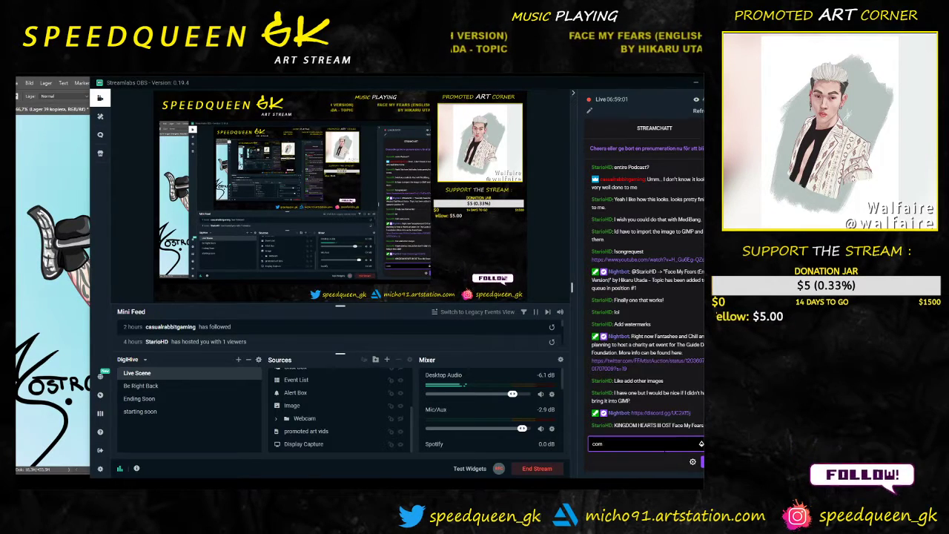
{"action": "left_click", "coordinate": [50, 144]}
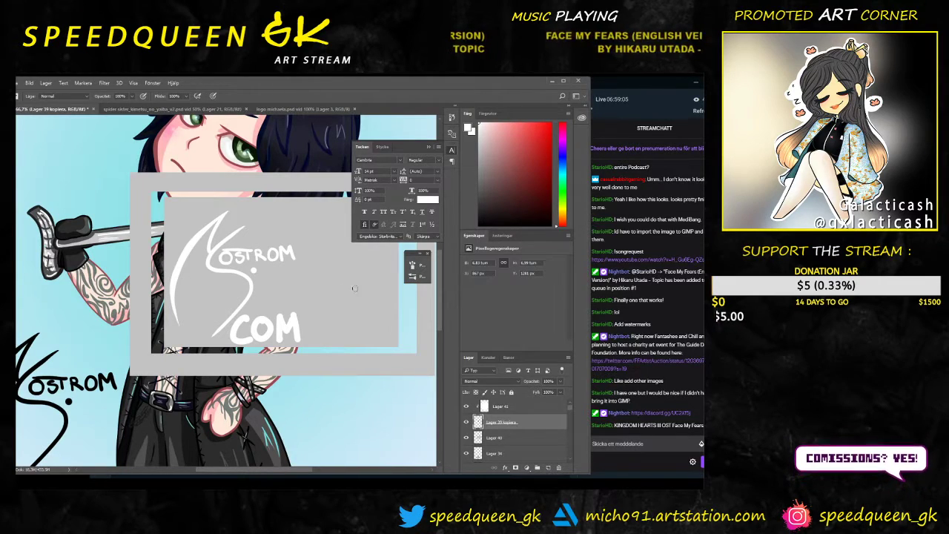
Step: Continue the white hand-lettering beneath the logo to extend COM to COMMISSION
{"action": "type", "text": "I"}
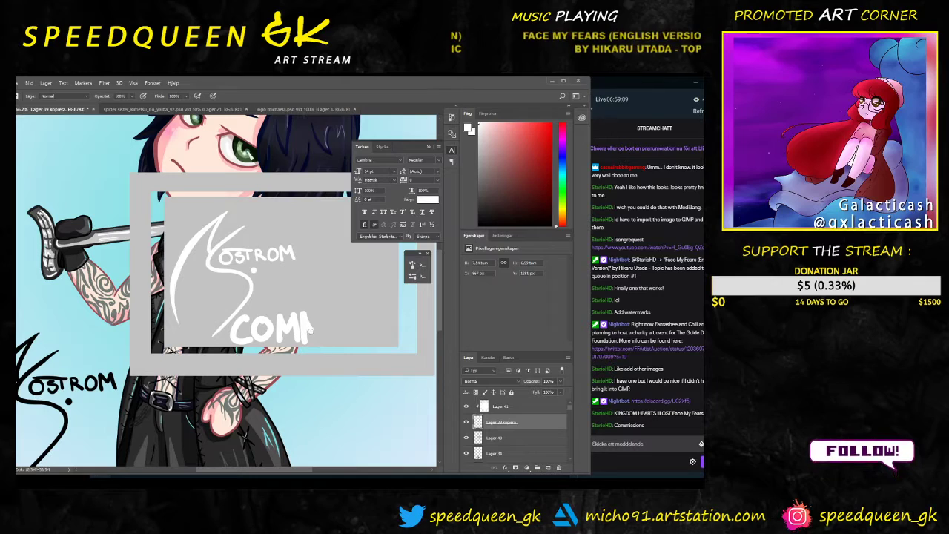
{"action": "left_click_drag", "start_coordinate": [318, 314], "coordinate": [327, 337]}
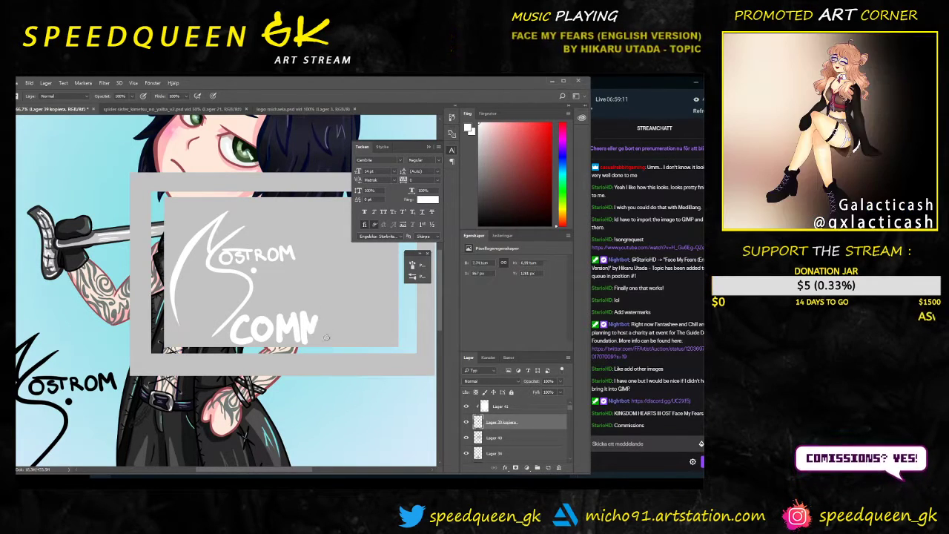
{"action": "key", "text": "ctrl+z"}
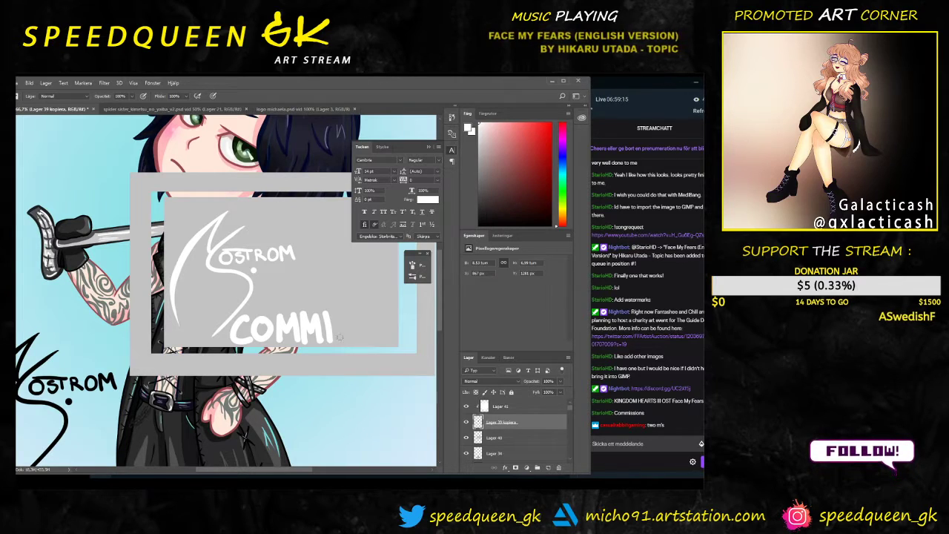
{"action": "left_click_drag", "start_coordinate": [347, 318], "coordinate": [333, 342]}
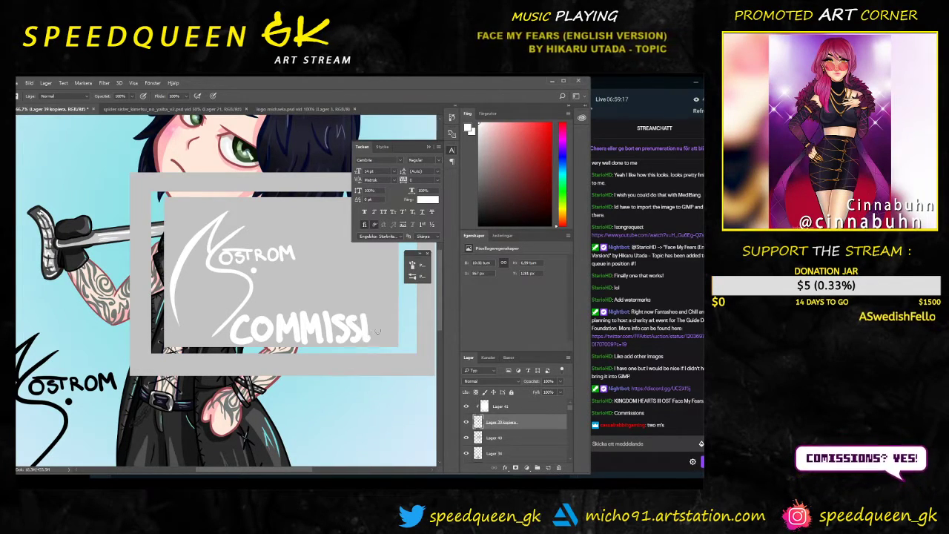
{"action": "left_click_drag", "start_coordinate": [395, 315], "coordinate": [406, 338]}
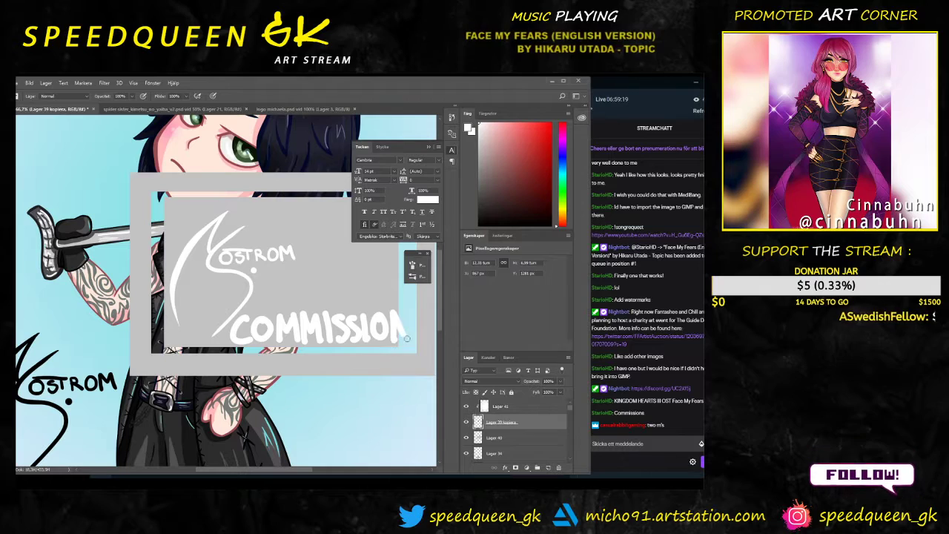
Step: Undo all the COMMISSION lettering strokes on the logo copy's layer, leaving only the white logo
{"action": "key", "text": "ctrl+z"}
{"action": "key", "text": "ctrl+z"}
{"action": "key", "text": "ctrl+z"}
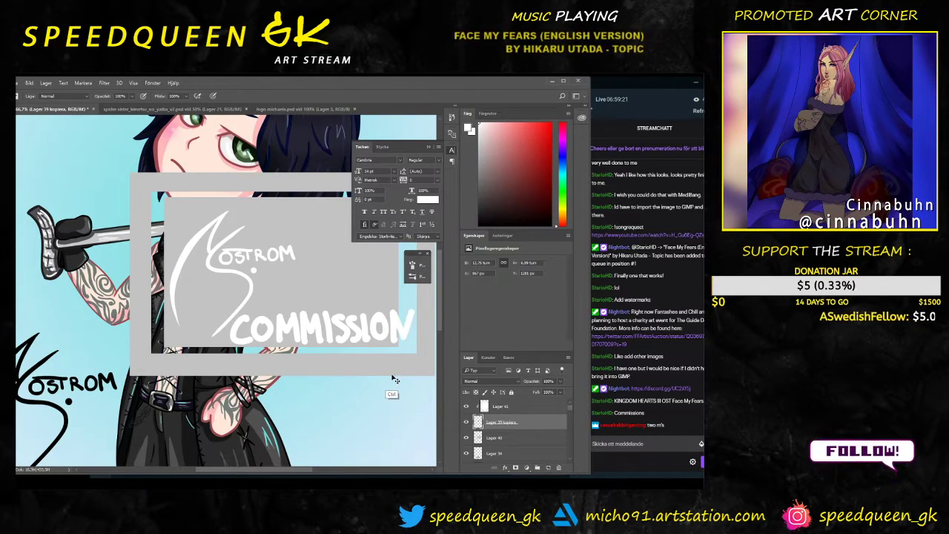
{"action": "key", "text": "ctrl+z"}
{"action": "key", "text": "ctrl+z"}
{"action": "key", "text": "ctrl+z"}
{"action": "key", "text": "ctrl+z"}
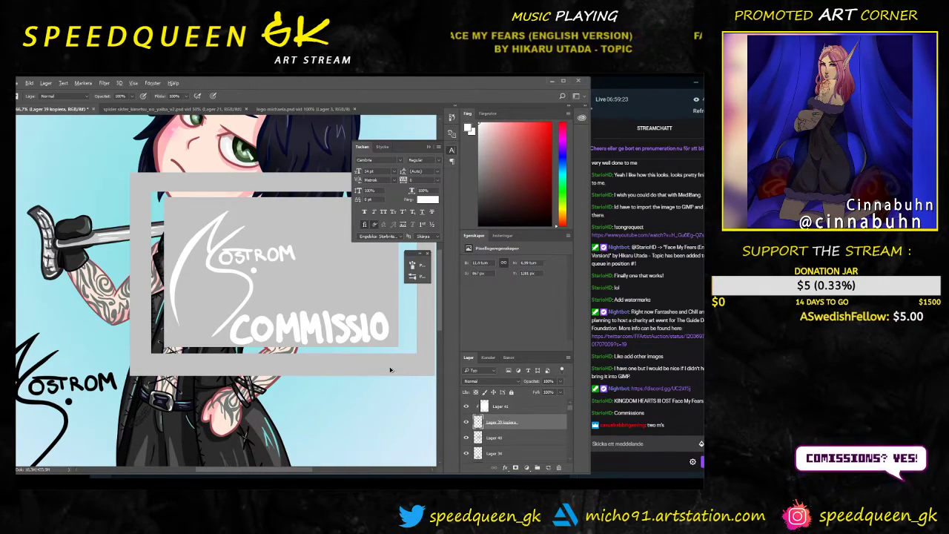
{"action": "key", "text": "ctrl+z"}
{"action": "key", "text": "ctrl+z"}
{"action": "key", "text": "ctrl+z"}
{"action": "key", "text": "ctrl+z"}
{"action": "key", "text": "ctrl+z"}
{"action": "key", "text": "ctrl+z"}
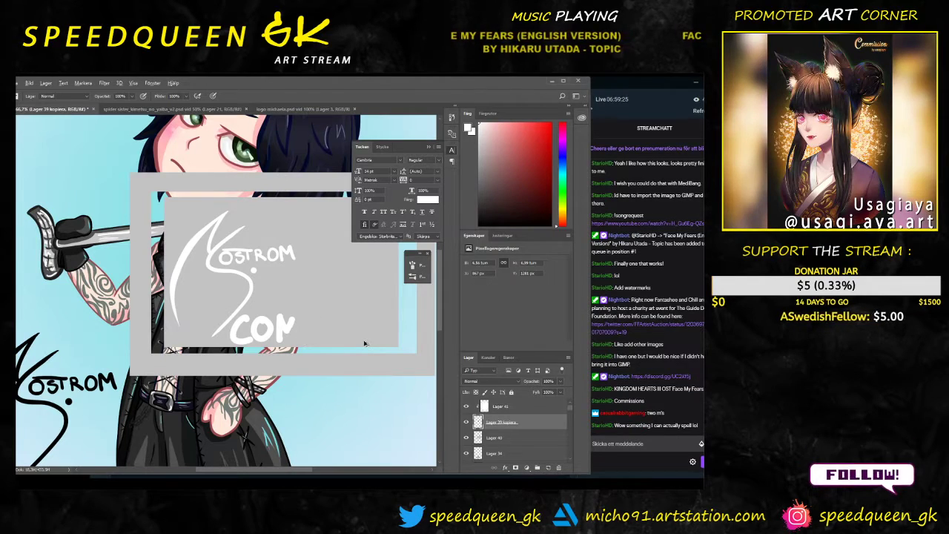
{"action": "key", "text": "ctrl+z"}
{"action": "key", "text": "ctrl+z"}
{"action": "key", "text": "ctrl+z"}
{"action": "key", "text": "ctrl+shift+z"}
{"action": "key", "text": "ctrl+z"}
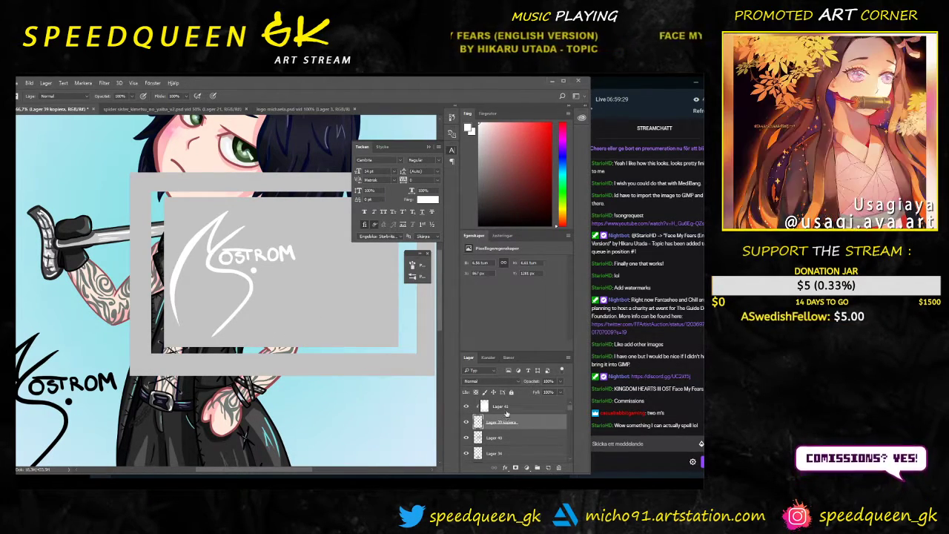
Step: Add a new layer above the clipped white layer, hand-letter COMMISSION in white on it, and shift the word inside the grey rectangle
{"action": "left_click", "coordinate": [495, 407]}
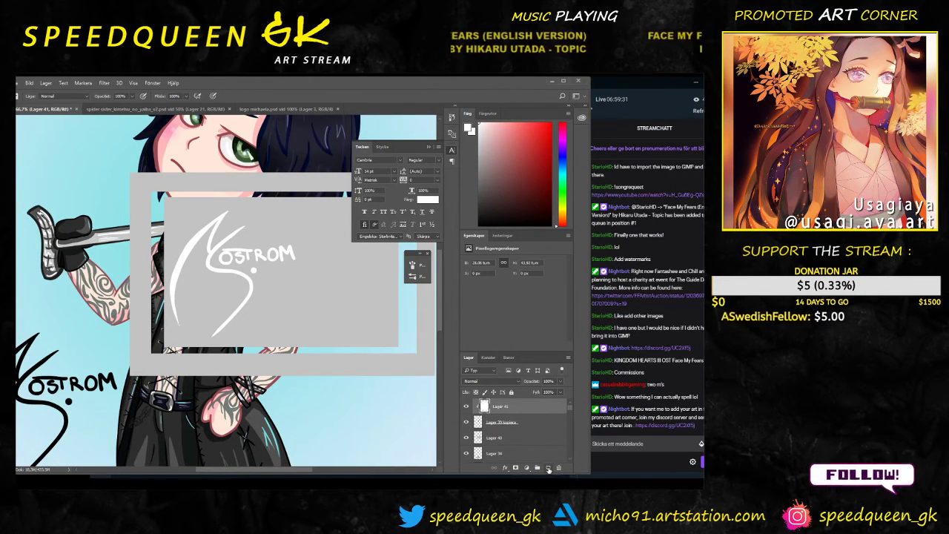
{"action": "left_click", "coordinate": [548, 467]}
{"action": "right_click", "coordinate": [514, 408]}
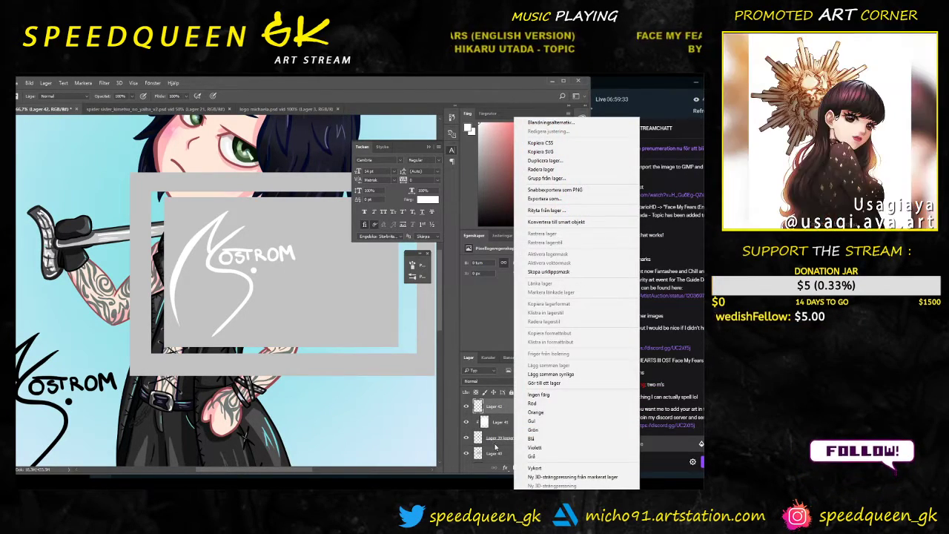
{"action": "left_click", "coordinate": [505, 441]}
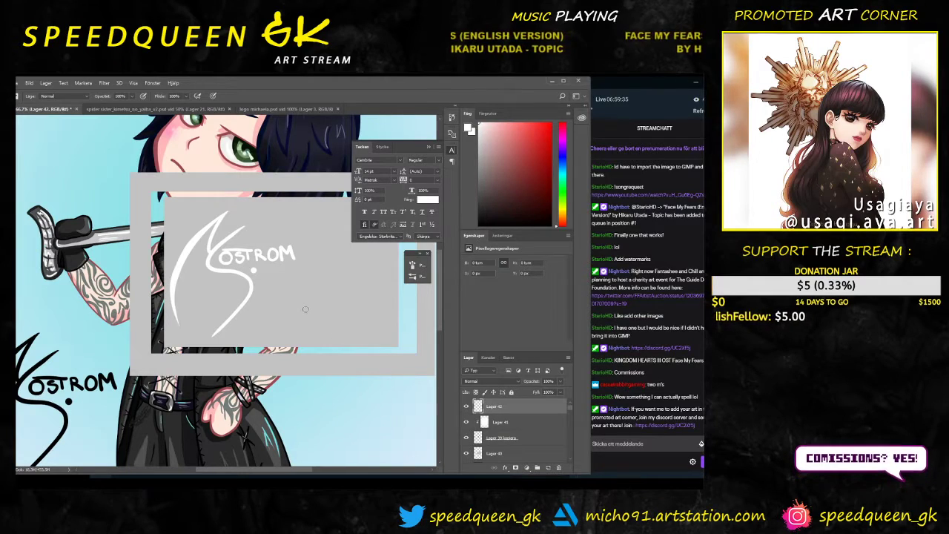
{"action": "left_click_drag", "start_coordinate": [251, 311], "coordinate": [259, 336]}
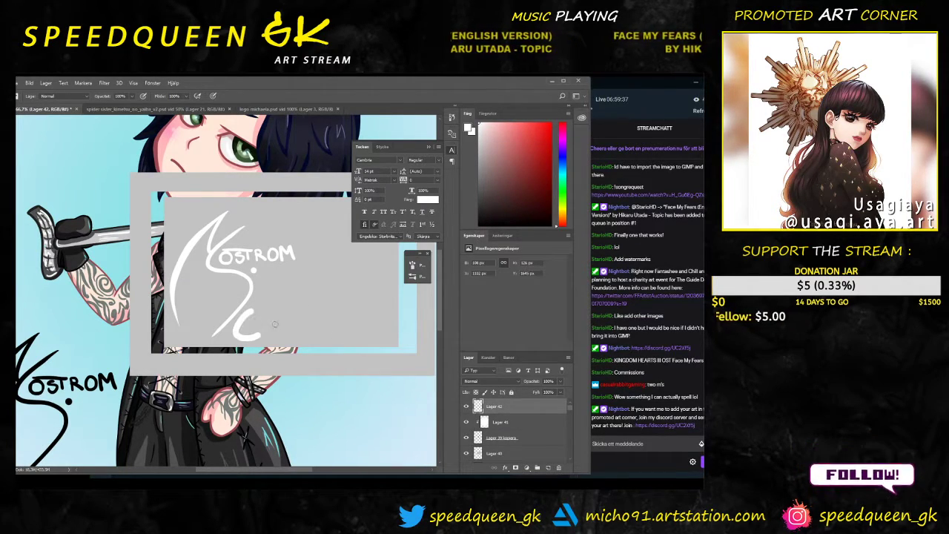
{"action": "left_click", "coordinate": [274, 315]}
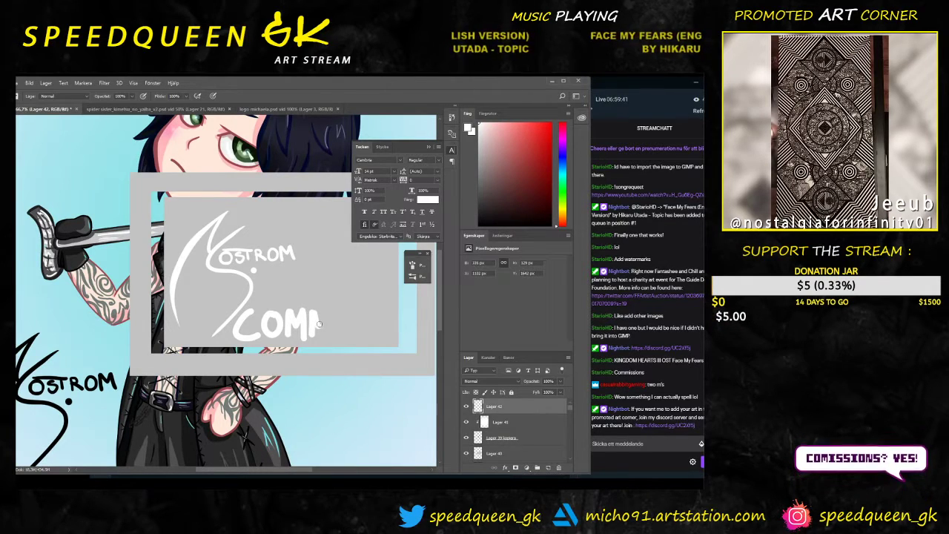
{"action": "left_click_drag", "start_coordinate": [324, 316], "coordinate": [330, 337]}
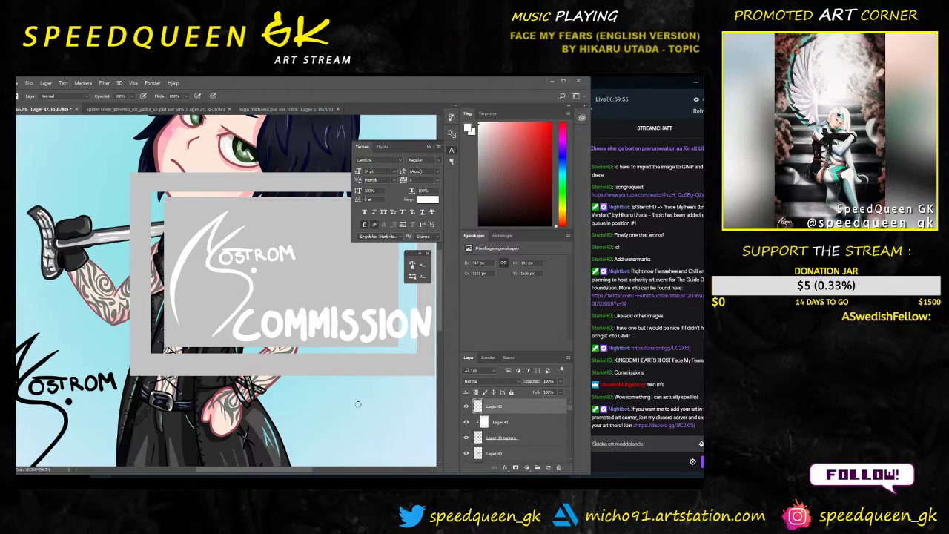
{"action": "key", "text": "v"}
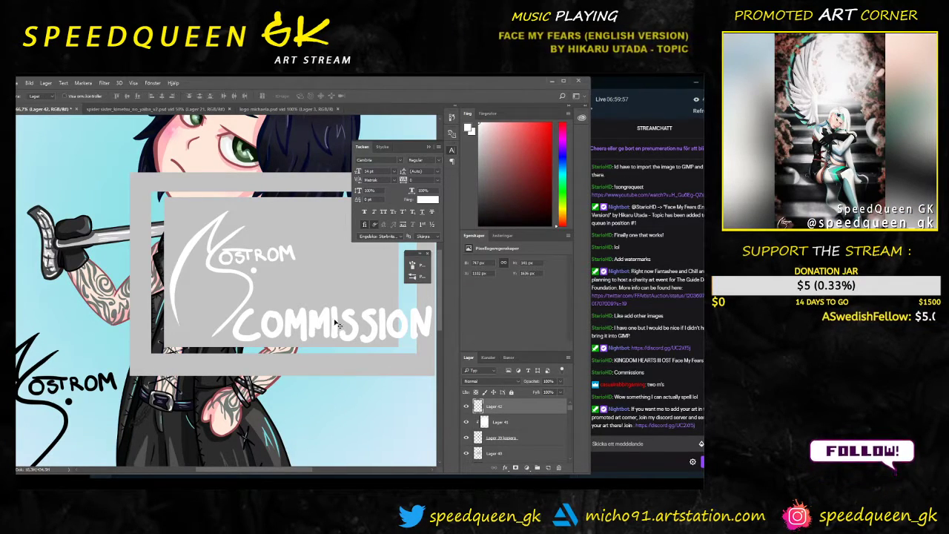
{"action": "left_click_drag", "start_coordinate": [330, 332], "coordinate": [276, 321]}
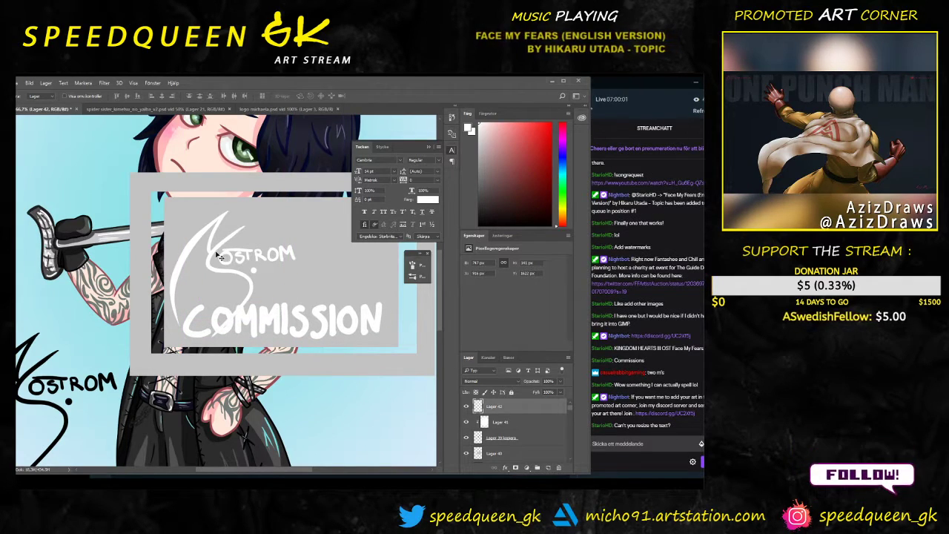
Step: Scale down the white logo copy and move it into the upper-left corner of the grey rectangle
{"action": "left_click", "coordinate": [213, 254]}
{"action": "key", "text": "ctrl+t"}
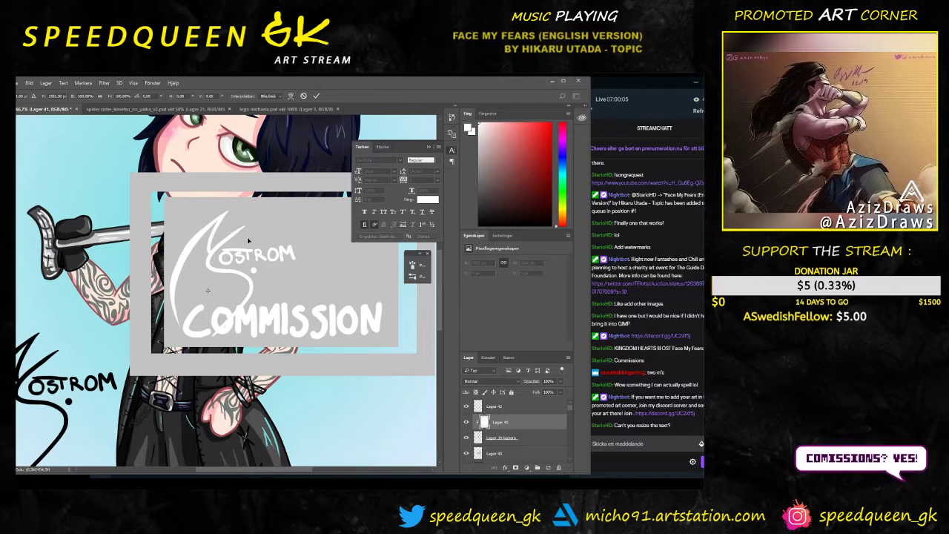
{"action": "key", "text": "Return"}
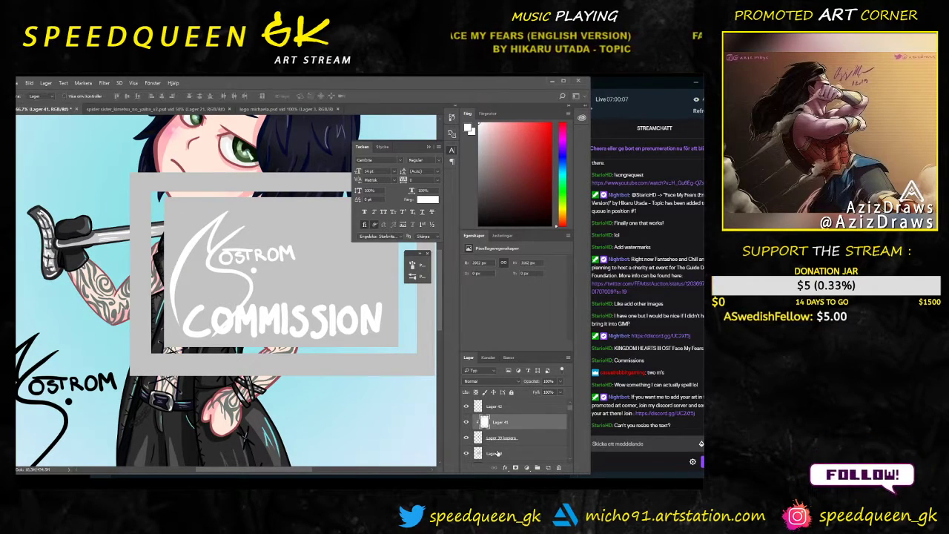
{"action": "left_click", "coordinate": [468, 436]}
{"action": "key", "text": "ctrl+t"}
{"action": "left_click_drag", "start_coordinate": [171, 212], "coordinate": [190, 232]}
{"action": "left_click_drag", "start_coordinate": [226, 269], "coordinate": [196, 217]}
{"action": "key", "text": "Return"}
Step: Adjust the COMMISSION word's position, duplicate its layer and place the copy directly above the original
{"action": "left_click_drag", "start_coordinate": [273, 320], "coordinate": [265, 319]}
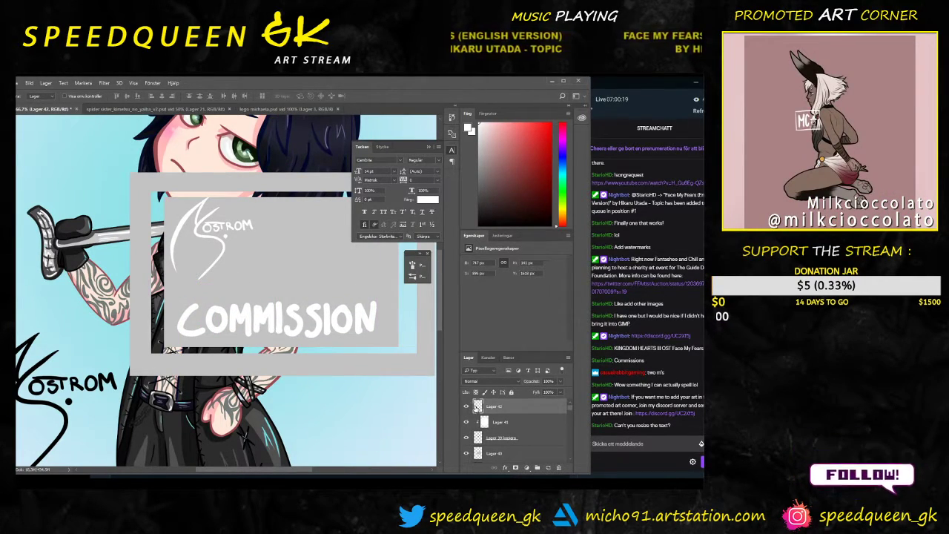
{"action": "left_click_drag", "start_coordinate": [481, 414], "coordinate": [548, 467]}
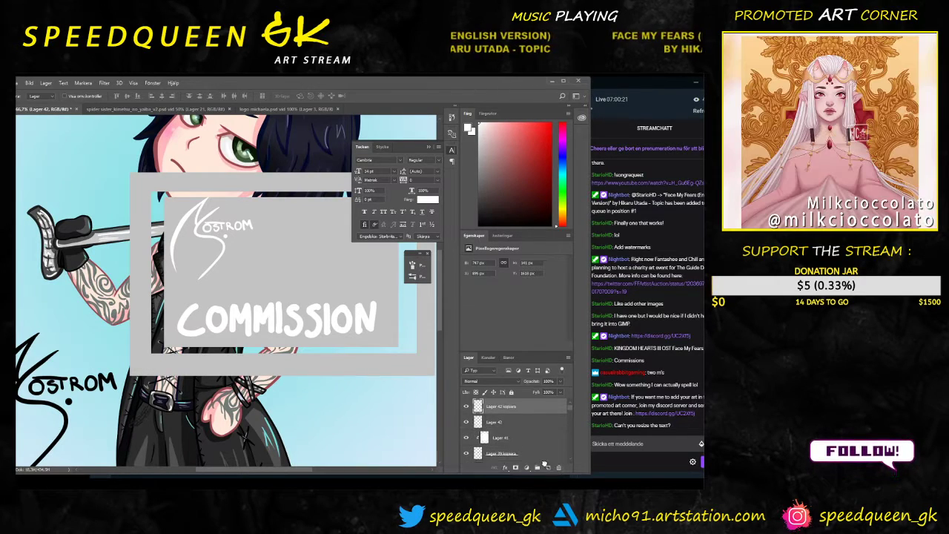
{"action": "left_click_drag", "start_coordinate": [264, 316], "coordinate": [267, 273]}
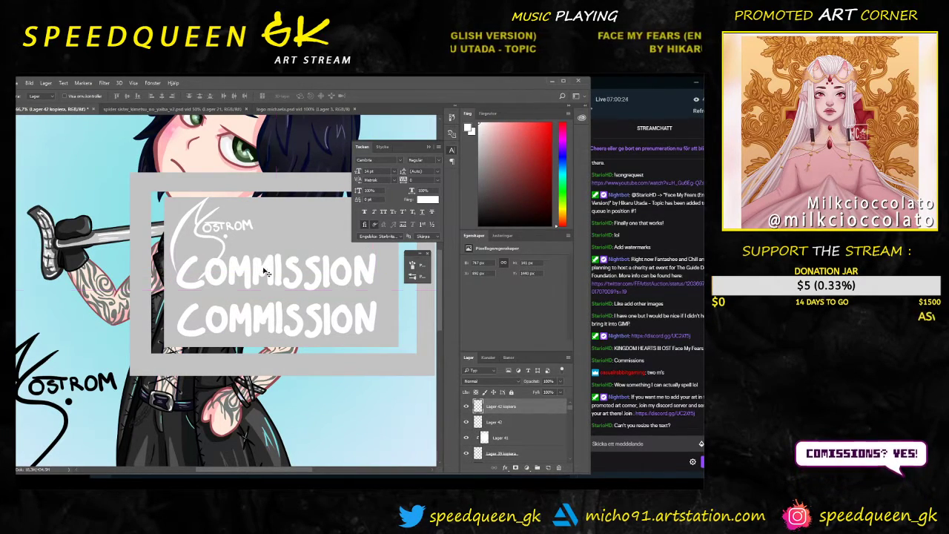
Step: Delete the clipped white layer and the small logo copy from the grey rectangle
{"action": "left_click", "coordinate": [199, 227]}
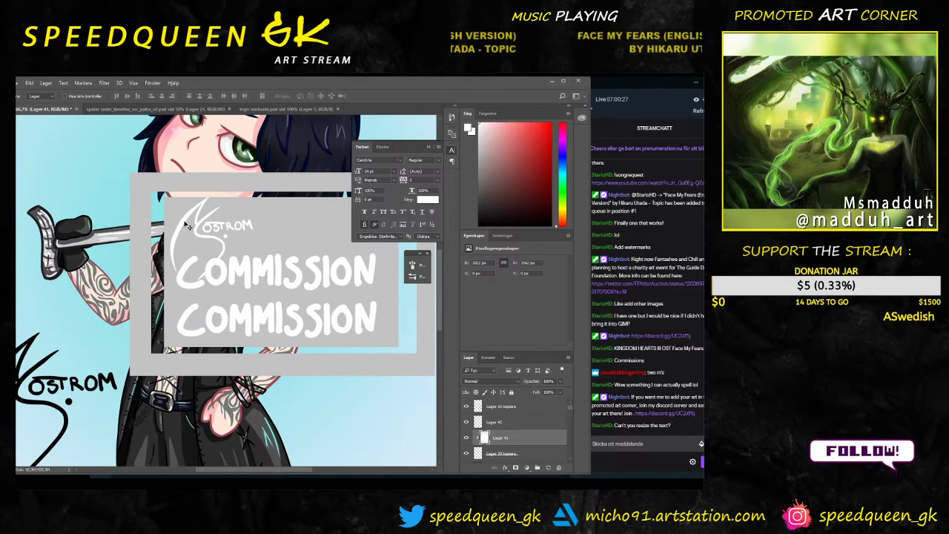
{"action": "key", "text": "Delete"}
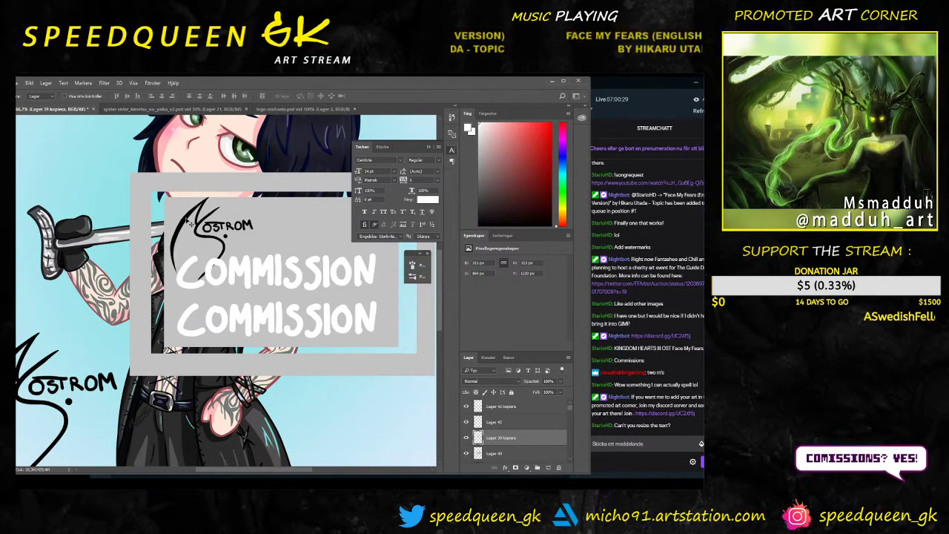
{"action": "key", "text": "Delete"}
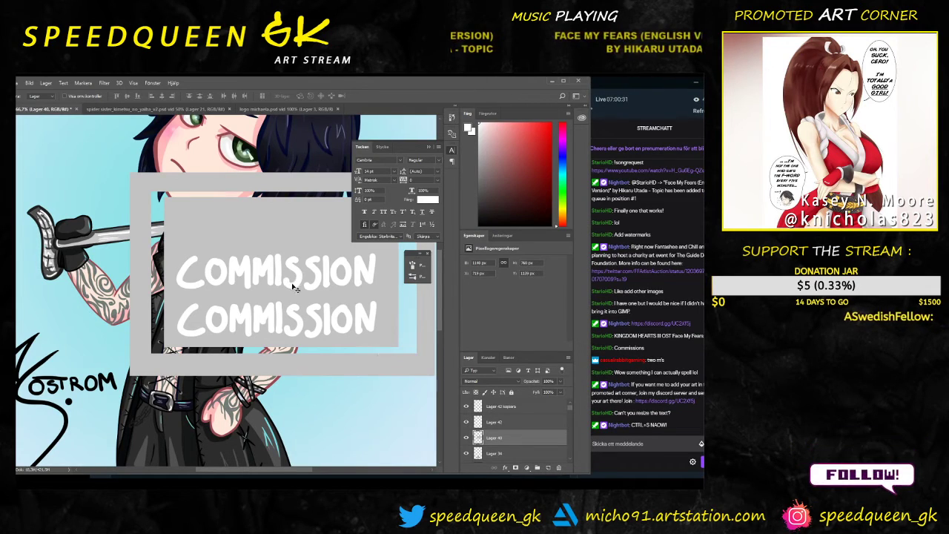
Step: Duplicate the COMMISSION lettering once more and place it as a third row at the top of the rectangle
{"action": "left_click", "coordinate": [378, 388]}
{"action": "key", "text": "ctrl+j"}
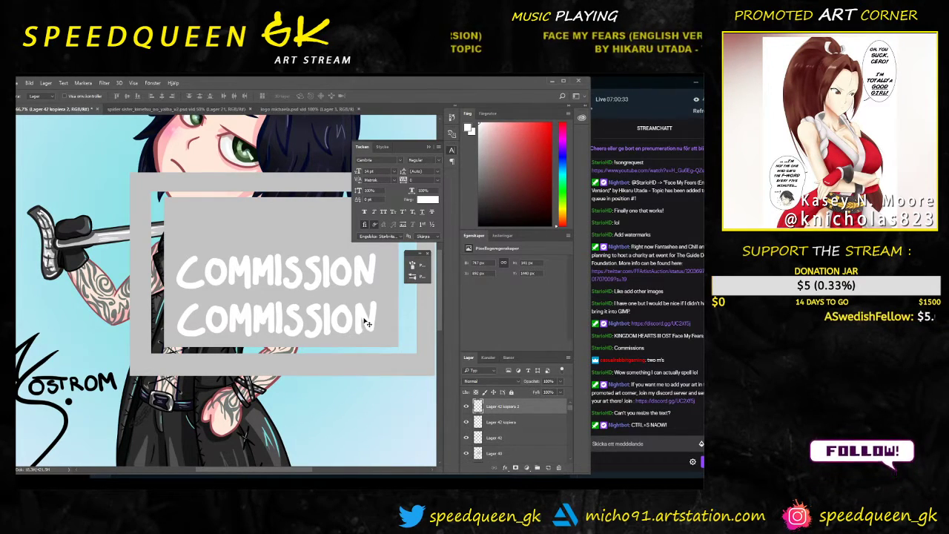
{"action": "left_click_drag", "start_coordinate": [268, 274], "coordinate": [269, 226]}
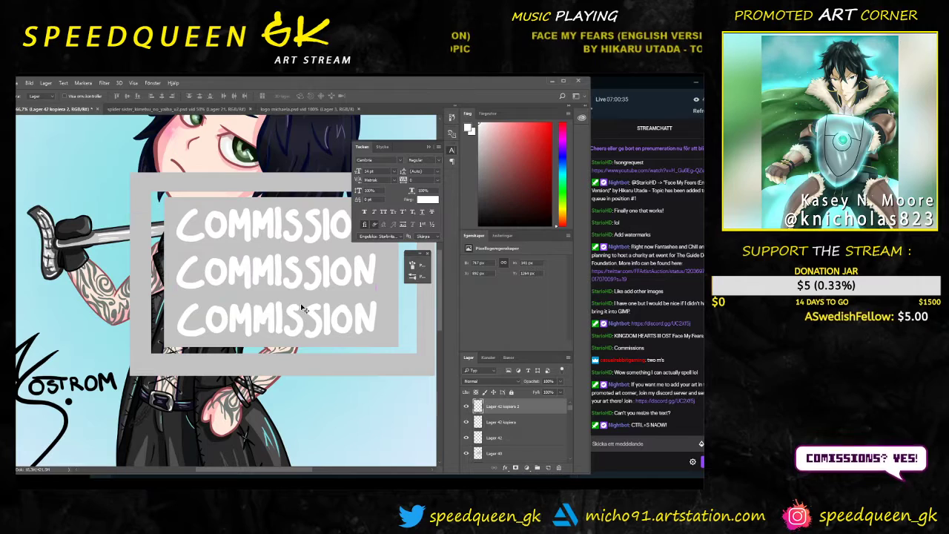
Step: Select the three COMMISSION layers together with the grey frame layer and merge them into one layer
{"action": "key", "text": "ctrl+minus"}
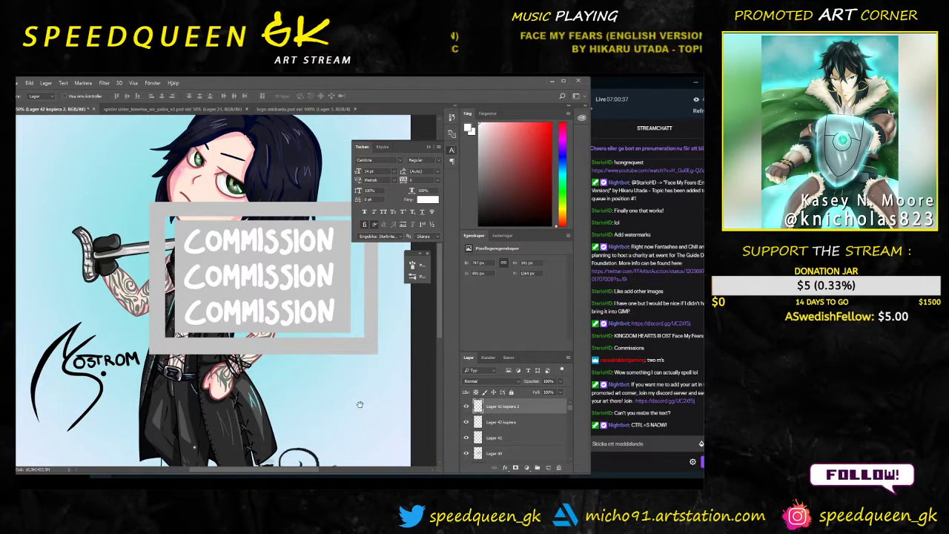
{"action": "left_click_drag", "start_coordinate": [361, 403], "coordinate": [301, 380]}
{"action": "scroll", "coordinate": [510, 434], "scroll_direction": "down", "scroll_amount": 2}
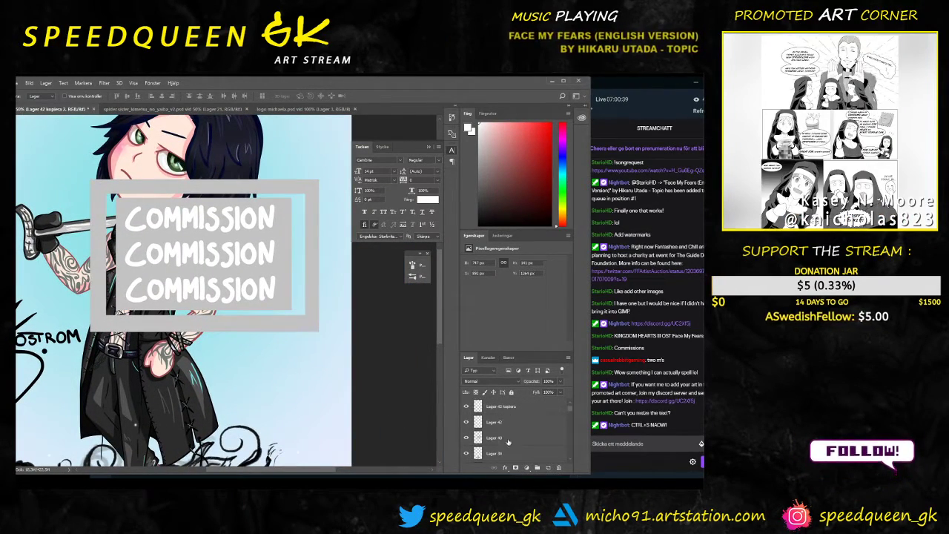
{"action": "left_click", "coordinate": [481, 426], "text": "shift"}
{"action": "scroll", "coordinate": [475, 432], "scroll_direction": "up", "scroll_amount": 2}
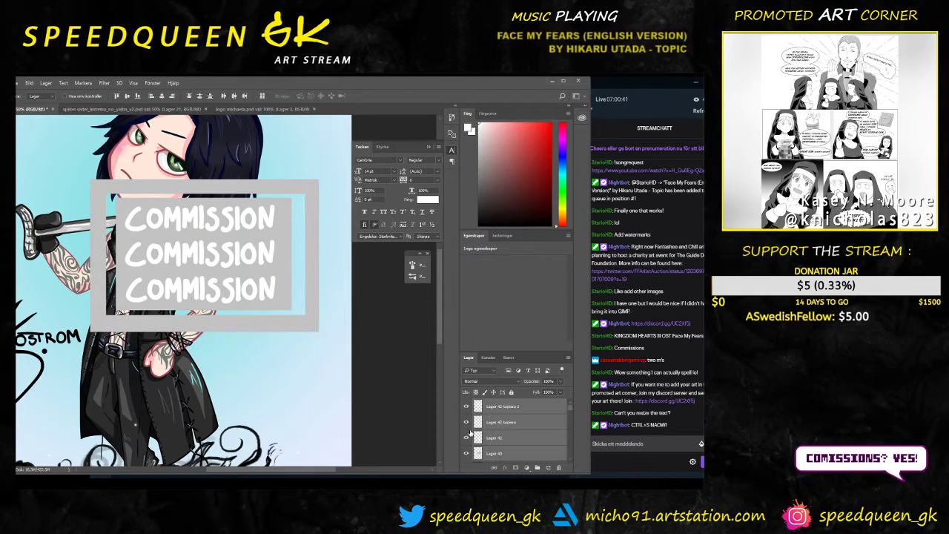
{"action": "scroll", "coordinate": [475, 445], "scroll_direction": "down", "scroll_amount": 1}
{"action": "right_click", "coordinate": [511, 429]}
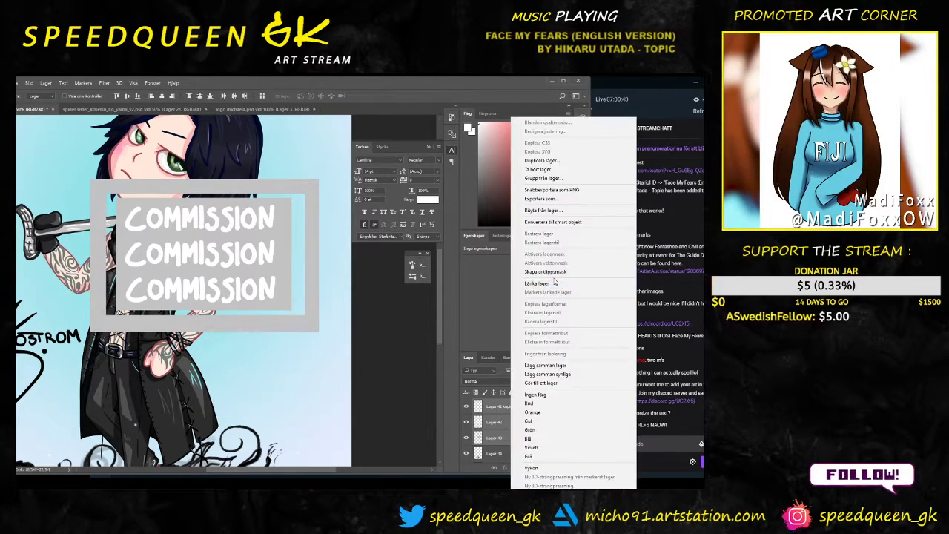
{"action": "left_click", "coordinate": [545, 365]}
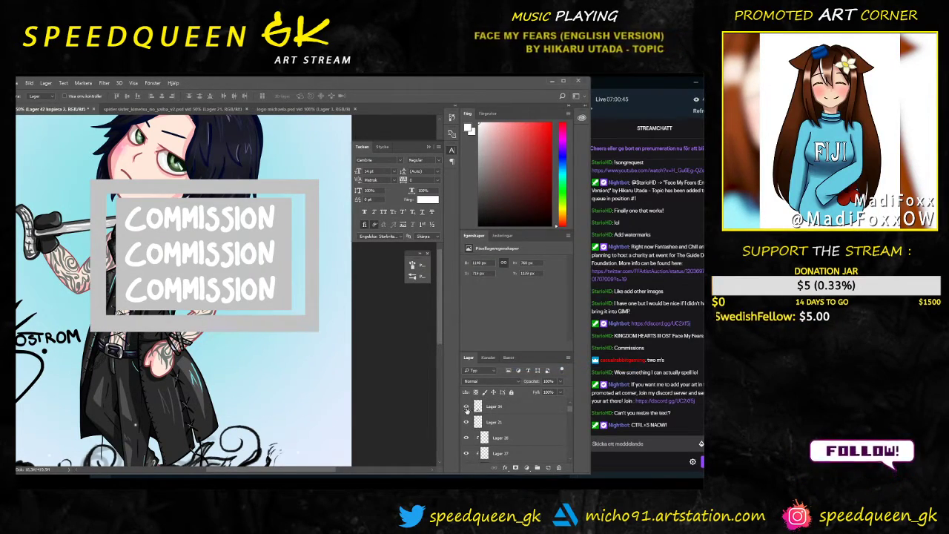
Step: Lower the merged commission stamp's opacity and move it down over the character's torso and coat
{"action": "left_click", "coordinate": [466, 407]}
{"action": "left_click", "coordinate": [469, 409]}
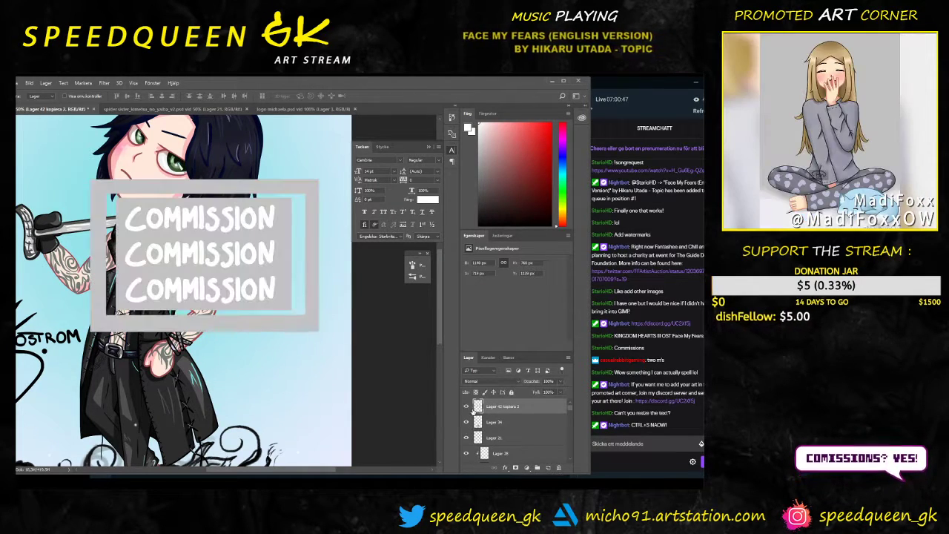
{"action": "left_click_drag", "start_coordinate": [537, 397], "coordinate": [542, 393]}
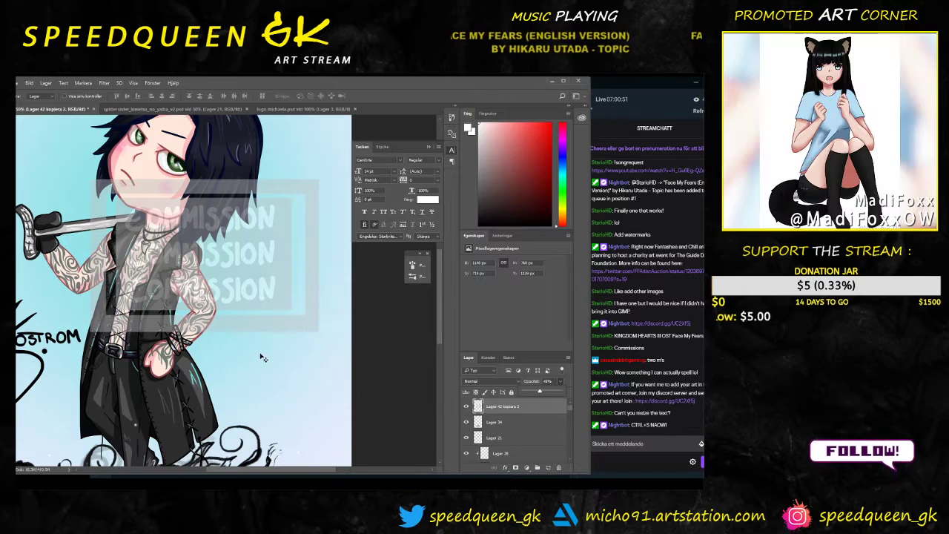
{"action": "key", "text": "ctrl+minus"}
{"action": "left_click_drag", "start_coordinate": [282, 373], "coordinate": [306, 347]}
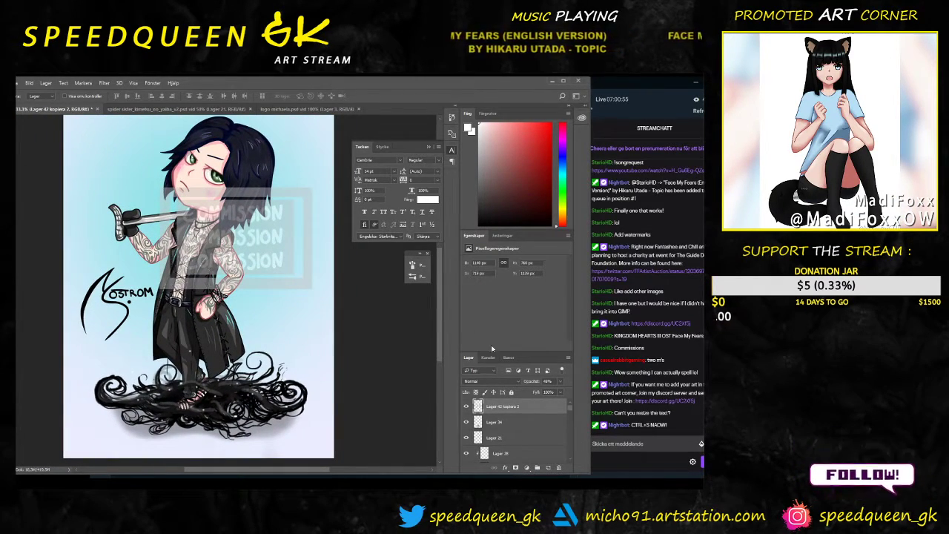
{"action": "left_click_drag", "start_coordinate": [271, 271], "coordinate": [217, 317]}
Step: Scale the commission stamp down to about 960 px wide and position it over the character's hand and coat
{"action": "scroll", "coordinate": [230, 347], "scroll_direction": "down", "scroll_amount": 1}
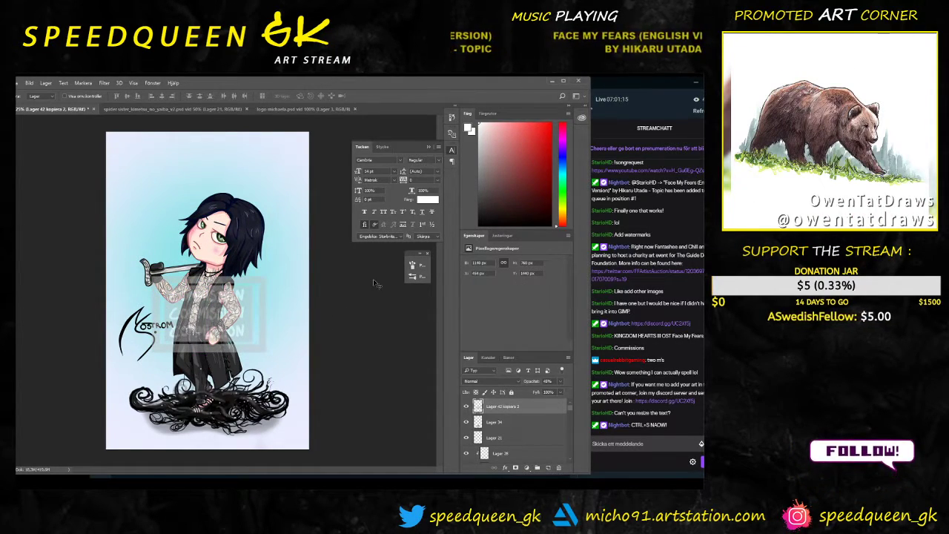
{"action": "key", "text": "ctrl+t"}
{"action": "left_click_drag", "start_coordinate": [152, 277], "coordinate": [171, 290]}
{"action": "mouse_move", "coordinate": [240, 341]}
{"action": "left_mouse_down"}
{"action": "mouse_move", "coordinate": [227, 325]}
{"action": "mouse_move", "coordinate": [215, 434]}
{"action": "mouse_move", "coordinate": [262, 405]}
{"action": "mouse_move", "coordinate": [252, 365]}
{"action": "left_mouse_up"}
{"action": "key", "text": "Return"}
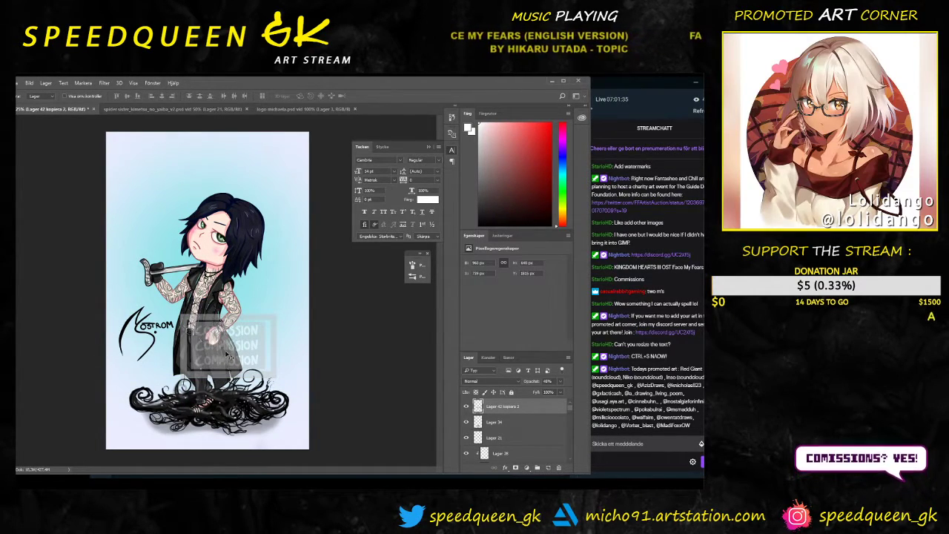
{"action": "mouse_move", "coordinate": [244, 354]}
{"action": "left_mouse_down"}
{"action": "mouse_move", "coordinate": [247, 324]}
{"action": "mouse_move", "coordinate": [234, 420]}
{"action": "mouse_move", "coordinate": [245, 359]}
{"action": "left_mouse_up"}
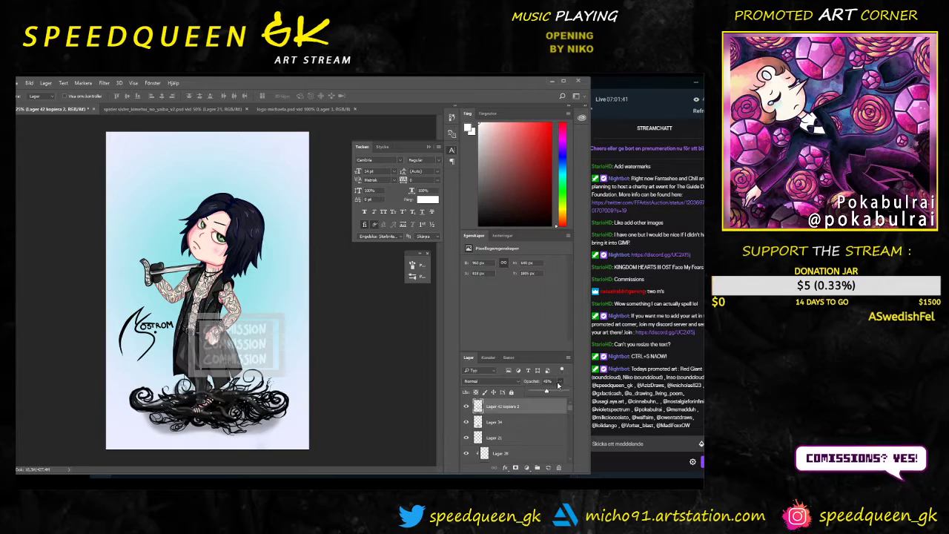
Step: Reduce the commission stamp's opacity to 20% and reposition it over the coat
{"action": "left_click_drag", "start_coordinate": [546, 393], "coordinate": [541, 392]}
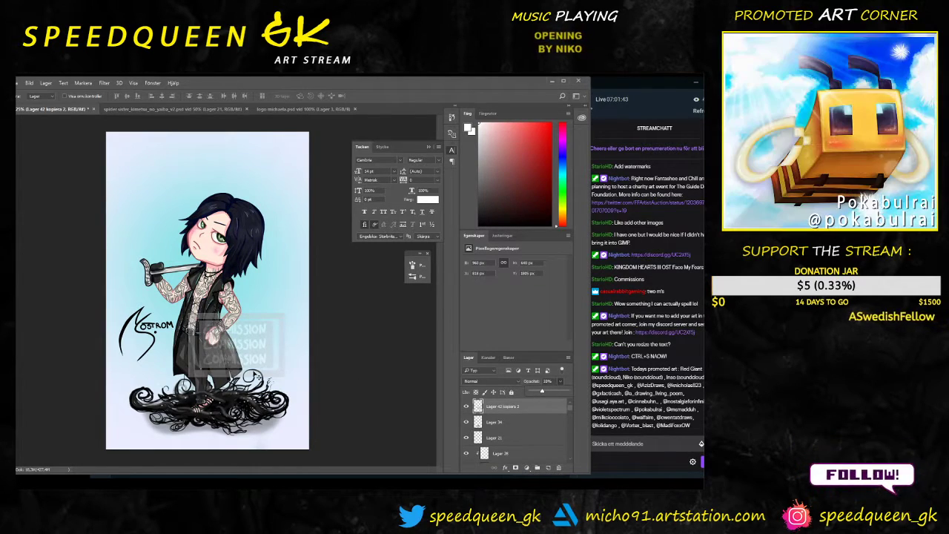
{"action": "left_click_drag", "start_coordinate": [256, 353], "coordinate": [252, 354]}
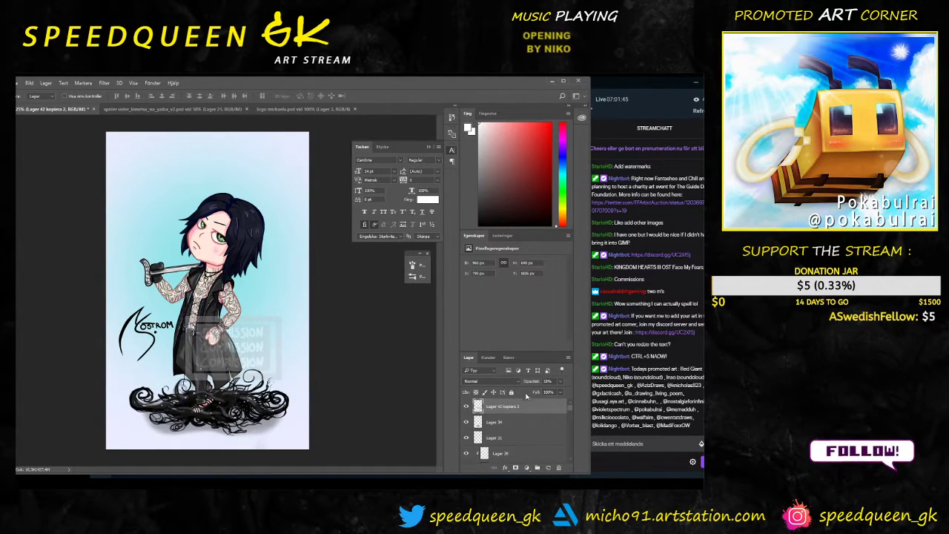
{"action": "left_click", "coordinate": [560, 382]}
{"action": "left_click_drag", "start_coordinate": [542, 392], "coordinate": [539, 393]}
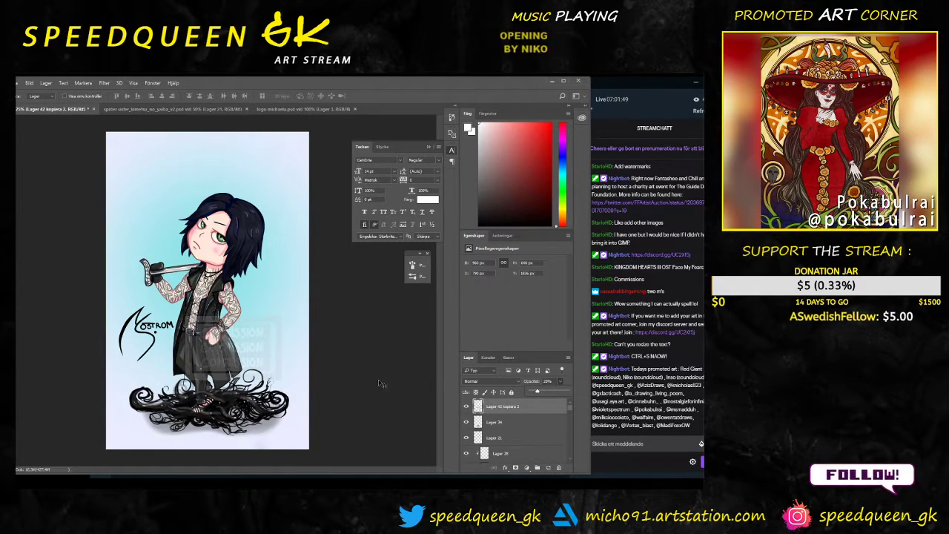
{"action": "left_click_drag", "start_coordinate": [242, 342], "coordinate": [244, 367]}
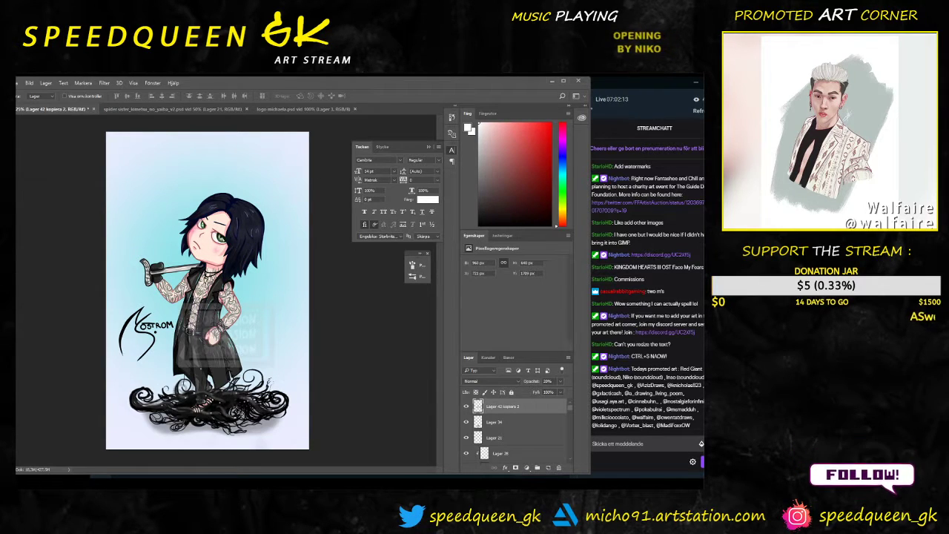
Step: Move the signature logo from beside the coat up to the blank background near the illustration's upper-left corner
{"action": "scroll", "coordinate": [216, 386], "scroll_direction": "up", "scroll_amount": 1}
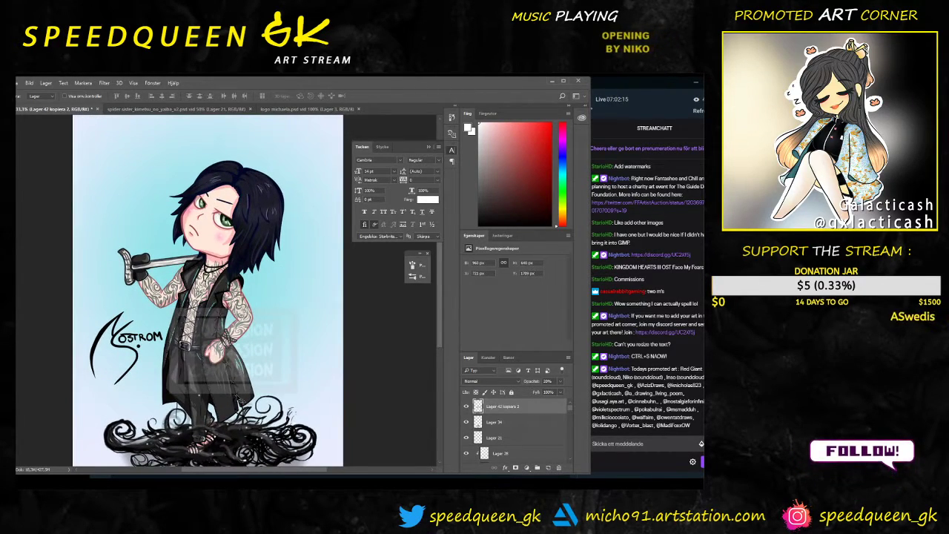
{"action": "scroll", "coordinate": [194, 362], "scroll_direction": "down", "scroll_amount": 1}
{"action": "left_click", "coordinate": [130, 322]}
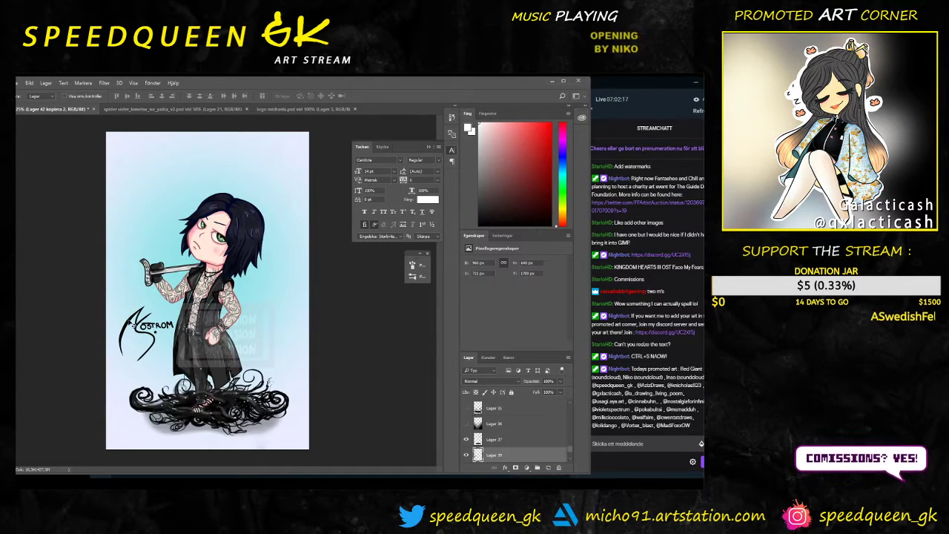
{"action": "key", "text": "ctrl+plus"}
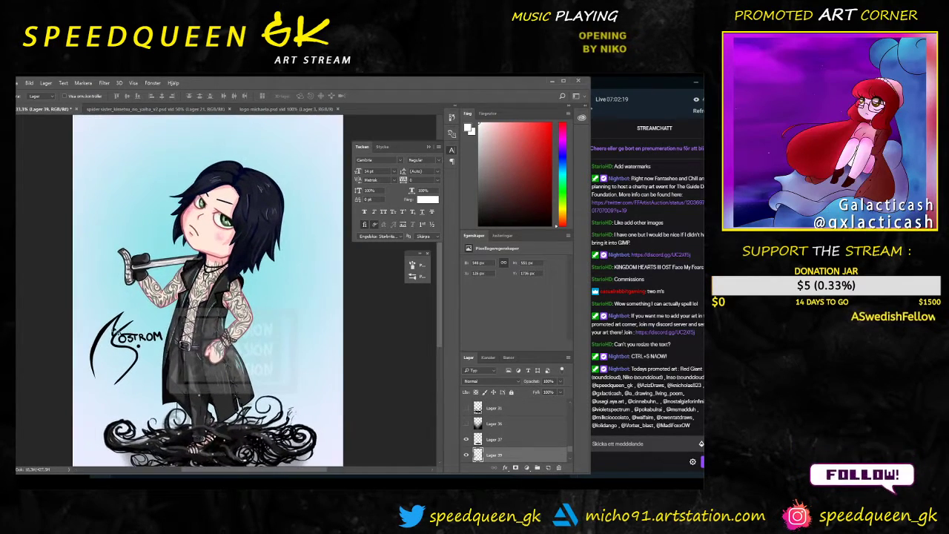
{"action": "left_click_drag", "start_coordinate": [101, 331], "coordinate": [91, 325]}
{"action": "left_click_drag", "start_coordinate": [109, 302], "coordinate": [123, 132]}
{"action": "key", "text": "ctrl+minus"}
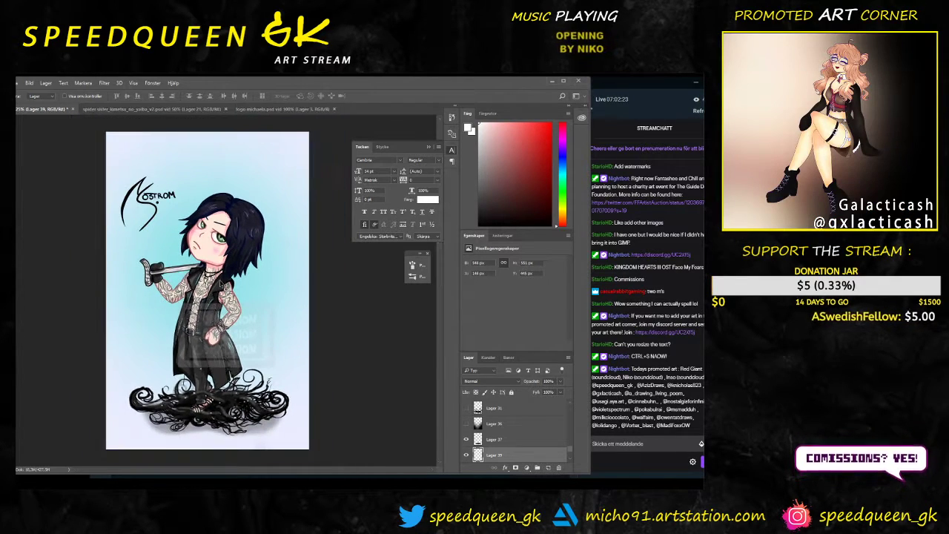
{"action": "key", "text": "ctrl+plus"}
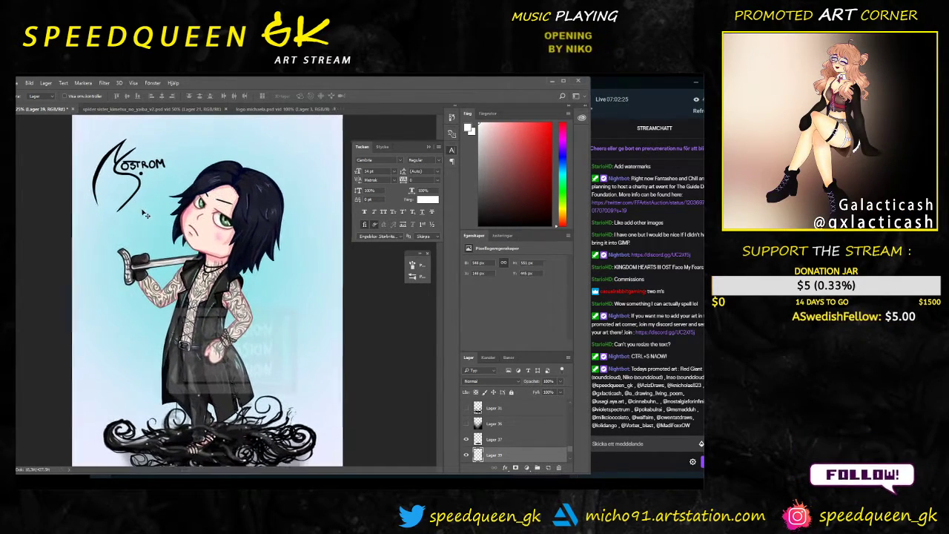
{"action": "left_click_drag", "start_coordinate": [154, 211], "coordinate": [225, 287]}
{"action": "scroll", "coordinate": [178, 238], "scroll_direction": "up", "scroll_amount": 2}
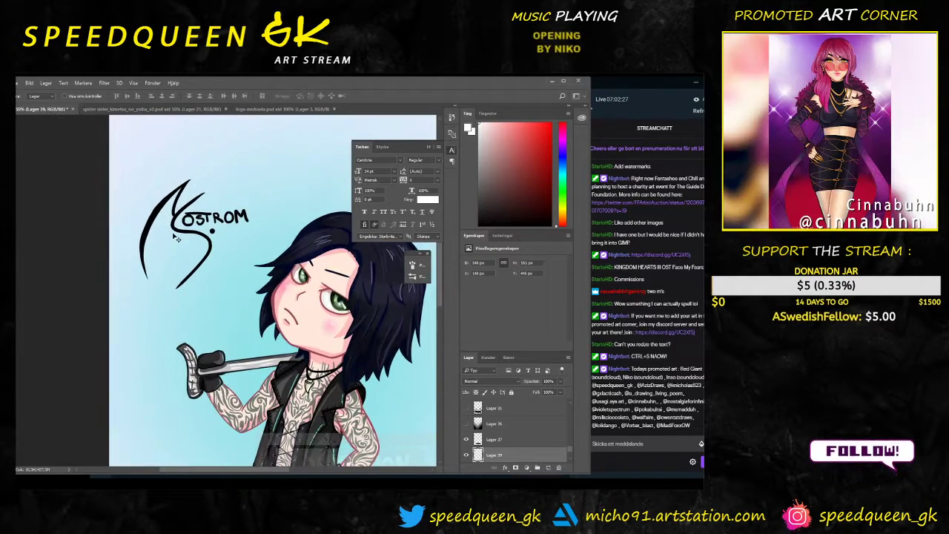
{"action": "scroll", "coordinate": [162, 213], "scroll_direction": "down", "scroll_amount": 1}
{"action": "scroll", "coordinate": [188, 311], "scroll_direction": "down", "scroll_amount": 1}
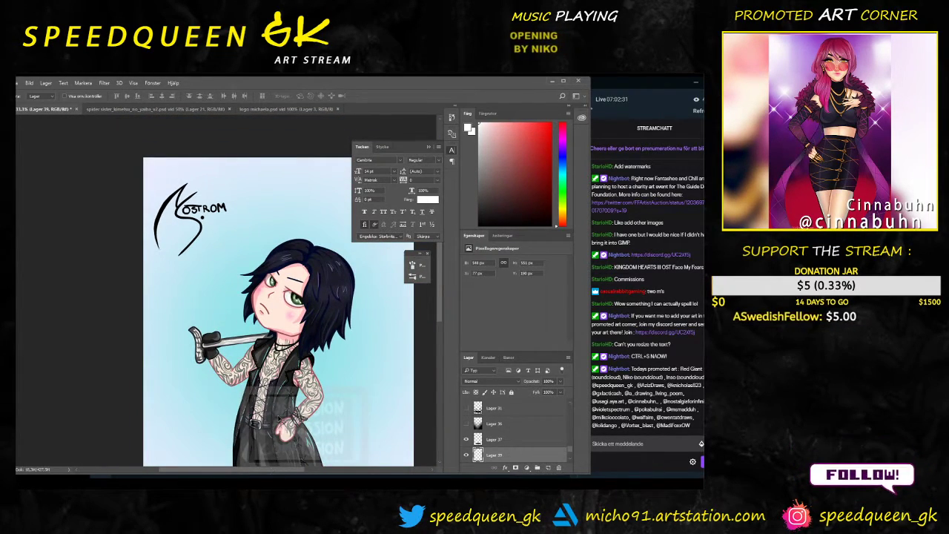
{"action": "key", "text": "alt+Tab"}
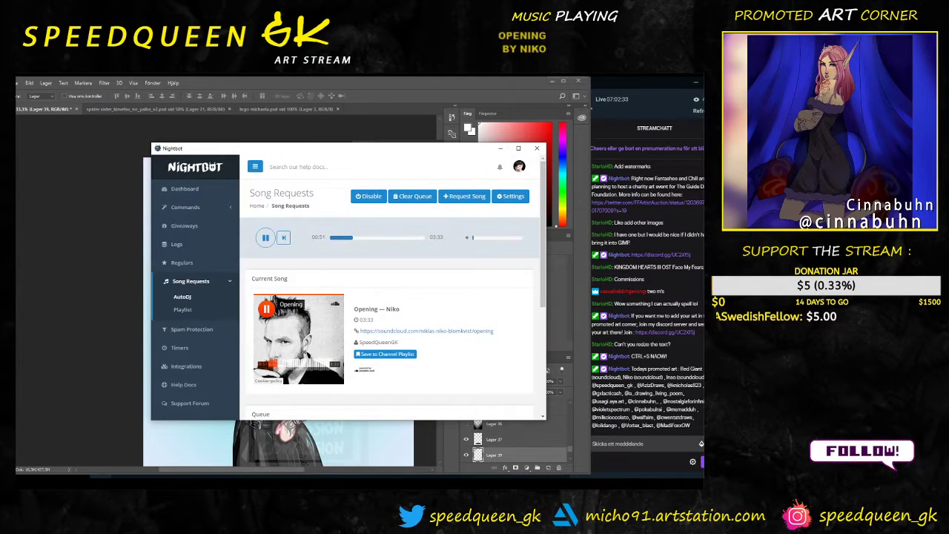
{"action": "key", "text": "alt+Tab"}
Step: Set up the Brush tool with default black and a smaller brush size for handwriting near the signature logo
{"action": "scroll", "coordinate": [205, 250], "scroll_direction": "up", "scroll_amount": 2}
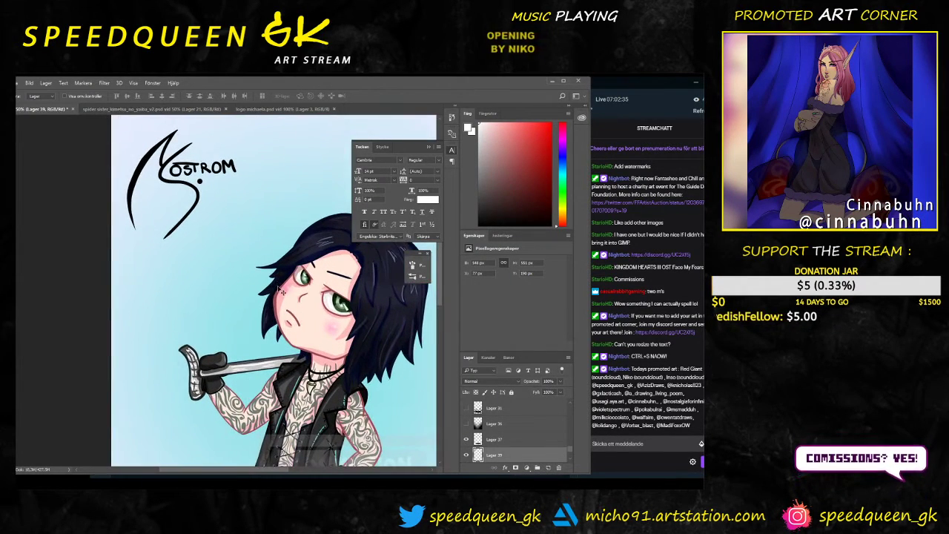
{"action": "left_click_drag", "start_coordinate": [282, 291], "coordinate": [212, 328]}
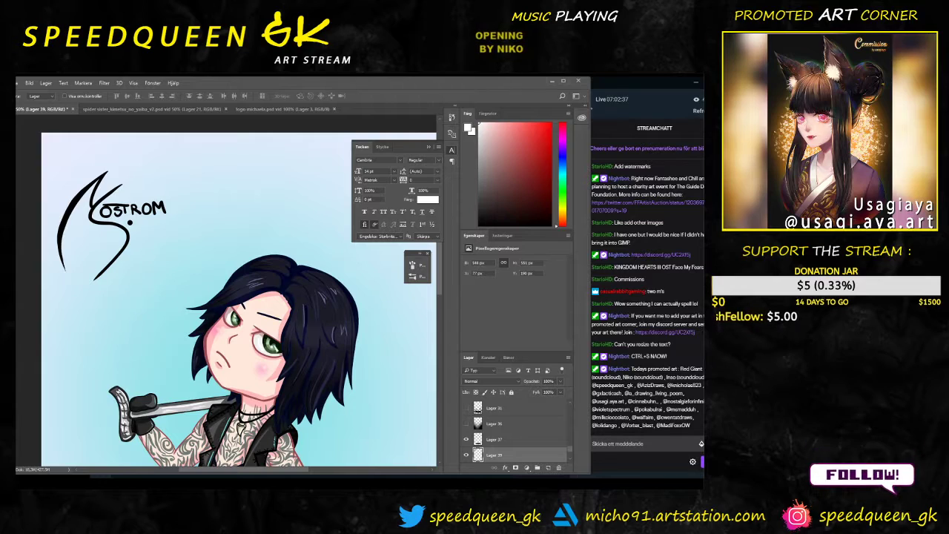
{"action": "key", "text": "b"}
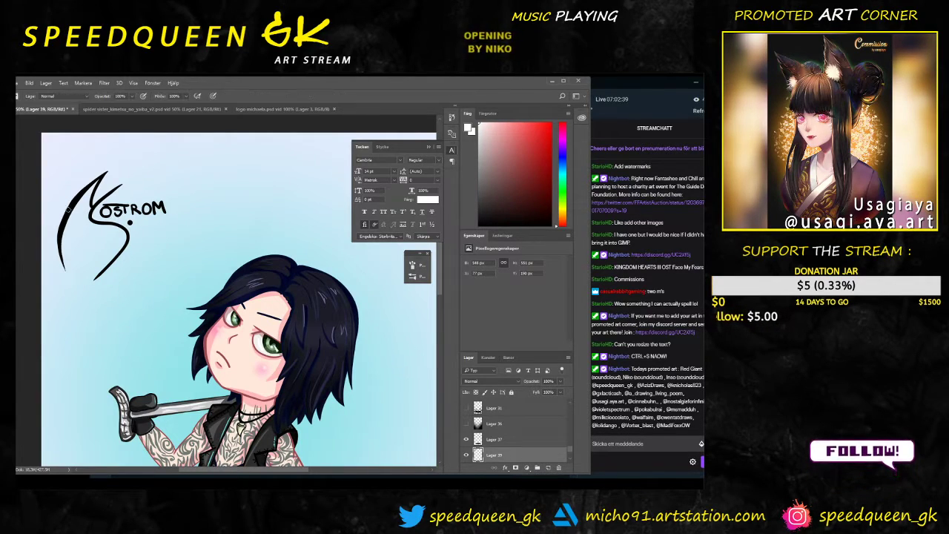
{"action": "key", "text": "d"}
{"action": "key", "text": "v"}
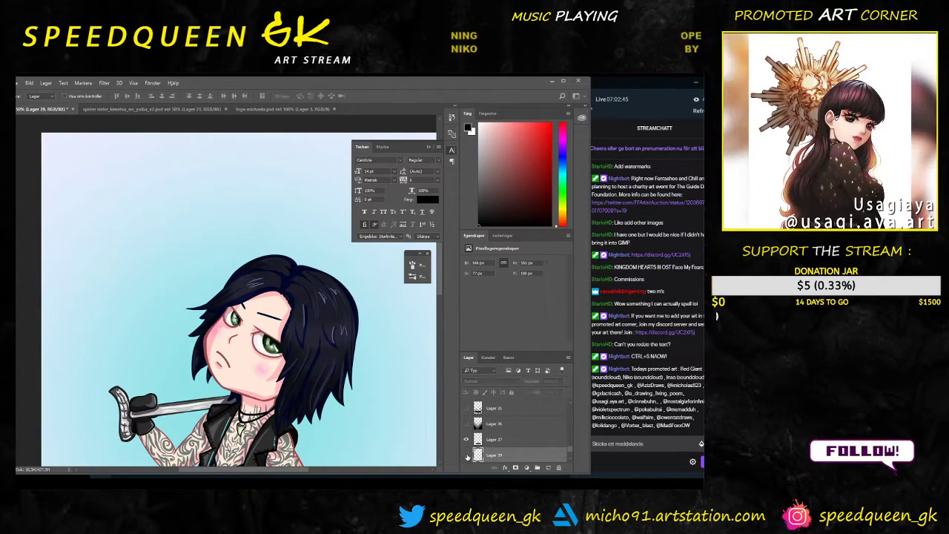
{"action": "key", "text": "b"}
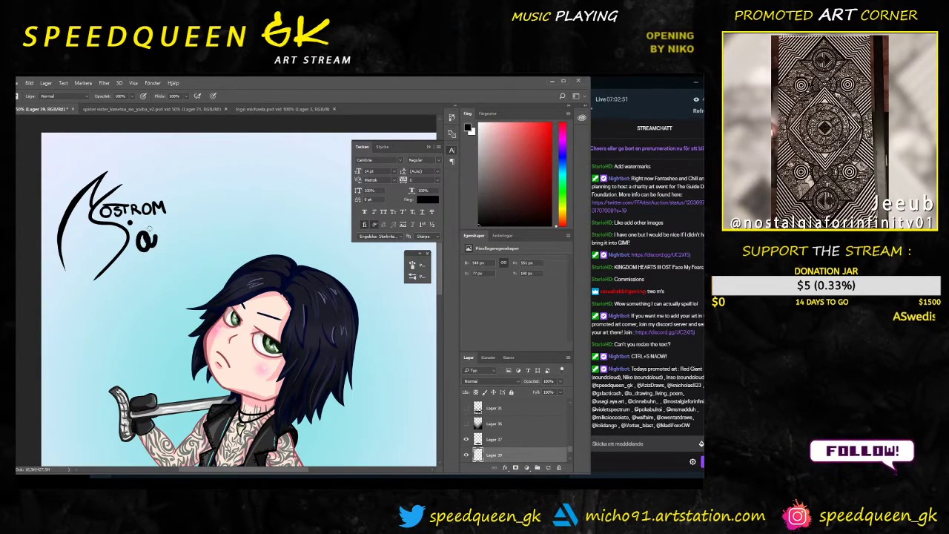
{"action": "key", "text": "ctrl+z"}
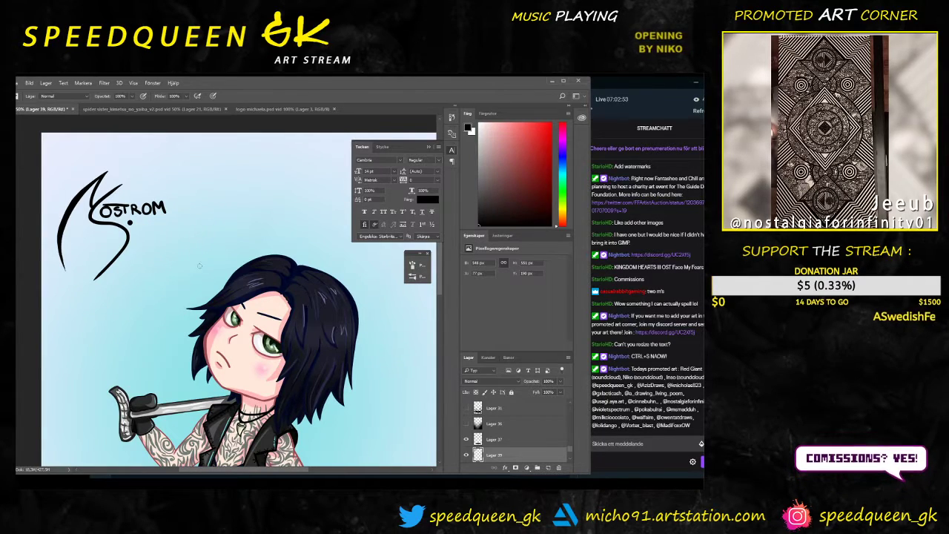
{"action": "right_click", "coordinate": [201, 260]}
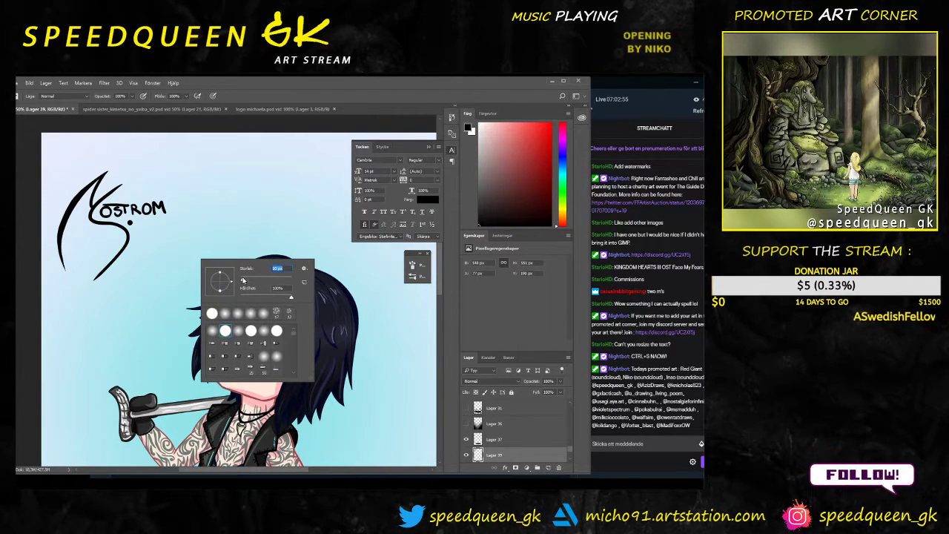
Step: Try handwriting a small @ sign with the thin black brush just below the signature's lettering
{"action": "mouse_move", "coordinate": [145, 238]}
{"action": "left_mouse_down"}
{"action": "mouse_move", "coordinate": [140, 244]}
{"action": "mouse_move", "coordinate": [151, 246]}
{"action": "left_mouse_up"}
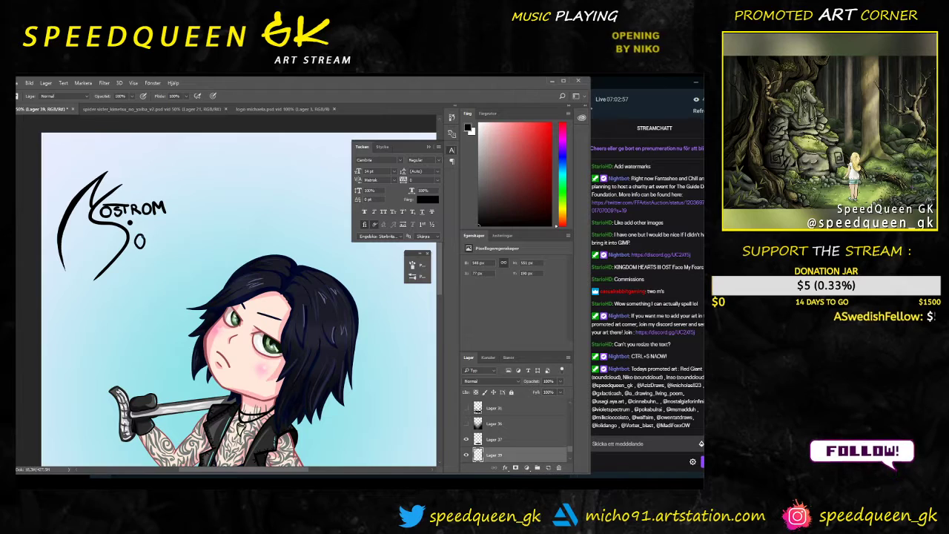
{"action": "key", "text": "ctrl+z"}
{"action": "key", "text": "alt+z"}
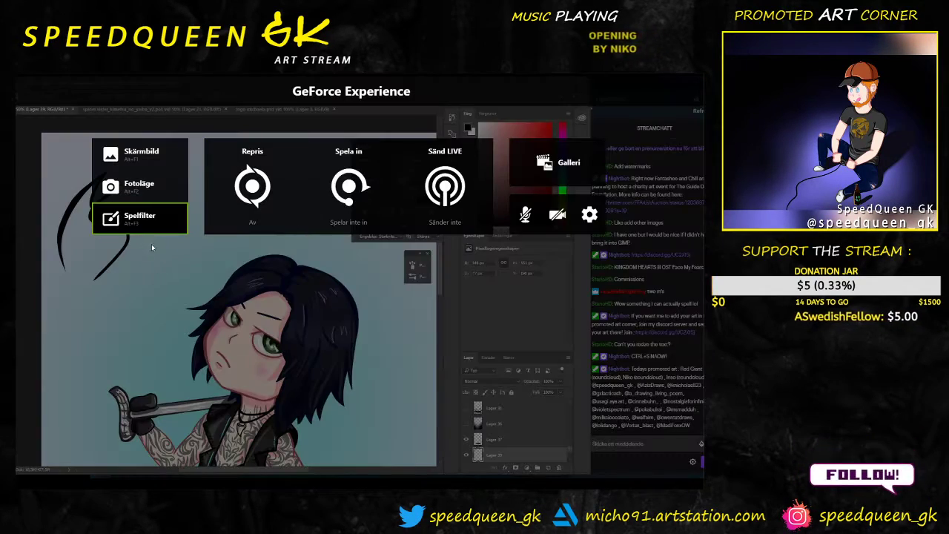
{"action": "key", "text": "alt+z"}
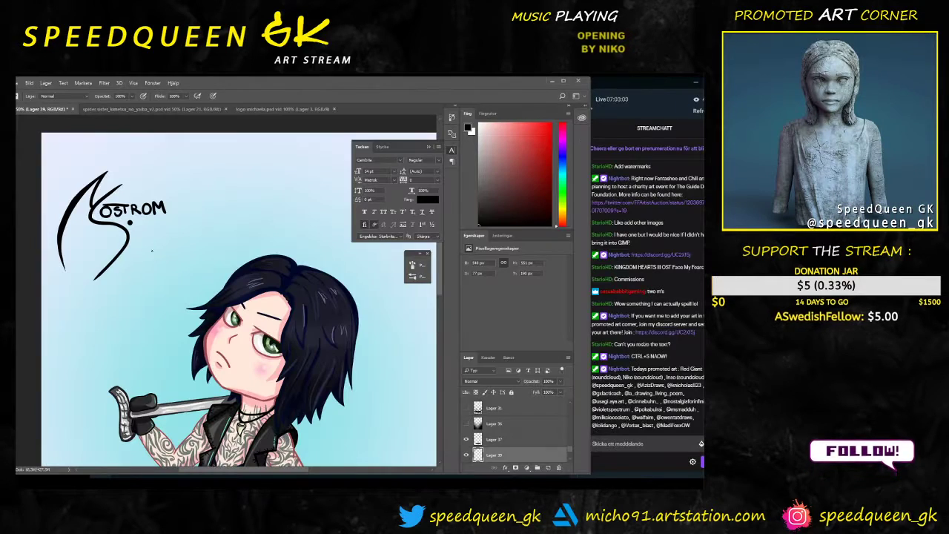
{"action": "key", "text": "ctrl+z"}
{"action": "mouse_move", "coordinate": [148, 242]}
{"action": "left_mouse_down"}
{"action": "mouse_move", "coordinate": [142, 247]}
{"action": "mouse_move", "coordinate": [155, 239]}
{"action": "left_mouse_up"}
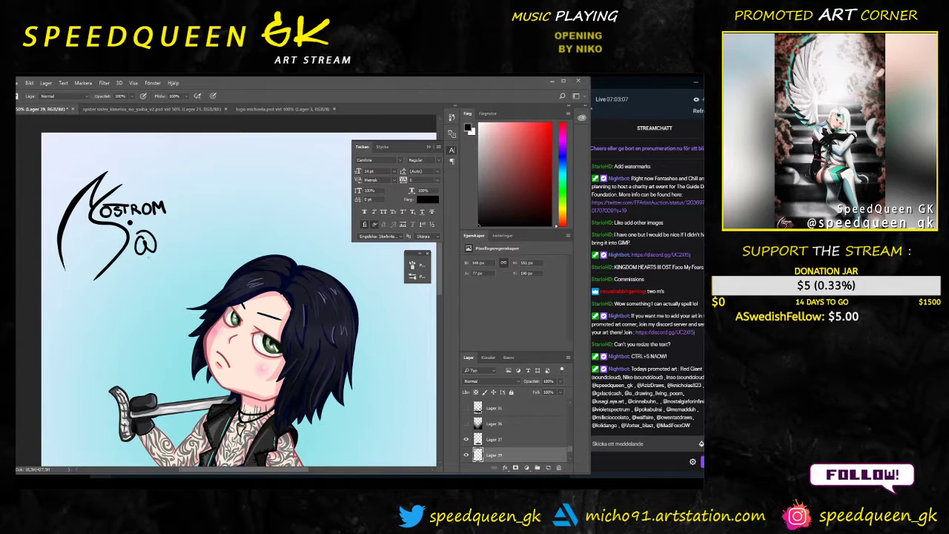
{"action": "key", "text": "ctrl+z"}
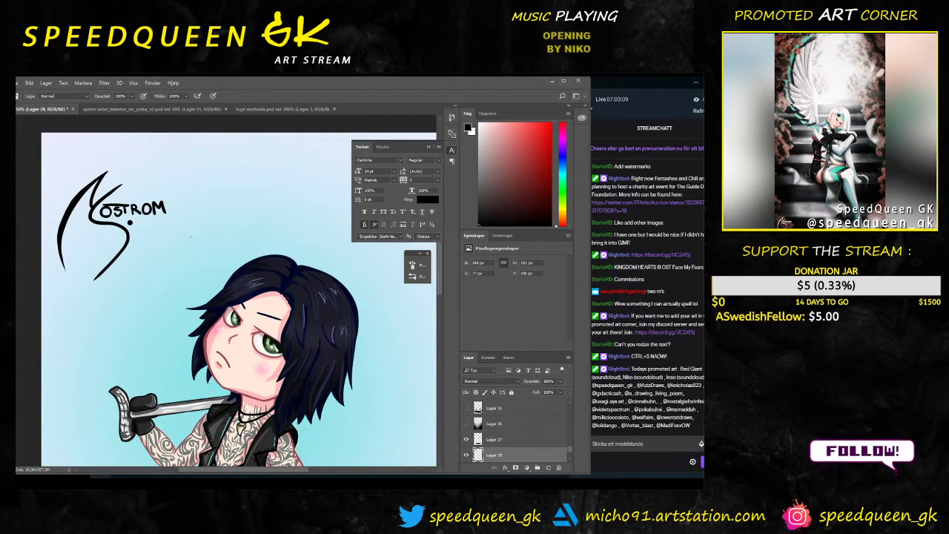
Step: Handwrite a black @ sign on a new layer, in the blank background beside the signature logo
{"action": "mouse_move", "coordinate": [190, 235]}
{"action": "left_mouse_down"}
{"action": "mouse_move", "coordinate": [185, 248]}
{"action": "mouse_move", "coordinate": [198, 247]}
{"action": "mouse_move", "coordinate": [173, 231]}
{"action": "left_mouse_up"}
{"action": "key", "text": "ctrl+z"}
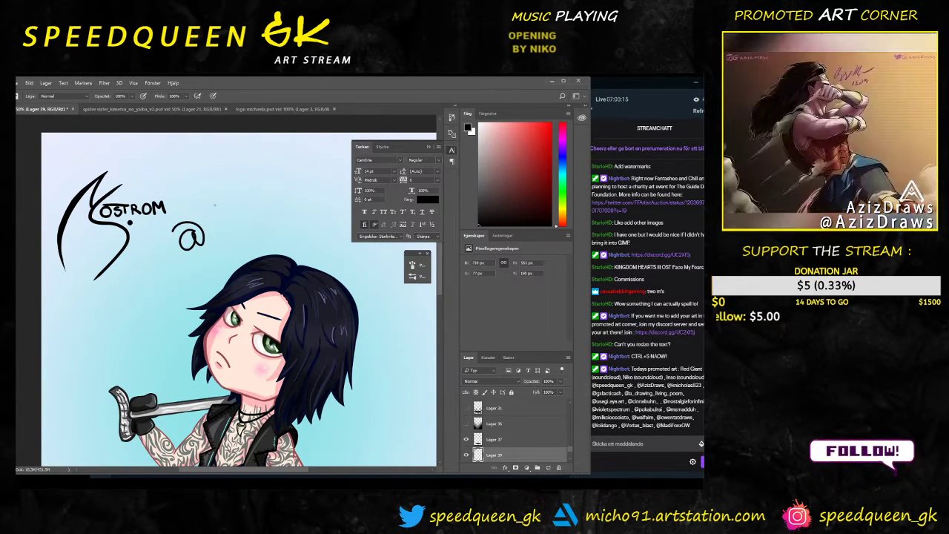
{"action": "key", "text": "ctrl+z"}
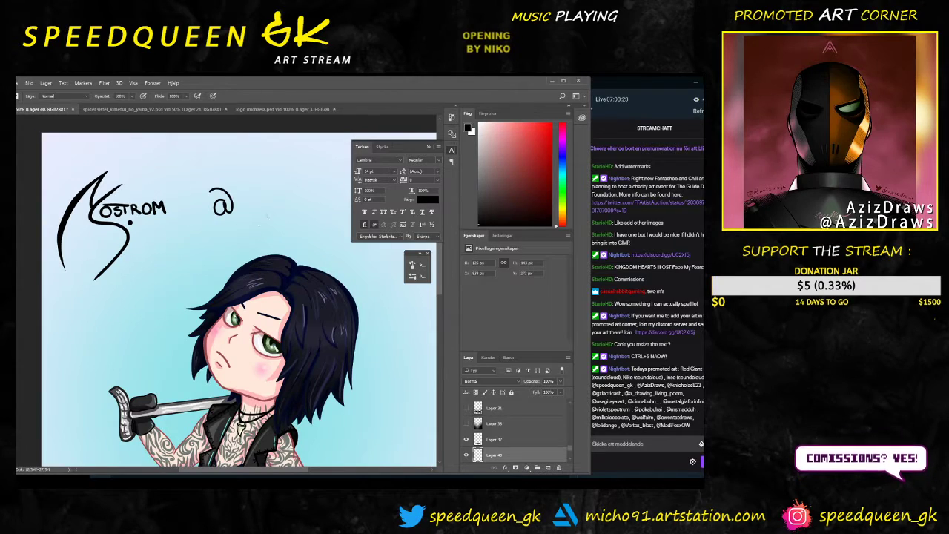
{"action": "key", "text": "ctrl+z"}
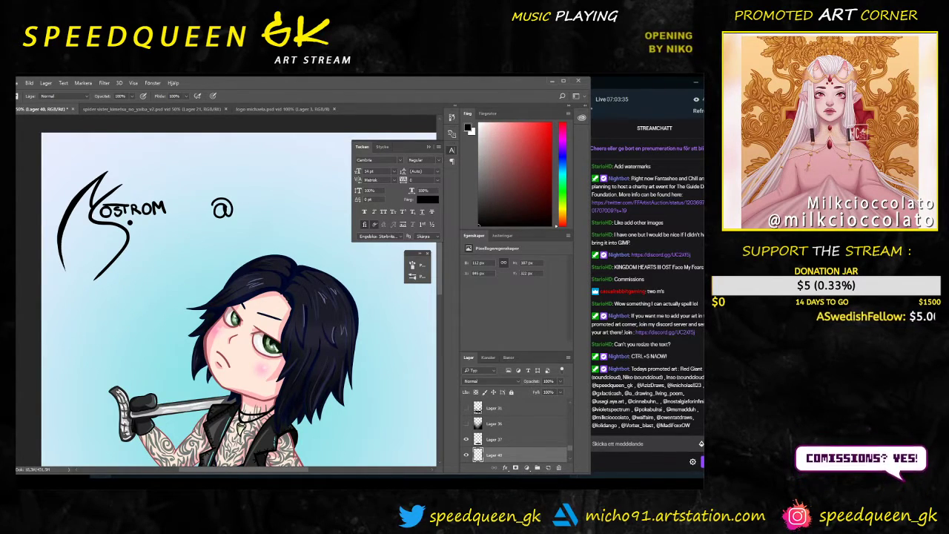
Step: Switch to Streamlabs OBS, post the !twitter command in the stream chat, and return to the illustration
{"action": "left_click", "coordinate": [631, 445]}
{"action": "type", "text": "!twitter"}
{"action": "key", "text": "Return"}
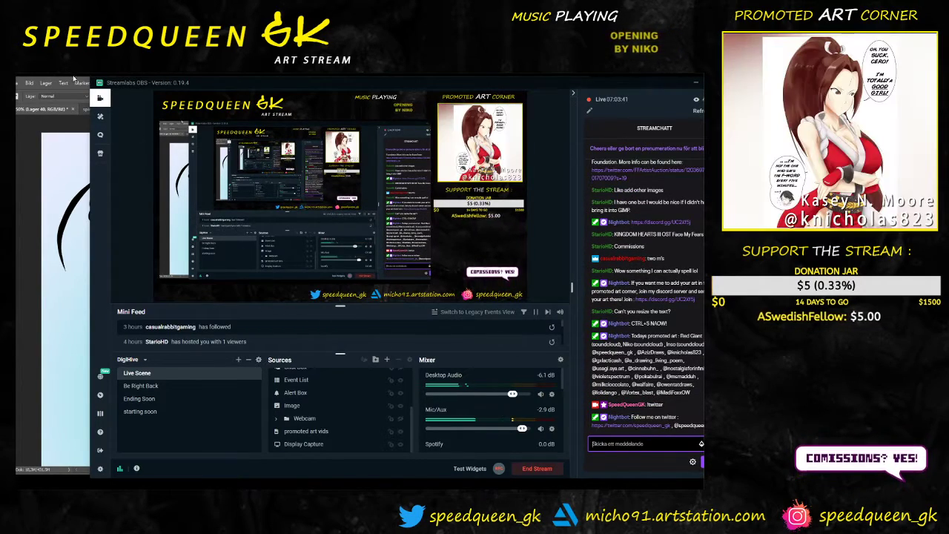
{"action": "key", "text": "alt+Tab"}
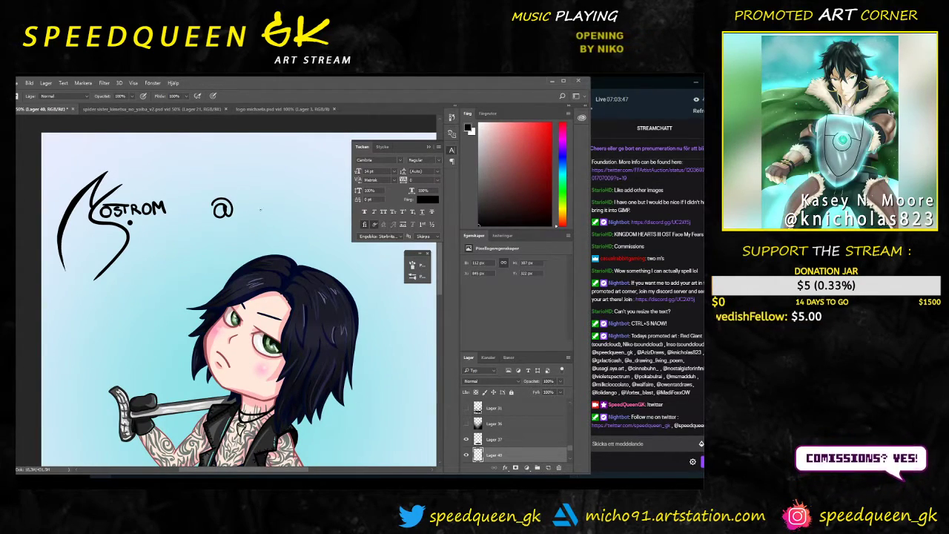
Step: Handwrite "speedqueen" in black directly after the @ sign, above the character's head
{"action": "type", "text": "S"}
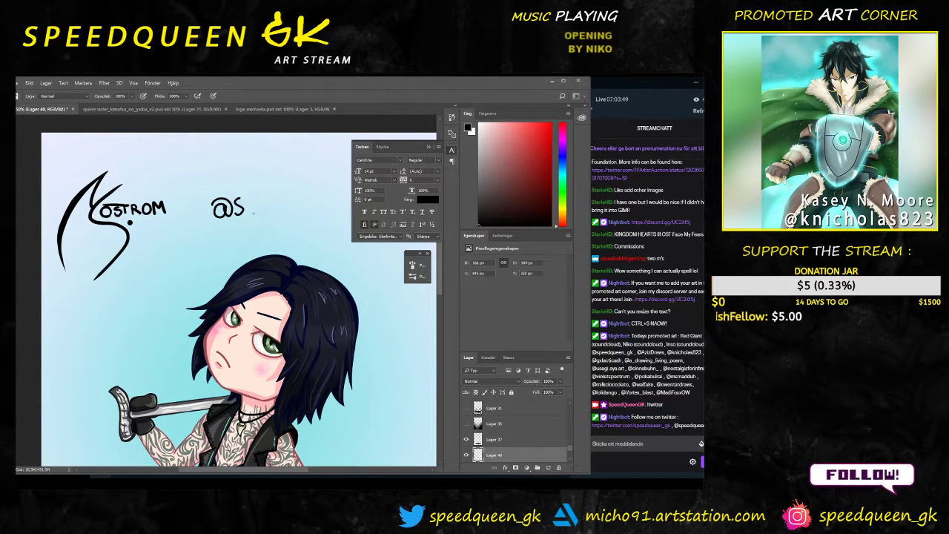
{"action": "key", "text": "BackSpace"}
{"action": "type", "text": "Sp"}
{"action": "type", "text": "p"}
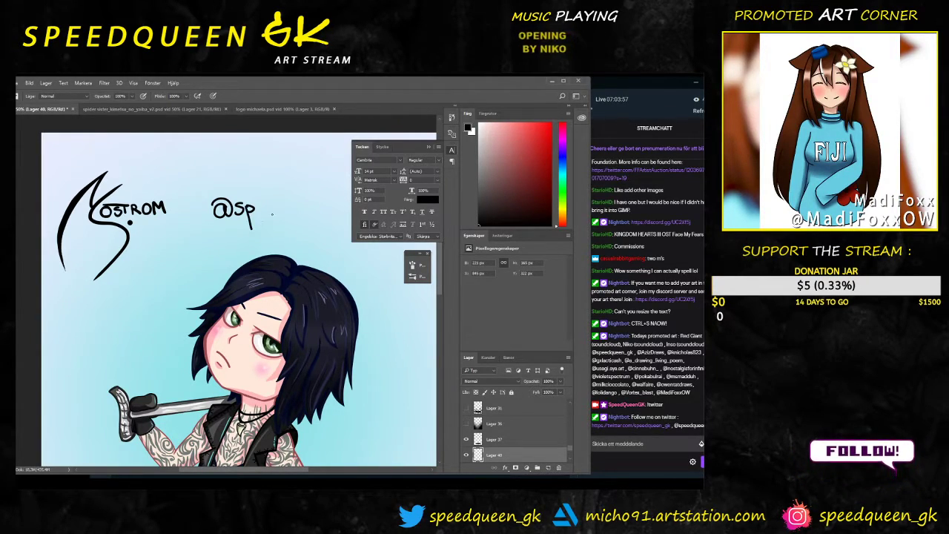
{"action": "type", "text": "eedc"}
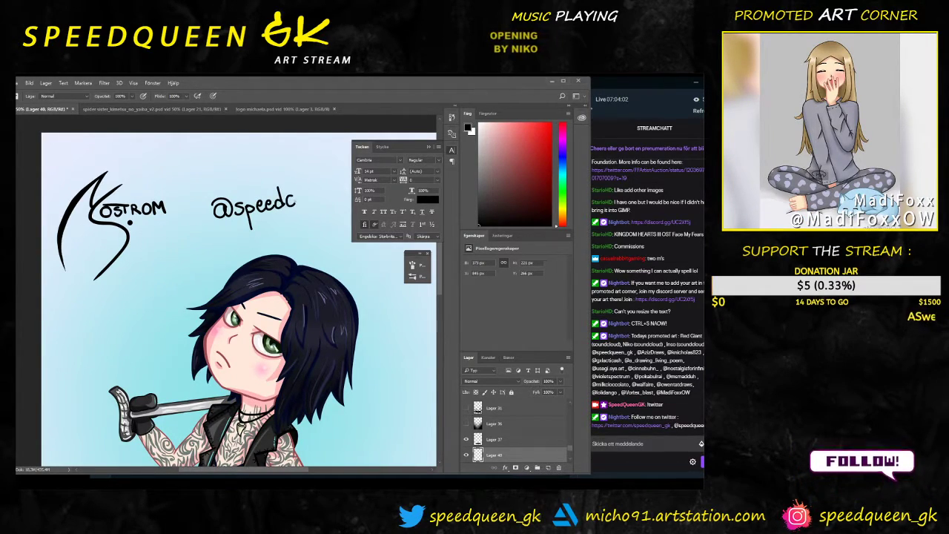
{"action": "left_click_drag", "start_coordinate": [294, 202], "coordinate": [297, 207]}
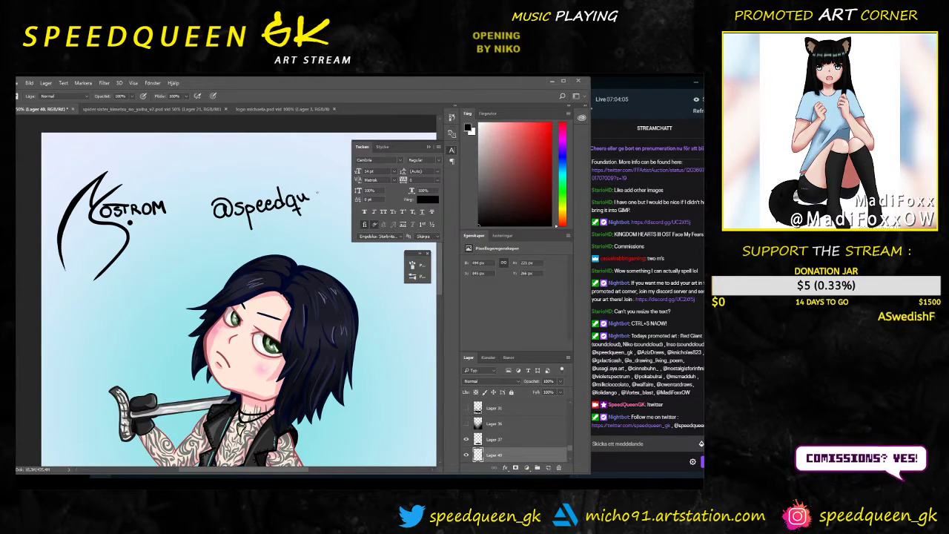
{"action": "type", "text": "u"}
{"action": "key", "text": "BackSpace"}
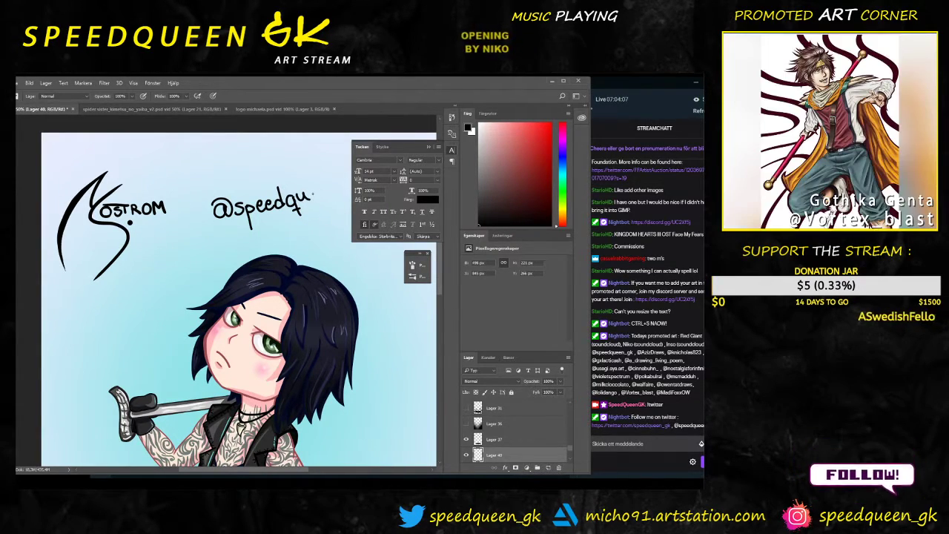
{"action": "type", "text": "ueen"}
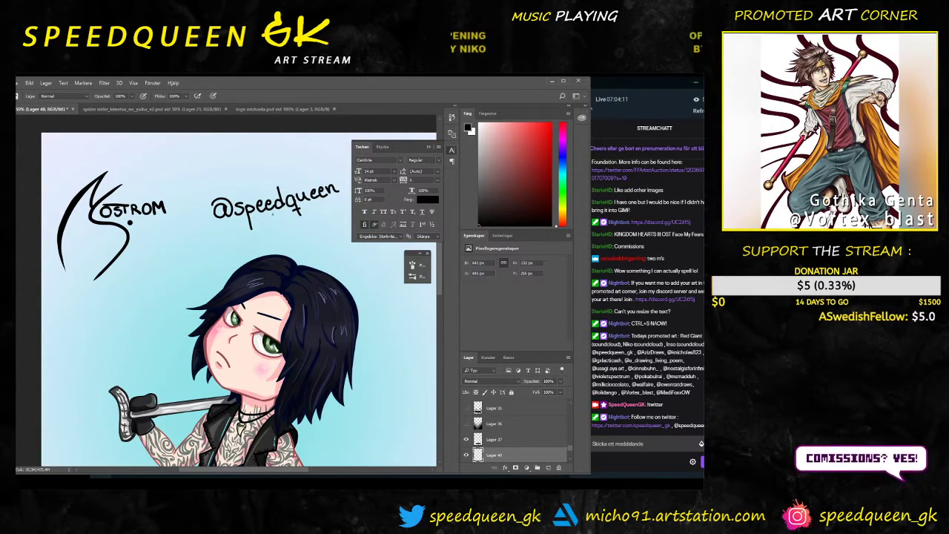
{"action": "left_click_drag", "start_coordinate": [315, 242], "coordinate": [256, 297]}
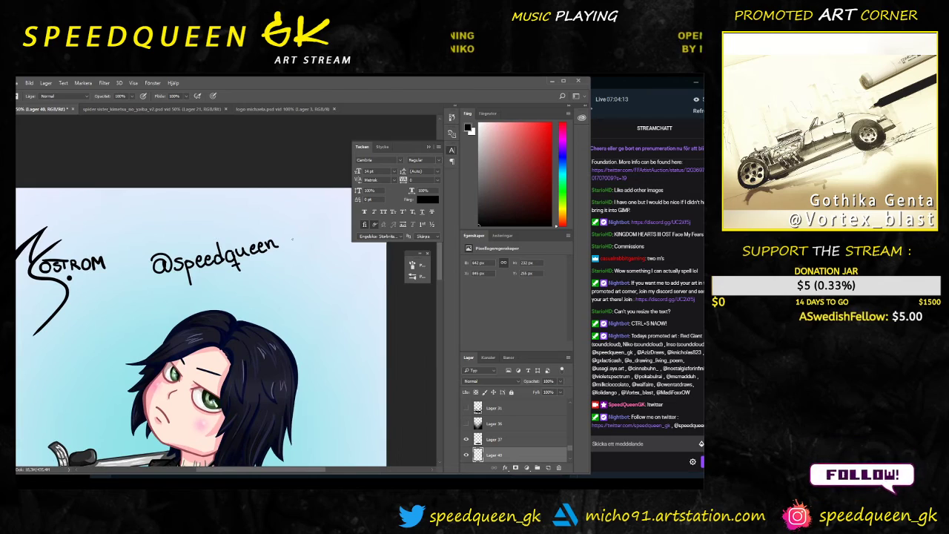
{"action": "mouse_move", "coordinate": [274, 247]}
{"action": "left_mouse_down"}
{"action": "mouse_move", "coordinate": [293, 245]}
{"action": "mouse_move", "coordinate": [296, 233]}
{"action": "mouse_move", "coordinate": [307, 240]}
{"action": "left_mouse_up"}
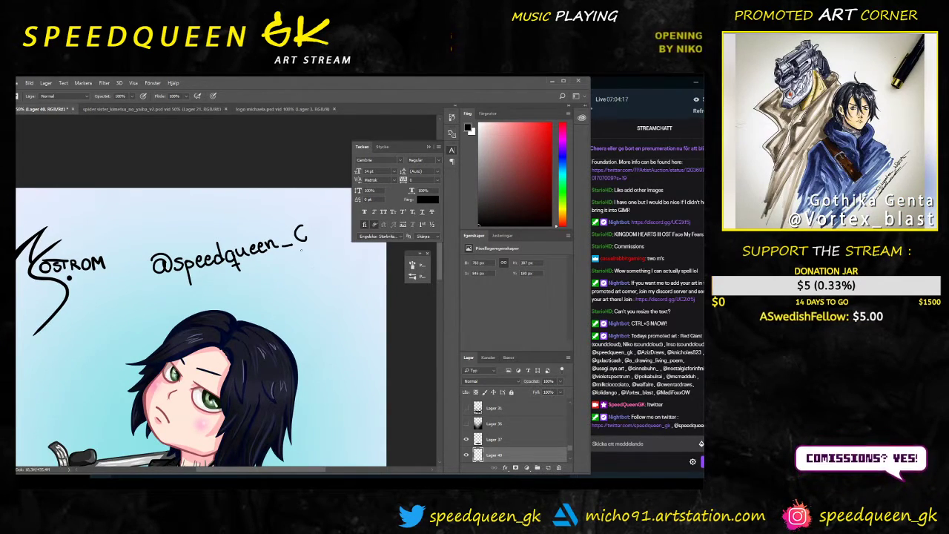
{"action": "key", "text": "ctrl+z"}
{"action": "left_click_drag", "start_coordinate": [304, 237], "coordinate": [305, 259]}
{"action": "key", "text": "ctrl+z"}
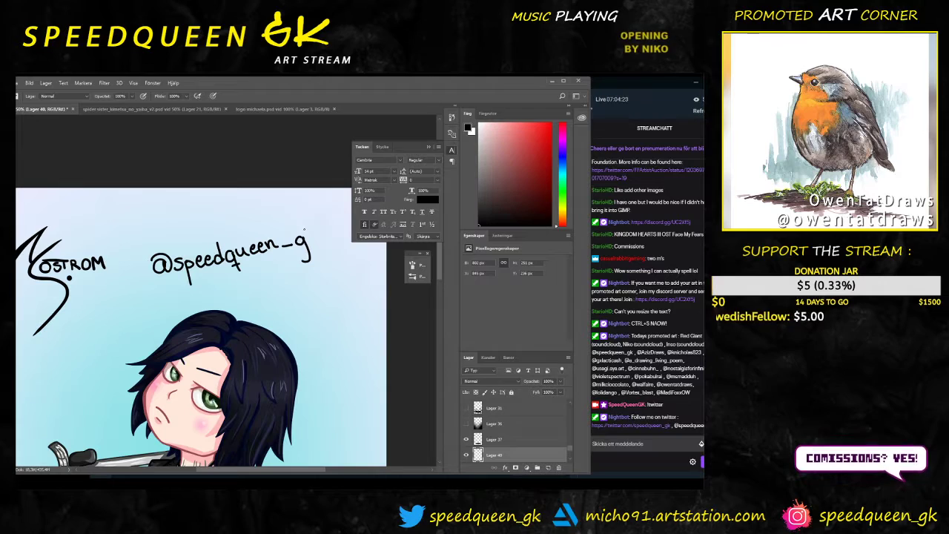
{"action": "left_click_drag", "start_coordinate": [304, 226], "coordinate": [304, 256]}
{"action": "left_click_drag", "start_coordinate": [318, 235], "coordinate": [318, 255]}
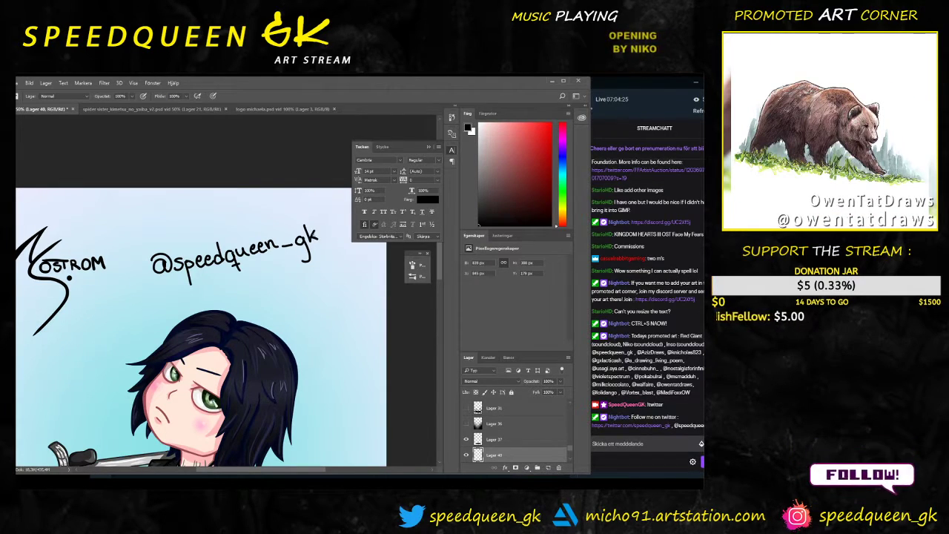
{"action": "key", "text": "v"}
{"action": "left_click_drag", "start_coordinate": [243, 261], "coordinate": [233, 262]}
{"action": "key", "text": "ctrl+t"}
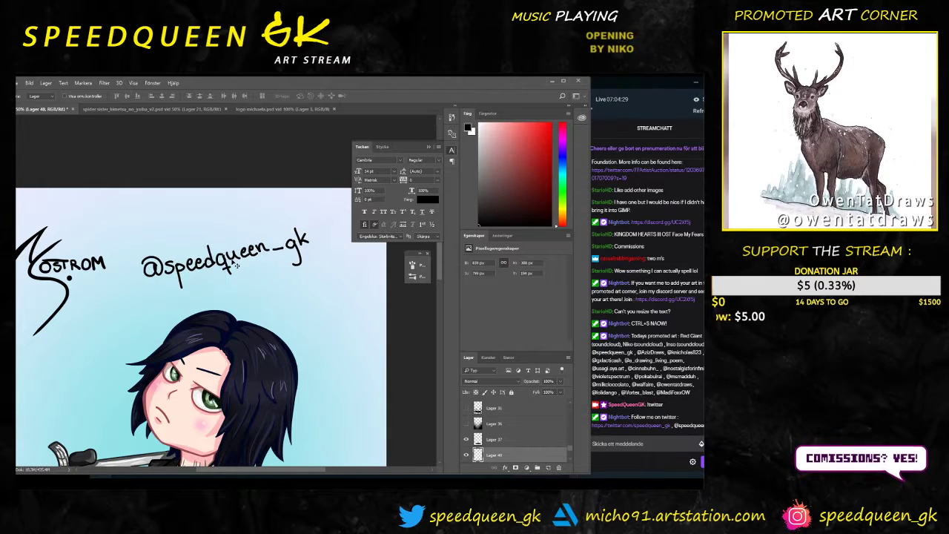
{"action": "left_click_drag", "start_coordinate": [312, 225], "coordinate": [127, 284]}
{"action": "left_click_drag", "start_coordinate": [195, 267], "coordinate": [198, 273]}
{"action": "left_click_drag", "start_coordinate": [126, 290], "coordinate": [140, 280]}
{"action": "left_click_drag", "start_coordinate": [172, 324], "coordinate": [175, 320]}
{"action": "key", "text": "Return"}
{"action": "scroll", "coordinate": [182, 326], "scroll_direction": "down", "scroll_amount": 3}
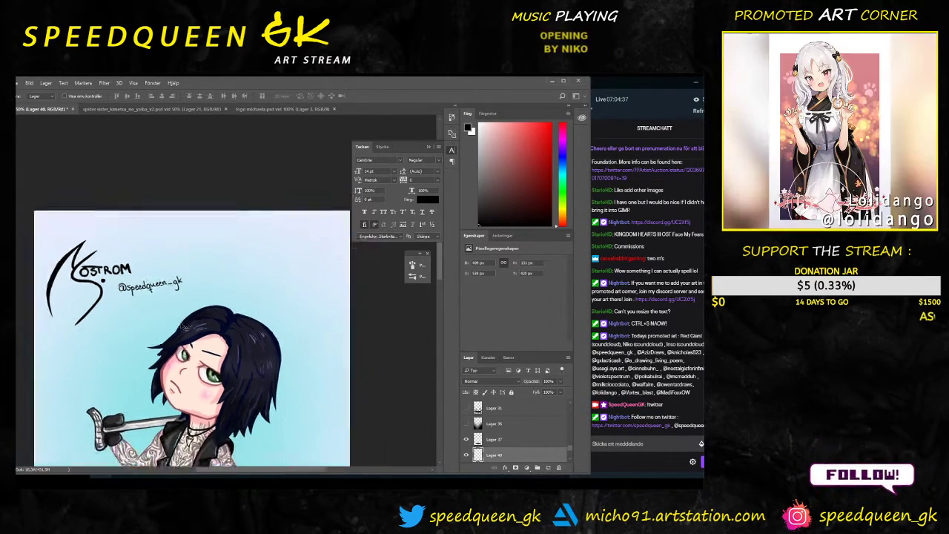
{"action": "scroll", "coordinate": [160, 240], "scroll_direction": "up", "scroll_amount": 1}
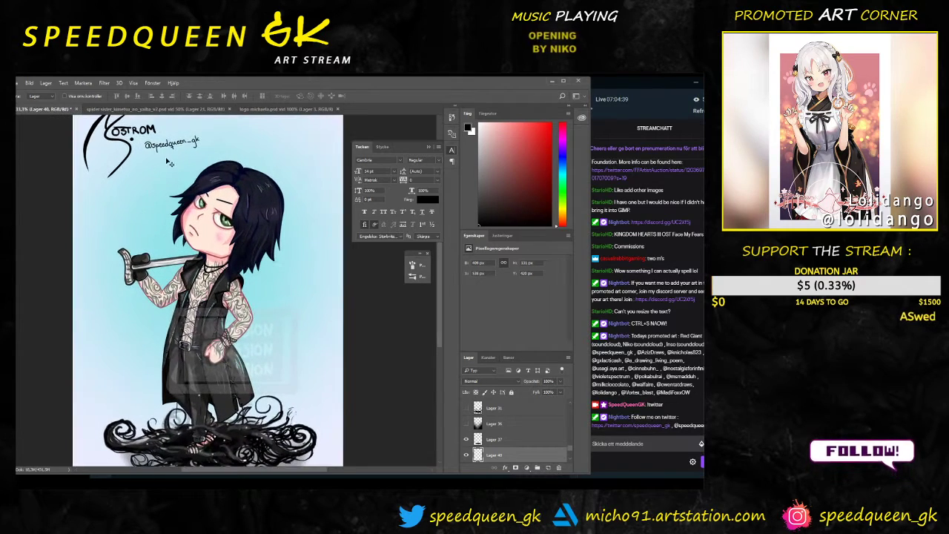
{"action": "mouse_move", "coordinate": [209, 236]}
{"action": "left_mouse_down"}
{"action": "mouse_move", "coordinate": [253, 324]}
{"action": "mouse_move", "coordinate": [210, 220]}
{"action": "left_mouse_up"}
{"action": "scroll", "coordinate": [220, 304], "scroll_direction": "down", "scroll_amount": 1}
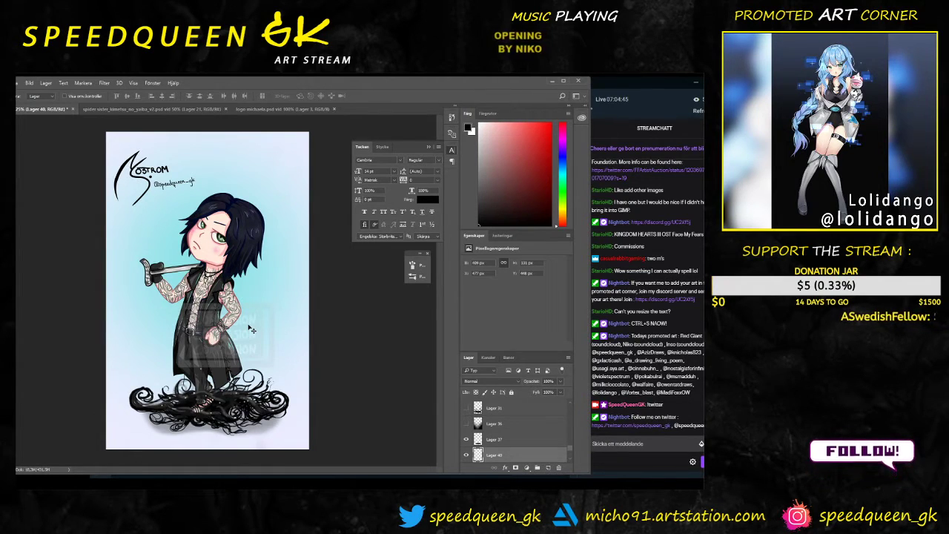
{"action": "key", "text": "ctrl+s"}
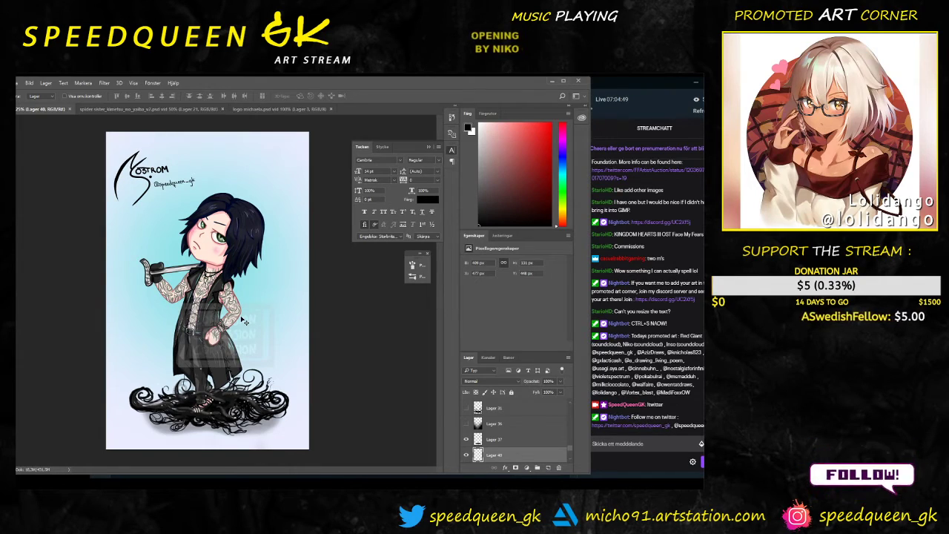
{"action": "mouse_move", "coordinate": [178, 186]}
{"action": "left_mouse_down"}
{"action": "mouse_move", "coordinate": [186, 185]}
{"action": "mouse_move", "coordinate": [176, 185]}
{"action": "left_mouse_up"}
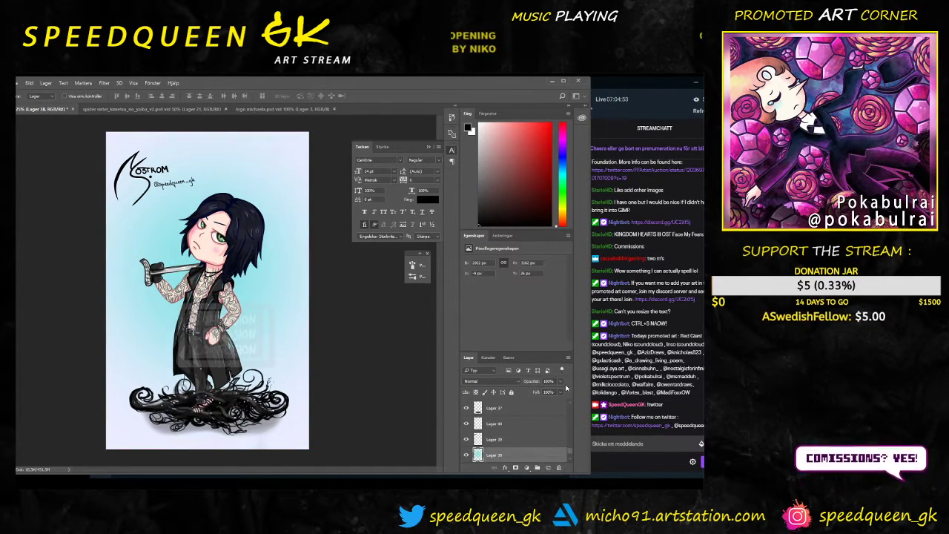
{"action": "left_click", "coordinate": [163, 190]}
{"action": "key", "text": "ctrl+t"}
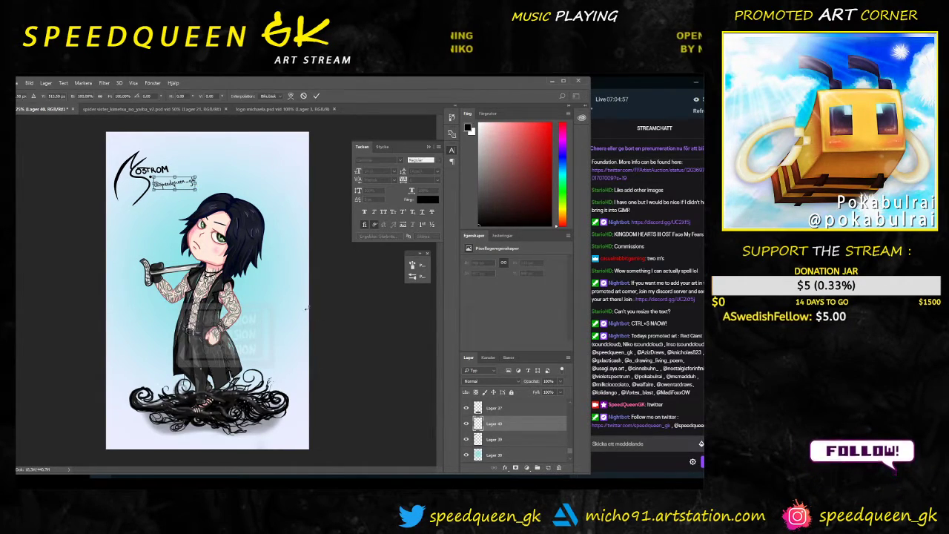
{"action": "left_click_drag", "start_coordinate": [211, 172], "coordinate": [299, 444]}
{"action": "key", "text": "Return"}
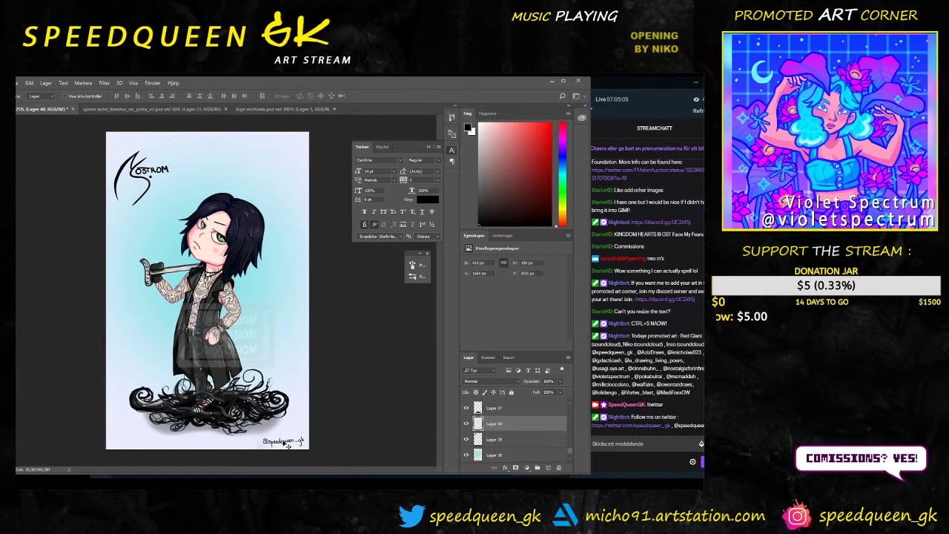
{"action": "key", "text": "ctrl+t"}
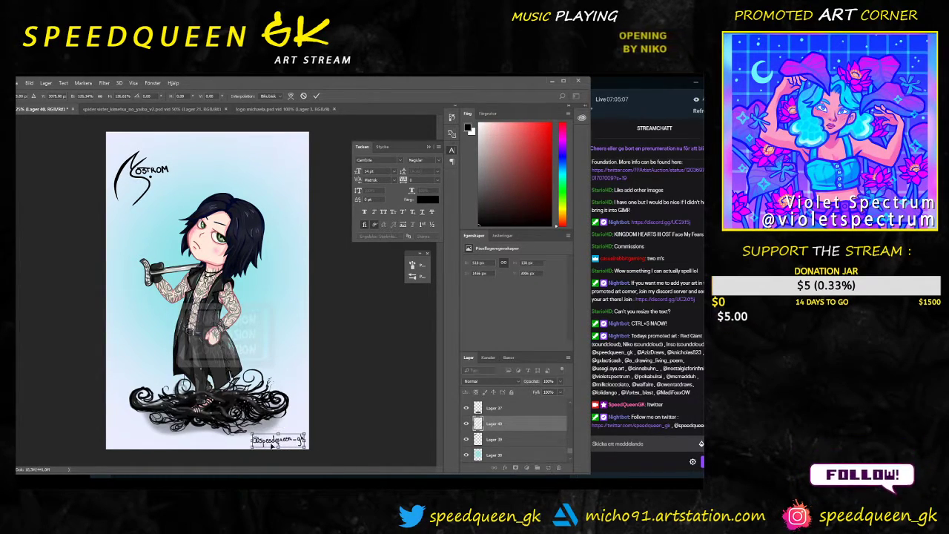
{"action": "key", "text": "Return"}
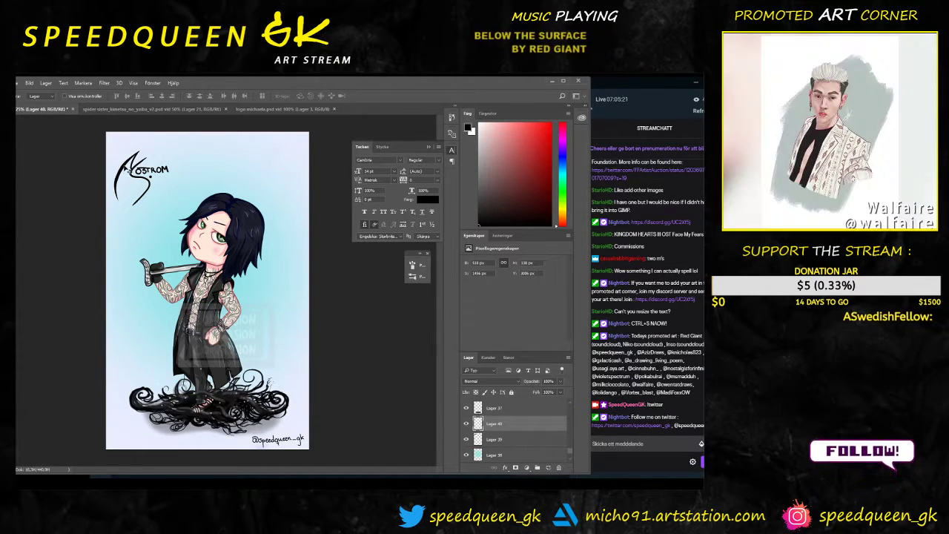
Step: Move the signature logo to the bottom-left corner of the canvas and scale it down
{"action": "left_click", "coordinate": [149, 172]}
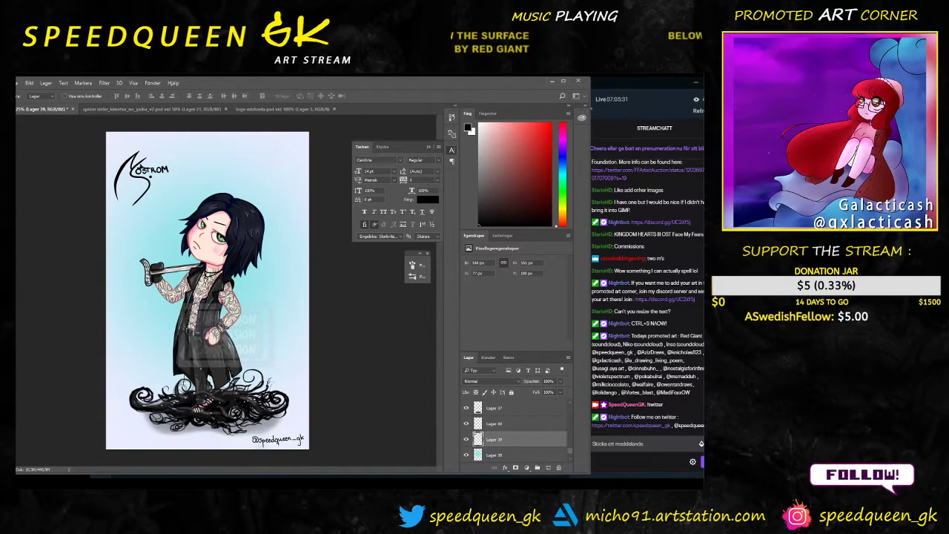
{"action": "mouse_move", "coordinate": [133, 152]}
{"action": "left_mouse_down"}
{"action": "mouse_move", "coordinate": [152, 349]}
{"action": "mouse_move", "coordinate": [133, 363]}
{"action": "mouse_move", "coordinate": [135, 141]}
{"action": "mouse_move", "coordinate": [146, 165]}
{"action": "mouse_move", "coordinate": [185, 166]}
{"action": "mouse_move", "coordinate": [159, 195]}
{"action": "mouse_move", "coordinate": [124, 430]}
{"action": "left_mouse_up"}
{"action": "key", "text": "ctrl+t"}
{"action": "key", "text": "Return"}
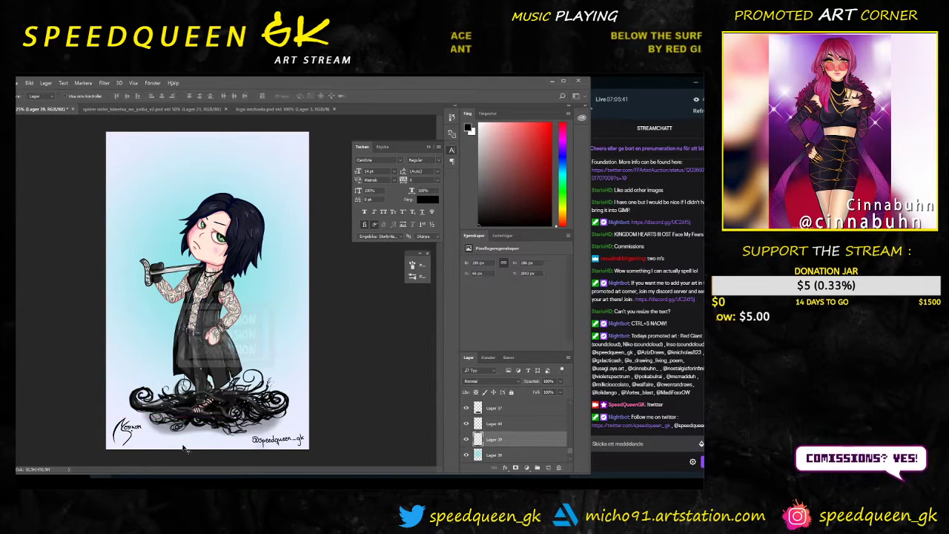
{"action": "left_click_drag", "start_coordinate": [278, 445], "coordinate": [209, 445]}
{"action": "key", "text": "ctrl+z"}
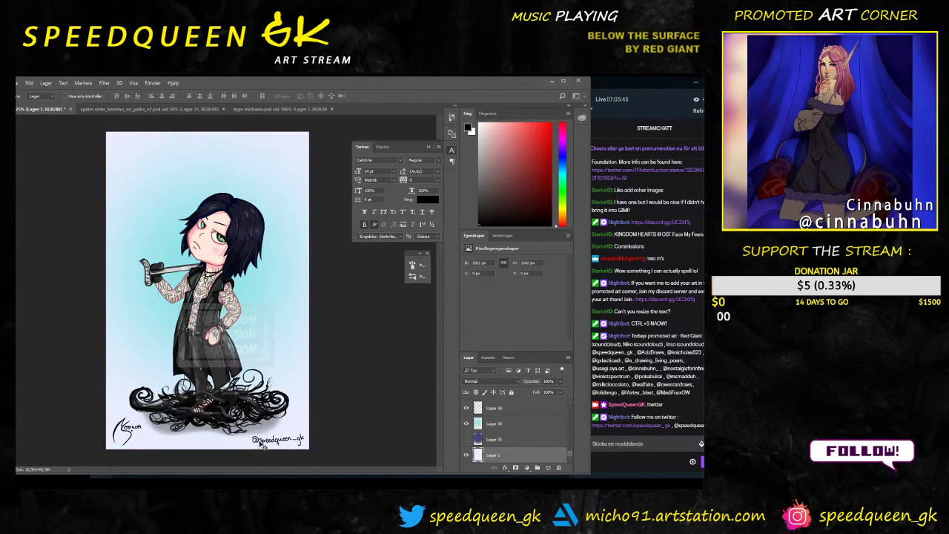
{"action": "key", "text": "ctrl+j"}
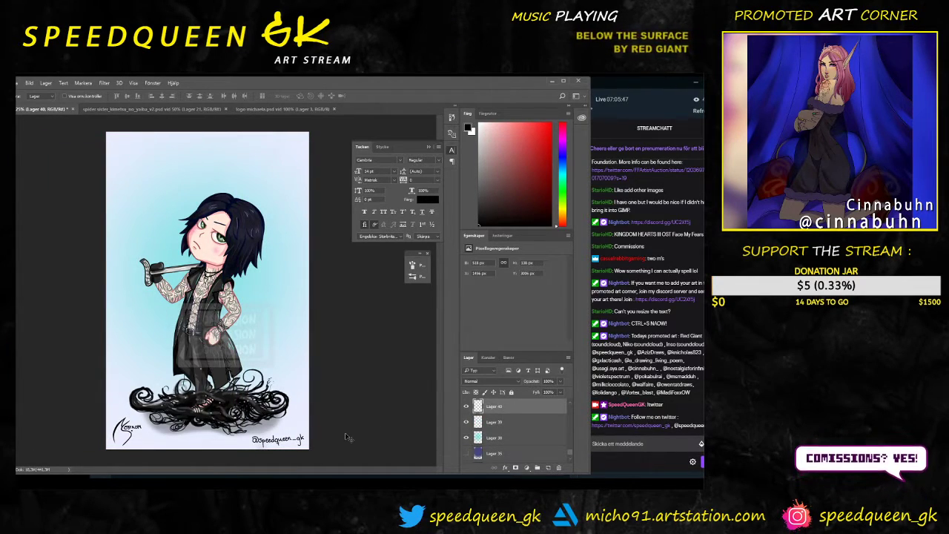
{"action": "key", "text": "ctrl+t"}
{"action": "left_click_drag", "start_coordinate": [296, 439], "coordinate": [186, 442]}
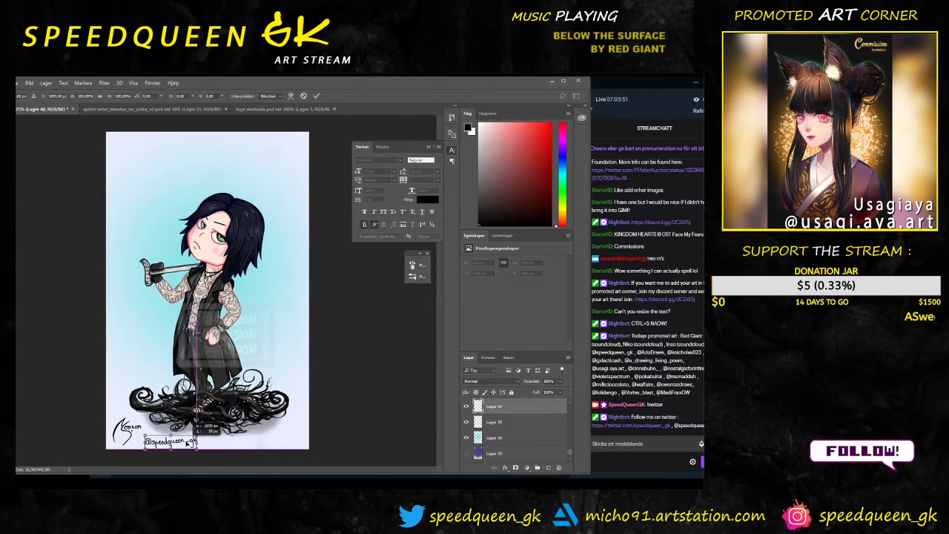
{"action": "left_click_drag", "start_coordinate": [183, 445], "coordinate": [153, 443]}
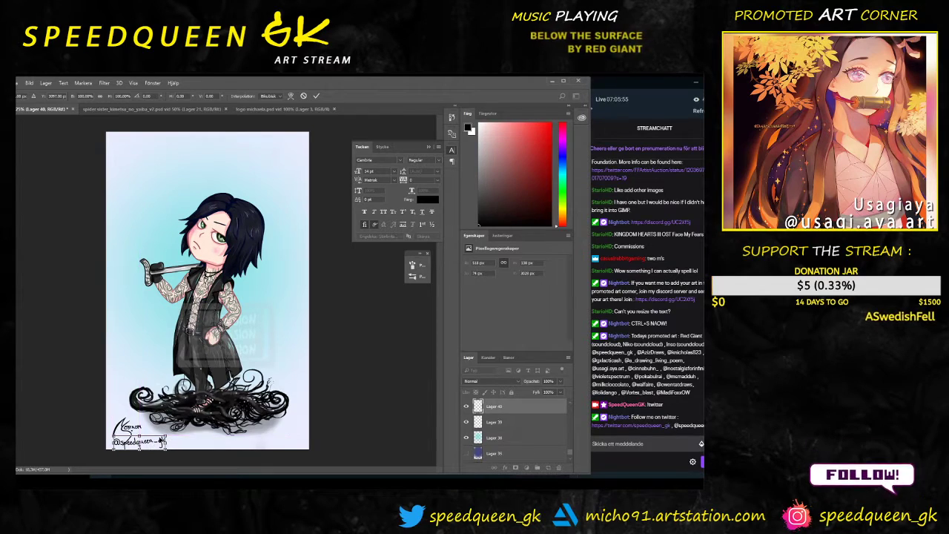
{"action": "key", "text": "Return"}
{"action": "key", "text": "ctrl+e"}
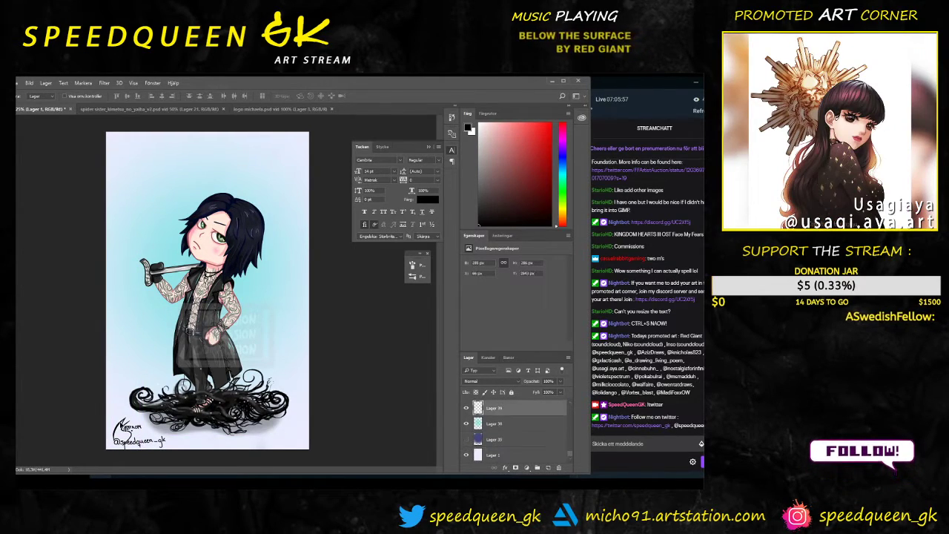
{"action": "mouse_move", "coordinate": [123, 422]}
{"action": "left_mouse_down"}
{"action": "mouse_move", "coordinate": [265, 341]}
{"action": "mouse_move", "coordinate": [278, 363]}
{"action": "mouse_move", "coordinate": [288, 360]}
{"action": "mouse_move", "coordinate": [234, 324]}
{"action": "mouse_move", "coordinate": [213, 334]}
{"action": "mouse_move", "coordinate": [227, 324]}
{"action": "left_mouse_up"}
Step: Enlarge the COMMISSION watermark to about 1090 by 727 px, place it over the character's torso, and set its opacity to 28%
{"action": "left_click", "coordinate": [259, 330]}
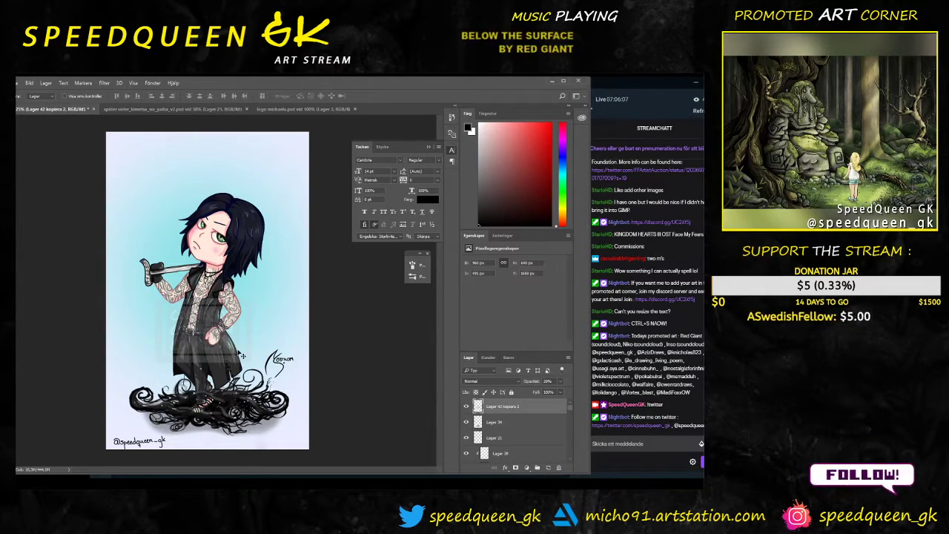
{"action": "key", "text": "ctrl+t"}
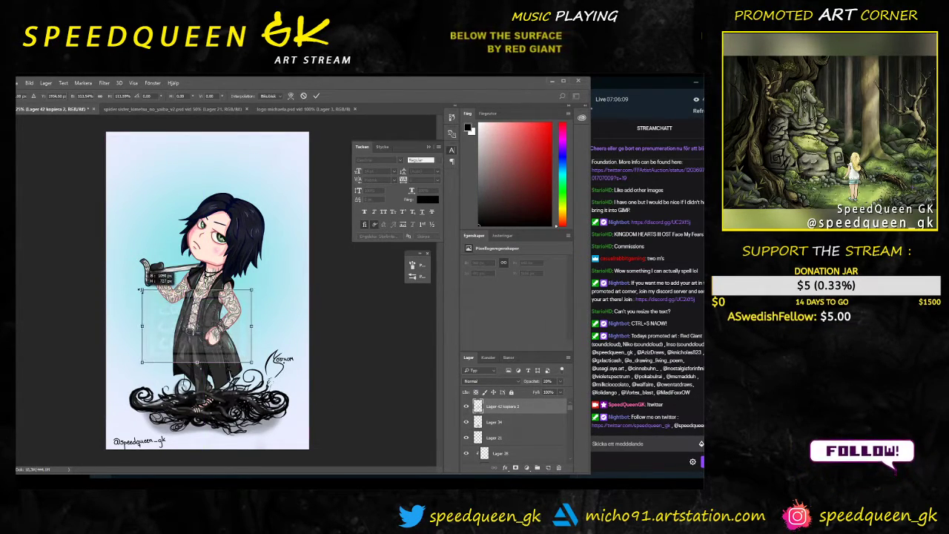
{"action": "left_click_drag", "start_coordinate": [192, 324], "coordinate": [202, 334]}
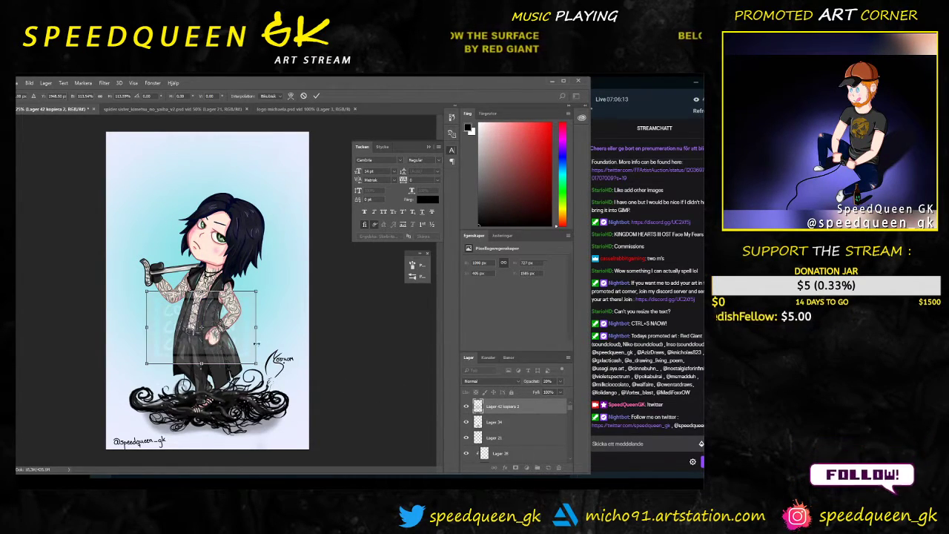
{"action": "key", "text": "Return"}
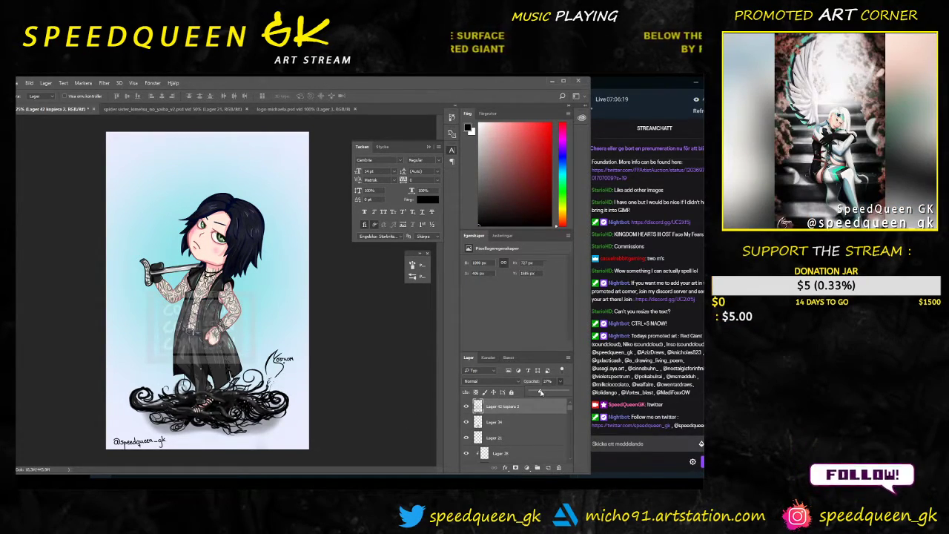
{"action": "left_click_drag", "start_coordinate": [540, 390], "coordinate": [542, 390]}
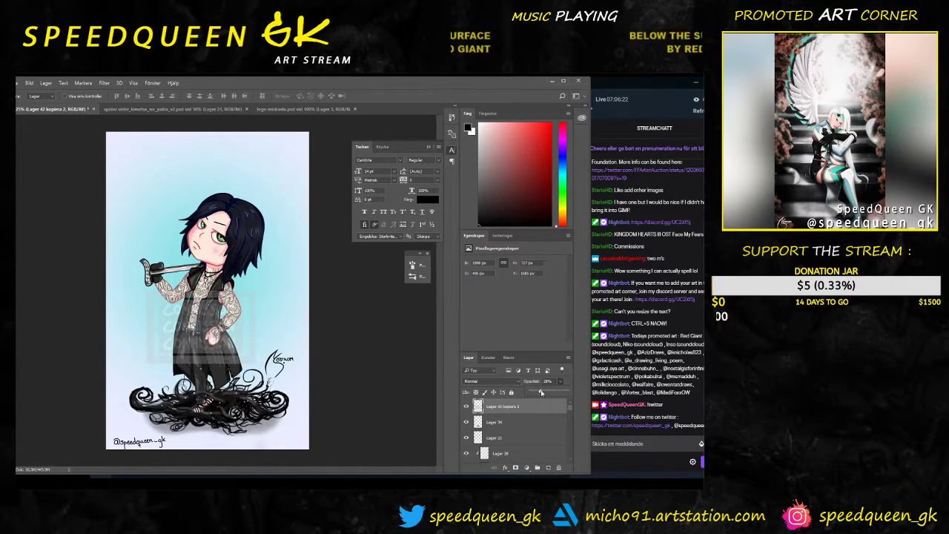
{"action": "left_click", "coordinate": [437, 410]}
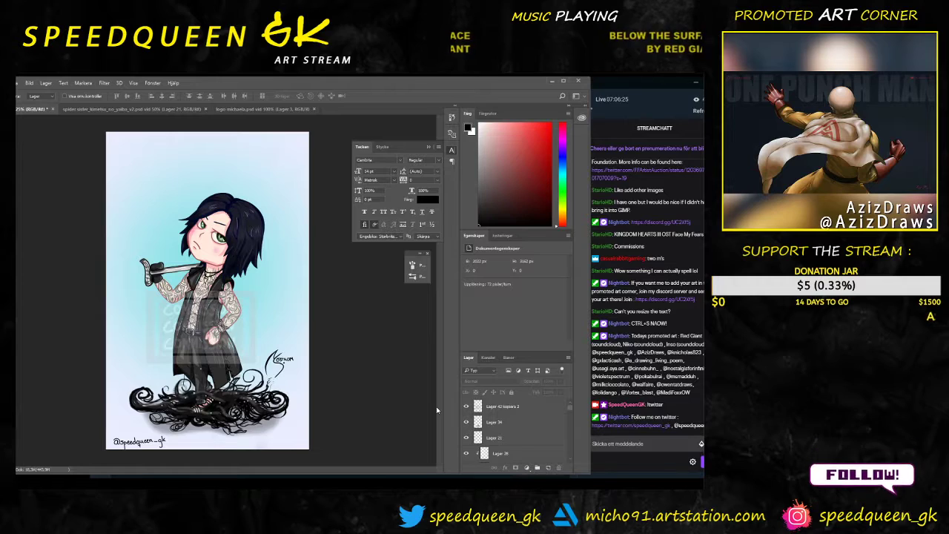
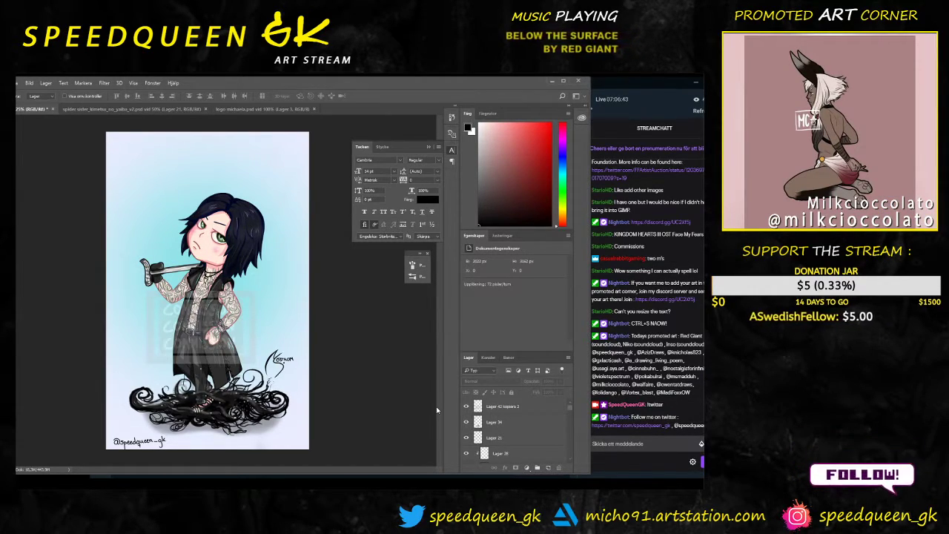
Step: Save the illustration and start saving a copy of it in the art folder in JPEG format
{"action": "key", "text": "ctrl+s"}
{"action": "left_click", "coordinate": [17, 83]}
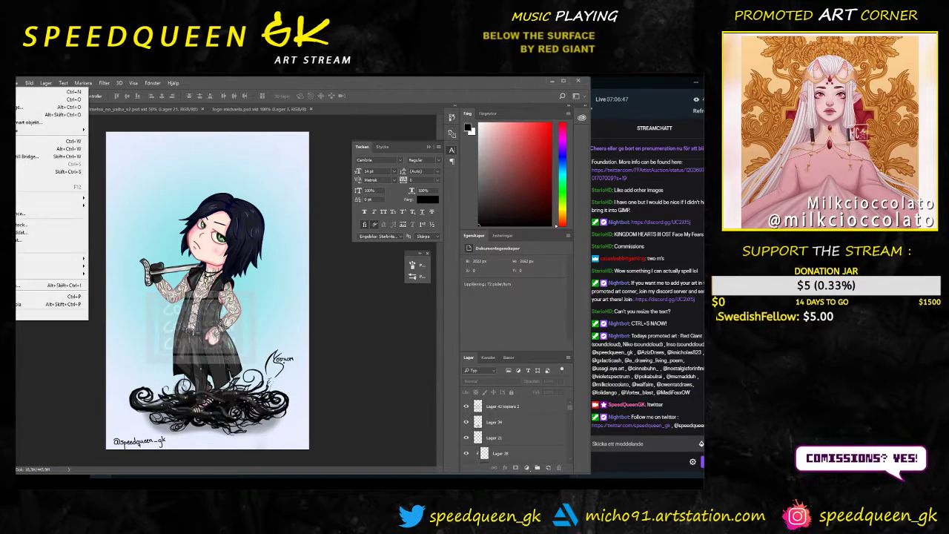
{"action": "left_click", "coordinate": [24, 172]}
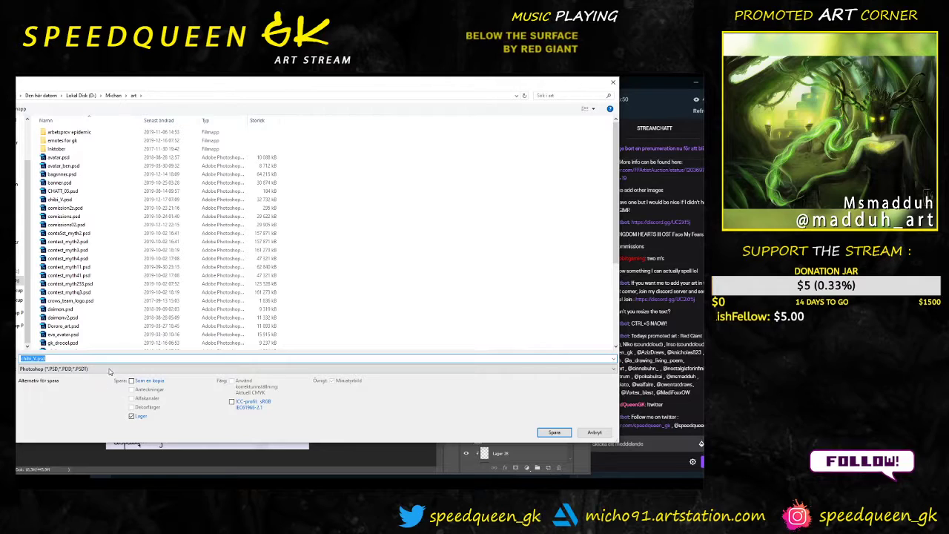
{"action": "left_click", "coordinate": [109, 370]}
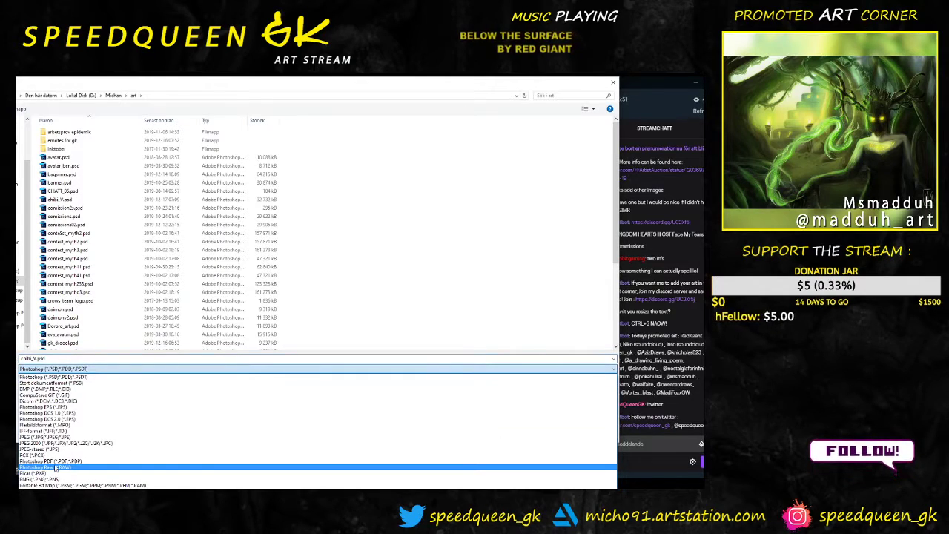
{"action": "left_click", "coordinate": [55, 480]}
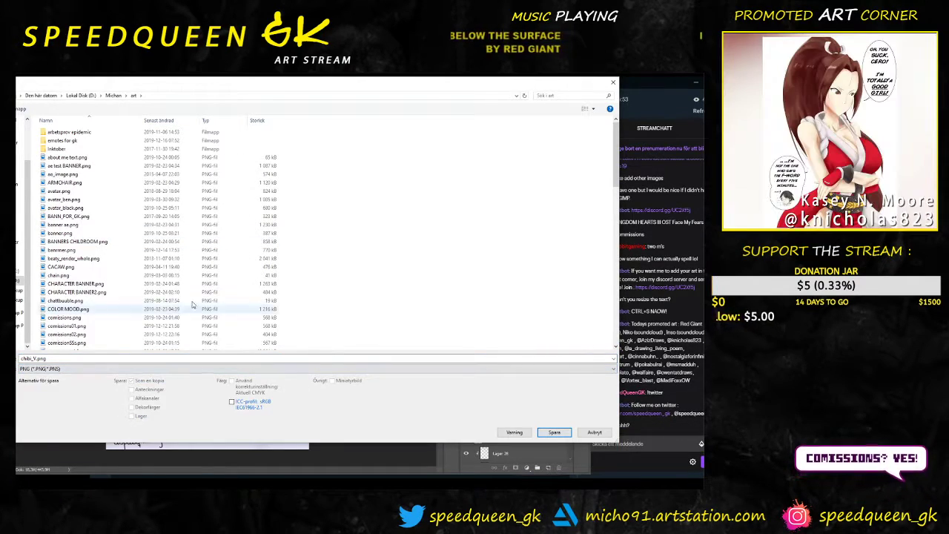
{"action": "left_click", "coordinate": [131, 368]}
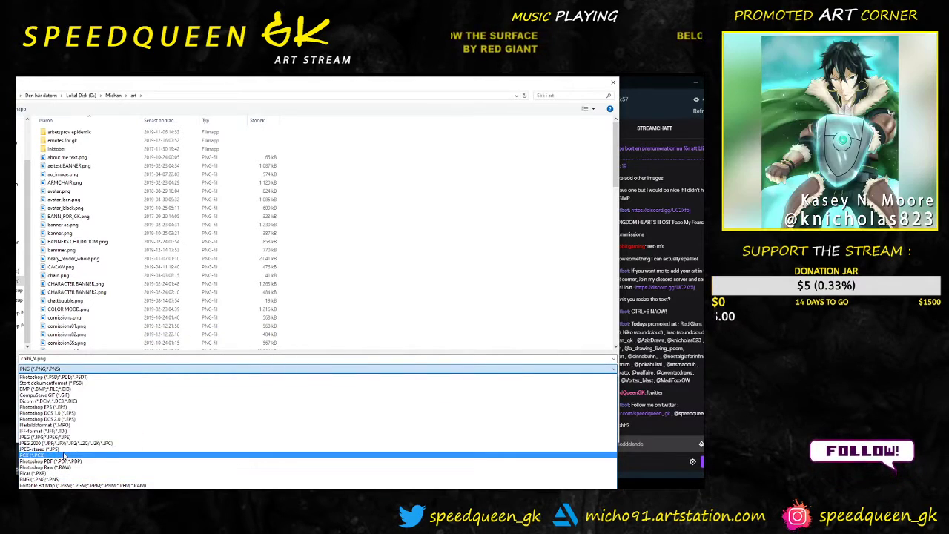
{"action": "left_click", "coordinate": [66, 436]}
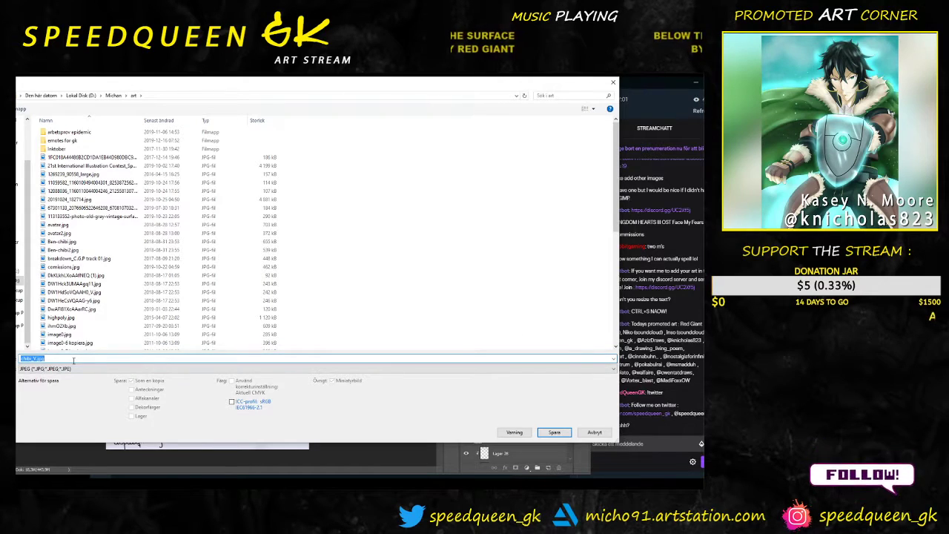
Step: Name the JPEG copy chibi_V_final_watermark and save it at maximum quality 10 with the standard baseline format
{"action": "type", "text": "chibi"}
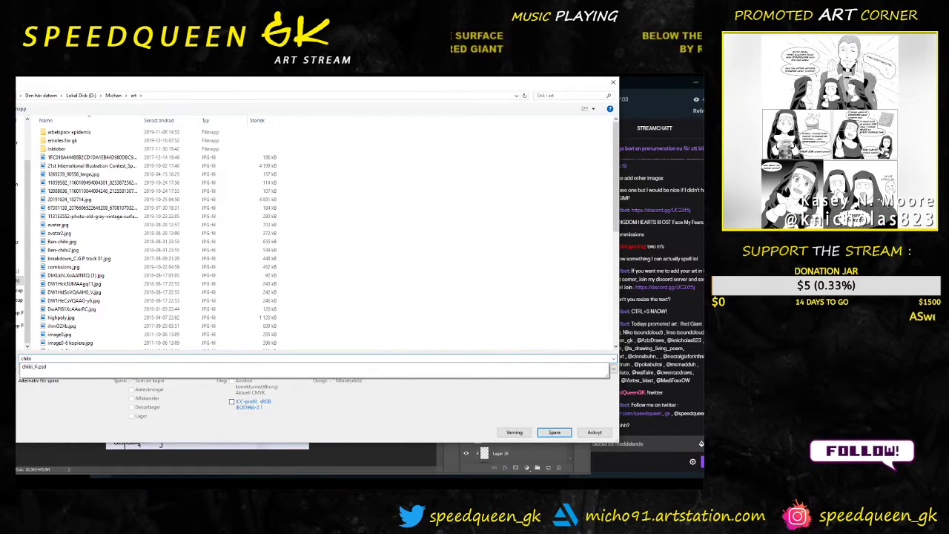
{"action": "type", "text": "_V_final"}
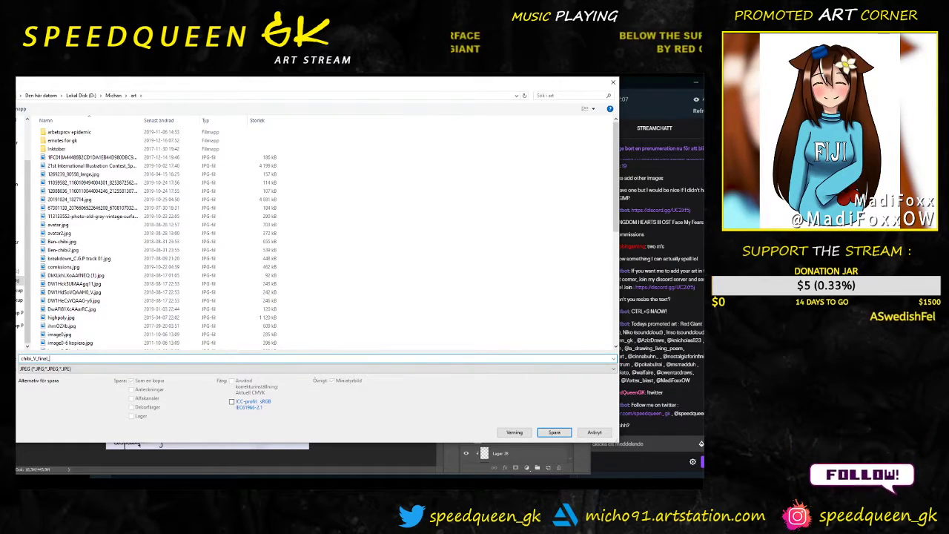
{"action": "type", "text": "_watermark"}
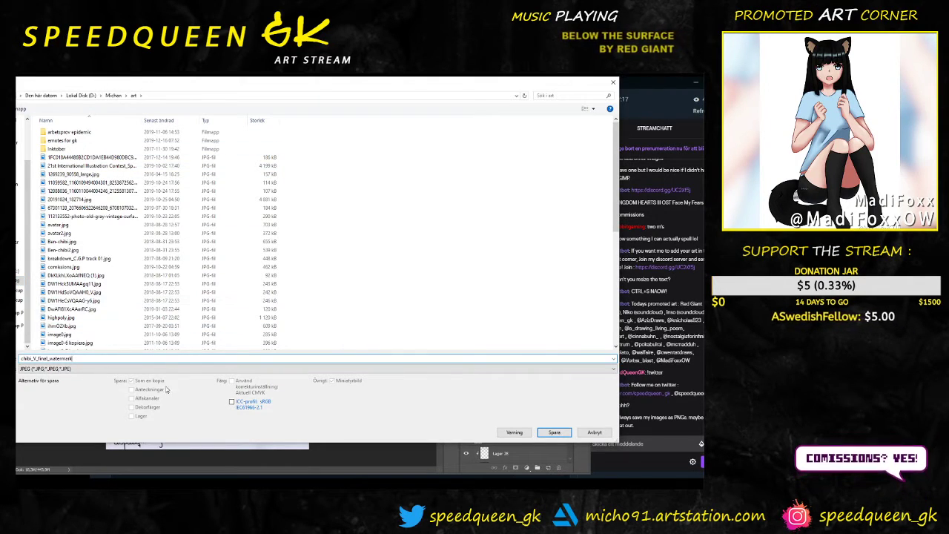
{"action": "left_click", "coordinate": [554, 431]}
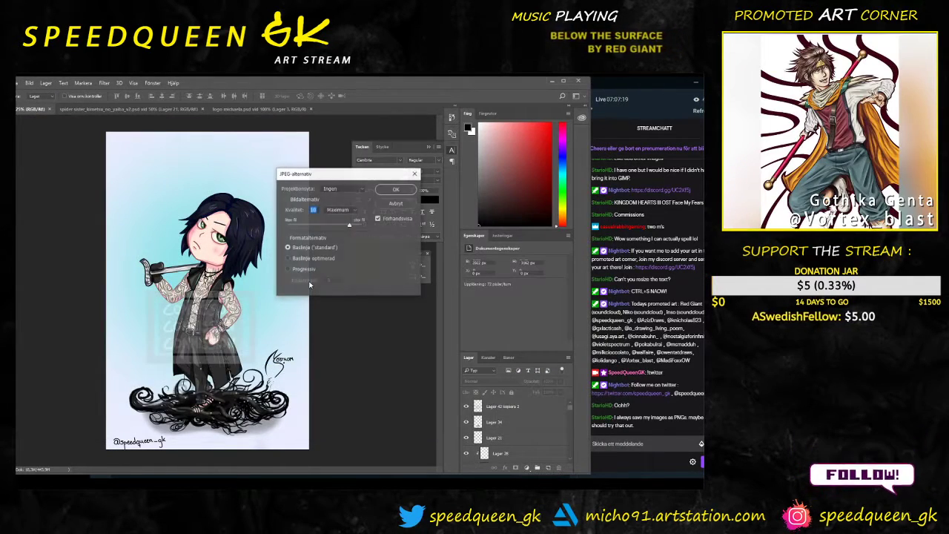
{"action": "left_click", "coordinate": [397, 190]}
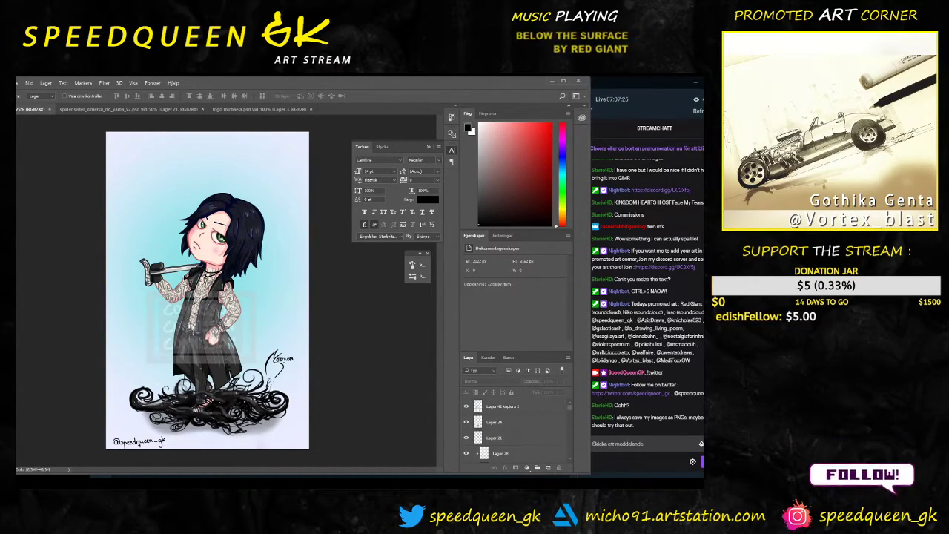
Step: Resize the whole image to 800 px wide with its proportions kept
{"action": "left_click", "coordinate": [30, 83]}
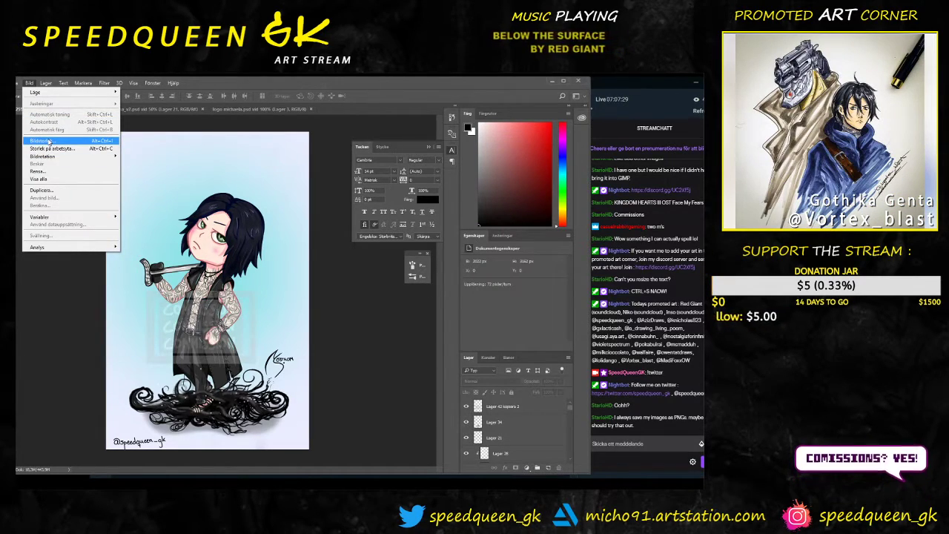
{"action": "left_click", "coordinate": [245, 82]}
{"action": "left_click", "coordinate": [30, 83]}
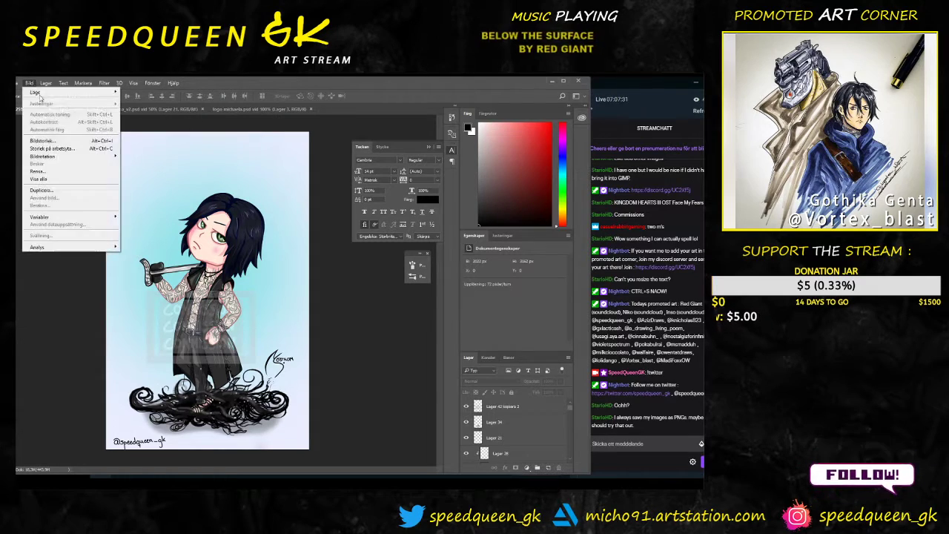
{"action": "left_click", "coordinate": [53, 142]}
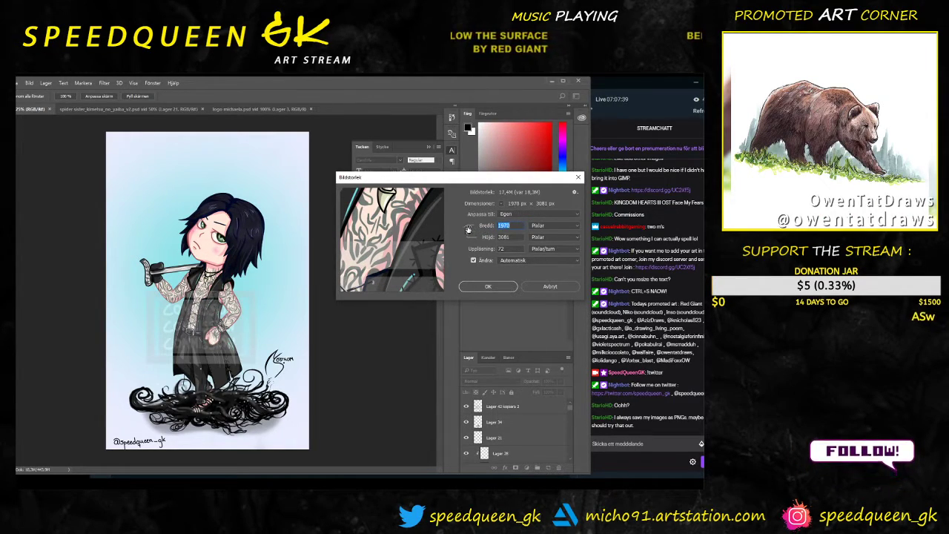
{"action": "type", "text": "10"}
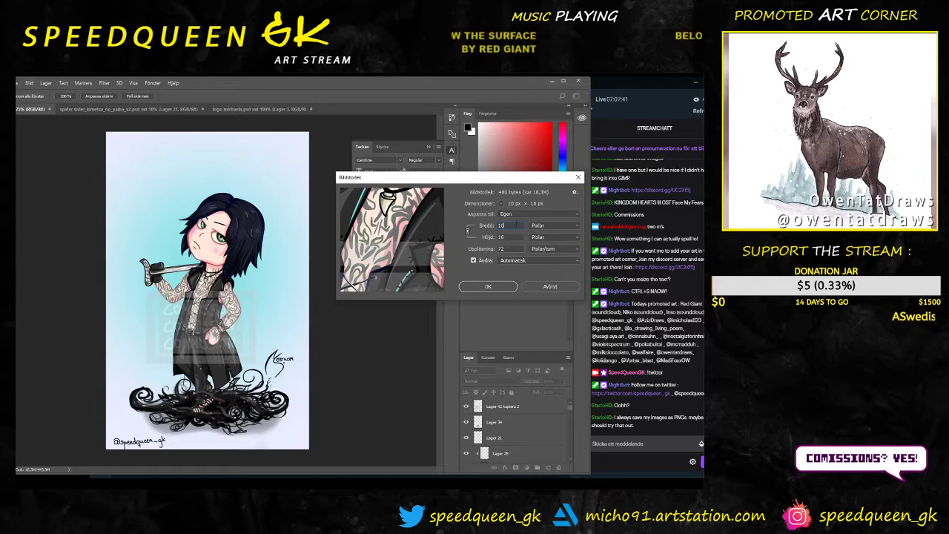
{"action": "type", "text": "0"}
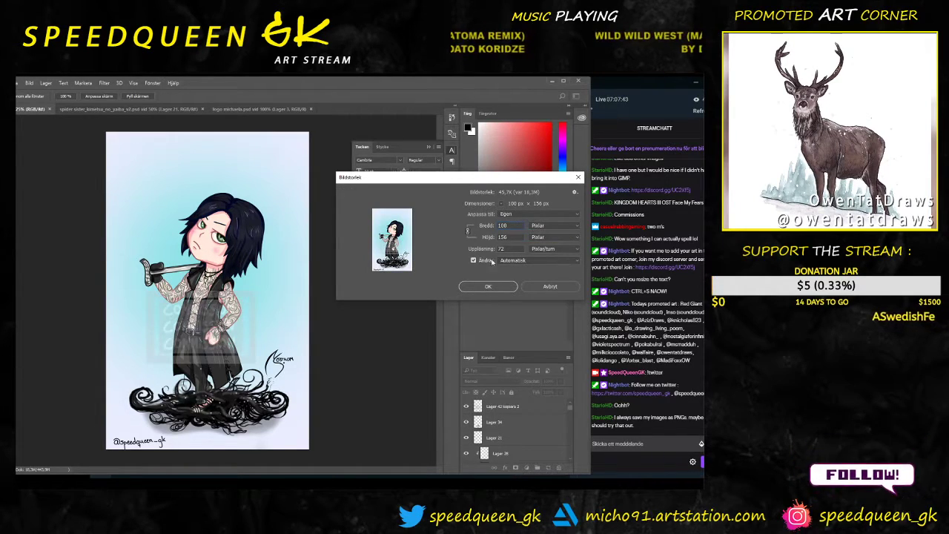
{"action": "type", "text": "0"}
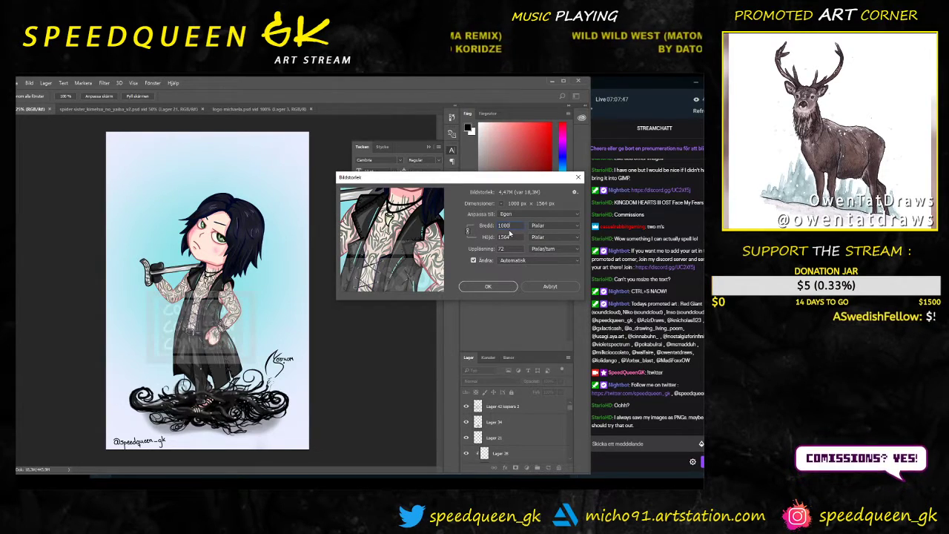
{"action": "key", "text": "BackSpace"}
{"action": "key", "text": "BackSpace"}
{"action": "key", "text": "BackSpace"}
{"action": "key", "text": "BackSpace"}
{"action": "type", "text": "80"}
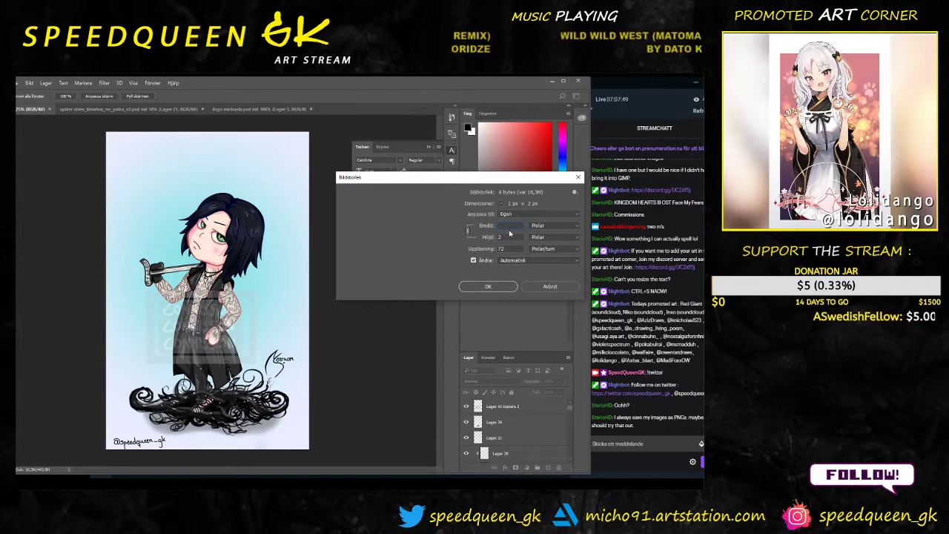
{"action": "type", "text": "0"}
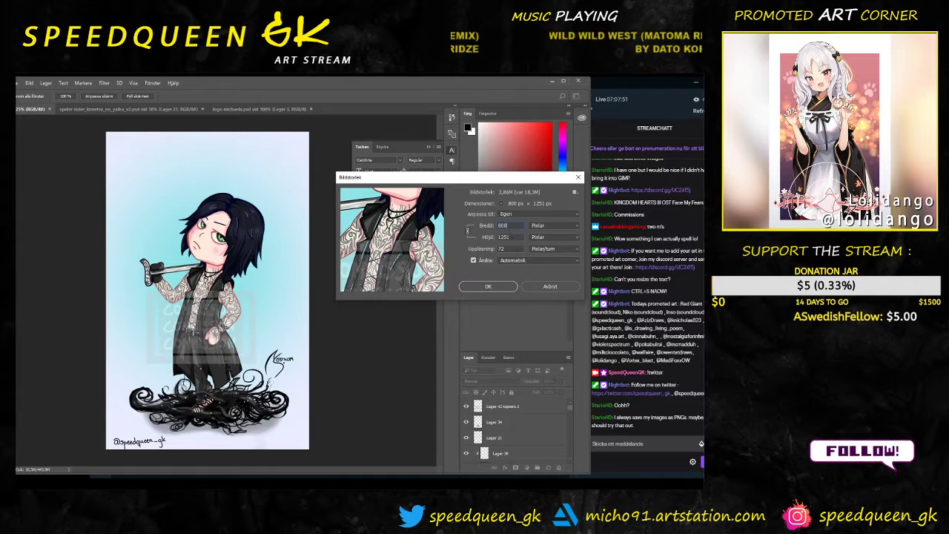
{"action": "left_click", "coordinate": [488, 287]}
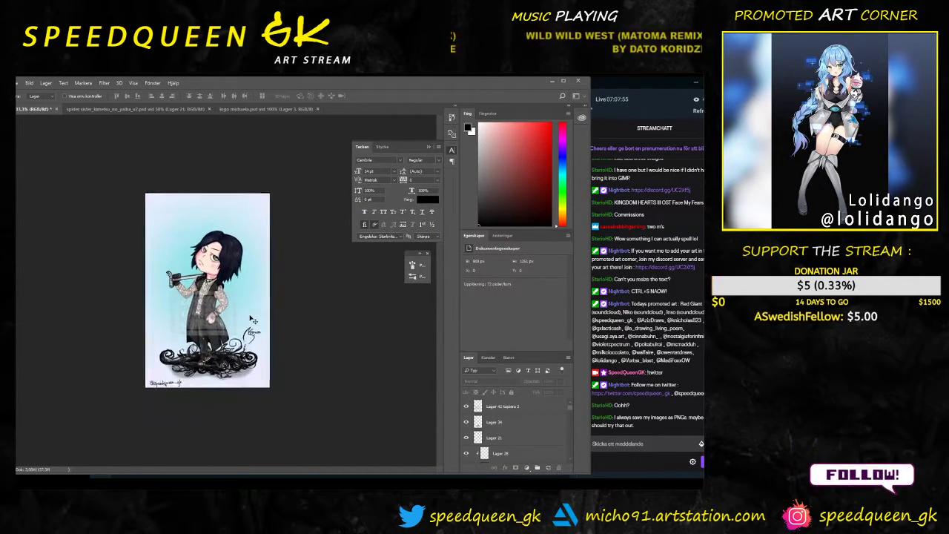
{"action": "key", "text": "ctrl+minus"}
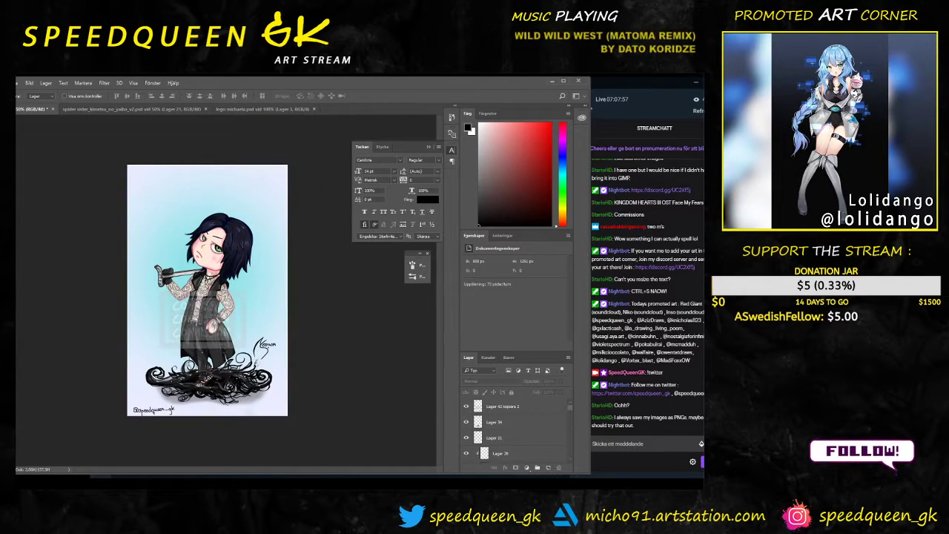
Step: Start saving a copy of the resized illustration in the art folder in JPEG format
{"action": "left_click", "coordinate": [16, 83]}
{"action": "left_click", "coordinate": [45, 172]}
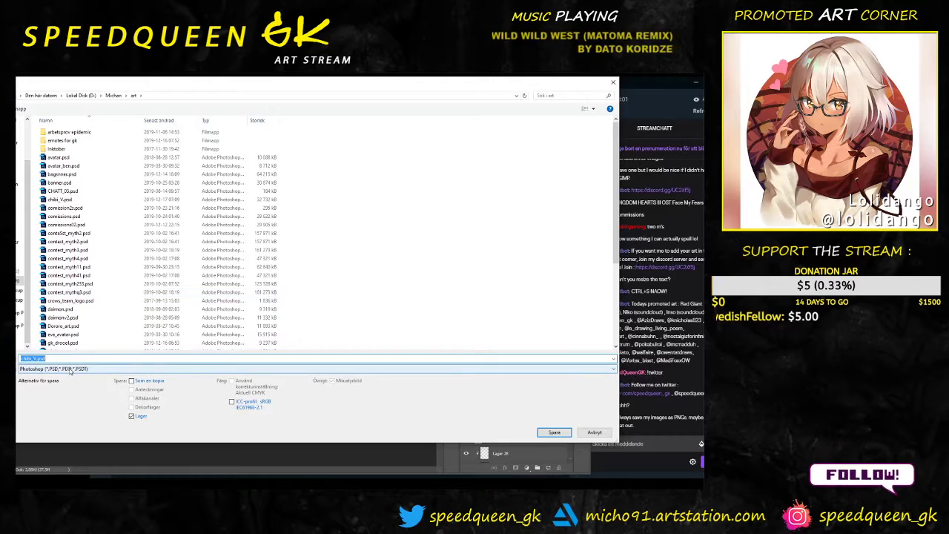
{"action": "left_click", "coordinate": [67, 368]}
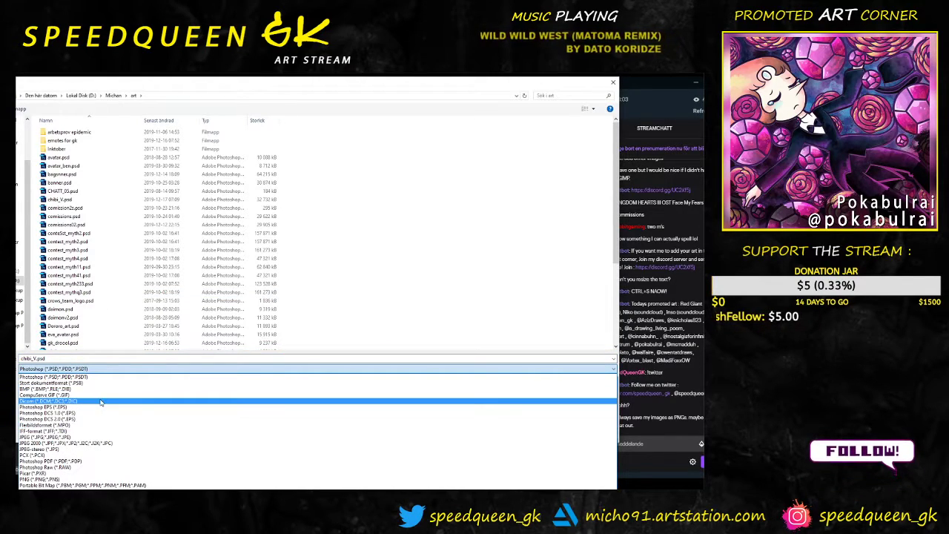
{"action": "left_click", "coordinate": [60, 437]}
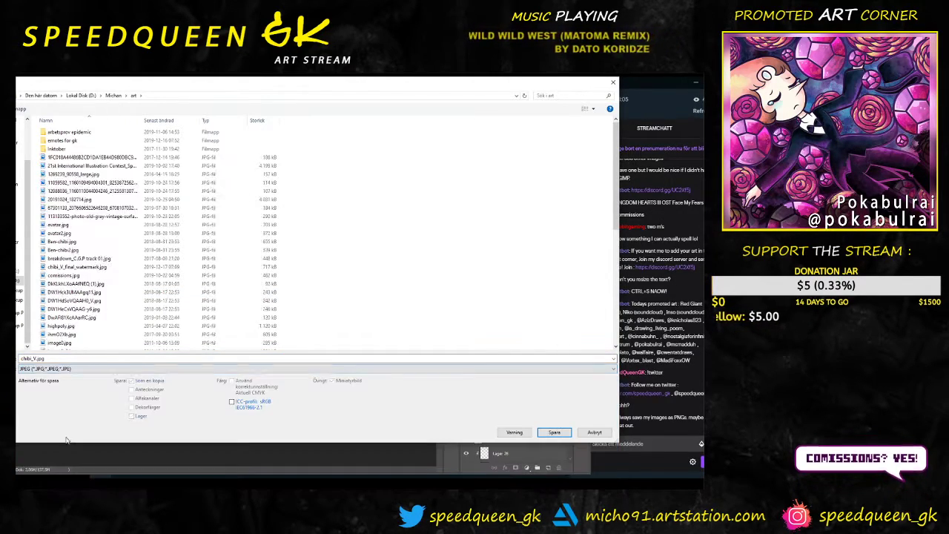
{"action": "left_click", "coordinate": [99, 359]}
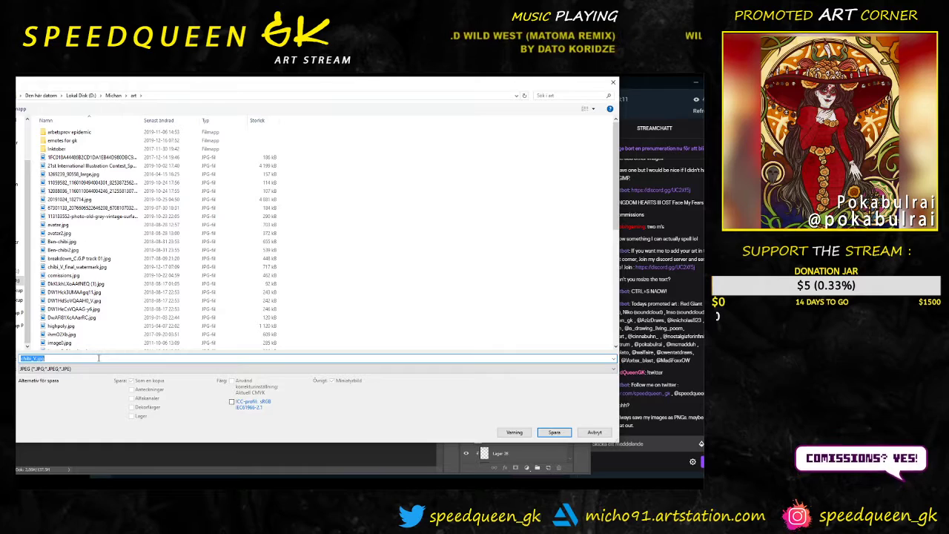
Step: Search the art folder for chibi and overwrite chibi_V_final_watermark.jpg at maximum quality 10 with the standard baseline format
{"action": "left_click", "coordinate": [564, 96]}
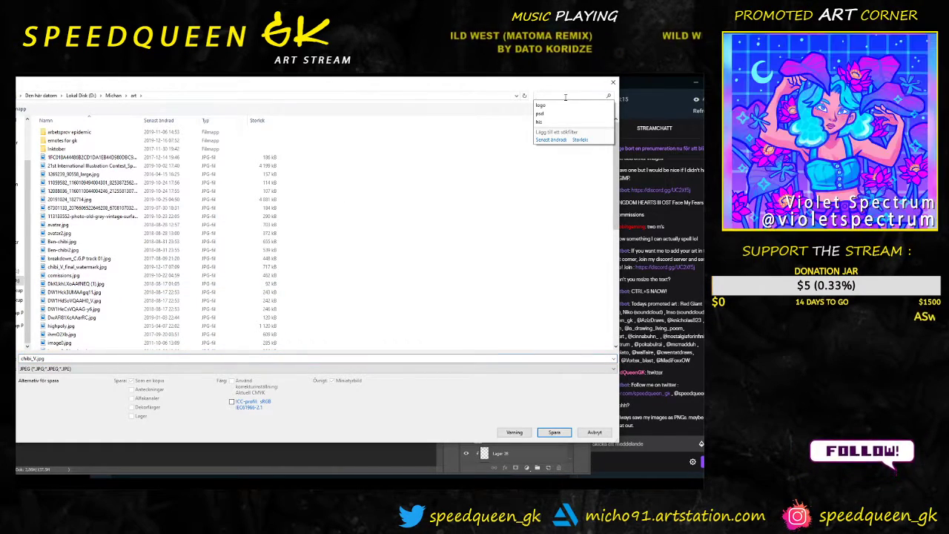
{"action": "type", "text": "chibi"}
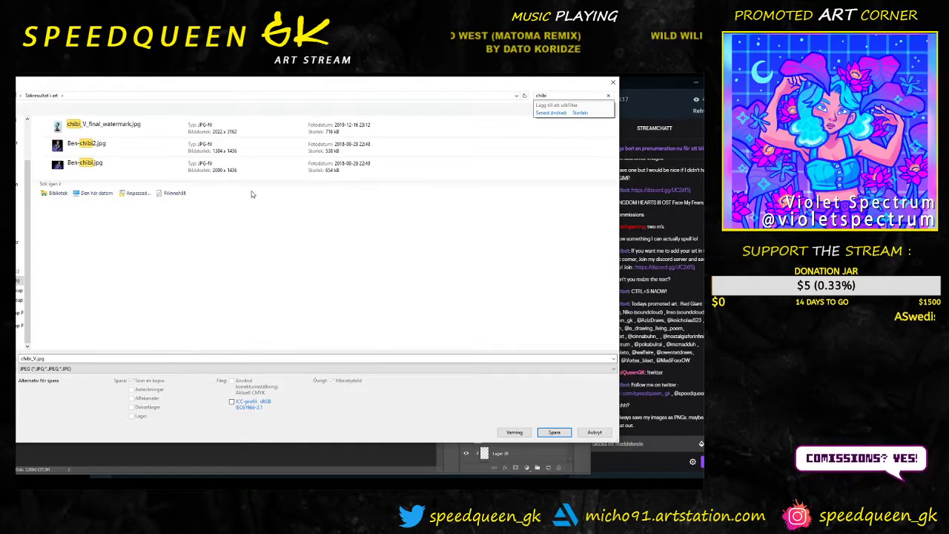
{"action": "left_click", "coordinate": [142, 131]}
{"action": "left_click", "coordinate": [72, 358]}
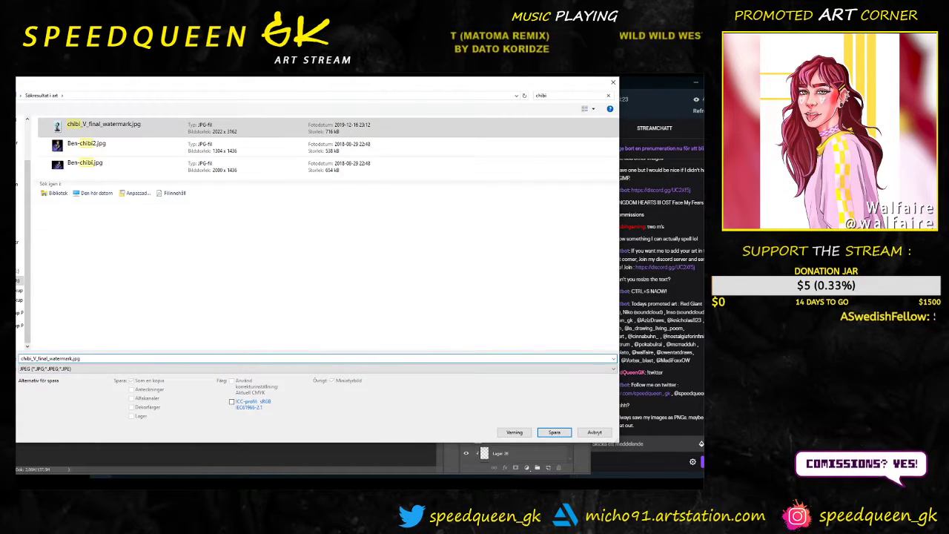
{"action": "left_click", "coordinate": [111, 126]}
{"action": "left_click", "coordinate": [554, 432]}
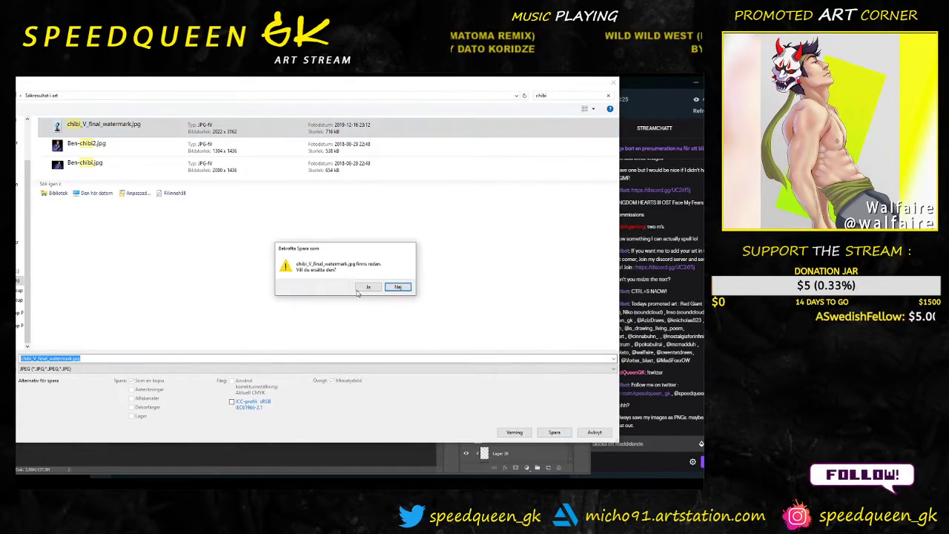
{"action": "left_click", "coordinate": [369, 290]}
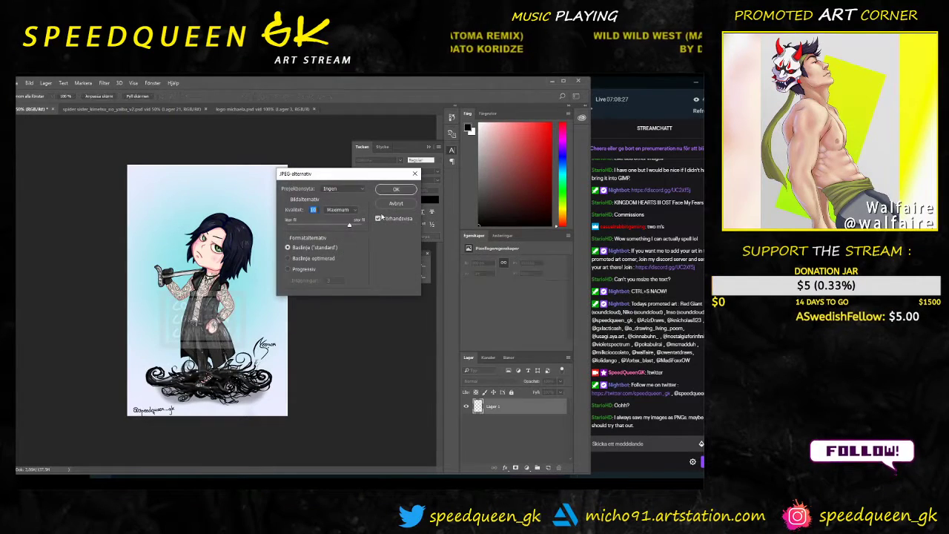
{"action": "left_click", "coordinate": [397, 190]}
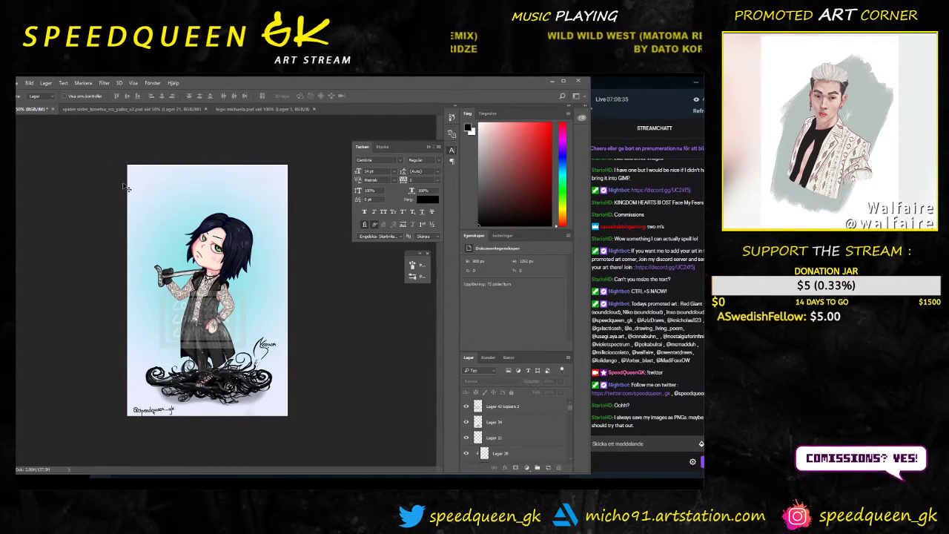
Step: Undo the image resize to restore the illustration's full size
{"action": "key", "text": "ctrl+z"}
{"action": "key", "text": "ctrl+minus"}
{"action": "key", "text": "ctrl+minus"}
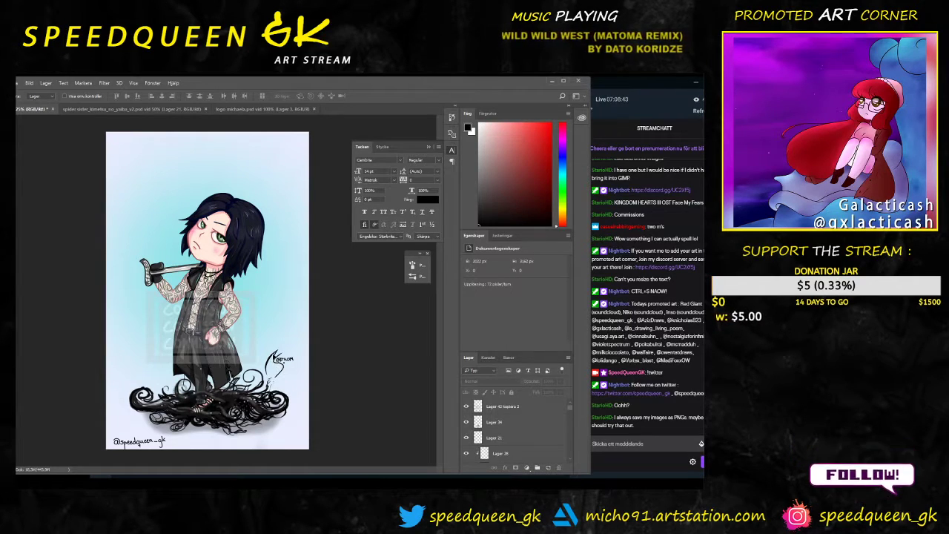
{"action": "left_click", "coordinate": [119, 443]}
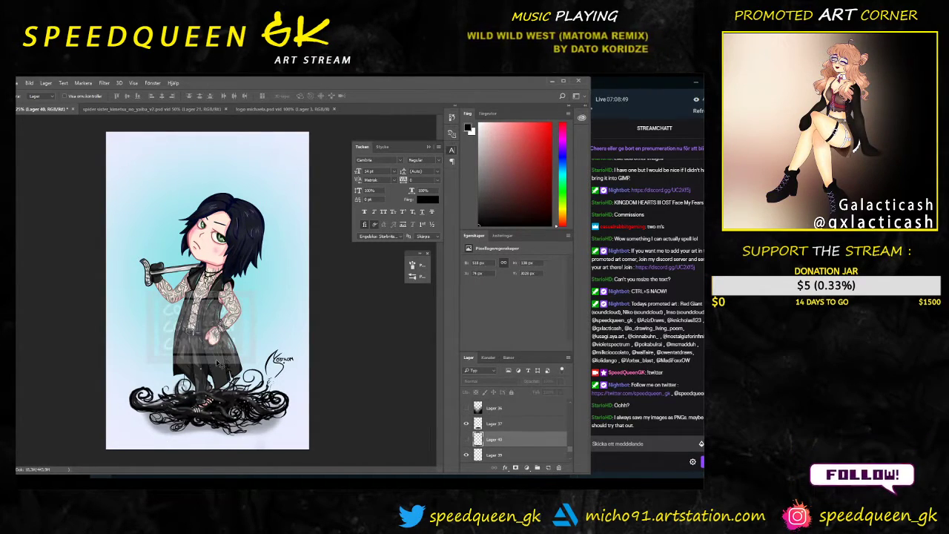
{"action": "left_click", "coordinate": [239, 343]}
{"action": "left_click", "coordinate": [467, 406]}
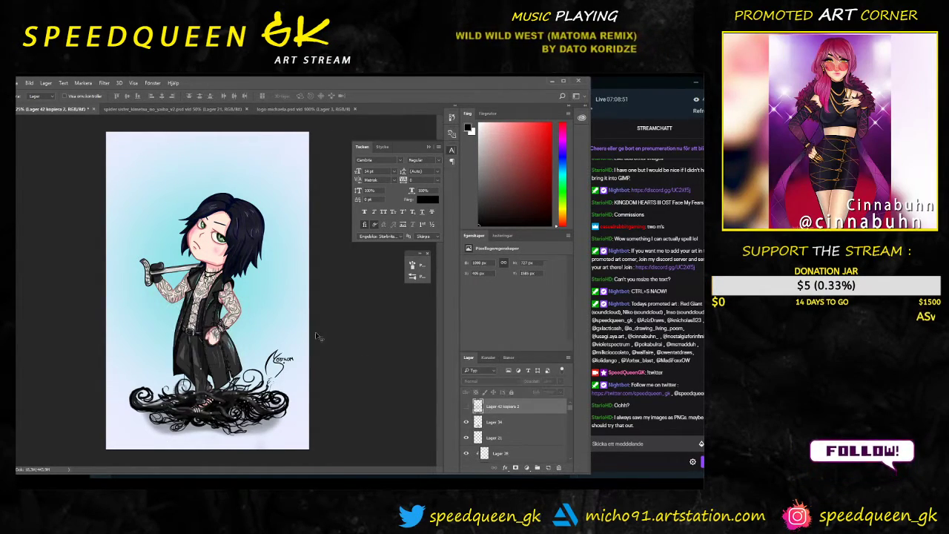
Step: Move the signature logo from beside the coat to the canvas's bottom-left corner
{"action": "left_click_drag", "start_coordinate": [270, 360], "coordinate": [115, 428]}
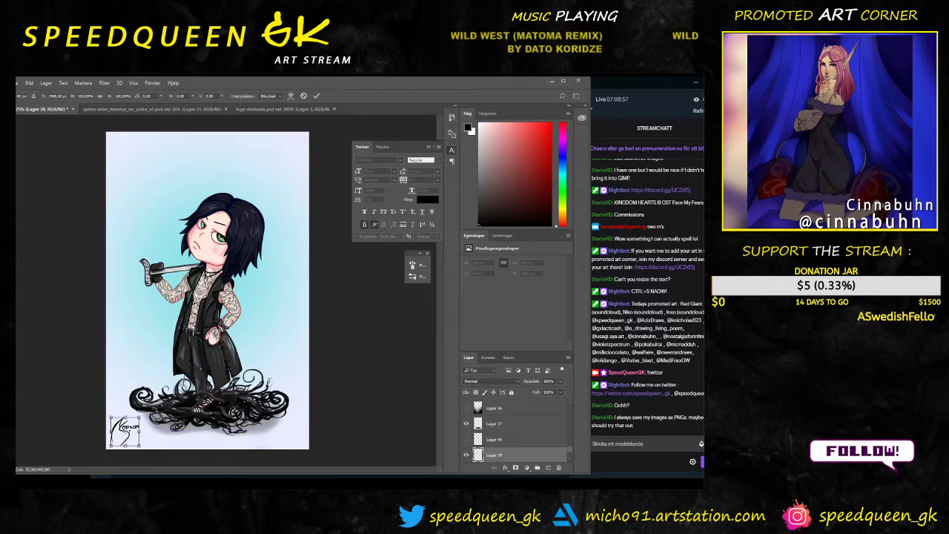
{"action": "key", "text": "ctrl+t"}
{"action": "key", "text": "Return"}
Step: Save a copy of the unwatermarked illustration in the art folder as a PNG with a name starting chibi_V_for_ems
{"action": "left_click", "coordinate": [17, 83]}
{"action": "left_click", "coordinate": [52, 172]}
{"action": "key", "text": "ctrl+shift+s"}
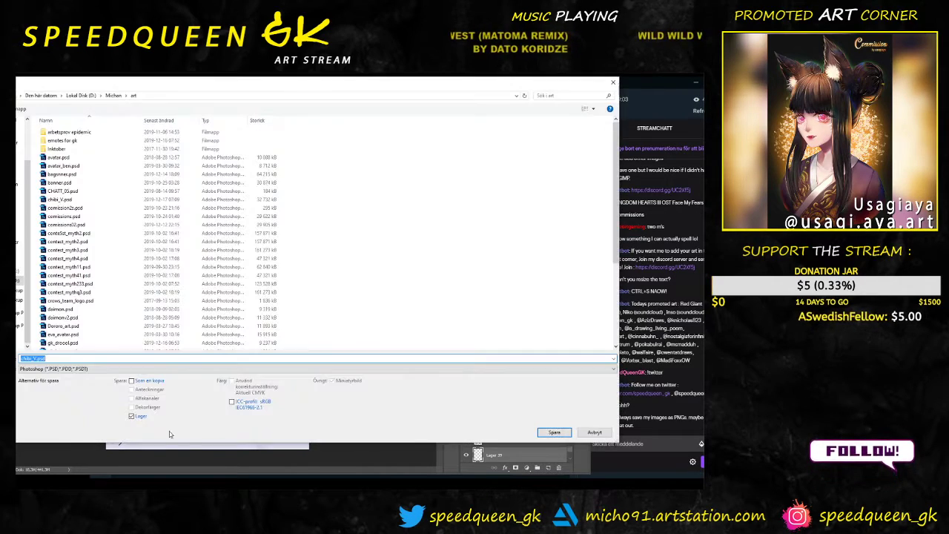
{"action": "left_click", "coordinate": [89, 369]}
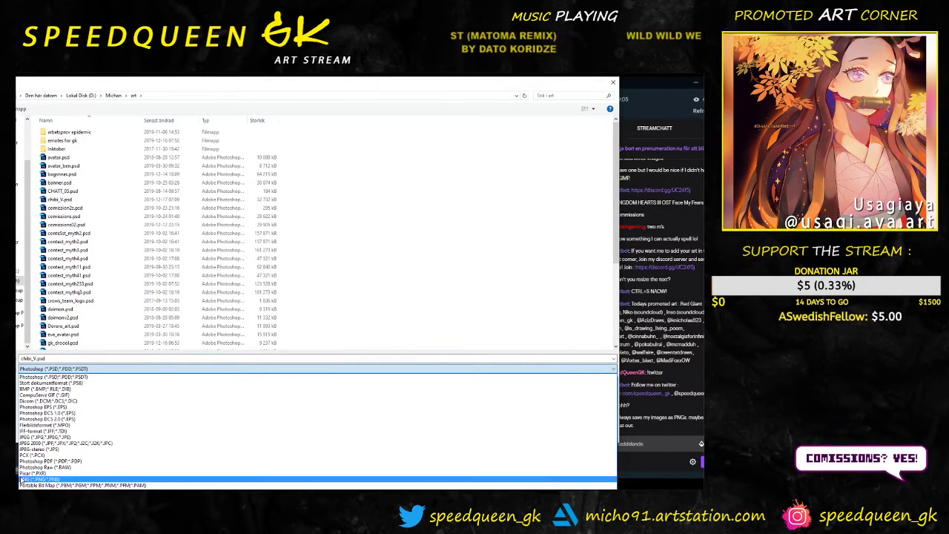
{"action": "left_click", "coordinate": [49, 479]}
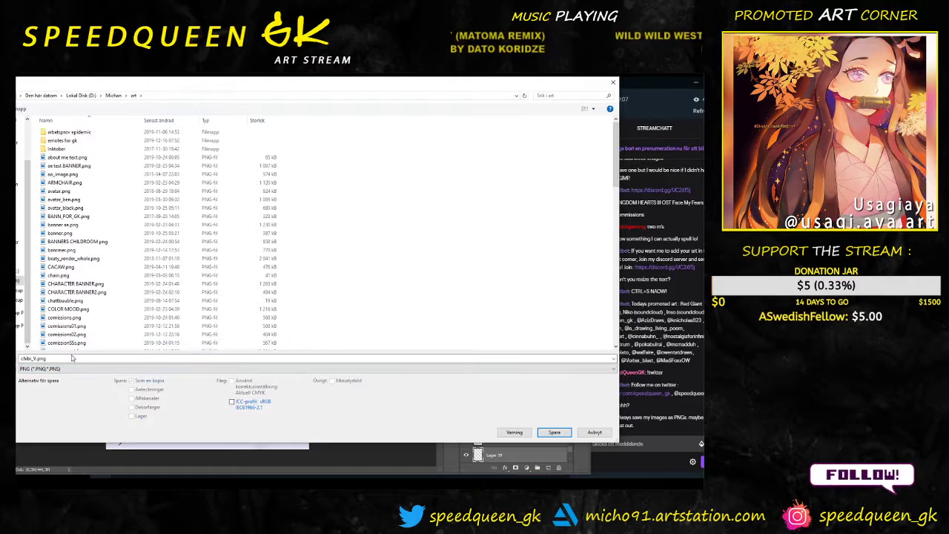
{"action": "type", "text": "chibi_V_"}
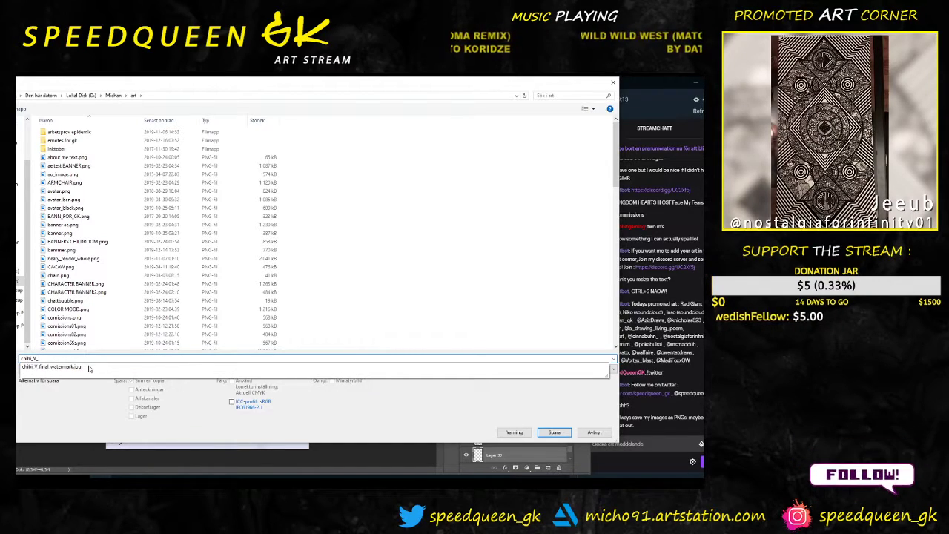
{"action": "type", "text": "for_ems"}
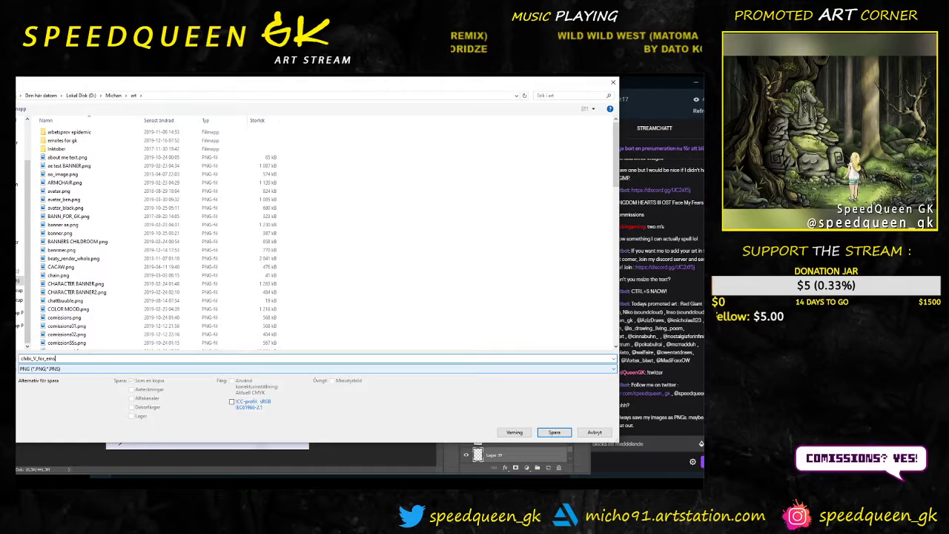
{"action": "type", "text": "_i"}
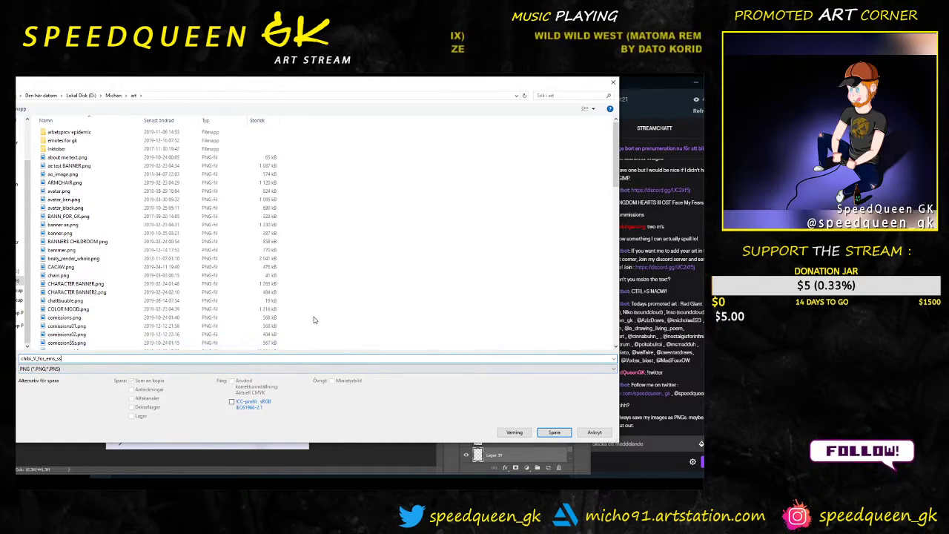
{"action": "left_click", "coordinate": [556, 433]}
{"action": "left_click", "coordinate": [377, 213]}
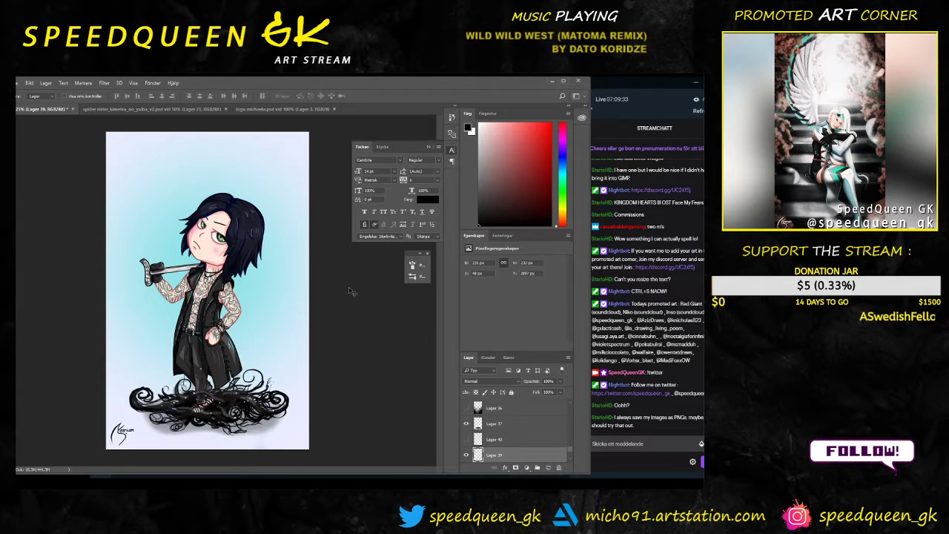
{"action": "key", "text": "alt+Tab"}
{"action": "mouse_move", "coordinate": [477, 244]}
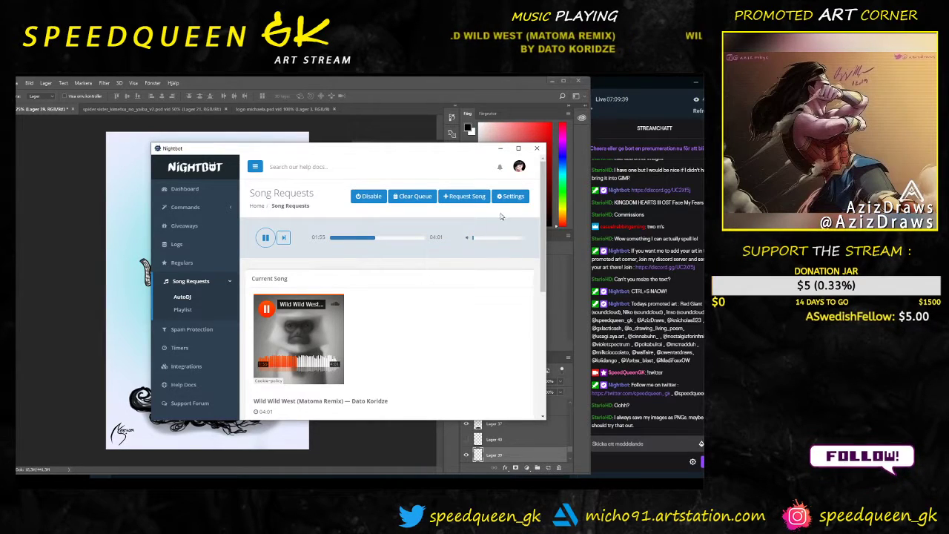
{"action": "left_click", "coordinate": [500, 149]}
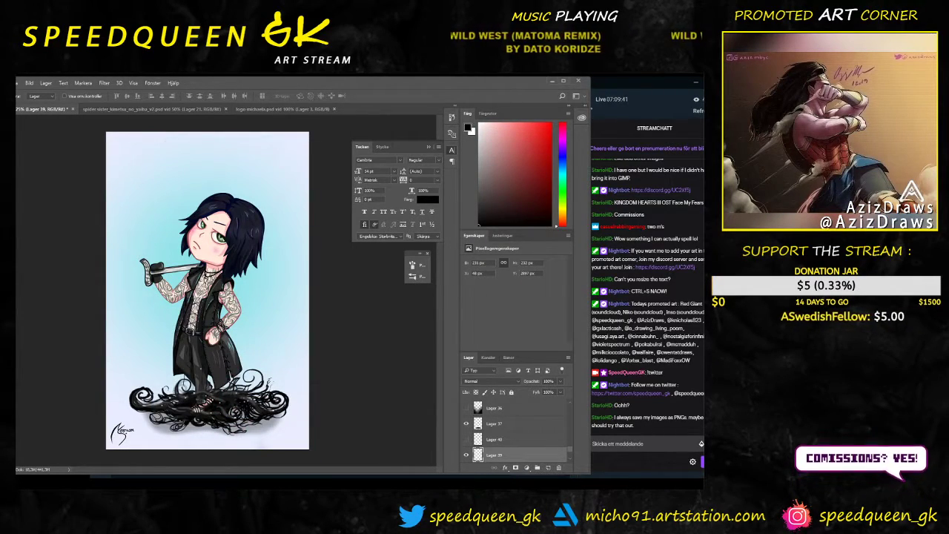